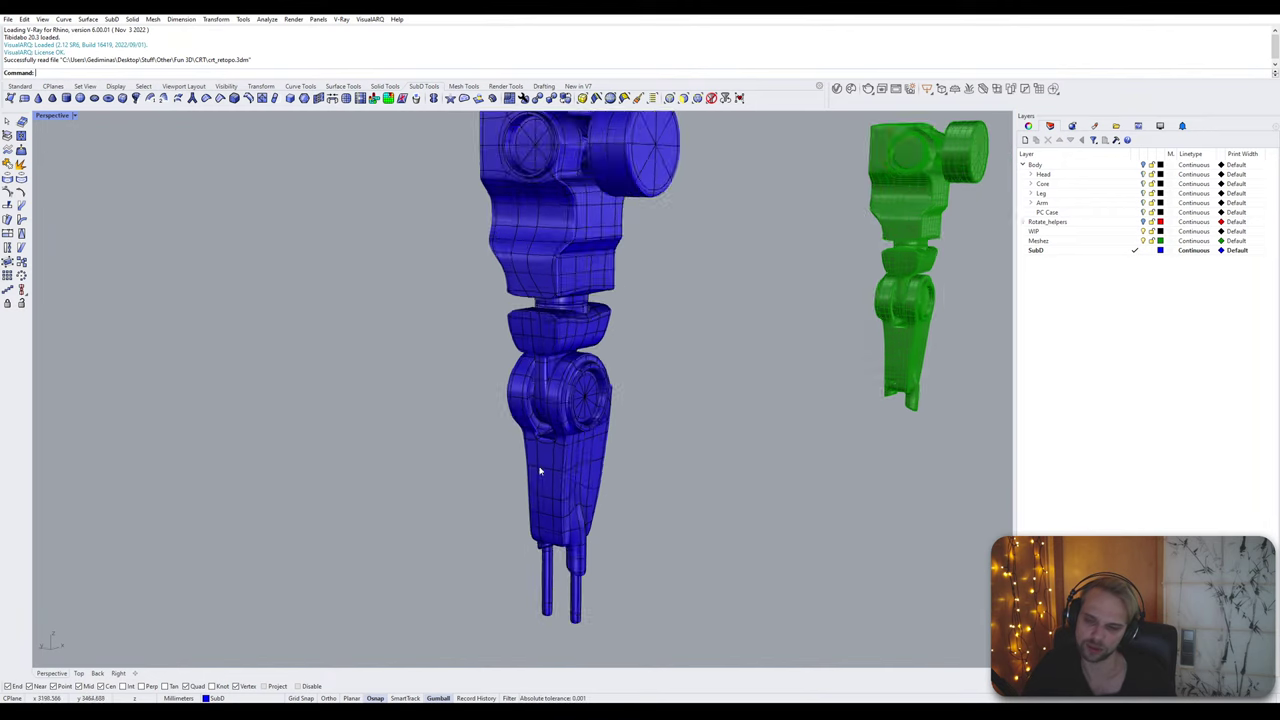
Step: Bring the lower blue arm into view and trial-select its SubD pieces
{"action": "scroll", "coordinate": [542, 472], "scroll_direction": "down", "scroll_amount": 2}
{"action": "right_click_drag", "start_coordinate": [568, 486], "coordinate": [556, 382], "text": "shift"}
{"action": "scroll", "coordinate": [560, 384], "scroll_direction": "up", "scroll_amount": 2}
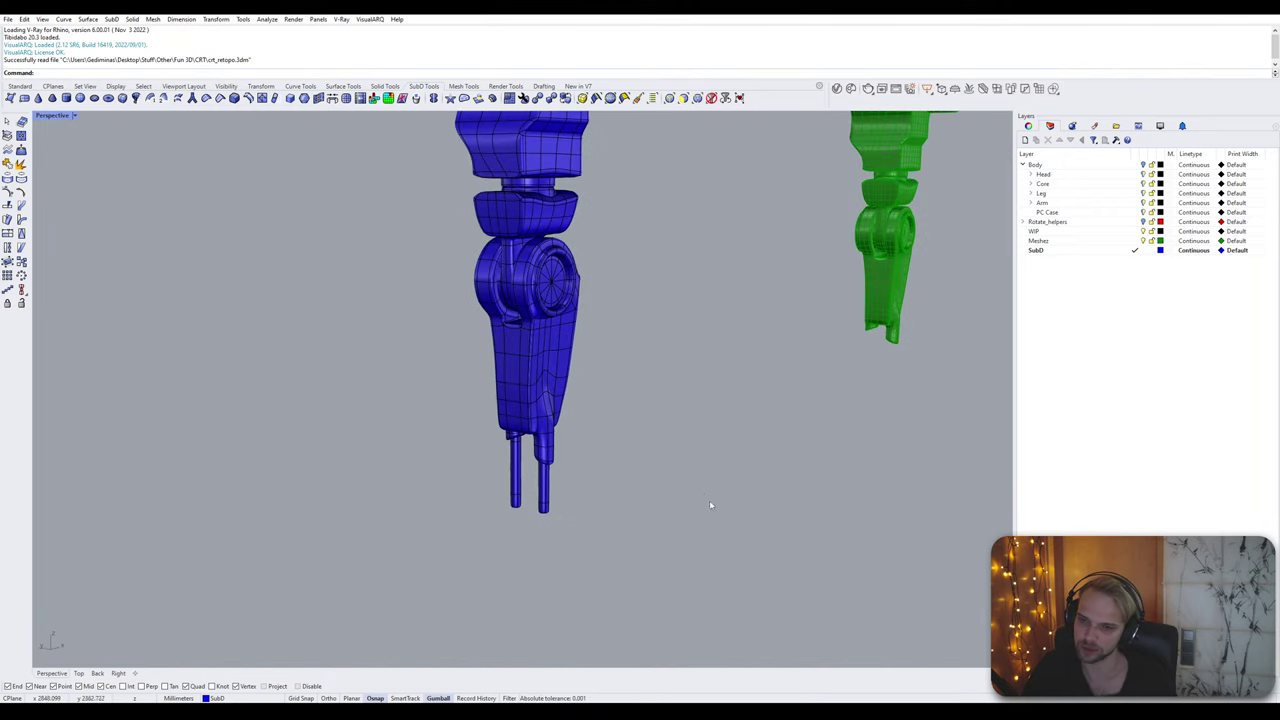
{"action": "left_click_drag", "start_coordinate": [710, 506], "coordinate": [395, 361]}
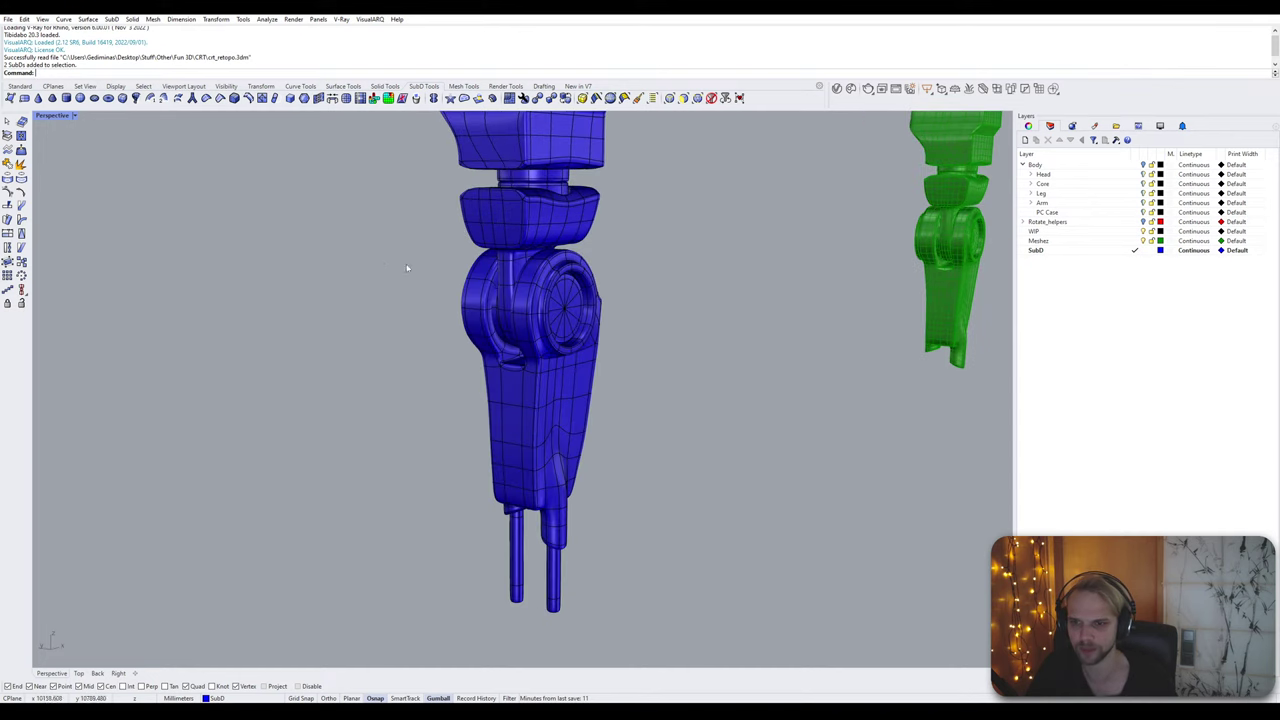
{"action": "left_click", "coordinate": [520, 280]}
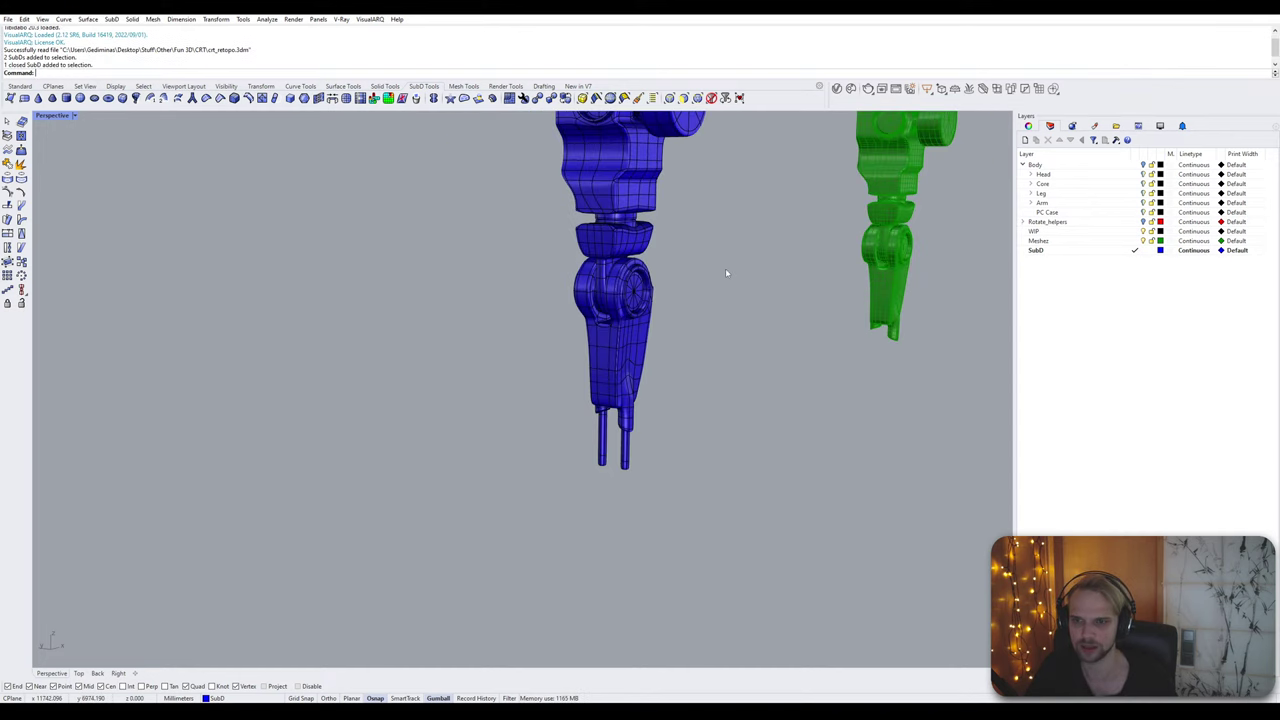
{"action": "right_click_drag", "start_coordinate": [727, 273], "coordinate": [694, 377], "text": "shift"}
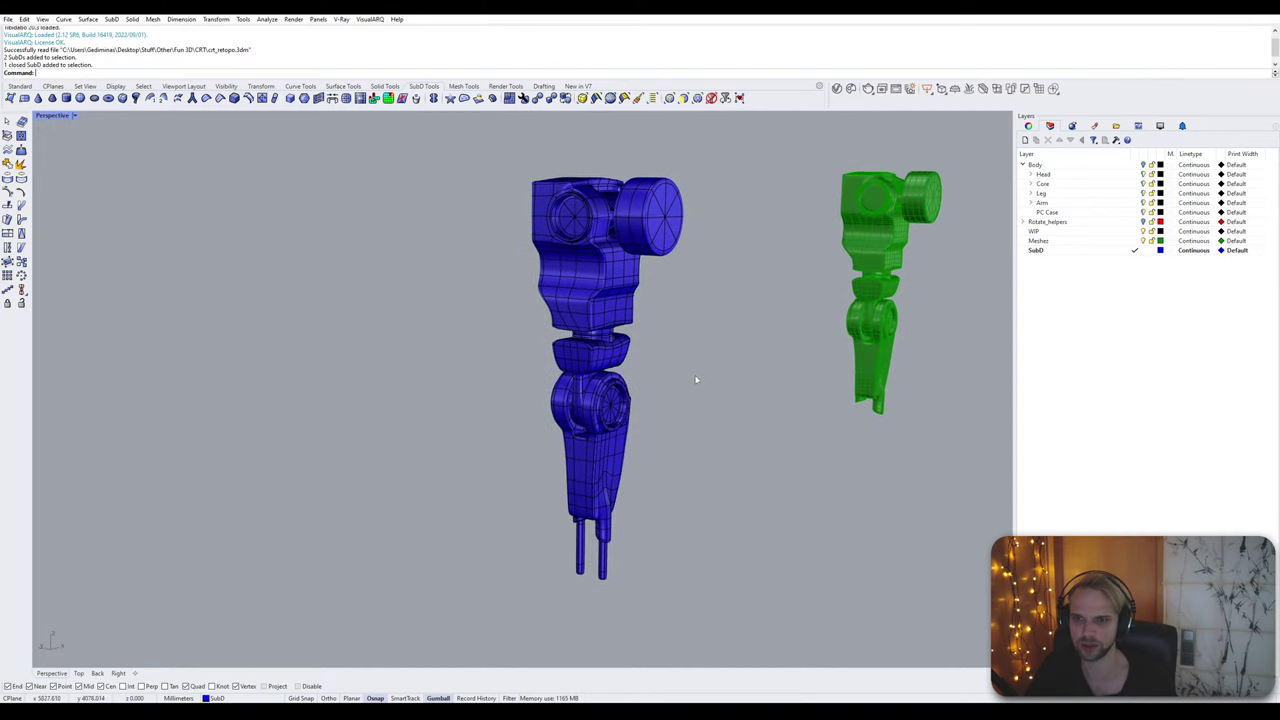
{"action": "scroll", "coordinate": [601, 347], "scroll_direction": "up", "scroll_amount": 5}
Step: Select the elbow joint, lower arm piece and bottom thin rods in turn to inspect them
{"action": "left_click", "coordinate": [603, 346]}
{"action": "left_click", "coordinate": [640, 514]}
{"action": "left_click", "coordinate": [607, 532]}
{"action": "right_click_drag", "start_coordinate": [713, 545], "coordinate": [710, 421], "text": "shift"}
{"action": "left_click", "coordinate": [708, 430]}
{"action": "left_click_drag", "start_coordinate": [688, 523], "coordinate": [523, 487]}
{"action": "left_click", "coordinate": [775, 434]}
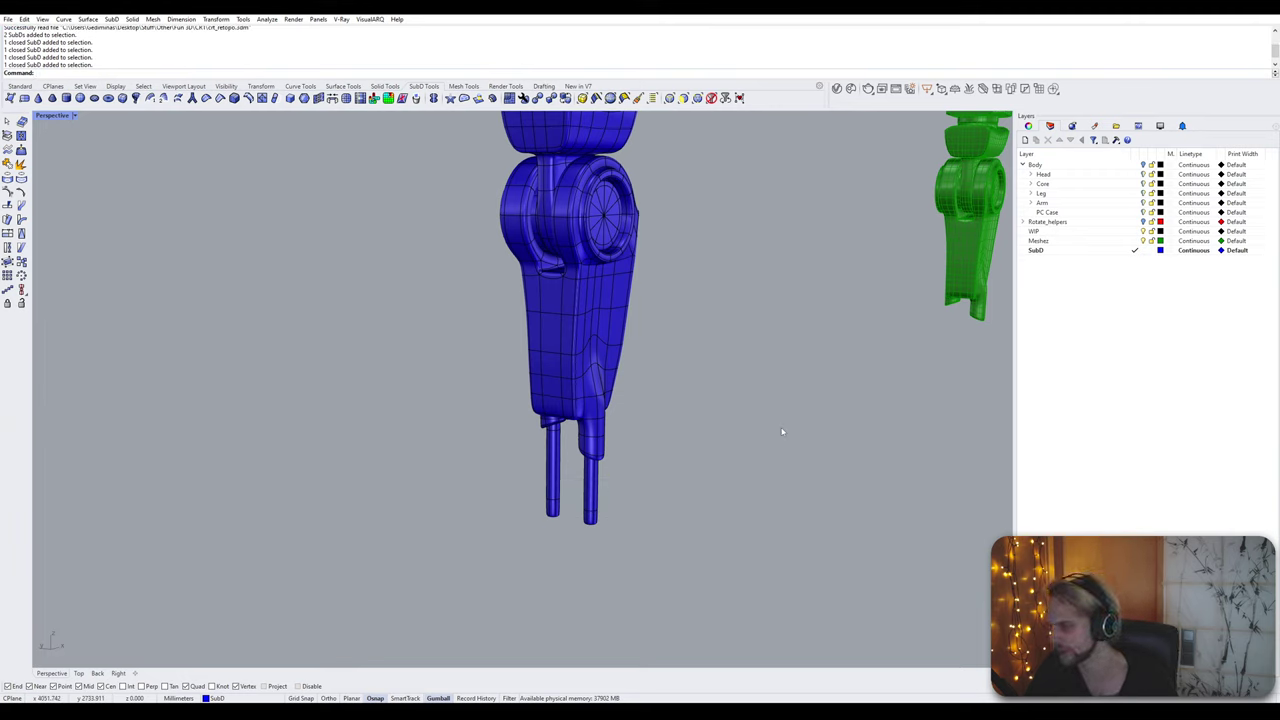
Step: Toggle the SubD between flat and smooth display, leaving it flat
{"action": "key", "text": "Tab"}
{"action": "scroll", "coordinate": [549, 544], "scroll_direction": "up", "scroll_amount": 5}
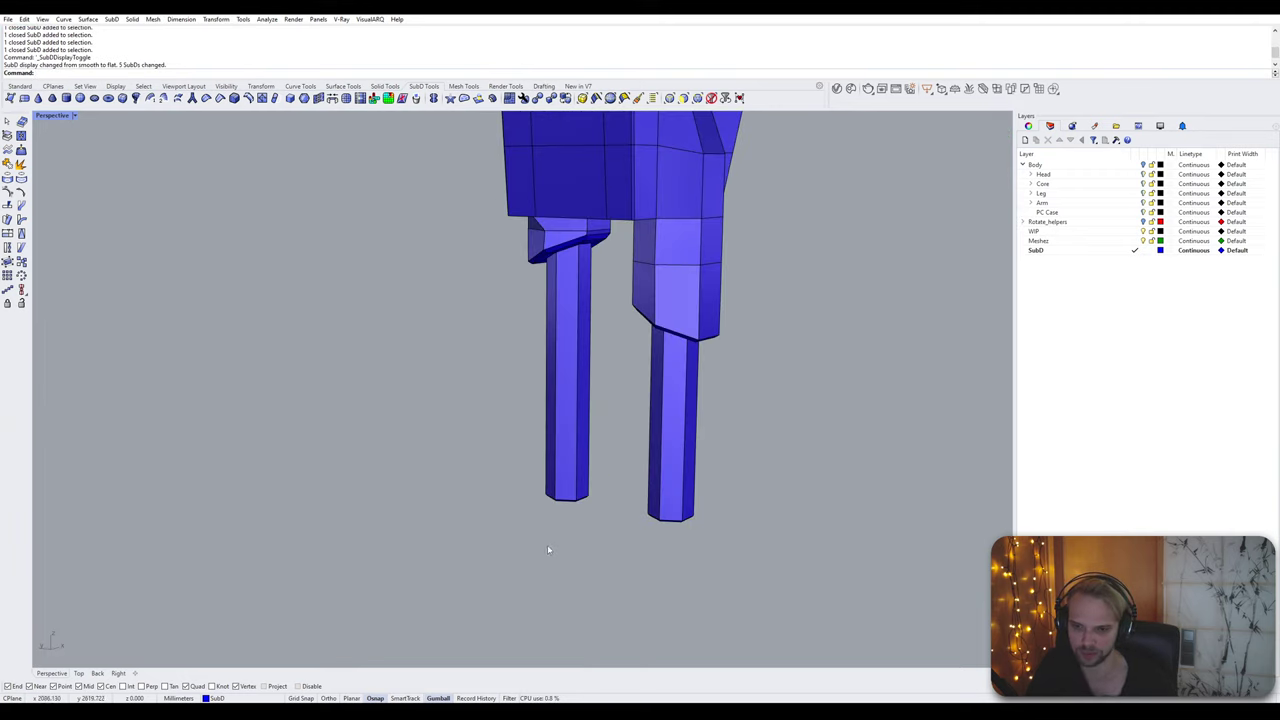
{"action": "scroll", "coordinate": [640, 445], "scroll_direction": "down", "scroll_amount": 2}
{"action": "key", "text": "Tab"}
{"action": "key", "text": "Tab"}
{"action": "key", "text": "Tab"}
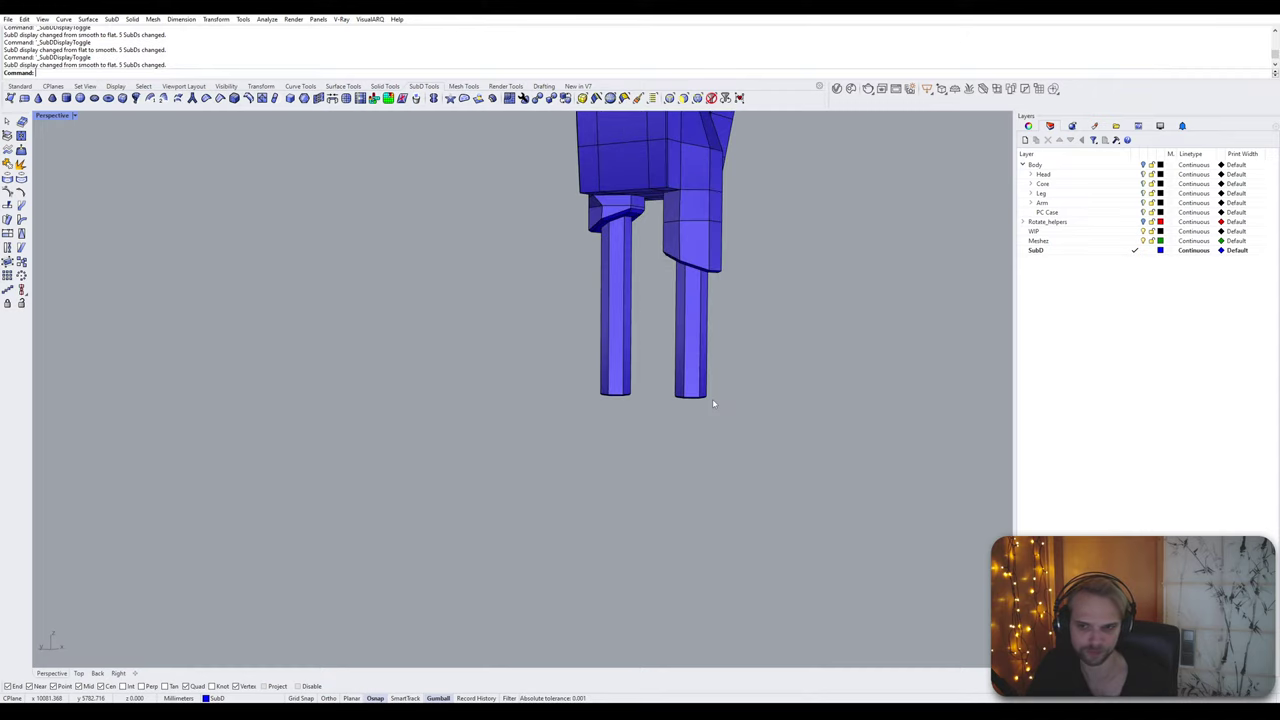
{"action": "key", "text": "Tab"}
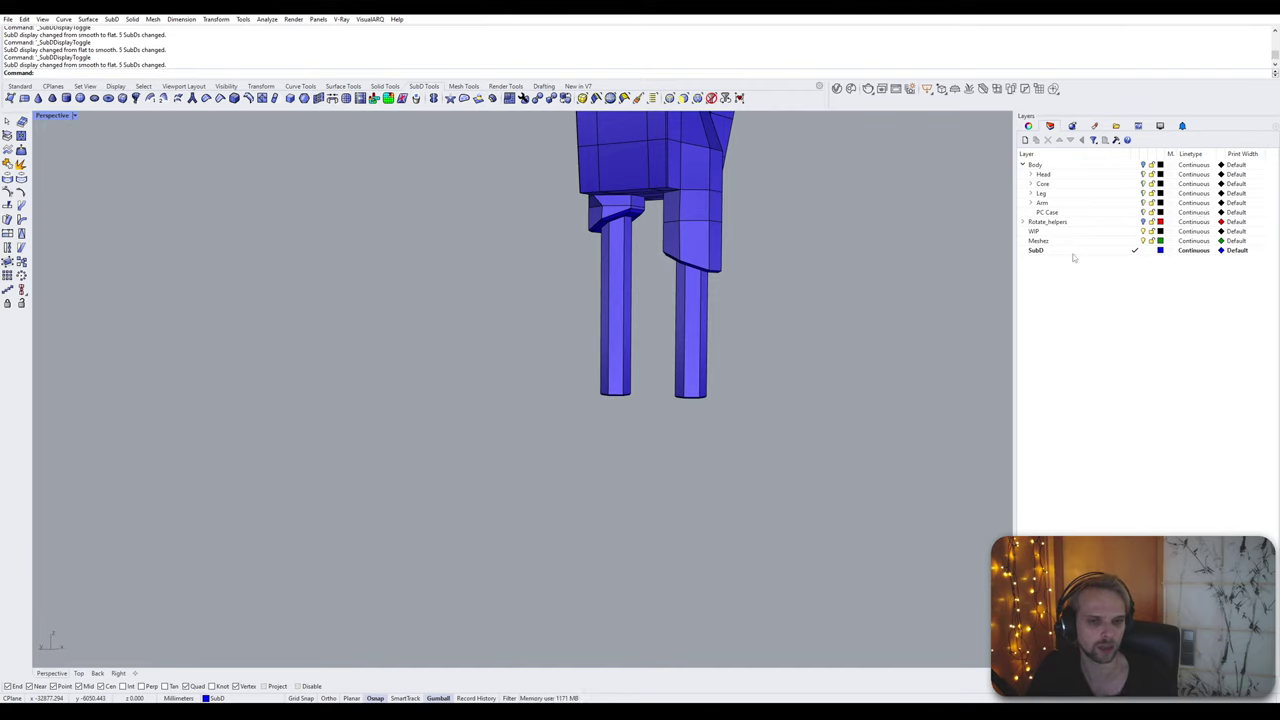
Step: Reveal hidden objects with Show and pull the view out to both arms
{"action": "type", "text": "ShowSelected"}
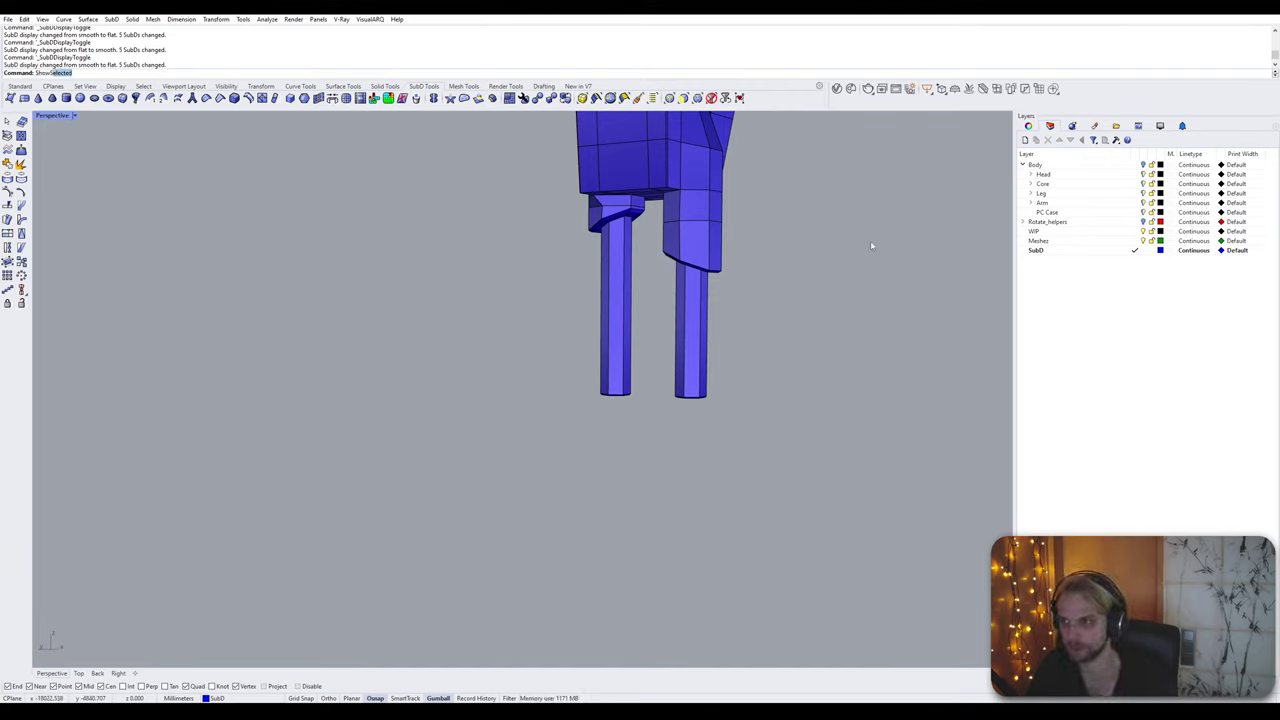
{"action": "key", "text": "Return"}
{"action": "scroll", "coordinate": [768, 284], "scroll_direction": "down", "scroll_amount": 7}
{"action": "right_click_drag", "start_coordinate": [768, 286], "coordinate": [622, 380], "text": "shift"}
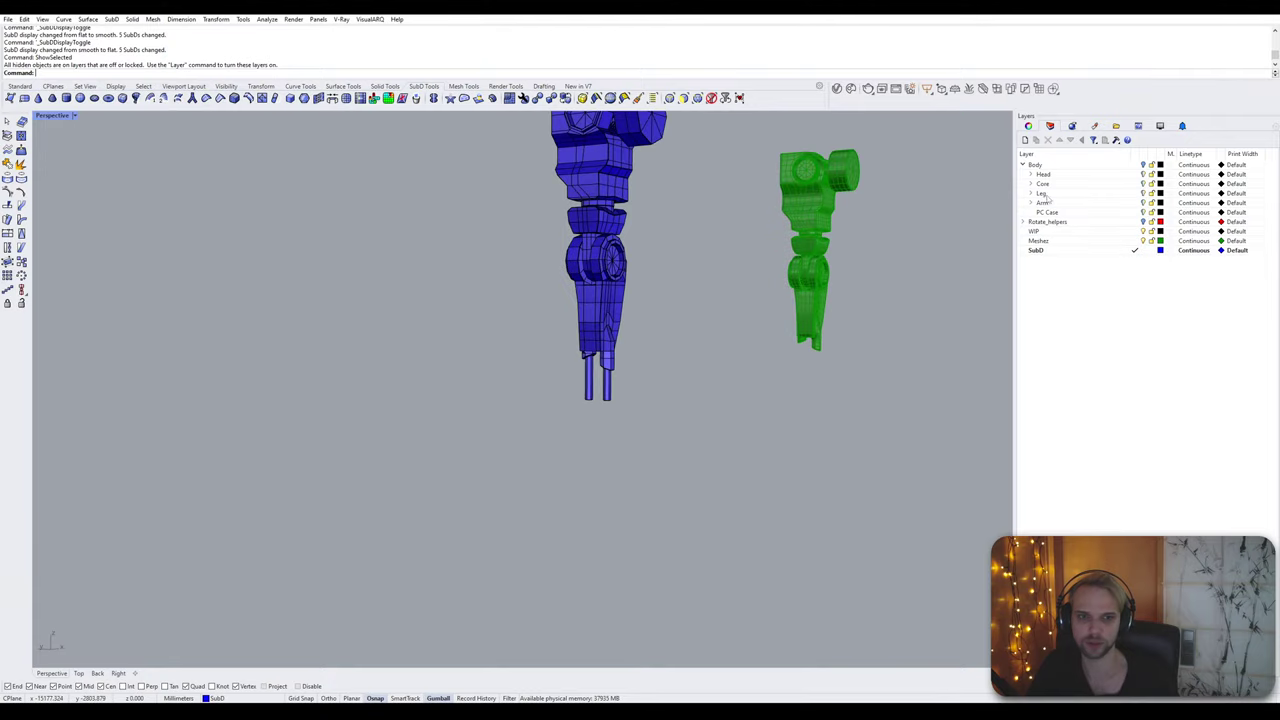
Step: Turn on the Body layer, view the whole robot, and select the grey forearm armour
{"action": "left_click", "coordinate": [1146, 166]}
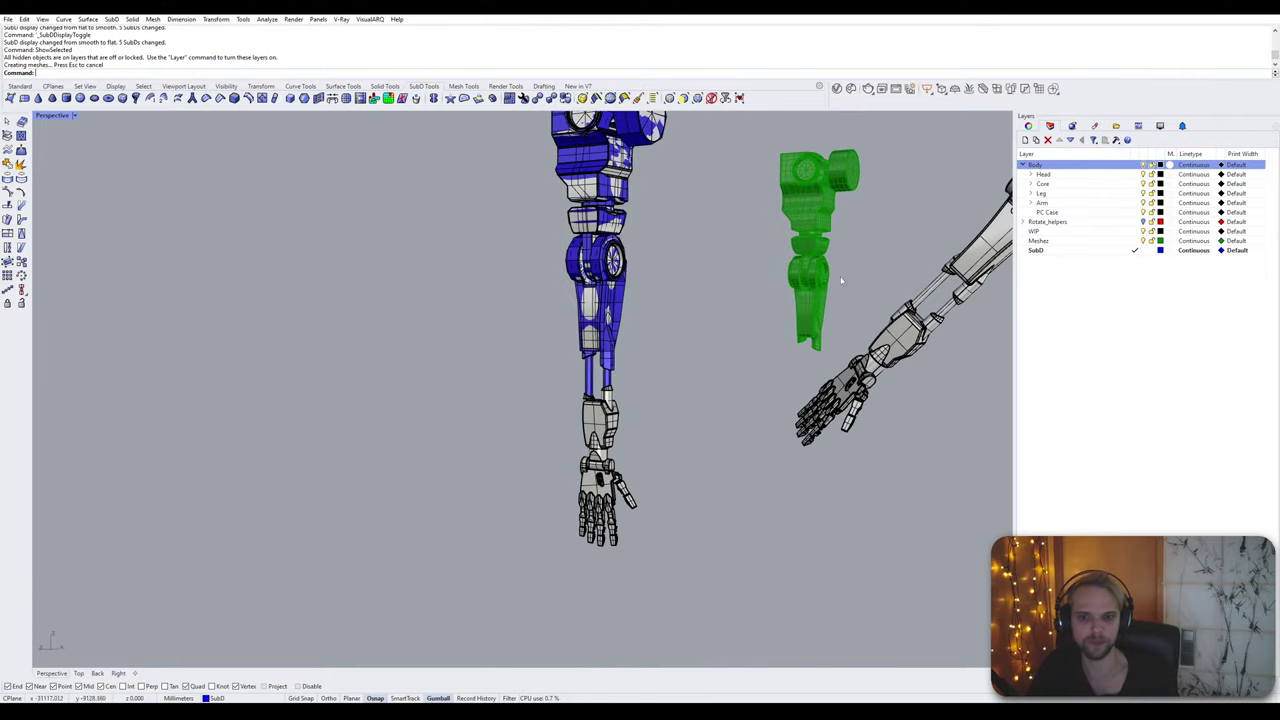
{"action": "right_click_drag", "start_coordinate": [693, 347], "coordinate": [562, 359]}
{"action": "scroll", "coordinate": [729, 326], "scroll_direction": "down", "scroll_amount": 4}
{"action": "scroll", "coordinate": [812, 275], "scroll_direction": "up", "scroll_amount": 4}
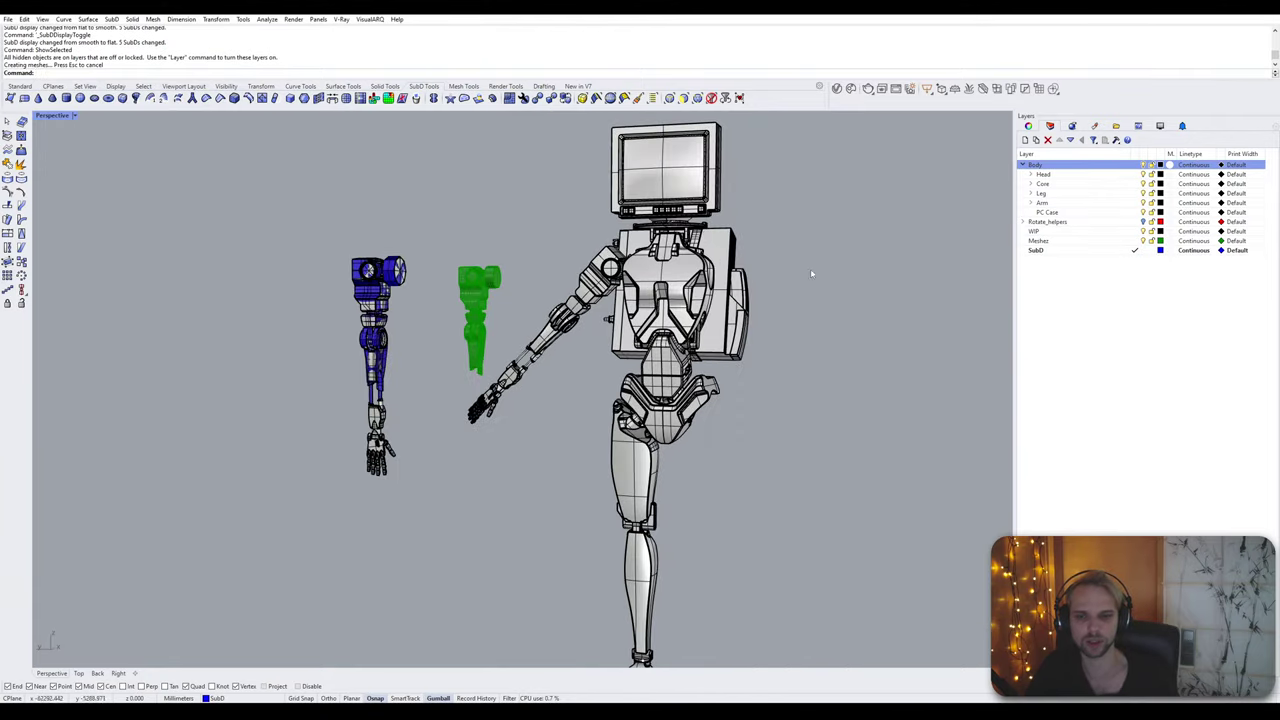
{"action": "scroll", "coordinate": [697, 402], "scroll_direction": "down", "scroll_amount": 6}
{"action": "scroll", "coordinate": [718, 421], "scroll_direction": "up", "scroll_amount": 3}
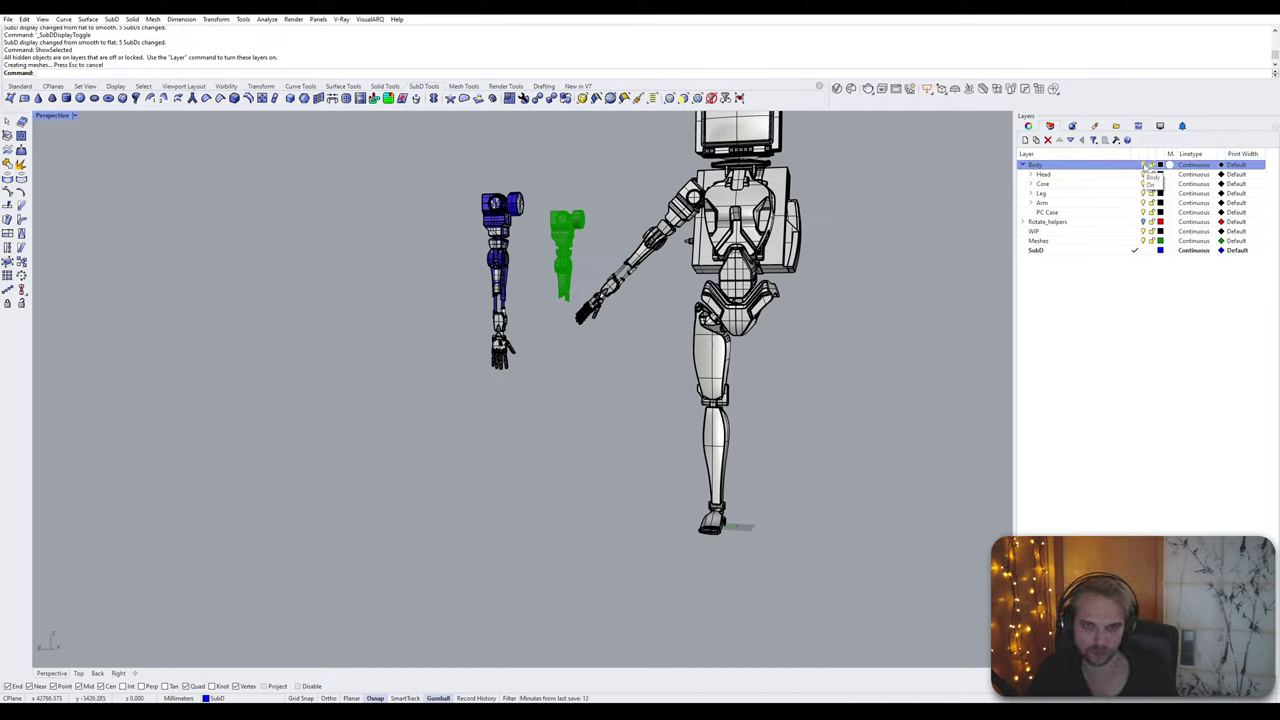
{"action": "scroll", "coordinate": [430, 330], "scroll_direction": "up", "scroll_amount": 5}
{"action": "left_click", "coordinate": [552, 296]}
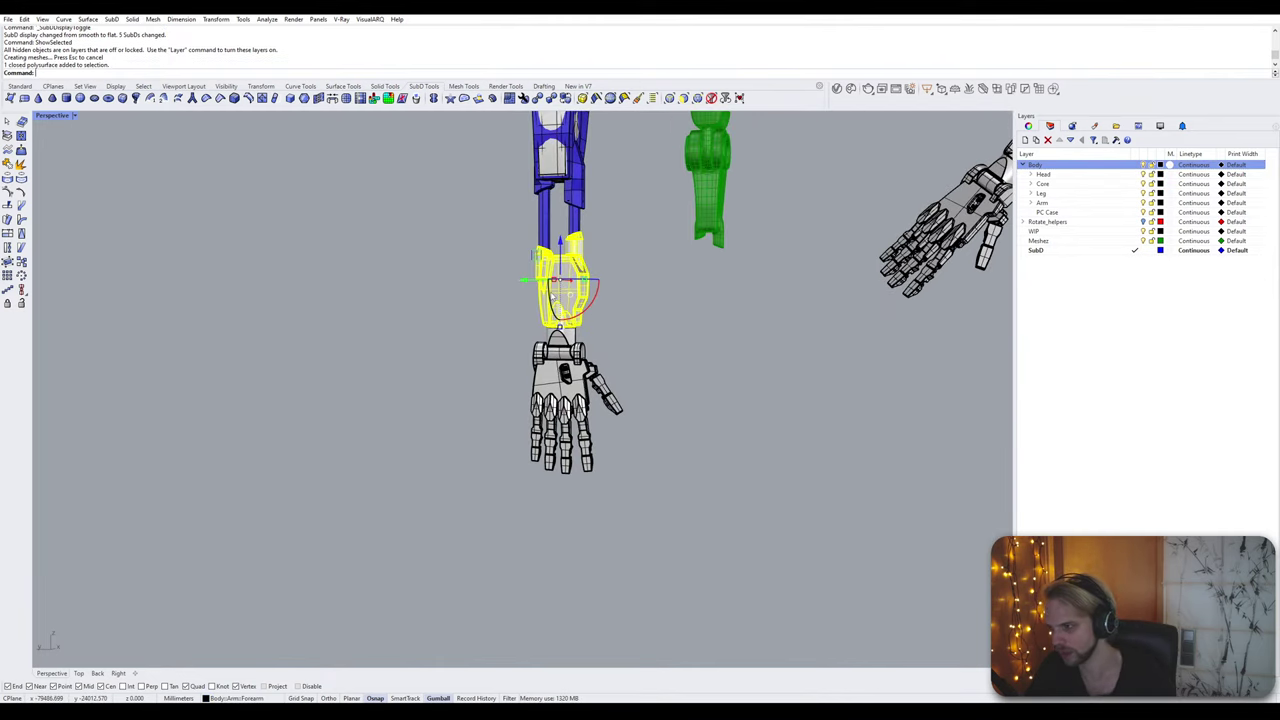
Step: Zoom to the selected forearm piece with ZS, then orbit to the robot's side
{"action": "type", "text": "ZS"}
{"action": "key", "text": "Return"}
{"action": "key", "text": "Escape"}
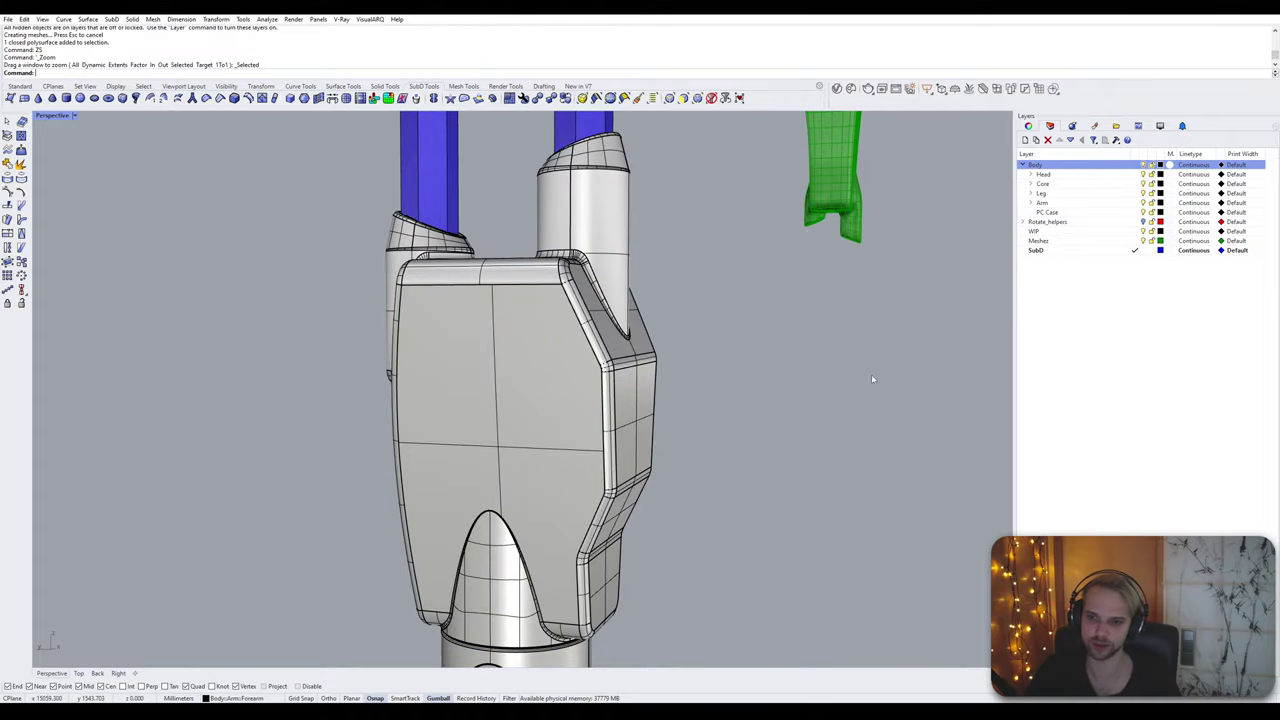
{"action": "scroll", "coordinate": [871, 374], "scroll_direction": "down", "scroll_amount": 5}
{"action": "scroll", "coordinate": [558, 400], "scroll_direction": "up", "scroll_amount": 3}
{"action": "scroll", "coordinate": [845, 248], "scroll_direction": "up", "scroll_amount": 3}
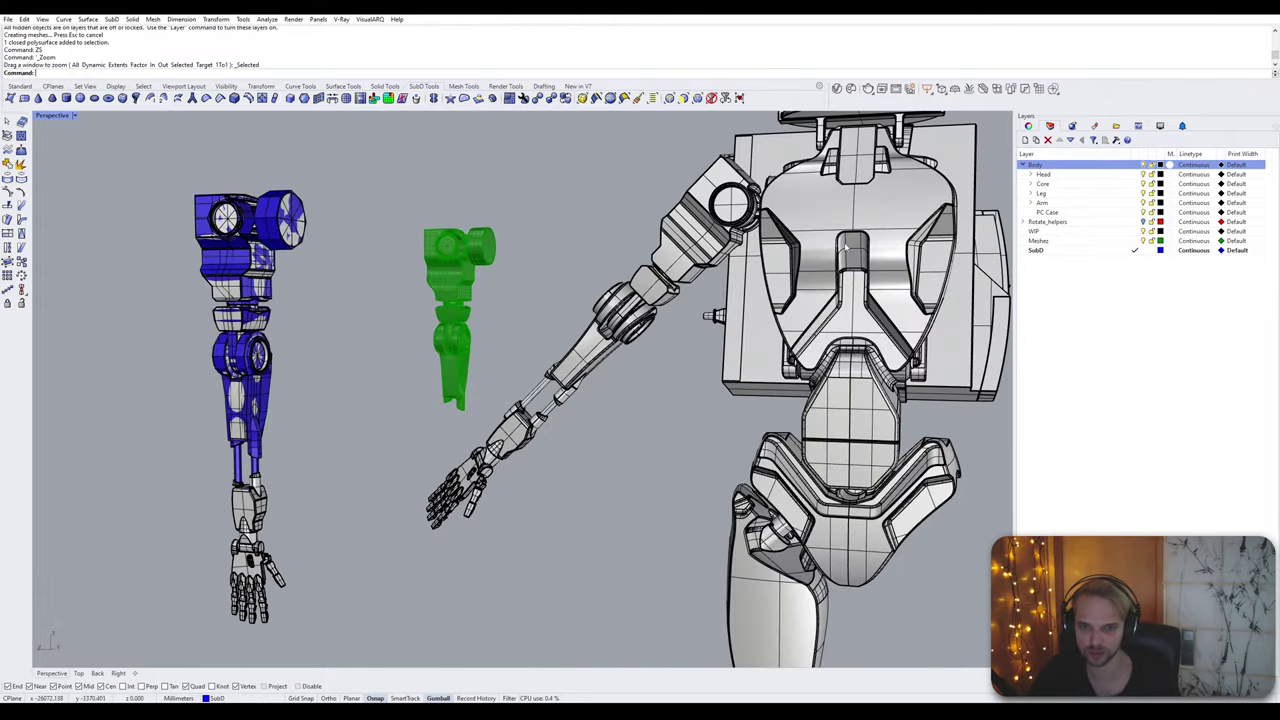
{"action": "scroll", "coordinate": [800, 412], "scroll_direction": "down", "scroll_amount": 3}
{"action": "right_click_drag", "start_coordinate": [773, 209], "coordinate": [614, 271]}
Step: Inspect the head case and PC case by selecting and deselecting them while orbiting
{"action": "left_click", "coordinate": [411, 244]}
{"action": "left_click", "coordinate": [505, 431]}
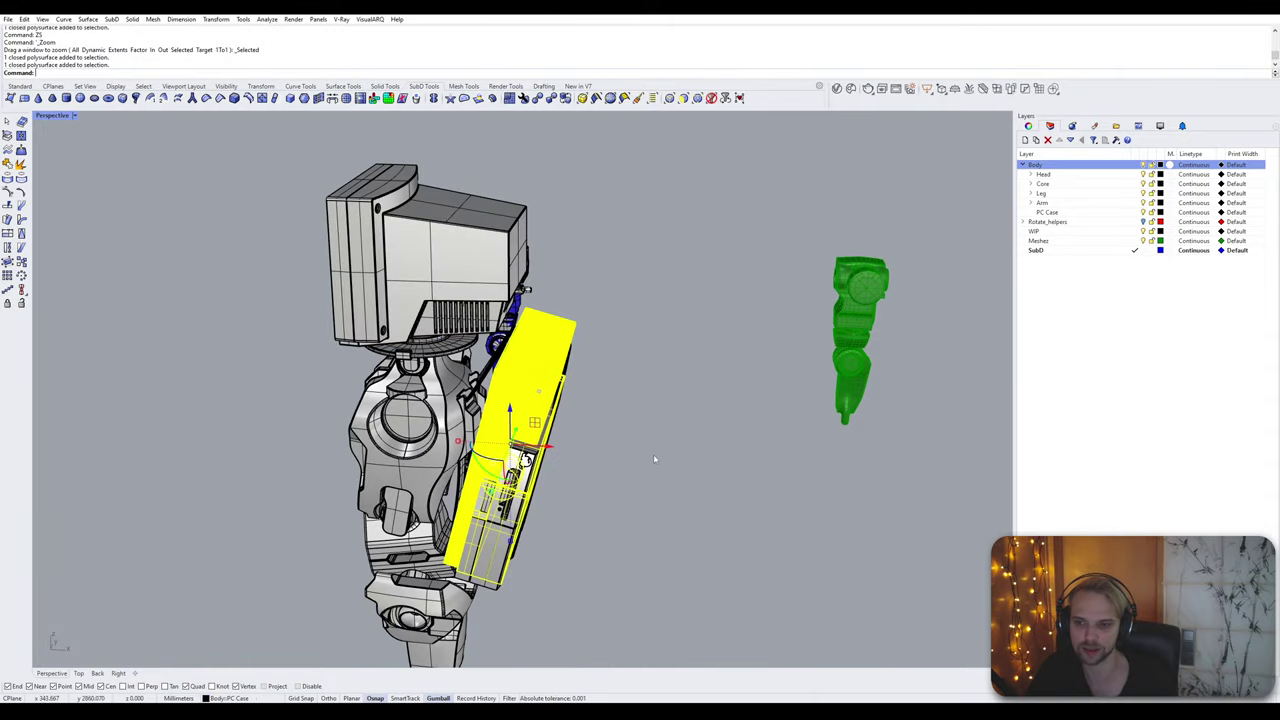
{"action": "left_click", "coordinate": [656, 458]}
{"action": "right_click_drag", "start_coordinate": [656, 458], "coordinate": [648, 343]}
{"action": "left_click", "coordinate": [648, 343]}
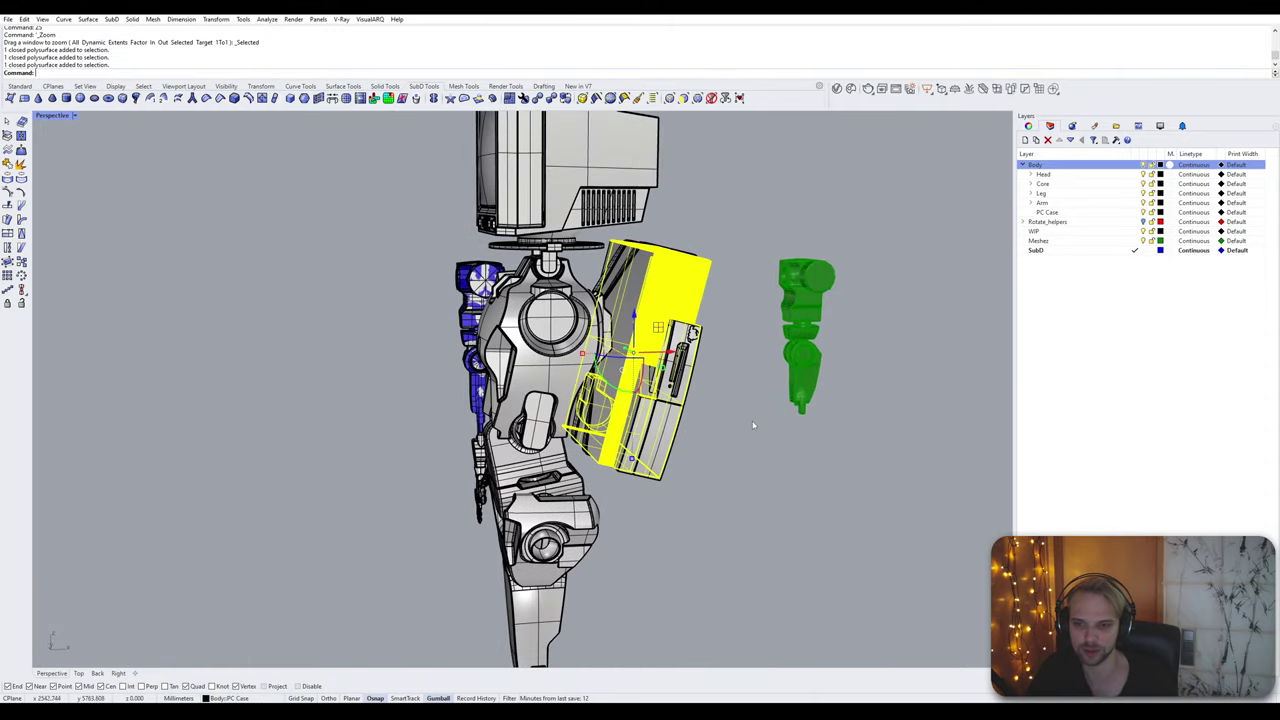
{"action": "left_click", "coordinate": [755, 425]}
{"action": "right_click_drag", "start_coordinate": [755, 425], "coordinate": [860, 292]}
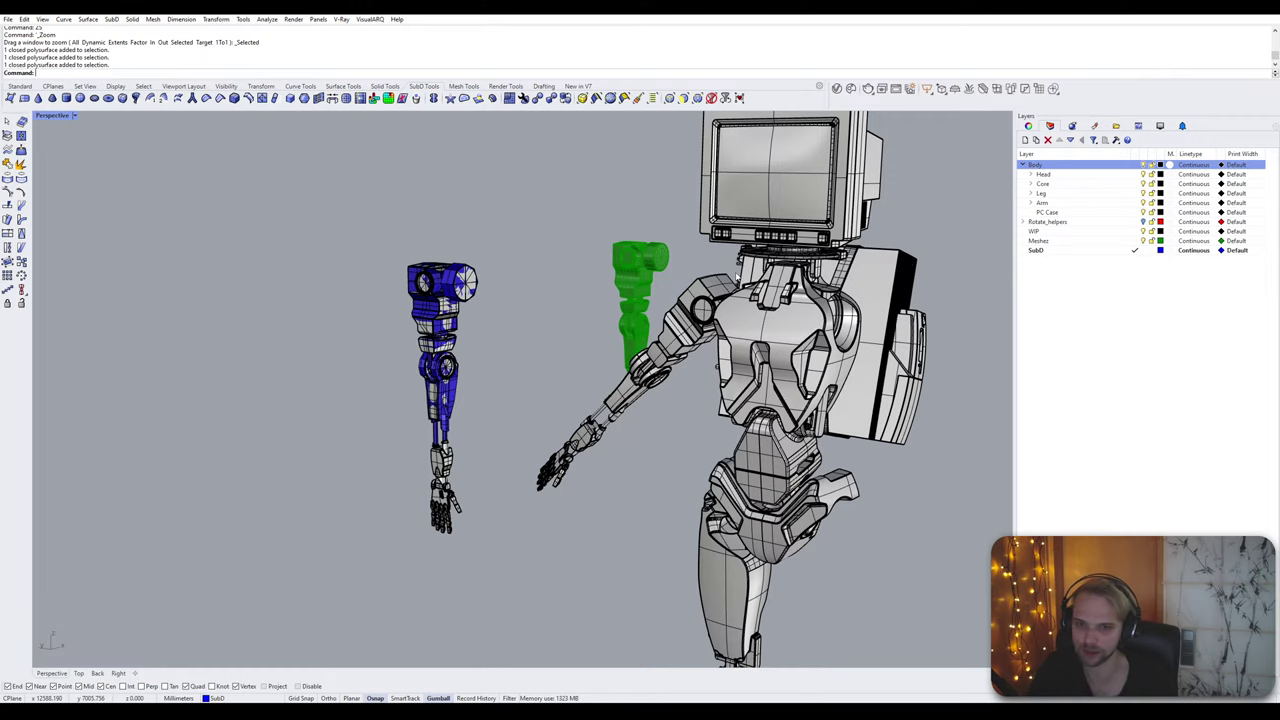
Step: Orbit from the robot's back around to a front view of the blue forearm and hand
{"action": "right_click_drag", "start_coordinate": [737, 278], "coordinate": [641, 385]}
{"action": "scroll", "coordinate": [642, 400], "scroll_direction": "up", "scroll_amount": 12}
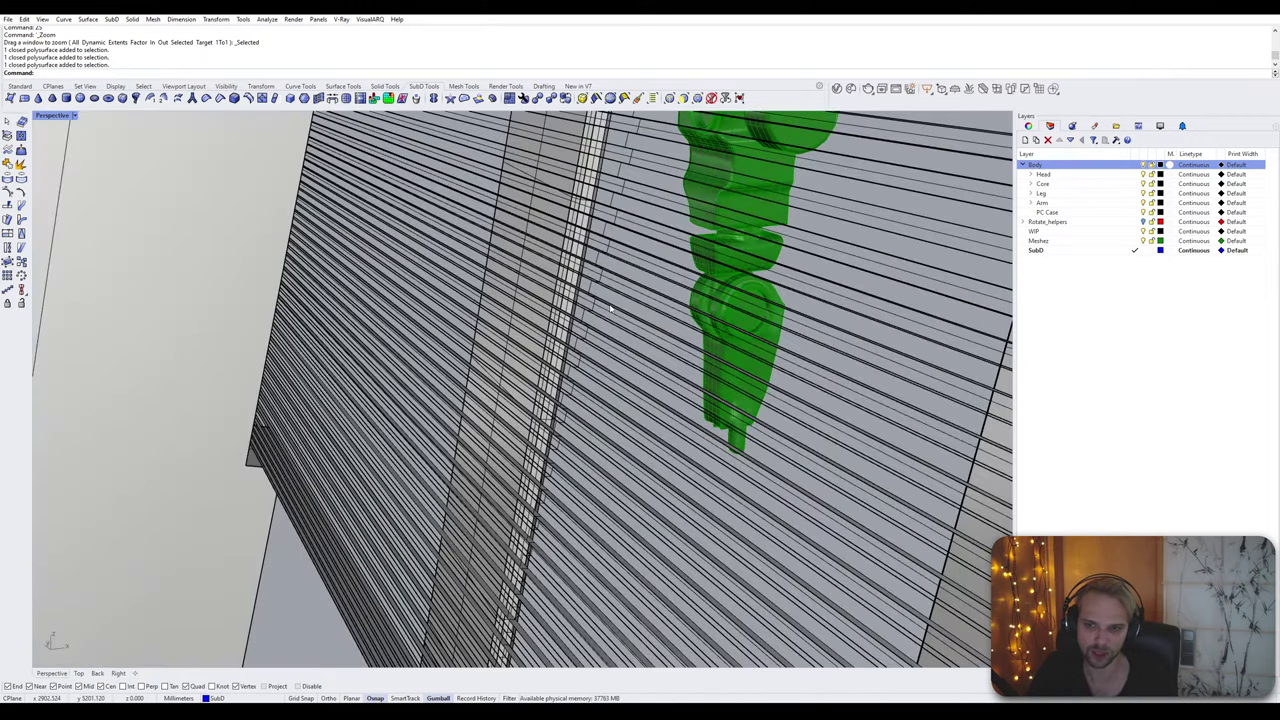
{"action": "scroll", "coordinate": [610, 309], "scroll_direction": "up", "scroll_amount": 3}
{"action": "scroll", "coordinate": [603, 228], "scroll_direction": "down", "scroll_amount": 5}
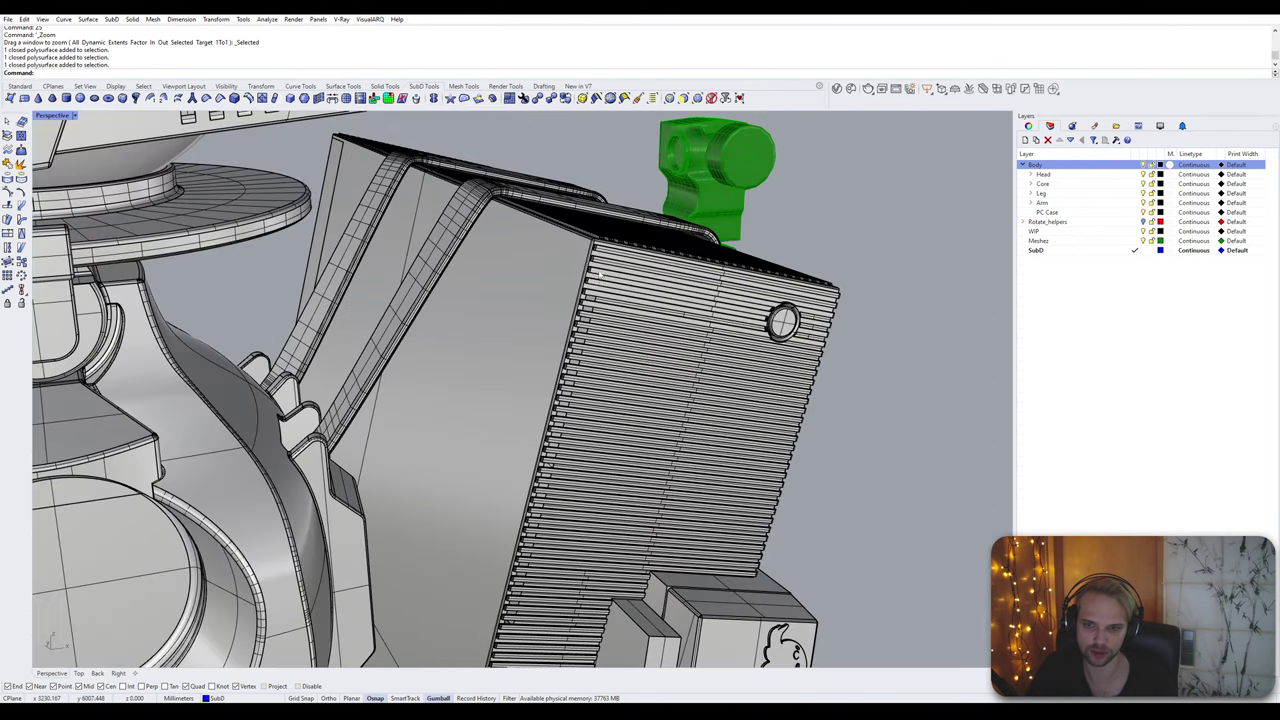
{"action": "scroll", "coordinate": [628, 305], "scroll_direction": "up", "scroll_amount": 2}
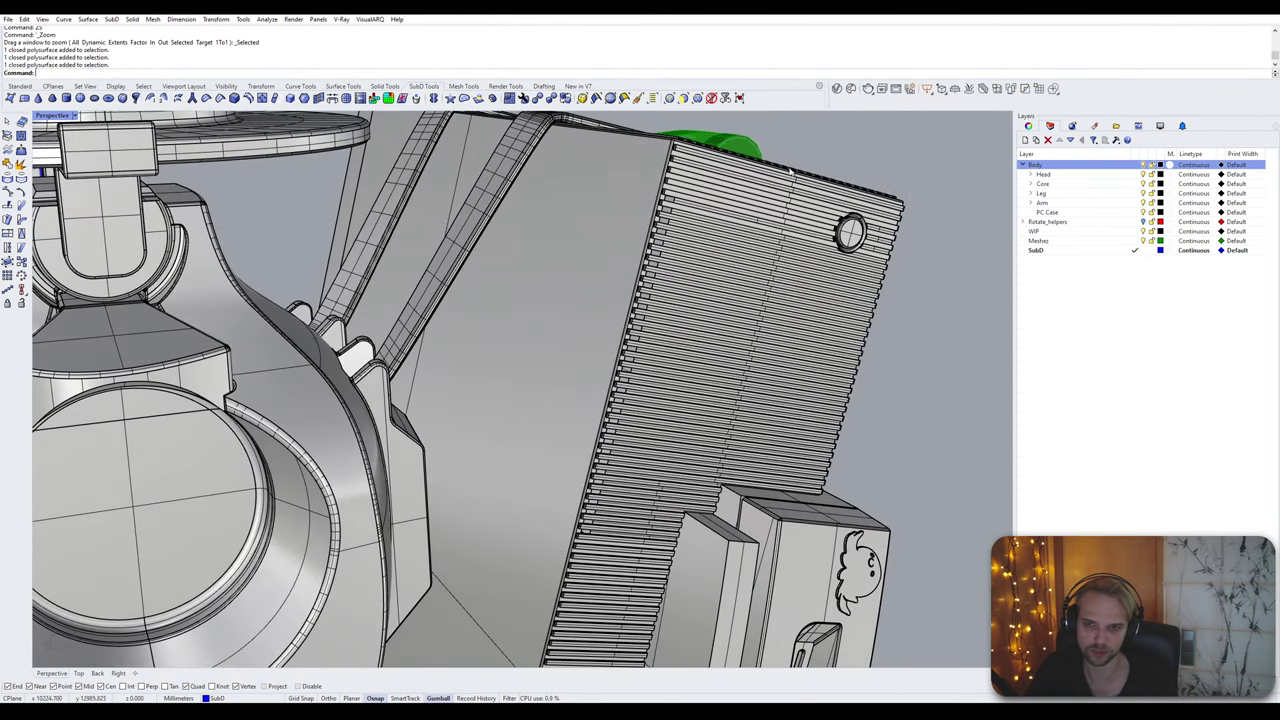
{"action": "scroll", "coordinate": [717, 172], "scroll_direction": "up", "scroll_amount": 3}
{"action": "scroll", "coordinate": [580, 163], "scroll_direction": "down", "scroll_amount": 5}
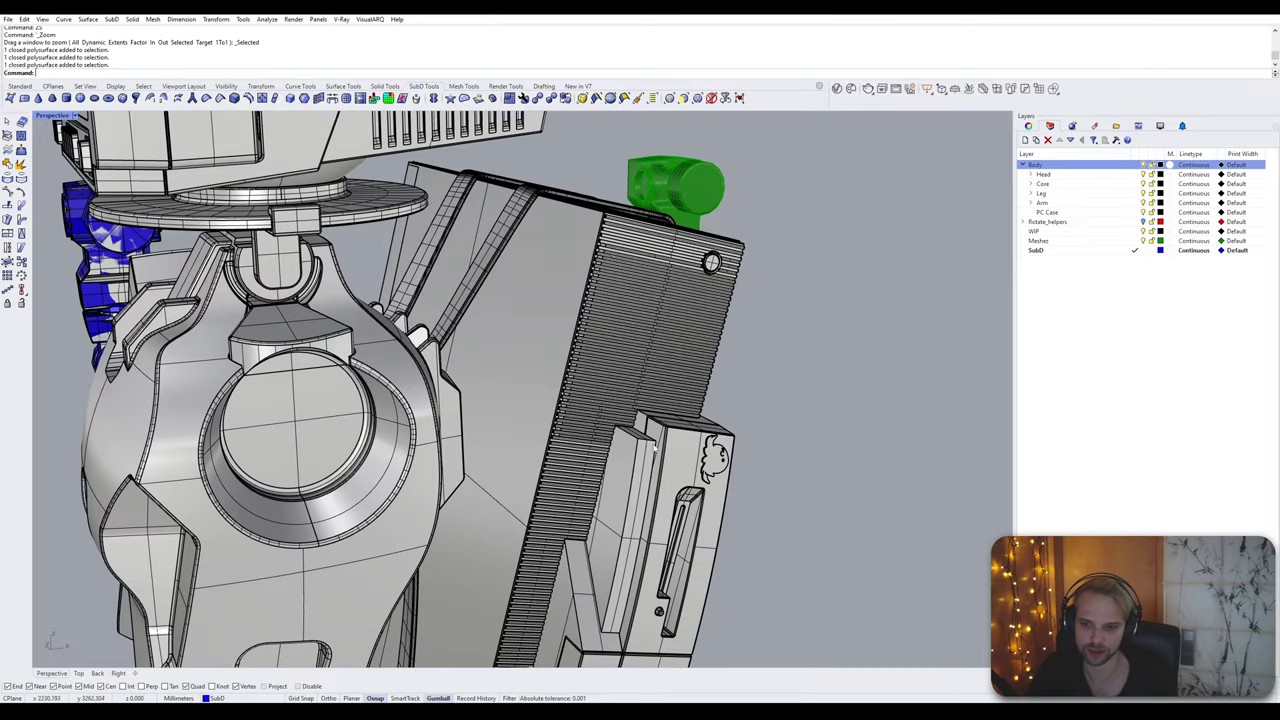
{"action": "scroll", "coordinate": [612, 367], "scroll_direction": "down", "scroll_amount": 6}
{"action": "right_click_drag", "start_coordinate": [430, 352], "coordinate": [480, 345]}
{"action": "scroll", "coordinate": [397, 402], "scroll_direction": "up", "scroll_amount": 3}
{"action": "right_click_drag", "start_coordinate": [397, 402], "coordinate": [462, 232], "text": "shift"}
{"action": "scroll", "coordinate": [438, 372], "scroll_direction": "up", "scroll_amount": 4}
{"action": "right_click_drag", "start_coordinate": [438, 366], "coordinate": [500, 340]}
Step: Zoom to the grey forearm armour with zs, then Alt-drag a copy off to the left
{"action": "left_click", "coordinate": [560, 328]}
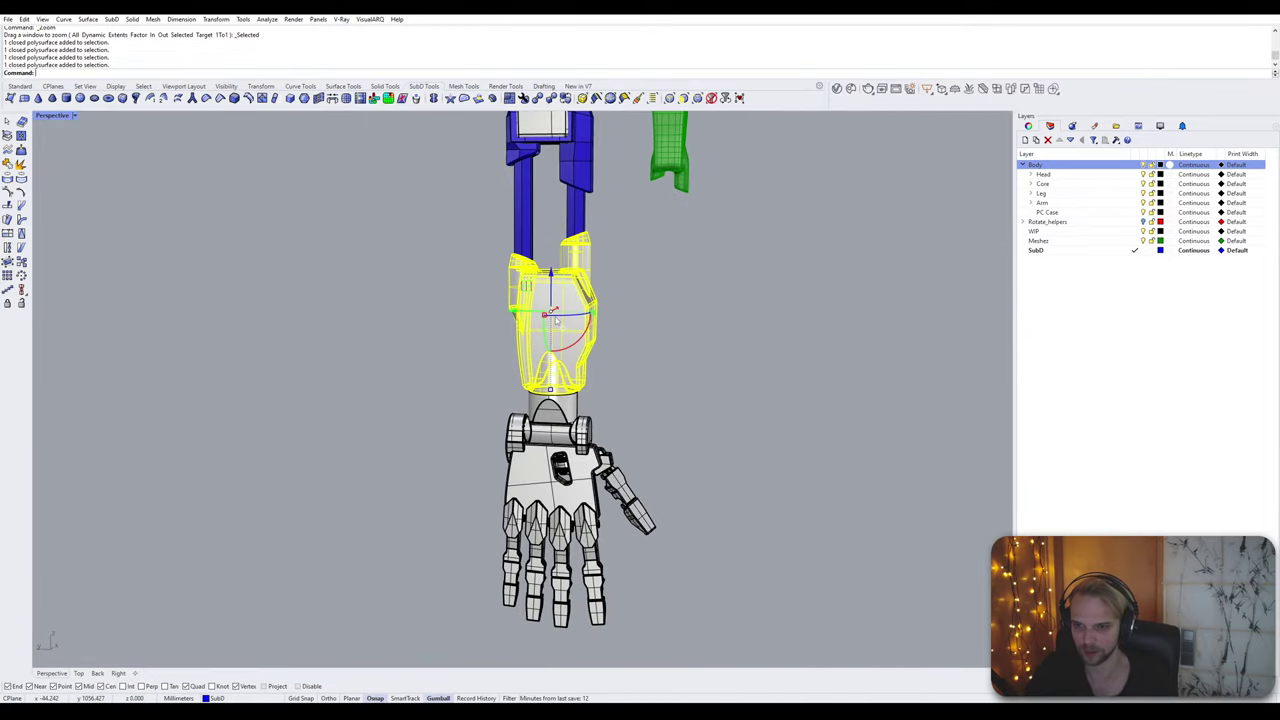
{"action": "type", "text": "zs"}
{"action": "key", "text": "Return"}
{"action": "key", "text": "Escape"}
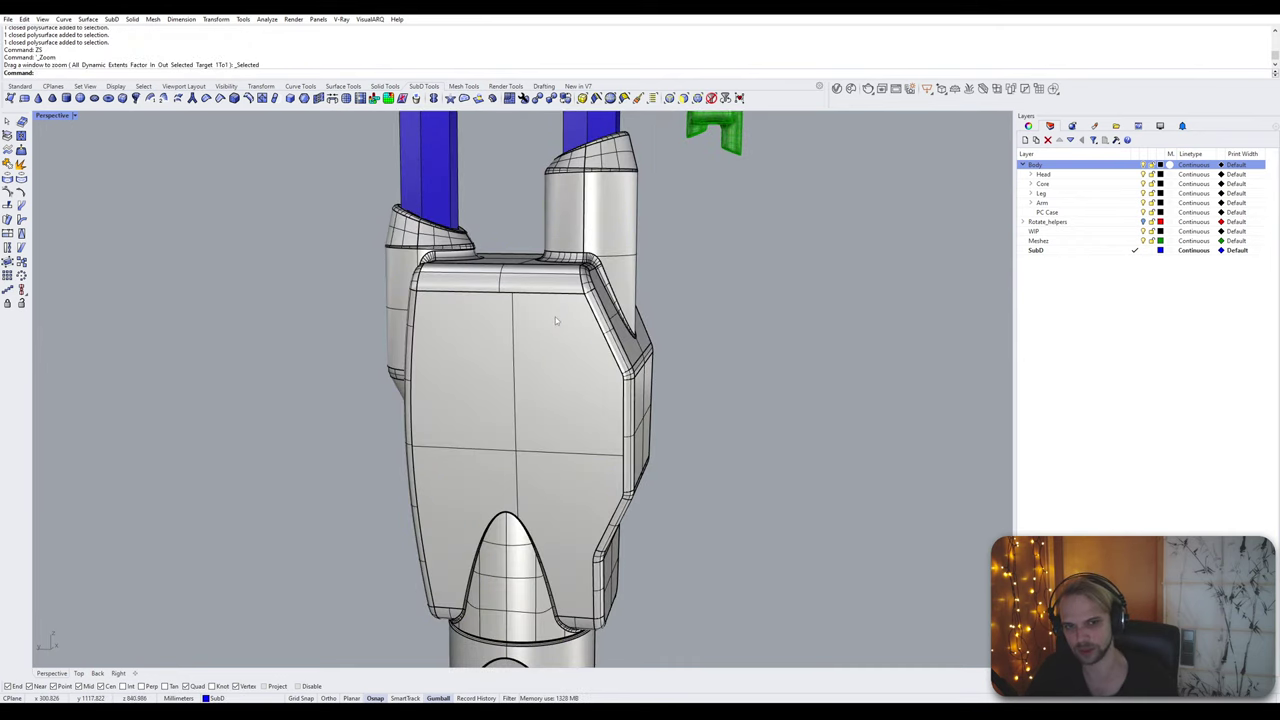
{"action": "left_click", "coordinate": [600, 328]}
{"action": "scroll", "coordinate": [576, 355], "scroll_direction": "down", "scroll_amount": 6}
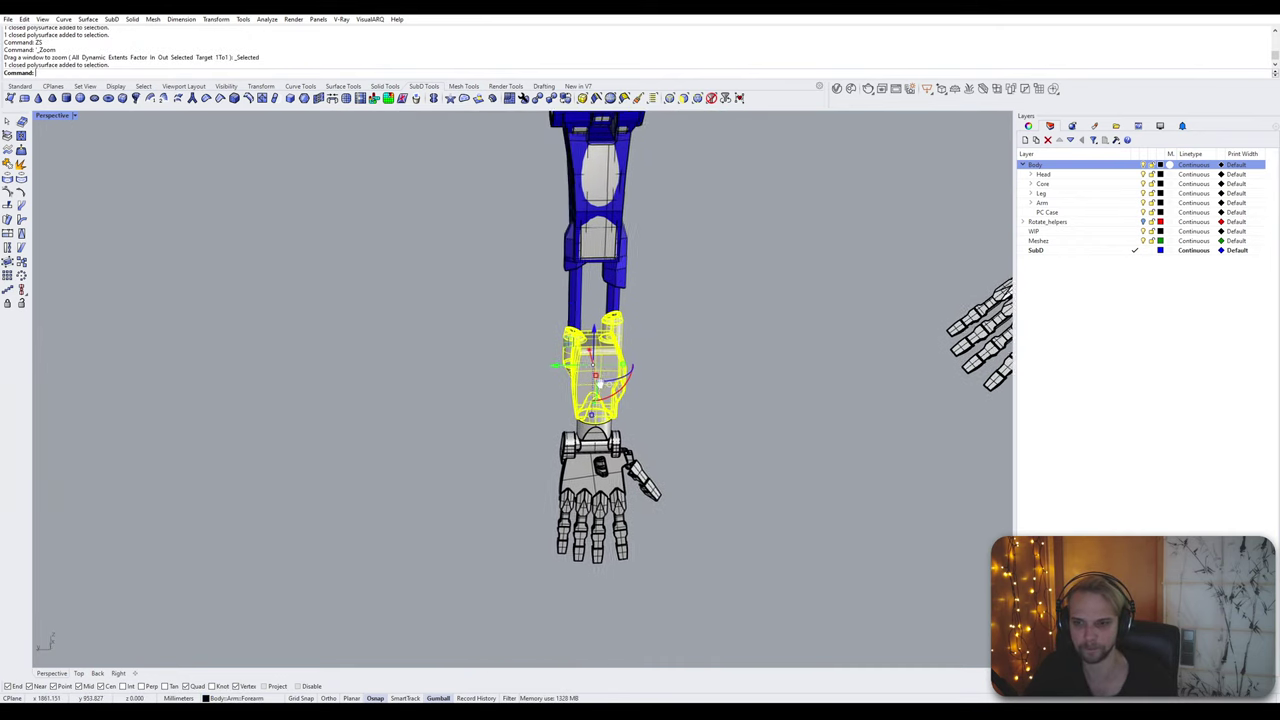
{"action": "left_click_drag", "start_coordinate": [615, 370], "coordinate": [461, 355], "text": "alt"}
Step: Move the copied forearm piece onto the WIP layer
{"action": "key", "text": "Escape"}
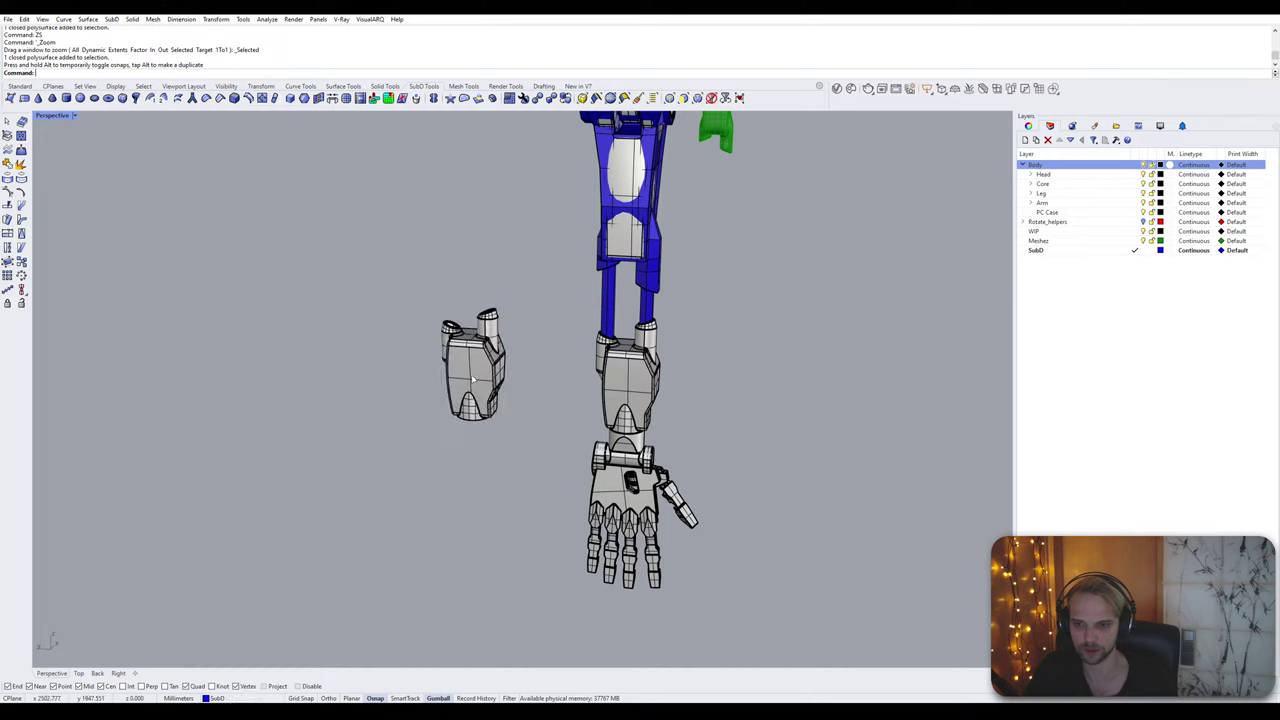
{"action": "left_click", "coordinate": [472, 360]}
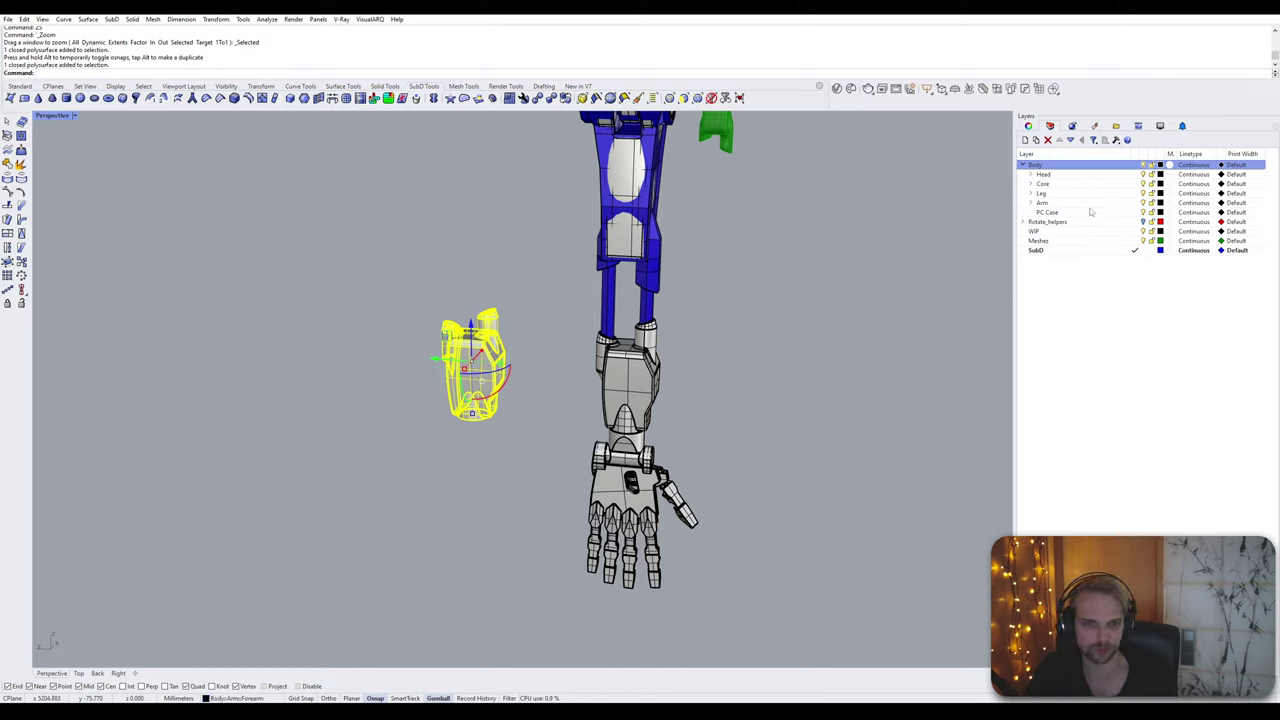
{"action": "left_click", "coordinate": [1071, 236]}
{"action": "right_click", "coordinate": [1071, 236]}
{"action": "left_click", "coordinate": [1106, 408]}
{"action": "left_click", "coordinate": [766, 372]}
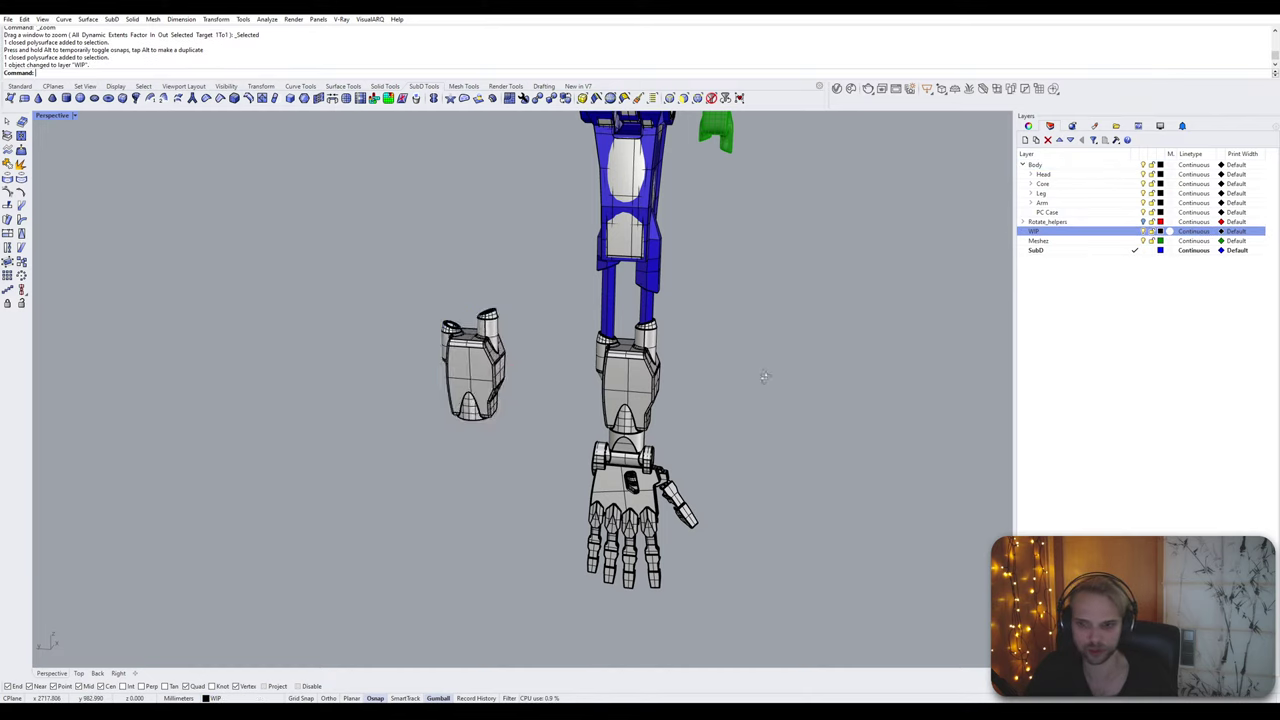
Step: Orbit around the forearm parts and the blue arm to inspect them
{"action": "right_click_drag", "start_coordinate": [762, 372], "coordinate": [601, 457]}
{"action": "scroll", "coordinate": [627, 365], "scroll_direction": "up", "scroll_amount": 2}
{"action": "left_click", "coordinate": [624, 370]}
{"action": "left_click", "coordinate": [709, 391]}
{"action": "scroll", "coordinate": [625, 398], "scroll_direction": "up", "scroll_amount": 2}
{"action": "scroll", "coordinate": [602, 227], "scroll_direction": "up", "scroll_amount": 2}
{"action": "right_click_drag", "start_coordinate": [602, 227], "coordinate": [490, 345]}
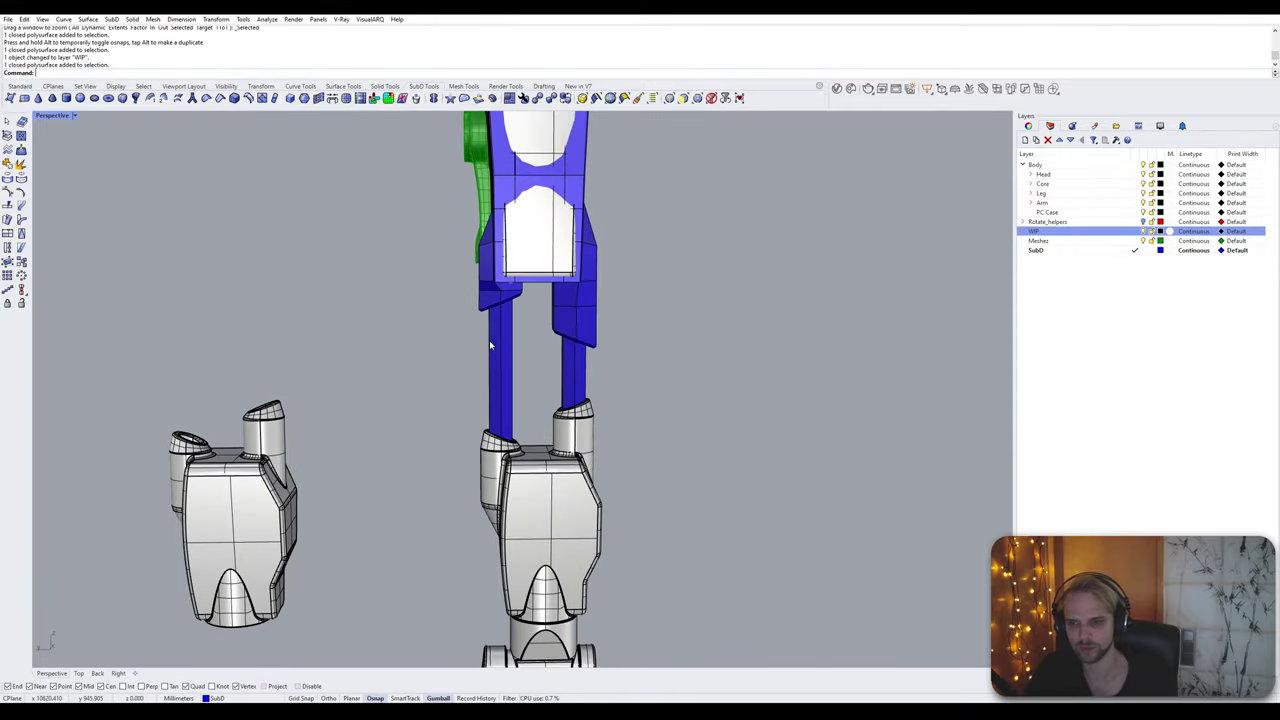
{"action": "right_click_drag", "start_coordinate": [517, 300], "coordinate": [619, 408]}
{"action": "right_click_drag", "start_coordinate": [575, 392], "coordinate": [508, 256]}
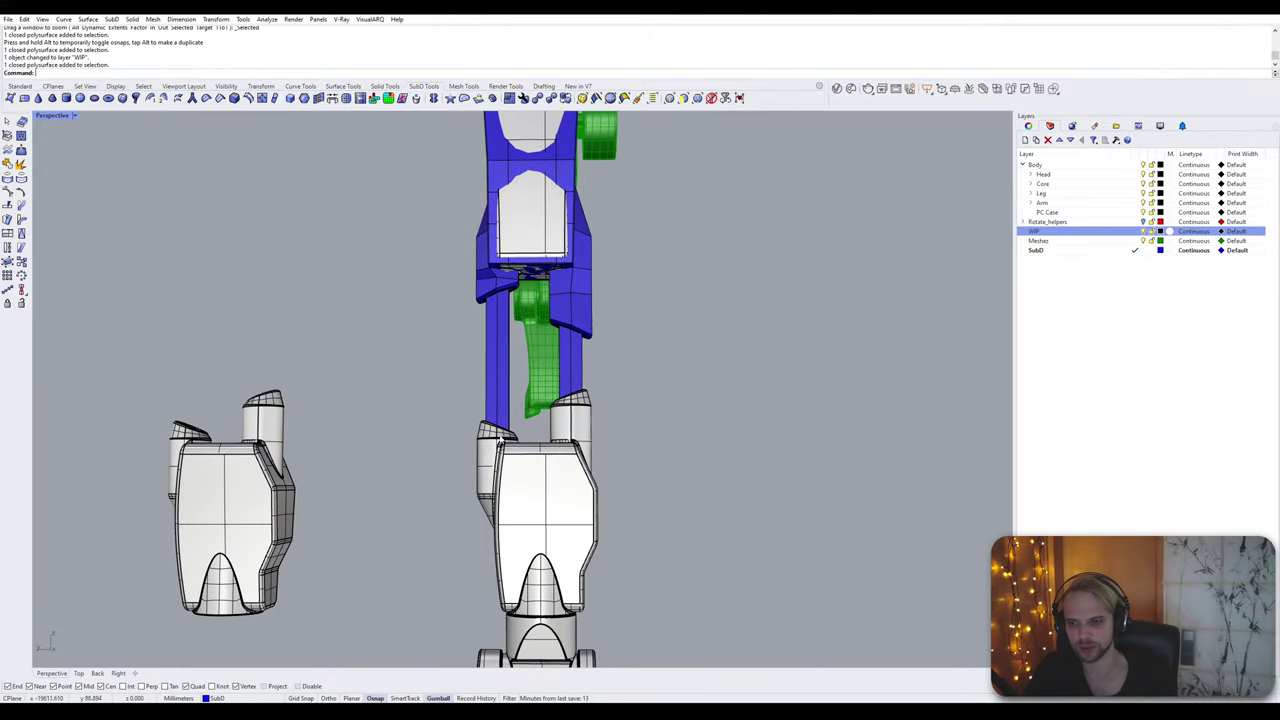
Step: Isolate just the two forearm pieces, then undo the isolate
{"action": "left_click", "coordinate": [574, 503]}
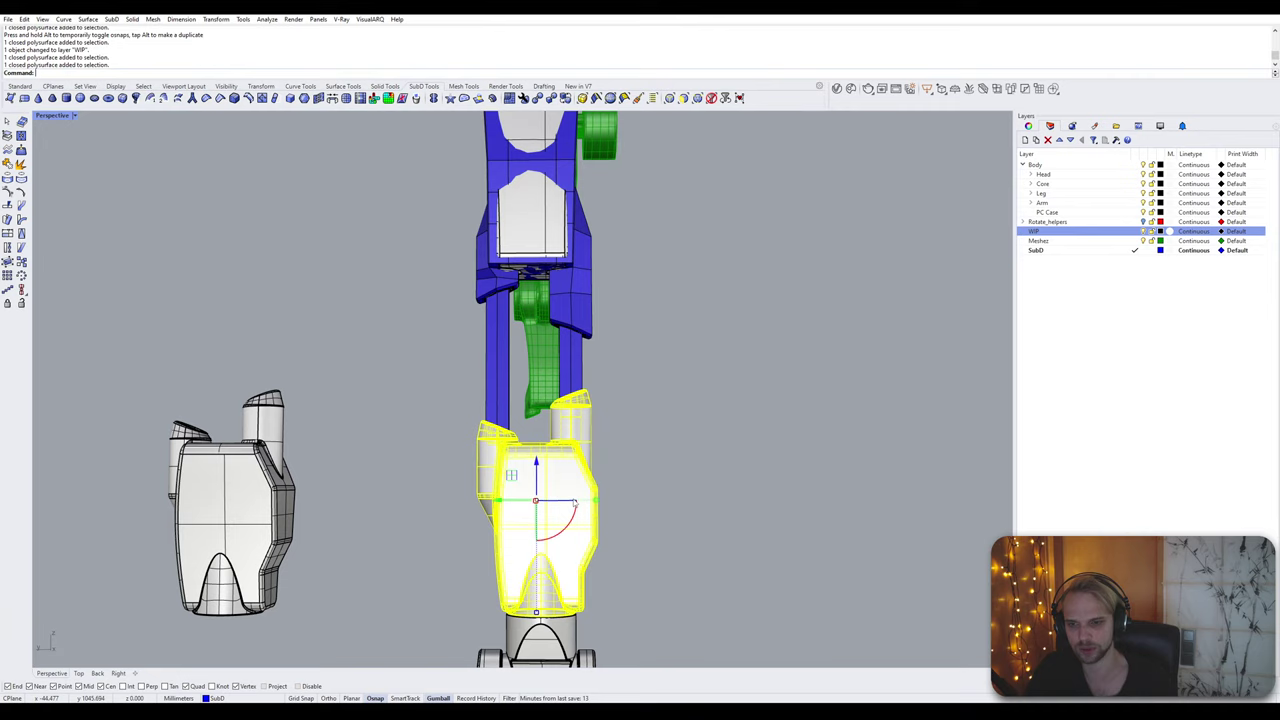
{"action": "left_click", "coordinate": [700, 485]}
{"action": "left_click", "coordinate": [570, 474]}
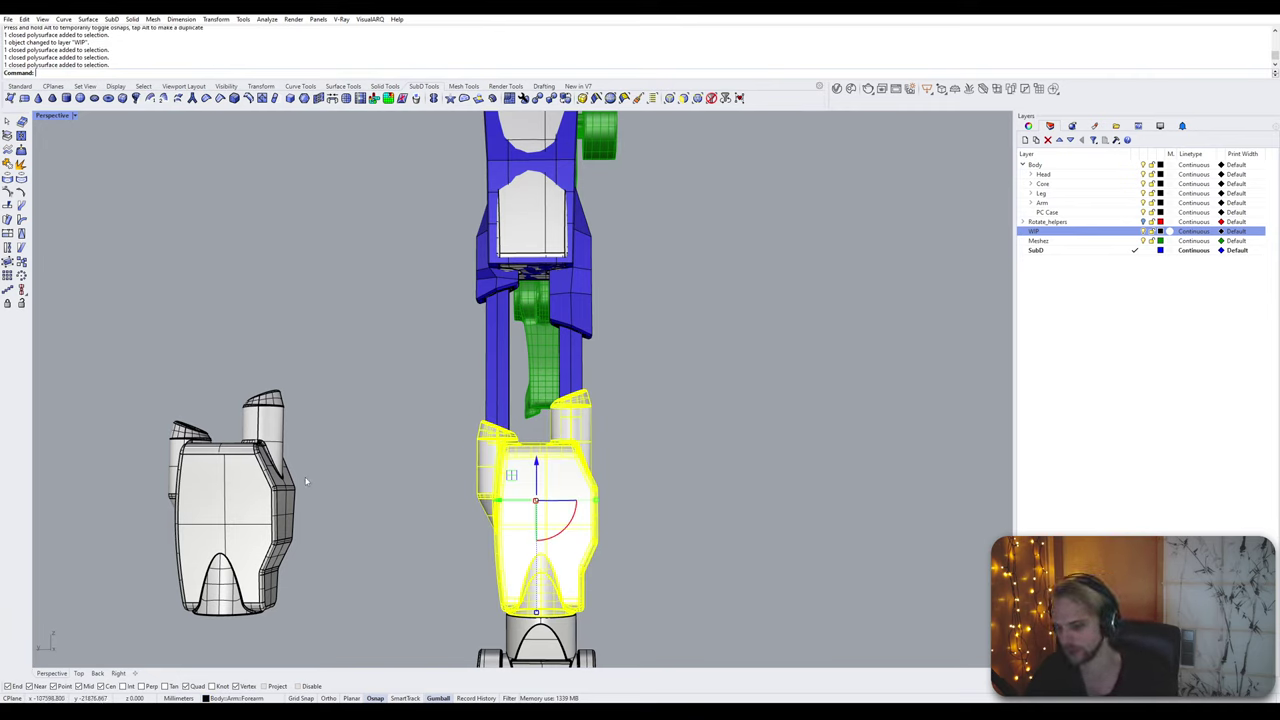
{"action": "left_click_drag", "start_coordinate": [307, 482], "coordinate": [142, 468], "text": "shift"}
{"action": "type", "text": "is"}
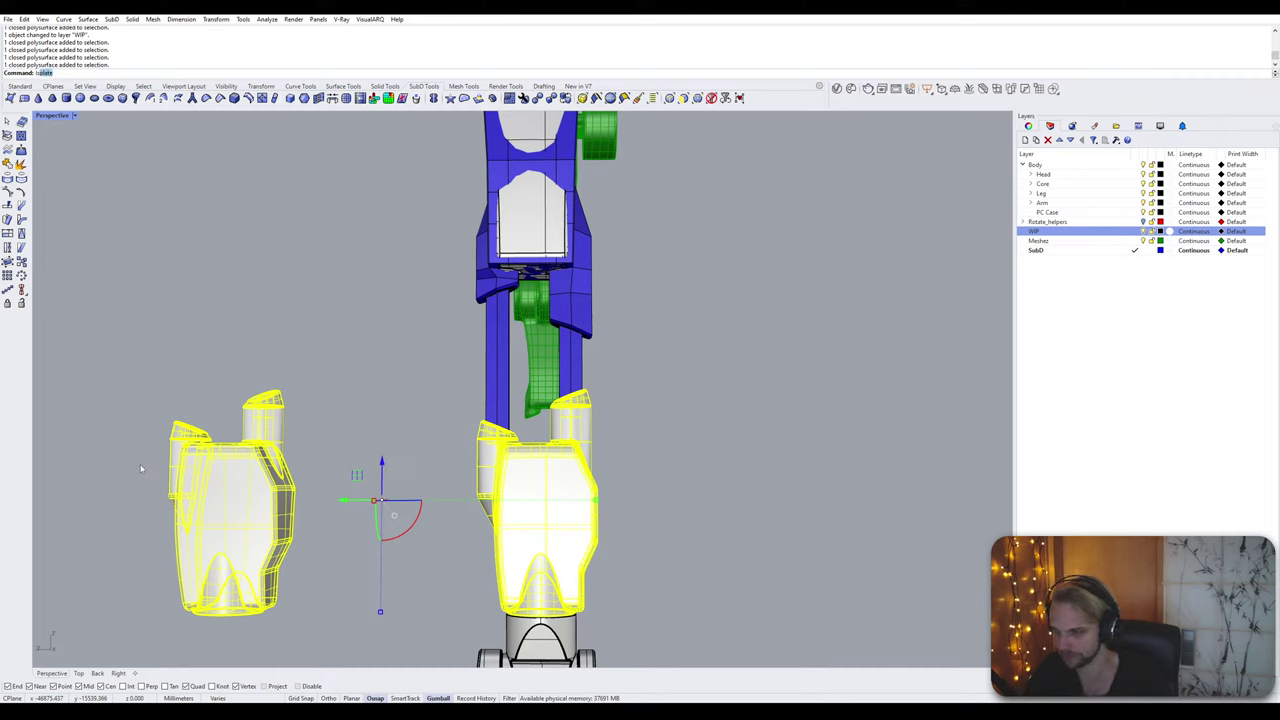
{"action": "key", "text": "Return"}
{"action": "key", "text": "Escape"}
{"action": "key", "text": "ctrl+z"}
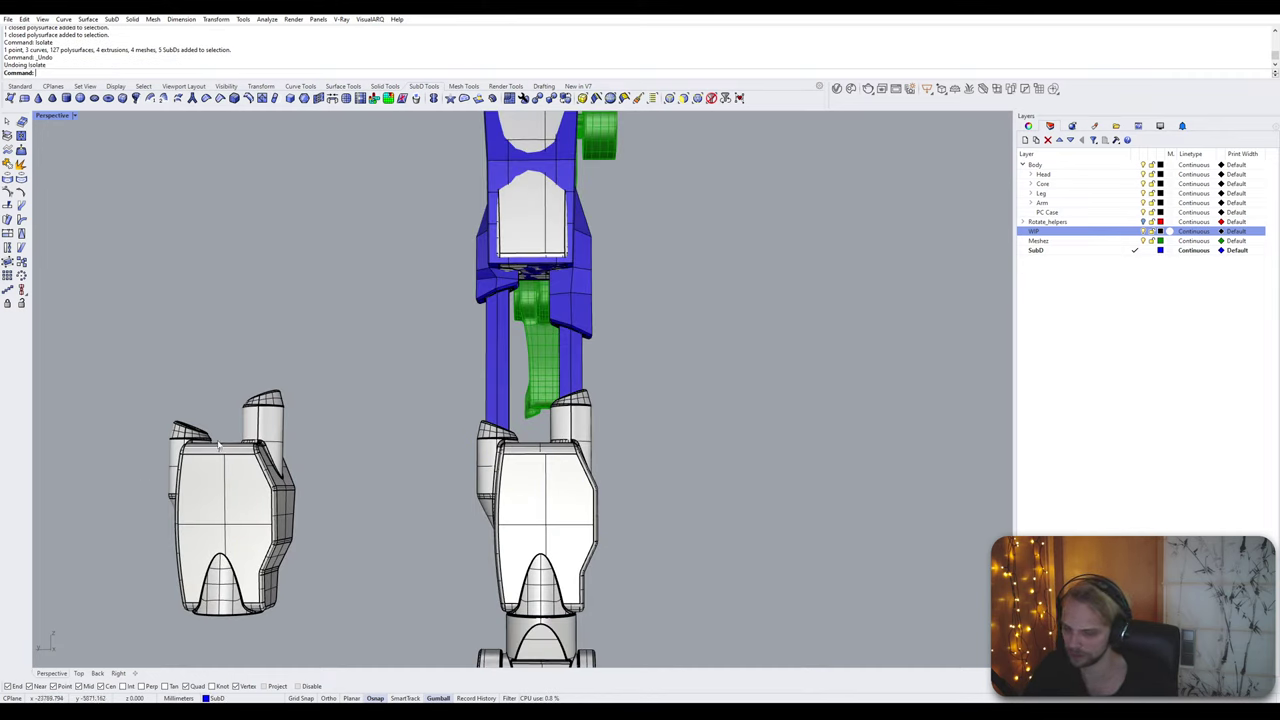
Step: Isolate the blue upper SubD arm together with both forearm pieces
{"action": "left_click", "coordinate": [526, 337]}
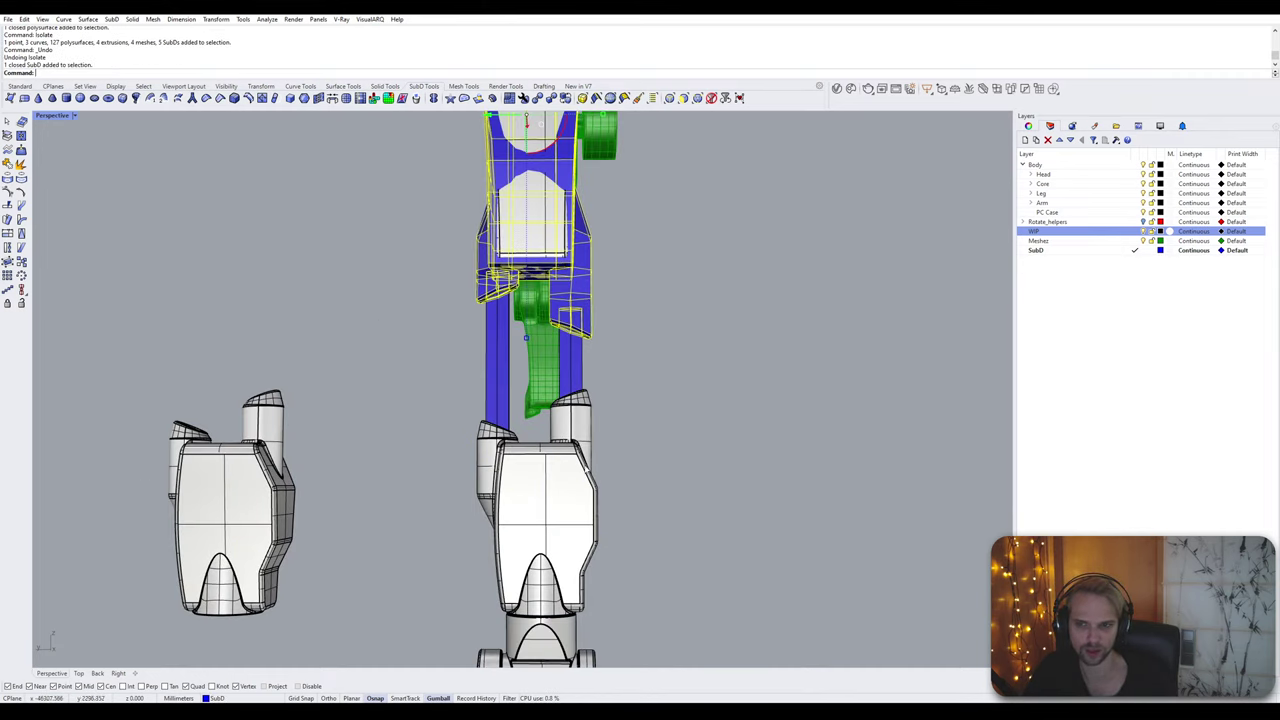
{"action": "left_click", "coordinate": [540, 500], "text": "shift"}
{"action": "left_click", "coordinate": [250, 463], "text": "shift"}
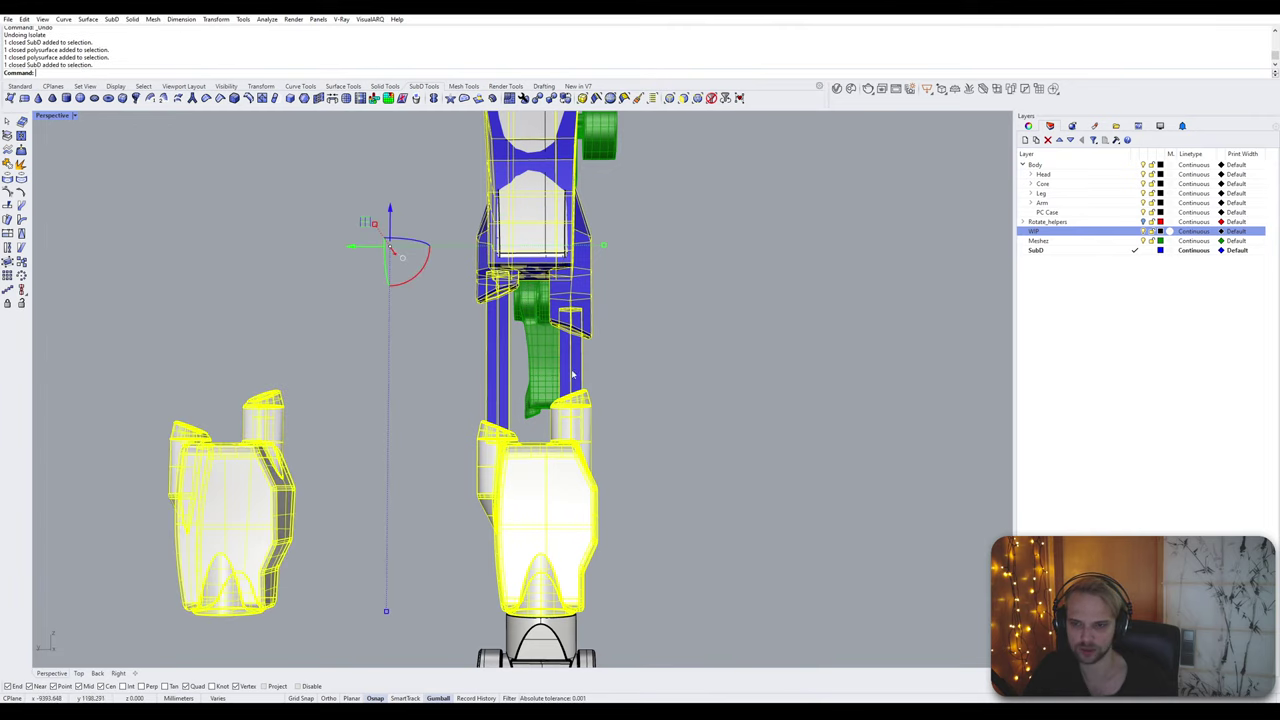
{"action": "key", "text": "Return"}
{"action": "key", "text": "Escape"}
Step: Inspect the isolated forearm pieces from below and the front, including the bottom cap
{"action": "mouse_move", "coordinate": [638, 390]}
{"action": "right_mouse_down"}
{"action": "mouse_move", "coordinate": [586, 423]}
{"action": "mouse_move", "coordinate": [634, 391]}
{"action": "right_mouse_up"}
{"action": "scroll", "coordinate": [643, 406], "scroll_direction": "up", "scroll_amount": 3}
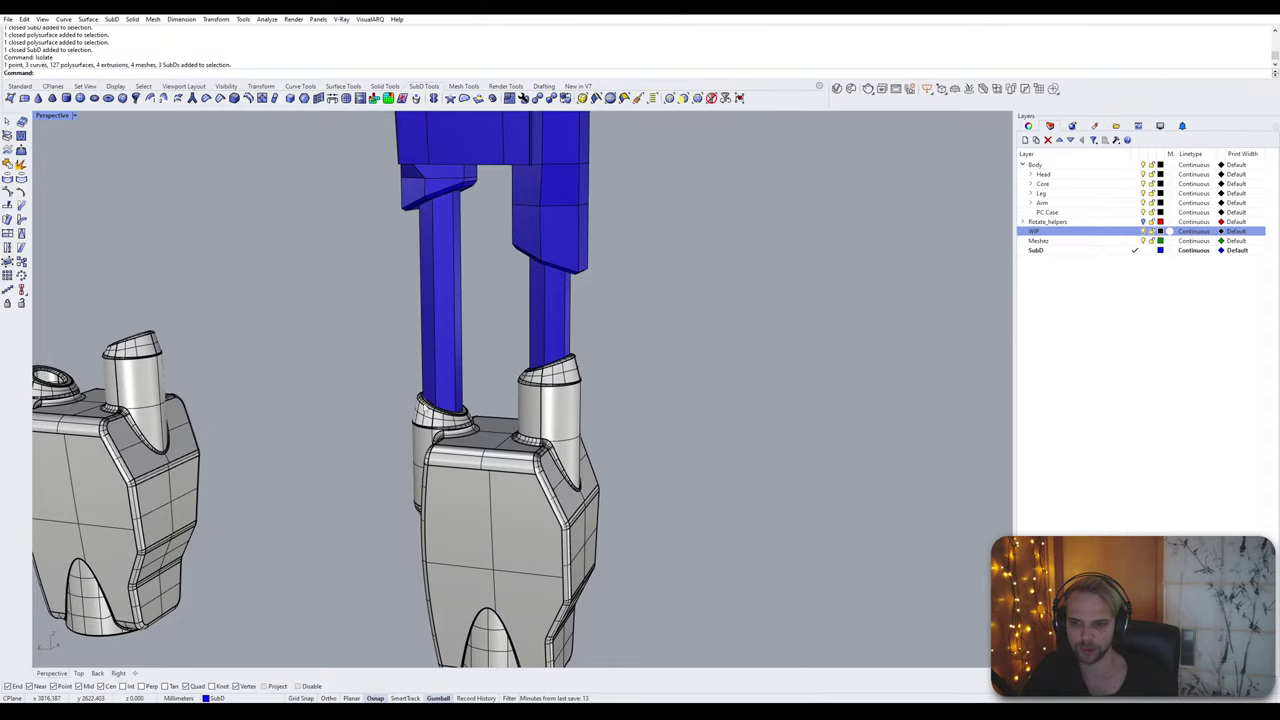
{"action": "scroll", "coordinate": [624, 481], "scroll_direction": "down", "scroll_amount": 4}
{"action": "right_click_drag", "start_coordinate": [624, 472], "coordinate": [622, 232]}
{"action": "scroll", "coordinate": [621, 229], "scroll_direction": "up", "scroll_amount": 4}
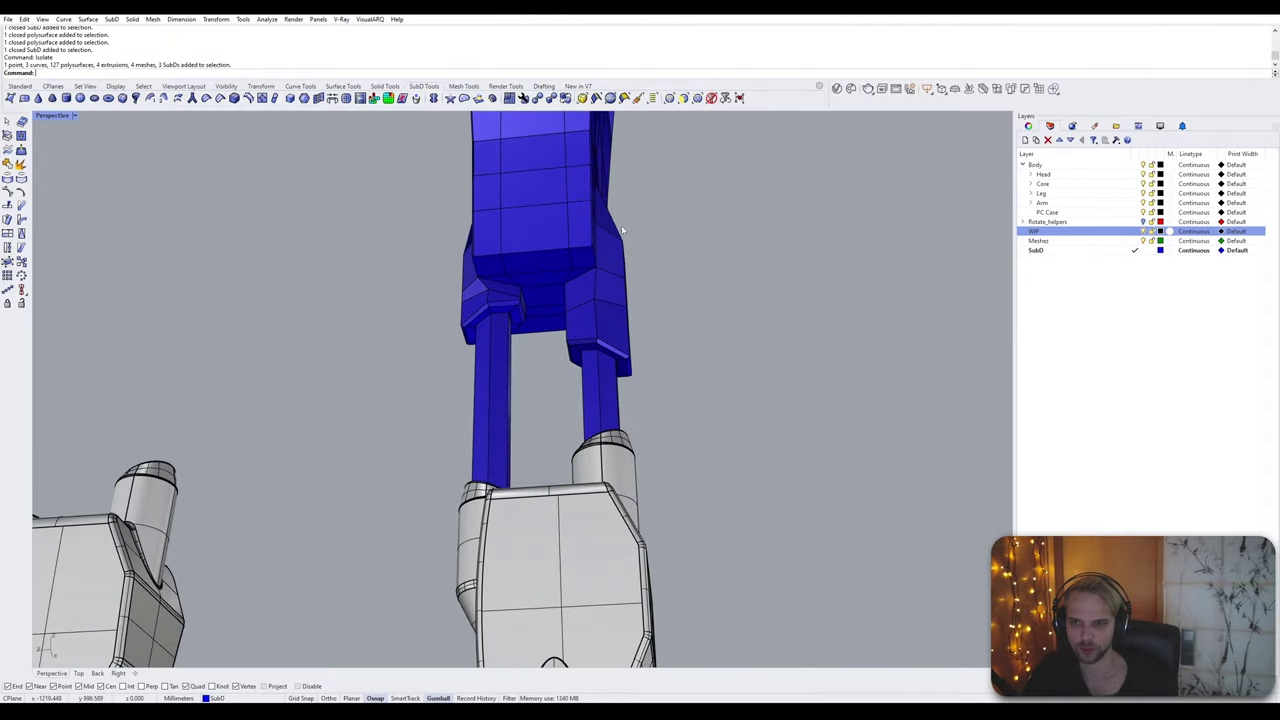
{"action": "right_click_drag", "start_coordinate": [643, 346], "coordinate": [547, 474]}
{"action": "scroll", "coordinate": [494, 508], "scroll_direction": "up", "scroll_amount": 10}
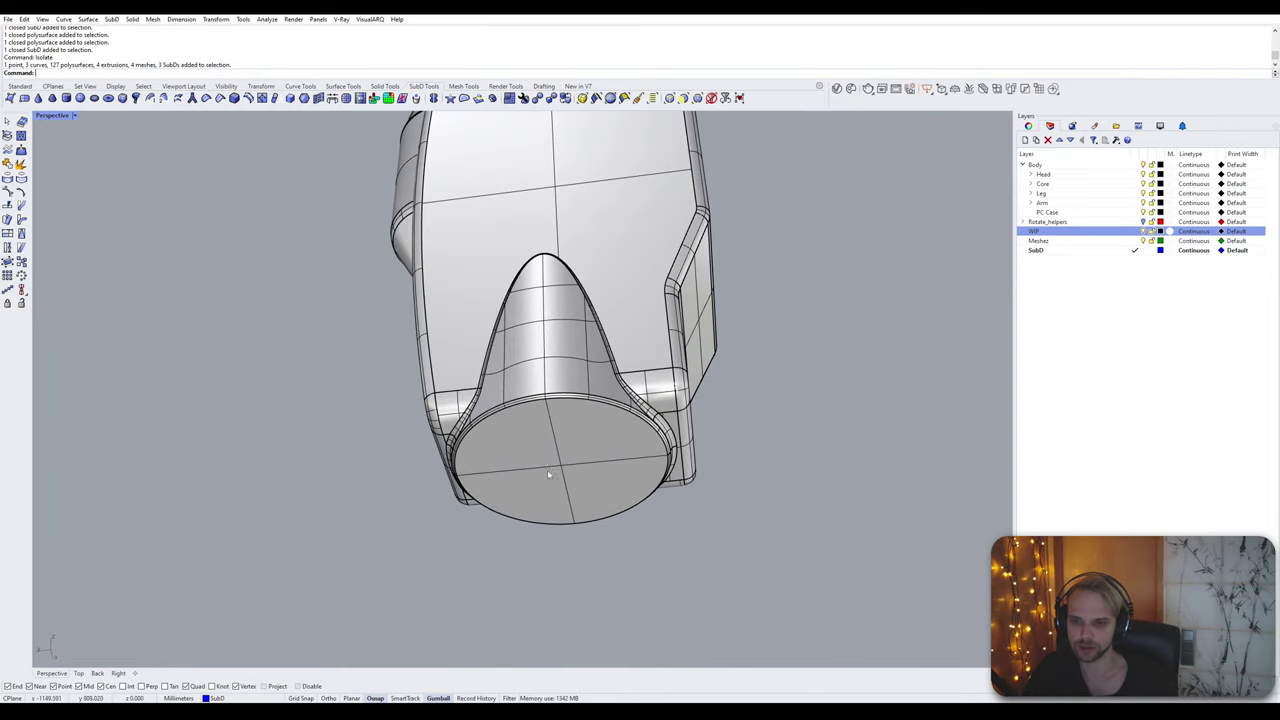
{"action": "scroll", "coordinate": [498, 391], "scroll_direction": "down", "scroll_amount": 5}
{"action": "right_click_drag", "start_coordinate": [498, 391], "coordinate": [458, 387]}
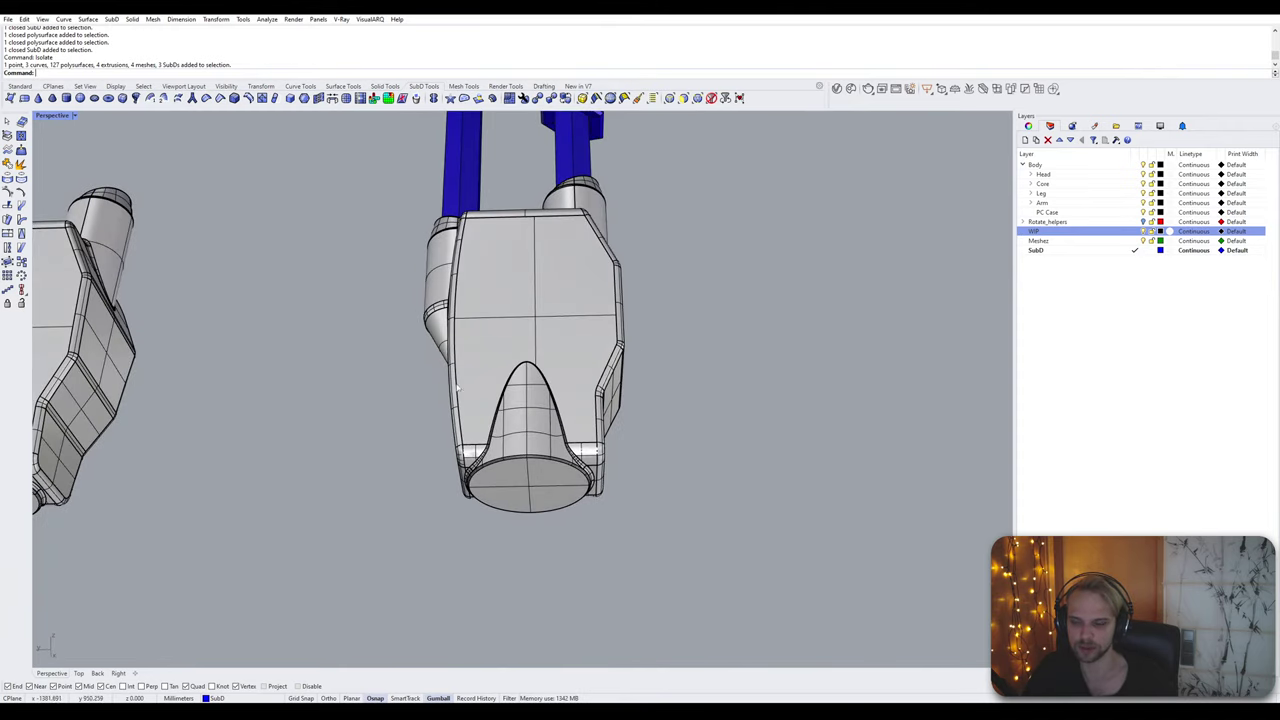
{"action": "right_click_drag", "start_coordinate": [516, 461], "coordinate": [492, 455]}
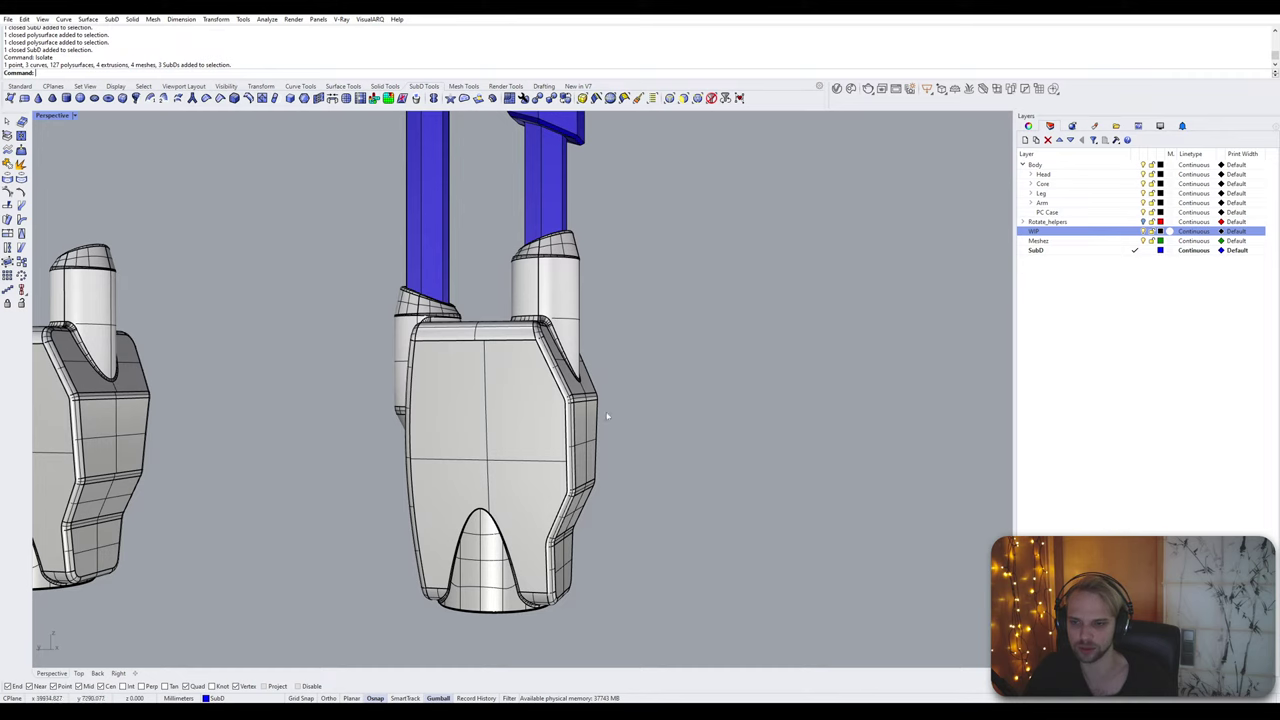
{"action": "scroll", "coordinate": [607, 416], "scroll_direction": "down", "scroll_amount": 3}
{"action": "right_click_drag", "start_coordinate": [607, 416], "coordinate": [545, 428]}
Step: Create a BoundingBox around the right forearm piece
{"action": "left_click", "coordinate": [541, 430]}
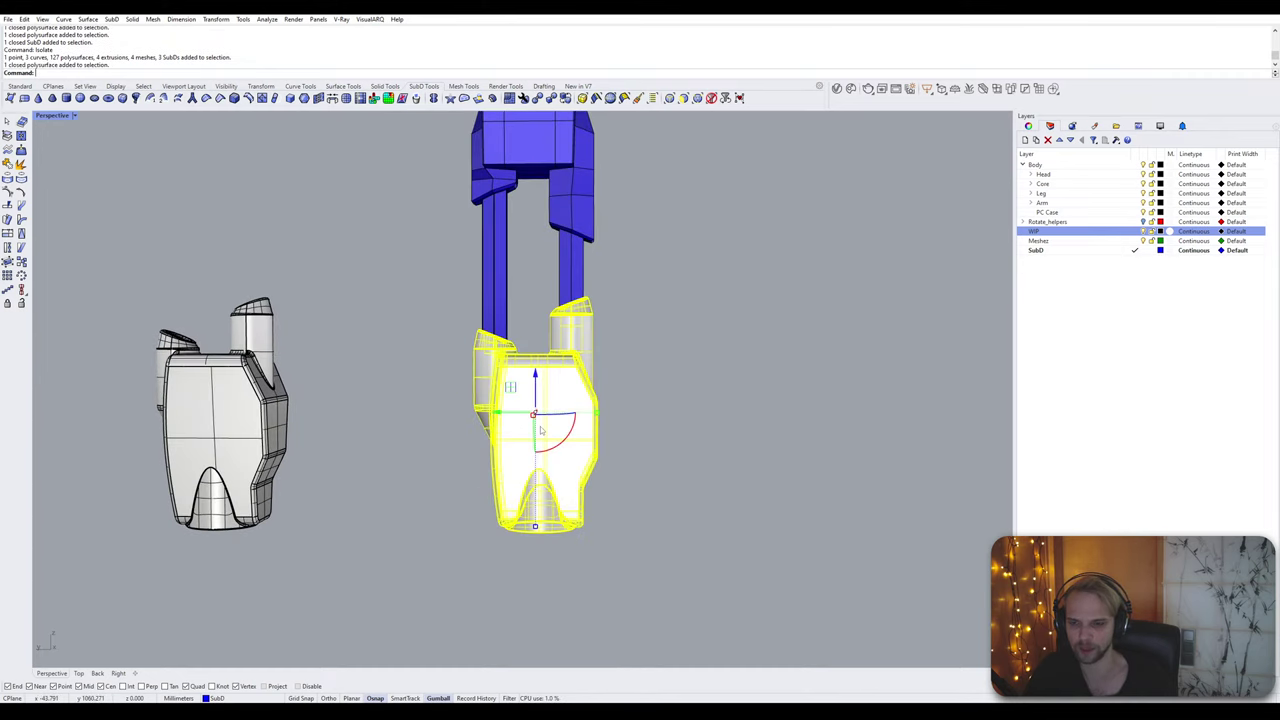
{"action": "type", "text": "BoundingBox"}
{"action": "key", "text": "Return"}
{"action": "key", "text": "Return"}
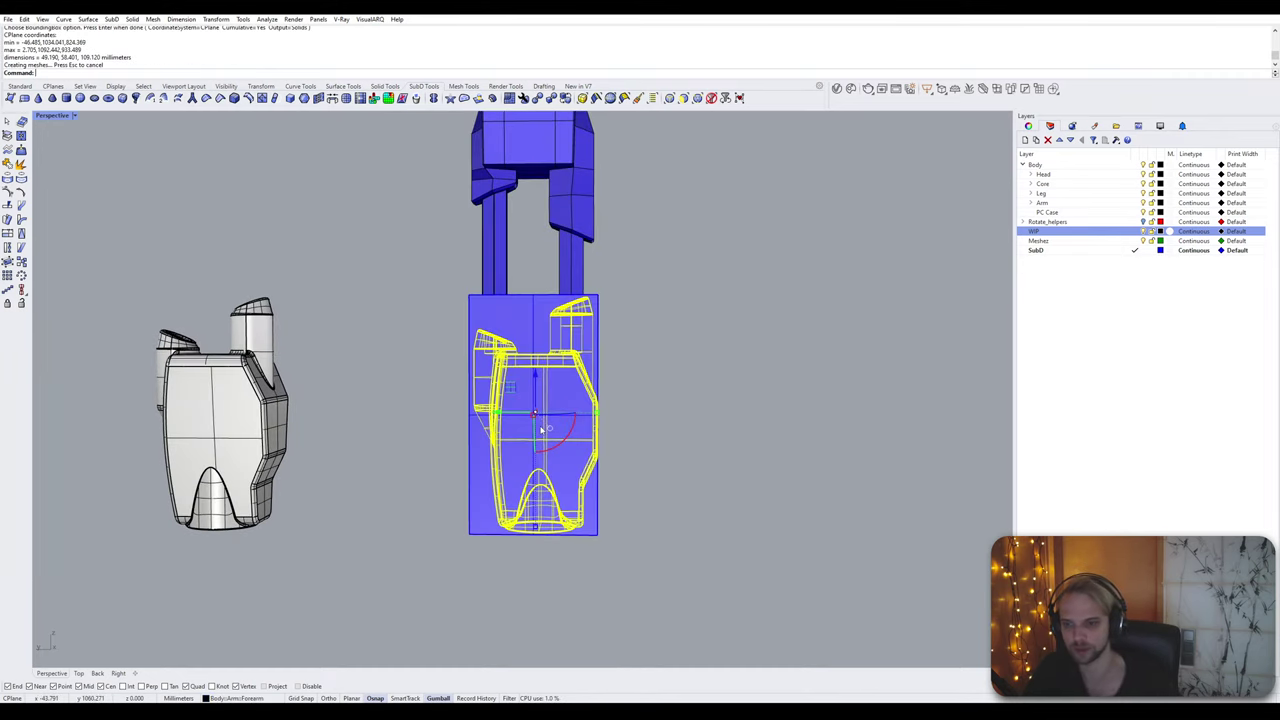
{"action": "left_click", "coordinate": [757, 380]}
{"action": "right_click_drag", "start_coordinate": [757, 380], "coordinate": [678, 293]}
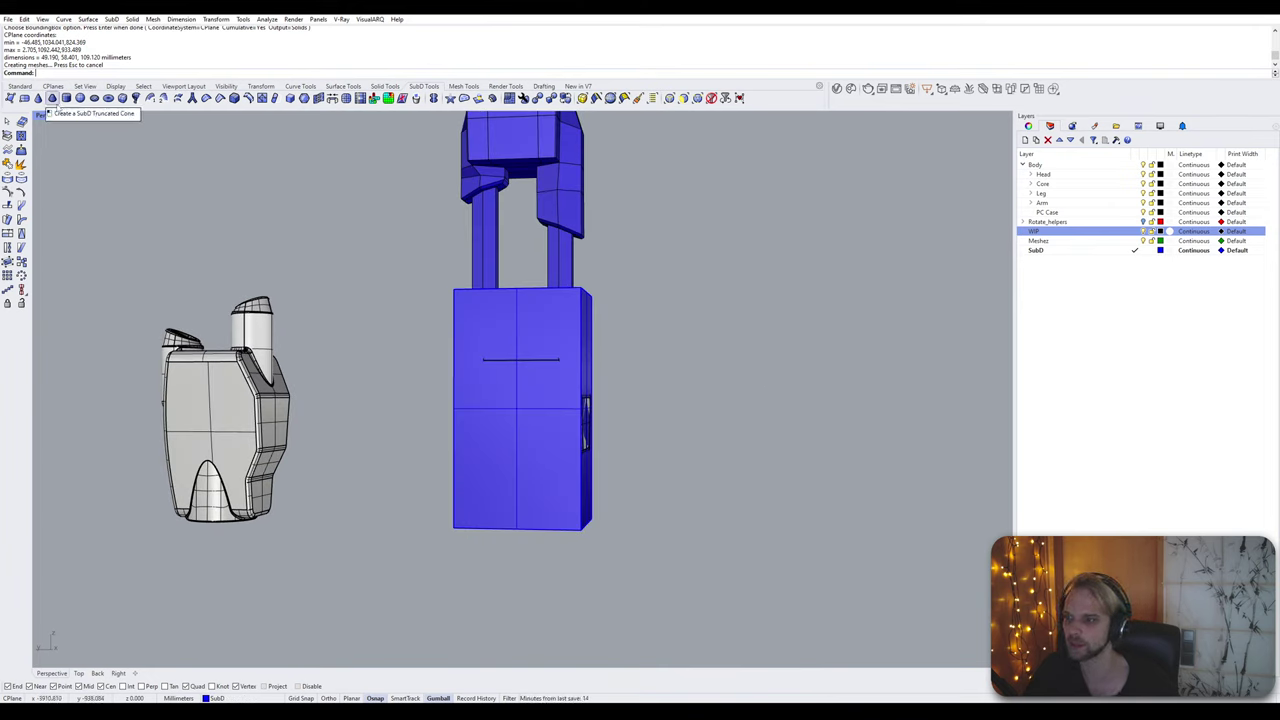
Step: Draw a SubD box snapped to the bounding box's base corners and top
{"action": "left_click", "coordinate": [122, 99]}
{"action": "left_click", "coordinate": [446, 530]}
{"action": "right_click_drag", "start_coordinate": [446, 530], "coordinate": [600, 507]}
{"action": "left_click", "coordinate": [603, 524]}
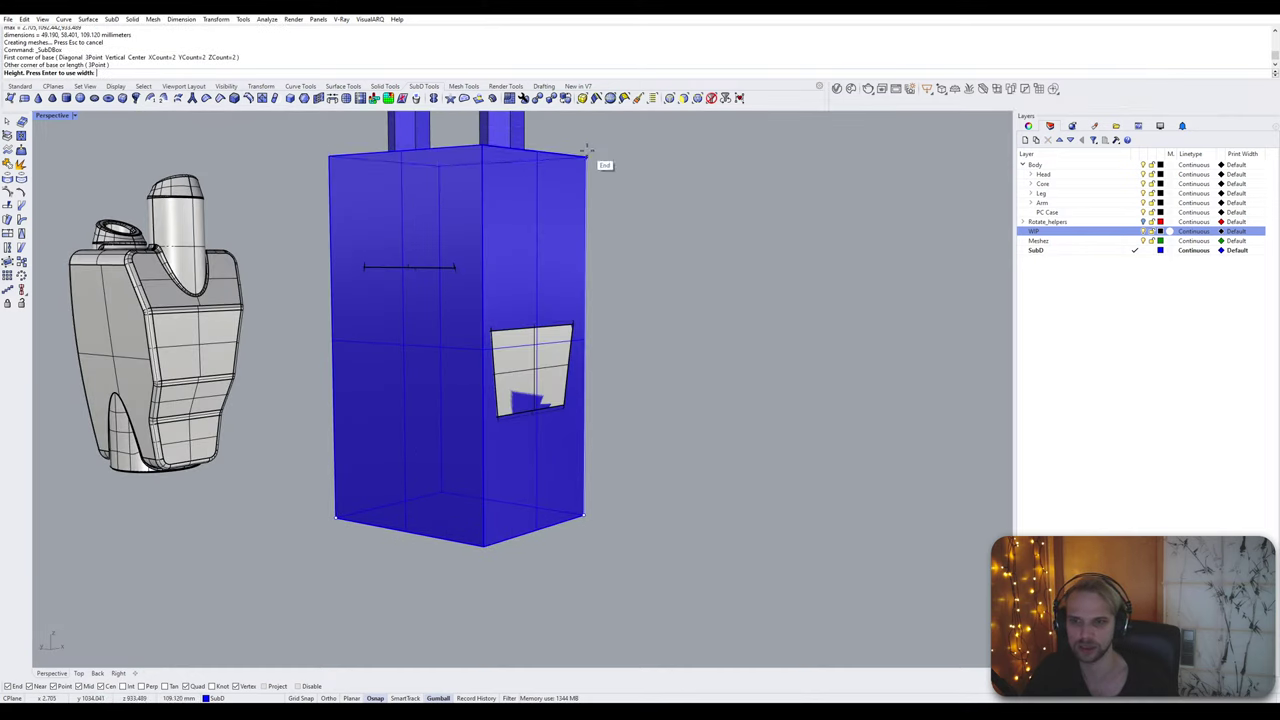
{"action": "left_click", "coordinate": [529, 157]}
Step: Delete the temporary polysurface bounding box, keeping the SubD box
{"action": "left_click", "coordinate": [489, 160]}
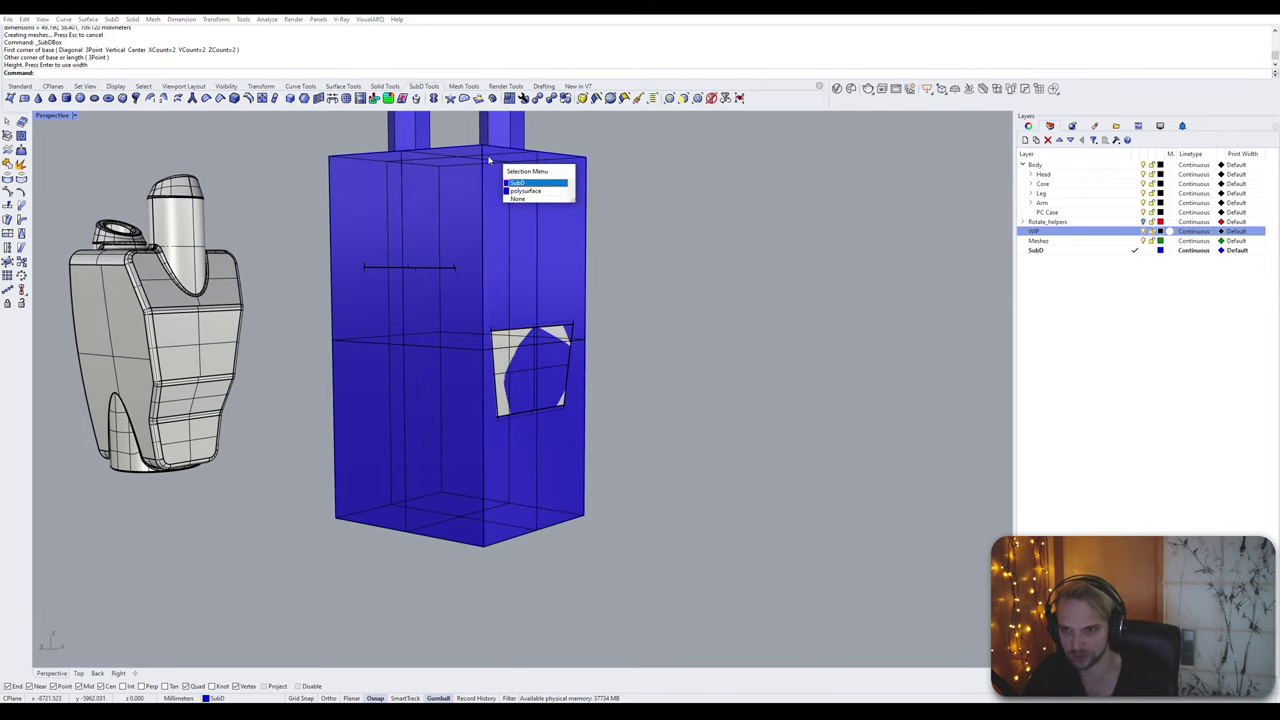
{"action": "left_click", "coordinate": [489, 160]}
{"action": "right_click", "coordinate": [489, 160]}
{"action": "key", "text": "Delete"}
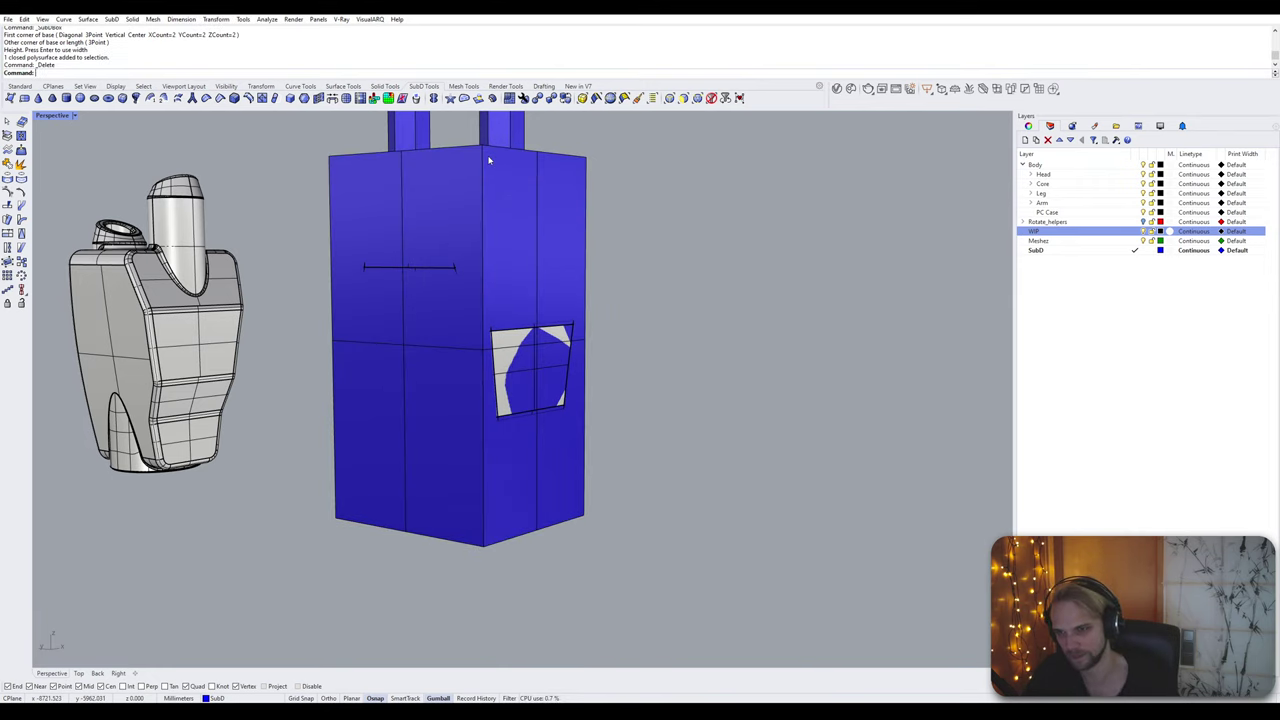
{"action": "left_click", "coordinate": [532, 201]}
{"action": "left_click", "coordinate": [694, 262]}
{"action": "right_click_drag", "start_coordinate": [694, 262], "coordinate": [651, 318]}
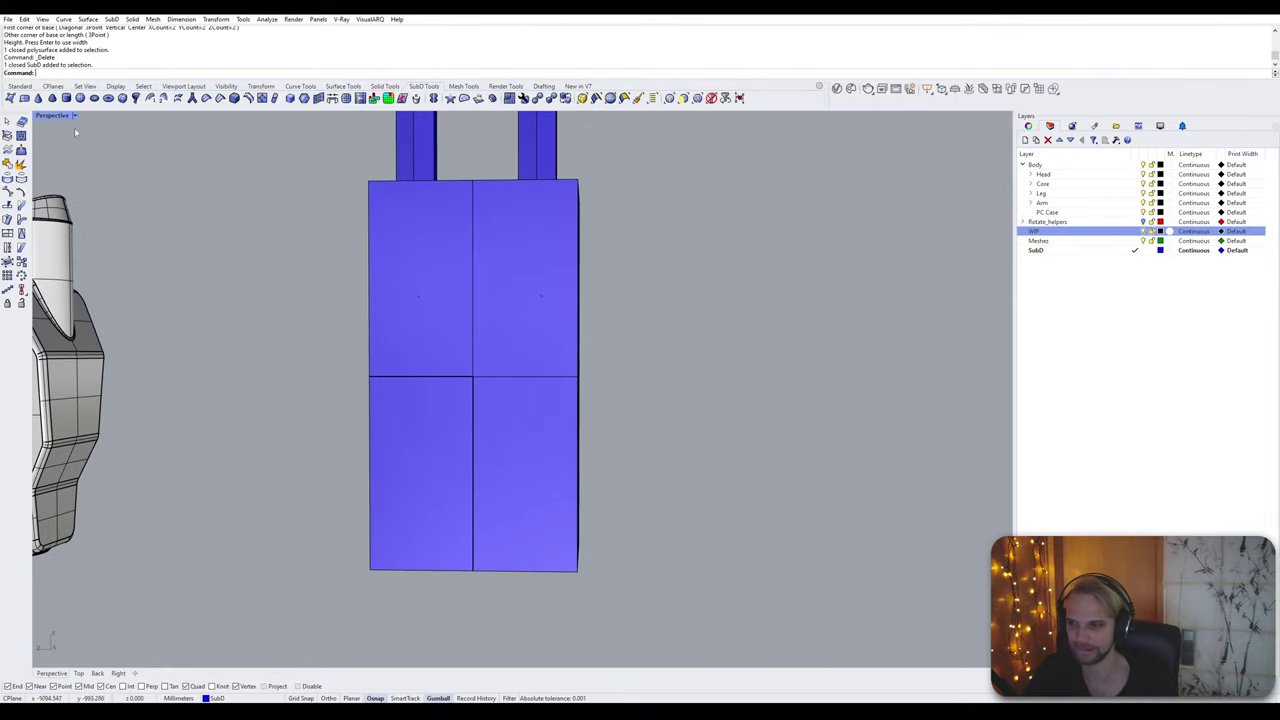
Step: Switch Perspective to wireframe and raise the SubD box's middle edge loop higher on the forearm
{"action": "left_click", "coordinate": [74, 116]}
{"action": "left_click", "coordinate": [62, 154]}
{"action": "right_click_drag", "start_coordinate": [535, 420], "coordinate": [575, 368]}
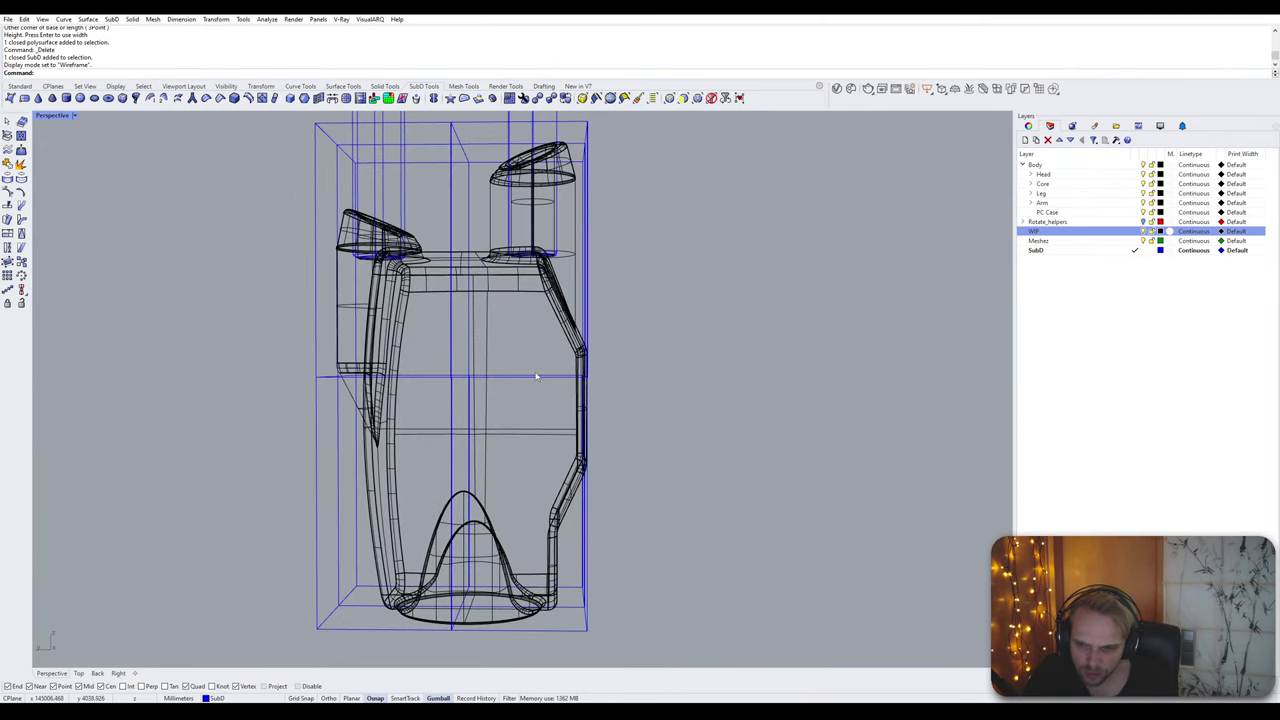
{"action": "double_click", "coordinate": [536, 376], "text": "ctrl+shift"}
{"action": "left_click_drag", "start_coordinate": [458, 357], "coordinate": [489, 351]}
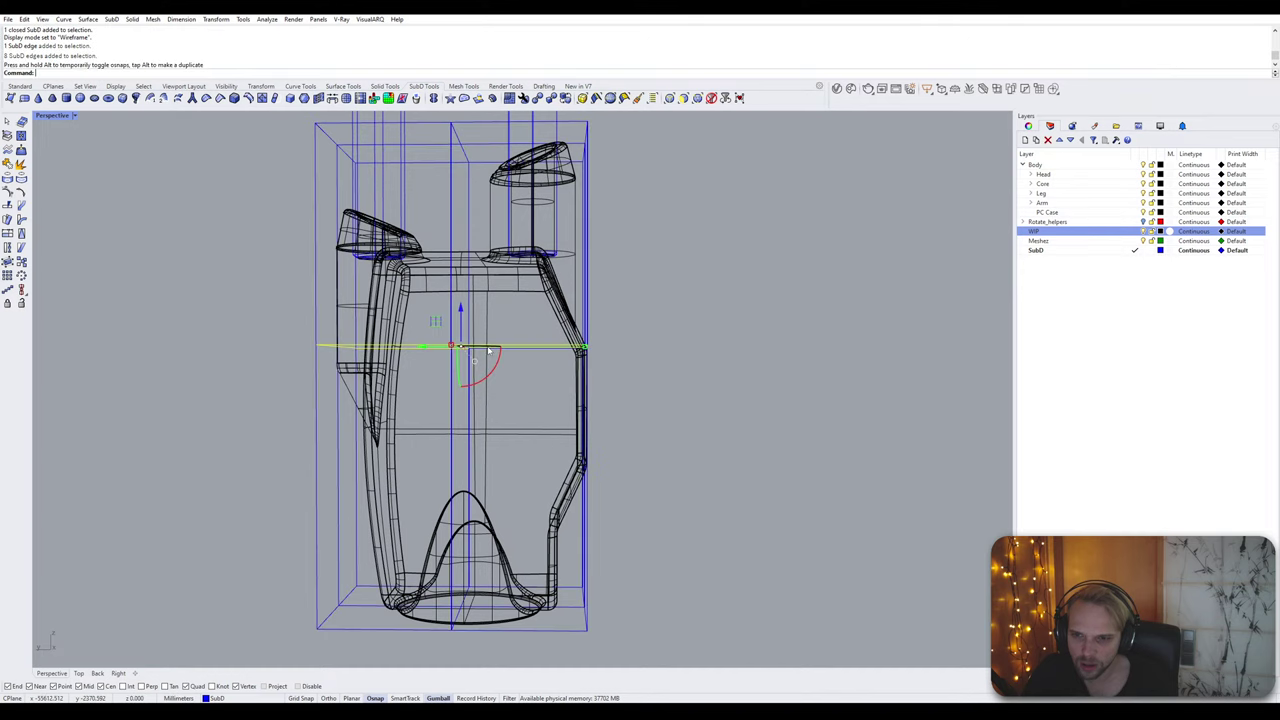
{"action": "key", "text": "Escape"}
Step: Lock the forearm armor piece as a fixed reference
{"action": "left_click", "coordinate": [529, 347]}
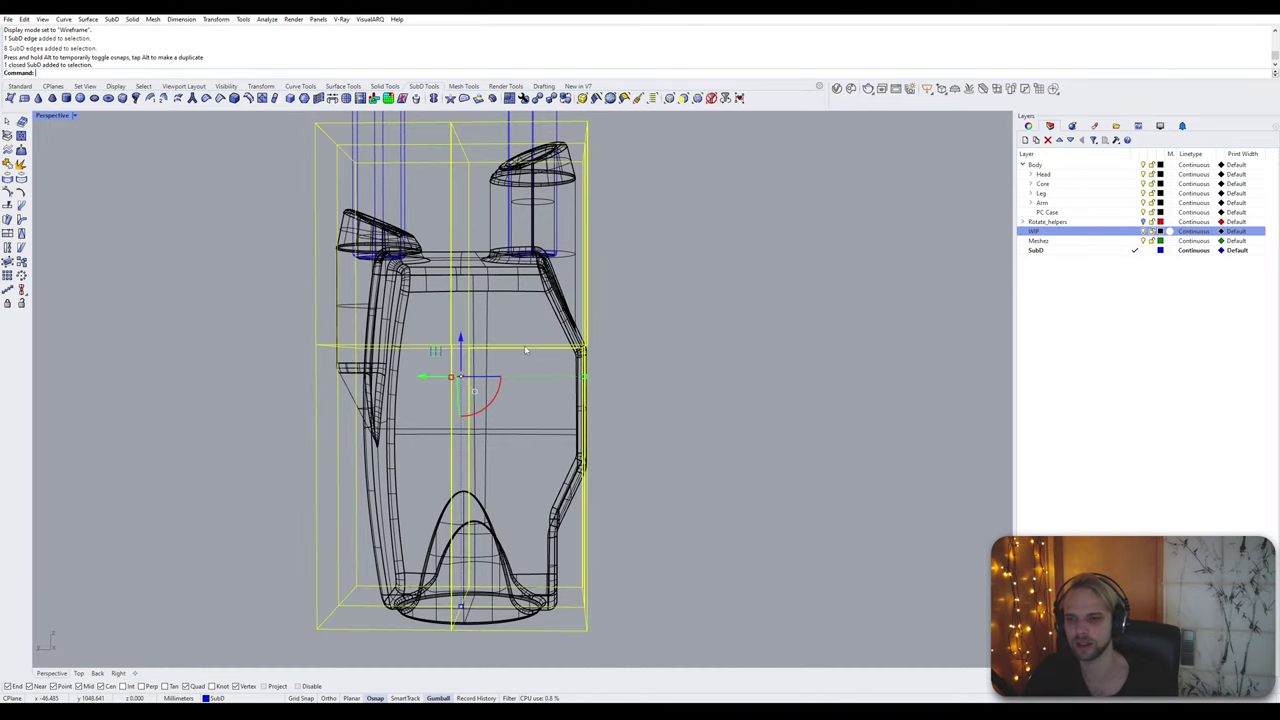
{"action": "right_click_drag", "start_coordinate": [525, 350], "coordinate": [463, 327]}
{"action": "left_click", "coordinate": [521, 327]}
{"action": "key", "text": "ctrl+l"}
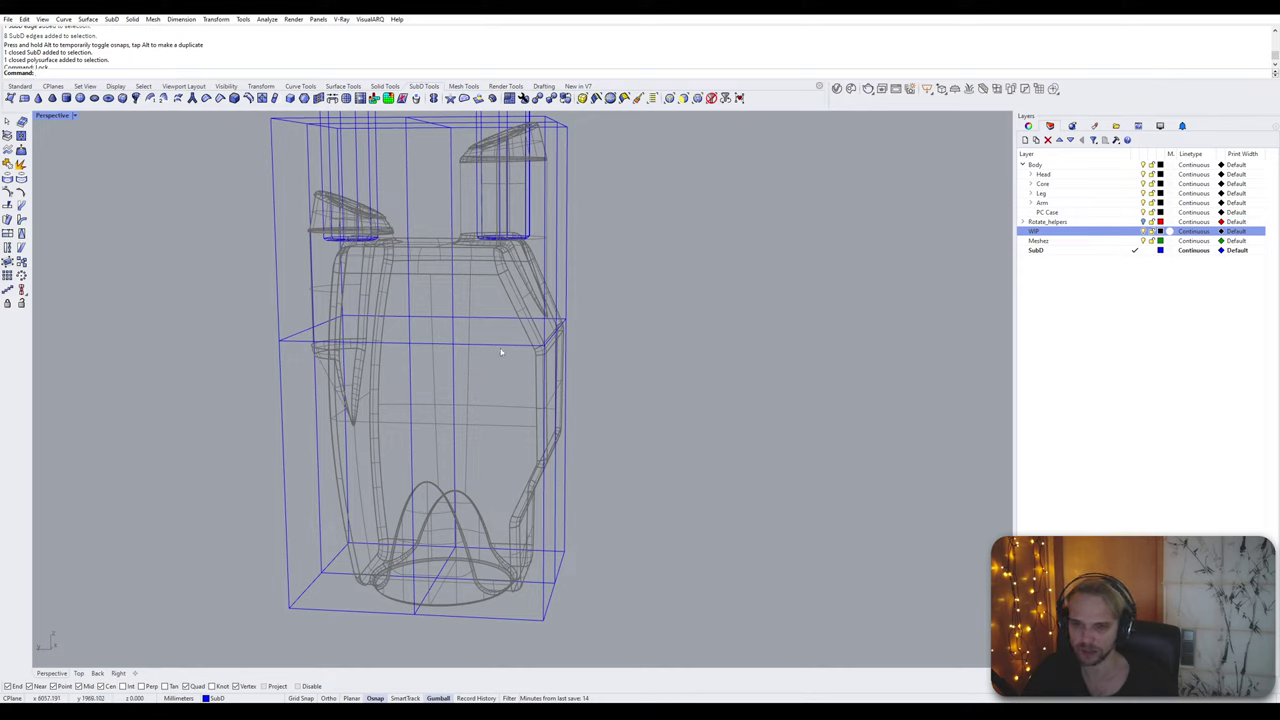
Step: Insert a new horizontal edge loop below the raised loop, with smooth gumball dragging enabled
{"action": "double_click", "coordinate": [505, 347]}
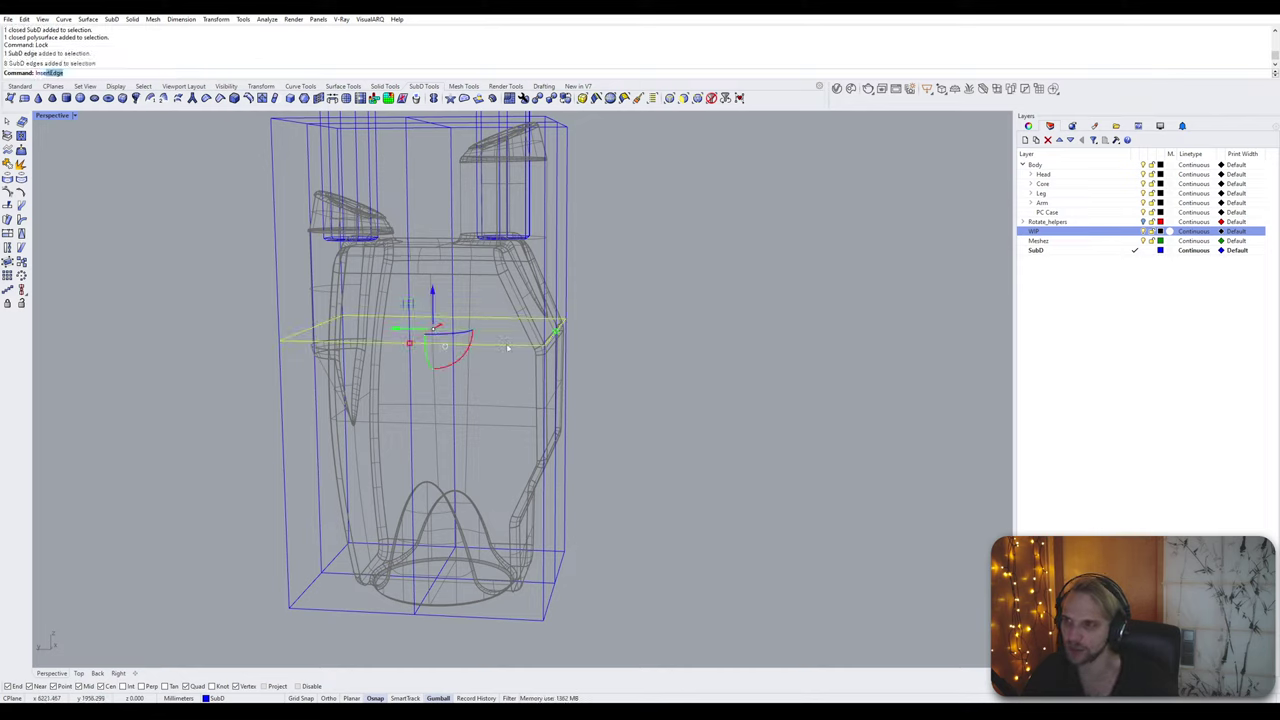
{"action": "key", "text": "Return"}
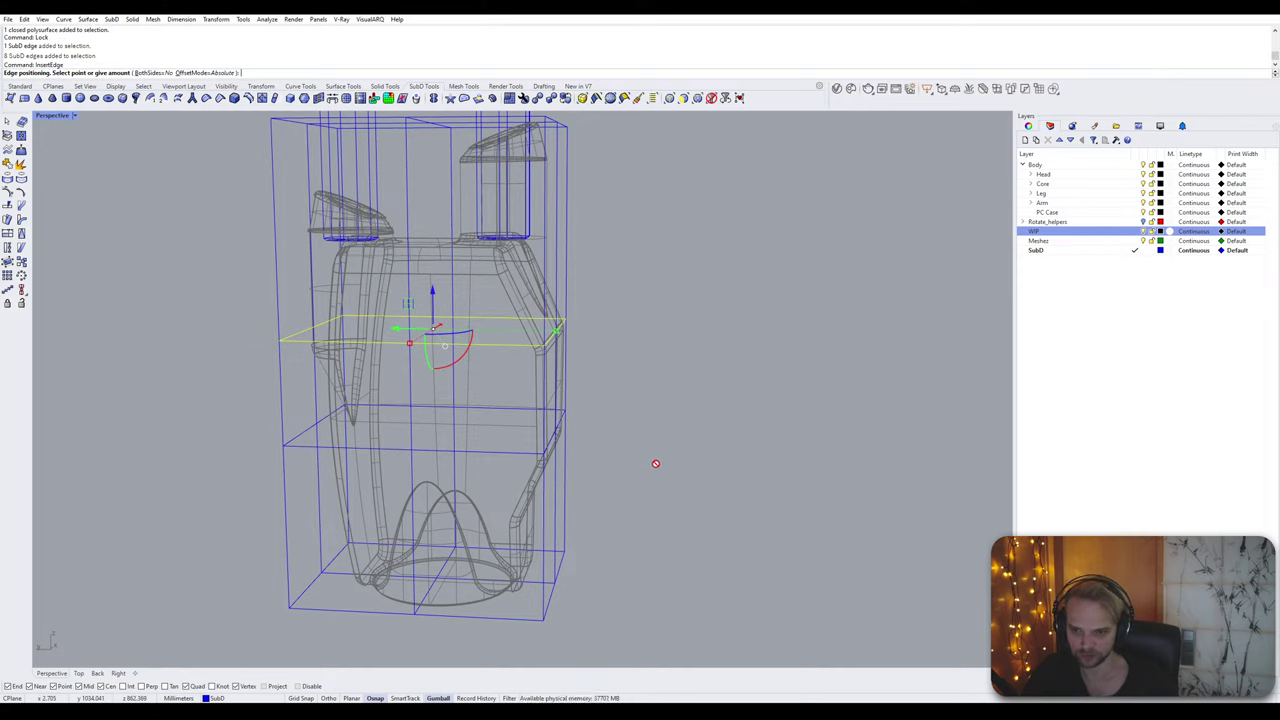
{"action": "right_click_drag", "start_coordinate": [656, 464], "coordinate": [625, 412]}
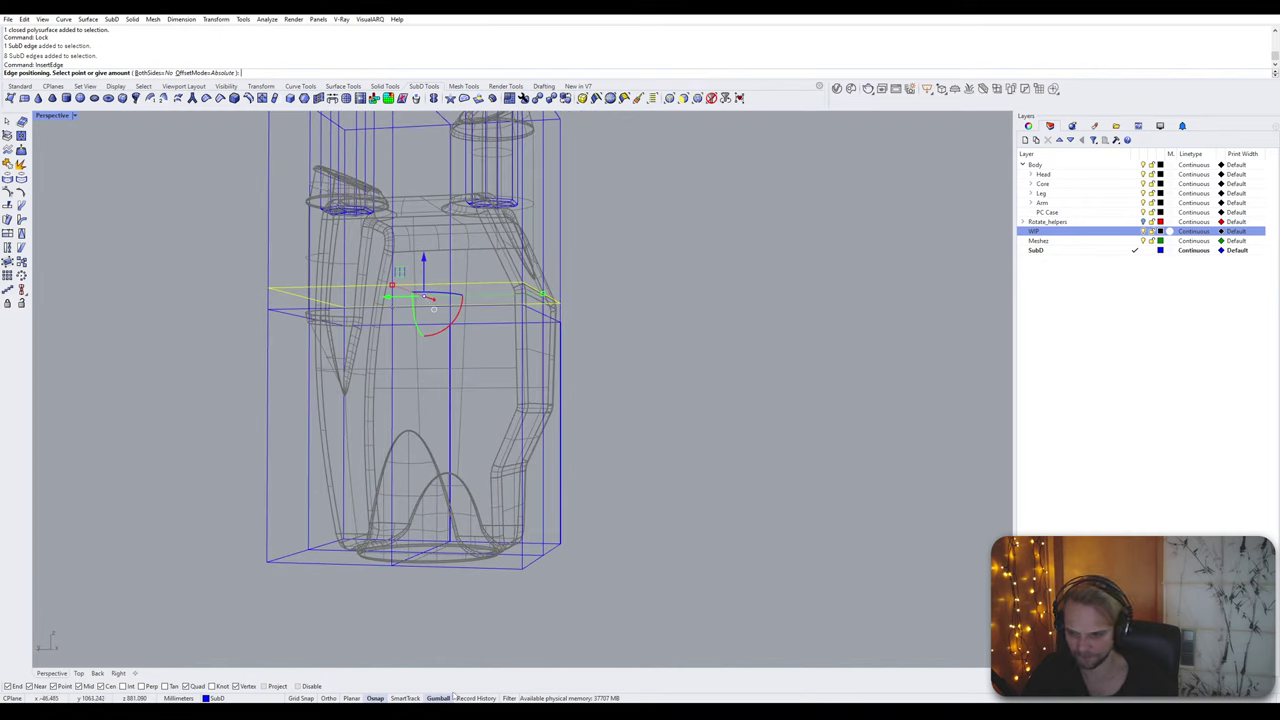
{"action": "right_click", "coordinate": [452, 697]}
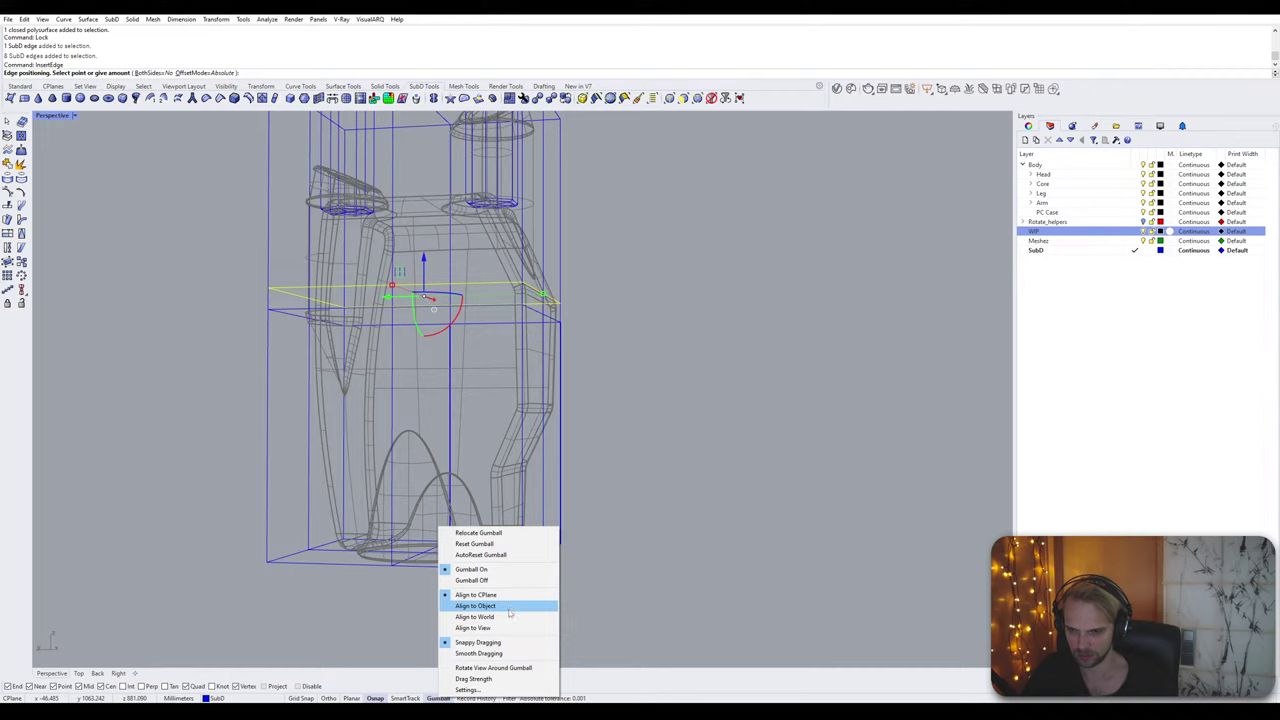
{"action": "left_click", "coordinate": [508, 654]}
{"action": "scroll", "coordinate": [570, 398], "scroll_direction": "up", "scroll_amount": 5}
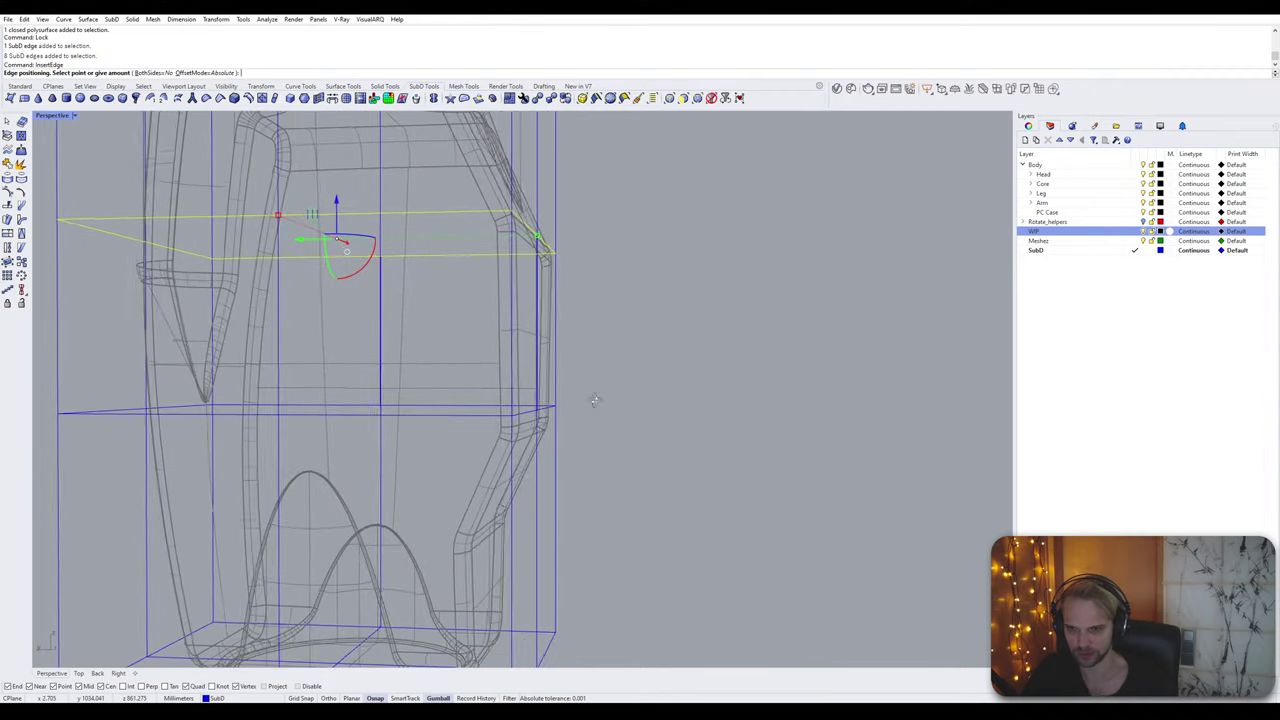
{"action": "key", "text": "Escape"}
Step: Orbit and zoom around the boxed forearm to check the three tiers from several sides
{"action": "scroll", "coordinate": [600, 405], "scroll_direction": "down", "scroll_amount": 5}
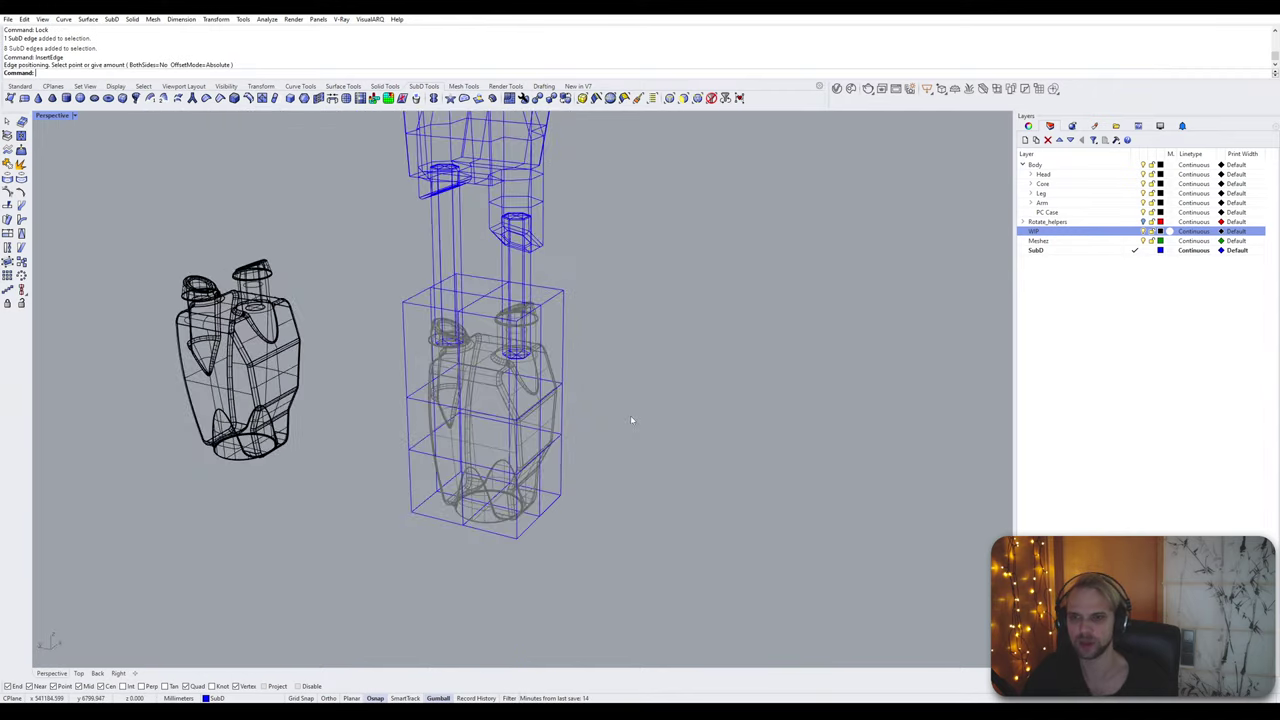
{"action": "scroll", "coordinate": [630, 420], "scroll_direction": "down", "scroll_amount": 3}
{"action": "right_click_drag", "start_coordinate": [630, 420], "coordinate": [601, 200]}
{"action": "scroll", "coordinate": [603, 490], "scroll_direction": "down", "scroll_amount": 6}
{"action": "scroll", "coordinate": [601, 195], "scroll_direction": "up", "scroll_amount": 4}
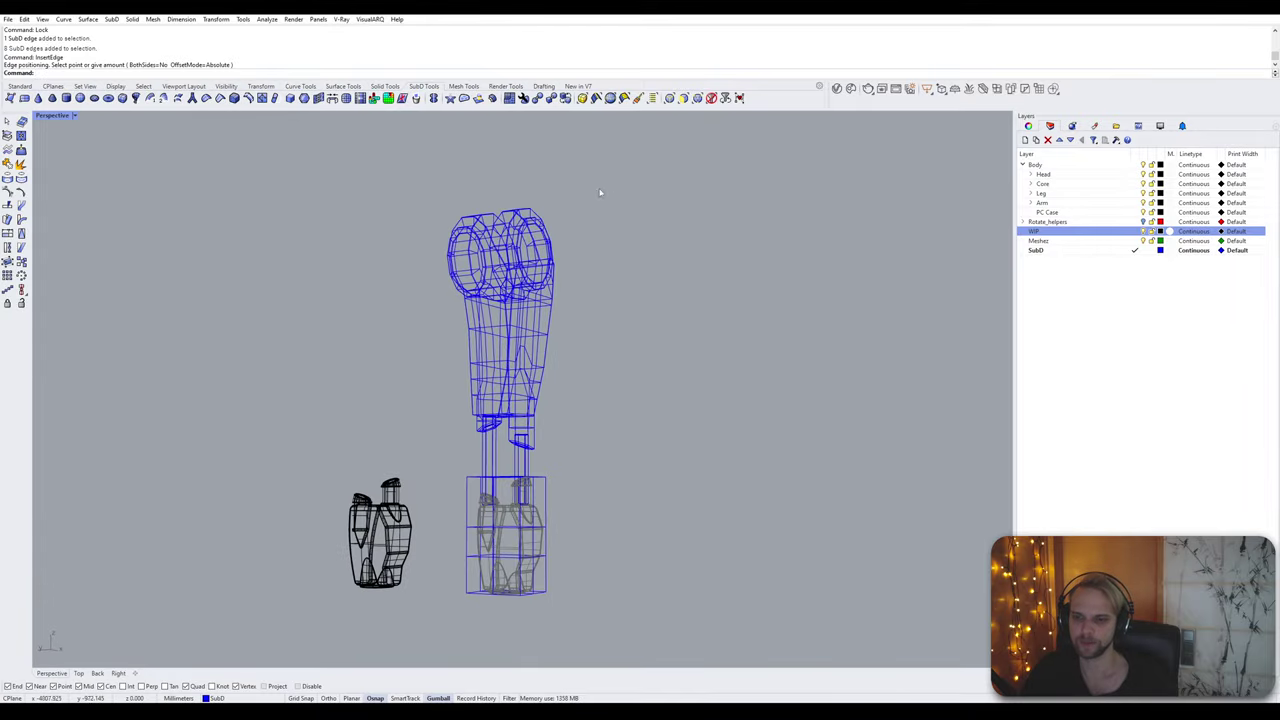
{"action": "right_click_drag", "start_coordinate": [597, 488], "coordinate": [591, 428]}
{"action": "scroll", "coordinate": [590, 428], "scroll_direction": "up", "scroll_amount": 9}
{"action": "mouse_move", "coordinate": [508, 443]}
{"action": "right_mouse_down"}
{"action": "mouse_move", "coordinate": [575, 436]}
{"action": "mouse_move", "coordinate": [529, 439]}
{"action": "right_mouse_up"}
{"action": "scroll", "coordinate": [529, 439], "scroll_direction": "down", "scroll_amount": 4}
Step: Zoom to the SubD box with ZS and lower the cage's top row of edges
{"action": "left_click", "coordinate": [565, 455]}
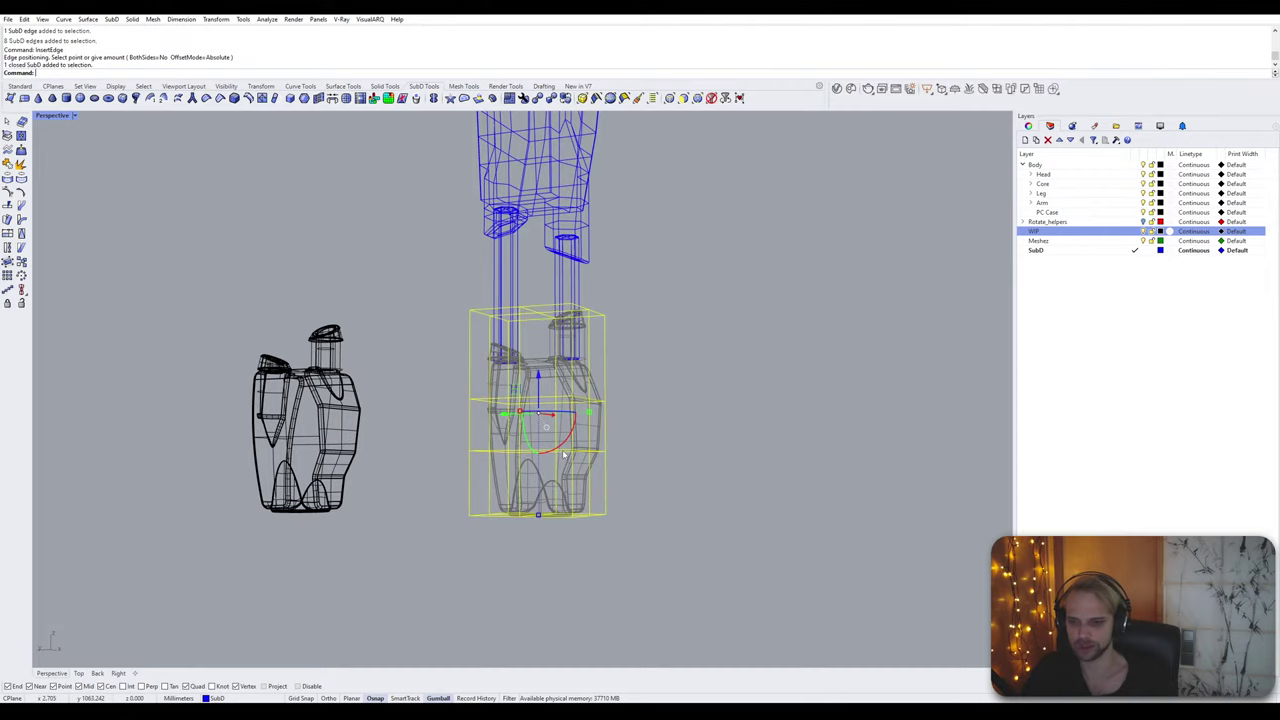
{"action": "type", "text": "ZS"}
{"action": "key", "text": "Return"}
{"action": "key", "text": "Escape"}
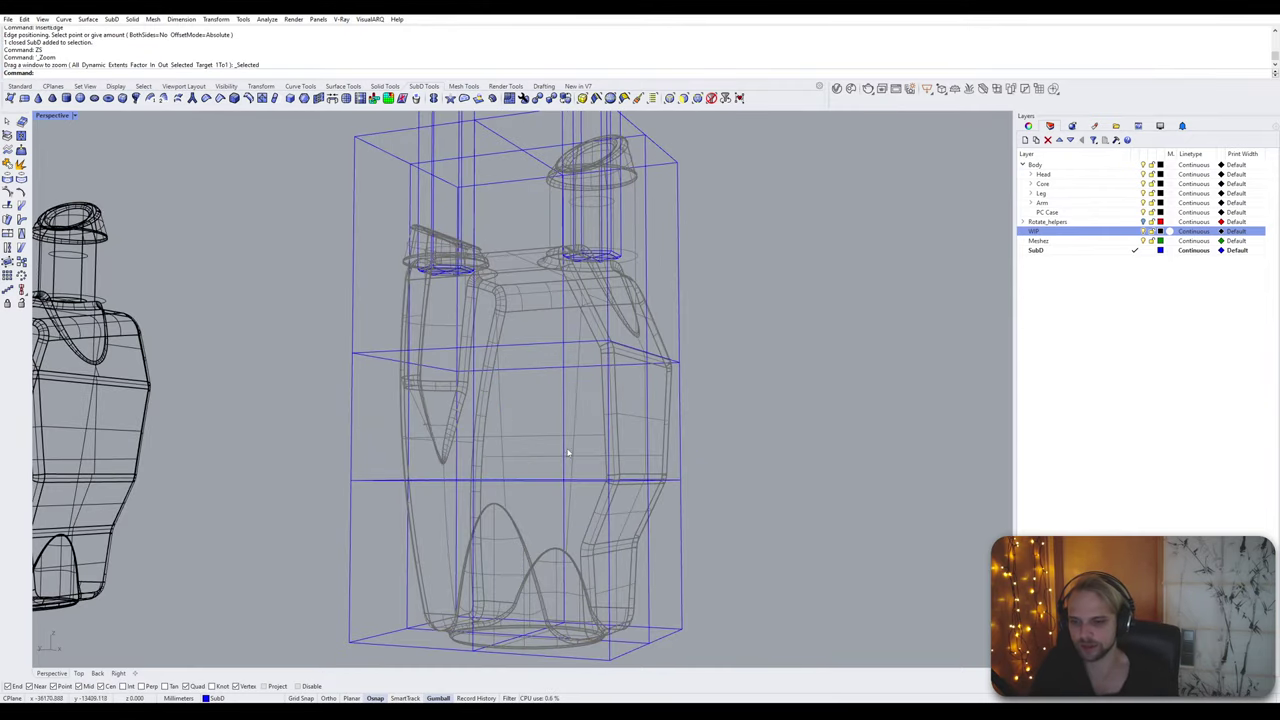
{"action": "right_click_drag", "start_coordinate": [563, 451], "coordinate": [625, 508]}
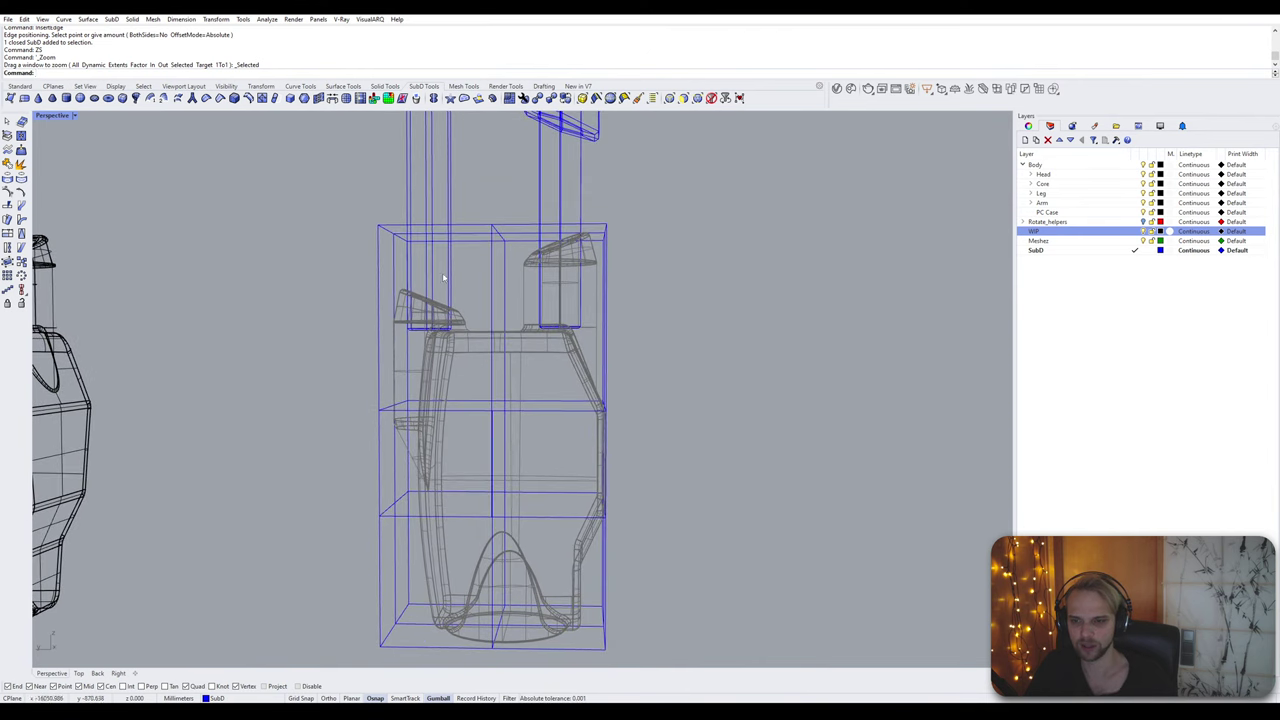
{"action": "left_click_drag", "start_coordinate": [336, 208], "coordinate": [714, 264]}
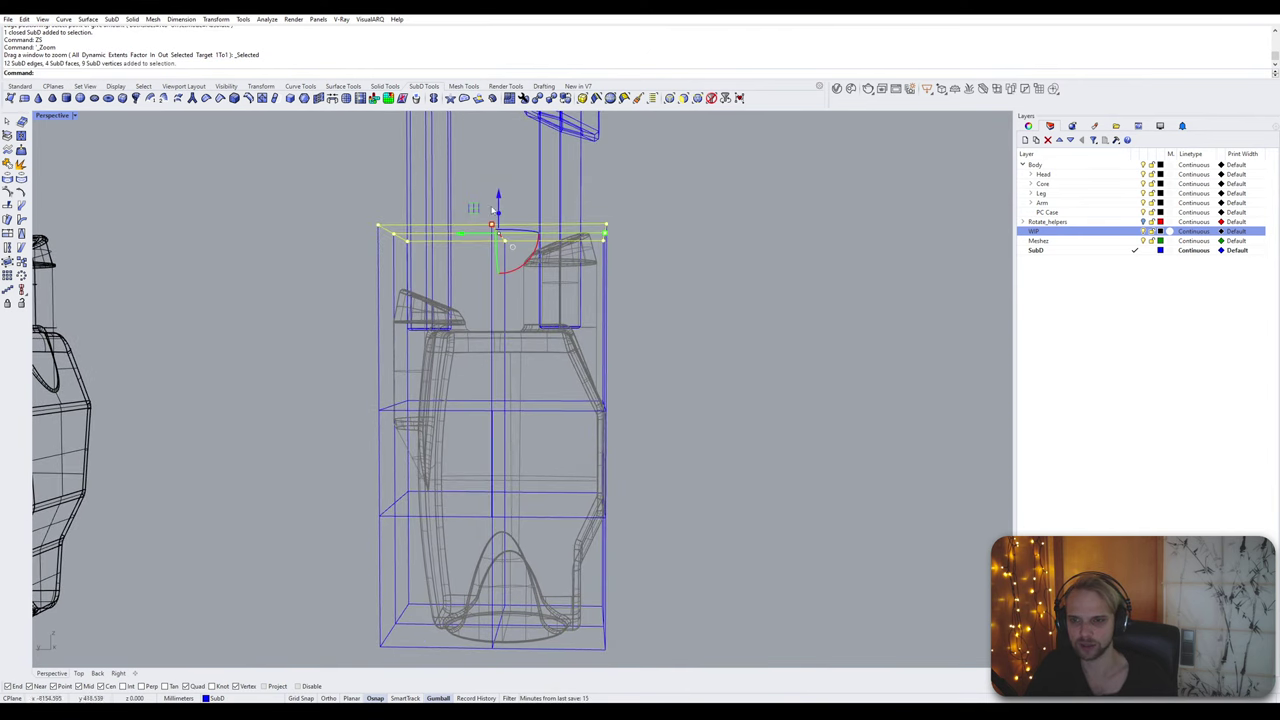
{"action": "left_click_drag", "start_coordinate": [499, 196], "coordinate": [514, 298]}
{"action": "left_click", "coordinate": [694, 366]}
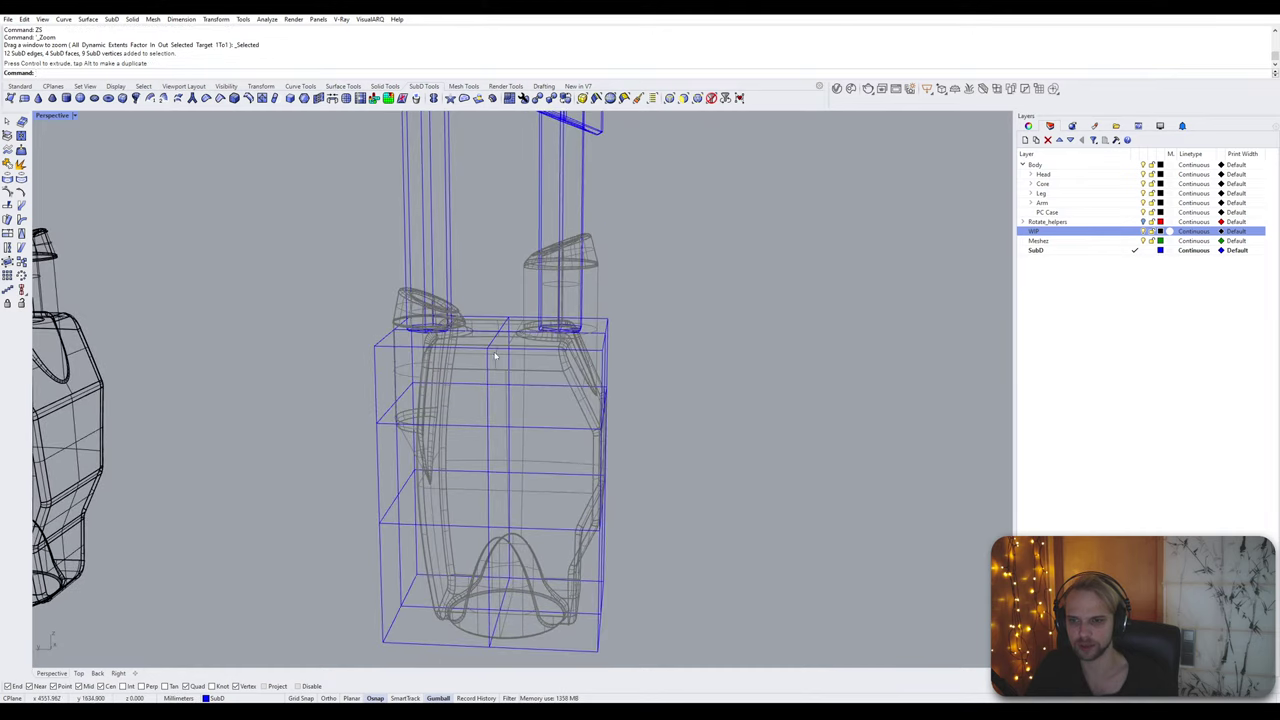
{"action": "right_click_drag", "start_coordinate": [494, 325], "coordinate": [534, 320], "text": "shift"}
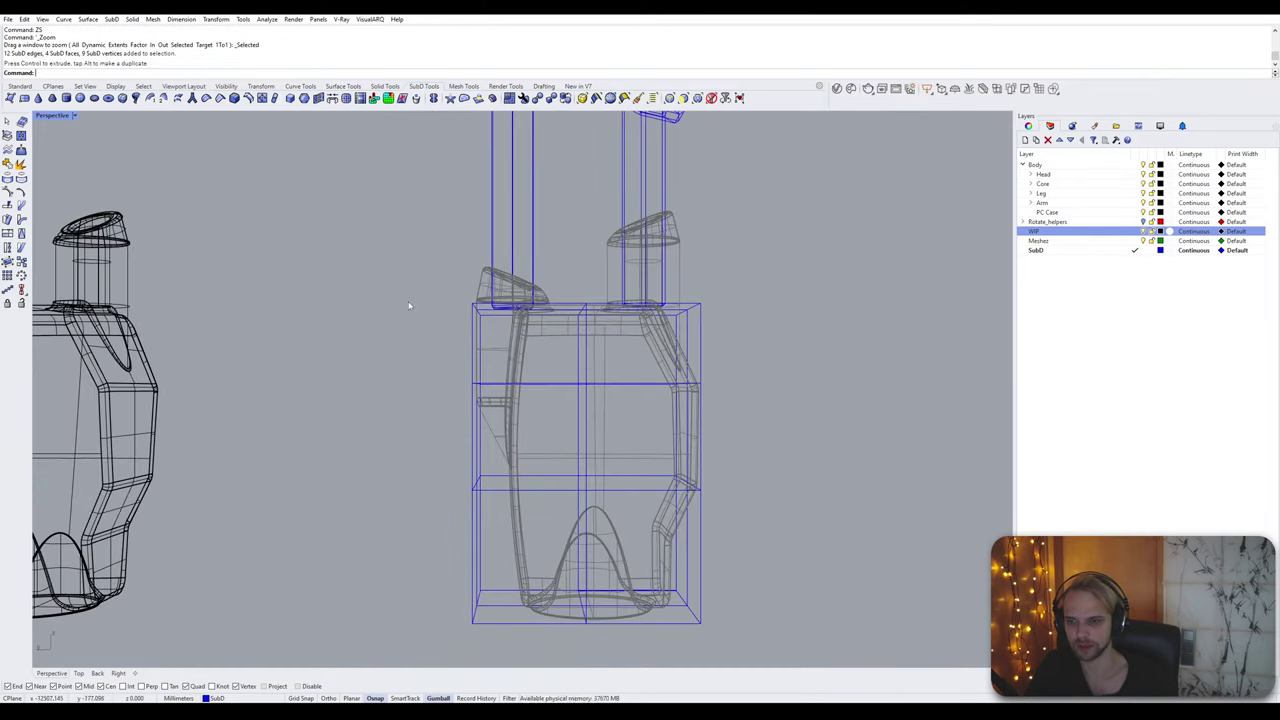
Step: Lock the two upright tubes so they can't be picked
{"action": "left_click_drag", "start_coordinate": [418, 322], "coordinate": [499, 659]}
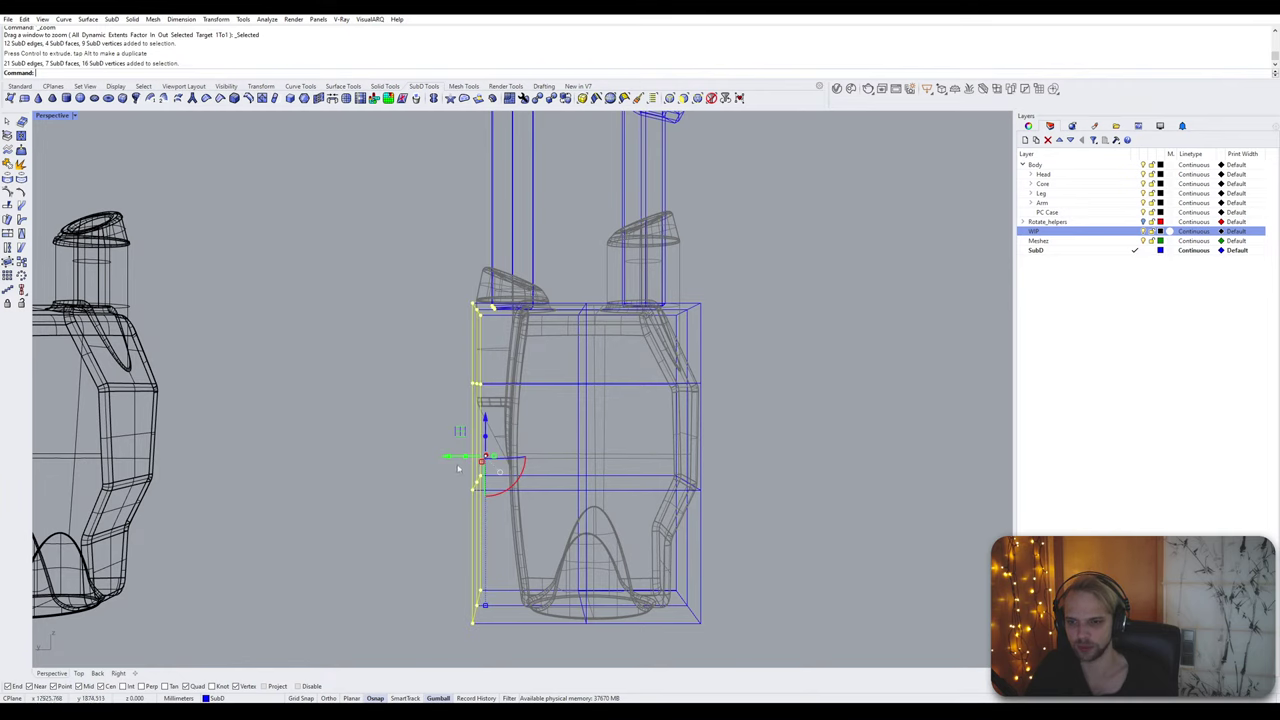
{"action": "left_click_drag", "start_coordinate": [449, 456], "coordinate": [474, 458]}
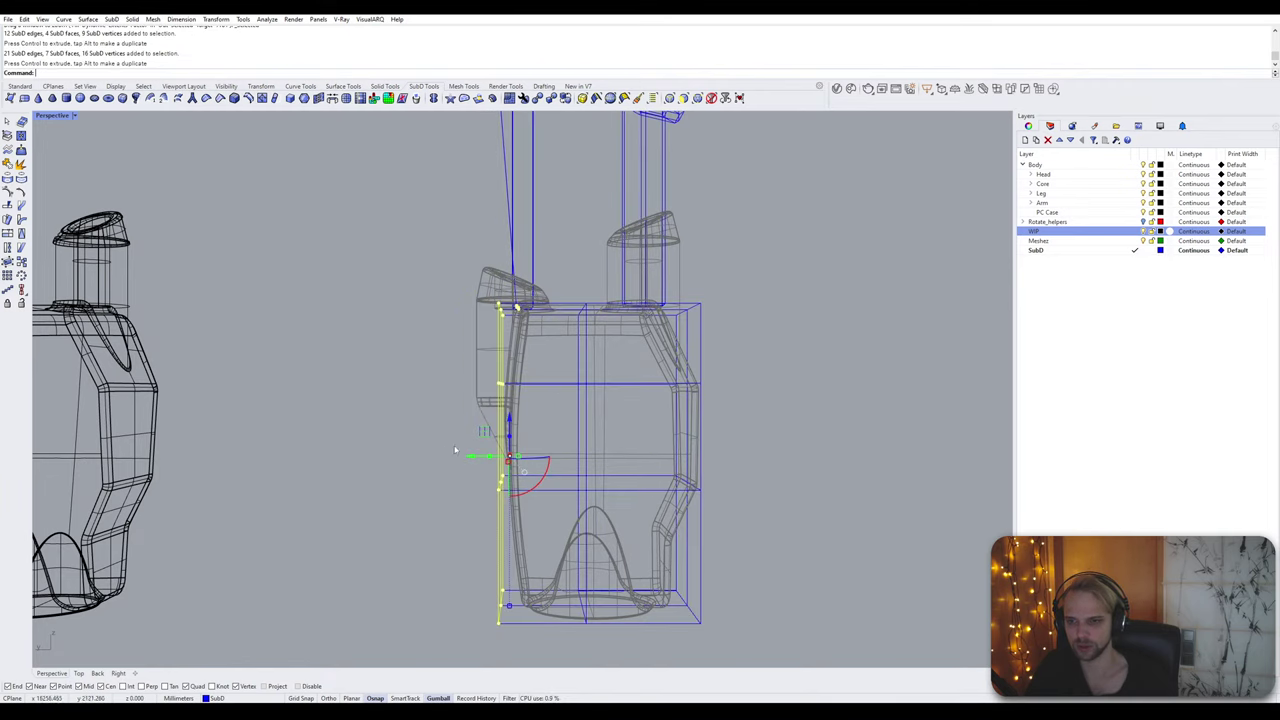
{"action": "key", "text": "ctrl+z"}
{"action": "right_click_drag", "start_coordinate": [454, 450], "coordinate": [426, 378]}
{"action": "left_click", "coordinate": [589, 241]}
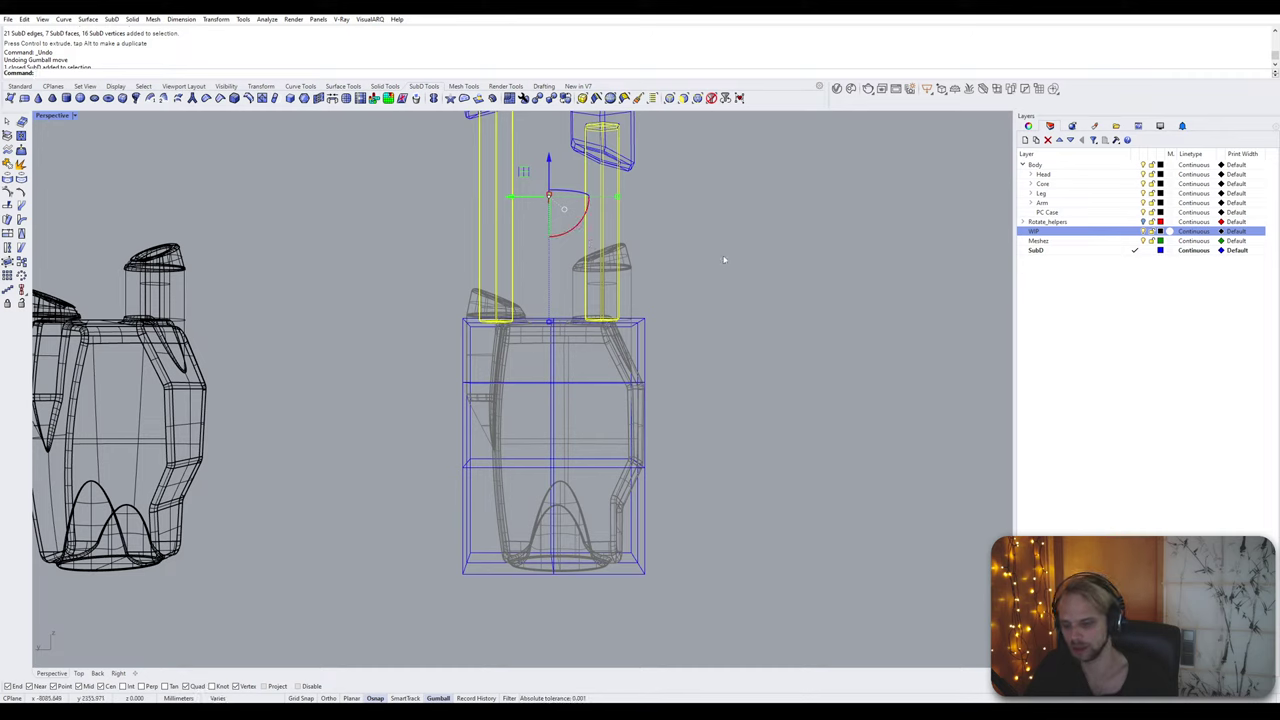
{"action": "key", "text": "ctrl+l"}
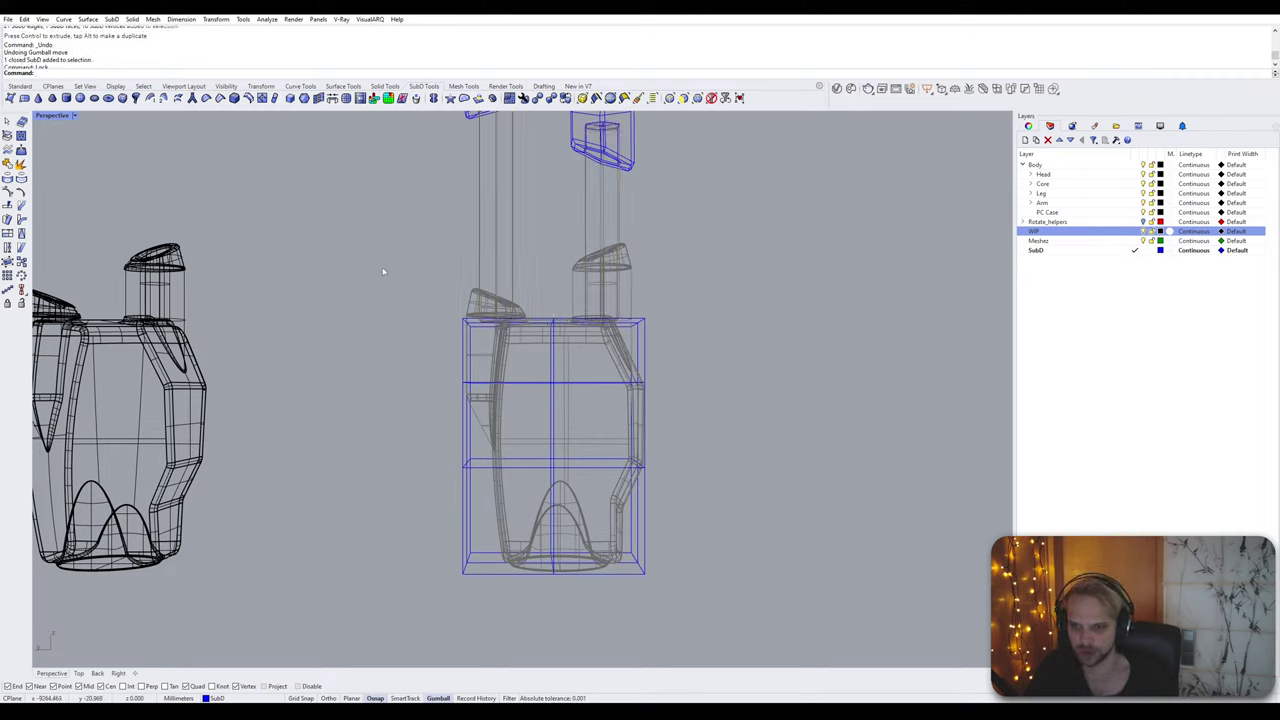
Step: Pull the edges along the cage's left side inward toward the armor
{"action": "left_click_drag", "start_coordinate": [375, 271], "coordinate": [488, 655]}
{"action": "scroll", "coordinate": [475, 416], "scroll_direction": "up", "scroll_amount": 3}
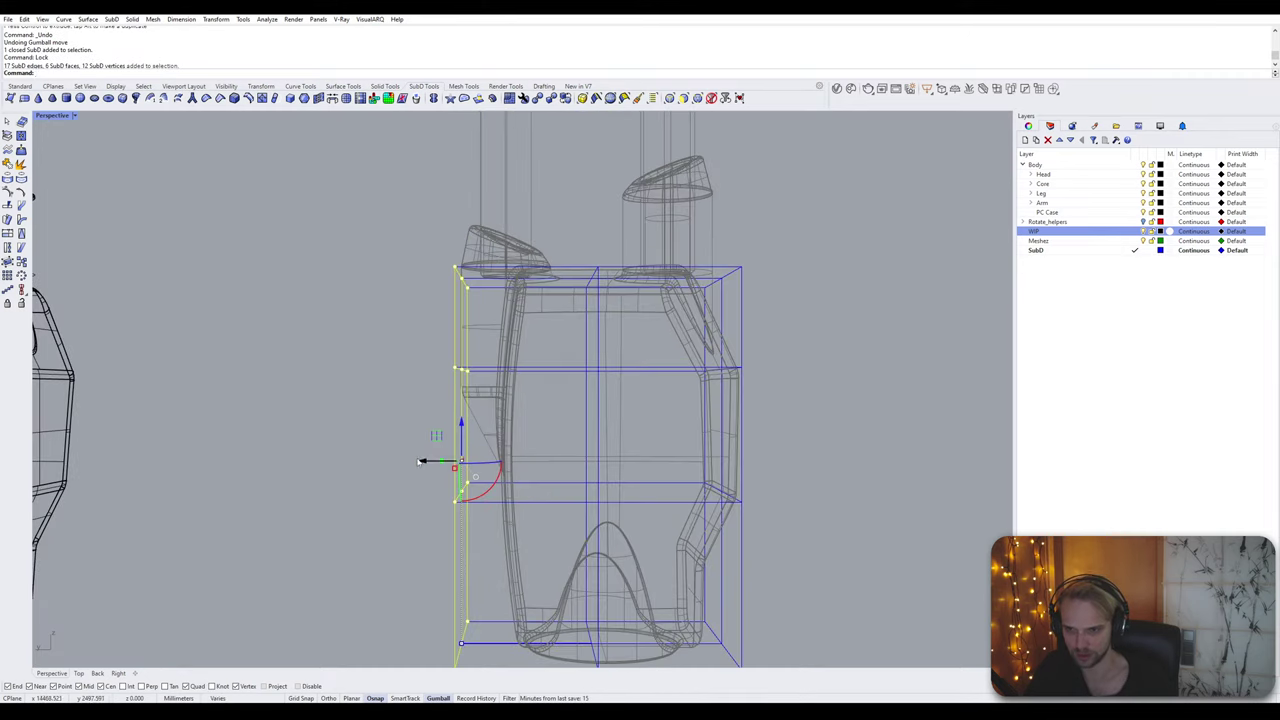
{"action": "left_click_drag", "start_coordinate": [421, 461], "coordinate": [466, 462]}
{"action": "left_click", "coordinate": [397, 423]}
{"action": "scroll", "coordinate": [400, 424], "scroll_direction": "down", "scroll_amount": 4}
{"action": "right_click_drag", "start_coordinate": [444, 452], "coordinate": [458, 401], "text": "shift"}
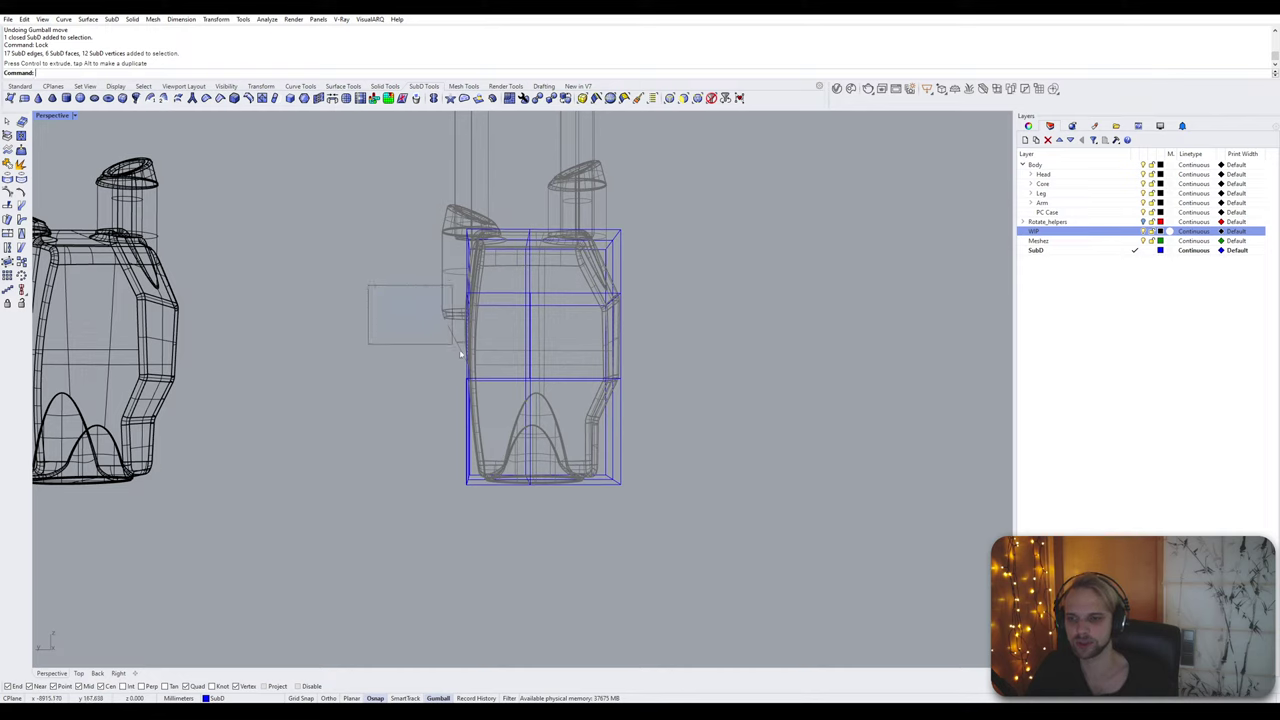
{"action": "scroll", "coordinate": [441, 490], "scroll_direction": "up", "scroll_amount": 2}
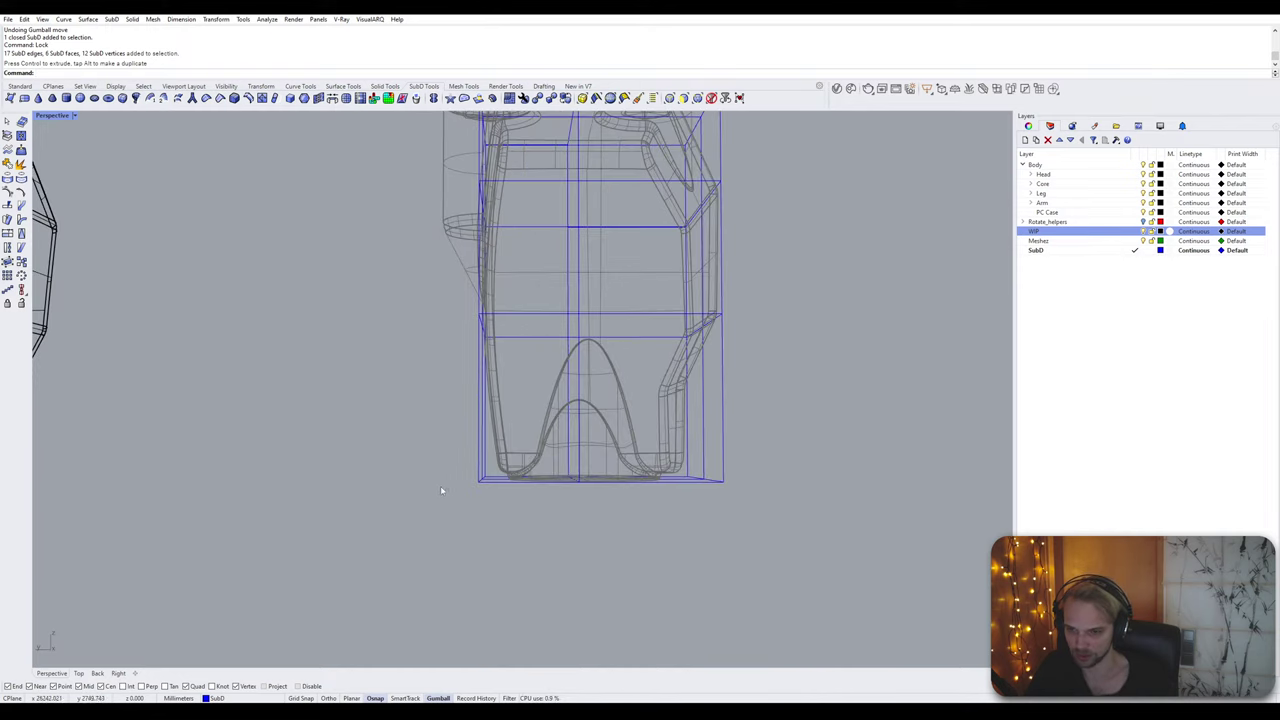
Step: Raise the cage's bottom edges slightly so the base sits just below the forearm
{"action": "left_click_drag", "start_coordinate": [504, 509], "coordinate": [512, 517]}
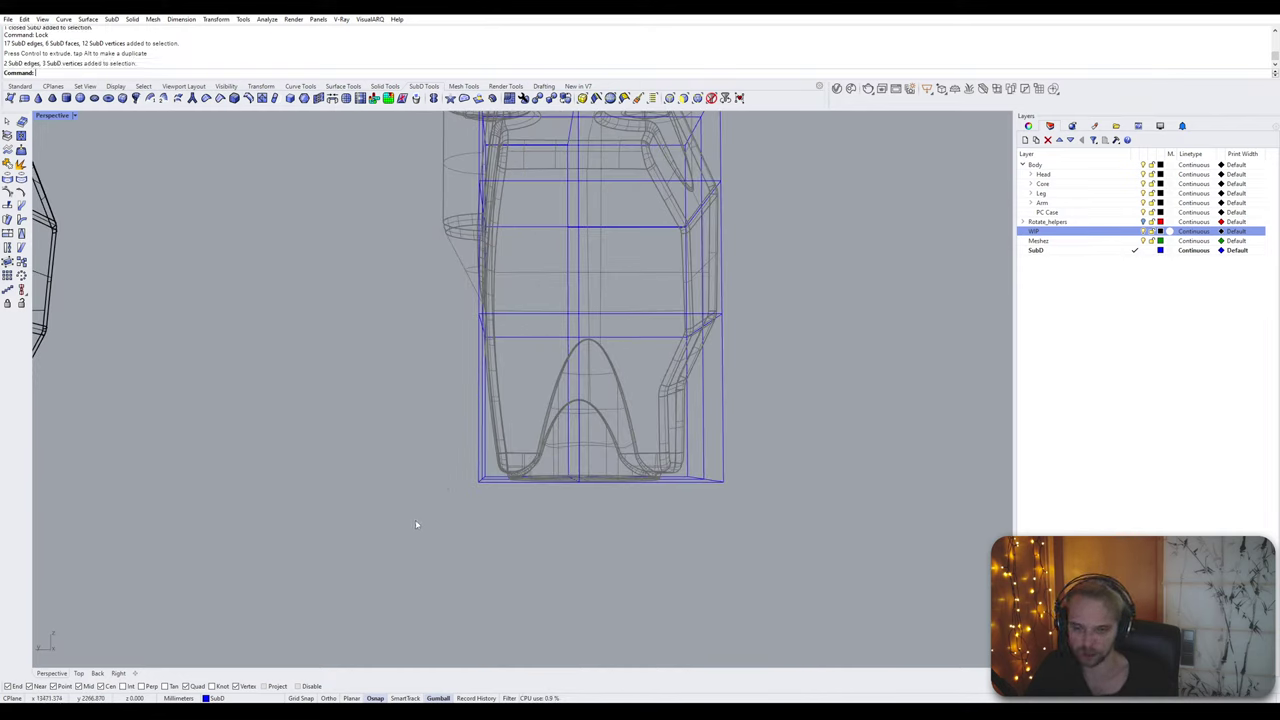
{"action": "right_click_drag", "start_coordinate": [554, 512], "coordinate": [505, 476], "text": "shift"}
{"action": "left_click_drag", "start_coordinate": [433, 459], "coordinate": [766, 545]}
{"action": "left_click_drag", "start_coordinate": [703, 498], "coordinate": [705, 512]}
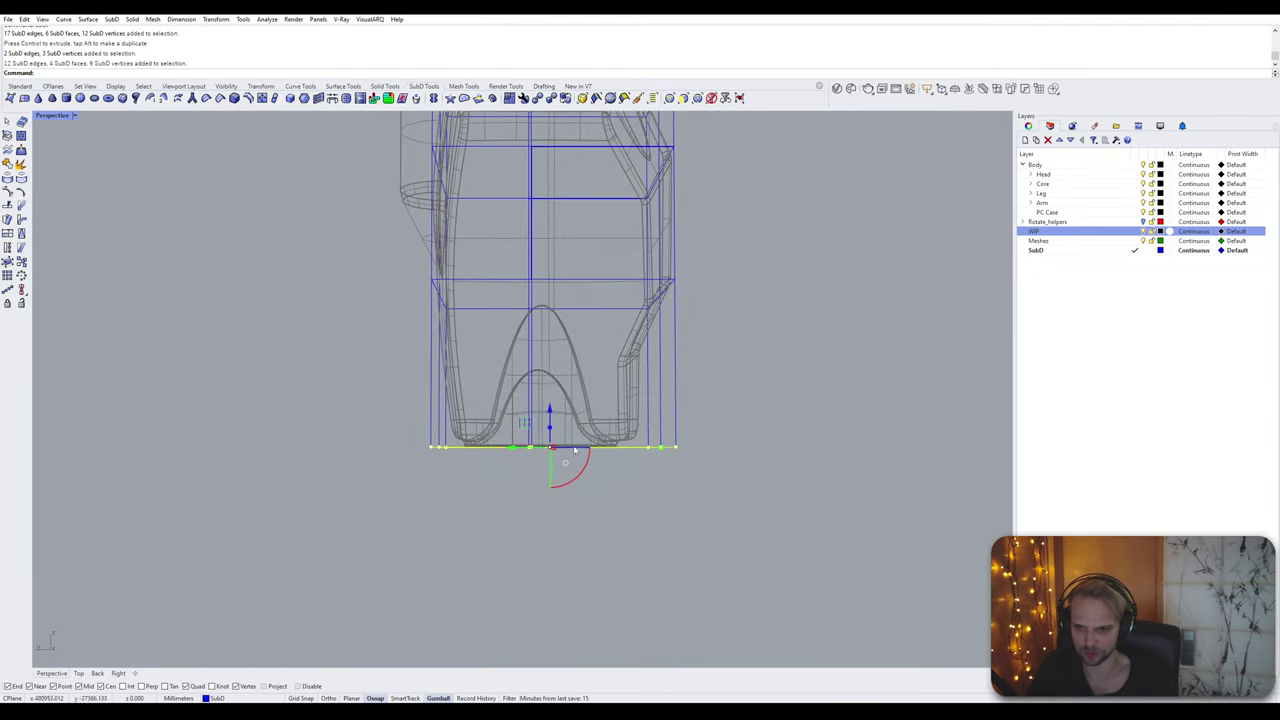
{"action": "left_click_drag", "start_coordinate": [548, 411], "coordinate": [559, 408]}
{"action": "left_click", "coordinate": [831, 429]}
{"action": "right_click_drag", "start_coordinate": [831, 430], "coordinate": [798, 434]}
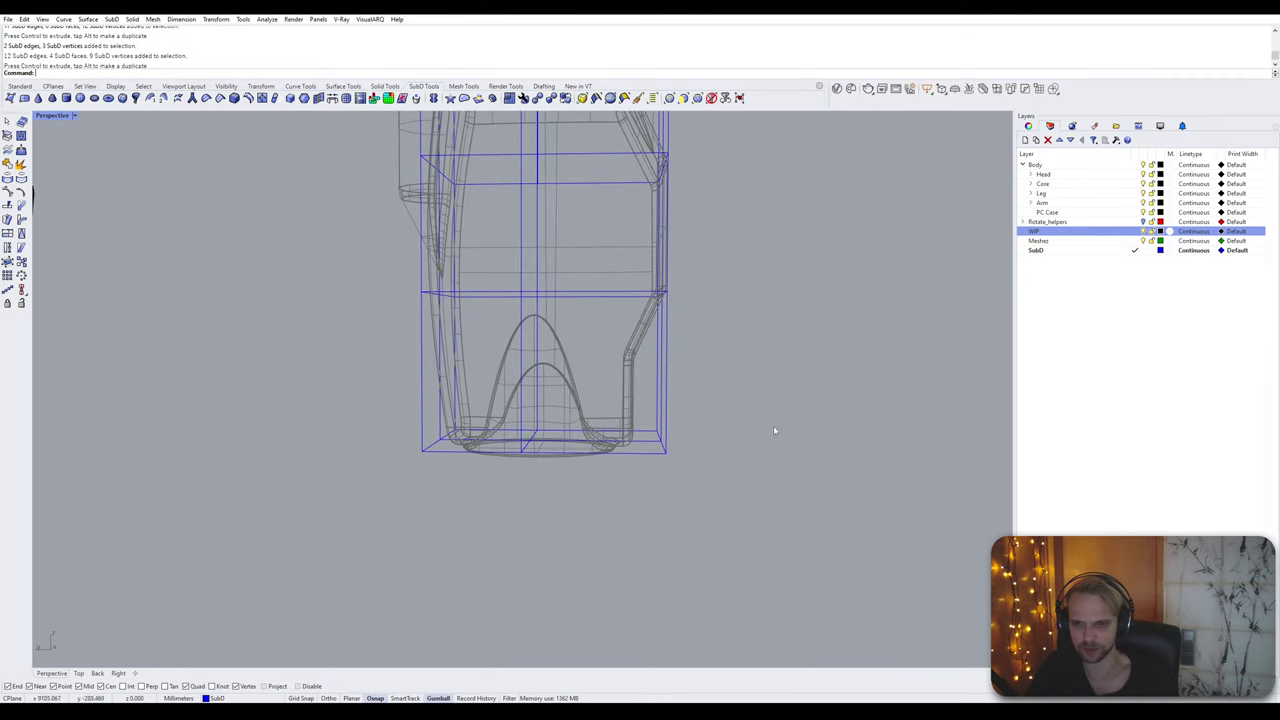
Step: Insert a new horizontal edge loop near the bottom of the SubD cage
{"action": "double_click", "coordinate": [601, 297]}
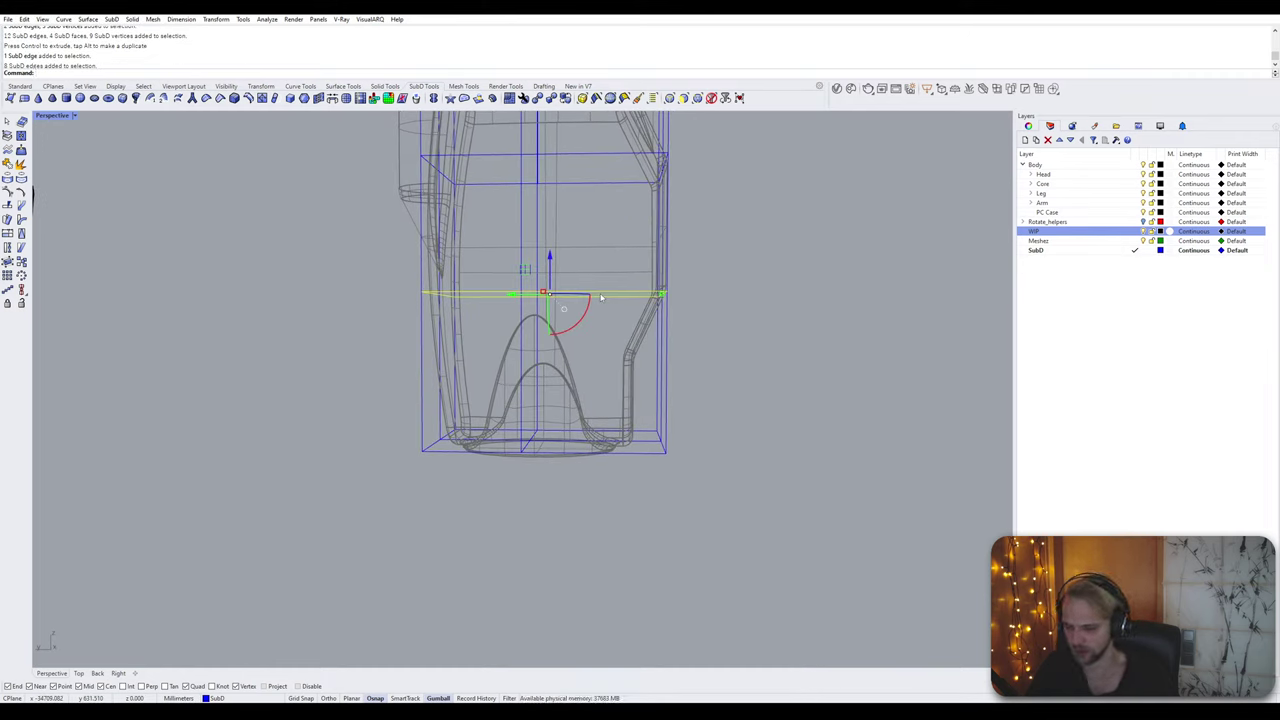
{"action": "key", "text": "Return"}
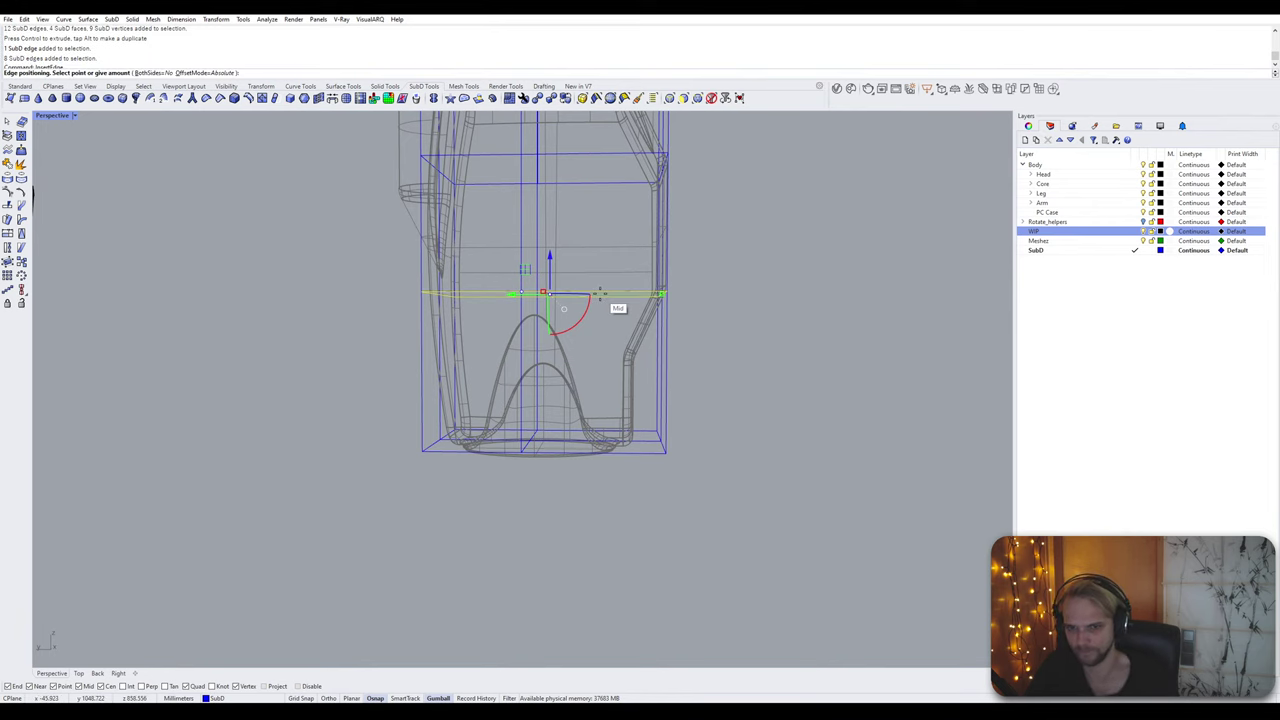
{"action": "scroll", "coordinate": [672, 372], "scroll_direction": "up", "scroll_amount": 3}
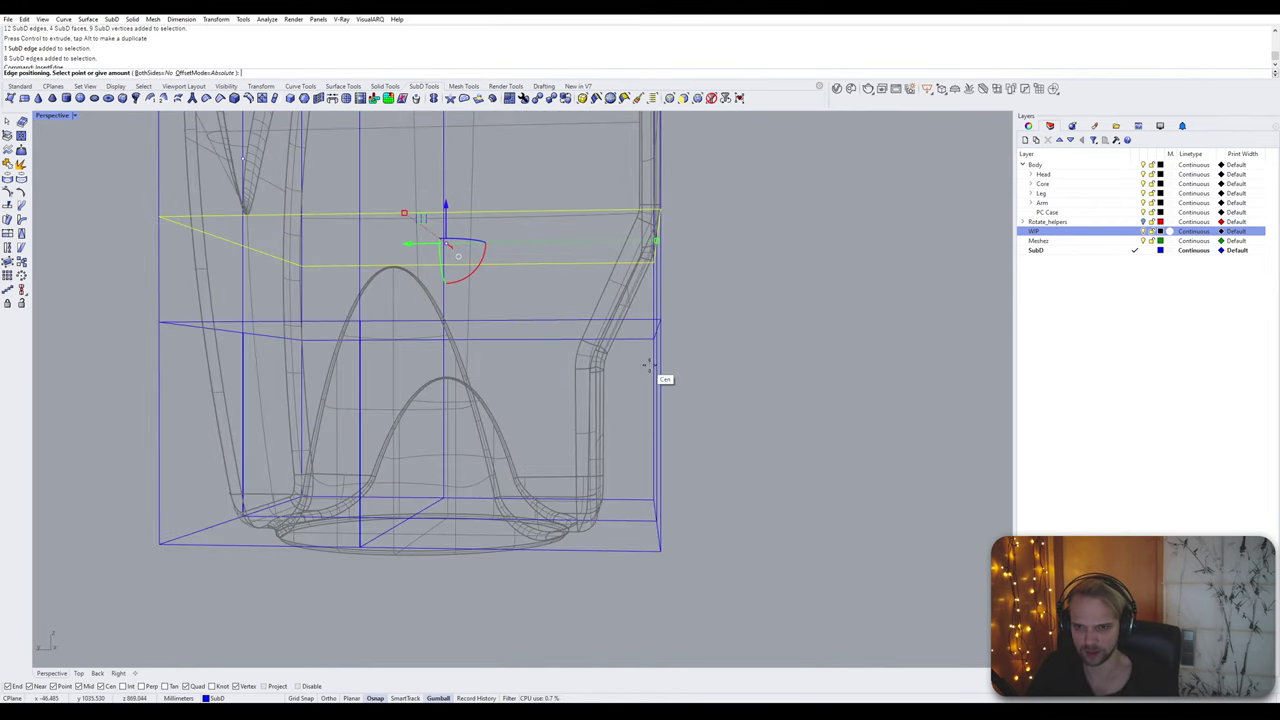
{"action": "right_click_drag", "start_coordinate": [652, 366], "coordinate": [723, 372]}
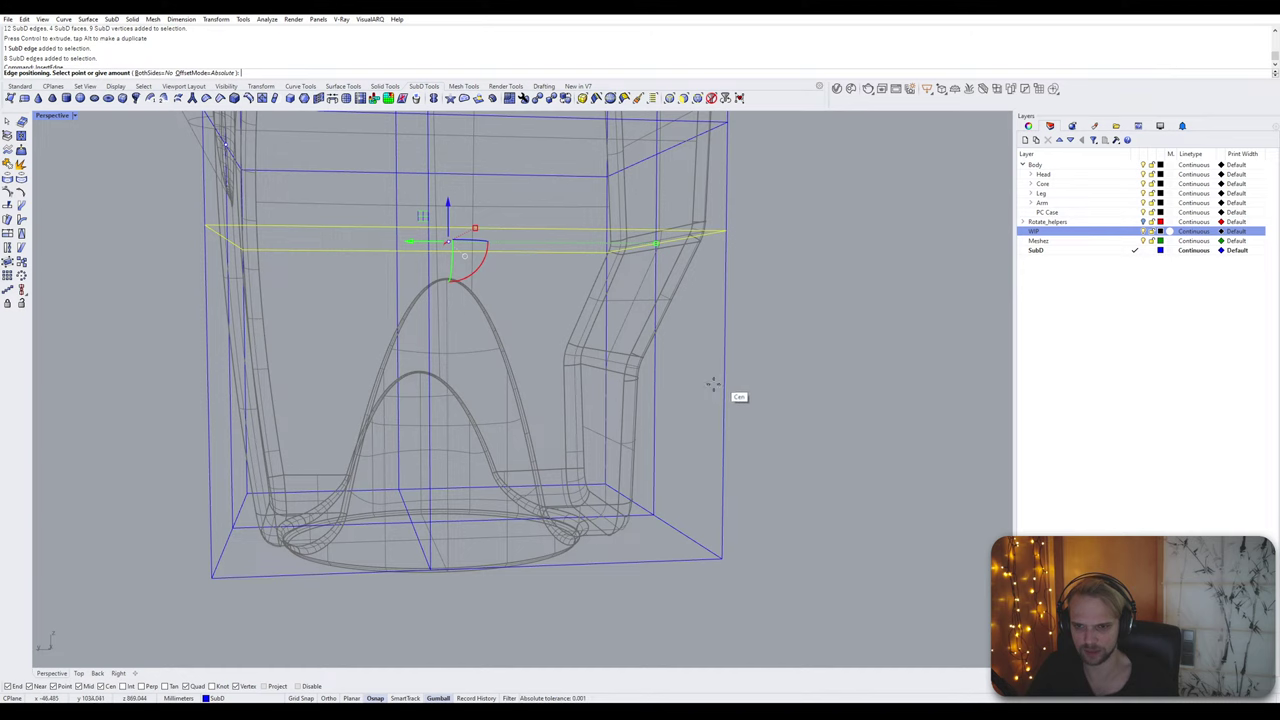
{"action": "left_click", "coordinate": [731, 381]}
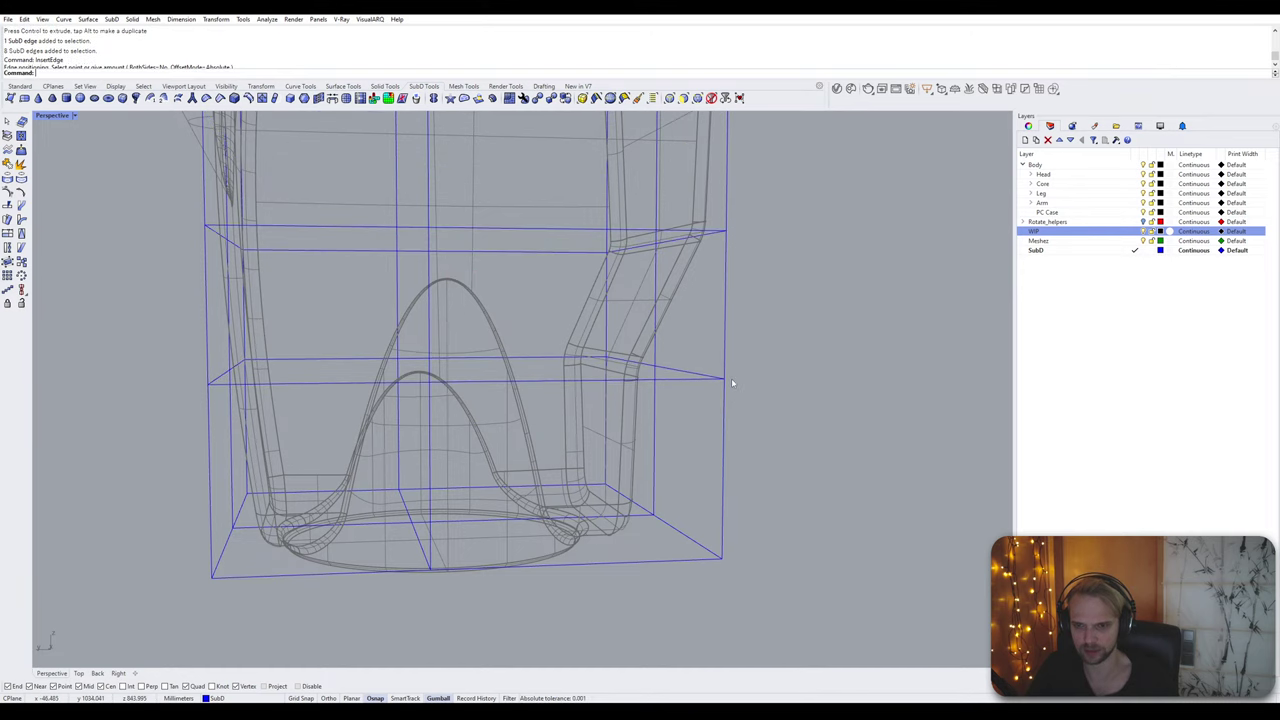
{"action": "right_click_drag", "start_coordinate": [731, 378], "coordinate": [750, 397]}
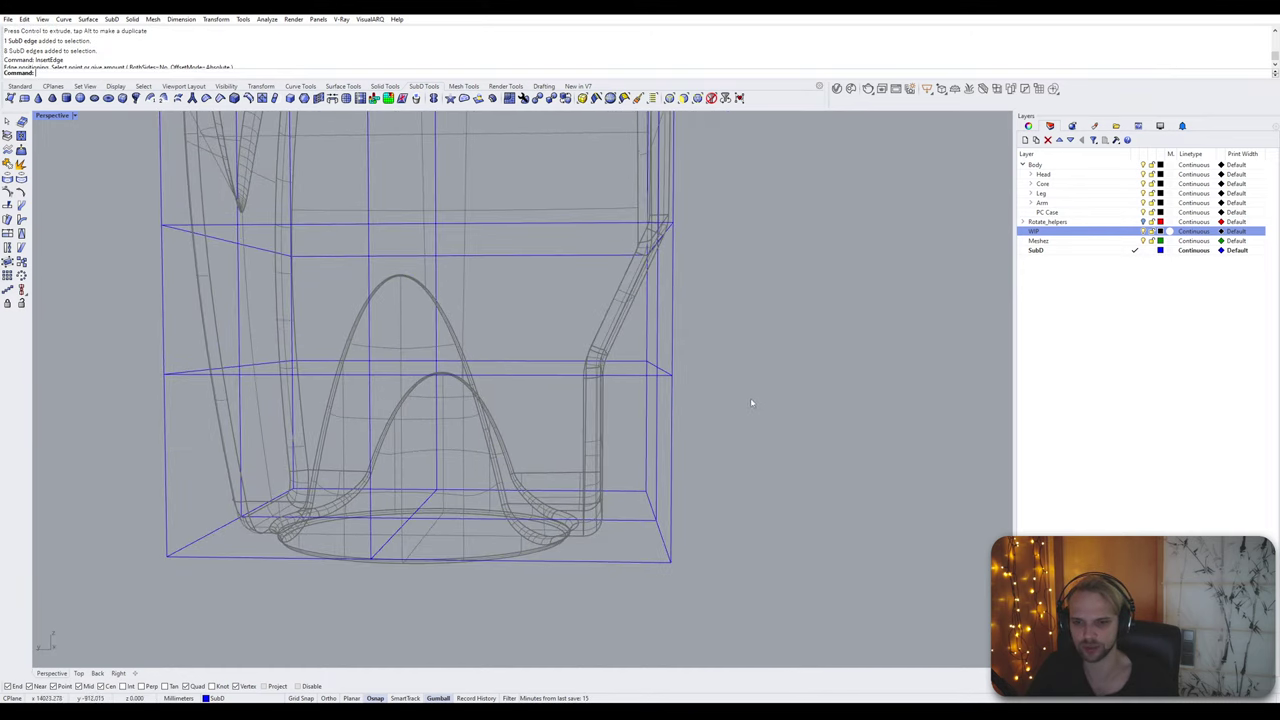
Step: Move the cage's lower right edges left along X to hug the armor's step
{"action": "left_click_drag", "start_coordinate": [720, 419], "coordinate": [719, 417]}
{"action": "left_click_drag", "start_coordinate": [614, 367], "coordinate": [586, 366]}
{"action": "key", "text": "ctrl+z"}
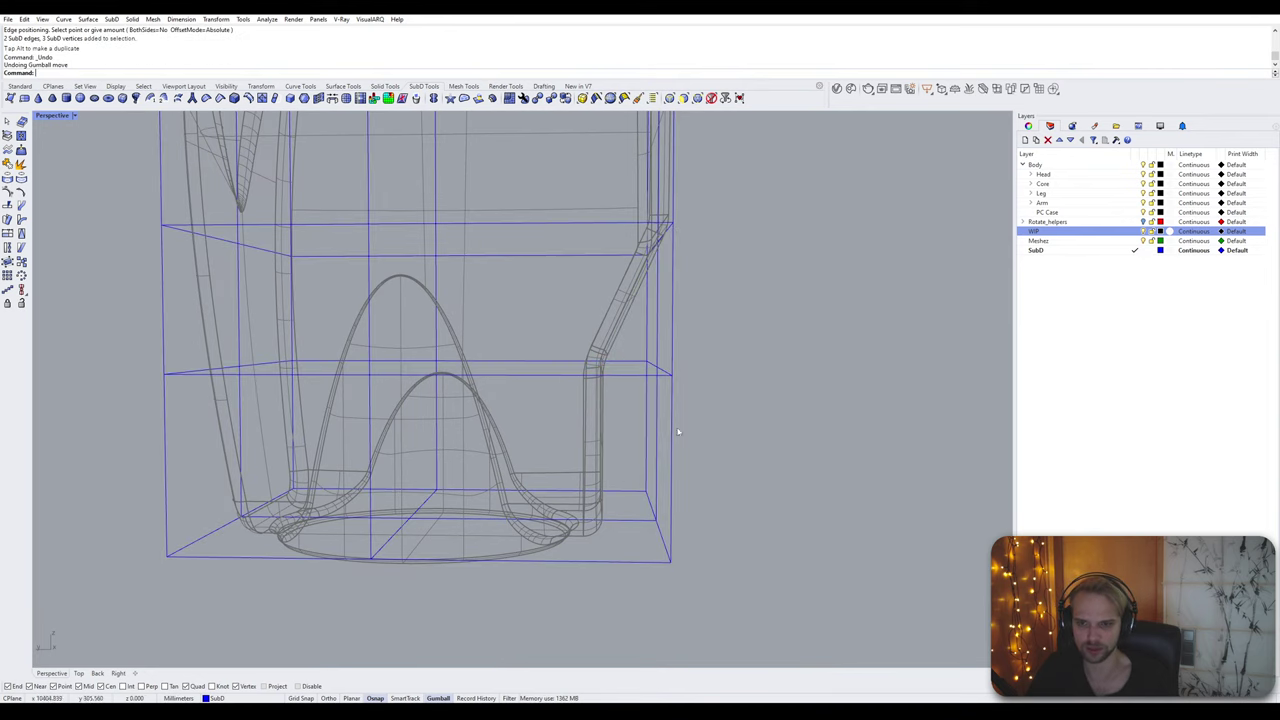
{"action": "left_click_drag", "start_coordinate": [709, 544], "coordinate": [708, 585]}
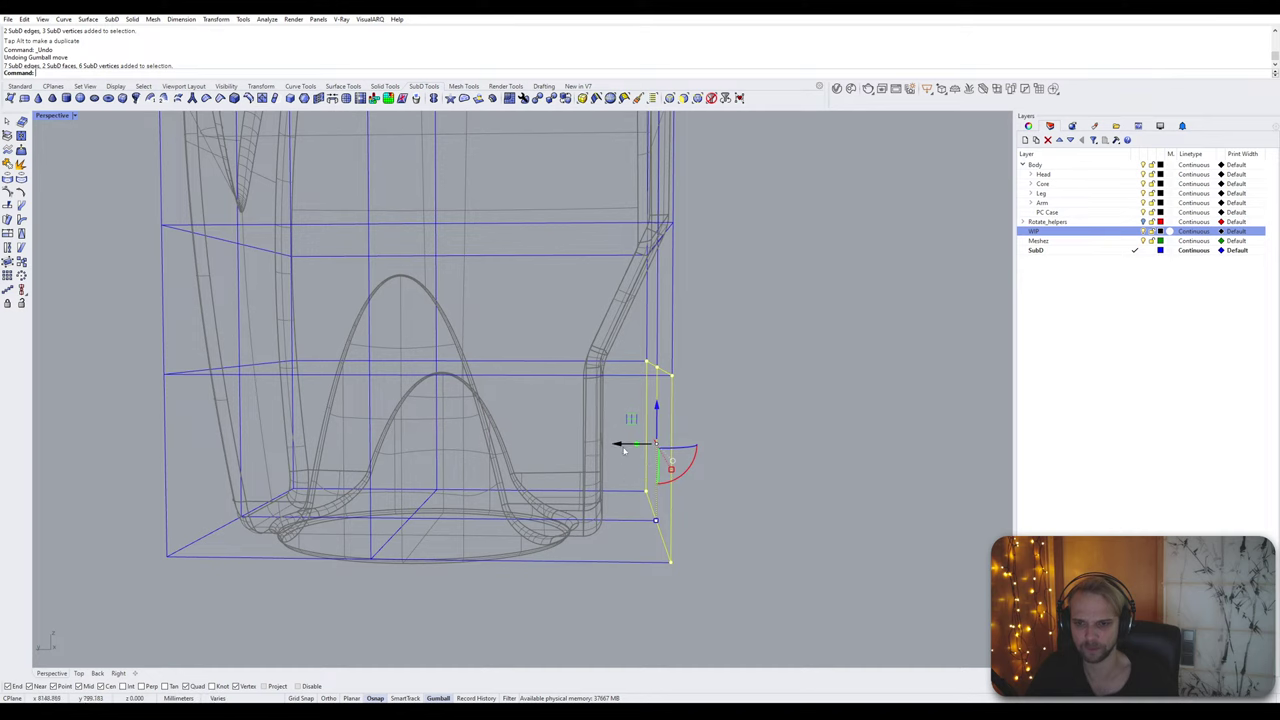
{"action": "left_click_drag", "start_coordinate": [623, 450], "coordinate": [570, 450]}
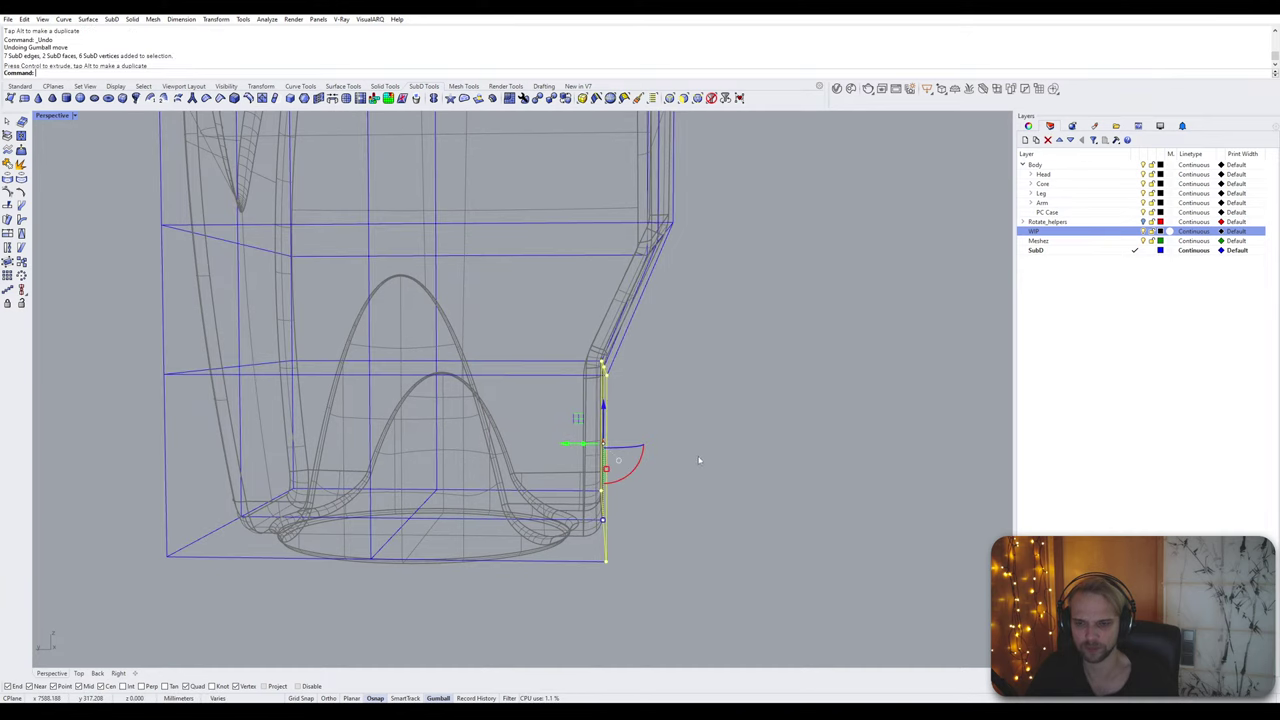
{"action": "right_click_drag", "start_coordinate": [700, 459], "coordinate": [458, 392]}
{"action": "scroll", "coordinate": [697, 456], "scroll_direction": "down", "scroll_amount": 2}
{"action": "left_click", "coordinate": [687, 477]}
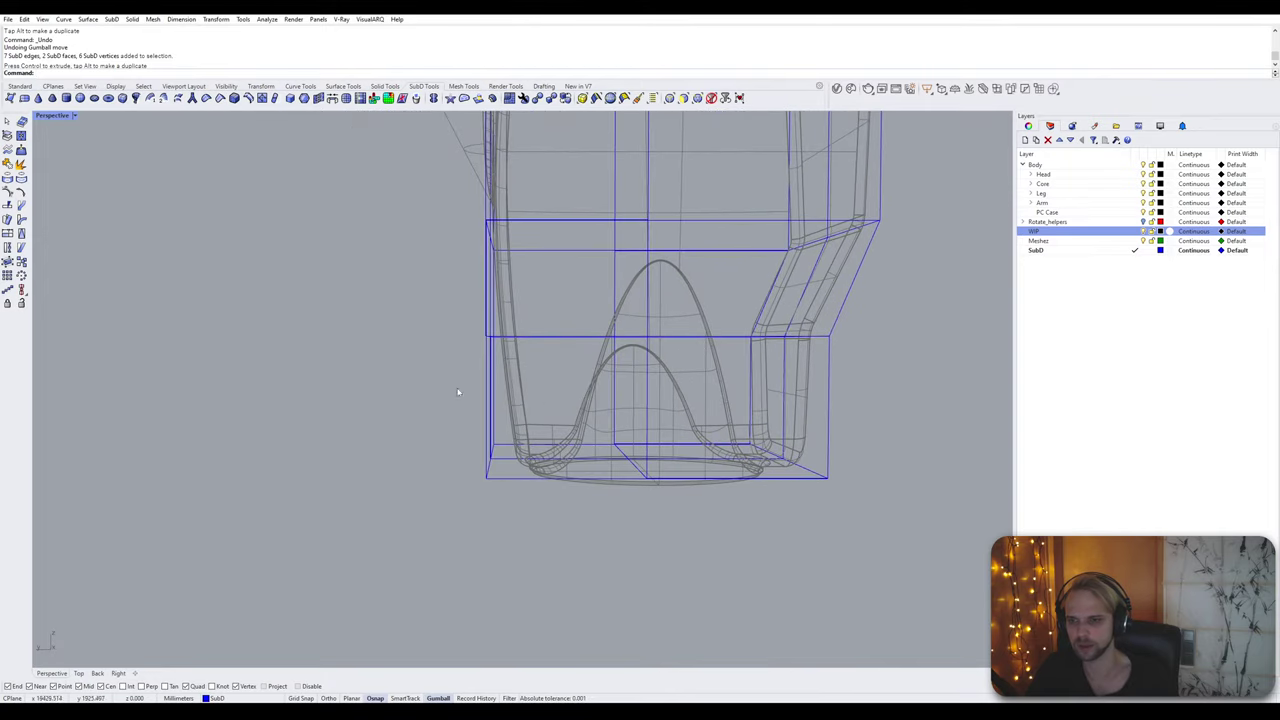
Step: Shift the cage's bottom-left and left-side corner edges sideways to meet the armor outline
{"action": "left_click_drag", "start_coordinate": [428, 432], "coordinate": [545, 549]}
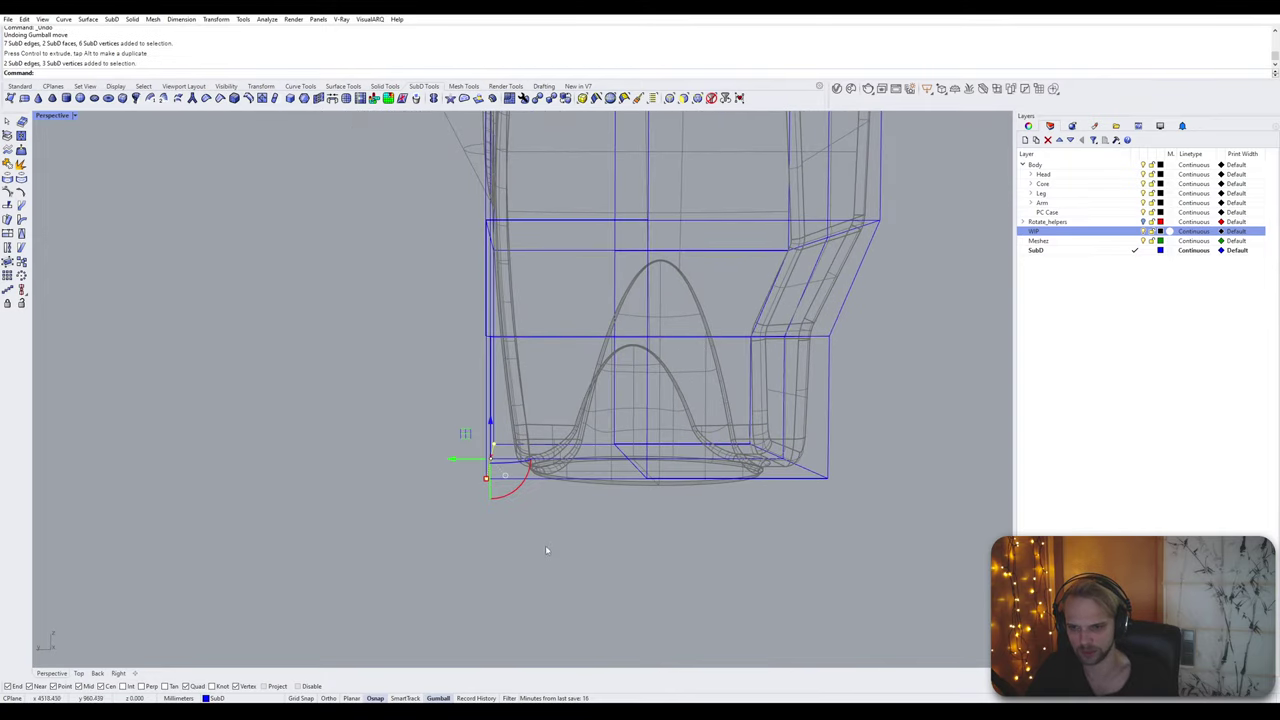
{"action": "right_click_drag", "start_coordinate": [545, 549], "coordinate": [545, 533]}
{"action": "left_click_drag", "start_coordinate": [462, 461], "coordinate": [483, 467]}
{"action": "left_click", "coordinate": [453, 372]}
{"action": "right_click_drag", "start_coordinate": [473, 374], "coordinate": [482, 405]}
{"action": "left_click_drag", "start_coordinate": [455, 345], "coordinate": [511, 402]}
{"action": "right_click_drag", "start_coordinate": [511, 402], "coordinate": [512, 409]}
{"action": "left_click_drag", "start_coordinate": [470, 390], "coordinate": [477, 393]}
{"action": "left_click", "coordinate": [454, 363]}
{"action": "right_click_drag", "start_coordinate": [454, 363], "coordinate": [460, 390]}
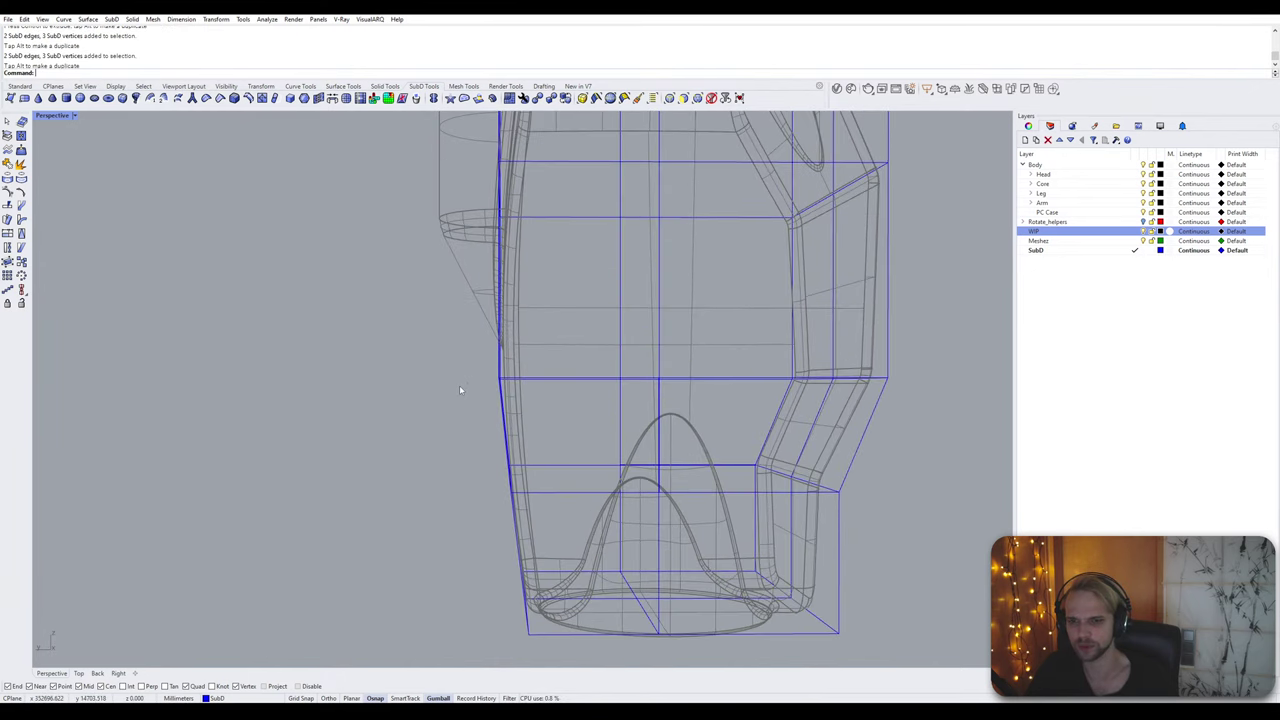
{"action": "left_click_drag", "start_coordinate": [498, 391], "coordinate": [478, 383]}
Step: Move the cage's top-left corner onto the armor and pull the top-right corner inward
{"action": "right_click_drag", "start_coordinate": [434, 347], "coordinate": [433, 563], "text": "shift"}
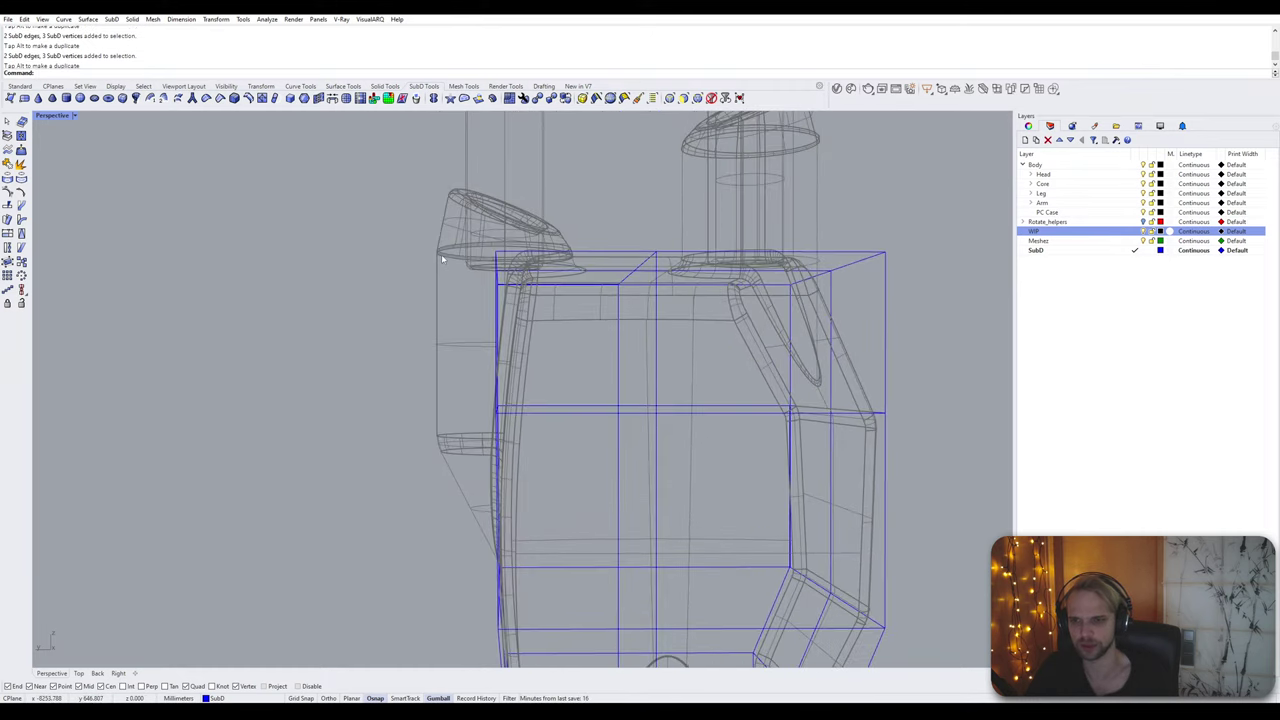
{"action": "right_click_drag", "start_coordinate": [442, 259], "coordinate": [382, 241]}
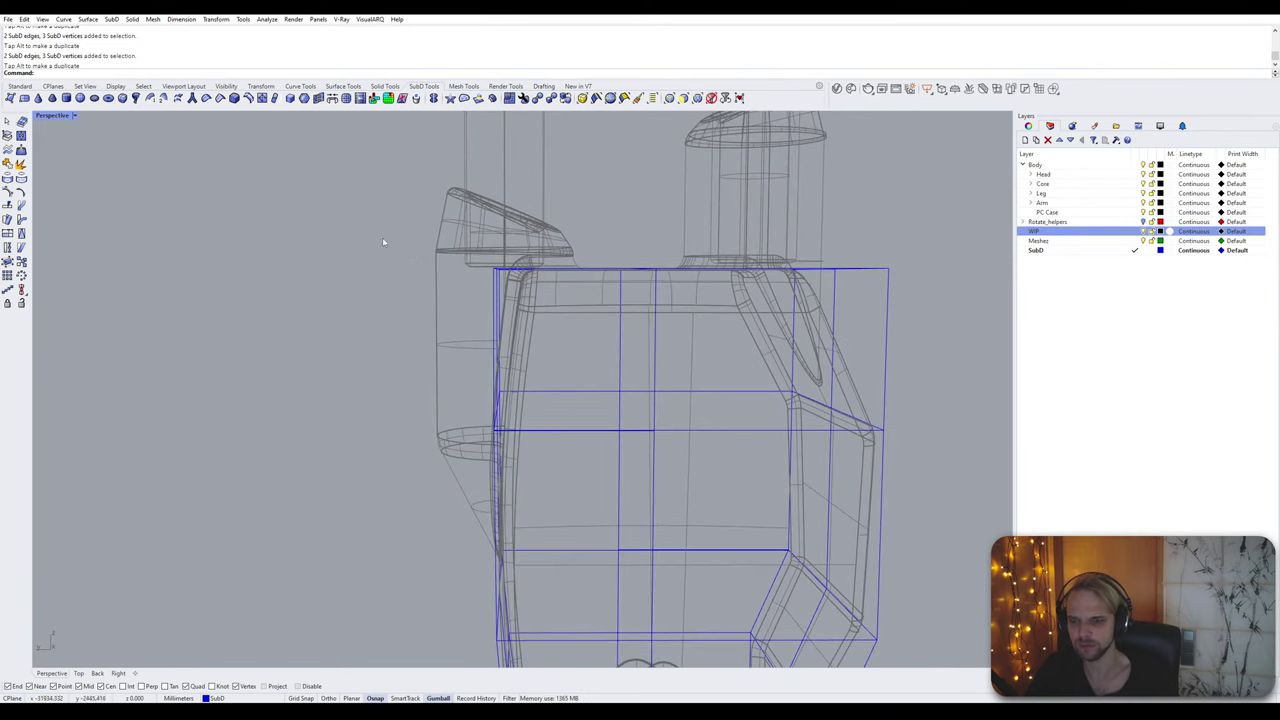
{"action": "left_click_drag", "start_coordinate": [525, 299], "coordinate": [470, 270]}
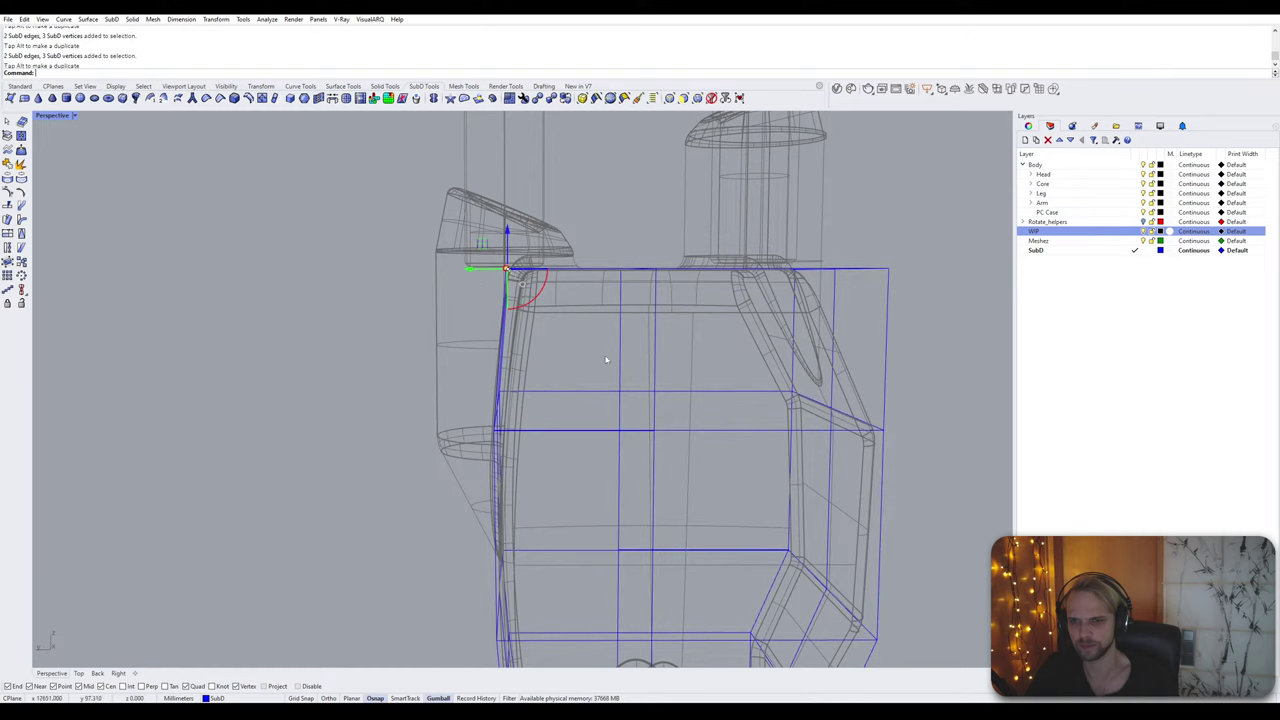
{"action": "right_click_drag", "start_coordinate": [606, 357], "coordinate": [815, 379]}
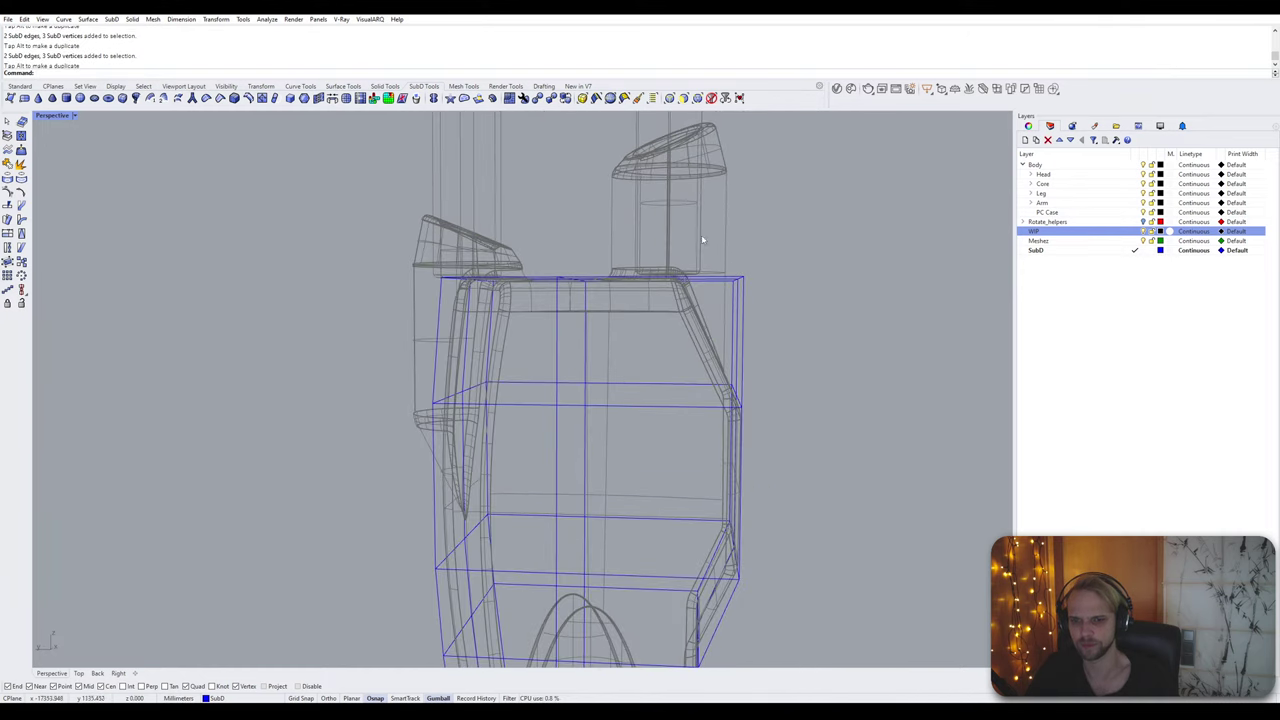
{"action": "left_click_drag", "start_coordinate": [703, 240], "coordinate": [777, 306]}
{"action": "scroll", "coordinate": [738, 278], "scroll_direction": "up", "scroll_amount": 5}
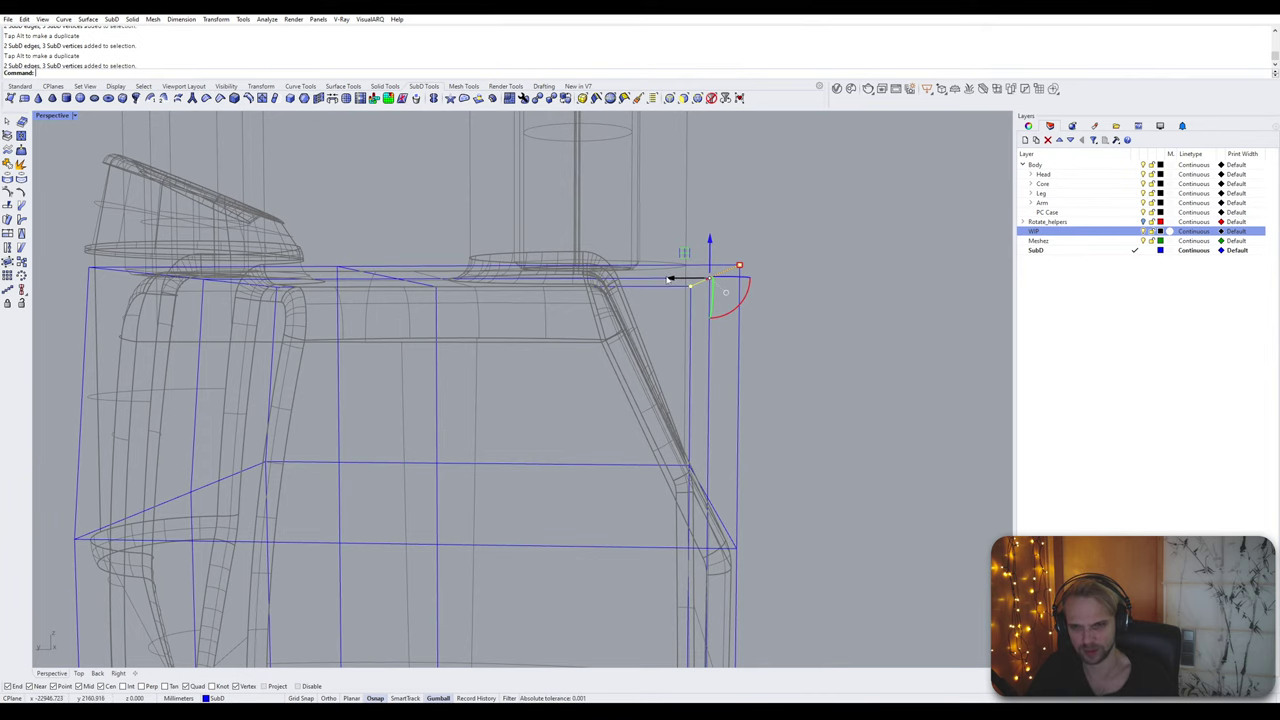
{"action": "left_click_drag", "start_coordinate": [669, 280], "coordinate": [569, 285]}
Step: In a maximized Back view, move a lower cage corner right onto the armor outline
{"action": "right_click_drag", "start_coordinate": [665, 309], "coordinate": [309, 302]}
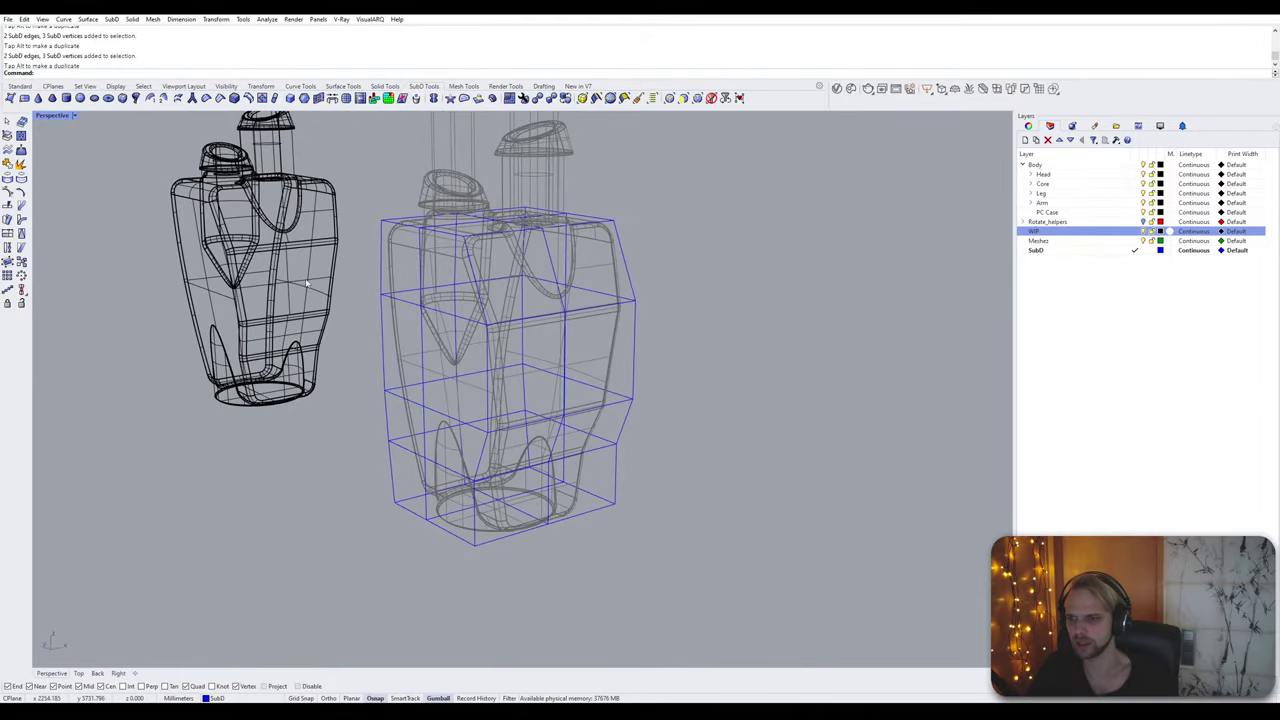
{"action": "right_click_drag", "start_coordinate": [464, 513], "coordinate": [420, 513]}
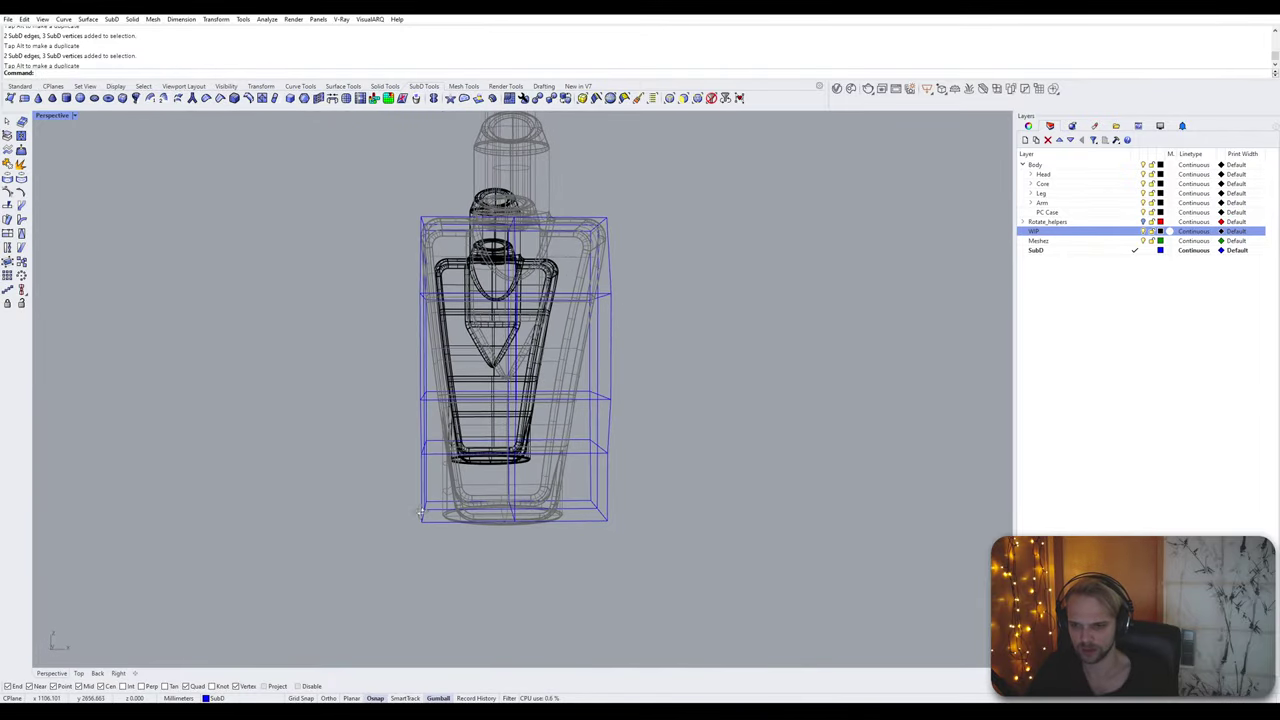
{"action": "left_click", "coordinate": [422, 436]}
{"action": "double_click", "coordinate": [53, 118]}
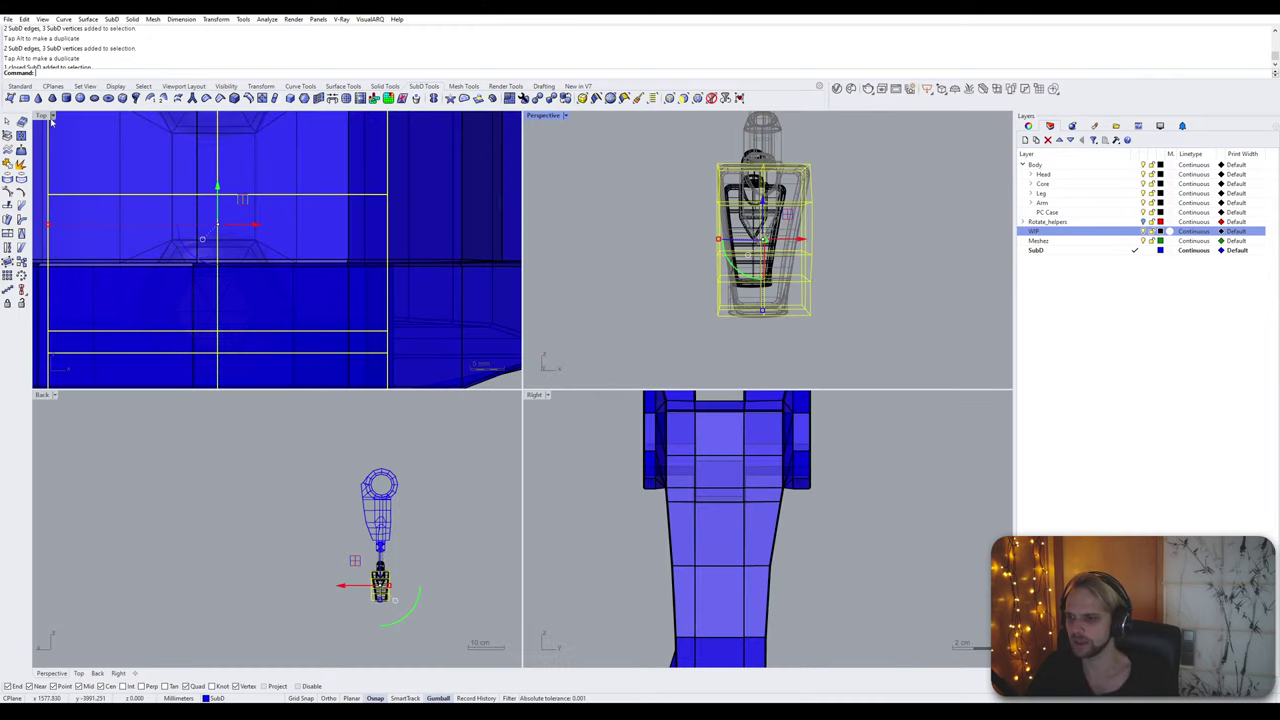
{"action": "double_click", "coordinate": [52, 396]}
{"action": "scroll", "coordinate": [770, 465], "scroll_direction": "up", "scroll_amount": 6}
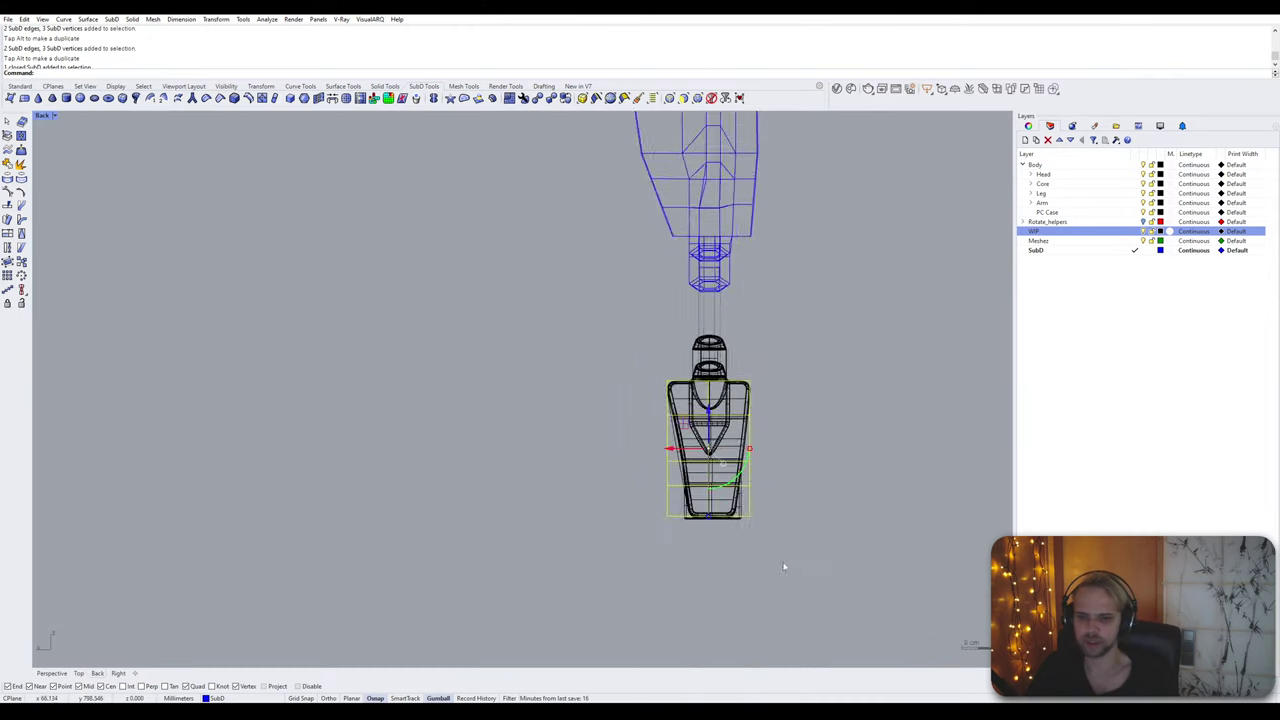
{"action": "right_click_drag", "start_coordinate": [770, 465], "coordinate": [717, 481]}
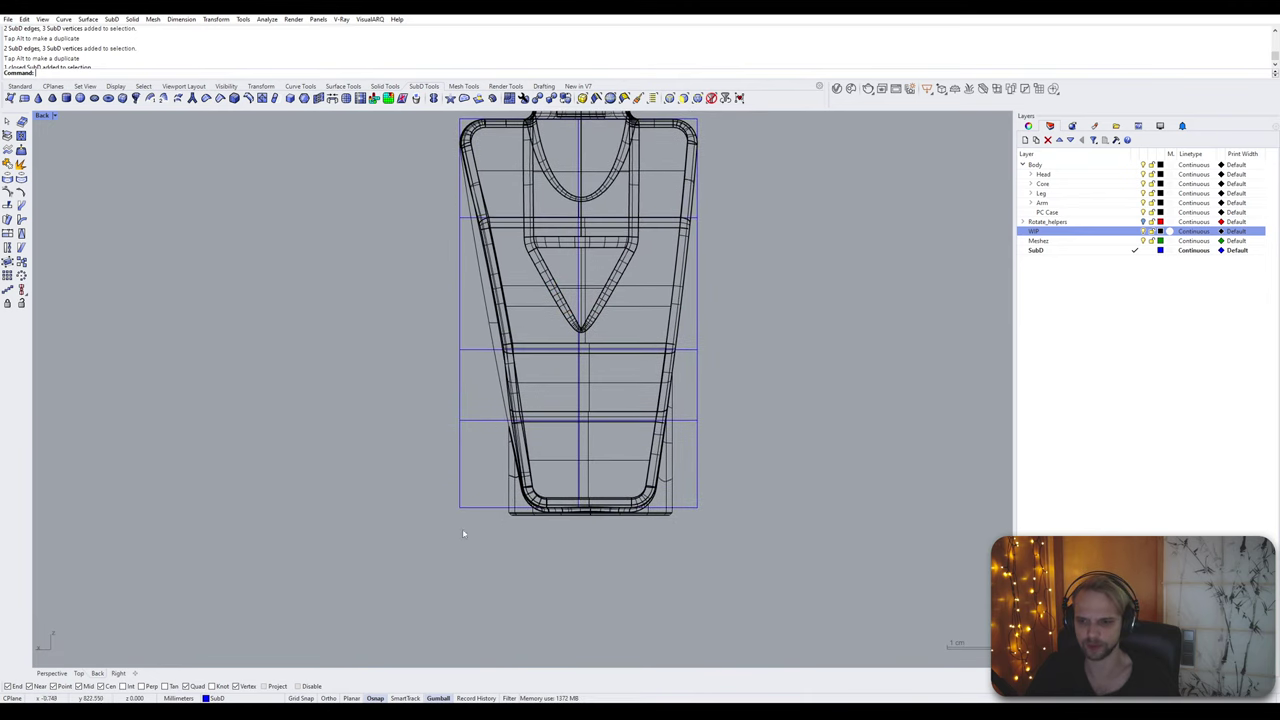
{"action": "scroll", "coordinate": [487, 514], "scroll_direction": "up", "scroll_amount": 4}
{"action": "left_click_drag", "start_coordinate": [475, 531], "coordinate": [576, 515], "text": "ctrl+shift"}
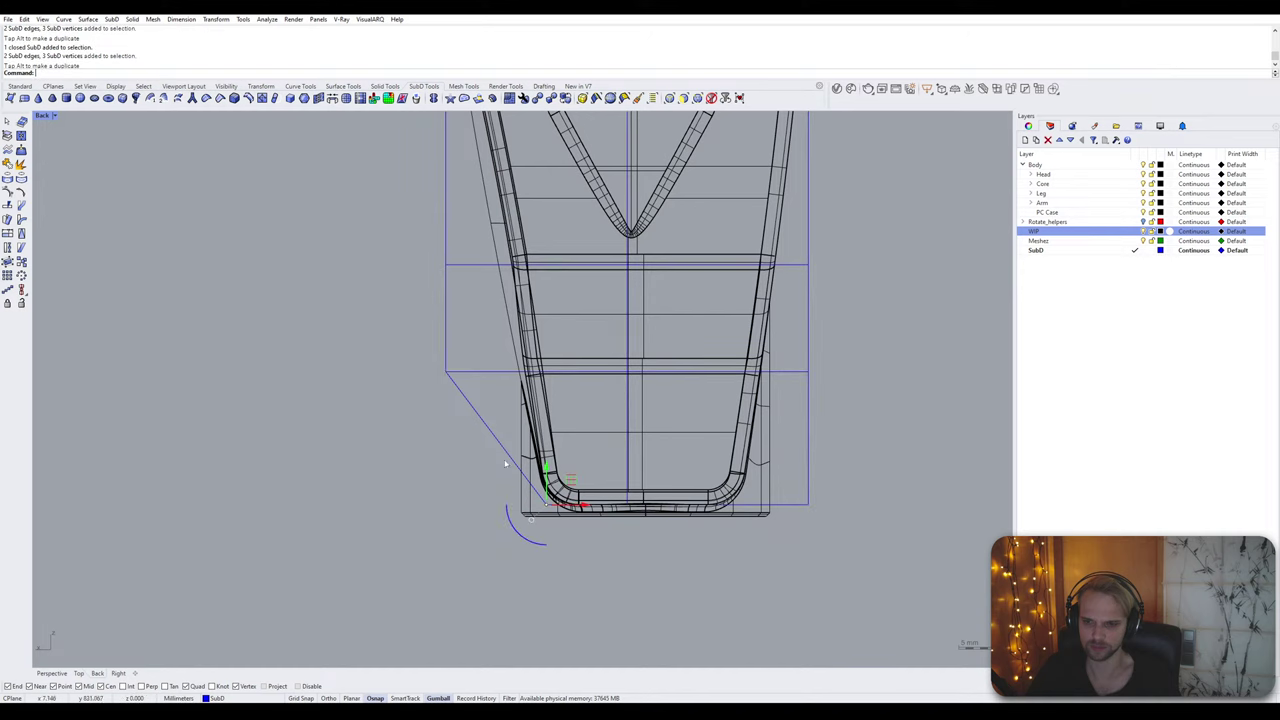
Step: Slide the cage's left corner vertices right to match the armor outline
{"action": "right_click_drag", "start_coordinate": [453, 398], "coordinate": [349, 505]}
{"action": "left_click", "coordinate": [338, 504]}
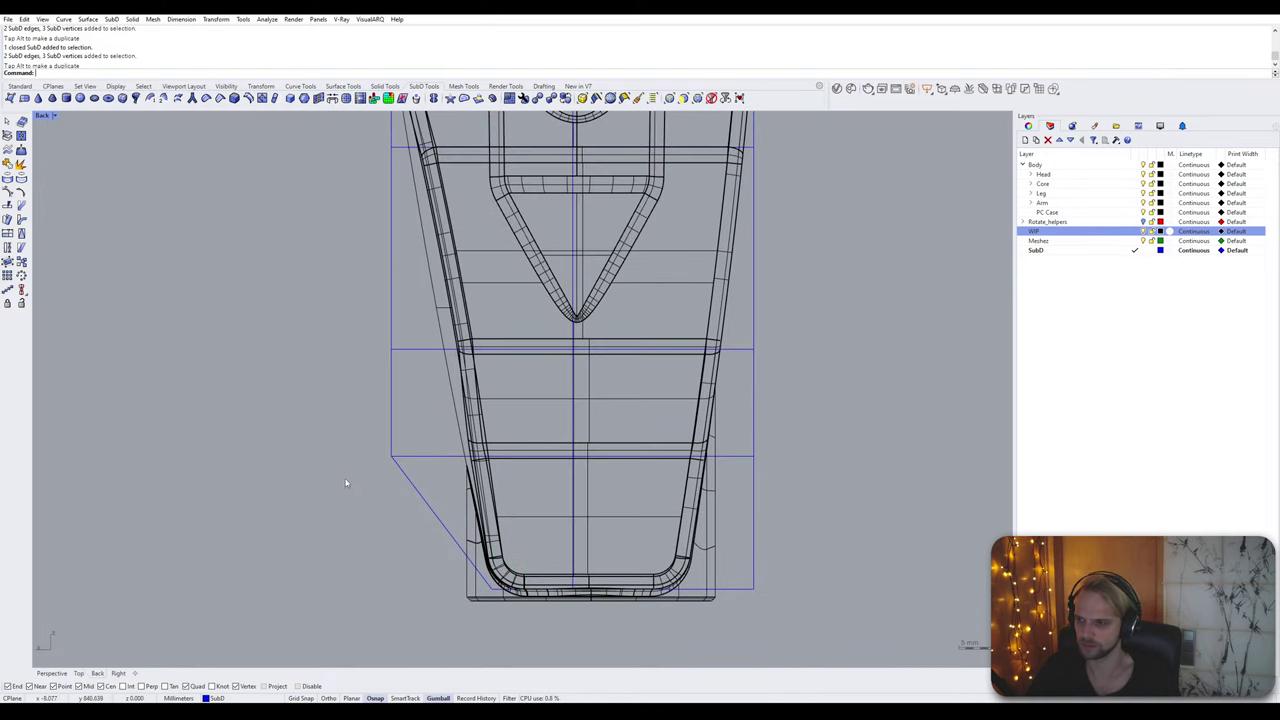
{"action": "left_click_drag", "start_coordinate": [345, 444], "coordinate": [501, 468], "text": "ctrl+shift"}
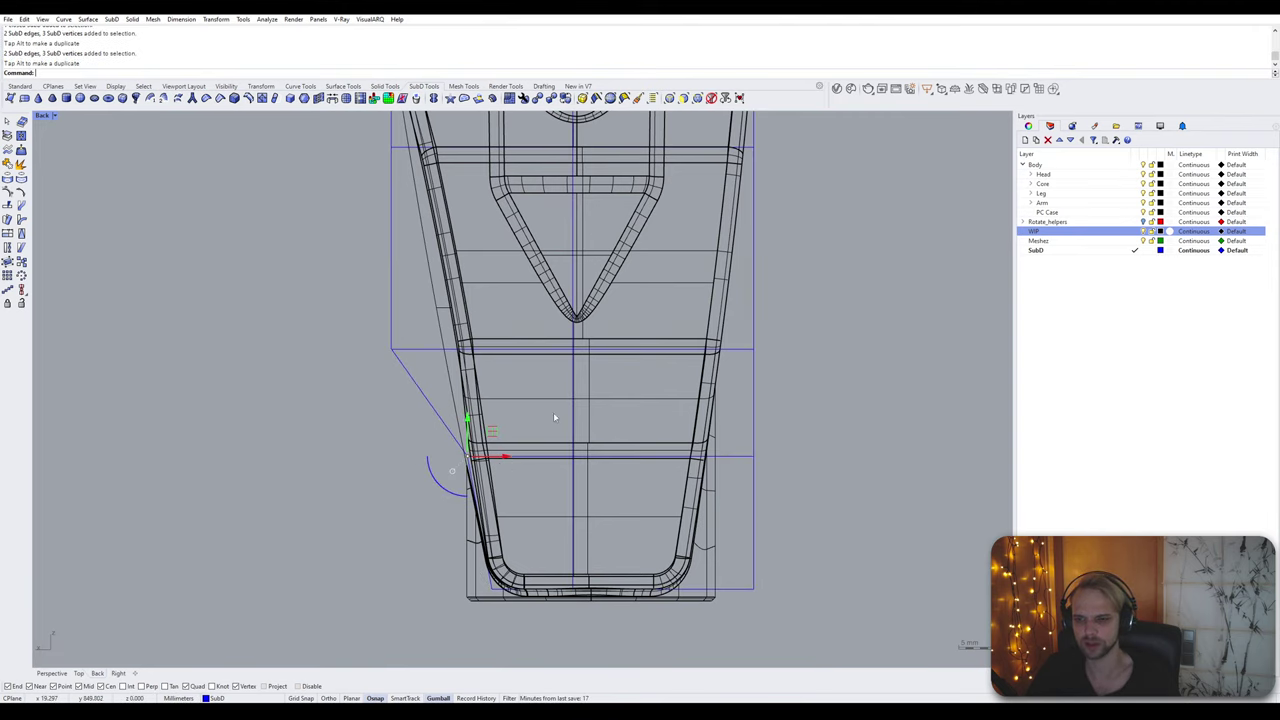
{"action": "right_click_drag", "start_coordinate": [554, 414], "coordinate": [582, 502]}
{"action": "left_click", "coordinate": [372, 390]}
{"action": "left_click_drag", "start_coordinate": [371, 389], "coordinate": [514, 450], "text": "ctrl+shift"}
{"action": "scroll", "coordinate": [470, 442], "scroll_direction": "down", "scroll_amount": 4}
{"action": "right_click_drag", "start_coordinate": [447, 401], "coordinate": [437, 437]}
{"action": "left_click", "coordinate": [421, 430]}
{"action": "scroll", "coordinate": [447, 440], "scroll_direction": "up", "scroll_amount": 2}
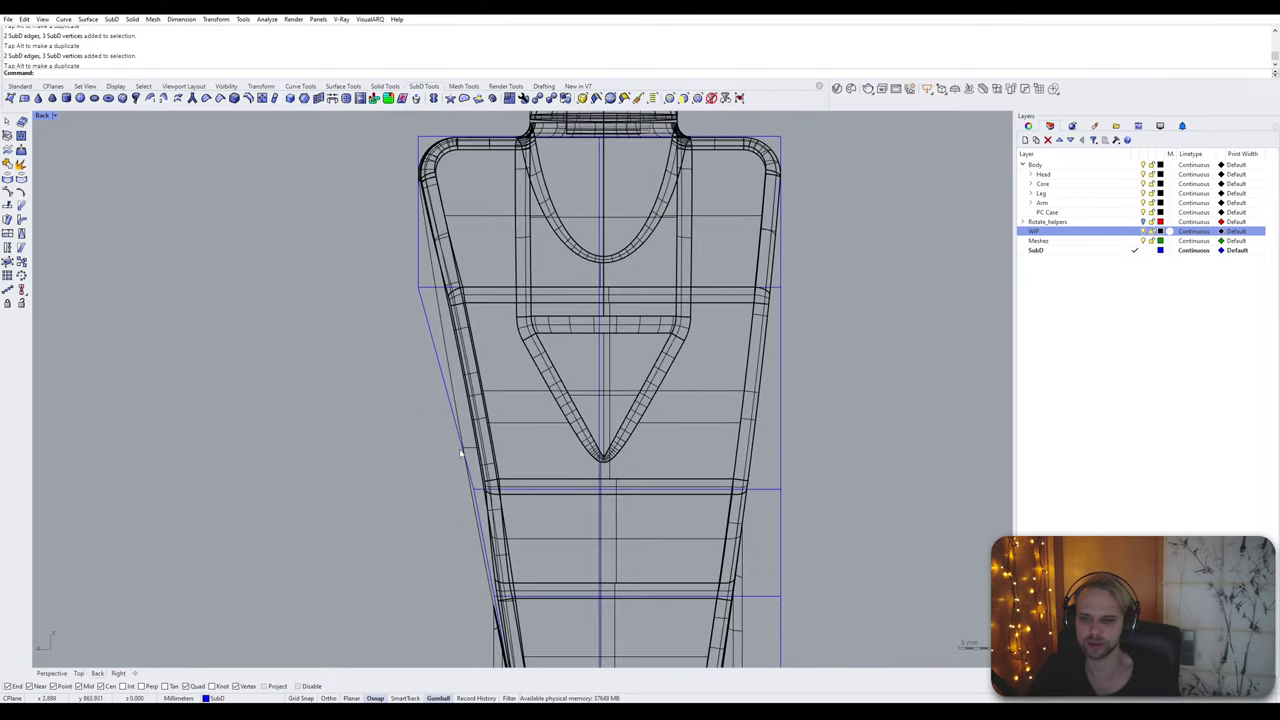
Step: Align the left-edge and top-left corner vertices with the armor's left edge
{"action": "left_click_drag", "start_coordinate": [394, 278], "coordinate": [462, 297]}
{"action": "scroll", "coordinate": [439, 287], "scroll_direction": "up", "scroll_amount": 2}
{"action": "right_click_drag", "start_coordinate": [409, 466], "coordinate": [426, 326]}
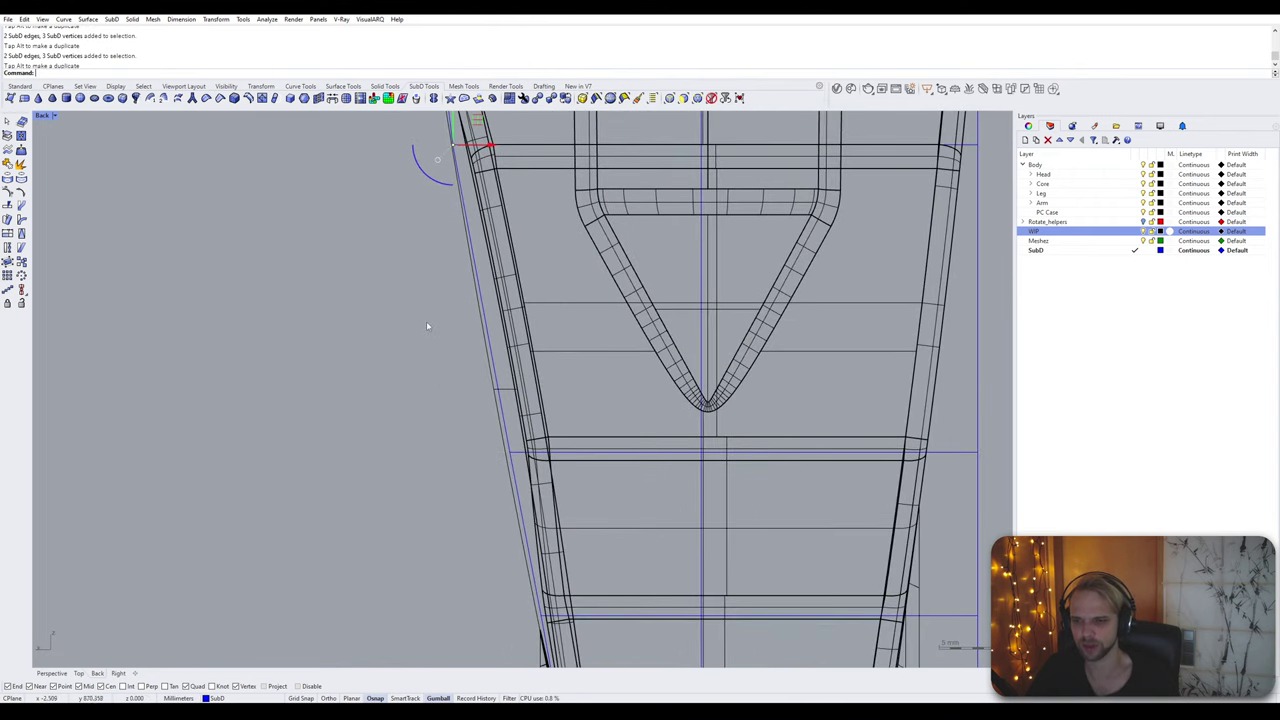
{"action": "left_click_drag", "start_coordinate": [518, 466], "coordinate": [519, 467]}
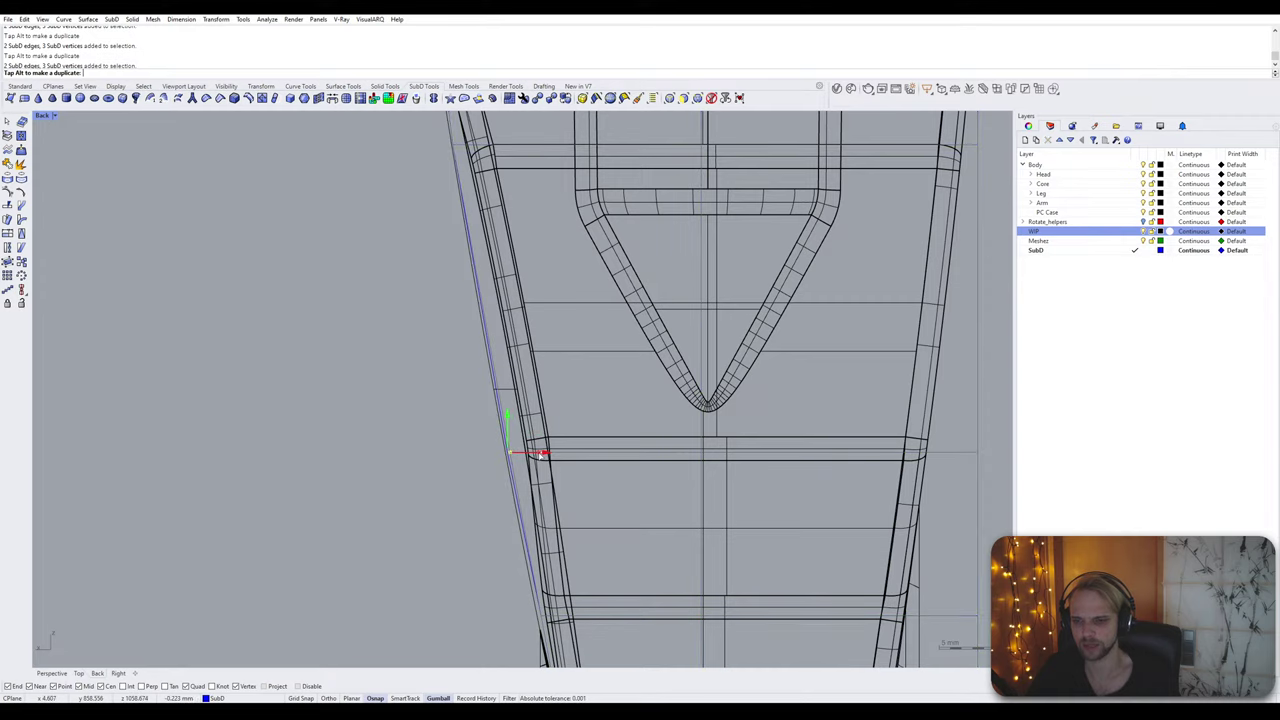
{"action": "scroll", "coordinate": [540, 477], "scroll_direction": "down", "scroll_amount": 1}
{"action": "right_click_drag", "start_coordinate": [554, 500], "coordinate": [522, 551]}
{"action": "left_click", "coordinate": [383, 396]}
{"action": "right_click_drag", "start_coordinate": [375, 272], "coordinate": [432, 367]}
{"action": "scroll", "coordinate": [436, 432], "scroll_direction": "up", "scroll_amount": 2}
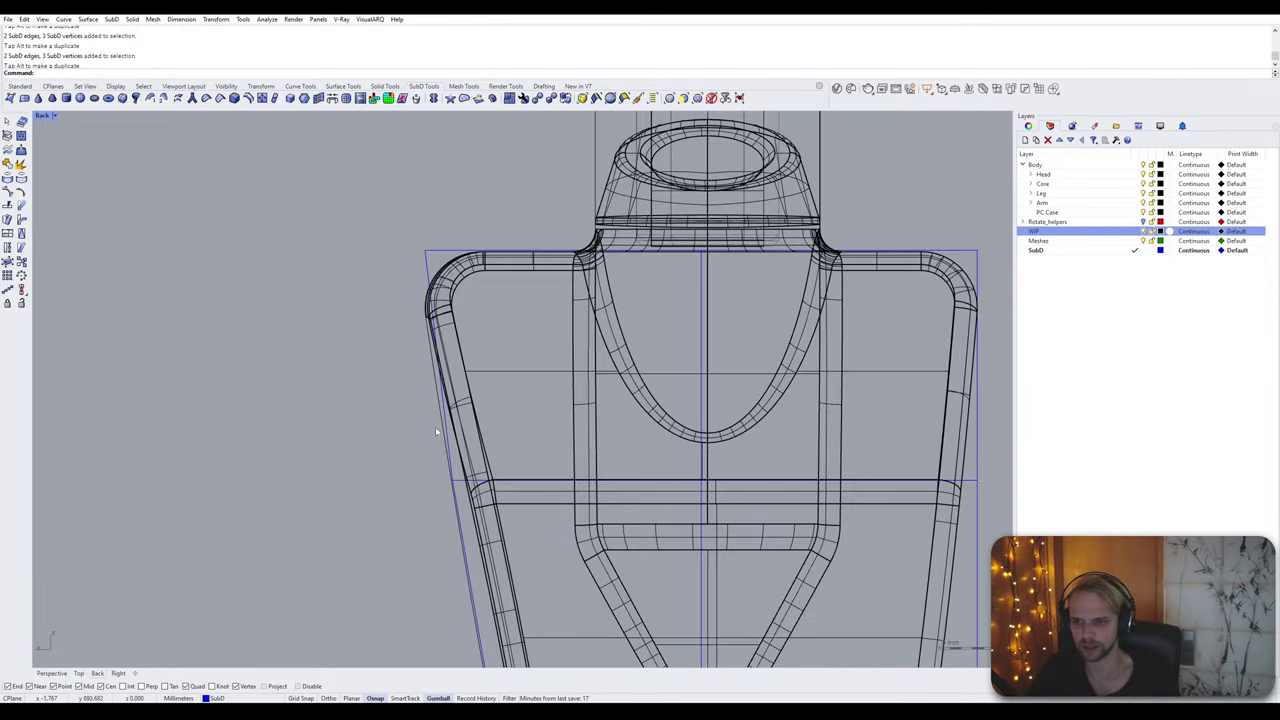
{"action": "left_click_drag", "start_coordinate": [415, 238], "coordinate": [461, 252]}
{"action": "left_click", "coordinate": [396, 280]}
Step: Adjust the corner on the cage's right edge so it sits on the armor outline
{"action": "scroll", "coordinate": [400, 373], "scroll_direction": "down", "scroll_amount": 8}
{"action": "right_click_drag", "start_coordinate": [512, 438], "coordinate": [365, 363]}
{"action": "scroll", "coordinate": [564, 262], "scroll_direction": "up", "scroll_amount": 6}
{"action": "scroll", "coordinate": [549, 351], "scroll_direction": "down", "scroll_amount": 2}
{"action": "scroll", "coordinate": [486, 317], "scroll_direction": "up", "scroll_amount": 8}
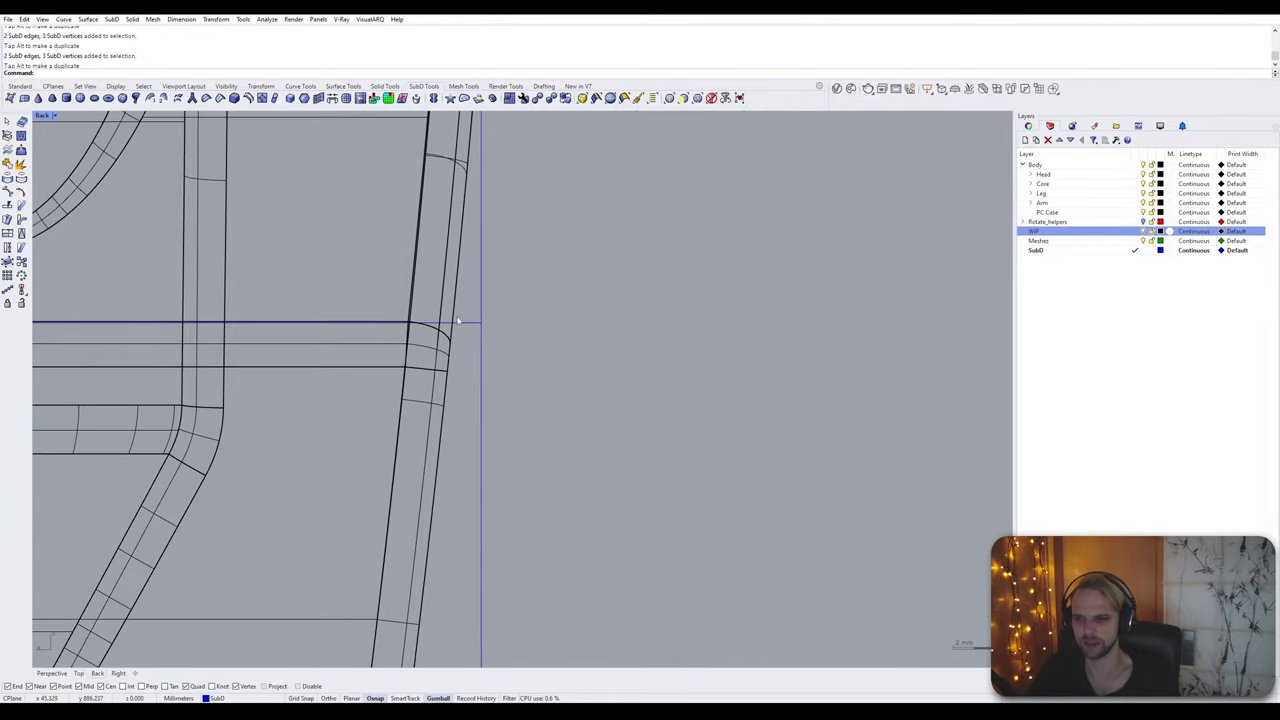
{"action": "left_click_drag", "start_coordinate": [468, 308], "coordinate": [516, 274]}
{"action": "scroll", "coordinate": [491, 320], "scroll_direction": "down", "scroll_amount": 5}
{"action": "left_click", "coordinate": [522, 307]}
{"action": "scroll", "coordinate": [551, 425], "scroll_direction": "down", "scroll_amount": 6}
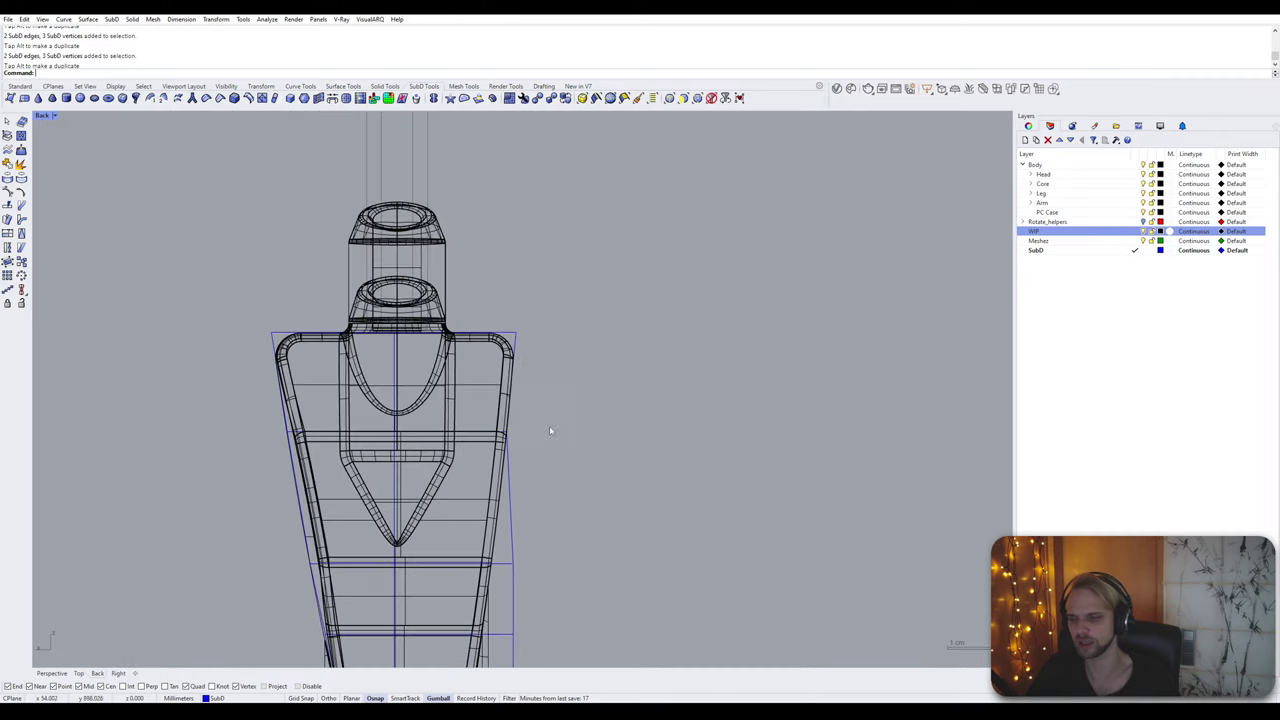
{"action": "right_click_drag", "start_coordinate": [551, 431], "coordinate": [506, 341]}
{"action": "scroll", "coordinate": [506, 345], "scroll_direction": "up", "scroll_amount": 6}
{"action": "scroll", "coordinate": [510, 352], "scroll_direction": "up", "scroll_amount": 3}
Step: Move the cage's lower-right and lower corners left onto the armor's body edge
{"action": "left_click_drag", "start_coordinate": [480, 318], "coordinate": [459, 345]}
{"action": "left_click", "coordinate": [535, 420]}
{"action": "right_click_drag", "start_coordinate": [548, 525], "coordinate": [565, 317]}
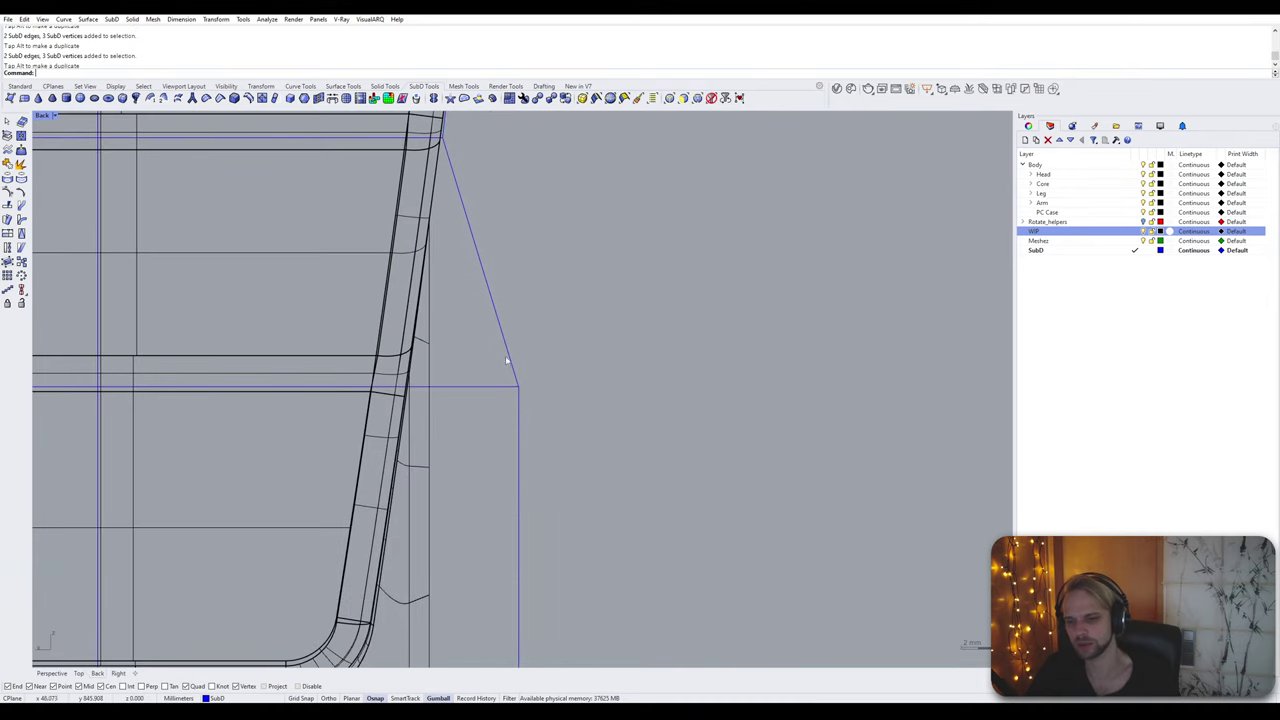
{"action": "left_click_drag", "start_coordinate": [495, 375], "coordinate": [589, 442]}
{"action": "left_click_drag", "start_coordinate": [558, 388], "coordinate": [449, 391]}
{"action": "left_click", "coordinate": [541, 460]}
{"action": "scroll", "coordinate": [542, 464], "scroll_direction": "down", "scroll_amount": 7}
Step: Tuck the bottom-right corner against the armor's tapering edge, then view the whole armor
{"action": "right_click_drag", "start_coordinate": [539, 553], "coordinate": [508, 394]}
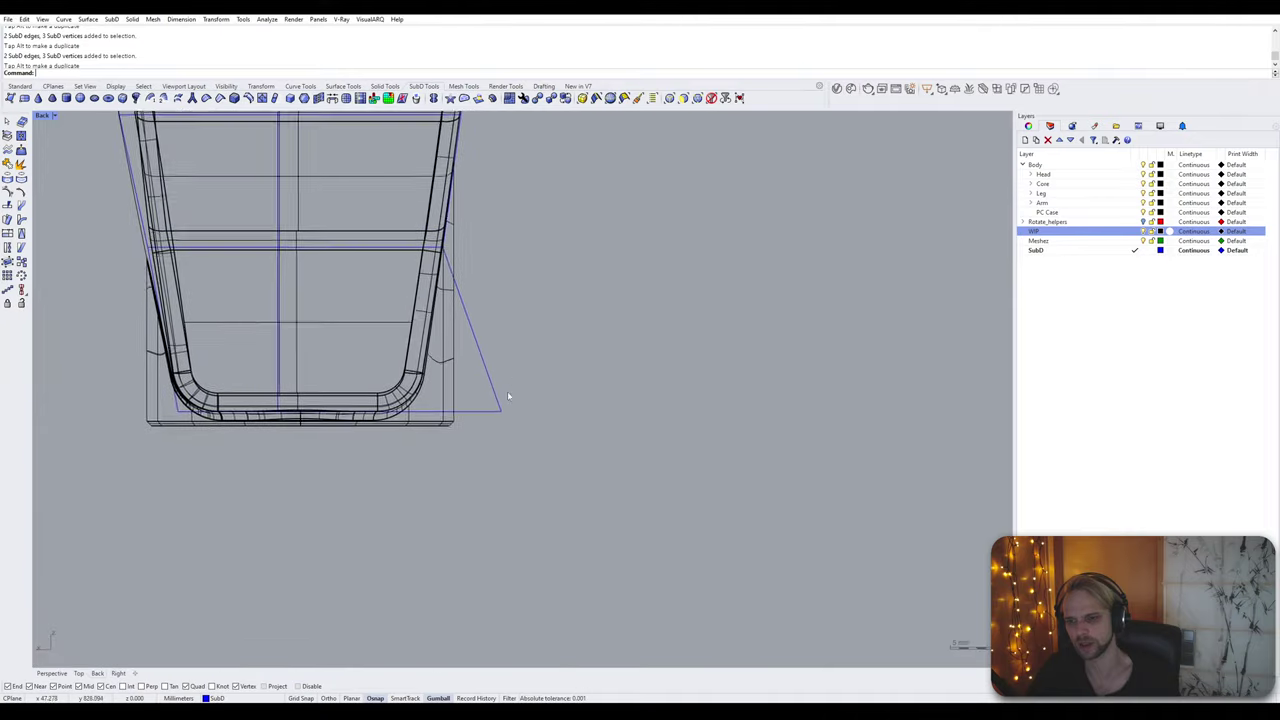
{"action": "scroll", "coordinate": [499, 406], "scroll_direction": "up", "scroll_amount": 8}
{"action": "left_click_drag", "start_coordinate": [484, 409], "coordinate": [345, 402]}
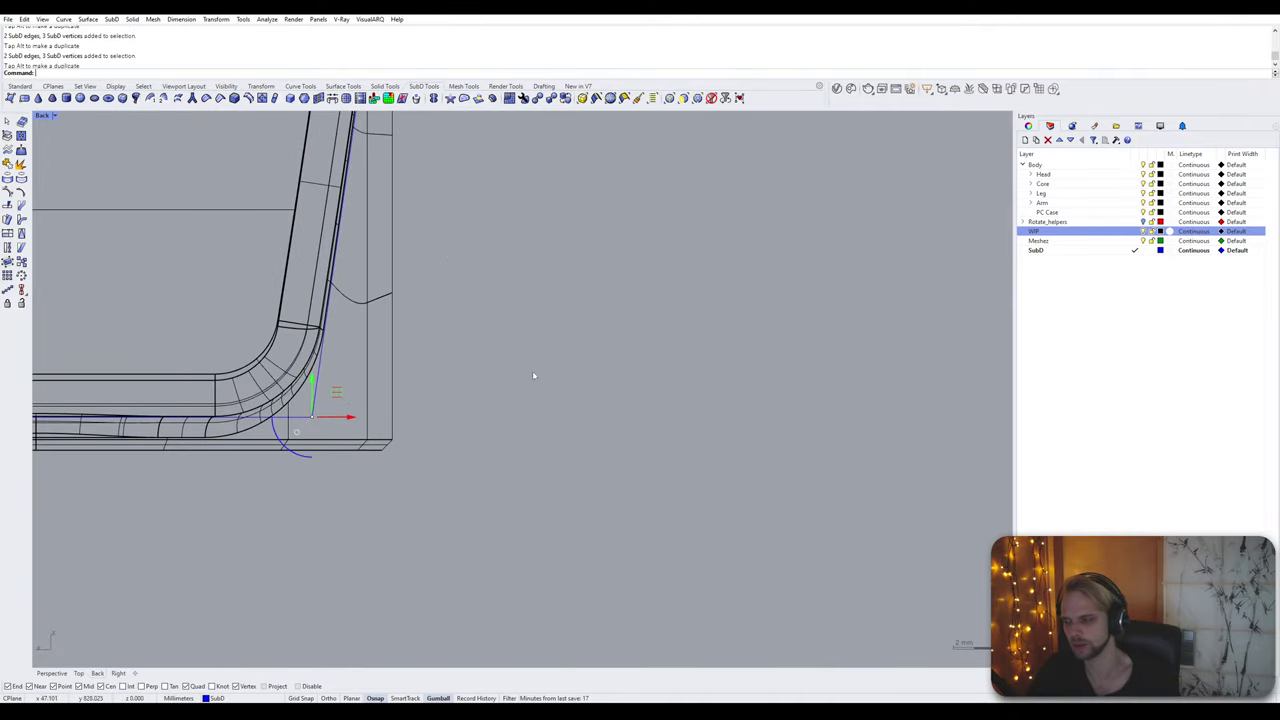
{"action": "left_click", "coordinate": [534, 376]}
{"action": "scroll", "coordinate": [534, 376], "scroll_direction": "down", "scroll_amount": 13}
{"action": "right_click_drag", "start_coordinate": [534, 376], "coordinate": [548, 535]}
{"action": "scroll", "coordinate": [583, 448], "scroll_direction": "down", "scroll_amount": 2}
{"action": "right_click_drag", "start_coordinate": [583, 448], "coordinate": [570, 482]}
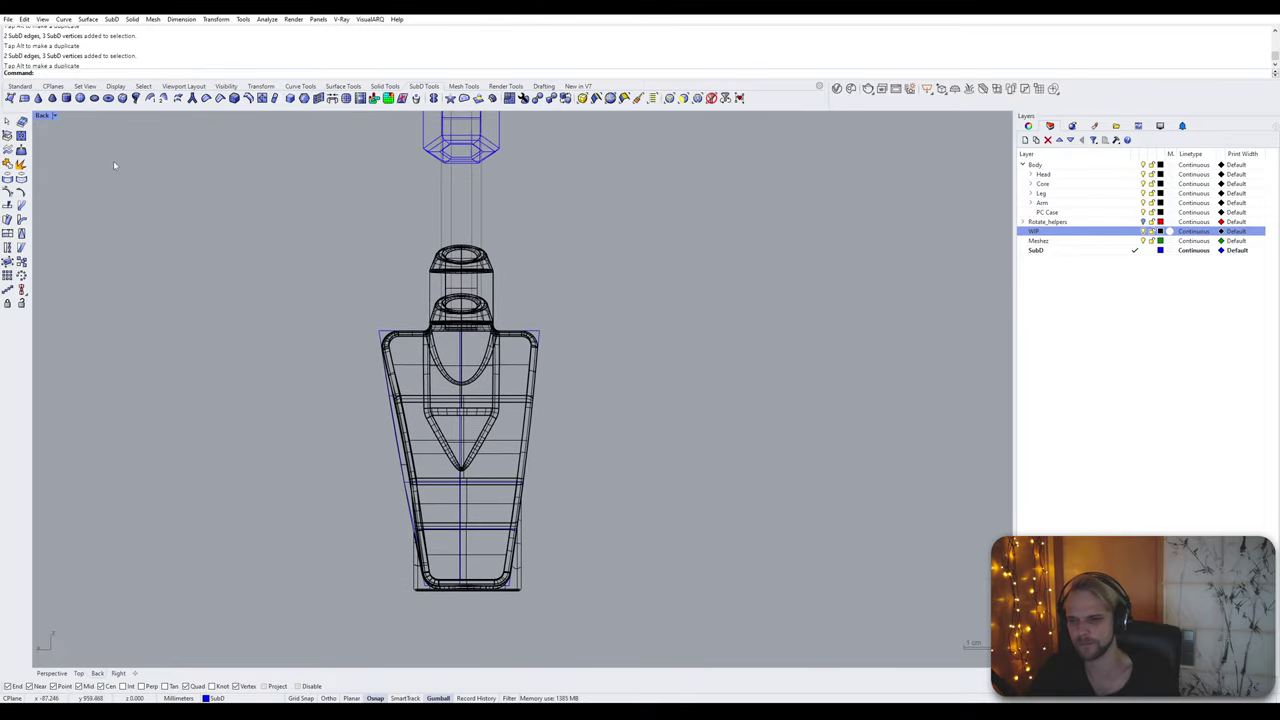
Step: Maximize Perspective in Shaded mode, toggle SubD display with Tab, and orbit beneath the forearm
{"action": "double_click", "coordinate": [42, 115]}
{"action": "double_click", "coordinate": [543, 115]}
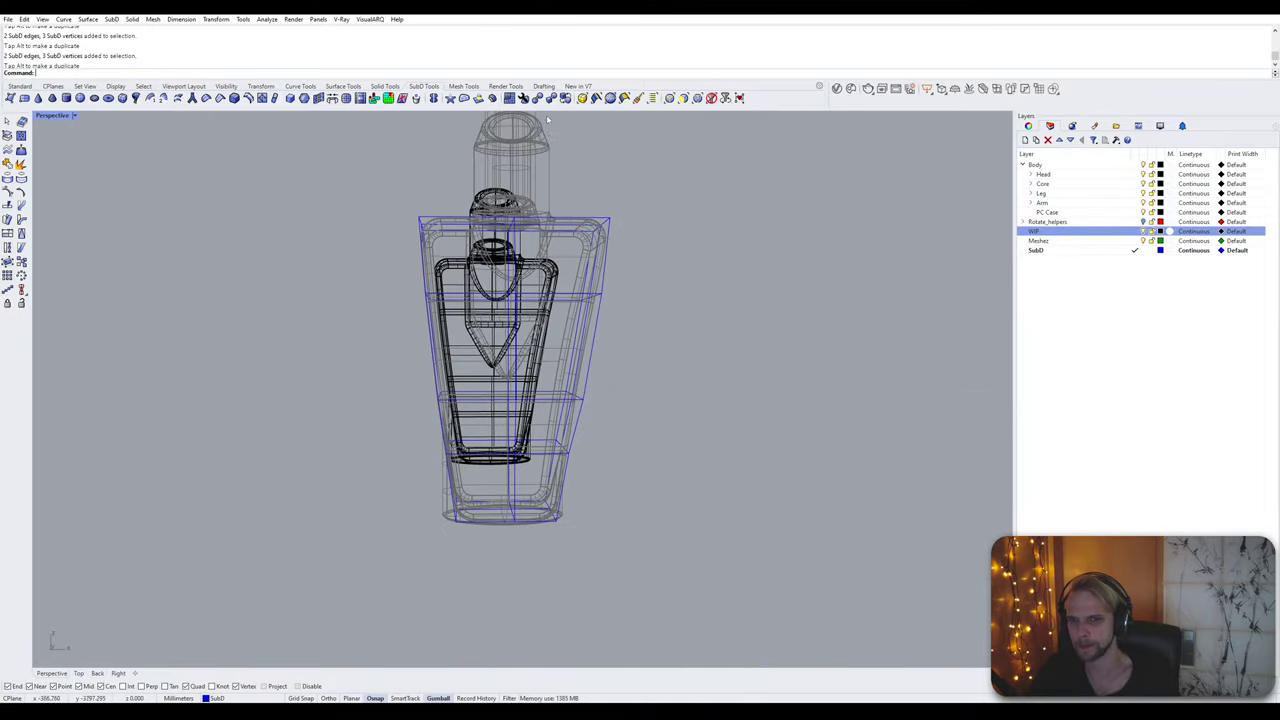
{"action": "right_click_drag", "start_coordinate": [540, 260], "coordinate": [386, 276]}
{"action": "left_click", "coordinate": [45, 115]}
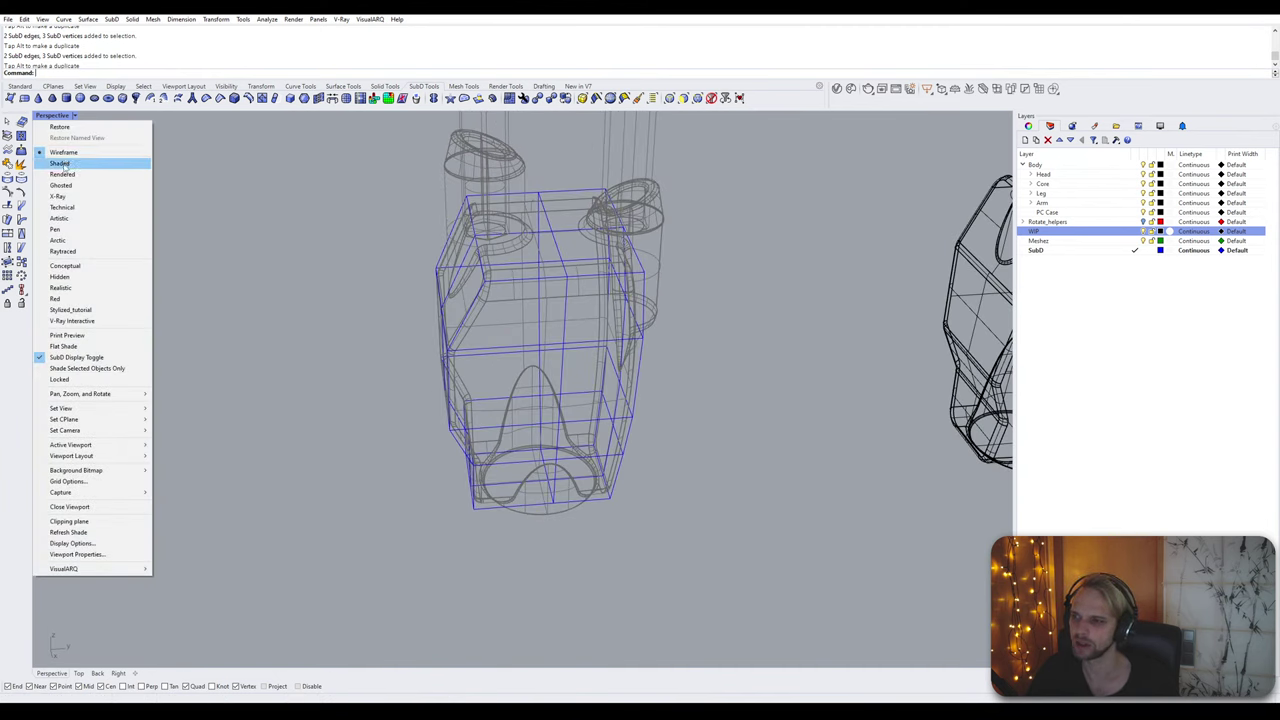
{"action": "left_click", "coordinate": [60, 163]}
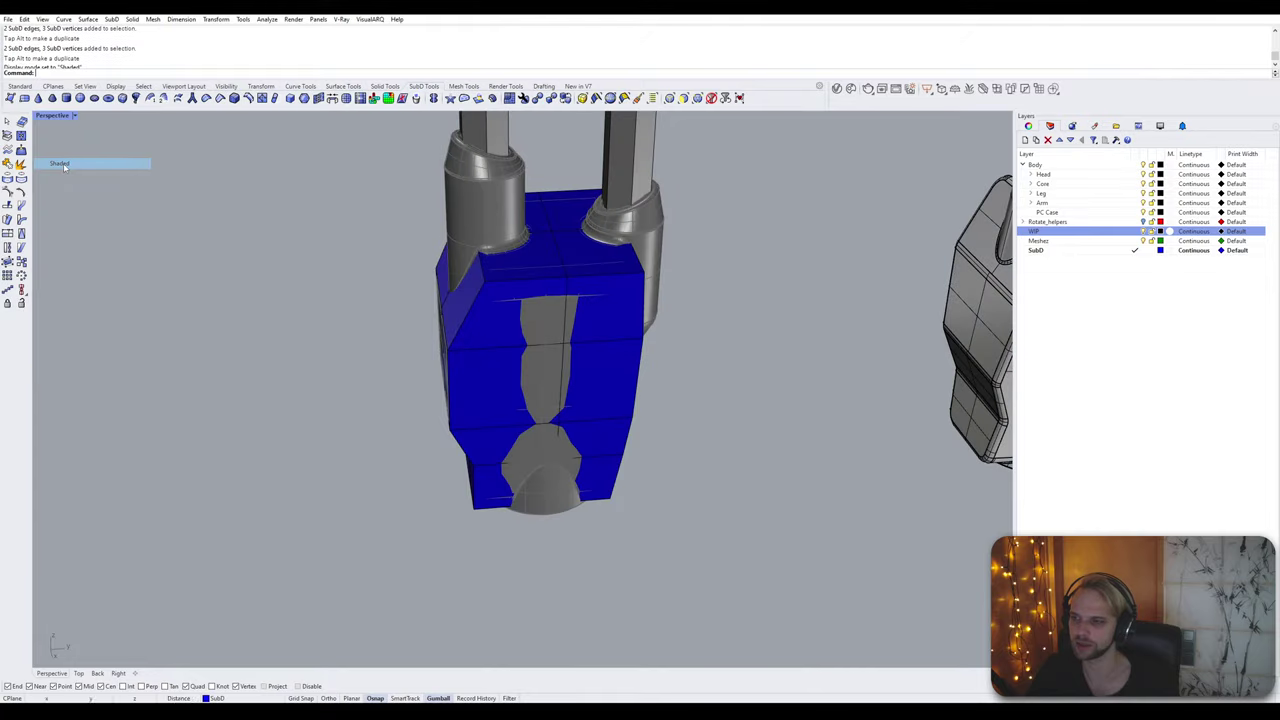
{"action": "mouse_move", "coordinate": [560, 360]}
{"action": "right_mouse_down"}
{"action": "mouse_move", "coordinate": [720, 337]}
{"action": "mouse_move", "coordinate": [473, 327]}
{"action": "mouse_move", "coordinate": [641, 340]}
{"action": "mouse_move", "coordinate": [546, 309]}
{"action": "mouse_move", "coordinate": [482, 347]}
{"action": "right_mouse_up"}
{"action": "key", "text": "Tab"}
{"action": "key", "text": "Tab"}
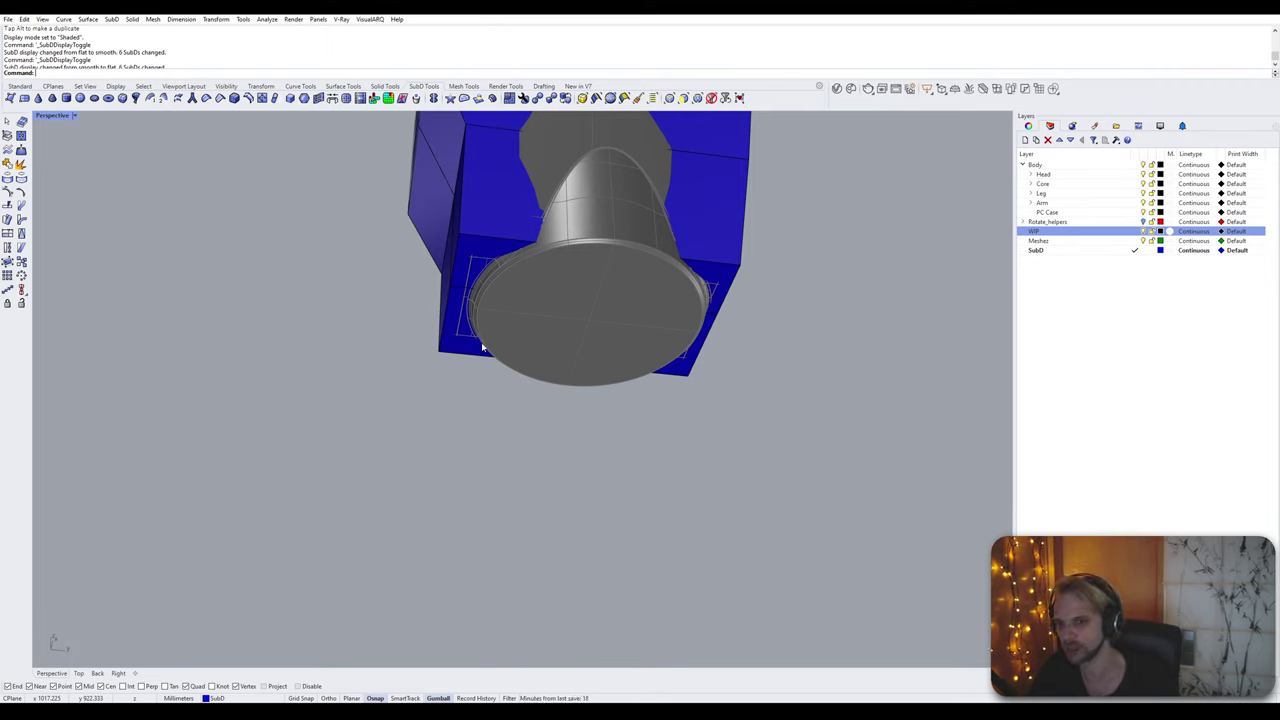
{"action": "right_click_drag", "start_coordinate": [482, 347], "coordinate": [511, 361]}
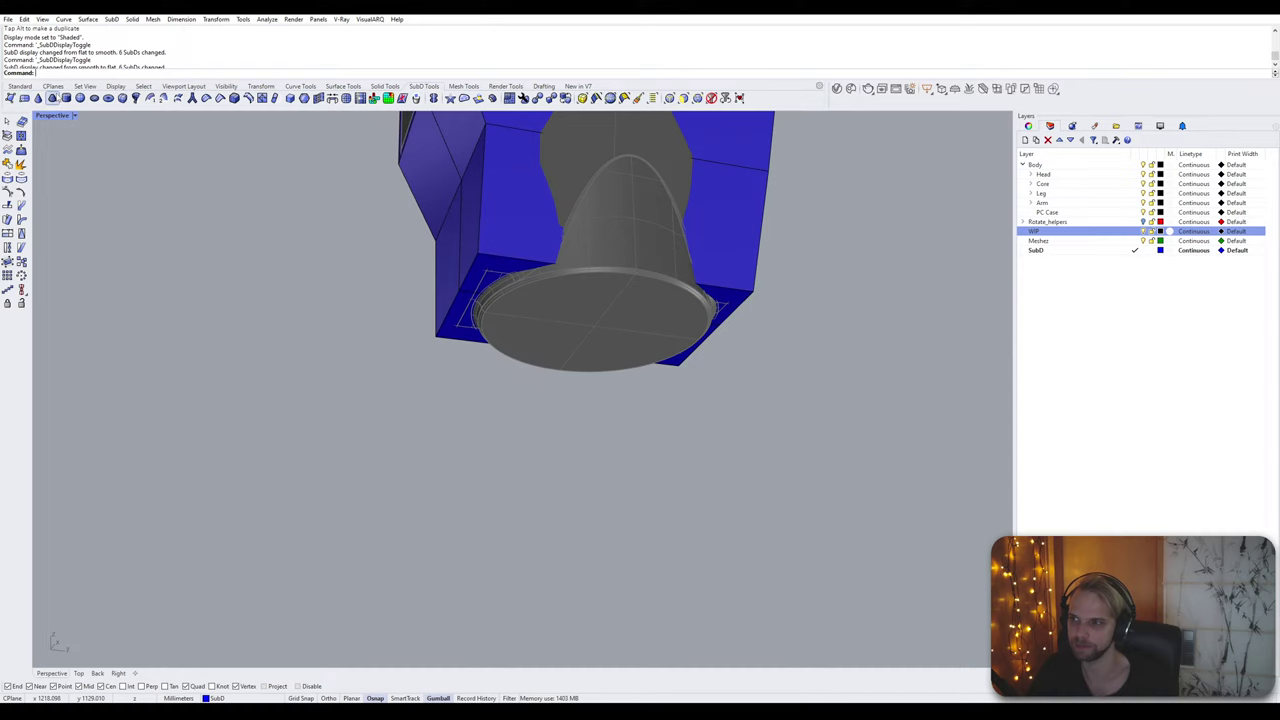
Step: Start a SubD cylinder for the bottom cap with 8 faces around
{"action": "left_click", "coordinate": [66, 98]}
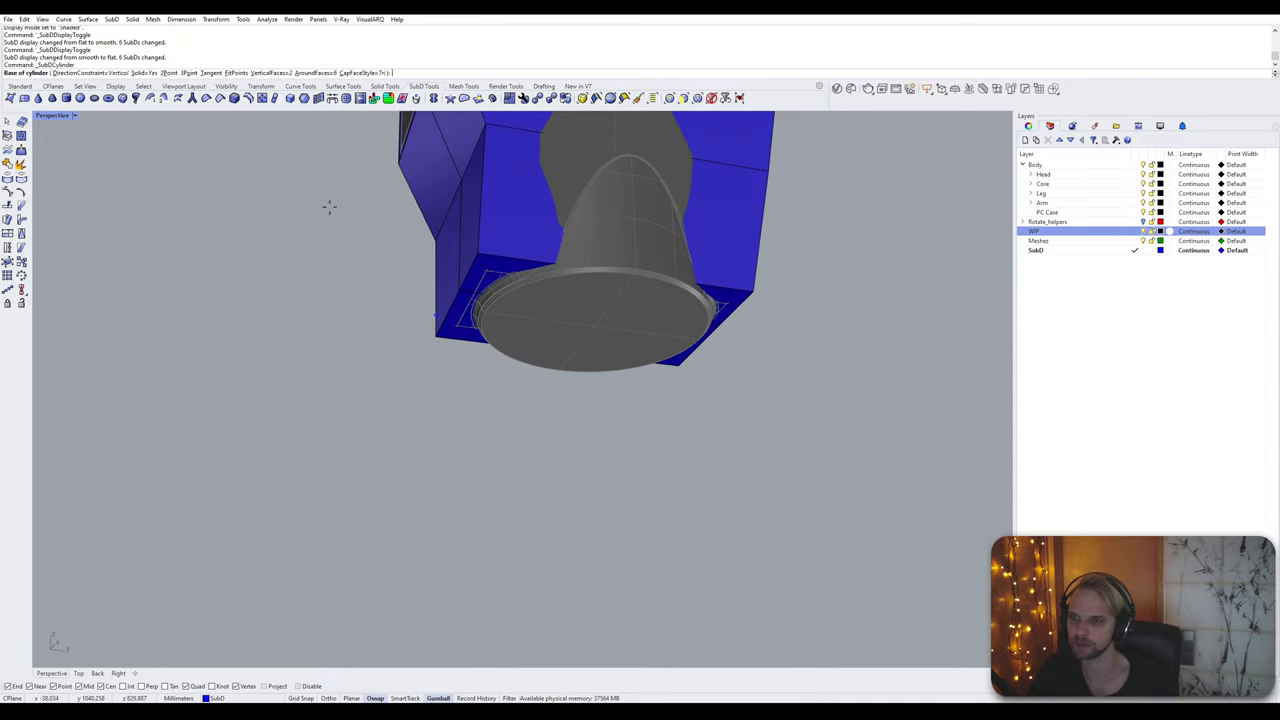
{"action": "right_click_drag", "start_coordinate": [329, 206], "coordinate": [403, 273]}
{"action": "scroll", "coordinate": [640, 368], "scroll_direction": "up", "scroll_amount": 5}
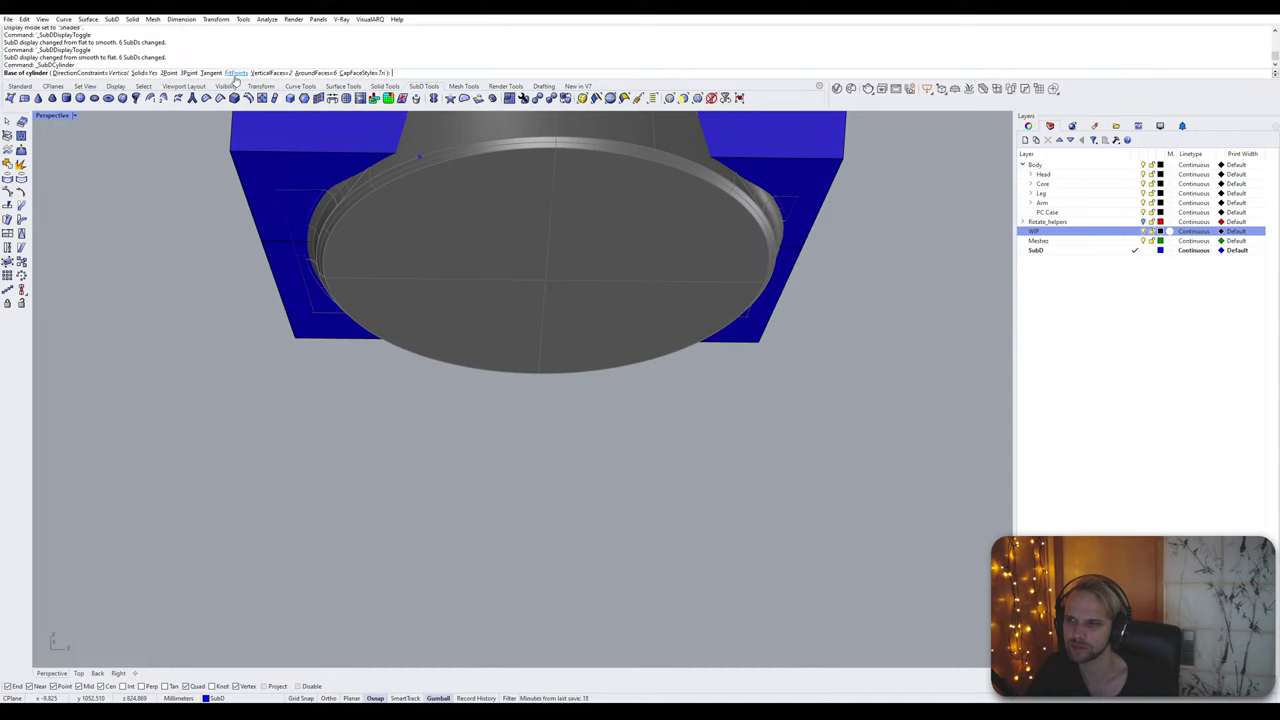
{"action": "left_click", "coordinate": [318, 73]}
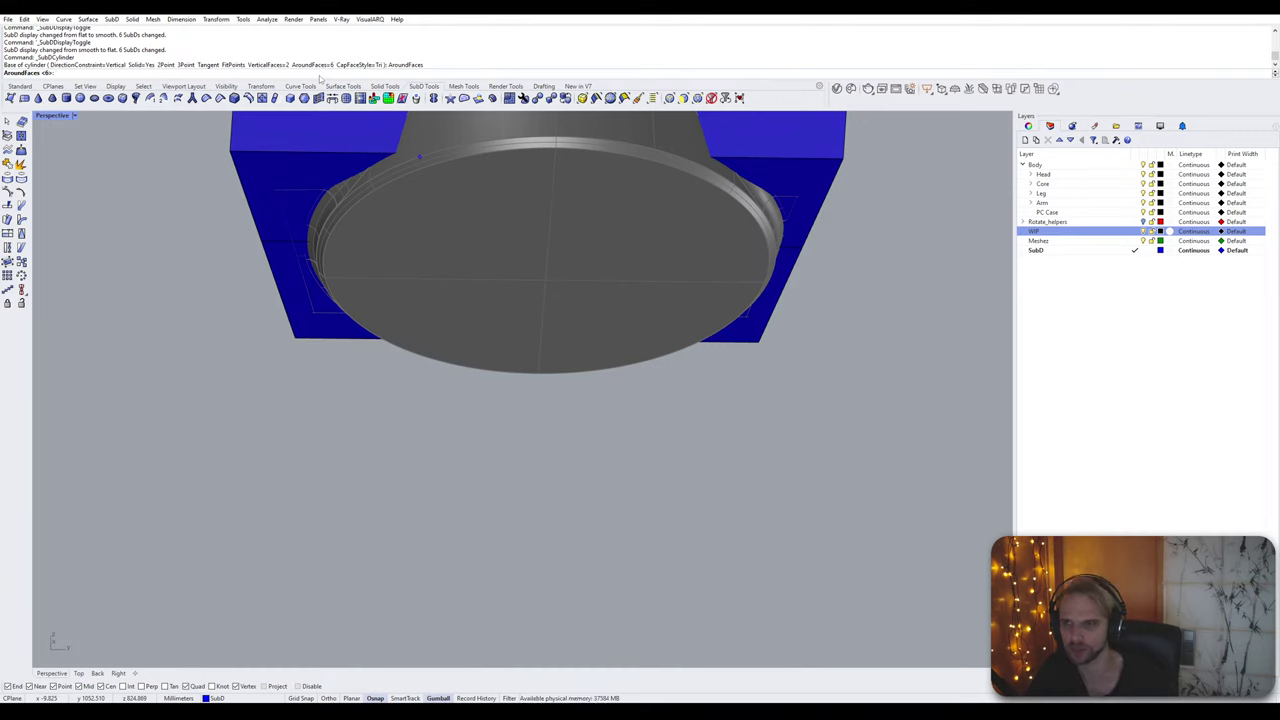
{"action": "type", "text": "8"}
{"action": "key", "text": "Return"}
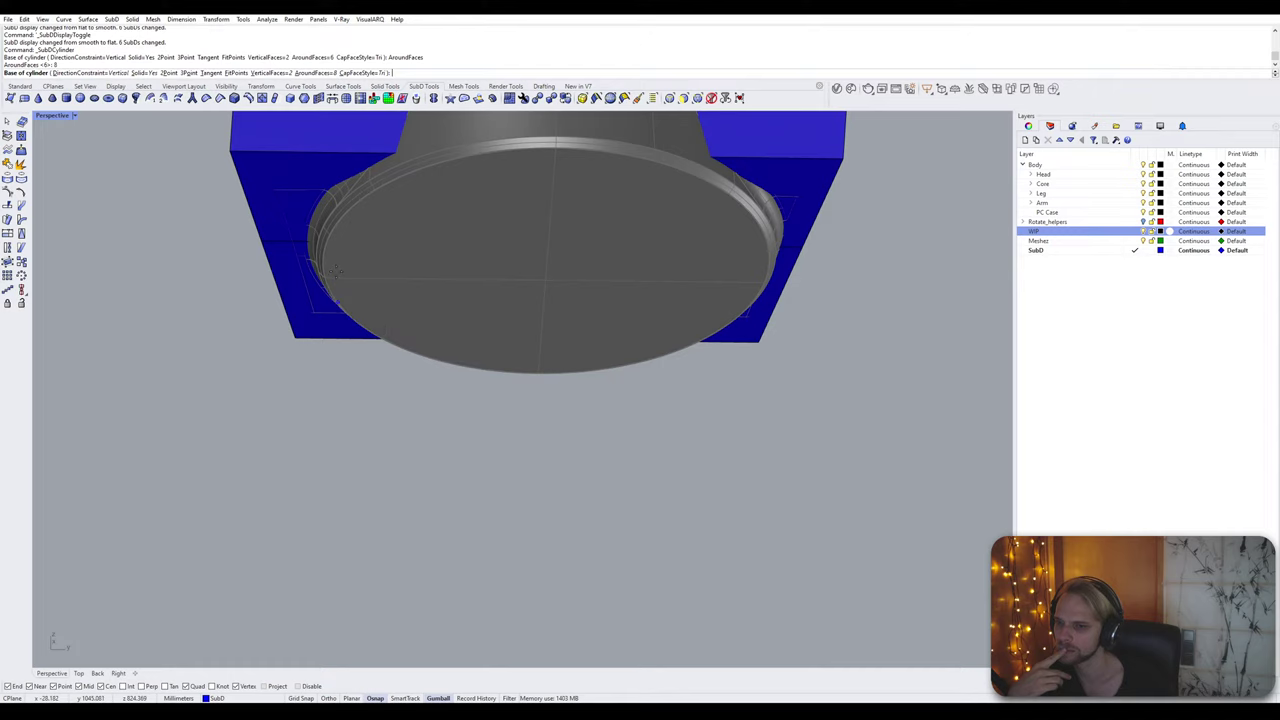
Step: Bring the browser window with the ArchDaily project page over Rhino
{"action": "scroll", "coordinate": [357, 289], "scroll_direction": "down", "scroll_amount": 4}
{"action": "scroll", "coordinate": [537, 331], "scroll_direction": "up", "scroll_amount": 4}
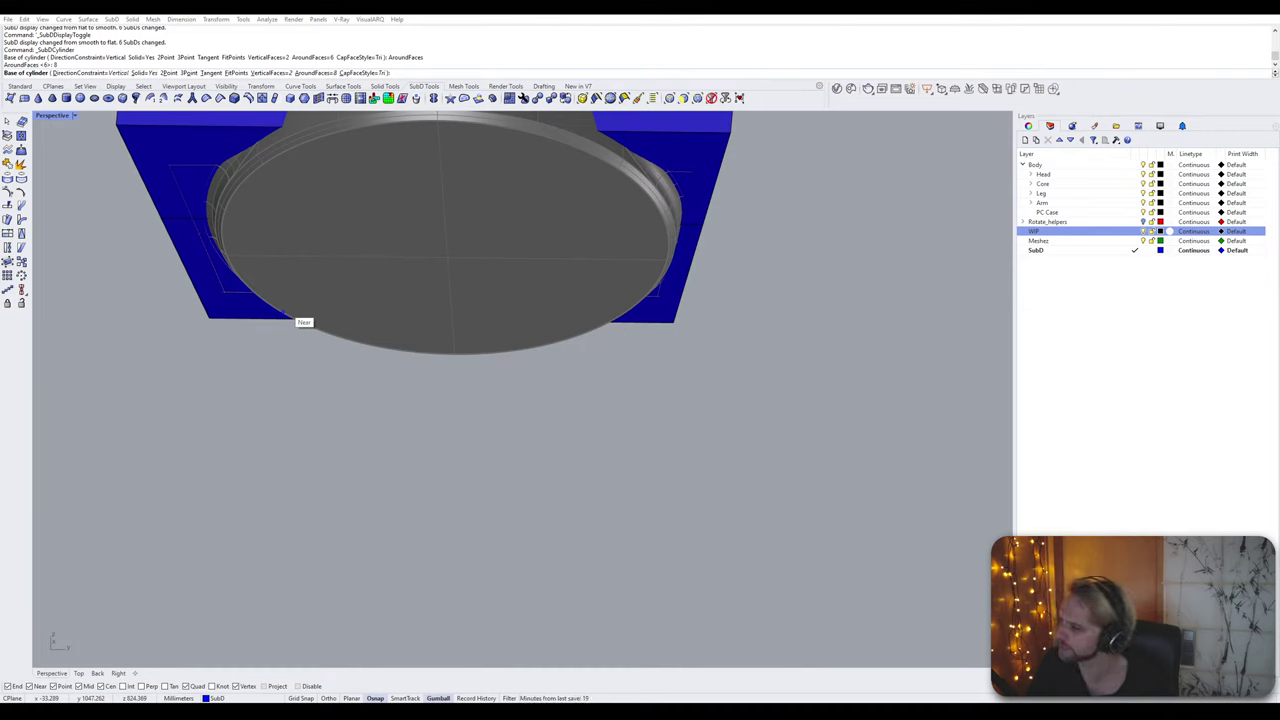
{"action": "left_click_drag", "start_coordinate": [1279, 185], "coordinate": [340, 15]}
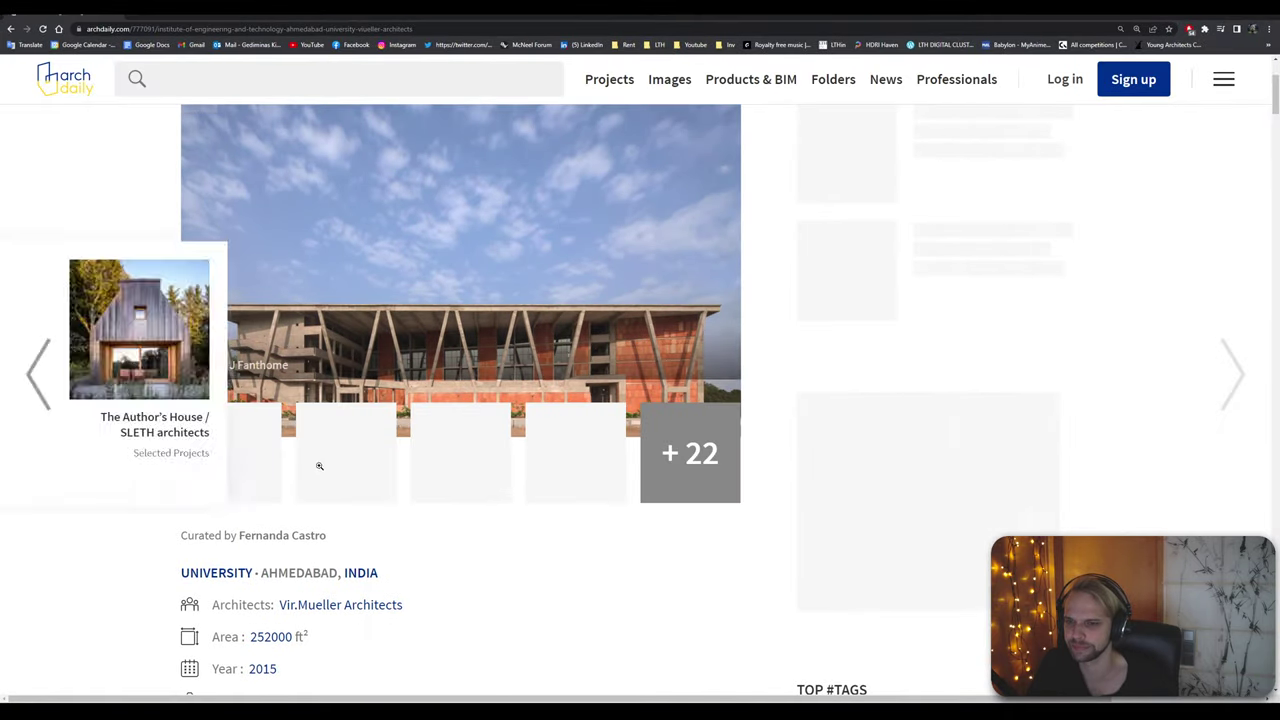
Step: Scroll through the ArchDaily article and browse its courtyard photos in the gallery
{"action": "scroll", "coordinate": [317, 476], "scroll_direction": "down", "scroll_amount": 1}
{"action": "scroll", "coordinate": [317, 476], "scroll_direction": "up", "scroll_amount": 1}
{"action": "scroll", "coordinate": [317, 477], "scroll_direction": "down", "scroll_amount": 1, "text": "ctrl"}
{"action": "scroll", "coordinate": [315, 474], "scroll_direction": "down", "scroll_amount": 3, "text": "ctrl"}
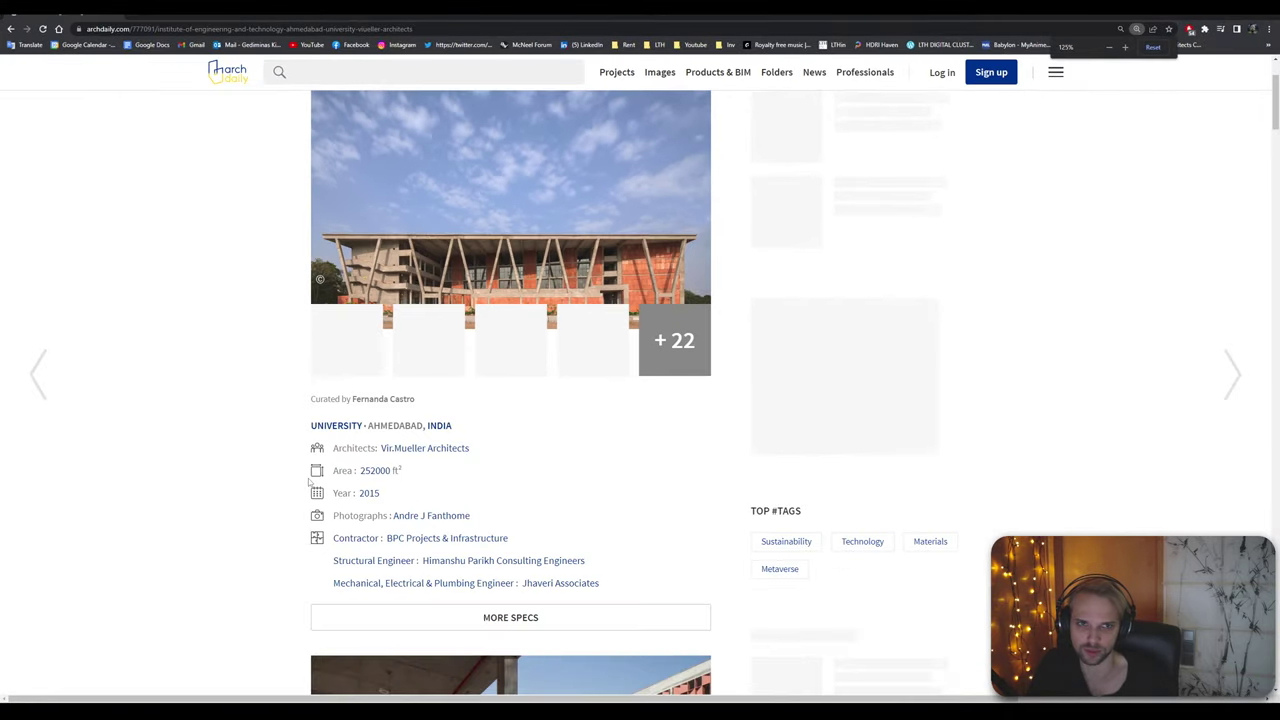
{"action": "scroll", "coordinate": [306, 484], "scroll_direction": "down", "scroll_amount": 5}
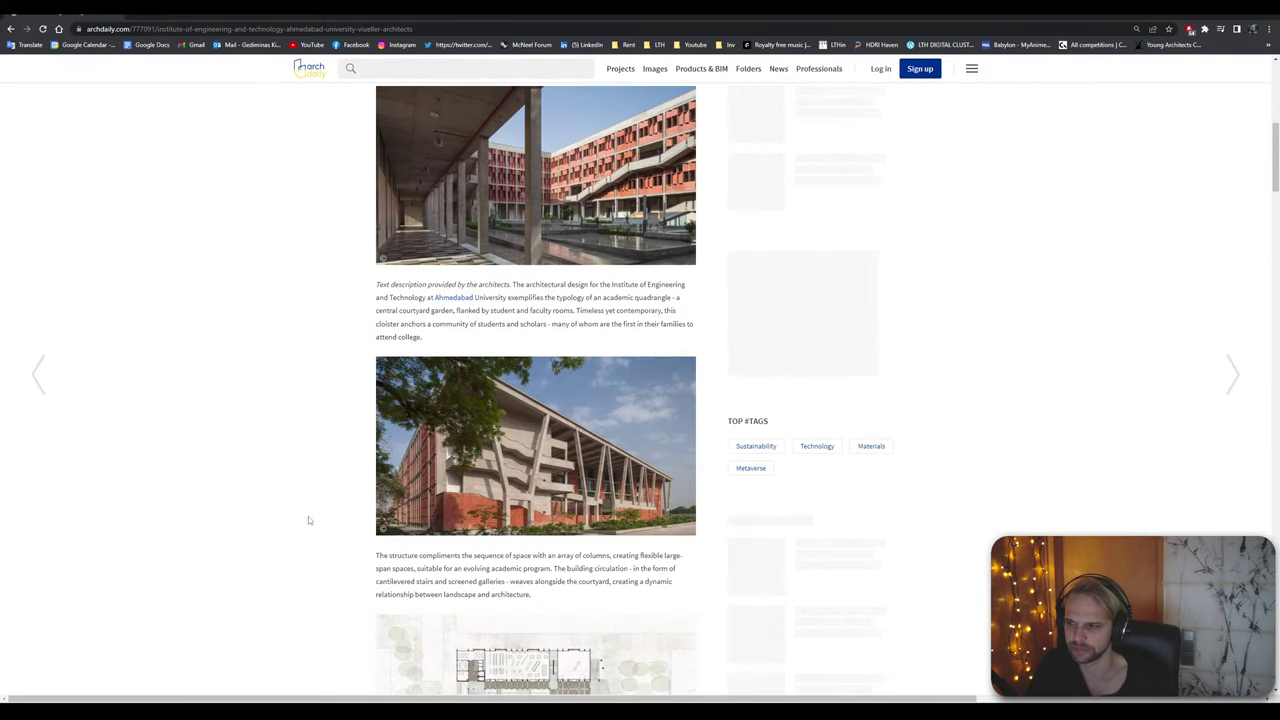
{"action": "scroll", "coordinate": [309, 520], "scroll_direction": "down", "scroll_amount": 7}
{"action": "scroll", "coordinate": [309, 520], "scroll_direction": "down", "scroll_amount": 10}
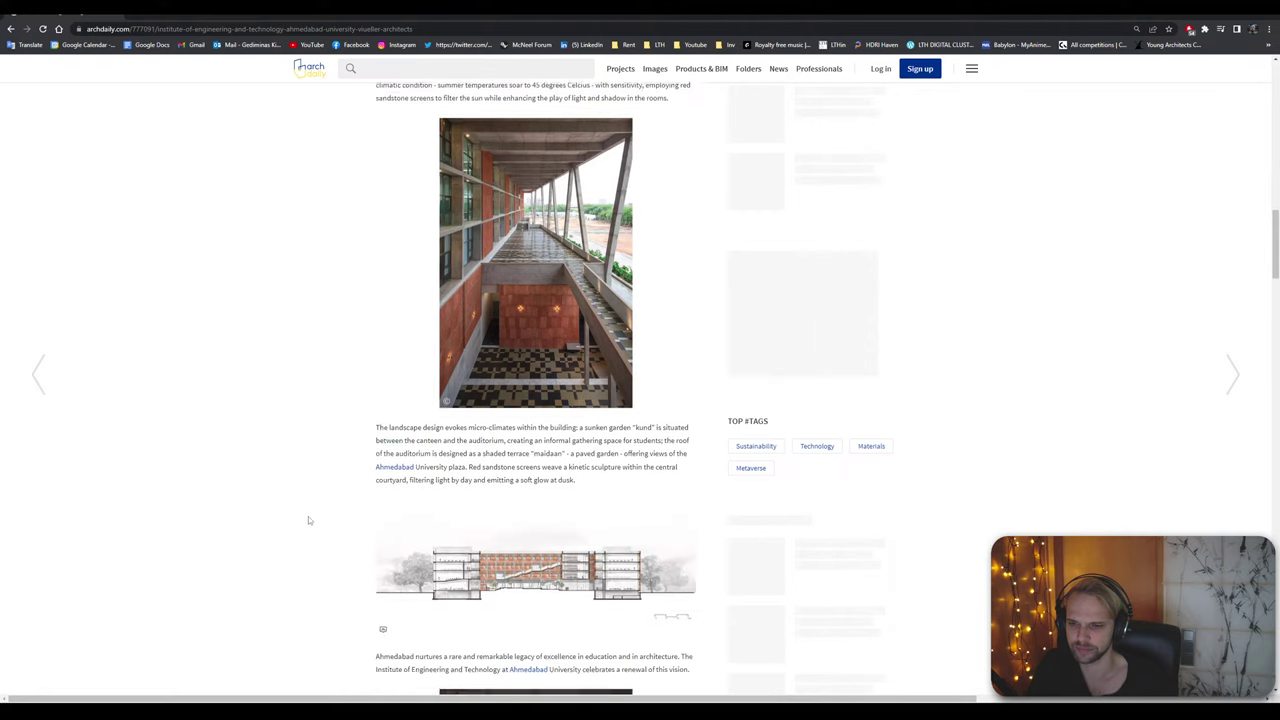
{"action": "scroll", "coordinate": [308, 518], "scroll_direction": "down", "scroll_amount": 3}
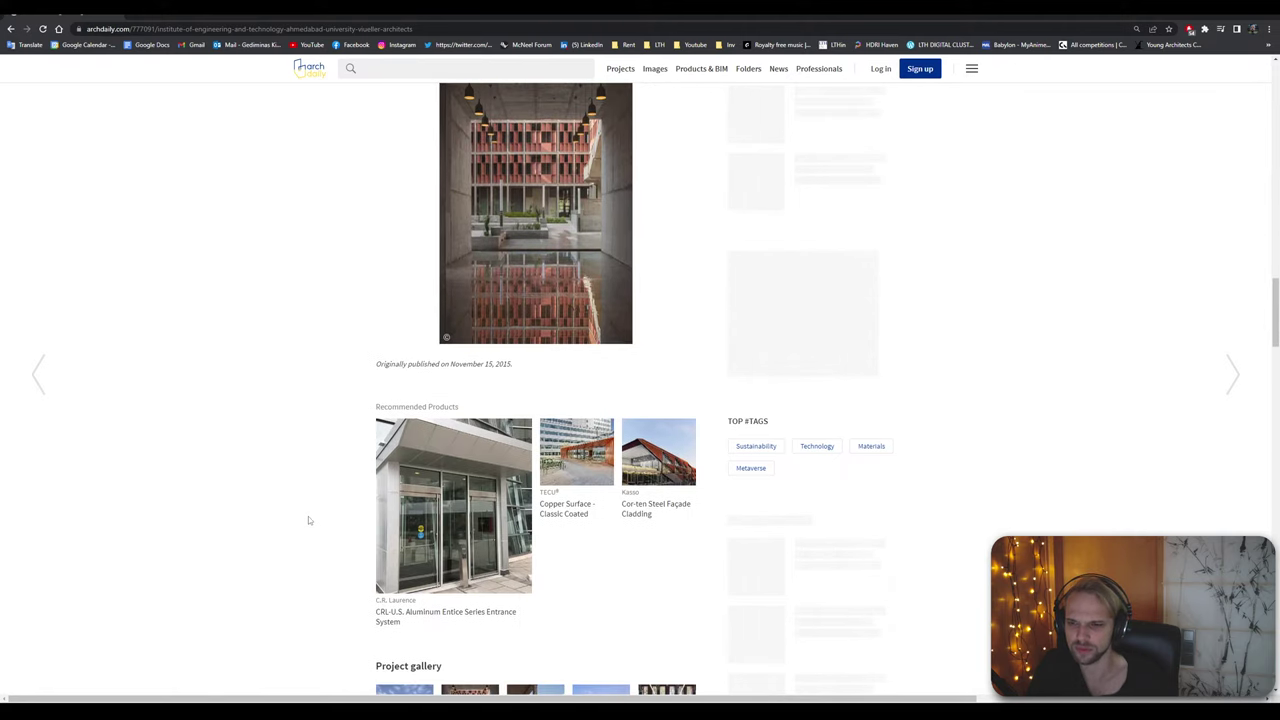
{"action": "scroll", "coordinate": [308, 518], "scroll_direction": "up", "scroll_amount": 4}
{"action": "left_click", "coordinate": [514, 345]}
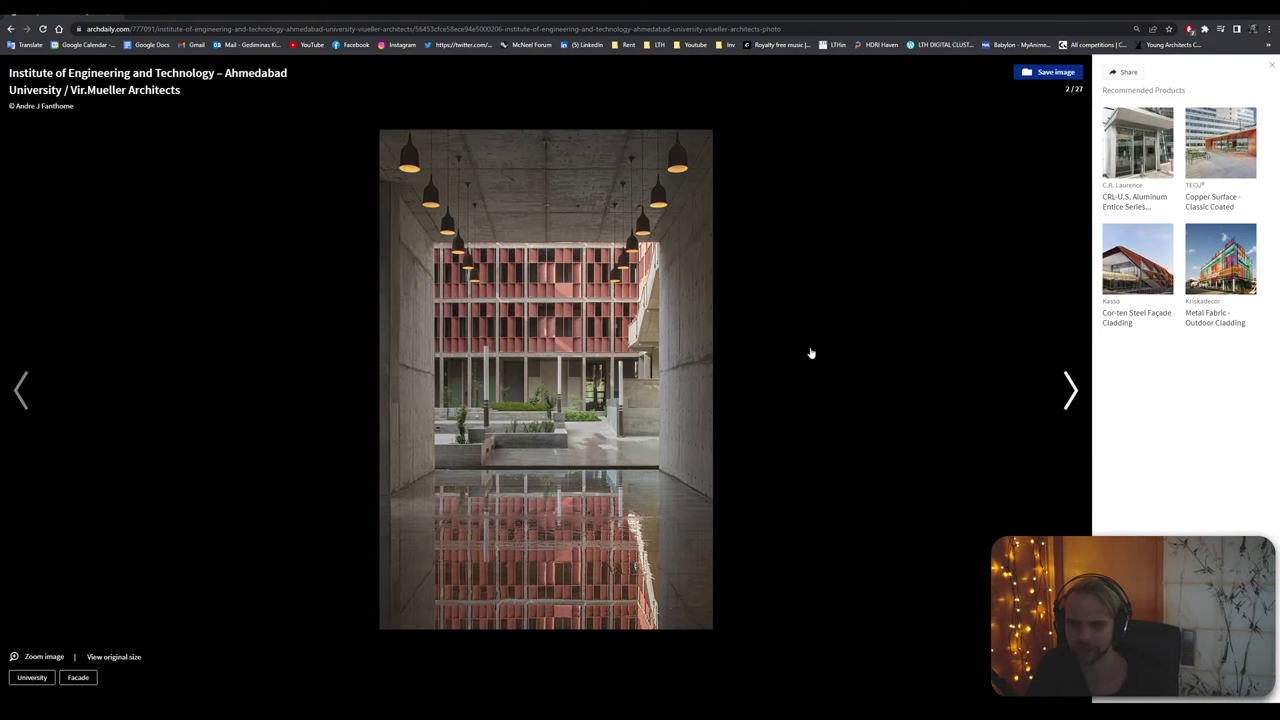
{"action": "left_click", "coordinate": [1071, 398]}
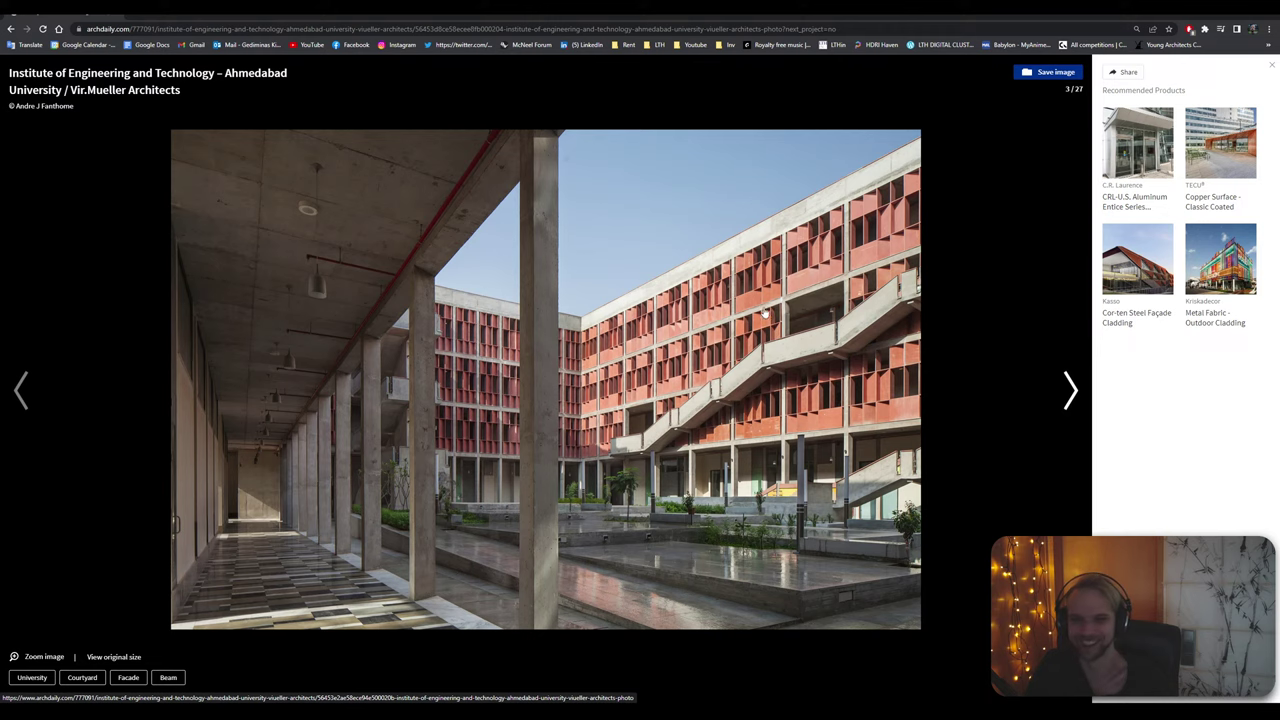
{"action": "left_click", "coordinate": [1272, 66]}
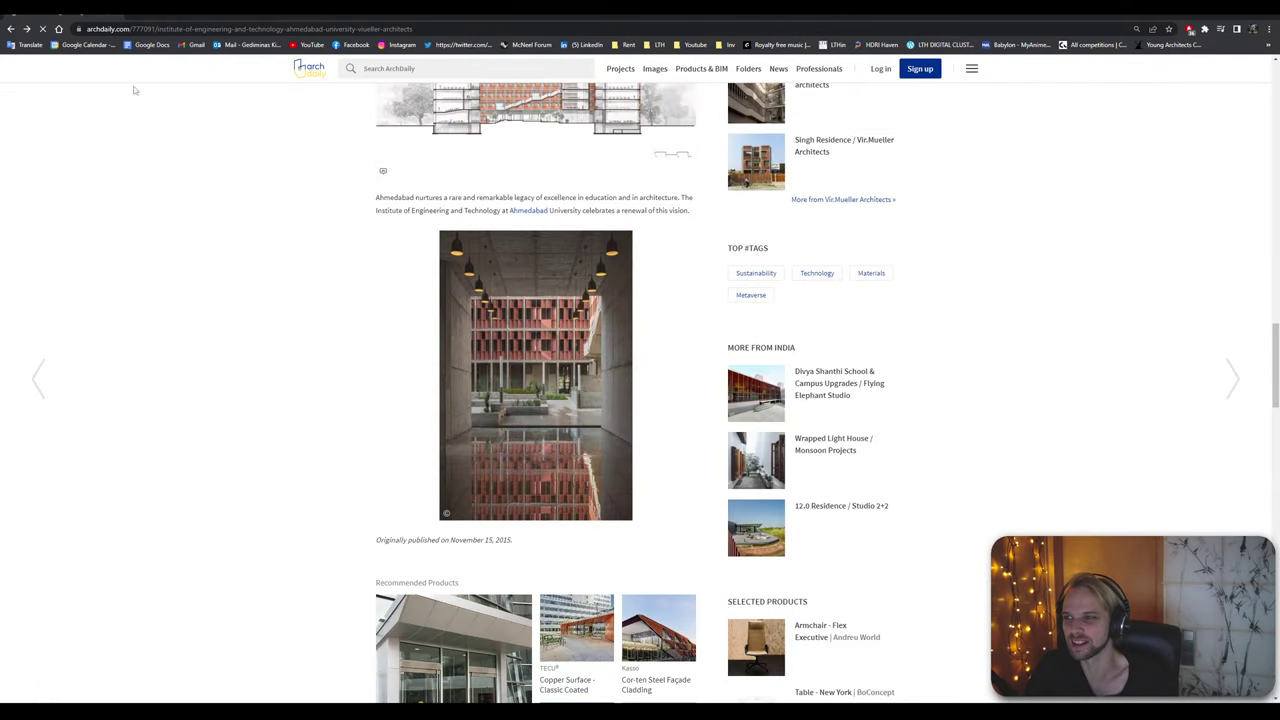
Step: Highlight the article title, clear the selection, and return to Rhino
{"action": "left_click_drag", "start_coordinate": [414, 119], "coordinate": [587, 120]}
{"action": "left_click", "coordinate": [586, 119]}
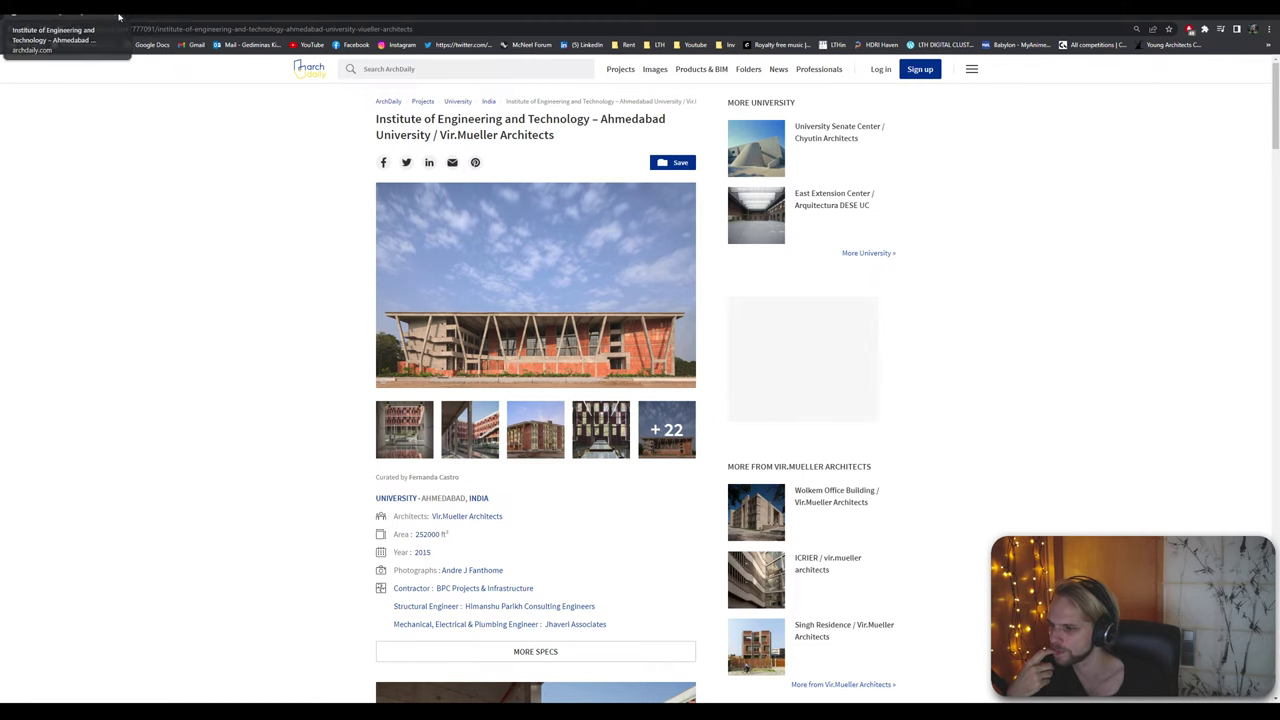
{"action": "key", "text": "alt+Tab"}
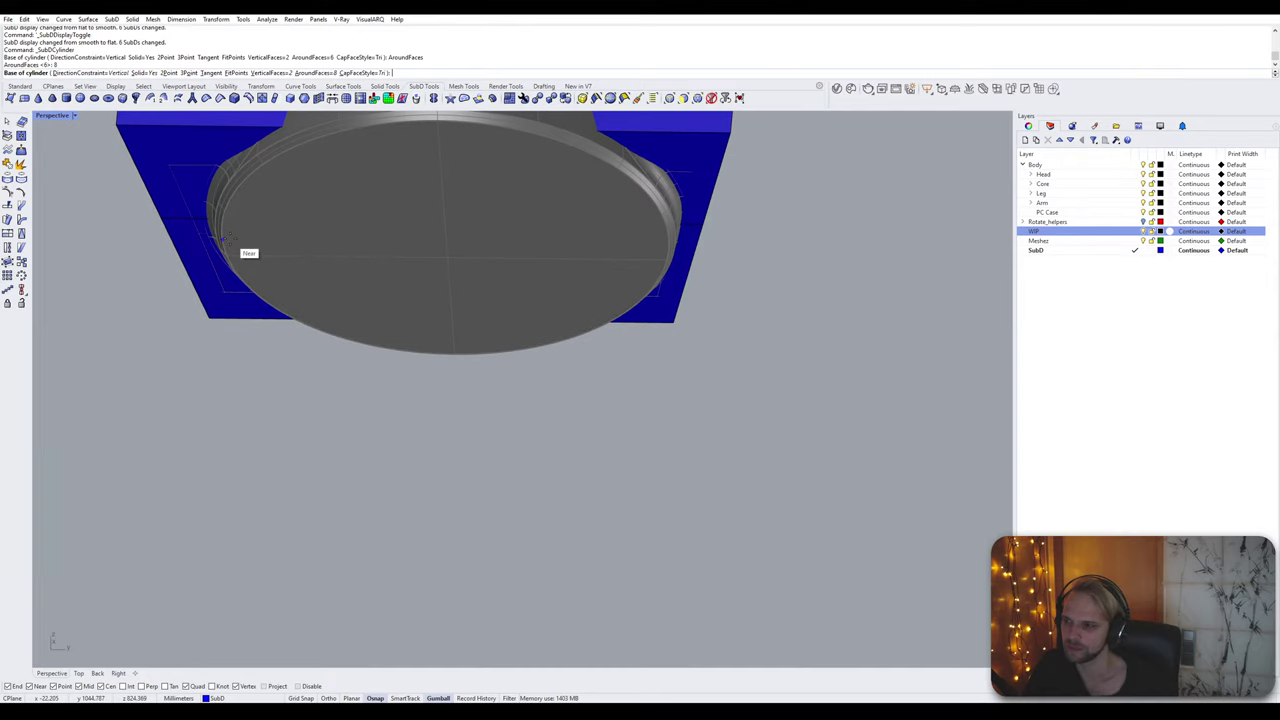
Step: Inspect the cylinder cap from below, then maximize the browser showing SAL School of Architecture images
{"action": "mouse_move", "coordinate": [230, 238]}
{"action": "right_mouse_down"}
{"action": "mouse_move", "coordinate": [227, 254]}
{"action": "mouse_move", "coordinate": [240, 222]}
{"action": "right_mouse_up"}
{"action": "scroll", "coordinate": [341, 290], "scroll_direction": "up", "scroll_amount": 3}
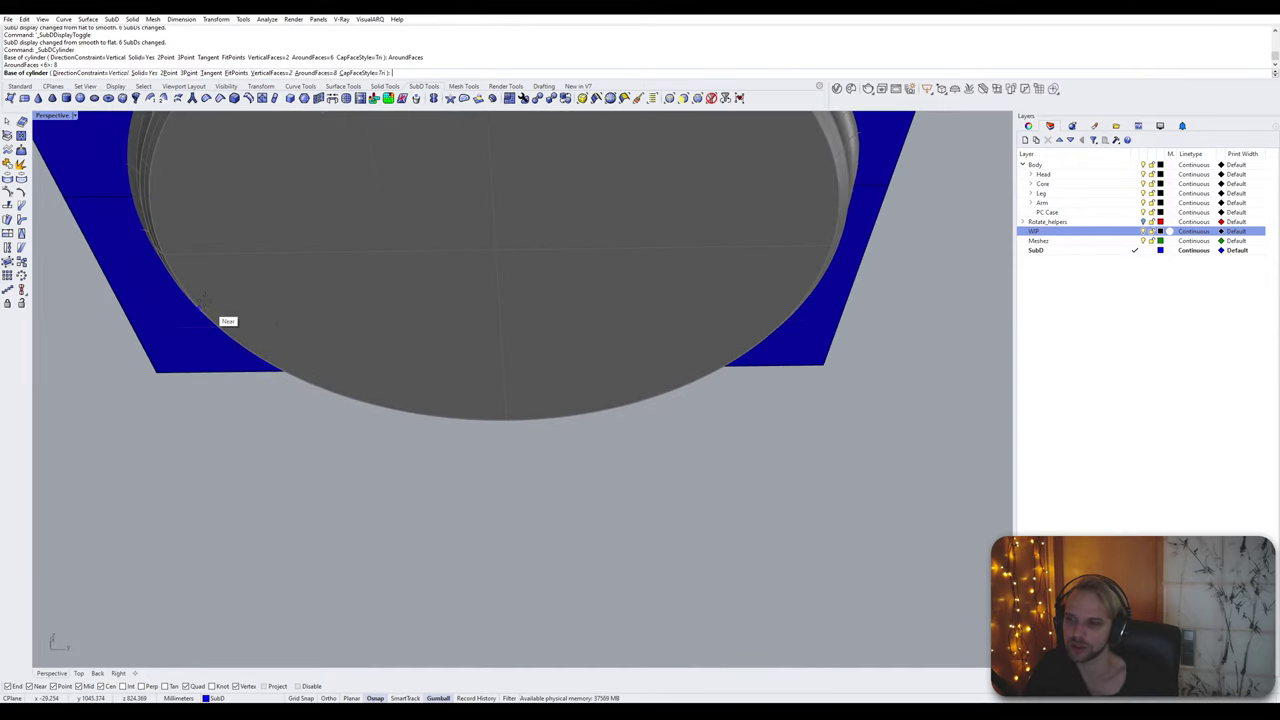
{"action": "scroll", "coordinate": [222, 316], "scroll_direction": "down", "scroll_amount": 3}
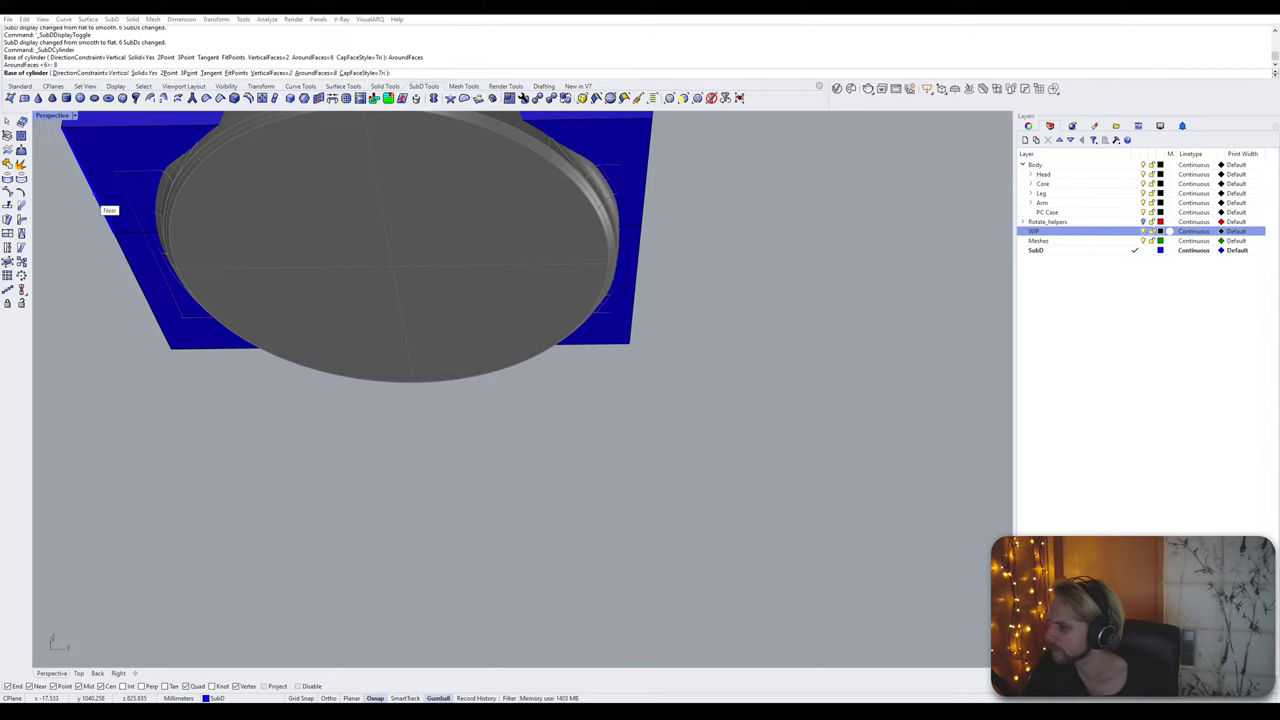
{"action": "left_click_drag", "start_coordinate": [0, 192], "coordinate": [80, 8]}
{"action": "left_click_drag", "start_coordinate": [290, 16], "coordinate": [300, 14]}
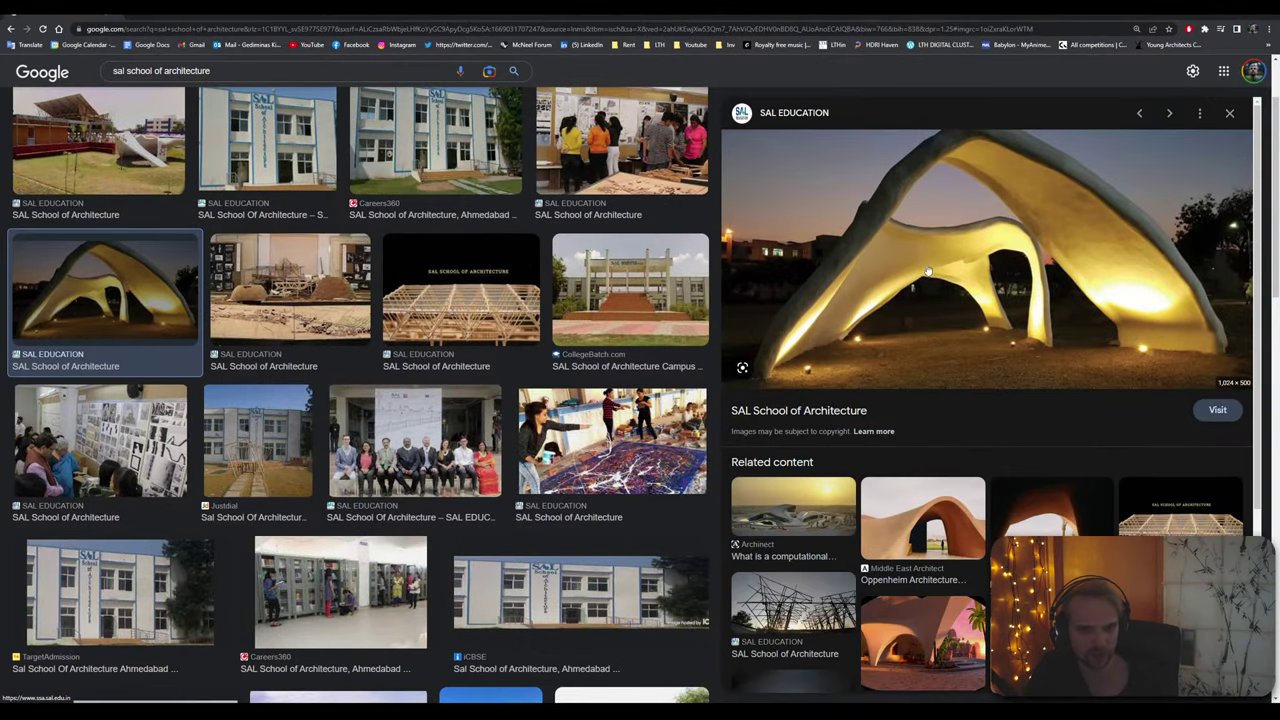
Step: Open the SAL School of Architecture website and scroll through its pages
{"action": "left_click", "coordinate": [820, 410]}
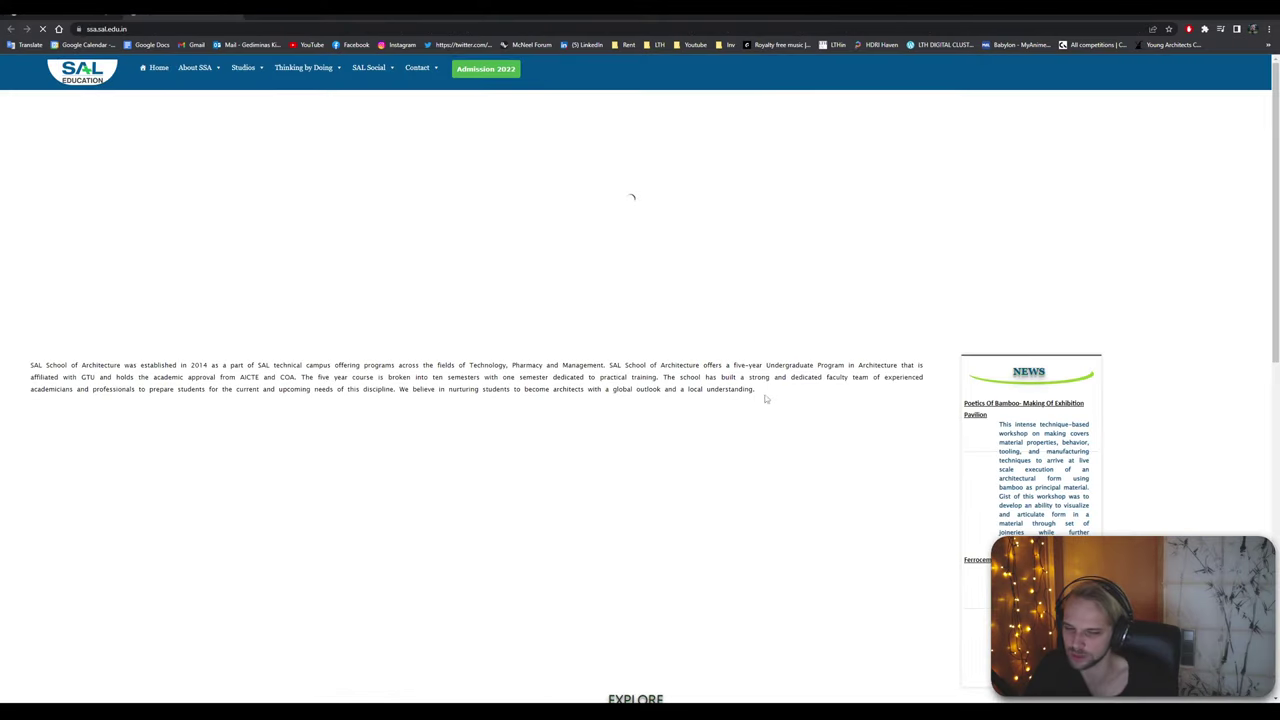
{"action": "scroll", "coordinate": [597, 403], "scroll_direction": "down", "scroll_amount": 2}
{"action": "scroll", "coordinate": [594, 407], "scroll_direction": "down", "scroll_amount": 1}
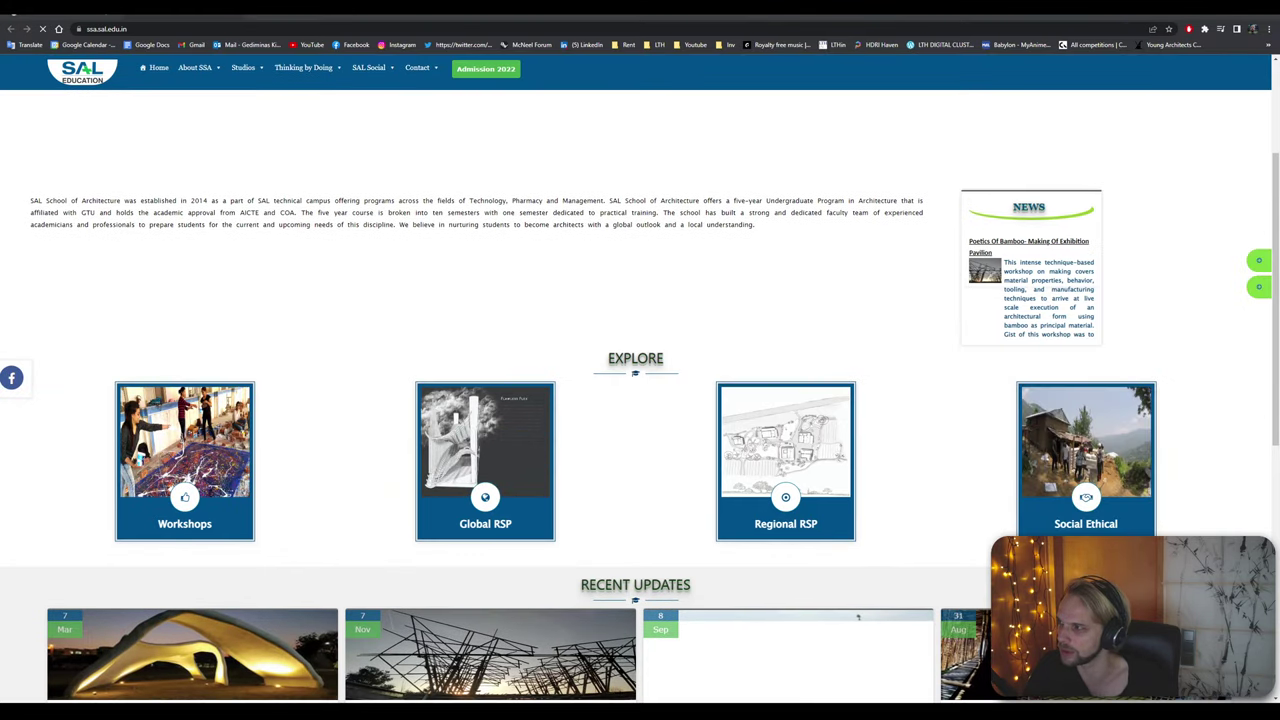
{"action": "scroll", "coordinate": [328, 468], "scroll_direction": "down", "scroll_amount": 3}
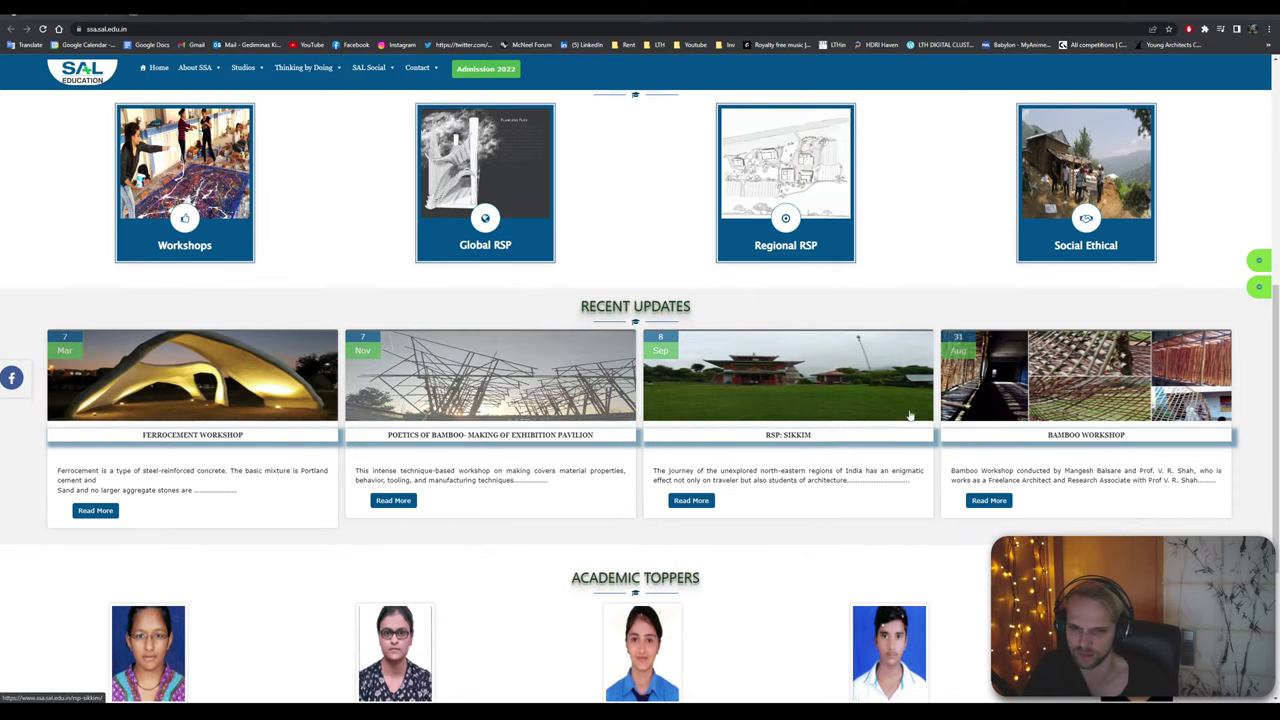
{"action": "scroll", "coordinate": [504, 504], "scroll_direction": "down", "scroll_amount": 3}
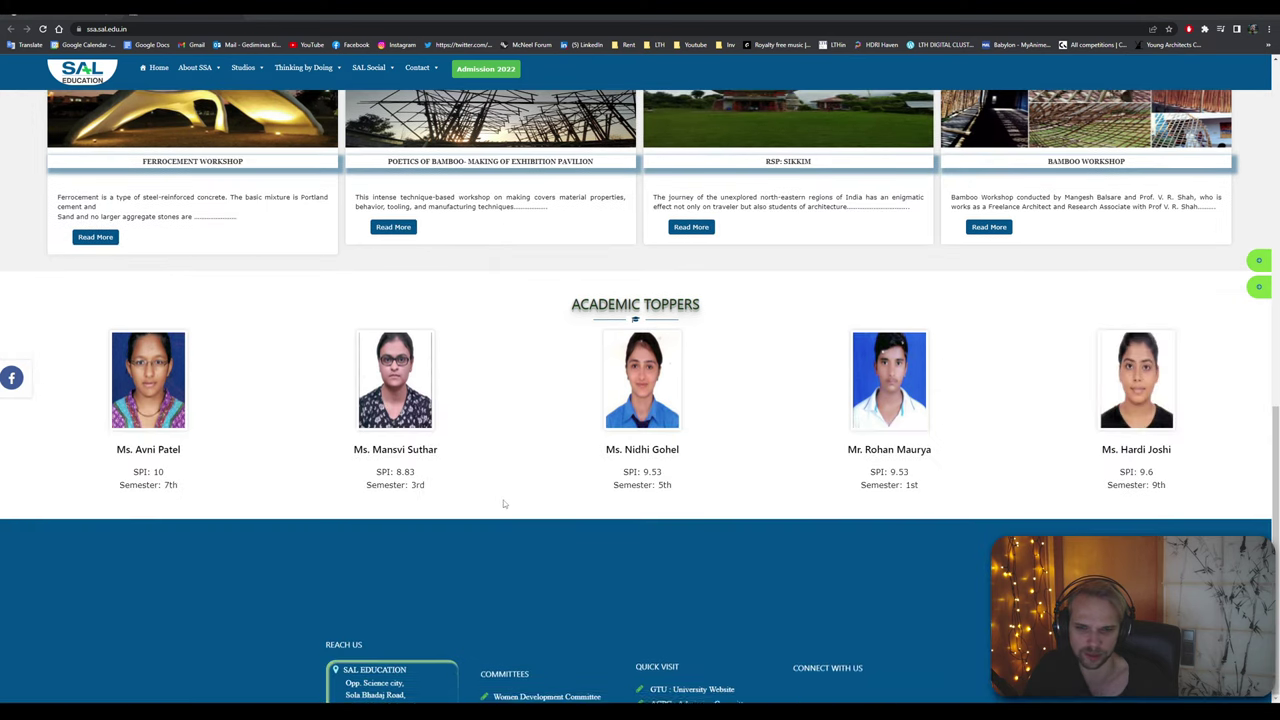
{"action": "scroll", "coordinate": [504, 504], "scroll_direction": "up", "scroll_amount": 3}
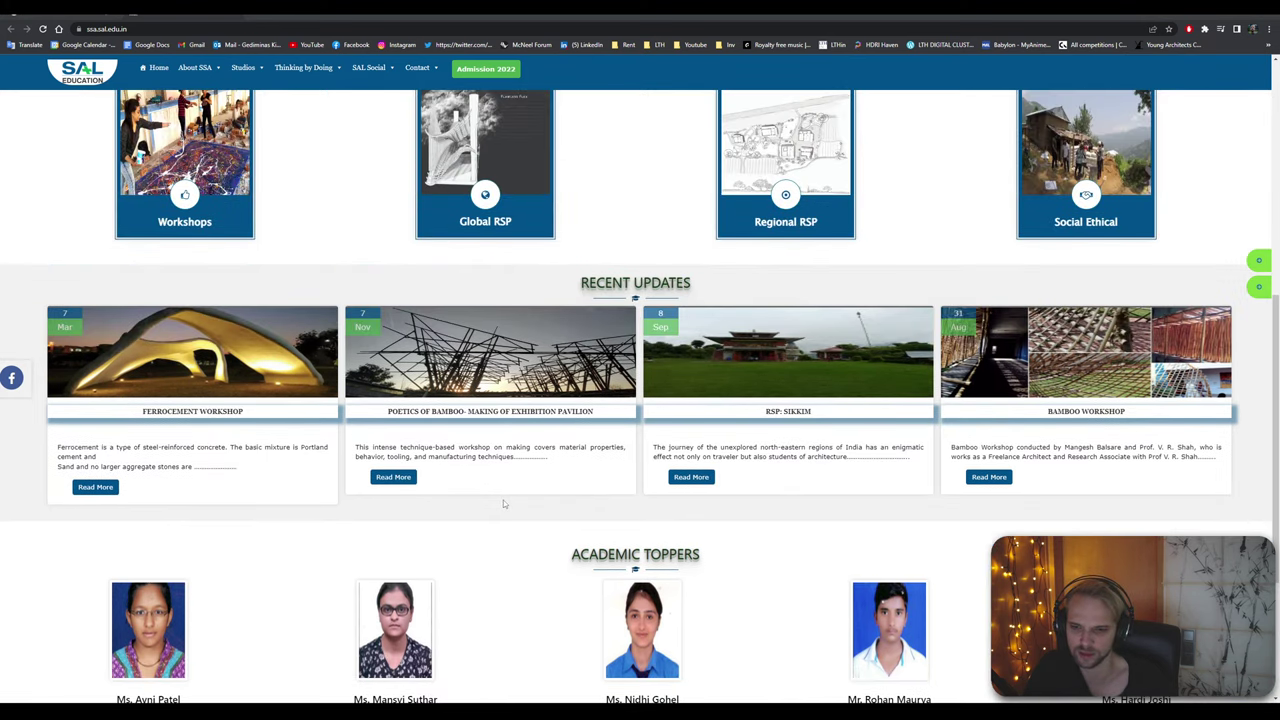
{"action": "scroll", "coordinate": [503, 500], "scroll_direction": "down", "scroll_amount": 1}
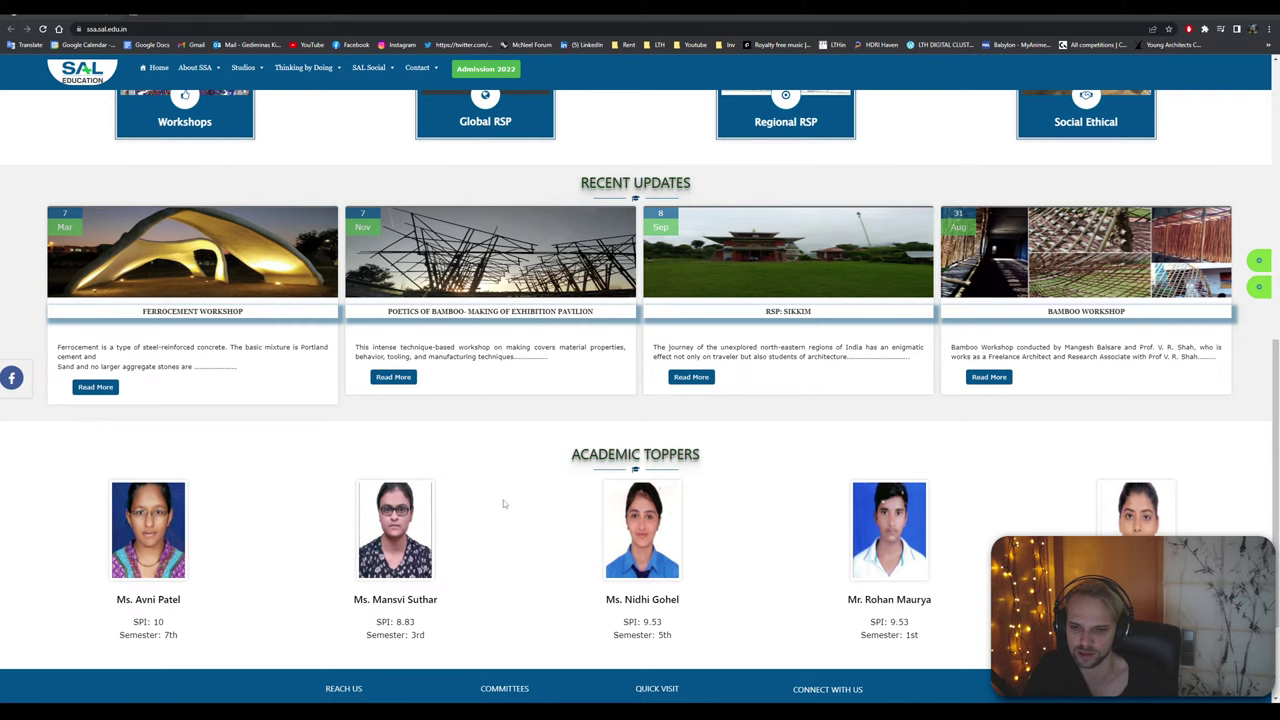
{"action": "scroll", "coordinate": [504, 504], "scroll_direction": "up", "scroll_amount": 1}
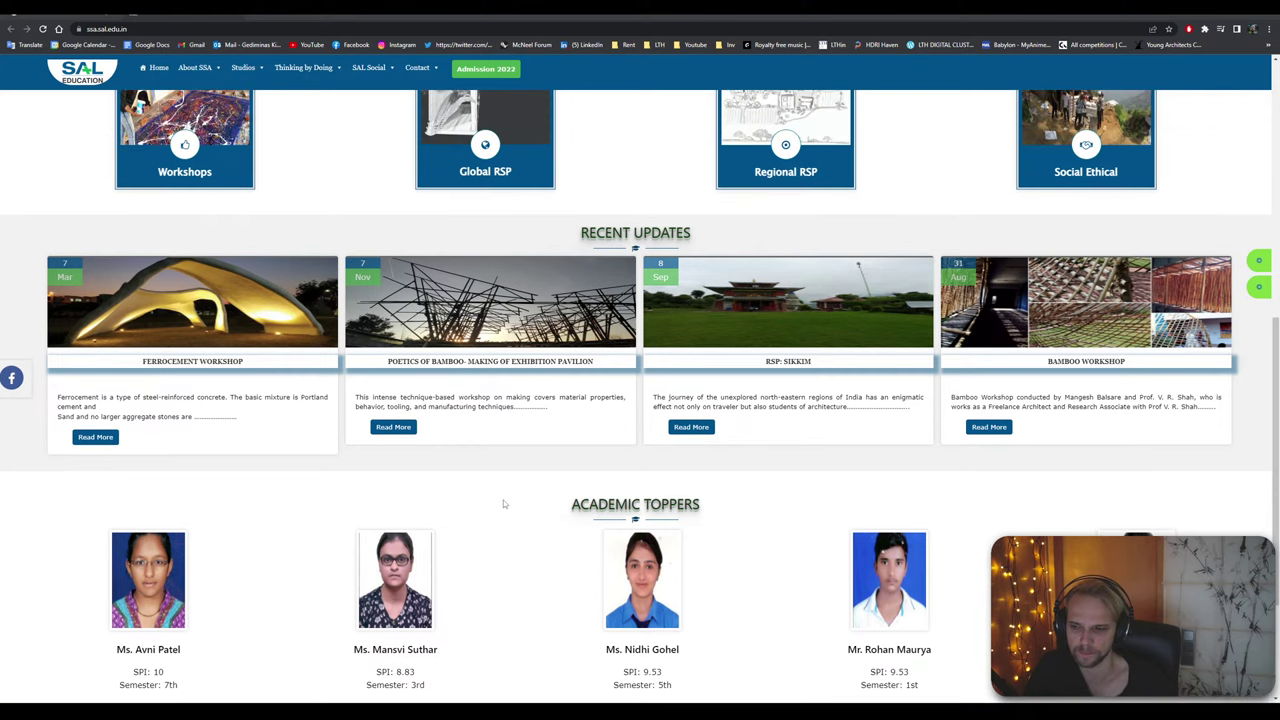
Step: Open the Ferrocement Workshop article, retrying twice after it fails to load
{"action": "left_click", "coordinate": [192, 320]}
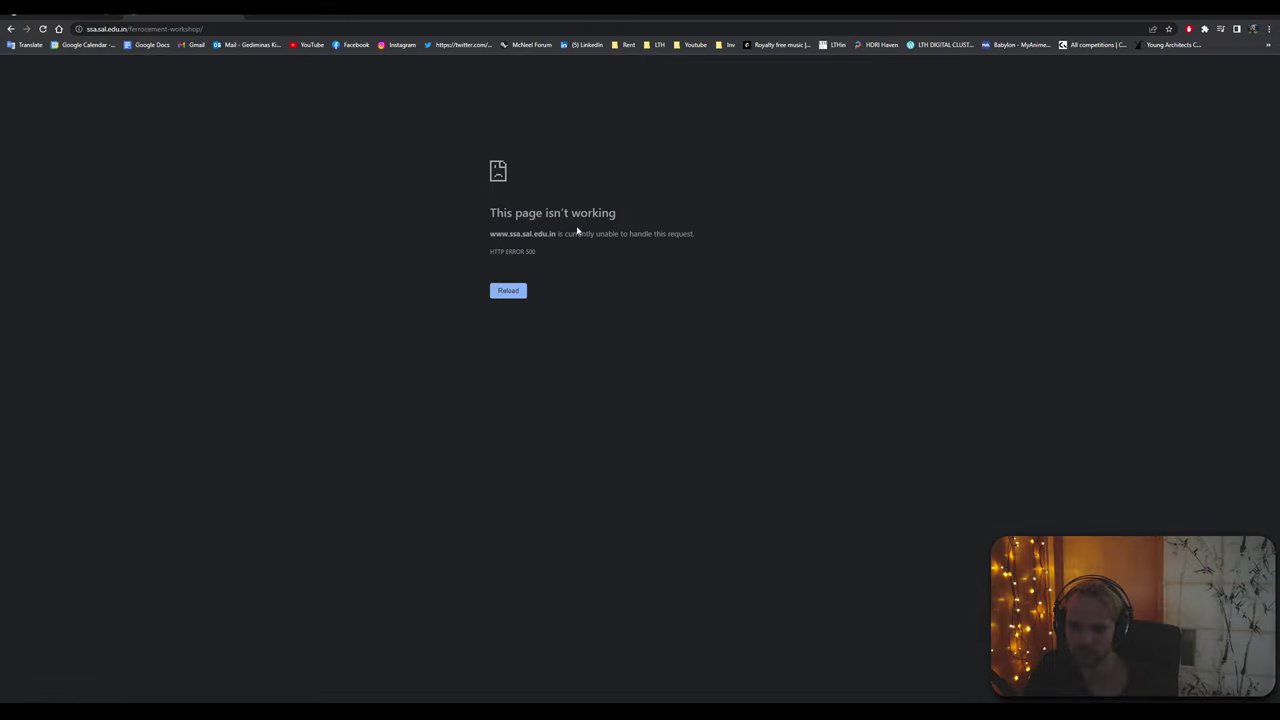
{"action": "left_click", "coordinate": [508, 290]}
{"action": "left_click", "coordinate": [497, 292]}
{"action": "scroll", "coordinate": [450, 290], "scroll_direction": "up", "scroll_amount": 5}
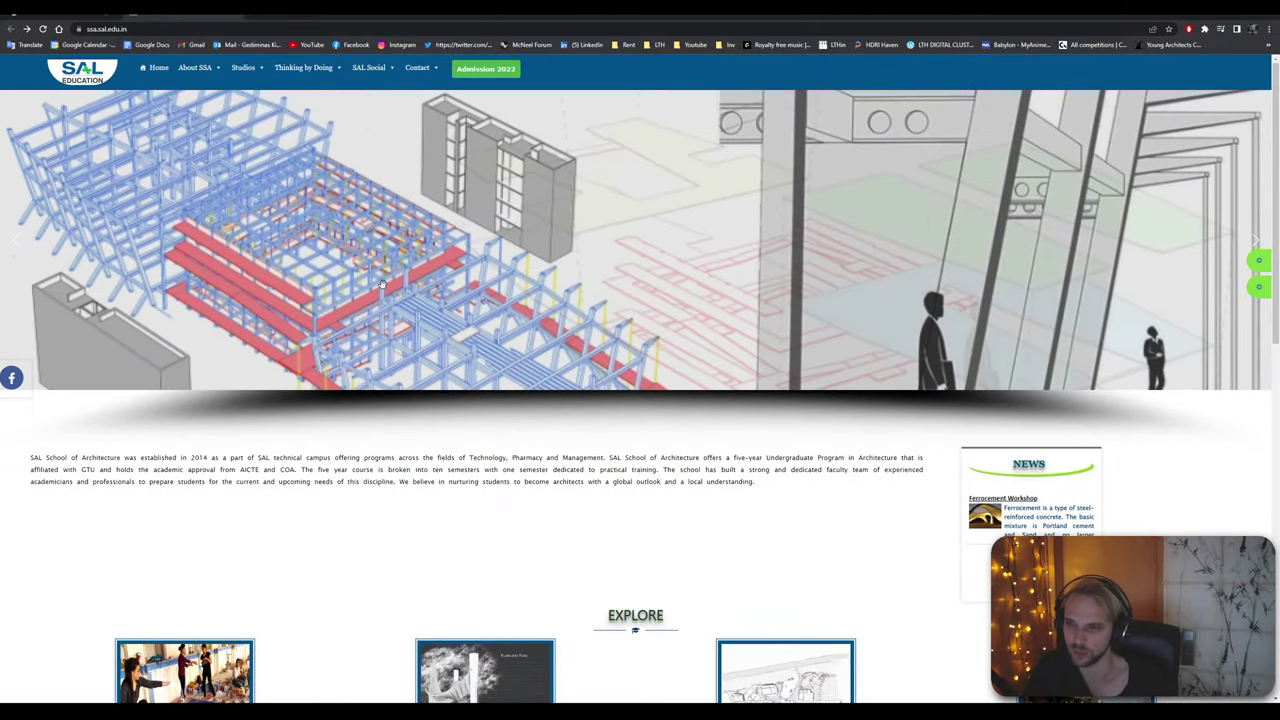
{"action": "scroll", "coordinate": [530, 474], "scroll_direction": "down", "scroll_amount": 4}
{"action": "scroll", "coordinate": [529, 471], "scroll_direction": "down", "scroll_amount": 3}
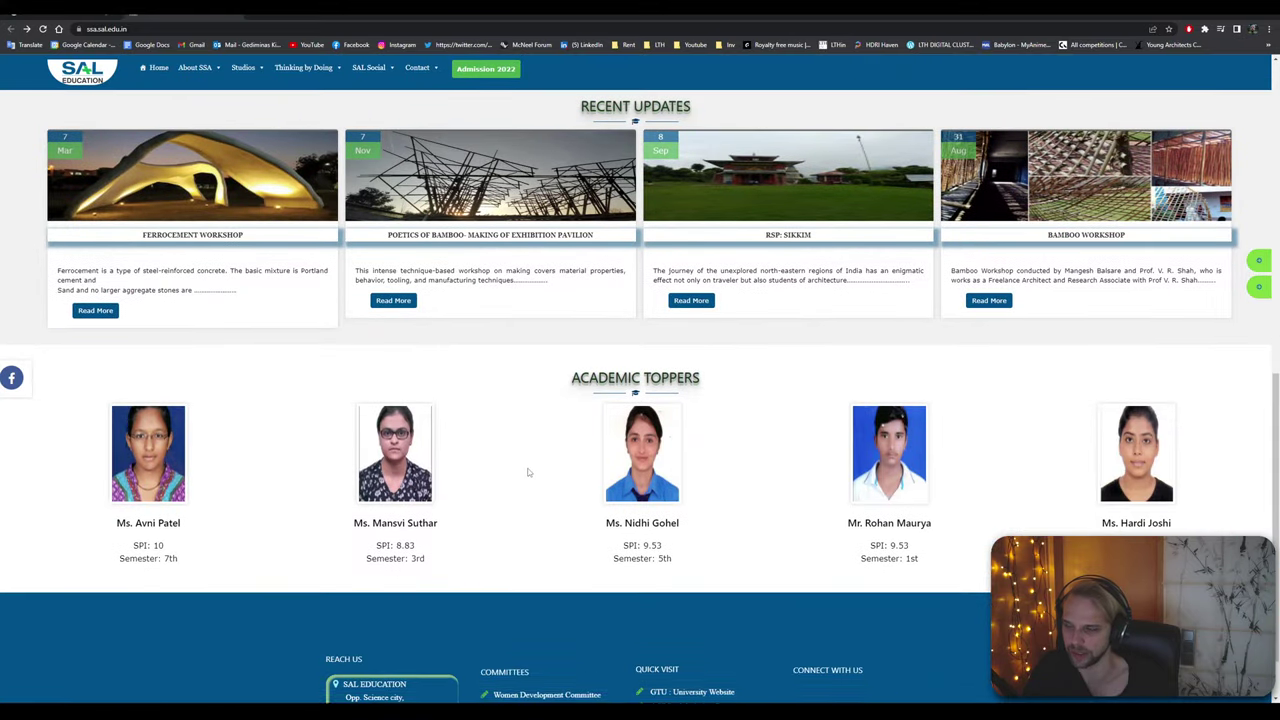
{"action": "scroll", "coordinate": [199, 309], "scroll_direction": "up", "scroll_amount": 3}
Step: Open the Poetics of Bamboo workshop article, then return to the image search results
{"action": "mouse_move", "coordinate": [441, 250]}
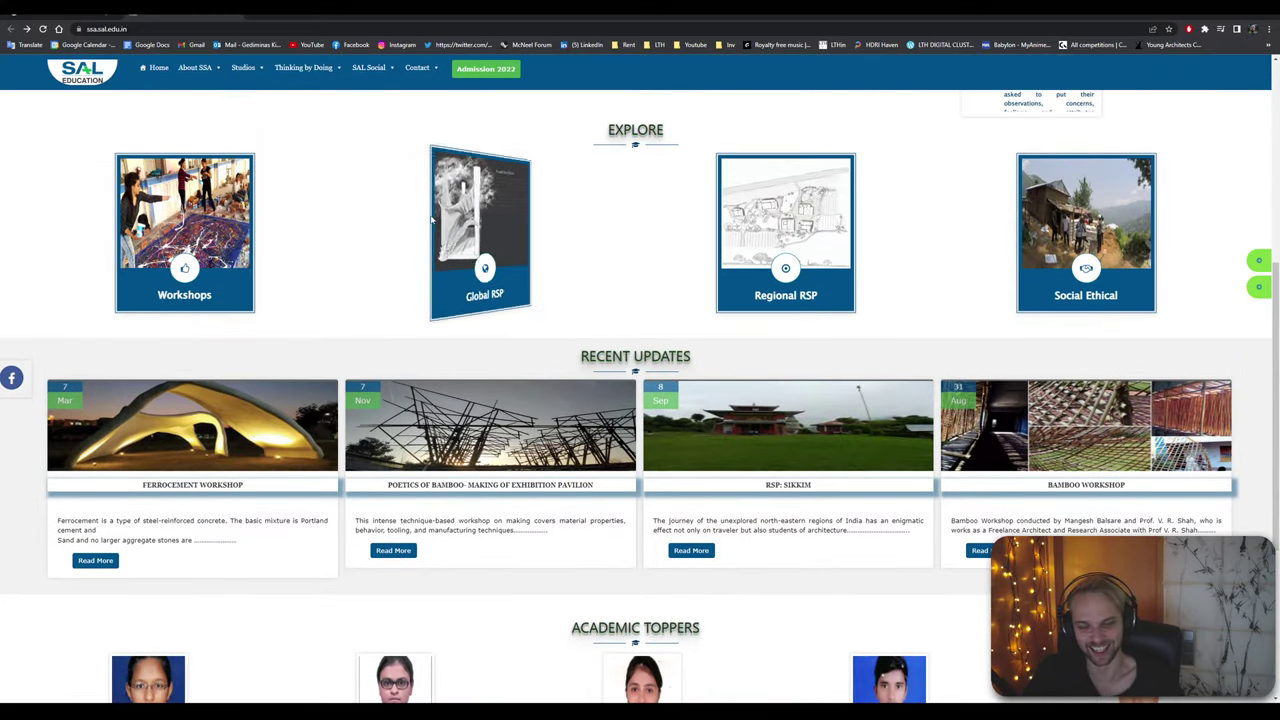
{"action": "scroll", "coordinate": [450, 300], "scroll_direction": "up", "scroll_amount": 5}
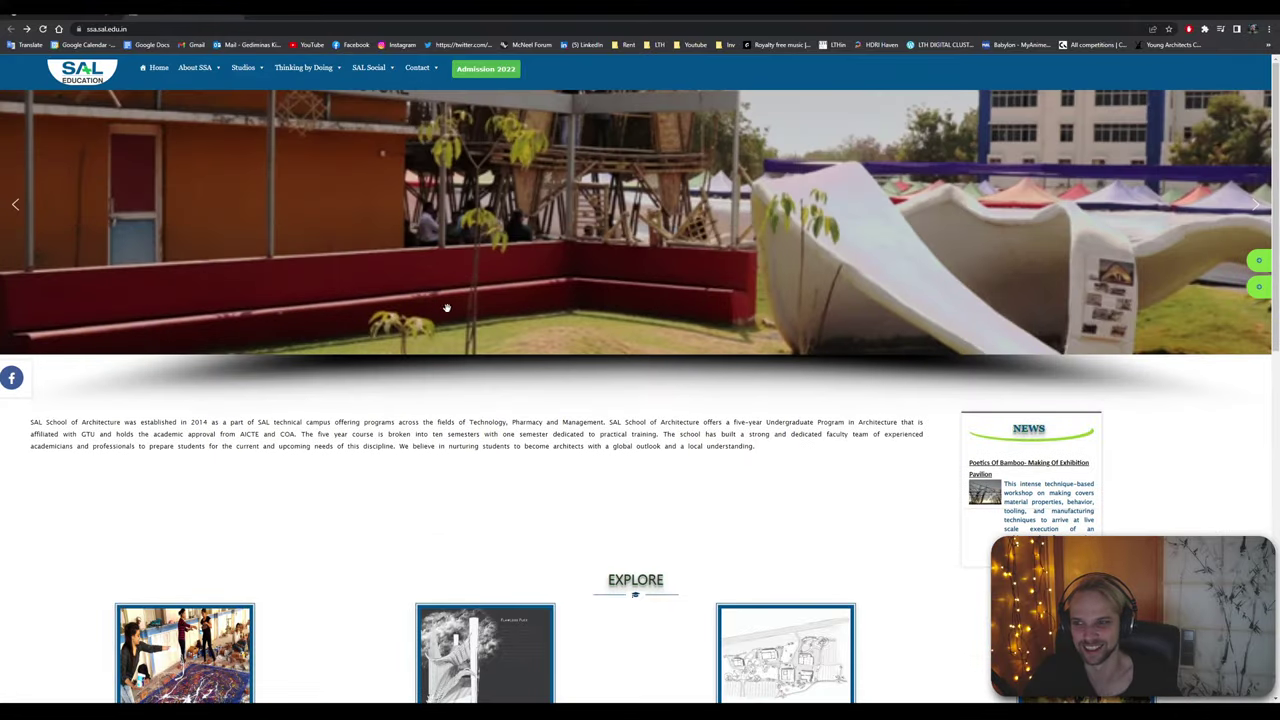
{"action": "mouse_move", "coordinate": [195, 67]}
{"action": "scroll", "coordinate": [467, 386], "scroll_direction": "down", "scroll_amount": 5}
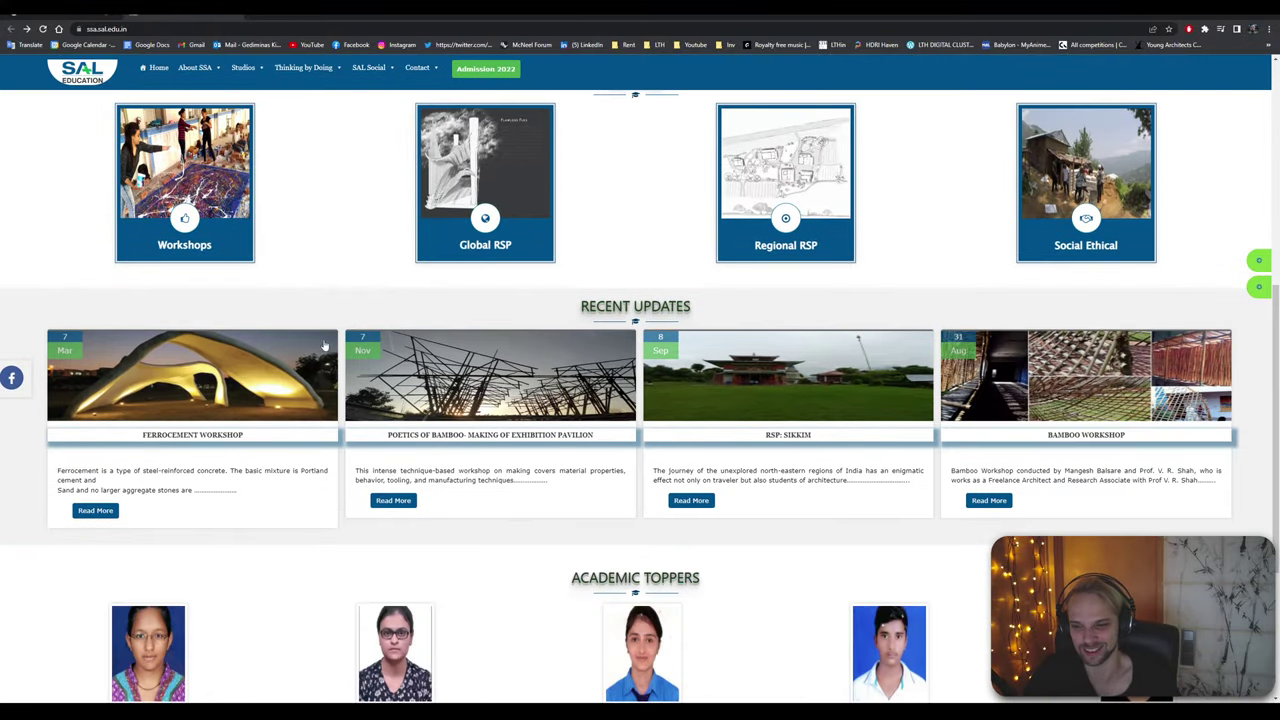
{"action": "left_click", "coordinate": [462, 386]}
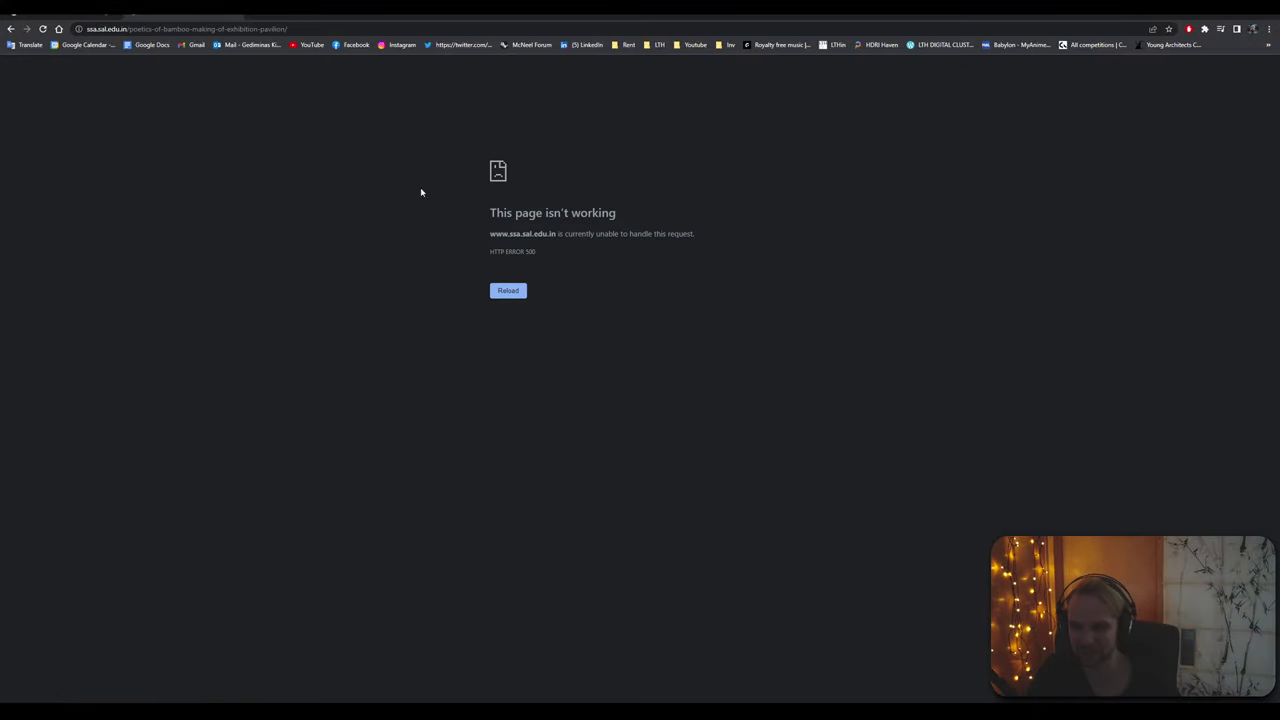
{"action": "left_click", "coordinate": [238, 15]}
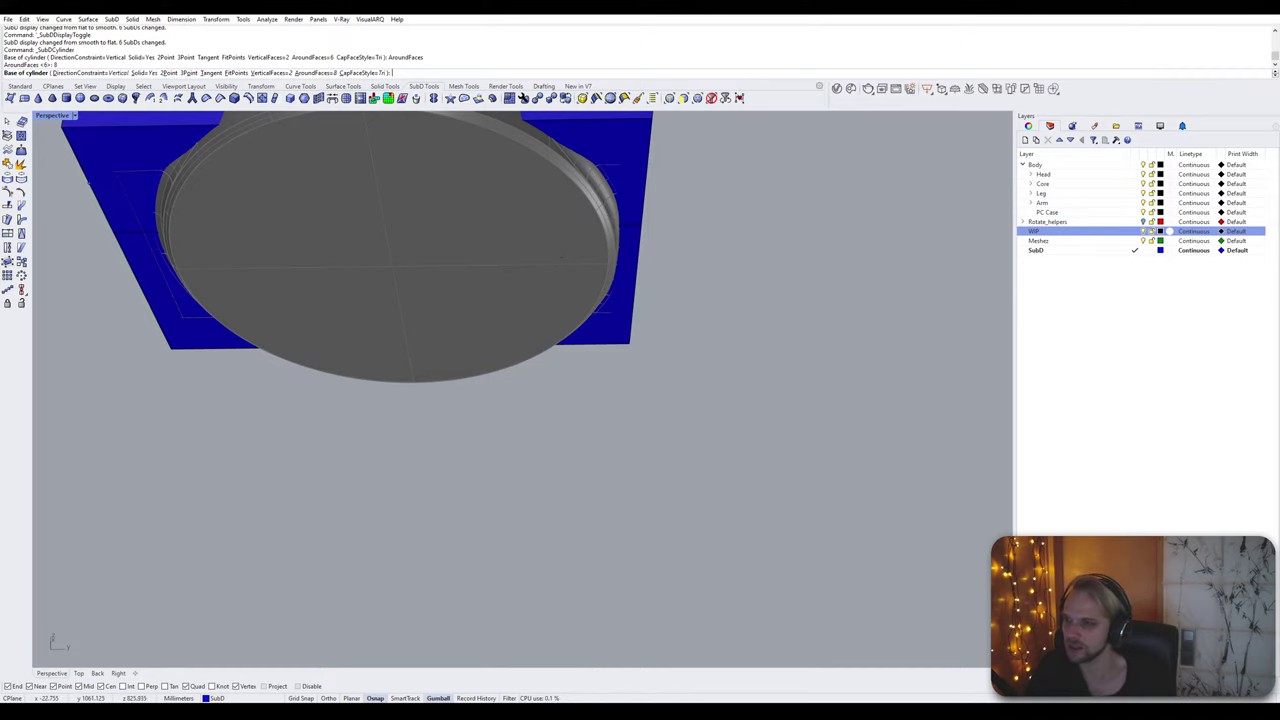
Step: Orbit around the cylinder to inspect its underside, then cancel the pending SubD cylinder
{"action": "right_click_drag", "start_coordinate": [234, 160], "coordinate": [334, 476]}
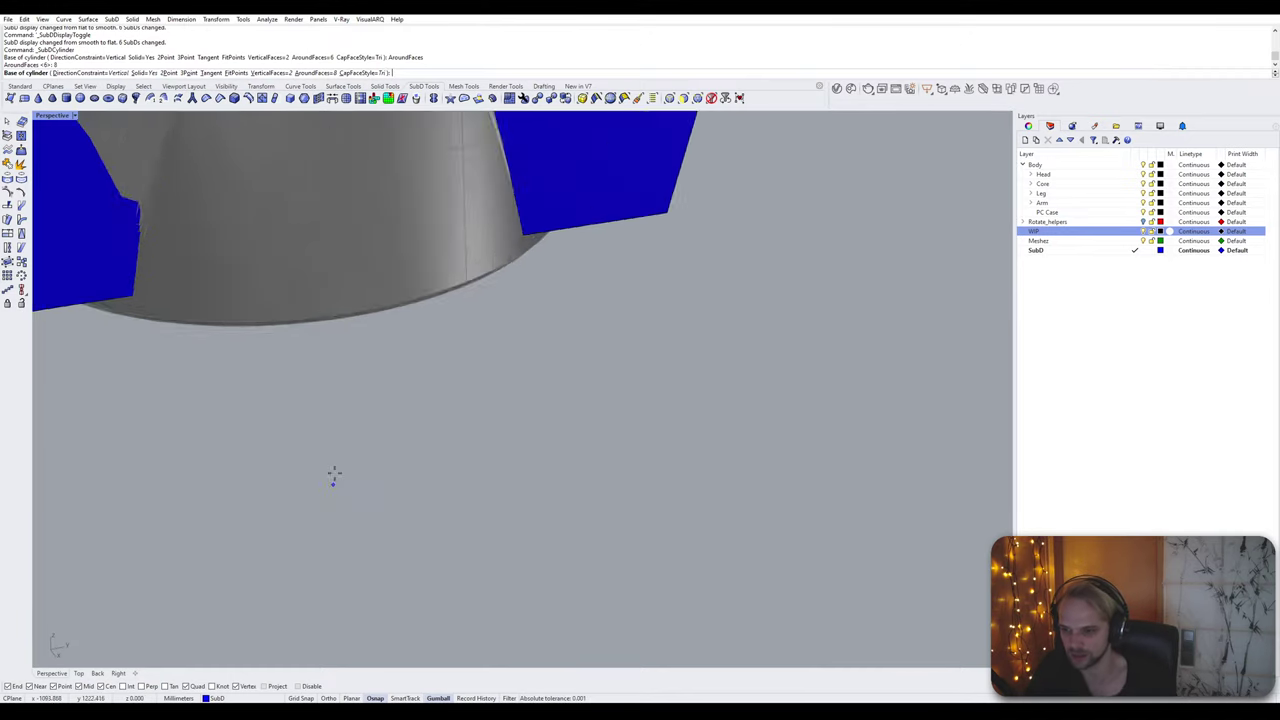
{"action": "scroll", "coordinate": [334, 473], "scroll_direction": "up", "scroll_amount": 4}
{"action": "scroll", "coordinate": [313, 238], "scroll_direction": "down", "scroll_amount": 12}
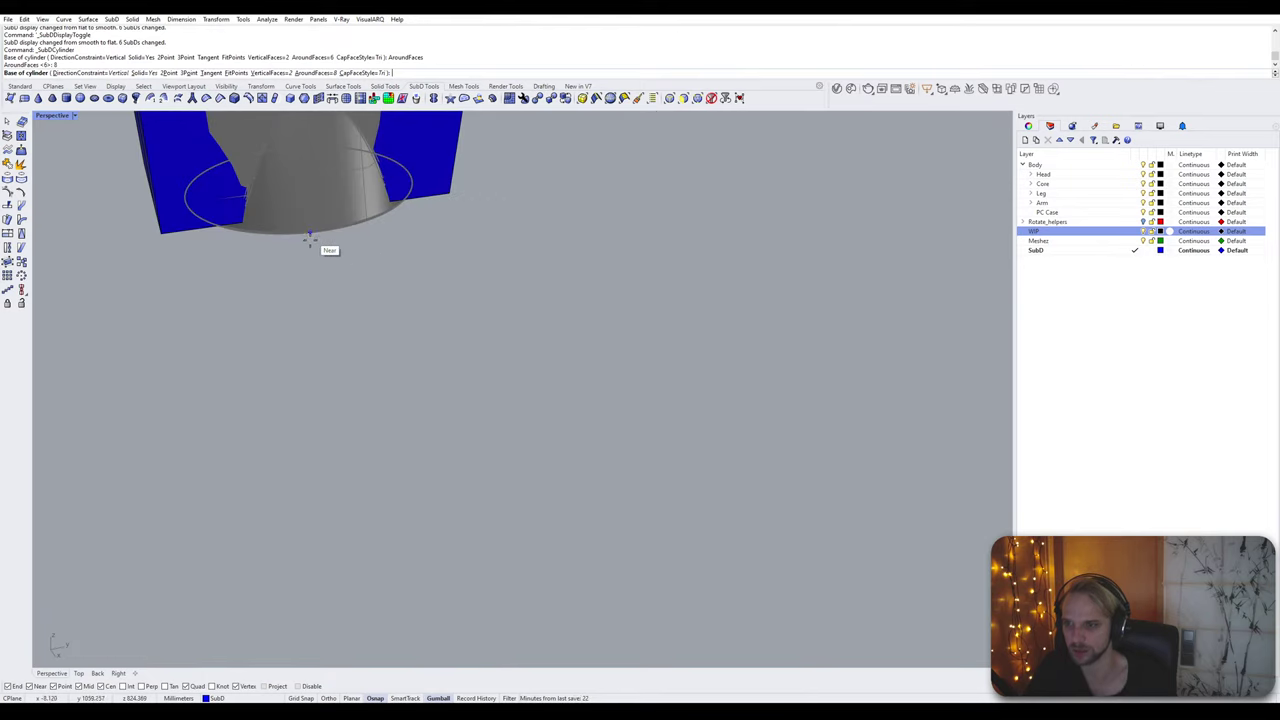
{"action": "right_click_drag", "start_coordinate": [310, 240], "coordinate": [286, 340]}
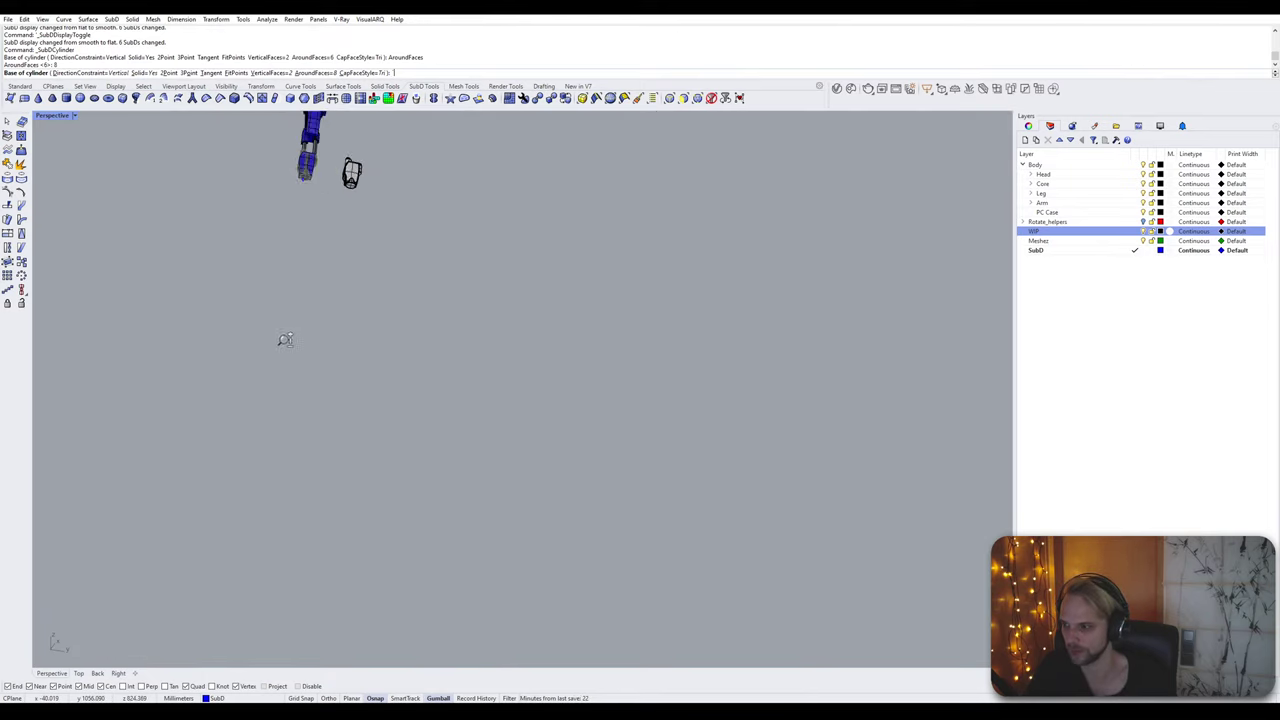
{"action": "scroll", "coordinate": [240, 260], "scroll_direction": "up", "scroll_amount": 6}
{"action": "right_click_drag", "start_coordinate": [309, 186], "coordinate": [343, 401], "text": "shift"}
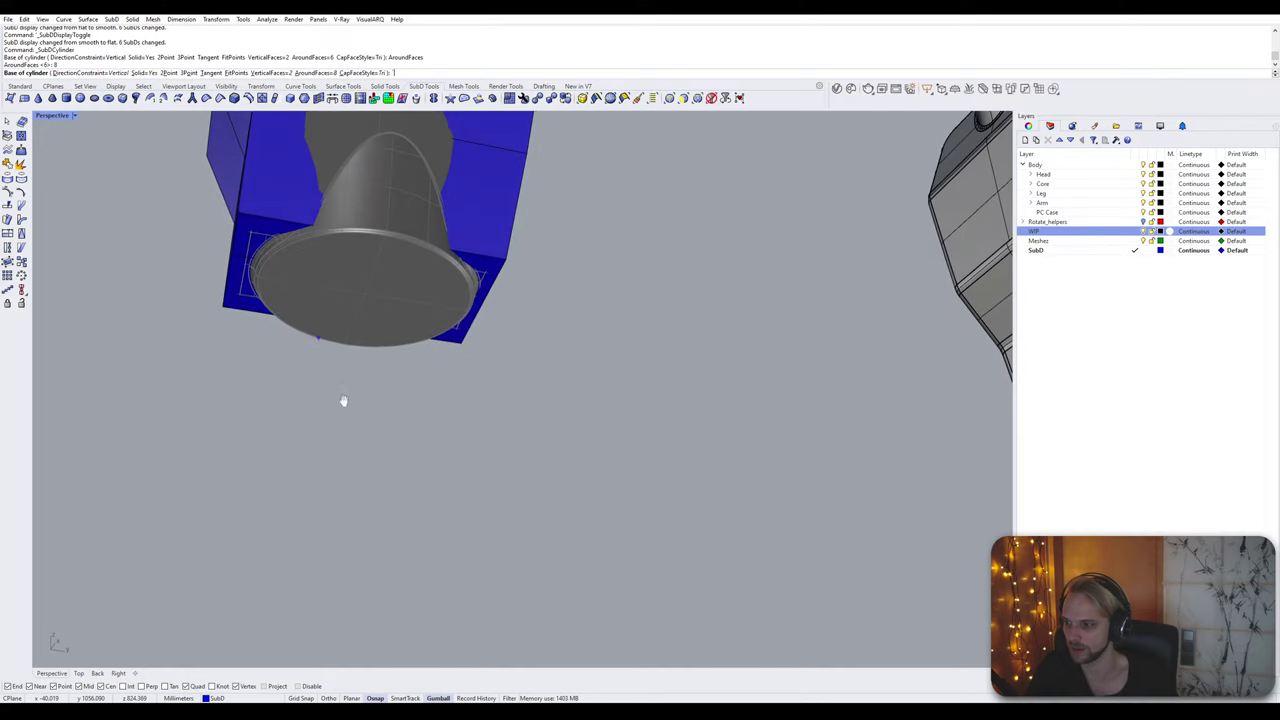
{"action": "scroll", "coordinate": [360, 392], "scroll_direction": "up", "scroll_amount": 6}
{"action": "key", "text": "Escape"}
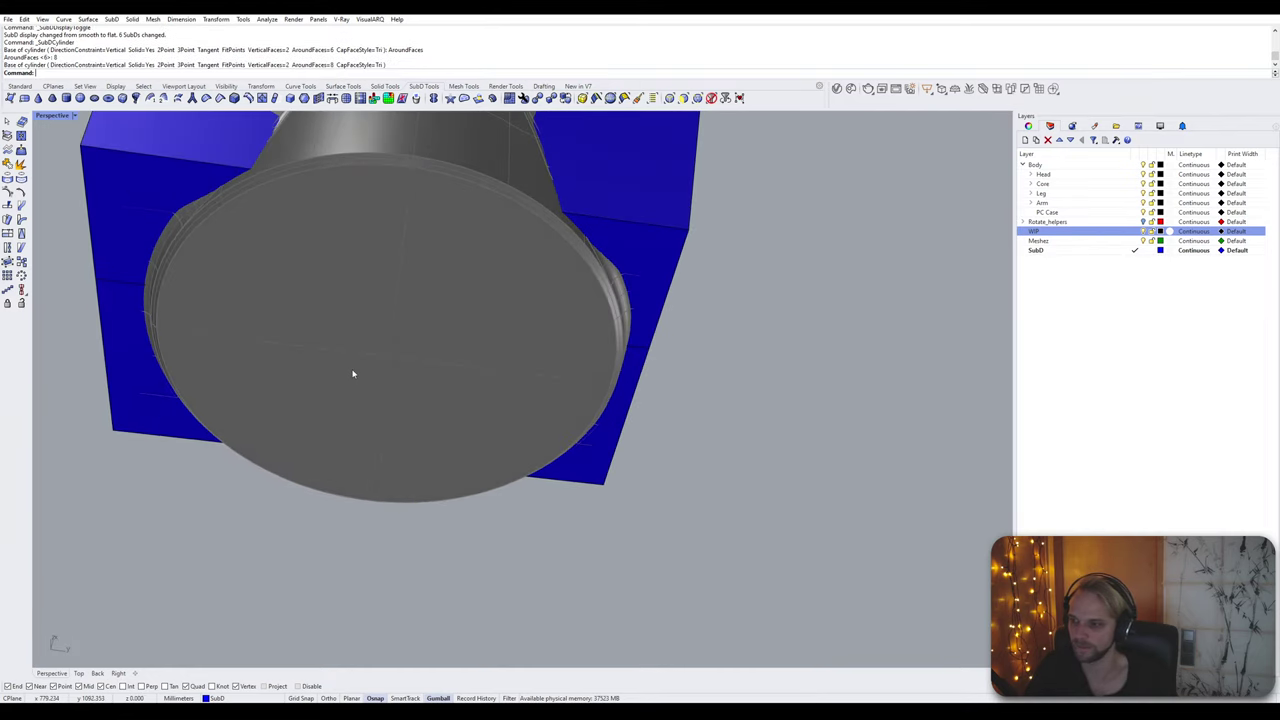
Step: Draw a straight polyline across the bottom cap from one edge to the opposite edge
{"action": "left_click", "coordinate": [20, 87]}
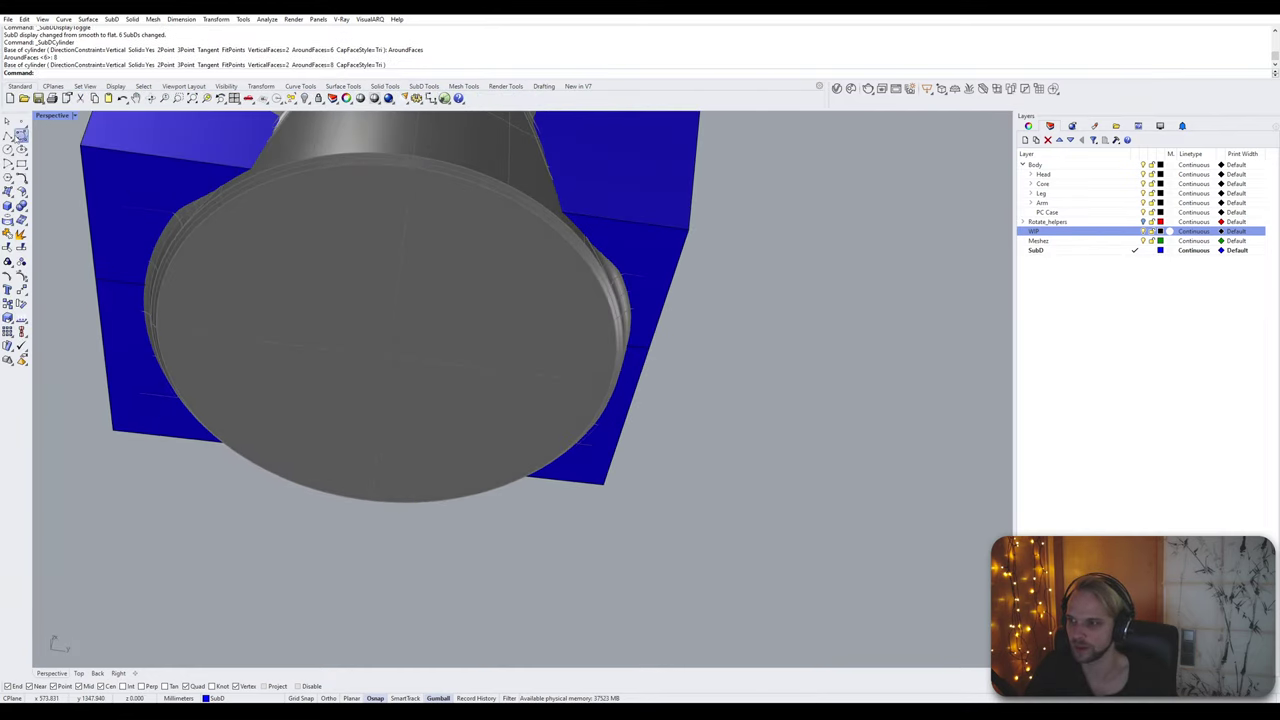
{"action": "left_click", "coordinate": [21, 136]}
{"action": "left_click", "coordinate": [8, 137]}
{"action": "left_click", "coordinate": [155, 326]}
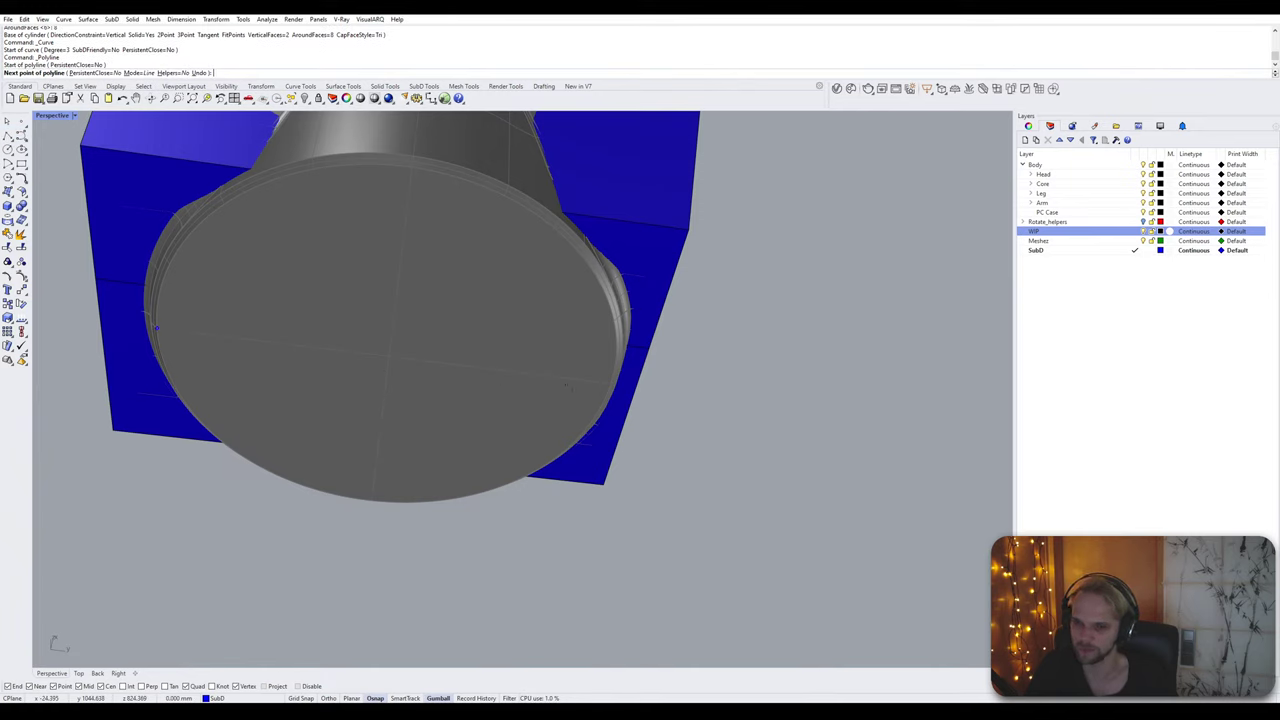
{"action": "left_click", "coordinate": [613, 385]}
{"action": "right_click", "coordinate": [614, 388]}
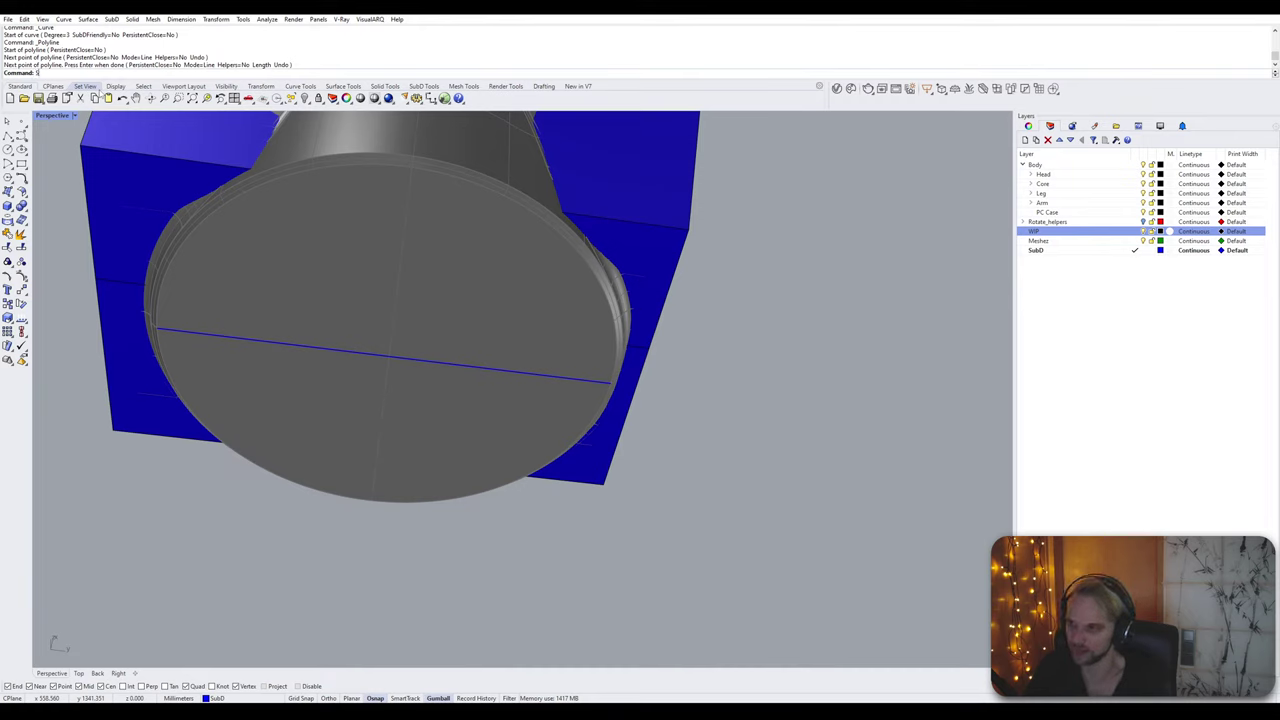
Step: Start SubDCylinder with AroundFaces set to 8
{"action": "type", "text": "ubD"}
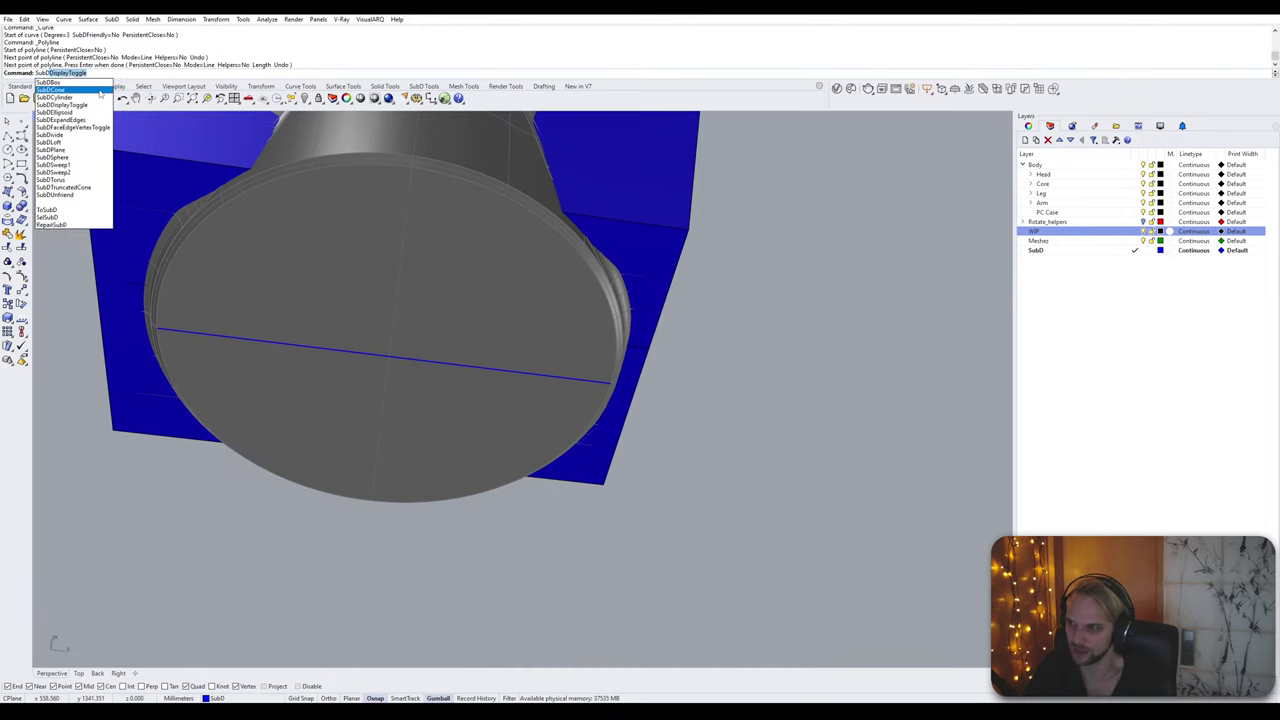
{"action": "type", "text": "CaptureToClipboard"}
{"action": "left_click", "coordinate": [71, 149]}
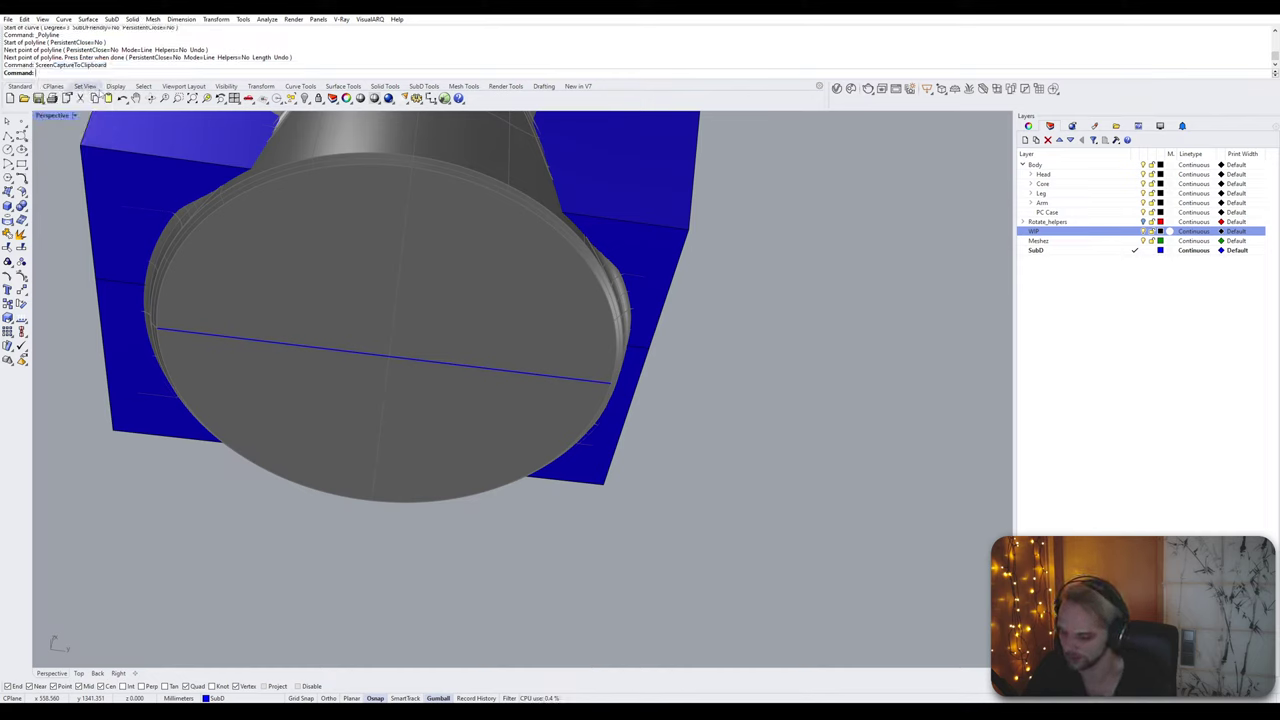
{"action": "type", "text": "SubDCylinder"}
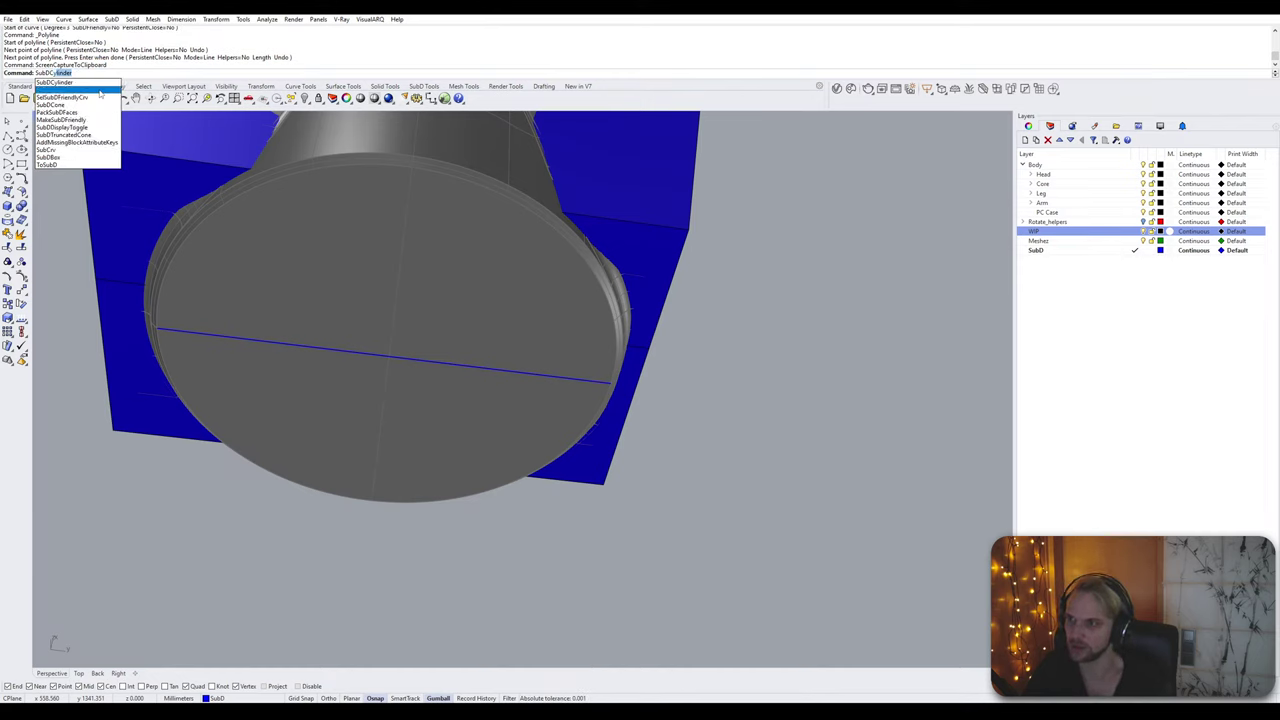
{"action": "left_click", "coordinate": [100, 93]}
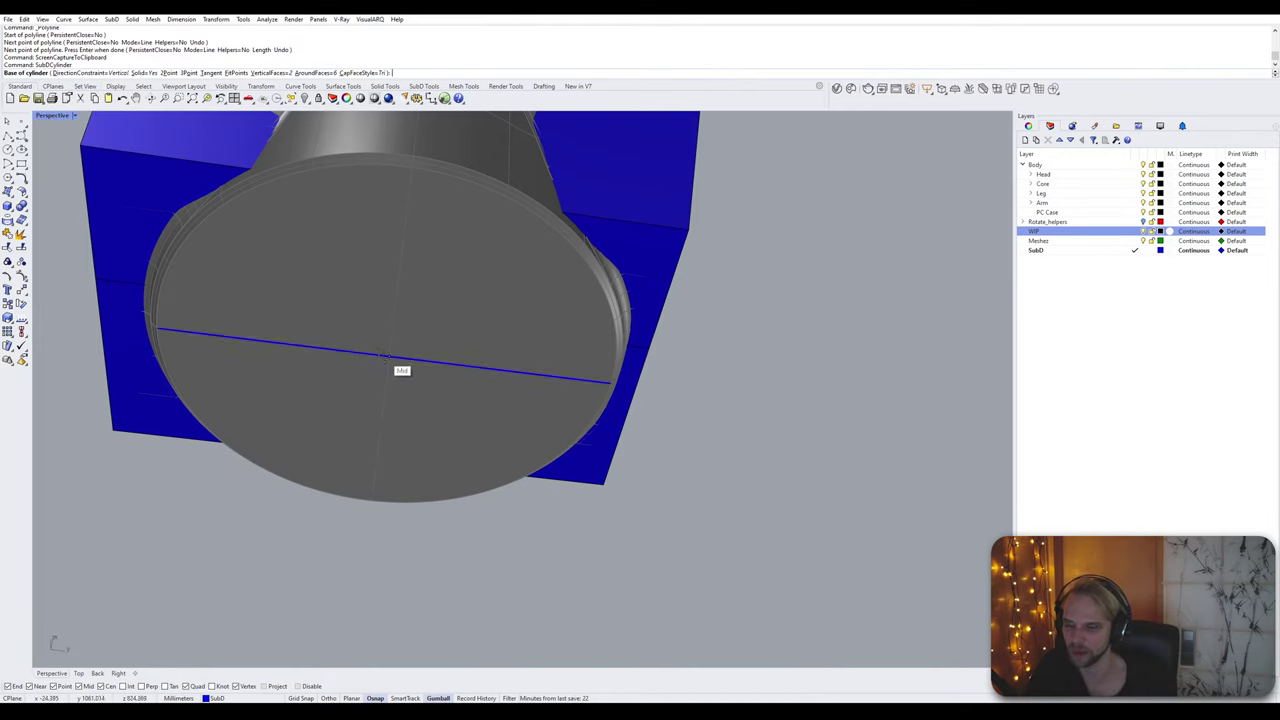
{"action": "left_click", "coordinate": [318, 72]}
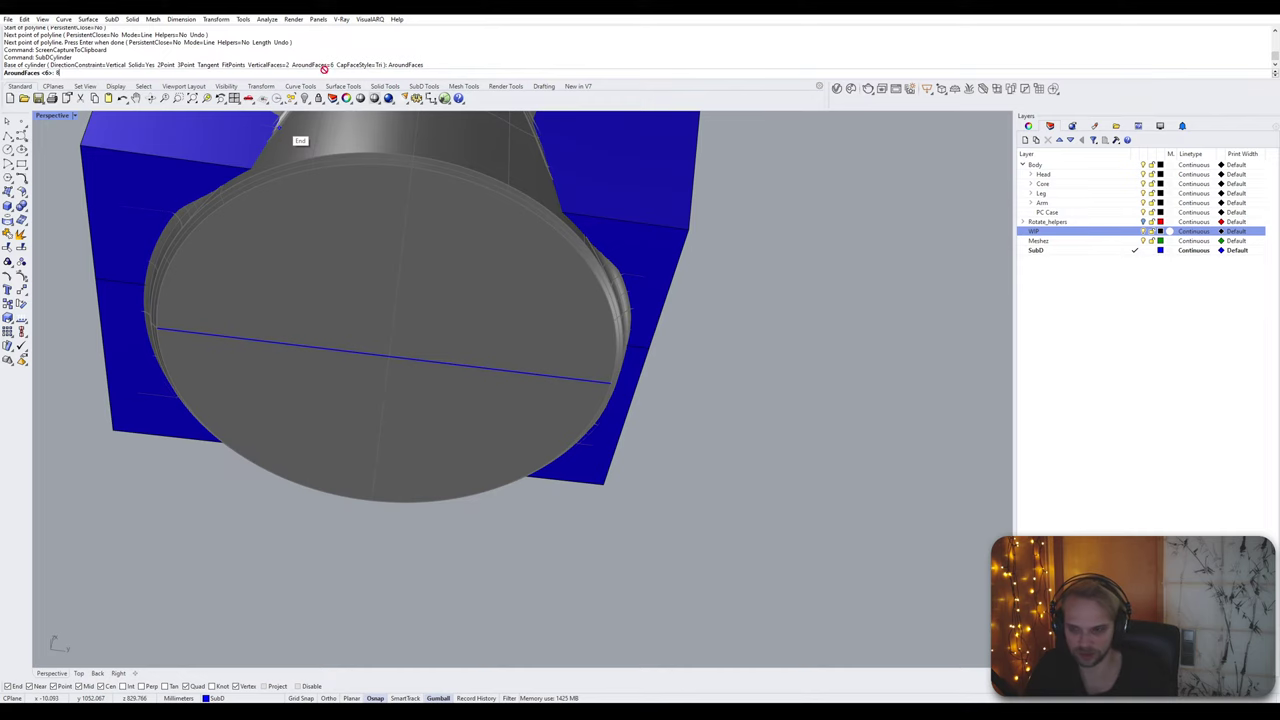
{"action": "key", "text": "Return"}
Step: Centre the cylinder on the line's midpoint, radius at the rim, height ending at the rim vertex
{"action": "left_click", "coordinate": [389, 356]}
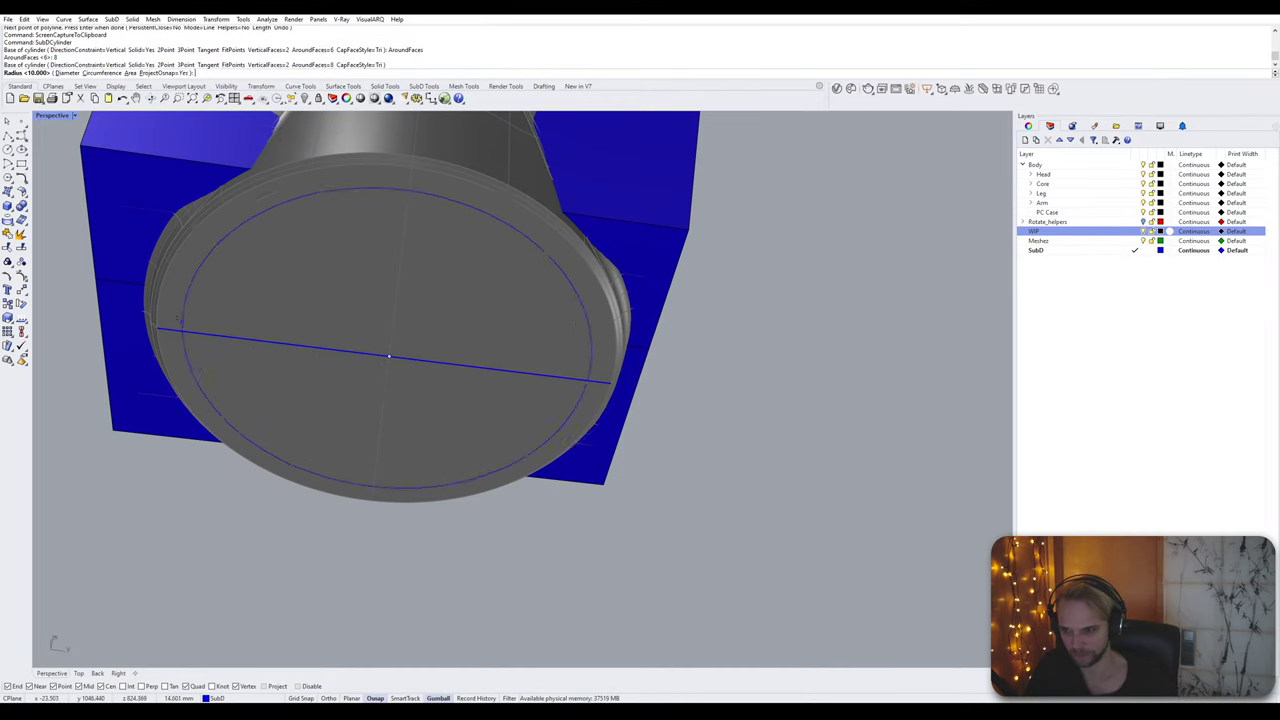
{"action": "scroll", "coordinate": [178, 336], "scroll_direction": "up", "scroll_amount": 3}
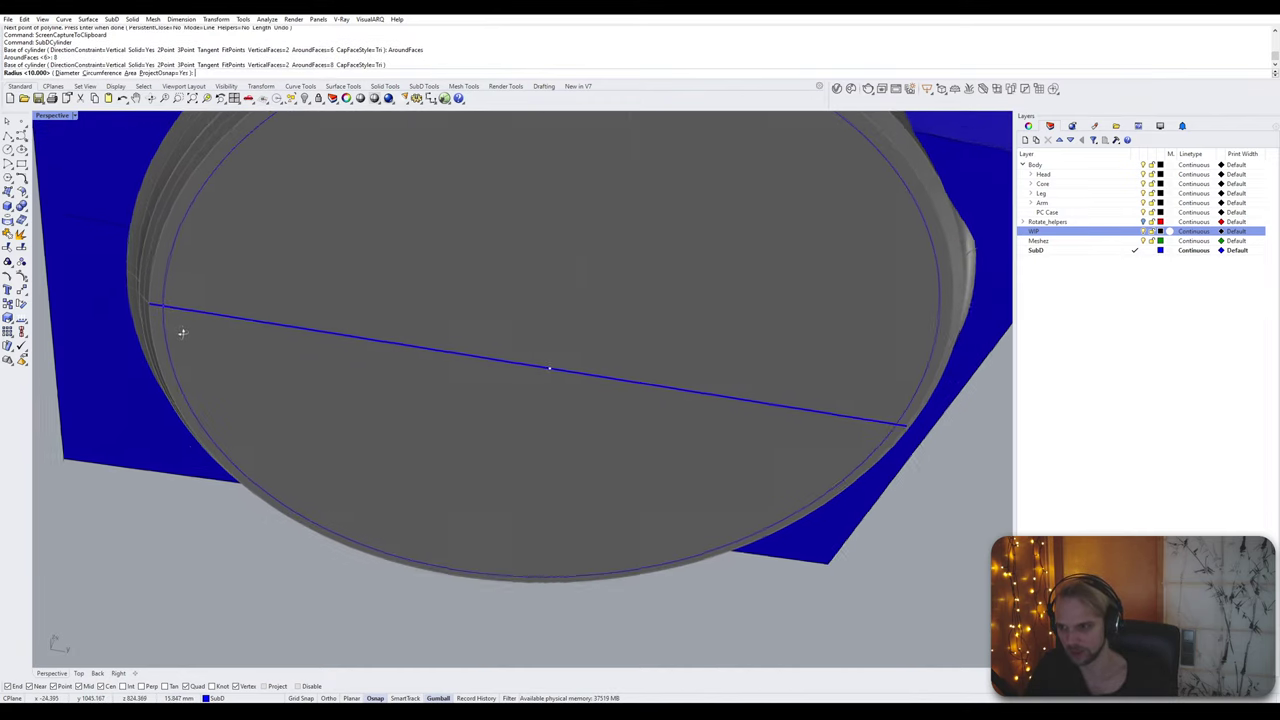
{"action": "right_click_drag", "start_coordinate": [182, 334], "coordinate": [211, 374]}
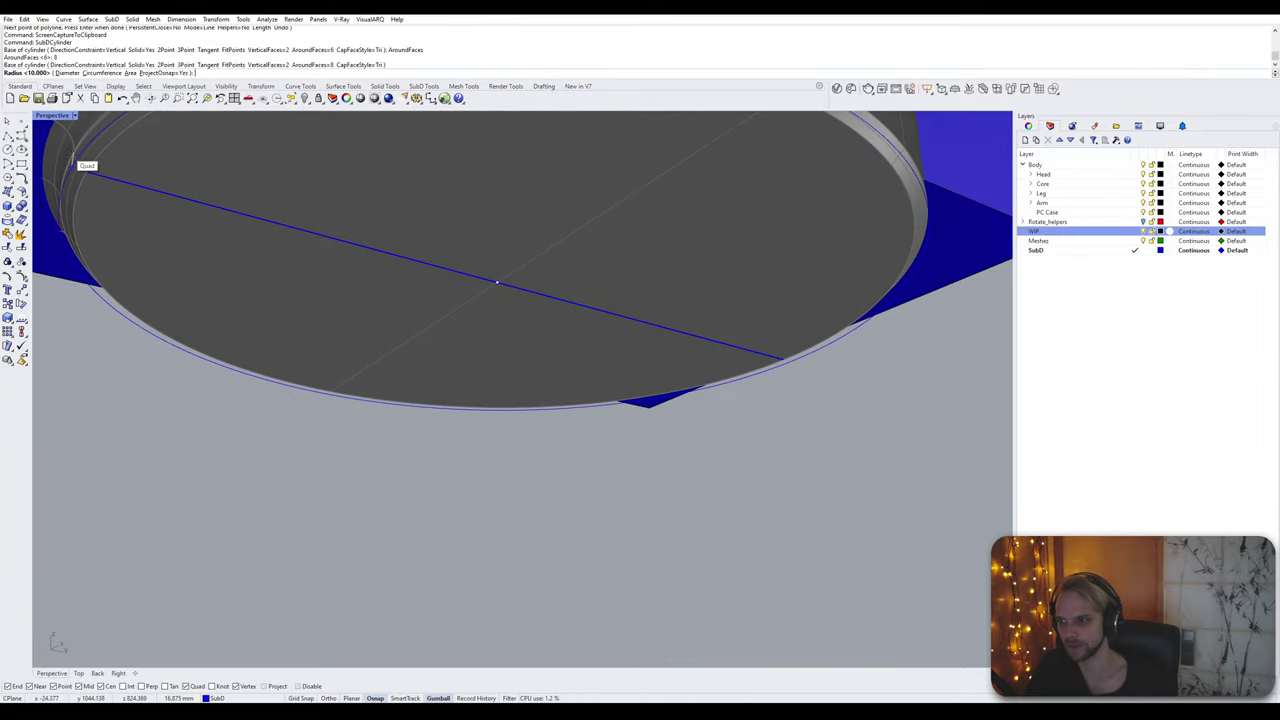
{"action": "left_click", "coordinate": [78, 158]}
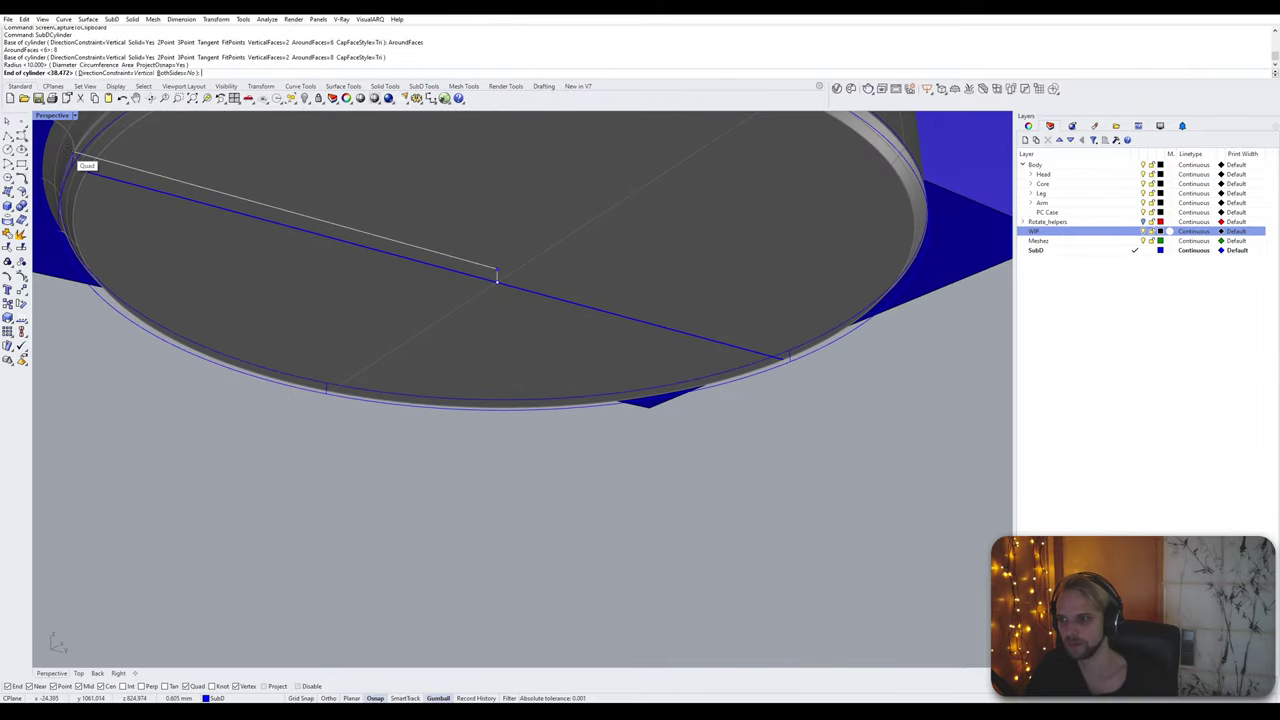
{"action": "scroll", "coordinate": [300, 250], "scroll_direction": "down", "scroll_amount": 4}
{"action": "right_click_drag", "start_coordinate": [202, 257], "coordinate": [208, 278]}
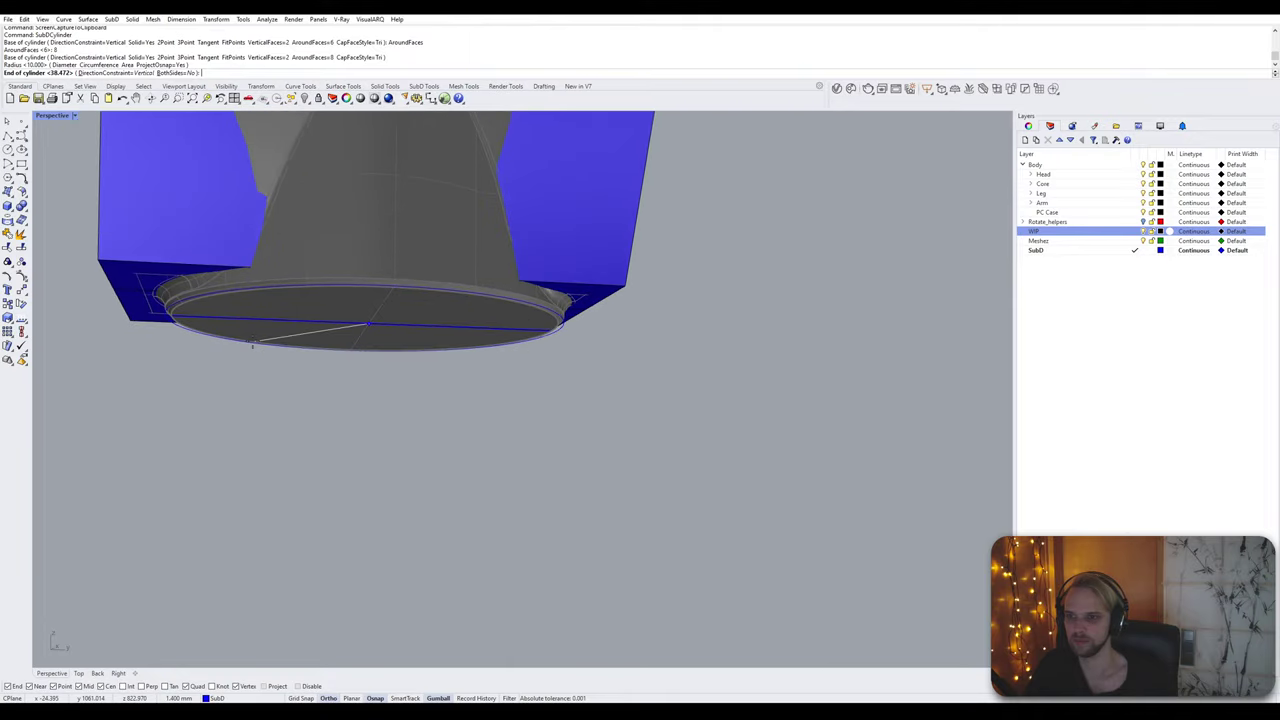
{"action": "scroll", "coordinate": [210, 280], "scroll_direction": "up", "scroll_amount": 4}
{"action": "right_click_drag", "start_coordinate": [170, 238], "coordinate": [168, 264]}
{"action": "scroll", "coordinate": [167, 263], "scroll_direction": "down", "scroll_amount": 3}
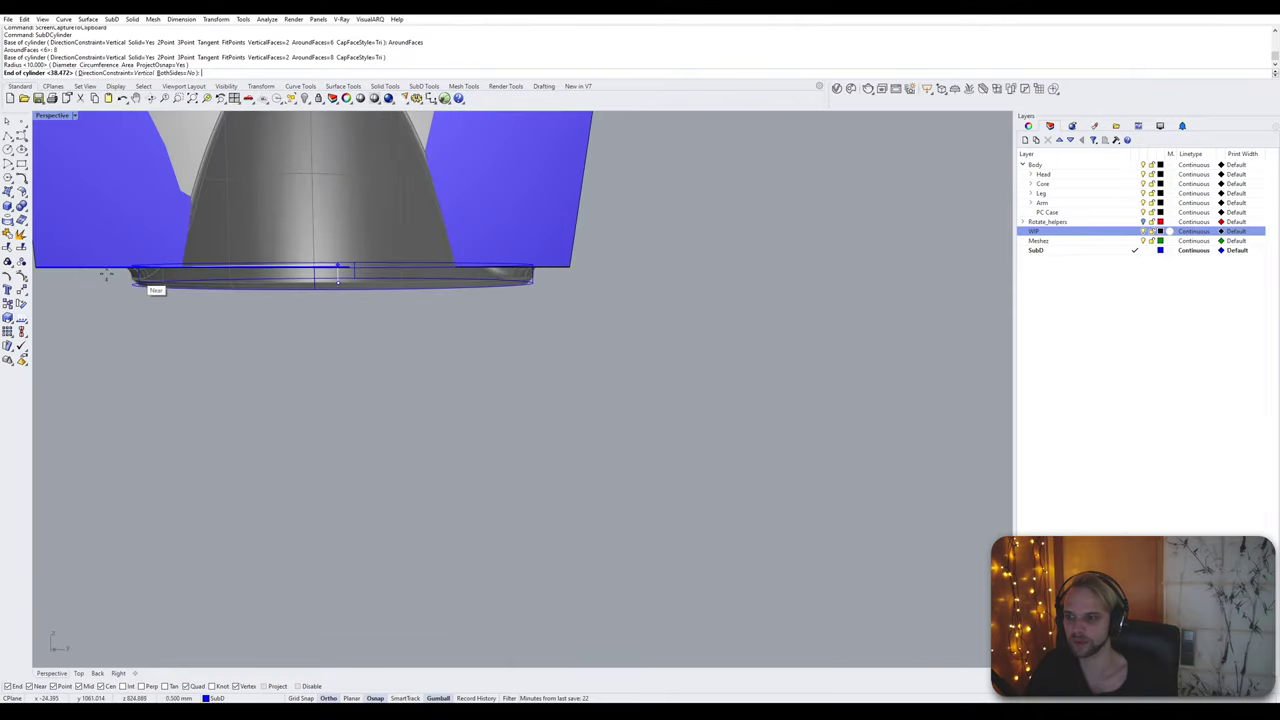
{"action": "right_click_drag", "start_coordinate": [77, 277], "coordinate": [229, 289]}
{"action": "left_click", "coordinate": [233, 280]}
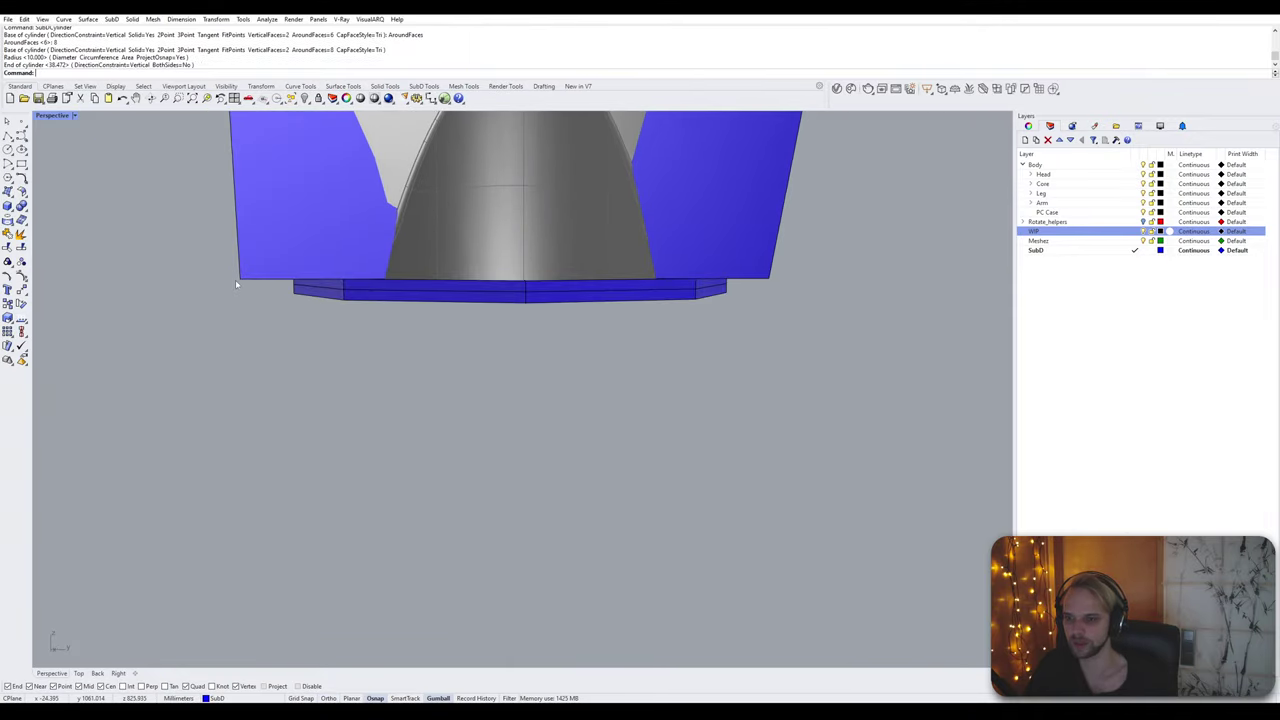
{"action": "right_click_drag", "start_coordinate": [277, 391], "coordinate": [440, 408]}
{"action": "key", "text": "Tab"}
Step: Return SubD display to flat and isolate the octagonal disc with Isolate
{"action": "scroll", "coordinate": [546, 378], "scroll_direction": "up", "scroll_amount": 9}
{"action": "scroll", "coordinate": [525, 399], "scroll_direction": "down", "scroll_amount": 4}
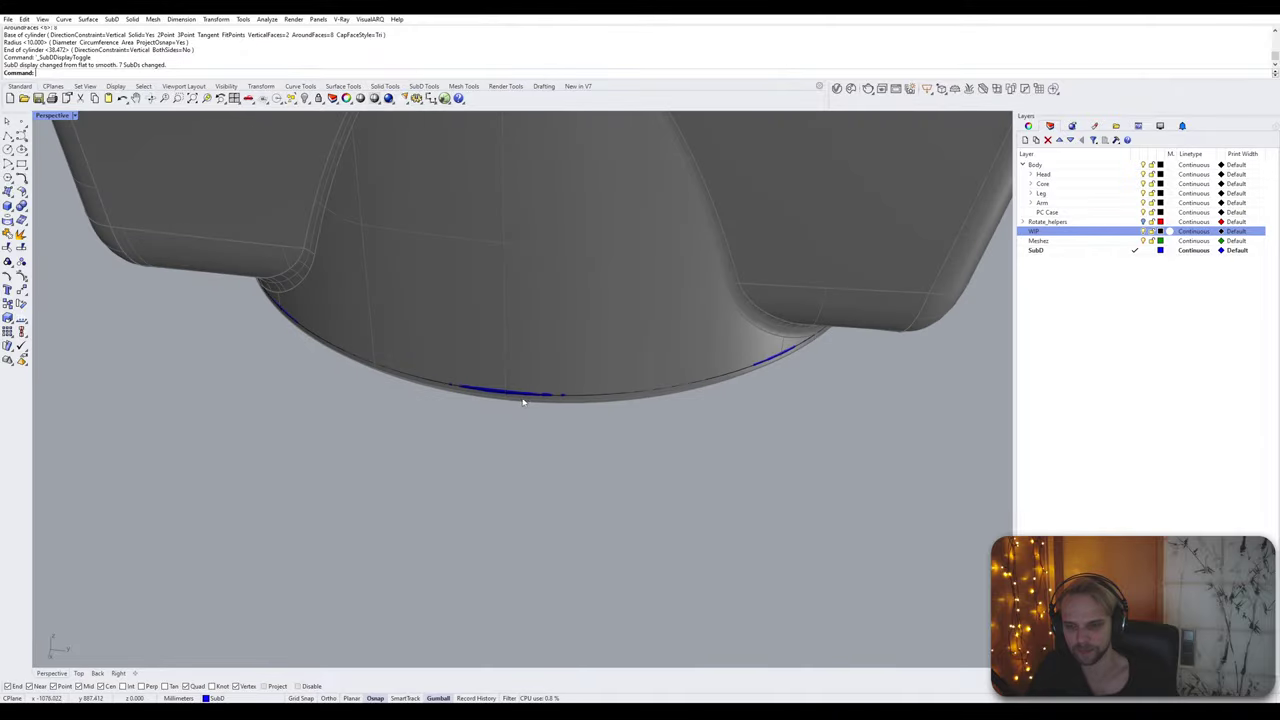
{"action": "key", "text": "Tab"}
{"action": "right_click_drag", "start_coordinate": [520, 403], "coordinate": [651, 378]}
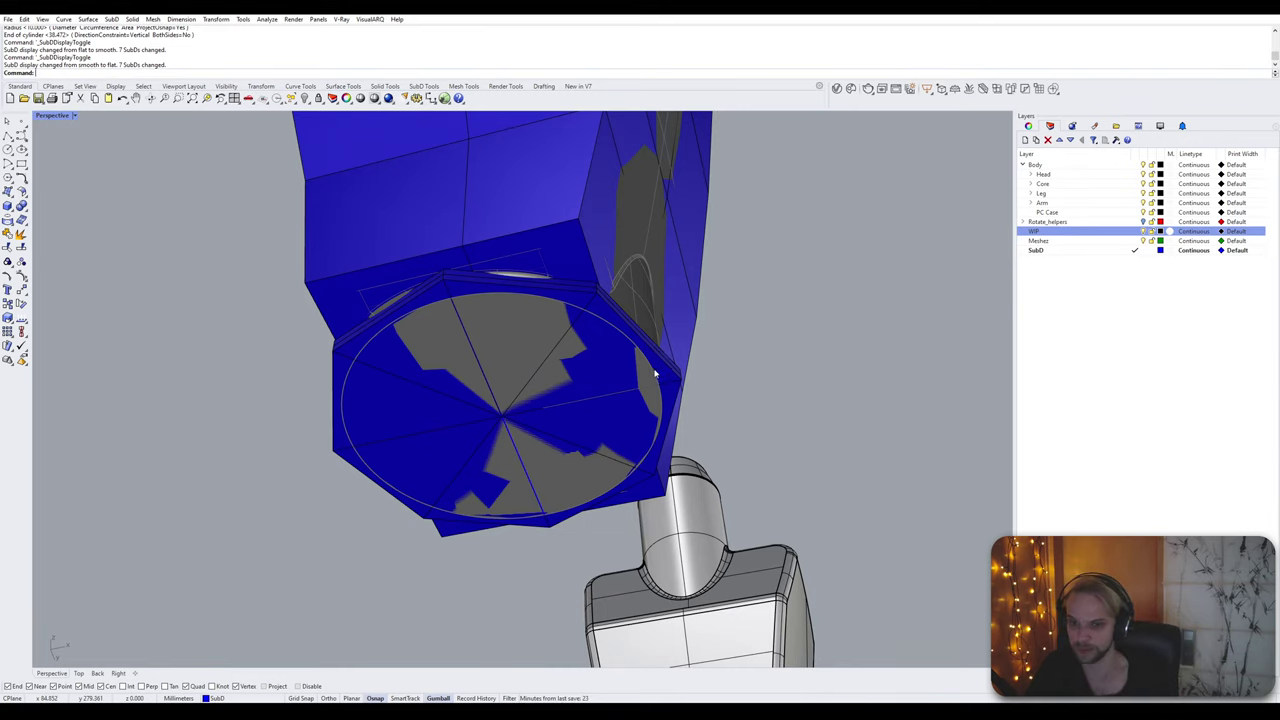
{"action": "right_click_drag", "start_coordinate": [648, 376], "coordinate": [428, 327]}
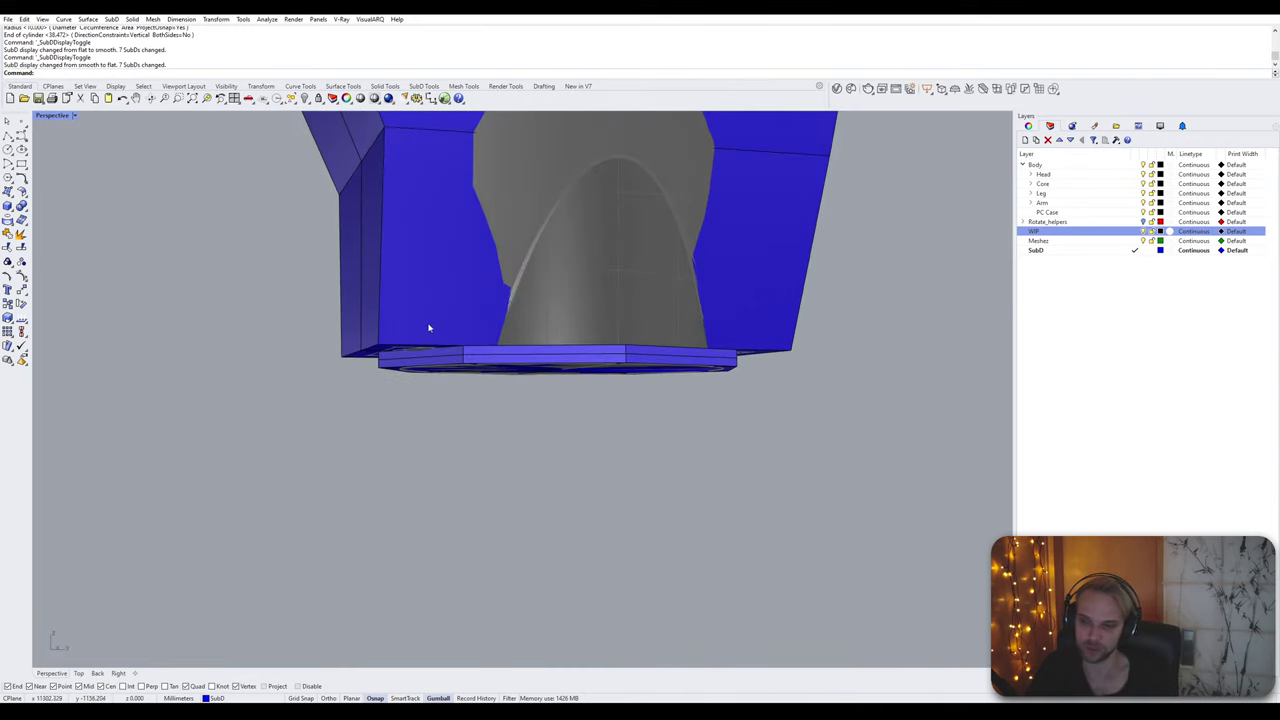
{"action": "left_click", "coordinate": [518, 366]}
{"action": "type", "text": "Isolate"}
{"action": "key", "text": "Return"}
{"action": "key", "text": "Escape"}
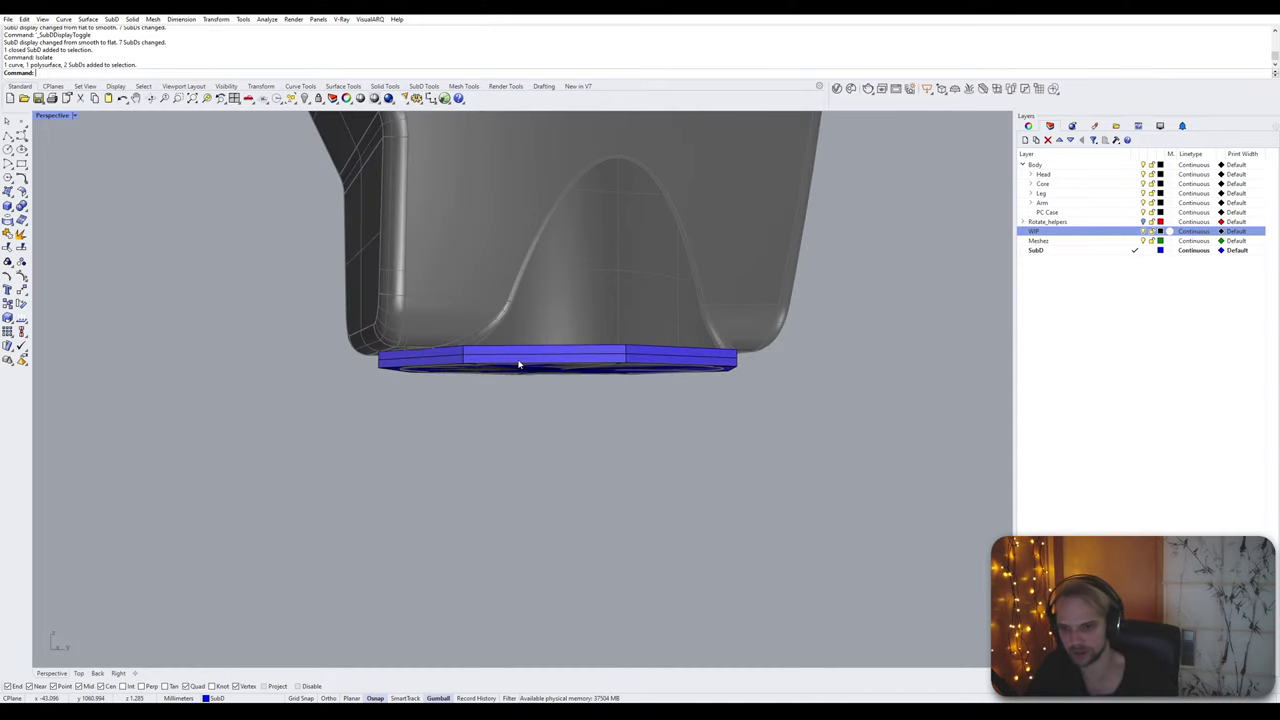
Step: Select all the disc's top faces and delete them
{"action": "right_click_drag", "start_coordinate": [518, 366], "coordinate": [518, 437]}
{"action": "scroll", "coordinate": [518, 437], "scroll_direction": "up", "scroll_amount": 4}
{"action": "left_click", "coordinate": [586, 467], "text": "ctrl+shift"}
{"action": "left_click", "coordinate": [706, 446], "text": "ctrl+shift"}
{"action": "right_click_drag", "start_coordinate": [706, 440], "coordinate": [657, 349]}
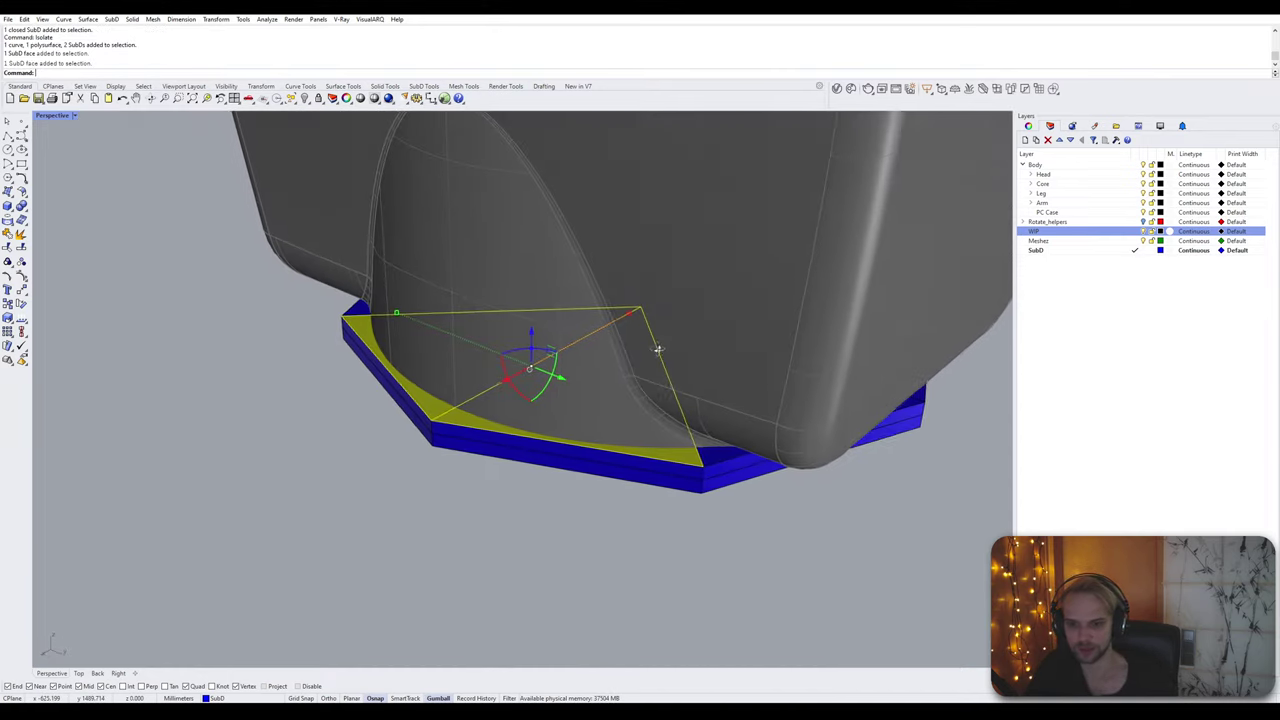
{"action": "left_click", "coordinate": [745, 425], "text": "ctrl+shift"}
{"action": "right_click_drag", "start_coordinate": [760, 415], "coordinate": [503, 386]}
{"action": "left_click", "coordinate": [769, 430], "text": "ctrl+shift"}
{"action": "left_click", "coordinate": [744, 448], "text": "ctrl+shift"}
{"action": "left_click", "coordinate": [627, 458], "text": "ctrl+shift"}
{"action": "left_click", "coordinate": [690, 437], "text": "ctrl+shift"}
{"action": "key", "text": "Delete"}
Step: Delete the edge loop around the disc's rim
{"action": "double_click", "coordinate": [257, 437], "text": "ctrl+shift"}
{"action": "key", "text": "Delete"}
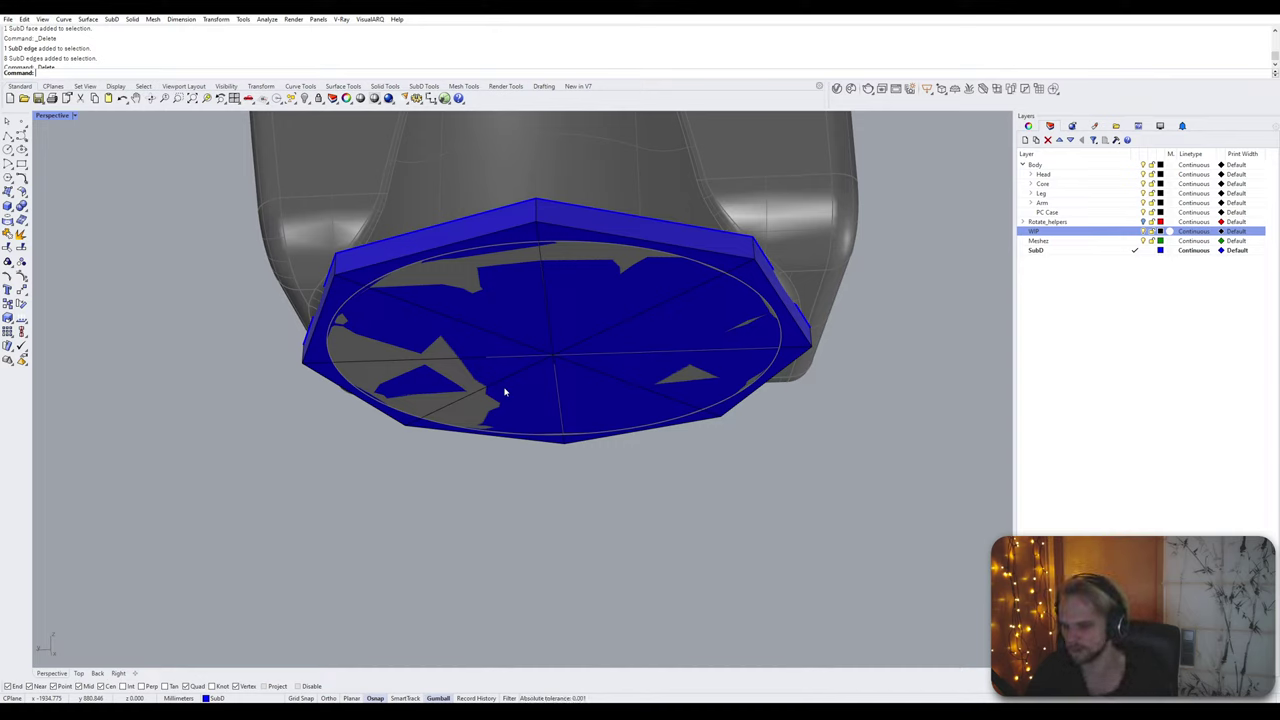
{"action": "right_click_drag", "start_coordinate": [505, 392], "coordinate": [565, 482]}
{"action": "key", "text": "Tab"}
{"action": "key", "text": "Tab"}
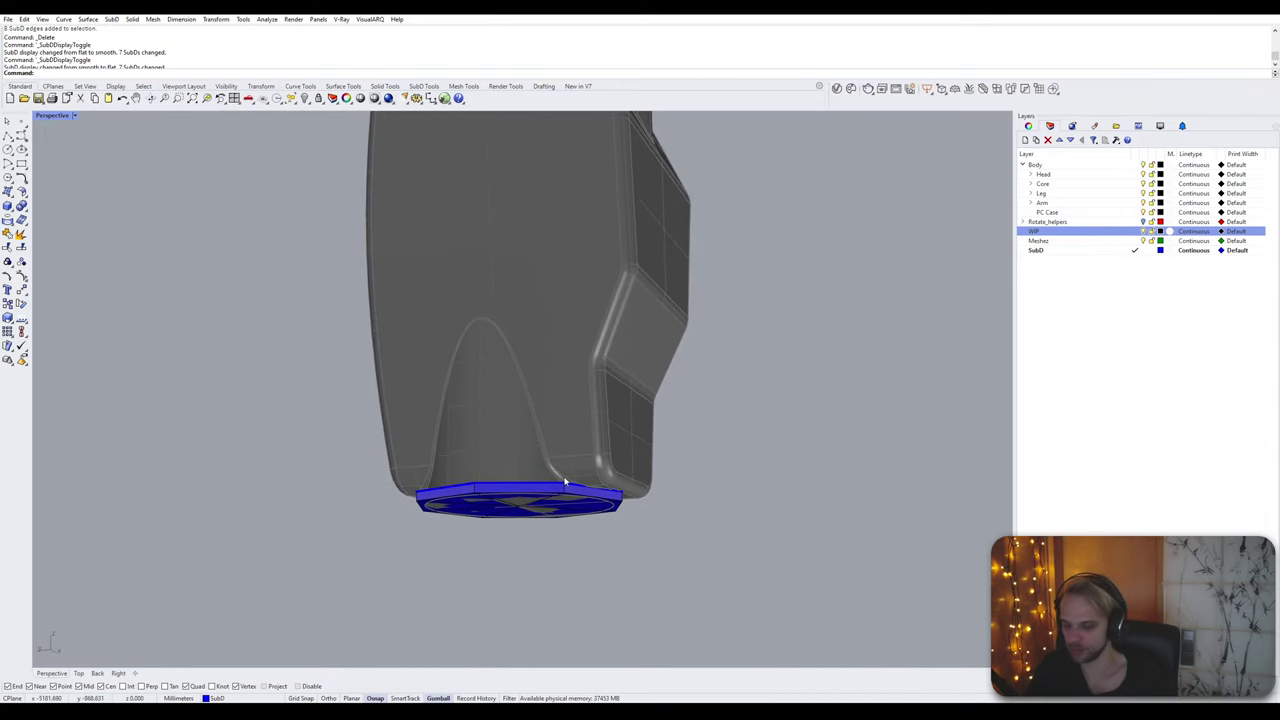
Step: Show and unlock the blue forearm SubD with ShowSelected and UnlockSelected
{"action": "type", "text": "ShowSelected"}
{"action": "key", "text": "Return"}
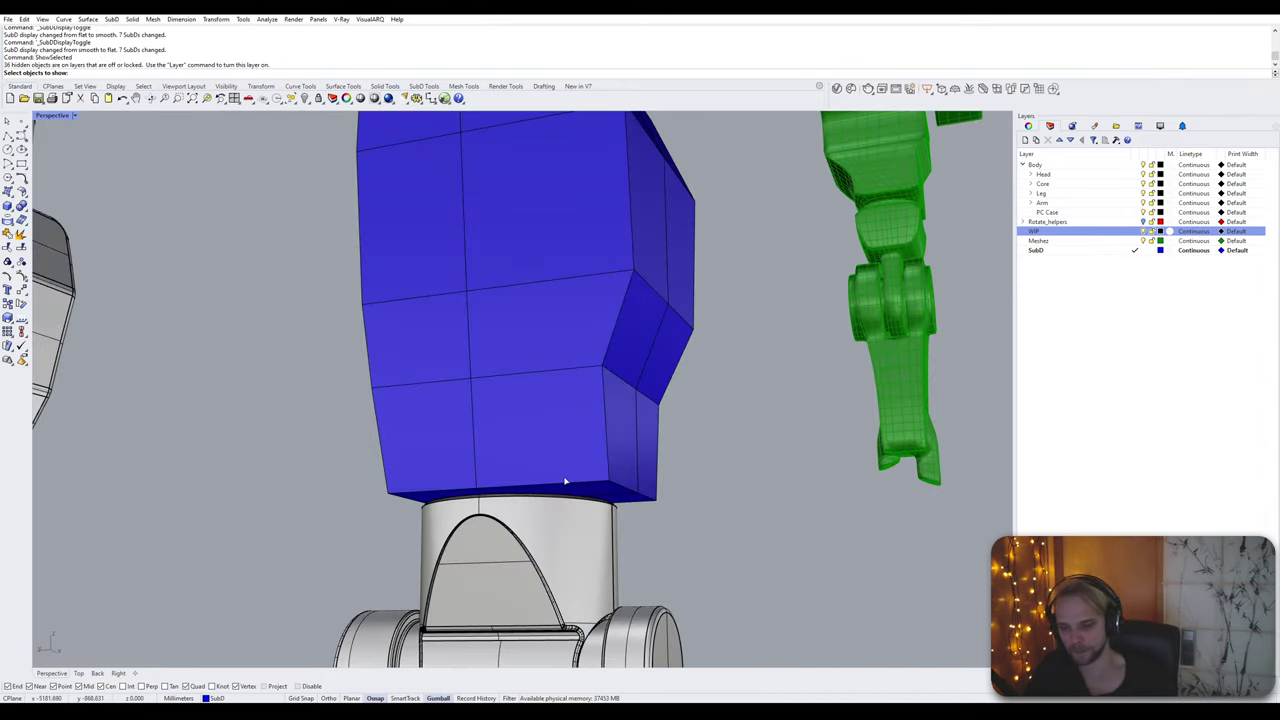
{"action": "left_click", "coordinate": [565, 482]}
{"action": "key", "text": "Return"}
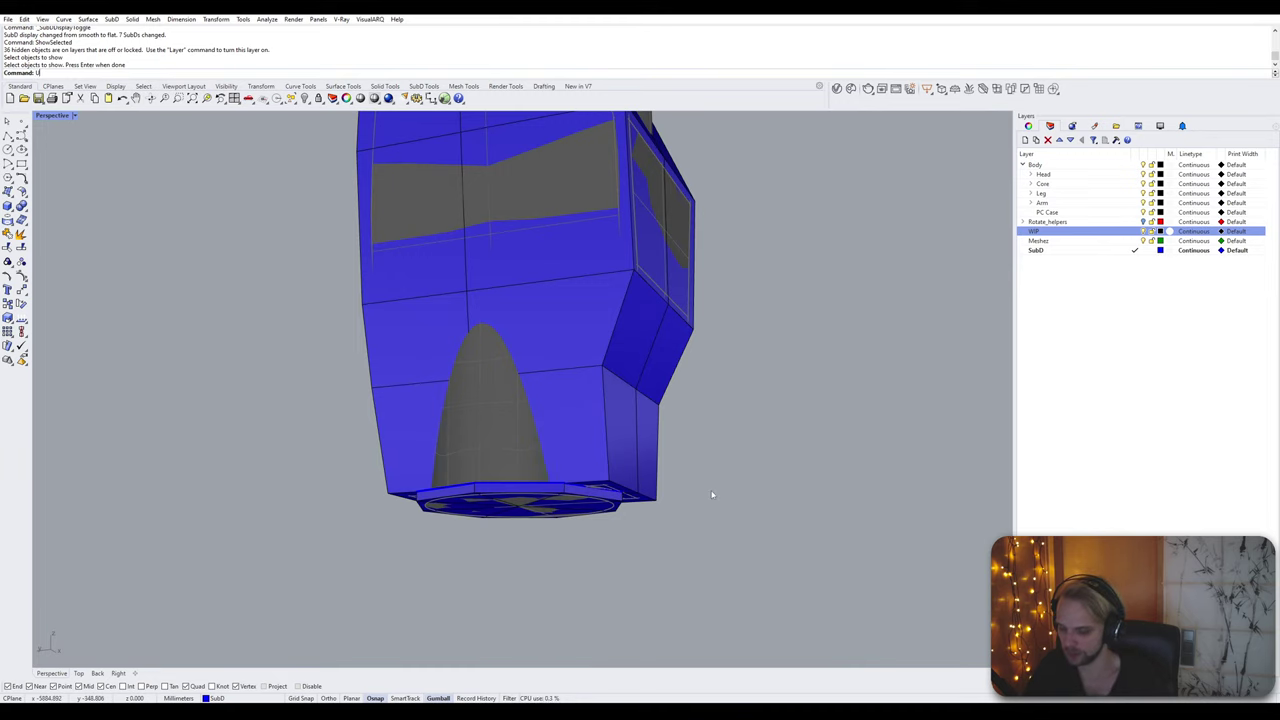
{"action": "type", "text": "UnlockSelected"}
{"action": "key", "text": "Return"}
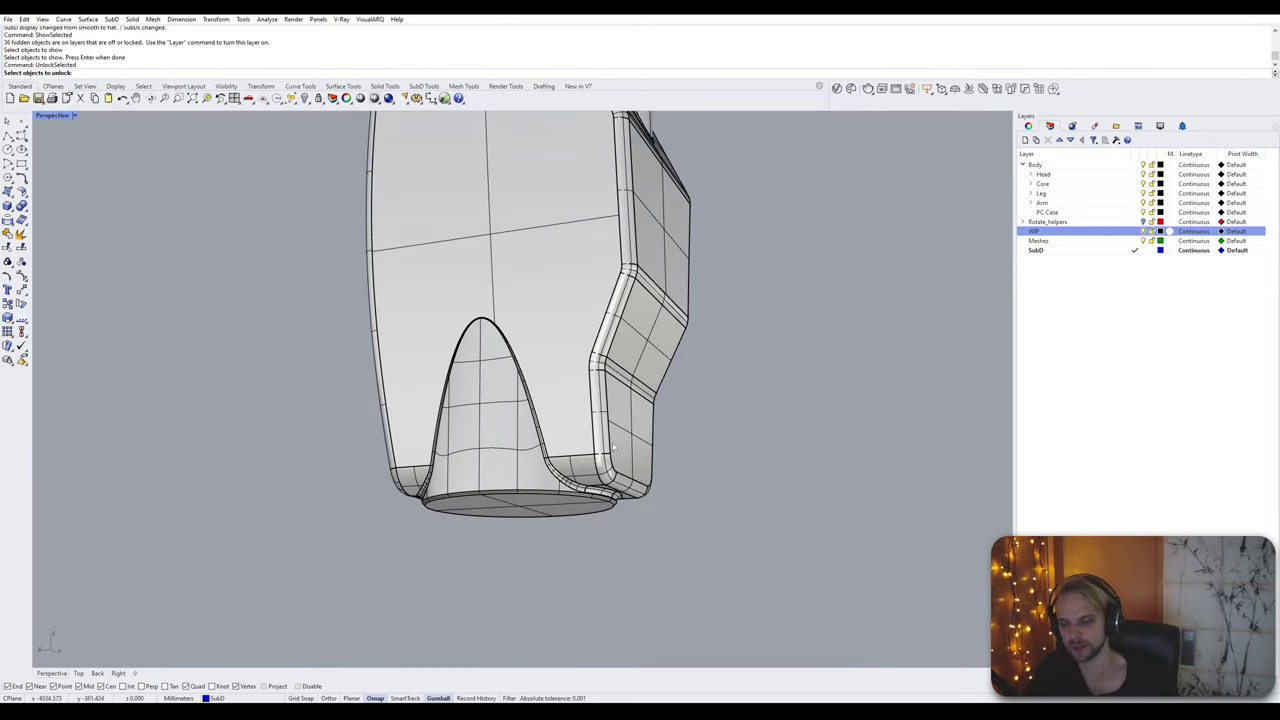
{"action": "left_click", "coordinate": [540, 429]}
{"action": "key", "text": "Return"}
Step: Hide the grey reference polysurface so only the blue SubD parts remain
{"action": "left_click", "coordinate": [500, 416]}
{"action": "type", "text": "l"}
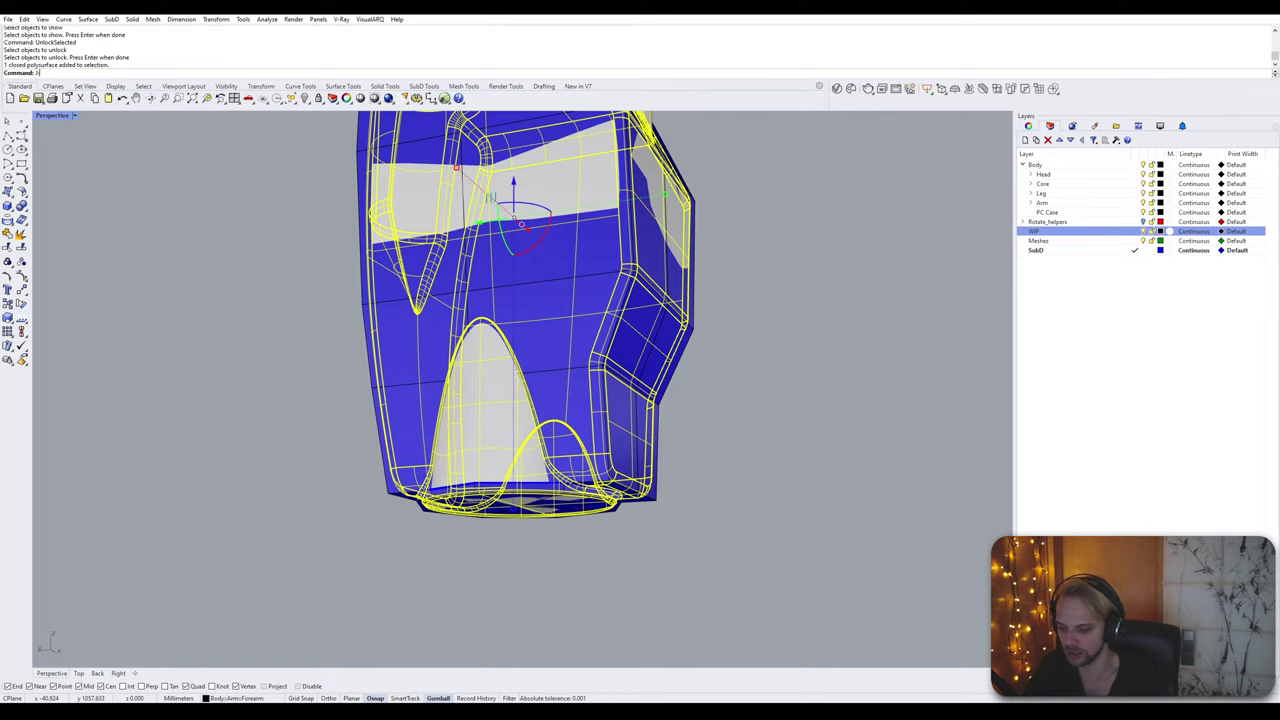
{"action": "type", "text": "hide"}
{"action": "key", "text": "Return"}
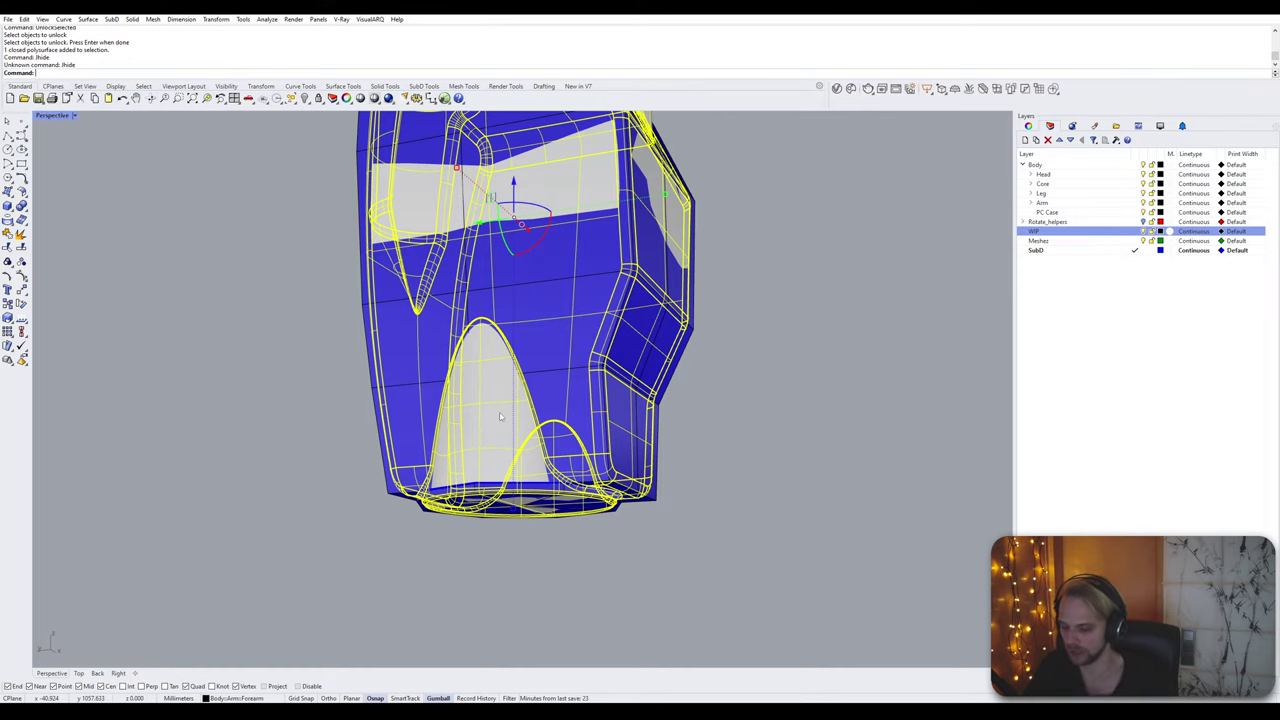
{"action": "key", "text": "Return"}
{"action": "right_click_drag", "start_coordinate": [500, 420], "coordinate": [517, 349]}
{"action": "left_click", "coordinate": [518, 350]}
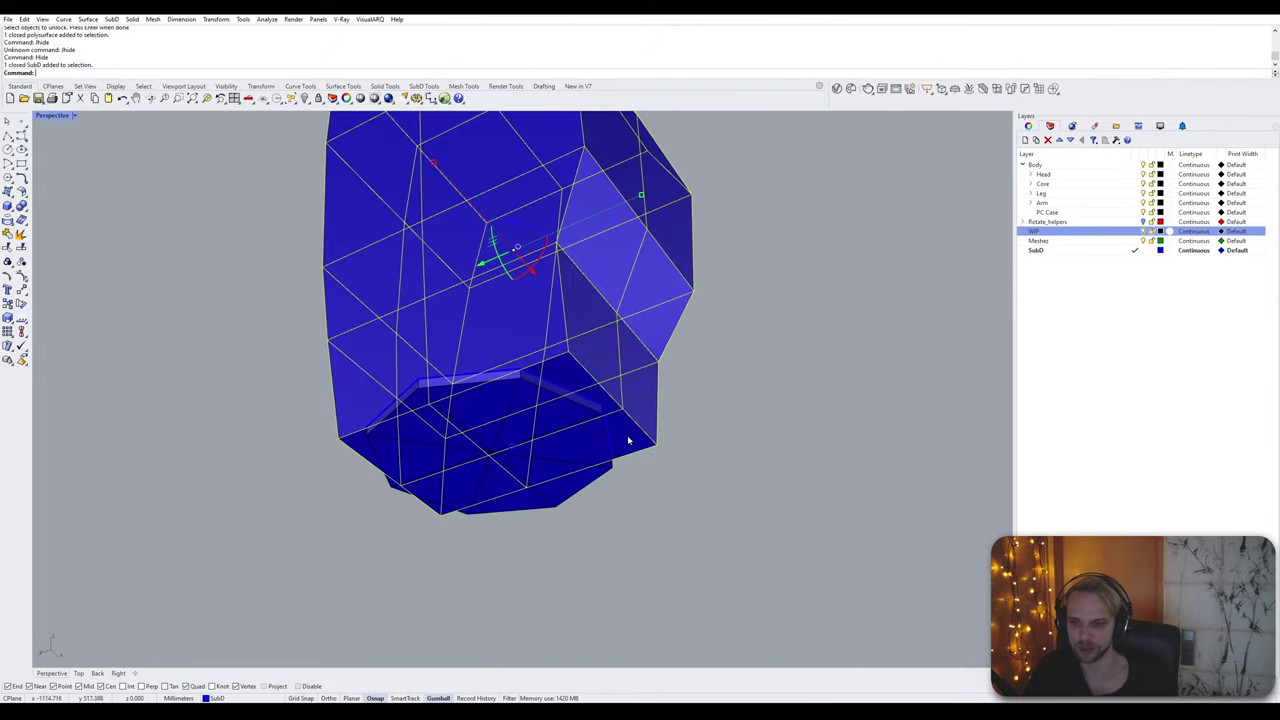
{"action": "left_click", "coordinate": [664, 466]}
{"action": "left_click", "coordinate": [492, 334]}
{"action": "left_click", "coordinate": [497, 451]}
{"action": "left_click", "coordinate": [785, 412]}
Step: Delete the four corner bevel faces around the cap on the underside
{"action": "right_click_drag", "start_coordinate": [798, 432], "coordinate": [477, 317]}
{"action": "scroll", "coordinate": [577, 381], "scroll_direction": "up", "scroll_amount": 6}
{"action": "left_click", "coordinate": [534, 350], "text": "ctrl+shift"}
{"action": "left_click", "coordinate": [643, 391], "text": "ctrl+shift"}
{"action": "left_click", "coordinate": [449, 328], "text": "ctrl+shift"}
{"action": "left_click", "coordinate": [367, 479], "text": "ctrl+shift"}
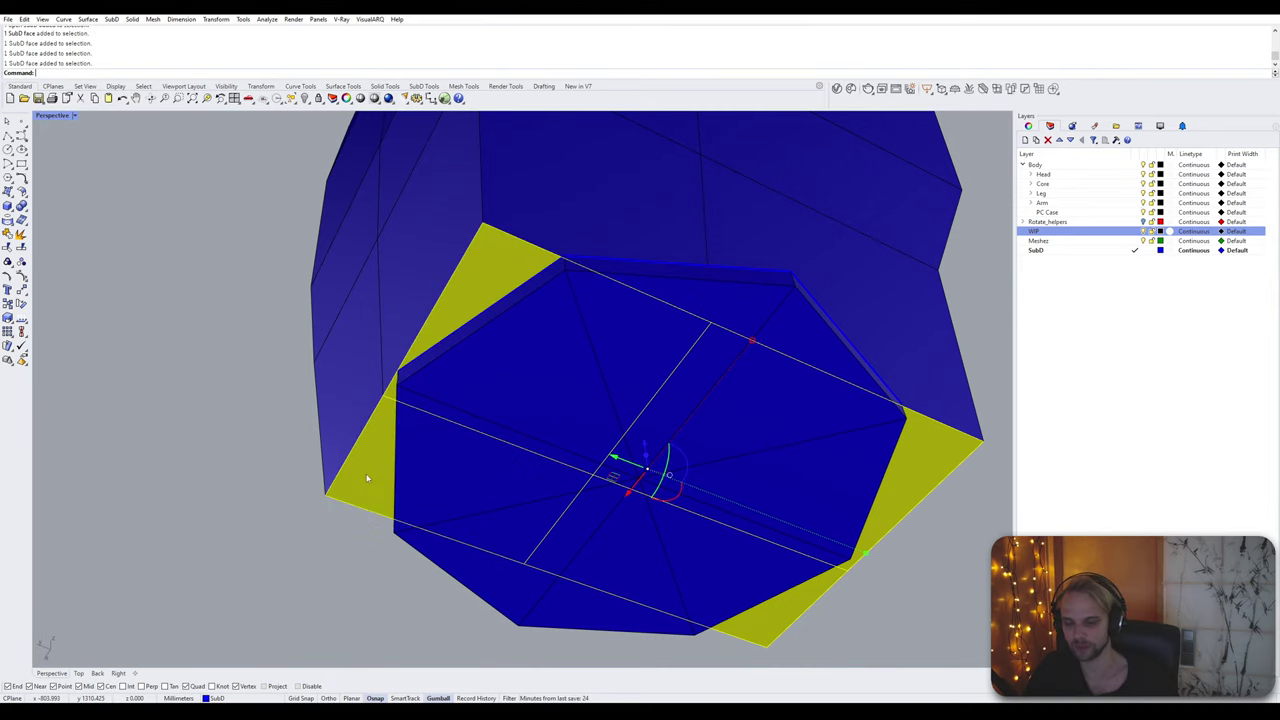
{"action": "key", "text": "Delete"}
{"action": "right_click_drag", "start_coordinate": [366, 477], "coordinate": [521, 519]}
{"action": "scroll", "coordinate": [517, 528], "scroll_direction": "up", "scroll_amount": 4}
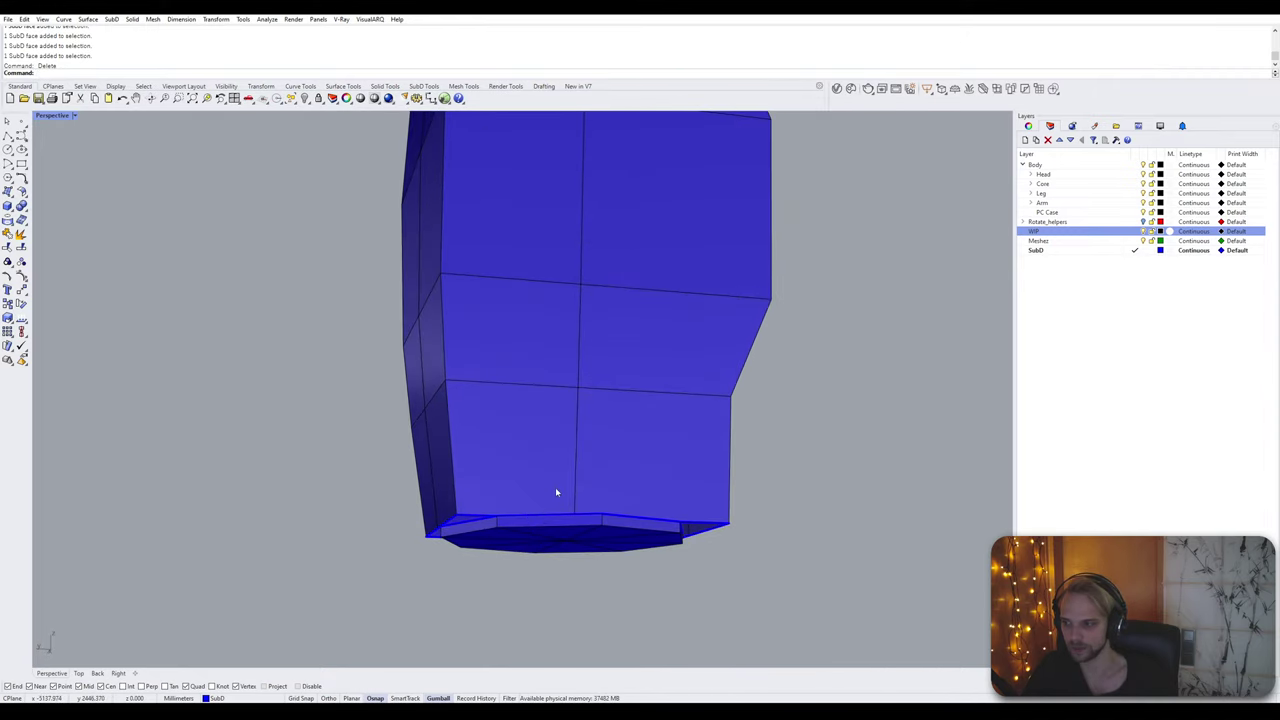
Step: Insert two new vertical edge loops on the forearm, each snapped to a bottom vertex
{"action": "double_click", "coordinate": [575, 457]}
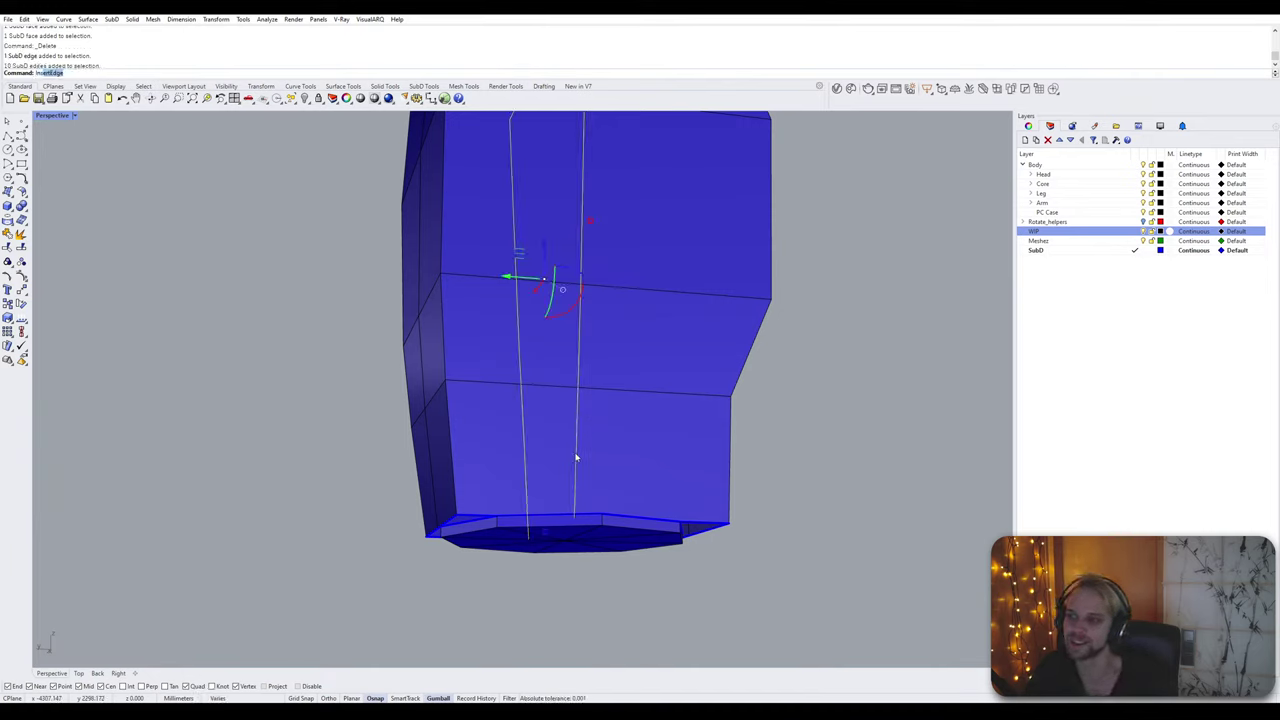
{"action": "key", "text": "Return"}
{"action": "scroll", "coordinate": [573, 455], "scroll_direction": "up", "scroll_amount": 5}
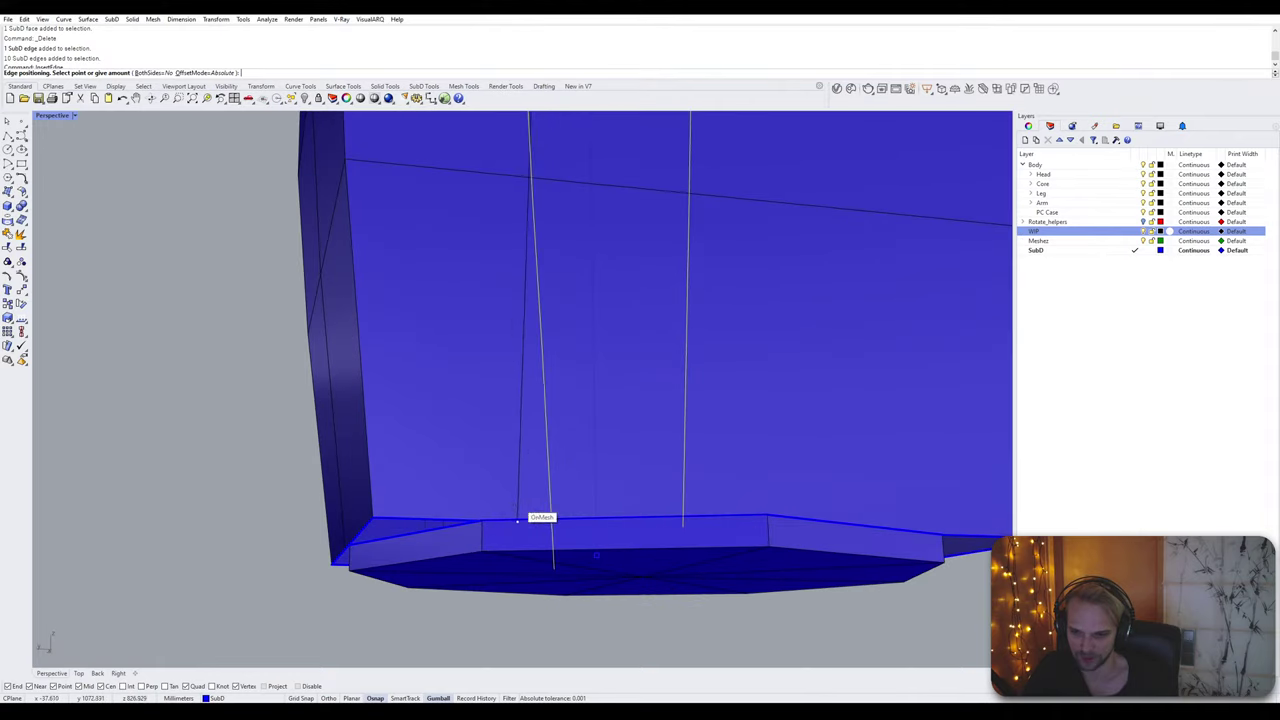
{"action": "scroll", "coordinate": [444, 612], "scroll_direction": "up", "scroll_amount": 2}
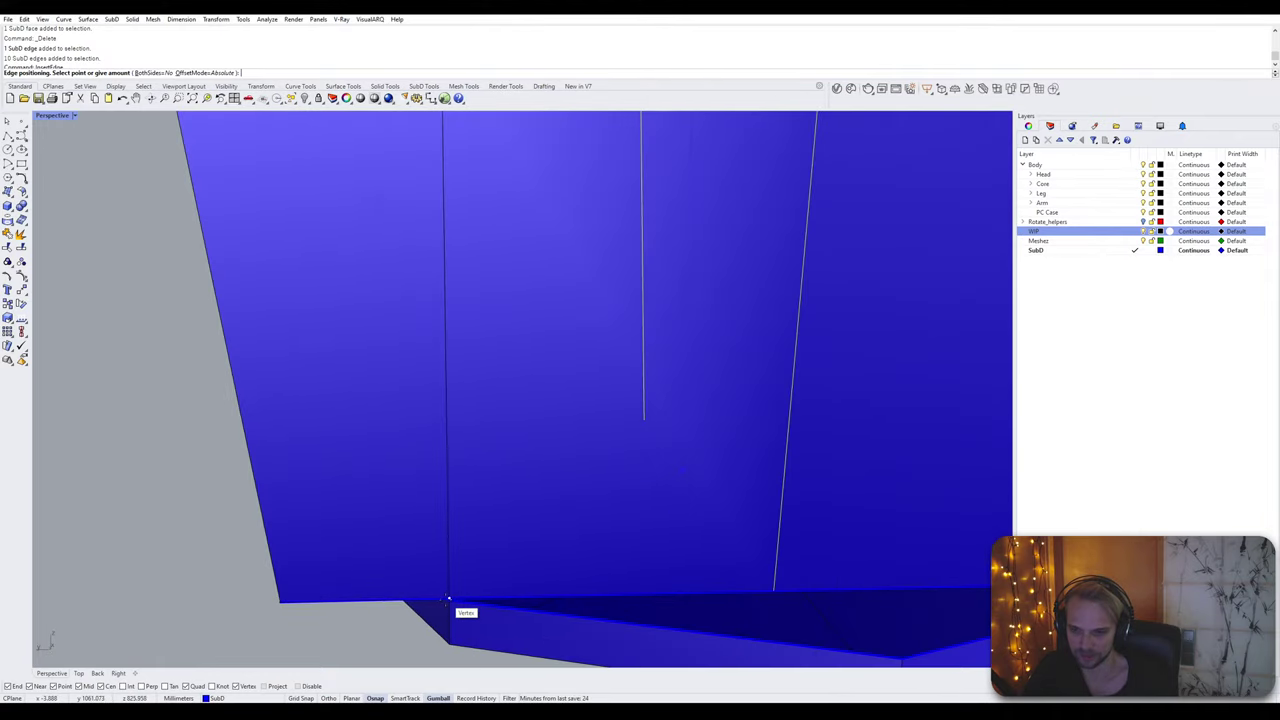
{"action": "left_click", "coordinate": [448, 603]}
{"action": "scroll", "coordinate": [451, 606], "scroll_direction": "down", "scroll_amount": 6}
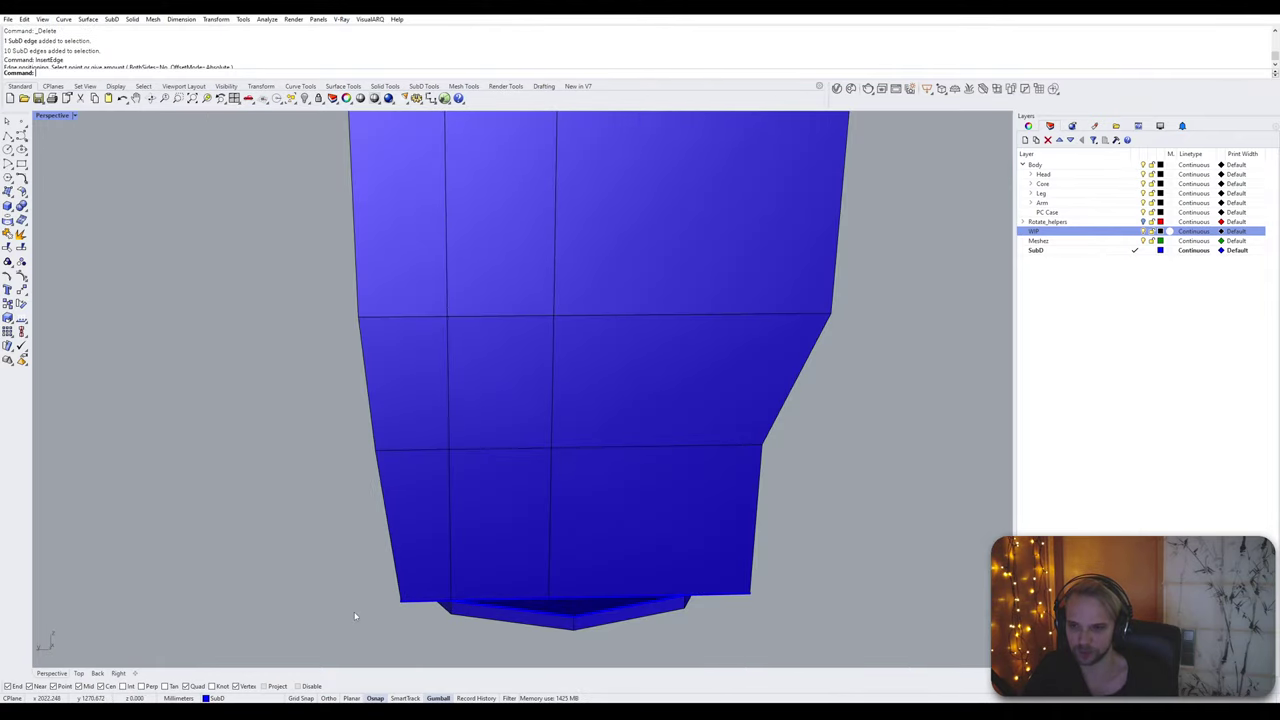
{"action": "double_click", "coordinate": [480, 548], "text": "ctrl+shift"}
{"action": "right_click", "coordinate": [482, 550]}
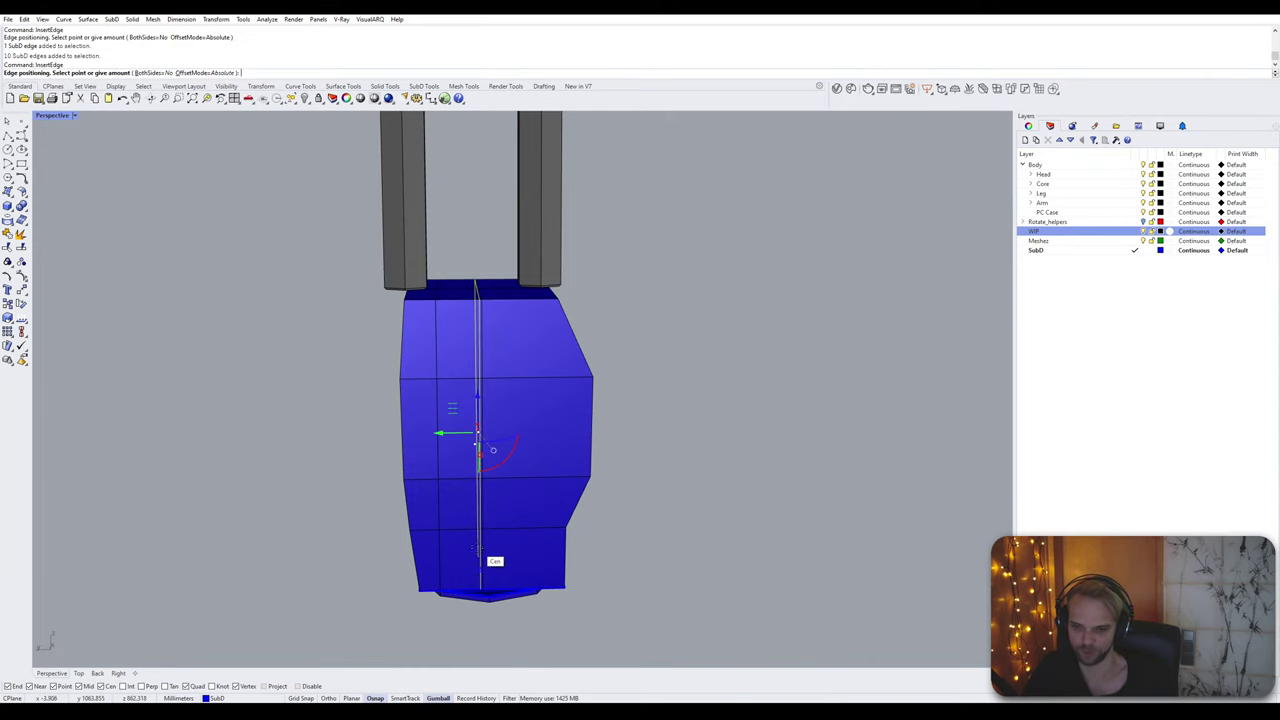
{"action": "scroll", "coordinate": [542, 585], "scroll_direction": "up", "scroll_amount": 8}
{"action": "scroll", "coordinate": [515, 592], "scroll_direction": "up", "scroll_amount": 1}
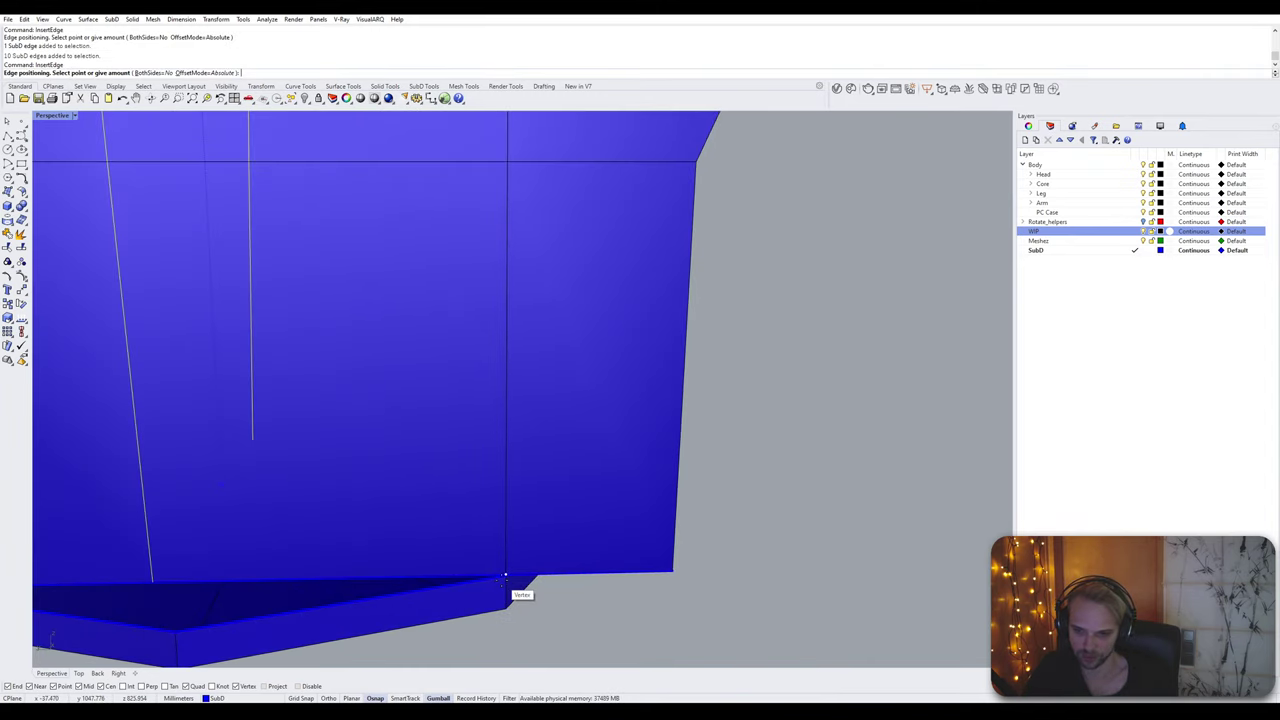
{"action": "left_click", "coordinate": [520, 594]}
{"action": "scroll", "coordinate": [560, 585], "scroll_direction": "down", "scroll_amount": 6}
{"action": "scroll", "coordinate": [589, 545], "scroll_direction": "down", "scroll_amount": 2}
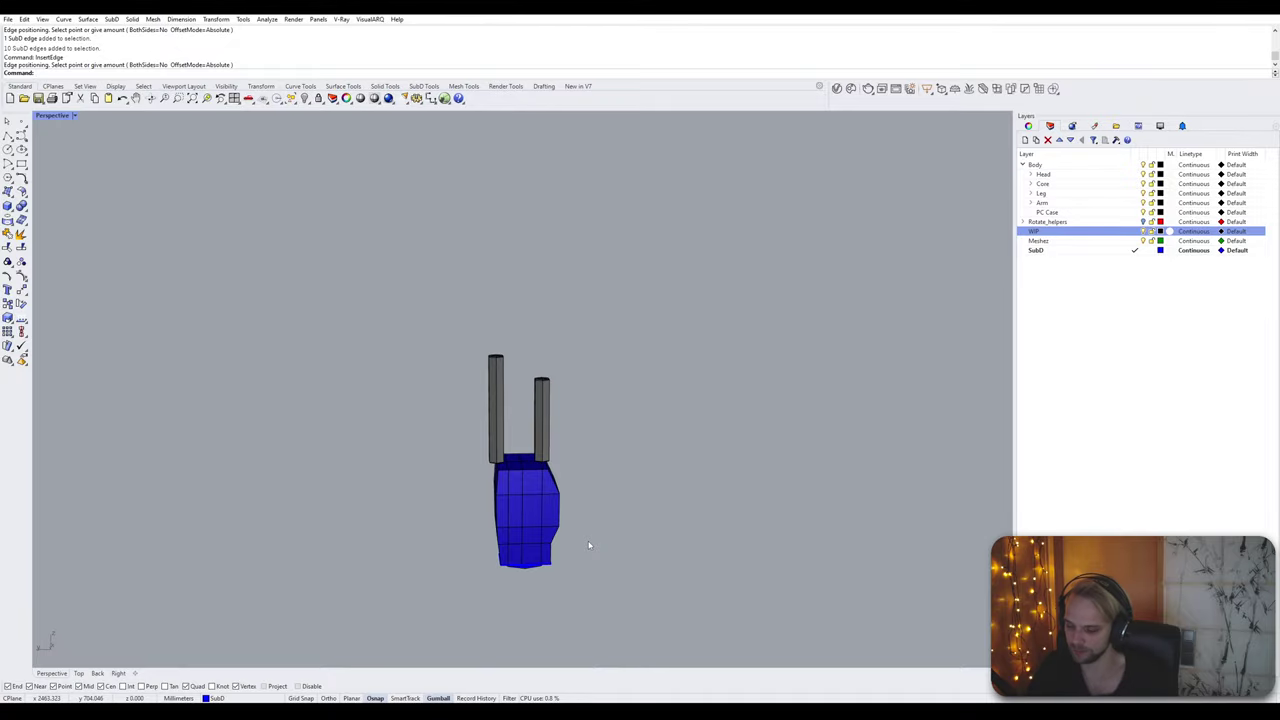
Step: Reveal the hidden robot model with ShowSelected
{"action": "type", "text": "ShowSelected"}
{"action": "key", "text": "Return"}
{"action": "scroll", "coordinate": [604, 561], "scroll_direction": "down", "scroll_amount": 5}
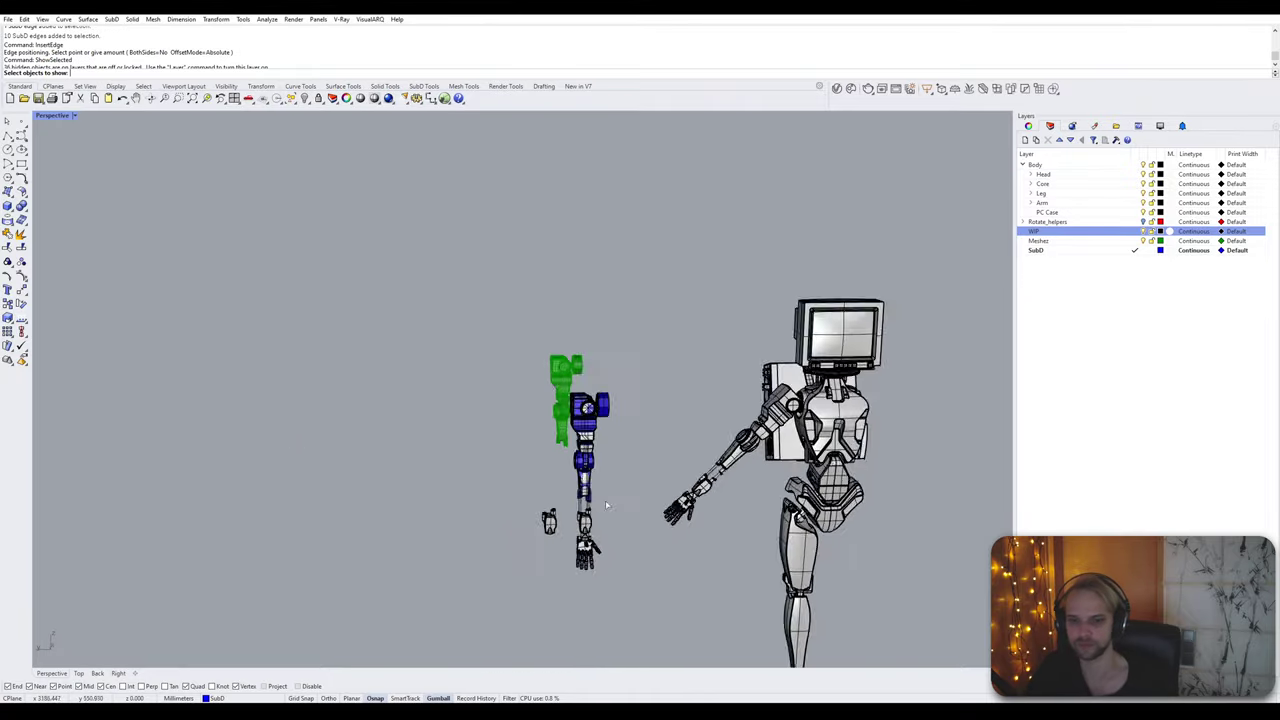
{"action": "scroll", "coordinate": [540, 372], "scroll_direction": "up", "scroll_amount": 6}
{"action": "right_click_drag", "start_coordinate": [618, 410], "coordinate": [612, 413]}
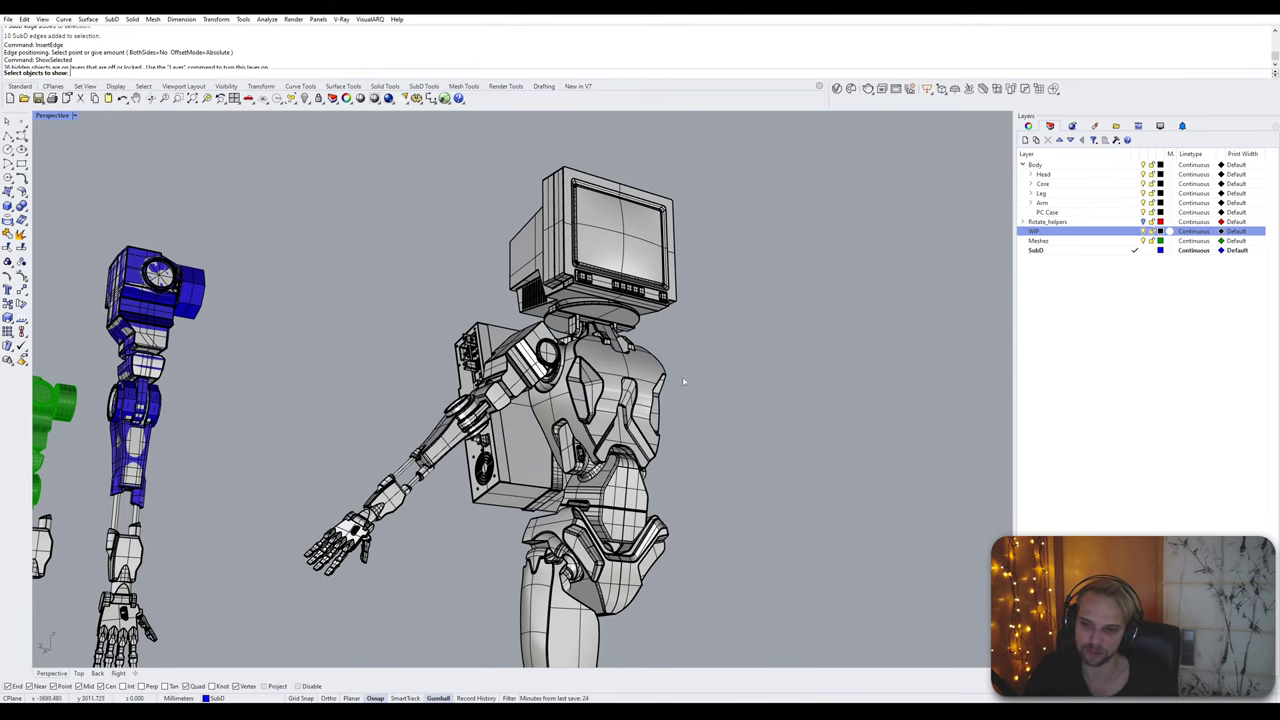
Step: Exit ShowSelected to hide the robot again and bring the blue SubD piece to centre
{"action": "right_click_drag", "start_coordinate": [612, 413], "coordinate": [553, 404]}
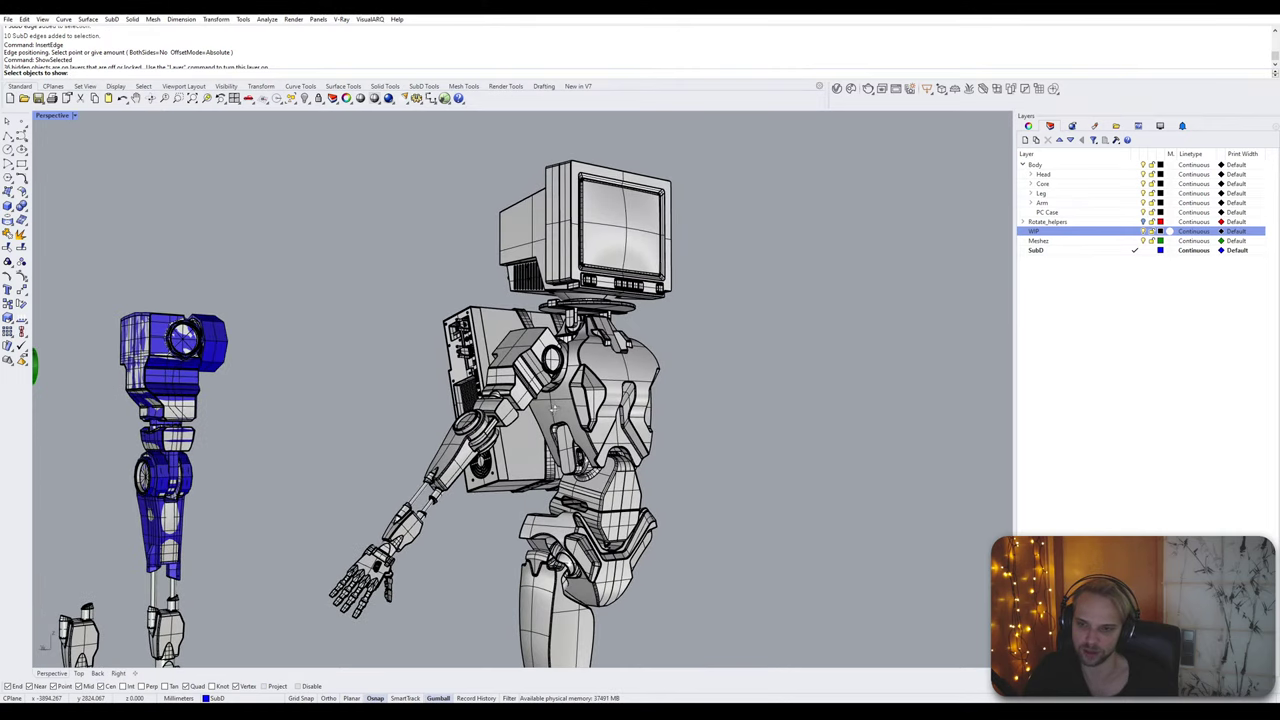
{"action": "right_click_drag", "start_coordinate": [554, 404], "coordinate": [450, 388]}
{"action": "key", "text": "Escape"}
{"action": "scroll", "coordinate": [245, 462], "scroll_direction": "up", "scroll_amount": 8}
{"action": "right_click_drag", "start_coordinate": [229, 475], "coordinate": [346, 410], "text": "shift"}
{"action": "scroll", "coordinate": [346, 410], "scroll_direction": "up", "scroll_amount": 6}
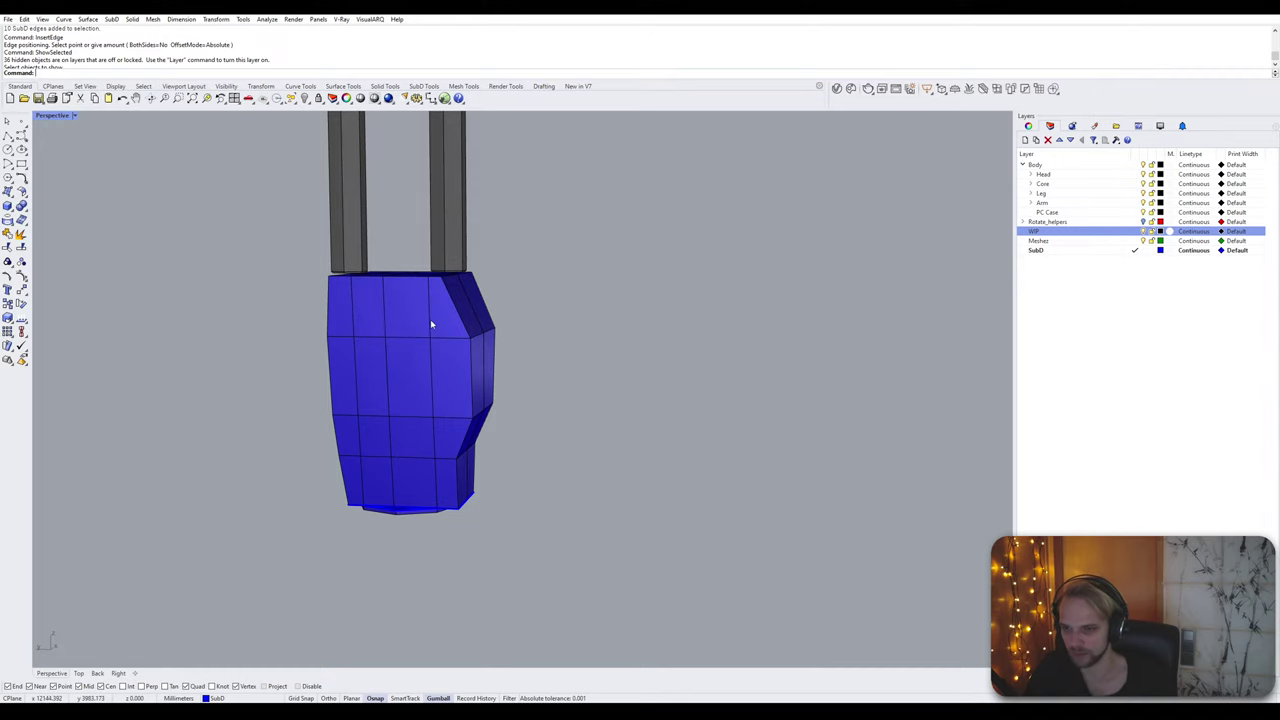
{"action": "double_click", "coordinate": [431, 322]}
{"action": "key", "text": "Escape"}
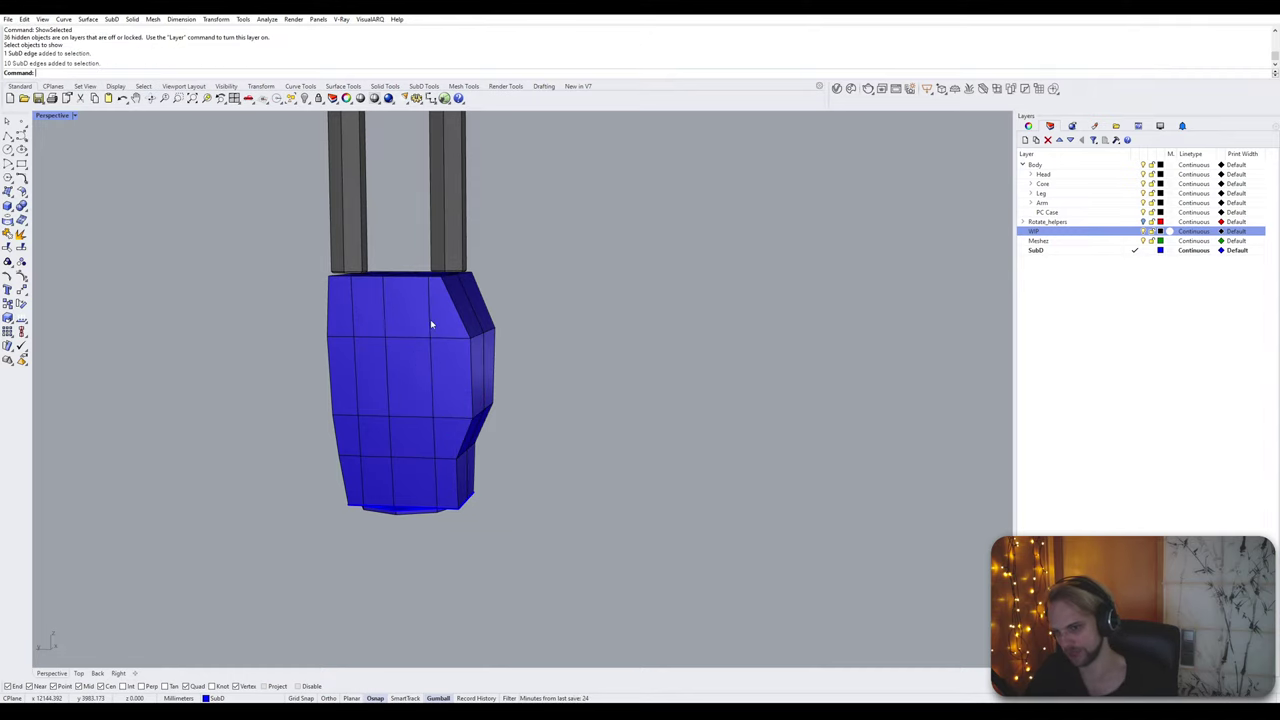
Step: Zoom to the selected blue SubD piece with ZS and orbit toward its lower end
{"action": "right_click_drag", "start_coordinate": [431, 322], "coordinate": [446, 417]}
{"action": "left_click", "coordinate": [484, 153]}
{"action": "type", "text": "ZS"}
{"action": "key", "text": "Return"}
{"action": "key", "text": "Escape"}
{"action": "scroll", "coordinate": [551, 444], "scroll_direction": "up", "scroll_amount": 4}
{"action": "right_click_drag", "start_coordinate": [496, 590], "coordinate": [565, 476], "text": "shift"}
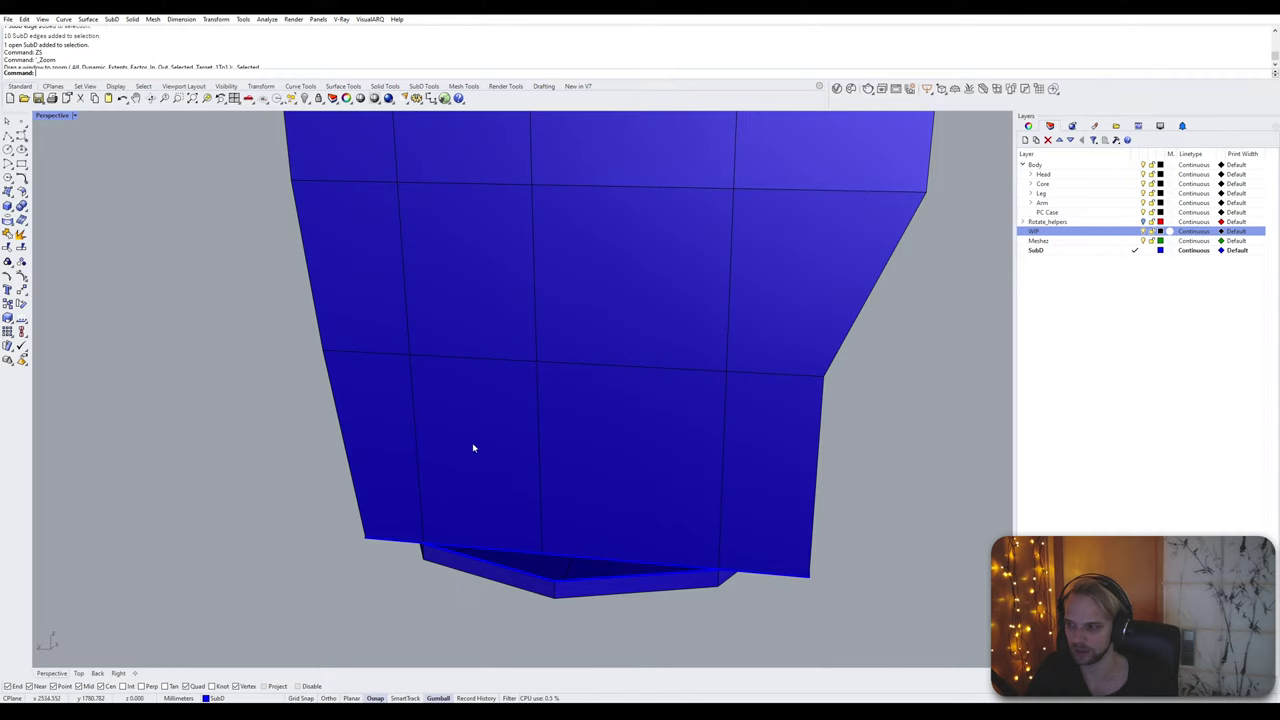
Step: Delete two pairs of faces above the octagonal bottom cap to open a rectangular hole
{"action": "left_click", "coordinate": [473, 448], "text": "ctrl+shift"}
{"action": "left_click", "coordinate": [583, 437], "text": "ctrl+shift"}
{"action": "key", "text": "Delete"}
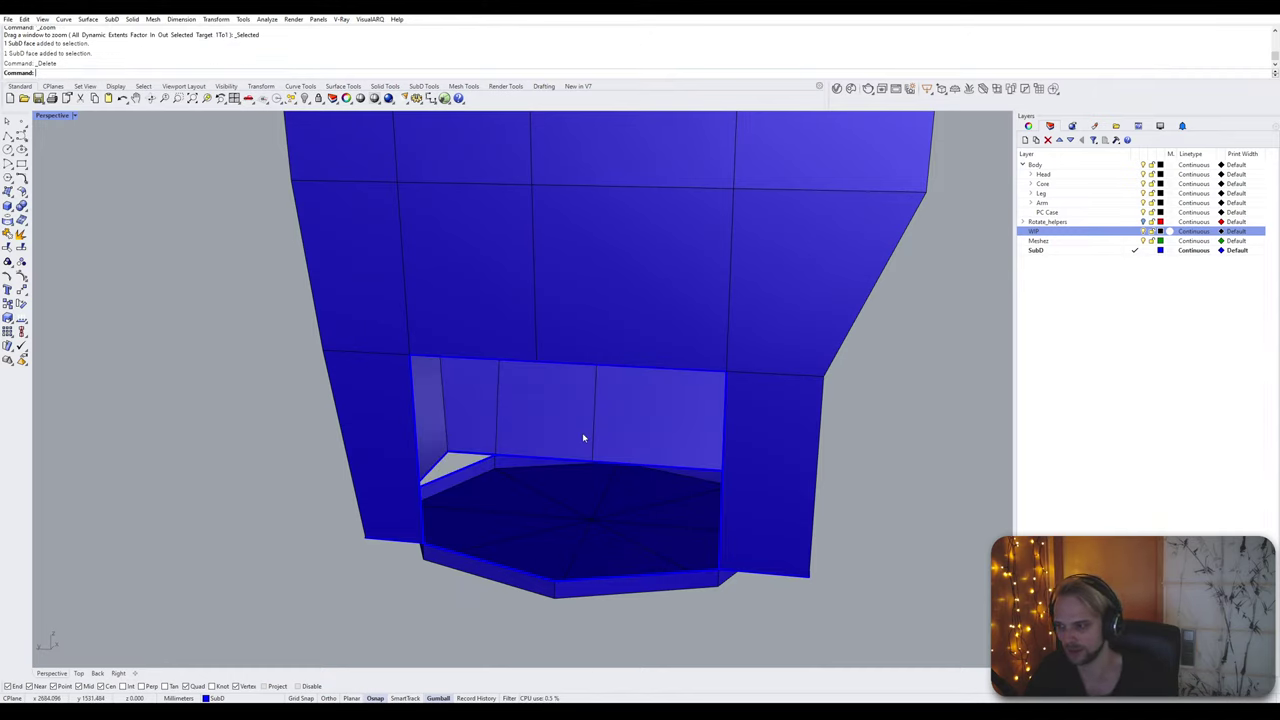
{"action": "right_click_drag", "start_coordinate": [774, 423], "coordinate": [450, 440]}
{"action": "left_click", "coordinate": [440, 501], "text": "ctrl+shift"}
{"action": "left_click", "coordinate": [571, 497], "text": "ctrl+shift"}
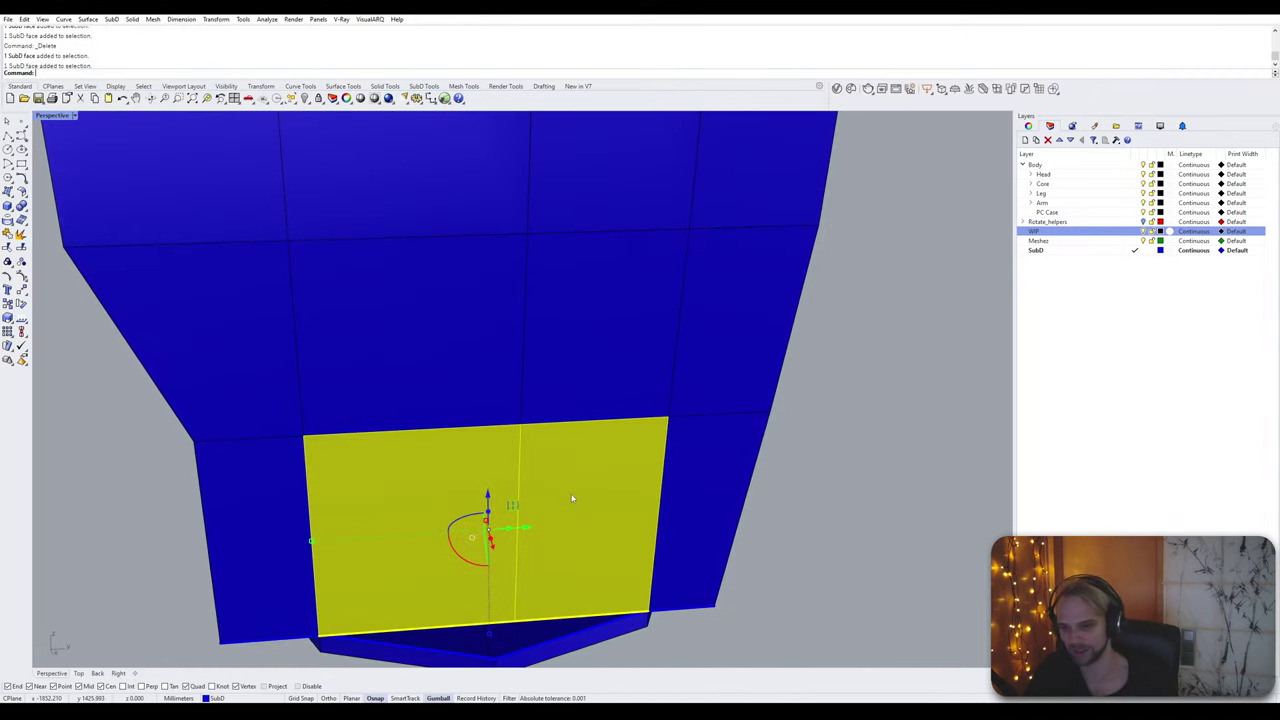
{"action": "key", "text": "Delete"}
{"action": "right_click_drag", "start_coordinate": [572, 498], "coordinate": [610, 520]}
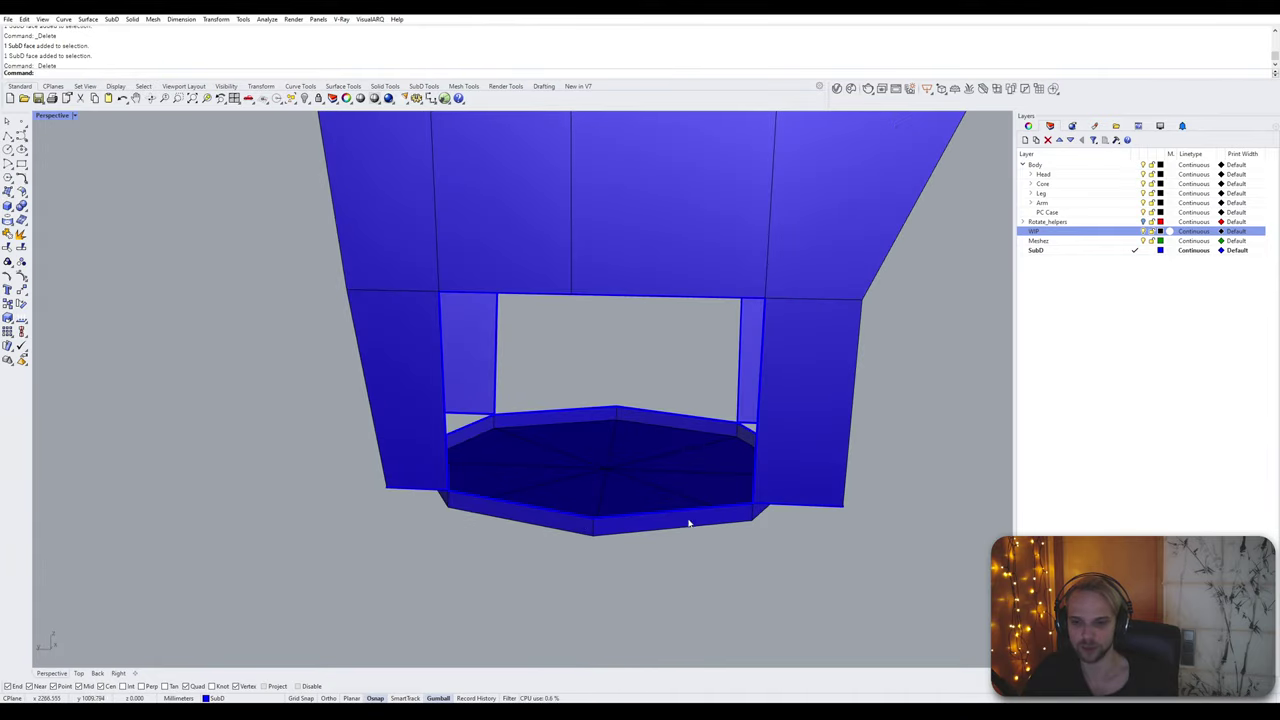
Step: Shift one edge beside the octagonal cap slightly to the right with the gumball
{"action": "right_click_drag", "start_coordinate": [573, 291], "coordinate": [324, 327]}
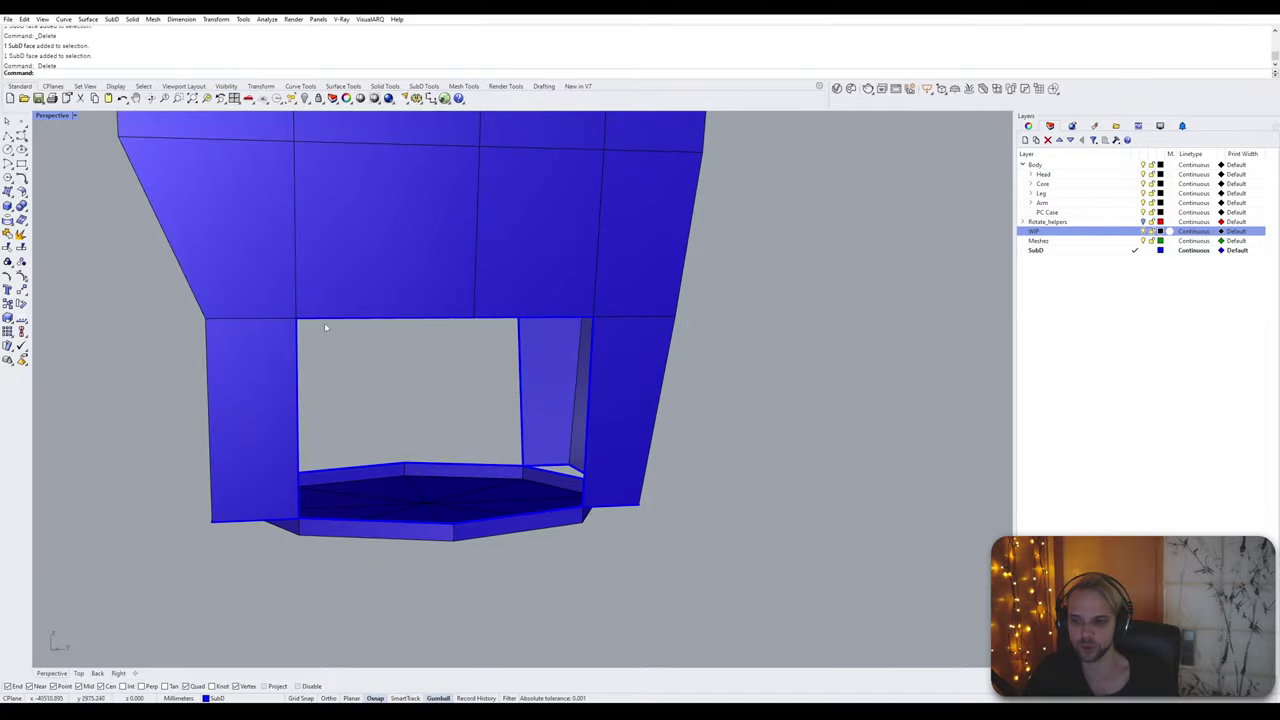
{"action": "right_click_drag", "start_coordinate": [479, 444], "coordinate": [560, 354]}
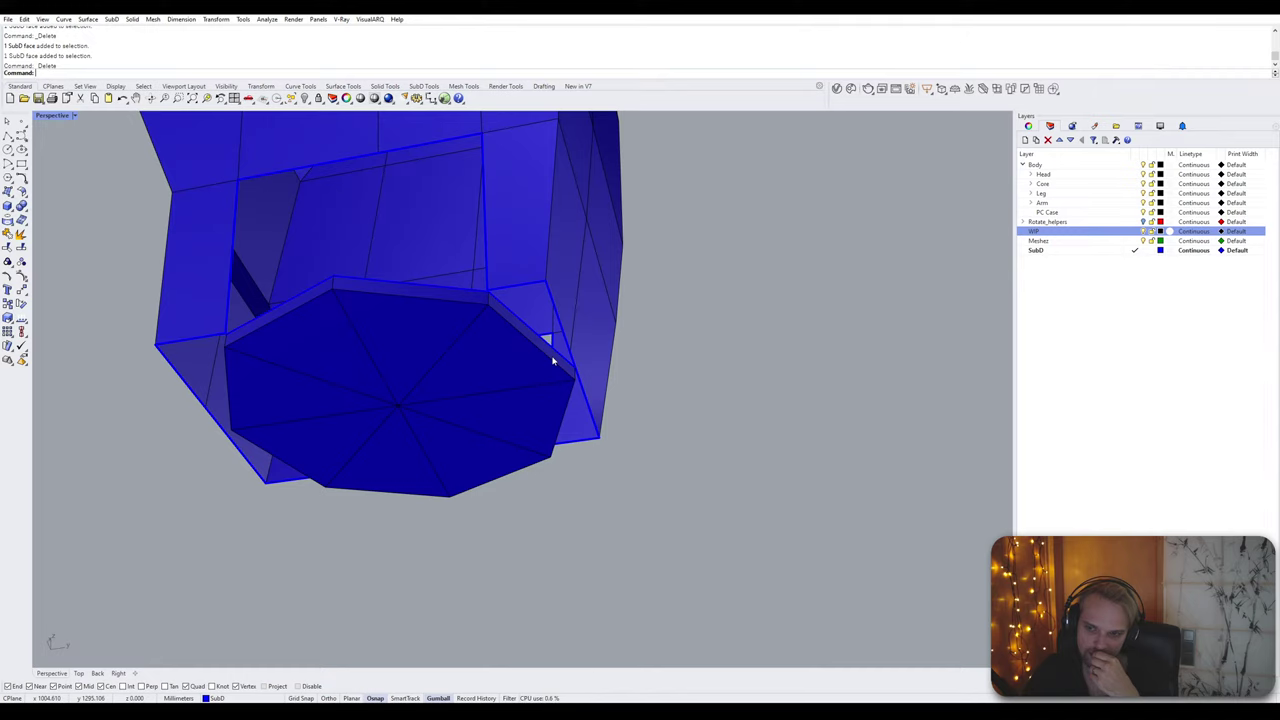
{"action": "right_click_drag", "start_coordinate": [553, 358], "coordinate": [513, 362]}
{"action": "scroll", "coordinate": [513, 362], "scroll_direction": "up", "scroll_amount": 5}
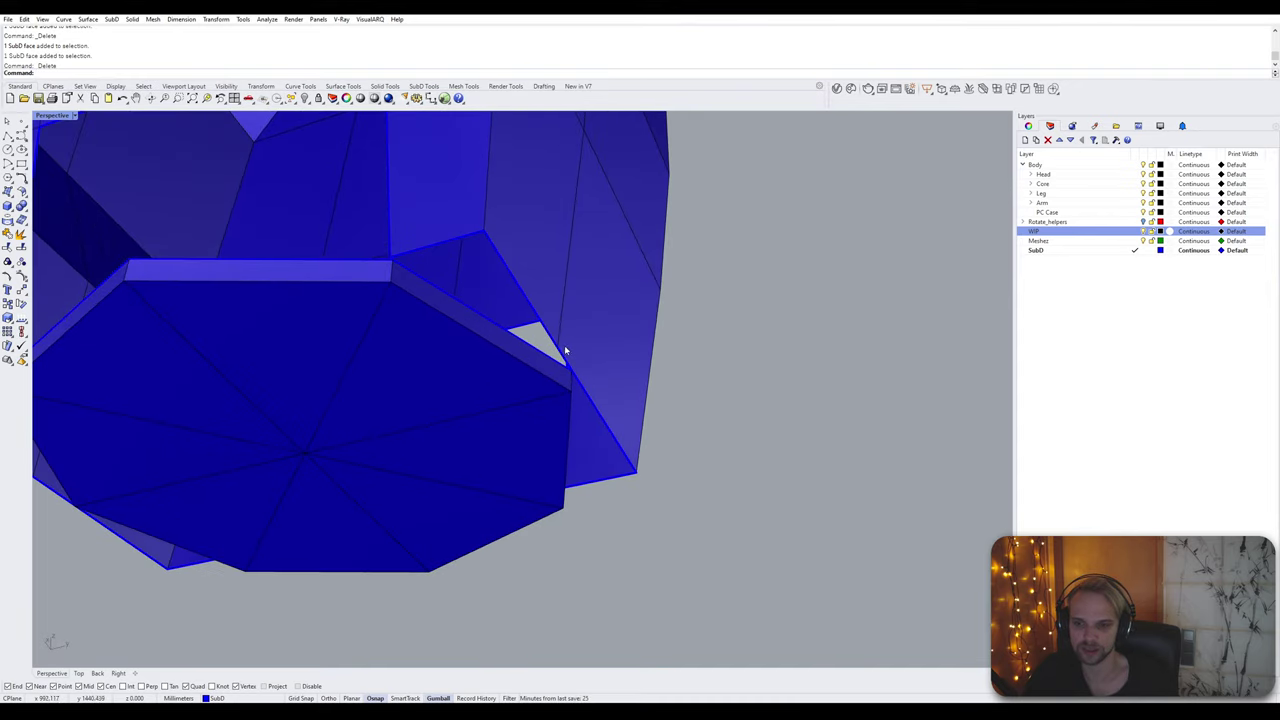
{"action": "left_click", "coordinate": [555, 348]}
{"action": "mouse_move", "coordinate": [576, 380]}
{"action": "right_mouse_down"}
{"action": "mouse_move", "coordinate": [600, 420]}
{"action": "mouse_move", "coordinate": [574, 366]}
{"action": "right_mouse_up"}
{"action": "left_click_drag", "start_coordinate": [564, 355], "coordinate": [571, 356]}
{"action": "left_click", "coordinate": [574, 360]}
{"action": "right_click_drag", "start_coordinate": [574, 364], "coordinate": [289, 484]}
Step: Select four rim edges of the octagonal cap: front, front-right, back-right and back-left
{"action": "scroll", "coordinate": [289, 484], "scroll_direction": "up", "scroll_amount": 6}
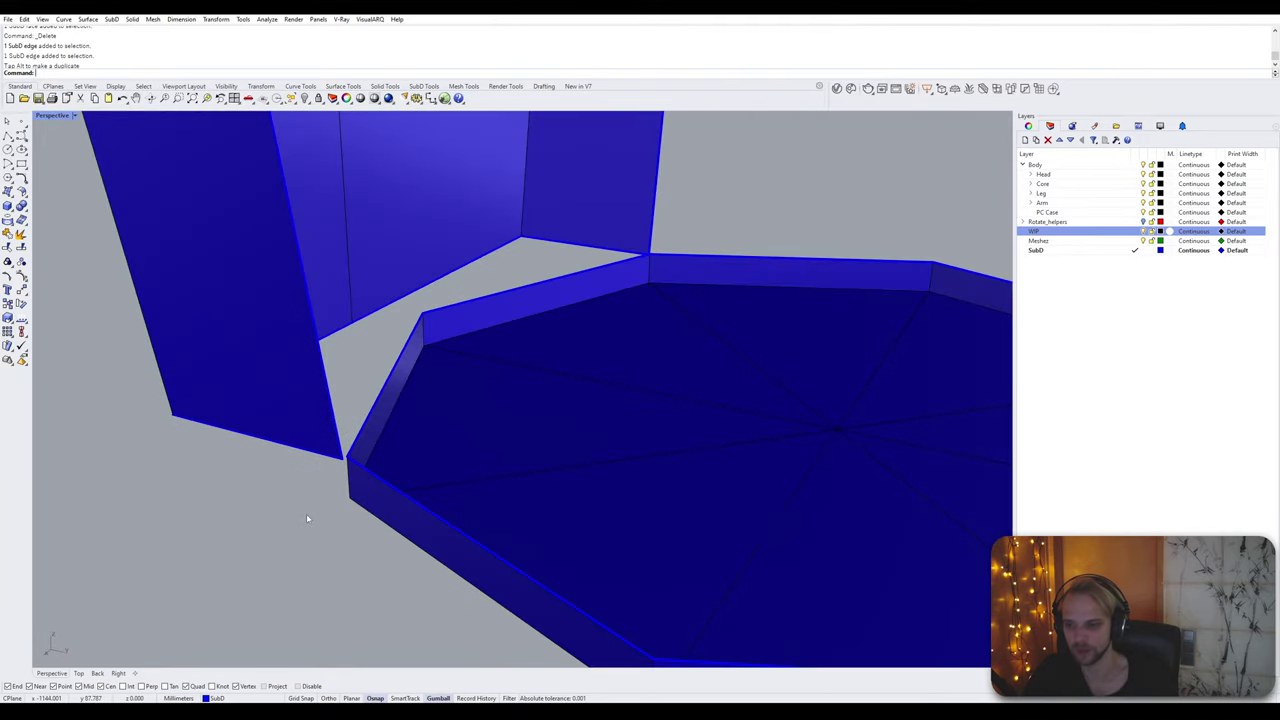
{"action": "left_click", "coordinate": [349, 460]}
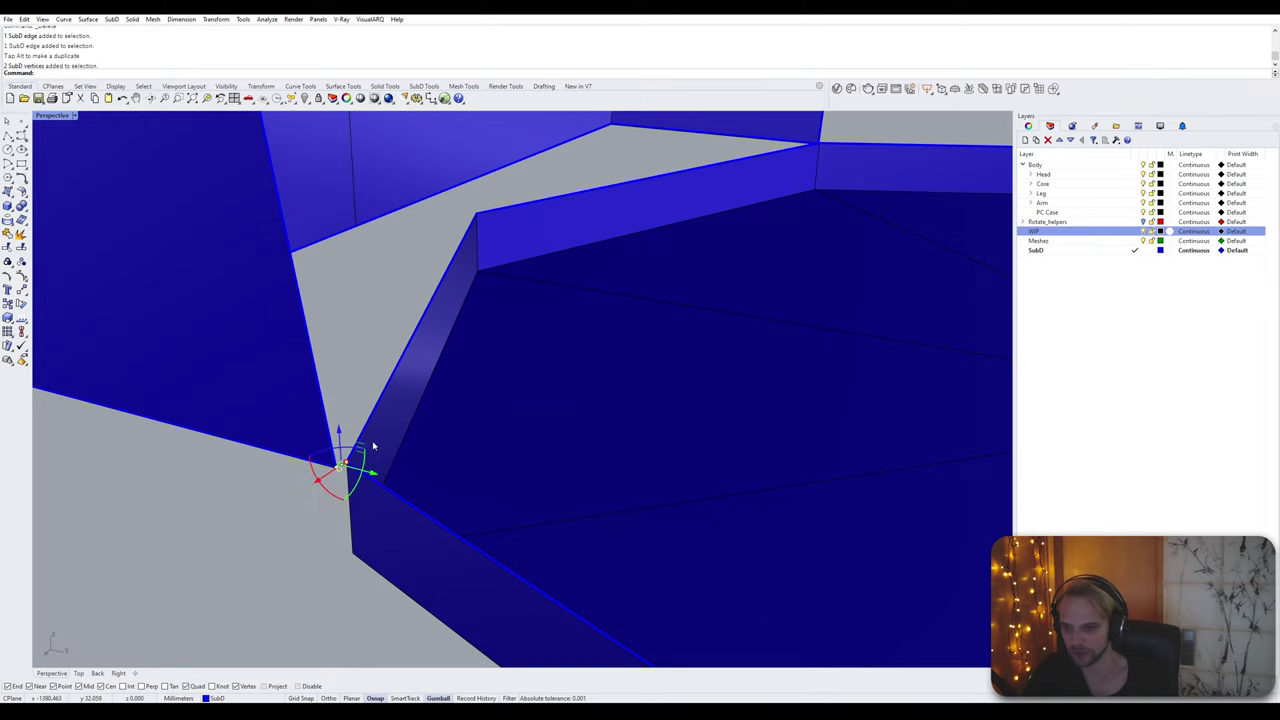
{"action": "right_click_drag", "start_coordinate": [349, 460], "coordinate": [463, 563]}
{"action": "scroll", "coordinate": [390, 548], "scroll_direction": "down", "scroll_amount": 4}
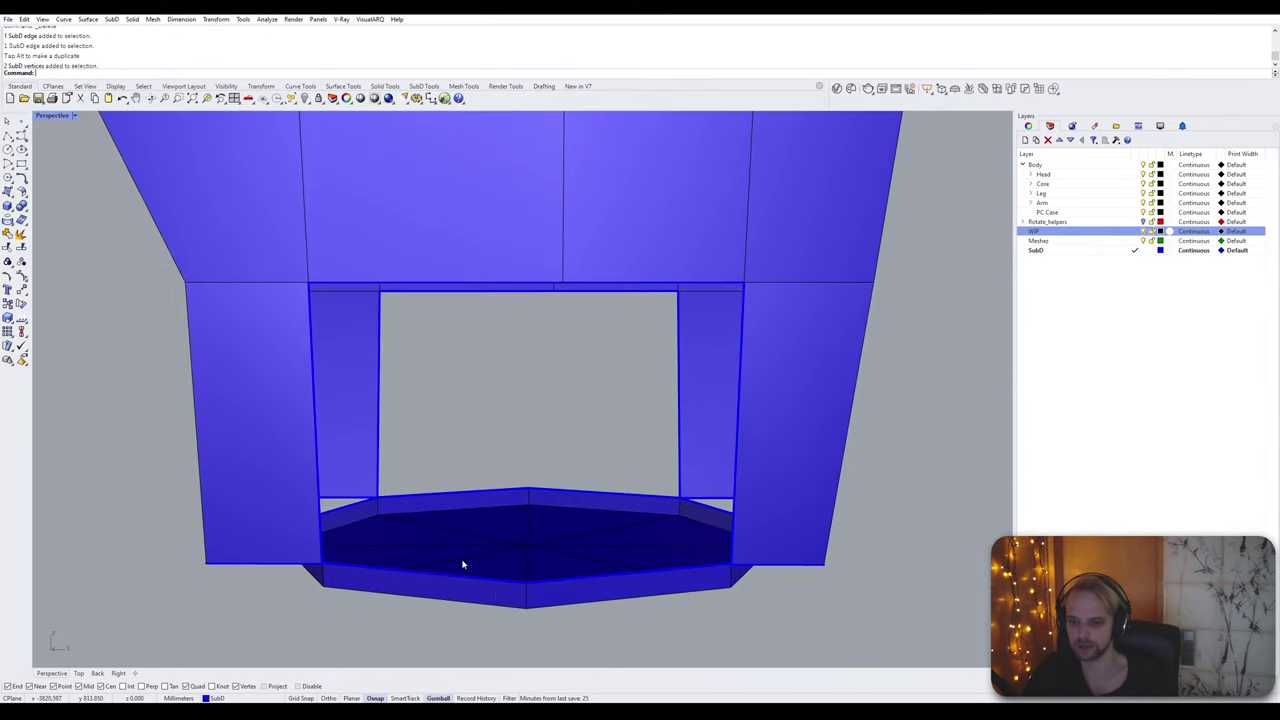
{"action": "left_click", "coordinate": [465, 579]}
{"action": "left_click", "coordinate": [630, 573], "text": "shift"}
{"action": "left_click", "coordinate": [605, 493], "text": "shift"}
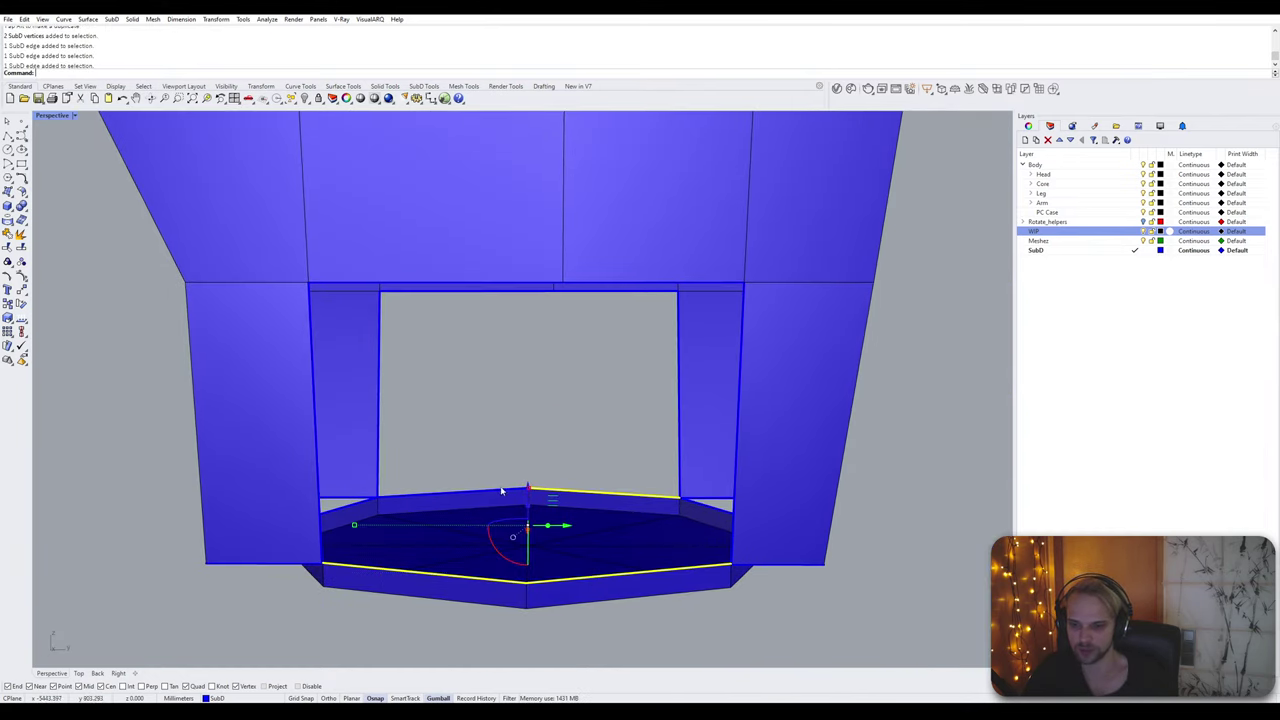
{"action": "left_click", "coordinate": [476, 494], "text": "shift"}
Step: Extrude the selected rim edges upward with the gumball Z arrow into new wall faces
{"action": "right_click_drag", "start_coordinate": [533, 510], "coordinate": [525, 510]}
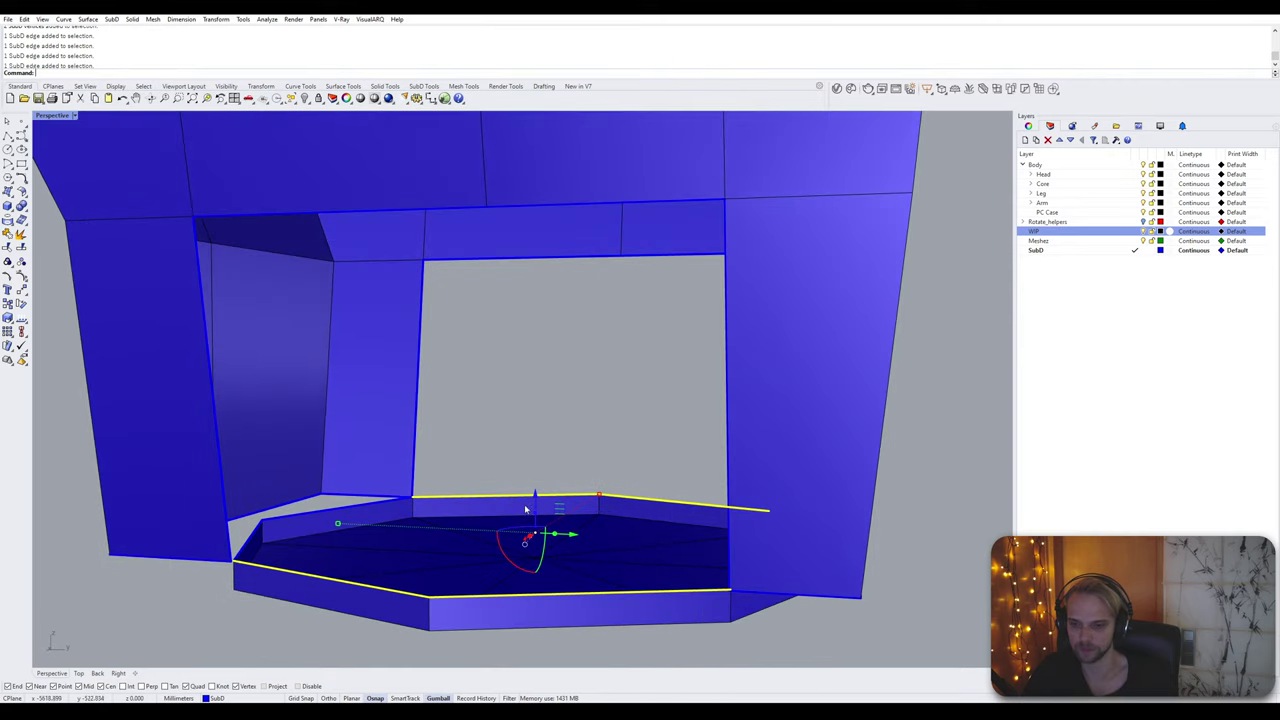
{"action": "left_click_drag", "start_coordinate": [535, 516], "coordinate": [538, 233]}
{"action": "left_click", "coordinate": [960, 443]}
{"action": "scroll", "coordinate": [962, 443], "scroll_direction": "down", "scroll_amount": 4}
{"action": "right_click_drag", "start_coordinate": [962, 443], "coordinate": [525, 428]}
{"action": "scroll", "coordinate": [300, 320], "scroll_direction": "up", "scroll_amount": 5}
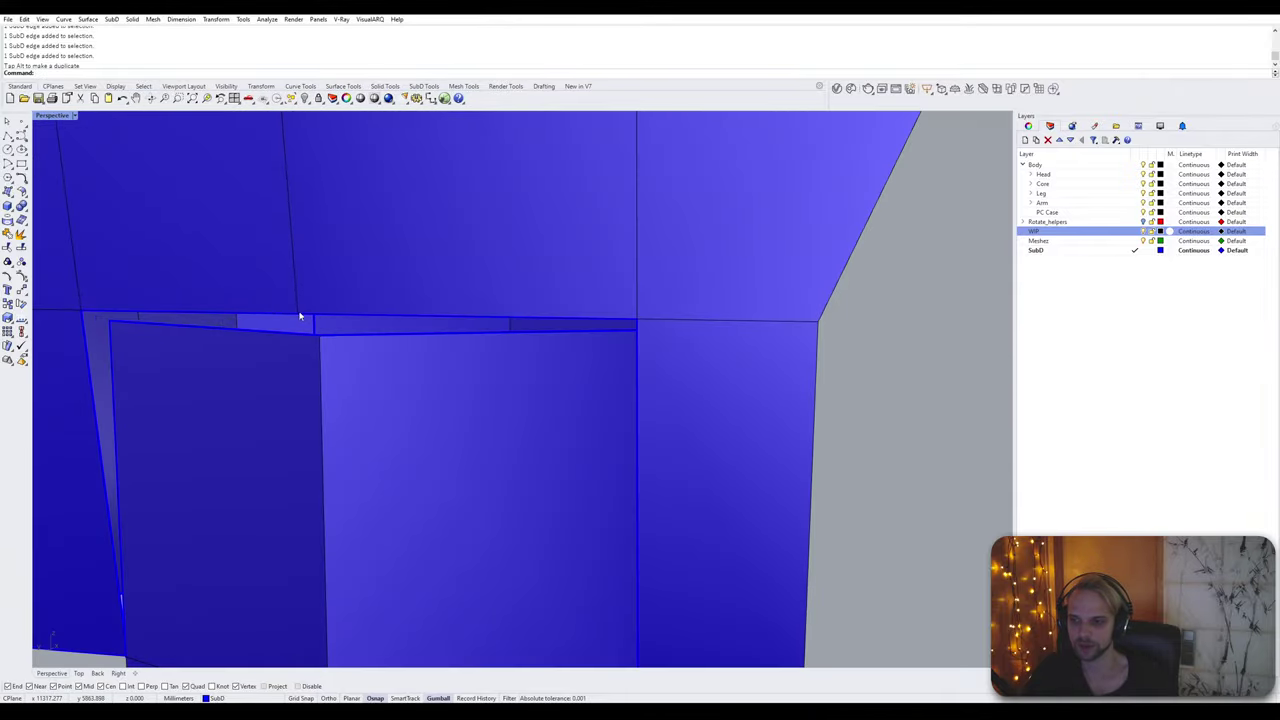
{"action": "left_click", "coordinate": [300, 317]}
Step: Check the SubD layer's colour, leaving it unchanged
{"action": "left_click", "coordinate": [1163, 252]}
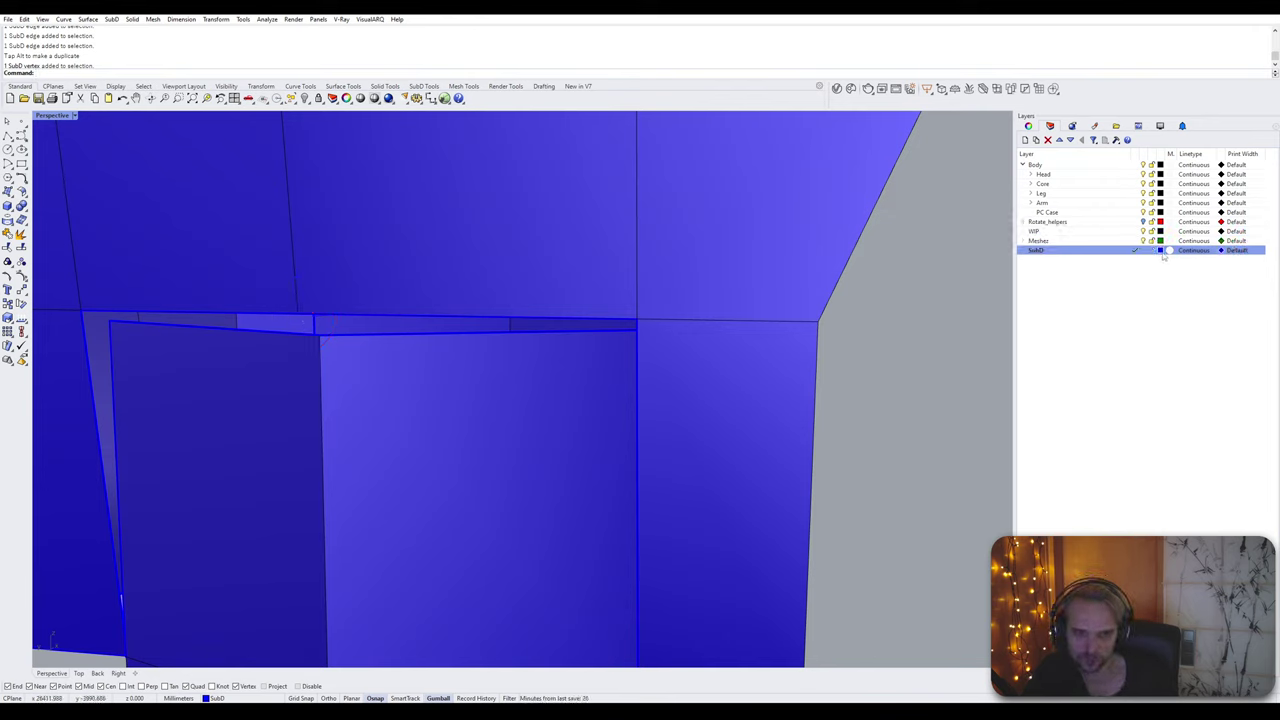
{"action": "left_click", "coordinate": [1161, 251]}
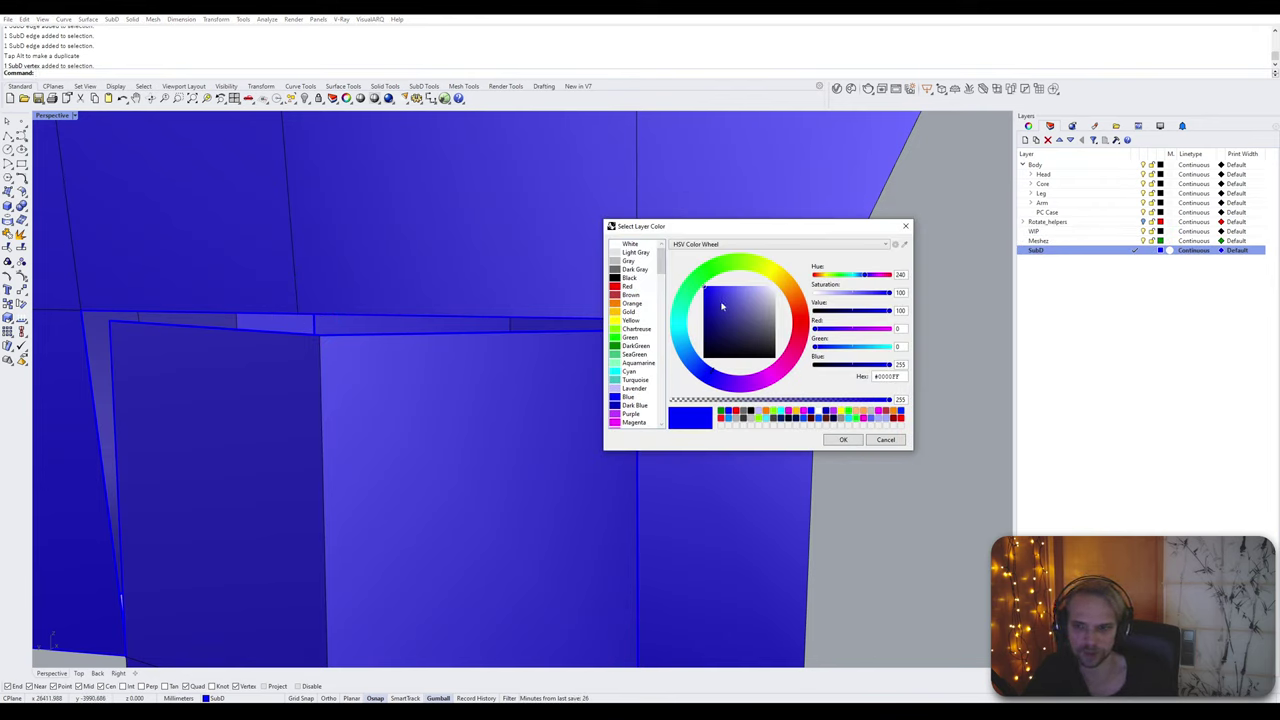
{"action": "left_click", "coordinate": [887, 441]}
{"action": "scroll", "coordinate": [777, 423], "scroll_direction": "down", "scroll_amount": 5}
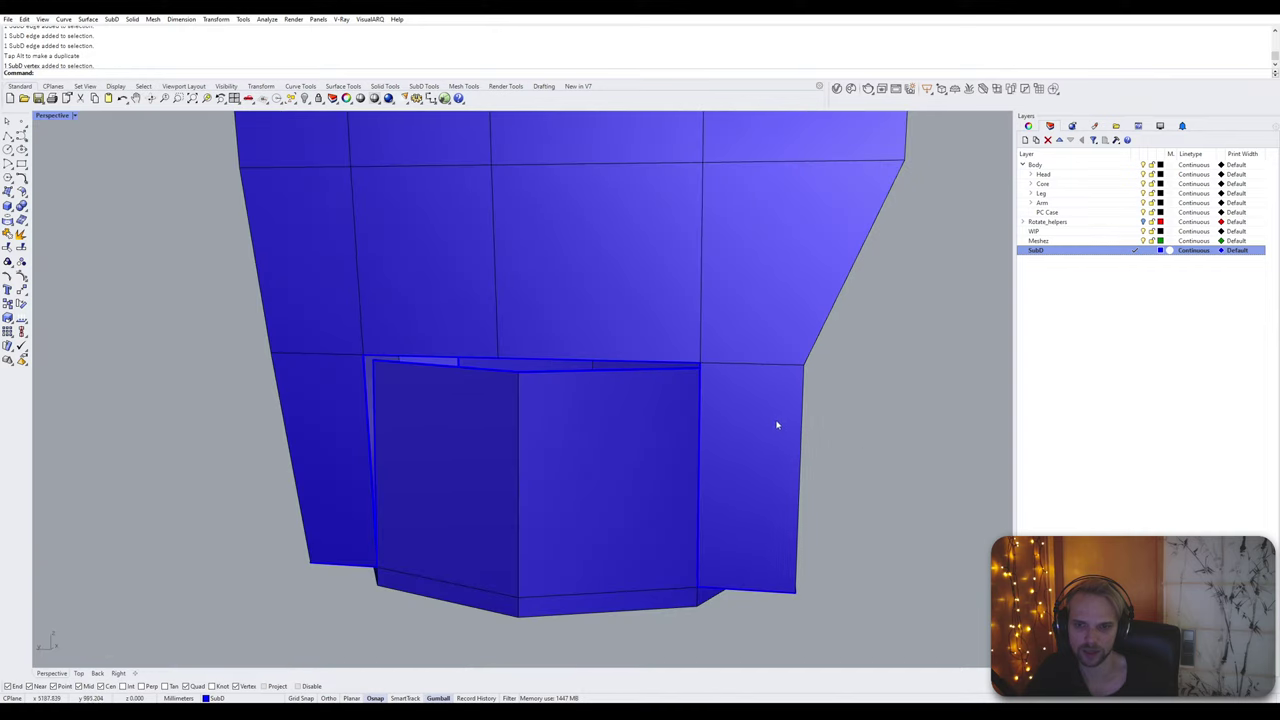
{"action": "scroll", "coordinate": [740, 423], "scroll_direction": "up", "scroll_amount": 3}
{"action": "mouse_move", "coordinate": [756, 425]}
{"action": "right_mouse_down"}
{"action": "mouse_move", "coordinate": [749, 413]}
{"action": "mouse_move", "coordinate": [756, 421]}
{"action": "right_mouse_up"}
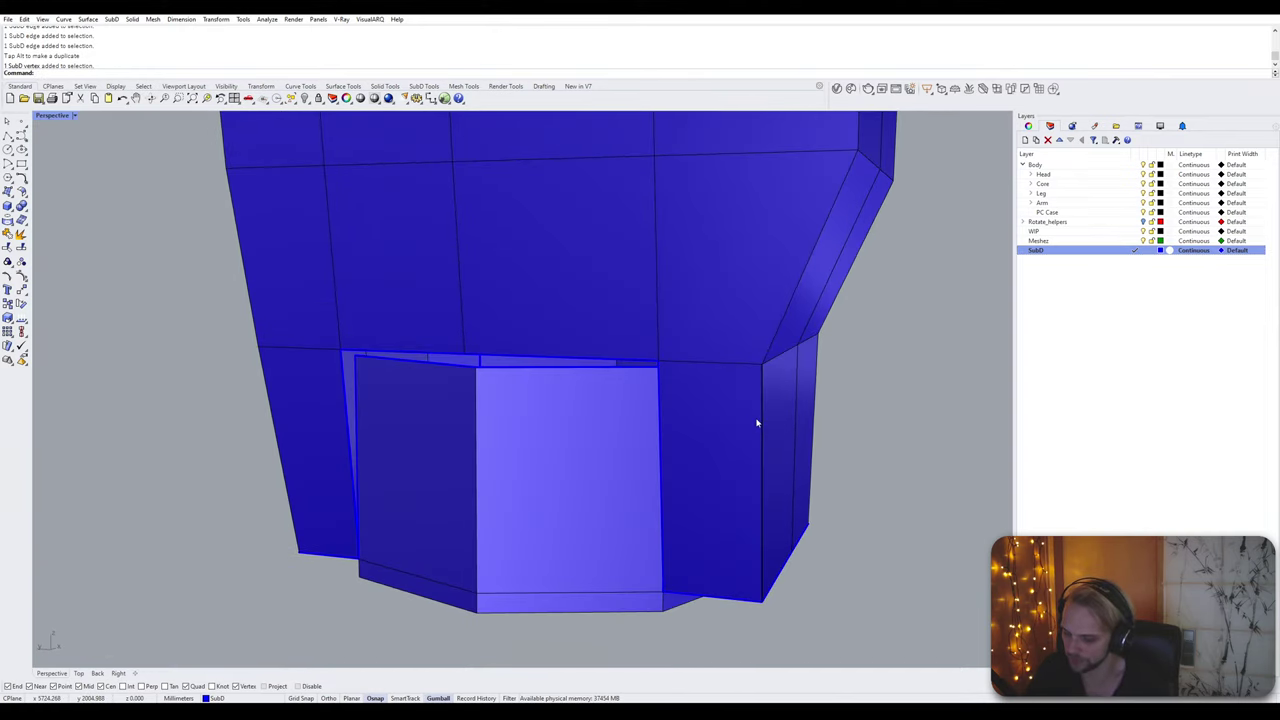
Step: In Shaded display mode's SubD object settings, set crease and boundary colour usage to single colour
{"action": "key", "text": "Return"}
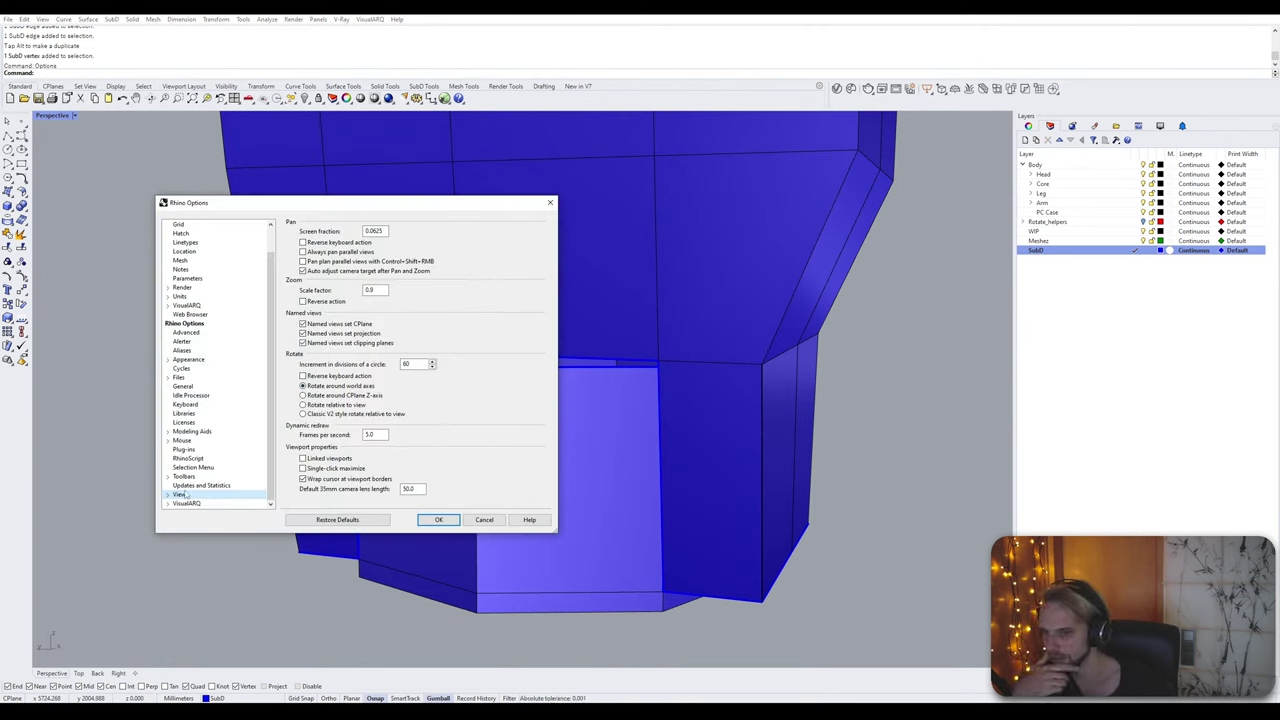
{"action": "left_click", "coordinate": [168, 495]}
{"action": "left_click", "coordinate": [176, 495]}
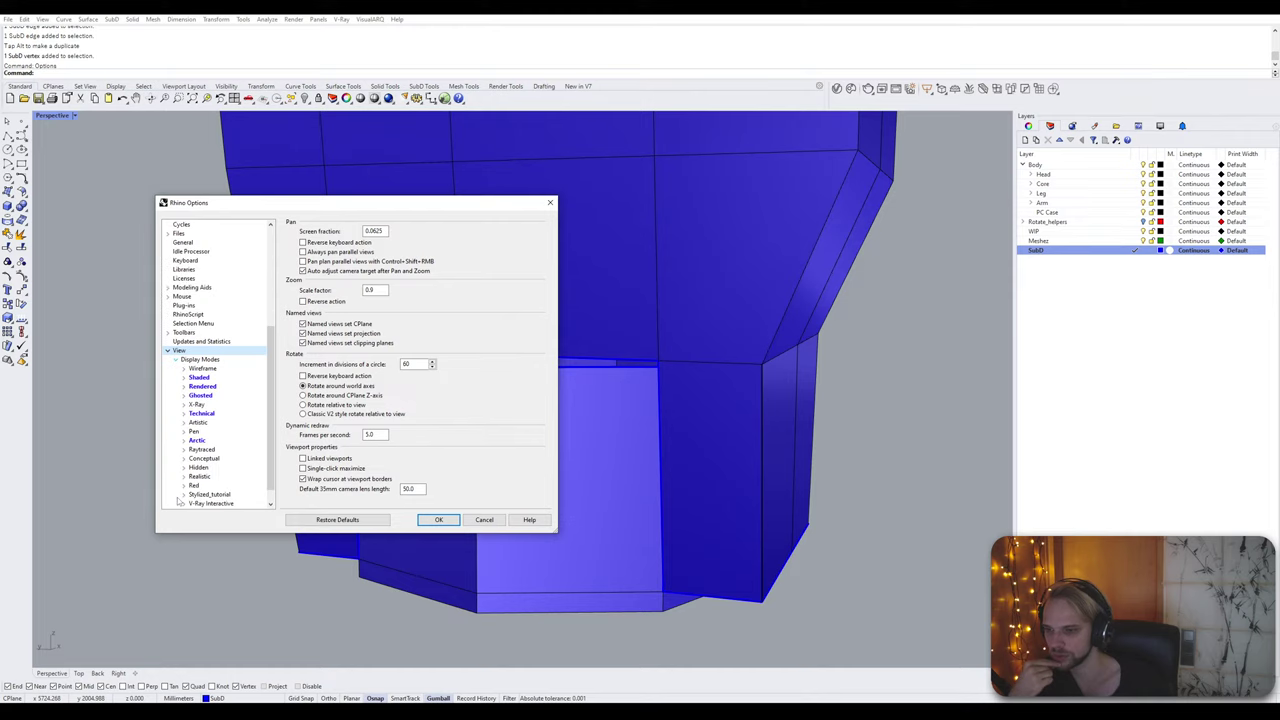
{"action": "left_click", "coordinate": [183, 377]}
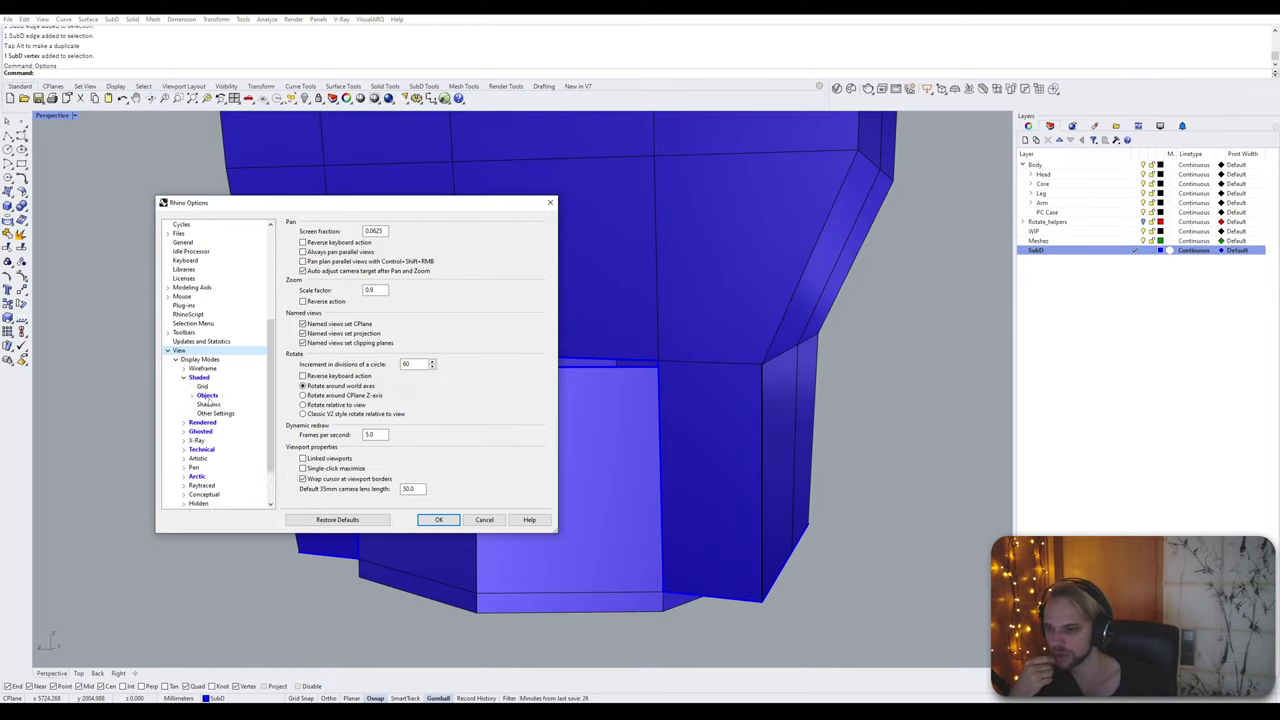
{"action": "left_click", "coordinate": [206, 396]}
{"action": "left_click", "coordinate": [191, 396]}
{"action": "left_click", "coordinate": [211, 431]}
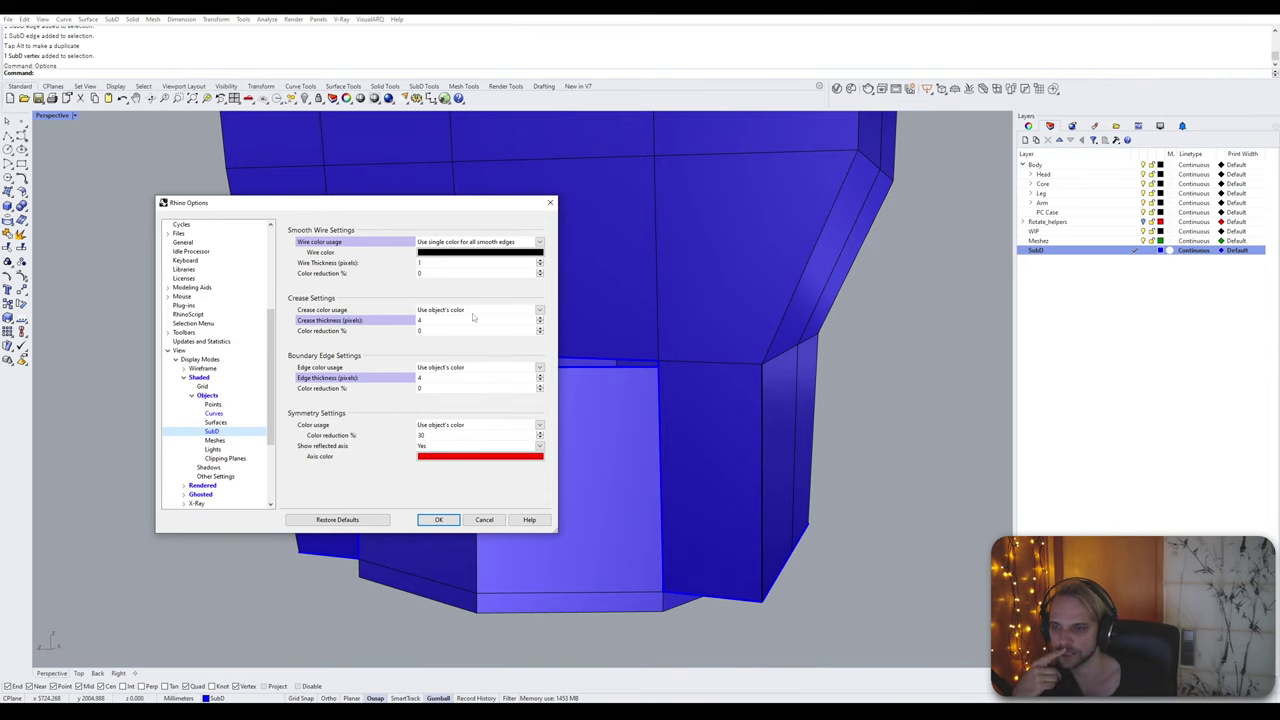
{"action": "left_click", "coordinate": [519, 311]}
{"action": "left_click", "coordinate": [445, 328]}
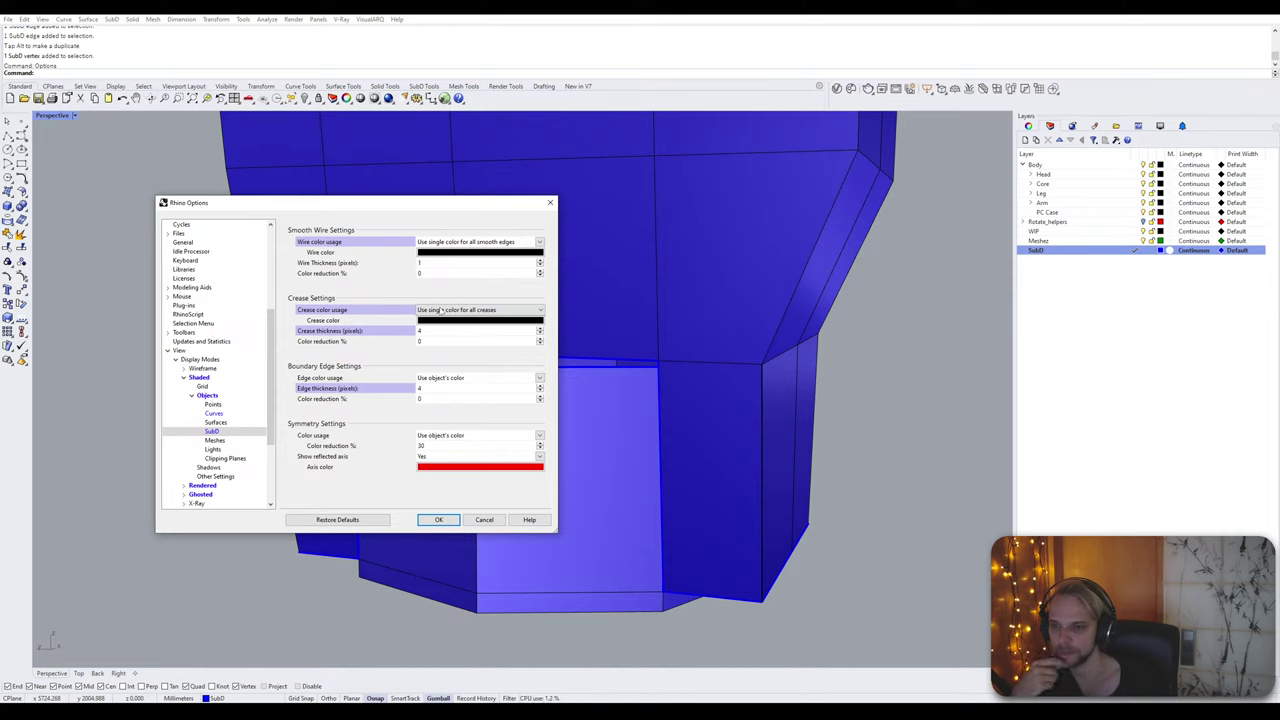
{"action": "left_click", "coordinate": [466, 379]}
{"action": "left_click", "coordinate": [461, 396]}
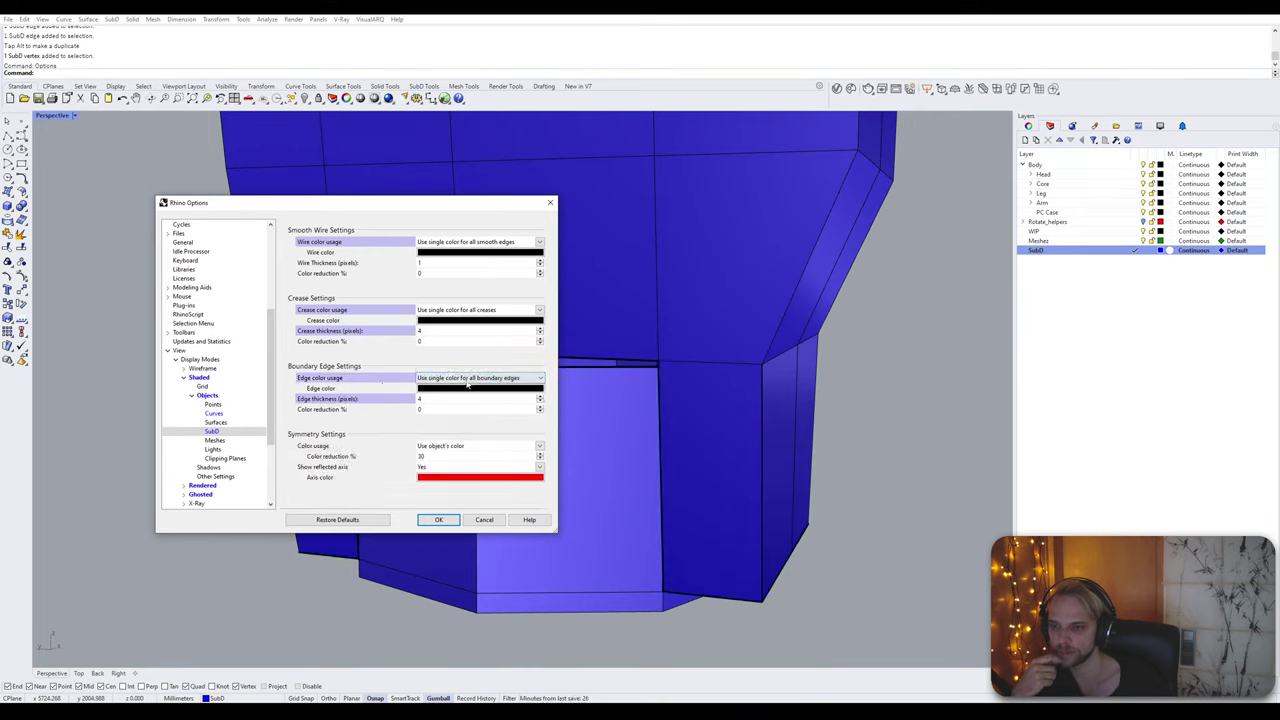
Step: Make the SubD crease colour red and apply the options
{"action": "left_click", "coordinate": [447, 322]}
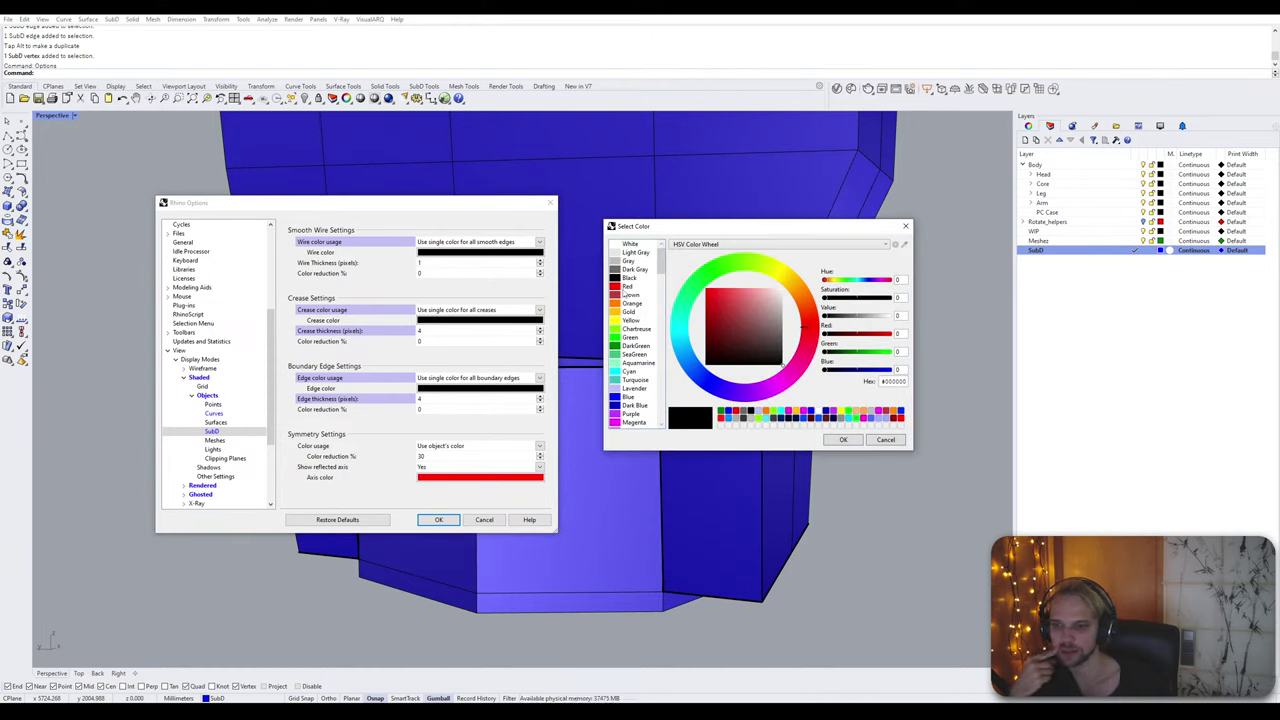
{"action": "left_click", "coordinate": [626, 287]}
{"action": "left_click", "coordinate": [840, 440]}
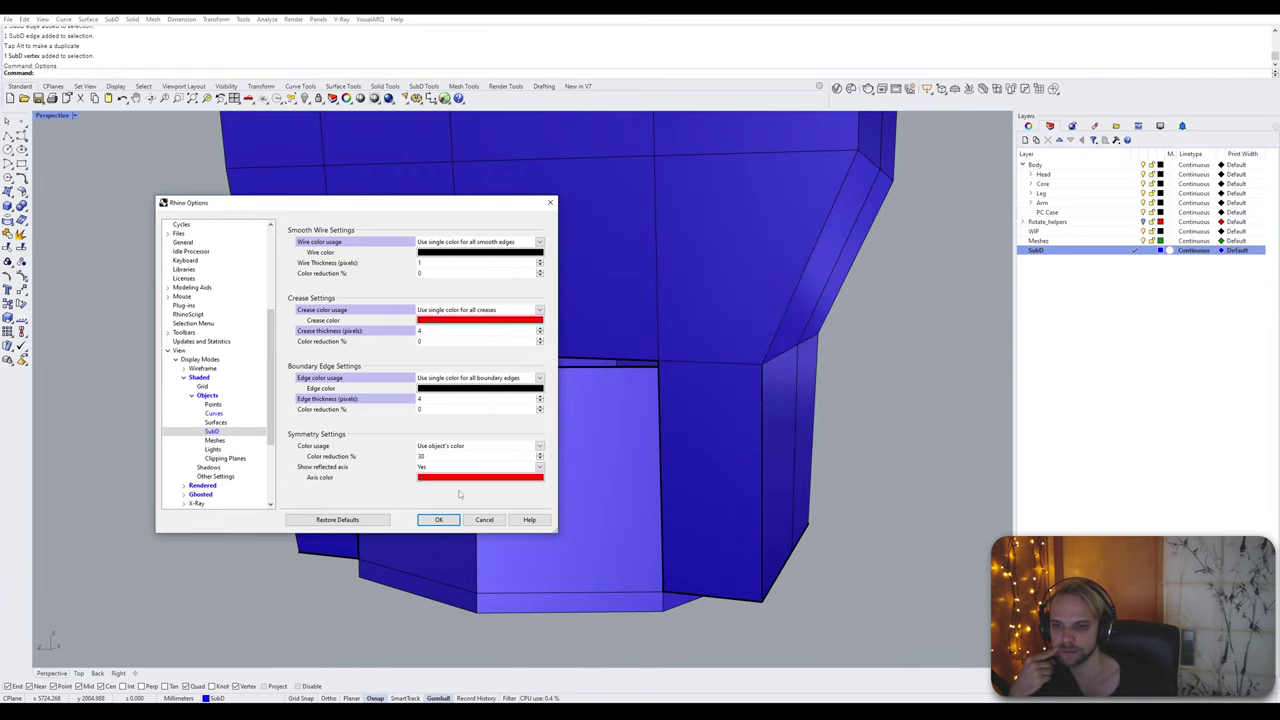
{"action": "left_click", "coordinate": [440, 520]}
{"action": "right_click_drag", "start_coordinate": [443, 523], "coordinate": [558, 502]}
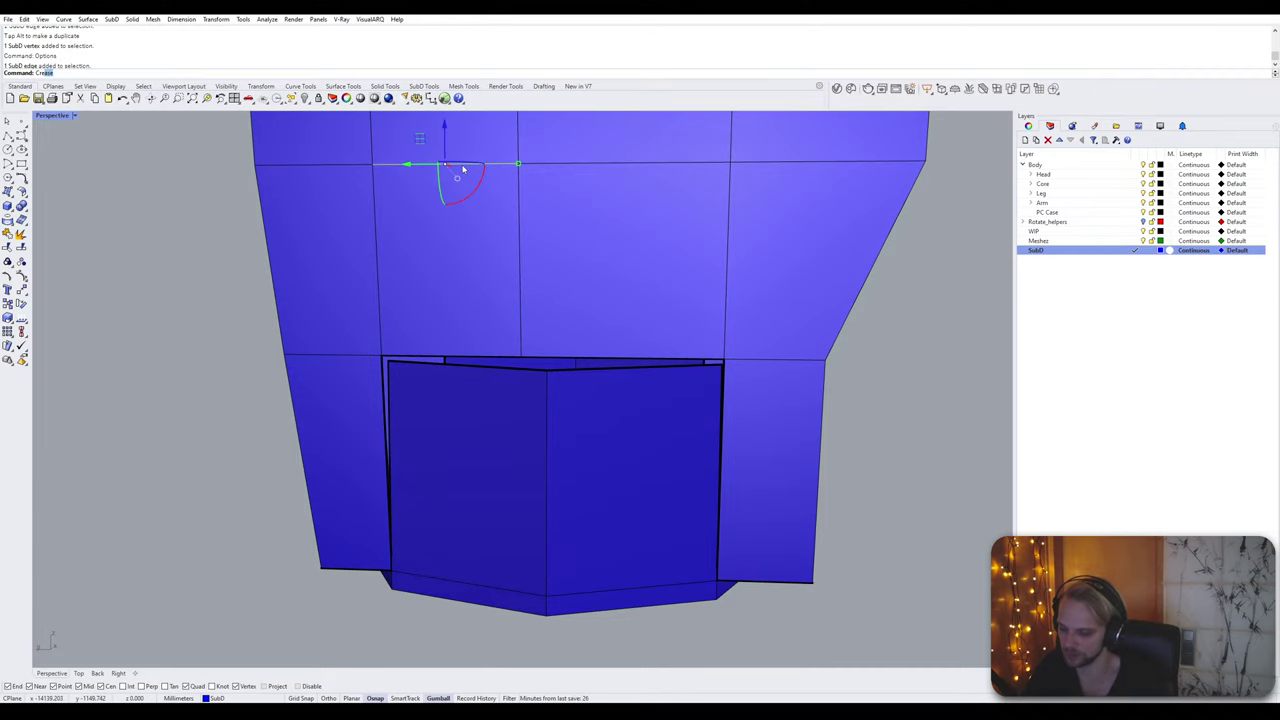
Step: Crease the selected edge, then undo the crease
{"action": "key", "text": "Return"}
{"action": "right_click_drag", "start_coordinate": [360, 239], "coordinate": [341, 450], "text": "shift"}
{"action": "scroll", "coordinate": [387, 403], "scroll_direction": "down", "scroll_amount": 5}
{"action": "key", "text": "ctrl+z"}
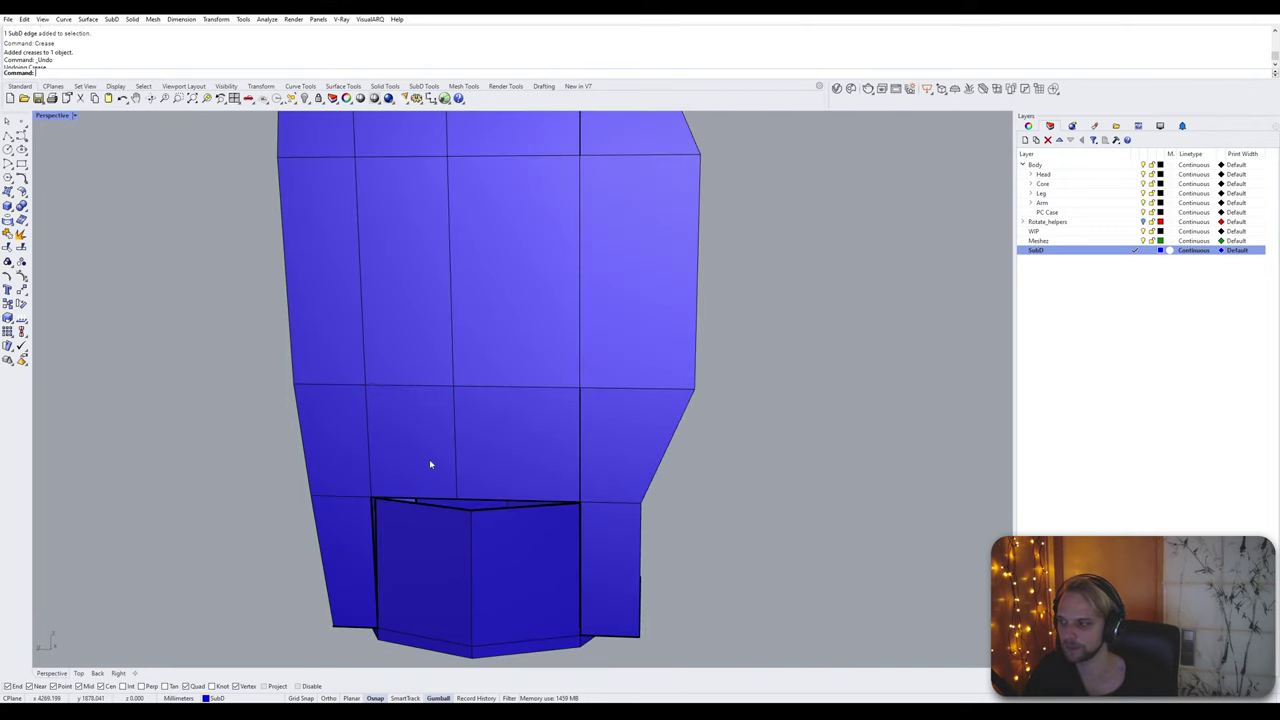
Step: Select the edge at the open bottom corner plus the loose corner vertex
{"action": "mouse_move", "coordinate": [429, 459]}
{"action": "right_mouse_down", "text": "shift"}
{"action": "mouse_move", "coordinate": [451, 375]}
{"action": "mouse_move", "coordinate": [477, 470]}
{"action": "mouse_move", "coordinate": [455, 470]}
{"action": "mouse_move", "coordinate": [440, 443]}
{"action": "mouse_move", "coordinate": [446, 409]}
{"action": "mouse_move", "coordinate": [412, 421]}
{"action": "right_mouse_up", "text": "shift"}
{"action": "scroll", "coordinate": [451, 375], "scroll_direction": "up", "scroll_amount": 7}
{"action": "scroll", "coordinate": [394, 420], "scroll_direction": "up", "scroll_amount": 2}
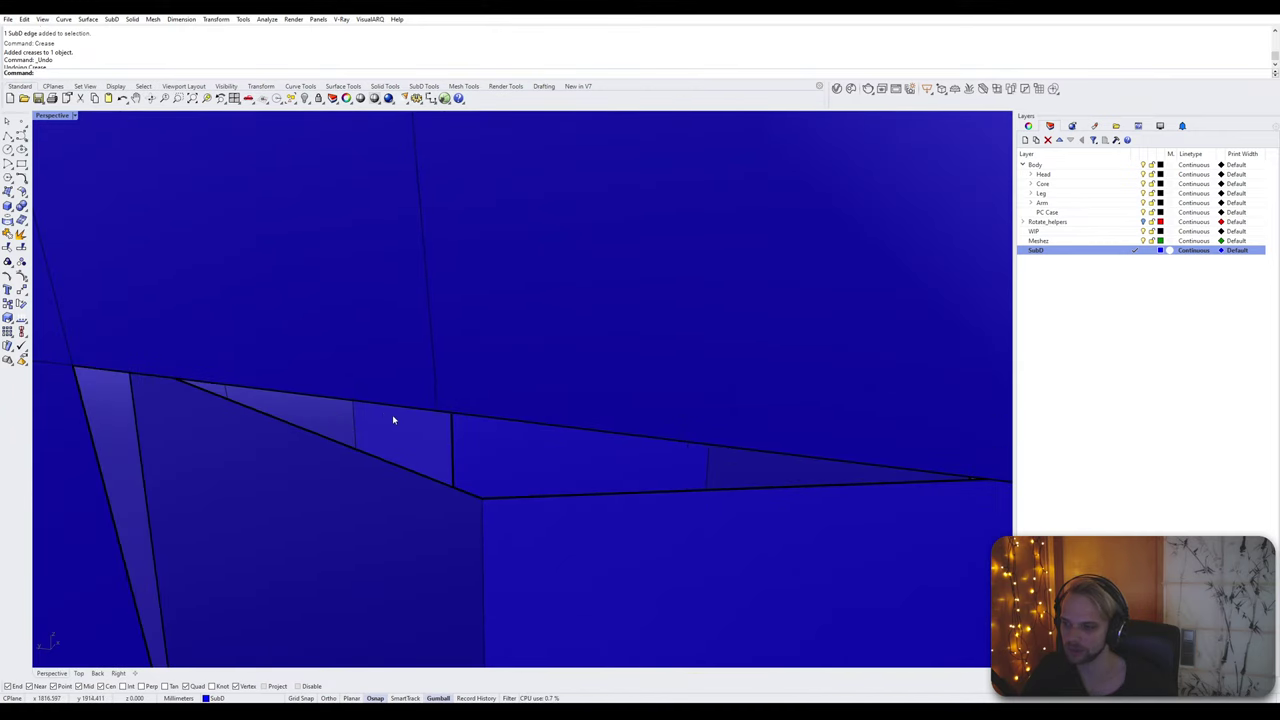
{"action": "left_click", "coordinate": [485, 500], "text": "ctrl+shift"}
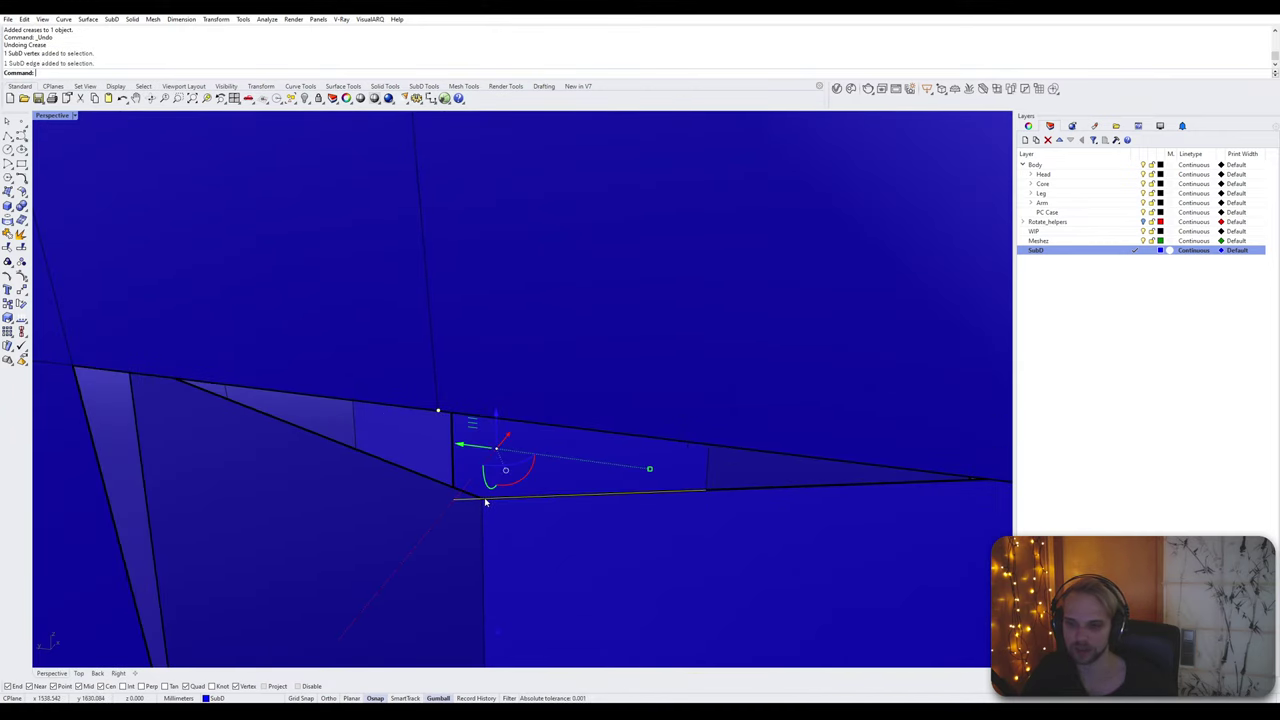
{"action": "left_click", "coordinate": [436, 410], "text": "ctrl+shift"}
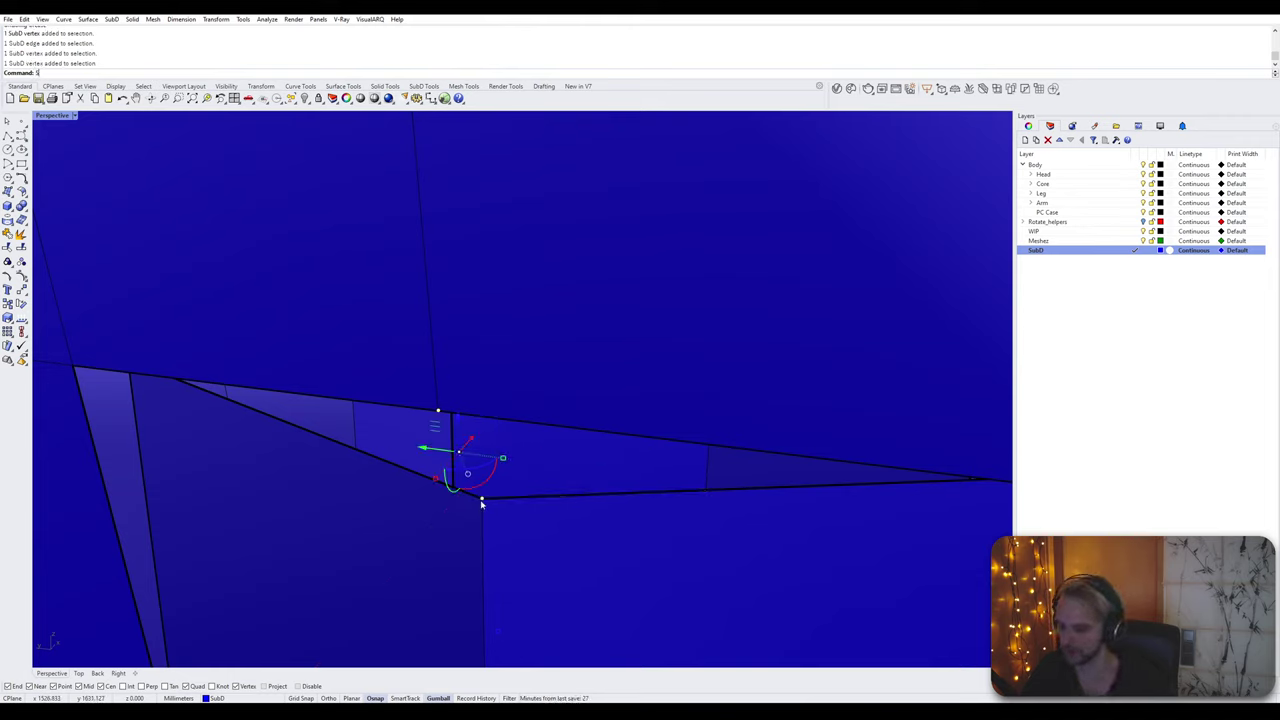
Step: Stitch the loose vertex onto the edge, then rerun Stitch to merge two vertices
{"action": "type", "text": "Stitch"}
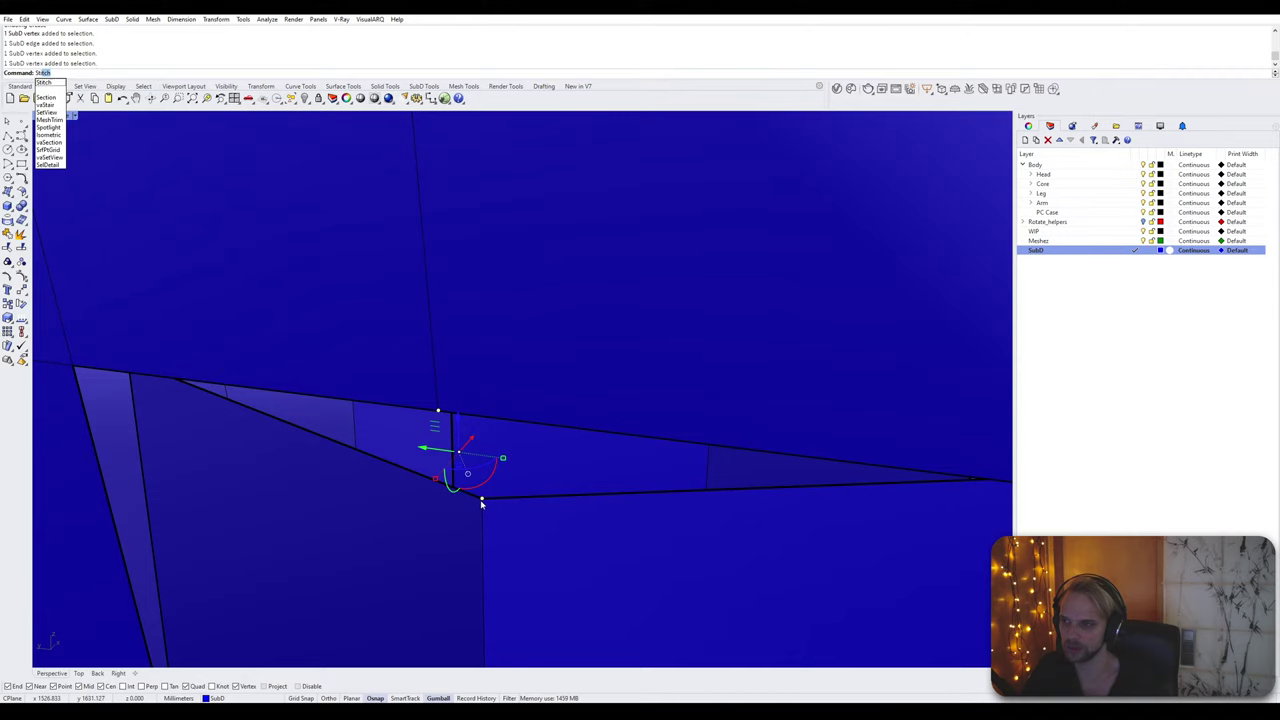
{"action": "key", "text": "Return"}
{"action": "key", "text": "Return"}
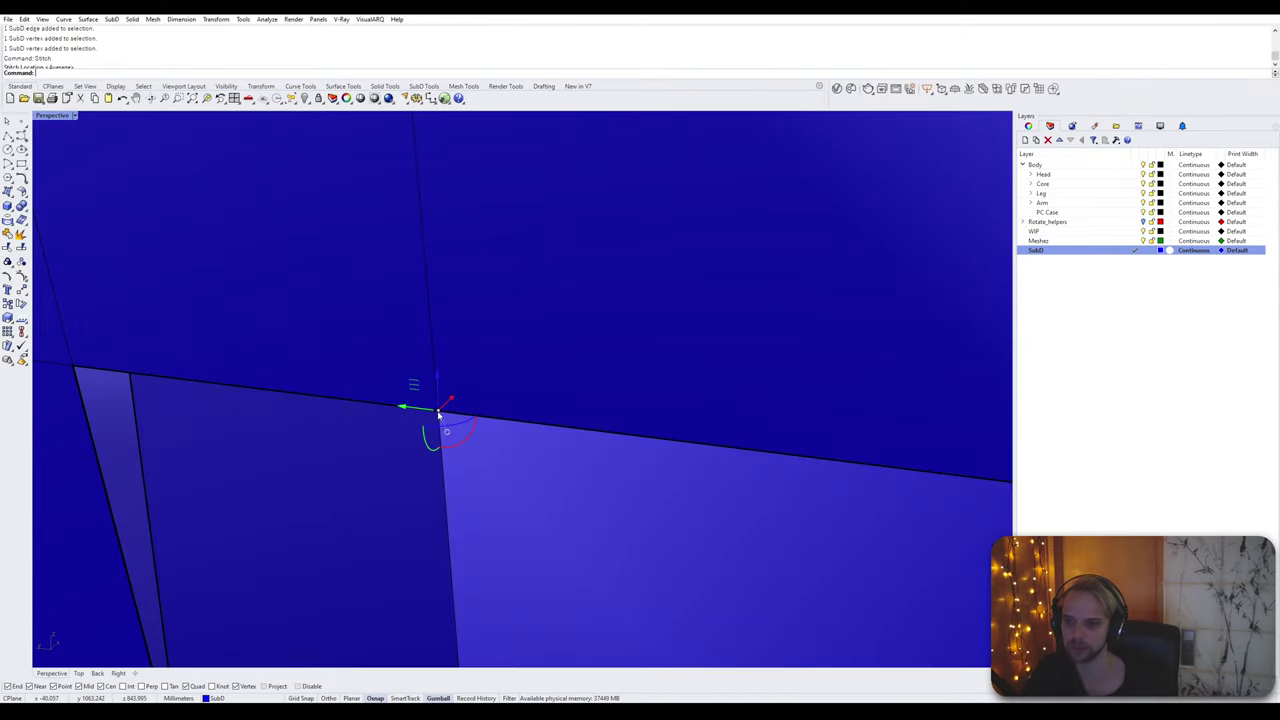
{"action": "scroll", "coordinate": [414, 423], "scroll_direction": "down", "scroll_amount": 5}
{"action": "scroll", "coordinate": [356, 363], "scroll_direction": "up", "scroll_amount": 5}
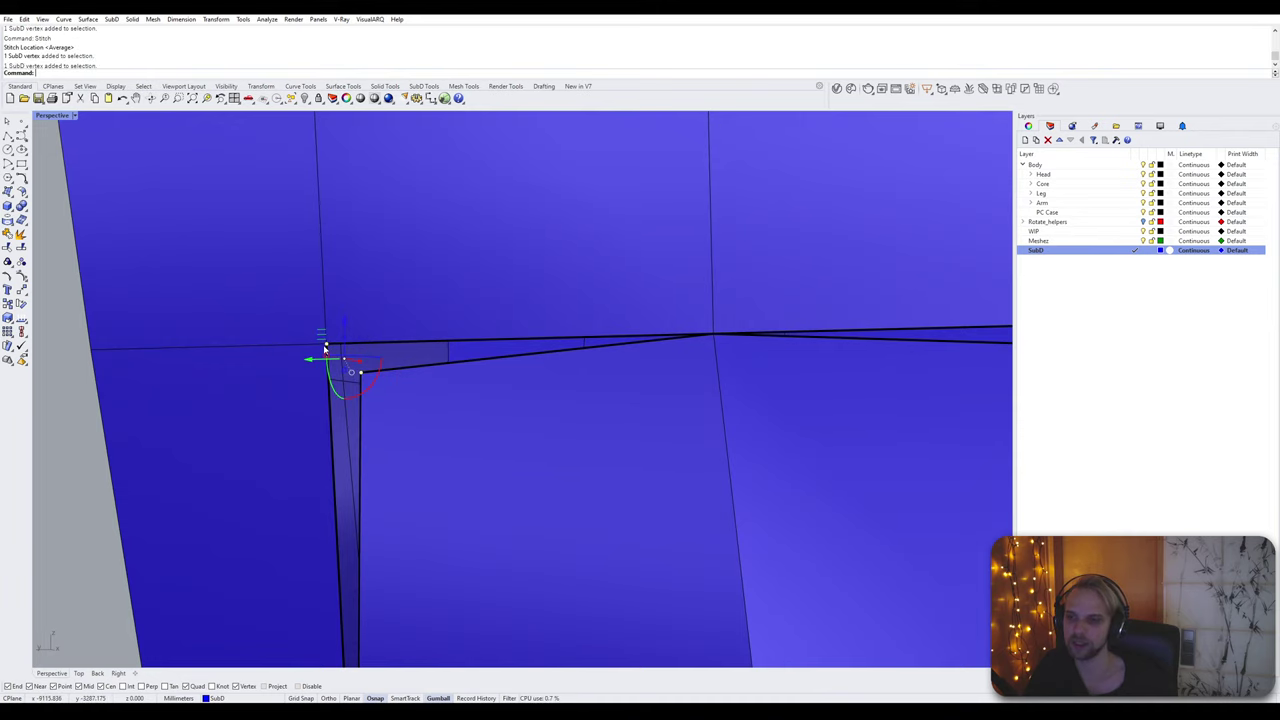
{"action": "key", "text": "Return"}
{"action": "key", "text": "Return"}
Step: Stitch two corner vertices together to close the first gap
{"action": "scroll", "coordinate": [338, 352], "scroll_direction": "down", "scroll_amount": 8}
{"action": "left_click", "coordinate": [211, 401]}
{"action": "scroll", "coordinate": [655, 375], "scroll_direction": "up", "scroll_amount": 5}
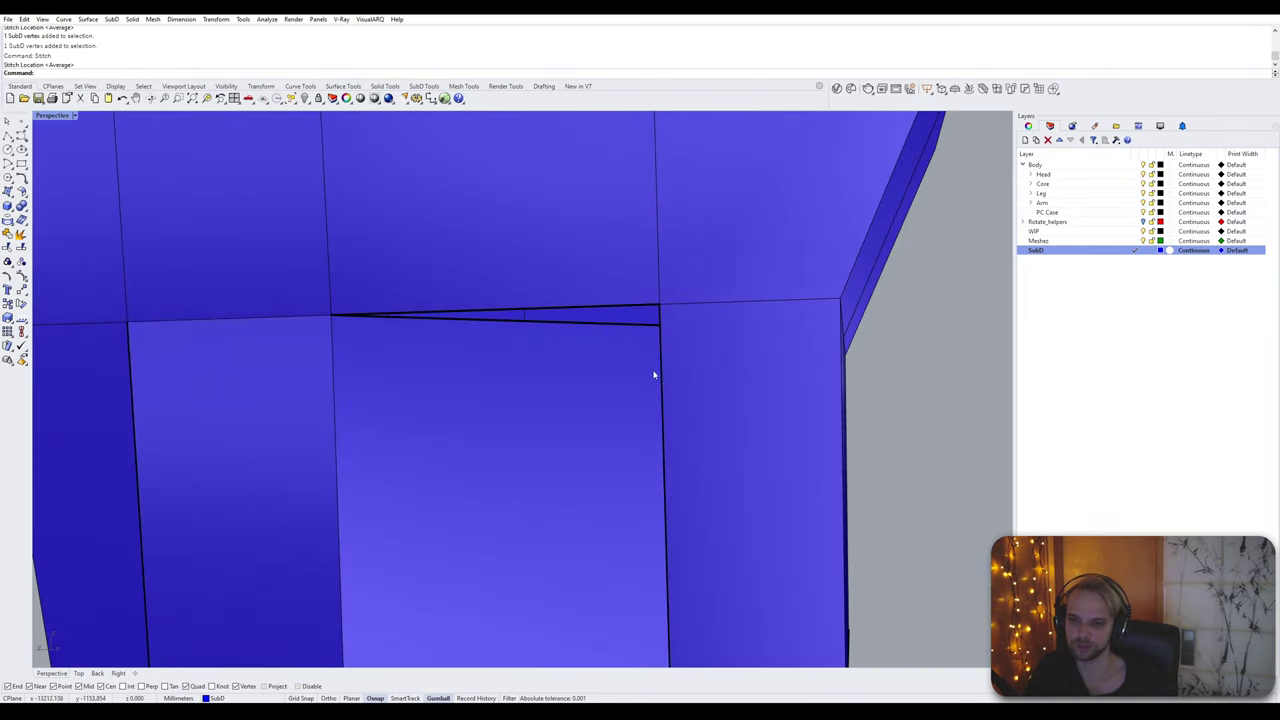
{"action": "mouse_move", "coordinate": [654, 375]}
{"action": "right_mouse_down"}
{"action": "mouse_move", "coordinate": [731, 374]}
{"action": "mouse_move", "coordinate": [634, 366]}
{"action": "right_mouse_up"}
{"action": "left_click", "coordinate": [628, 357]}
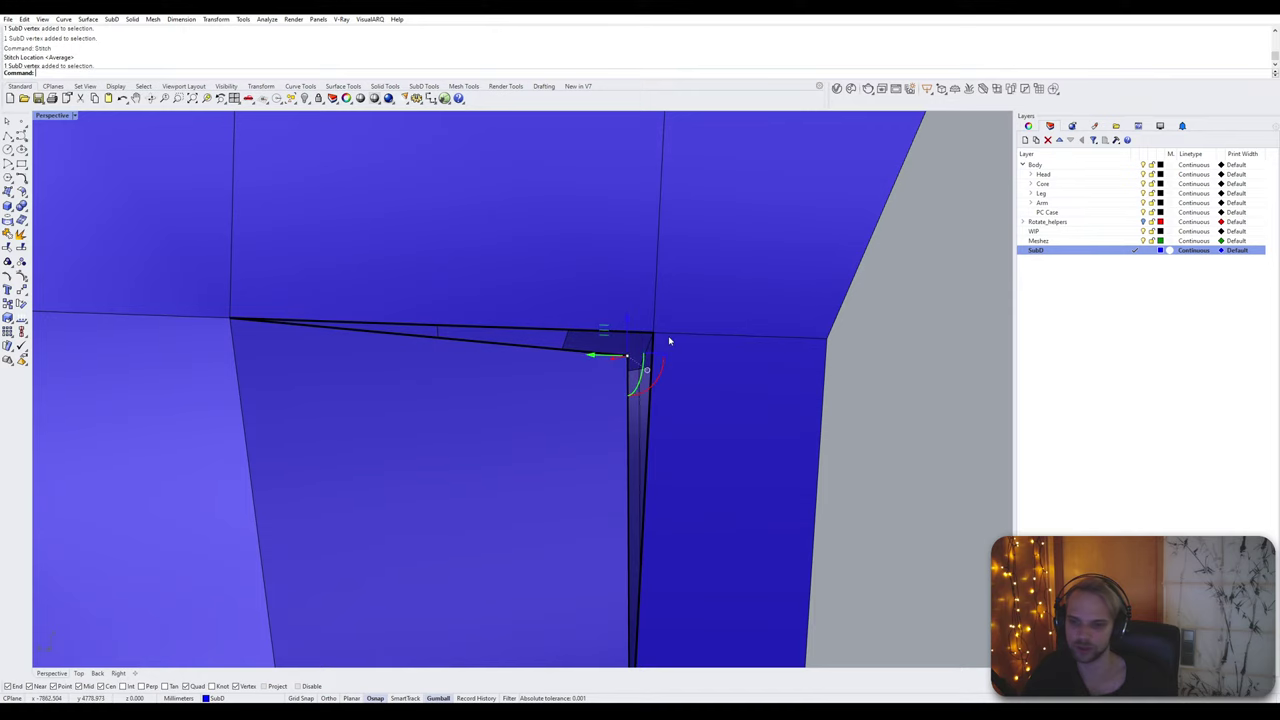
{"action": "left_click", "coordinate": [654, 337], "text": "shift"}
{"action": "key", "text": "Return"}
{"action": "key", "text": "Return"}
Step: Select the gap-corner vertex and its neighbour, zooming to them with ZS
{"action": "scroll", "coordinate": [654, 345], "scroll_direction": "down", "scroll_amount": 5}
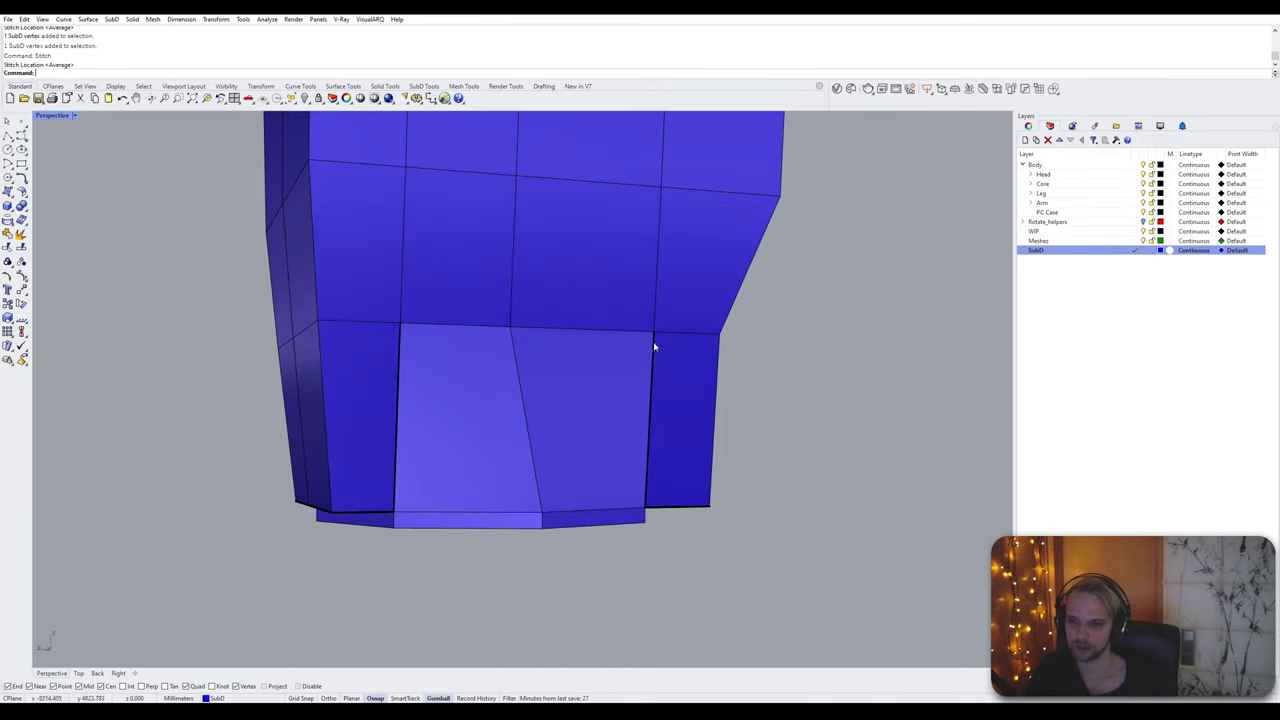
{"action": "scroll", "coordinate": [520, 443], "scroll_direction": "up", "scroll_amount": 8}
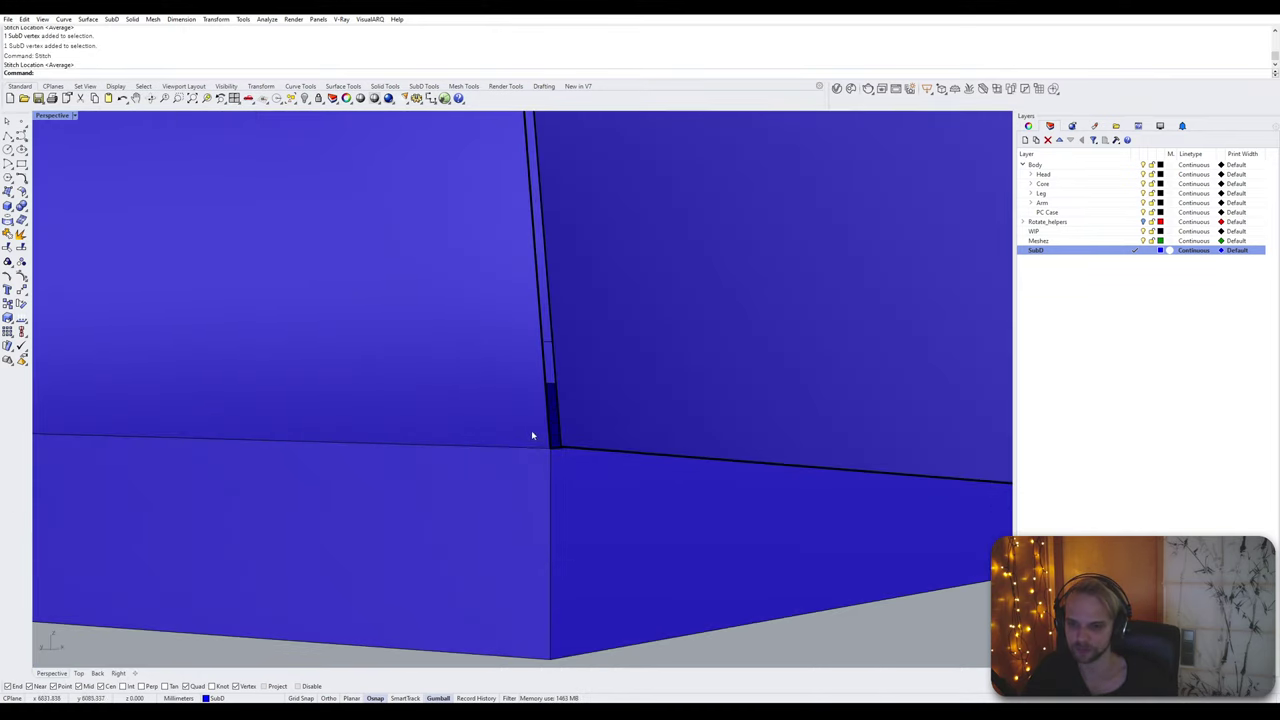
{"action": "left_click", "coordinate": [558, 430], "text": "ctrl+shift"}
{"action": "scroll", "coordinate": [536, 439], "scroll_direction": "up", "scroll_amount": 1}
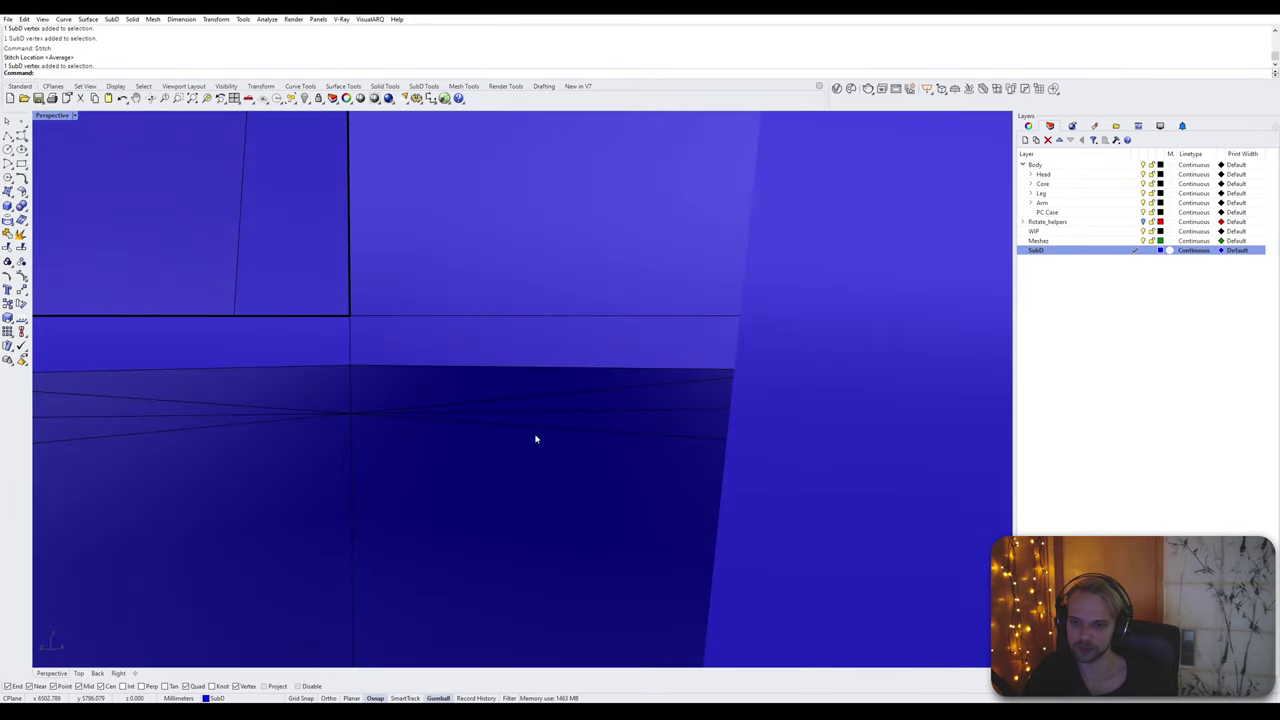
{"action": "scroll", "coordinate": [525, 436], "scroll_direction": "down", "scroll_amount": 1}
{"action": "right_click_drag", "start_coordinate": [525, 438], "coordinate": [512, 441]}
{"action": "type", "text": "ZS"}
{"action": "key", "text": "Return"}
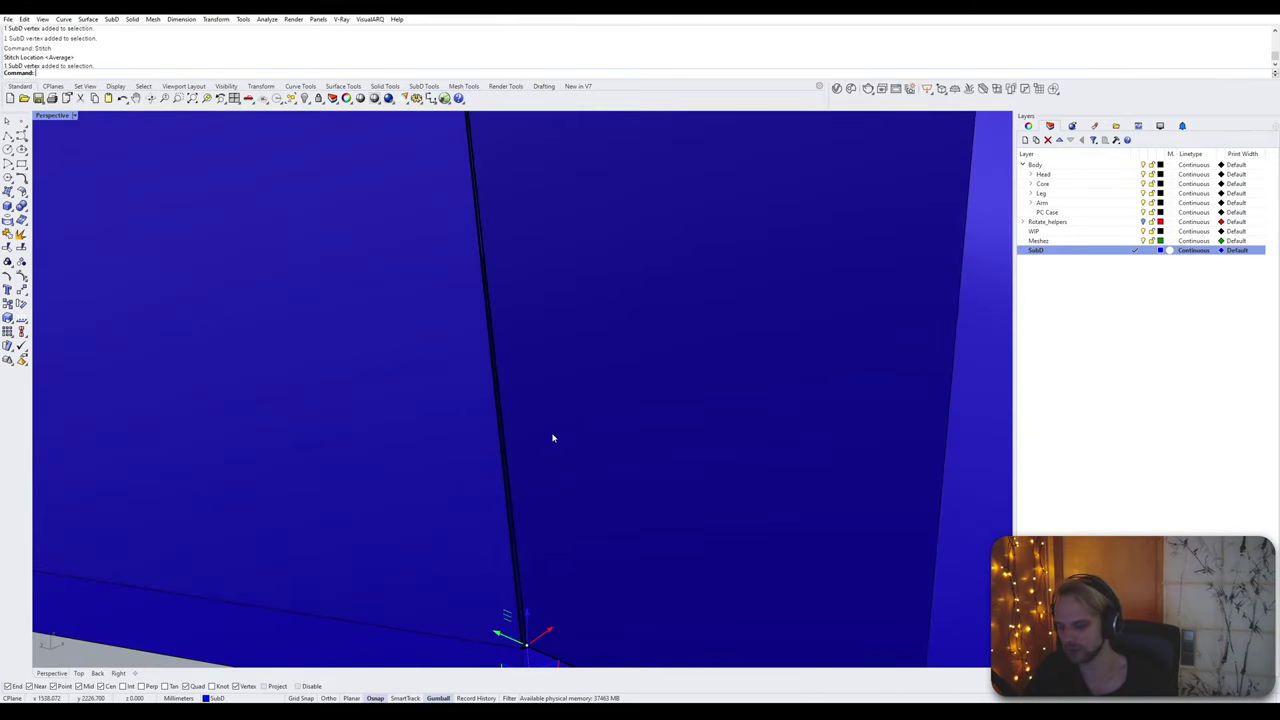
{"action": "scroll", "coordinate": [552, 437], "scroll_direction": "down", "scroll_amount": 8}
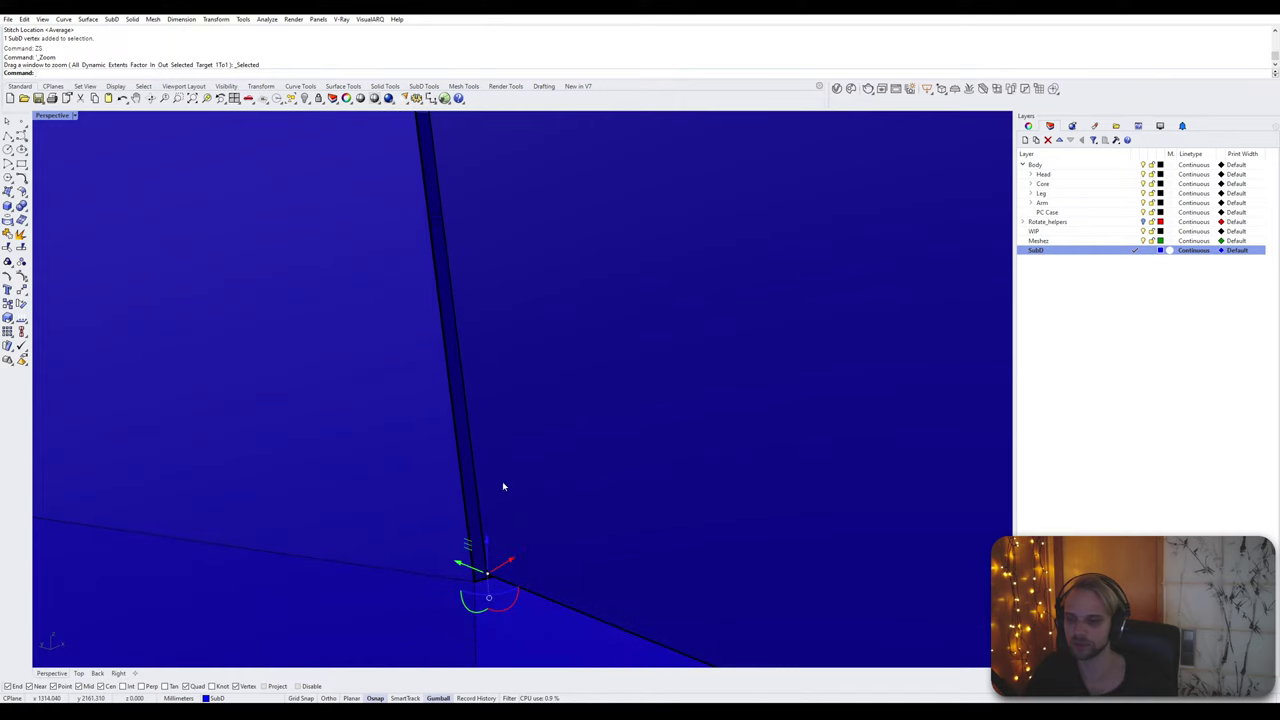
{"action": "scroll", "coordinate": [473, 434], "scroll_direction": "up", "scroll_amount": 3}
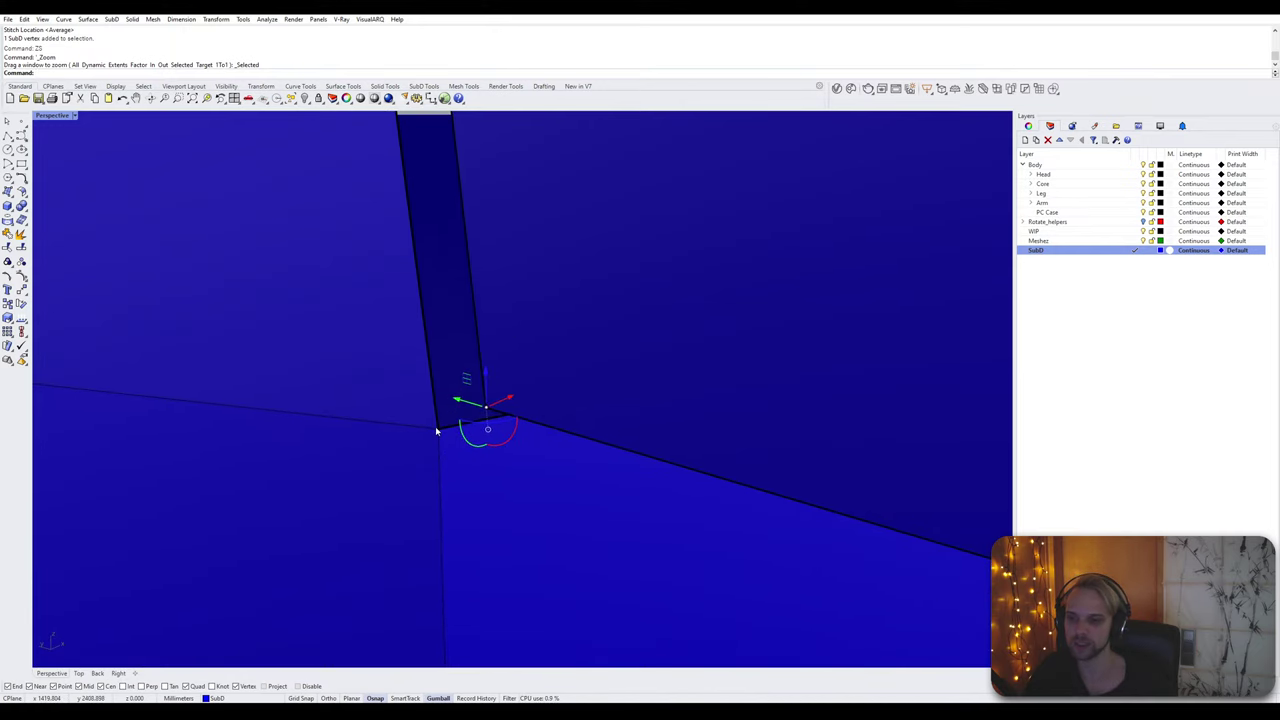
{"action": "left_click", "coordinate": [437, 431], "text": "ctrl+shift"}
{"action": "type", "text": "ZS"}
{"action": "key", "text": "Return"}
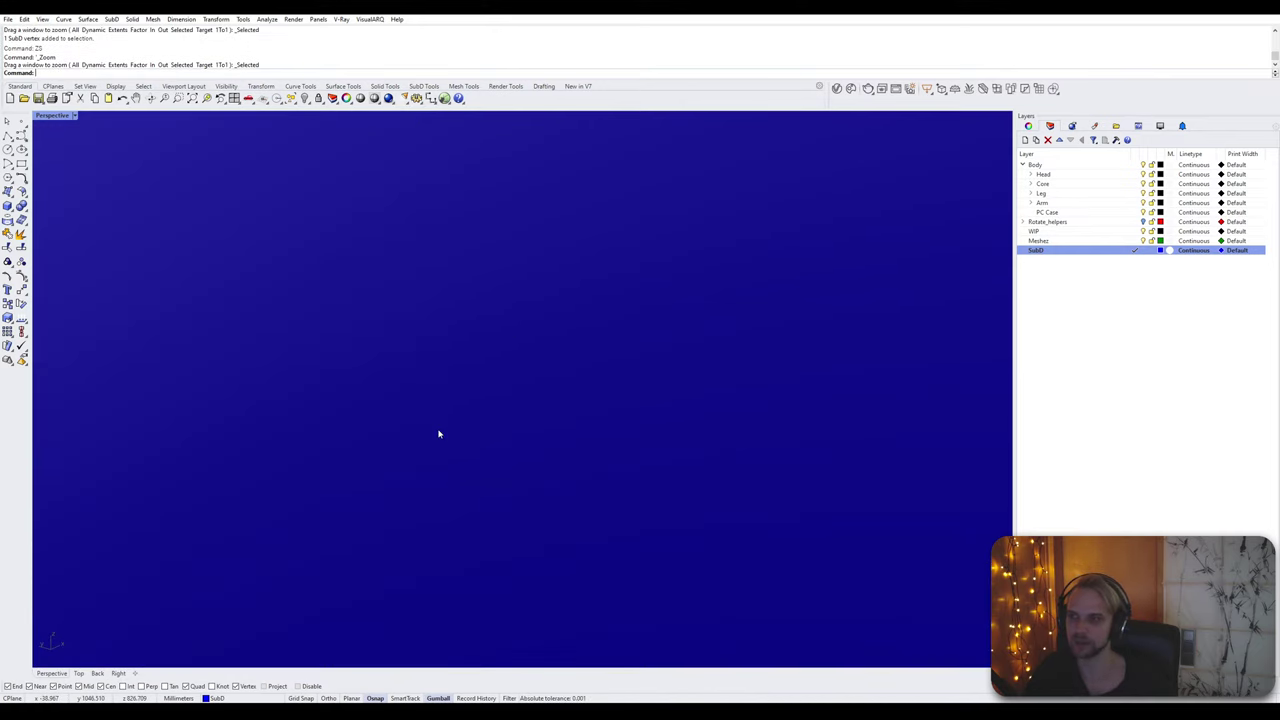
Step: Stitch two vertices at the box corner at their averaged location
{"action": "scroll", "coordinate": [440, 431], "scroll_direction": "down", "scroll_amount": 5}
{"action": "right_click_drag", "start_coordinate": [440, 431], "coordinate": [357, 530]}
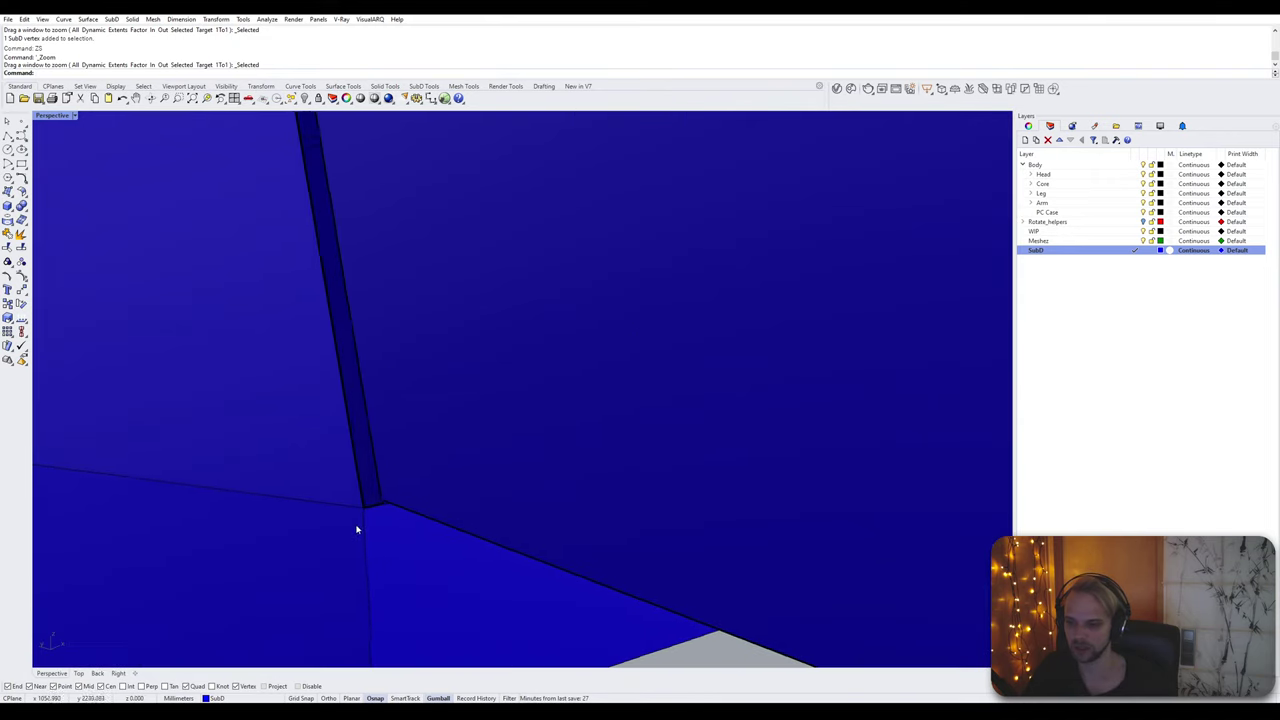
{"action": "scroll", "coordinate": [357, 530], "scroll_direction": "up", "scroll_amount": 2}
{"action": "key", "text": "Return"}
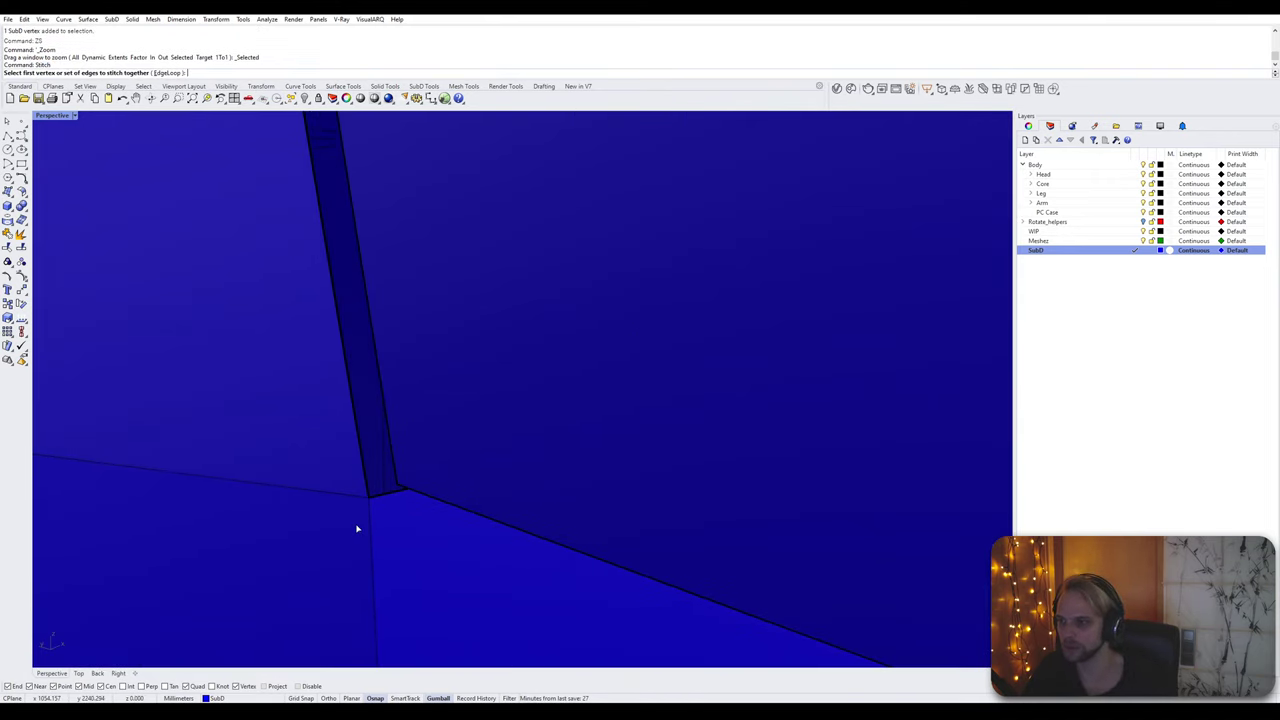
{"action": "left_click", "coordinate": [396, 487]}
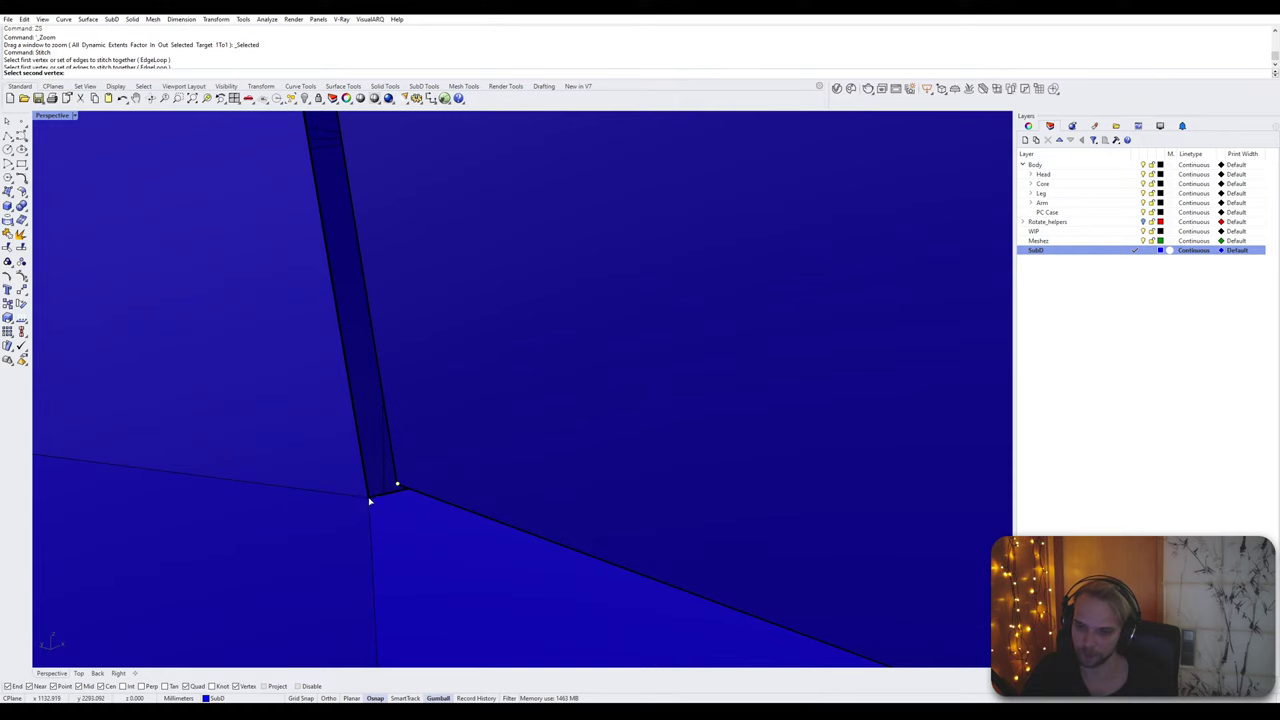
{"action": "left_click", "coordinate": [369, 499]}
{"action": "key", "text": "Return"}
Step: Stitch another pair of corner vertices, closing that corner gap
{"action": "scroll", "coordinate": [387, 446], "scroll_direction": "down", "scroll_amount": 5}
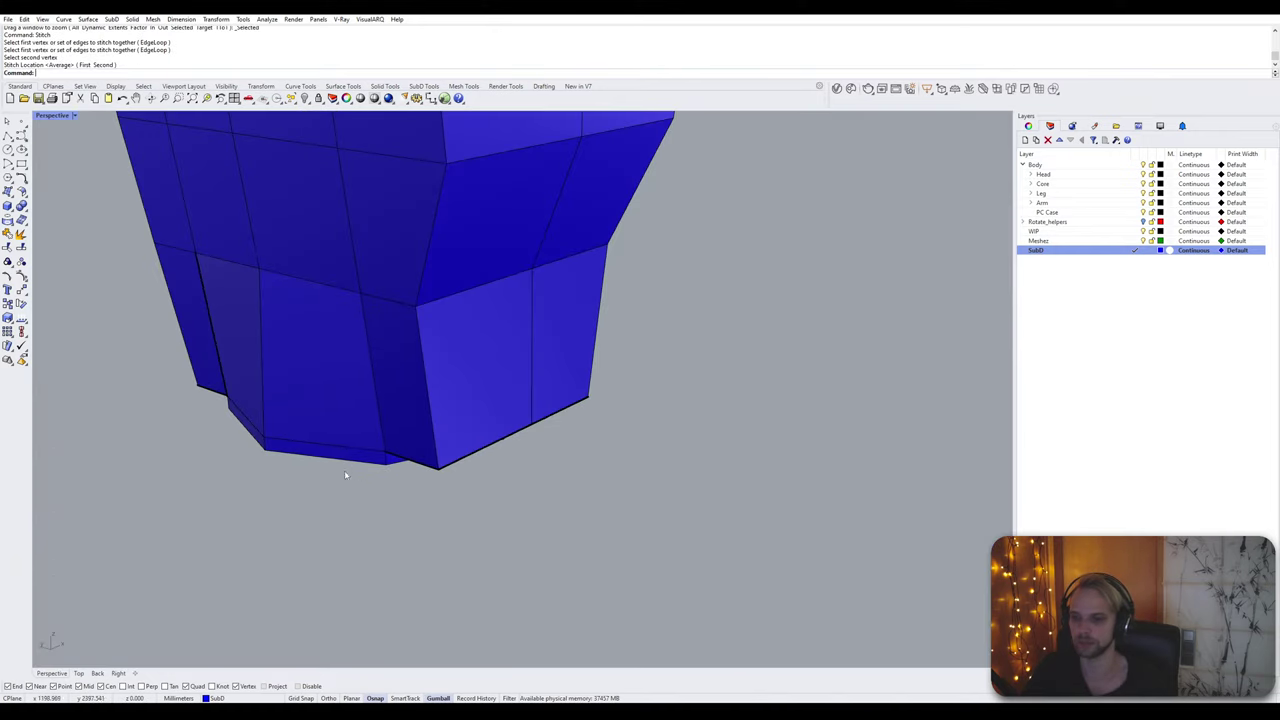
{"action": "scroll", "coordinate": [420, 470], "scroll_direction": "up", "scroll_amount": 10}
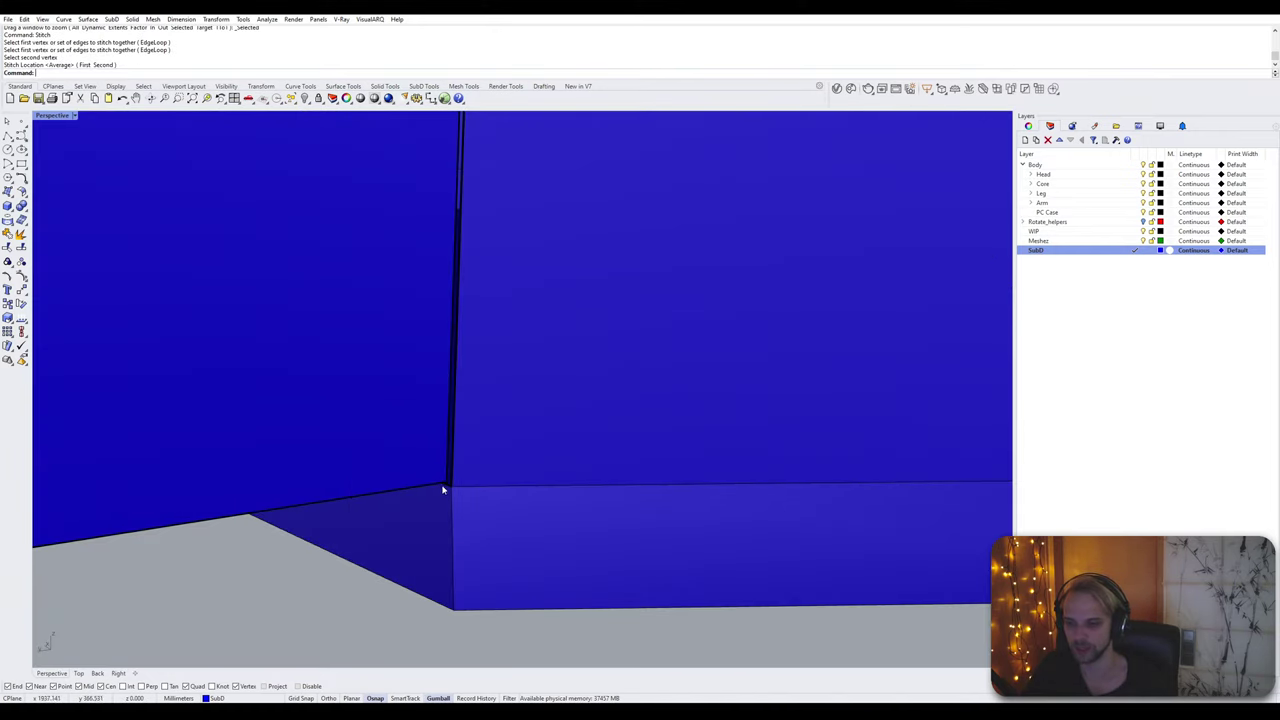
{"action": "scroll", "coordinate": [449, 482], "scroll_direction": "up", "scroll_amount": 3}
{"action": "key", "text": "Return"}
{"action": "left_click", "coordinate": [478, 457]}
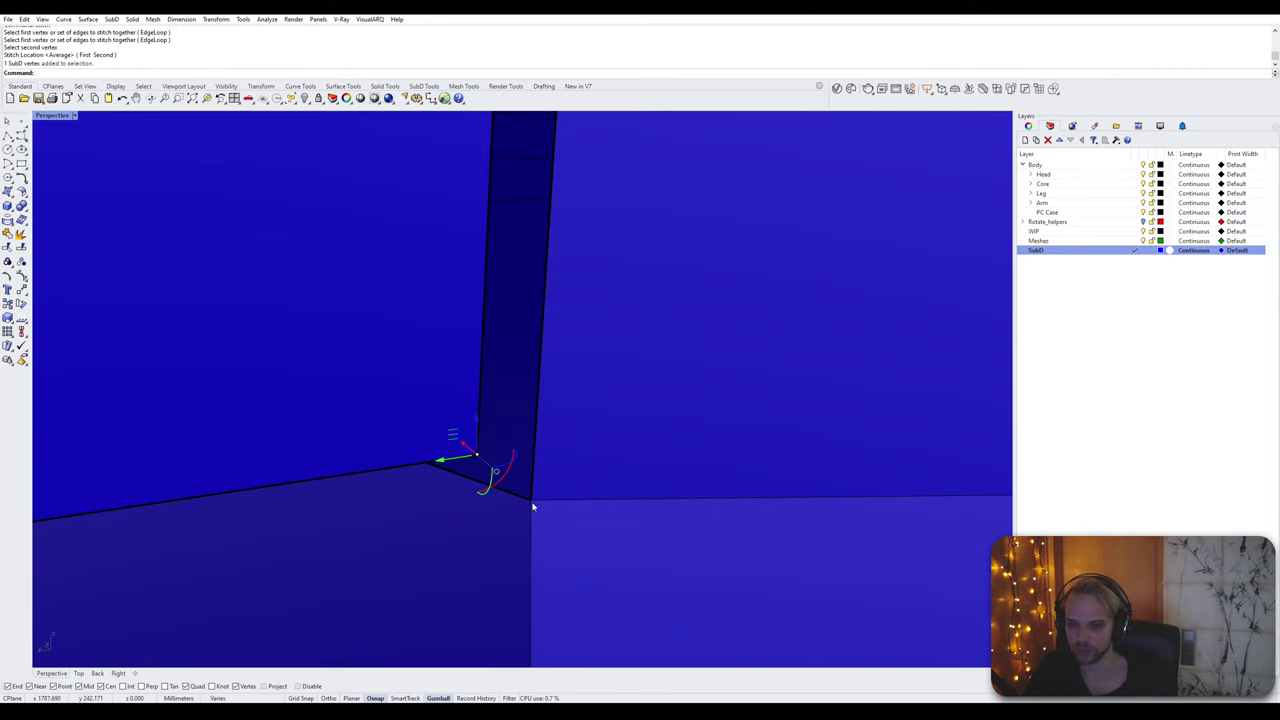
{"action": "left_click", "coordinate": [531, 499]}
{"action": "key", "text": "Return"}
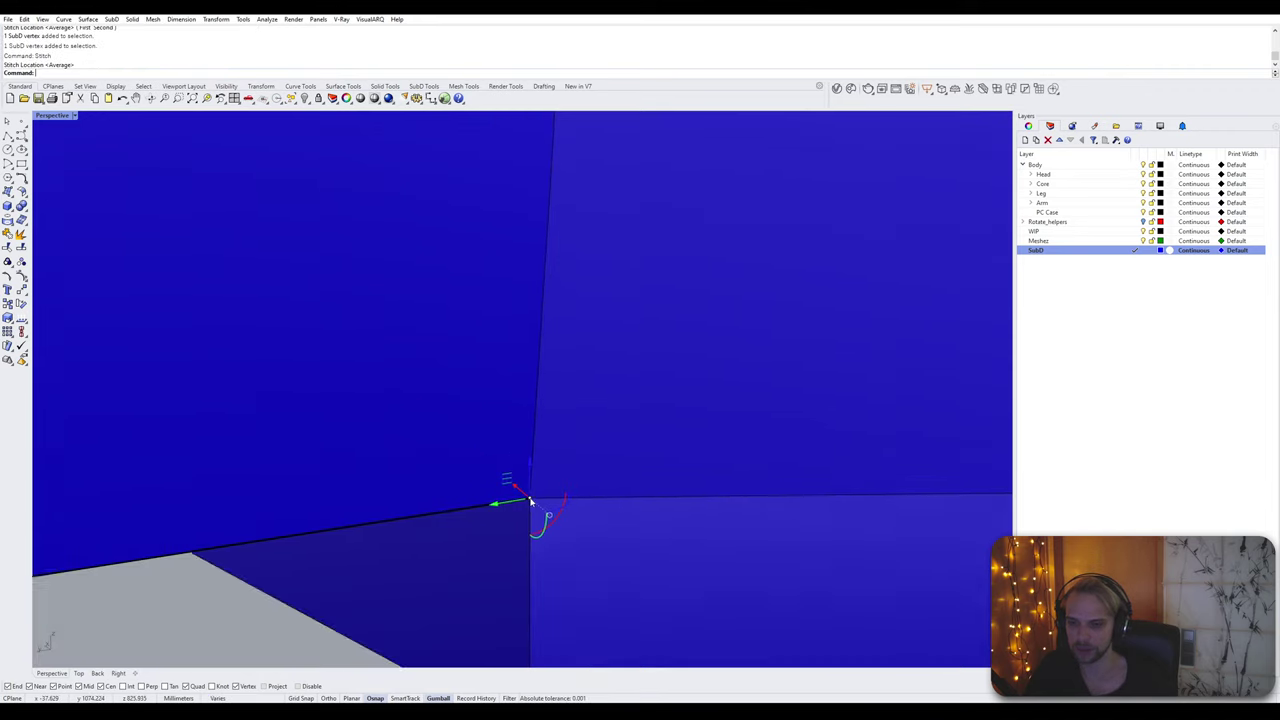
Step: Stitch the bottom-corner vertex to its partner at the averaged location
{"action": "scroll", "coordinate": [514, 508], "scroll_direction": "down", "scroll_amount": 10}
{"action": "right_click_drag", "start_coordinate": [487, 474], "coordinate": [388, 440]}
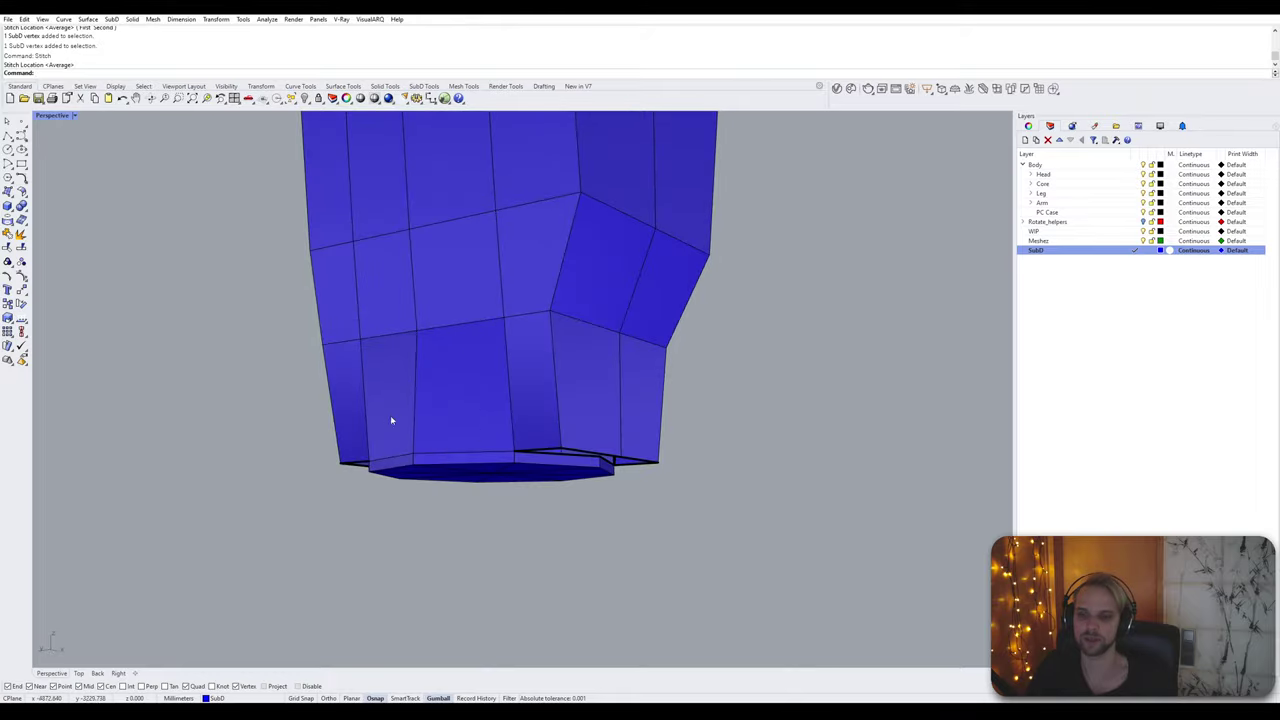
{"action": "right_click_drag", "start_coordinate": [520, 425], "coordinate": [350, 425]}
{"action": "scroll", "coordinate": [449, 445], "scroll_direction": "up", "scroll_amount": 5}
{"action": "right_click_drag", "start_coordinate": [449, 448], "coordinate": [370, 504]}
{"action": "scroll", "coordinate": [370, 503], "scroll_direction": "up", "scroll_amount": 5}
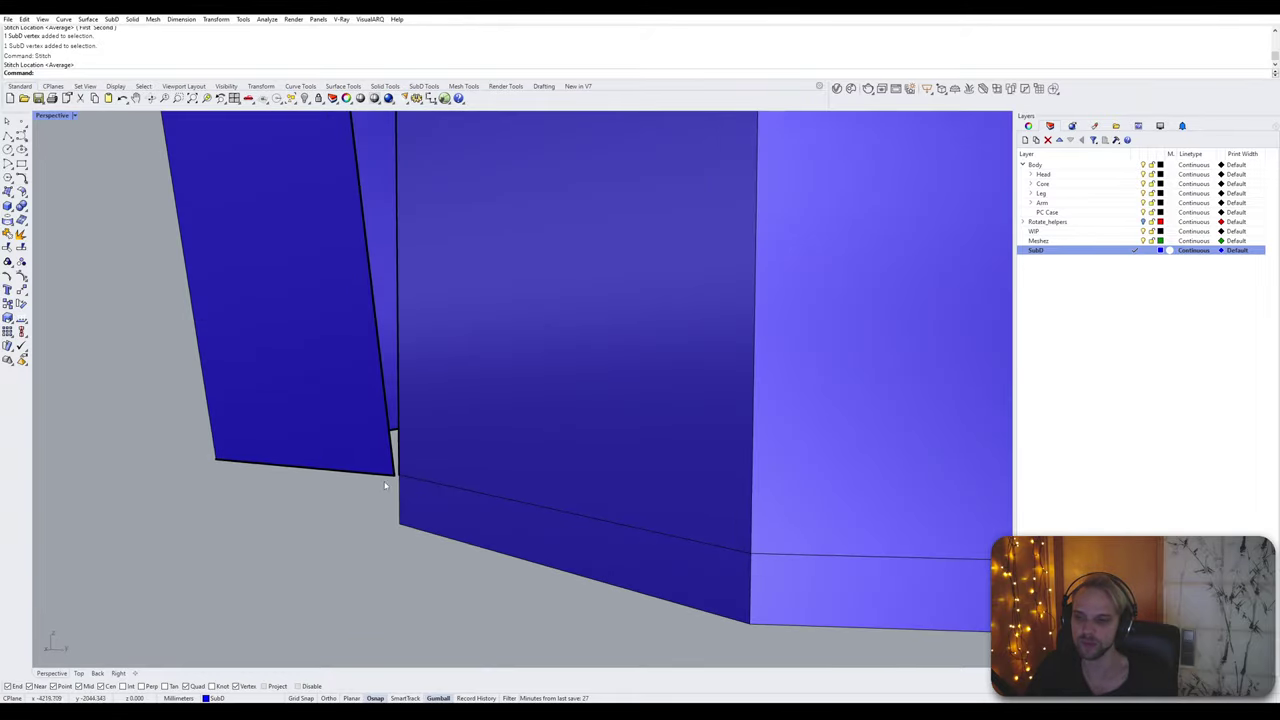
{"action": "left_click", "coordinate": [381, 480]}
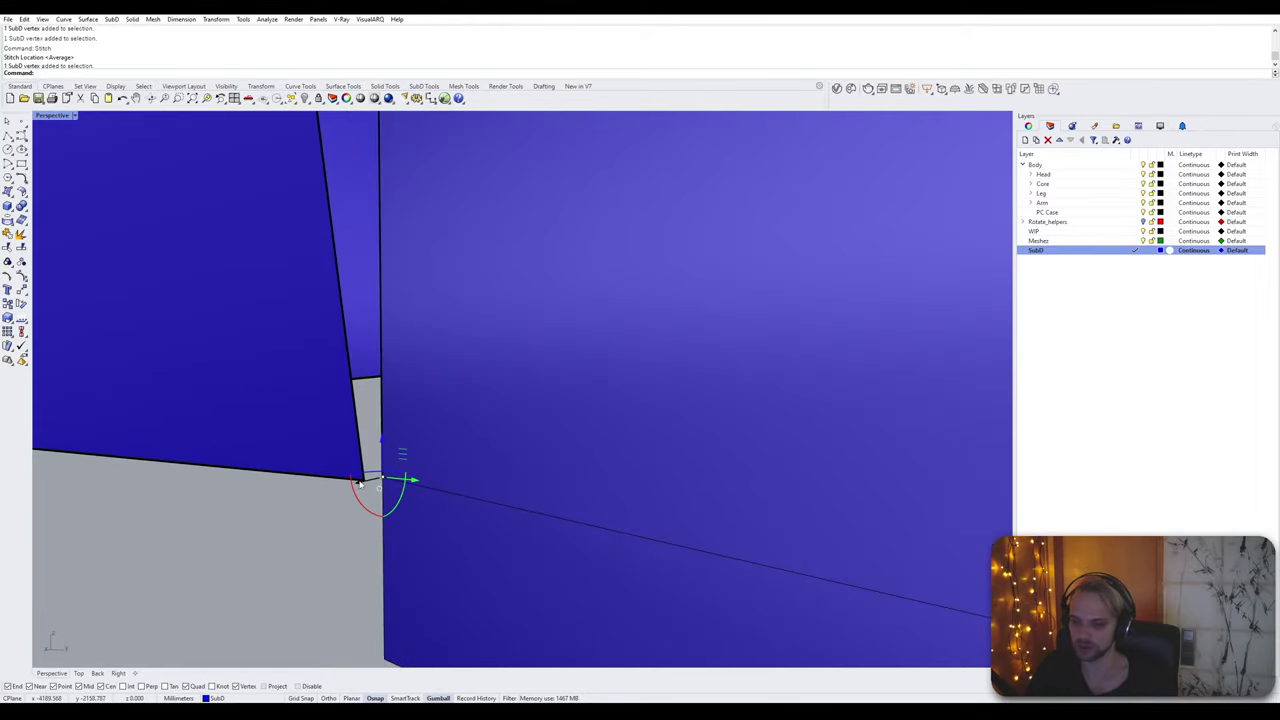
{"action": "right_click_drag", "start_coordinate": [361, 483], "coordinate": [403, 371]}
{"action": "left_click", "coordinate": [239, 578], "text": "shift"}
{"action": "key", "text": "Return"}
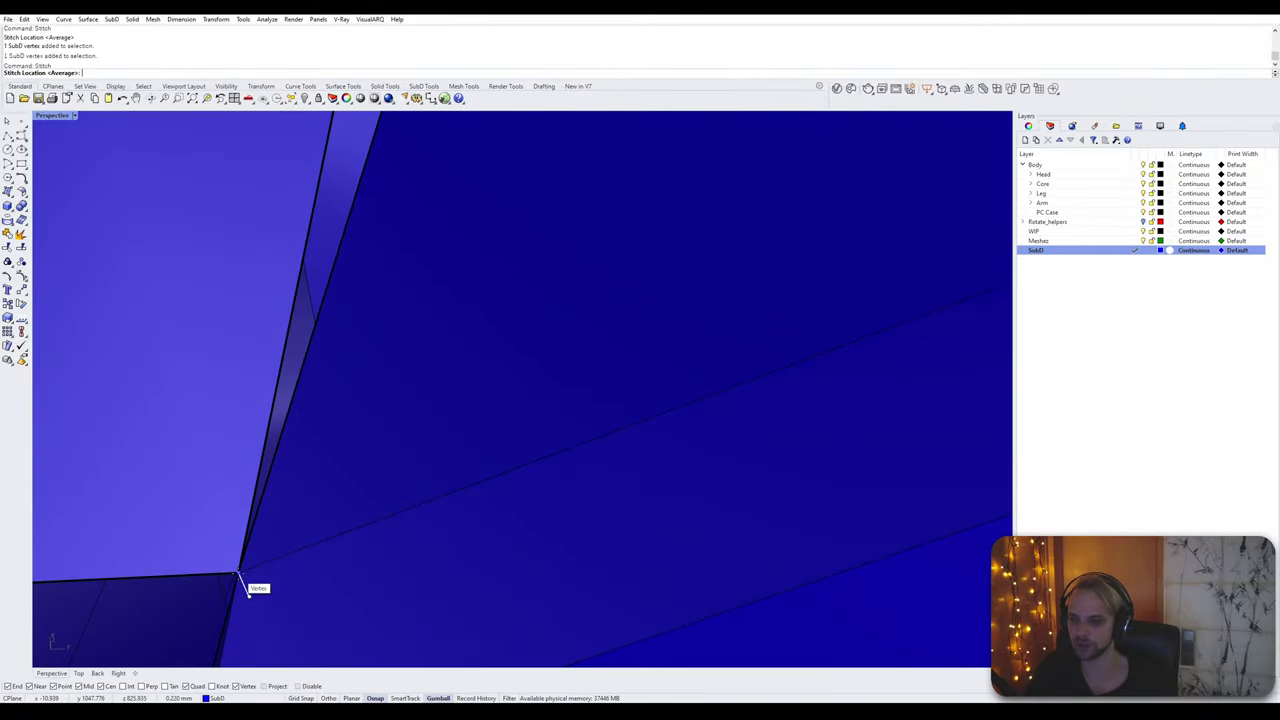
{"action": "left_click", "coordinate": [240, 574]}
Step: Snap the vertex at the gap up onto the upper corner
{"action": "scroll", "coordinate": [303, 534], "scroll_direction": "down", "scroll_amount": 12}
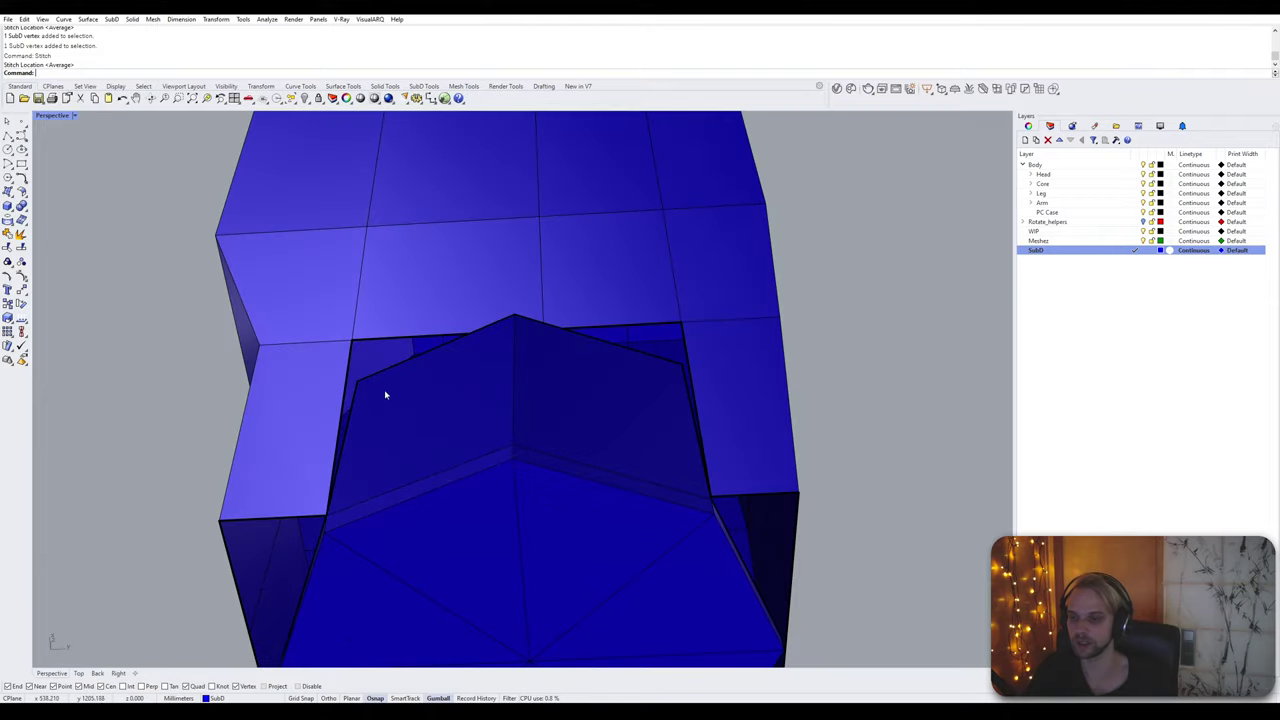
{"action": "scroll", "coordinate": [374, 386], "scroll_direction": "up", "scroll_amount": 6}
{"action": "right_click_drag", "start_coordinate": [334, 390], "coordinate": [311, 497], "text": "shift"}
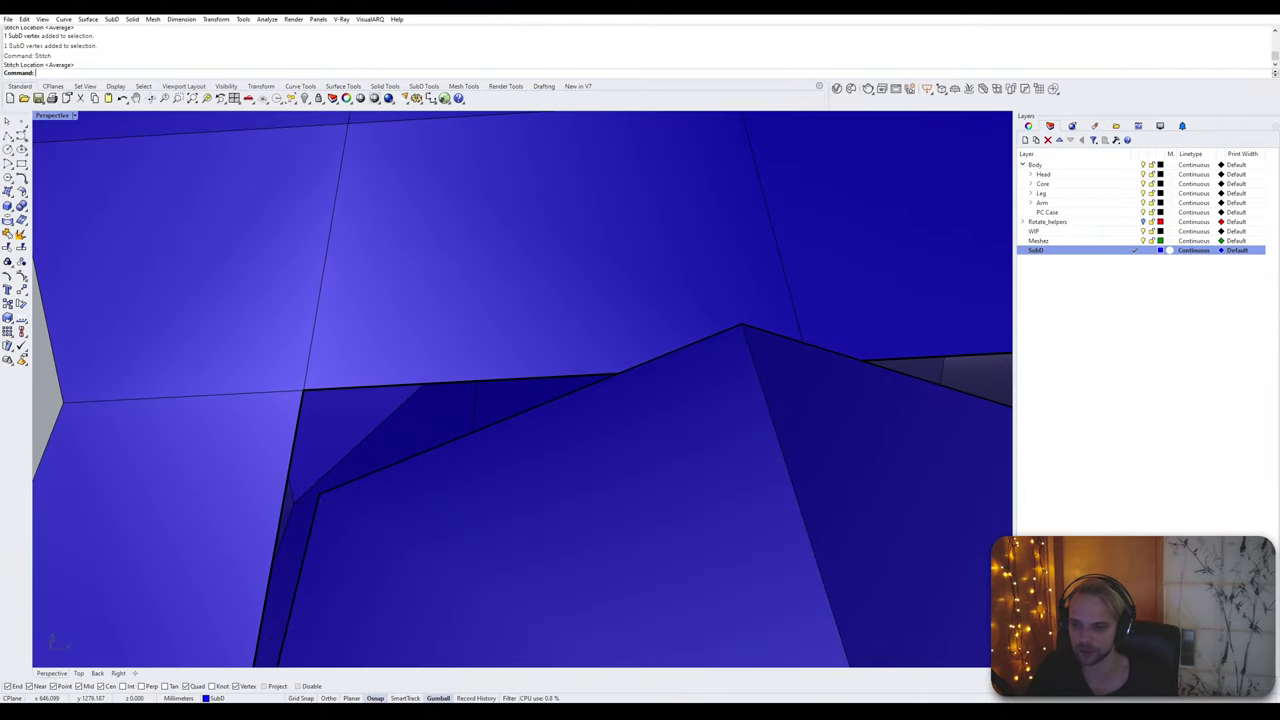
{"action": "left_click", "coordinate": [318, 495]}
{"action": "left_click_drag", "start_coordinate": [318, 495], "coordinate": [305, 392]}
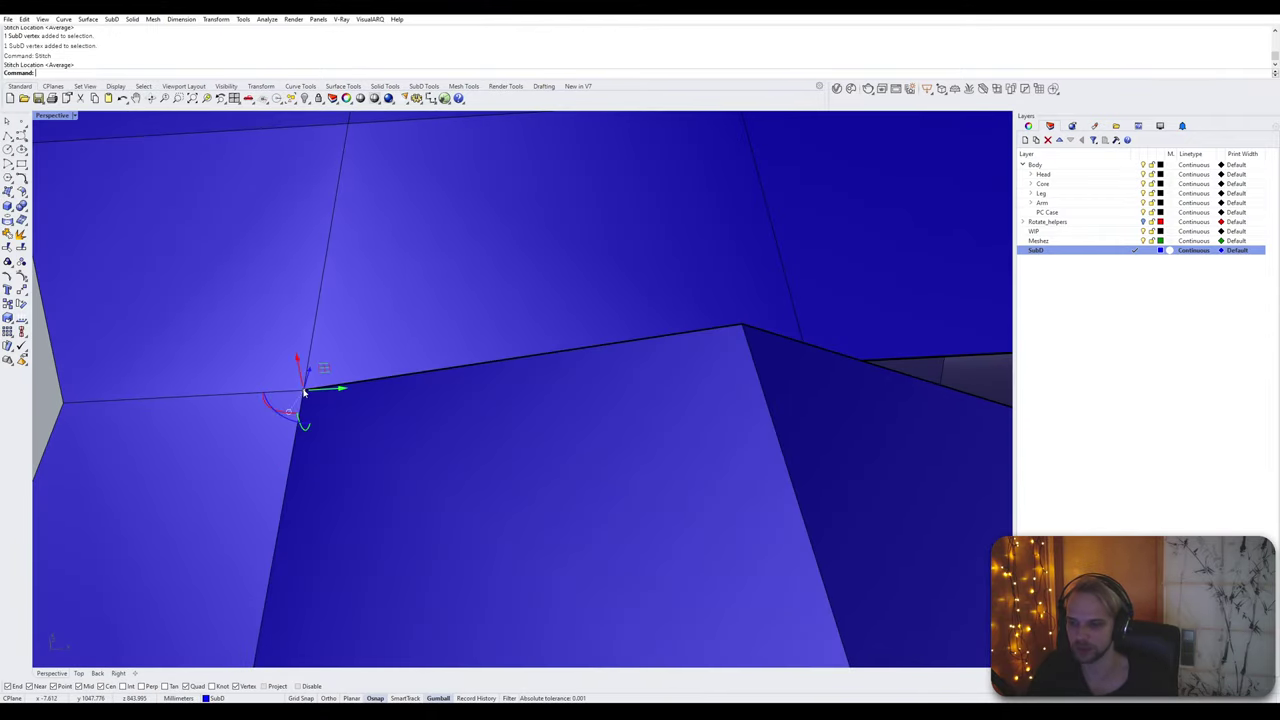
{"action": "right_click_drag", "start_coordinate": [305, 392], "coordinate": [404, 368]}
{"action": "key", "text": "Escape"}
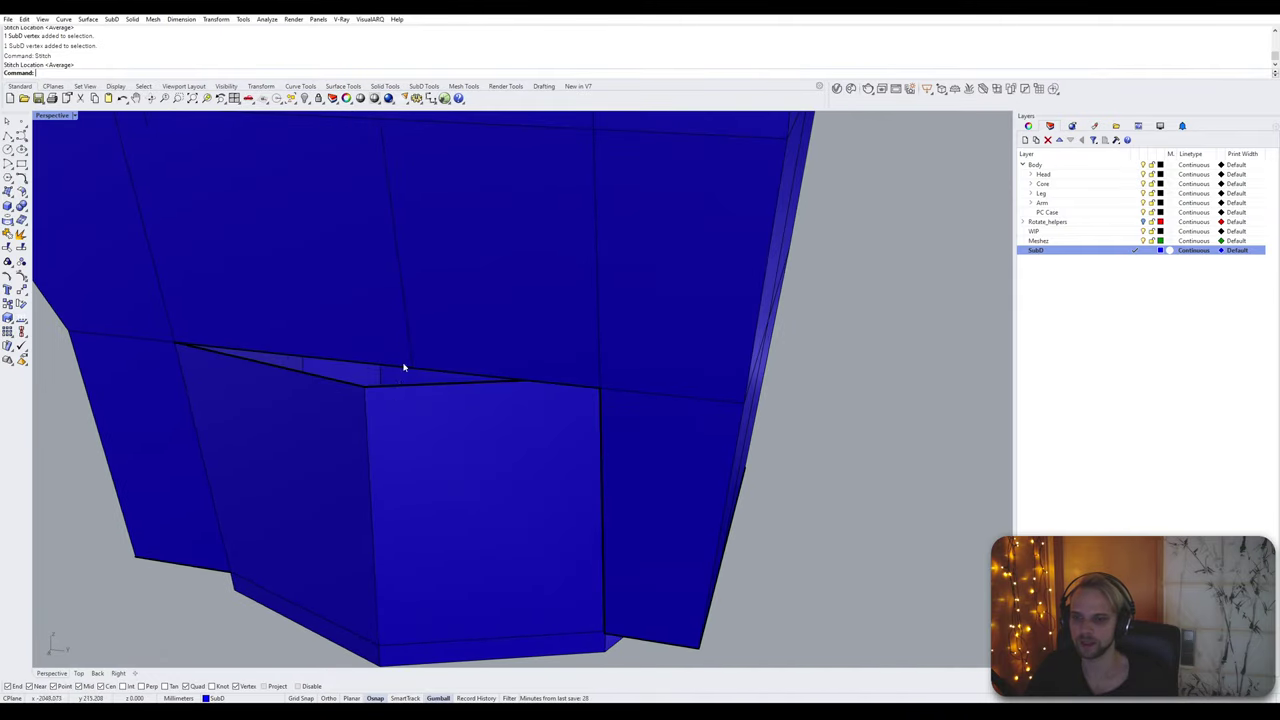
Step: Stitch the two vertices of the next corner gap together
{"action": "scroll", "coordinate": [404, 368], "scroll_direction": "up", "scroll_amount": 3}
{"action": "left_click", "coordinate": [419, 378]}
{"action": "left_click", "coordinate": [330, 414], "text": "ctrl+shift"}
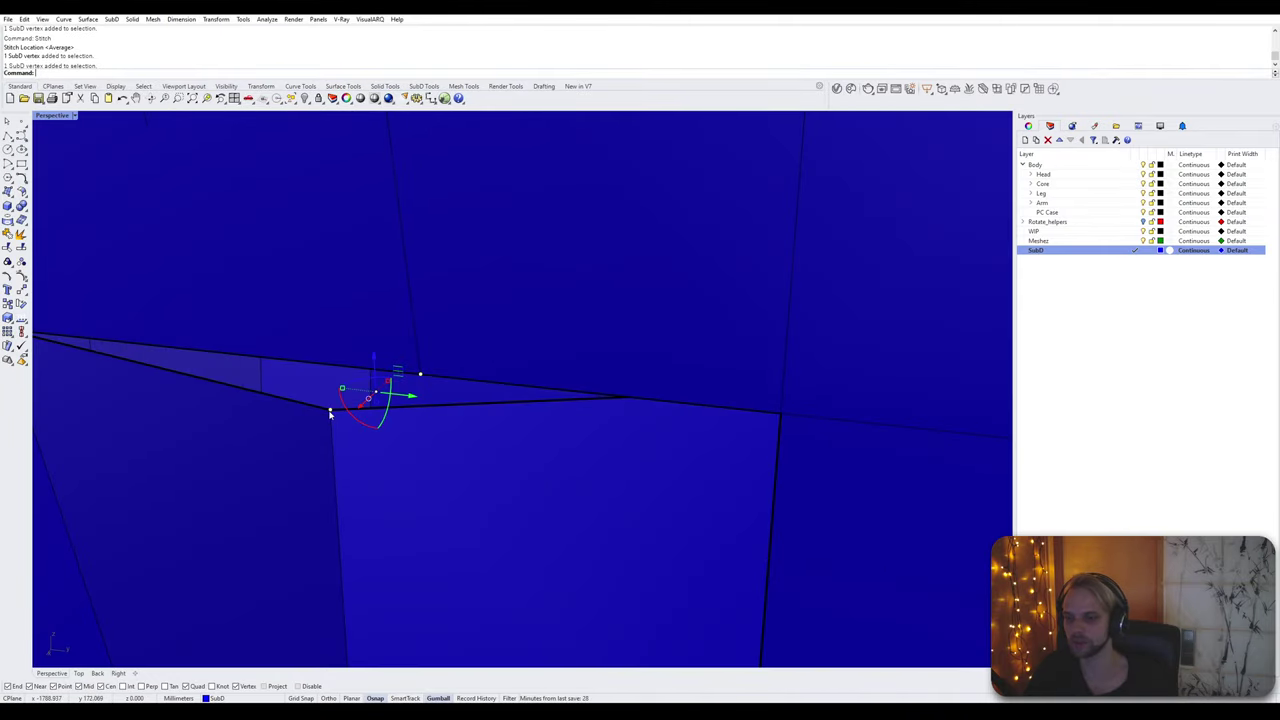
{"action": "right_click", "coordinate": [330, 414]}
{"action": "left_click", "coordinate": [428, 382]}
{"action": "scroll", "coordinate": [428, 382], "scroll_direction": "down", "scroll_amount": 6}
{"action": "key", "text": "Escape"}
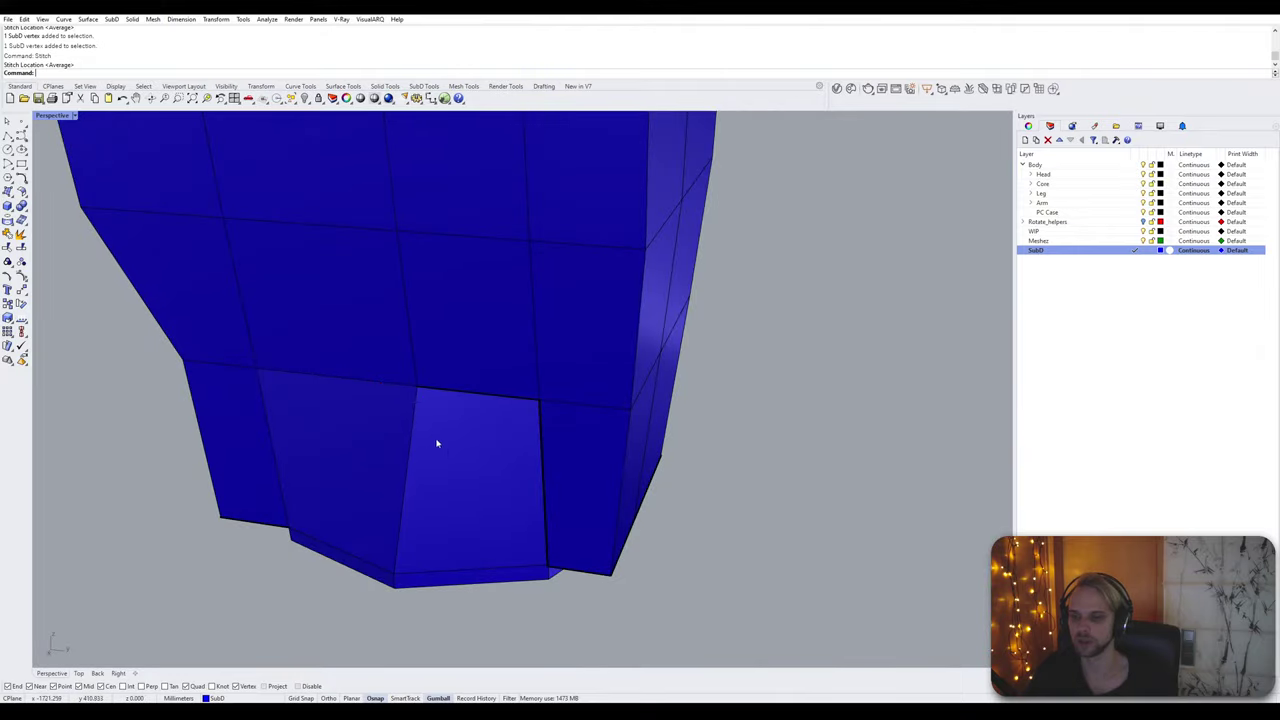
Step: Stitch the vertex beside the open gap to the adjacent corner vertex
{"action": "right_click_drag", "start_coordinate": [437, 443], "coordinate": [430, 412]}
{"action": "scroll", "coordinate": [429, 410], "scroll_direction": "up", "scroll_amount": 2}
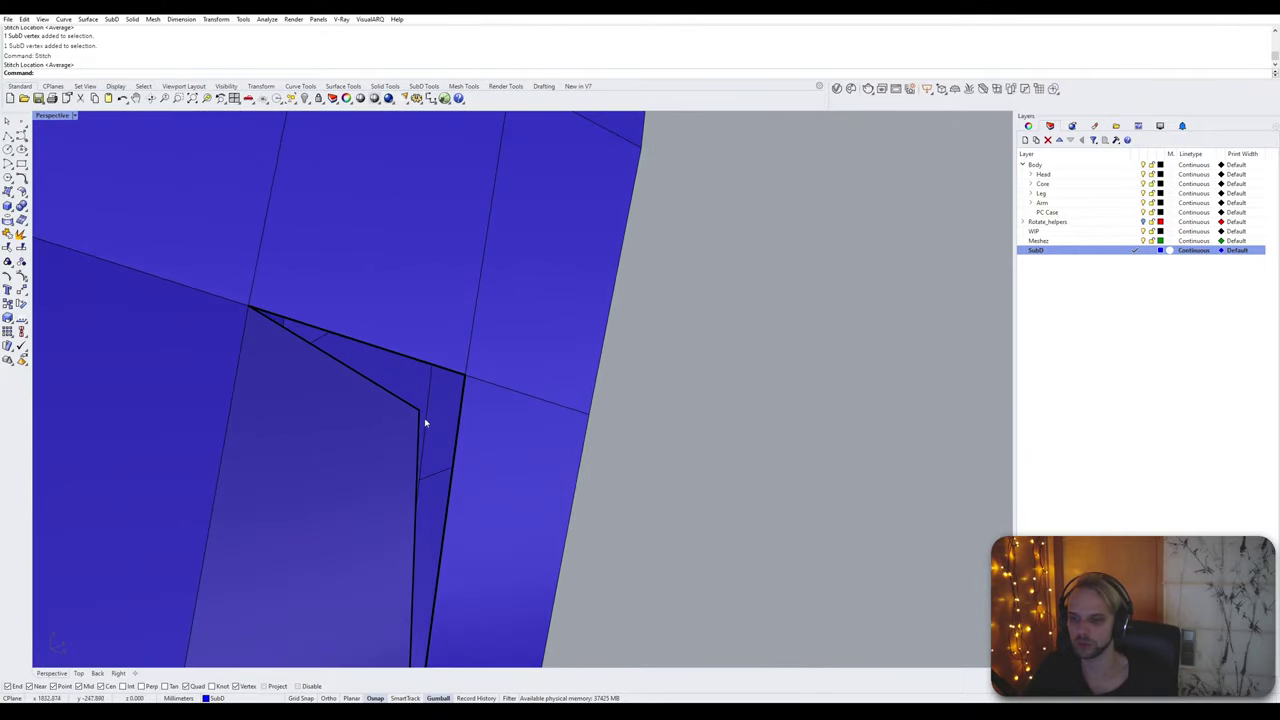
{"action": "left_click", "coordinate": [420, 412]}
{"action": "left_click", "coordinate": [466, 377], "text": "ctrl+shift"}
{"action": "right_click", "coordinate": [466, 377]}
{"action": "left_click", "coordinate": [466, 377]}
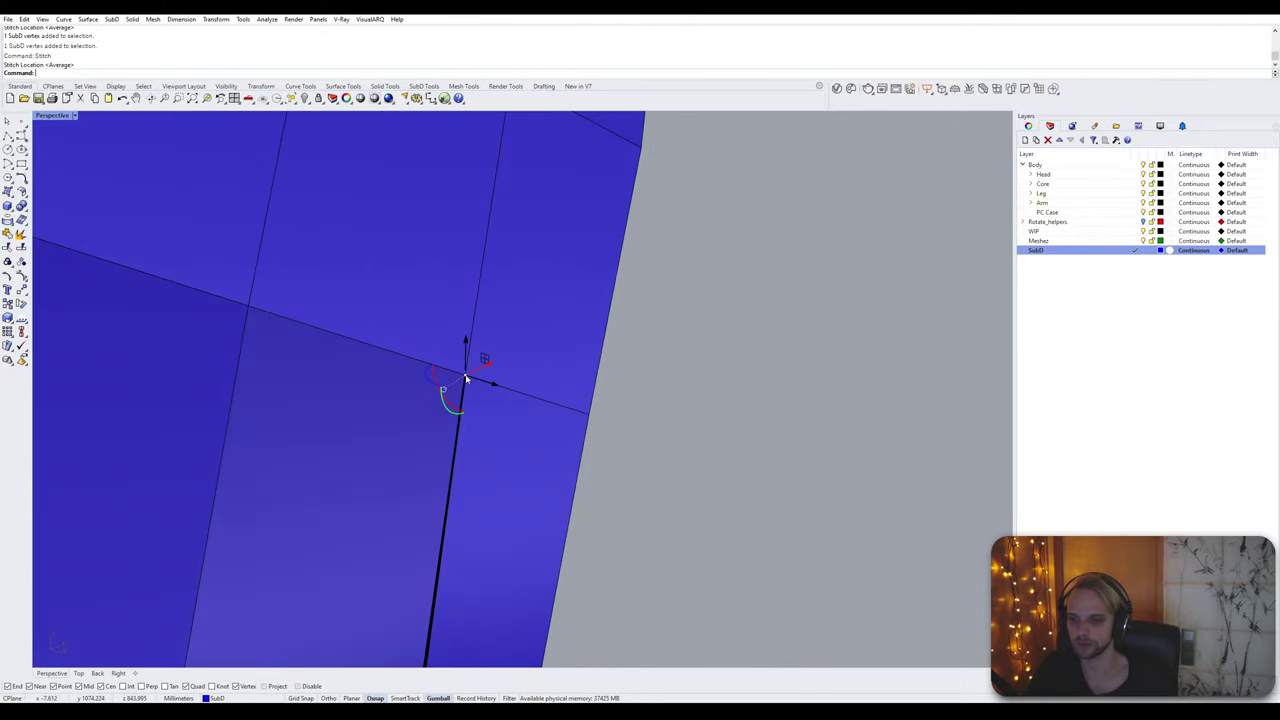
{"action": "scroll", "coordinate": [466, 397], "scroll_direction": "down", "scroll_amount": 6}
{"action": "key", "text": "Escape"}
Step: Stitch the two face corner vertices together
{"action": "mouse_move", "coordinate": [463, 435]}
{"action": "right_mouse_down"}
{"action": "mouse_move", "coordinate": [386, 474]}
{"action": "mouse_move", "coordinate": [389, 386]}
{"action": "mouse_move", "coordinate": [434, 457]}
{"action": "mouse_move", "coordinate": [493, 458]}
{"action": "mouse_move", "coordinate": [509, 429]}
{"action": "mouse_move", "coordinate": [651, 471]}
{"action": "mouse_move", "coordinate": [445, 438]}
{"action": "right_mouse_up"}
{"action": "scroll", "coordinate": [443, 415], "scroll_direction": "up", "scroll_amount": 12}
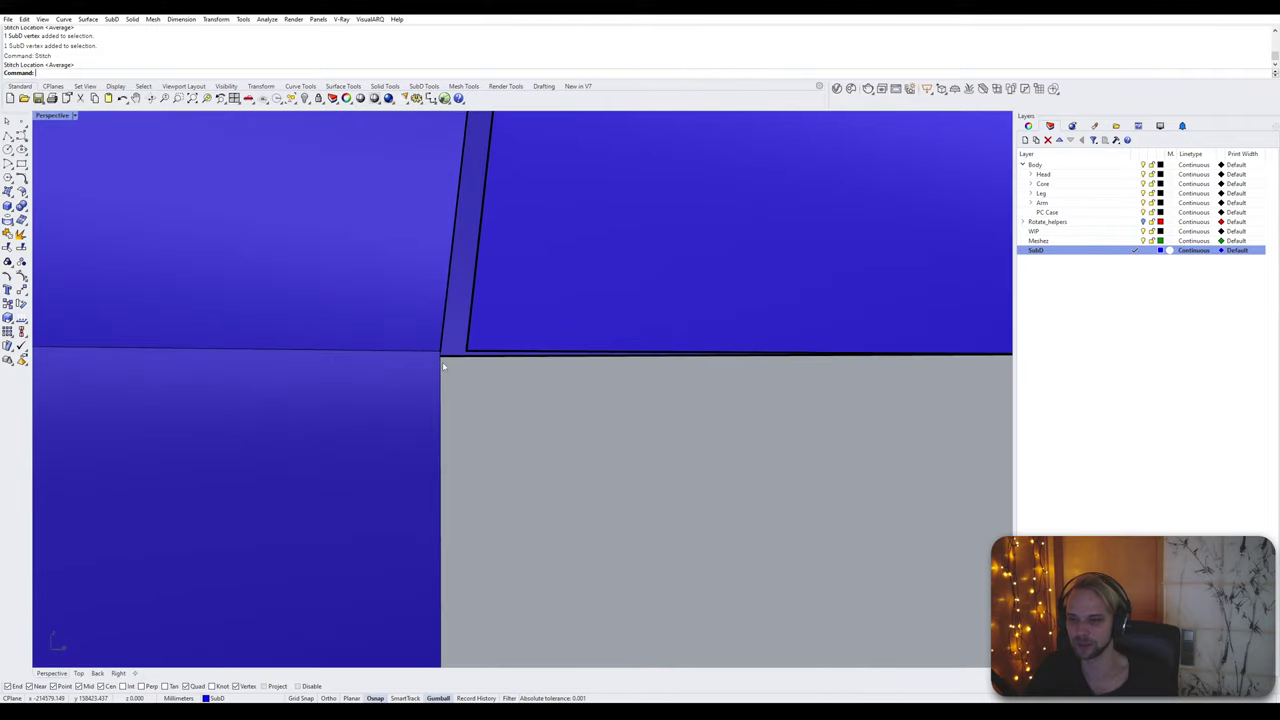
{"action": "left_click", "coordinate": [442, 352], "text": "ctrl+shift"}
{"action": "mouse_move", "coordinate": [476, 360]}
{"action": "right_mouse_down"}
{"action": "mouse_move", "coordinate": [474, 429]}
{"action": "mouse_move", "coordinate": [491, 329]}
{"action": "mouse_move", "coordinate": [463, 366]}
{"action": "right_mouse_up"}
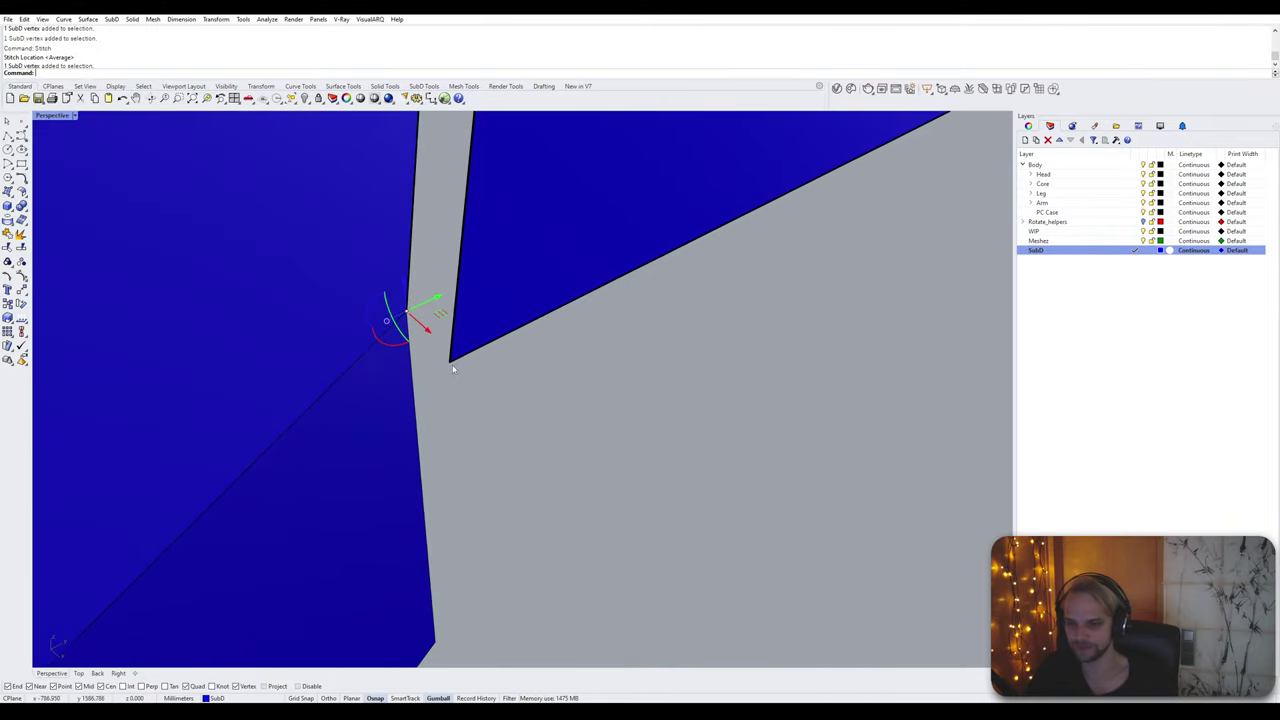
{"action": "left_click", "coordinate": [452, 359], "text": "shift"}
{"action": "key", "text": "Return"}
{"action": "right_click_drag", "start_coordinate": [412, 316], "coordinate": [592, 386]}
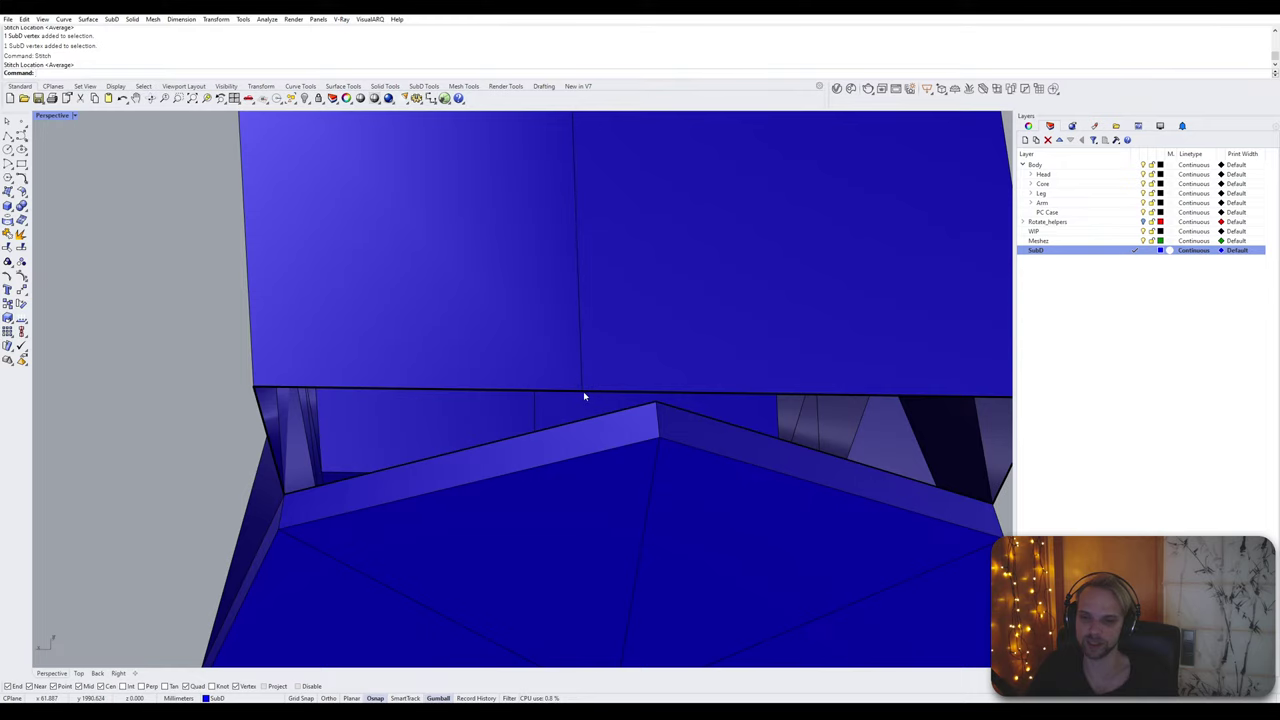
Step: Drag vertices with the gumball to line them up along the cap's top edge
{"action": "left_click_drag", "start_coordinate": [548, 397], "coordinate": [622, 399]}
{"action": "scroll", "coordinate": [602, 408], "scroll_direction": "down", "scroll_amount": 6}
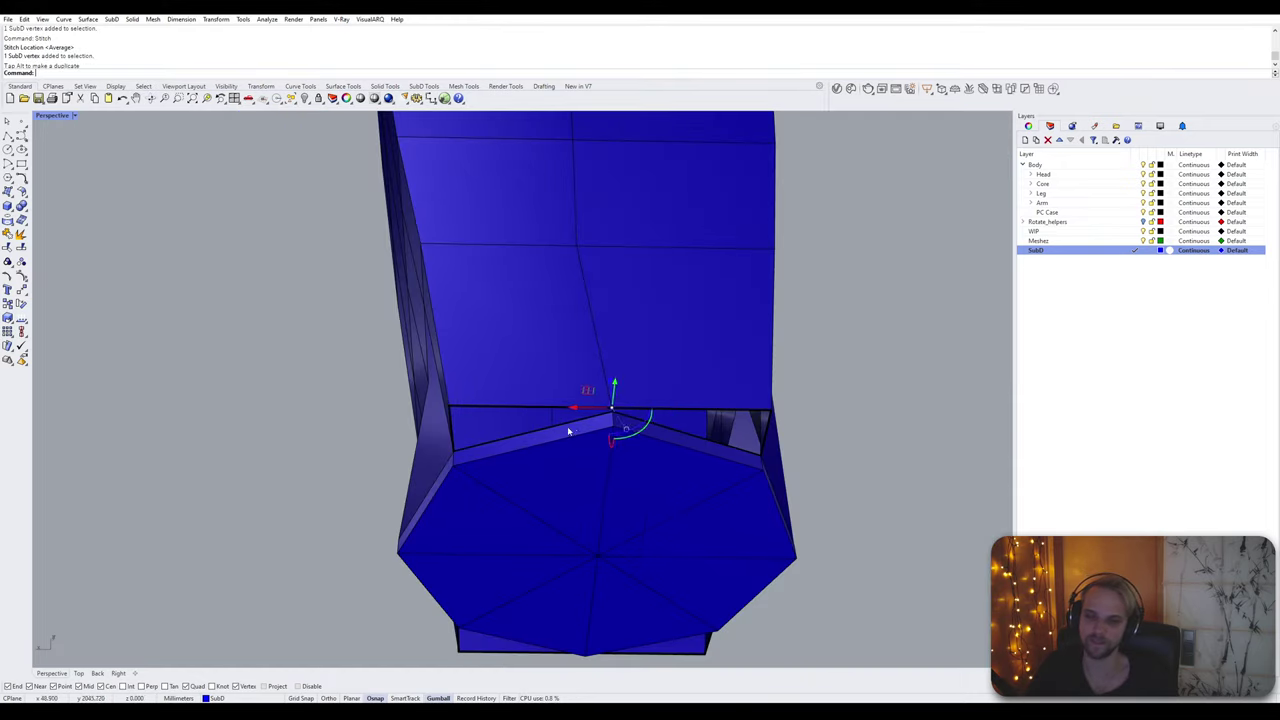
{"action": "key", "text": "Escape"}
{"action": "right_click_drag", "start_coordinate": [568, 431], "coordinate": [656, 490]}
{"action": "scroll", "coordinate": [656, 490], "scroll_direction": "down", "scroll_amount": 5}
{"action": "scroll", "coordinate": [386, 399], "scroll_direction": "up", "scroll_amount": 5}
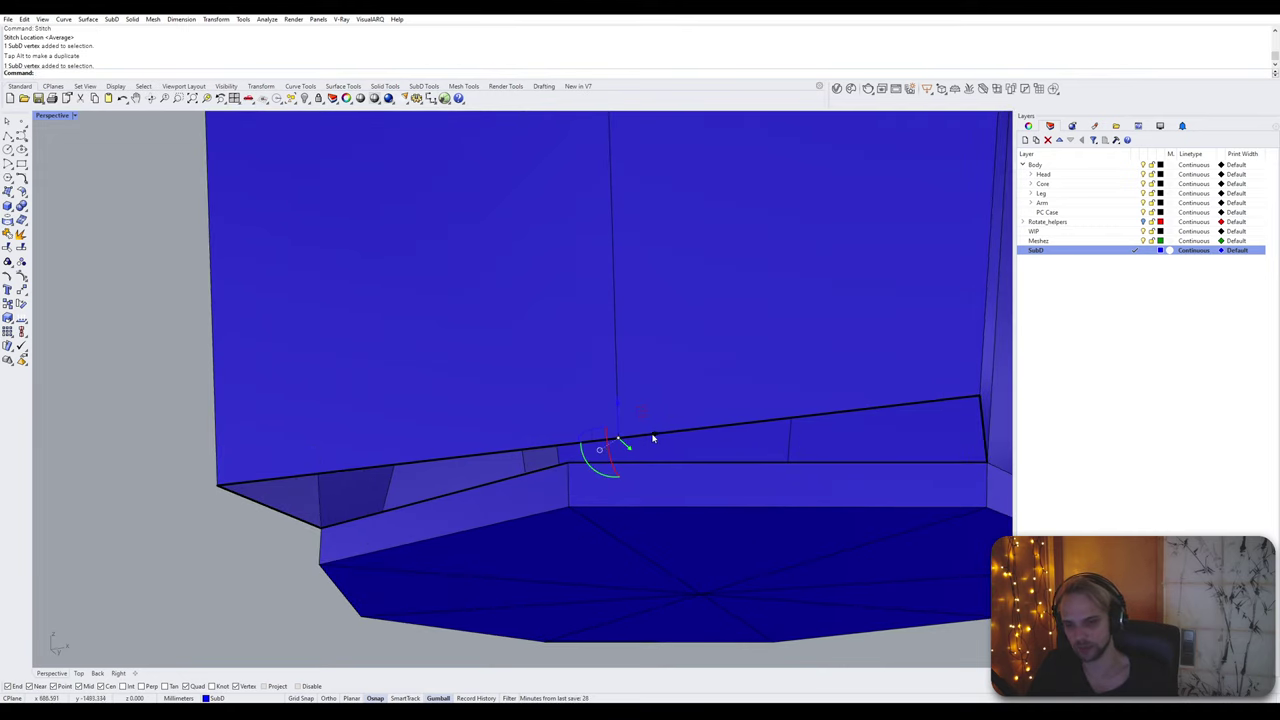
{"action": "left_click_drag", "start_coordinate": [652, 438], "coordinate": [598, 456]}
{"action": "scroll", "coordinate": [590, 460], "scroll_direction": "down", "scroll_amount": 5}
{"action": "right_click_drag", "start_coordinate": [583, 463], "coordinate": [379, 438]}
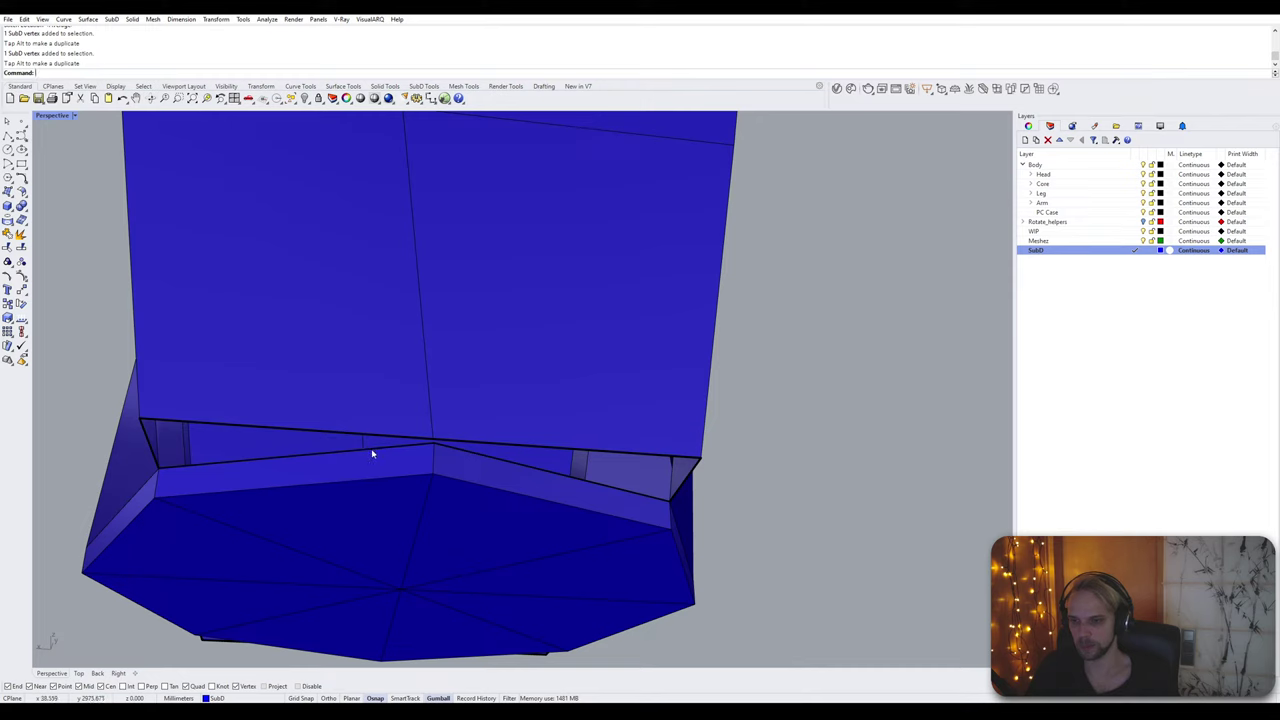
{"action": "left_click", "coordinate": [372, 453]}
Step: Bridge the right-hand cap edge to the facing edge of the armor body
{"action": "left_click", "coordinate": [507, 465], "text": "shift"}
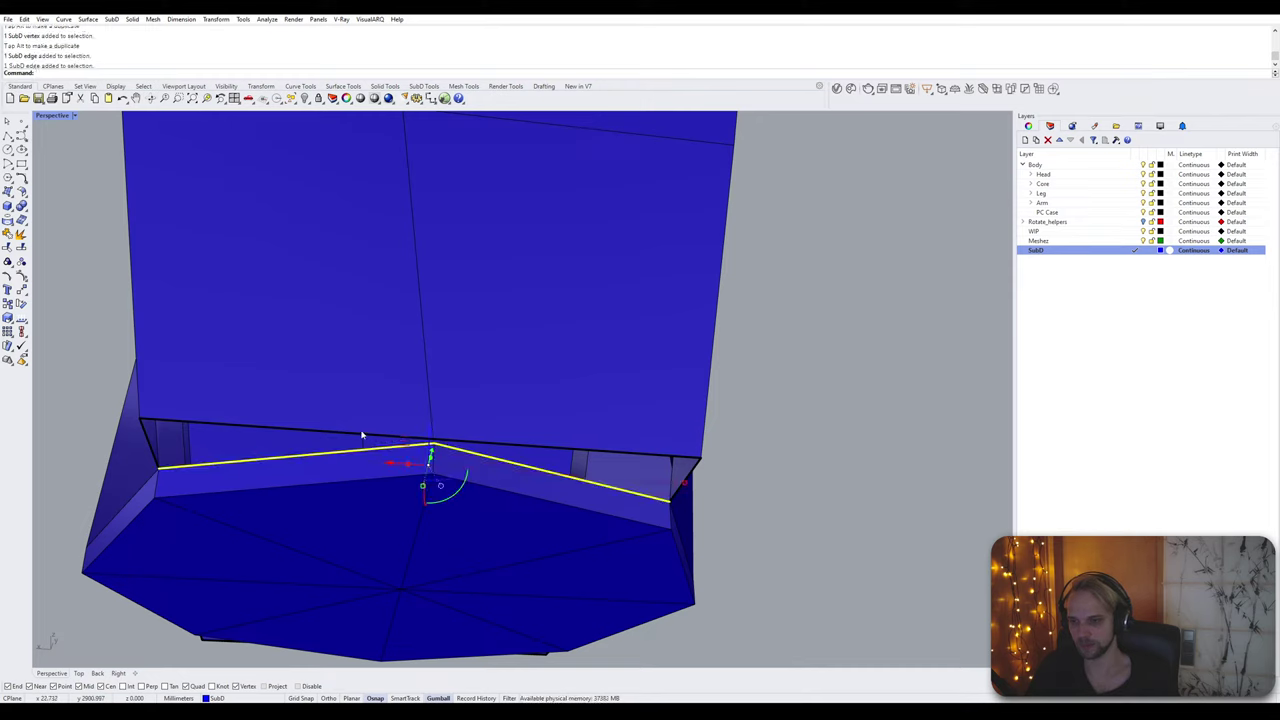
{"action": "left_click", "coordinate": [328, 433], "text": "shift"}
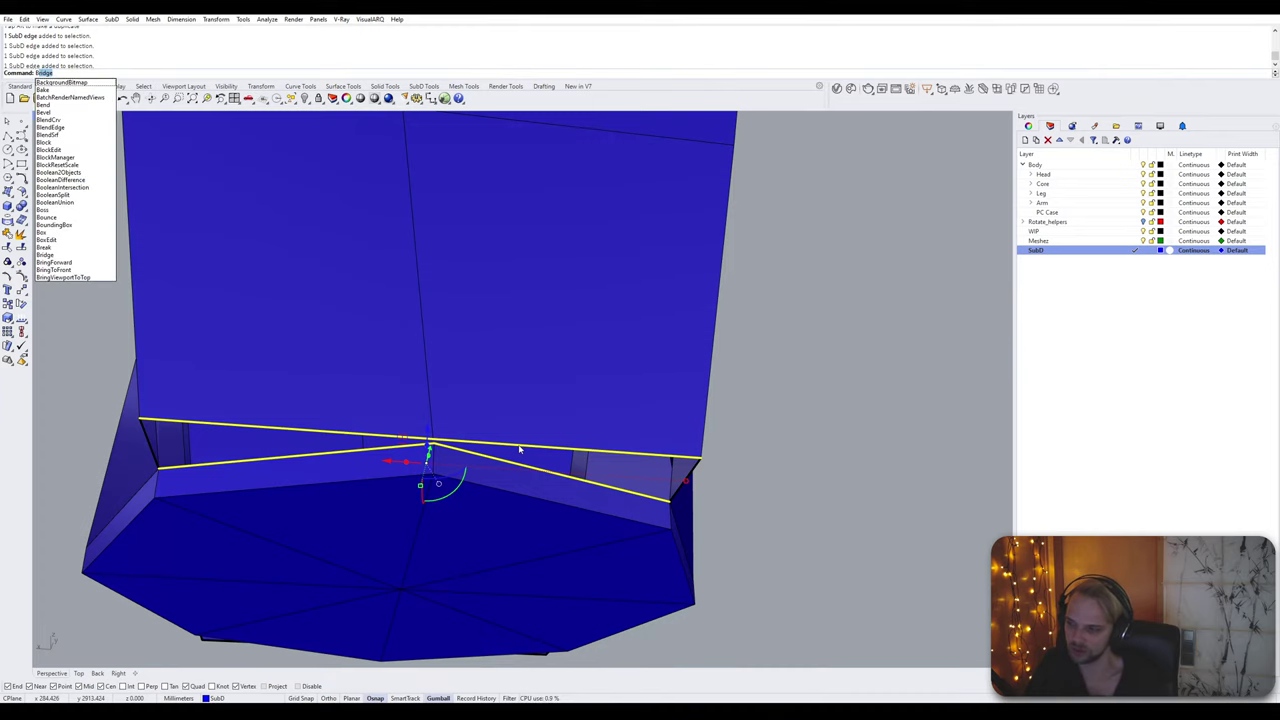
{"action": "key", "text": "Return"}
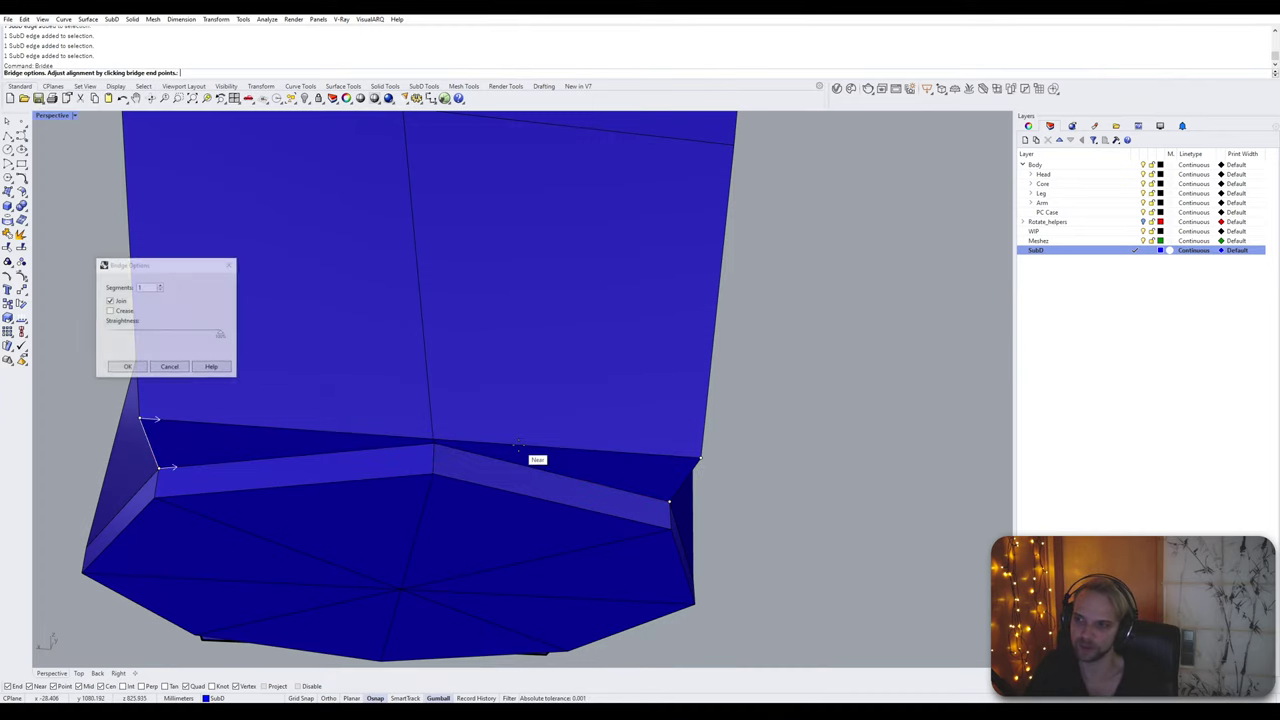
{"action": "key", "text": "Return"}
Step: Bridge the remaining opening on the far side using its five edges
{"action": "scroll", "coordinate": [612, 463], "scroll_direction": "down", "scroll_amount": 4}
{"action": "right_click_drag", "start_coordinate": [612, 463], "coordinate": [340, 445]}
{"action": "scroll", "coordinate": [489, 460], "scroll_direction": "up", "scroll_amount": 6}
{"action": "left_click", "coordinate": [526, 428], "text": "ctrl+shift"}
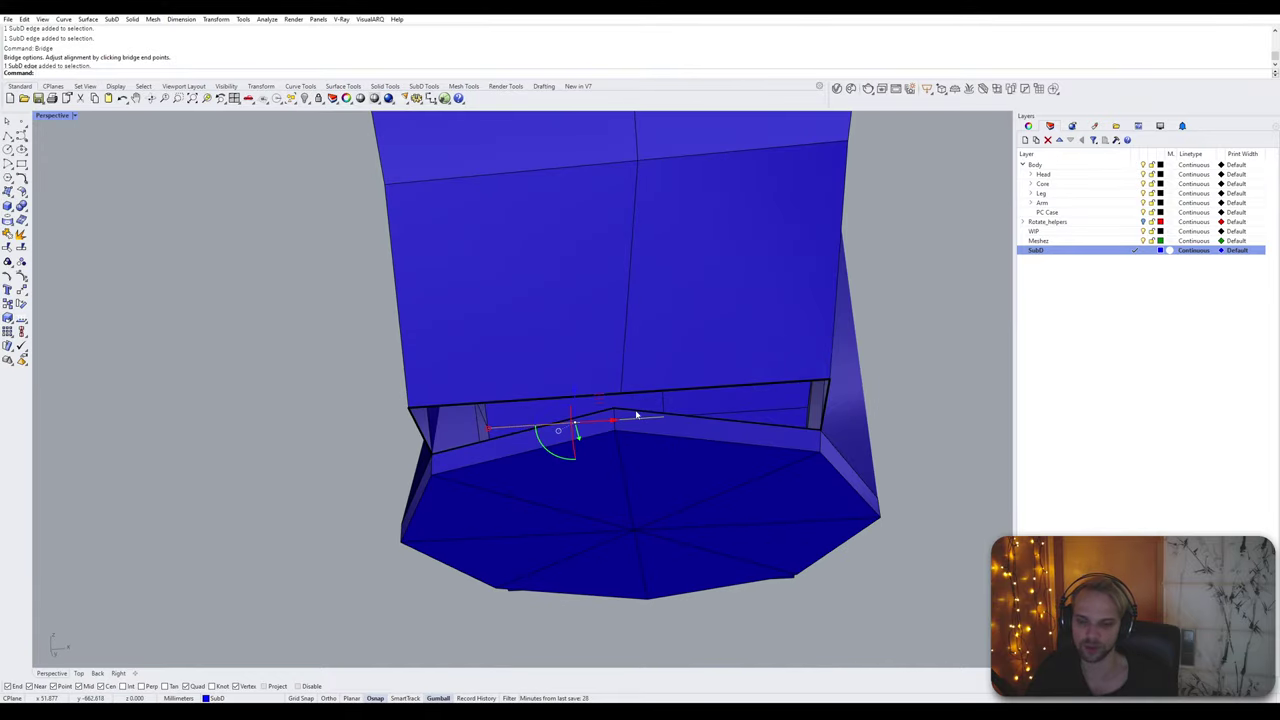
{"action": "scroll", "coordinate": [630, 417], "scroll_direction": "up", "scroll_amount": 5}
{"action": "left_click", "coordinate": [626, 414]}
{"action": "left_click", "coordinate": [560, 410]}
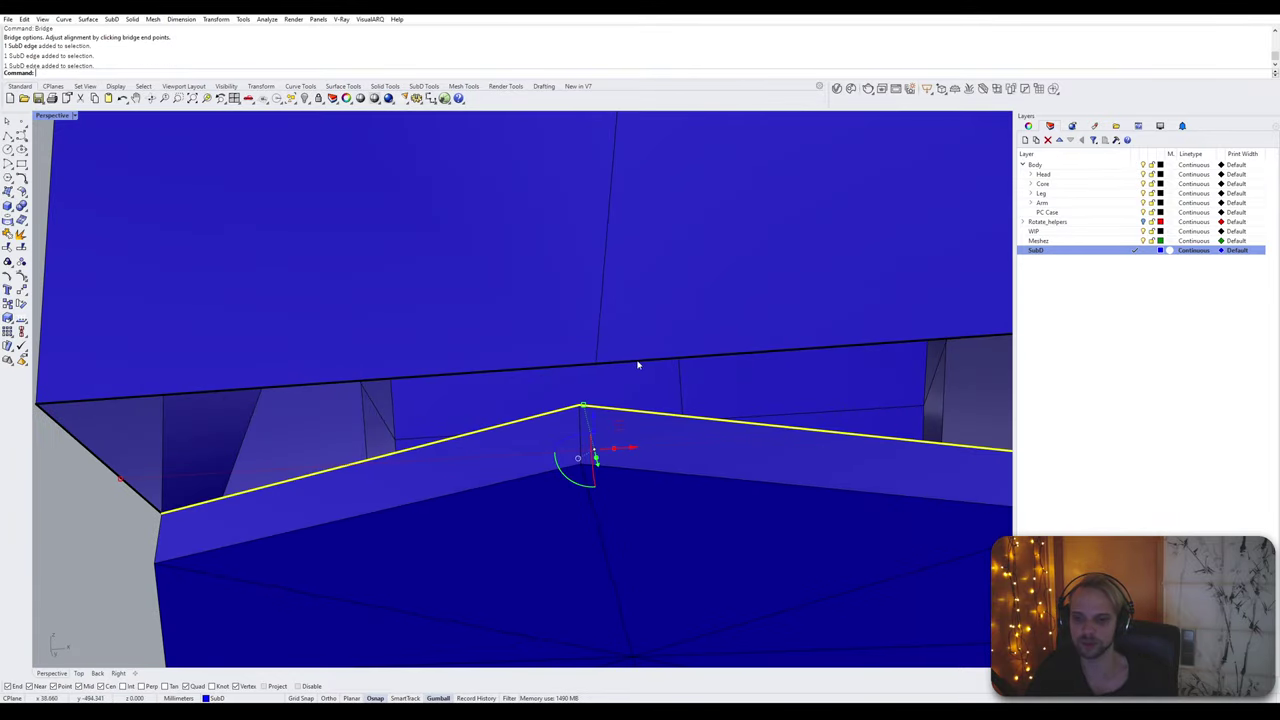
{"action": "left_click", "coordinate": [637, 363]}
{"action": "left_click", "coordinate": [537, 370]}
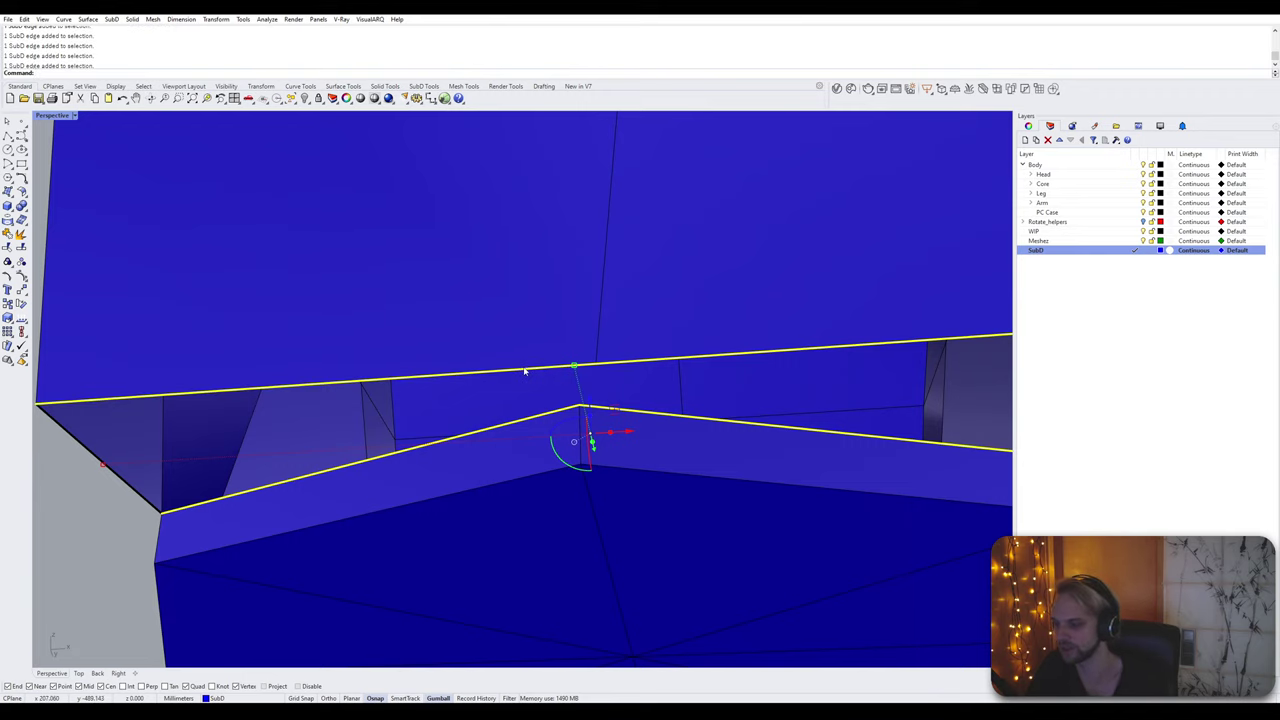
{"action": "key", "text": "Return"}
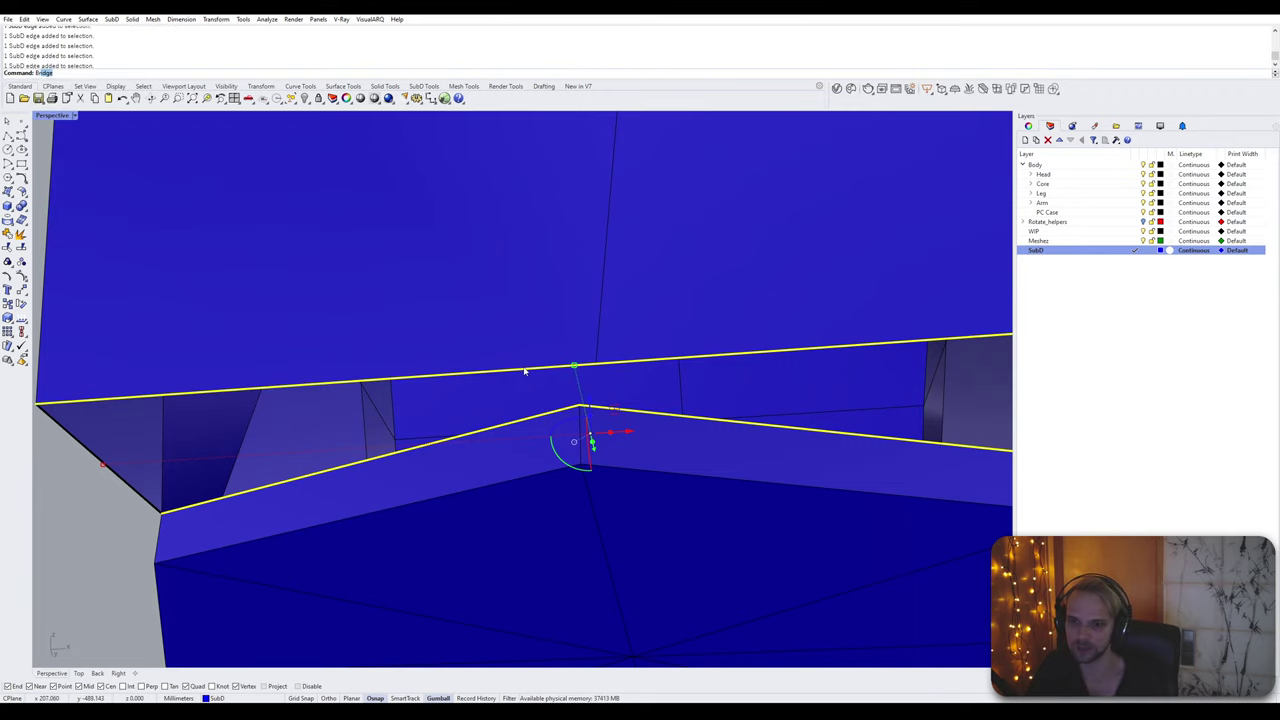
{"action": "key", "text": "Return"}
Step: Preview the closed armor as a smooth SubD shell and orbit around it
{"action": "key", "text": "Tab"}
{"action": "scroll", "coordinate": [523, 368], "scroll_direction": "down", "scroll_amount": 10}
{"action": "right_click_drag", "start_coordinate": [524, 371], "coordinate": [843, 491]}
{"action": "scroll", "coordinate": [491, 383], "scroll_direction": "up", "scroll_amount": 5}
Step: Return the armor to flat display and orbit to view its underside
{"action": "scroll", "coordinate": [643, 429], "scroll_direction": "down", "scroll_amount": 6}
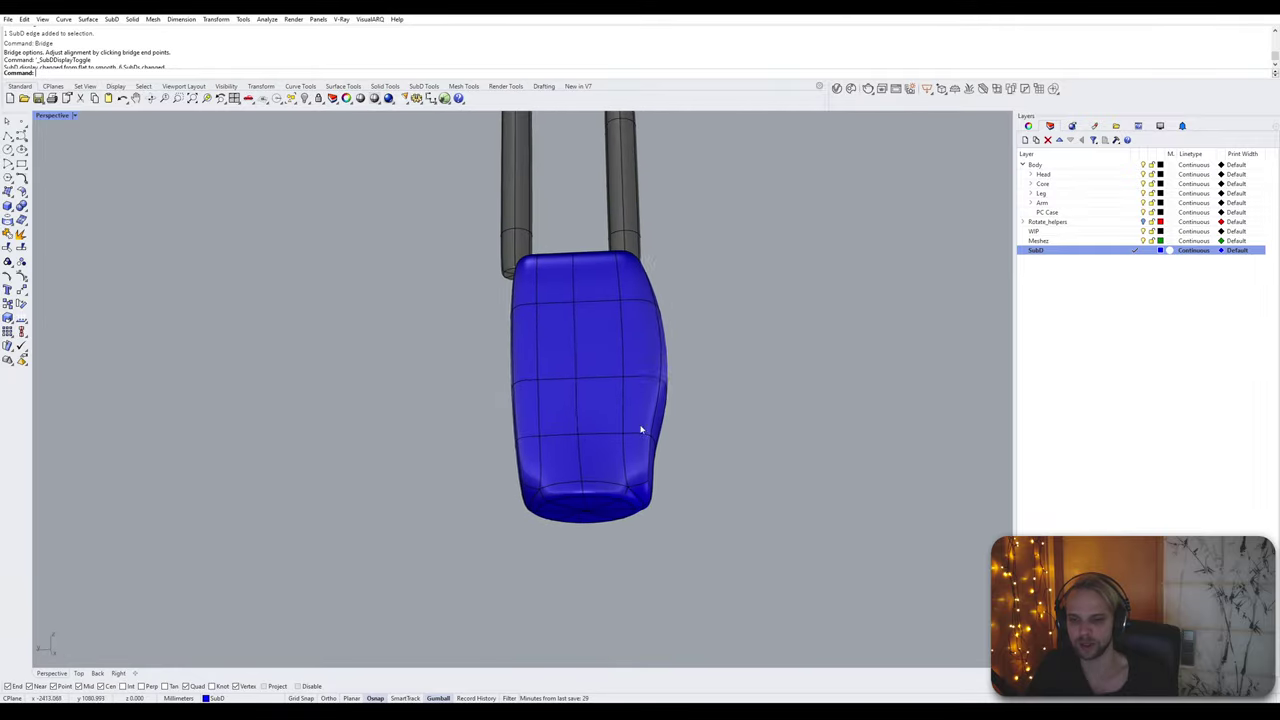
{"action": "key", "text": "Tab"}
{"action": "right_click_drag", "start_coordinate": [643, 429], "coordinate": [557, 449]}
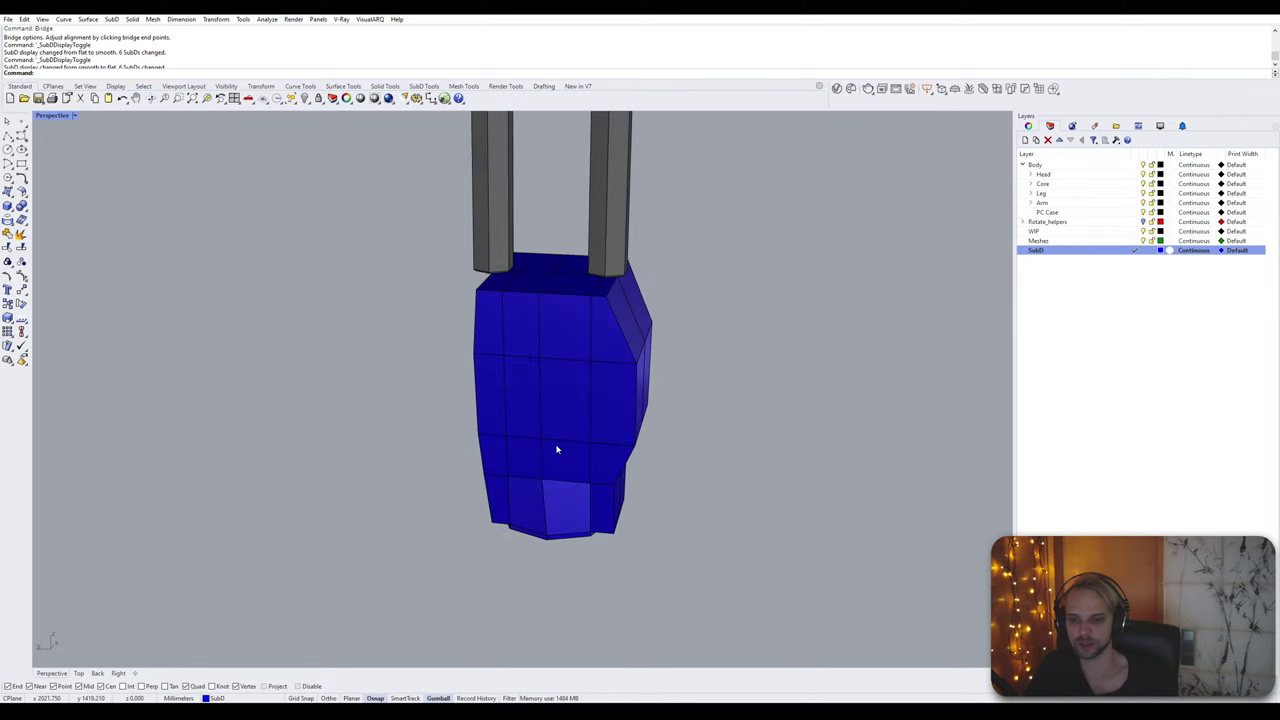
{"action": "scroll", "coordinate": [523, 520], "scroll_direction": "up", "scroll_amount": 5}
{"action": "scroll", "coordinate": [508, 374], "scroll_direction": "down", "scroll_amount": 3}
{"action": "scroll", "coordinate": [508, 395], "scroll_direction": "up", "scroll_amount": 2}
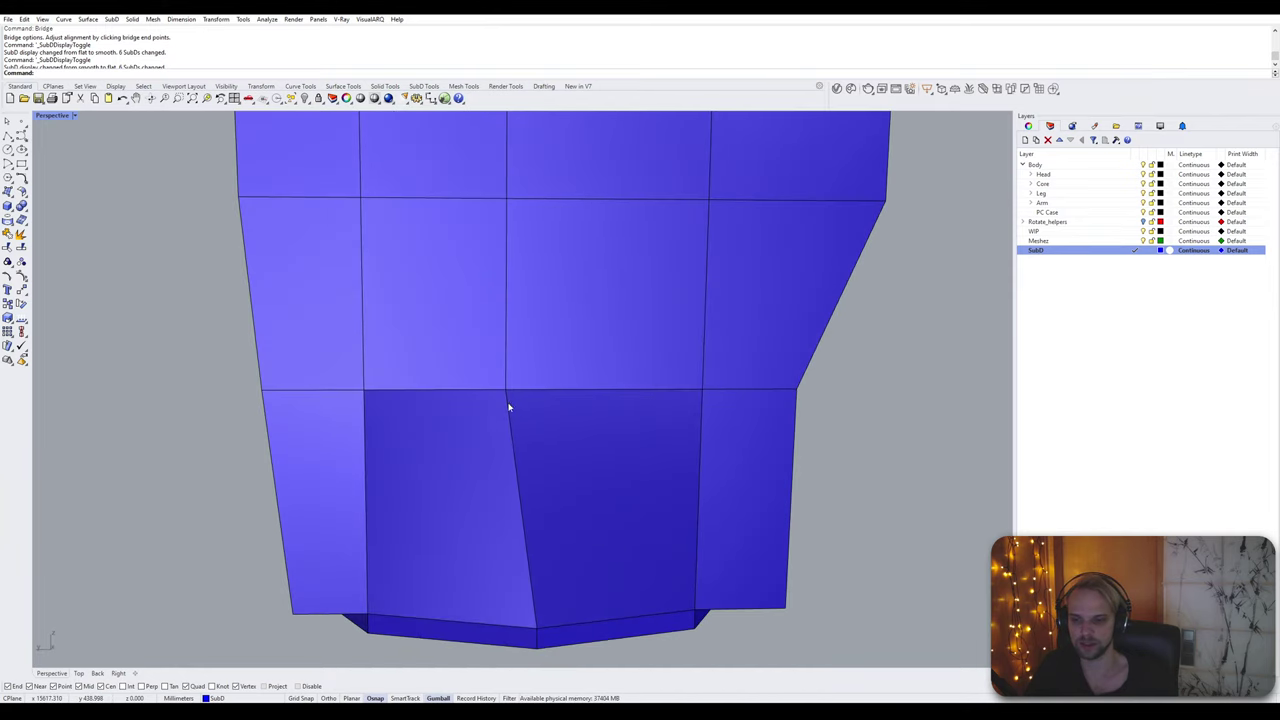
Step: Move the front vertex right and up so its vertical edge line runs straighter
{"action": "left_click", "coordinate": [505, 390]}
{"action": "left_click_drag", "start_coordinate": [475, 396], "coordinate": [510, 398]}
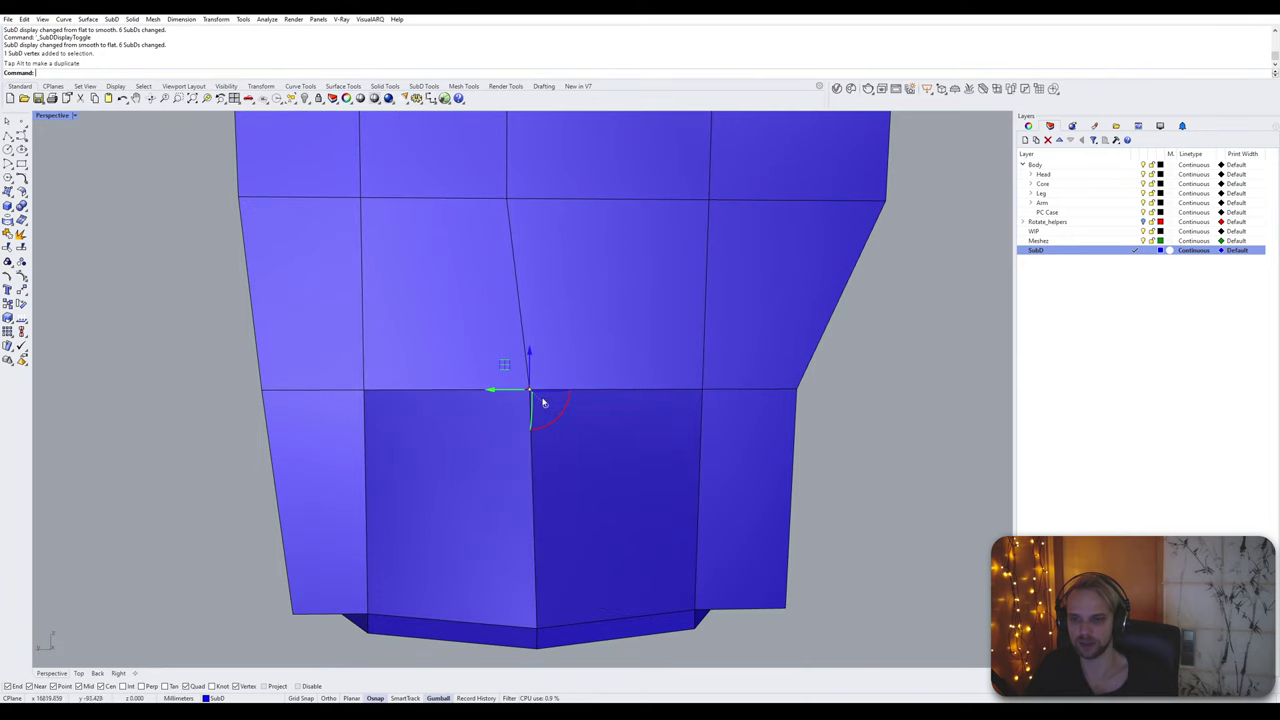
{"action": "scroll", "coordinate": [541, 374], "scroll_direction": "down", "scroll_amount": 2}
{"action": "left_click_drag", "start_coordinate": [537, 357], "coordinate": [537, 325]}
{"action": "scroll", "coordinate": [560, 345], "scroll_direction": "up", "scroll_amount": 2}
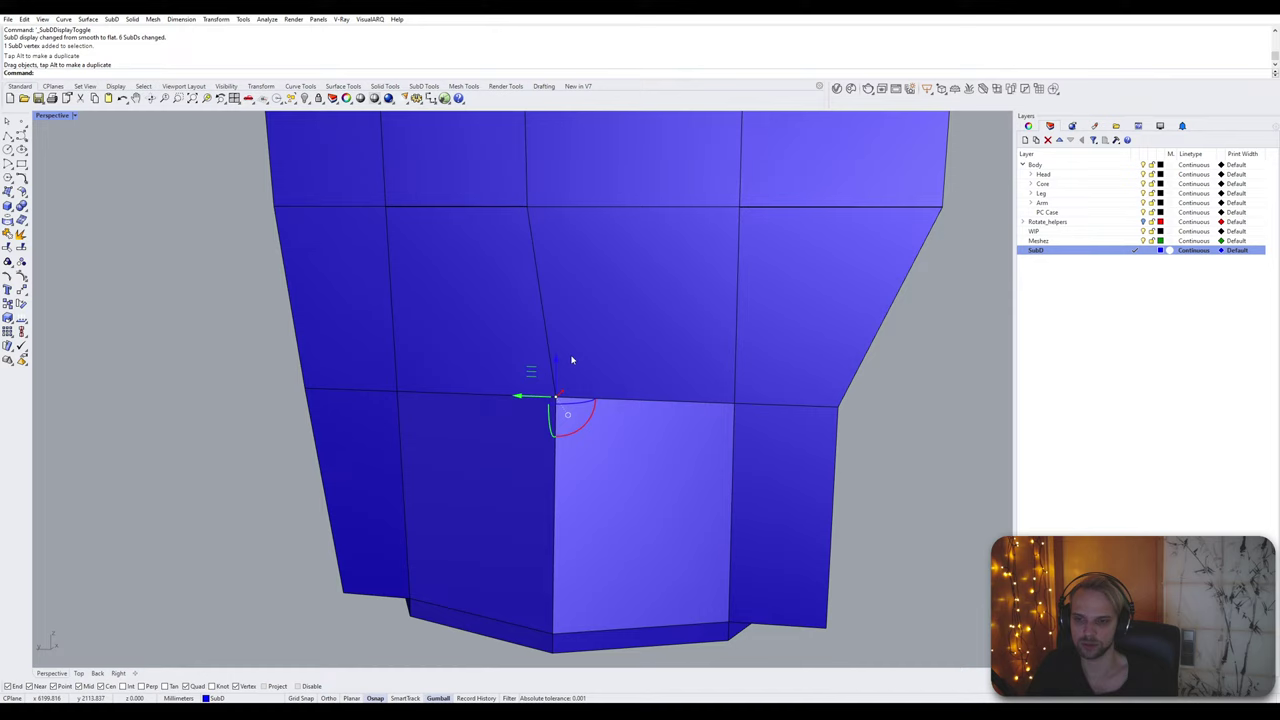
Step: Try pushing the edge above that vertex into the face, then undo it
{"action": "left_click", "coordinate": [534, 242], "text": "ctrl+shift"}
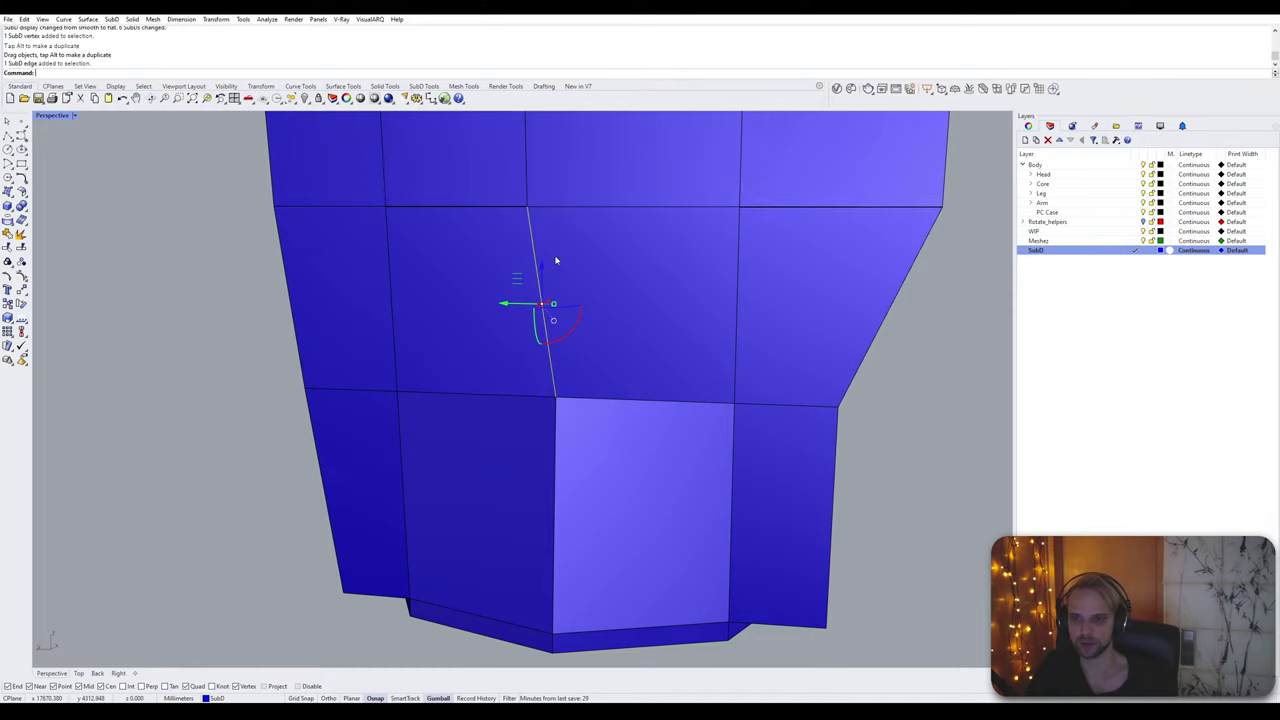
{"action": "scroll", "coordinate": [557, 260], "scroll_direction": "down", "scroll_amount": 4}
{"action": "right_click_drag", "start_coordinate": [557, 260], "coordinate": [475, 418], "text": "shift"}
{"action": "scroll", "coordinate": [489, 440], "scroll_direction": "down", "scroll_amount": 3}
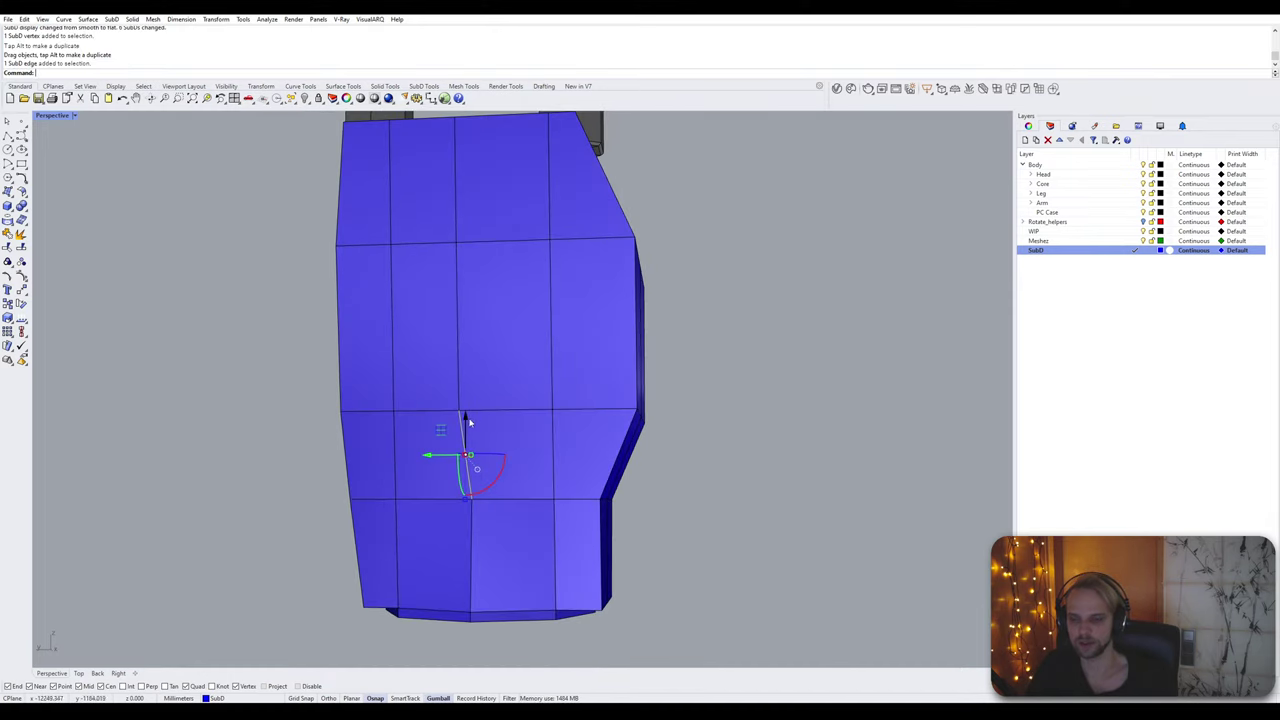
{"action": "left_click_drag", "start_coordinate": [463, 422], "coordinate": [480, 374]}
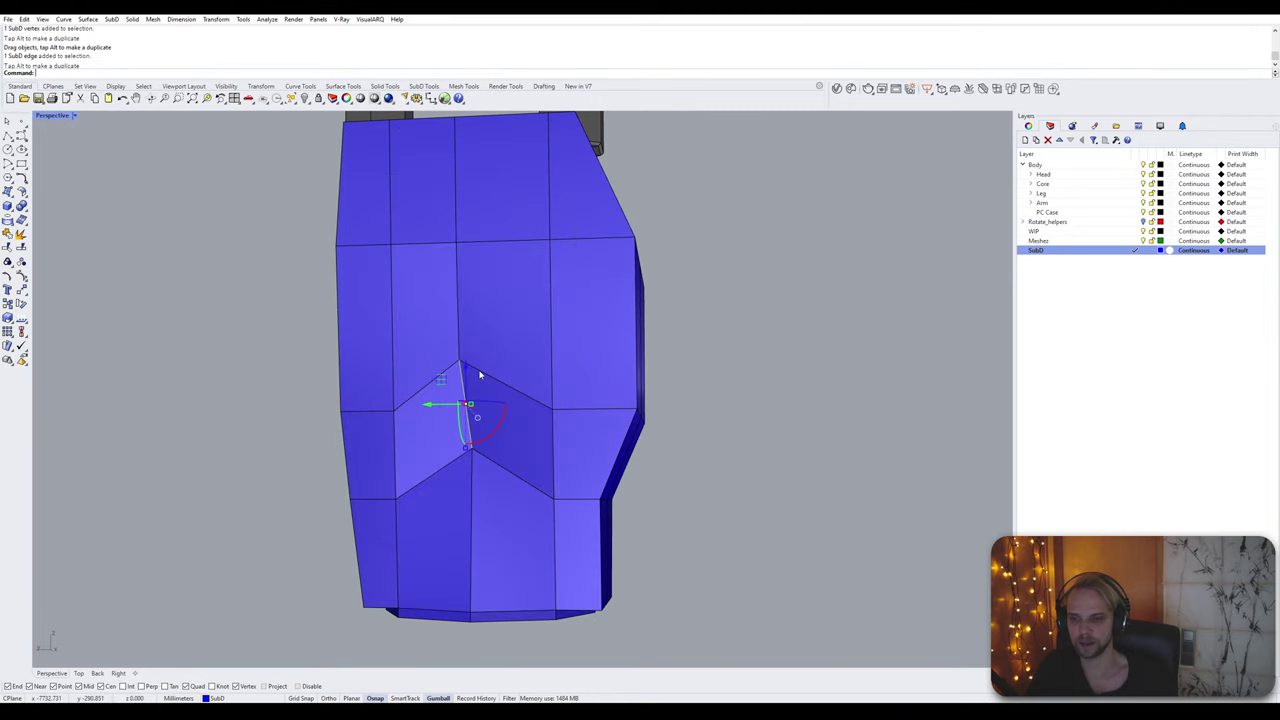
{"action": "key", "text": "Escape"}
{"action": "scroll", "coordinate": [485, 376], "scroll_direction": "down", "scroll_amount": 2}
{"action": "right_click_drag", "start_coordinate": [489, 378], "coordinate": [457, 391]}
{"action": "key", "text": "ctrl+z"}
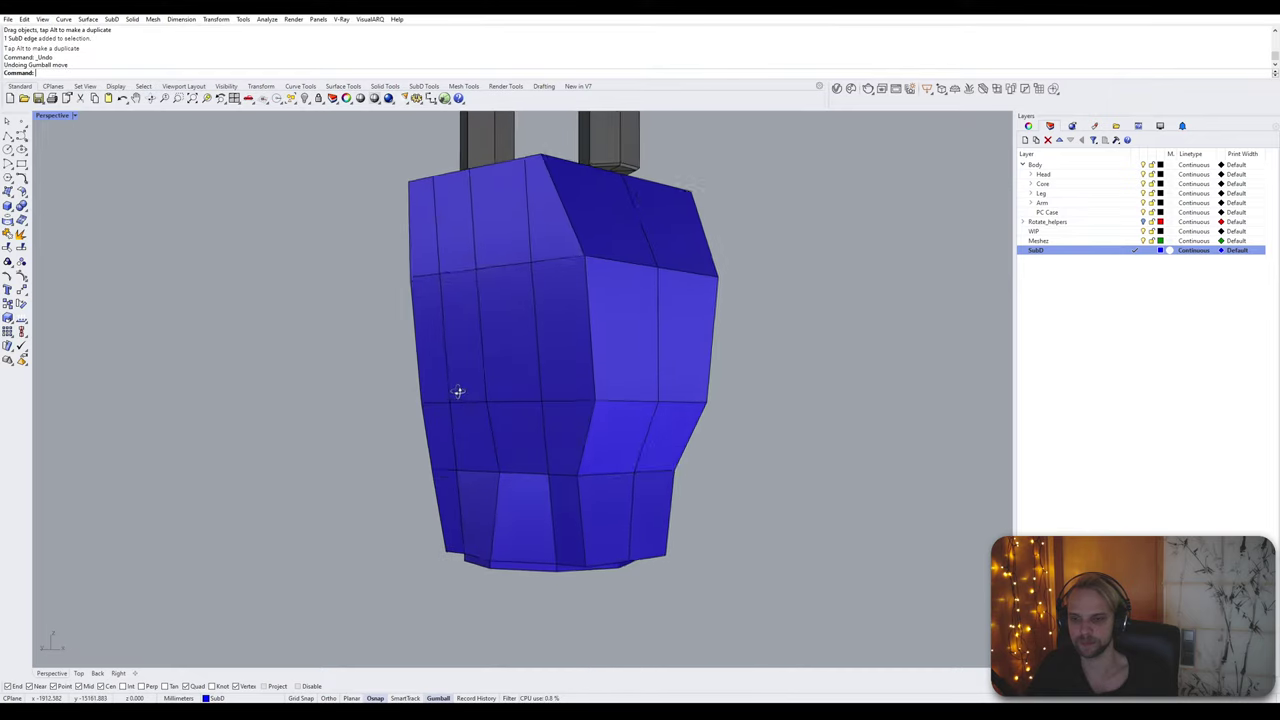
Step: Select a vertex near the bottom of the armor body
{"action": "scroll", "coordinate": [493, 483], "scroll_direction": "up", "scroll_amount": 3}
{"action": "left_click", "coordinate": [484, 512]}
{"action": "mouse_move", "coordinate": [484, 512]}
{"action": "right_mouse_down"}
{"action": "mouse_move", "coordinate": [560, 489]}
{"action": "mouse_move", "coordinate": [502, 505]}
{"action": "right_mouse_up"}
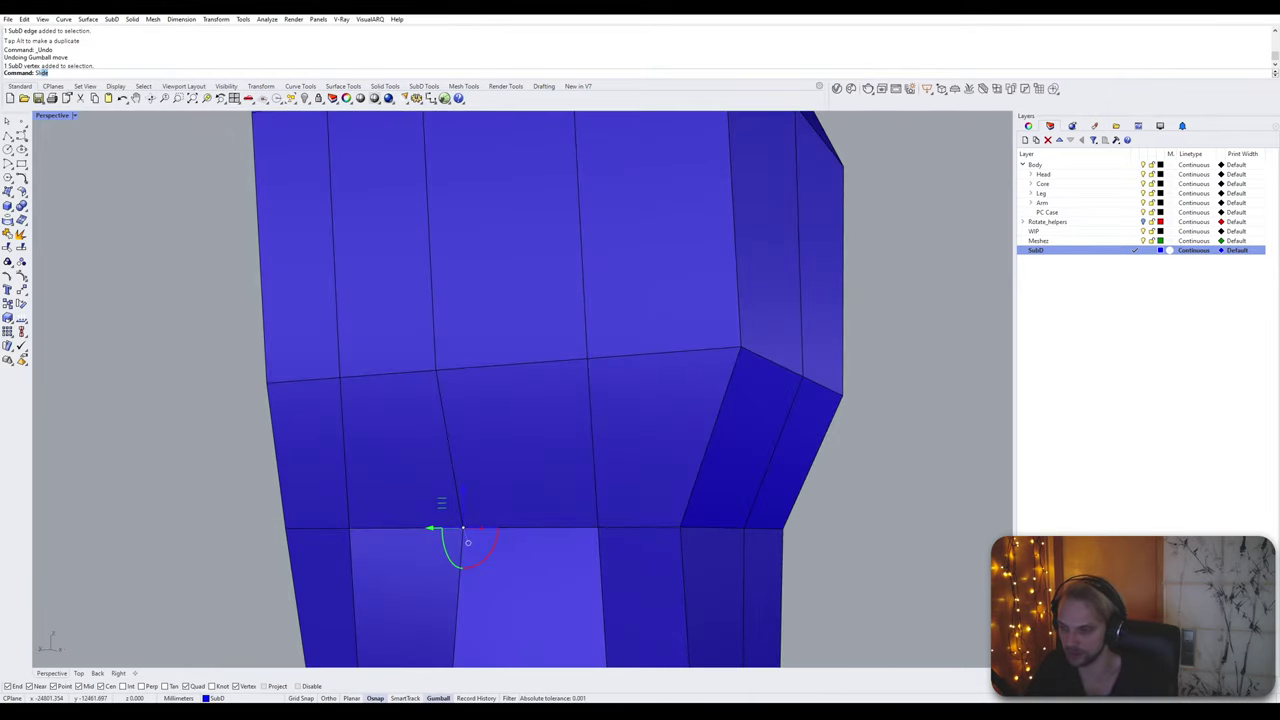
Step: Slide the selected vertex higher up its edge and check the smooth result
{"action": "type", "text": "Slide"}
{"action": "key", "text": "Return"}
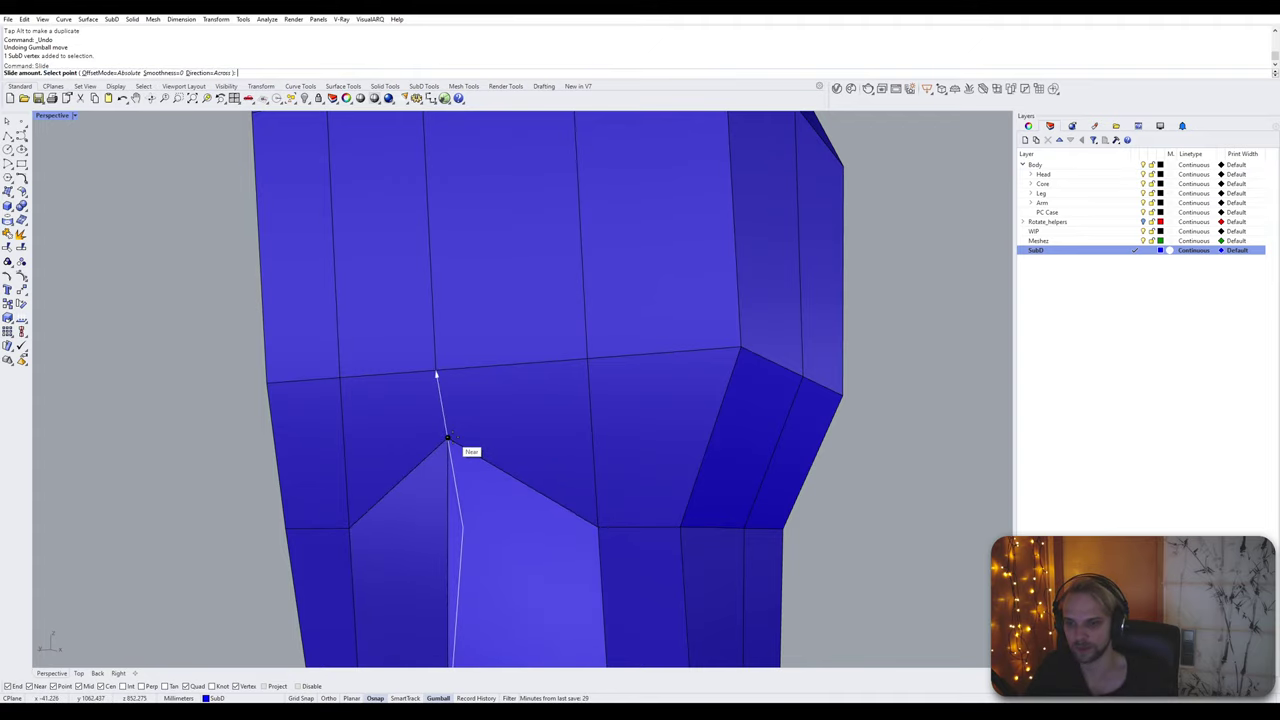
{"action": "left_click", "coordinate": [463, 457]}
{"action": "scroll", "coordinate": [463, 457], "scroll_direction": "down", "scroll_amount": 4}
{"action": "right_click_drag", "start_coordinate": [465, 462], "coordinate": [398, 480]}
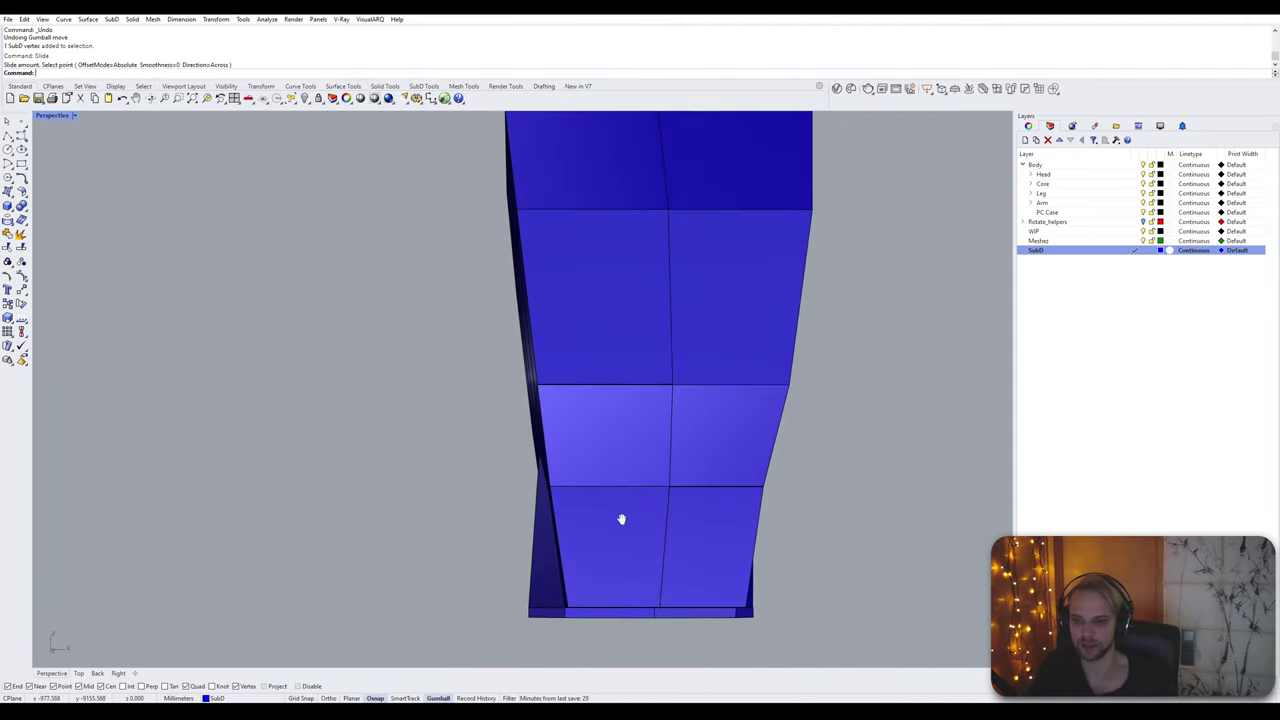
{"action": "key", "text": "Tab"}
{"action": "right_click_drag", "start_coordinate": [570, 515], "coordinate": [466, 494]}
{"action": "key", "text": "Tab"}
{"action": "scroll", "coordinate": [657, 486], "scroll_direction": "up", "scroll_amount": 5}
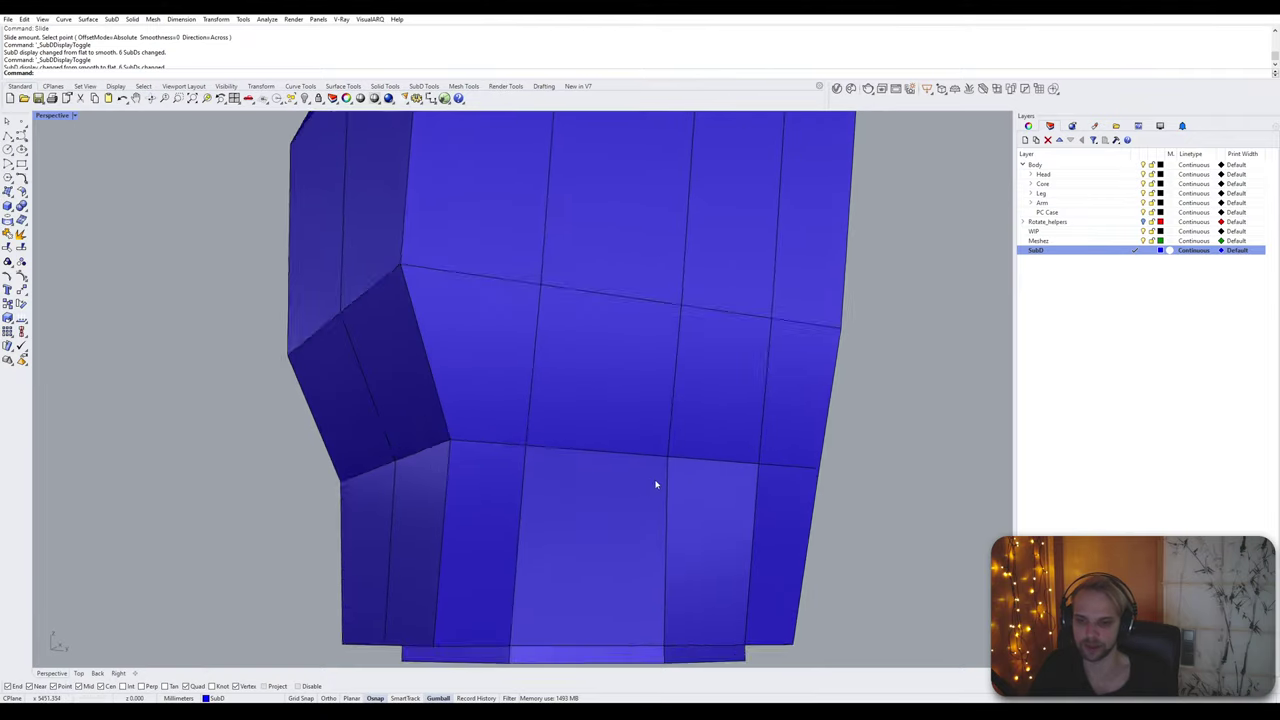
Step: Slide the junction vertex up its edge with Direction=Along and preview it smooth
{"action": "left_click", "coordinate": [648, 456]}
{"action": "key", "text": "Return"}
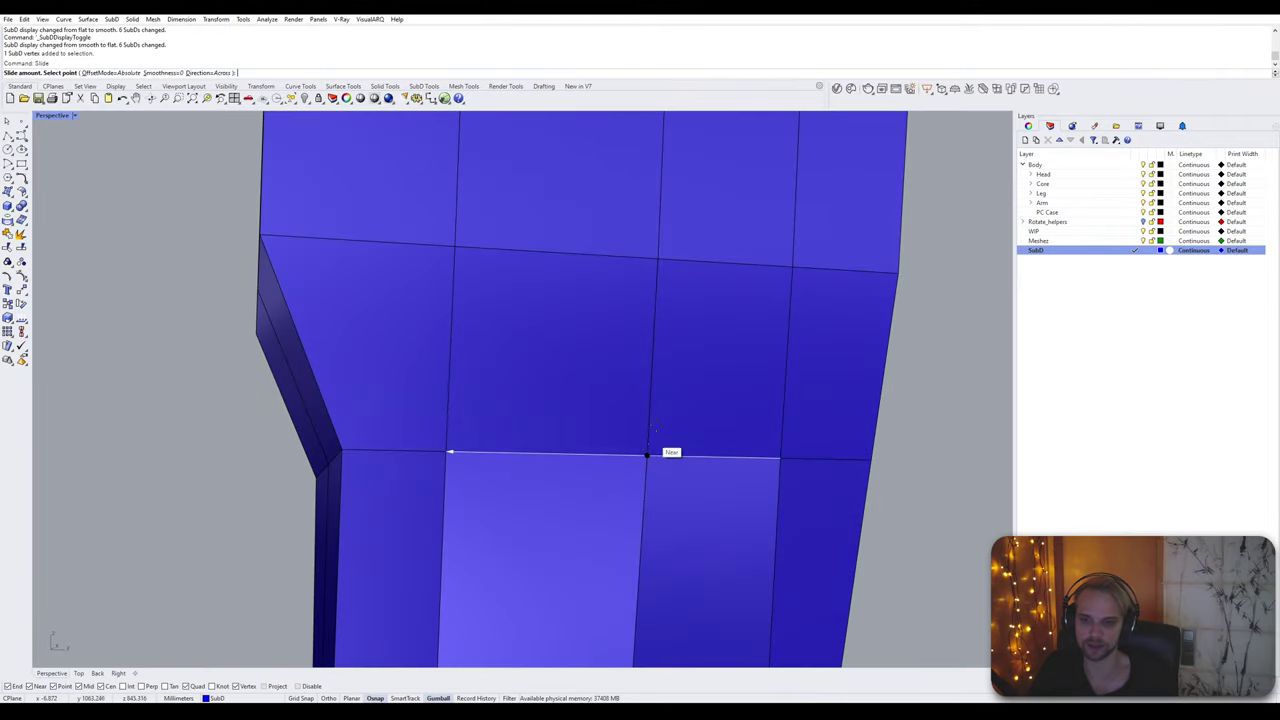
{"action": "left_click", "coordinate": [208, 73]}
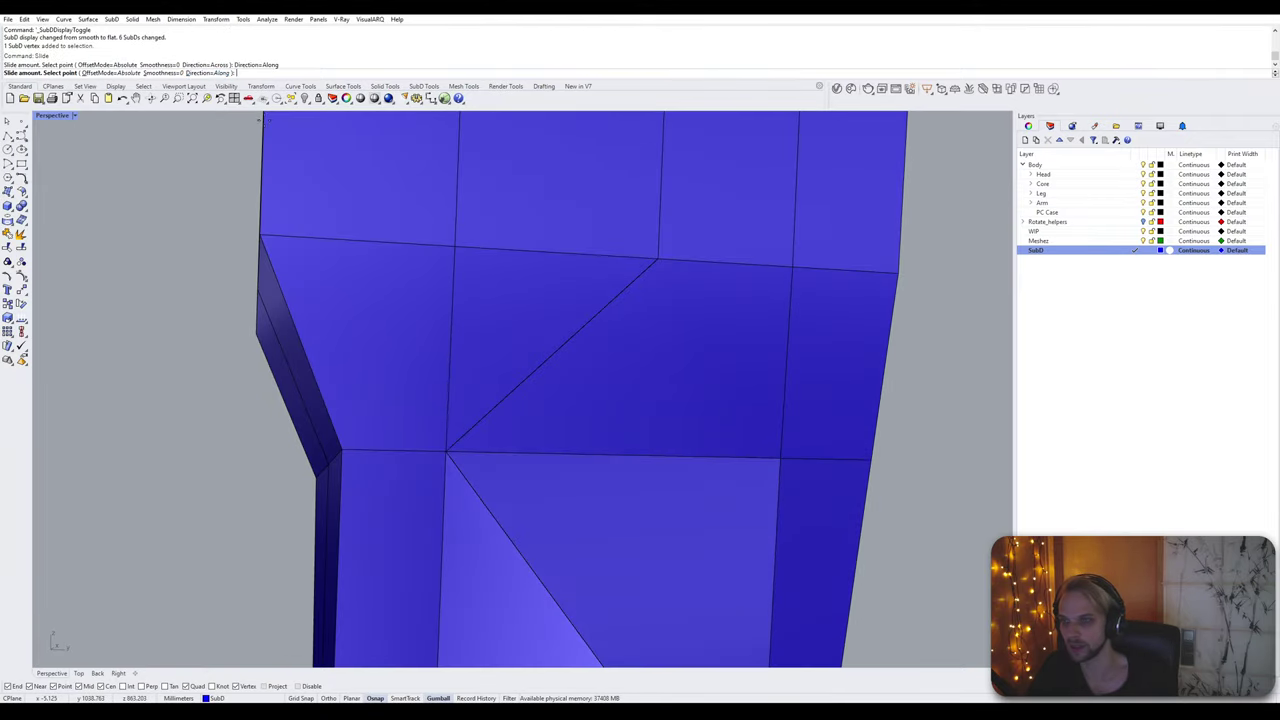
{"action": "left_click", "coordinate": [653, 346]}
{"action": "scroll", "coordinate": [530, 422], "scroll_direction": "down", "scroll_amount": 6}
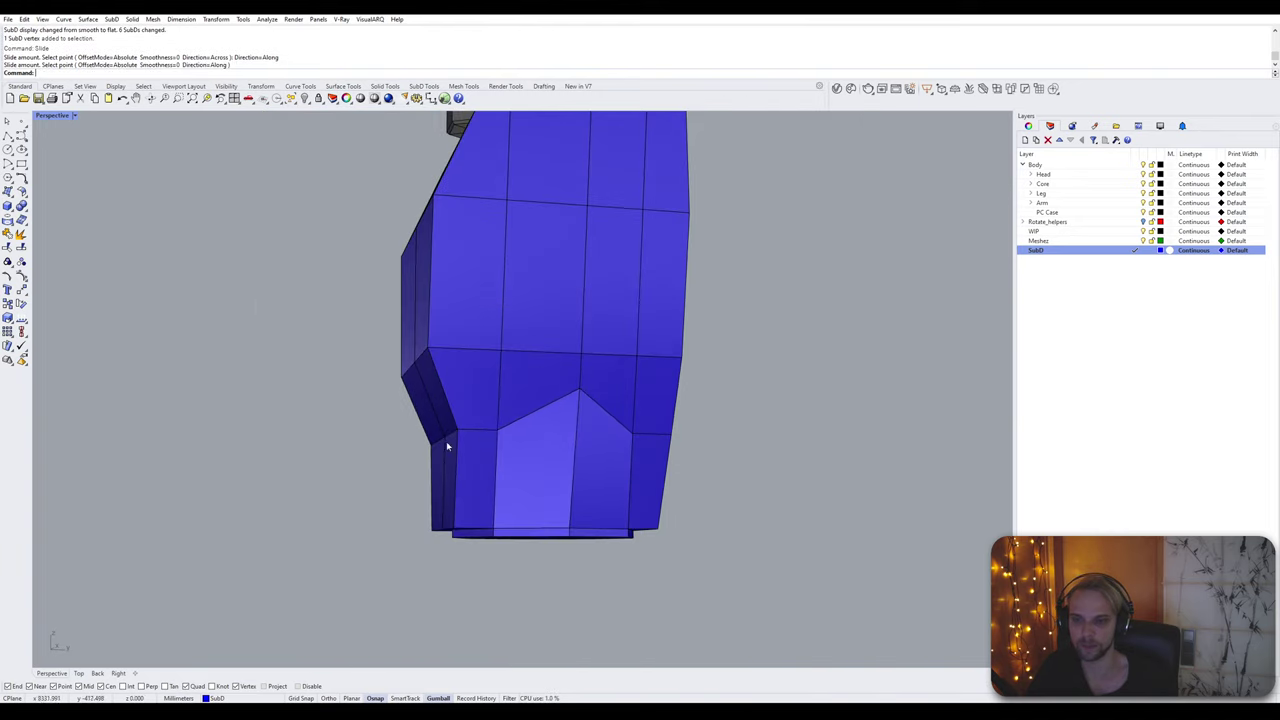
{"action": "right_click_drag", "start_coordinate": [402, 480], "coordinate": [466, 488]}
{"action": "key", "text": "Tab"}
{"action": "key", "text": "Tab"}
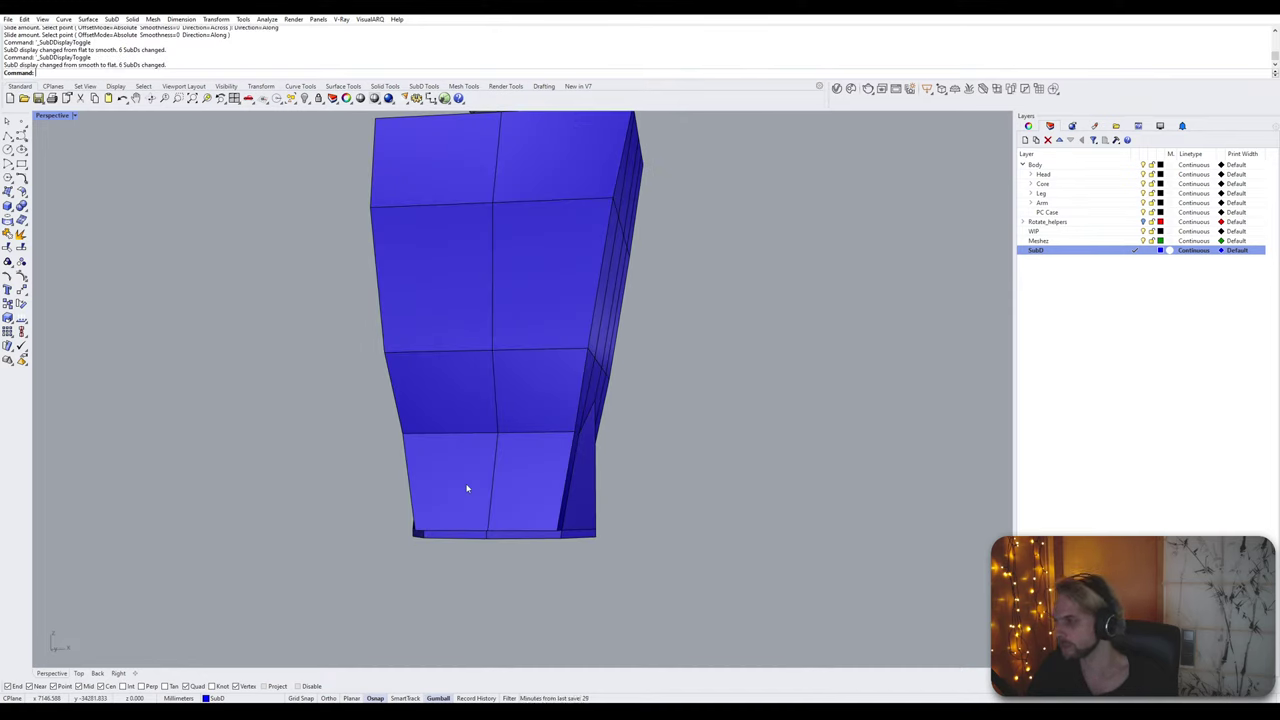
{"action": "right_click_drag", "start_coordinate": [563, 320], "coordinate": [477, 425]}
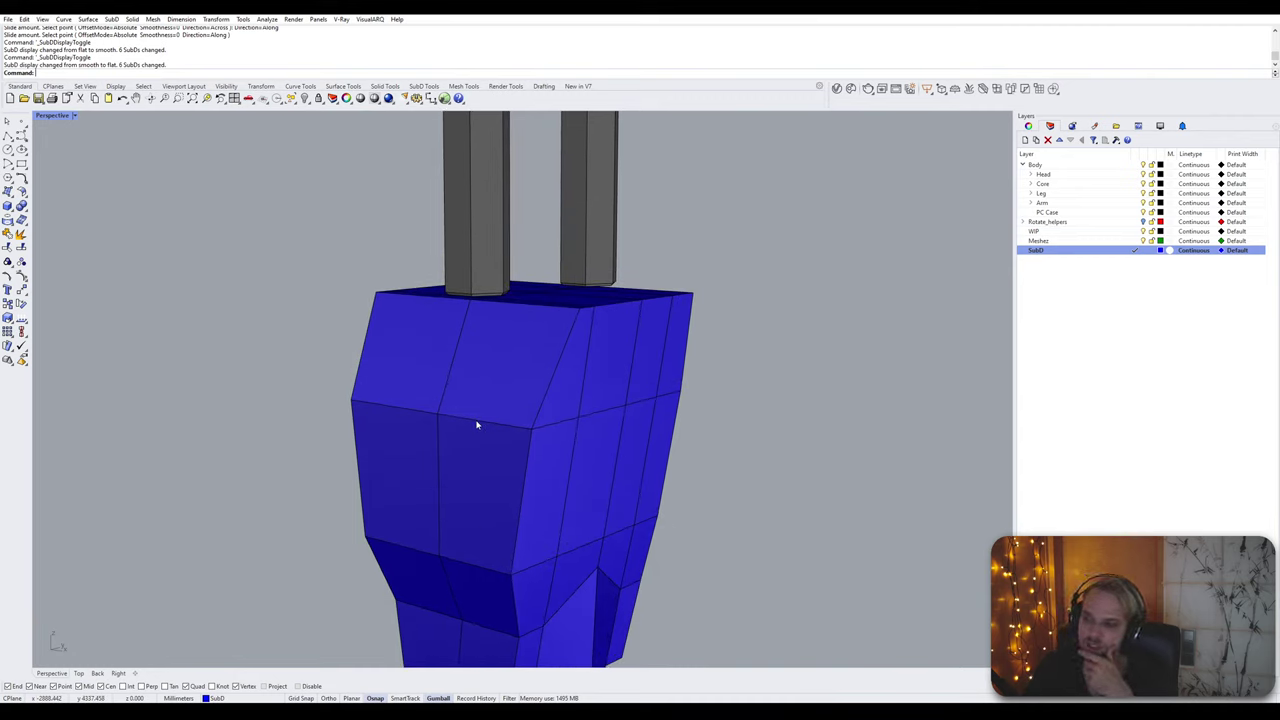
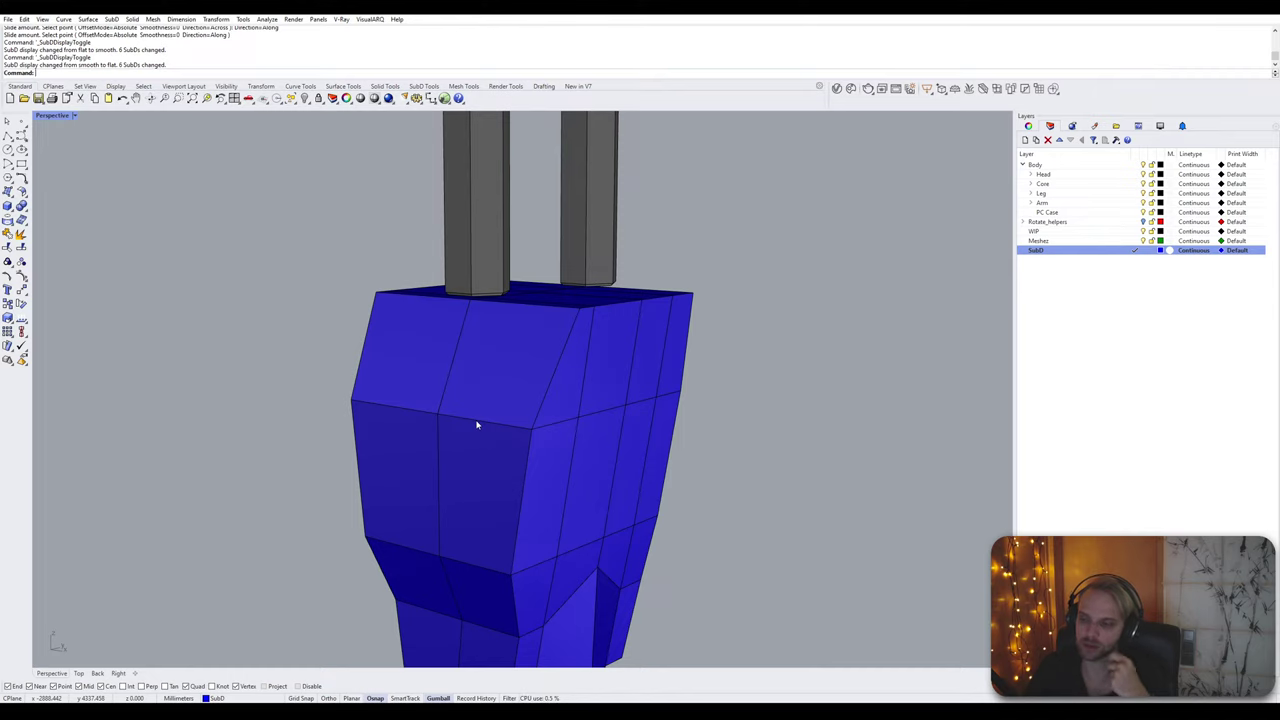
Step: Bring back the hidden upper blue armour pieces with ShowSelected
{"action": "right_click_drag", "start_coordinate": [531, 427], "coordinate": [655, 503], "text": "shift"}
{"action": "scroll", "coordinate": [640, 398], "scroll_direction": "up", "scroll_amount": 4}
{"action": "right_click_drag", "start_coordinate": [655, 503], "coordinate": [484, 428]}
{"action": "scroll", "coordinate": [426, 463], "scroll_direction": "down", "scroll_amount": 3}
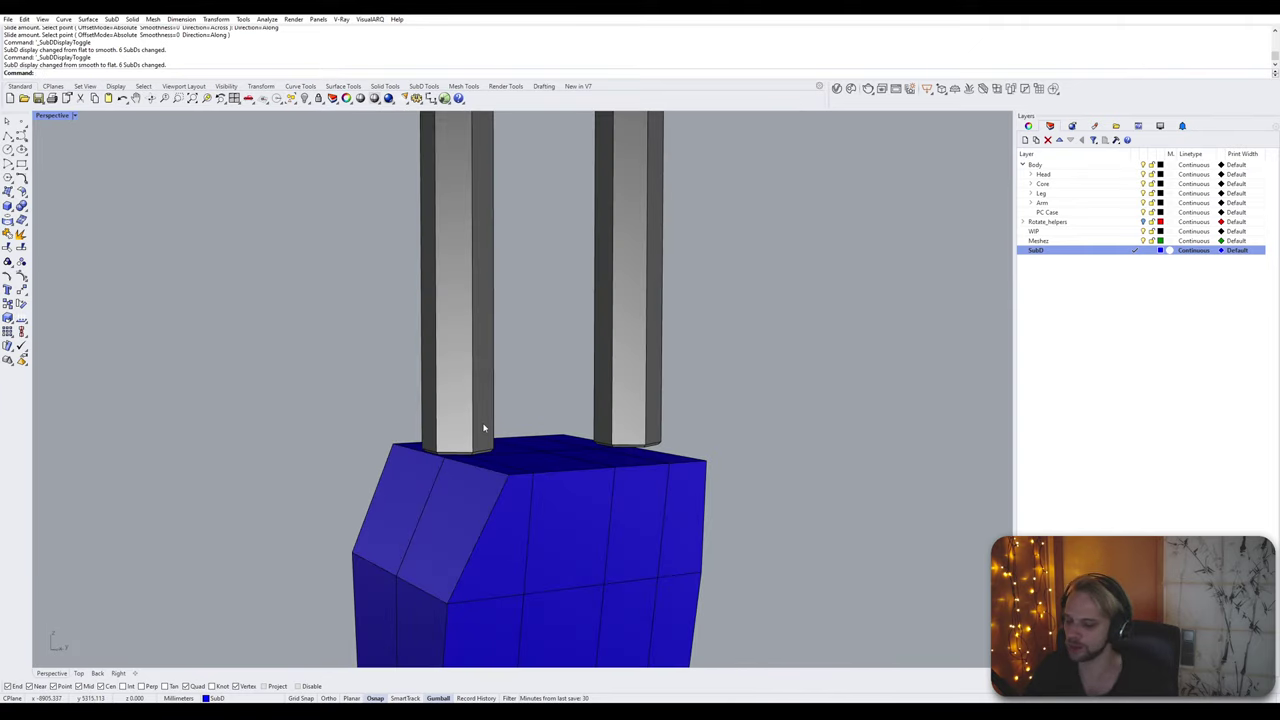
{"action": "type", "text": "ShowSelected"}
{"action": "key", "text": "Return"}
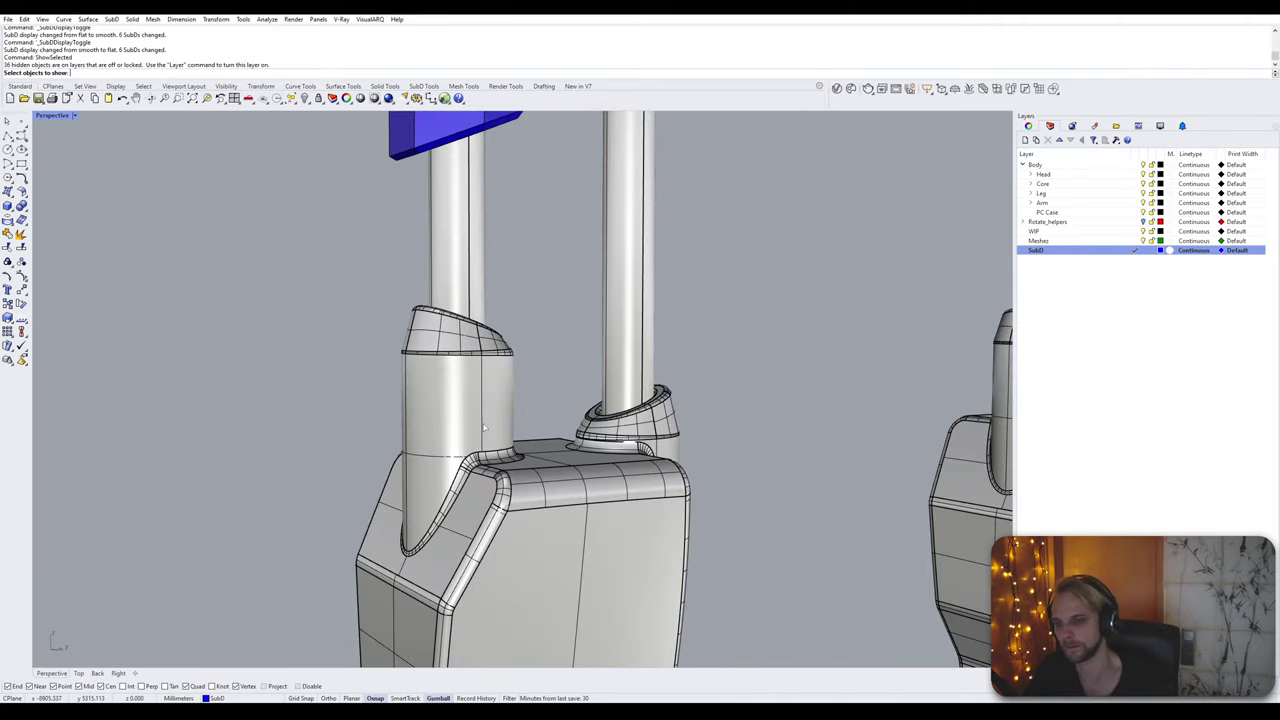
{"action": "scroll", "coordinate": [470, 390], "scroll_direction": "down", "scroll_amount": 6}
{"action": "right_click_drag", "start_coordinate": [425, 200], "coordinate": [422, 336], "text": "shift"}
{"action": "right_click", "coordinate": [422, 335]}
{"action": "right_click_drag", "start_coordinate": [422, 335], "coordinate": [391, 391]}
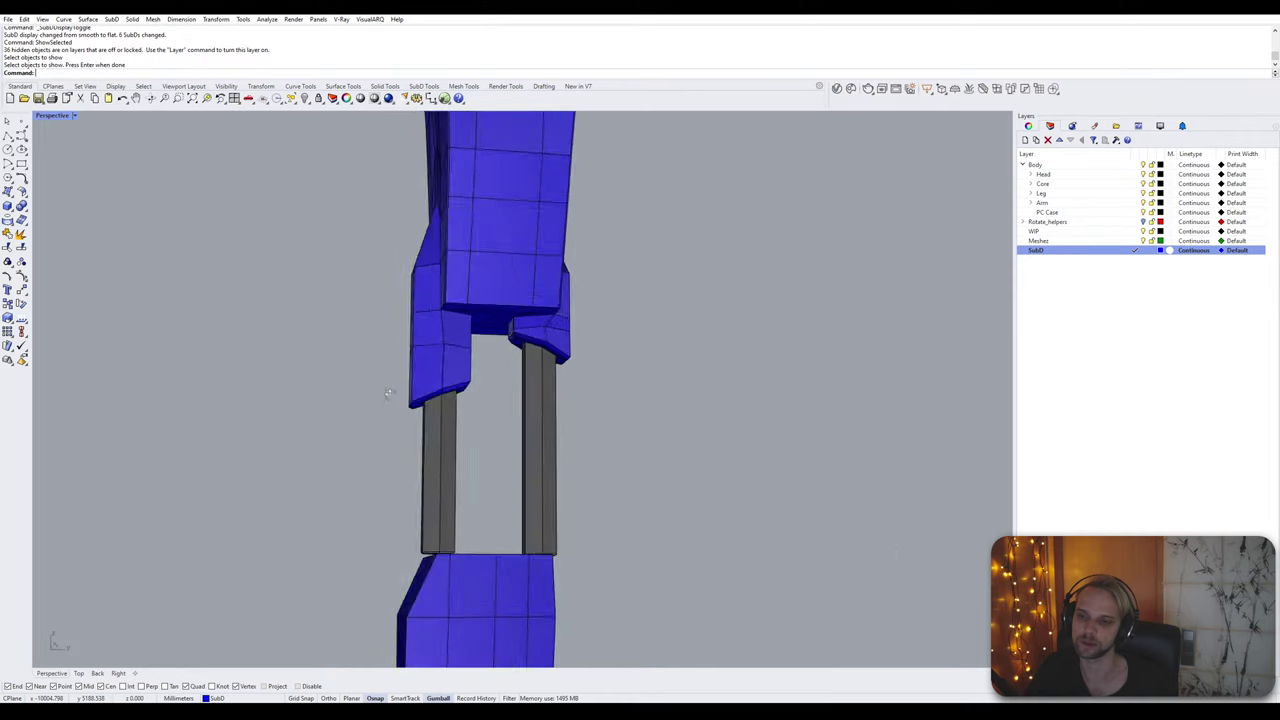
Step: Crossing-window select the lower faces of the left armour piece
{"action": "scroll", "coordinate": [428, 322], "scroll_direction": "up", "scroll_amount": 2}
{"action": "right_click_drag", "start_coordinate": [428, 322], "coordinate": [444, 341]}
{"action": "scroll", "coordinate": [502, 373], "scroll_direction": "up", "scroll_amount": 2}
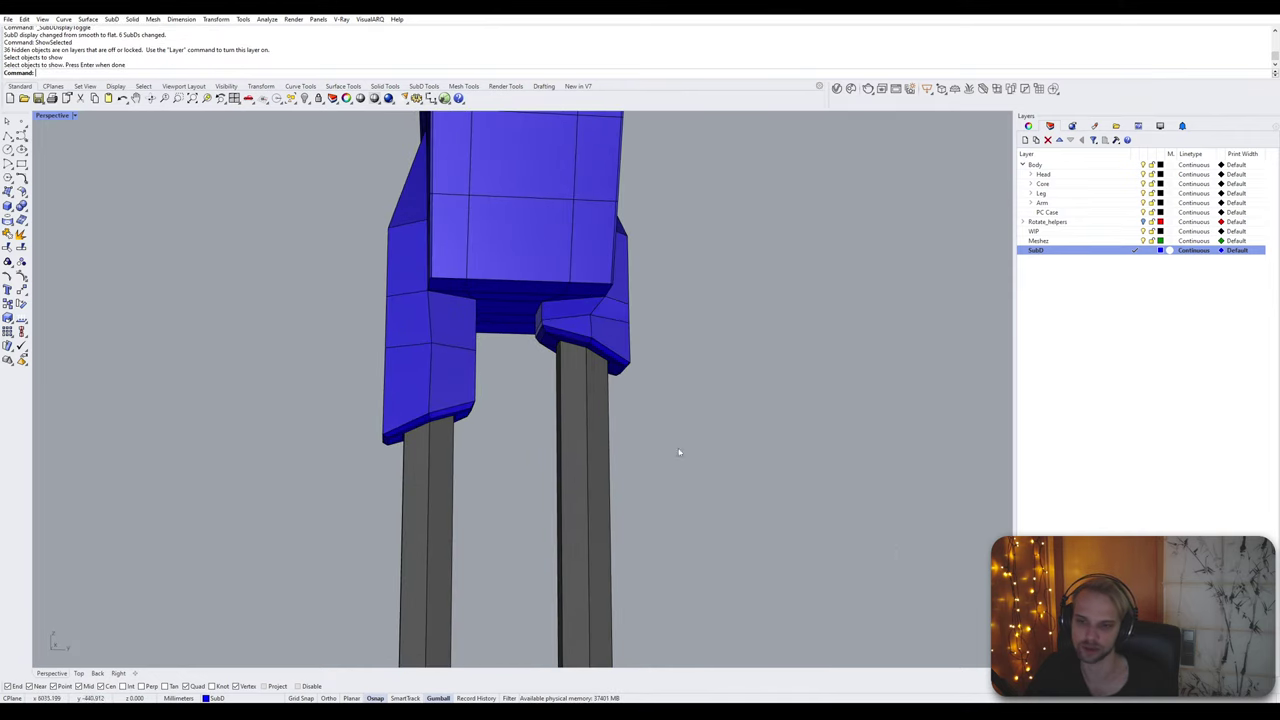
{"action": "left_click_drag", "start_coordinate": [740, 545], "coordinate": [329, 368]}
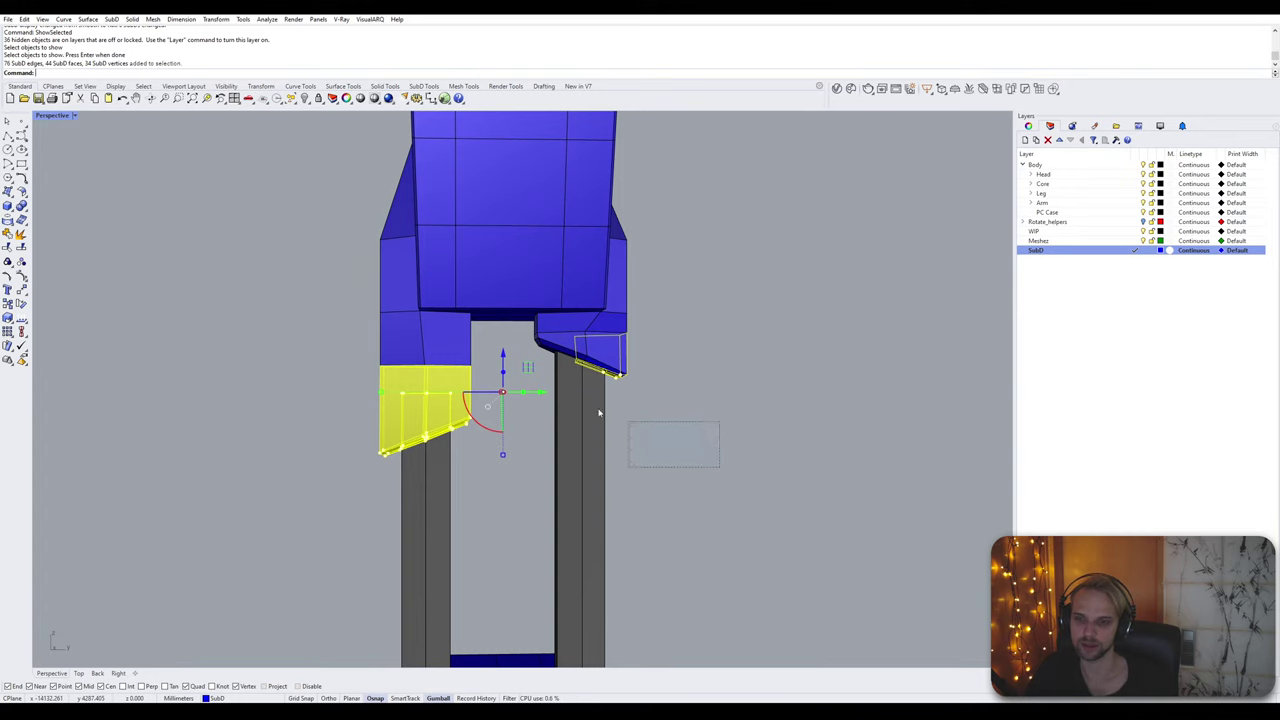
Step: Add the right piece's lower faces and faces around the left piece to the selection
{"action": "left_click_drag", "start_coordinate": [599, 412], "coordinate": [293, 328]}
{"action": "right_click_drag", "start_coordinate": [330, 335], "coordinate": [636, 396]}
{"action": "scroll", "coordinate": [436, 442], "scroll_direction": "up", "scroll_amount": 2}
{"action": "left_click", "coordinate": [468, 388], "text": "ctrl+shift"}
{"action": "left_click", "coordinate": [419, 384], "text": "ctrl+shift"}
{"action": "left_click", "coordinate": [668, 395], "text": "ctrl+shift"}
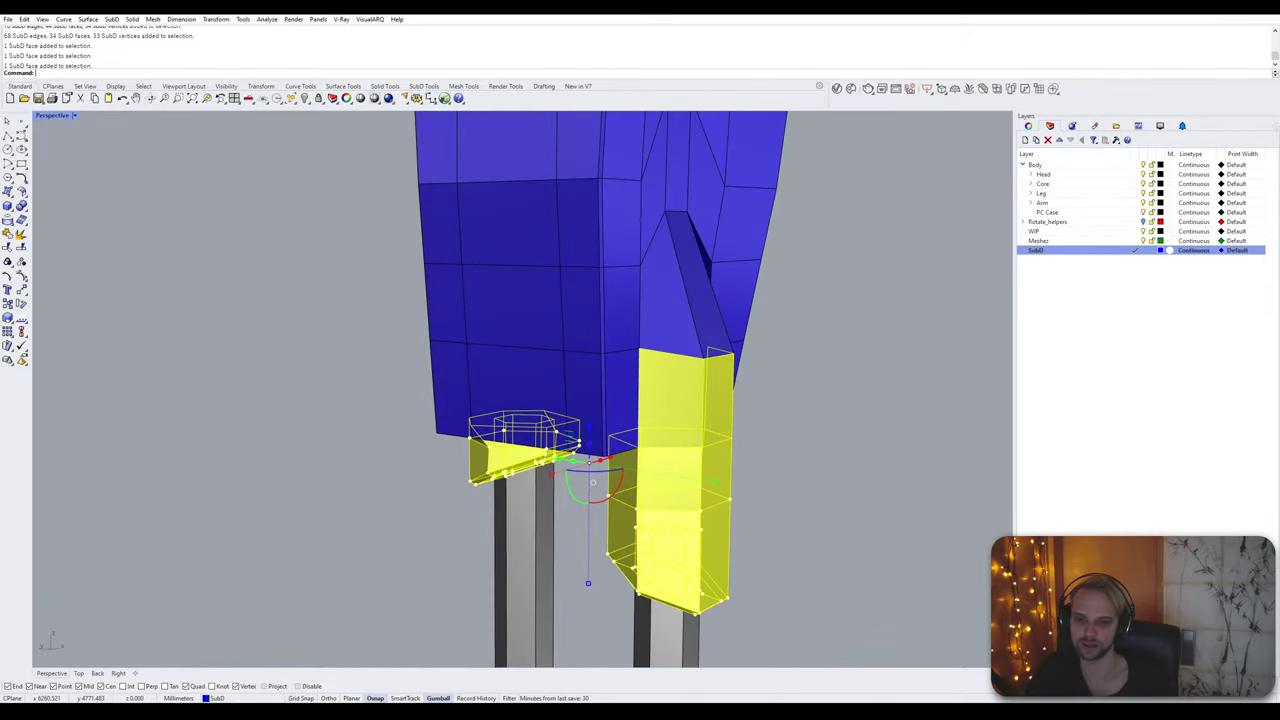
{"action": "left_click", "coordinate": [683, 302], "text": "ctrl+shift"}
{"action": "left_click", "coordinate": [698, 294], "text": "ctrl+shift"}
{"action": "right_click_drag", "start_coordinate": [698, 294], "coordinate": [423, 343]}
Step: Add the faces above the shafts' joint and three front armour faces to the selection
{"action": "left_click", "coordinate": [552, 319], "text": "ctrl+shift"}
{"action": "left_click", "coordinate": [458, 397], "text": "ctrl+shift"}
{"action": "left_click", "coordinate": [503, 378], "text": "ctrl+shift"}
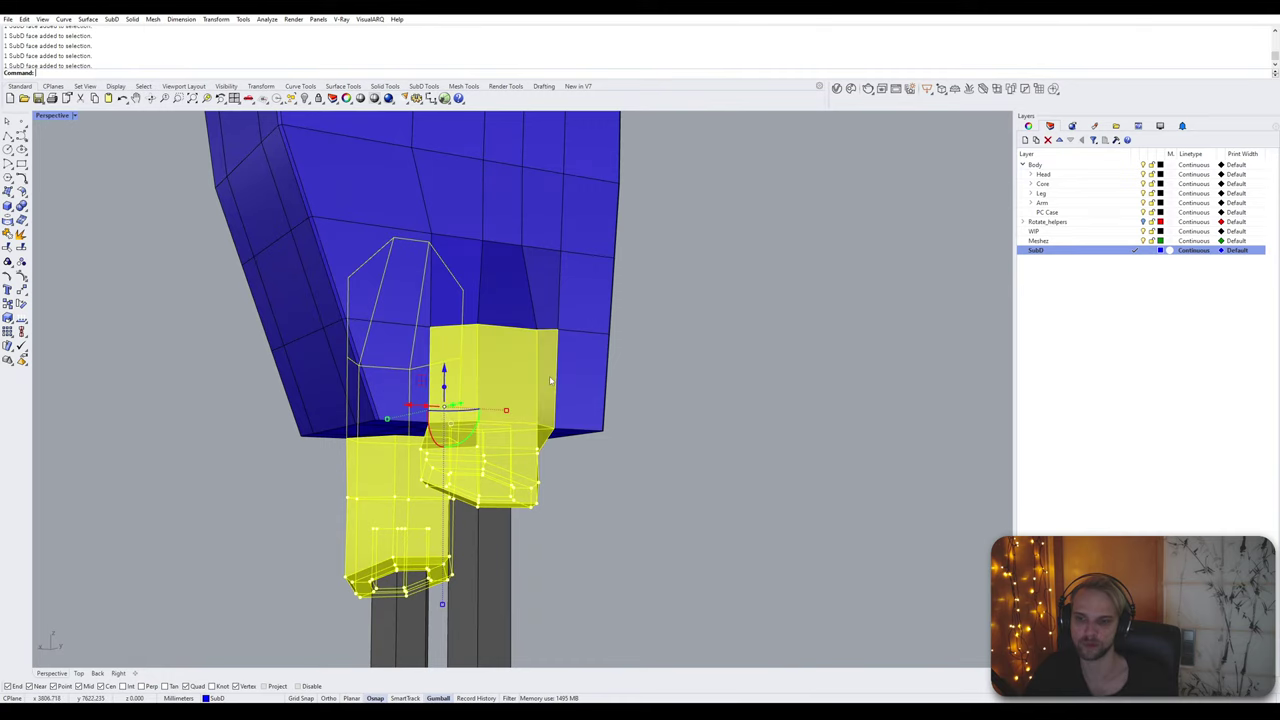
{"action": "right_click_drag", "start_coordinate": [550, 380], "coordinate": [494, 329]}
{"action": "left_click", "coordinate": [503, 315], "text": "ctrl+shift"}
{"action": "left_click", "coordinate": [454, 314], "text": "ctrl+shift"}
{"action": "left_click", "coordinate": [410, 305], "text": "ctrl+shift"}
{"action": "right_click_drag", "start_coordinate": [410, 305], "coordinate": [515, 348]}
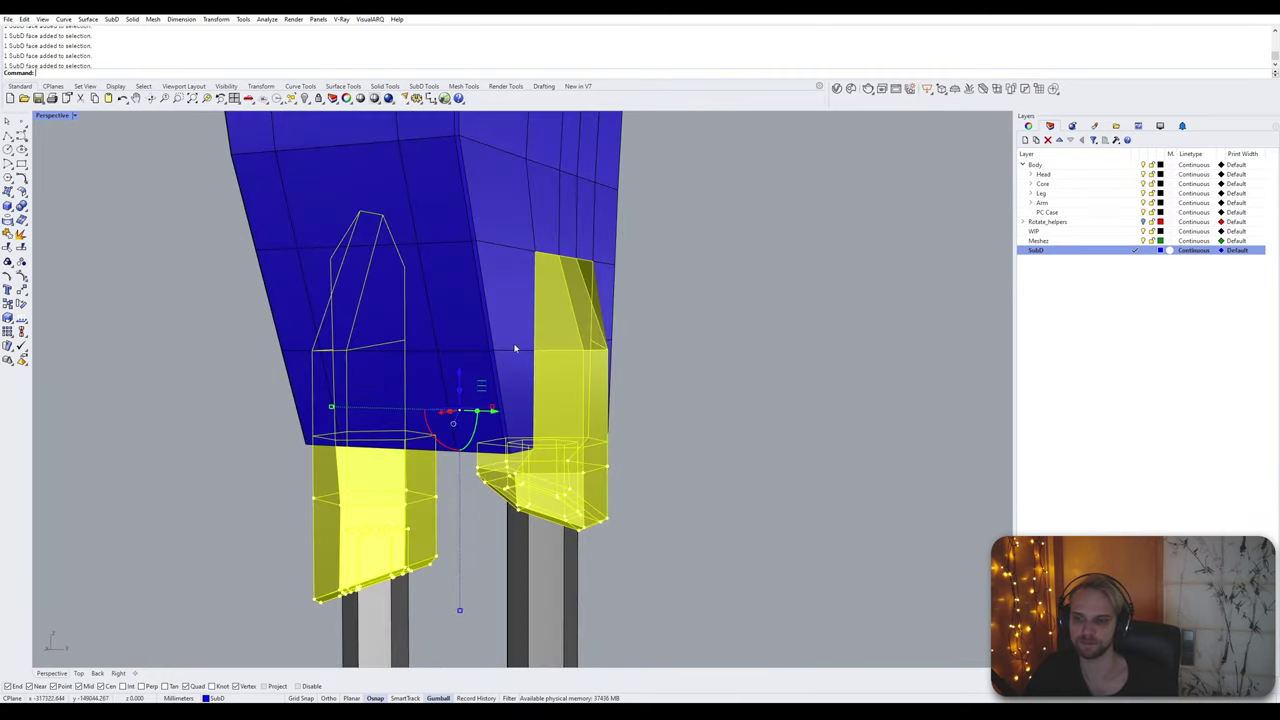
{"action": "scroll", "coordinate": [515, 348], "scroll_direction": "down", "scroll_amount": 3}
Step: Extrude the selected faces down along both grey shafts with the gumball
{"action": "left_click_drag", "start_coordinate": [538, 241], "coordinate": [545, 395]}
{"action": "left_click", "coordinate": [579, 463]}
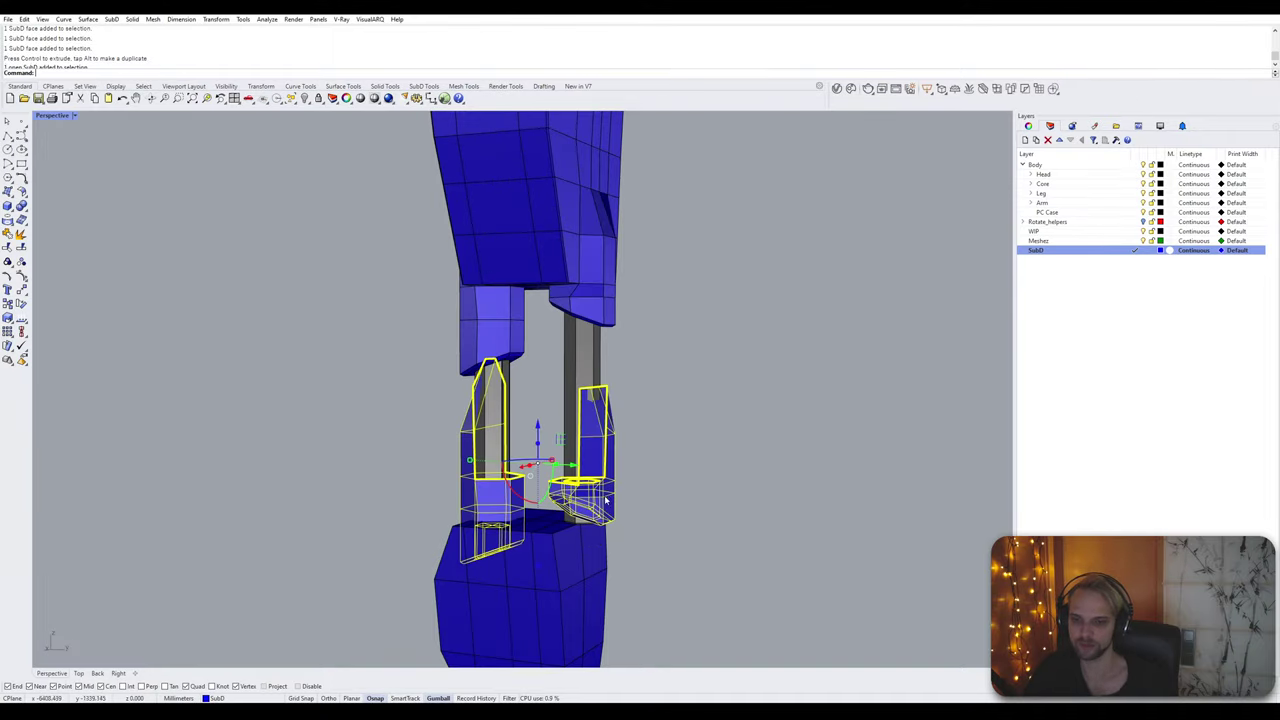
{"action": "right_click_drag", "start_coordinate": [579, 463], "coordinate": [525, 510]}
Step: Scale the extruded pieces by -1 in Z to flip them
{"action": "left_click", "coordinate": [539, 569]}
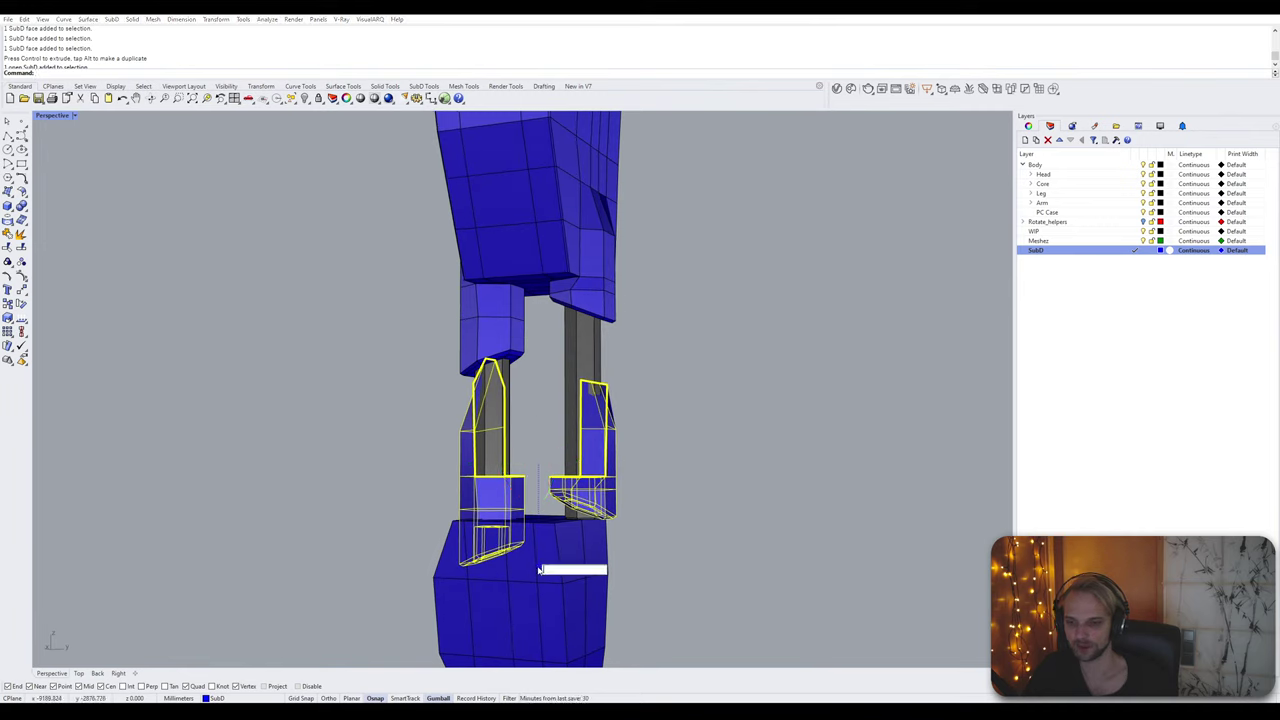
{"action": "key", "text": "Return"}
{"action": "left_click", "coordinate": [700, 541]}
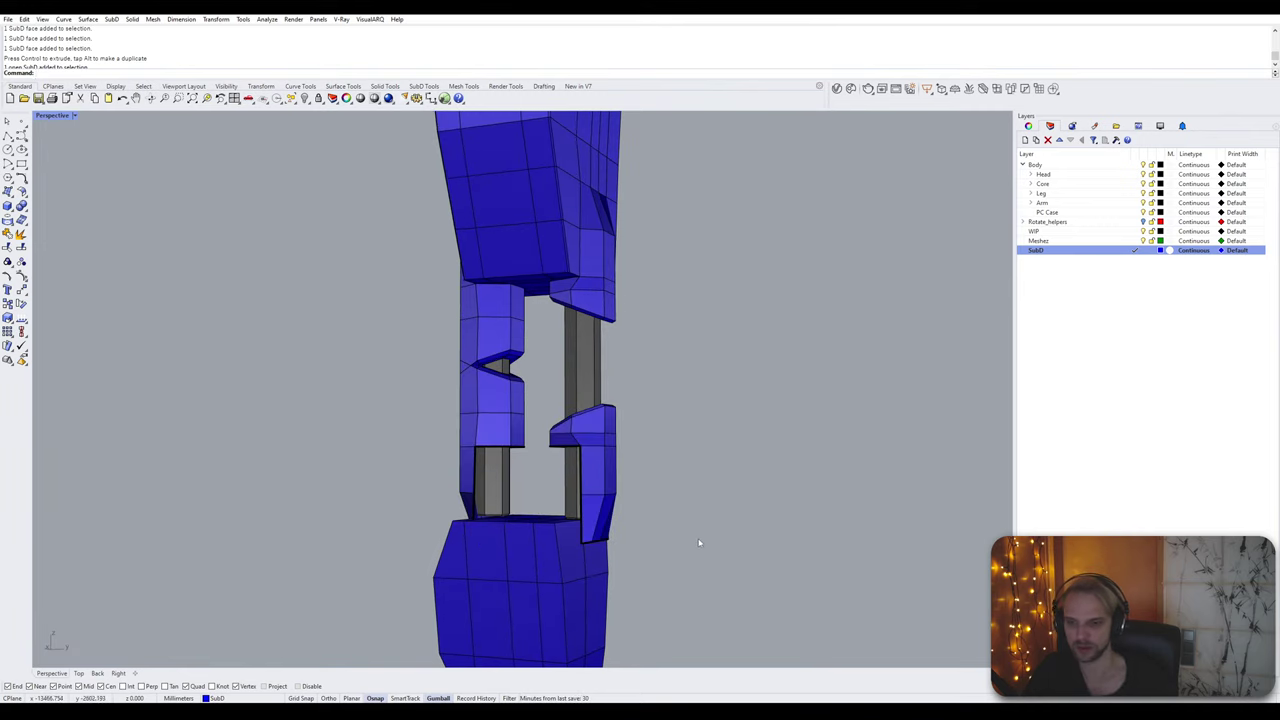
{"action": "right_click_drag", "start_coordinate": [700, 541], "coordinate": [697, 452]}
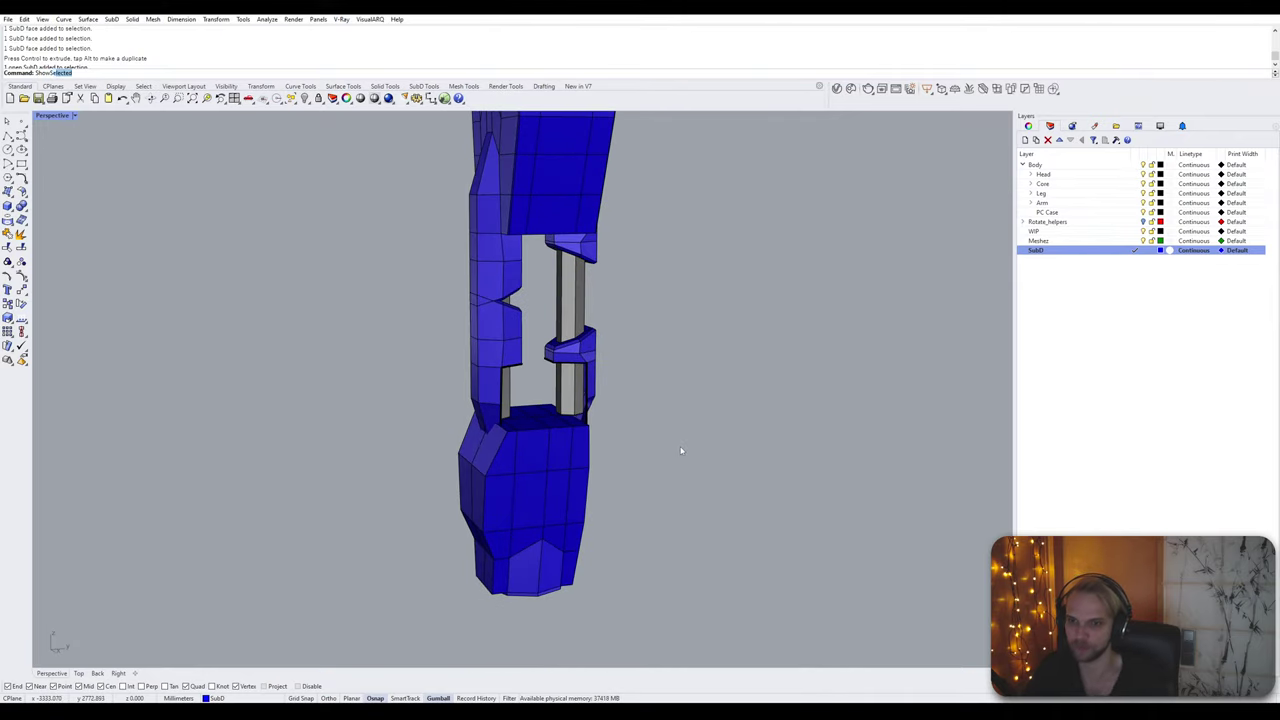
Step: Show the hidden part again
{"action": "key", "text": "Return"}
{"action": "left_click", "coordinate": [795, 456]}
{"action": "key", "text": "Return"}
{"action": "right_click_drag", "start_coordinate": [722, 456], "coordinate": [650, 419]}
{"action": "scroll", "coordinate": [650, 420], "scroll_direction": "up", "scroll_amount": 6}
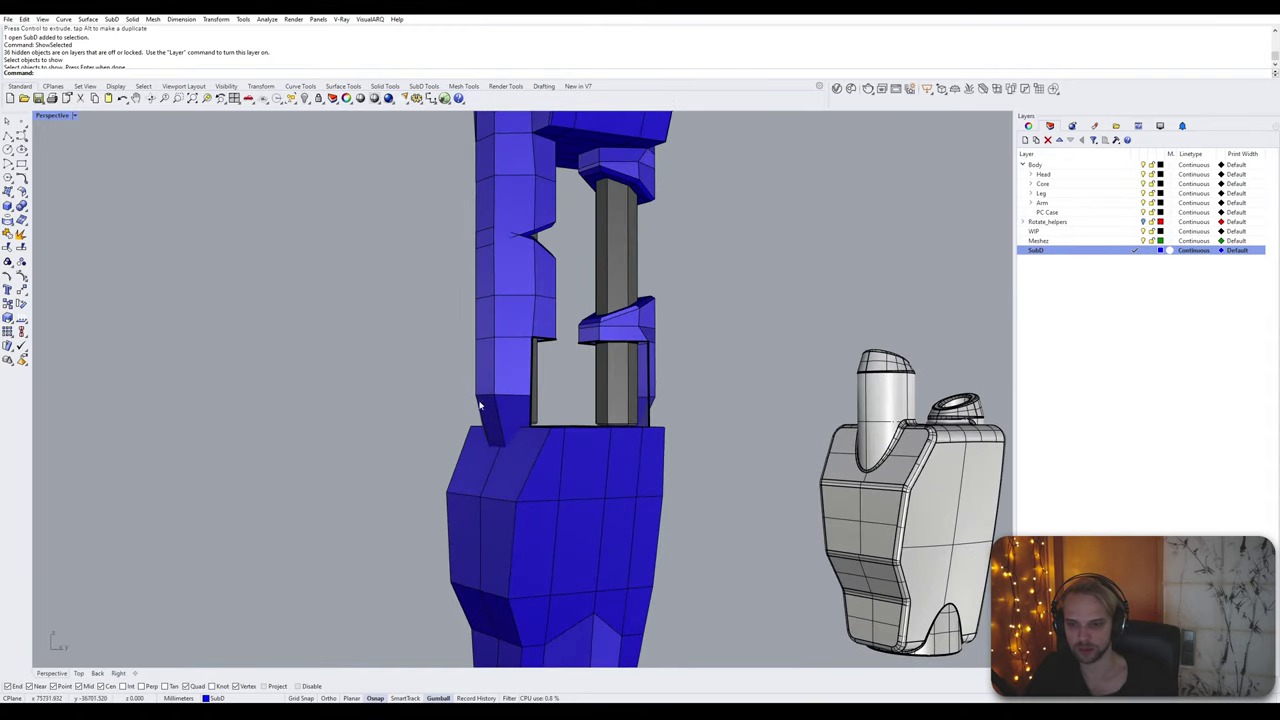
Step: Delete three faces from the new collar pieces
{"action": "left_click", "coordinate": [494, 420], "text": "ctrl+shift"}
{"action": "right_click_drag", "start_coordinate": [462, 425], "coordinate": [606, 431]}
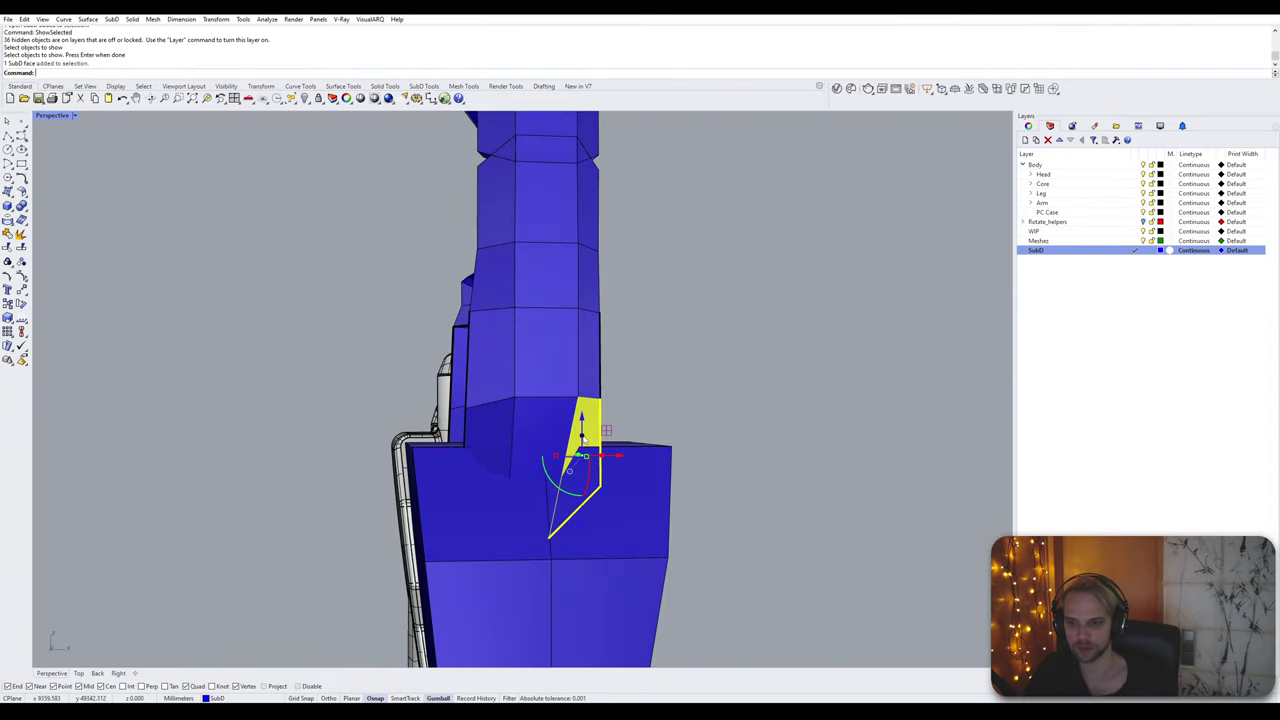
{"action": "left_click", "coordinate": [545, 430], "text": "ctrl+shift"}
{"action": "left_click", "coordinate": [494, 429], "text": "ctrl+shift"}
{"action": "key", "text": "Delete"}
{"action": "right_click_drag", "start_coordinate": [494, 430], "coordinate": [354, 443]}
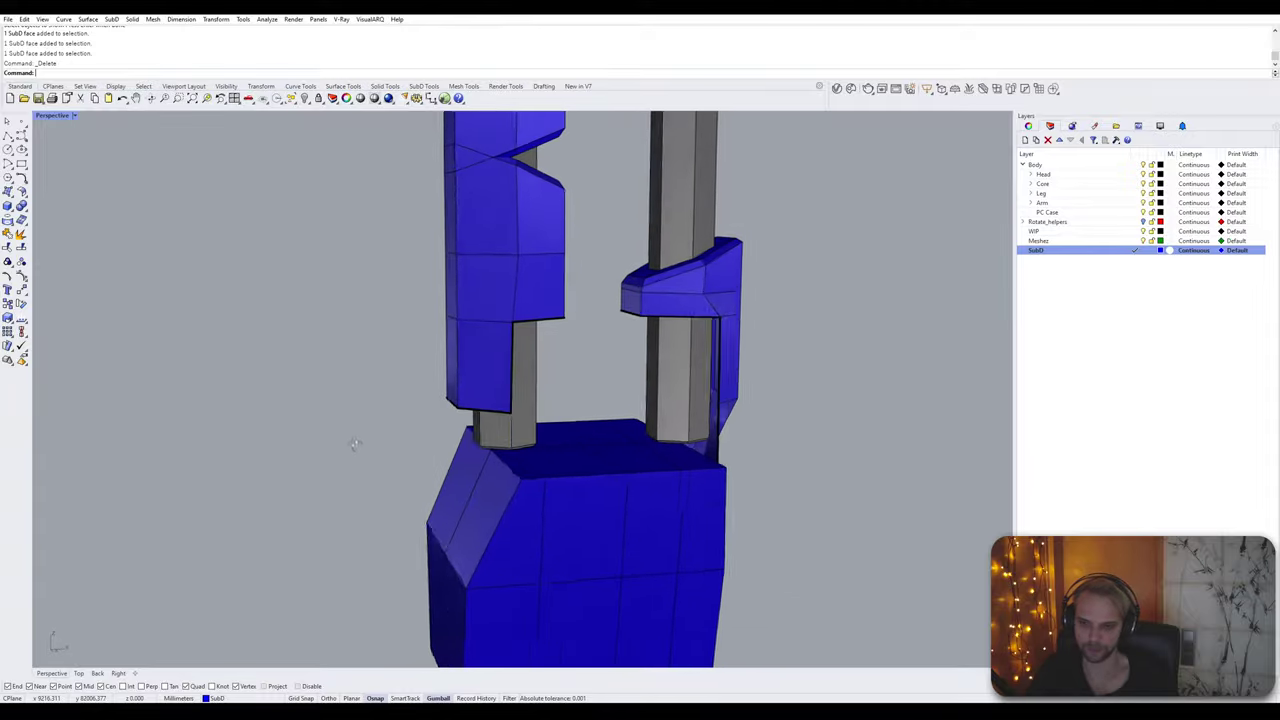
{"action": "scroll", "coordinate": [354, 443], "scroll_direction": "down", "scroll_amount": 6}
{"action": "right_click_drag", "start_coordinate": [574, 491], "coordinate": [482, 453]}
{"action": "right_click_drag", "start_coordinate": [567, 458], "coordinate": [689, 458]}
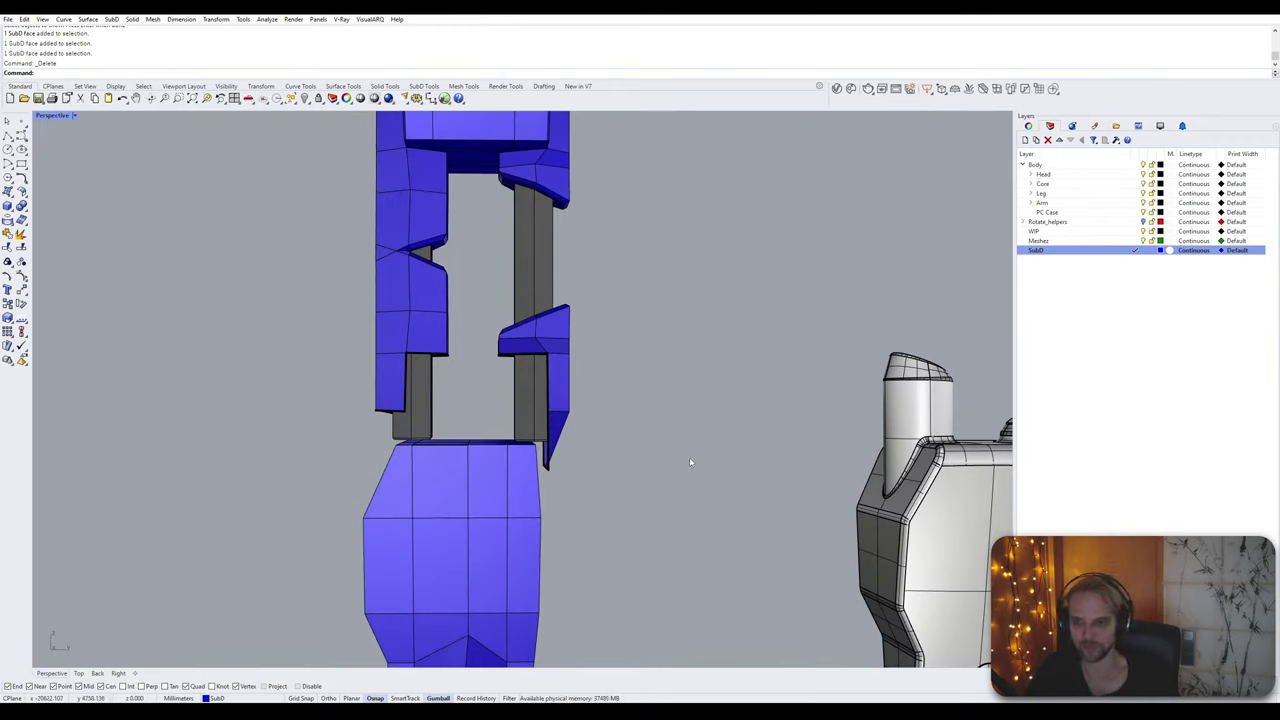
Step: Move the two collar pieces down the shafts
{"action": "left_click", "coordinate": [558, 365]}
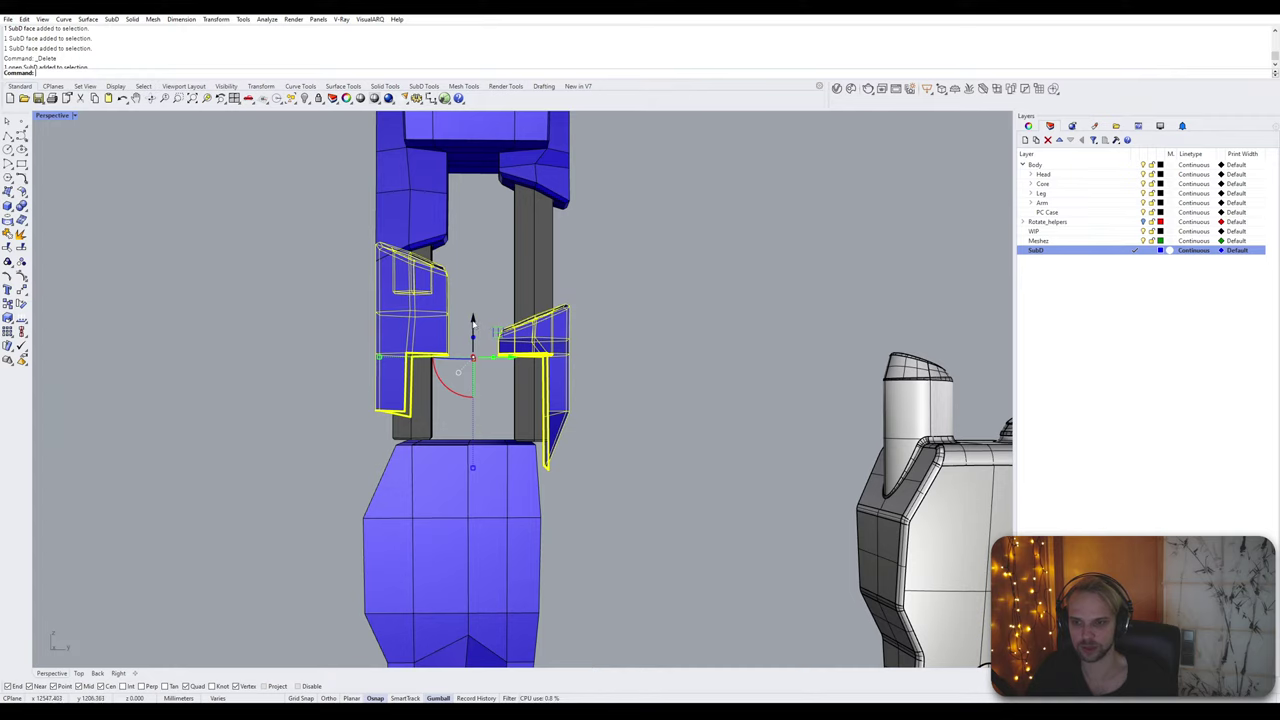
{"action": "left_click_drag", "start_coordinate": [473, 322], "coordinate": [475, 410]}
{"action": "left_click", "coordinate": [737, 414]}
{"action": "right_click_drag", "start_coordinate": [737, 414], "coordinate": [660, 460]}
Step: Hide the upper blue armour pieces with Ctrl+H
{"action": "left_click", "coordinate": [857, 532]}
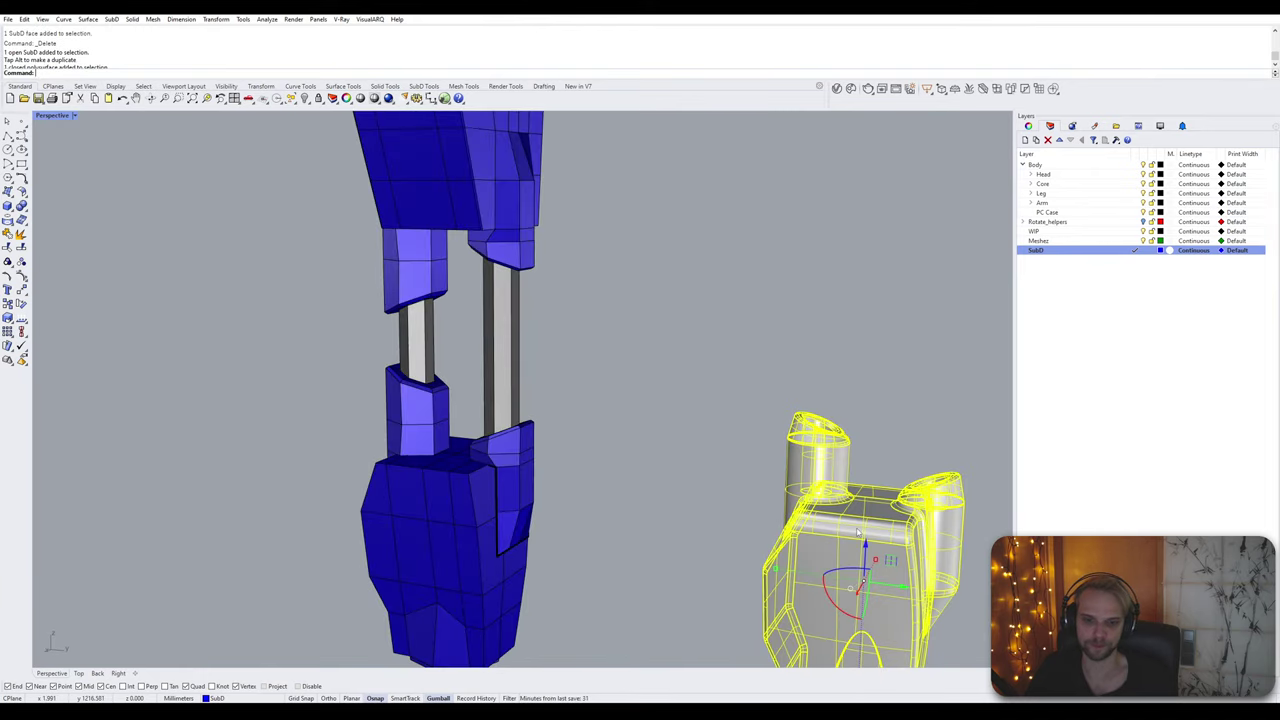
{"action": "left_click", "coordinate": [677, 459]}
{"action": "right_click_drag", "start_coordinate": [504, 303], "coordinate": [494, 224]}
{"action": "left_click", "coordinate": [494, 224]}
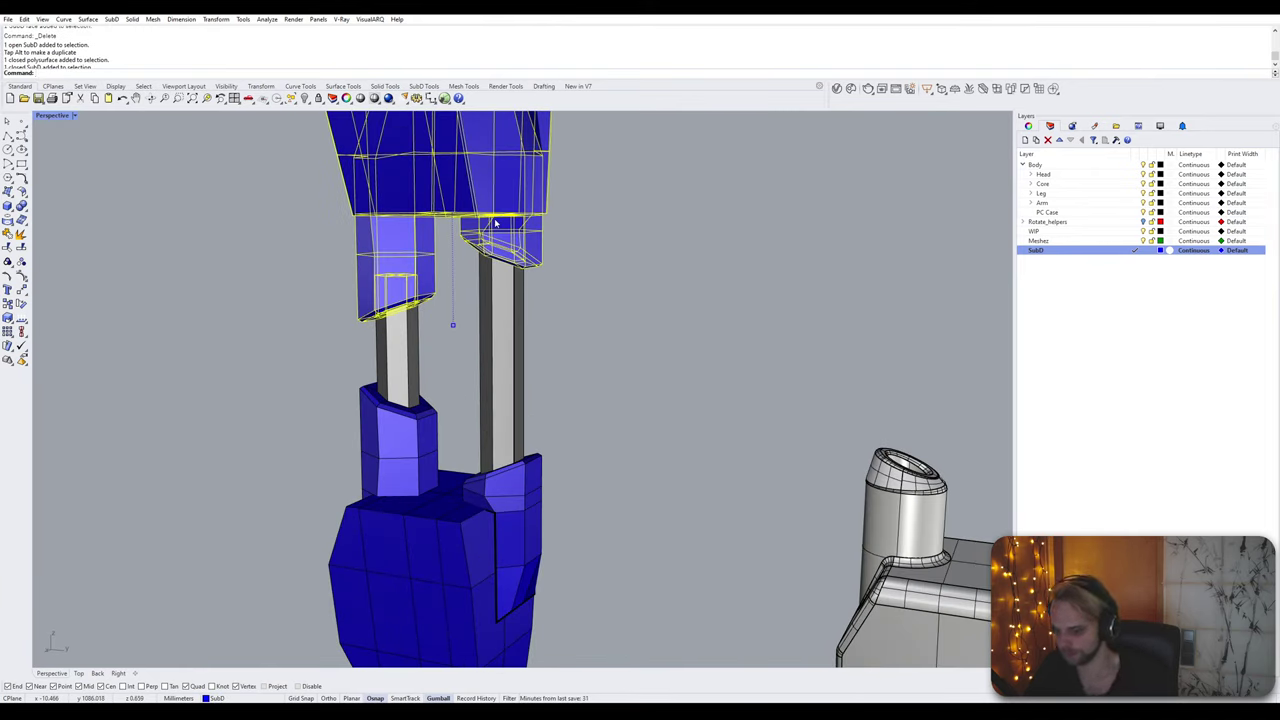
{"action": "key", "text": "ctrl+h"}
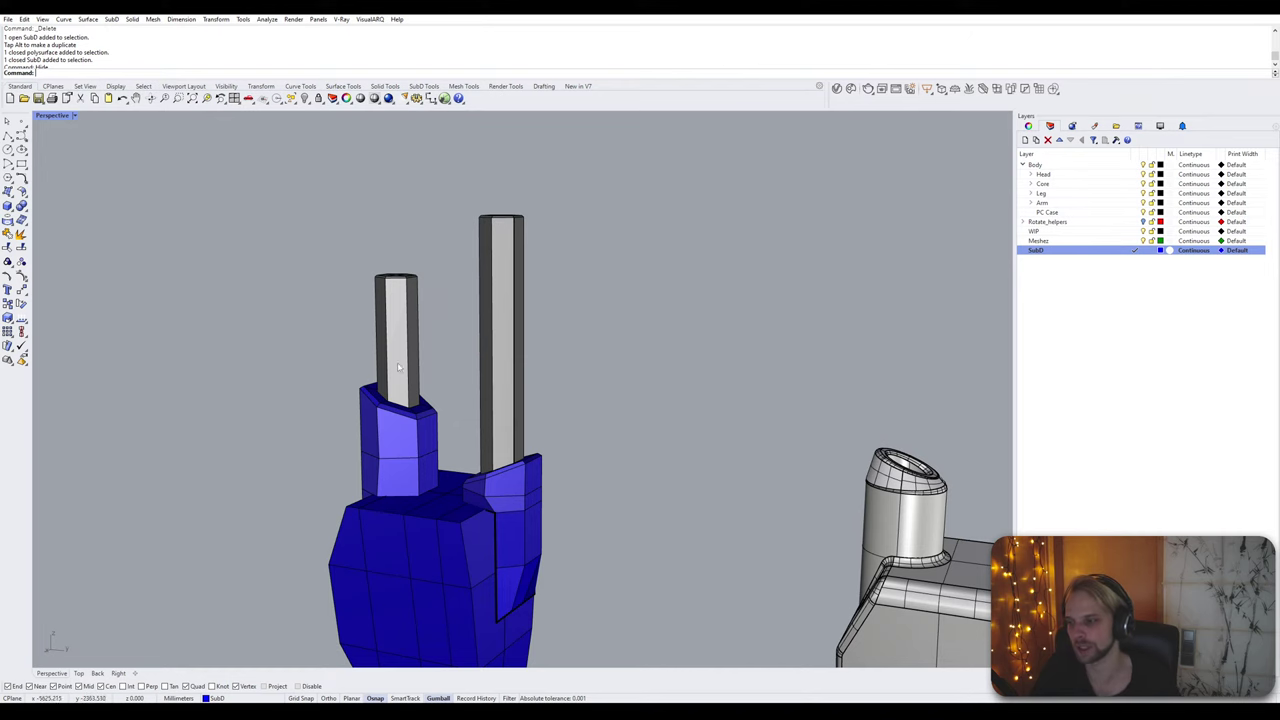
Step: Move the collars vertically, snapping their vertex onto the forearm block's top vertex
{"action": "right_click_drag", "start_coordinate": [240, 382], "coordinate": [306, 294], "text": "shift"}
{"action": "scroll", "coordinate": [304, 320], "scroll_direction": "up", "scroll_amount": 6}
{"action": "left_click", "coordinate": [600, 369]}
{"action": "right_click_drag", "start_coordinate": [552, 353], "coordinate": [414, 292], "text": "shift"}
{"action": "key", "text": "Return"}
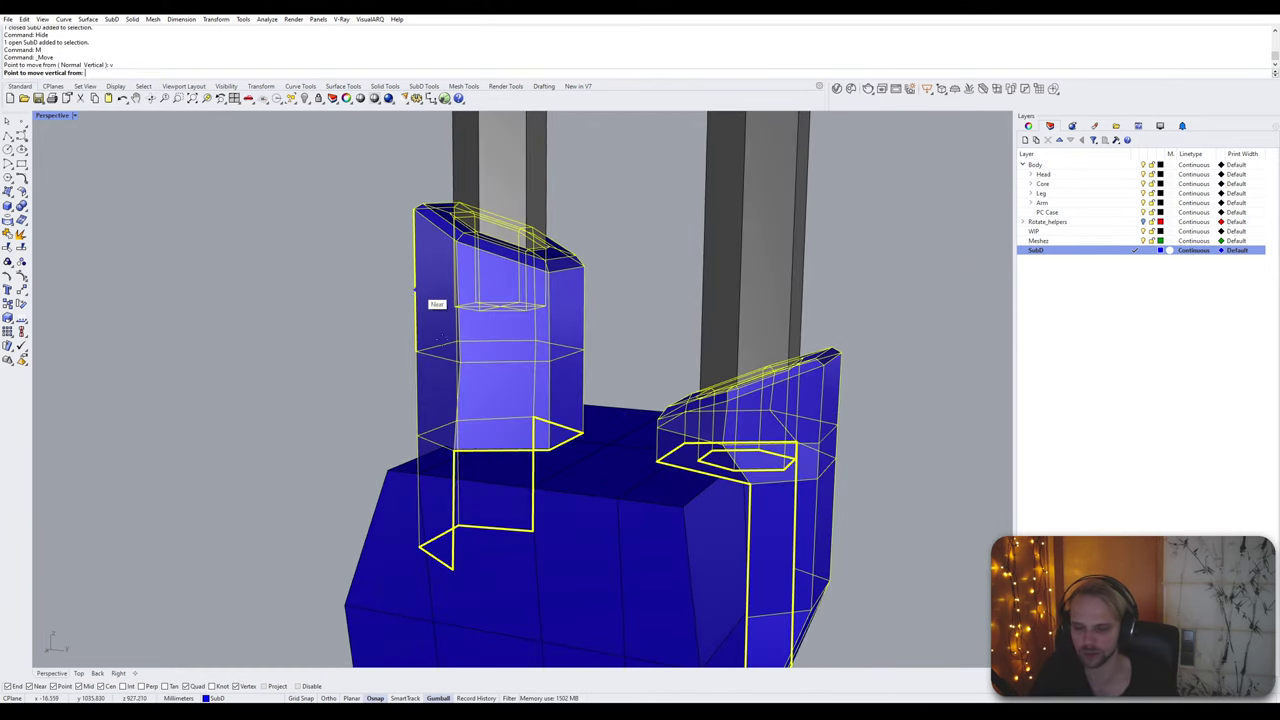
{"action": "left_click", "coordinate": [547, 456]}
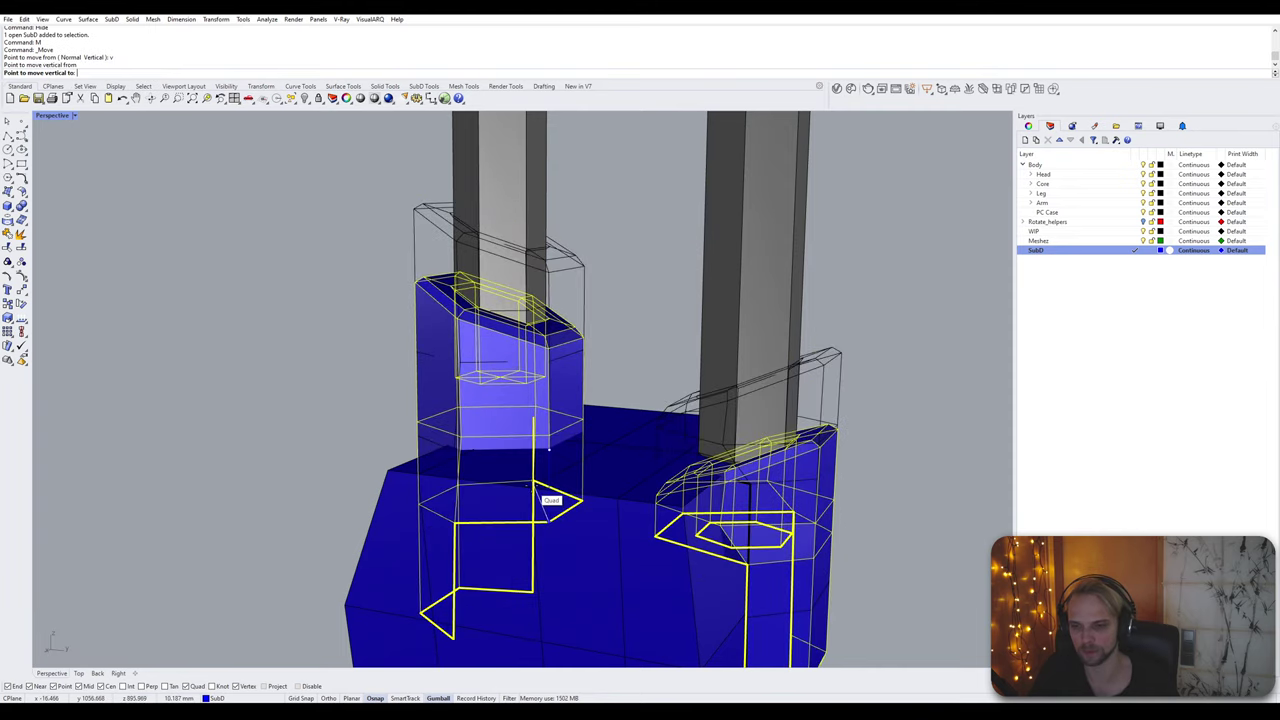
{"action": "left_click", "coordinate": [611, 446]}
{"action": "left_click", "coordinate": [621, 354]}
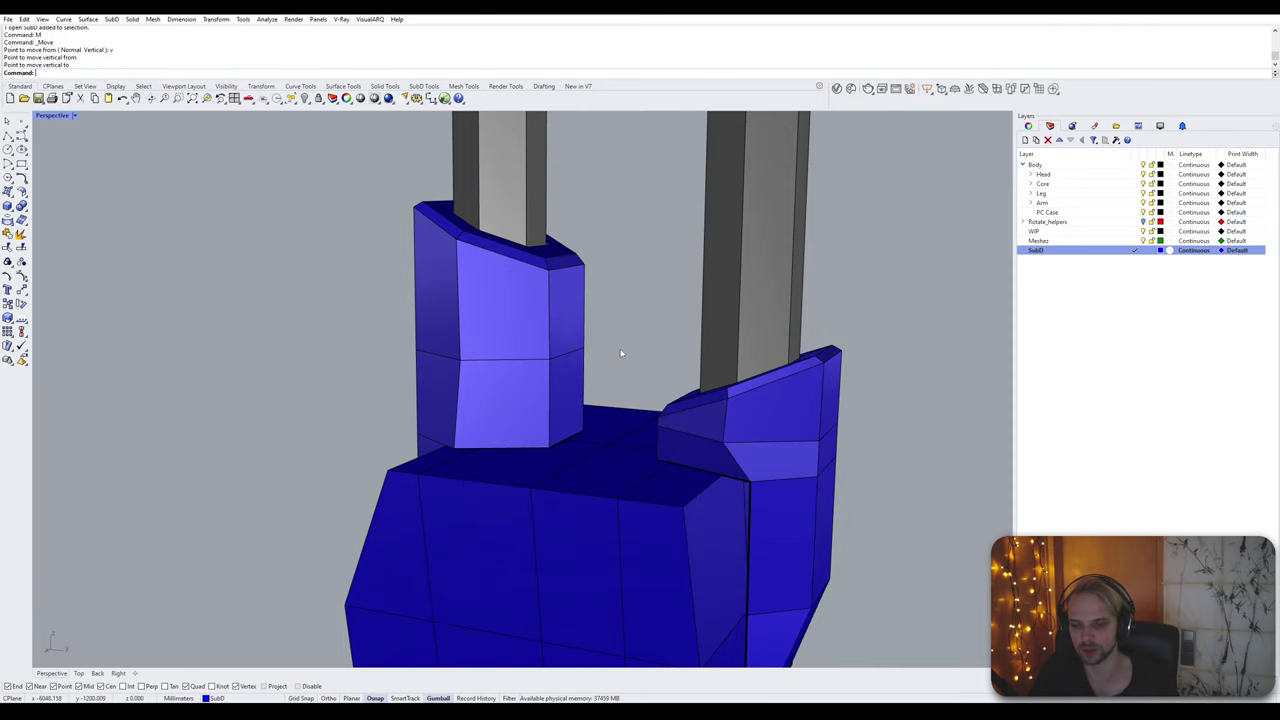
{"action": "right_click_drag", "start_coordinate": [621, 354], "coordinate": [586, 379]}
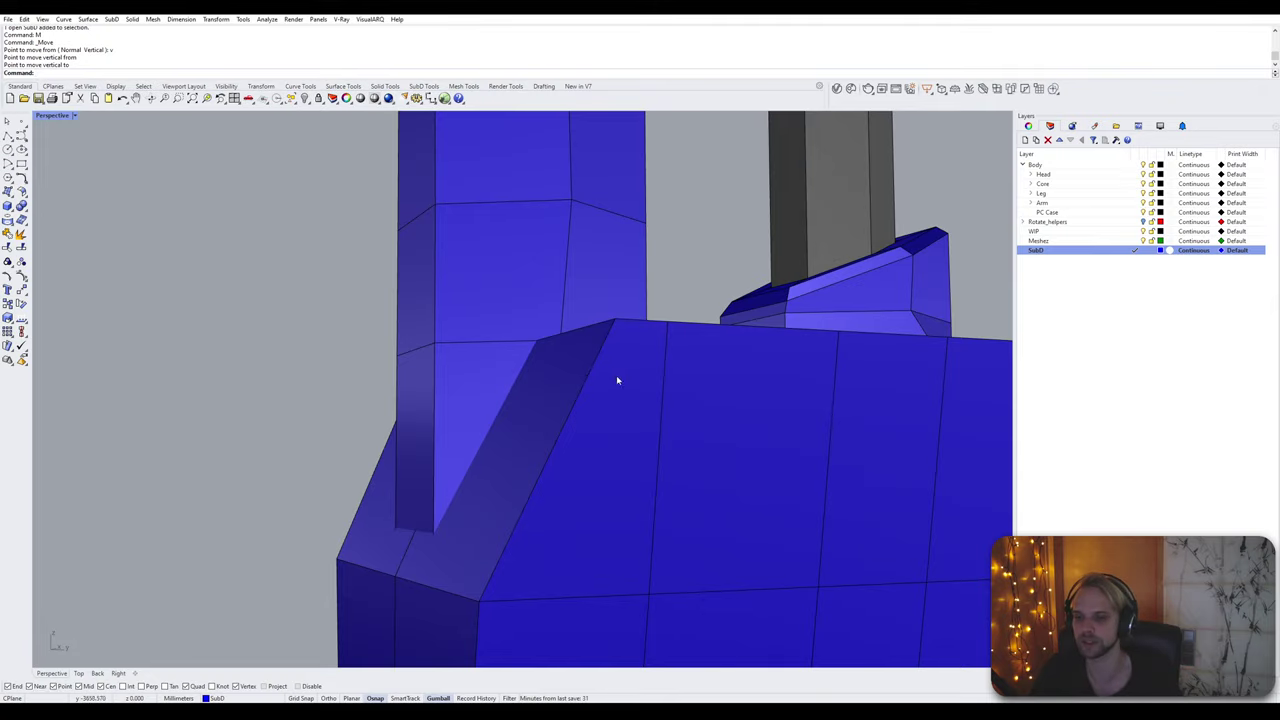
{"action": "right_click_drag", "start_coordinate": [617, 377], "coordinate": [527, 483]}
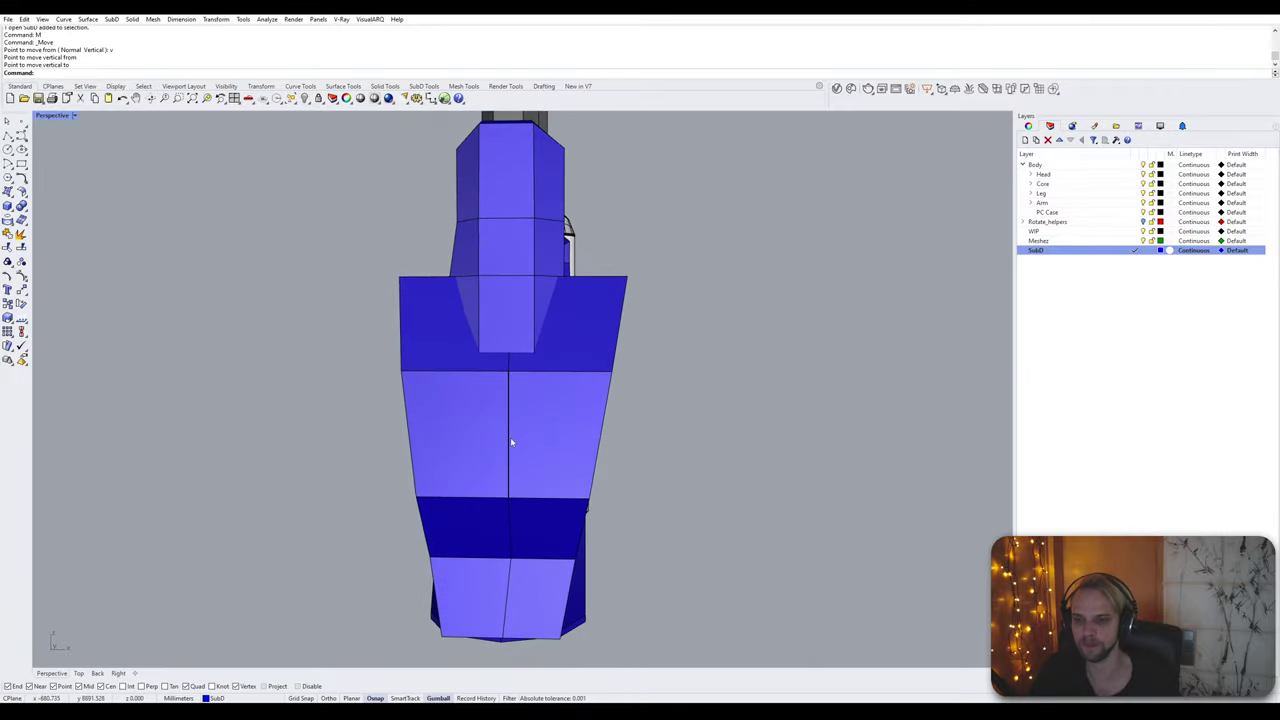
Step: Try selecting the centre and corner edge loops, then clear the selection
{"action": "double_click", "coordinate": [510, 440]}
{"action": "right_click_drag", "start_coordinate": [733, 524], "coordinate": [574, 530]}
{"action": "left_click", "coordinate": [738, 440]}
{"action": "scroll", "coordinate": [606, 294], "scroll_direction": "up", "scroll_amount": 4}
{"action": "right_click_drag", "start_coordinate": [606, 293], "coordinate": [579, 356]}
{"action": "double_click", "coordinate": [578, 357], "text": "ctrl+shift"}
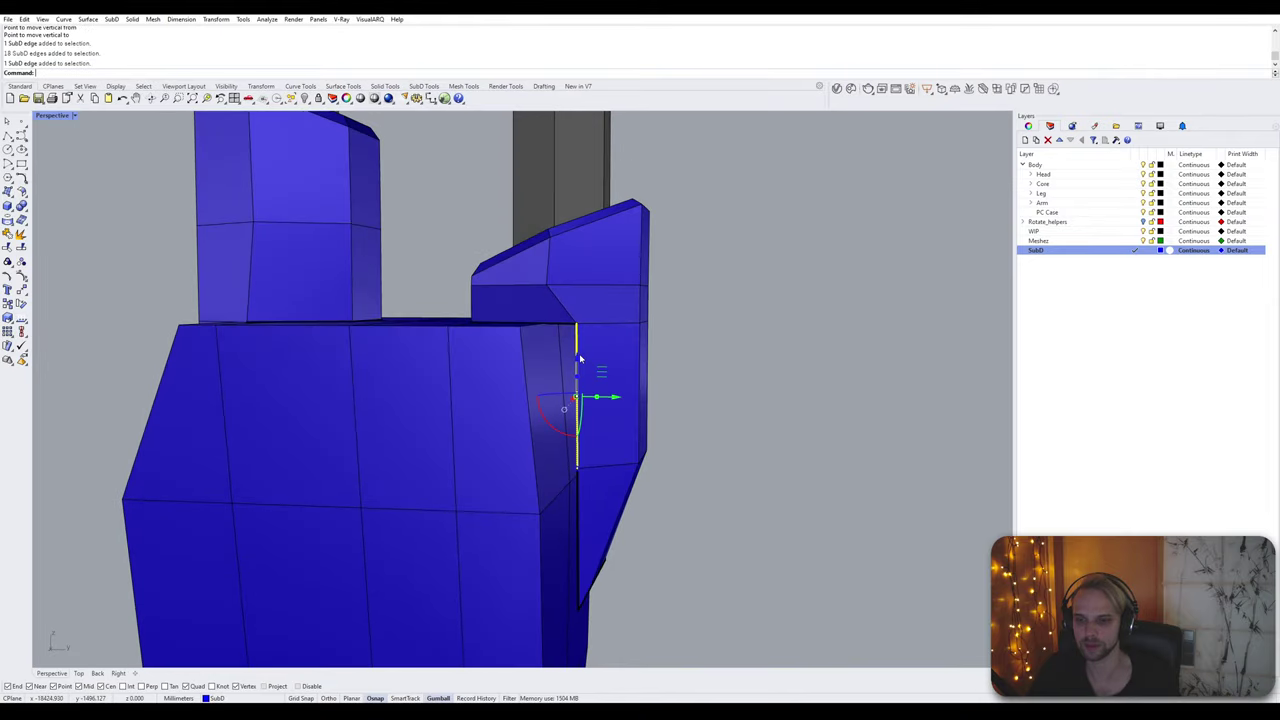
{"action": "key", "text": "Escape"}
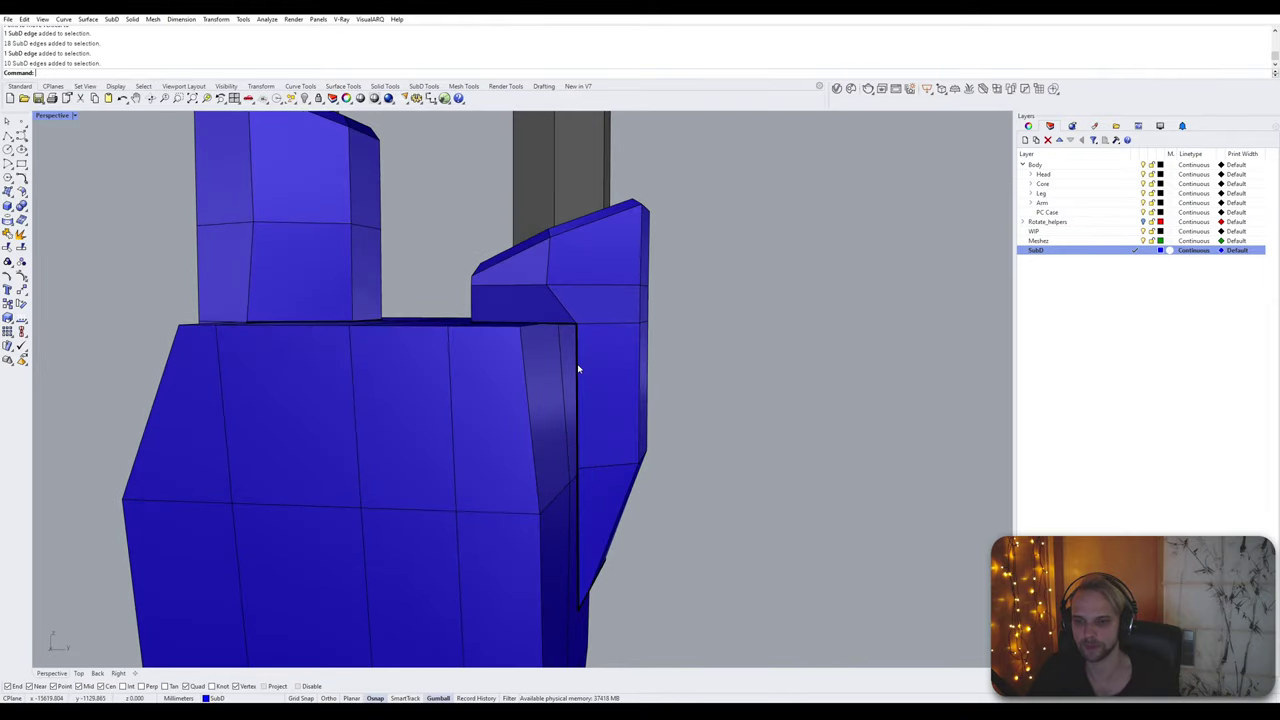
Step: Select the side vertical edge loop and slide it left with the gumball
{"action": "left_click", "coordinate": [580, 364]}
{"action": "right_click_drag", "start_coordinate": [580, 364], "coordinate": [469, 429]}
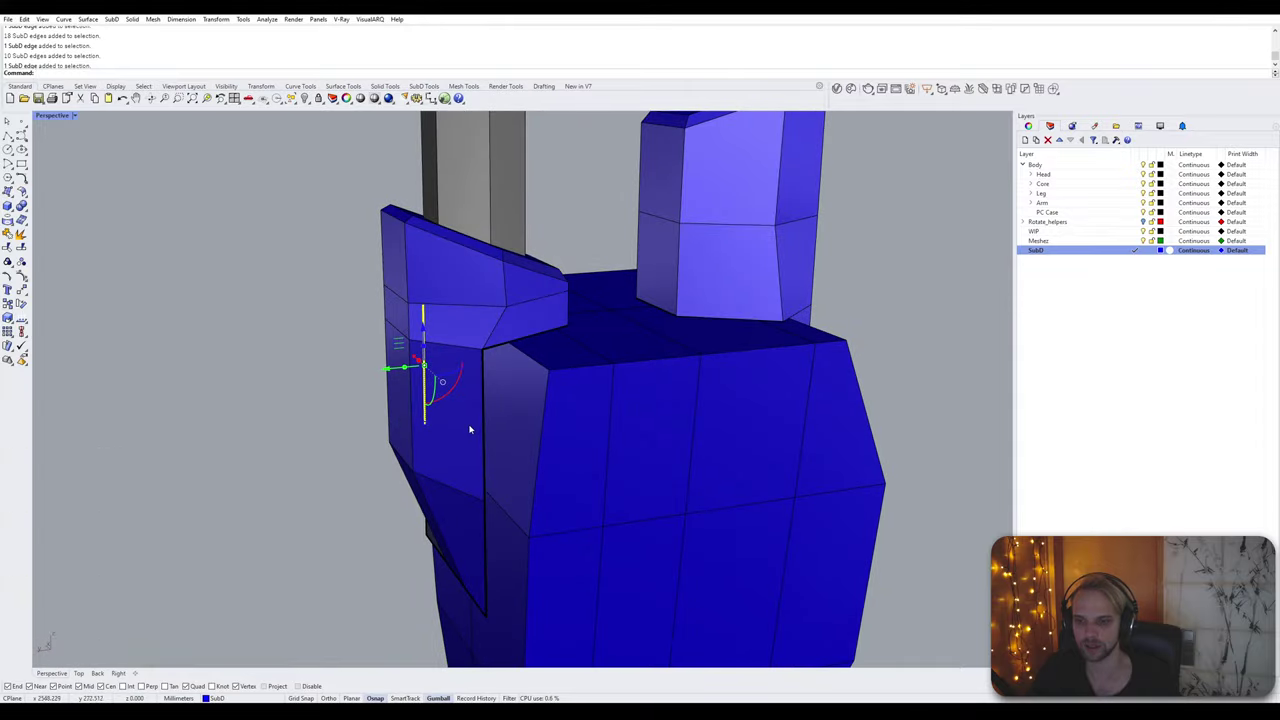
{"action": "left_click", "coordinate": [483, 418], "text": "ctrl+shift"}
{"action": "double_click", "coordinate": [485, 533], "text": "ctrl+shift"}
{"action": "right_click_drag", "start_coordinate": [485, 533], "coordinate": [741, 506]}
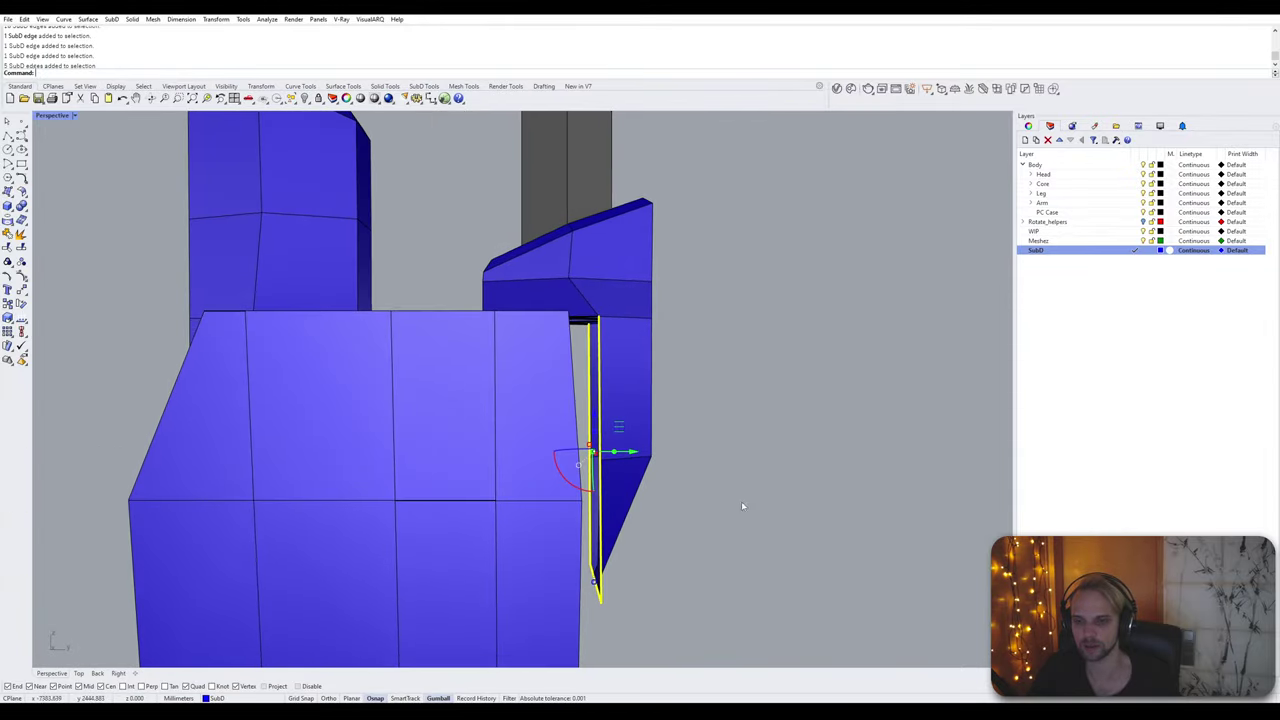
{"action": "left_click_drag", "start_coordinate": [624, 457], "coordinate": [601, 452]}
Step: Inspect the body down to its underside and select two vertical edges
{"action": "right_click_drag", "start_coordinate": [668, 500], "coordinate": [581, 502]}
{"action": "left_click", "coordinate": [755, 519]}
{"action": "right_click_drag", "start_coordinate": [653, 527], "coordinate": [694, 487], "text": "shift"}
{"action": "right_click_drag", "start_coordinate": [694, 487], "coordinate": [591, 366]}
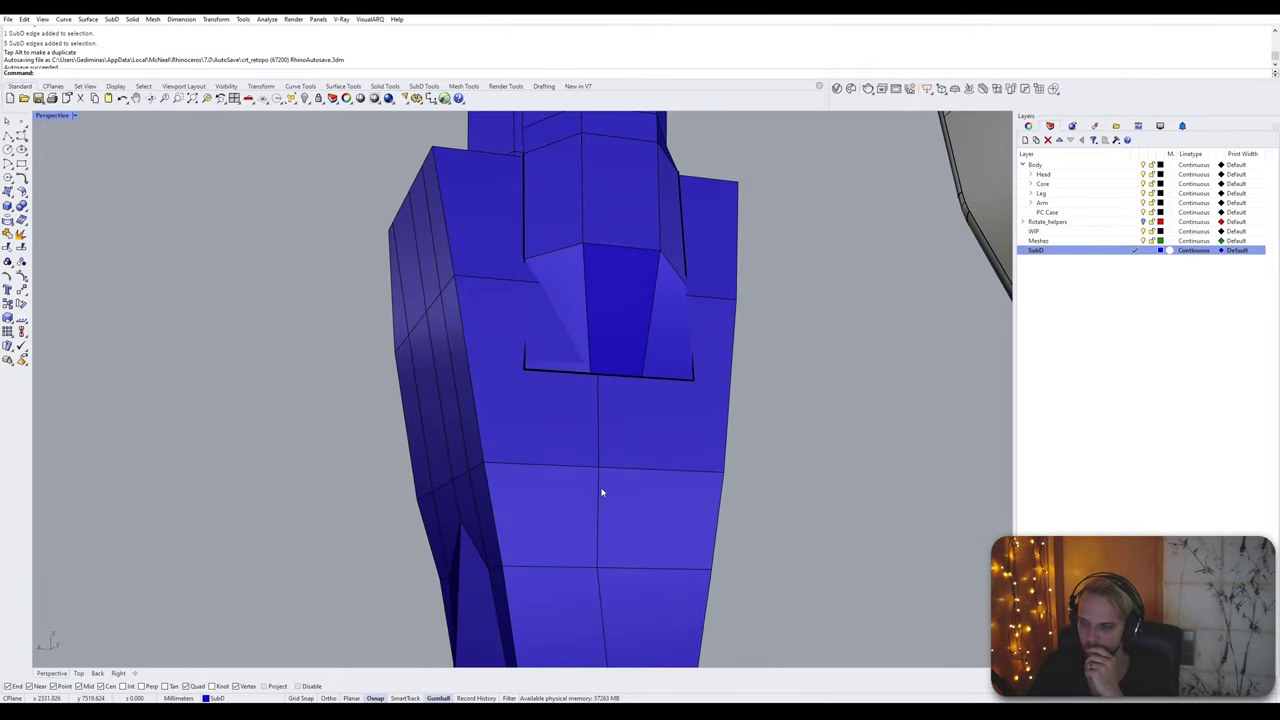
{"action": "right_click_drag", "start_coordinate": [600, 491], "coordinate": [601, 426]}
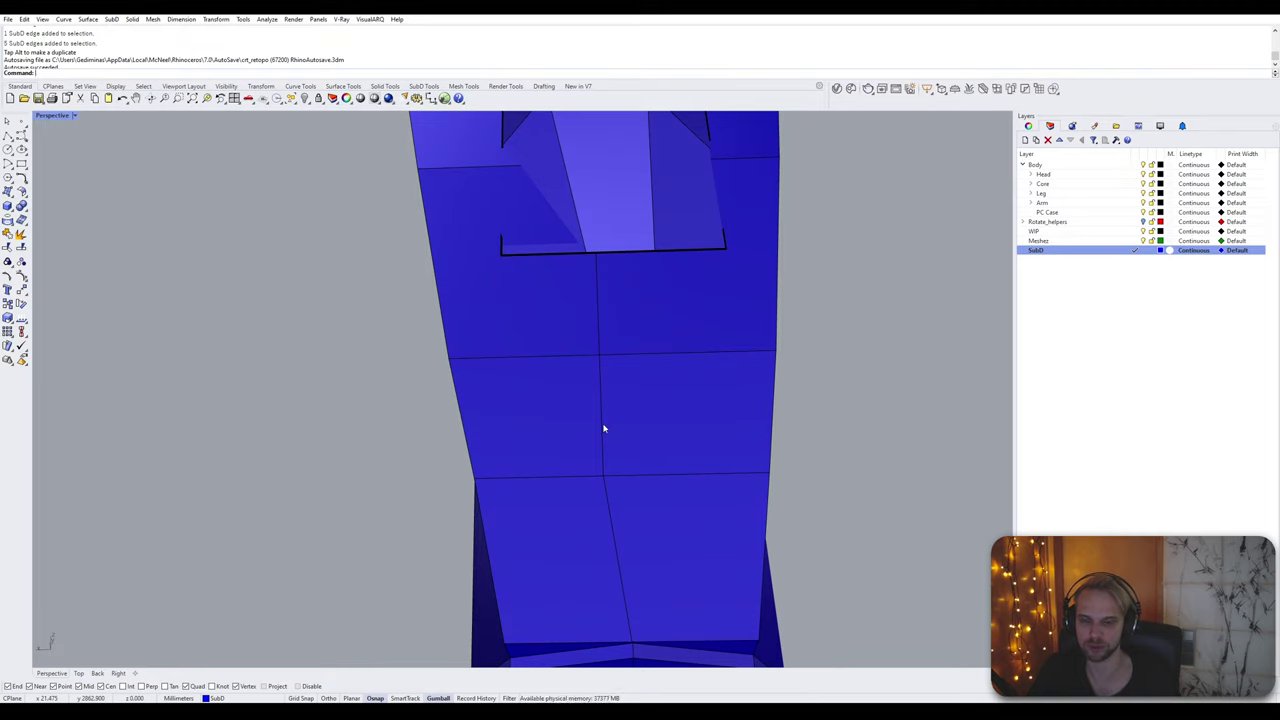
{"action": "left_click", "coordinate": [603, 428]}
{"action": "left_click", "coordinate": [597, 322], "text": "shift"}
{"action": "right_click_drag", "start_coordinate": [597, 322], "coordinate": [444, 515]}
{"action": "scroll", "coordinate": [694, 374], "scroll_direction": "down", "scroll_amount": 5}
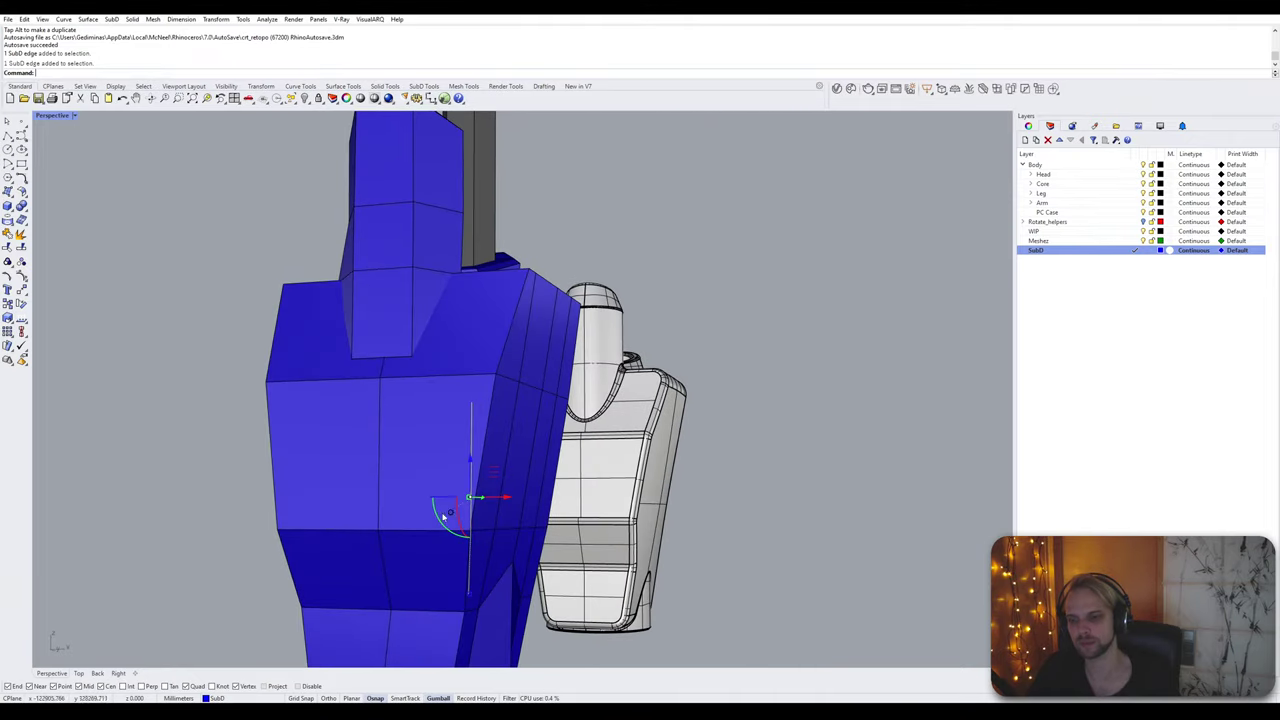
Step: Select a vertical edge loop and insert a new edge loop beside it with InsertEdge
{"action": "left_click", "coordinate": [385, 570], "text": "ctrl+shift"}
{"action": "left_click", "coordinate": [381, 441], "text": "ctrl+shift"}
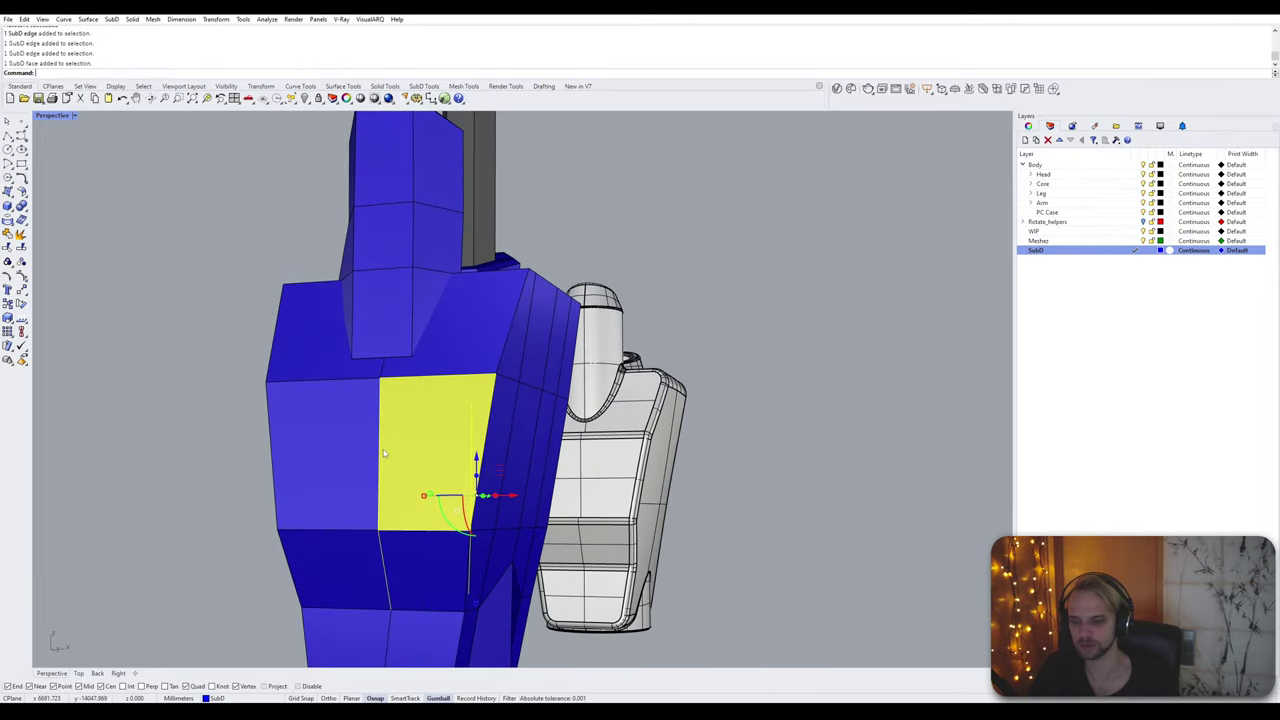
{"action": "left_click", "coordinate": [381, 441], "text": "ctrl+shift"}
{"action": "double_click", "coordinate": [381, 441], "text": "shift"}
{"action": "right_click_drag", "start_coordinate": [381, 441], "coordinate": [526, 466]}
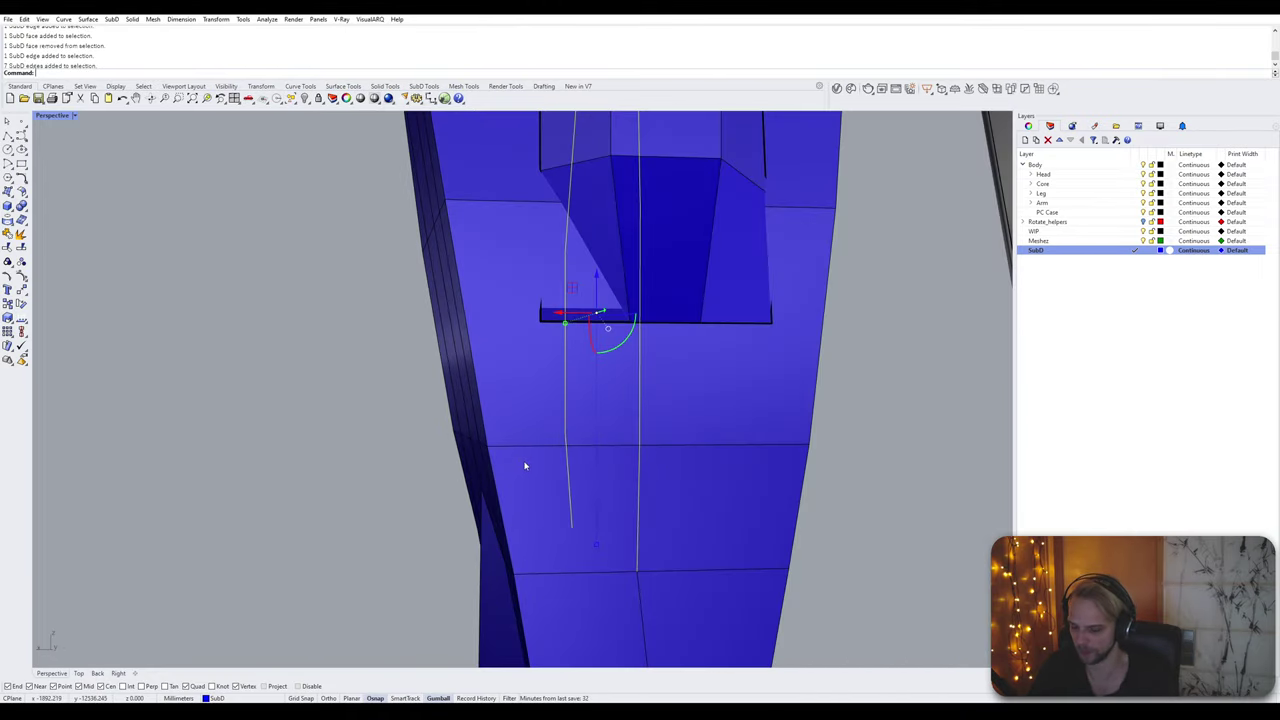
{"action": "type", "text": "i"}
{"action": "key", "text": "Return"}
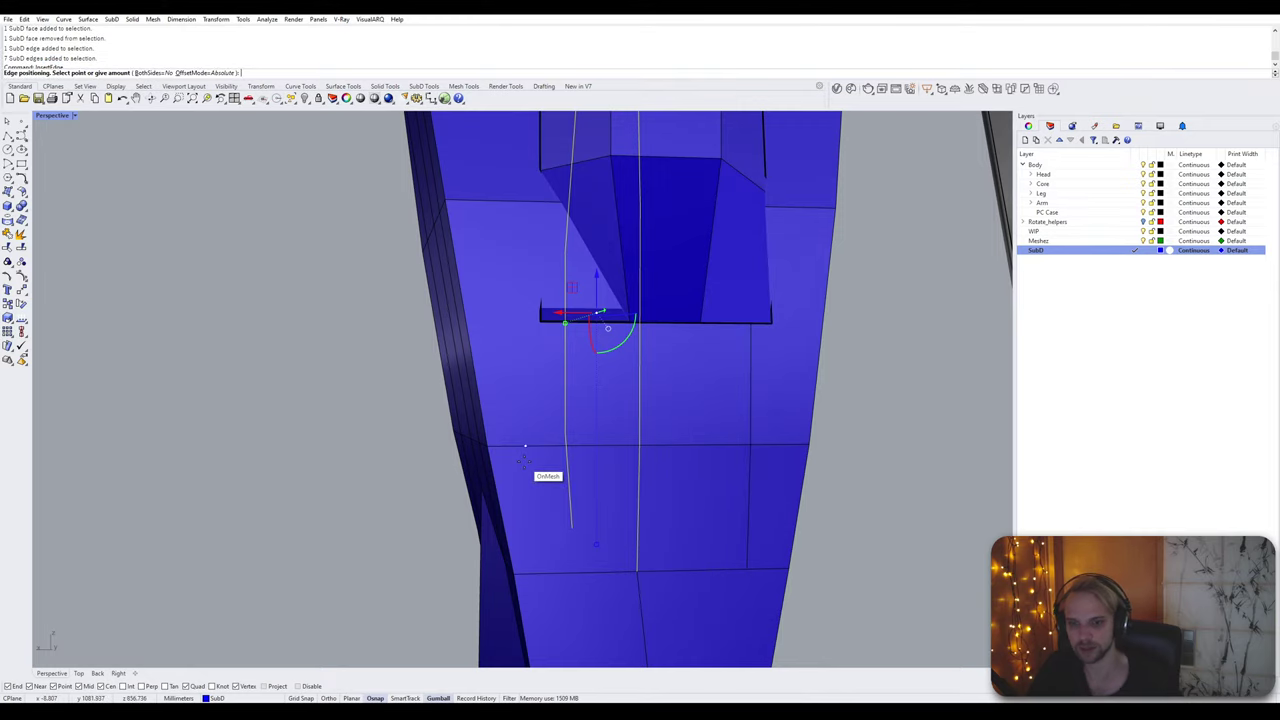
{"action": "right_click_drag", "start_coordinate": [711, 440], "coordinate": [672, 450]}
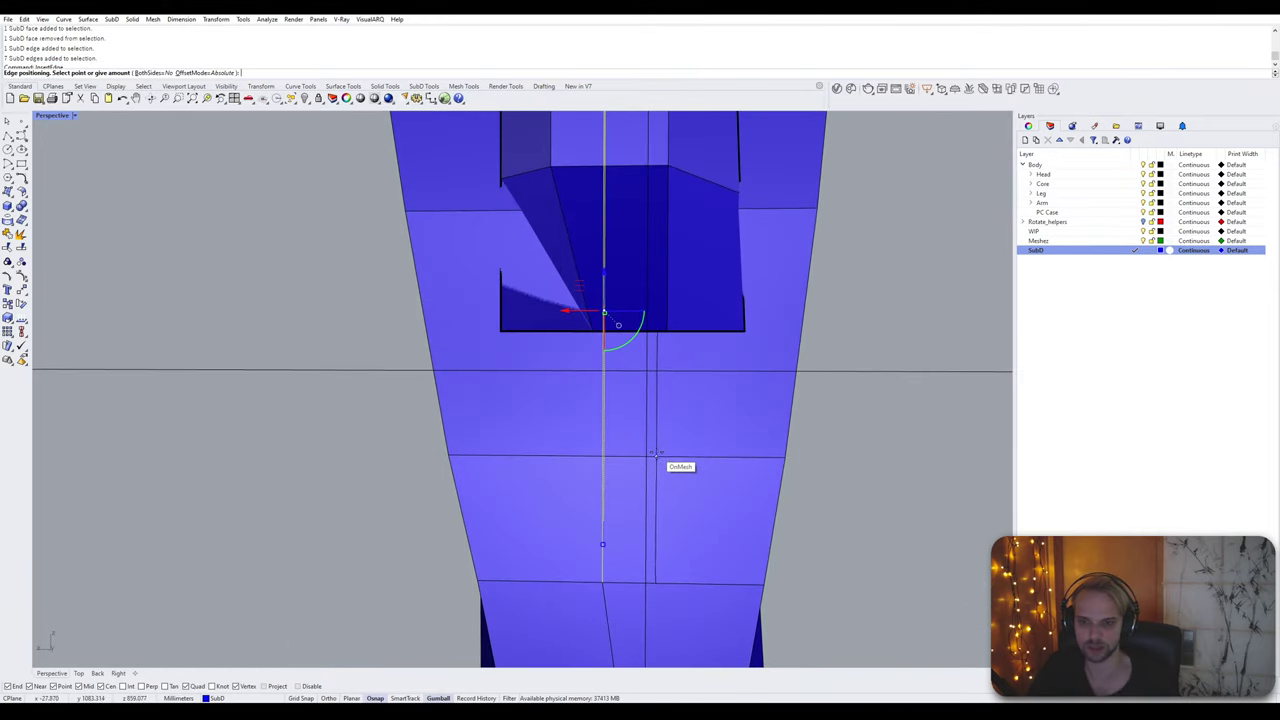
{"action": "left_click", "coordinate": [662, 456]}
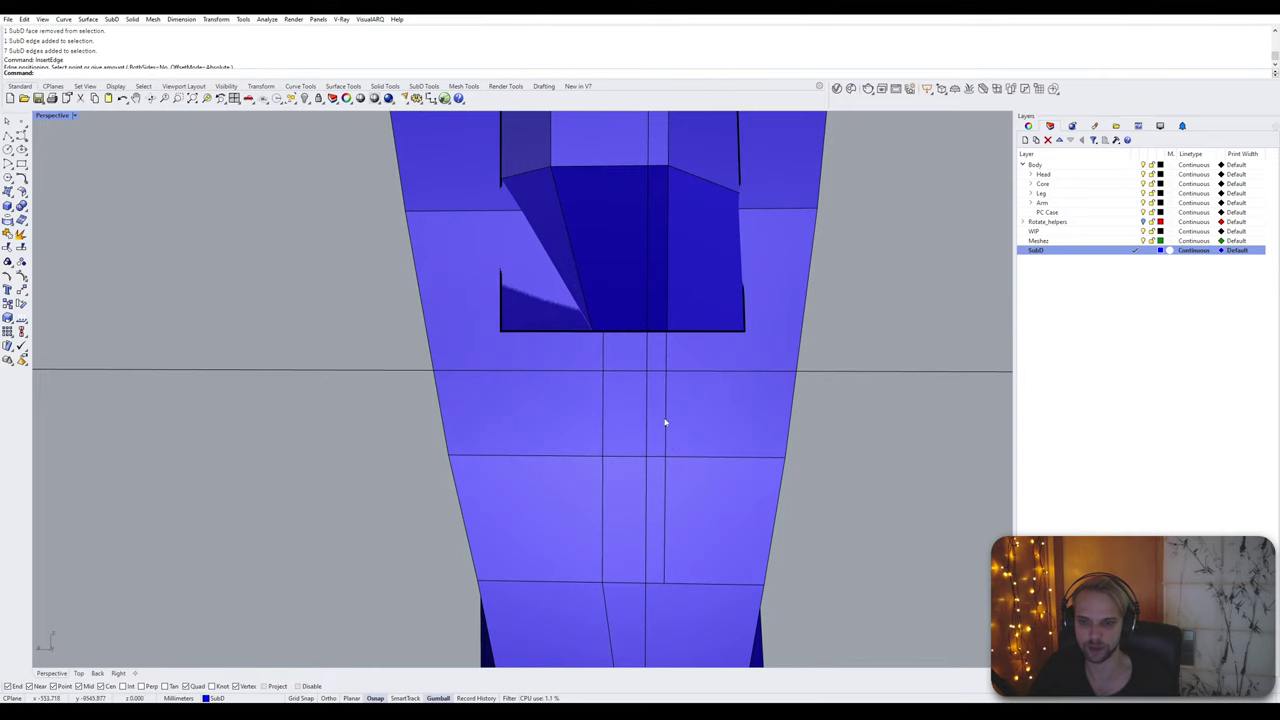
Step: Insert a second vertical edge loop on the right side of the armor
{"action": "right_click_drag", "start_coordinate": [689, 500], "coordinate": [522, 344]}
{"action": "double_click", "coordinate": [523, 410]}
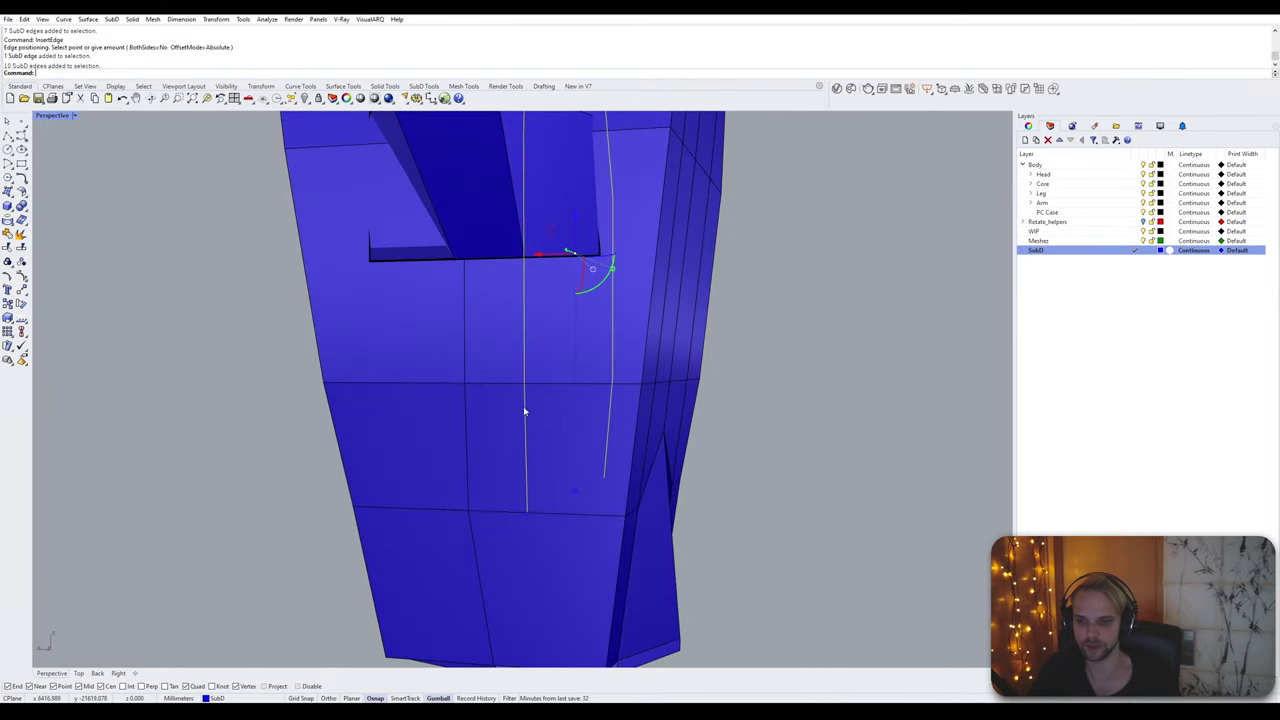
{"action": "right_click", "coordinate": [523, 410]}
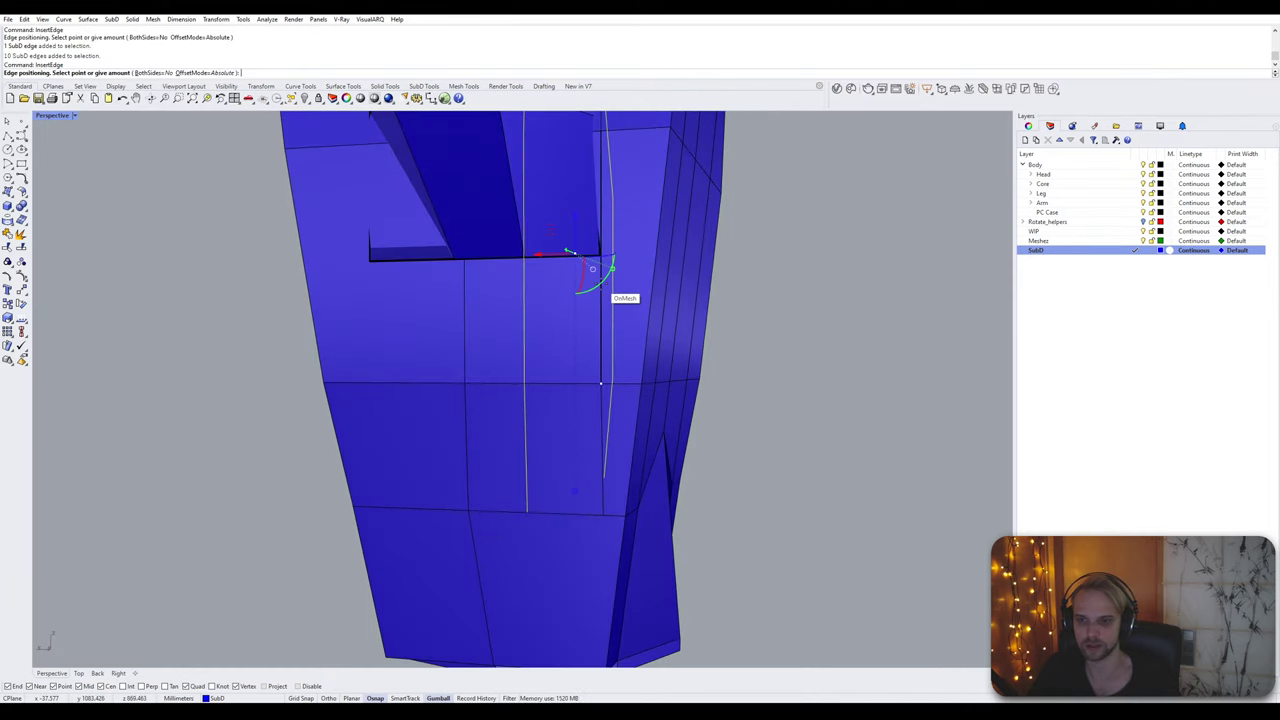
{"action": "left_click", "coordinate": [599, 296]}
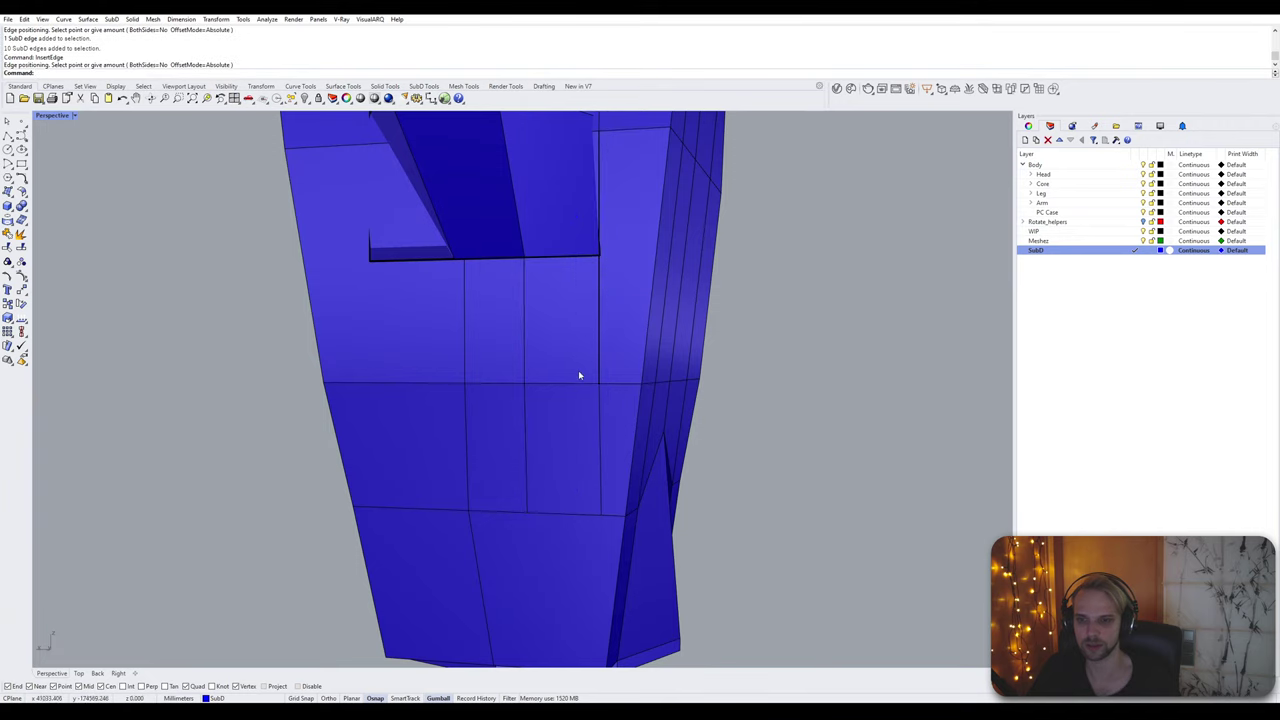
{"action": "mouse_move", "coordinate": [578, 371]}
{"action": "right_mouse_down"}
{"action": "mouse_move", "coordinate": [600, 367]}
{"action": "mouse_move", "coordinate": [583, 367]}
{"action": "right_mouse_up"}
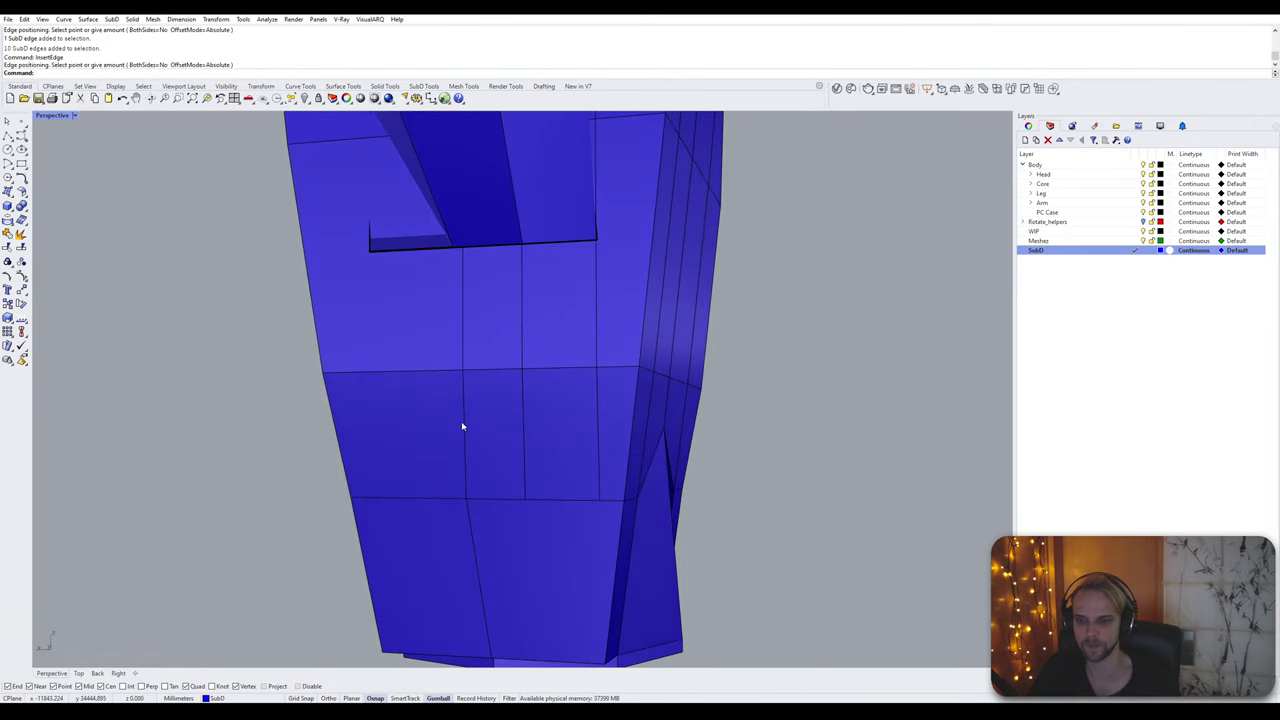
Step: Select another vertical edge loop and insert a third edge loop beside it
{"action": "left_click", "coordinate": [462, 426]}
{"action": "double_click", "coordinate": [464, 330]}
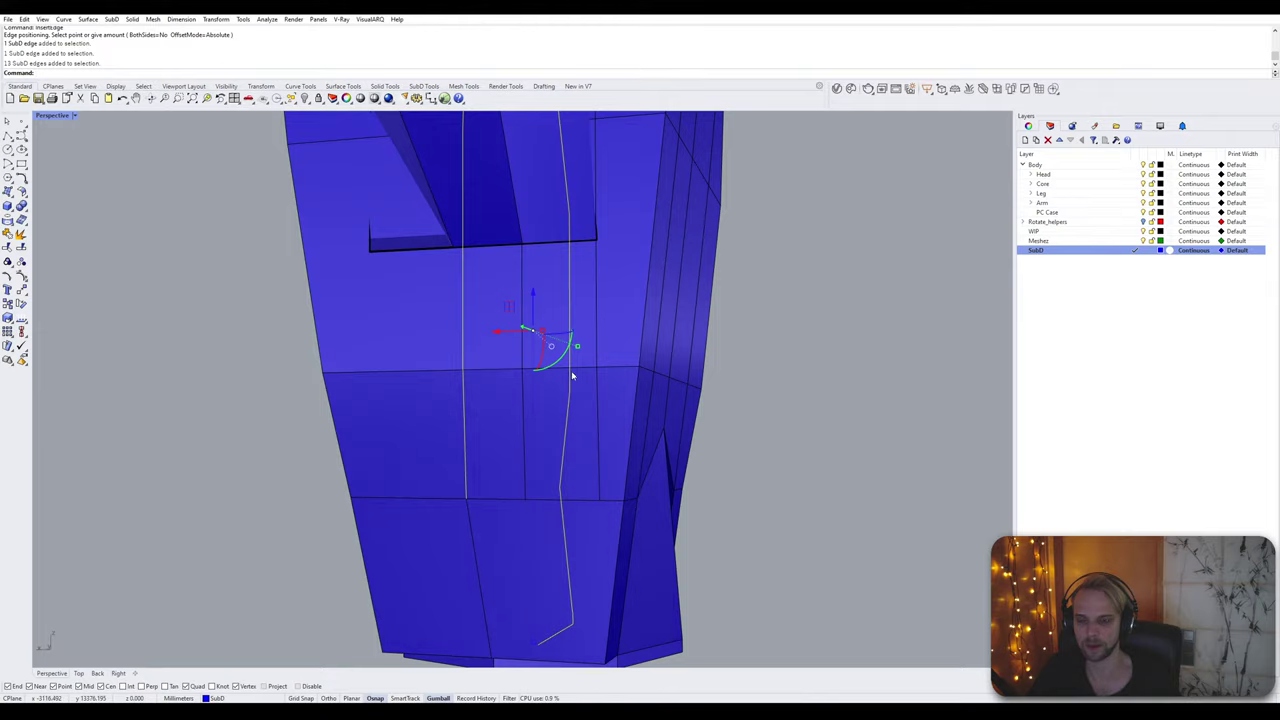
{"action": "left_click", "coordinate": [567, 612], "text": "shift"}
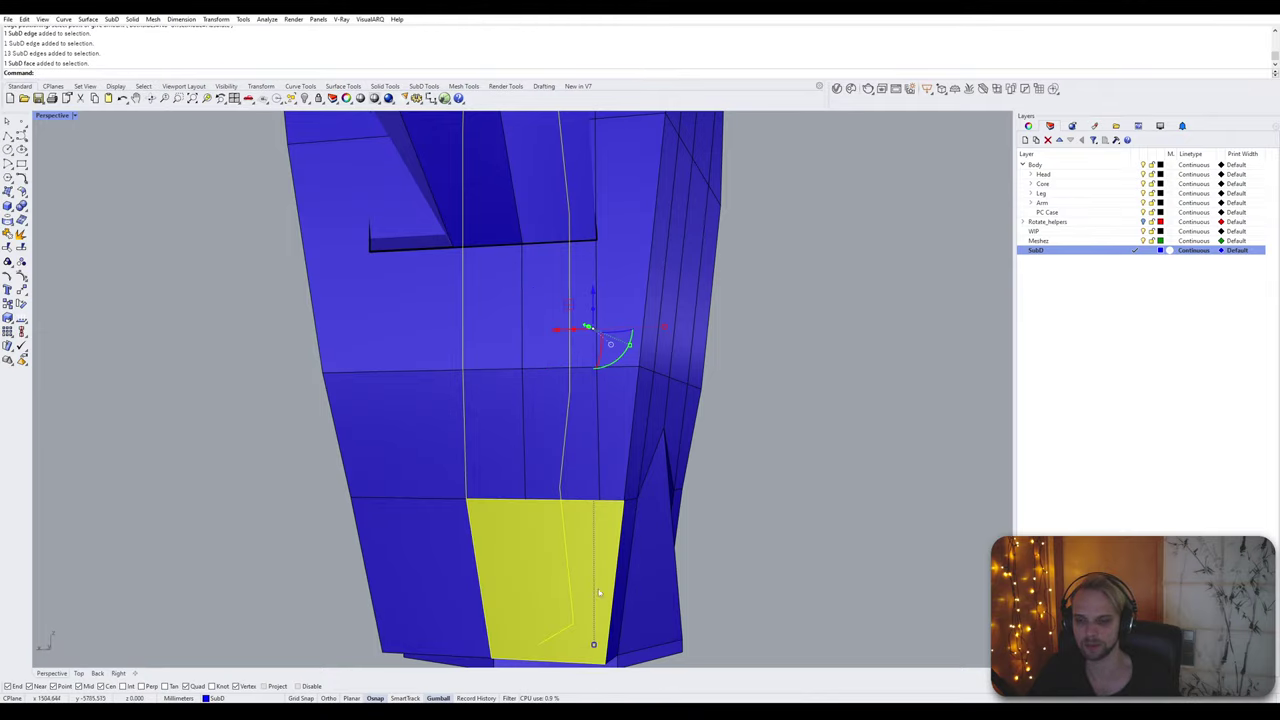
{"action": "left_click", "coordinate": [599, 593], "text": "ctrl"}
{"action": "right_click_drag", "start_coordinate": [646, 583], "coordinate": [560, 538]}
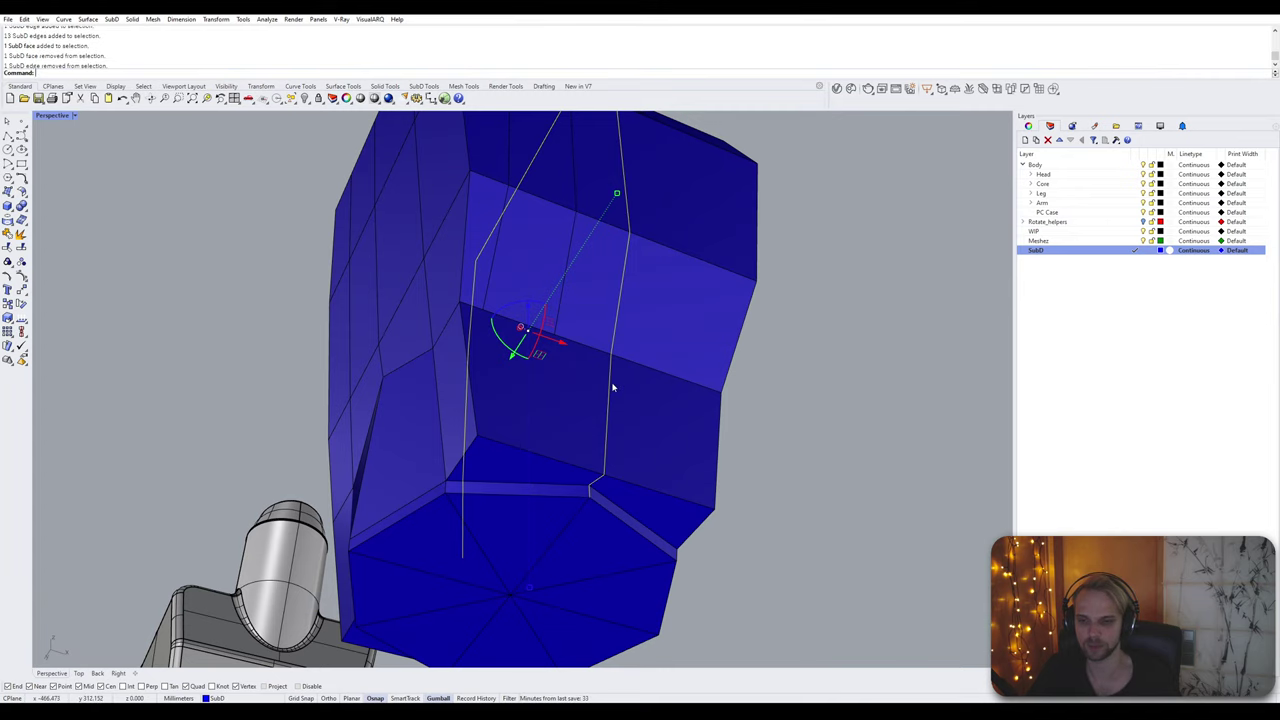
{"action": "left_click", "coordinate": [590, 495], "text": "ctrl"}
{"action": "right_click_drag", "start_coordinate": [565, 478], "coordinate": [574, 452]}
{"action": "right_click_drag", "start_coordinate": [574, 452], "coordinate": [521, 458]}
{"action": "scroll", "coordinate": [562, 421], "scroll_direction": "up", "scroll_amount": 4}
{"action": "right_click", "coordinate": [590, 437]}
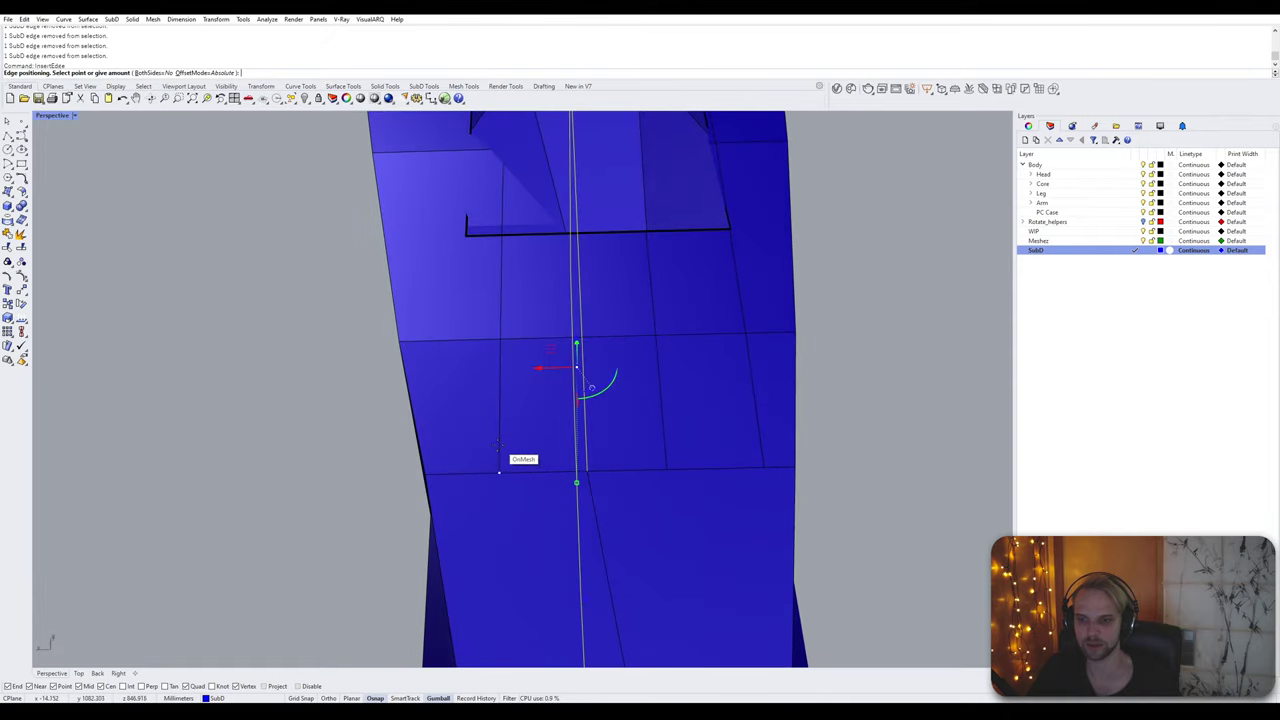
{"action": "left_click", "coordinate": [501, 471]}
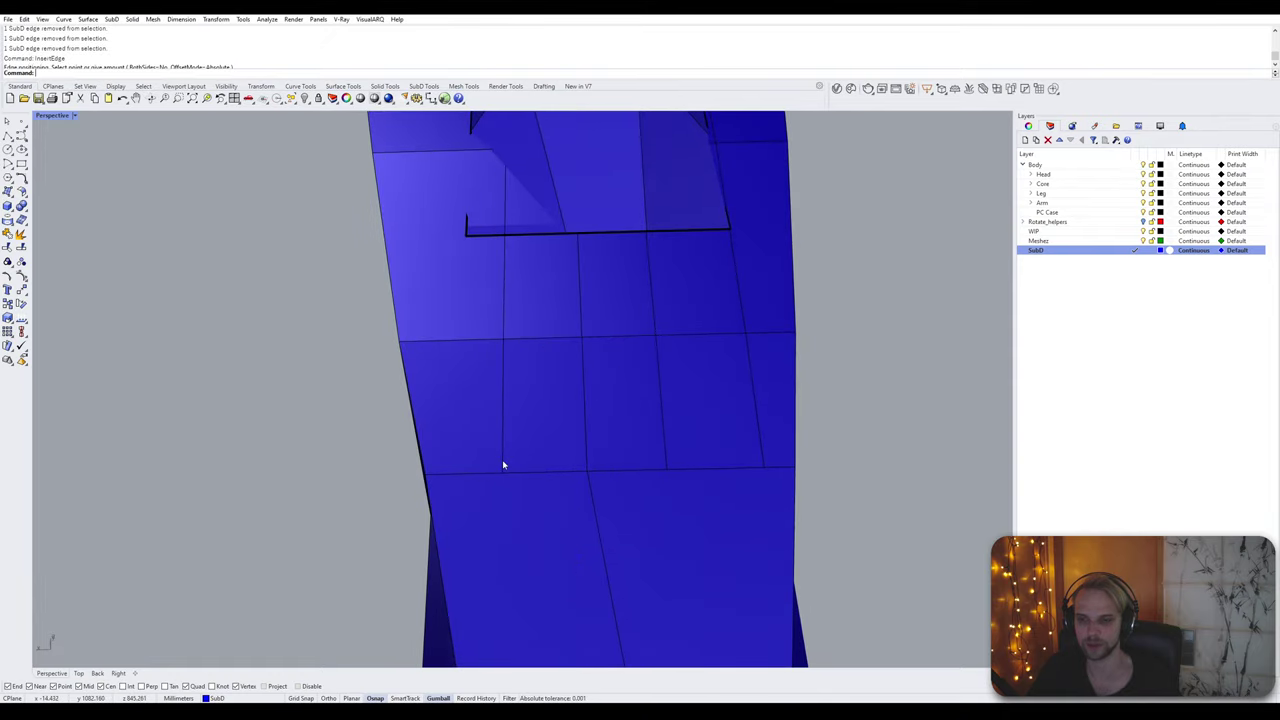
Step: Select two top-band edges and run Stitch to merge them into a diagonal edge
{"action": "right_click_drag", "start_coordinate": [506, 463], "coordinate": [737, 480]}
{"action": "scroll", "coordinate": [608, 483], "scroll_direction": "up", "scroll_amount": 5}
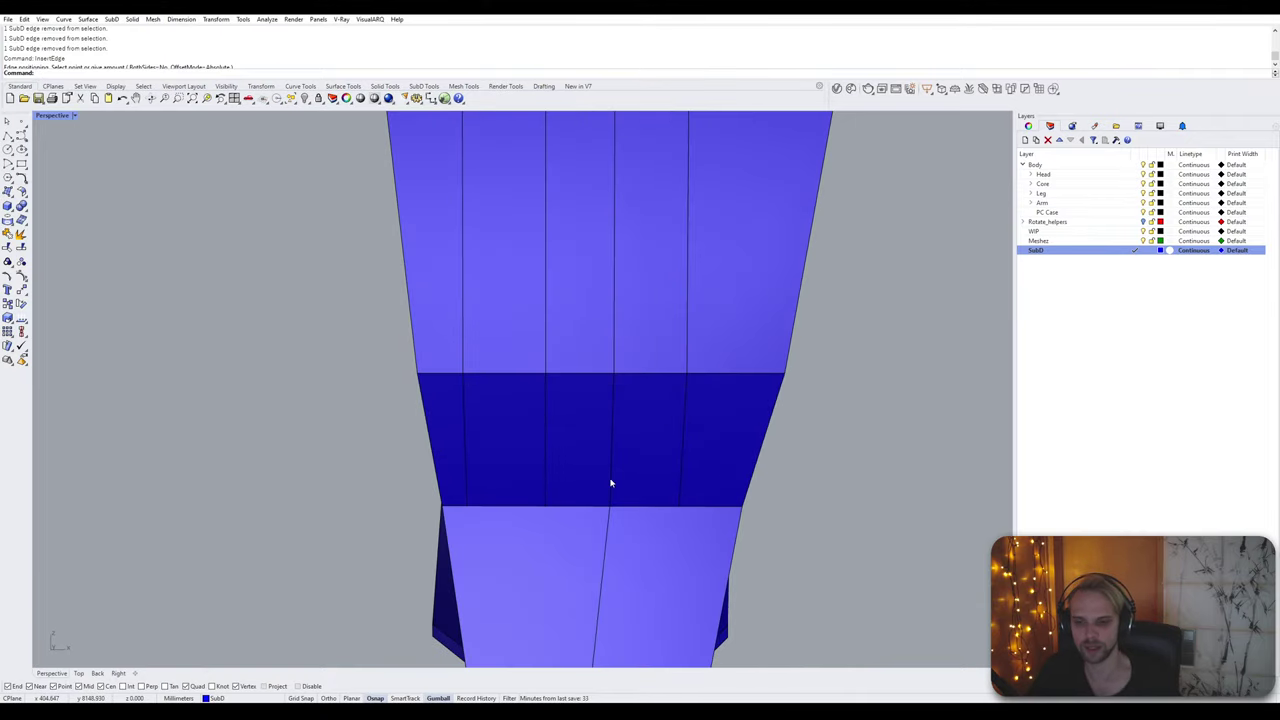
{"action": "right_click_drag", "start_coordinate": [534, 485], "coordinate": [545, 523]}
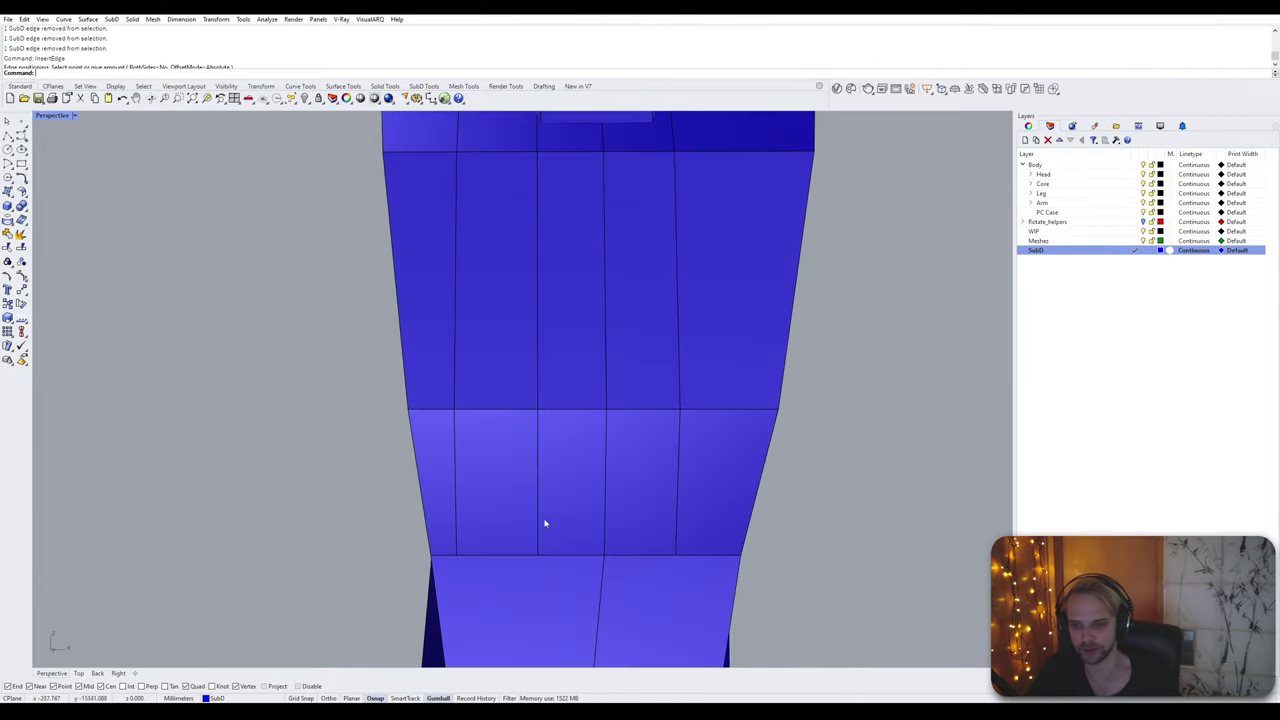
{"action": "left_click", "coordinate": [539, 489]}
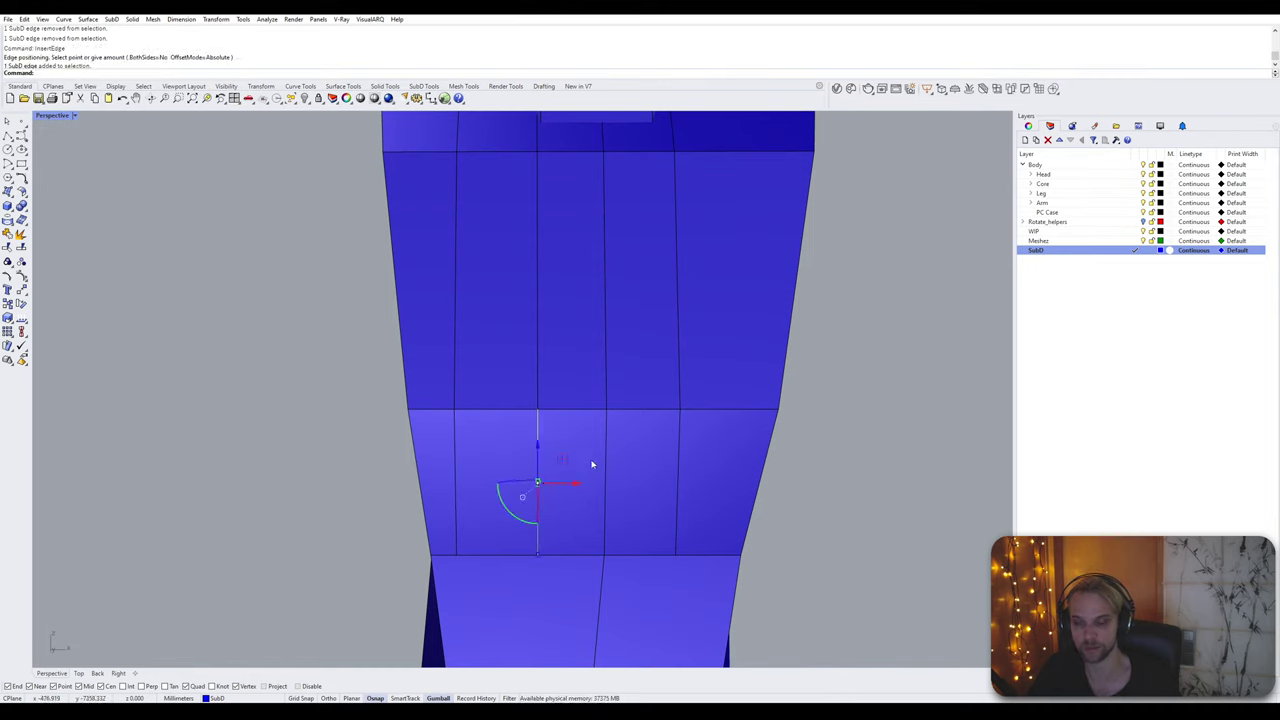
{"action": "key", "text": "Escape"}
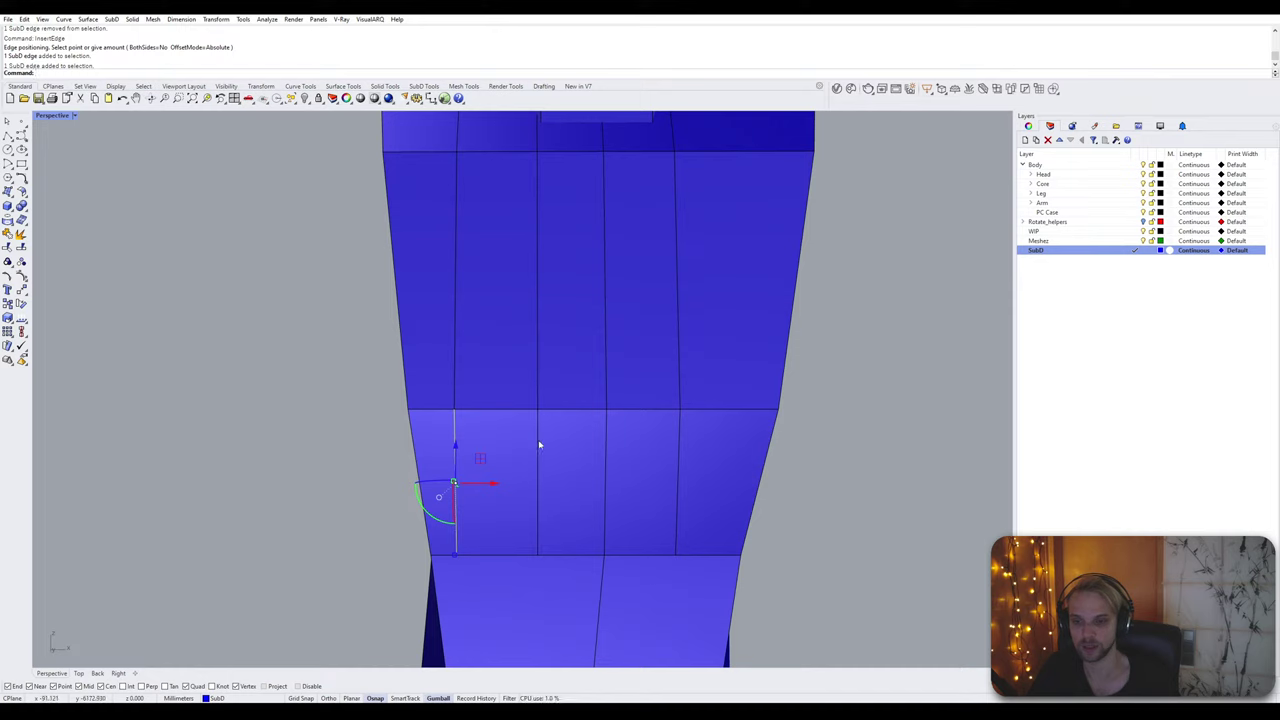
{"action": "left_click", "coordinate": [538, 446], "text": "shift"}
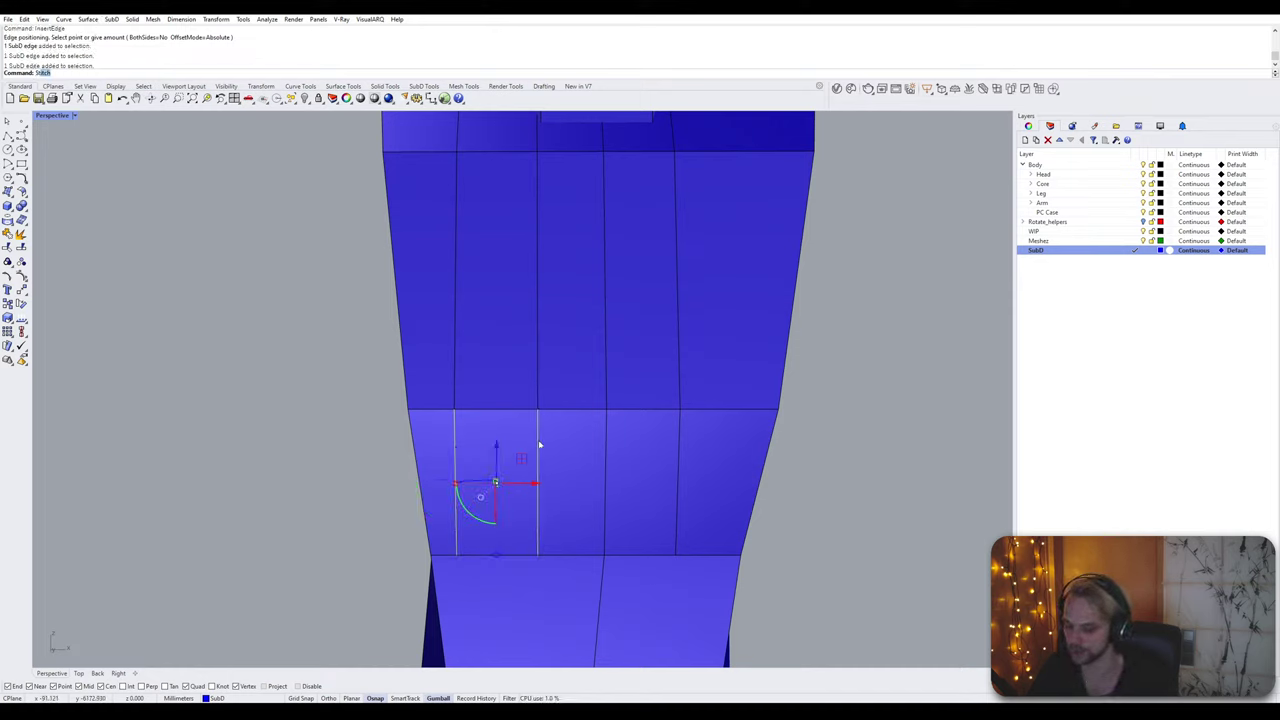
{"action": "type", "text": "stitch"}
{"action": "key", "text": "Return"}
Step: Stitch the next pair of top edges together at the vertex
{"action": "left_click", "coordinate": [540, 440]}
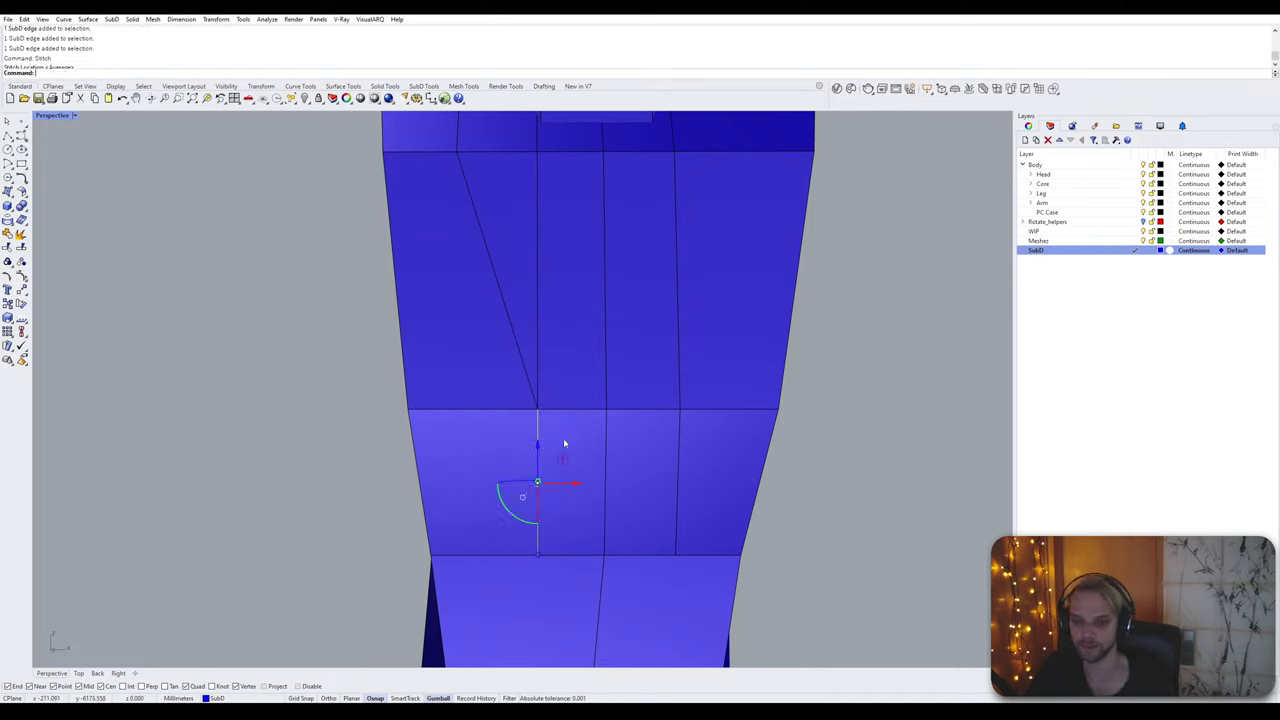
{"action": "left_click", "coordinate": [679, 447]}
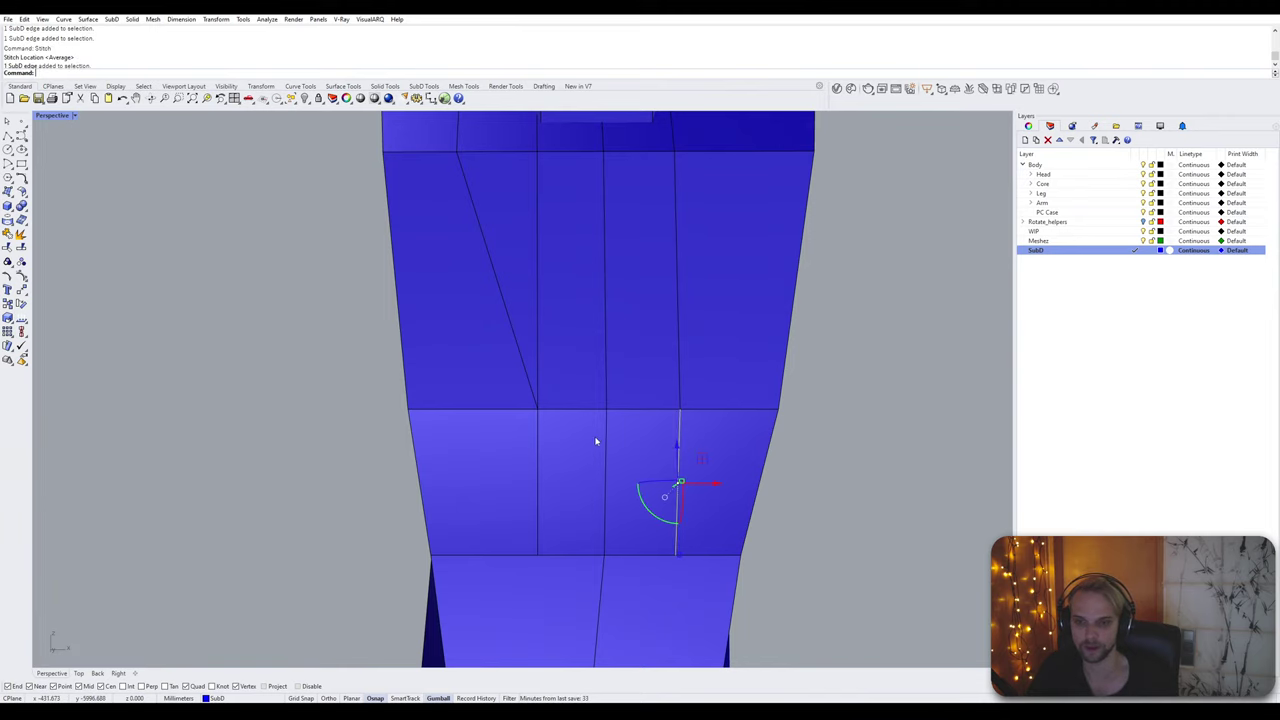
{"action": "left_click", "coordinate": [604, 443], "text": "shift"}
{"action": "key", "text": "Return"}
{"action": "left_click", "coordinate": [606, 409]}
Step: Stitch two vertices on the top face edge, merging them at the right one
{"action": "scroll", "coordinate": [665, 416], "scroll_direction": "down", "scroll_amount": 5}
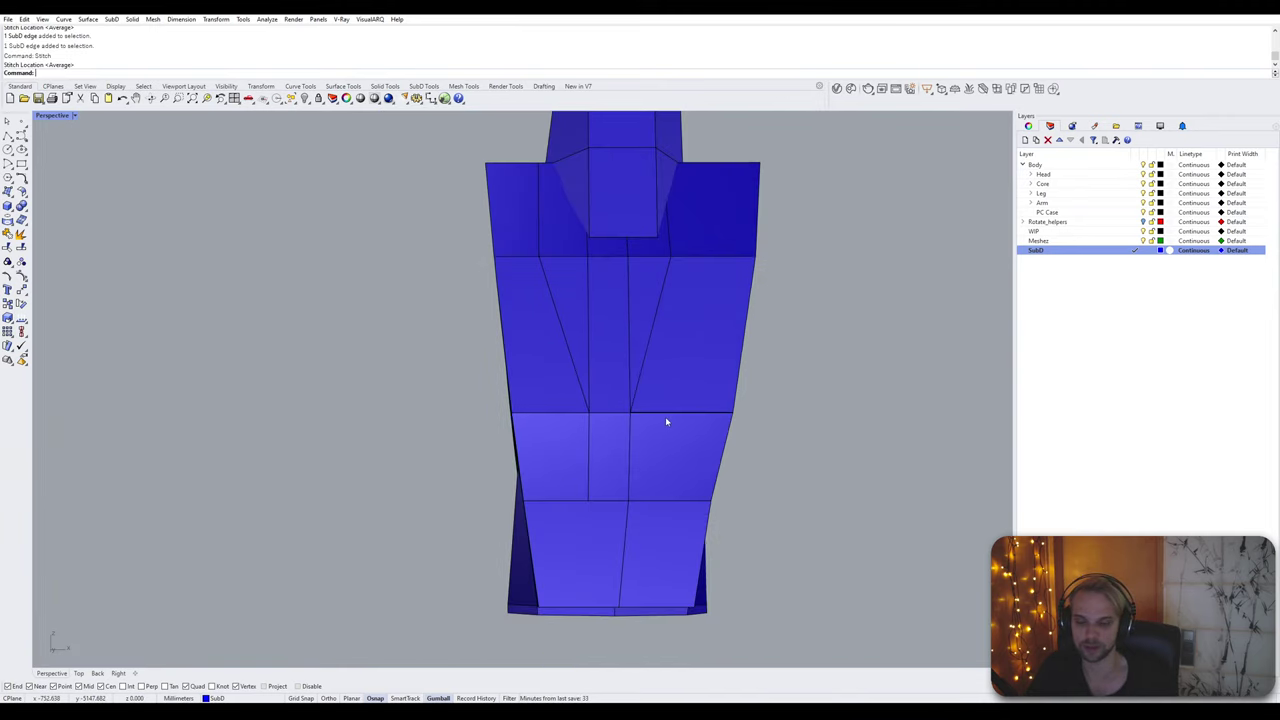
{"action": "right_click_drag", "start_coordinate": [665, 416], "coordinate": [634, 427]}
{"action": "right_click_drag", "start_coordinate": [632, 427], "coordinate": [609, 535], "text": "shift"}
{"action": "scroll", "coordinate": [524, 391], "scroll_direction": "up", "scroll_amount": 3}
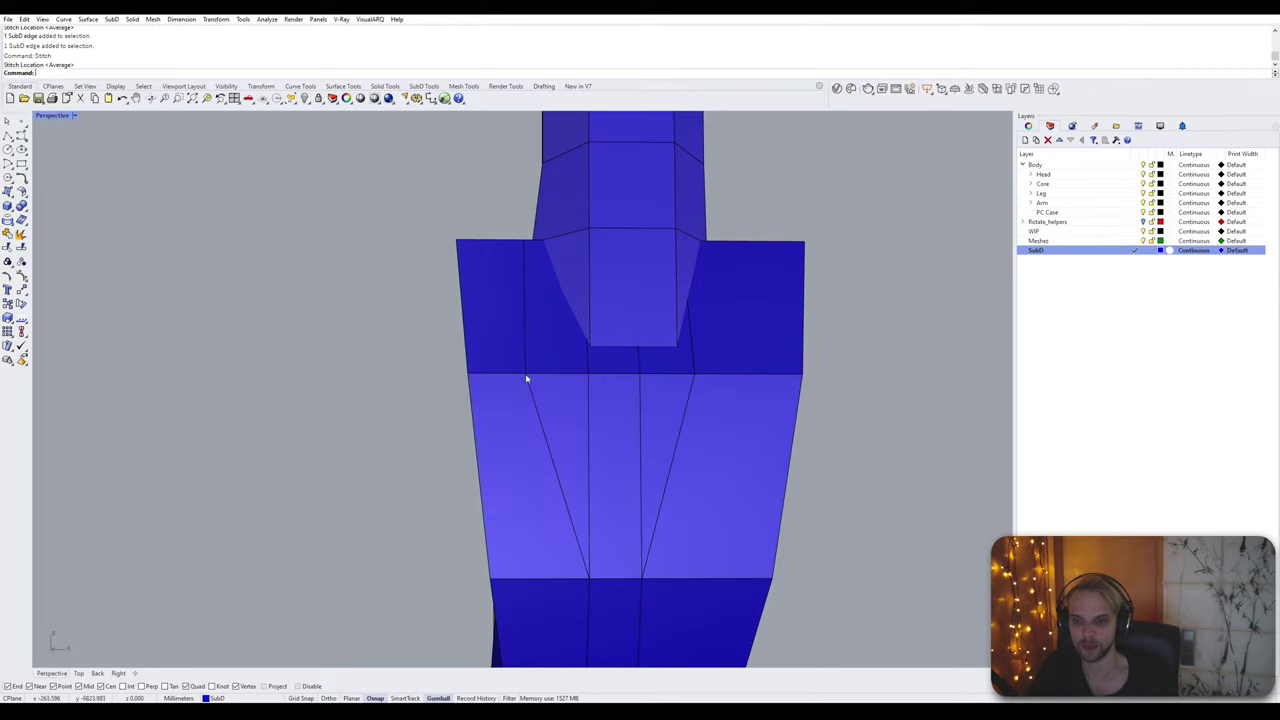
{"action": "left_click", "coordinate": [525, 376]}
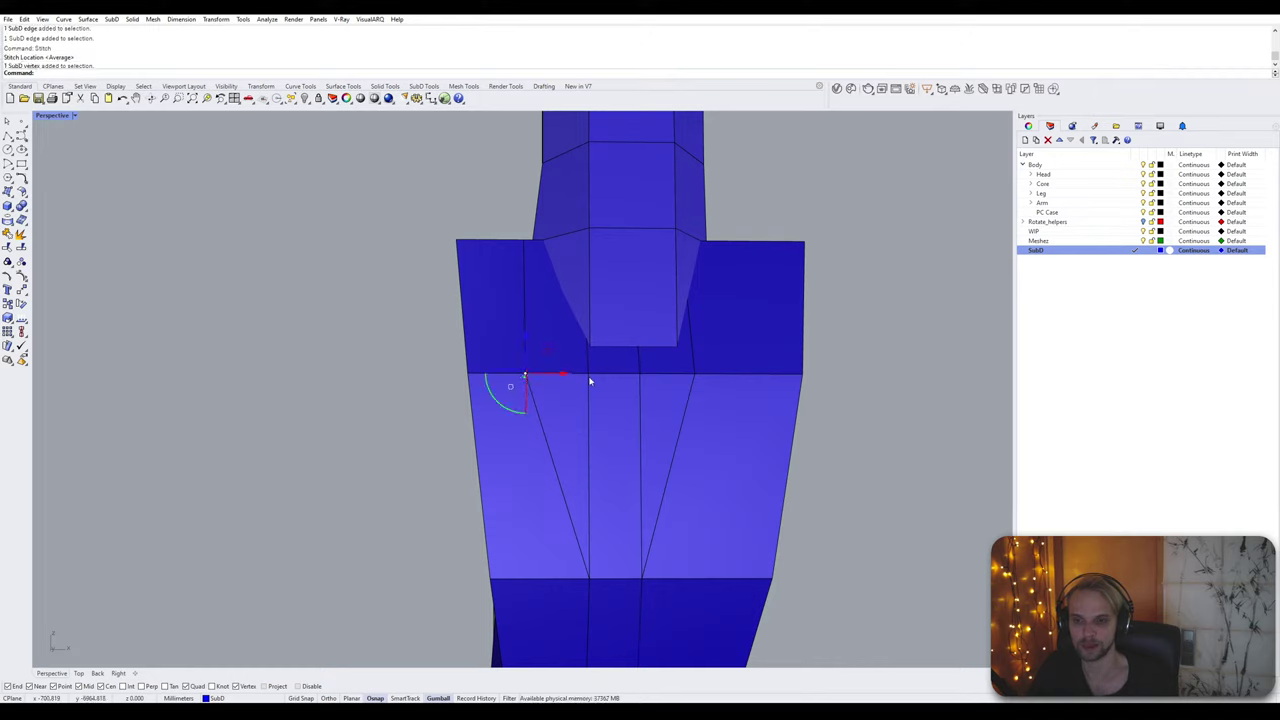
{"action": "left_click", "coordinate": [588, 376], "text": "shift"}
{"action": "key", "text": "Return"}
{"action": "left_click", "coordinate": [588, 376]}
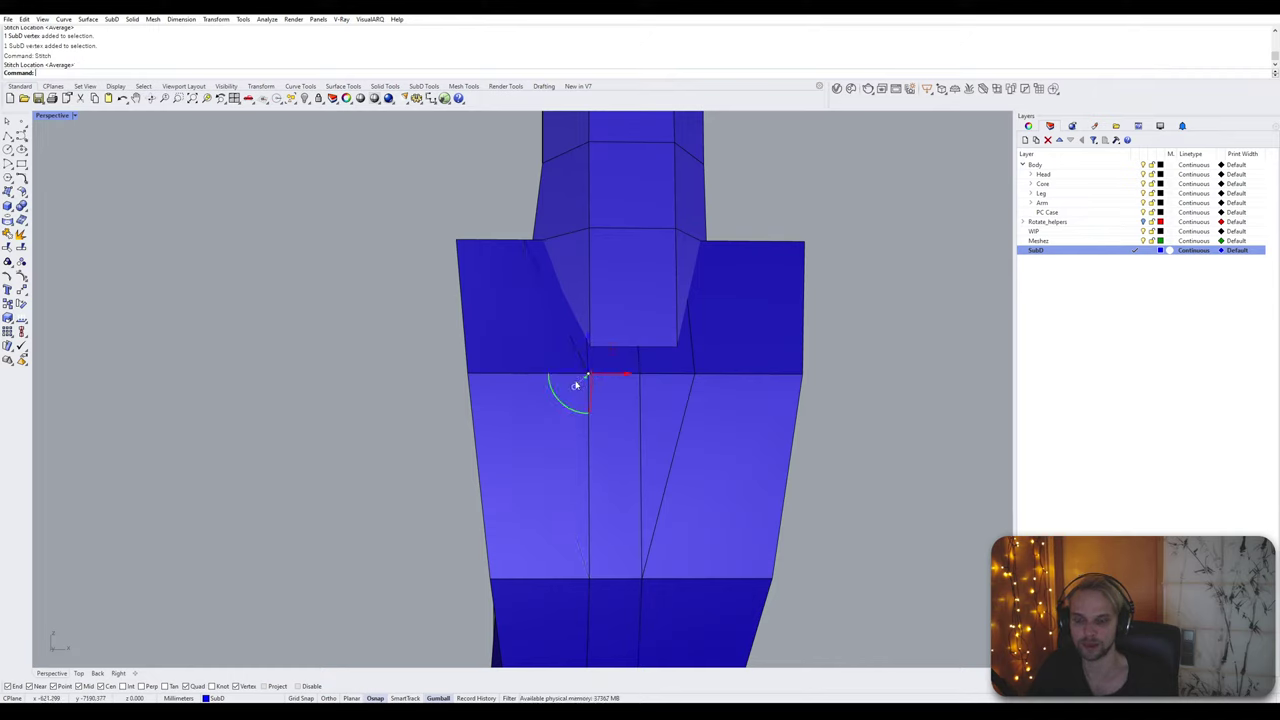
{"action": "right_click_drag", "start_coordinate": [574, 384], "coordinate": [577, 420]}
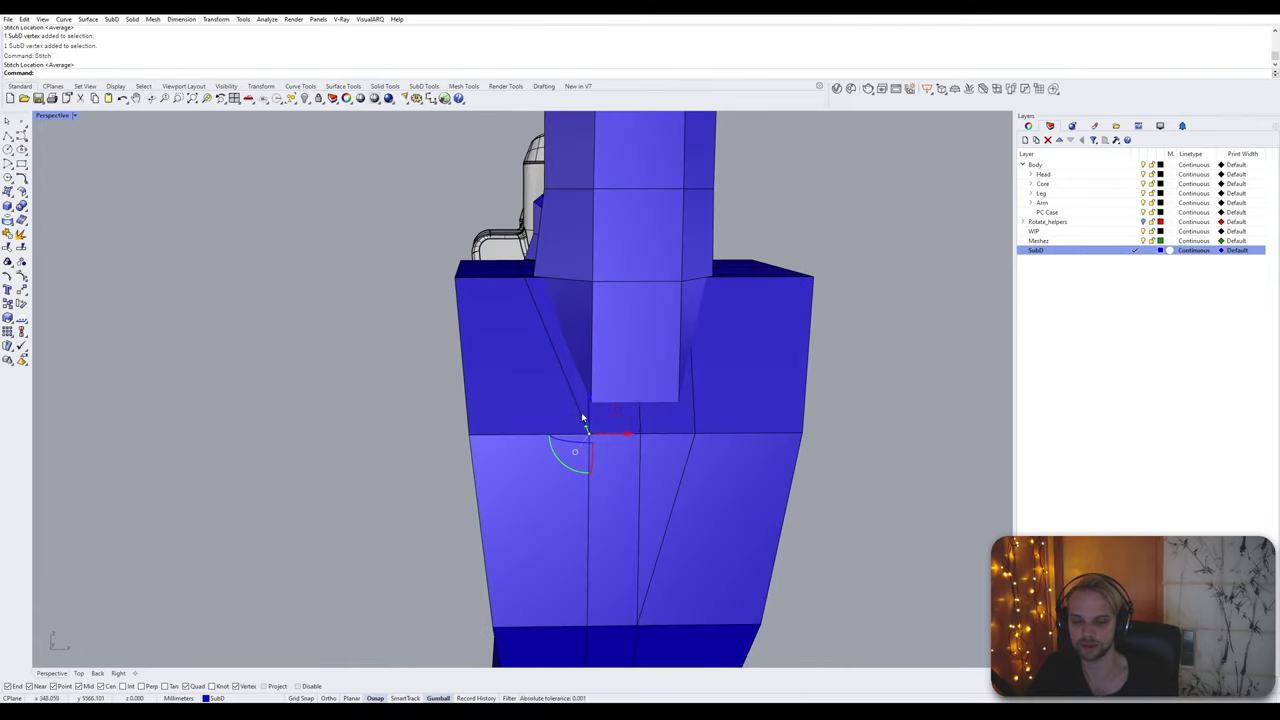
Step: Undo that last vertex stitch
{"action": "key", "text": "ctrl+z"}
{"action": "mouse_move", "coordinate": [571, 449]}
{"action": "right_mouse_down"}
{"action": "mouse_move", "coordinate": [600, 374]}
{"action": "mouse_move", "coordinate": [591, 491]}
{"action": "mouse_move", "coordinate": [586, 457]}
{"action": "mouse_move", "coordinate": [568, 472]}
{"action": "right_mouse_up"}
{"action": "scroll", "coordinate": [594, 476], "scroll_direction": "up", "scroll_amount": 3}
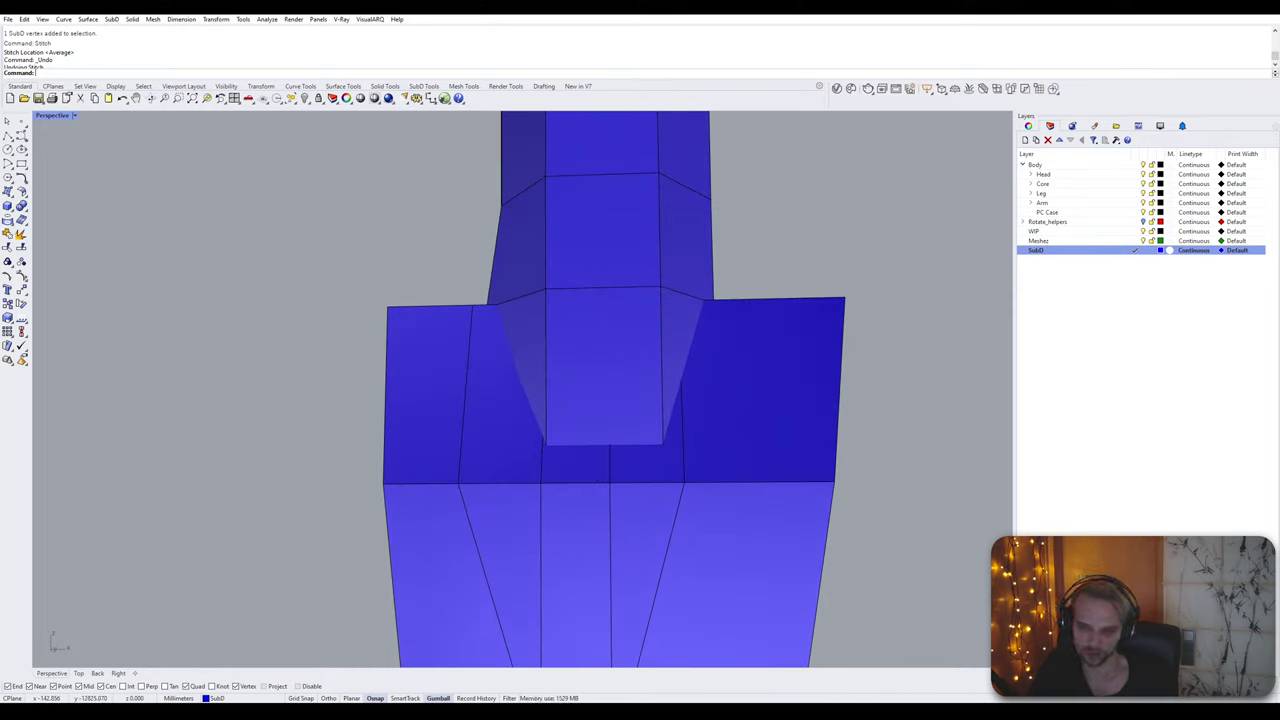
Step: Delete two faces inside the recessed area to open a hole
{"action": "left_click", "coordinate": [654, 469], "text": "ctrl+shift"}
{"action": "scroll", "coordinate": [575, 466], "scroll_direction": "down", "scroll_amount": 2}
{"action": "left_click", "coordinate": [580, 462], "text": "ctrl+shift"}
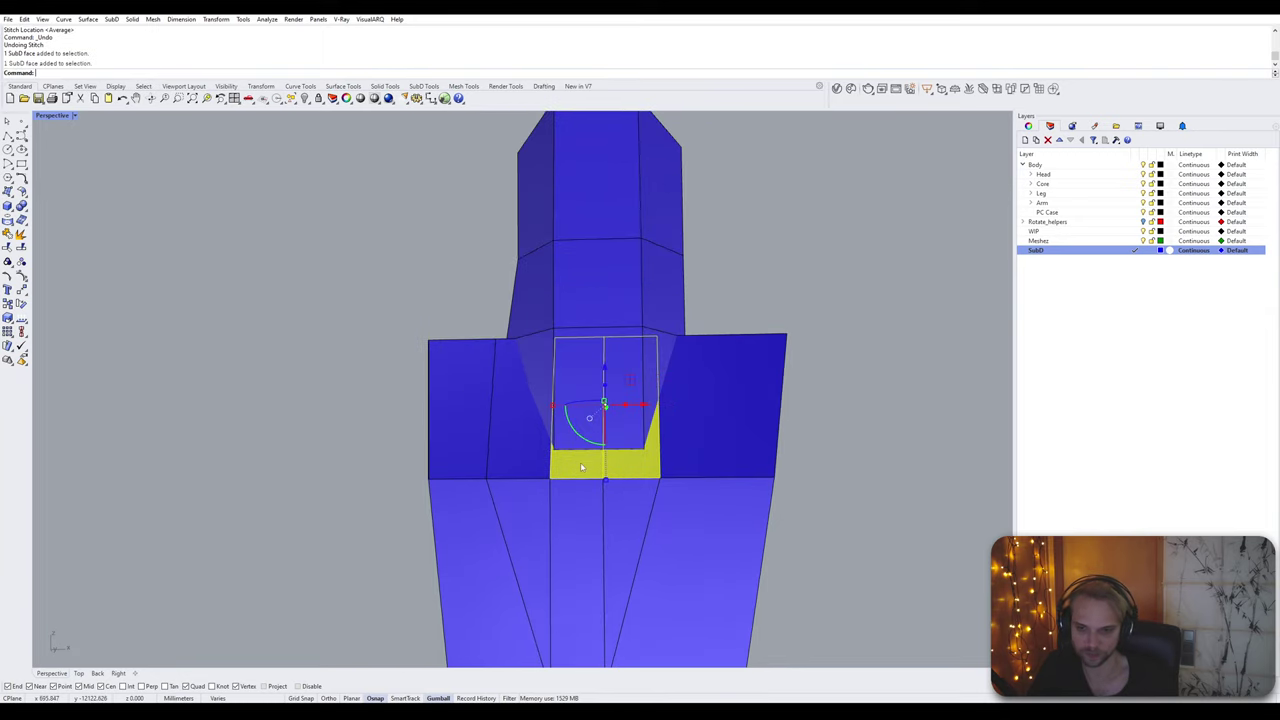
{"action": "key", "text": "Delete"}
Step: Shift two vertical edges beside the hole to the right along the gumball X axis
{"action": "right_click_drag", "start_coordinate": [580, 466], "coordinate": [598, 489]}
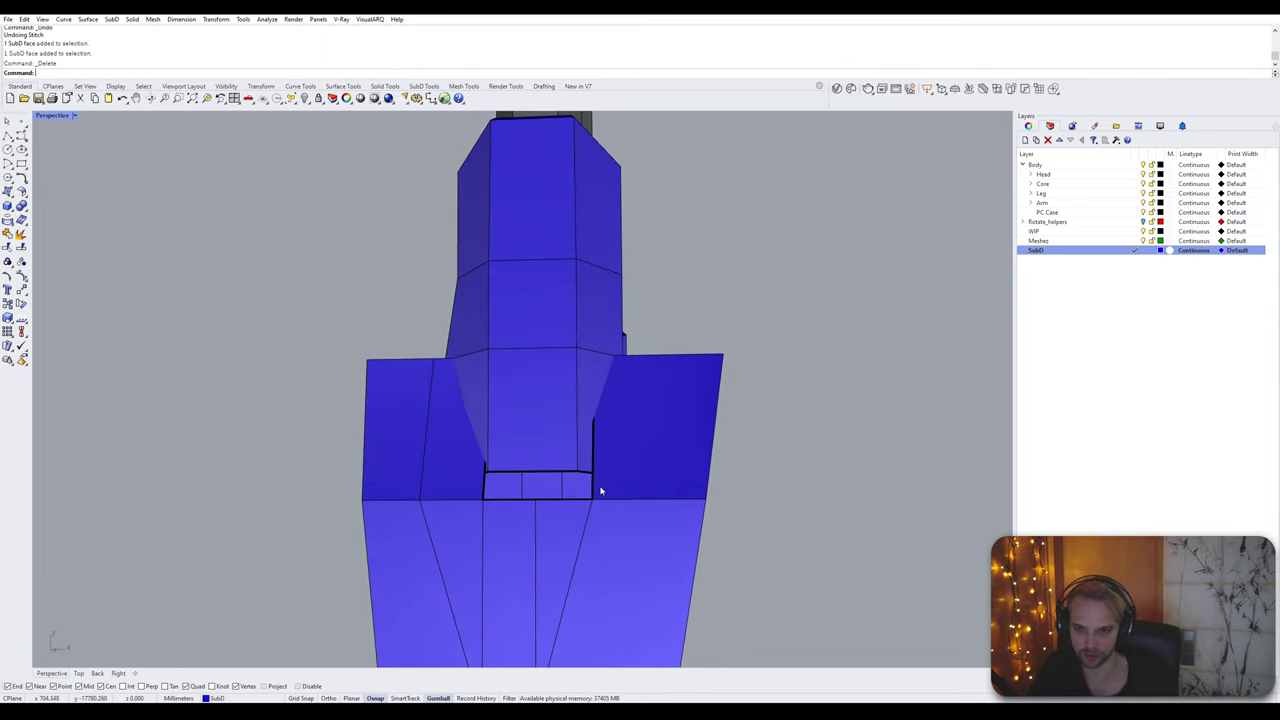
{"action": "left_click", "coordinate": [594, 488], "text": "ctrl+shift"}
{"action": "left_click_drag", "start_coordinate": [631, 425], "coordinate": [659, 427]}
{"action": "left_click", "coordinate": [857, 483]}
{"action": "right_click_drag", "start_coordinate": [857, 483], "coordinate": [509, 436]}
{"action": "scroll", "coordinate": [553, 535], "scroll_direction": "up", "scroll_amount": 2}
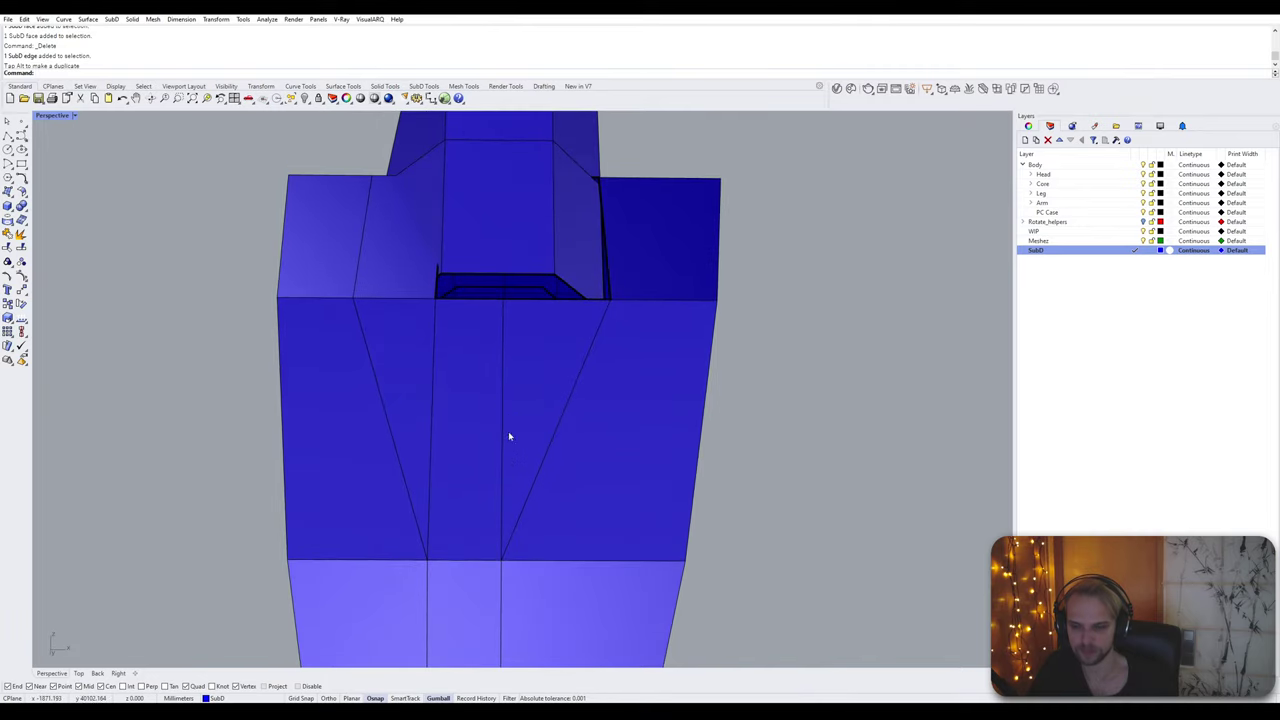
{"action": "left_click", "coordinate": [502, 490], "text": "ctrl+shift"}
{"action": "left_click_drag", "start_coordinate": [536, 424], "coordinate": [587, 425]}
{"action": "left_click", "coordinate": [845, 447]}
{"action": "right_click_drag", "start_coordinate": [846, 448], "coordinate": [850, 484]}
Step: Delete the face left of centre, leaving another hole, and view the lower armor
{"action": "mouse_move", "coordinate": [452, 413]}
{"action": "right_mouse_down"}
{"action": "mouse_move", "coordinate": [410, 436]}
{"action": "mouse_move", "coordinate": [472, 474]}
{"action": "mouse_move", "coordinate": [449, 466]}
{"action": "mouse_move", "coordinate": [437, 424]}
{"action": "right_mouse_up"}
{"action": "left_click", "coordinate": [407, 428], "text": "ctrl+shift"}
{"action": "key", "text": "Delete"}
{"action": "right_click_drag", "start_coordinate": [390, 353], "coordinate": [488, 447]}
{"action": "scroll", "coordinate": [557, 376], "scroll_direction": "down", "scroll_amount": 5}
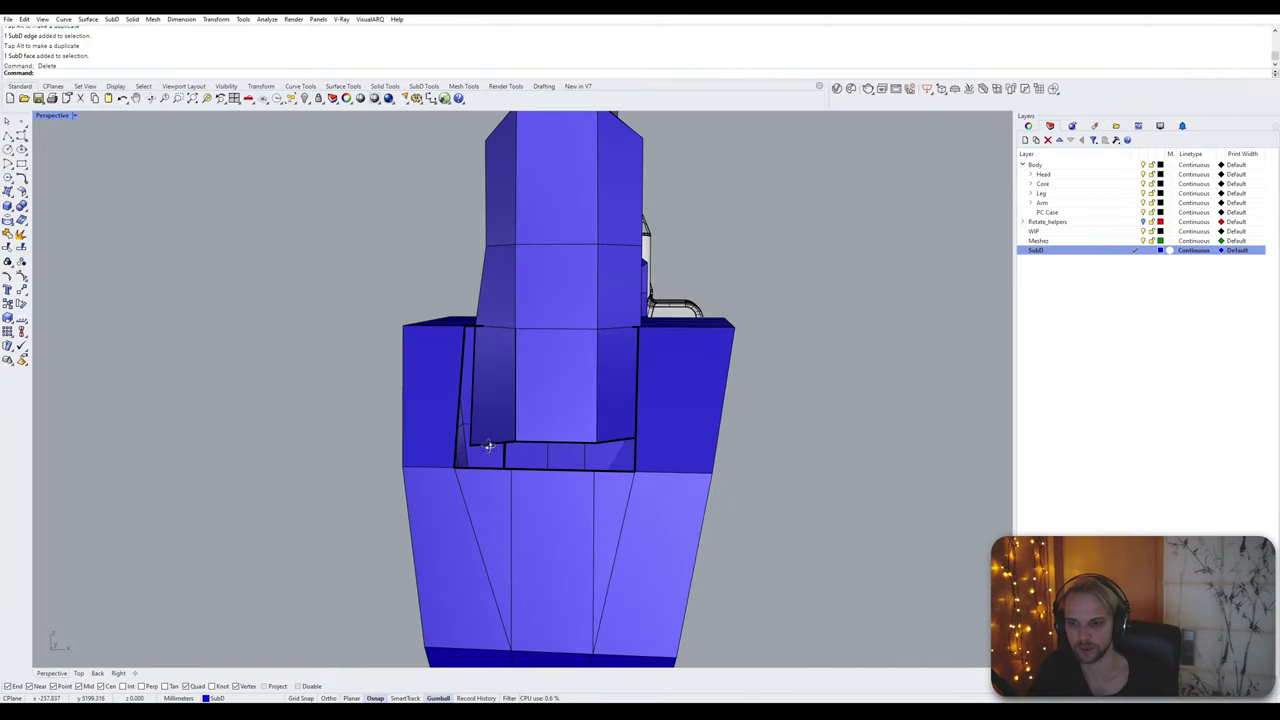
{"action": "right_click_drag", "start_coordinate": [462, 537], "coordinate": [492, 401], "text": "shift"}
{"action": "right_click_drag", "start_coordinate": [541, 549], "coordinate": [552, 433], "text": "shift"}
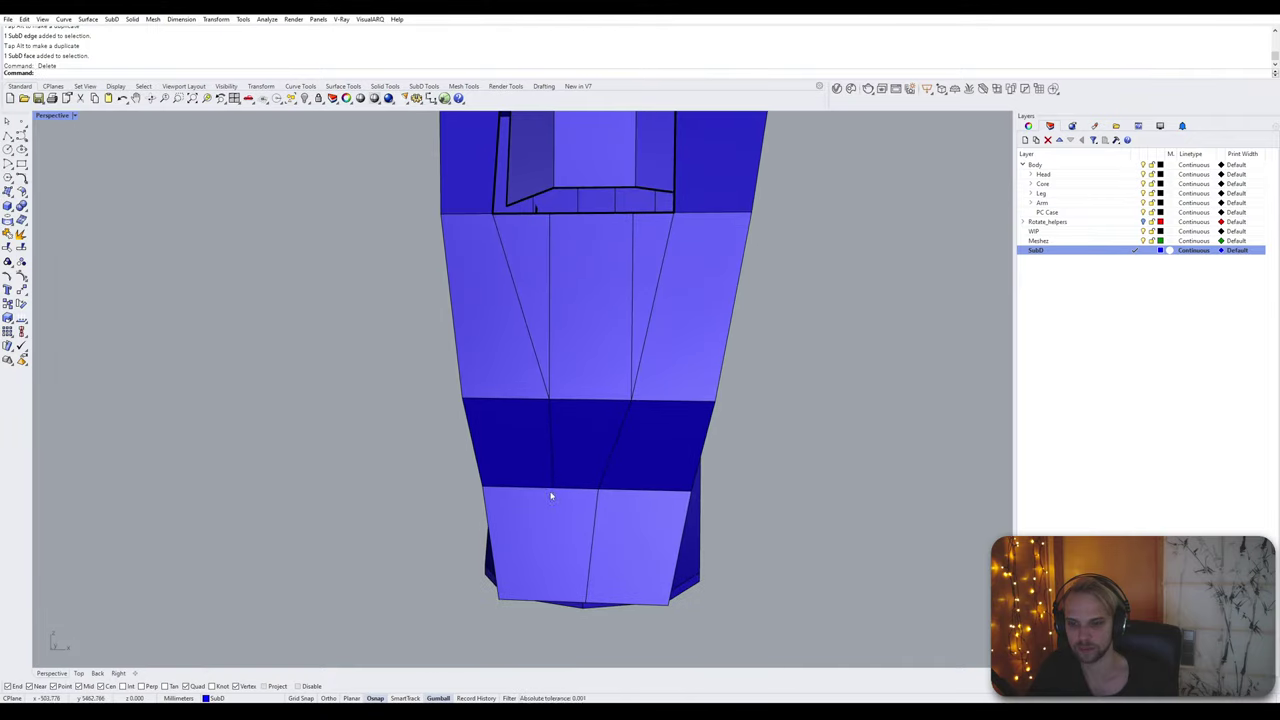
Step: Stitch the two vertices at the lower gap together
{"action": "left_click", "coordinate": [553, 490], "text": "ctrl+shift"}
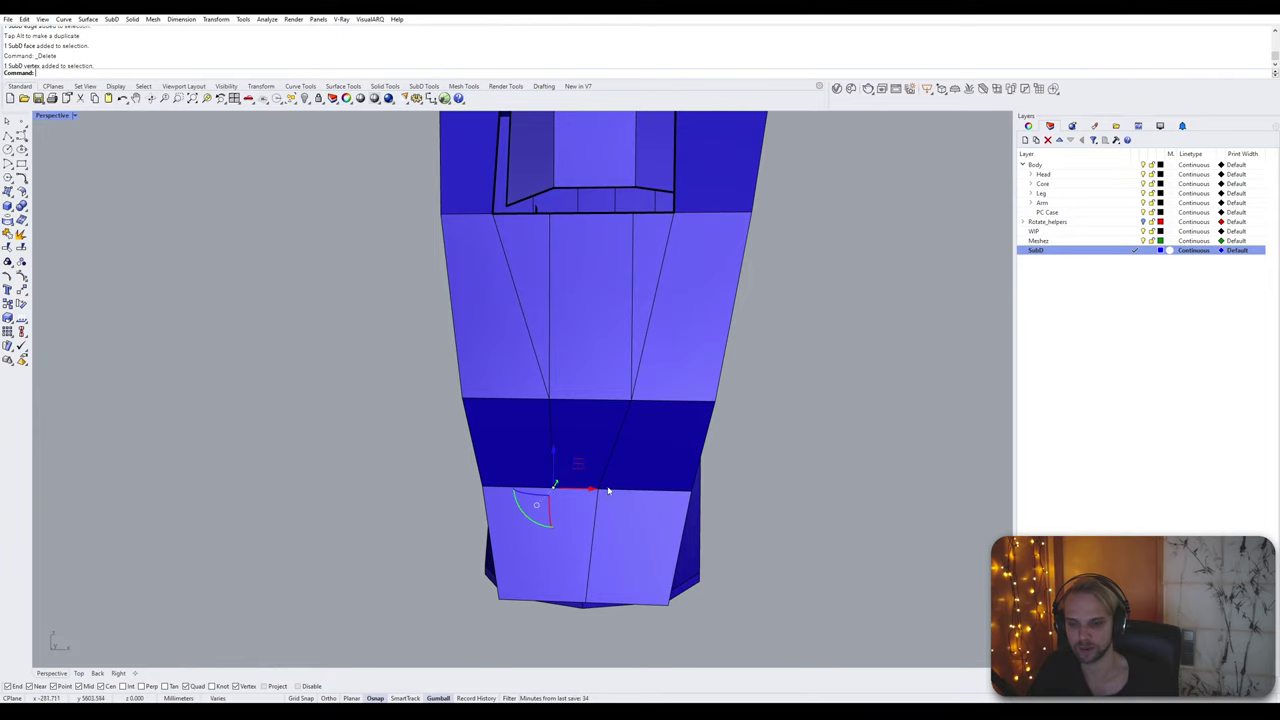
{"action": "scroll", "coordinate": [595, 493], "scroll_direction": "up", "scroll_amount": 4}
{"action": "left_click", "coordinate": [584, 492], "text": "ctrl+shift"}
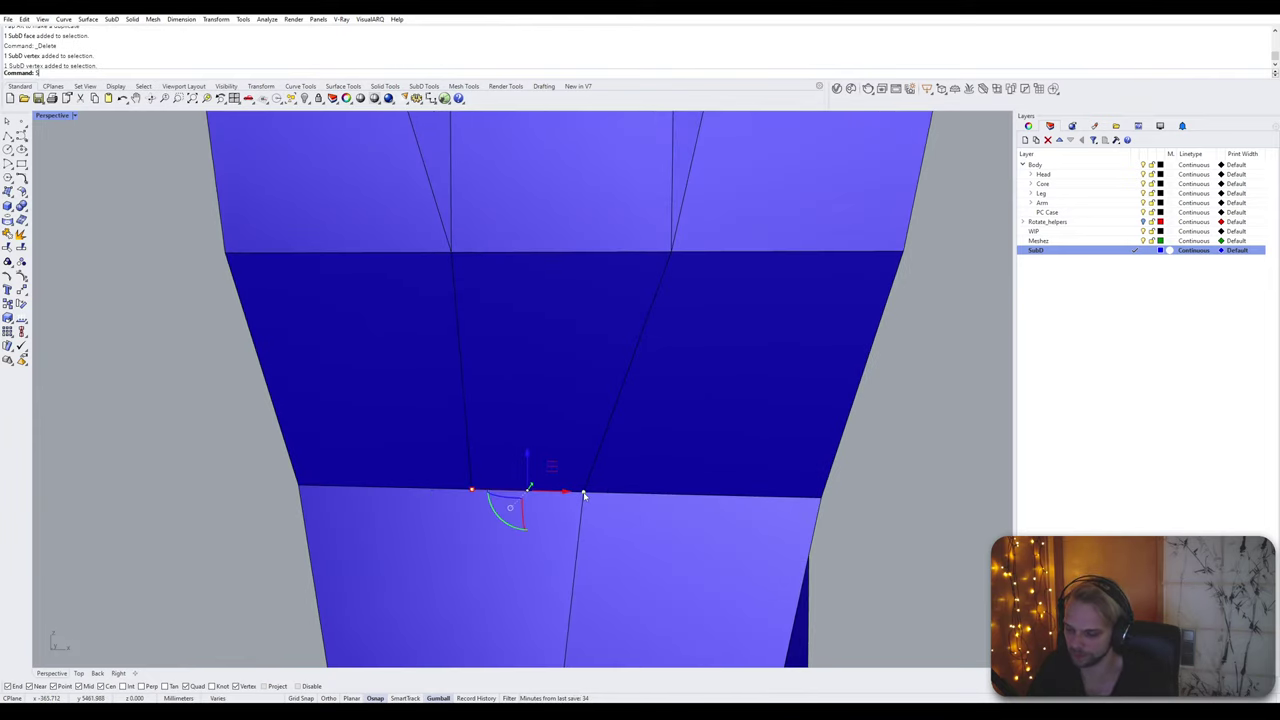
{"action": "type", "text": "stitch"}
{"action": "key", "text": "Return"}
{"action": "key", "text": "Return"}
Step: Preview the armor as smooth SubD and bridge the opening's upper and lower edges
{"action": "scroll", "coordinate": [808, 534], "scroll_direction": "down", "scroll_amount": 5}
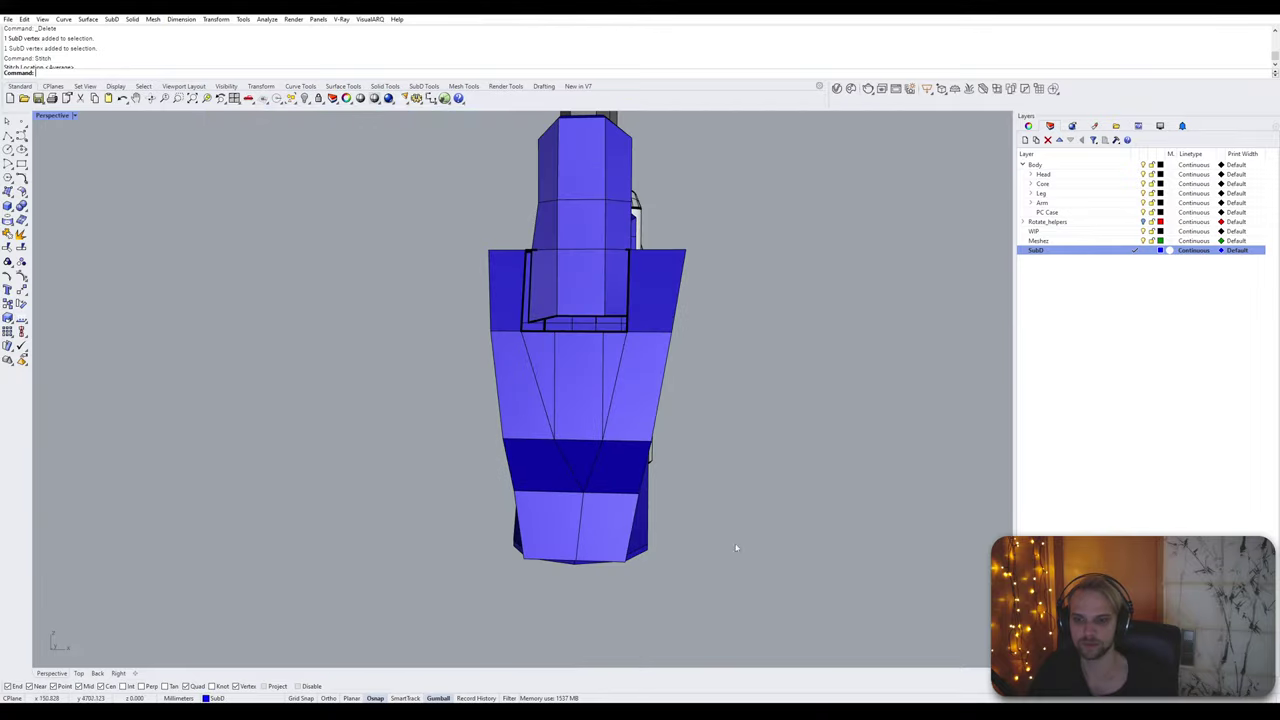
{"action": "right_click_drag", "start_coordinate": [808, 534], "coordinate": [777, 571]}
{"action": "key", "text": "Tab"}
{"action": "key", "text": "Tab"}
{"action": "scroll", "coordinate": [600, 397], "scroll_direction": "up", "scroll_amount": 6}
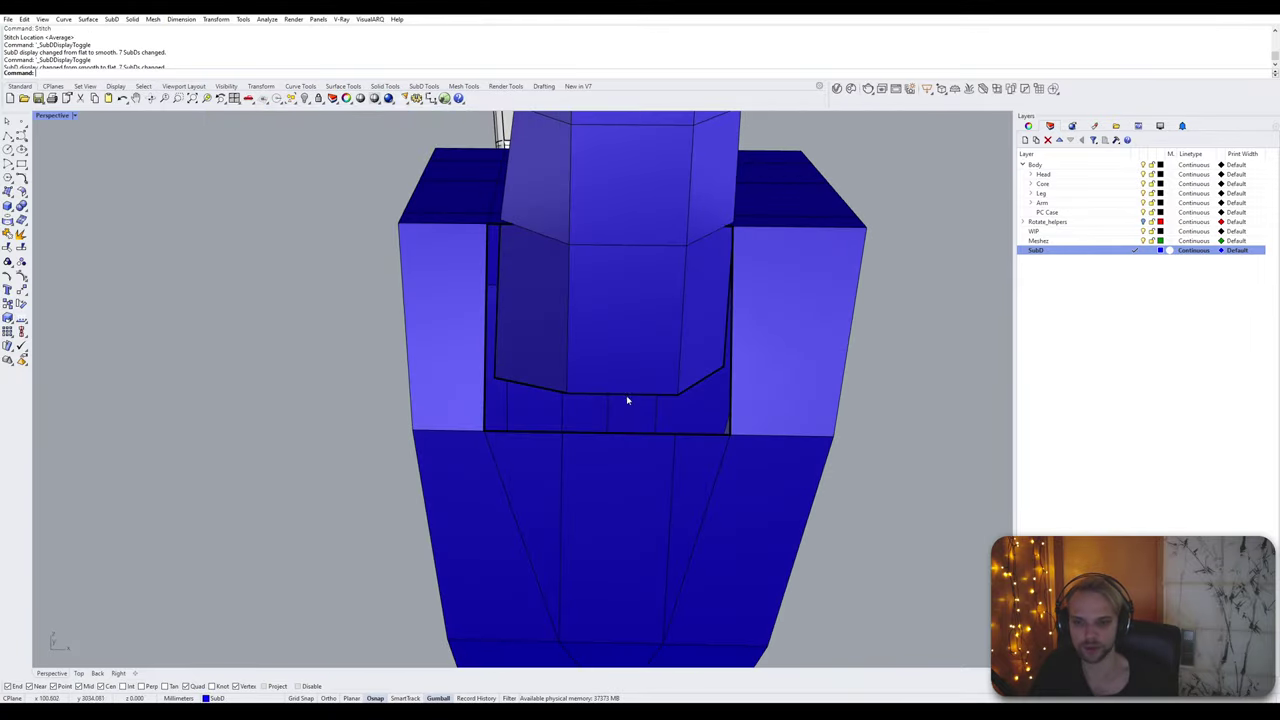
{"action": "left_click", "coordinate": [626, 396], "text": "ctrl+shift"}
{"action": "left_click", "coordinate": [661, 435], "text": "ctrl+shift"}
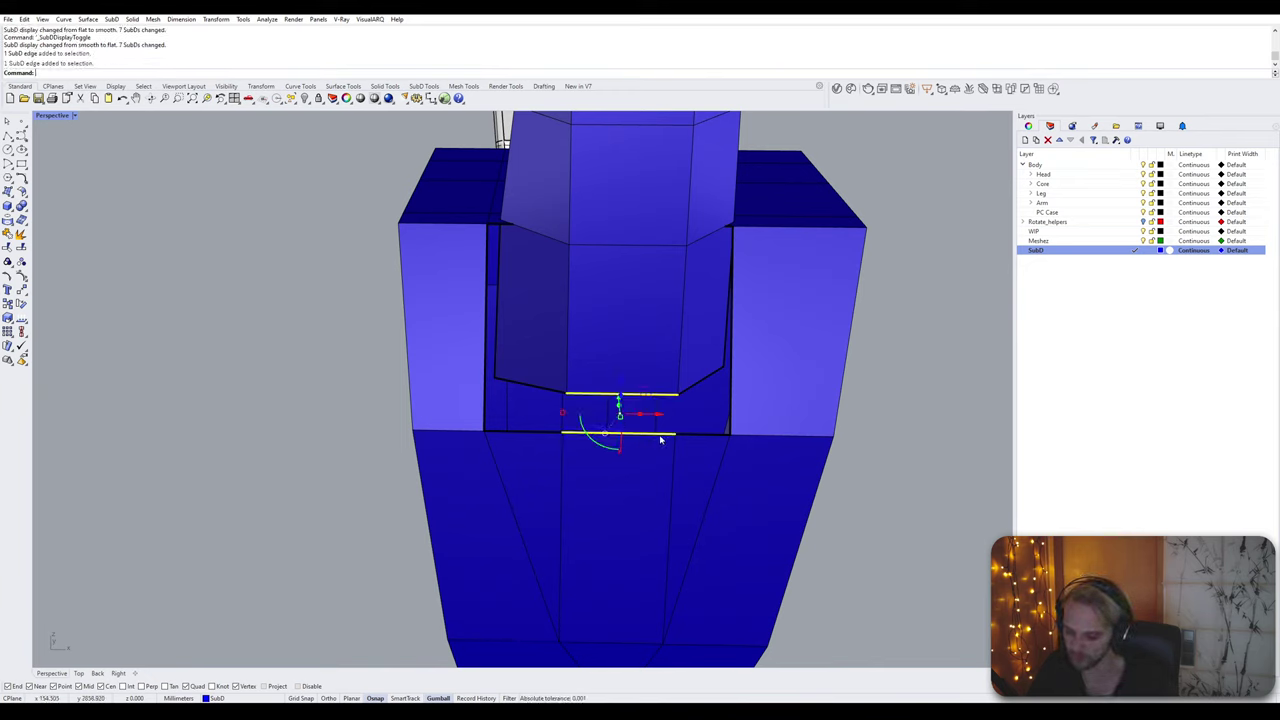
{"action": "type", "text": "Bridge"}
{"action": "key", "text": "Return"}
{"action": "key", "text": "Return"}
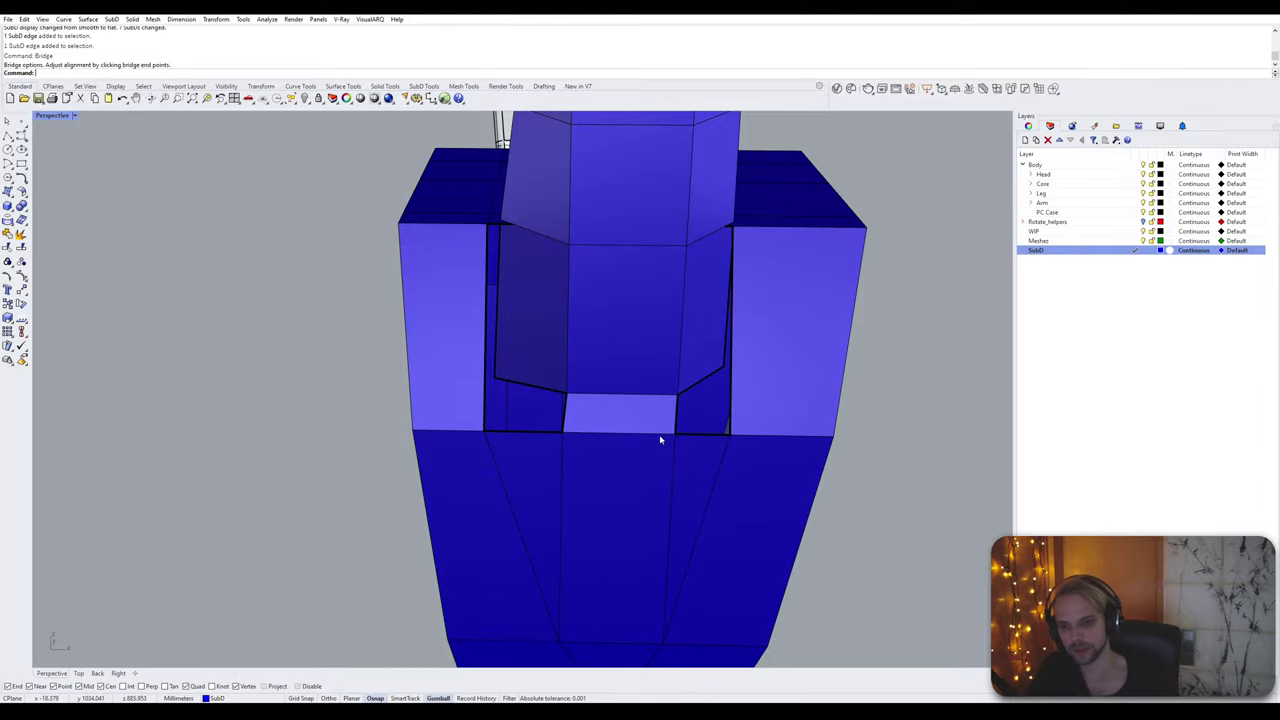
Step: Delete the face beside the recess and stitch the two open edges at their average location
{"action": "right_click_drag", "start_coordinate": [660, 440], "coordinate": [485, 402]}
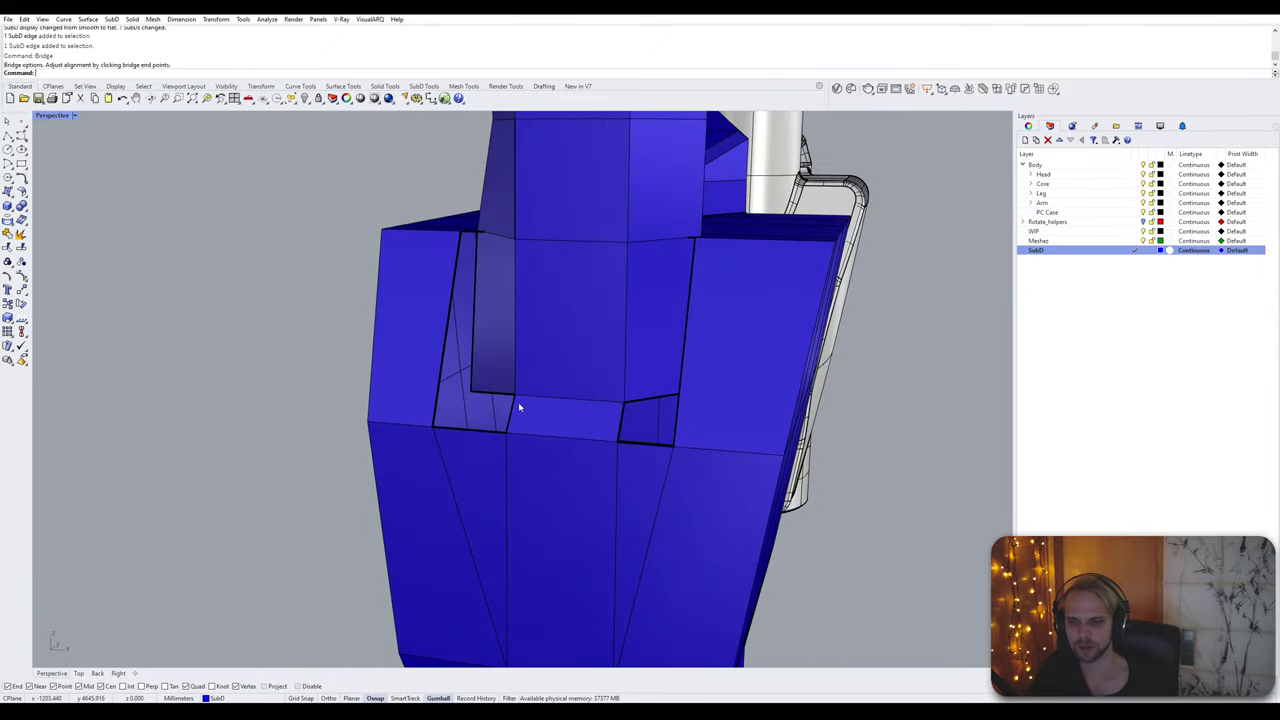
{"action": "left_click", "coordinate": [531, 416], "text": "ctrl+shift"}
{"action": "key", "text": "Delete"}
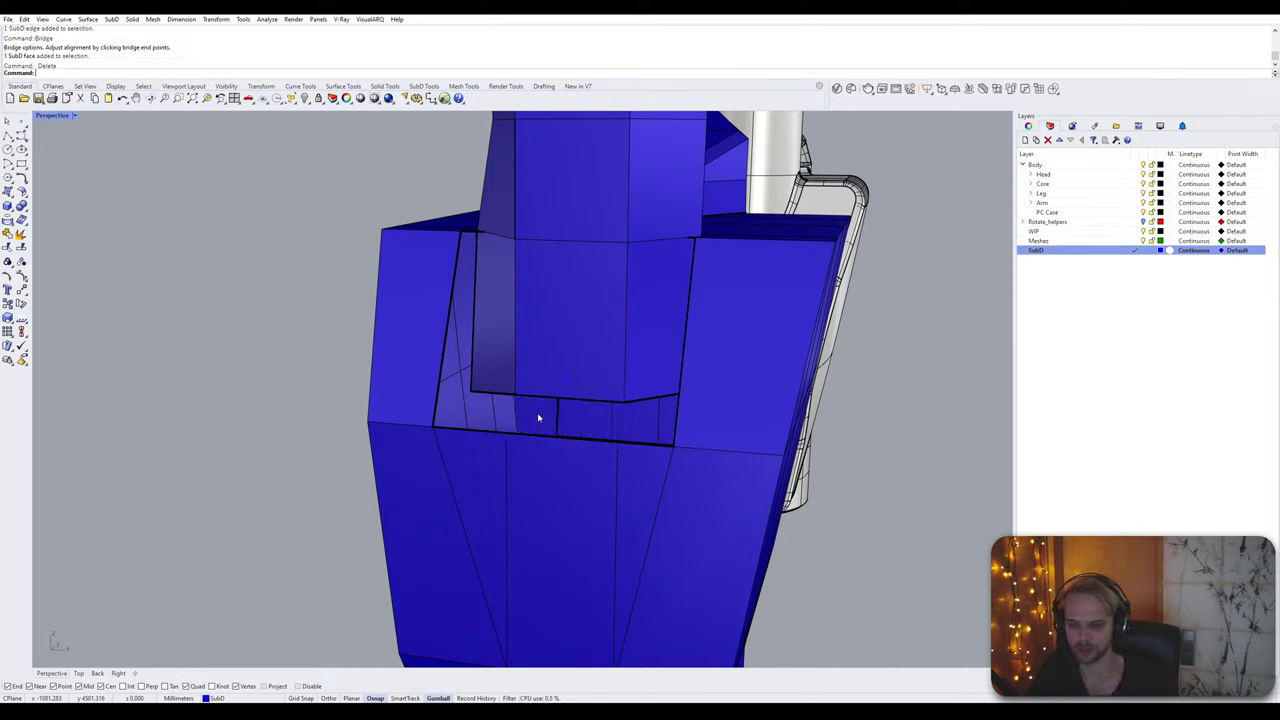
{"action": "left_click", "coordinate": [521, 400], "text": "ctrl+shift"}
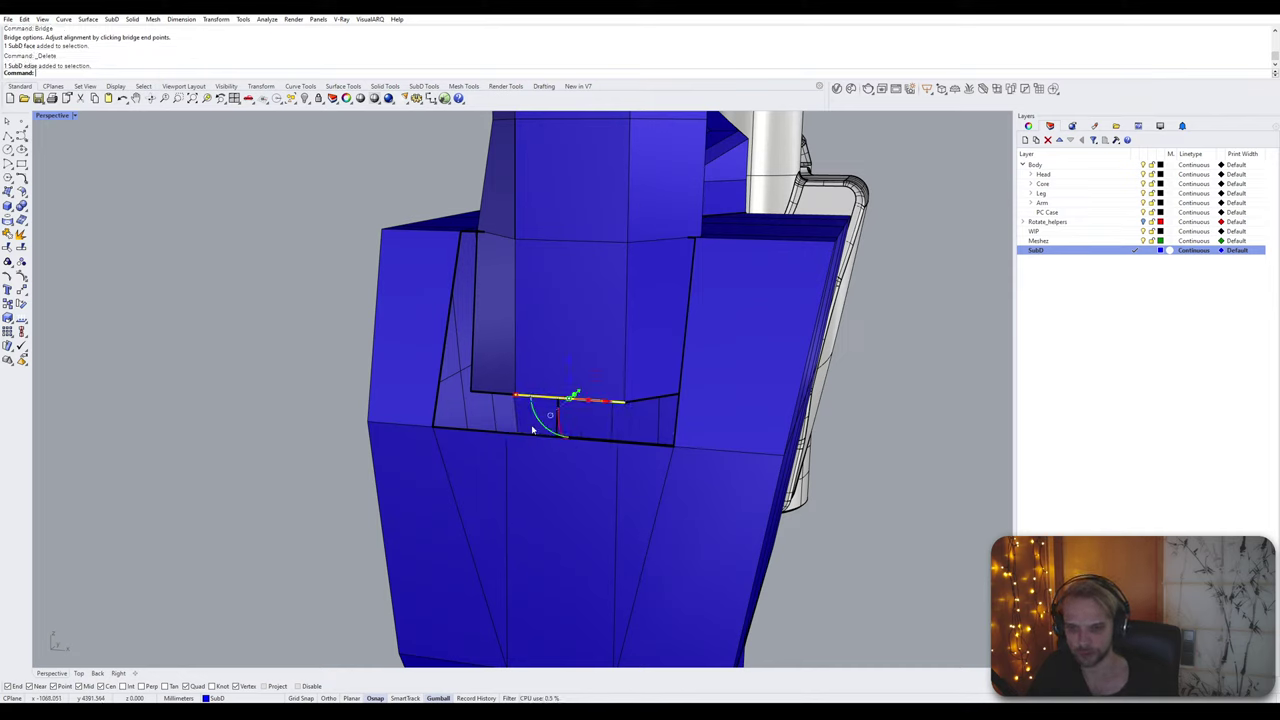
{"action": "left_click", "coordinate": [528, 438], "text": "ctrl+shift"}
{"action": "type", "text": "Stetch"}
{"action": "key", "text": "Return"}
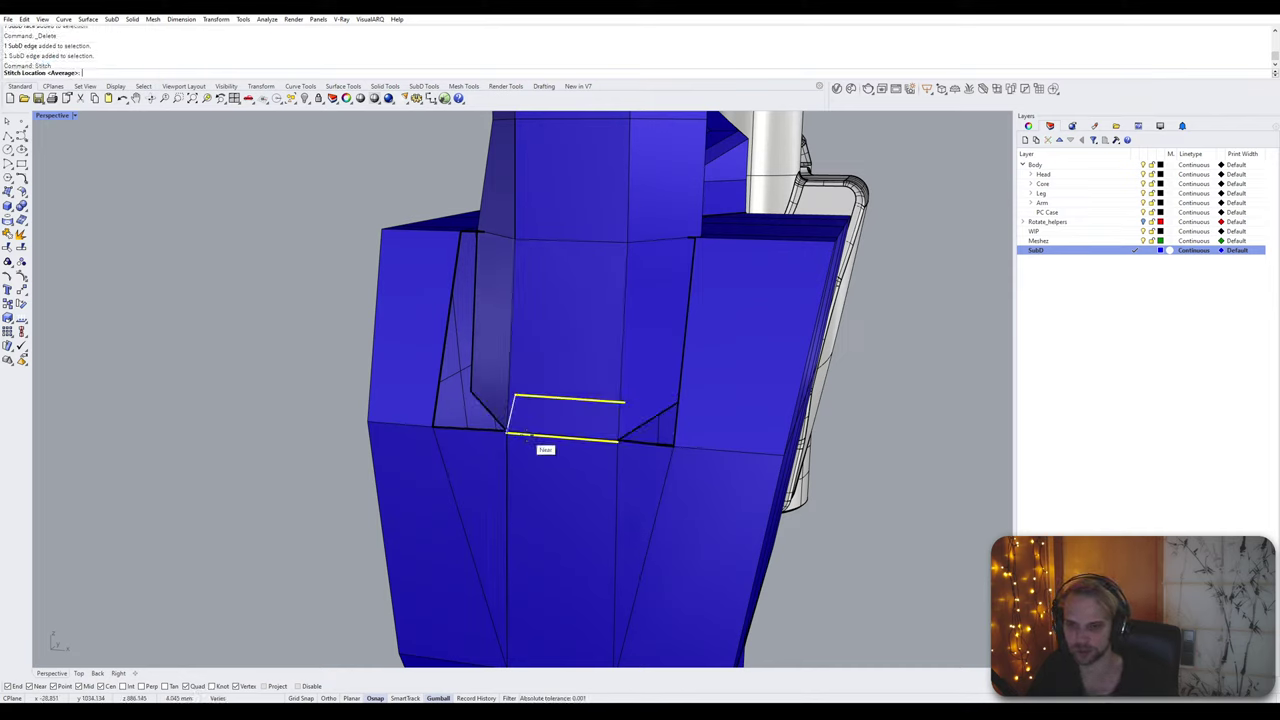
{"action": "key", "text": "Return"}
Step: Stitch the pair of vertices at the left corner gap
{"action": "mouse_move", "coordinate": [506, 436]}
{"action": "right_mouse_down"}
{"action": "mouse_move", "coordinate": [466, 437]}
{"action": "mouse_move", "coordinate": [514, 429]}
{"action": "right_mouse_up"}
{"action": "left_click", "coordinate": [521, 416], "text": "ctrl+shift"}
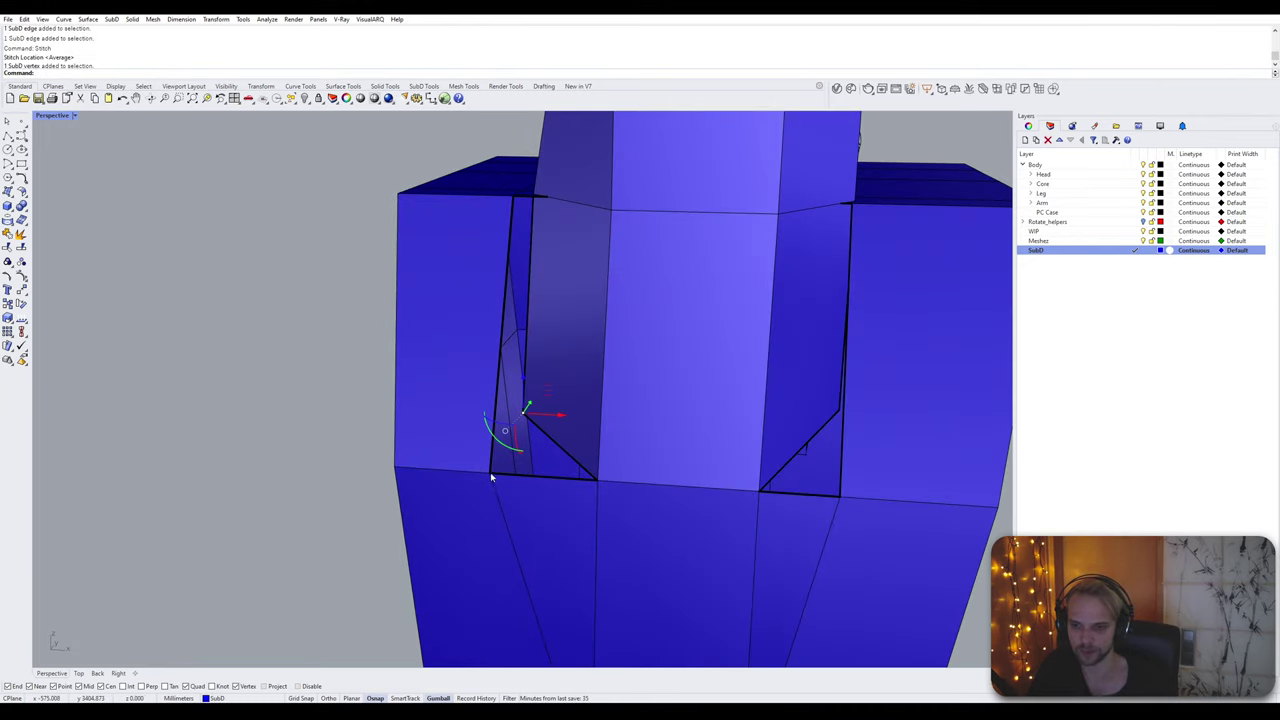
{"action": "left_click", "coordinate": [490, 476], "text": "ctrl+shift"}
{"action": "key", "text": "Return"}
{"action": "key", "text": "Return"}
Step: Stitch three vertices together to close the right corner gap
{"action": "right_click_drag", "start_coordinate": [490, 477], "coordinate": [634, 471]}
{"action": "scroll", "coordinate": [437, 323], "scroll_direction": "up", "scroll_amount": 3}
{"action": "right_click_drag", "start_coordinate": [471, 323], "coordinate": [586, 449]}
{"action": "scroll", "coordinate": [570, 388], "scroll_direction": "up", "scroll_amount": 5}
{"action": "left_click", "coordinate": [541, 367], "text": "ctrl+shift"}
{"action": "left_click", "coordinate": [583, 445], "text": "ctrl+shift"}
{"action": "left_click", "coordinate": [605, 568], "text": "ctrl+shift"}
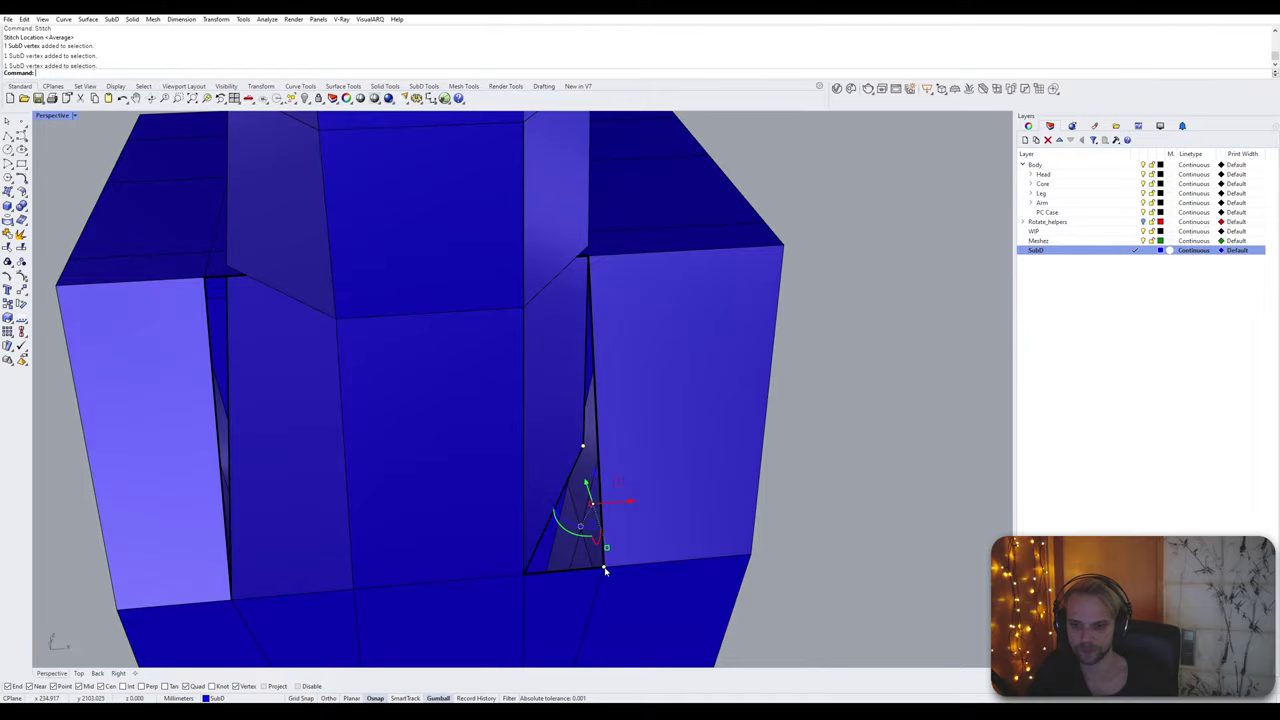
{"action": "key", "text": "space"}
{"action": "key", "text": "space"}
{"action": "scroll", "coordinate": [606, 569], "scroll_direction": "down", "scroll_amount": 6}
{"action": "left_click", "coordinate": [769, 541]}
{"action": "right_click_drag", "start_coordinate": [769, 541], "coordinate": [360, 455]}
{"action": "key", "text": "Tab"}
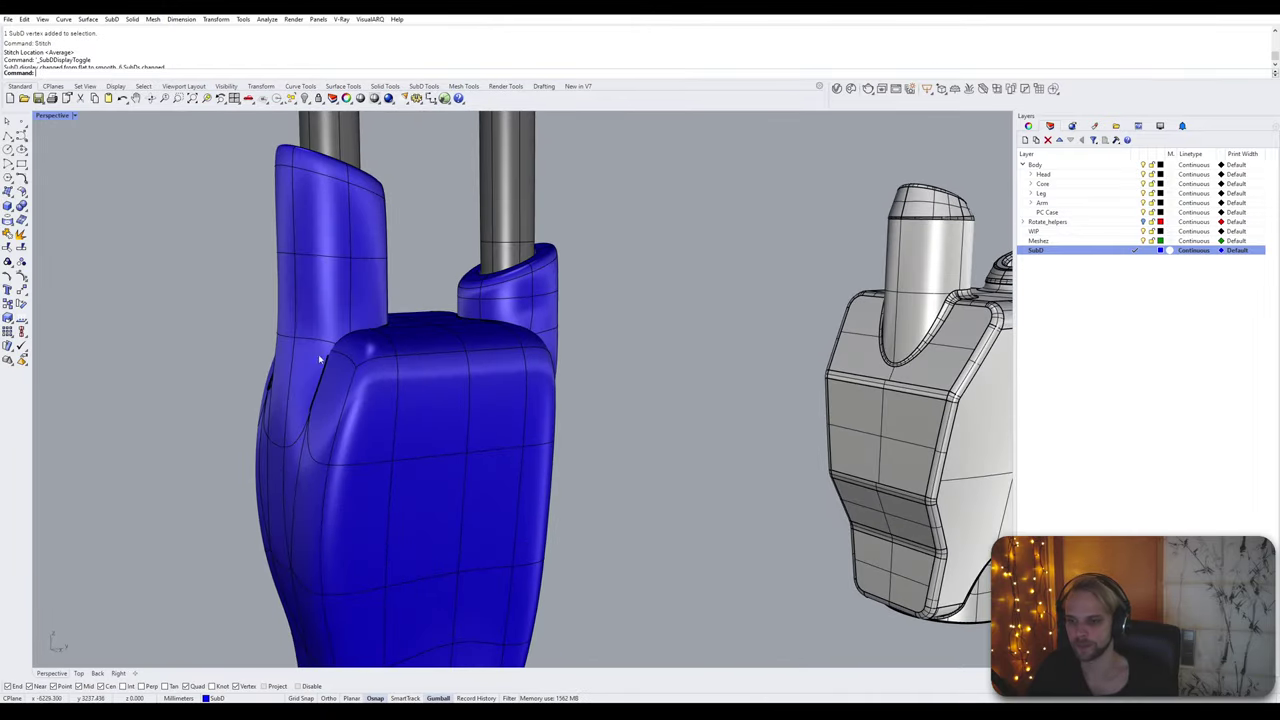
{"action": "key", "text": "Tab"}
{"action": "key", "text": "Tab"}
{"action": "key", "text": "Tab"}
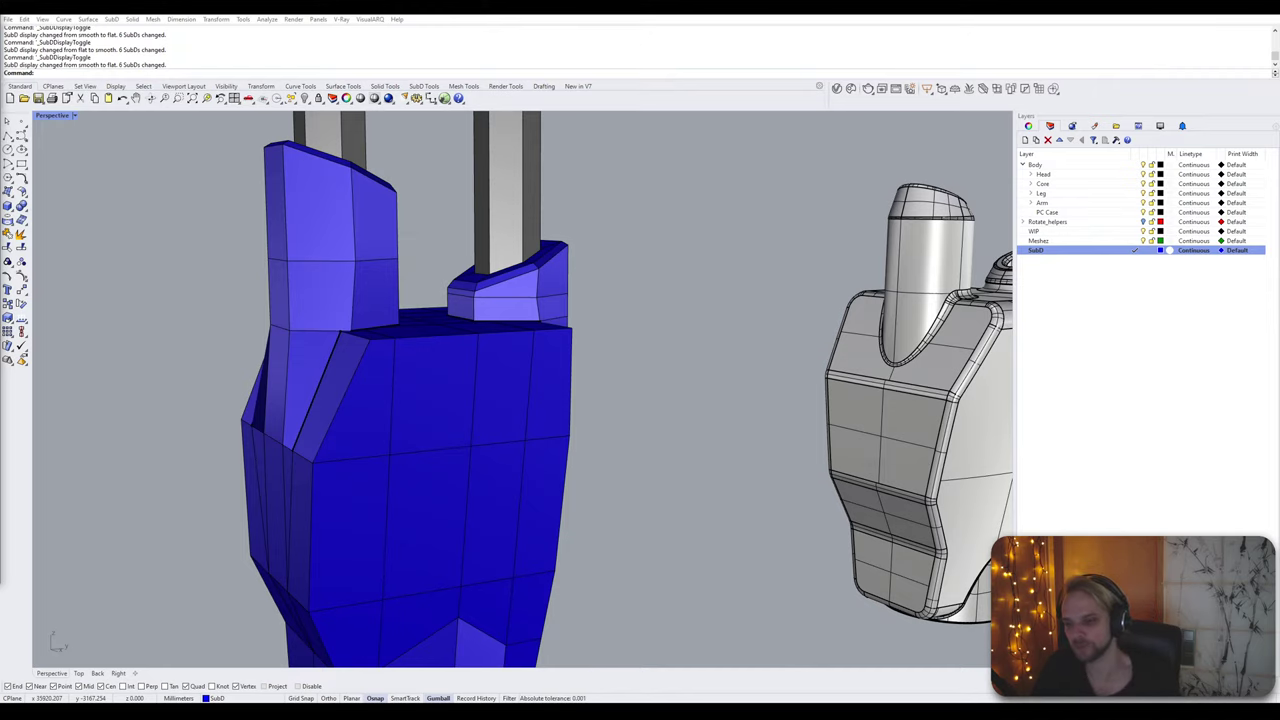
{"action": "right_click_drag", "start_coordinate": [192, 407], "coordinate": [368, 405]}
{"action": "scroll", "coordinate": [354, 443], "scroll_direction": "up", "scroll_amount": 5}
{"action": "right_click_drag", "start_coordinate": [368, 405], "coordinate": [465, 498], "text": "shift"}
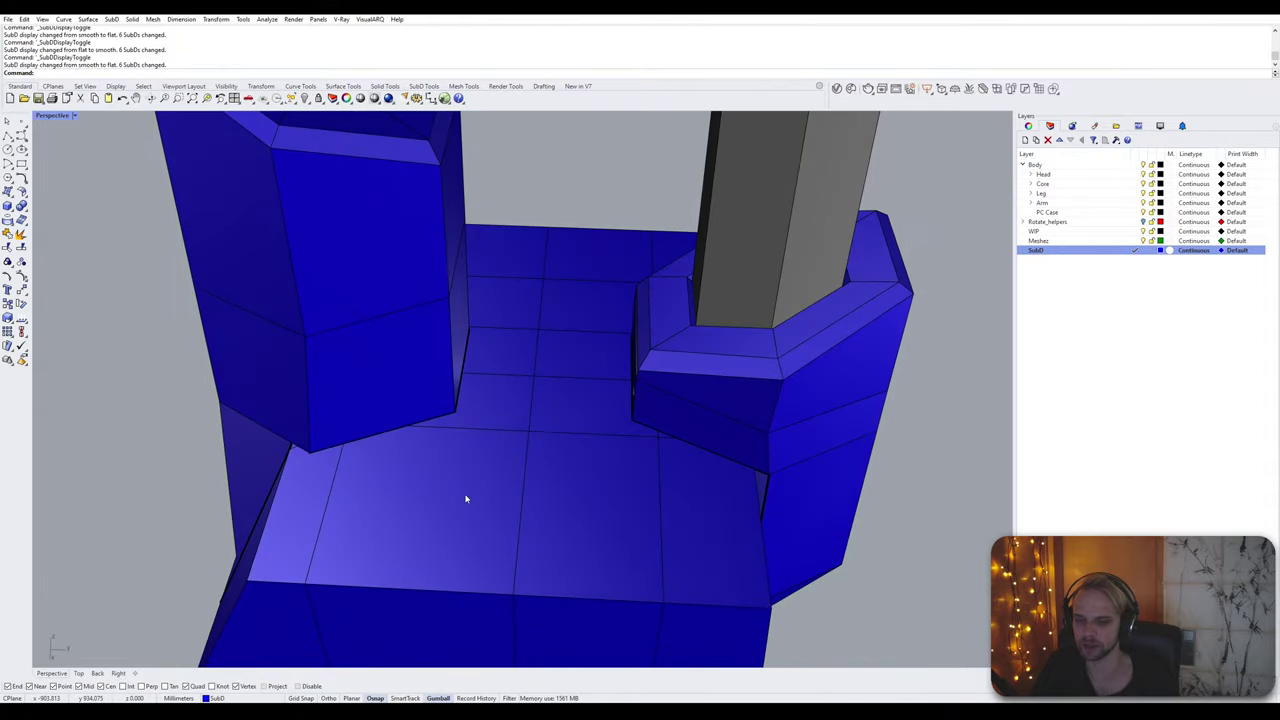
{"action": "scroll", "coordinate": [465, 498], "scroll_direction": "down", "scroll_amount": 5}
{"action": "right_click_drag", "start_coordinate": [523, 451], "coordinate": [491, 434]}
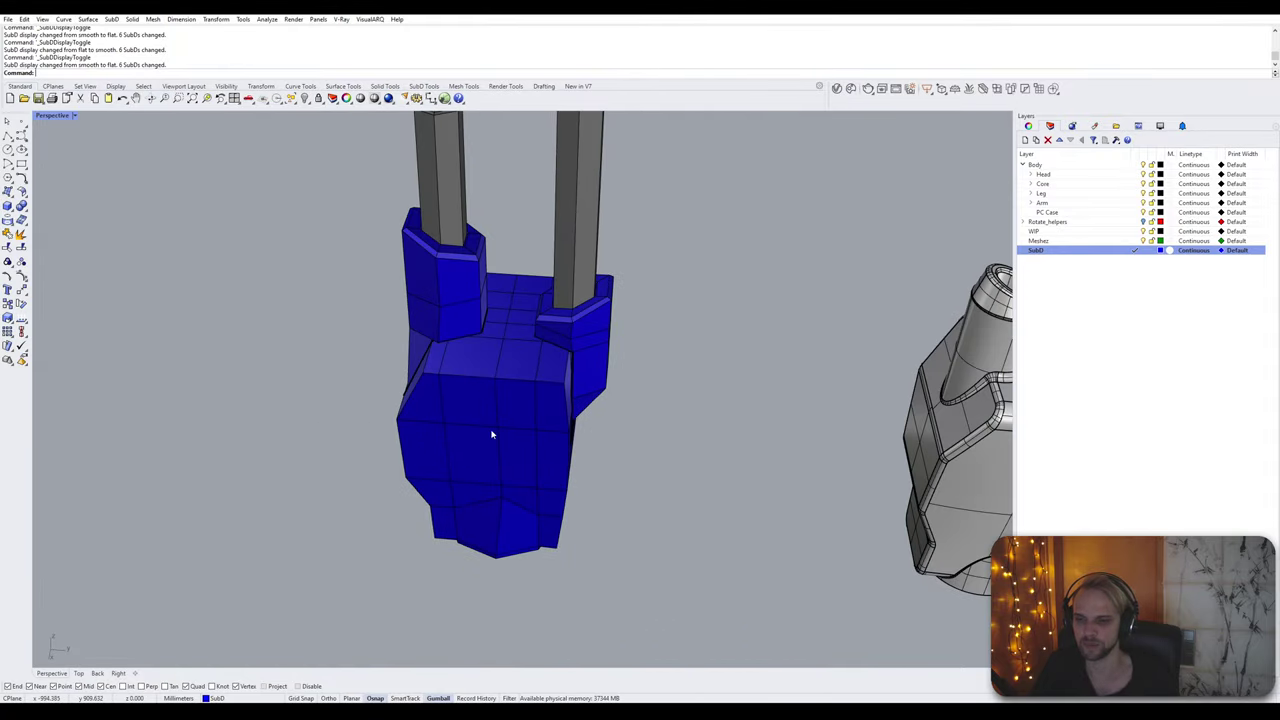
{"action": "scroll", "coordinate": [491, 434], "scroll_direction": "up", "scroll_amount": 3}
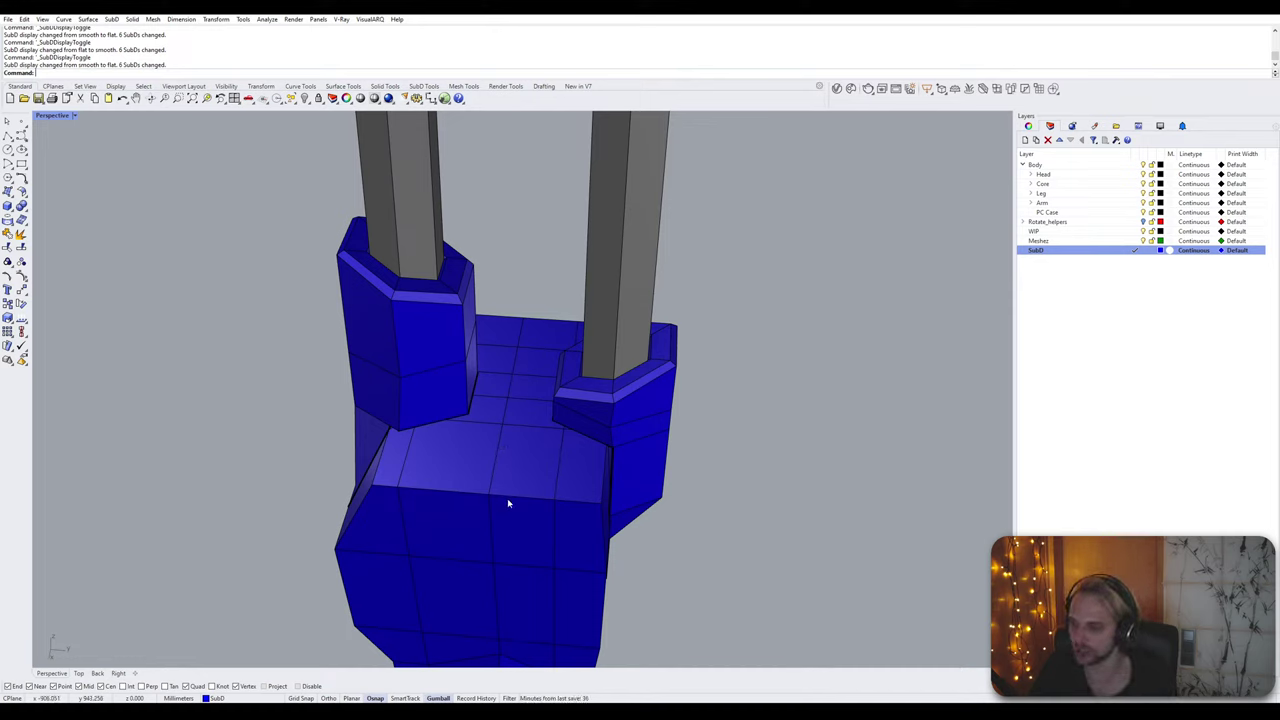
{"action": "right_click_drag", "start_coordinate": [508, 503], "coordinate": [628, 450]}
Step: Orbit to the area under the side fin, clearing the test picks of armor and side face
{"action": "left_click", "coordinate": [555, 424]}
{"action": "key", "text": "Escape"}
{"action": "scroll", "coordinate": [633, 300], "scroll_direction": "up", "scroll_amount": 4}
{"action": "right_click_drag", "start_coordinate": [633, 300], "coordinate": [467, 410]}
{"action": "scroll", "coordinate": [460, 400], "scroll_direction": "up", "scroll_amount": 10}
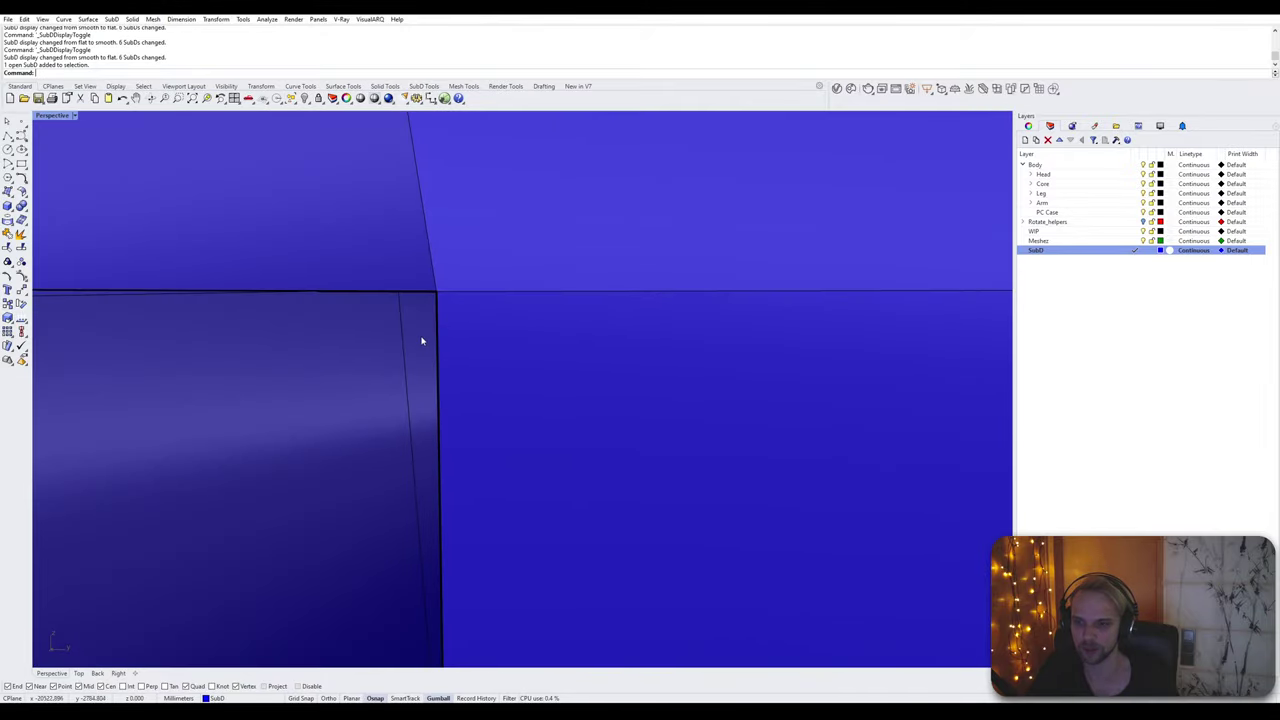
{"action": "left_click", "coordinate": [421, 341], "text": "ctrl+shift"}
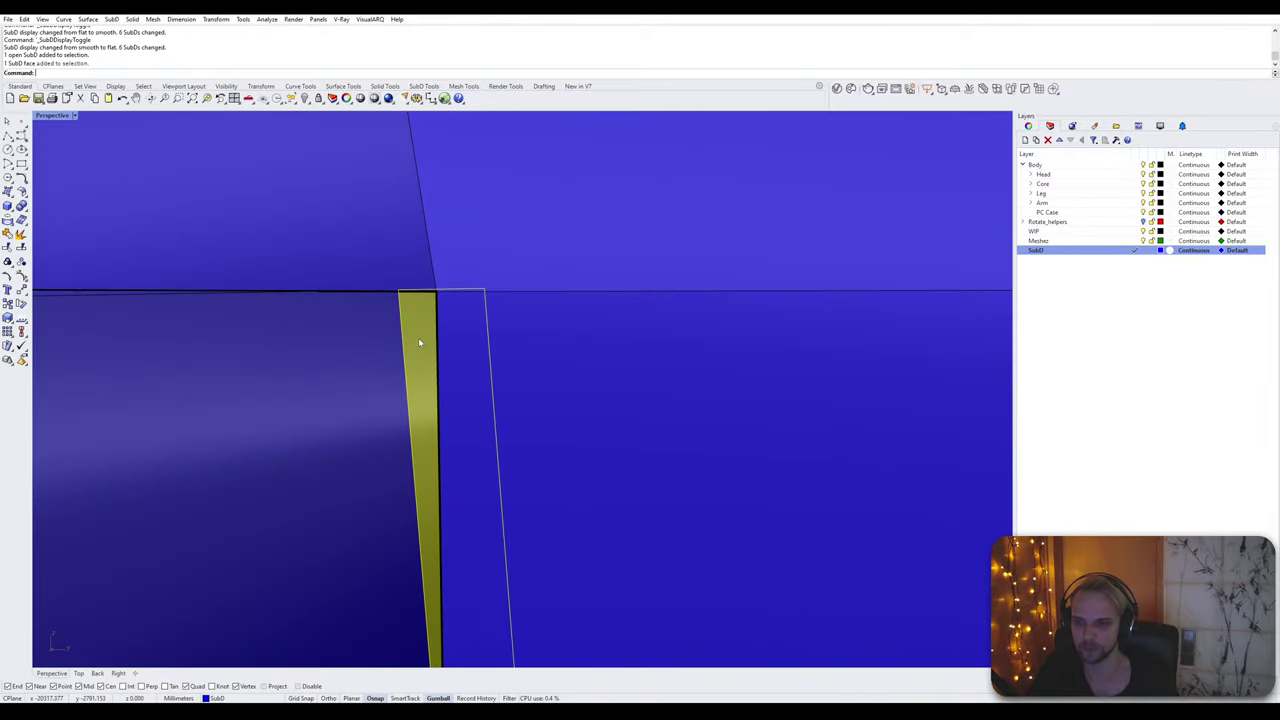
{"action": "scroll", "coordinate": [421, 341], "scroll_direction": "down", "scroll_amount": 5}
{"action": "right_click_drag", "start_coordinate": [421, 341], "coordinate": [531, 451]}
{"action": "scroll", "coordinate": [347, 389], "scroll_direction": "down", "scroll_amount": 3}
Step: Delete the two adjacent faces under the side fin and orbit to inspect the open edges
{"action": "left_click", "coordinate": [441, 371], "text": "ctrl+shift"}
{"action": "left_click", "coordinate": [480, 388], "text": "ctrl+shift"}
{"action": "scroll", "coordinate": [399, 441], "scroll_direction": "up", "scroll_amount": 5}
{"action": "key", "text": "Delete"}
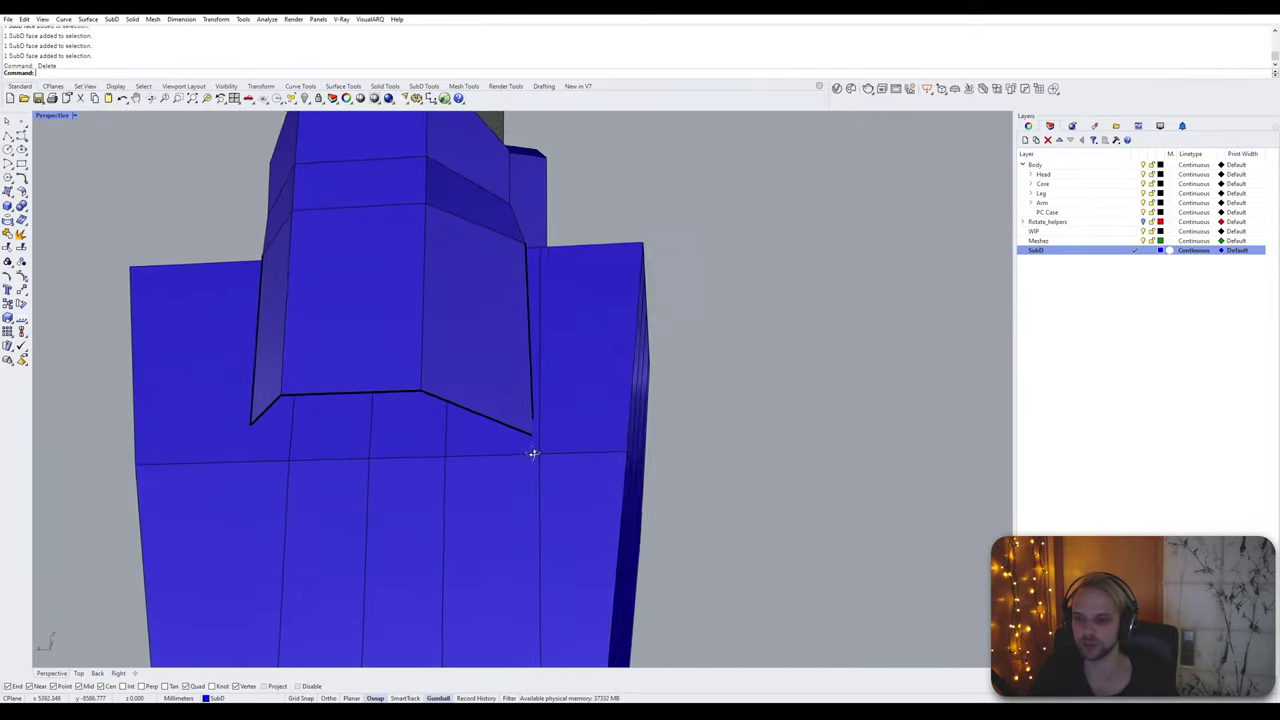
{"action": "scroll", "coordinate": [369, 431], "scroll_direction": "up", "scroll_amount": 4}
{"action": "right_click_drag", "start_coordinate": [369, 431], "coordinate": [422, 425]}
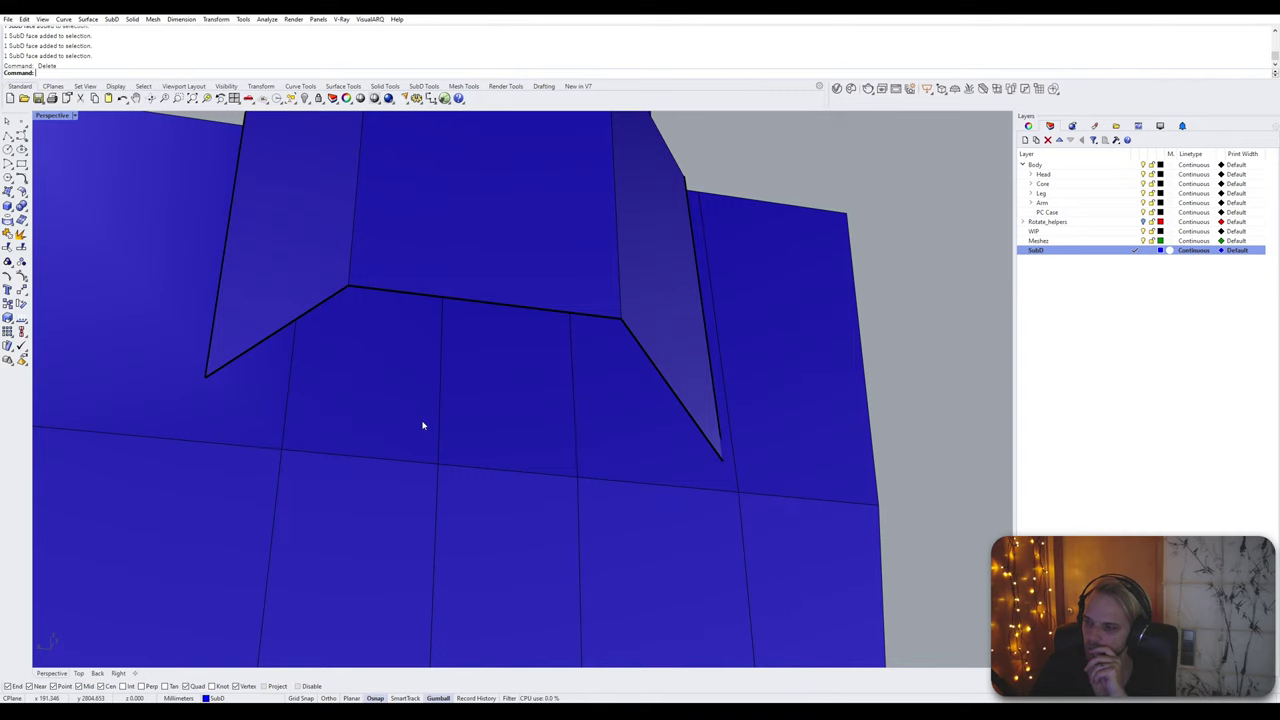
{"action": "mouse_move", "coordinate": [423, 423]}
{"action": "right_mouse_down"}
{"action": "mouse_move", "coordinate": [500, 460]}
{"action": "mouse_move", "coordinate": [462, 466]}
{"action": "mouse_move", "coordinate": [537, 423]}
{"action": "mouse_move", "coordinate": [380, 431]}
{"action": "mouse_move", "coordinate": [400, 400]}
{"action": "mouse_move", "coordinate": [339, 390]}
{"action": "right_mouse_up"}
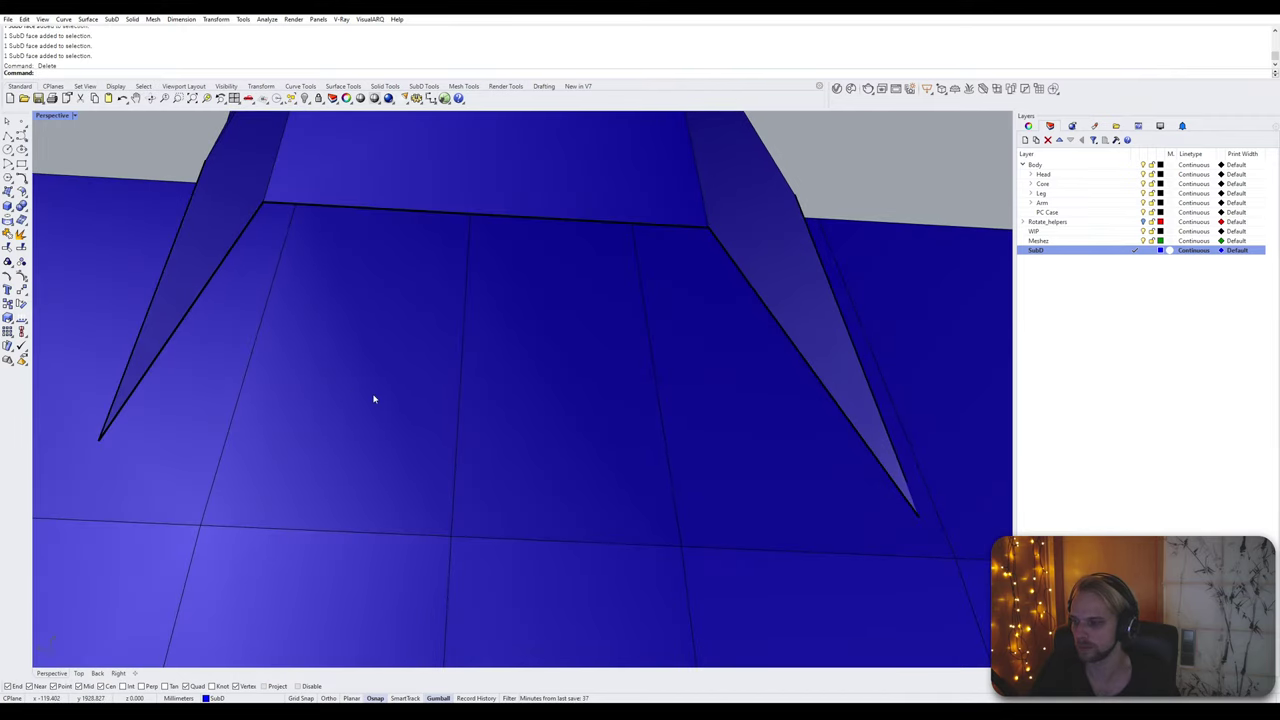
Step: Delete two faces in the recess below the fin to open a hole
{"action": "left_click", "coordinate": [374, 399], "text": "ctrl+shift"}
{"action": "left_click", "coordinate": [576, 423], "text": "ctrl+shift"}
{"action": "right_click_drag", "start_coordinate": [576, 423], "coordinate": [646, 449]}
{"action": "left_click", "coordinate": [646, 449], "text": "ctrl+shift"}
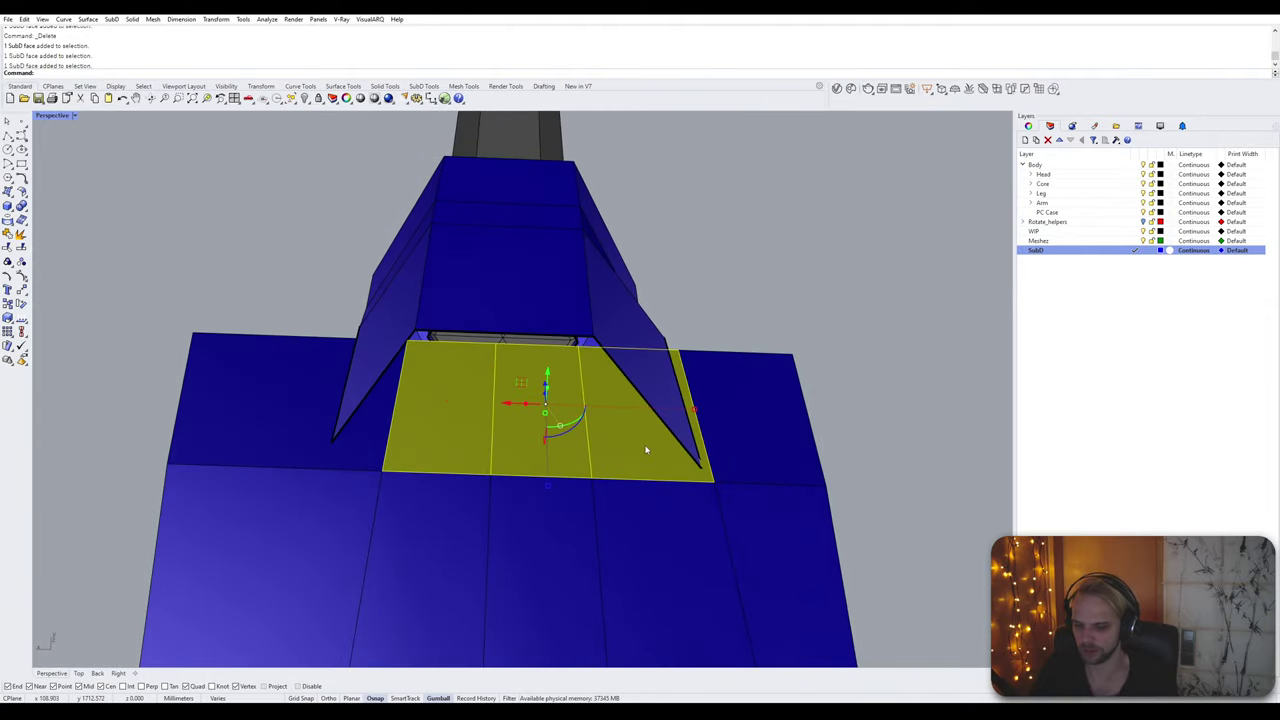
{"action": "key", "text": "Delete"}
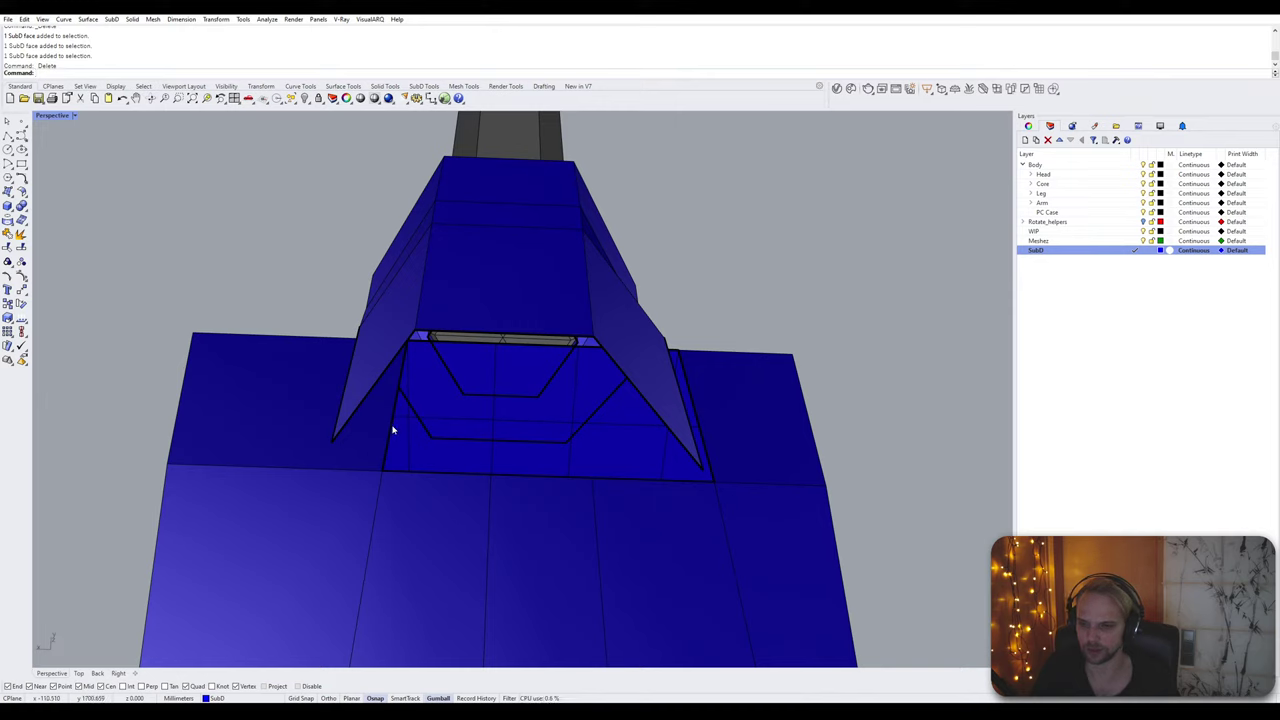
Step: Slide the opening's left edge outward and nudge its right edge slightly left
{"action": "left_click", "coordinate": [391, 428], "text": "ctrl+shift"}
{"action": "left_click_drag", "start_coordinate": [372, 410], "coordinate": [320, 398]}
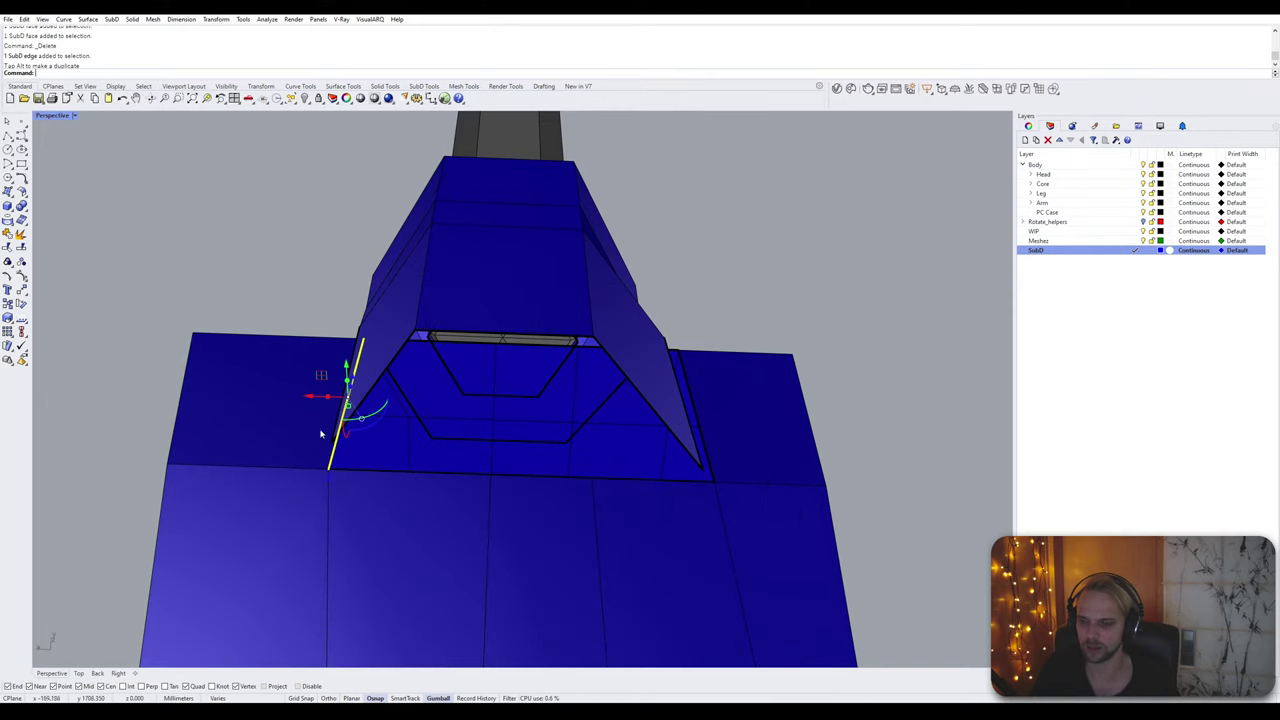
{"action": "key", "text": "Escape"}
{"action": "left_click", "coordinate": [705, 451], "text": "ctrl+shift"}
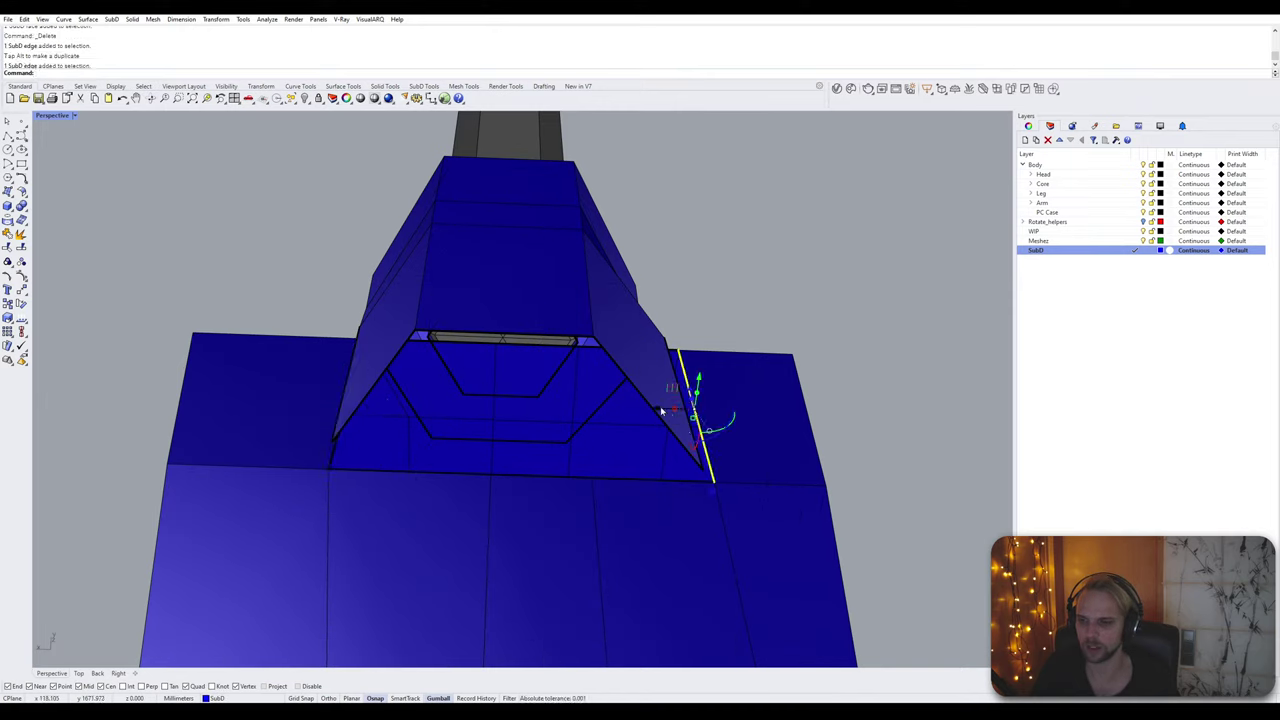
{"action": "left_click_drag", "start_coordinate": [661, 411], "coordinate": [649, 412]}
{"action": "key", "text": "Escape"}
Step: Move an edge vertex and the opening's corner vertex to the left with the gumball
{"action": "right_click_drag", "start_coordinate": [500, 456], "coordinate": [498, 486]}
{"action": "scroll", "coordinate": [498, 486], "scroll_direction": "up", "scroll_amount": 2}
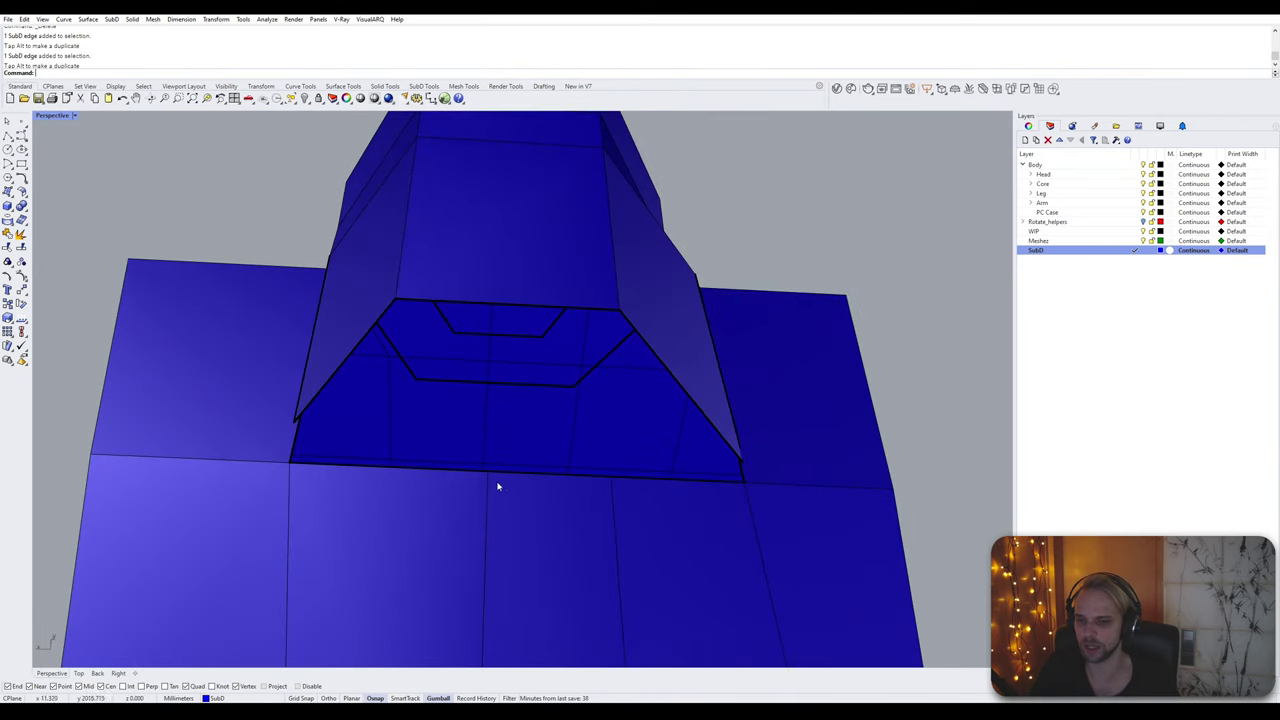
{"action": "left_click", "coordinate": [488, 472], "text": "ctrl+shift"}
{"action": "left_click_drag", "start_coordinate": [450, 473], "coordinate": [400, 470]}
{"action": "left_click", "coordinate": [887, 280]}
{"action": "right_click_drag", "start_coordinate": [886, 279], "coordinate": [600, 454]}
{"action": "left_click", "coordinate": [604, 449], "text": "ctrl+shift"}
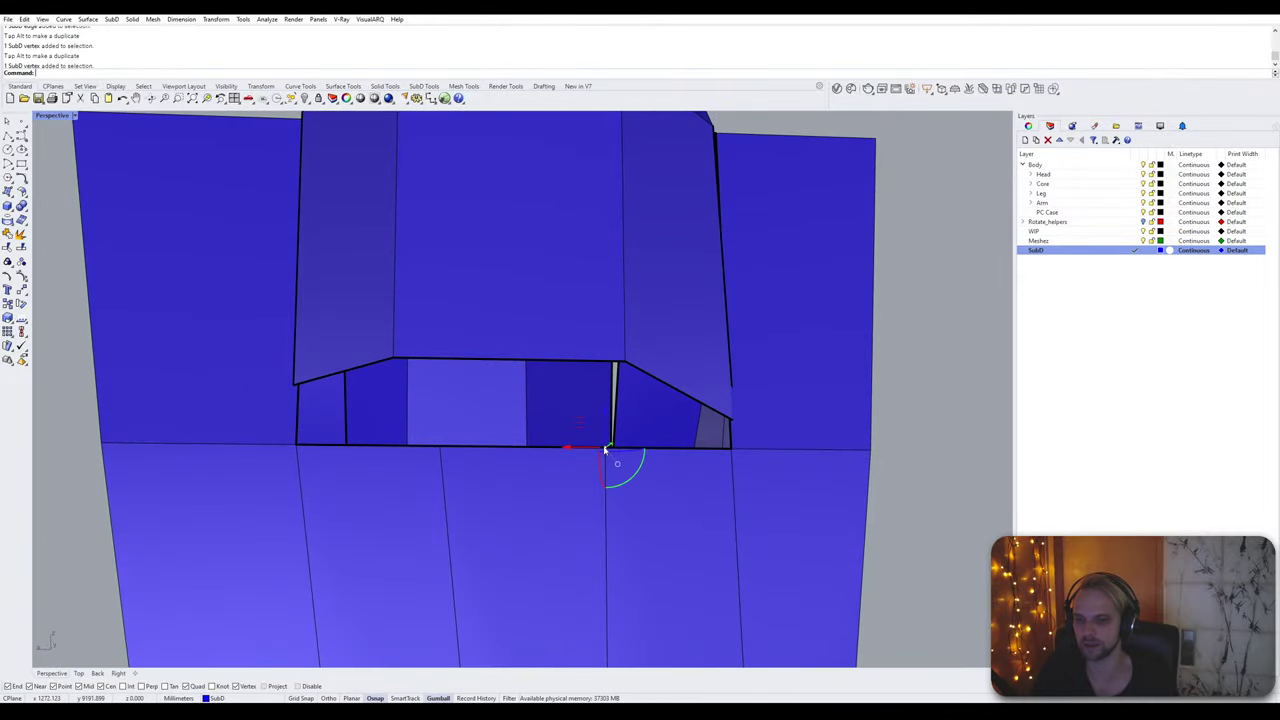
{"action": "left_click_drag", "start_coordinate": [562, 447], "coordinate": [550, 447]}
{"action": "scroll", "coordinate": [662, 438], "scroll_direction": "down", "scroll_amount": 5}
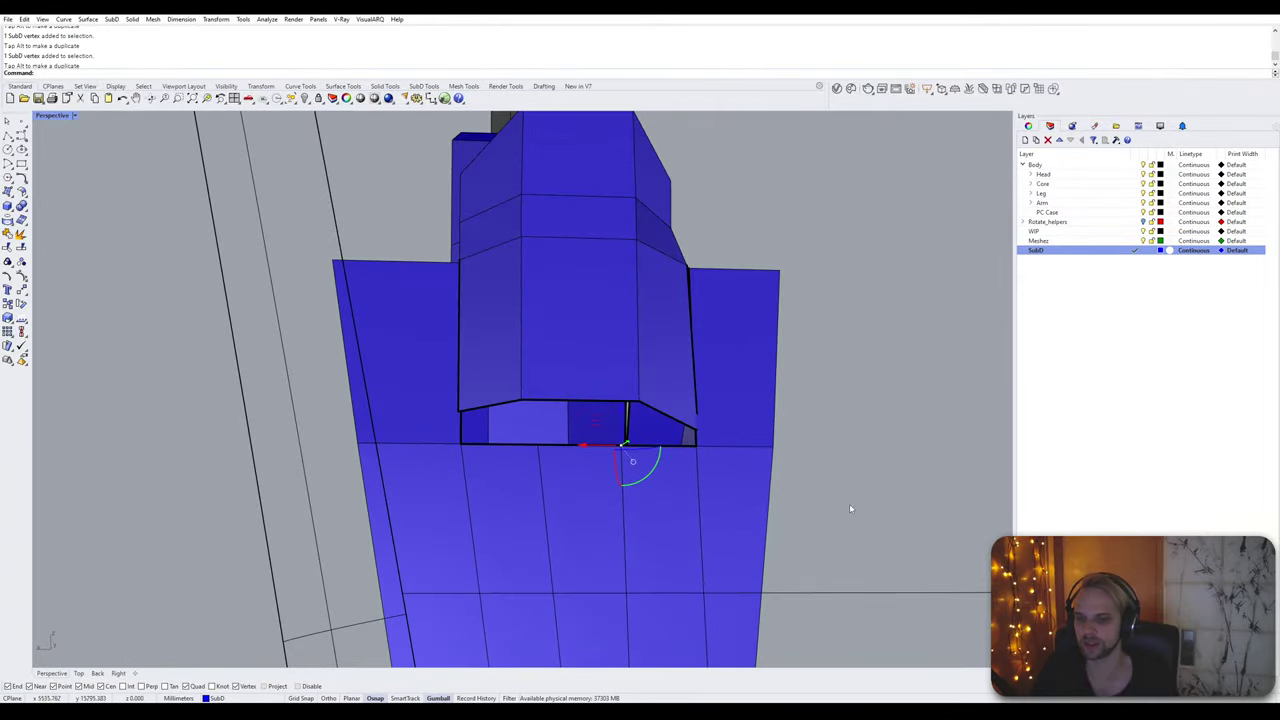
{"action": "left_click", "coordinate": [849, 504]}
{"action": "right_click_drag", "start_coordinate": [849, 504], "coordinate": [706, 452]}
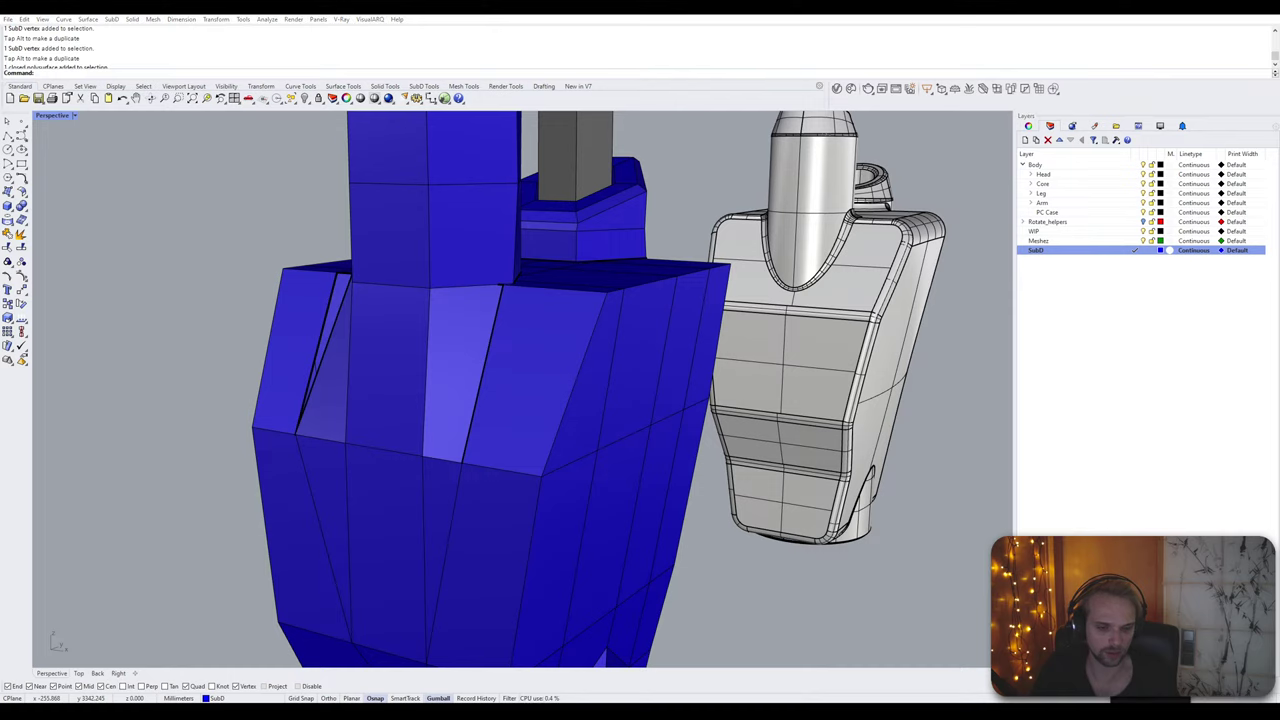
{"action": "right_click_drag", "start_coordinate": [710, 498], "coordinate": [636, 501]}
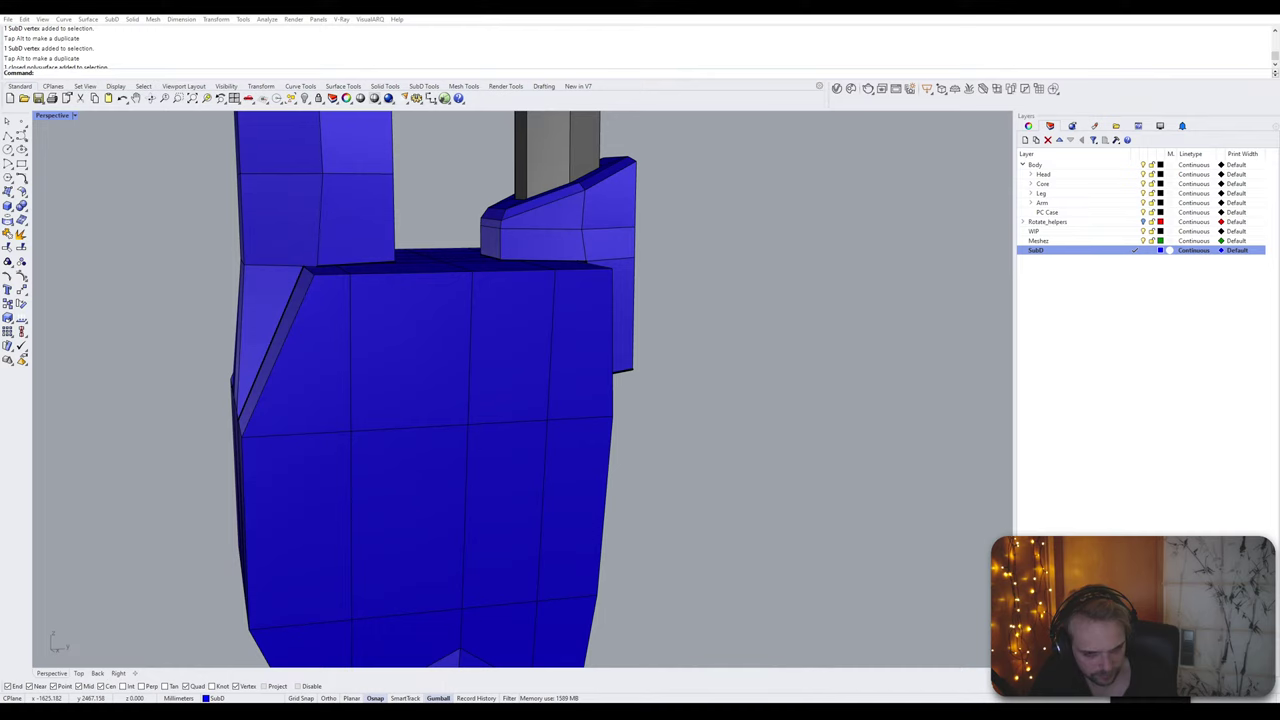
{"action": "key", "text": "Escape"}
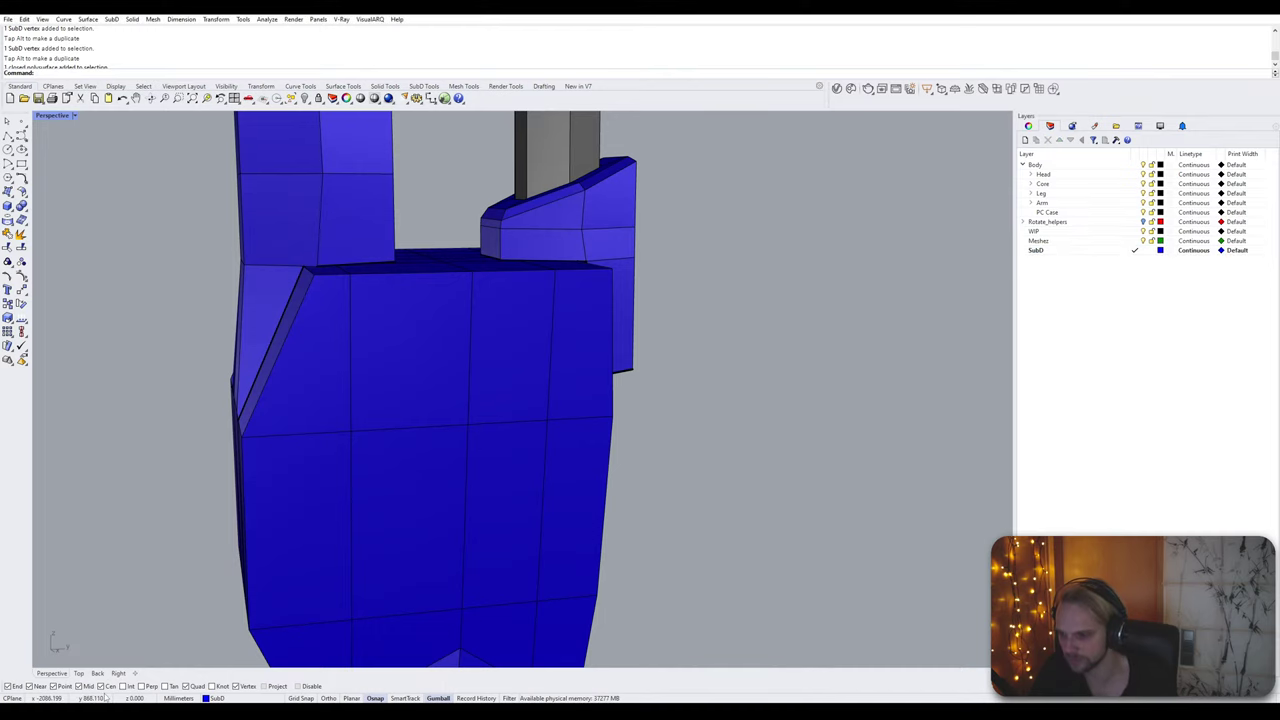
{"action": "right_click_drag", "start_coordinate": [646, 520], "coordinate": [601, 514]}
{"action": "right_click_drag", "start_coordinate": [262, 472], "coordinate": [349, 500], "text": "shift"}
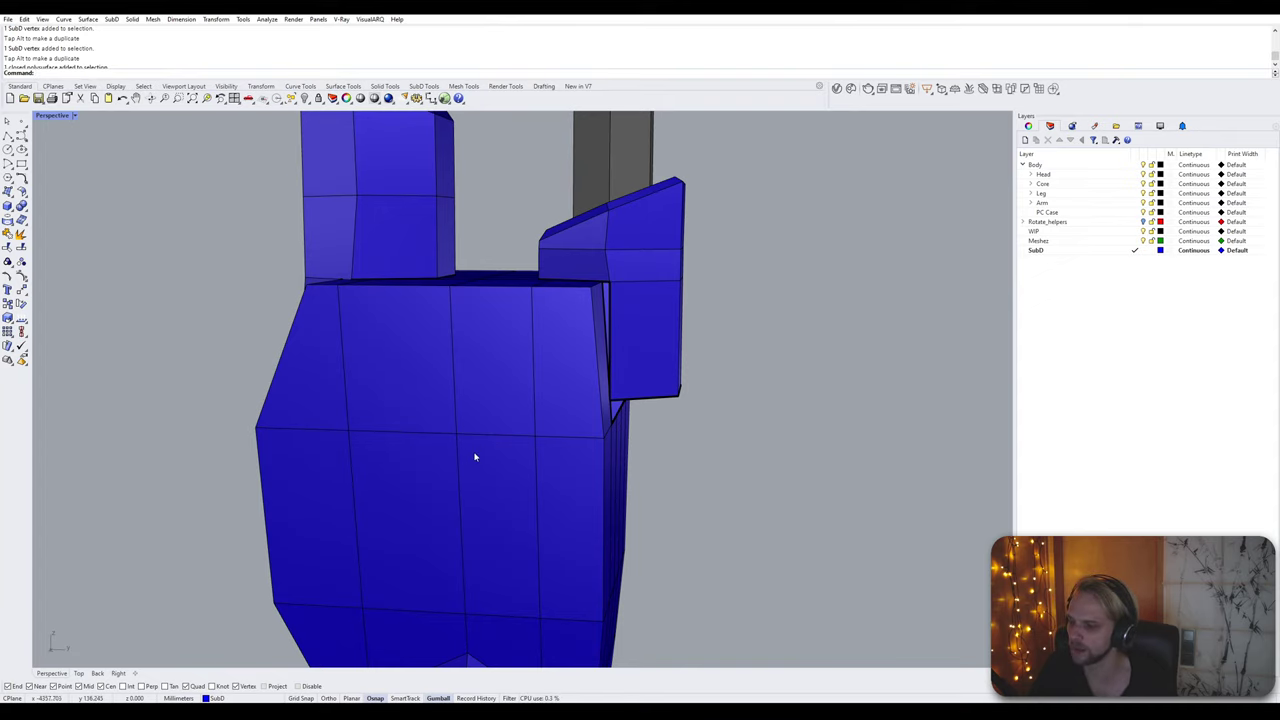
{"action": "right_click_drag", "start_coordinate": [475, 457], "coordinate": [474, 424]}
{"action": "scroll", "coordinate": [529, 329], "scroll_direction": "up", "scroll_amount": 4}
{"action": "right_click_drag", "start_coordinate": [589, 420], "coordinate": [684, 443], "text": "shift"}
{"action": "right_click_drag", "start_coordinate": [720, 445], "coordinate": [567, 402]}
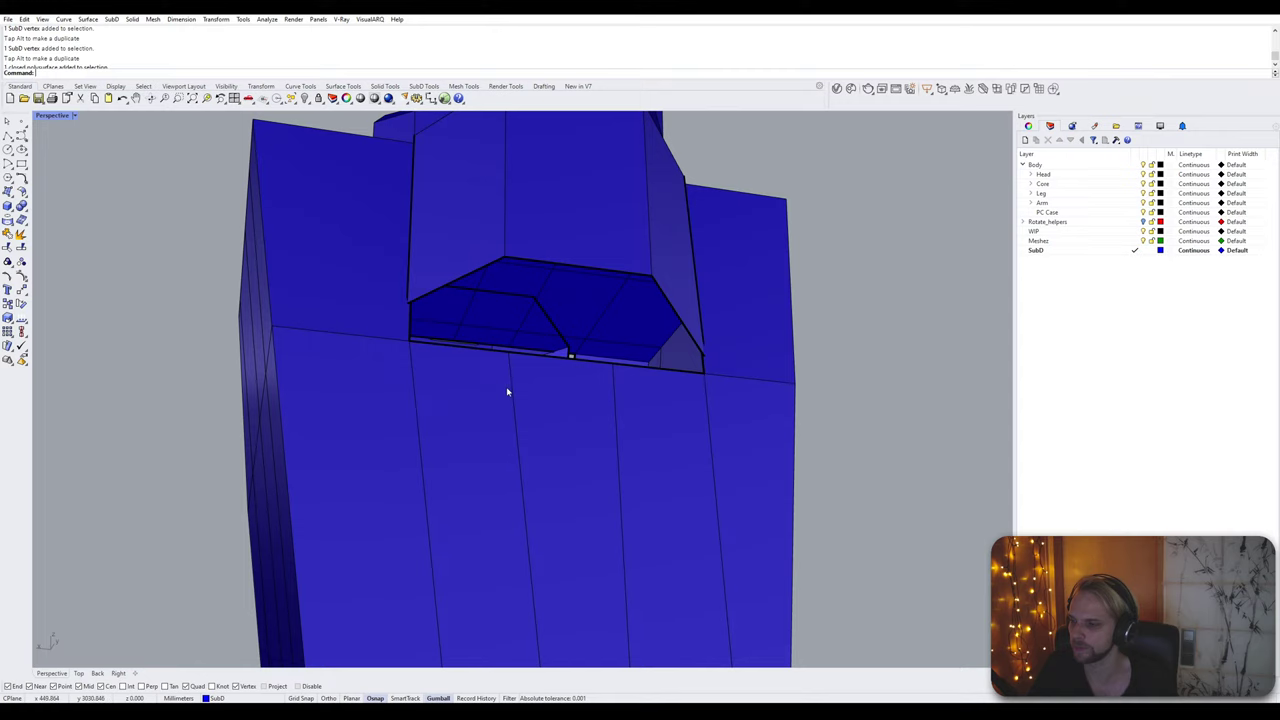
{"action": "right_click_drag", "start_coordinate": [507, 392], "coordinate": [563, 475]}
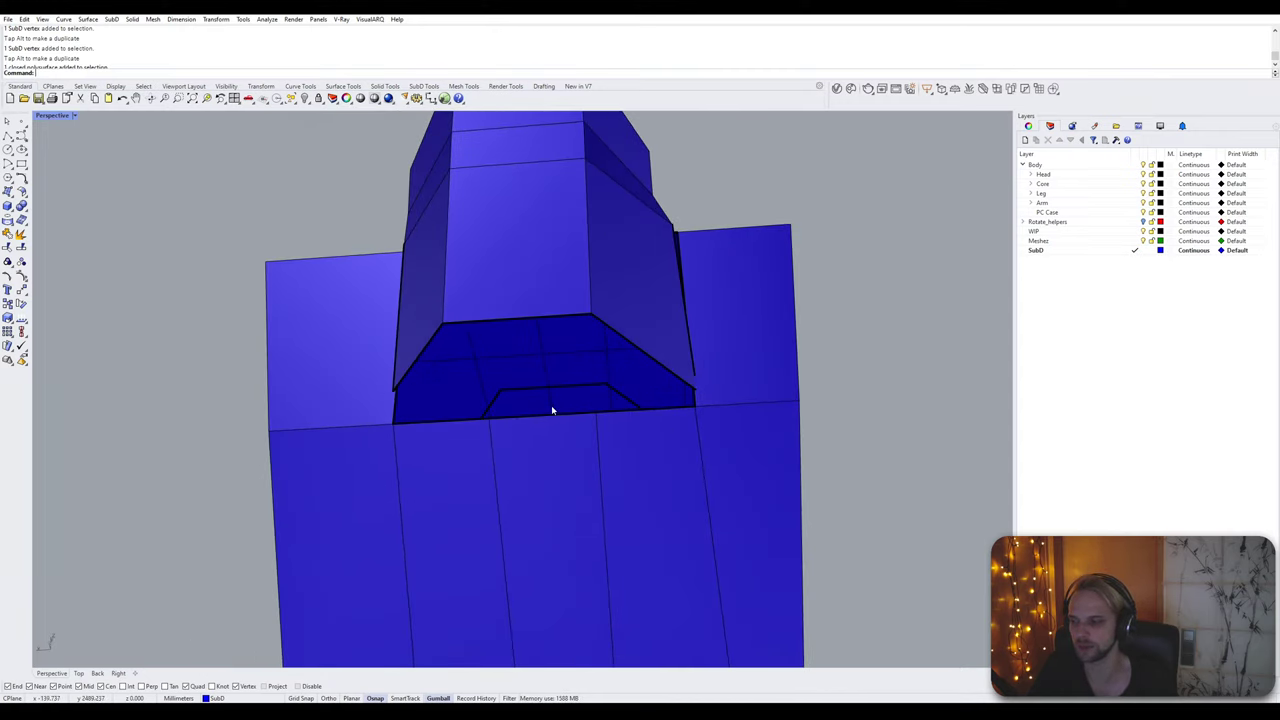
{"action": "mouse_move", "coordinate": [551, 405]}
{"action": "right_mouse_down"}
{"action": "mouse_move", "coordinate": [543, 383]}
{"action": "mouse_move", "coordinate": [500, 374]}
{"action": "mouse_move", "coordinate": [661, 465]}
{"action": "mouse_move", "coordinate": [551, 400]}
{"action": "mouse_move", "coordinate": [549, 414]}
{"action": "mouse_move", "coordinate": [537, 374]}
{"action": "mouse_move", "coordinate": [547, 386]}
{"action": "right_mouse_up"}
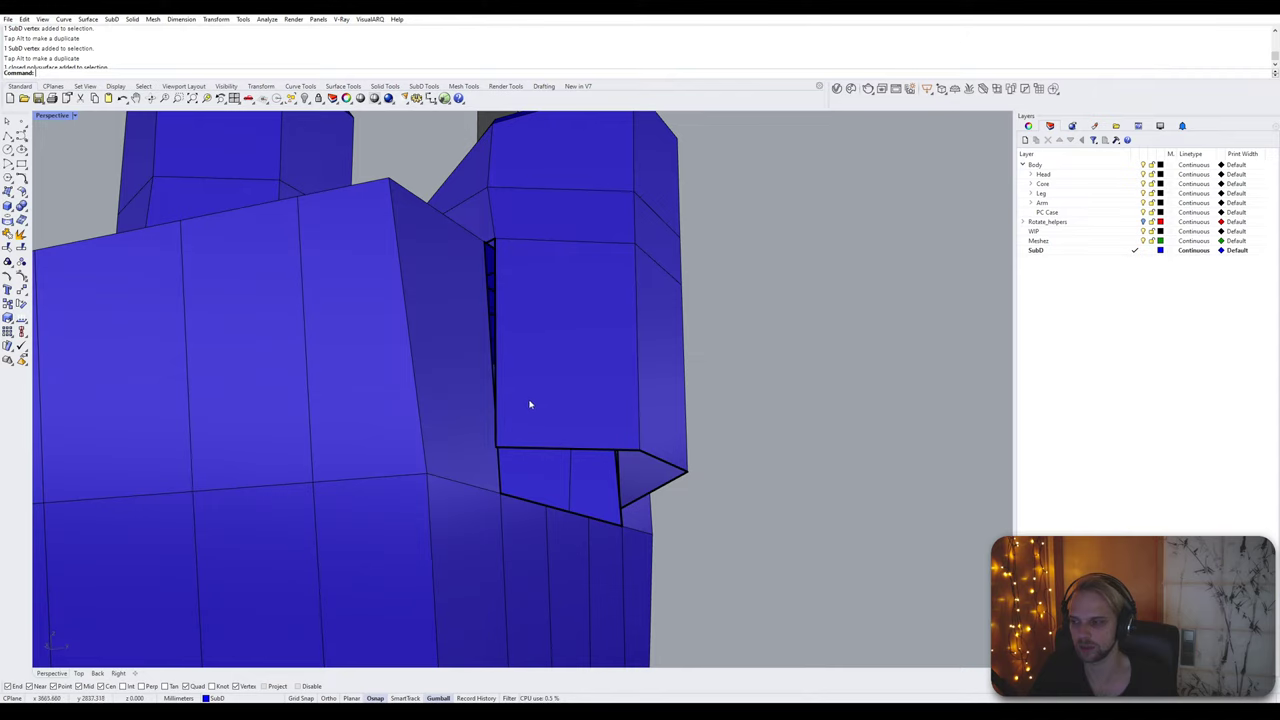
{"action": "right_click_drag", "start_coordinate": [514, 417], "coordinate": [411, 503]}
{"action": "left_click", "coordinate": [428, 527], "text": "ctrl+shift"}
{"action": "left_click", "coordinate": [378, 528], "text": "ctrl+shift"}
{"action": "key", "text": "Escape"}
{"action": "scroll", "coordinate": [484, 474], "scroll_direction": "down", "scroll_amount": 4}
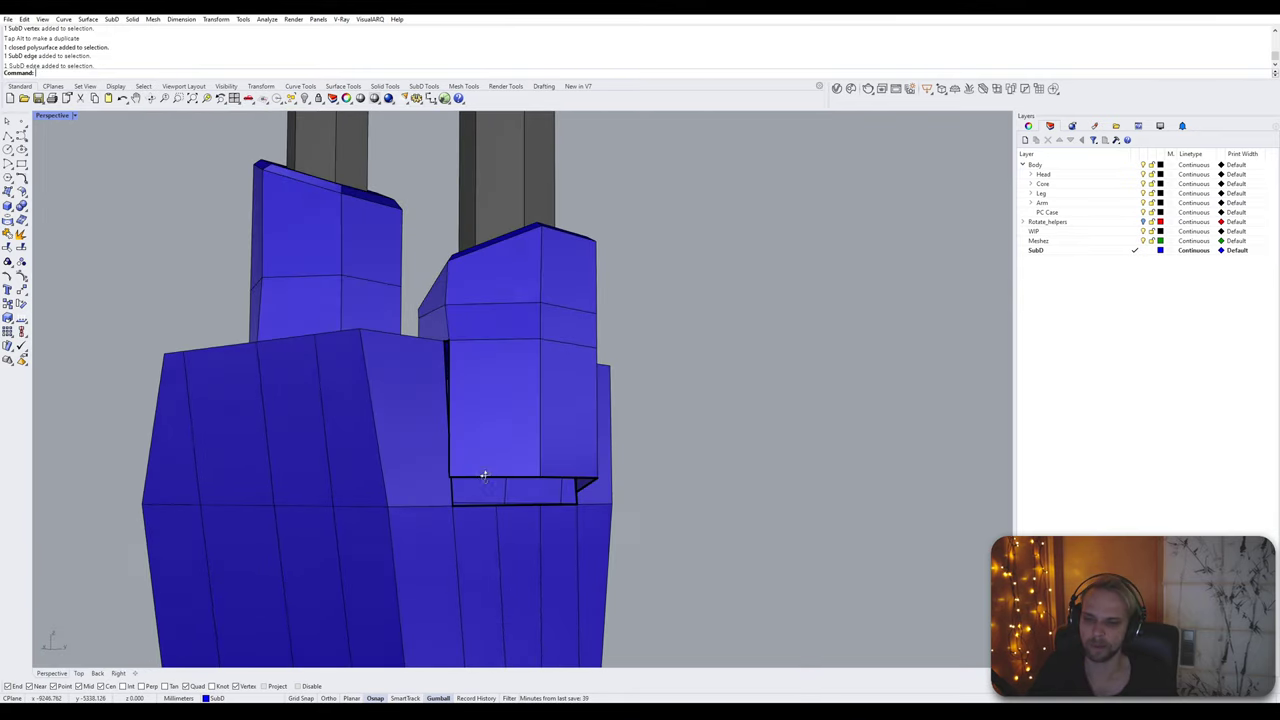
{"action": "scroll", "coordinate": [477, 460], "scroll_direction": "up", "scroll_amount": 4}
{"action": "mouse_move", "coordinate": [486, 472]}
{"action": "right_mouse_down"}
{"action": "mouse_move", "coordinate": [477, 460]}
{"action": "mouse_move", "coordinate": [504, 438]}
{"action": "mouse_move", "coordinate": [509, 480]}
{"action": "mouse_move", "coordinate": [481, 474]}
{"action": "right_mouse_up"}
{"action": "scroll", "coordinate": [491, 480], "scroll_direction": "up", "scroll_amount": 2}
Step: Select the gap's lower edges and raise them upward with the gumball Z arrow
{"action": "left_click", "coordinate": [498, 481]}
{"action": "left_click", "coordinate": [481, 470], "text": "ctrl+shift"}
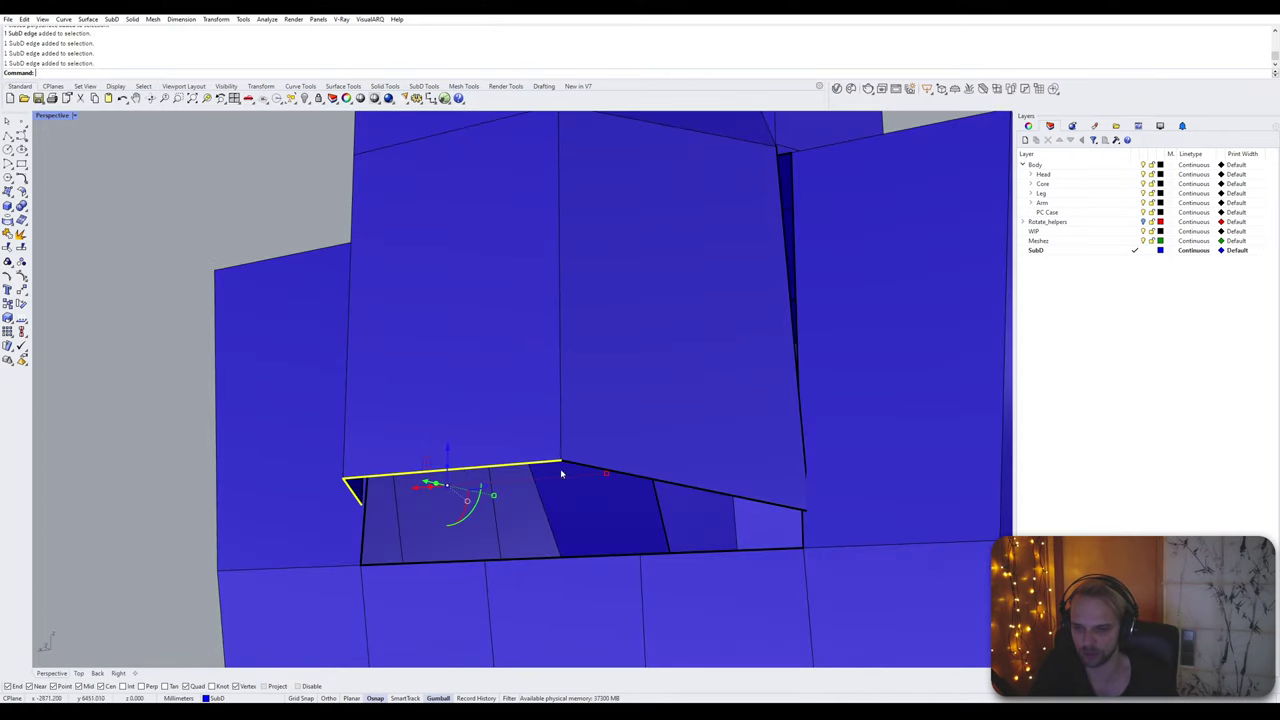
{"action": "left_click", "coordinate": [646, 483], "text": "shift"}
{"action": "left_click", "coordinate": [658, 500], "text": "ctrl"}
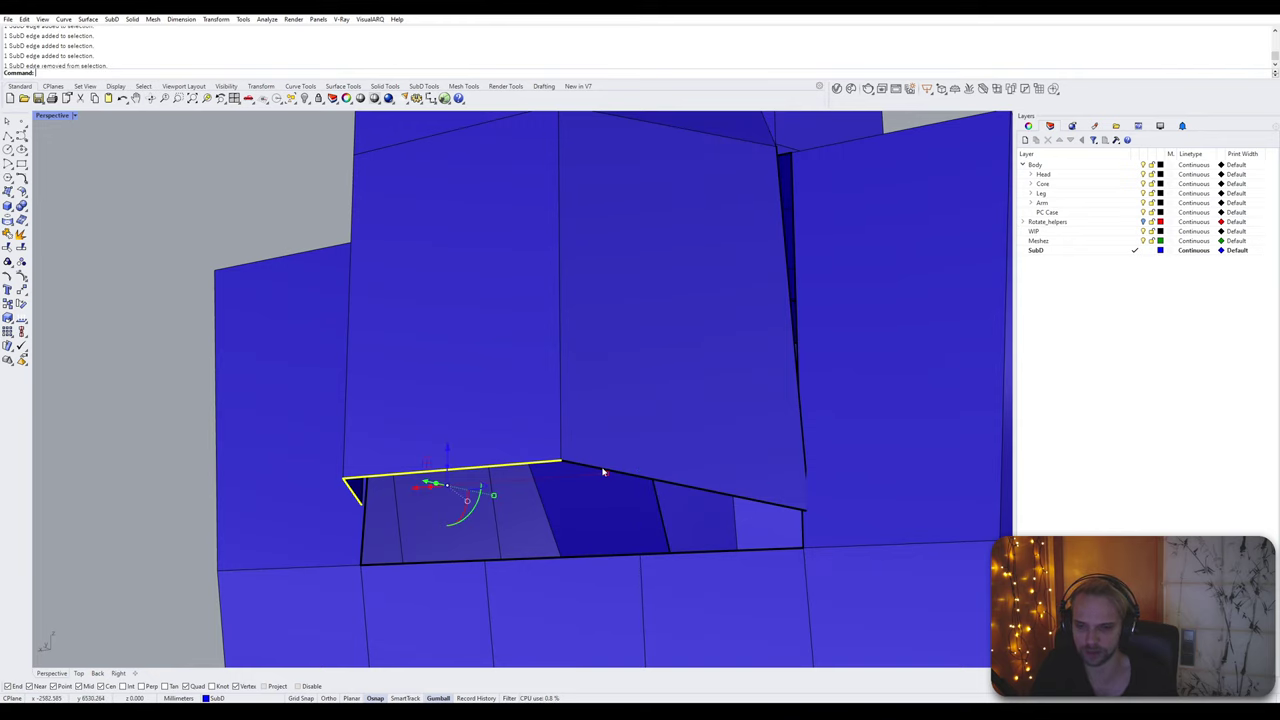
{"action": "left_click", "coordinate": [630, 479], "text": "shift"}
{"action": "right_click_drag", "start_coordinate": [630, 481], "coordinate": [553, 495]}
{"action": "scroll", "coordinate": [553, 497], "scroll_direction": "down", "scroll_amount": 3}
{"action": "left_click_drag", "start_coordinate": [508, 471], "coordinate": [503, 402]}
{"action": "right_click_drag", "start_coordinate": [289, 429], "coordinate": [461, 412]}
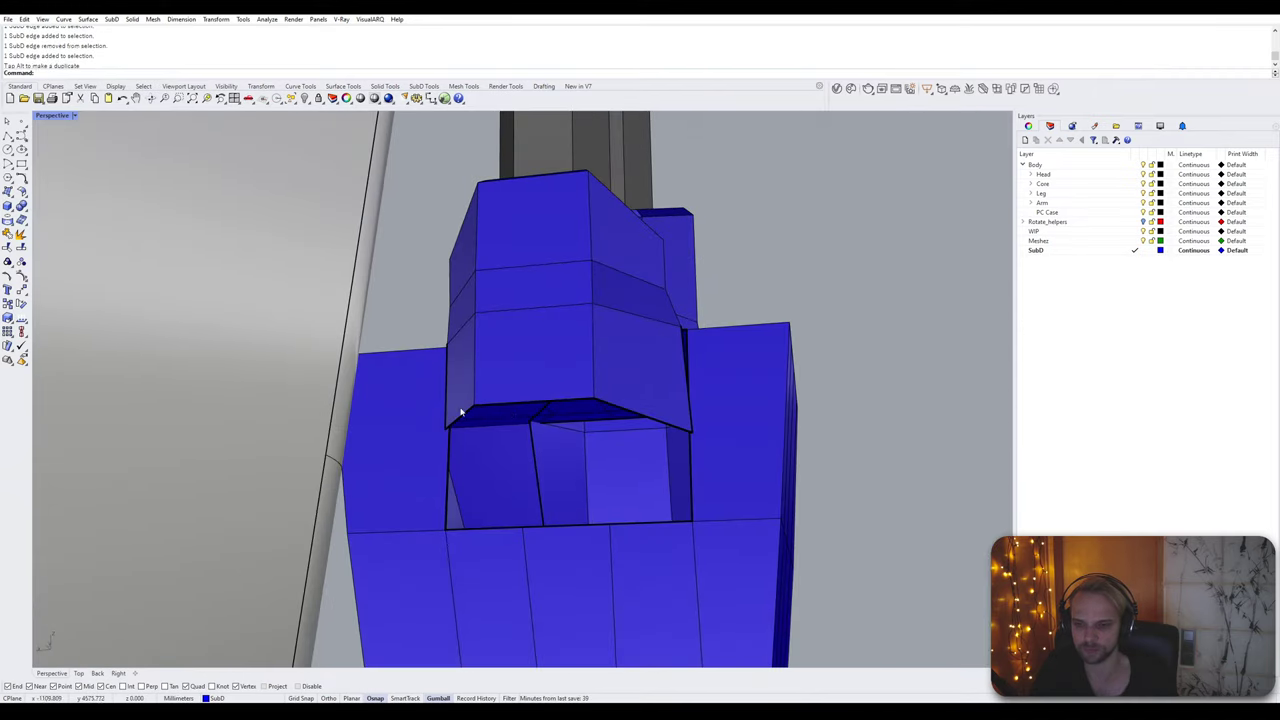
{"action": "right_click_drag", "start_coordinate": [586, 414], "coordinate": [669, 538]}
Step: Insert an edge loop across the body below the block through three selected edges
{"action": "left_click", "coordinate": [622, 540], "text": "ctrl+shift"}
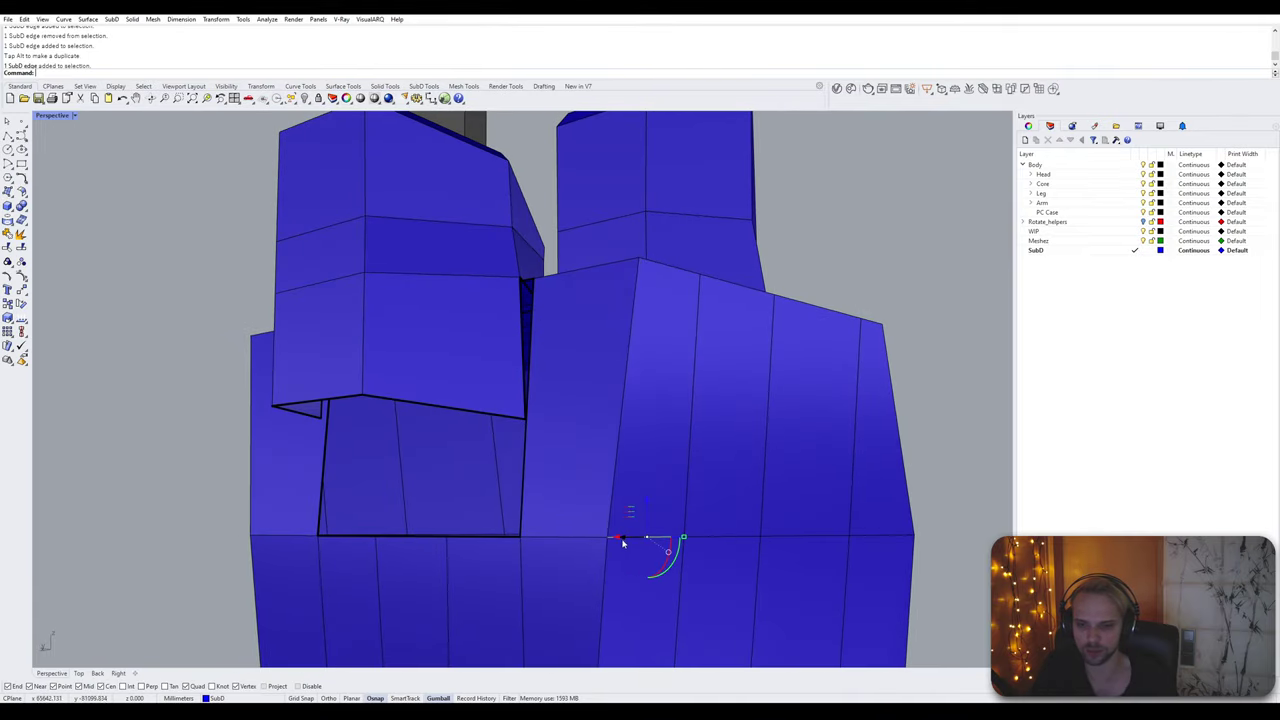
{"action": "right_click_drag", "start_coordinate": [567, 541], "coordinate": [337, 551]}
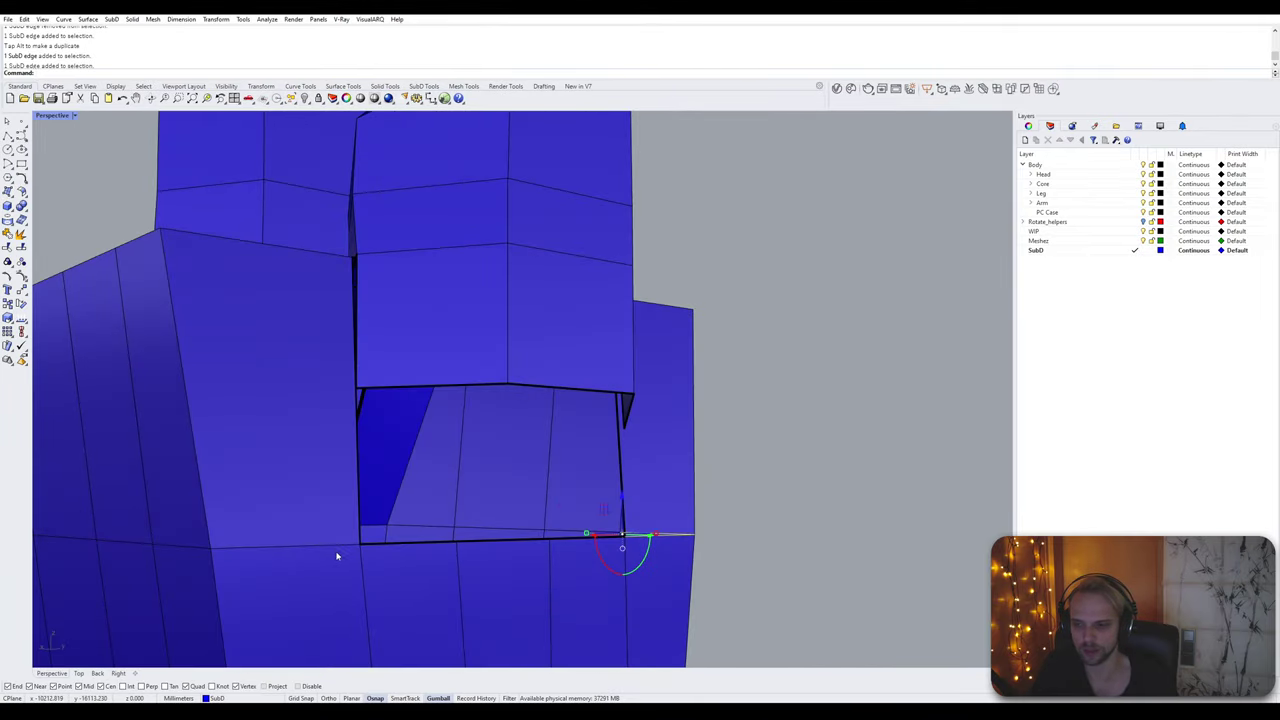
{"action": "left_click", "coordinate": [267, 555], "text": "ctrl+shift"}
{"action": "left_click", "coordinate": [177, 546], "text": "ctrl+shift"}
{"action": "right_click_drag", "start_coordinate": [177, 546], "coordinate": [571, 523]}
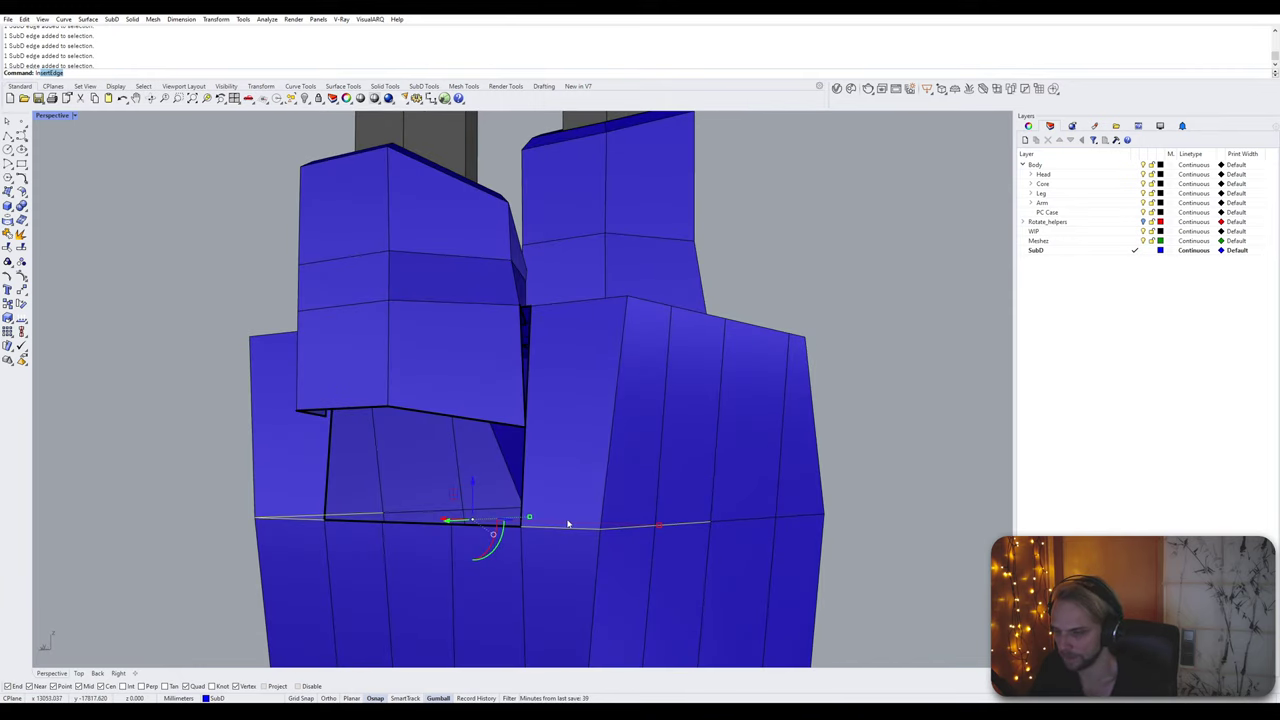
{"action": "key", "text": "Return"}
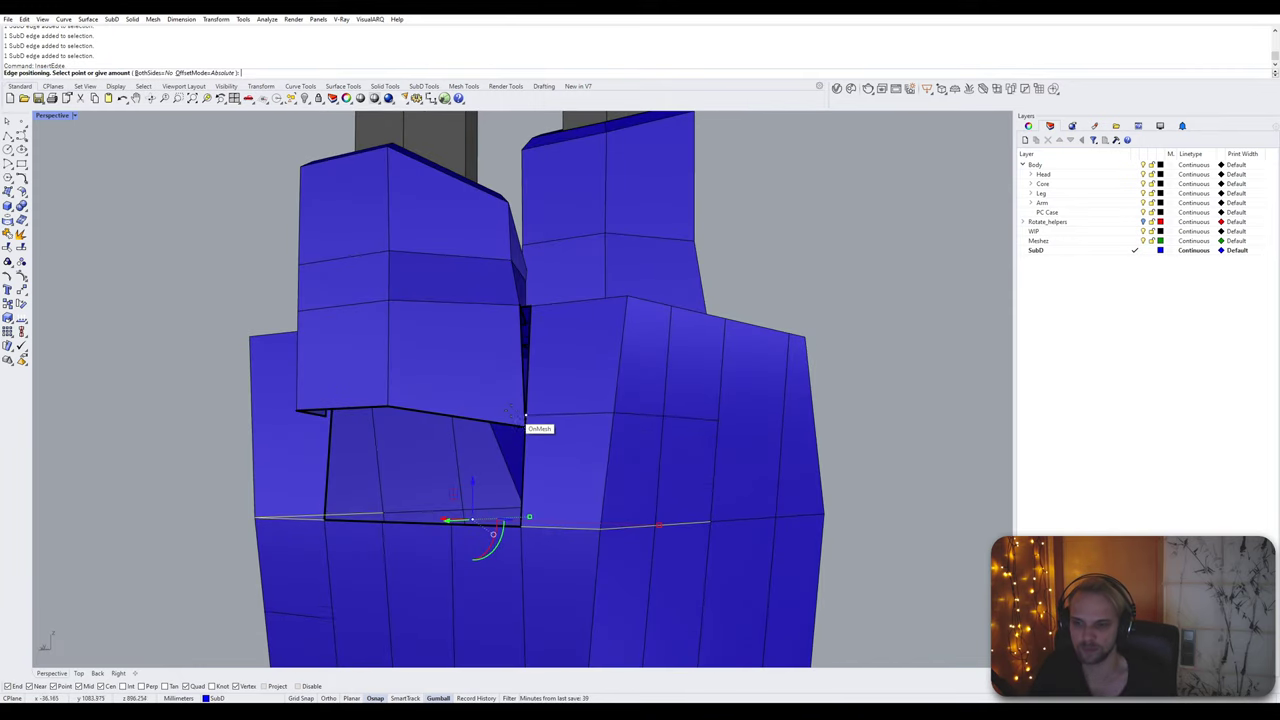
{"action": "left_click", "coordinate": [533, 423]}
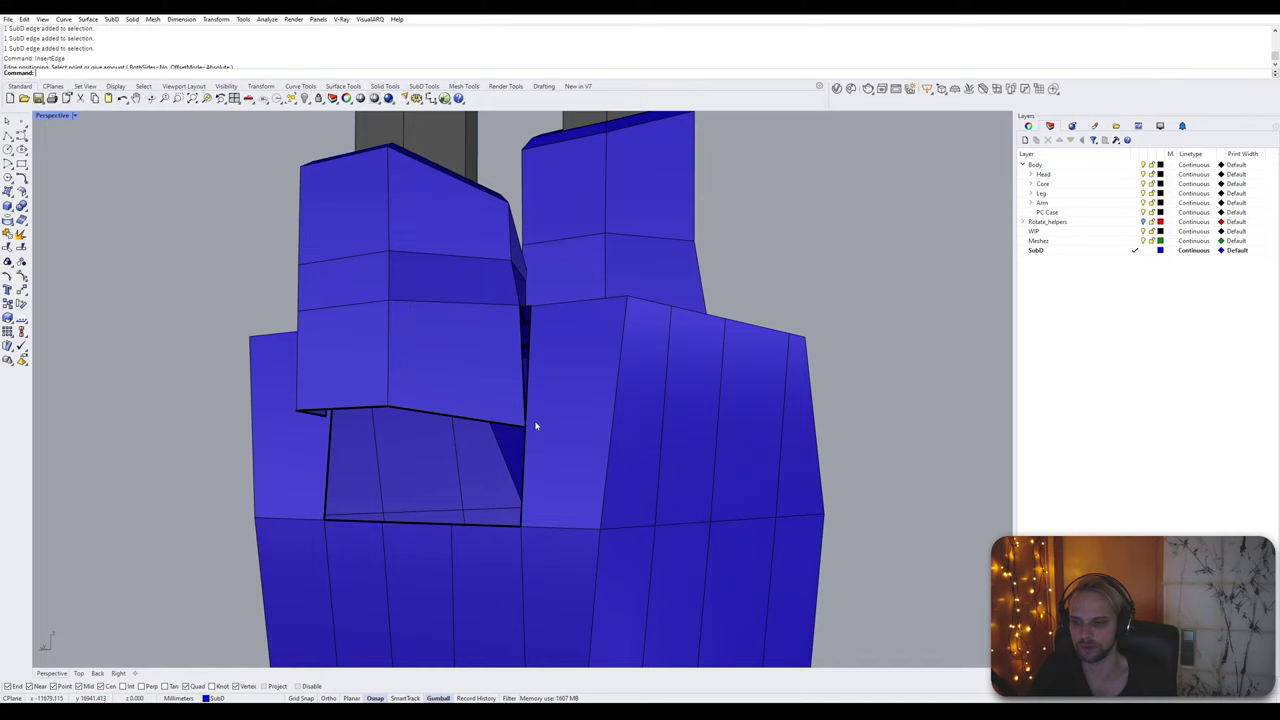
Step: Insert a second edge loop through three bottom edges of the body
{"action": "left_click", "coordinate": [563, 530]}
{"action": "left_click", "coordinate": [640, 529], "text": "shift"}
{"action": "left_click", "coordinate": [680, 527], "text": "shift"}
{"action": "key", "text": "Return"}
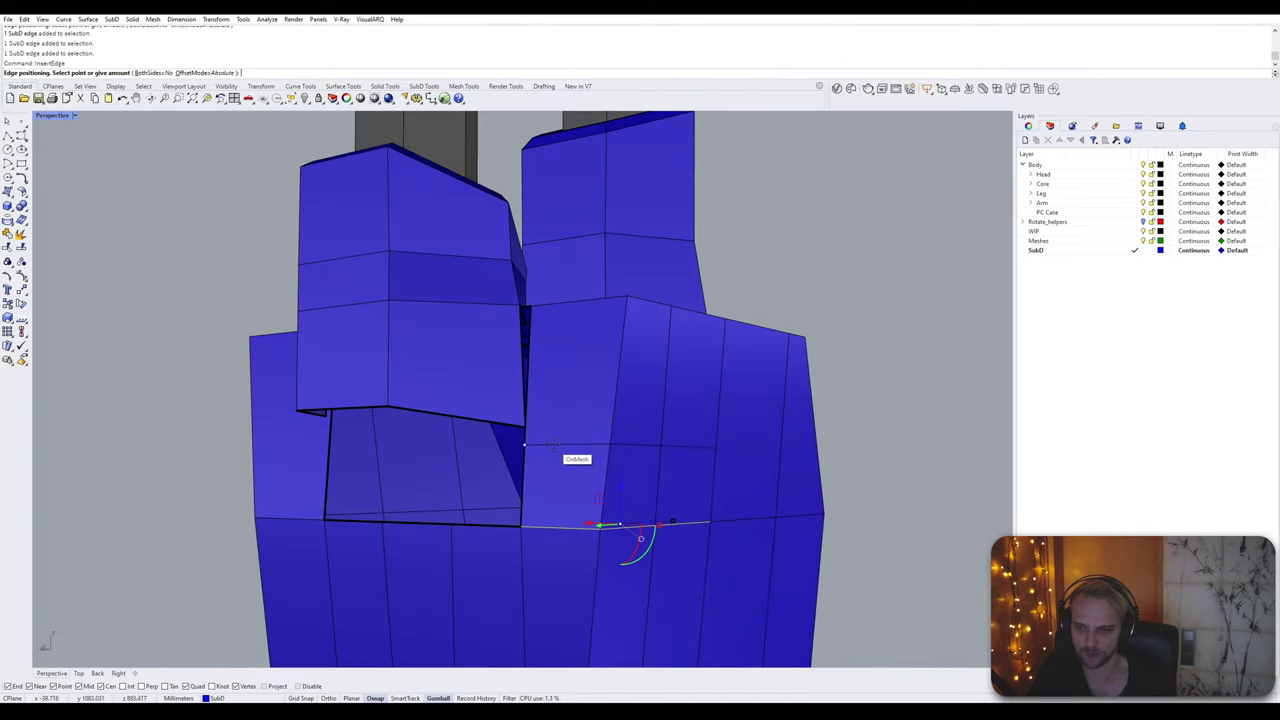
{"action": "left_click", "coordinate": [560, 445]}
Step: Insert a third edge loop through three edges on the other side of the body
{"action": "right_click_drag", "start_coordinate": [560, 443], "coordinate": [514, 507]}
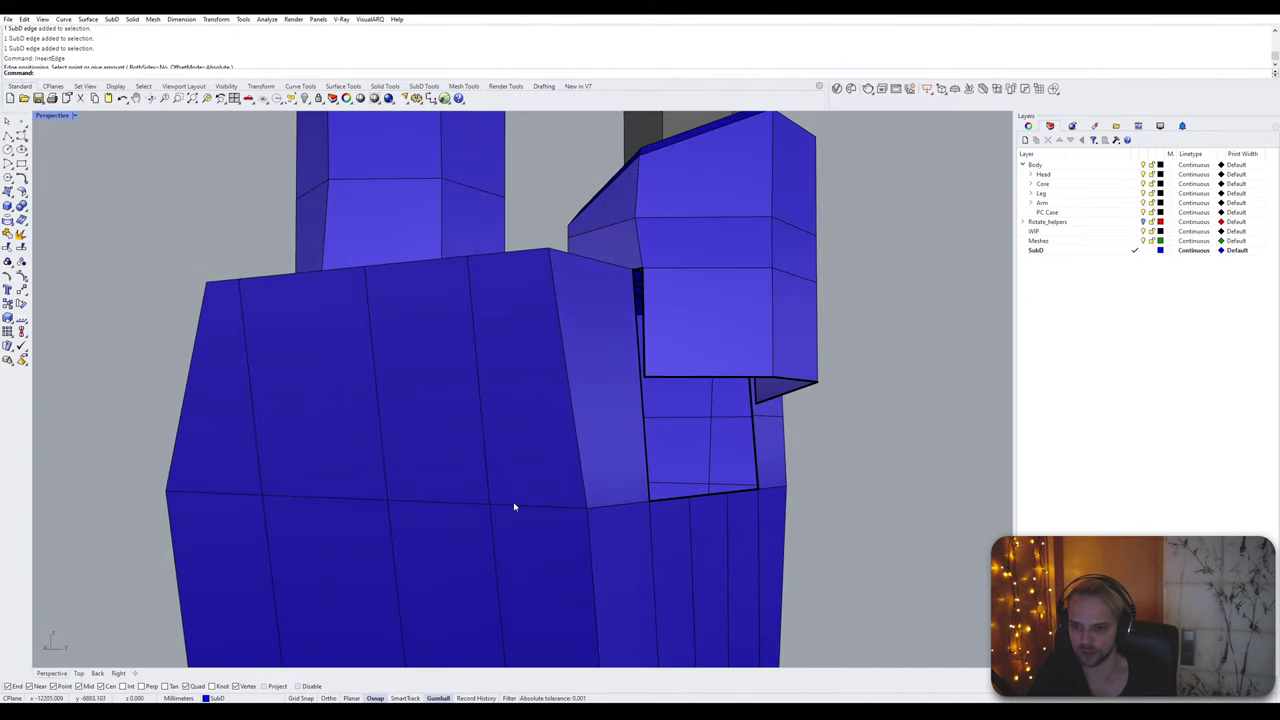
{"action": "left_click", "coordinate": [603, 507], "text": "ctrl+shift"}
{"action": "left_click", "coordinate": [538, 508], "text": "ctrl+shift"}
{"action": "left_click", "coordinate": [458, 505], "text": "ctrl+shift"}
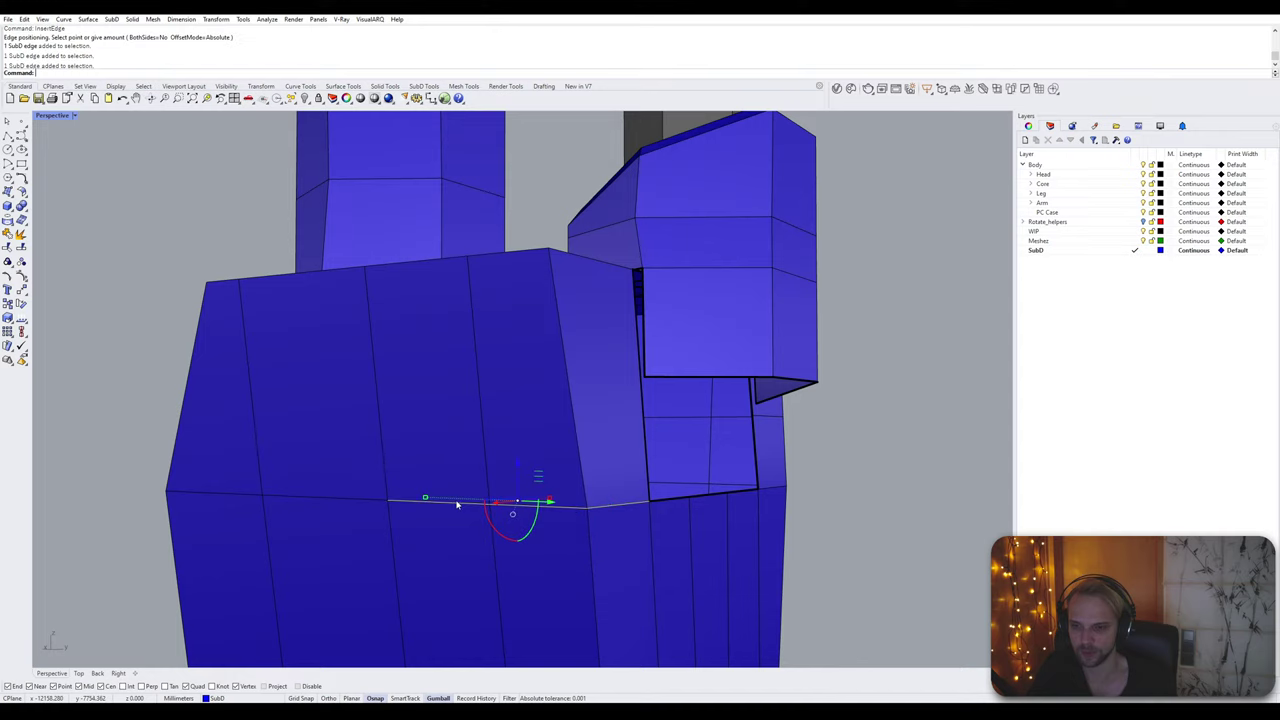
{"action": "right_click", "coordinate": [505, 432]}
{"action": "left_click", "coordinate": [624, 408]}
{"action": "right_click_drag", "start_coordinate": [624, 408], "coordinate": [511, 423]}
Step: Stitch the upper and lower front vertices into one point with Stitch
{"action": "left_click", "coordinate": [532, 408], "text": "ctrl+shift"}
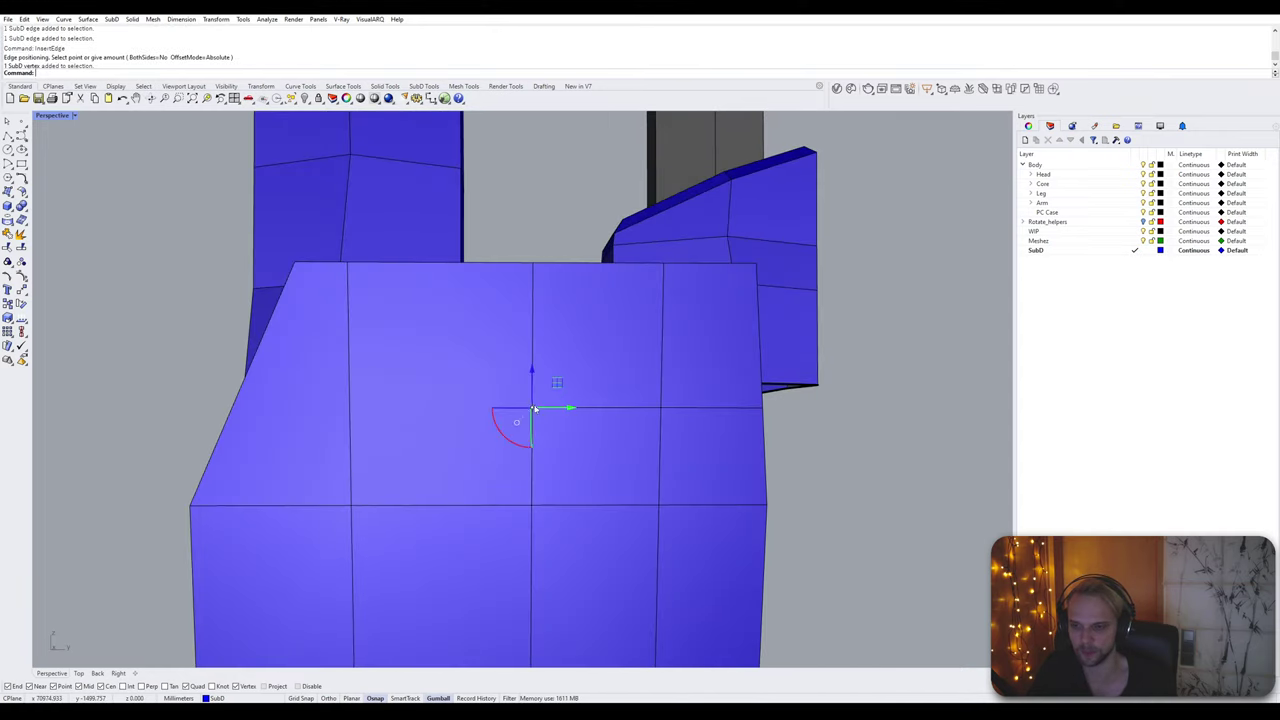
{"action": "left_click", "coordinate": [534, 507], "text": "ctrl+shift"}
{"action": "type", "text": "stitch"}
{"action": "key", "text": "Return"}
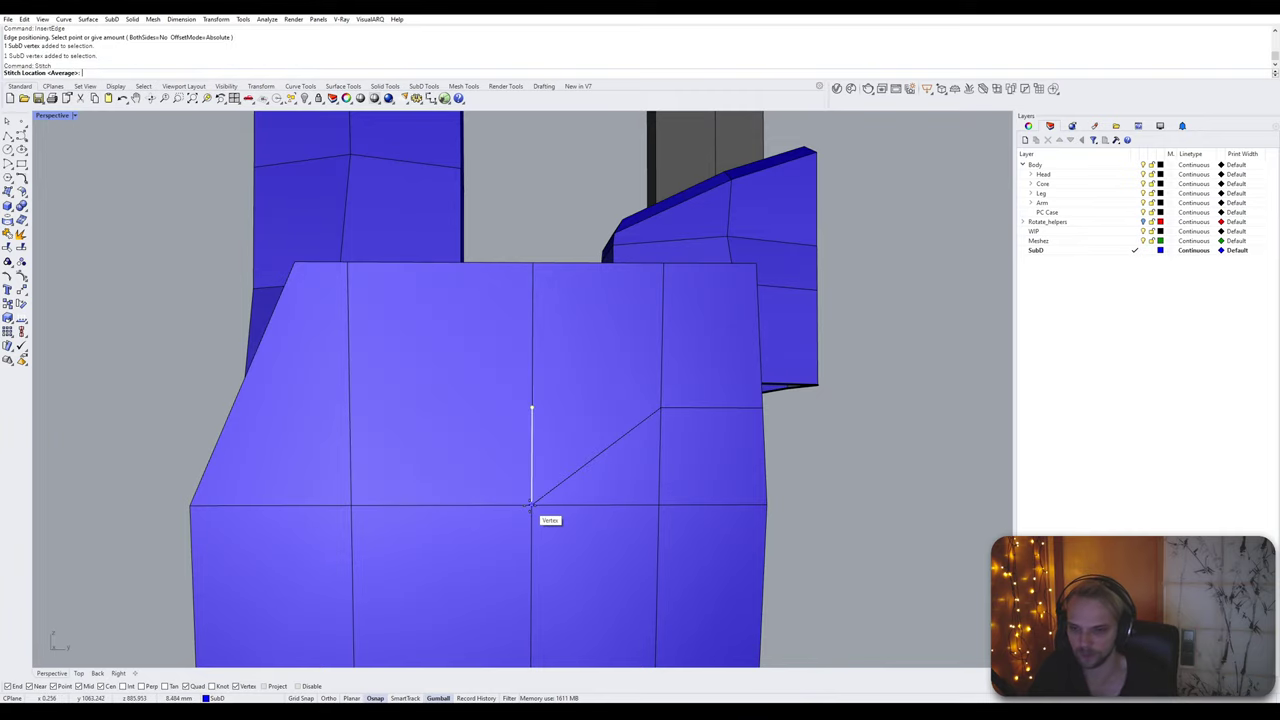
{"action": "left_click", "coordinate": [532, 508]}
{"action": "key", "text": "Escape"}
{"action": "right_click_drag", "start_coordinate": [577, 506], "coordinate": [484, 445]}
Step: Stitch the T-junction vertex to the vertex below it on the opposite side
{"action": "left_click", "coordinate": [472, 439], "text": "ctrl+shift"}
{"action": "left_click", "coordinate": [473, 530], "text": "ctrl+shift"}
{"action": "key", "text": "Return"}
{"action": "key", "text": "Return"}
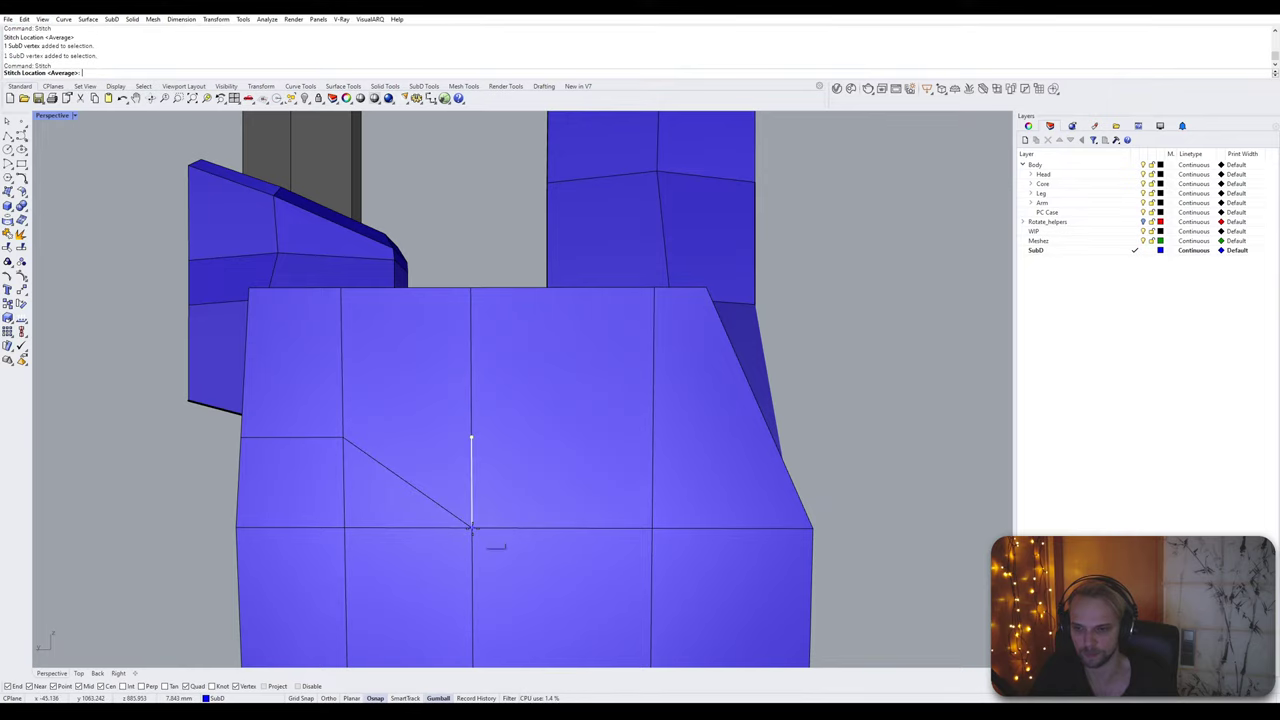
{"action": "right_click_drag", "start_coordinate": [473, 530], "coordinate": [418, 522]}
{"action": "scroll", "coordinate": [418, 522], "scroll_direction": "up", "scroll_amount": 8}
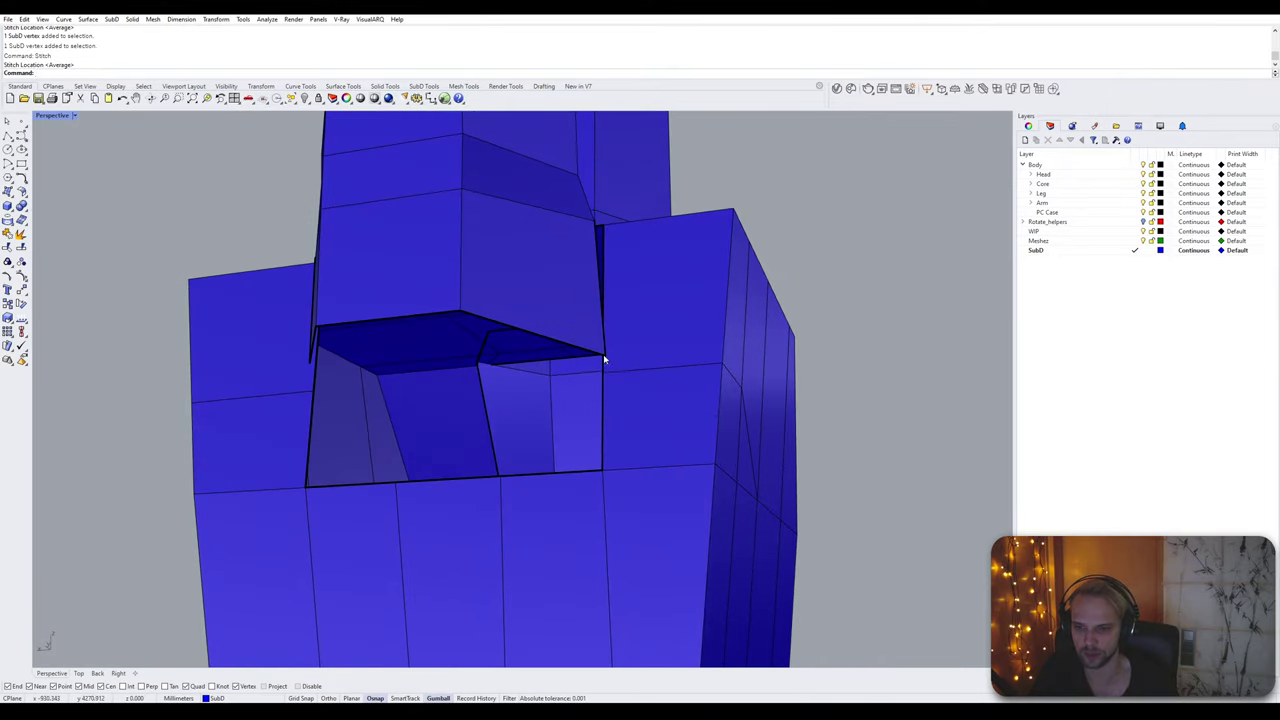
Step: Stitch the loose seam vertices and the neighbouring recess corner at their average position
{"action": "left_click", "coordinate": [603, 354], "text": "ctrl+shift"}
{"action": "left_click", "coordinate": [603, 366], "text": "ctrl+shift"}
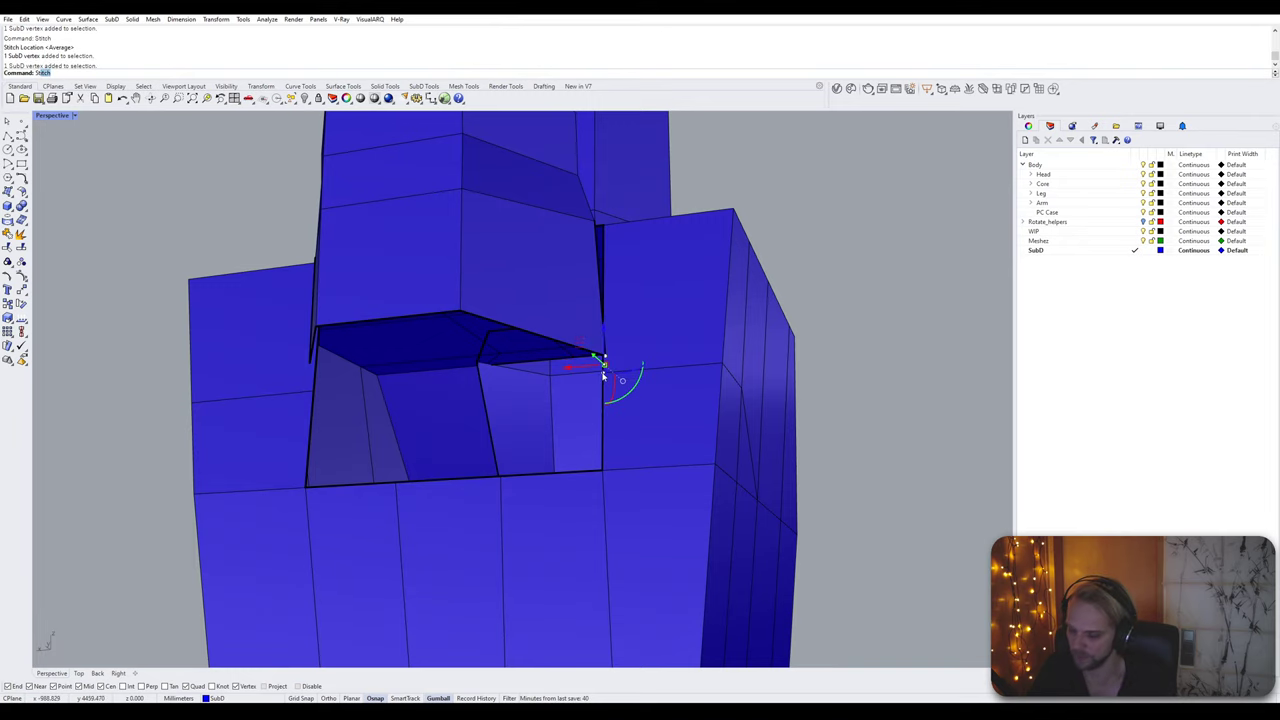
{"action": "key", "text": "Return"}
{"action": "key", "text": "Return"}
{"action": "key", "text": "Escape"}
{"action": "right_click_drag", "start_coordinate": [408, 402], "coordinate": [520, 390]}
{"action": "scroll", "coordinate": [379, 377], "scroll_direction": "up", "scroll_amount": 4}
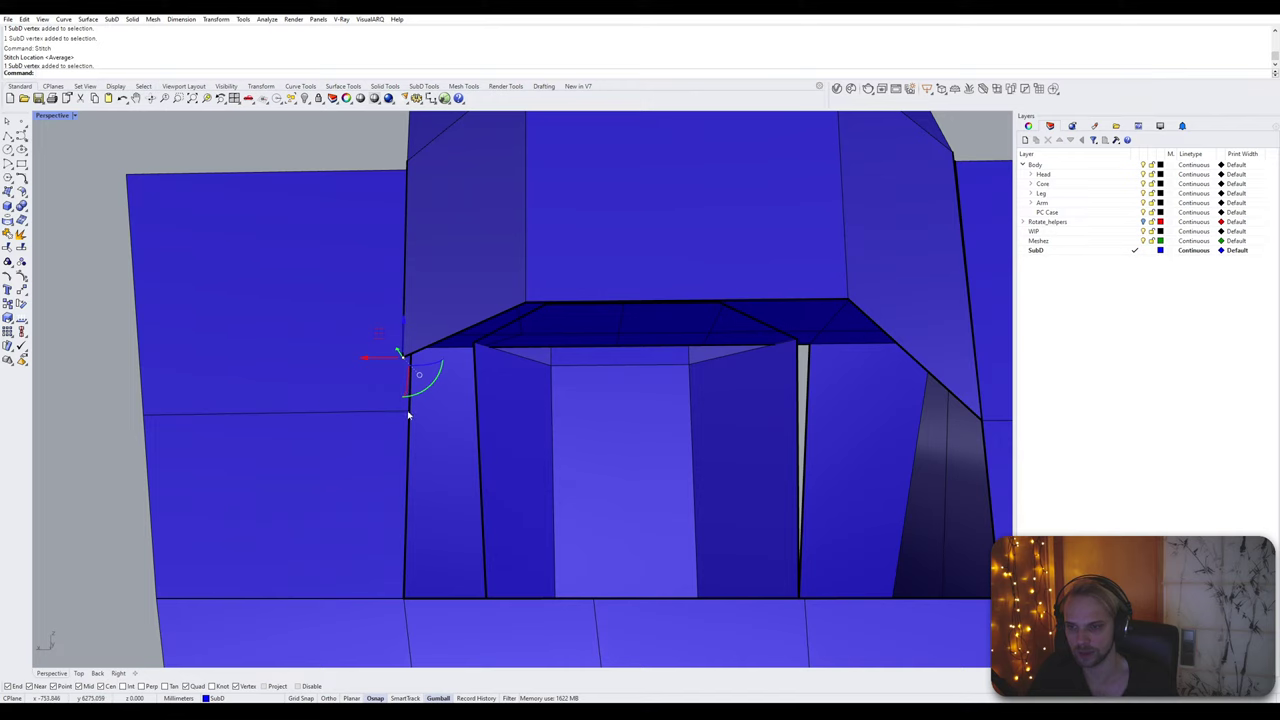
{"action": "left_click", "coordinate": [408, 412], "text": "shift"}
{"action": "right_click", "coordinate": [409, 411]}
{"action": "right_click_drag", "start_coordinate": [417, 412], "coordinate": [508, 368]}
Step: Select the three thin-strip faces and the faces above them in the recess
{"action": "key", "text": "Escape"}
{"action": "scroll", "coordinate": [603, 294], "scroll_direction": "up", "scroll_amount": 5}
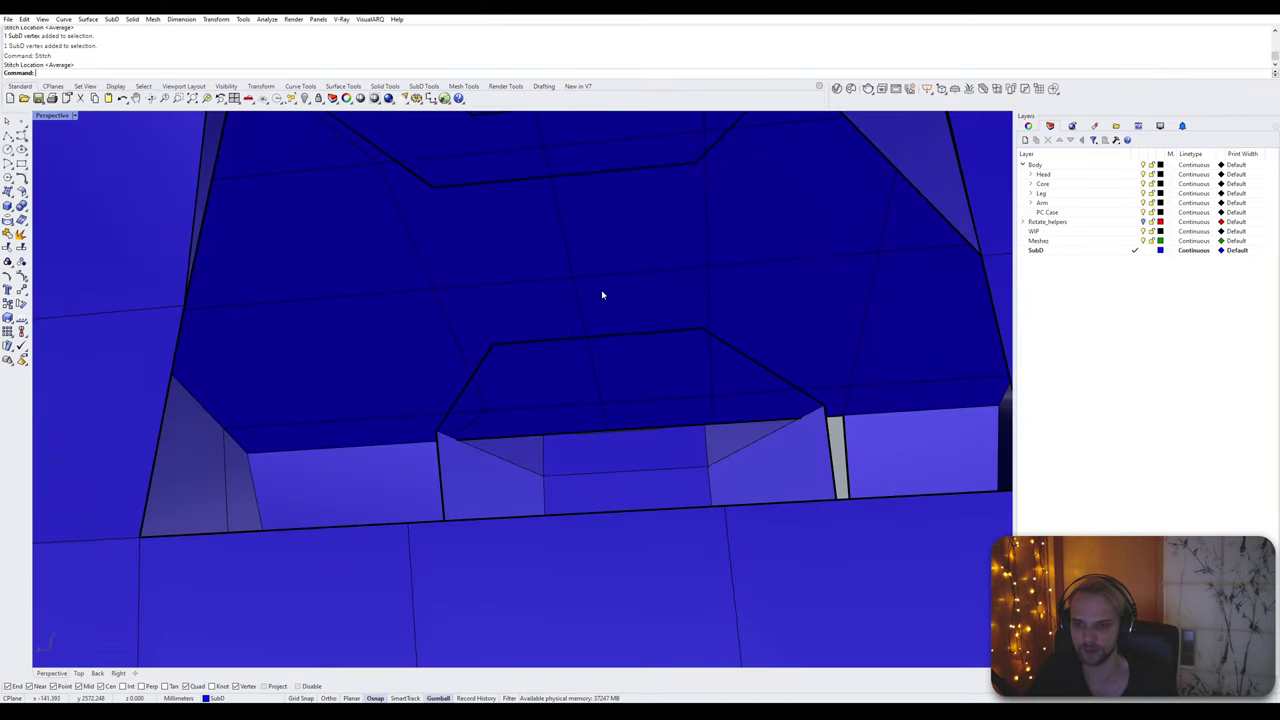
{"action": "left_click", "coordinate": [548, 422], "text": "ctrl+shift"}
{"action": "left_click", "coordinate": [680, 421], "text": "ctrl+shift"}
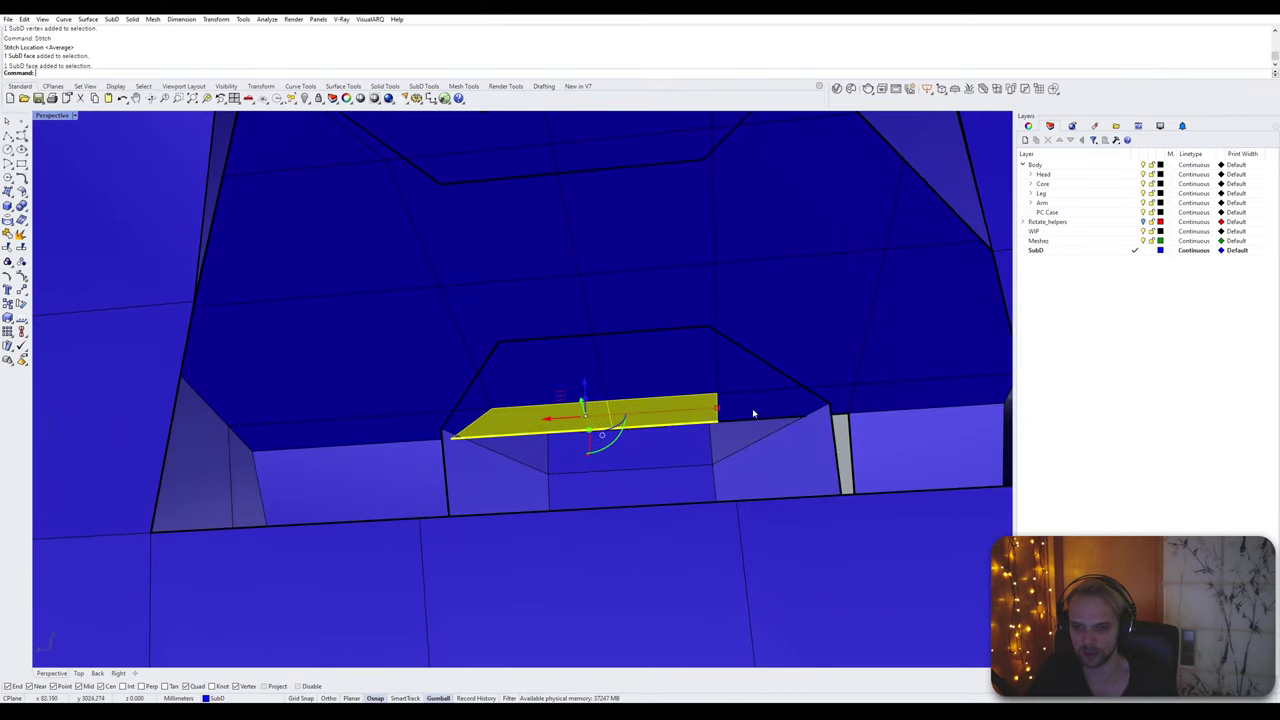
{"action": "left_click", "coordinate": [751, 410], "text": "ctrl+shift"}
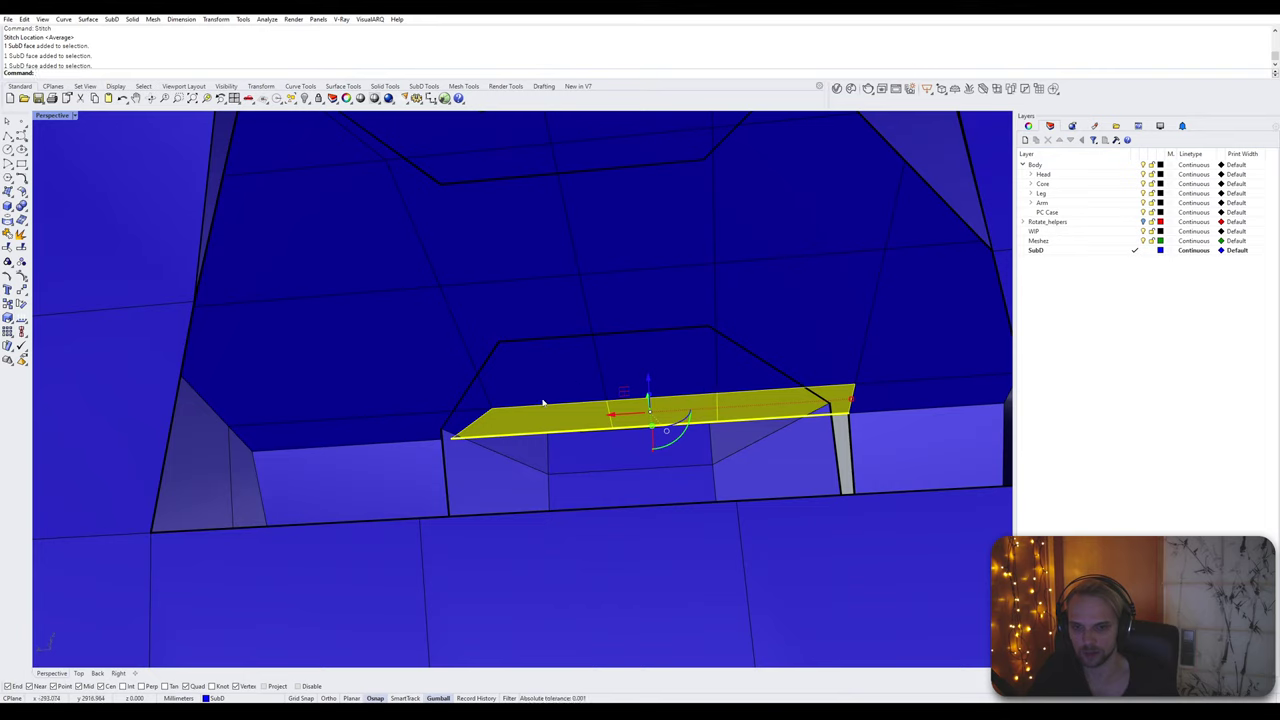
{"action": "left_click", "coordinate": [571, 384], "text": "ctrl+shift"}
{"action": "left_click", "coordinate": [679, 350], "text": "ctrl+shift"}
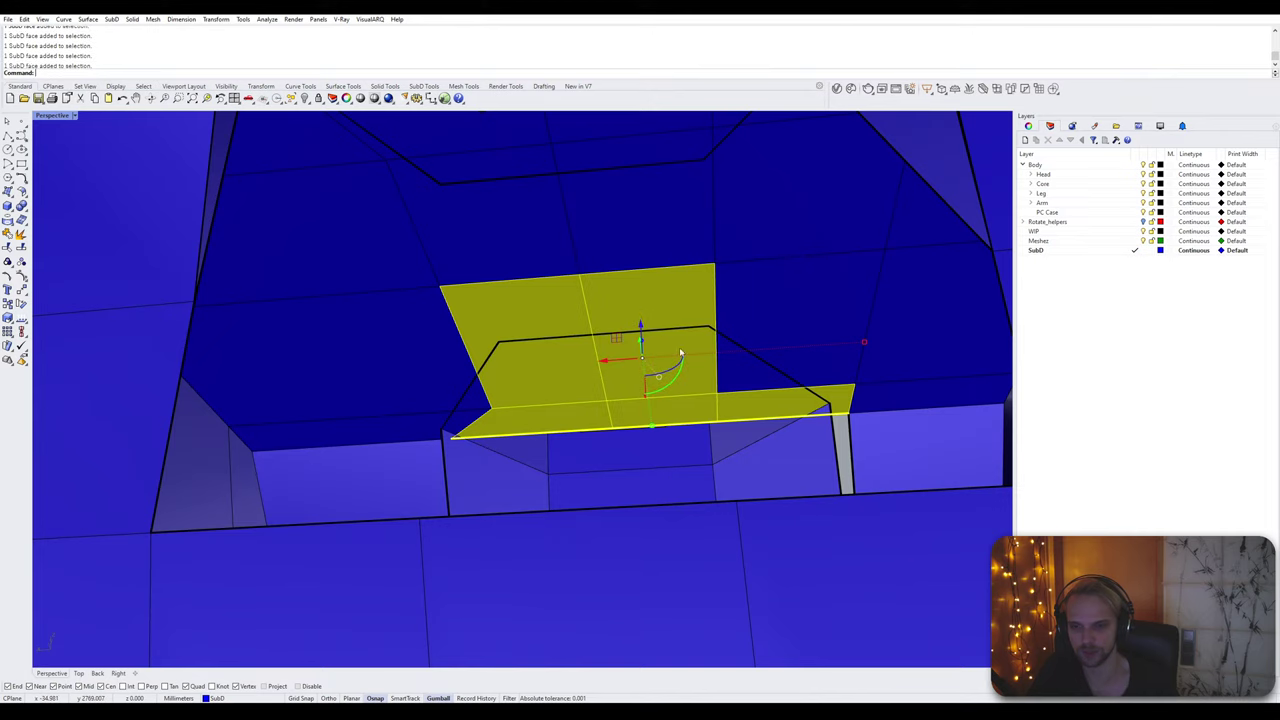
{"action": "left_click", "coordinate": [618, 222], "text": "ctrl+shift"}
{"action": "left_click", "coordinate": [513, 238], "text": "ctrl+shift"}
Step: Add two more faces above the opening and delete the whole selection, leaving a hole
{"action": "right_click_drag", "start_coordinate": [511, 245], "coordinate": [569, 289]}
{"action": "left_click", "coordinate": [518, 226], "text": "ctrl+shift"}
{"action": "left_click", "coordinate": [712, 202], "text": "ctrl+shift"}
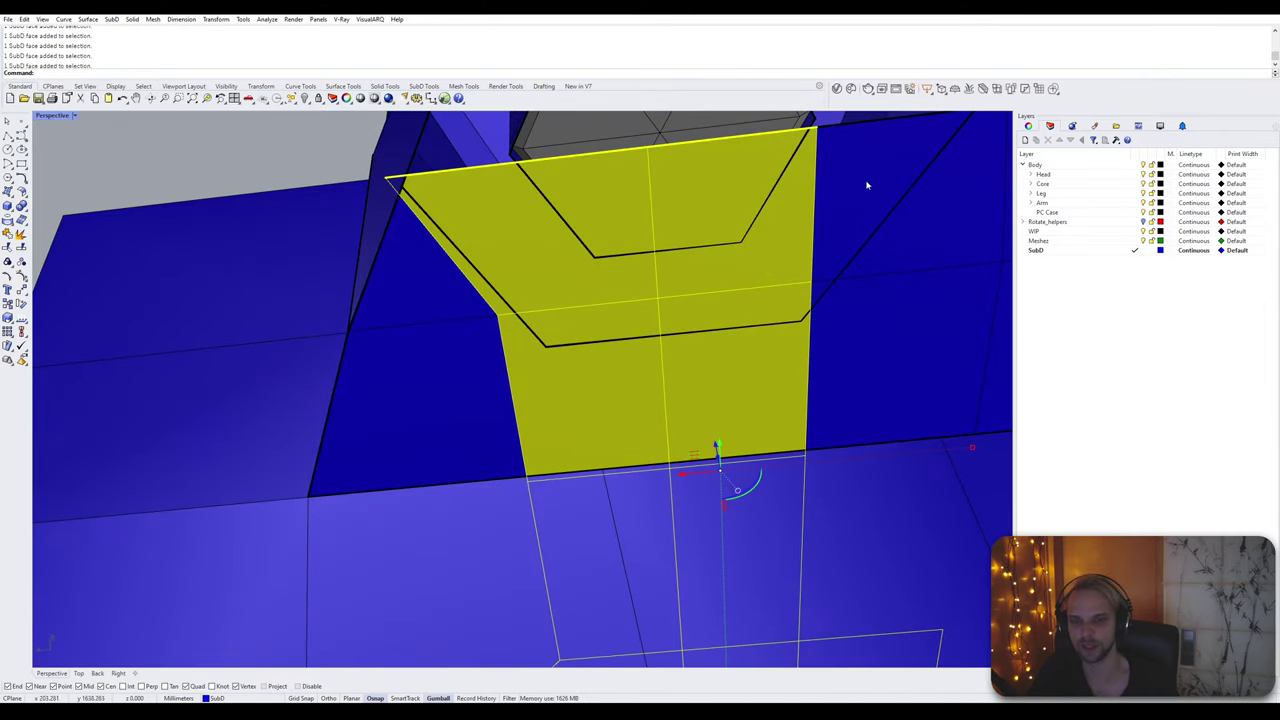
{"action": "scroll", "coordinate": [806, 212], "scroll_direction": "down", "scroll_amount": 2}
{"action": "right_click_drag", "start_coordinate": [811, 227], "coordinate": [702, 275], "text": "shift"}
{"action": "right_click_drag", "start_coordinate": [702, 275], "coordinate": [708, 300]}
{"action": "right_click_drag", "start_coordinate": [716, 502], "coordinate": [746, 389]}
{"action": "key", "text": "Delete"}
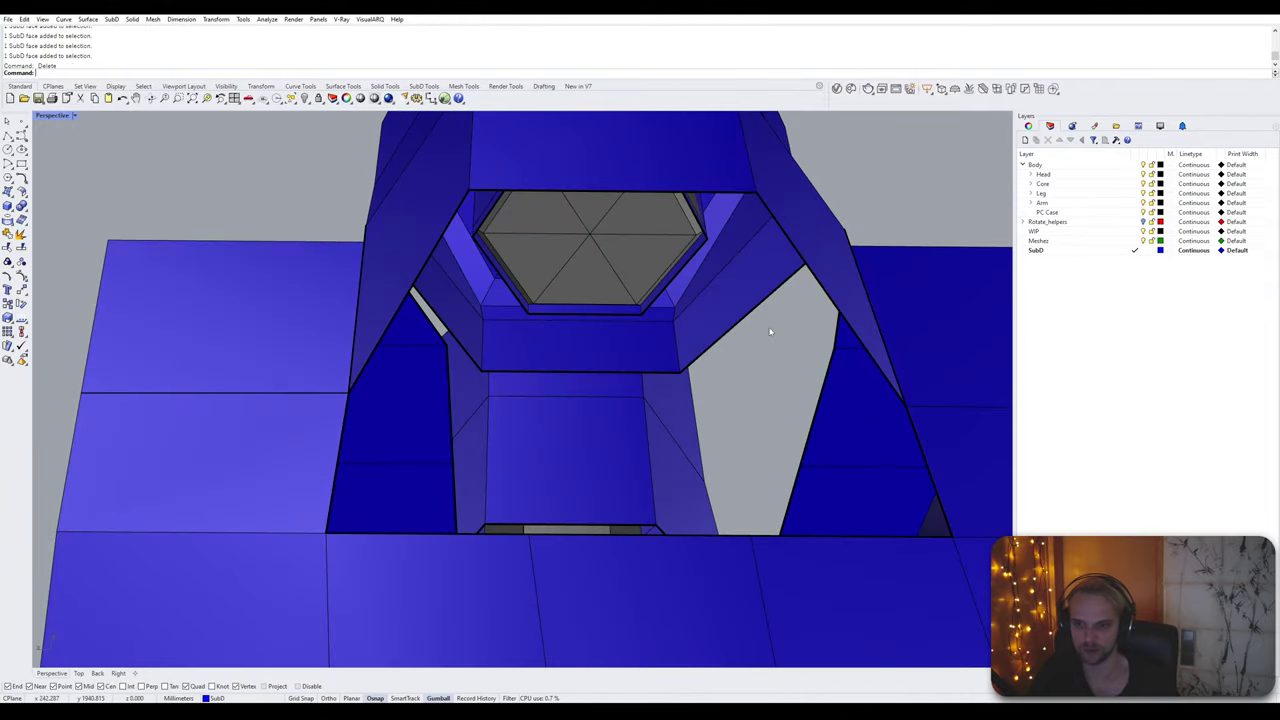
{"action": "right_click_drag", "start_coordinate": [770, 331], "coordinate": [795, 394]}
{"action": "scroll", "coordinate": [755, 343], "scroll_direction": "up", "scroll_amount": 3}
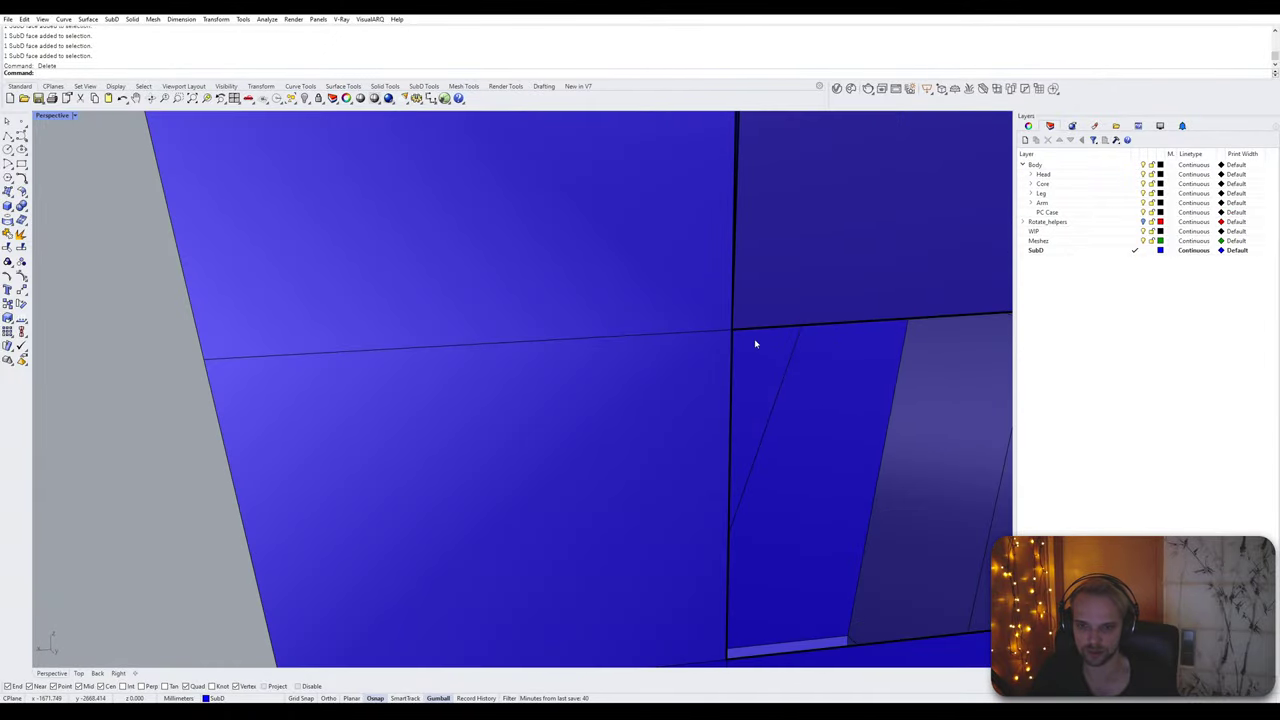
{"action": "right_click_drag", "start_coordinate": [736, 339], "coordinate": [753, 307]}
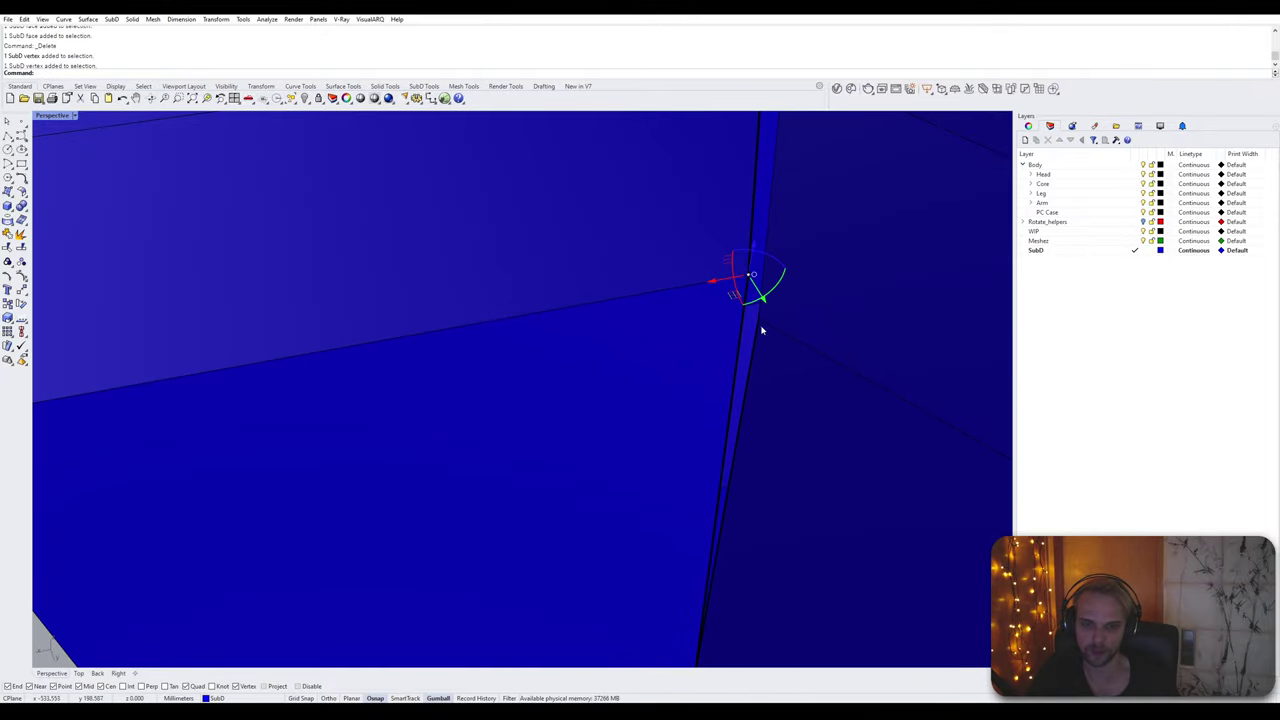
Step: Stitch two more pairs of loose vertices around the opening at their average position
{"action": "key", "text": "Return"}
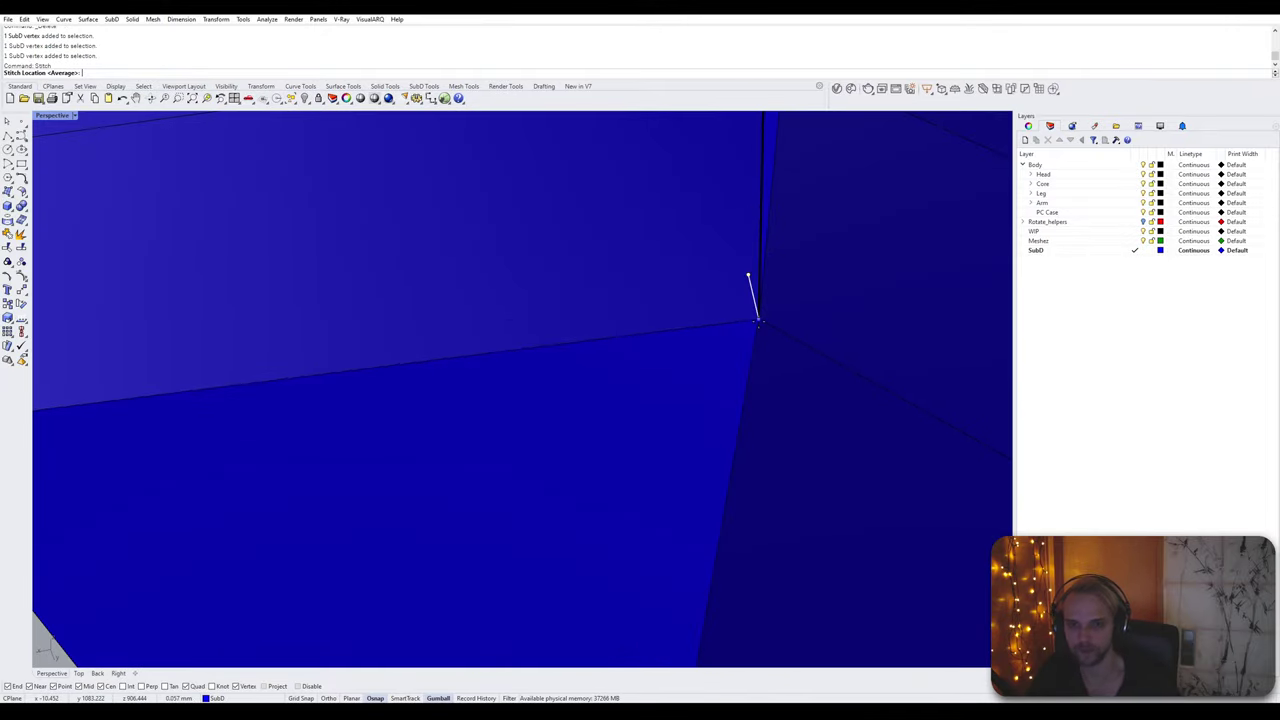
{"action": "left_click", "coordinate": [751, 275]}
{"action": "key", "text": "Escape"}
{"action": "scroll", "coordinate": [757, 280], "scroll_direction": "down", "scroll_amount": 12}
{"action": "right_click_drag", "start_coordinate": [826, 363], "coordinate": [731, 331]}
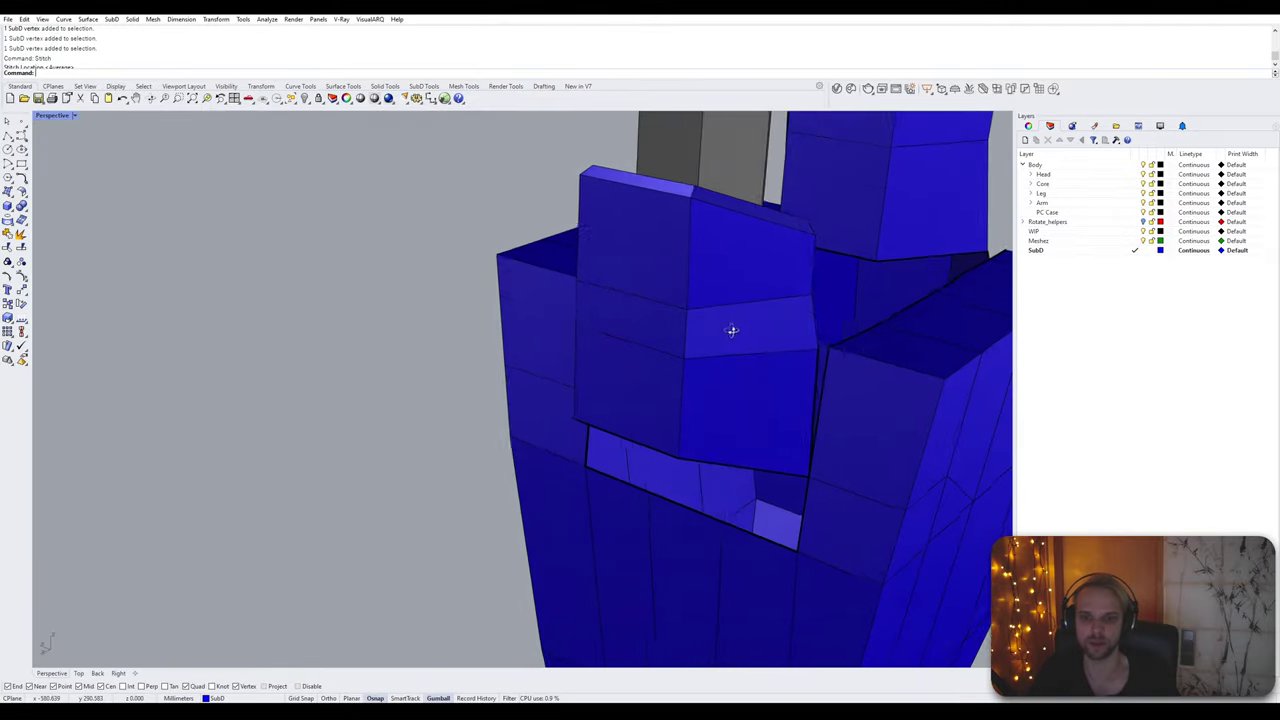
{"action": "scroll", "coordinate": [827, 350], "scroll_direction": "up", "scroll_amount": 6}
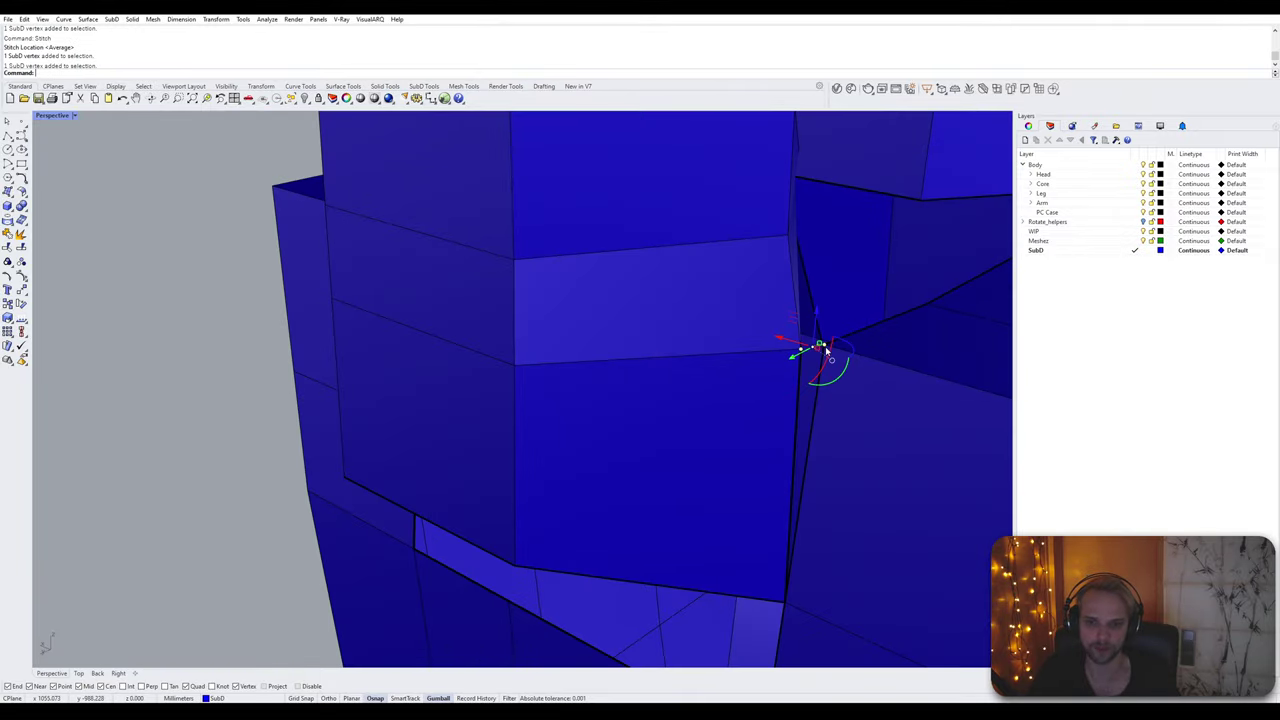
{"action": "key", "text": "Return"}
{"action": "key", "text": "Escape"}
Step: Orbit around the left collar piece and into the recessed panel to inspect the welds
{"action": "scroll", "coordinate": [827, 344], "scroll_direction": "down", "scroll_amount": 12}
{"action": "right_click_drag", "start_coordinate": [827, 344], "coordinate": [605, 388]}
{"action": "scroll", "coordinate": [597, 397], "scroll_direction": "up", "scroll_amount": 8}
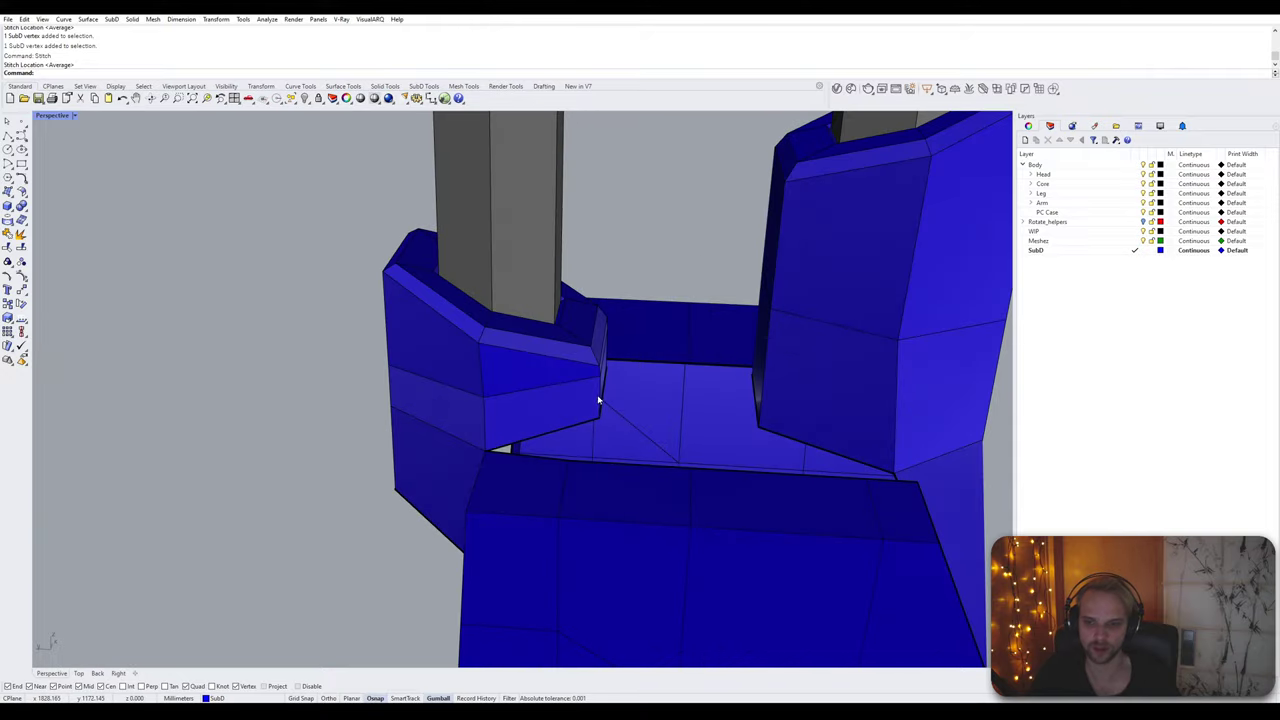
{"action": "right_click_drag", "start_coordinate": [577, 449], "coordinate": [440, 455]}
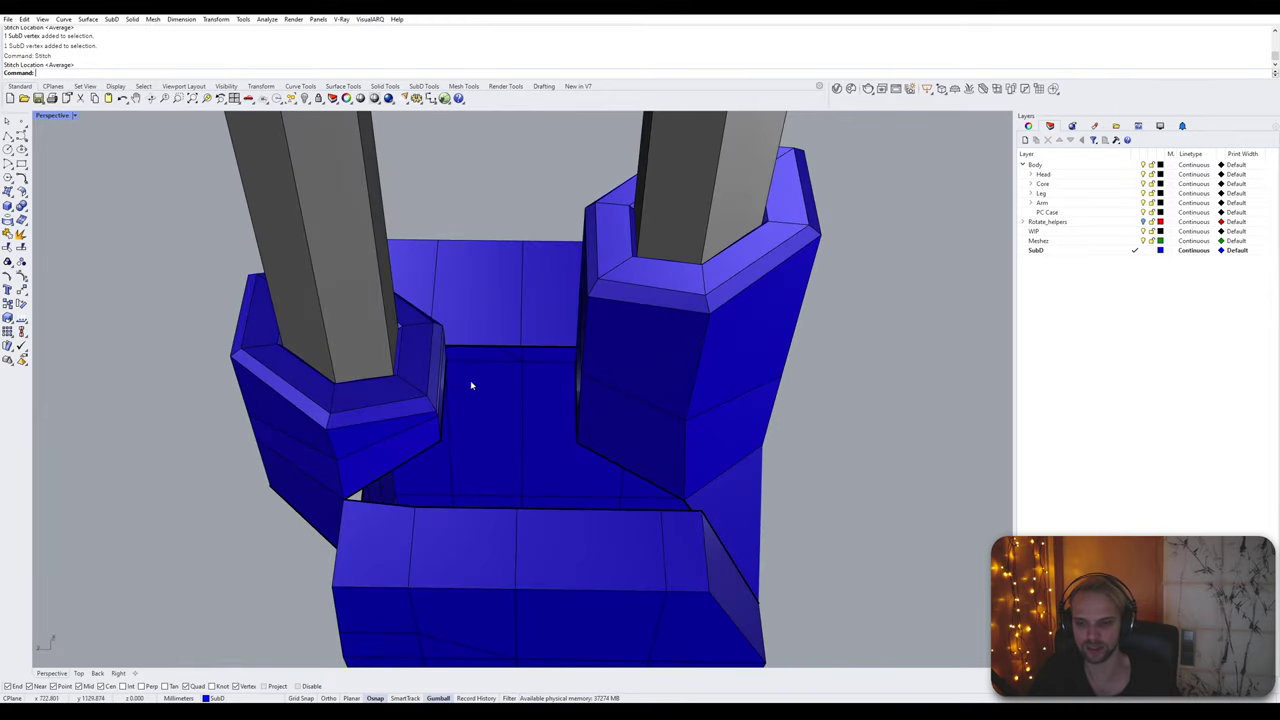
{"action": "scroll", "coordinate": [505, 425], "scroll_direction": "down", "scroll_amount": 7}
{"action": "right_click_drag", "start_coordinate": [506, 426], "coordinate": [533, 339]}
{"action": "scroll", "coordinate": [643, 334], "scroll_direction": "up", "scroll_amount": 7}
{"action": "right_click_drag", "start_coordinate": [604, 316], "coordinate": [546, 287]}
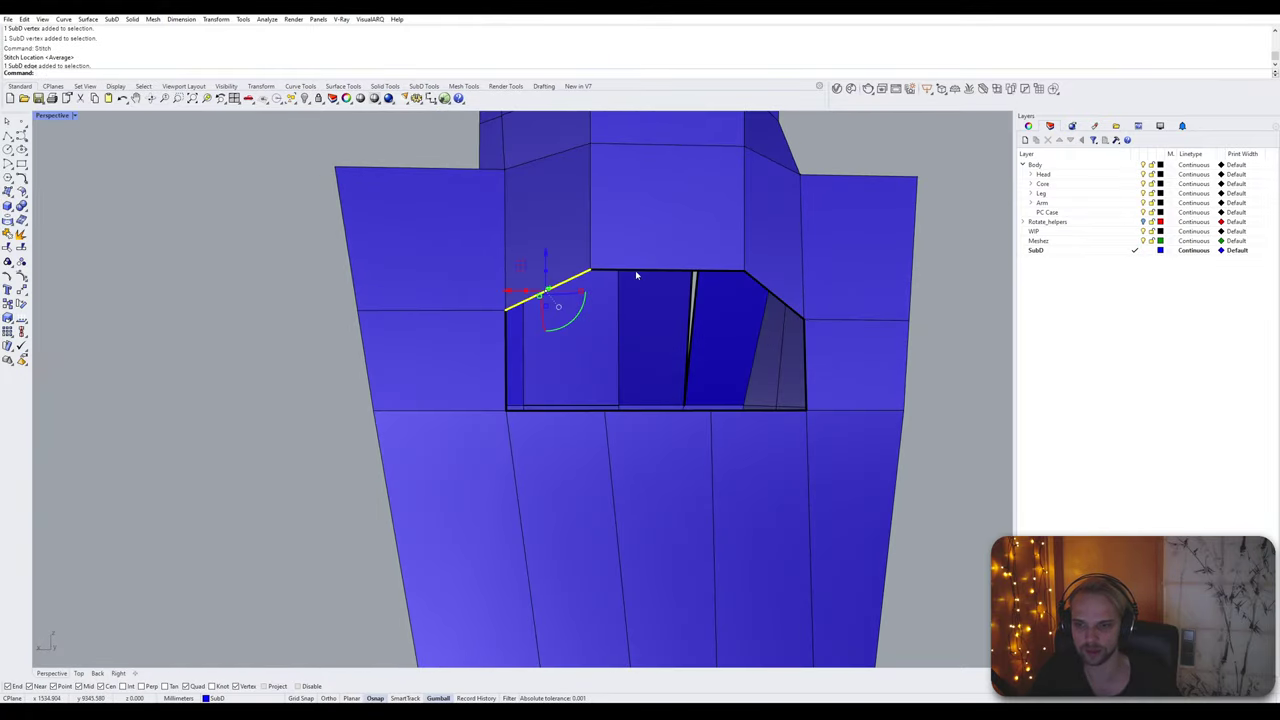
Step: Bridge the recessed panel's upper and lower border edges with 1 segment, joined
{"action": "left_click", "coordinate": [644, 405], "text": "ctrl+shift"}
{"action": "left_click", "coordinate": [648, 408], "text": "ctrl"}
{"action": "left_click", "coordinate": [648, 408], "text": "ctrl"}
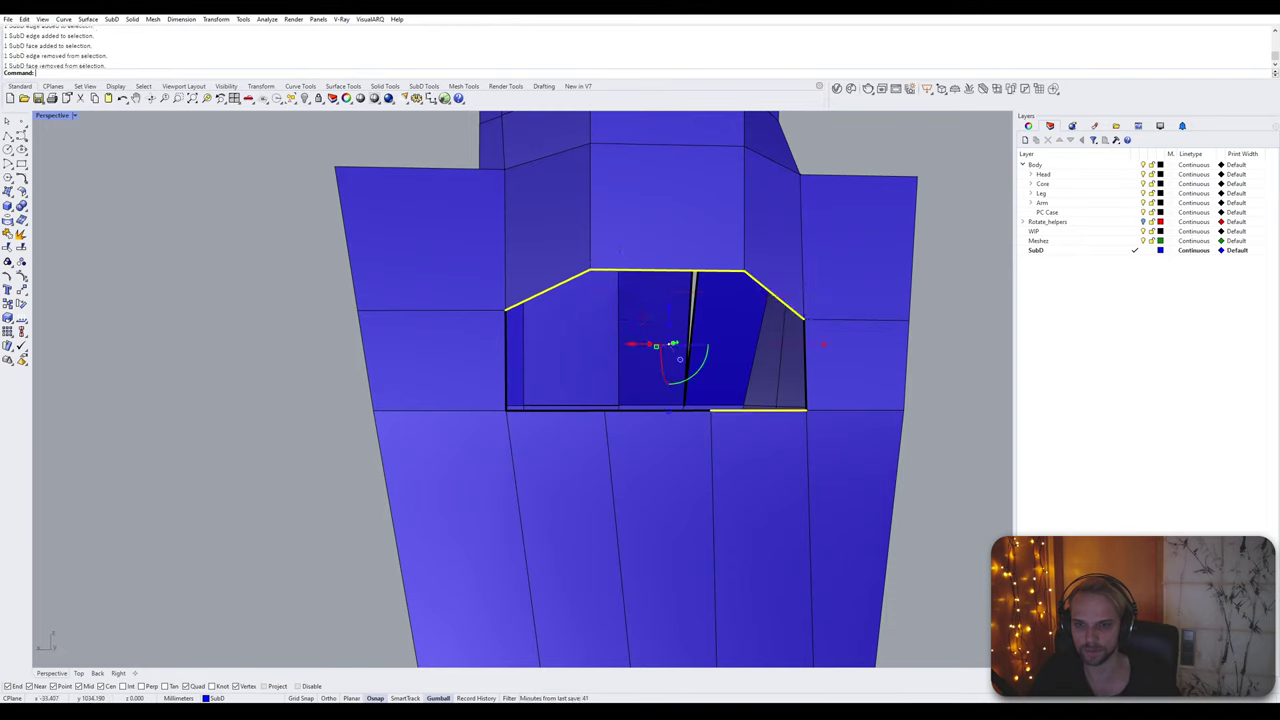
{"action": "left_click", "coordinate": [645, 420], "text": "shift"}
{"action": "left_click", "coordinate": [622, 418], "text": "ctrl"}
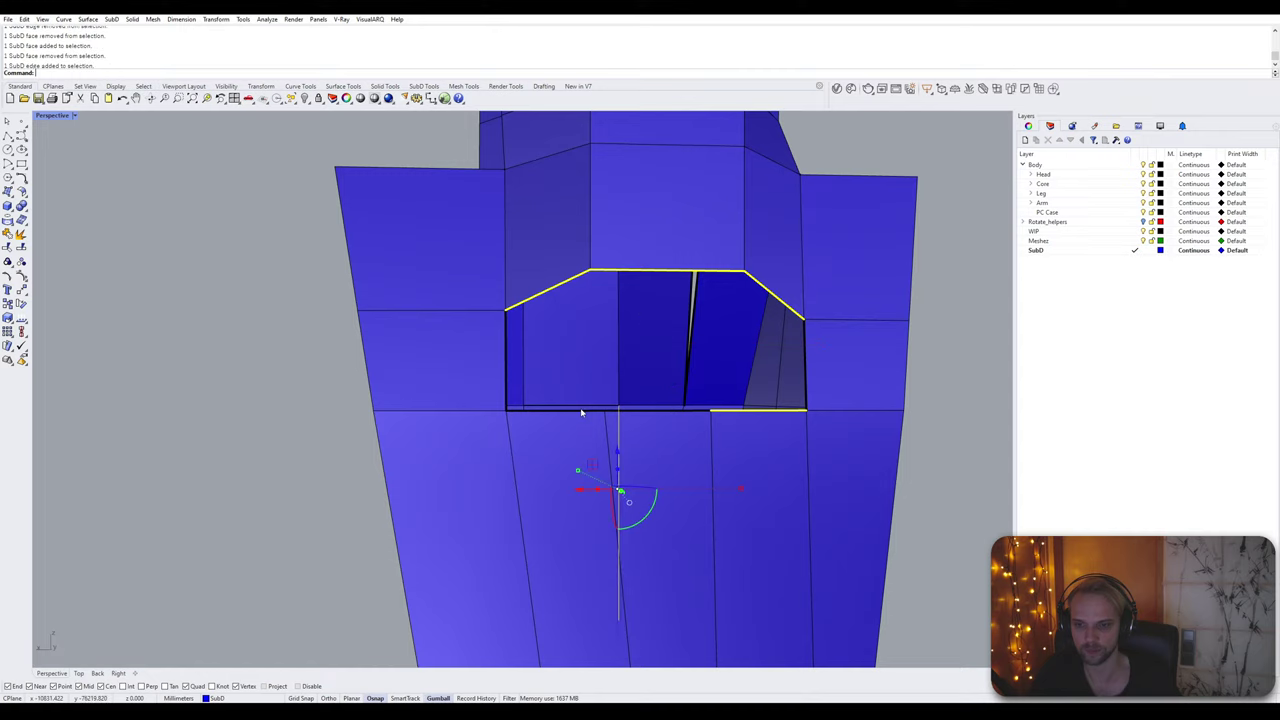
{"action": "left_click", "coordinate": [619, 430], "text": "shift"}
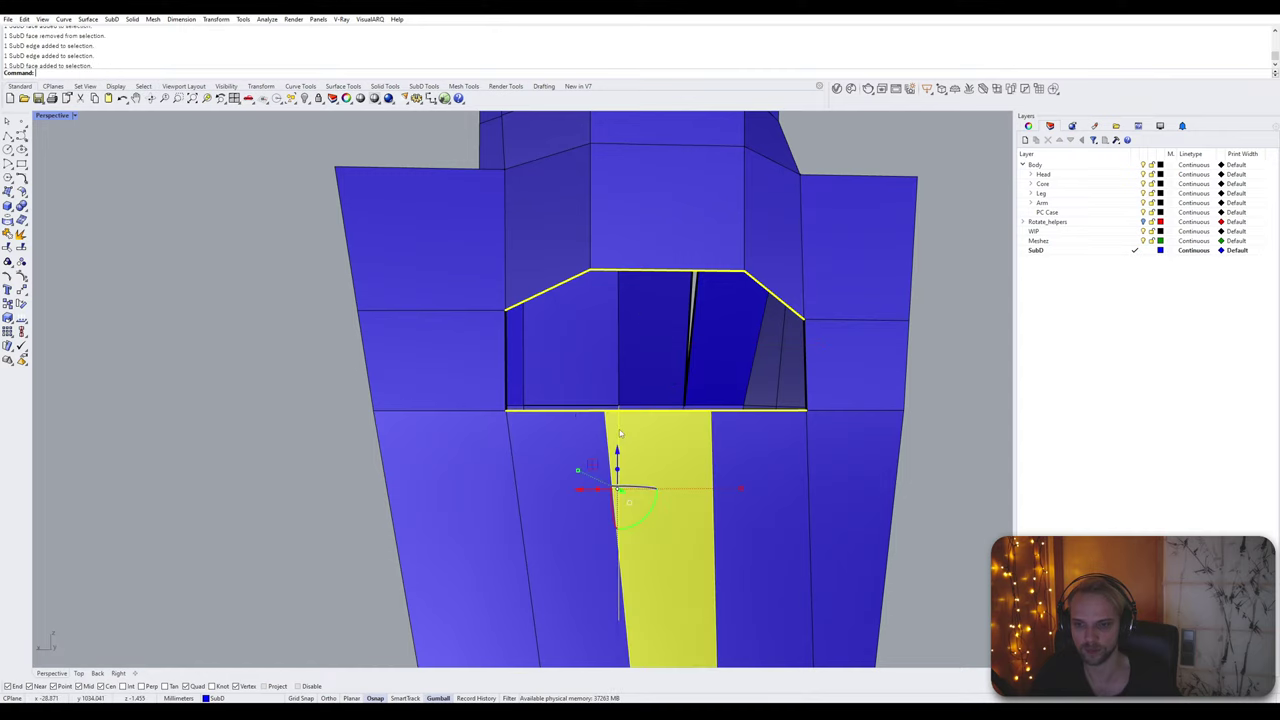
{"action": "left_click", "coordinate": [619, 430], "text": "ctrl"}
{"action": "scroll", "coordinate": [619, 425], "scroll_direction": "up", "scroll_amount": 2}
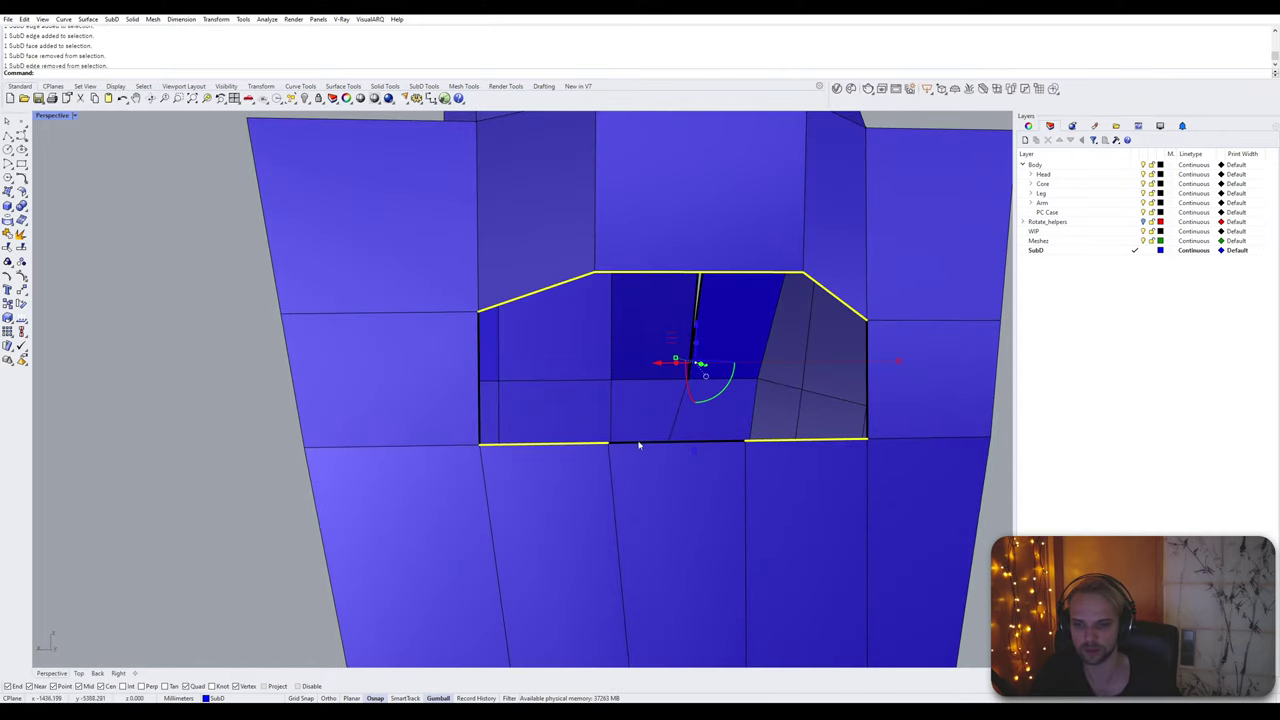
{"action": "key", "text": "Return"}
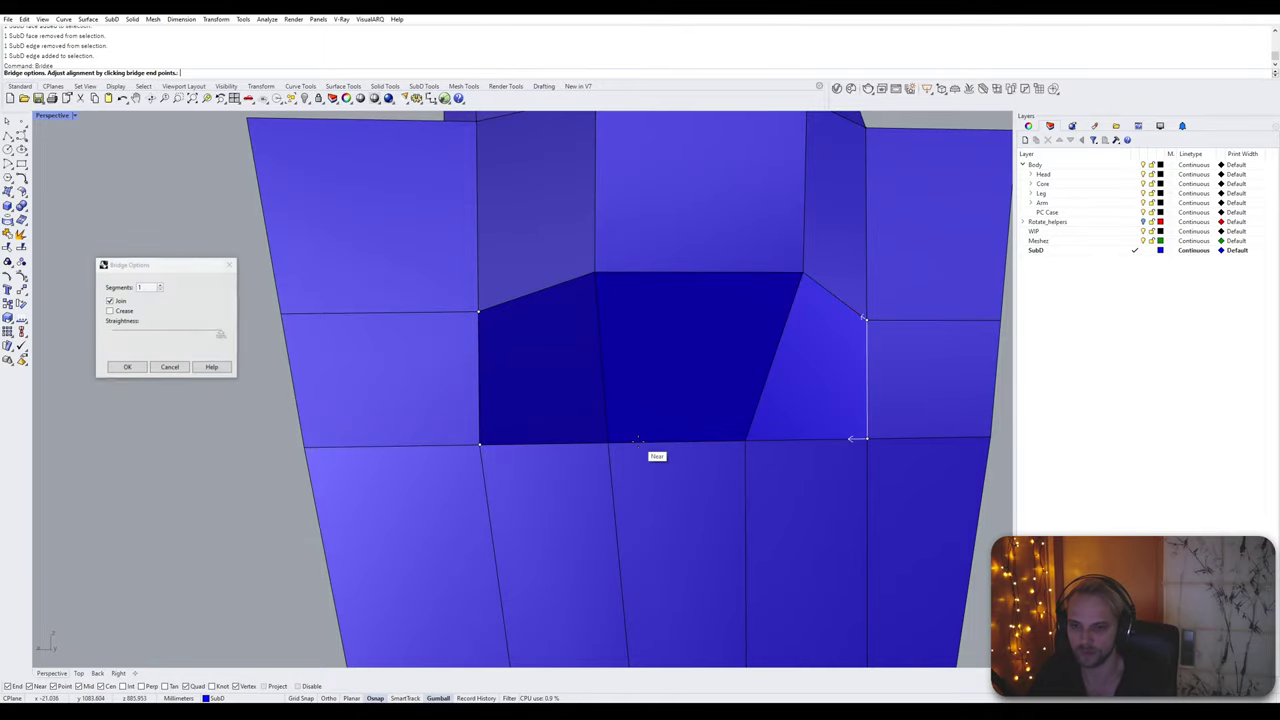
{"action": "key", "text": "Return"}
{"action": "right_click_drag", "start_coordinate": [638, 444], "coordinate": [503, 369]}
{"action": "scroll", "coordinate": [465, 430], "scroll_direction": "up", "scroll_amount": 5}
Step: Stitch the box's corner vertex to the neighbouring armour panel at the average position
{"action": "scroll", "coordinate": [511, 351], "scroll_direction": "up", "scroll_amount": 2}
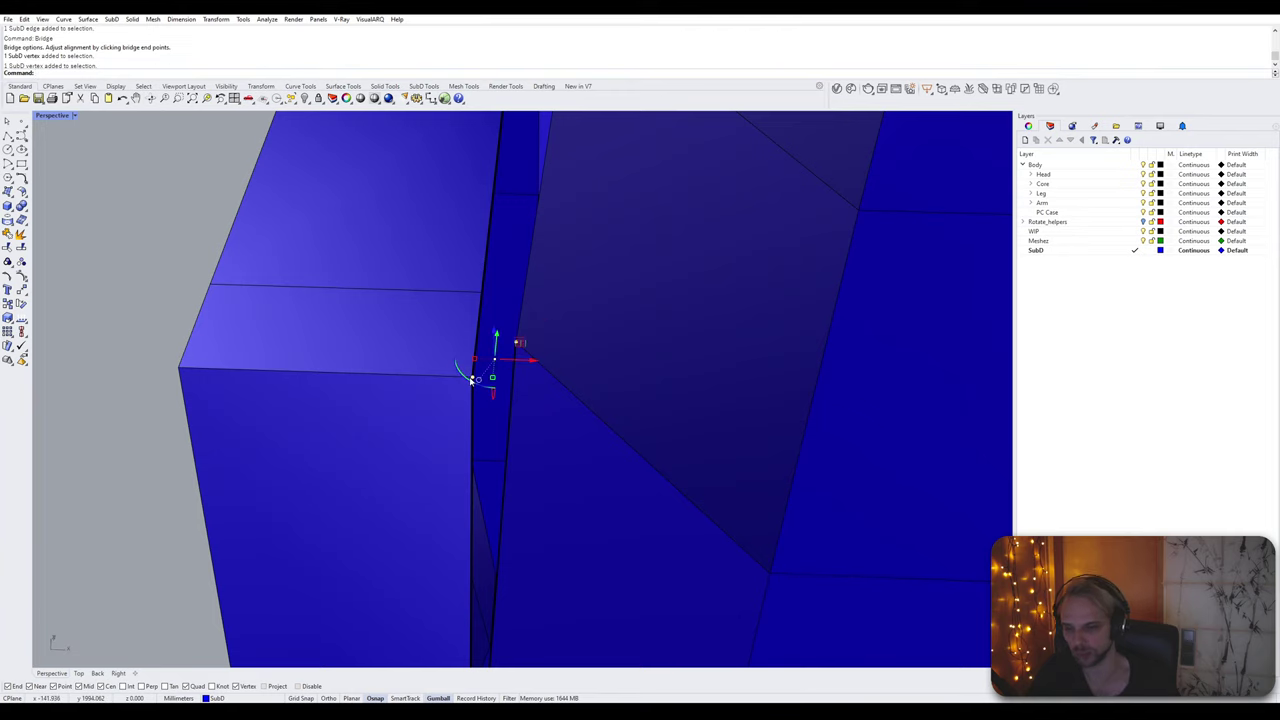
{"action": "key", "text": "Return"}
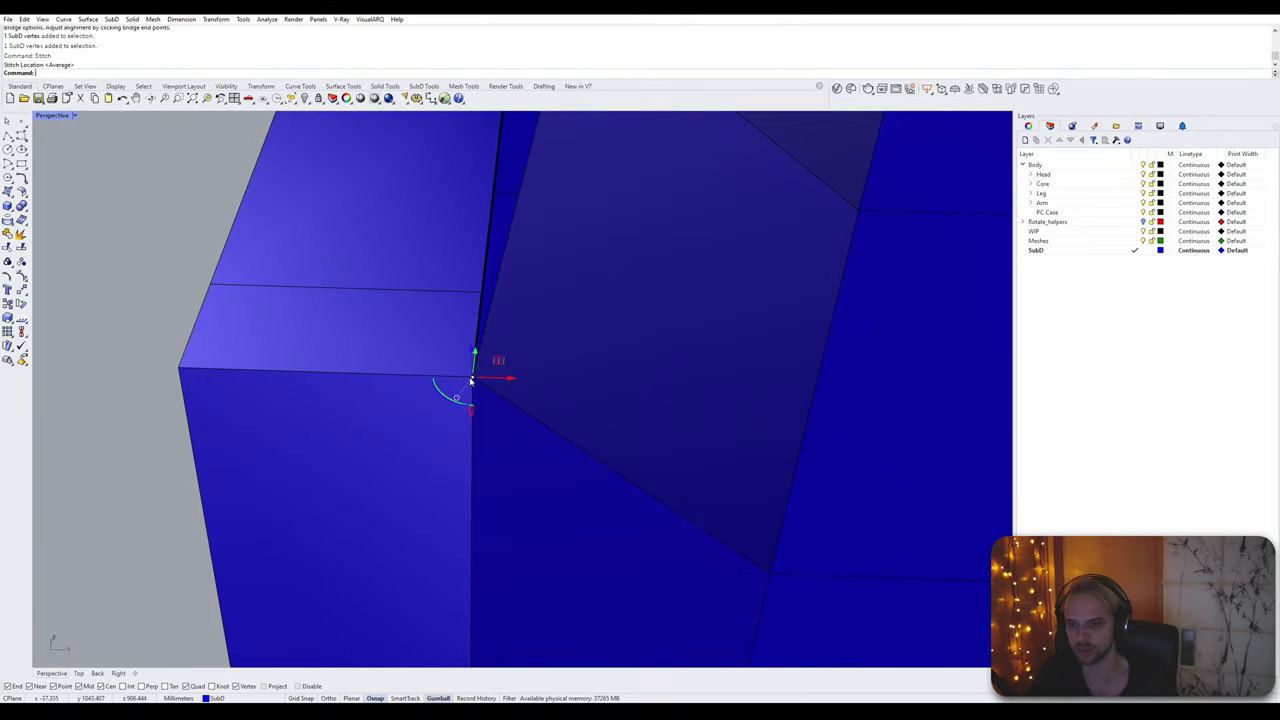
{"action": "scroll", "coordinate": [471, 380], "scroll_direction": "down", "scroll_amount": 10}
{"action": "left_click", "coordinate": [337, 454]}
{"action": "right_click_drag", "start_coordinate": [515, 400], "coordinate": [446, 431]}
{"action": "scroll", "coordinate": [617, 417], "scroll_direction": "up", "scroll_amount": 6}
{"action": "right_click_drag", "start_coordinate": [617, 417], "coordinate": [533, 432]}
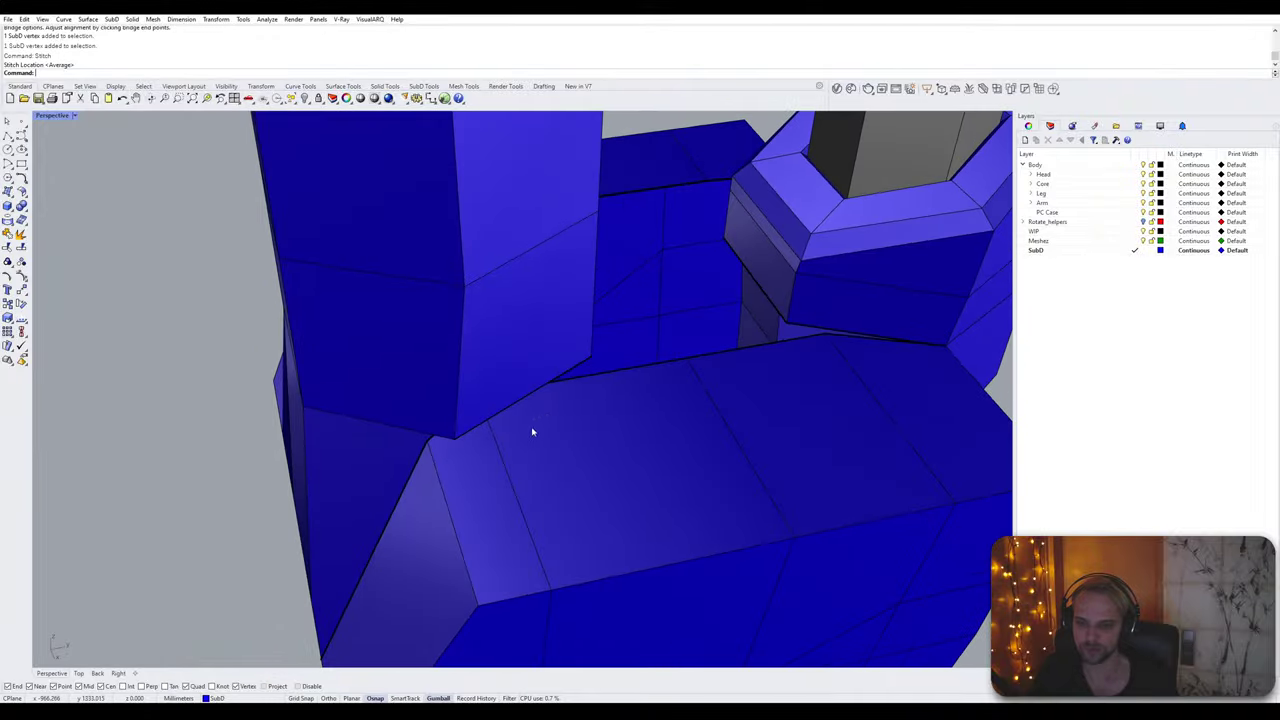
{"action": "scroll", "coordinate": [452, 445], "scroll_direction": "up", "scroll_amount": 4}
{"action": "right_click_drag", "start_coordinate": [452, 445], "coordinate": [715, 350]}
Step: Inspect faces around the box's lower corner, picking and deselecting them while orbiting
{"action": "left_click", "coordinate": [687, 391], "text": "ctrl+shift"}
{"action": "key", "text": "Escape"}
{"action": "right_click_drag", "start_coordinate": [775, 273], "coordinate": [661, 358], "text": "shift"}
{"action": "left_click", "coordinate": [666, 355], "text": "ctrl+shift"}
{"action": "key", "text": "Escape"}
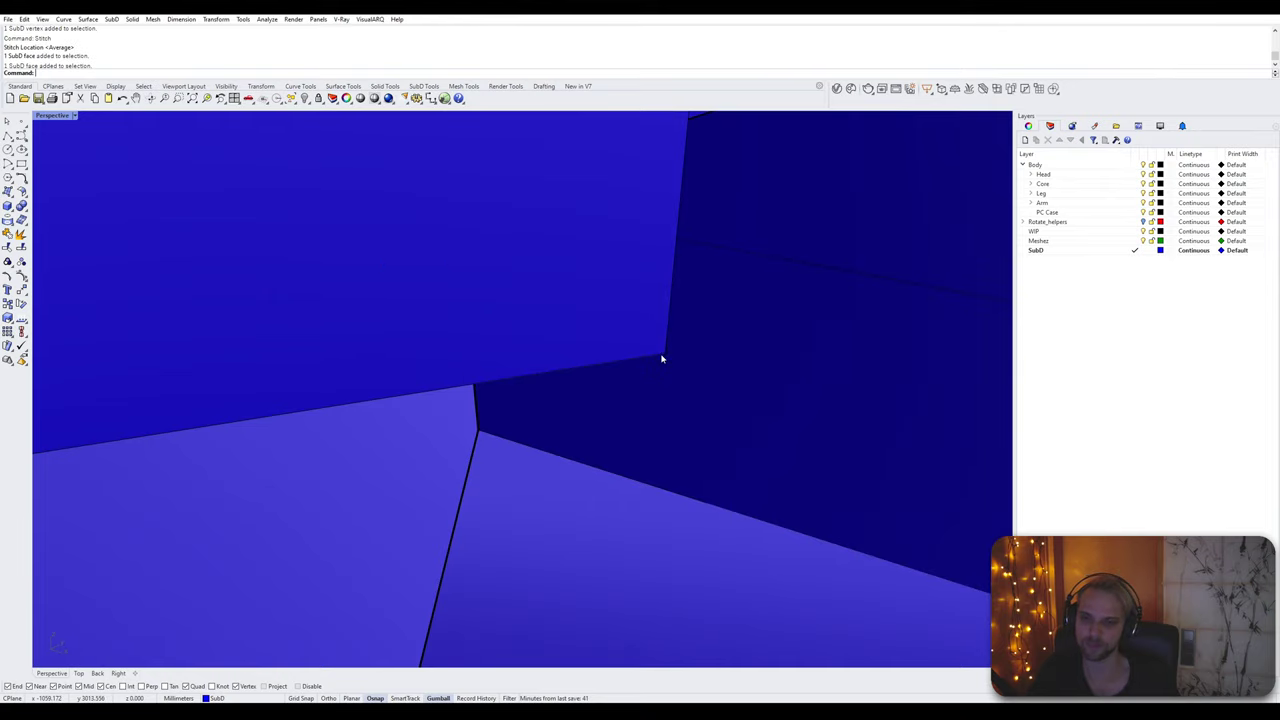
{"action": "left_click", "coordinate": [666, 355], "text": "ctrl+shift"}
{"action": "key", "text": "Escape"}
{"action": "scroll", "coordinate": [666, 356], "scroll_direction": "down", "scroll_amount": 6}
{"action": "right_click_drag", "start_coordinate": [657, 382], "coordinate": [480, 397]}
{"action": "right_click_drag", "start_coordinate": [480, 397], "coordinate": [602, 488], "text": "shift"}
{"action": "scroll", "coordinate": [350, 391], "scroll_direction": "up", "scroll_amount": 6}
Step: Switch the Perspective viewport to Wireframe to check the cage, then back to Shaded
{"action": "left_click", "coordinate": [56, 115]}
{"action": "left_click", "coordinate": [64, 152]}
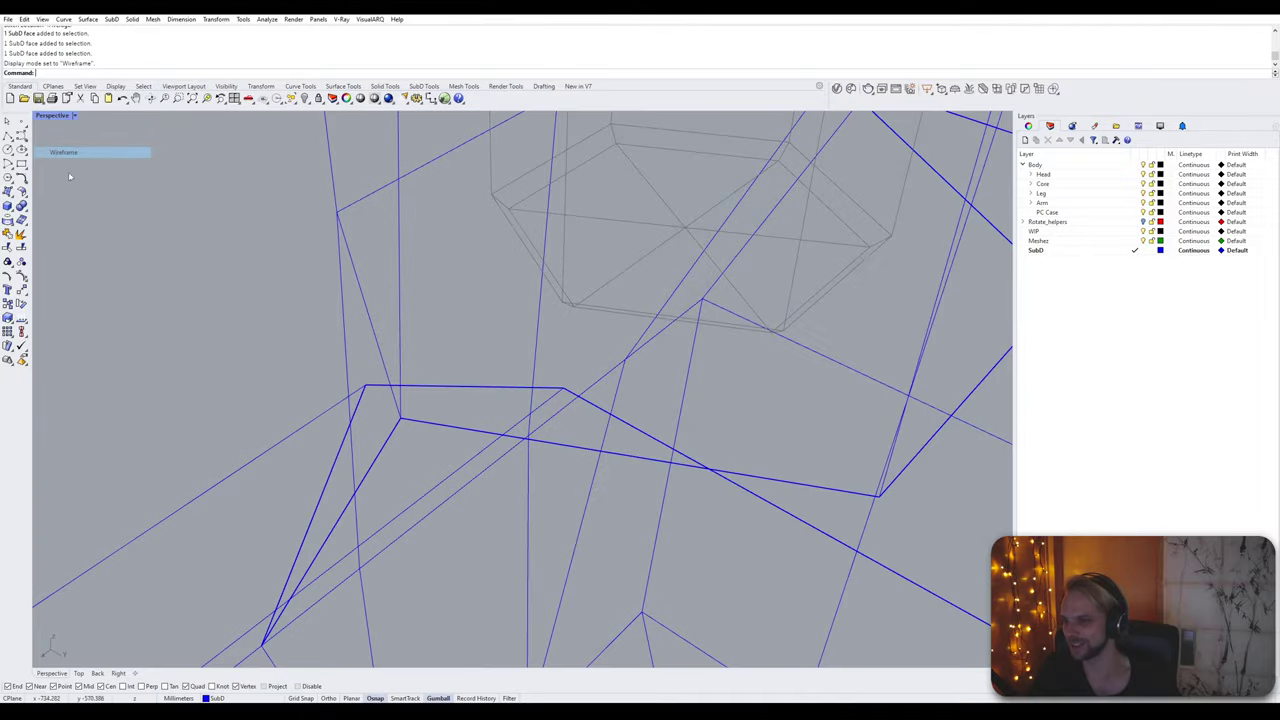
{"action": "right_click_drag", "start_coordinate": [413, 423], "coordinate": [463, 253]}
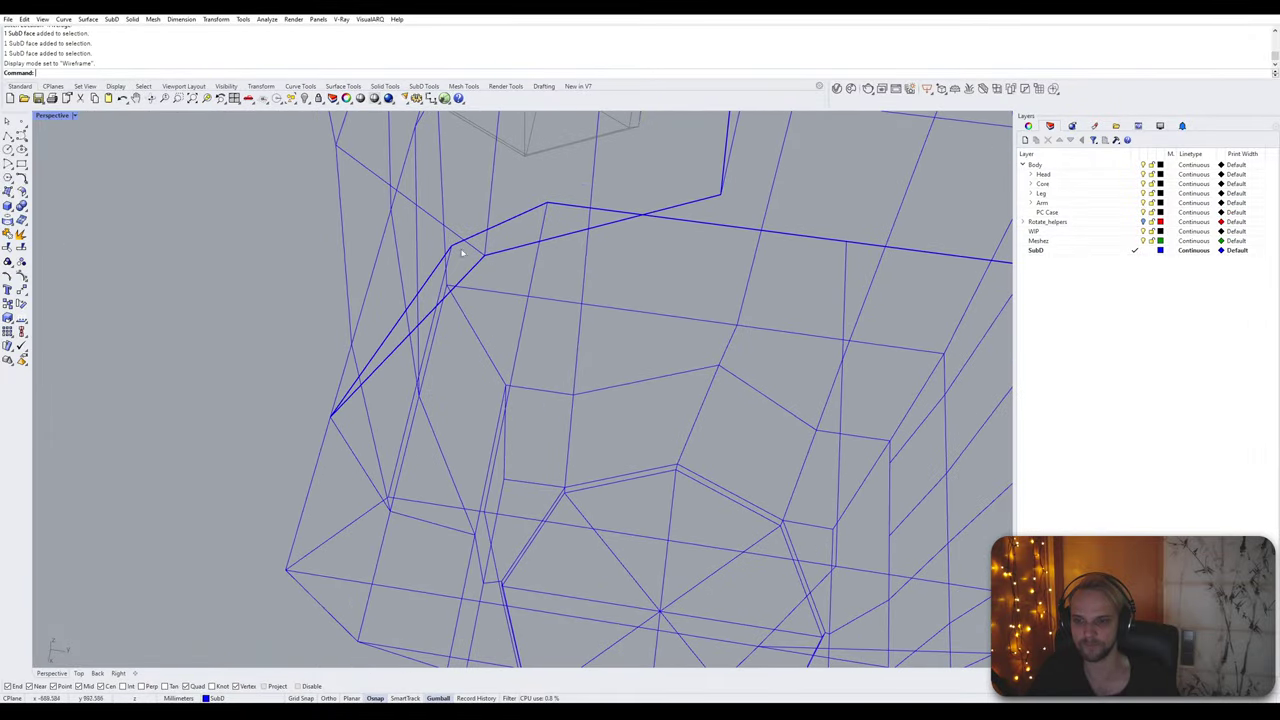
{"action": "left_click", "coordinate": [50, 116]}
{"action": "left_click", "coordinate": [70, 165]}
{"action": "mouse_move", "coordinate": [194, 229]}
{"action": "right_mouse_down"}
{"action": "mouse_move", "coordinate": [443, 277]}
{"action": "mouse_move", "coordinate": [510, 268]}
{"action": "mouse_move", "coordinate": [443, 289]}
{"action": "mouse_move", "coordinate": [453, 300]}
{"action": "mouse_move", "coordinate": [490, 250]}
{"action": "mouse_move", "coordinate": [458, 254]}
{"action": "right_mouse_up"}
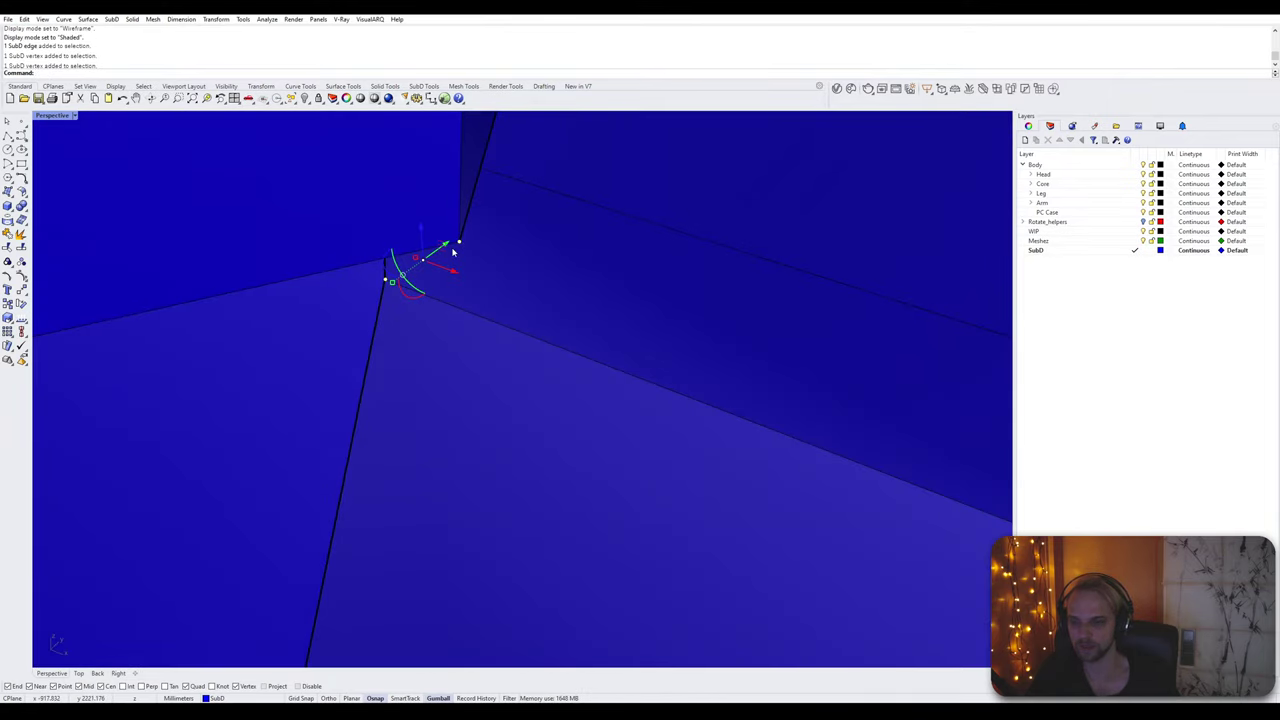
Step: Stitch two selected vertex pairs on the armor's inner seams at their average points
{"action": "type", "text": "titch"}
{"action": "key", "text": "Return"}
{"action": "key", "text": "Return"}
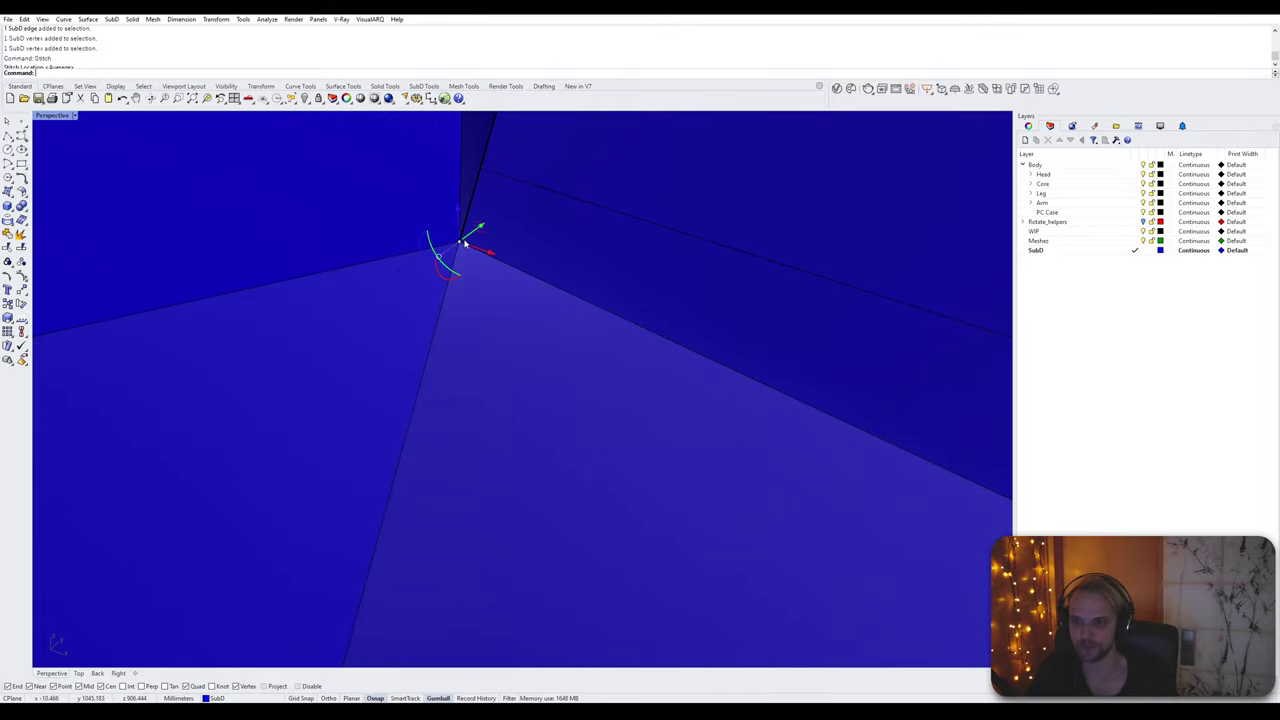
{"action": "scroll", "coordinate": [491, 229], "scroll_direction": "down", "scroll_amount": 10}
{"action": "scroll", "coordinate": [540, 226], "scroll_direction": "up", "scroll_amount": 9}
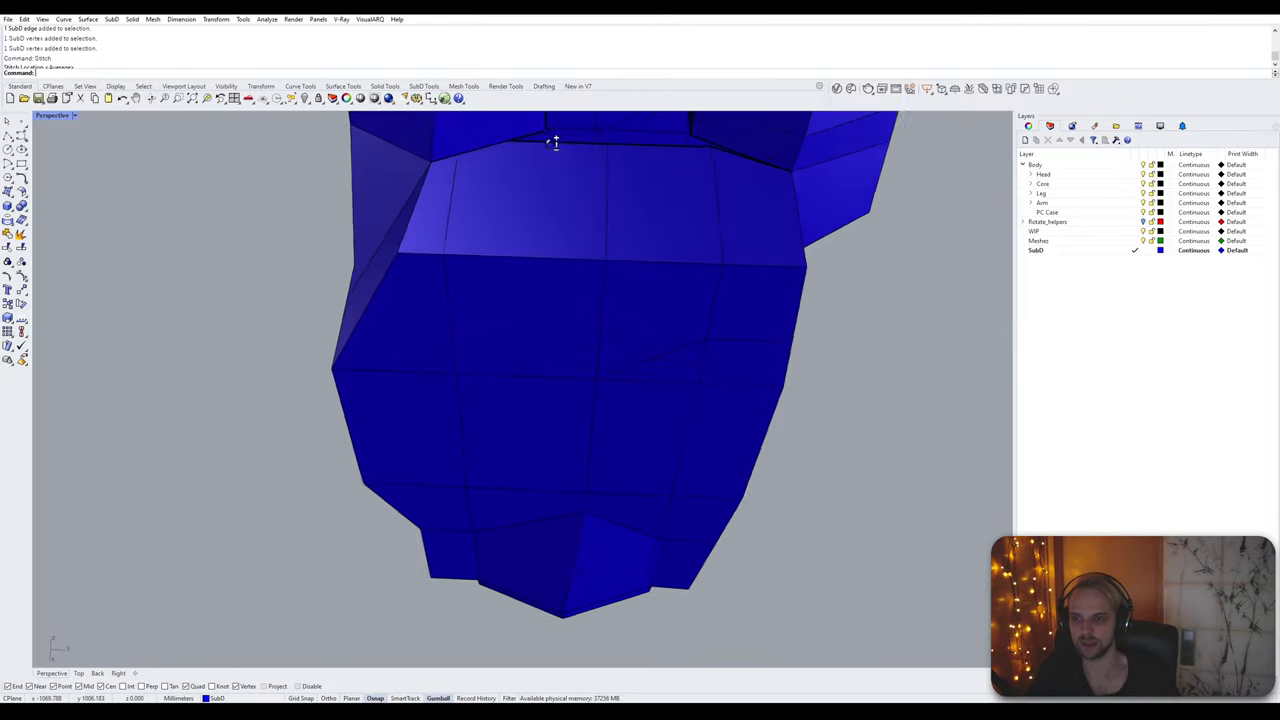
{"action": "scroll", "coordinate": [609, 383], "scroll_direction": "up", "scroll_amount": 3}
{"action": "right_click_drag", "start_coordinate": [554, 143], "coordinate": [570, 378], "text": "shift"}
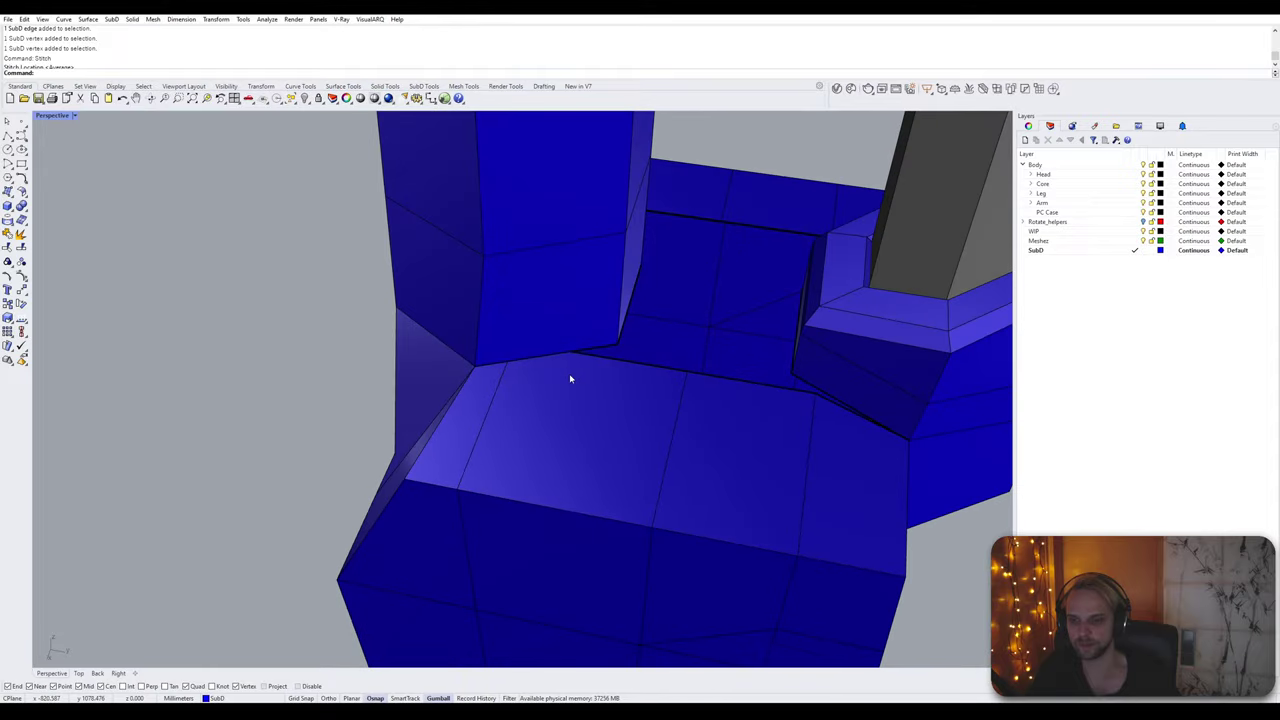
{"action": "scroll", "coordinate": [764, 380], "scroll_direction": "up", "scroll_amount": 4}
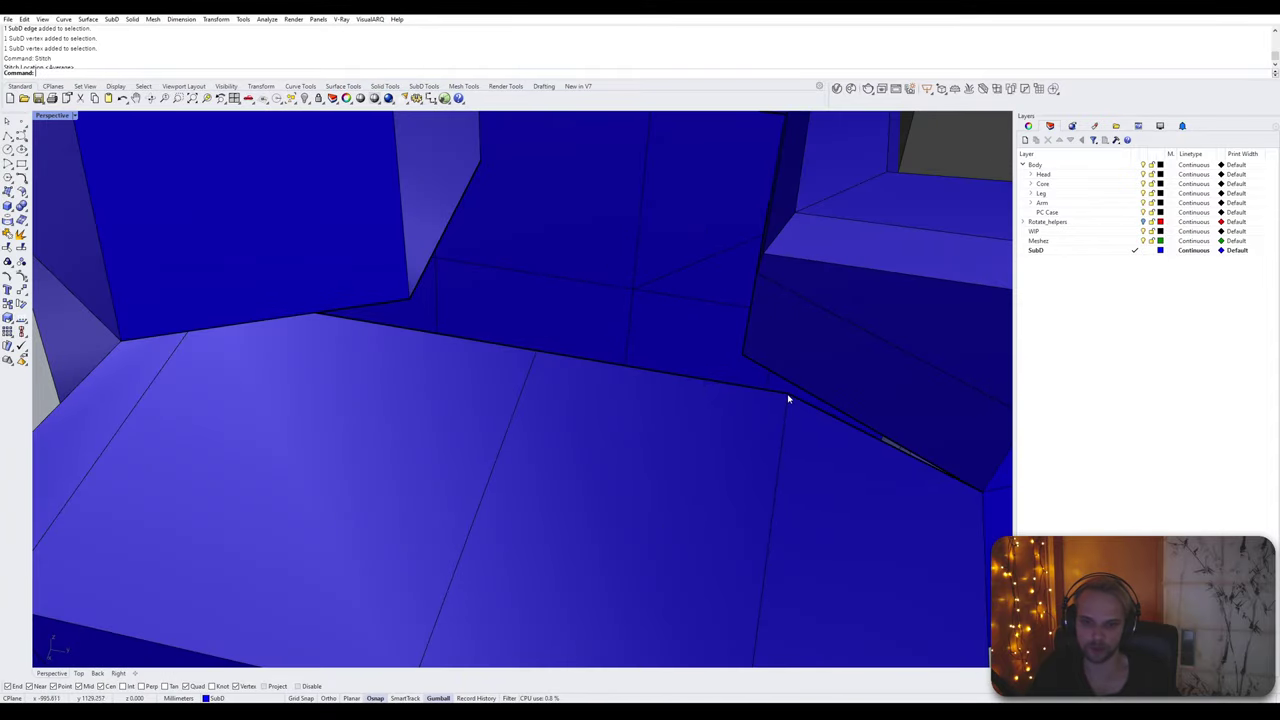
{"action": "right_click", "coordinate": [743, 356]}
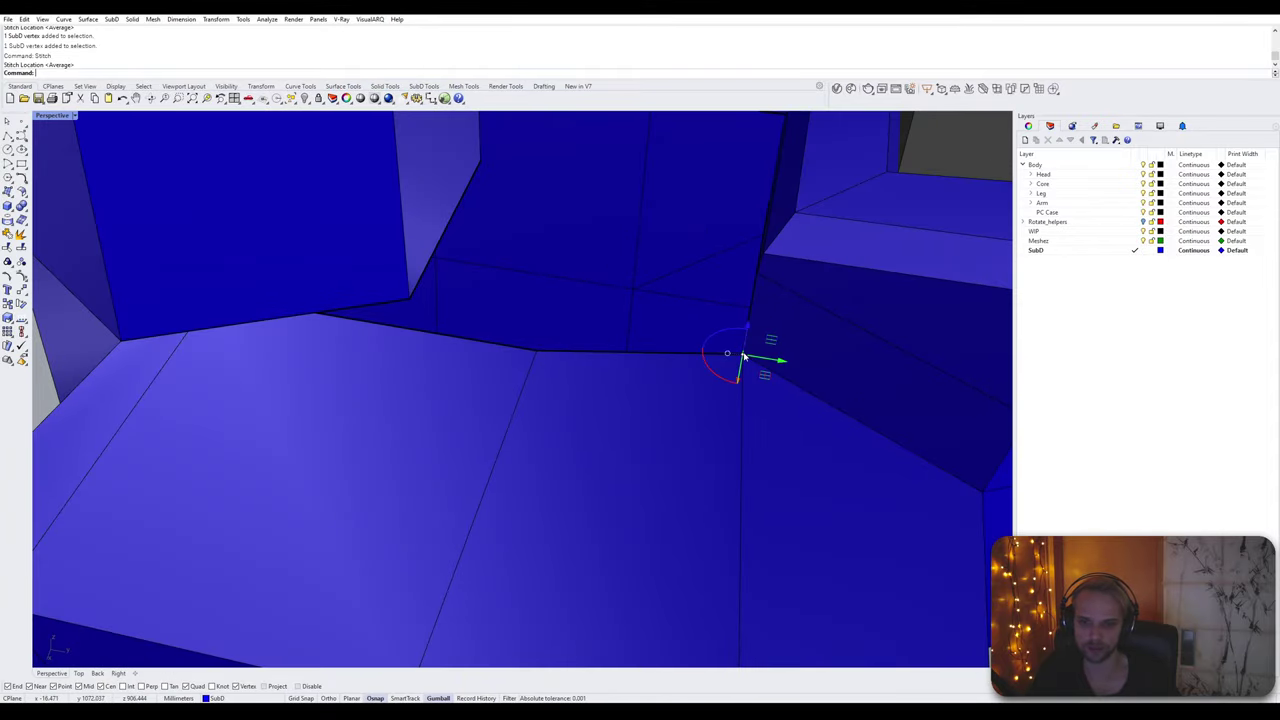
{"action": "right_click_drag", "start_coordinate": [743, 357], "coordinate": [226, 197]}
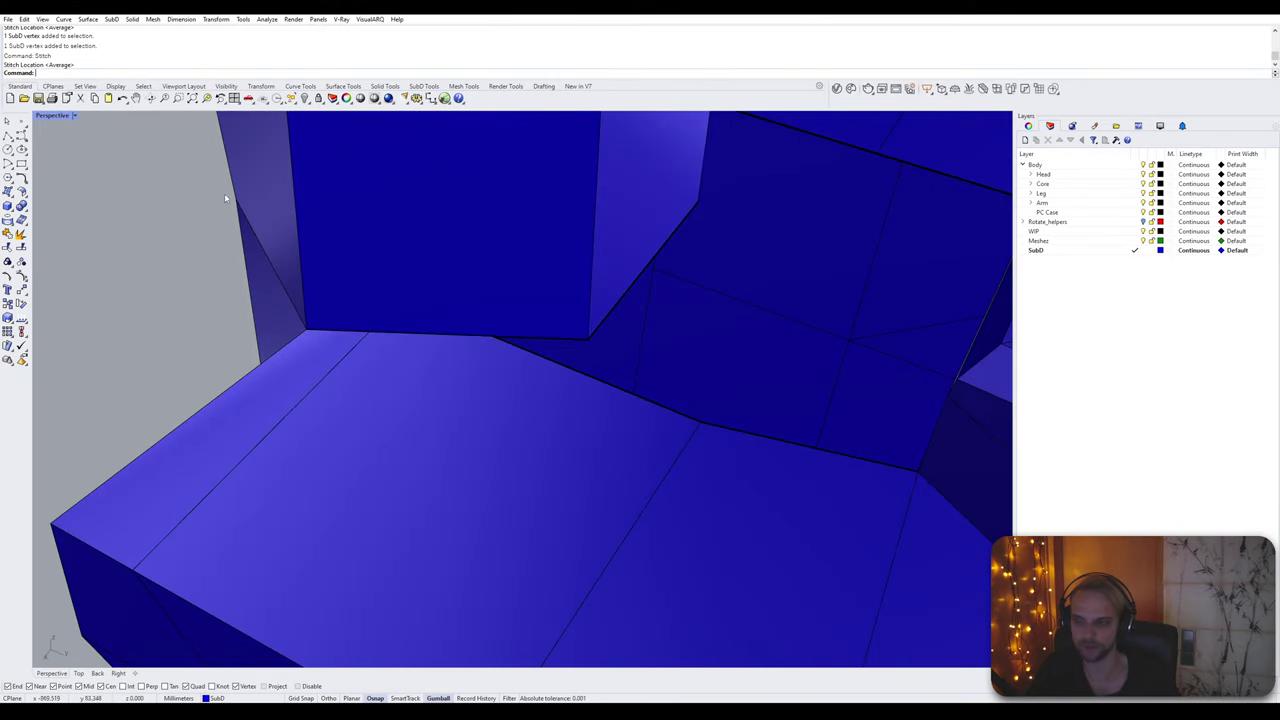
Step: Switch the viewport to Wireframe and stitch another vertex pair together
{"action": "left_click", "coordinate": [50, 115]}
{"action": "left_click", "coordinate": [70, 153]}
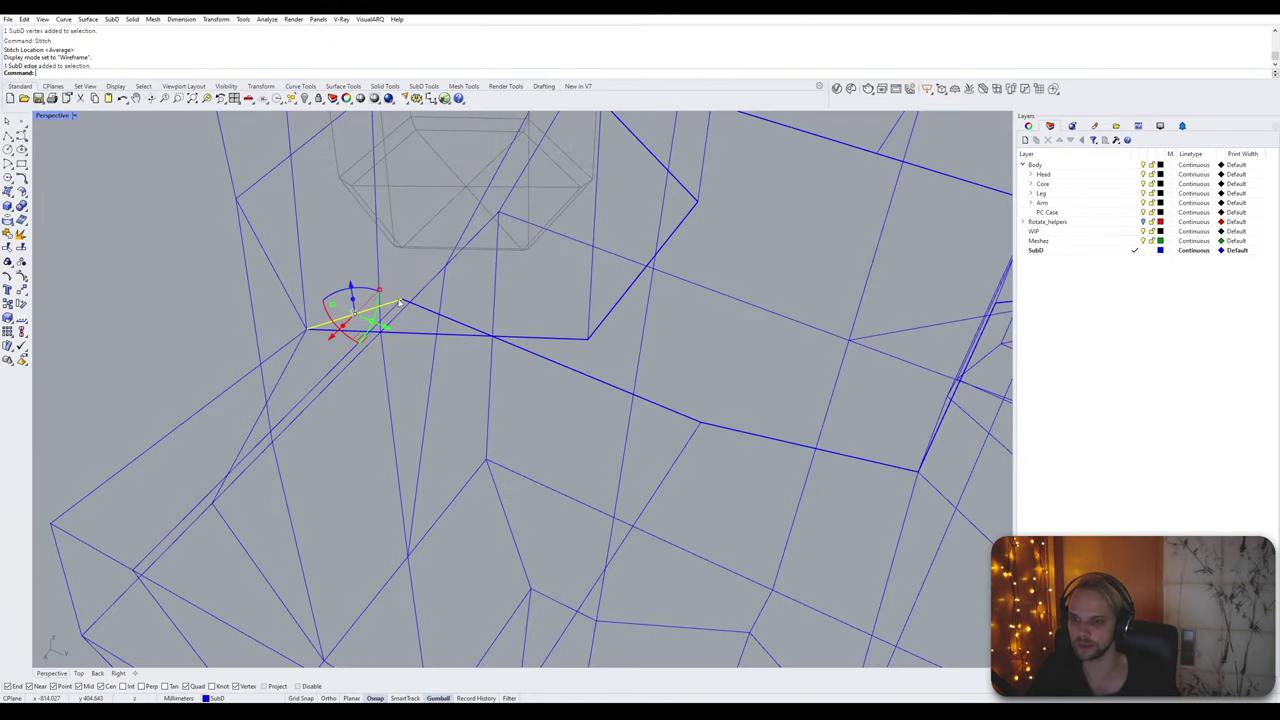
{"action": "right_click", "coordinate": [588, 343]}
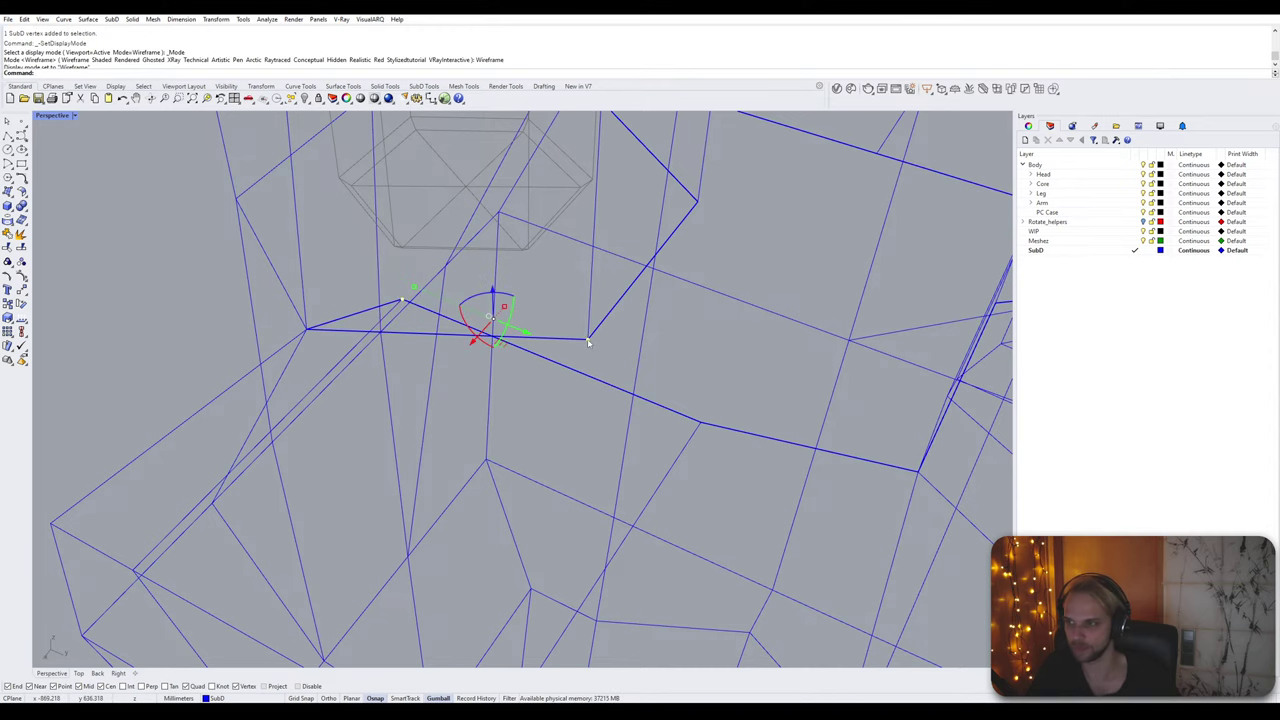
{"action": "key", "text": "Return"}
{"action": "key", "text": "Return"}
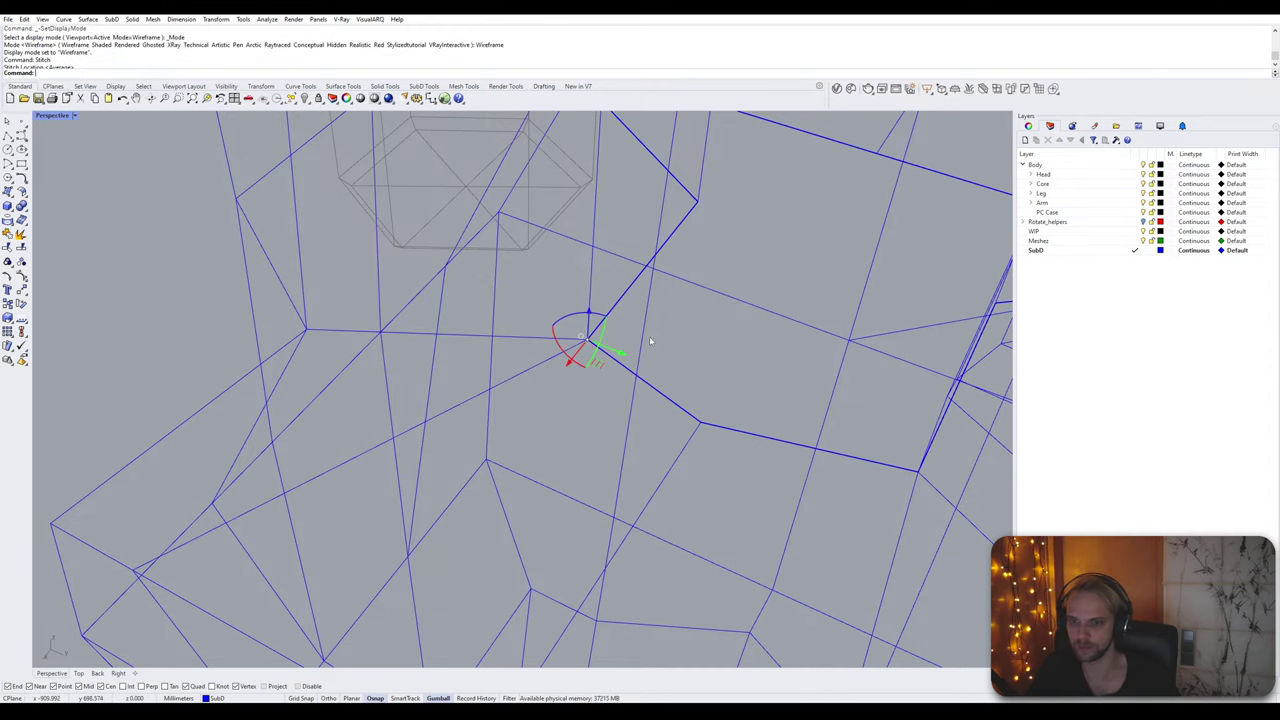
{"action": "scroll", "coordinate": [649, 337], "scroll_direction": "down", "scroll_amount": 4}
Step: Return the viewport to Shaded and toggle the SubD smooth display to check the stitched corner
{"action": "left_click", "coordinate": [52, 115]}
{"action": "left_click", "coordinate": [70, 163]}
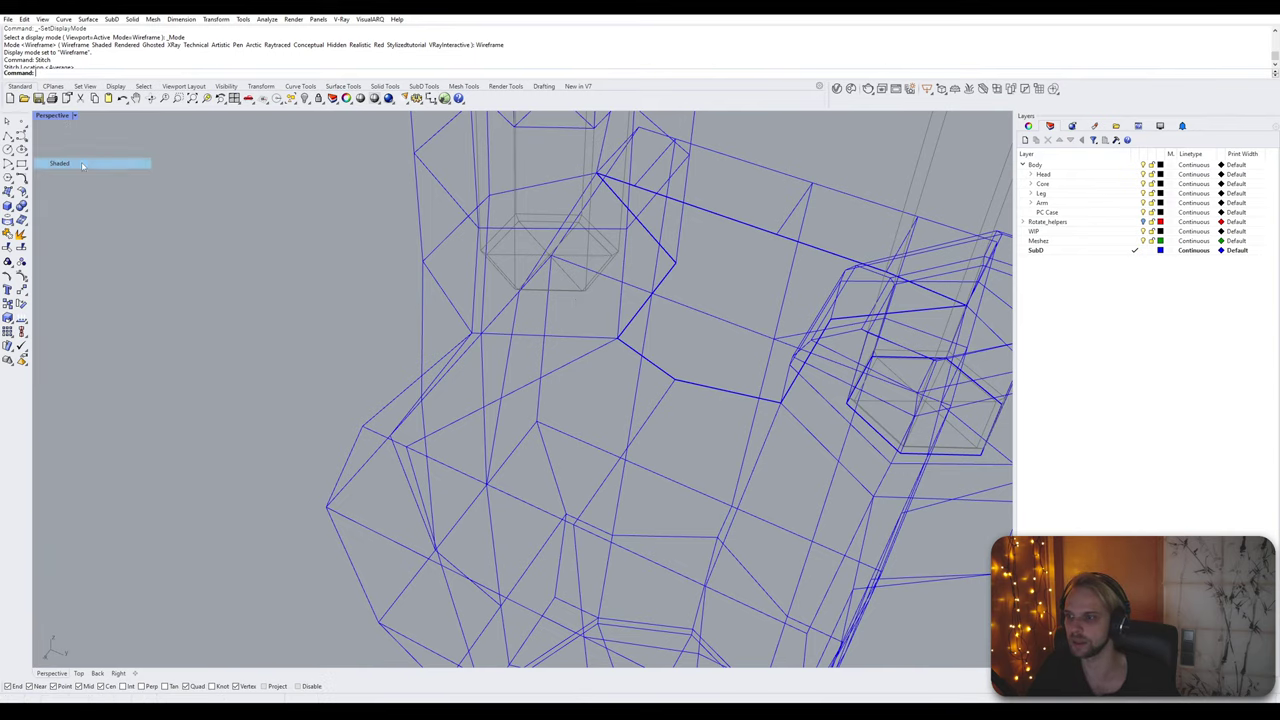
{"action": "right_click_drag", "start_coordinate": [646, 281], "coordinate": [249, 486]}
{"action": "key", "text": "Tab"}
{"action": "key", "text": "Tab"}
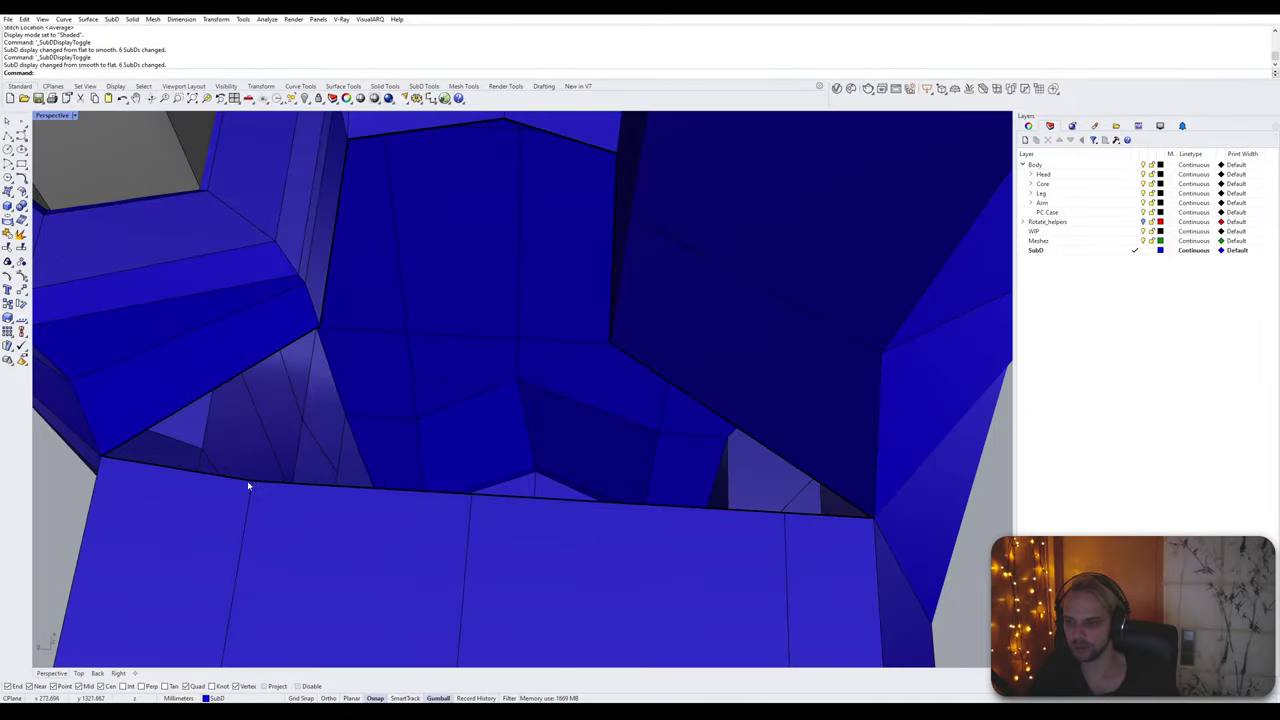
Step: Stitch the first vertex pair across the gap into a single point
{"action": "left_click", "coordinate": [253, 481], "text": "ctrl+shift"}
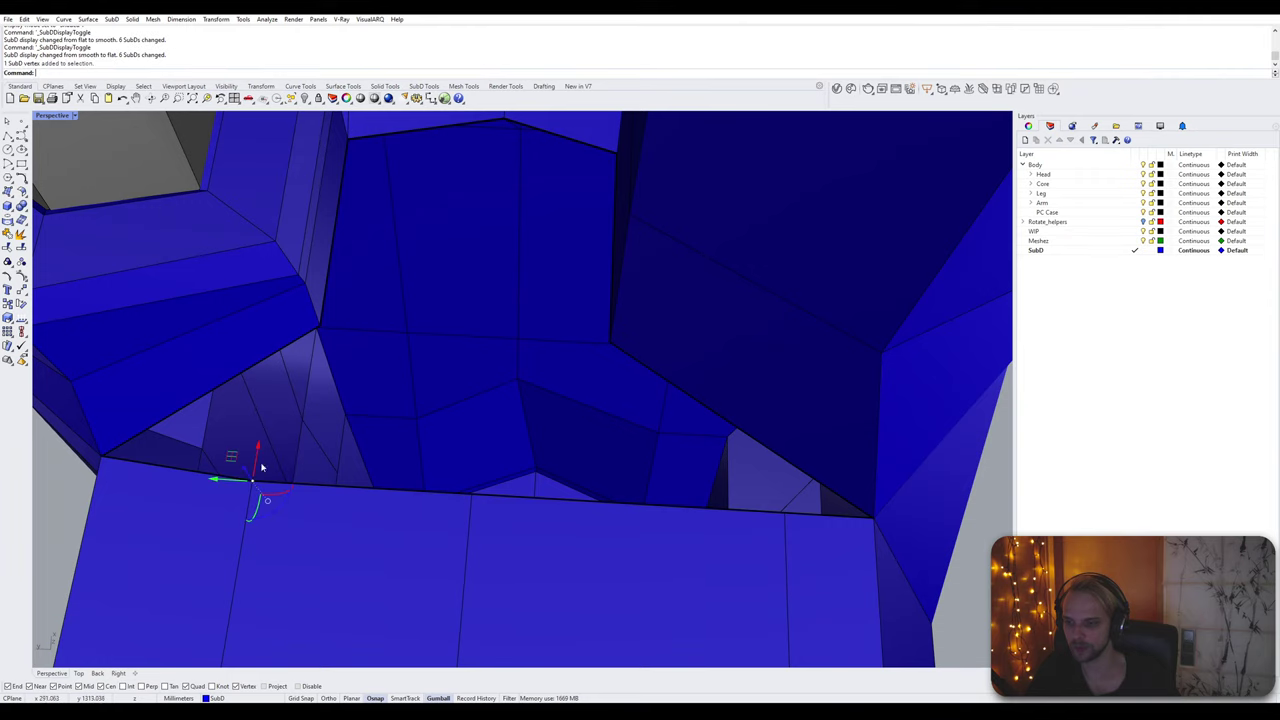
{"action": "left_click", "coordinate": [320, 329], "text": "ctrl+shift"}
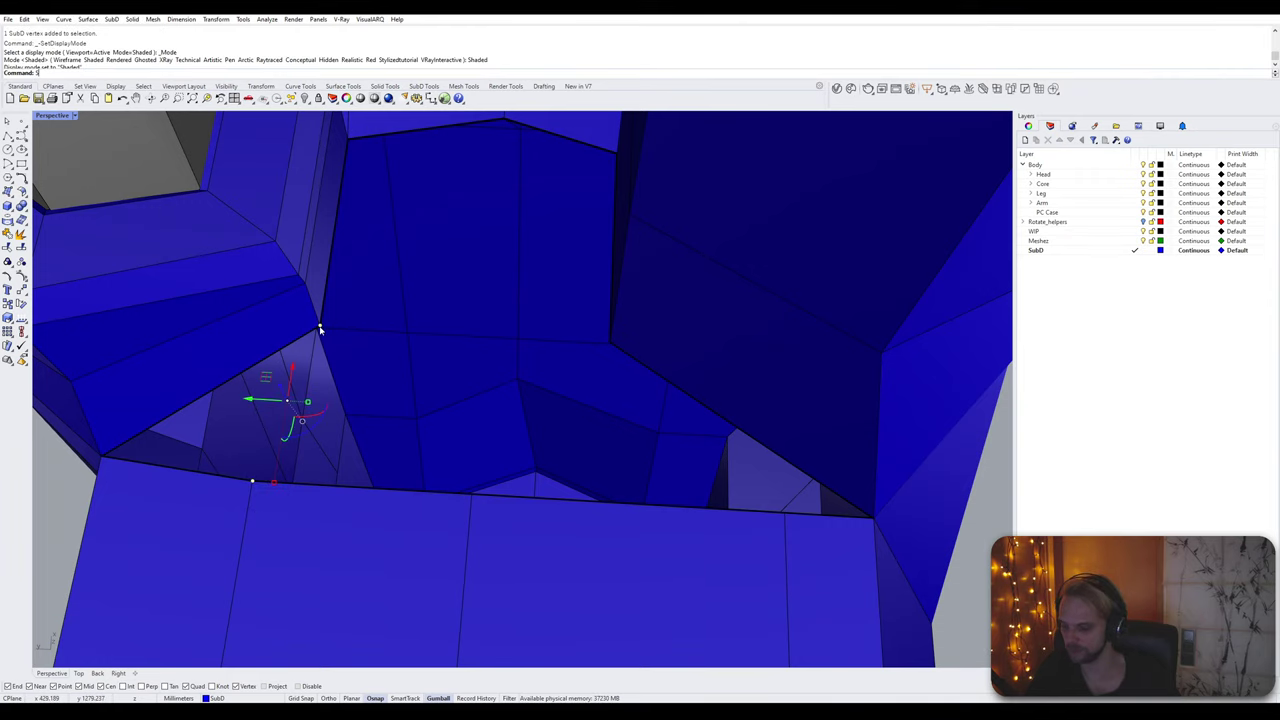
{"action": "key", "text": "Return"}
{"action": "left_click", "coordinate": [320, 329]}
{"action": "scroll", "coordinate": [350, 337], "scroll_direction": "down", "scroll_amount": 7}
{"action": "scroll", "coordinate": [499, 391], "scroll_direction": "up", "scroll_amount": 5}
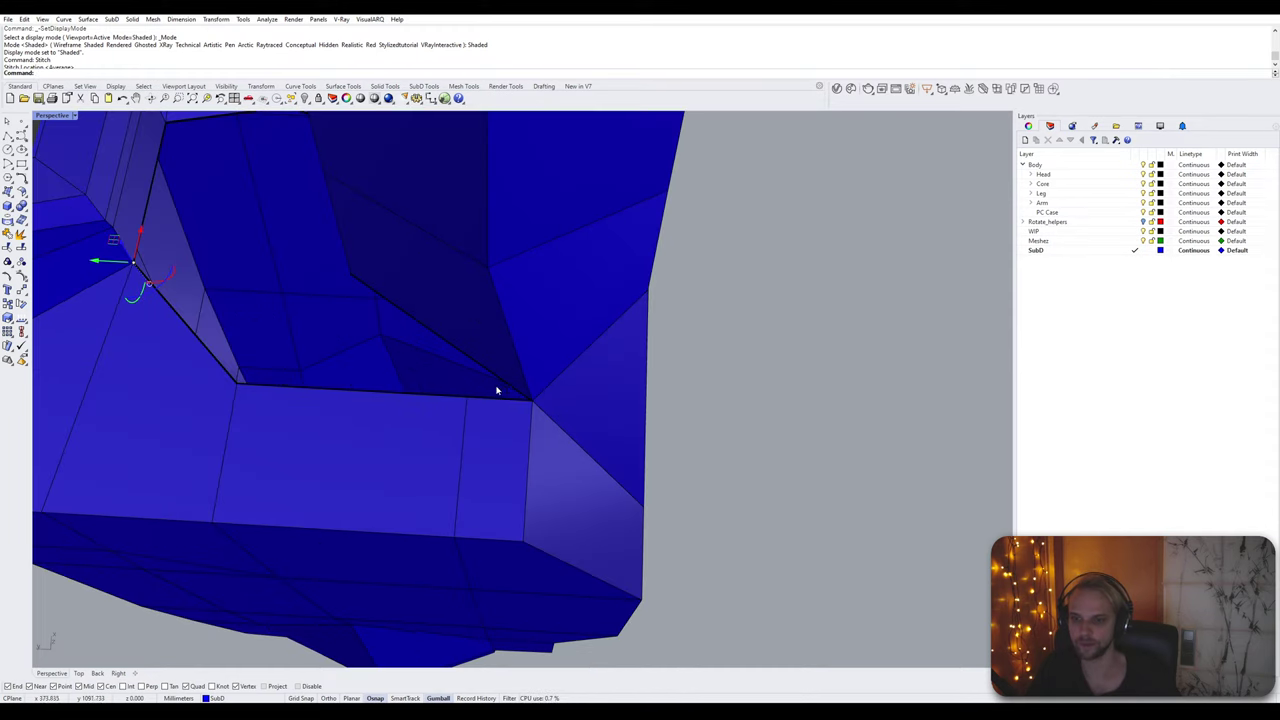
Step: Stitch the pocket's upper-corner vertex to its matching lower-edge vertex
{"action": "left_click", "coordinate": [467, 401], "text": "ctrl+shift"}
{"action": "left_click", "coordinate": [351, 279], "text": "ctrl+shift"}
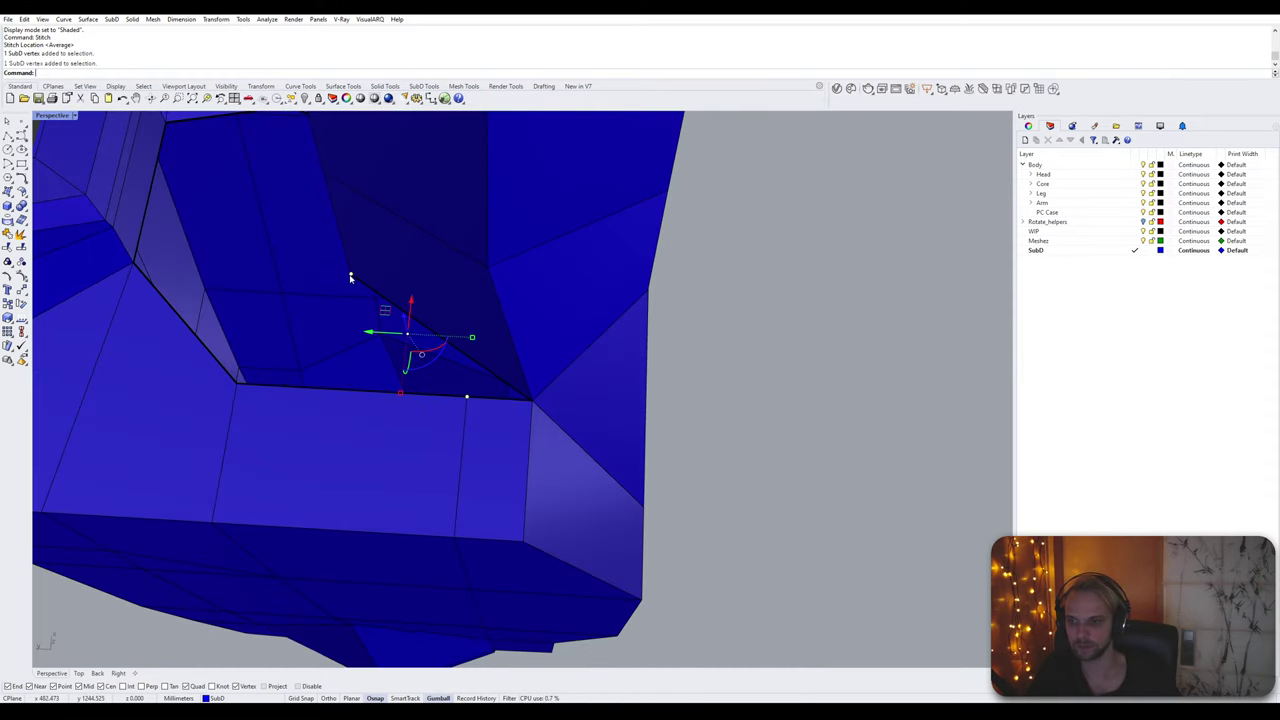
{"action": "right_click", "coordinate": [351, 279]}
{"action": "left_click", "coordinate": [351, 278]}
{"action": "scroll", "coordinate": [351, 279], "scroll_direction": "down", "scroll_amount": 6}
{"action": "key", "text": "Escape"}
Step: Raise a vertex beside the hexagonal opening upward with the gumball
{"action": "right_click_drag", "start_coordinate": [351, 280], "coordinate": [447, 318]}
{"action": "scroll", "coordinate": [445, 270], "scroll_direction": "up", "scroll_amount": 6}
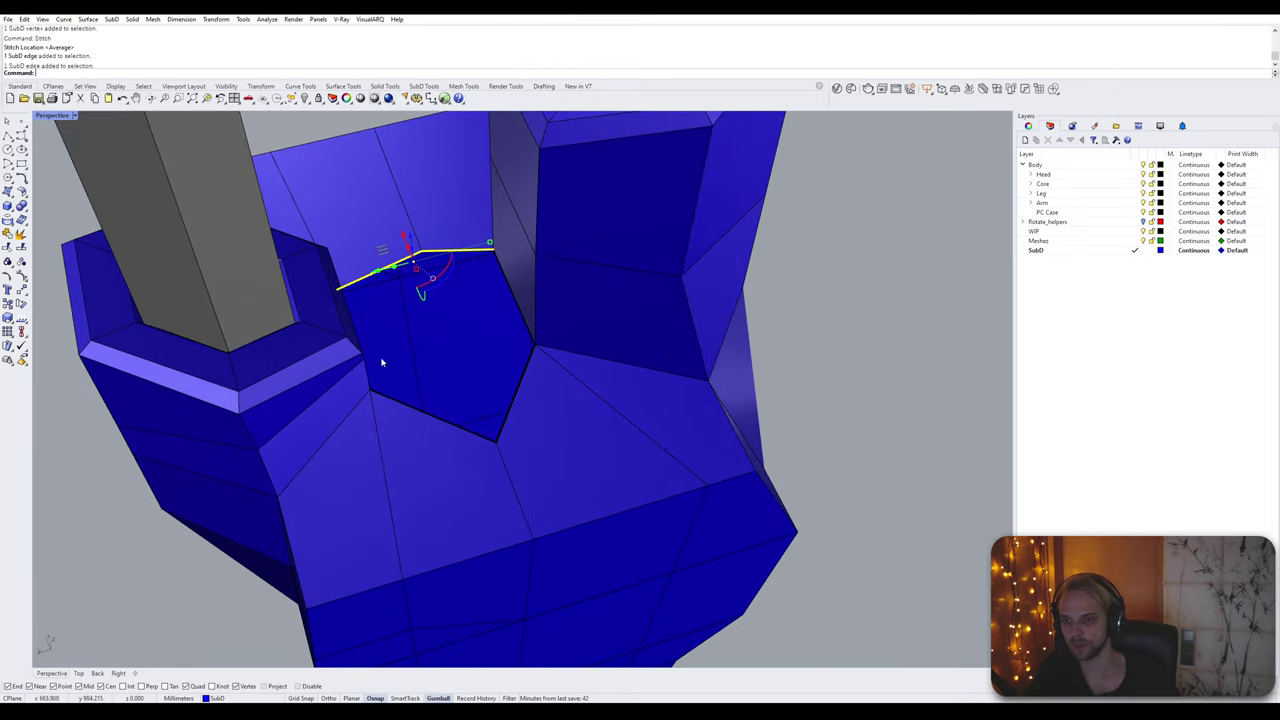
{"action": "key", "text": "Escape"}
{"action": "right_click_drag", "start_coordinate": [482, 412], "coordinate": [412, 402]}
{"action": "left_click_drag", "start_coordinate": [411, 403], "coordinate": [437, 327]}
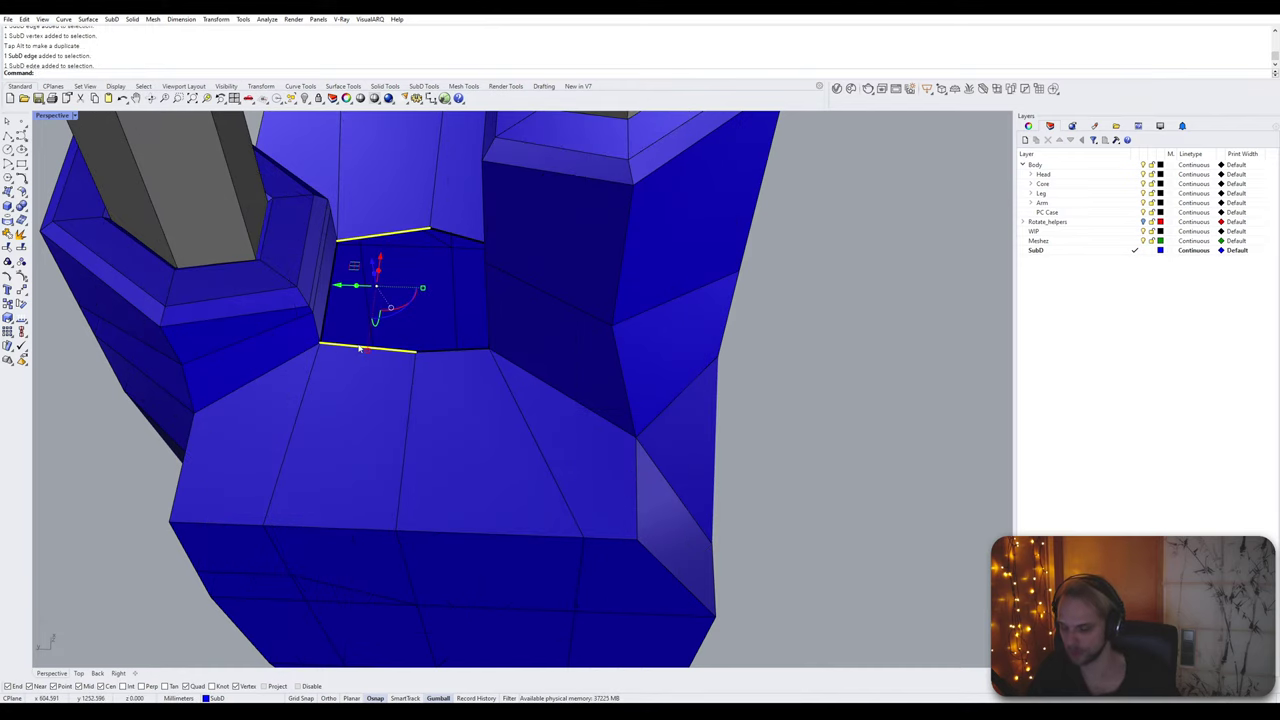
Step: Bridge the two pocket edges to close the recessed gap
{"action": "key", "text": "Escape"}
{"action": "scroll", "coordinate": [366, 251], "scroll_direction": "up", "scroll_amount": 3}
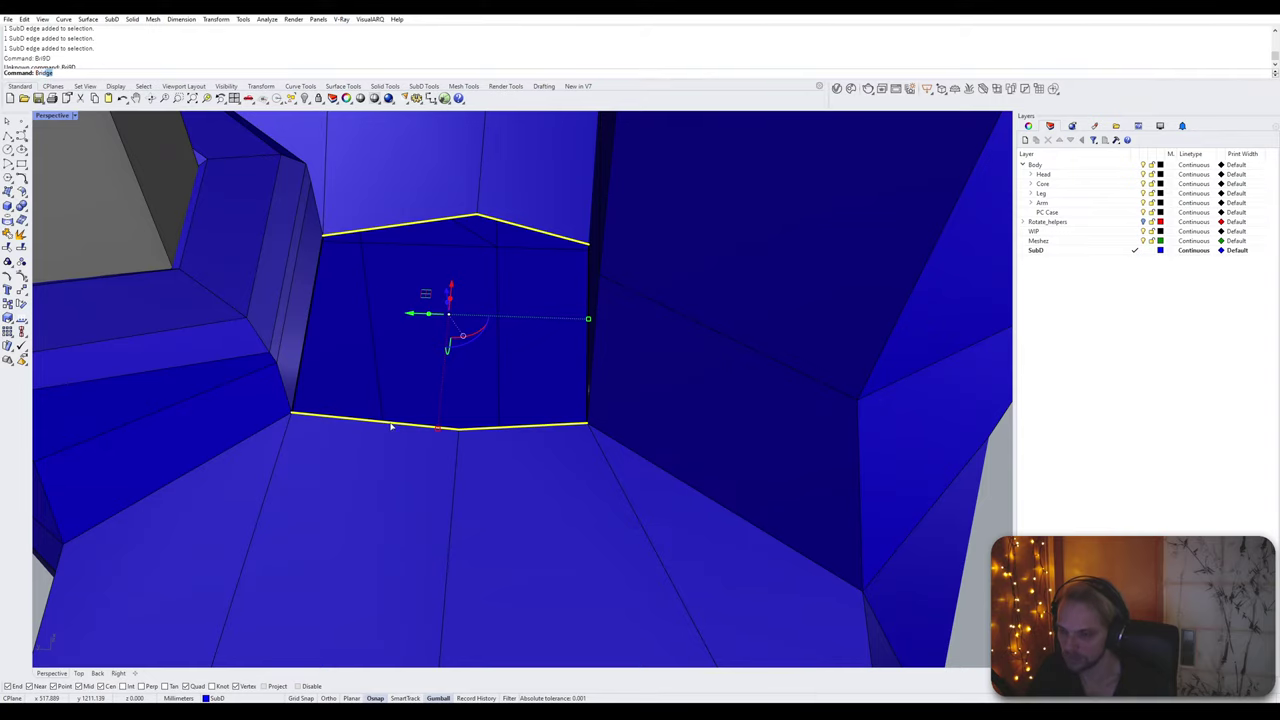
{"action": "key", "text": "Return"}
{"action": "key", "text": "Return"}
{"action": "scroll", "coordinate": [391, 427], "scroll_direction": "down", "scroll_amount": 5}
Step: Smooth the SubD and apply the Sunset.jpg environment map to the blue armor
{"action": "key", "text": "Tab"}
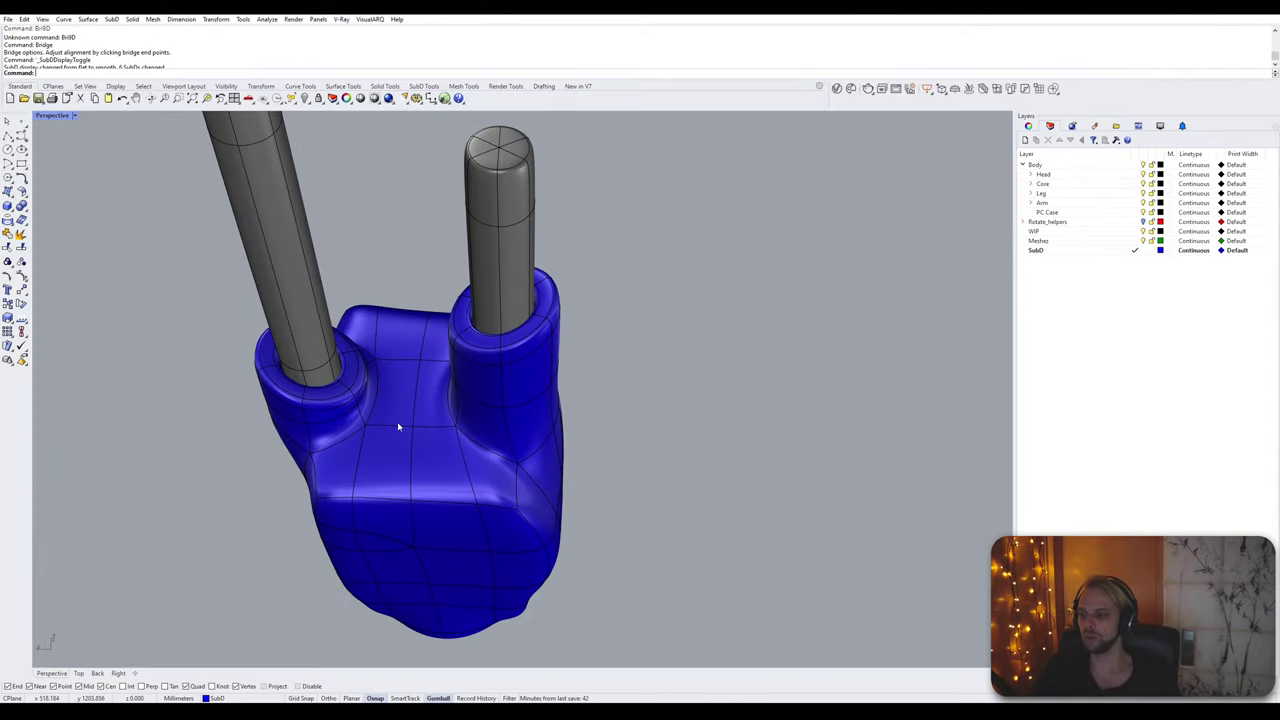
{"action": "right_click_drag", "start_coordinate": [474, 525], "coordinate": [502, 441]}
{"action": "left_click", "coordinate": [502, 441]}
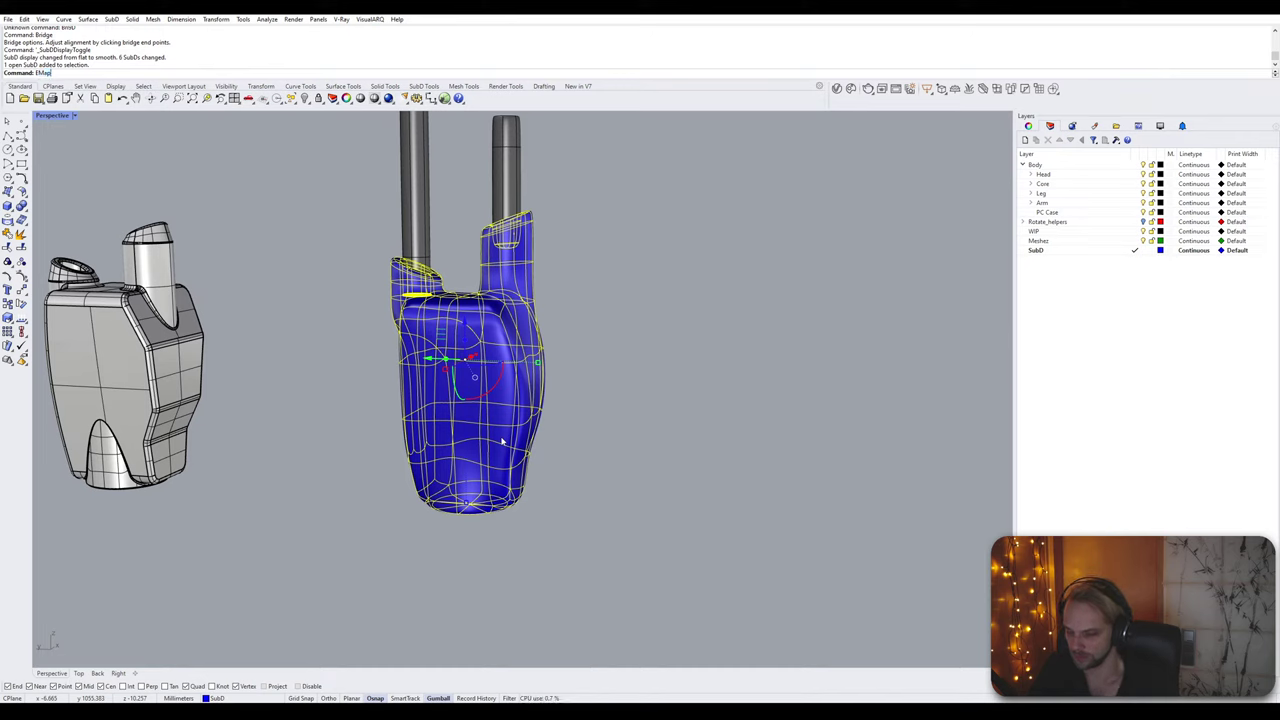
{"action": "key", "text": "Return"}
Step: Turn off Show edges and isocurves on the reflective preview
{"action": "left_click", "coordinate": [598, 406]}
{"action": "right_click_drag", "start_coordinate": [725, 324], "coordinate": [756, 366], "text": "shift"}
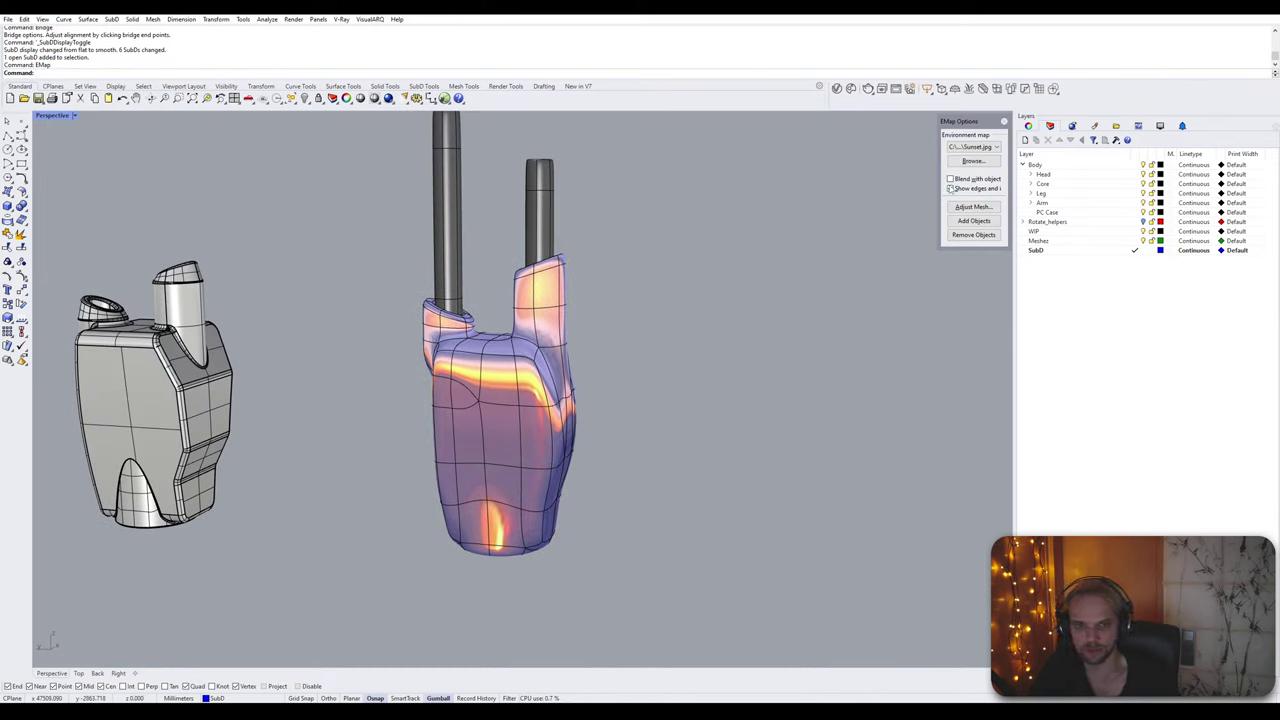
{"action": "left_click", "coordinate": [951, 189]}
{"action": "right_click_drag", "start_coordinate": [715, 272], "coordinate": [660, 297]}
{"action": "scroll", "coordinate": [540, 371], "scroll_direction": "up", "scroll_amount": 5}
{"action": "mouse_move", "coordinate": [475, 405]}
{"action": "right_mouse_down"}
{"action": "mouse_move", "coordinate": [568, 368]}
{"action": "mouse_move", "coordinate": [447, 418]}
{"action": "right_mouse_up"}
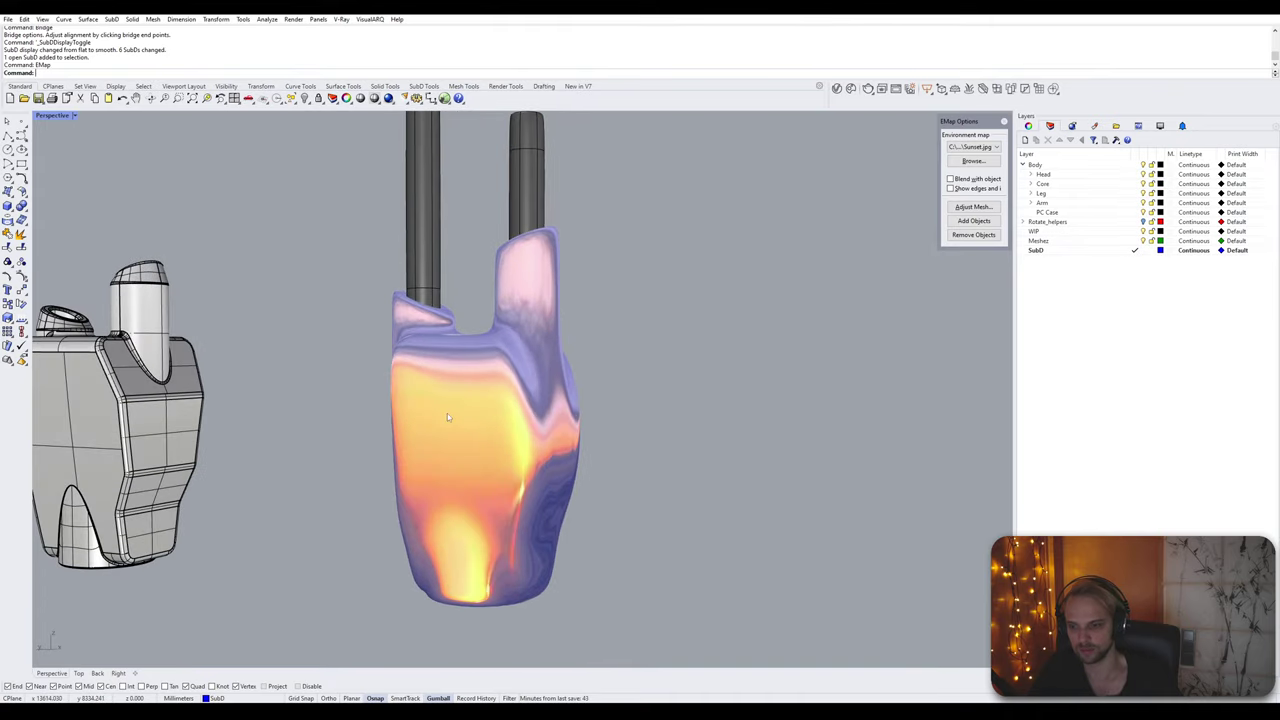
Step: Spin the view with Turntable at speed 14, then select the white reference part
{"action": "key", "text": "Return"}
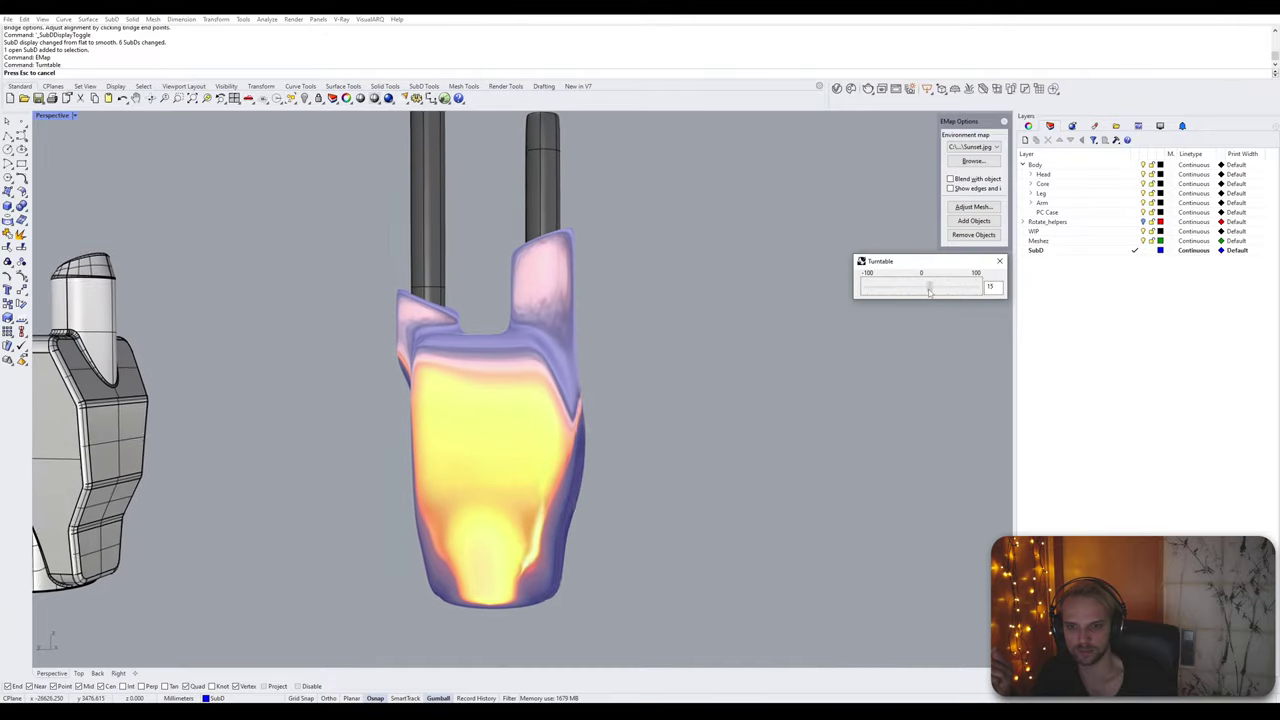
{"action": "left_click_drag", "start_coordinate": [926, 287], "coordinate": [929, 290]}
{"action": "right_click_drag", "start_coordinate": [622, 362], "coordinate": [630, 362]}
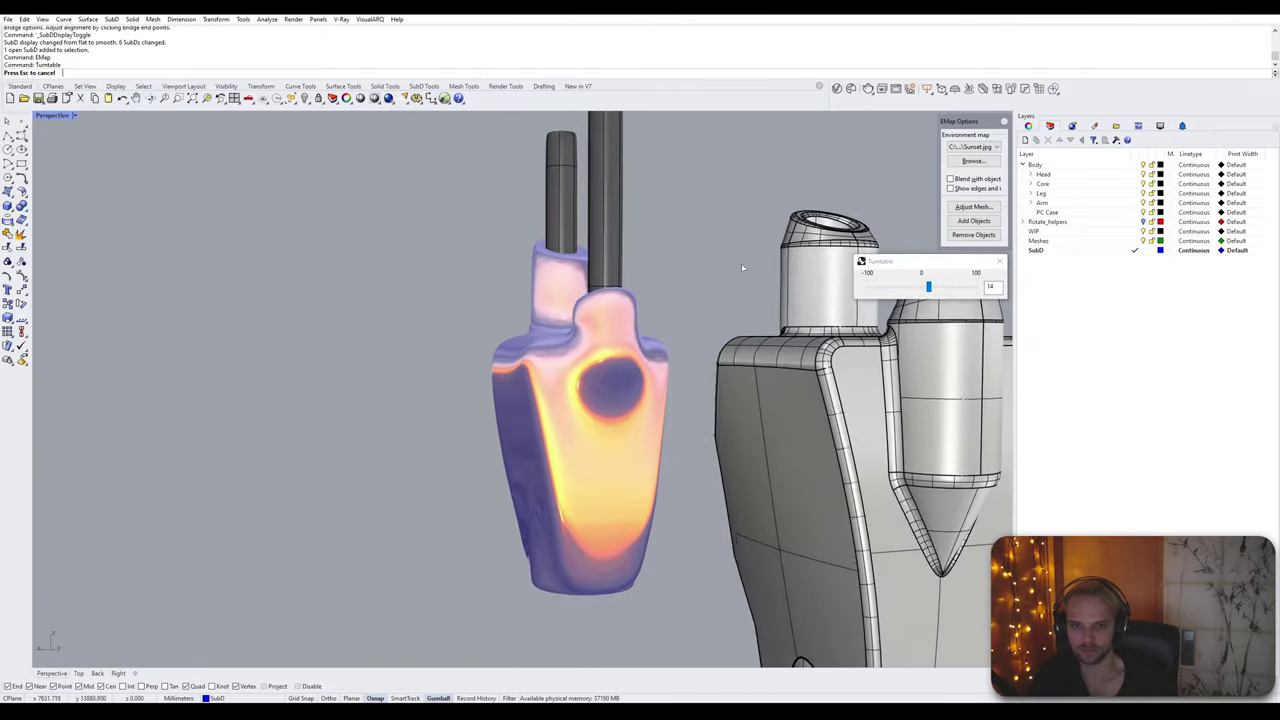
{"action": "key", "text": "Escape"}
{"action": "right_click_drag", "start_coordinate": [540, 393], "coordinate": [598, 426]}
{"action": "scroll", "coordinate": [706, 428], "scroll_direction": "down", "scroll_amount": 4}
{"action": "scroll", "coordinate": [703, 408], "scroll_direction": "up", "scroll_amount": 4}
{"action": "left_click", "coordinate": [716, 407]}
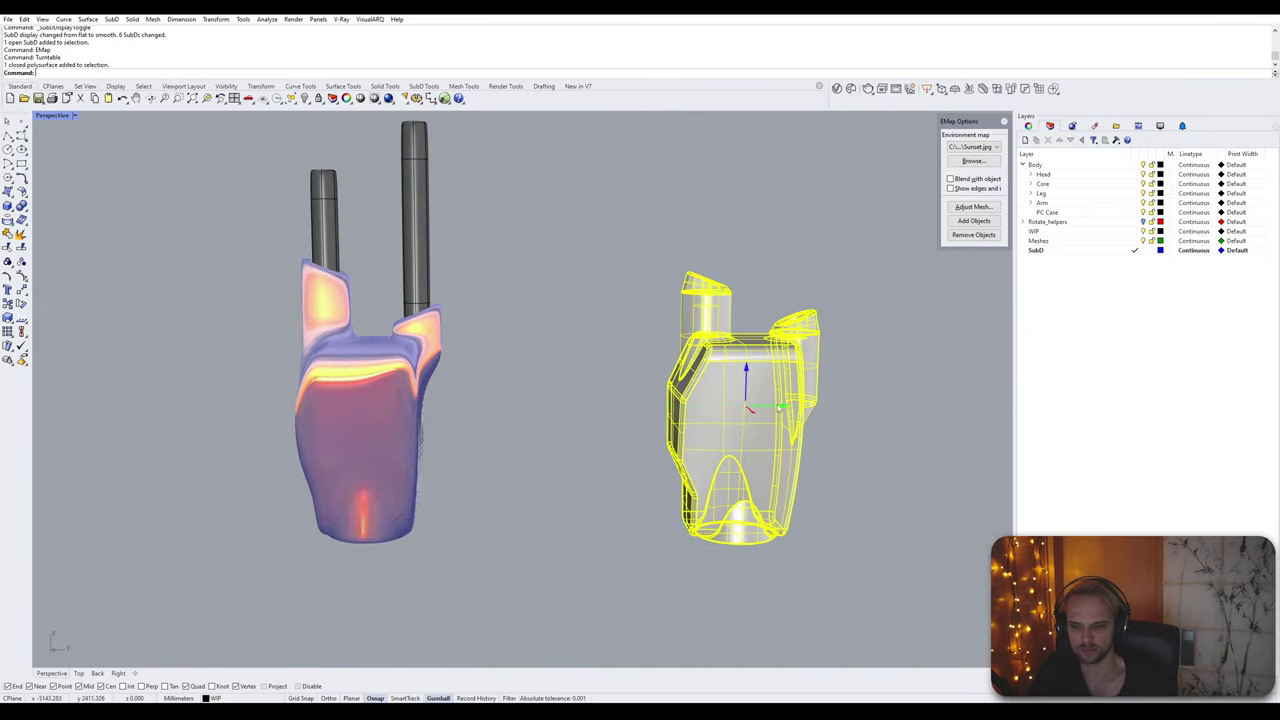
Step: Move the reference part next to the armor and select both models
{"action": "left_click_drag", "start_coordinate": [779, 407], "coordinate": [567, 409]}
{"action": "left_click", "coordinate": [640, 440]}
{"action": "right_click_drag", "start_coordinate": [640, 440], "coordinate": [634, 442]}
{"action": "left_click", "coordinate": [630, 440]}
{"action": "left_click", "coordinate": [452, 407], "text": "shift"}
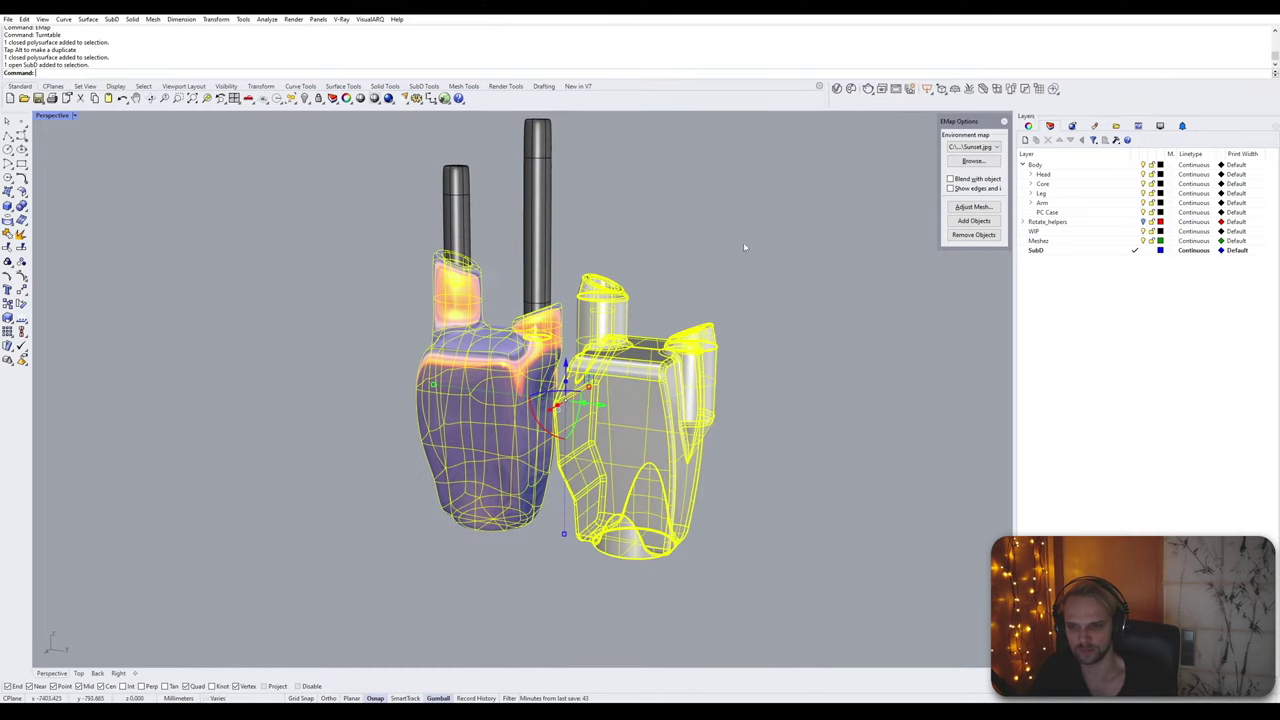
Step: Apply the environment map to both the reference part and the armor
{"action": "left_click", "coordinate": [1003, 122]}
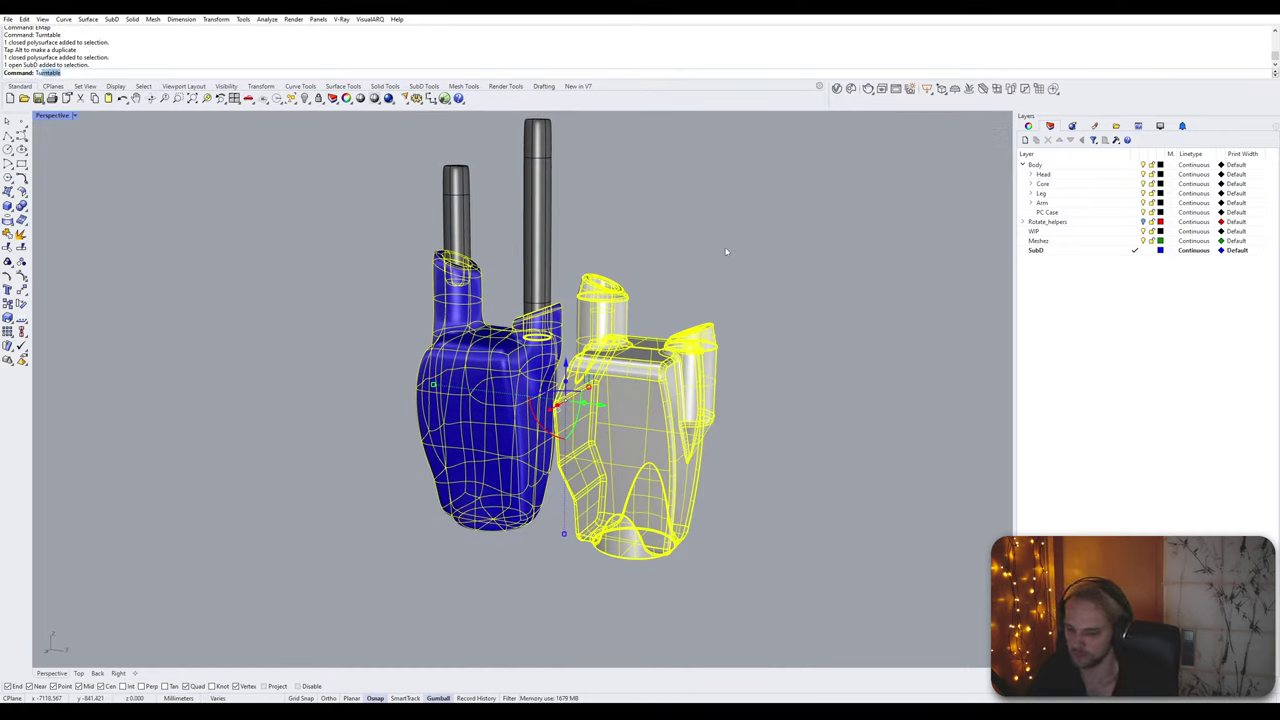
{"action": "key", "text": "Return"}
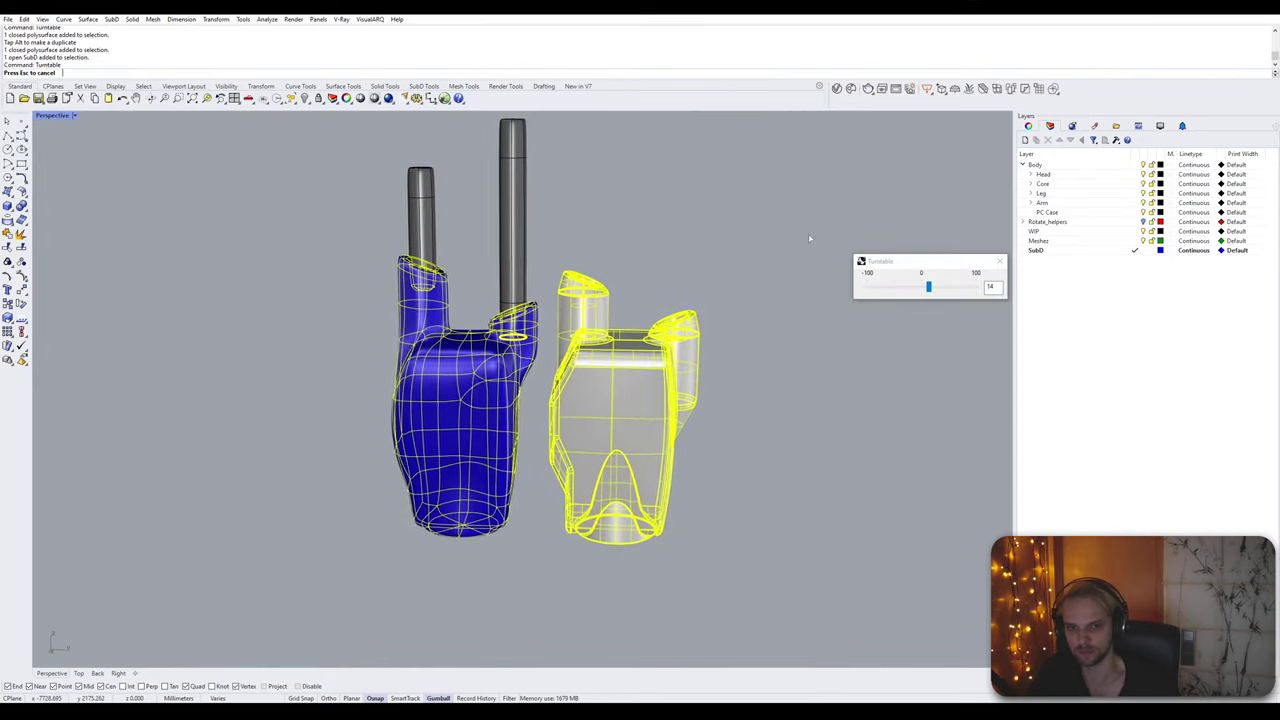
{"action": "left_click", "coordinate": [996, 262]}
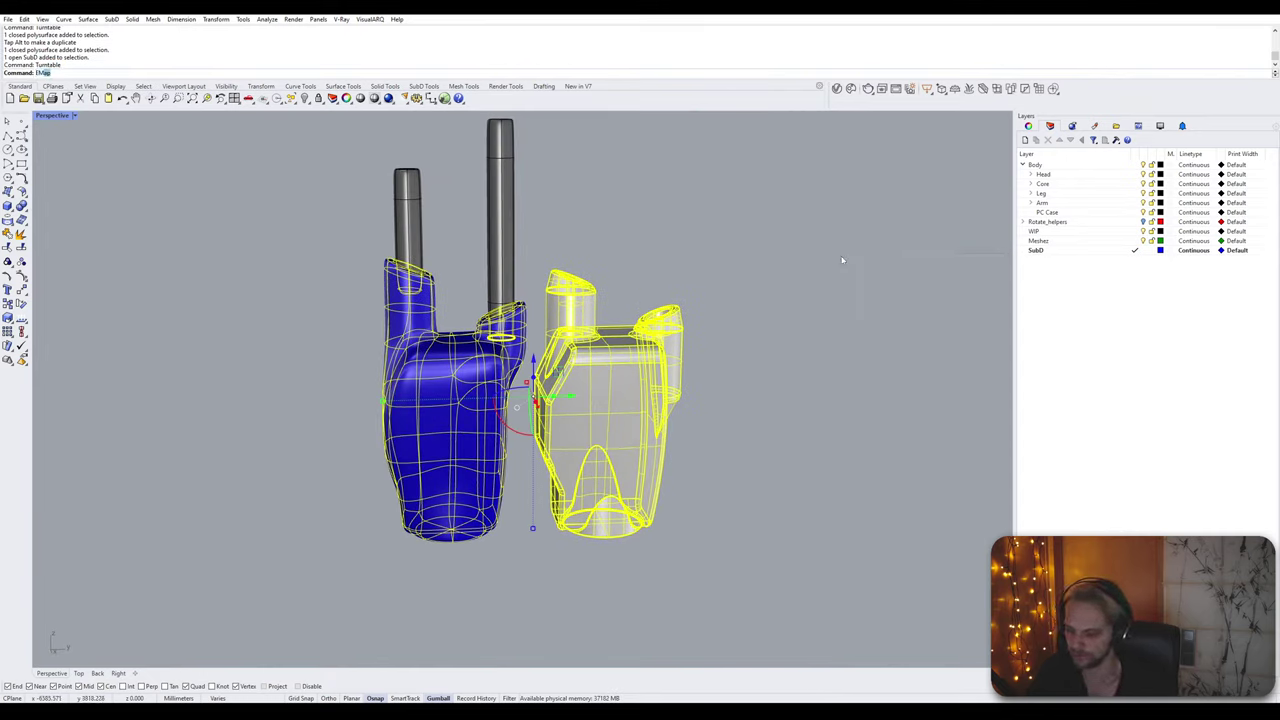
{"action": "key", "text": "Return"}
{"action": "right_click_drag", "start_coordinate": [786, 277], "coordinate": [766, 284]}
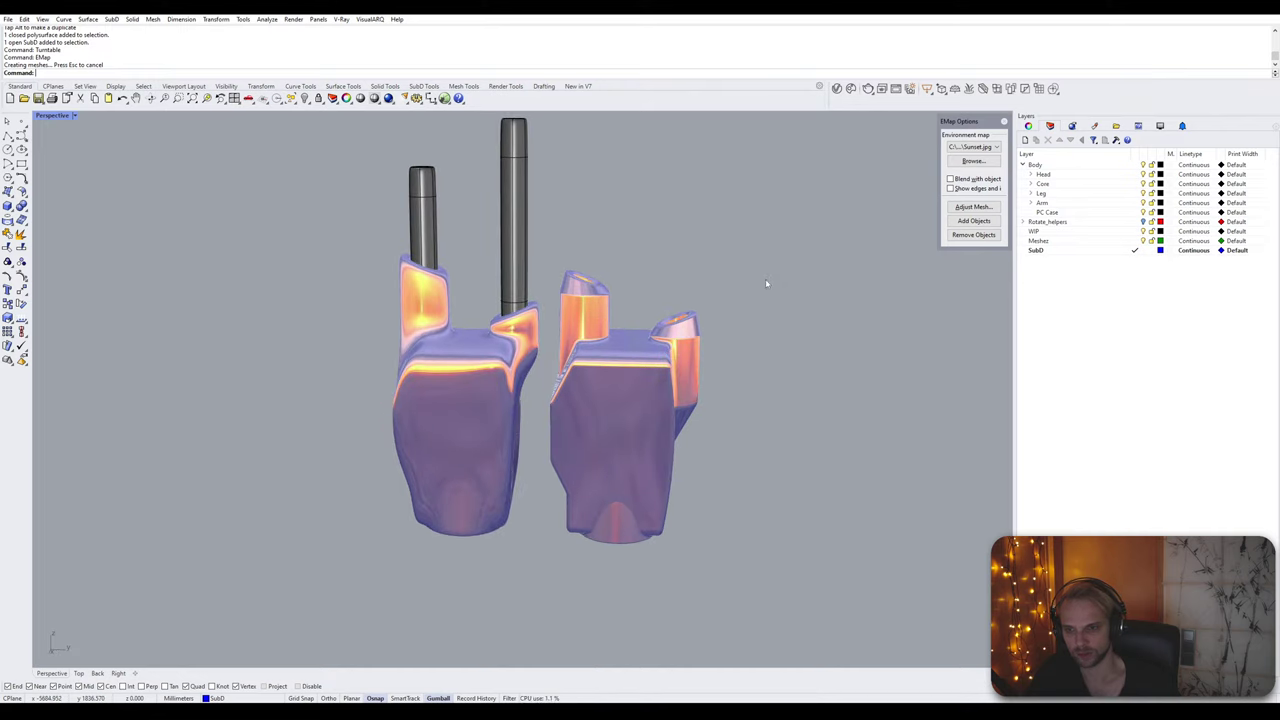
Step: Select both models and spin them with Turntable, restarting it after stopping
{"action": "left_click", "coordinate": [600, 440]}
{"action": "left_click", "coordinate": [486, 403], "text": "shift"}
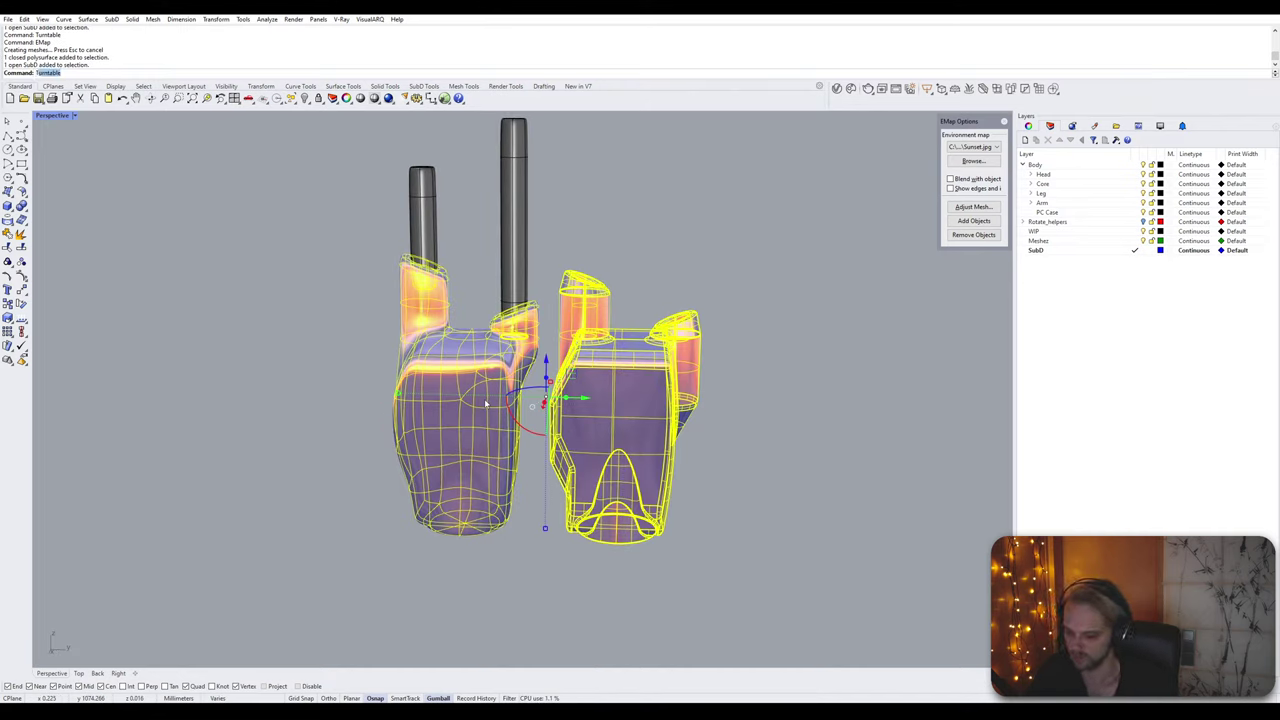
{"action": "type", "text": "Tur"}
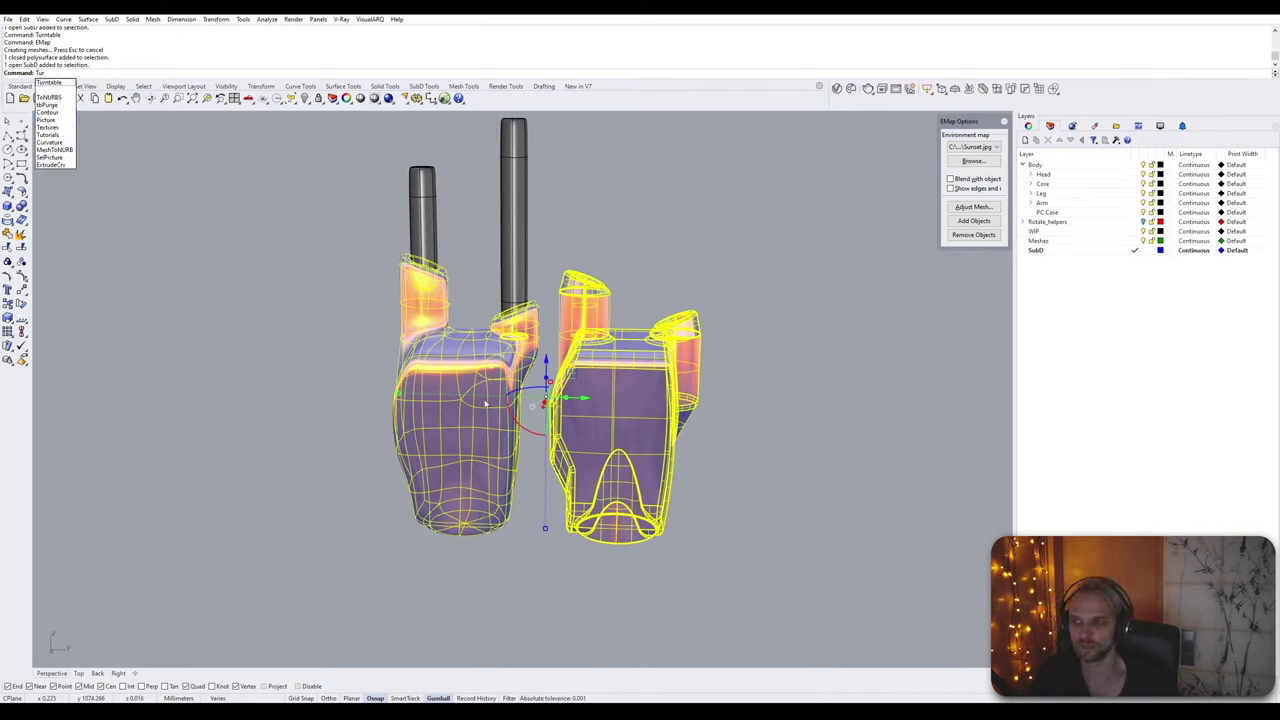
{"action": "key", "text": "Return"}
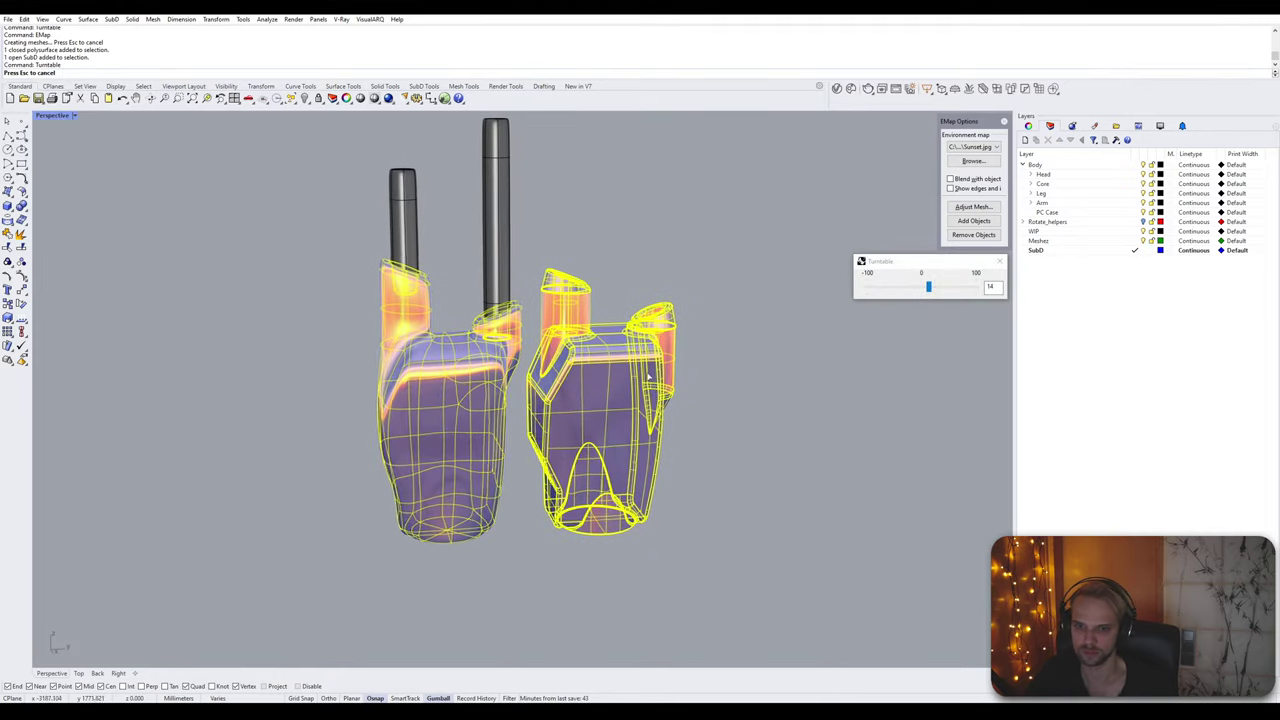
{"action": "key", "text": "Escape"}
{"action": "key", "text": "Escape"}
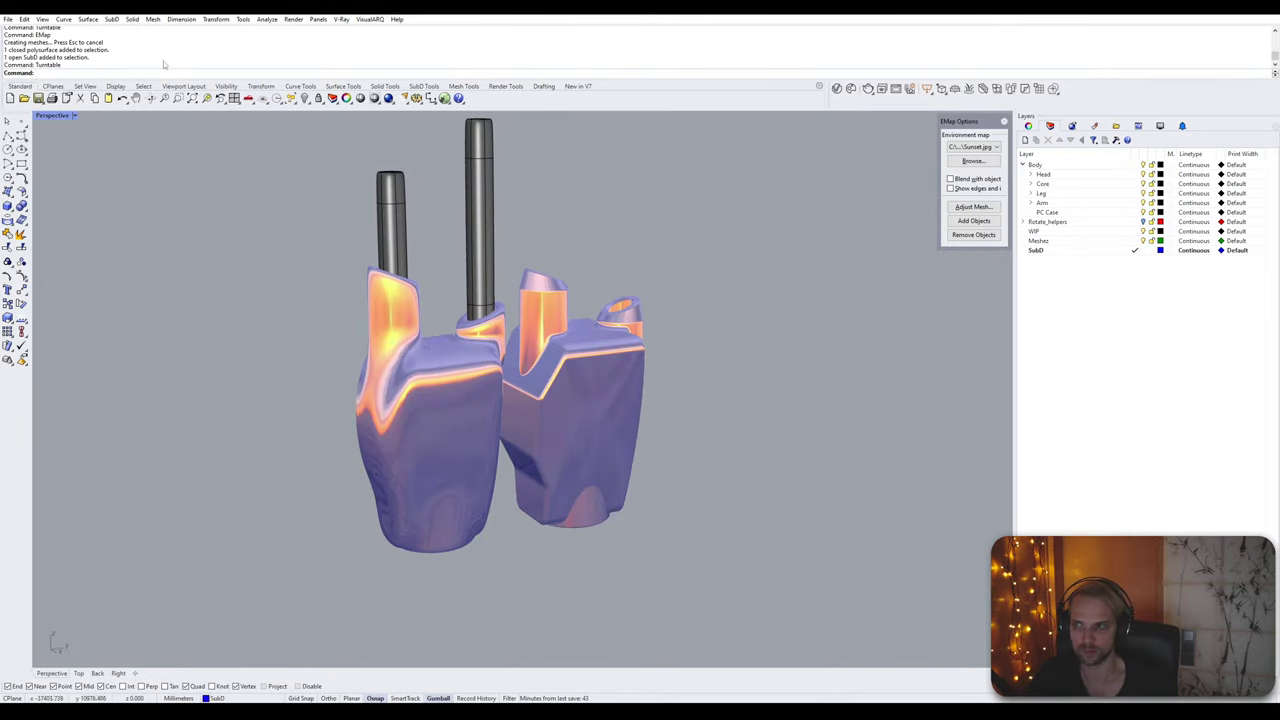
{"action": "key", "text": "Return"}
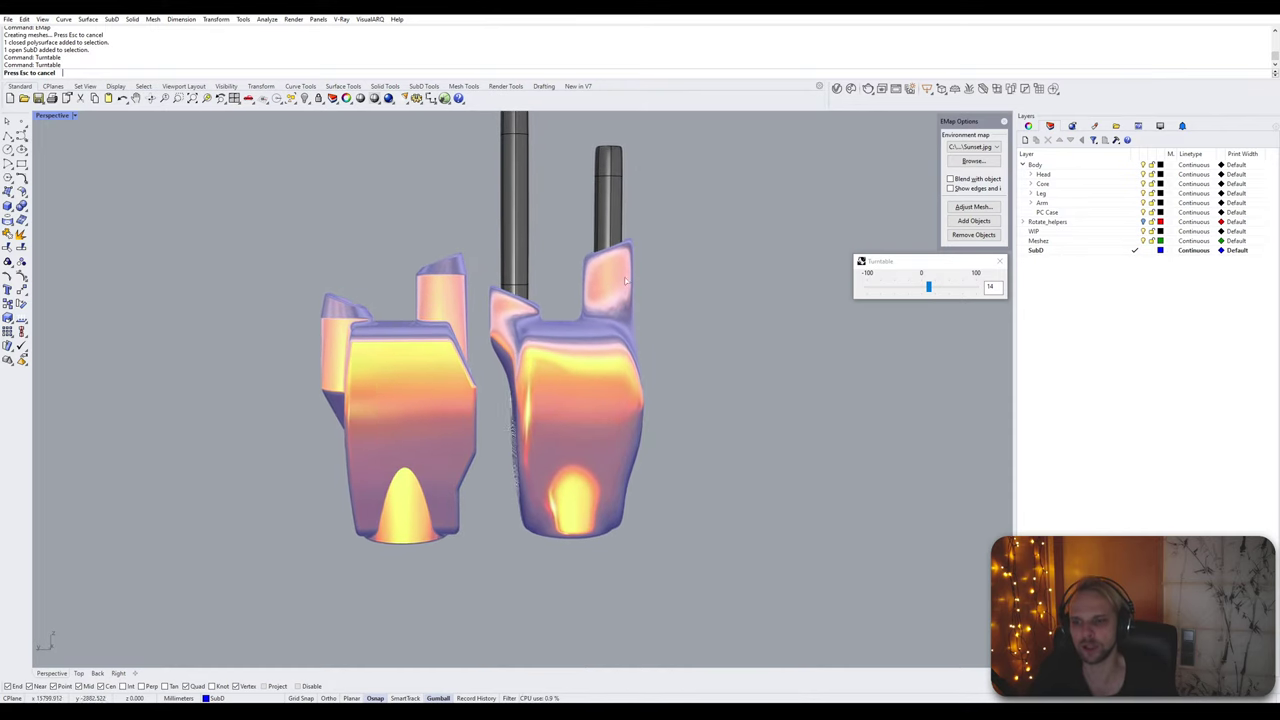
Step: Stop the turntable, close EMap Options and clear the selection
{"action": "key", "text": "Escape"}
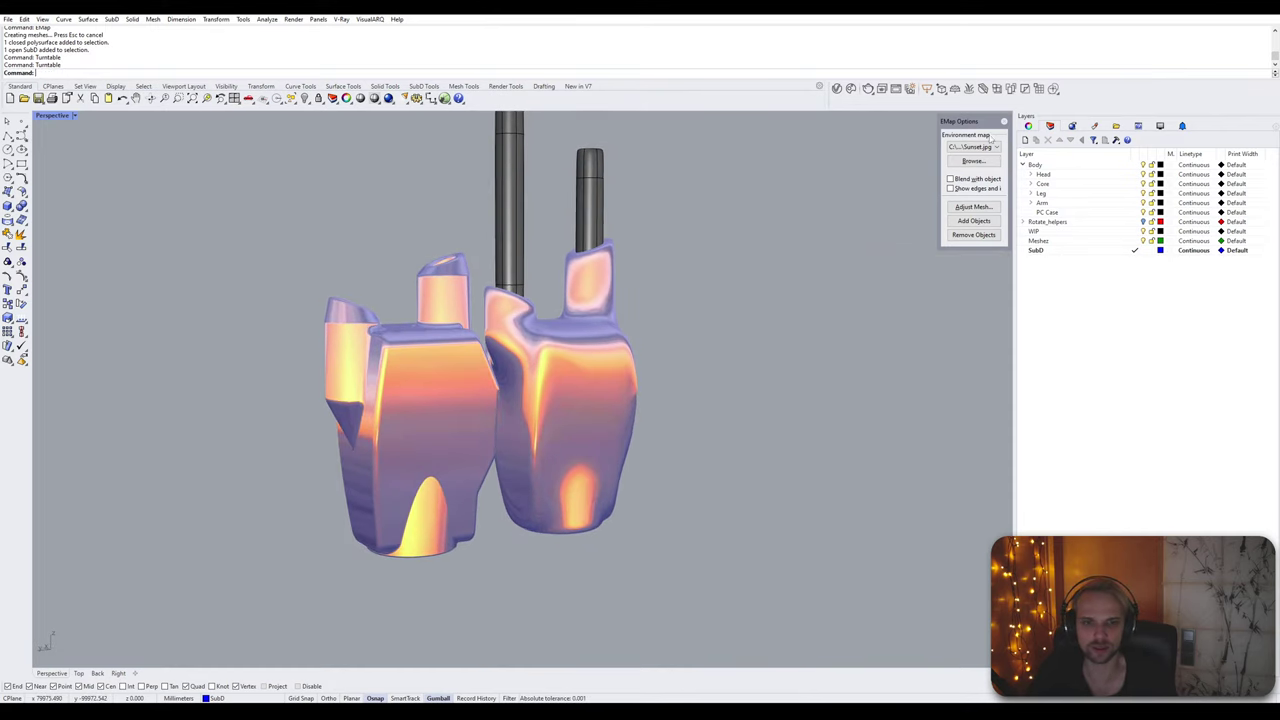
{"action": "left_click", "coordinate": [1005, 121]}
{"action": "left_click", "coordinate": [452, 360]}
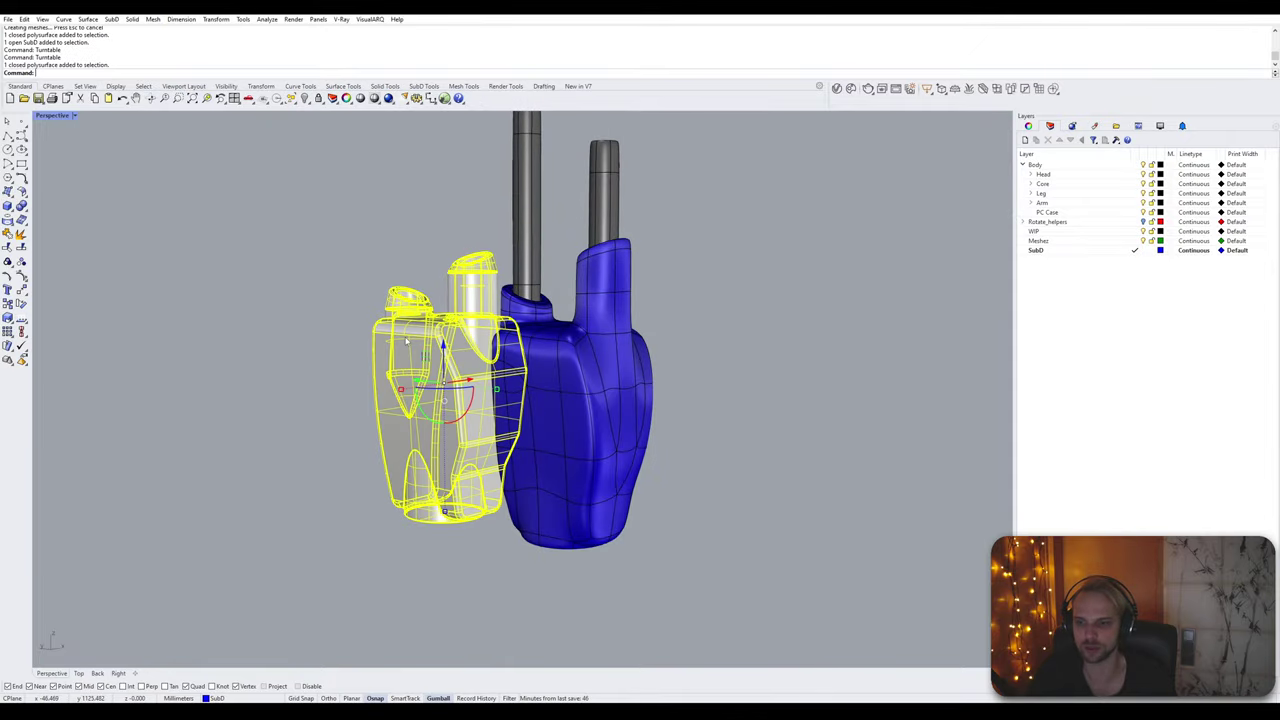
{"action": "left_click", "coordinate": [286, 334]}
{"action": "left_click", "coordinate": [412, 369]}
{"action": "scroll", "coordinate": [382, 368], "scroll_direction": "up", "scroll_amount": 4}
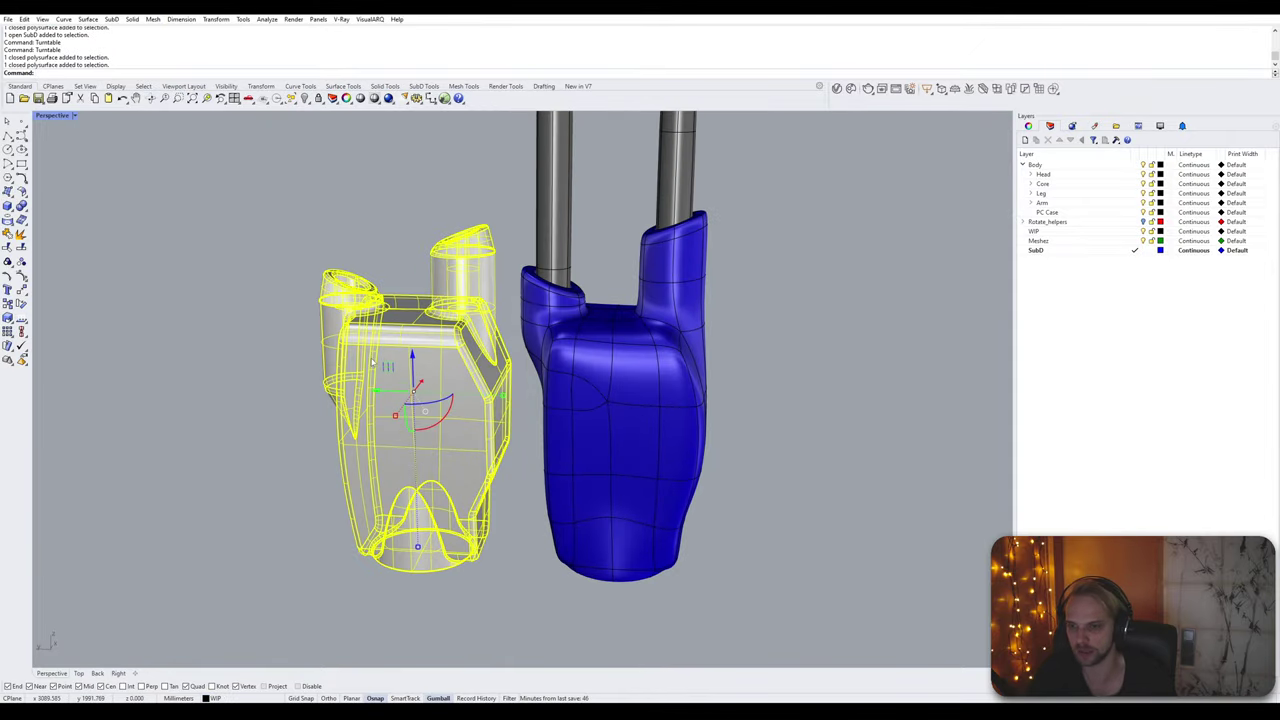
{"action": "left_click", "coordinate": [268, 380]}
{"action": "right_click_drag", "start_coordinate": [268, 380], "coordinate": [523, 289]}
Step: Switch the SubD to flat display and select two edges on the armor's underside
{"action": "key", "text": "Tab"}
{"action": "scroll", "coordinate": [452, 310], "scroll_direction": "up", "scroll_amount": 4}
{"action": "left_click", "coordinate": [516, 385], "text": "ctrl+shift"}
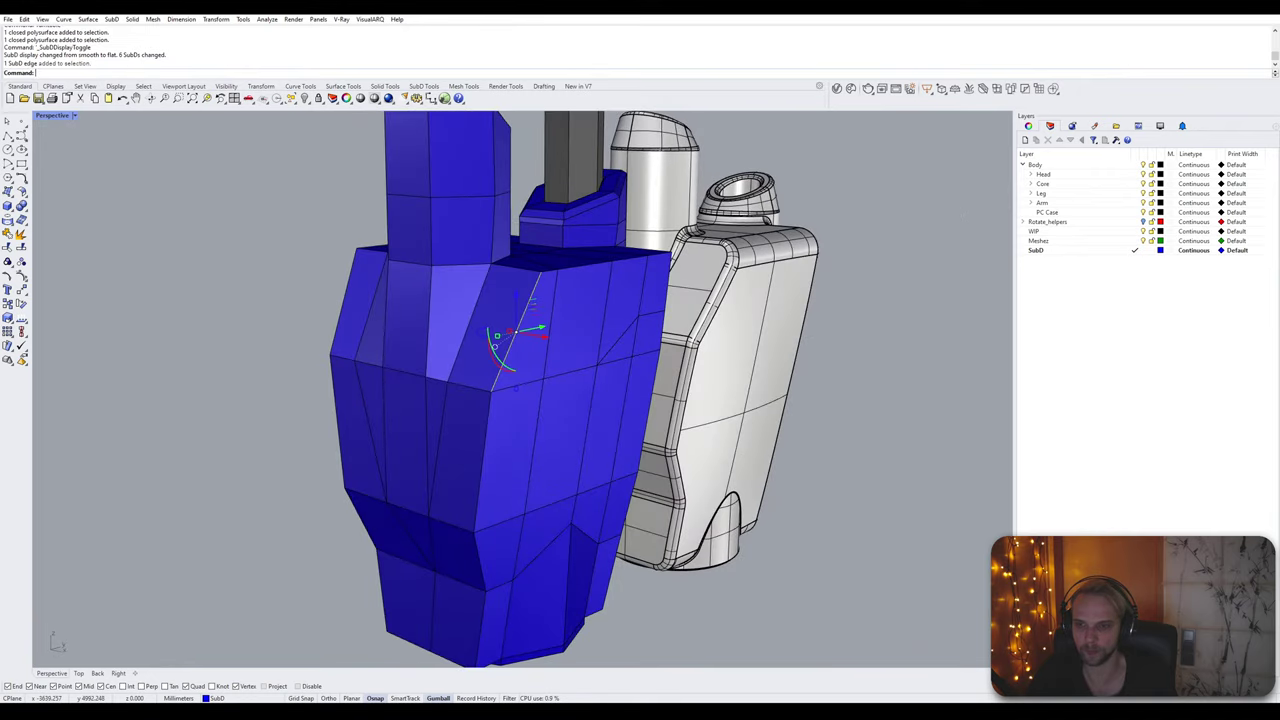
{"action": "left_click", "coordinate": [486, 438], "text": "ctrl+shift"}
{"action": "right_click_drag", "start_coordinate": [488, 480], "coordinate": [468, 458]}
{"action": "right_click_drag", "start_coordinate": [468, 458], "coordinate": [466, 337], "text": "shift"}
{"action": "scroll", "coordinate": [430, 488], "scroll_direction": "up", "scroll_amount": 5}
Step: Bevel the selected bottom edges of the armor by 0.5
{"action": "right_click_drag", "start_coordinate": [414, 494], "coordinate": [390, 462]}
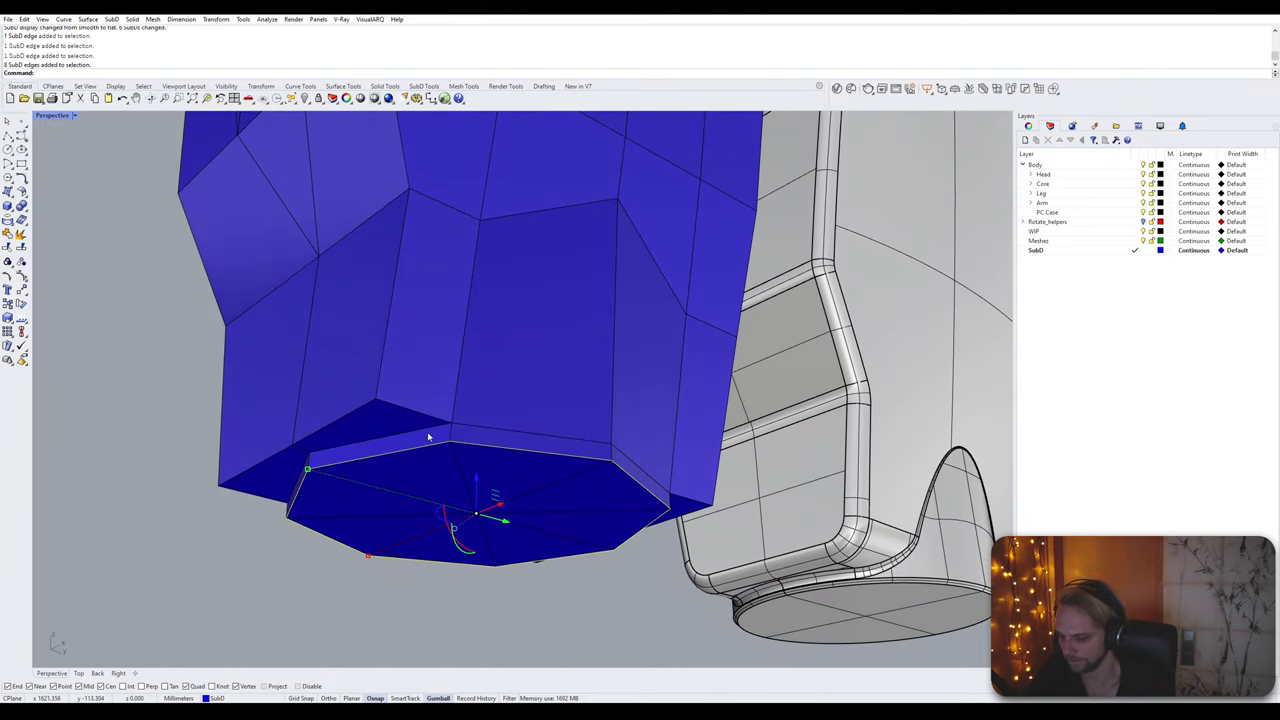
{"action": "type", "text": "Bevel"}
{"action": "key", "text": "Return"}
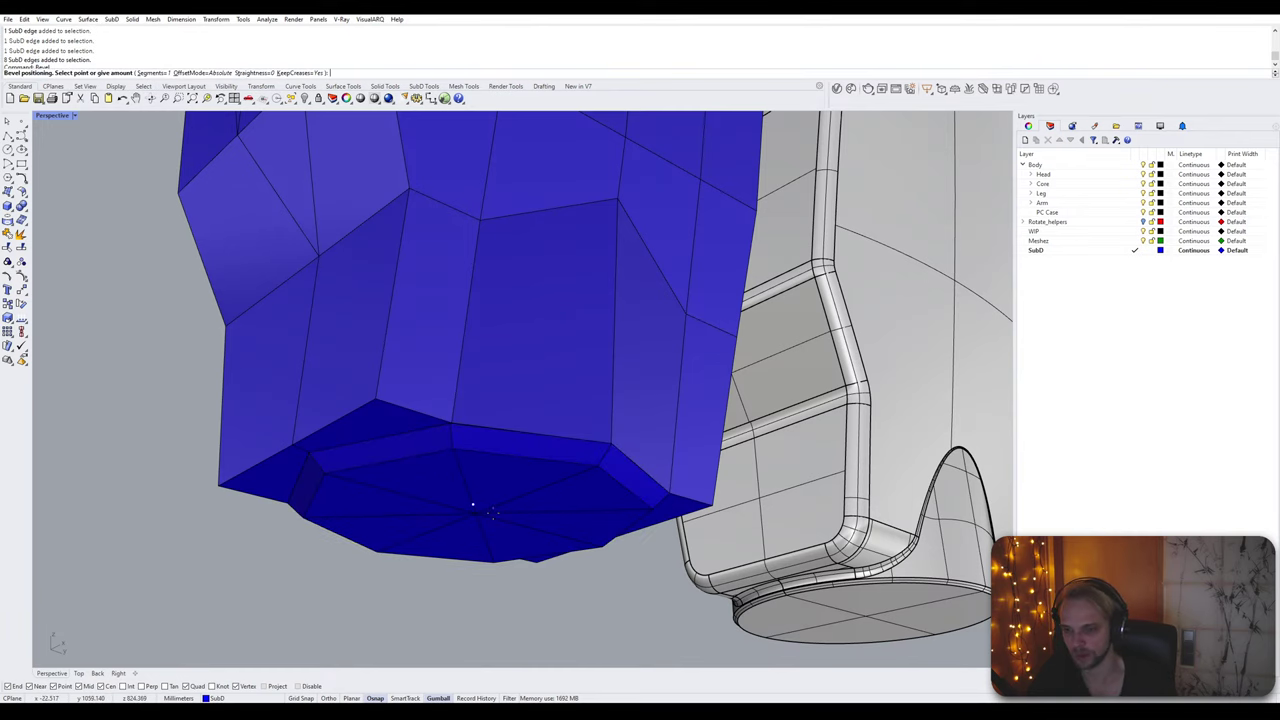
{"action": "key", "text": "Return"}
Step: Toggle between smooth and flat SubD display to inspect the bevelled bottom rim
{"action": "right_click_drag", "start_coordinate": [497, 517], "coordinate": [383, 433]}
{"action": "key", "text": "Tab"}
{"action": "key", "text": "Tab"}
{"action": "scroll", "coordinate": [374, 474], "scroll_direction": "up", "scroll_amount": 2}
{"action": "key", "text": "Tab"}
{"action": "key", "text": "Tab"}
{"action": "key", "text": "Tab"}
{"action": "key", "text": "Tab"}
{"action": "right_click_drag", "start_coordinate": [418, 374], "coordinate": [362, 454]}
{"action": "key", "text": "Tab"}
{"action": "key", "text": "Tab"}
{"action": "mouse_move", "coordinate": [311, 337]}
{"action": "right_mouse_down"}
{"action": "mouse_move", "coordinate": [331, 320]}
{"action": "mouse_move", "coordinate": [480, 391]}
{"action": "mouse_move", "coordinate": [389, 366]}
{"action": "mouse_move", "coordinate": [404, 364]}
{"action": "mouse_move", "coordinate": [372, 428]}
{"action": "mouse_move", "coordinate": [390, 427]}
{"action": "right_mouse_up"}
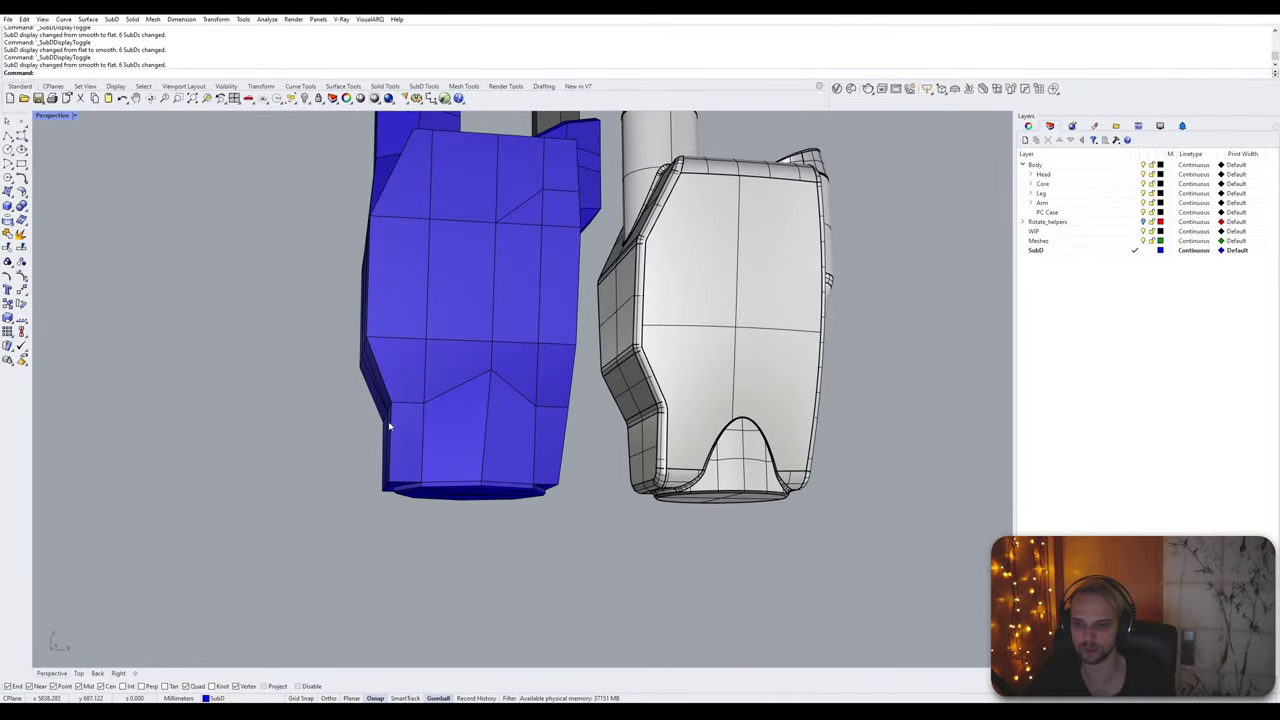
Step: Select edges and a face around the armor's top and sides, choosing SubD edge among overlapping candidates
{"action": "right_click_drag", "start_coordinate": [362, 307], "coordinate": [517, 393]}
{"action": "left_click", "coordinate": [466, 467], "text": "ctrl+shift"}
{"action": "left_click", "coordinate": [490, 411], "text": "ctrl+shift"}
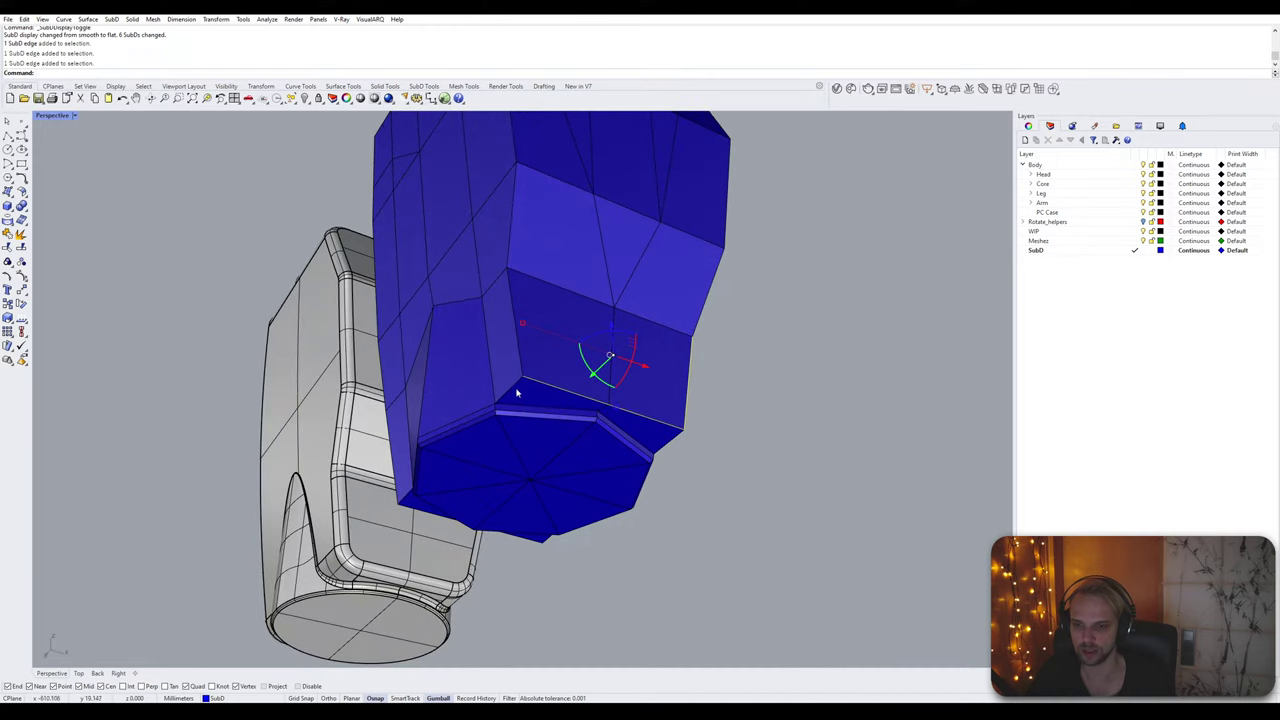
{"action": "left_click", "coordinate": [507, 308], "text": "ctrl+shift"}
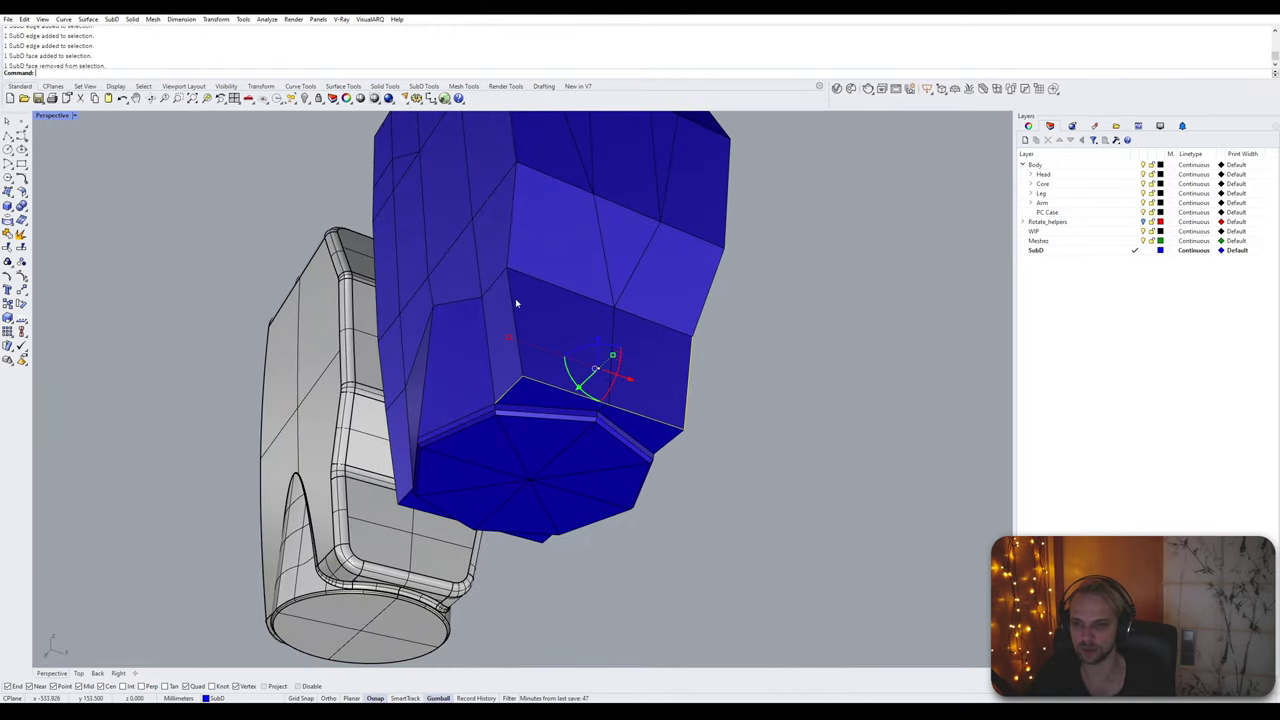
{"action": "mouse_move", "coordinate": [513, 302]}
{"action": "right_mouse_down"}
{"action": "mouse_move", "coordinate": [539, 257]}
{"action": "mouse_move", "coordinate": [517, 343]}
{"action": "mouse_move", "coordinate": [511, 324]}
{"action": "mouse_move", "coordinate": [529, 309]}
{"action": "right_mouse_up"}
{"action": "left_click", "coordinate": [512, 245], "text": "ctrl+shift"}
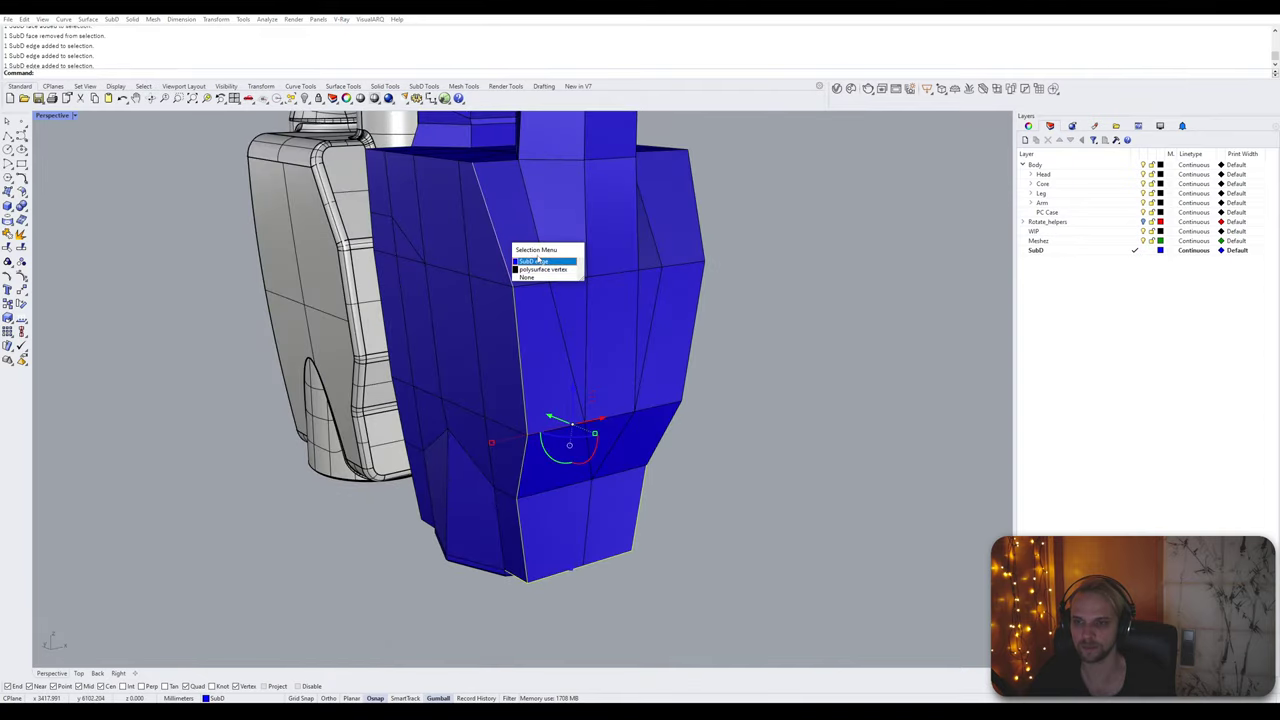
{"action": "left_click", "coordinate": [533, 262]}
Step: Orbit around the armor's sides and underside to review the selected edge loops
{"action": "right_click_drag", "start_coordinate": [533, 262], "coordinate": [480, 300]}
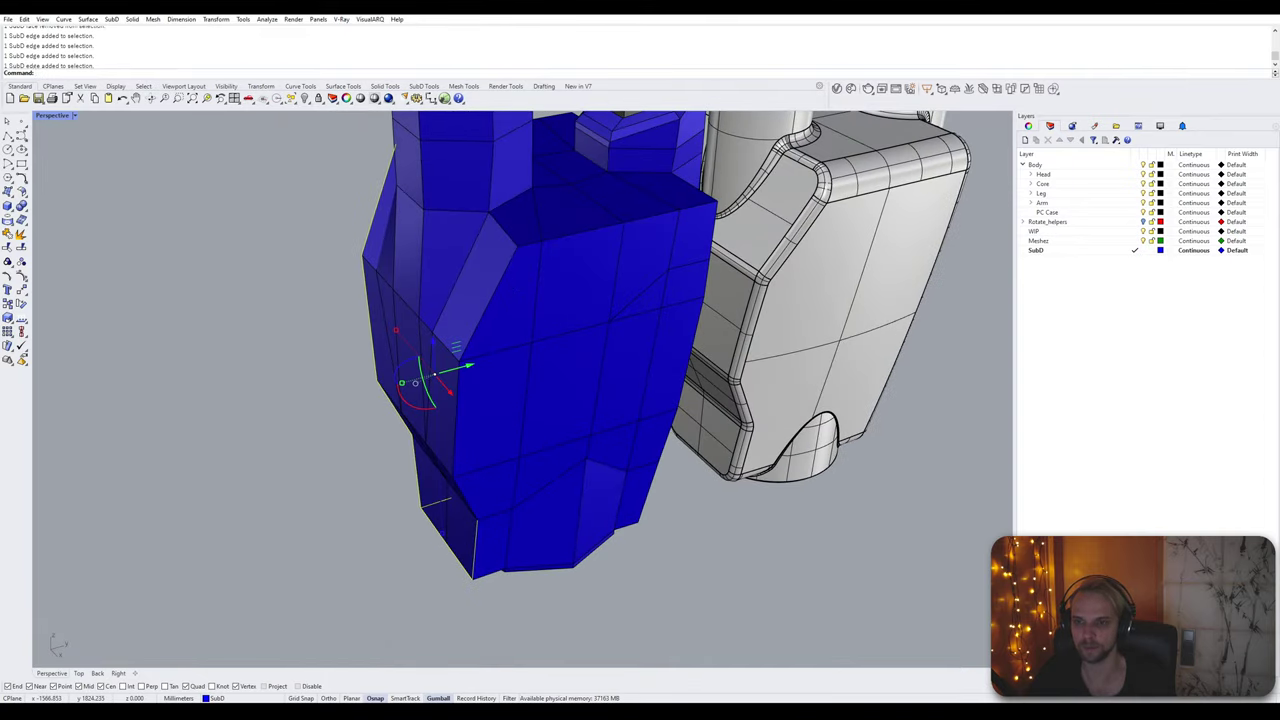
{"action": "right_click_drag", "start_coordinate": [475, 378], "coordinate": [493, 328]}
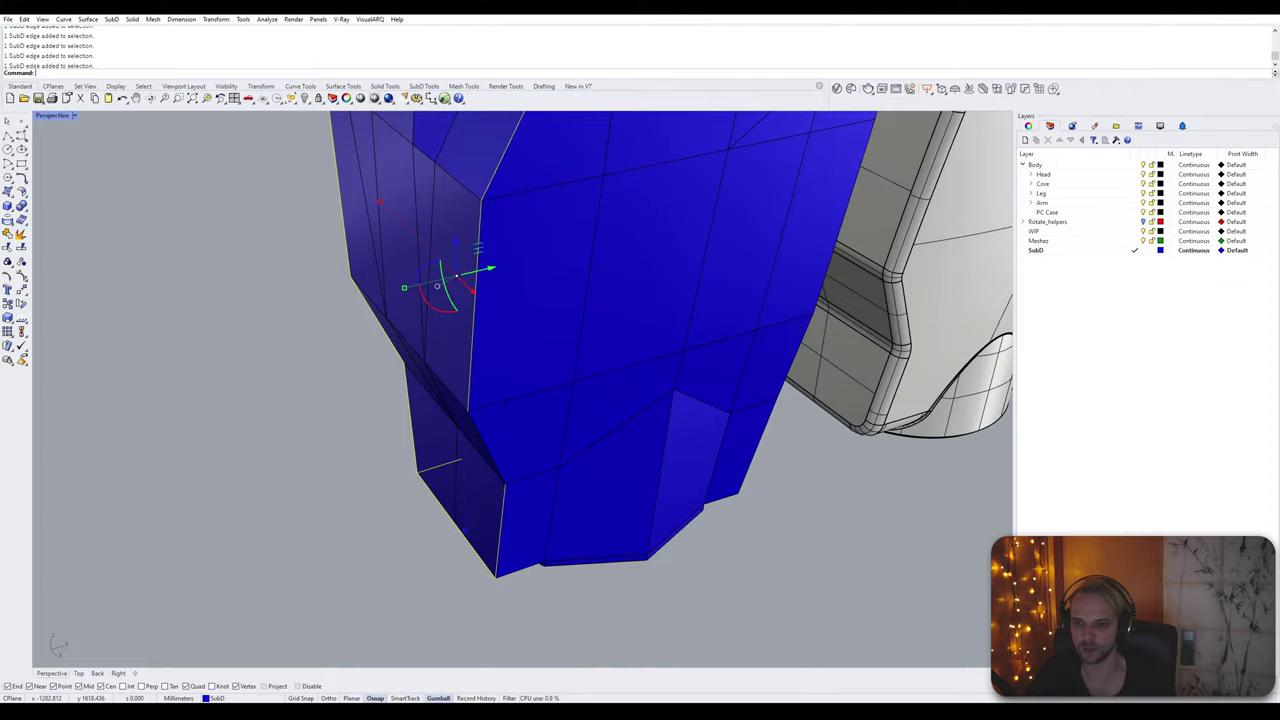
{"action": "scroll", "coordinate": [493, 438], "scroll_direction": "down", "scroll_amount": 5}
{"action": "mouse_move", "coordinate": [493, 438]}
{"action": "right_mouse_down"}
{"action": "mouse_move", "coordinate": [606, 384]}
{"action": "mouse_move", "coordinate": [598, 402]}
{"action": "mouse_move", "coordinate": [515, 435]}
{"action": "right_mouse_up"}
{"action": "scroll", "coordinate": [492, 270], "scroll_direction": "up", "scroll_amount": 3}
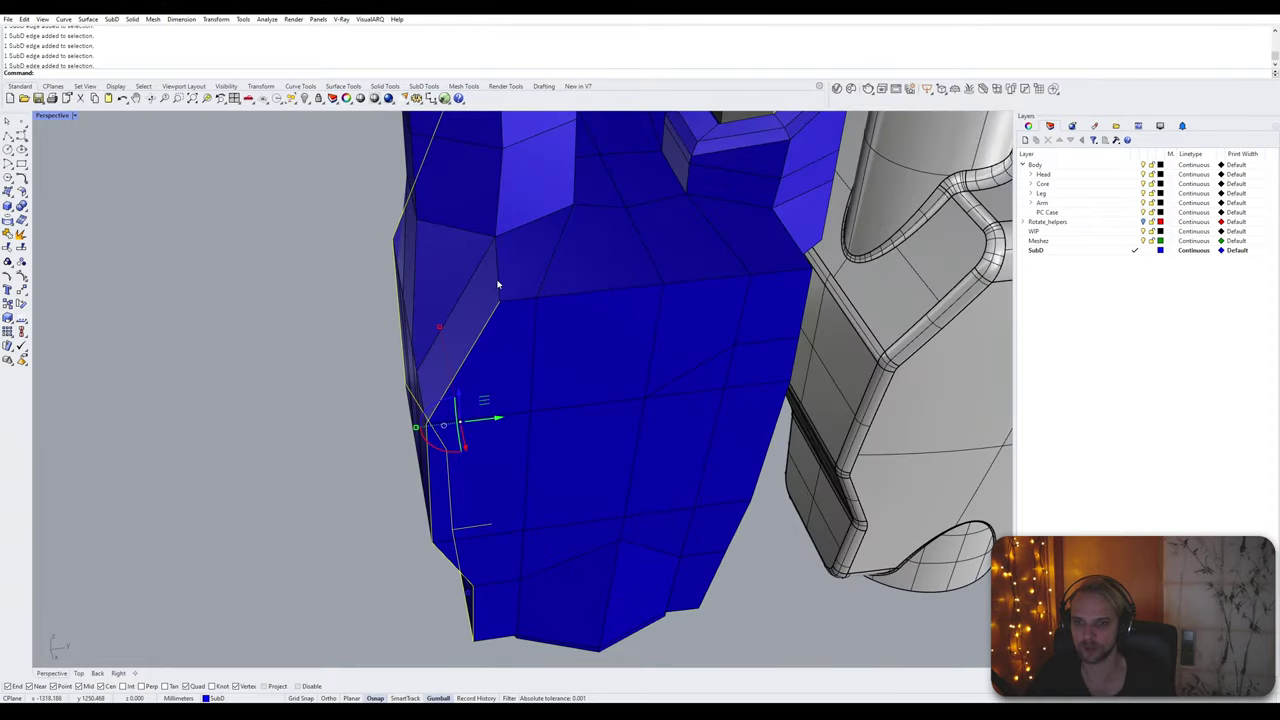
{"action": "scroll", "coordinate": [500, 285], "scroll_direction": "down", "scroll_amount": 5}
{"action": "right_click_drag", "start_coordinate": [500, 285], "coordinate": [540, 355]}
{"action": "scroll", "coordinate": [580, 308], "scroll_direction": "up", "scroll_amount": 5}
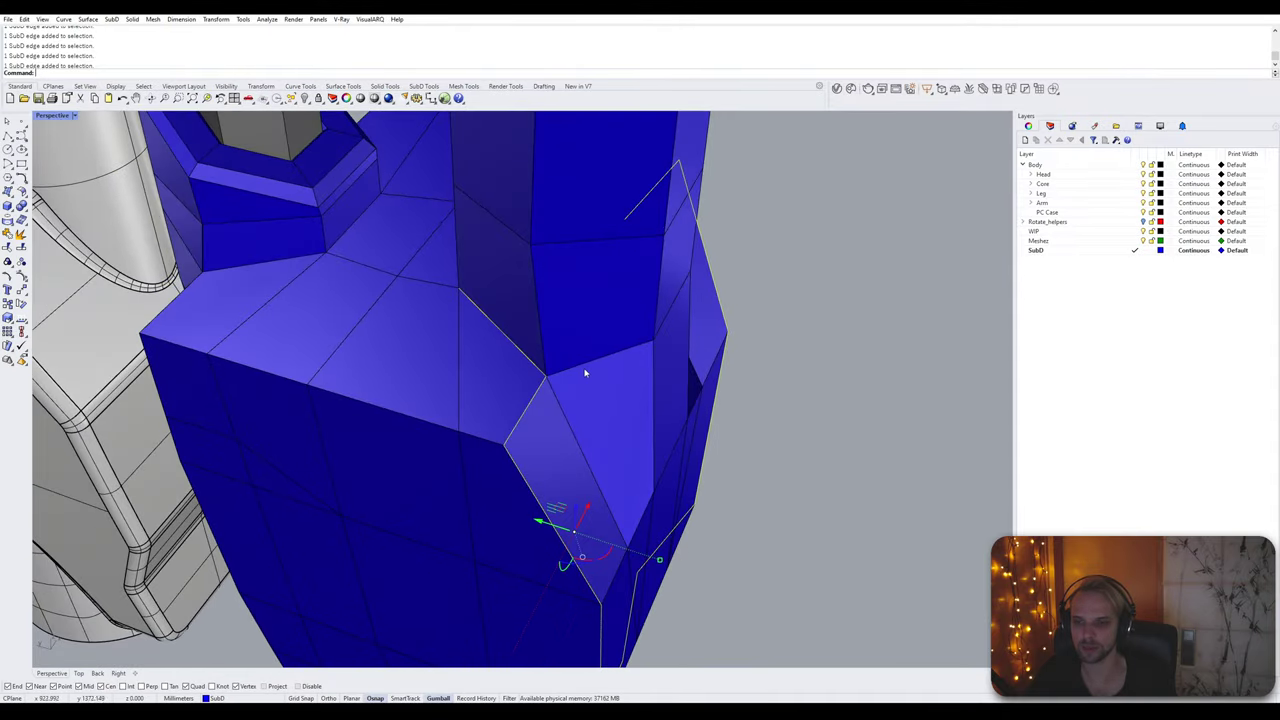
{"action": "right_click_drag", "start_coordinate": [654, 356], "coordinate": [378, 360]}
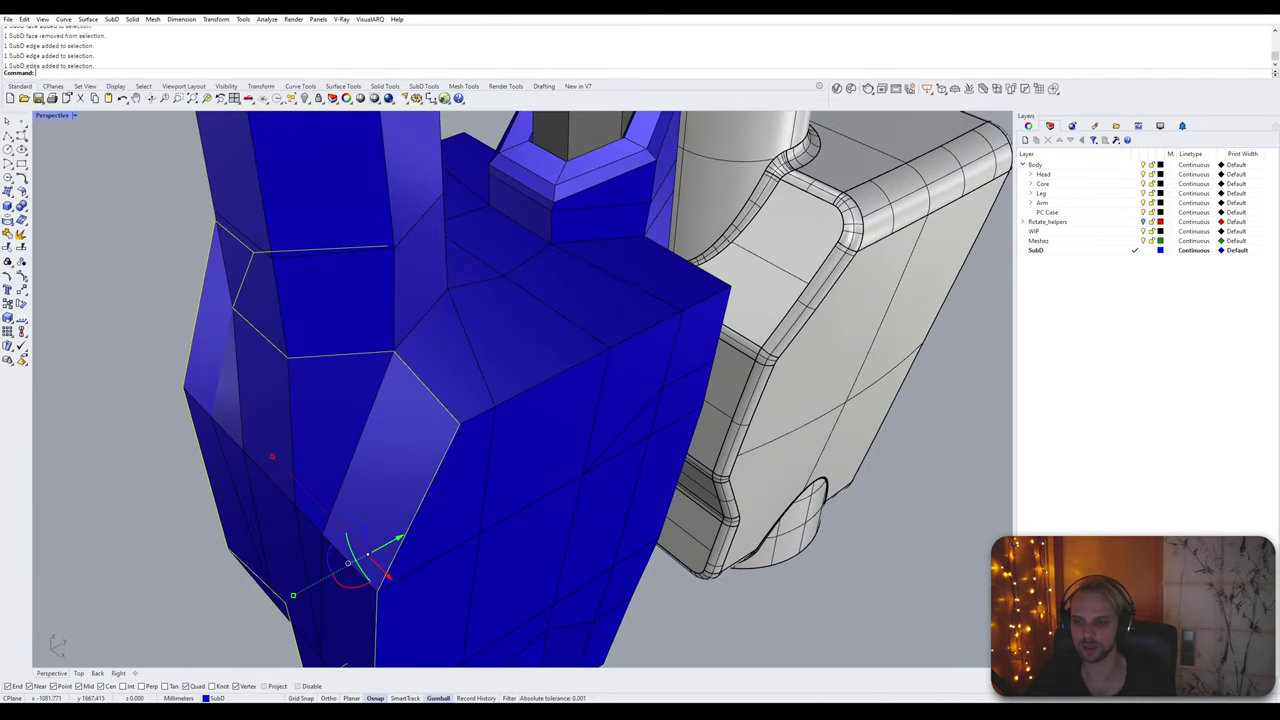
{"action": "right_click_drag", "start_coordinate": [509, 302], "coordinate": [540, 372]}
{"action": "scroll", "coordinate": [462, 345], "scroll_direction": "down", "scroll_amount": 6}
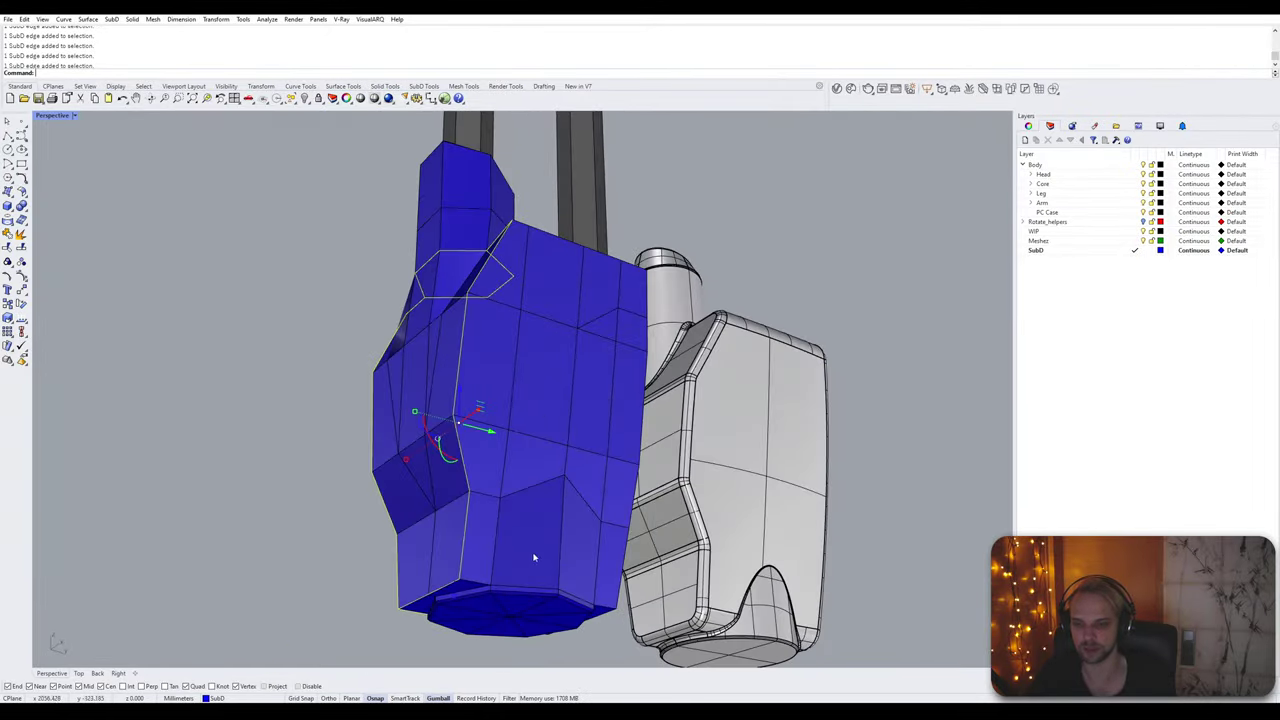
{"action": "right_click_drag", "start_coordinate": [534, 557], "coordinate": [519, 490]}
{"action": "scroll", "coordinate": [513, 455], "scroll_direction": "up", "scroll_amount": 6}
{"action": "scroll", "coordinate": [513, 453], "scroll_direction": "up", "scroll_amount": 2}
{"action": "scroll", "coordinate": [543, 408], "scroll_direction": "down", "scroll_amount": 4}
{"action": "right_click_drag", "start_coordinate": [543, 408], "coordinate": [549, 488]}
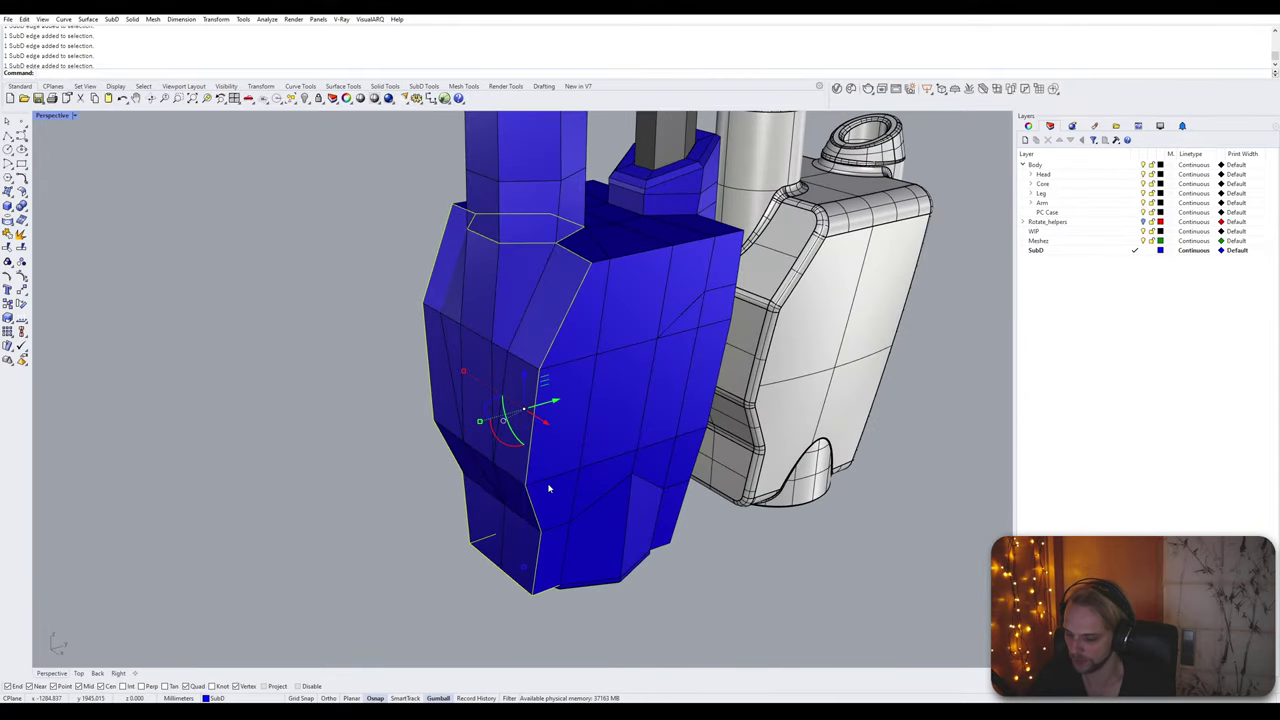
Step: Bevel the selected upper edge loops by 0.5 and view the armor smoothed
{"action": "type", "text": "Bevel"}
{"action": "key", "text": "Return"}
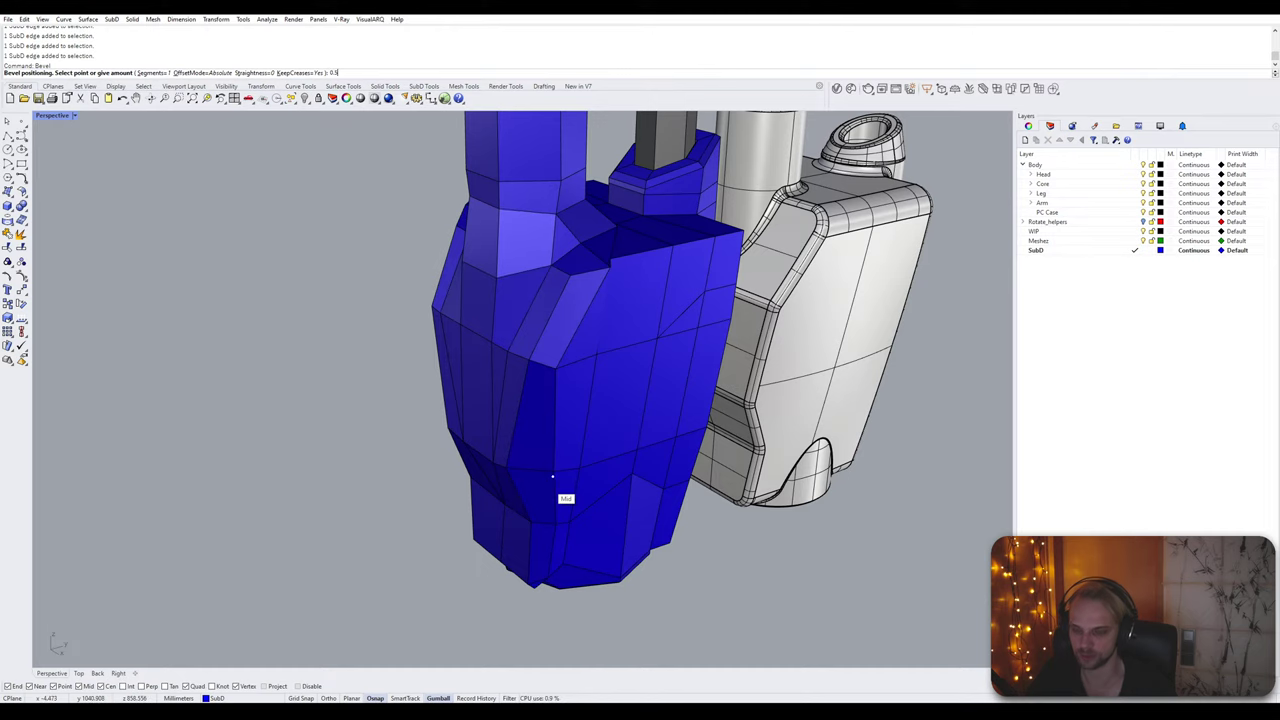
{"action": "left_click", "coordinate": [552, 476]}
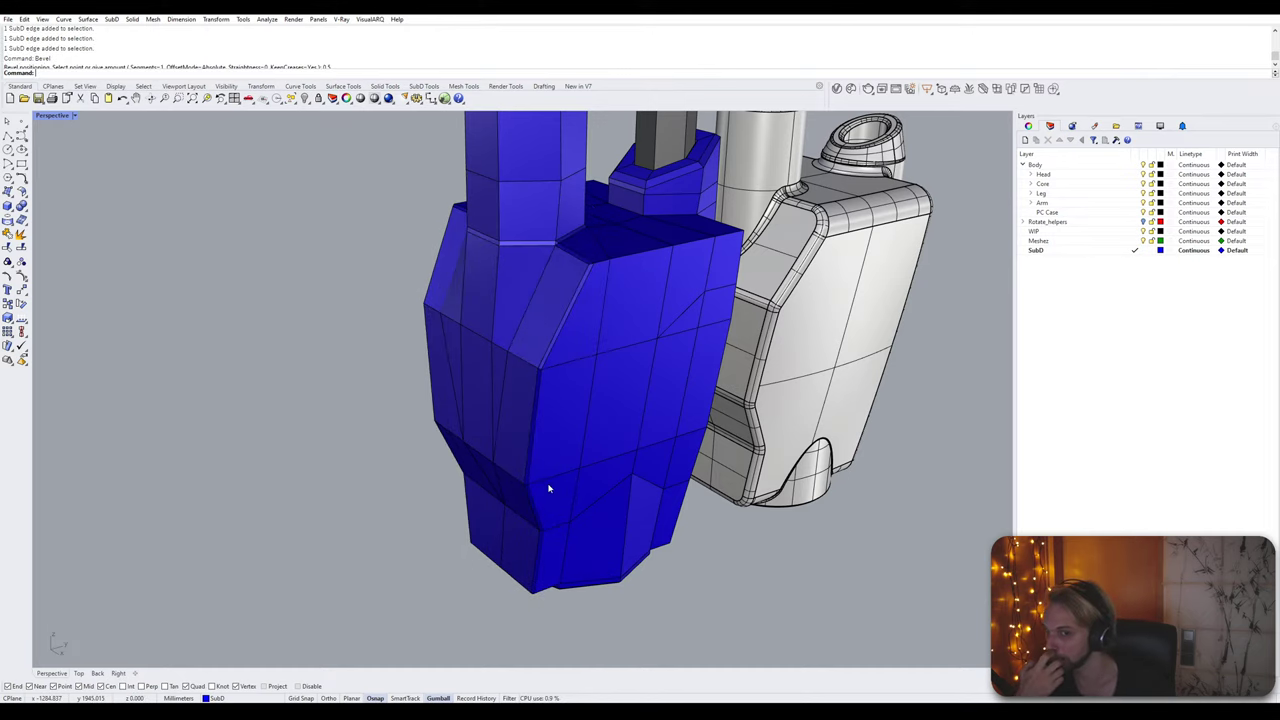
{"action": "right_click_drag", "start_coordinate": [548, 488], "coordinate": [534, 446]}
{"action": "key", "text": "Tab"}
{"action": "right_click_drag", "start_coordinate": [574, 360], "coordinate": [577, 400]}
{"action": "scroll", "coordinate": [558, 333], "scroll_direction": "up", "scroll_amount": 6}
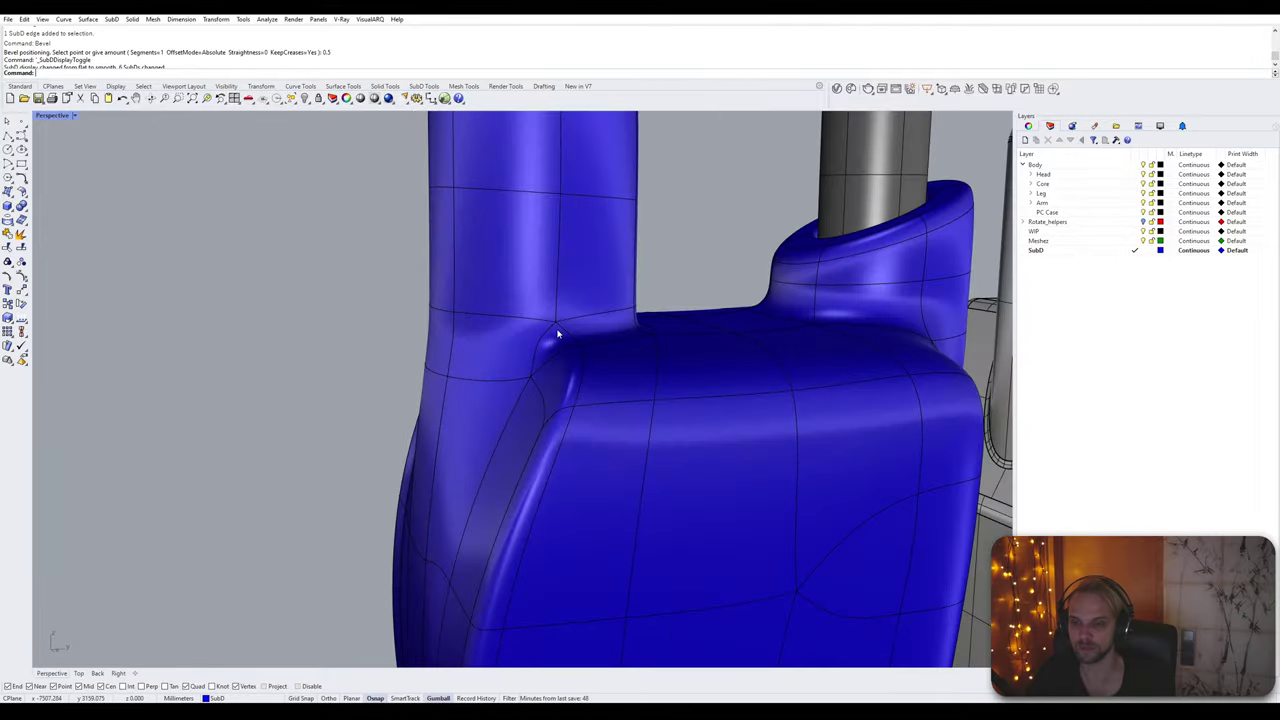
{"action": "right_click_drag", "start_coordinate": [558, 334], "coordinate": [509, 329]}
{"action": "scroll", "coordinate": [680, 295], "scroll_direction": "down", "scroll_amount": 4}
Step: Preview the armor's highlights with the fluorescent tube environment map, then close the EMap preview
{"action": "left_click", "coordinate": [510, 330]}
{"action": "type", "text": "EMap"}
{"action": "key", "text": "Return"}
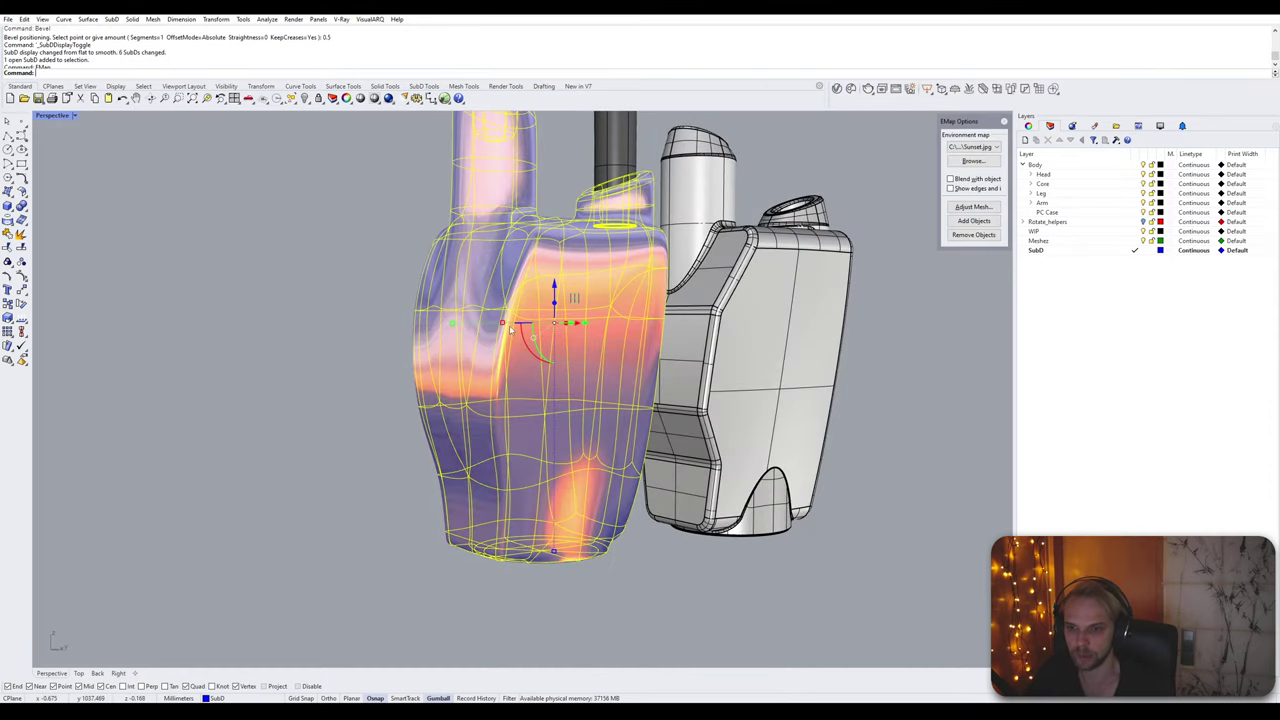
{"action": "key", "text": "Escape"}
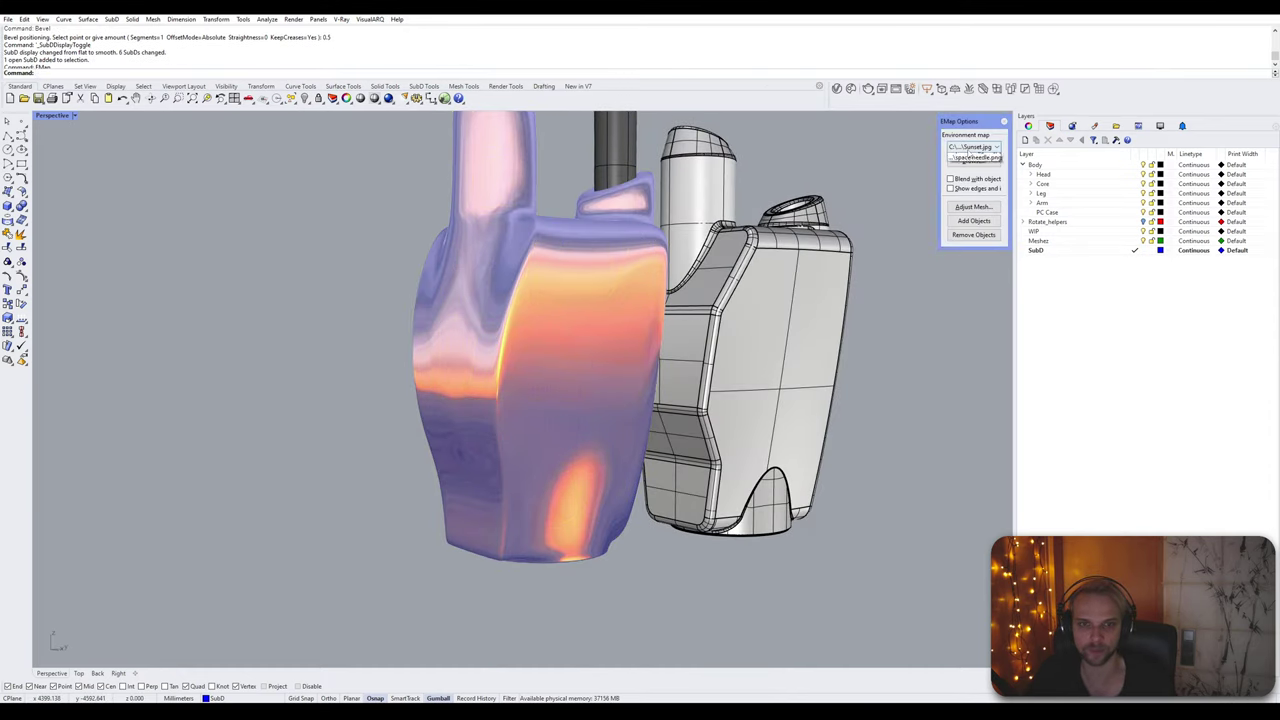
{"action": "left_click", "coordinate": [981, 172]}
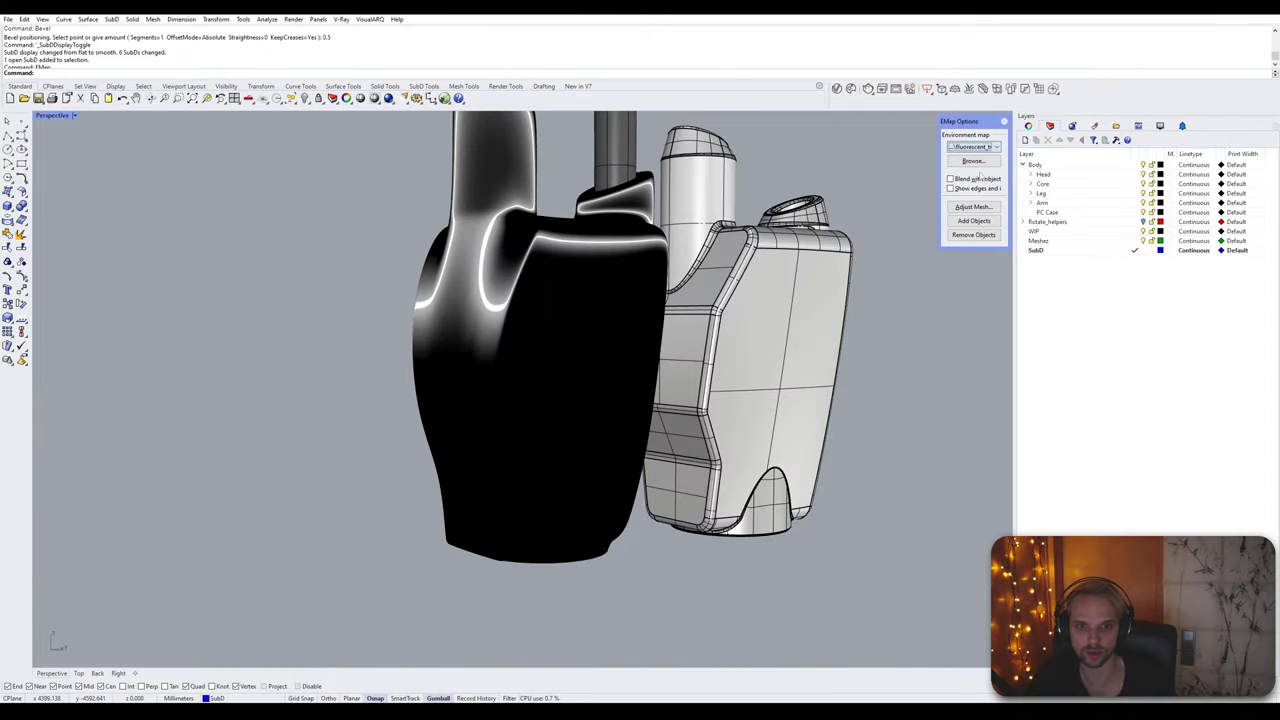
{"action": "mouse_move", "coordinate": [692, 325]}
{"action": "right_mouse_down"}
{"action": "mouse_move", "coordinate": [608, 314]}
{"action": "mouse_move", "coordinate": [601, 279]}
{"action": "mouse_move", "coordinate": [609, 350]}
{"action": "mouse_move", "coordinate": [520, 250]}
{"action": "mouse_move", "coordinate": [520, 230]}
{"action": "mouse_move", "coordinate": [577, 160]}
{"action": "mouse_move", "coordinate": [517, 207]}
{"action": "mouse_move", "coordinate": [528, 196]}
{"action": "mouse_move", "coordinate": [494, 202]}
{"action": "mouse_move", "coordinate": [528, 175]}
{"action": "mouse_move", "coordinate": [520, 223]}
{"action": "mouse_move", "coordinate": [491, 257]}
{"action": "mouse_move", "coordinate": [479, 332]}
{"action": "mouse_move", "coordinate": [629, 238]}
{"action": "right_mouse_up"}
{"action": "scroll", "coordinate": [494, 202], "scroll_direction": "up", "scroll_amount": 6}
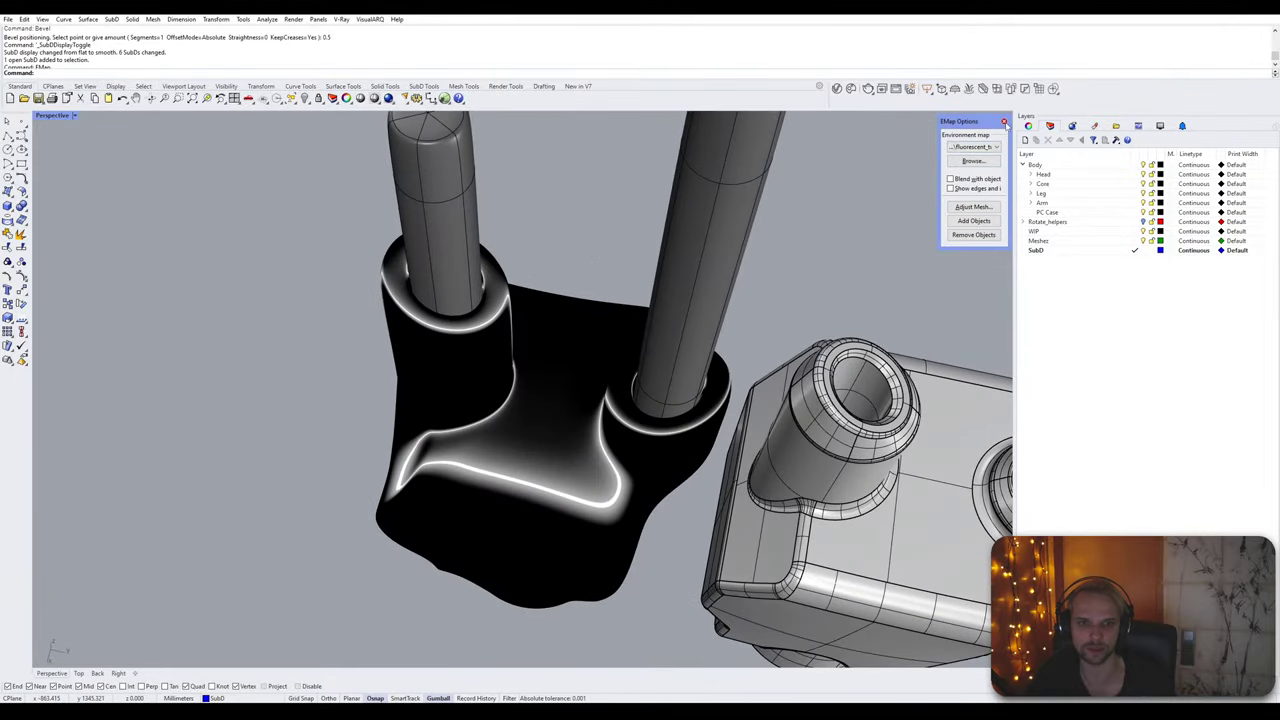
{"action": "left_click", "coordinate": [1004, 121]}
{"action": "mouse_move", "coordinate": [809, 275]}
{"action": "right_mouse_down"}
{"action": "mouse_move", "coordinate": [577, 366]}
{"action": "mouse_move", "coordinate": [507, 375]}
{"action": "mouse_move", "coordinate": [502, 335]}
{"action": "right_mouse_up"}
Step: Switch the blue armour to flat display and pick two edges on its upper part
{"action": "key", "text": "Tab"}
{"action": "scroll", "coordinate": [575, 369], "scroll_direction": "up", "scroll_amount": 4}
{"action": "left_click", "coordinate": [505, 364], "text": "ctrl+shift"}
{"action": "left_click", "coordinate": [515, 391], "text": "ctrl+shift"}
{"action": "scroll", "coordinate": [532, 404], "scroll_direction": "down", "scroll_amount": 5}
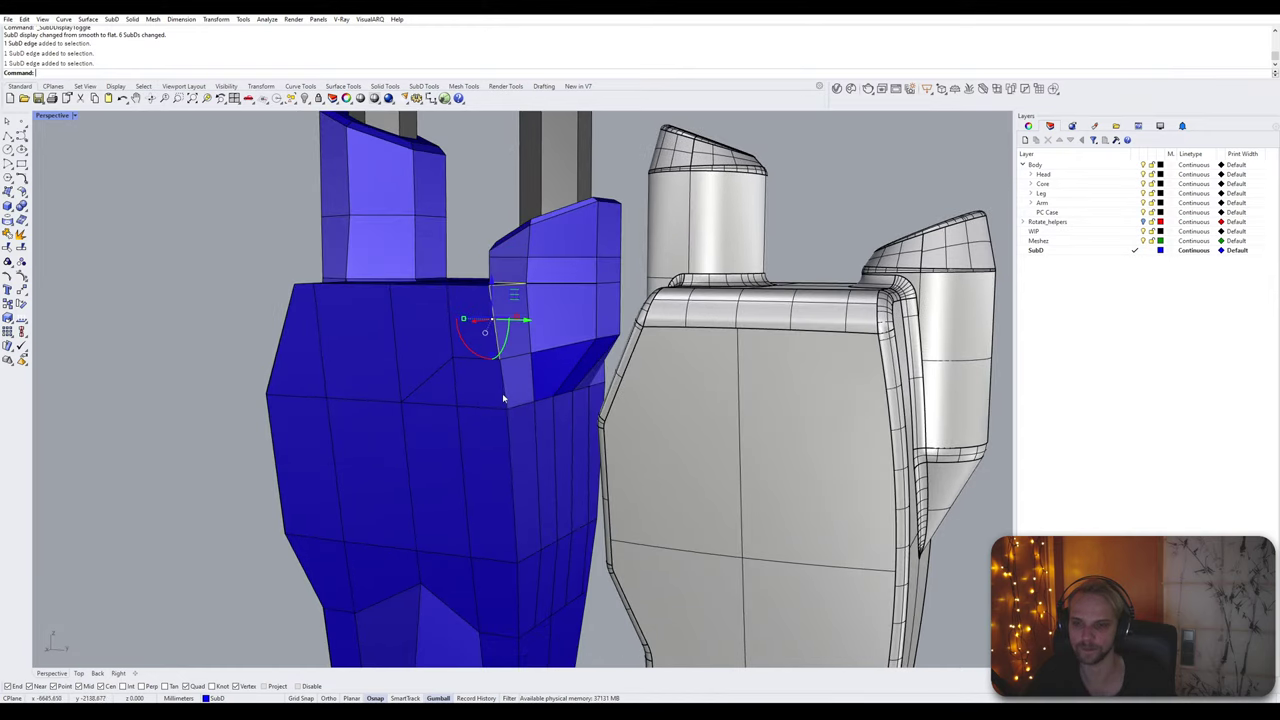
Step: Add the whole upper edge loop to the selection and orbit around to check it
{"action": "right_click_drag", "start_coordinate": [503, 518], "coordinate": [454, 374]}
{"action": "double_click", "coordinate": [565, 388], "text": "ctrl+shift"}
{"action": "scroll", "coordinate": [462, 374], "scroll_direction": "up", "scroll_amount": 6}
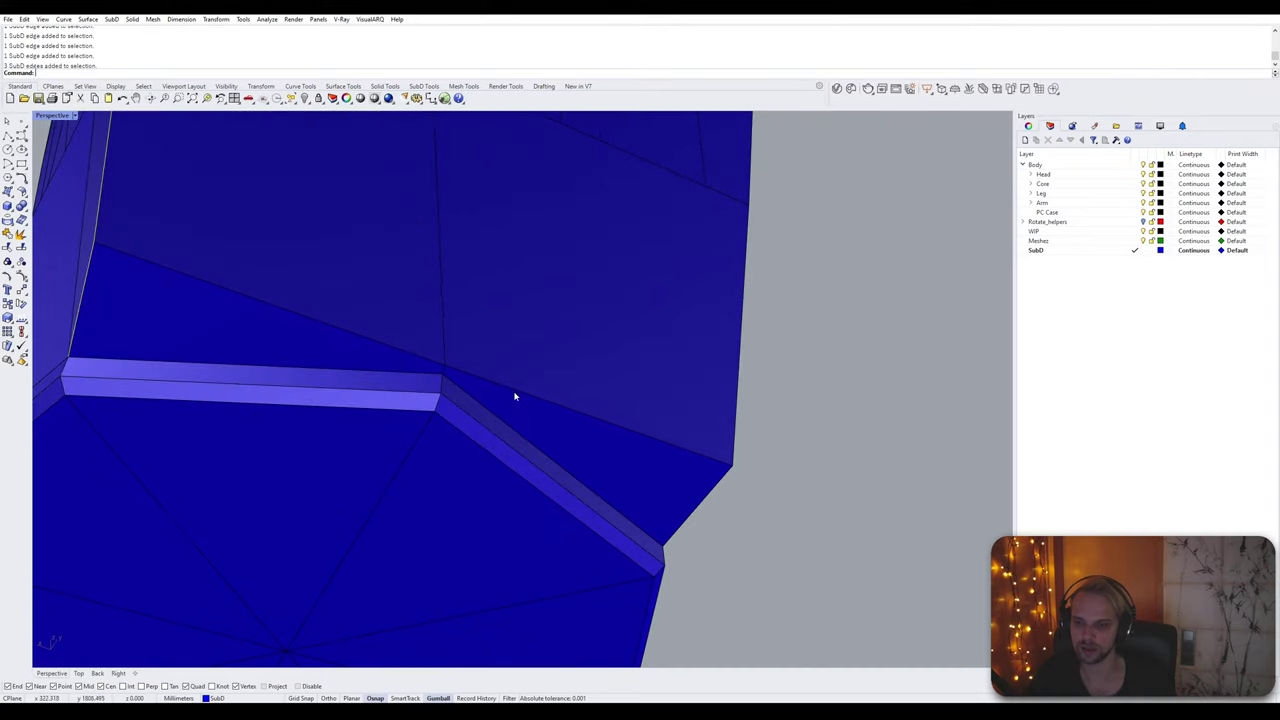
{"action": "scroll", "coordinate": [469, 410], "scroll_direction": "down", "scroll_amount": 8}
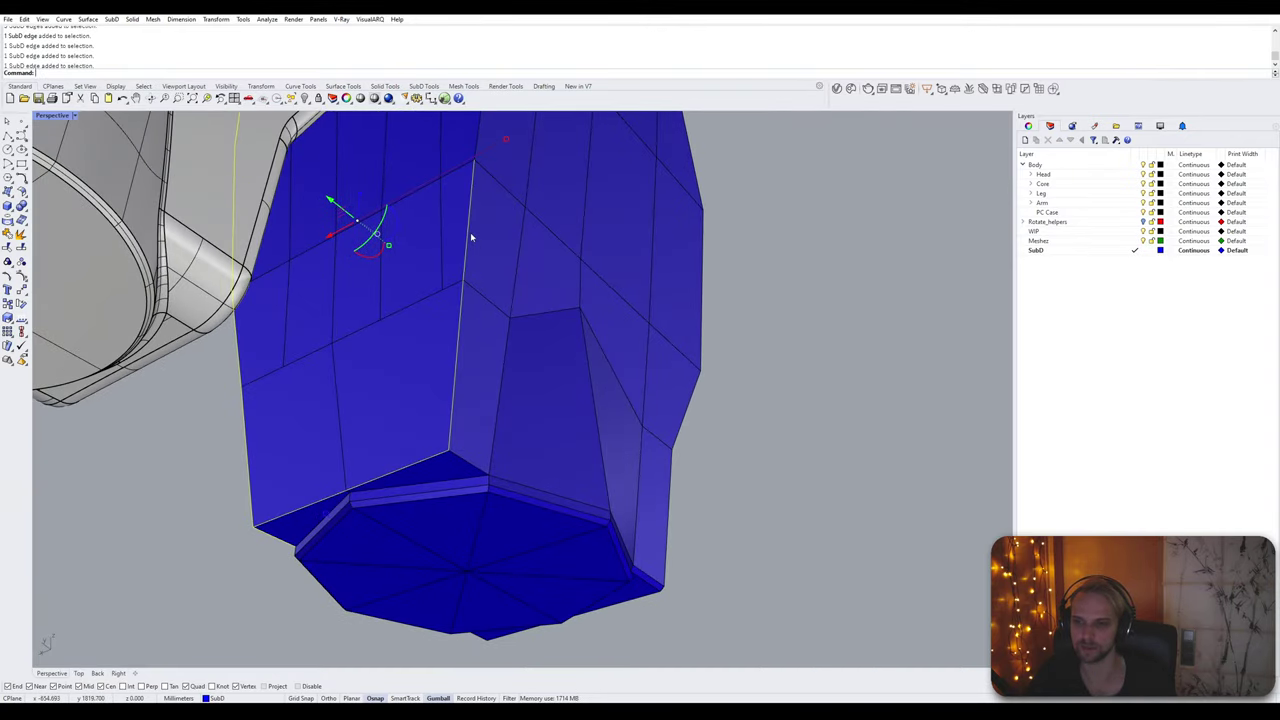
{"action": "right_click_drag", "start_coordinate": [471, 237], "coordinate": [477, 410]}
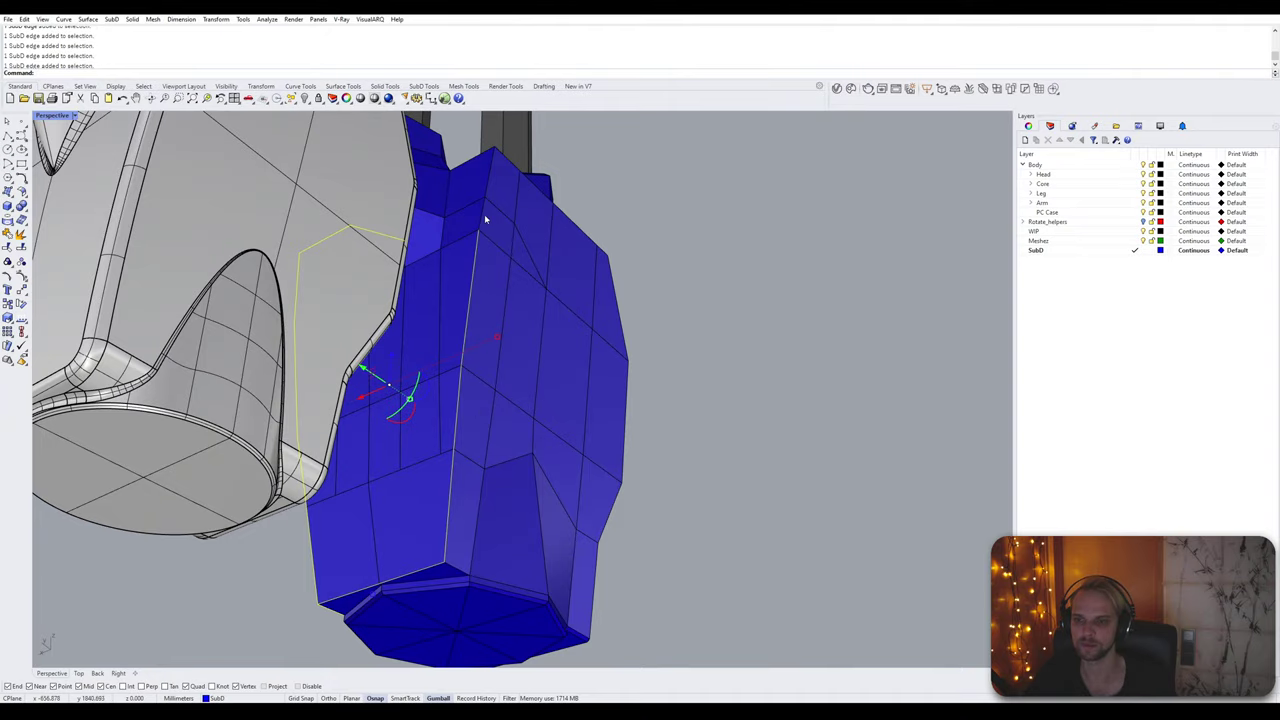
{"action": "right_click_drag", "start_coordinate": [492, 175], "coordinate": [380, 296]}
{"action": "right_click_drag", "start_coordinate": [458, 184], "coordinate": [474, 330]}
{"action": "right_click_drag", "start_coordinate": [399, 262], "coordinate": [518, 256]}
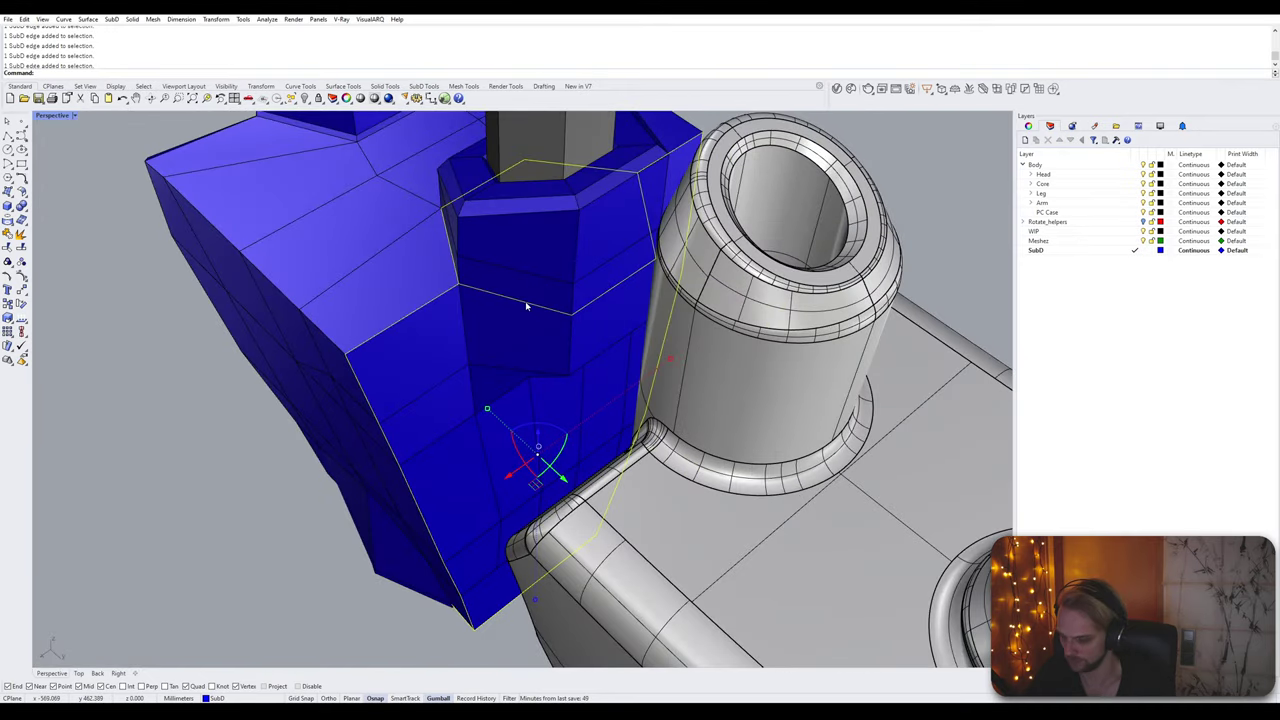
Step: Bevel the selected edge loop by 0.5 and inspect the bevelled corner from below
{"action": "type", "text": "bevel"}
{"action": "key", "text": "Return"}
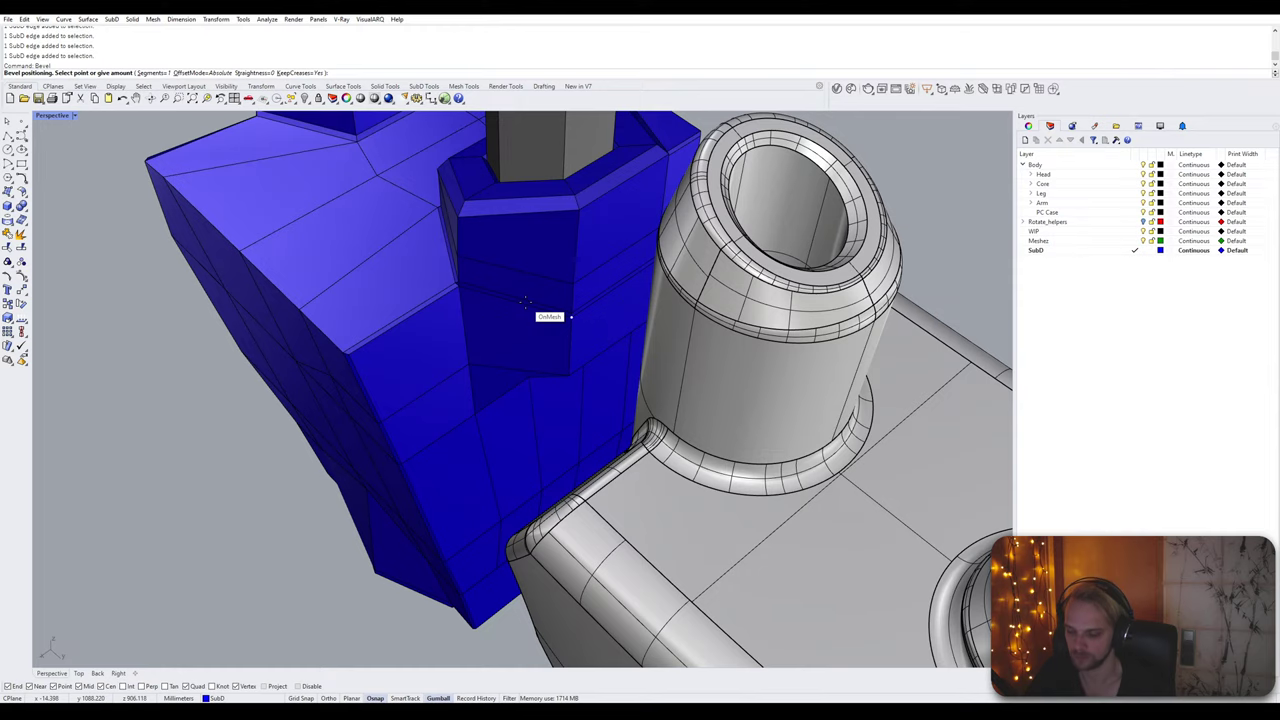
{"action": "key", "text": "Return"}
{"action": "right_click_drag", "start_coordinate": [449, 349], "coordinate": [498, 343]}
{"action": "scroll", "coordinate": [497, 343], "scroll_direction": "up", "scroll_amount": 10}
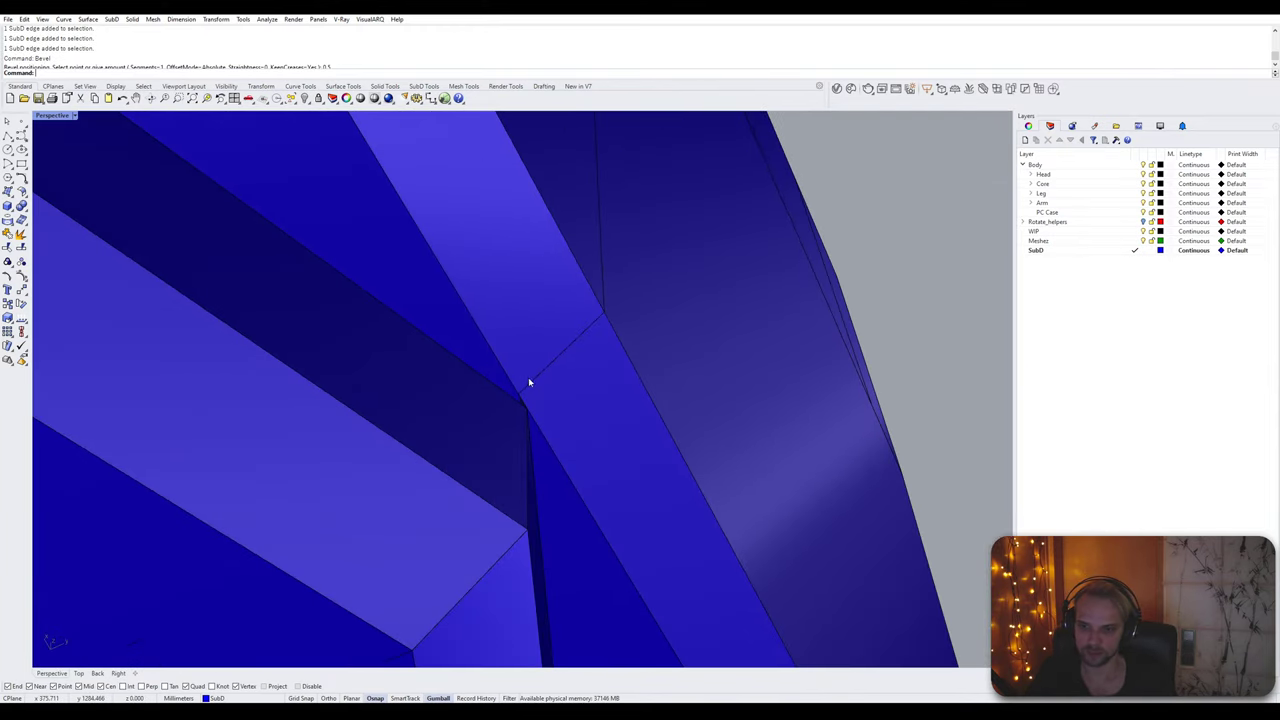
{"action": "scroll", "coordinate": [532, 391], "scroll_direction": "down", "scroll_amount": 5}
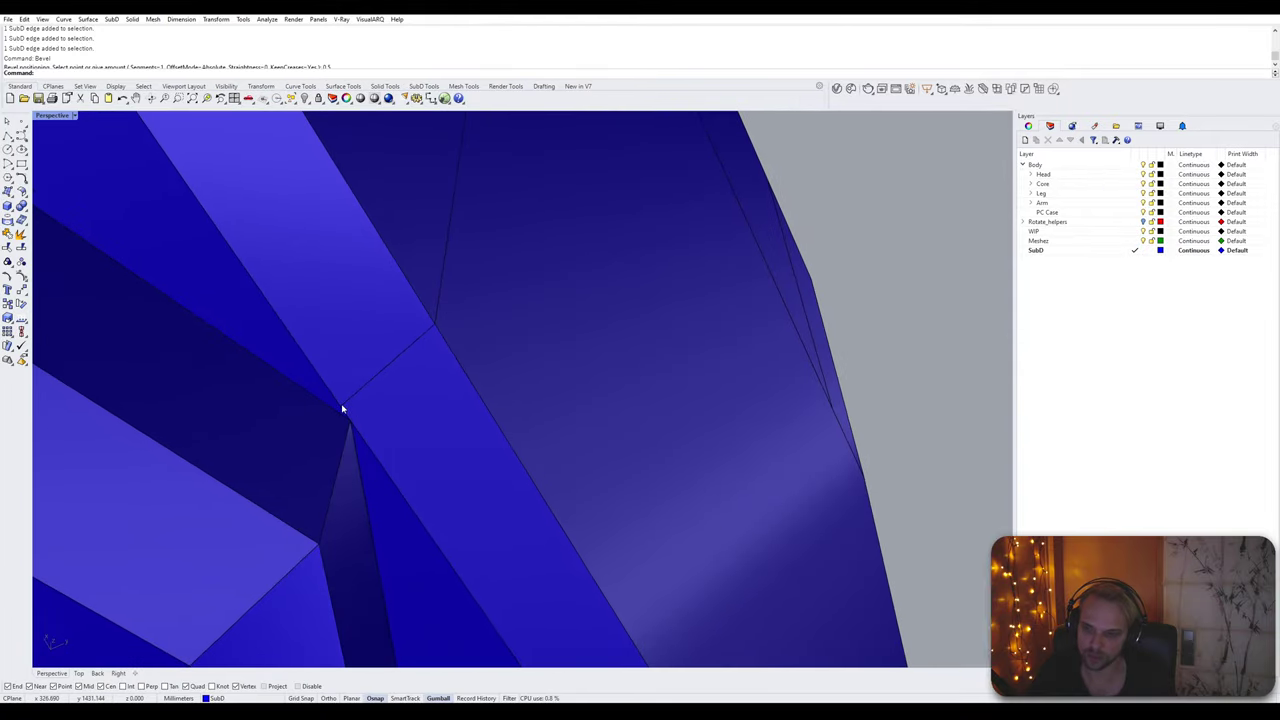
{"action": "right_click_drag", "start_coordinate": [398, 374], "coordinate": [417, 374]}
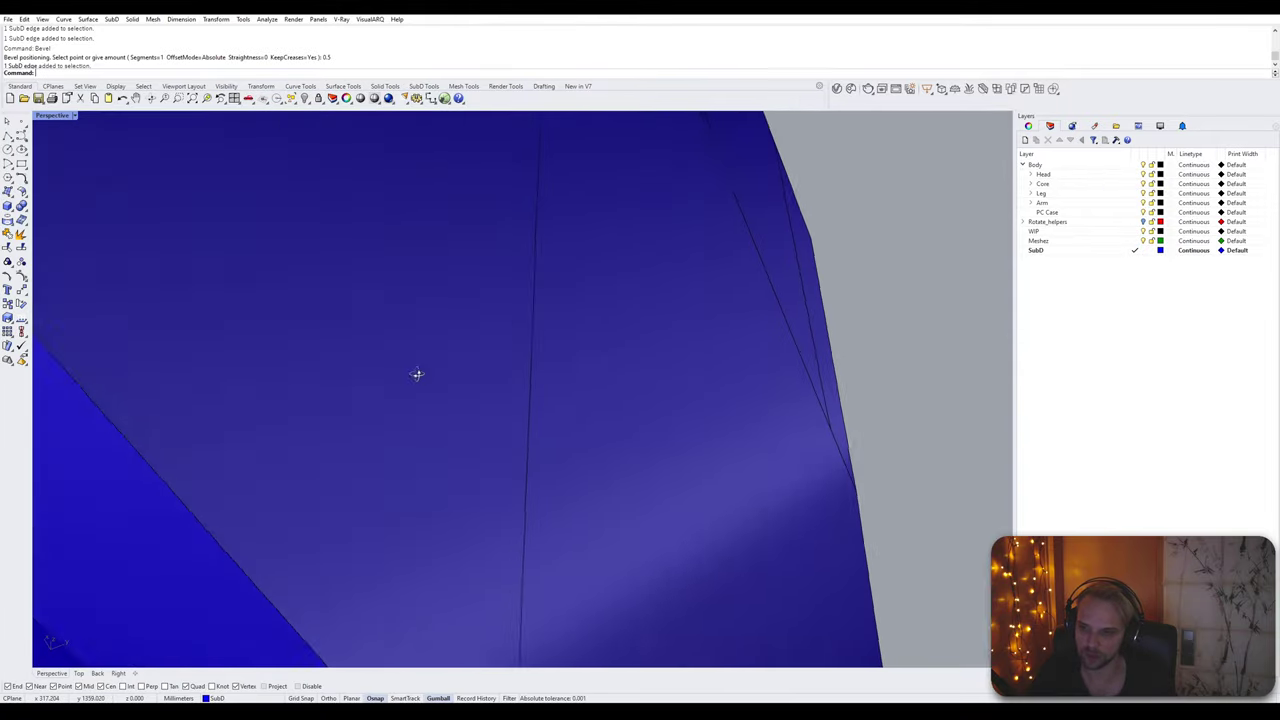
{"action": "scroll", "coordinate": [515, 485], "scroll_direction": "down", "scroll_amount": 8}
{"action": "right_click_drag", "start_coordinate": [517, 491], "coordinate": [554, 417]}
{"action": "scroll", "coordinate": [554, 417], "scroll_direction": "up", "scroll_amount": 4}
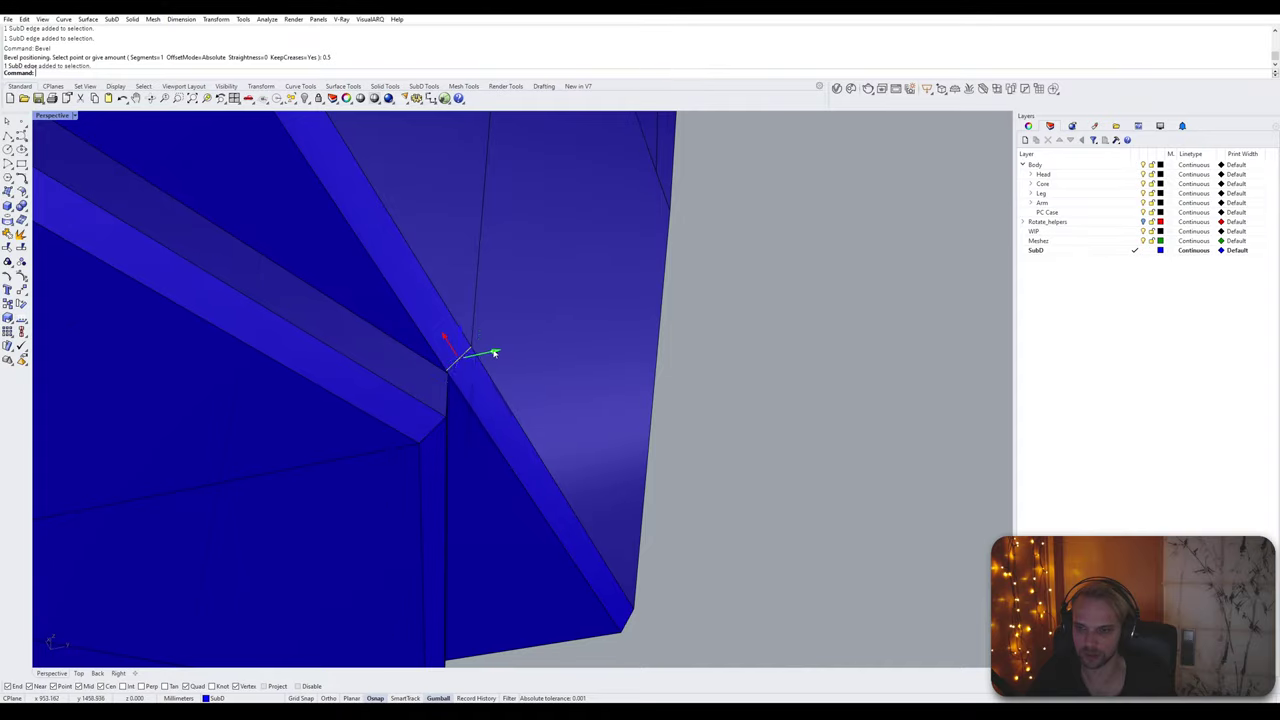
Step: Slide the selected edge to the right and compare smooth and flat display
{"action": "left_click_drag", "start_coordinate": [494, 353], "coordinate": [504, 350]}
{"action": "key", "text": "Tab"}
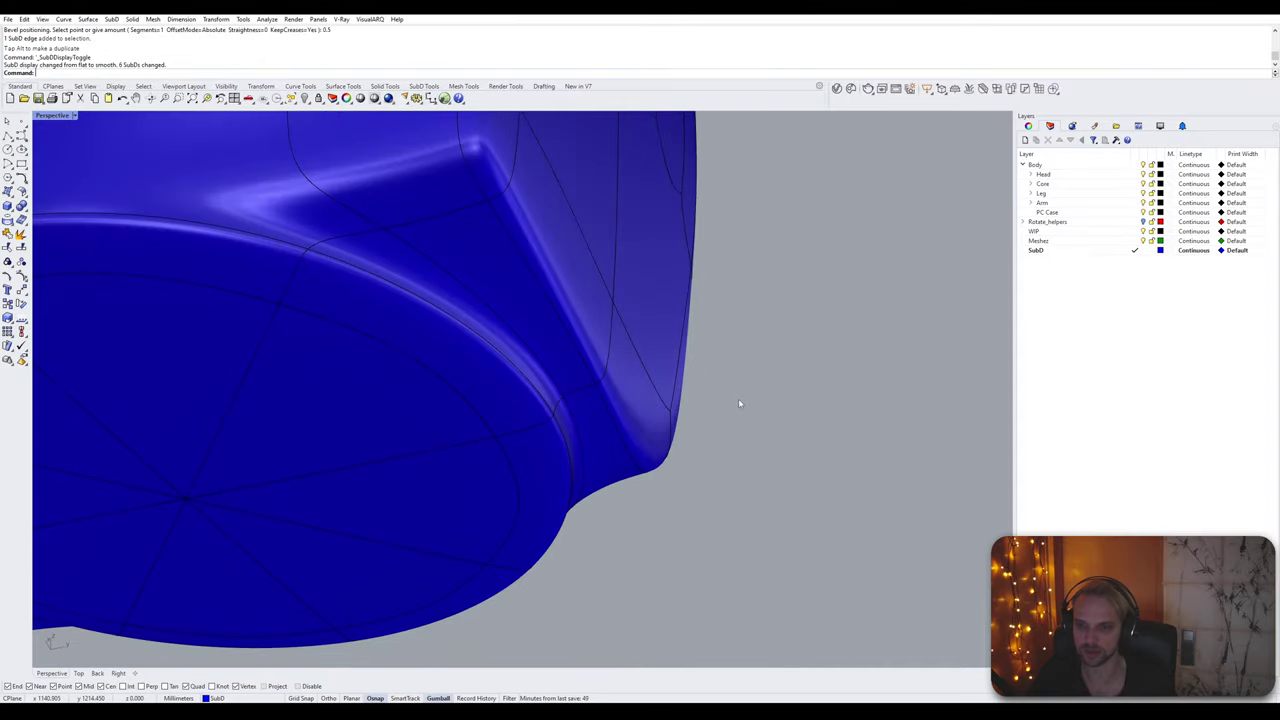
{"action": "scroll", "coordinate": [738, 398], "scroll_direction": "down", "scroll_amount": 6}
{"action": "right_click_drag", "start_coordinate": [701, 368], "coordinate": [560, 346]}
{"action": "key", "text": "Tab"}
{"action": "scroll", "coordinate": [546, 290], "scroll_direction": "up", "scroll_amount": 8}
{"action": "right_click_drag", "start_coordinate": [546, 290], "coordinate": [495, 437], "text": "shift"}
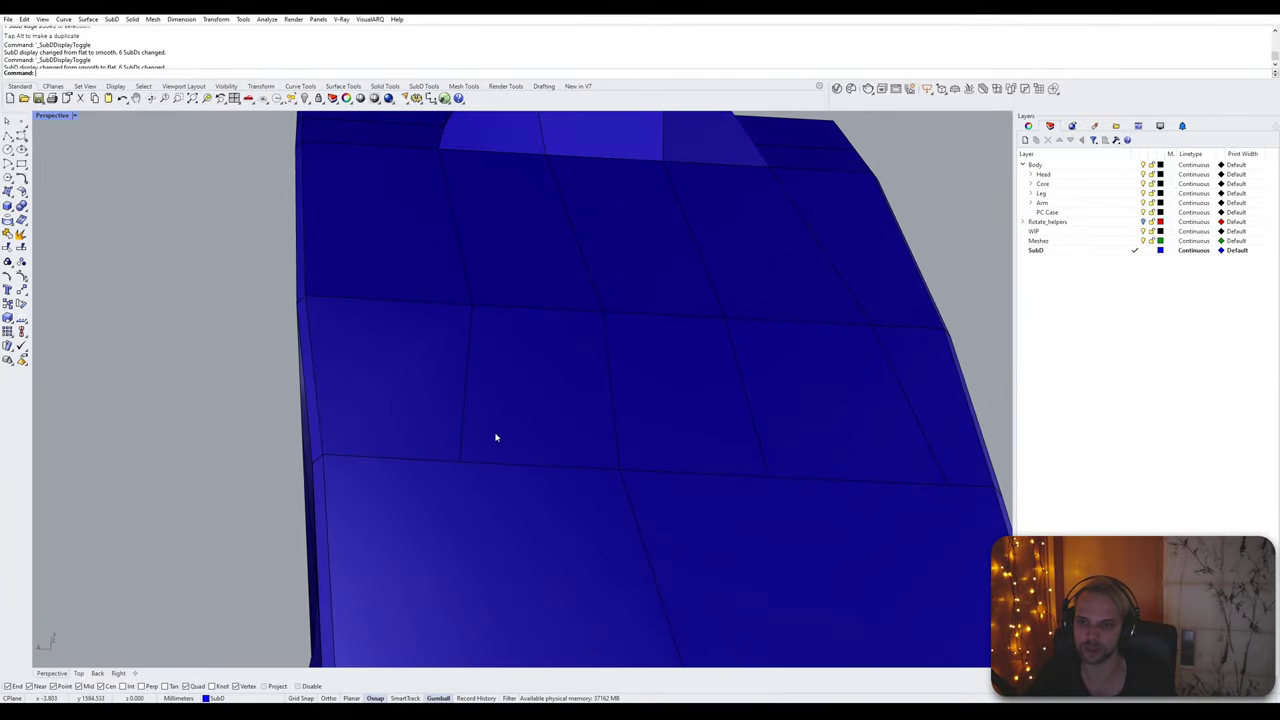
Step: Select the vertical edge on the top face and view it from the side
{"action": "left_click", "coordinate": [464, 416], "text": "ctrl+shift"}
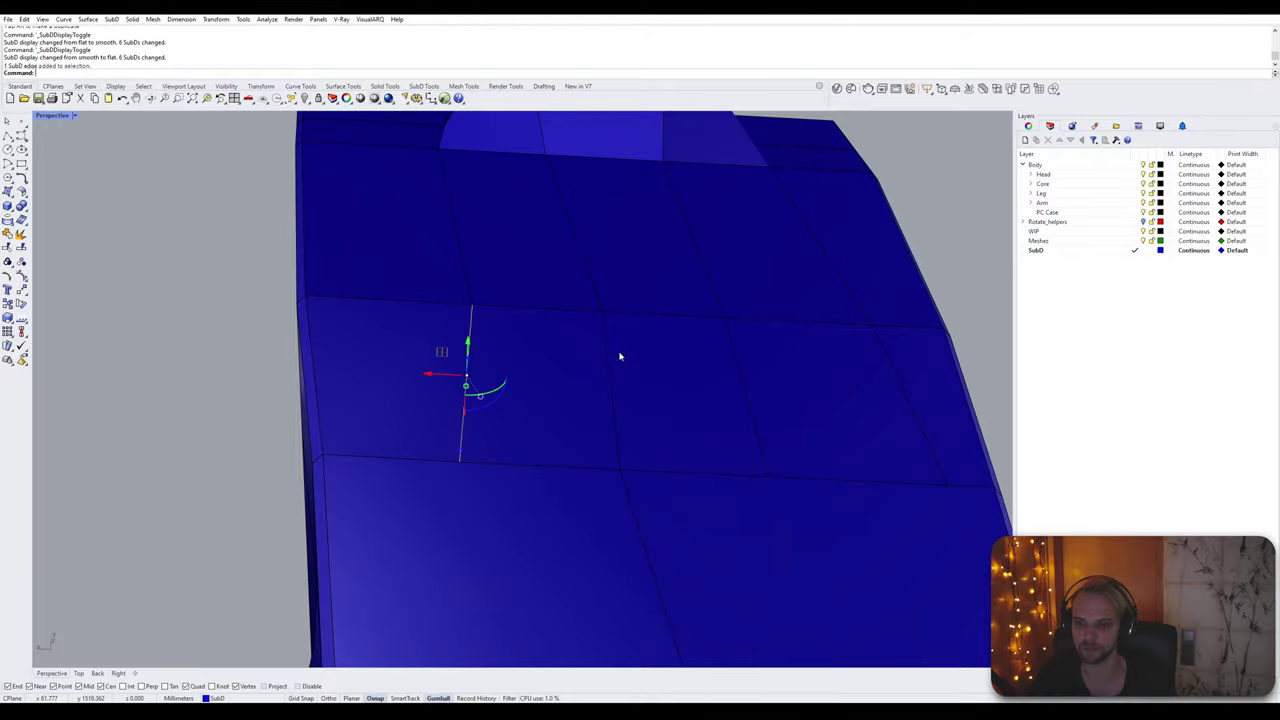
{"action": "scroll", "coordinate": [773, 400], "scroll_direction": "down", "scroll_amount": 5}
{"action": "right_click_drag", "start_coordinate": [749, 400], "coordinate": [670, 368]}
{"action": "scroll", "coordinate": [648, 500], "scroll_direction": "up", "scroll_amount": 2}
Step: Stitch the left and opposite top-face edges into one at their average location
{"action": "right_click_drag", "start_coordinate": [668, 505], "coordinate": [552, 466]}
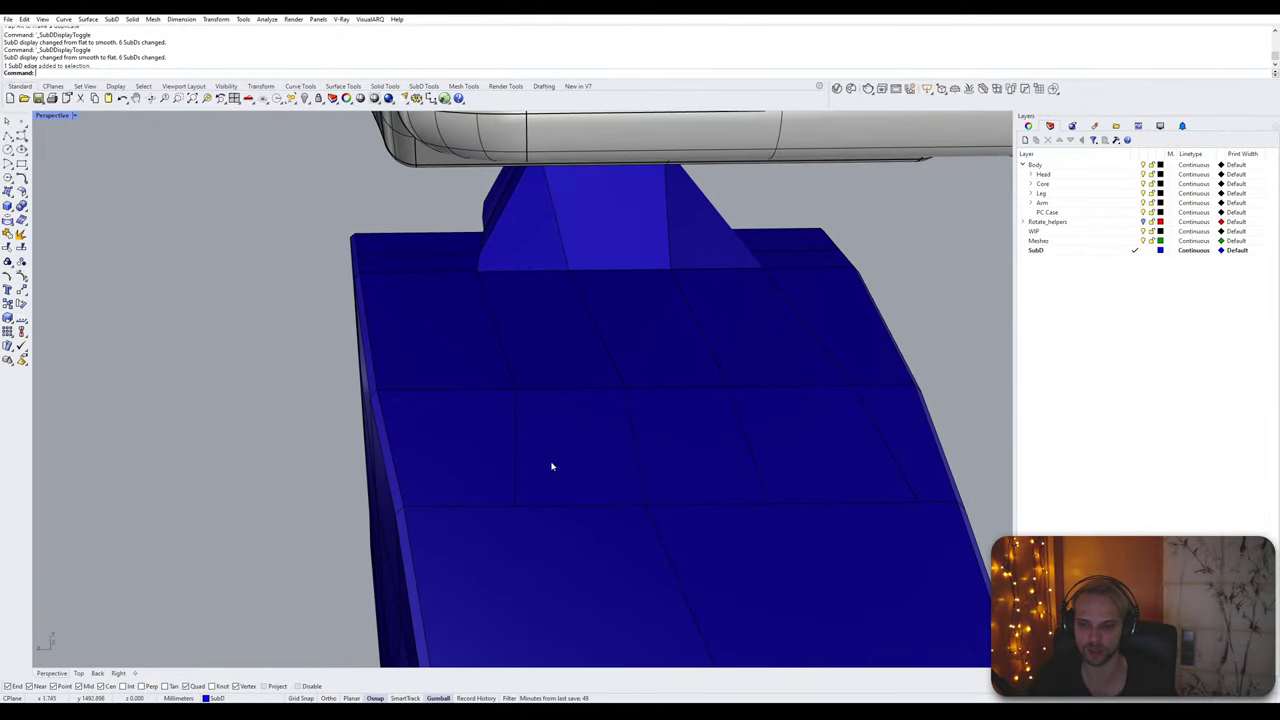
{"action": "left_click", "coordinate": [517, 449], "text": "ctrl+shift"}
{"action": "left_click", "coordinate": [632, 432], "text": "ctrl+shift"}
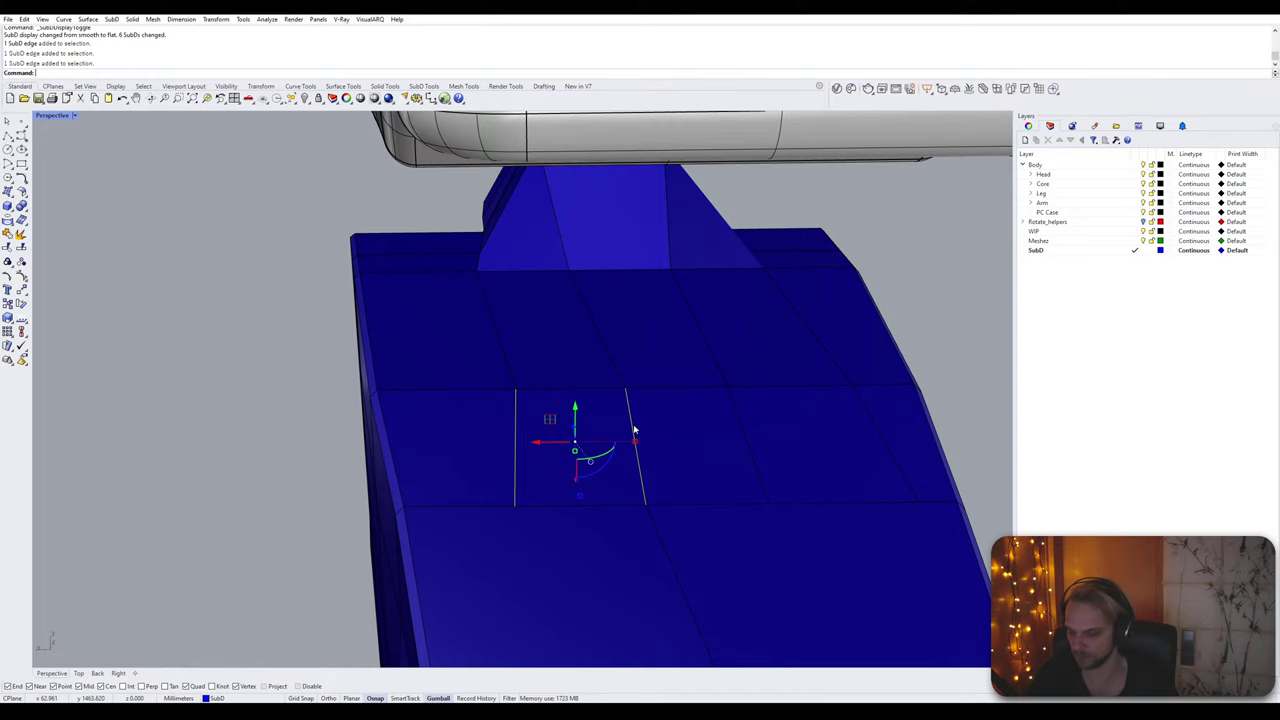
{"action": "type", "text": "Stitch"}
{"action": "key", "text": "Return"}
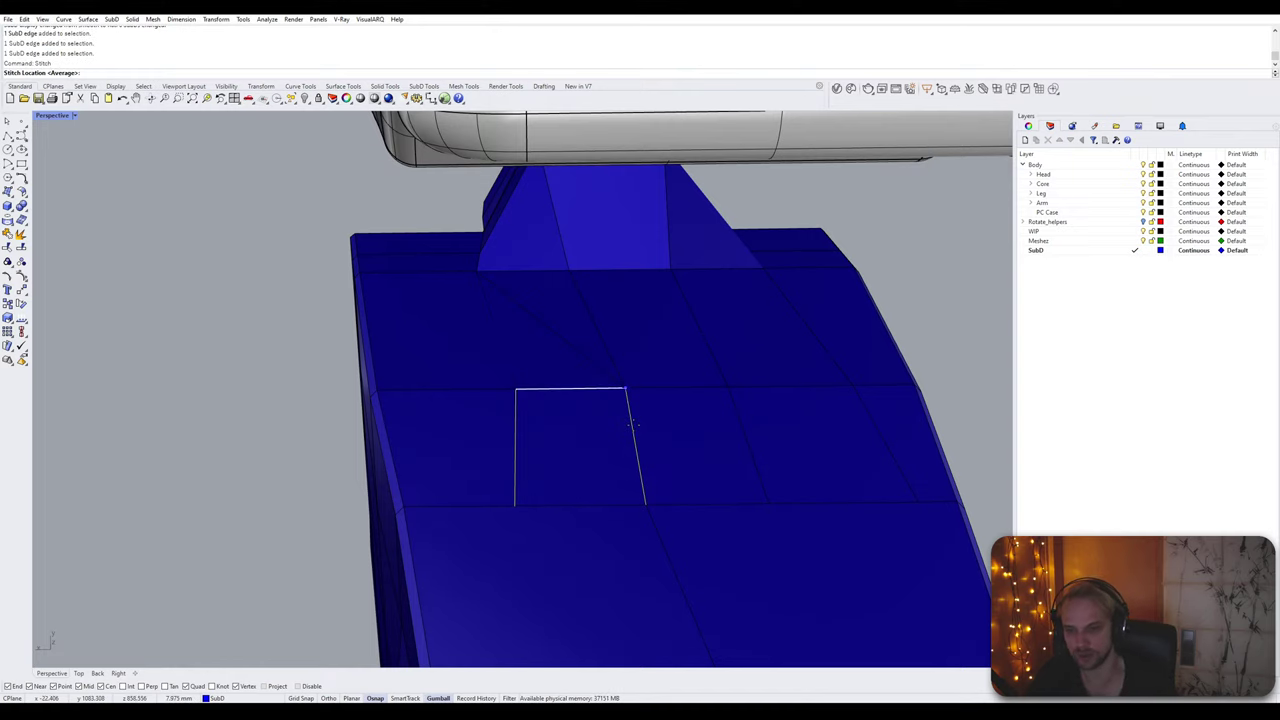
{"action": "key", "text": "Return"}
{"action": "right_click_drag", "start_coordinate": [669, 447], "coordinate": [651, 454]}
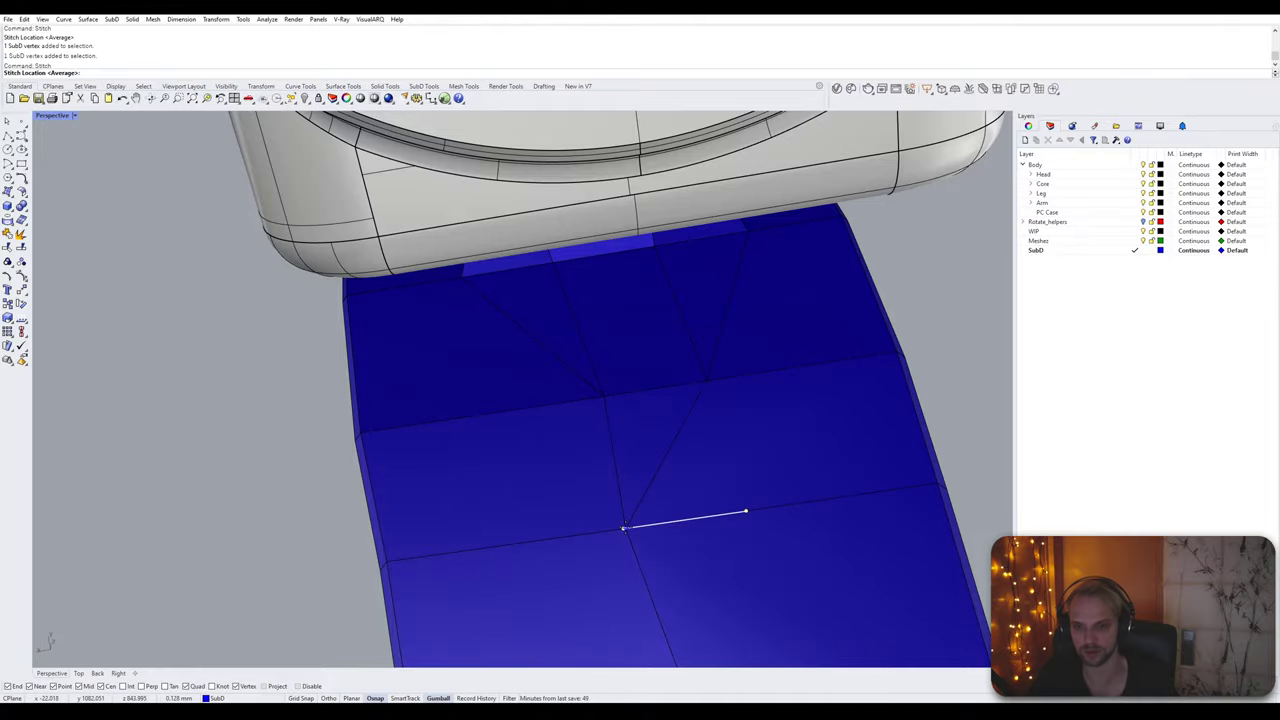
Step: Merge the two picked vertices, view the smoothed part, and select the white reference part
{"action": "left_click", "coordinate": [624, 528]}
{"action": "scroll", "coordinate": [626, 524], "scroll_direction": "down", "scroll_amount": 8}
{"action": "left_click", "coordinate": [391, 500]}
{"action": "key", "text": "Tab"}
{"action": "right_click_drag", "start_coordinate": [391, 500], "coordinate": [488, 527]}
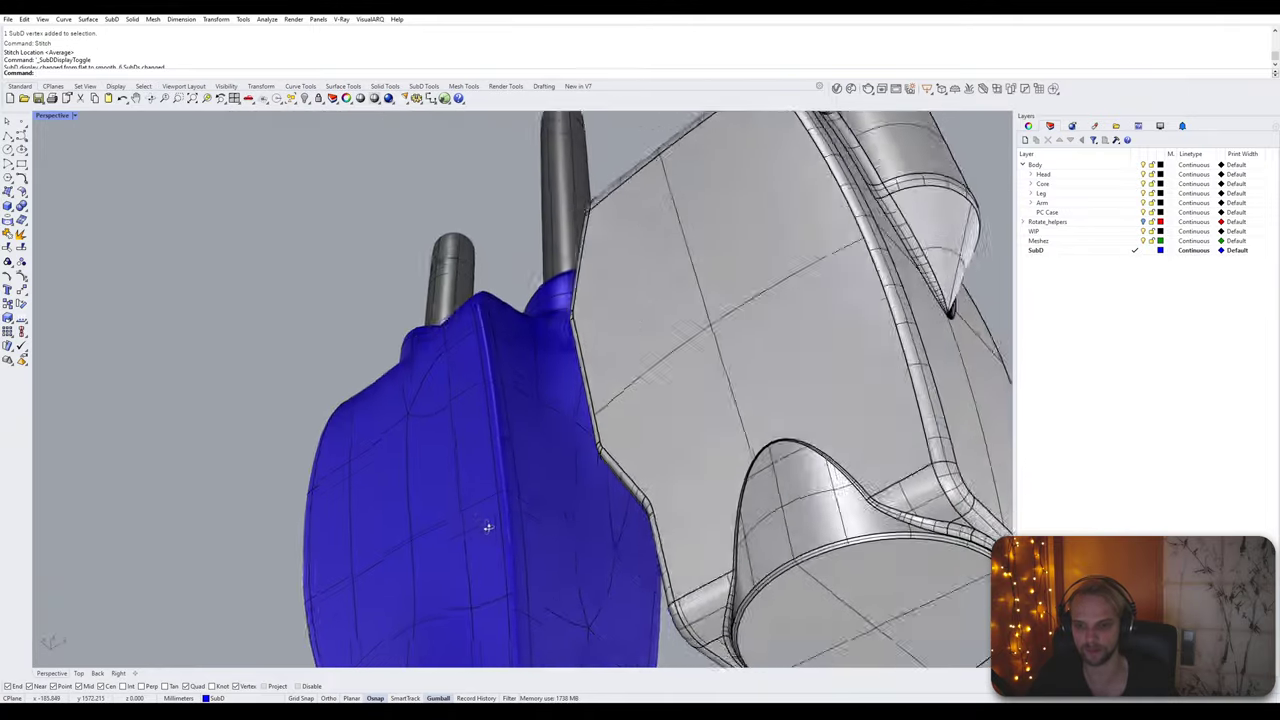
{"action": "scroll", "coordinate": [488, 527], "scroll_direction": "down", "scroll_amount": 5}
{"action": "left_click", "coordinate": [589, 443]}
{"action": "key", "text": "Delete"}
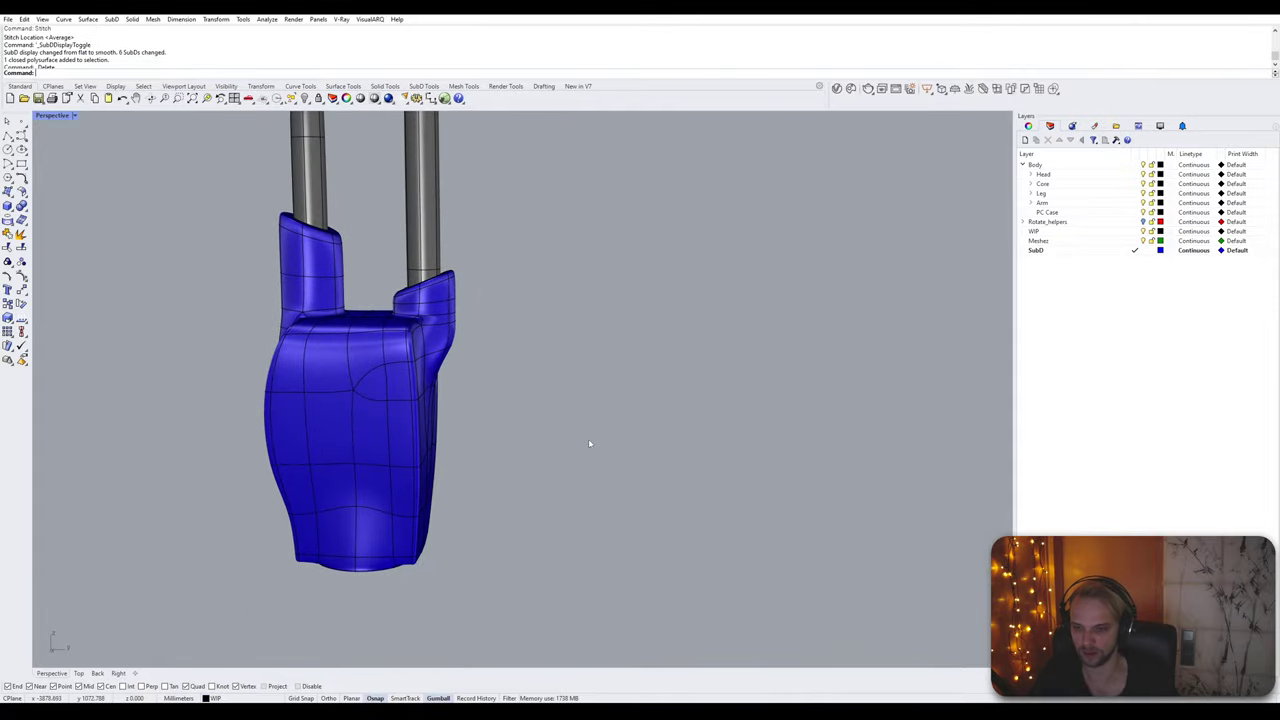
{"action": "right_click_drag", "start_coordinate": [589, 443], "coordinate": [750, 433]}
{"action": "key", "text": "Tab"}
{"action": "scroll", "coordinate": [650, 423], "scroll_direction": "up", "scroll_amount": 3}
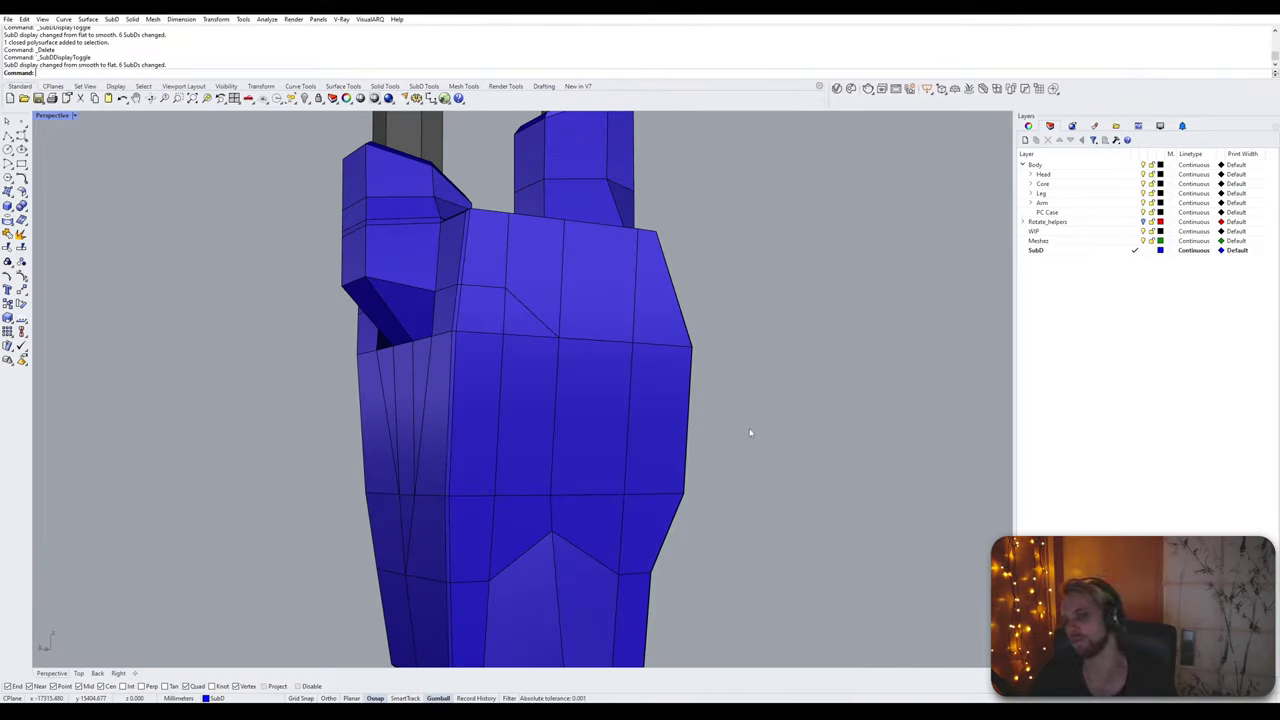
{"action": "scroll", "coordinate": [751, 434], "scroll_direction": "down", "scroll_amount": 3}
{"action": "right_click_drag", "start_coordinate": [751, 434], "coordinate": [710, 288]}
{"action": "right_click_drag", "start_coordinate": [597, 435], "coordinate": [583, 486]}
{"action": "key", "text": "Tab"}
{"action": "scroll", "coordinate": [697, 274], "scroll_direction": "up", "scroll_amount": 5}
{"action": "key", "text": "Tab"}
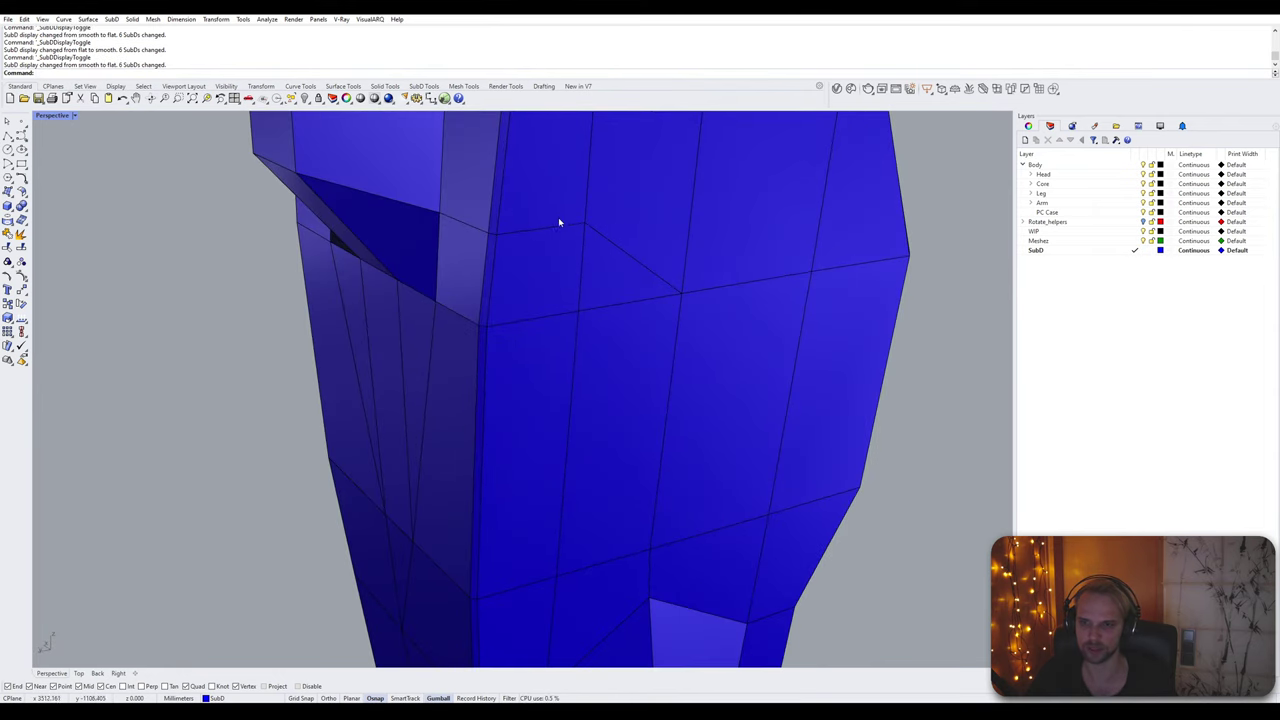
{"action": "right_click_drag", "start_coordinate": [559, 222], "coordinate": [518, 332]}
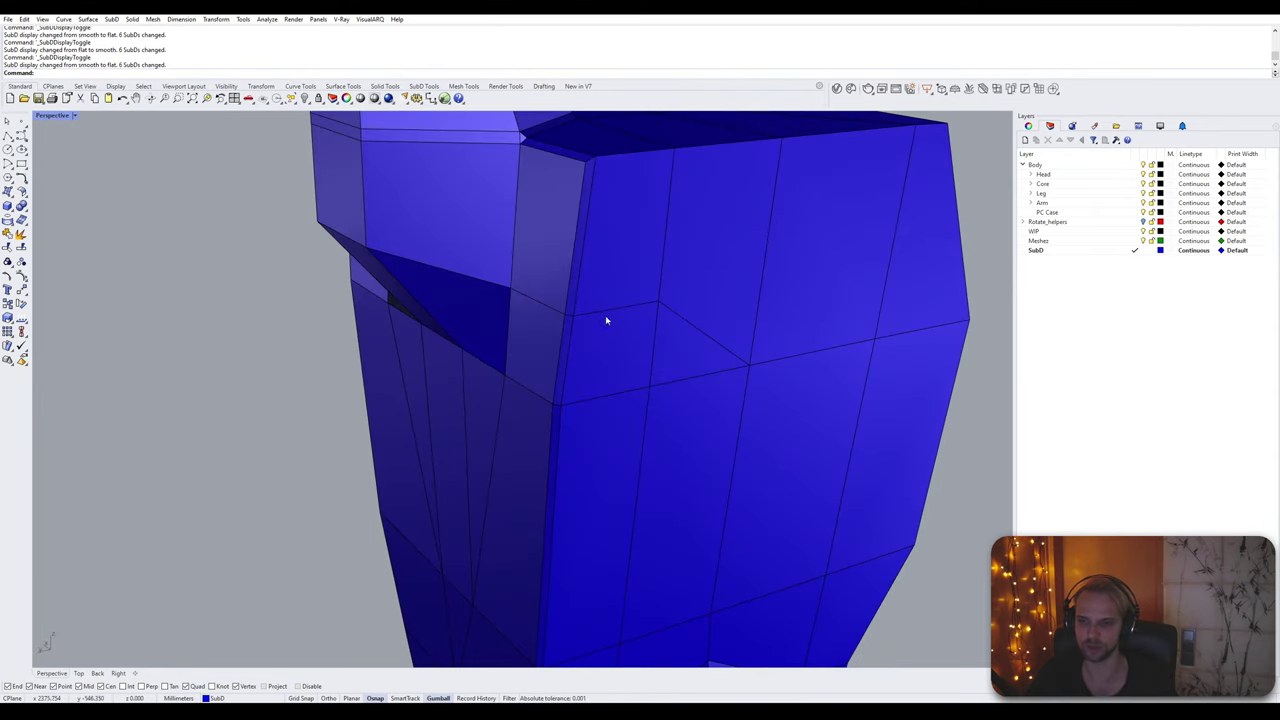
{"action": "key", "text": "Tab"}
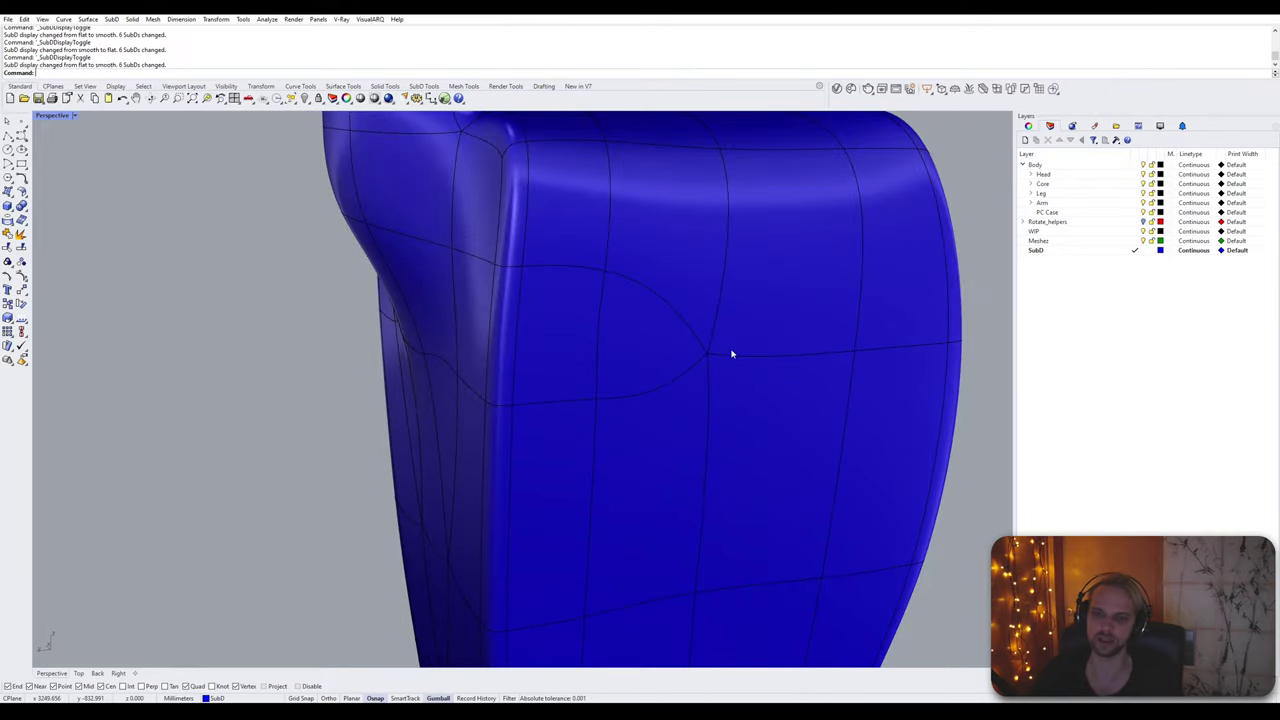
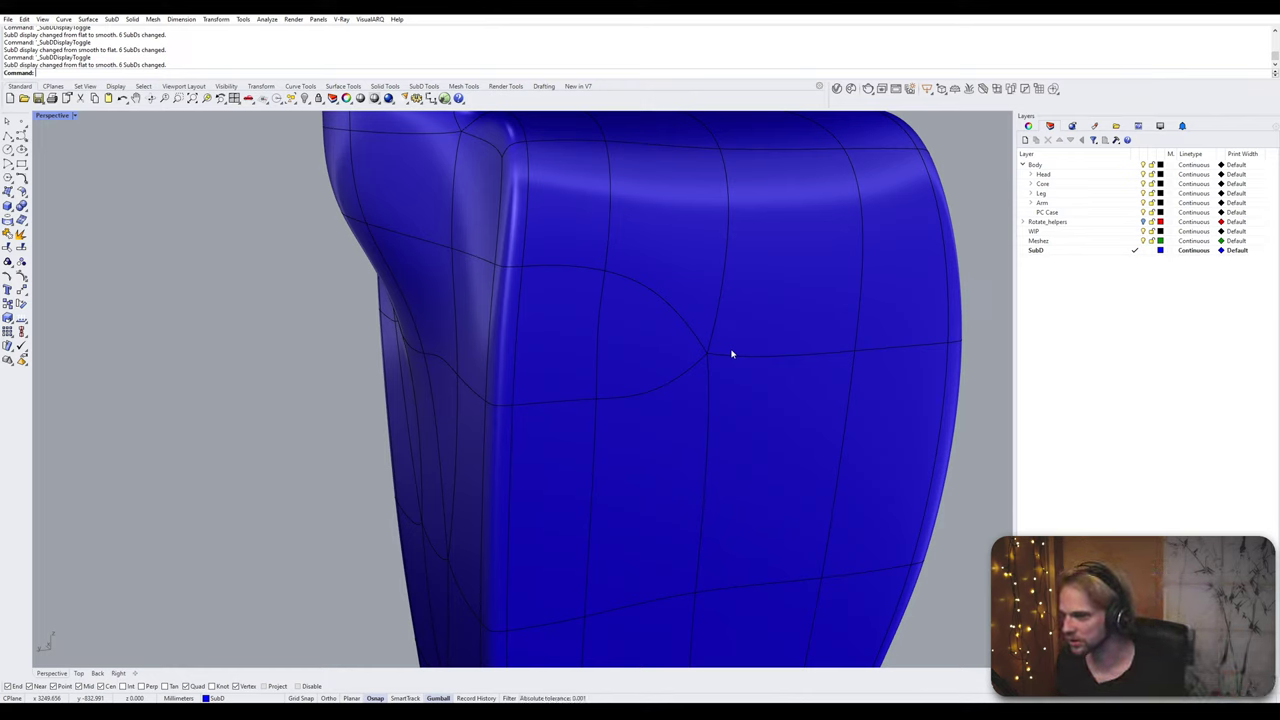
Step: Orbit around the blue SubD part, toggling it between smooth and flat display
{"action": "scroll", "coordinate": [884, 397], "scroll_direction": "down", "scroll_amount": 10}
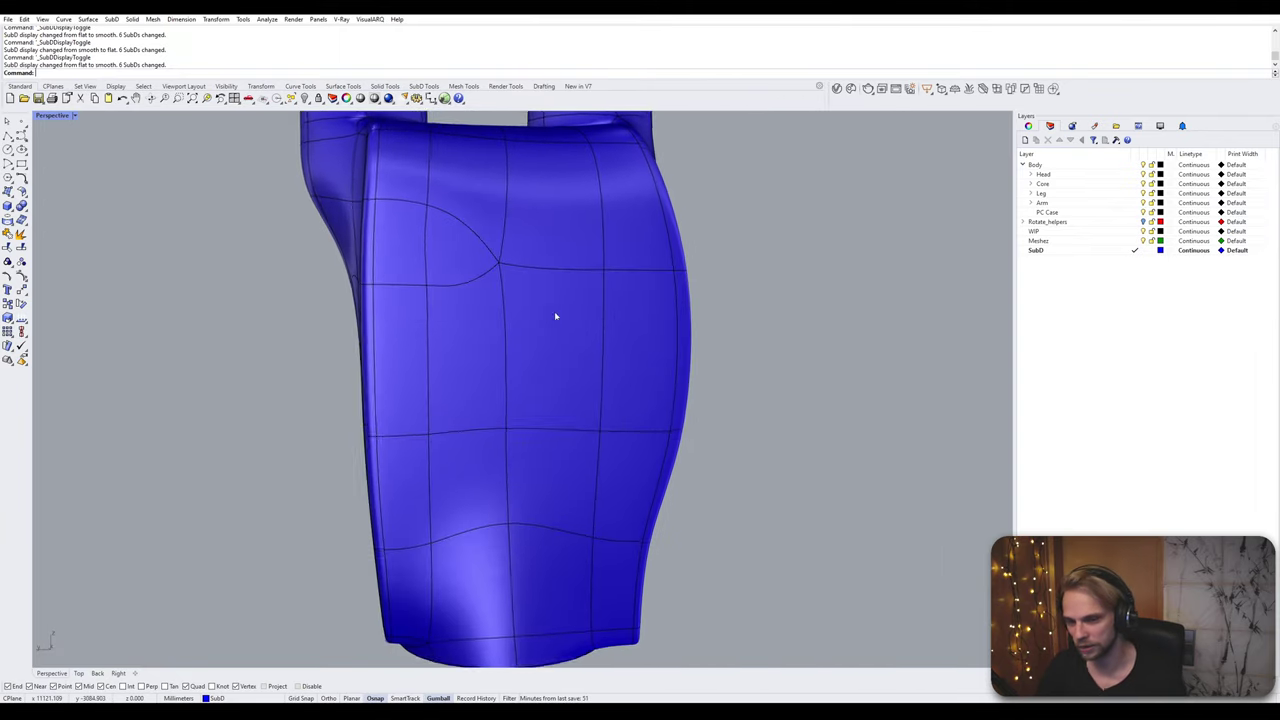
{"action": "right_click_drag", "start_coordinate": [604, 358], "coordinate": [482, 482]}
{"action": "key", "text": "Tab"}
{"action": "scroll", "coordinate": [523, 437], "scroll_direction": "up", "scroll_amount": 2}
{"action": "key", "text": "Tab"}
{"action": "key", "text": "Tab"}
{"action": "key", "text": "Tab"}
{"action": "scroll", "coordinate": [482, 482], "scroll_direction": "down", "scroll_amount": 5}
{"action": "right_click_drag", "start_coordinate": [482, 482], "coordinate": [449, 488], "text": "shift"}
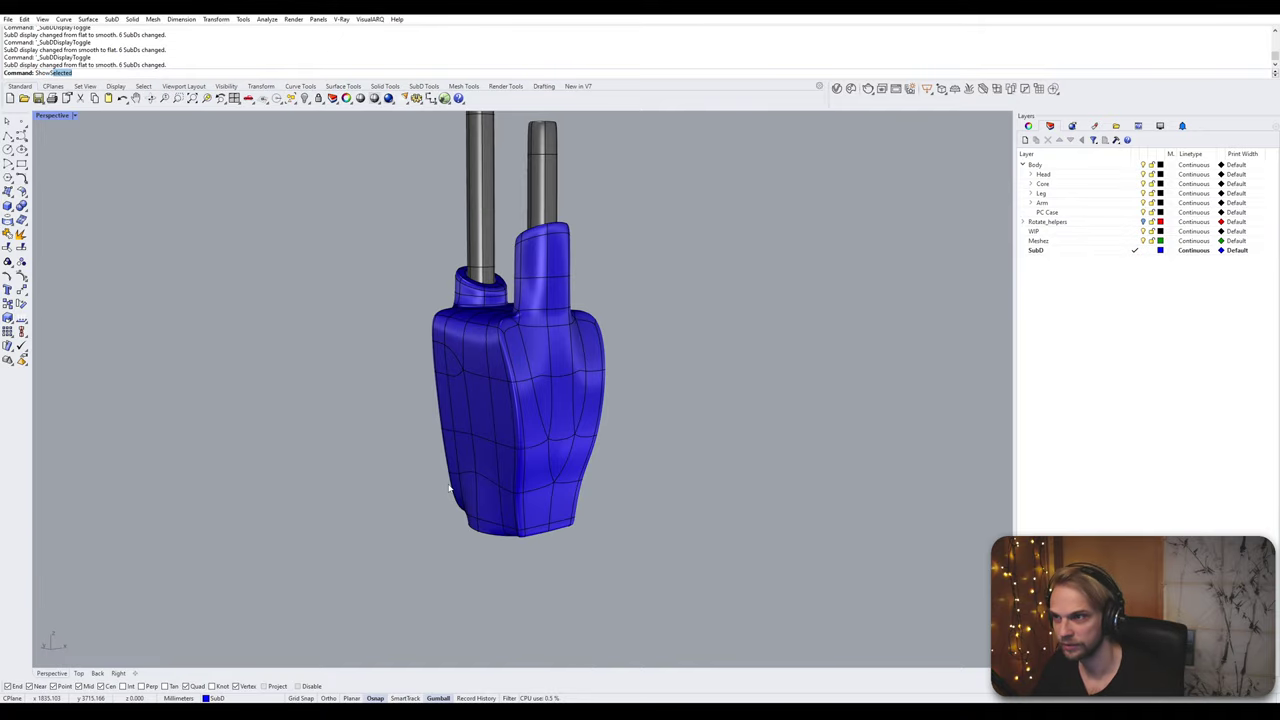
Step: Reveal the hidden grey wrist cylinder with ShowSelected
{"action": "key", "text": "Return"}
{"action": "right_click_drag", "start_coordinate": [438, 506], "coordinate": [488, 354], "text": "shift"}
{"action": "scroll", "coordinate": [558, 380], "scroll_direction": "up", "scroll_amount": 1}
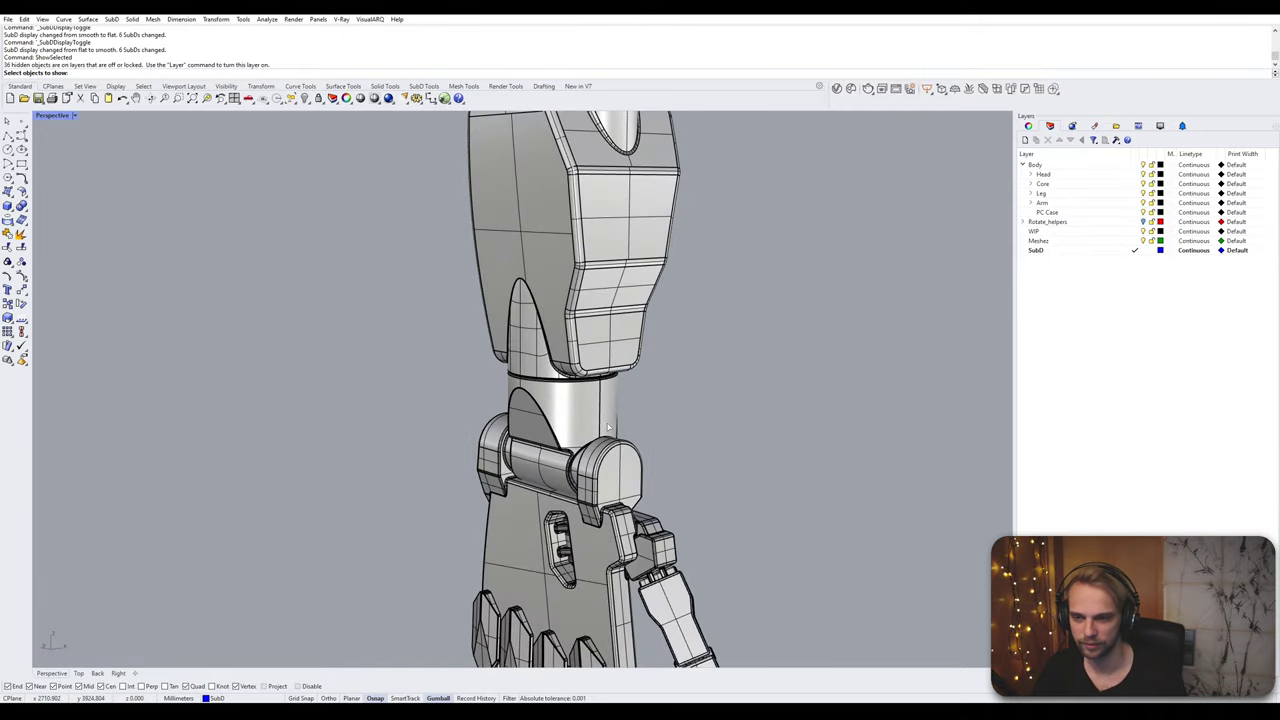
{"action": "left_click", "coordinate": [558, 396]}
{"action": "right_click_drag", "start_coordinate": [558, 398], "coordinate": [513, 380]}
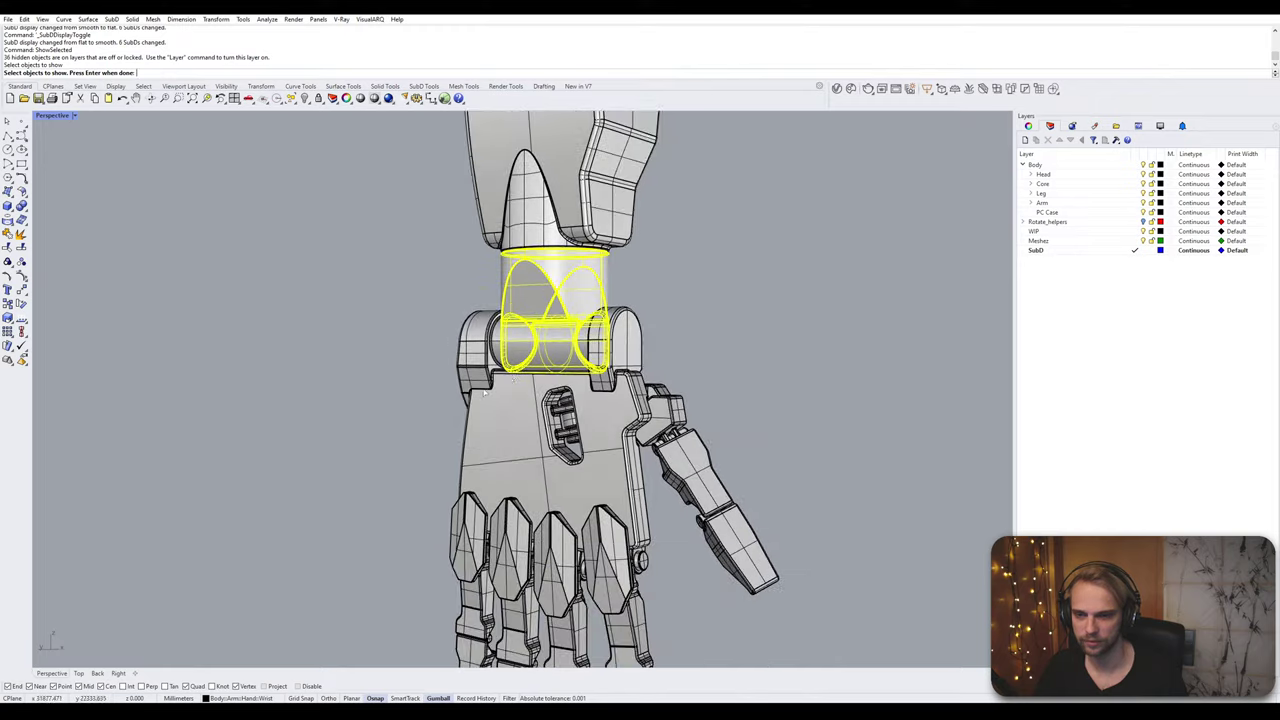
{"action": "key", "text": "Return"}
{"action": "right_click_drag", "start_coordinate": [314, 366], "coordinate": [555, 330]}
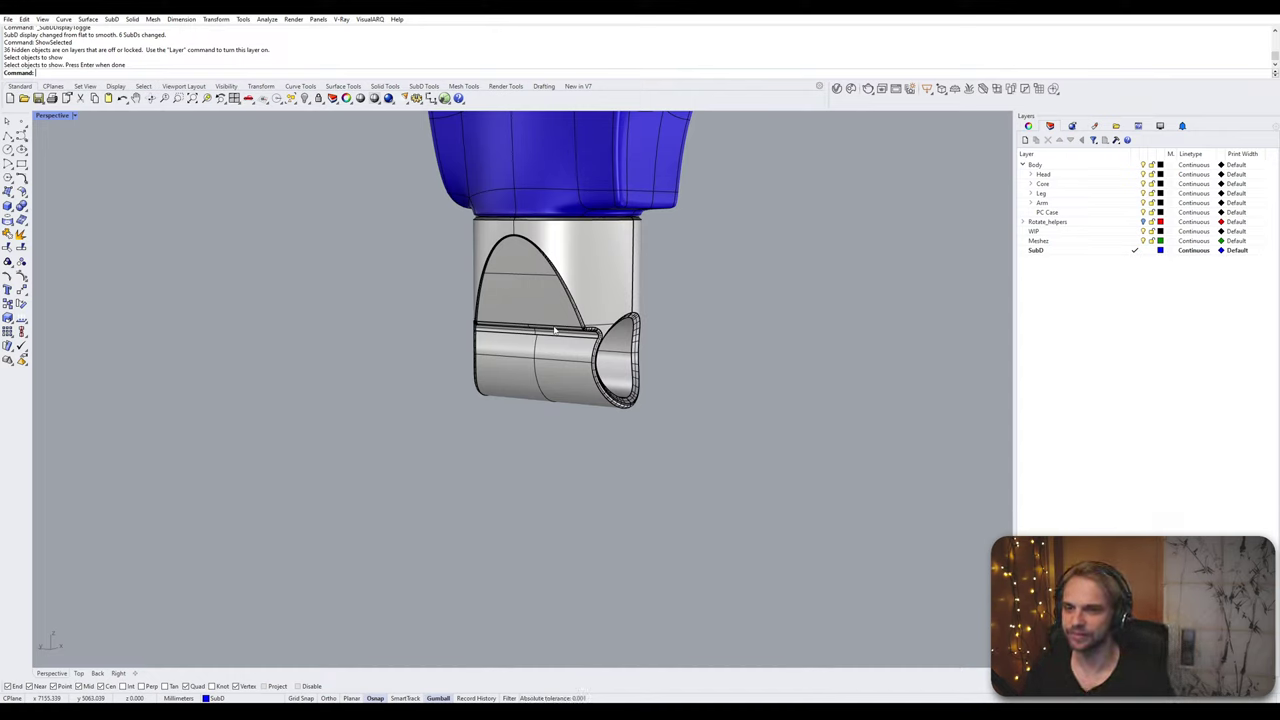
{"action": "right_click_drag", "start_coordinate": [554, 330], "coordinate": [634, 323]}
Step: Zoom to the selected grey wrist joint with ZS and orbit to inspect its ring end
{"action": "left_click", "coordinate": [535, 343]}
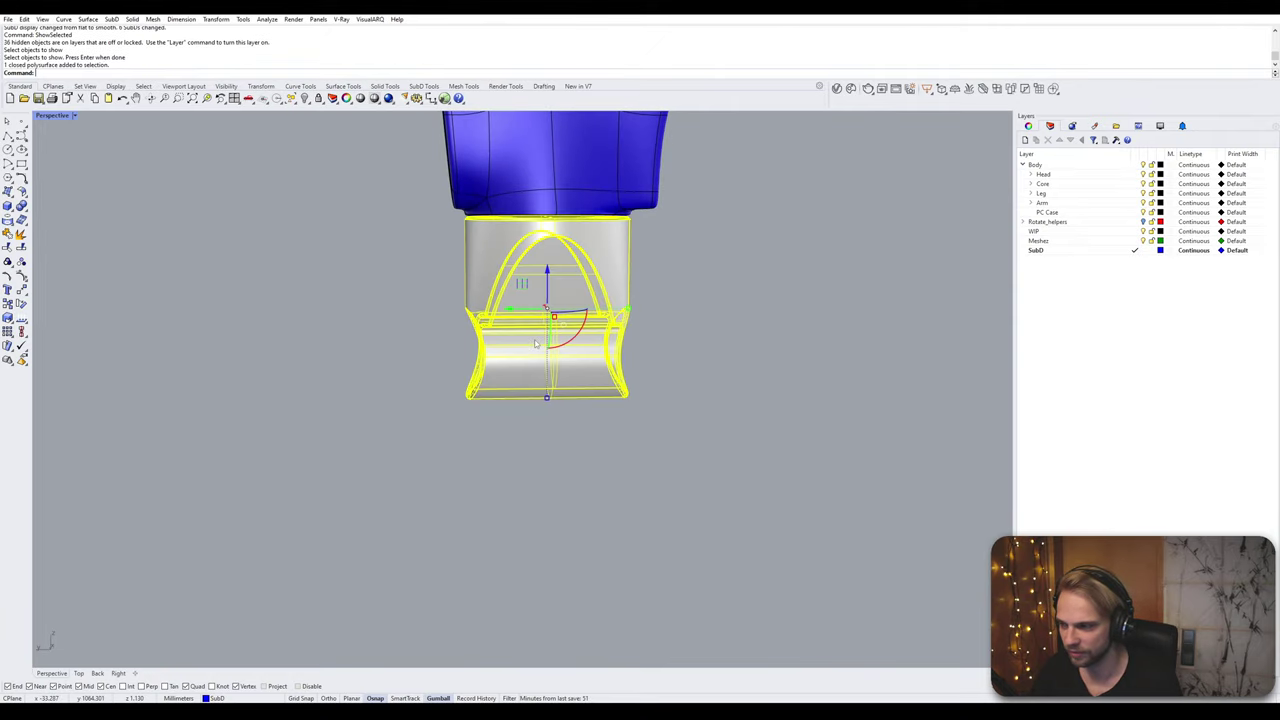
{"action": "type", "text": "zs"}
{"action": "key", "text": "Return"}
{"action": "key", "text": "Escape"}
{"action": "right_click_drag", "start_coordinate": [535, 343], "coordinate": [538, 283]}
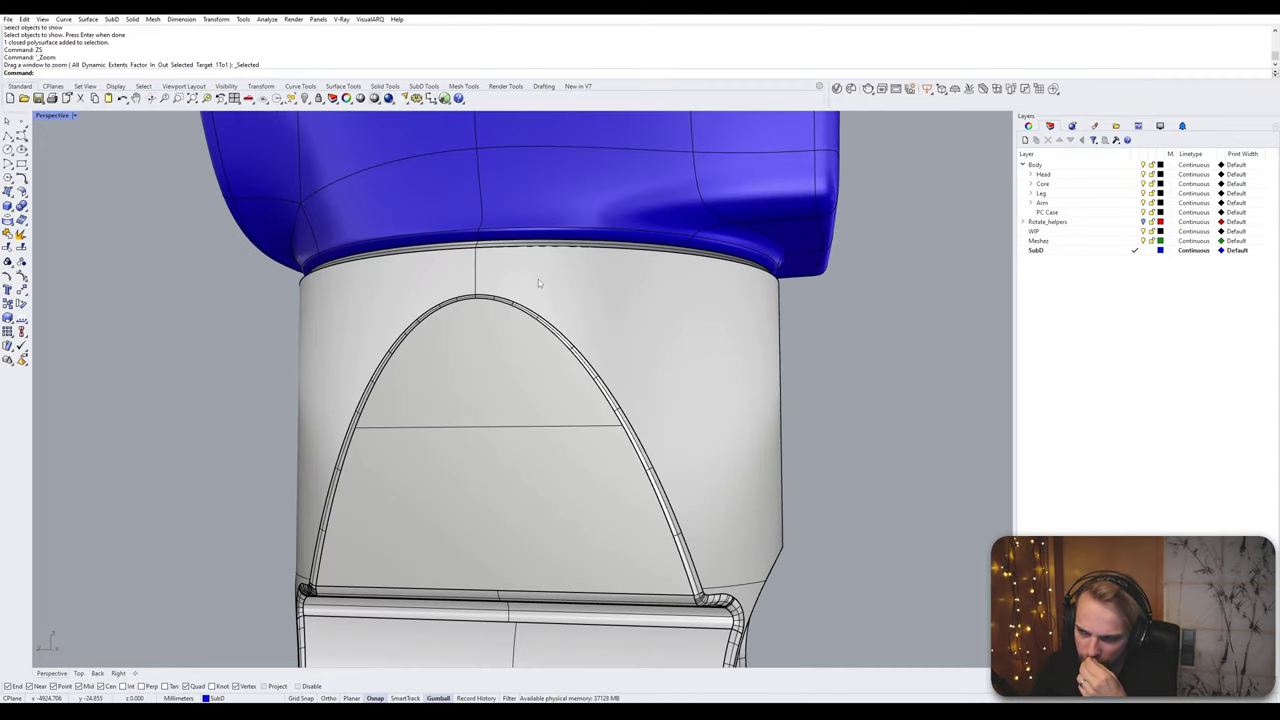
{"action": "right_click_drag", "start_coordinate": [539, 283], "coordinate": [399, 331]}
{"action": "scroll", "coordinate": [414, 288], "scroll_direction": "down", "scroll_amount": 5}
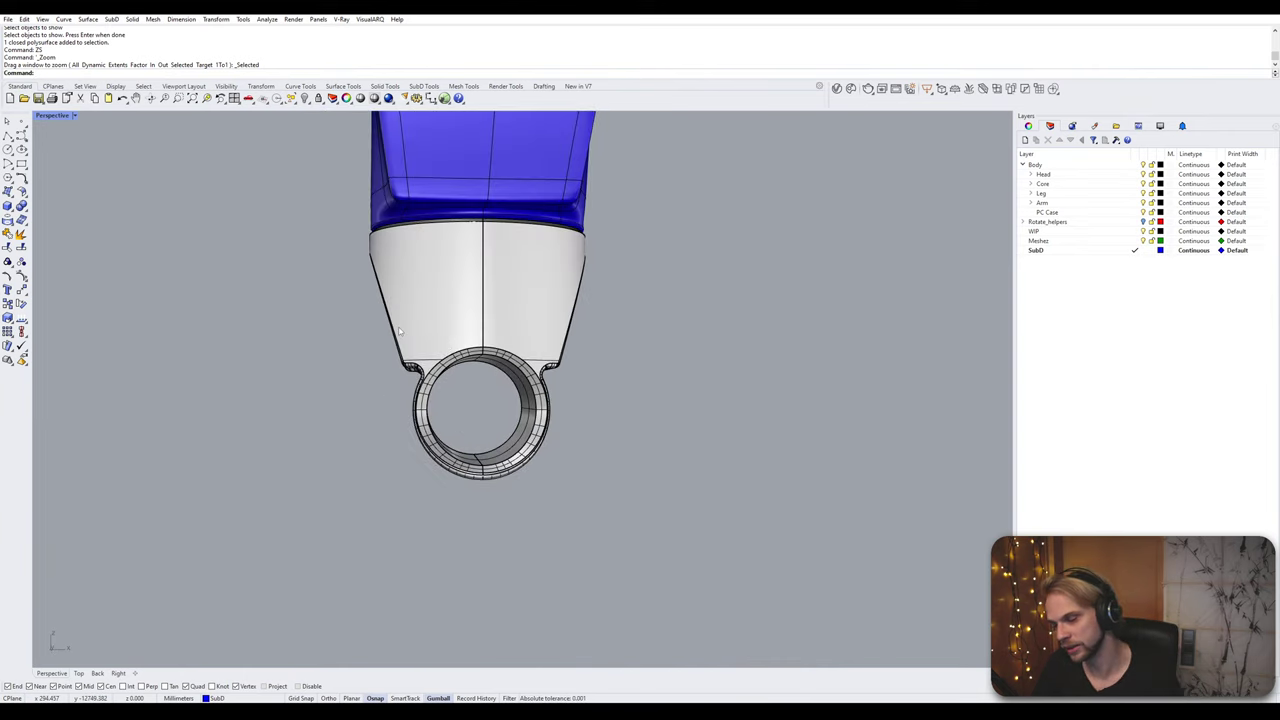
{"action": "right_click_drag", "start_coordinate": [399, 331], "coordinate": [503, 211]}
{"action": "scroll", "coordinate": [503, 363], "scroll_direction": "up", "scroll_amount": 5}
{"action": "scroll", "coordinate": [521, 295], "scroll_direction": "down", "scroll_amount": 3}
{"action": "scroll", "coordinate": [576, 270], "scroll_direction": "up", "scroll_amount": 5}
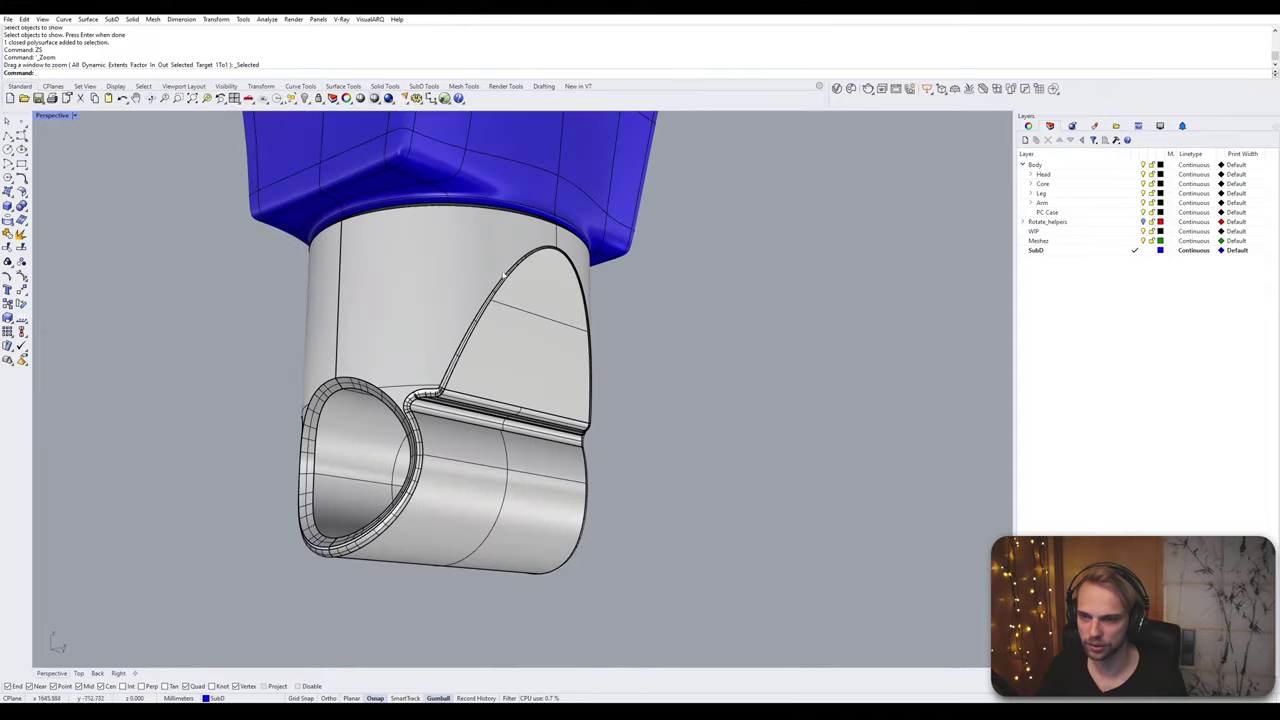
{"action": "scroll", "coordinate": [503, 211], "scroll_direction": "up", "scroll_amount": 6}
Step: In flat display, select the loop of lower rim faces on the blue shell
{"action": "key", "text": "Tab"}
{"action": "left_click", "coordinate": [512, 225], "text": "ctrl+shift"}
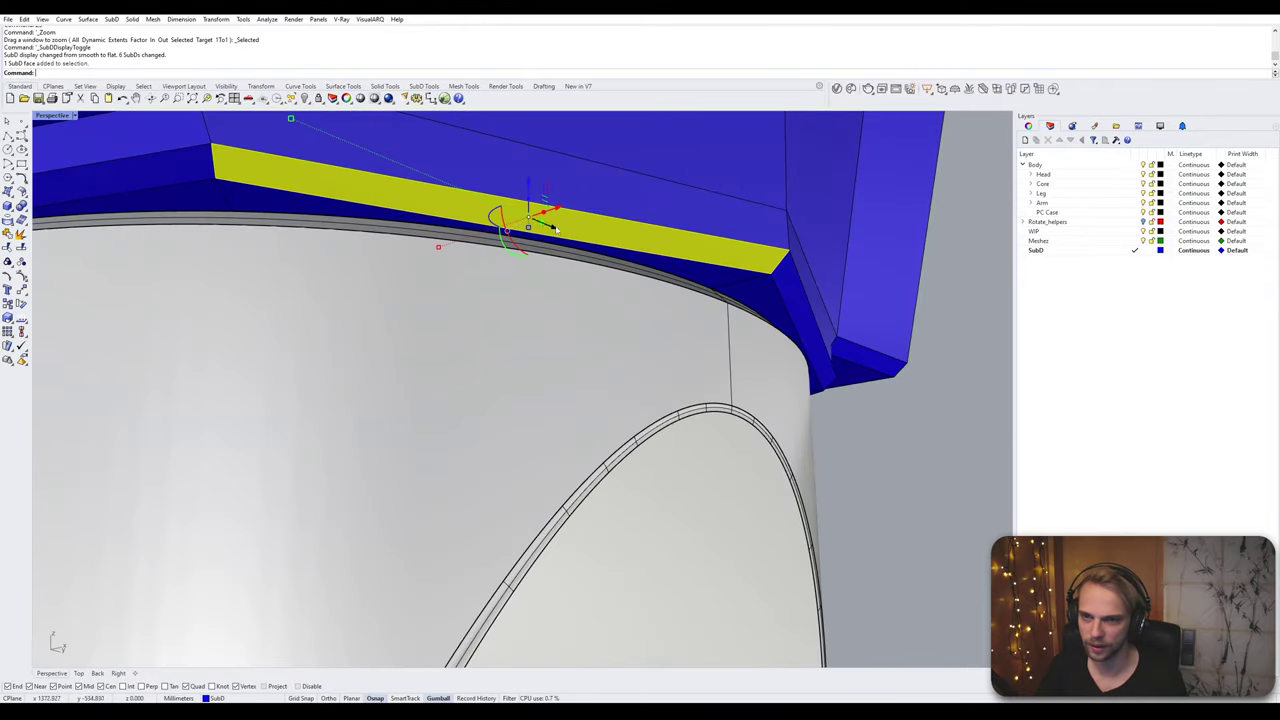
{"action": "double_click", "coordinate": [175, 183], "text": "ctrl+shift"}
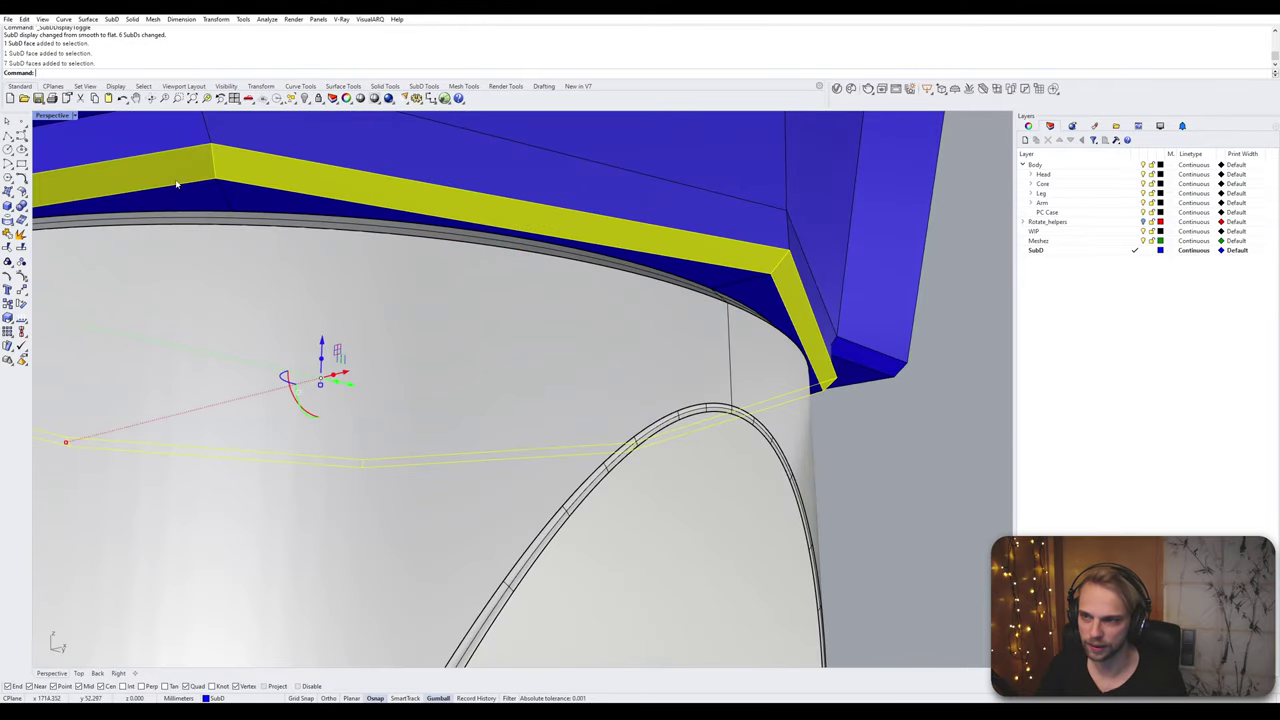
{"action": "scroll", "coordinate": [250, 203], "scroll_direction": "down", "scroll_amount": 6}
{"action": "scroll", "coordinate": [345, 224], "scroll_direction": "up", "scroll_amount": 4}
{"action": "left_click", "coordinate": [490, 241], "text": "ctrl+shift"}
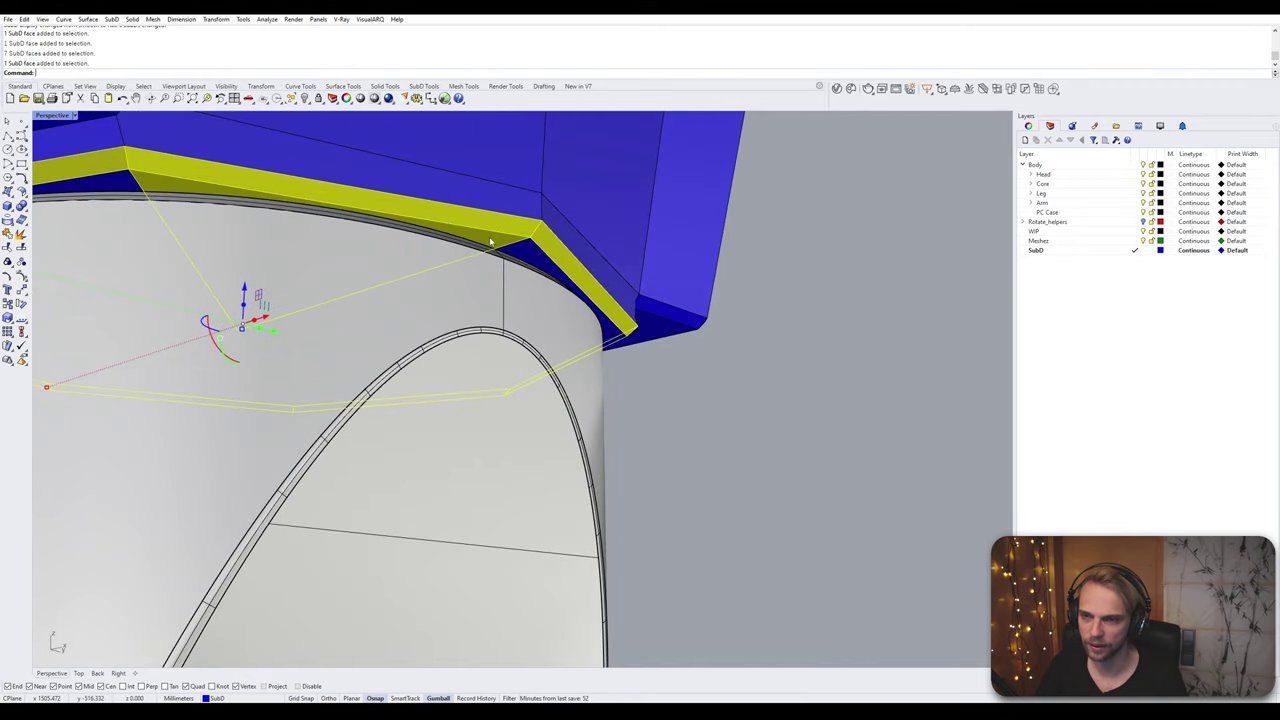
{"action": "left_click", "coordinate": [492, 243], "text": "ctrl+shift"}
Step: Add the remaining rim faces and the inner slanted band face to the selection
{"action": "right_click_drag", "start_coordinate": [492, 243], "coordinate": [655, 240]}
{"action": "left_click", "coordinate": [656, 238], "text": "ctrl+shift"}
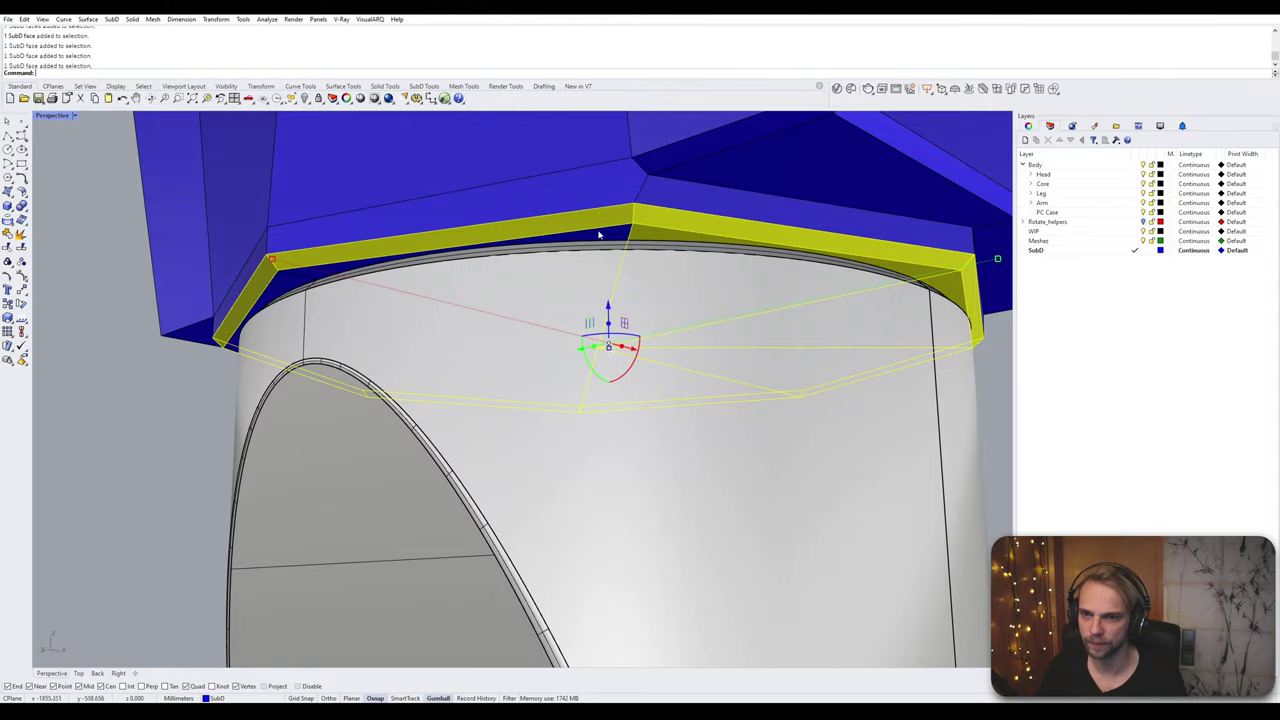
{"action": "left_click", "coordinate": [579, 241], "text": "ctrl+shift"}
{"action": "right_click_drag", "start_coordinate": [286, 283], "coordinate": [444, 256]}
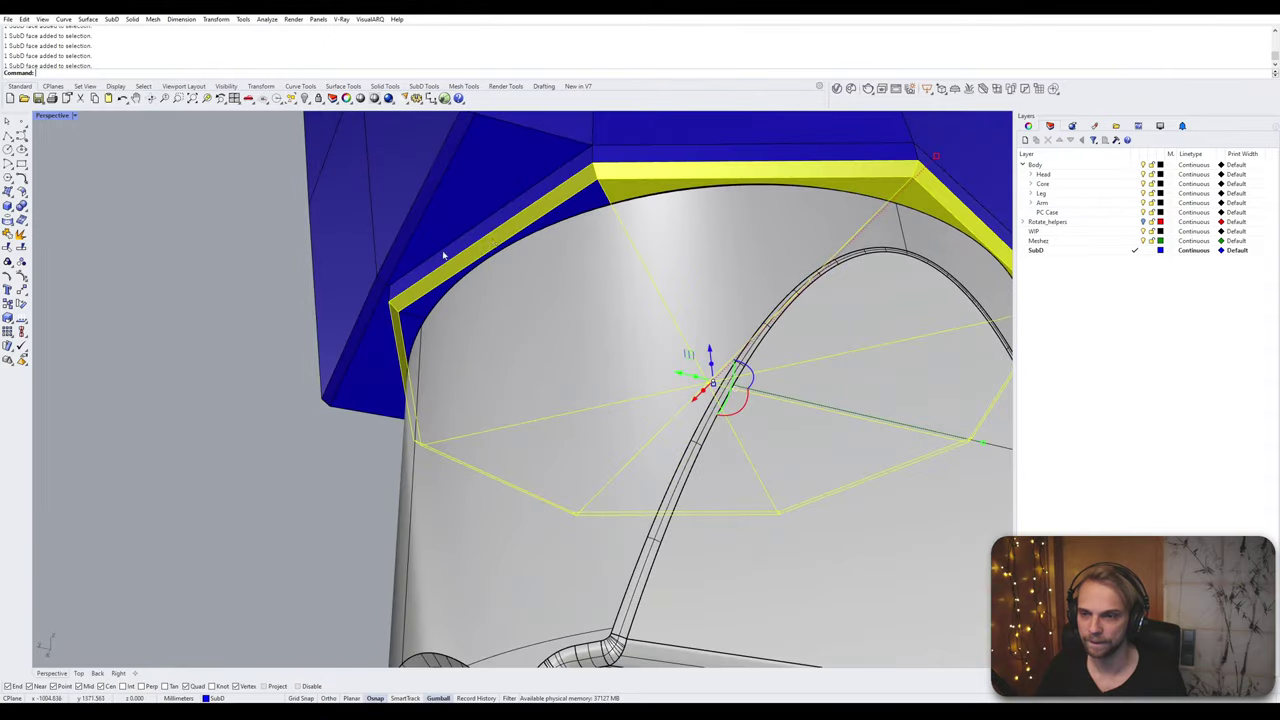
{"action": "left_click", "coordinate": [584, 205], "text": "ctrl+shift"}
{"action": "scroll", "coordinate": [409, 329], "scroll_direction": "down", "scroll_amount": 5}
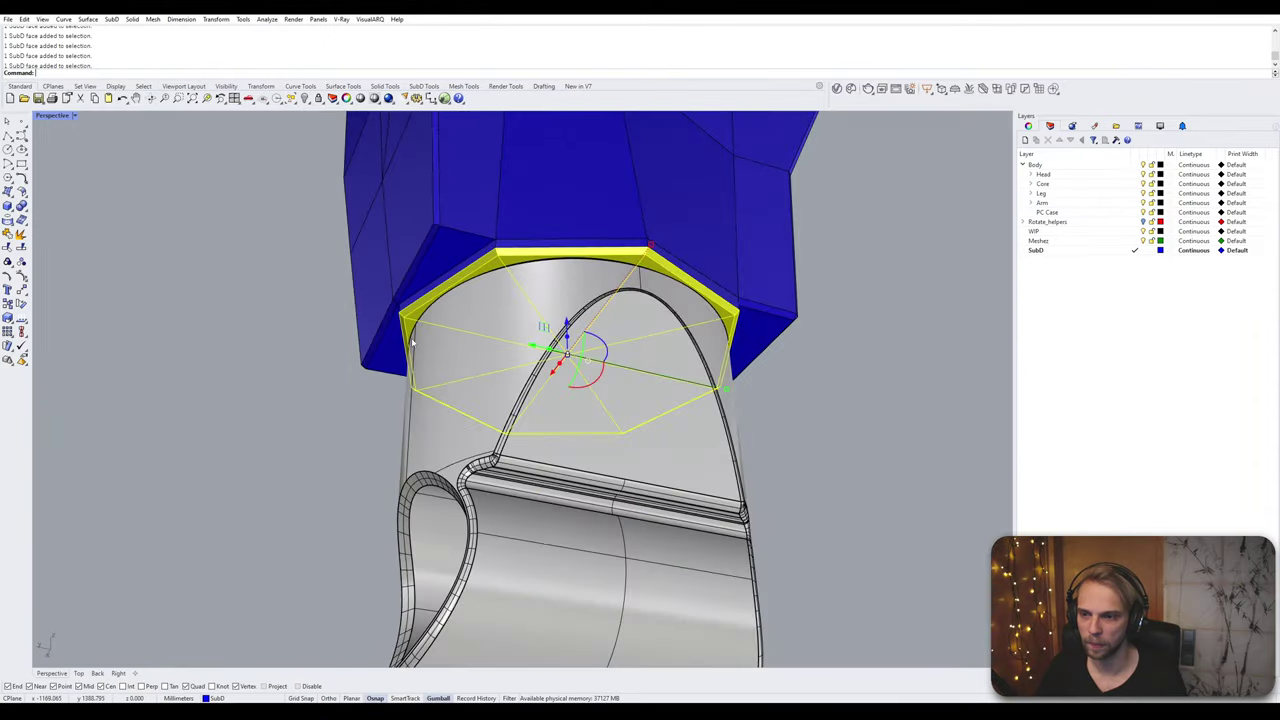
{"action": "right_click_drag", "start_coordinate": [414, 343], "coordinate": [517, 305]}
{"action": "scroll", "coordinate": [503, 379], "scroll_direction": "down", "scroll_amount": 4}
{"action": "scroll", "coordinate": [400, 307], "scroll_direction": "up", "scroll_amount": 4}
{"action": "scroll", "coordinate": [463, 338], "scroll_direction": "down", "scroll_amount": 2}
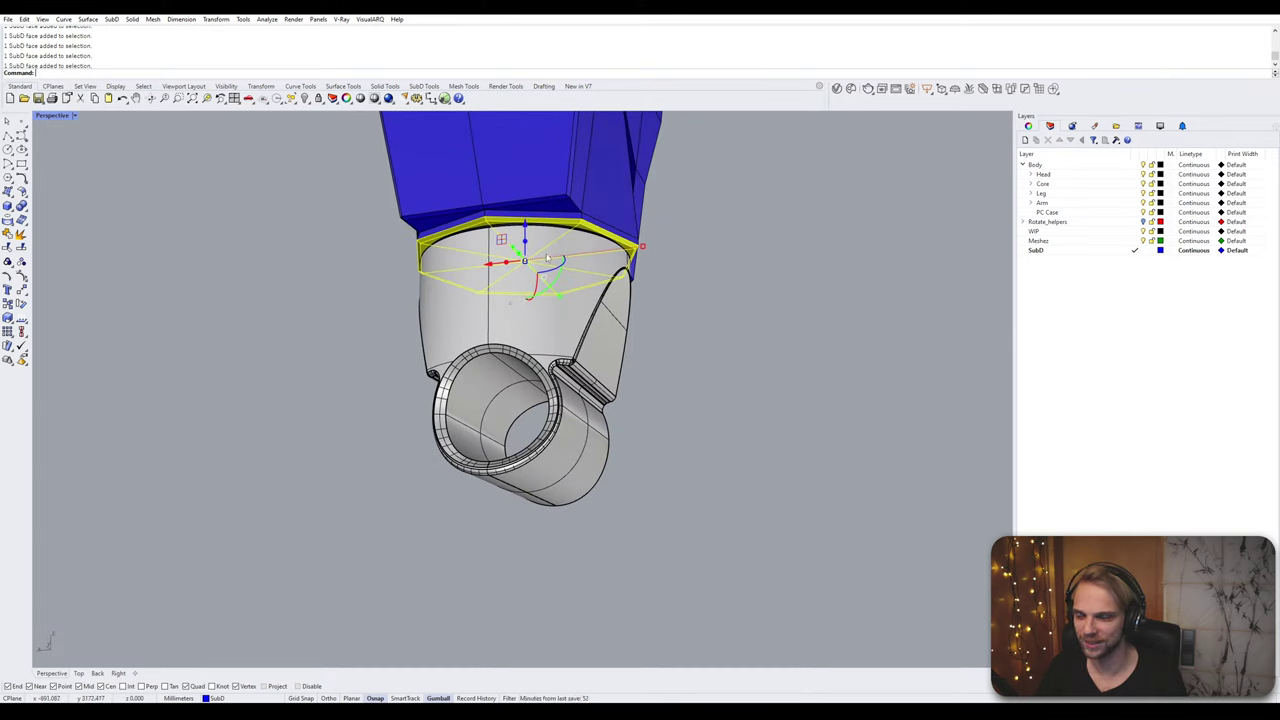
Step: Duplicate the rim faces below the arm as a disc and scale it -1 vertically
{"action": "left_click_drag", "start_coordinate": [524, 228], "coordinate": [560, 475]}
{"action": "scroll", "coordinate": [548, 527], "scroll_direction": "up", "scroll_amount": 4}
{"action": "left_click", "coordinate": [548, 525]}
{"action": "right_click_drag", "start_coordinate": [548, 525], "coordinate": [572, 481]}
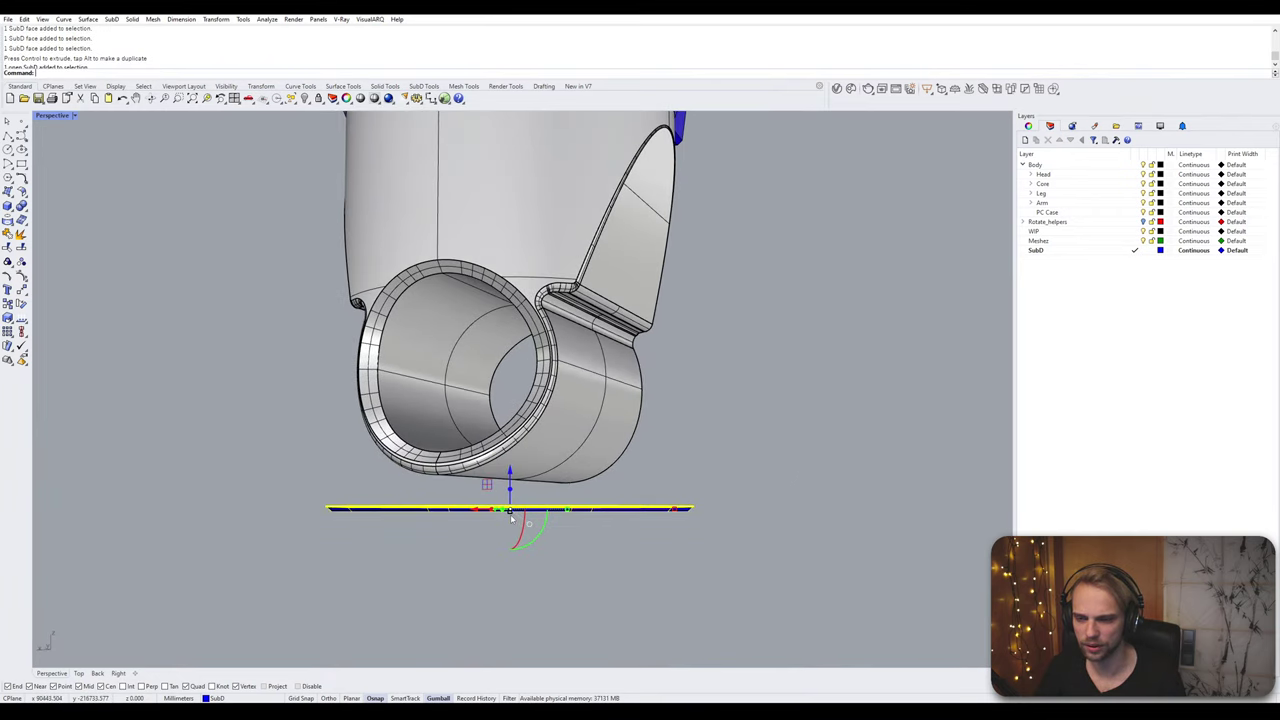
{"action": "left_click", "coordinate": [511, 517]}
{"action": "type", "text": "-1"}
{"action": "key", "text": "Return"}
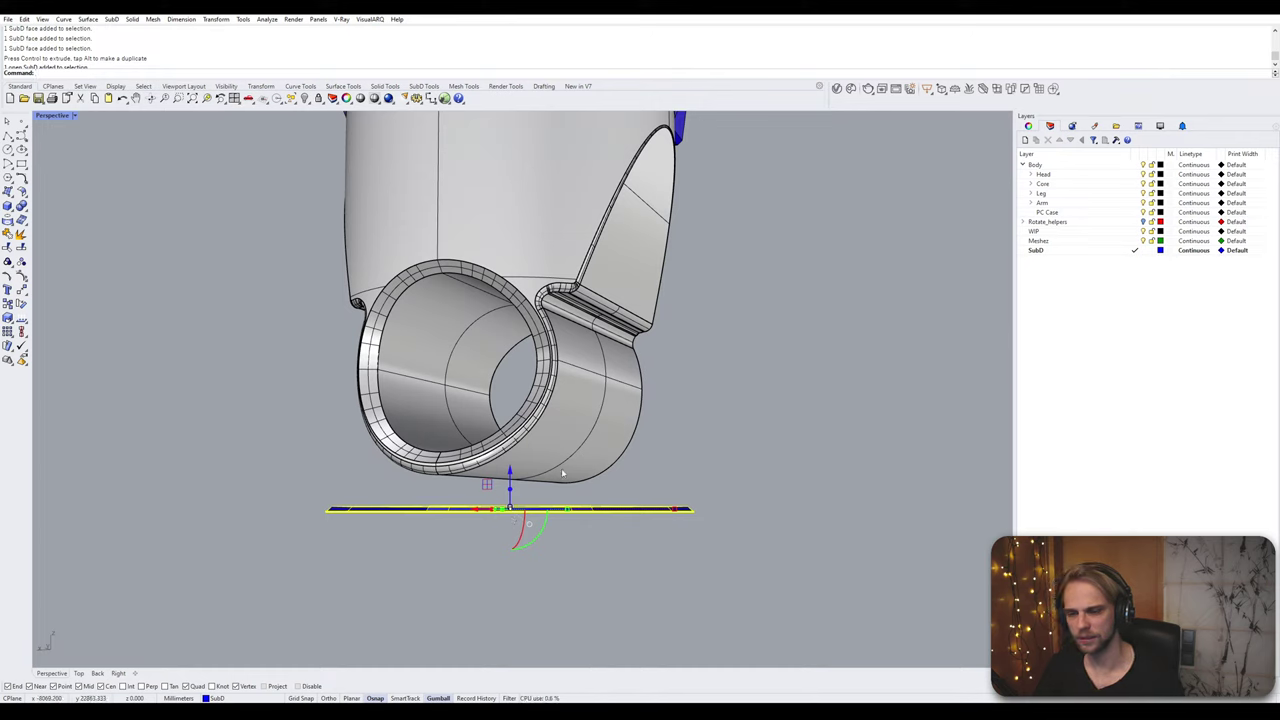
{"action": "left_click", "coordinate": [800, 508]}
{"action": "right_click_drag", "start_coordinate": [800, 508], "coordinate": [543, 556]}
Step: Move the disc vertically up to the grey tube's top rim
{"action": "left_click", "coordinate": [507, 547]}
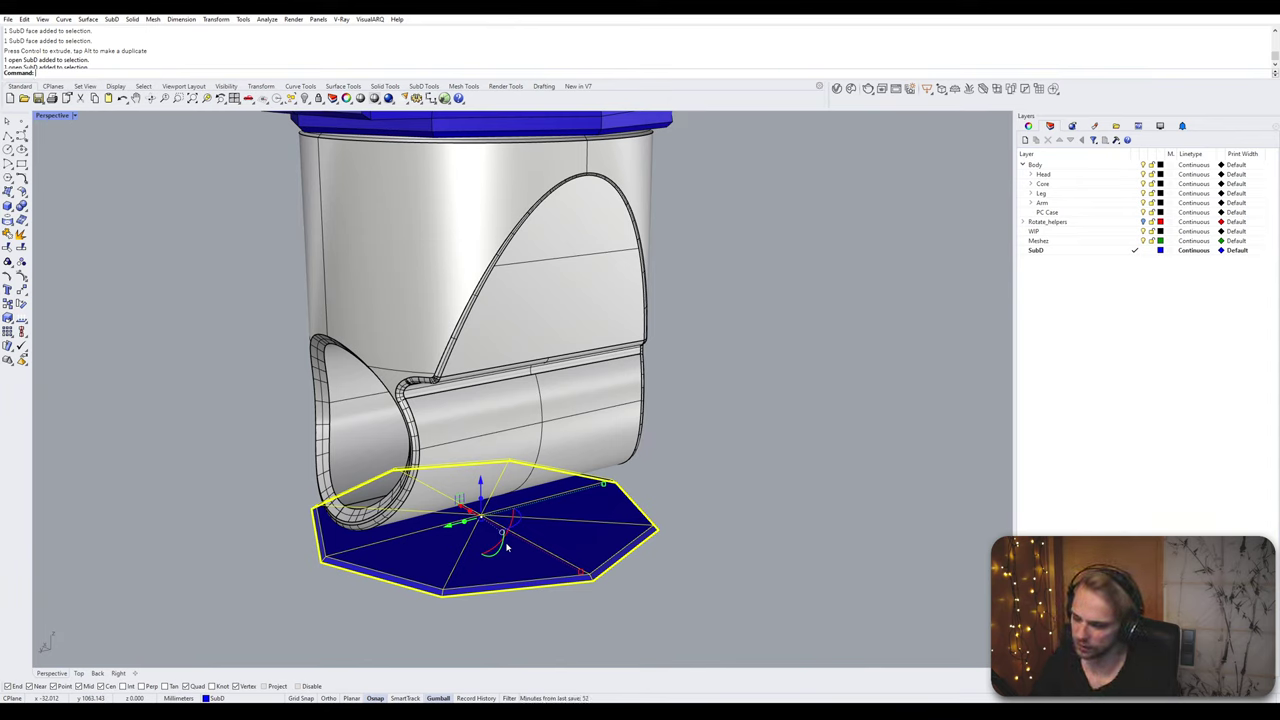
{"action": "type", "text": "m"}
{"action": "key", "text": "Return"}
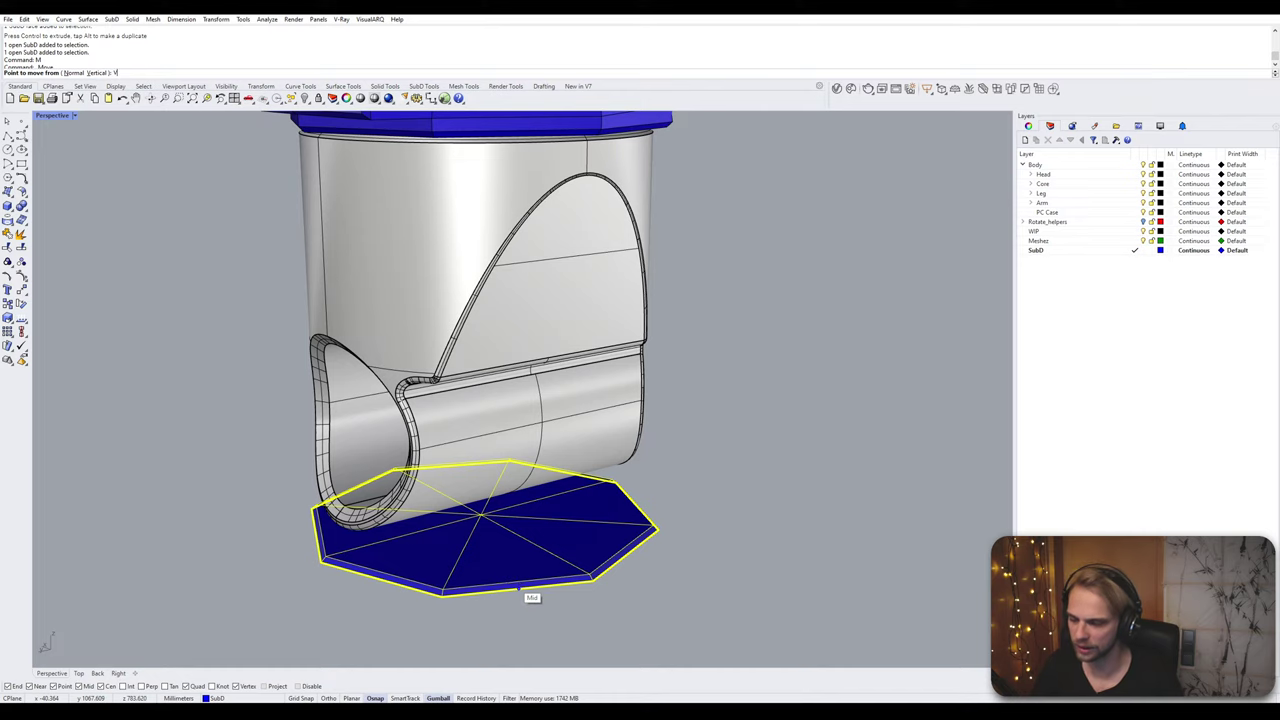
{"action": "type", "text": "v"}
{"action": "key", "text": "Return"}
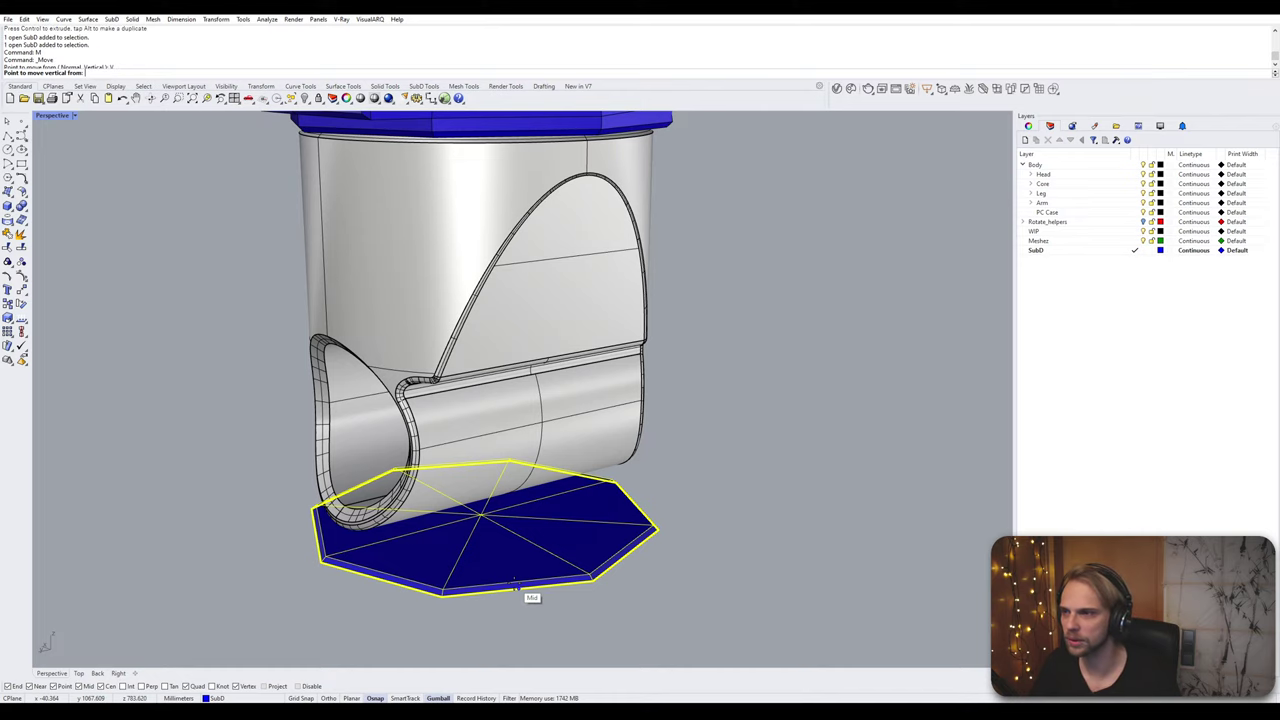
{"action": "left_click", "coordinate": [589, 574]}
{"action": "right_click_drag", "start_coordinate": [595, 570], "coordinate": [640, 535]}
{"action": "scroll", "coordinate": [680, 451], "scroll_direction": "down", "scroll_amount": 4}
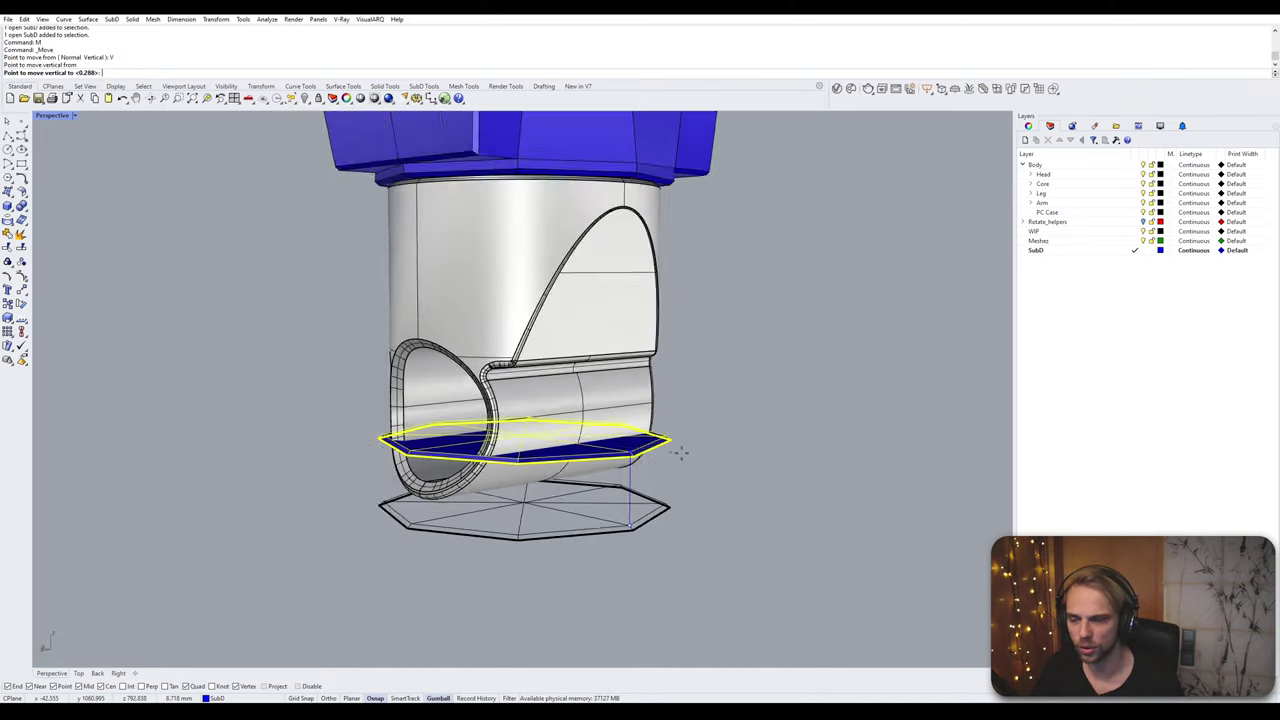
{"action": "right_click_drag", "start_coordinate": [680, 451], "coordinate": [701, 519]}
{"action": "scroll", "coordinate": [684, 410], "scroll_direction": "up", "scroll_amount": 9}
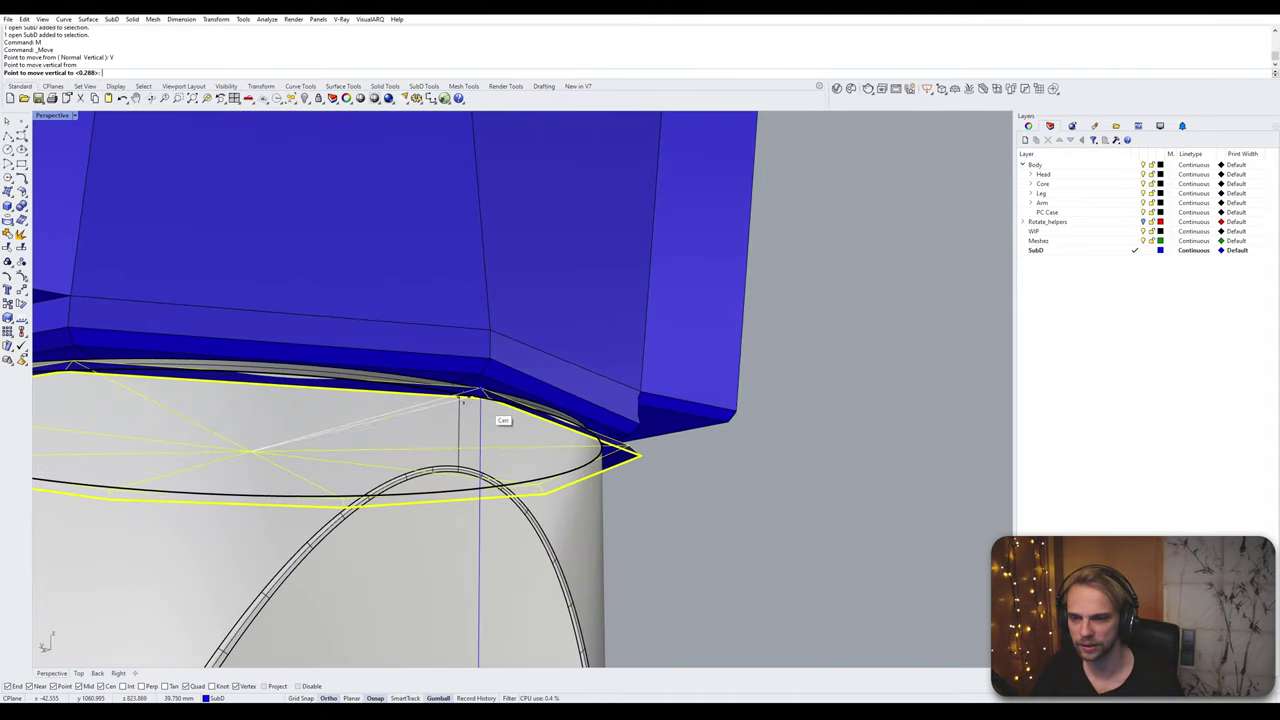
{"action": "left_click", "coordinate": [474, 374]}
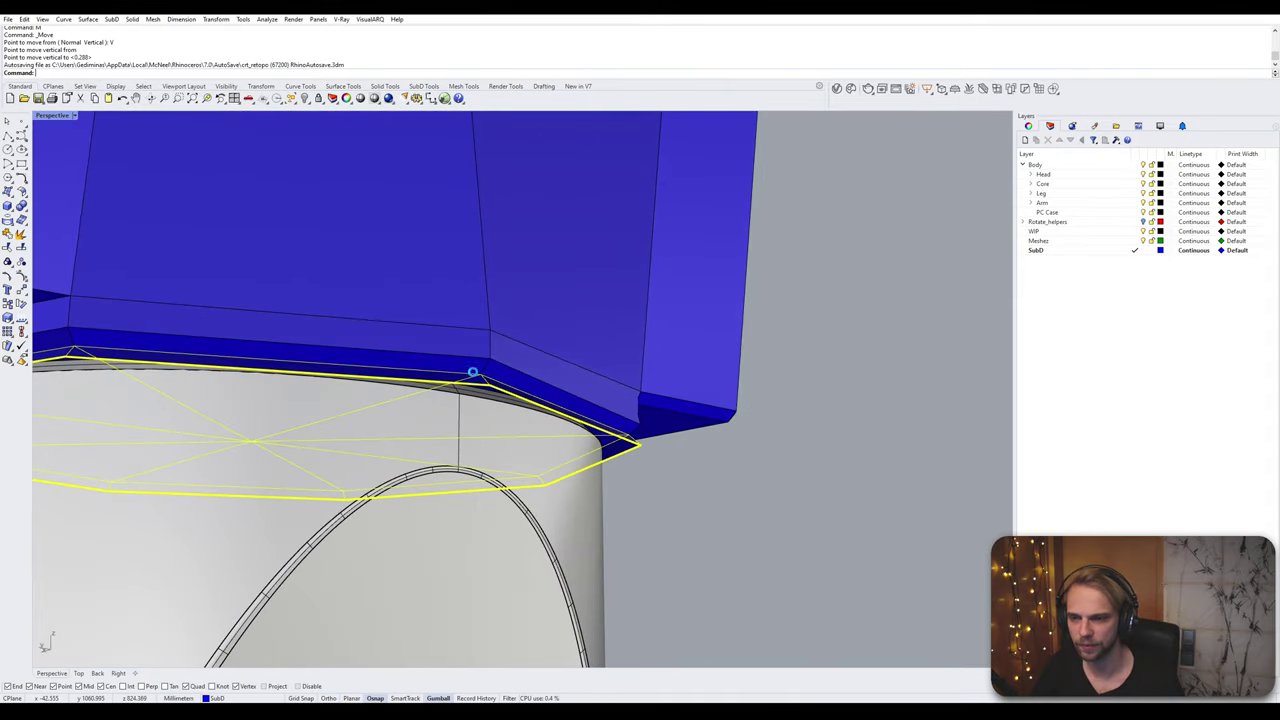
{"action": "left_click", "coordinate": [725, 495]}
{"action": "scroll", "coordinate": [705, 497], "scroll_direction": "down", "scroll_amount": 3}
{"action": "right_click_drag", "start_coordinate": [705, 497], "coordinate": [706, 430], "text": "shift"}
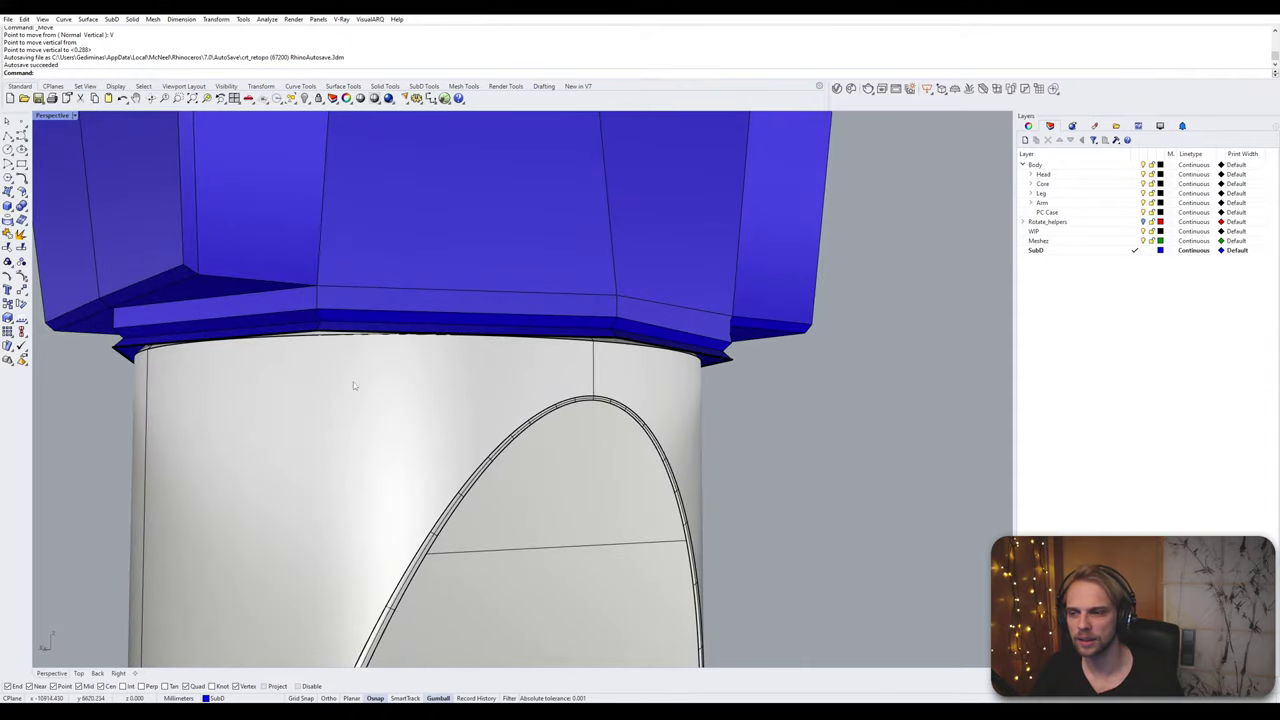
Step: Select the edge loop around the junction and drag it lower with the gumball
{"action": "scroll", "coordinate": [151, 380], "scroll_direction": "up", "scroll_amount": 3}
{"action": "right_click_drag", "start_coordinate": [130, 392], "coordinate": [103, 326]}
{"action": "scroll", "coordinate": [61, 374], "scroll_direction": "up", "scroll_amount": 3}
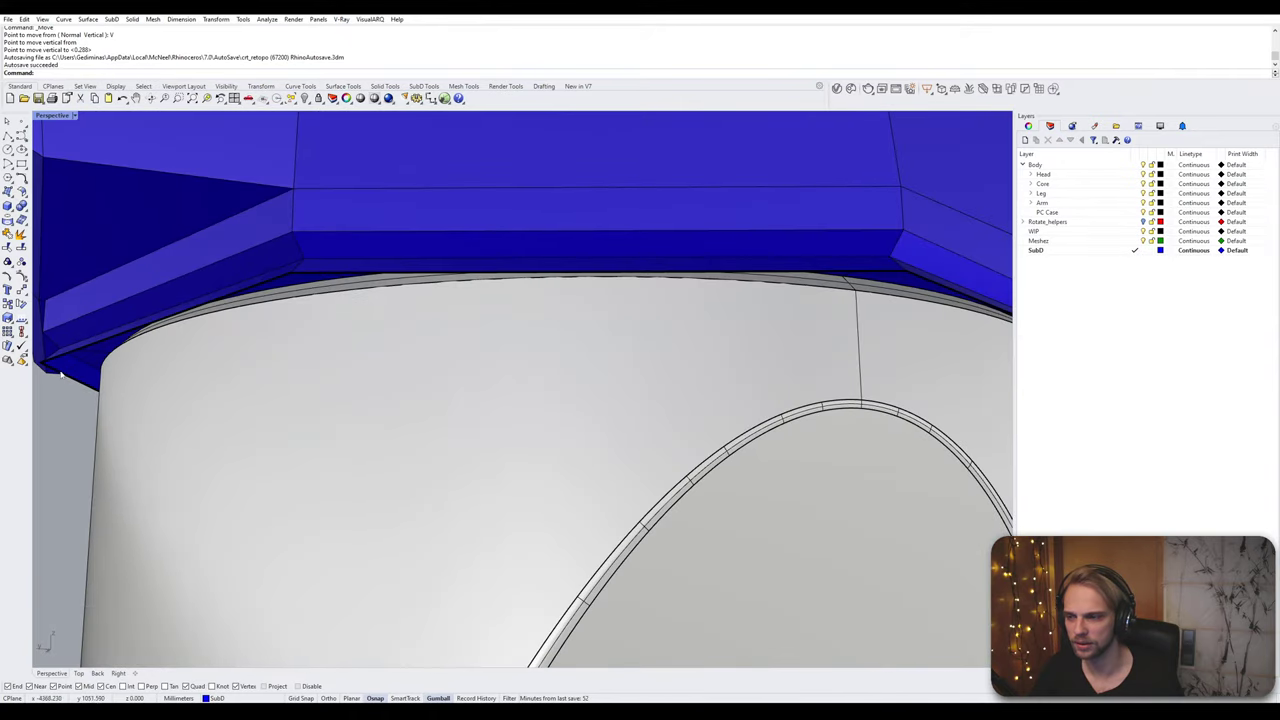
{"action": "double_click", "coordinate": [92, 387], "text": "ctrl+shift"}
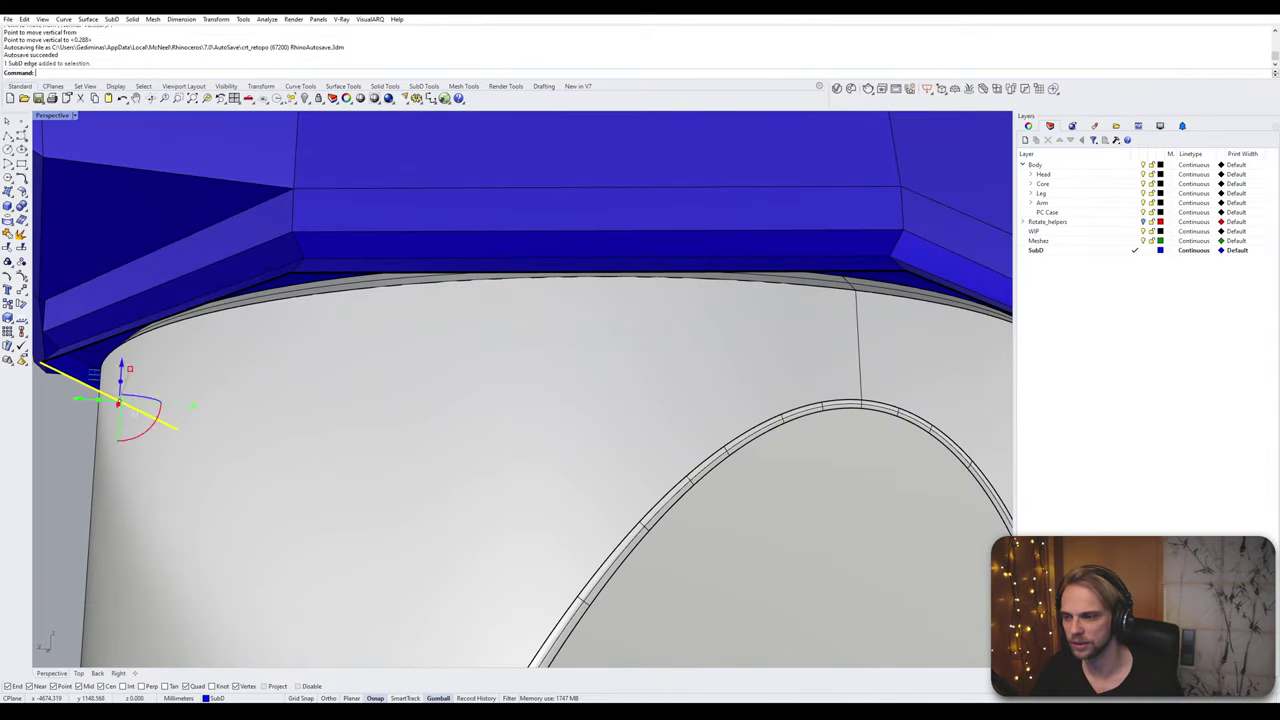
{"action": "scroll", "coordinate": [92, 387], "scroll_direction": "down", "scroll_amount": 6}
{"action": "right_click_drag", "start_coordinate": [201, 421], "coordinate": [387, 322], "text": "shift"}
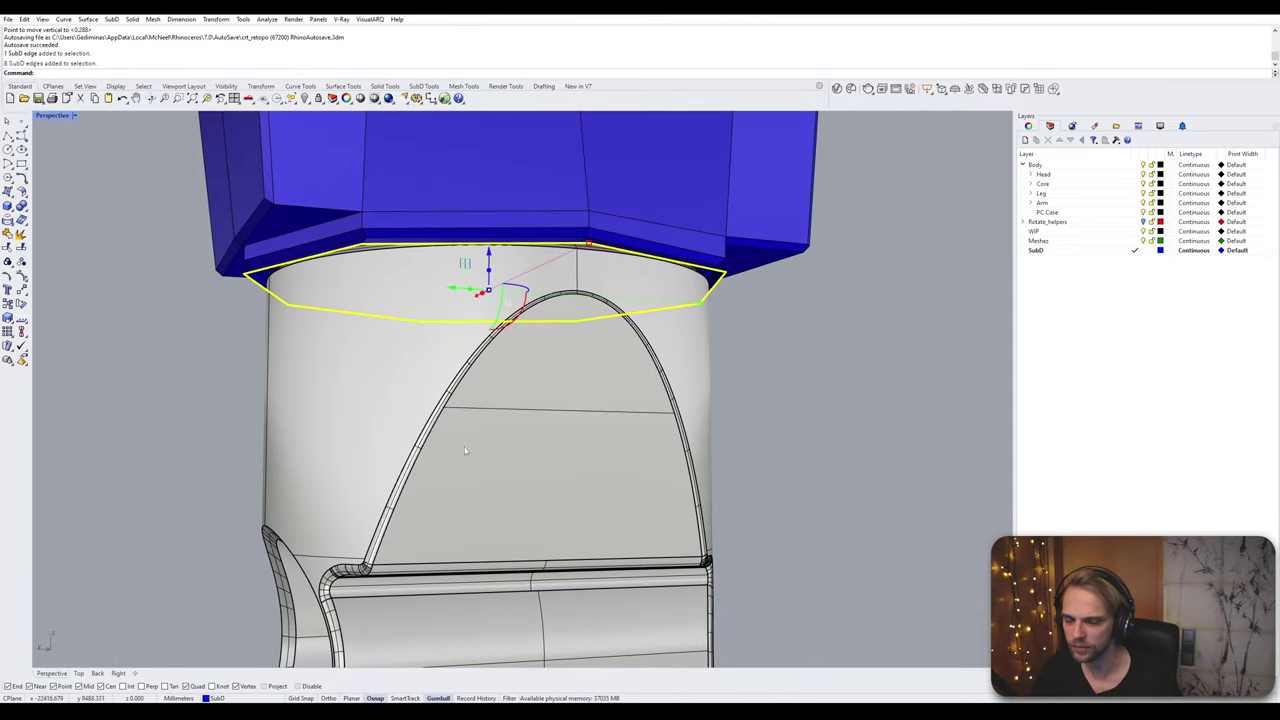
{"action": "scroll", "coordinate": [465, 451], "scroll_direction": "down", "scroll_amount": 5}
{"action": "right_click_drag", "start_coordinate": [465, 451], "coordinate": [538, 335], "text": "shift"}
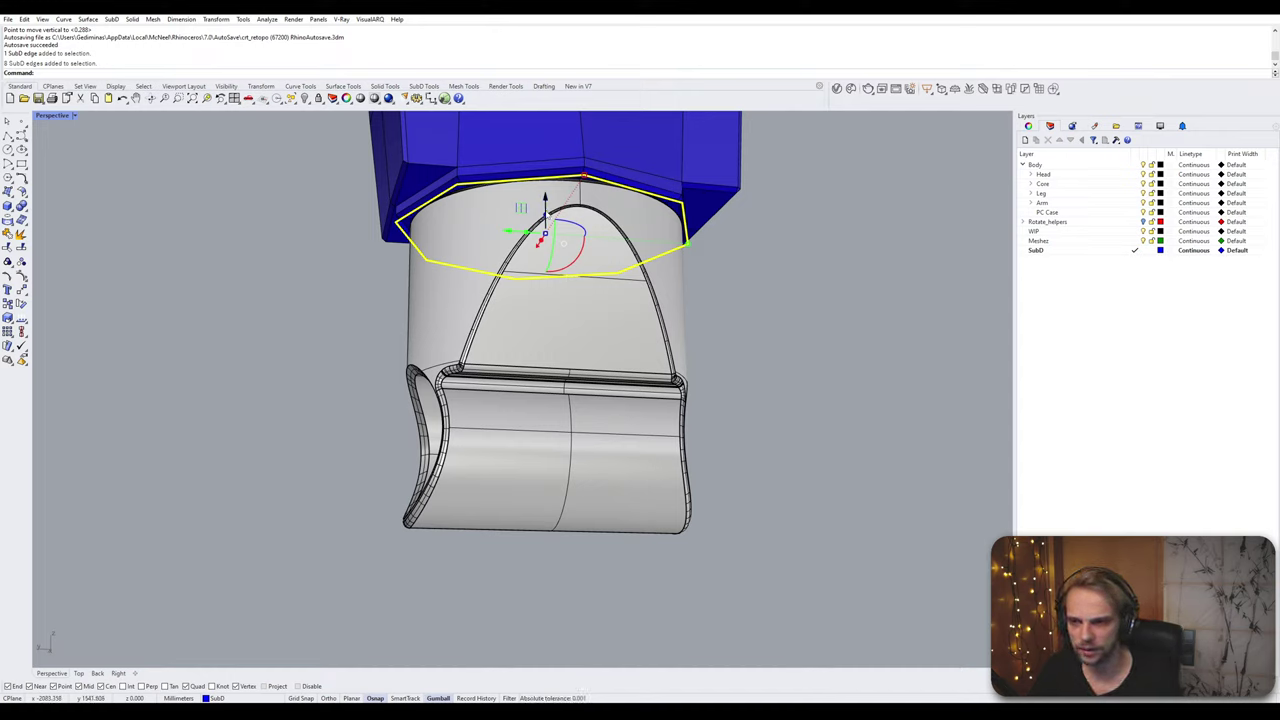
{"action": "left_click_drag", "start_coordinate": [547, 221], "coordinate": [547, 390]}
{"action": "key", "text": "Escape"}
{"action": "right_click_drag", "start_coordinate": [839, 393], "coordinate": [817, 424]}
Step: Raise the blue shell's bottom edge loop, then orbit around the tube opening
{"action": "right_click_drag", "start_coordinate": [525, 380], "coordinate": [432, 505]}
{"action": "scroll", "coordinate": [429, 510], "scroll_direction": "up", "scroll_amount": 4}
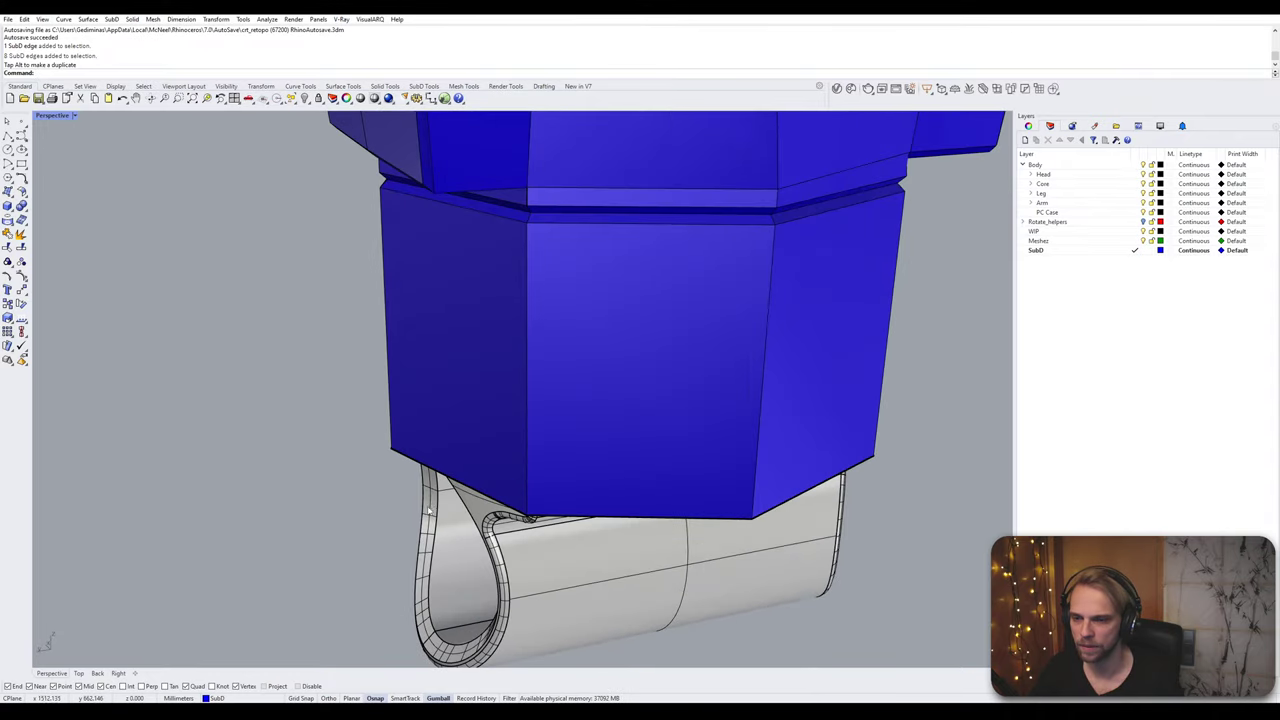
{"action": "double_click", "coordinate": [405, 466]}
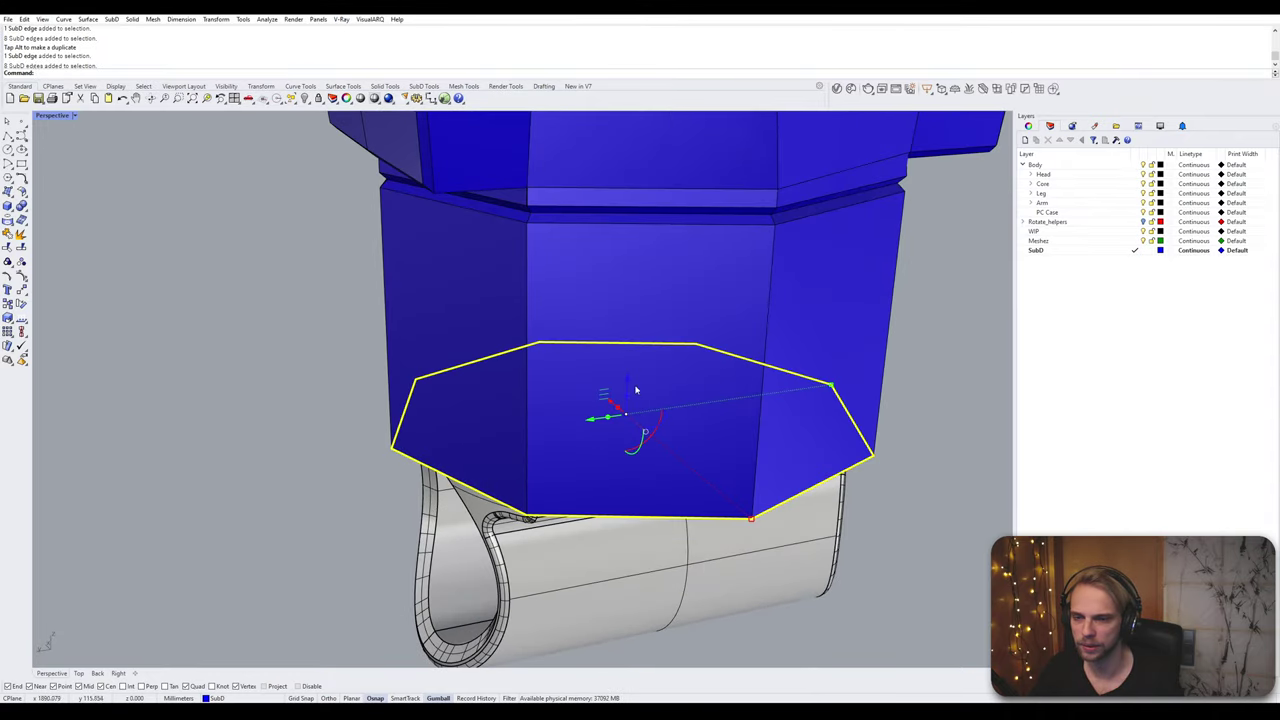
{"action": "left_click_drag", "start_coordinate": [636, 390], "coordinate": [651, 168]}
{"action": "left_click", "coordinate": [342, 424]}
{"action": "right_click_drag", "start_coordinate": [342, 424], "coordinate": [416, 330]}
{"action": "scroll", "coordinate": [419, 388], "scroll_direction": "down", "scroll_amount": 2}
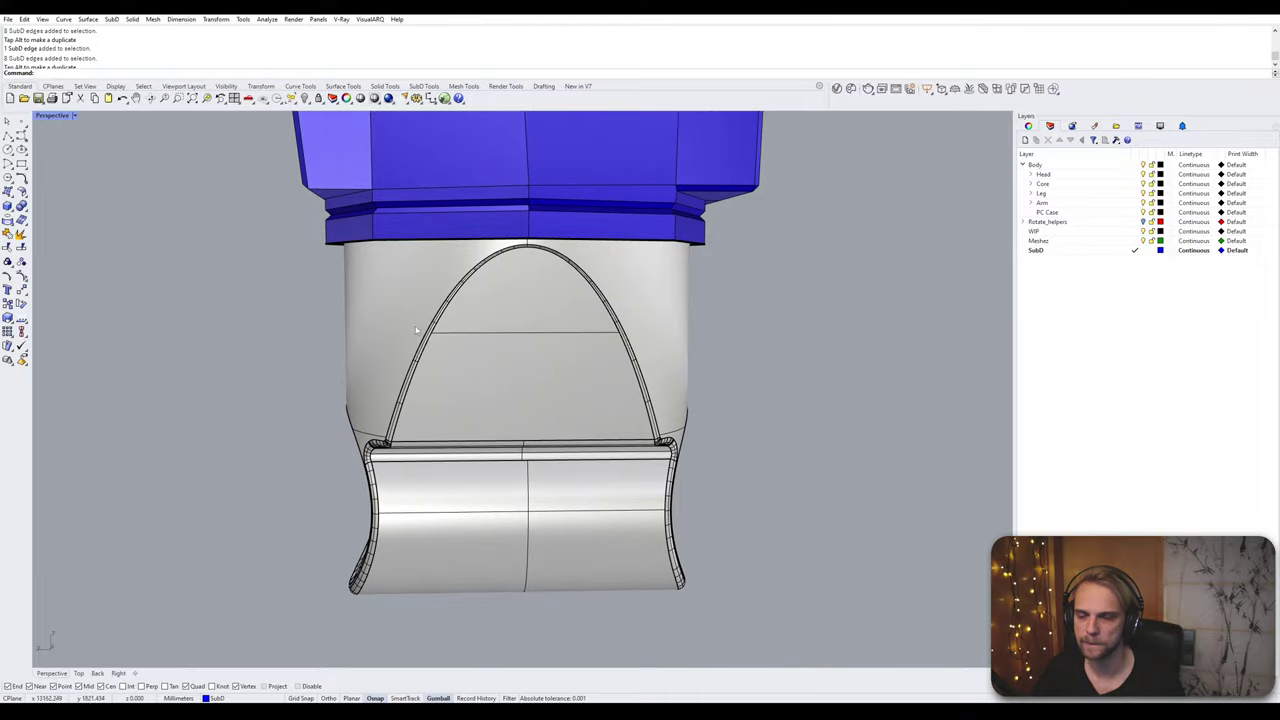
{"action": "scroll", "coordinate": [548, 236], "scroll_direction": "up", "scroll_amount": 4}
{"action": "right_click_drag", "start_coordinate": [499, 259], "coordinate": [257, 343]}
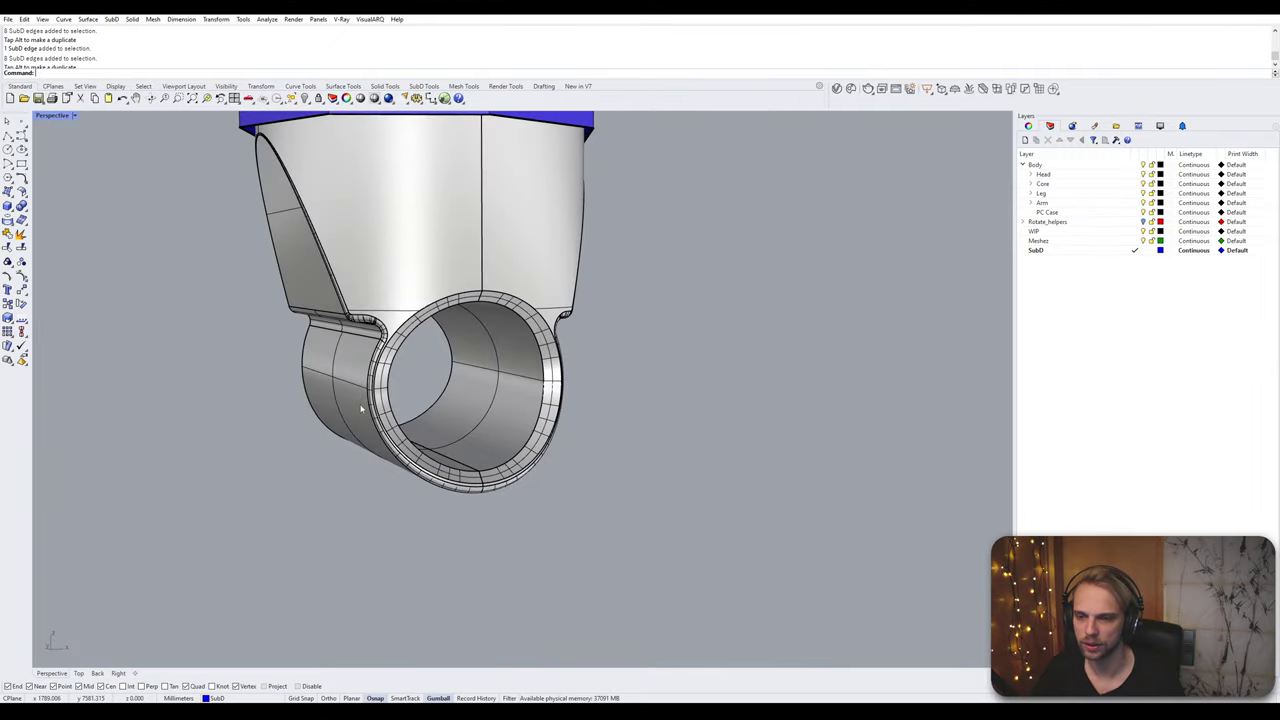
{"action": "right_click_drag", "start_coordinate": [363, 406], "coordinate": [377, 409]}
{"action": "scroll", "coordinate": [415, 423], "scroll_direction": "up", "scroll_amount": 5}
{"action": "right_click_drag", "start_coordinate": [406, 431], "coordinate": [309, 434]}
Step: Select the inner tube surface while orbiting around the tube
{"action": "left_click", "coordinate": [289, 388]}
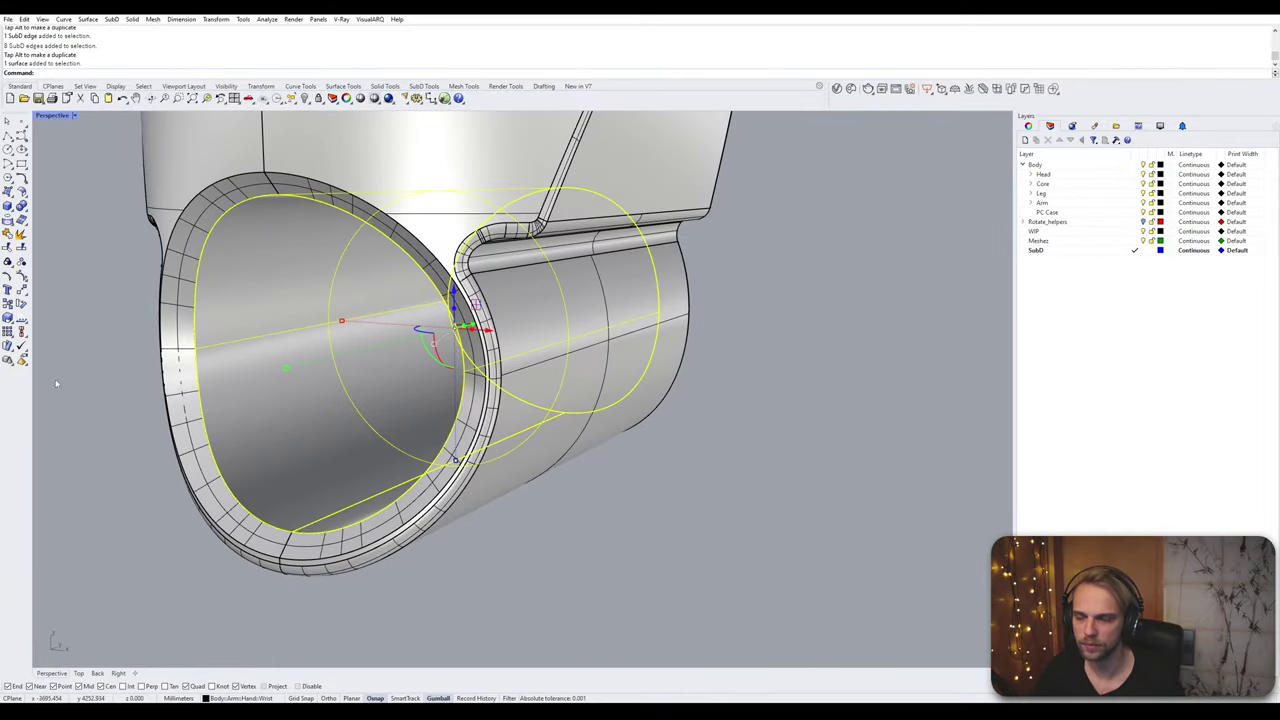
{"action": "left_click", "coordinate": [120, 383]}
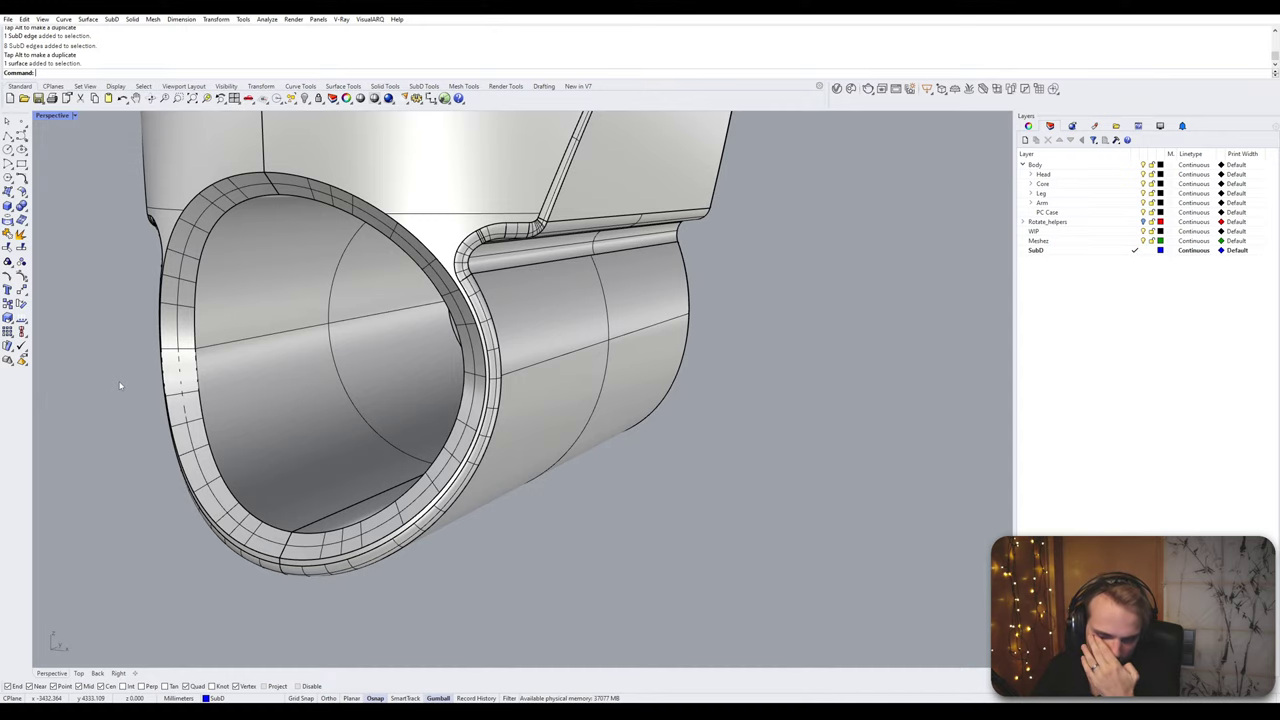
{"action": "right_click_drag", "start_coordinate": [120, 382], "coordinate": [340, 392]}
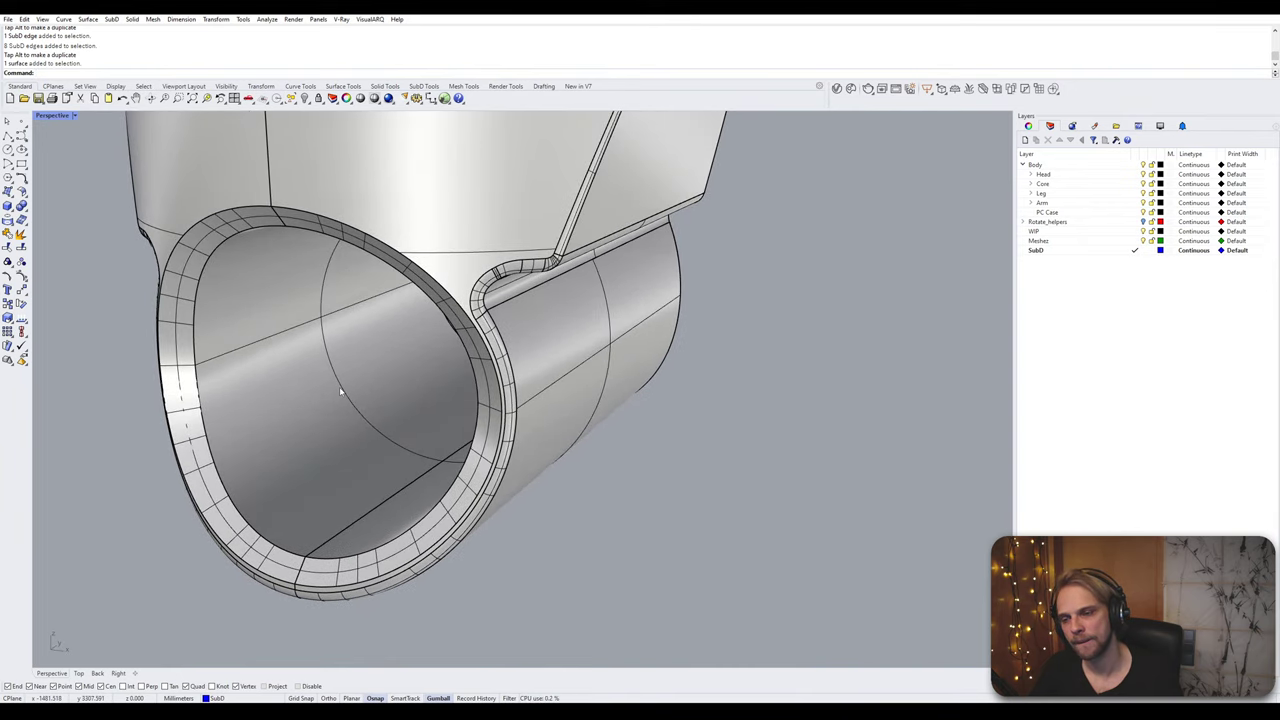
{"action": "left_click", "coordinate": [341, 392]}
{"action": "key", "text": "Escape"}
Step: Extract a circular isocurve from the inner tube surface with ExtractIso
{"action": "type", "text": "Ext"}
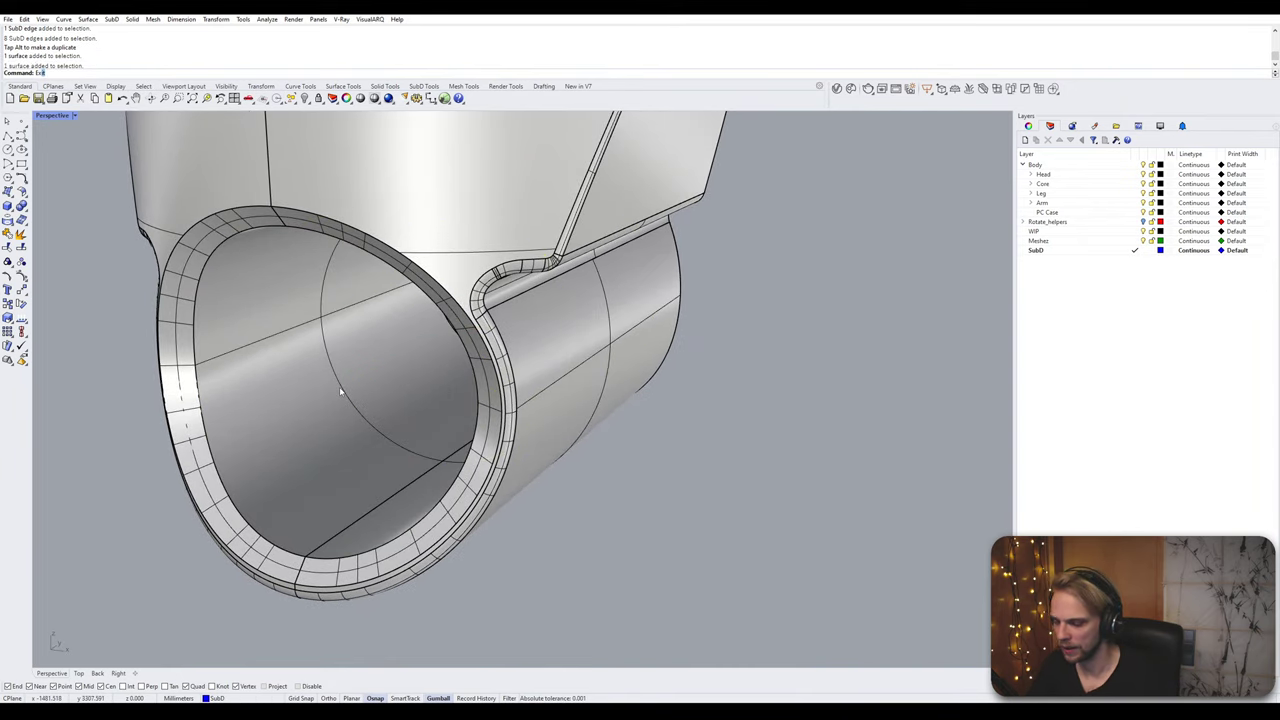
{"action": "type", "text": "ractIsocurve"}
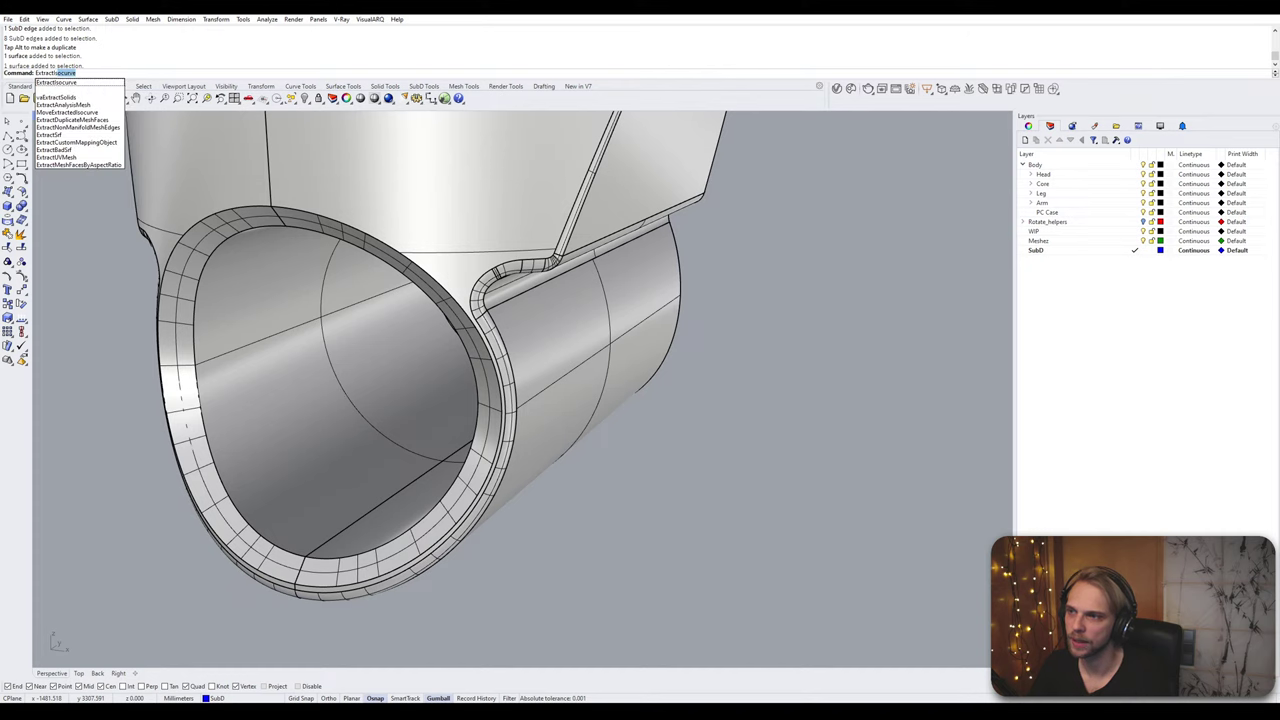
{"action": "key", "text": "Return"}
{"action": "left_click", "coordinate": [330, 438]}
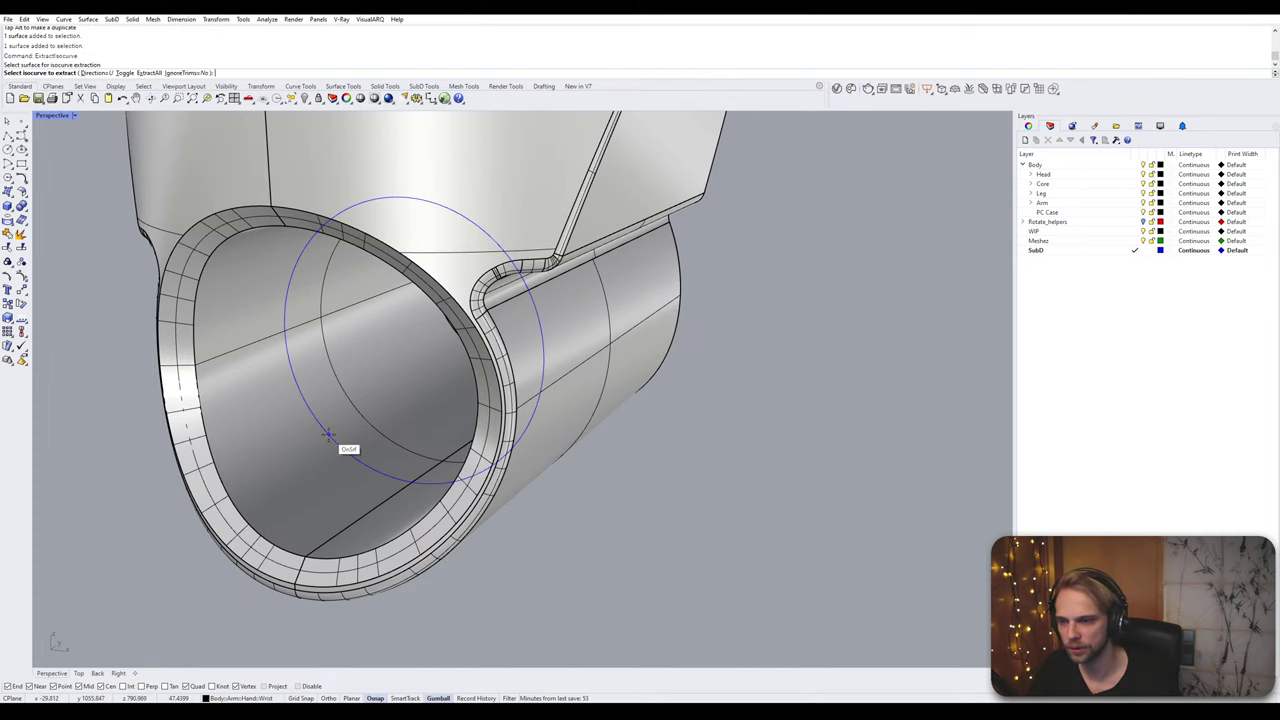
{"action": "right_click_drag", "start_coordinate": [363, 406], "coordinate": [437, 452]}
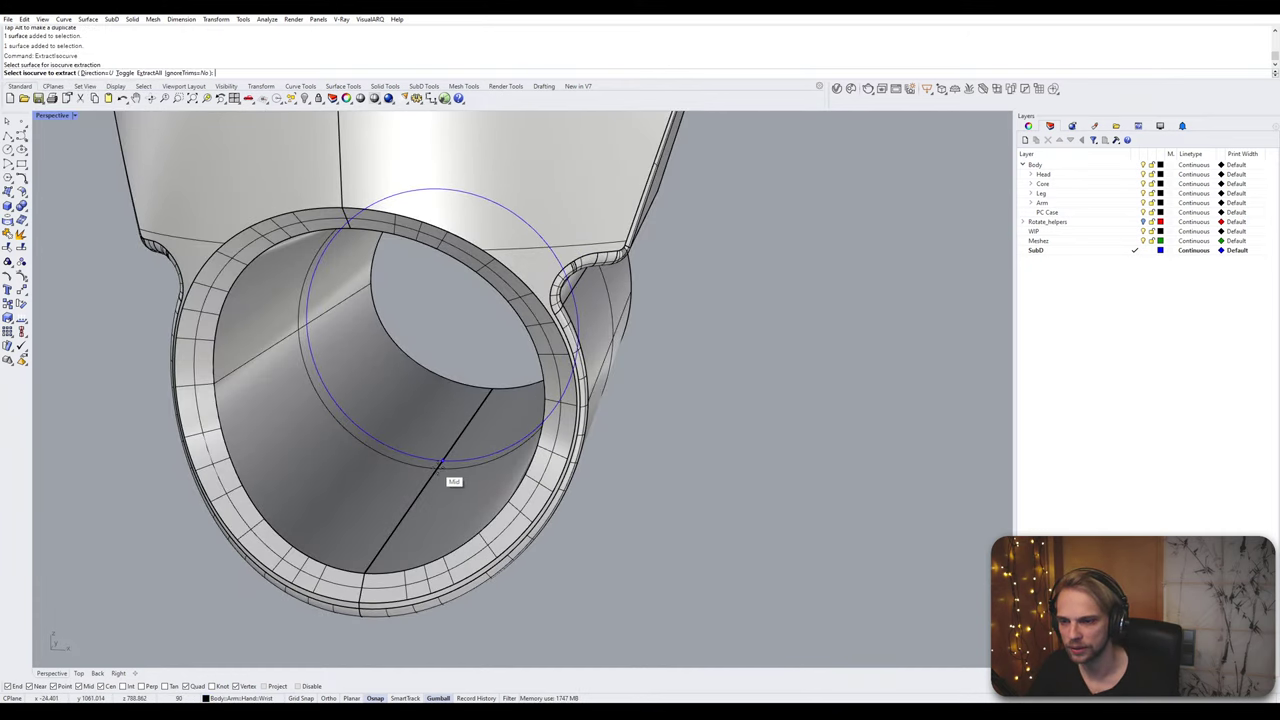
{"action": "left_click", "coordinate": [434, 468]}
{"action": "scroll", "coordinate": [434, 468], "scroll_direction": "up", "scroll_amount": 2}
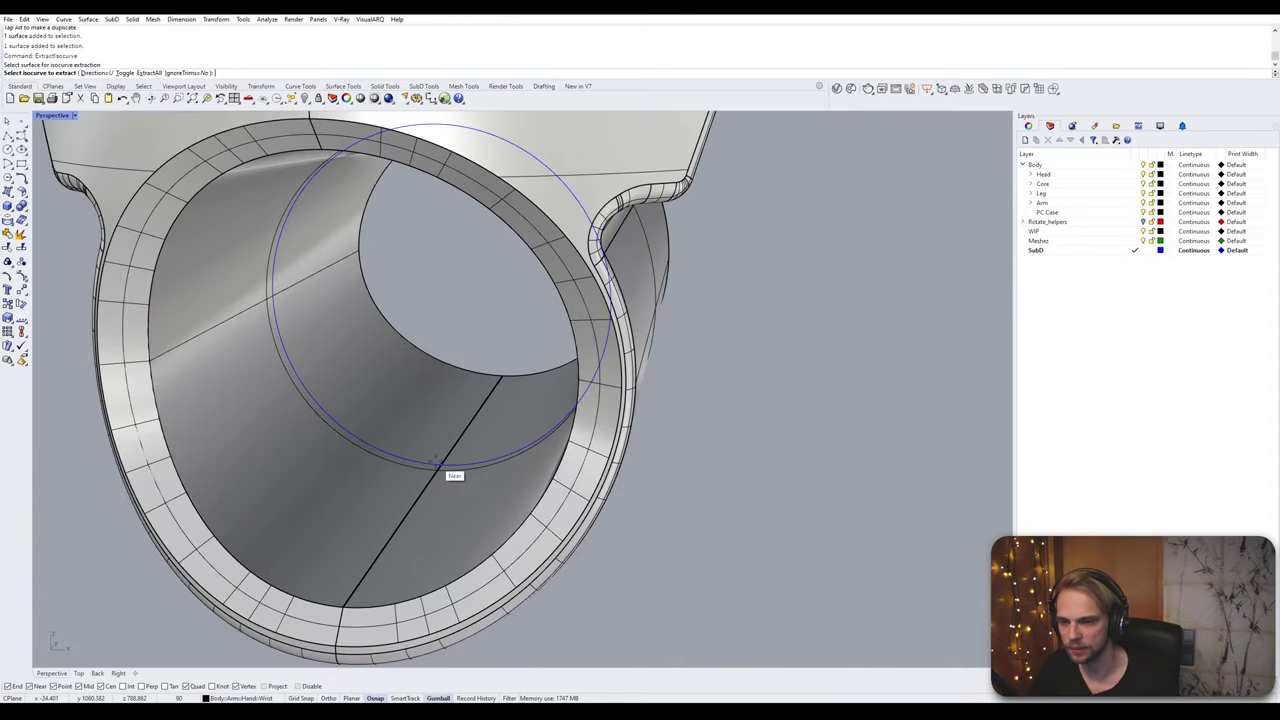
{"action": "right_click_drag", "start_coordinate": [439, 468], "coordinate": [466, 430]}
{"action": "left_click", "coordinate": [436, 468]}
{"action": "scroll", "coordinate": [486, 442], "scroll_direction": "down", "scroll_amount": 2}
{"action": "right_click", "coordinate": [485, 441]}
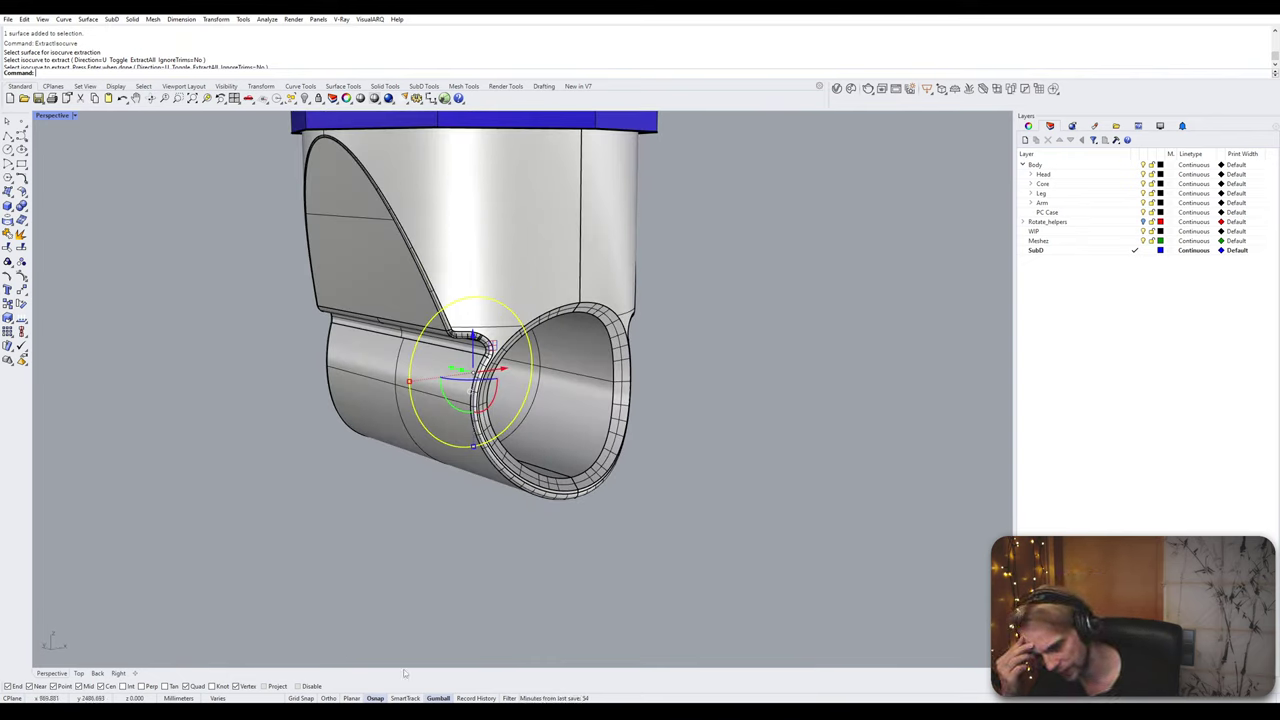
Step: Align the gumball to the circle and slide the circle to the tube's open end
{"action": "right_click", "coordinate": [438, 698]}
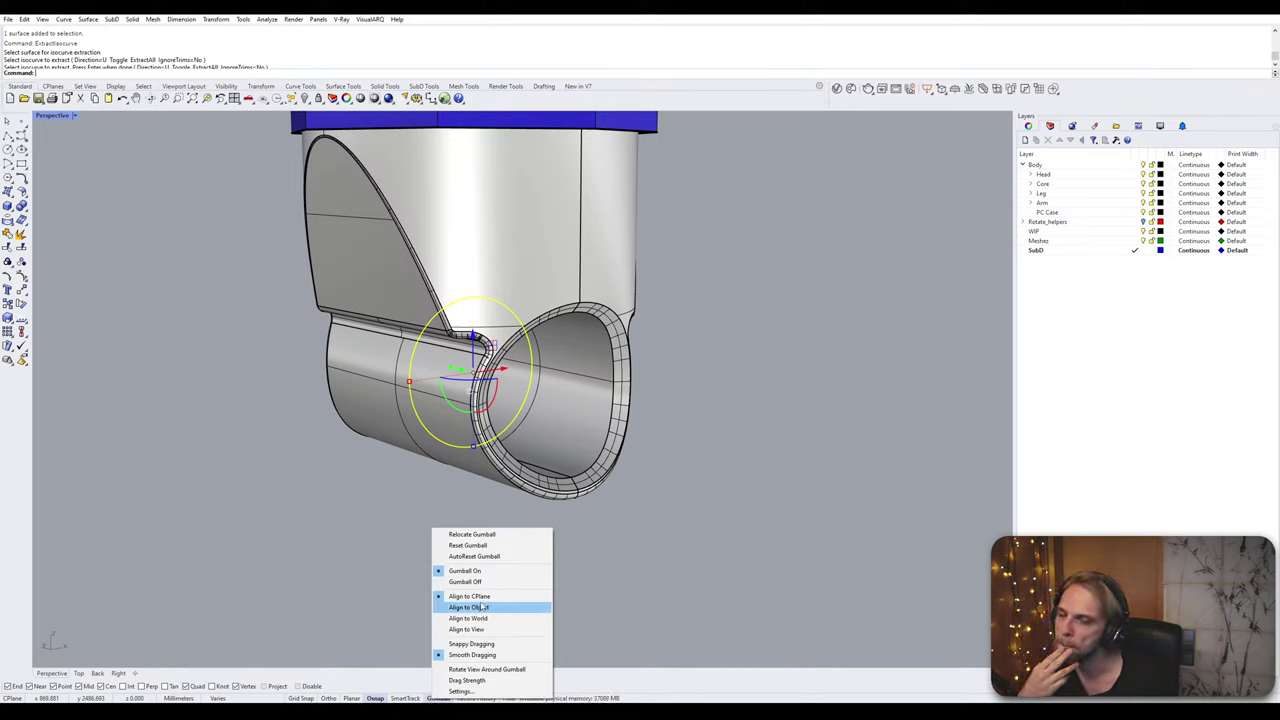
{"action": "left_click", "coordinate": [473, 646]}
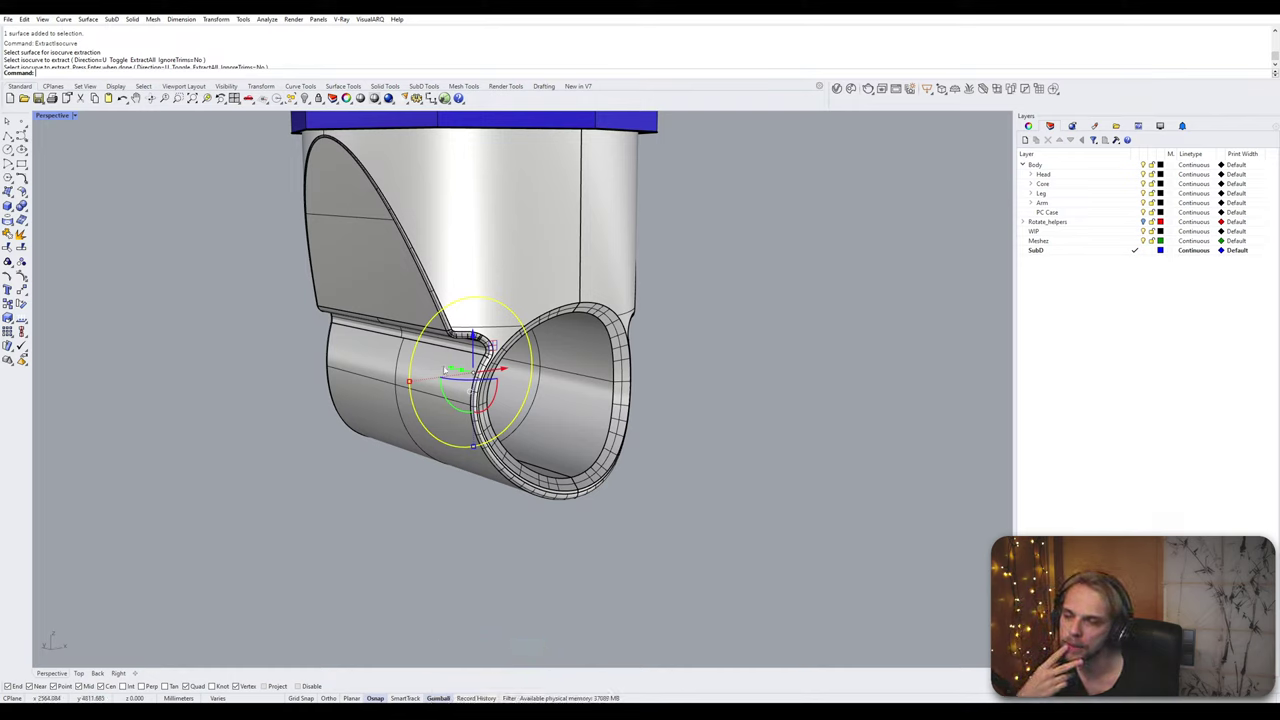
{"action": "left_click_drag", "start_coordinate": [453, 369], "coordinate": [570, 484]}
{"action": "scroll", "coordinate": [583, 493], "scroll_direction": "up", "scroll_amount": 5}
{"action": "left_click", "coordinate": [628, 550]}
{"action": "scroll", "coordinate": [602, 530], "scroll_direction": "down", "scroll_amount": 6}
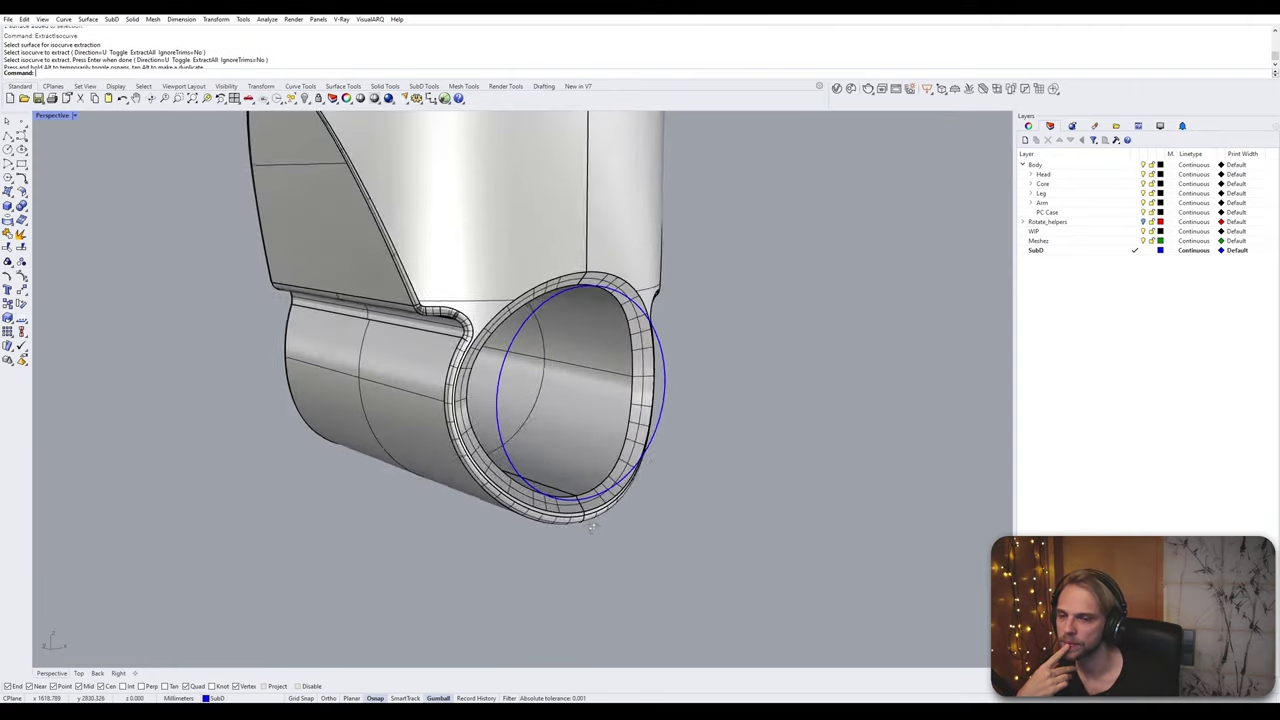
{"action": "mouse_move", "coordinate": [591, 527]}
{"action": "right_mouse_down"}
{"action": "mouse_move", "coordinate": [531, 514]}
{"action": "mouse_move", "coordinate": [620, 517]}
{"action": "mouse_move", "coordinate": [585, 505]}
{"action": "right_mouse_up"}
{"action": "scroll", "coordinate": [584, 390], "scroll_direction": "up", "scroll_amount": 3}
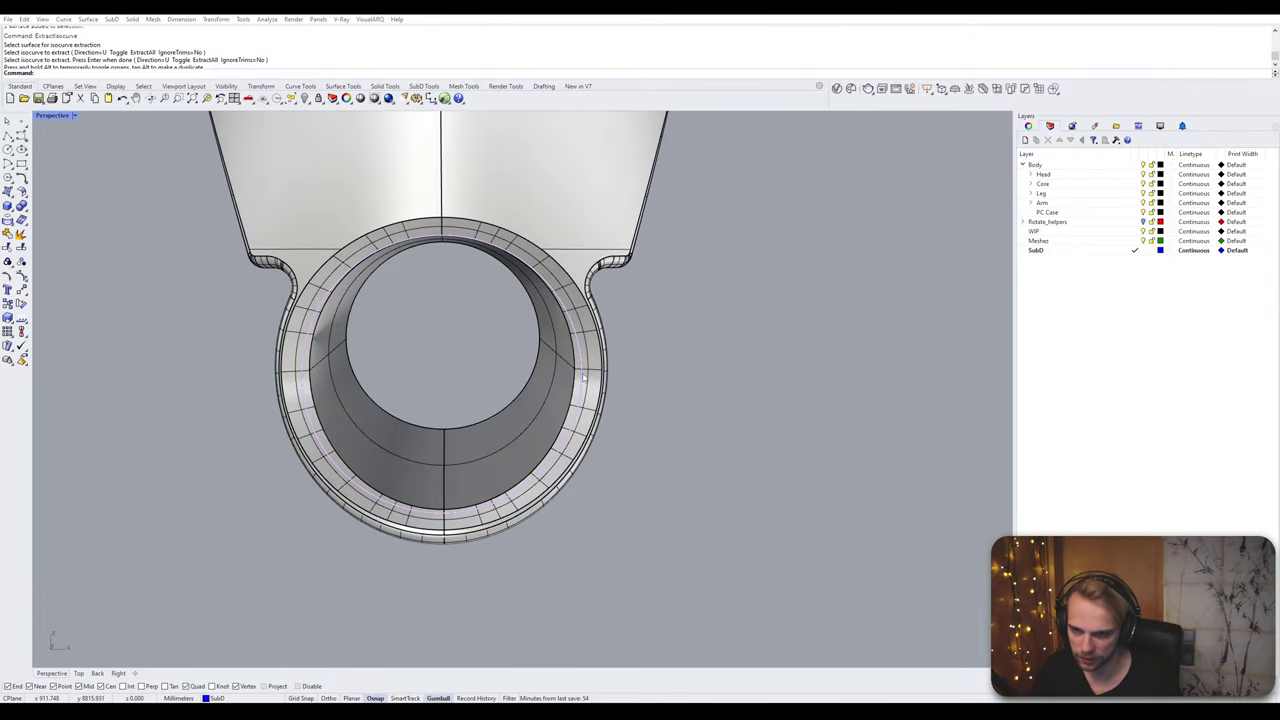
Step: Enlarge the circle at the ring's edge out to the tube's outer rim
{"action": "left_click", "coordinate": [584, 377]}
{"action": "left_click", "coordinate": [615, 404]}
{"action": "key", "text": "Return"}
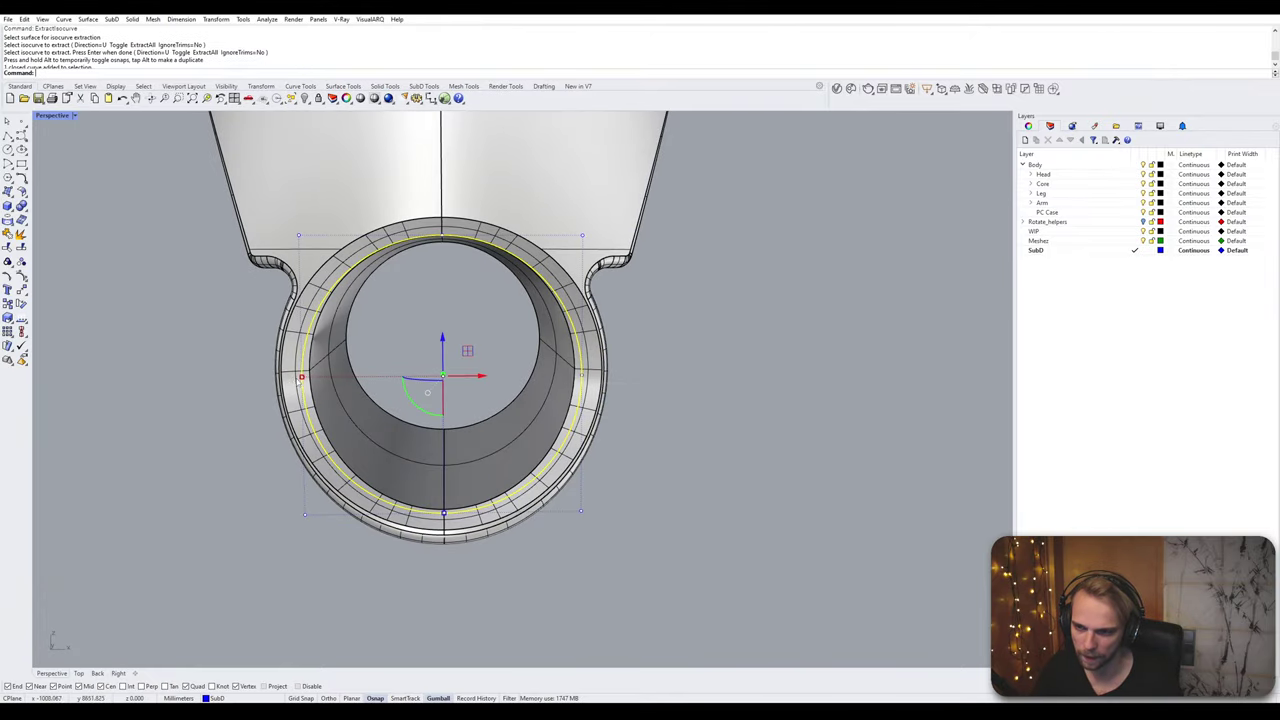
{"action": "left_click_drag", "start_coordinate": [302, 377], "coordinate": [254, 363], "text": "shift"}
{"action": "scroll", "coordinate": [280, 381], "scroll_direction": "up", "scroll_amount": 6, "text": "shift"}
{"action": "left_click", "coordinate": [189, 412]}
{"action": "scroll", "coordinate": [189, 420], "scroll_direction": "down", "scroll_amount": 5}
{"action": "right_click_drag", "start_coordinate": [189, 420], "coordinate": [503, 471]}
Step: Select the rim circle at the tube's end for mirroring
{"action": "scroll", "coordinate": [503, 471], "scroll_direction": "down", "scroll_amount": 5}
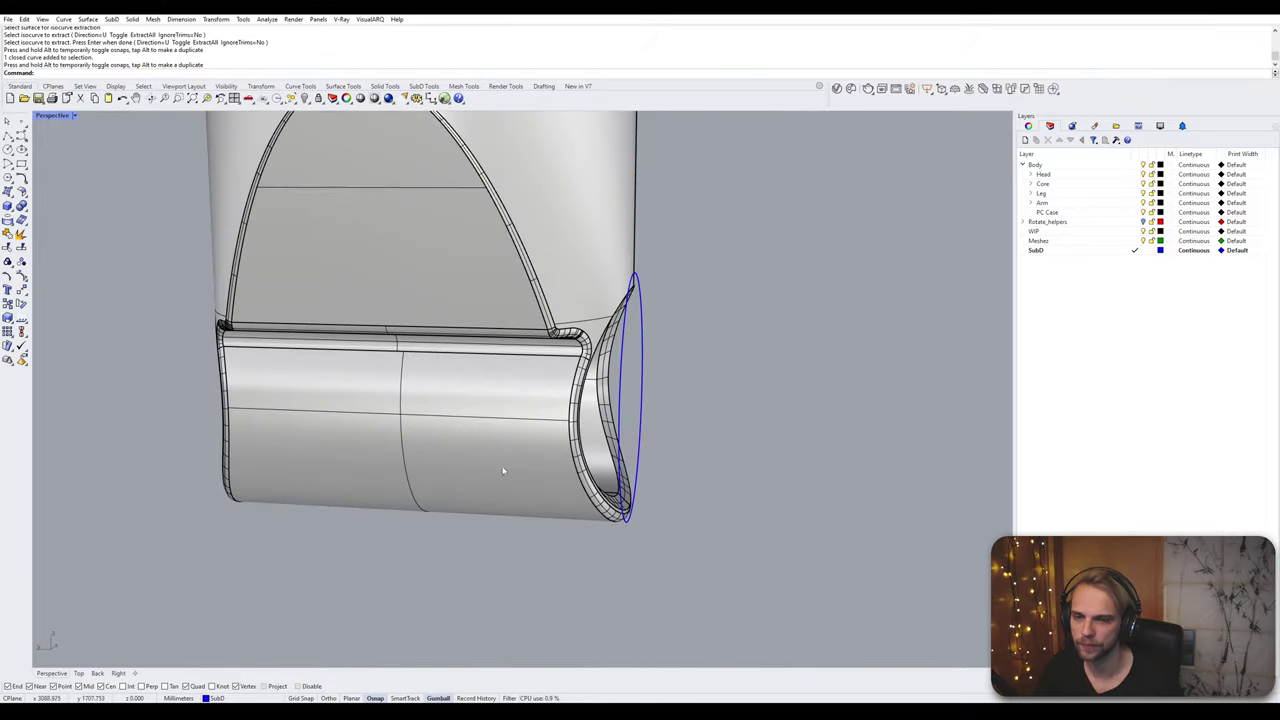
{"action": "left_click", "coordinate": [624, 422]}
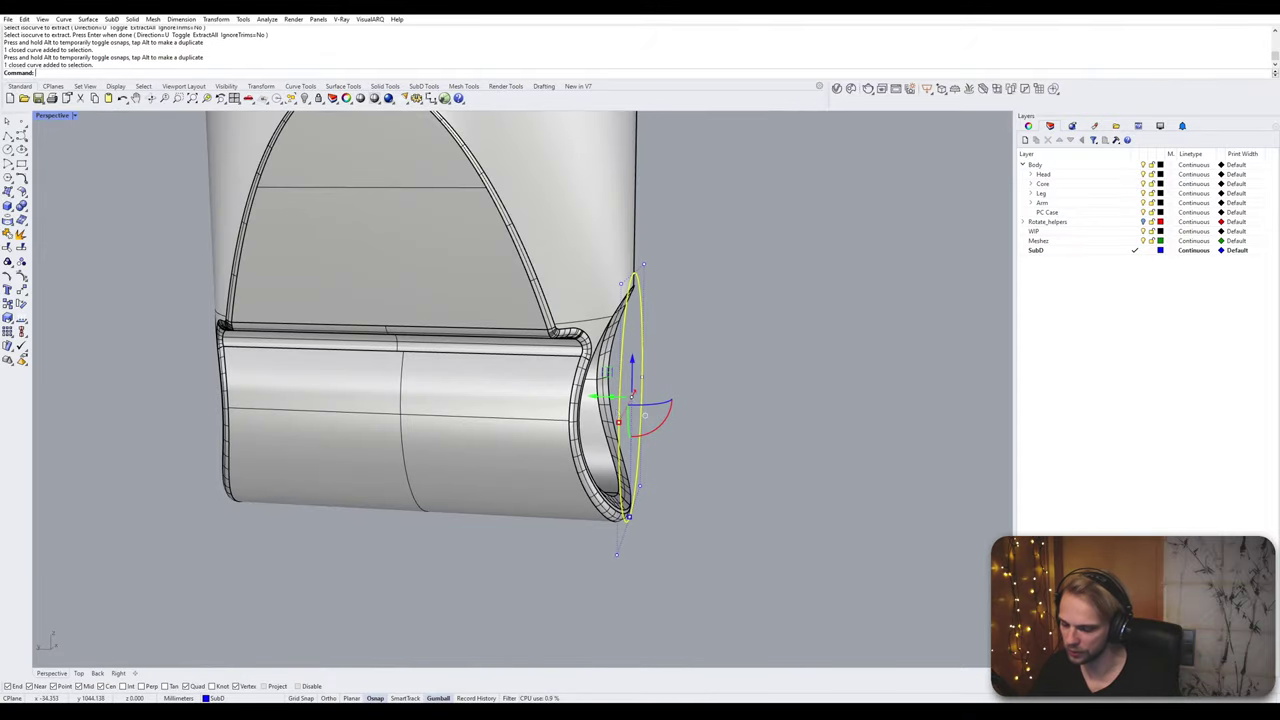
{"action": "type", "text": "Mirror"}
{"action": "key", "text": "Return"}
Step: Mirror the circle to place a copy at the tube's other end
{"action": "left_click", "coordinate": [387, 330]}
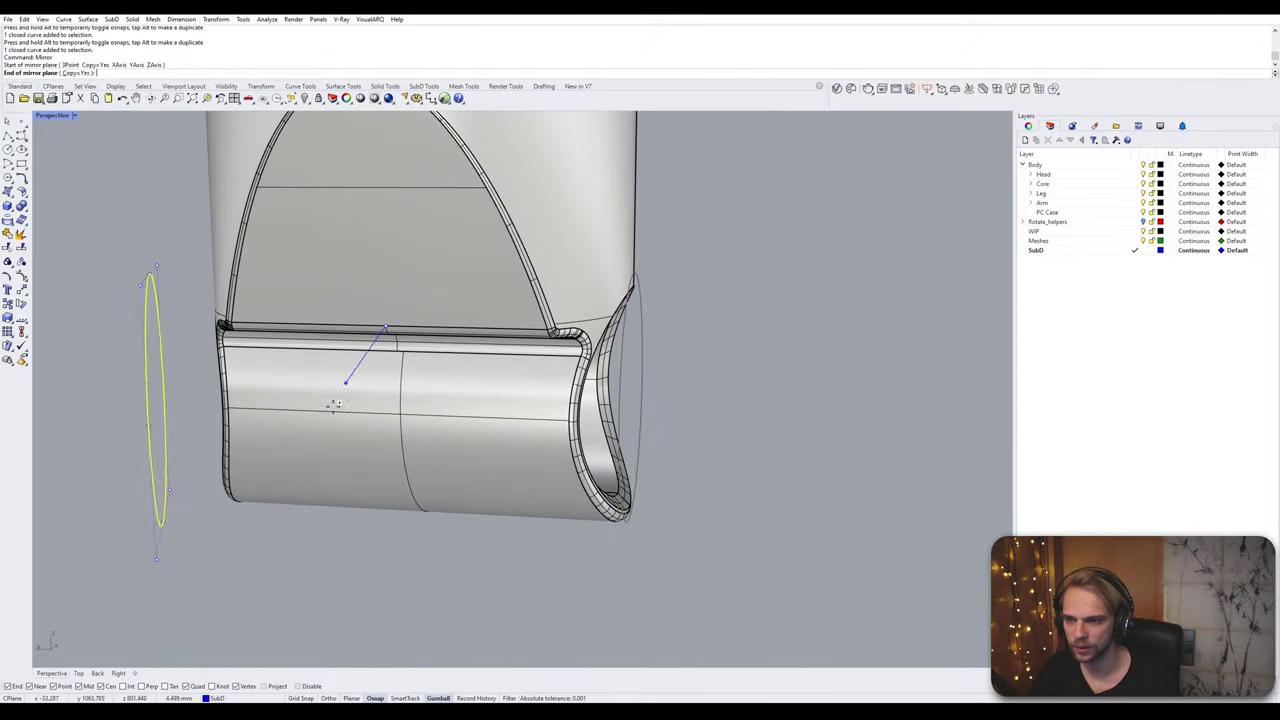
{"action": "left_click", "coordinate": [348, 597]}
{"action": "right_click_drag", "start_coordinate": [348, 597], "coordinate": [386, 455]}
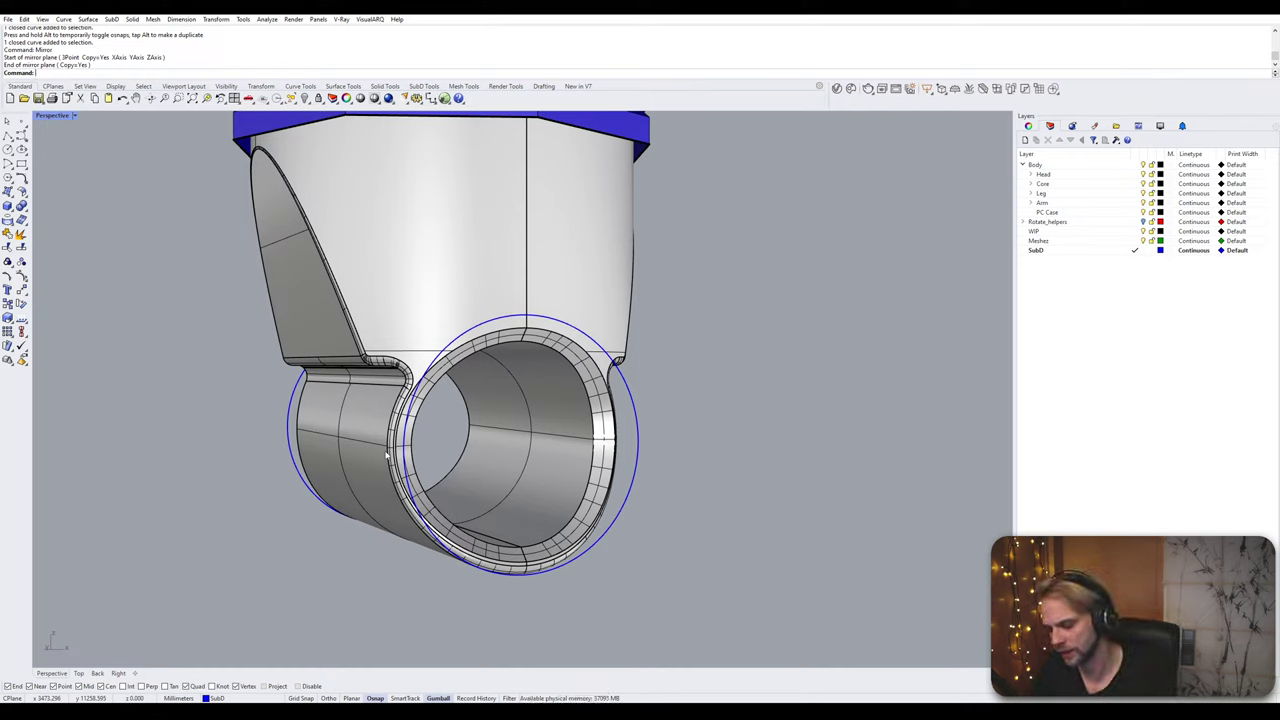
Step: Cap the ring end with a planar disc from the circle, delete the selection, then begin a new CPlane
{"action": "left_click", "coordinate": [632, 397]}
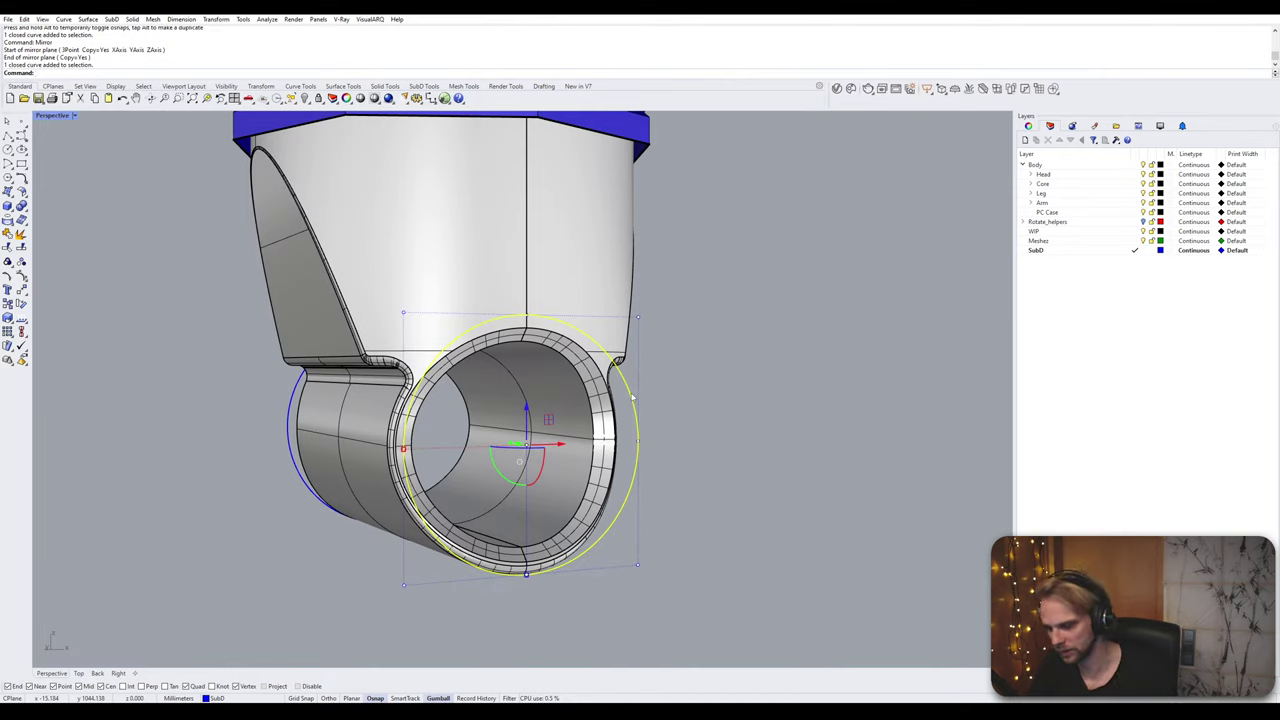
{"action": "type", "text": "PlanarSrf"}
{"action": "key", "text": "Return"}
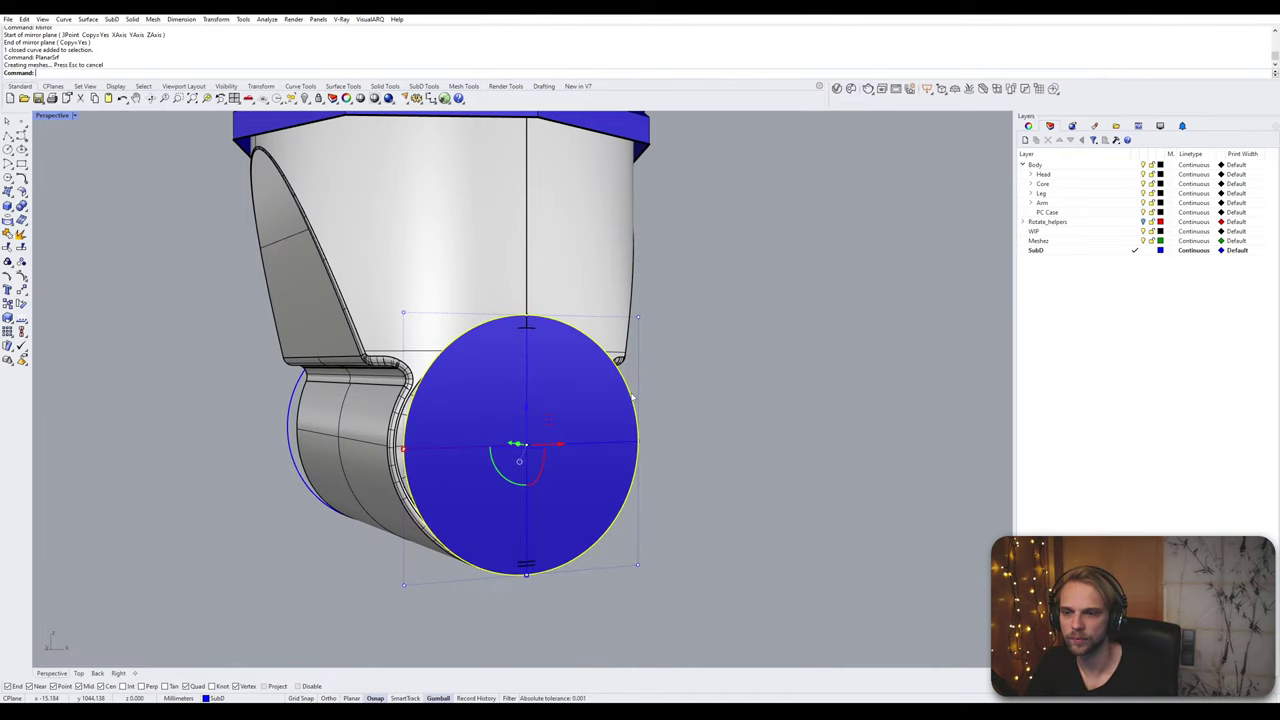
{"action": "key", "text": "Delete"}
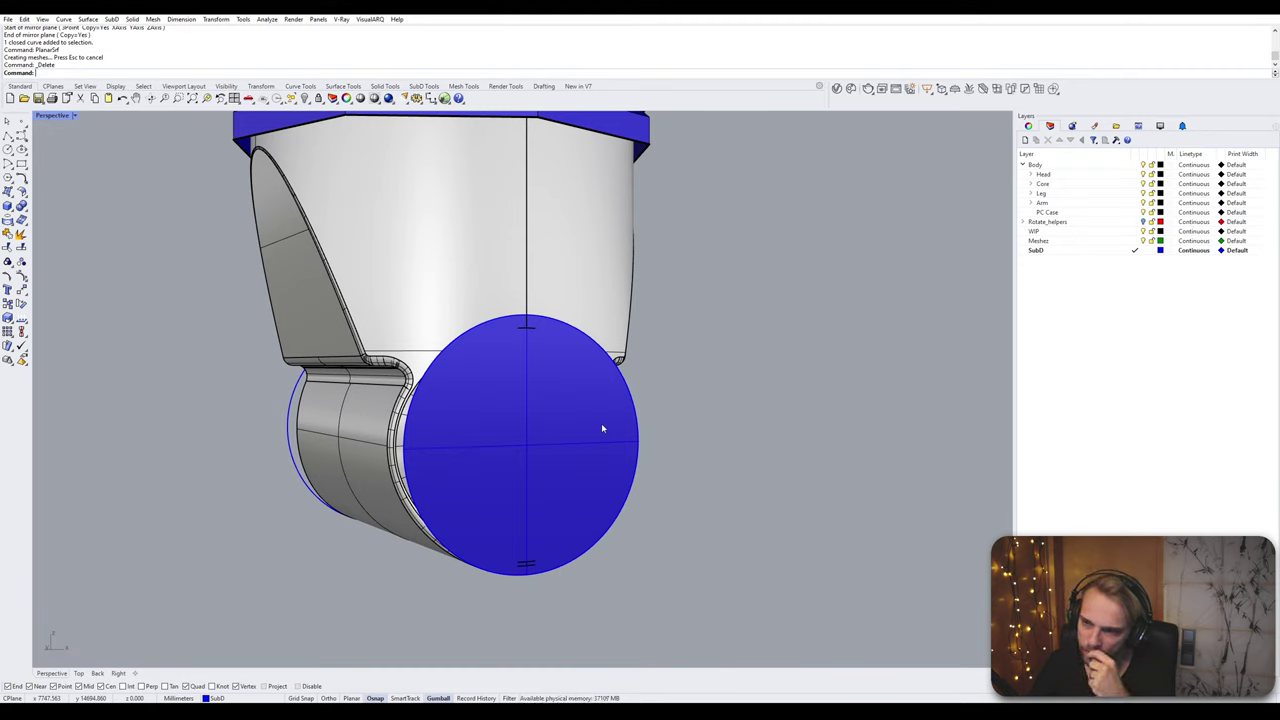
{"action": "type", "text": "CPlane"}
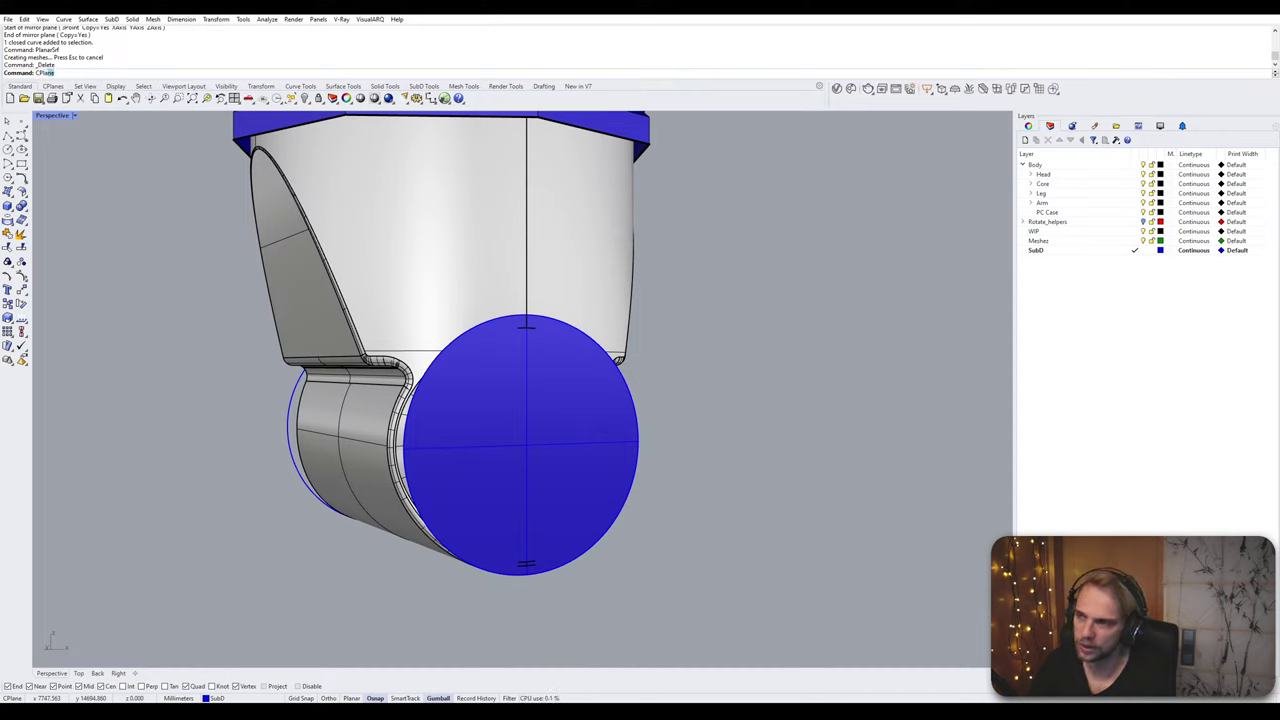
{"action": "key", "text": "Return"}
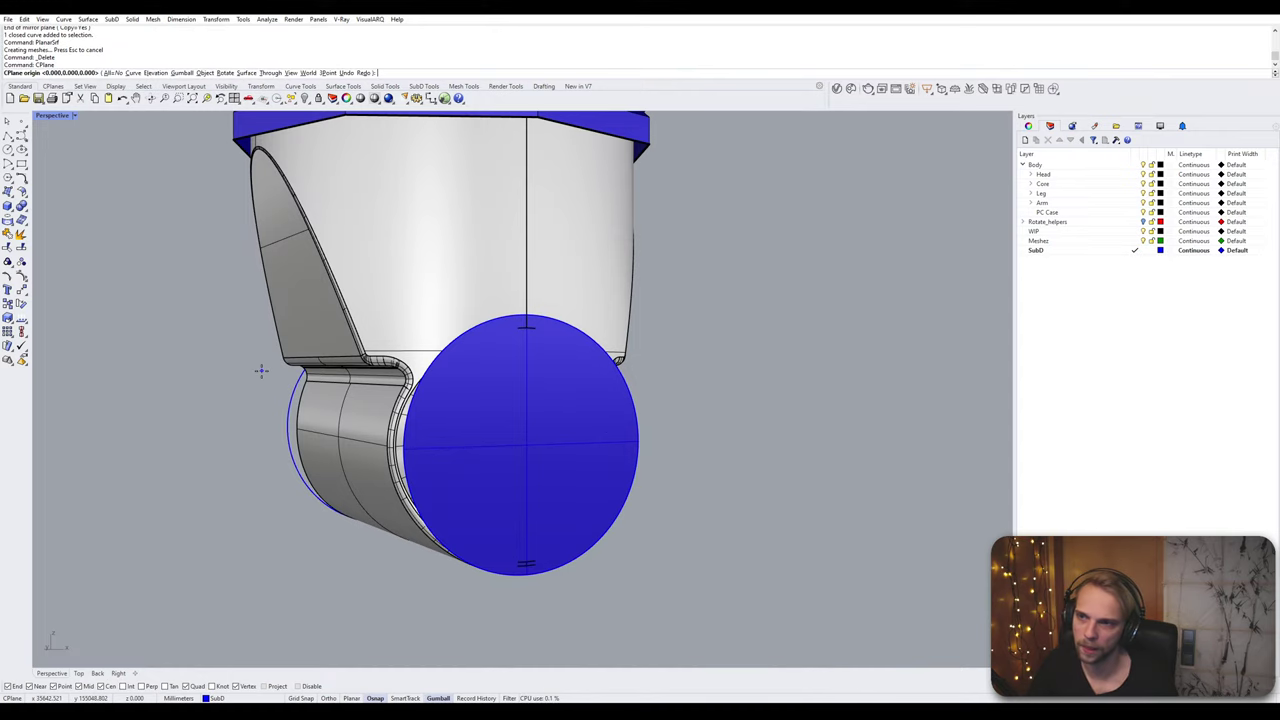
Step: Align the construction plane to the blue disc, with its origin on the disc
{"action": "left_click", "coordinate": [246, 73]}
{"action": "left_click", "coordinate": [466, 400]}
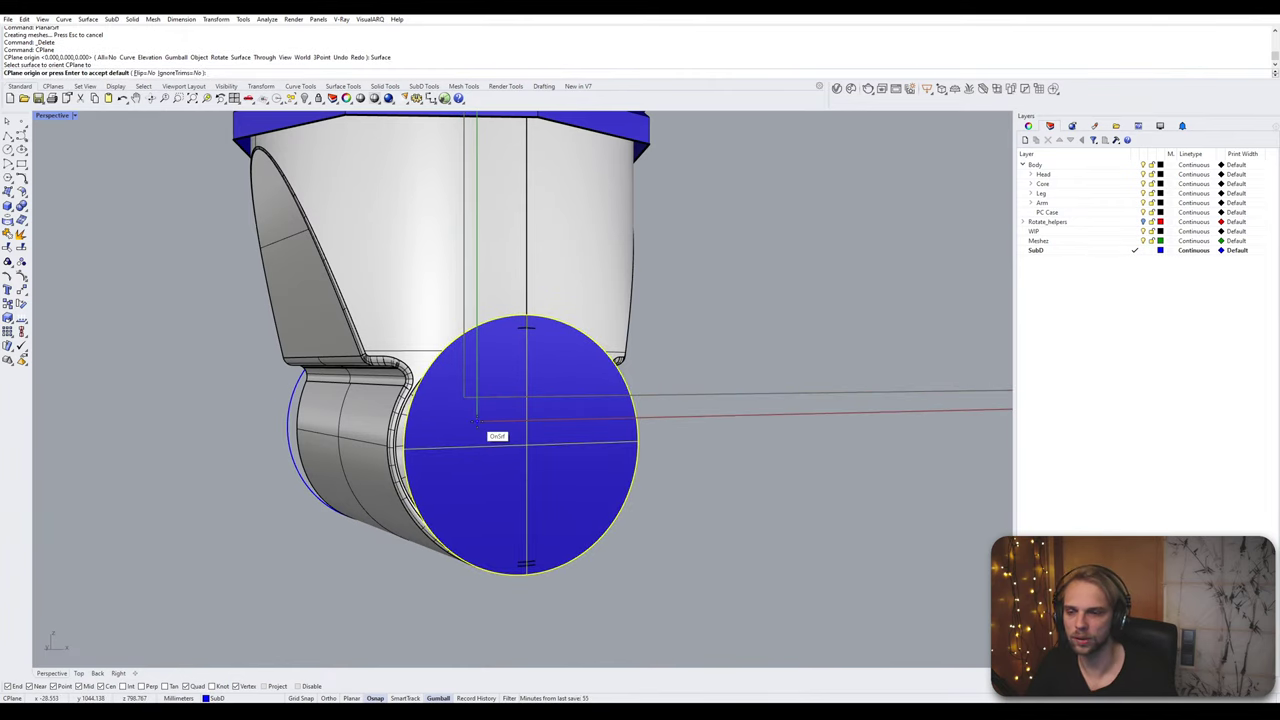
{"action": "left_click", "coordinate": [476, 418]}
{"action": "key", "text": "Return"}
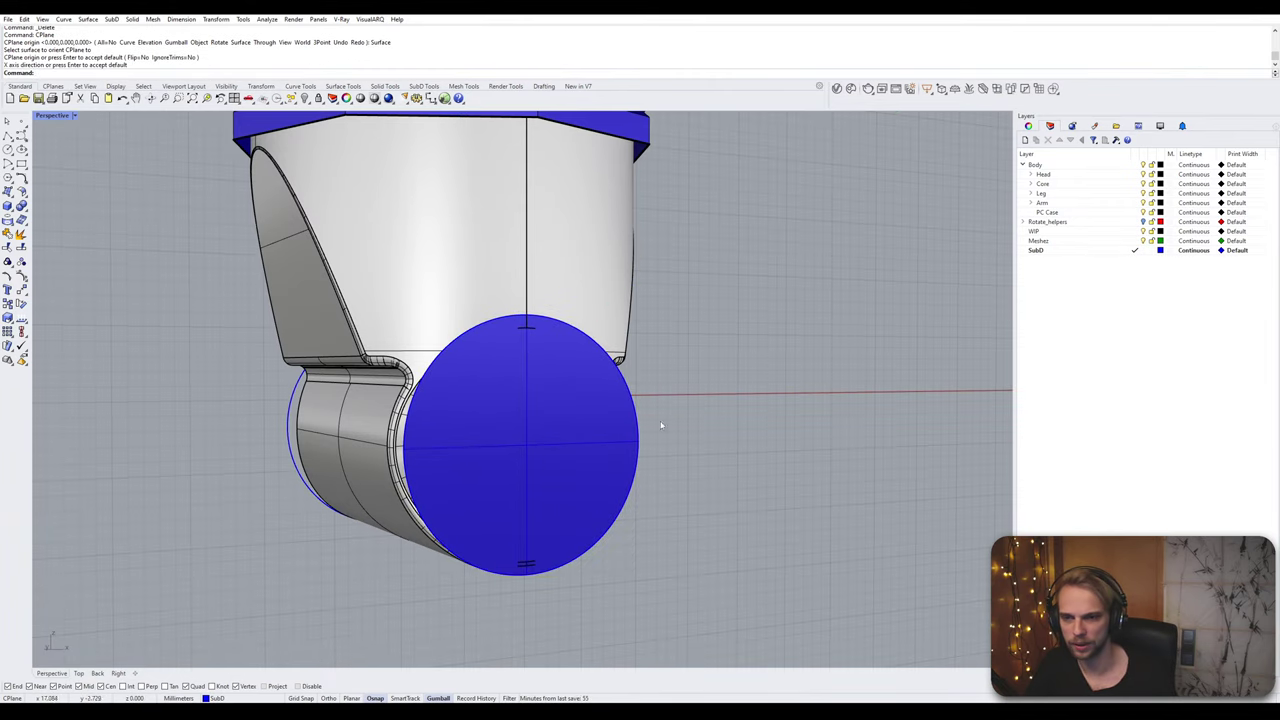
Step: Place a point at the blue disc's centre using the Center osnap
{"action": "right_click_drag", "start_coordinate": [552, 412], "coordinate": [520, 409]}
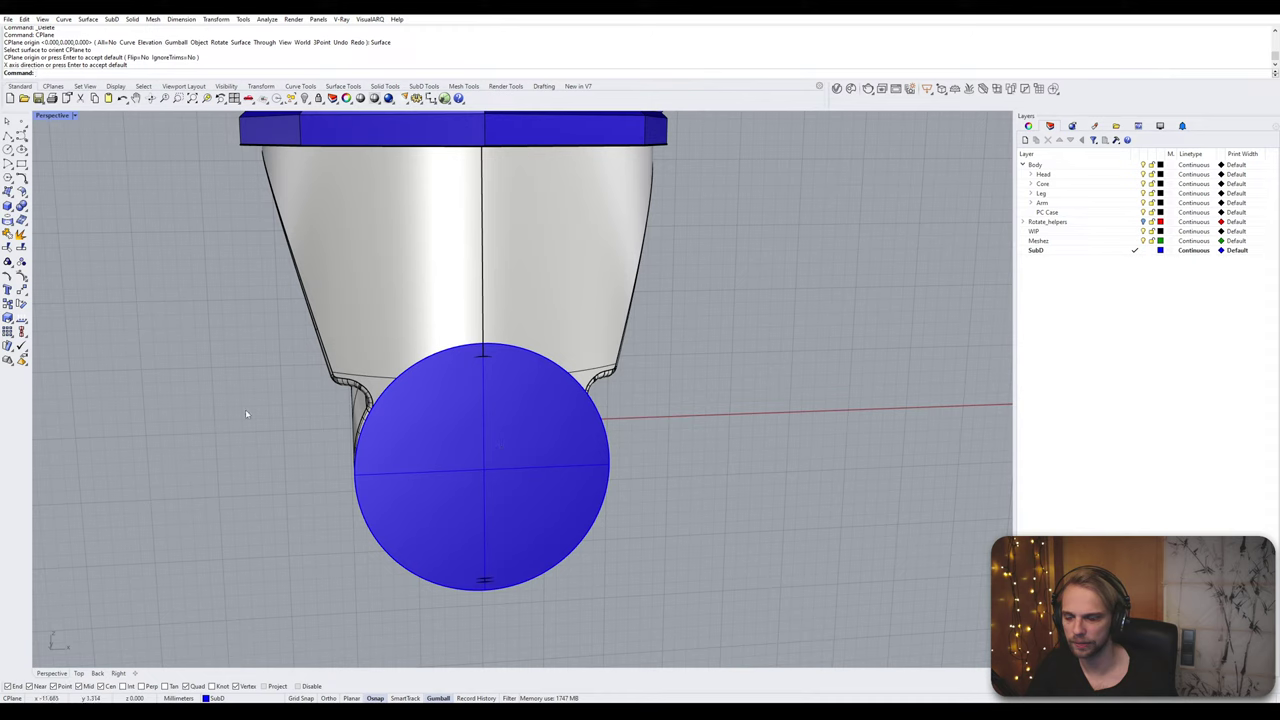
{"action": "left_click", "coordinate": [21, 121]}
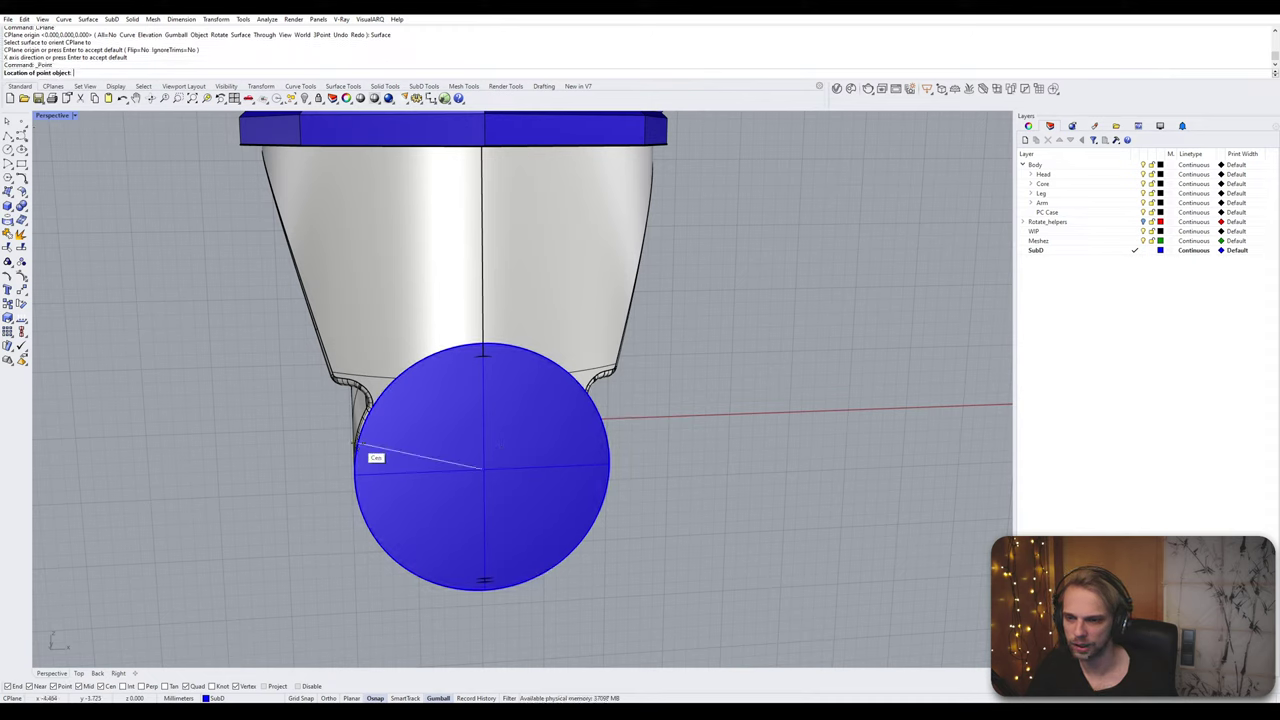
{"action": "left_click", "coordinate": [374, 454]}
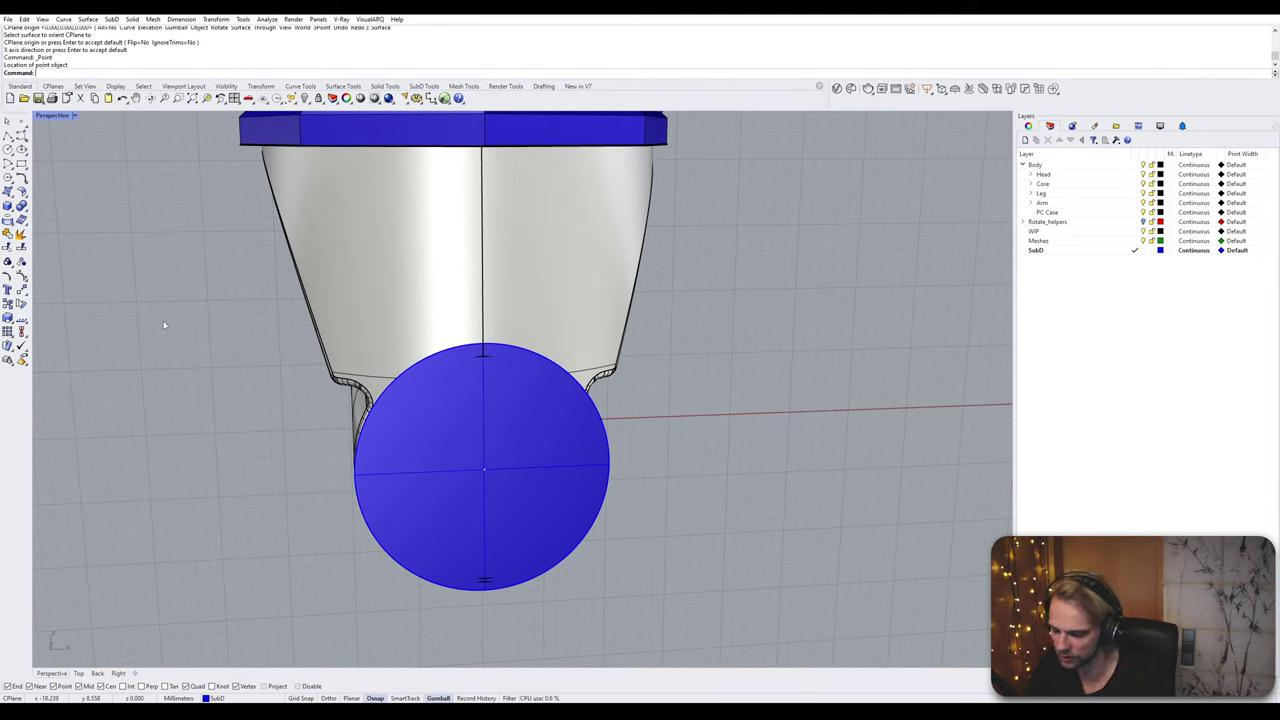
{"action": "type", "text": "y"}
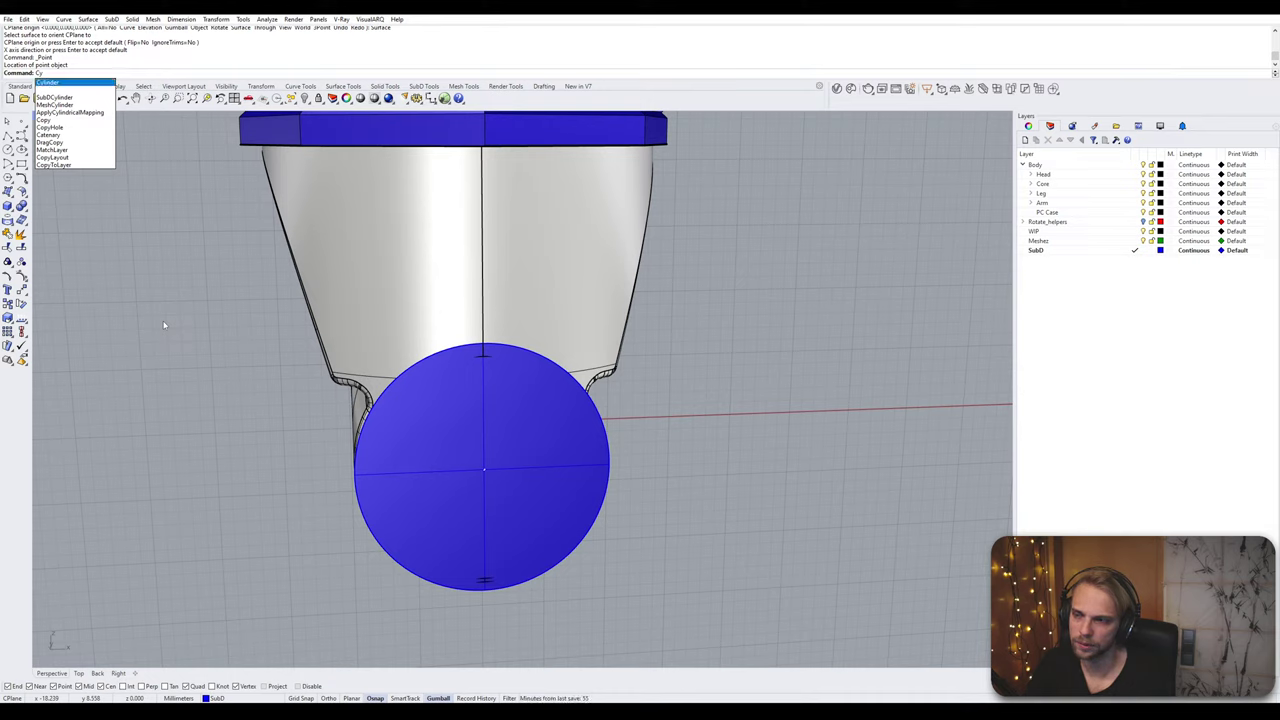
Step: Create a SubD cylinder based at the disc centre, radius to the disc edge, running along the tube
{"action": "key", "text": "Down"}
{"action": "key", "text": "Return"}
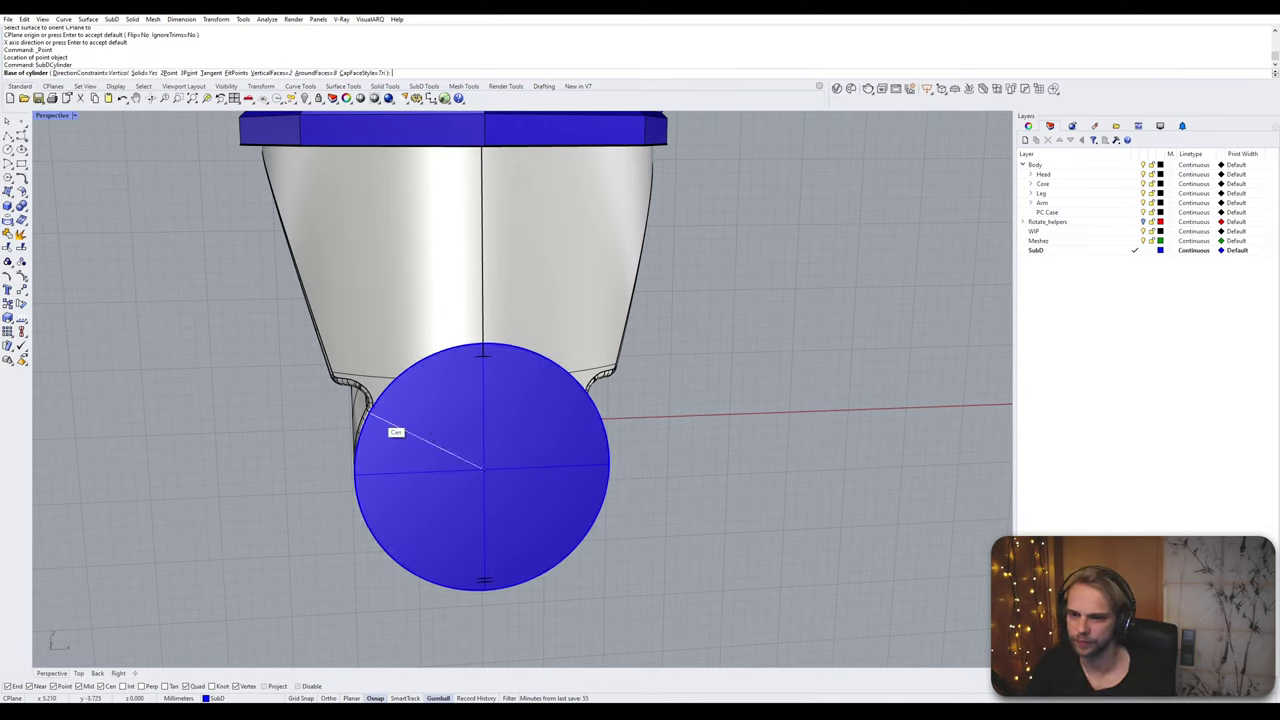
{"action": "right_click_drag", "start_coordinate": [487, 468], "coordinate": [311, 394]}
{"action": "scroll", "coordinate": [515, 430], "scroll_direction": "up", "scroll_amount": 8}
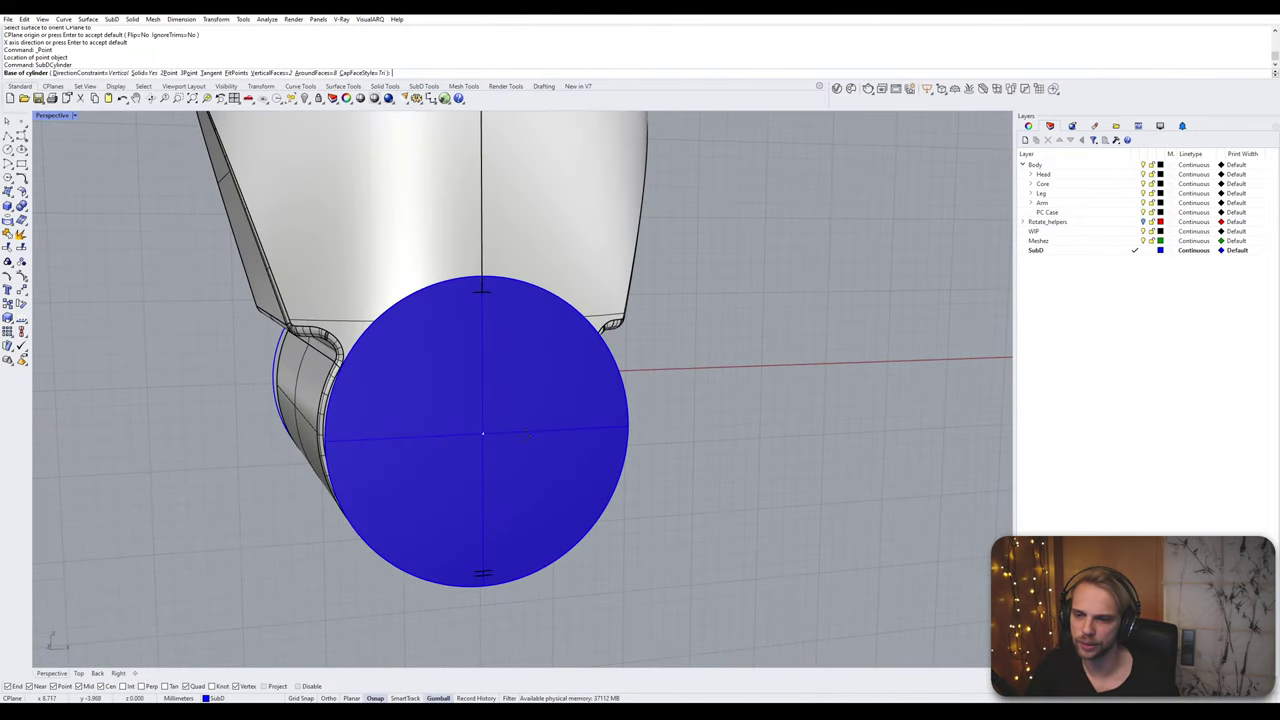
{"action": "left_click", "coordinate": [484, 436]}
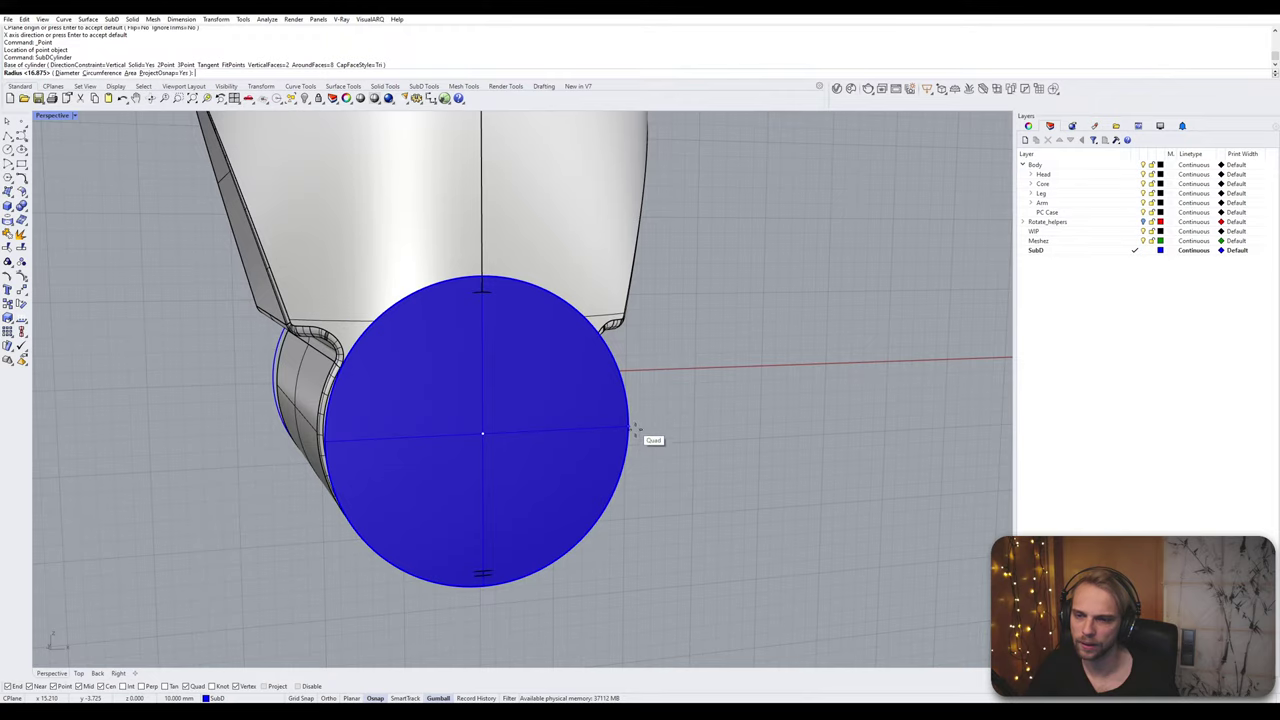
{"action": "left_click", "coordinate": [631, 428]}
{"action": "right_click_drag", "start_coordinate": [310, 395], "coordinate": [445, 427]}
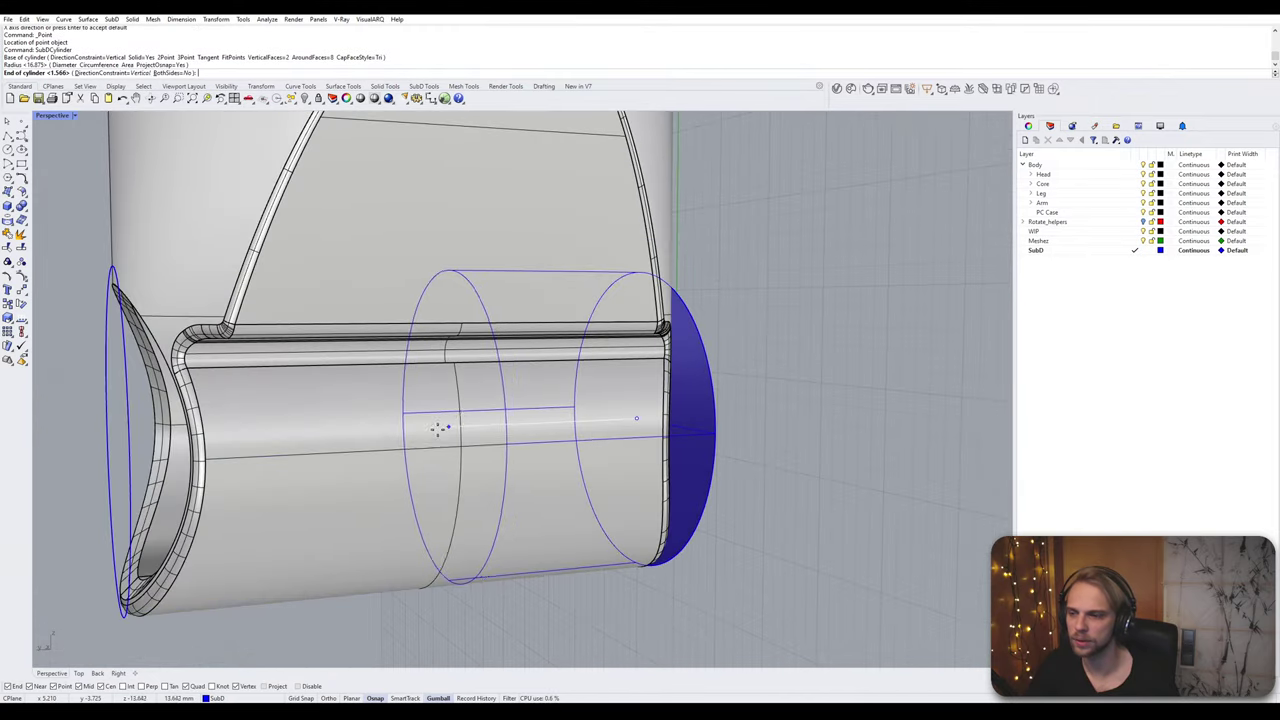
{"action": "scroll", "coordinate": [213, 445], "scroll_direction": "up", "scroll_amount": 3}
{"action": "left_click", "coordinate": [142, 422]}
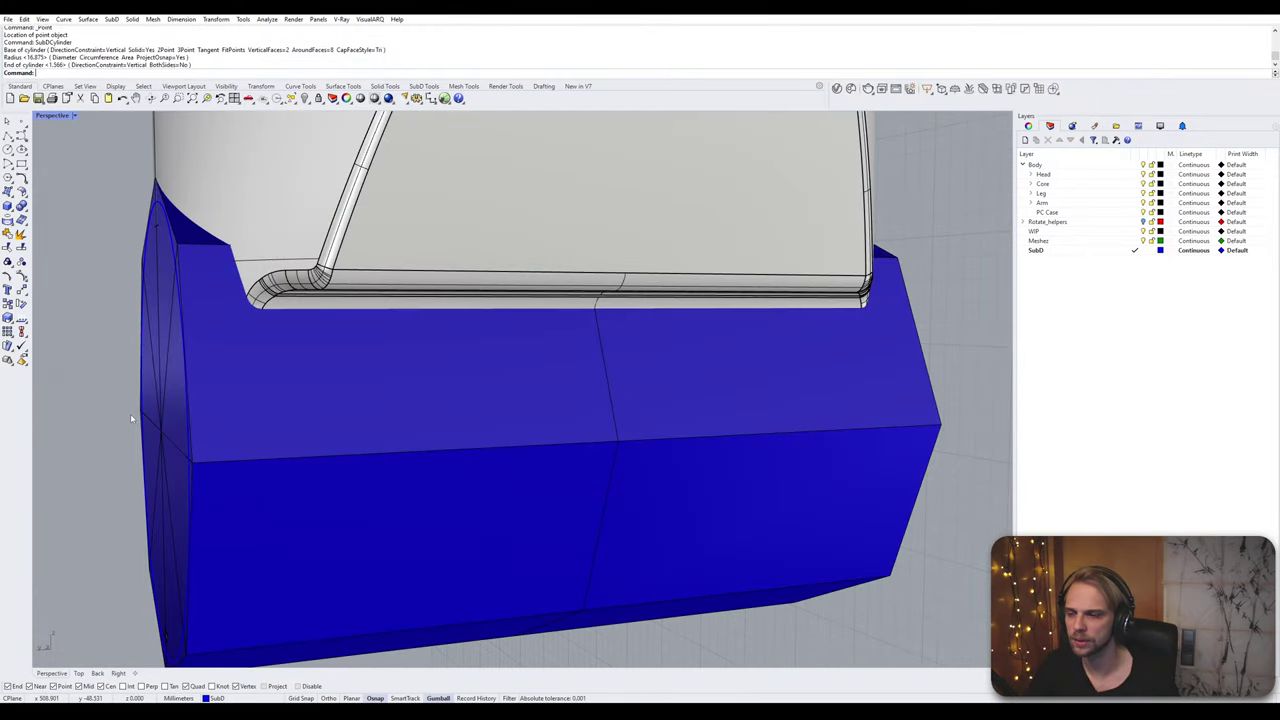
{"action": "right_click_drag", "start_coordinate": [130, 413], "coordinate": [214, 380]}
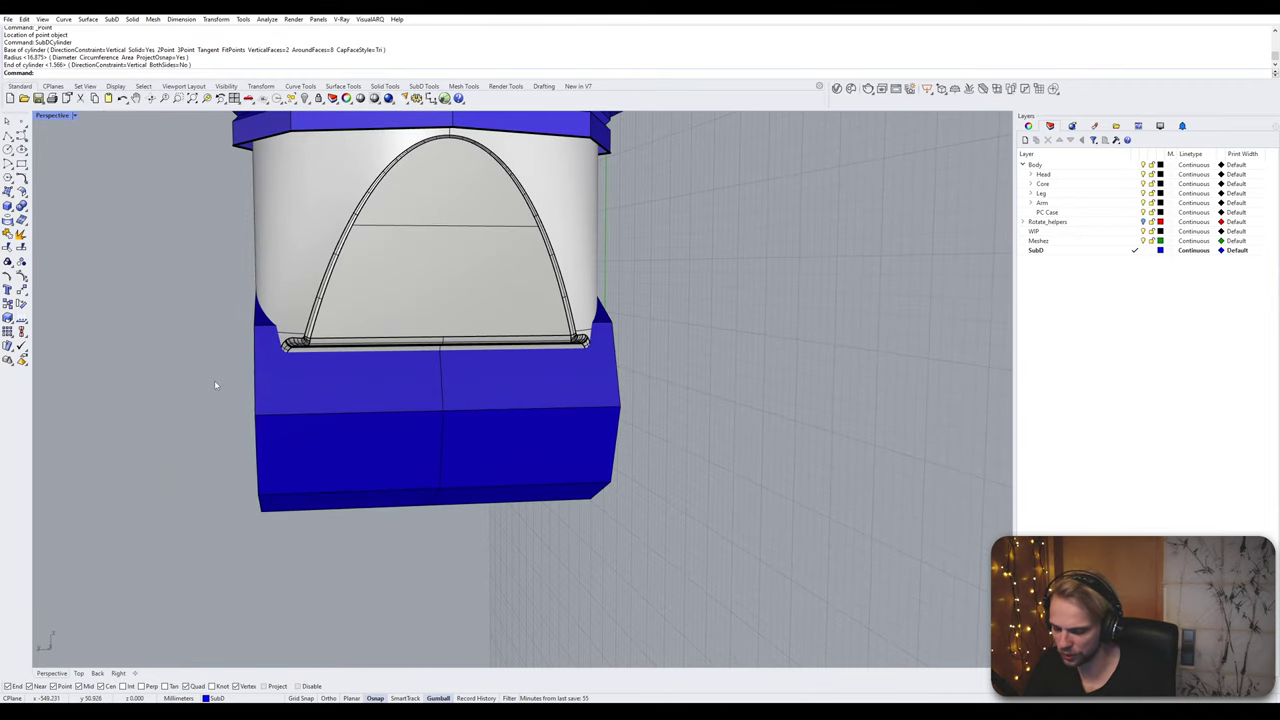
Step: Reset the construction plane to World Top and show the SubD in smooth display
{"action": "type", "text": "cplane"}
{"action": "key", "text": "Return"}
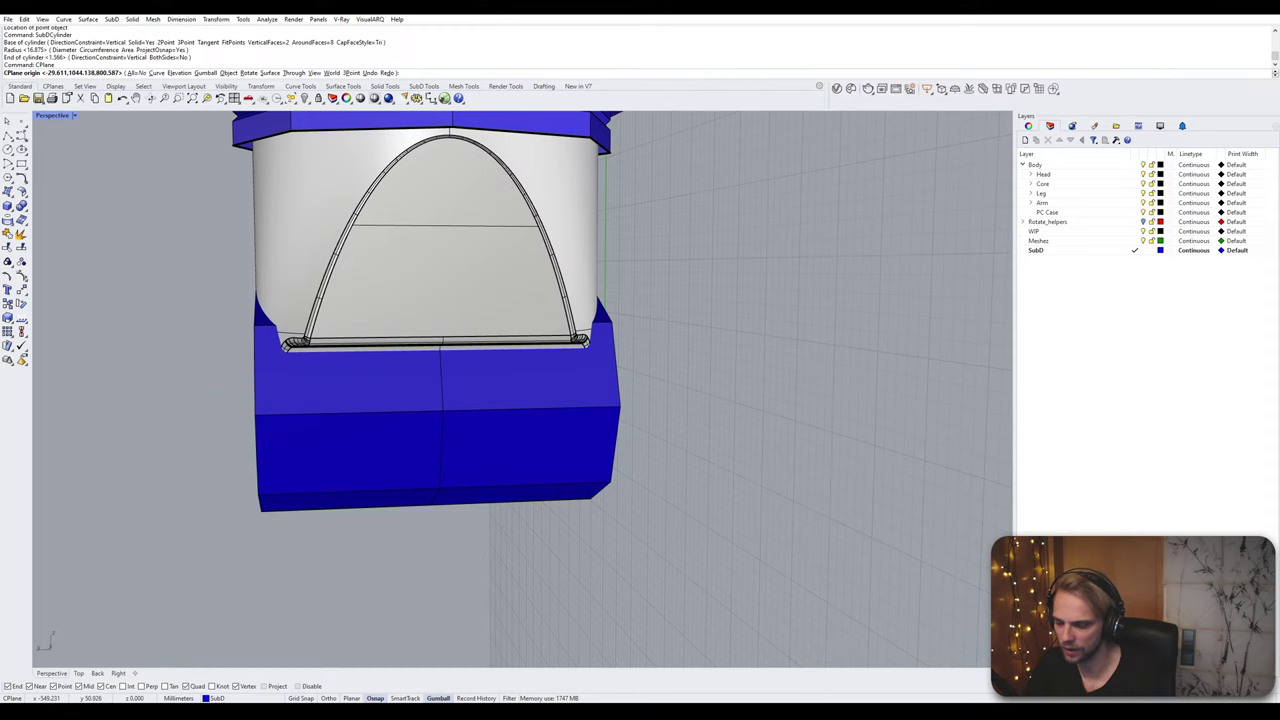
{"action": "type", "text": "w"}
{"action": "key", "text": "Return"}
{"action": "type", "text": "t"}
{"action": "key", "text": "Return"}
{"action": "right_click_drag", "start_coordinate": [214, 380], "coordinate": [491, 379]}
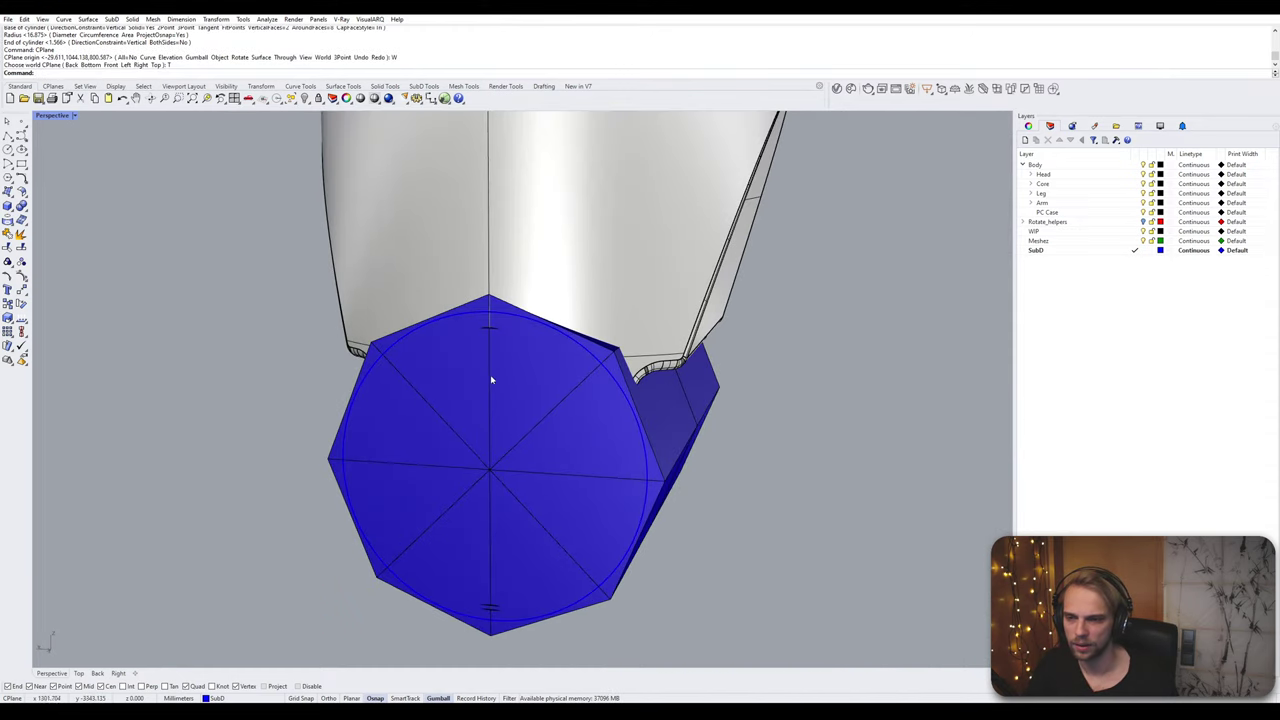
{"action": "key", "text": "Tab"}
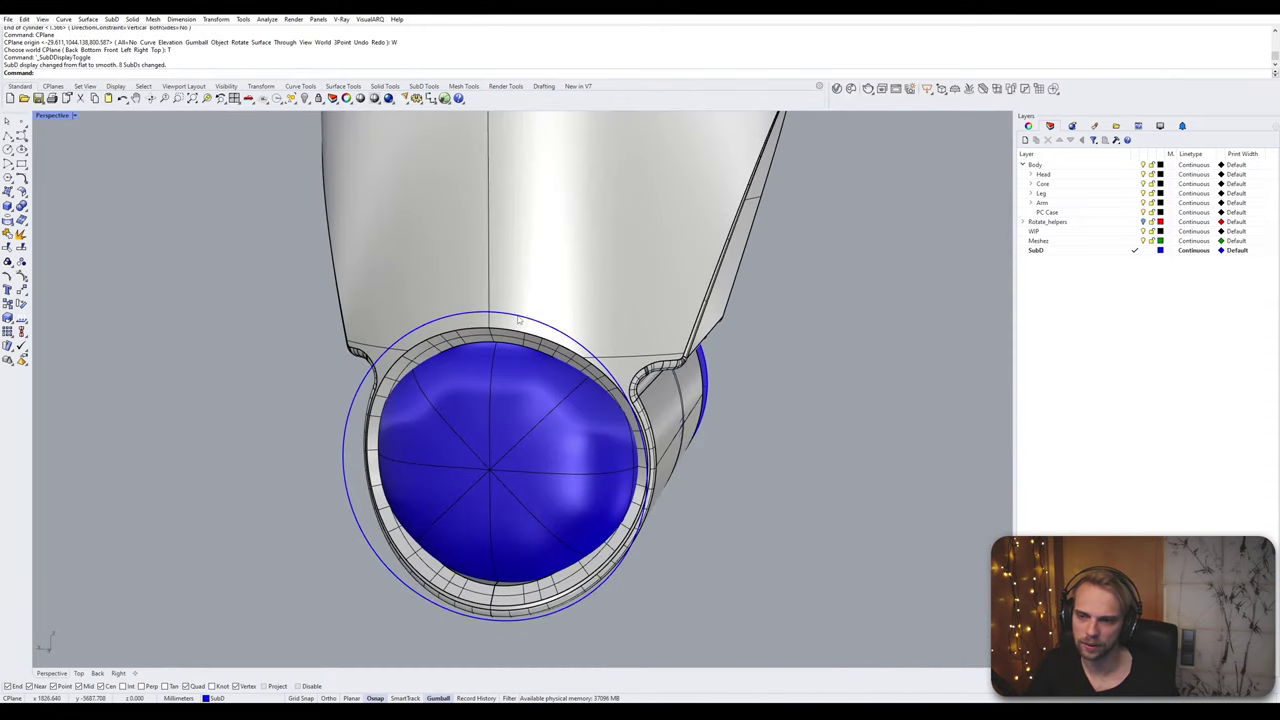
Step: Delete the helper circle, the blue disc surface and the centre point
{"action": "left_click", "coordinate": [522, 318]}
{"action": "left_click", "coordinate": [552, 343]}
{"action": "key", "text": "Delete"}
{"action": "right_click_drag", "start_coordinate": [624, 350], "coordinate": [473, 337]}
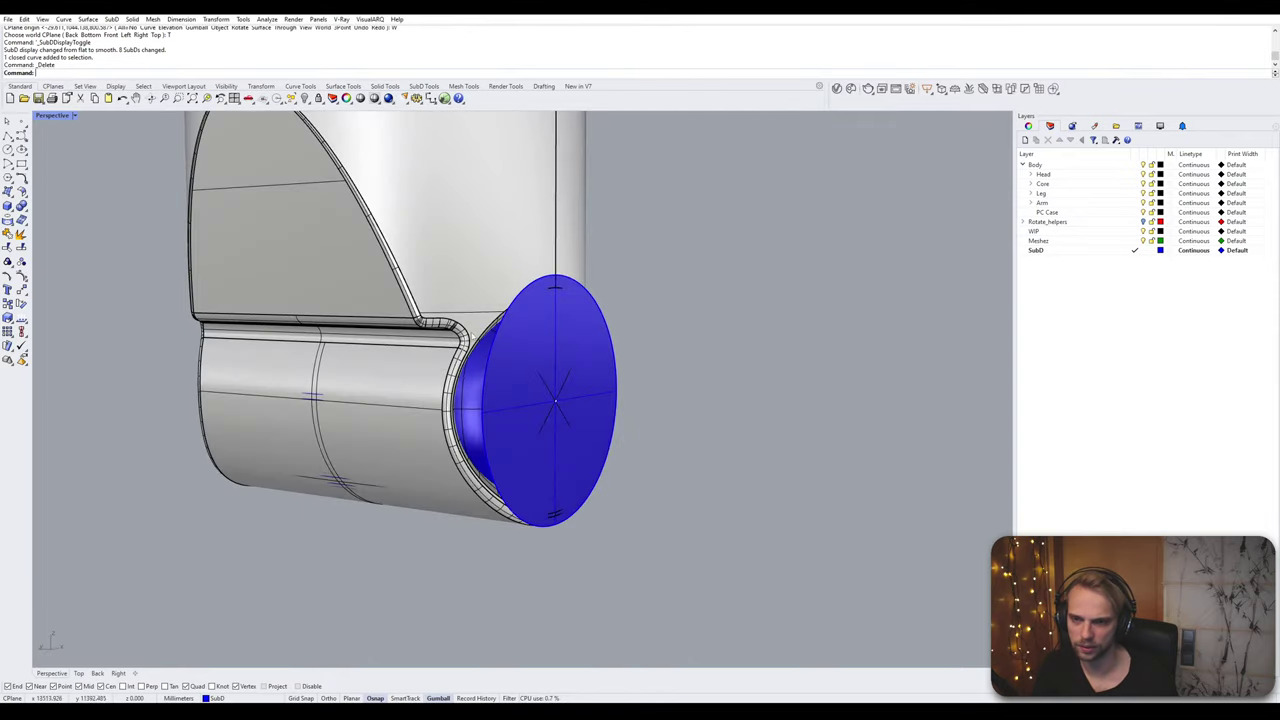
{"action": "scroll", "coordinate": [570, 328], "scroll_direction": "up", "scroll_amount": 2}
{"action": "left_click", "coordinate": [534, 356]}
{"action": "key", "text": "Delete"}
{"action": "left_click", "coordinate": [551, 422]}
{"action": "key", "text": "Delete"}
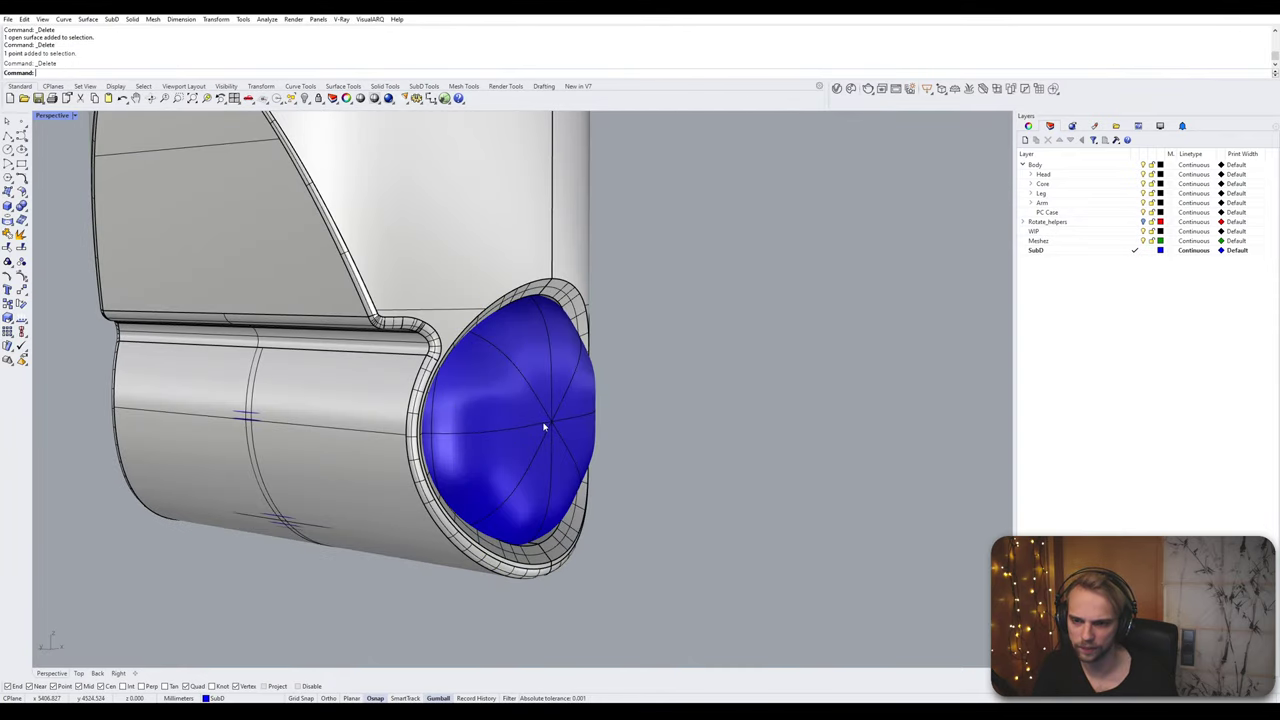
Step: Switch the SubD to flat display and delete the first end cap's faces
{"action": "right_click_drag", "start_coordinate": [545, 427], "coordinate": [397, 389]}
{"action": "key", "text": "Tab"}
{"action": "left_click", "coordinate": [400, 375], "text": "ctrl+shift"}
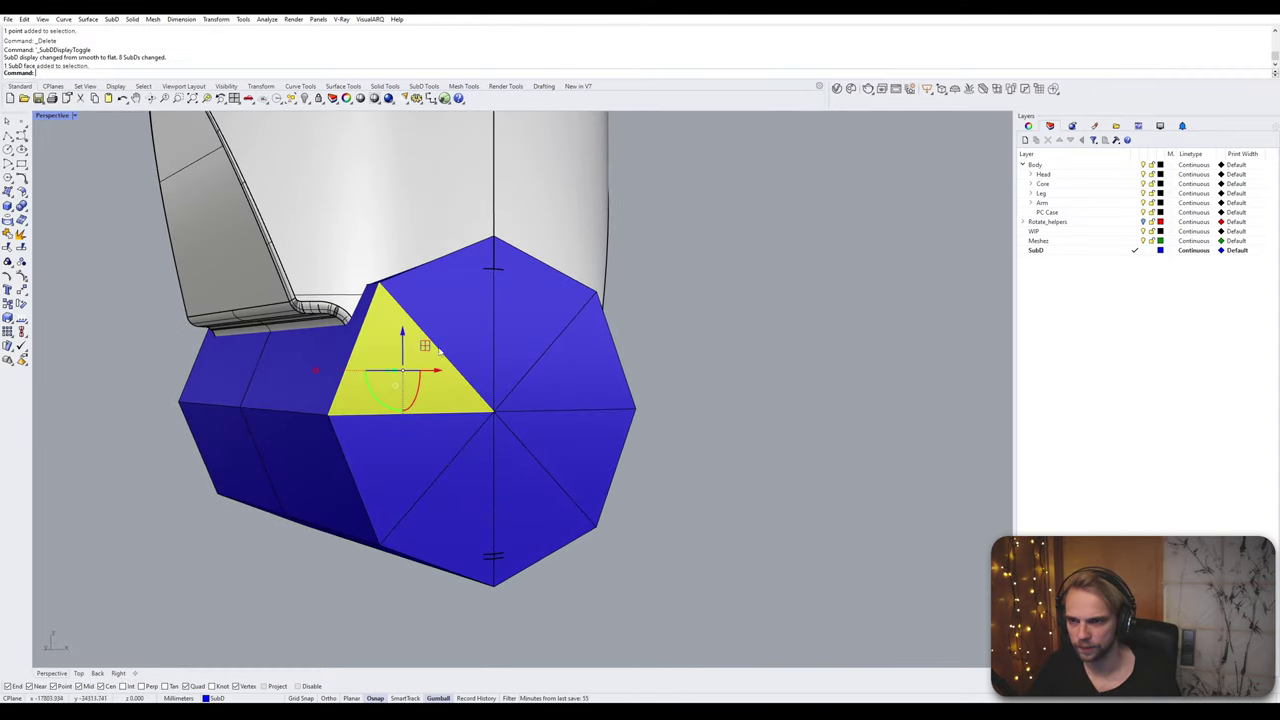
{"action": "left_click", "coordinate": [548, 337], "text": "ctrl+shift"}
{"action": "left_click", "coordinate": [578, 370], "text": "ctrl+shift"}
{"action": "left_click", "coordinate": [580, 452], "text": "ctrl+shift"}
{"action": "left_click", "coordinate": [531, 505], "text": "ctrl+shift"}
{"action": "left_click", "coordinate": [455, 510], "text": "ctrl+shift"}
{"action": "left_click", "coordinate": [410, 472], "text": "ctrl+shift"}
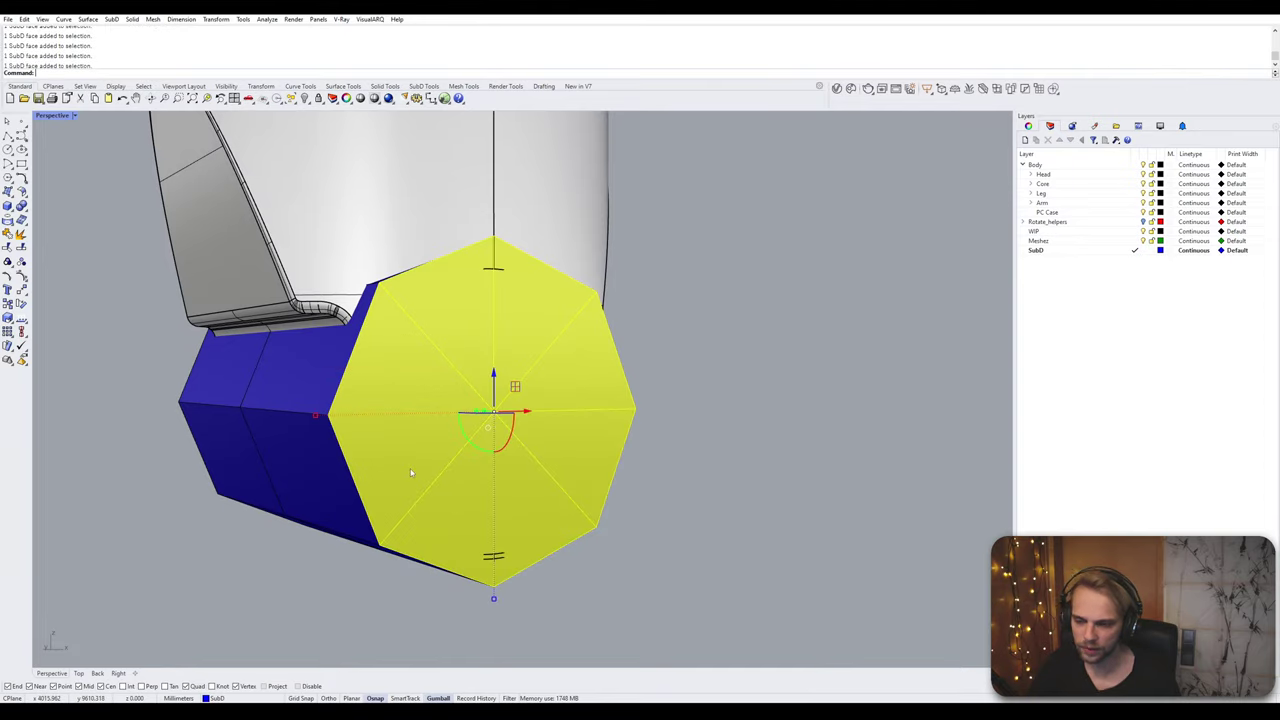
{"action": "key", "text": "Delete"}
Step: Delete the eight faces of the cylinder's other end cap
{"action": "right_click_drag", "start_coordinate": [409, 471], "coordinate": [557, 480]}
{"action": "left_click", "coordinate": [556, 492], "text": "ctrl+shift"}
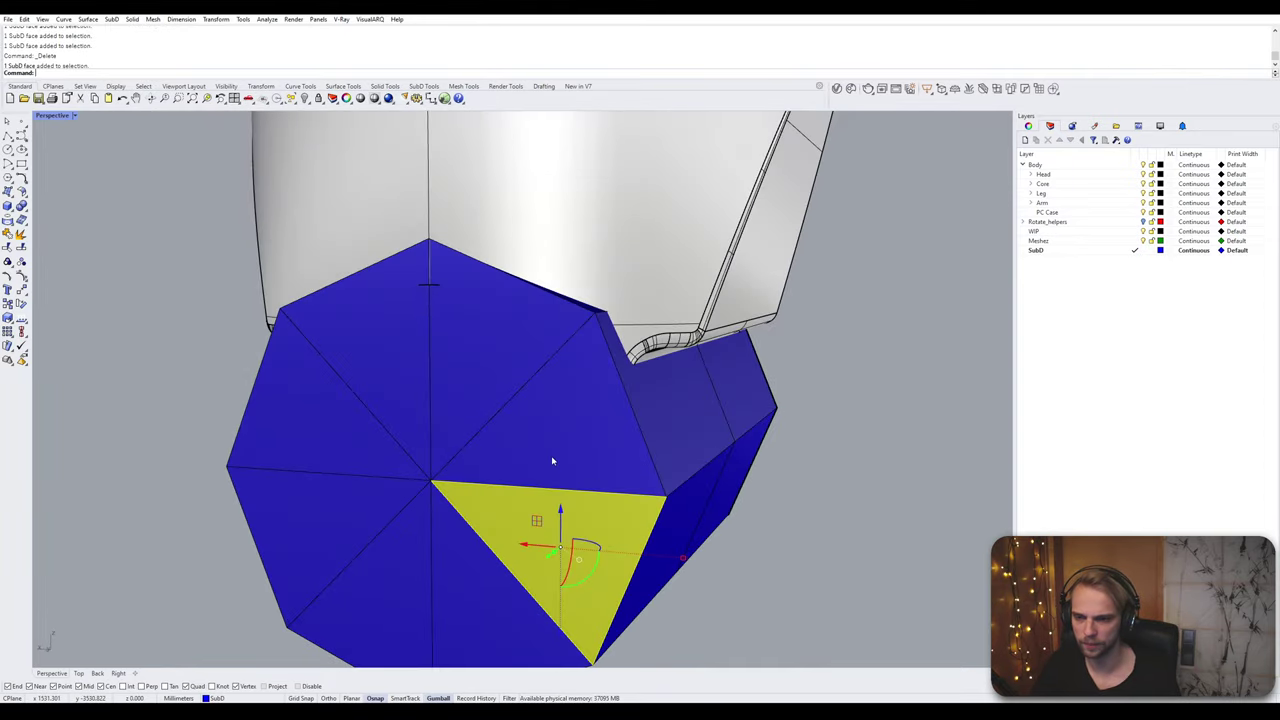
{"action": "left_click", "coordinate": [552, 461], "text": "ctrl+shift"}
{"action": "left_click", "coordinate": [490, 335], "text": "ctrl+shift"}
{"action": "left_click", "coordinate": [378, 345], "text": "ctrl+shift"}
{"action": "left_click", "coordinate": [315, 420], "text": "ctrl+shift"}
{"action": "left_click", "coordinate": [320, 525], "text": "ctrl+shift"}
{"action": "left_click", "coordinate": [391, 558], "text": "ctrl+shift"}
{"action": "left_click", "coordinate": [465, 568], "text": "ctrl+shift"}
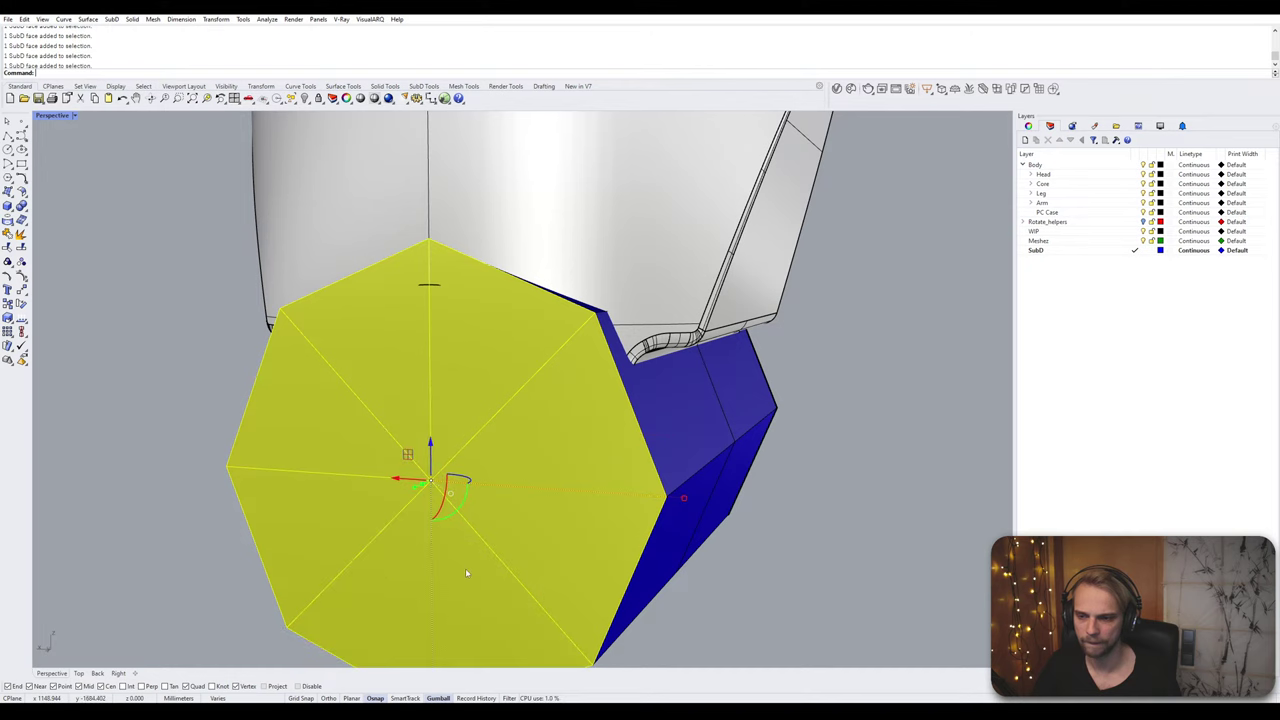
{"action": "key", "text": "Delete"}
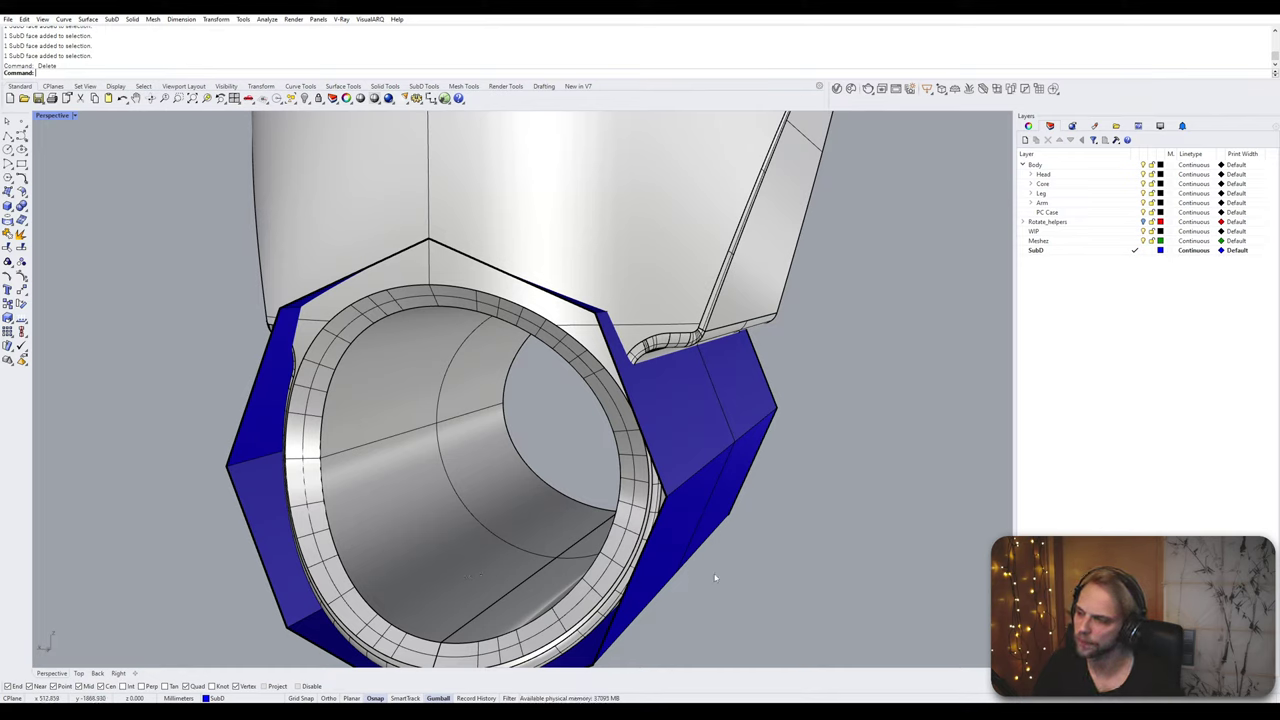
Step: Duplicate the sleeve's two open-end edge loops as curves with DupEdge
{"action": "right_click_drag", "start_coordinate": [774, 449], "coordinate": [297, 430]}
{"action": "key", "text": "Tab"}
{"action": "key", "text": "Tab"}
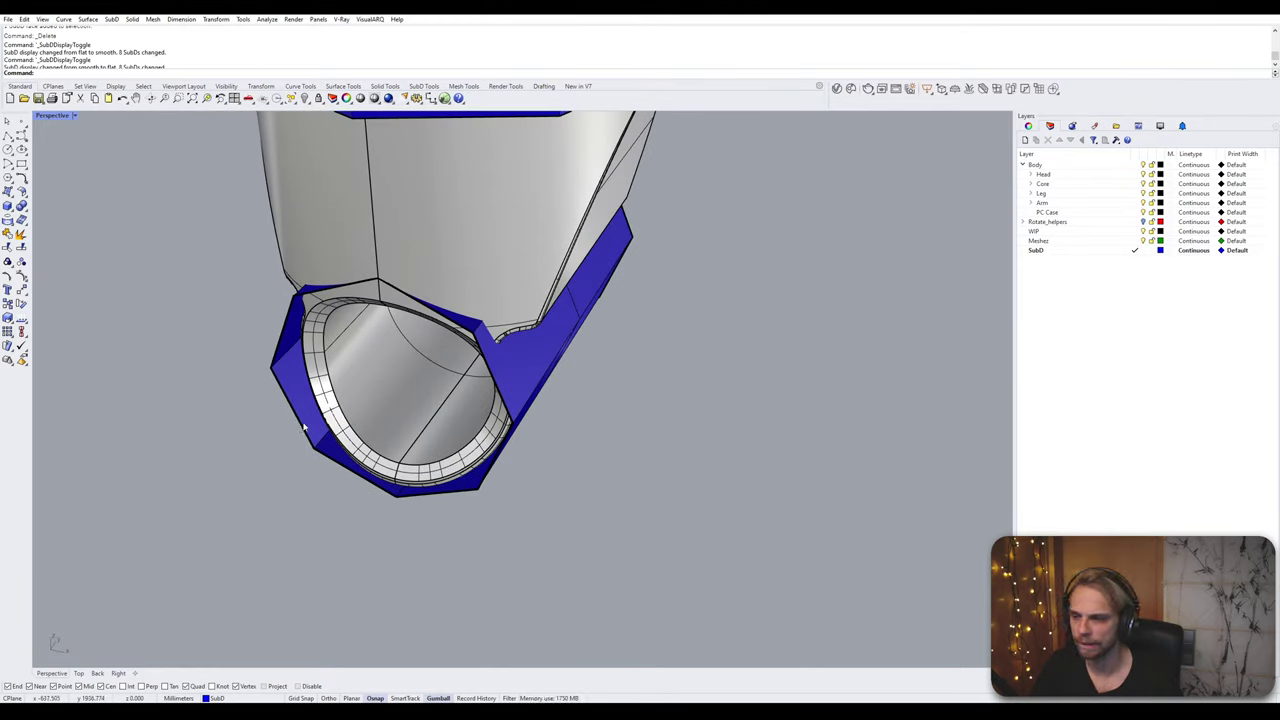
{"action": "double_click", "coordinate": [300, 430]}
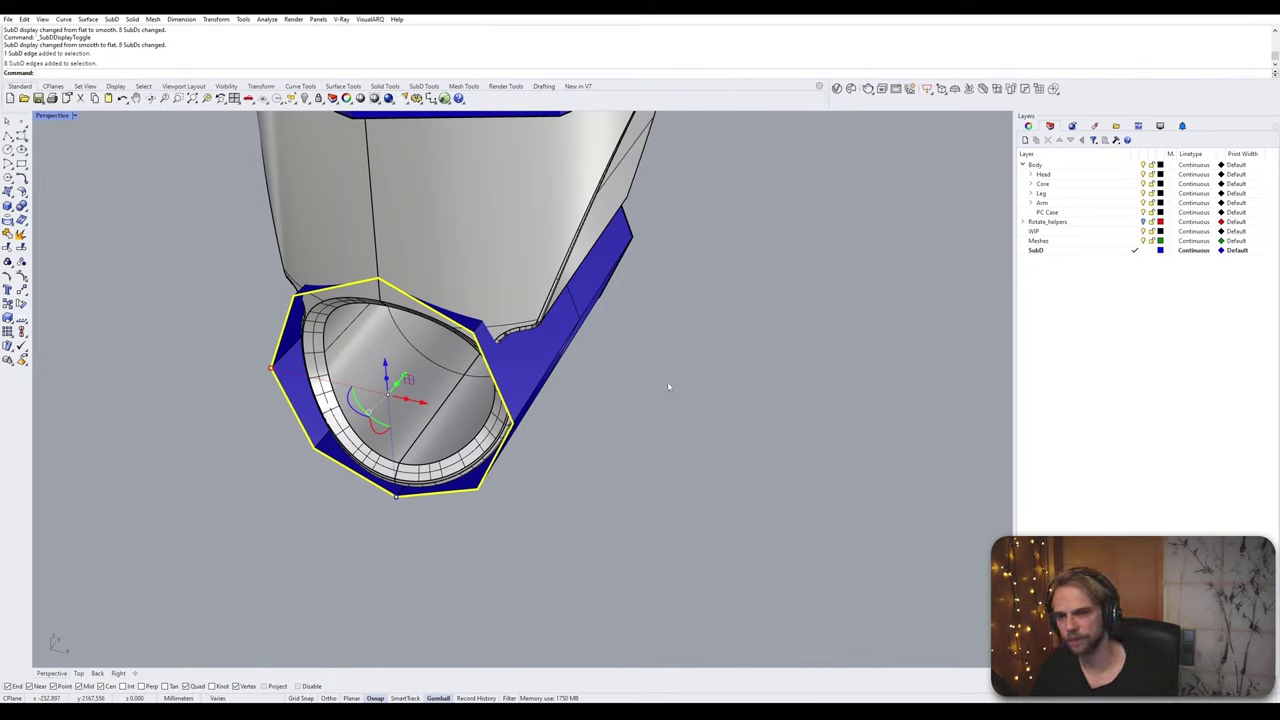
{"action": "double_click", "coordinate": [628, 219], "text": "shift"}
{"action": "type", "text": "Dup"}
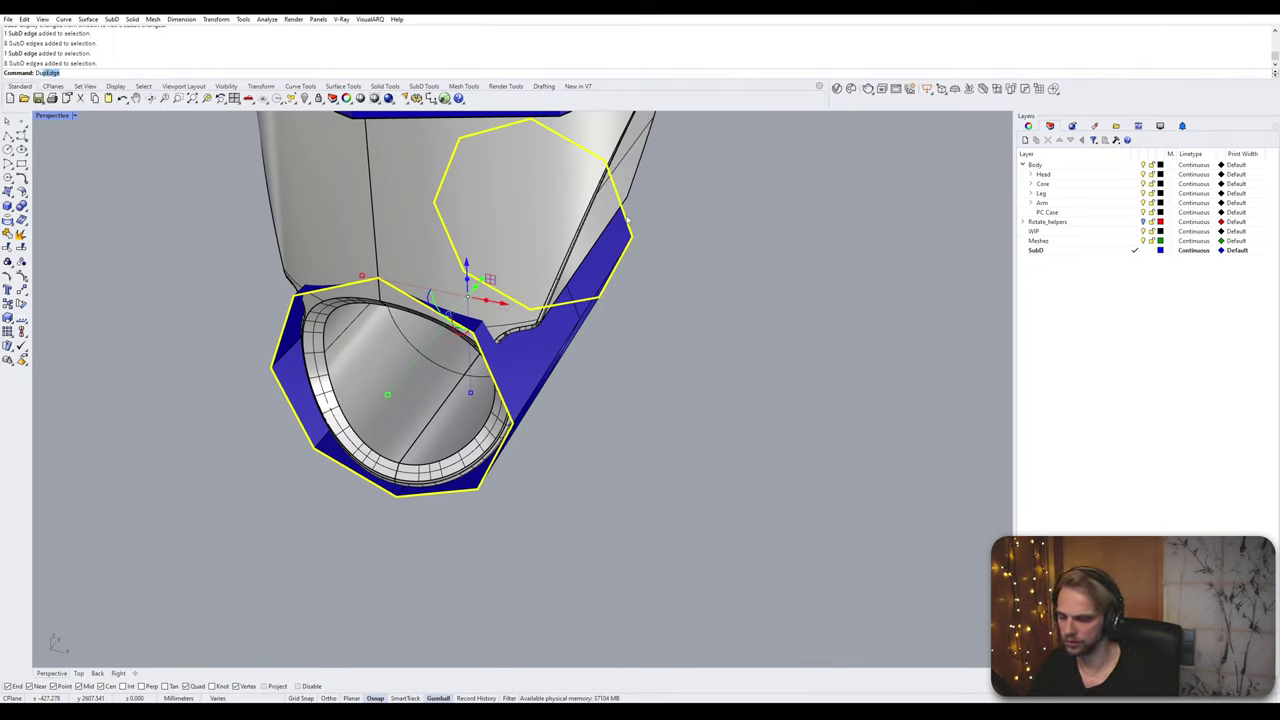
{"action": "key", "text": "Return"}
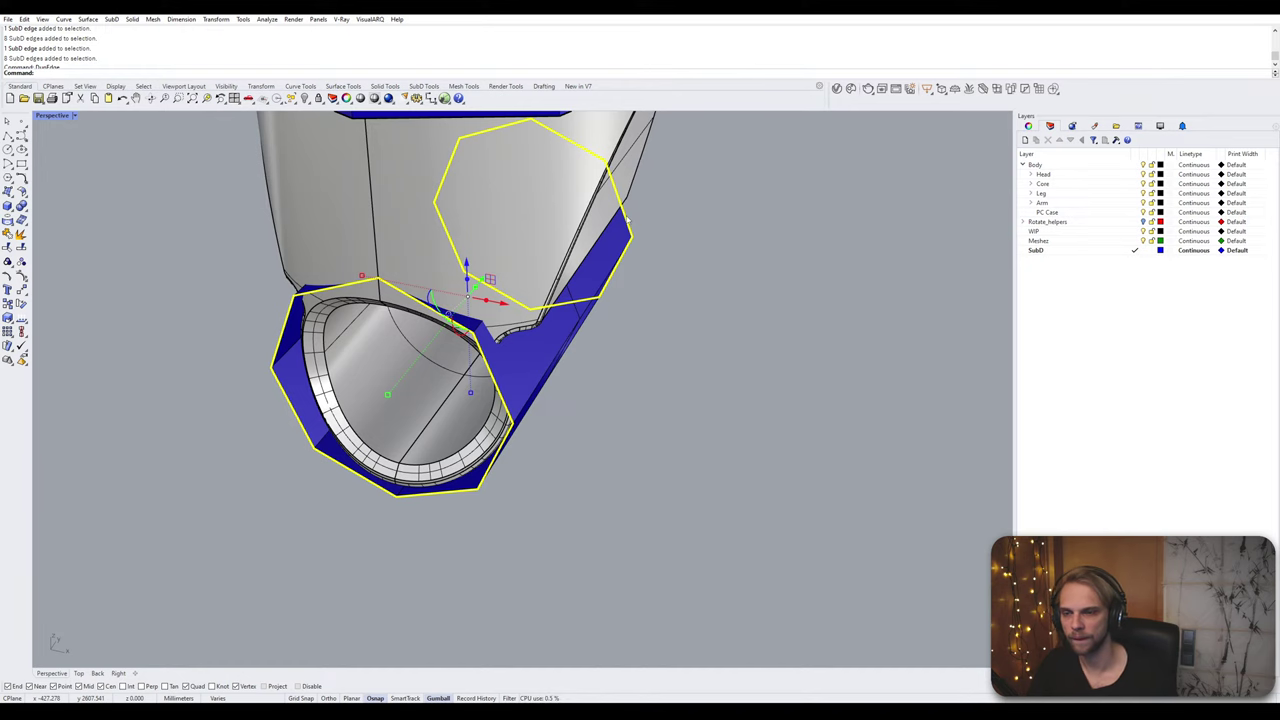
{"action": "mouse_move", "coordinate": [628, 219]}
{"action": "right_mouse_down"}
{"action": "mouse_move", "coordinate": [598, 263]}
{"action": "mouse_move", "coordinate": [620, 214]}
{"action": "right_mouse_up"}
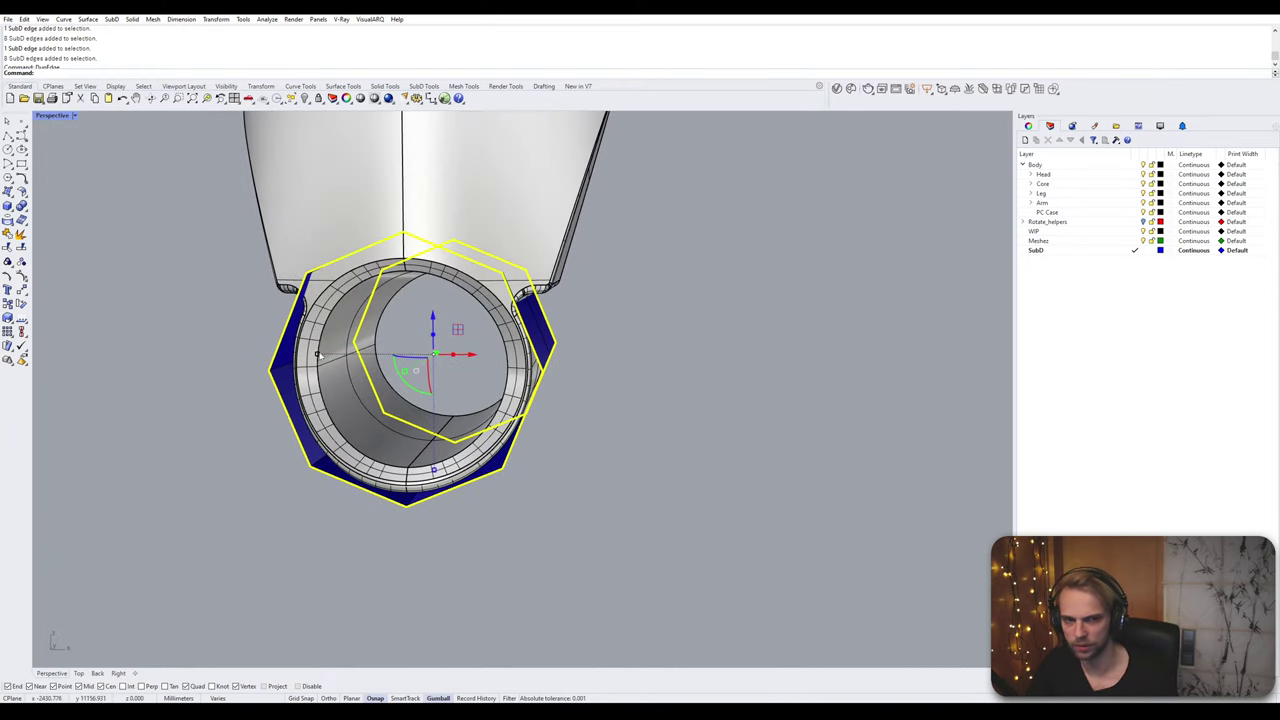
Step: Duplicate the sleeve's remaining end edge as a curve
{"action": "left_click", "coordinate": [318, 356]}
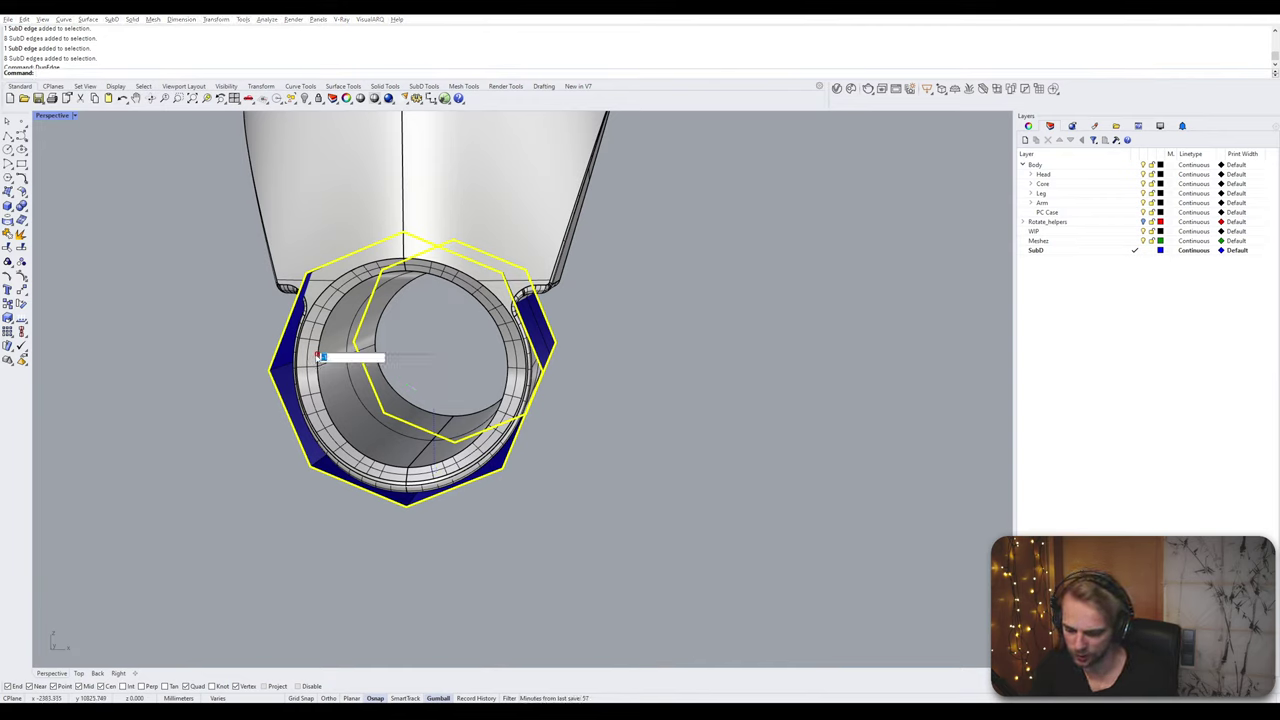
{"action": "key", "text": "Return"}
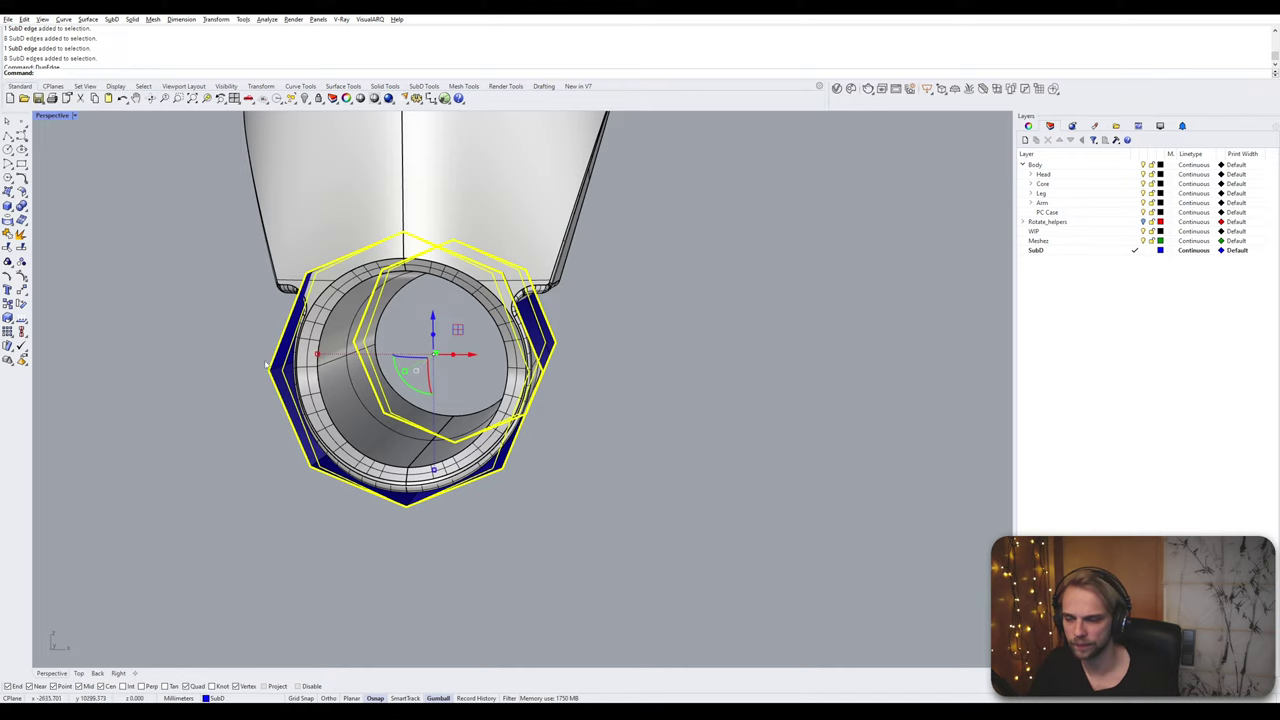
{"action": "key", "text": "Escape"}
{"action": "left_click", "coordinate": [285, 376]}
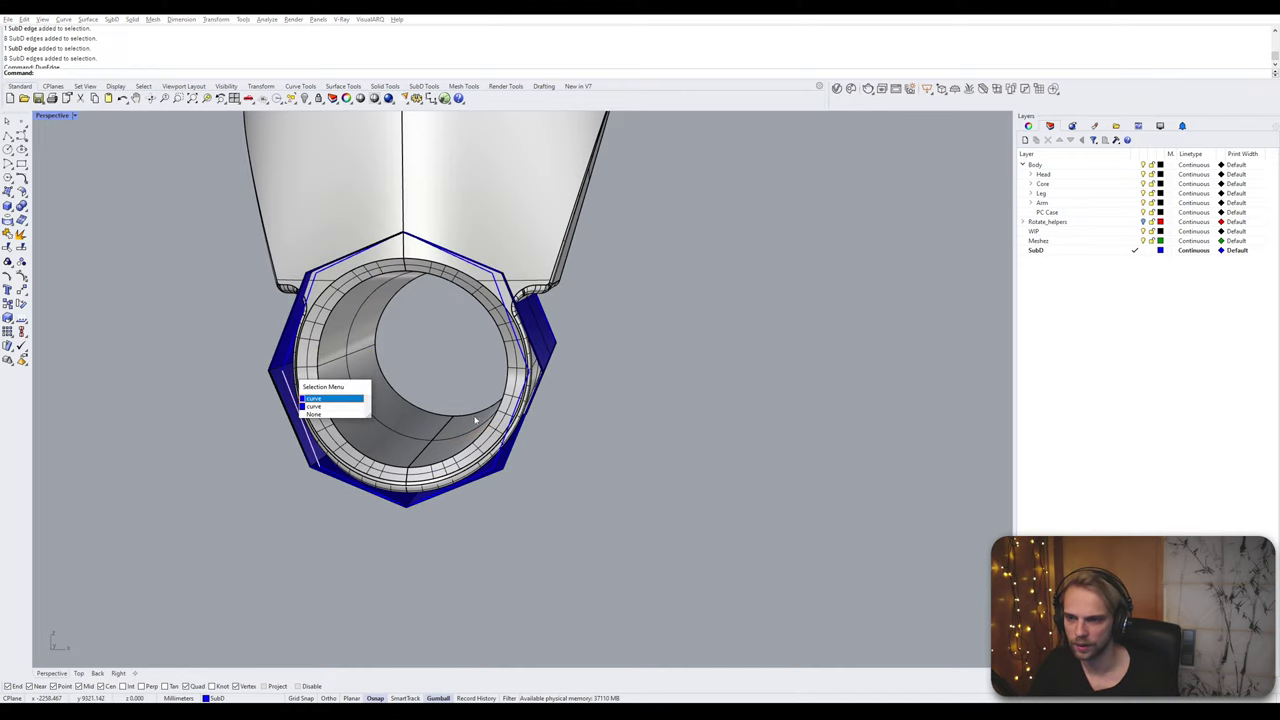
{"action": "left_click", "coordinate": [312, 400]}
{"action": "key", "text": "Return"}
{"action": "left_click", "coordinate": [188, 400]}
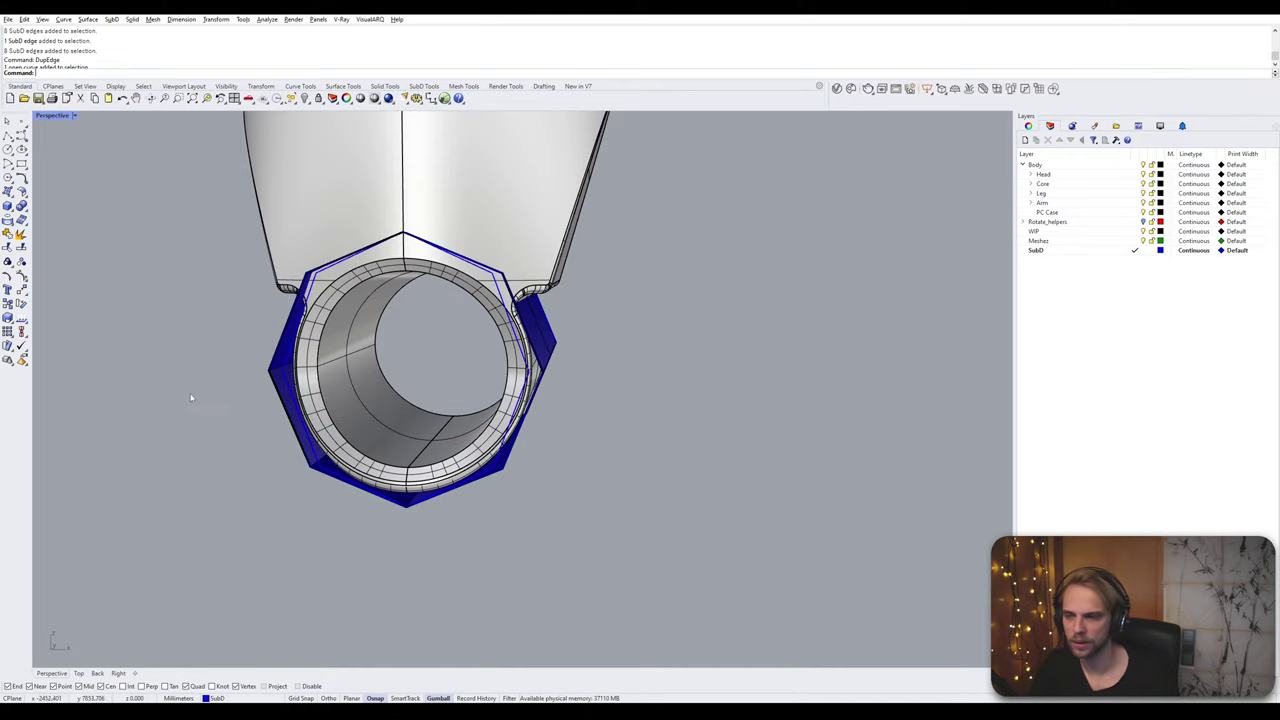
{"action": "right_click_drag", "start_coordinate": [190, 398], "coordinate": [92, 396]}
Step: Box-select the duplicated edge curves around the band, then clear the selection
{"action": "left_click_drag", "start_coordinate": [281, 198], "coordinate": [498, 540]}
{"action": "right_click_drag", "start_coordinate": [497, 540], "coordinate": [190, 431]}
{"action": "scroll", "coordinate": [190, 431], "scroll_direction": "up", "scroll_amount": 10}
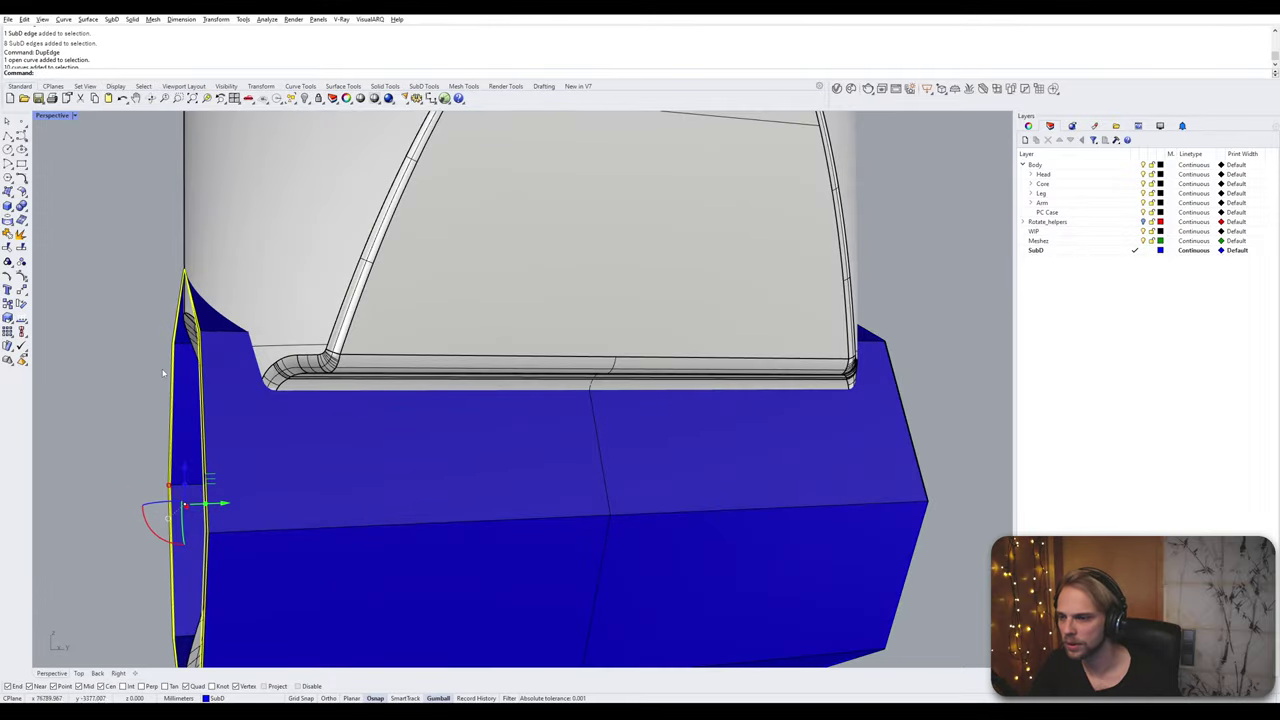
{"action": "right_click_drag", "start_coordinate": [169, 346], "coordinate": [205, 352]}
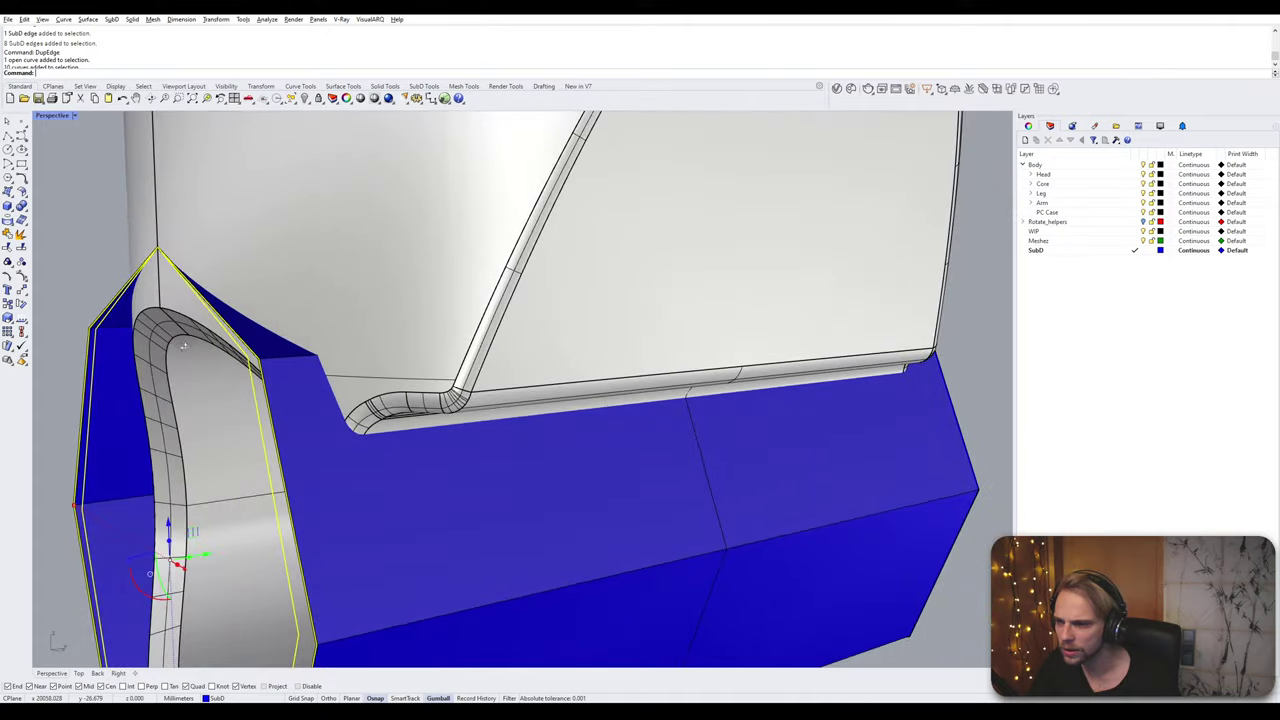
{"action": "scroll", "coordinate": [540, 375], "scroll_direction": "down", "scroll_amount": 5}
{"action": "right_click_drag", "start_coordinate": [560, 375], "coordinate": [400, 400]}
{"action": "right_click_drag", "start_coordinate": [522, 474], "coordinate": [418, 558]}
{"action": "left_click_drag", "start_coordinate": [477, 606], "coordinate": [696, 222], "text": "shift"}
{"action": "left_click", "coordinate": [456, 557]}
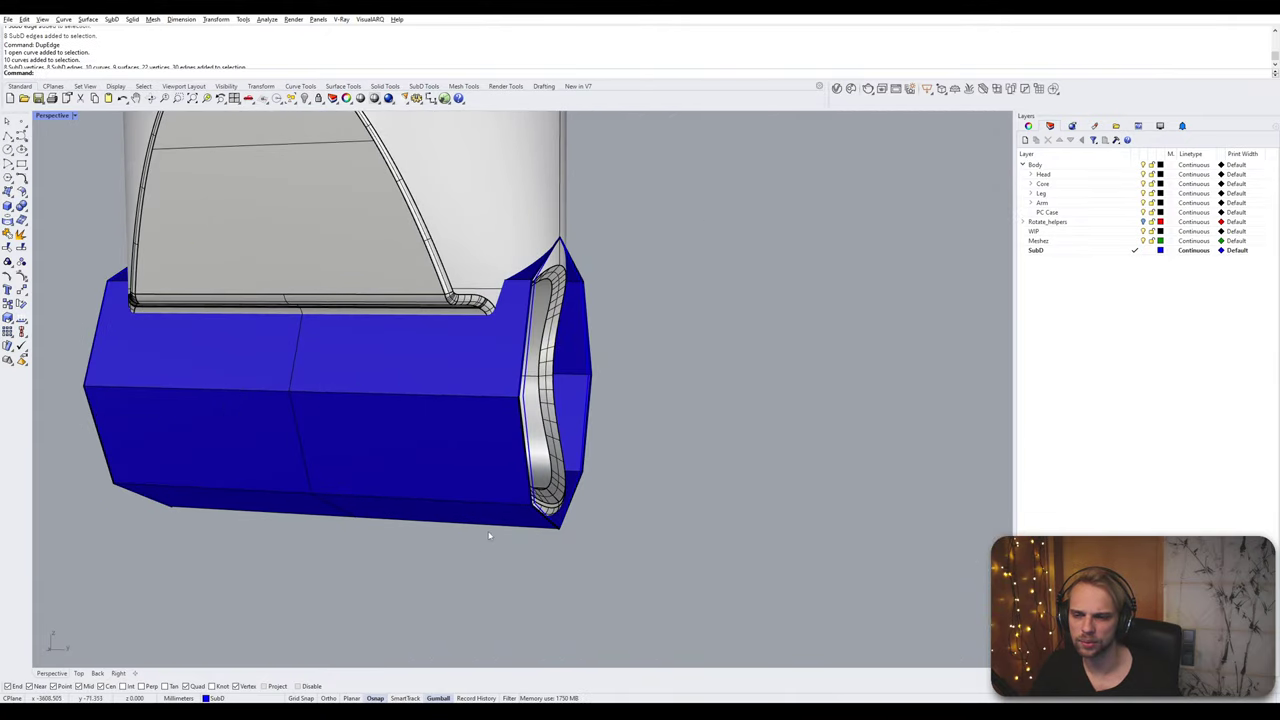
Step: Undo the accidental move and lock the grey wrist joint
{"action": "right_click_drag", "start_coordinate": [527, 423], "coordinate": [451, 430]}
{"action": "key", "text": "ctrl+z"}
{"action": "left_click", "coordinate": [488, 416]}
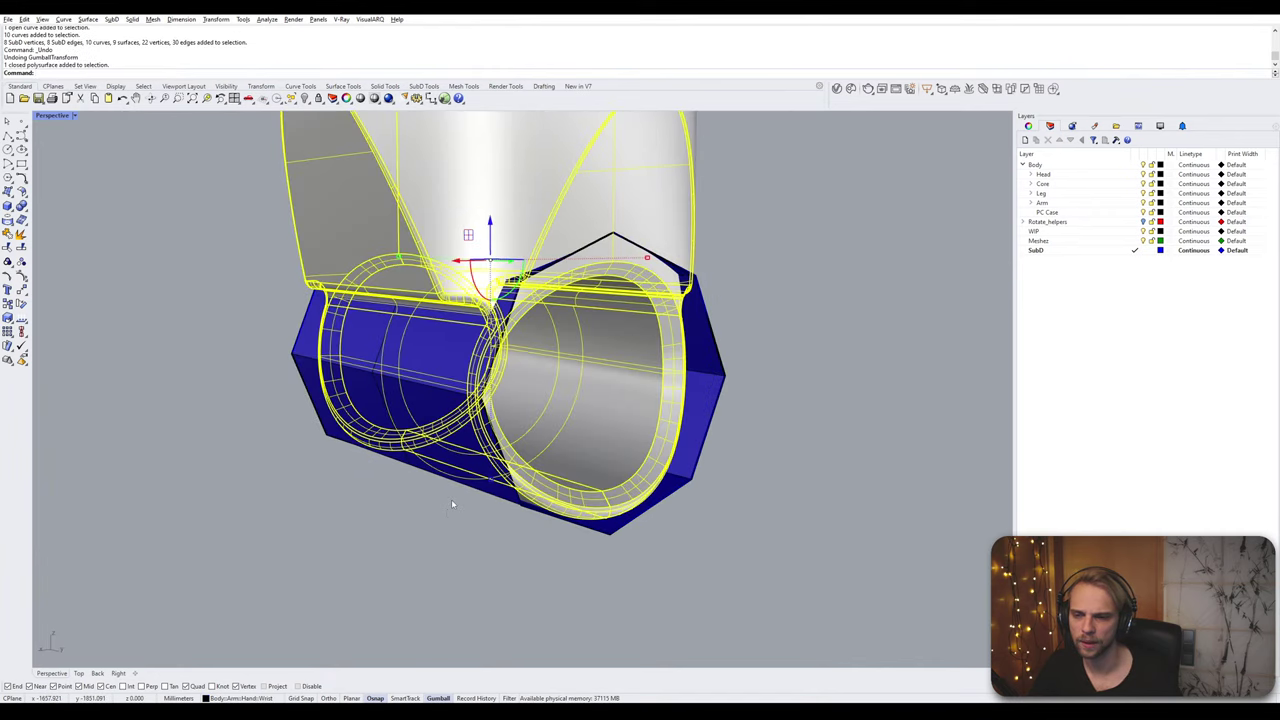
{"action": "key", "text": "Escape"}
{"action": "left_click", "coordinate": [480, 249]}
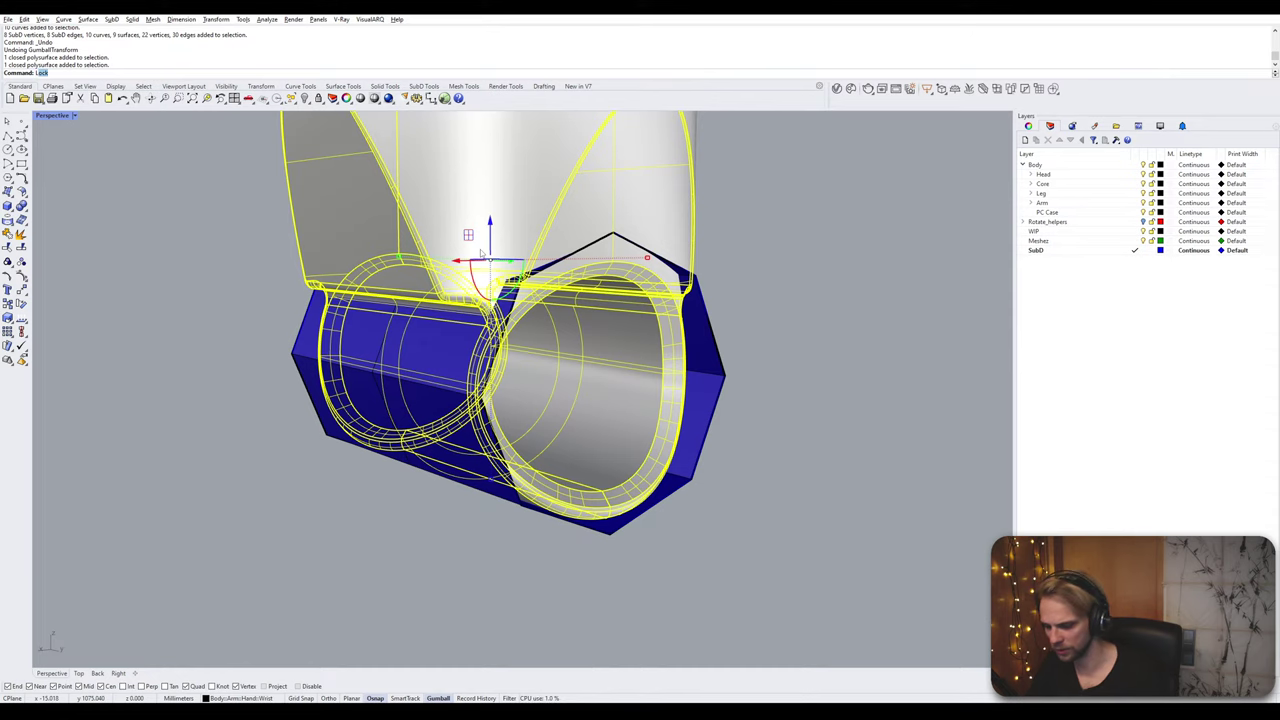
{"action": "key", "text": "ctrl+l"}
Step: Select both octagonal end curves of the sleeve
{"action": "left_click", "coordinate": [497, 330]}
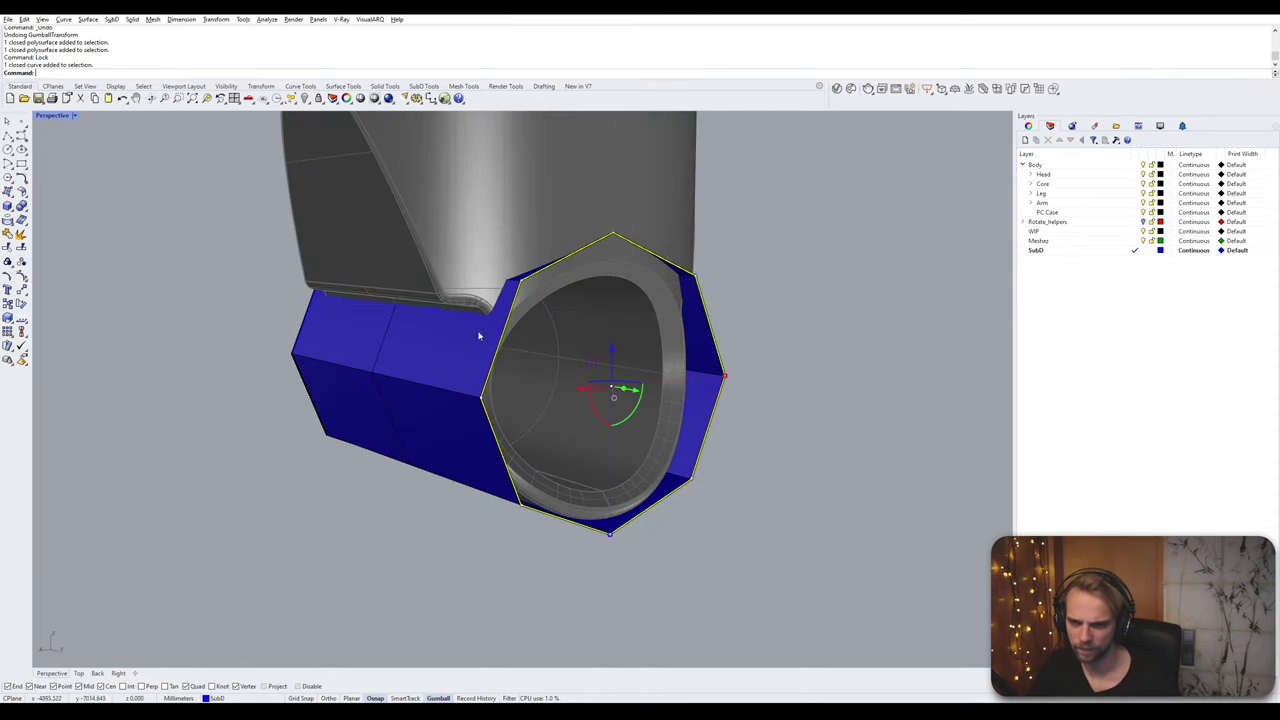
{"action": "right_click_drag", "start_coordinate": [485, 334], "coordinate": [431, 418]}
{"action": "left_click", "coordinate": [323, 408], "text": "shift"}
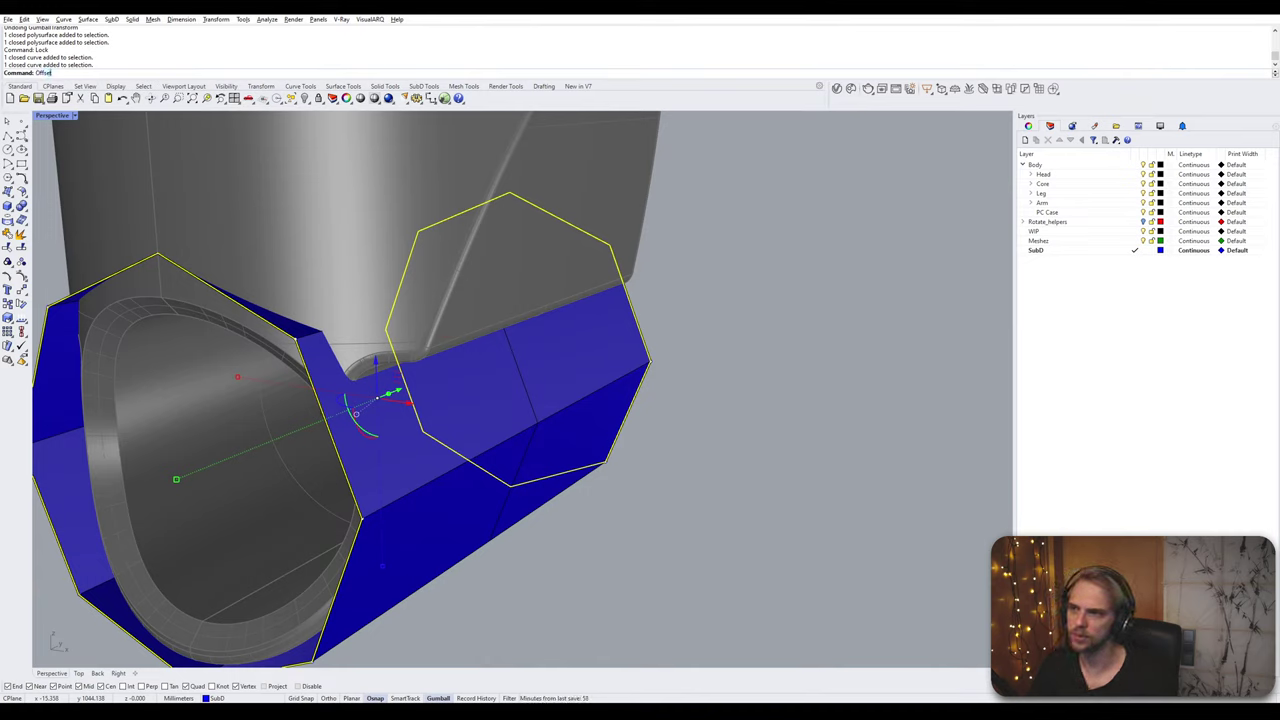
Step: Offset the first octagonal end curve 2 mm inward
{"action": "key", "text": "Return"}
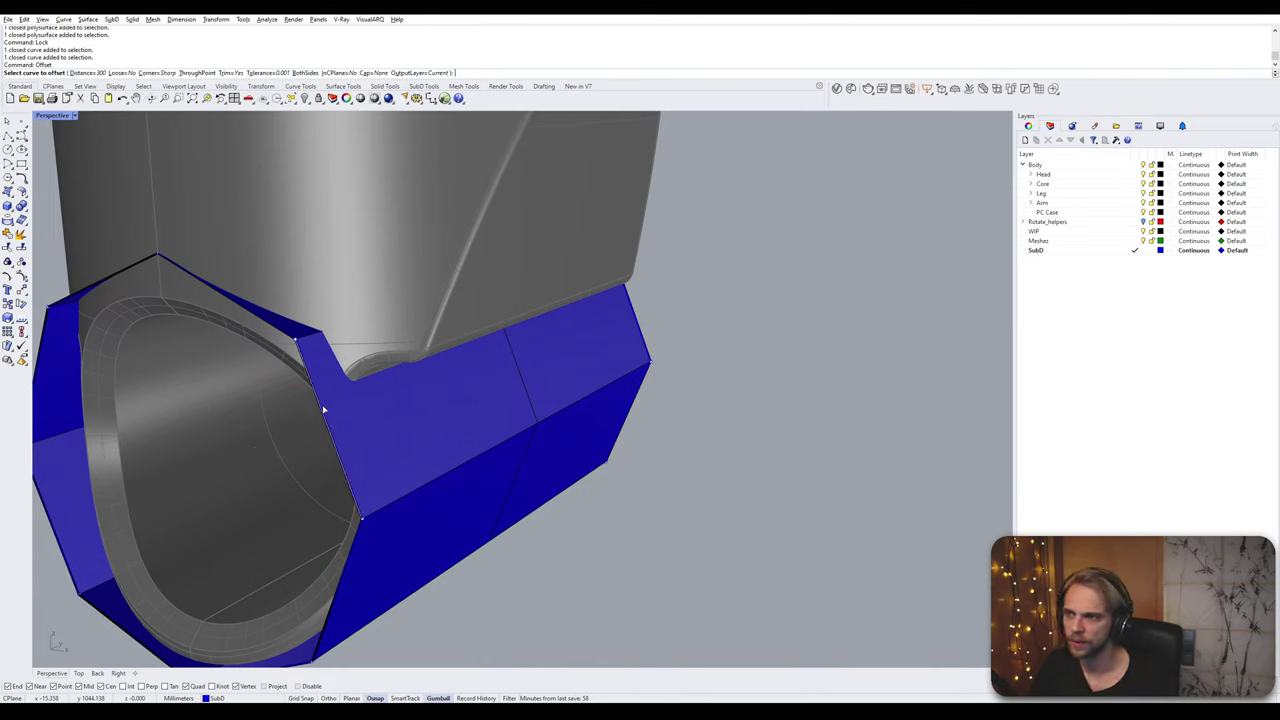
{"action": "left_click", "coordinate": [323, 408]}
{"action": "left_click", "coordinate": [345, 440]}
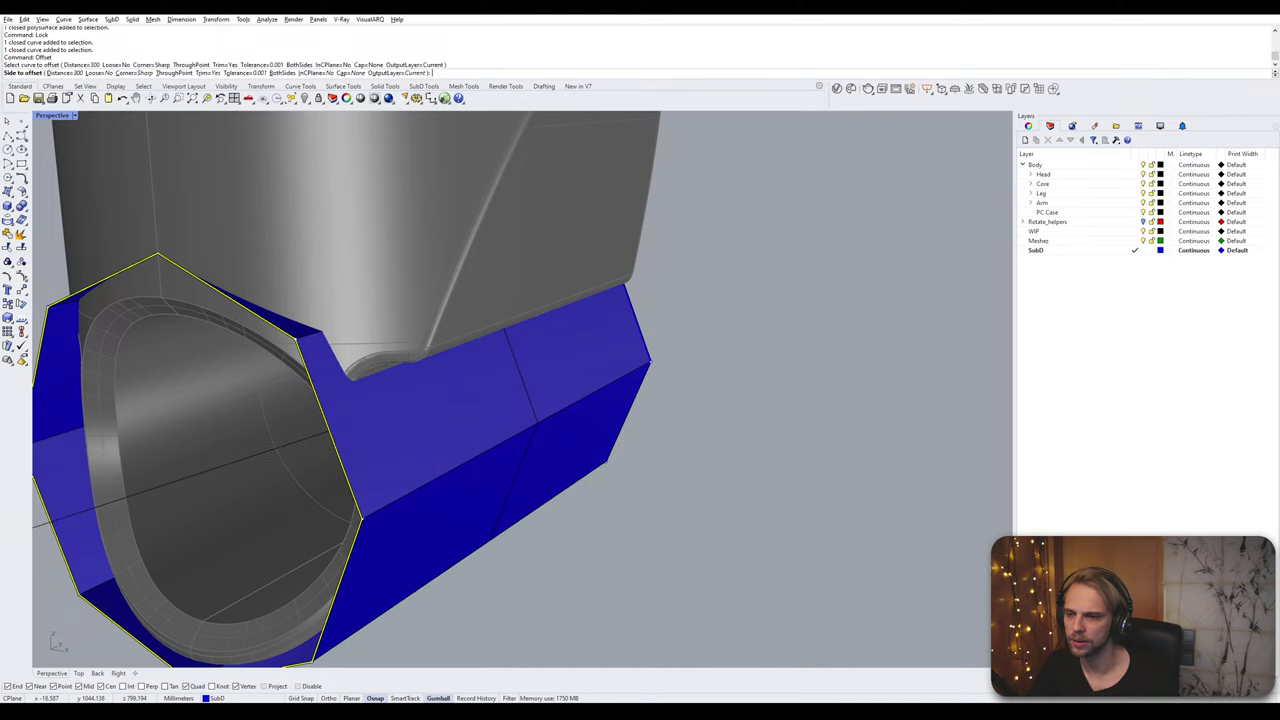
{"action": "scroll", "coordinate": [330, 445], "scroll_direction": "down", "scroll_amount": 6}
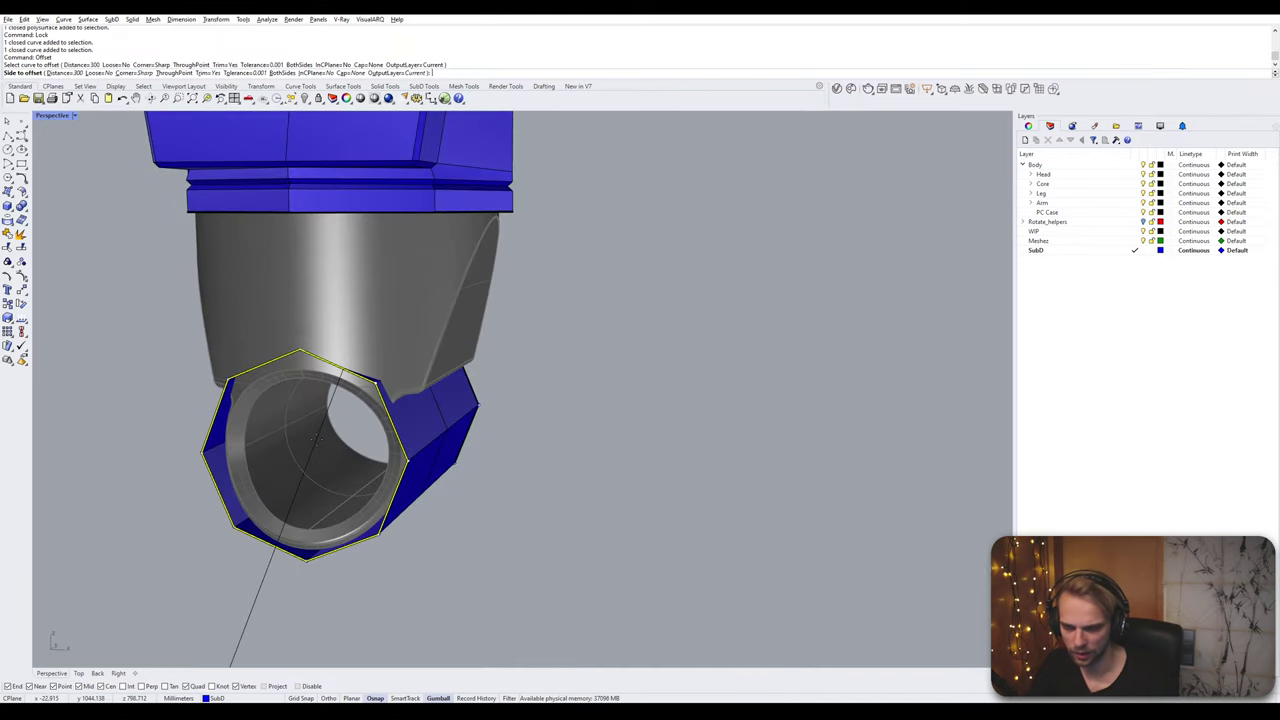
{"action": "type", "text": "5"}
{"action": "type", "text": "2"}
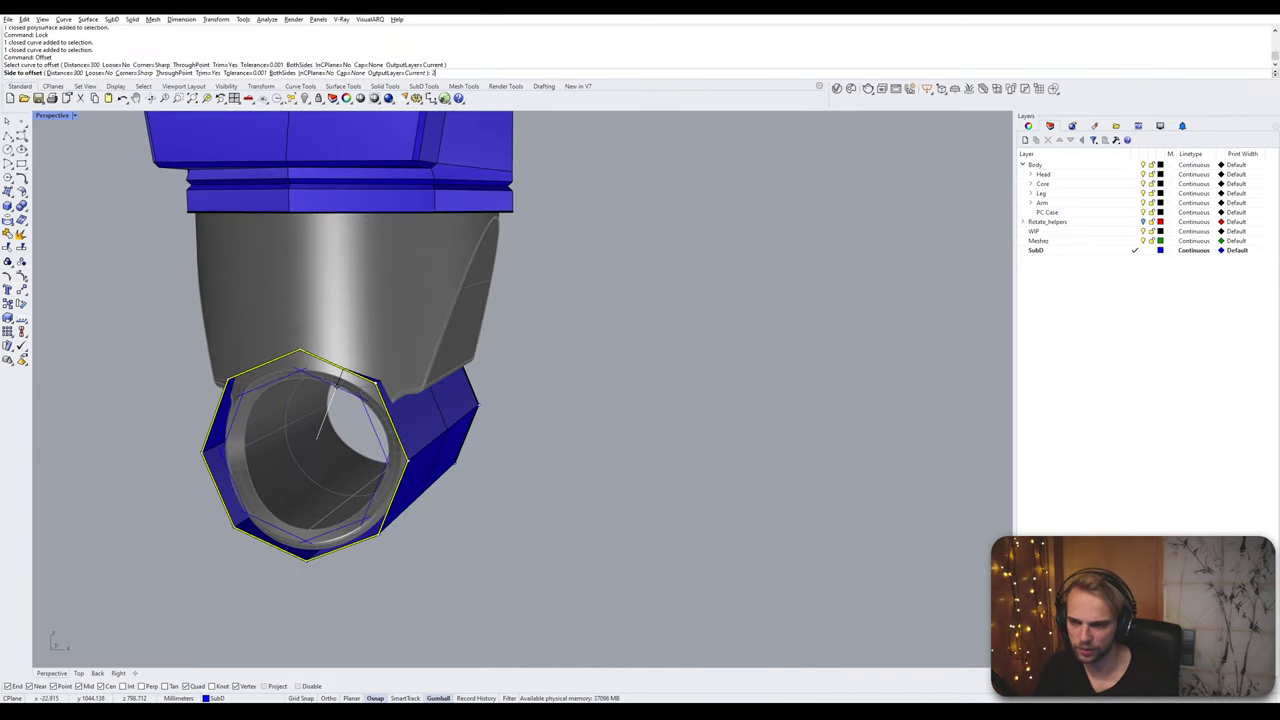
{"action": "right_click_drag", "start_coordinate": [317, 438], "coordinate": [358, 422]}
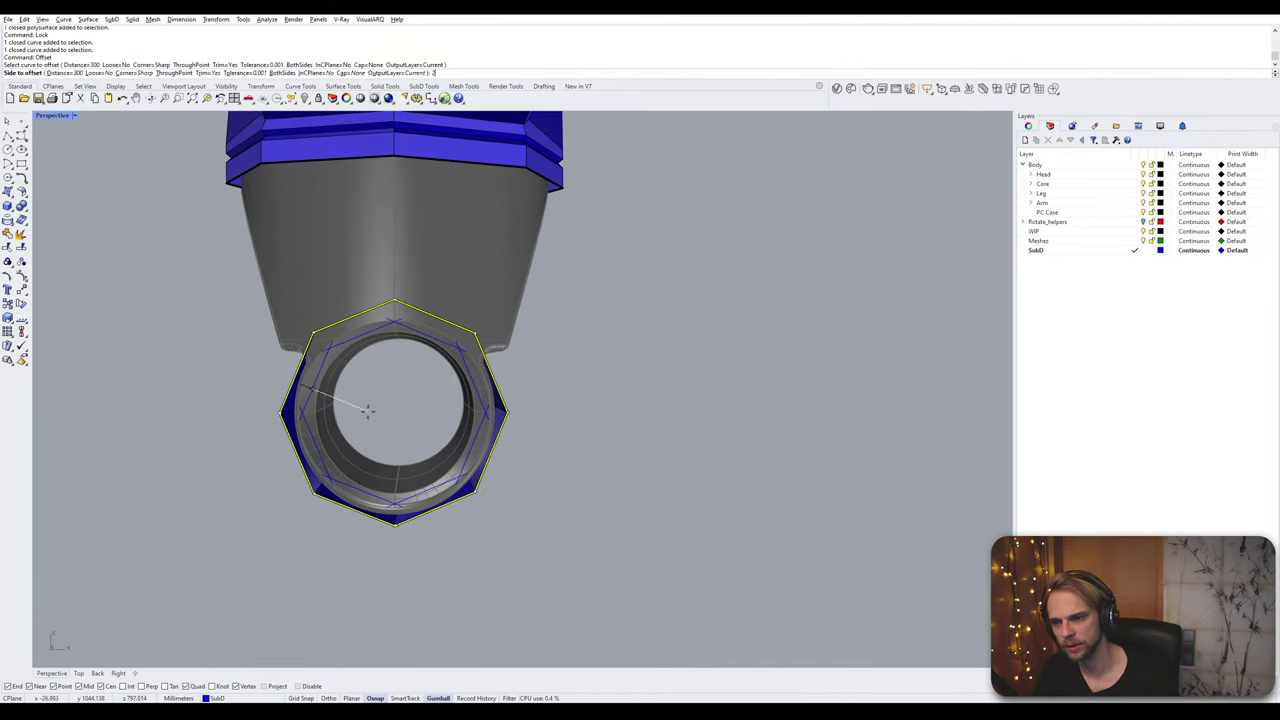
{"action": "key", "text": "Return"}
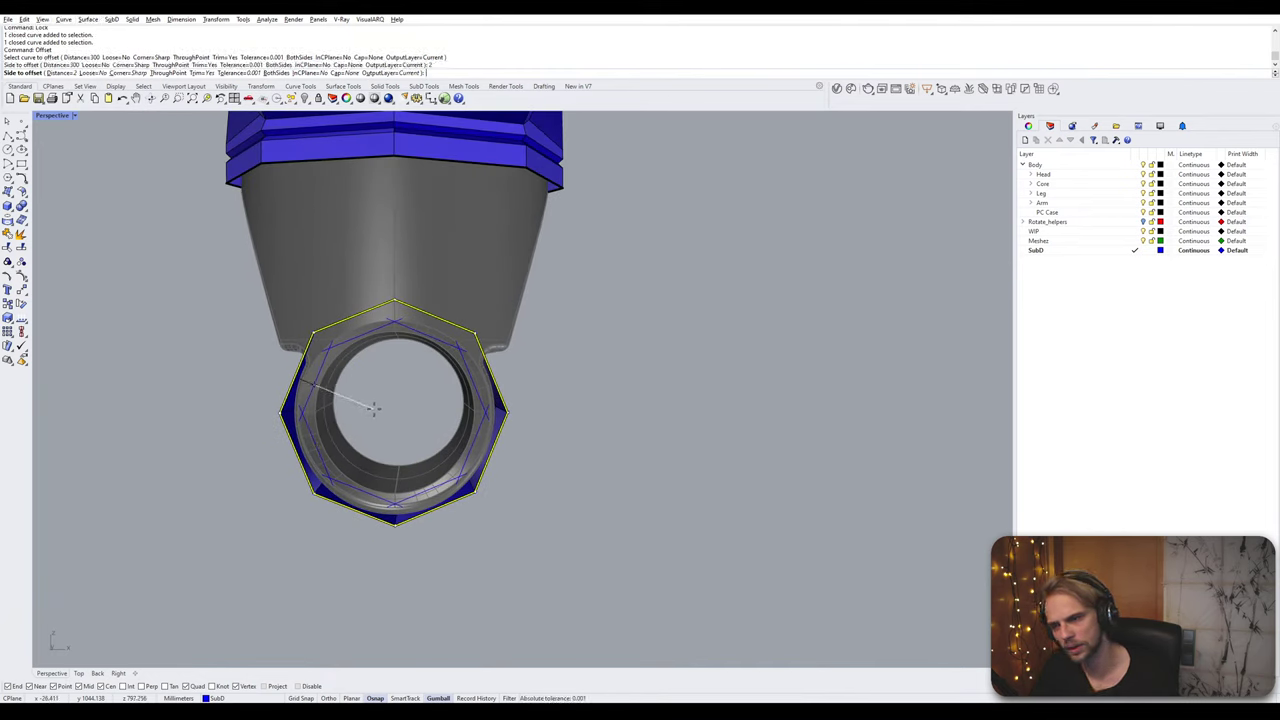
{"action": "left_click", "coordinate": [372, 408]}
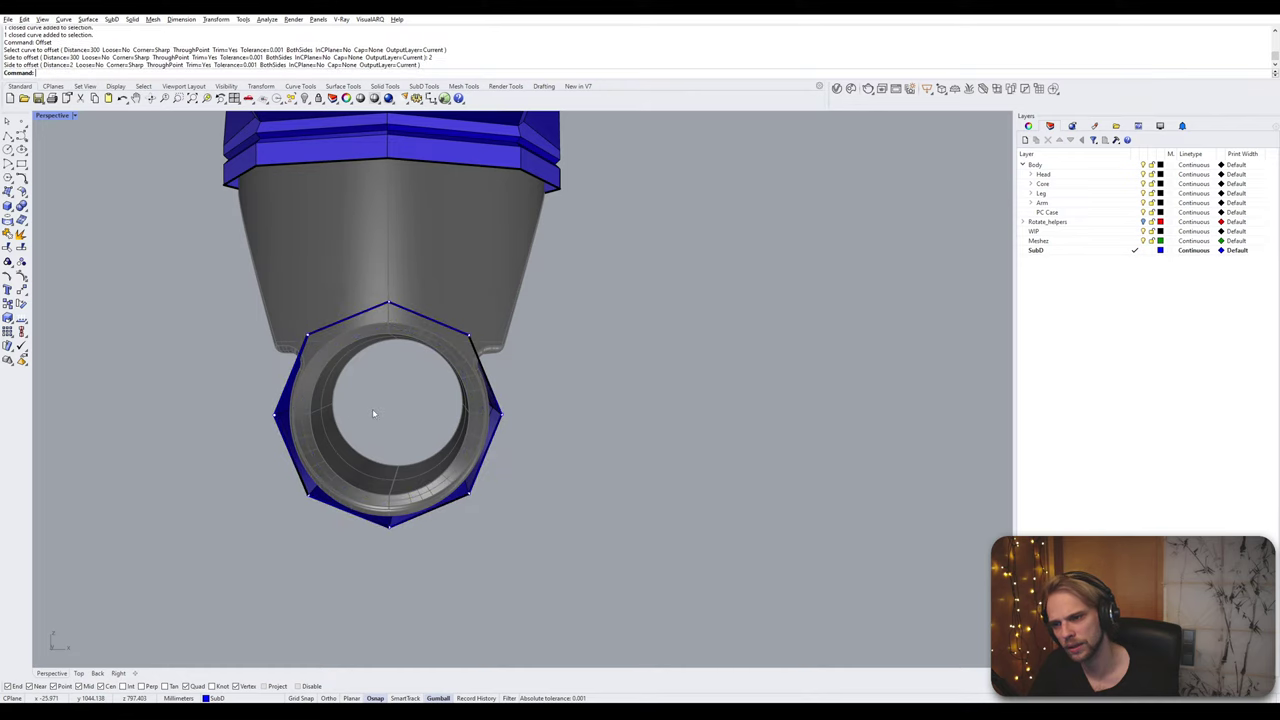
Step: Offset the second octagonal end curve inward by the same 2 mm
{"action": "left_click", "coordinate": [488, 375]}
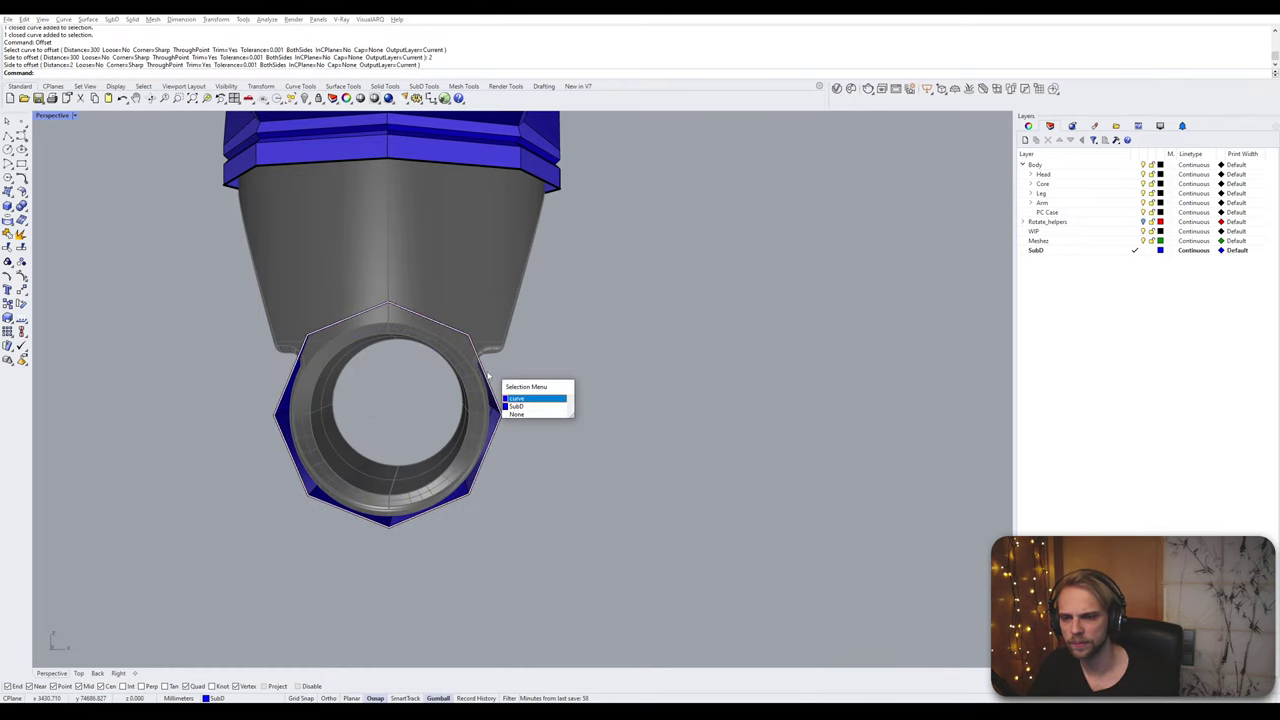
{"action": "left_click", "coordinate": [525, 401]}
{"action": "key", "text": "Return"}
{"action": "left_click", "coordinate": [425, 385]}
{"action": "left_click", "coordinate": [596, 415]}
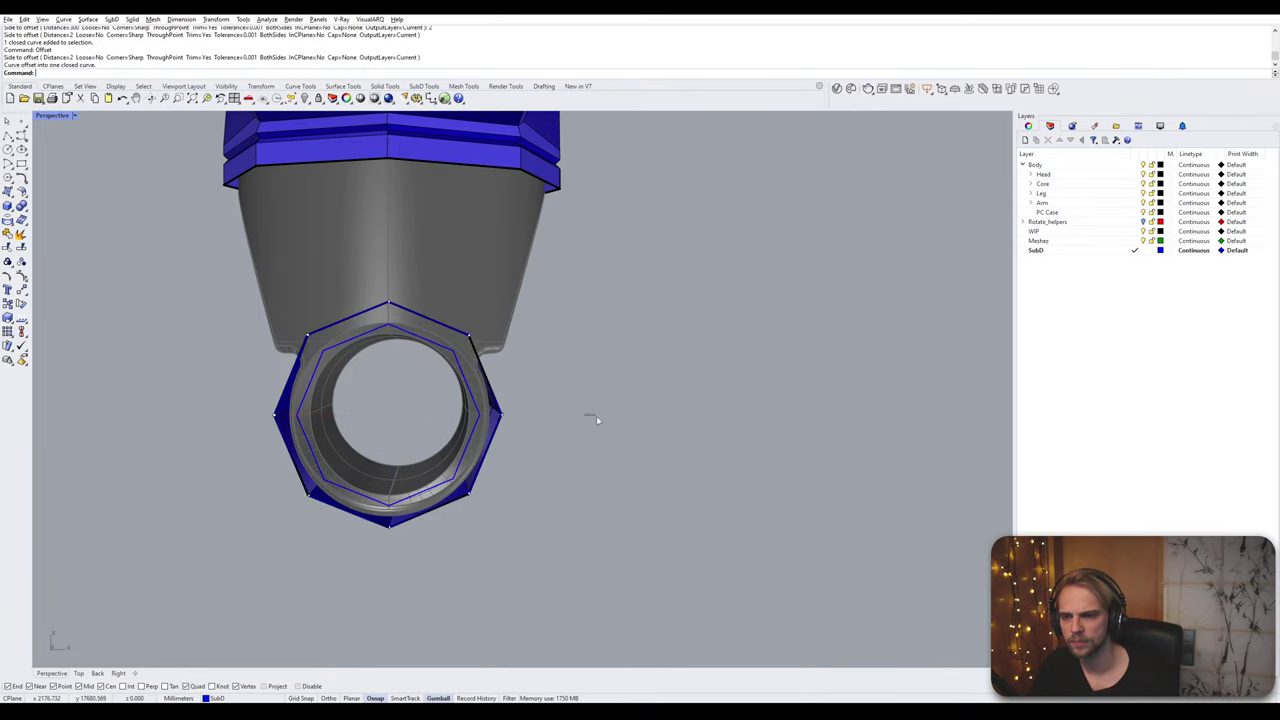
Step: Offset the octagonal curve at the sleeve's far end 2 mm inward and select it
{"action": "right_click_drag", "start_coordinate": [596, 415], "coordinate": [311, 437]}
{"action": "scroll", "coordinate": [562, 382], "scroll_direction": "up", "scroll_amount": 5}
{"action": "right_click_drag", "start_coordinate": [565, 368], "coordinate": [346, 508]}
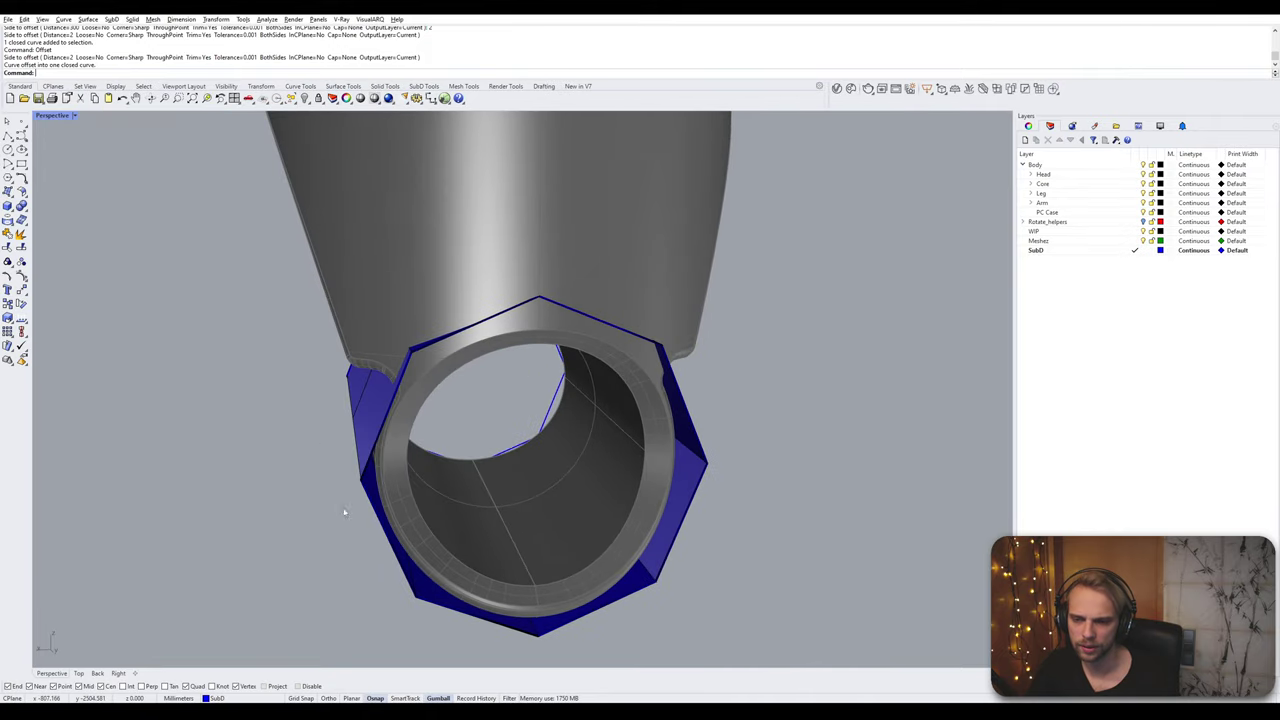
{"action": "left_click", "coordinate": [391, 543]}
{"action": "key", "text": "Return"}
{"action": "left_click", "coordinate": [430, 539]}
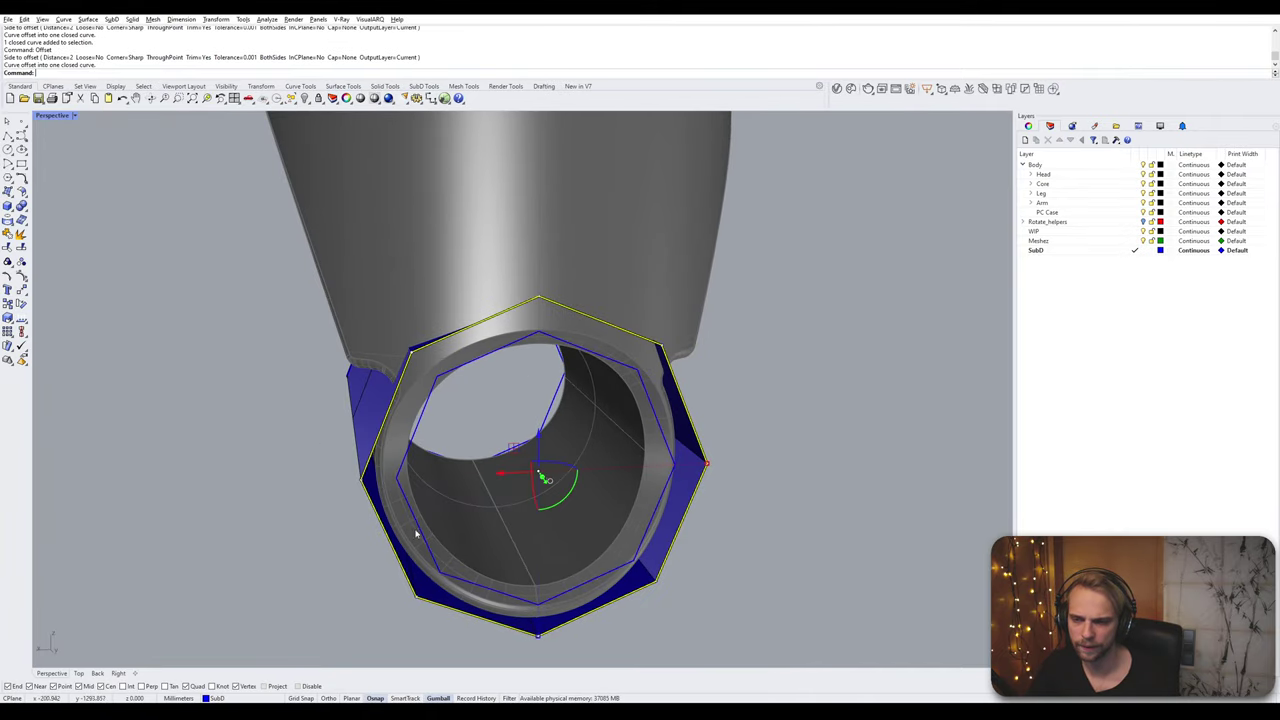
{"action": "left_click", "coordinate": [419, 532], "text": "shift"}
Step: Loft SubD rings between the offset and outer end curves at both sleeve ends
{"action": "type", "text": "ubDLoft"}
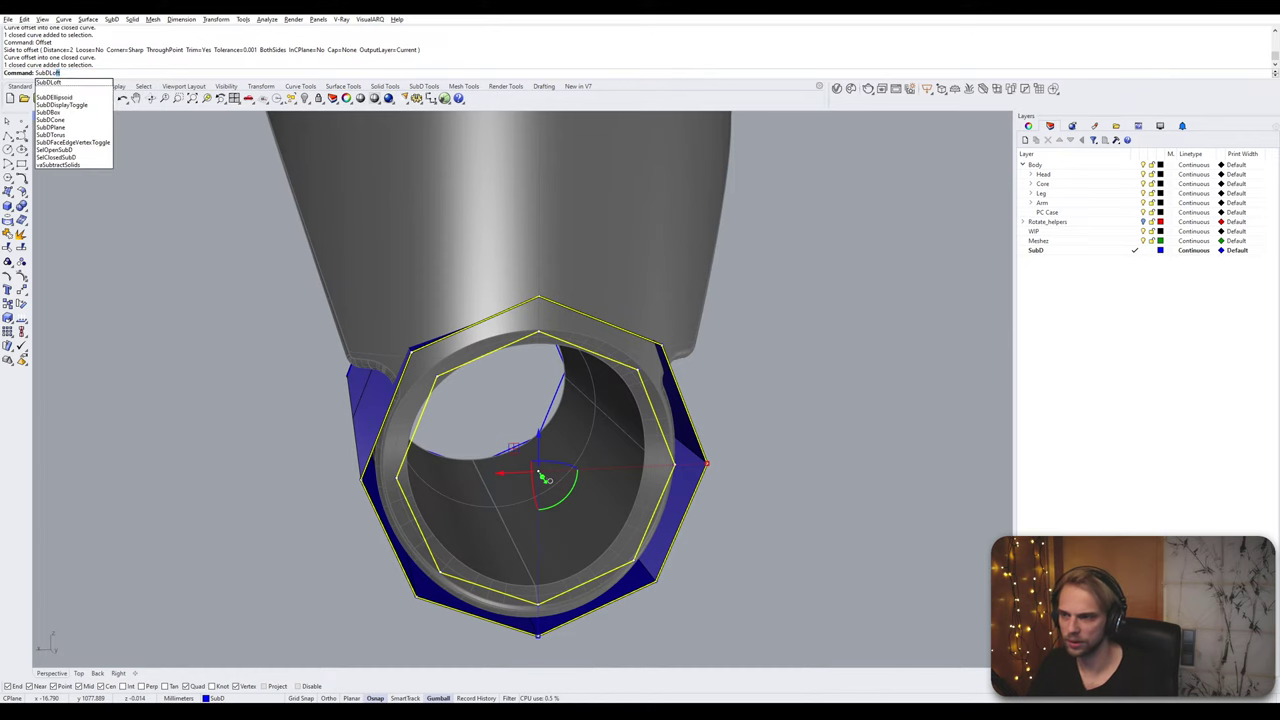
{"action": "key", "text": "Return"}
{"action": "key", "text": "Return"}
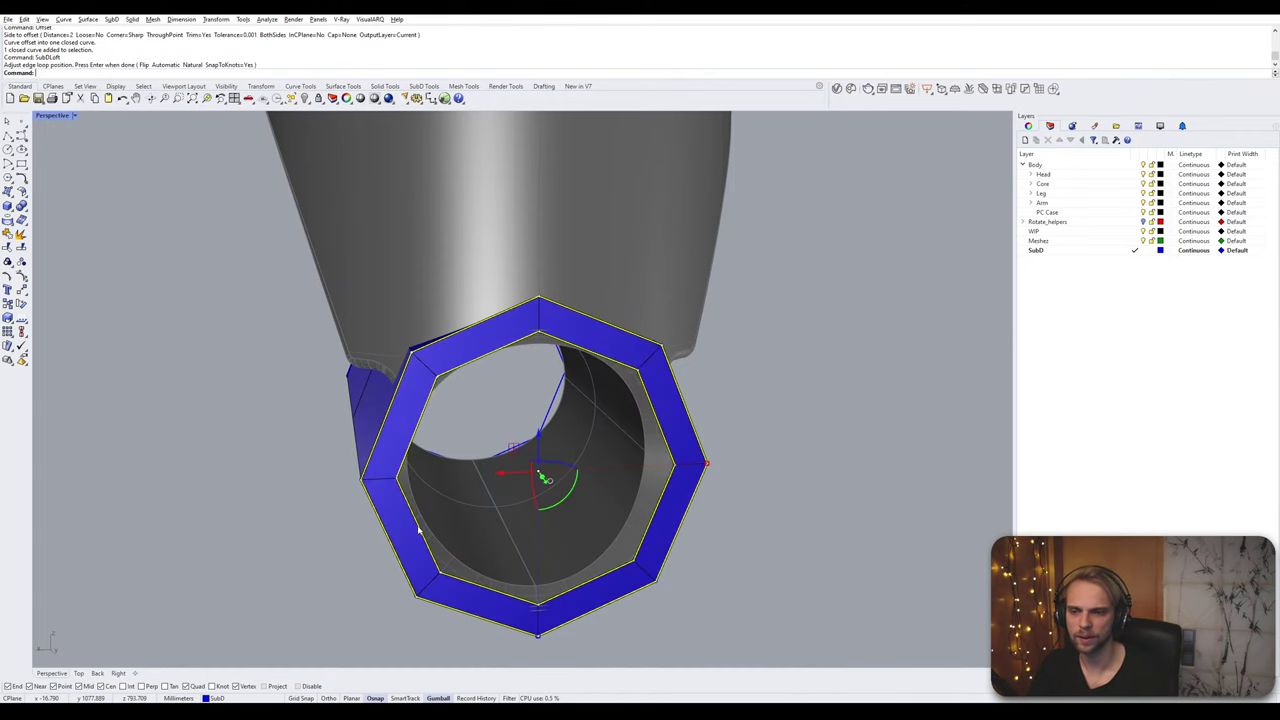
{"action": "left_click", "coordinate": [296, 545]}
{"action": "right_click_drag", "start_coordinate": [296, 545], "coordinate": [588, 425]}
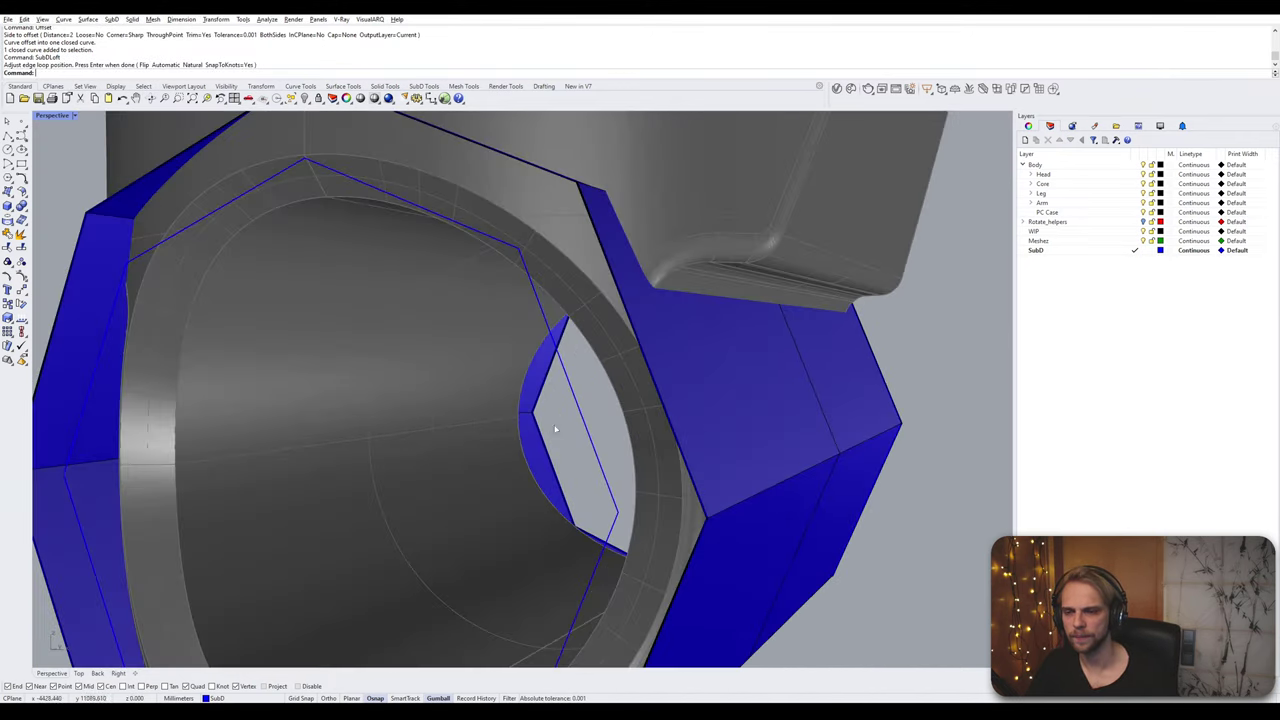
{"action": "left_click", "coordinate": [588, 425]}
{"action": "left_click", "coordinate": [672, 422]}
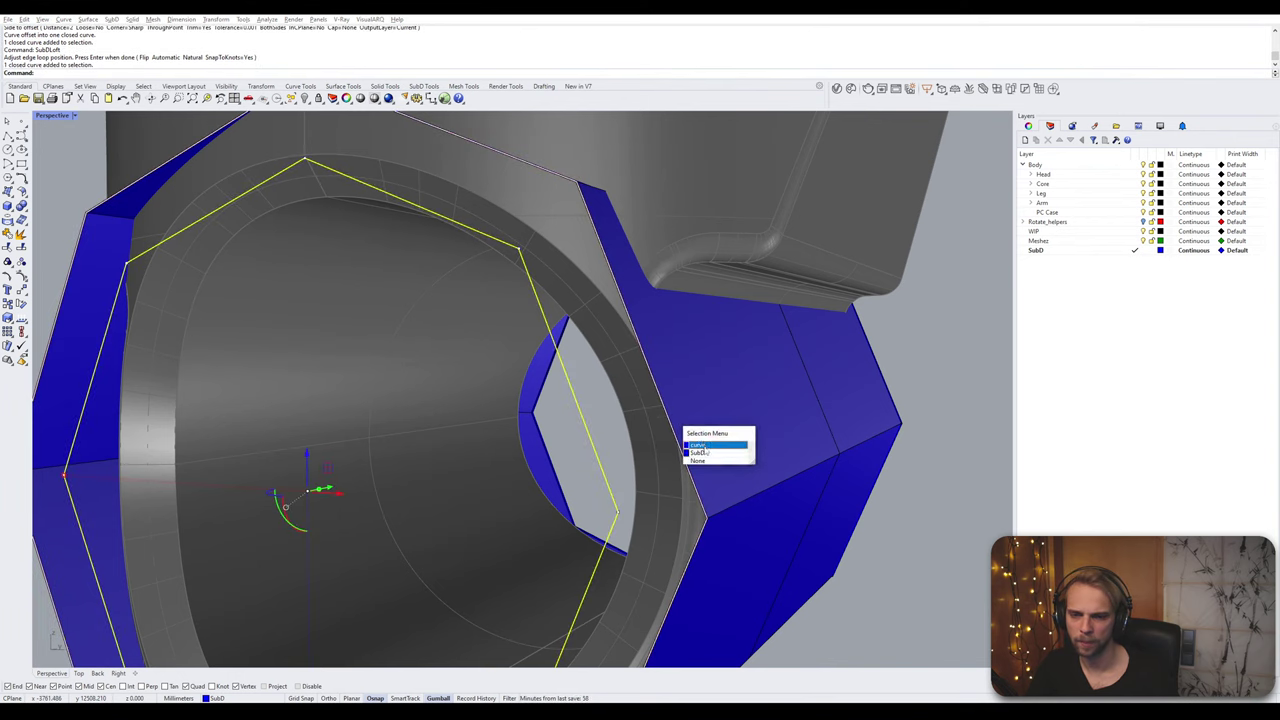
{"action": "left_click", "coordinate": [700, 444]}
{"action": "key", "text": "Return"}
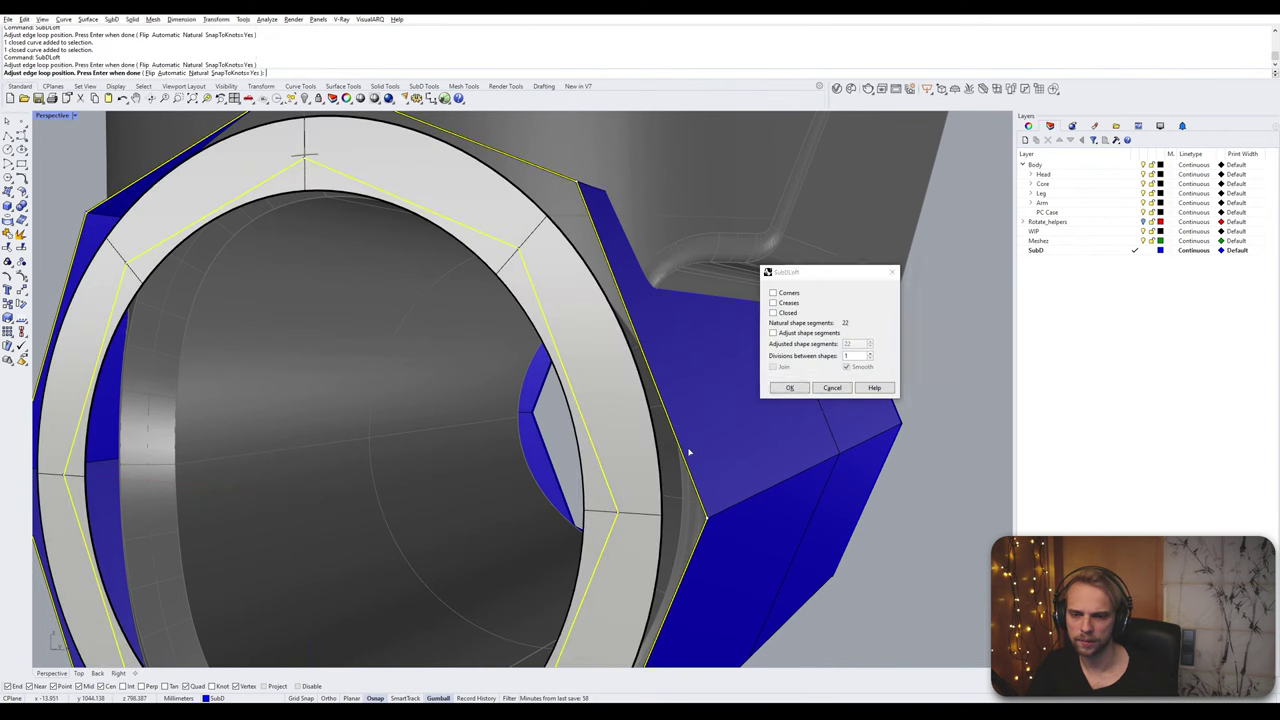
{"action": "key", "text": "Return"}
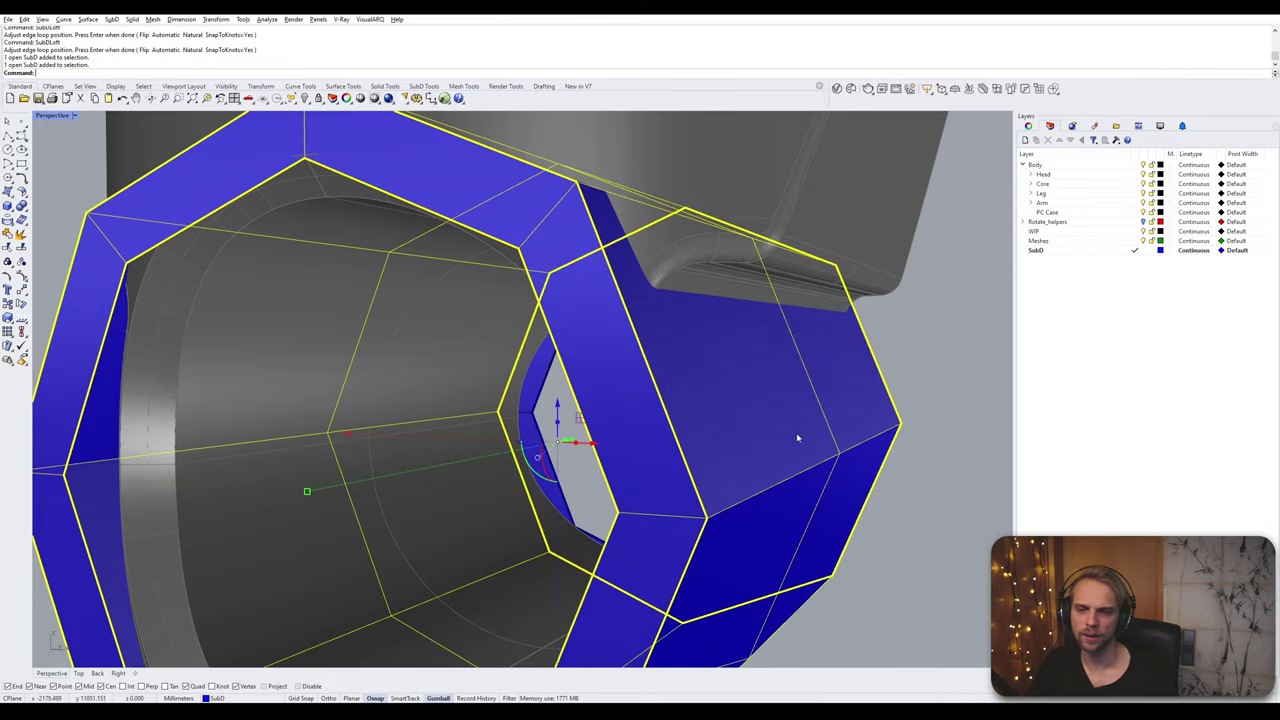
Step: Join both end rings to the blue sleeve as one SubD
{"action": "right_click_drag", "start_coordinate": [798, 437], "coordinate": [483, 446]}
{"action": "left_click", "coordinate": [230, 348], "text": "shift"}
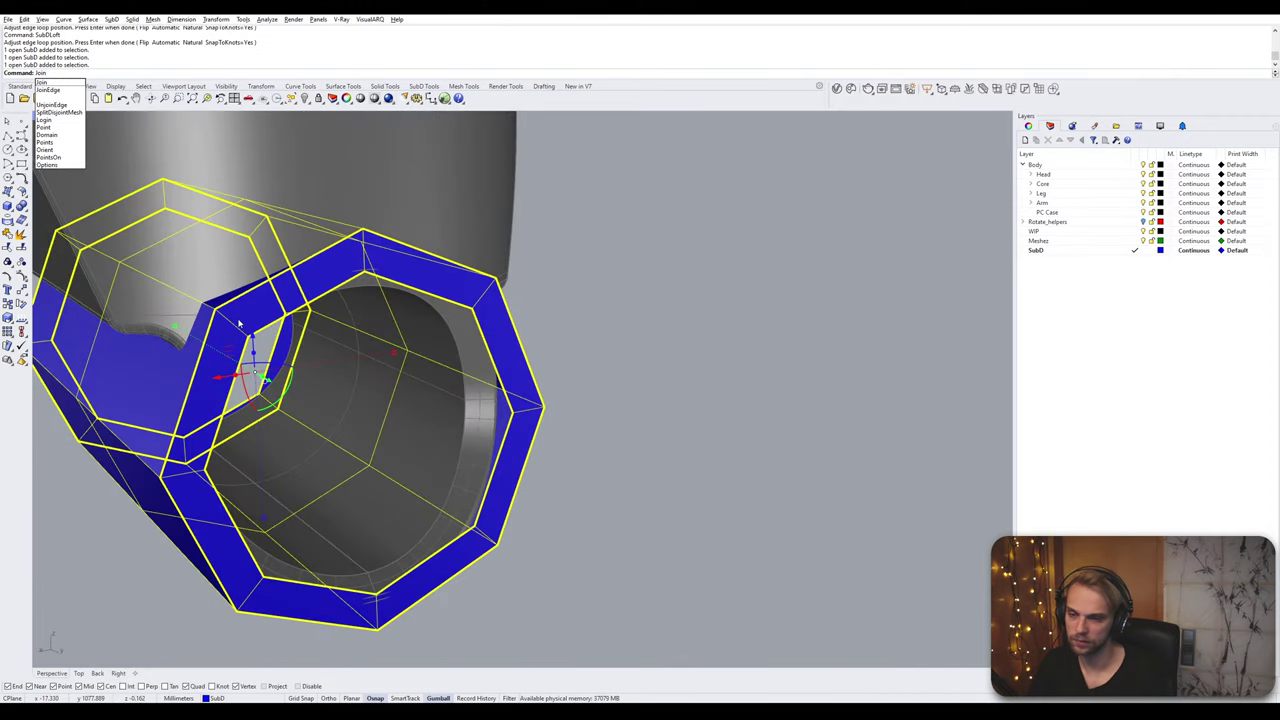
{"action": "key", "text": "Return"}
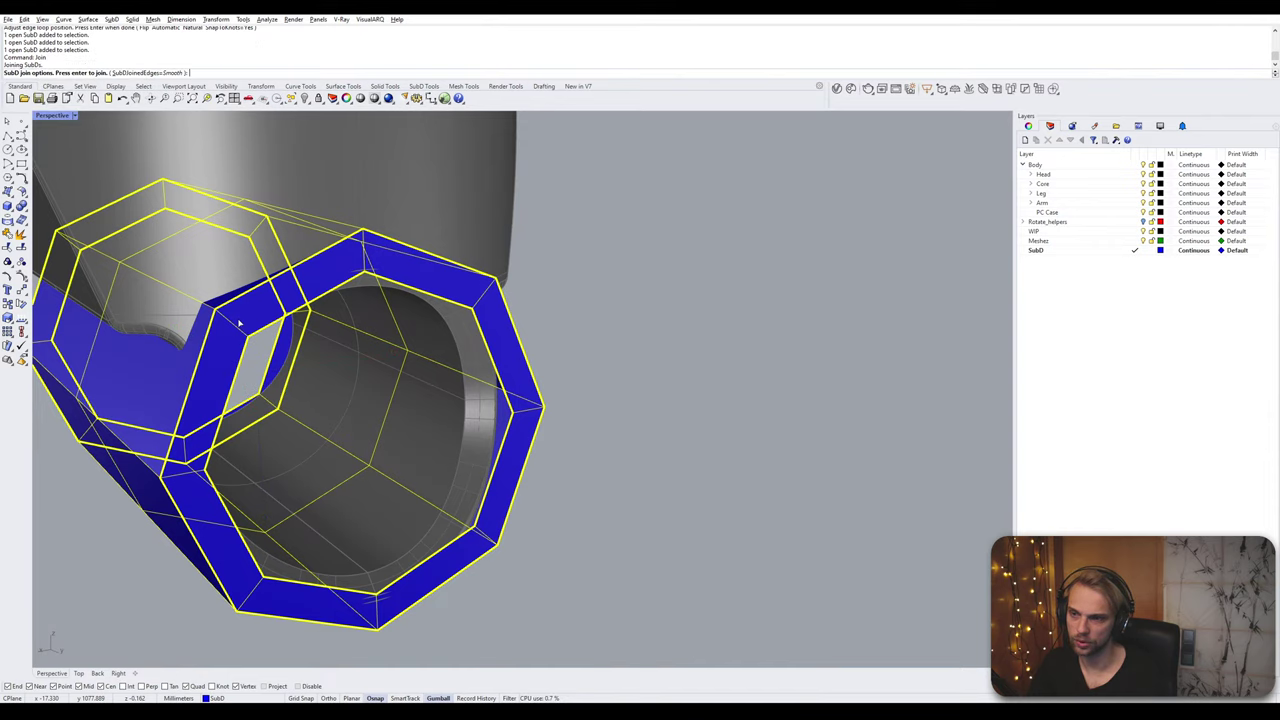
{"action": "key", "text": "Return"}
{"action": "key", "text": "Escape"}
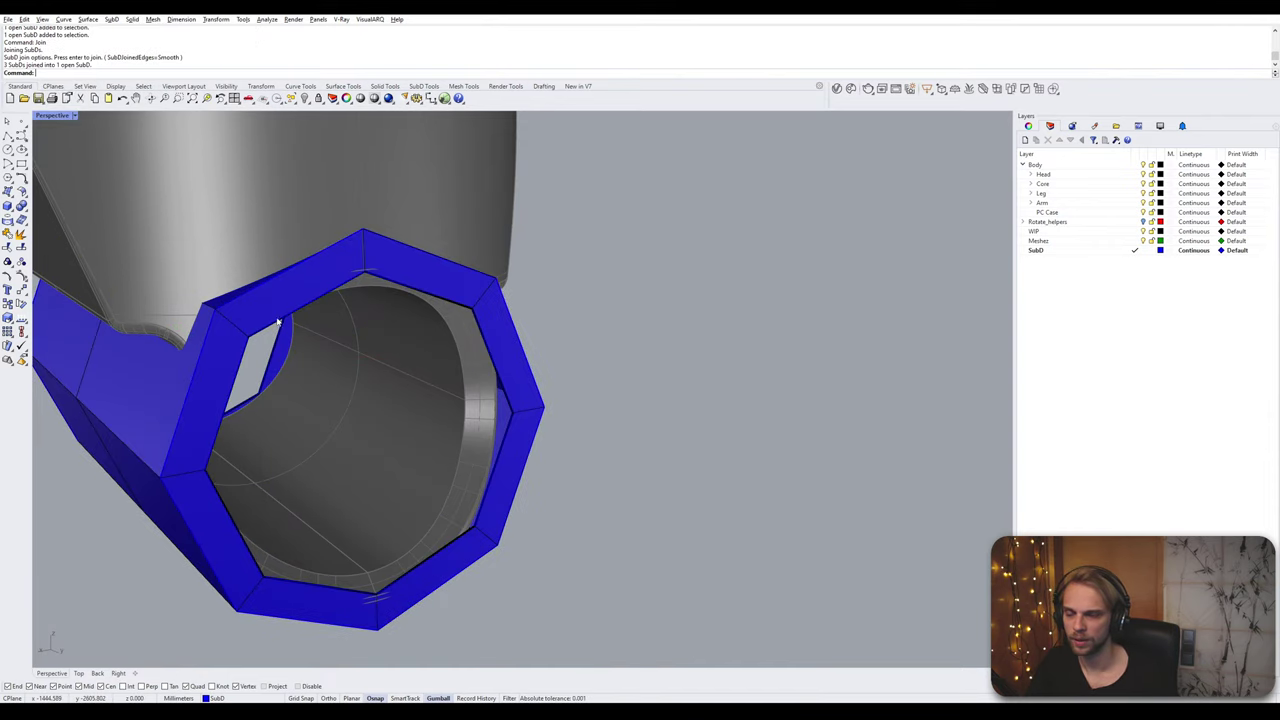
{"action": "right_click_drag", "start_coordinate": [280, 323], "coordinate": [257, 316]}
Step: Delete the four leftover curves using SelCrv
{"action": "type", "text": "SelCrv"}
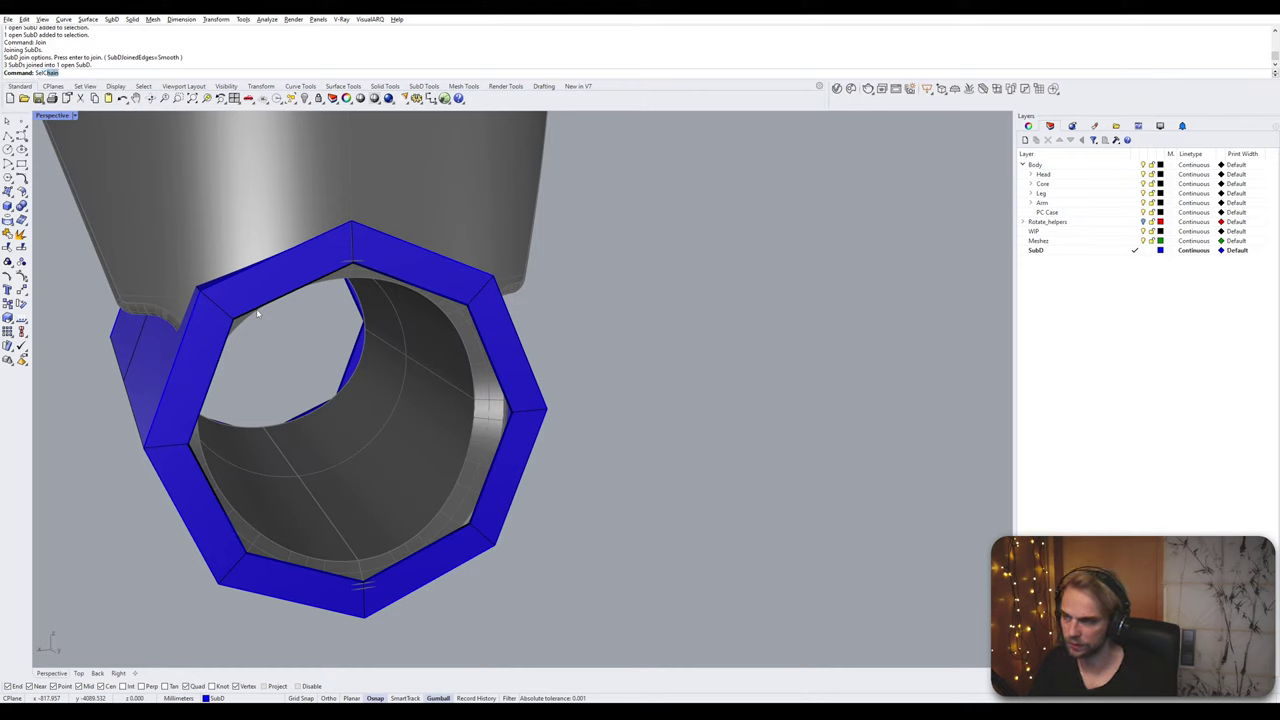
{"action": "key", "text": "Return"}
{"action": "key", "text": "Delete"}
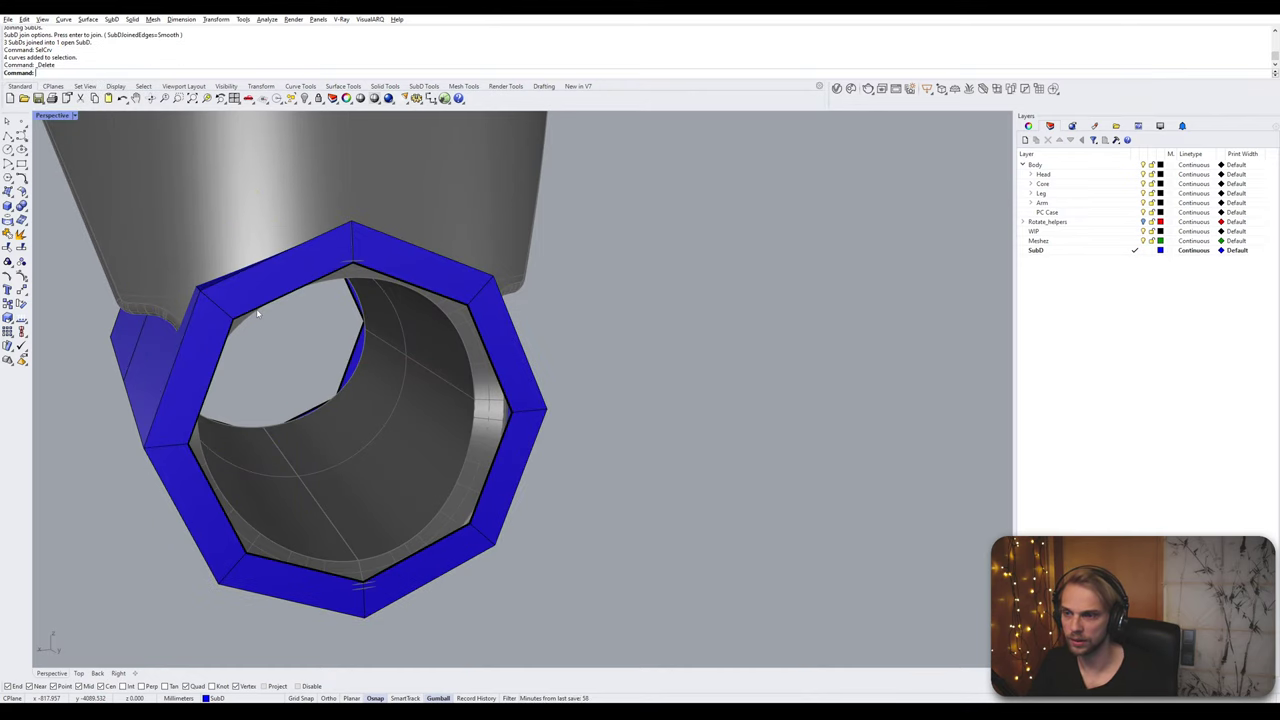
Step: Select the tube's inner rim edge loop and the second octagonal edge loop
{"action": "left_click", "coordinate": [259, 311], "text": "ctrl+shift"}
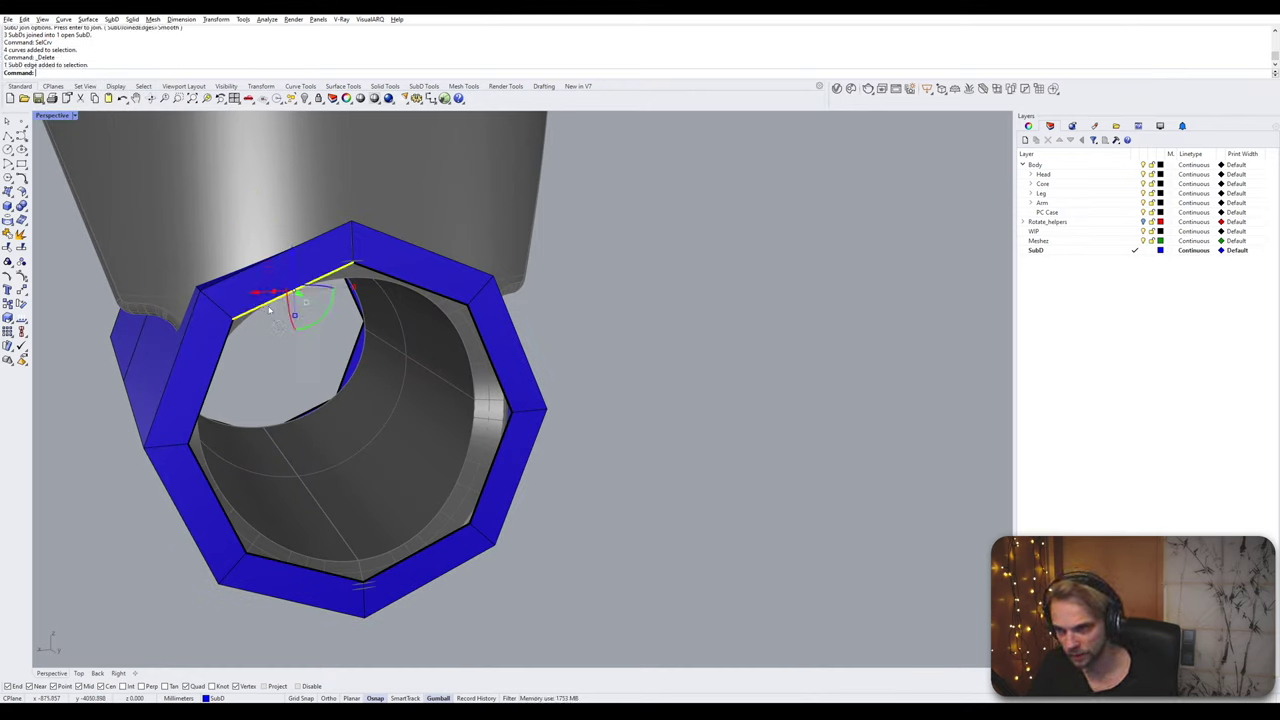
{"action": "double_click", "coordinate": [242, 319], "text": "ctrl+shift"}
{"action": "double_click", "coordinate": [242, 318], "text": "ctrl+shift"}
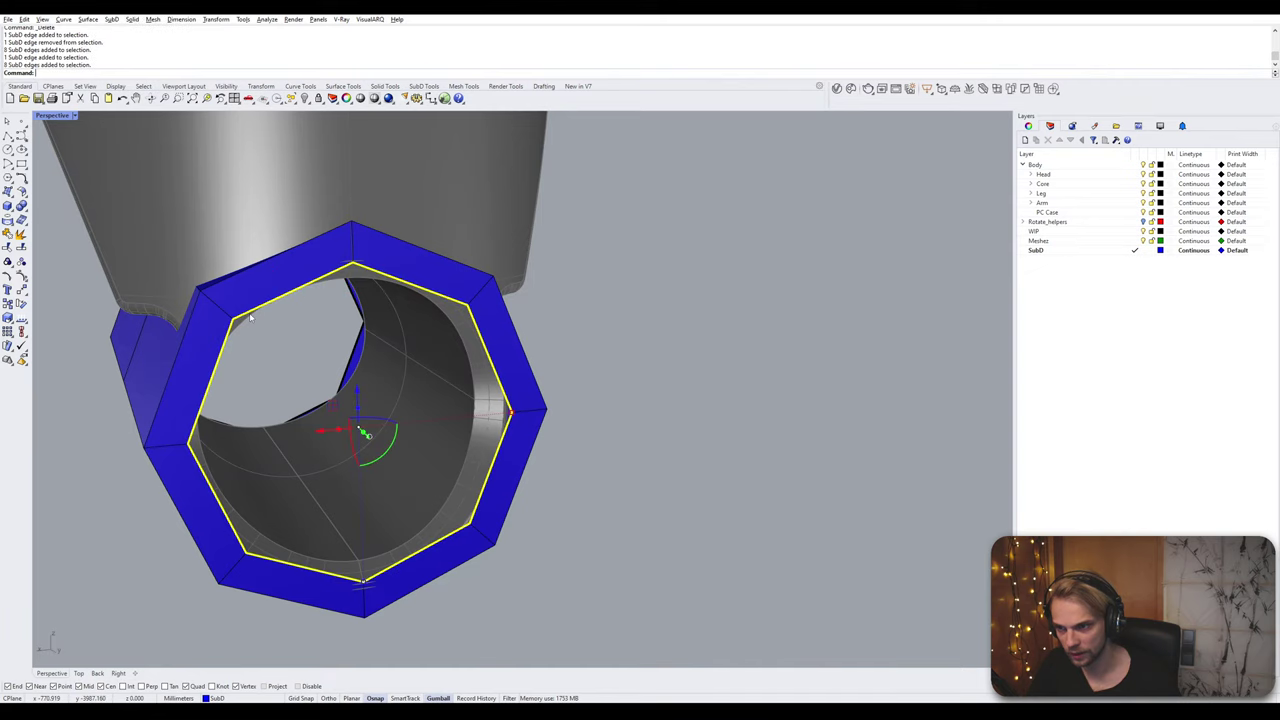
{"action": "left_click", "coordinate": [353, 358], "text": "ctrl+shift"}
{"action": "double_click", "coordinate": [353, 358], "text": "ctrl+shift"}
Step: Bridge the two octagonal edge loops into a tube lining and compare smooth and flat previews
{"action": "type", "text": "b"}
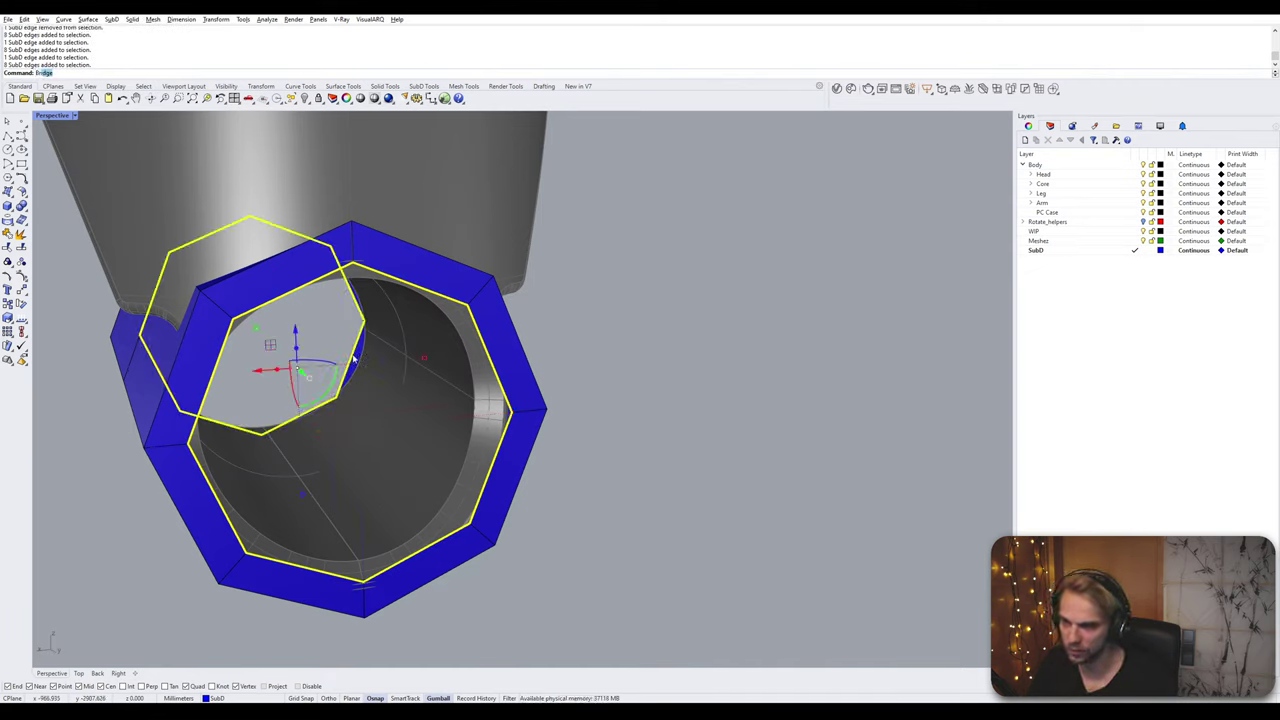
{"action": "key", "text": "Return"}
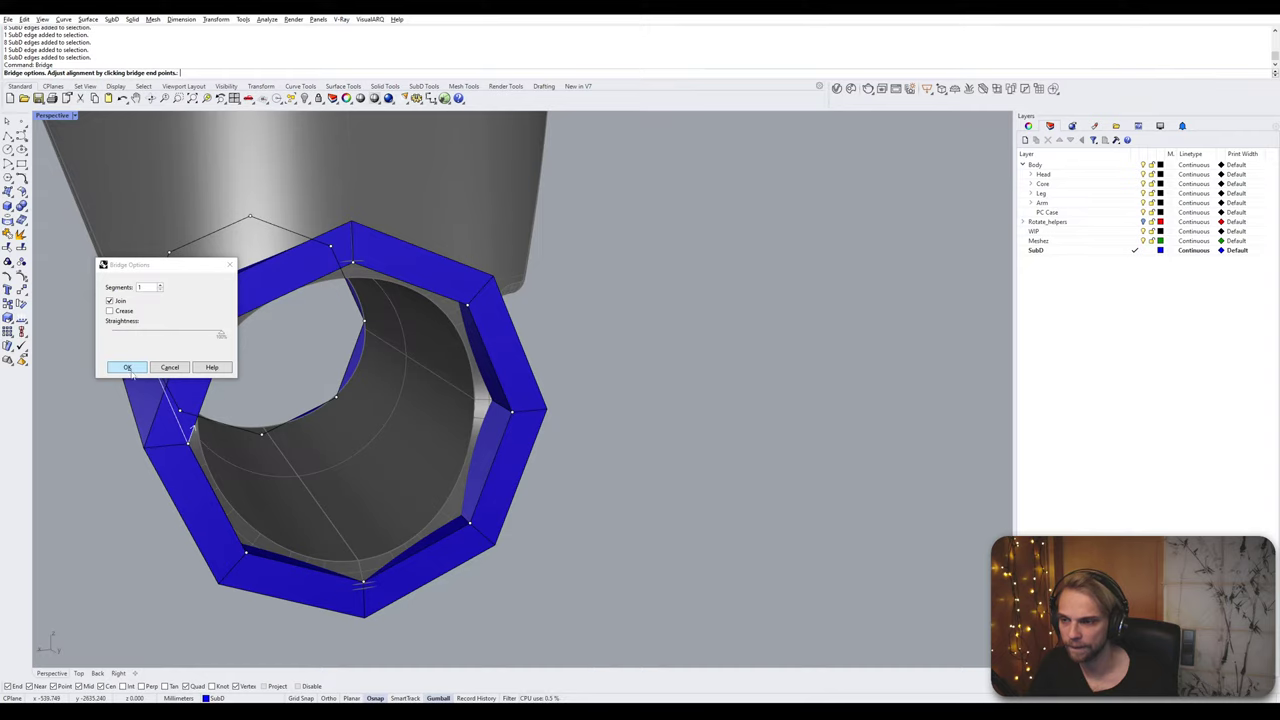
{"action": "left_click", "coordinate": [128, 368]}
{"action": "key", "text": "Tab"}
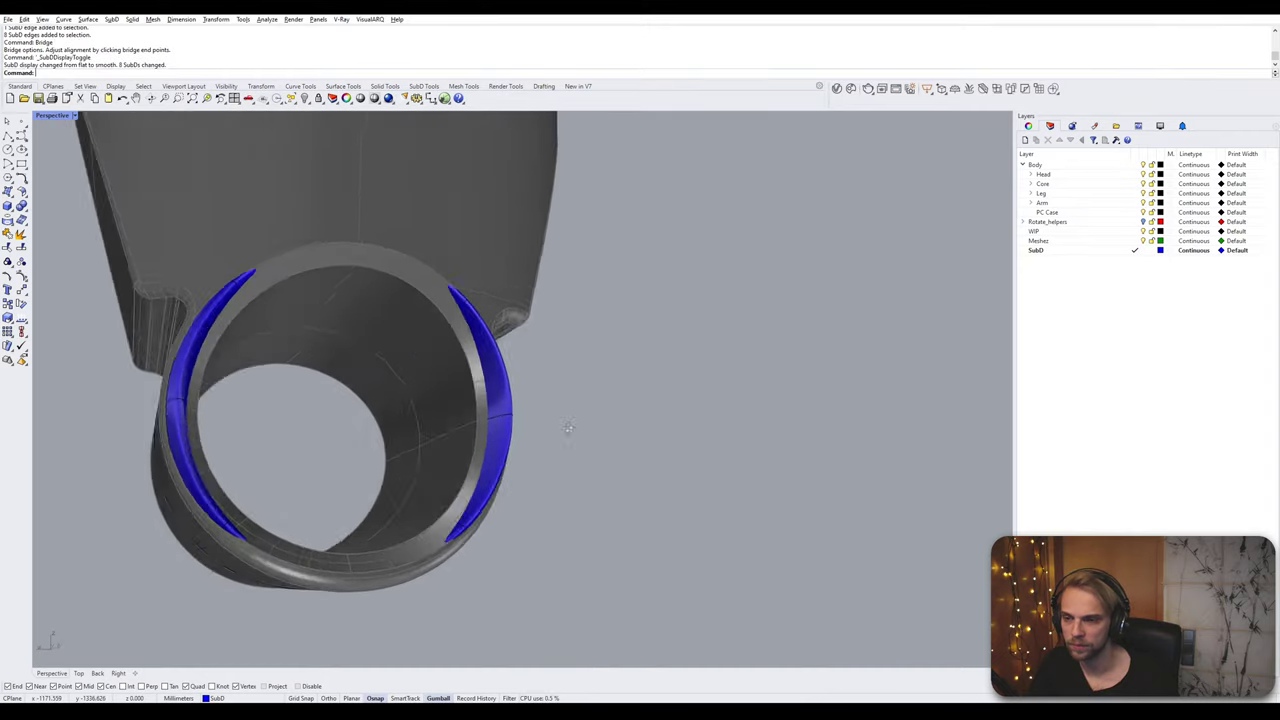
{"action": "key", "text": "Tab"}
{"action": "right_click_drag", "start_coordinate": [568, 427], "coordinate": [623, 474]}
{"action": "scroll", "coordinate": [478, 452], "scroll_direction": "up", "scroll_amount": 3}
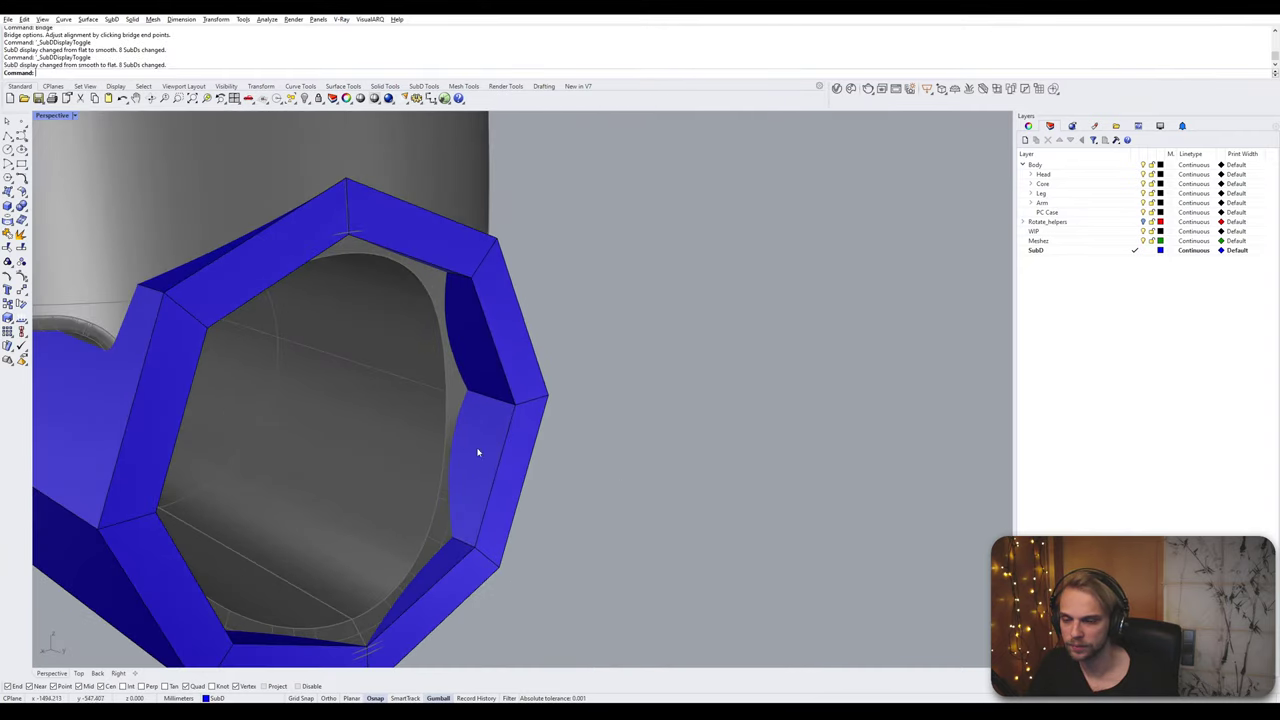
{"action": "right_click_drag", "start_coordinate": [478, 453], "coordinate": [317, 437]}
{"action": "key", "text": "Tab"}
{"action": "key", "text": "Tab"}
{"action": "key", "text": "Tab"}
{"action": "key", "text": "Tab"}
{"action": "key", "text": "Tab"}
{"action": "key", "text": "Tab"}
Step: Select all the inner faces of the tube lining
{"action": "left_click", "coordinate": [251, 423], "text": "ctrl+shift"}
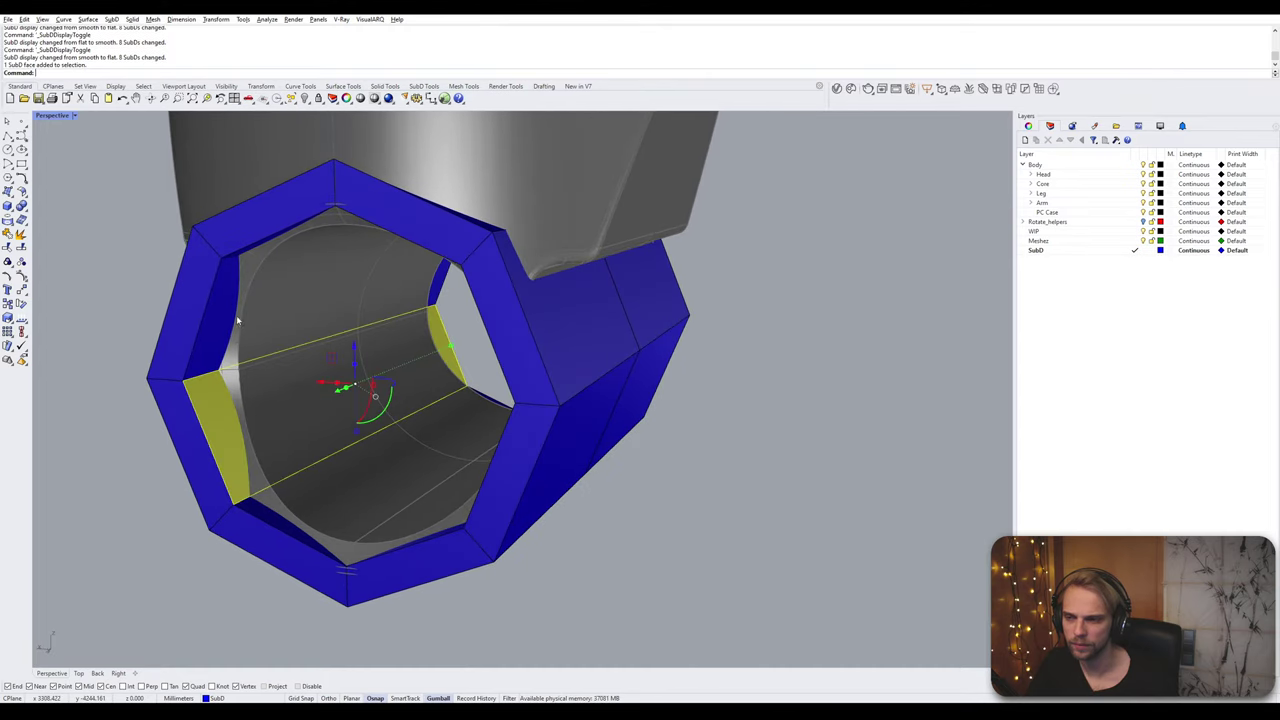
{"action": "left_click", "coordinate": [236, 315], "text": "ctrl+shift"}
{"action": "right_click_drag", "start_coordinate": [238, 308], "coordinate": [312, 250]}
{"action": "left_click", "coordinate": [274, 278], "text": "ctrl+shift"}
{"action": "left_click", "coordinate": [420, 310], "text": "ctrl+shift"}
{"action": "left_click", "coordinate": [476, 401], "text": "ctrl+shift"}
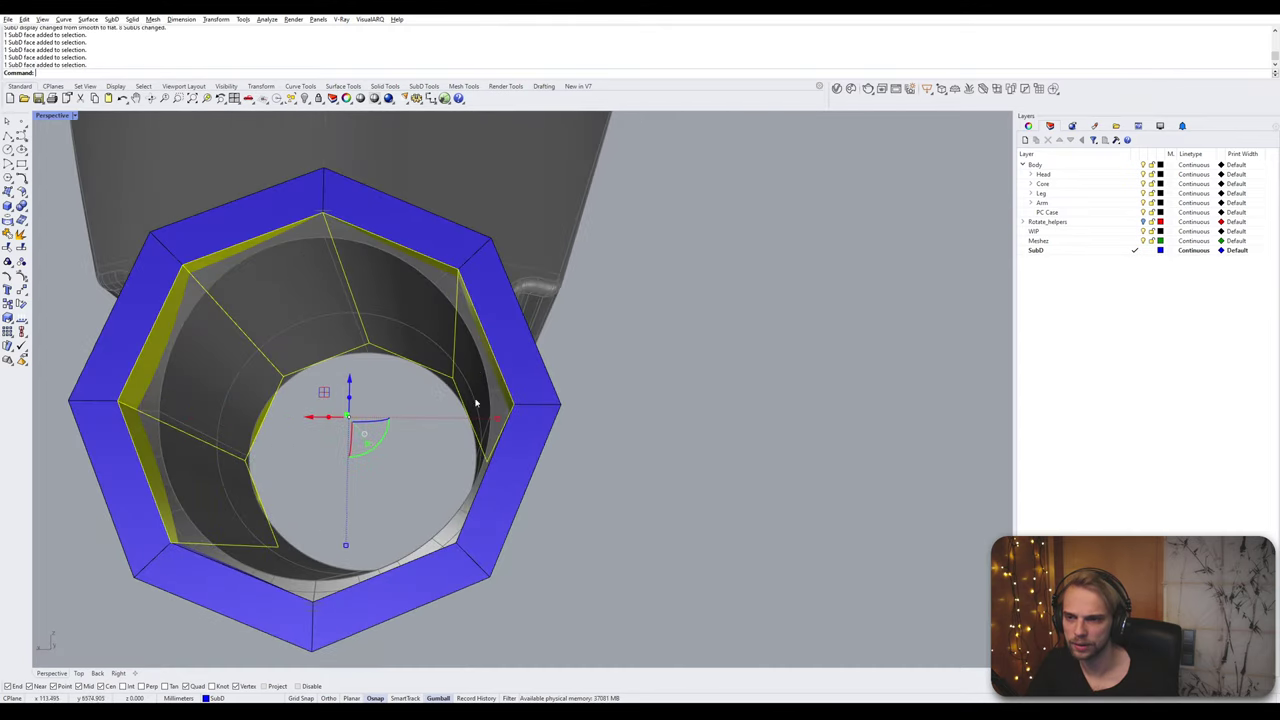
{"action": "right_click_drag", "start_coordinate": [476, 403], "coordinate": [431, 463]}
{"action": "left_click", "coordinate": [430, 462], "text": "ctrl+shift"}
{"action": "left_click", "coordinate": [366, 508], "text": "ctrl+shift"}
{"action": "left_click", "coordinate": [290, 540], "text": "ctrl+shift"}
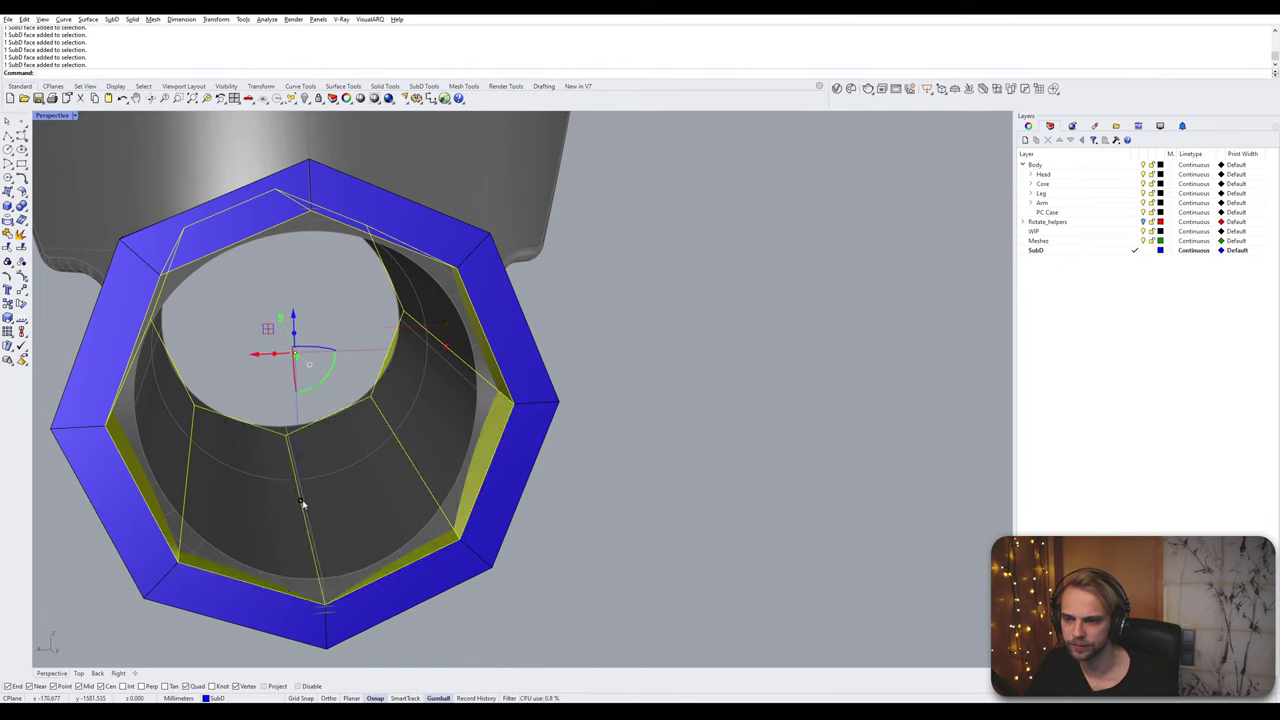
Step: Scale the lining faces to 0.9 vertically and horizontally with the gumball
{"action": "left_click", "coordinate": [302, 502]}
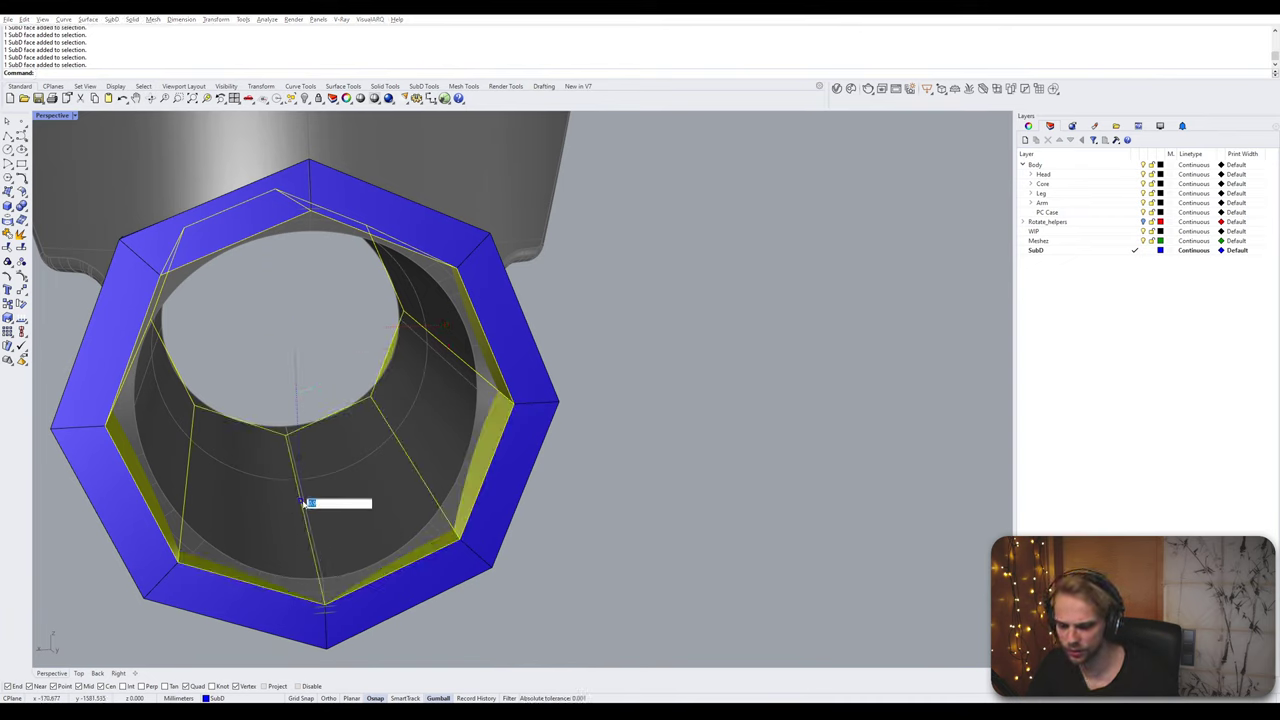
{"action": "type", "text": ".9"}
{"action": "key", "text": "Return"}
{"action": "left_click", "coordinate": [445, 350]}
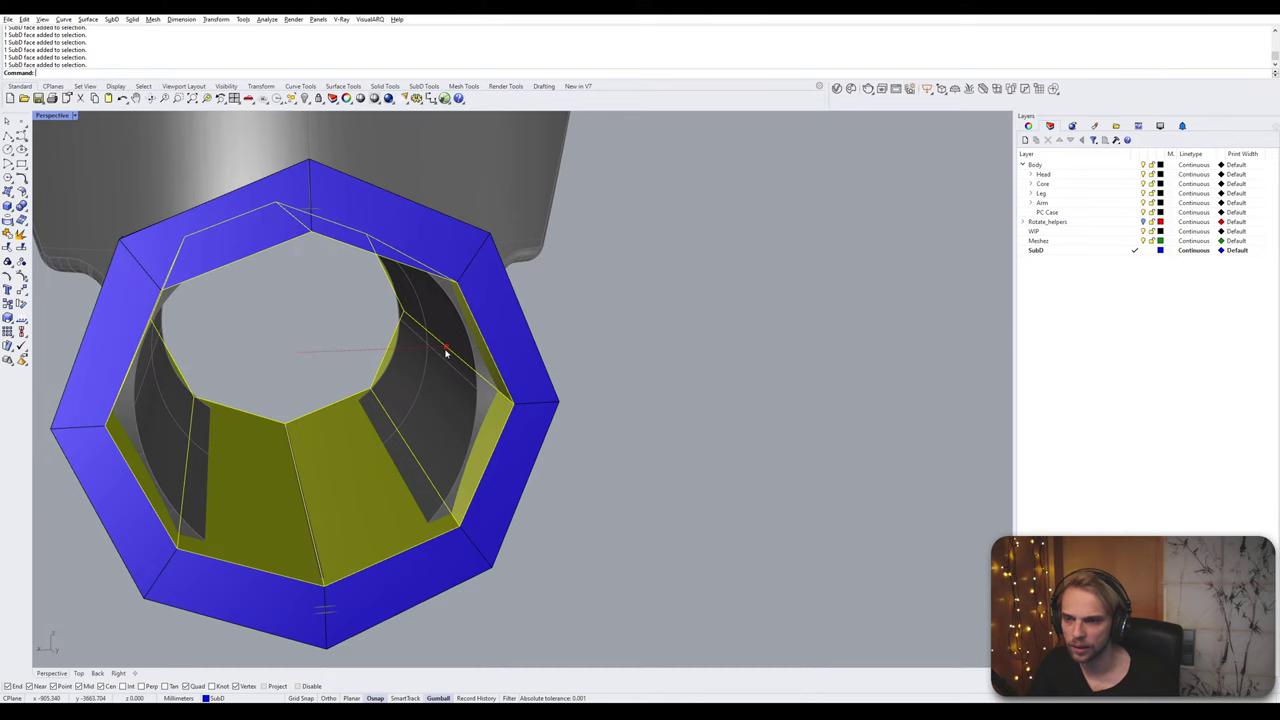
{"action": "type", "text": ".9"}
{"action": "key", "text": "Return"}
{"action": "left_click", "coordinate": [648, 520]}
{"action": "right_click_drag", "start_coordinate": [651, 523], "coordinate": [281, 514]}
{"action": "key", "text": "Tab"}
{"action": "key", "text": "Tab"}
Step: Bevel the inner edge loops at both ends of the lining
{"action": "double_click", "coordinate": [303, 525], "text": "ctrl+shift"}
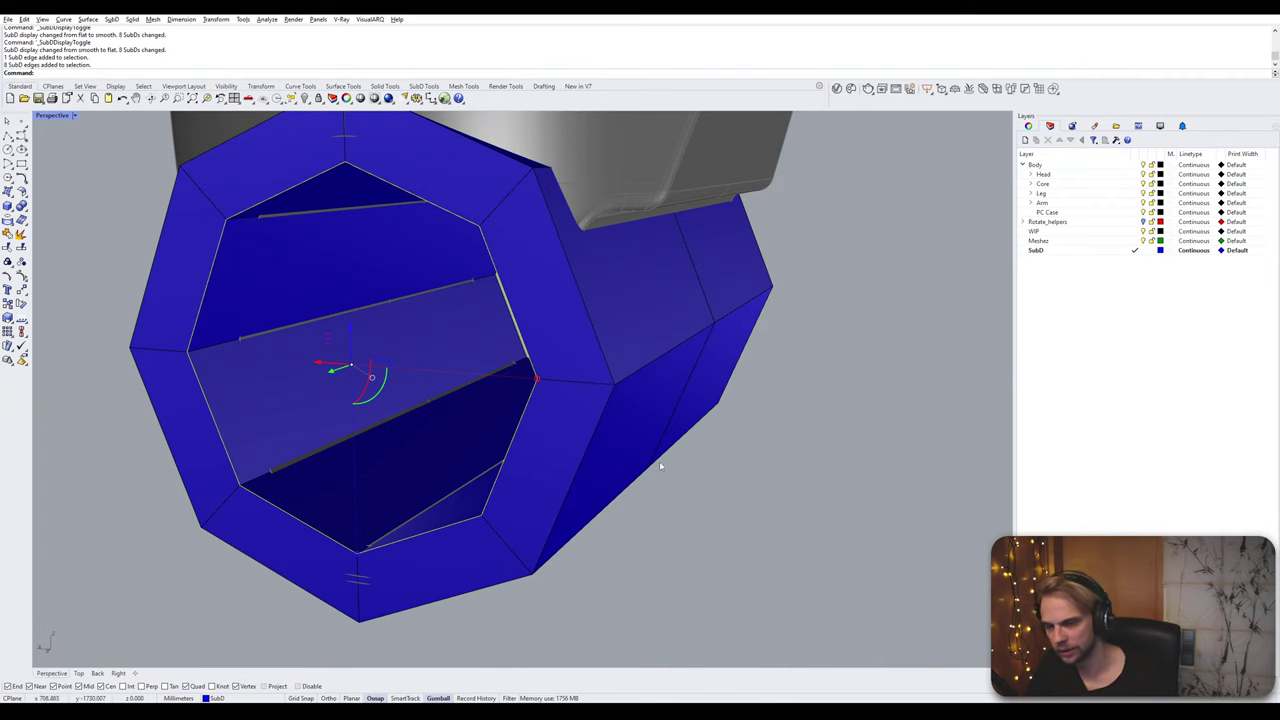
{"action": "right_click_drag", "start_coordinate": [659, 465], "coordinate": [514, 529]}
{"action": "double_click", "coordinate": [504, 536], "text": "ctrl+shift"}
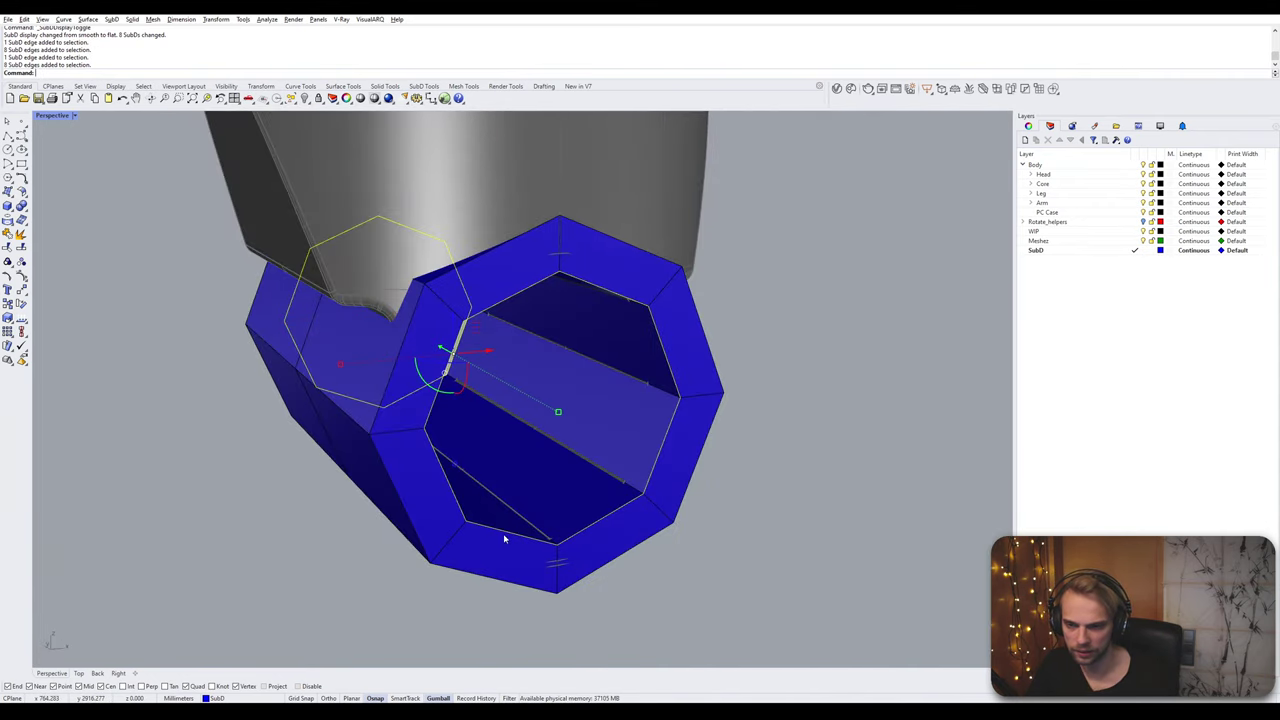
{"action": "type", "text": "bevel"}
{"action": "key", "text": "Return"}
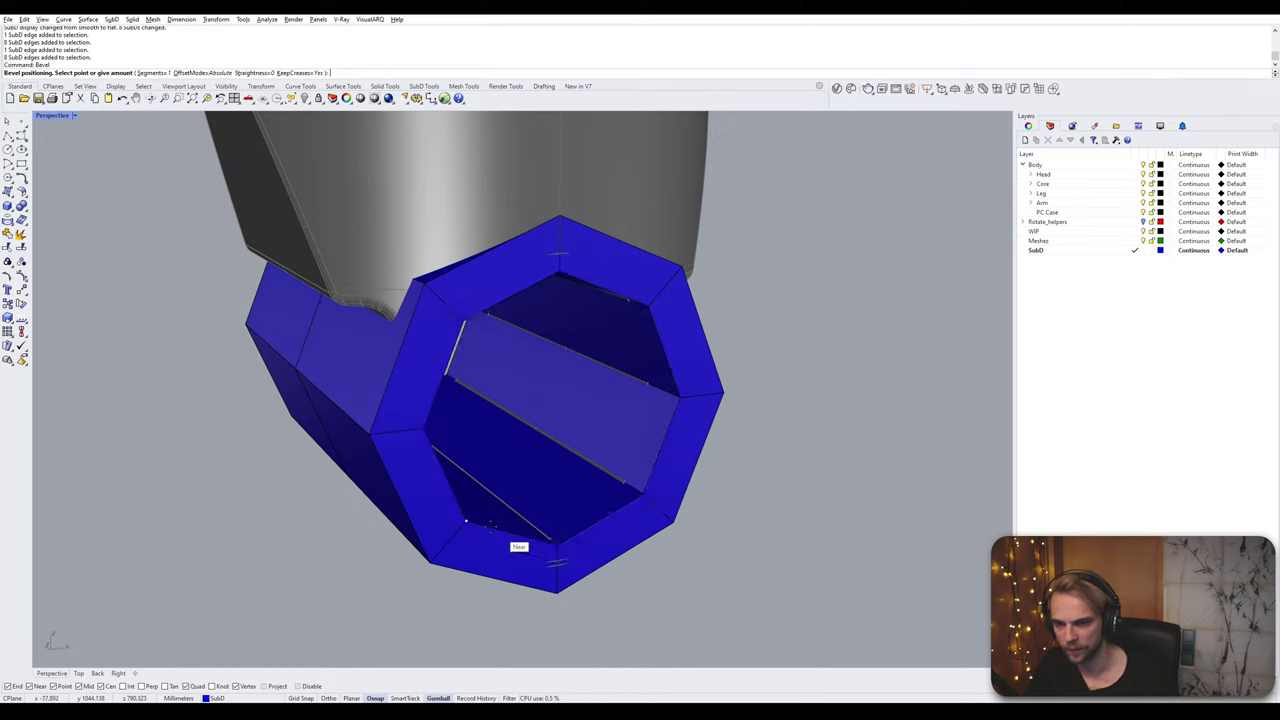
{"action": "left_click", "coordinate": [455, 550]}
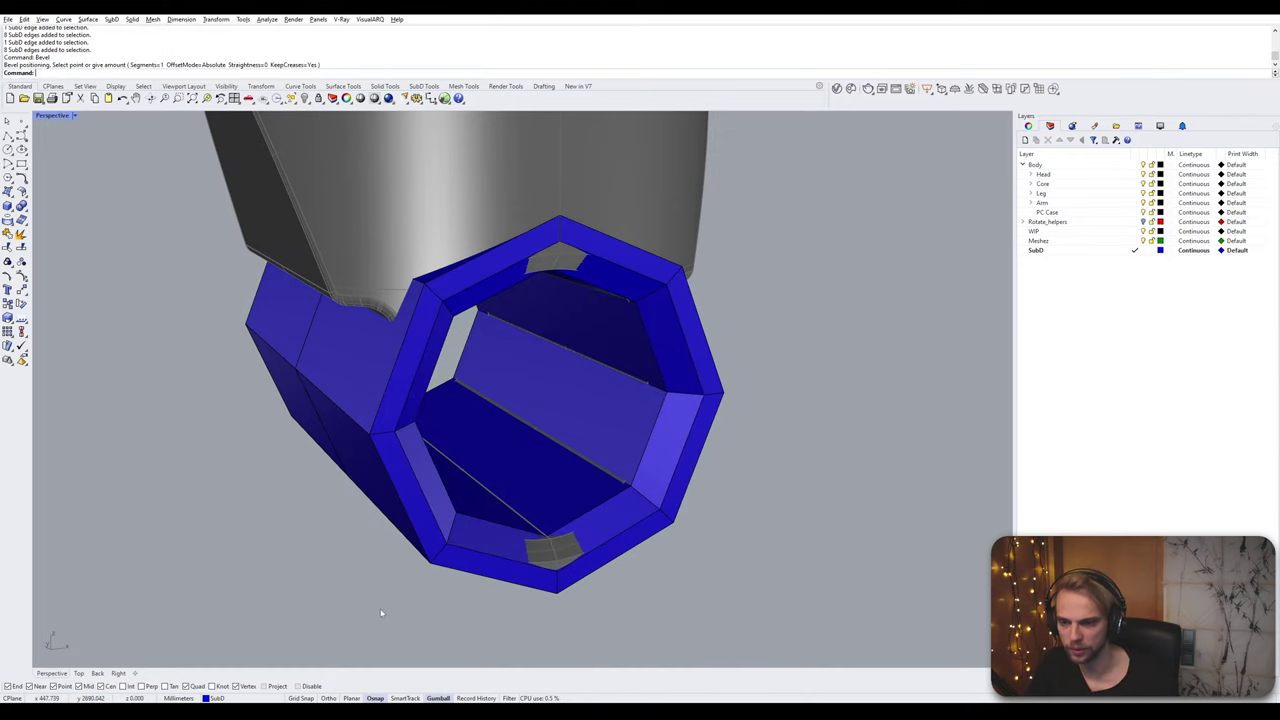
Step: Bevel four edge loops around the opening, including the outer rim, by 0.5
{"action": "right_click_drag", "start_coordinate": [380, 608], "coordinate": [532, 531]}
{"action": "double_click", "coordinate": [393, 513], "text": "ctrl+shift"}
{"action": "double_click", "coordinate": [384, 550], "text": "ctrl+shift"}
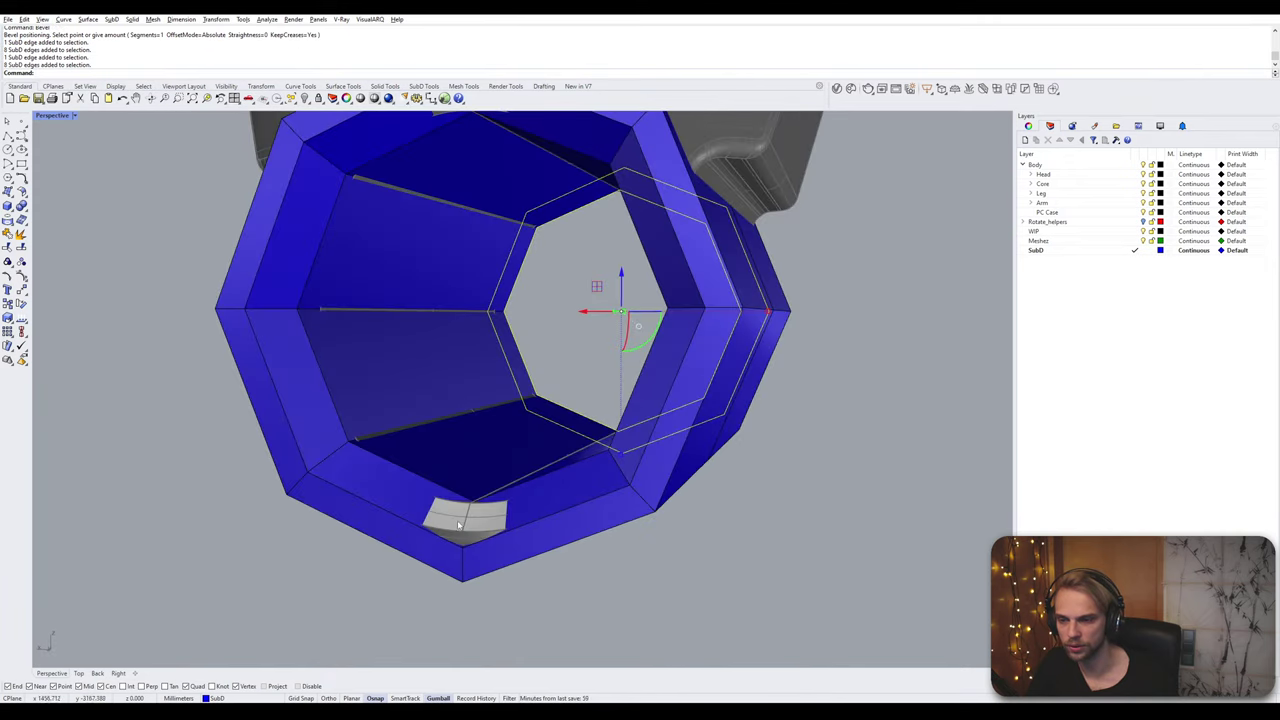
{"action": "double_click", "coordinate": [536, 523], "text": "ctrl+shift"}
{"action": "double_click", "coordinate": [533, 485], "text": "ctrl+shift"}
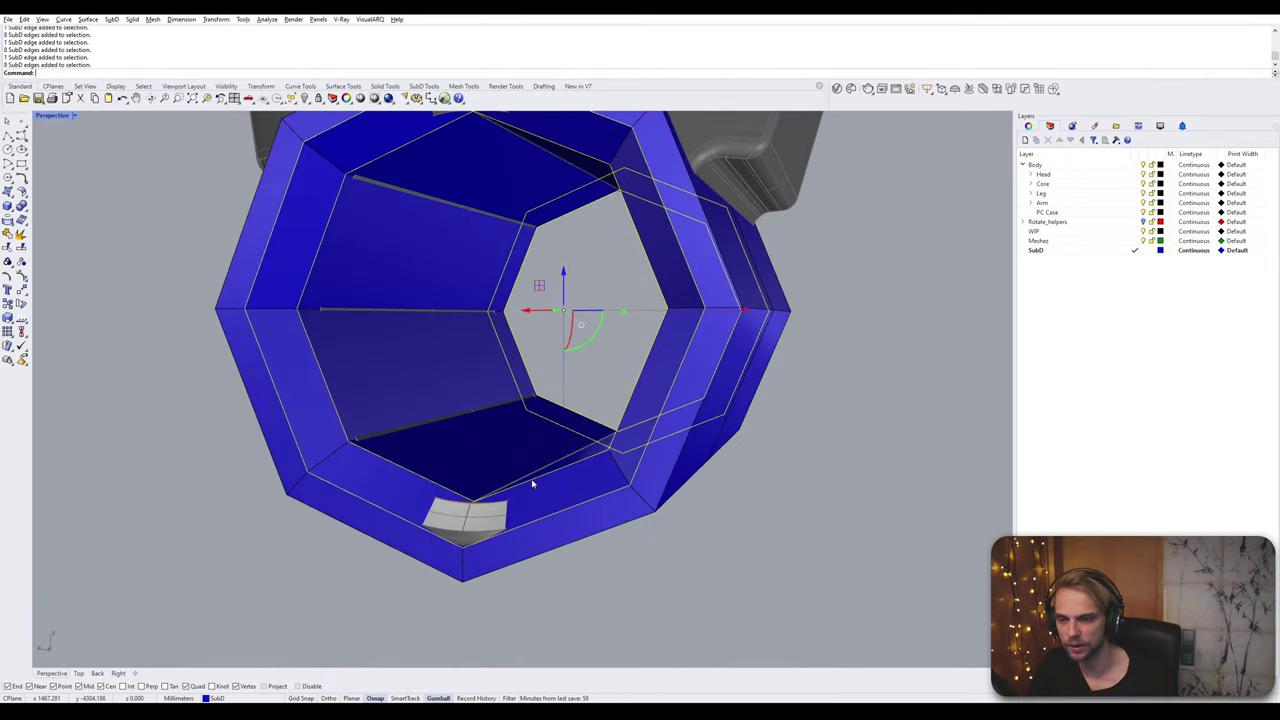
{"action": "type", "text": "bevel"}
{"action": "key", "text": "Return"}
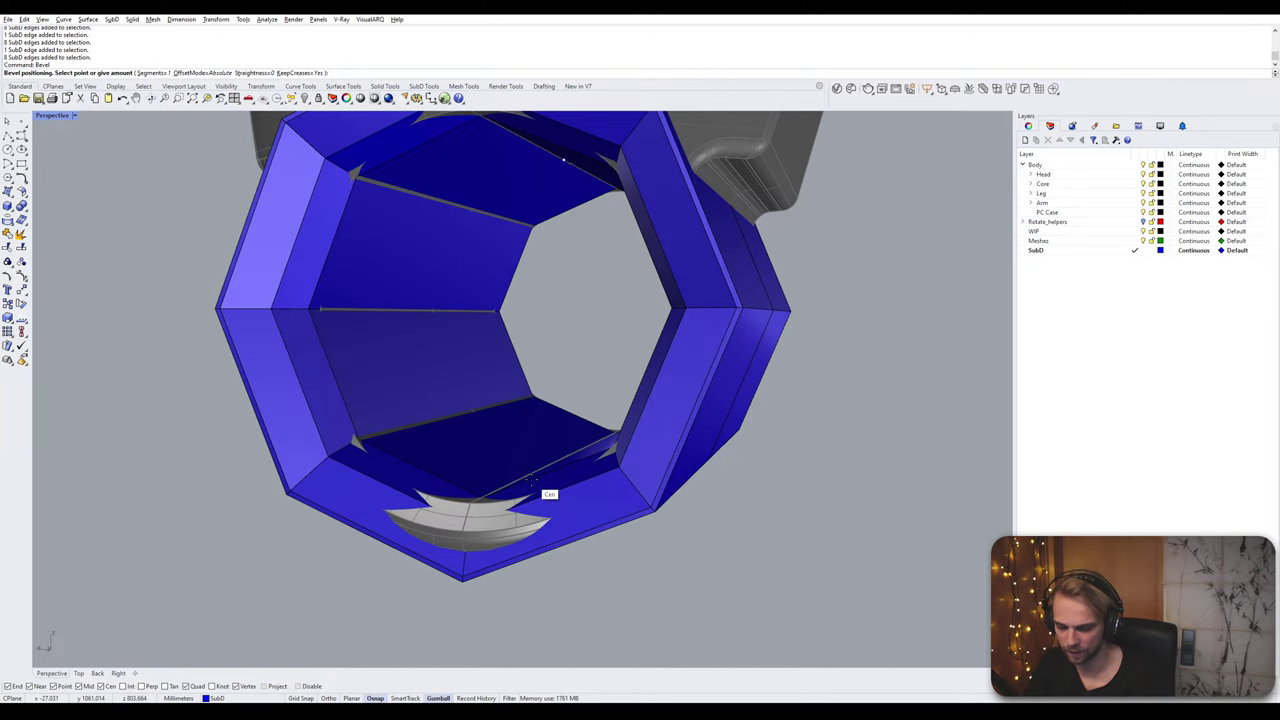
{"action": "key", "text": "Return"}
Step: Inspect the bevelled part in smooth display, then undo that last bevel
{"action": "right_click_drag", "start_coordinate": [535, 486], "coordinate": [576, 492]}
{"action": "scroll", "coordinate": [759, 376], "scroll_direction": "up", "scroll_amount": 3}
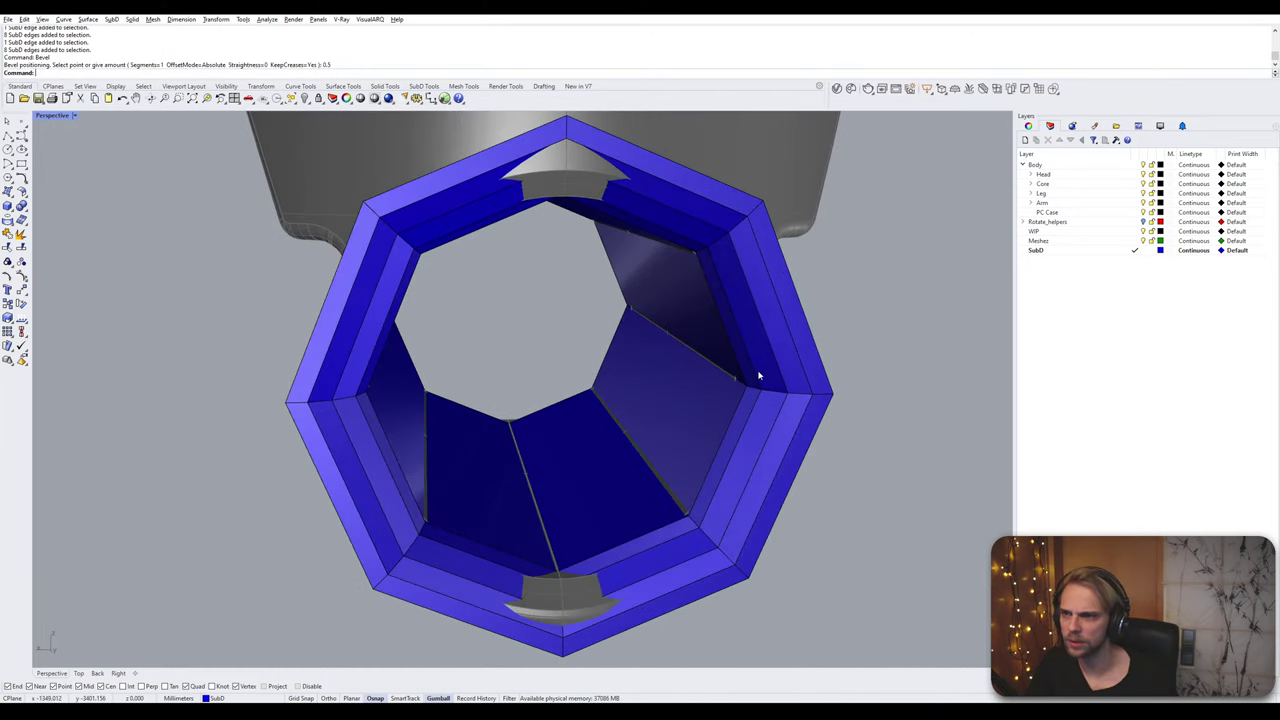
{"action": "right_click_drag", "start_coordinate": [758, 376], "coordinate": [704, 383]}
{"action": "key", "text": "Tab"}
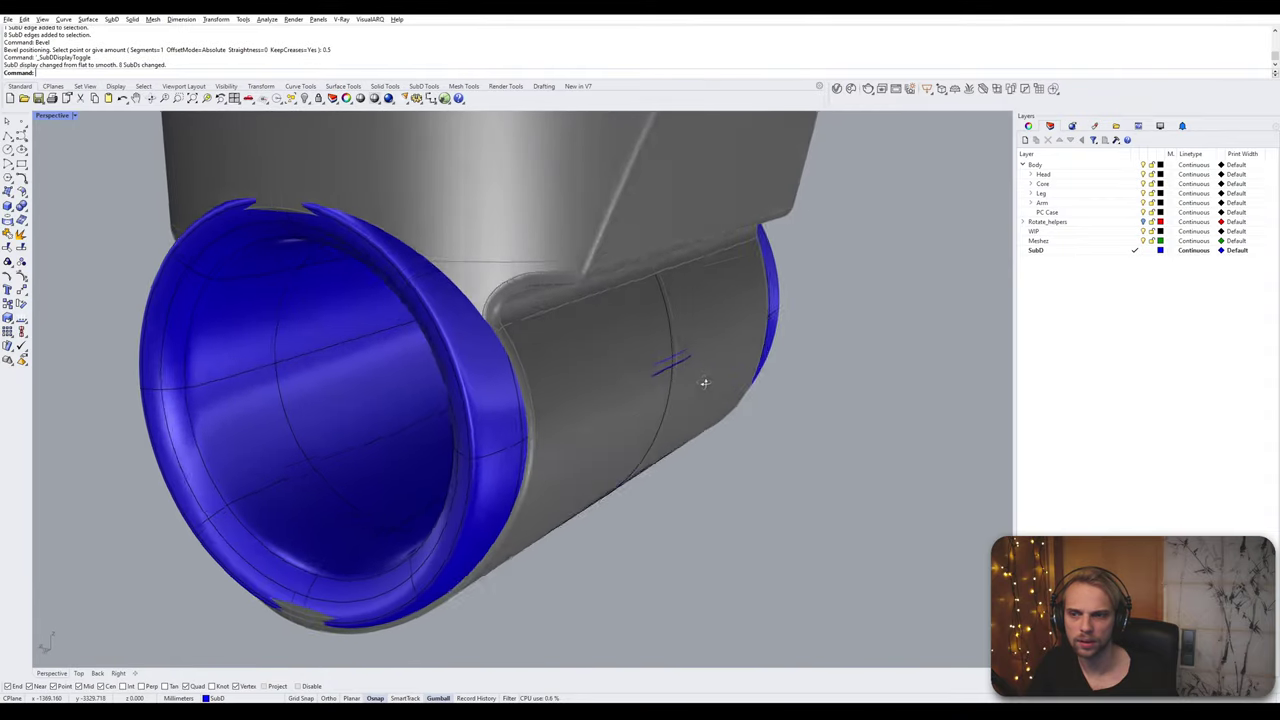
{"action": "key", "text": "Tab"}
{"action": "key", "text": "ctrl+z"}
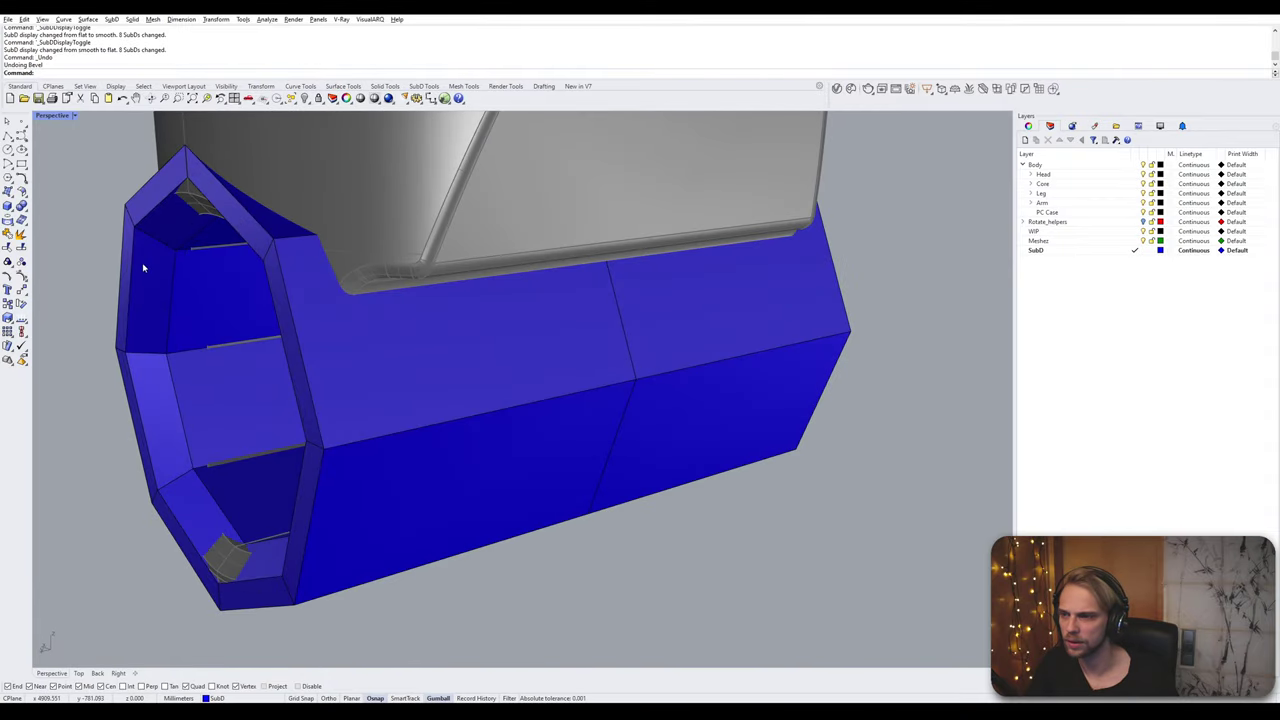
Step: Check two edge loops on the ring, then select the upper blue SubD shell
{"action": "double_click", "coordinate": [140, 268], "text": "ctrl+shift"}
{"action": "double_click", "coordinate": [177, 264], "text": "ctrl+shift"}
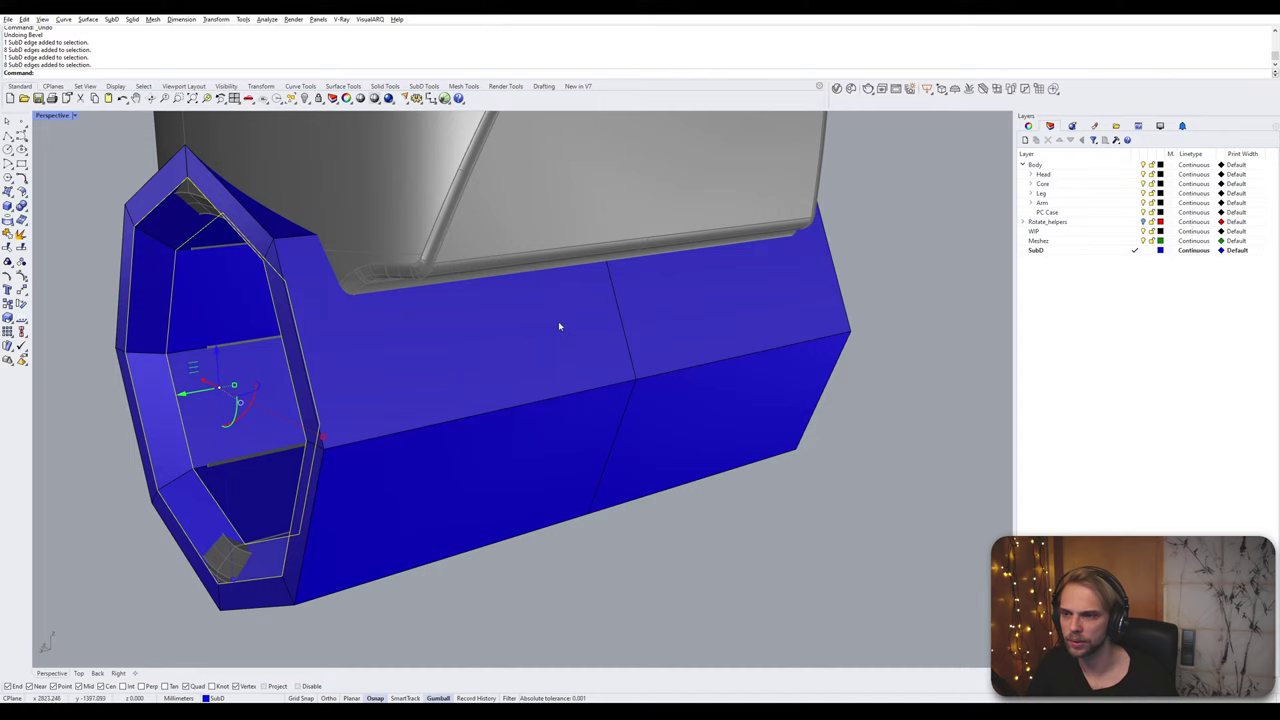
{"action": "right_click_drag", "start_coordinate": [559, 326], "coordinate": [311, 351]}
{"action": "scroll", "coordinate": [245, 318], "scroll_direction": "down", "scroll_amount": 4}
{"action": "right_click_drag", "start_coordinate": [430, 430], "coordinate": [383, 420]}
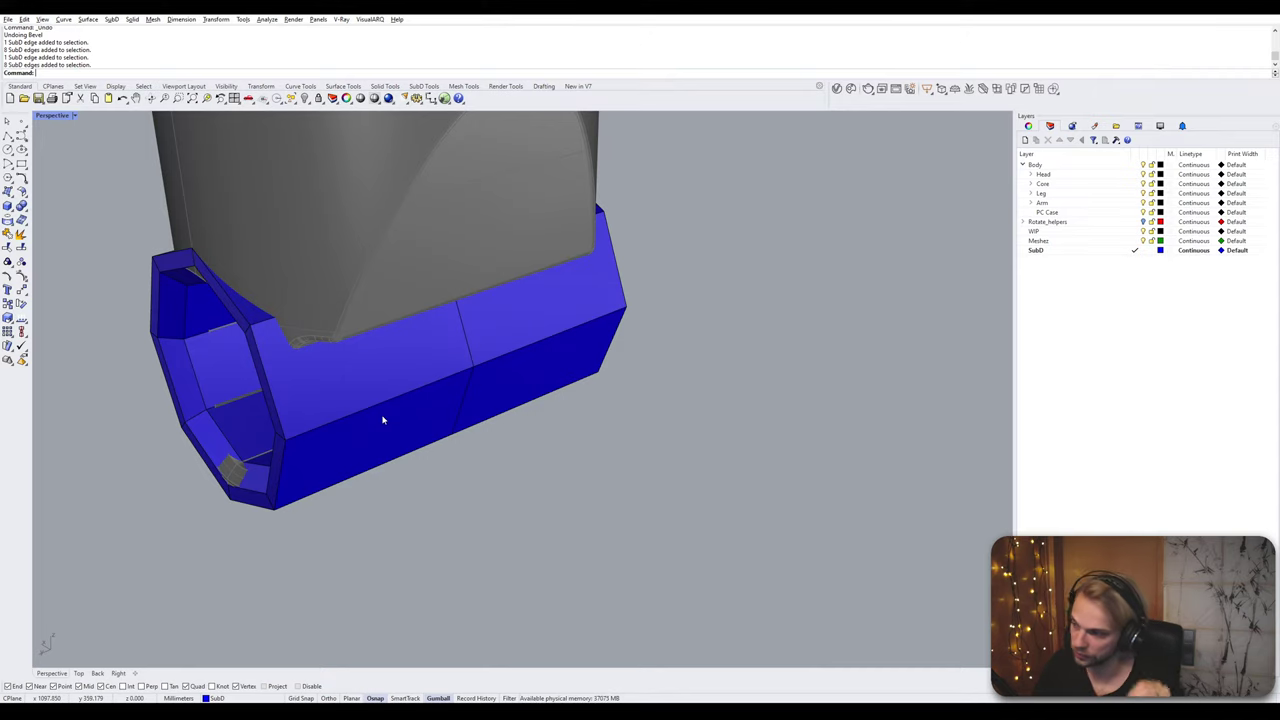
{"action": "right_click_drag", "start_coordinate": [767, 505], "coordinate": [494, 269]}
{"action": "left_click", "coordinate": [494, 269]}
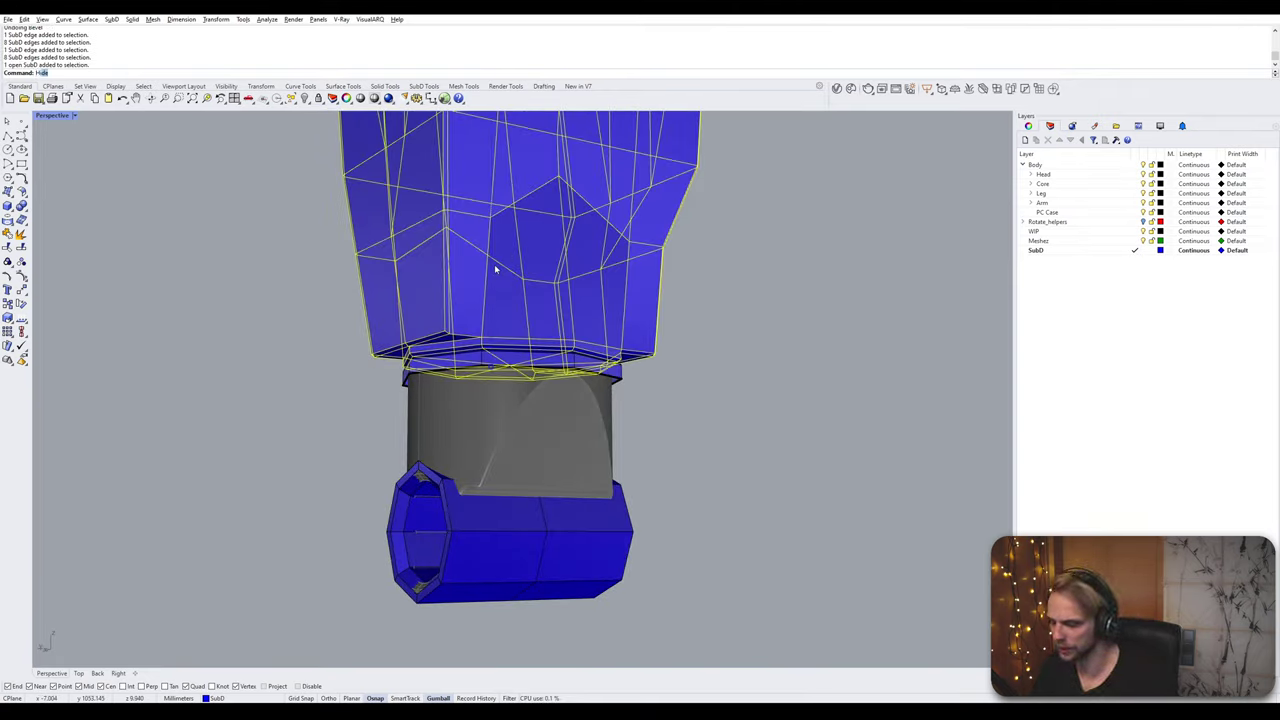
{"action": "key", "text": "ctrl+h"}
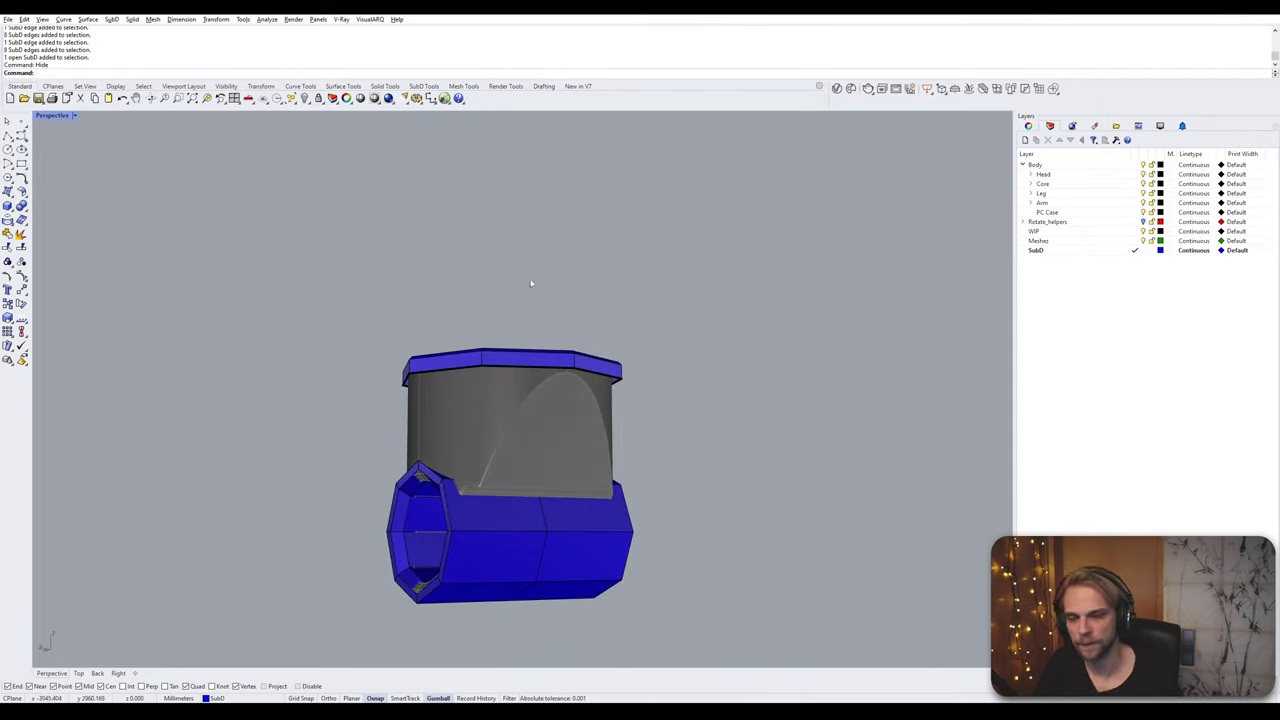
{"action": "right_click_drag", "start_coordinate": [531, 283], "coordinate": [611, 224], "text": "shift"}
{"action": "right_click_drag", "start_coordinate": [611, 224], "coordinate": [570, 453]}
{"action": "scroll", "coordinate": [558, 411], "scroll_direction": "up", "scroll_amount": 4}
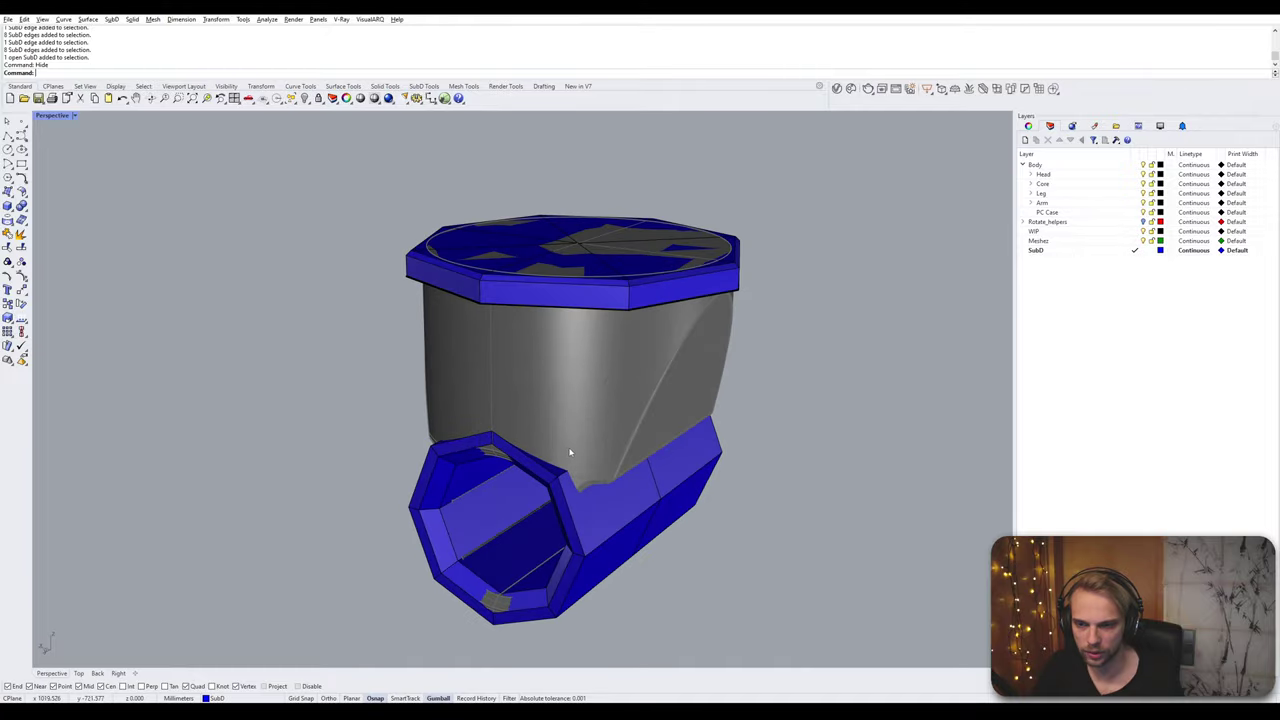
{"action": "right_click_drag", "start_coordinate": [493, 443], "coordinate": [562, 460]}
{"action": "scroll", "coordinate": [531, 435], "scroll_direction": "up", "scroll_amount": 4}
{"action": "scroll", "coordinate": [600, 463], "scroll_direction": "up", "scroll_amount": 2}
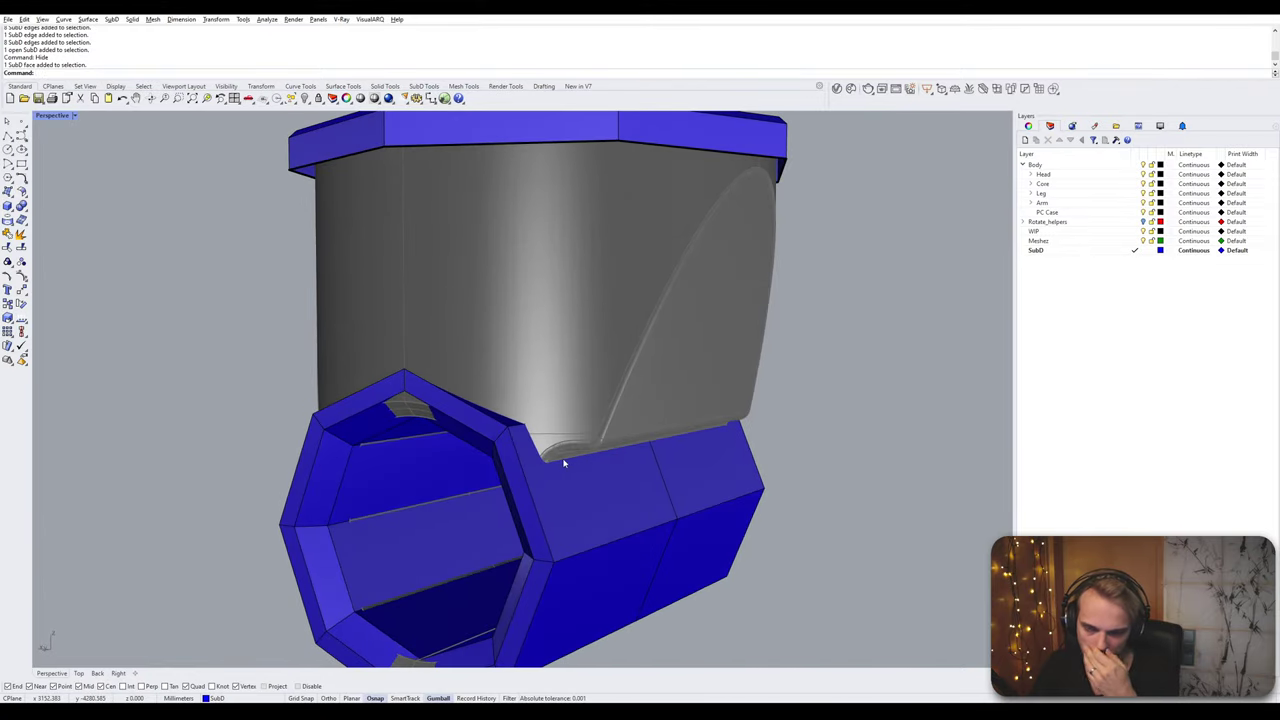
{"action": "key", "text": "Tab"}
{"action": "key", "text": "Tab"}
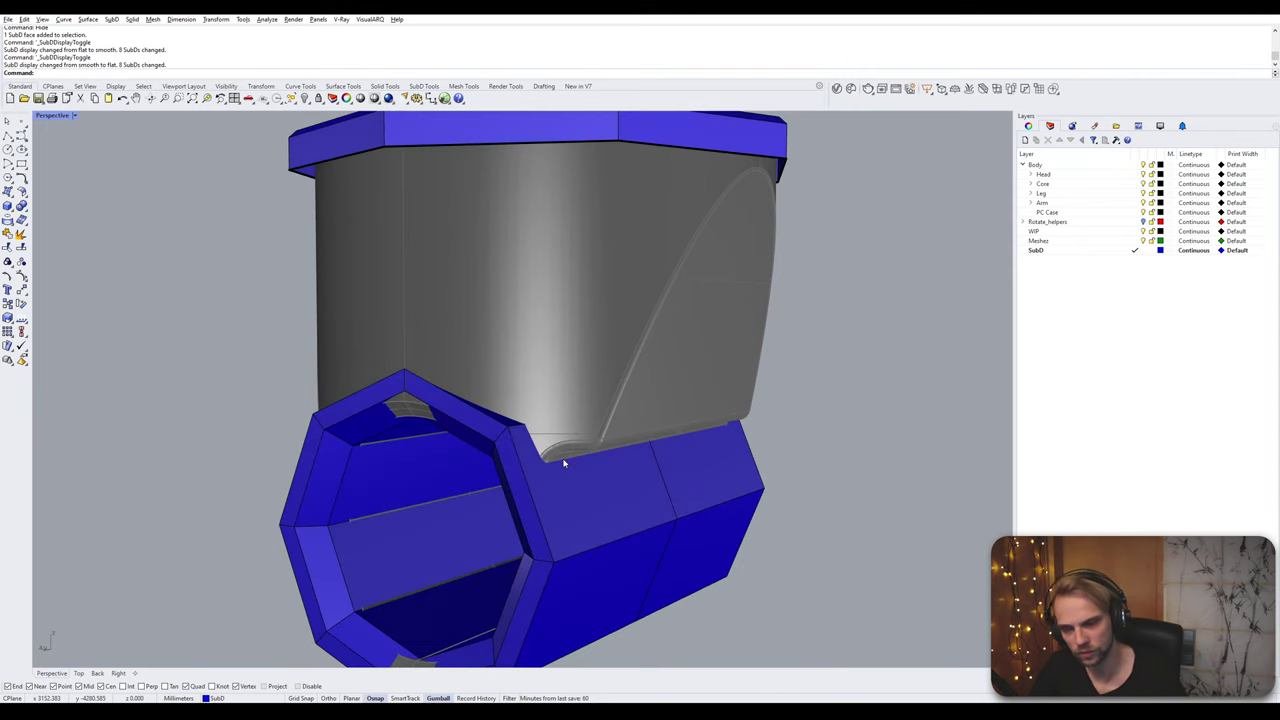
{"action": "scroll", "coordinate": [494, 428], "scroll_direction": "up", "scroll_amount": 4}
{"action": "right_click_drag", "start_coordinate": [557, 426], "coordinate": [470, 399]}
{"action": "scroll", "coordinate": [548, 430], "scroll_direction": "down", "scroll_amount": 5}
{"action": "key", "text": "Tab"}
{"action": "key", "text": "Tab"}
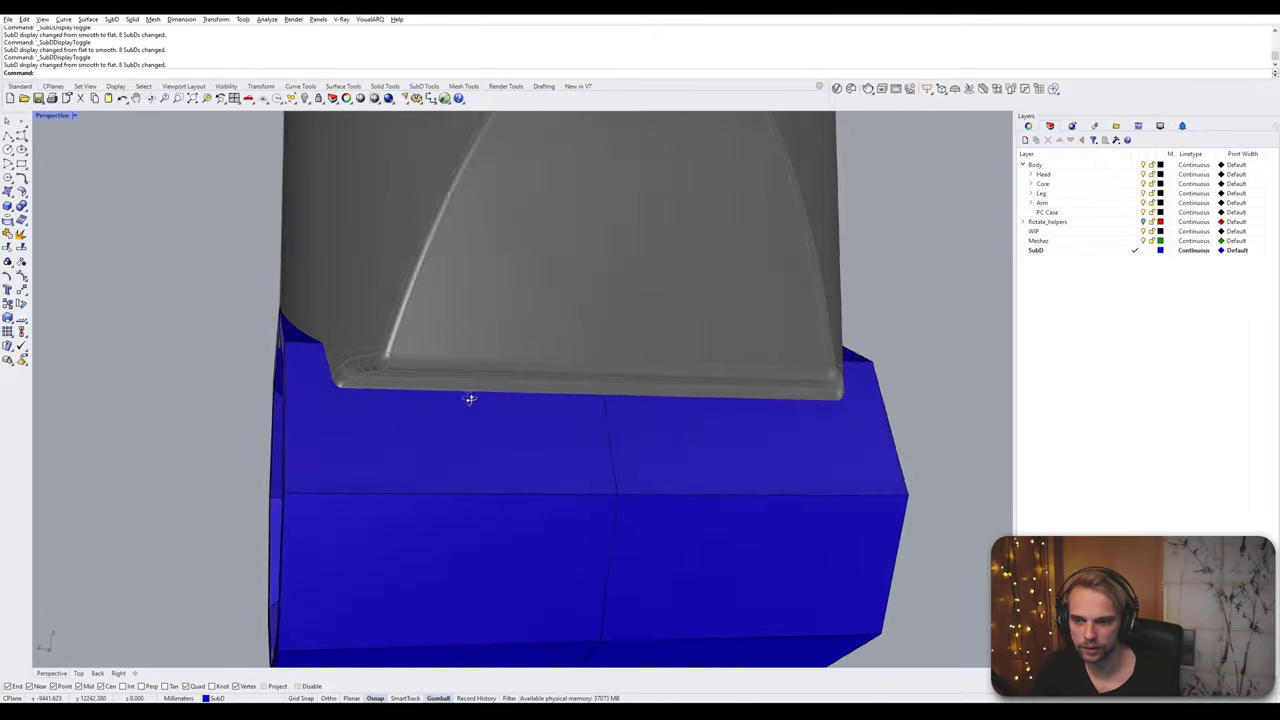
{"action": "scroll", "coordinate": [536, 462], "scroll_direction": "down", "scroll_amount": 5}
{"action": "right_click_drag", "start_coordinate": [536, 462], "coordinate": [551, 499], "text": "shift"}
{"action": "scroll", "coordinate": [591, 466], "scroll_direction": "up", "scroll_amount": 2}
{"action": "right_click_drag", "start_coordinate": [490, 462], "coordinate": [562, 484]}
Step: Bridge the first selected edge pair between shell and tube with a new face
{"action": "right_click_drag", "start_coordinate": [454, 455], "coordinate": [546, 437]}
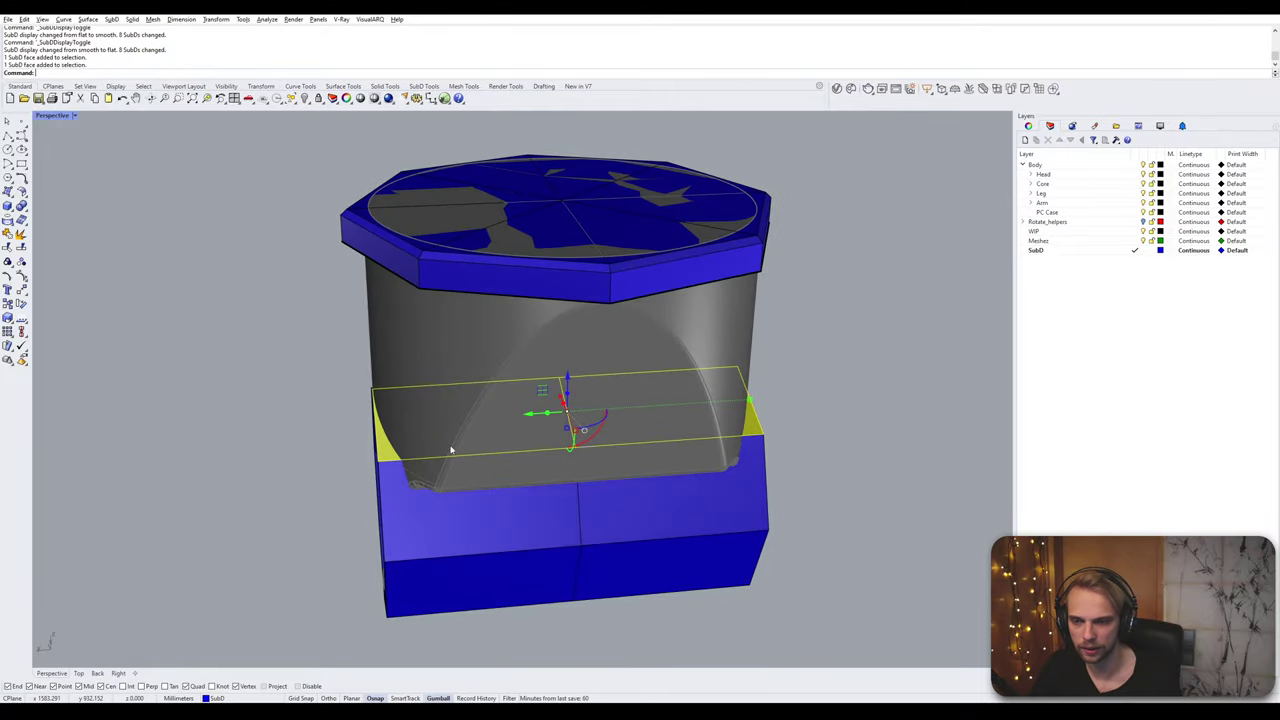
{"action": "right_click_drag", "start_coordinate": [451, 450], "coordinate": [592, 460]}
{"action": "right_click_drag", "start_coordinate": [398, 377], "coordinate": [369, 386]}
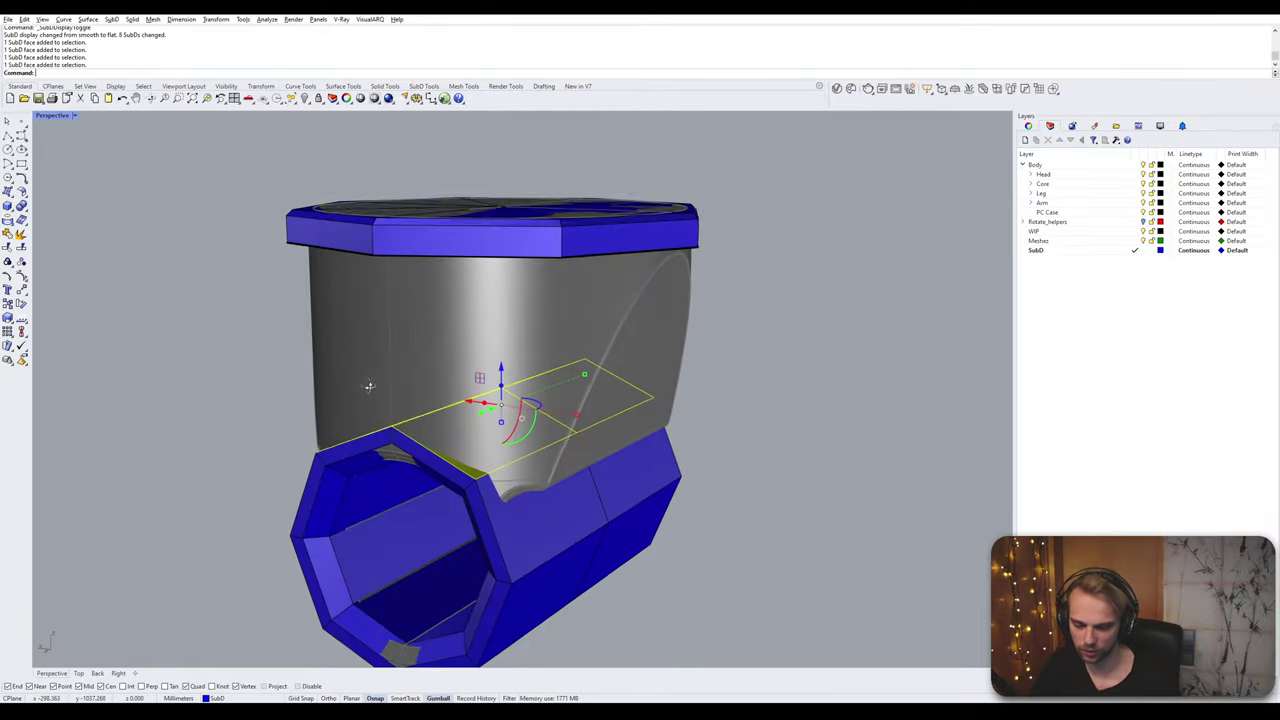
{"action": "right_click_drag", "start_coordinate": [528, 444], "coordinate": [453, 281]}
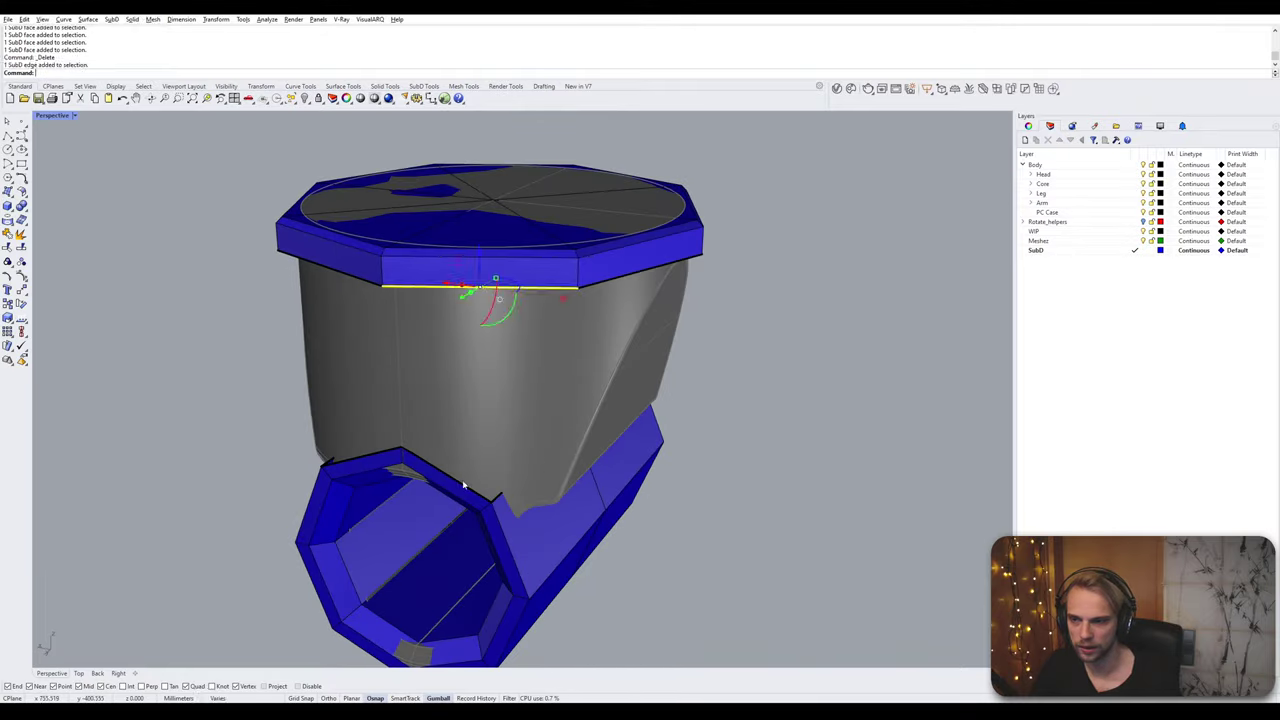
{"action": "right_click_drag", "start_coordinate": [471, 486], "coordinate": [443, 478]}
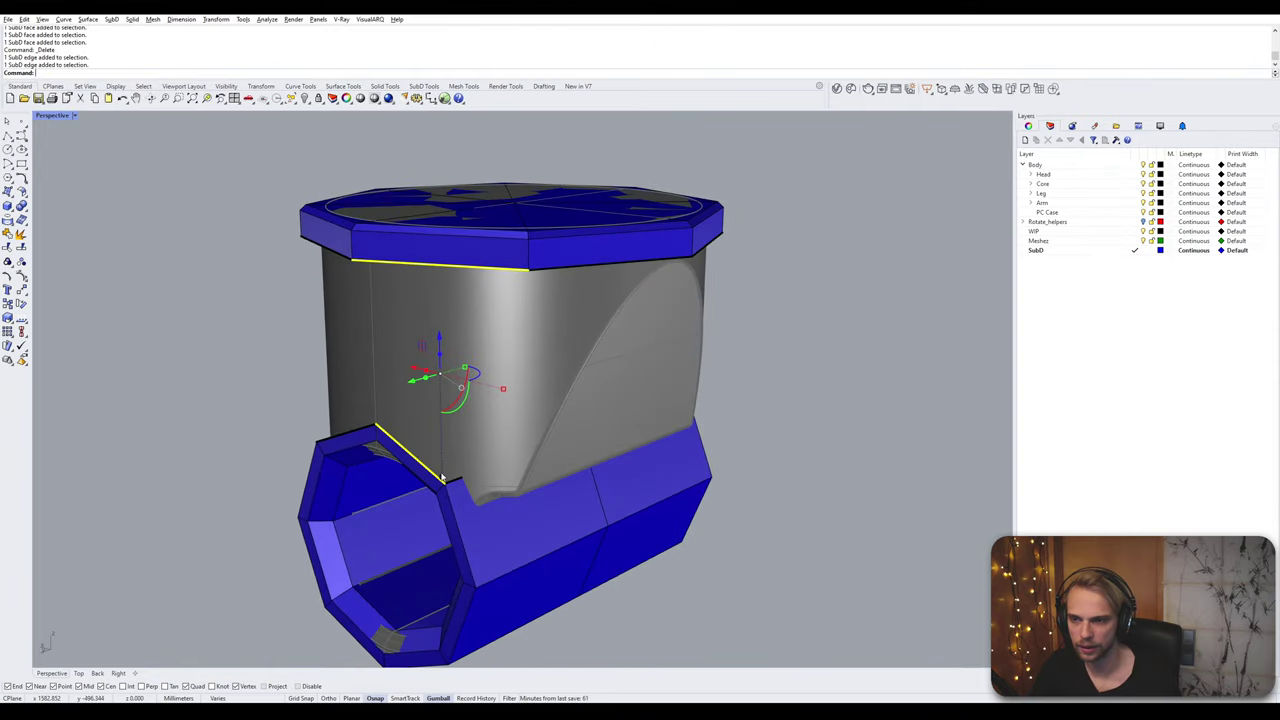
{"action": "key", "text": "Return"}
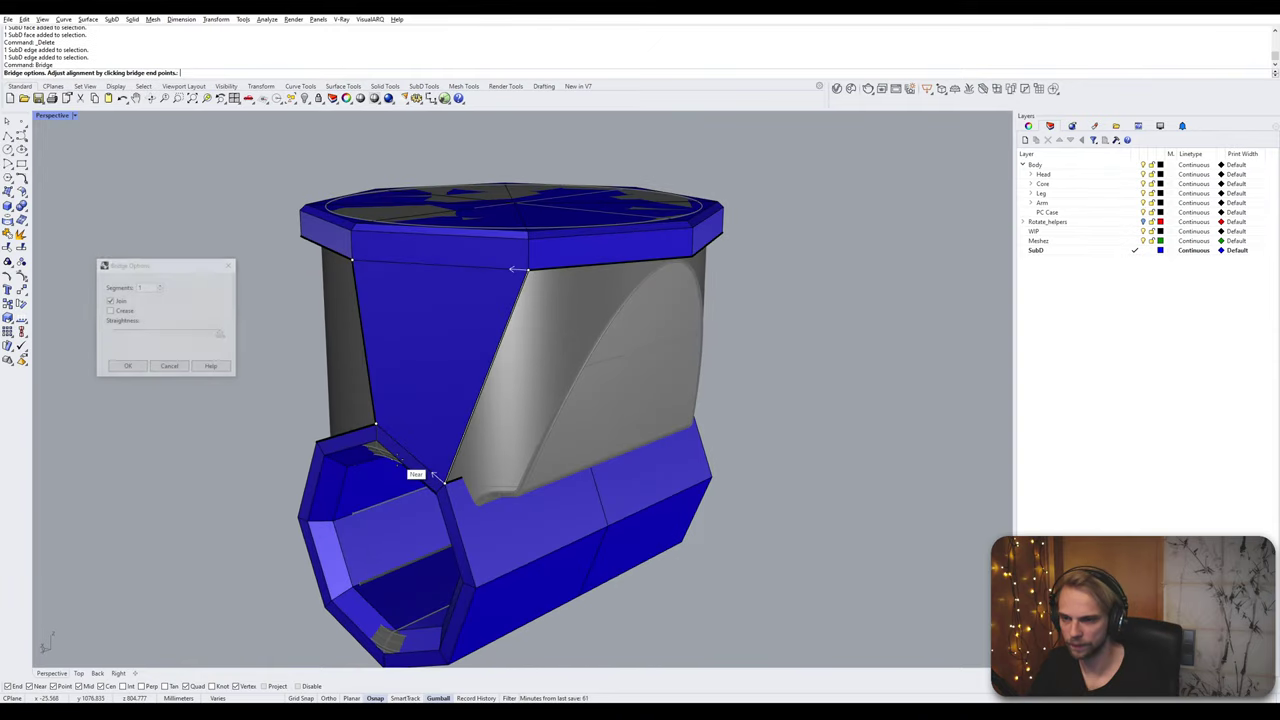
{"action": "key", "text": "Return"}
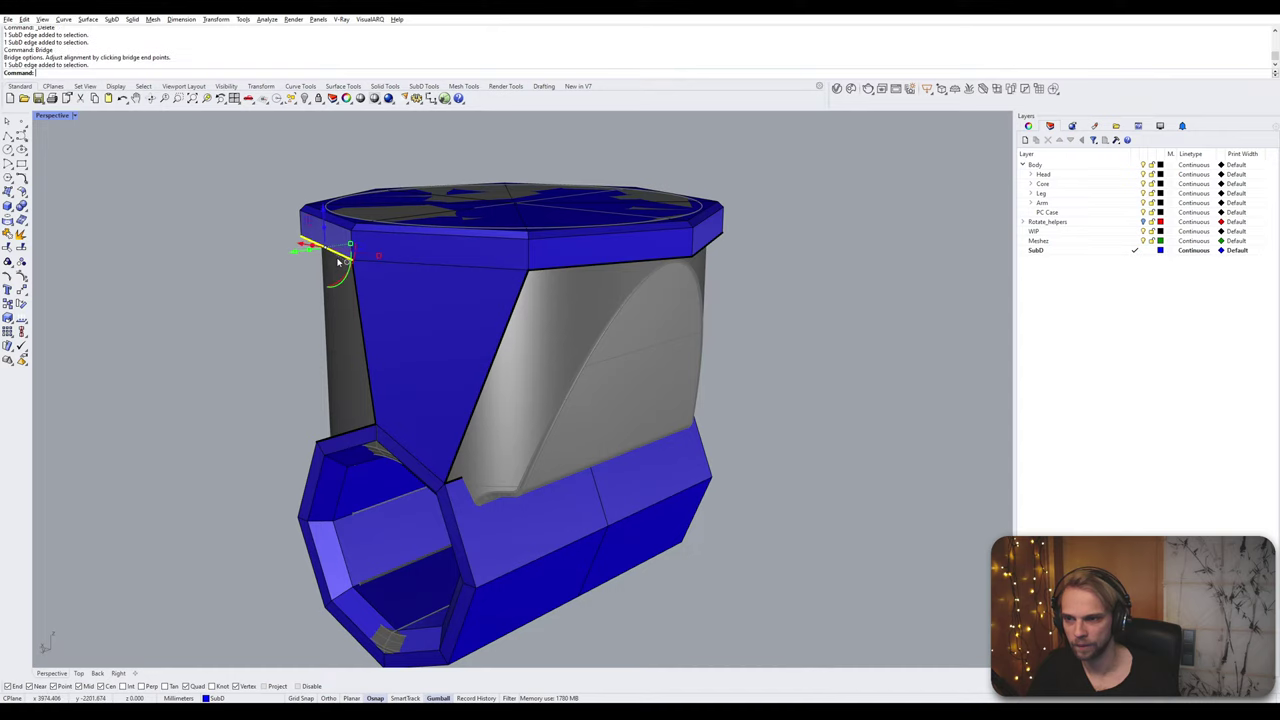
Step: Bridge the second edge pair and check the sleeve in smooth display
{"action": "key", "text": "Return"}
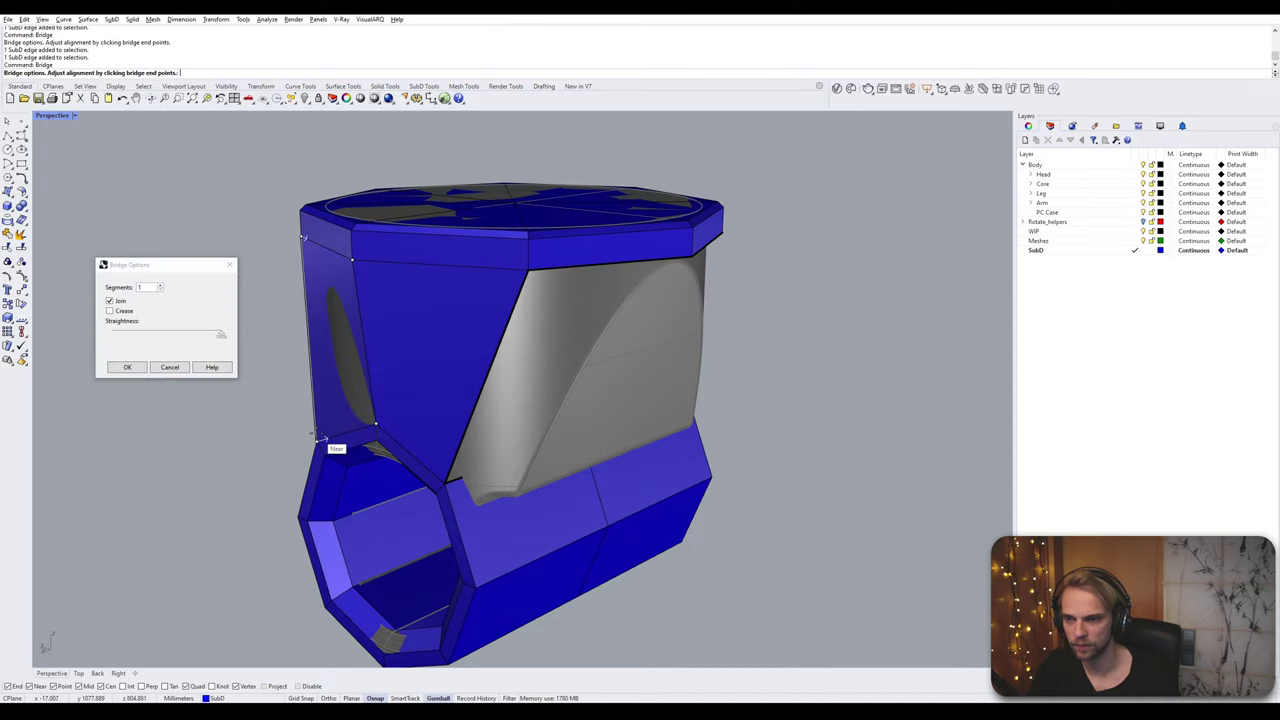
{"action": "key", "text": "Return"}
{"action": "key", "text": "Tab"}
{"action": "right_click_drag", "start_coordinate": [231, 455], "coordinate": [135, 458]}
{"action": "key", "text": "Tab"}
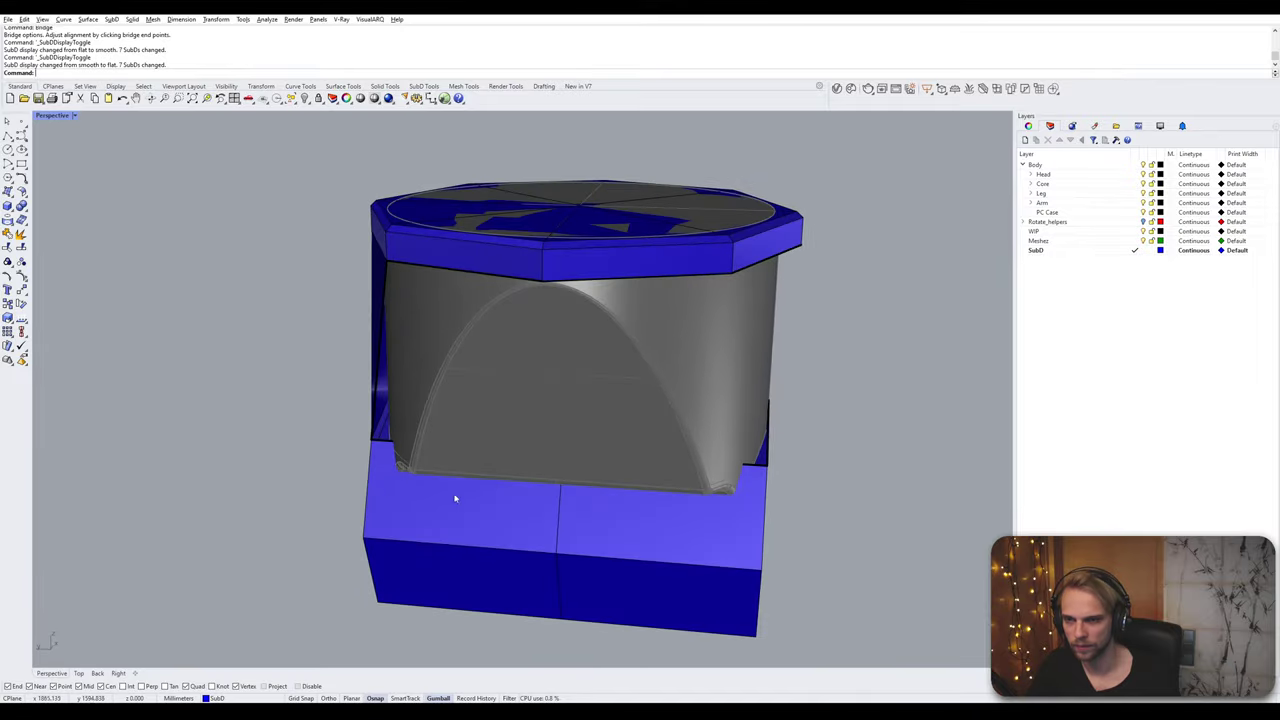
Step: Gumball-move a selected edge to align the shell's front edge with the wrist
{"action": "right_click_drag", "start_coordinate": [455, 498], "coordinate": [586, 405]}
{"action": "right_click_drag", "start_coordinate": [480, 392], "coordinate": [503, 421]}
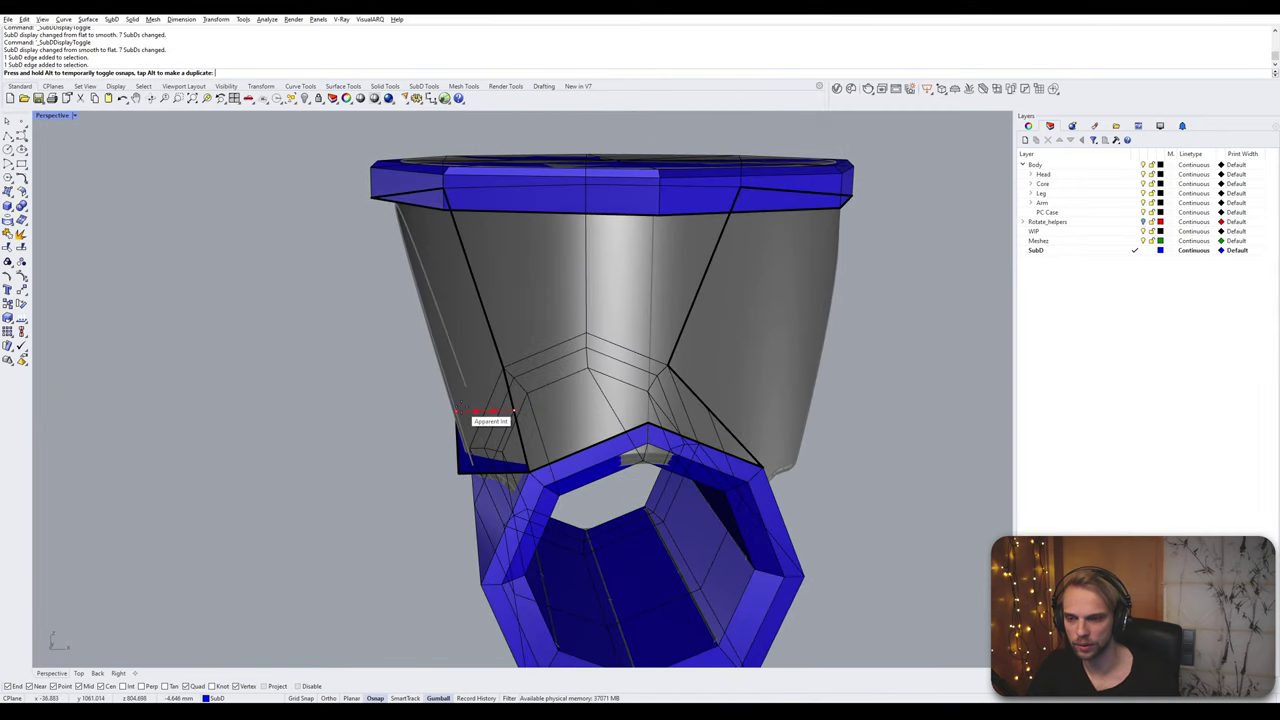
{"action": "left_click_drag", "start_coordinate": [462, 410], "coordinate": [458, 410]}
{"action": "right_click_drag", "start_coordinate": [346, 447], "coordinate": [566, 458]}
{"action": "left_click", "coordinate": [352, 429]}
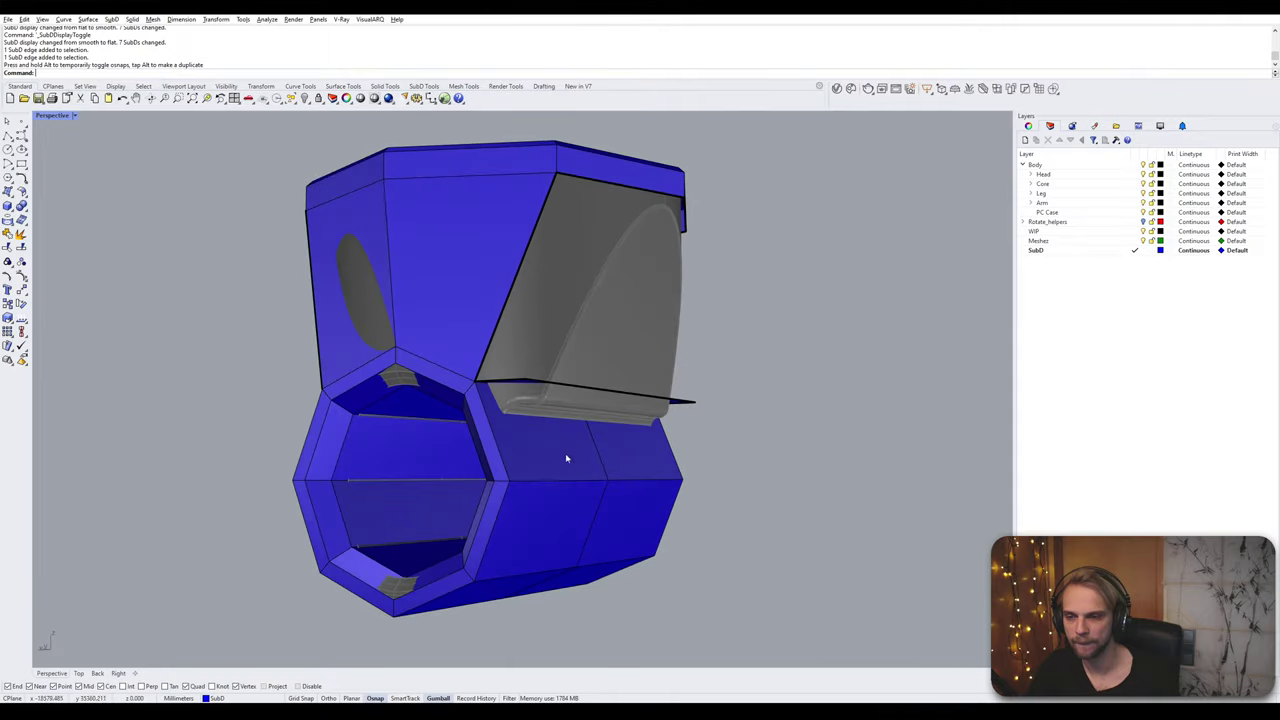
Step: Lift another edge toward the top, then settle on a square-on front view
{"action": "right_click_drag", "start_coordinate": [576, 400], "coordinate": [537, 320]}
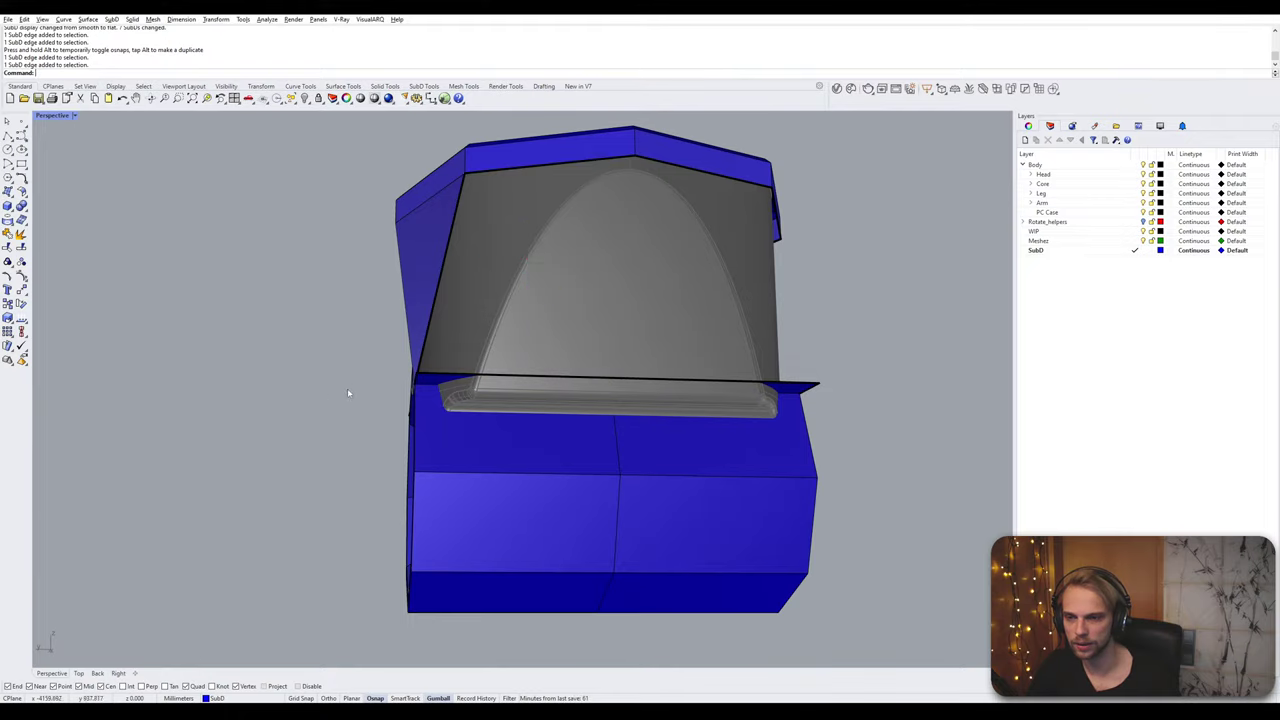
{"action": "right_click_drag", "start_coordinate": [348, 393], "coordinate": [343, 471]}
{"action": "scroll", "coordinate": [434, 439], "scroll_direction": "up", "scroll_amount": 3}
{"action": "right_click_drag", "start_coordinate": [765, 484], "coordinate": [497, 479], "text": "shift"}
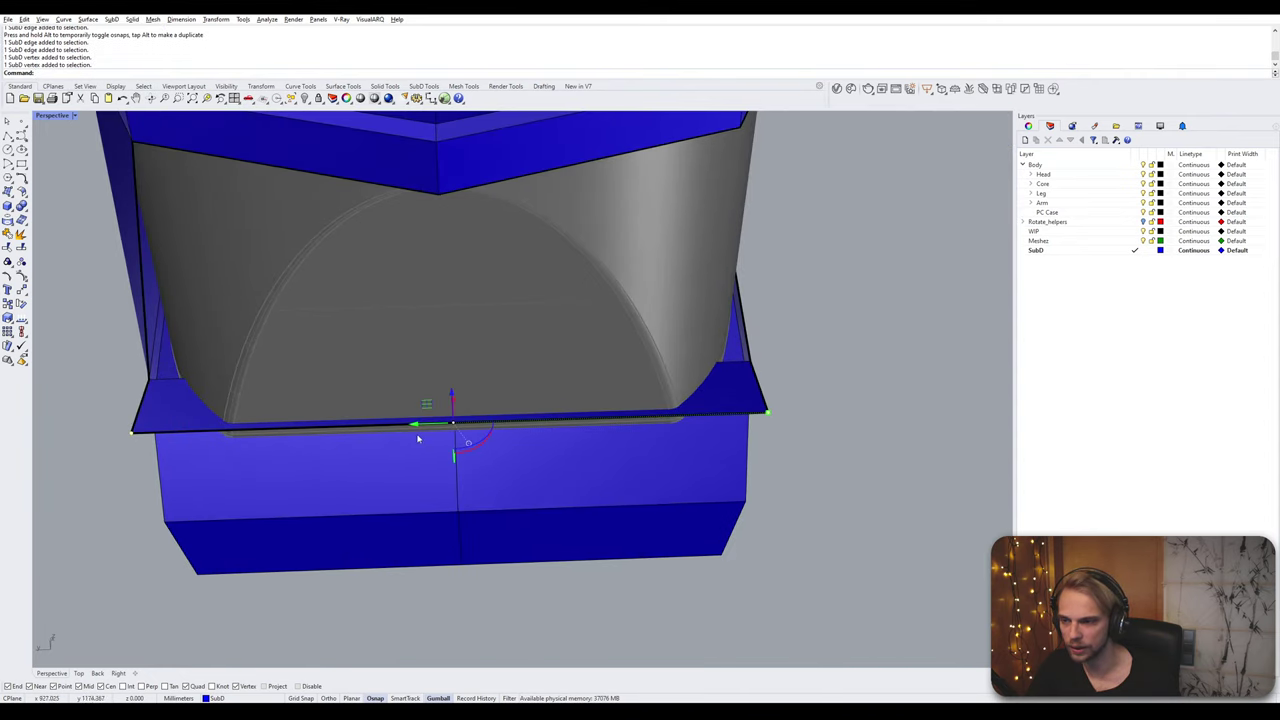
{"action": "left_click_drag", "start_coordinate": [766, 412], "coordinate": [703, 425]}
{"action": "right_click_drag", "start_coordinate": [583, 440], "coordinate": [530, 373]}
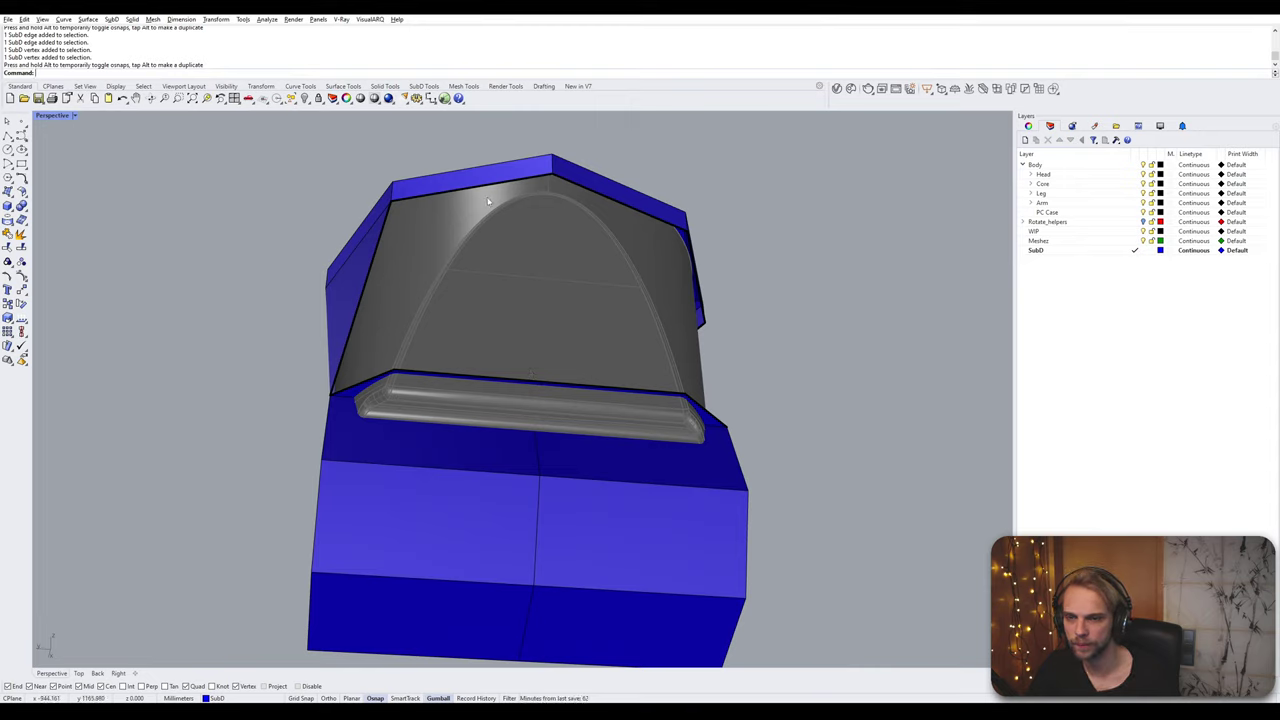
{"action": "right_click_drag", "start_coordinate": [488, 202], "coordinate": [421, 282]}
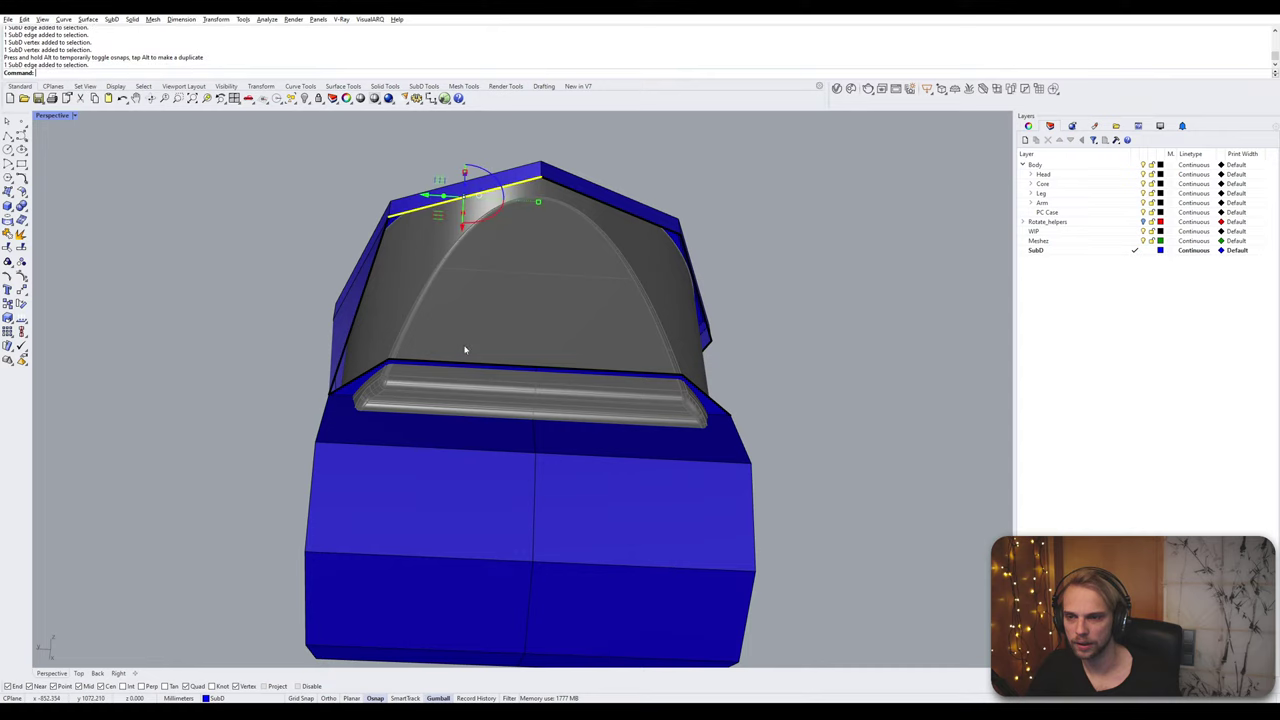
{"action": "right_click_drag", "start_coordinate": [453, 365], "coordinate": [495, 333]}
{"action": "key", "text": "Escape"}
{"action": "scroll", "coordinate": [515, 412], "scroll_direction": "up", "scroll_amount": 4}
{"action": "scroll", "coordinate": [495, 333], "scroll_direction": "up", "scroll_amount": 3}
{"action": "scroll", "coordinate": [498, 331], "scroll_direction": "down", "scroll_amount": 5}
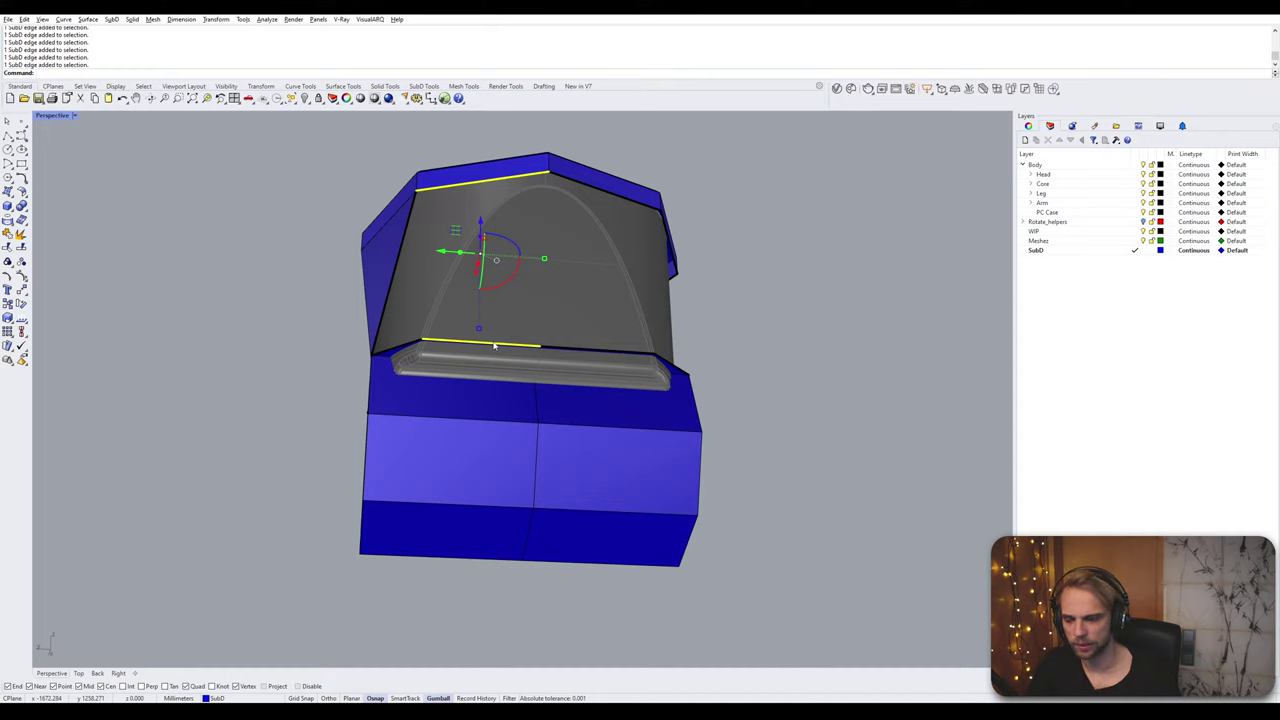
Step: Bridge the top and bottom front edges with a new SubD face
{"action": "key", "text": "Return"}
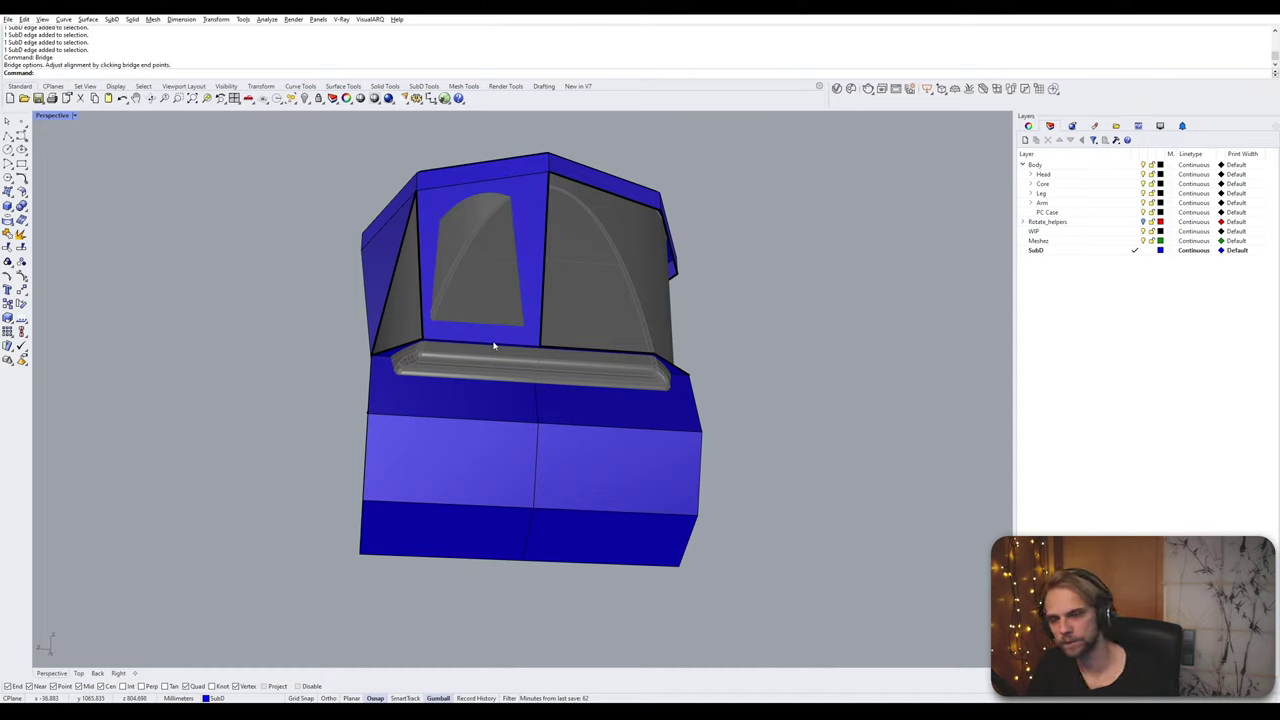
{"action": "mouse_move", "coordinate": [548, 337]}
{"action": "right_mouse_down"}
{"action": "mouse_move", "coordinate": [543, 323]}
{"action": "mouse_move", "coordinate": [562, 347]}
{"action": "right_mouse_up"}
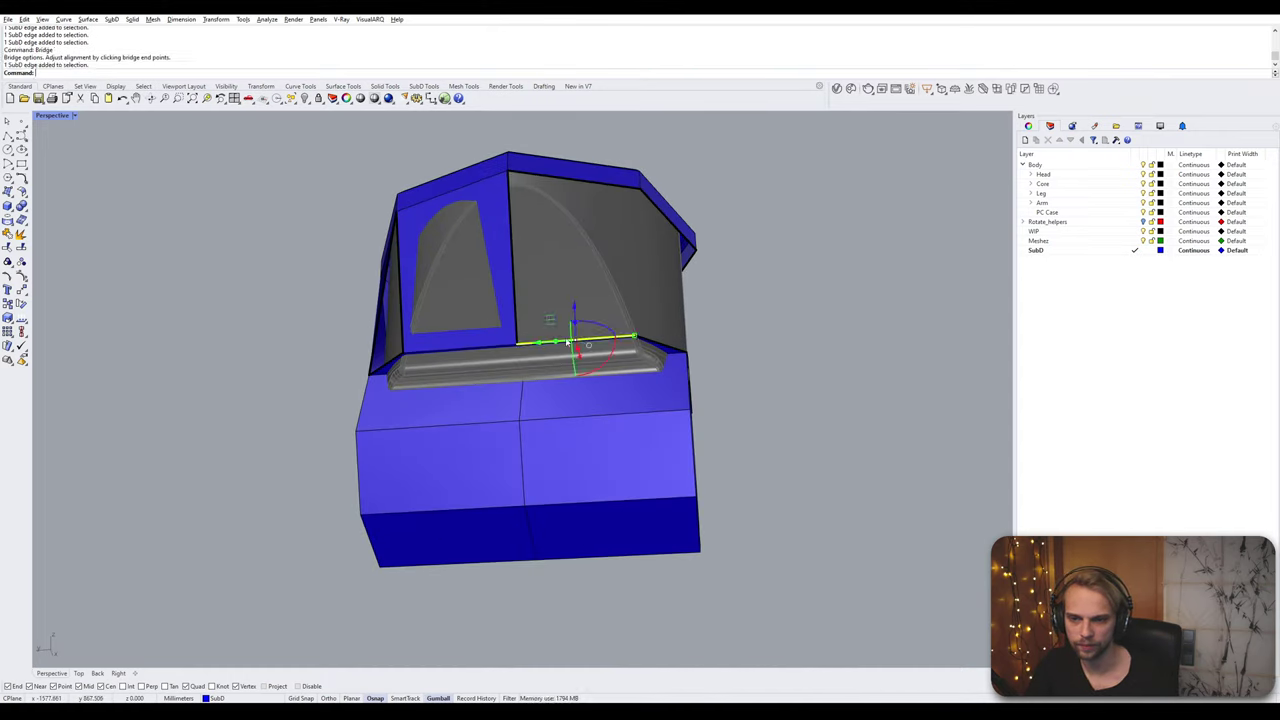
{"action": "key", "text": "Return"}
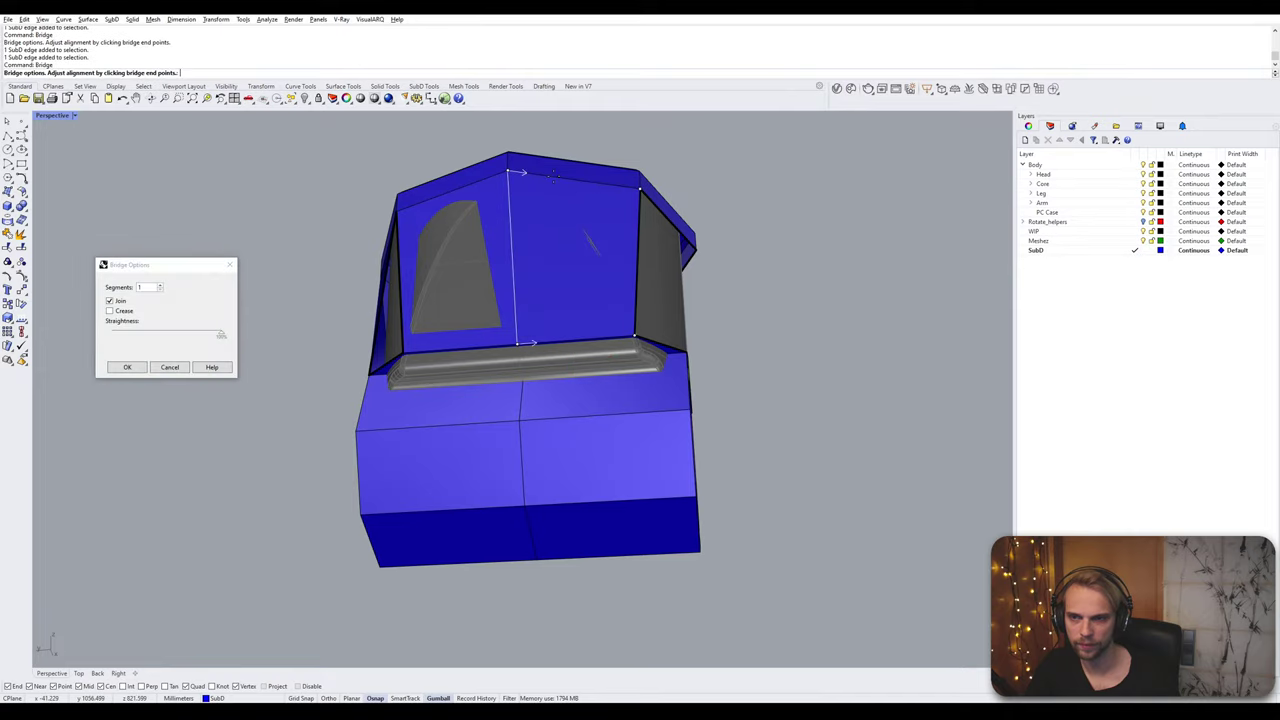
{"action": "key", "text": "Return"}
{"action": "mouse_move", "coordinate": [800, 351]}
{"action": "right_mouse_down"}
{"action": "mouse_move", "coordinate": [677, 372]}
{"action": "mouse_move", "coordinate": [567, 343]}
{"action": "mouse_move", "coordinate": [794, 354]}
{"action": "right_mouse_up"}
{"action": "key", "text": "Tab"}
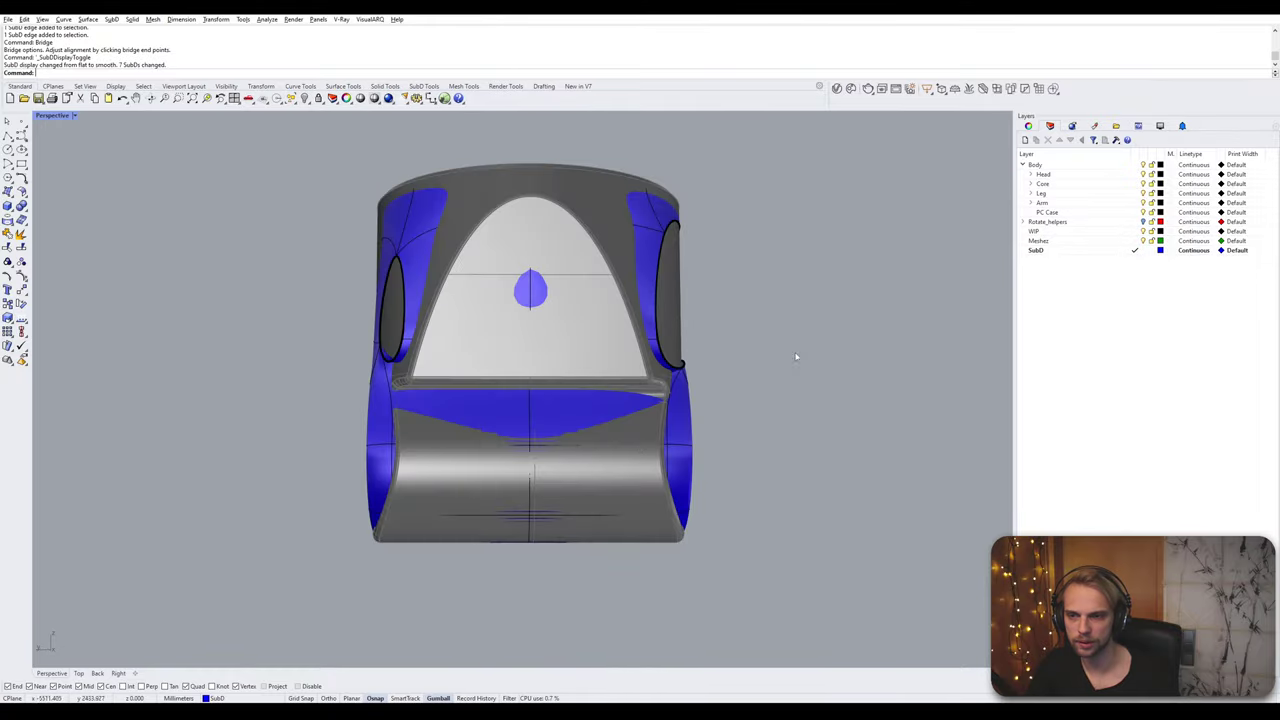
{"action": "key", "text": "Tab"}
Step: Fill the triangular side gap with an automatic SubD patch
{"action": "right_click_drag", "start_coordinate": [620, 417], "coordinate": [697, 428]}
{"action": "scroll", "coordinate": [464, 395], "scroll_direction": "up", "scroll_amount": 2}
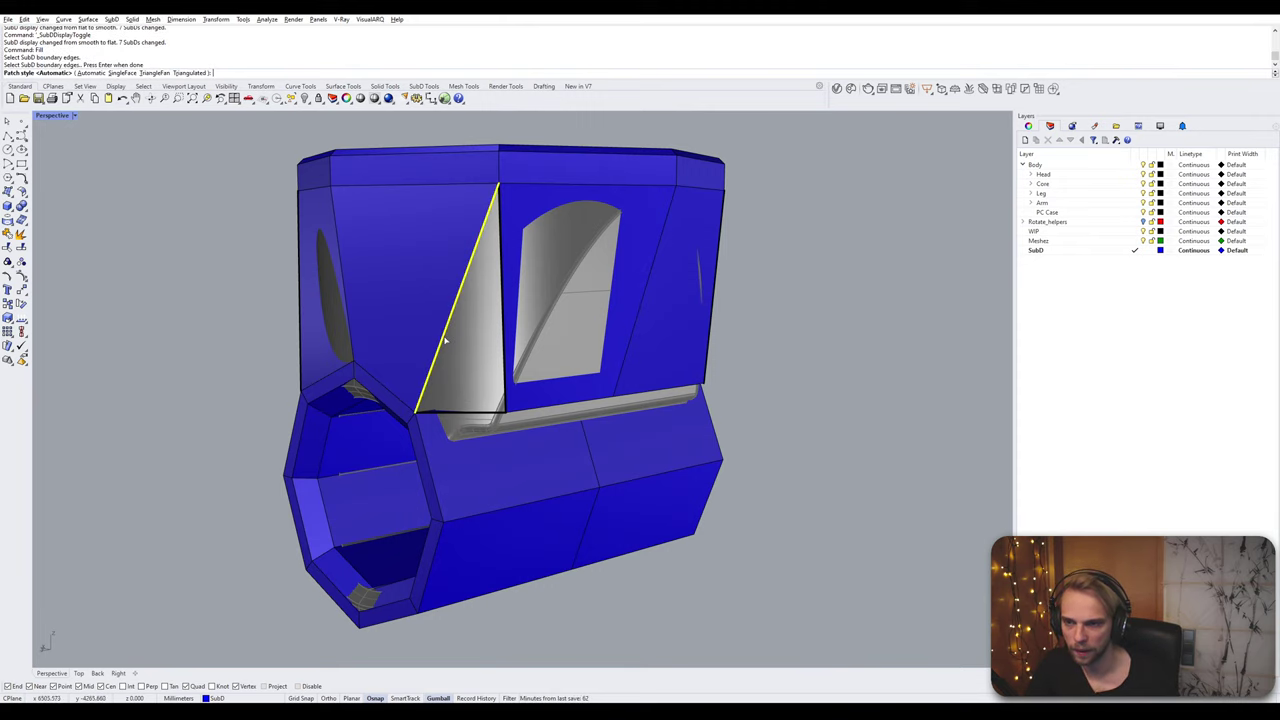
{"action": "key", "text": "Return"}
{"action": "right_click_drag", "start_coordinate": [434, 349], "coordinate": [220, 418]}
{"action": "key", "text": "Tab"}
{"action": "key", "text": "Tab"}
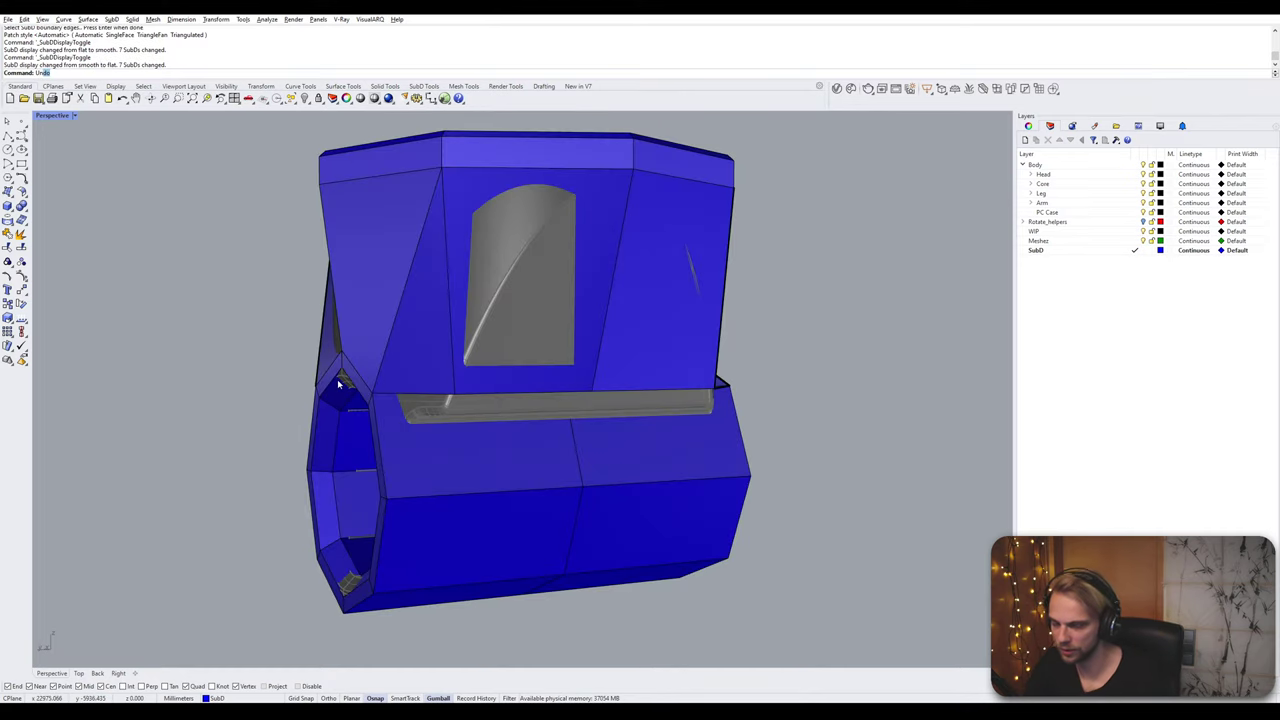
Step: Unlock the grey wrist object with Unlock
{"action": "type", "text": "UnlockSelected"}
{"action": "key", "text": "Return"}
{"action": "left_click", "coordinate": [418, 335]}
{"action": "key", "text": "Return"}
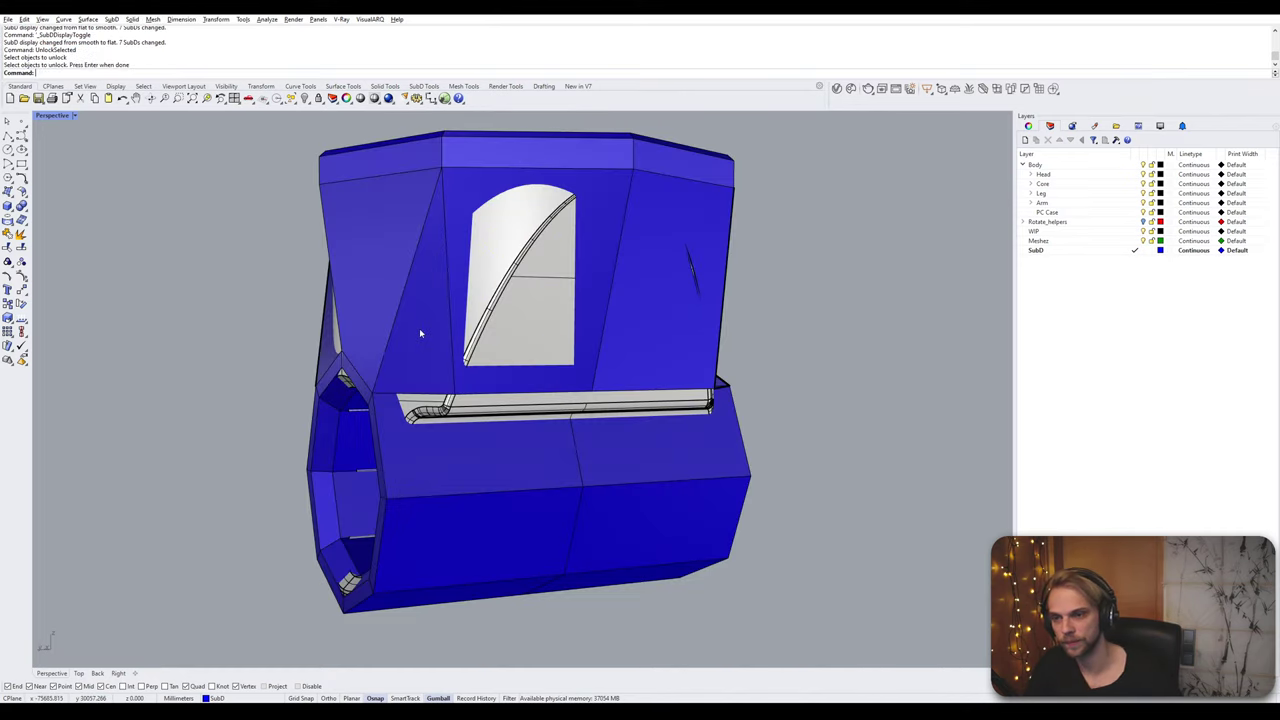
Step: Move the grey wrist aside and hide it with the polysurface inside the sleeve
{"action": "scroll", "coordinate": [463, 329], "scroll_direction": "down", "scroll_amount": 2}
{"action": "left_click", "coordinate": [541, 313]}
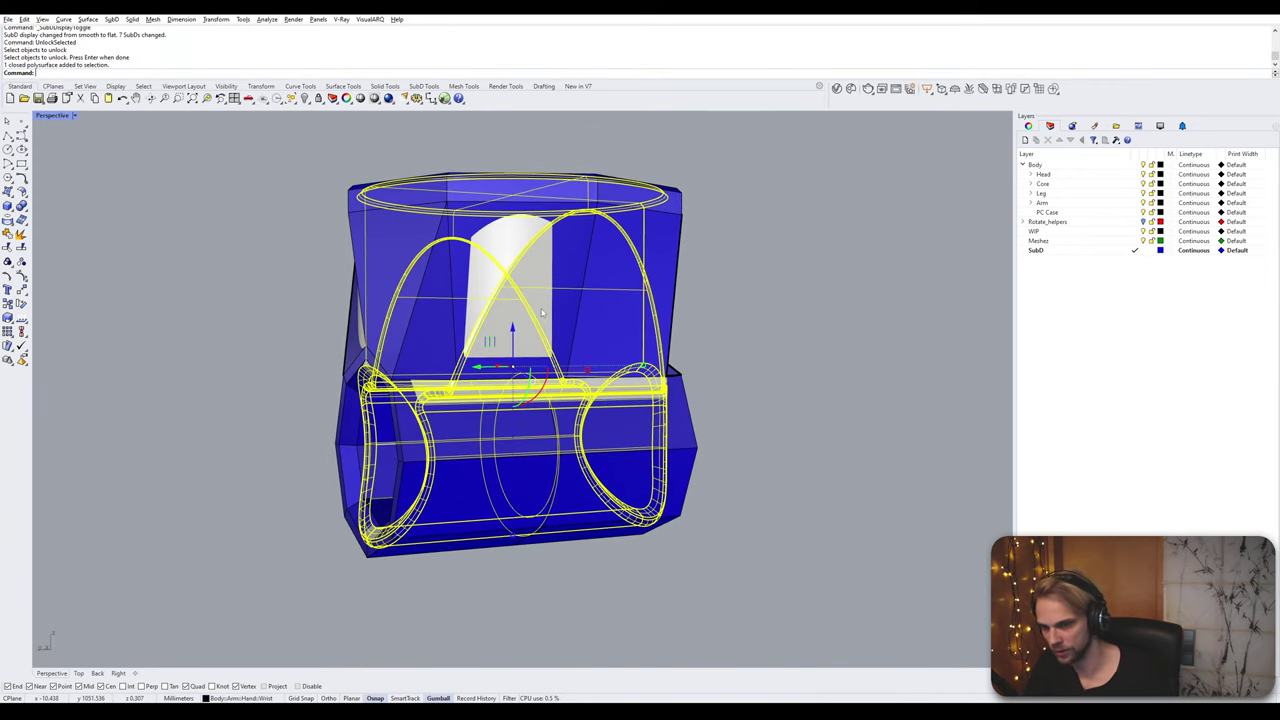
{"action": "left_click_drag", "start_coordinate": [484, 371], "coordinate": [100, 396]}
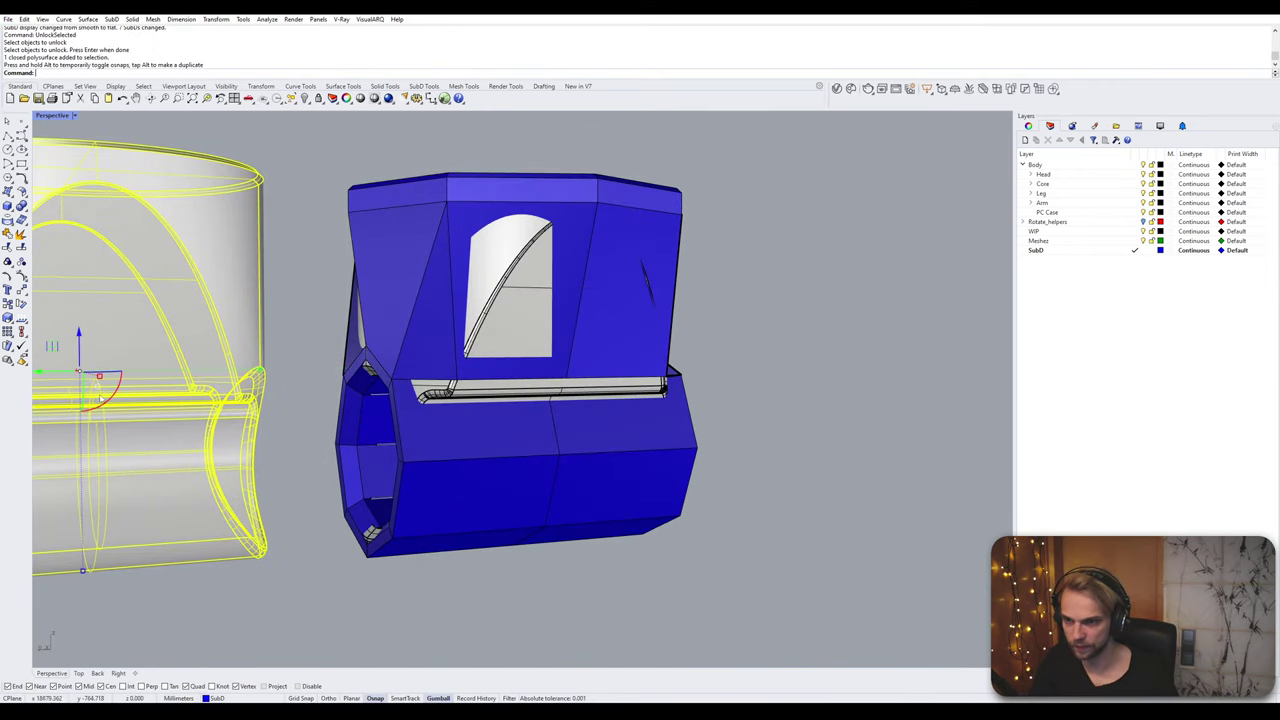
{"action": "left_click", "coordinate": [532, 262]}
{"action": "key", "text": "ctrl+h"}
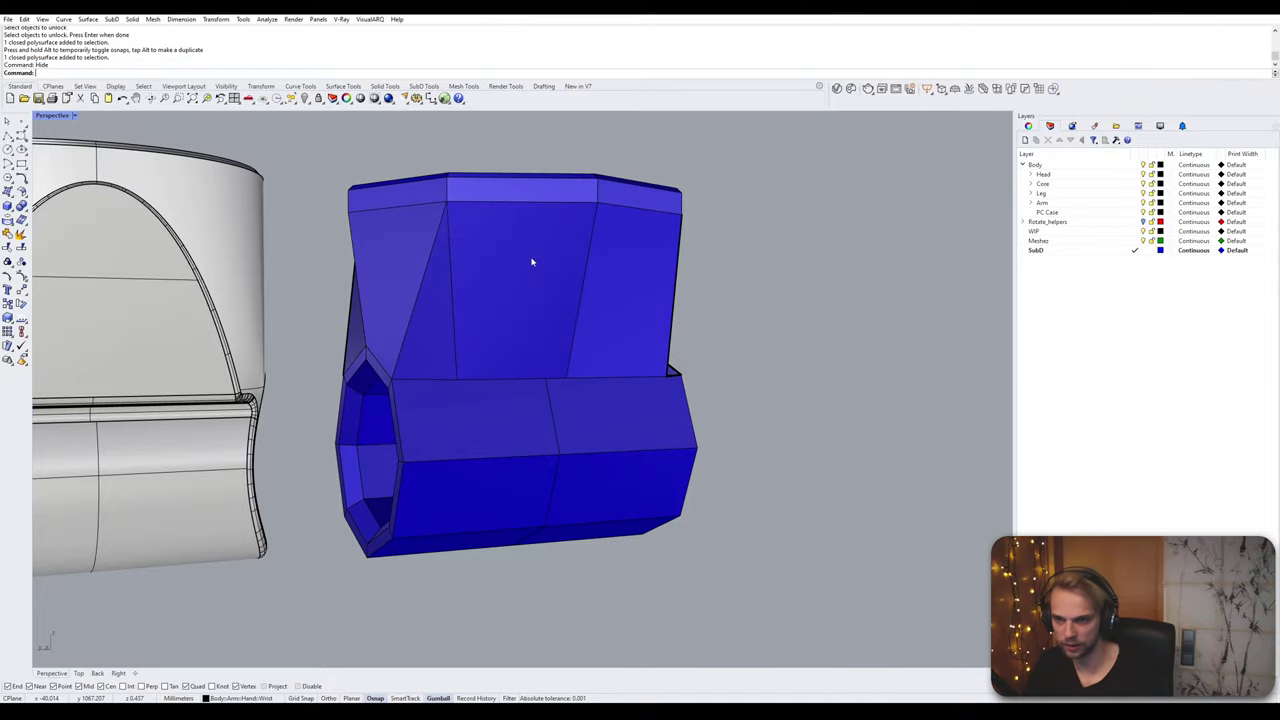
Step: Bridge two edge pairs to join the upper shell's sides to the tube
{"action": "key", "text": "Tab"}
{"action": "right_click_drag", "start_coordinate": [532, 262], "coordinate": [409, 306]}
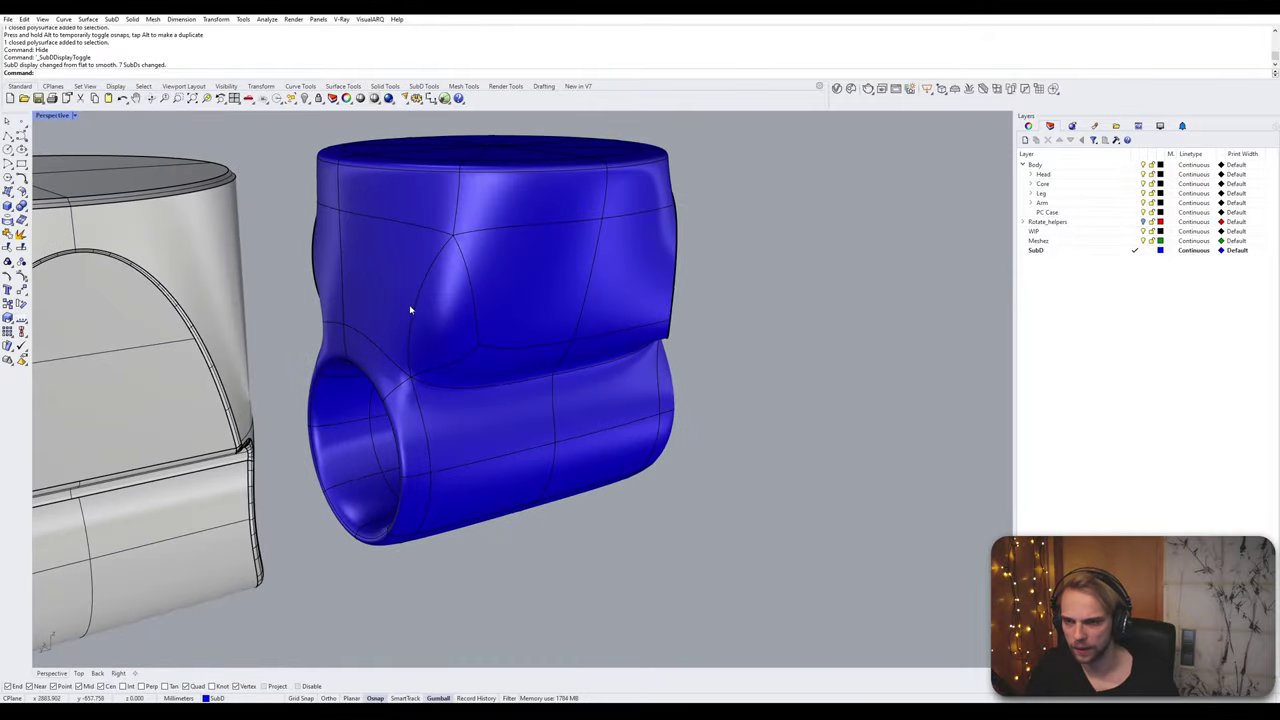
{"action": "scroll", "coordinate": [495, 393], "scroll_direction": "down", "scroll_amount": 2}
{"action": "right_click_drag", "start_coordinate": [495, 393], "coordinate": [965, 400]}
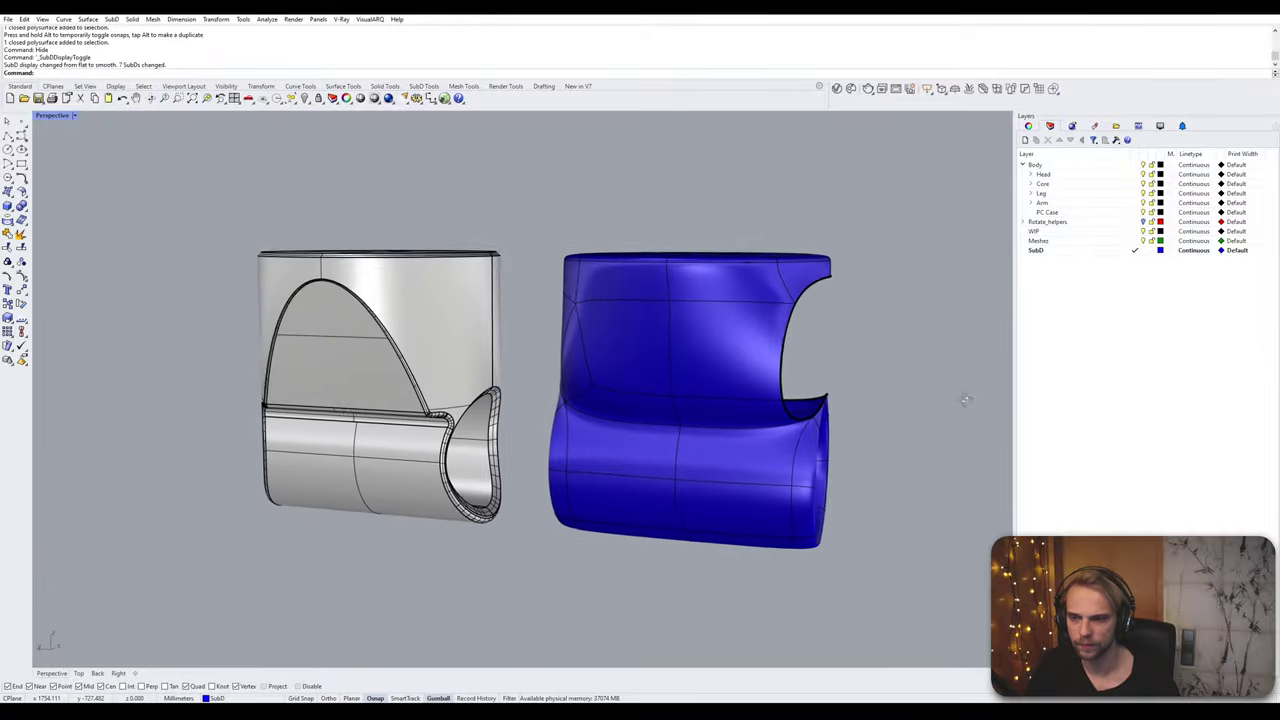
{"action": "right_click_drag", "start_coordinate": [905, 339], "coordinate": [760, 346]}
{"action": "key", "text": "Tab"}
{"action": "right_click_drag", "start_coordinate": [800, 389], "coordinate": [774, 394]}
{"action": "scroll", "coordinate": [694, 310], "scroll_direction": "up", "scroll_amount": 3}
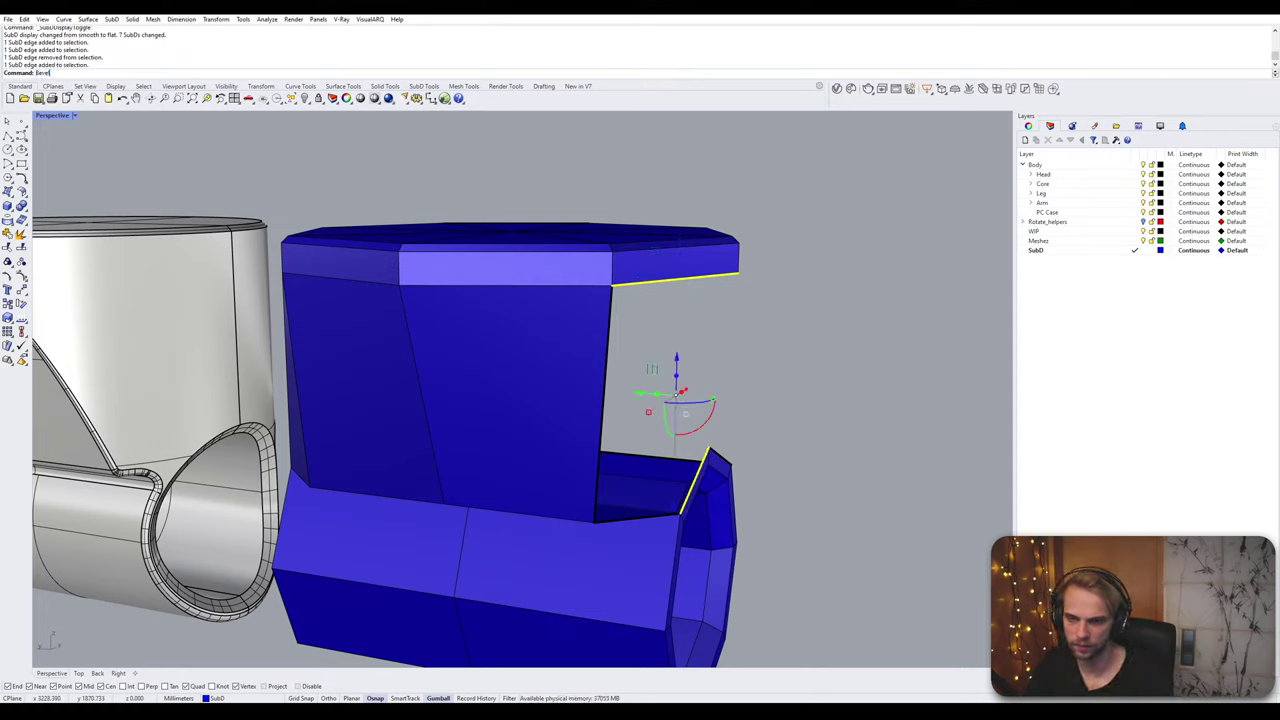
{"action": "key", "text": "Return"}
{"action": "key", "text": "Return"}
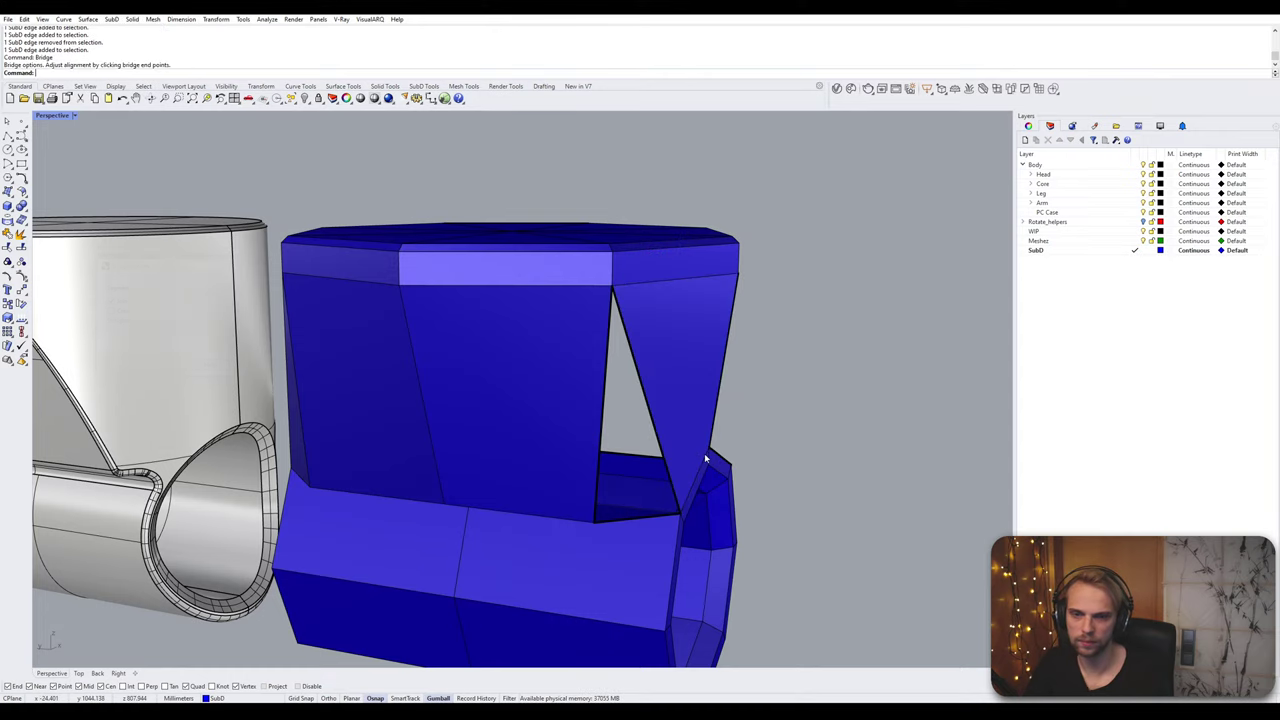
{"action": "right_click_drag", "start_coordinate": [704, 453], "coordinate": [707, 434]}
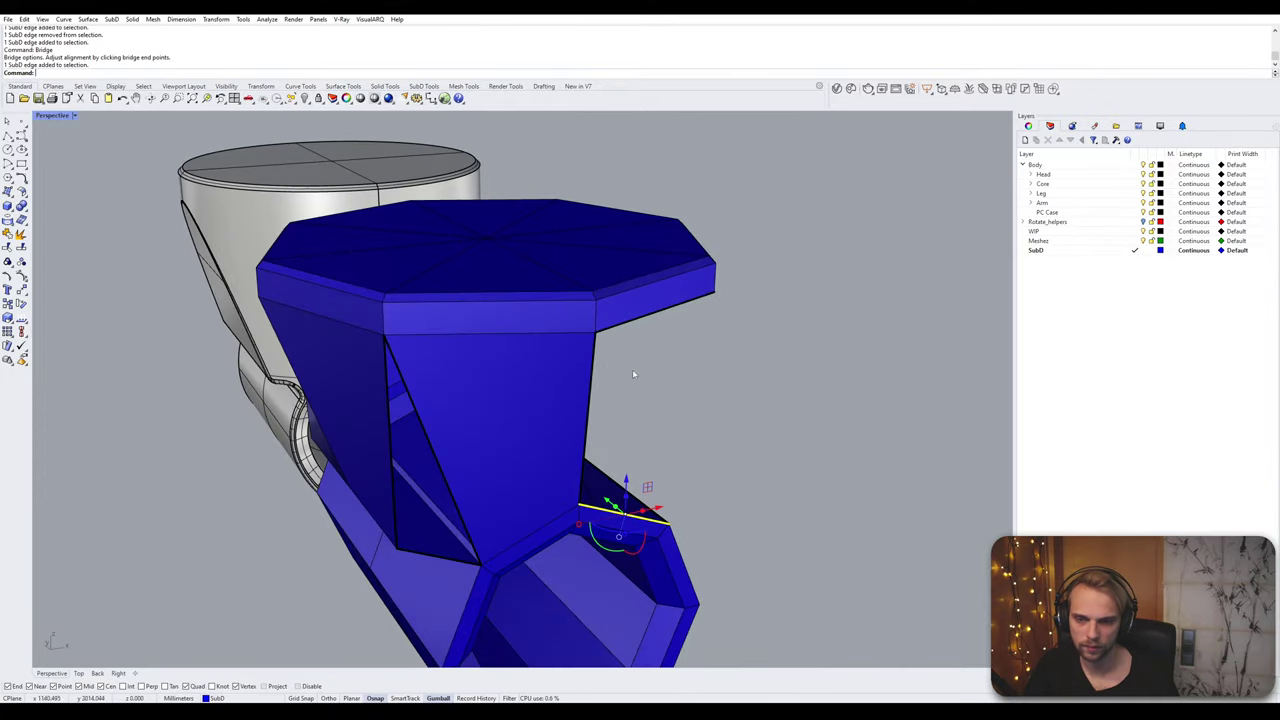
{"action": "key", "text": "Return"}
{"action": "key", "text": "Return"}
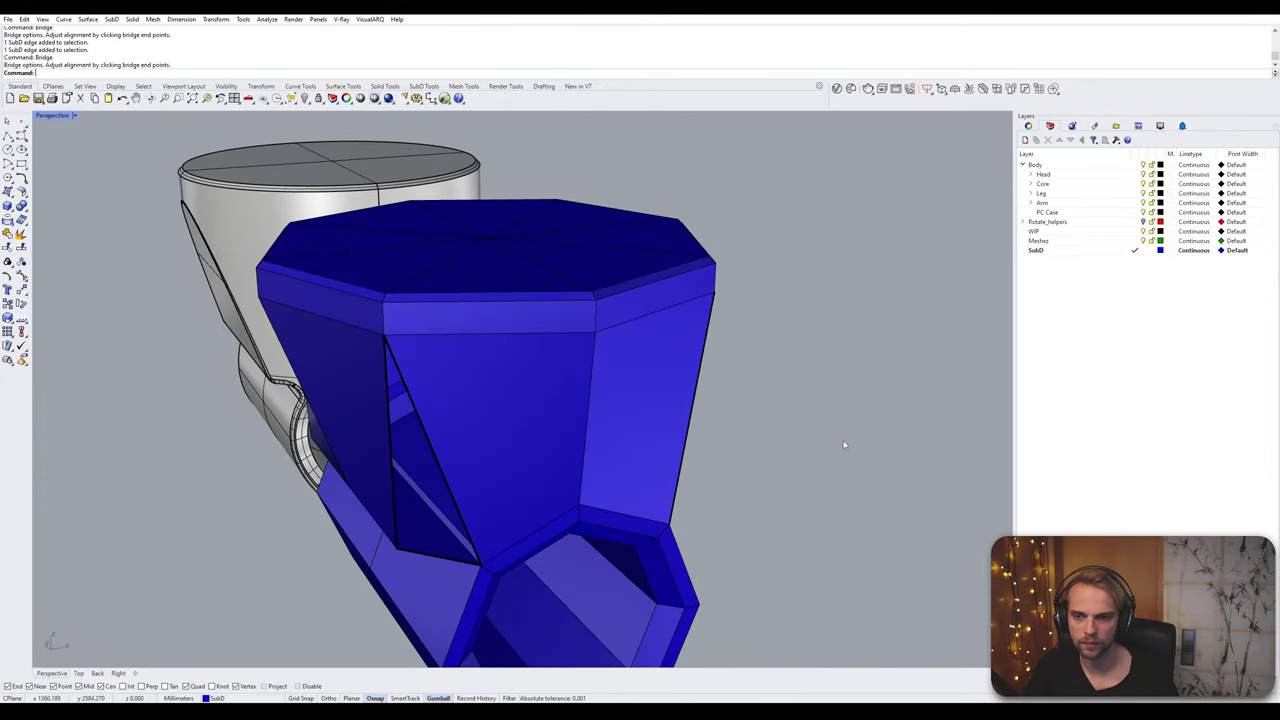
{"action": "right_click_drag", "start_coordinate": [843, 443], "coordinate": [589, 386]}
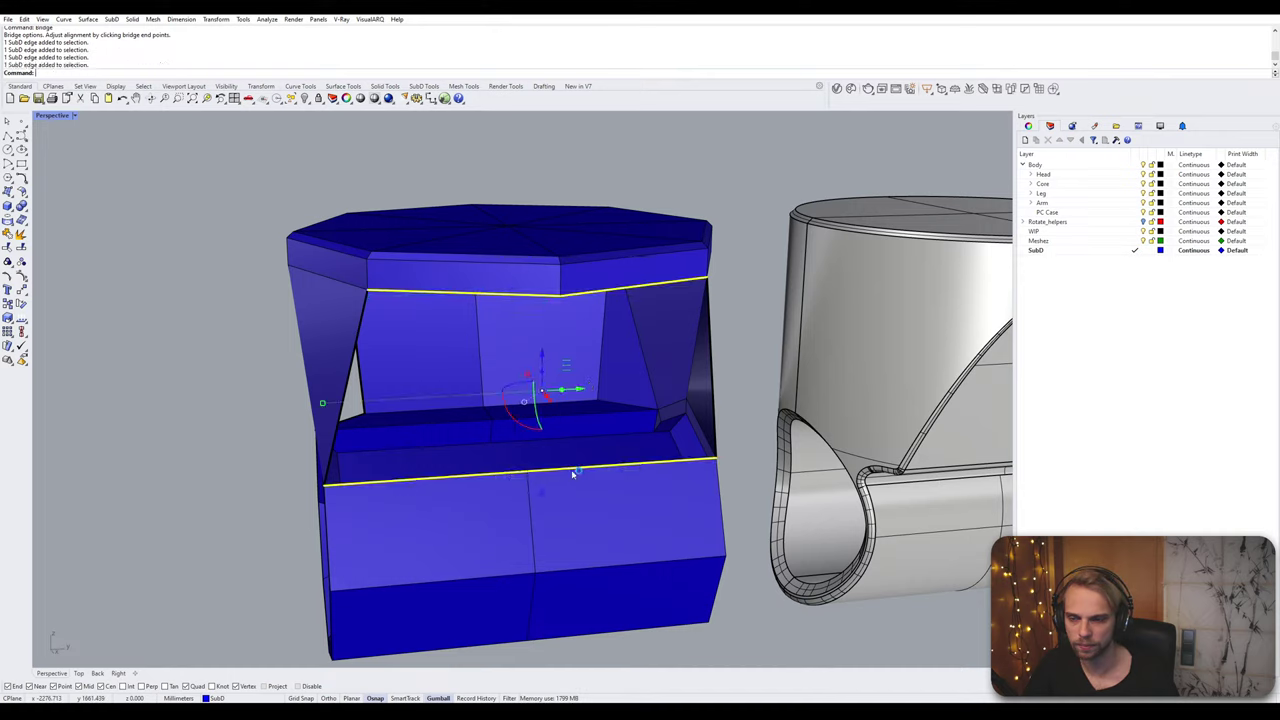
Step: Undo the trial front bridge and reselect the two collinear front edges
{"action": "key", "text": "Return"}
{"action": "key", "text": "Return"}
{"action": "right_click_drag", "start_coordinate": [491, 471], "coordinate": [461, 495]}
{"action": "key", "text": "ctrl+z"}
{"action": "left_click", "coordinate": [463, 495]}
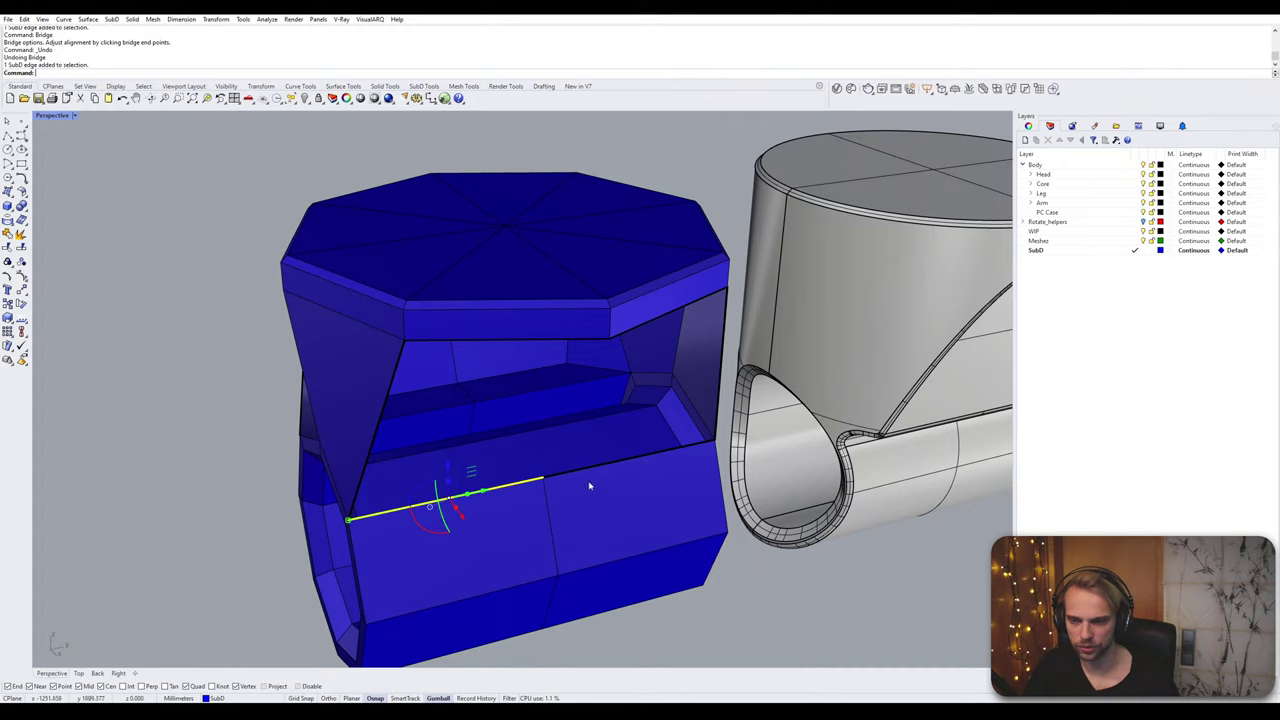
{"action": "left_click", "coordinate": [605, 467]}
{"action": "scroll", "coordinate": [605, 467], "scroll_direction": "down", "scroll_amount": 3}
{"action": "right_click_drag", "start_coordinate": [605, 467], "coordinate": [658, 459]}
Step: Show the grey wrist part again and lock it in place
{"action": "type", "text": "ShowSelected"}
{"action": "key", "text": "Return"}
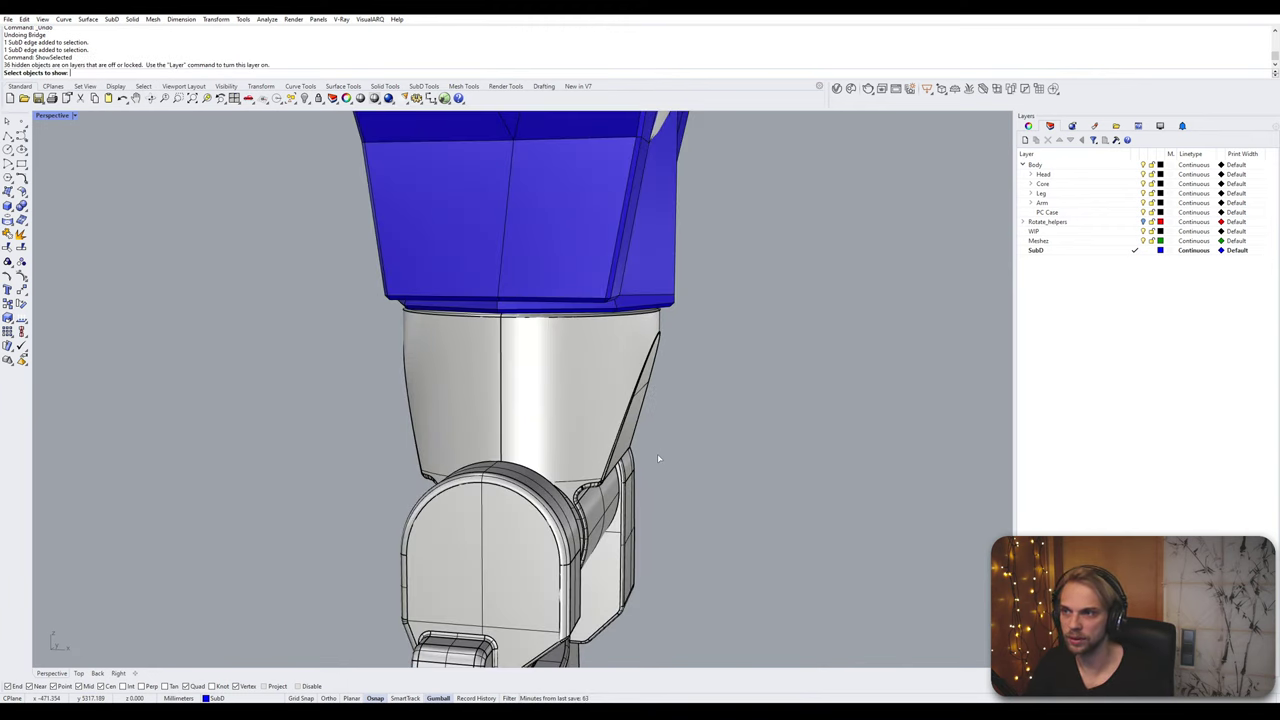
{"action": "left_click", "coordinate": [604, 437]}
{"action": "key", "text": "Return"}
{"action": "scroll", "coordinate": [552, 471], "scroll_direction": "up", "scroll_amount": 3}
{"action": "right_click_drag", "start_coordinate": [657, 467], "coordinate": [450, 468]}
{"action": "scroll", "coordinate": [493, 468], "scroll_direction": "up", "scroll_amount": 3}
{"action": "left_click", "coordinate": [500, 476]}
{"action": "key", "text": "Escape"}
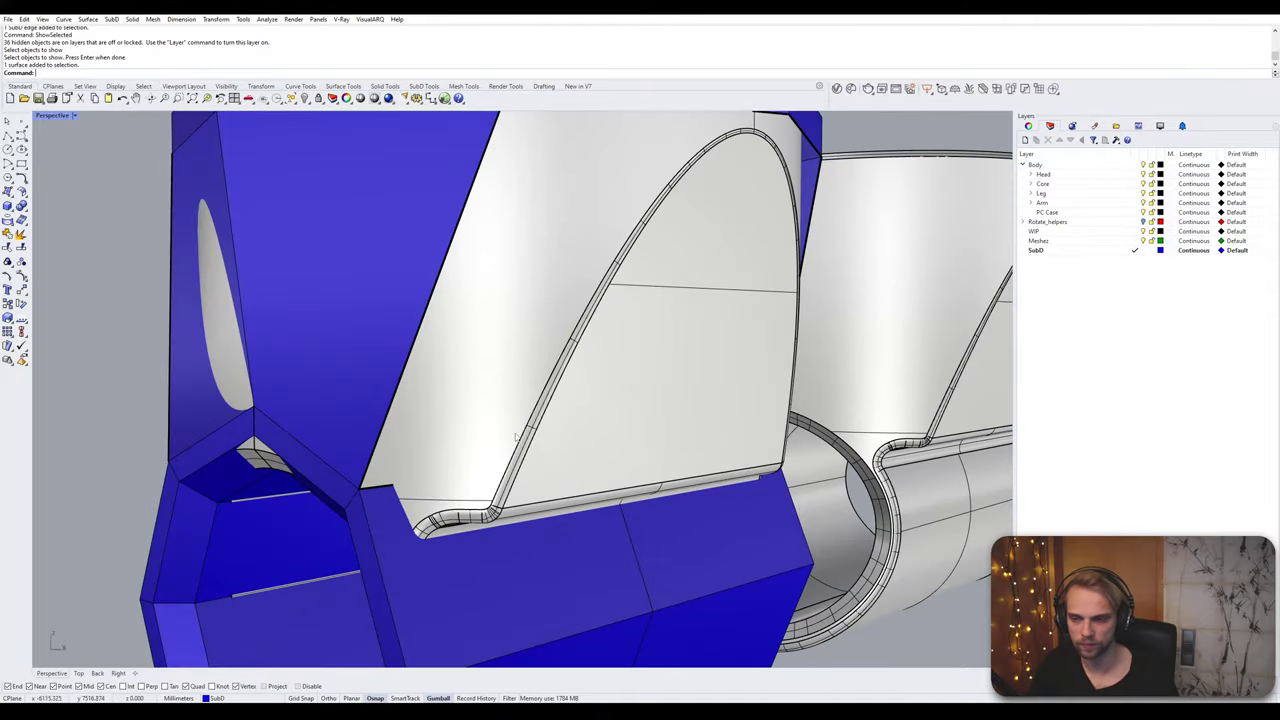
{"action": "left_click", "coordinate": [516, 437]}
{"action": "left_click", "coordinate": [515, 437]}
{"action": "type", "text": "Lock"}
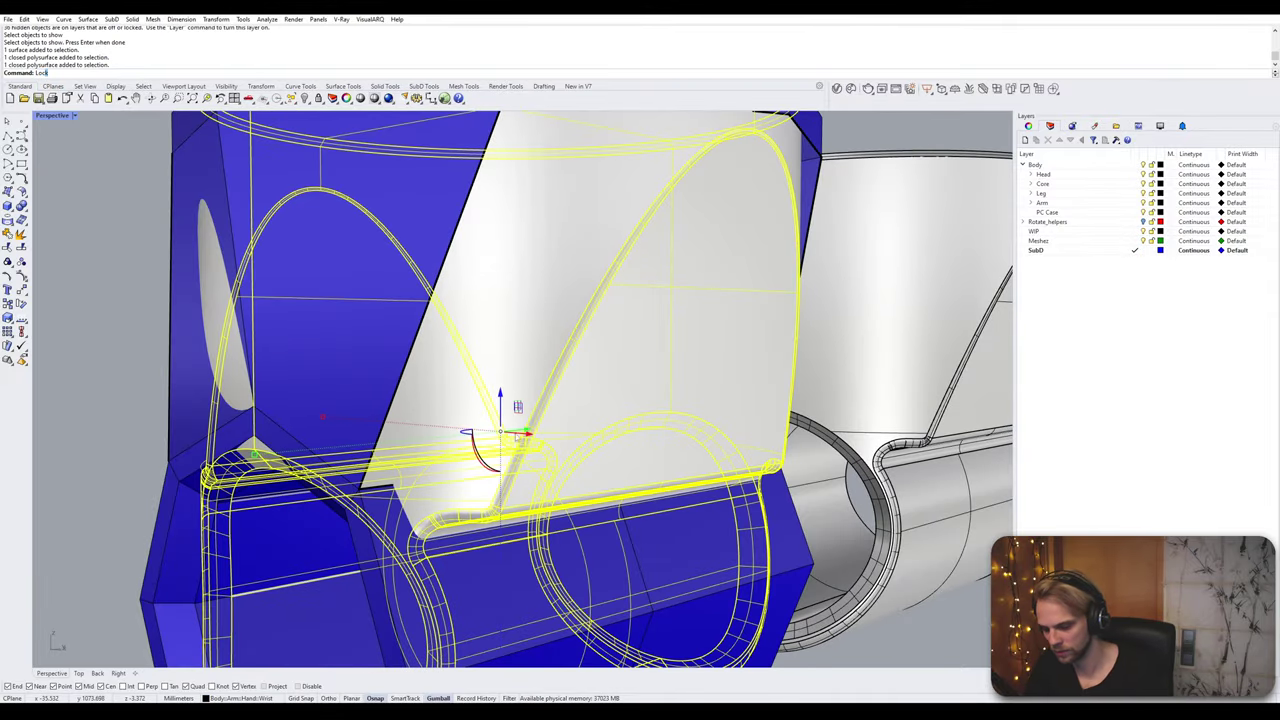
{"action": "key", "text": "Return"}
Step: Gumball-extrude the two lower edges of the shell opening into a new strip of faces
{"action": "left_click", "coordinate": [510, 470], "text": "ctrl+shift"}
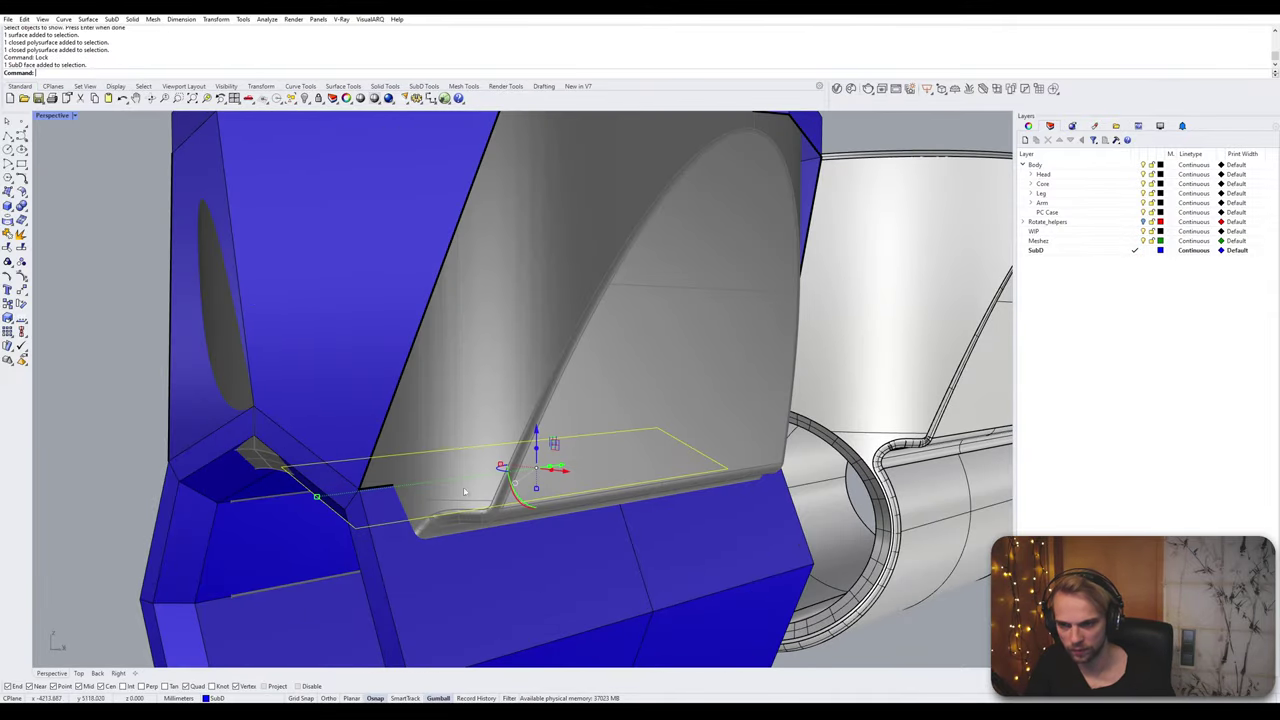
{"action": "key", "text": "Escape"}
{"action": "left_click", "coordinate": [377, 486], "text": "ctrl+shift"}
{"action": "right_click_drag", "start_coordinate": [377, 486], "coordinate": [408, 482]}
{"action": "left_click", "coordinate": [709, 492], "text": "ctrl+shift"}
{"action": "scroll", "coordinate": [686, 497], "scroll_direction": "down", "scroll_amount": 4}
{"action": "right_click_drag", "start_coordinate": [686, 497], "coordinate": [686, 450]}
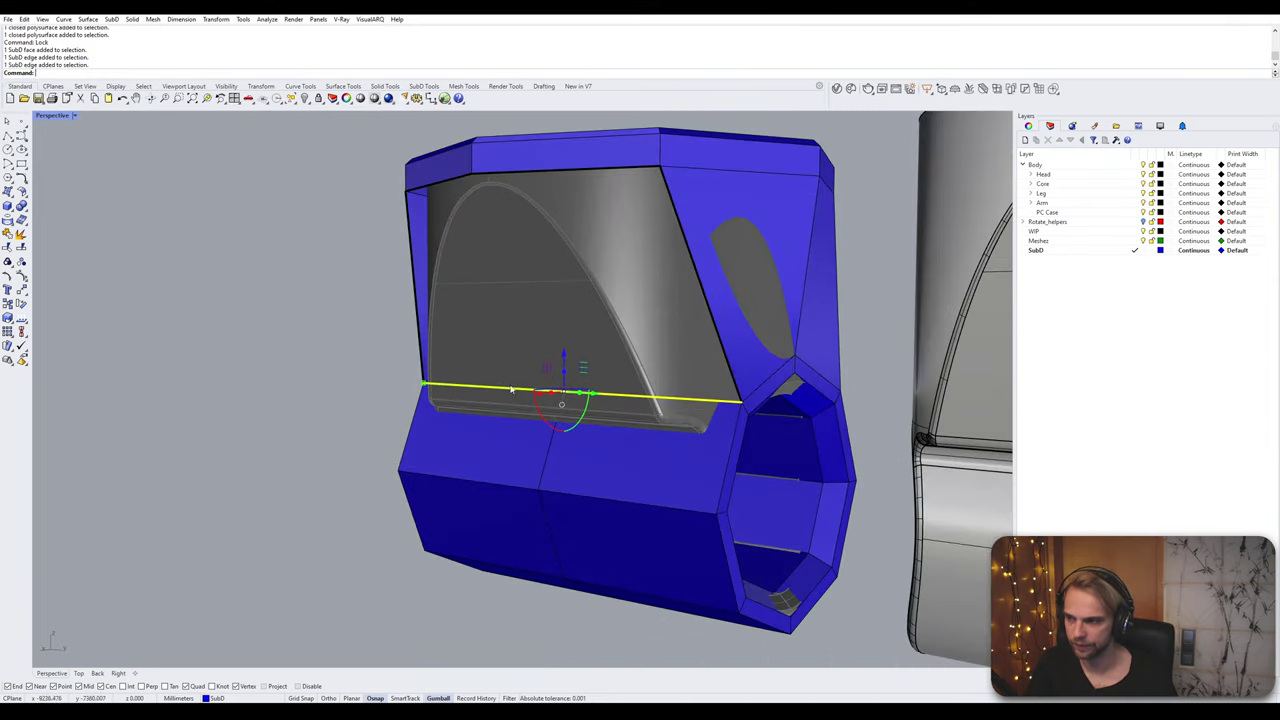
{"action": "right_click_drag", "start_coordinate": [511, 389], "coordinate": [518, 392]}
{"action": "scroll", "coordinate": [518, 392], "scroll_direction": "up", "scroll_amount": 5}
{"action": "left_click_drag", "start_coordinate": [559, 411], "coordinate": [515, 470]}
{"action": "key", "text": "Escape"}
Step: Snap the new strip's two corner vertices onto the shell corner with End osnap
{"action": "right_click_drag", "start_coordinate": [515, 470], "coordinate": [362, 462]}
{"action": "scroll", "coordinate": [485, 470], "scroll_direction": "down", "scroll_amount": 3}
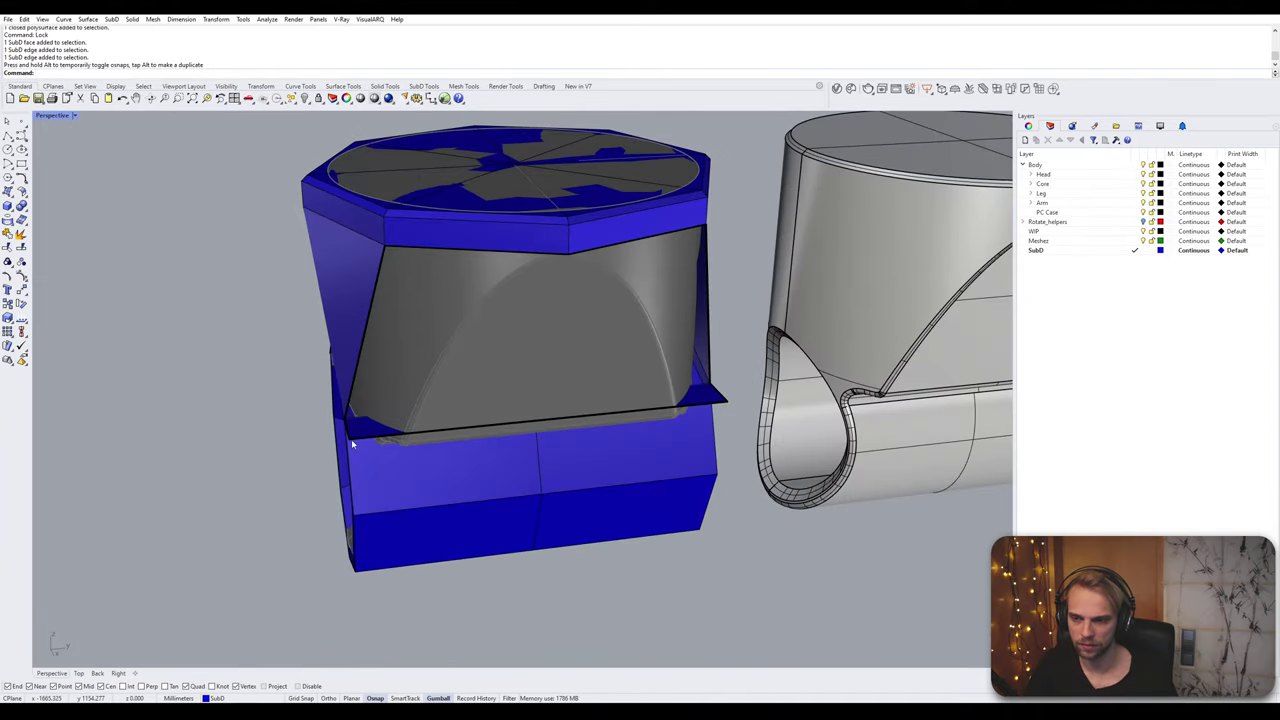
{"action": "left_click", "coordinate": [351, 441], "text": "ctrl+shift"}
{"action": "left_click", "coordinate": [728, 402], "text": "ctrl+shift"}
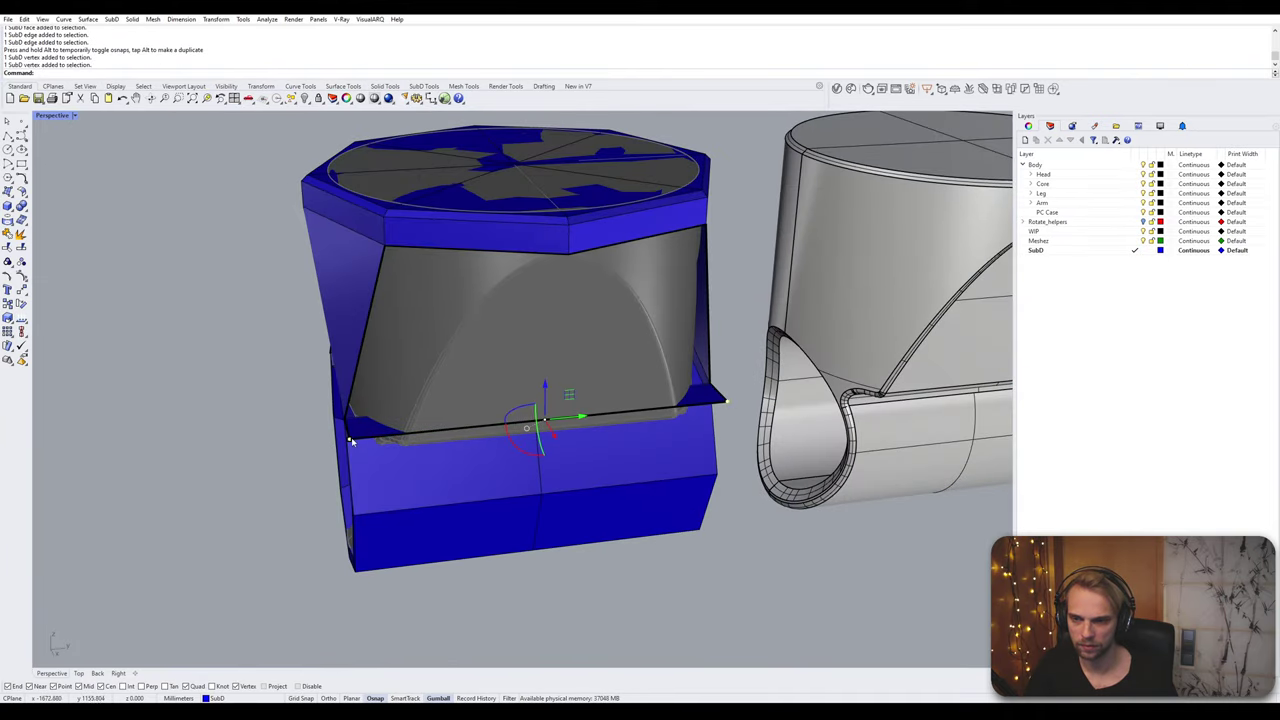
{"action": "left_click_drag", "start_coordinate": [350, 441], "coordinate": [403, 434]}
{"action": "left_click", "coordinate": [241, 514]}
Step: Unlock the grey wrist part and hide it again
{"action": "right_click_drag", "start_coordinate": [365, 458], "coordinate": [424, 422]}
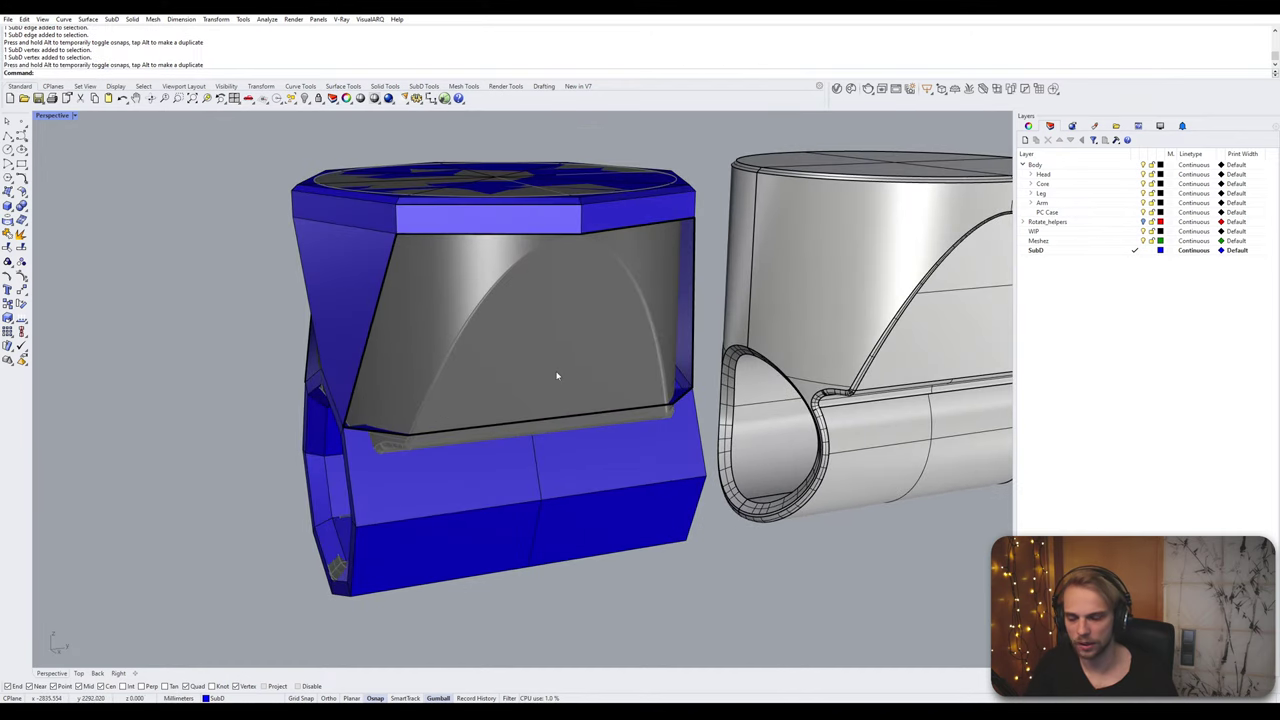
{"action": "type", "text": "ck"}
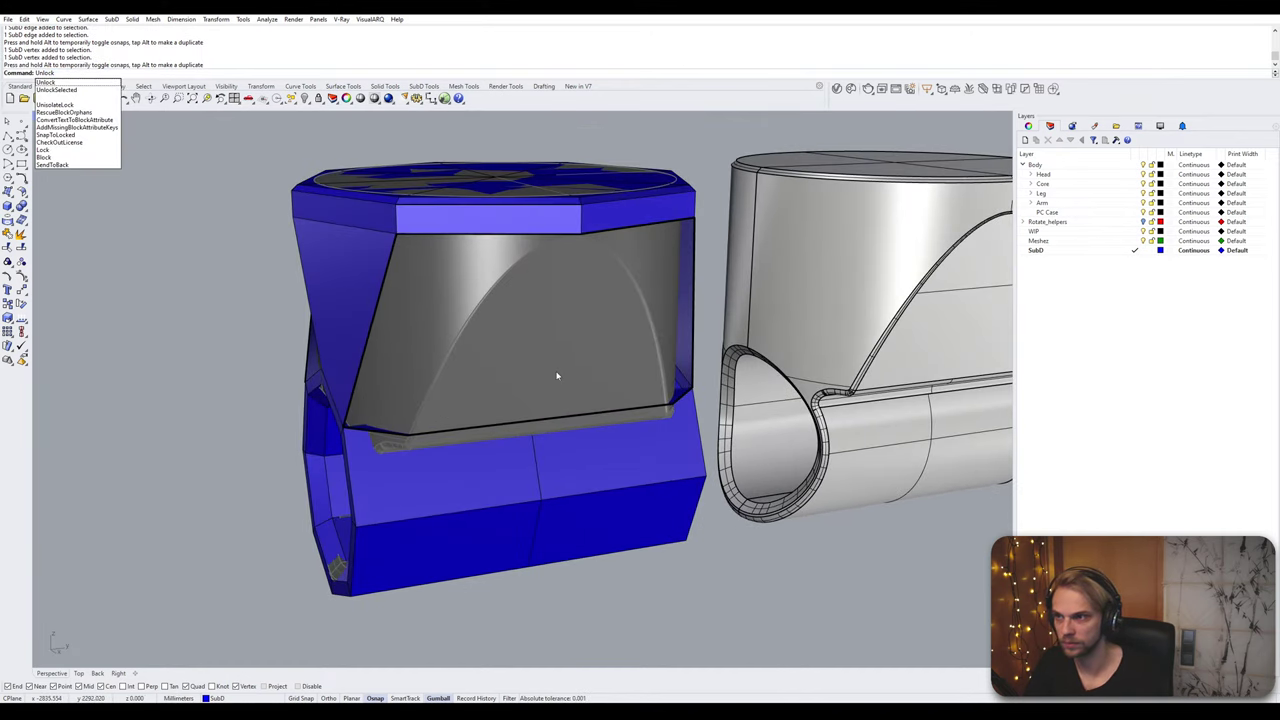
{"action": "key", "text": "Return"}
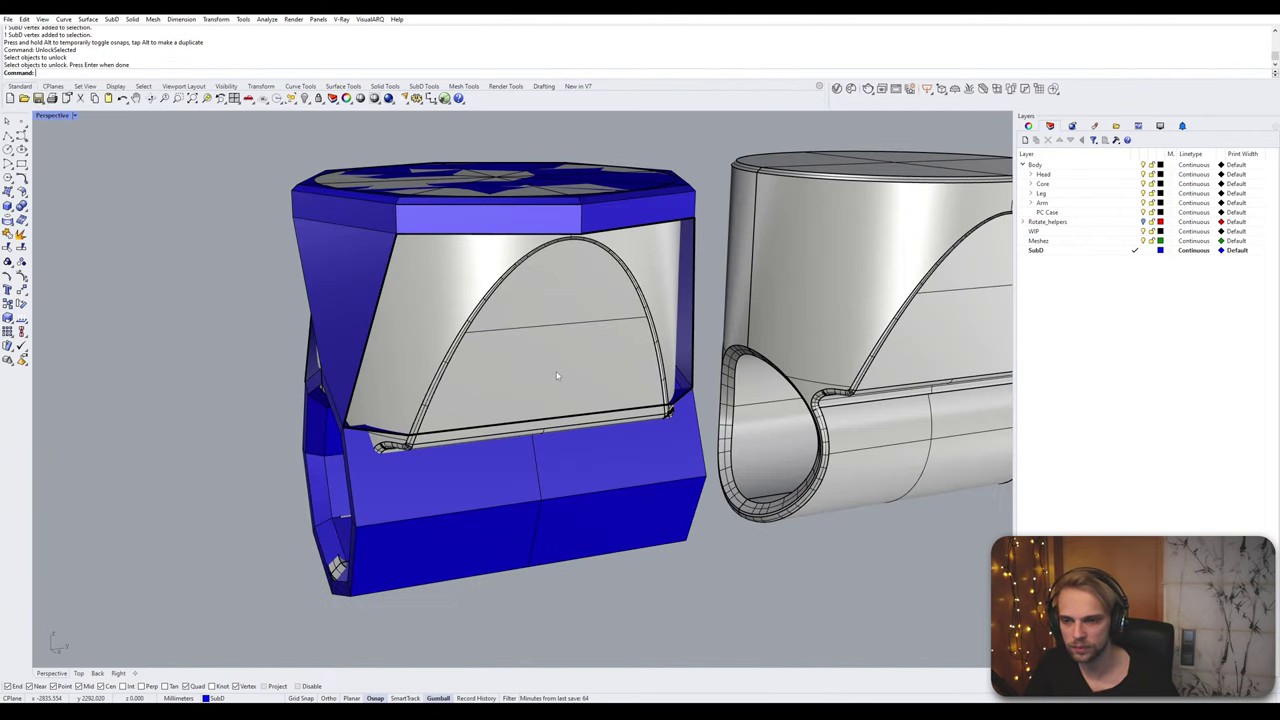
{"action": "left_click", "coordinate": [563, 356]}
{"action": "key", "text": "Return"}
{"action": "key", "text": "ctrl+h"}
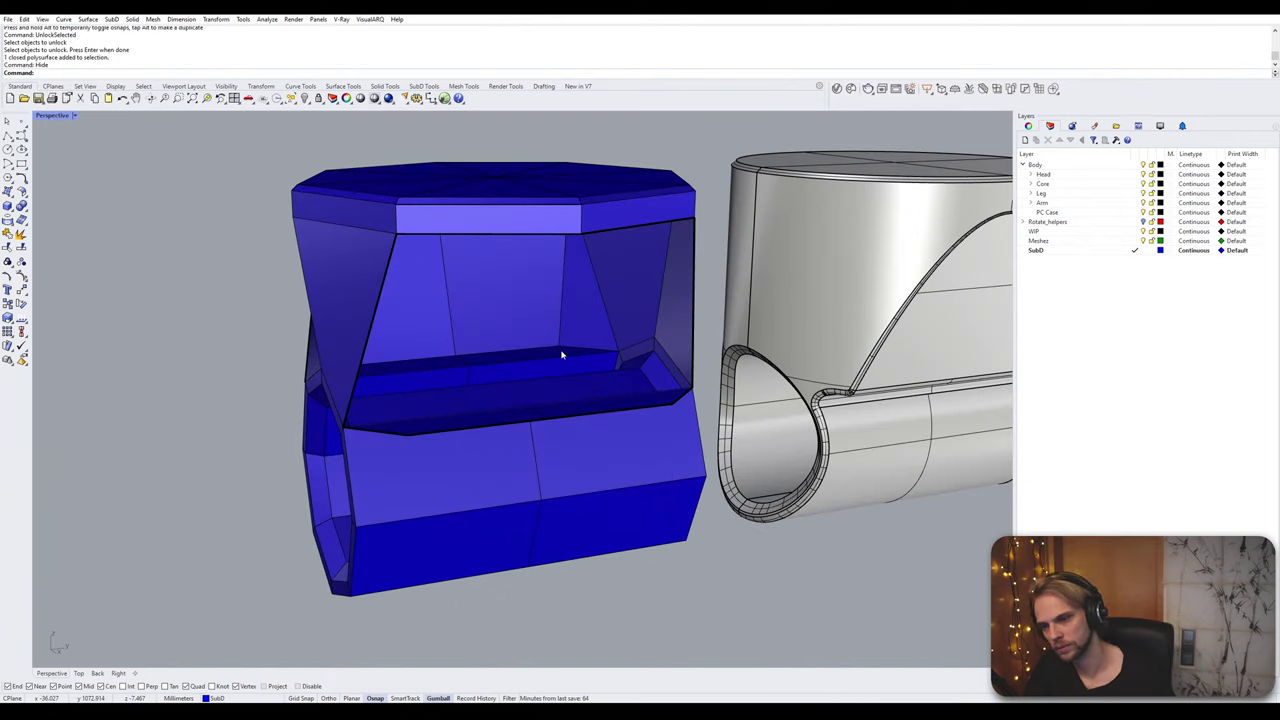
Step: Bridge the opening's two bottom edges to its two top edges
{"action": "right_click_drag", "start_coordinate": [561, 355], "coordinate": [463, 364]}
{"action": "scroll", "coordinate": [459, 419], "scroll_direction": "up", "scroll_amount": 4}
{"action": "right_click_drag", "start_coordinate": [458, 420], "coordinate": [466, 517]}
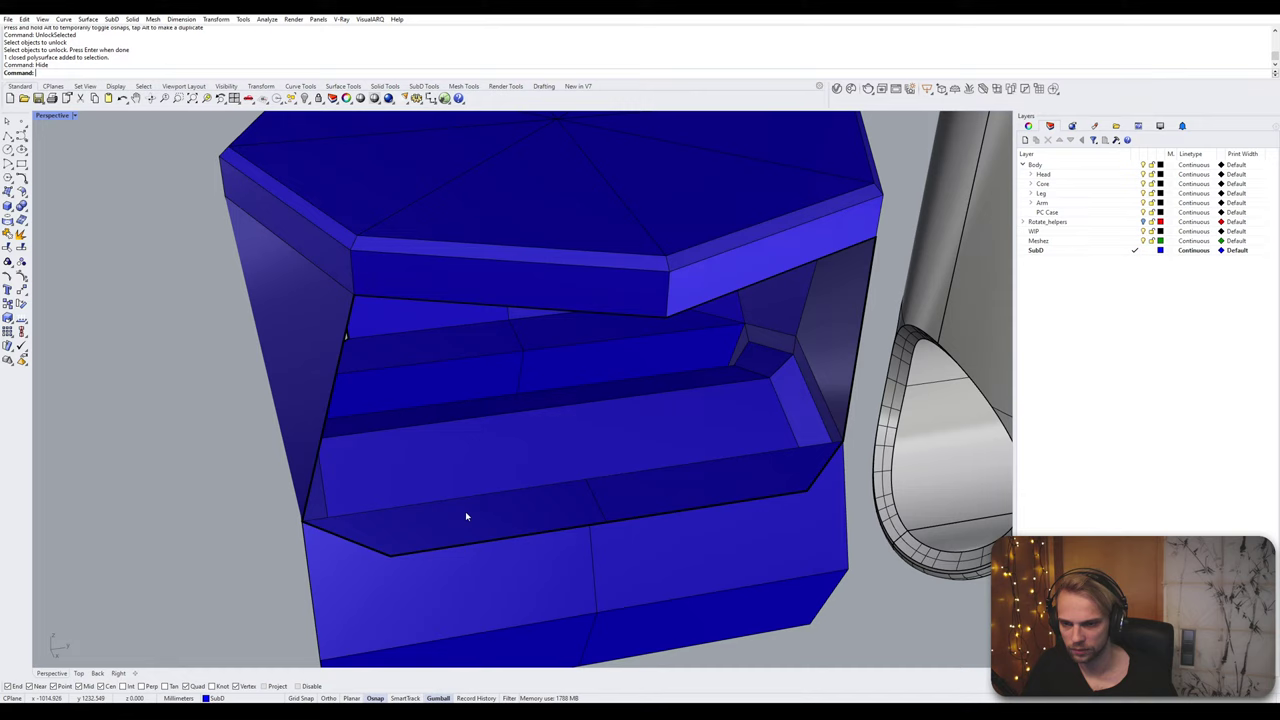
{"action": "left_click", "coordinate": [566, 528], "text": "ctrl+shift"}
{"action": "left_click", "coordinate": [690, 507], "text": "ctrl+shift"}
{"action": "left_click", "coordinate": [566, 310], "text": "ctrl+shift"}
{"action": "left_click", "coordinate": [712, 303], "text": "ctrl+shift"}
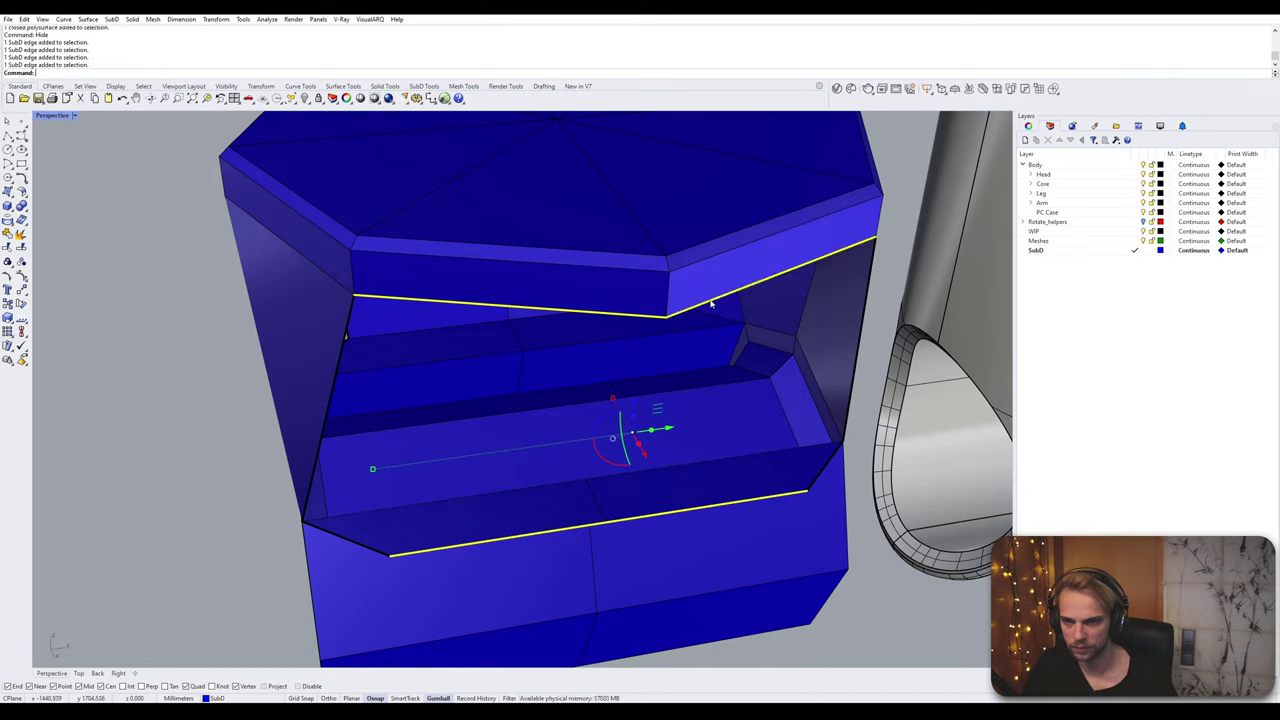
{"action": "key", "text": "Return"}
Step: Fill the left and right triangular side holes with Automatic patch style
{"action": "key", "text": "Return"}
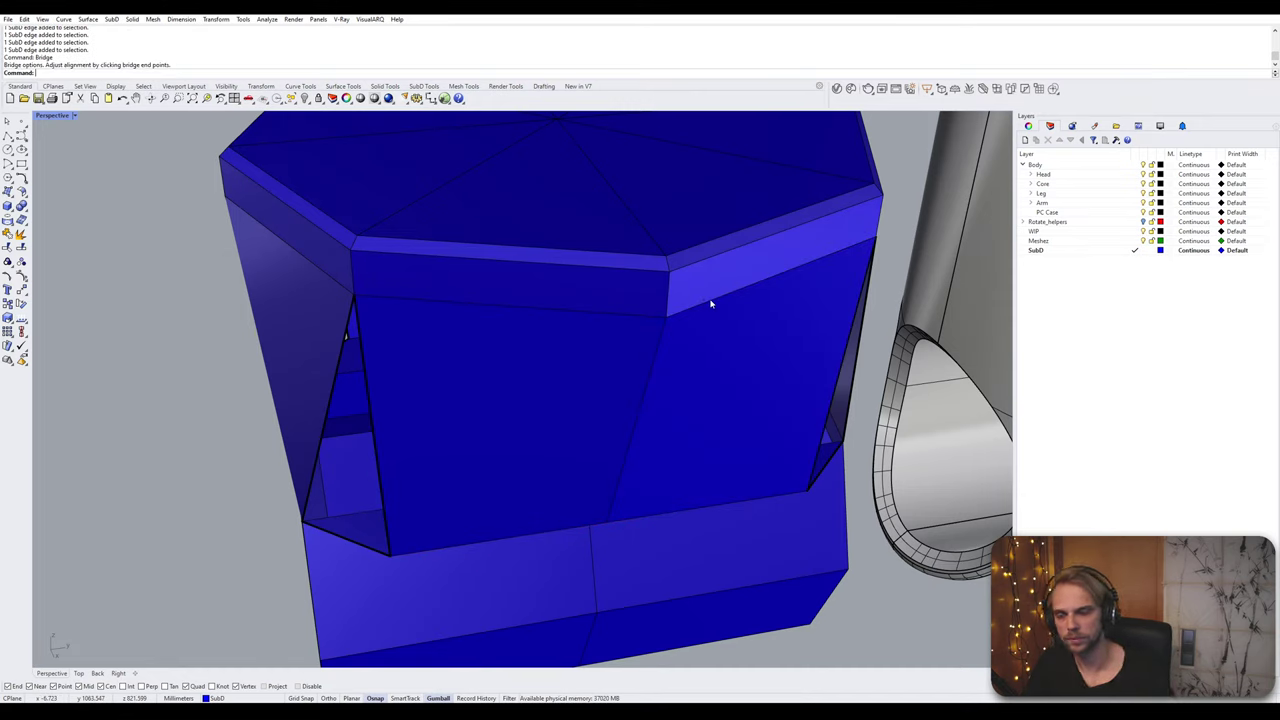
{"action": "type", "text": "Fill"}
{"action": "key", "text": "Return"}
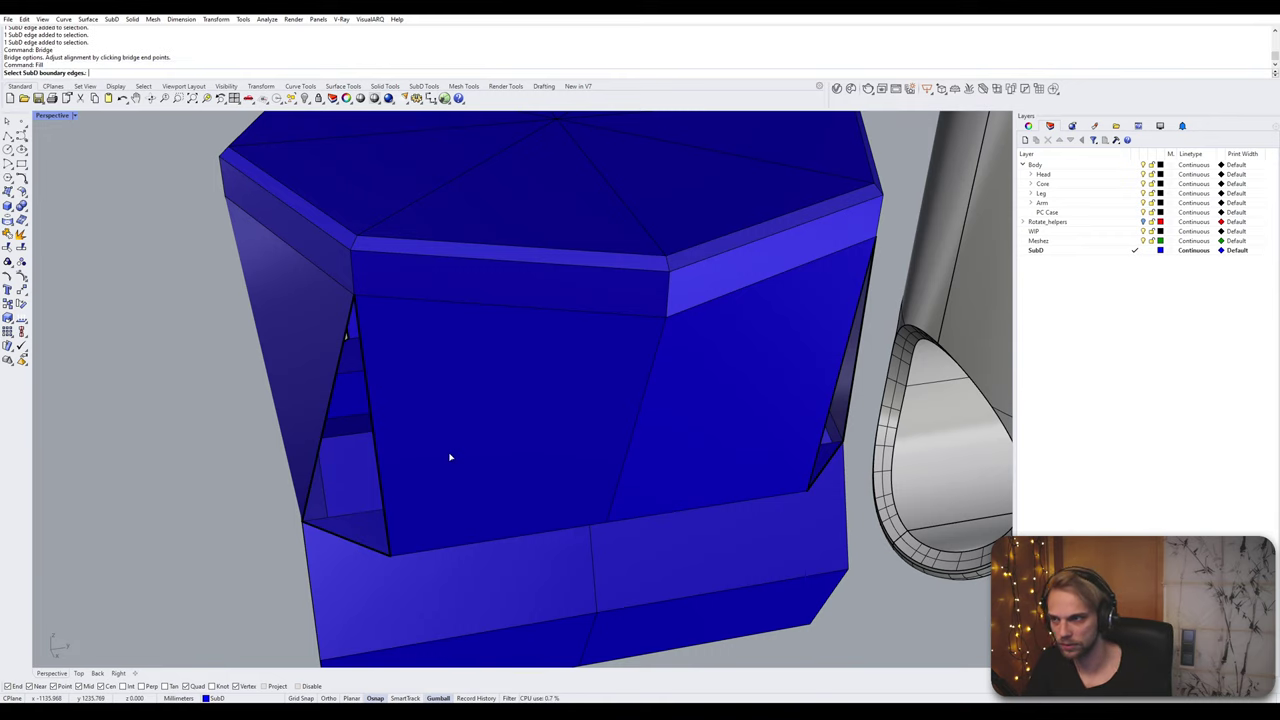
{"action": "left_click", "coordinate": [311, 437]}
{"action": "key", "text": "Return"}
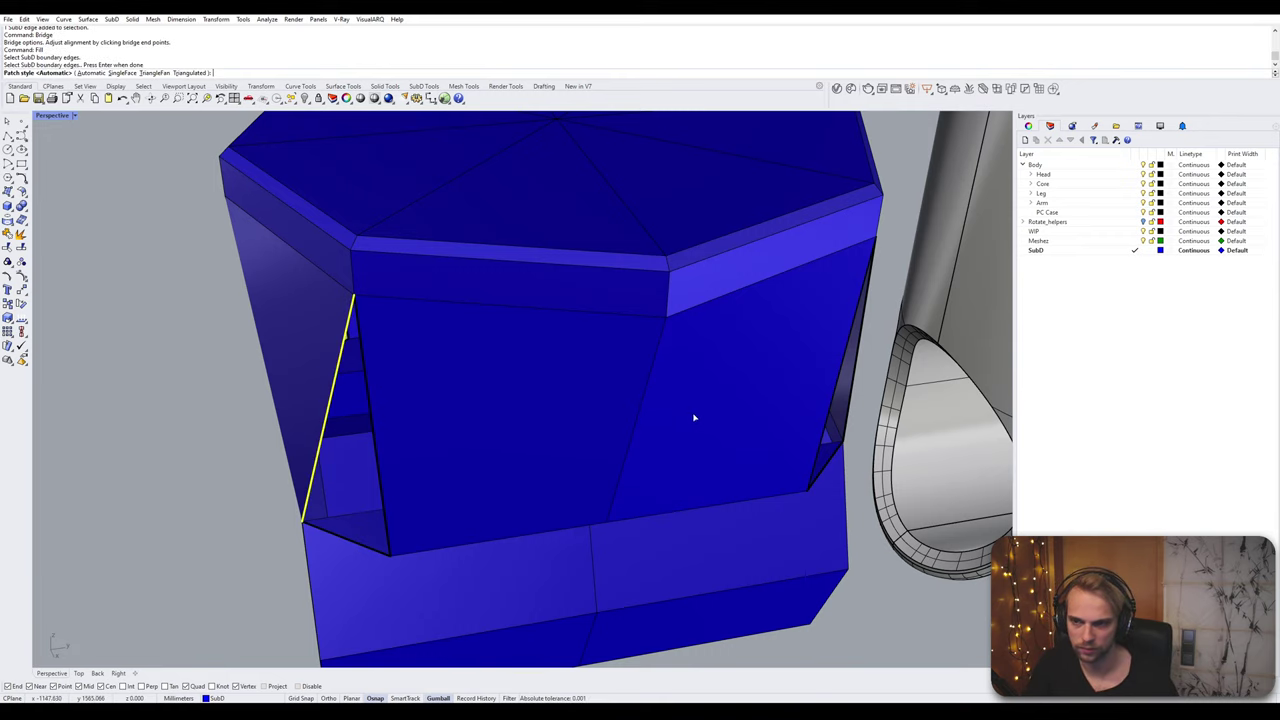
{"action": "key", "text": "Return"}
{"action": "right_click_drag", "start_coordinate": [708, 425], "coordinate": [703, 415]}
{"action": "key", "text": "Return"}
{"action": "left_click", "coordinate": [812, 403]}
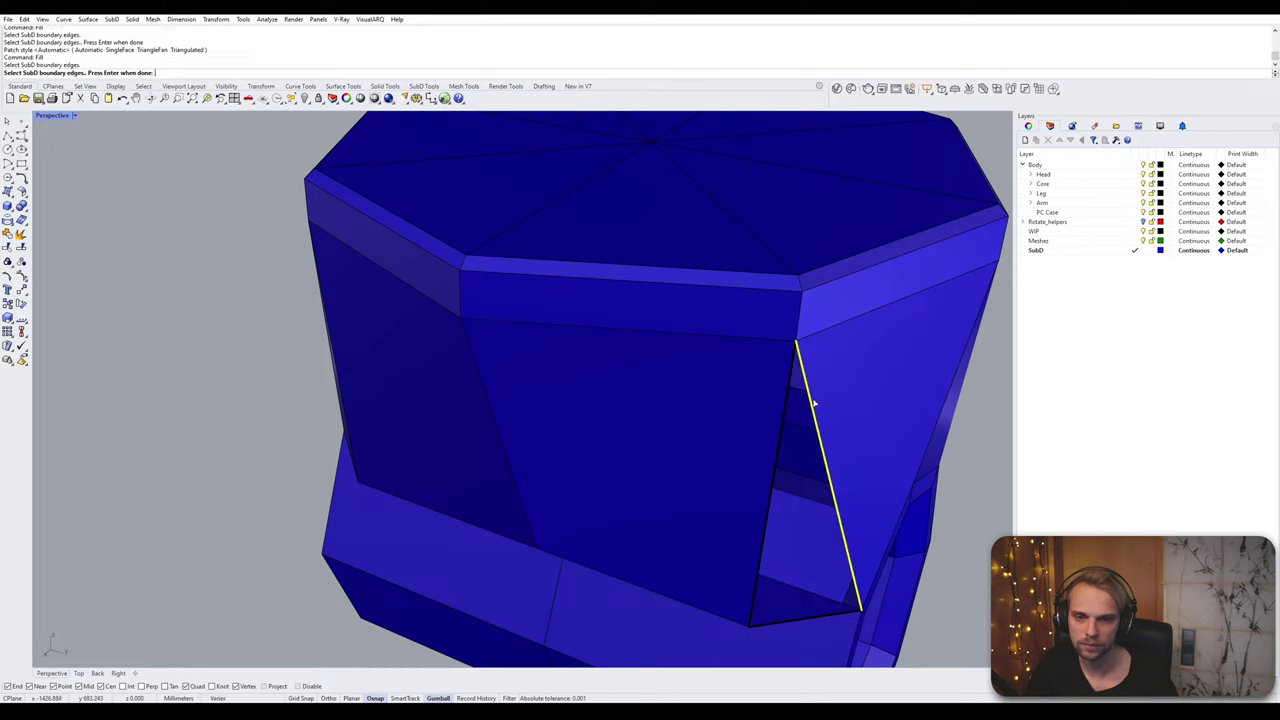
{"action": "key", "text": "Return"}
{"action": "key", "text": "Return"}
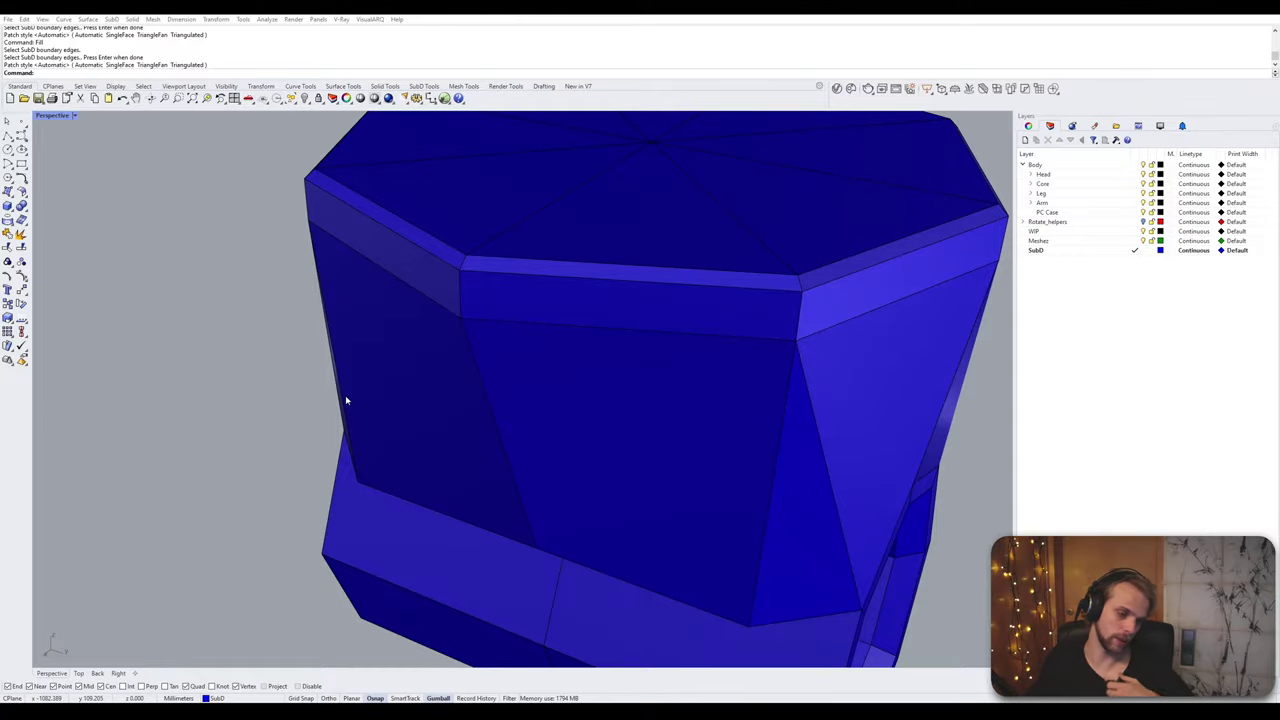
Step: Orbit around the sleeve to inspect the tube's hollow open end
{"action": "scroll", "coordinate": [663, 389], "scroll_direction": "down", "scroll_amount": 5}
{"action": "right_click_drag", "start_coordinate": [663, 389], "coordinate": [520, 460]}
{"action": "right_click_drag", "start_coordinate": [520, 460], "coordinate": [700, 350]}
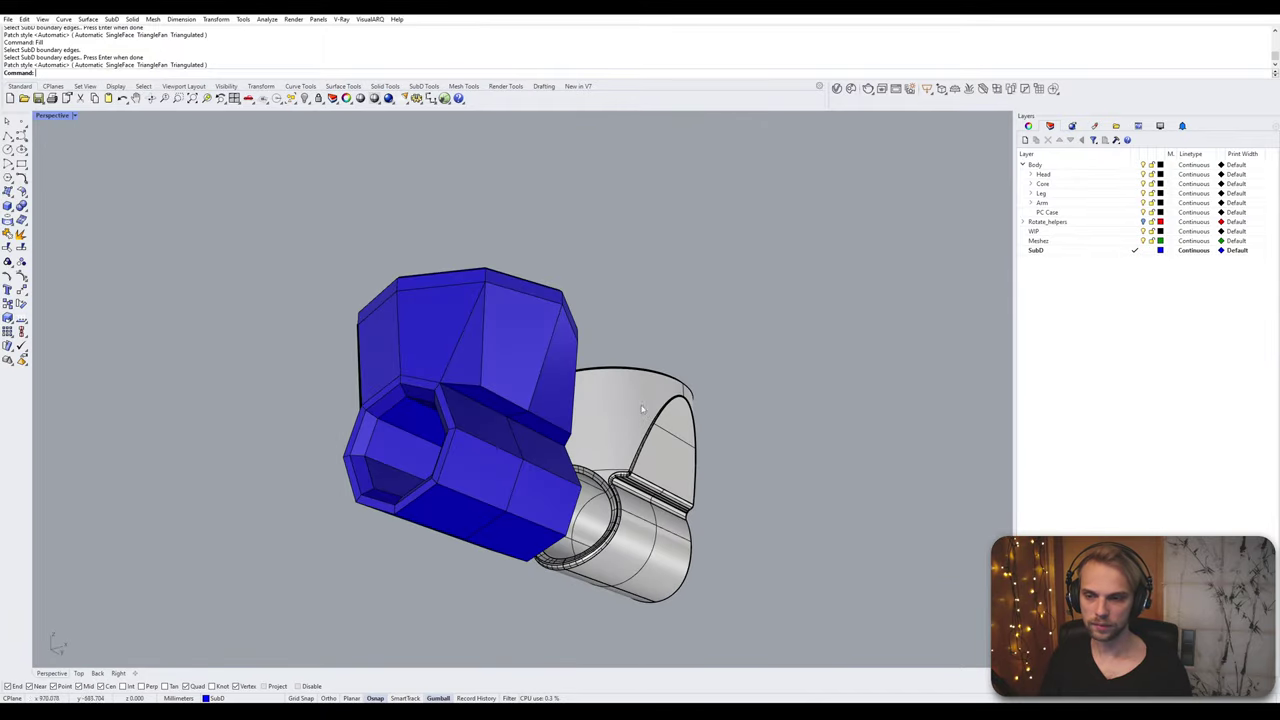
{"action": "scroll", "coordinate": [480, 415], "scroll_direction": "up", "scroll_amount": 3}
{"action": "right_click_drag", "start_coordinate": [480, 415], "coordinate": [508, 404]}
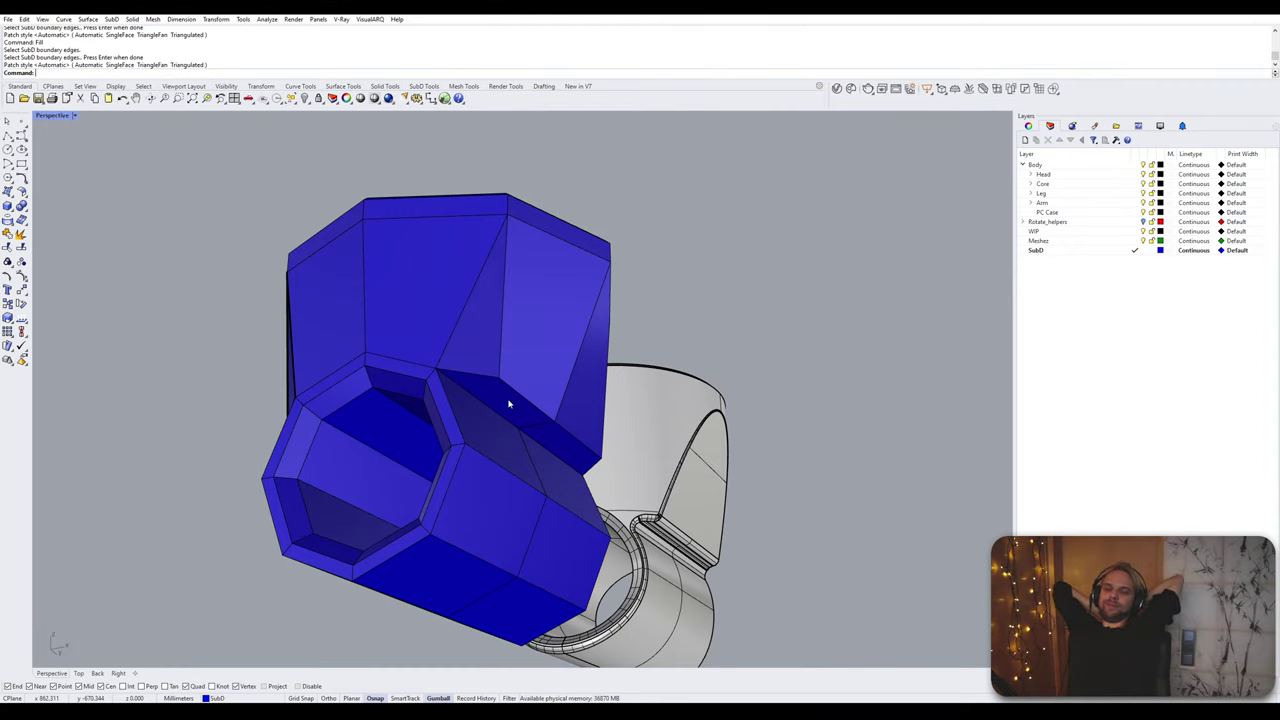
{"action": "mouse_move", "coordinate": [531, 300]}
{"action": "right_mouse_down"}
{"action": "mouse_move", "coordinate": [508, 354]}
{"action": "mouse_move", "coordinate": [491, 306]}
{"action": "mouse_move", "coordinate": [544, 308]}
{"action": "right_mouse_up"}
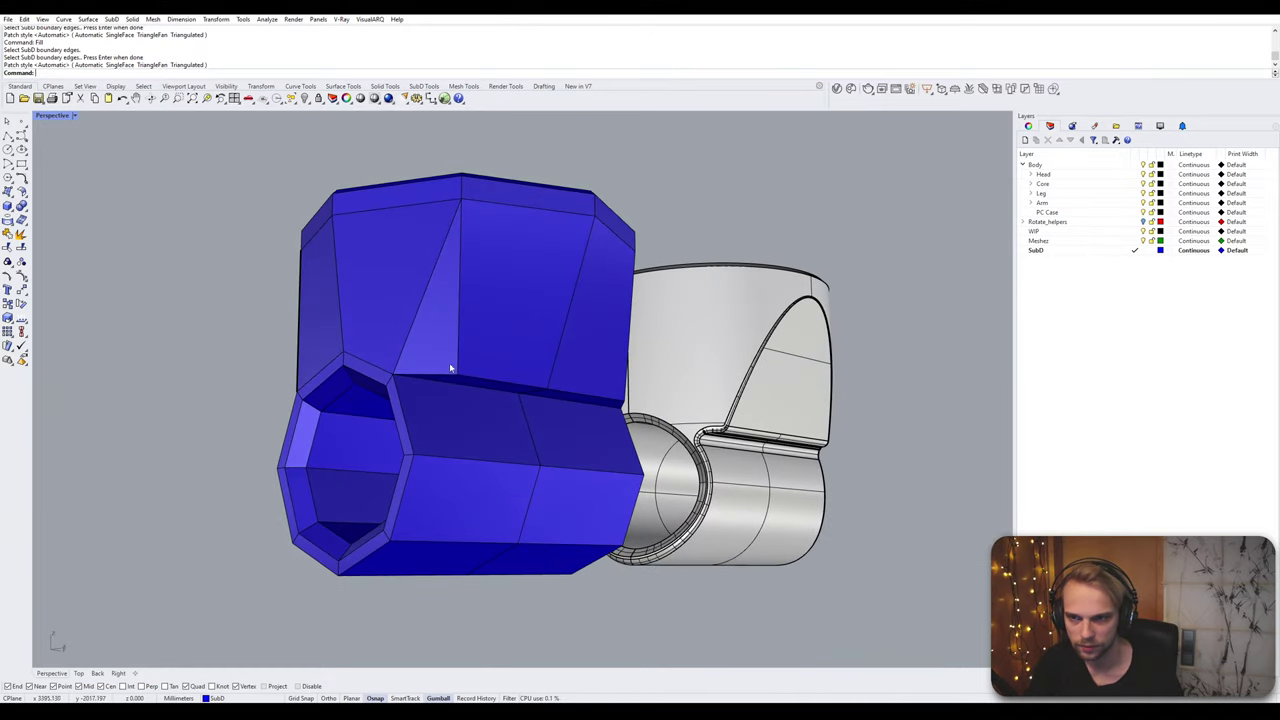
{"action": "mouse_move", "coordinate": [612, 330]}
{"action": "right_mouse_down"}
{"action": "mouse_move", "coordinate": [592, 334]}
{"action": "mouse_move", "coordinate": [626, 331]}
{"action": "right_mouse_up"}
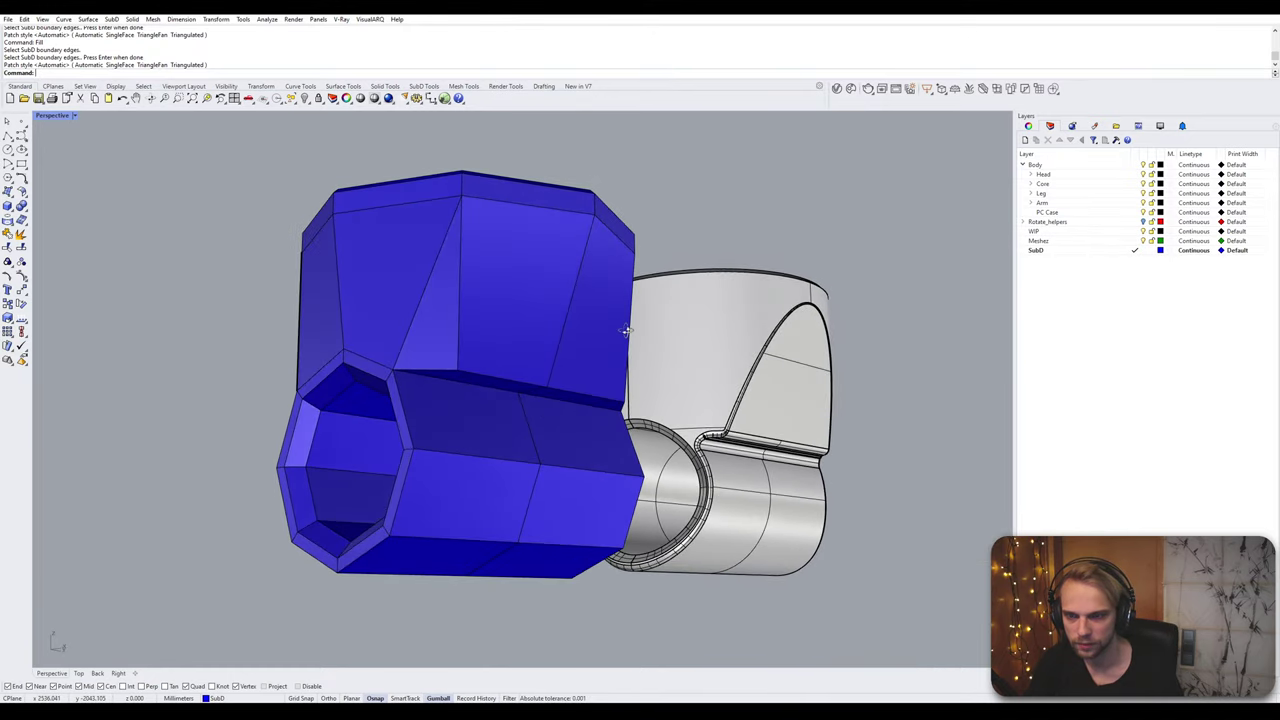
{"action": "right_click_drag", "start_coordinate": [444, 373], "coordinate": [394, 406]}
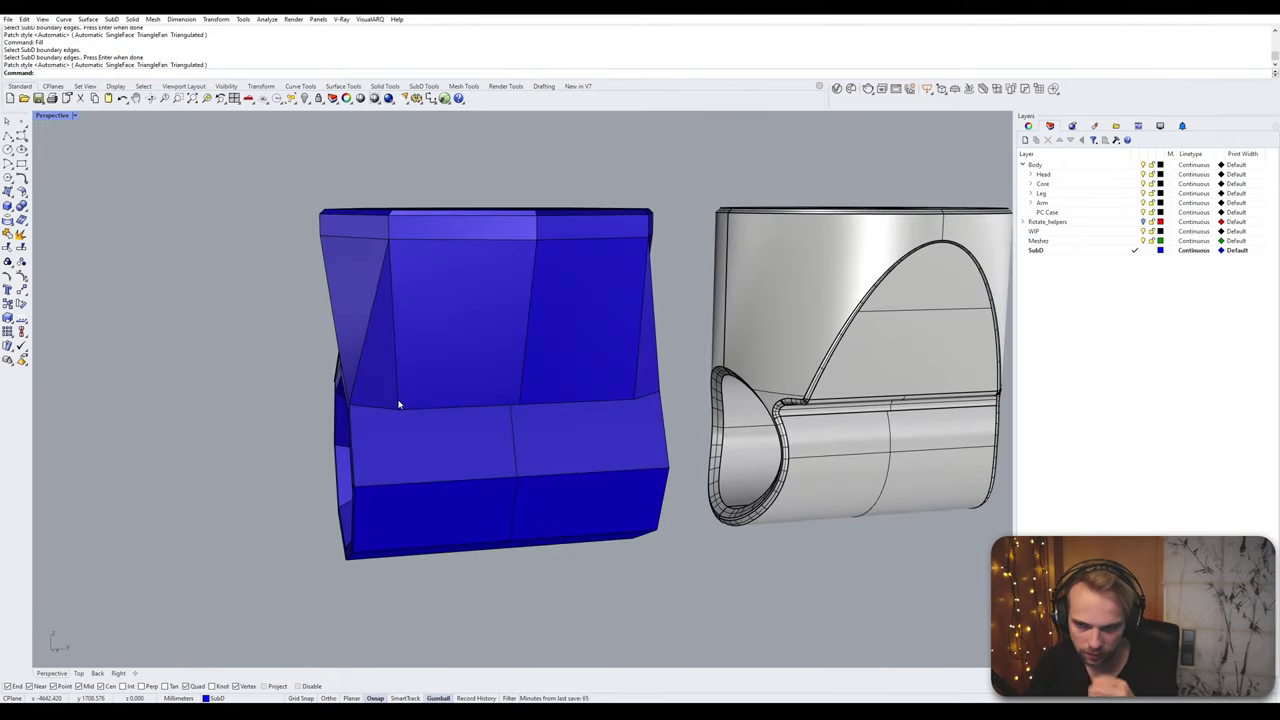
{"action": "right_click_drag", "start_coordinate": [391, 393], "coordinate": [692, 320]}
Step: Fill the remaining triangular hole in the blue shell, then preview it smoothed
{"action": "key", "text": "Tab"}
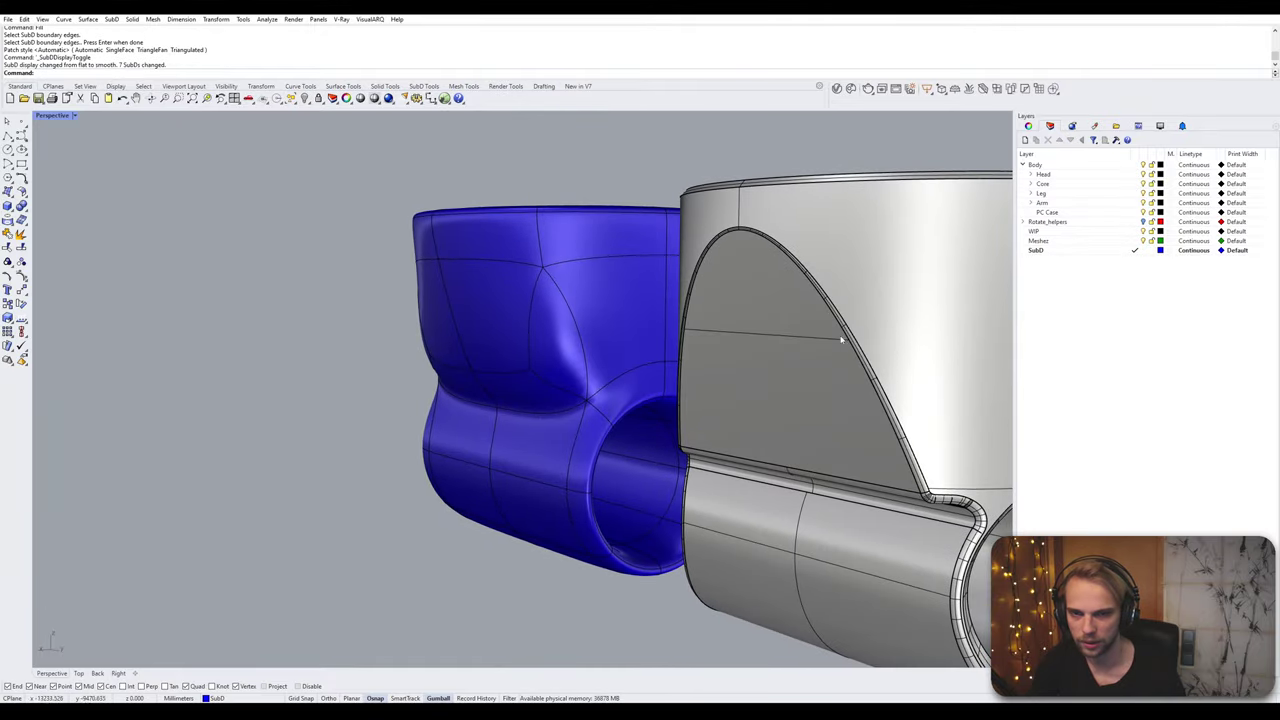
{"action": "right_click_drag", "start_coordinate": [870, 390], "coordinate": [506, 327]}
{"action": "key", "text": "Tab"}
{"action": "key", "text": "Return"}
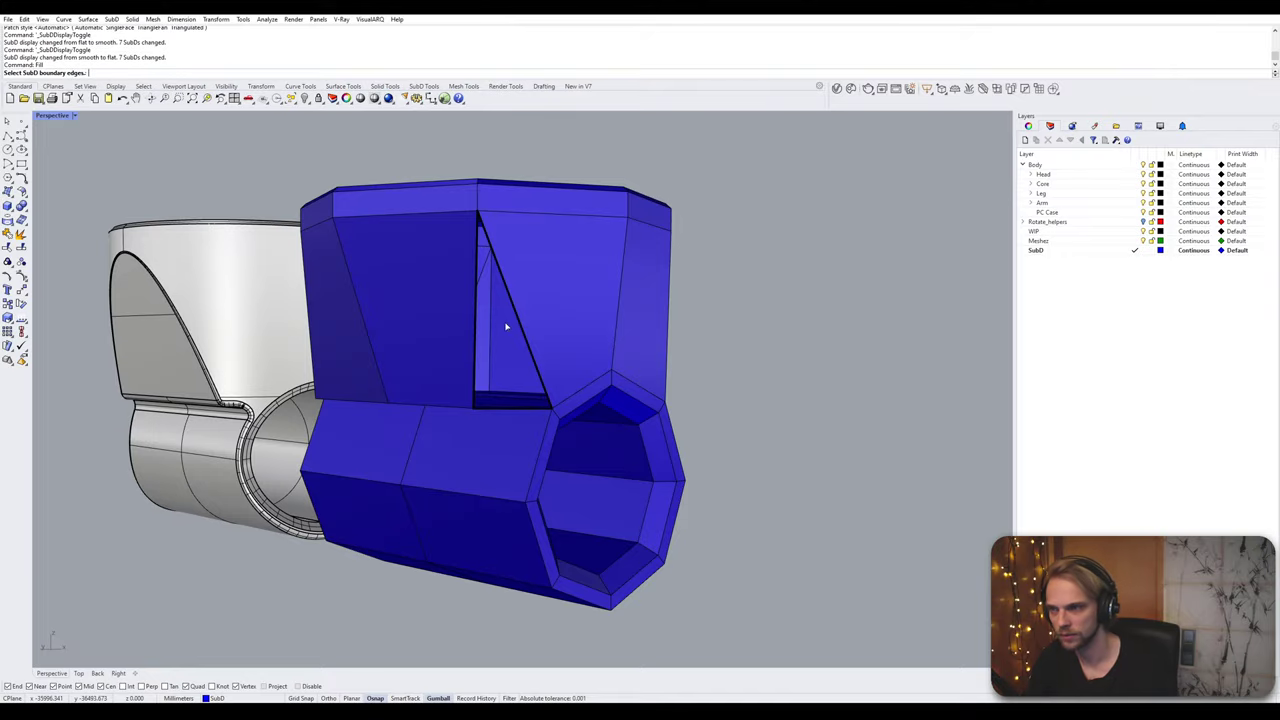
{"action": "left_click", "coordinate": [529, 348]}
{"action": "key", "text": "Return"}
{"action": "key", "text": "Return"}
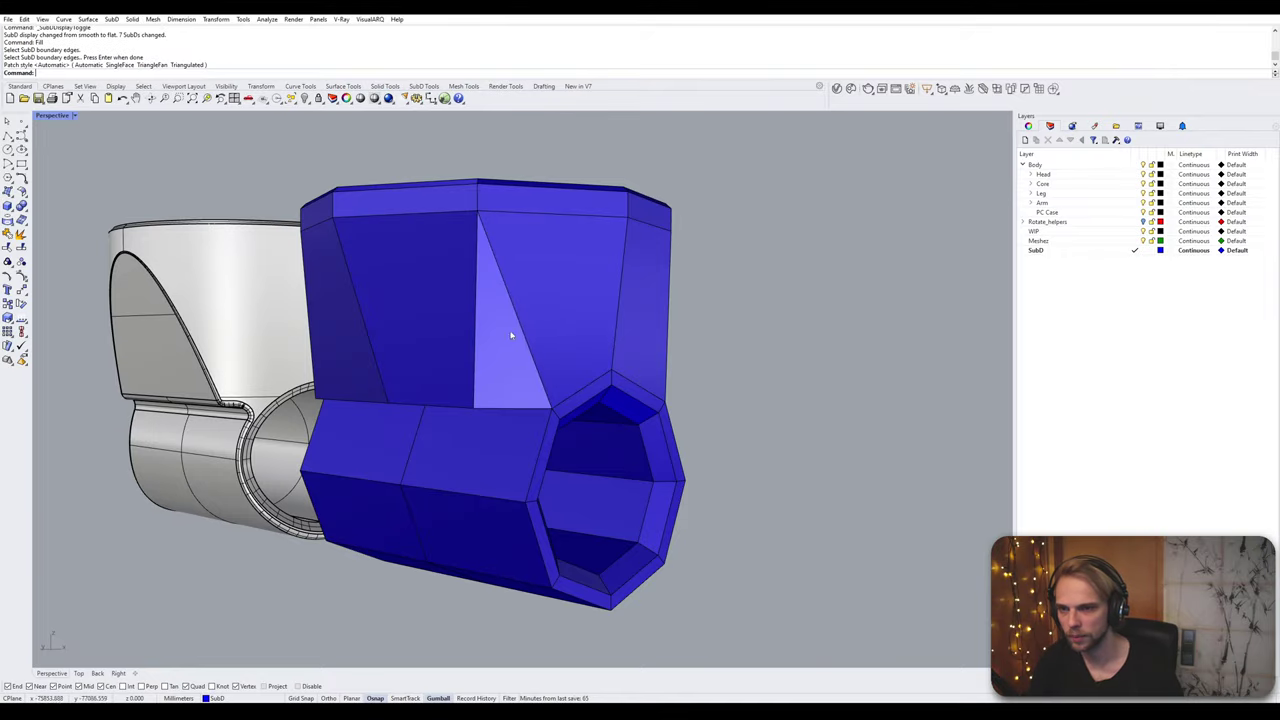
{"action": "right_click_drag", "start_coordinate": [512, 335], "coordinate": [329, 343]}
{"action": "key", "text": "Tab"}
{"action": "key", "text": "Tab"}
Step: Select the tube-to-shell seam edges and the lower edge loops
{"action": "scroll", "coordinate": [451, 351], "scroll_direction": "up", "scroll_amount": 5}
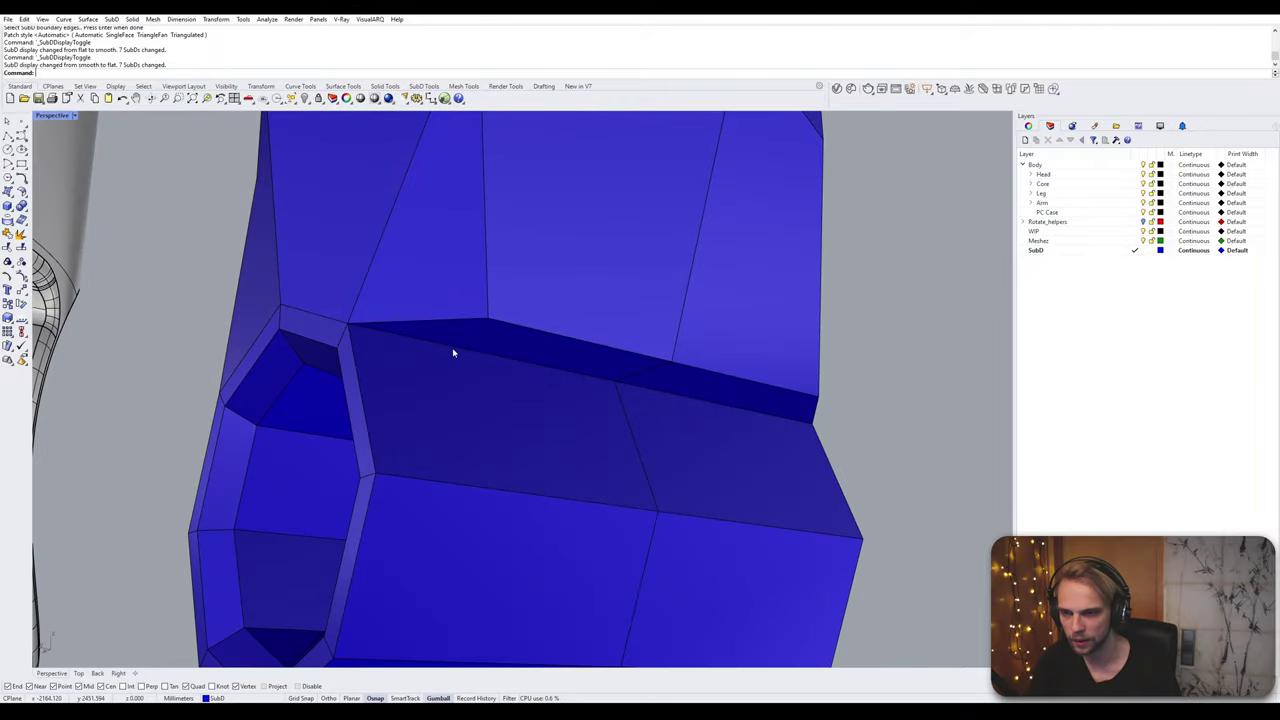
{"action": "left_click", "coordinate": [493, 357], "text": "ctrl+shift"}
{"action": "left_click", "coordinate": [661, 396], "text": "ctrl+shift"}
{"action": "right_click_drag", "start_coordinate": [661, 396], "coordinate": [502, 332]}
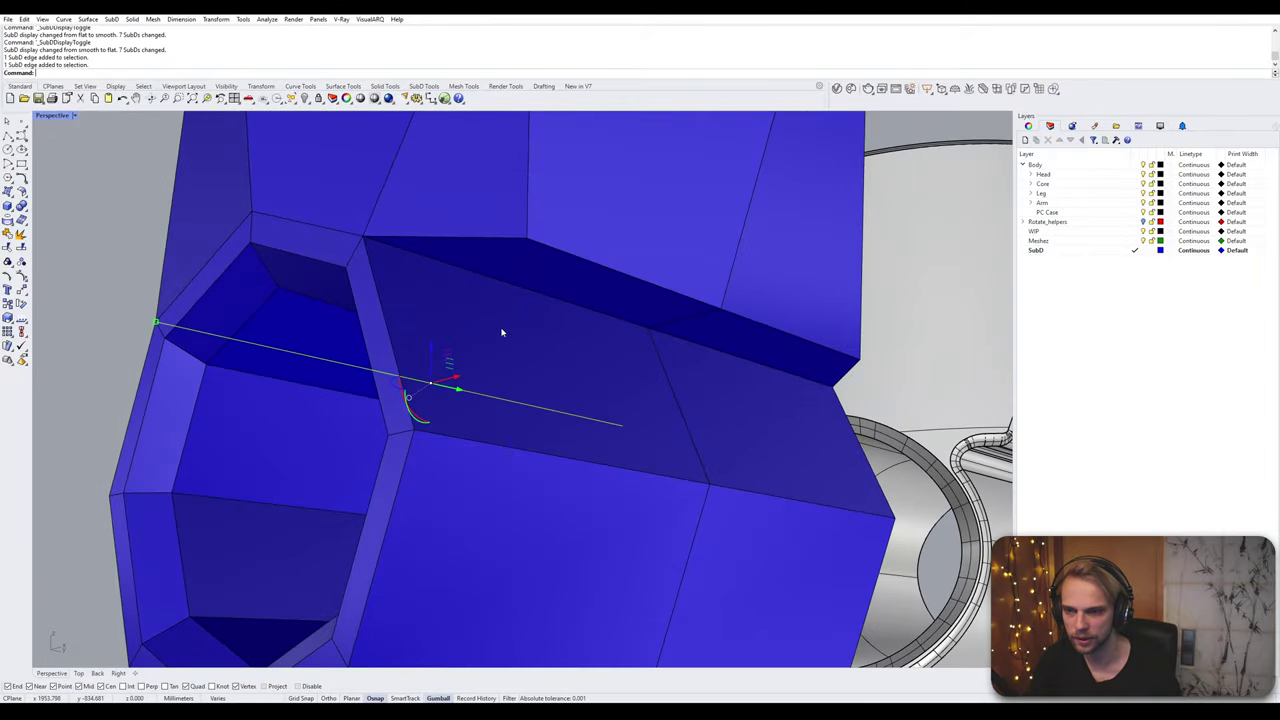
{"action": "left_click", "coordinate": [573, 307], "text": "ctrl+shift"}
{"action": "left_click", "coordinate": [680, 336], "text": "ctrl+shift"}
{"action": "scroll", "coordinate": [632, 341], "scroll_direction": "down", "scroll_amount": 4}
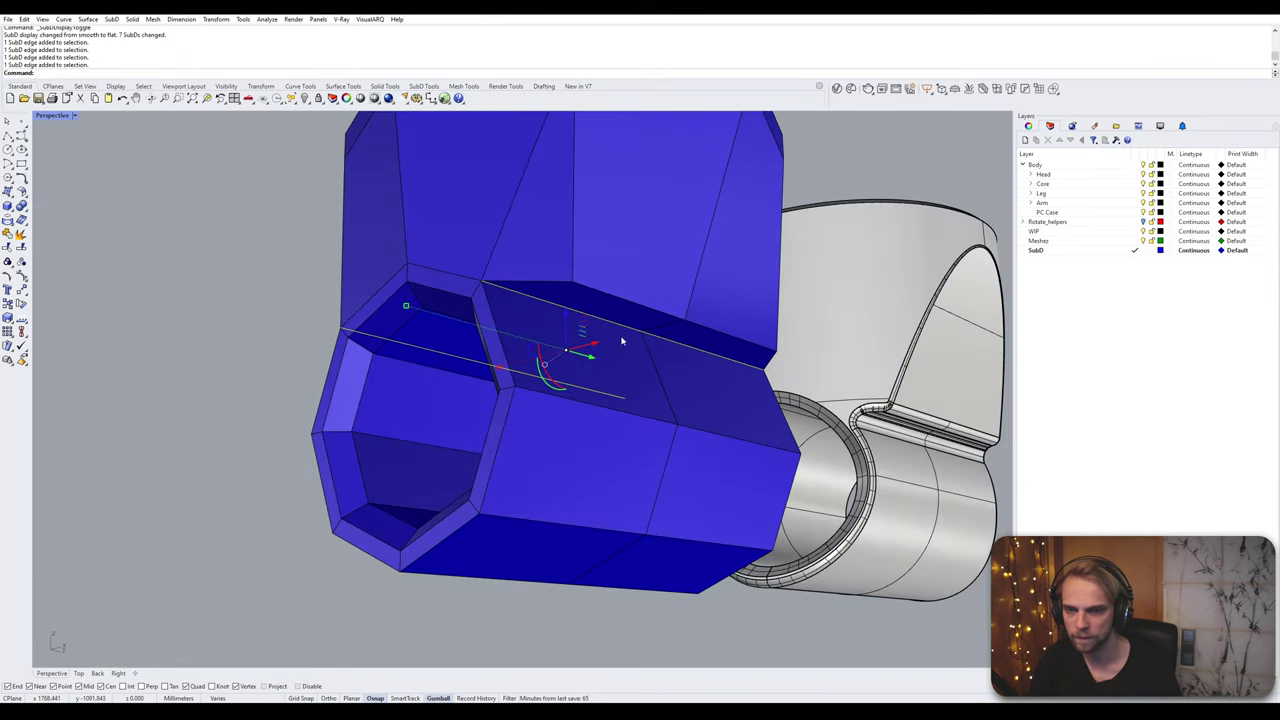
{"action": "right_click_drag", "start_coordinate": [623, 340], "coordinate": [432, 329]}
{"action": "scroll", "coordinate": [432, 329], "scroll_direction": "up", "scroll_amount": 2}
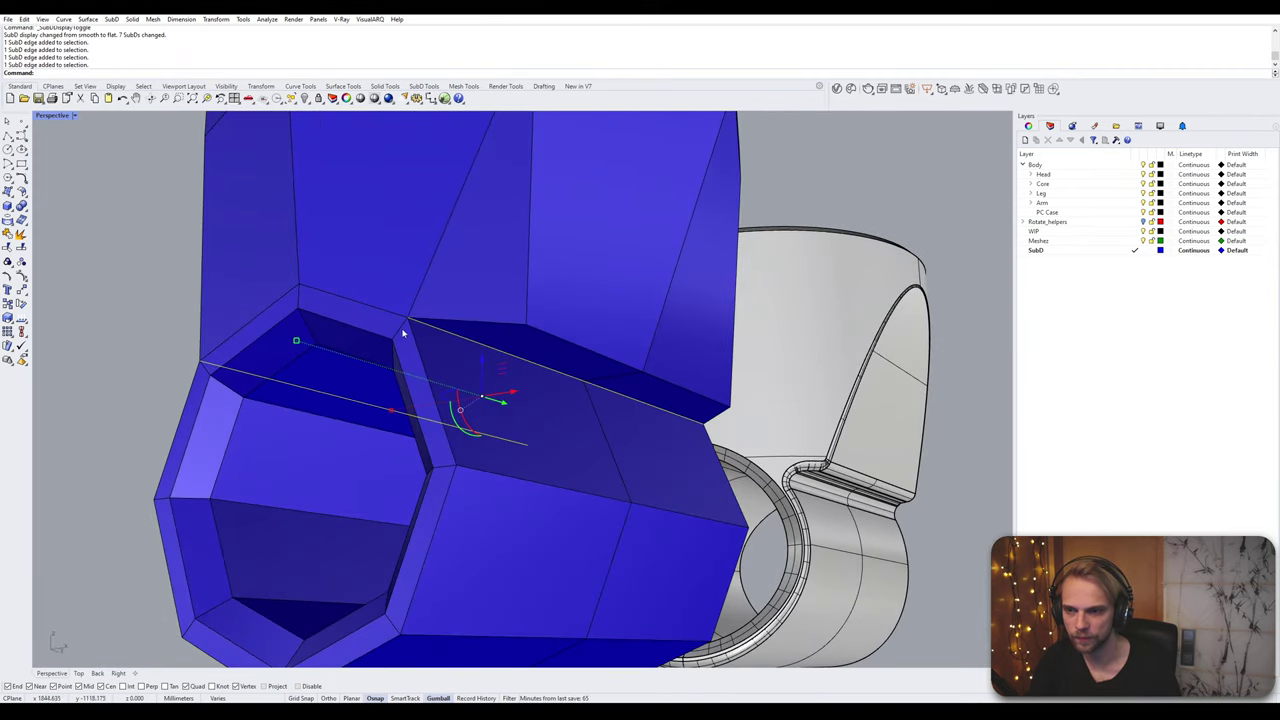
{"action": "left_click", "coordinate": [416, 337], "text": "ctrl+shift"}
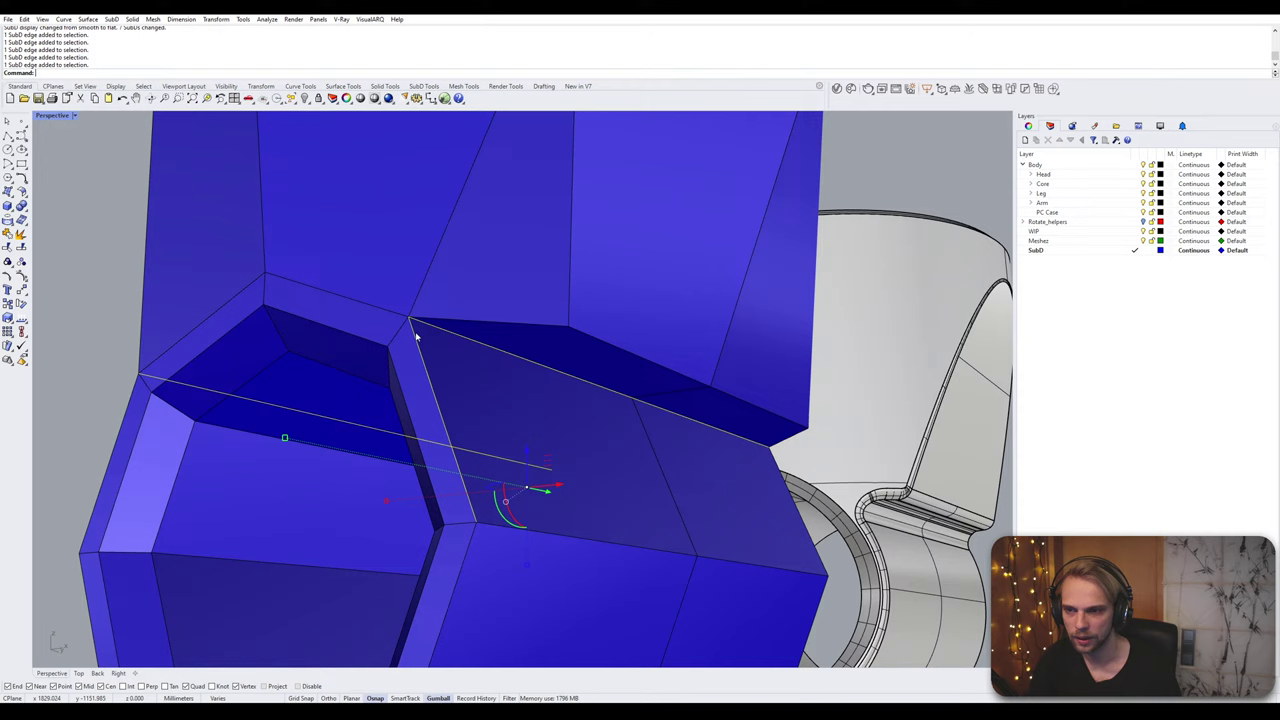
{"action": "left_click", "coordinate": [110, 428], "text": "ctrl+shift"}
{"action": "double_click", "coordinate": [85, 592], "text": "ctrl+shift"}
{"action": "scroll", "coordinate": [269, 540], "scroll_direction": "down", "scroll_amount": 4}
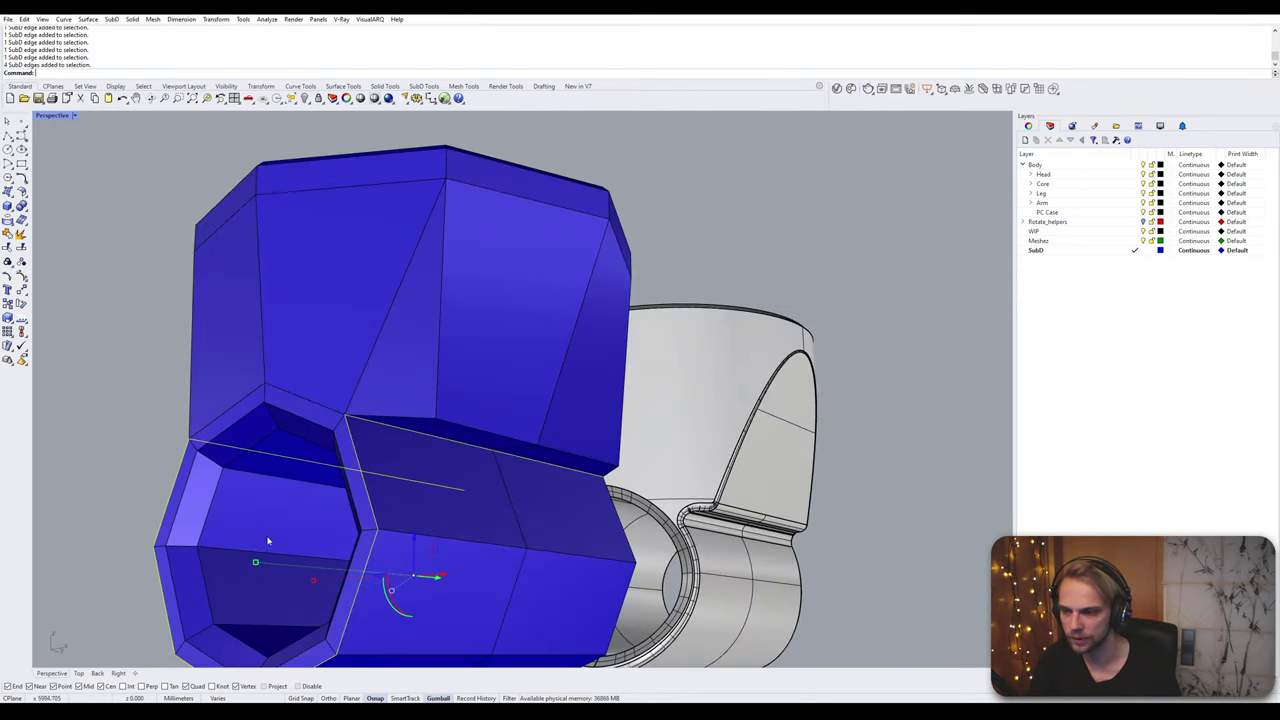
{"action": "right_click_drag", "start_coordinate": [269, 540], "coordinate": [659, 424]}
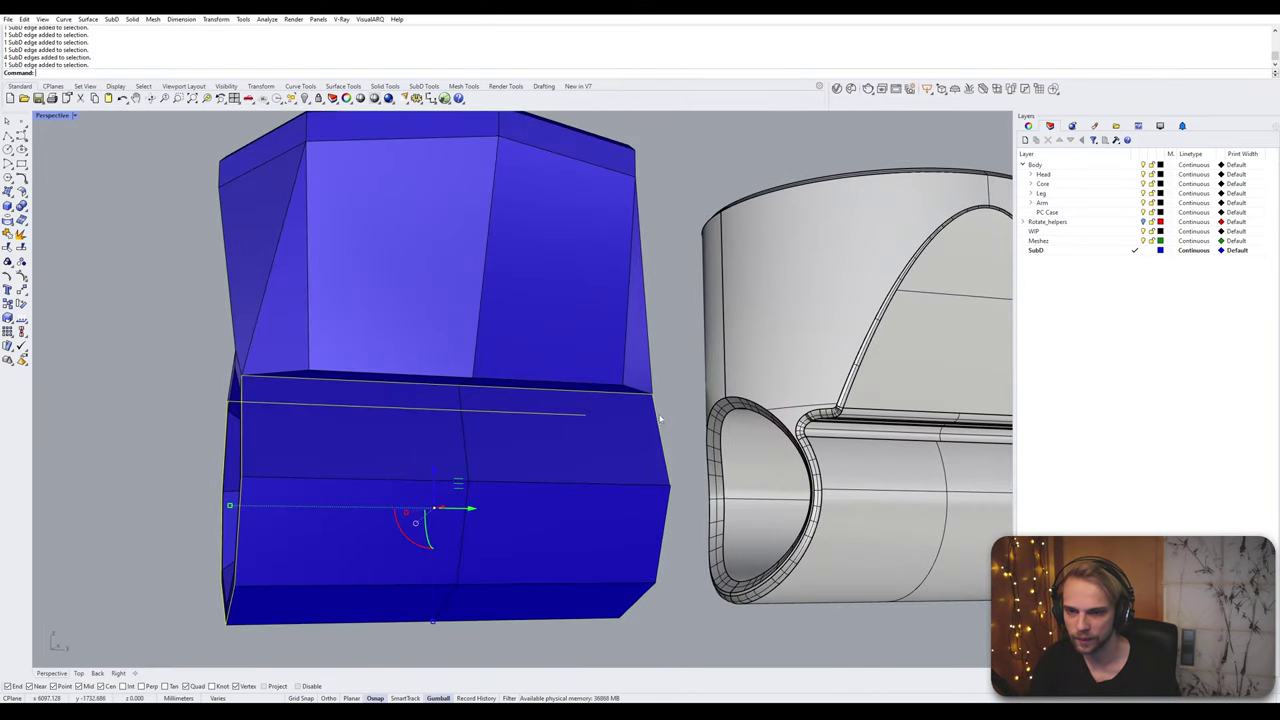
{"action": "double_click", "coordinate": [664, 527], "text": "ctrl+shift"}
Step: Add the remaining upper seam edges to the selection
{"action": "right_click_drag", "start_coordinate": [672, 525], "coordinate": [375, 334]}
{"action": "scroll", "coordinate": [450, 357], "scroll_direction": "down", "scroll_amount": 3}
{"action": "scroll", "coordinate": [375, 334], "scroll_direction": "up", "scroll_amount": 2}
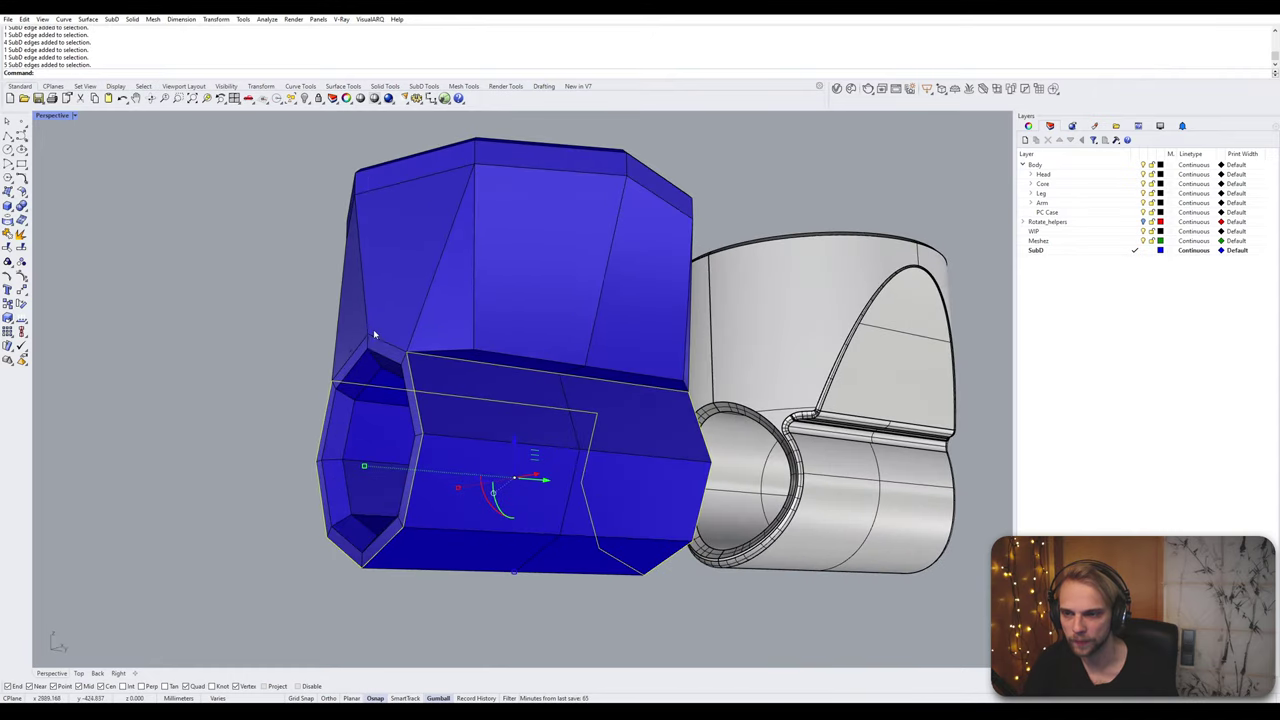
{"action": "left_click", "coordinate": [460, 353], "text": "shift"}
{"action": "left_click", "coordinate": [507, 355], "text": "shift"}
{"action": "left_click", "coordinate": [620, 372], "text": "shift"}
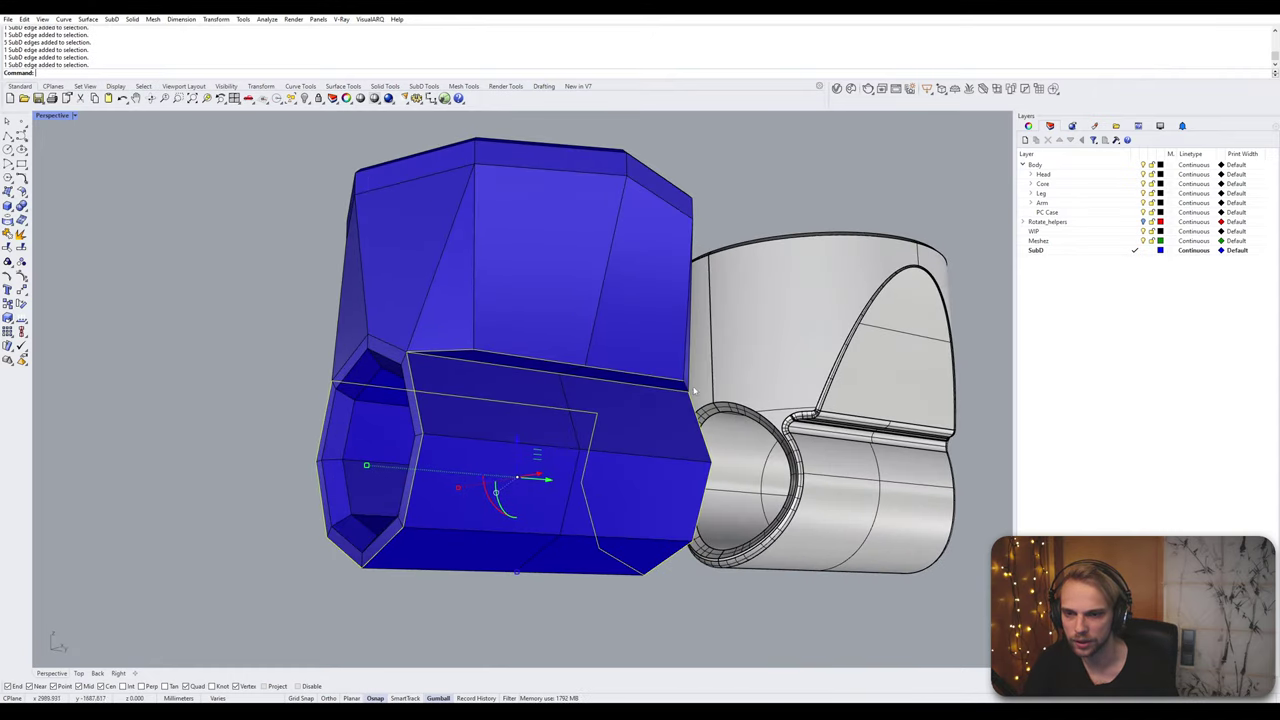
{"action": "right_click_drag", "start_coordinate": [620, 372], "coordinate": [494, 348]}
{"action": "scroll", "coordinate": [646, 369], "scroll_direction": "up", "scroll_amount": 2}
{"action": "left_click", "coordinate": [646, 369], "text": "shift"}
{"action": "left_click", "coordinate": [591, 363], "text": "shift"}
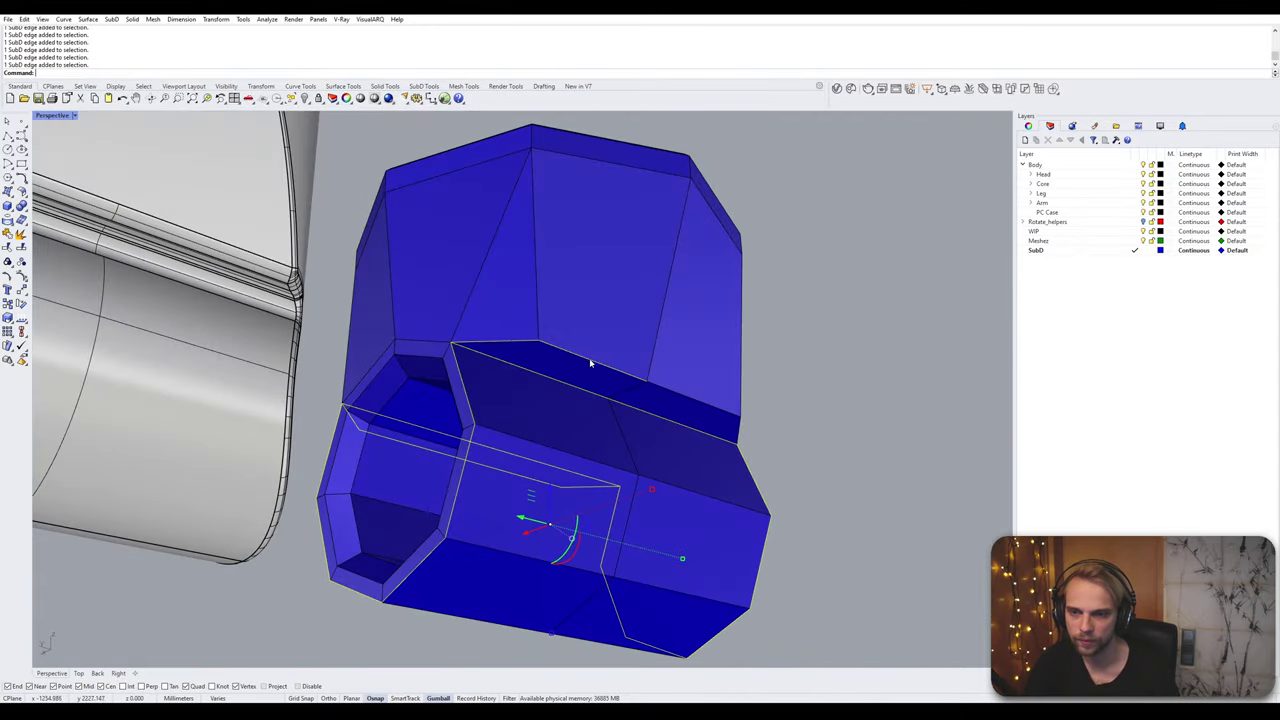
{"action": "left_click", "coordinate": [697, 403], "text": "shift"}
{"action": "right_click_drag", "start_coordinate": [697, 403], "coordinate": [722, 342]}
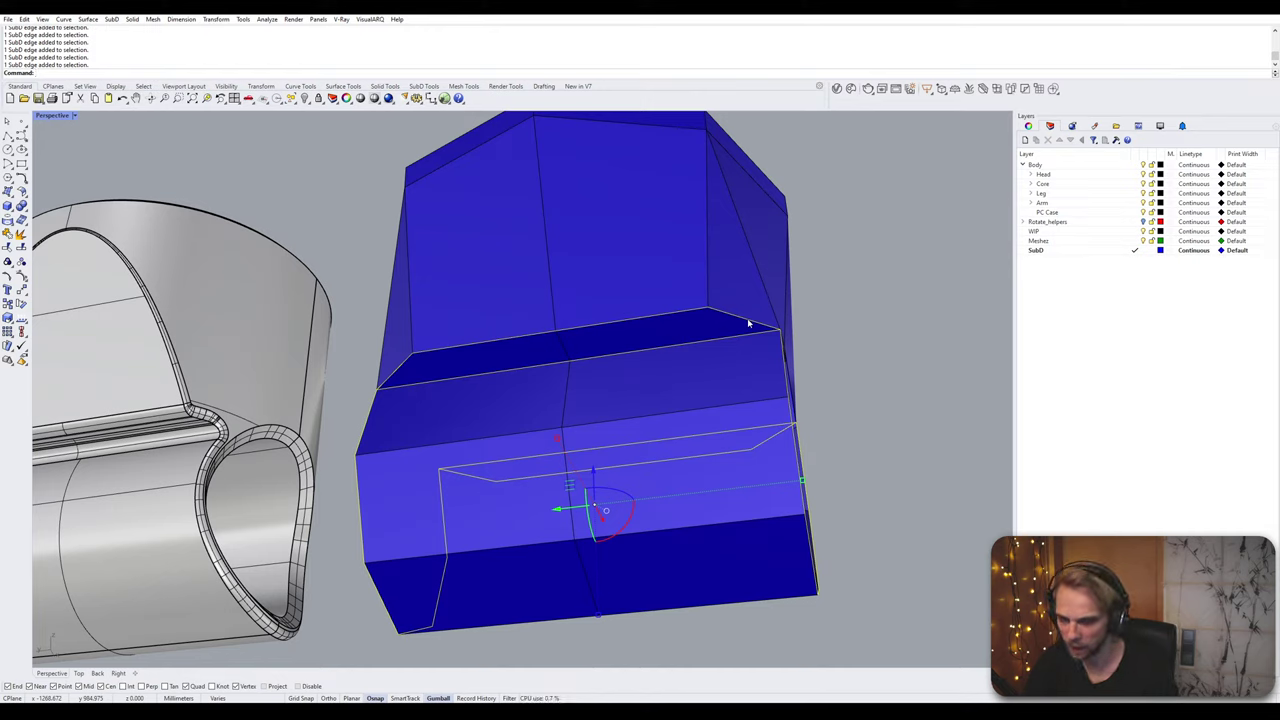
Step: Bevel the selected seam edges with amount 0.5 and one segment
{"action": "type", "text": "Bevel"}
{"action": "key", "text": "Return"}
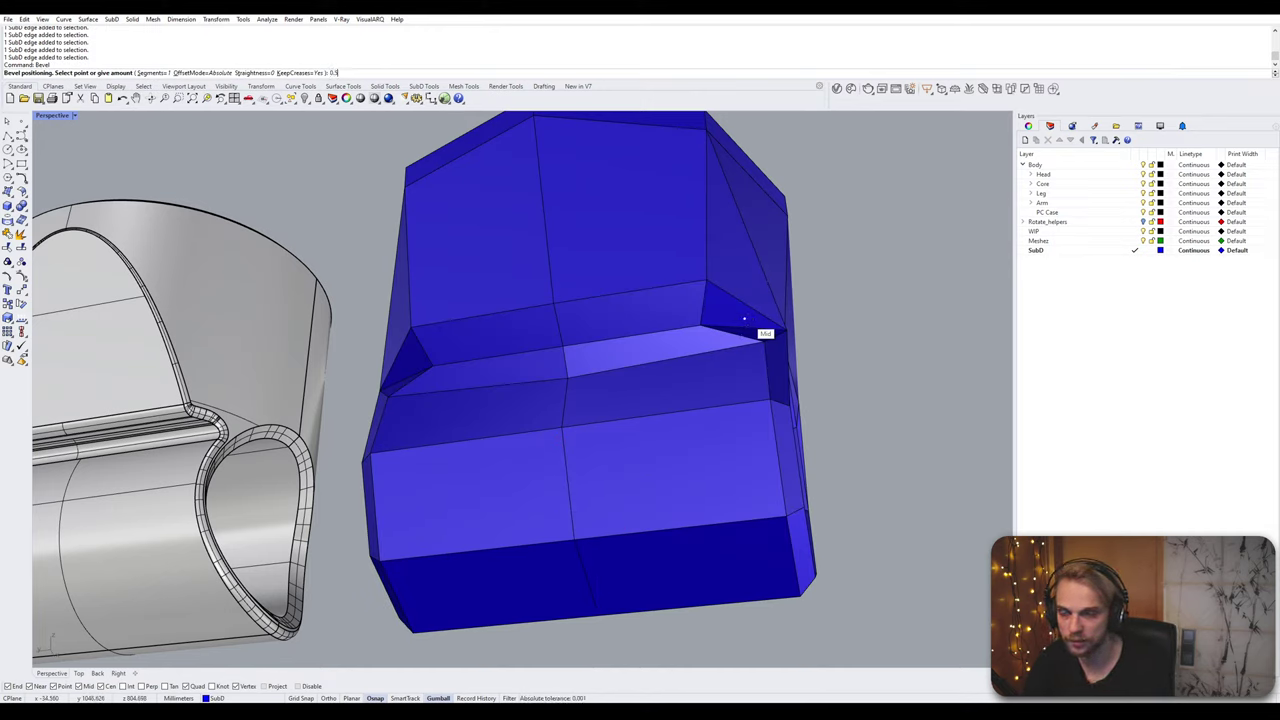
{"action": "left_click", "coordinate": [745, 318]}
{"action": "right_click_drag", "start_coordinate": [800, 331], "coordinate": [679, 379]}
Step: Inspect the bevelled junction in smooth and flat display, ending smooth
{"action": "key", "text": "Tab"}
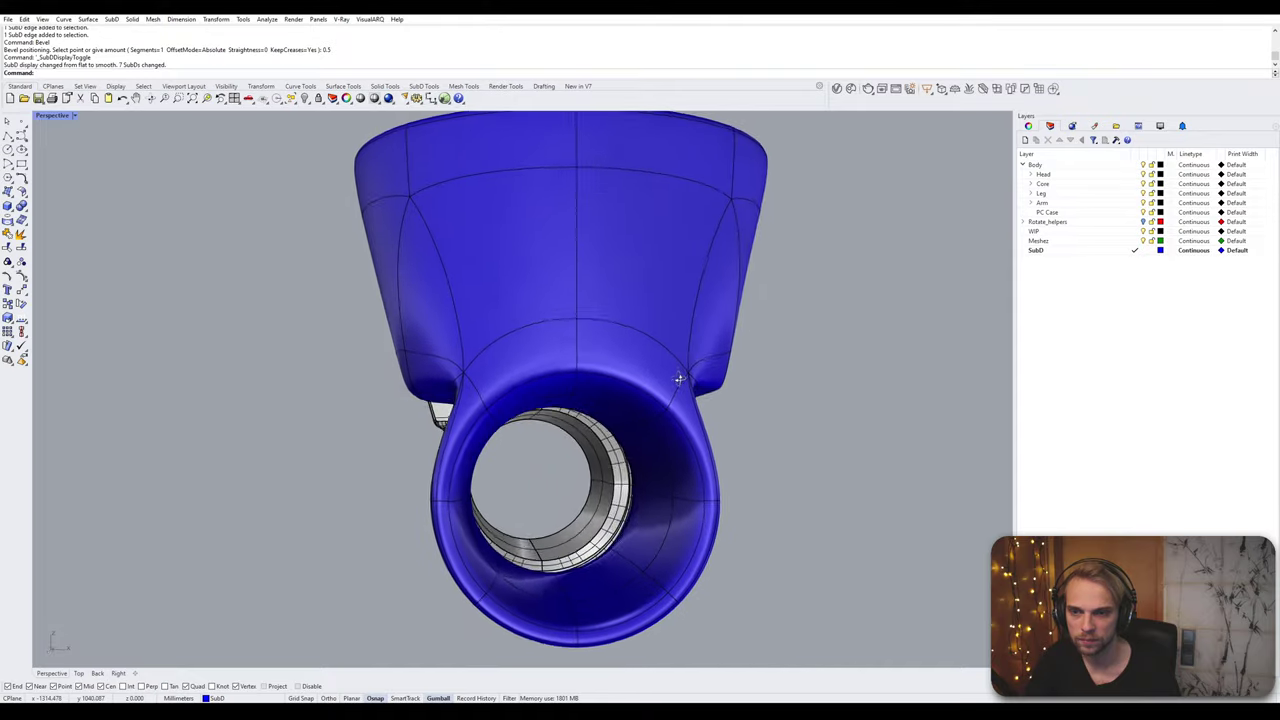
{"action": "scroll", "coordinate": [679, 379], "scroll_direction": "down", "scroll_amount": 5}
{"action": "right_click_drag", "start_coordinate": [590, 398], "coordinate": [629, 383]}
{"action": "scroll", "coordinate": [670, 379], "scroll_direction": "up", "scroll_amount": 9}
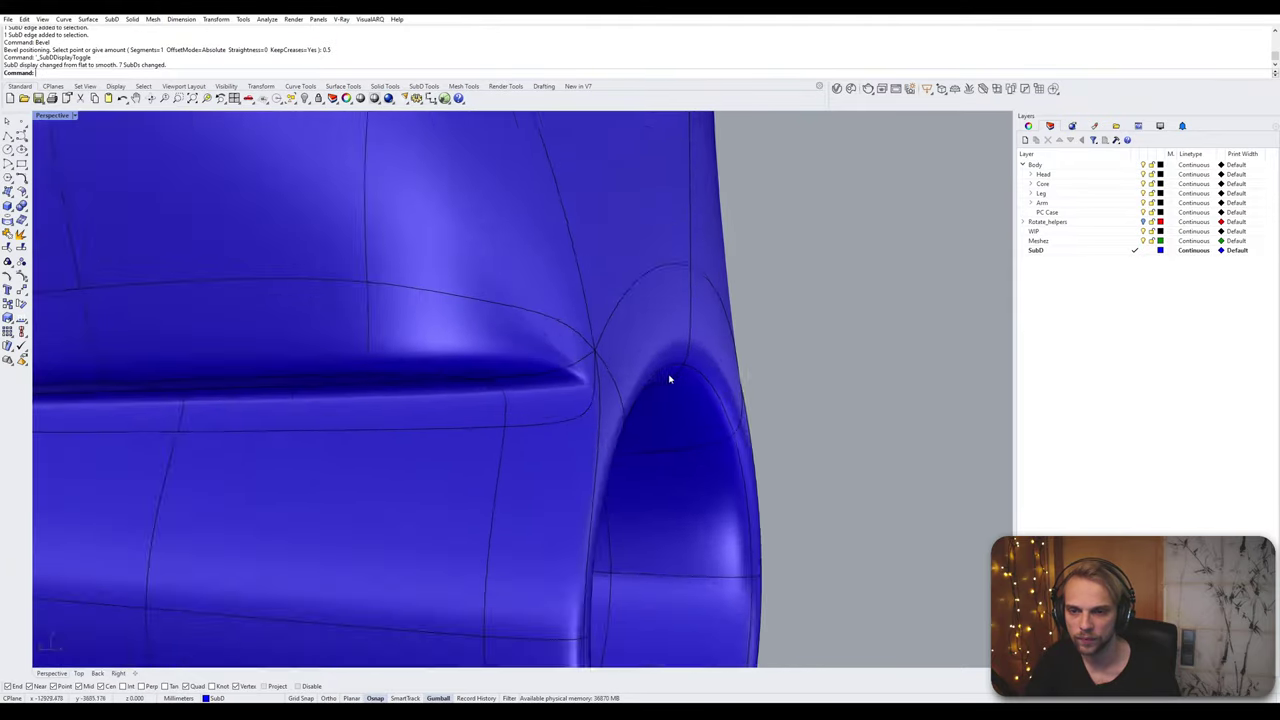
{"action": "scroll", "coordinate": [670, 379], "scroll_direction": "down", "scroll_amount": 5}
{"action": "scroll", "coordinate": [580, 366], "scroll_direction": "up", "scroll_amount": 5}
{"action": "key", "text": "Tab"}
{"action": "key", "text": "Tab"}
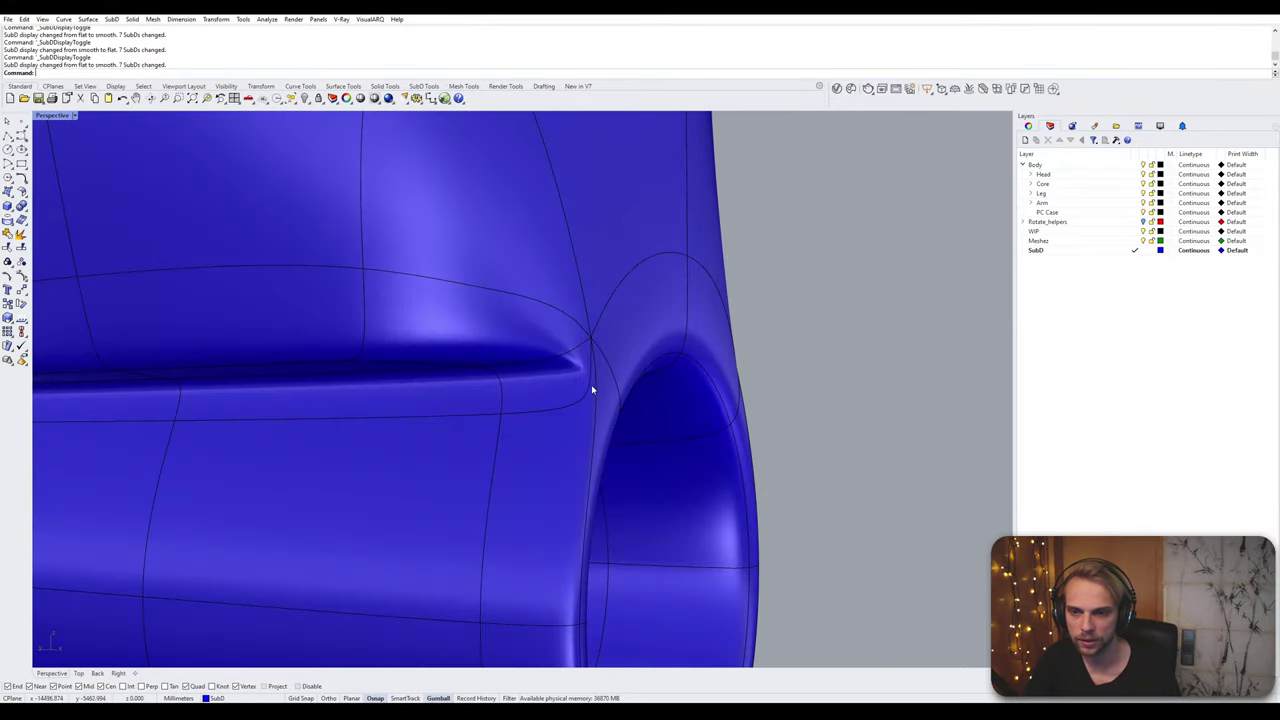
{"action": "scroll", "coordinate": [592, 390], "scroll_direction": "down", "scroll_amount": 5}
{"action": "right_click_drag", "start_coordinate": [633, 401], "coordinate": [470, 405]}
Step: Switch the SubD to flat display and examine the seam corner beside the white part
{"action": "key", "text": "Tab"}
{"action": "scroll", "coordinate": [463, 400], "scroll_direction": "up", "scroll_amount": 10}
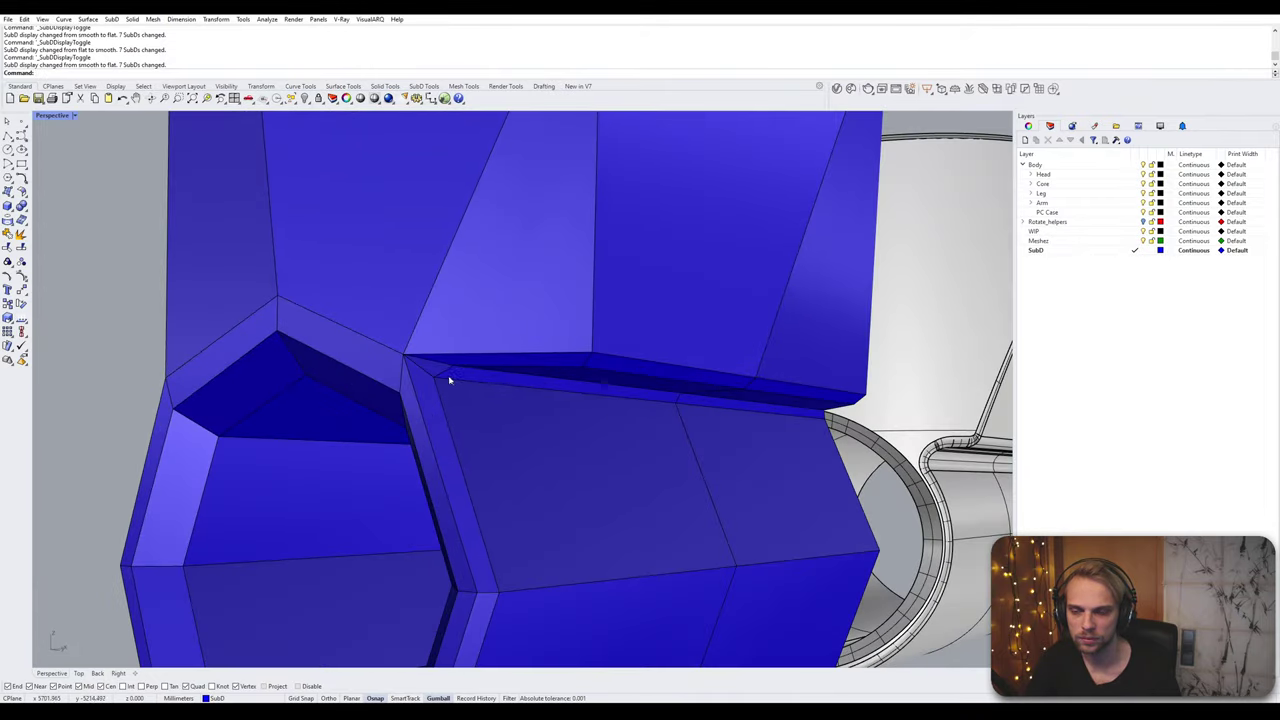
{"action": "scroll", "coordinate": [445, 376], "scroll_direction": "up", "scroll_amount": 2}
{"action": "scroll", "coordinate": [446, 374], "scroll_direction": "down", "scroll_amount": 4}
{"action": "mouse_move", "coordinate": [446, 374]}
{"action": "right_mouse_down"}
{"action": "mouse_move", "coordinate": [449, 360]}
{"action": "mouse_move", "coordinate": [480, 371]}
{"action": "mouse_move", "coordinate": [414, 386]}
{"action": "mouse_move", "coordinate": [443, 371]}
{"action": "mouse_move", "coordinate": [465, 379]}
{"action": "right_mouse_up"}
{"action": "key", "text": "Tab"}
{"action": "key", "text": "Tab"}
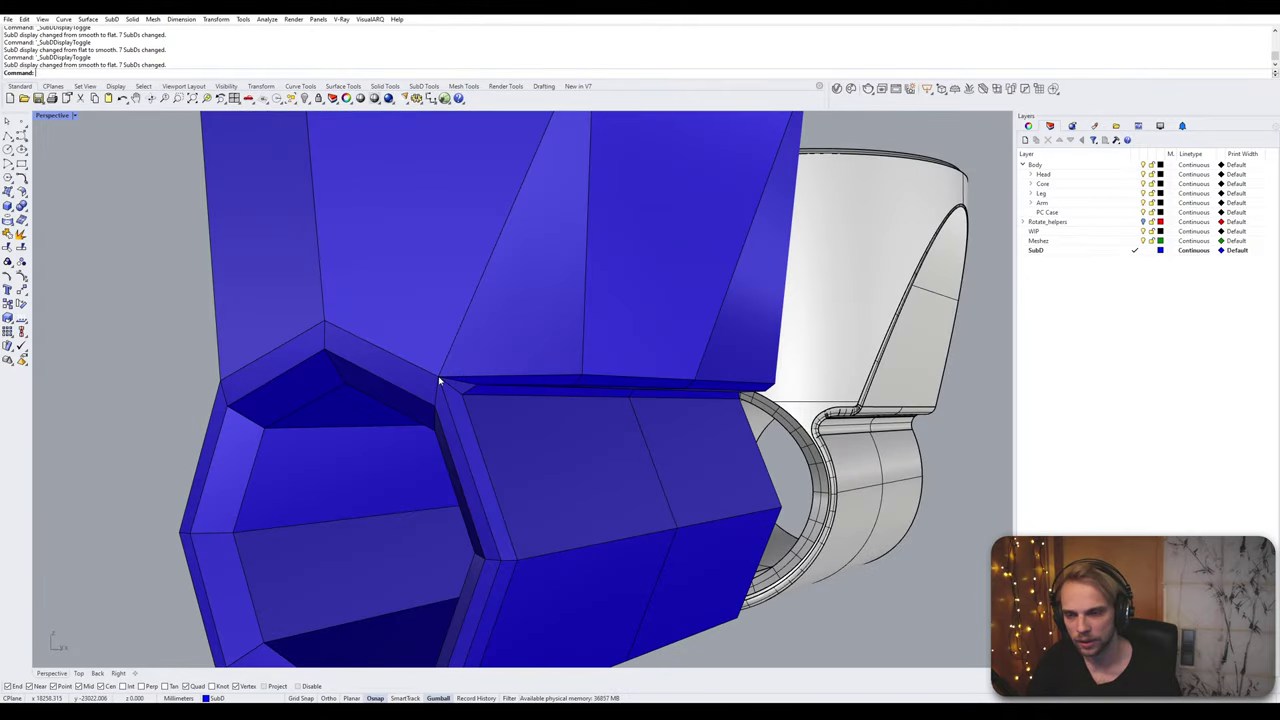
{"action": "left_click", "coordinate": [440, 380], "text": "ctrl+shift"}
{"action": "scroll", "coordinate": [436, 381], "scroll_direction": "up", "scroll_amount": 3}
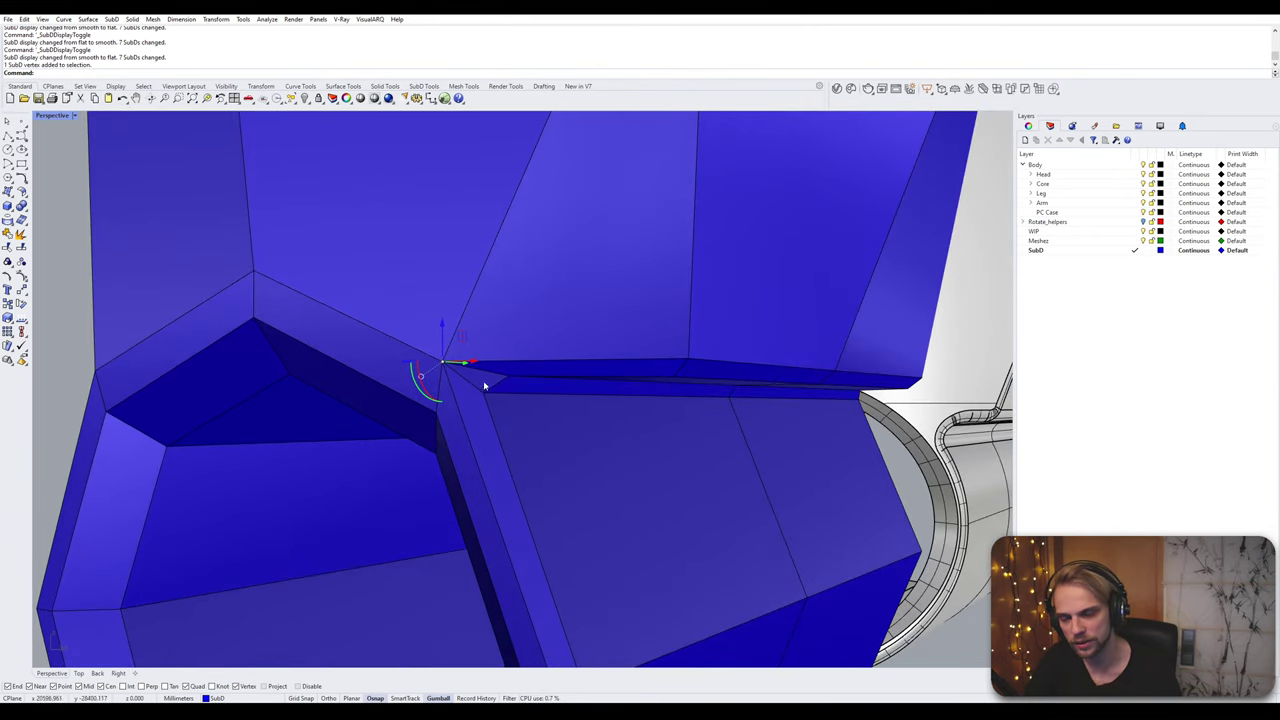
{"action": "key", "text": "Escape"}
{"action": "scroll", "coordinate": [491, 383], "scroll_direction": "down", "scroll_amount": 5}
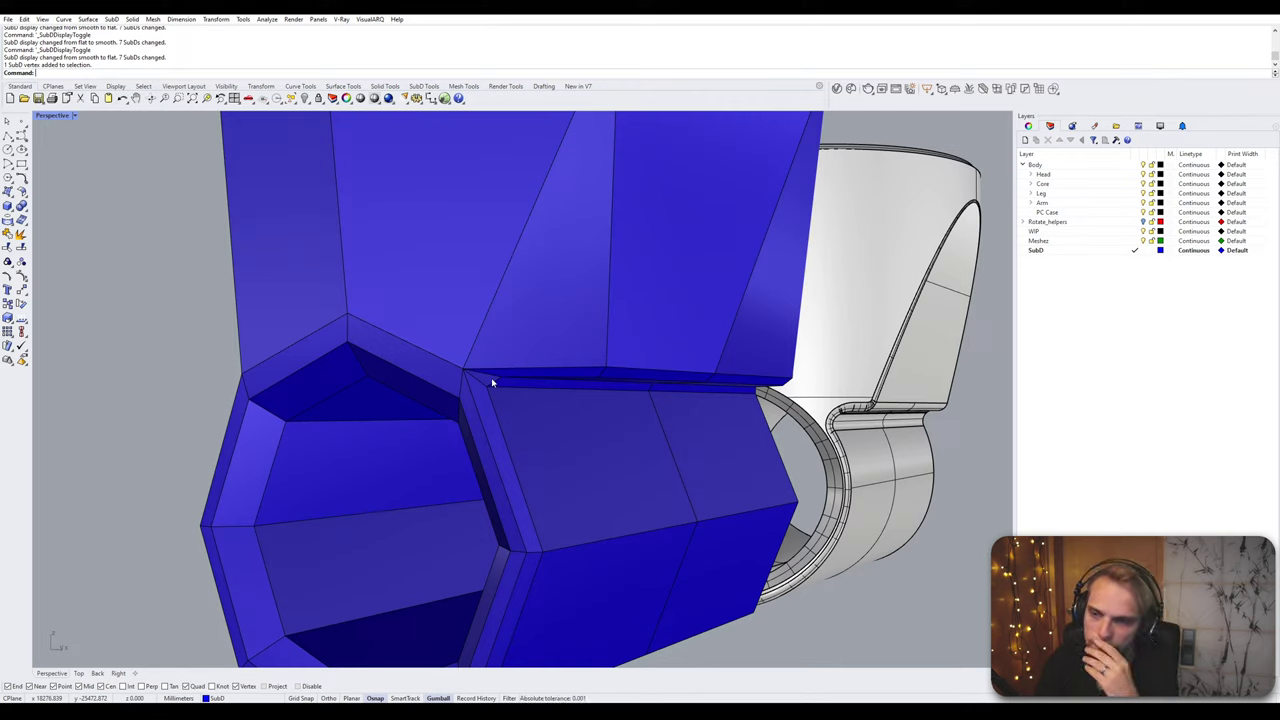
Step: Try a bevel on the two edges above the octagonal opening, then undo it
{"action": "left_click", "coordinate": [421, 351], "text": "ctrl+shift"}
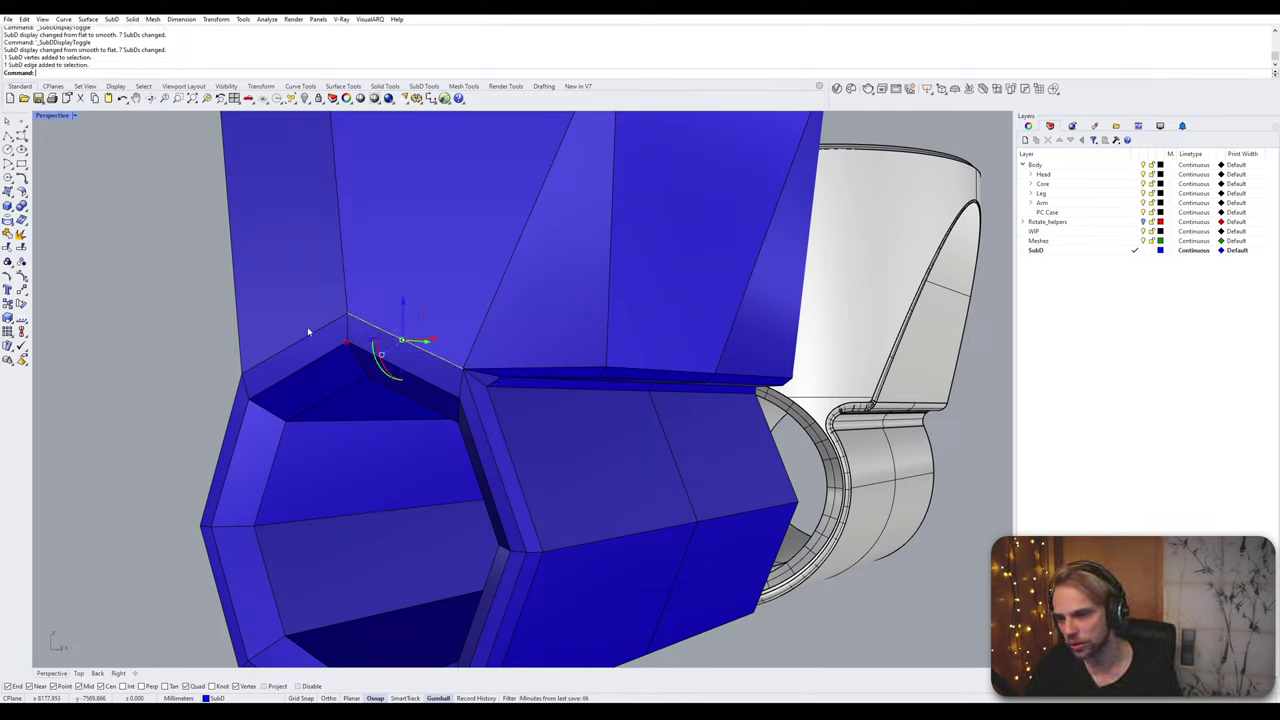
{"action": "left_click", "coordinate": [309, 334], "text": "ctrl+shift"}
{"action": "right_click_drag", "start_coordinate": [311, 334], "coordinate": [398, 329]}
{"action": "type", "text": "bevel"}
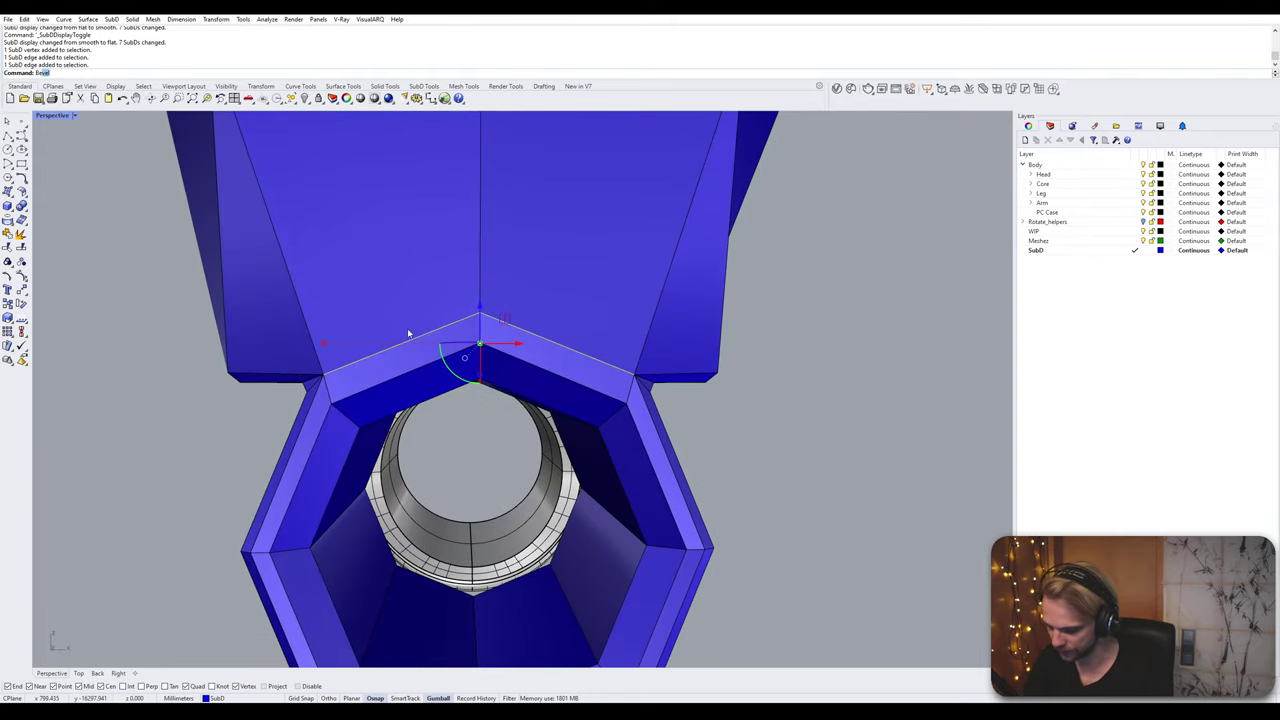
{"action": "key", "text": "Return"}
{"action": "left_click", "coordinate": [486, 345]}
{"action": "right_click_drag", "start_coordinate": [618, 379], "coordinate": [564, 380]}
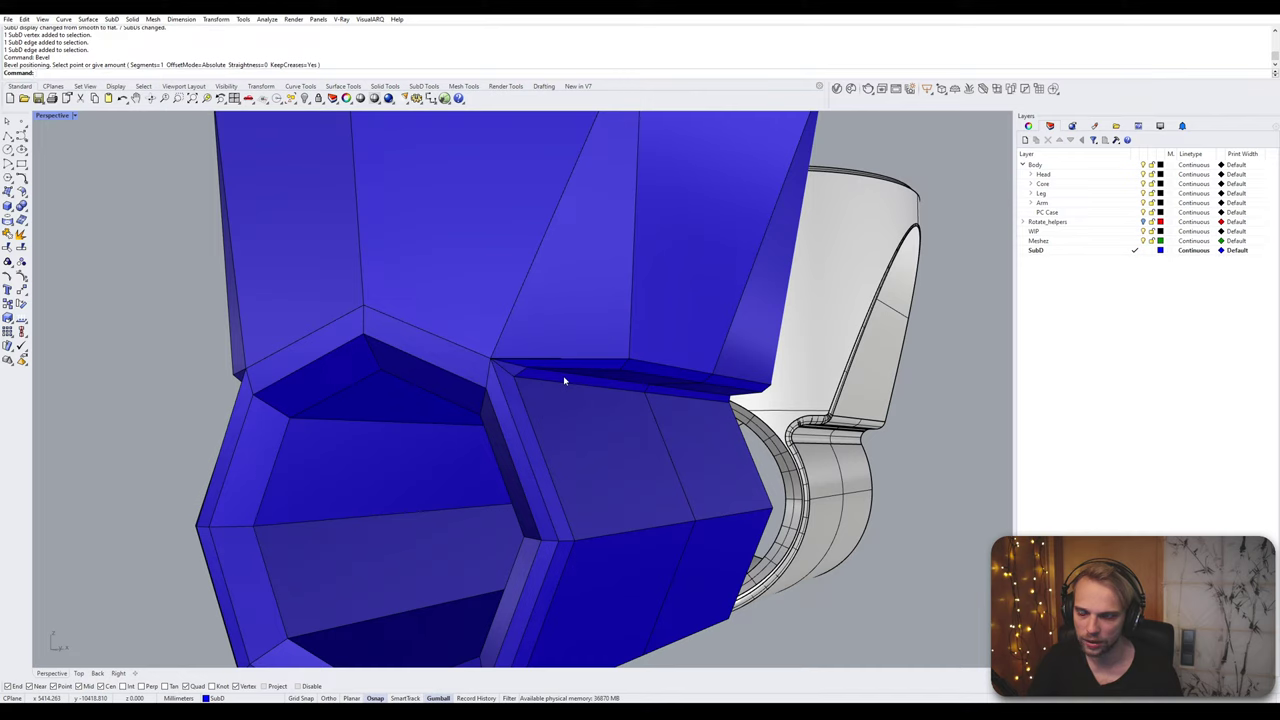
{"action": "key", "text": "ctrl+z"}
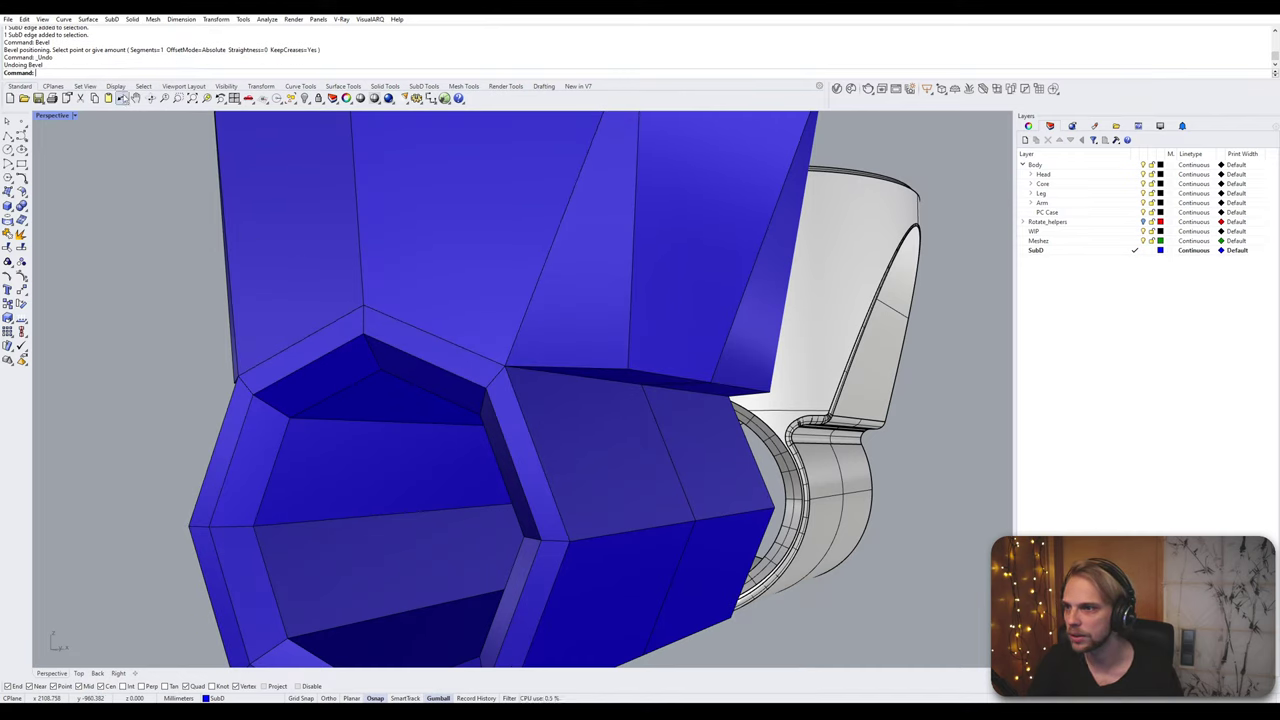
Step: Restore the previously selected edges and view the octagonal opening from the side
{"action": "left_click", "coordinate": [144, 87]}
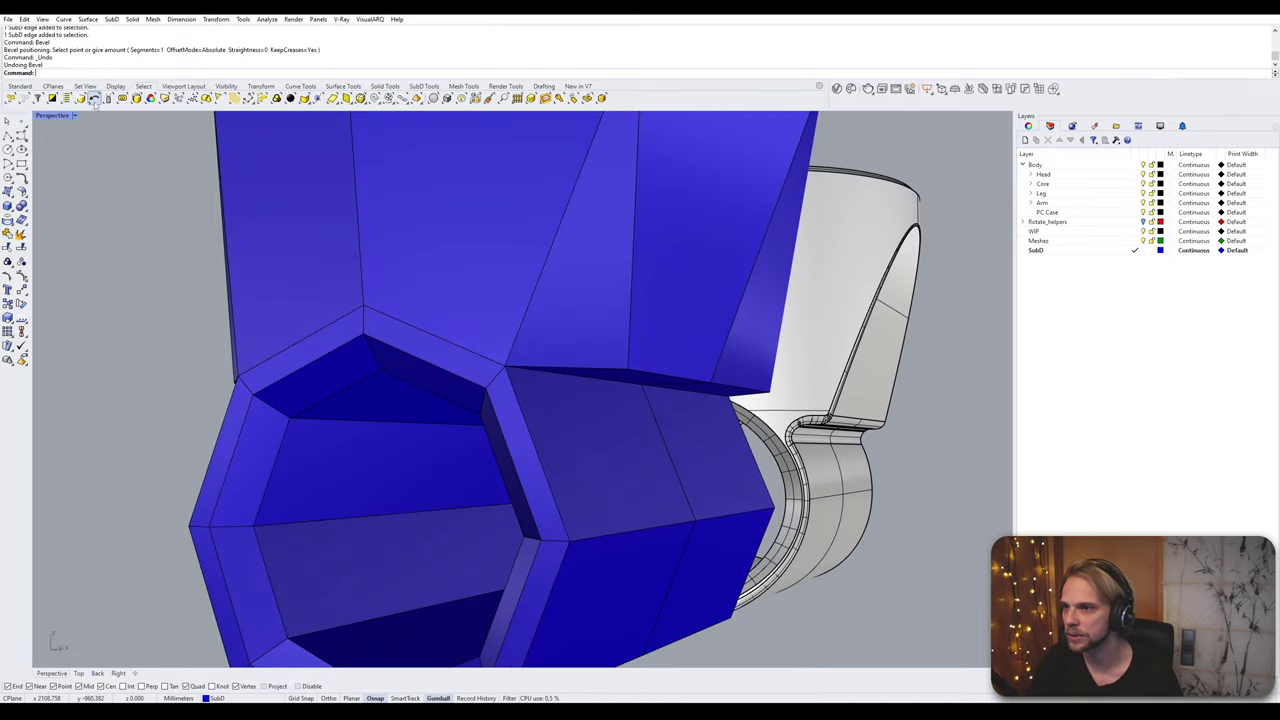
{"action": "left_click", "coordinate": [95, 99]}
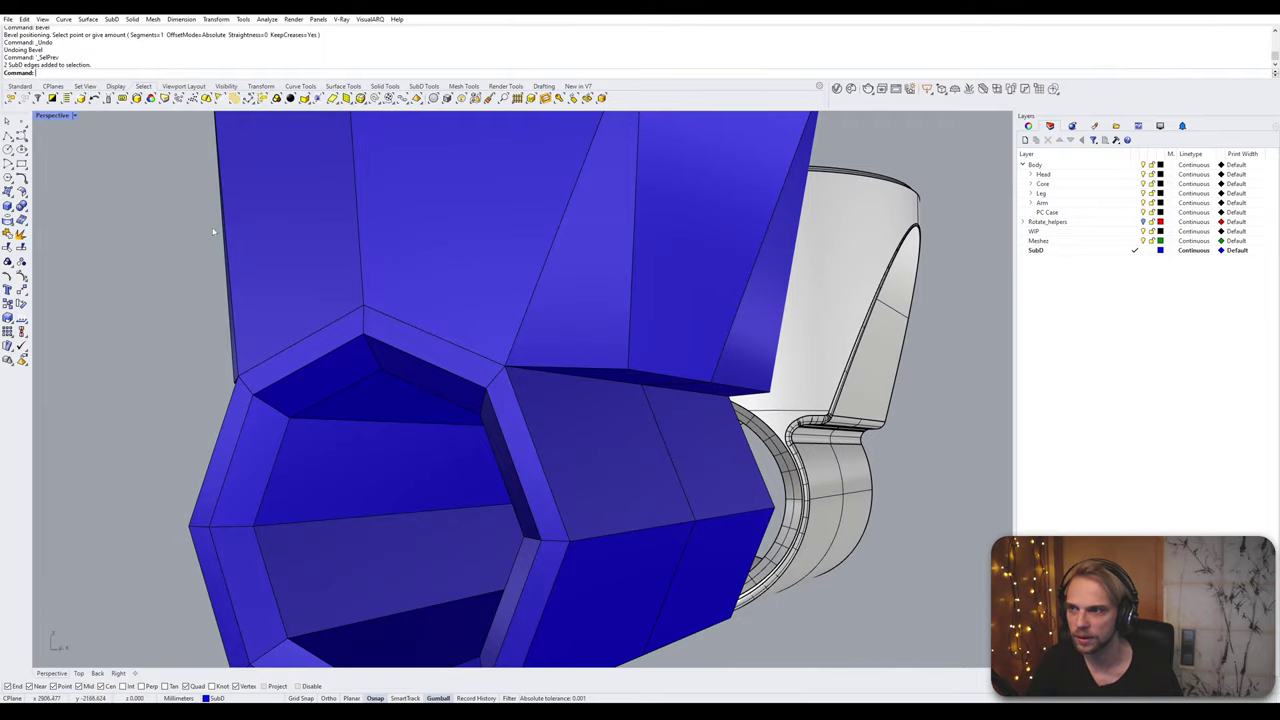
{"action": "right_click_drag", "start_coordinate": [213, 232], "coordinate": [685, 503]}
{"action": "scroll", "coordinate": [654, 461], "scroll_direction": "up", "scroll_amount": 6}
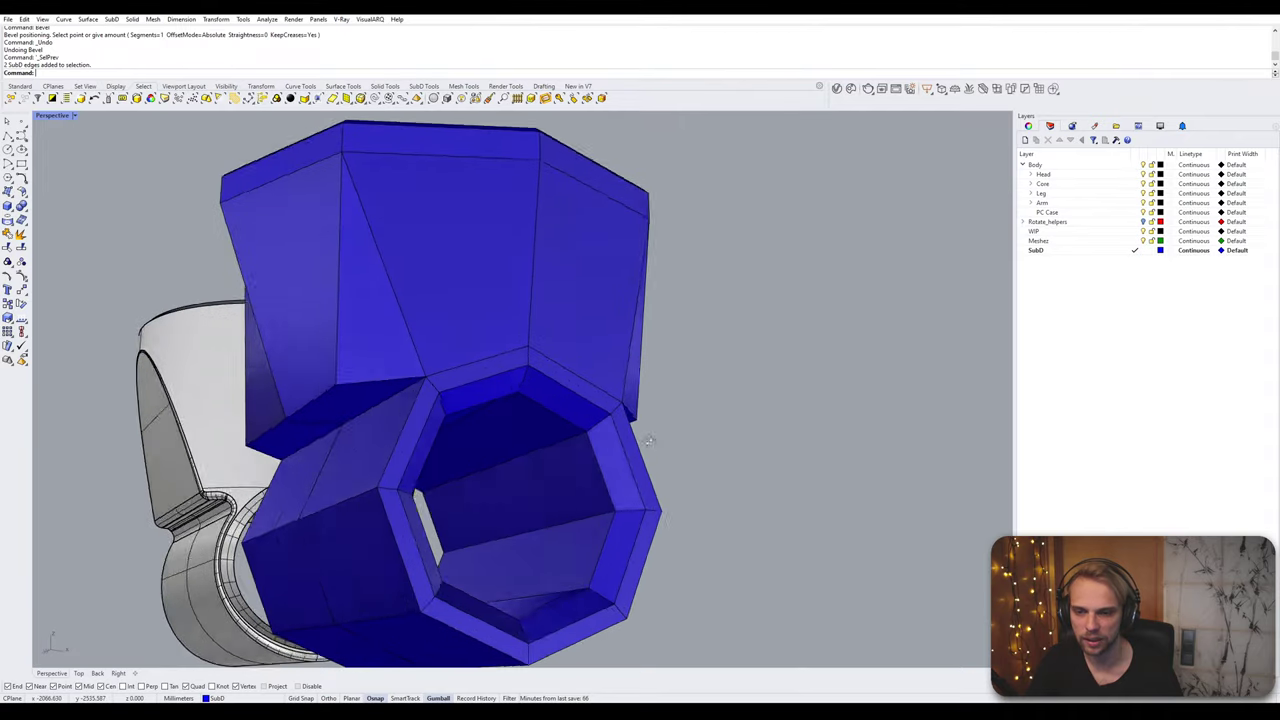
{"action": "right_click_drag", "start_coordinate": [649, 437], "coordinate": [728, 378]}
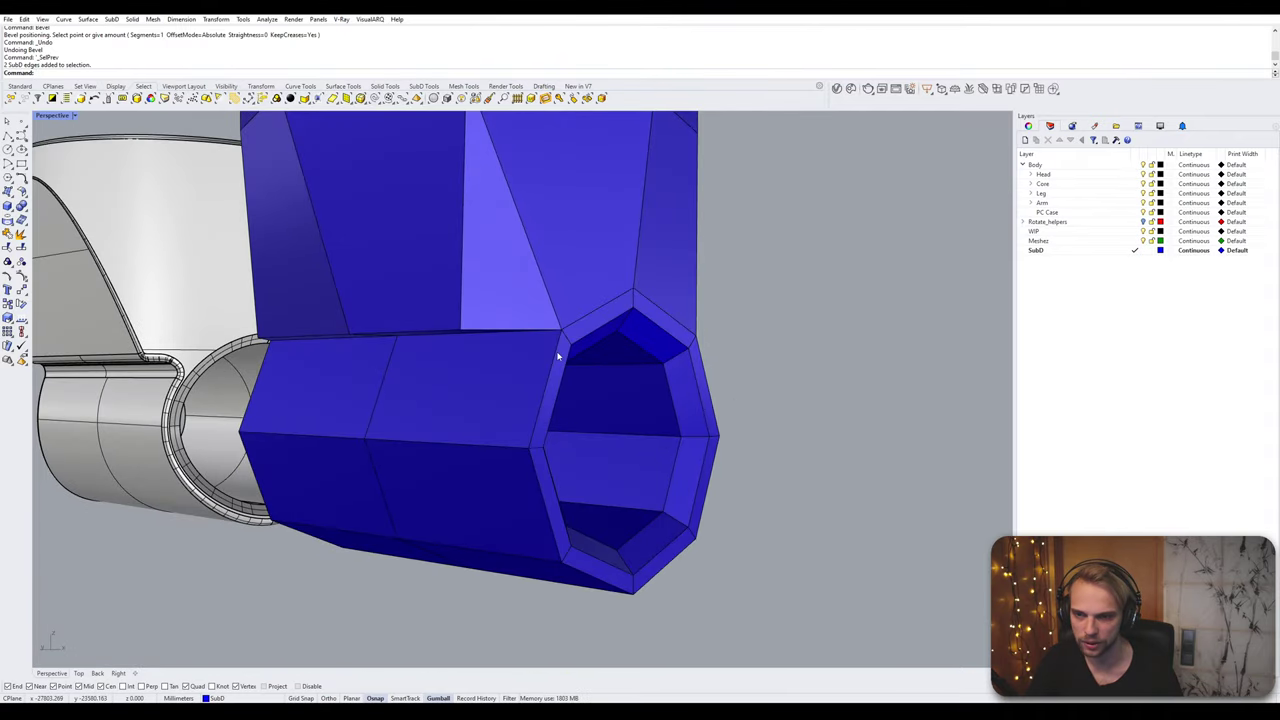
Step: Select the rim edges and full edge loops around both tube openings
{"action": "left_click", "coordinate": [556, 345], "text": "ctrl+shift"}
{"action": "left_click", "coordinate": [586, 316], "text": "ctrl+shift"}
{"action": "double_click", "coordinate": [540, 477], "text": "ctrl+shift"}
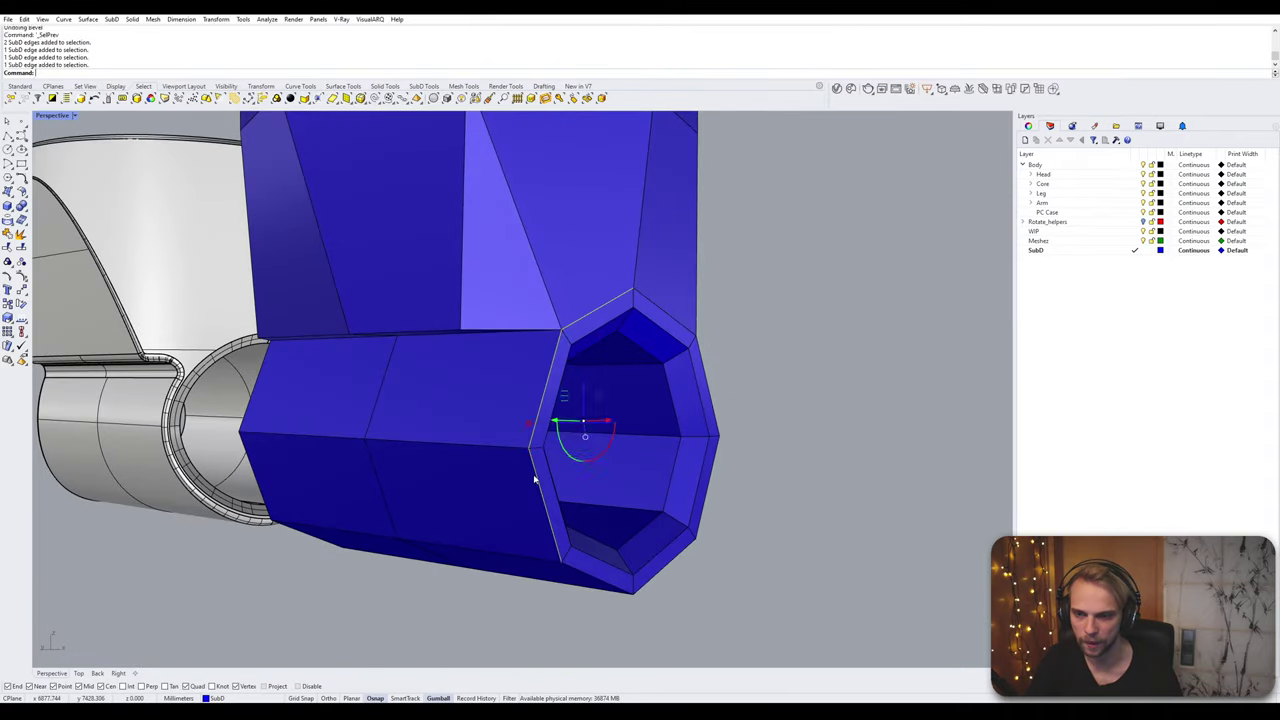
{"action": "left_click", "coordinate": [680, 326], "text": "ctrl+shift"}
{"action": "right_click_drag", "start_coordinate": [463, 378], "coordinate": [486, 337]}
{"action": "left_click", "coordinate": [447, 305], "text": "ctrl+shift"}
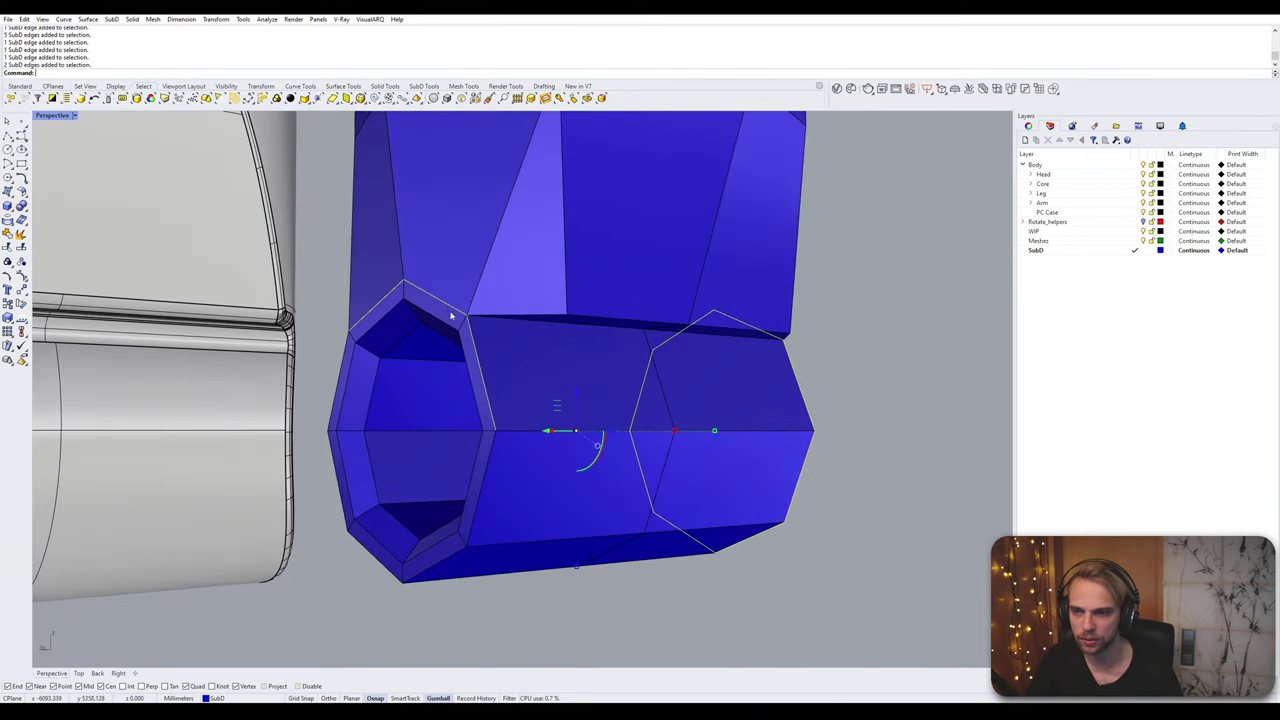
{"action": "double_click", "coordinate": [489, 456], "text": "ctrl+shift"}
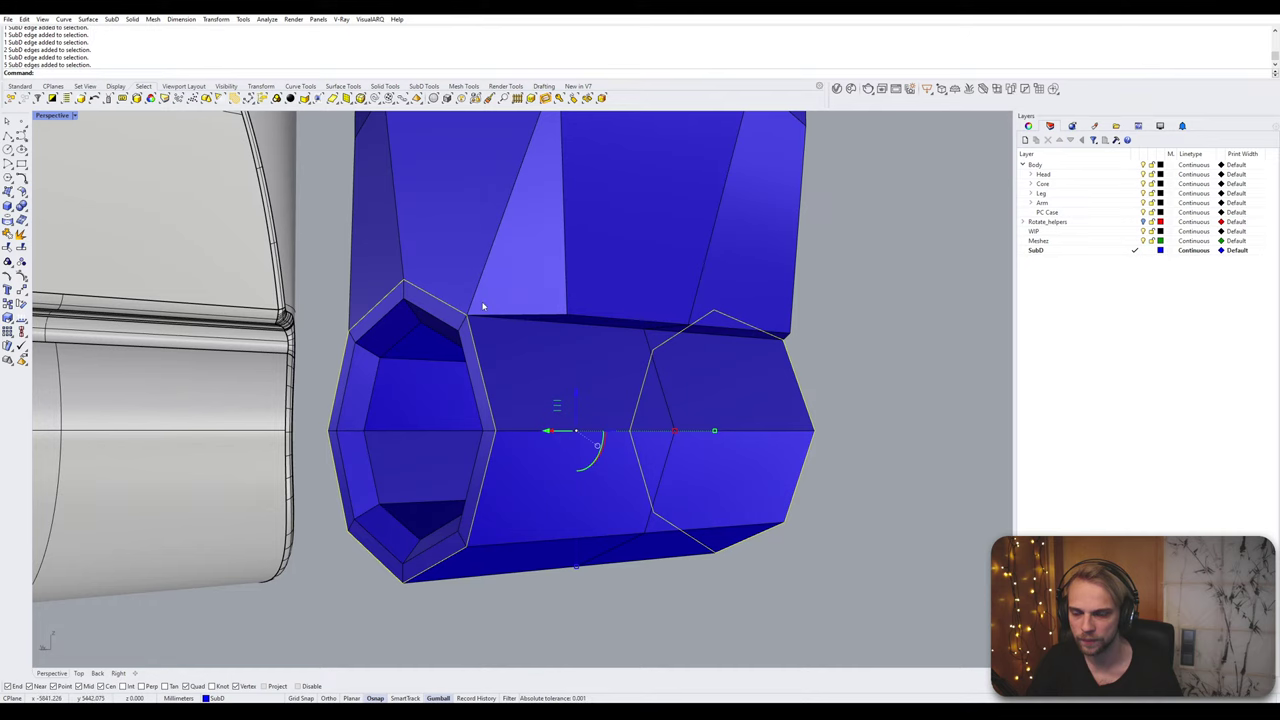
Step: Add the long upper edge, ledge edge loop, corner and junction edges to the selection
{"action": "right_click_drag", "start_coordinate": [358, 465], "coordinate": [486, 246]}
{"action": "left_click", "coordinate": [487, 244], "text": "ctrl+shift"}
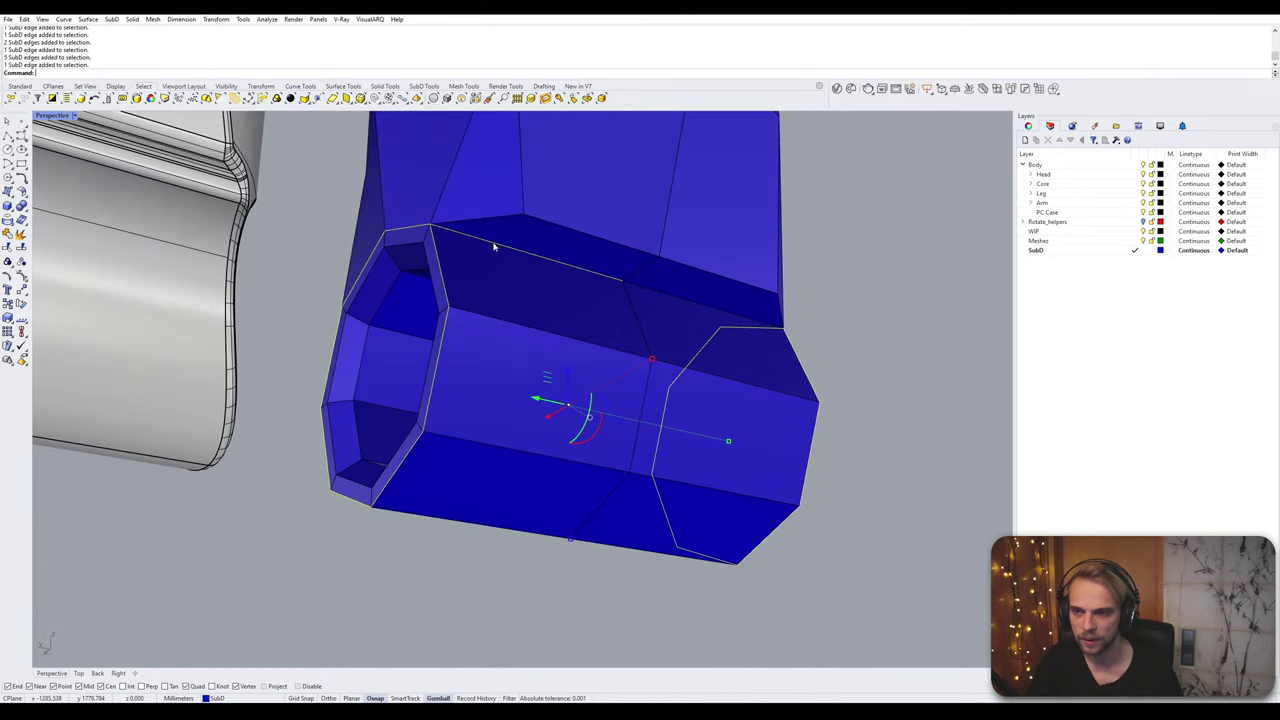
{"action": "left_click", "coordinate": [665, 294], "text": "ctrl+shift"}
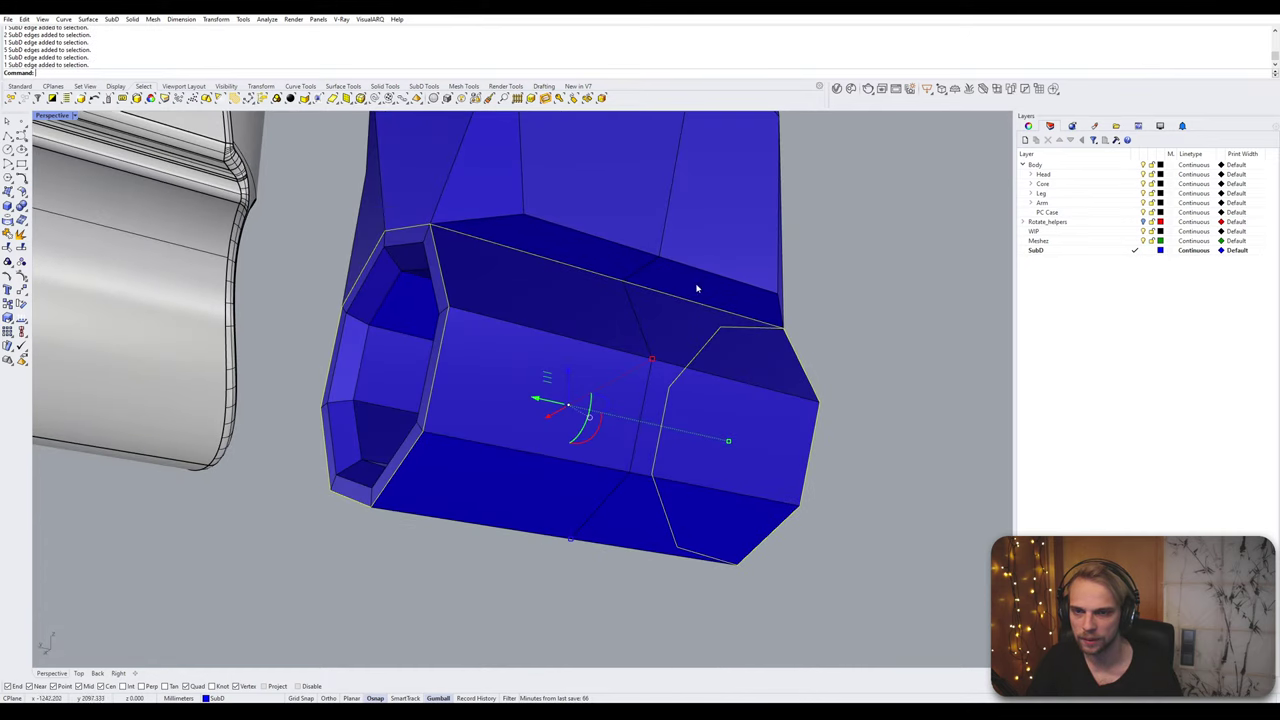
{"action": "left_click", "coordinate": [492, 221], "text": "ctrl+shift"}
{"action": "double_click", "coordinate": [552, 223], "text": "ctrl+shift"}
{"action": "right_click_drag", "start_coordinate": [708, 277], "coordinate": [469, 321]}
{"action": "left_click", "coordinate": [762, 280], "text": "ctrl+shift"}
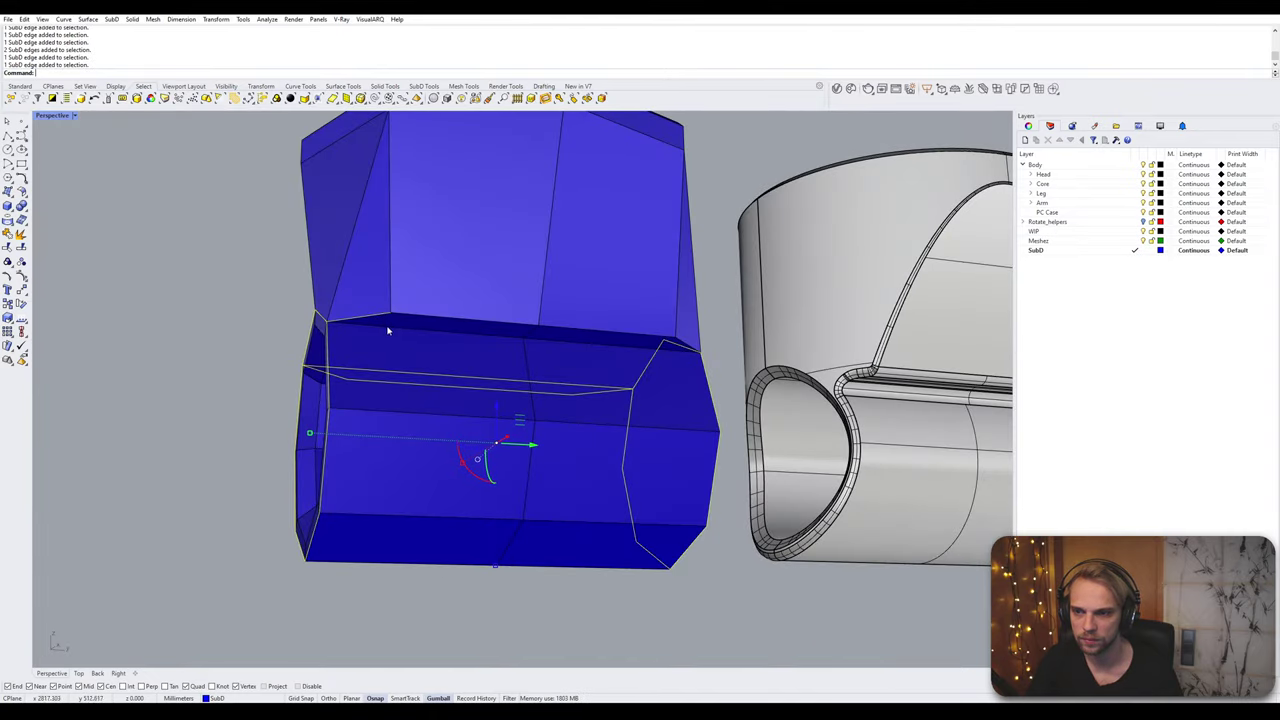
{"action": "left_click", "coordinate": [460, 321], "text": "ctrl+shift"}
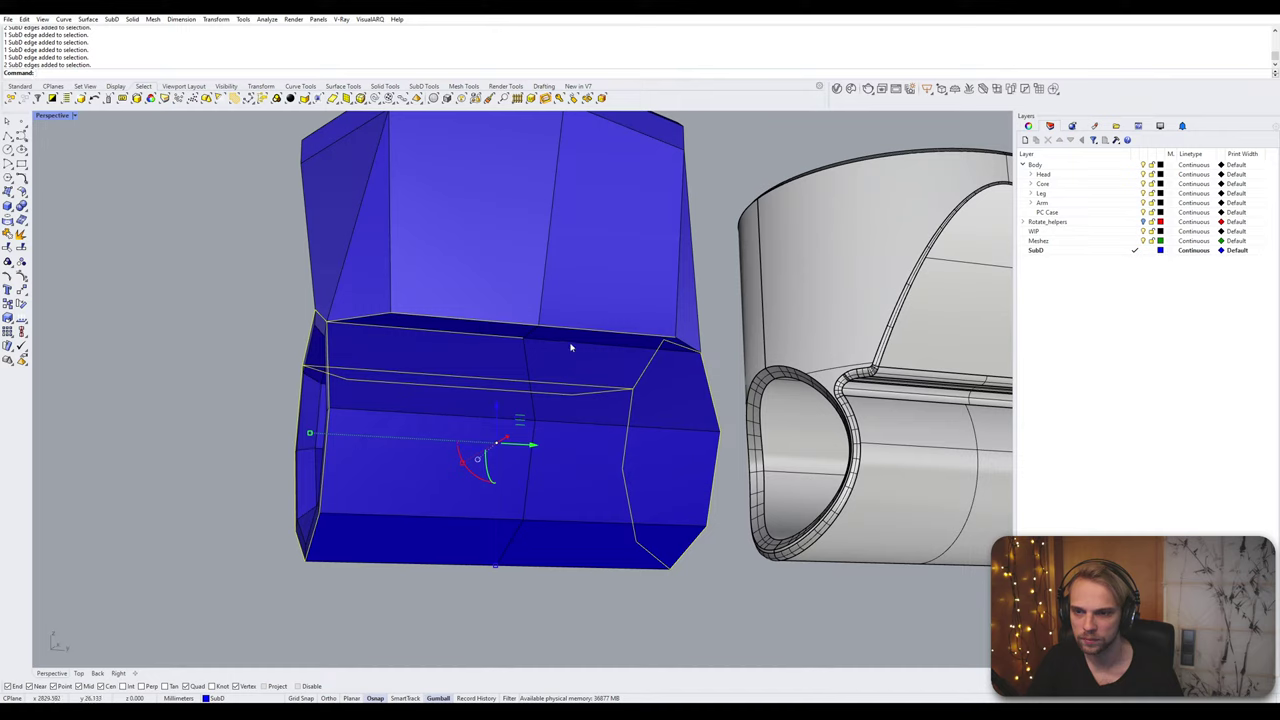
{"action": "left_click", "coordinate": [689, 348], "text": "ctrl+shift"}
Step: Restore the previous 28-edge selection and bevel it by 0.5
{"action": "right_click", "coordinate": [626, 363]}
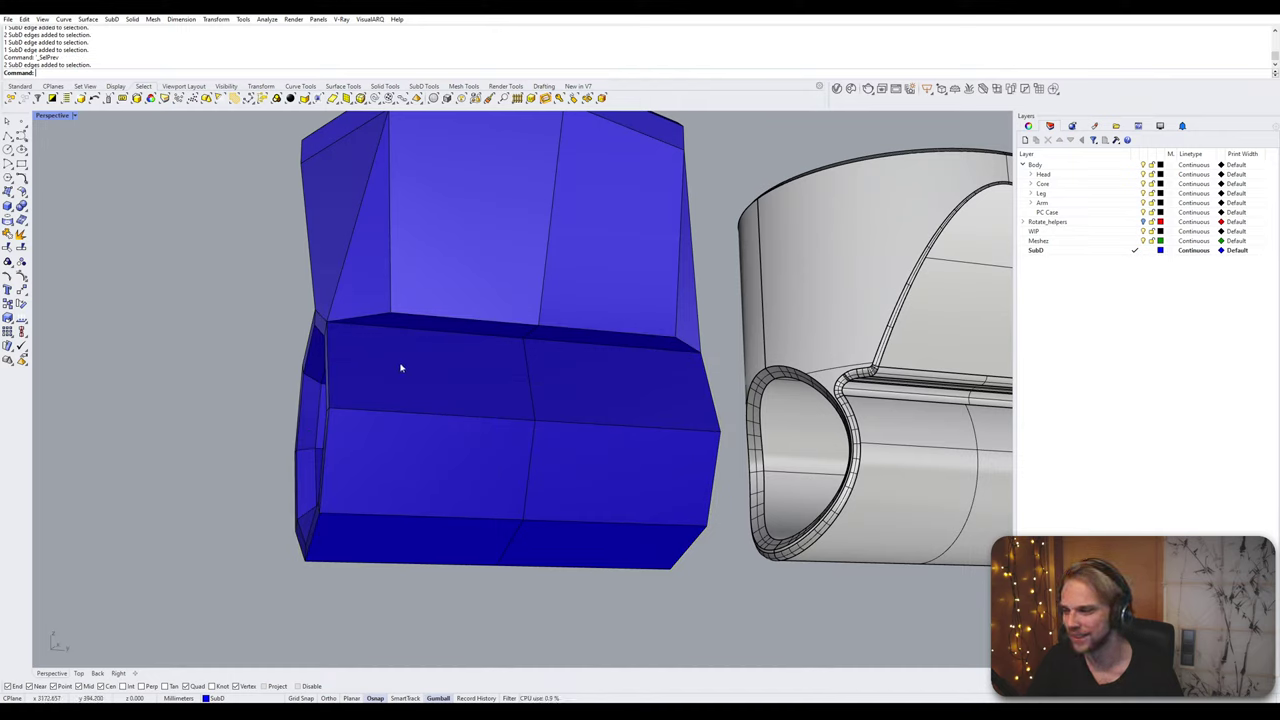
{"action": "left_click", "coordinate": [66, 98]}
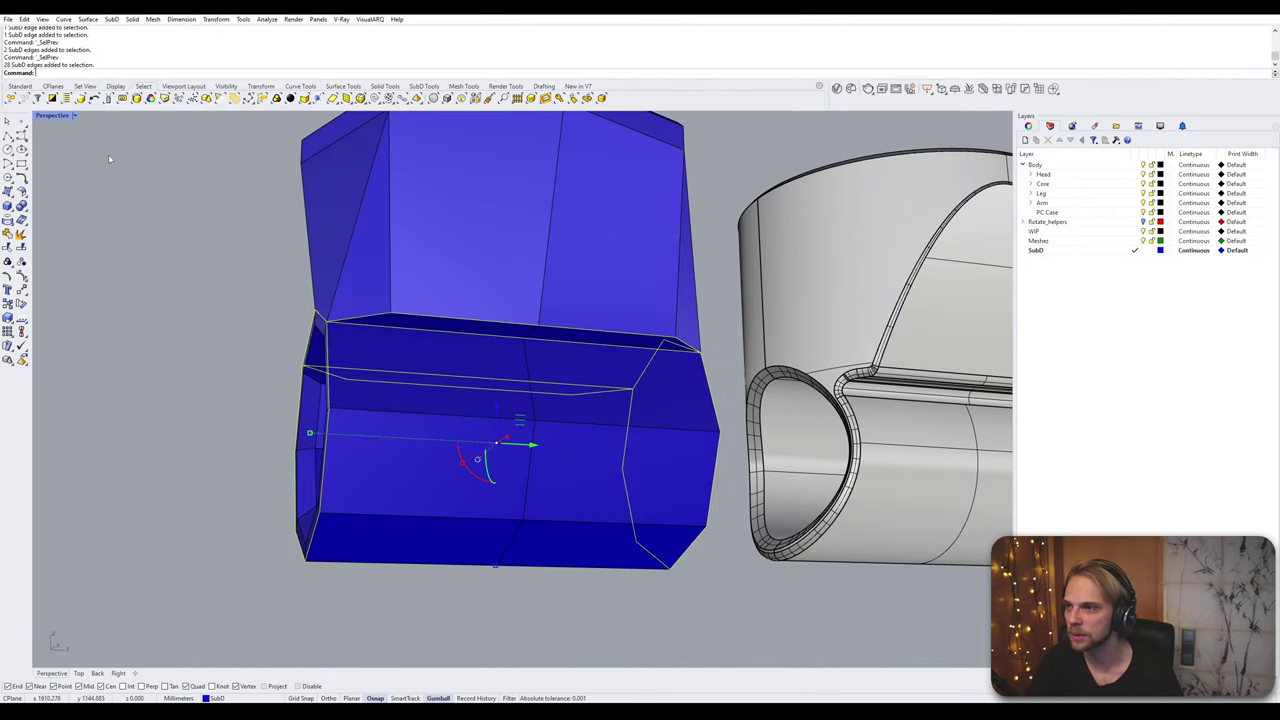
{"action": "right_click_drag", "start_coordinate": [110, 158], "coordinate": [261, 253]}
{"action": "key", "text": "Return"}
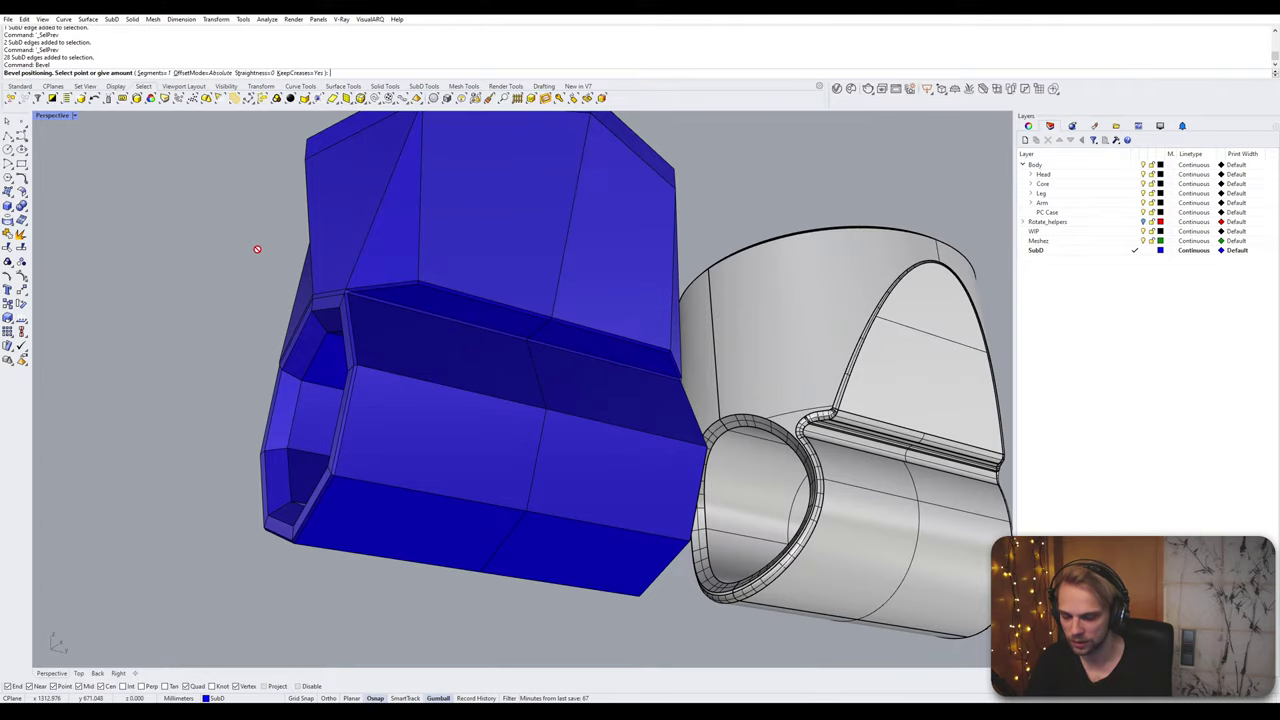
{"action": "key", "text": "Return"}
{"action": "right_click_drag", "start_coordinate": [265, 250], "coordinate": [237, 349]}
{"action": "key", "text": "Tab"}
{"action": "scroll", "coordinate": [597, 360], "scroll_direction": "up", "scroll_amount": 2}
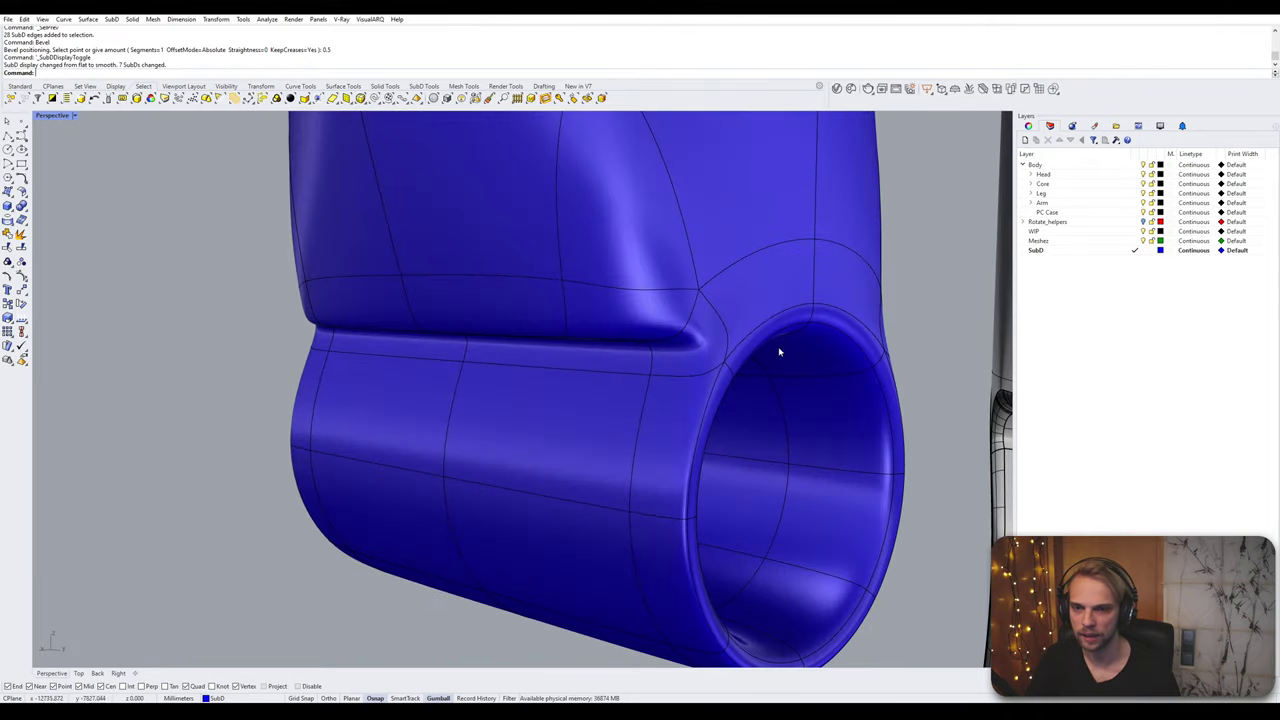
{"action": "scroll", "coordinate": [779, 352], "scroll_direction": "up", "scroll_amount": 2}
{"action": "key", "text": "Tab"}
{"action": "scroll", "coordinate": [654, 289], "scroll_direction": "up", "scroll_amount": 2}
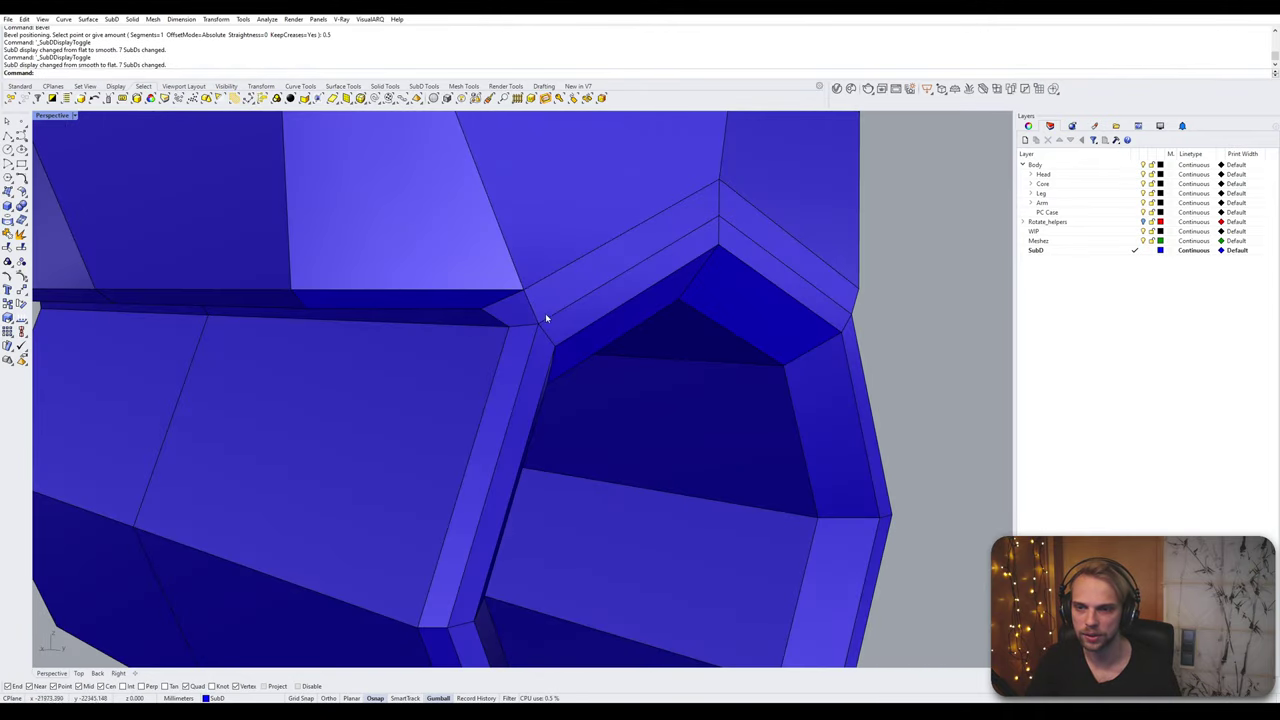
{"action": "scroll", "coordinate": [545, 313], "scroll_direction": "up", "scroll_amount": 1}
{"action": "key", "text": "Tab"}
{"action": "scroll", "coordinate": [543, 330], "scroll_direction": "down", "scroll_amount": 4}
{"action": "key", "text": "Tab"}
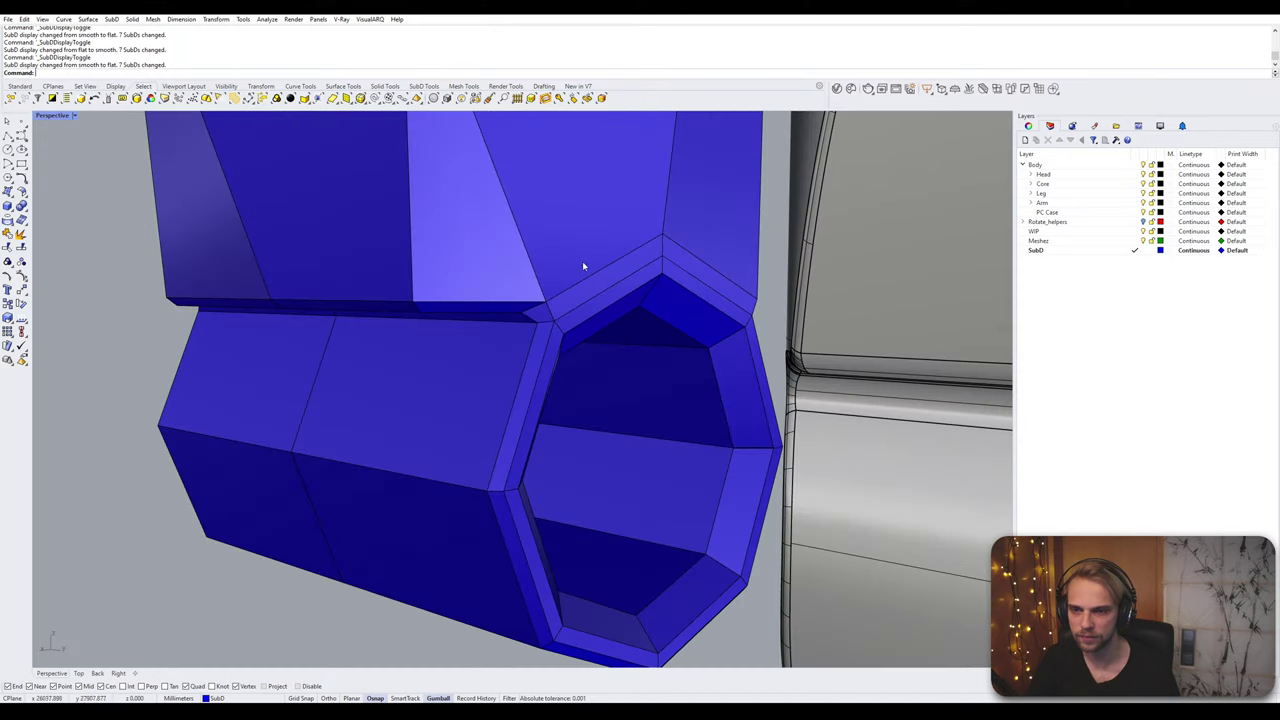
{"action": "scroll", "coordinate": [583, 265], "scroll_direction": "up", "scroll_amount": 1}
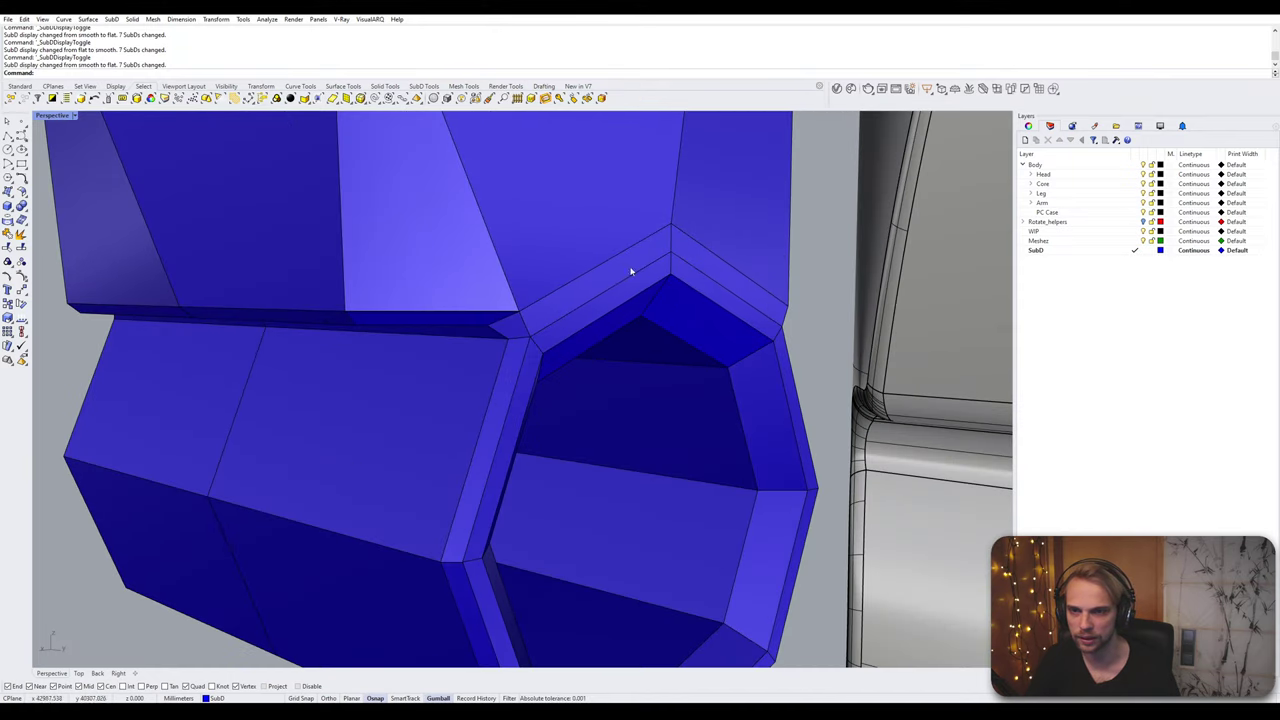
{"action": "key", "text": "Tab"}
{"action": "scroll", "coordinate": [525, 308], "scroll_direction": "down", "scroll_amount": 4}
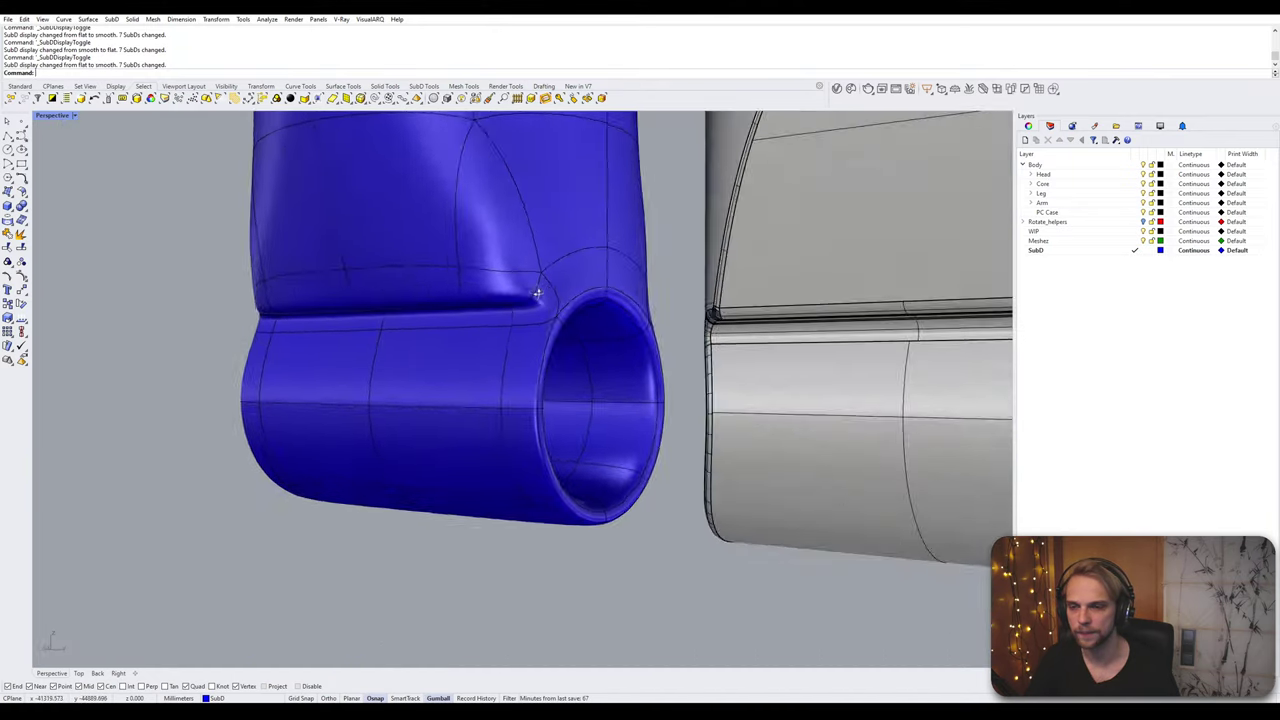
{"action": "right_click_drag", "start_coordinate": [537, 291], "coordinate": [396, 289]}
{"action": "key", "text": "Tab"}
{"action": "scroll", "coordinate": [375, 285], "scroll_direction": "up", "scroll_amount": 5}
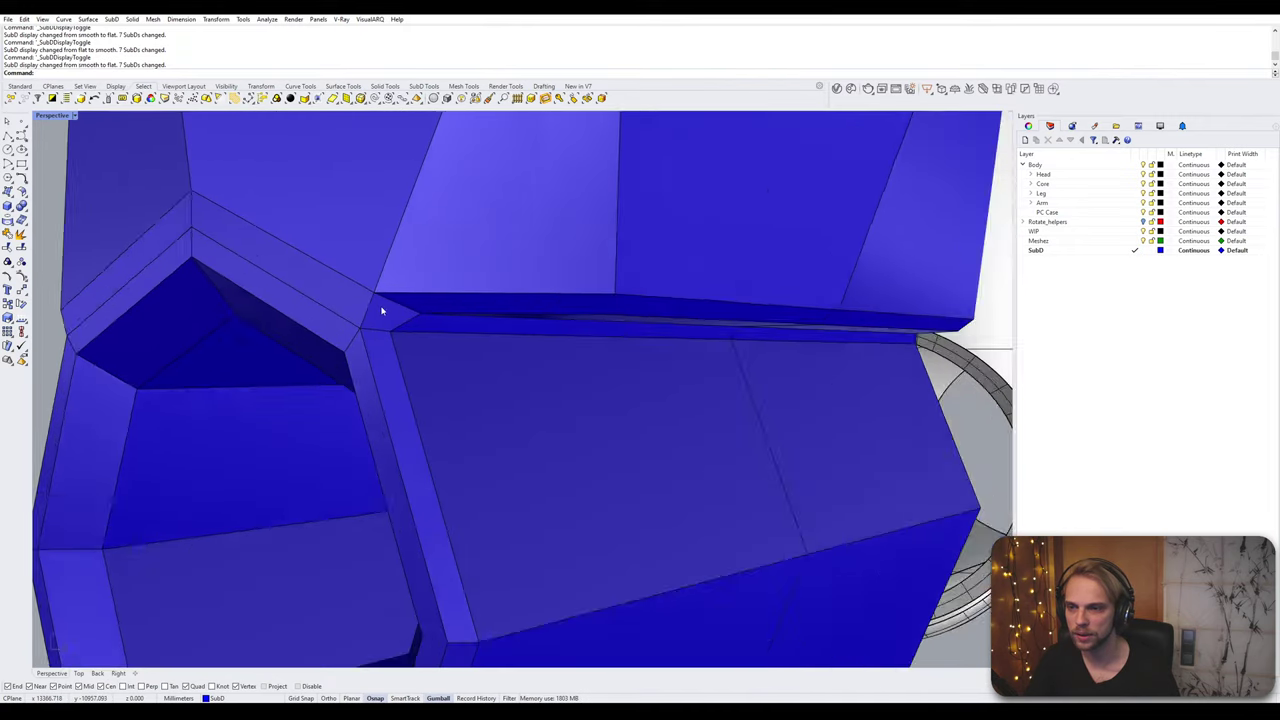
{"action": "left_click", "coordinate": [370, 288]}
{"action": "scroll", "coordinate": [345, 377], "scroll_direction": "down", "scroll_amount": 5}
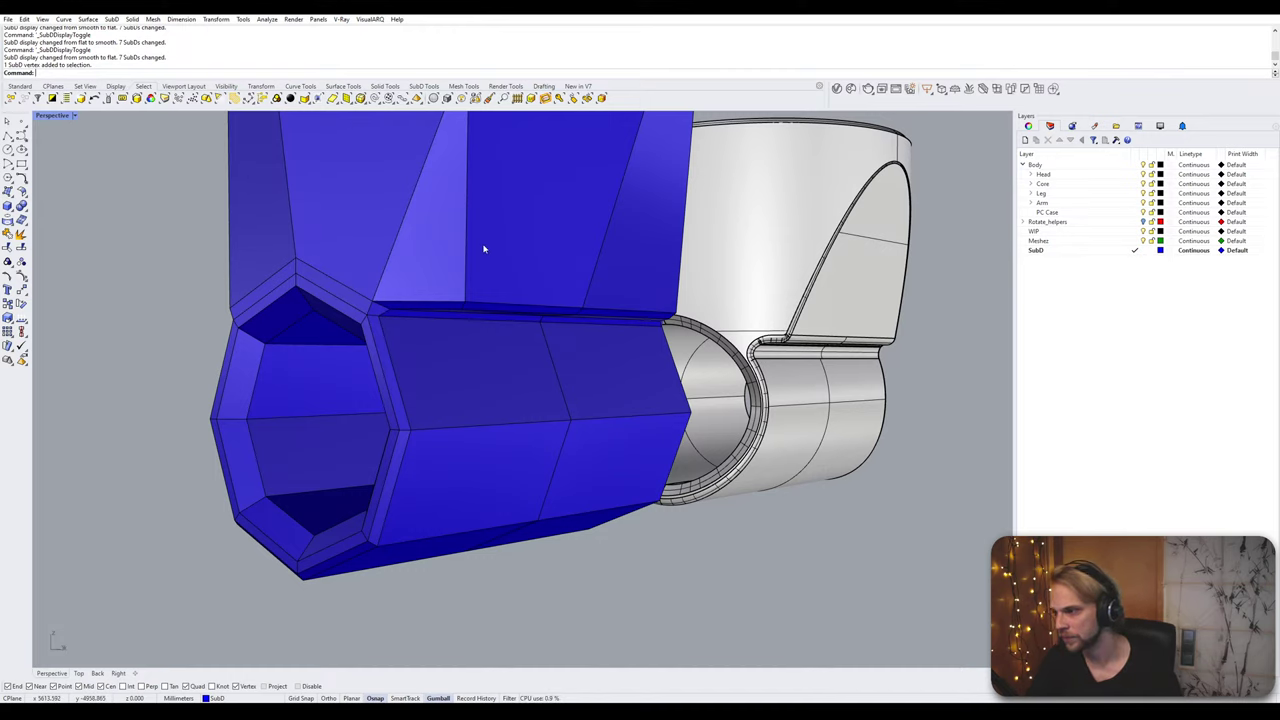
{"action": "right_click_drag", "start_coordinate": [484, 249], "coordinate": [567, 307], "text": "shift"}
{"action": "scroll", "coordinate": [567, 307], "scroll_direction": "down", "scroll_amount": 3}
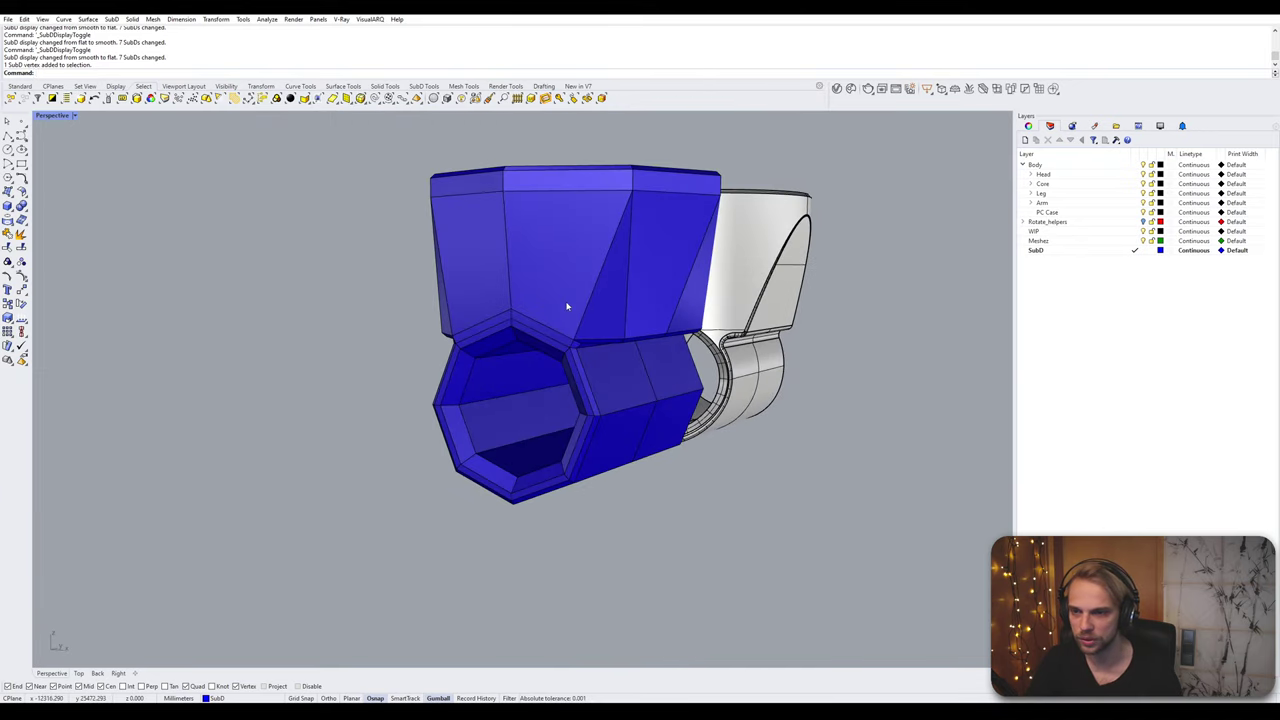
{"action": "scroll", "coordinate": [523, 366], "scroll_direction": "up", "scroll_amount": 4}
{"action": "key", "text": "Tab"}
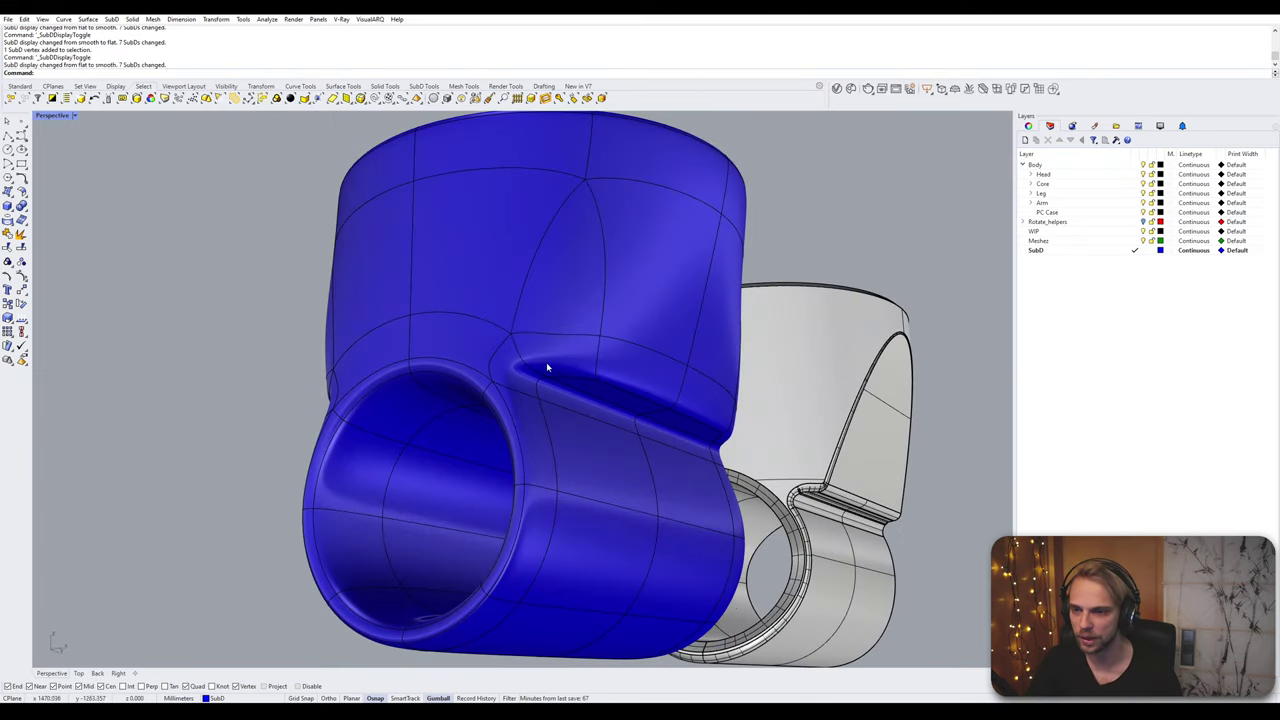
{"action": "scroll", "coordinate": [546, 368], "scroll_direction": "up", "scroll_amount": 3}
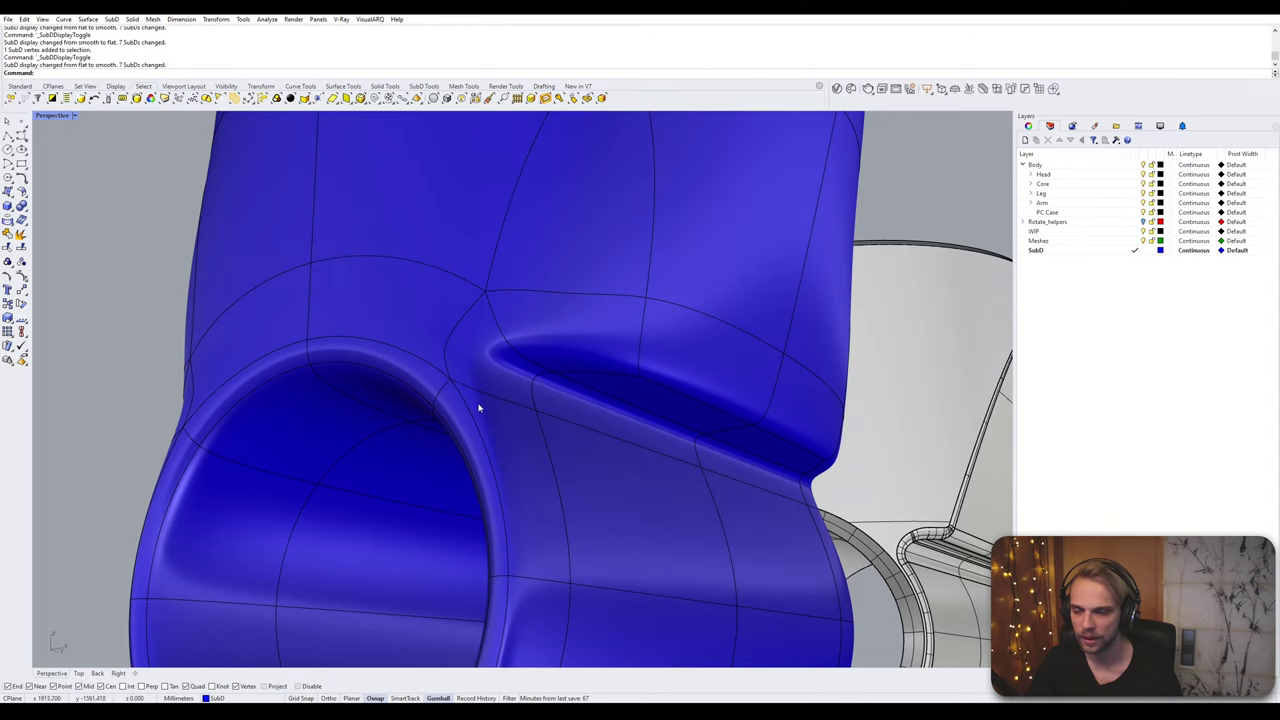
{"action": "key", "text": "Tab"}
{"action": "scroll", "coordinate": [465, 354], "scroll_direction": "up", "scroll_amount": 2}
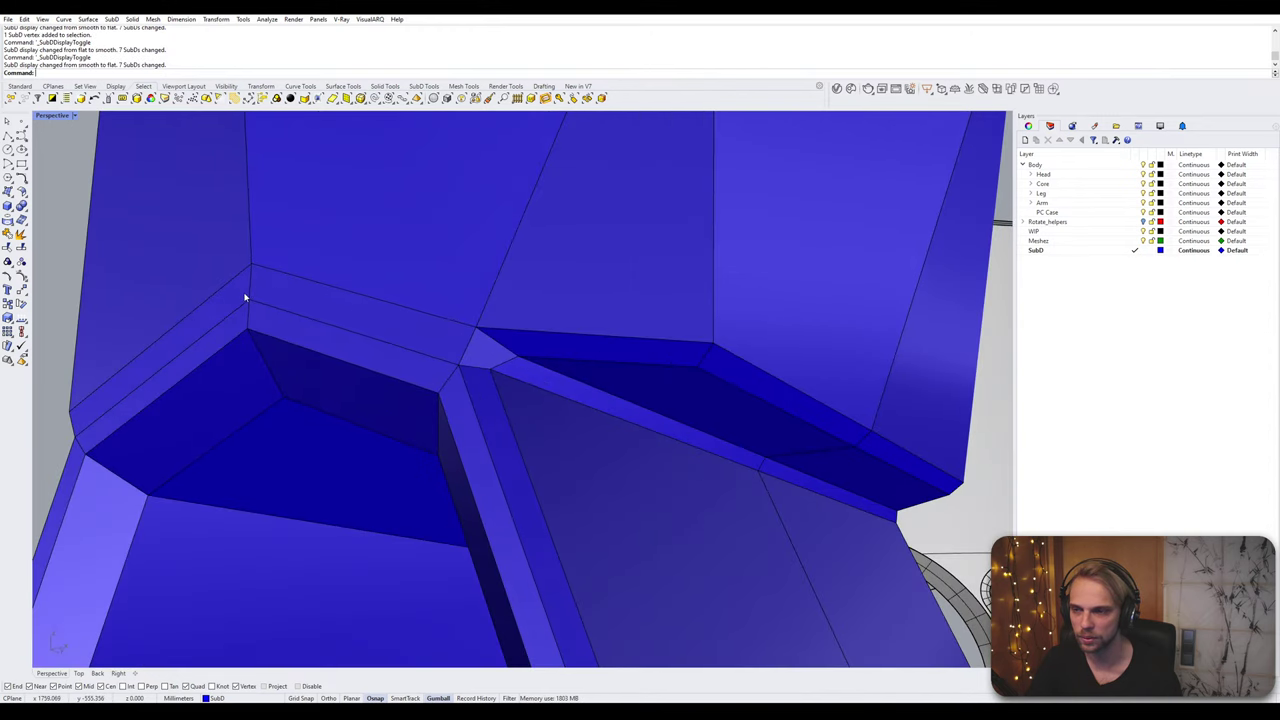
{"action": "left_click", "coordinate": [165, 340], "text": "ctrl+shift"}
{"action": "left_click", "coordinate": [316, 308], "text": "ctrl+shift"}
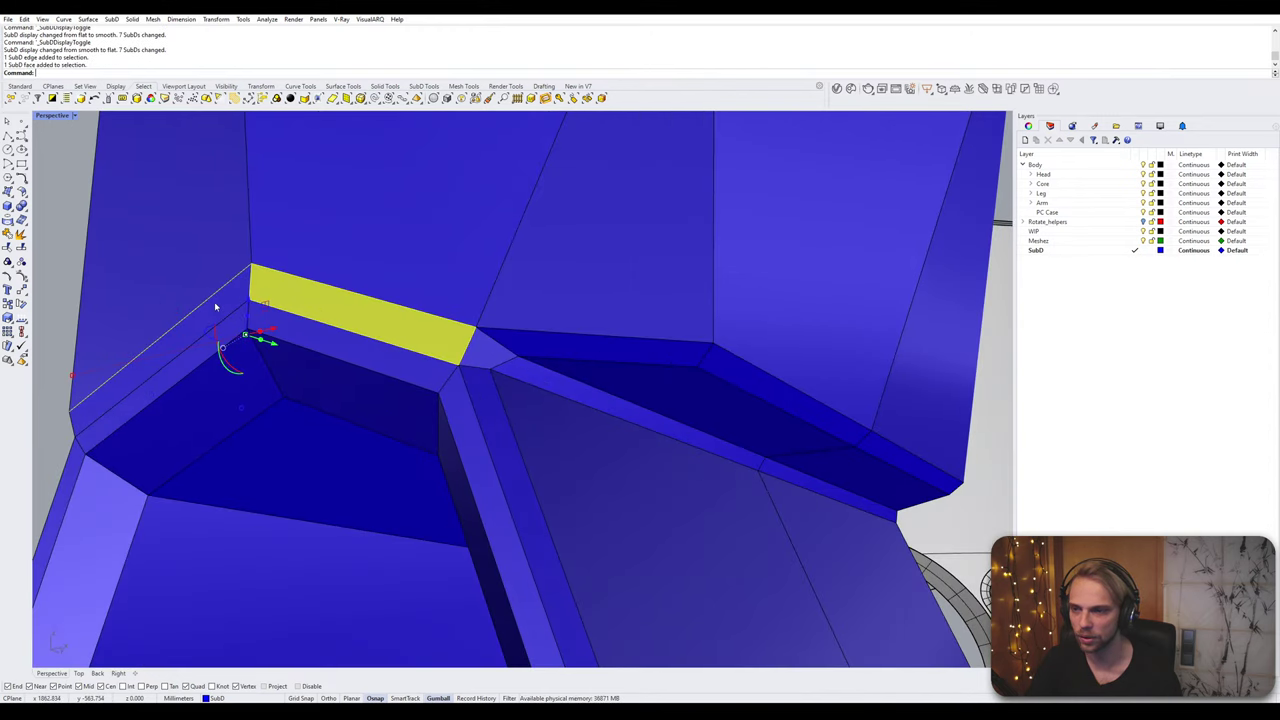
{"action": "left_click", "coordinate": [170, 350], "text": "ctrl+shift"}
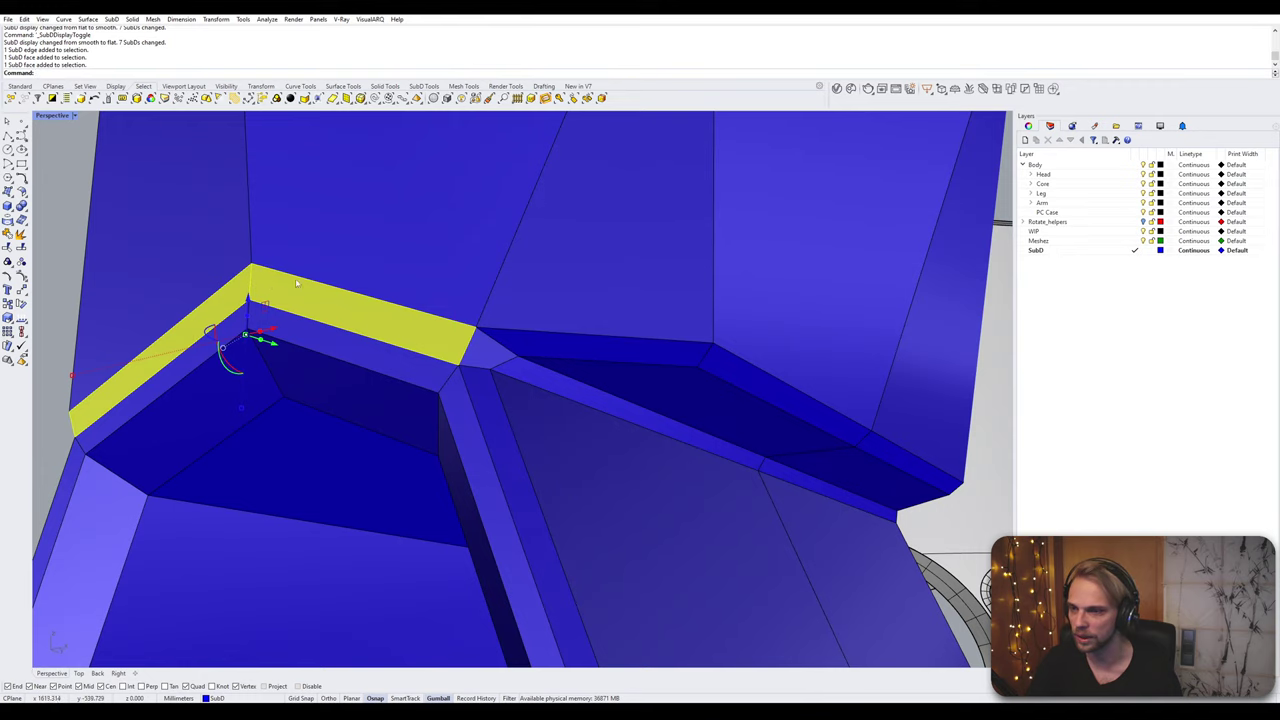
{"action": "key", "text": "Escape"}
{"action": "scroll", "coordinate": [477, 347], "scroll_direction": "up", "scroll_amount": 3}
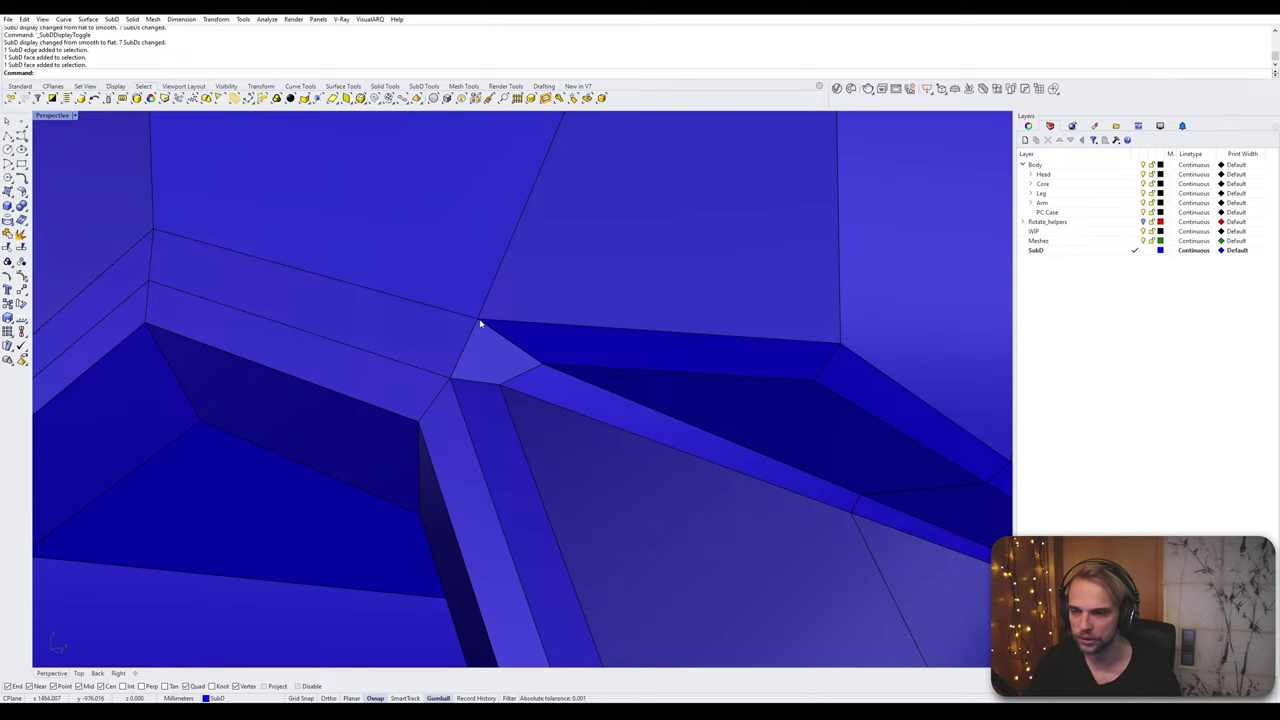
{"action": "left_click", "coordinate": [452, 378], "text": "ctrl+shift"}
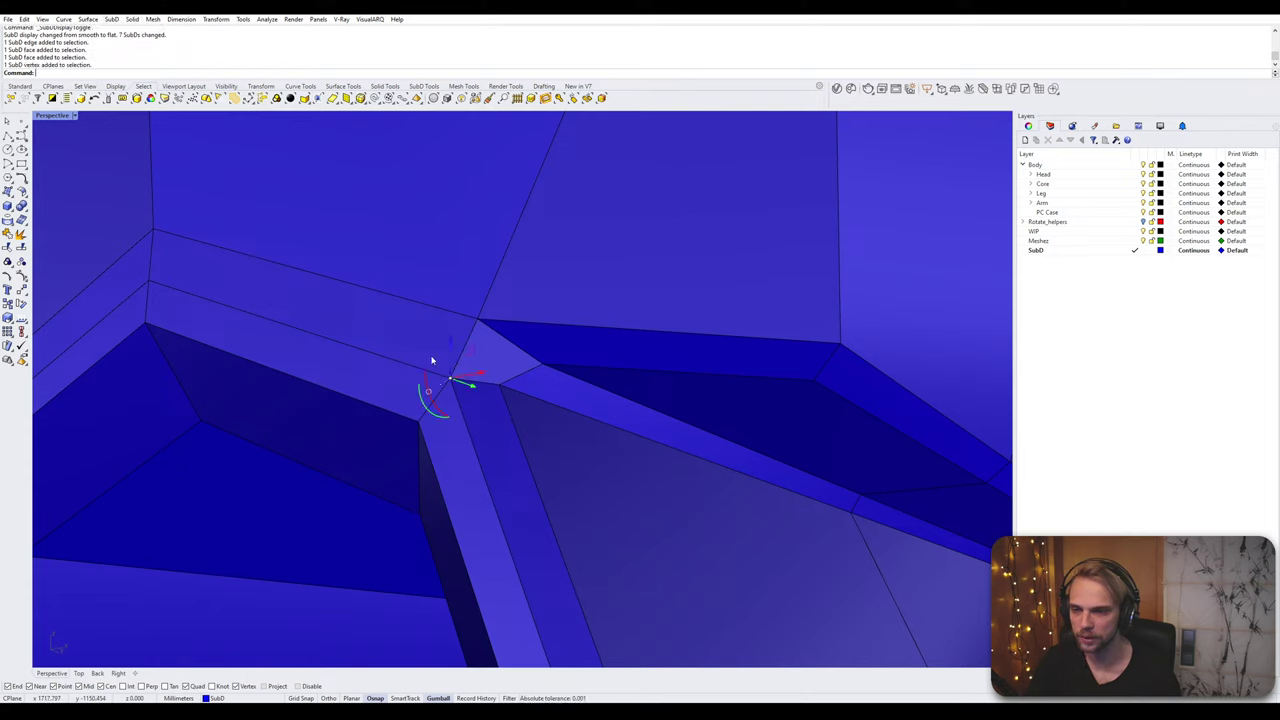
{"action": "left_click", "coordinate": [477, 319], "text": "ctrl+shift"}
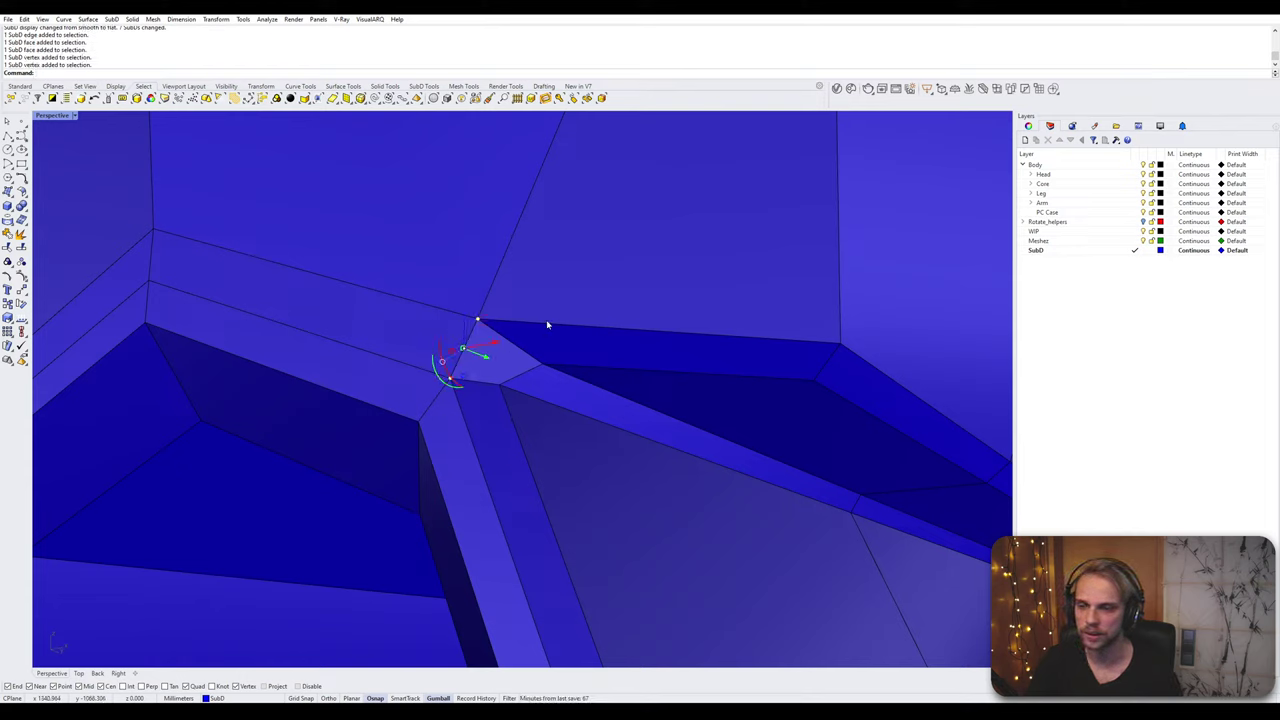
{"action": "key", "text": "Escape"}
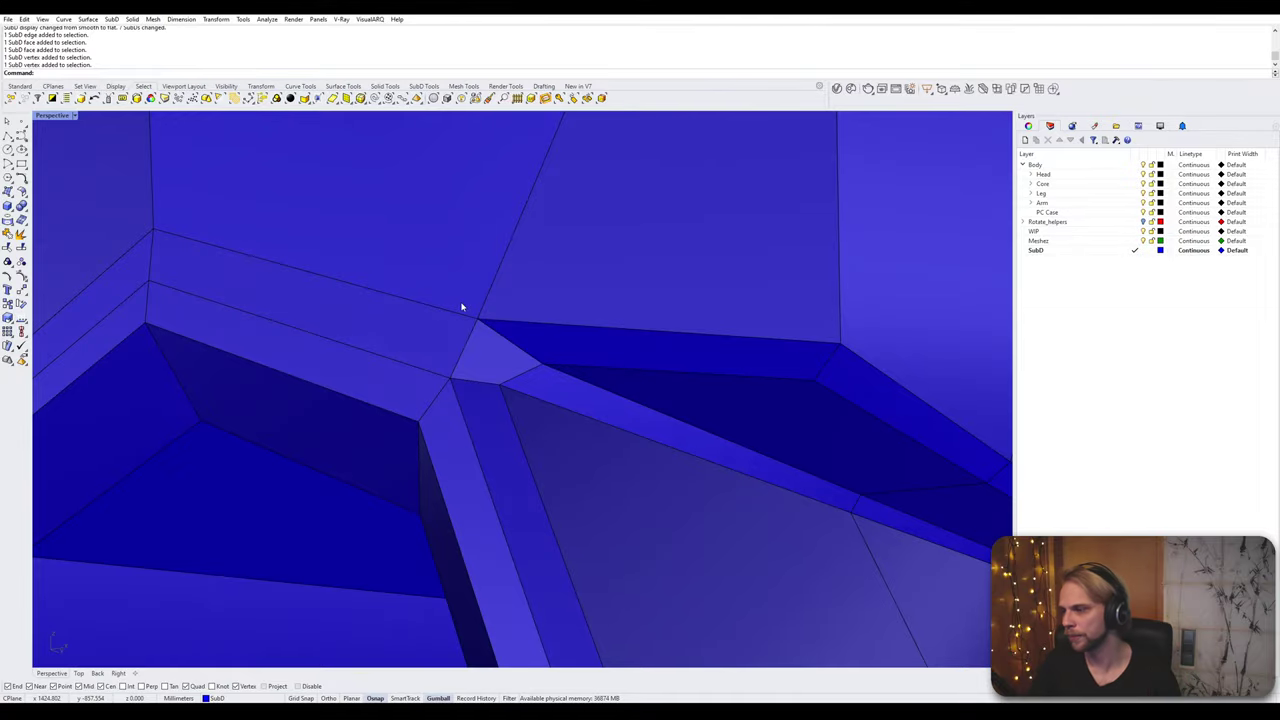
{"action": "scroll", "coordinate": [450, 383], "scroll_direction": "down", "scroll_amount": 10}
{"action": "right_click_drag", "start_coordinate": [450, 384], "coordinate": [516, 360], "text": "shift"}
{"action": "scroll", "coordinate": [509, 314], "scroll_direction": "up", "scroll_amount": 5}
{"action": "scroll", "coordinate": [517, 294], "scroll_direction": "down", "scroll_amount": 3}
{"action": "scroll", "coordinate": [555, 477], "scroll_direction": "down", "scroll_amount": 5}
{"action": "scroll", "coordinate": [555, 477], "scroll_direction": "up", "scroll_amount": 5}
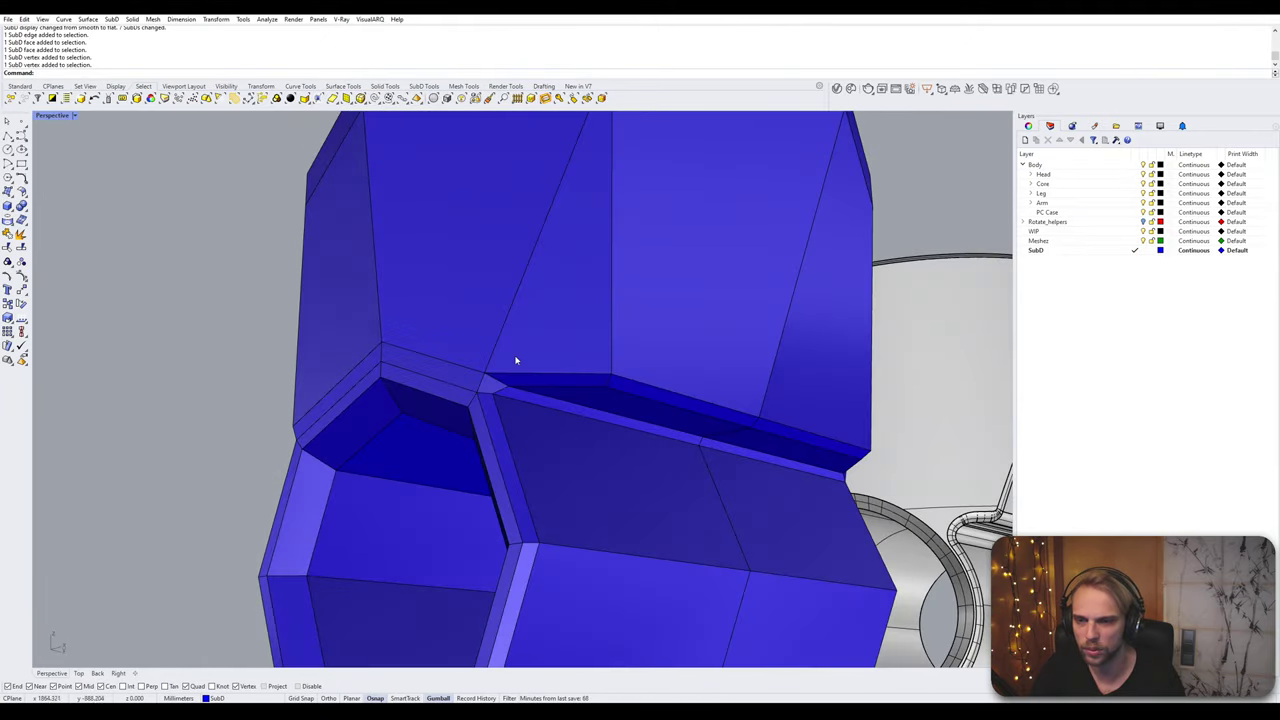
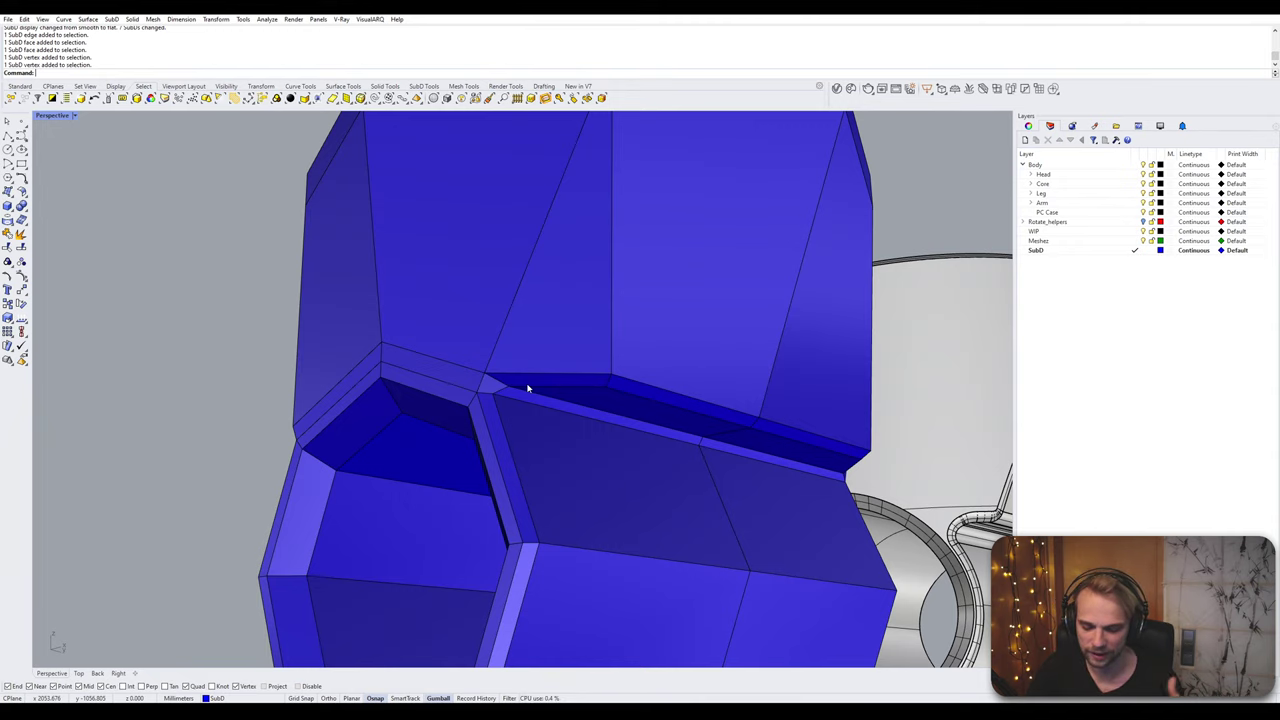
Step: Select the edge loops and inner rings around both openings of the blue SubD tube
{"action": "right_click_drag", "start_coordinate": [530, 393], "coordinate": [390, 484]}
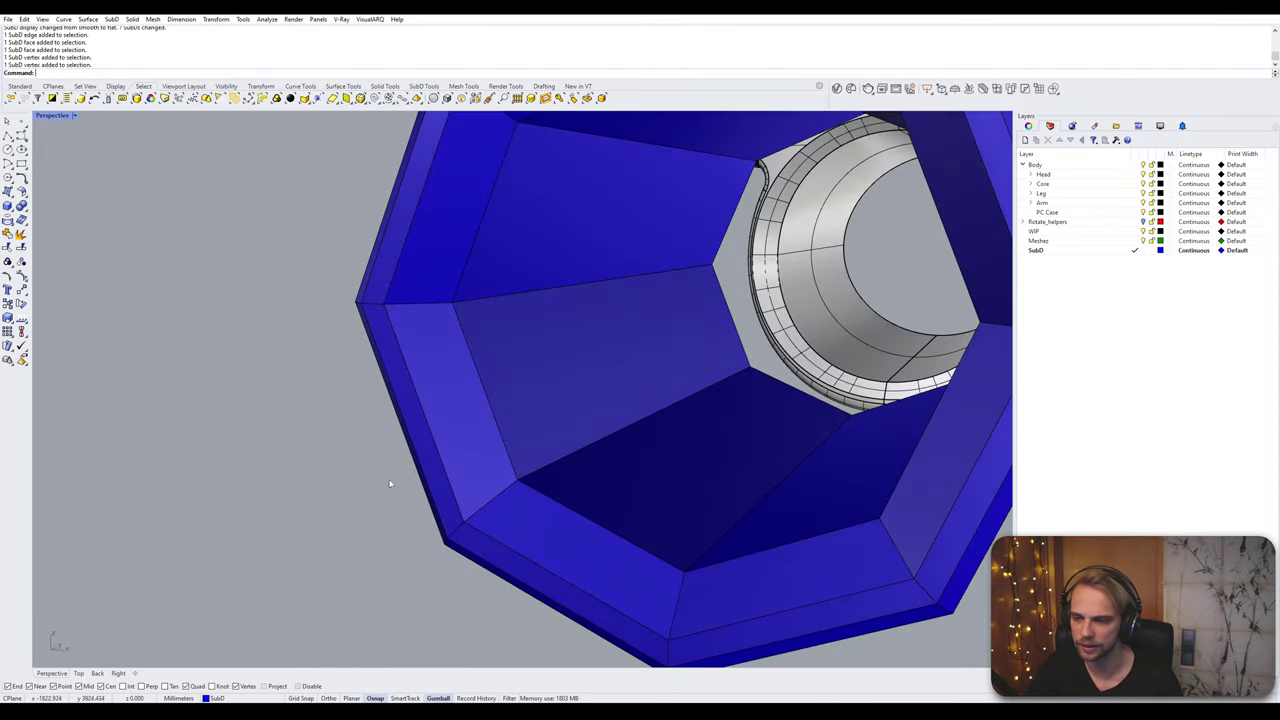
{"action": "double_click", "coordinate": [440, 457]}
{"action": "double_click", "coordinate": [489, 418], "text": "shift"}
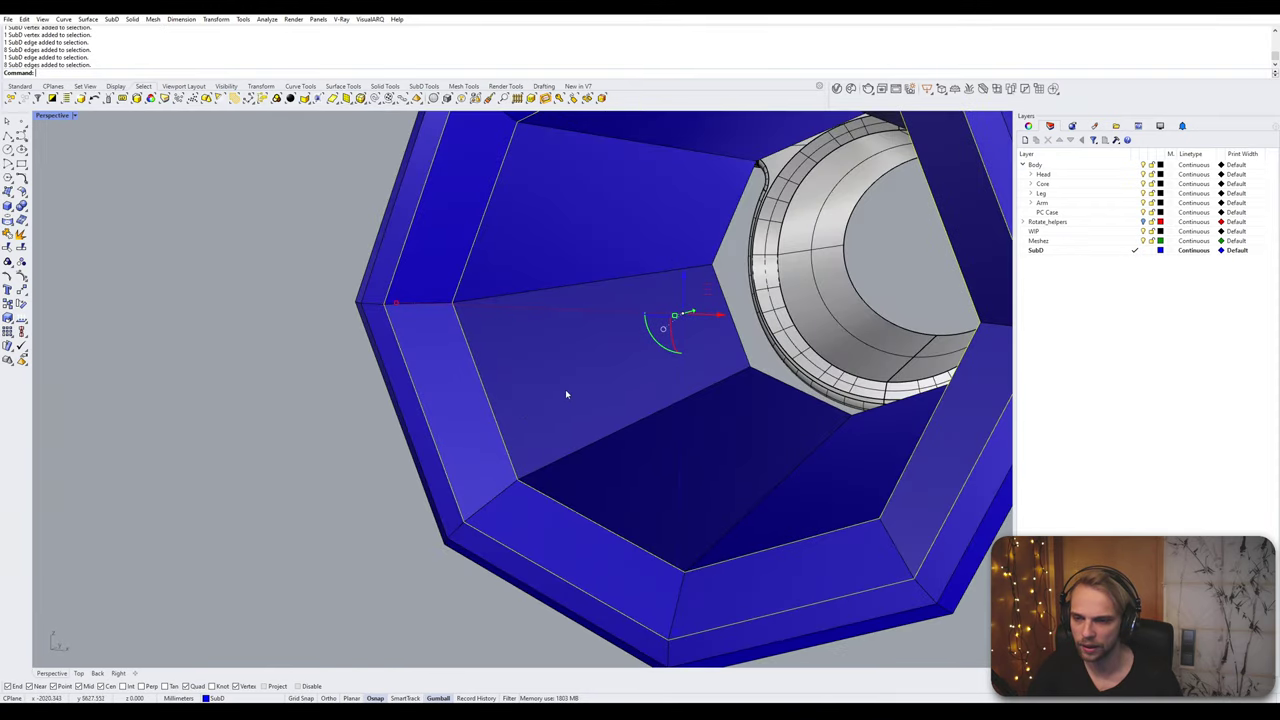
{"action": "right_click_drag", "start_coordinate": [733, 343], "coordinate": [800, 457]}
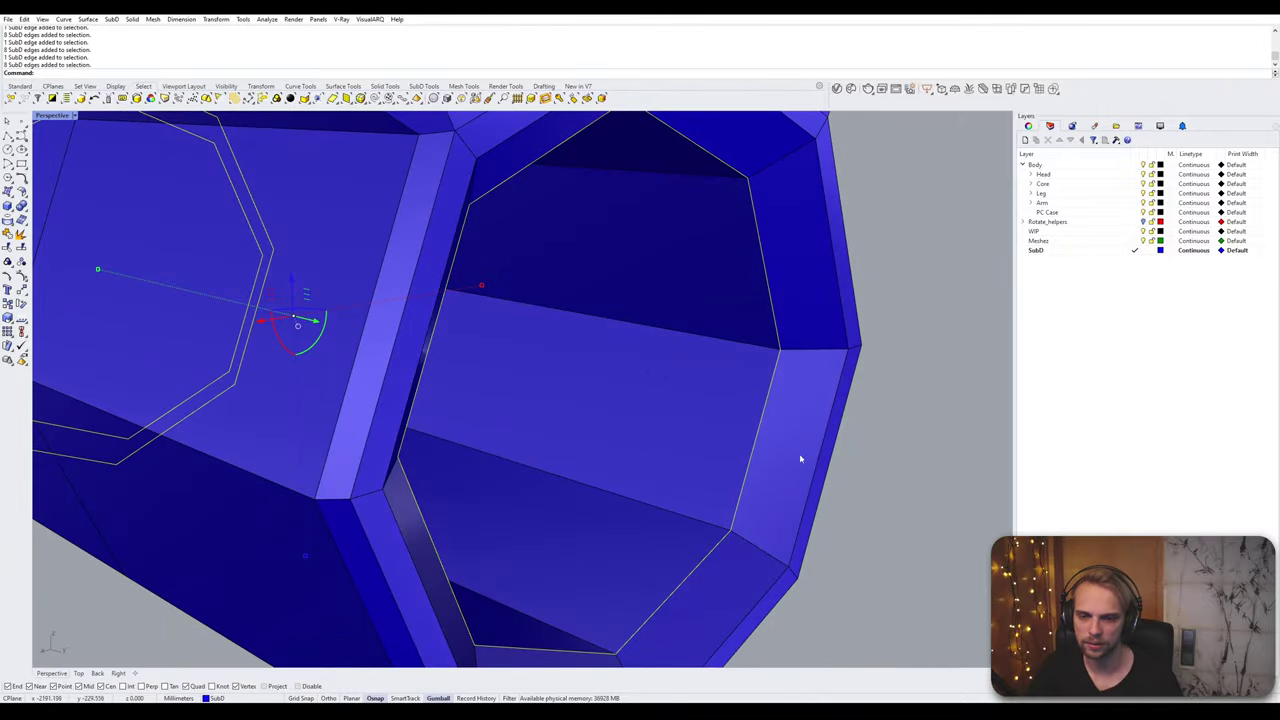
{"action": "double_click", "coordinate": [822, 447], "text": "shift"}
{"action": "scroll", "coordinate": [816, 442], "scroll_direction": "down", "scroll_amount": 8}
{"action": "right_click_drag", "start_coordinate": [600, 420], "coordinate": [766, 400]}
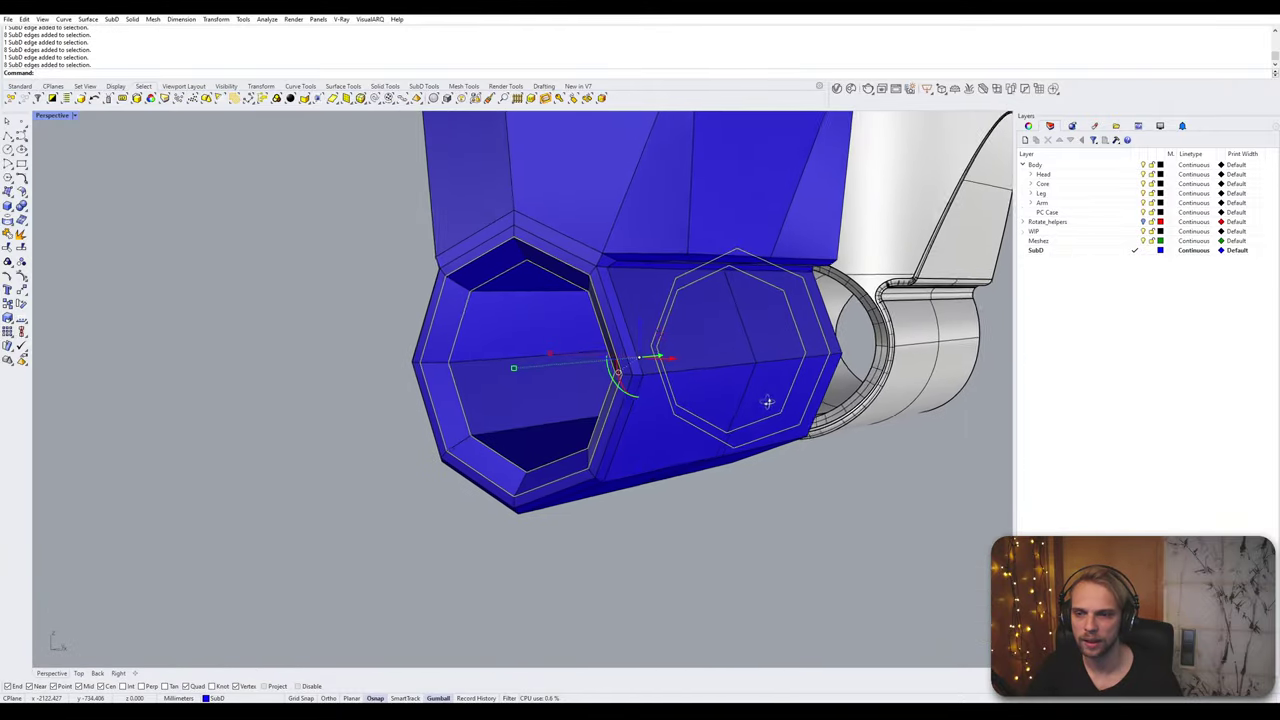
{"action": "scroll", "coordinate": [566, 315], "scroll_direction": "up", "scroll_amount": 4}
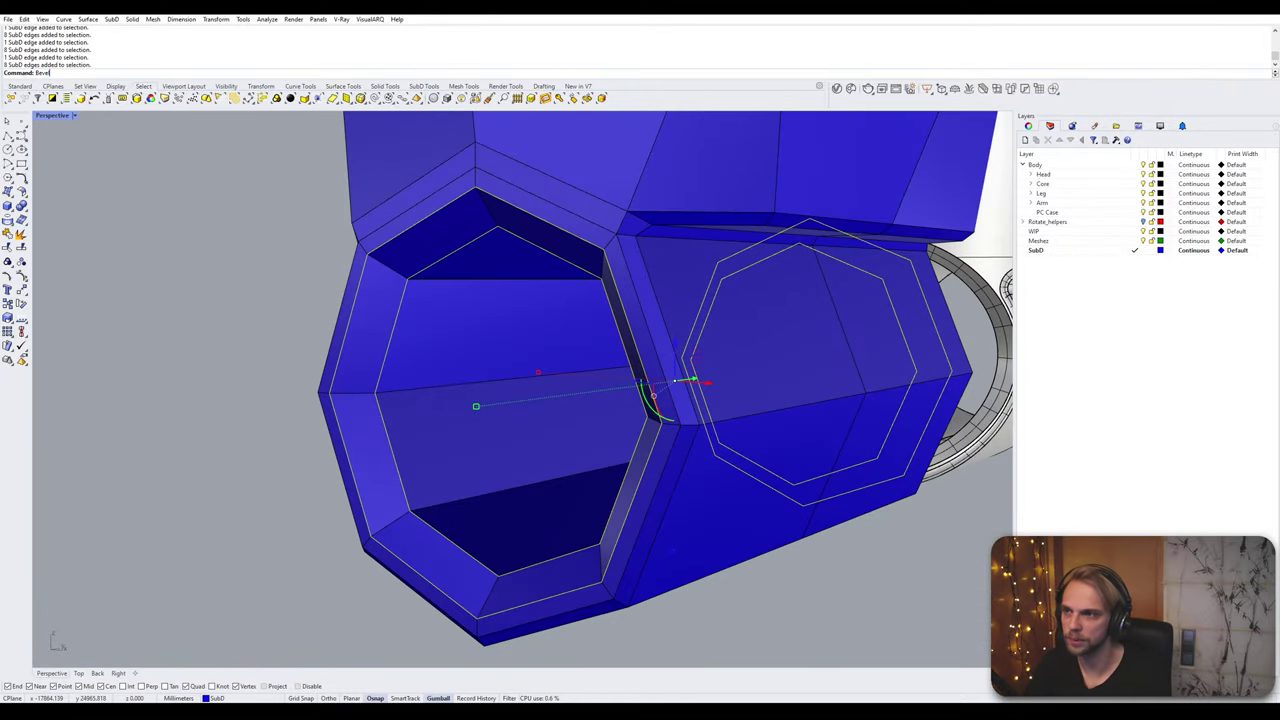
Step: Bevel the selected loops by 0.2 and switch the SubD to smooth display
{"action": "type", "text": "Bevel"}
{"action": "key", "text": "Return"}
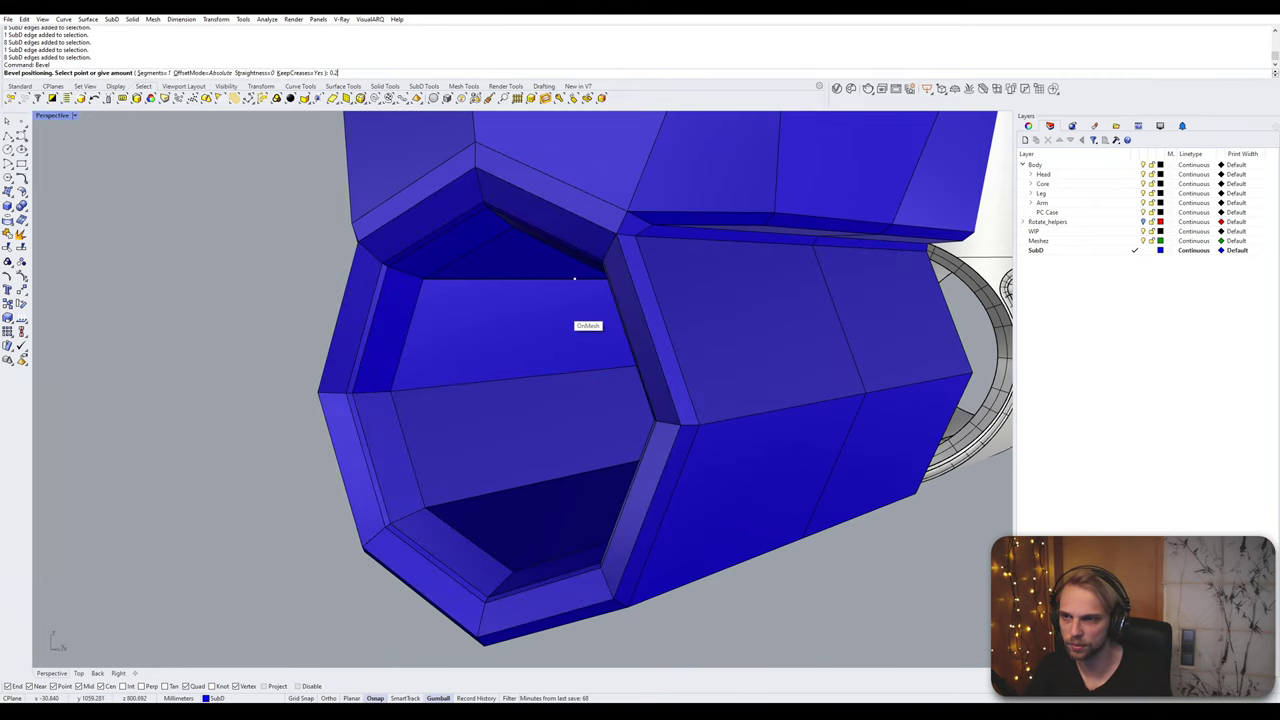
{"action": "key", "text": "Return"}
{"action": "key", "text": "Tab"}
{"action": "right_click_drag", "start_coordinate": [566, 314], "coordinate": [480, 410]}
{"action": "scroll", "coordinate": [548, 331], "scroll_direction": "down", "scroll_amount": 3}
{"action": "scroll", "coordinate": [434, 449], "scroll_direction": "up", "scroll_amount": 4}
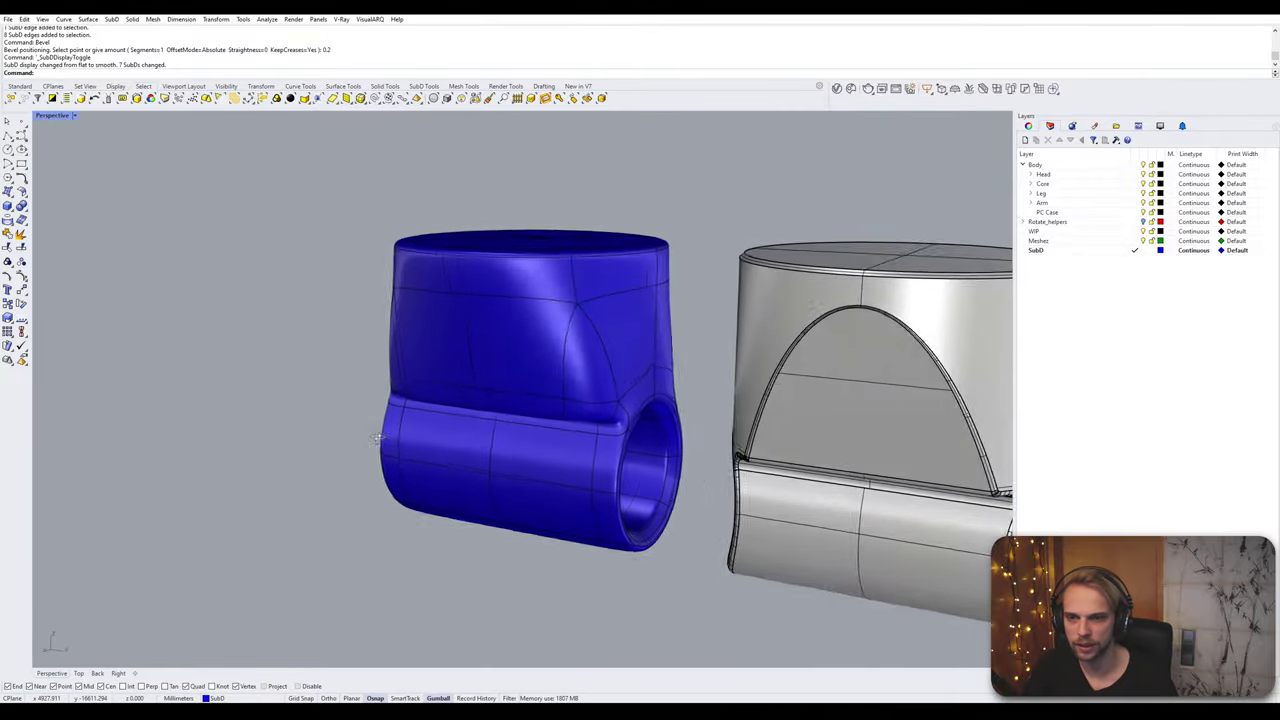
Step: Reveal the hidden neck part with ShowSelected
{"action": "mouse_move", "coordinate": [378, 438]}
{"action": "right_mouse_down"}
{"action": "mouse_move", "coordinate": [578, 418]}
{"action": "mouse_move", "coordinate": [780, 420]}
{"action": "mouse_move", "coordinate": [443, 430]}
{"action": "mouse_move", "coordinate": [374, 452]}
{"action": "right_mouse_up"}
{"action": "right_click_drag", "start_coordinate": [484, 462], "coordinate": [337, 423], "text": "shift"}
{"action": "scroll", "coordinate": [337, 423], "scroll_direction": "down", "scroll_amount": 4}
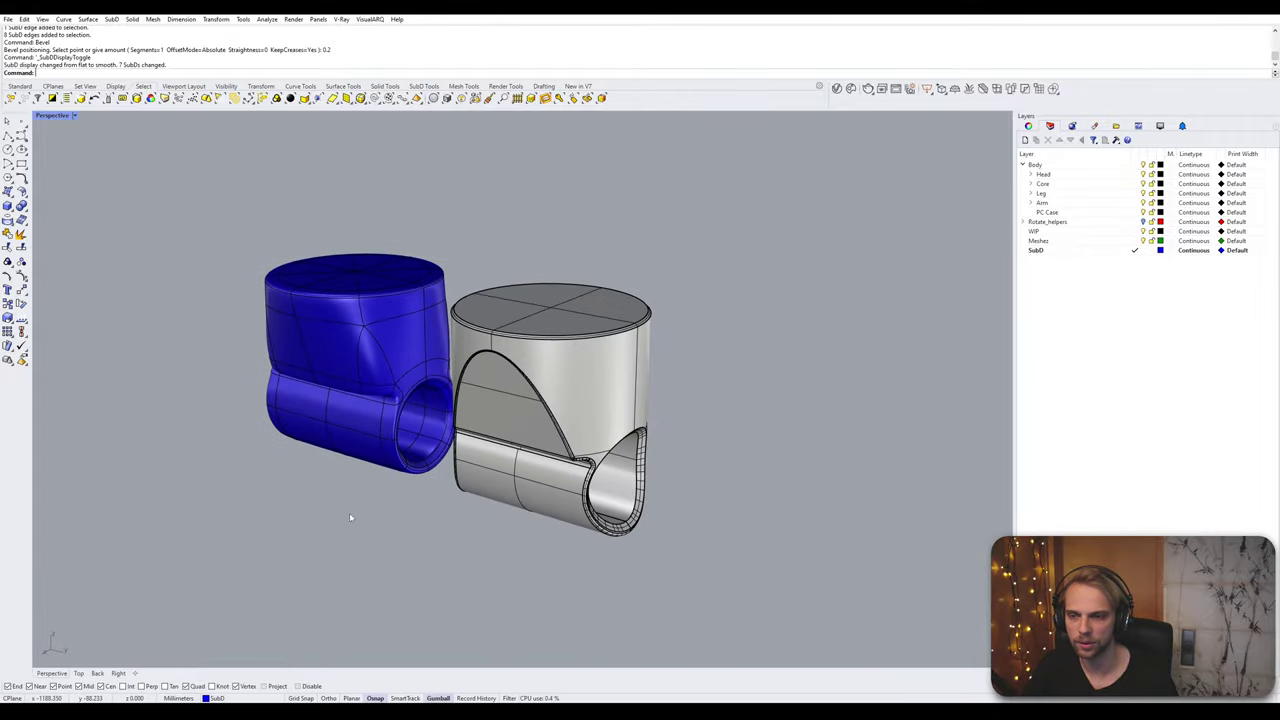
{"action": "right_click_drag", "start_coordinate": [385, 525], "coordinate": [422, 528]}
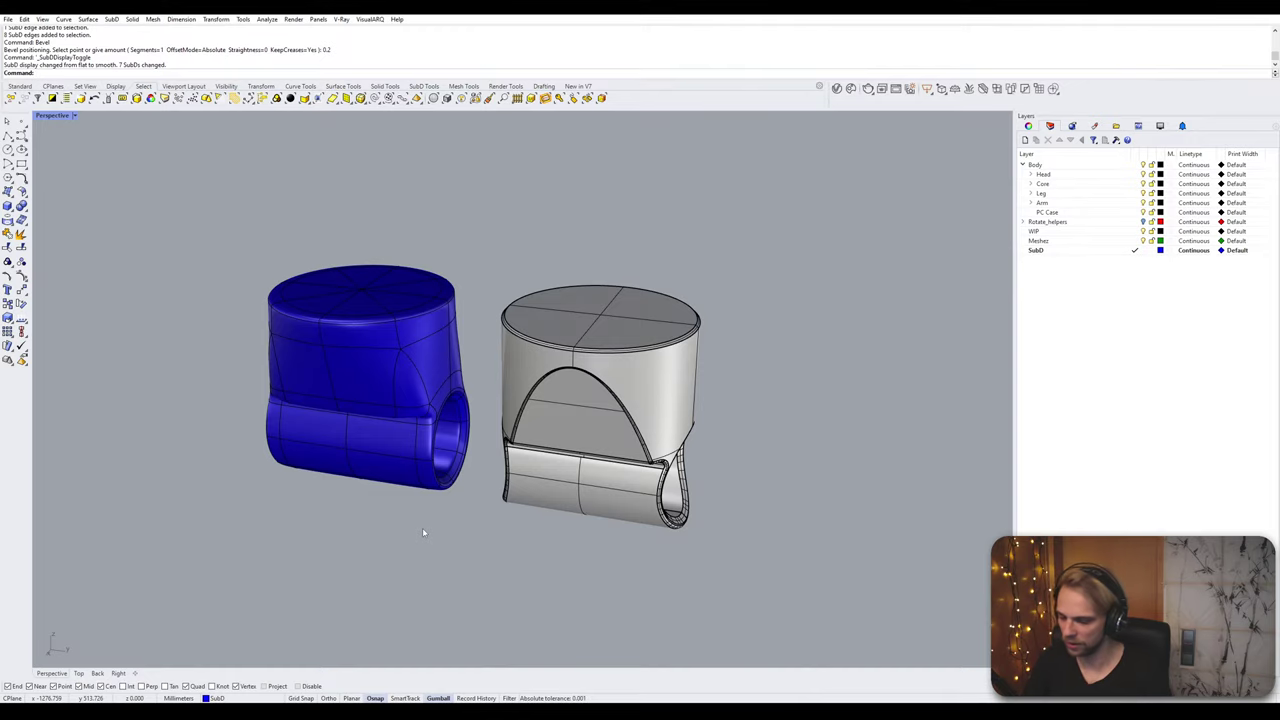
{"action": "type", "text": "Selected"}
{"action": "key", "text": "Return"}
{"action": "scroll", "coordinate": [680, 420], "scroll_direction": "up", "scroll_amount": 2}
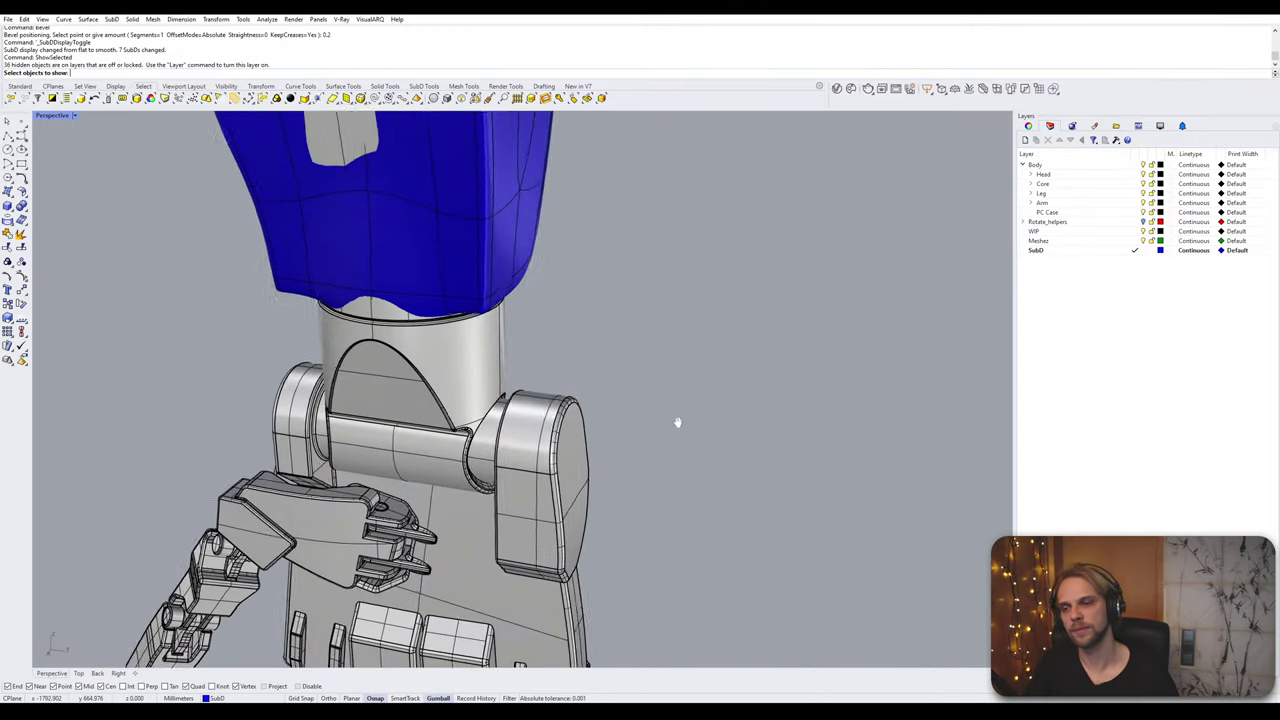
{"action": "right_click_drag", "start_coordinate": [748, 412], "coordinate": [722, 405]}
{"action": "left_click", "coordinate": [541, 354]}
{"action": "key", "text": "Return"}
Step: Delete the grey copy, show all hidden parts, and turn off the Body layer
{"action": "scroll", "coordinate": [342, 359], "scroll_direction": "down", "scroll_amount": 4}
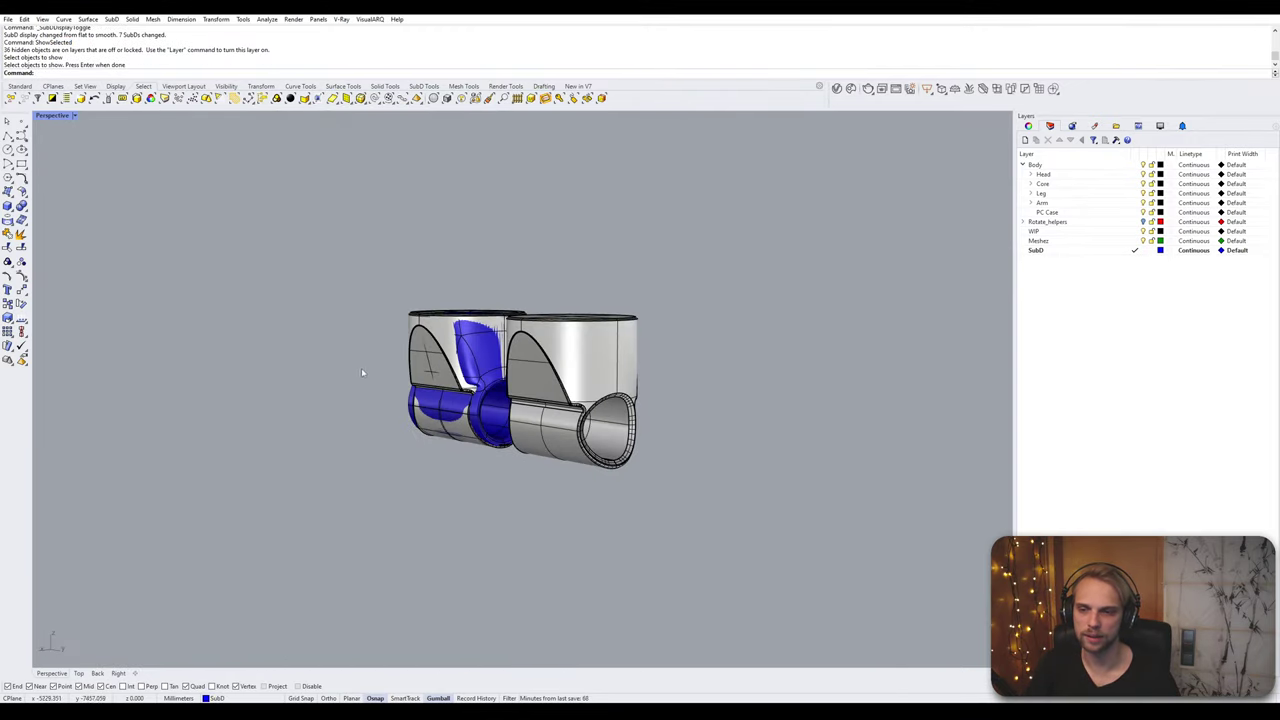
{"action": "left_click", "coordinate": [591, 376]}
{"action": "key", "text": "Delete"}
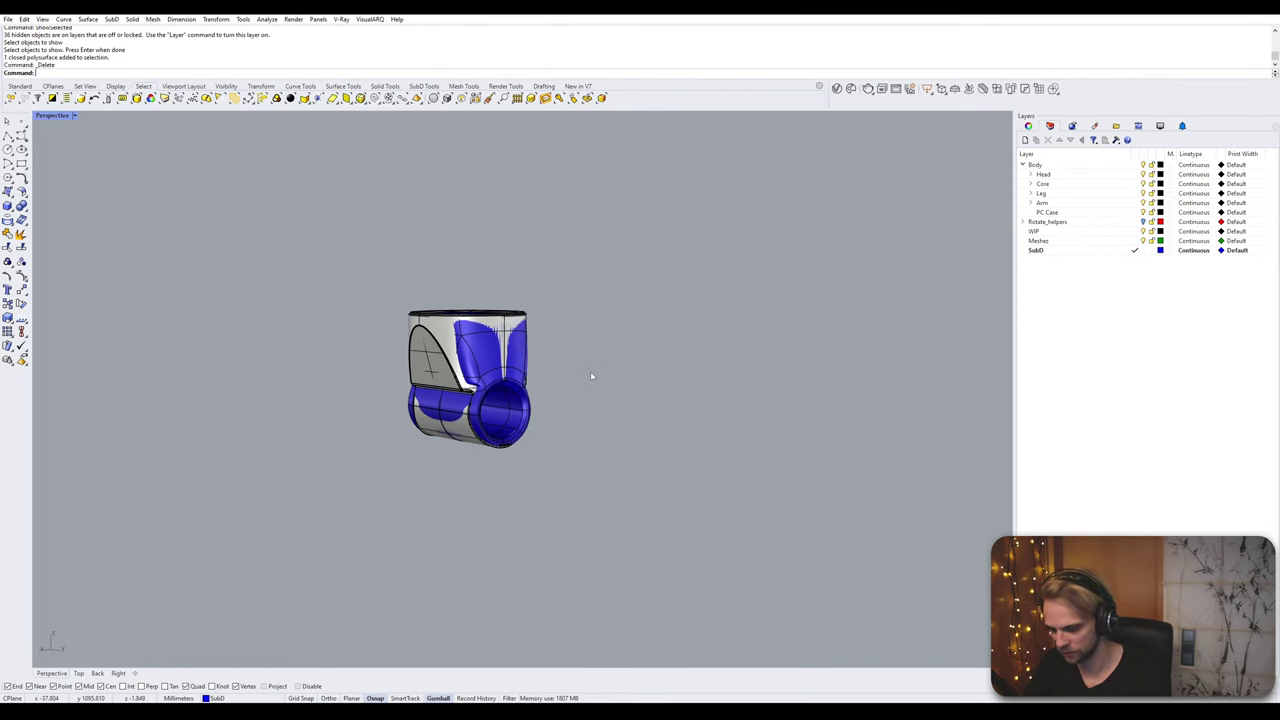
{"action": "type", "text": "Show"}
{"action": "key", "text": "Return"}
{"action": "right_click_drag", "start_coordinate": [591, 376], "coordinate": [624, 430], "text": "shift"}
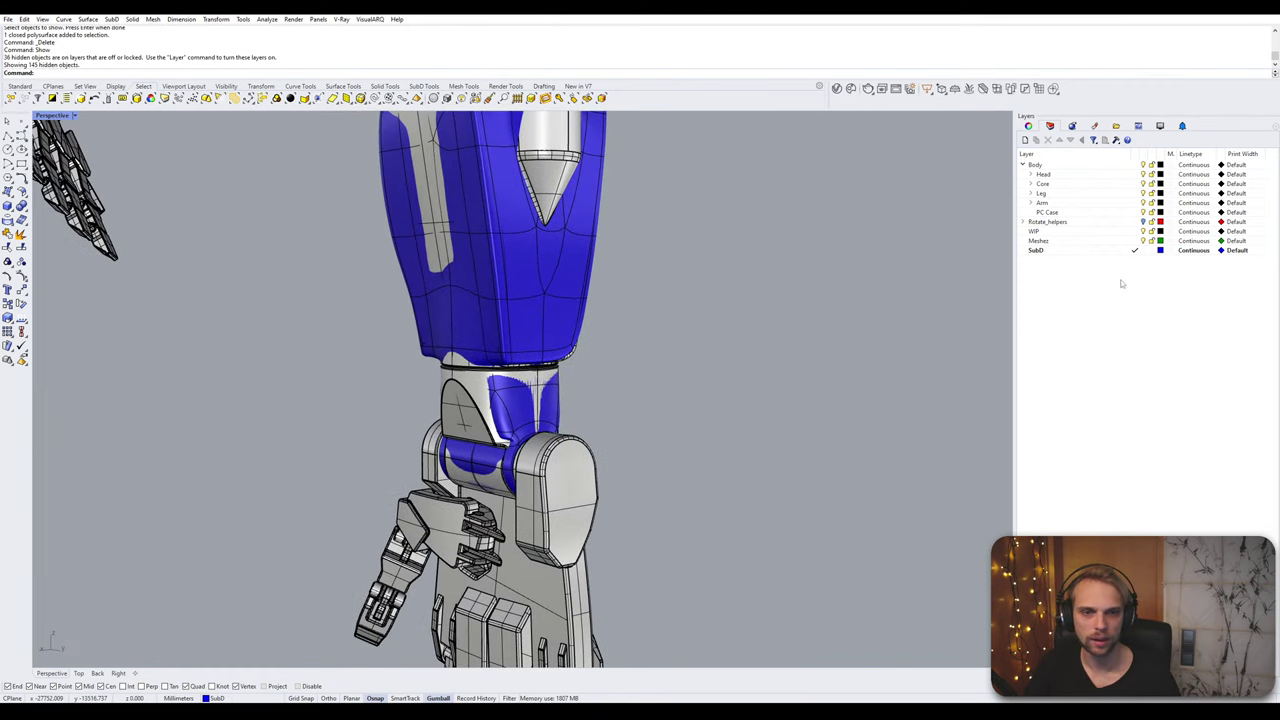
{"action": "left_click", "coordinate": [1143, 165]}
Step: Unlock the locked rods with UnlockSelected
{"action": "scroll", "coordinate": [681, 332], "scroll_direction": "down", "scroll_amount": 5}
{"action": "right_click_drag", "start_coordinate": [681, 332], "coordinate": [594, 440], "text": "shift"}
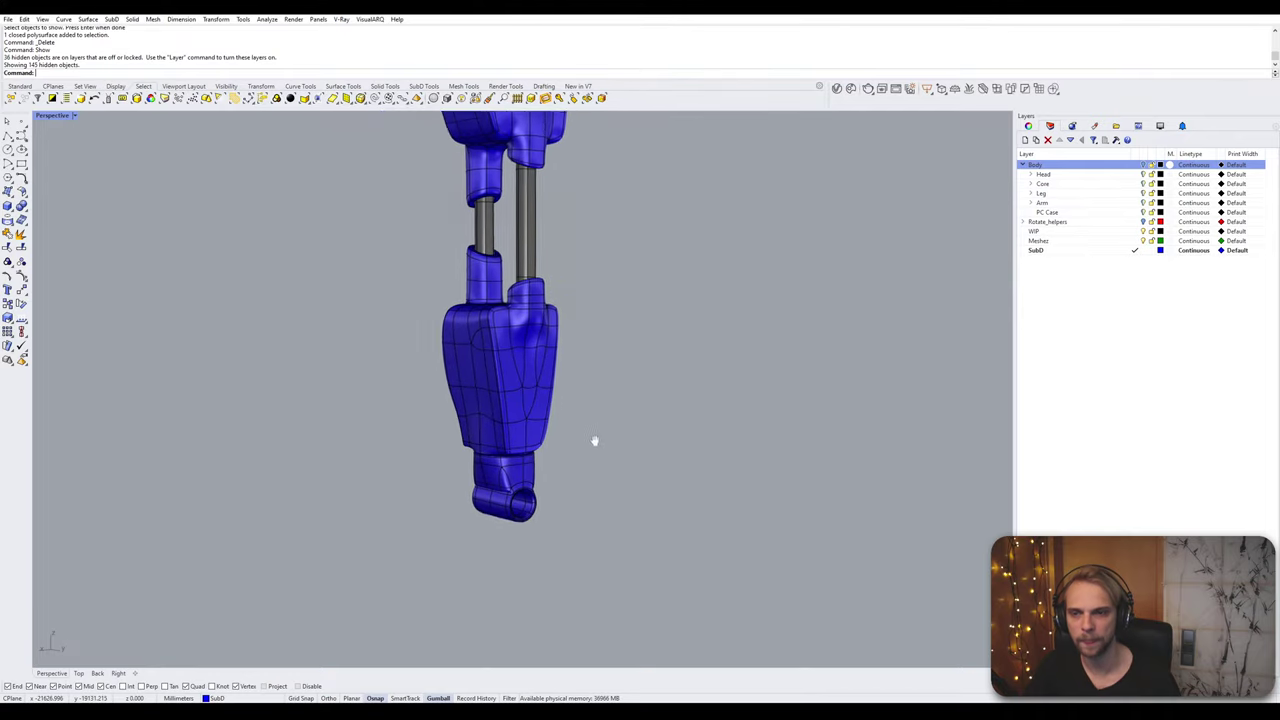
{"action": "scroll", "coordinate": [608, 447], "scroll_direction": "down", "scroll_amount": 5}
{"action": "type", "text": "UnlockSelected"}
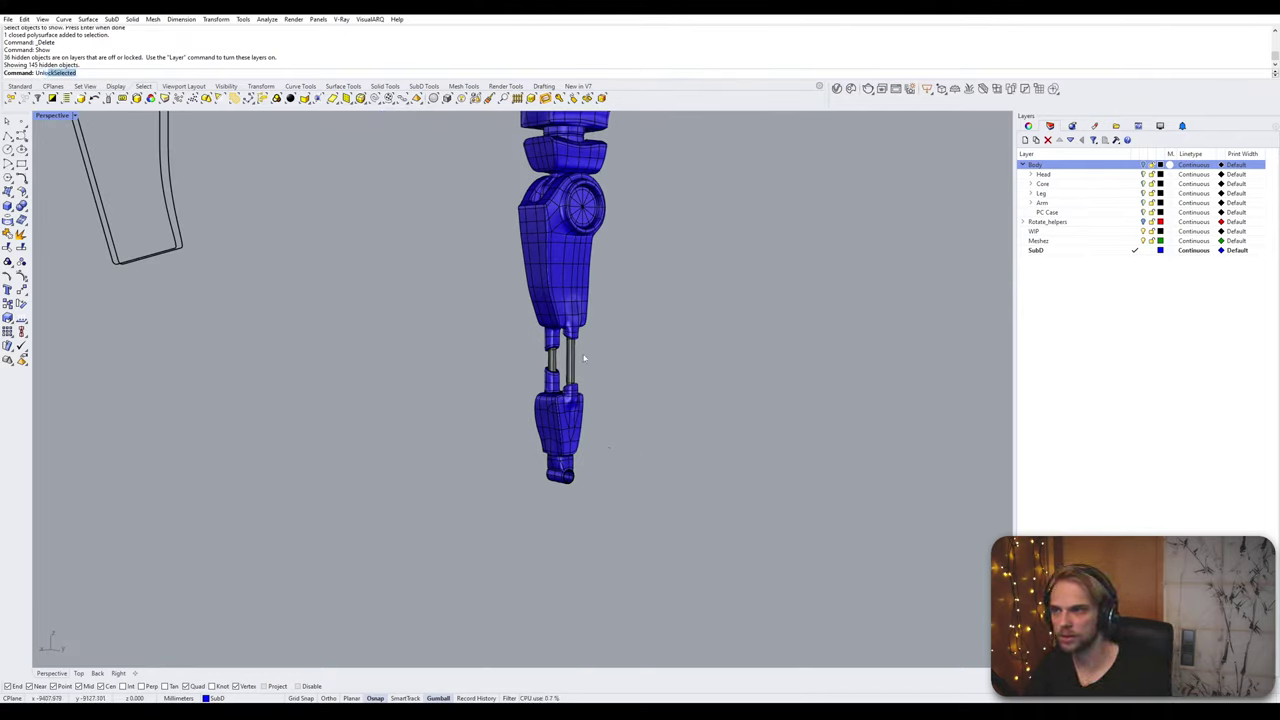
{"action": "key", "text": "Return"}
{"action": "left_click_drag", "start_coordinate": [629, 387], "coordinate": [392, 313]}
{"action": "key", "text": "Return"}
Step: Delete the two stray curves
{"action": "right_click_drag", "start_coordinate": [390, 313], "coordinate": [441, 416], "text": "shift"}
{"action": "scroll", "coordinate": [442, 418], "scroll_direction": "down", "scroll_amount": 6}
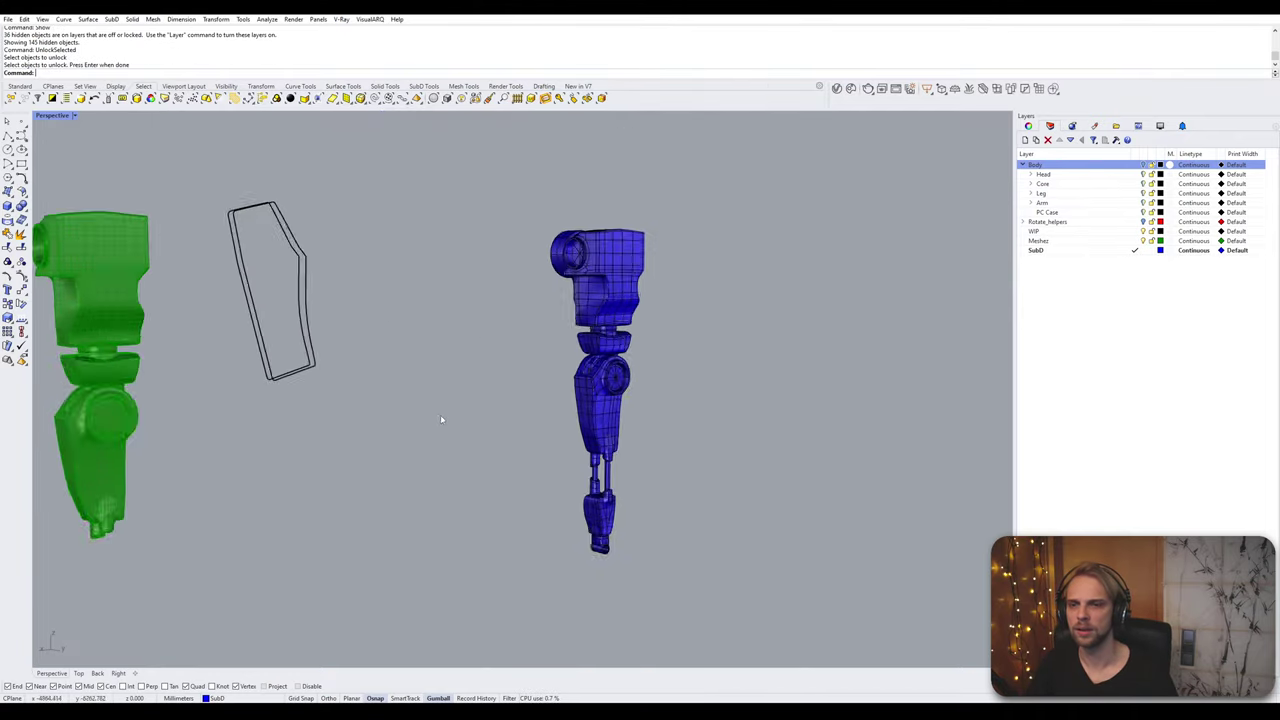
{"action": "left_click_drag", "start_coordinate": [424, 440], "coordinate": [238, 267]}
{"action": "key", "text": "Delete"}
Step: Zoom to the blue arm and bring the green arm beside it
{"action": "right_click_drag", "start_coordinate": [318, 284], "coordinate": [612, 480]}
{"action": "left_click_drag", "start_coordinate": [614, 509], "coordinate": [361, 155]}
{"action": "type", "text": "Z"}
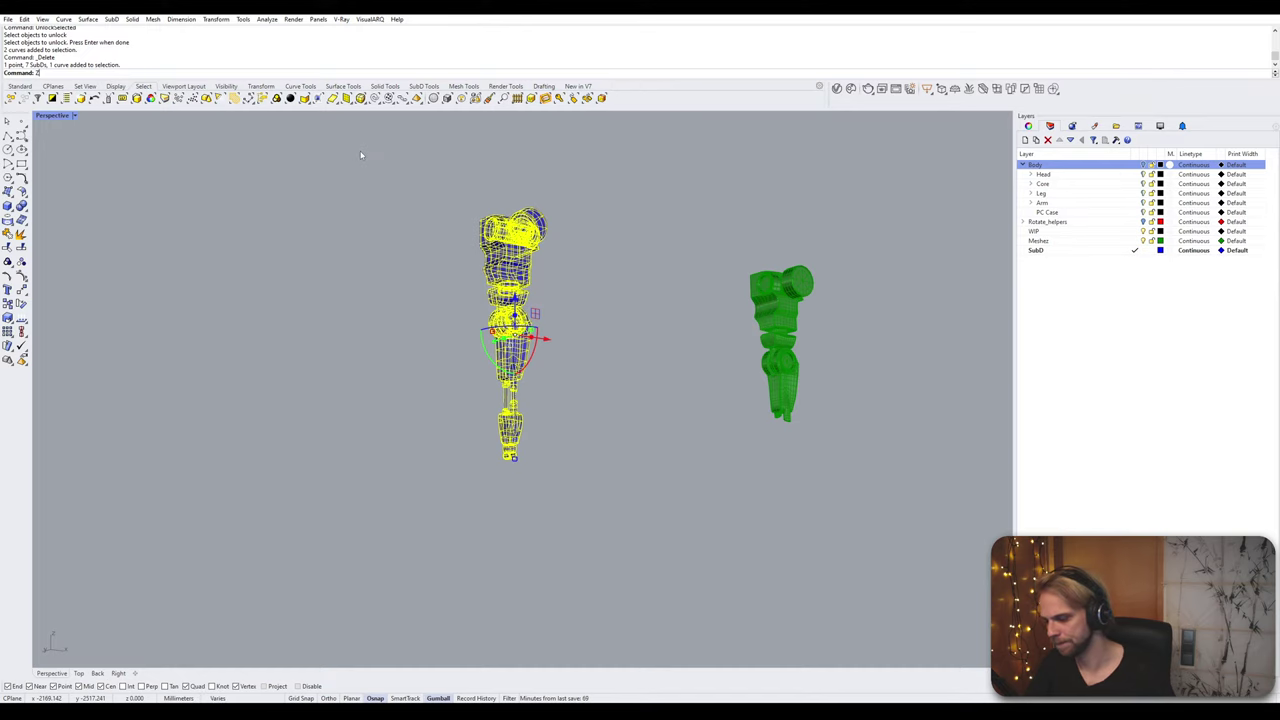
{"action": "type", "text": "S"}
{"action": "key", "text": "Return"}
{"action": "key", "text": "Escape"}
{"action": "right_click_drag", "start_coordinate": [440, 240], "coordinate": [480, 254]}
{"action": "scroll", "coordinate": [503, 322], "scroll_direction": "down", "scroll_amount": 2}
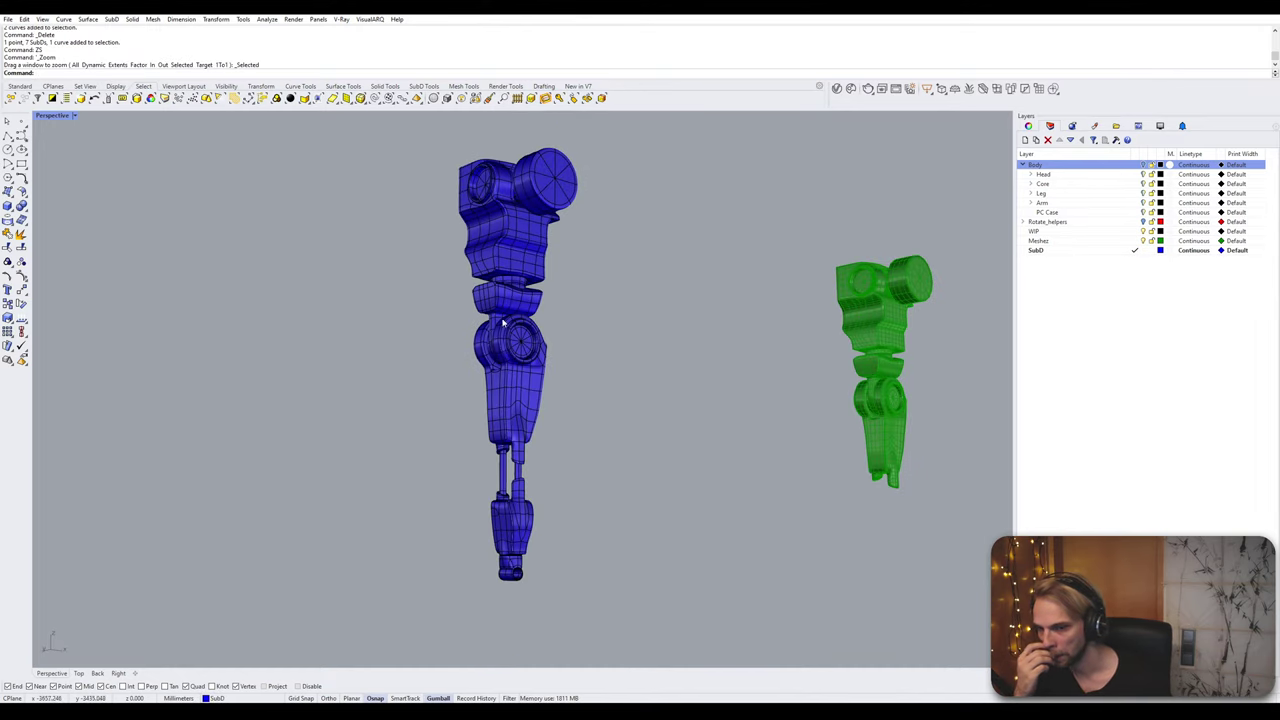
{"action": "right_click_drag", "start_coordinate": [577, 349], "coordinate": [626, 406]}
Step: Mirror the blue arm across a two-point mirror plane
{"action": "left_click_drag", "start_coordinate": [588, 631], "coordinate": [448, 292]}
{"action": "left_click_drag", "start_coordinate": [643, 636], "coordinate": [429, 163]}
{"action": "type", "text": "mirror"}
{"action": "key", "text": "Return"}
{"action": "scroll", "coordinate": [517, 208], "scroll_direction": "down", "scroll_amount": 2}
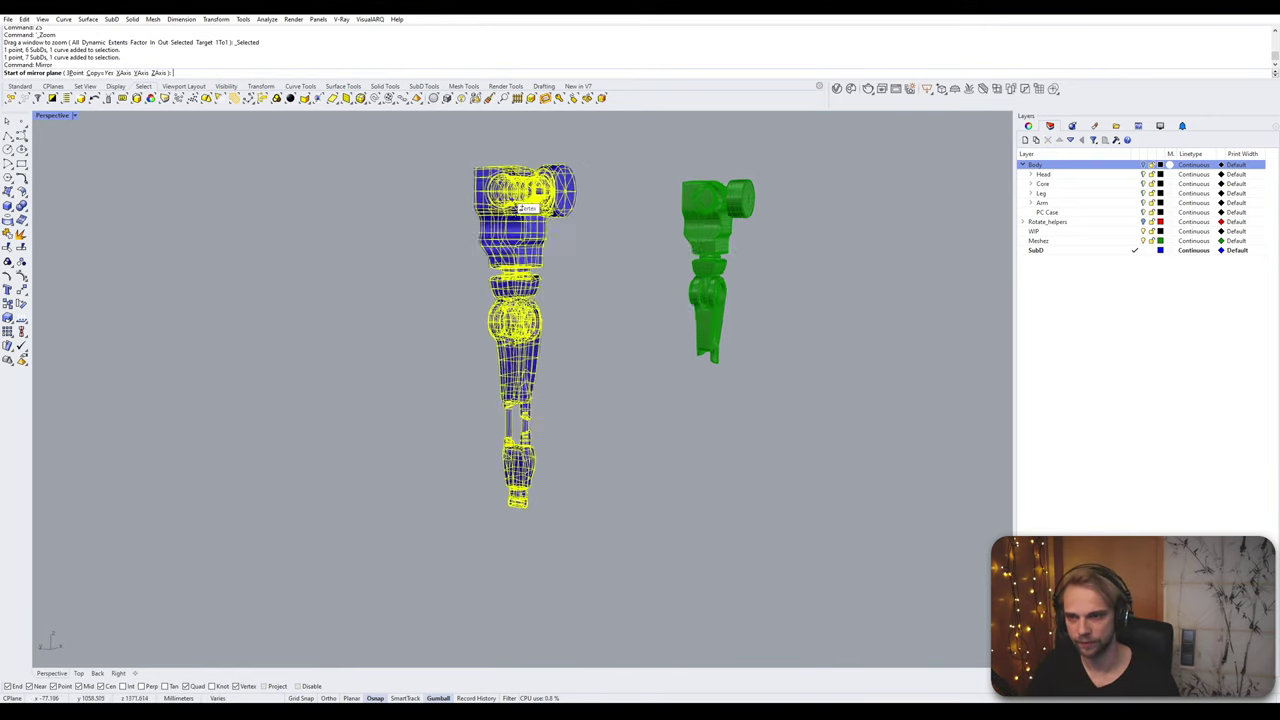
{"action": "scroll", "coordinate": [517, 208], "scroll_direction": "down", "scroll_amount": 3}
{"action": "right_click_drag", "start_coordinate": [551, 289], "coordinate": [571, 366]}
{"action": "left_click", "coordinate": [566, 369]}
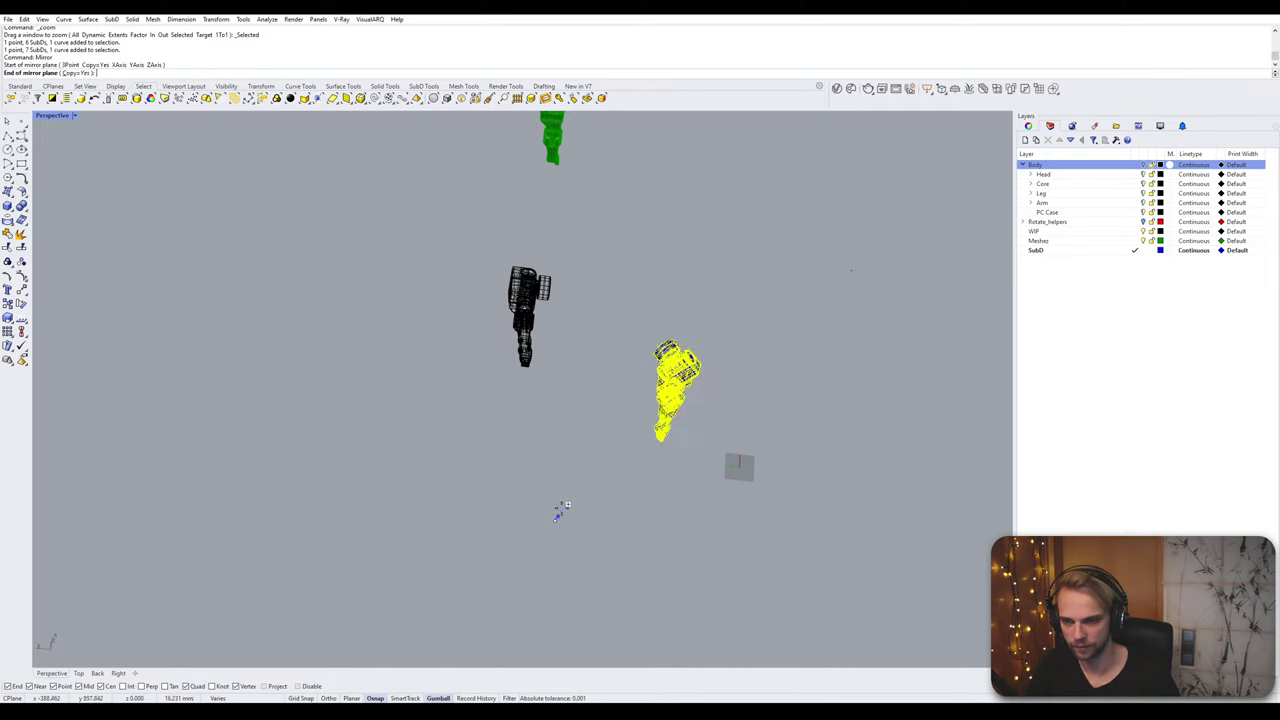
{"action": "left_click", "coordinate": [558, 513]}
{"action": "key", "text": "Escape"}
Step: Undo the mirrored arm copy and launch Grasshopper
{"action": "right_click_drag", "start_coordinate": [628, 471], "coordinate": [586, 408]}
{"action": "scroll", "coordinate": [586, 238], "scroll_direction": "up", "scroll_amount": 5}
{"action": "scroll", "coordinate": [540, 375], "scroll_direction": "up", "scroll_amount": 4}
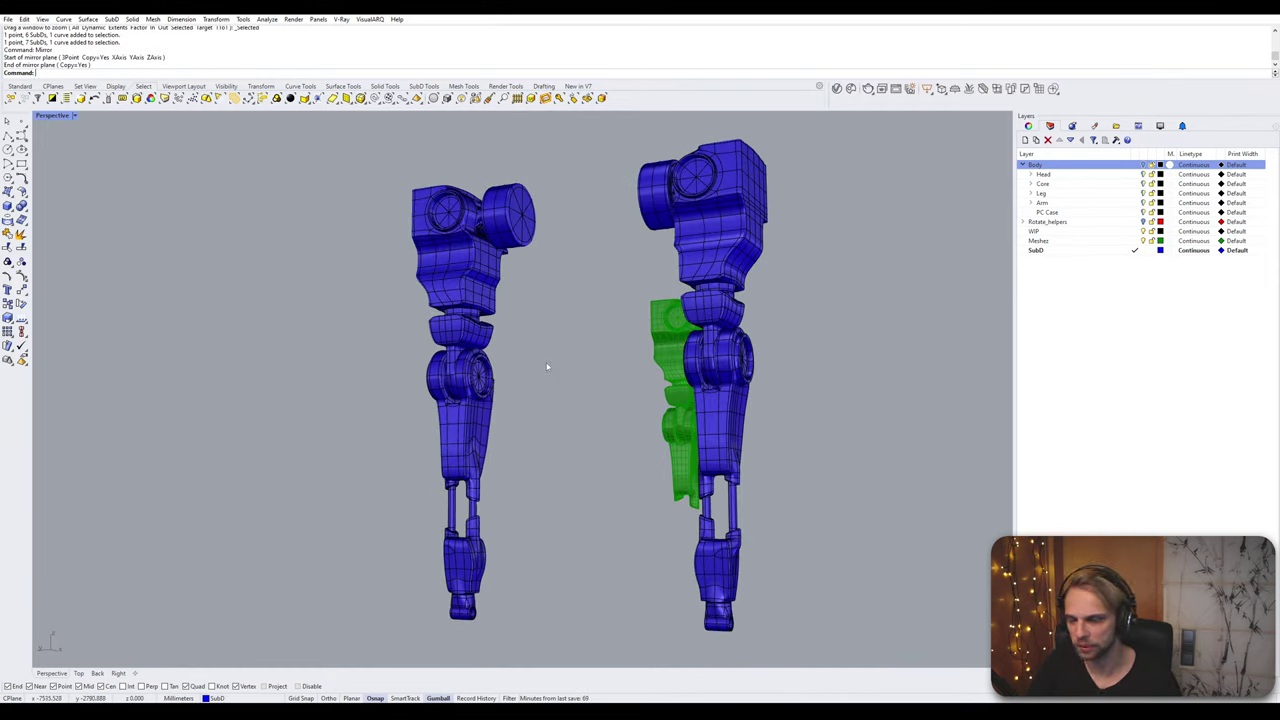
{"action": "right_click_drag", "start_coordinate": [549, 361], "coordinate": [756, 345]}
{"action": "key", "text": "ctrl+z"}
{"action": "left_click", "coordinate": [772, 394]}
{"action": "left_click", "coordinate": [643, 413]}
{"action": "type", "text": "Grasshopper"}
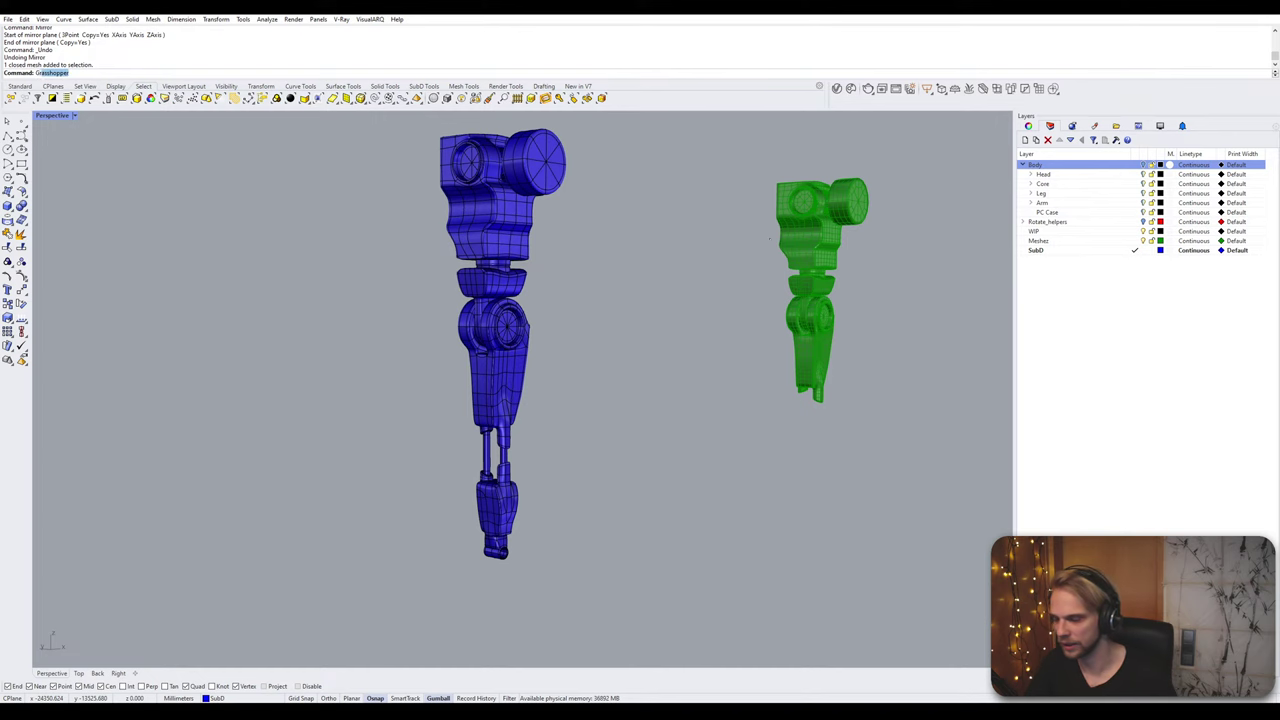
{"action": "key", "text": "Return"}
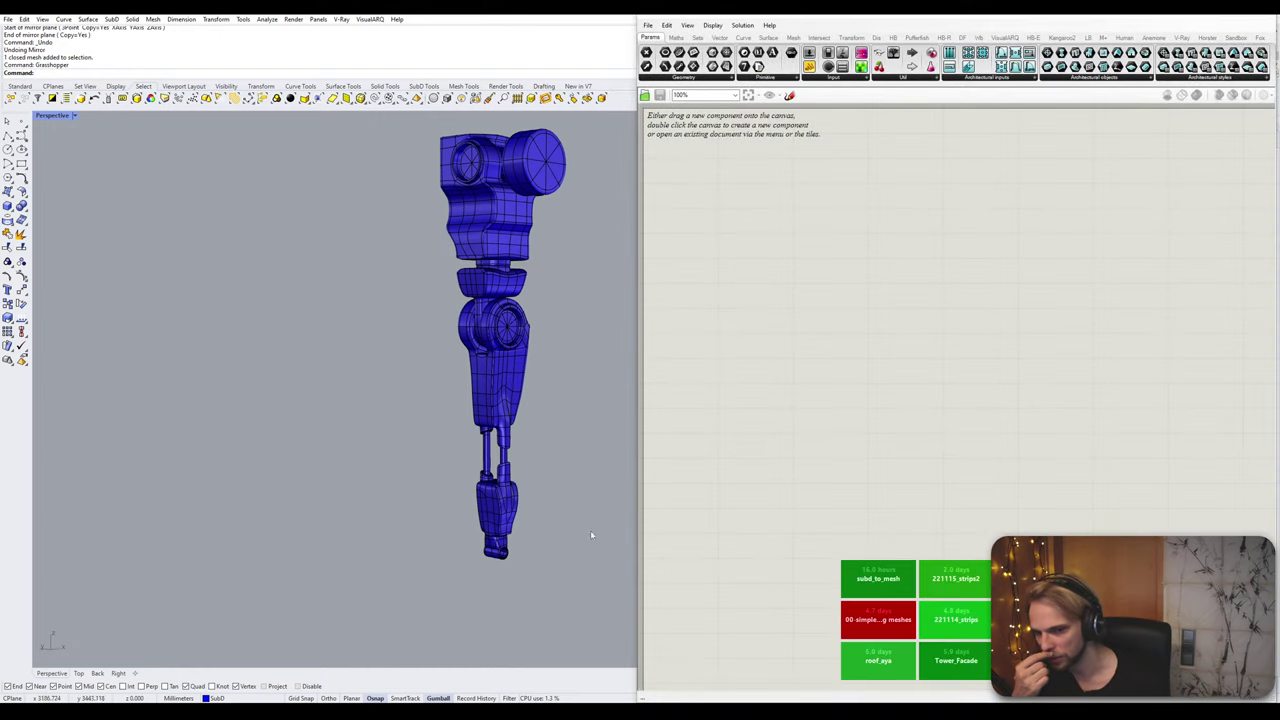
Step: Open the subd_to_mesh definition and reference the blue SubD arm as its SubD input
{"action": "left_click", "coordinate": [879, 573]}
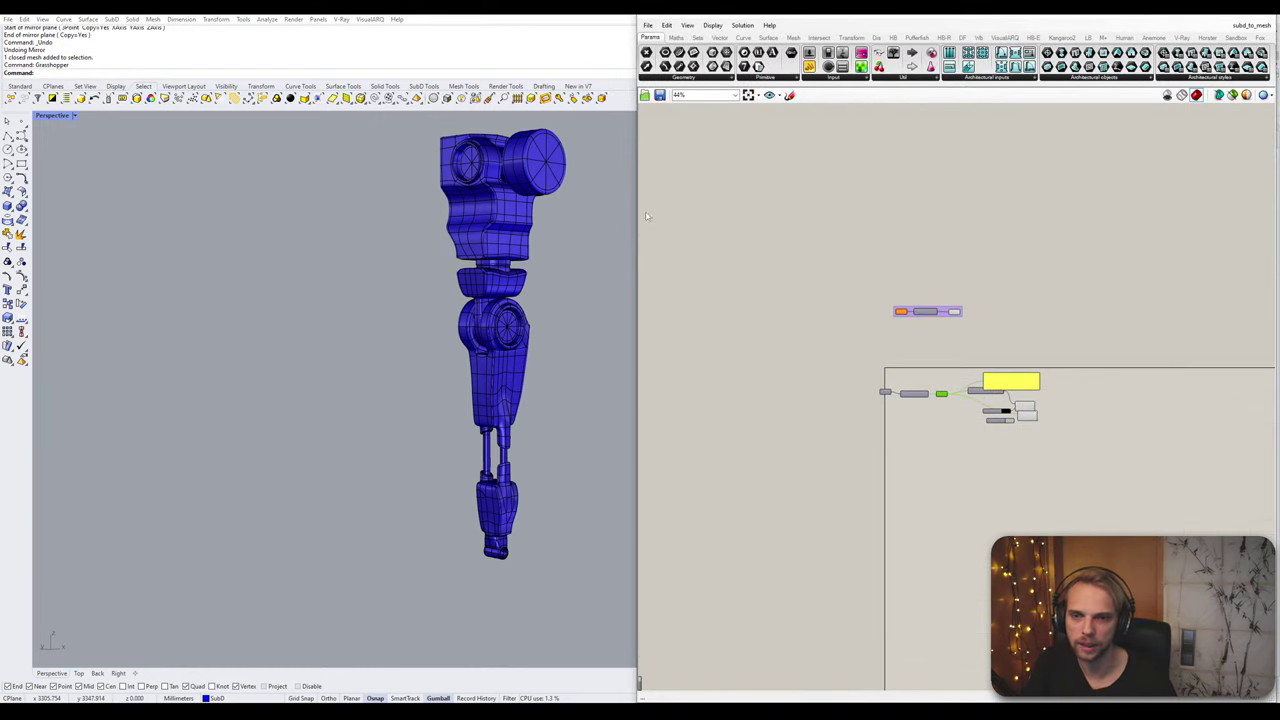
{"action": "left_click_drag", "start_coordinate": [634, 211], "coordinate": [966, 211]}
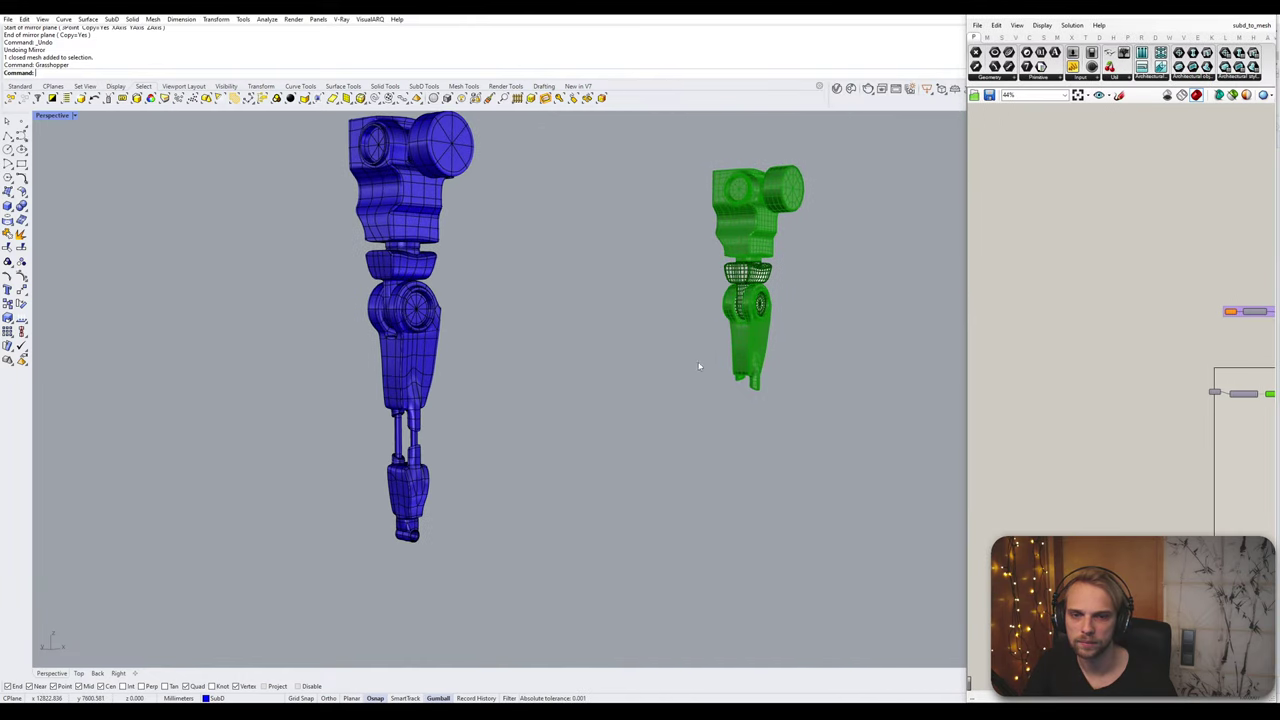
{"action": "scroll", "coordinate": [1060, 402], "scroll_direction": "up", "scroll_amount": 4}
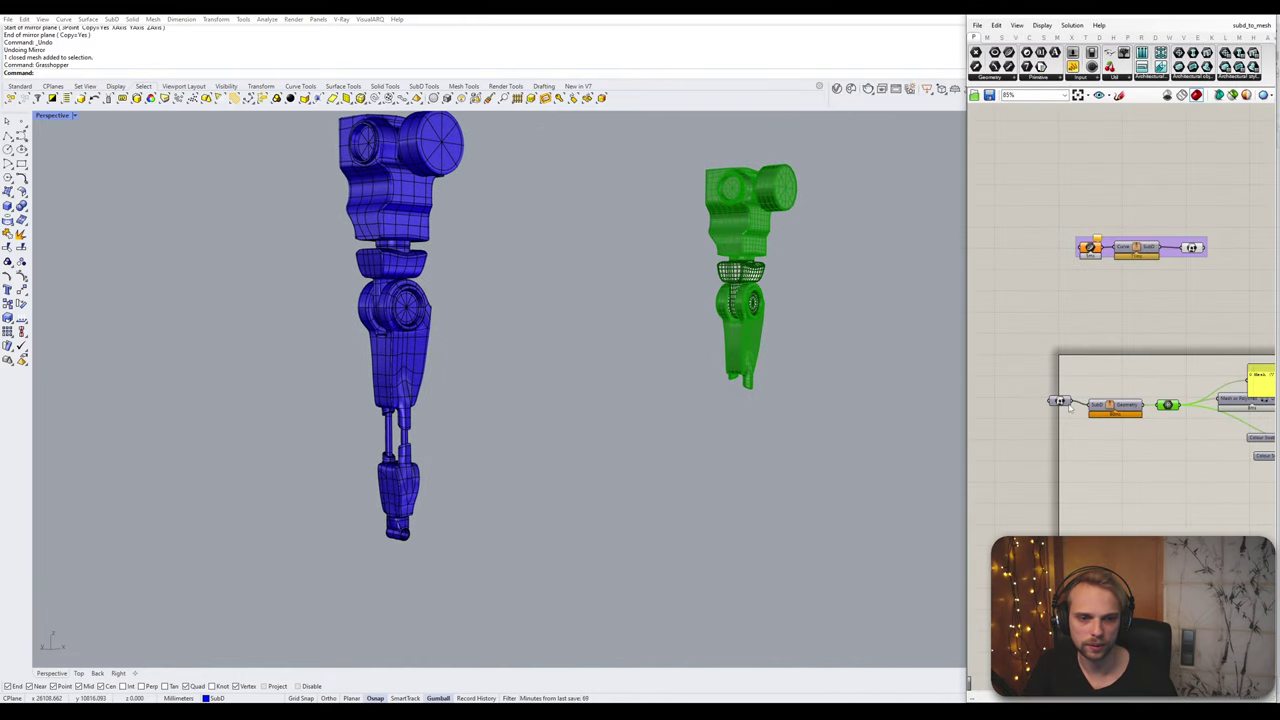
{"action": "right_click", "coordinate": [1060, 402]}
{"action": "left_click", "coordinate": [1128, 520]}
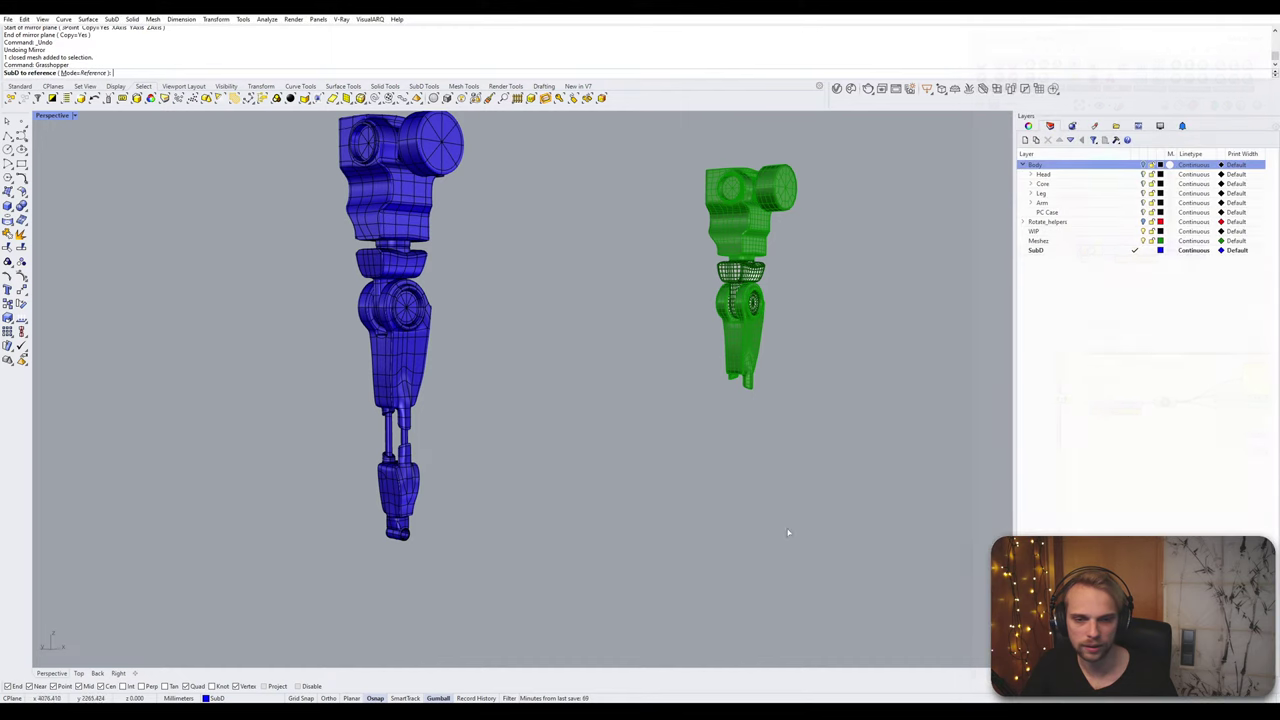
{"action": "left_click", "coordinate": [402, 442]}
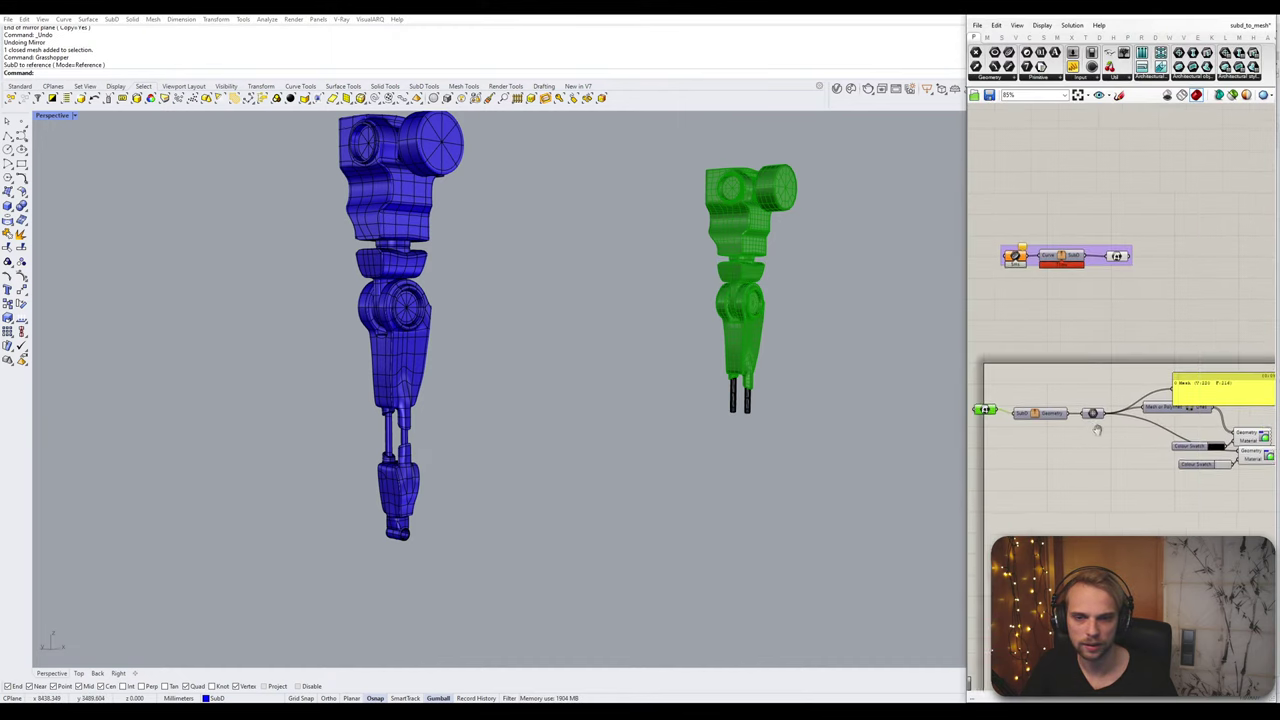
{"action": "left_click", "coordinate": [1080, 415]}
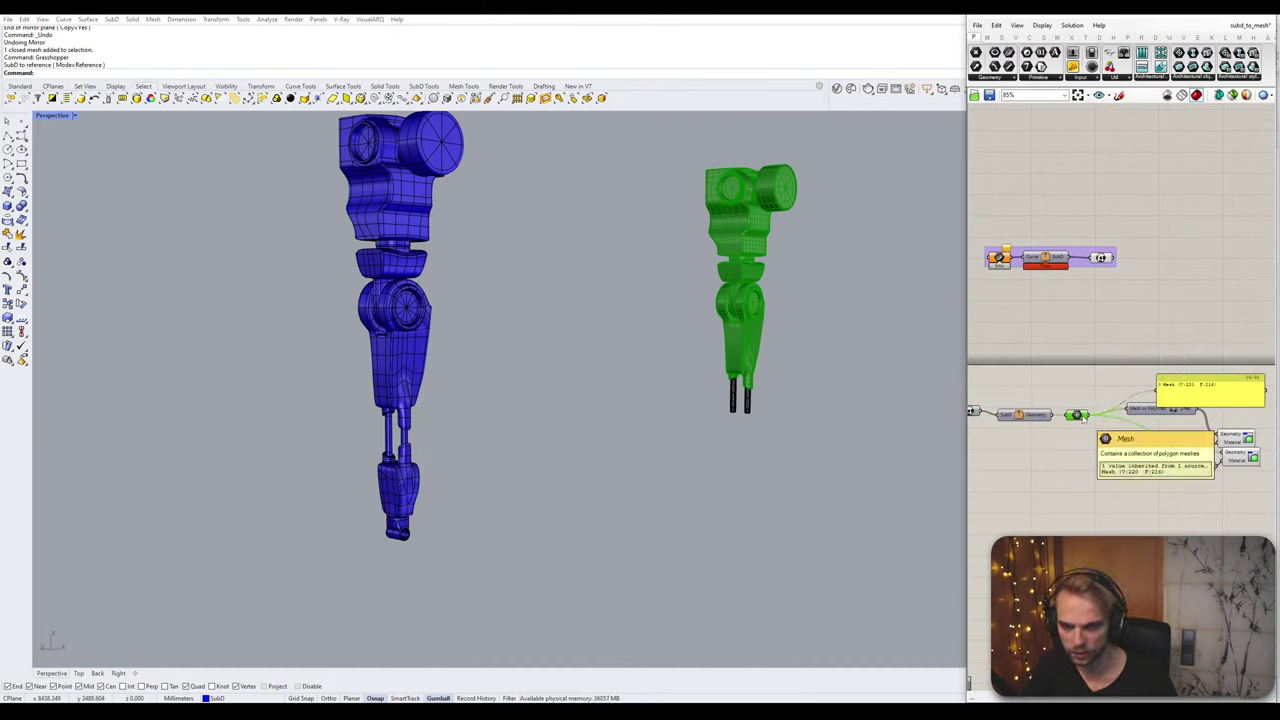
Step: Set the lower-leg SubD as the input and check its mesh output
{"action": "left_click", "coordinate": [402, 478]}
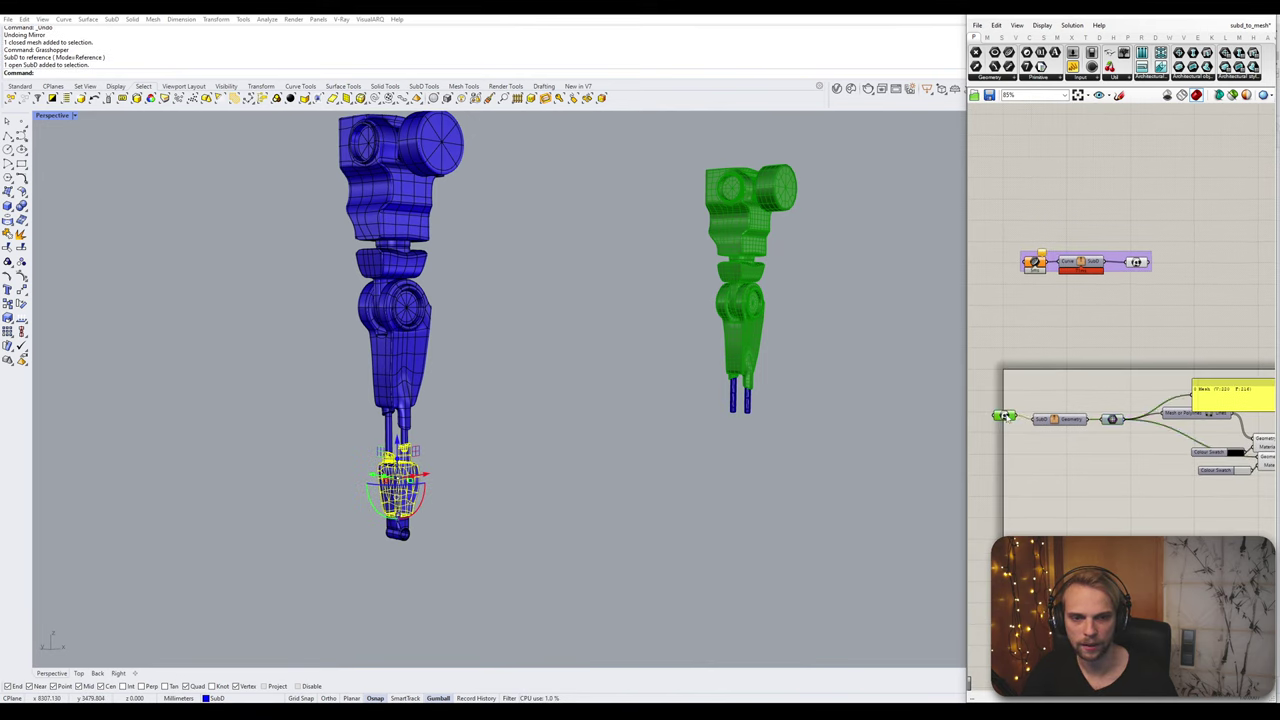
{"action": "right_click", "coordinate": [1004, 415]}
{"action": "left_click", "coordinate": [1035, 495]}
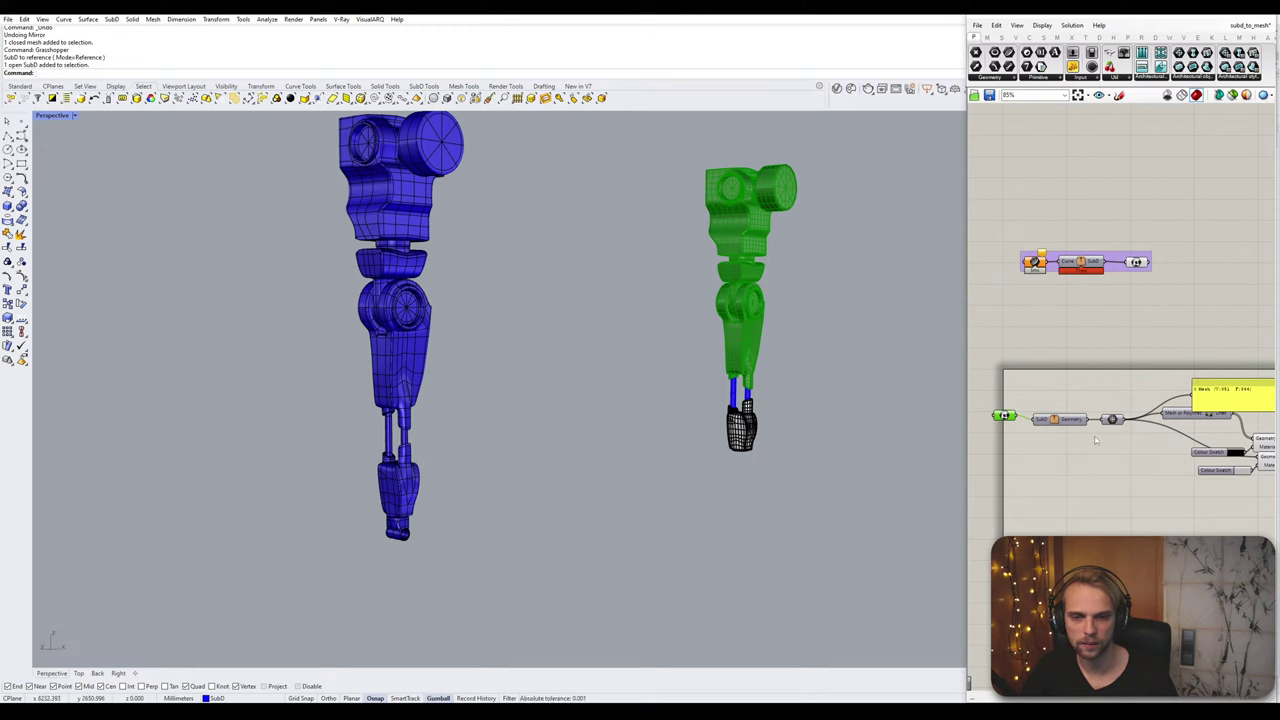
{"action": "left_click", "coordinate": [1116, 420]}
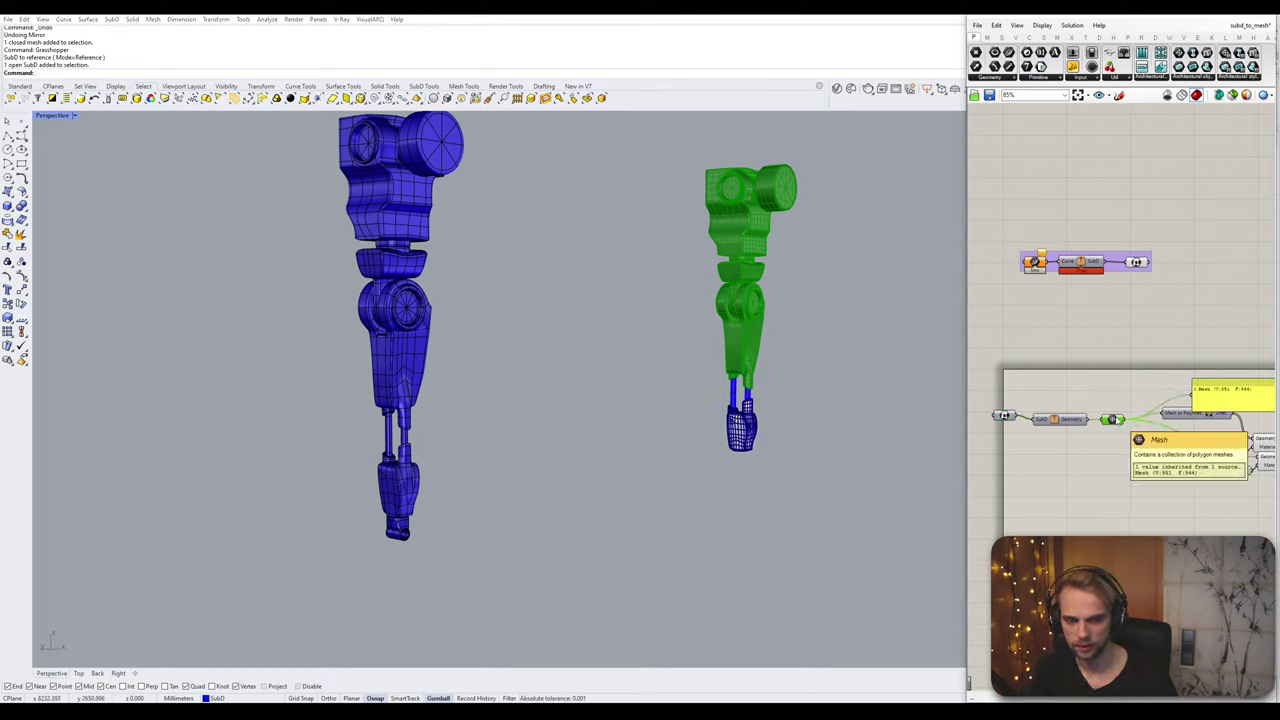
Step: Assign the foot SubD to the input, check its mesh, and close Grasshopper
{"action": "left_click", "coordinate": [395, 537]}
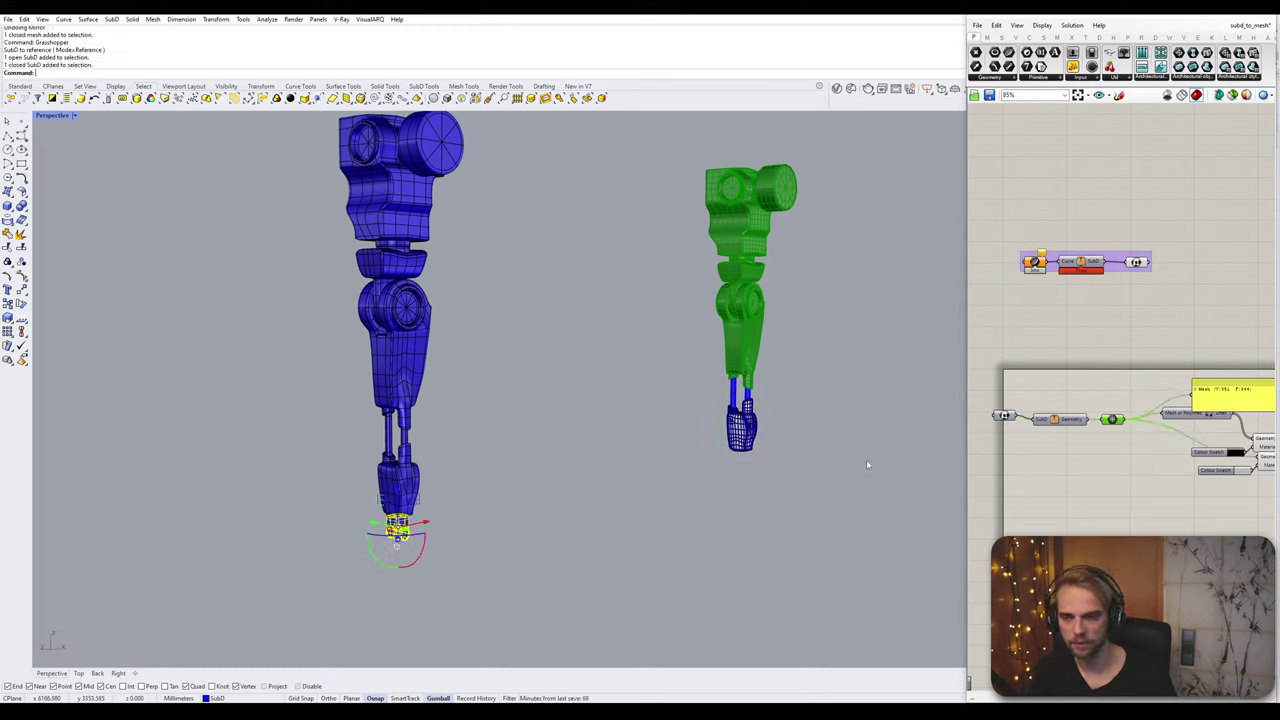
{"action": "right_click", "coordinate": [1000, 418]}
{"action": "left_click", "coordinate": [1001, 417]}
{"action": "right_click", "coordinate": [1002, 417]}
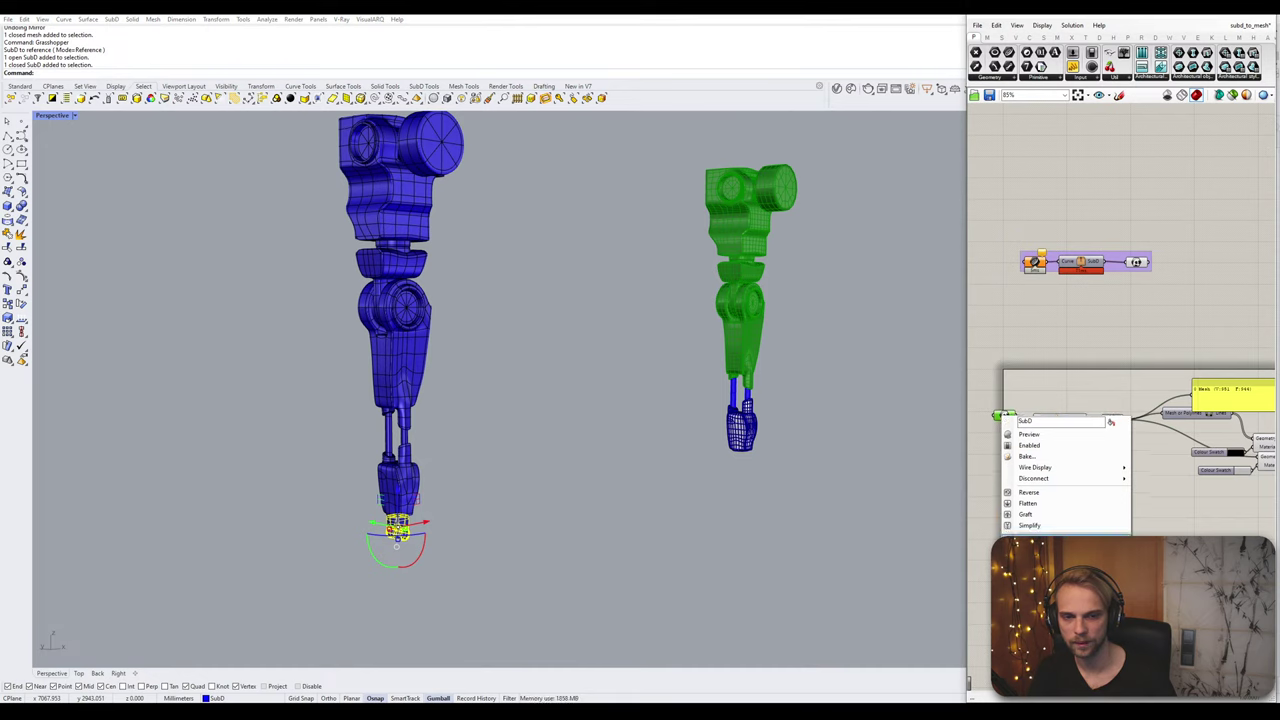
{"action": "left_click", "coordinate": [1038, 541]}
{"action": "left_click", "coordinate": [901, 504]}
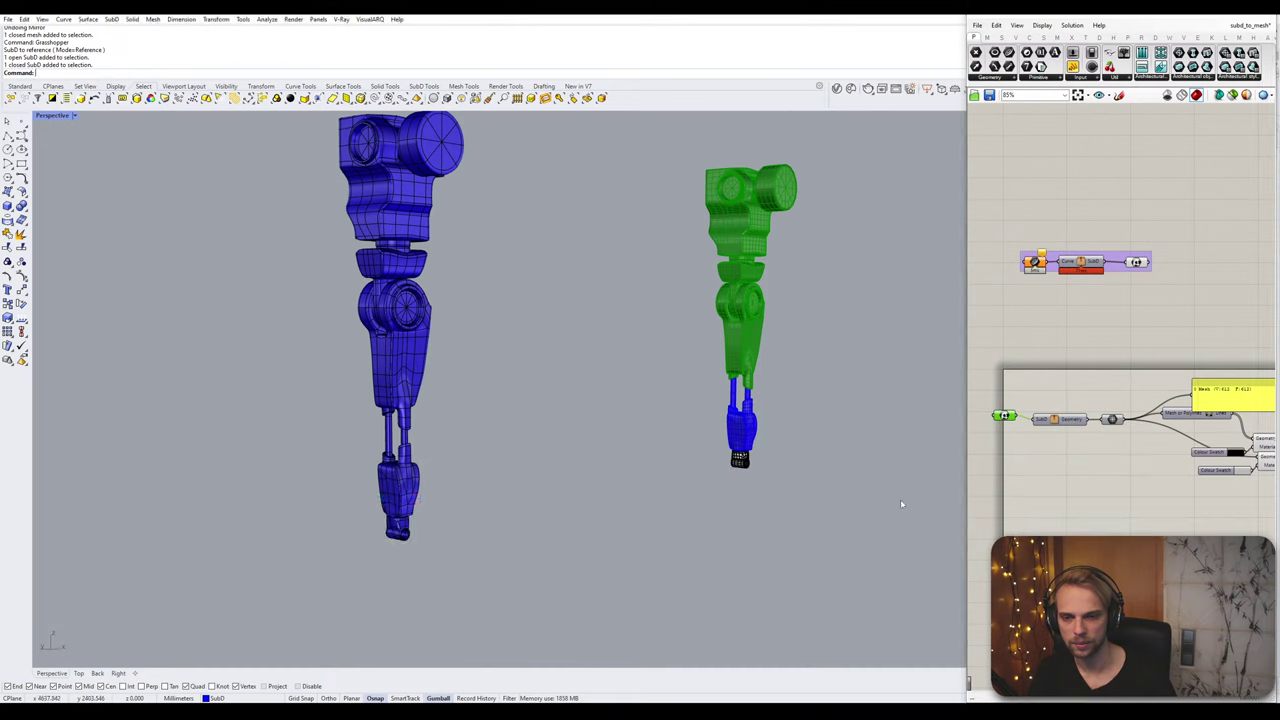
{"action": "left_click", "coordinate": [1113, 420]}
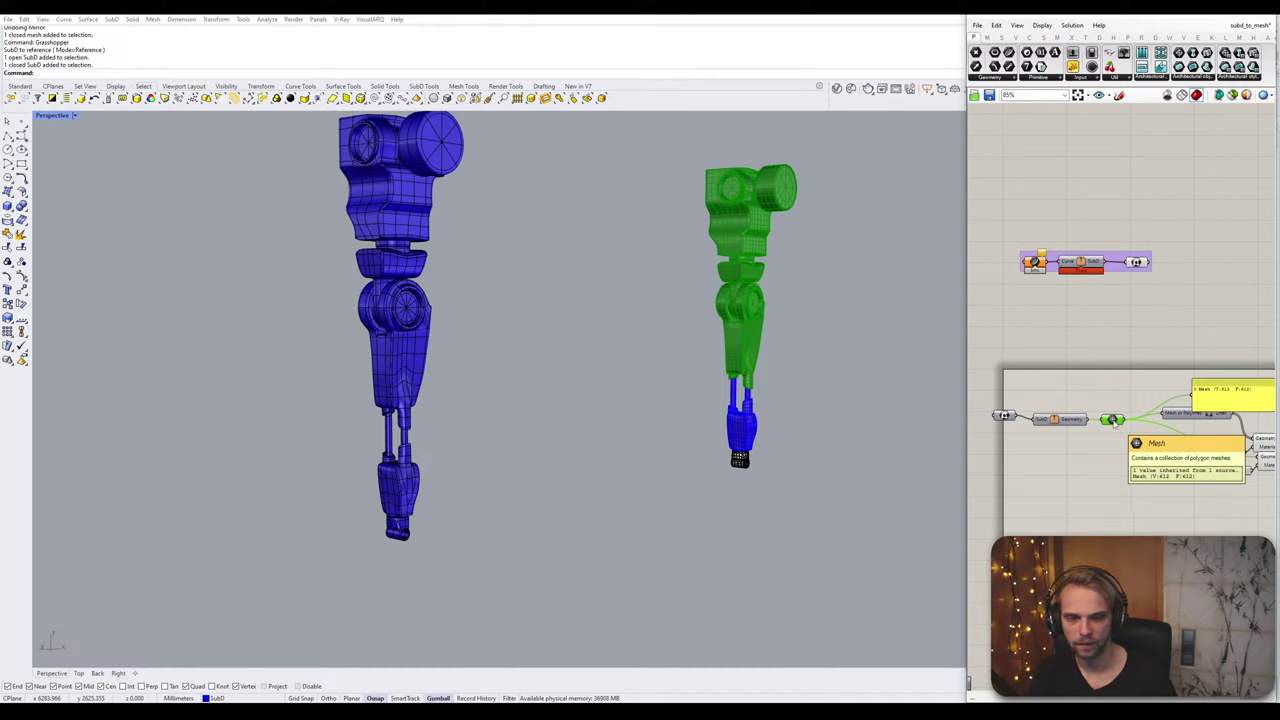
{"action": "scroll", "coordinate": [1080, 455], "scroll_direction": "down", "scroll_amount": 3}
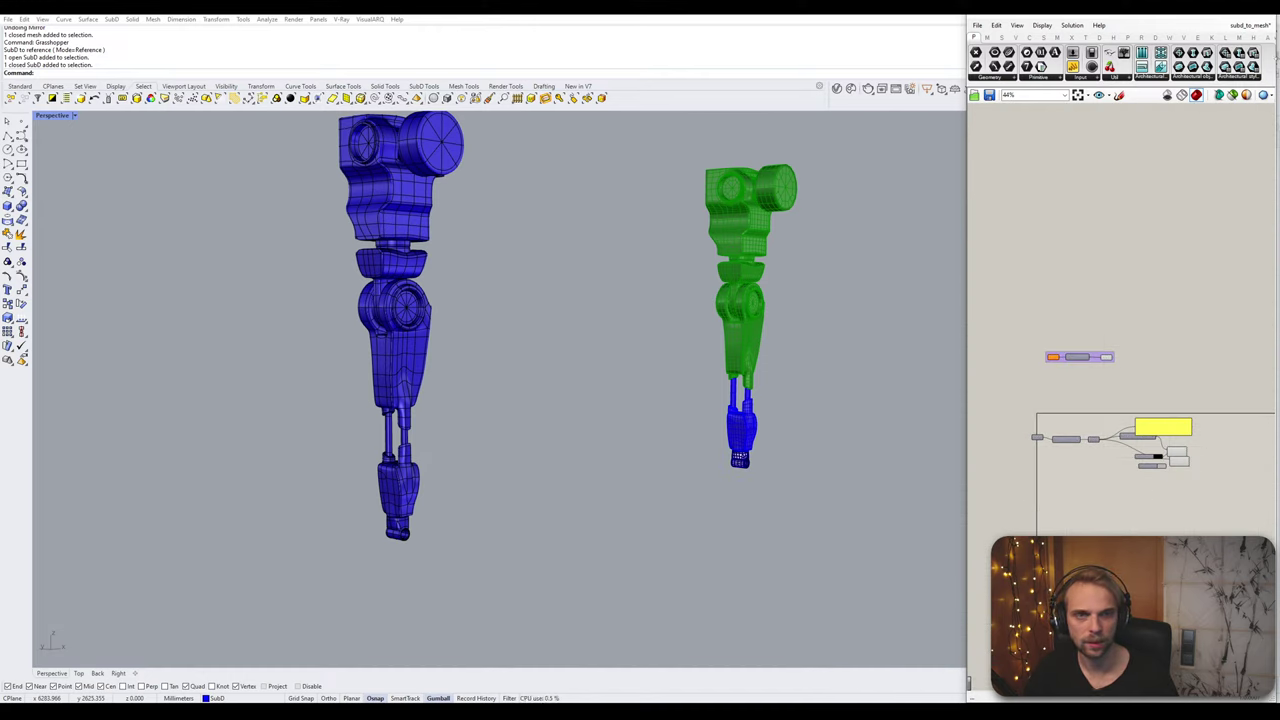
{"action": "left_click", "coordinate": [1266, 17]}
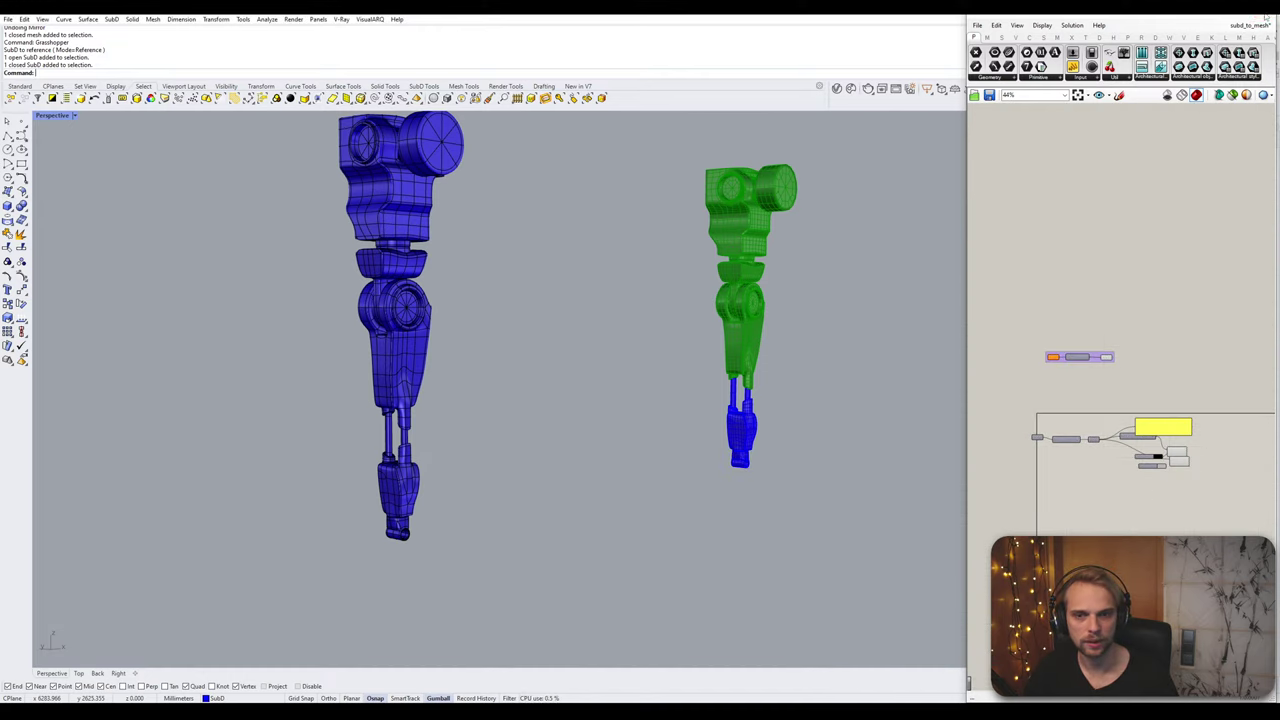
{"action": "left_click", "coordinate": [1266, 14]}
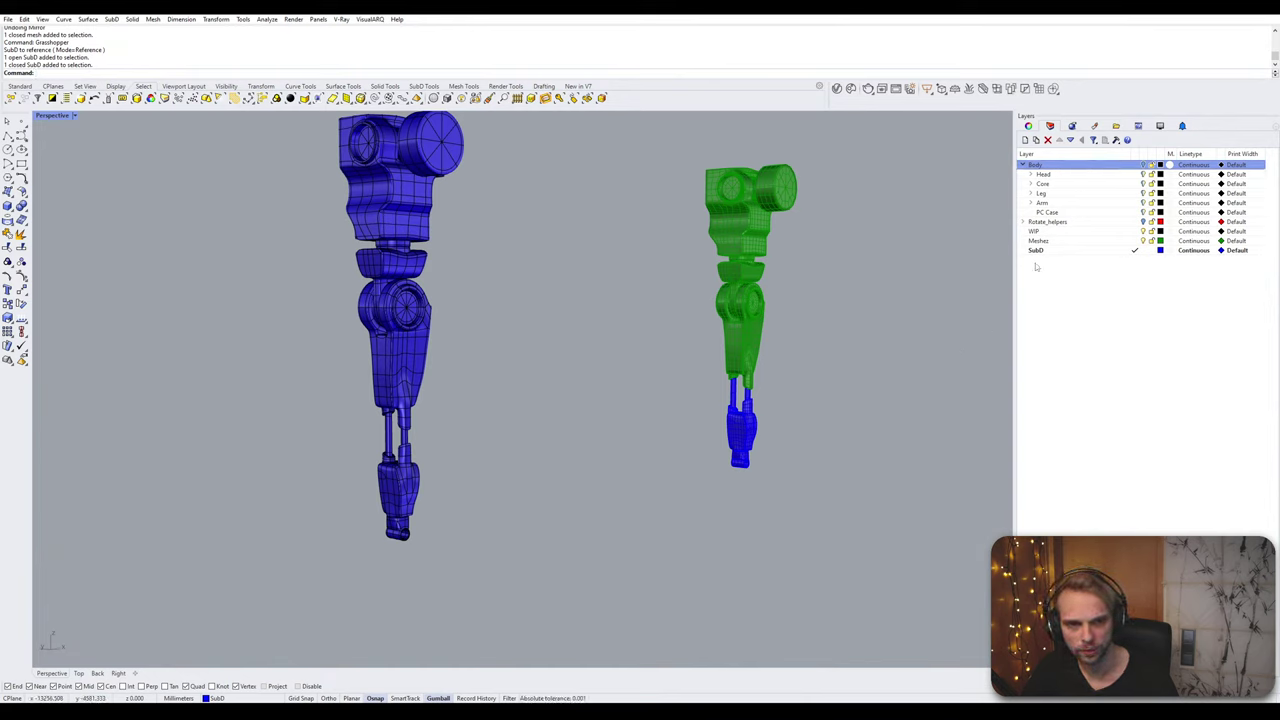
Step: Move the three foot meshes onto the Meshes layer
{"action": "left_click_drag", "start_coordinate": [803, 517], "coordinate": [686, 391]}
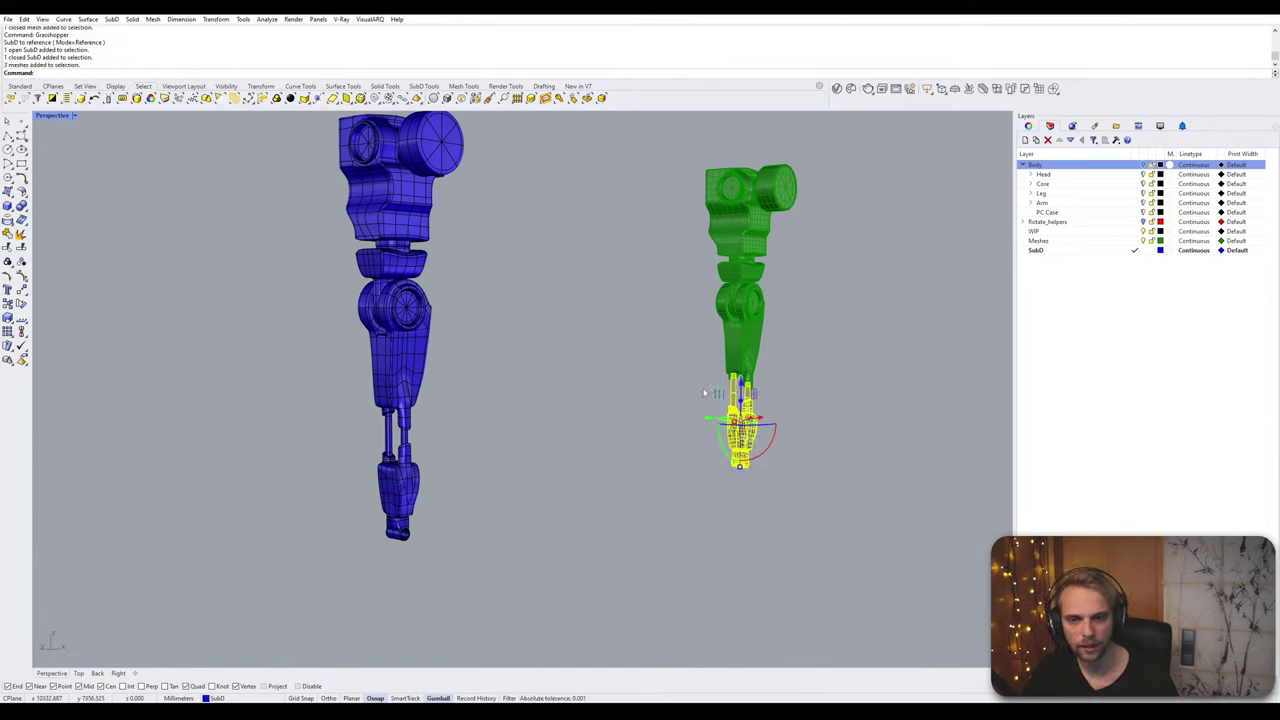
{"action": "right_click", "coordinate": [1071, 241]}
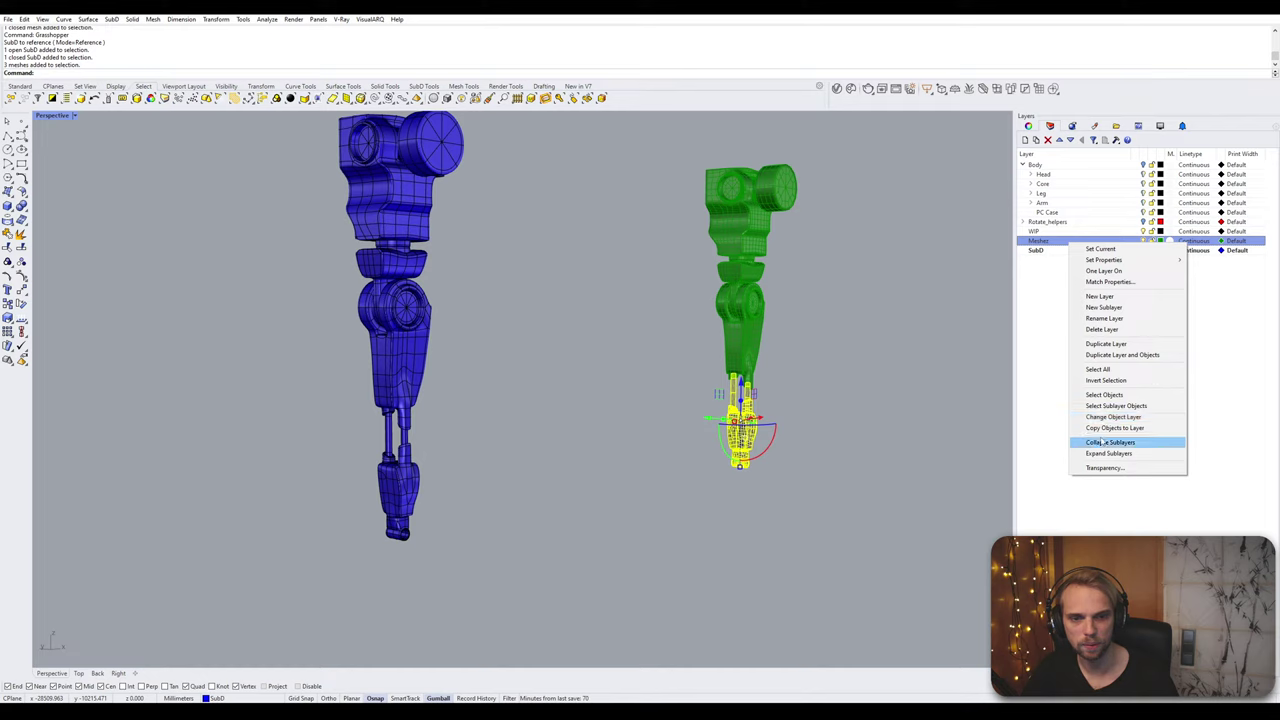
{"action": "left_click", "coordinate": [1113, 416]}
{"action": "right_click_drag", "start_coordinate": [837, 443], "coordinate": [636, 360]}
{"action": "scroll", "coordinate": [429, 522], "scroll_direction": "up", "scroll_amount": 12}
{"action": "scroll", "coordinate": [425, 470], "scroll_direction": "down", "scroll_amount": 14}
{"action": "right_click_drag", "start_coordinate": [636, 360], "coordinate": [663, 419], "text": "shift"}
{"action": "scroll", "coordinate": [560, 455], "scroll_direction": "up", "scroll_amount": 4}
{"action": "right_click_drag", "start_coordinate": [663, 419], "coordinate": [436, 381], "text": "shift"}
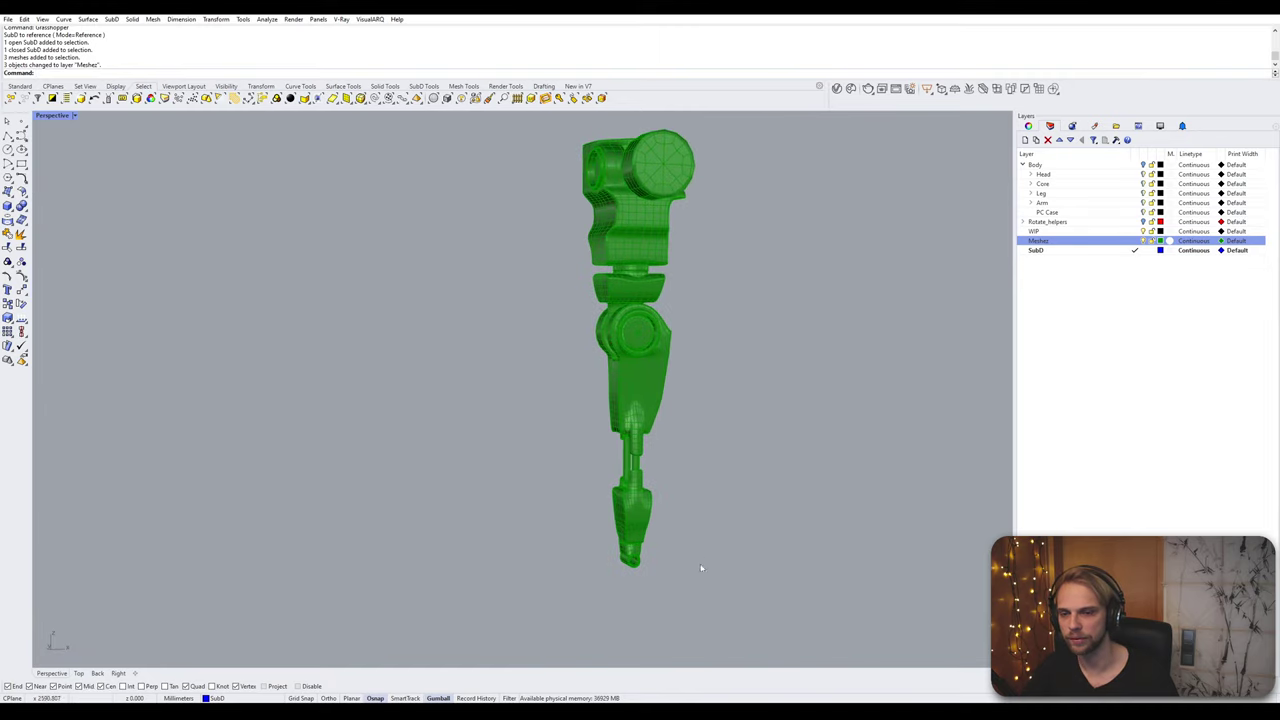
Step: Zoom to the lower arm meshes and frame all seven green arm meshes
{"action": "left_click_drag", "start_coordinate": [701, 568], "coordinate": [516, 394]}
{"action": "type", "text": "ZS"}
{"action": "key", "text": "Return"}
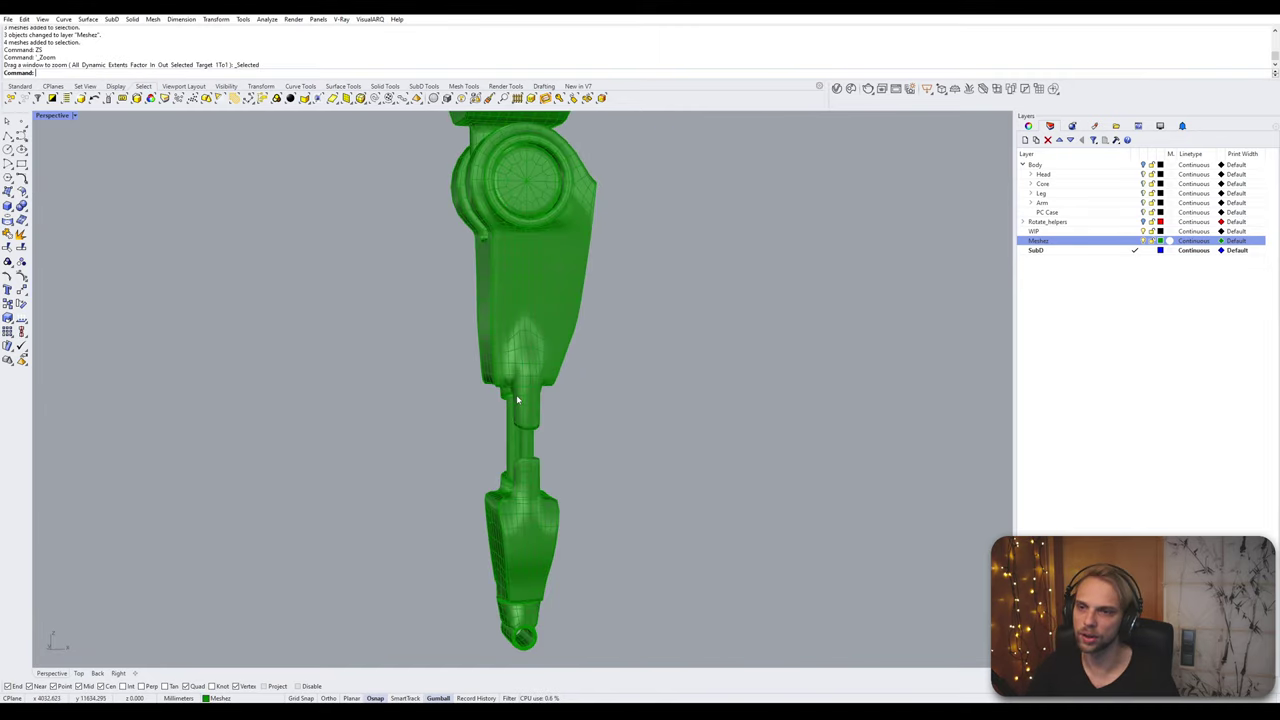
{"action": "scroll", "coordinate": [517, 400], "scroll_direction": "down", "scroll_amount": 5}
{"action": "left_click_drag", "start_coordinate": [647, 508], "coordinate": [429, 176]}
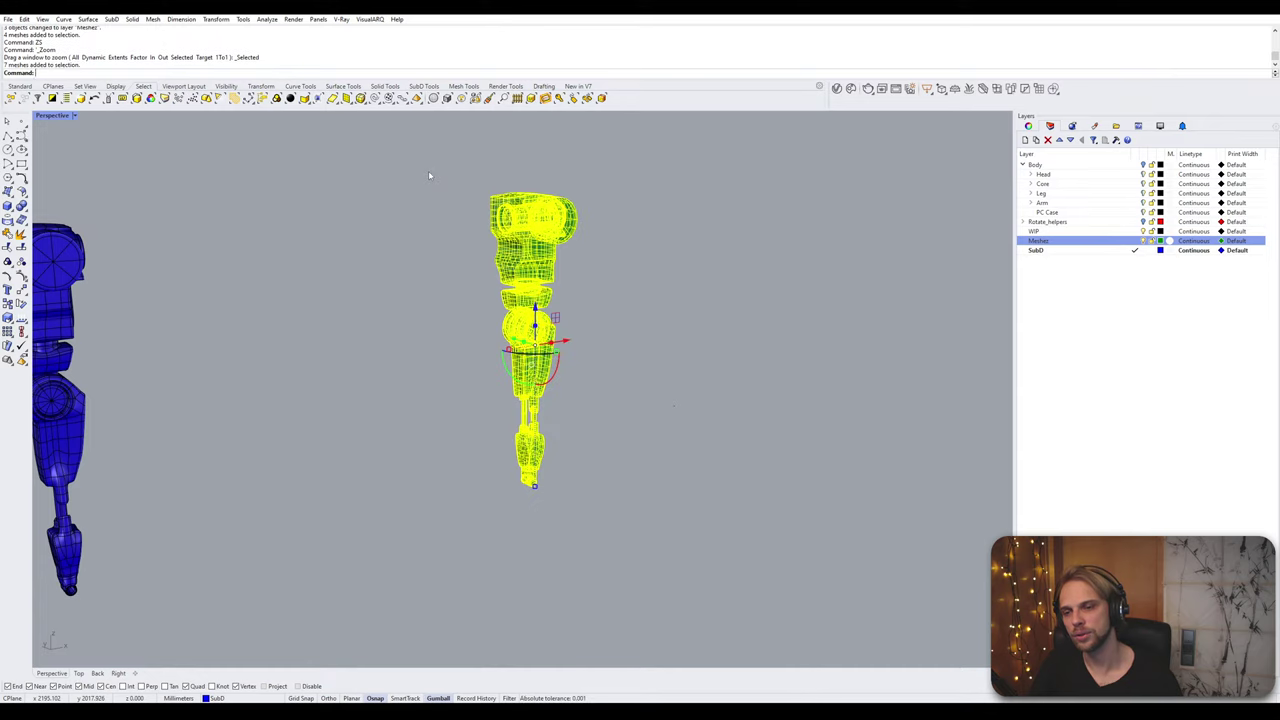
{"action": "scroll", "coordinate": [508, 286], "scroll_direction": "up", "scroll_amount": 8}
{"action": "key", "text": "Escape"}
{"action": "scroll", "coordinate": [519, 360], "scroll_direction": "down", "scroll_amount": 4}
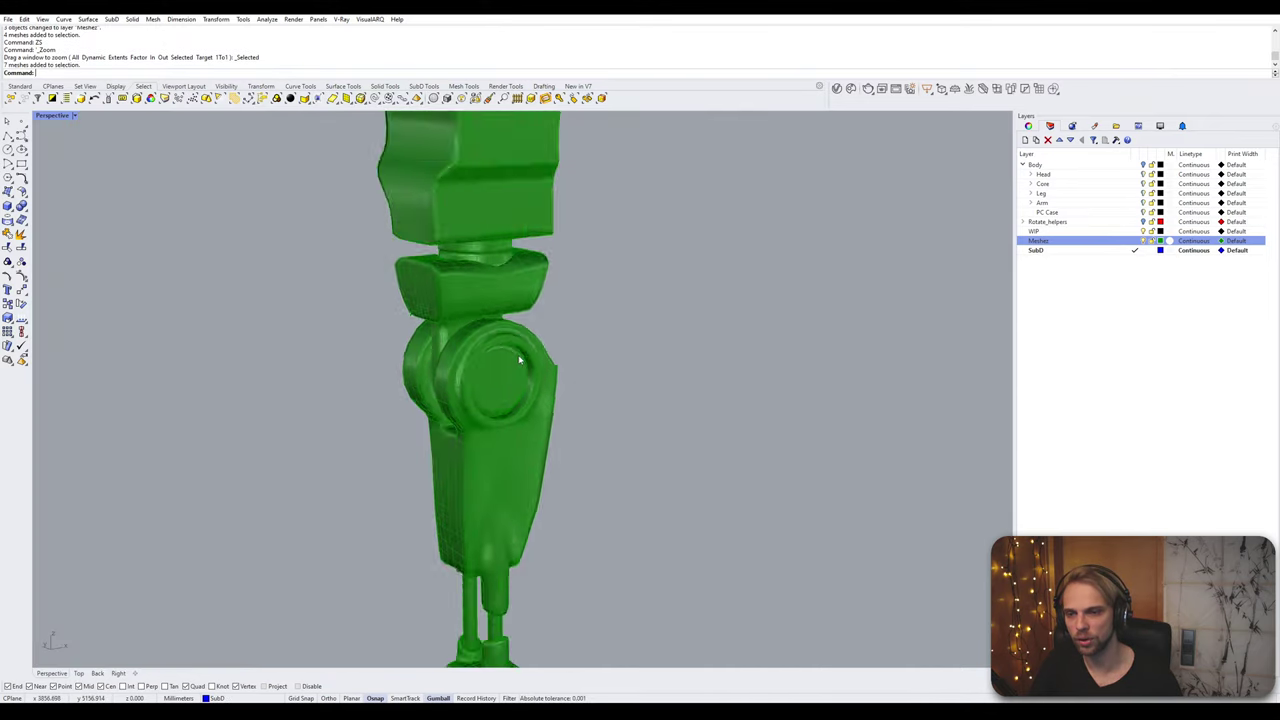
{"action": "scroll", "coordinate": [519, 360], "scroll_direction": "down", "scroll_amount": 4}
Step: Join all seven green arm meshes into one mesh
{"action": "left_click_drag", "start_coordinate": [657, 586], "coordinate": [370, 165]}
{"action": "type", "text": "Join"}
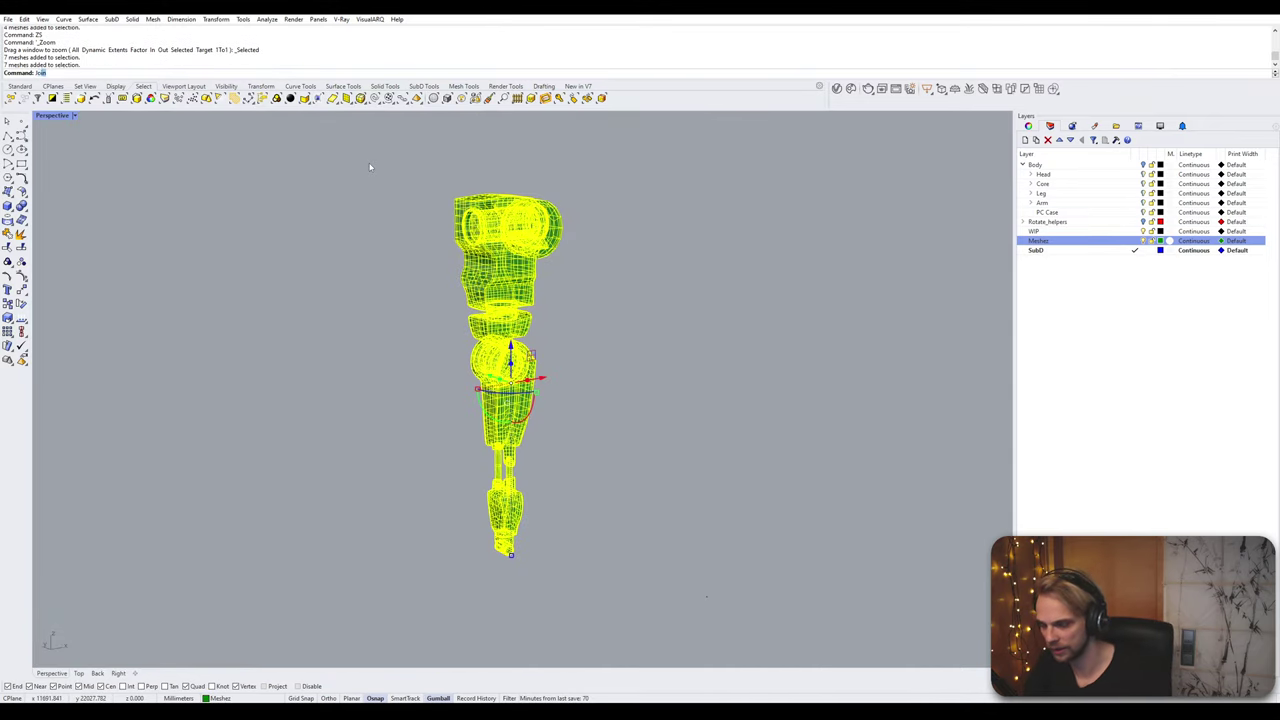
{"action": "key", "text": "Return"}
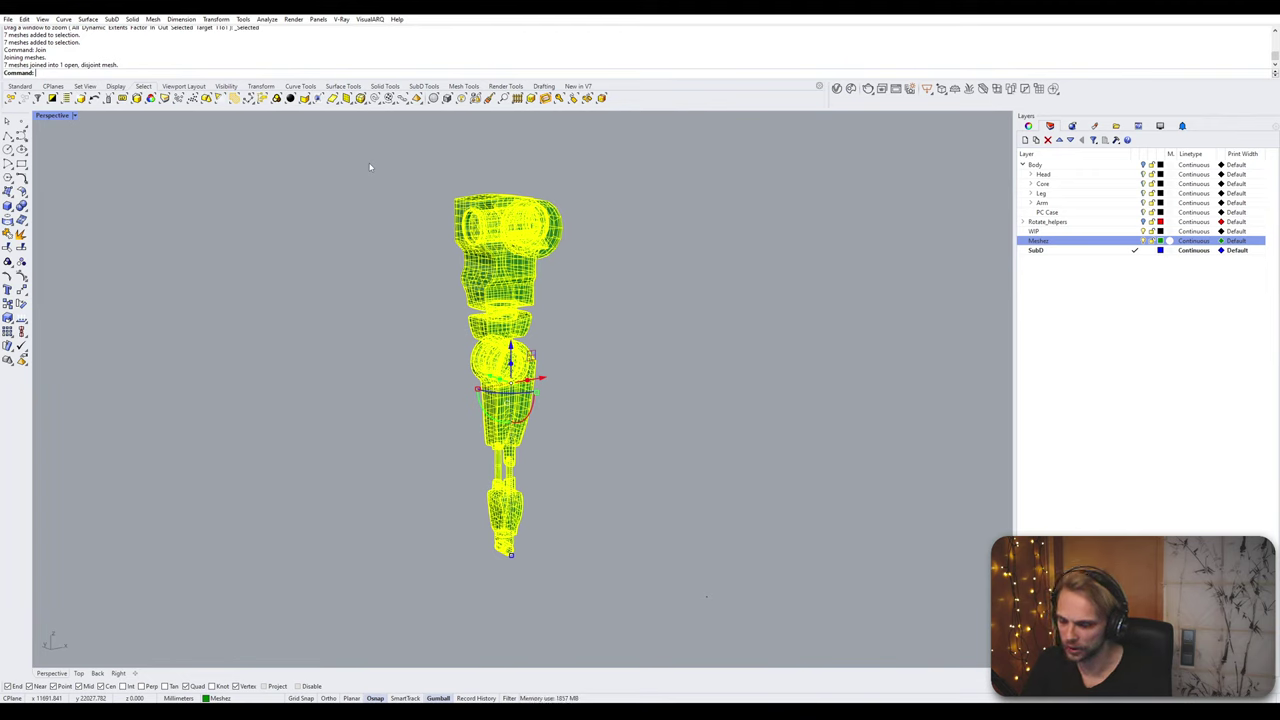
{"action": "type", "text": "Mirror"}
{"action": "key", "text": "Return"}
{"action": "key", "text": "Escape"}
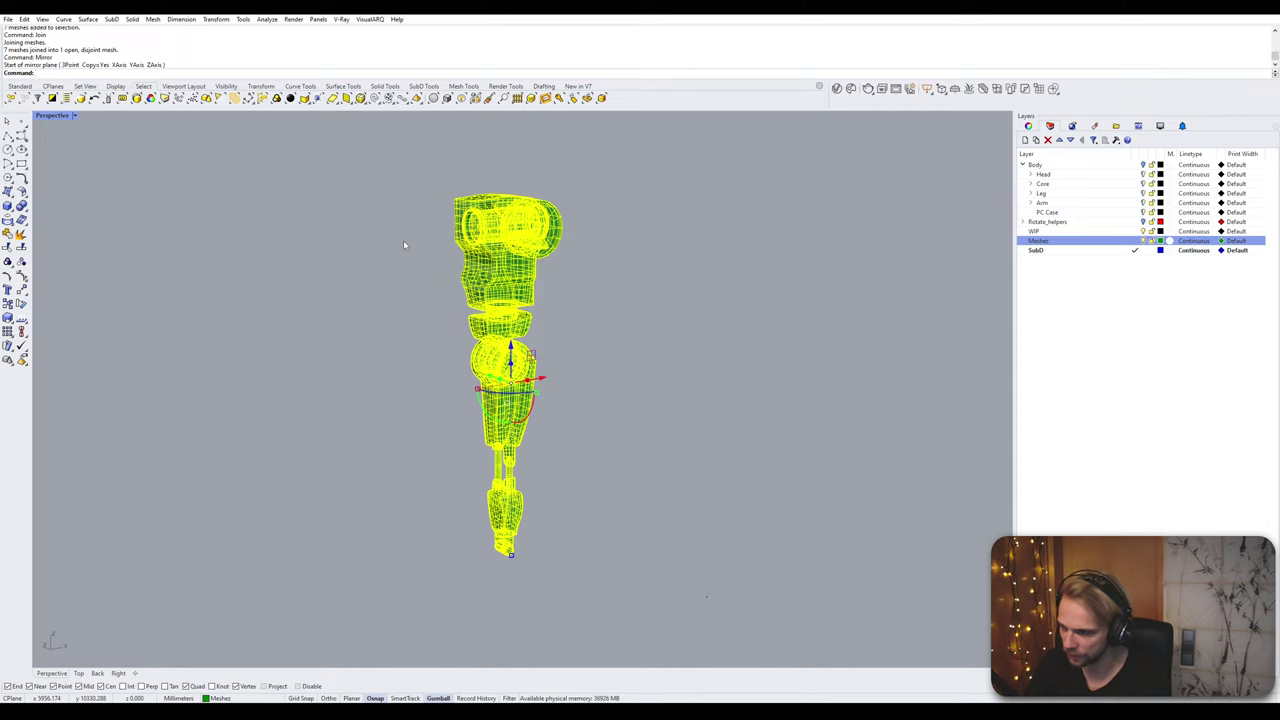
{"action": "type", "text": "What"}
{"action": "key", "text": "Return"}
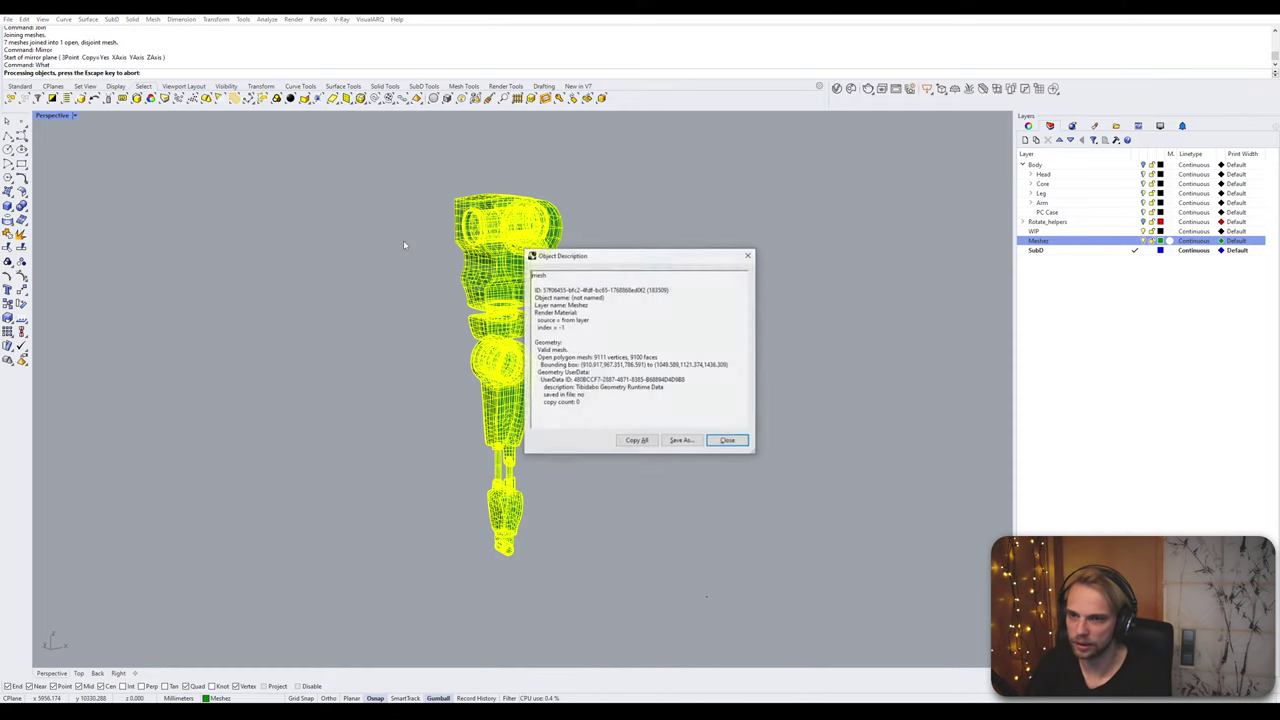
{"action": "left_click_drag", "start_coordinate": [631, 357], "coordinate": [658, 357]}
{"action": "left_click", "coordinate": [658, 357]}
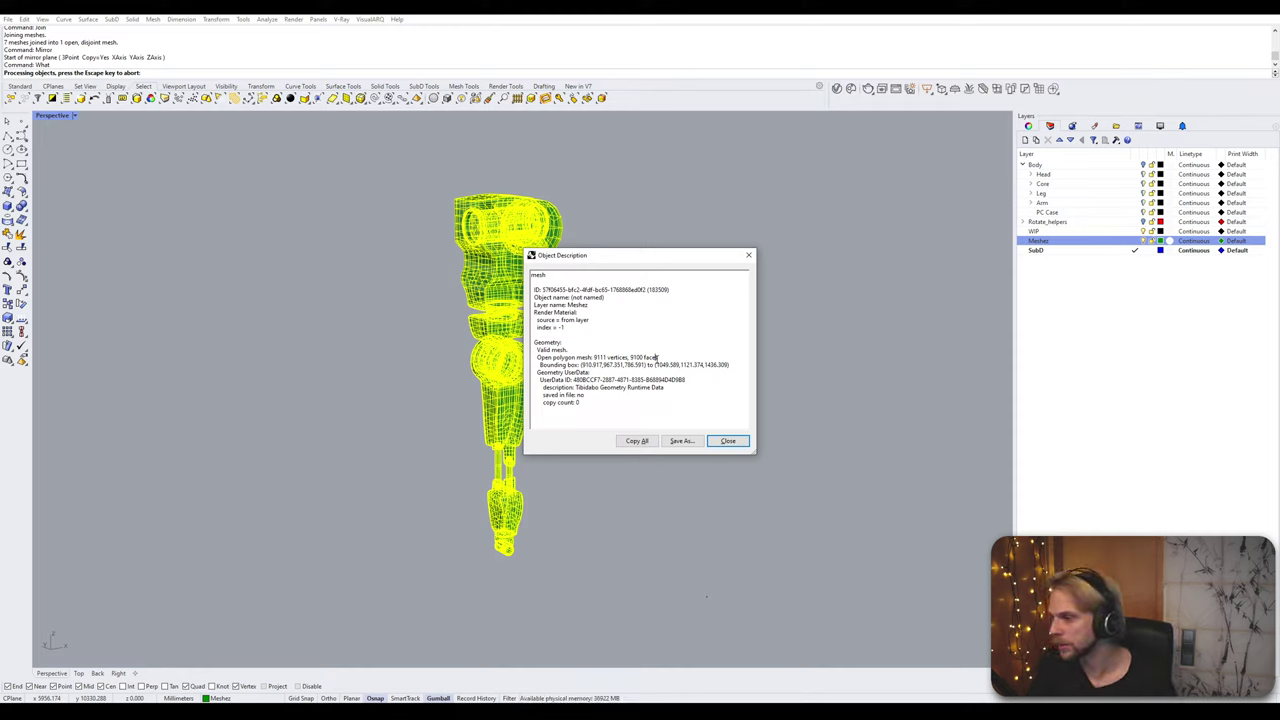
{"action": "left_click", "coordinate": [735, 441]}
{"action": "left_click", "coordinate": [660, 423]}
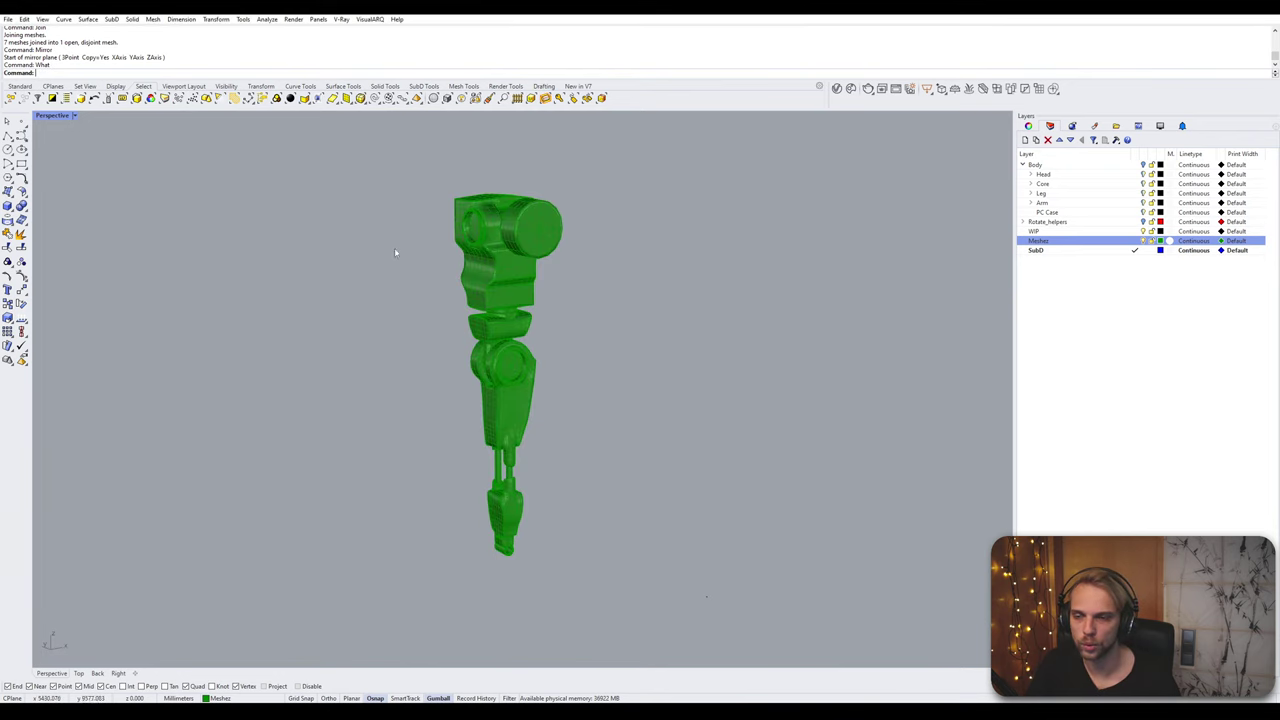
{"action": "scroll", "coordinate": [520, 246], "scroll_direction": "up", "scroll_amount": 9}
{"action": "scroll", "coordinate": [591, 268], "scroll_direction": "up", "scroll_amount": 5}
{"action": "scroll", "coordinate": [440, 323], "scroll_direction": "down", "scroll_amount": 7}
{"action": "scroll", "coordinate": [454, 360], "scroll_direction": "up", "scroll_amount": 1}
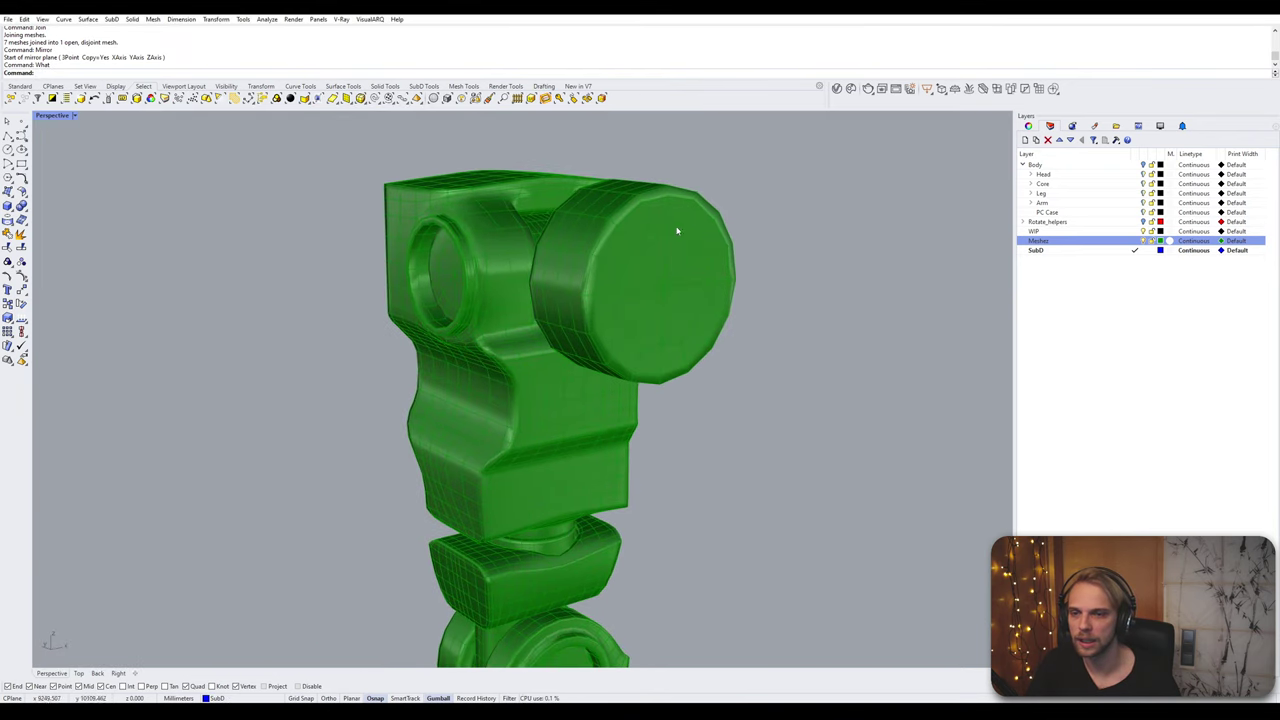
{"action": "left_click", "coordinate": [485, 285]}
{"action": "key", "text": "Escape"}
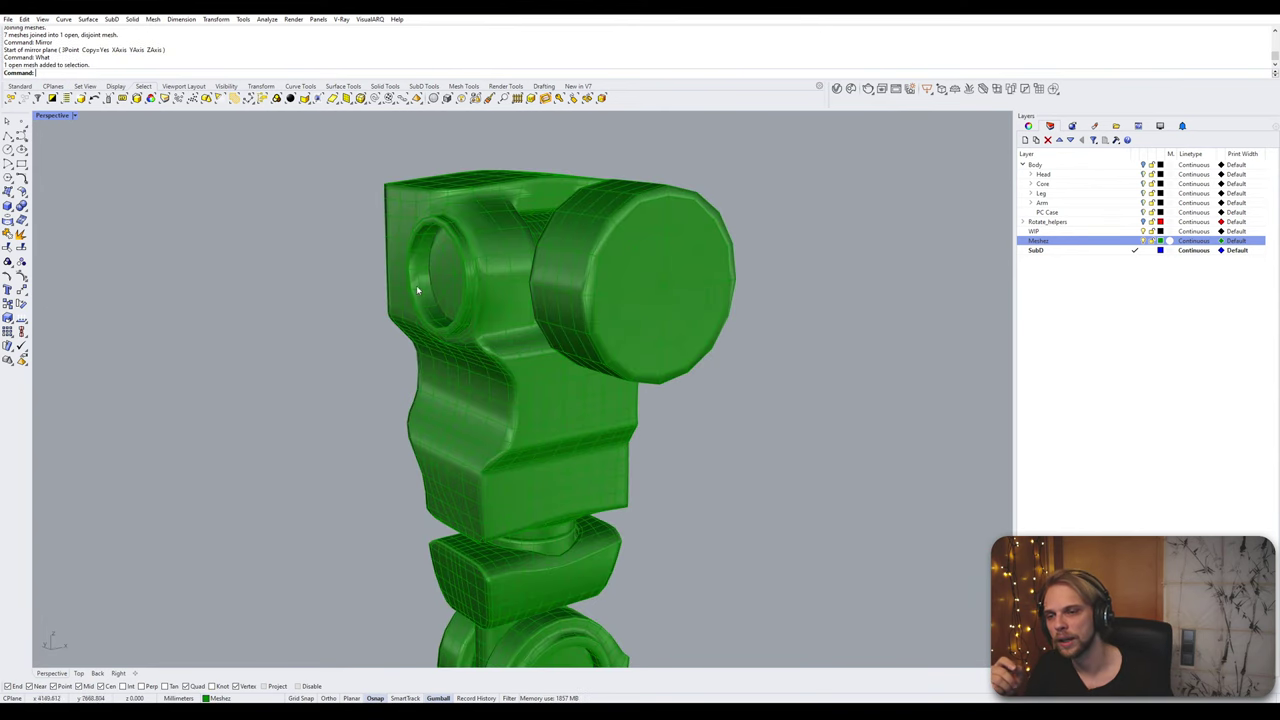
{"action": "scroll", "coordinate": [597, 393], "scroll_direction": "down", "scroll_amount": 11}
{"action": "right_click_drag", "start_coordinate": [442, 442], "coordinate": [583, 363]}
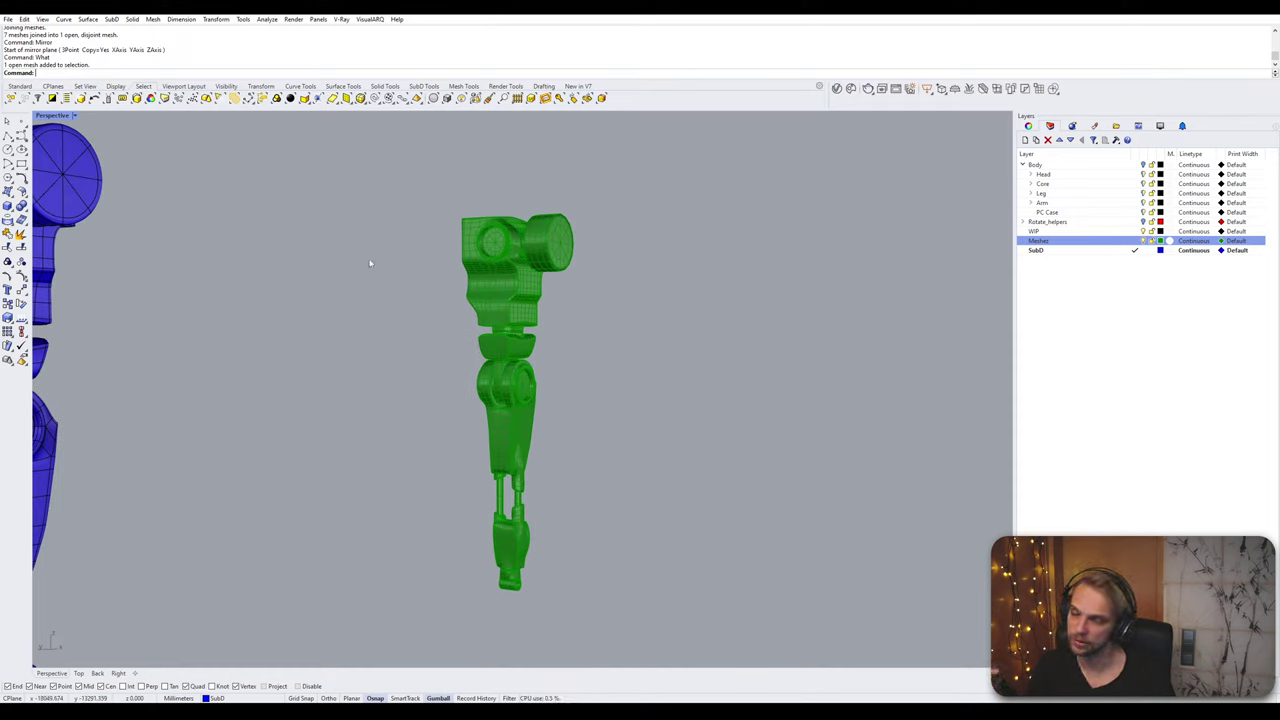
{"action": "left_click", "coordinate": [506, 265]}
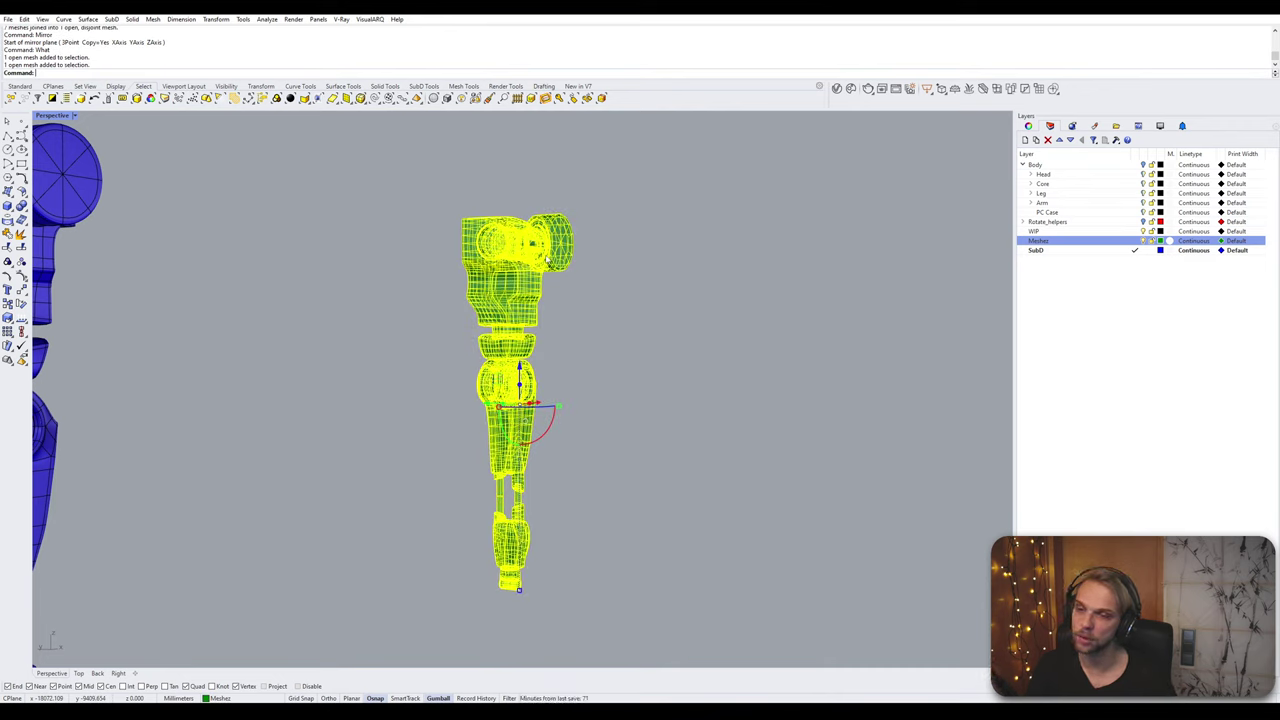
{"action": "left_click", "coordinate": [698, 275]}
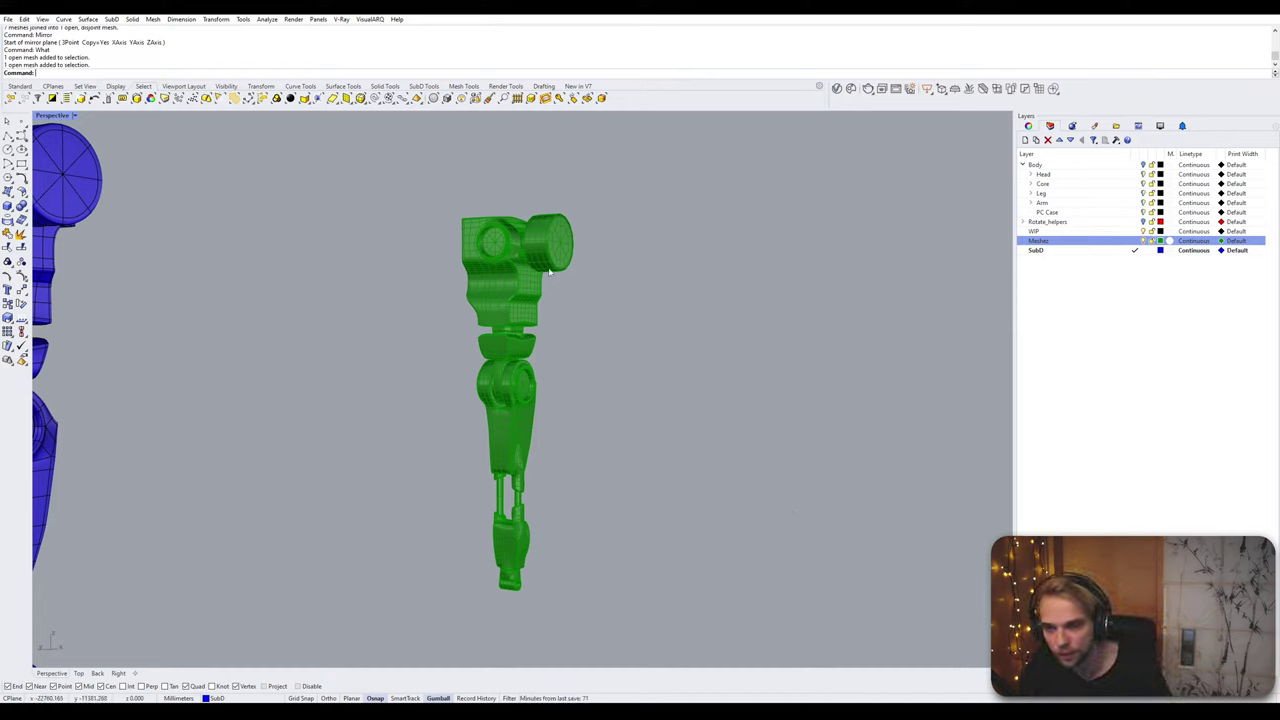
{"action": "left_click", "coordinate": [518, 282]}
{"action": "scroll", "coordinate": [521, 263], "scroll_direction": "up", "scroll_amount": 3}
{"action": "scroll", "coordinate": [522, 263], "scroll_direction": "up", "scroll_amount": 8}
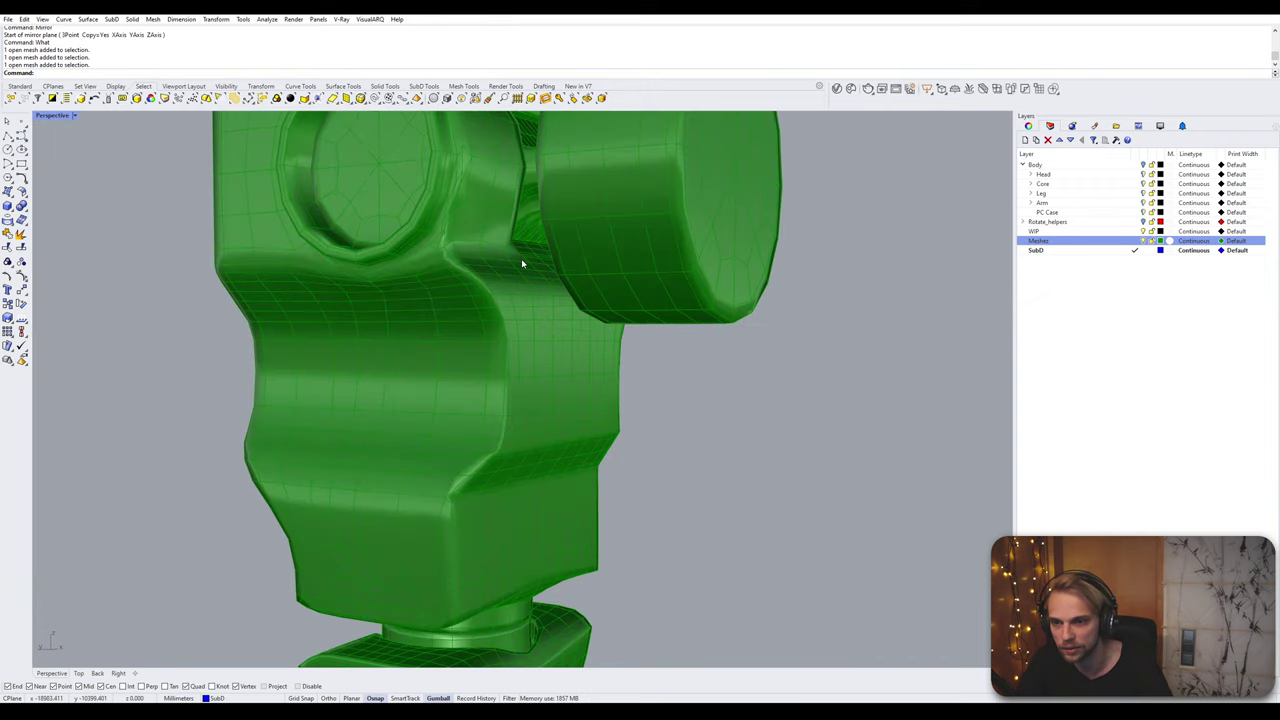
{"action": "scroll", "coordinate": [522, 263], "scroll_direction": "down", "scroll_amount": 5}
{"action": "right_click_drag", "start_coordinate": [509, 460], "coordinate": [500, 190], "text": "shift"}
{"action": "right_click_drag", "start_coordinate": [466, 565], "coordinate": [489, 362], "text": "shift"}
{"action": "scroll", "coordinate": [530, 170], "scroll_direction": "up", "scroll_amount": 8}
{"action": "right_click_drag", "start_coordinate": [420, 190], "coordinate": [523, 213]}
{"action": "scroll", "coordinate": [590, 250], "scroll_direction": "down", "scroll_amount": 8}
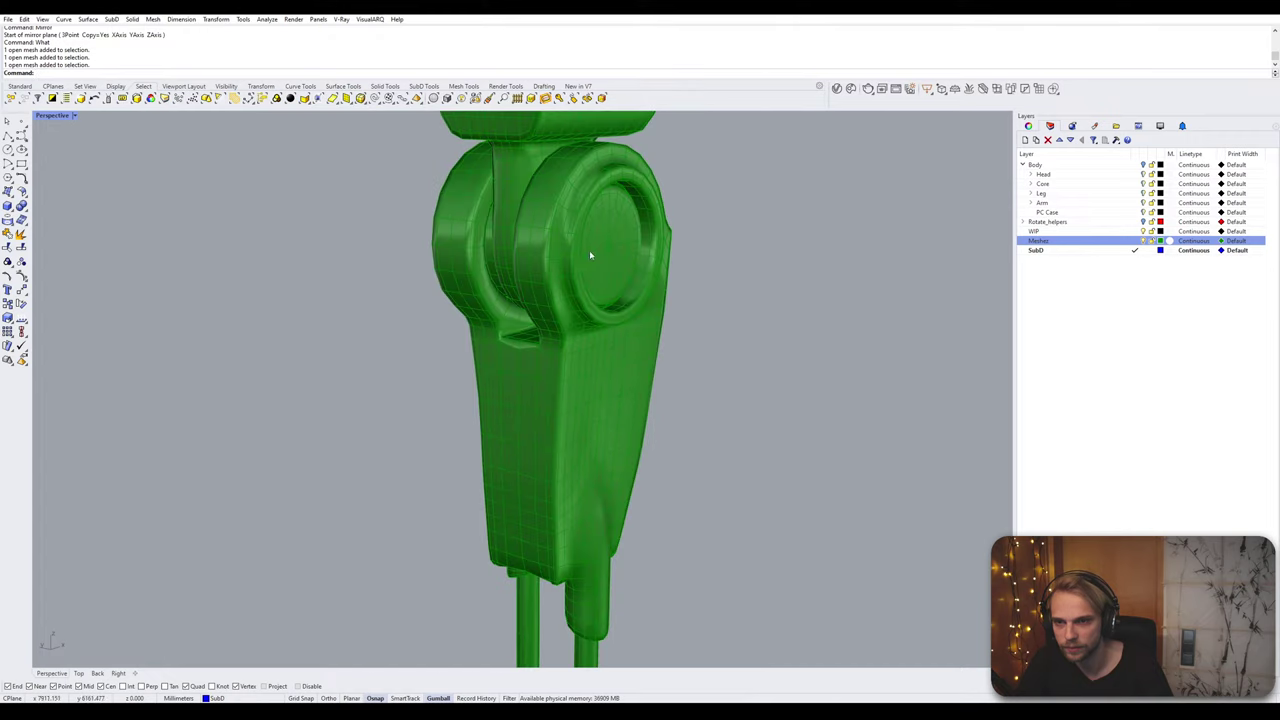
{"action": "right_click_drag", "start_coordinate": [604, 396], "coordinate": [617, 306]}
{"action": "scroll", "coordinate": [614, 352], "scroll_direction": "down", "scroll_amount": 5}
{"action": "right_click_drag", "start_coordinate": [620, 492], "coordinate": [512, 422], "text": "shift"}
{"action": "scroll", "coordinate": [418, 374], "scroll_direction": "down", "scroll_amount": 8}
{"action": "left_click", "coordinate": [480, 350]}
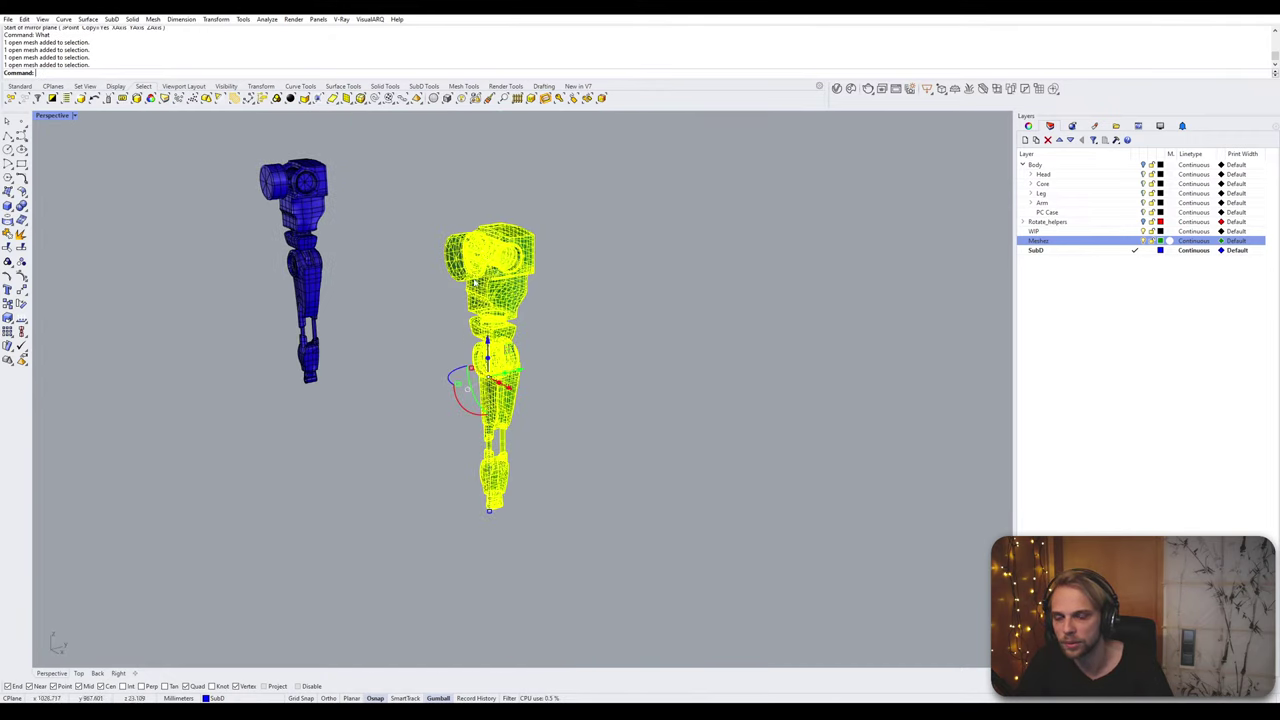
{"action": "left_click", "coordinate": [420, 355]}
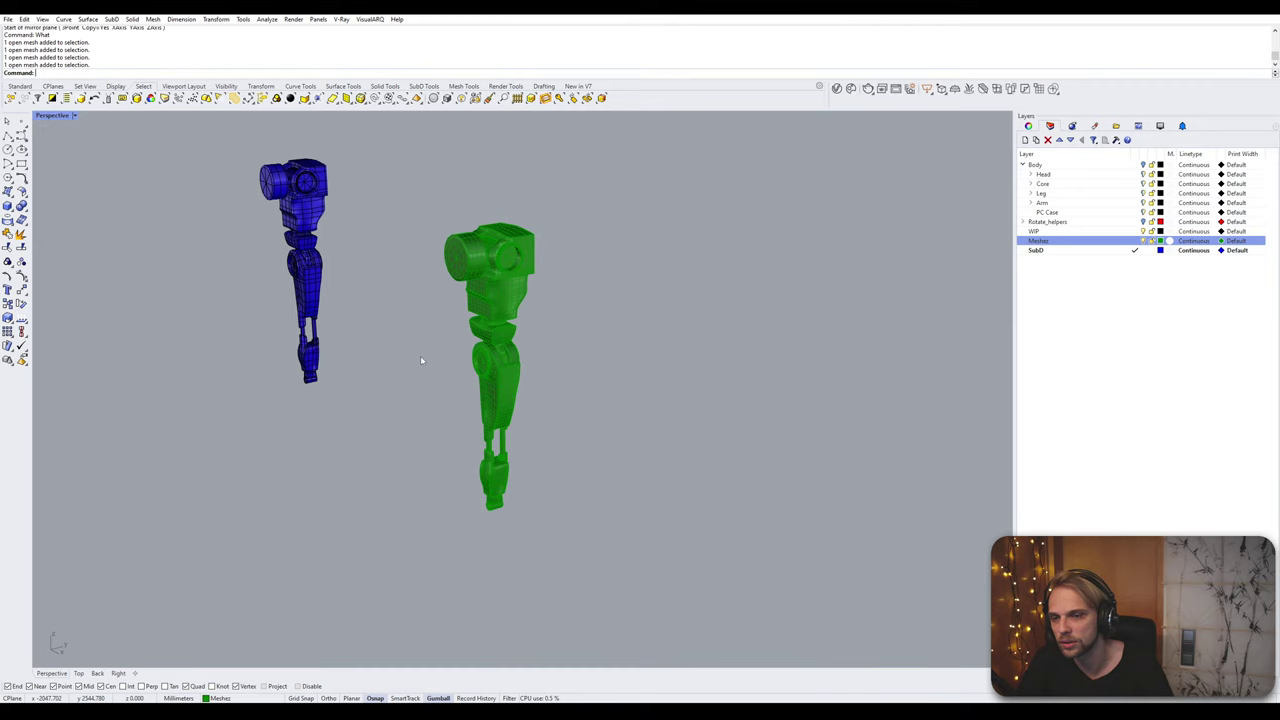
{"action": "left_click", "coordinate": [482, 292]}
Step: Preview the arm mesh with the Sunset.jpg environment map via EMap
{"action": "type", "text": "ema"}
{"action": "key", "text": "Return"}
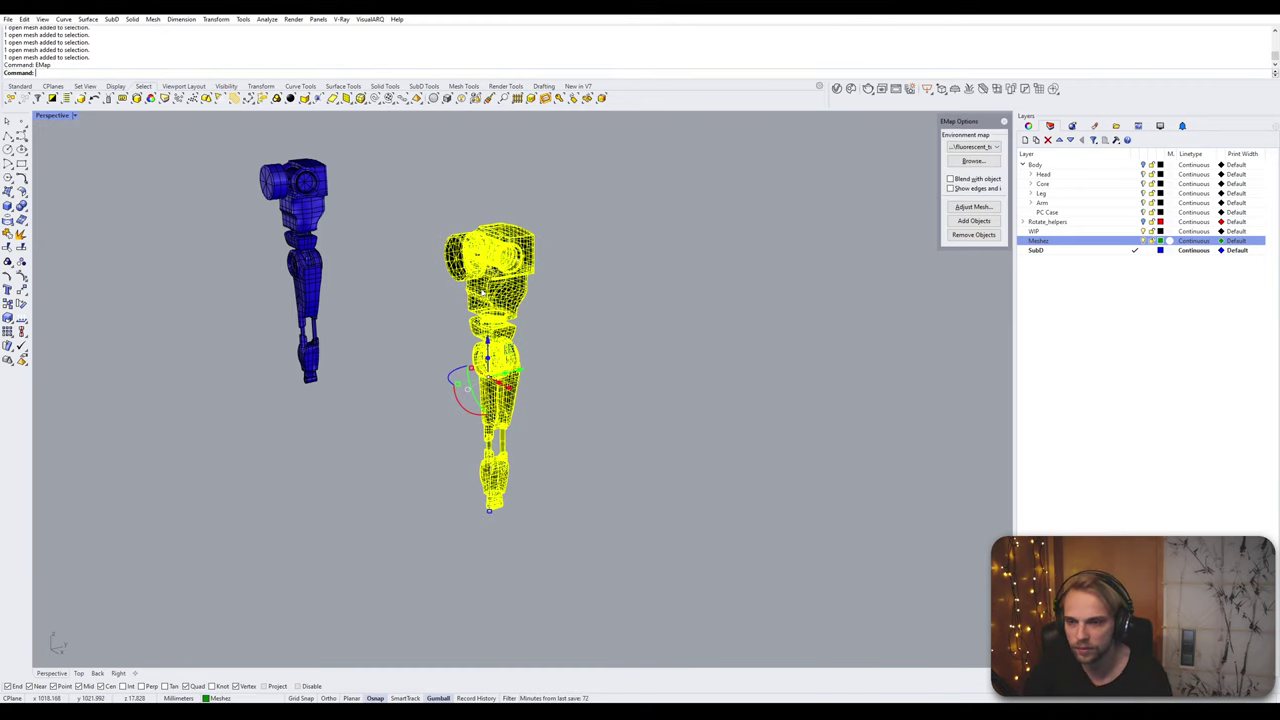
{"action": "right_click_drag", "start_coordinate": [614, 306], "coordinate": [637, 300]}
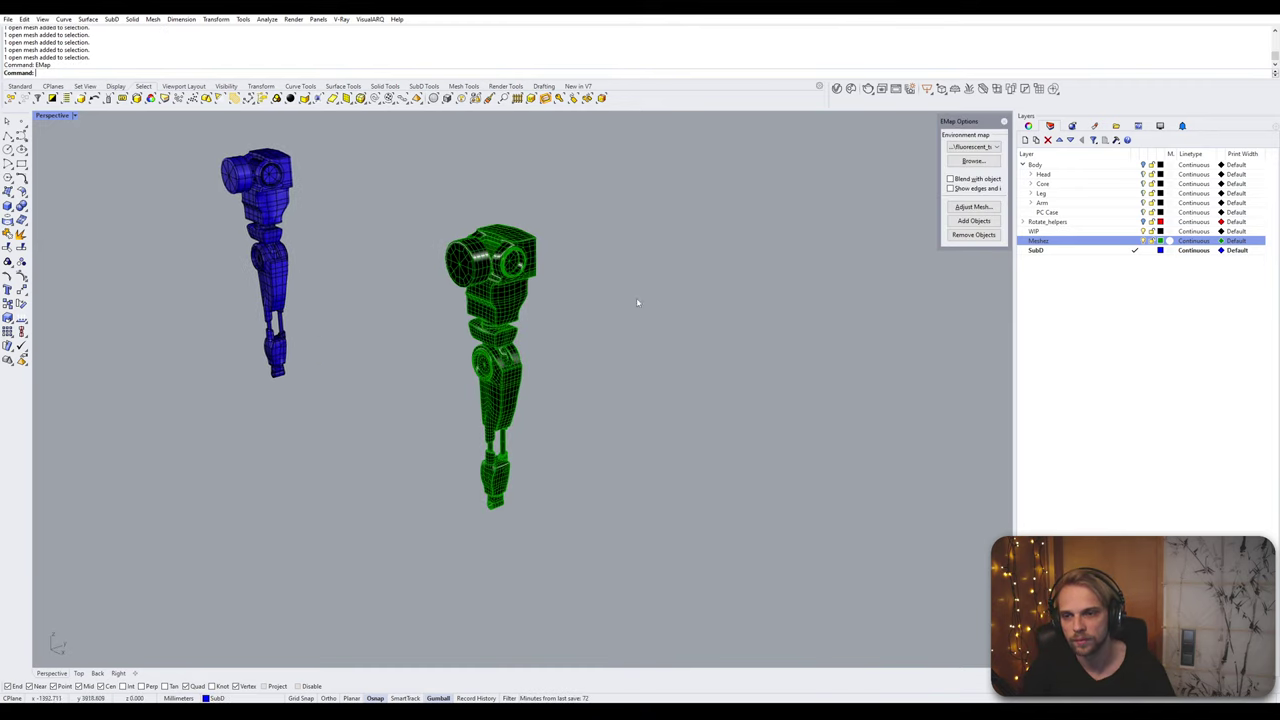
{"action": "left_click", "coordinate": [987, 147]}
{"action": "left_click", "coordinate": [972, 164]}
{"action": "right_click_drag", "start_coordinate": [760, 330], "coordinate": [362, 284]}
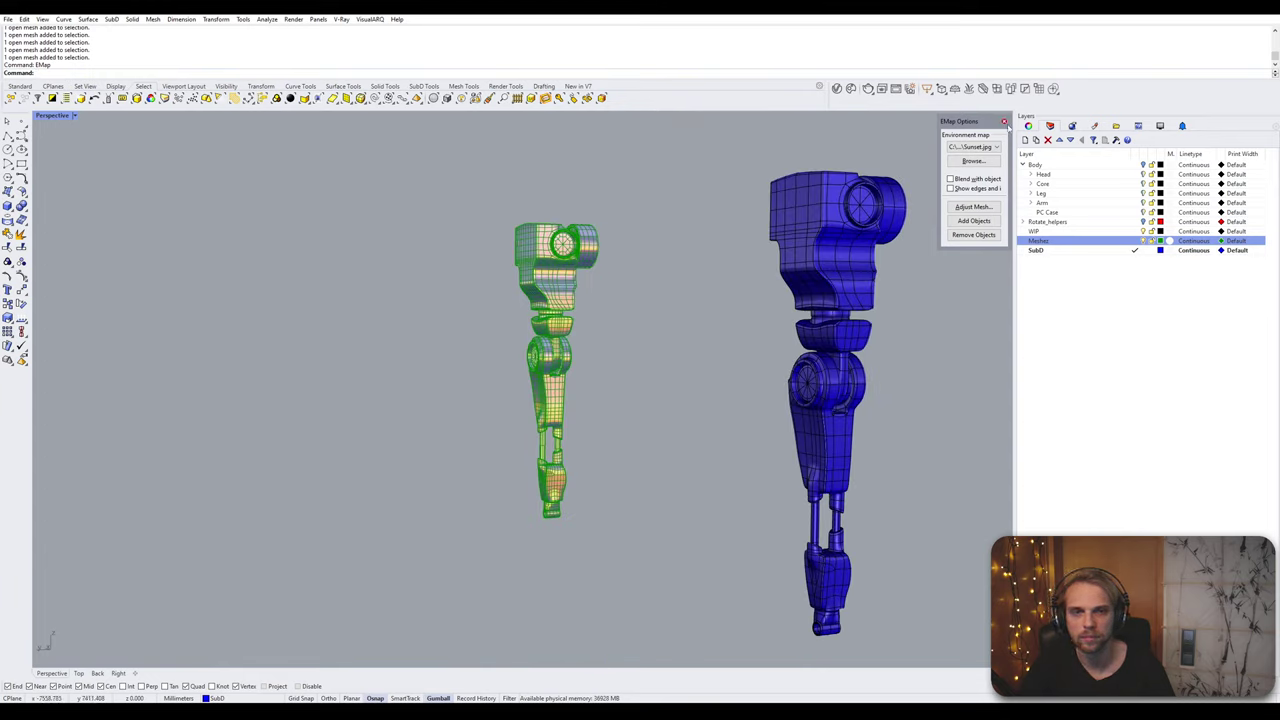
{"action": "left_click", "coordinate": [1004, 121]}
Step: Undo the mesh join so the green arm returns to separate parts
{"action": "right_click_drag", "start_coordinate": [646, 311], "coordinate": [532, 334]}
{"action": "key", "text": "ctrl+z"}
{"action": "left_click", "coordinate": [617, 318]}
{"action": "right_click_drag", "start_coordinate": [380, 390], "coordinate": [617, 253], "text": "shift"}
{"action": "right_click_drag", "start_coordinate": [335, 469], "coordinate": [399, 430]}
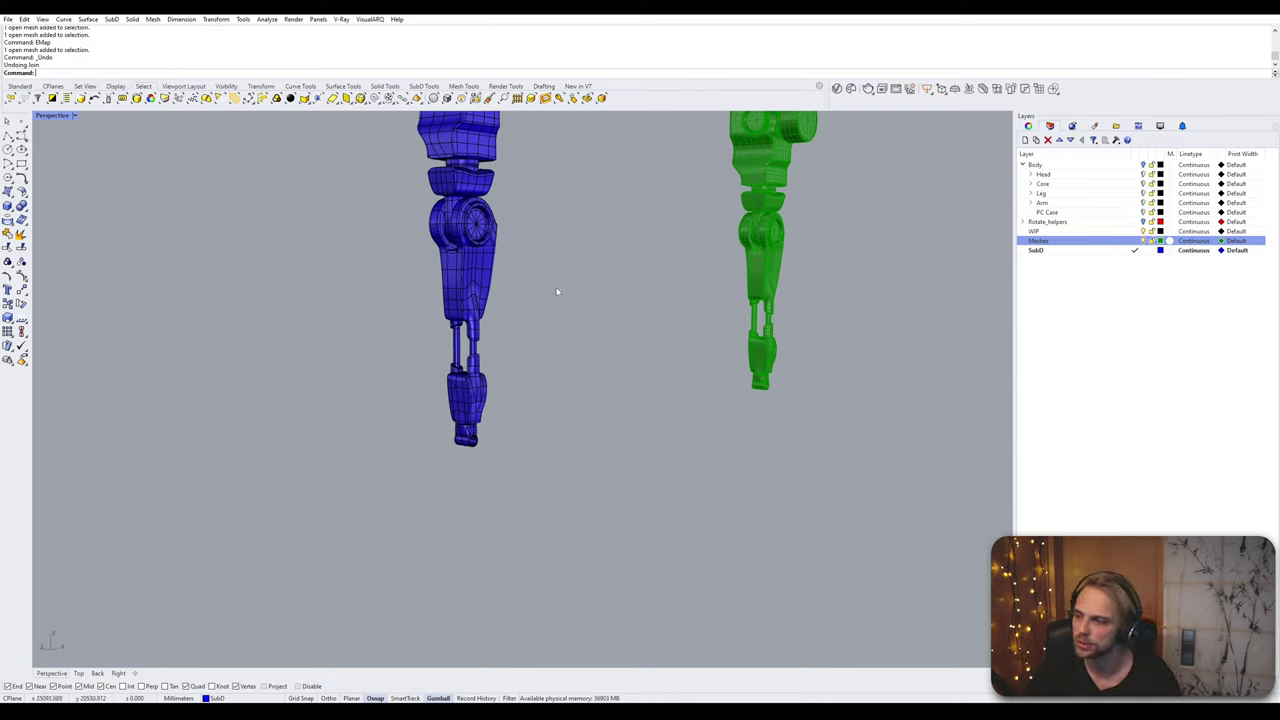
{"action": "right_click_drag", "start_coordinate": [517, 323], "coordinate": [485, 367]}
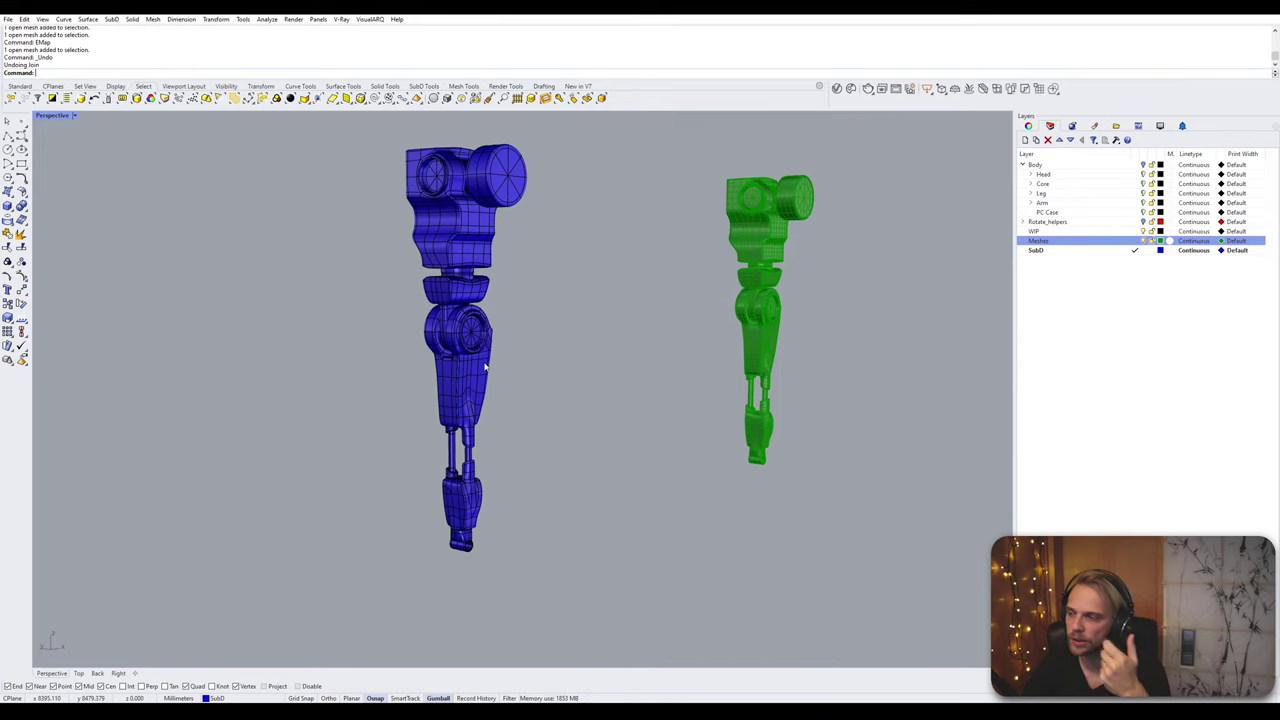
{"action": "right_click_drag", "start_coordinate": [479, 400], "coordinate": [497, 300], "text": "shift"}
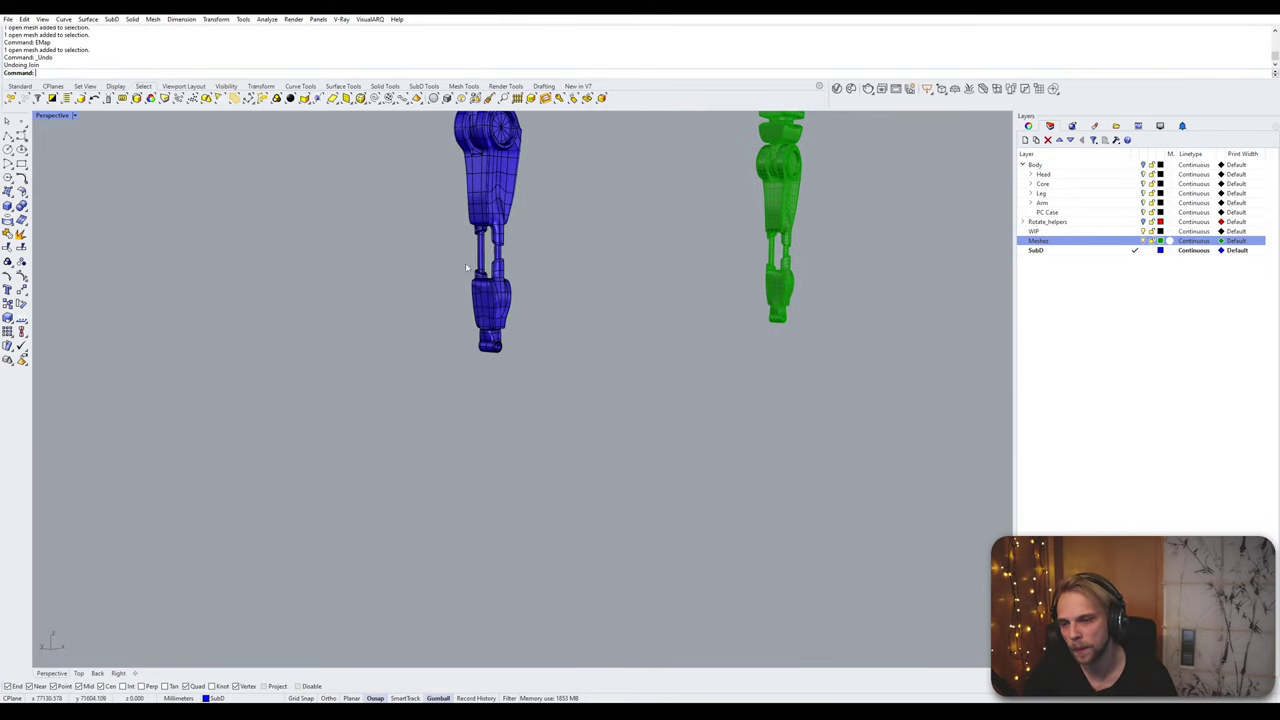
{"action": "scroll", "coordinate": [497, 312], "scroll_direction": "up", "scroll_amount": 15}
{"action": "scroll", "coordinate": [500, 309], "scroll_direction": "down", "scroll_amount": 15}
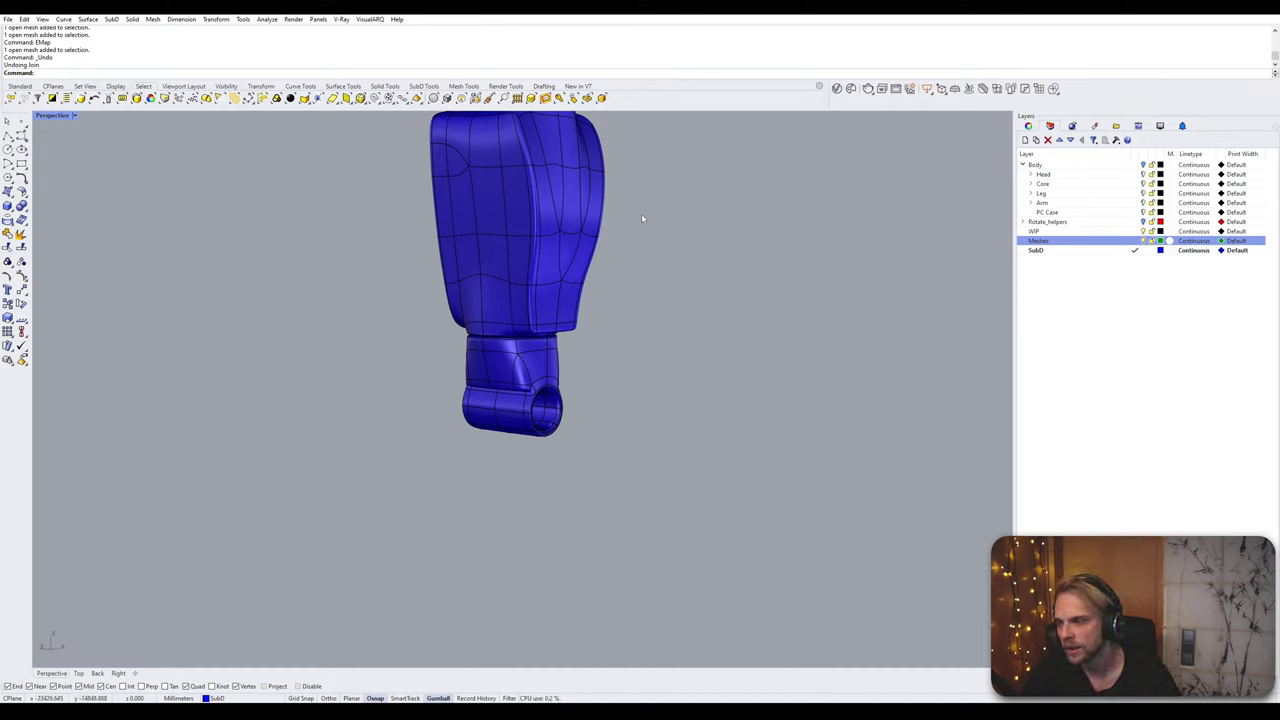
{"action": "right_click_drag", "start_coordinate": [563, 334], "coordinate": [528, 418], "text": "shift"}
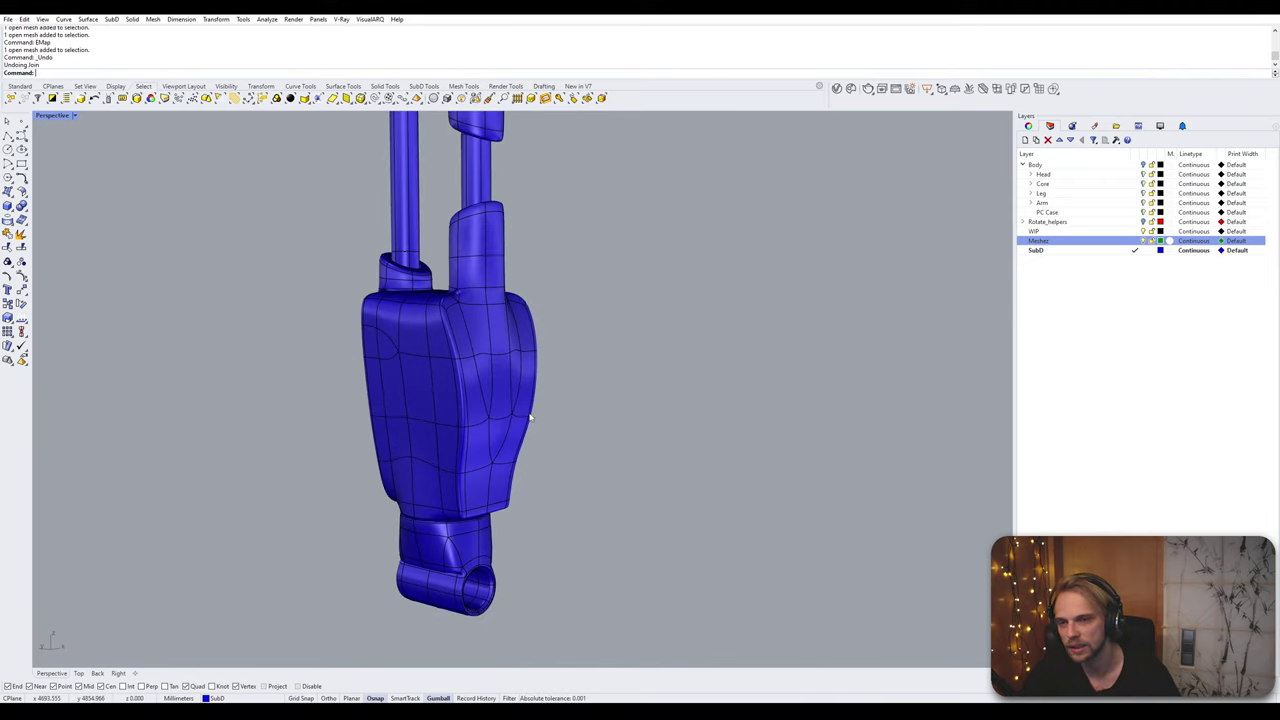
{"action": "right_click_drag", "start_coordinate": [432, 488], "coordinate": [470, 416], "text": "shift"}
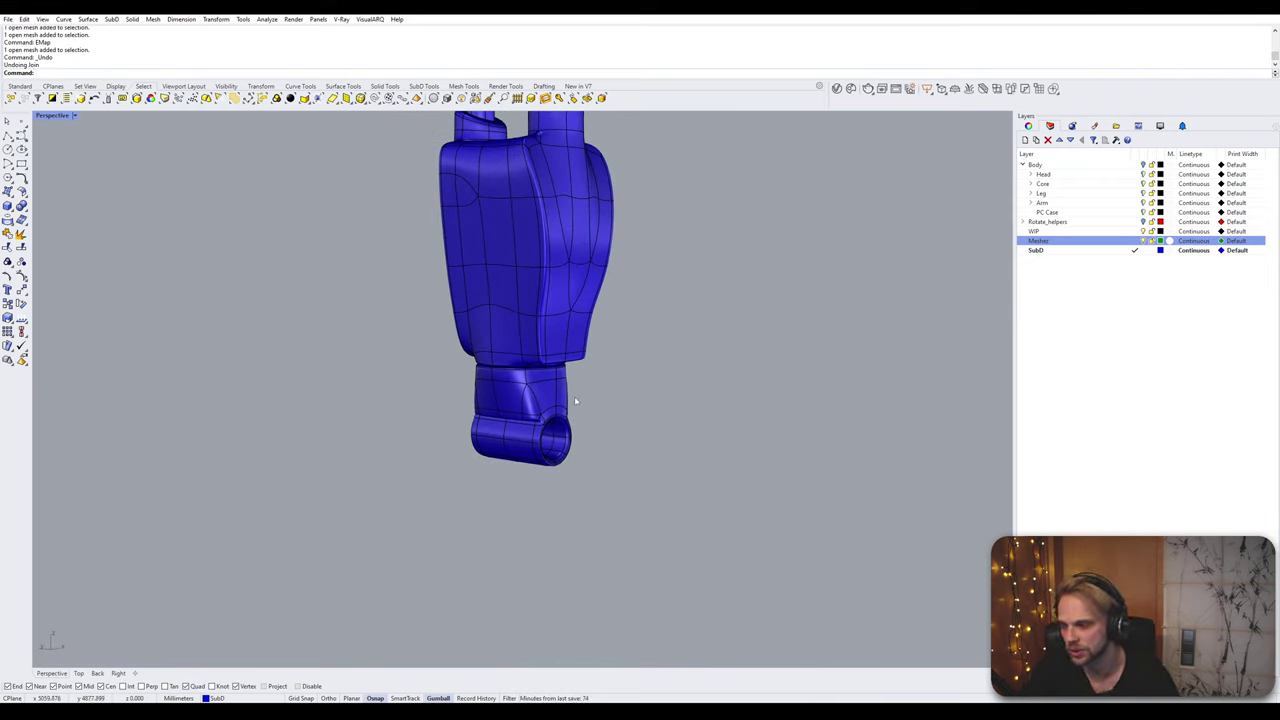
{"action": "type", "text": "ShowSelected"}
{"action": "key", "text": "Return"}
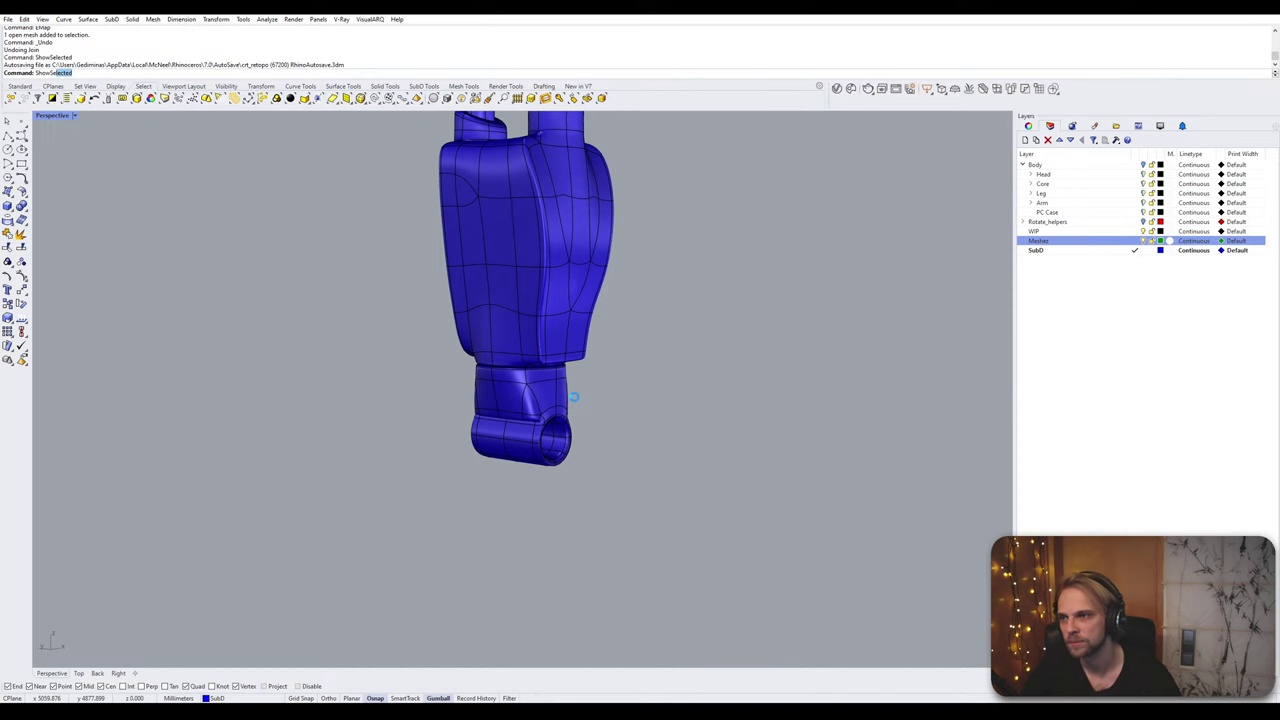
Step: Turn the Body layer back on and orbit around the hand's palm
{"action": "left_click", "coordinate": [1143, 165]}
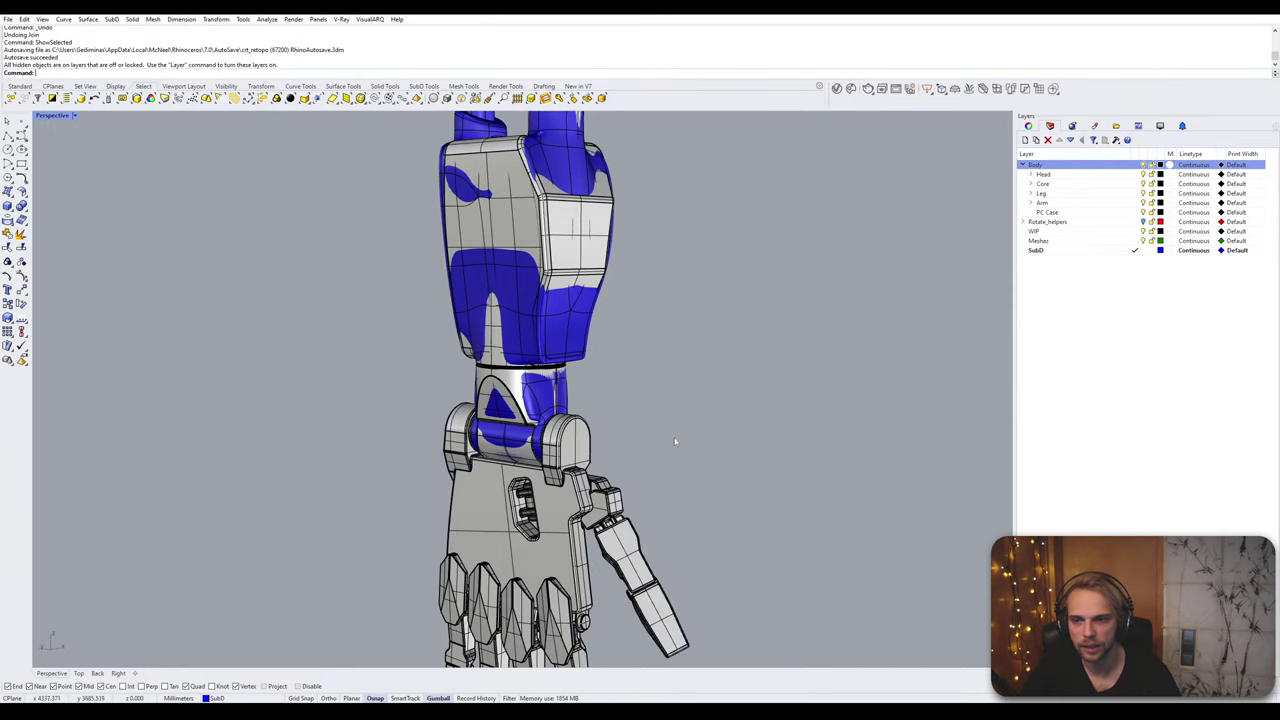
{"action": "left_click", "coordinate": [550, 471]}
{"action": "left_click", "coordinate": [628, 447]}
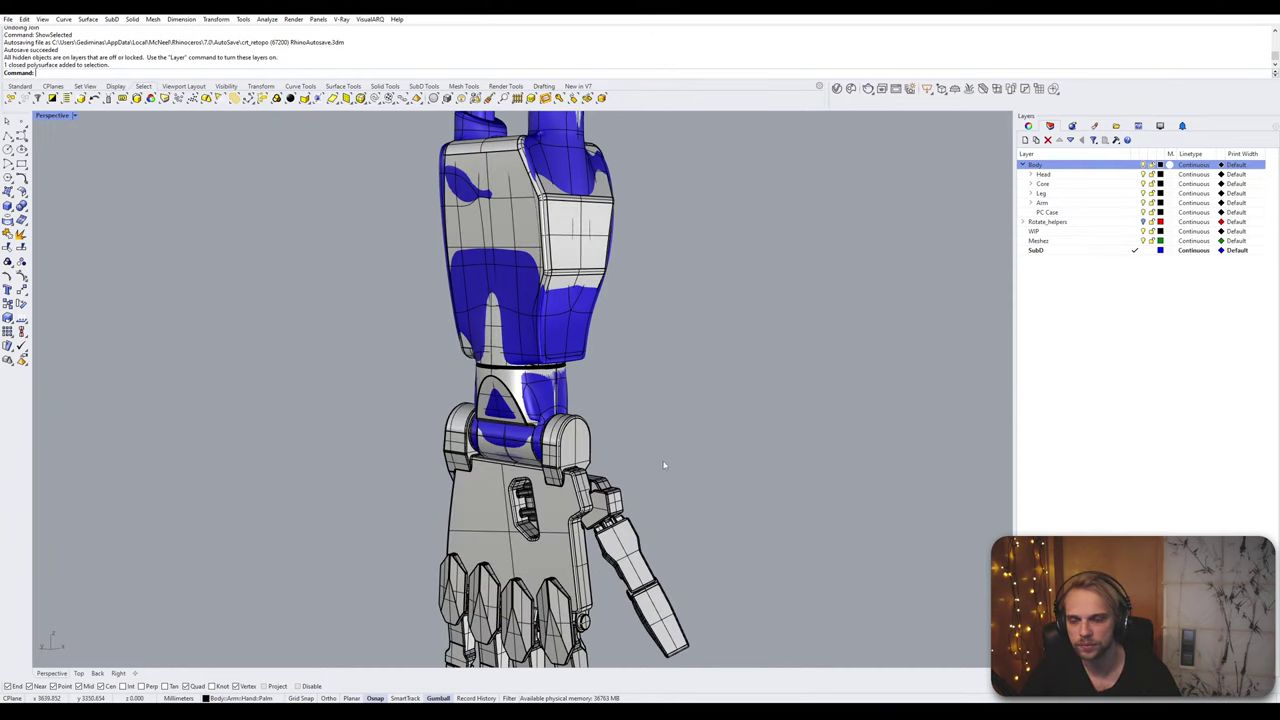
{"action": "scroll", "coordinate": [545, 440], "scroll_direction": "up", "scroll_amount": 5}
{"action": "scroll", "coordinate": [545, 440], "scroll_direction": "down", "scroll_amount": 3}
{"action": "left_click", "coordinate": [549, 441]}
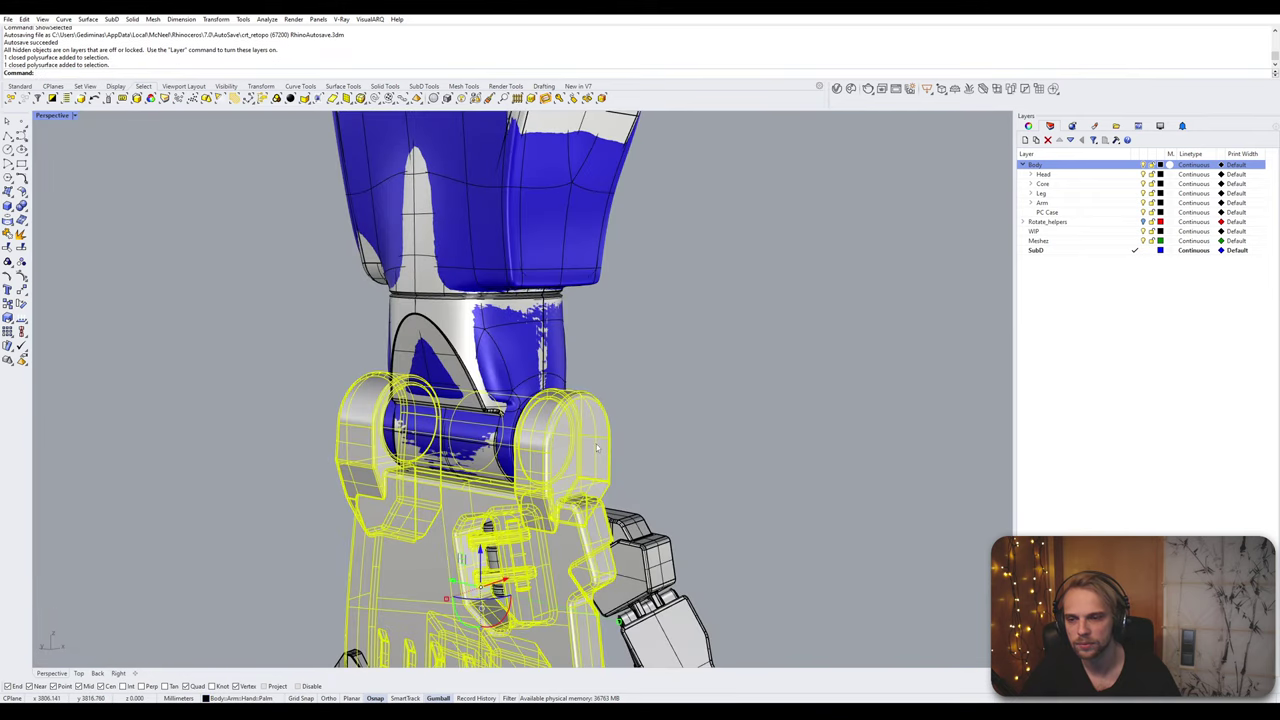
{"action": "right_click_drag", "start_coordinate": [556, 442], "coordinate": [569, 387]}
{"action": "scroll", "coordinate": [608, 435], "scroll_direction": "down", "scroll_amount": 5}
{"action": "scroll", "coordinate": [558, 380], "scroll_direction": "up", "scroll_amount": 5}
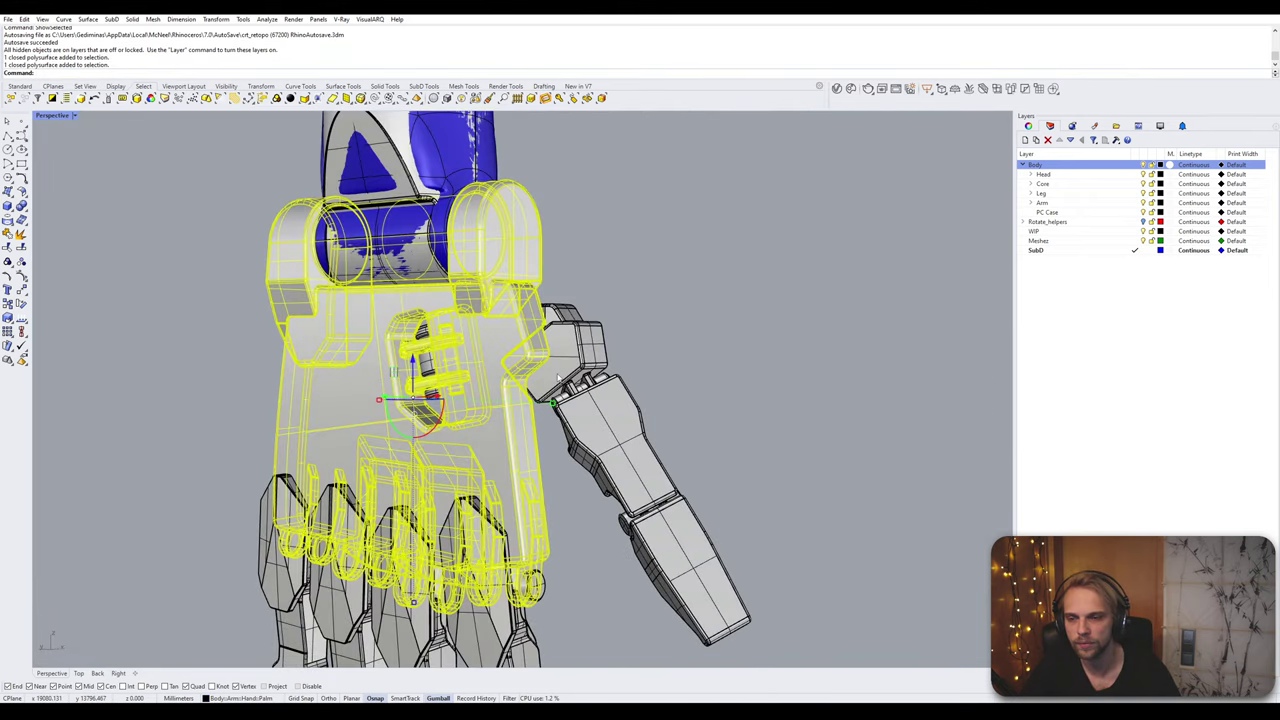
{"action": "scroll", "coordinate": [578, 405], "scroll_direction": "down", "scroll_amount": 5}
{"action": "scroll", "coordinate": [576, 401], "scroll_direction": "up", "scroll_amount": 2}
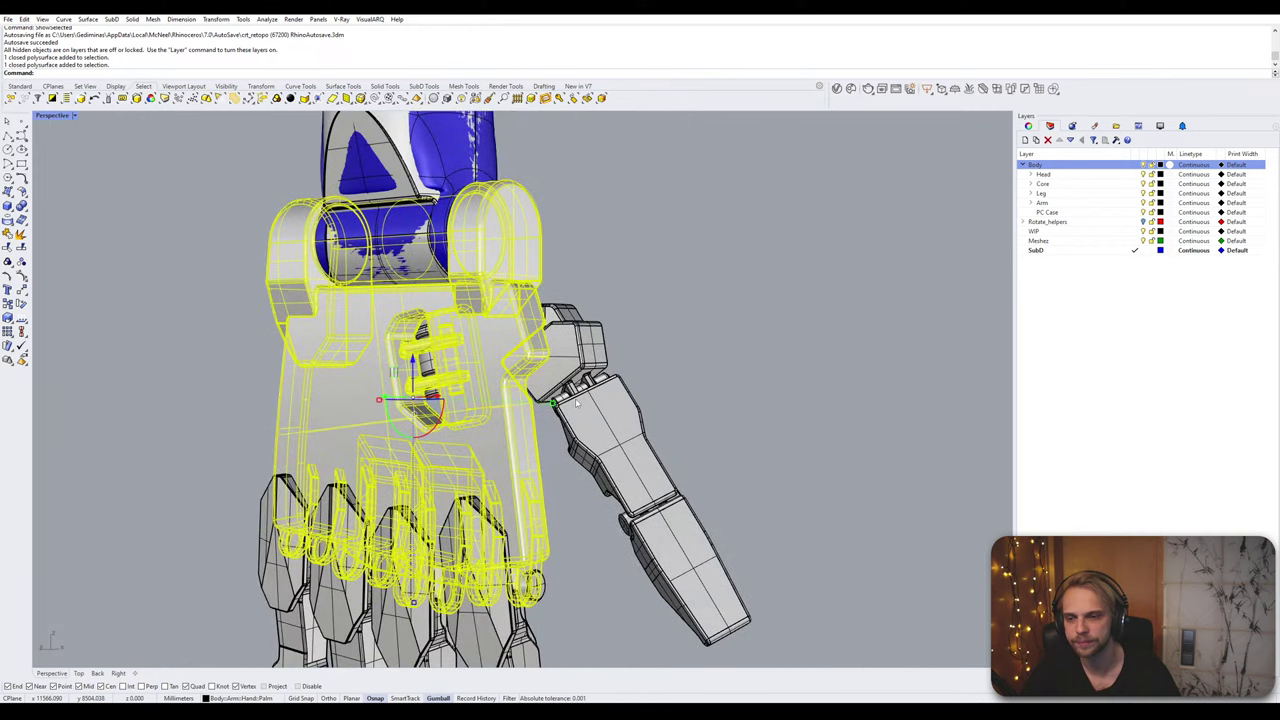
{"action": "key", "text": "Escape"}
{"action": "scroll", "coordinate": [576, 401], "scroll_direction": "down", "scroll_amount": 3}
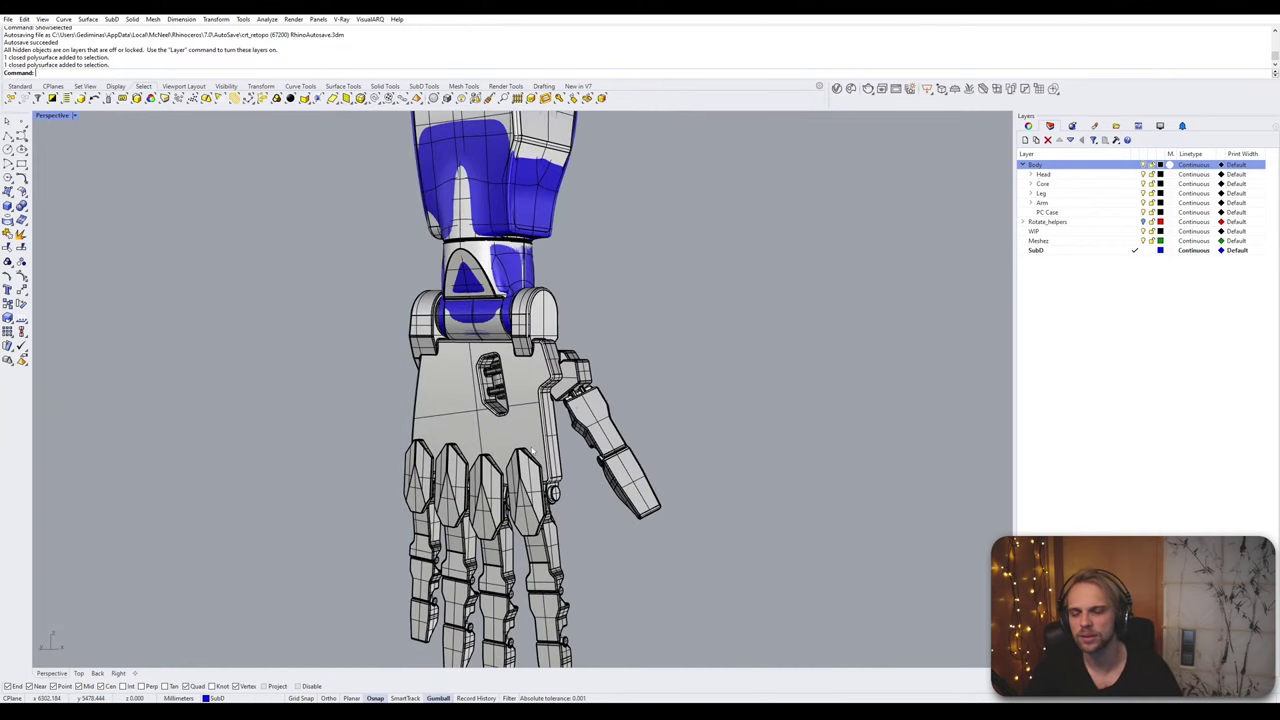
{"action": "scroll", "coordinate": [540, 440], "scroll_direction": "up", "scroll_amount": 5}
Step: Zoom onto the left fingertip segment with ZS, viewing it from both sides of the hand
{"action": "left_click", "coordinate": [545, 418]}
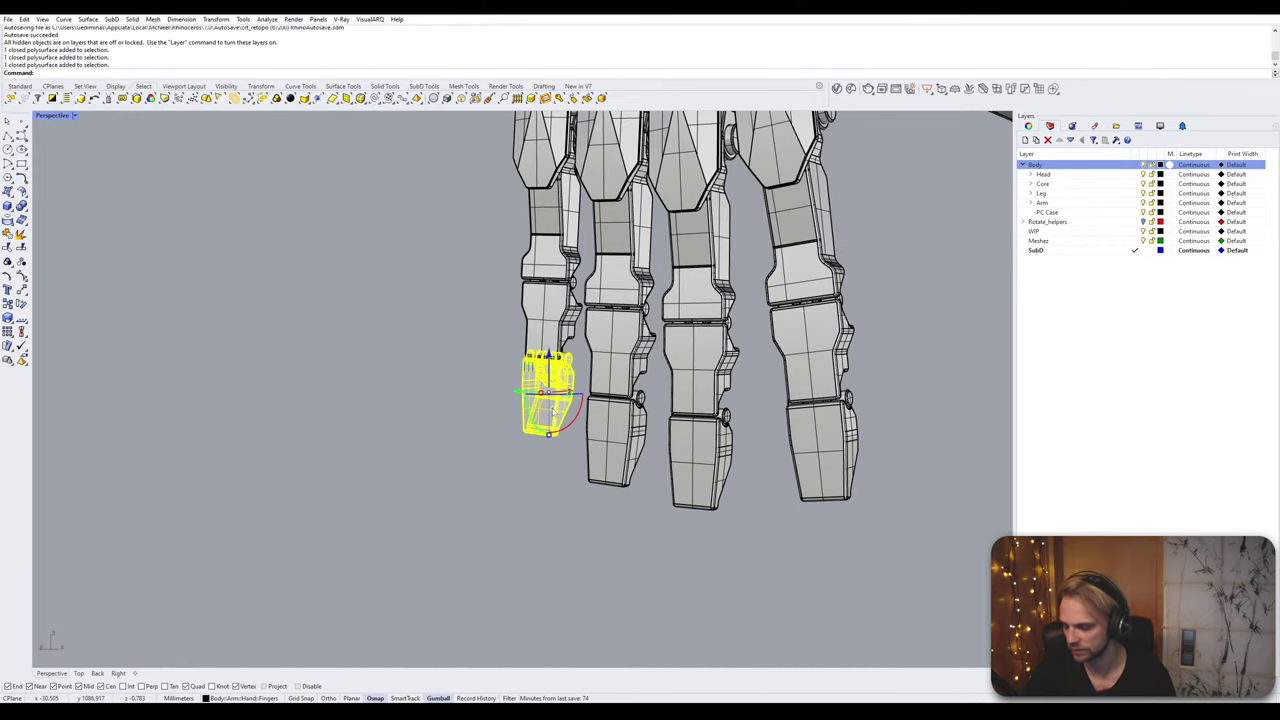
{"action": "type", "text": "zs"}
{"action": "key", "text": "Return"}
{"action": "scroll", "coordinate": [590, 315], "scroll_direction": "down", "scroll_amount": 6}
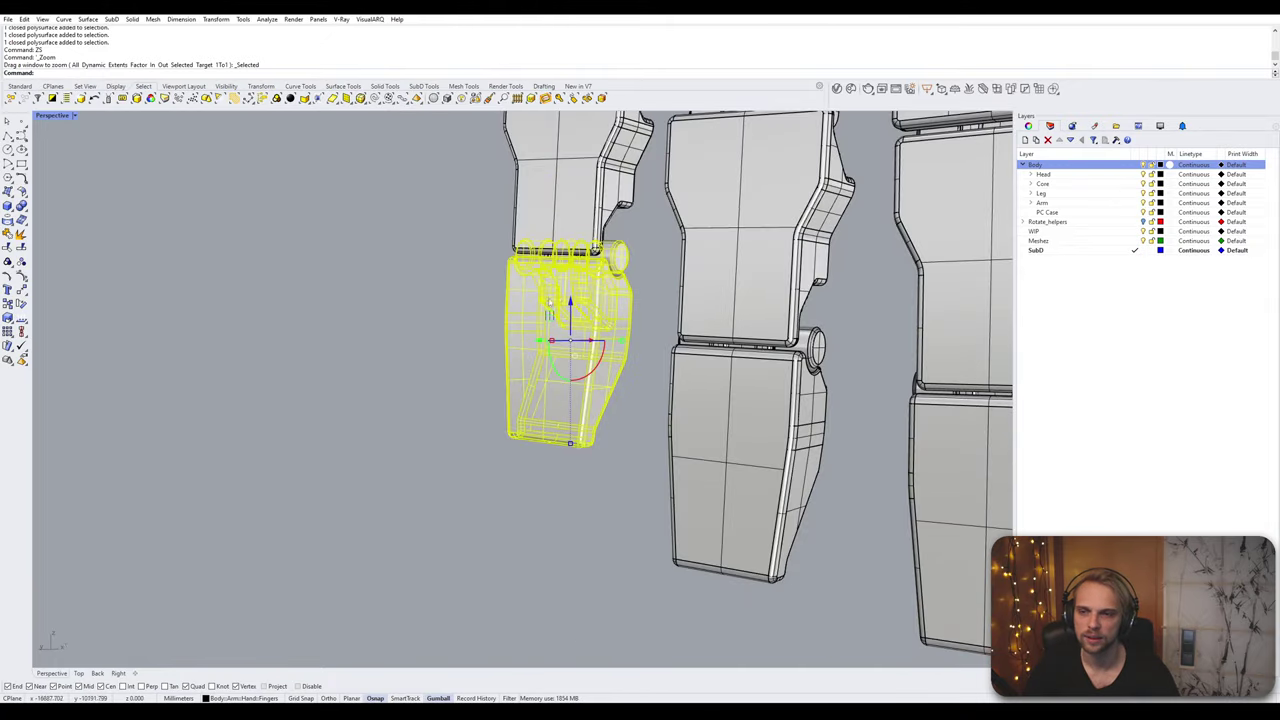
{"action": "right_click_drag", "start_coordinate": [590, 315], "coordinate": [472, 352]}
{"action": "type", "text": "zs"}
{"action": "key", "text": "Return"}
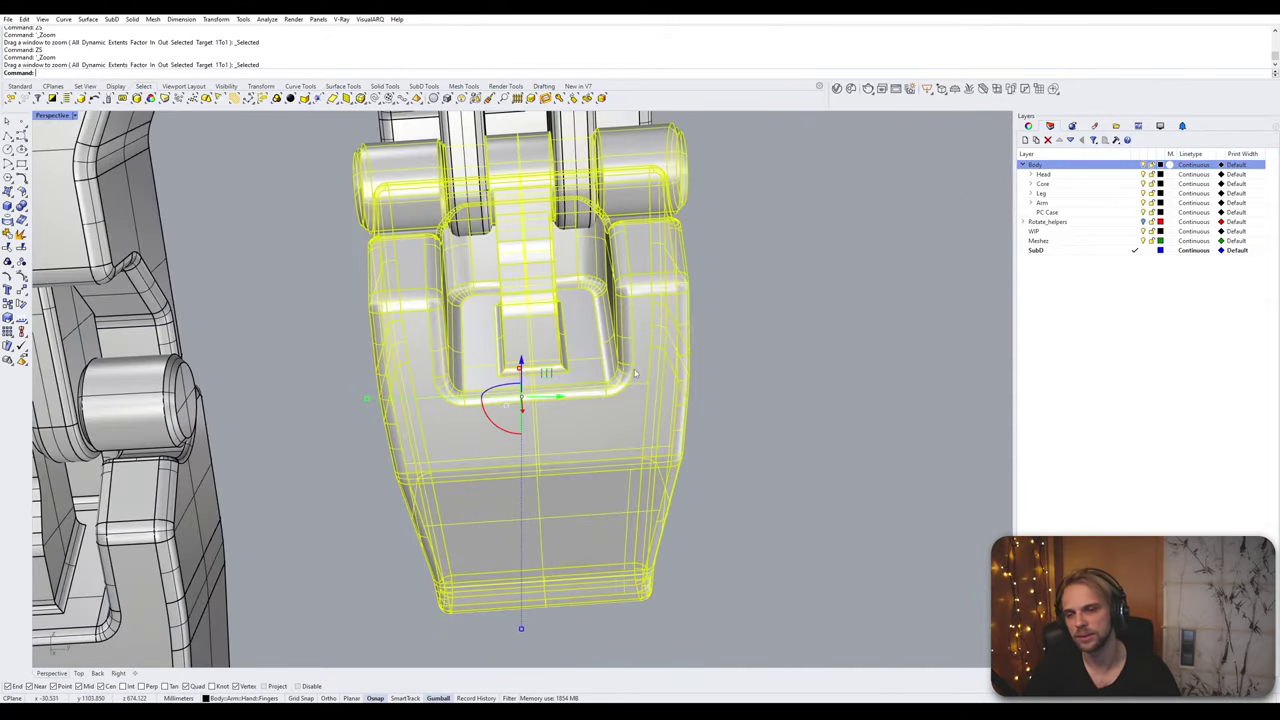
{"action": "key", "text": "Escape"}
Step: Isolate the fingertip piece and orbit around it to see its sides
{"action": "left_click", "coordinate": [470, 350]}
{"action": "type", "text": "isolate"}
{"action": "key", "text": "Return"}
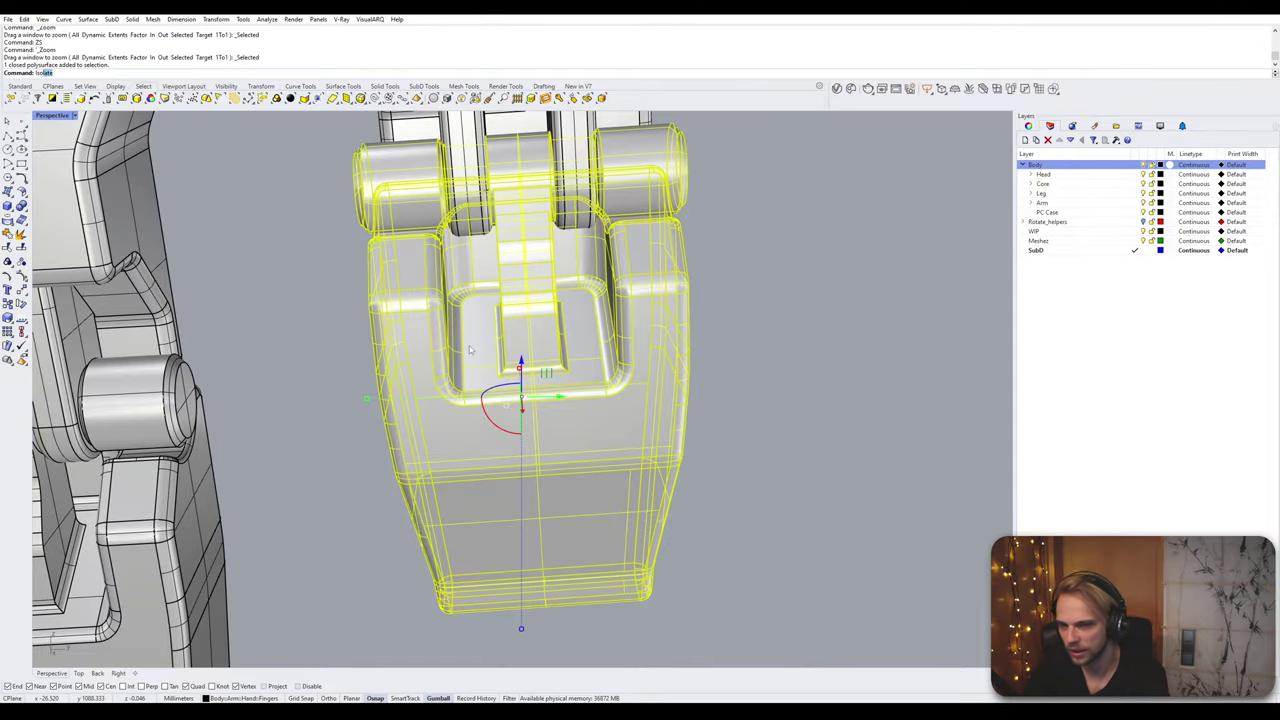
{"action": "key", "text": "Escape"}
{"action": "right_click_drag", "start_coordinate": [480, 330], "coordinate": [512, 311]}
{"action": "key", "text": "Left"}
{"action": "key", "text": "Left"}
{"action": "key", "text": "Left"}
{"action": "key", "text": "Left"}
{"action": "key", "text": "Left"}
{"action": "key", "text": "Left"}
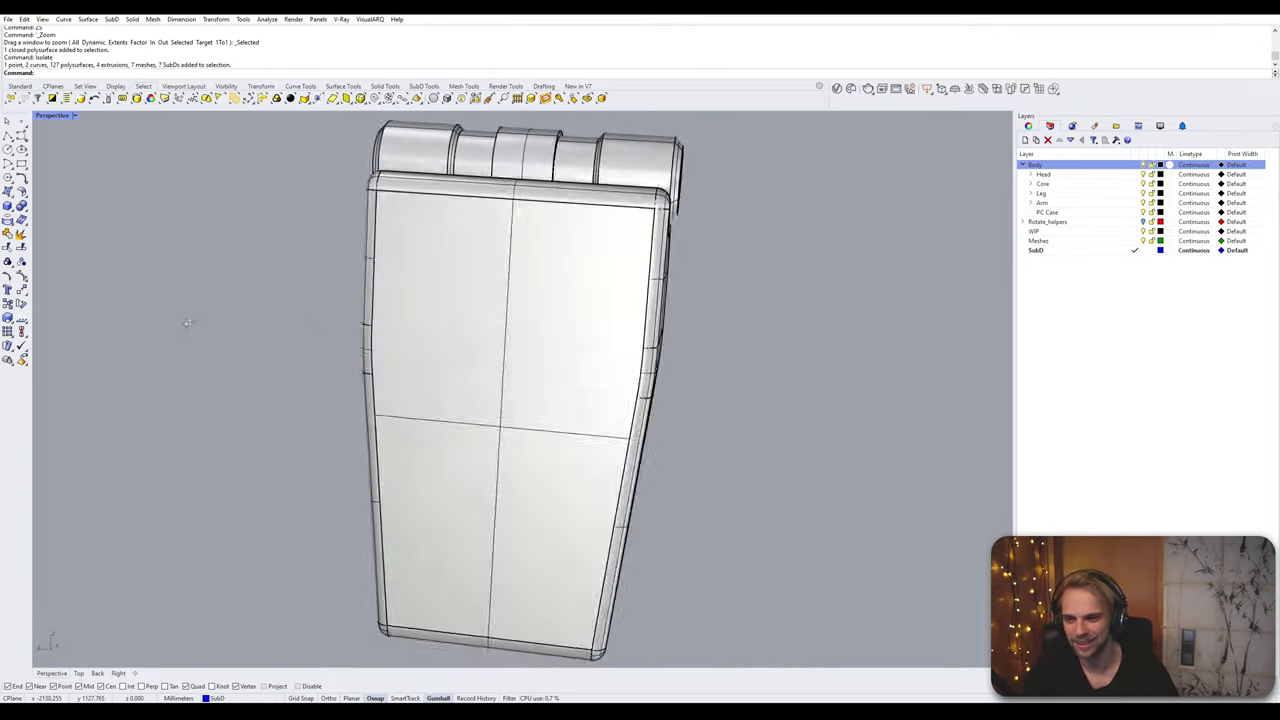
{"action": "scroll", "coordinate": [390, 318], "scroll_direction": "down", "scroll_amount": 3}
{"action": "mouse_move", "coordinate": [390, 318]}
{"action": "right_mouse_down"}
{"action": "mouse_move", "coordinate": [469, 323]}
{"action": "mouse_move", "coordinate": [404, 337]}
{"action": "right_mouse_up"}
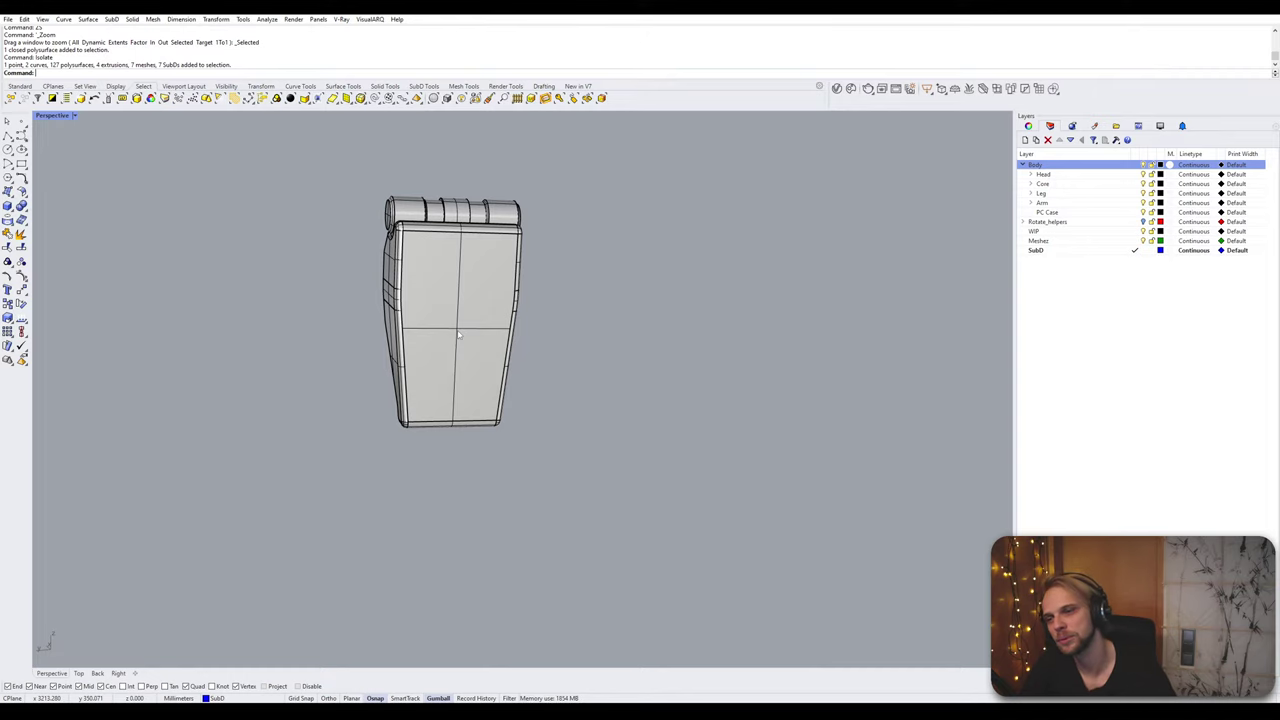
{"action": "mouse_move", "coordinate": [468, 333]}
{"action": "right_mouse_down"}
{"action": "mouse_move", "coordinate": [651, 314]}
{"action": "mouse_move", "coordinate": [574, 329]}
{"action": "mouse_move", "coordinate": [428, 320]}
{"action": "mouse_move", "coordinate": [386, 302]}
{"action": "right_mouse_up"}
Step: Use ShowSelected to window-pick the hidden middle finger for display
{"action": "left_click", "coordinate": [447, 313]}
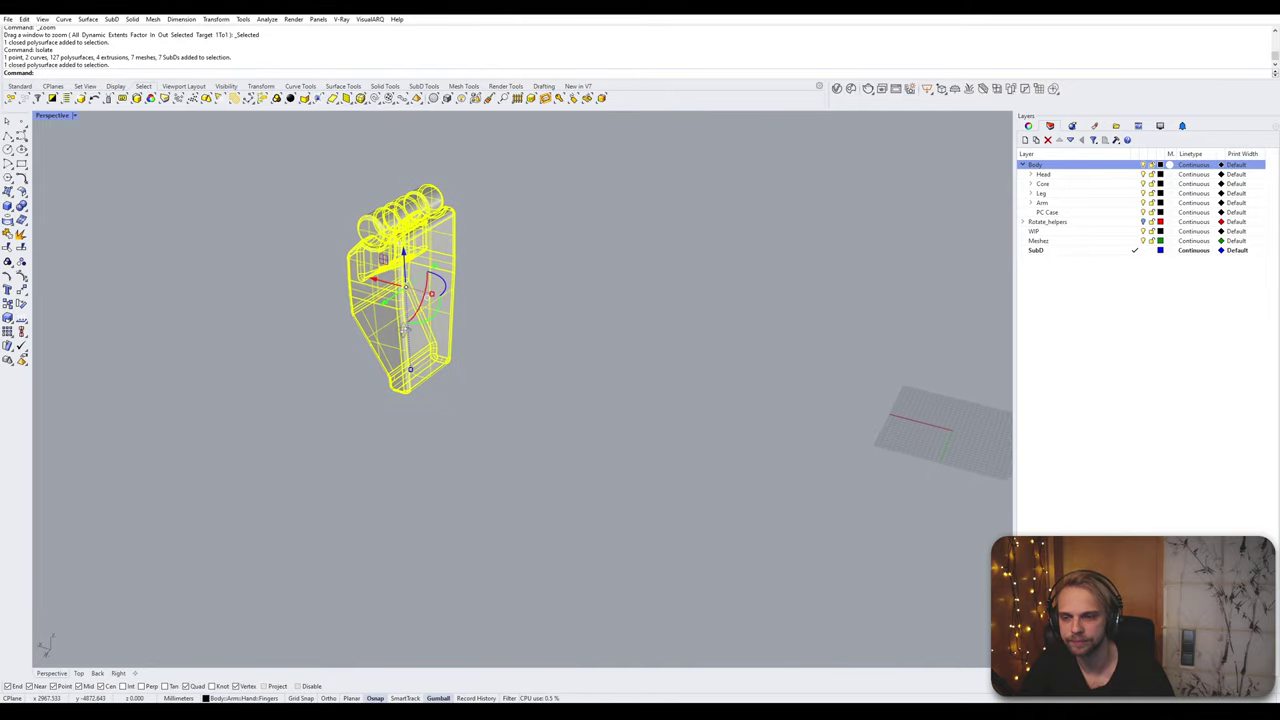
{"action": "left_click", "coordinate": [595, 305]}
{"action": "type", "text": "ShowSelected"}
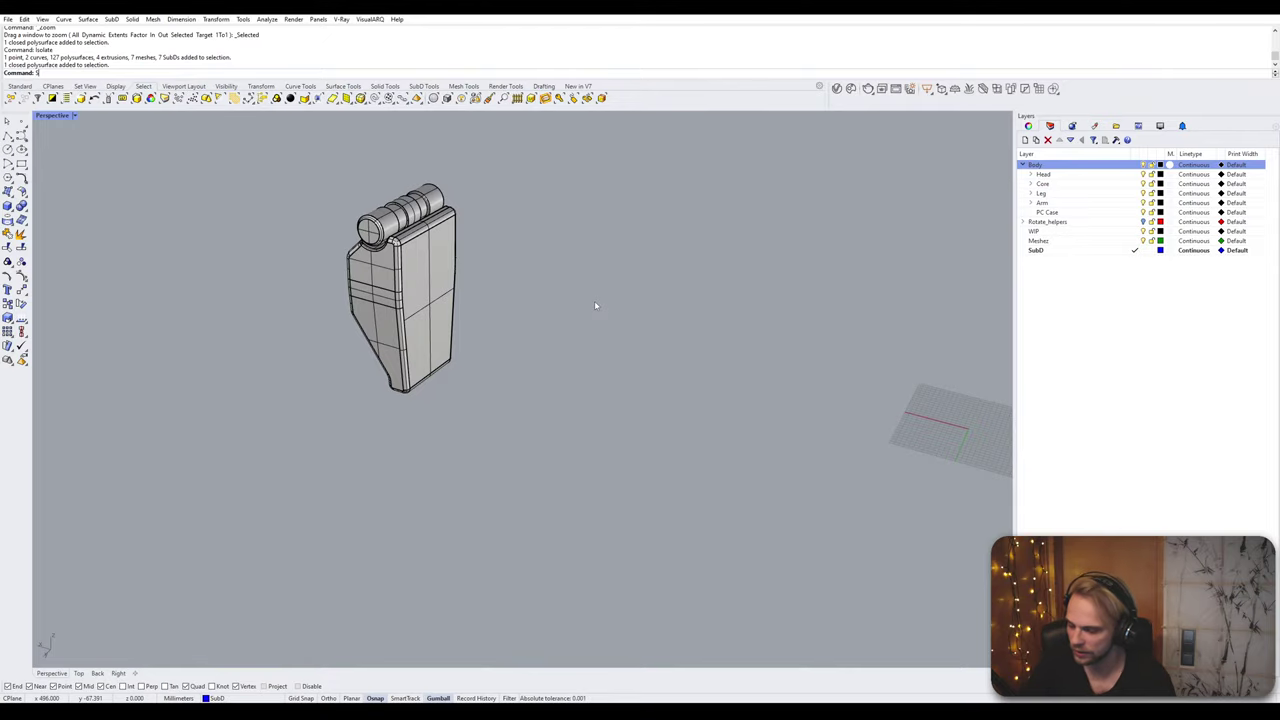
{"action": "key", "text": "Return"}
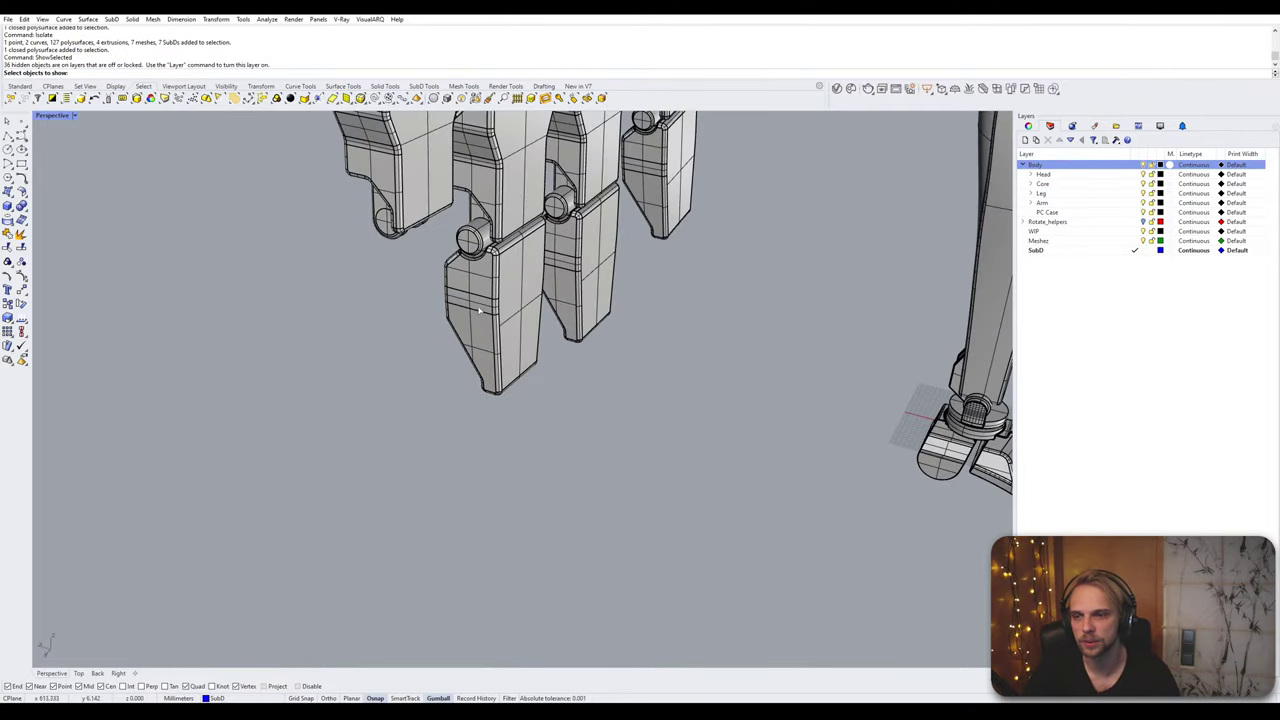
{"action": "right_click_drag", "start_coordinate": [595, 305], "coordinate": [543, 489]}
{"action": "left_click_drag", "start_coordinate": [545, 507], "coordinate": [500, 272]}
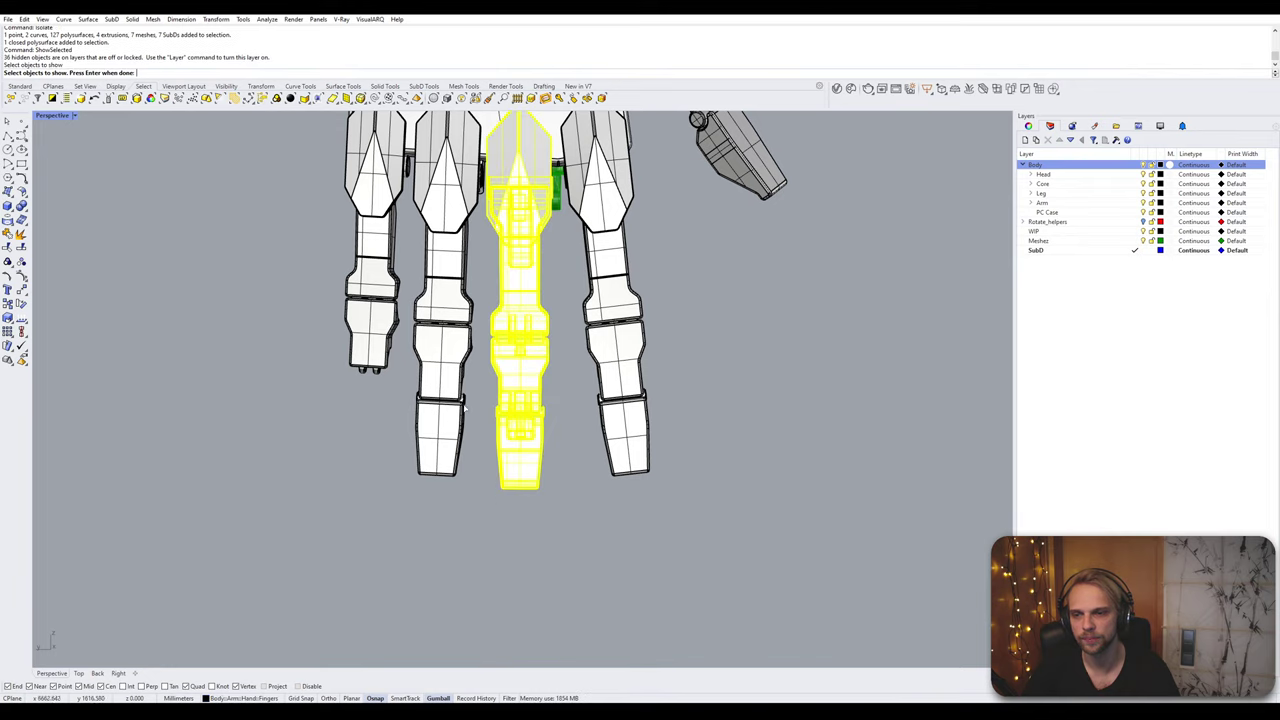
Step: Finish showing the middle finger and zoom all four views to its three parts with ZSA
{"action": "key", "text": "Return"}
{"action": "double_click", "coordinate": [55, 116]}
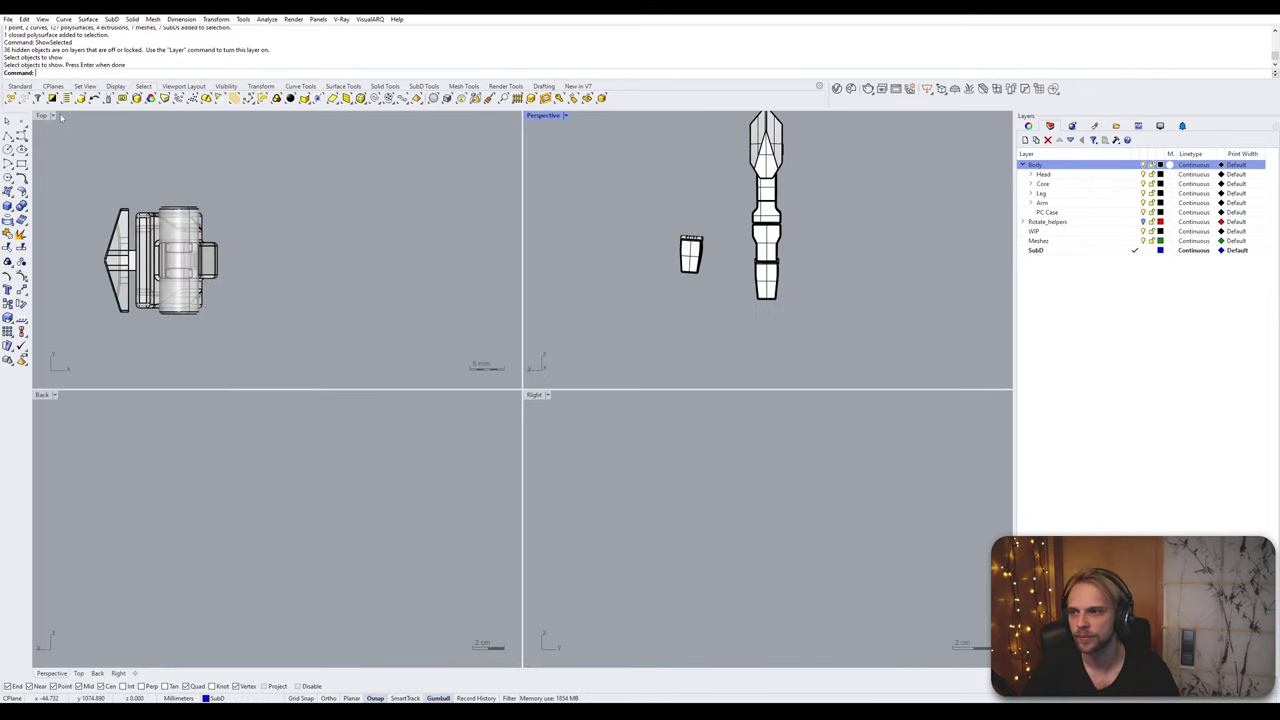
{"action": "left_click_drag", "start_coordinate": [798, 337], "coordinate": [730, 150]}
{"action": "type", "text": "ZSA"}
{"action": "key", "text": "Return"}
{"action": "left_click", "coordinate": [584, 553]}
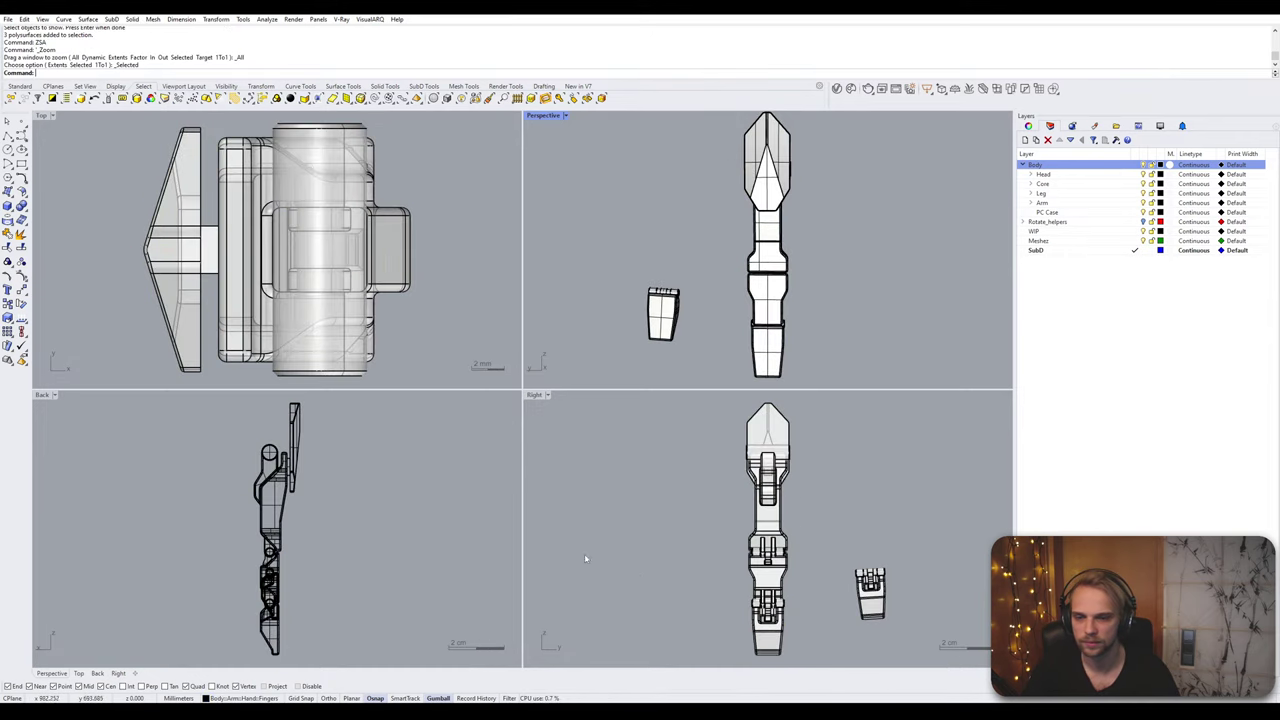
Step: Hide the small separate part from the maximized Right view
{"action": "double_click", "coordinate": [536, 395]}
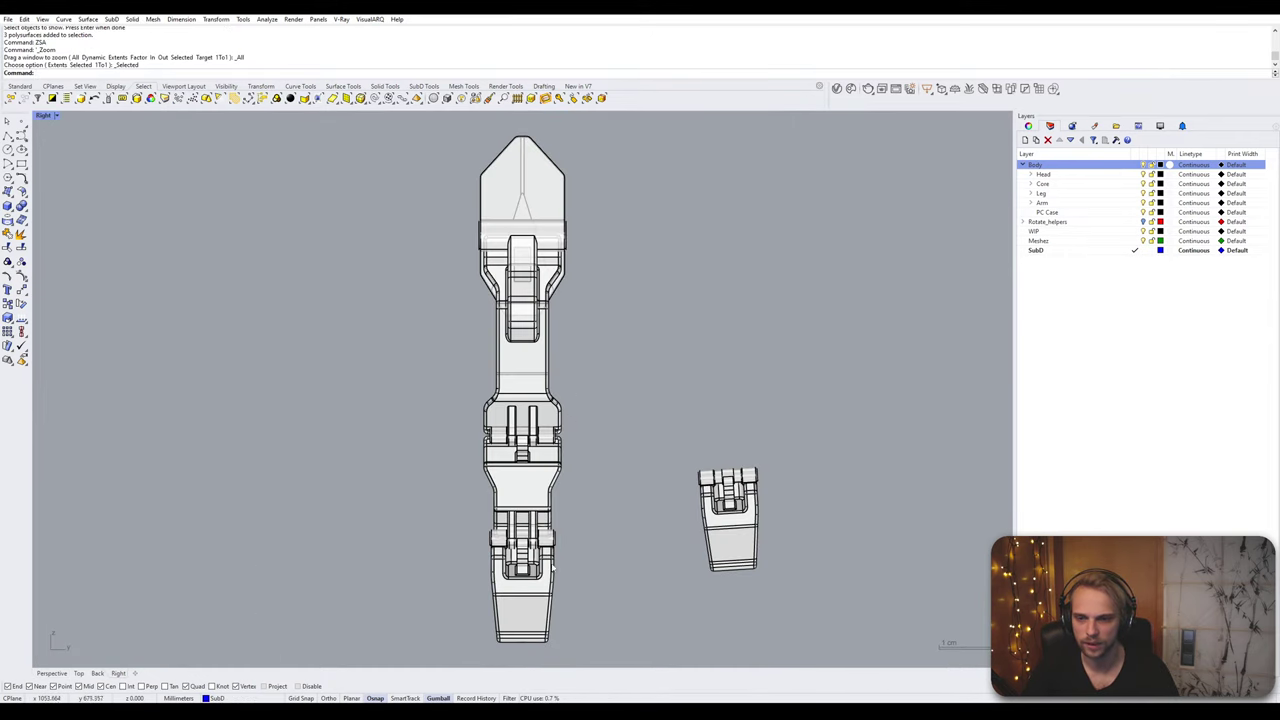
{"action": "left_click_drag", "start_coordinate": [800, 600], "coordinate": [674, 437]}
{"action": "type", "text": "Hide"}
{"action": "key", "text": "Return"}
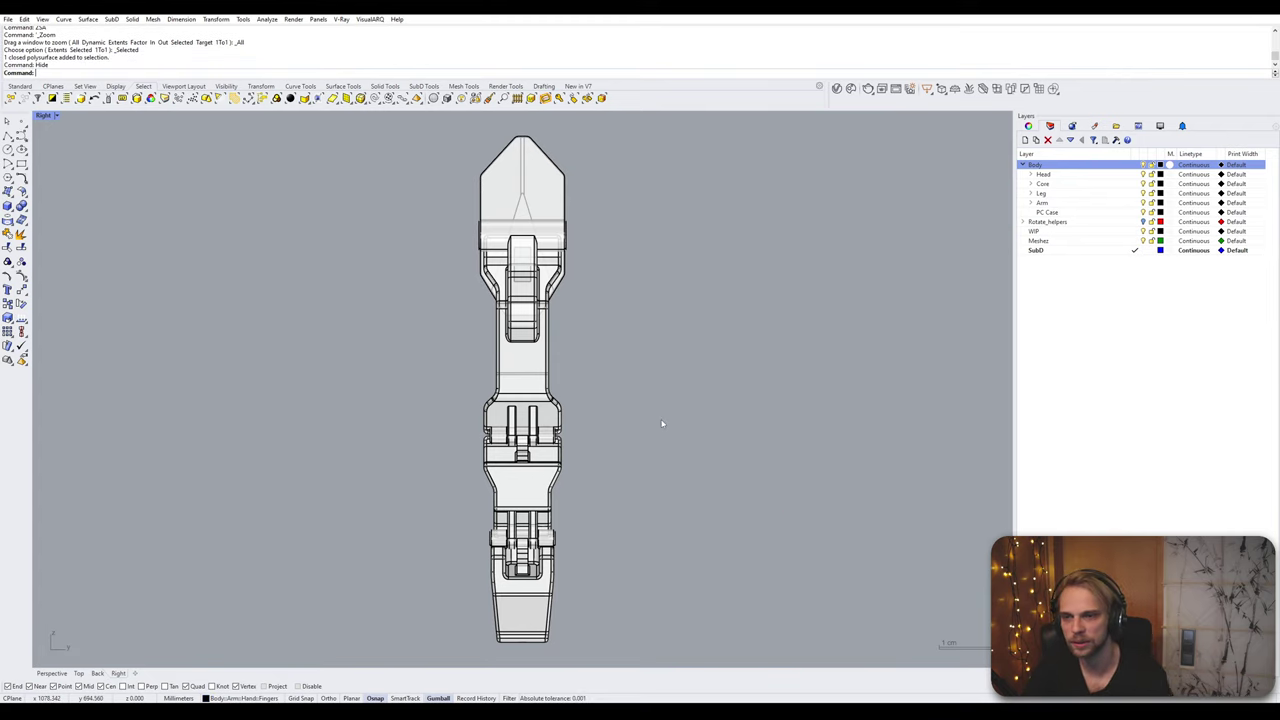
Step: Isolate the middle finger's lowest tip segment in a maximized Perspective view
{"action": "double_click", "coordinate": [50, 116]}
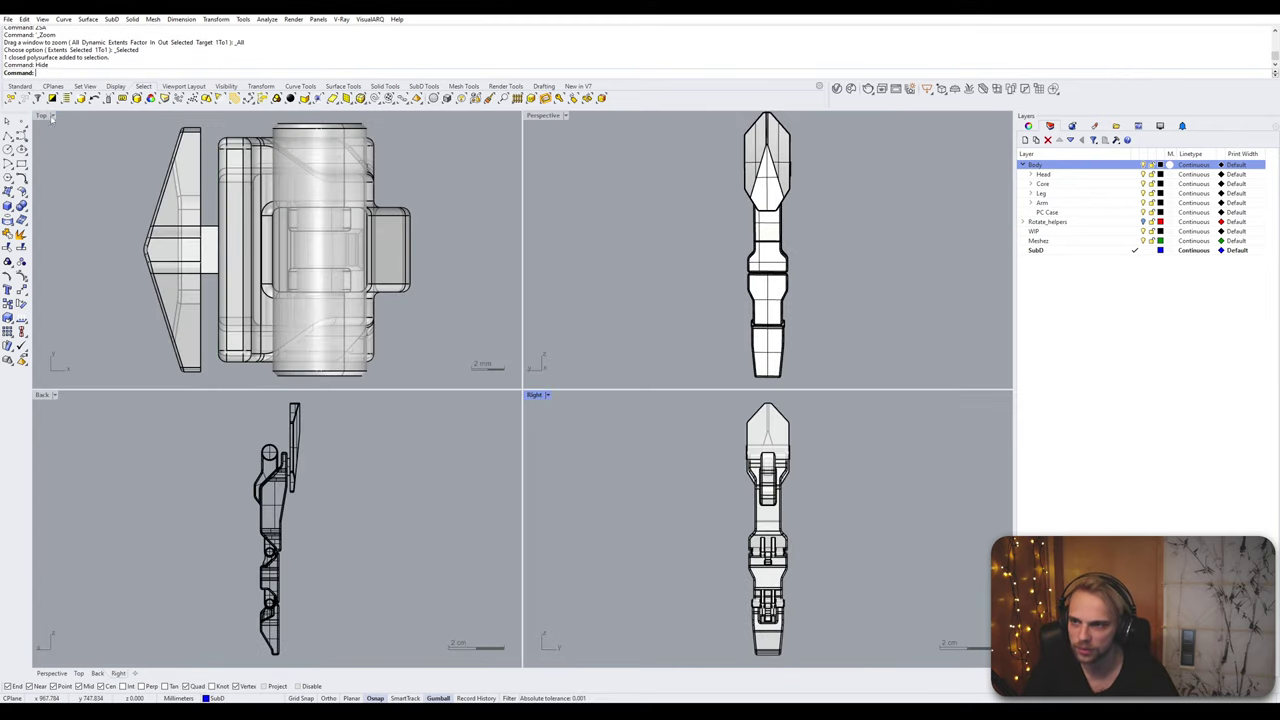
{"action": "double_click", "coordinate": [543, 115]}
{"action": "right_click_drag", "start_coordinate": [434, 234], "coordinate": [552, 555]}
{"action": "left_click", "coordinate": [552, 555]}
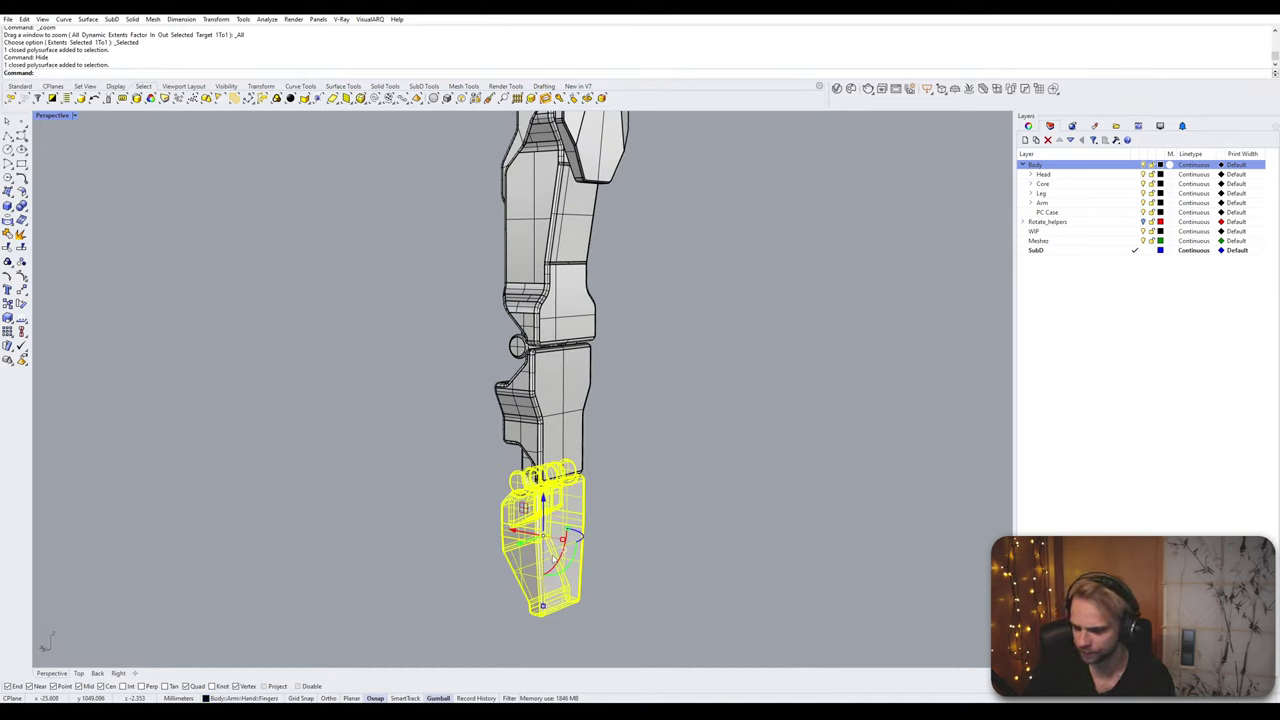
{"action": "type", "text": "Isolate"}
{"action": "key", "text": "Return"}
{"action": "key", "text": "Escape"}
Step: Orbit the isolated tip segment round to its front and select it
{"action": "left_click", "coordinate": [553, 559]}
{"action": "right_click_drag", "start_coordinate": [554, 559], "coordinate": [558, 548]}
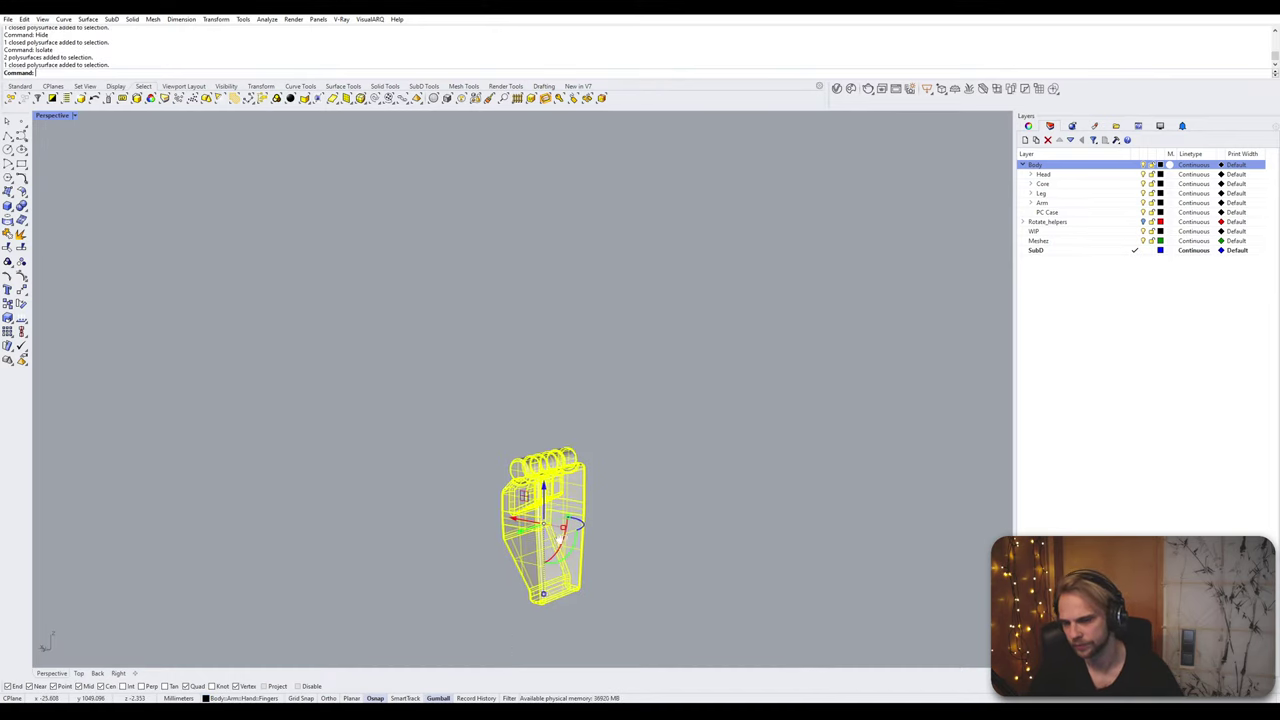
{"action": "scroll", "coordinate": [555, 560], "scroll_direction": "up", "scroll_amount": 5}
{"action": "key", "text": "Escape"}
{"action": "mouse_move", "coordinate": [530, 440]}
{"action": "right_mouse_down"}
{"action": "mouse_move", "coordinate": [449, 421]}
{"action": "mouse_move", "coordinate": [586, 407]}
{"action": "mouse_move", "coordinate": [554, 434]}
{"action": "right_mouse_up"}
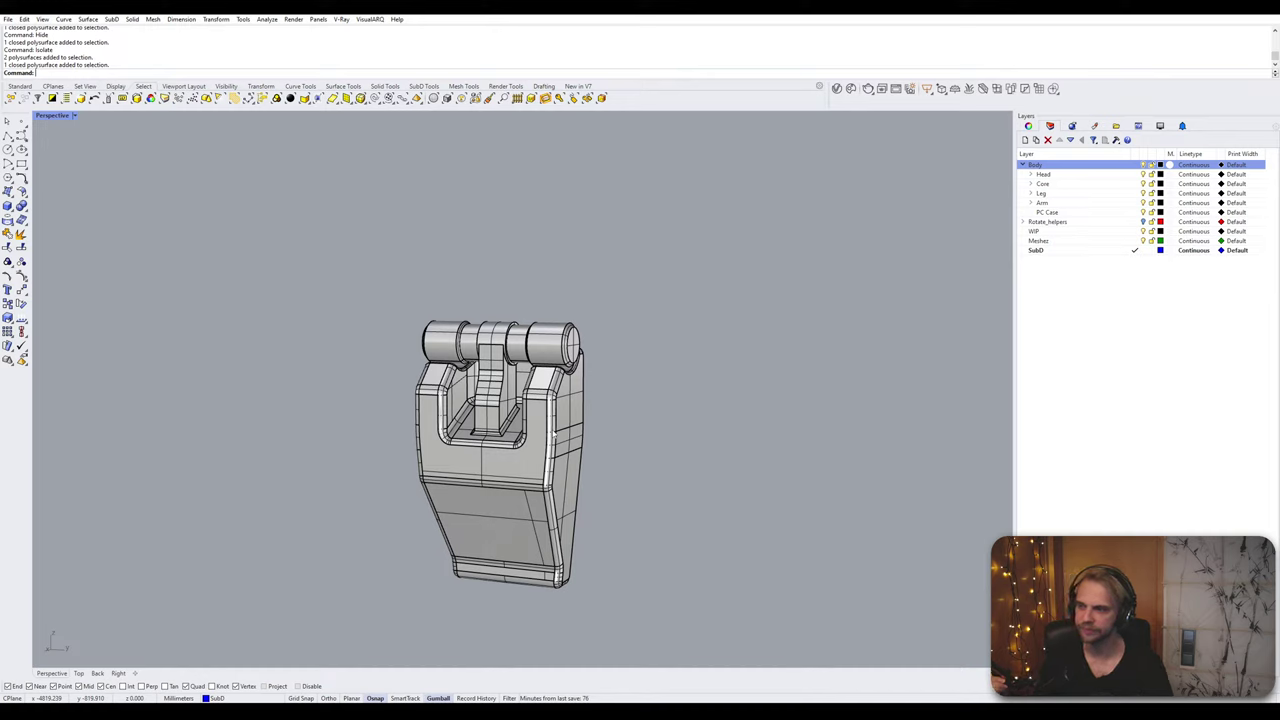
{"action": "left_click", "coordinate": [555, 434]}
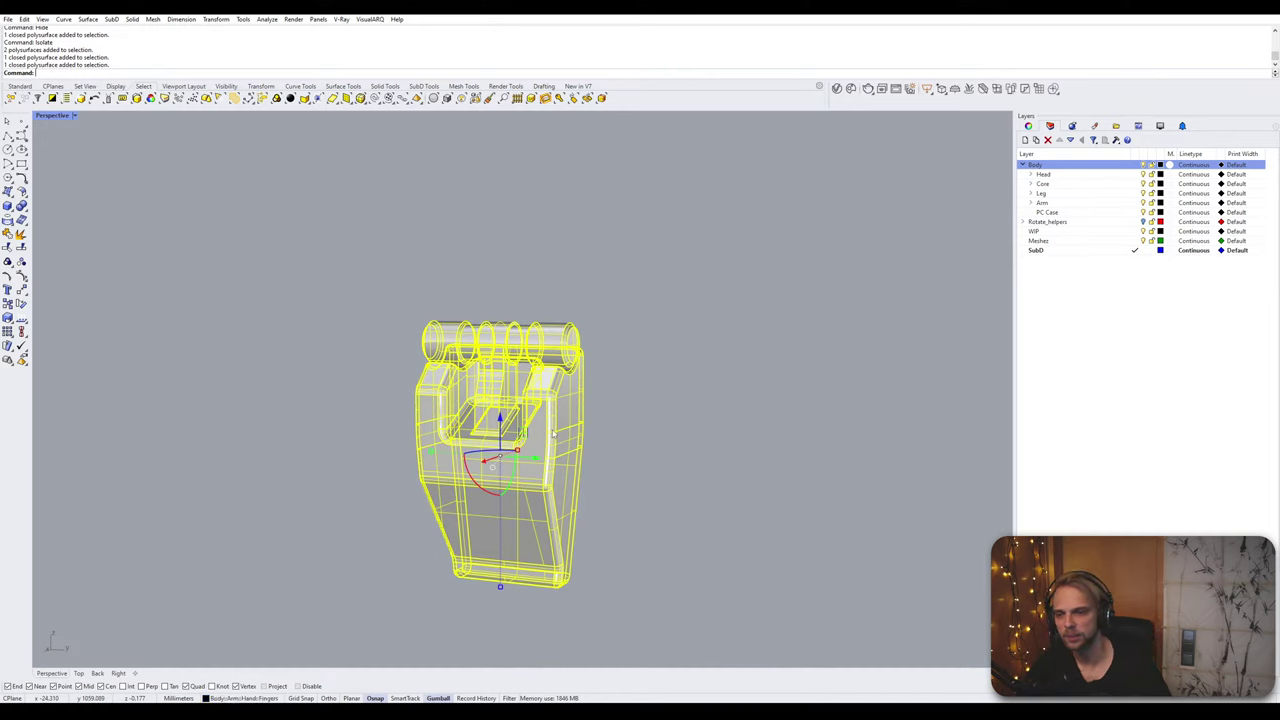
Step: Create a bounding box around the selected tip segment
{"action": "left_click", "coordinate": [704, 446]}
{"action": "right_click_drag", "start_coordinate": [704, 446], "coordinate": [676, 445]}
{"action": "left_click", "coordinate": [560, 434]}
{"action": "type", "text": "BoundingBox"}
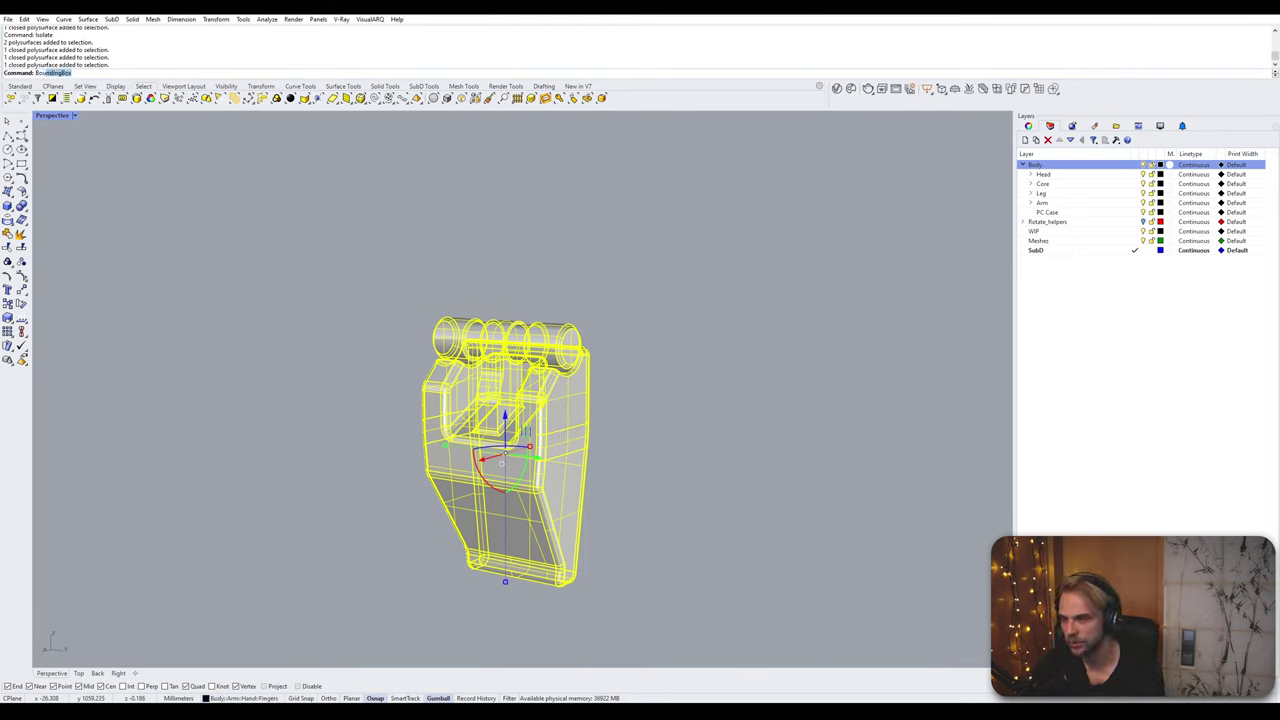
{"action": "key", "text": "Return"}
{"action": "key", "text": "Return"}
{"action": "key", "text": "Escape"}
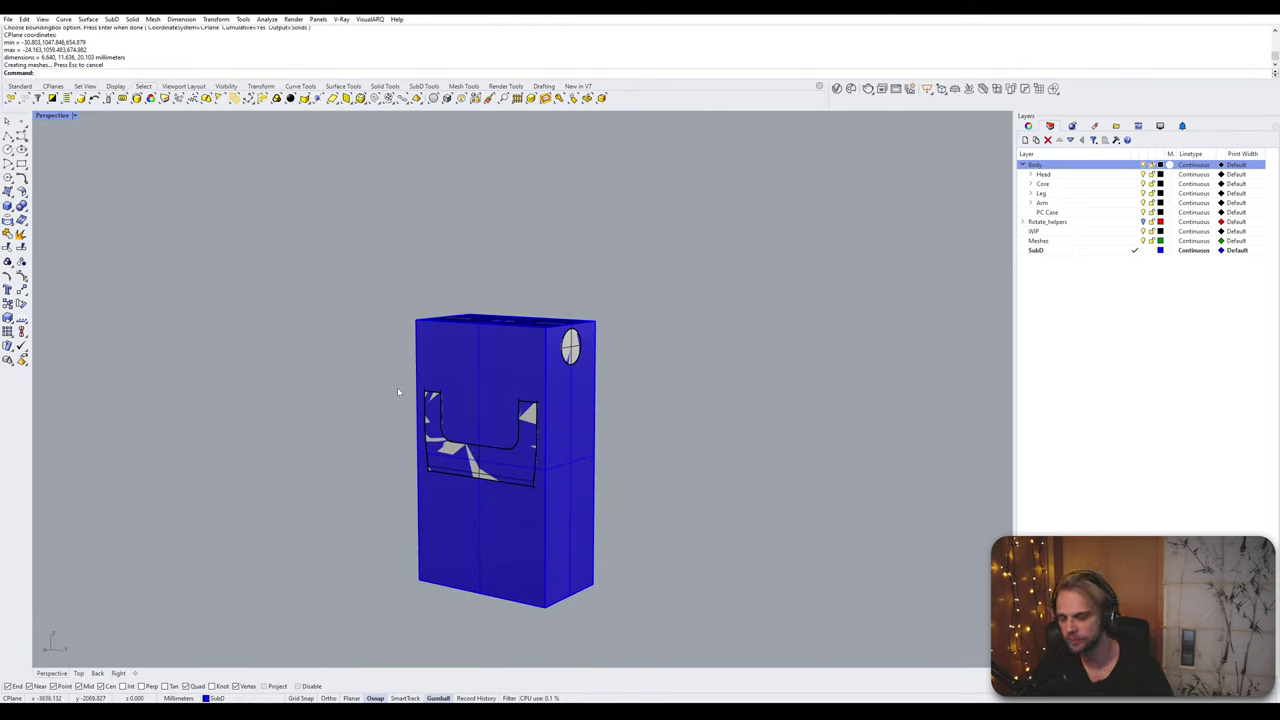
Step: Pick between the overlapping part and bounding box, undoing an accidental scale of the part
{"action": "type", "text": "SubDBox"}
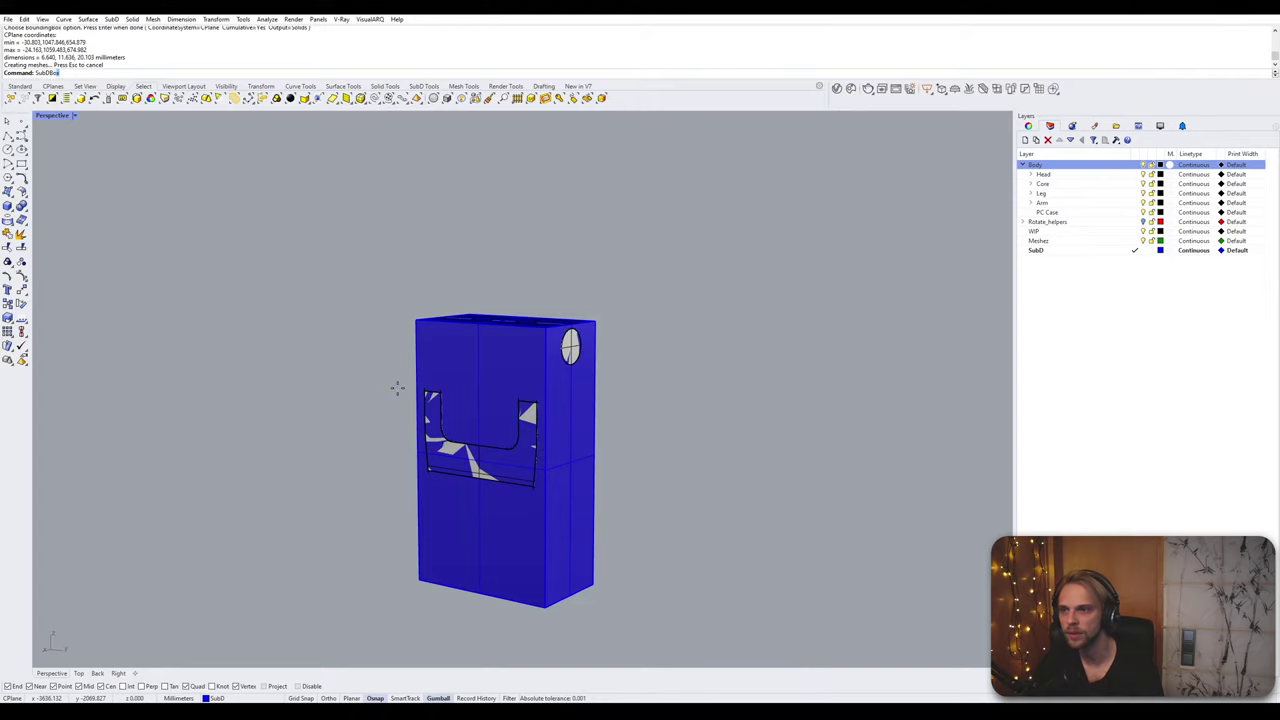
{"action": "key", "text": "Return"}
{"action": "key", "text": "Escape"}
{"action": "left_click", "coordinate": [574, 351]}
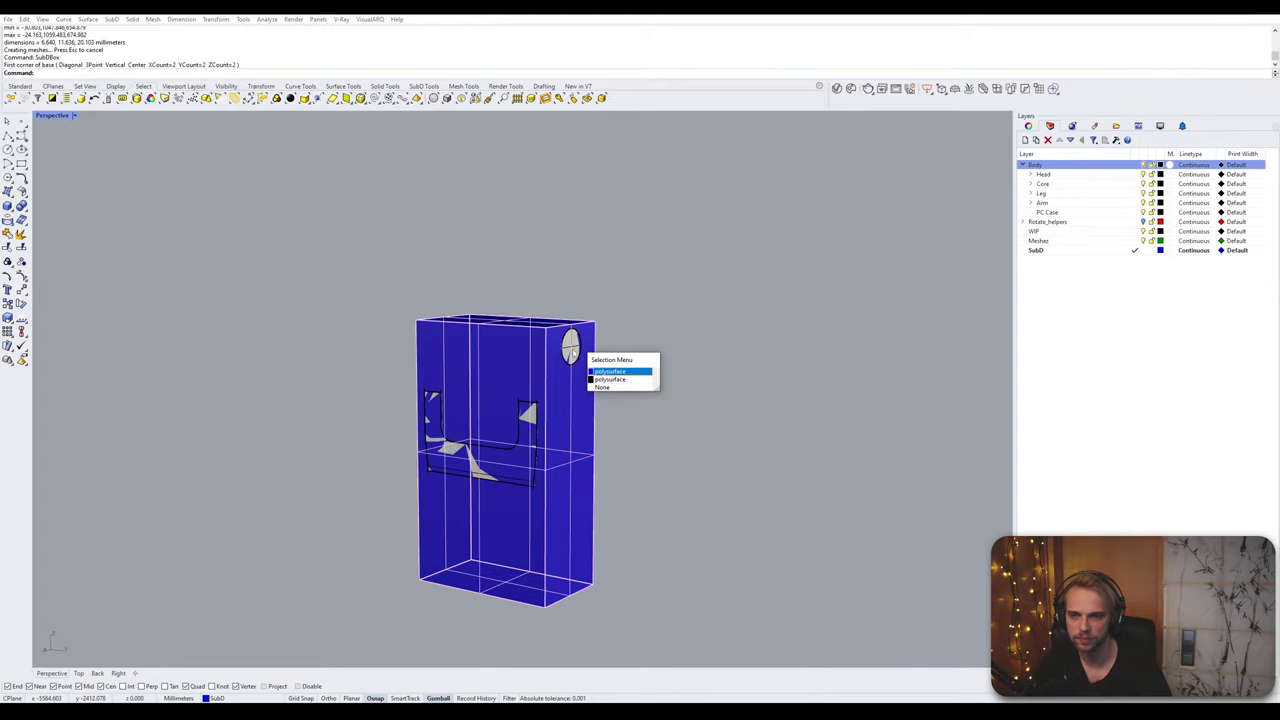
{"action": "left_click", "coordinate": [600, 380]}
{"action": "right_click_drag", "start_coordinate": [462, 424], "coordinate": [490, 429]}
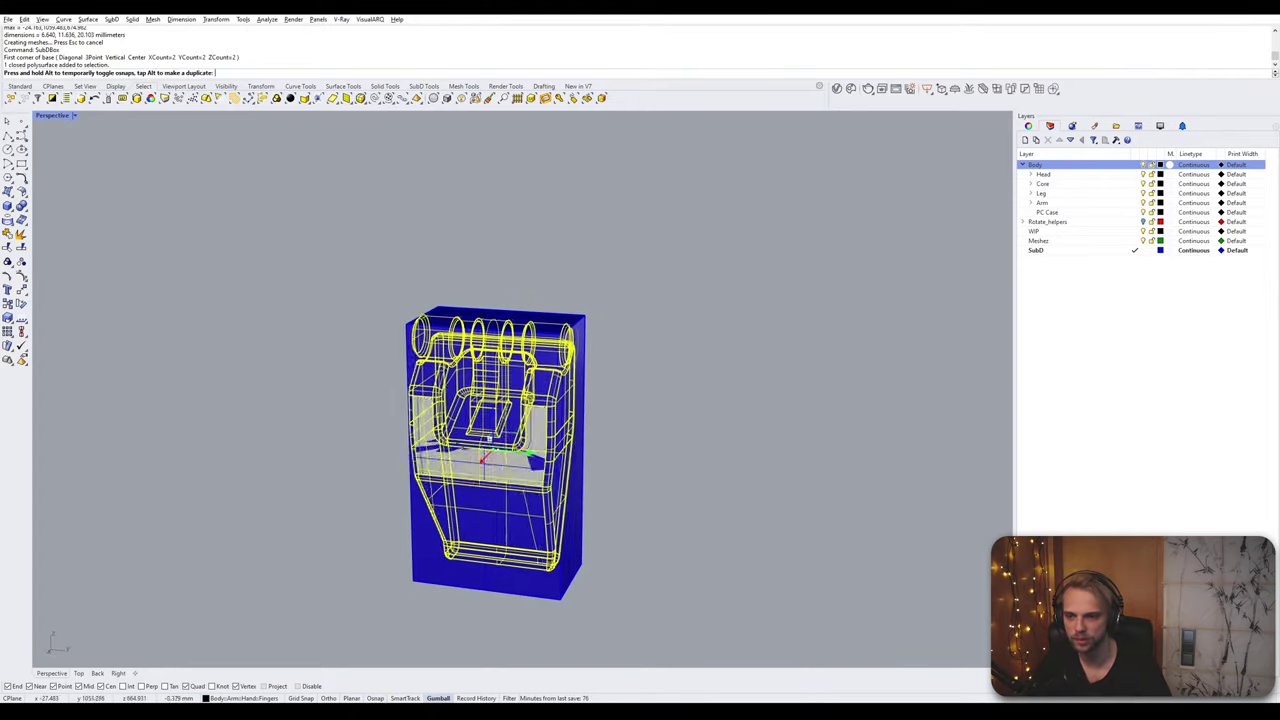
{"action": "left_click_drag", "start_coordinate": [490, 440], "coordinate": [297, 420]}
{"action": "key", "text": "ctrl+z"}
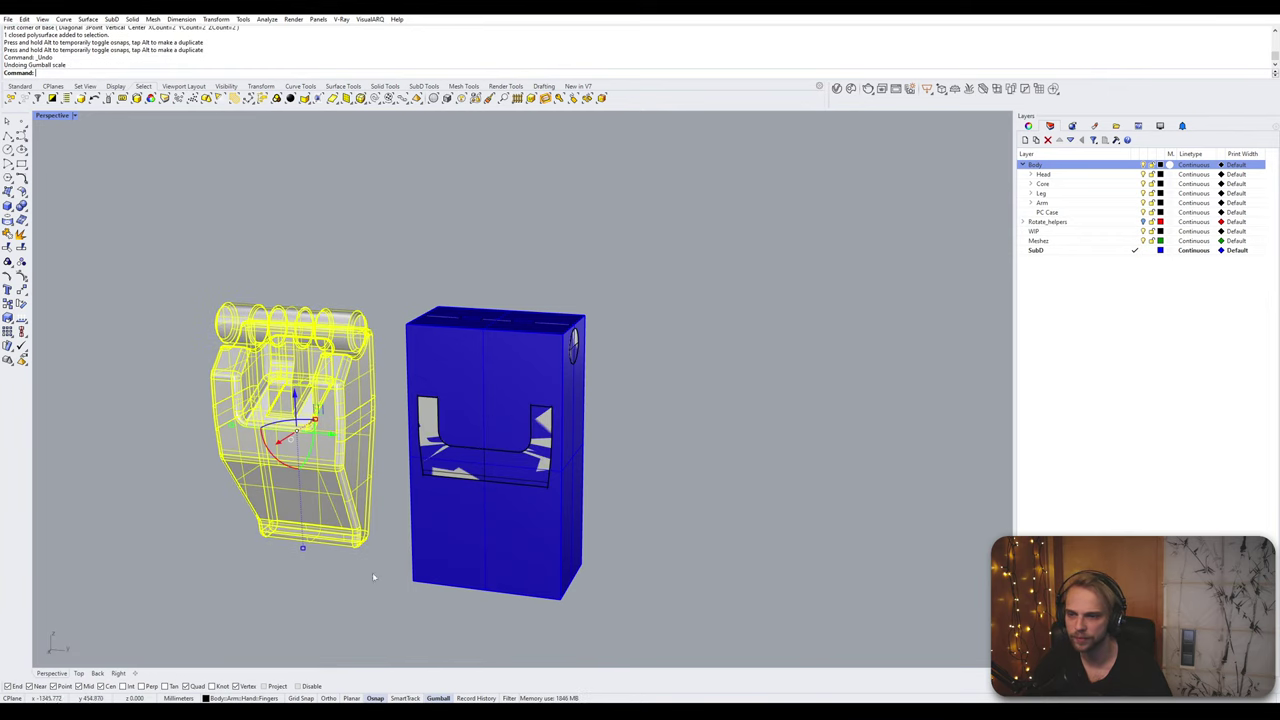
{"action": "key", "text": "Escape"}
{"action": "left_click", "coordinate": [453, 544]}
{"action": "key", "text": "Escape"}
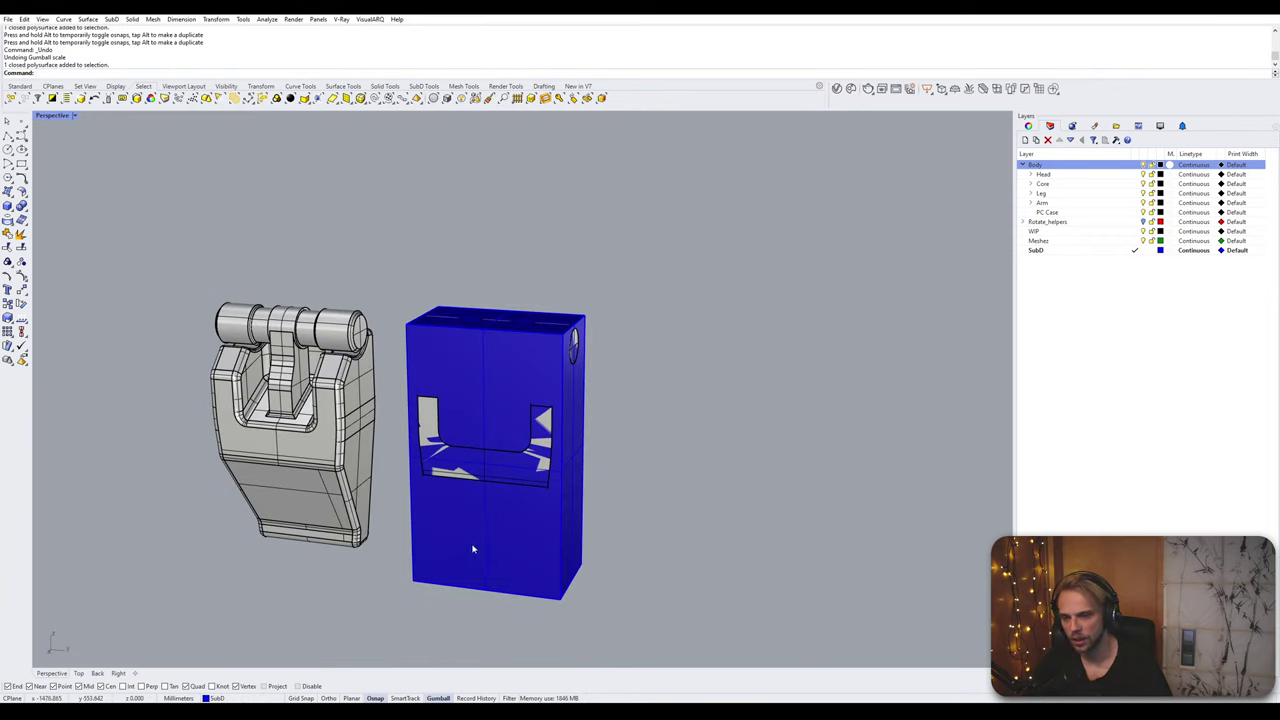
Step: Draw a SubD box snapped to the bounding box's corners and height, then delete the bounding box
{"action": "type", "text": "SubDBox"}
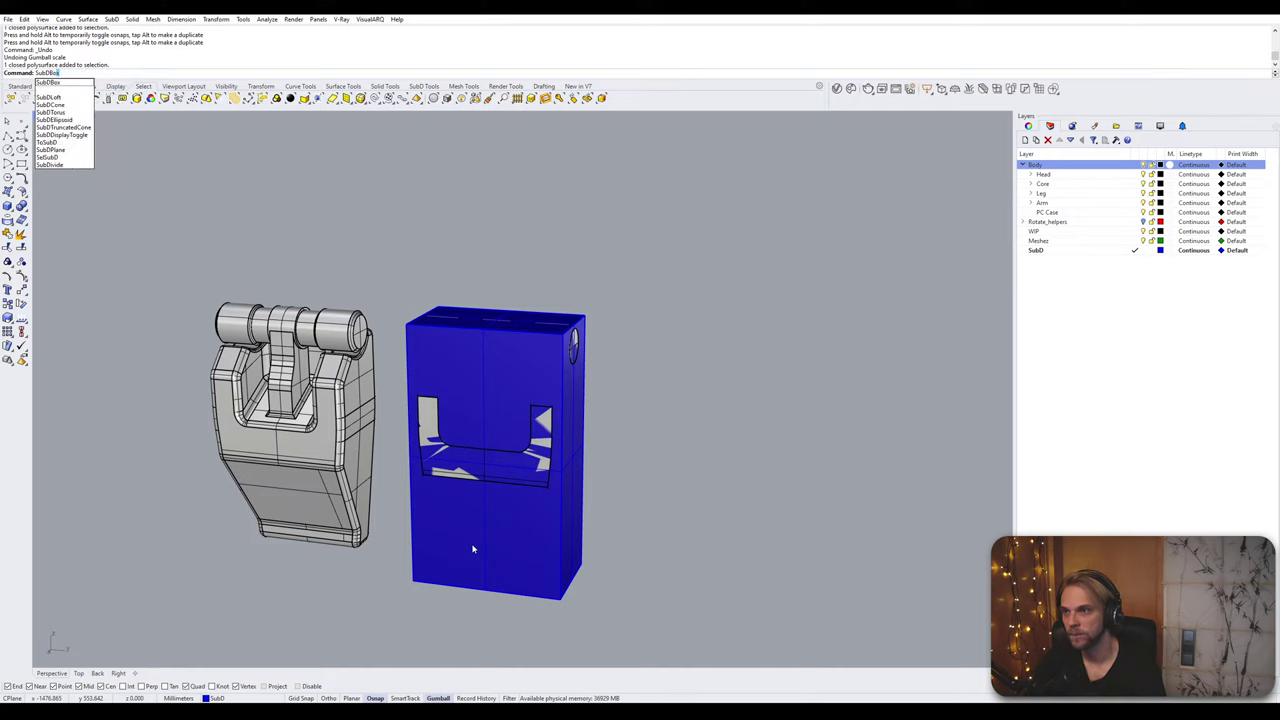
{"action": "key", "text": "Return"}
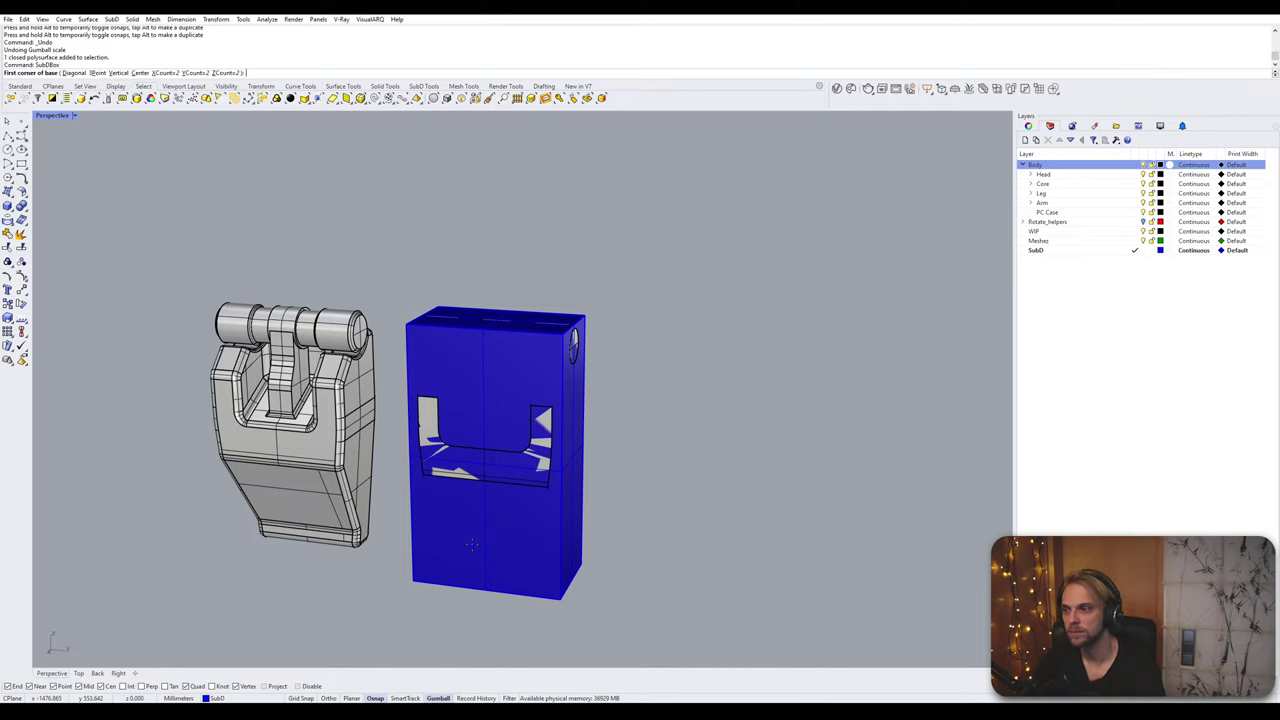
{"action": "left_click", "coordinate": [414, 580]}
{"action": "left_click", "coordinate": [575, 583]}
{"action": "left_click", "coordinate": [585, 318]}
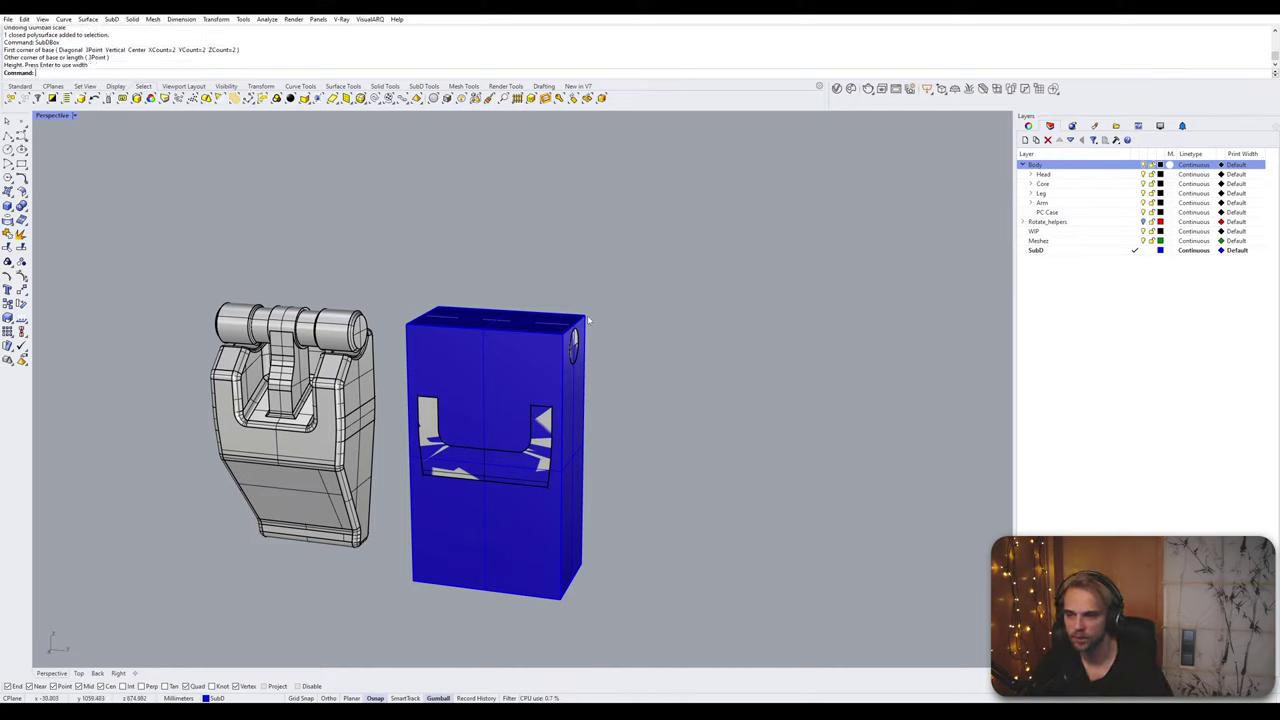
{"action": "left_click", "coordinate": [507, 341]}
{"action": "key", "text": "Delete"}
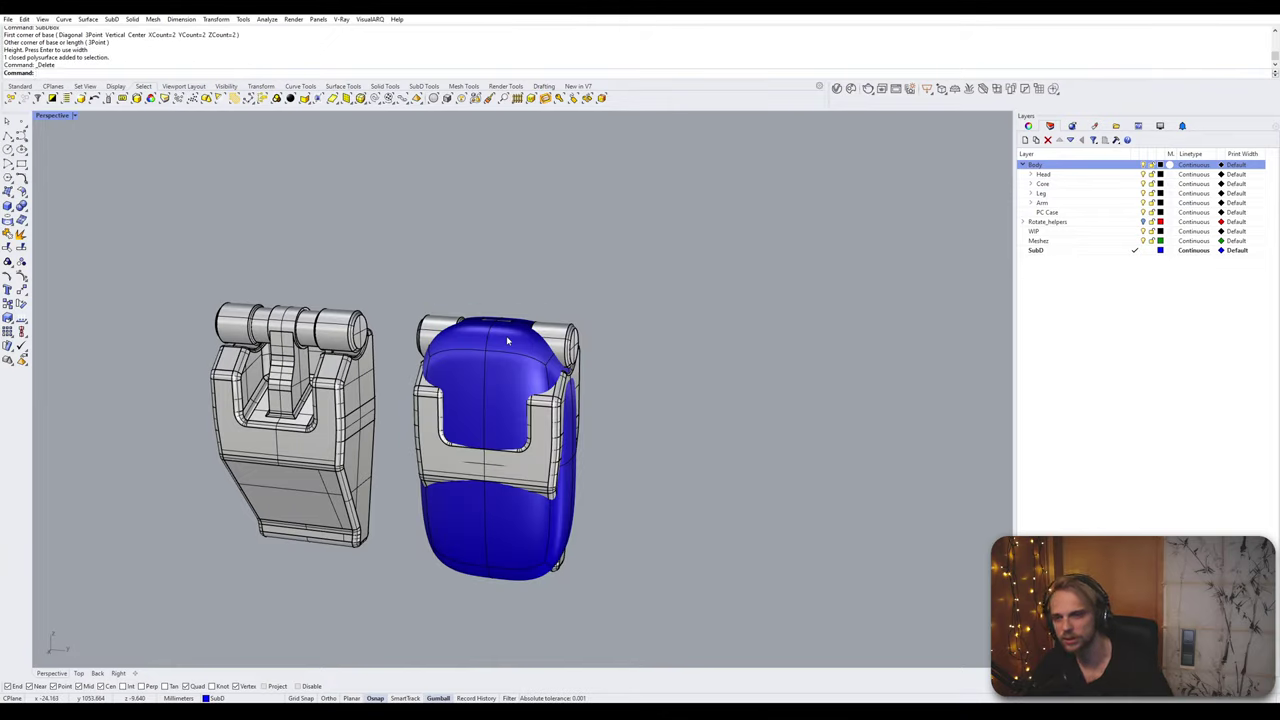
{"action": "right_click_drag", "start_coordinate": [507, 341], "coordinate": [444, 419]}
Step: Switch the SubD display to flat and select an edge loop on the SubD box
{"action": "key", "text": "Tab"}
{"action": "mouse_move", "coordinate": [403, 405]}
{"action": "right_mouse_down"}
{"action": "mouse_move", "coordinate": [491, 423]}
{"action": "mouse_move", "coordinate": [391, 418]}
{"action": "right_mouse_up"}
{"action": "left_click", "coordinate": [490, 422], "text": "ctrl+shift"}
{"action": "double_click", "coordinate": [434, 421], "text": "ctrl+shift"}
{"action": "scroll", "coordinate": [483, 391], "scroll_direction": "up", "scroll_amount": 2}
{"action": "mouse_move", "coordinate": [374, 331]}
{"action": "right_mouse_down"}
{"action": "mouse_move", "coordinate": [275, 335]}
{"action": "mouse_move", "coordinate": [355, 327]}
{"action": "right_mouse_up"}
{"action": "scroll", "coordinate": [338, 337], "scroll_direction": "down", "scroll_amount": 2}
Step: Set the Perspective viewport to Wireframe display
{"action": "left_click", "coordinate": [53, 115]}
{"action": "left_click", "coordinate": [62, 154]}
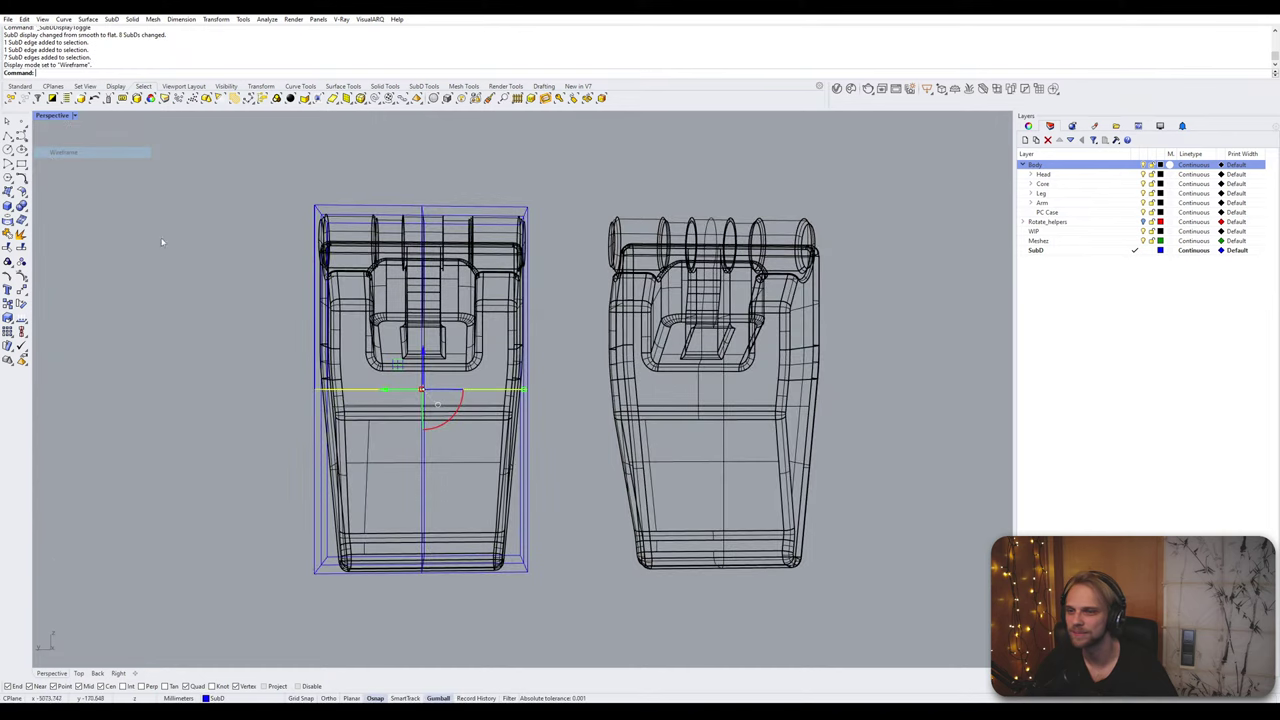
{"action": "right_click_drag", "start_coordinate": [332, 599], "coordinate": [336, 600]}
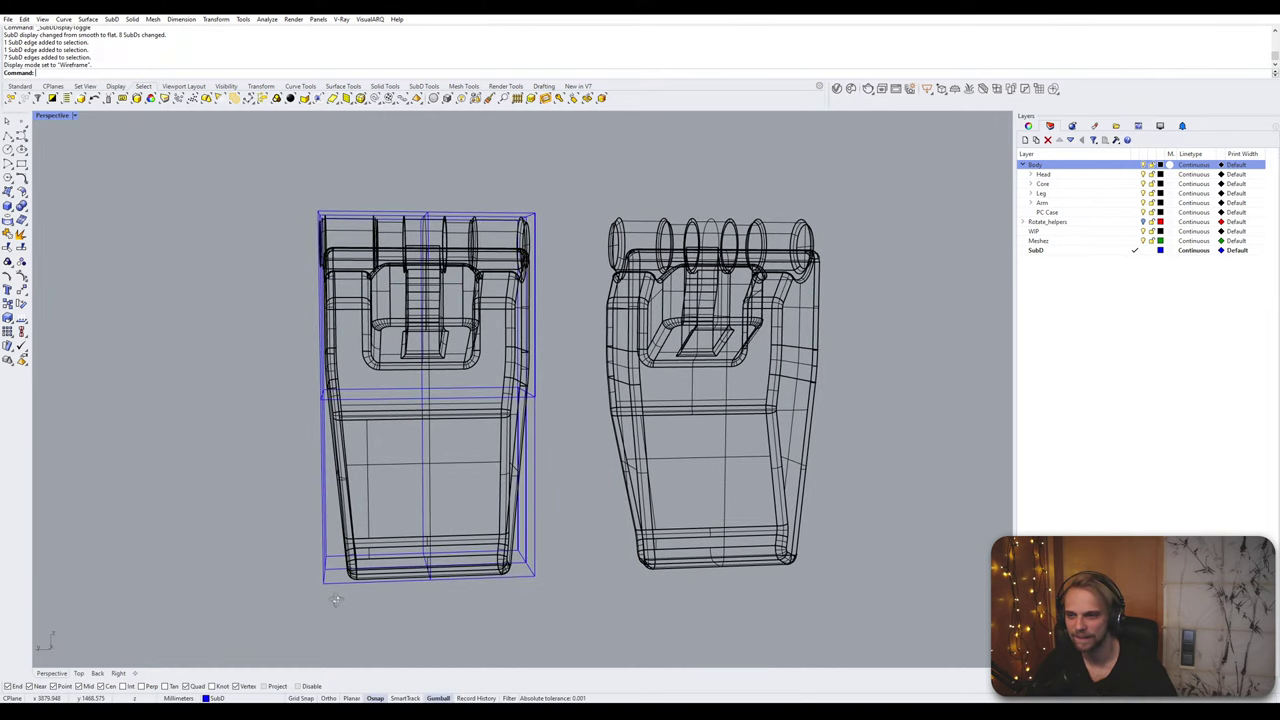
Step: Move the SubD box onto the part using centre and midpoint snaps
{"action": "left_click", "coordinate": [337, 581]}
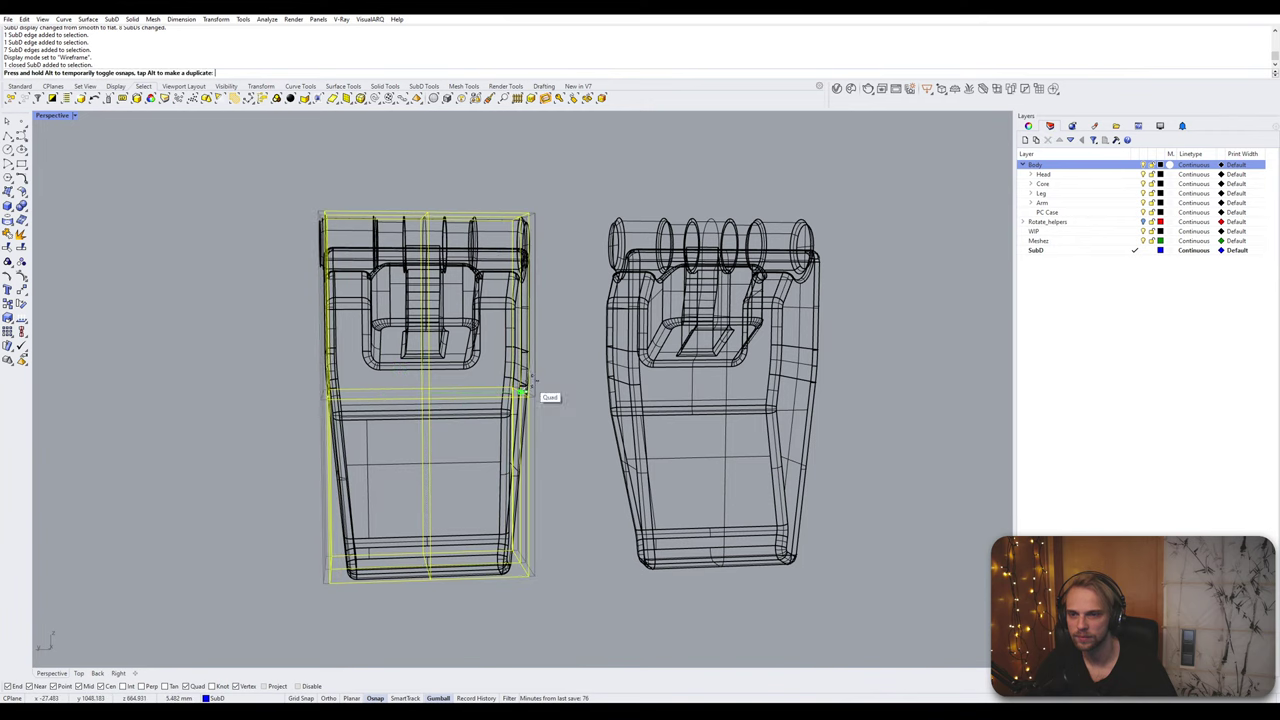
{"action": "left_click_drag", "start_coordinate": [540, 300], "coordinate": [537, 335]}
{"action": "scroll", "coordinate": [528, 384], "scroll_direction": "up", "scroll_amount": 4}
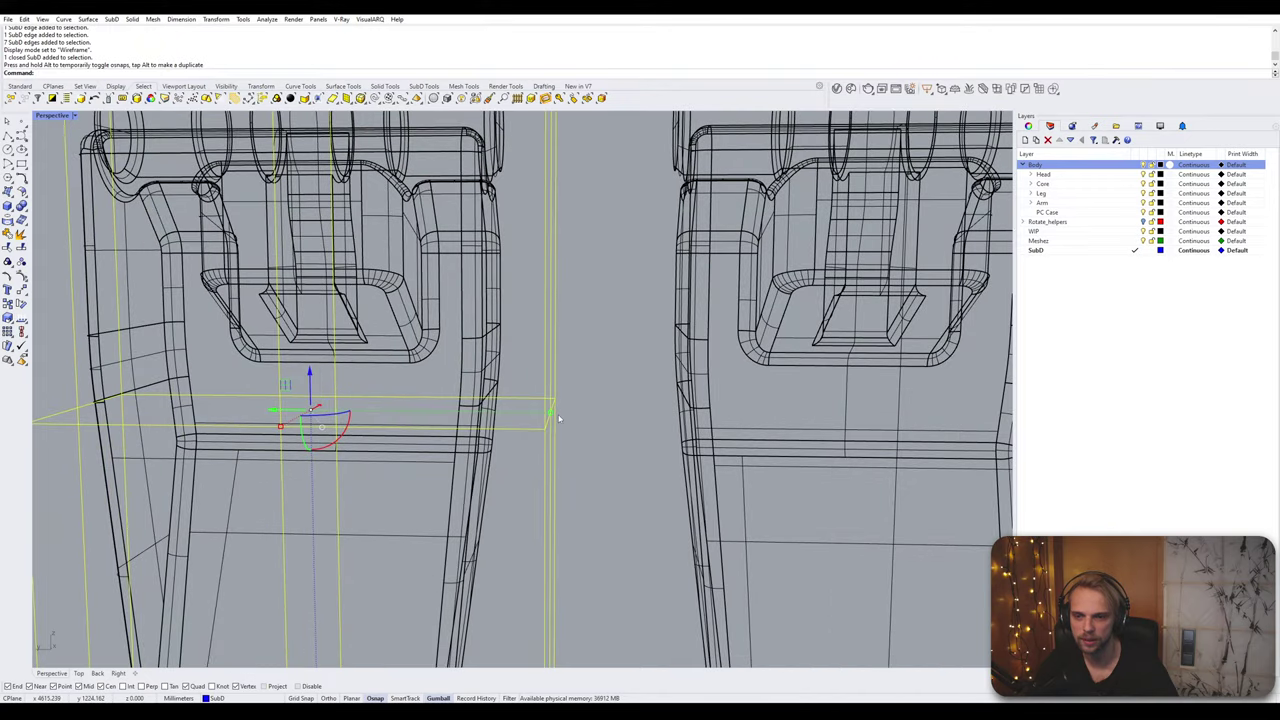
{"action": "left_click_drag", "start_coordinate": [550, 412], "coordinate": [505, 246]}
{"action": "scroll", "coordinate": [550, 290], "scroll_direction": "down", "scroll_amount": 5}
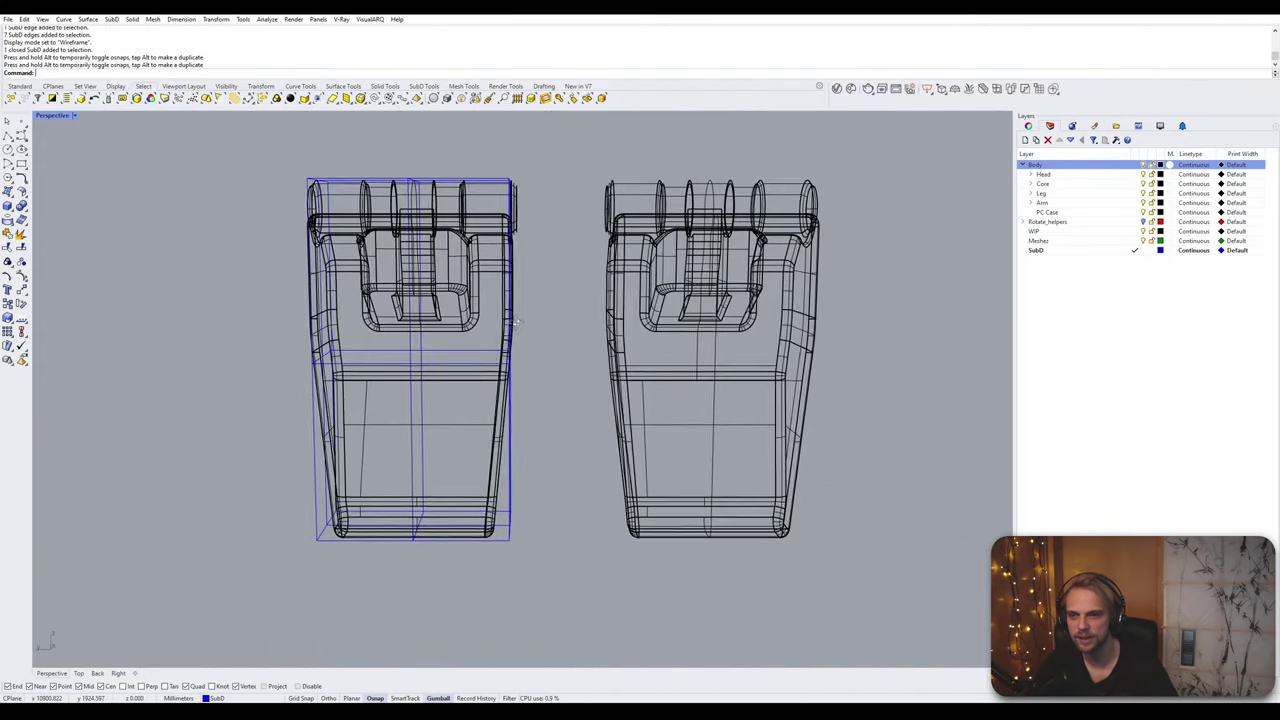
{"action": "right_click_drag", "start_coordinate": [547, 318], "coordinate": [498, 343]}
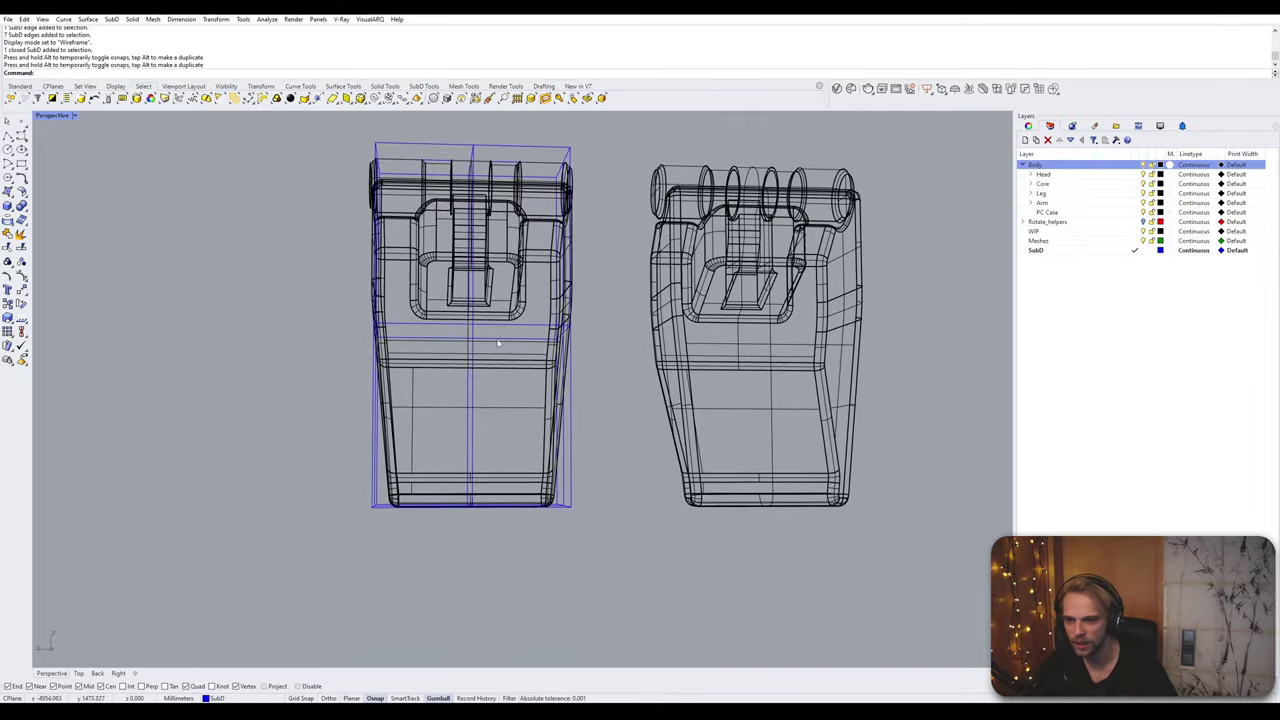
{"action": "left_click_drag", "start_coordinate": [378, 524], "coordinate": [380, 522]}
{"action": "scroll", "coordinate": [396, 512], "scroll_direction": "up", "scroll_amount": 3}
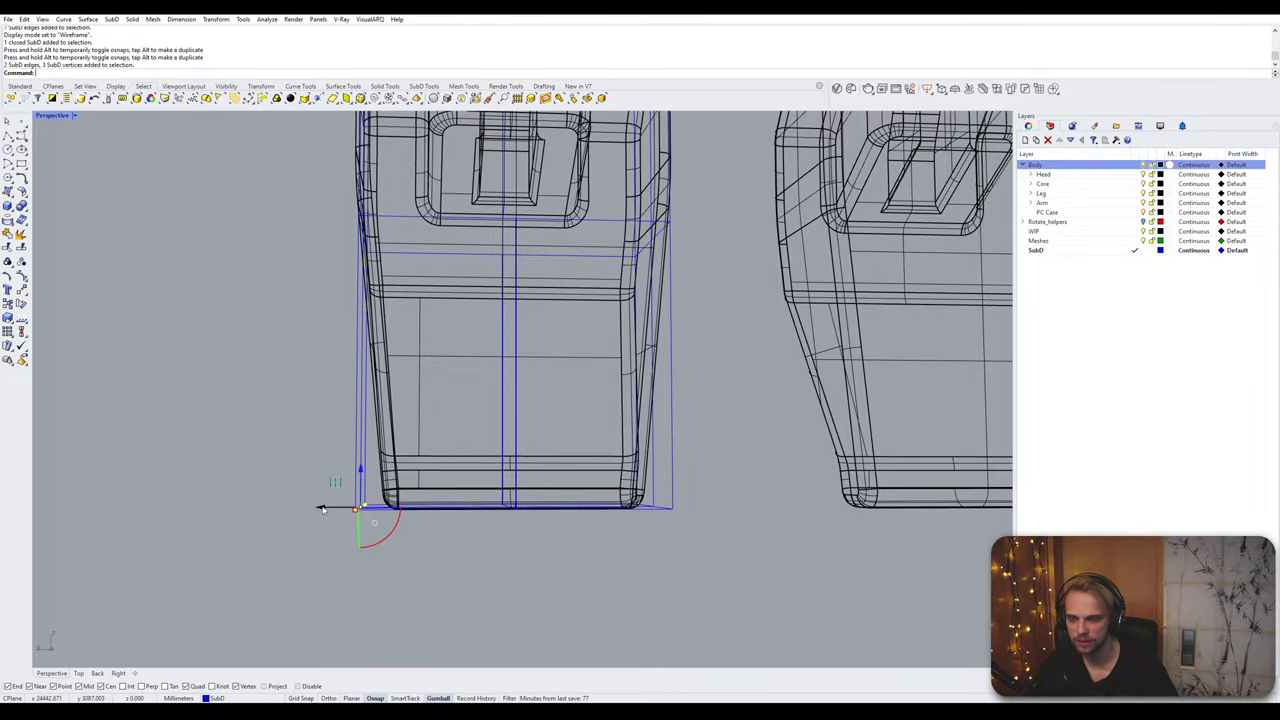
Step: Maximize the Right view and pull the selected edge left to taper the box's side
{"action": "double_click", "coordinate": [45, 116]}
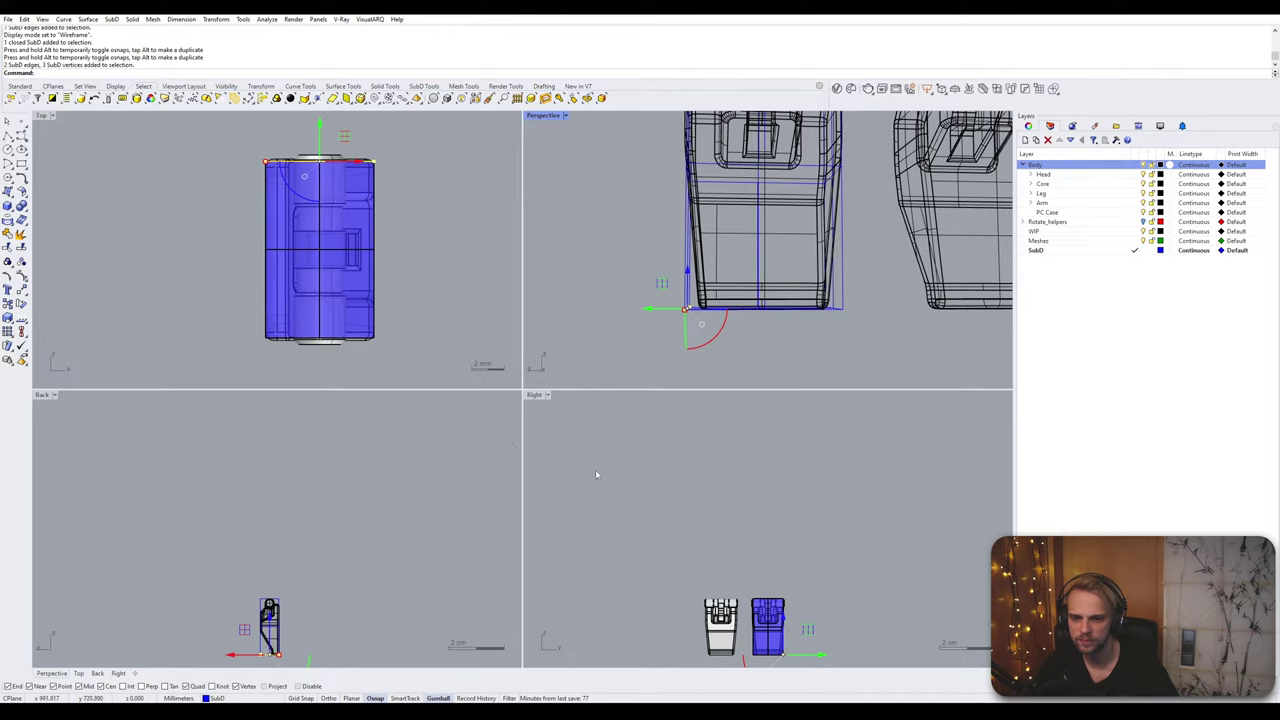
{"action": "double_click", "coordinate": [535, 394]}
{"action": "right_click_drag", "start_coordinate": [580, 640], "coordinate": [580, 467]}
{"action": "scroll", "coordinate": [585, 470], "scroll_direction": "up", "scroll_amount": 6}
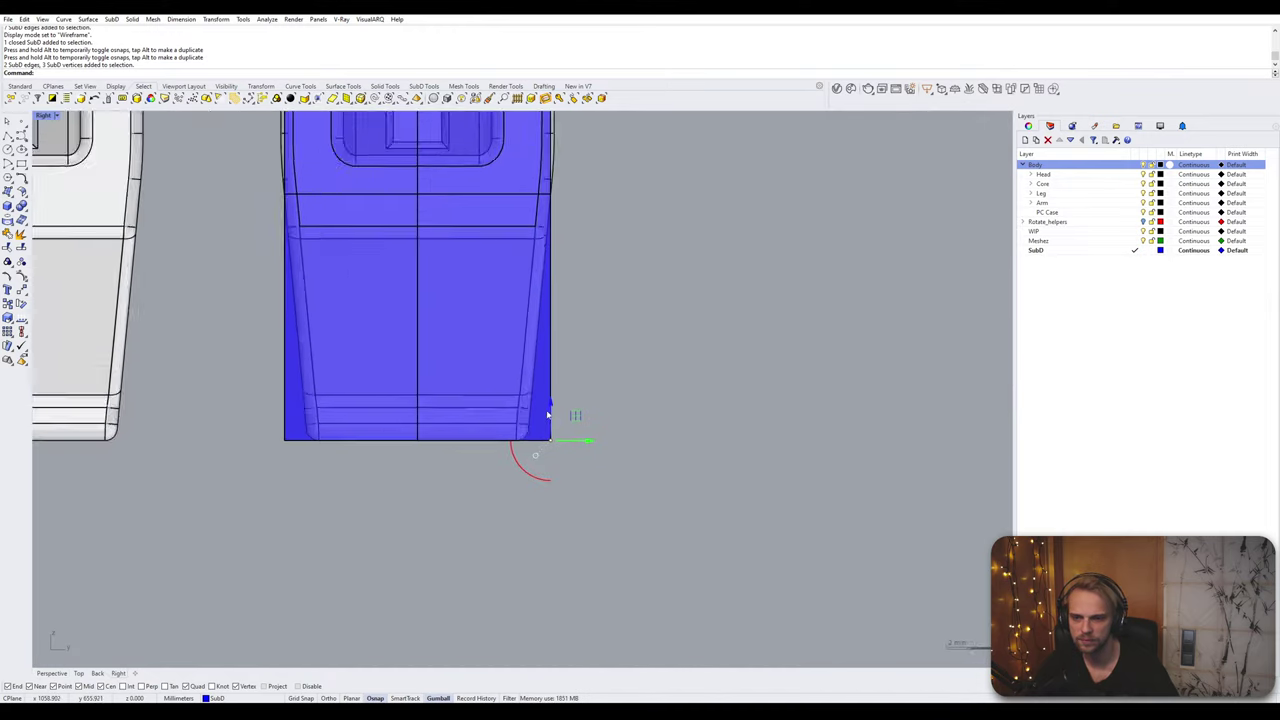
{"action": "left_click_drag", "start_coordinate": [578, 463], "coordinate": [504, 502]}
{"action": "left_click", "coordinate": [480, 498]}
Step: Move the box's lower-left corner right to narrow it, then lock the blue body
{"action": "scroll", "coordinate": [476, 496], "scroll_direction": "down", "scroll_amount": 7}
{"action": "right_click_drag", "start_coordinate": [334, 494], "coordinate": [457, 481]}
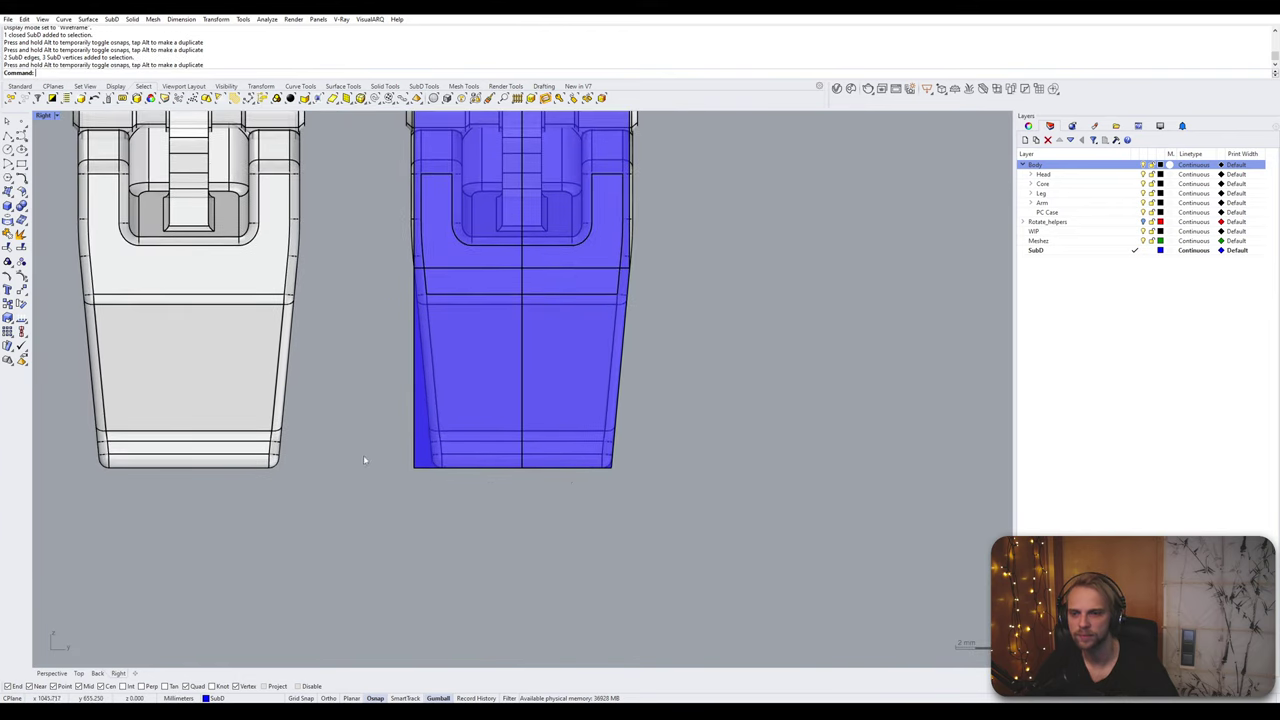
{"action": "left_click_drag", "start_coordinate": [364, 453], "coordinate": [431, 500], "text": "ctrl+shift"}
{"action": "scroll", "coordinate": [433, 472], "scroll_direction": "up", "scroll_amount": 3}
{"action": "left_click_drag", "start_coordinate": [398, 456], "coordinate": [440, 535]}
{"action": "scroll", "coordinate": [360, 457], "scroll_direction": "down", "scroll_amount": 3}
{"action": "scroll", "coordinate": [375, 470], "scroll_direction": "up", "scroll_amount": 5}
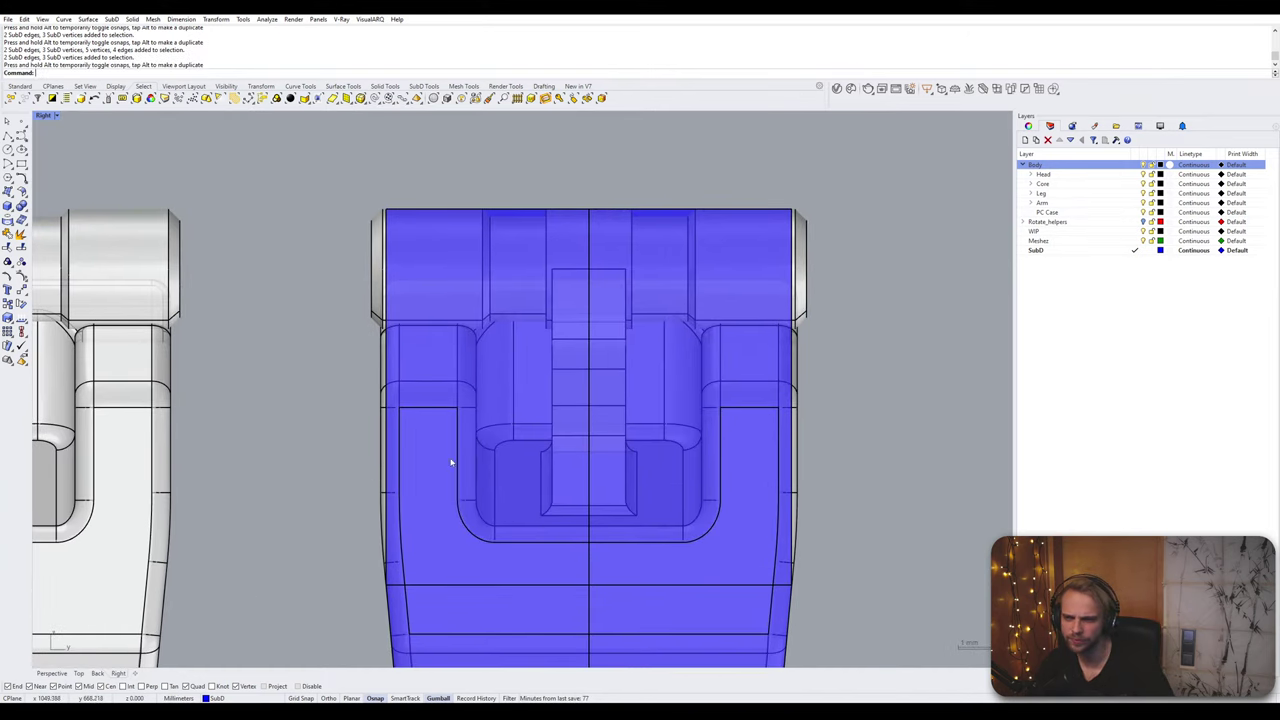
{"action": "left_click", "coordinate": [807, 264]}
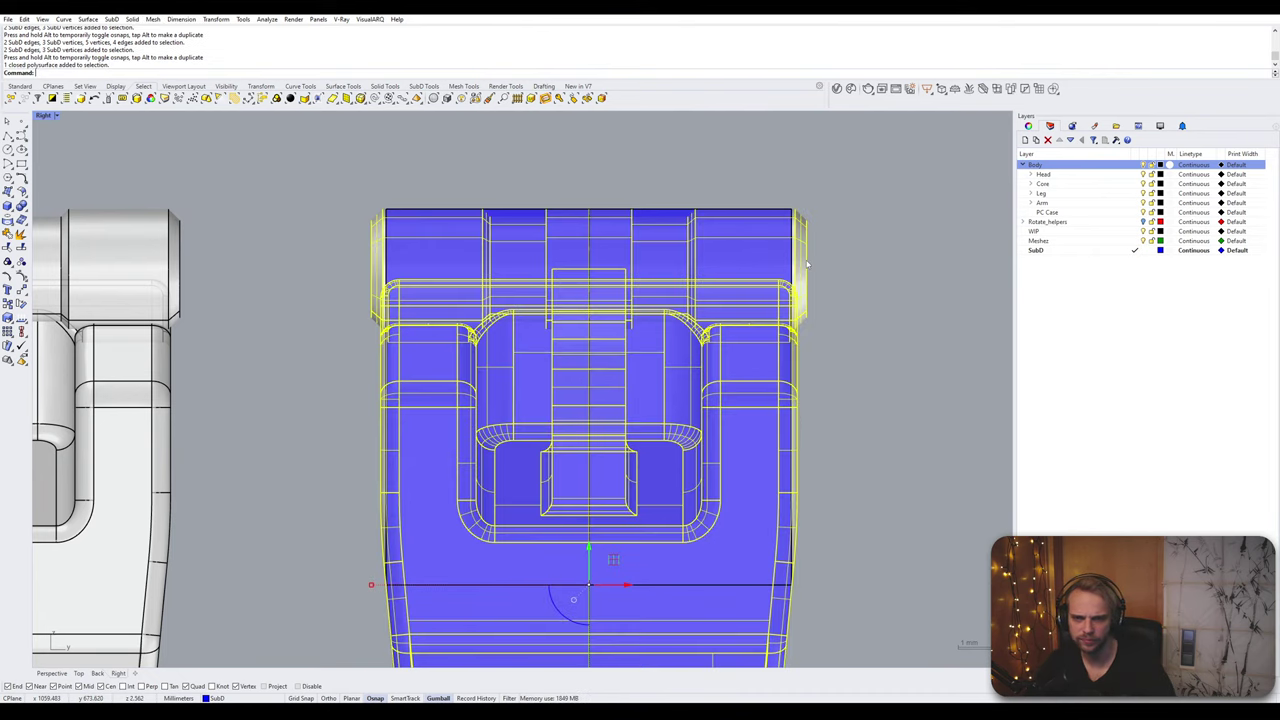
{"action": "key", "text": "Return"}
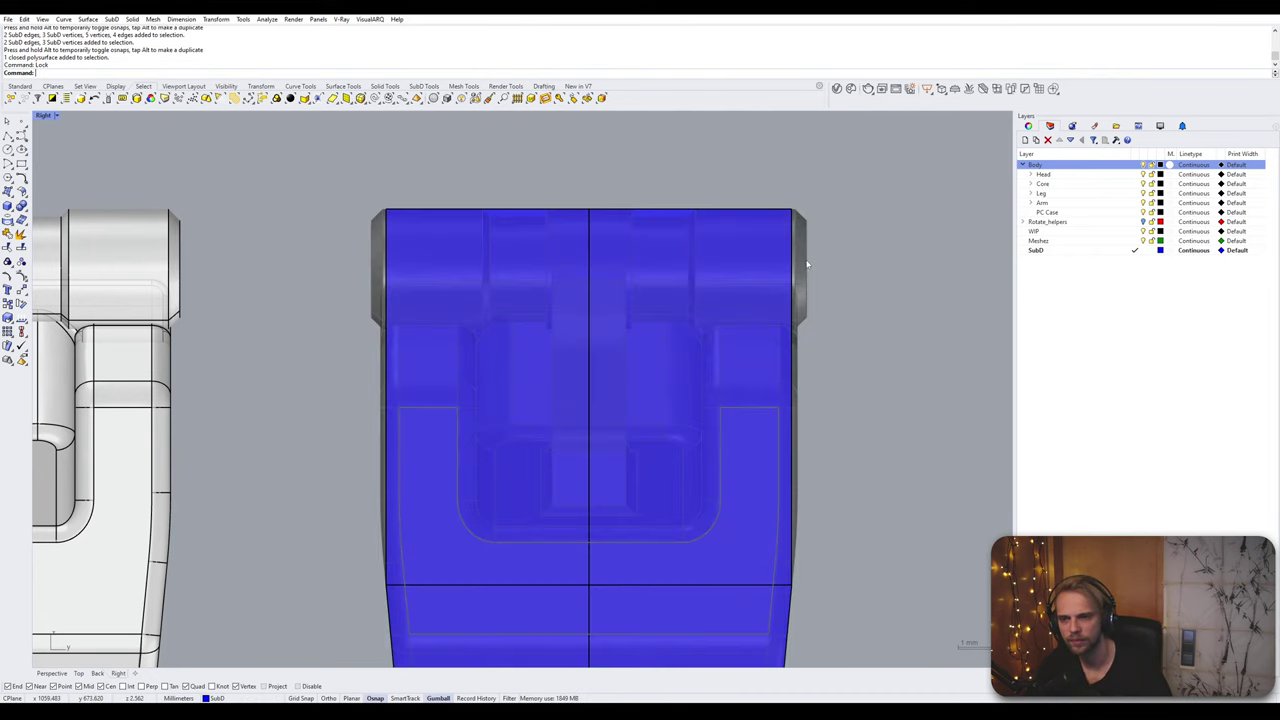
Step: Raise a horizontal edge loop across the SubD box using smooth gumball dragging
{"action": "left_click_drag", "start_coordinate": [312, 136], "coordinate": [284, 476]}
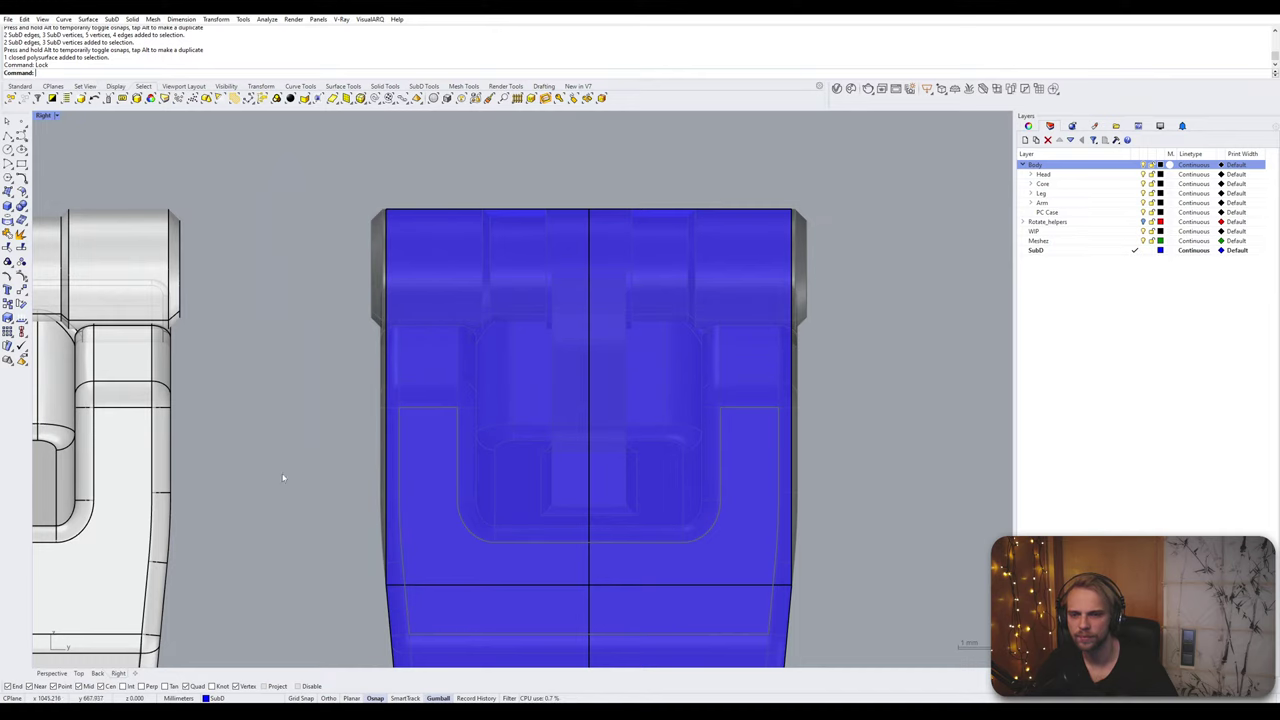
{"action": "scroll", "coordinate": [330, 487], "scroll_direction": "down", "scroll_amount": 2}
{"action": "right_click_drag", "start_coordinate": [384, 496], "coordinate": [367, 341]}
{"action": "left_click_drag", "start_coordinate": [291, 375], "coordinate": [607, 430]}
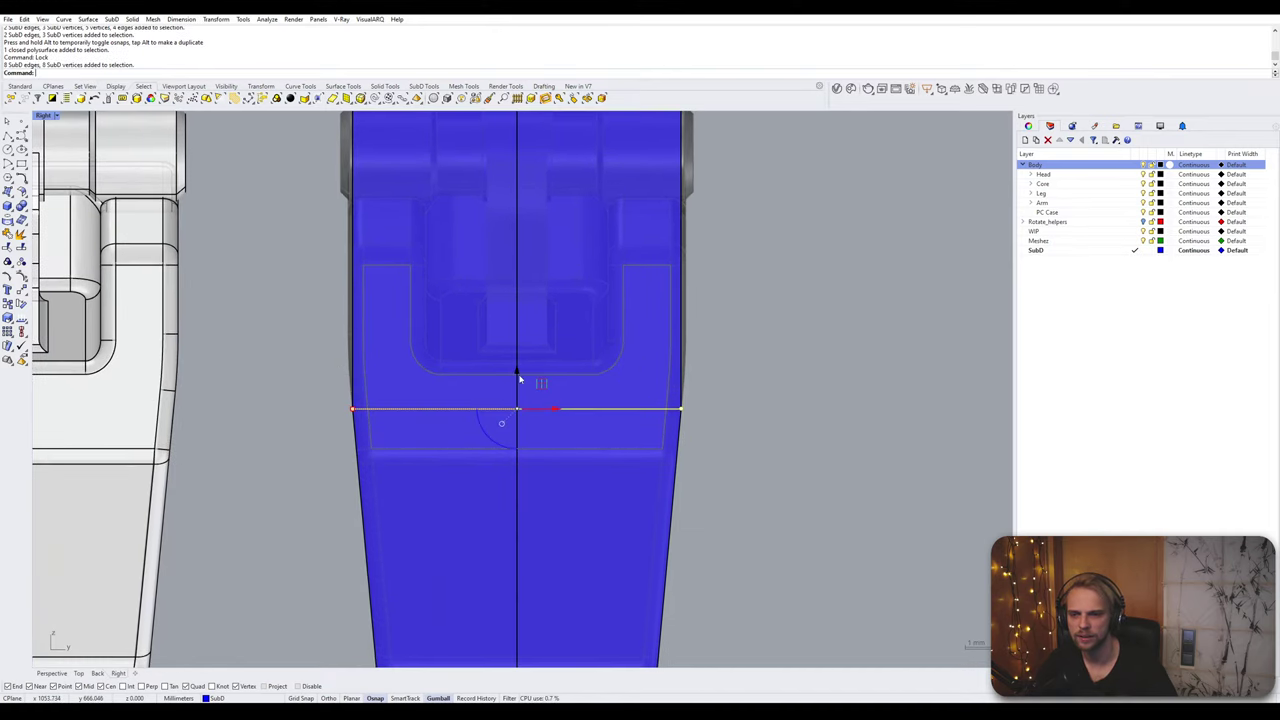
{"action": "right_click", "coordinate": [443, 697]}
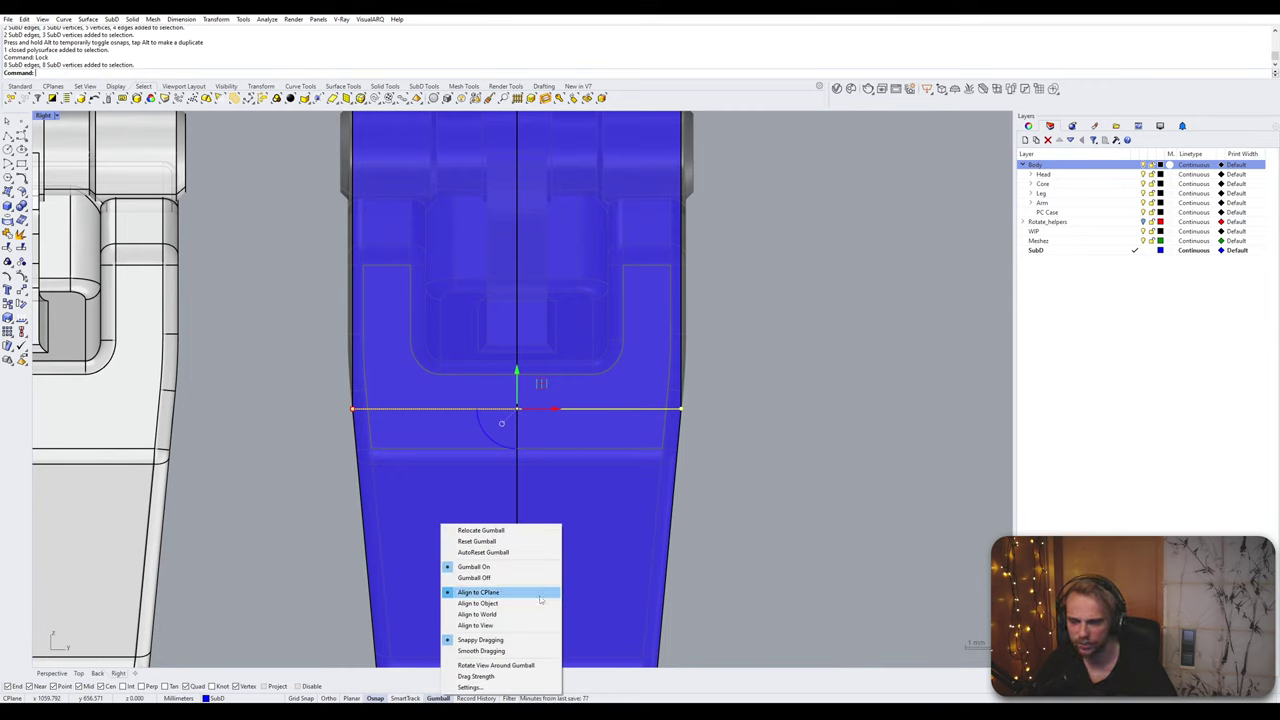
{"action": "left_click", "coordinate": [536, 651]}
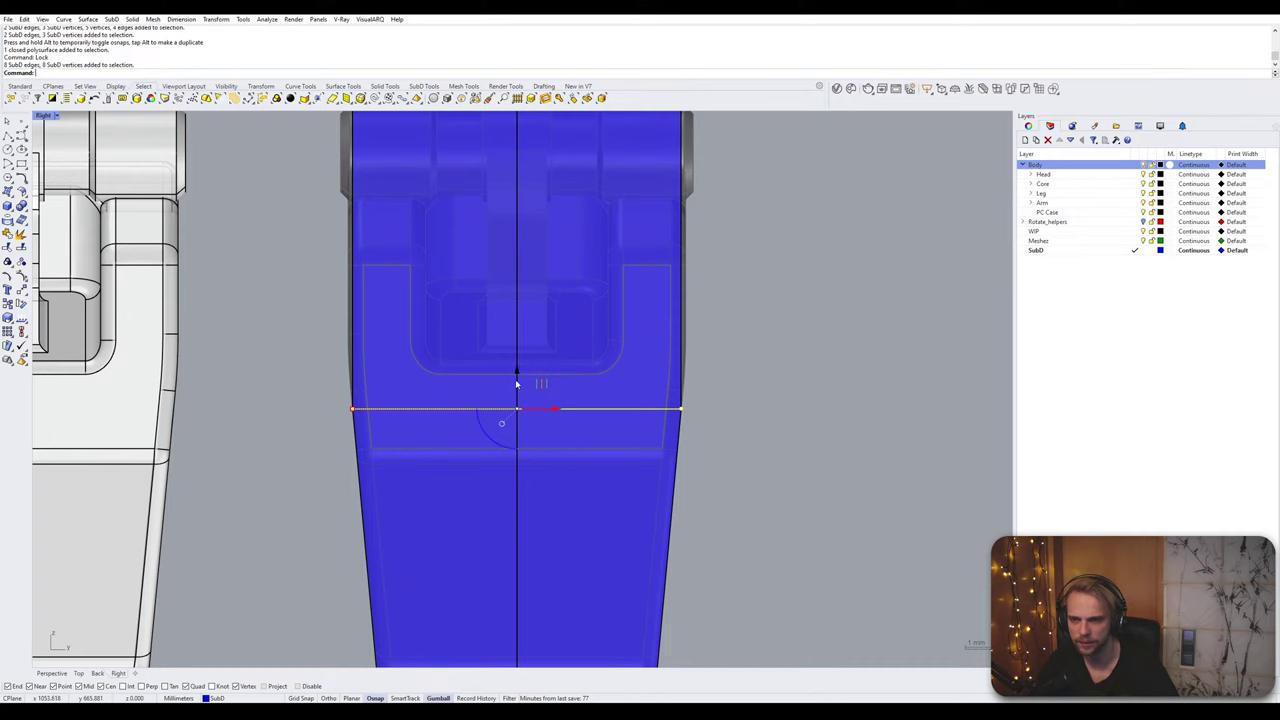
{"action": "left_click_drag", "start_coordinate": [517, 384], "coordinate": [534, 308]}
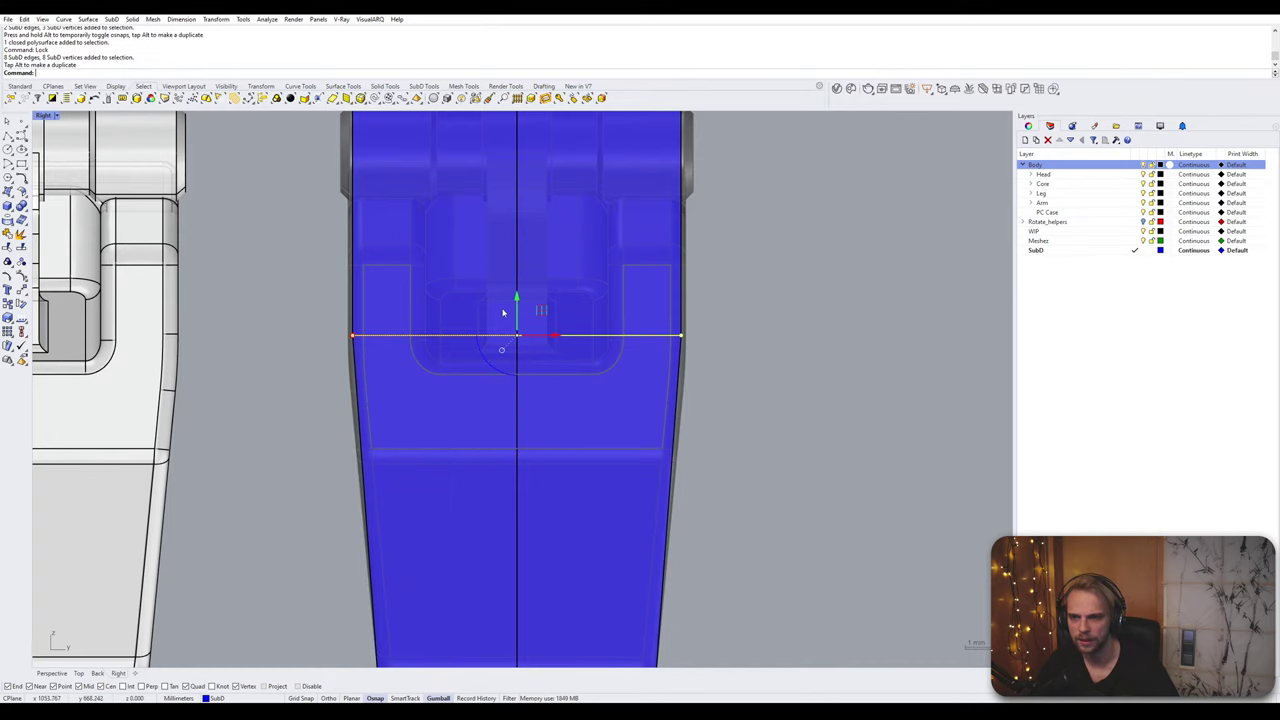
Step: Push the box's left and right edges outward to match the finger's width, then restore four views
{"action": "left_click", "coordinate": [290, 298]}
{"action": "scroll", "coordinate": [303, 319], "scroll_direction": "down", "scroll_amount": 2}
{"action": "left_click_drag", "start_coordinate": [332, 460], "coordinate": [330, 452]}
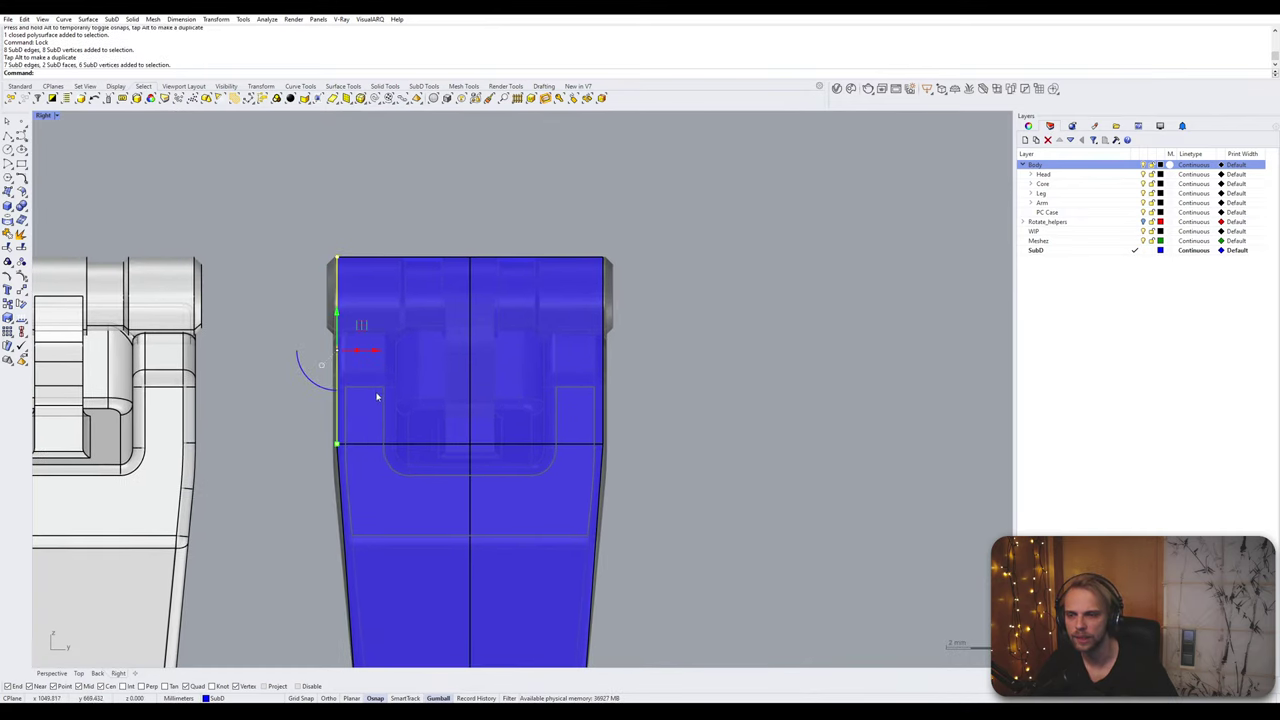
{"action": "left_click_drag", "start_coordinate": [380, 355], "coordinate": [369, 352]}
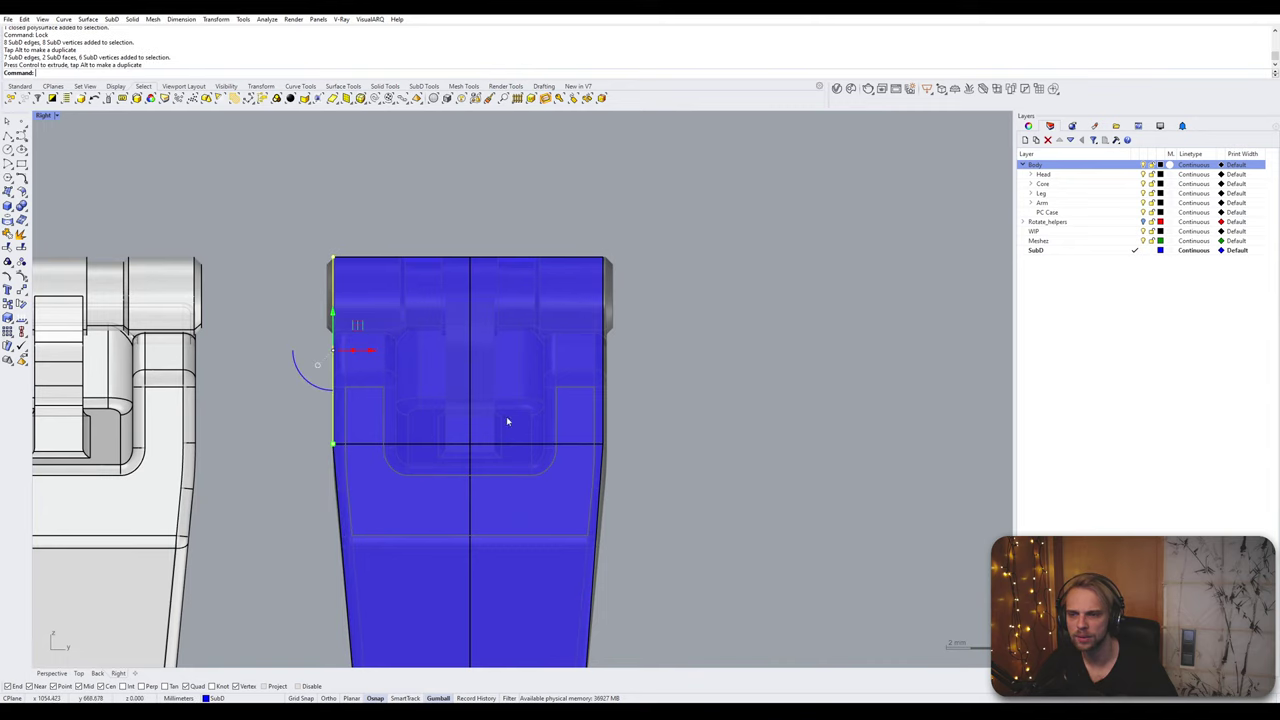
{"action": "left_click_drag", "start_coordinate": [661, 492], "coordinate": [661, 490]}
{"action": "scroll", "coordinate": [618, 366], "scroll_direction": "up", "scroll_amount": 3}
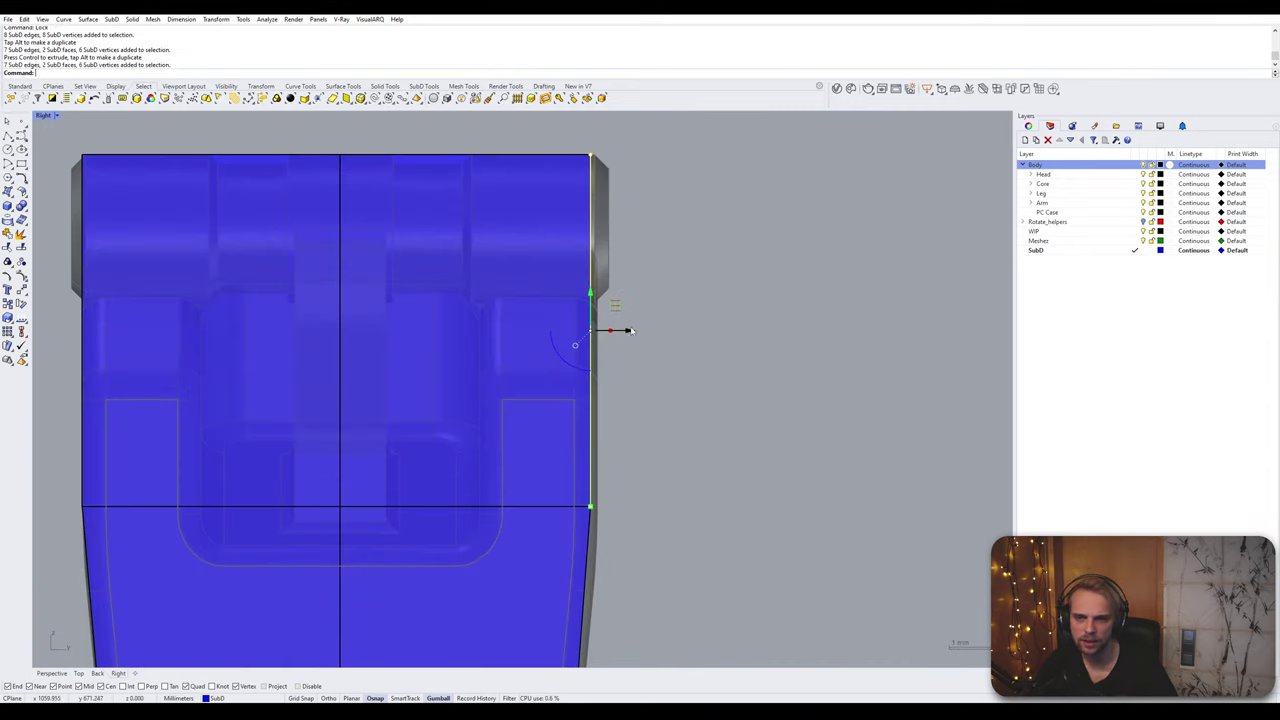
{"action": "left_click_drag", "start_coordinate": [629, 330], "coordinate": [640, 332]}
{"action": "left_click", "coordinate": [699, 373]}
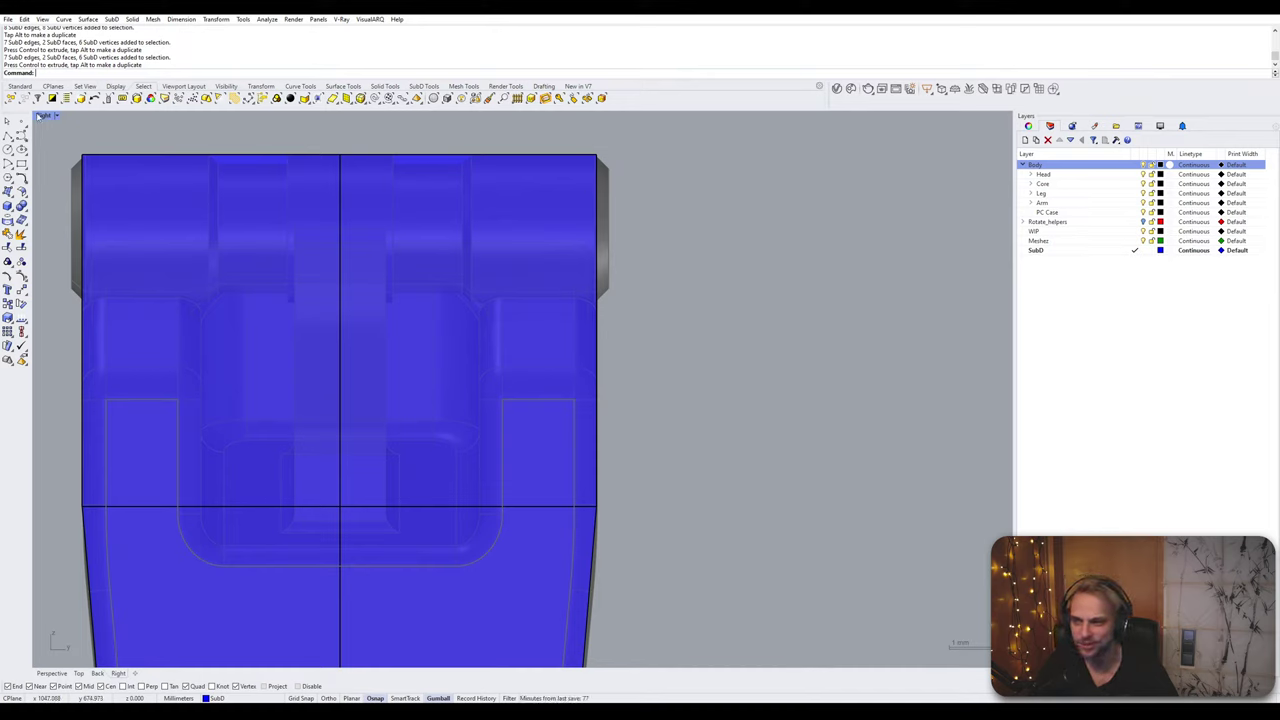
{"action": "key", "text": "ctrl+m"}
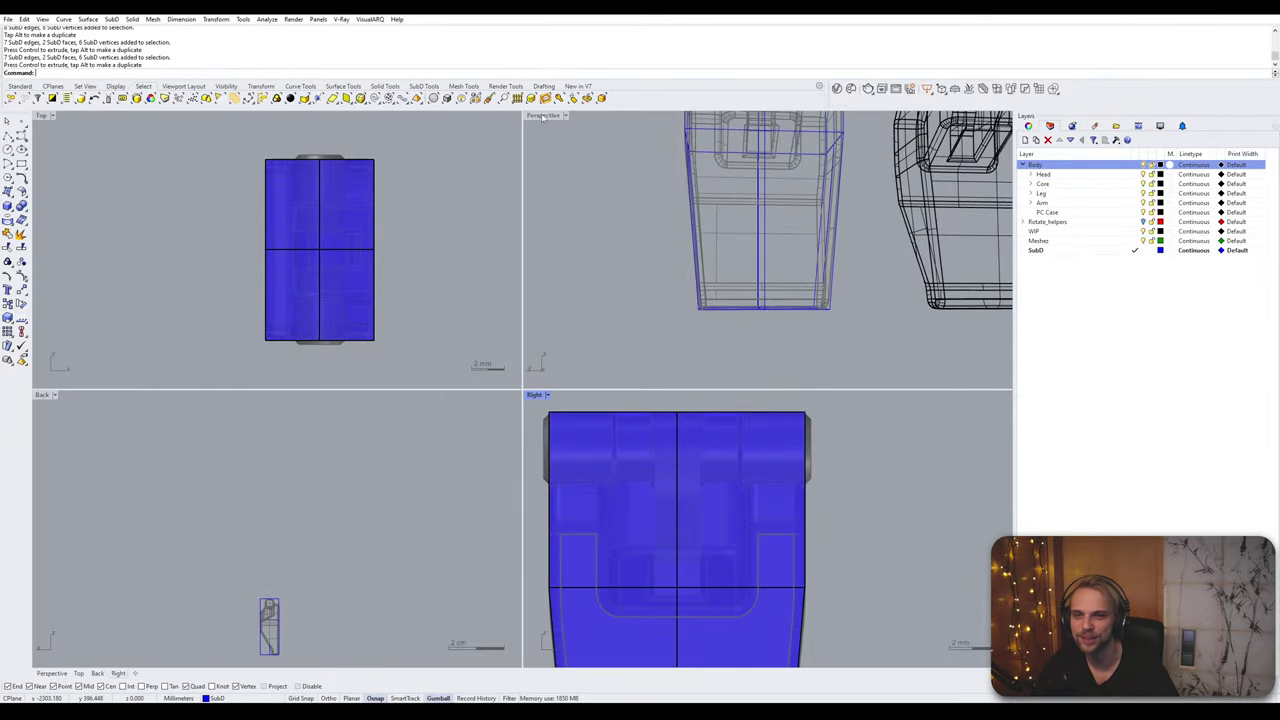
Step: Maximize the Perspective view and move the left wireframe model further left
{"action": "double_click", "coordinate": [543, 117]}
{"action": "right_click_drag", "start_coordinate": [537, 240], "coordinate": [300, 400]}
{"action": "scroll", "coordinate": [529, 318], "scroll_direction": "down", "scroll_amount": 3}
{"action": "left_click", "coordinate": [396, 393]}
{"action": "left_click_drag", "start_coordinate": [422, 418], "coordinate": [222, 456]}
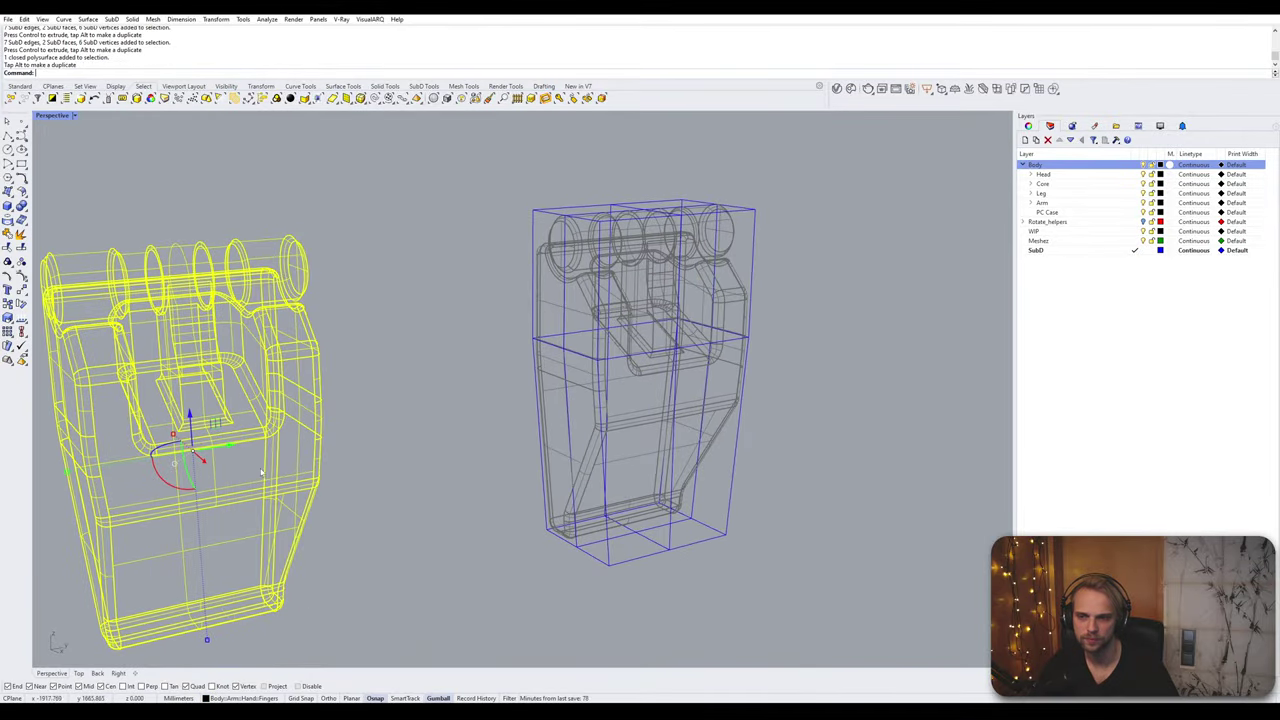
{"action": "left_click", "coordinate": [430, 405]}
{"action": "right_click_drag", "start_coordinate": [430, 405], "coordinate": [612, 305]}
{"action": "right_click_drag", "start_coordinate": [142, 163], "coordinate": [296, 321]}
Step: Insert two horizontal edge loops across the SubD cage with InsertEdge
{"action": "double_click", "coordinate": [334, 321]}
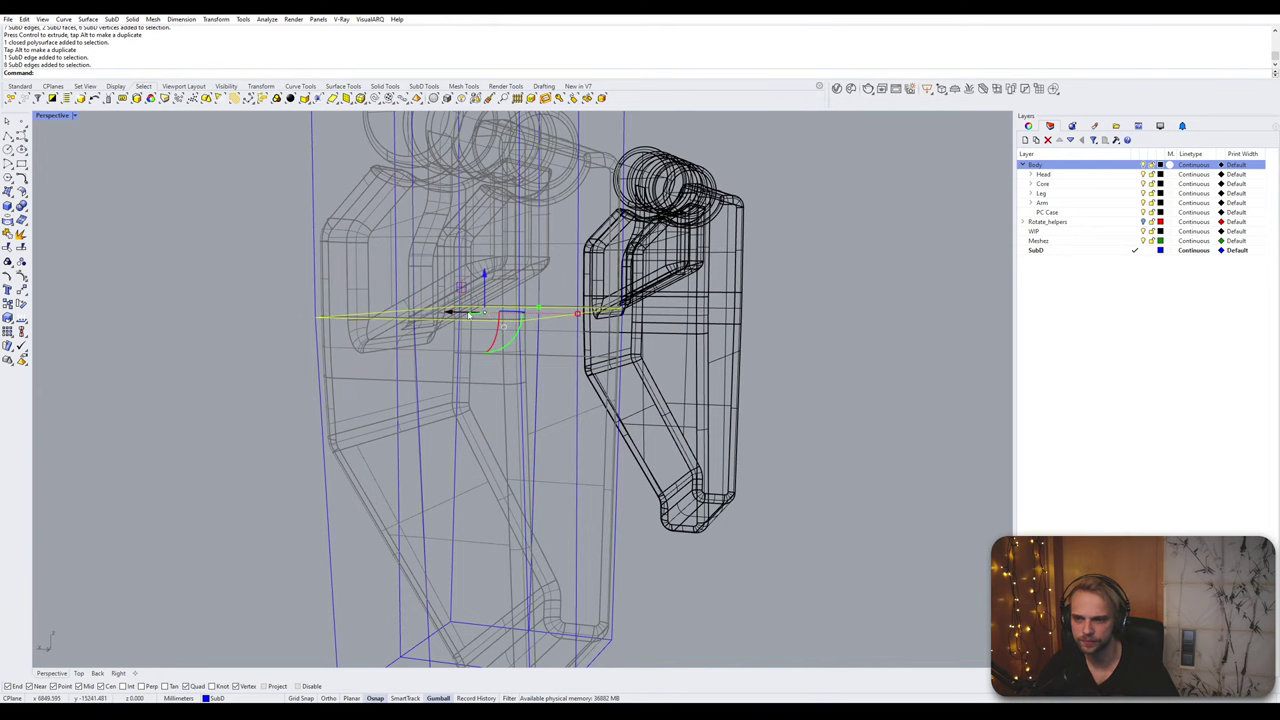
{"action": "right_click_drag", "start_coordinate": [469, 314], "coordinate": [490, 300]}
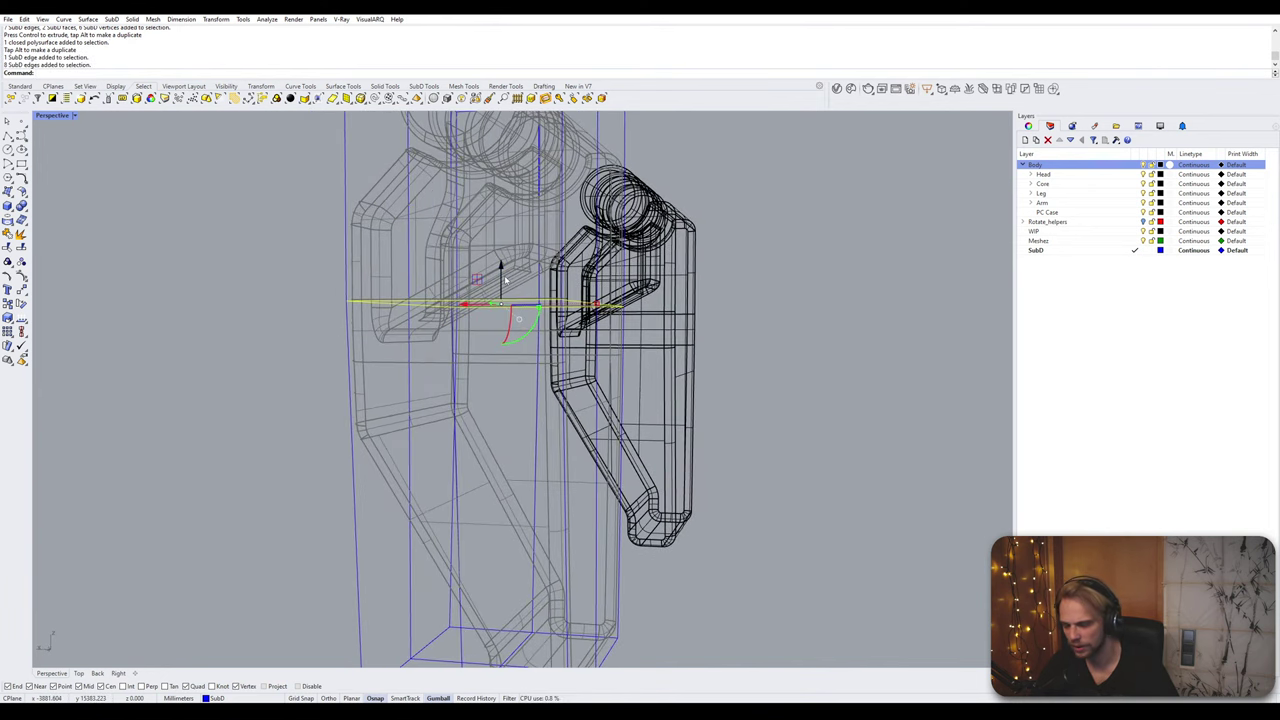
{"action": "type", "text": "InsertEdge"}
{"action": "key", "text": "Return"}
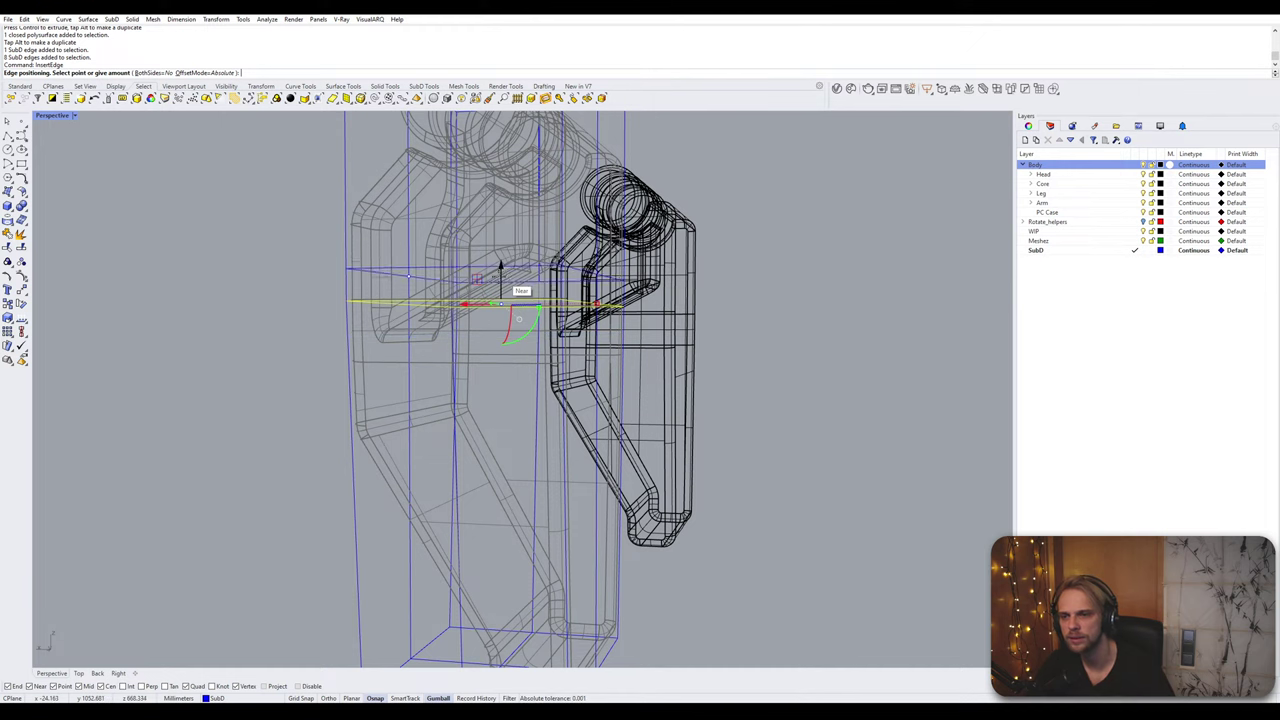
{"action": "scroll", "coordinate": [345, 435], "scroll_direction": "up", "scroll_amount": 5}
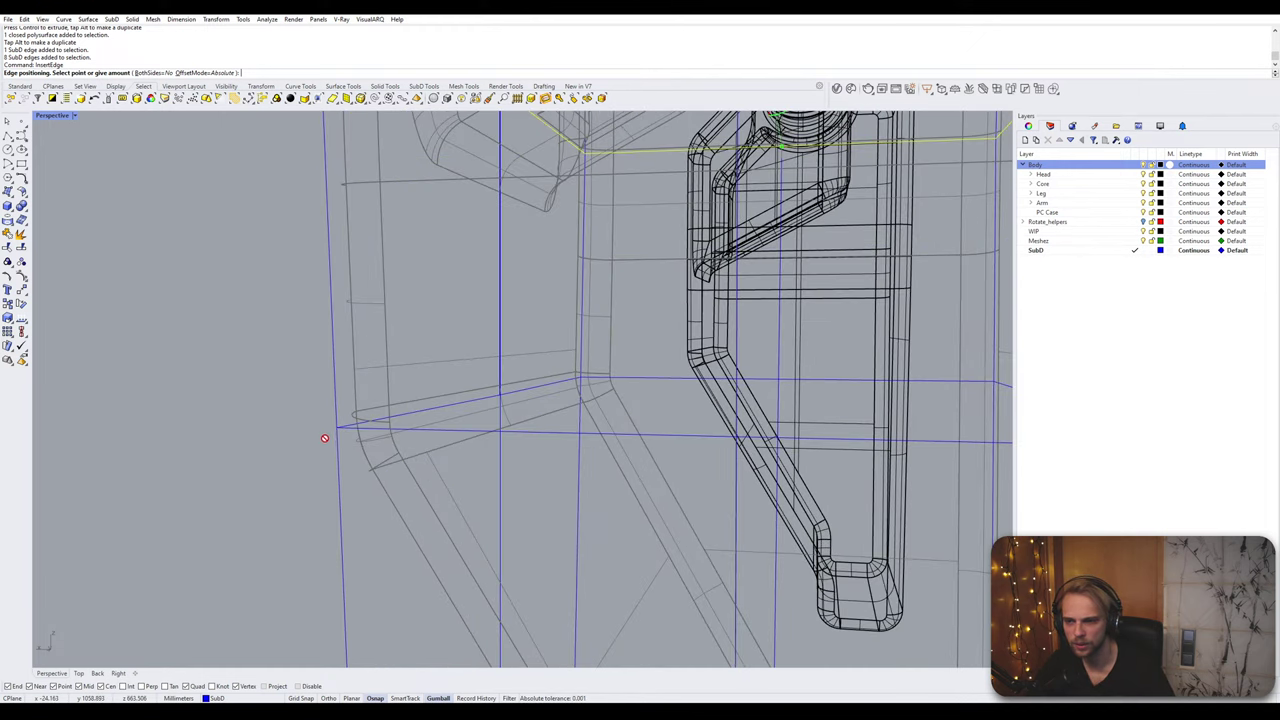
{"action": "left_click", "coordinate": [384, 436]}
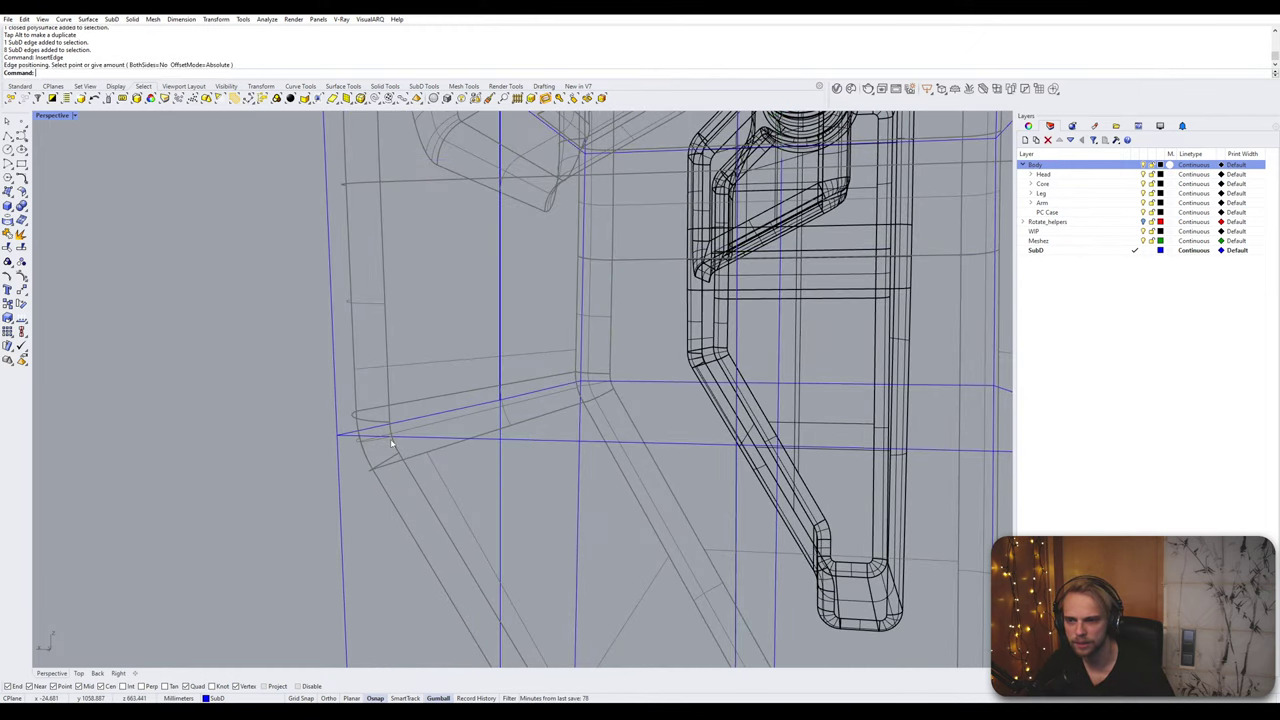
{"action": "scroll", "coordinate": [384, 436], "scroll_direction": "down", "scroll_amount": 8}
{"action": "scroll", "coordinate": [384, 347], "scroll_direction": "up", "scroll_amount": 4}
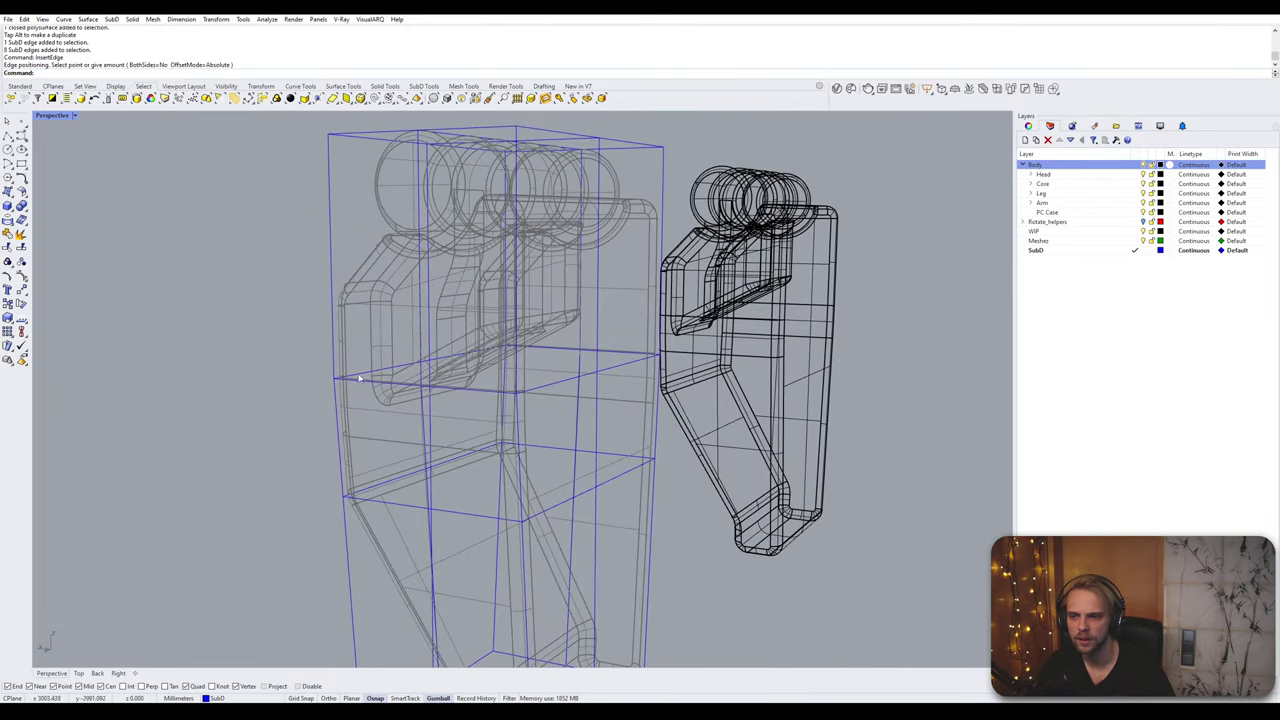
{"action": "double_click", "coordinate": [470, 388]}
{"action": "key", "text": "Return"}
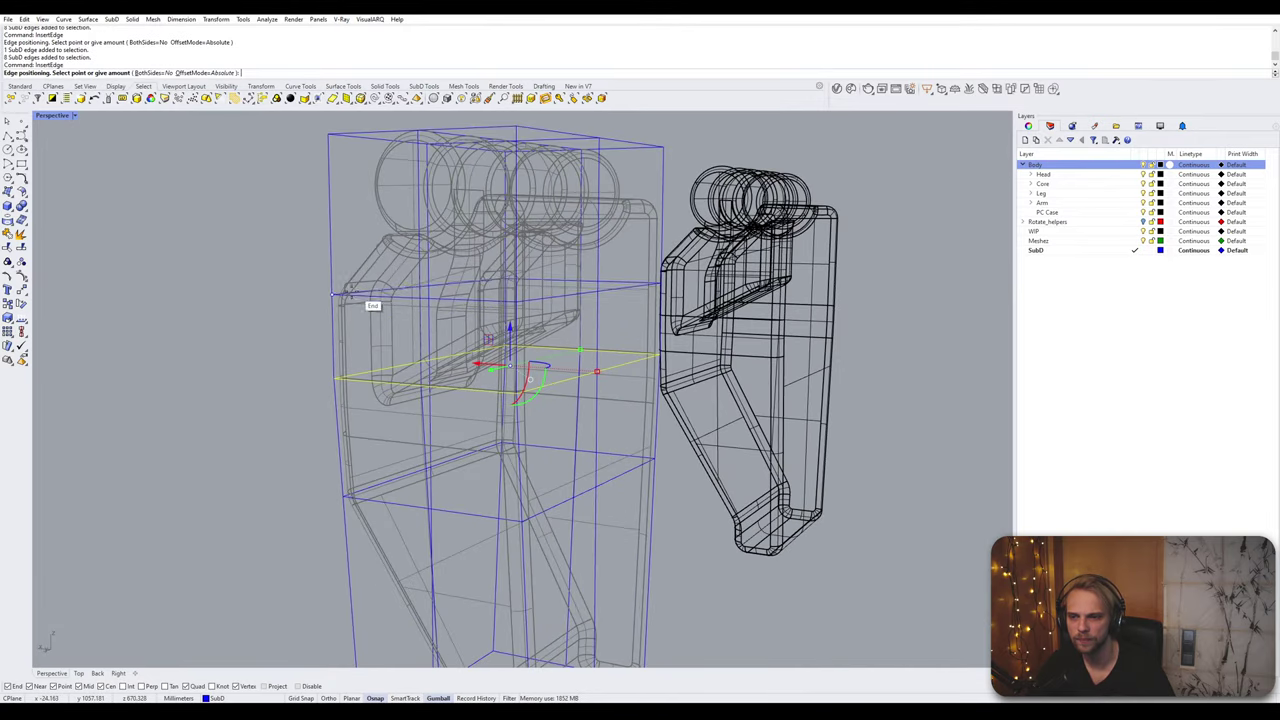
{"action": "left_click", "coordinate": [344, 296]}
{"action": "mouse_move", "coordinate": [263, 324]}
{"action": "right_mouse_down"}
{"action": "mouse_move", "coordinate": [314, 330]}
{"action": "mouse_move", "coordinate": [278, 333]}
{"action": "right_mouse_up"}
{"action": "scroll", "coordinate": [320, 326], "scroll_direction": "down", "scroll_amount": 4}
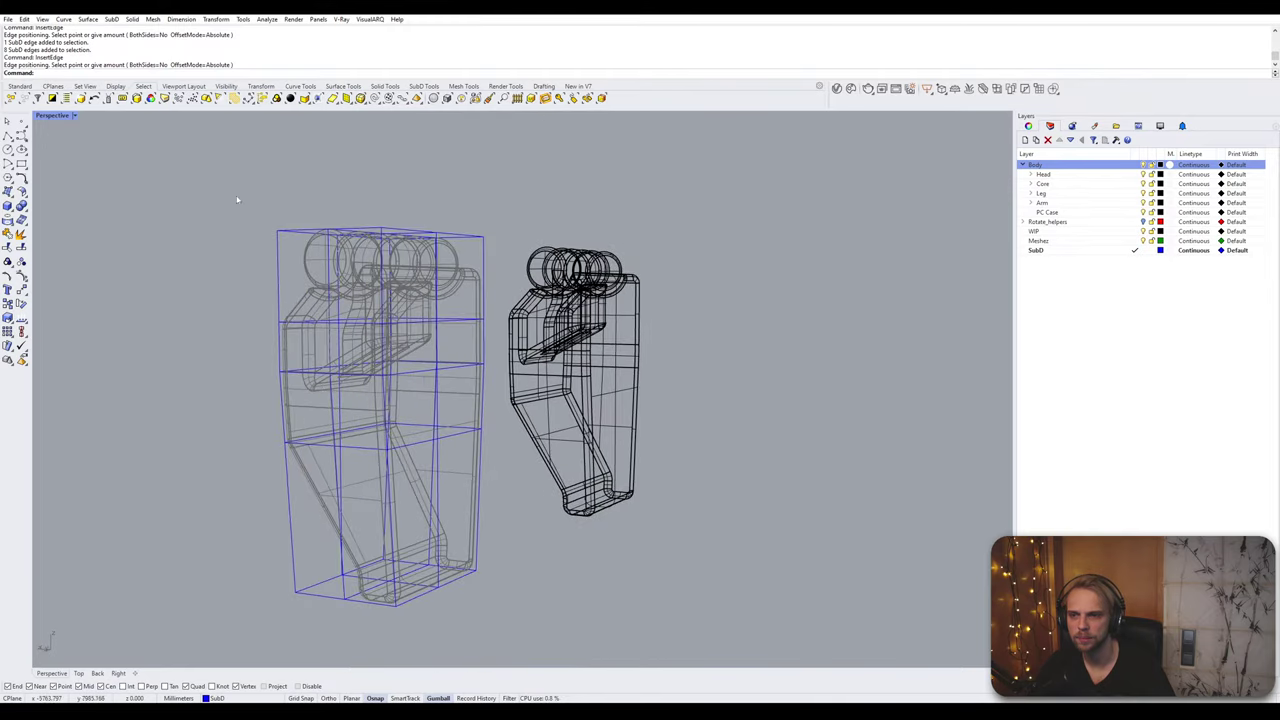
Step: Lower the top edges and vertices of the cage down to the rings
{"action": "left_click_drag", "start_coordinate": [472, 248], "coordinate": [470, 246]}
{"action": "scroll", "coordinate": [500, 260], "scroll_direction": "up", "scroll_amount": 3}
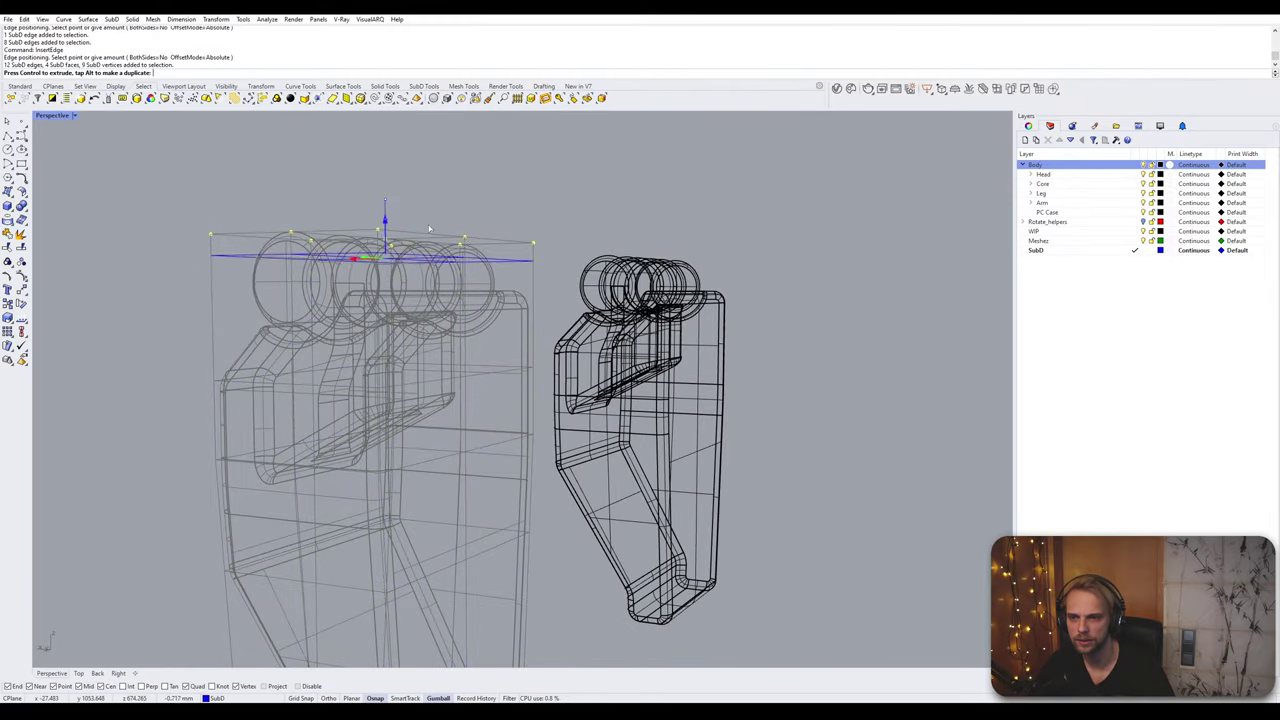
{"action": "left_click_drag", "start_coordinate": [541, 255], "coordinate": [542, 253]}
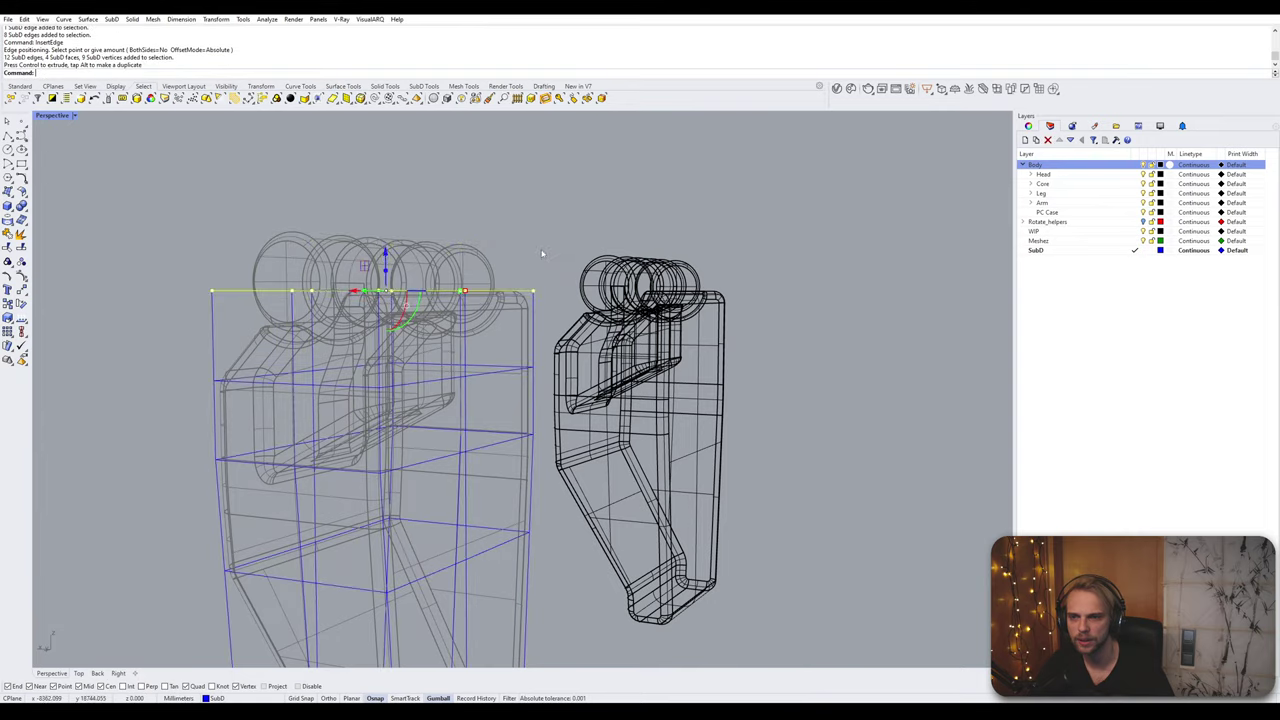
{"action": "left_click", "coordinate": [543, 251]}
{"action": "right_click_drag", "start_coordinate": [543, 251], "coordinate": [403, 273]}
Step: Reposition the cage's upper corner edges to follow the reference part's outline
{"action": "left_click_drag", "start_coordinate": [393, 229], "coordinate": [392, 229]}
{"action": "right_click_drag", "start_coordinate": [392, 229], "coordinate": [310, 258]}
{"action": "left_click_drag", "start_coordinate": [310, 258], "coordinate": [317, 248]}
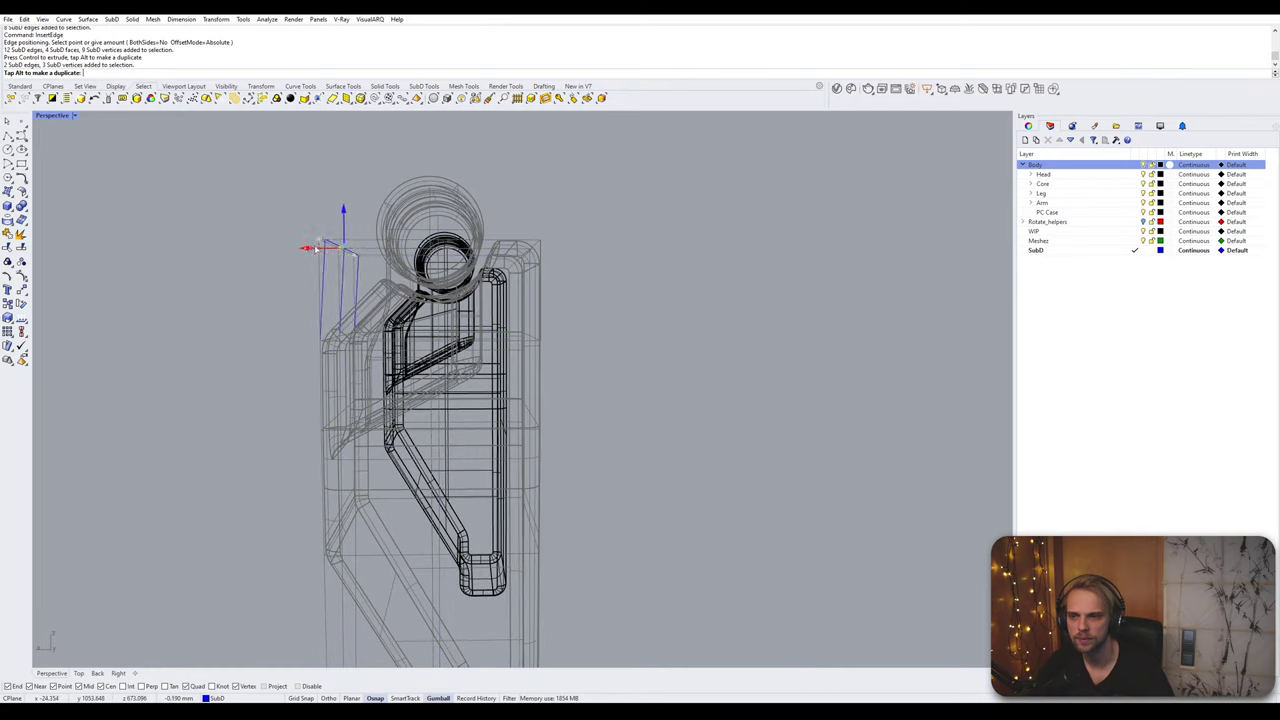
{"action": "left_click_drag", "start_coordinate": [398, 250], "coordinate": [399, 250]}
{"action": "left_click", "coordinate": [275, 241]}
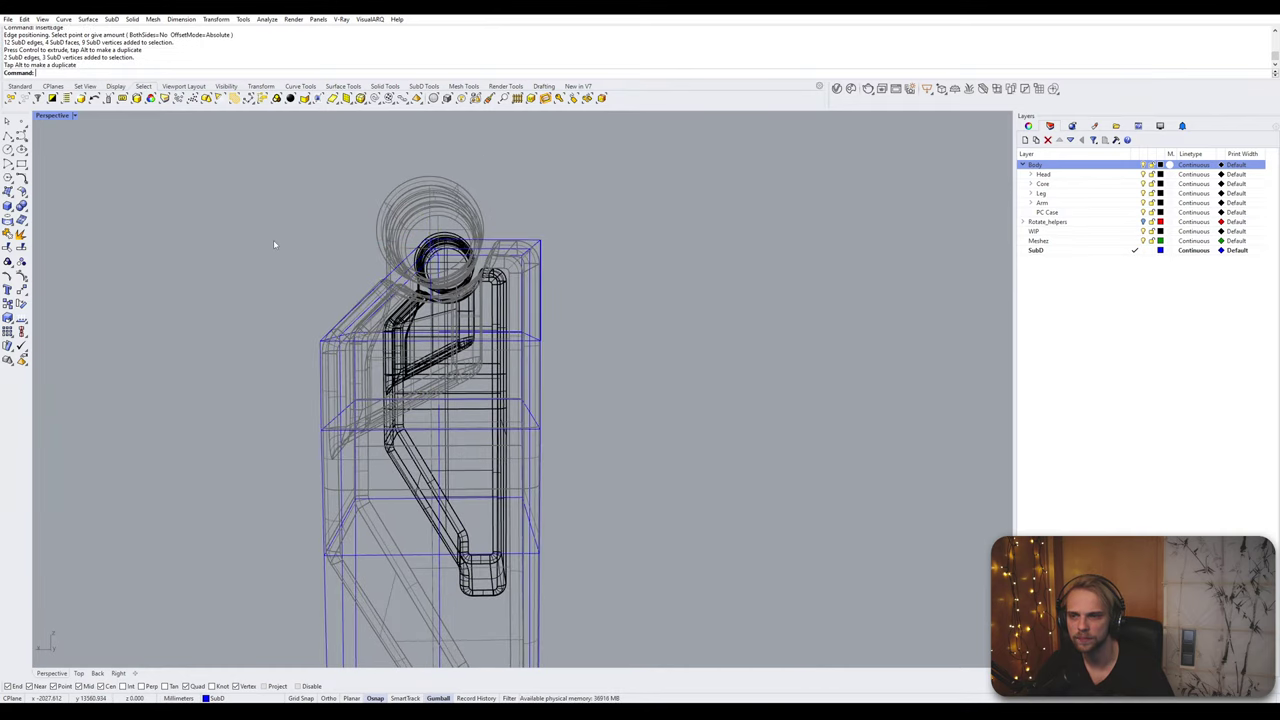
{"action": "right_click_drag", "start_coordinate": [275, 241], "coordinate": [308, 174]}
Step: Insert another horizontal edge loop near the bottom of the cage
{"action": "scroll", "coordinate": [490, 246], "scroll_direction": "up", "scroll_amount": 2}
{"action": "scroll", "coordinate": [323, 357], "scroll_direction": "down", "scroll_amount": 2}
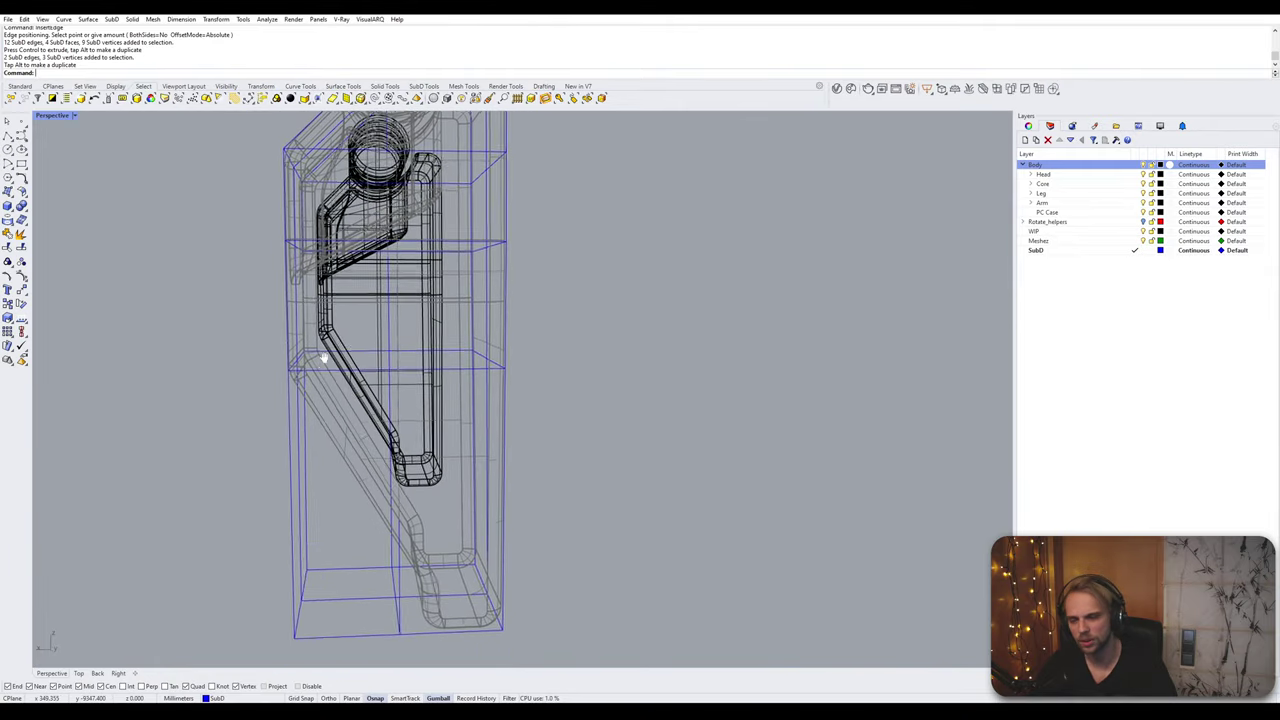
{"action": "right_click_drag", "start_coordinate": [323, 357], "coordinate": [321, 277], "text": "shift"}
{"action": "right_click_drag", "start_coordinate": [291, 505], "coordinate": [343, 285]}
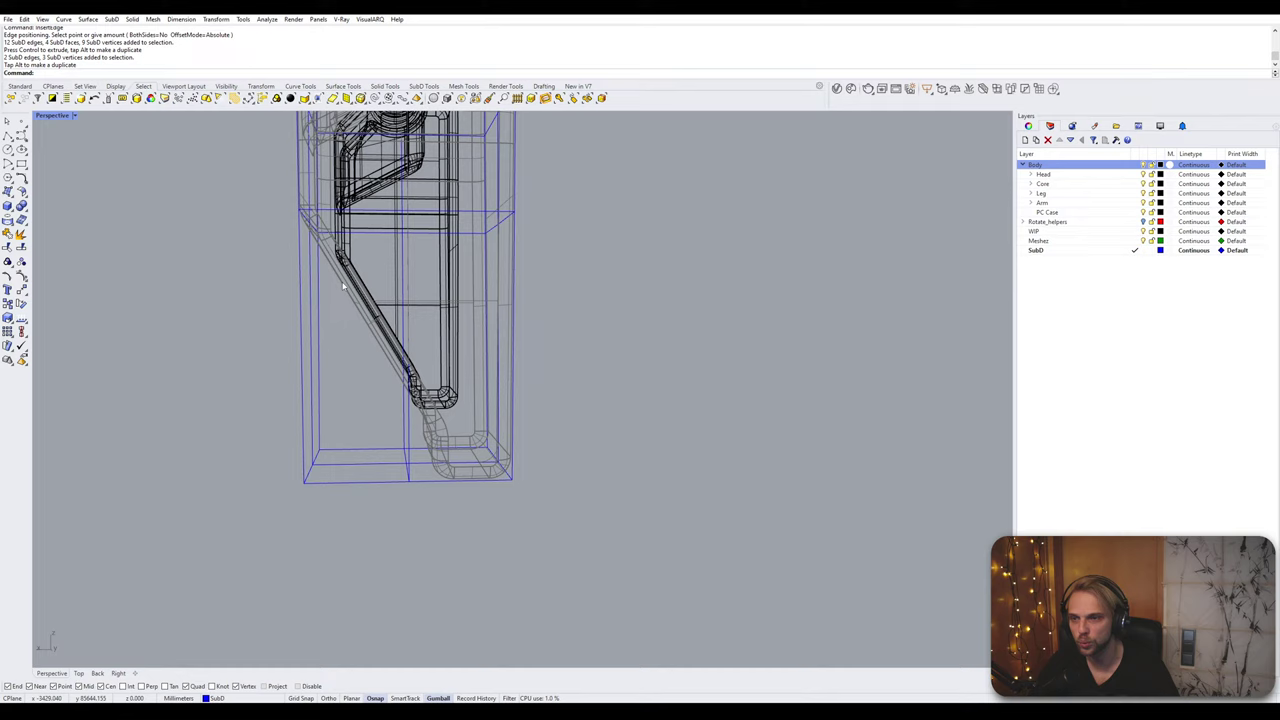
{"action": "double_click", "coordinate": [372, 217]}
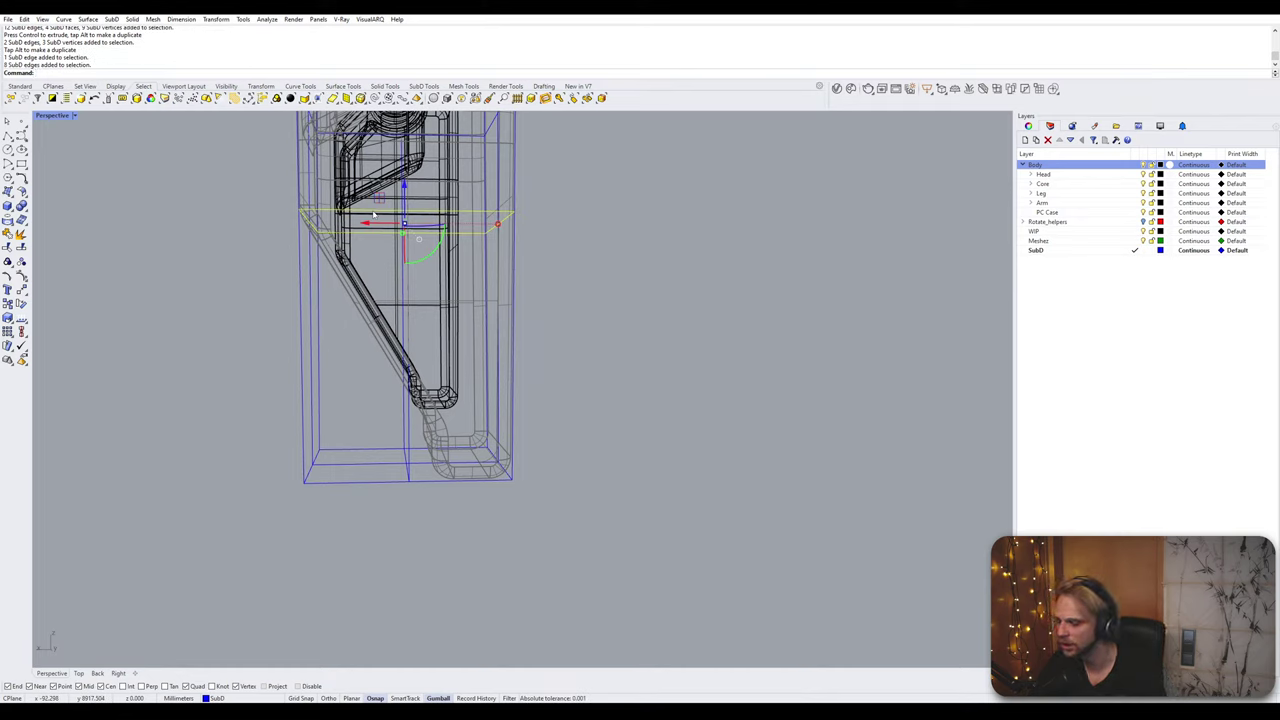
{"action": "key", "text": "Return"}
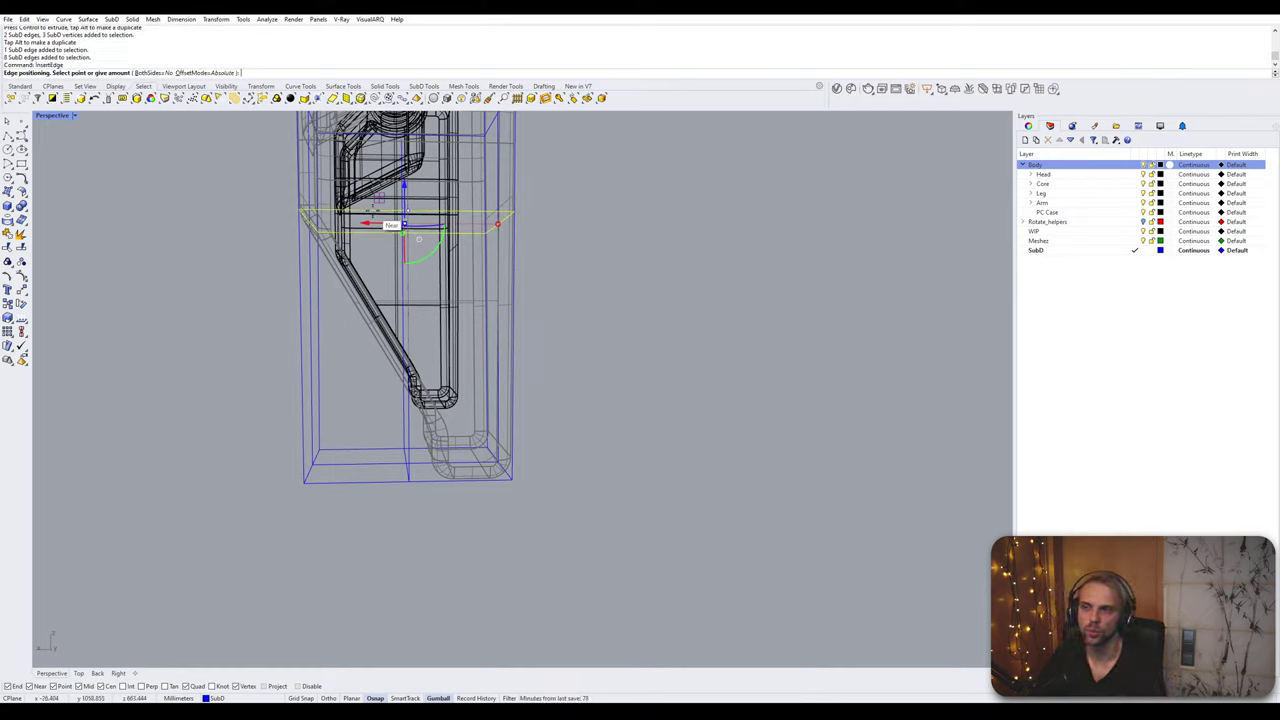
{"action": "scroll", "coordinate": [516, 425], "scroll_direction": "up", "scroll_amount": 5}
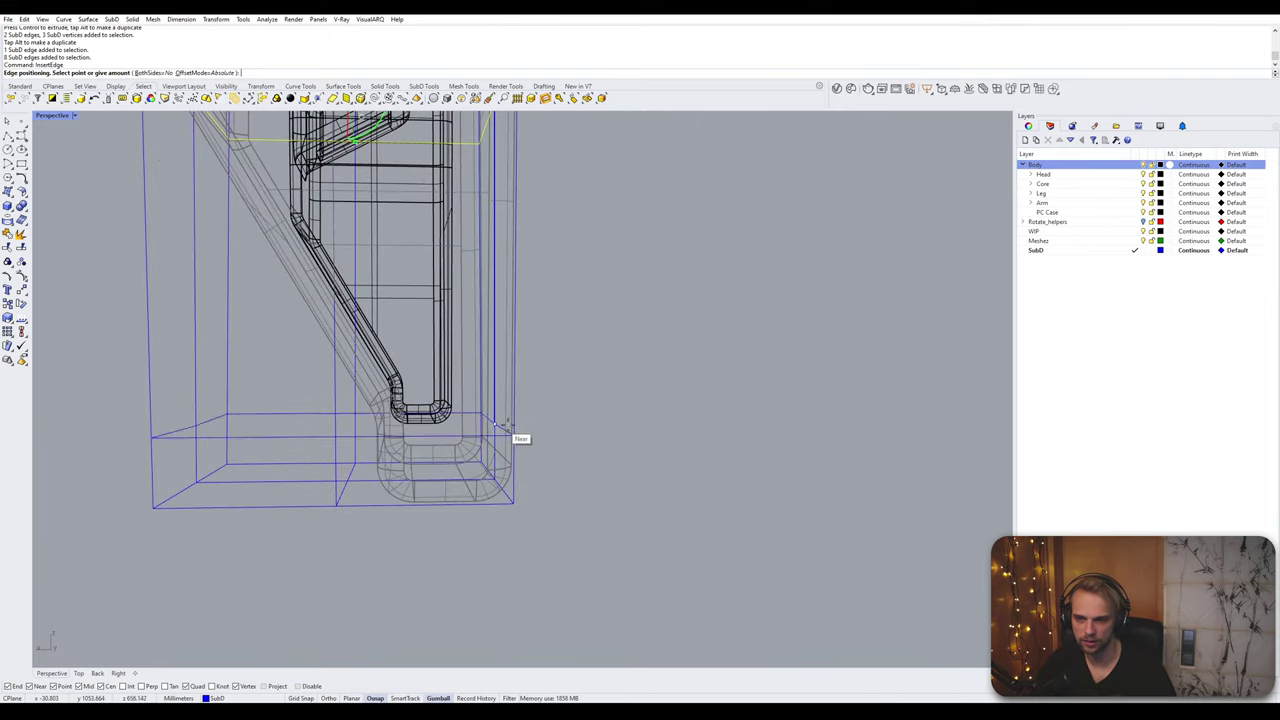
{"action": "scroll", "coordinate": [583, 428], "scroll_direction": "up", "scroll_amount": 1}
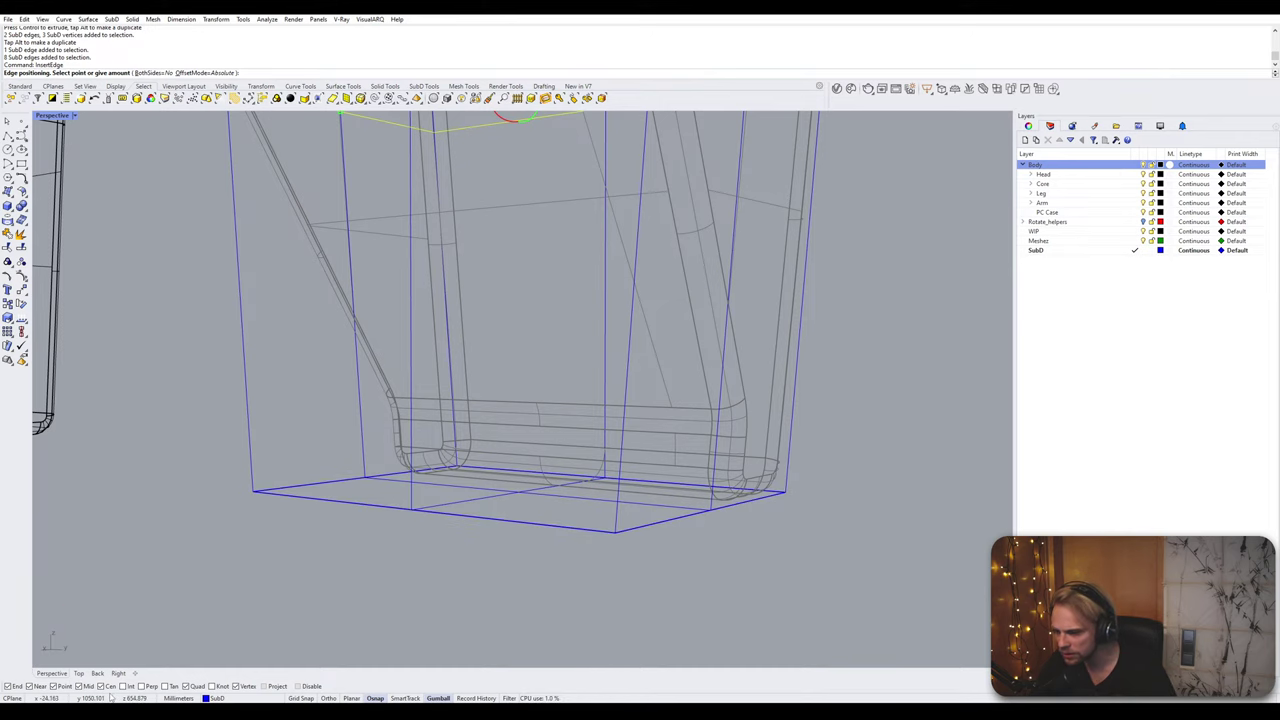
{"action": "right_click_drag", "start_coordinate": [277, 417], "coordinate": [205, 428]}
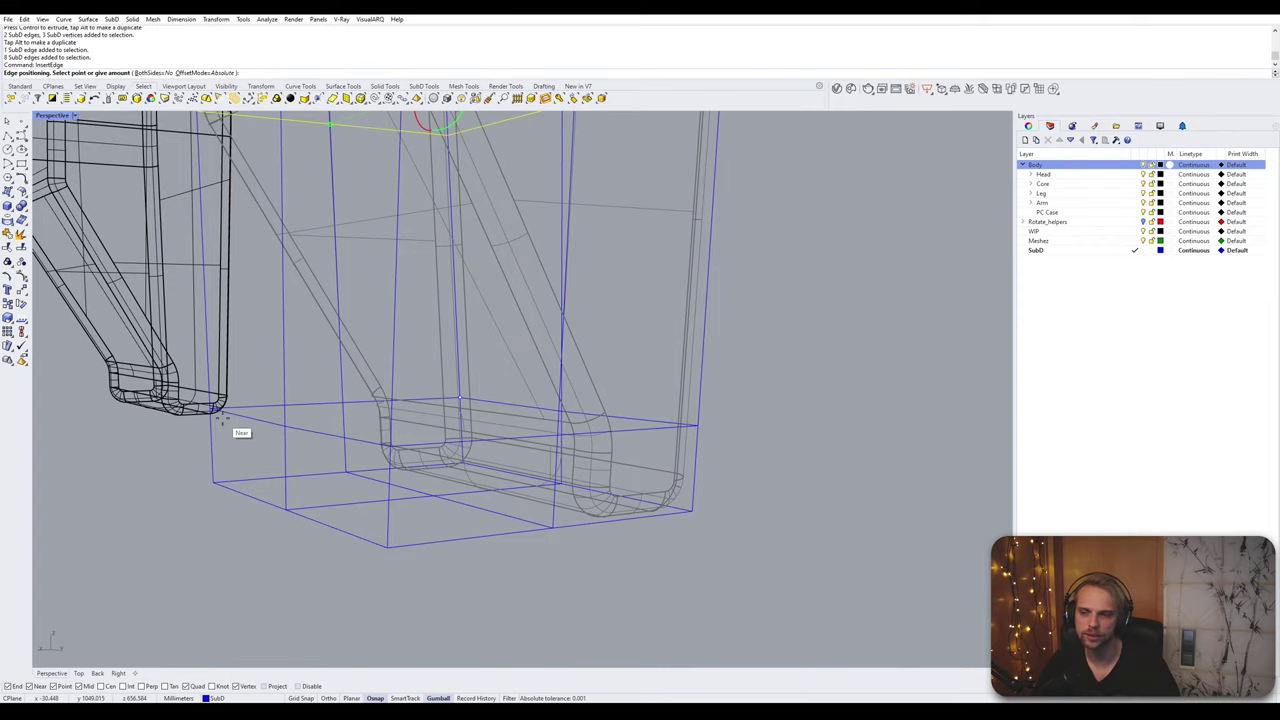
{"action": "scroll", "coordinate": [220, 418], "scroll_direction": "up", "scroll_amount": 3}
{"action": "left_click", "coordinate": [236, 418]}
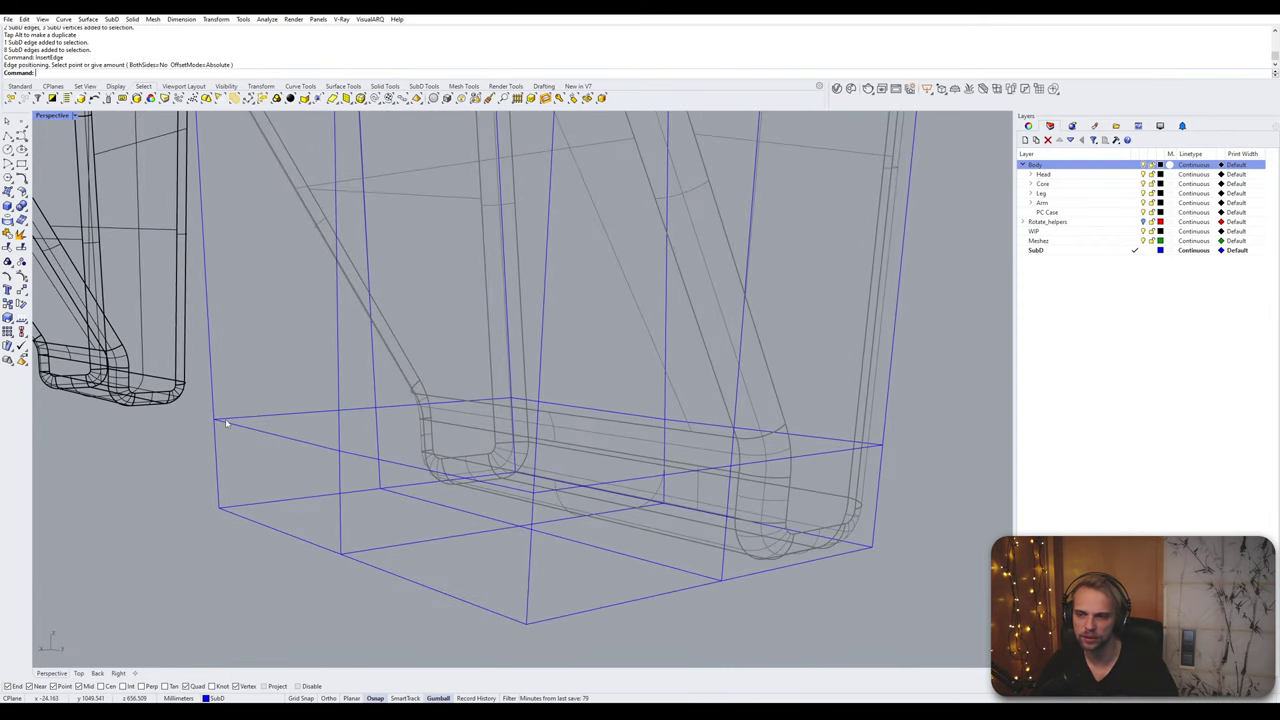
Step: Push the cage's bottom corner components inward
{"action": "right_click_drag", "start_coordinate": [236, 418], "coordinate": [159, 416]}
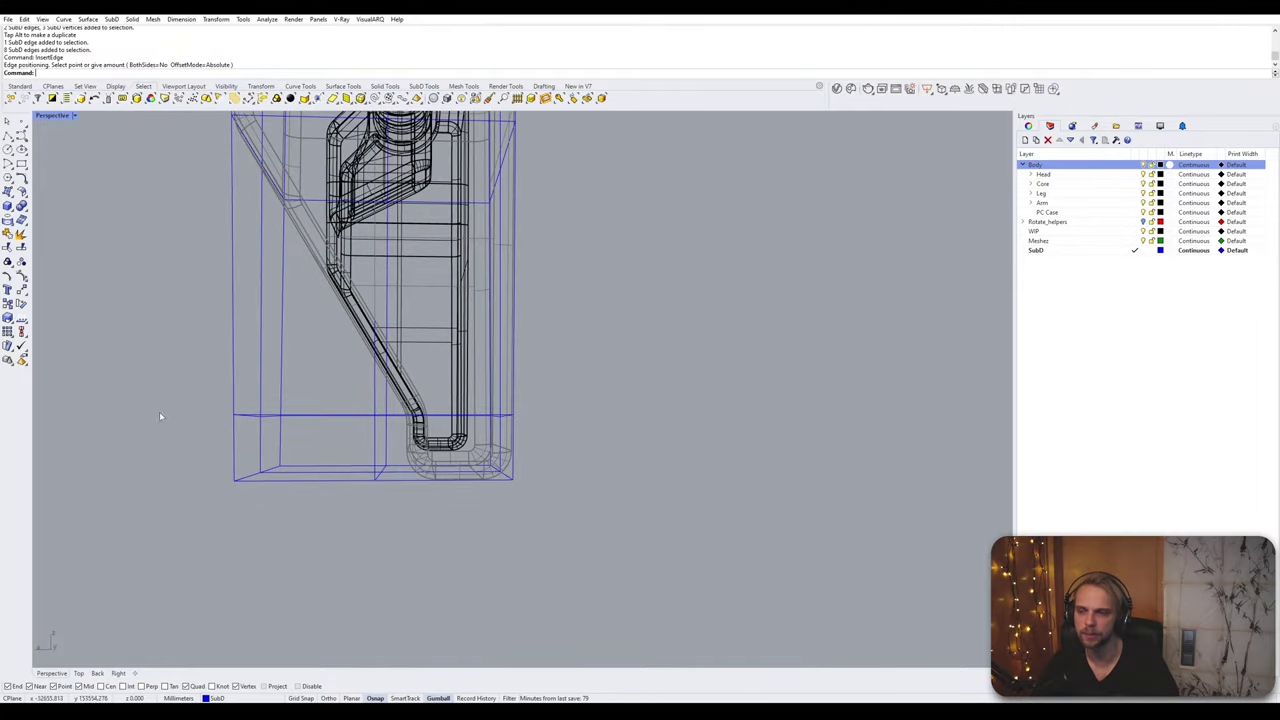
{"action": "left_click_drag", "start_coordinate": [302, 507], "coordinate": [303, 507]}
{"action": "mouse_move", "coordinate": [303, 507]}
{"action": "right_mouse_down"}
{"action": "mouse_move", "coordinate": [314, 509]}
{"action": "mouse_move", "coordinate": [277, 505]}
{"action": "mouse_move", "coordinate": [309, 503]}
{"action": "right_mouse_up"}
{"action": "left_click_drag", "start_coordinate": [229, 451], "coordinate": [318, 477]}
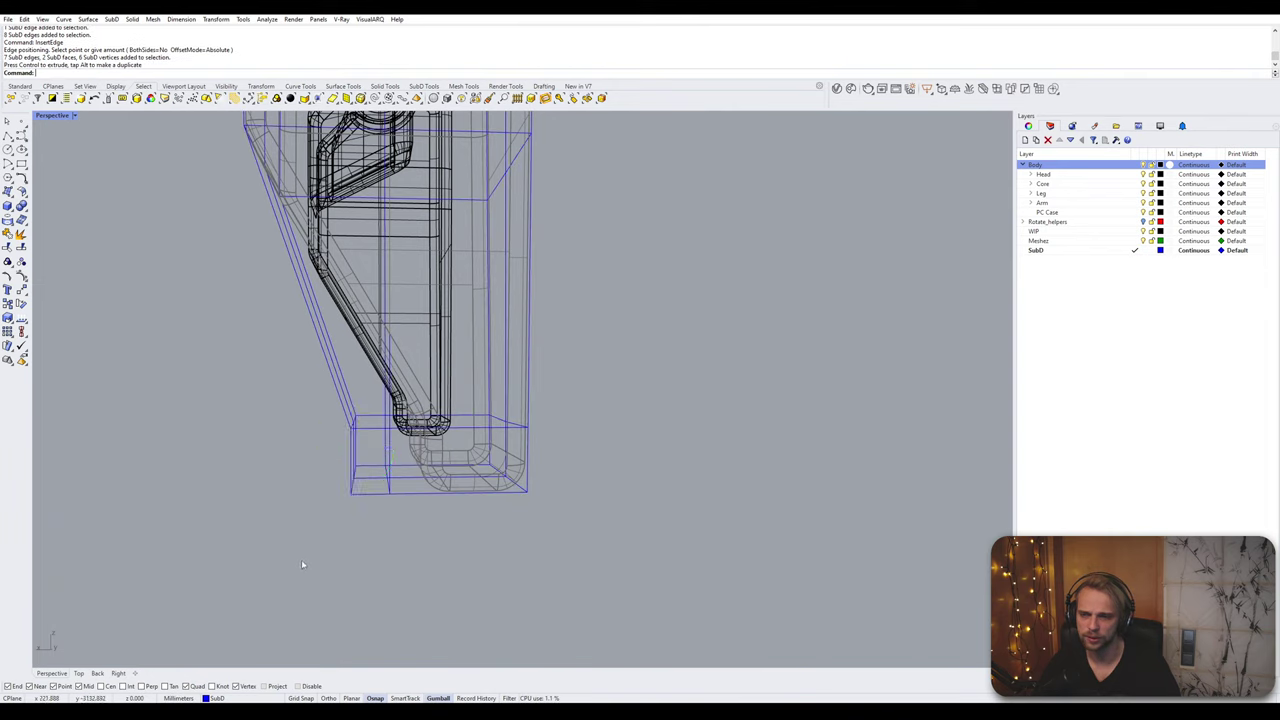
Step: Drag the cage's lower corner points along the gumball X arrow so the base tapers around the part
{"action": "right_click_drag", "start_coordinate": [259, 520], "coordinate": [252, 517]}
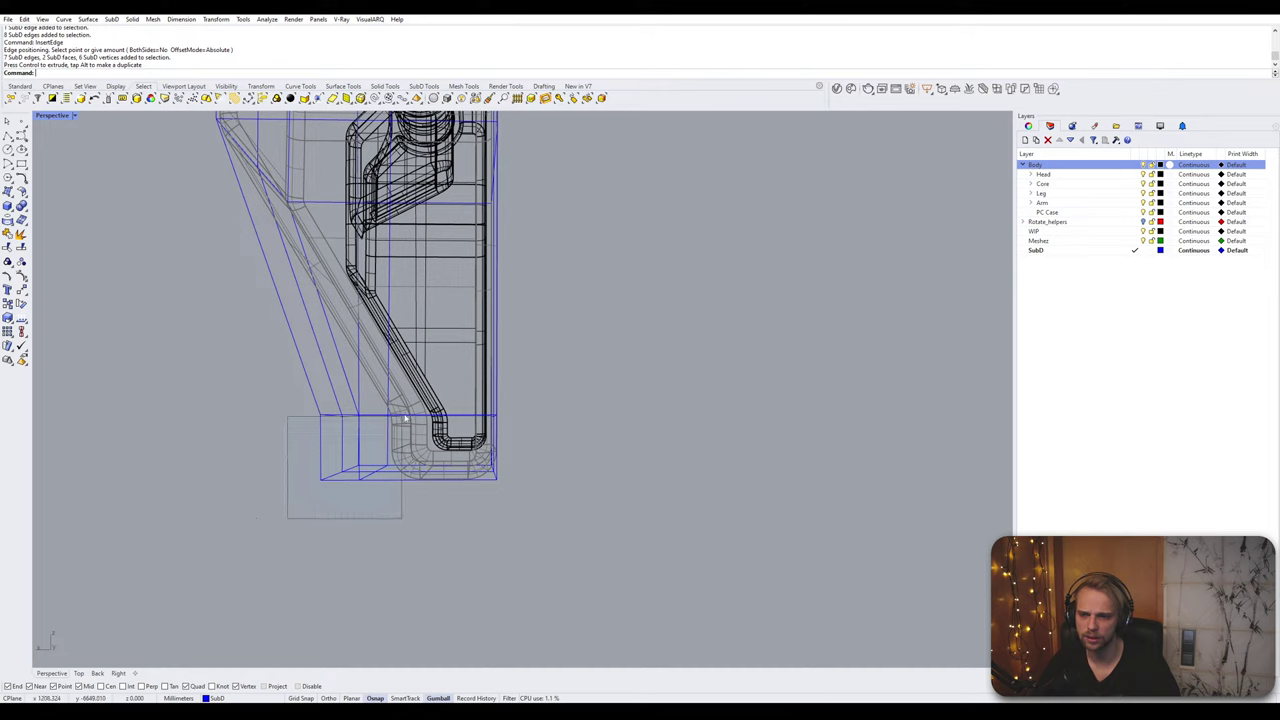
{"action": "left_click_drag", "start_coordinate": [399, 413], "coordinate": [400, 407]}
{"action": "scroll", "coordinate": [331, 456], "scroll_direction": "up", "scroll_amount": 3}
{"action": "left_click_drag", "start_coordinate": [340, 438], "coordinate": [437, 535]}
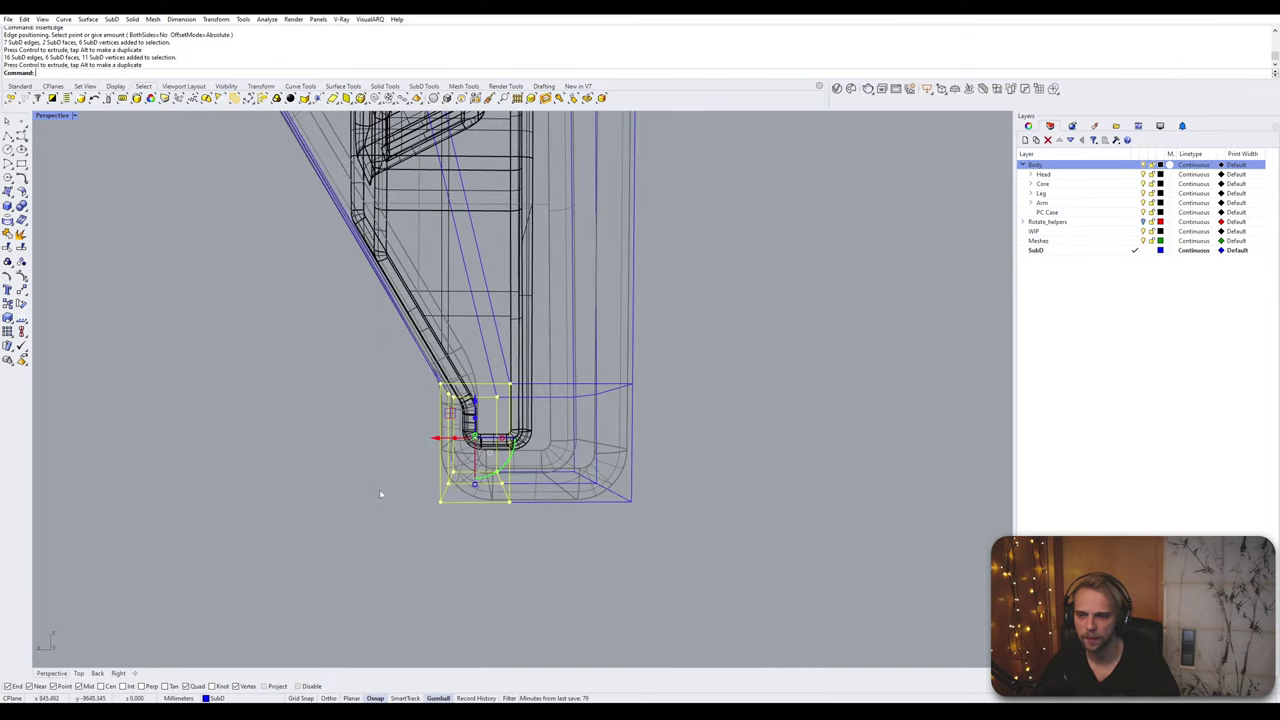
{"action": "right_click_drag", "start_coordinate": [379, 490], "coordinate": [383, 488]}
{"action": "scroll", "coordinate": [416, 442], "scroll_direction": "up", "scroll_amount": 2}
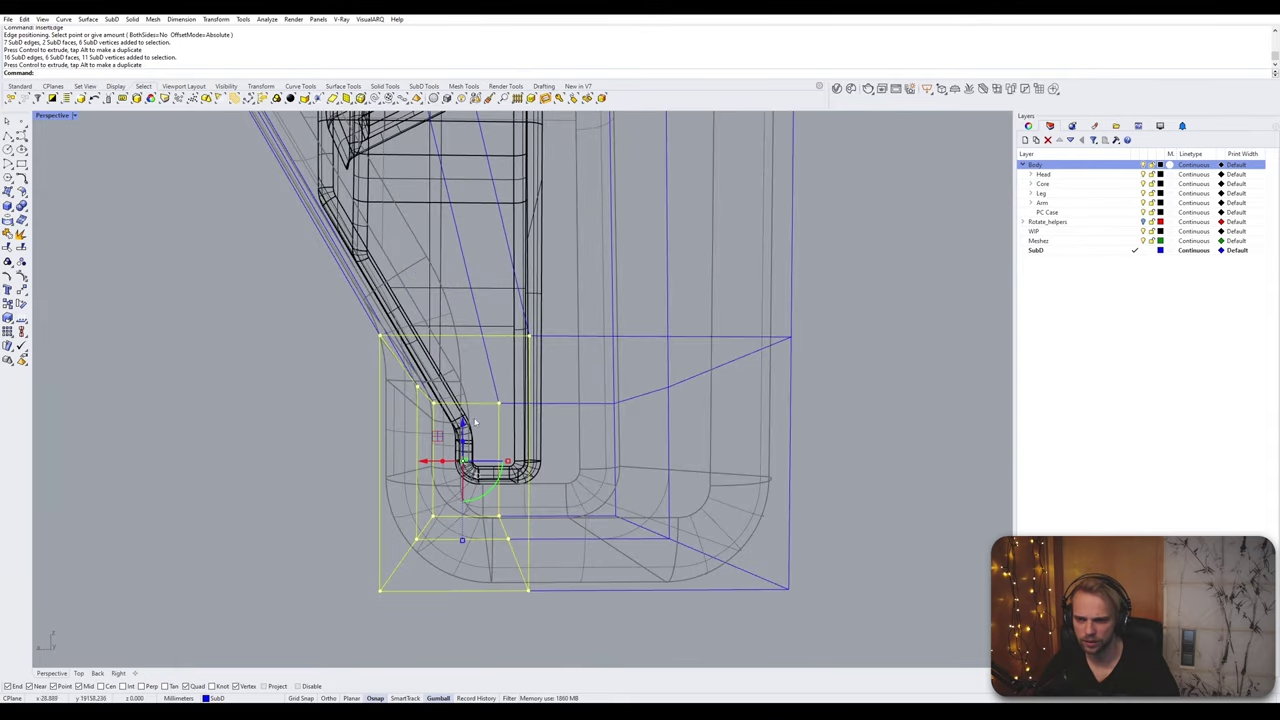
{"action": "right_click_drag", "start_coordinate": [432, 438], "coordinate": [412, 492]}
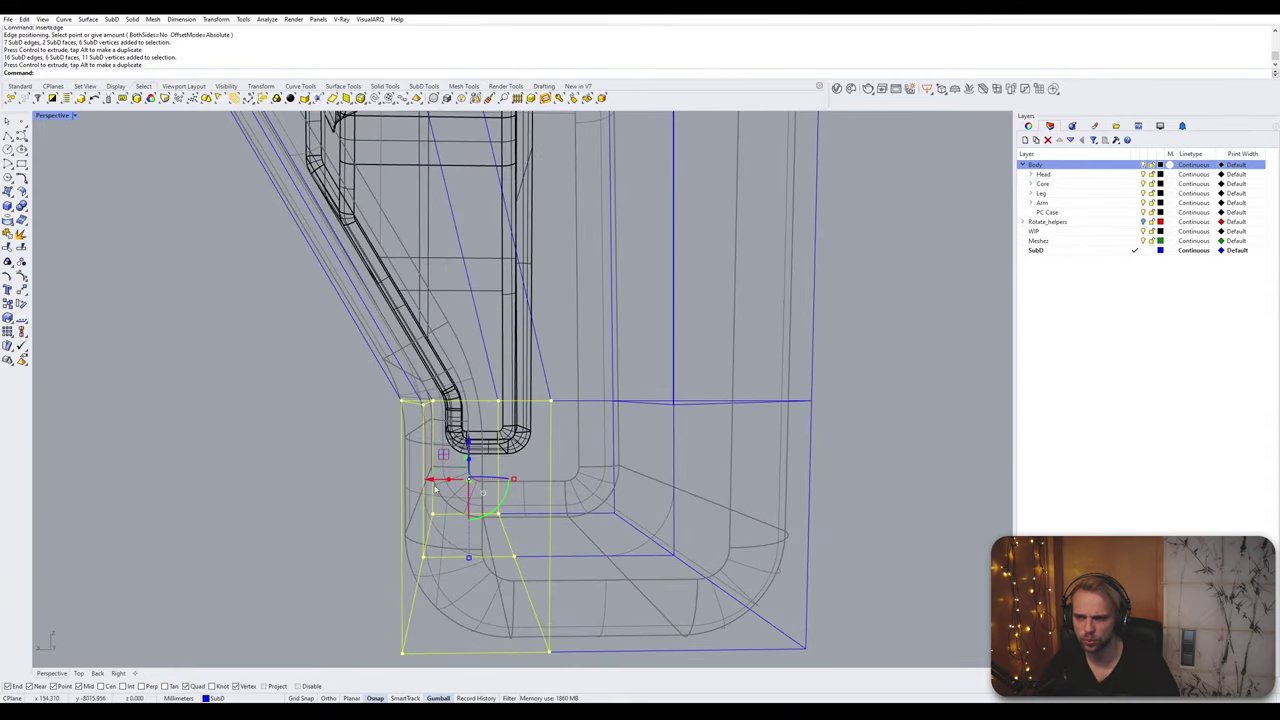
{"action": "left_click_drag", "start_coordinate": [431, 481], "coordinate": [433, 482]}
{"action": "left_click", "coordinate": [241, 456]}
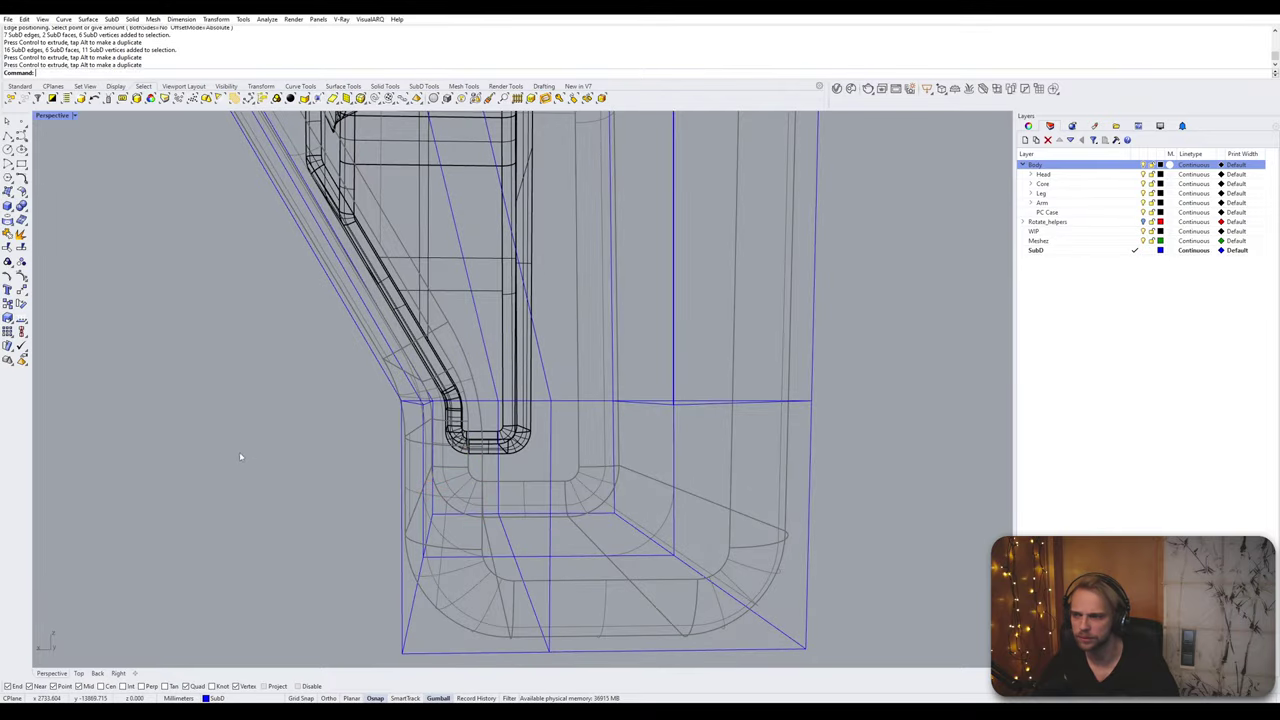
{"action": "right_click_drag", "start_coordinate": [241, 456], "coordinate": [206, 490]}
{"action": "scroll", "coordinate": [357, 448], "scroll_direction": "down", "scroll_amount": 10}
{"action": "right_click_drag", "start_coordinate": [357, 448], "coordinate": [506, 483]}
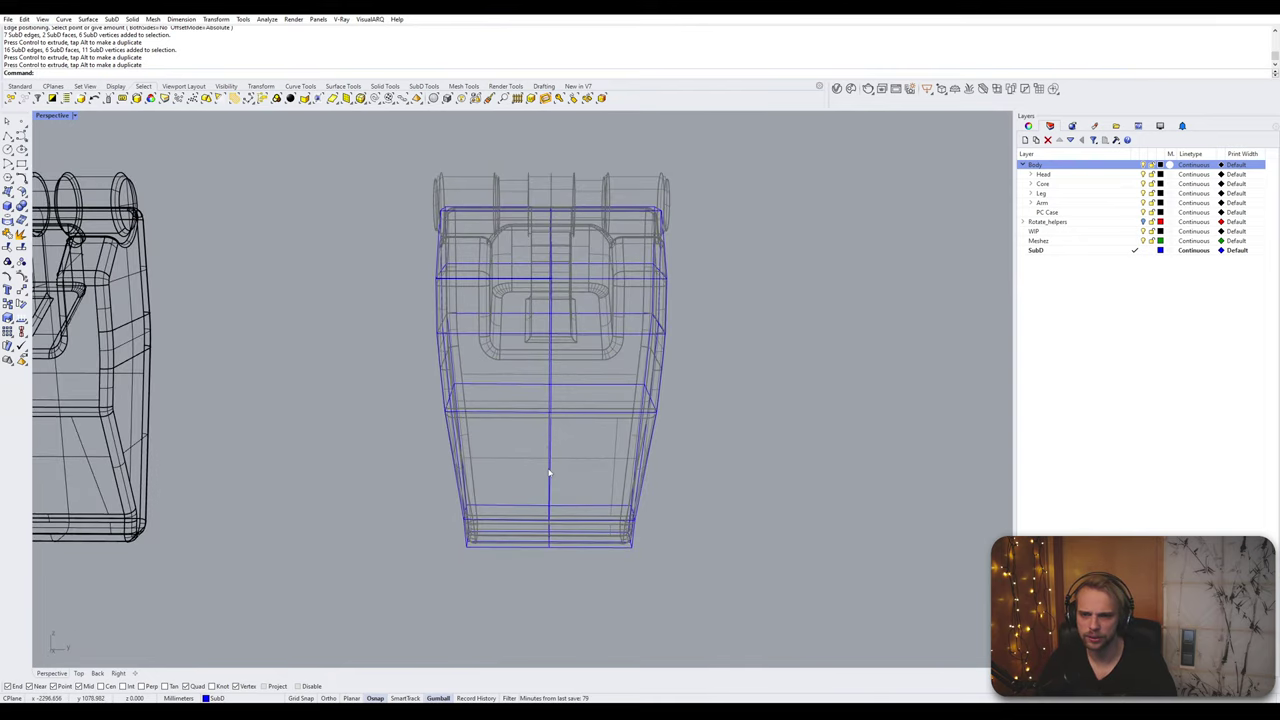
Step: Insert a new vertical edge loop beside the cage's centre loop
{"action": "double_click", "coordinate": [549, 473]}
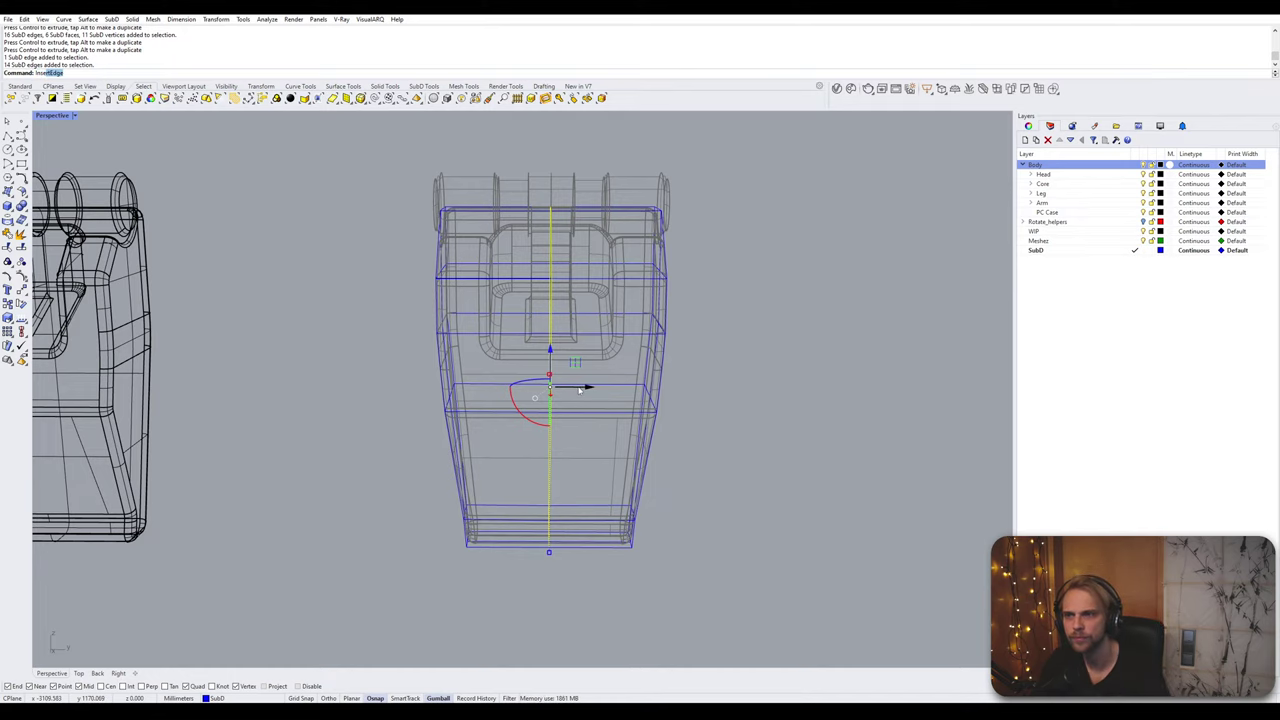
{"action": "key", "text": "Return"}
{"action": "left_click", "coordinate": [578, 386]}
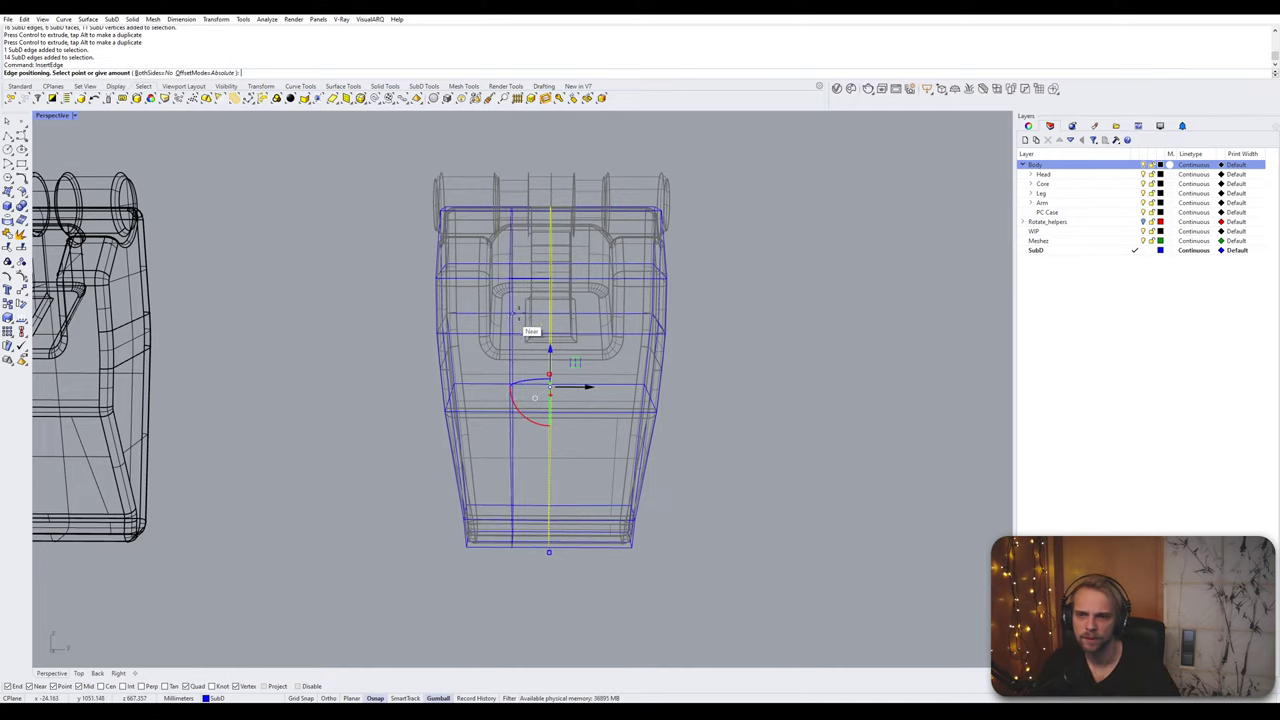
{"action": "scroll", "coordinate": [555, 300], "scroll_direction": "up", "scroll_amount": 6}
{"action": "scroll", "coordinate": [555, 291], "scroll_direction": "down", "scroll_amount": 5}
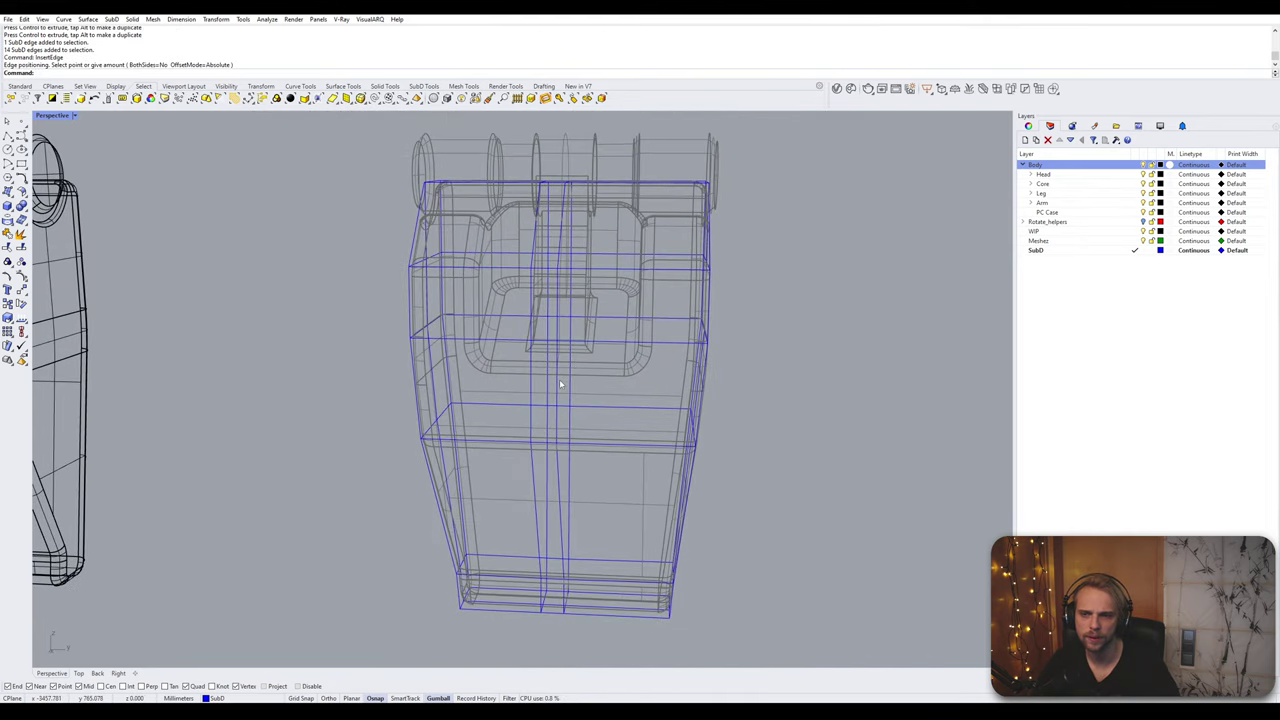
{"action": "right_click_drag", "start_coordinate": [559, 381], "coordinate": [551, 312]}
{"action": "scroll", "coordinate": [549, 308], "scroll_direction": "up", "scroll_amount": 3}
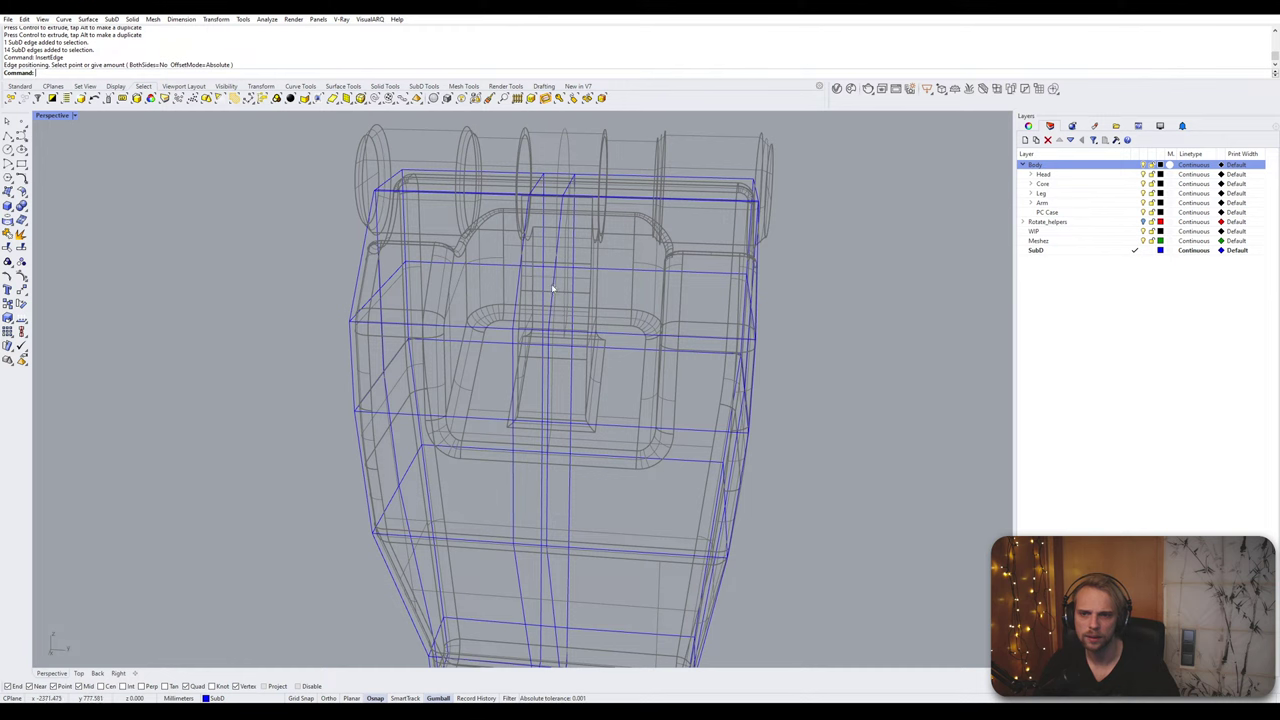
{"action": "scroll", "coordinate": [551, 289], "scroll_direction": "up", "scroll_amount": 5}
Step: Select a vertical edge loop of the body and slide it to the right
{"action": "double_click", "coordinate": [600, 231]}
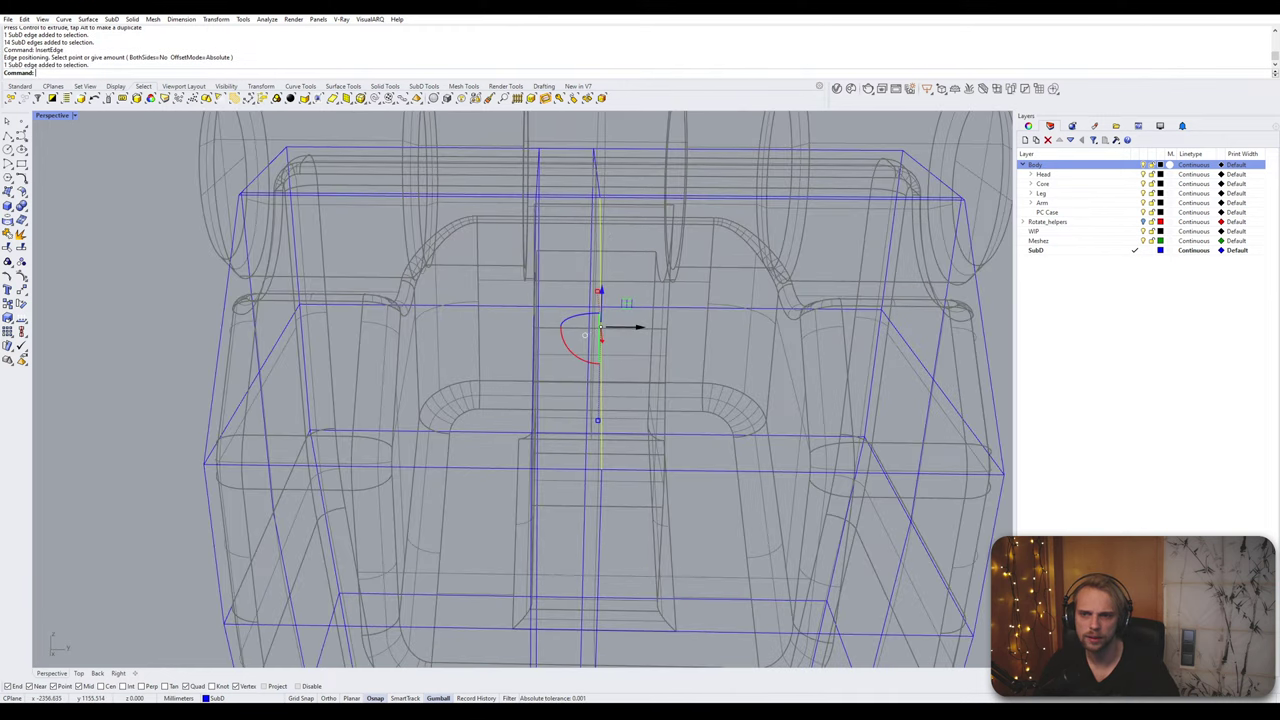
{"action": "left_click", "coordinate": [602, 231], "text": "ctrl+shift"}
{"action": "left_click", "coordinate": [602, 231], "text": "ctrl+shift"}
{"action": "scroll", "coordinate": [603, 233], "scroll_direction": "down", "scroll_amount": 5}
{"action": "right_click_drag", "start_coordinate": [604, 240], "coordinate": [619, 413]}
{"action": "left_click_drag", "start_coordinate": [622, 436], "coordinate": [669, 327]}
{"action": "right_click_drag", "start_coordinate": [666, 332], "coordinate": [604, 396]}
{"action": "scroll", "coordinate": [604, 396], "scroll_direction": "up", "scroll_amount": 3}
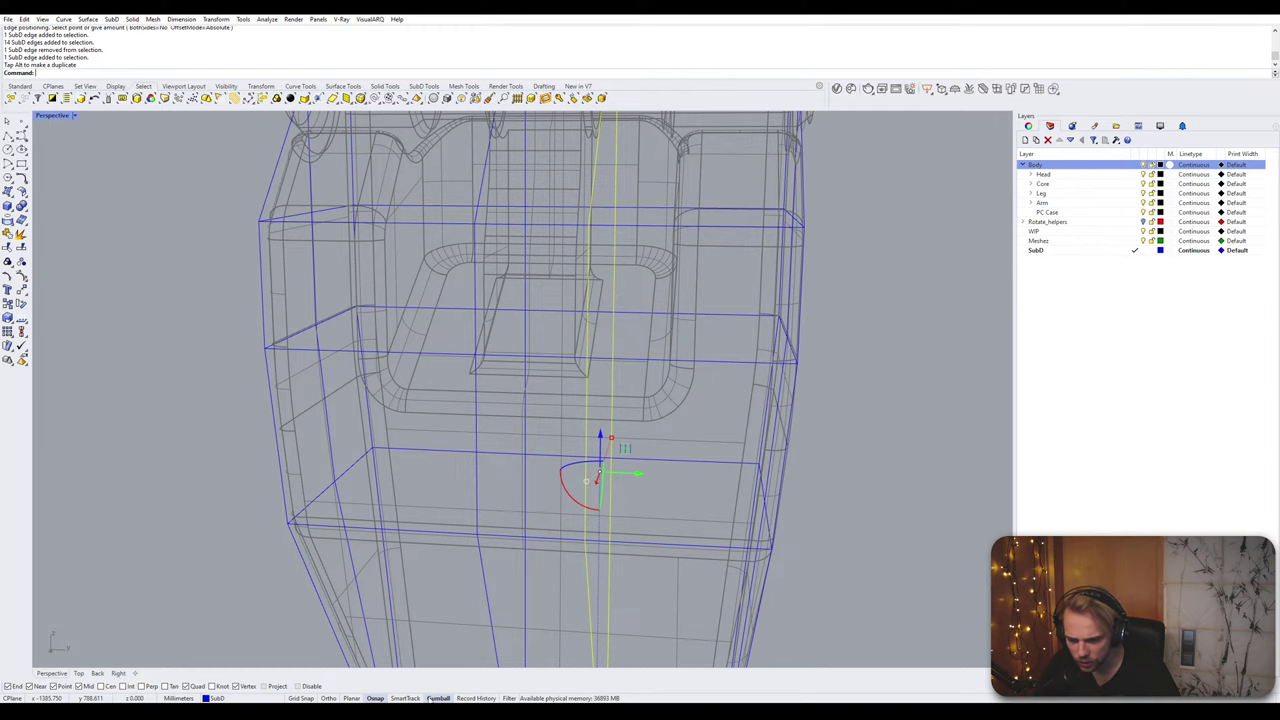
Step: Shift that loop back left and set the gumball to Smooth Dragging
{"action": "right_click", "coordinate": [431, 698]}
{"action": "left_click", "coordinate": [486, 646]}
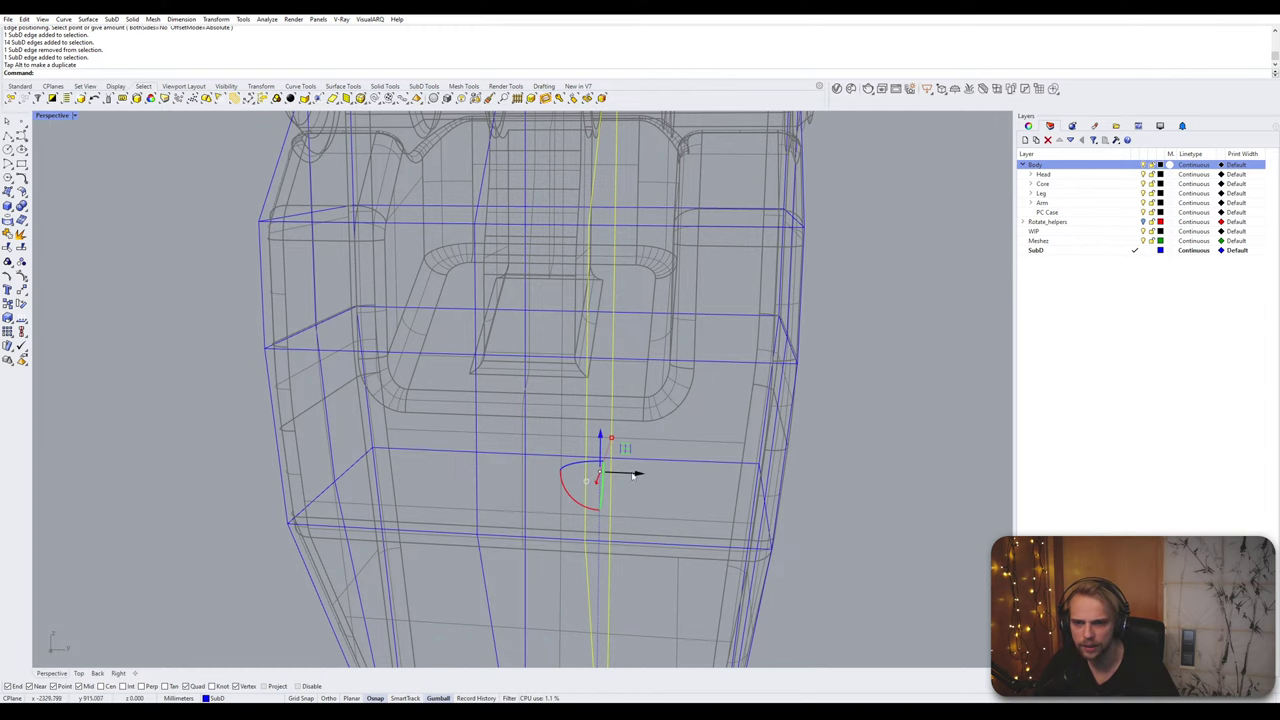
{"action": "left_click_drag", "start_coordinate": [633, 475], "coordinate": [616, 476]}
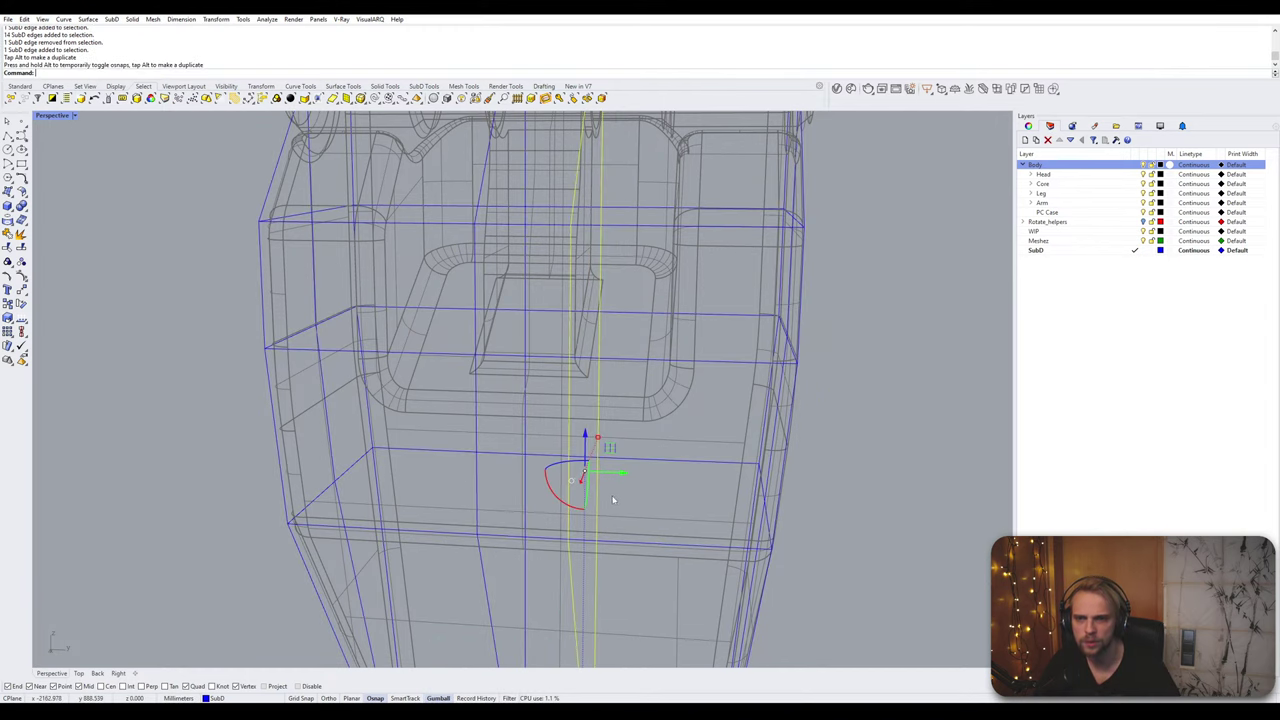
{"action": "scroll", "coordinate": [613, 497], "scroll_direction": "down", "scroll_amount": 4}
{"action": "left_click", "coordinate": [352, 481]}
{"action": "right_click_drag", "start_coordinate": [352, 481], "coordinate": [382, 441]}
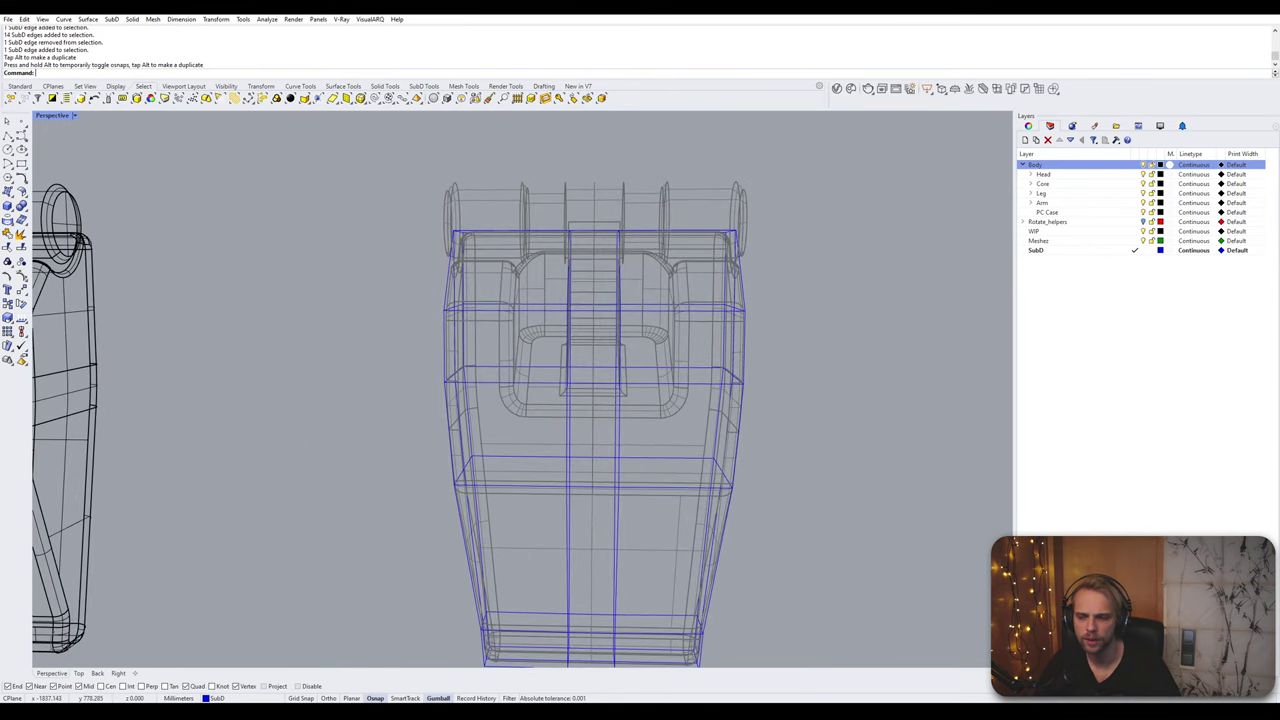
{"action": "right_click", "coordinate": [438, 698]}
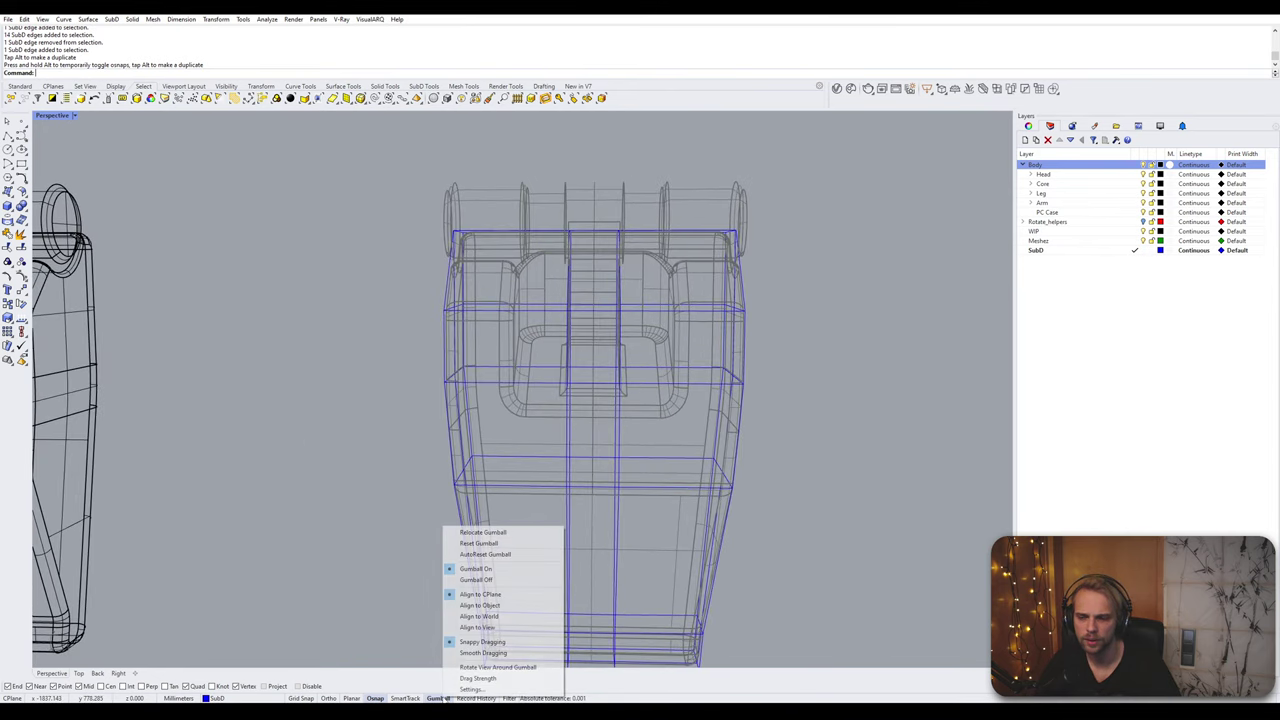
{"action": "left_click", "coordinate": [512, 653]}
Step: Insert a vertical edge loop at the face midpoint beside the left loop
{"action": "double_click", "coordinate": [567, 435], "text": "ctrl+shift"}
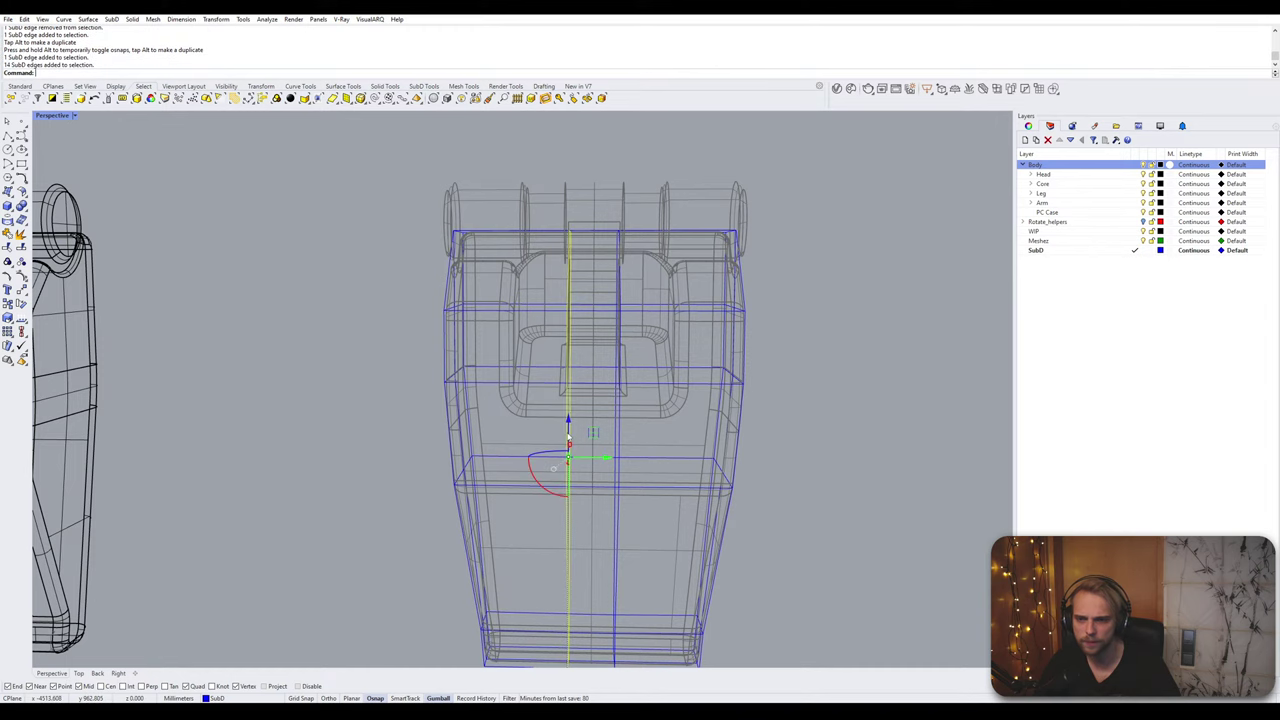
{"action": "type", "text": "InsertEdge"}
{"action": "key", "text": "Return"}
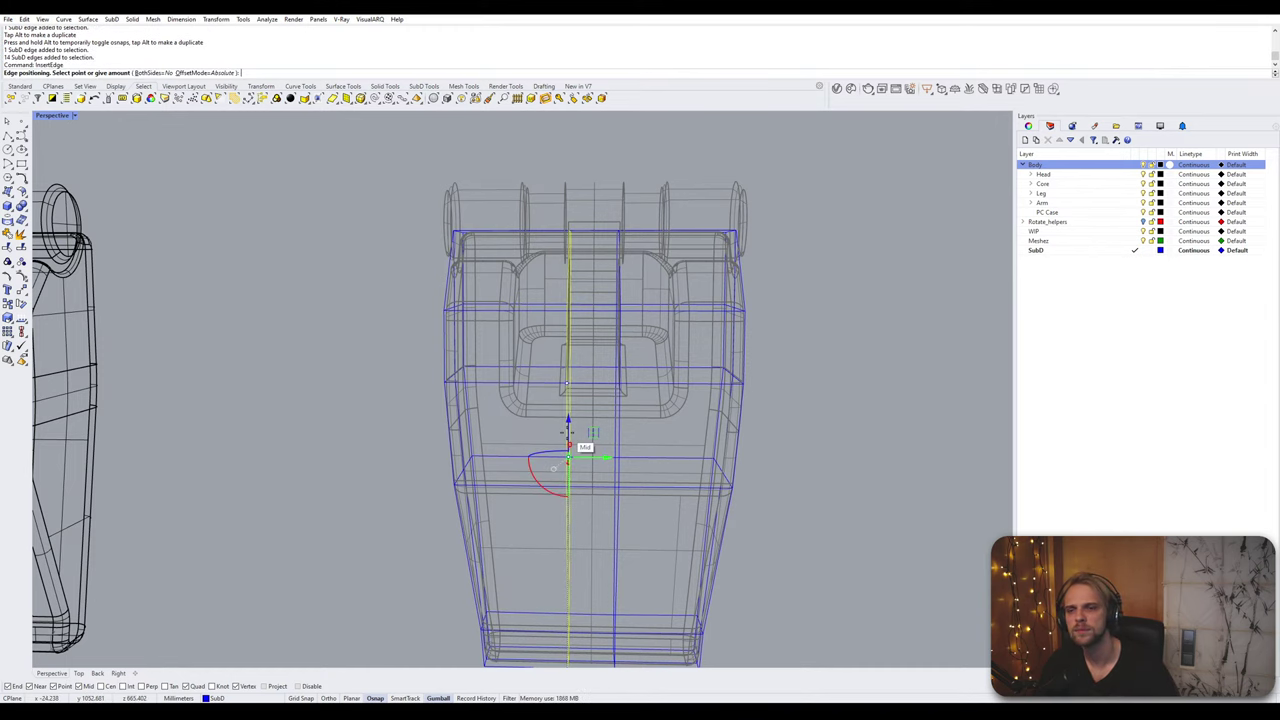
{"action": "scroll", "coordinate": [520, 312], "scroll_direction": "up", "scroll_amount": 3}
{"action": "left_click", "coordinate": [517, 307]}
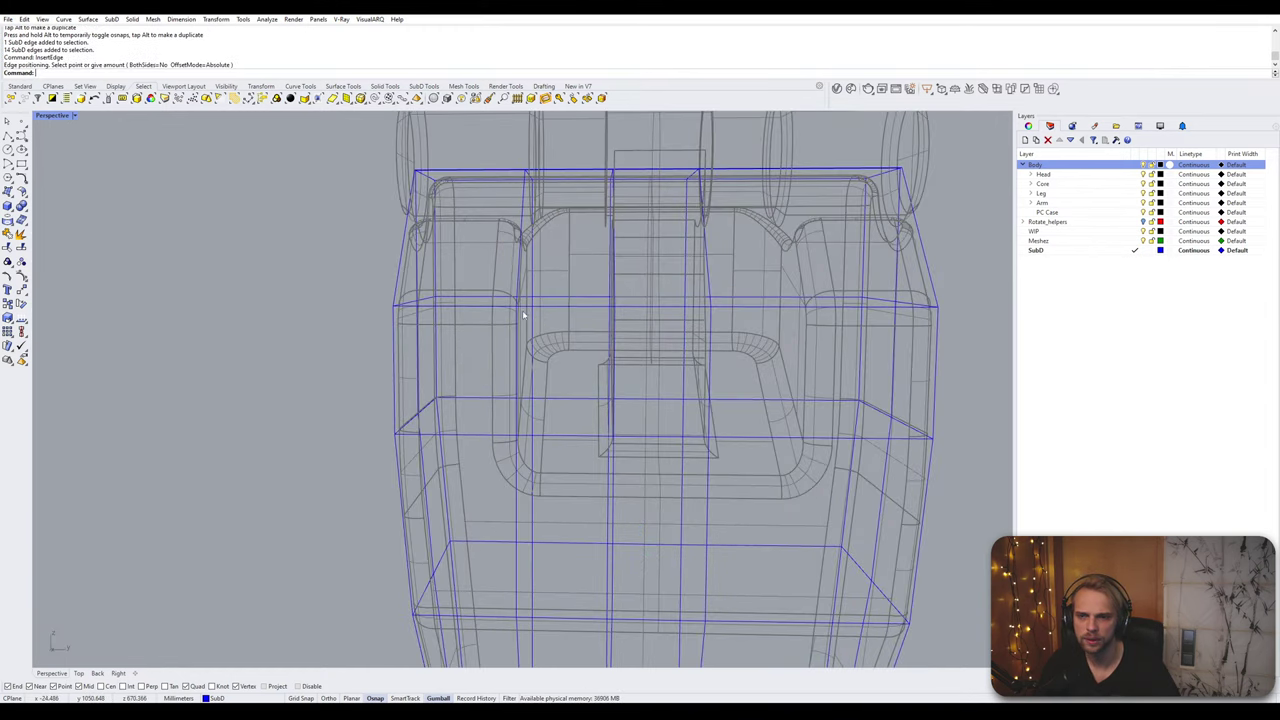
{"action": "scroll", "coordinate": [502, 390], "scroll_direction": "down", "scroll_amount": 5}
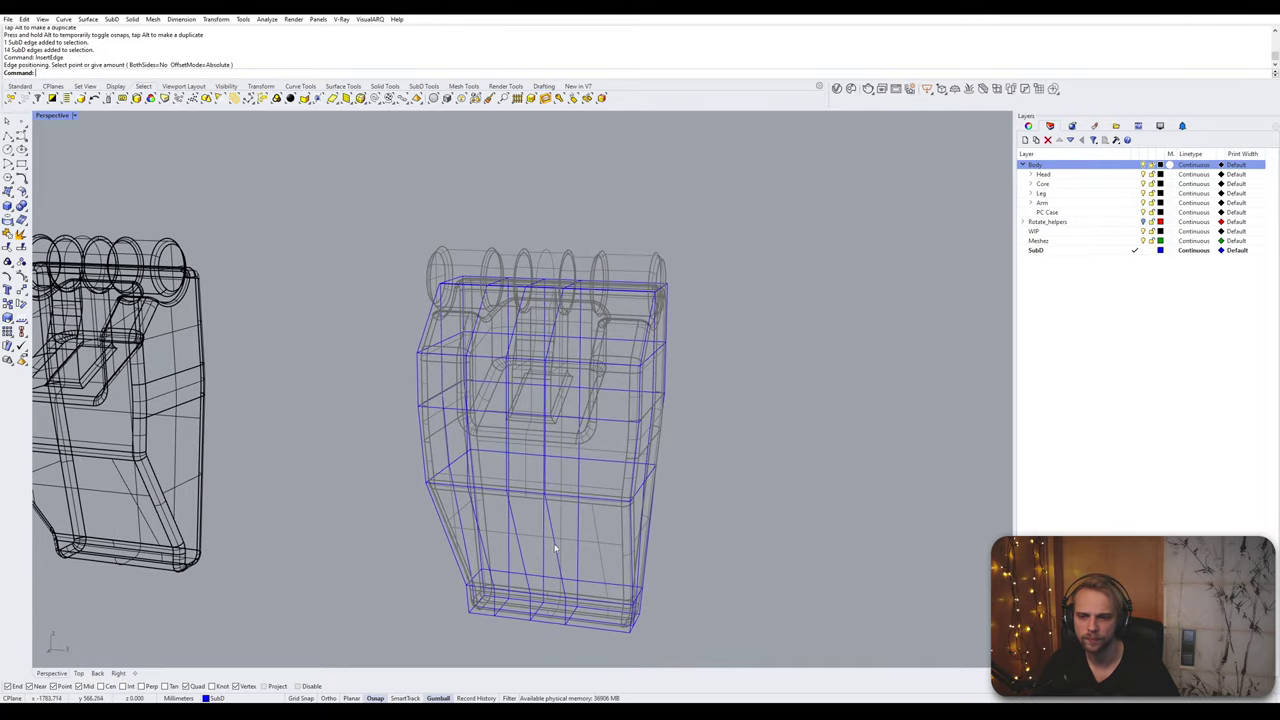
Step: Insert another vertical edge loop near the right side of the body
{"action": "double_click", "coordinate": [555, 548]}
{"action": "key", "text": "Return"}
{"action": "scroll", "coordinate": [605, 372], "scroll_direction": "up", "scroll_amount": 5}
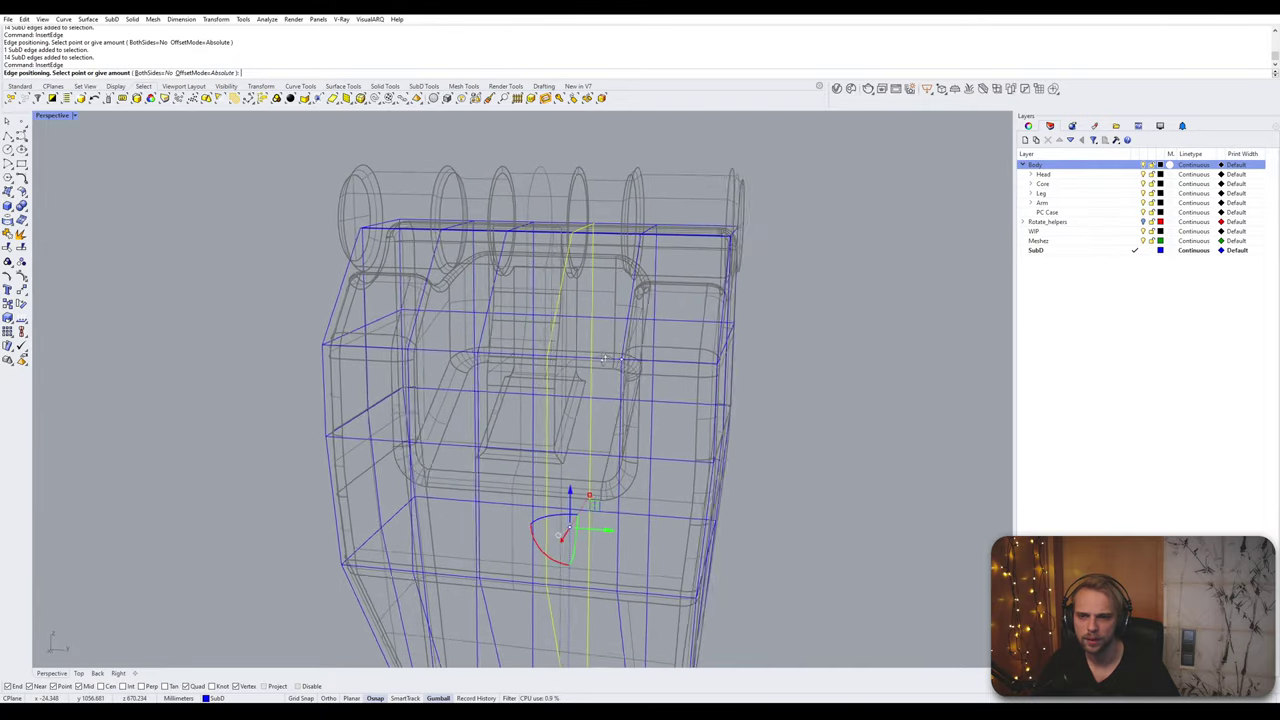
{"action": "scroll", "coordinate": [604, 358], "scroll_direction": "up", "scroll_amount": 5}
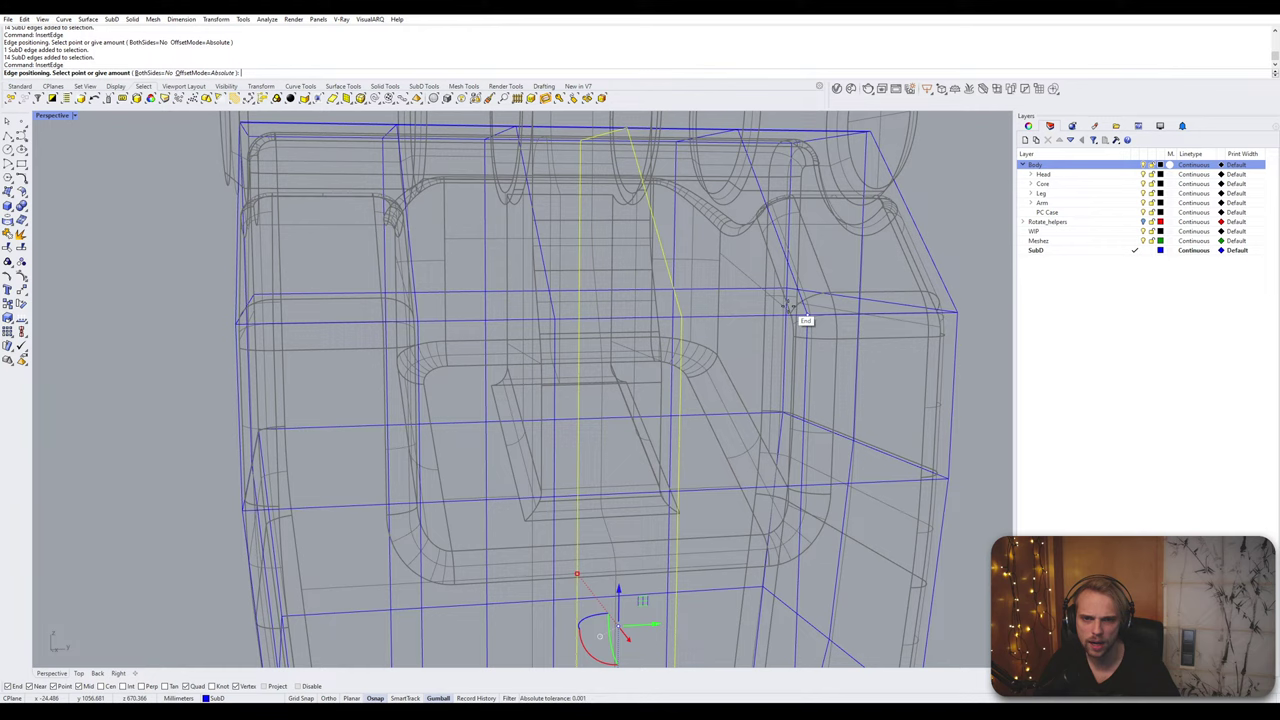
{"action": "scroll", "coordinate": [786, 305], "scroll_direction": "up", "scroll_amount": 5}
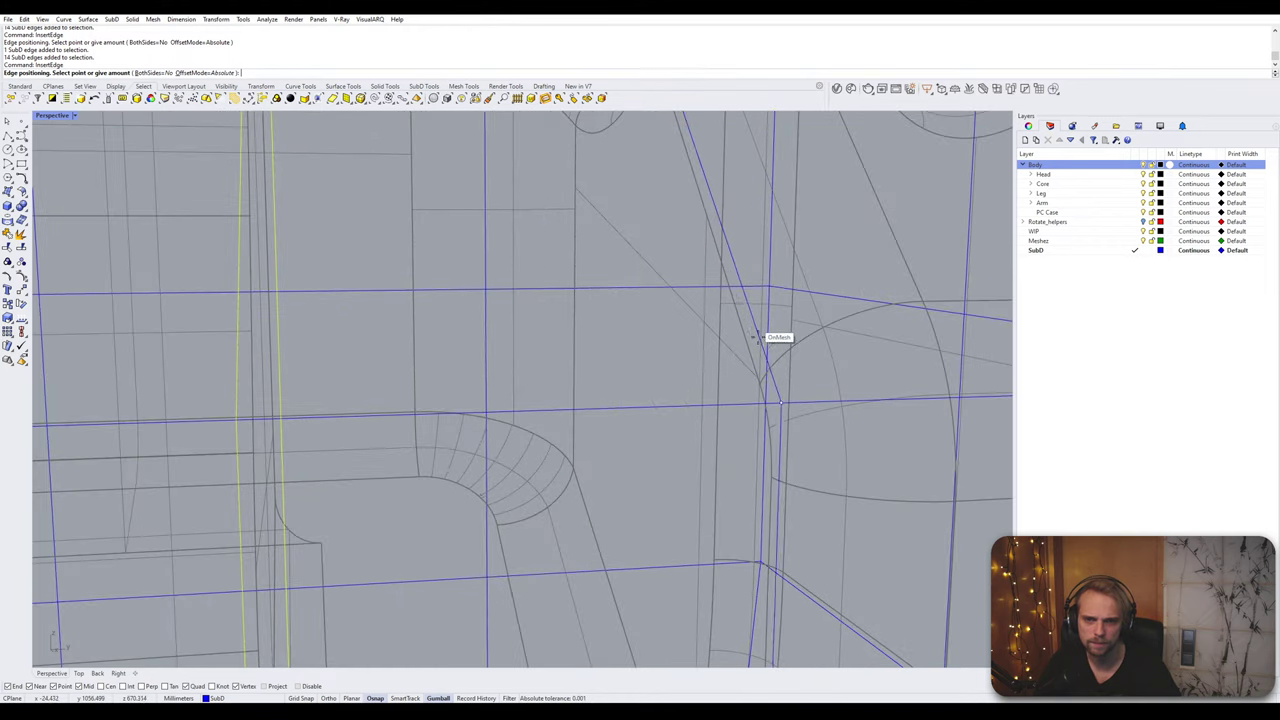
{"action": "left_click", "coordinate": [751, 371]}
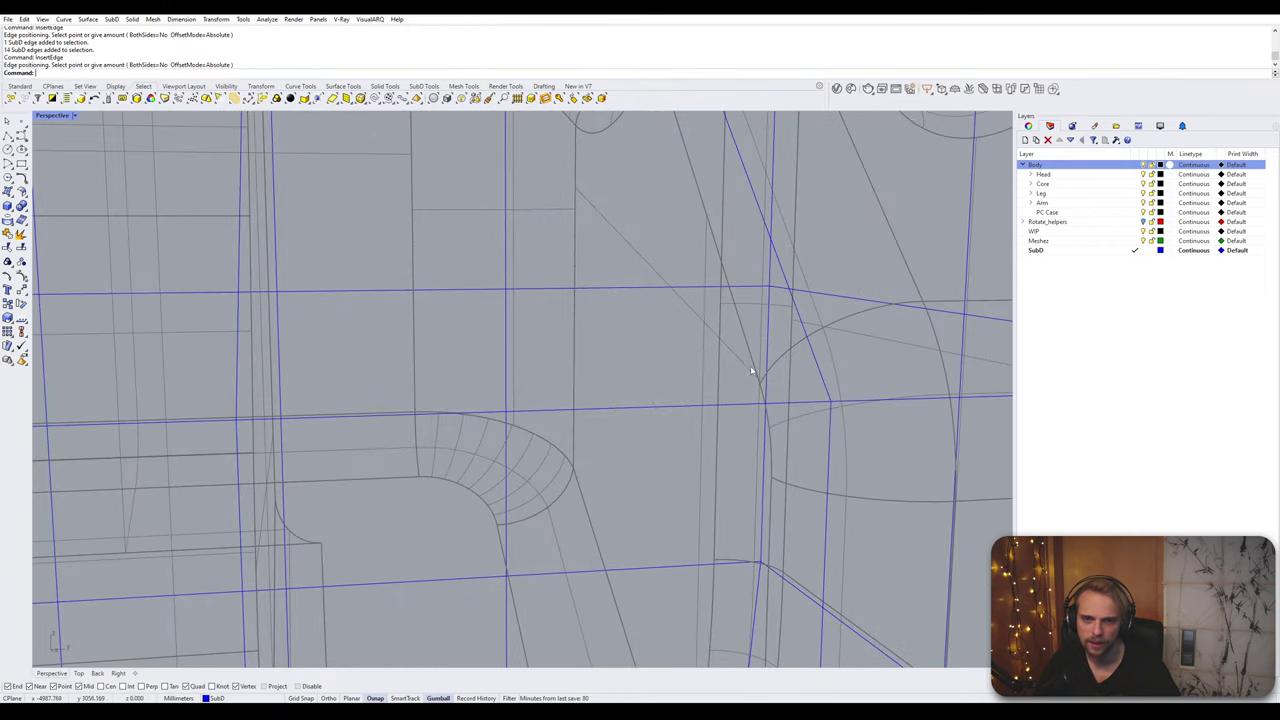
{"action": "scroll", "coordinate": [751, 371], "scroll_direction": "down", "scroll_amount": 10}
{"action": "right_click_drag", "start_coordinate": [751, 371], "coordinate": [650, 394]}
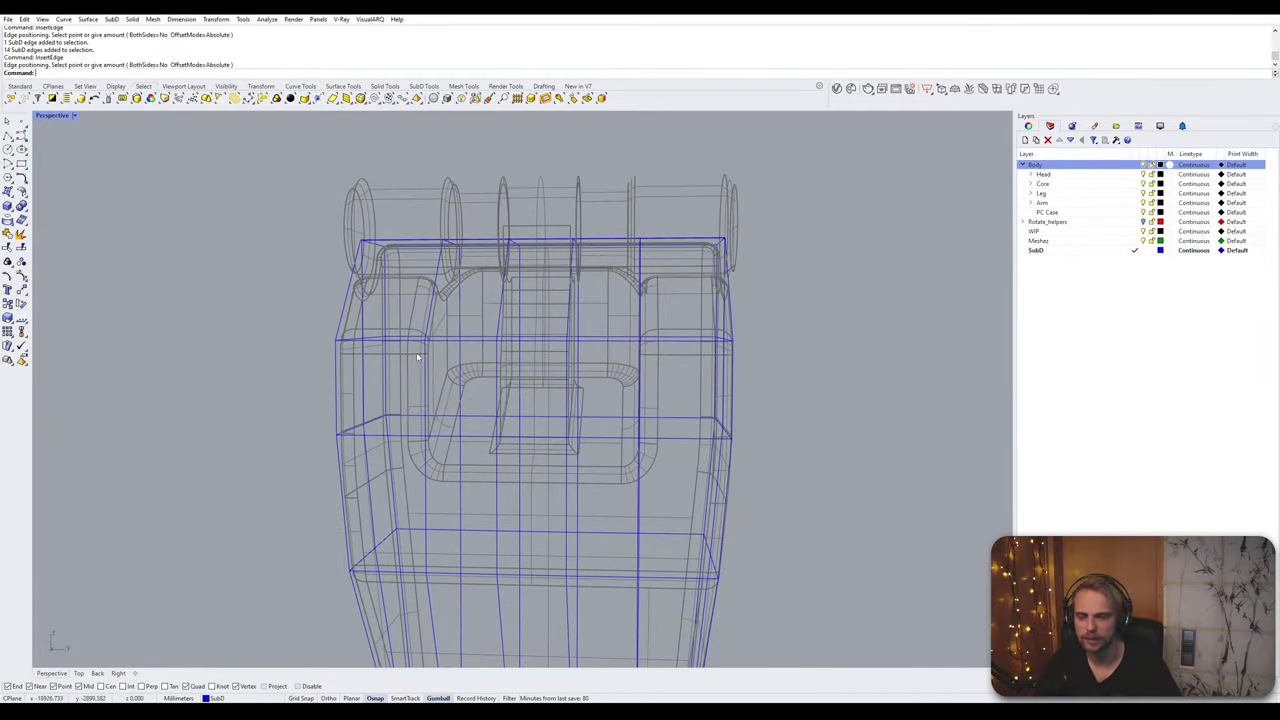
{"action": "right_click", "coordinate": [59, 119]}
{"action": "right_click_drag", "start_coordinate": [323, 177], "coordinate": [430, 298]}
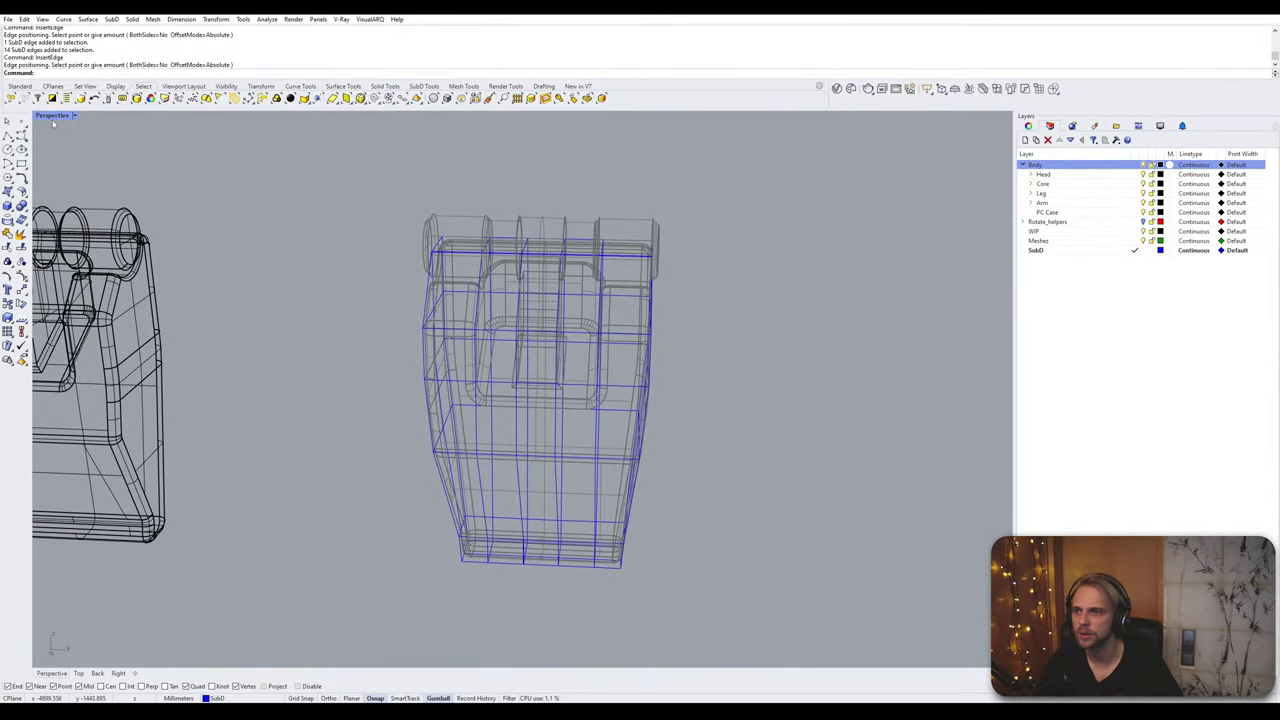
{"action": "right_click_drag", "start_coordinate": [497, 212], "coordinate": [400, 210]}
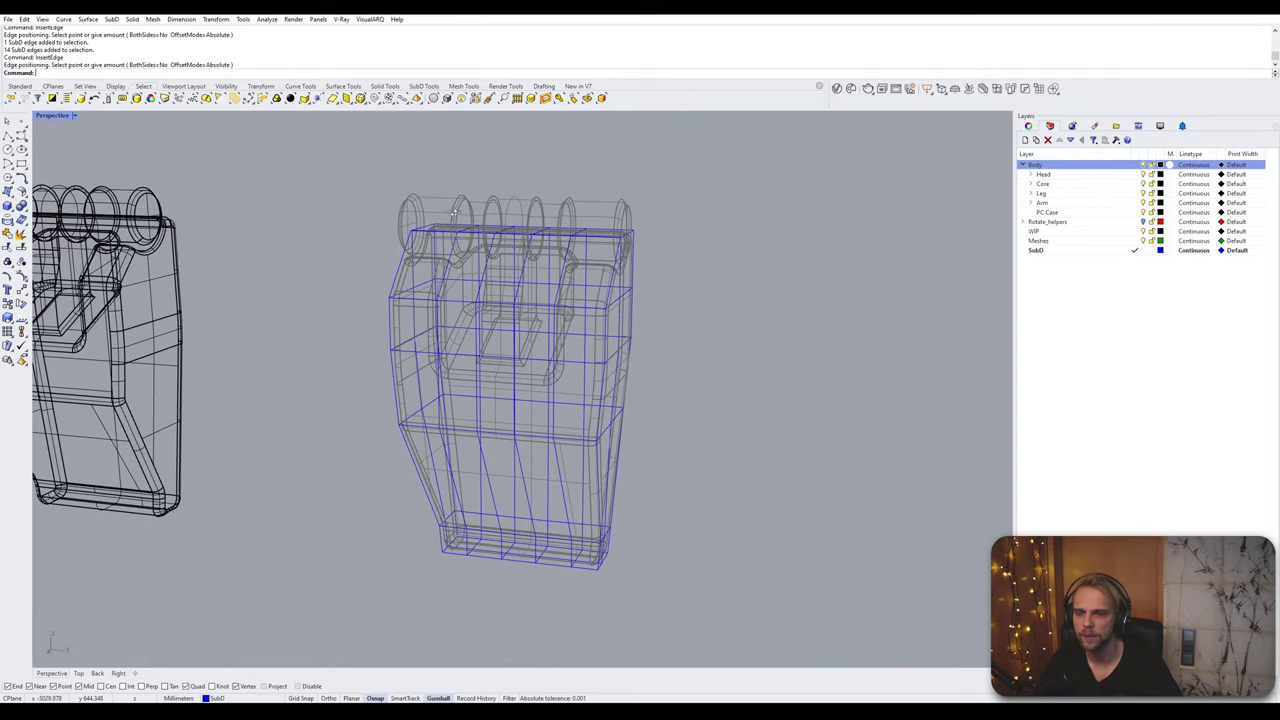
Step: Switch the Perspective viewport to Ghosted display and face the body's front
{"action": "left_click", "coordinate": [53, 116]}
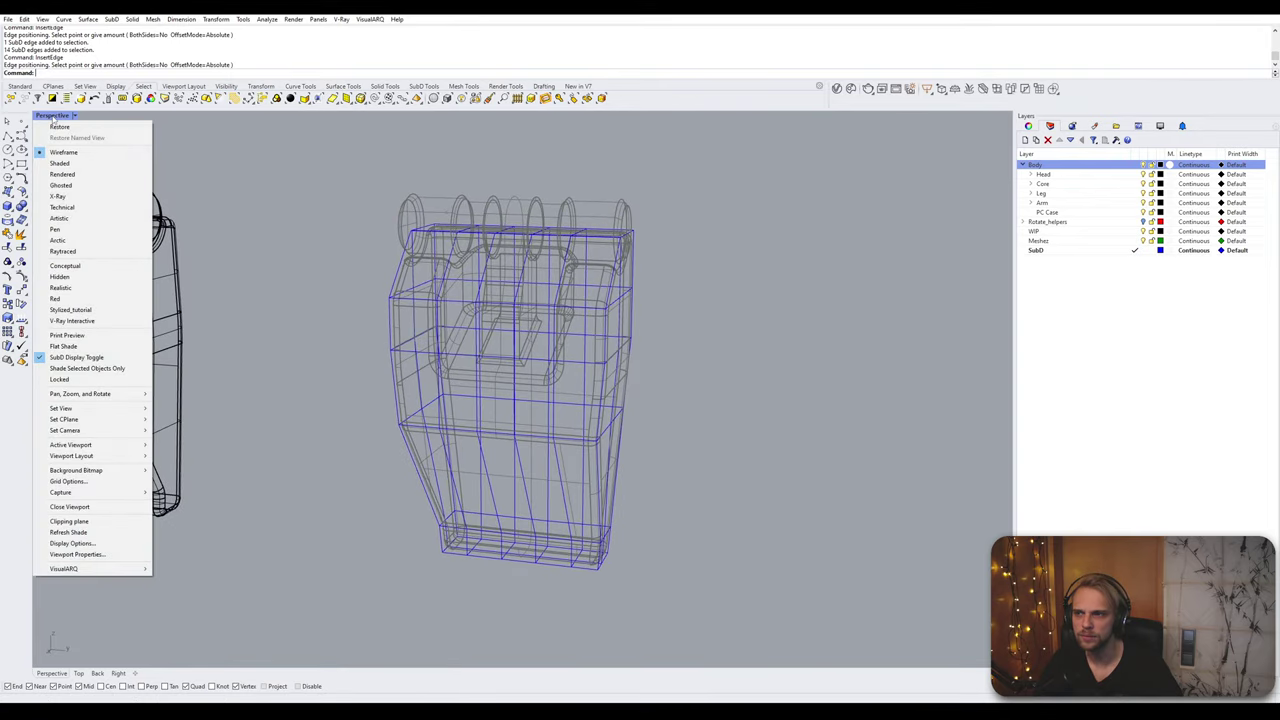
{"action": "left_click", "coordinate": [61, 185]}
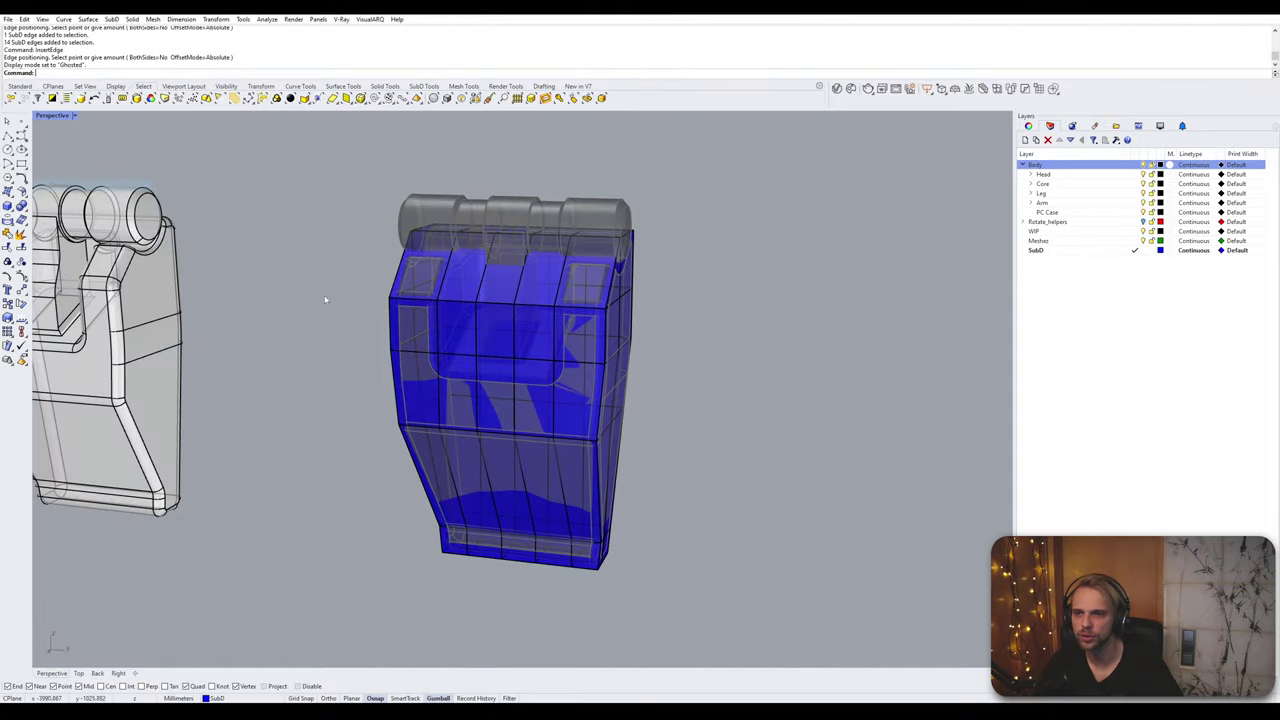
{"action": "right_click_drag", "start_coordinate": [323, 297], "coordinate": [408, 333]}
{"action": "scroll", "coordinate": [499, 356], "scroll_direction": "up", "scroll_amount": 2}
{"action": "right_click_drag", "start_coordinate": [499, 357], "coordinate": [557, 329]}
{"action": "scroll", "coordinate": [557, 329], "scroll_direction": "up", "scroll_amount": 2}
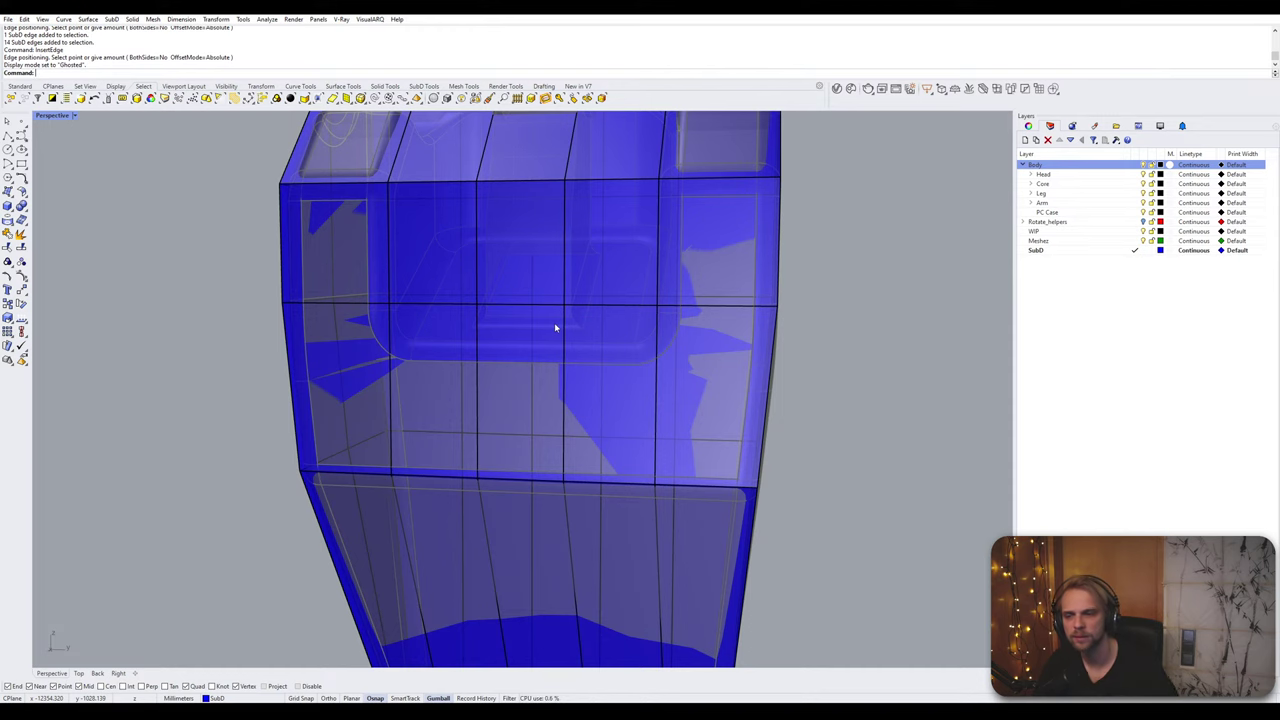
{"action": "right_click_drag", "start_coordinate": [403, 309], "coordinate": [428, 292]}
{"action": "scroll", "coordinate": [486, 277], "scroll_direction": "up", "scroll_amount": 2}
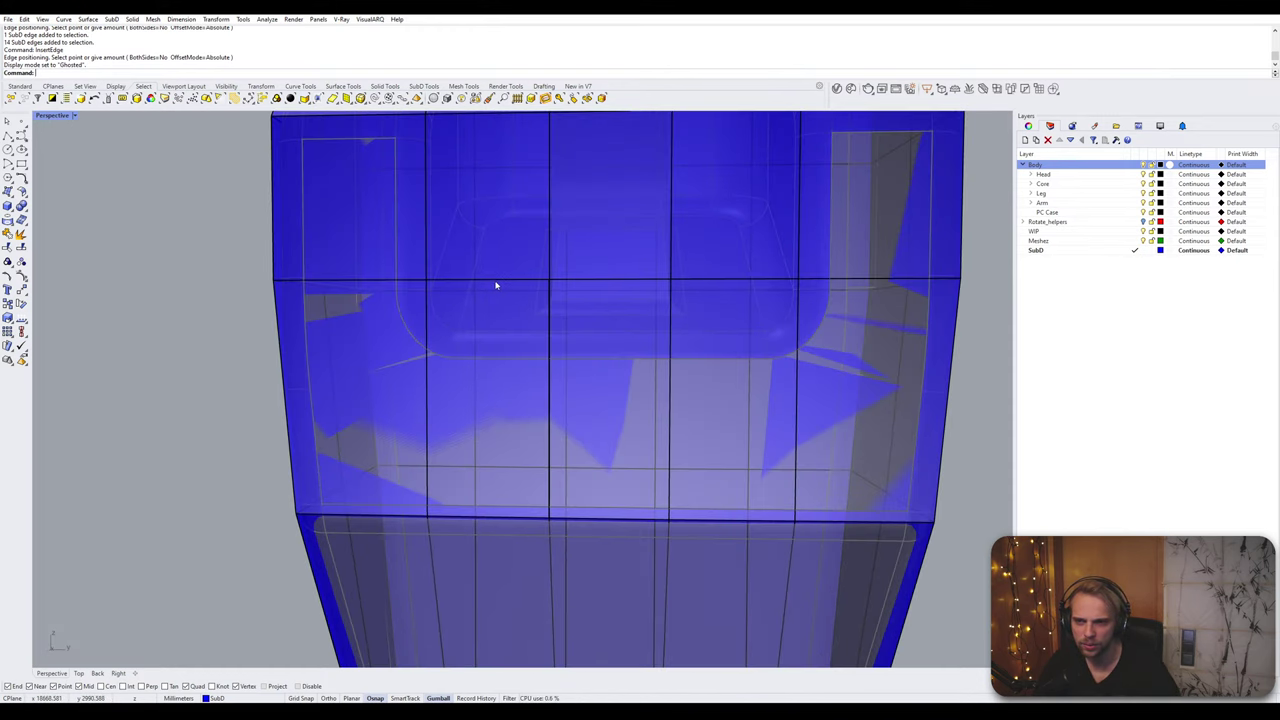
Step: Insert a horizontal edge loop just below the upper front loop
{"action": "double_click", "coordinate": [500, 282]}
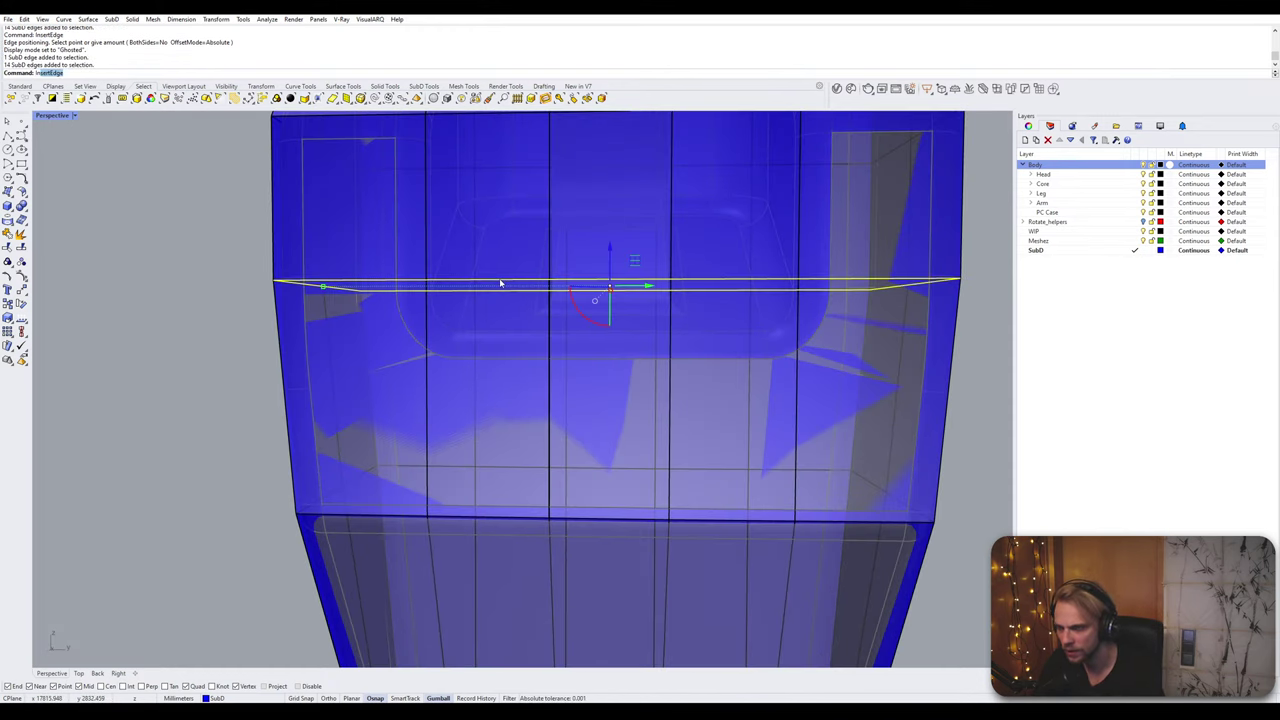
{"action": "key", "text": "Return"}
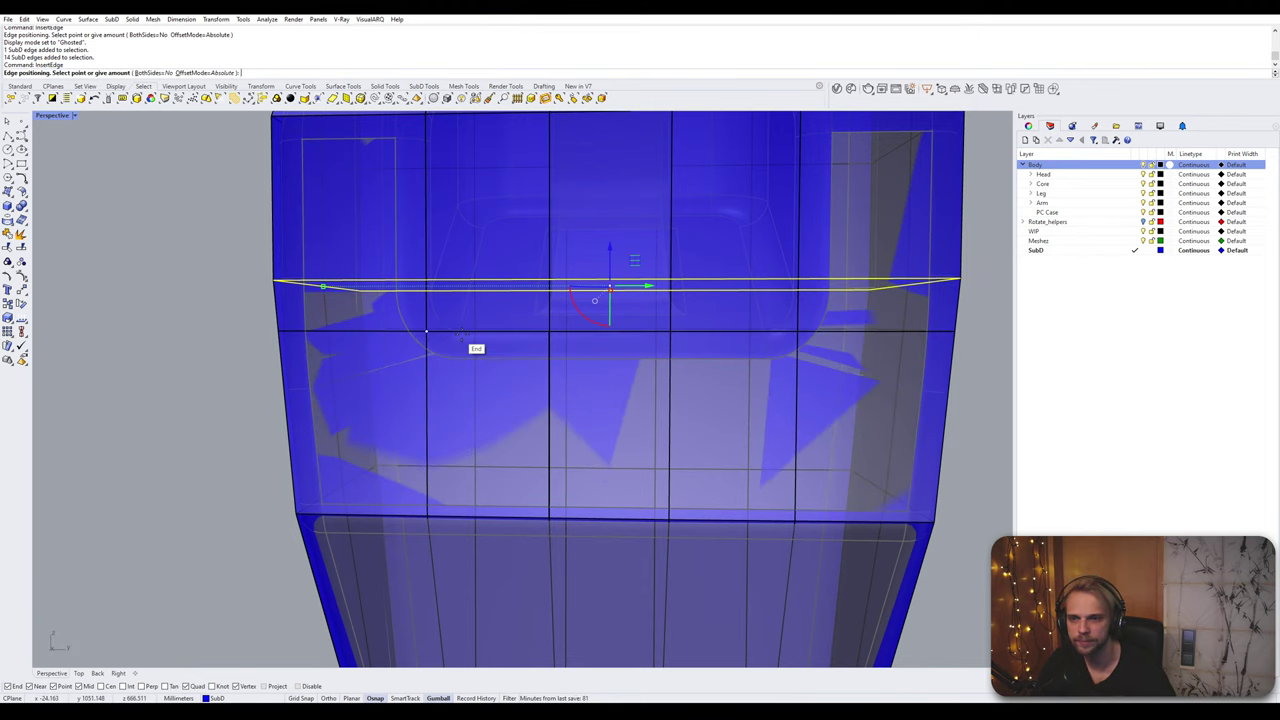
{"action": "left_click", "coordinate": [469, 333]}
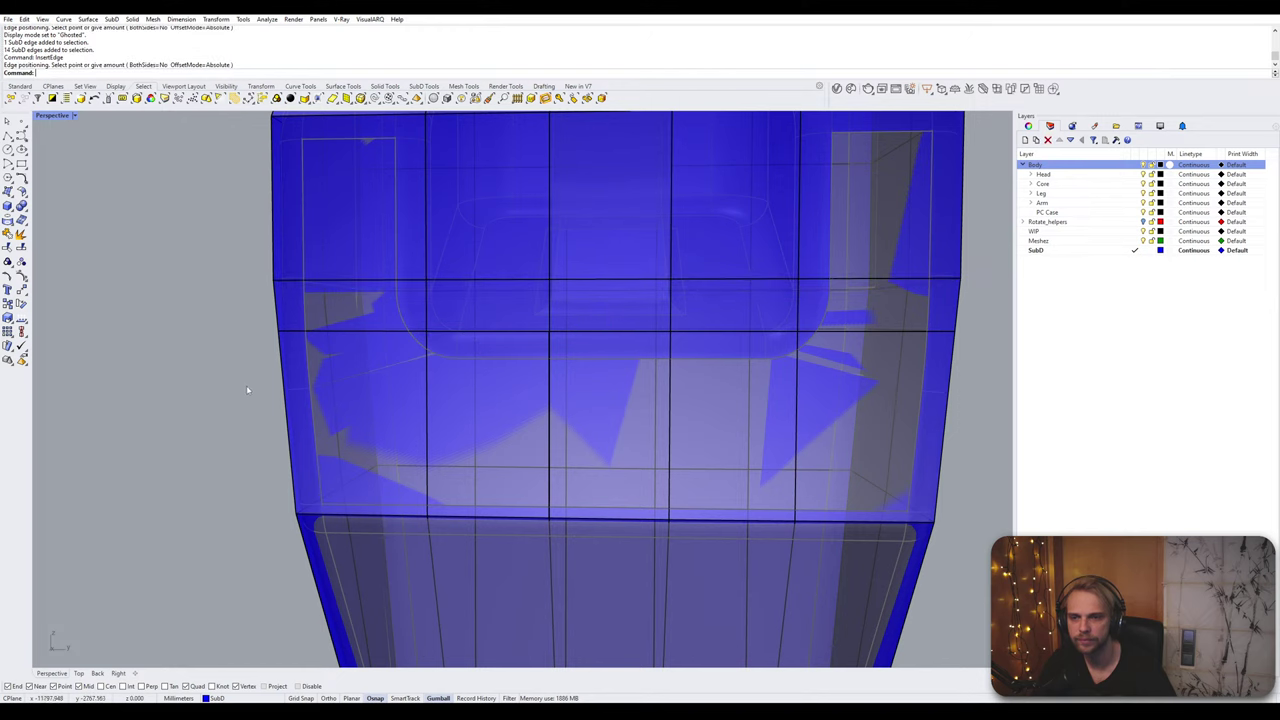
Step: Select four of the upper middle faces of the body
{"action": "left_click", "coordinate": [492, 314], "text": "ctrl+shift"}
{"action": "left_click", "coordinate": [608, 306], "text": "ctrl+shift"}
{"action": "left_click", "coordinate": [722, 304], "text": "ctrl+shift"}
{"action": "left_click", "coordinate": [759, 238], "text": "ctrl+shift"}
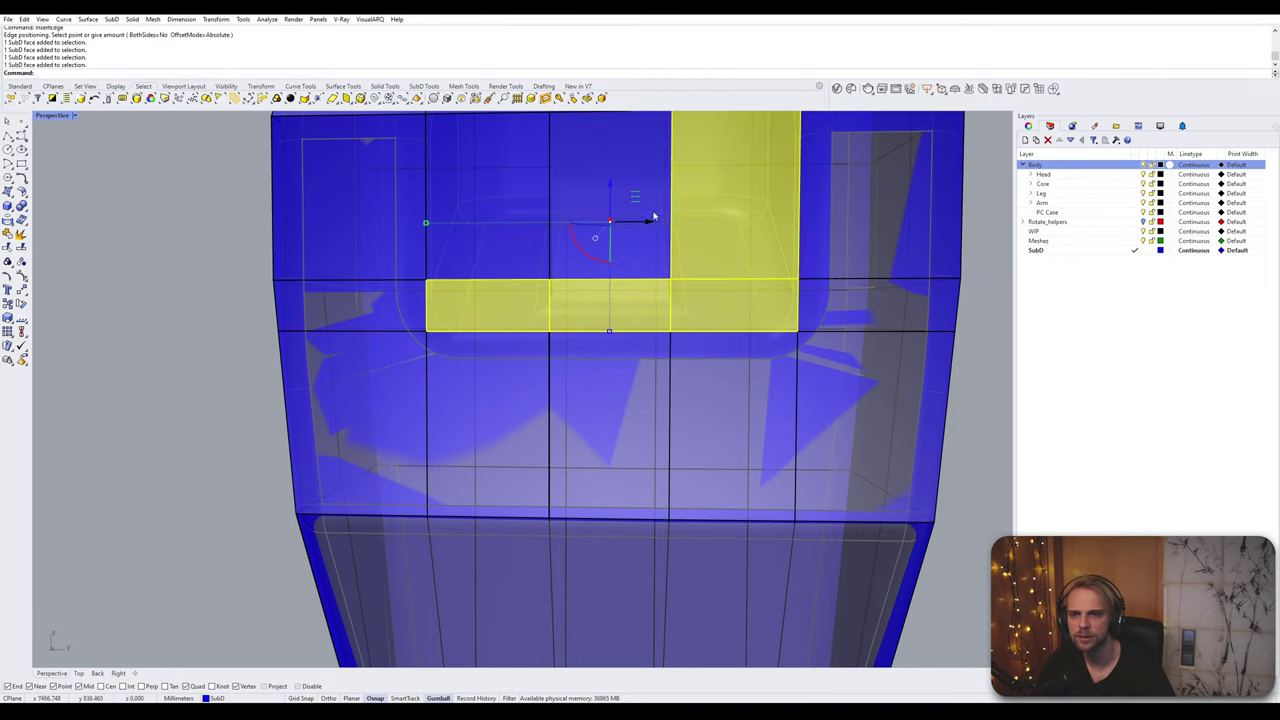
Step: Select the remaining top and upper middle faces and delete them to open a slot
{"action": "left_click", "coordinate": [610, 190], "text": "ctrl+shift"}
{"action": "left_click", "coordinate": [487, 190], "text": "ctrl+shift"}
{"action": "right_click_drag", "start_coordinate": [487, 200], "coordinate": [479, 365]}
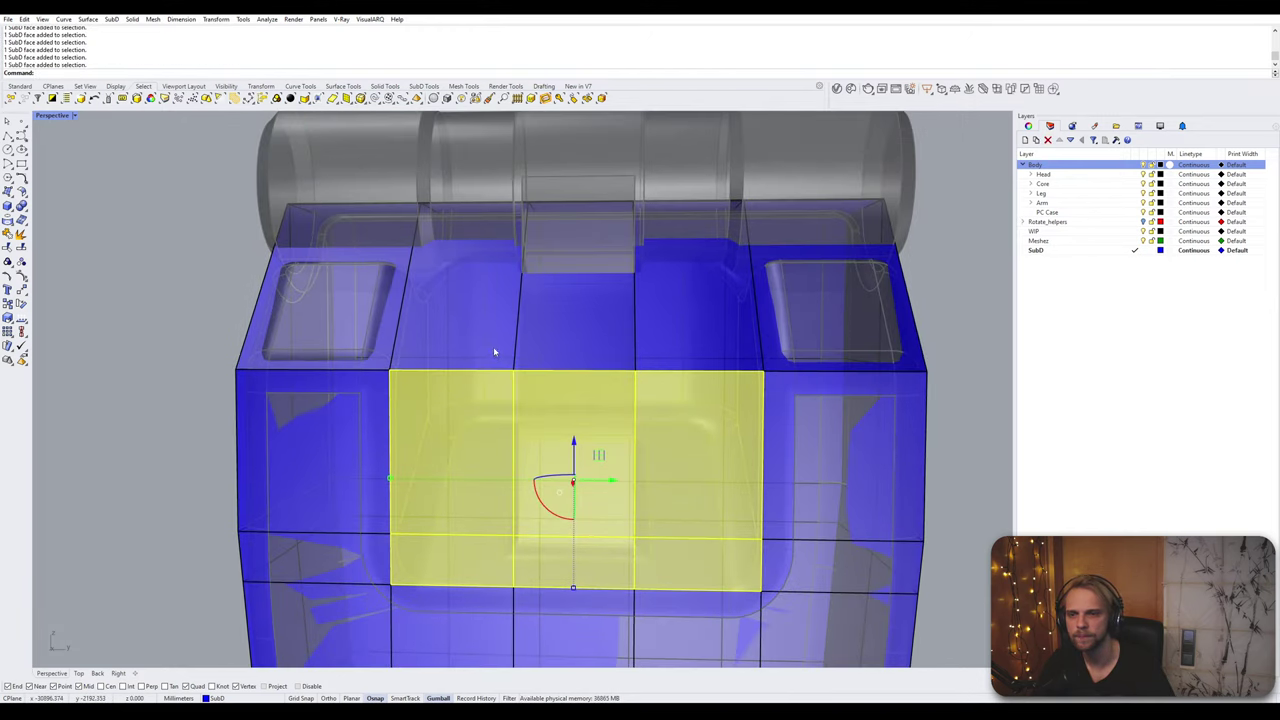
{"action": "left_click", "coordinate": [493, 346], "text": "ctrl+shift"}
{"action": "left_click", "coordinate": [582, 336], "text": "ctrl+shift"}
{"action": "left_click", "coordinate": [674, 323], "text": "ctrl+shift"}
{"action": "key", "text": "Delete"}
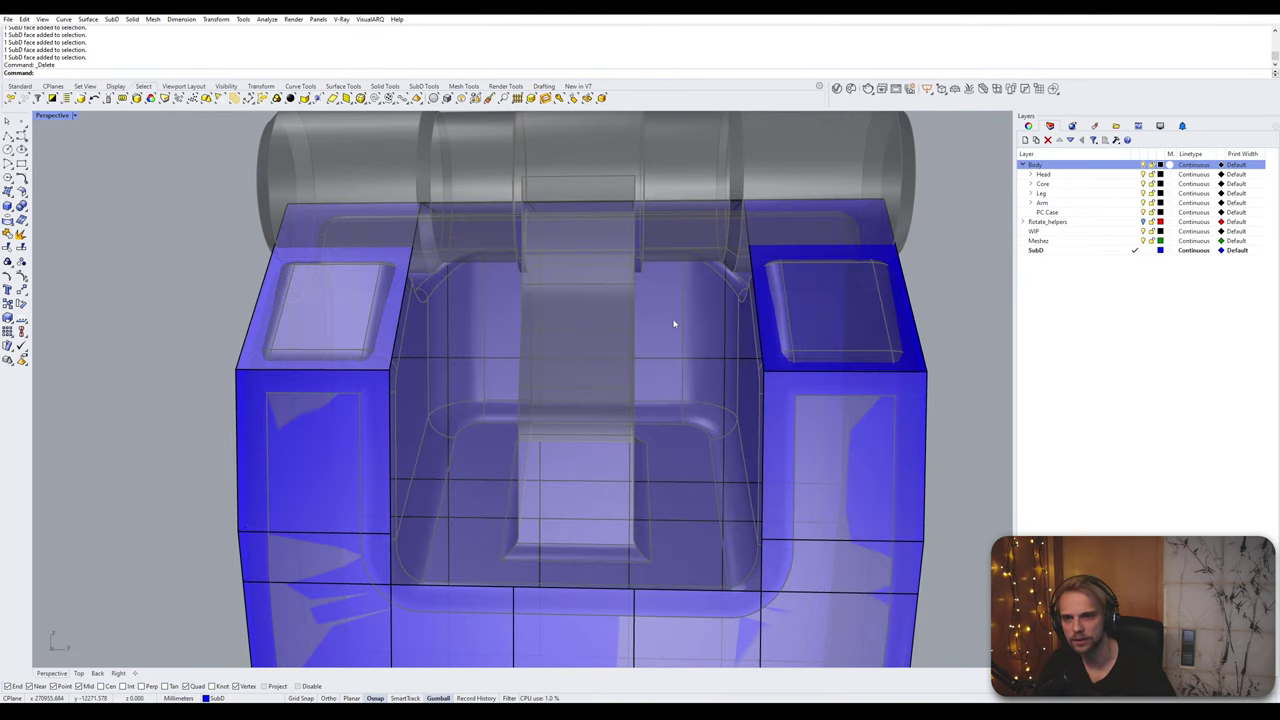
Step: Switch the Perspective viewport to Shaded display and inspect the body
{"action": "scroll", "coordinate": [674, 323], "scroll_direction": "down", "scroll_amount": 5}
{"action": "right_click_drag", "start_coordinate": [674, 323], "coordinate": [578, 336]}
{"action": "left_click", "coordinate": [52, 115]}
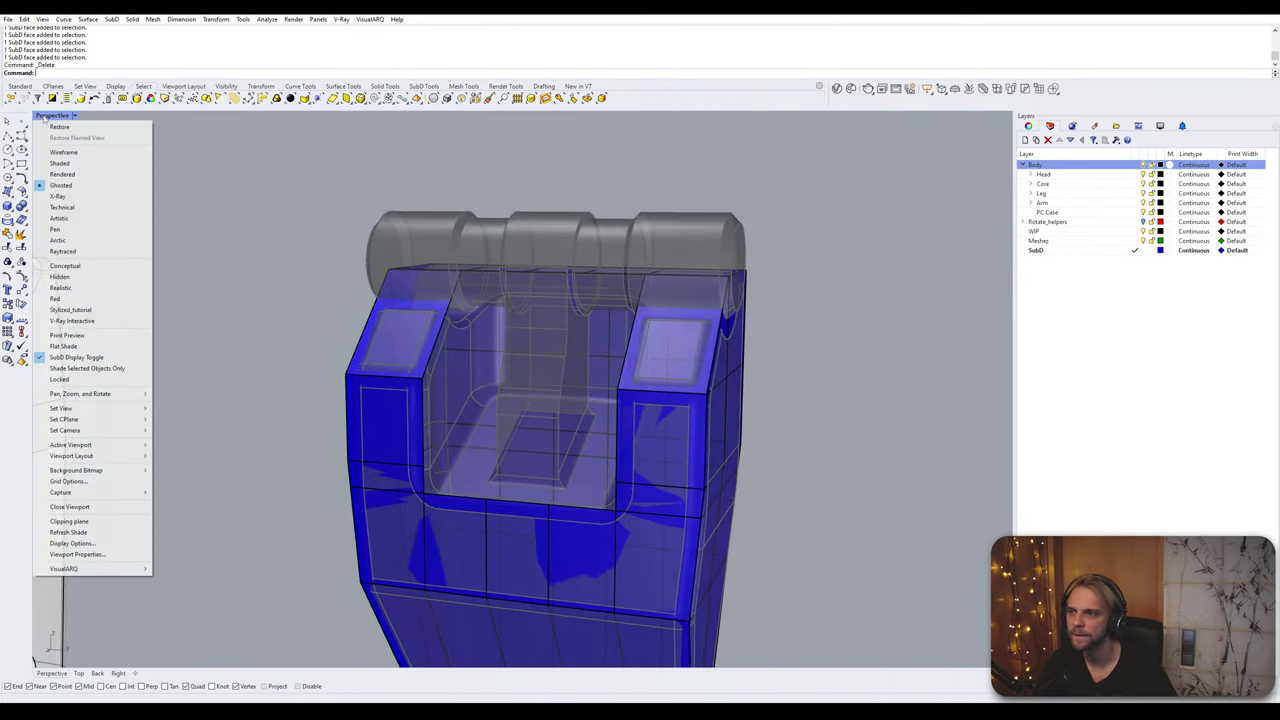
{"action": "left_click", "coordinate": [60, 163]}
{"action": "mouse_move", "coordinate": [480, 365]}
{"action": "right_mouse_down"}
{"action": "mouse_move", "coordinate": [545, 365]}
{"action": "mouse_move", "coordinate": [530, 410]}
{"action": "mouse_move", "coordinate": [434, 429]}
{"action": "mouse_move", "coordinate": [443, 420]}
{"action": "right_mouse_up"}
{"action": "left_click", "coordinate": [443, 420]}
{"action": "scroll", "coordinate": [640, 408], "scroll_direction": "up", "scroll_amount": 2}
{"action": "left_click", "coordinate": [693, 395]}
{"action": "right_click_drag", "start_coordinate": [649, 401], "coordinate": [678, 358]}
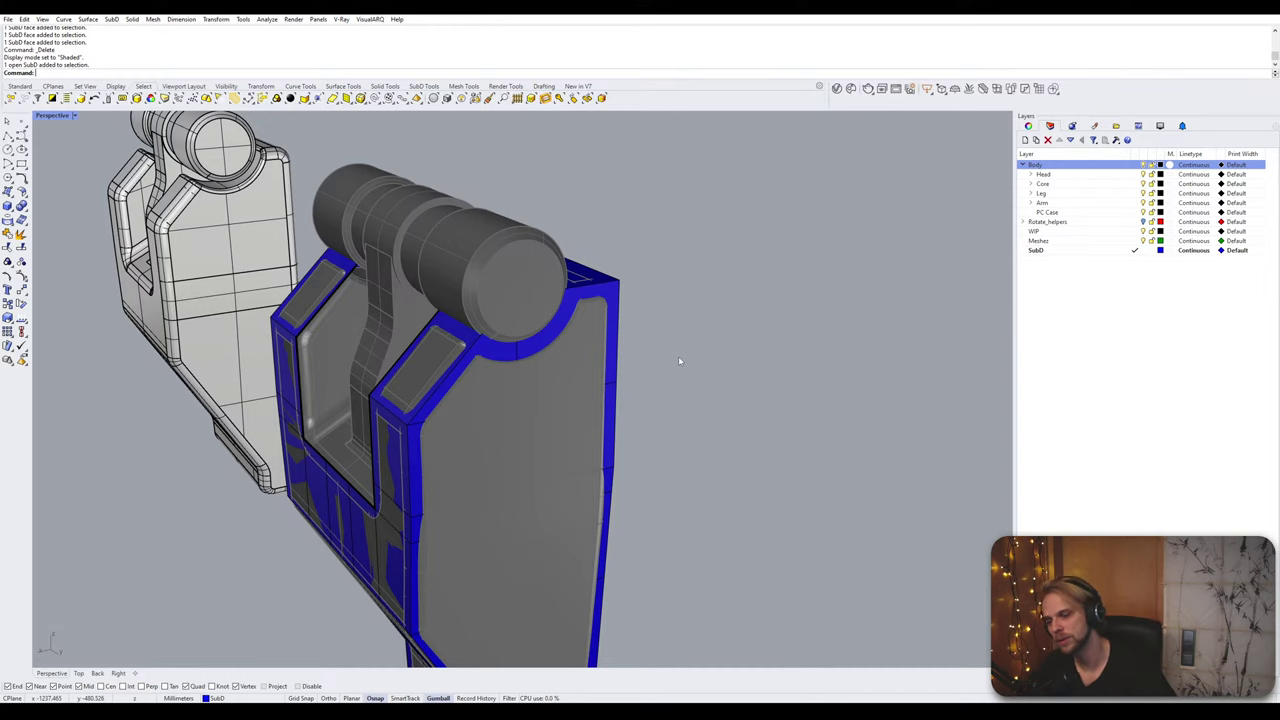
{"action": "right_click_drag", "start_coordinate": [701, 350], "coordinate": [557, 441], "text": "shift"}
Step: Frame the two models and run ShowSelected to display the hidden objects
{"action": "scroll", "coordinate": [557, 441], "scroll_direction": "down", "scroll_amount": 10}
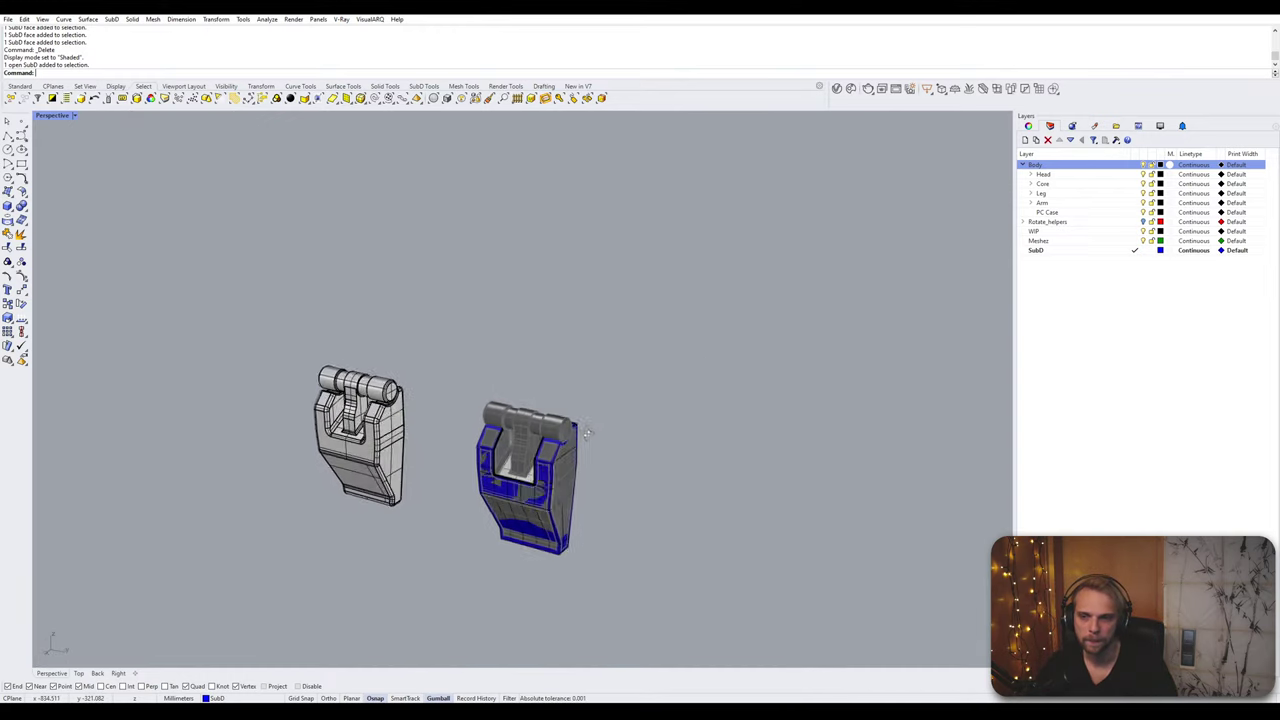
{"action": "scroll", "coordinate": [502, 498], "scroll_direction": "up", "scroll_amount": 7}
{"action": "right_click_drag", "start_coordinate": [502, 498], "coordinate": [466, 486]}
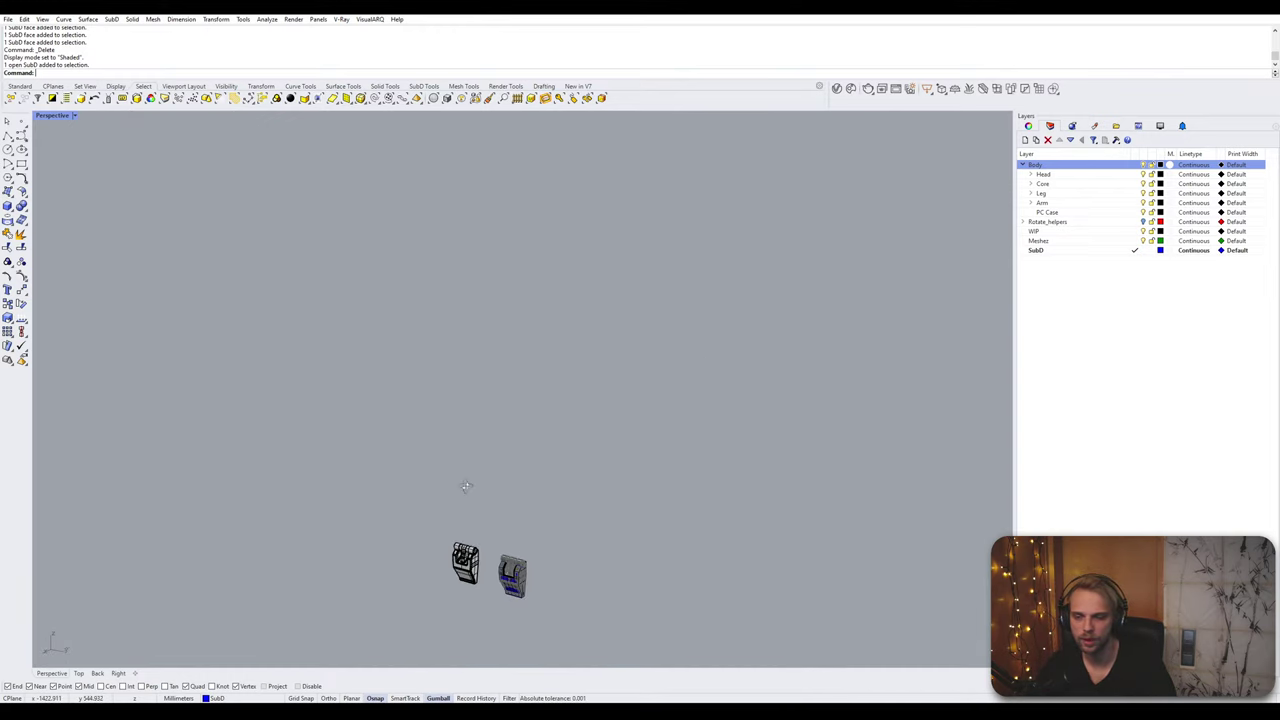
{"action": "scroll", "coordinate": [492, 504], "scroll_direction": "up", "scroll_amount": 2}
{"action": "right_click_drag", "start_coordinate": [526, 527], "coordinate": [495, 424], "text": "shift"}
{"action": "type", "text": "ShowSelected"}
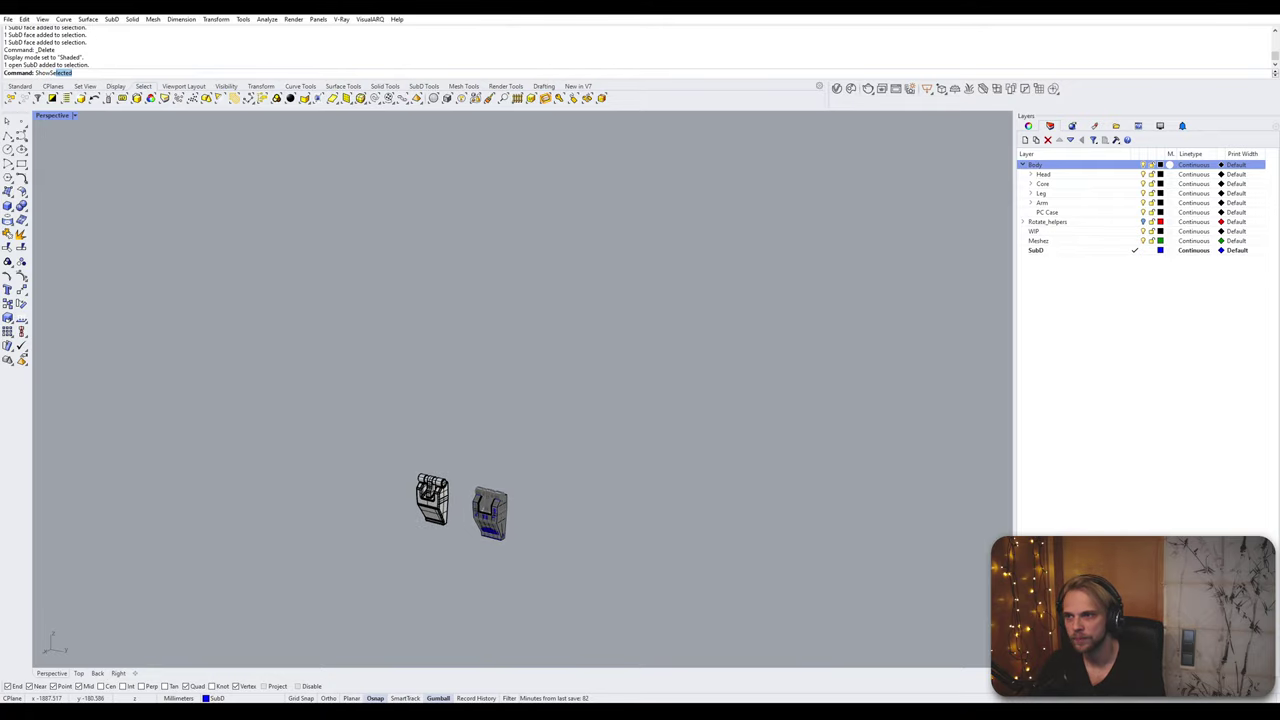
{"action": "key", "text": "Return"}
{"action": "scroll", "coordinate": [497, 426], "scroll_direction": "down", "scroll_amount": 8}
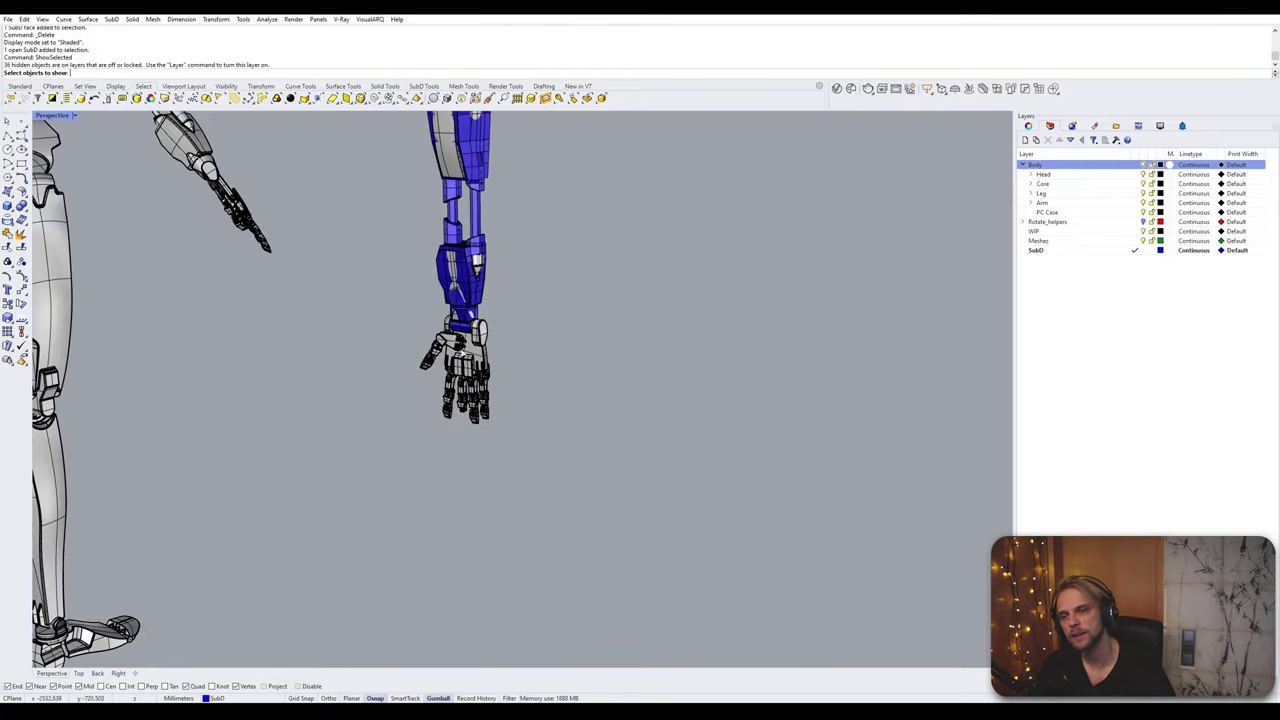
{"action": "right_click_drag", "start_coordinate": [512, 275], "coordinate": [478, 430], "text": "shift"}
{"action": "right_click_drag", "start_coordinate": [476, 335], "coordinate": [484, 424], "text": "shift"}
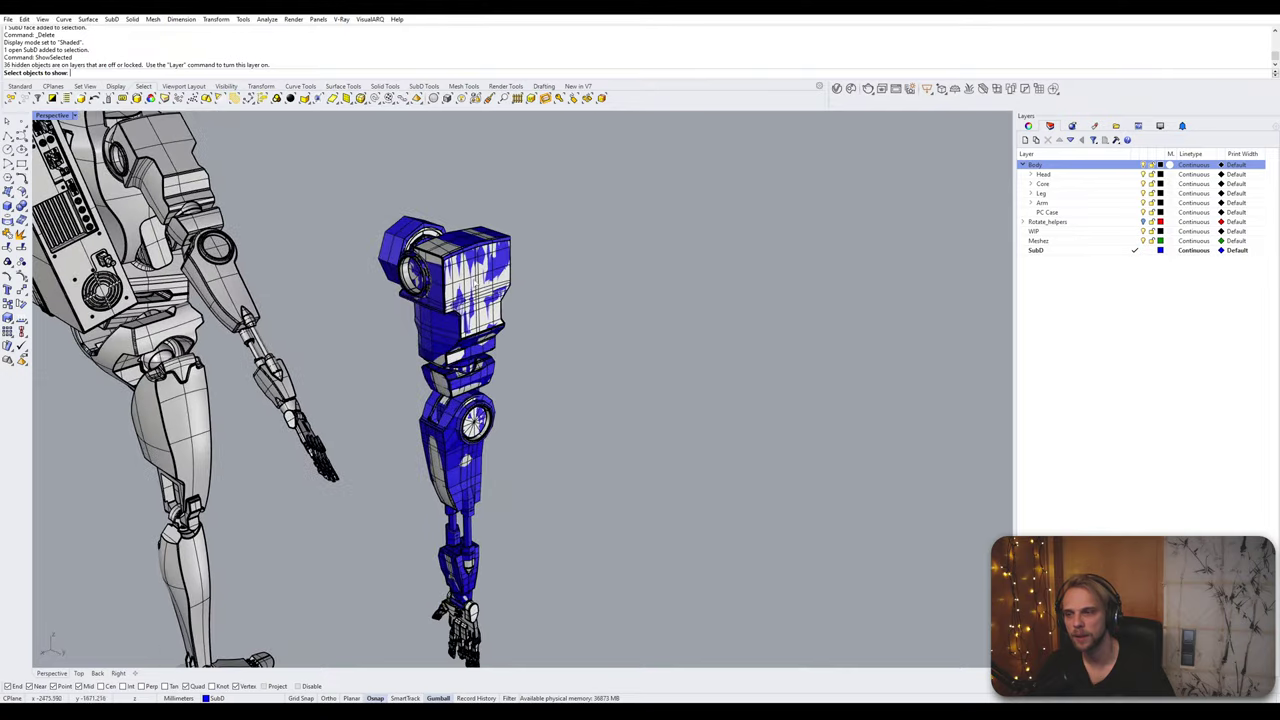
Step: Pick the blue wrist SubD to unhide it, then select and deselect it
{"action": "scroll", "coordinate": [484, 430], "scroll_direction": "up", "scroll_amount": 4}
{"action": "scroll", "coordinate": [484, 430], "scroll_direction": "down", "scroll_amount": 4}
{"action": "right_click_drag", "start_coordinate": [476, 560], "coordinate": [515, 400], "text": "shift"}
{"action": "scroll", "coordinate": [490, 438], "scroll_direction": "up", "scroll_amount": 6}
{"action": "scroll", "coordinate": [520, 370], "scroll_direction": "up", "scroll_amount": 4}
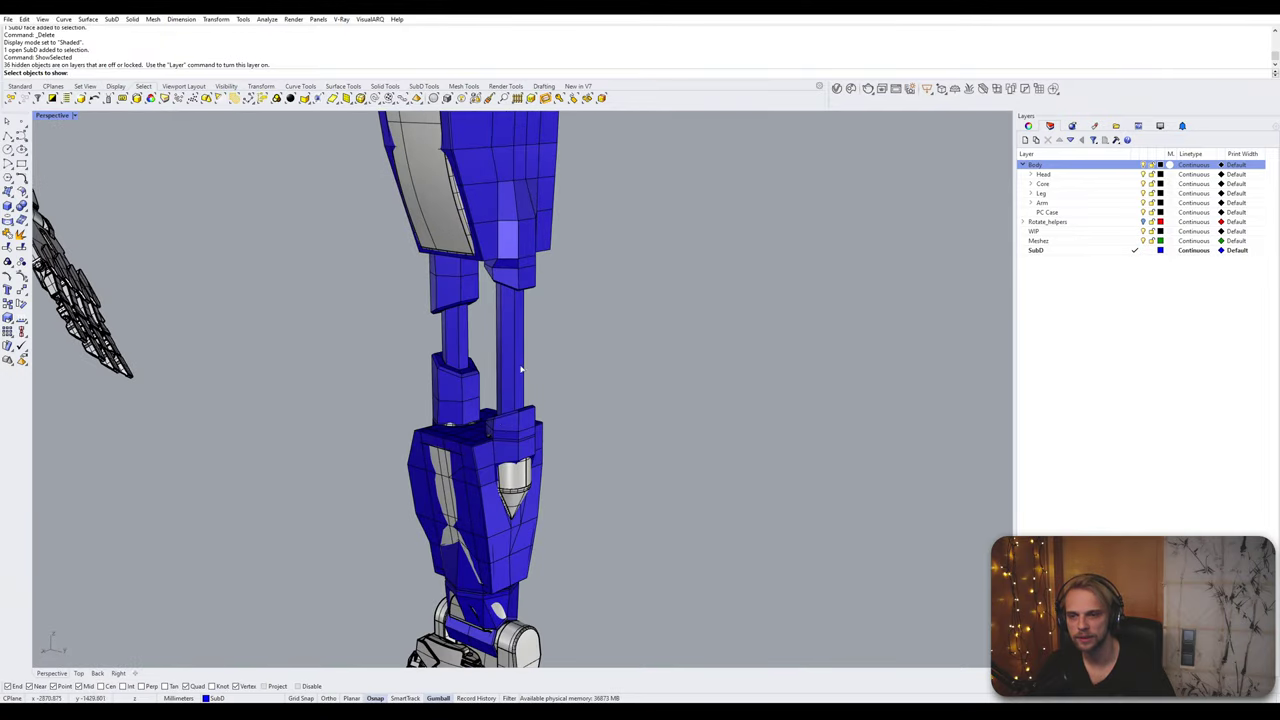
{"action": "right_click_drag", "start_coordinate": [502, 458], "coordinate": [513, 383], "text": "shift"}
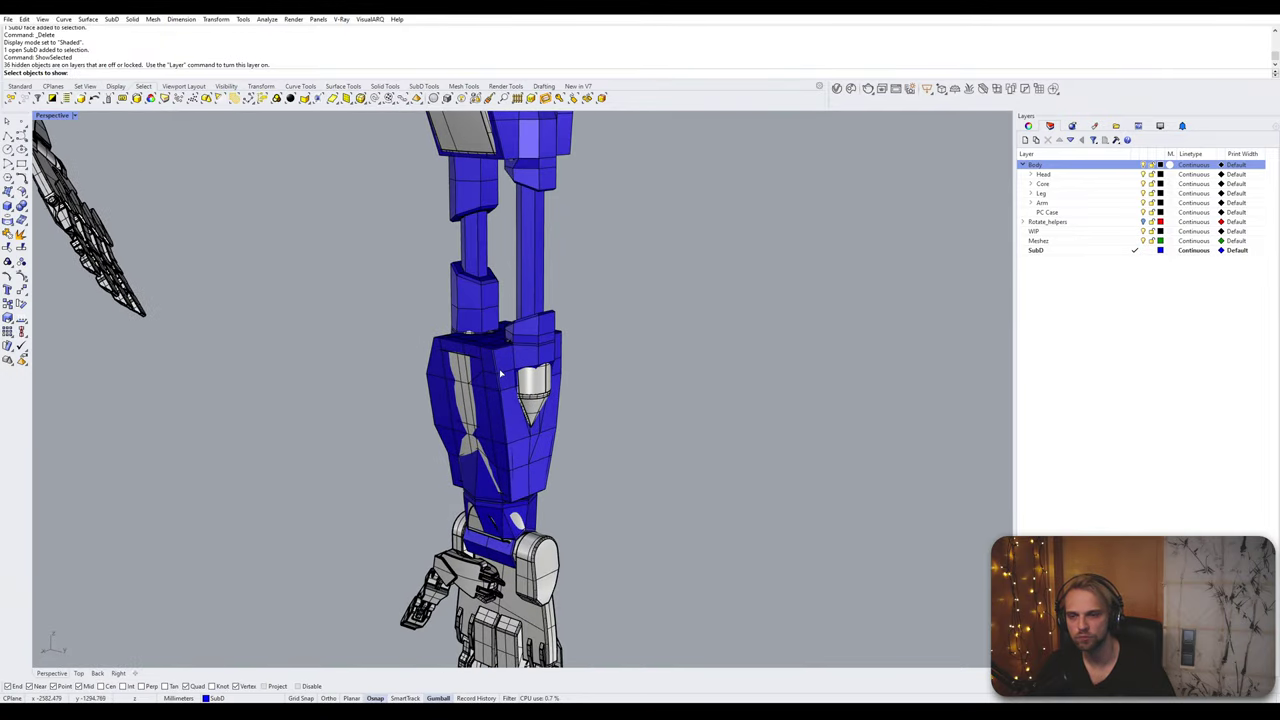
{"action": "scroll", "coordinate": [500, 374], "scroll_direction": "down", "scroll_amount": 2}
{"action": "scroll", "coordinate": [510, 410], "scroll_direction": "up", "scroll_amount": 4}
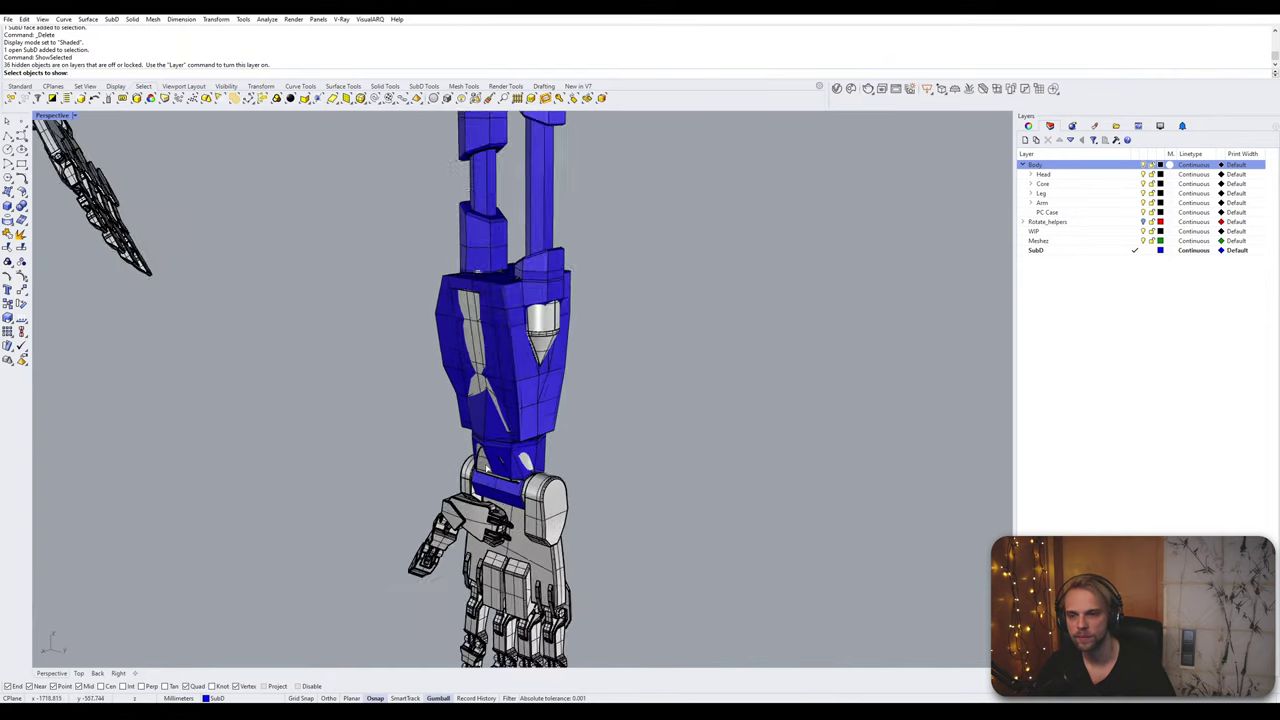
{"action": "left_click", "coordinate": [527, 456]}
{"action": "key", "text": "Return"}
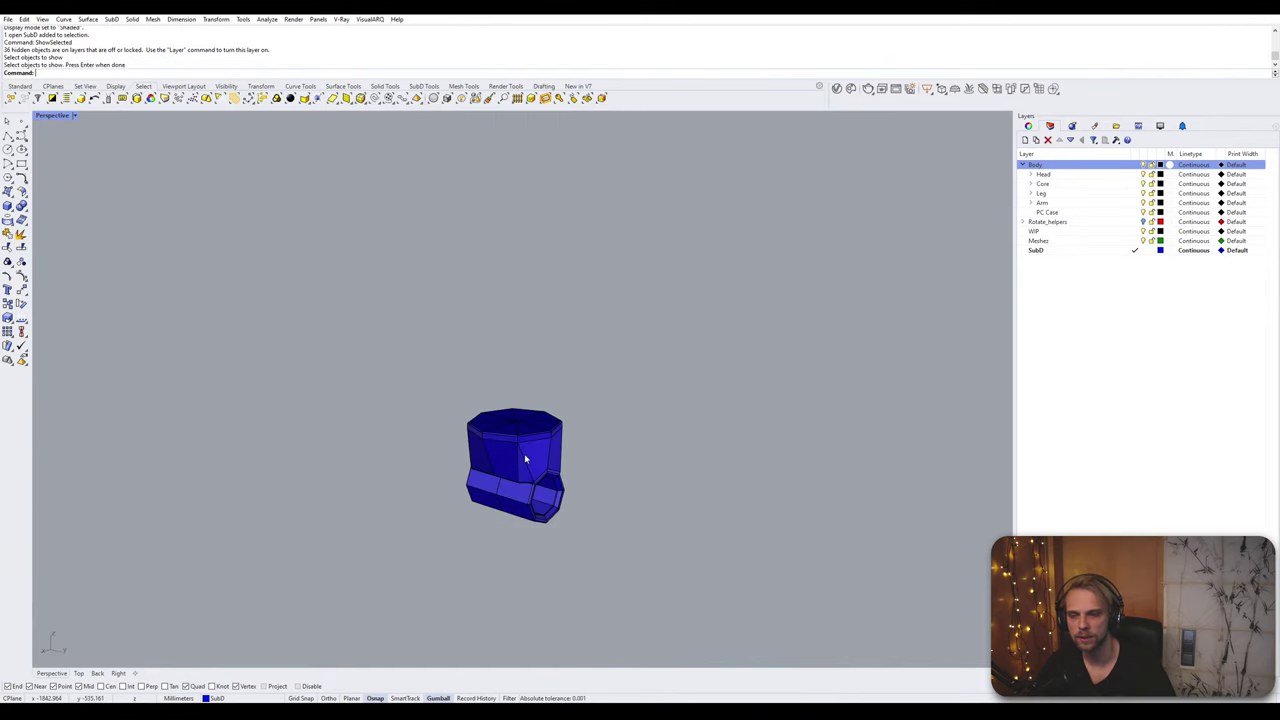
{"action": "left_click", "coordinate": [527, 458]}
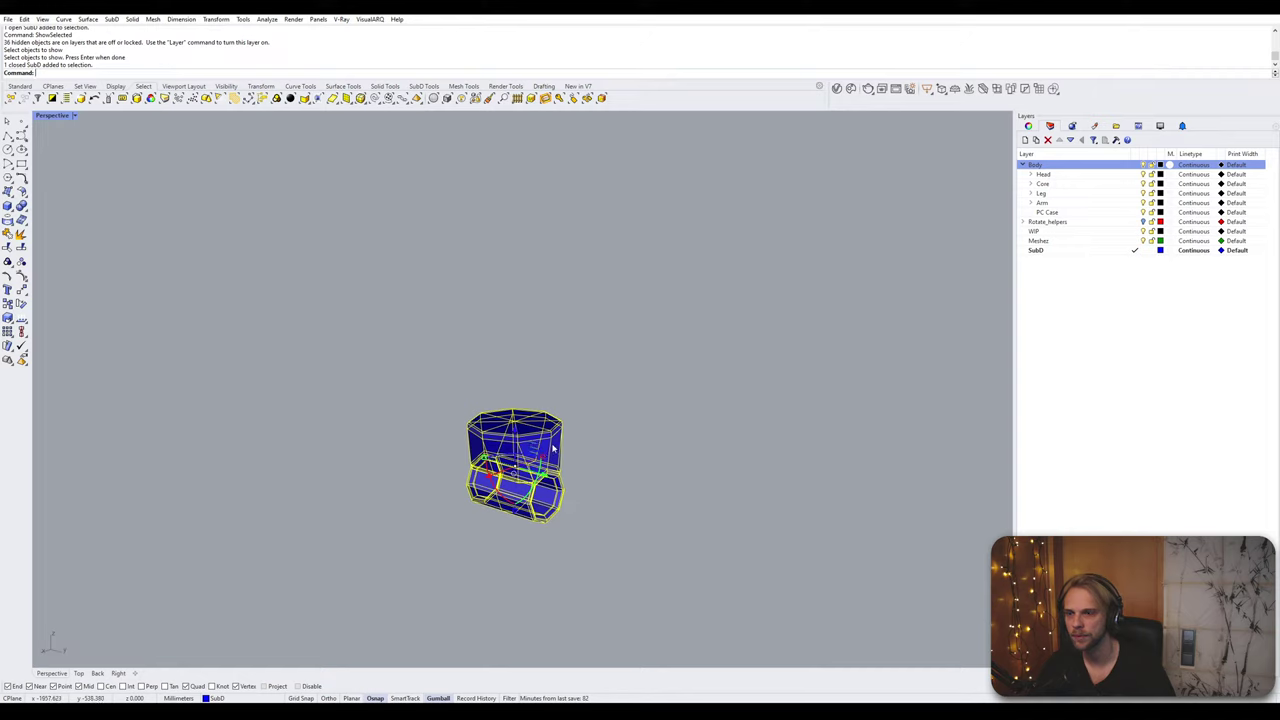
{"action": "scroll", "coordinate": [553, 449], "scroll_direction": "down", "scroll_amount": 4}
{"action": "left_click", "coordinate": [374, 346]}
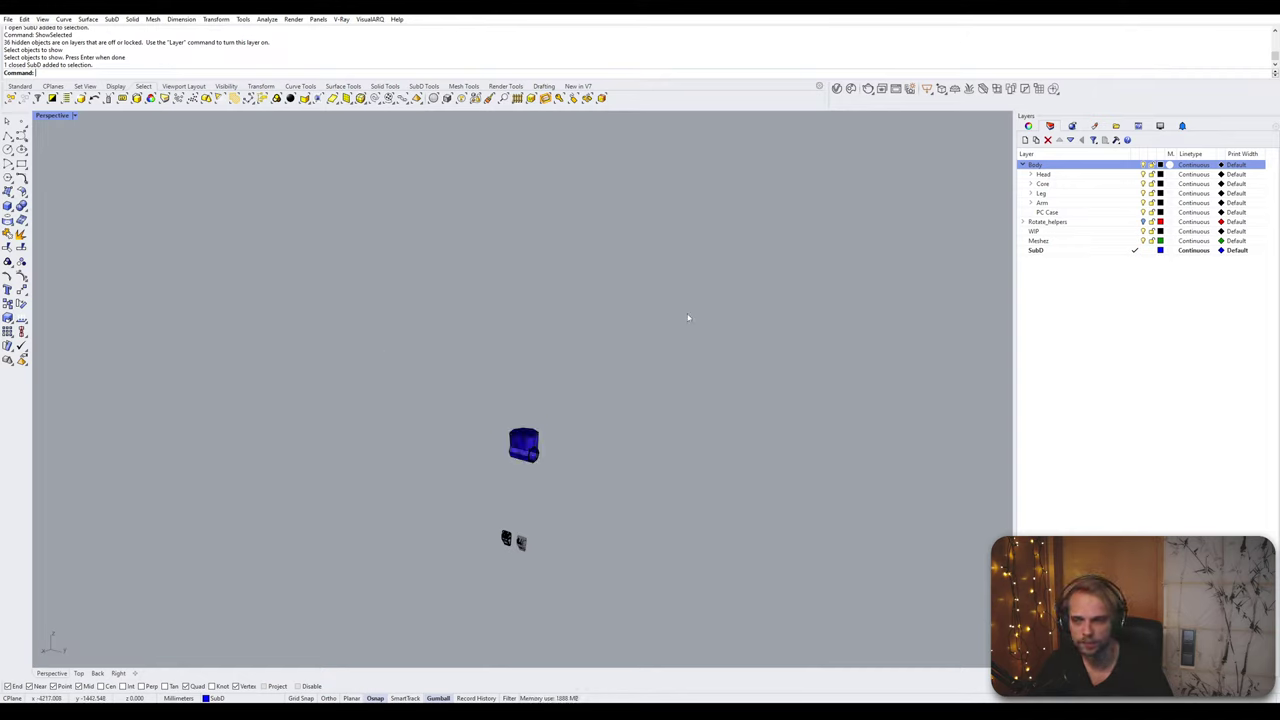
Step: Open Grasshopper and reference the blue wrist SubD into the SubD input parameter
{"action": "type", "text": "Grasshopper"}
{"action": "key", "text": "Return"}
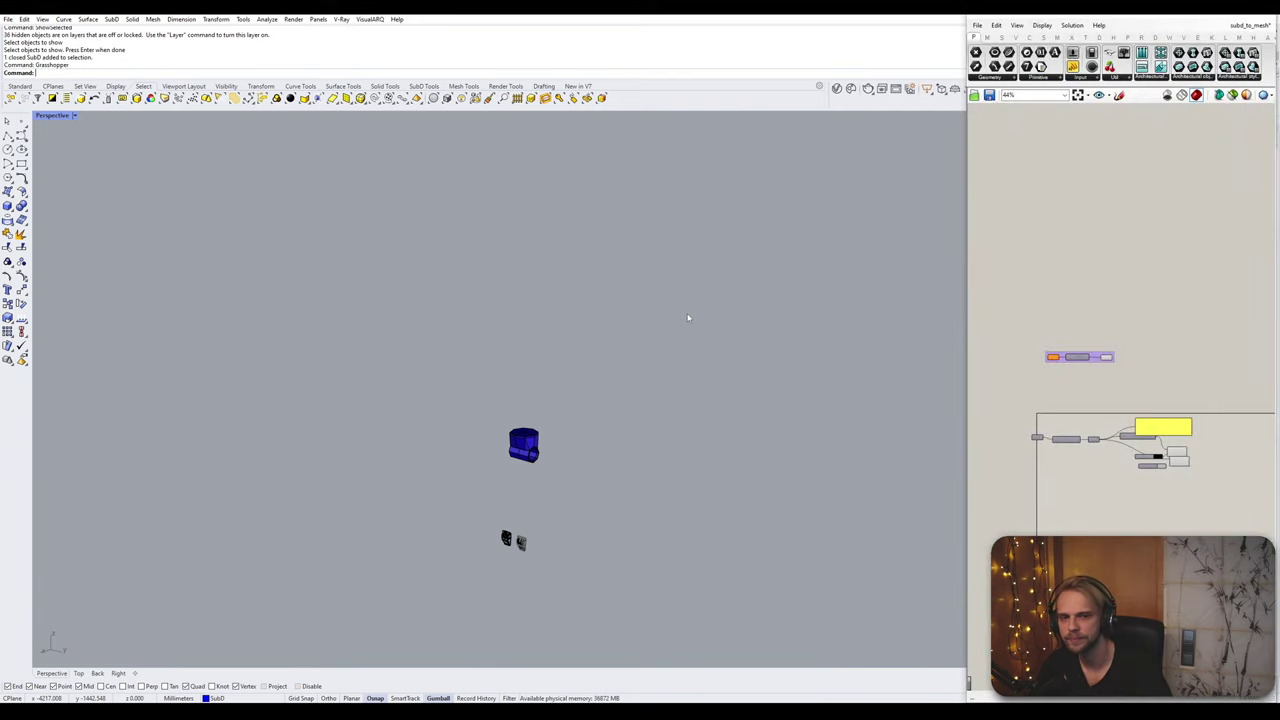
{"action": "left_click", "coordinate": [1050, 423]}
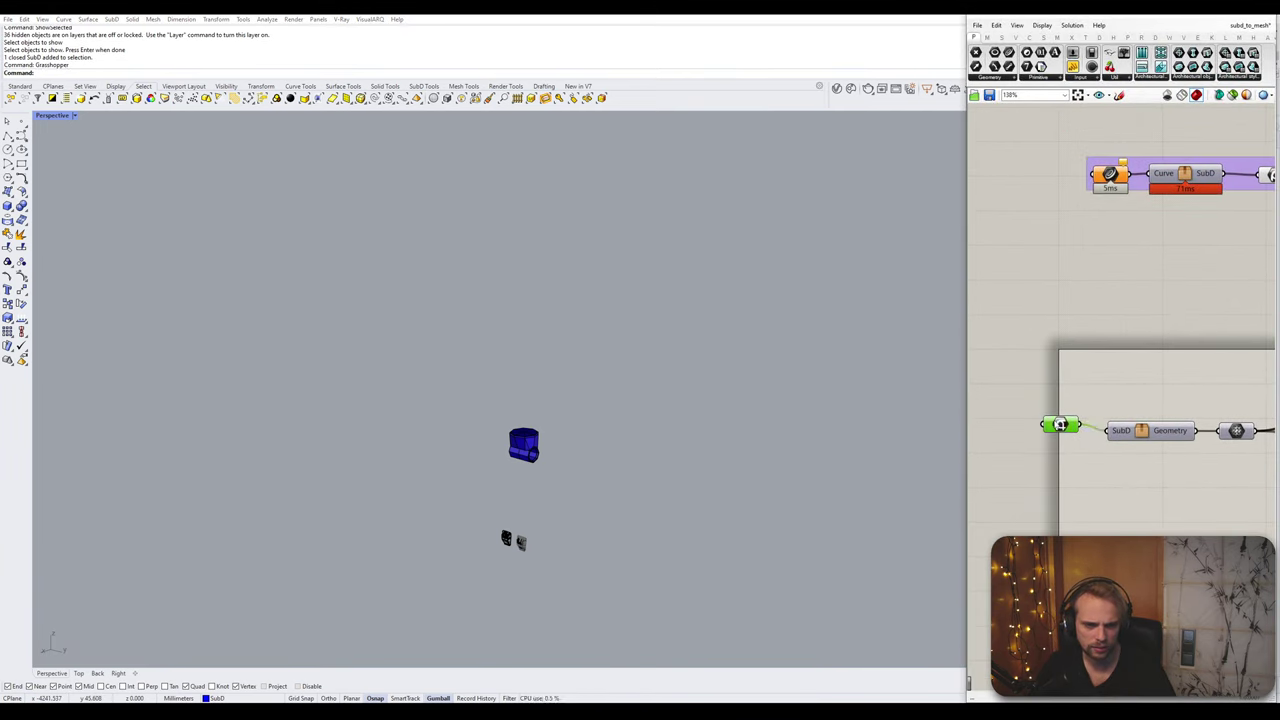
{"action": "right_click", "coordinate": [1052, 419]}
{"action": "left_click", "coordinate": [1084, 547]}
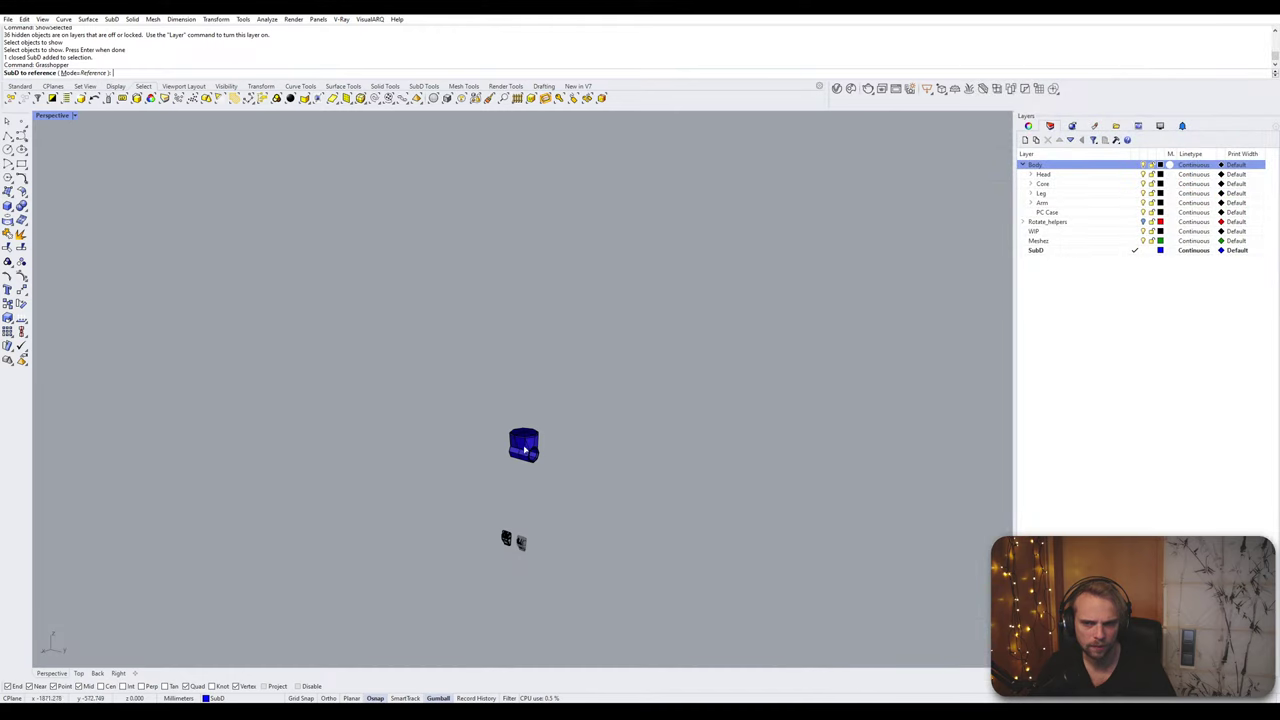
{"action": "left_click", "coordinate": [528, 449]}
Step: Open the meshing cluster for editing and add a number slider set to 2
{"action": "right_click_drag", "start_coordinate": [654, 449], "coordinate": [563, 443]}
{"action": "scroll", "coordinate": [1147, 456], "scroll_direction": "down", "scroll_amount": 3}
{"action": "scroll", "coordinate": [1147, 456], "scroll_direction": "up", "scroll_amount": 2}
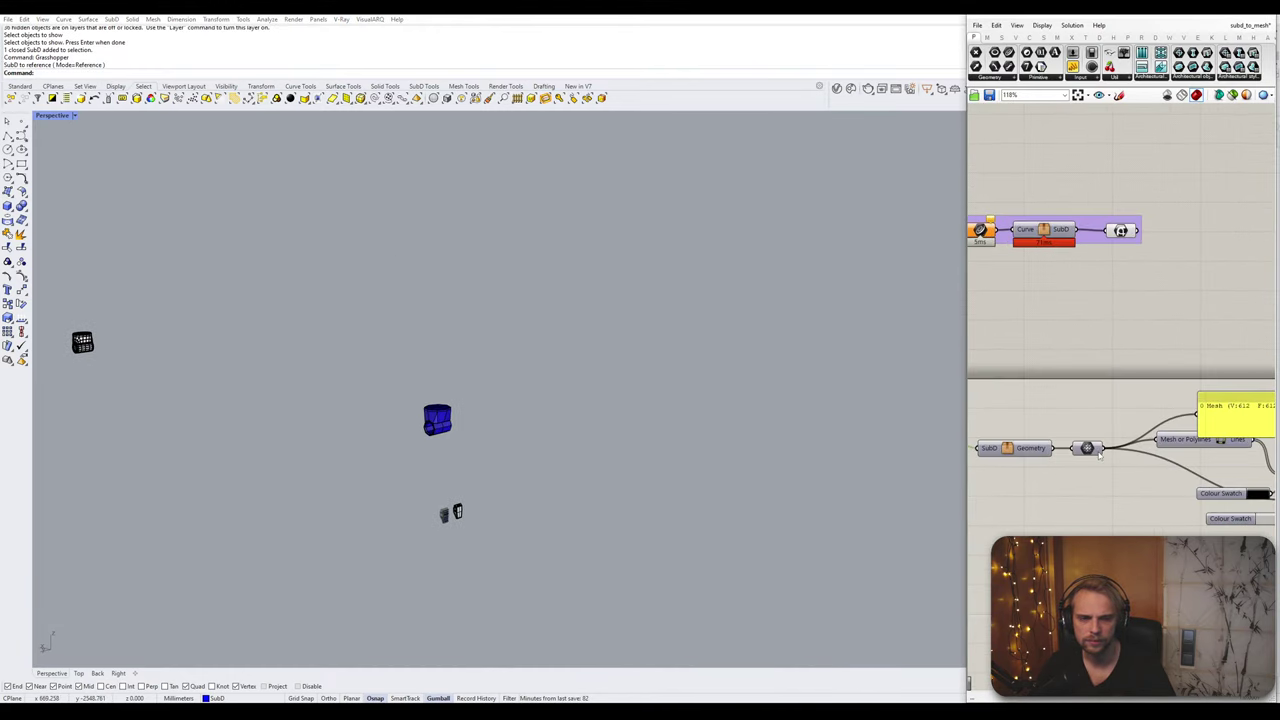
{"action": "double_click", "coordinate": [1121, 443]}
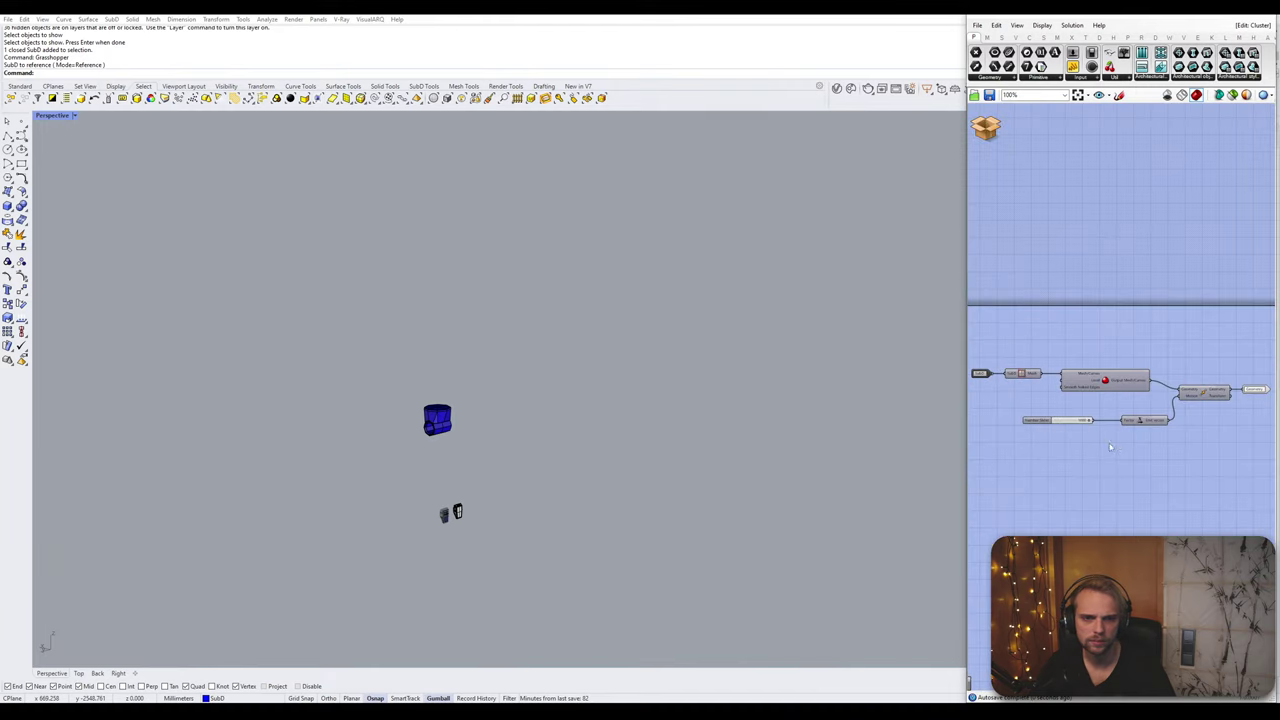
{"action": "double_click", "coordinate": [1043, 383]}
{"action": "type", "text": "2"}
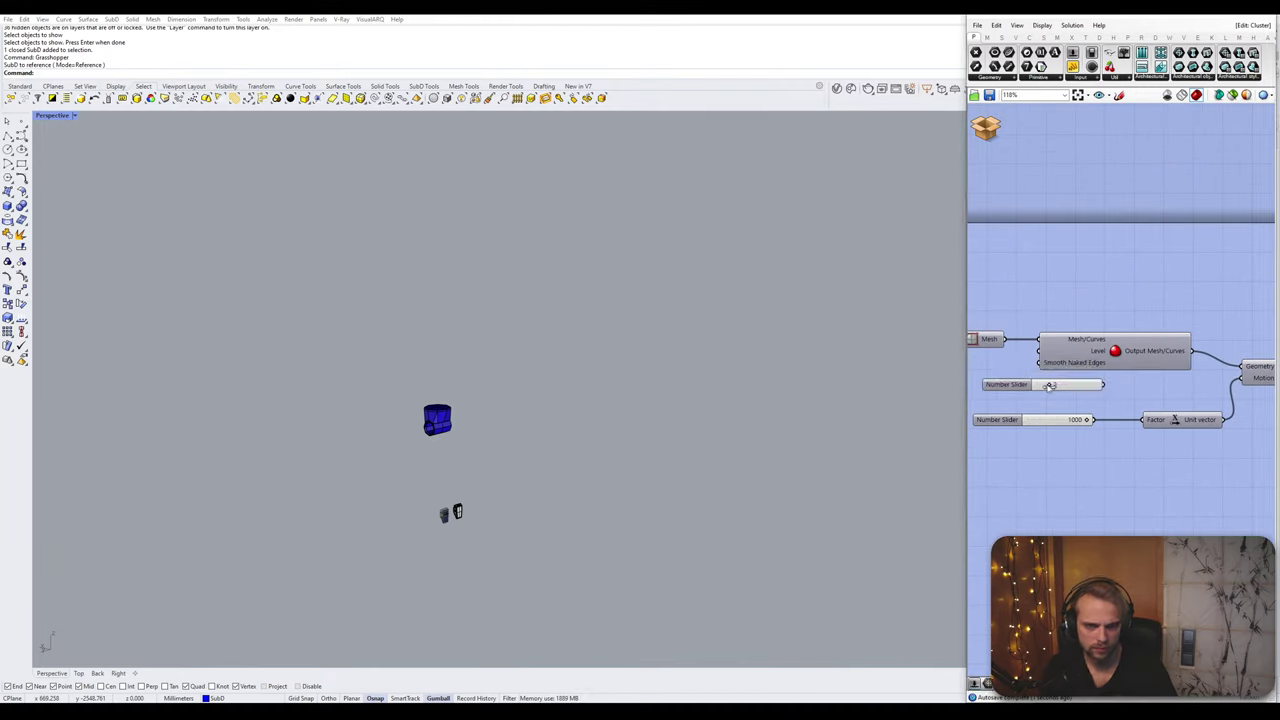
{"action": "key", "text": "Return"}
Step: Inspect the Move component's translated mesh in the viewport
{"action": "right_click_drag", "start_coordinate": [1250, 368], "coordinate": [1060, 396]}
{"action": "left_click", "coordinate": [1106, 397]}
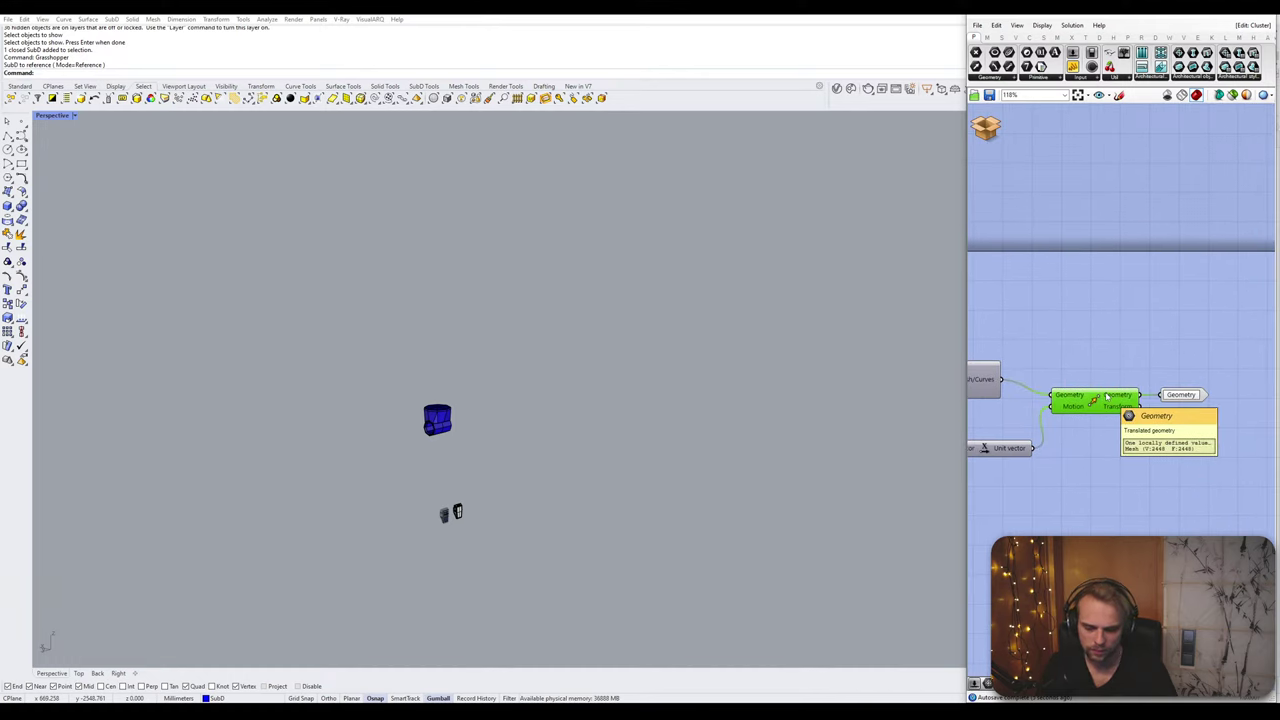
{"action": "right_click_drag", "start_coordinate": [248, 384], "coordinate": [412, 401]}
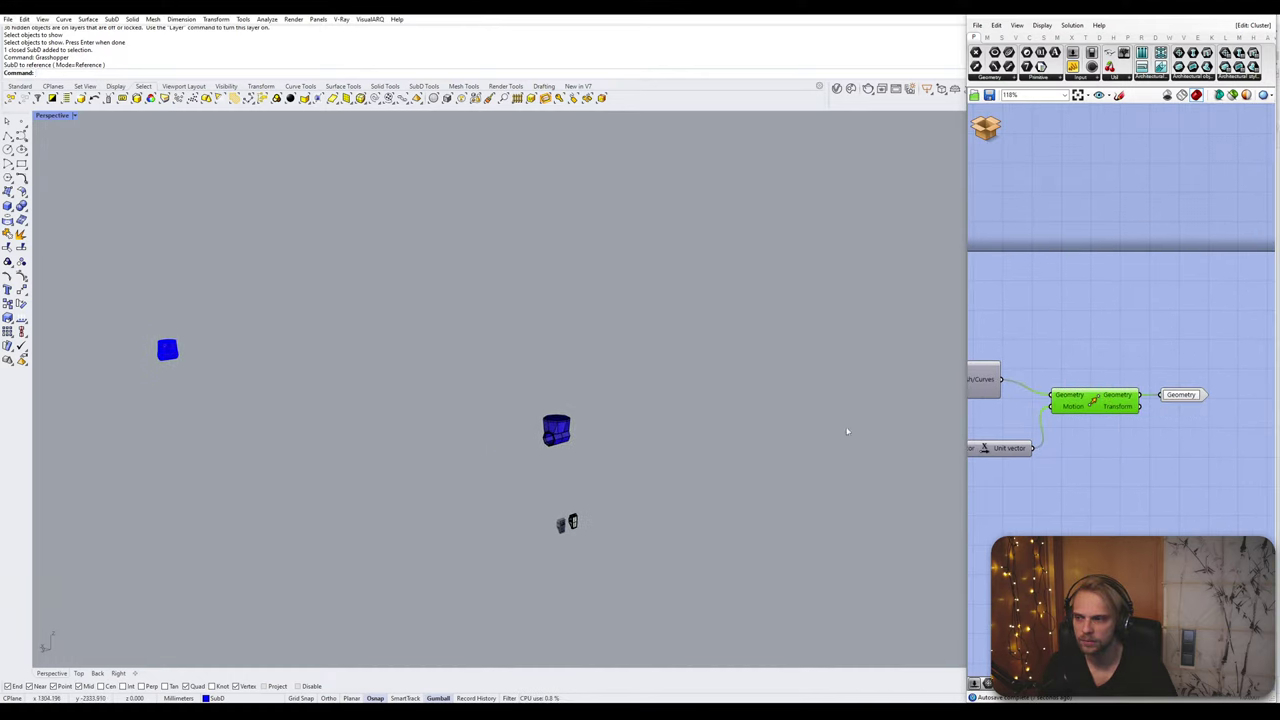
{"action": "scroll", "coordinate": [1106, 390], "scroll_direction": "down", "scroll_amount": 1}
Step: Delete the level number slider, then save and close the cluster
{"action": "right_click_drag", "start_coordinate": [1020, 402], "coordinate": [1204, 404]}
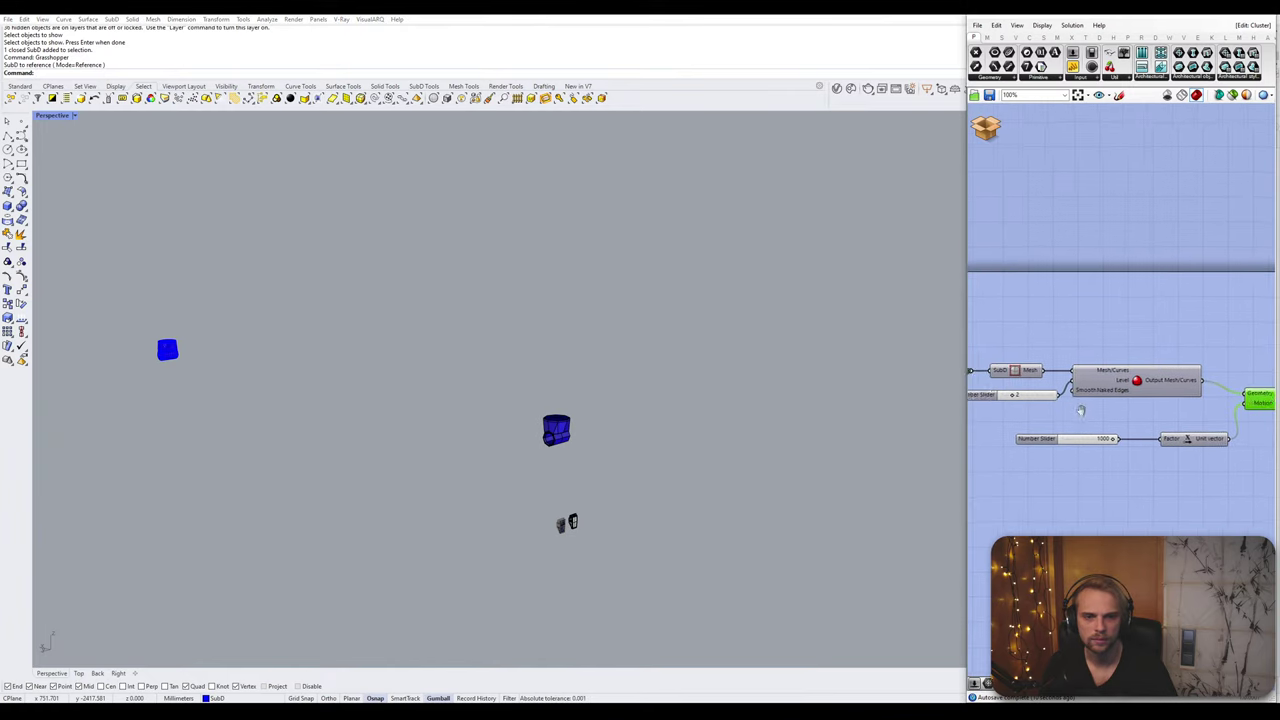
{"action": "right_click_drag", "start_coordinate": [1080, 406], "coordinate": [1146, 404]}
{"action": "left_click", "coordinate": [1098, 397]}
{"action": "key", "text": "Delete"}
{"action": "left_click", "coordinate": [986, 128]}
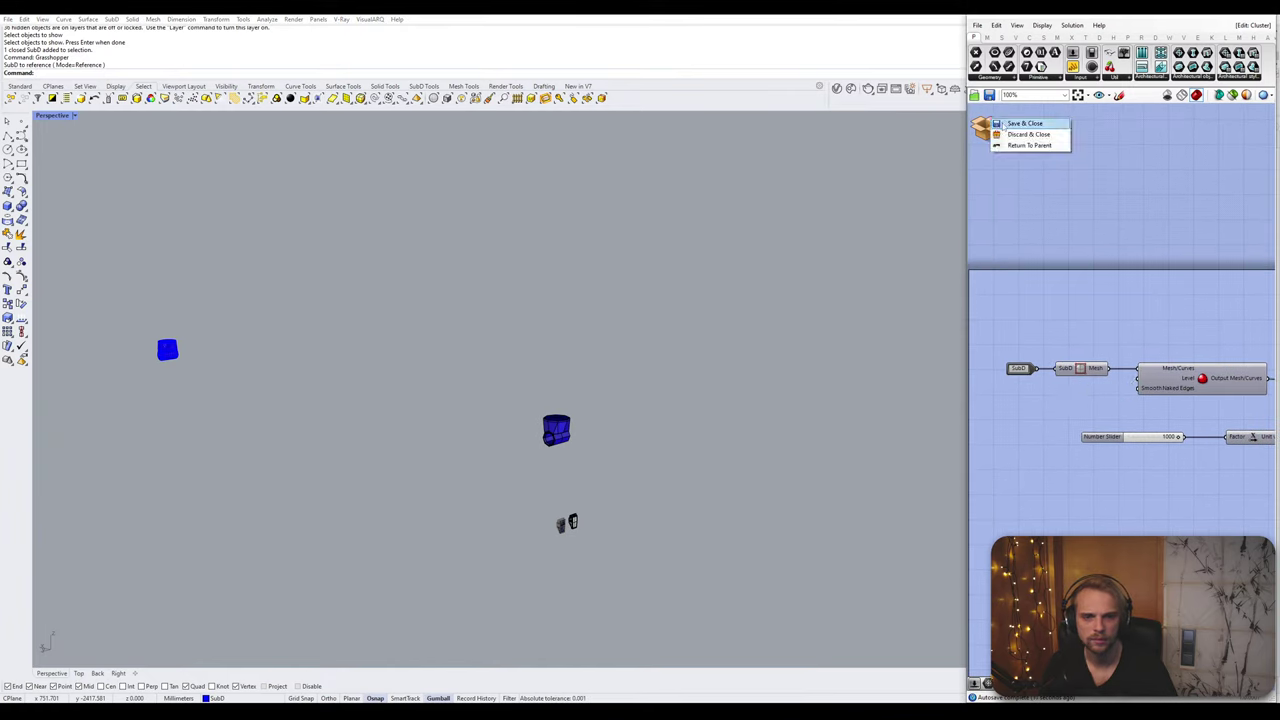
{"action": "left_click", "coordinate": [1015, 125]}
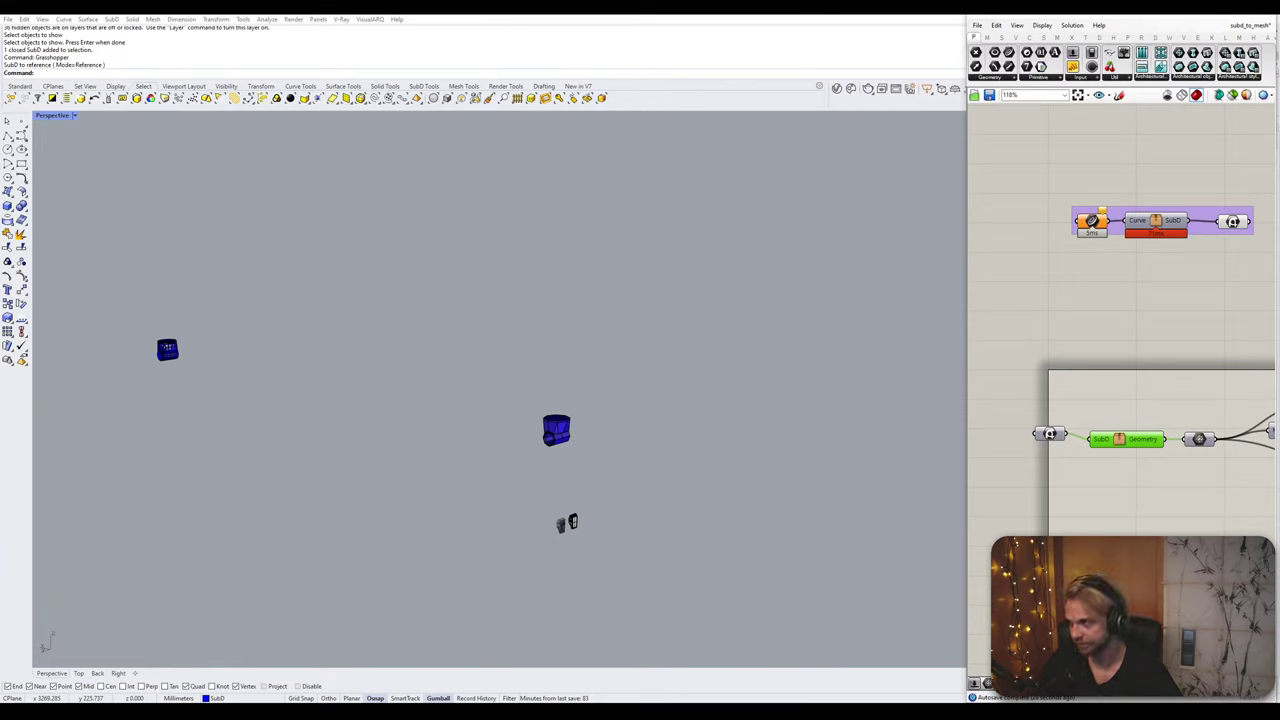
{"action": "scroll", "coordinate": [285, 362], "scroll_direction": "up", "scroll_amount": 3}
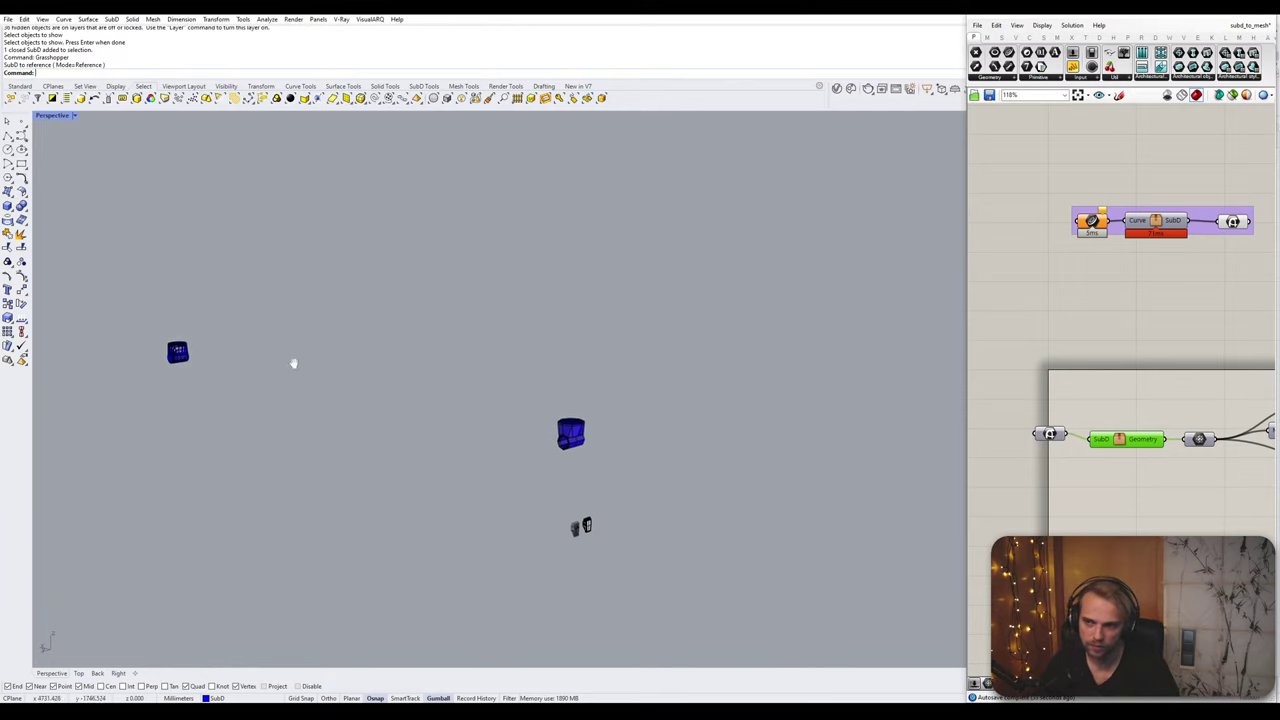
Step: Zoom to the small generated mesh and close Grasshopper
{"action": "left_click", "coordinate": [272, 357]}
{"action": "key", "text": "Return"}
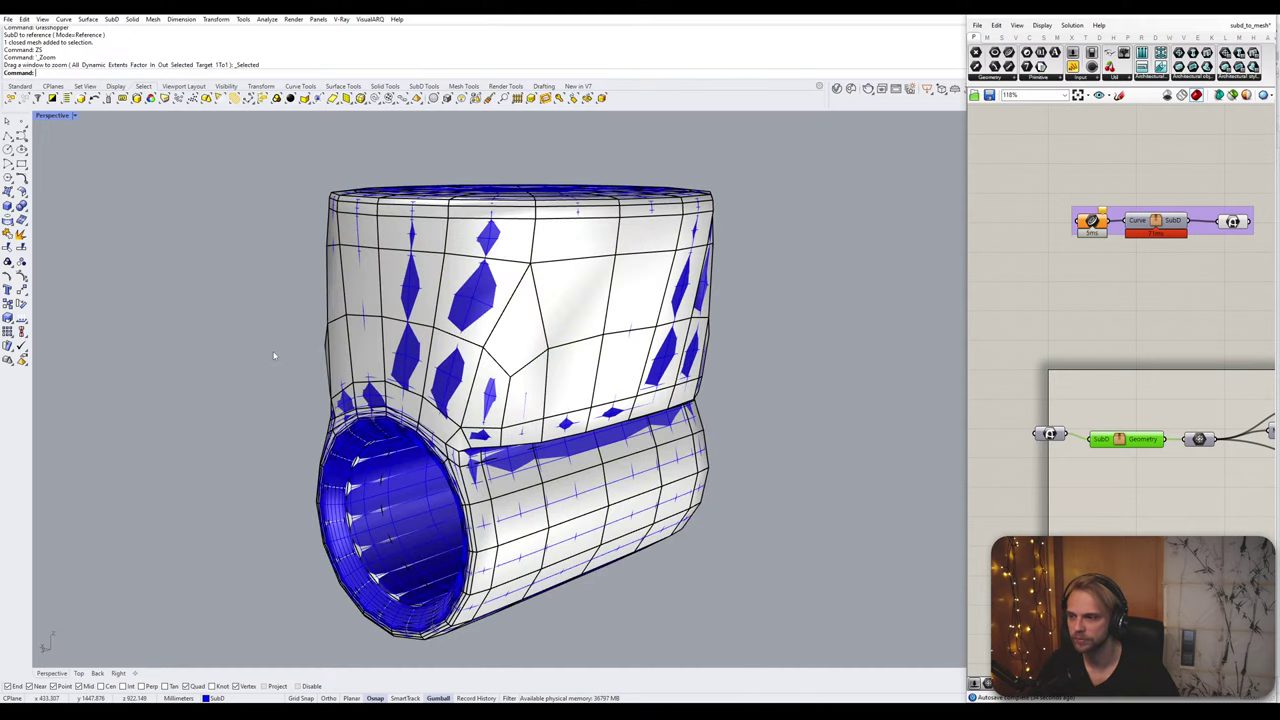
{"action": "scroll", "coordinate": [1216, 130], "scroll_direction": "down", "scroll_amount": 3}
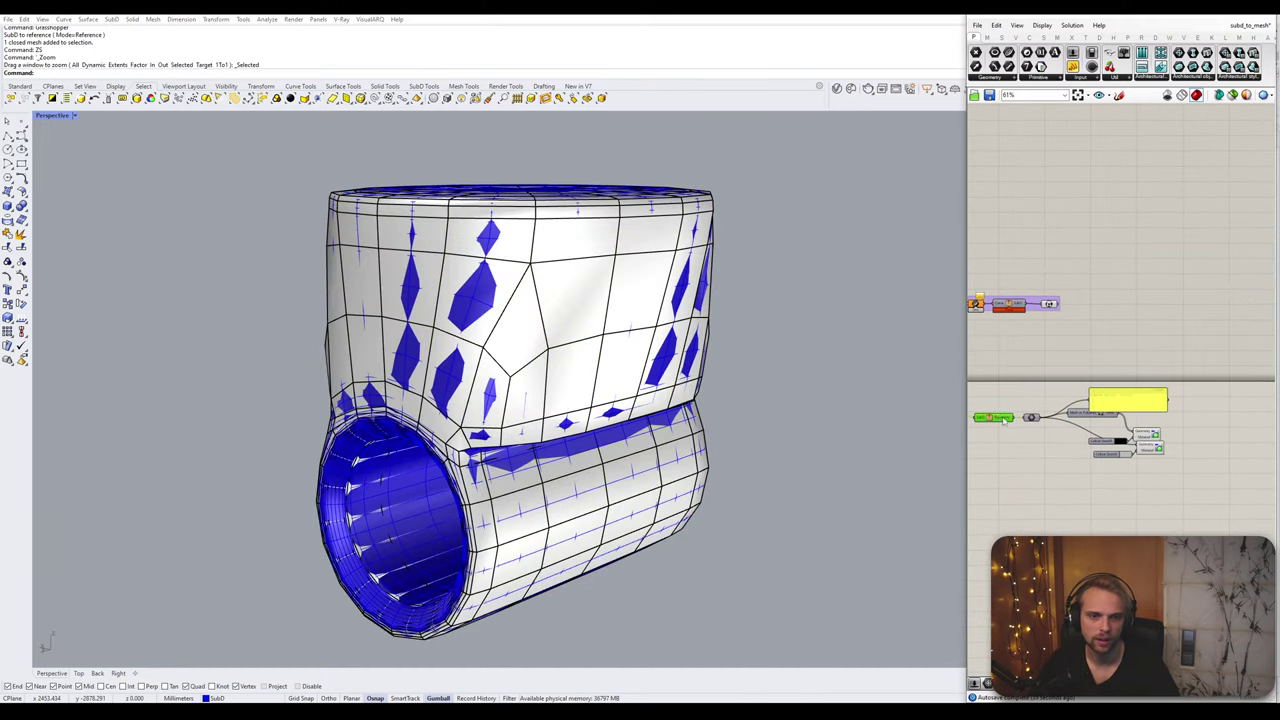
{"action": "left_click", "coordinate": [1264, 15]}
Step: Select the blue mesh and export it with MotionBuilder (*.fbx) as the file type
{"action": "left_click", "coordinate": [721, 268]}
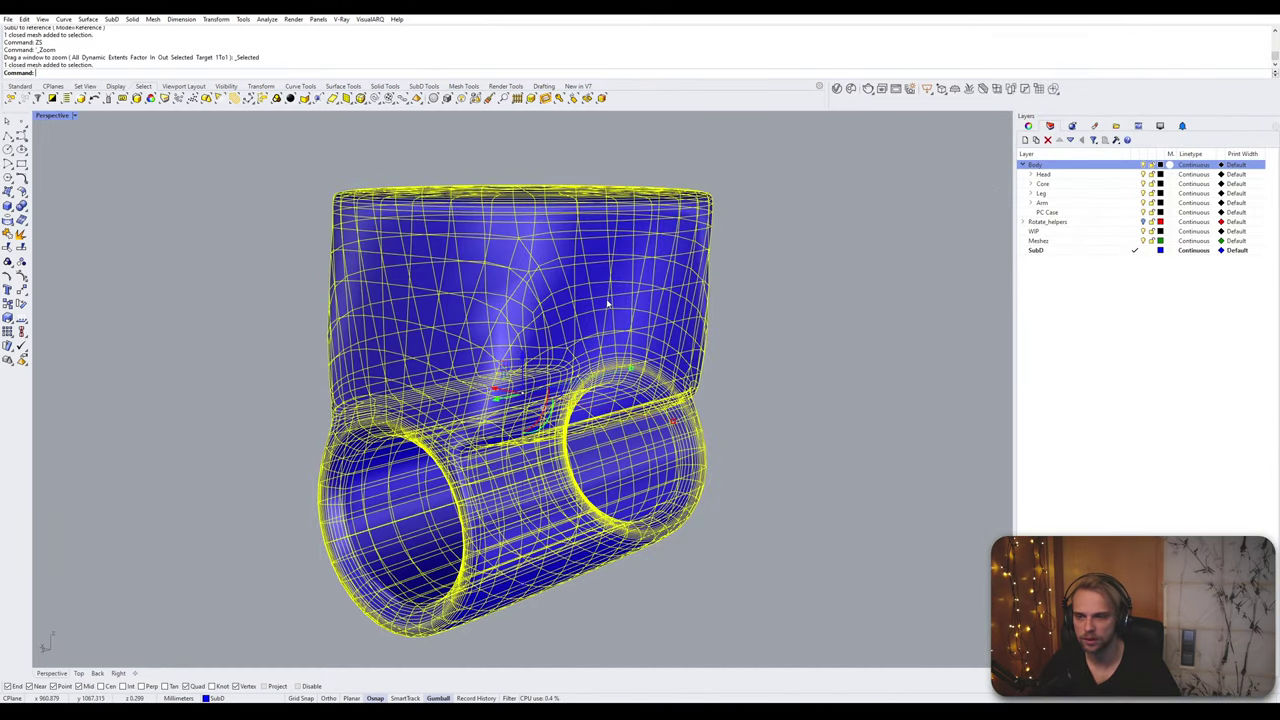
{"action": "type", "text": "Export"}
{"action": "key", "text": "Return"}
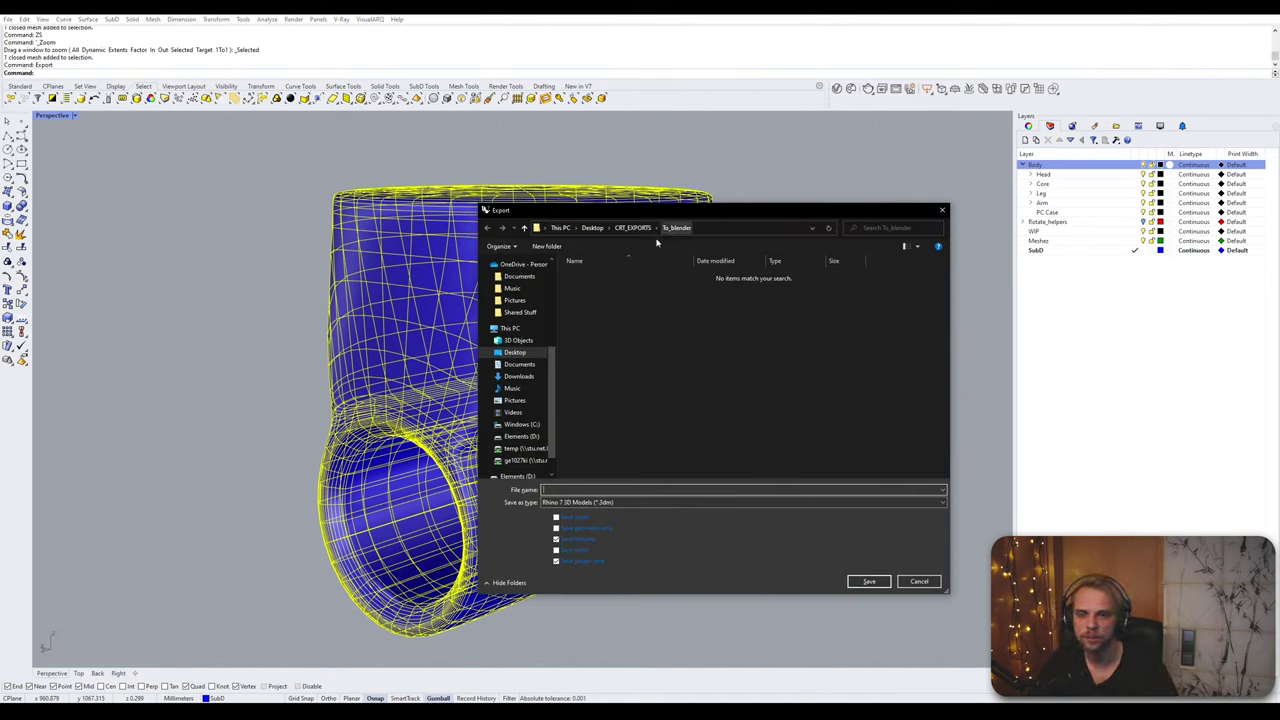
{"action": "left_click", "coordinate": [612, 502]}
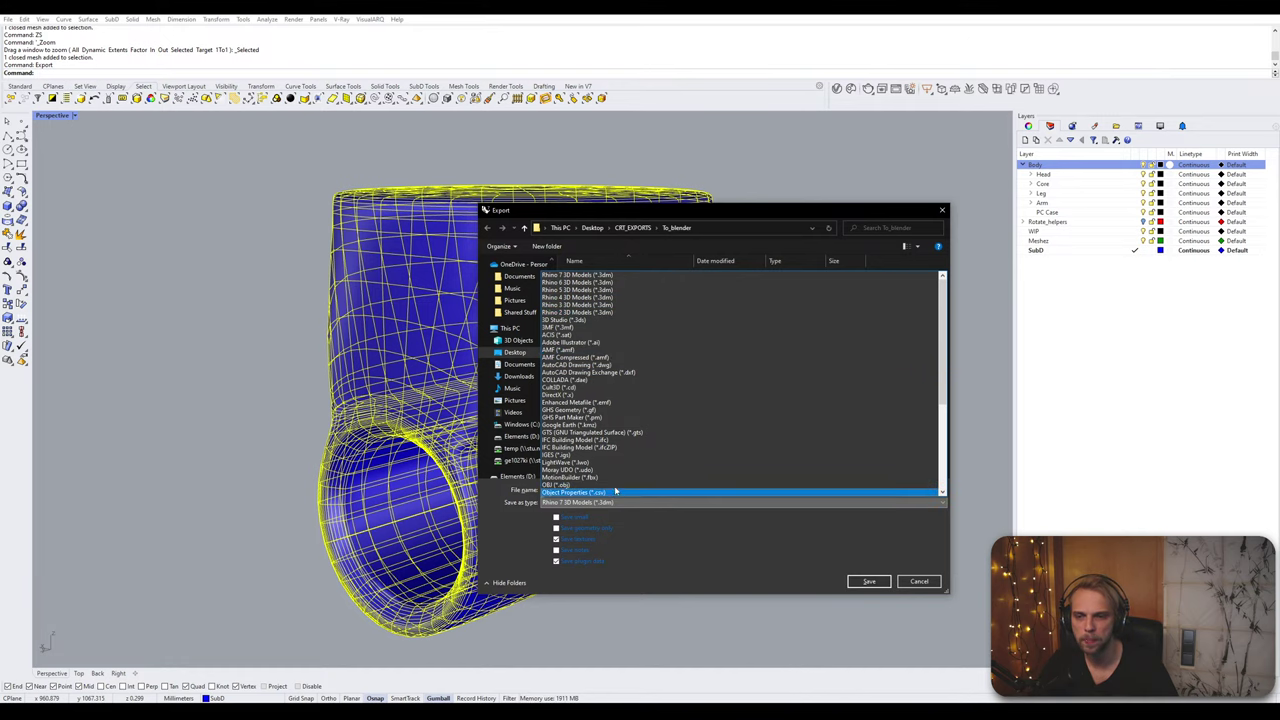
{"action": "left_click", "coordinate": [572, 477]}
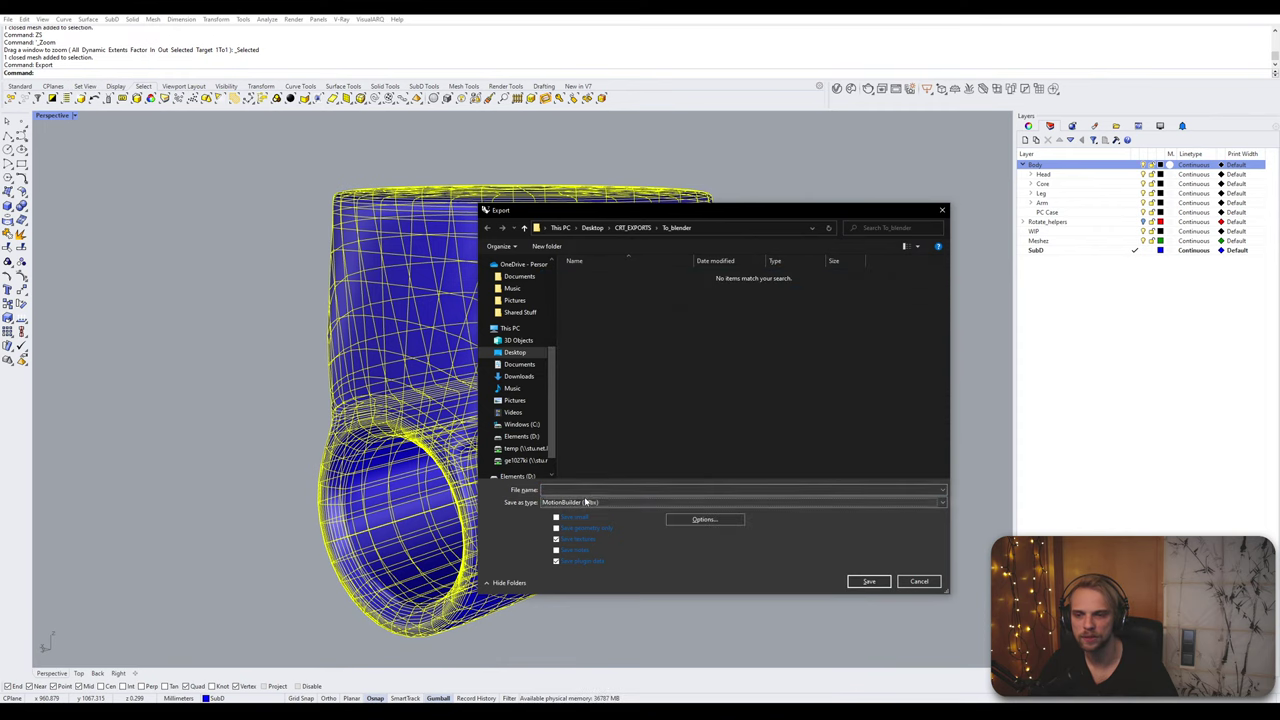
{"action": "left_click", "coordinate": [590, 502]}
{"action": "left_click", "coordinate": [590, 502]}
{"action": "left_click", "coordinate": [590, 502]}
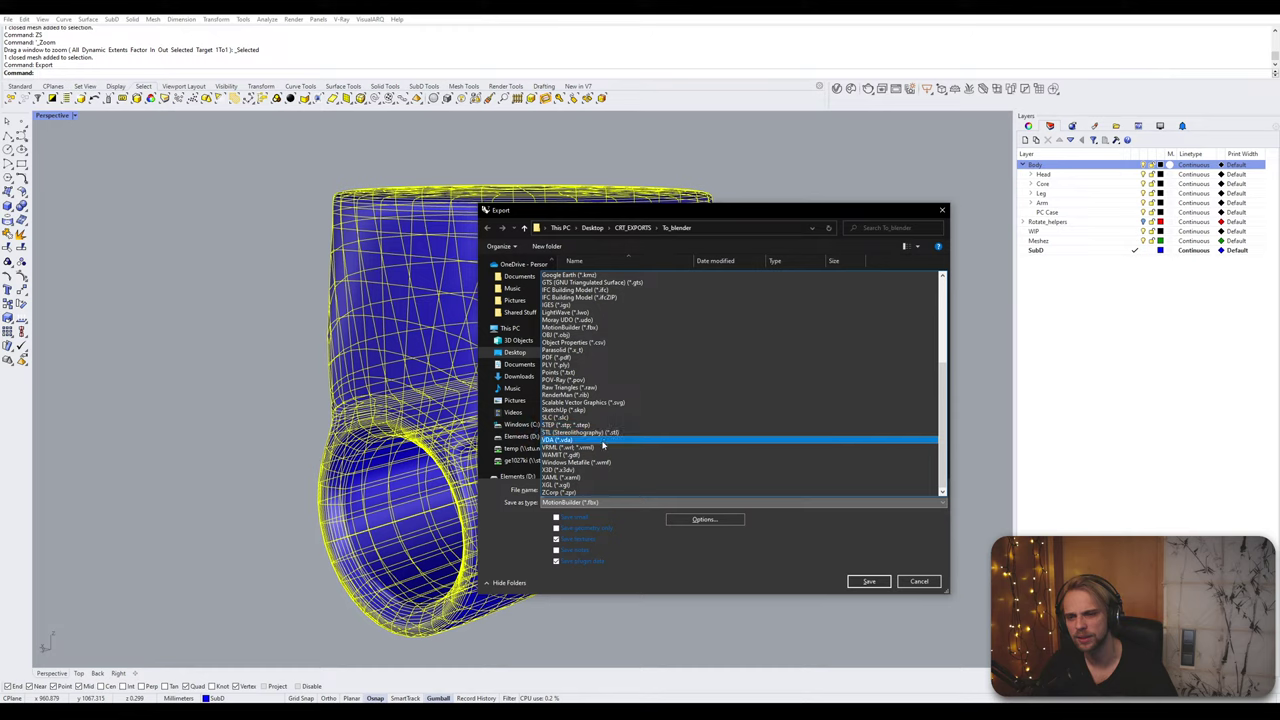
{"action": "left_click", "coordinate": [604, 502]}
Step: Name the export showcase and save it as showcase.fbx
{"action": "left_click", "coordinate": [599, 490]}
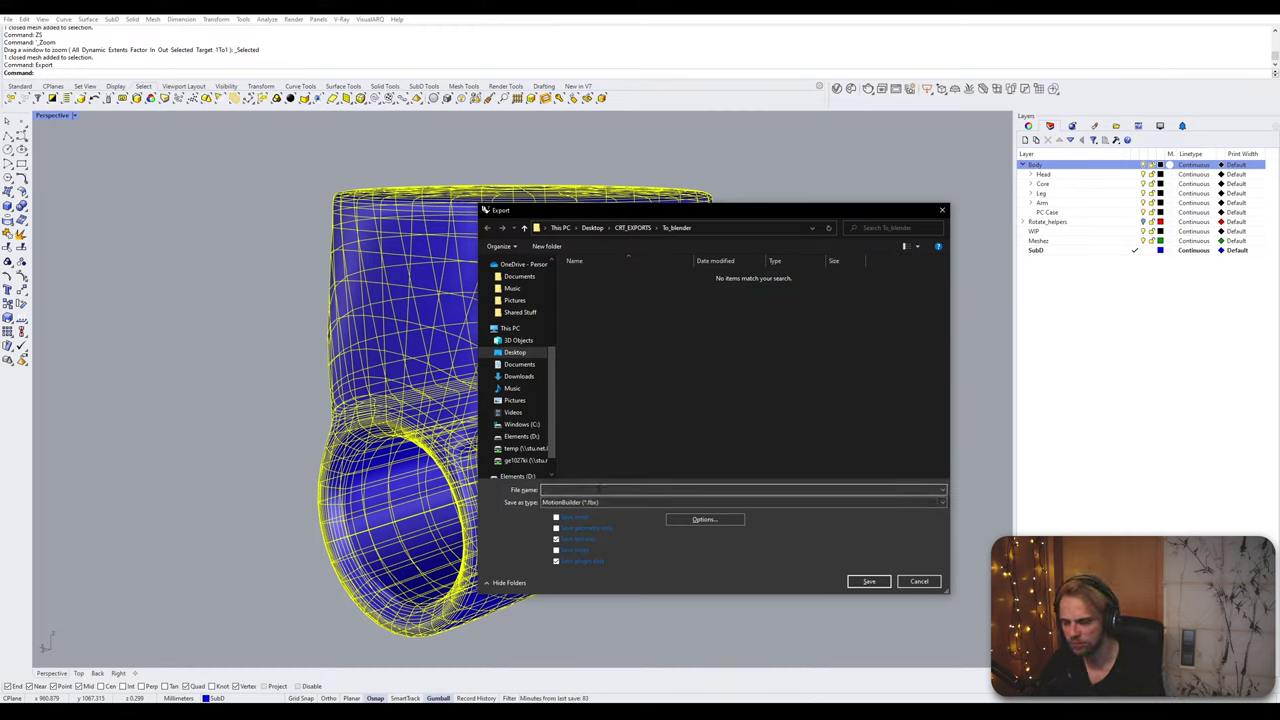
{"action": "type", "text": "showcase"}
{"action": "key", "text": "Return"}
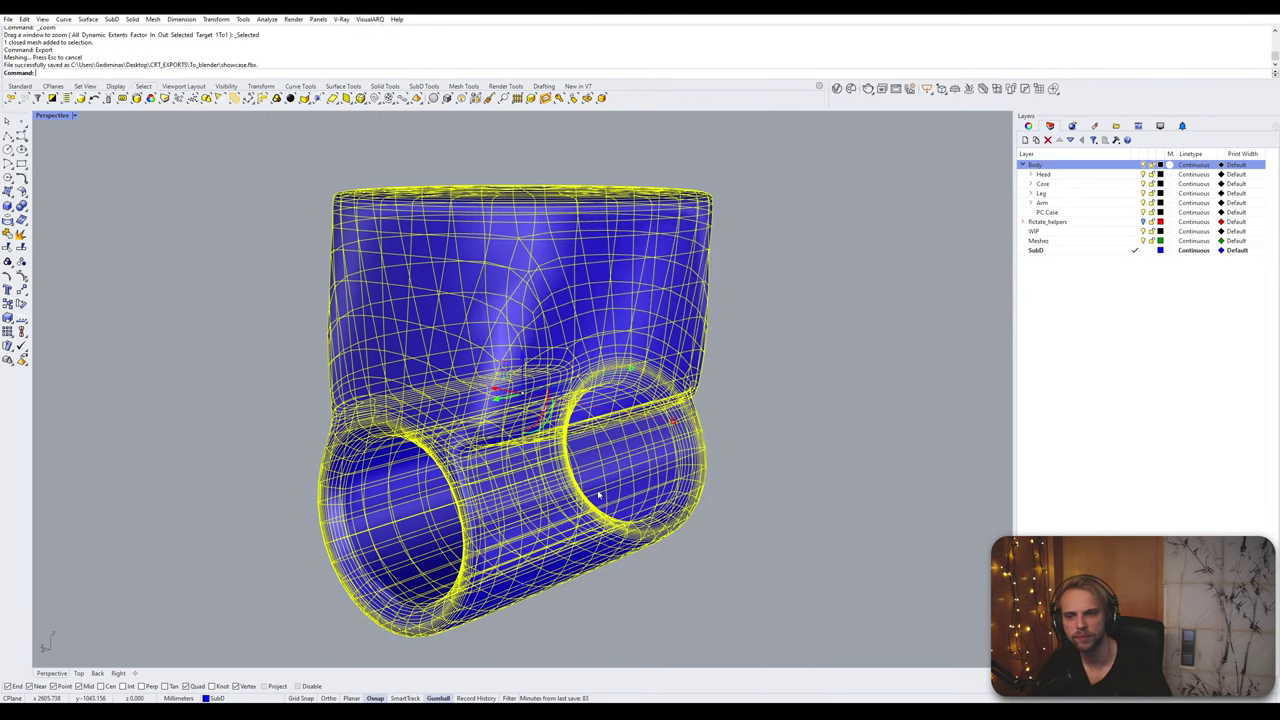
{"action": "key", "text": "Escape"}
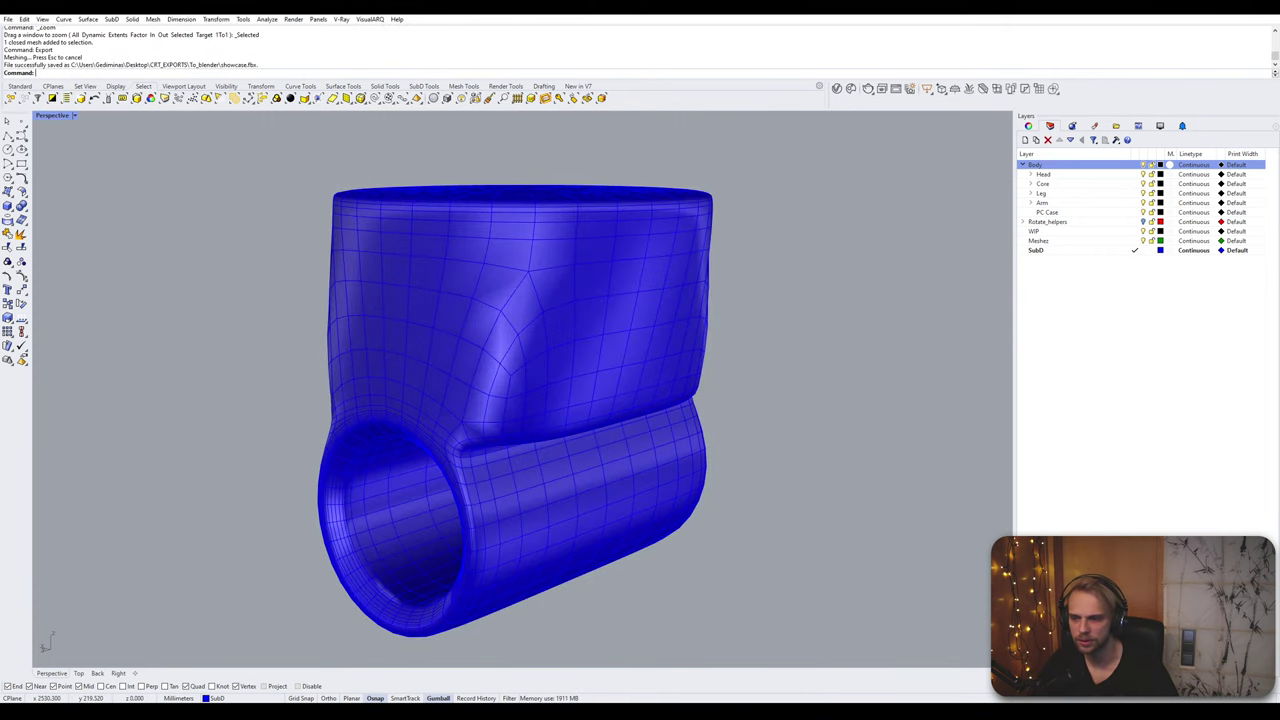
Step: Launch Blender 3.0 from the taskbar
{"action": "left_click", "coordinate": [142, 711]}
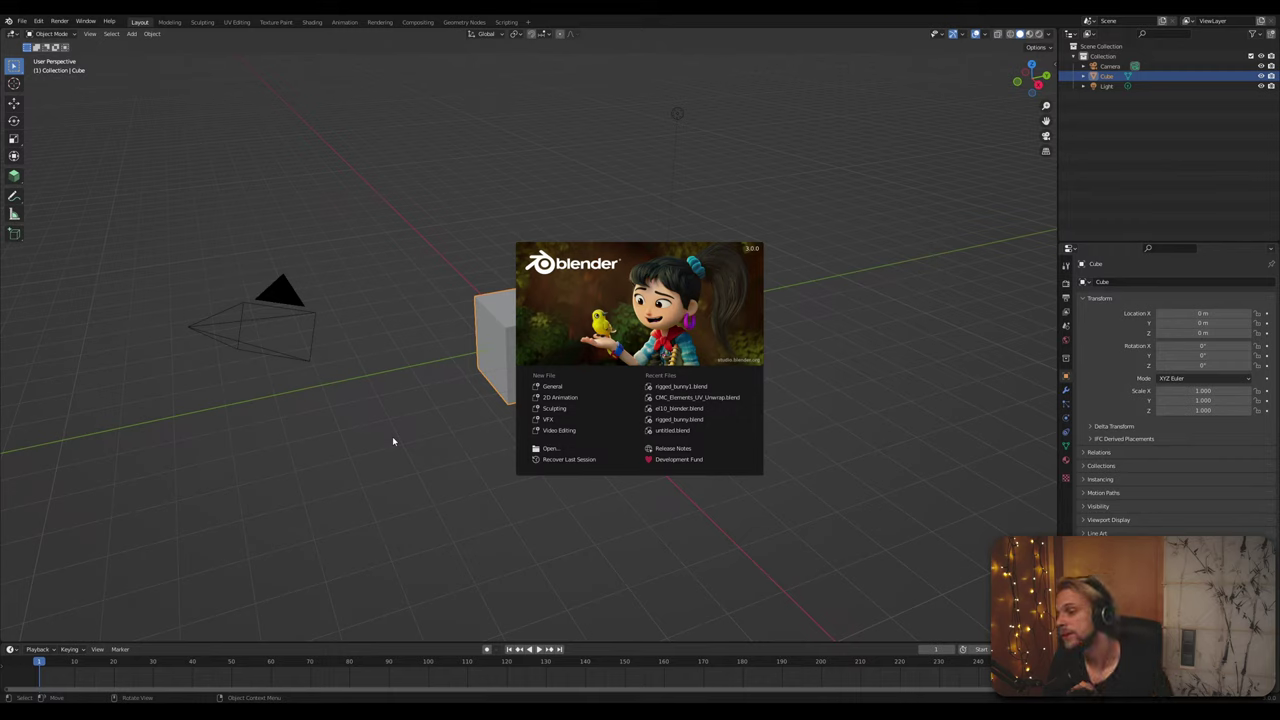
Step: Dismiss the splash screen and delete the default cube, camera and light
{"action": "left_click", "coordinate": [392, 436]}
{"action": "key", "text": "a"}
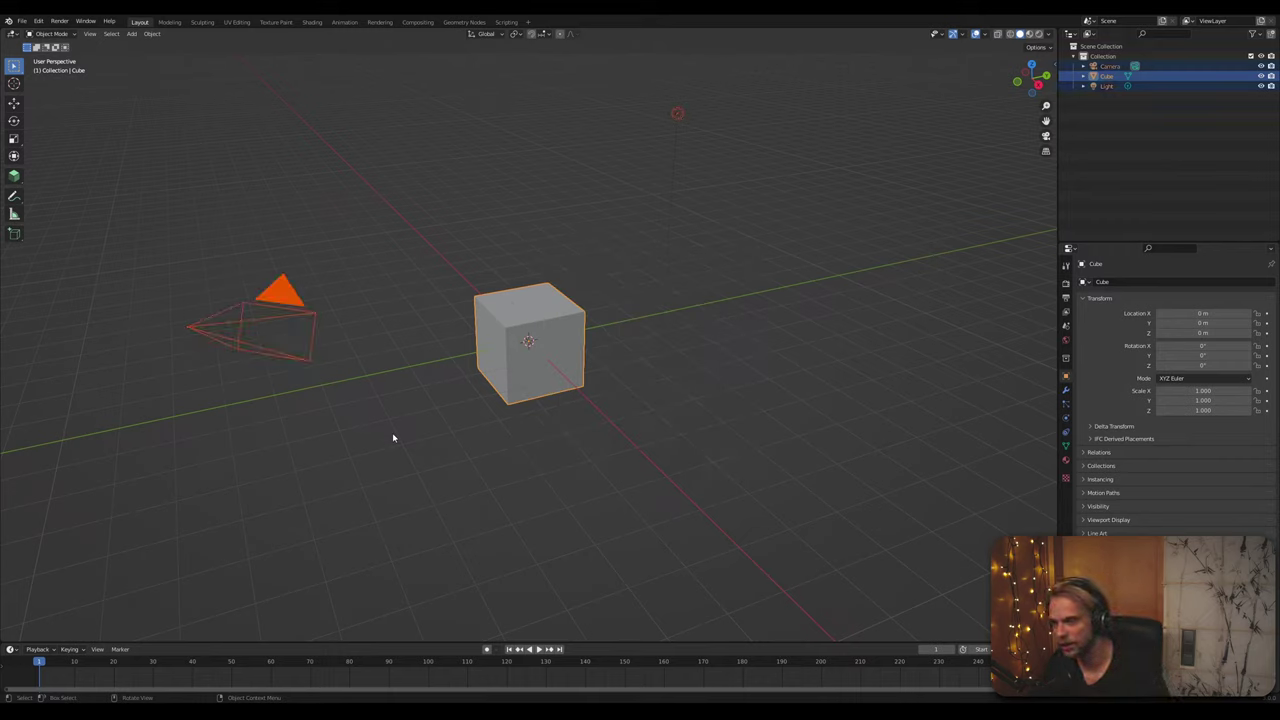
{"action": "key", "text": "x"}
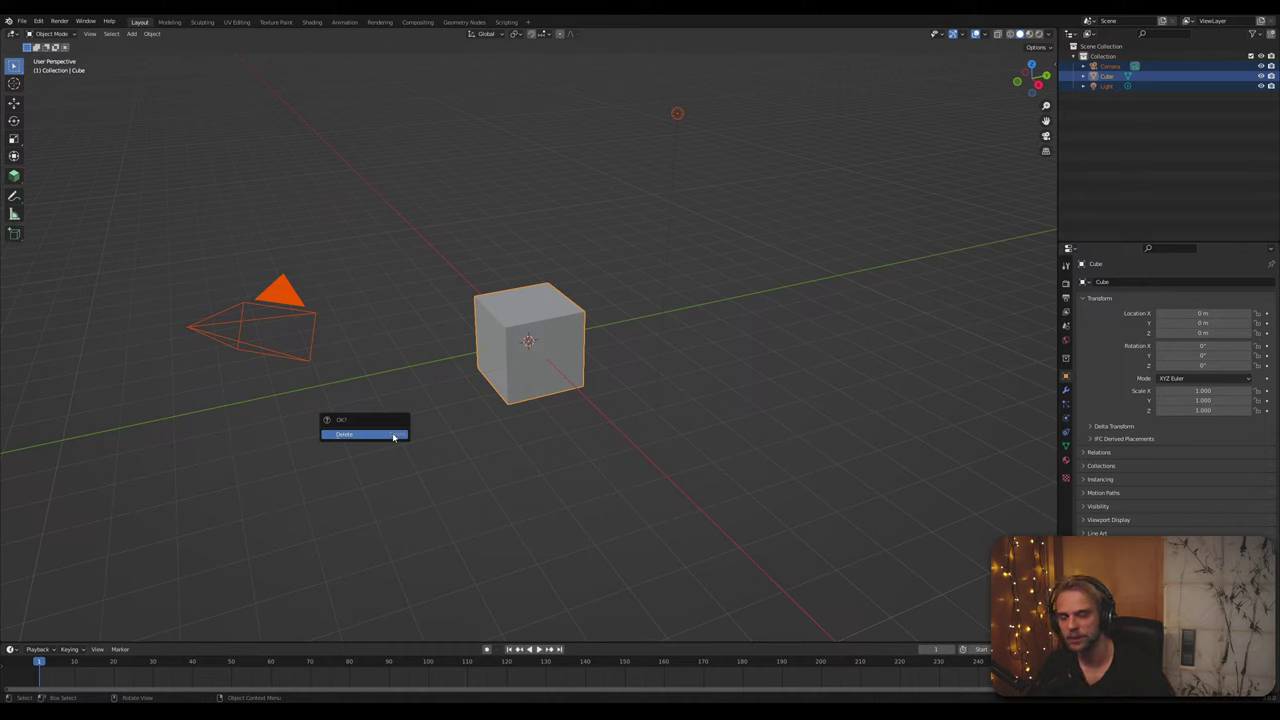
{"action": "left_click", "coordinate": [392, 436]}
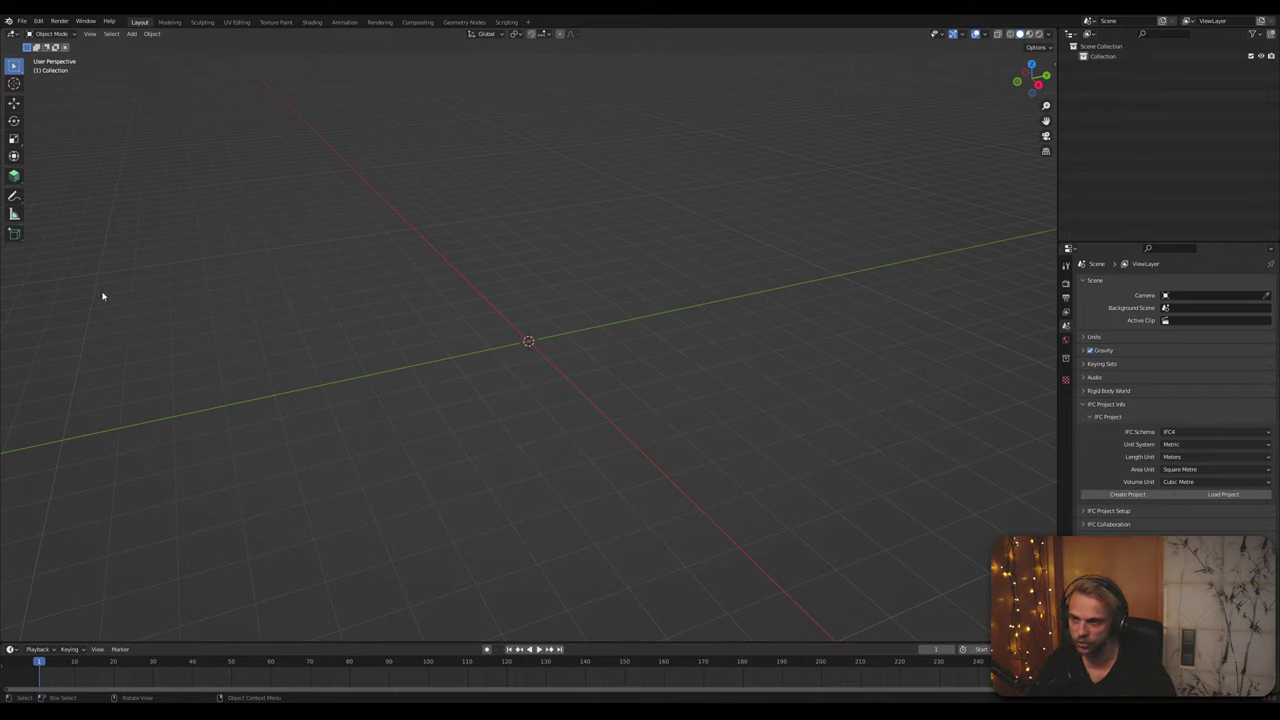
{"action": "left_click", "coordinate": [21, 21]}
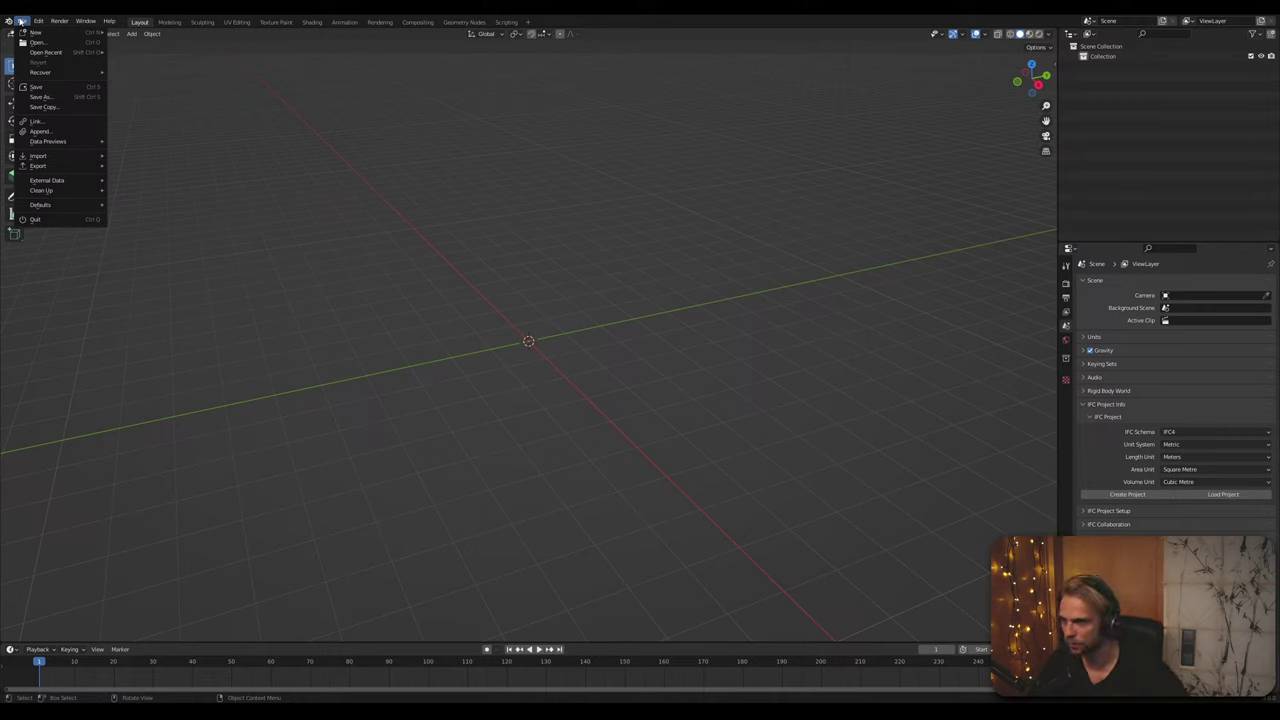
Step: Choose FBX (.fbx) from the File menu's Export submenu
{"action": "mouse_move", "coordinate": [52, 26]}
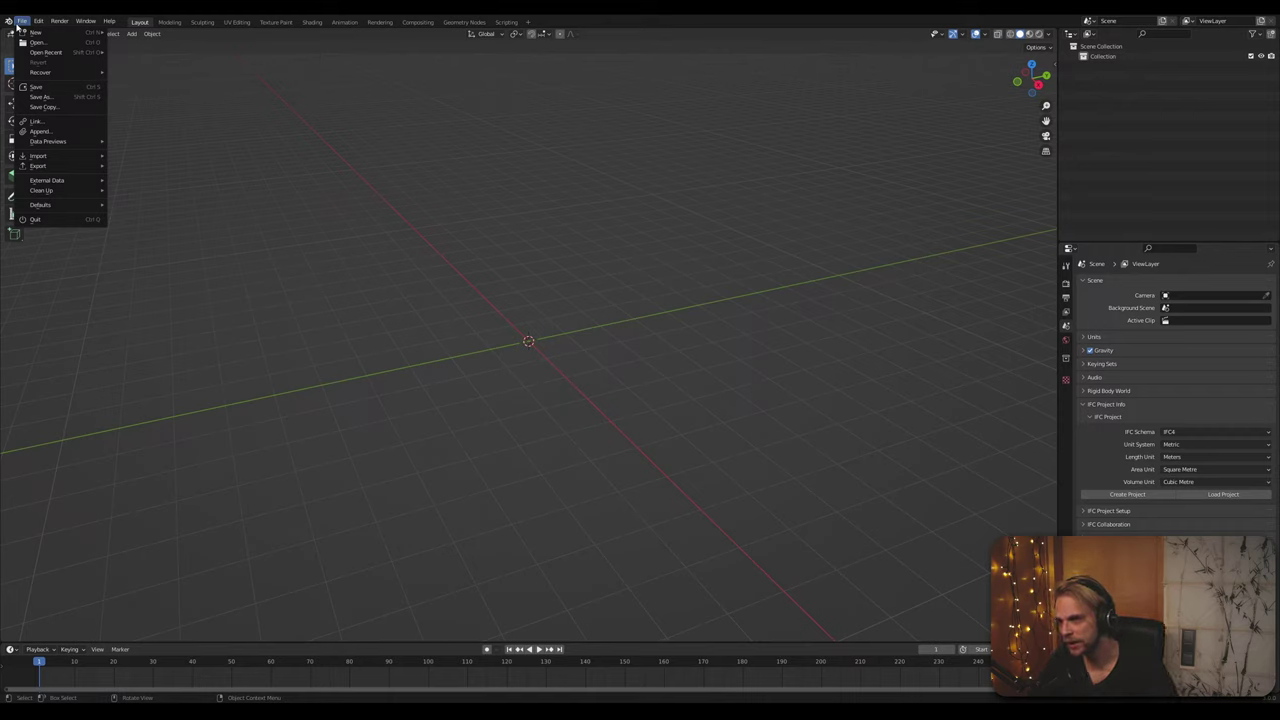
{"action": "mouse_move", "coordinate": [66, 166]}
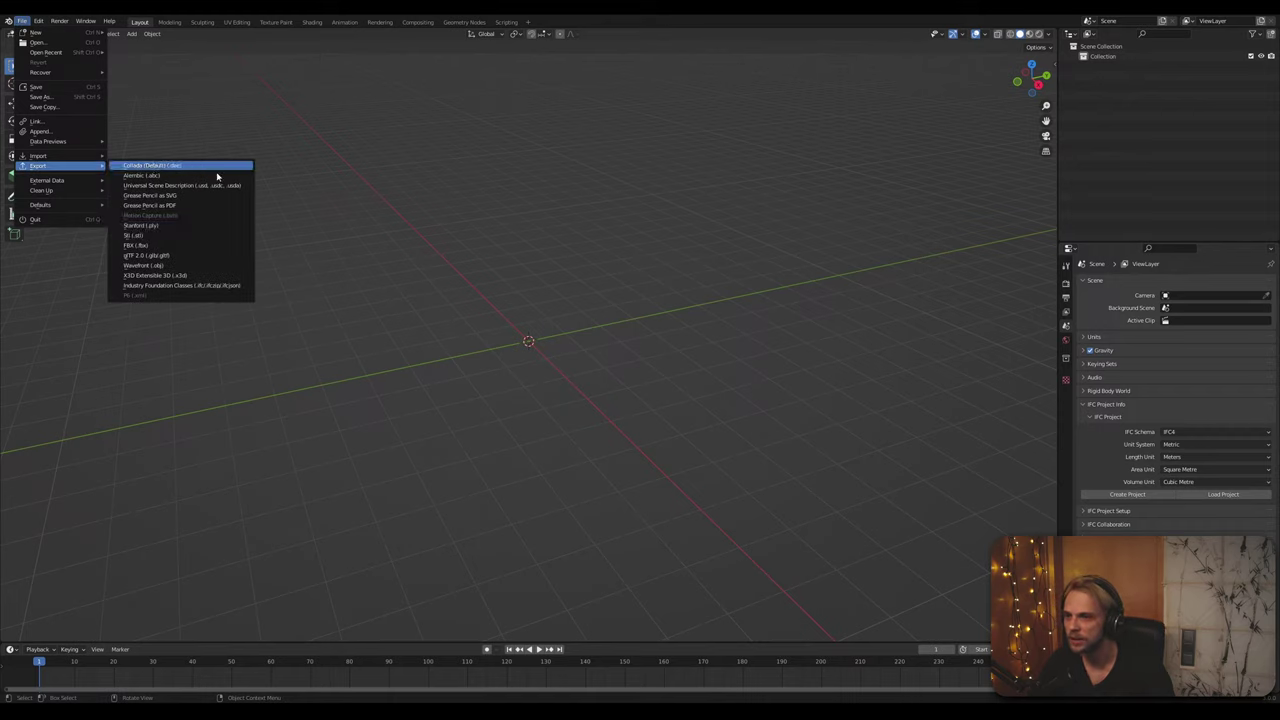
{"action": "left_click", "coordinate": [212, 248]}
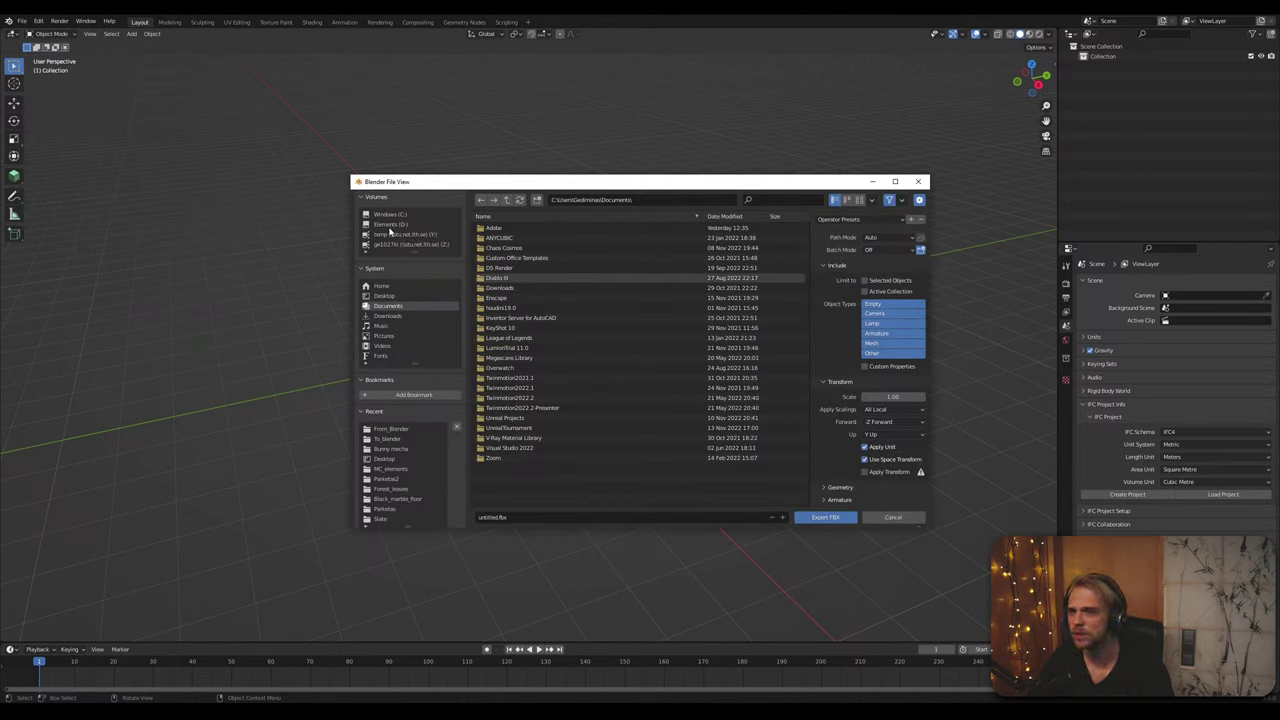
Step: Export to Desktop > CRT_EXPORTS > To_blender, overwriting showcase.fbx
{"action": "left_click", "coordinate": [384, 296]}
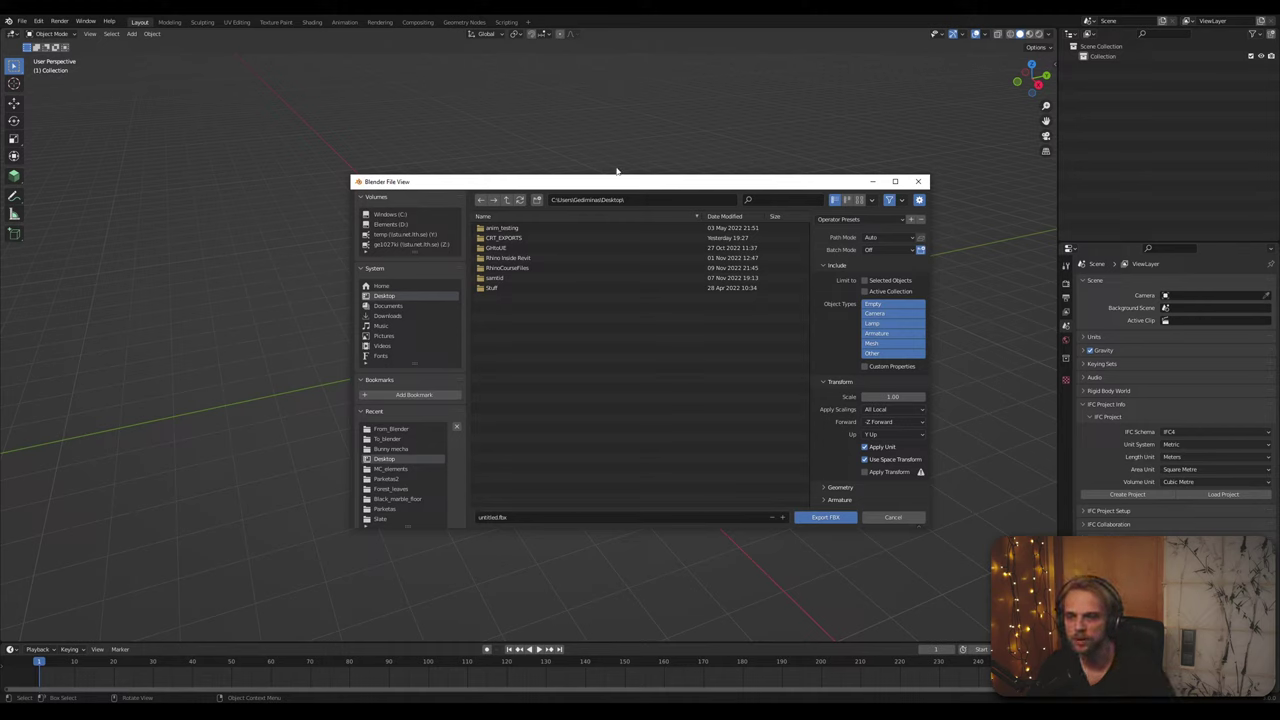
{"action": "left_click", "coordinate": [525, 239]}
{"action": "left_click", "coordinate": [525, 241]}
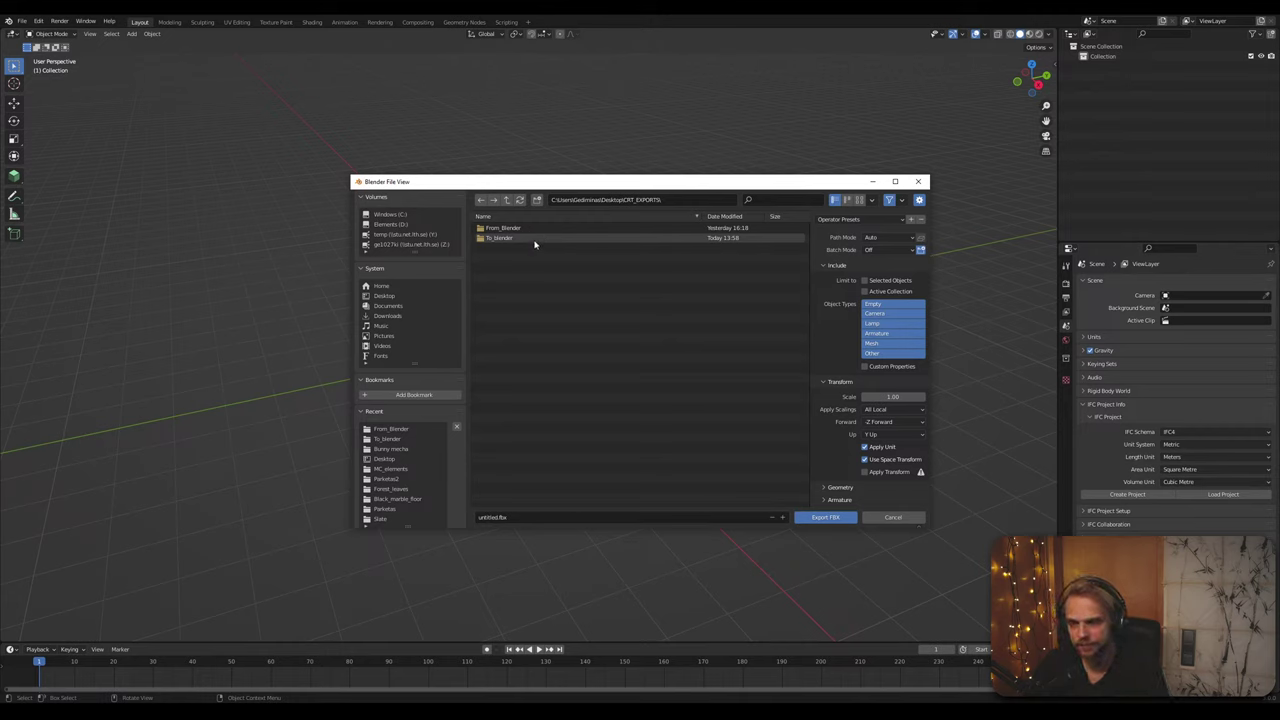
{"action": "double_click", "coordinate": [520, 238]}
{"action": "left_click", "coordinate": [508, 229]}
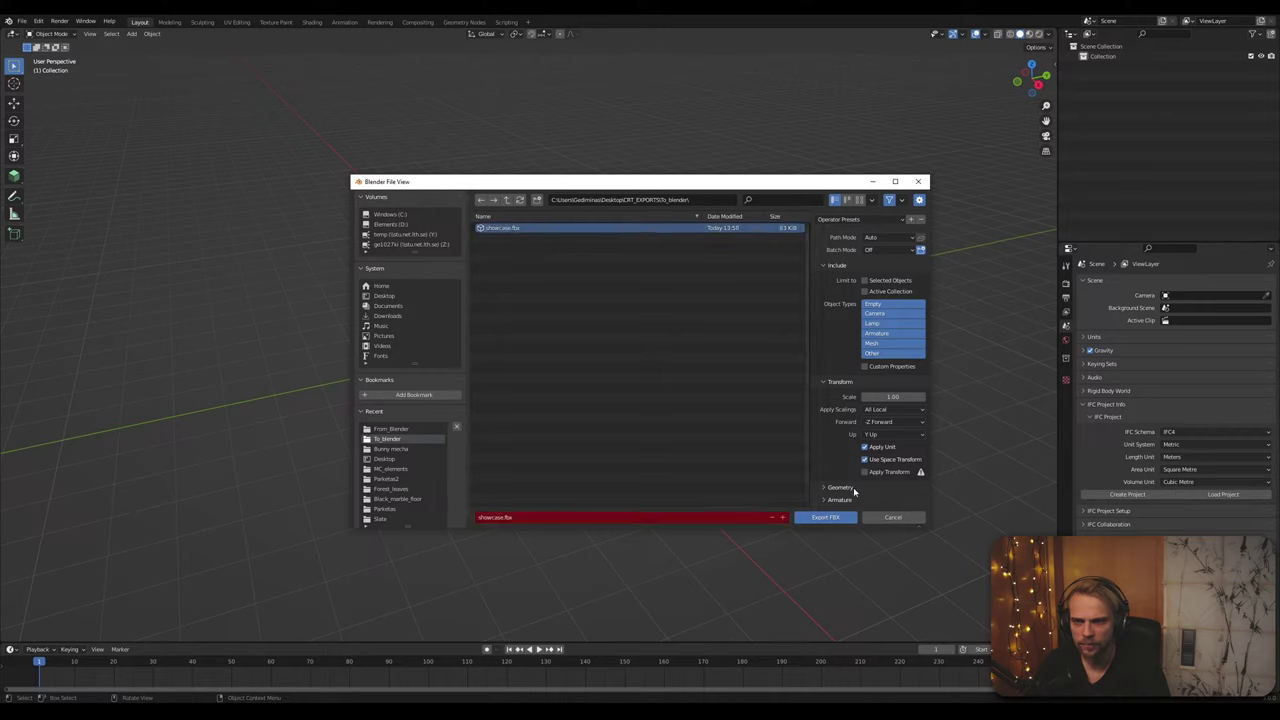
{"action": "left_click", "coordinate": [820, 517]}
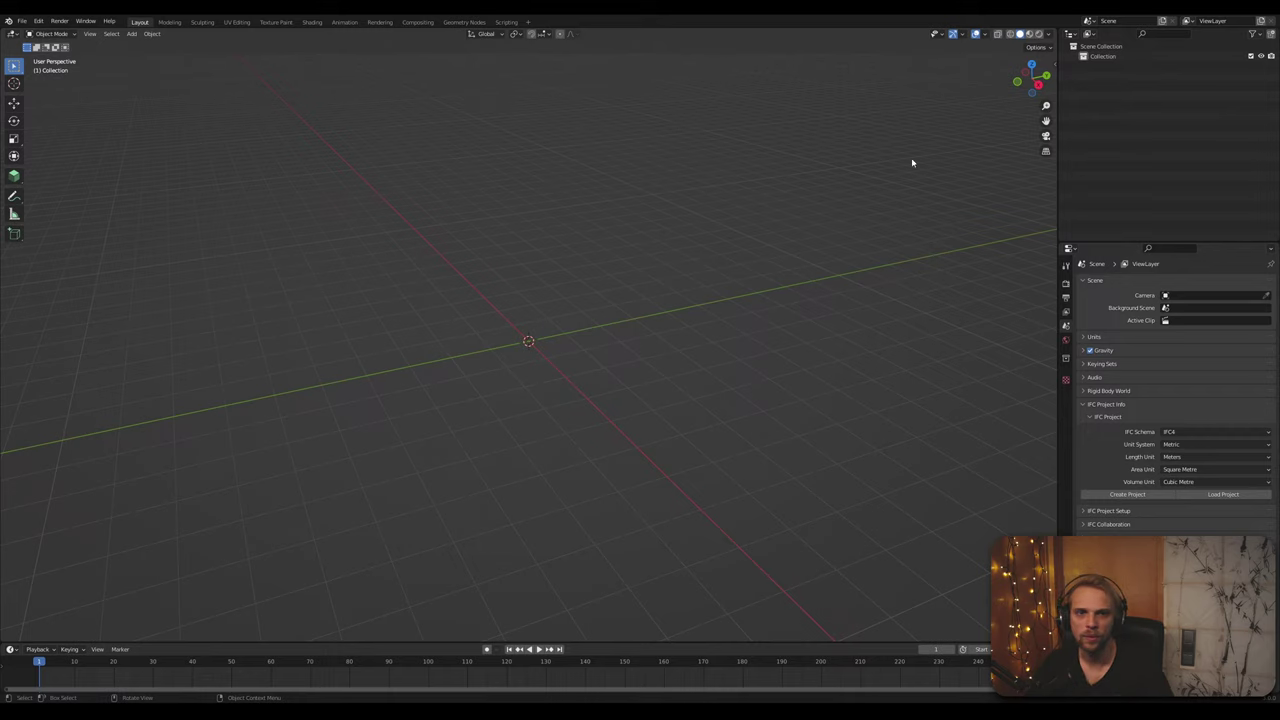
Step: Show the viewport sidebar and start an FBX (.fbx) import from the File menu
{"action": "left_click", "coordinate": [1052, 66]}
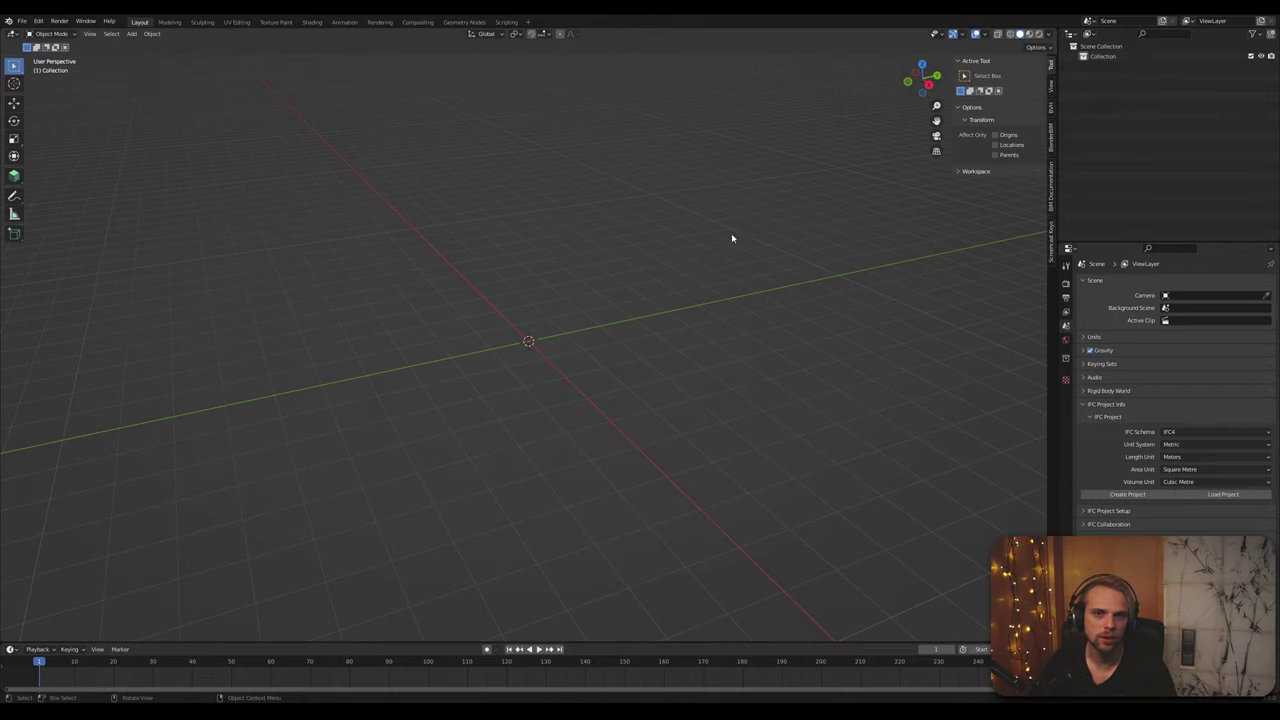
{"action": "left_click", "coordinate": [21, 21]}
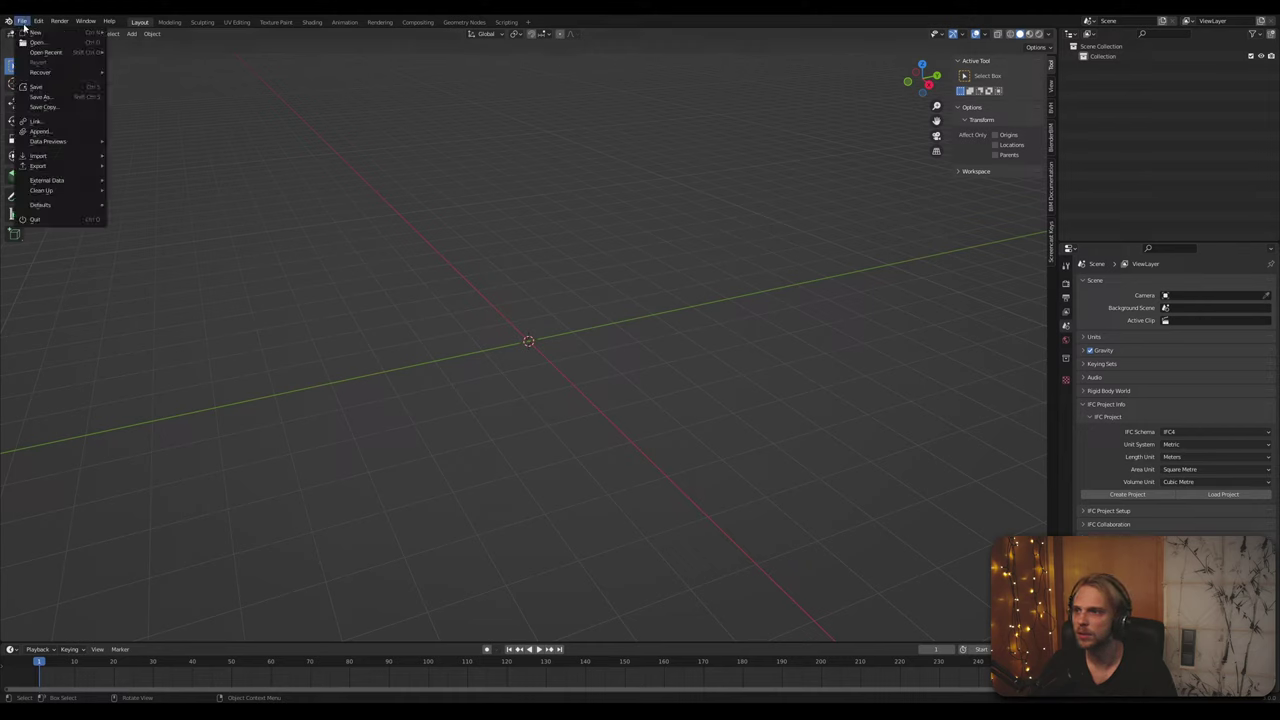
{"action": "mouse_move", "coordinate": [64, 160]}
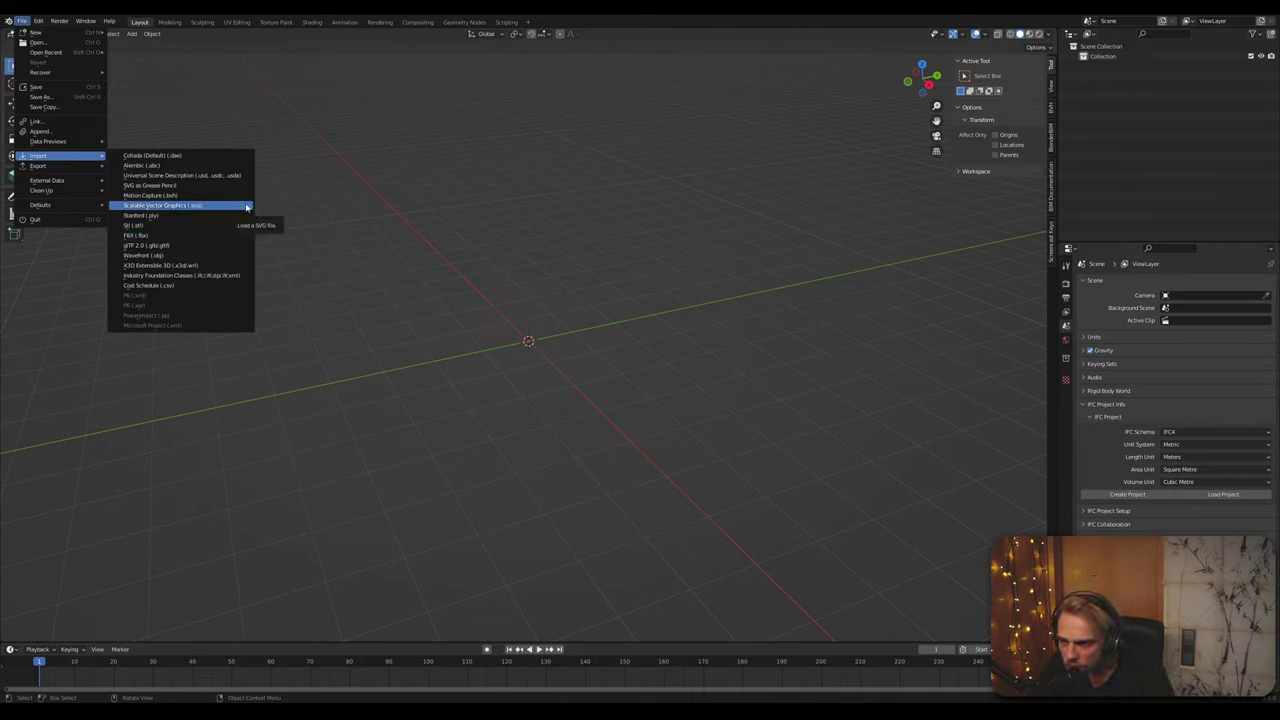
{"action": "left_click", "coordinate": [194, 236]}
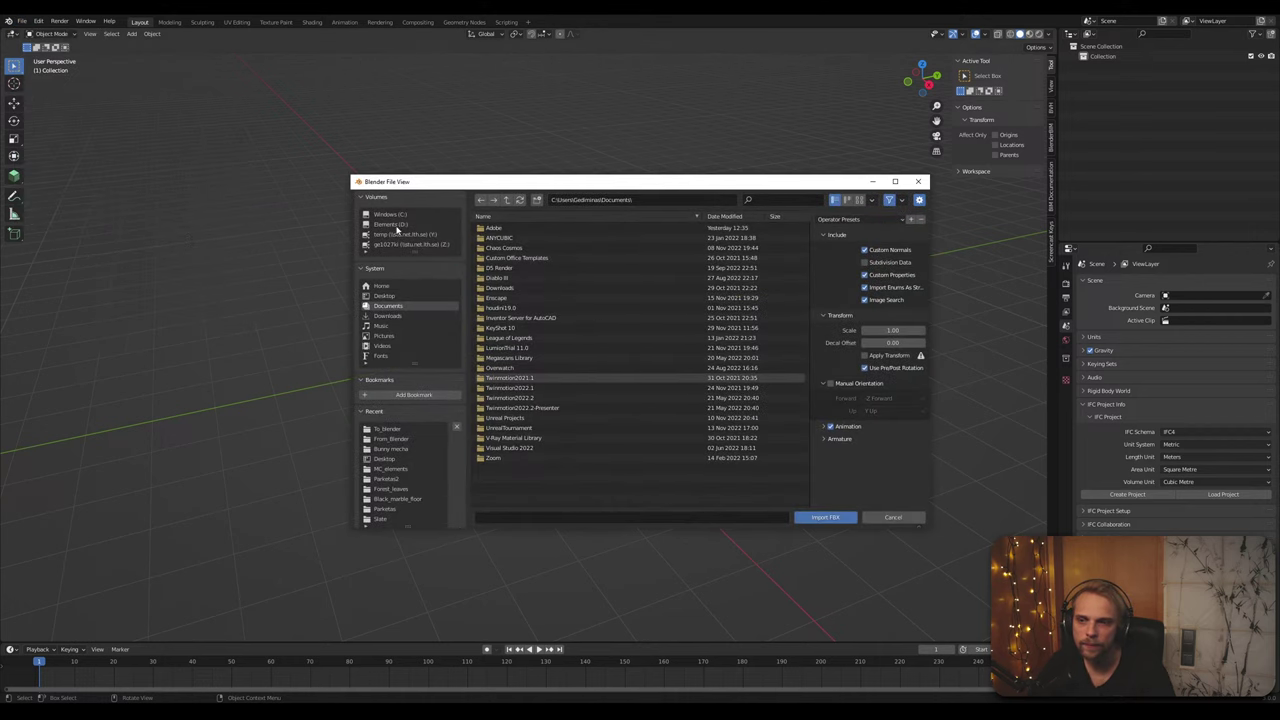
Step: Import showcase.fbx from Desktop > CRT_EXPORTS > To_blender
{"action": "left_click", "coordinate": [385, 296]}
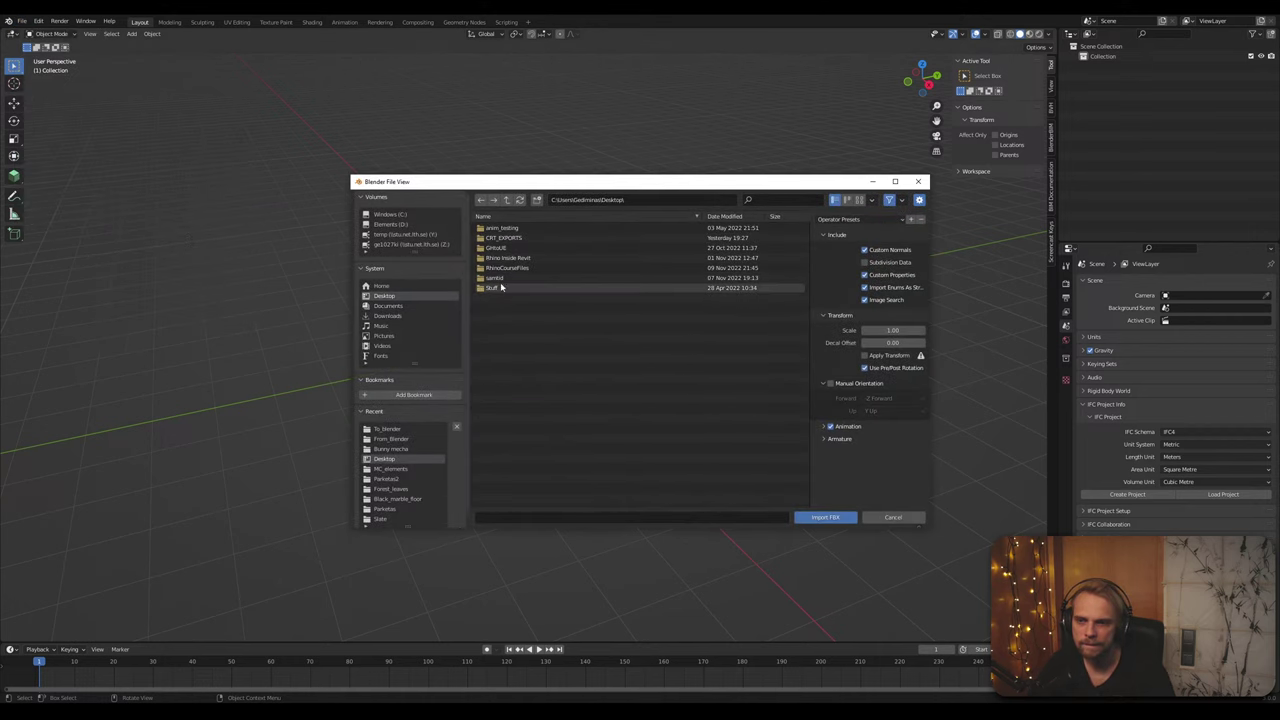
{"action": "left_click", "coordinate": [533, 239]}
{"action": "double_click", "coordinate": [533, 239]}
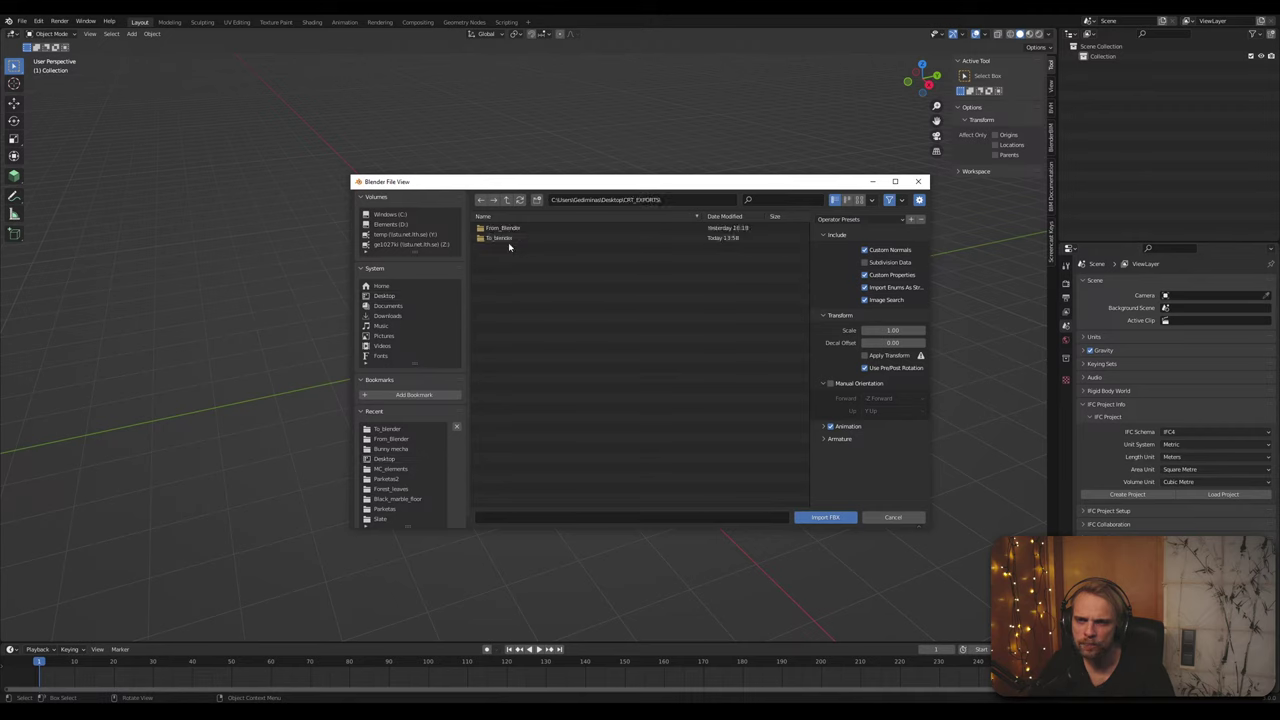
{"action": "double_click", "coordinate": [498, 238]}
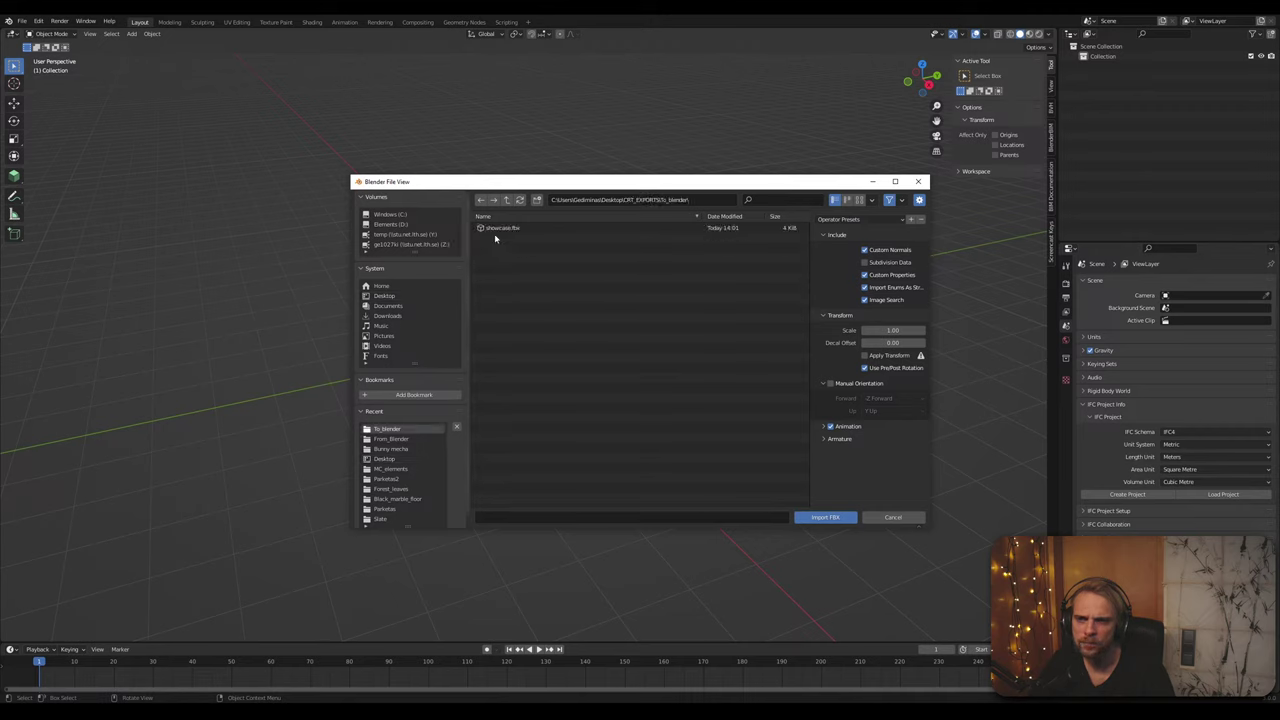
{"action": "left_click", "coordinate": [497, 228]}
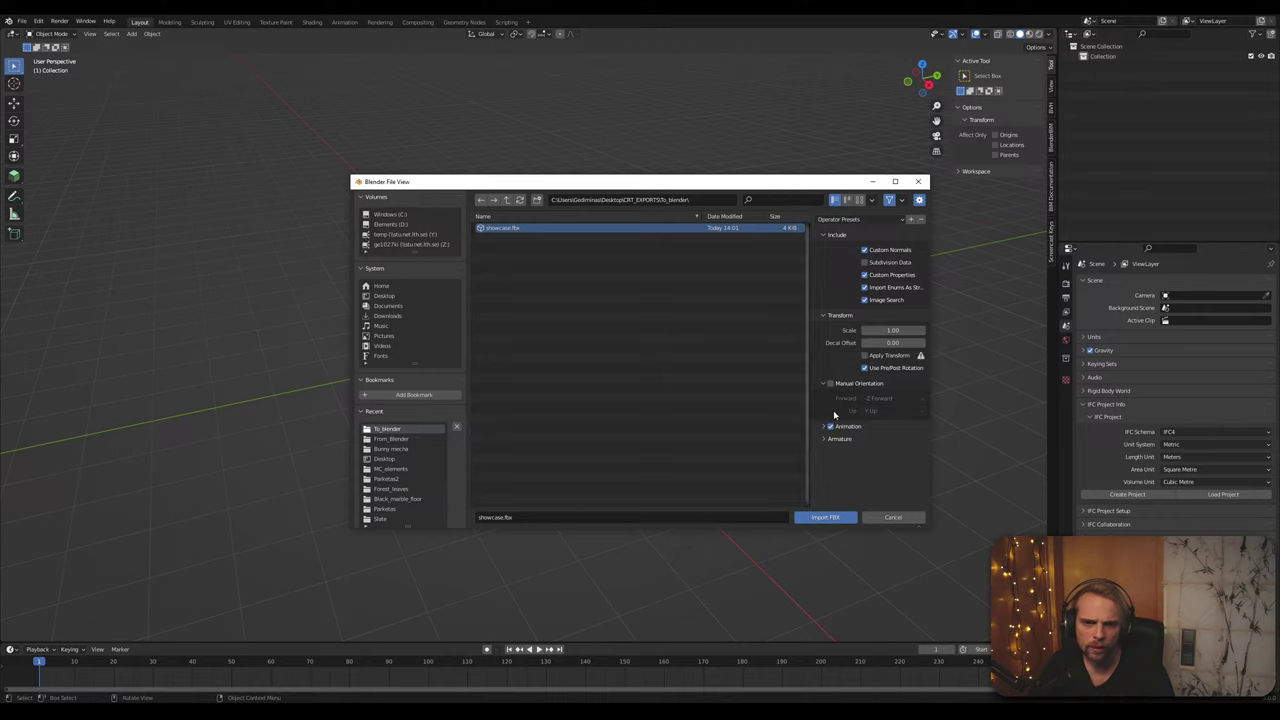
{"action": "left_click", "coordinate": [826, 518]}
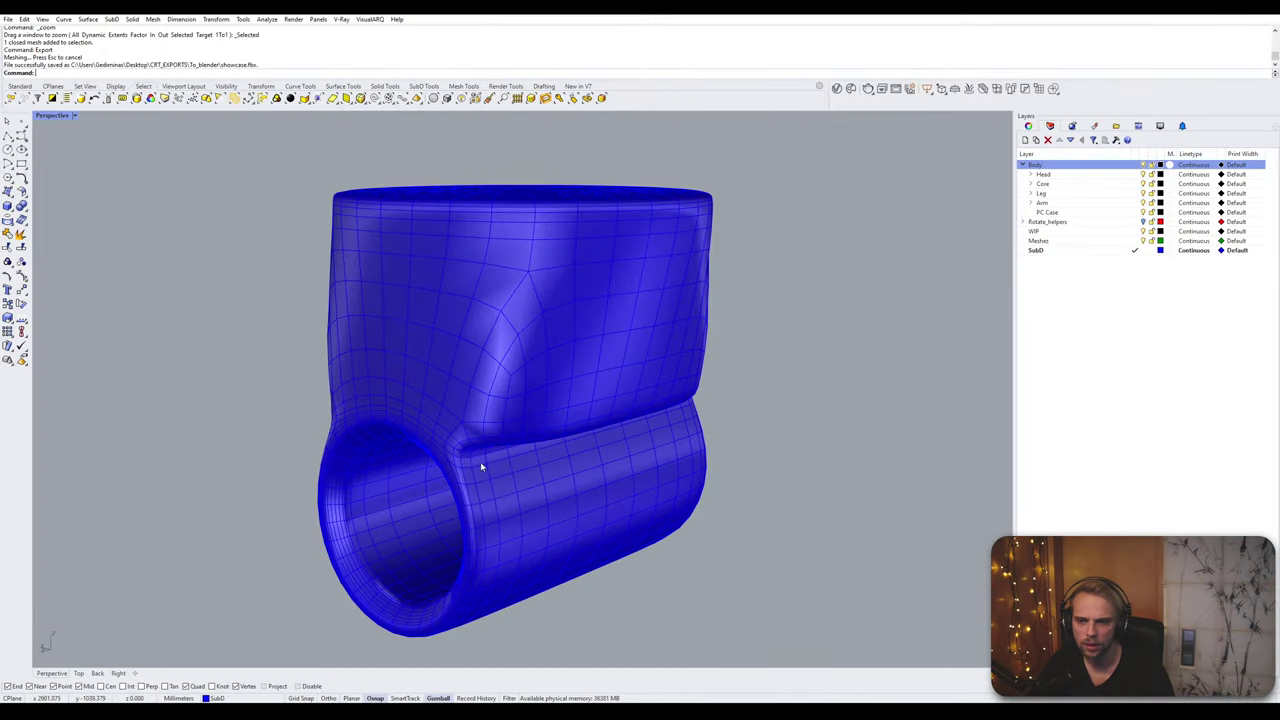
Step: Select the blue SubD mesh in Rhino and run the Export command
{"action": "left_click", "coordinate": [480, 462]}
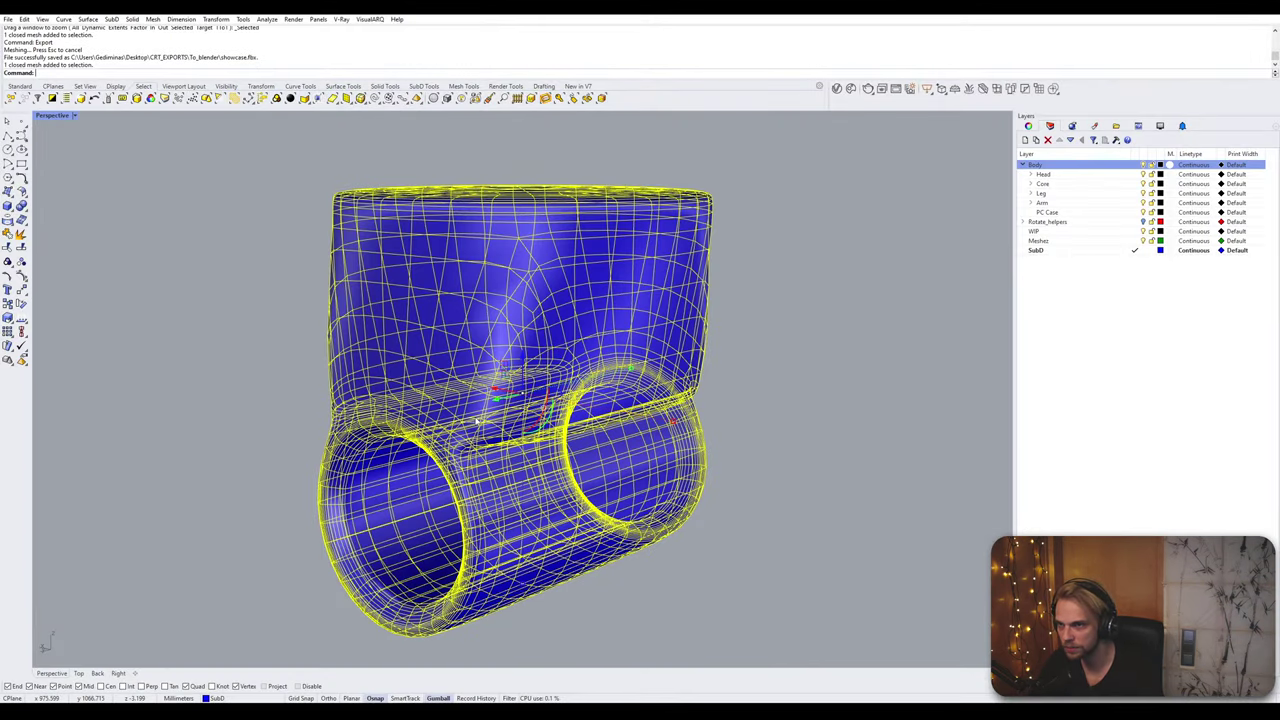
{"action": "type", "text": "Export"}
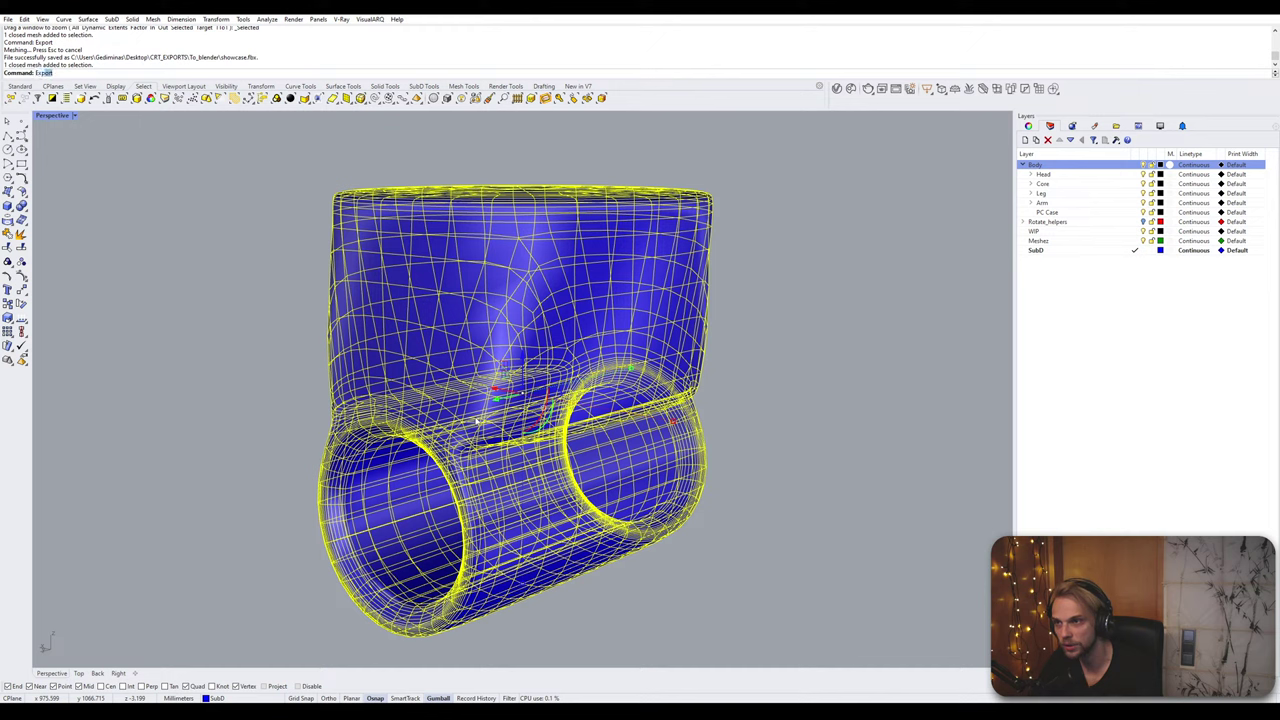
{"action": "key", "text": "Return"}
Step: Set the file type to OBJ (*.obj) and save it as showcase.obj
{"action": "left_click", "coordinate": [590, 276]}
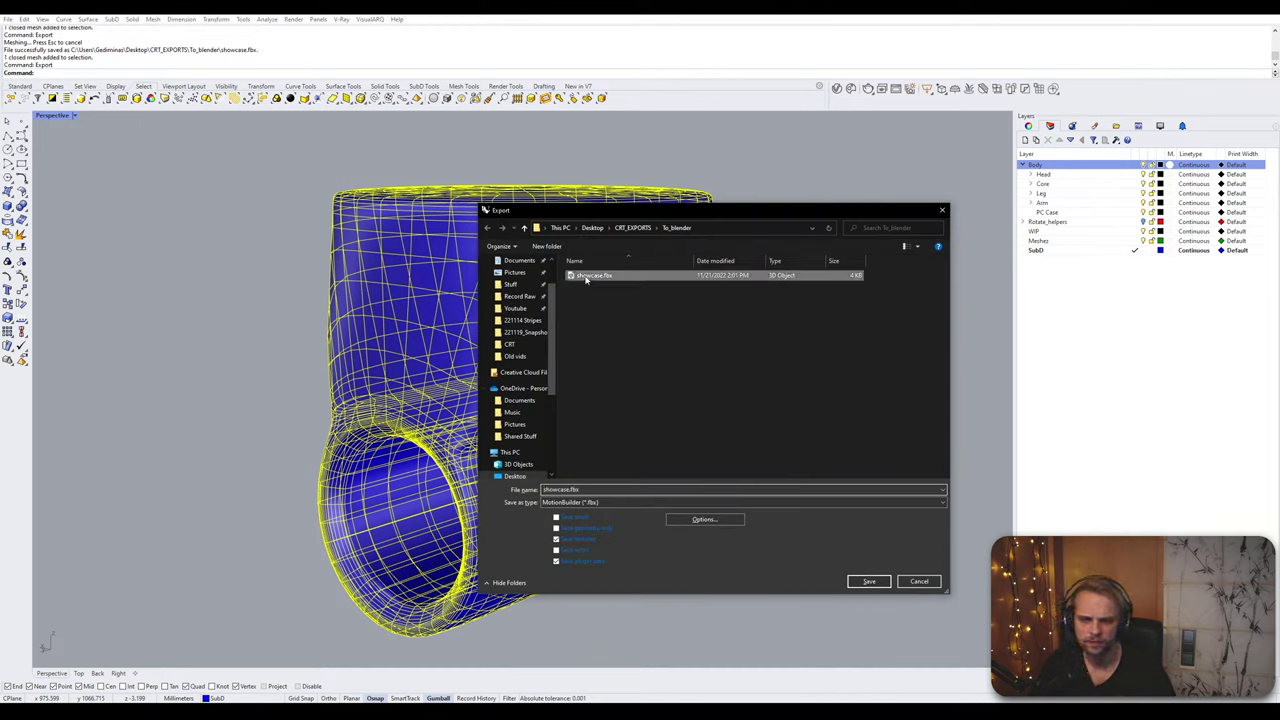
{"action": "key", "text": "Delete"}
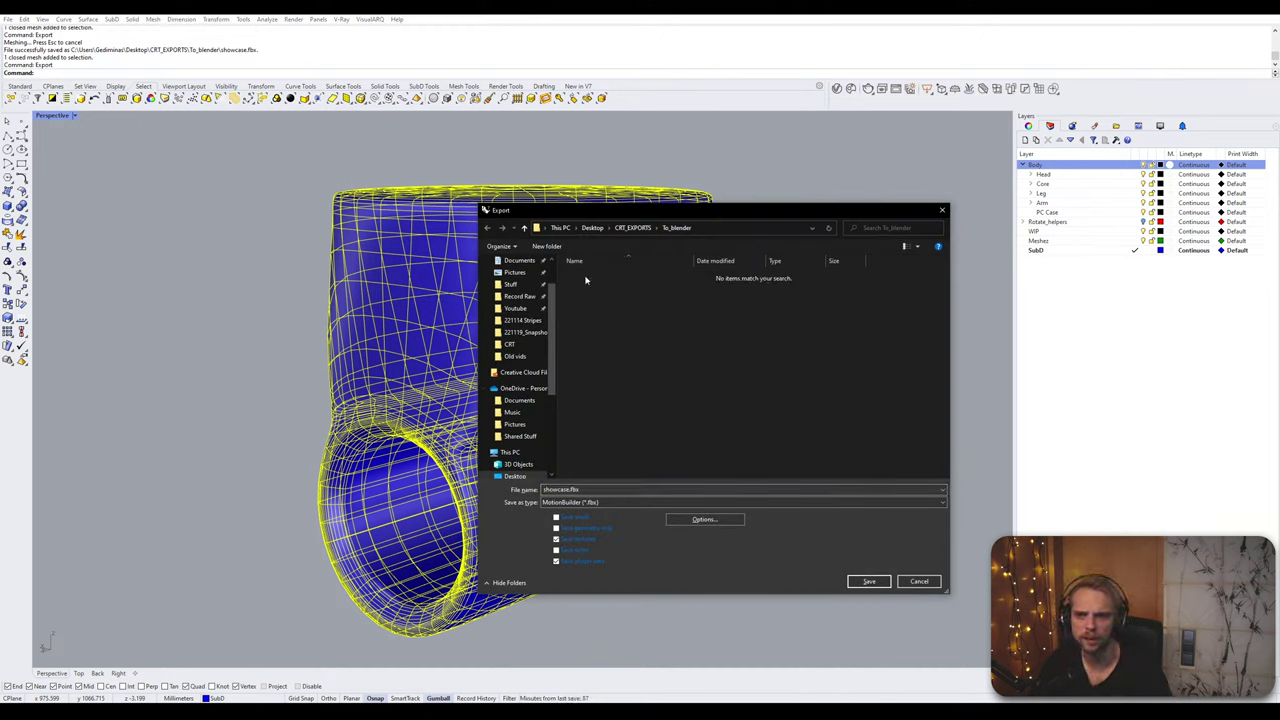
{"action": "left_click", "coordinate": [624, 493]}
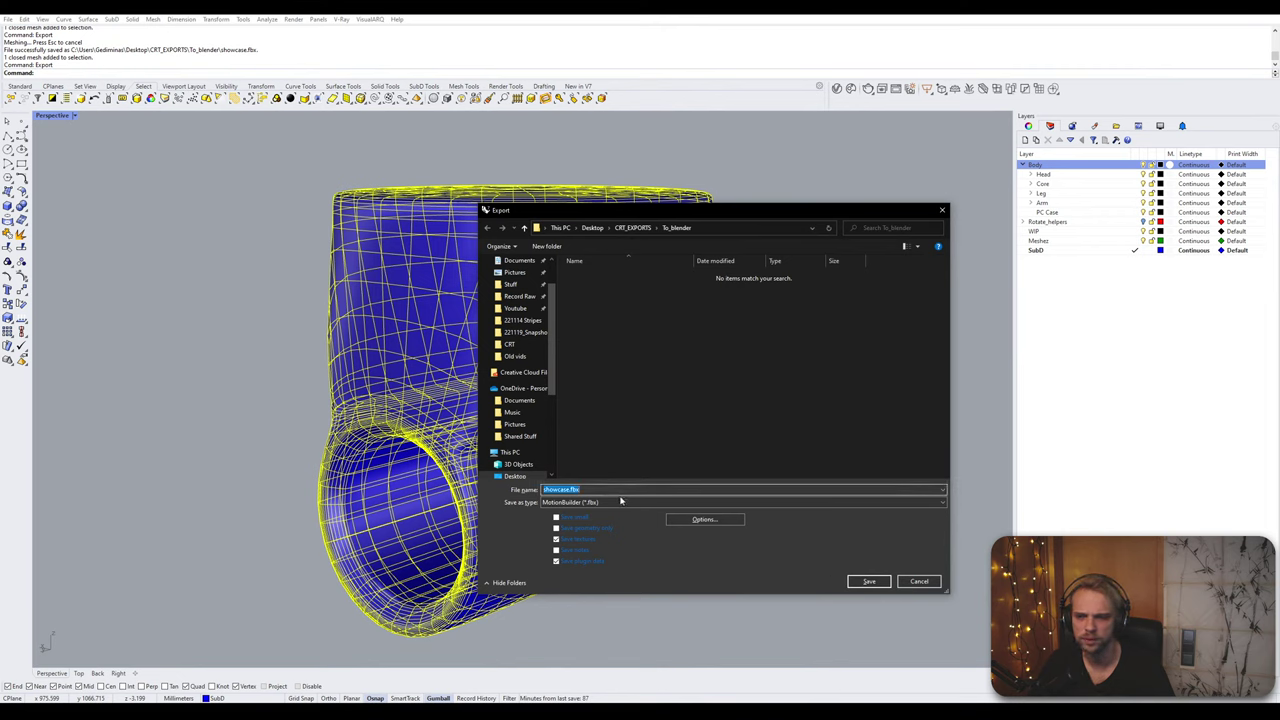
{"action": "left_click", "coordinate": [620, 501]}
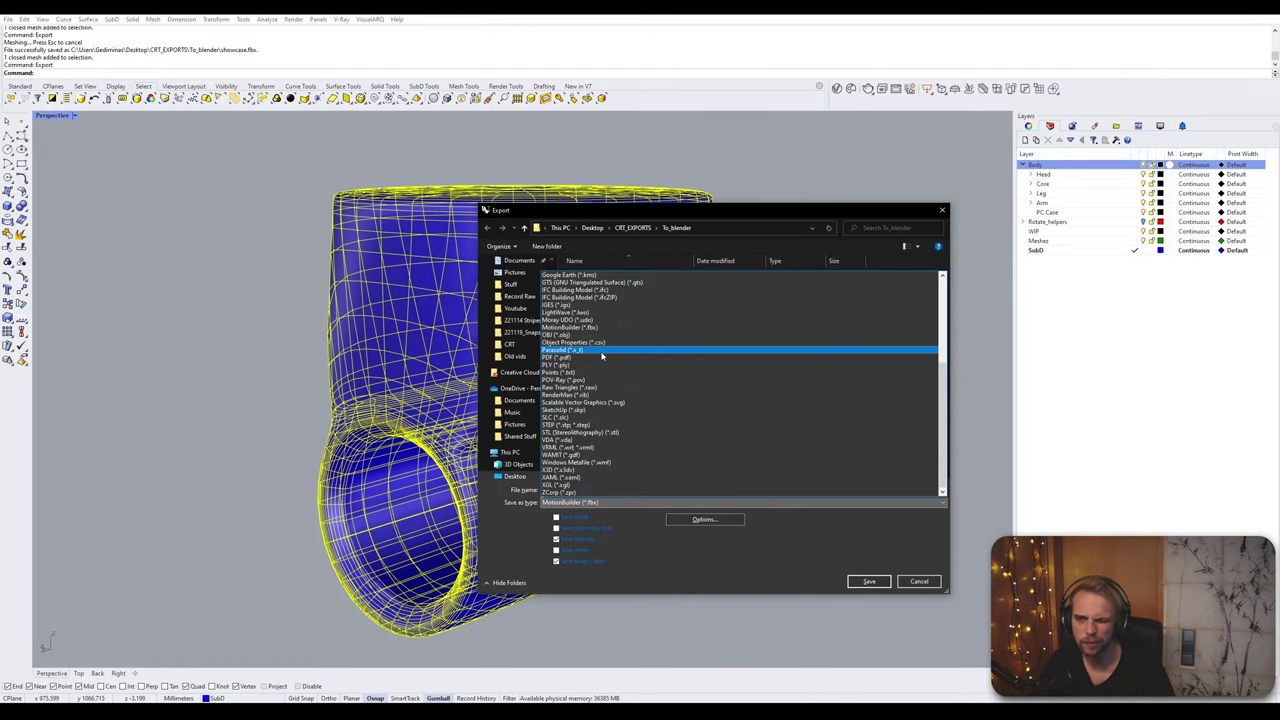
{"action": "scroll", "coordinate": [660, 330], "scroll_direction": "up", "scroll_amount": 3}
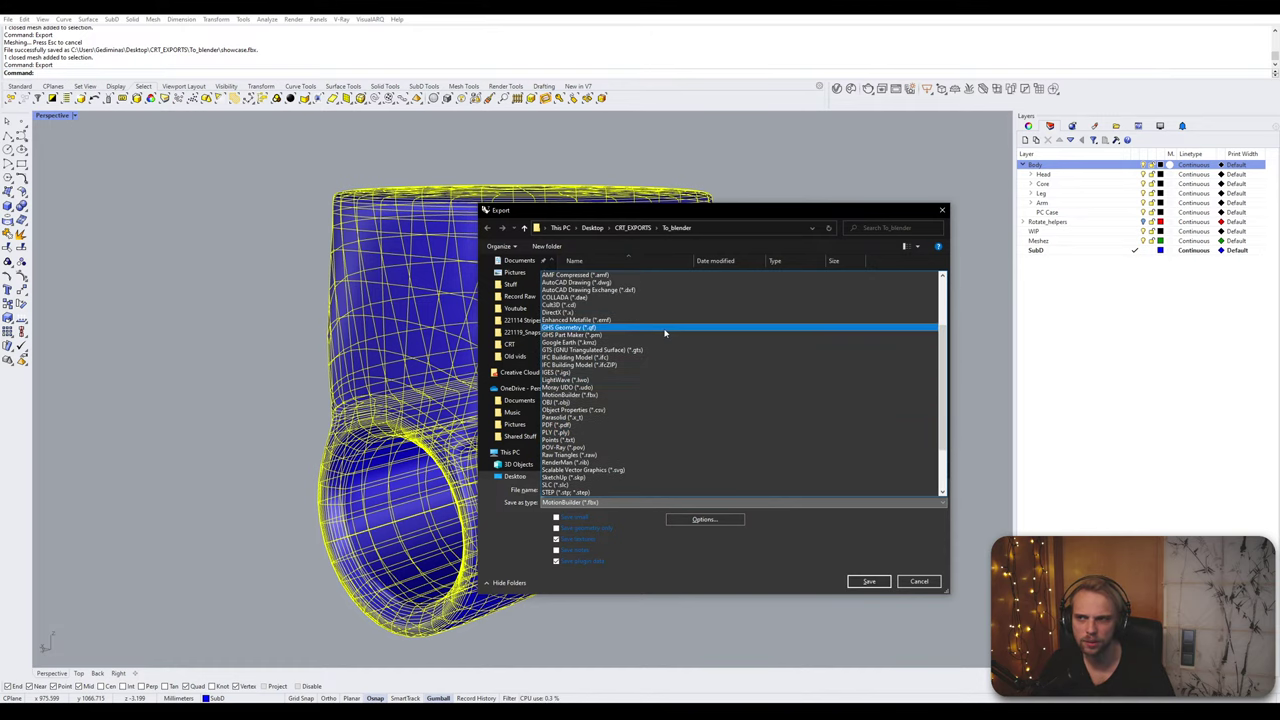
{"action": "scroll", "coordinate": [665, 335], "scroll_direction": "down", "scroll_amount": 2}
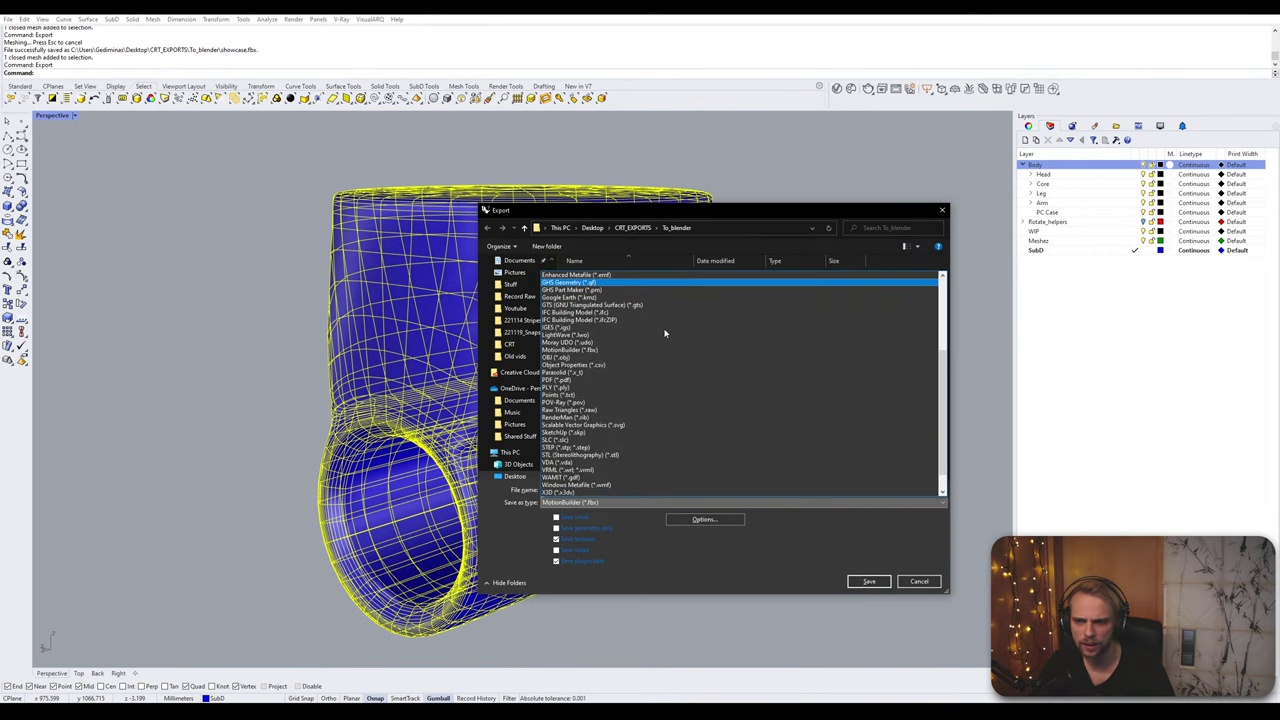
{"action": "key", "text": "Down"}
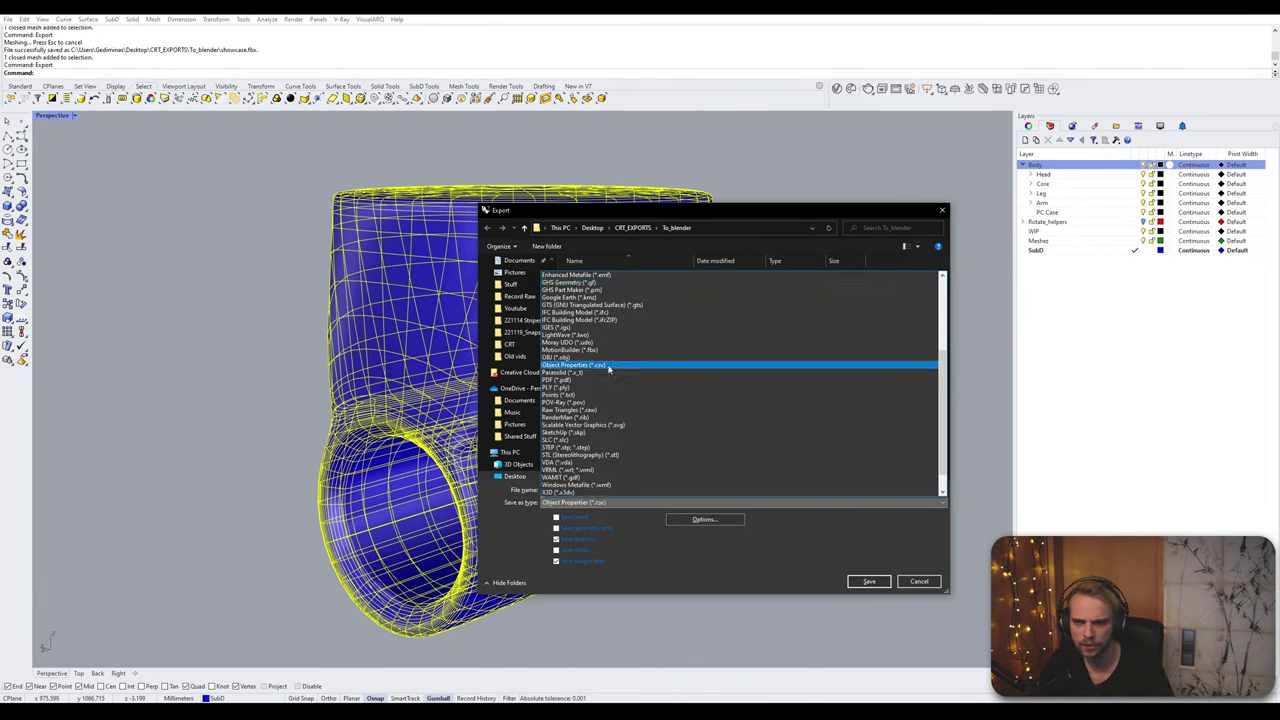
{"action": "key", "text": "Up"}
{"action": "key", "text": "Return"}
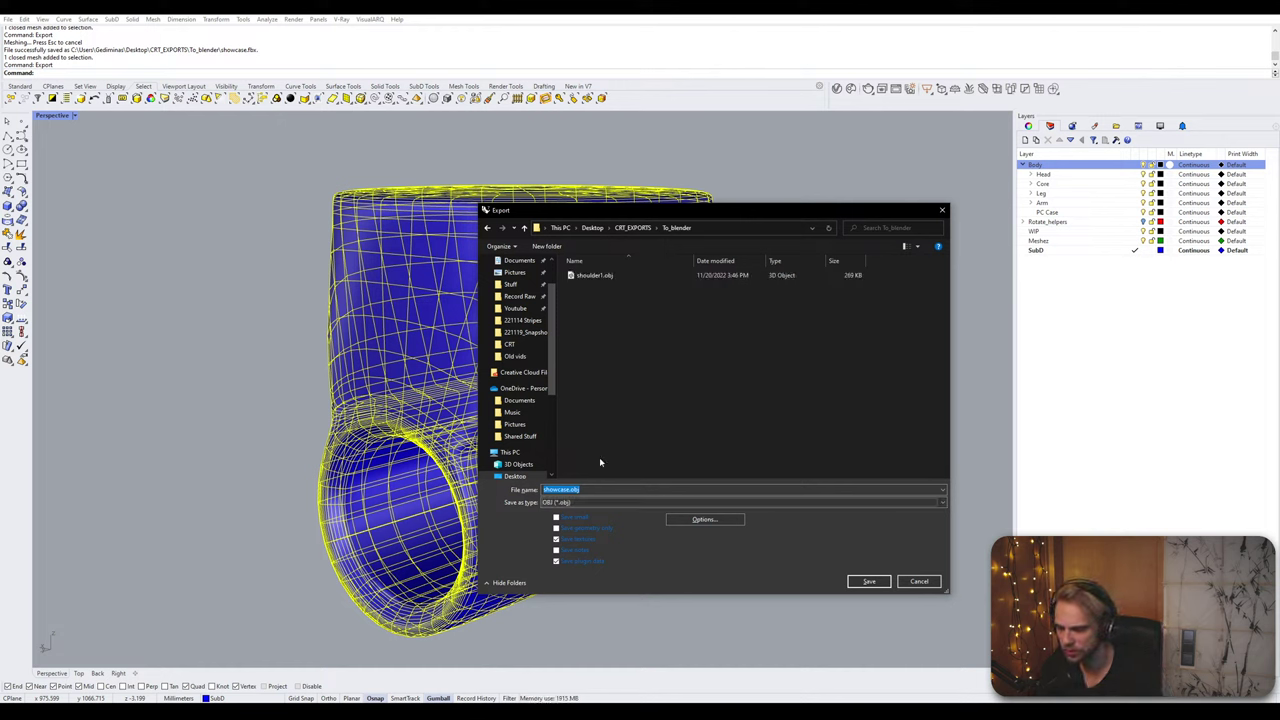
{"action": "left_click", "coordinate": [851, 584]}
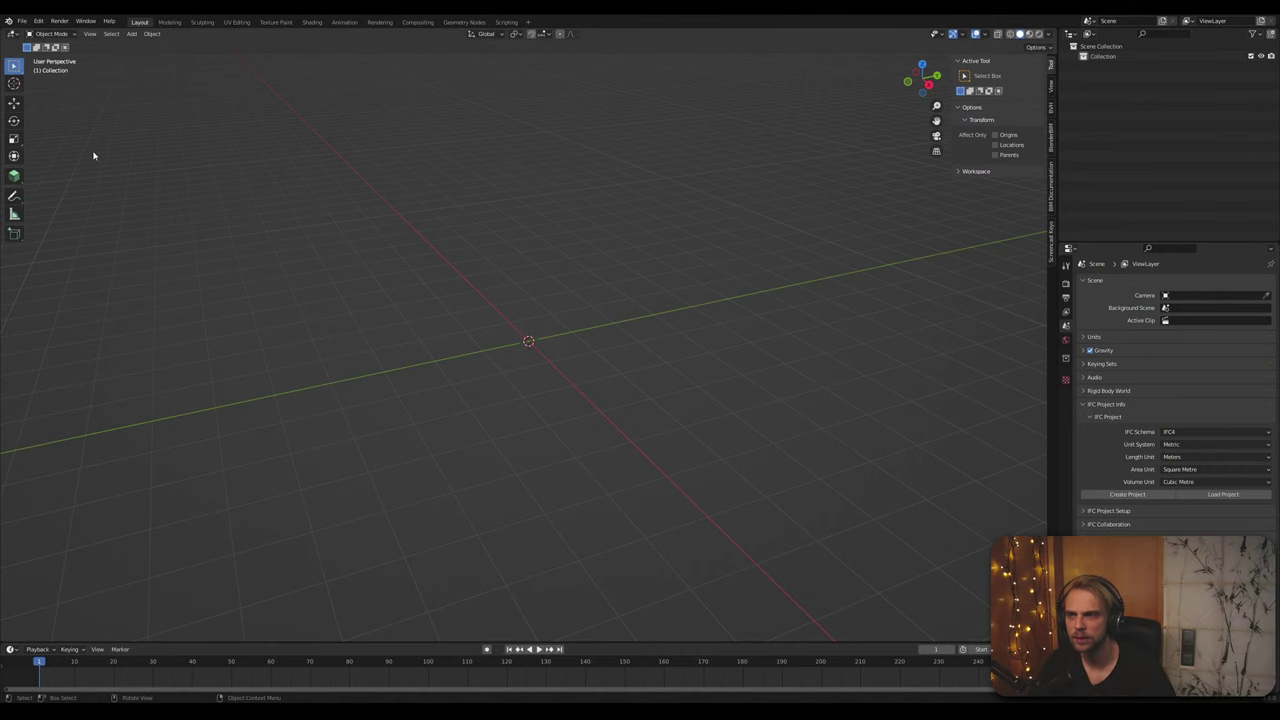
Step: Start a Wavefront (.obj) import from the File menu
{"action": "left_click", "coordinate": [25, 35]}
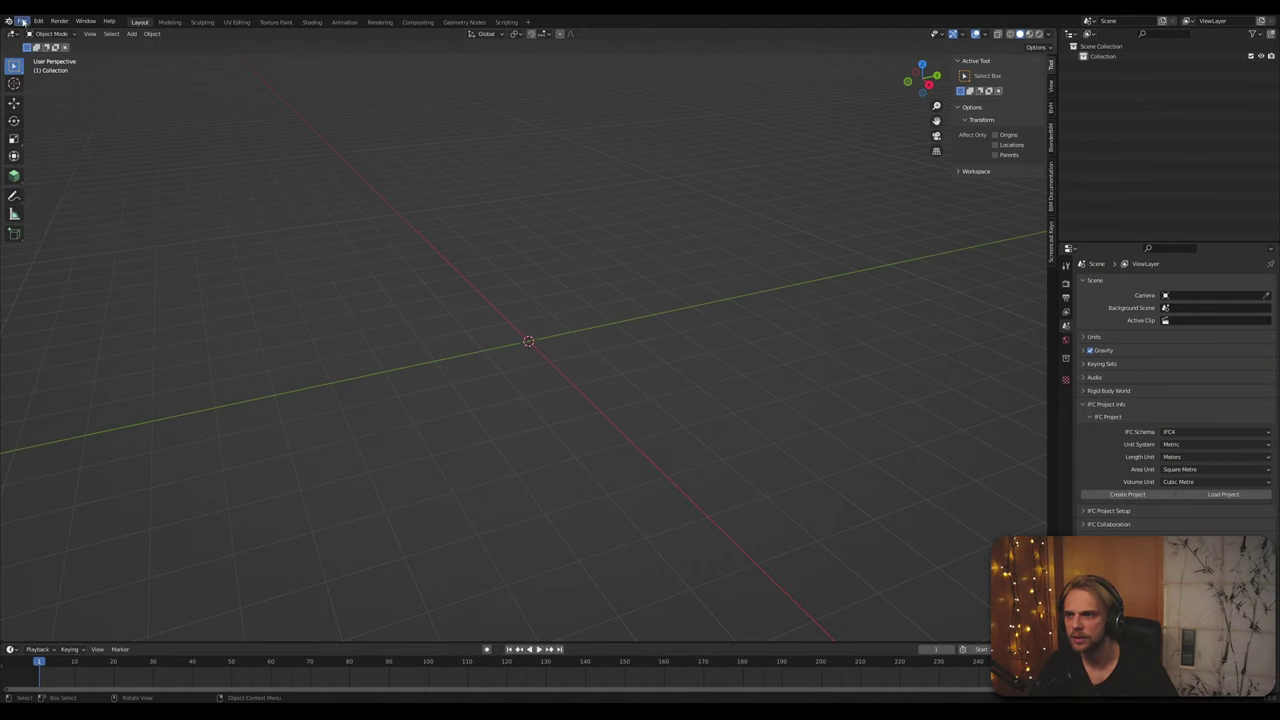
{"action": "left_click", "coordinate": [21, 21]}
{"action": "mouse_move", "coordinate": [60, 156]}
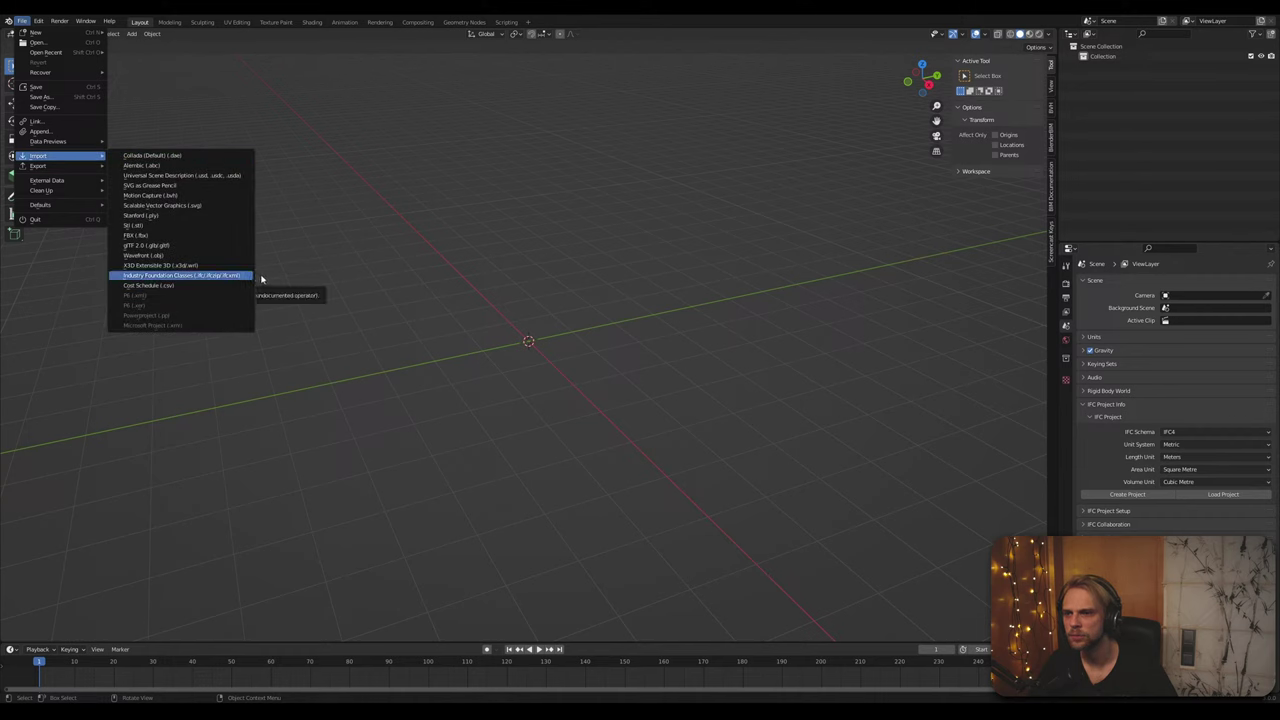
{"action": "left_click", "coordinate": [227, 259]}
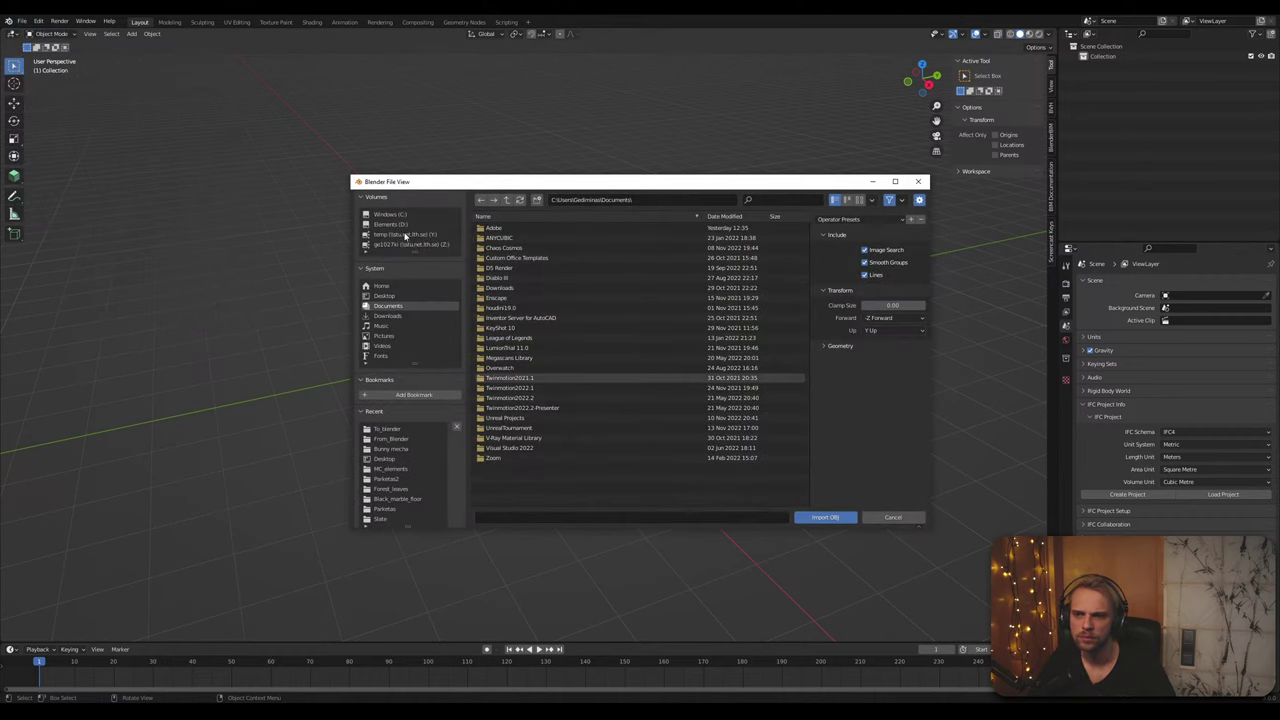
Step: Import showcase.obj from Desktop > CRT_EXPORTS > To_blender, then select and frame it
{"action": "left_click", "coordinate": [384, 296]}
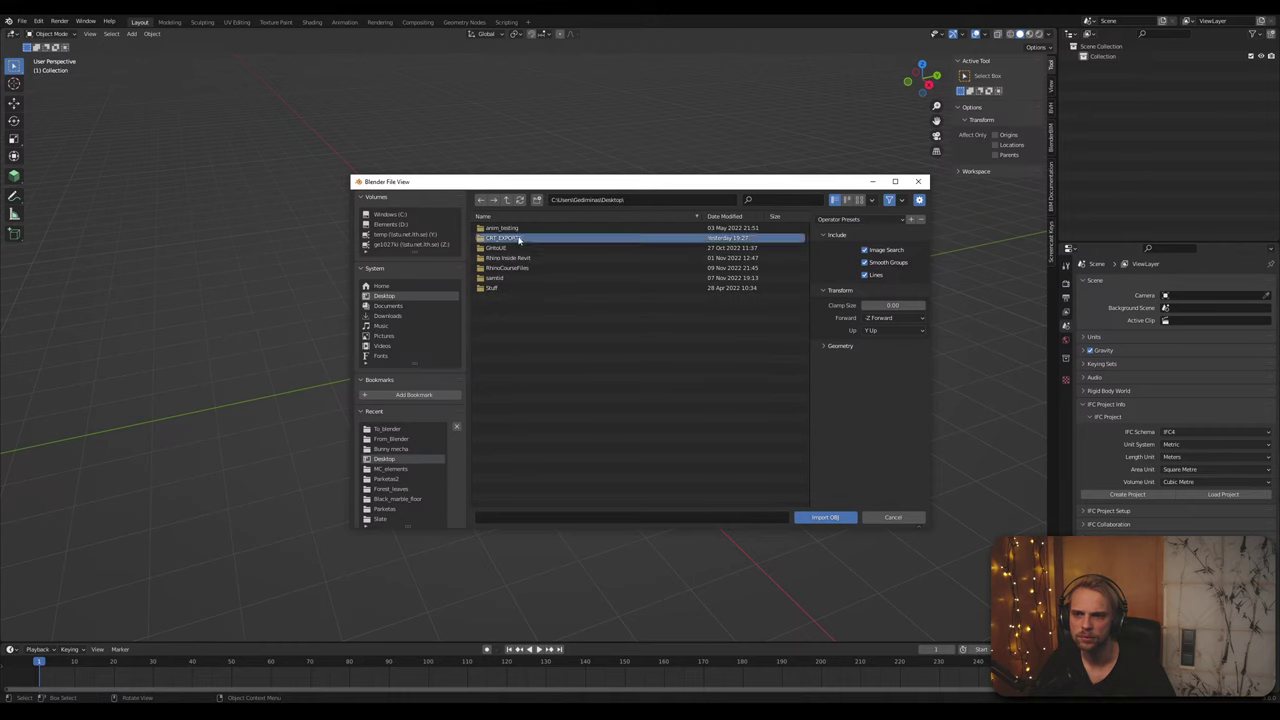
{"action": "left_click", "coordinate": [500, 238]}
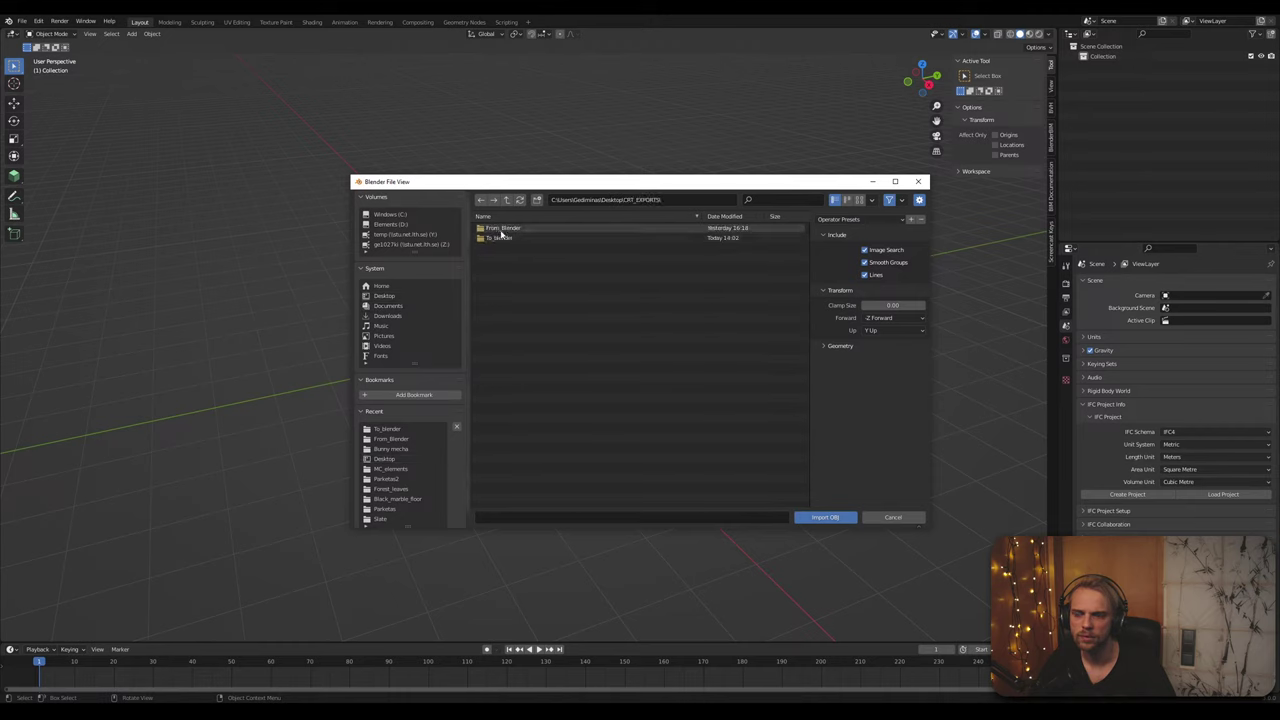
{"action": "left_click", "coordinate": [502, 236]}
{"action": "left_click", "coordinate": [502, 247]}
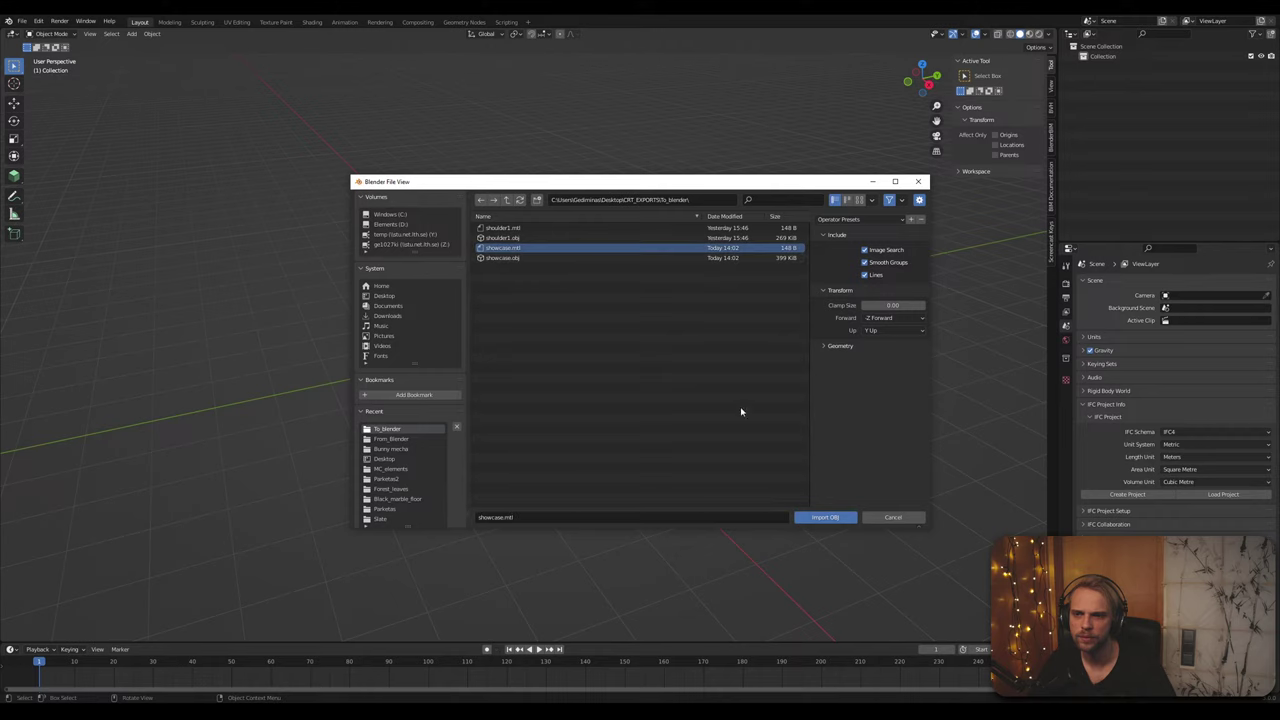
{"action": "left_click", "coordinate": [545, 258]}
{"action": "left_click", "coordinate": [825, 517]}
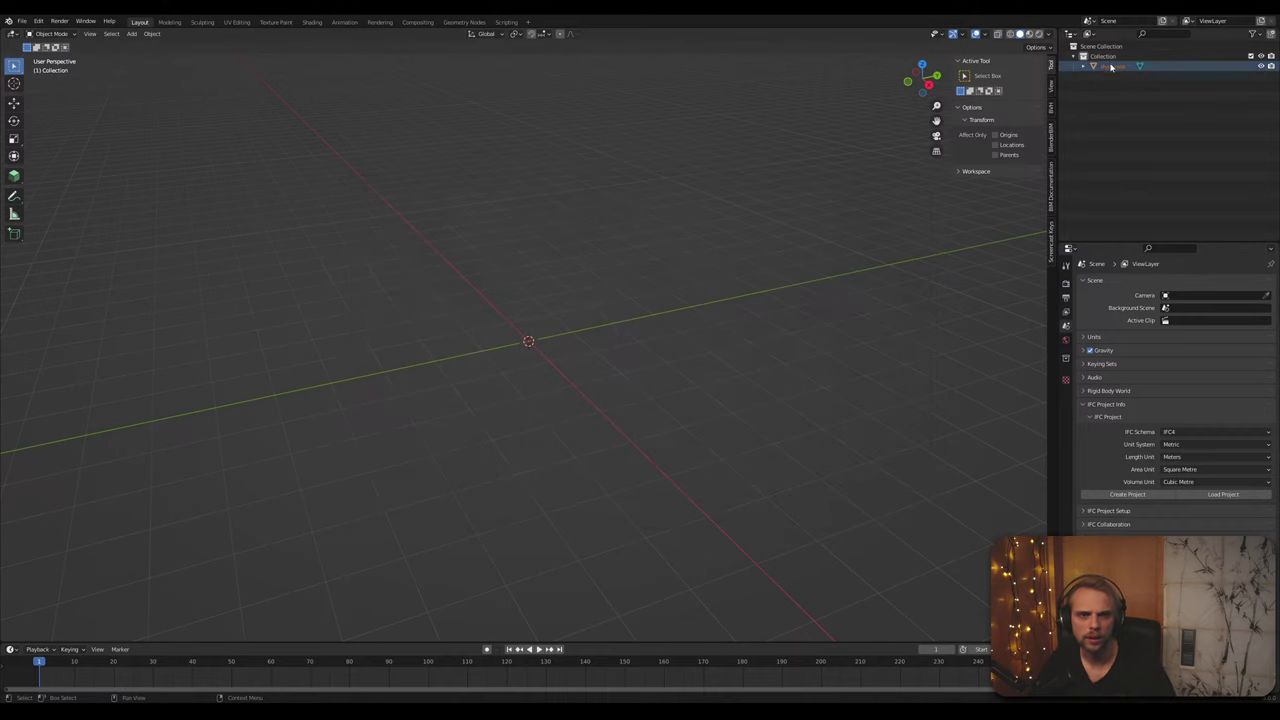
{"action": "left_click", "coordinate": [1172, 66]}
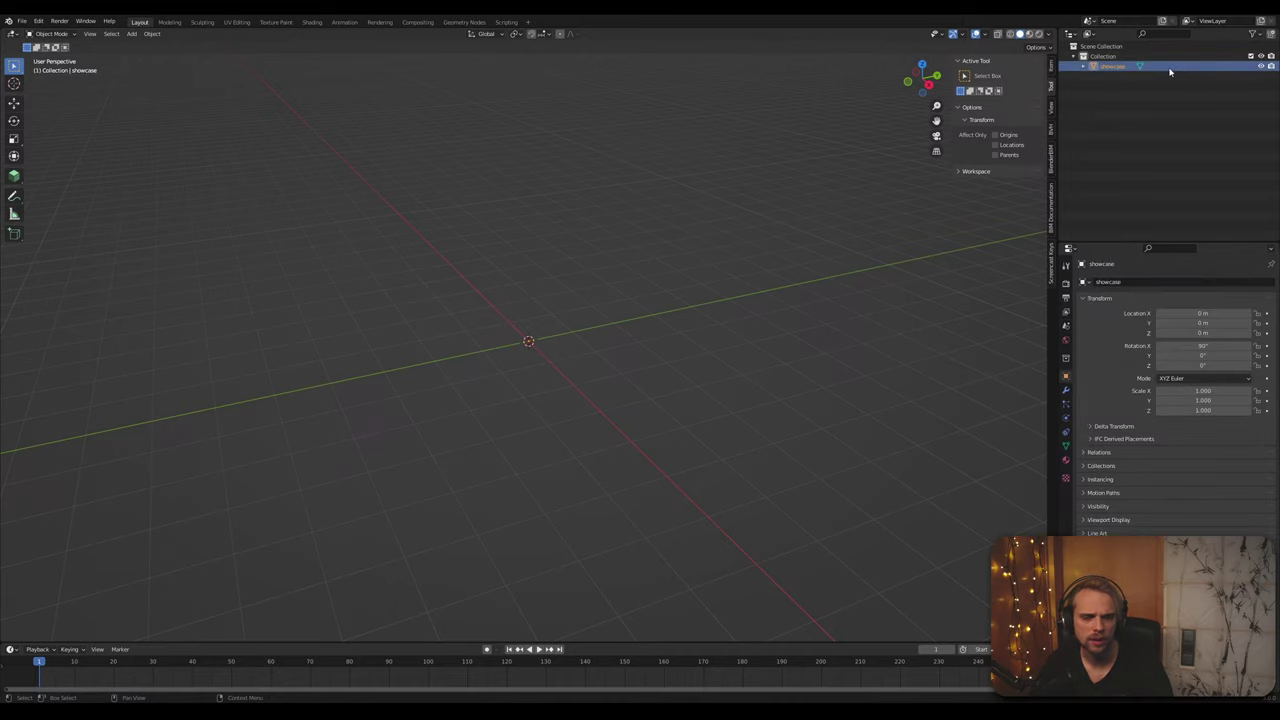
{"action": "key", "text": "KP_Decimal"}
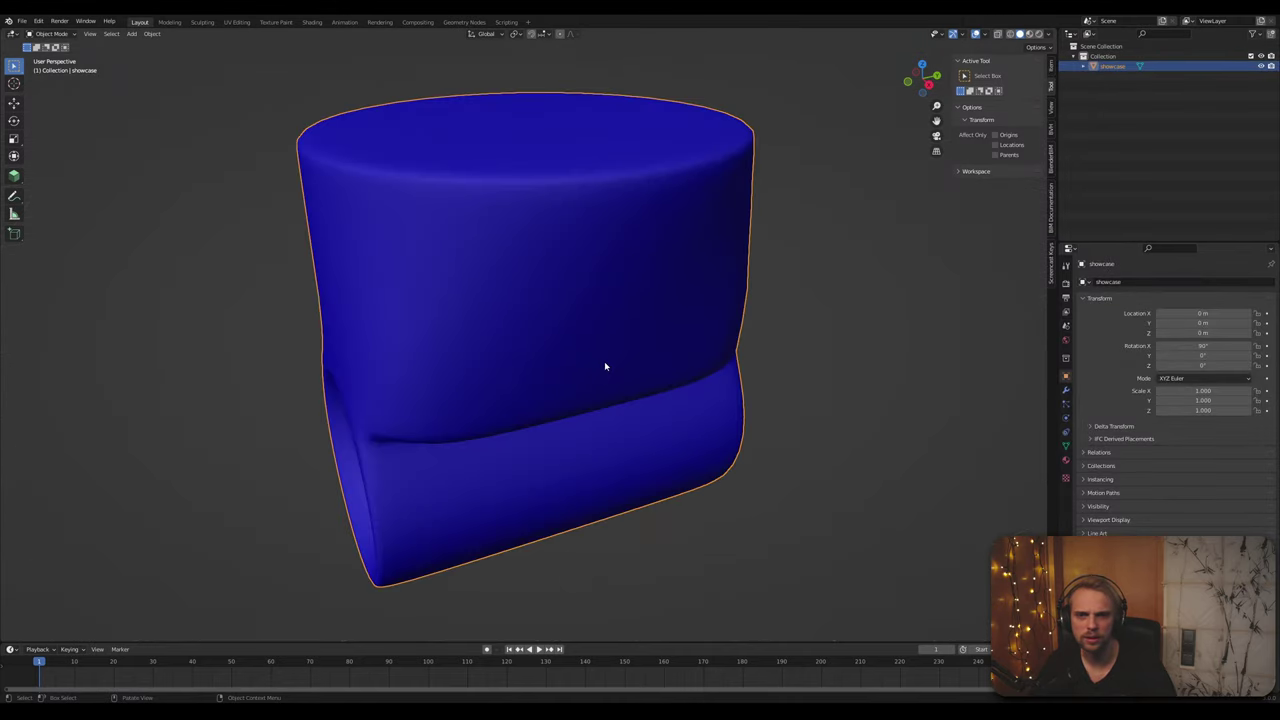
{"action": "scroll", "coordinate": [604, 361], "scroll_direction": "down", "scroll_amount": 5}
{"action": "middle_click_drag", "start_coordinate": [657, 497], "coordinate": [498, 354]}
{"action": "scroll", "coordinate": [521, 398], "scroll_direction": "up", "scroll_amount": 3}
{"action": "left_click", "coordinate": [269, 346]}
{"action": "middle_click_drag", "start_coordinate": [314, 336], "coordinate": [322, 239]}
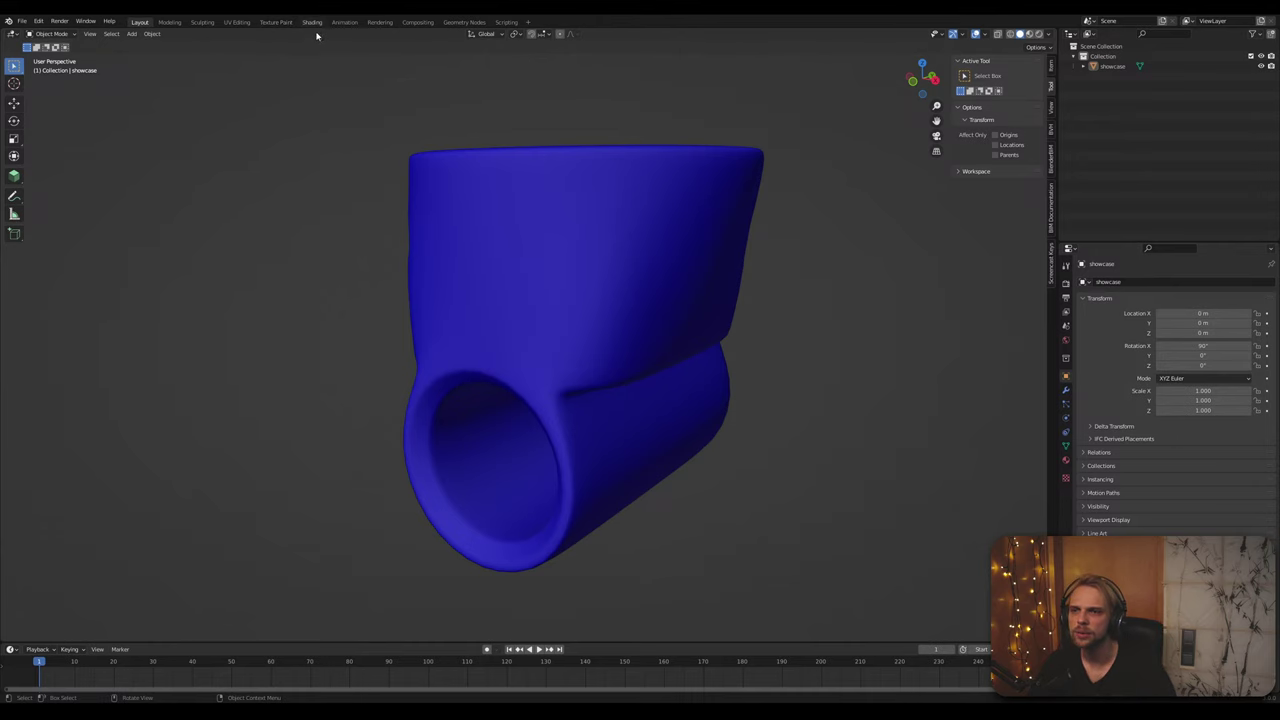
{"action": "key", "text": "ctrl+Page_Down"}
{"action": "key", "text": "ctrl+Page_Down"}
{"action": "key", "text": "ctrl+Page_Down"}
{"action": "key", "text": "ctrl+Page_Down"}
{"action": "key", "text": "ctrl+Page_Down"}
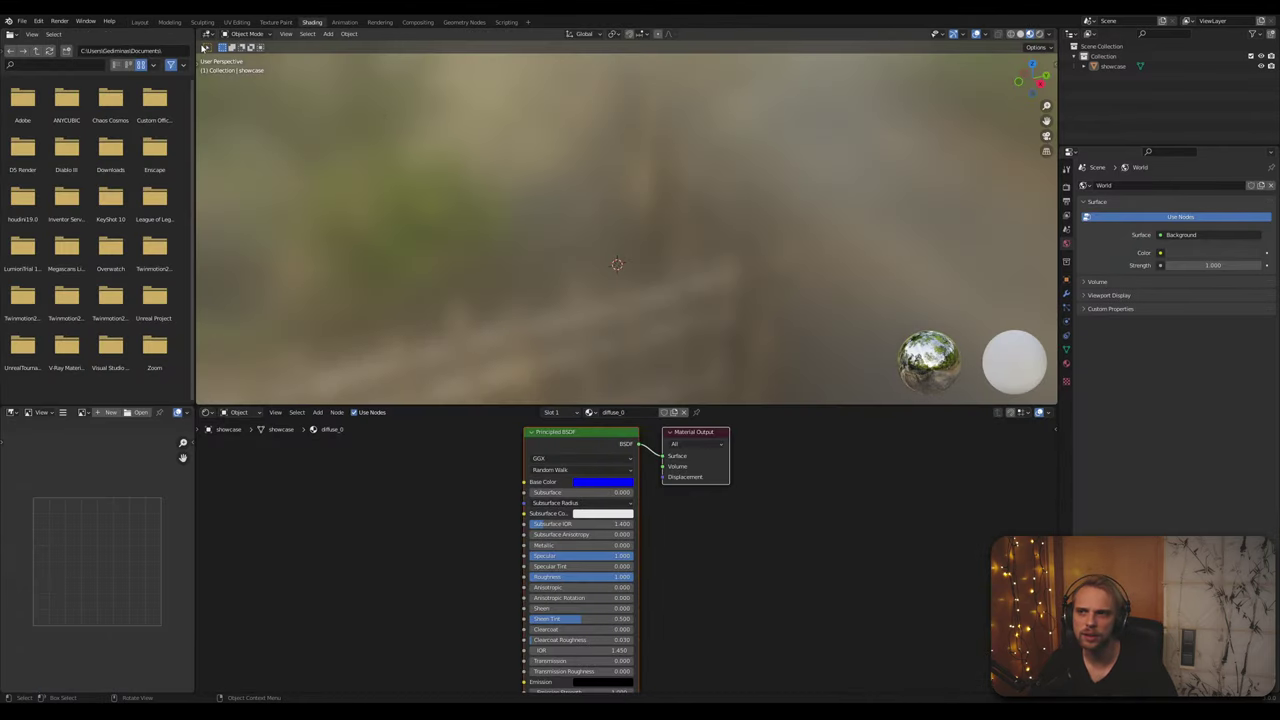
{"action": "left_click", "coordinate": [139, 22]}
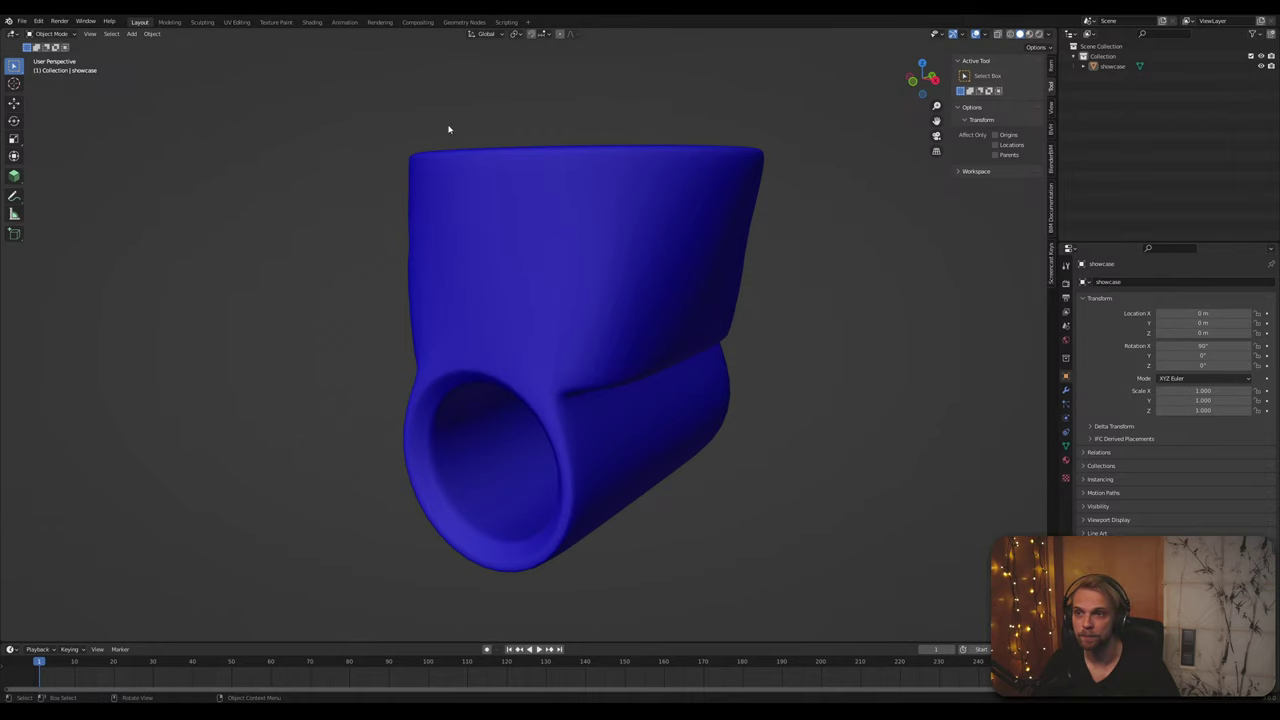
{"action": "left_click", "coordinate": [480, 169]}
Step: Unwrap the showcase part with Smart UV Project at a 66° angle limit
{"action": "left_click", "coordinate": [237, 22]}
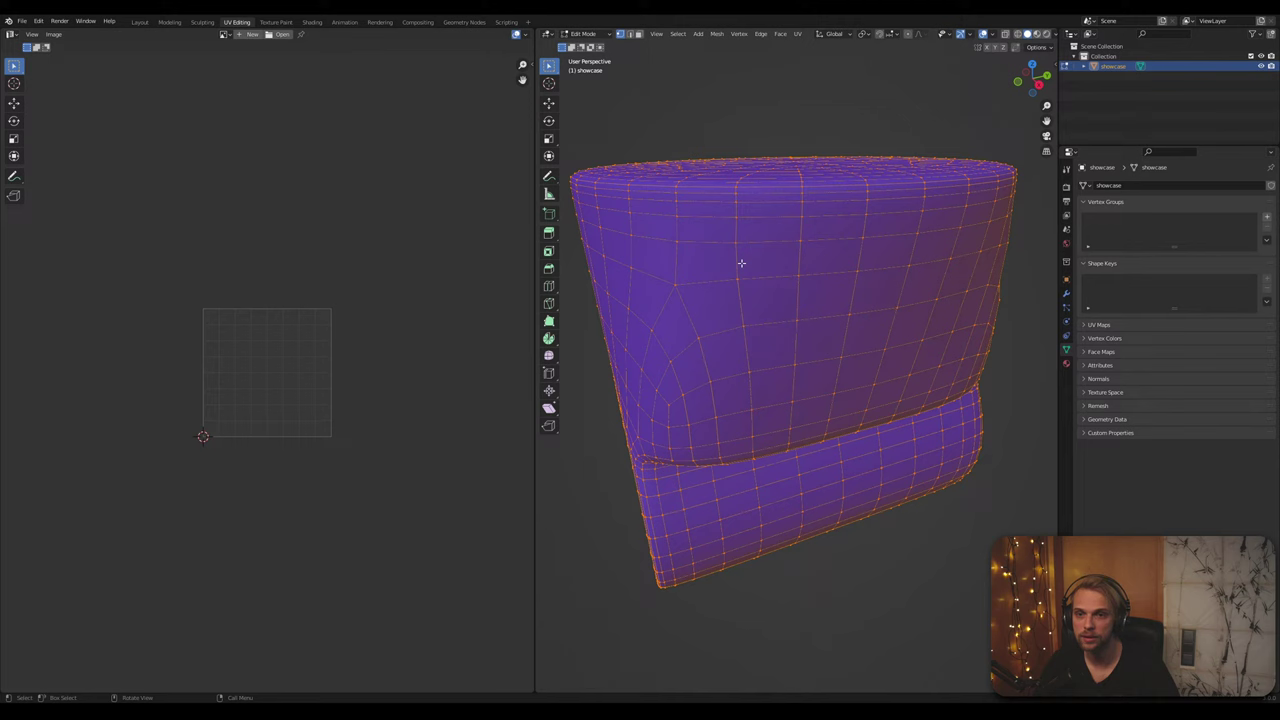
{"action": "middle_click_drag", "start_coordinate": [741, 263], "coordinate": [673, 257]}
{"action": "scroll", "coordinate": [673, 257], "scroll_direction": "down", "scroll_amount": 3}
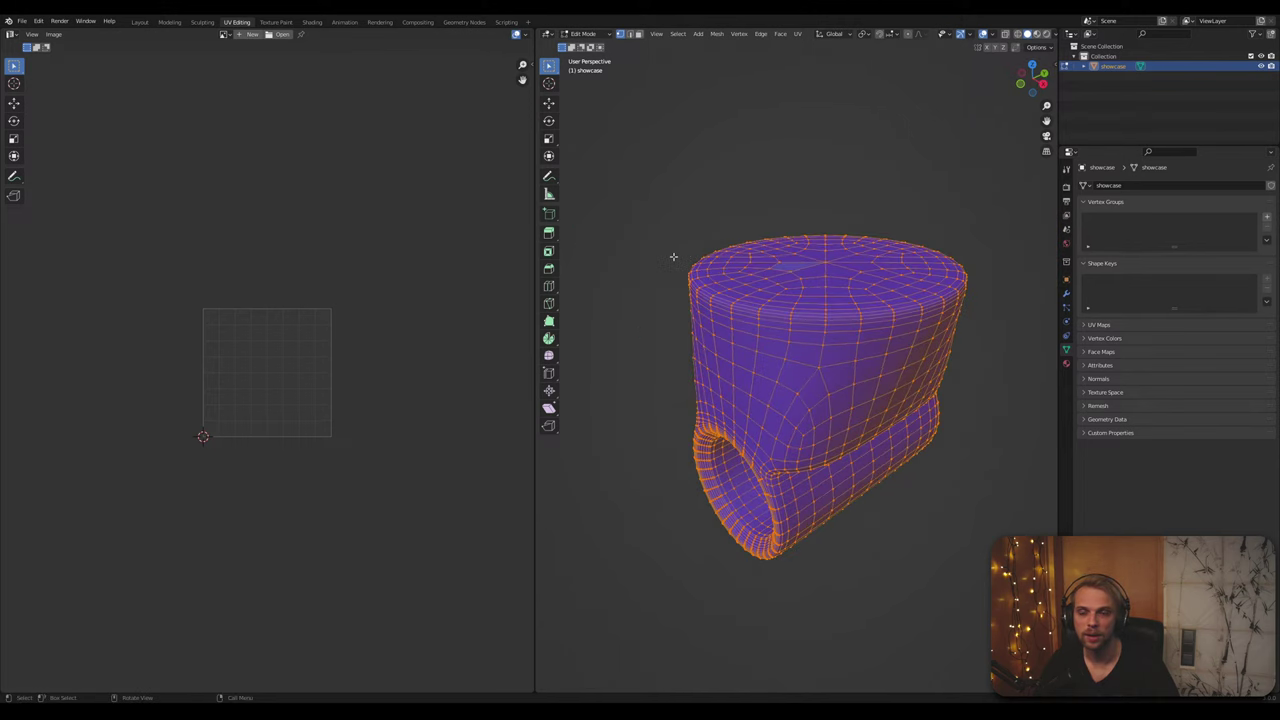
{"action": "left_click", "coordinate": [796, 34]}
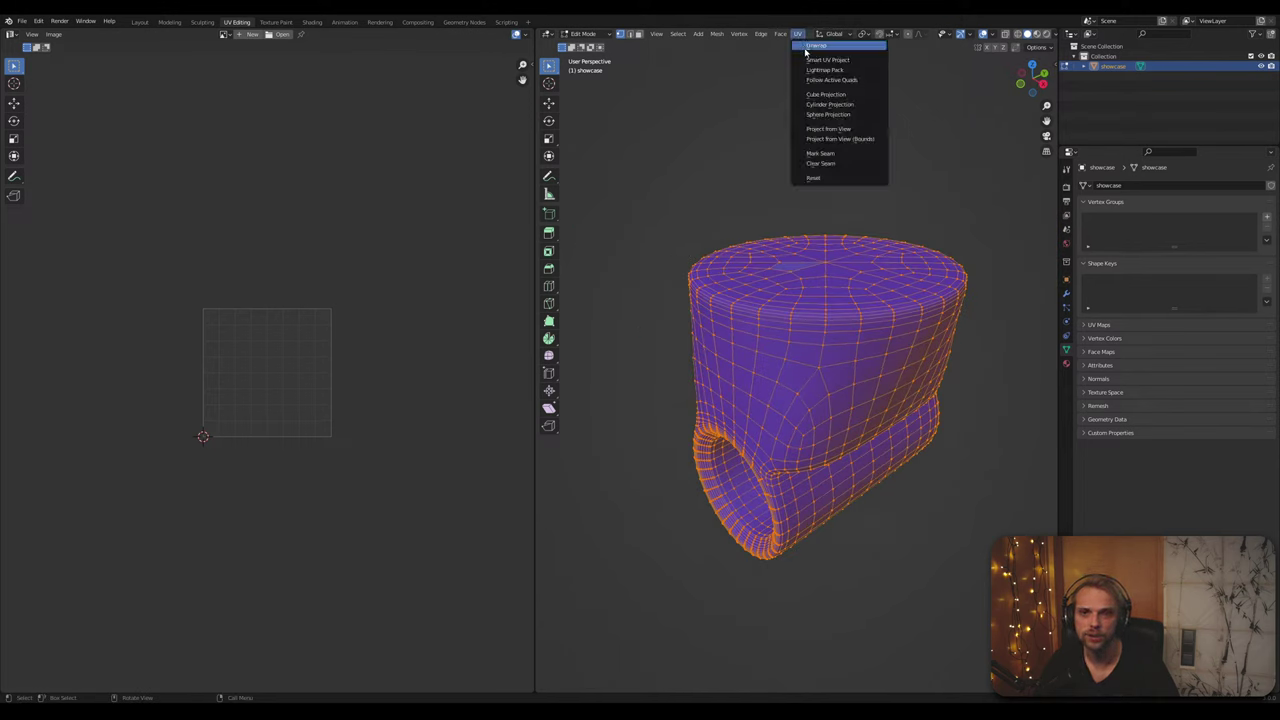
{"action": "left_click", "coordinate": [813, 66]}
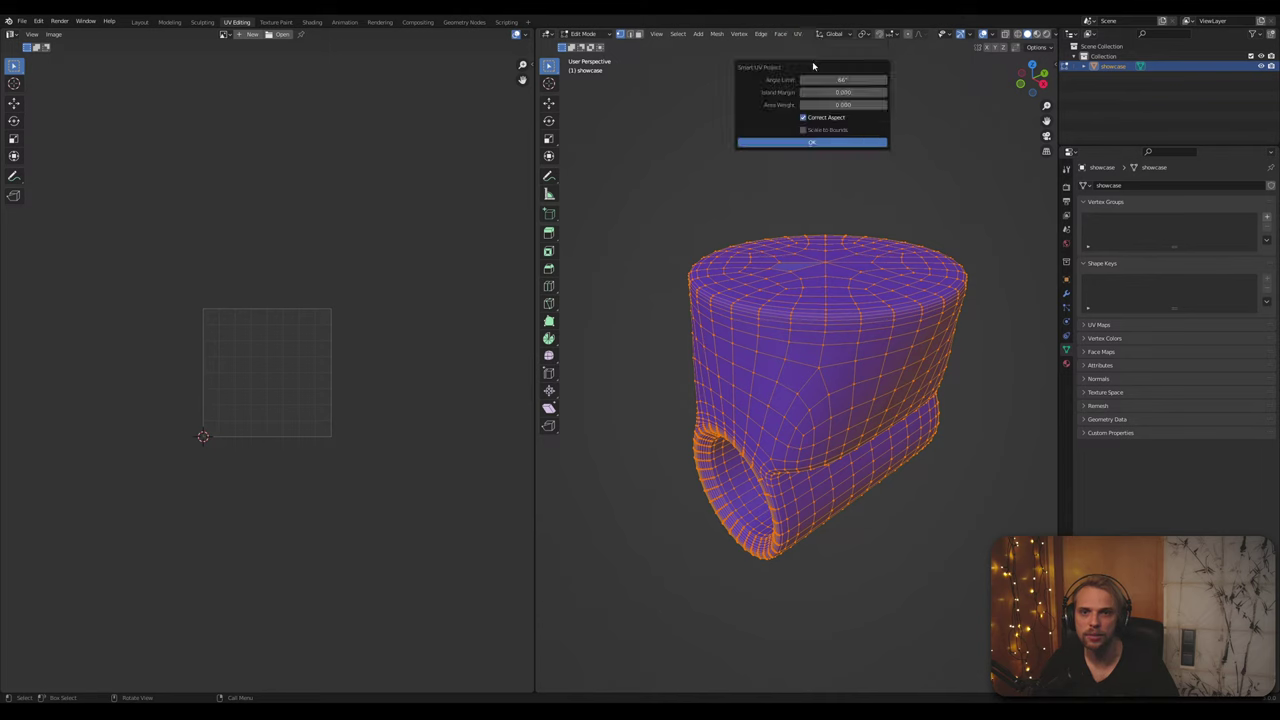
{"action": "left_click", "coordinate": [800, 143]}
Step: Deselect the UVs and the whole mesh, then return to Object Mode
{"action": "left_click", "coordinate": [425, 319]}
{"action": "scroll", "coordinate": [257, 320], "scroll_direction": "up", "scroll_amount": 4}
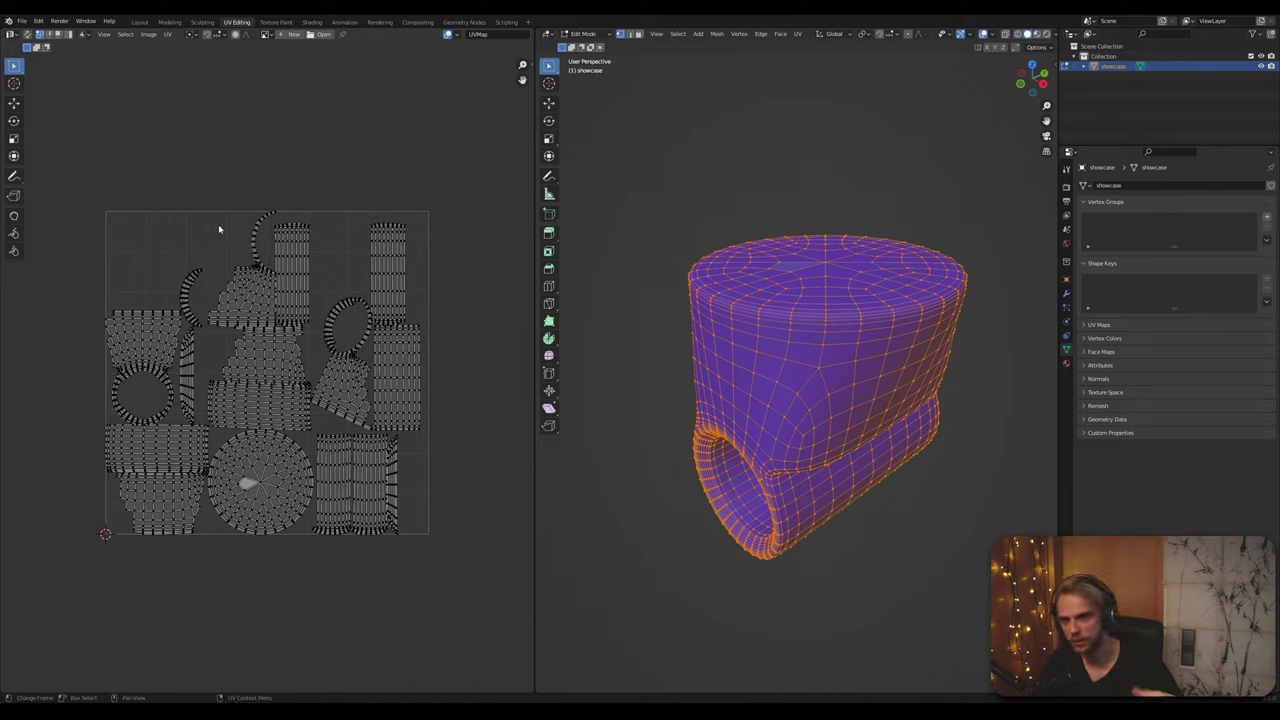
{"action": "left_click", "coordinate": [644, 176]}
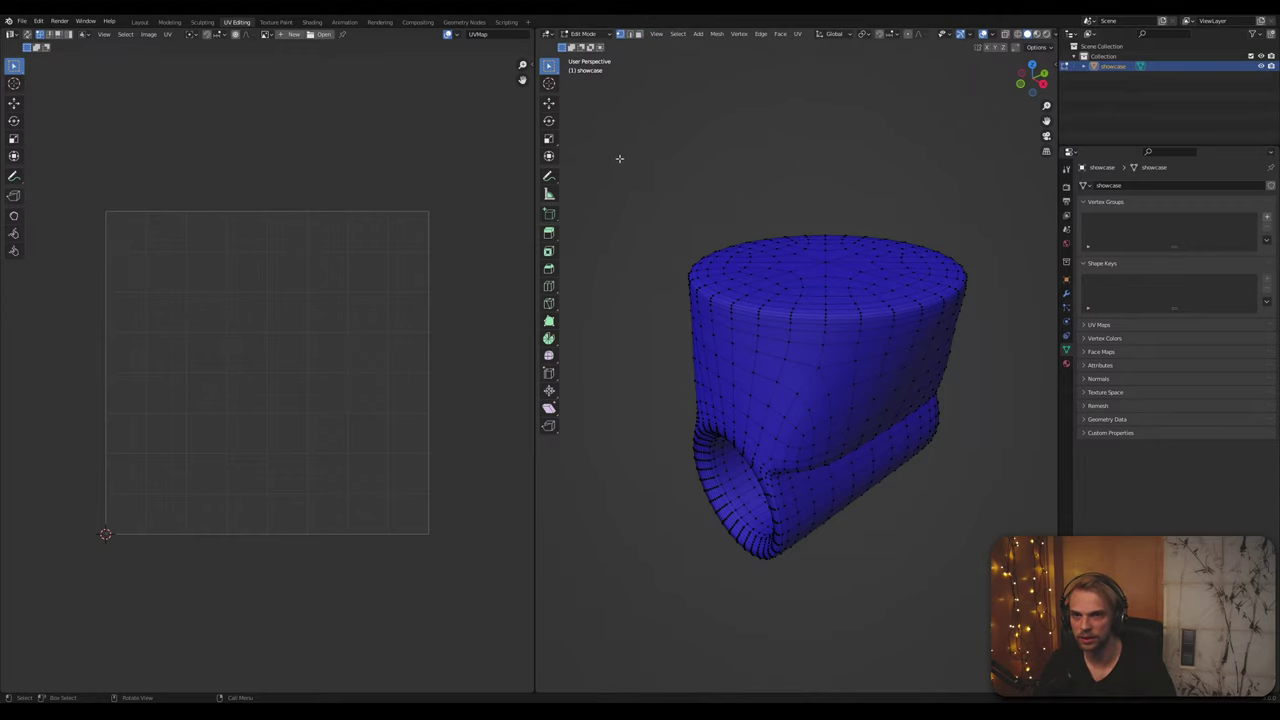
{"action": "key", "text": "Tab"}
Step: Start a Wavefront OBJ export and browse to Desktop\CRT_EXPORTS\From_Blender
{"action": "left_click", "coordinate": [21, 20]}
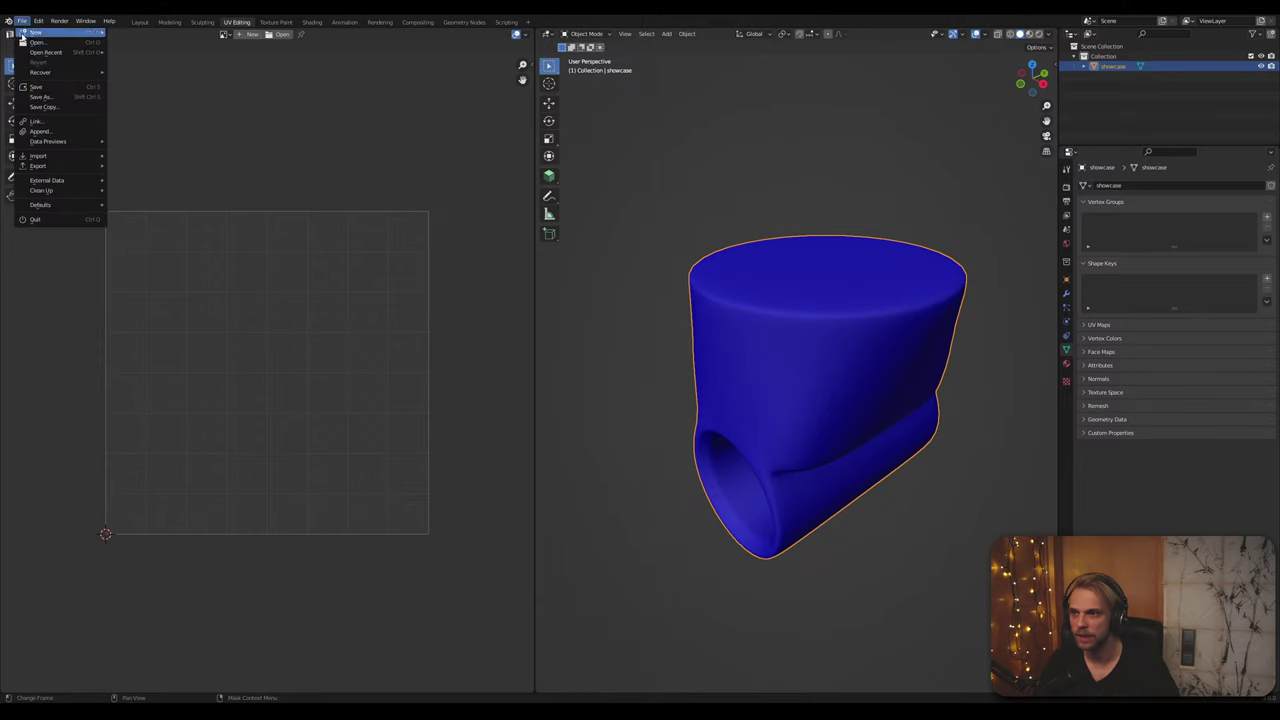
{"action": "mouse_move", "coordinate": [79, 160]}
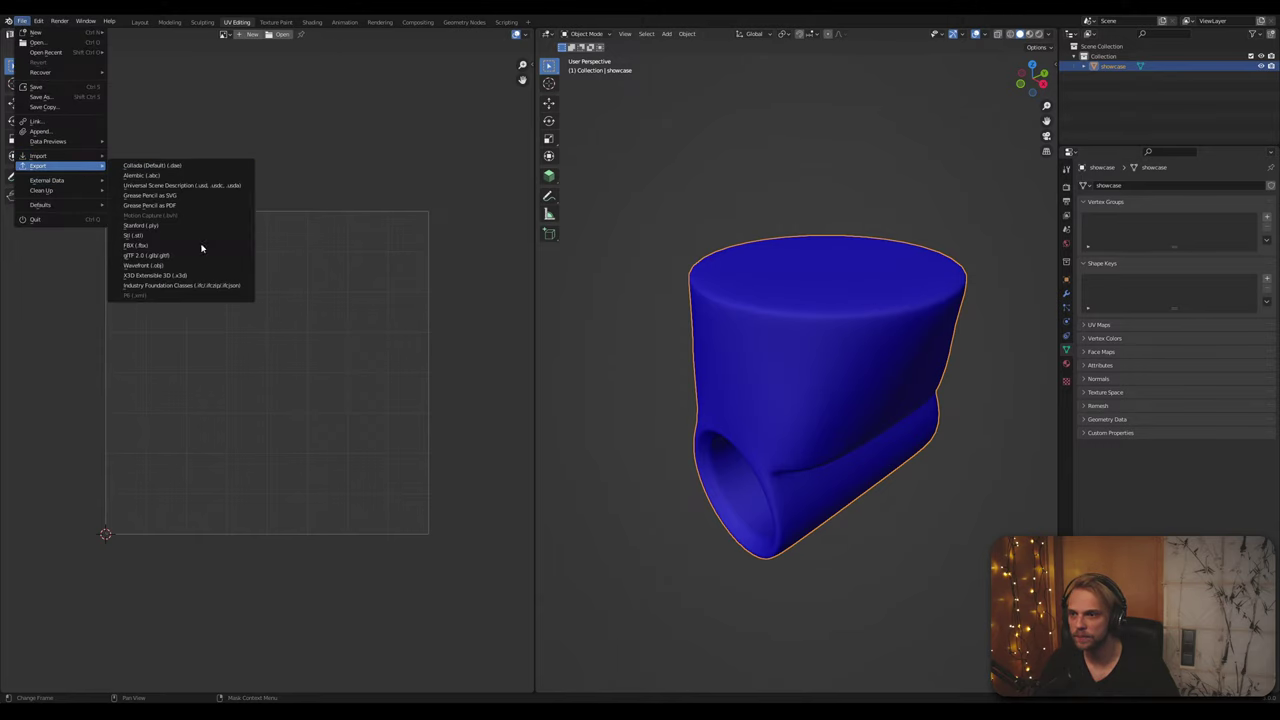
{"action": "left_click", "coordinate": [214, 266]}
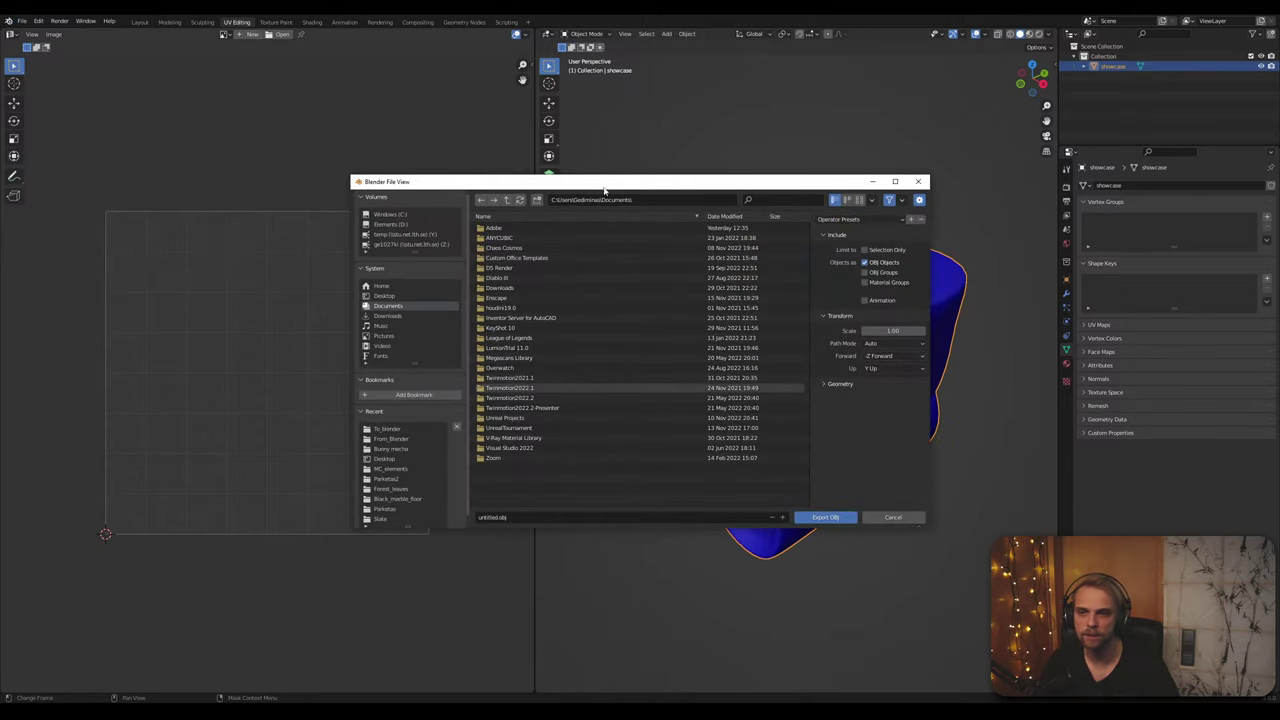
{"action": "left_click", "coordinate": [398, 296]}
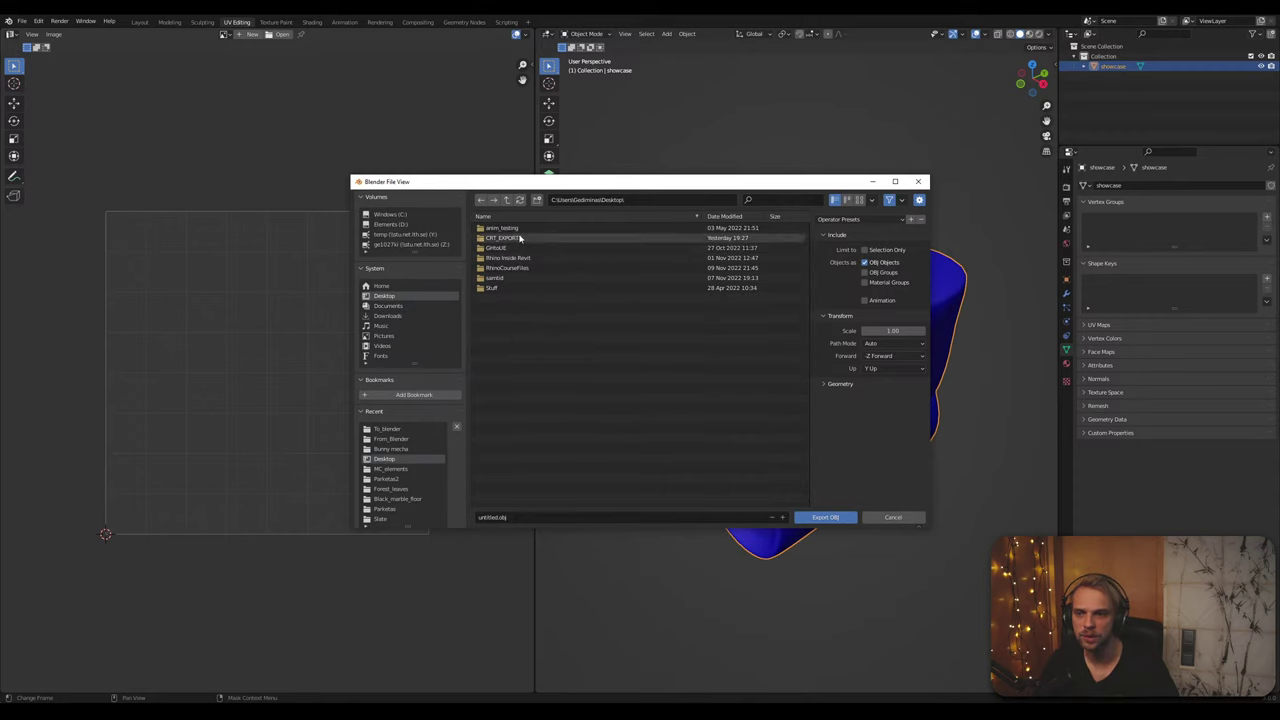
{"action": "double_click", "coordinate": [505, 237]}
{"action": "double_click", "coordinate": [503, 228]}
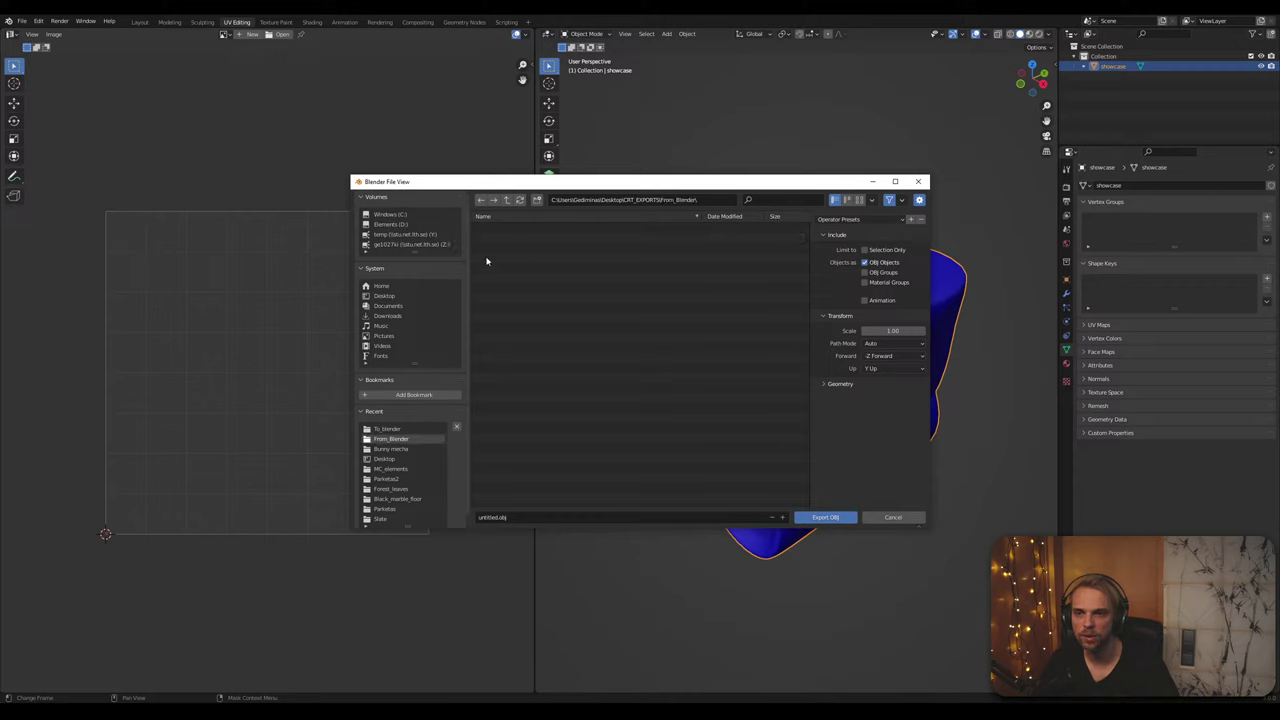
Step: Name the file showcase_UV and export the OBJ
{"action": "left_click", "coordinate": [522, 517]}
{"action": "type", "text": "s"}
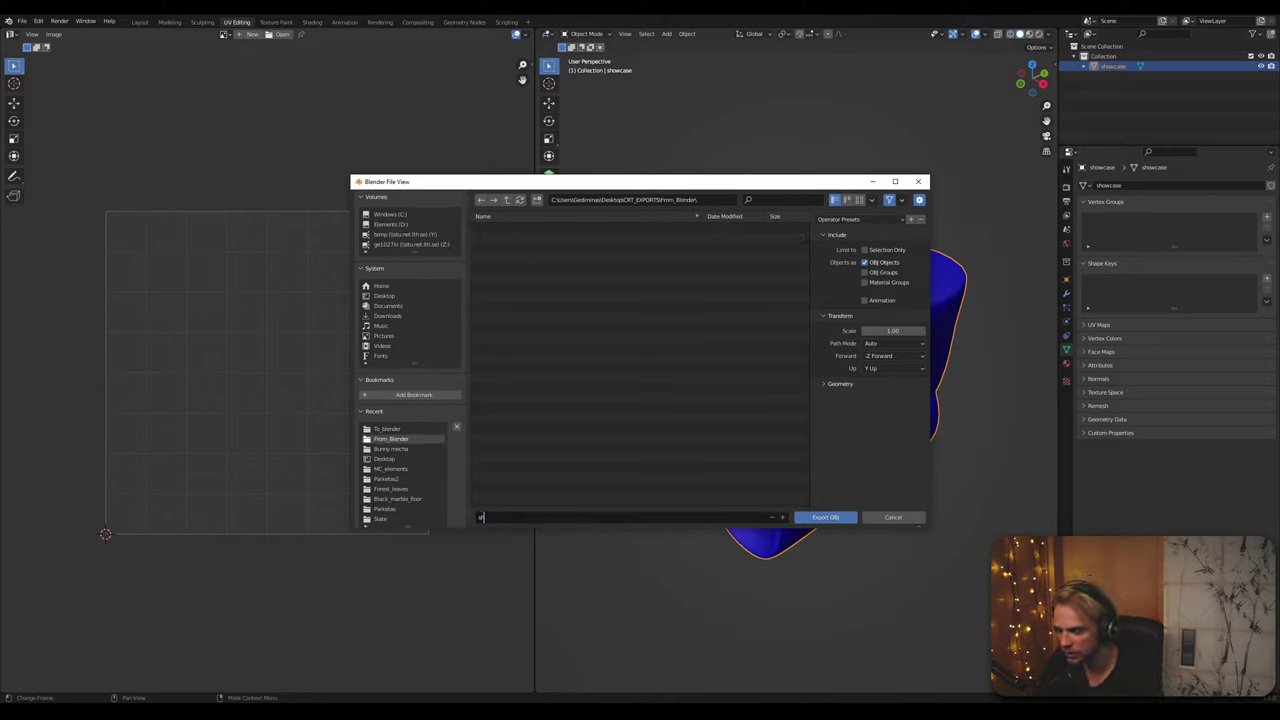
{"action": "type", "text": "howcase"}
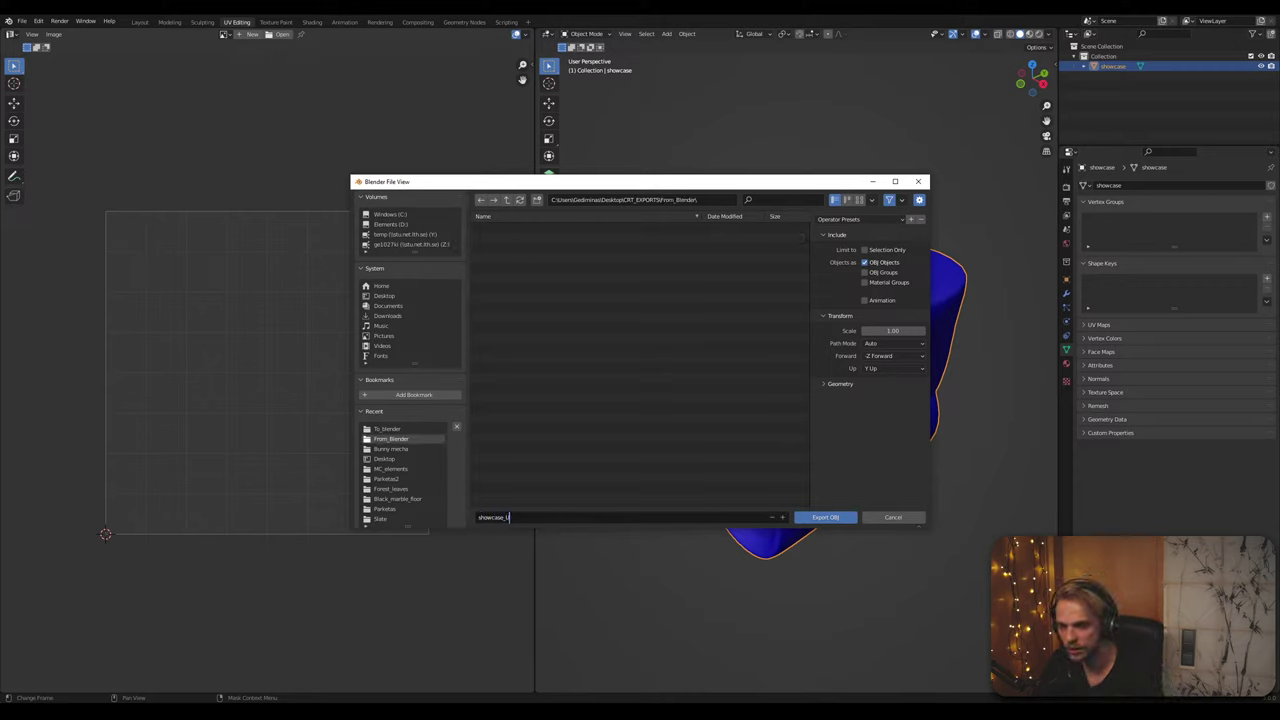
{"action": "type", "text": "_UV"}
{"action": "left_click", "coordinate": [838, 518]}
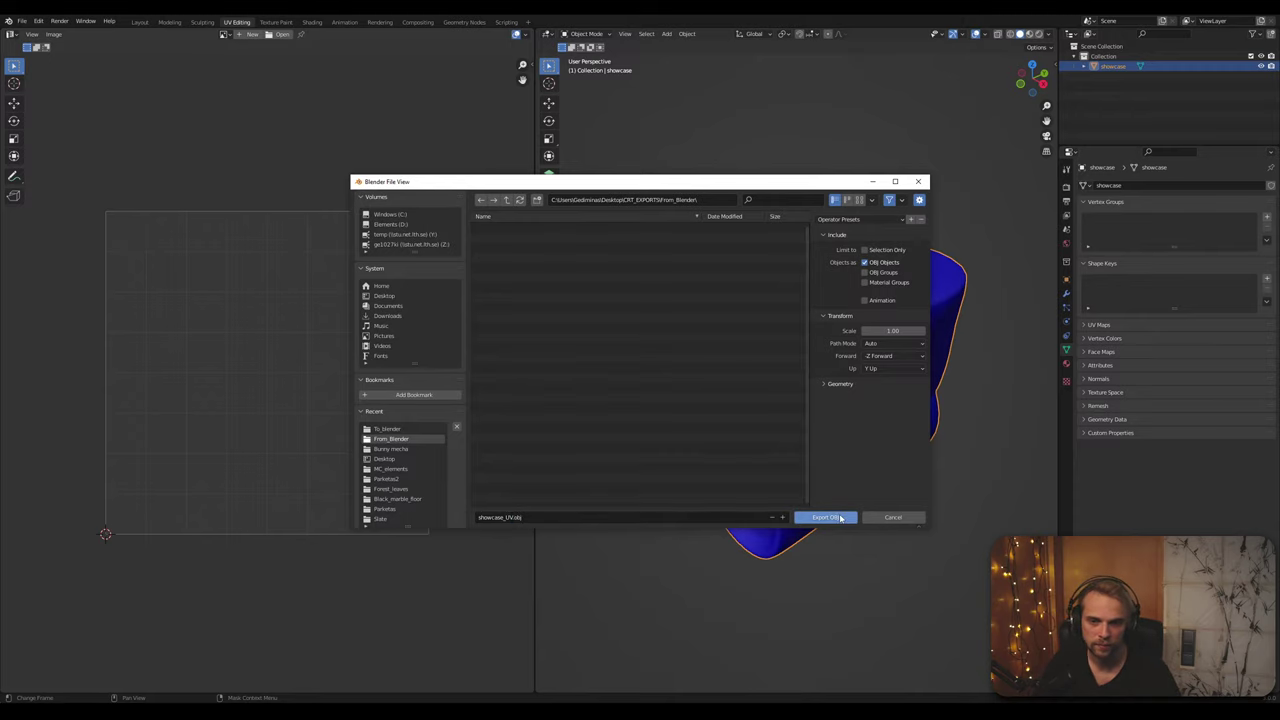
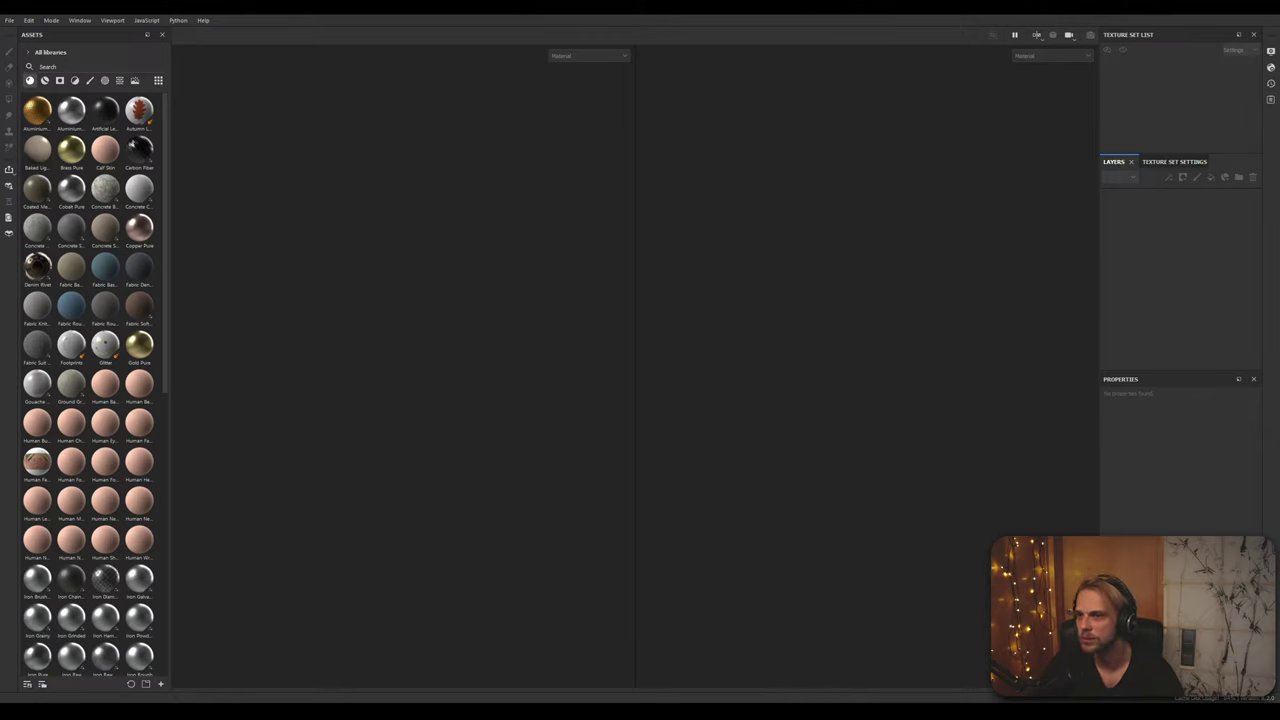
Step: Start a new project from showcase_UV.obj with the Unreal Engine 4 template at 2048 resolution
{"action": "left_click", "coordinate": [10, 20]}
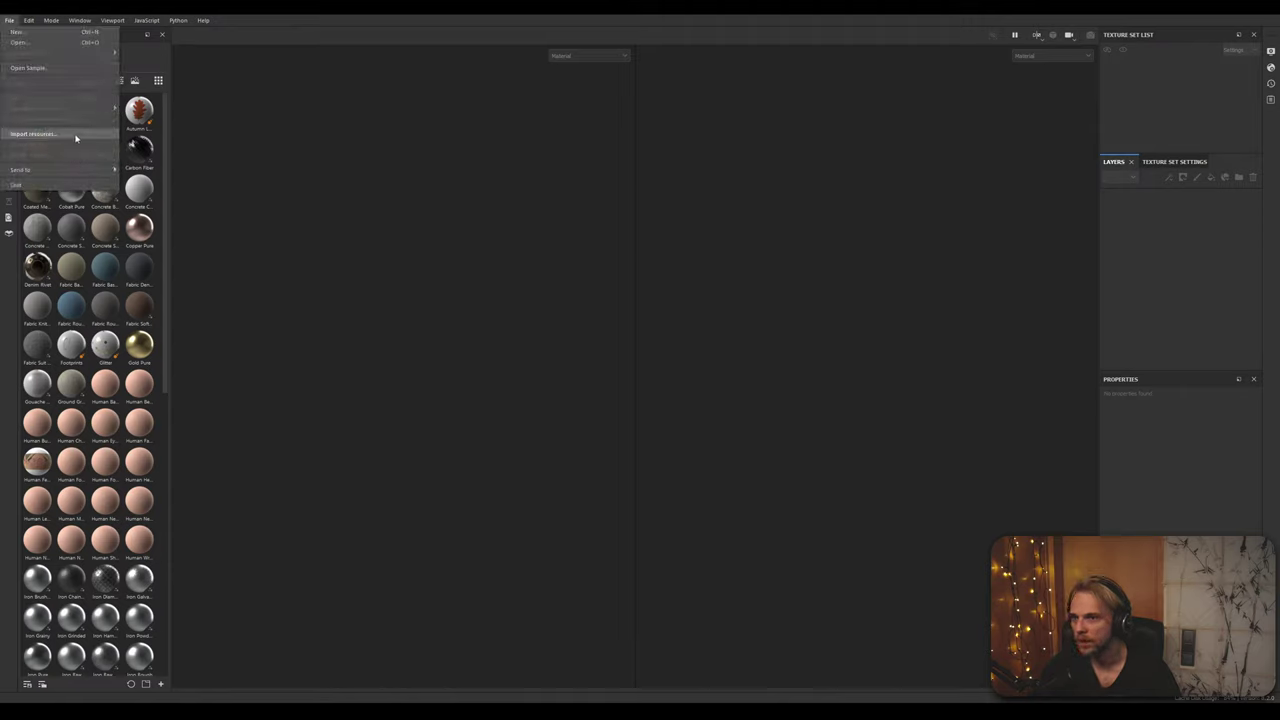
{"action": "left_click", "coordinate": [30, 32]}
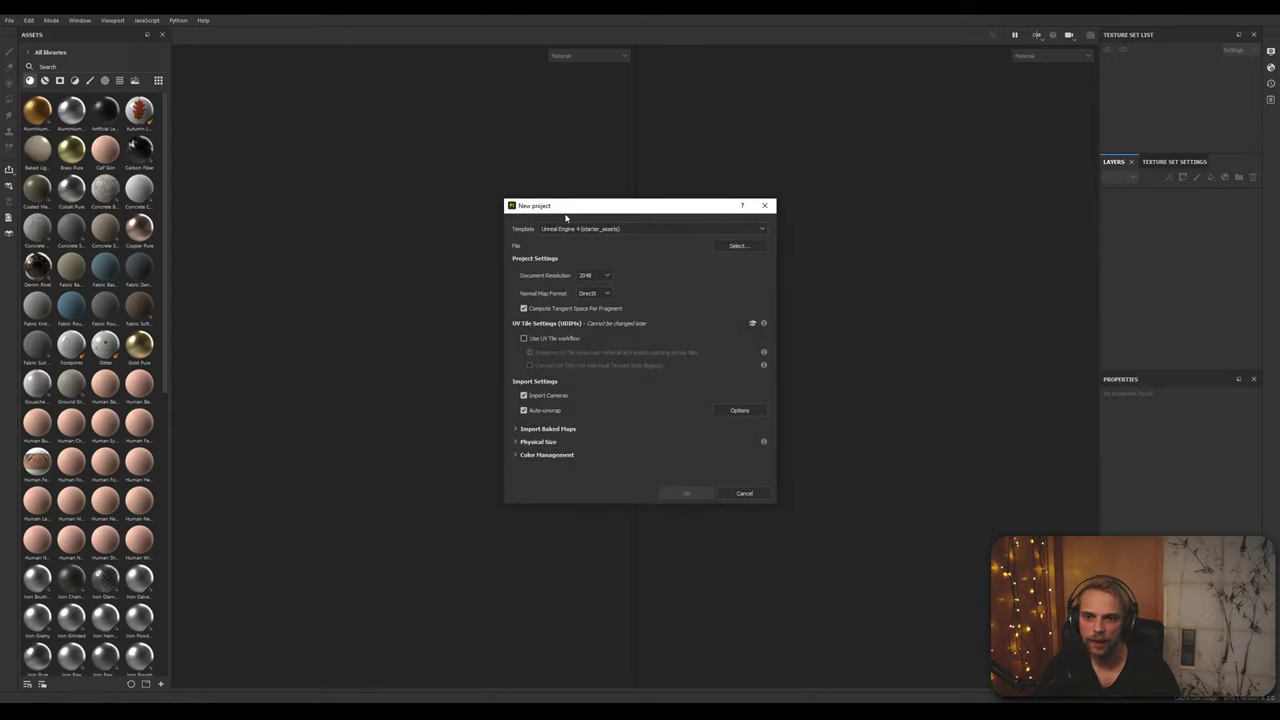
{"action": "left_click_drag", "start_coordinate": [566, 208], "coordinate": [371, 211]}
{"action": "left_click", "coordinate": [400, 234]}
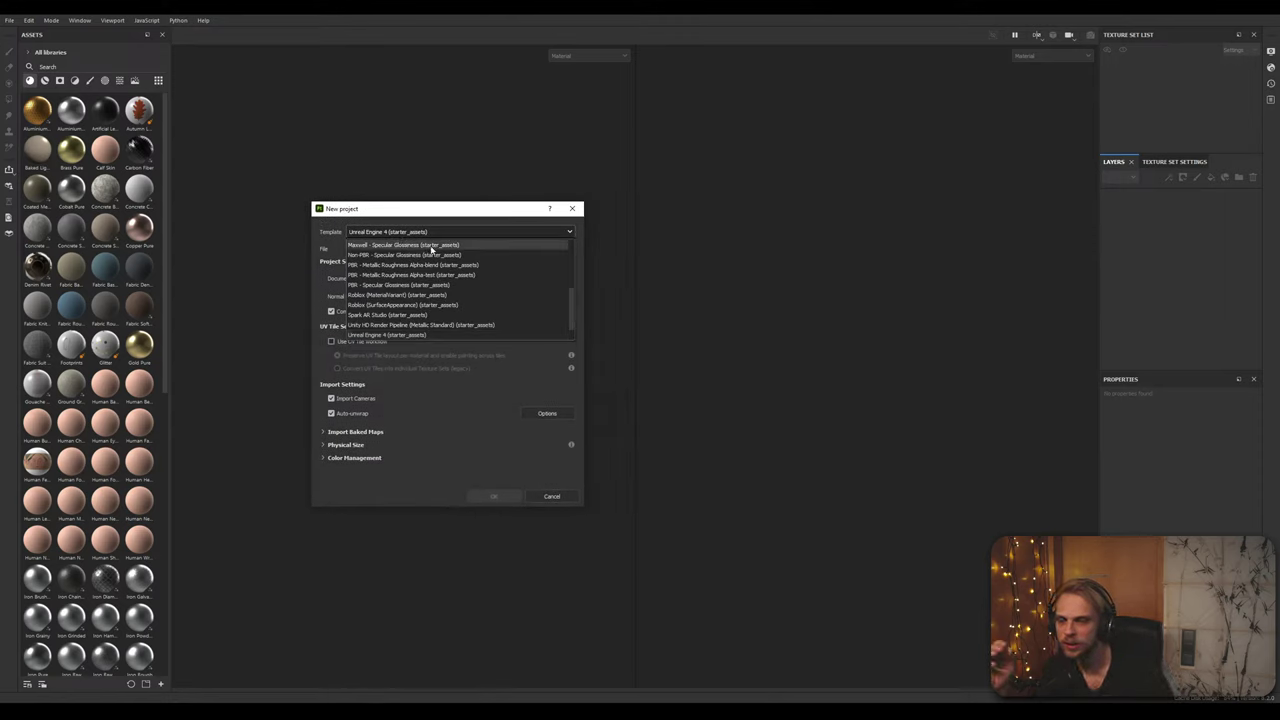
{"action": "left_click", "coordinate": [422, 232]}
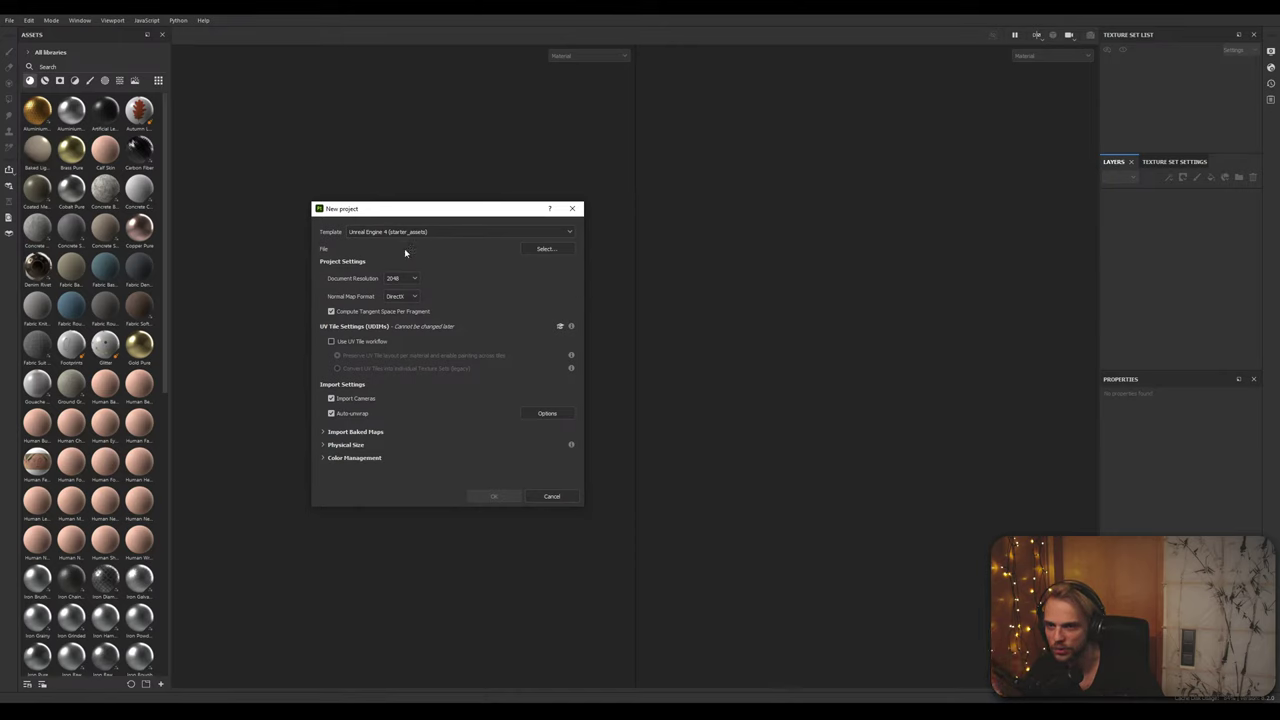
{"action": "left_click", "coordinate": [403, 282]}
{"action": "left_click", "coordinate": [410, 280]}
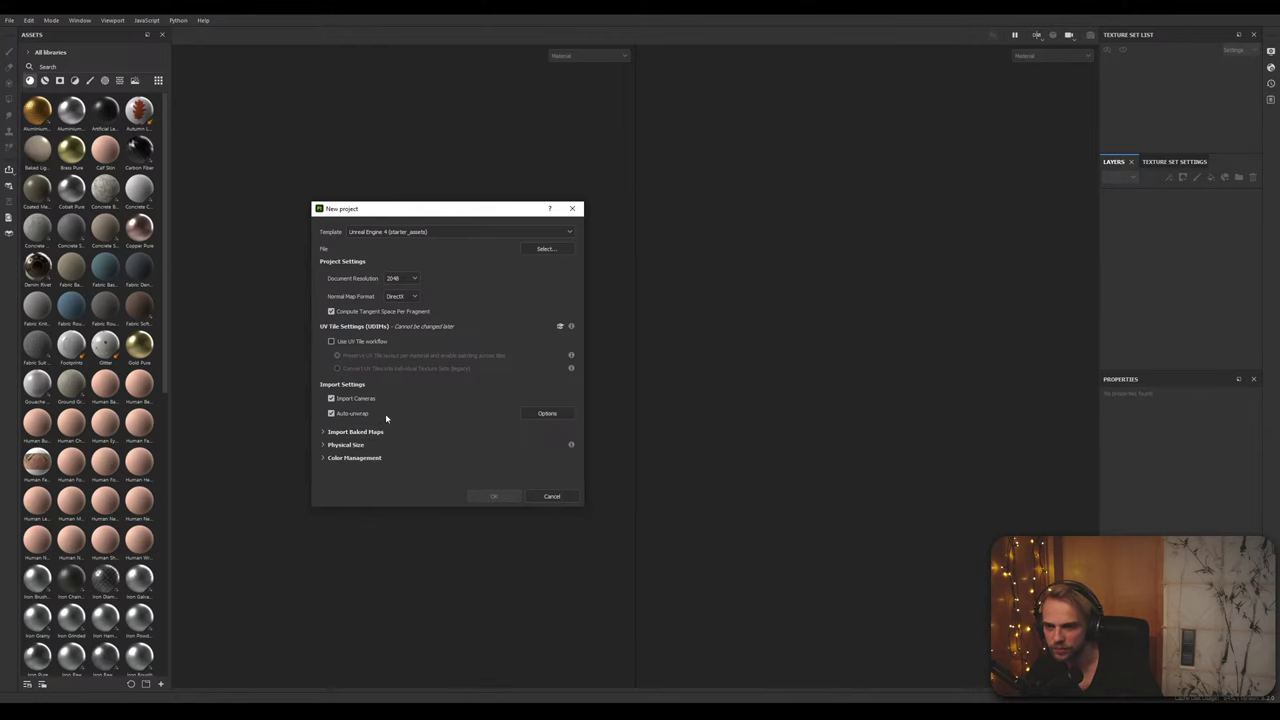
{"action": "left_click", "coordinate": [546, 248]}
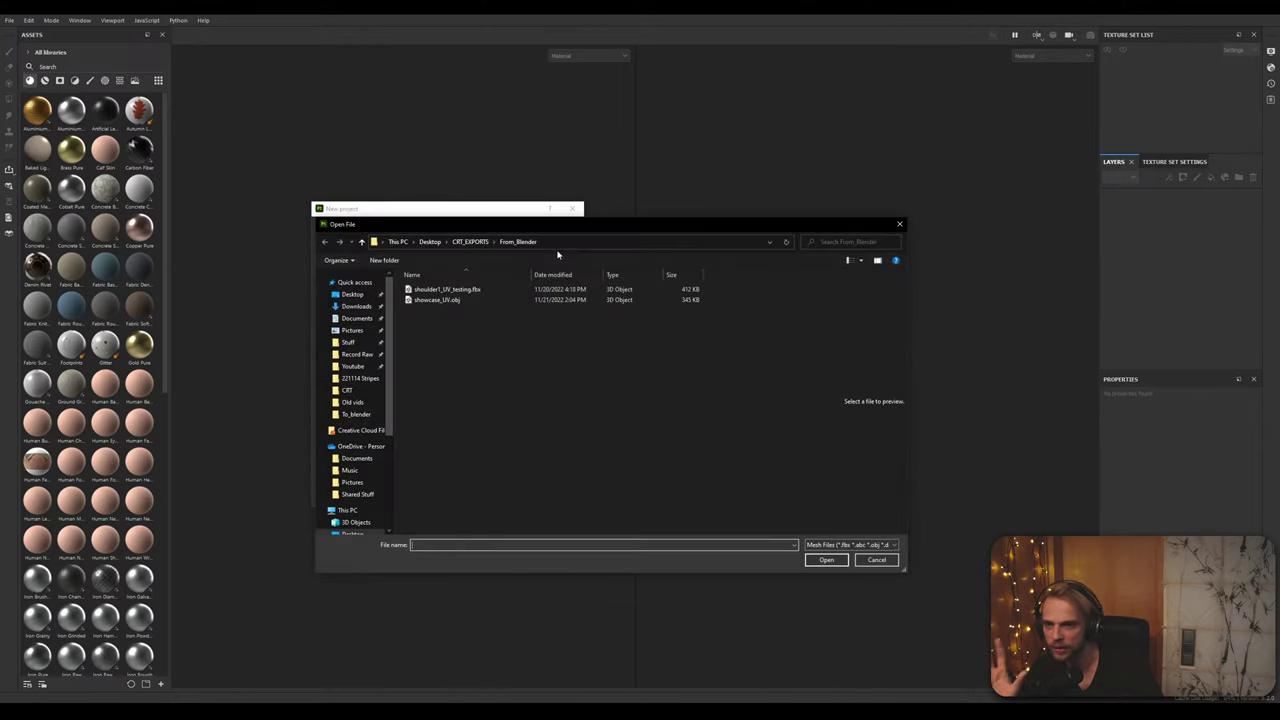
{"action": "left_click", "coordinate": [435, 300]}
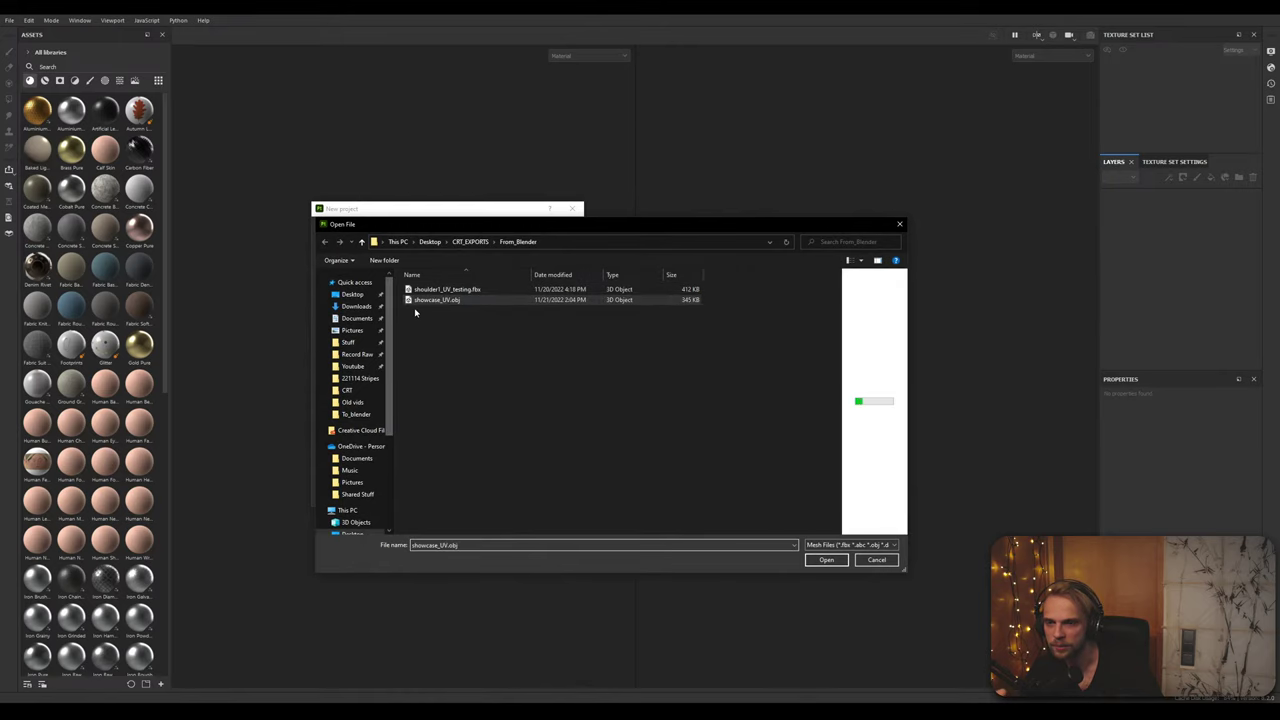
{"action": "left_click", "coordinate": [826, 560]}
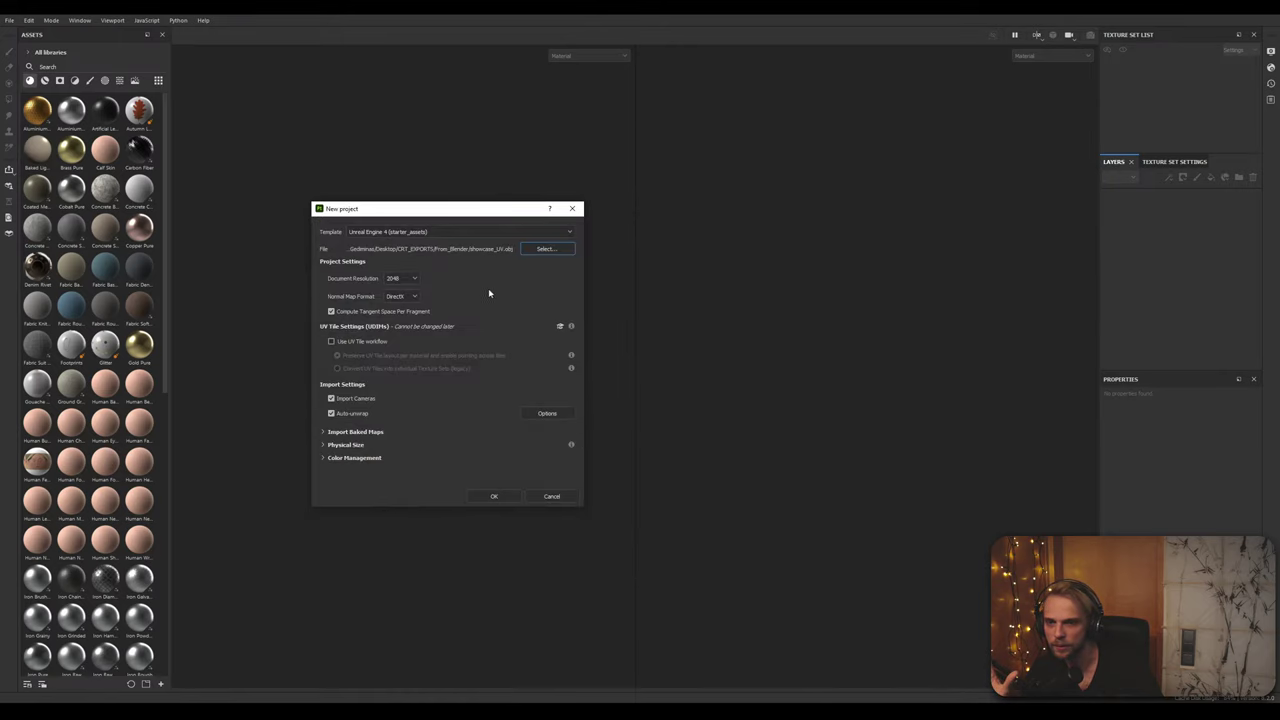
Step: Review the physical size, baked map and color management options, keep Legacy, and create the project
{"action": "left_click", "coordinate": [322, 445]}
{"action": "scroll", "coordinate": [388, 433], "scroll_direction": "down", "scroll_amount": 1}
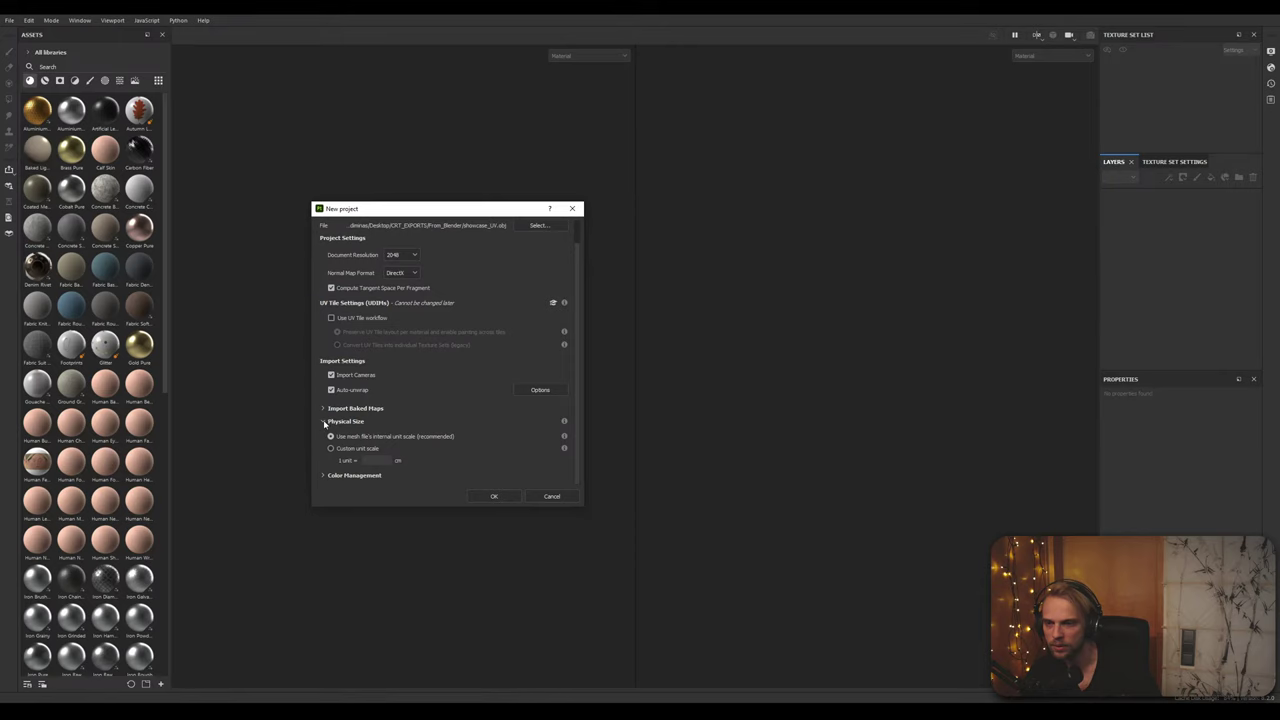
{"action": "left_click", "coordinate": [322, 421]}
{"action": "left_click", "coordinate": [323, 432]}
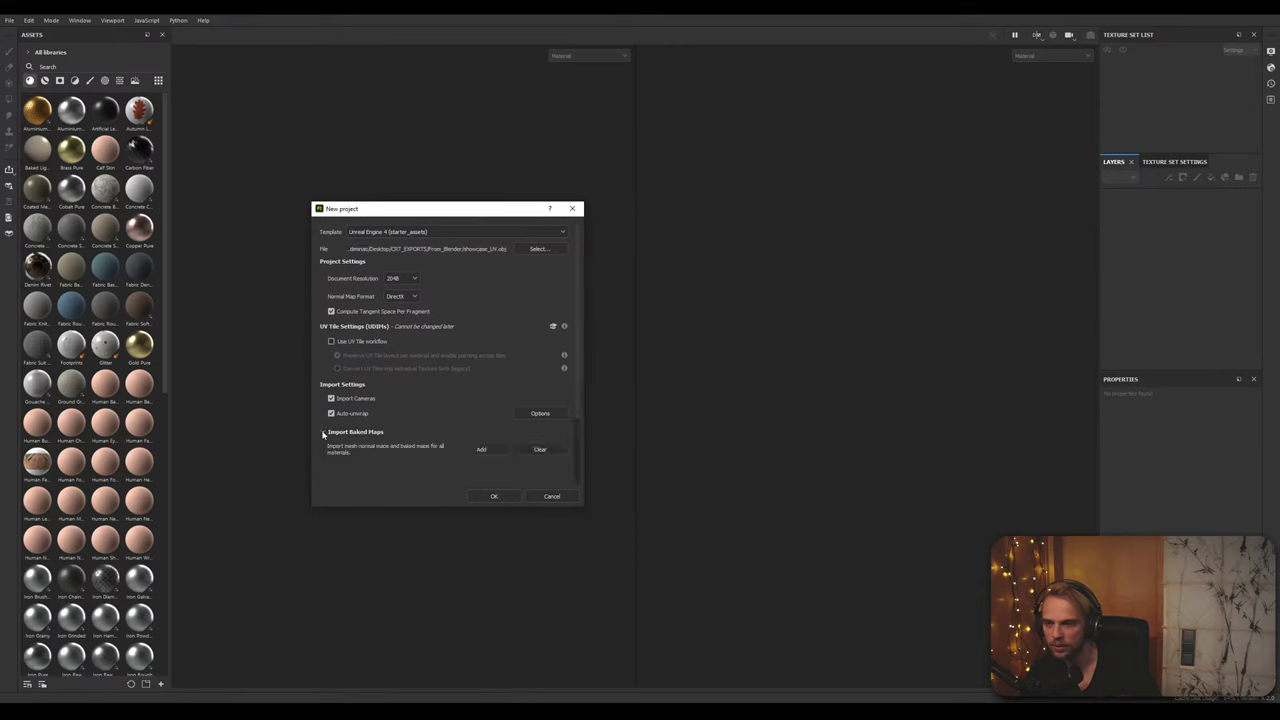
{"action": "left_click", "coordinate": [323, 432]}
{"action": "left_click", "coordinate": [322, 458]}
{"action": "scroll", "coordinate": [429, 463], "scroll_direction": "down", "scroll_amount": 2}
{"action": "left_click", "coordinate": [323, 395]}
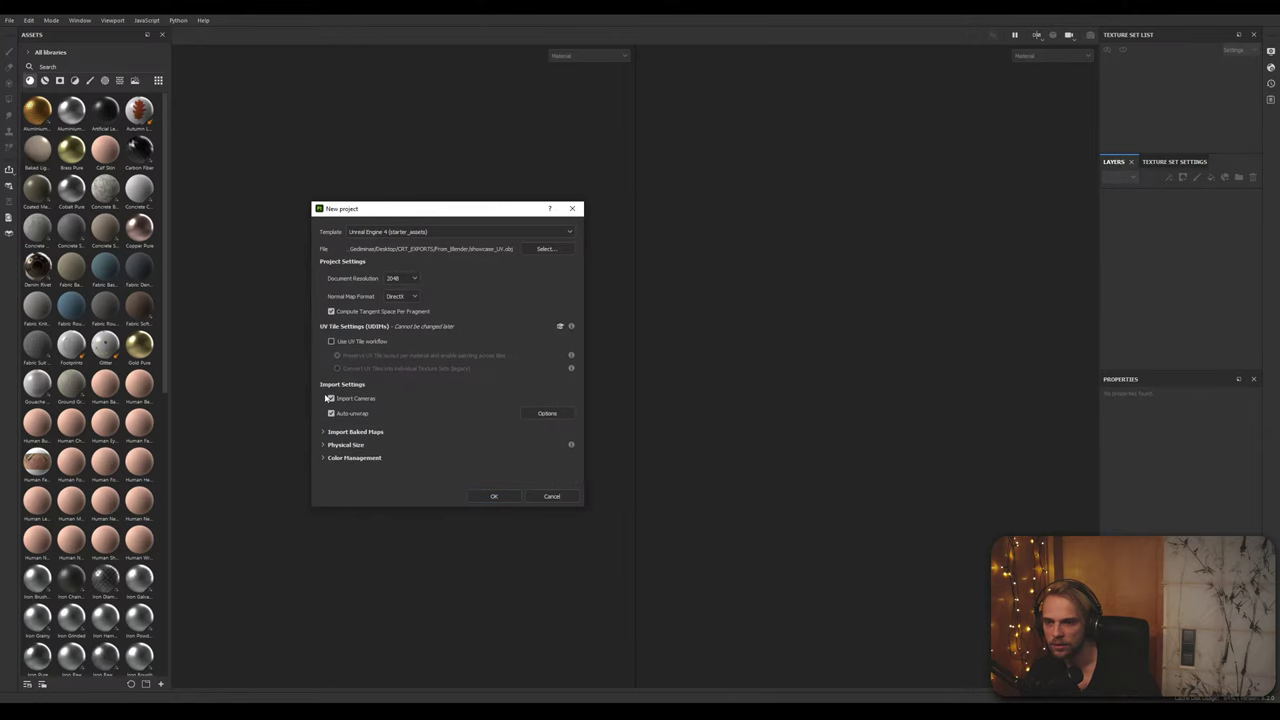
{"action": "left_click", "coordinate": [322, 458]}
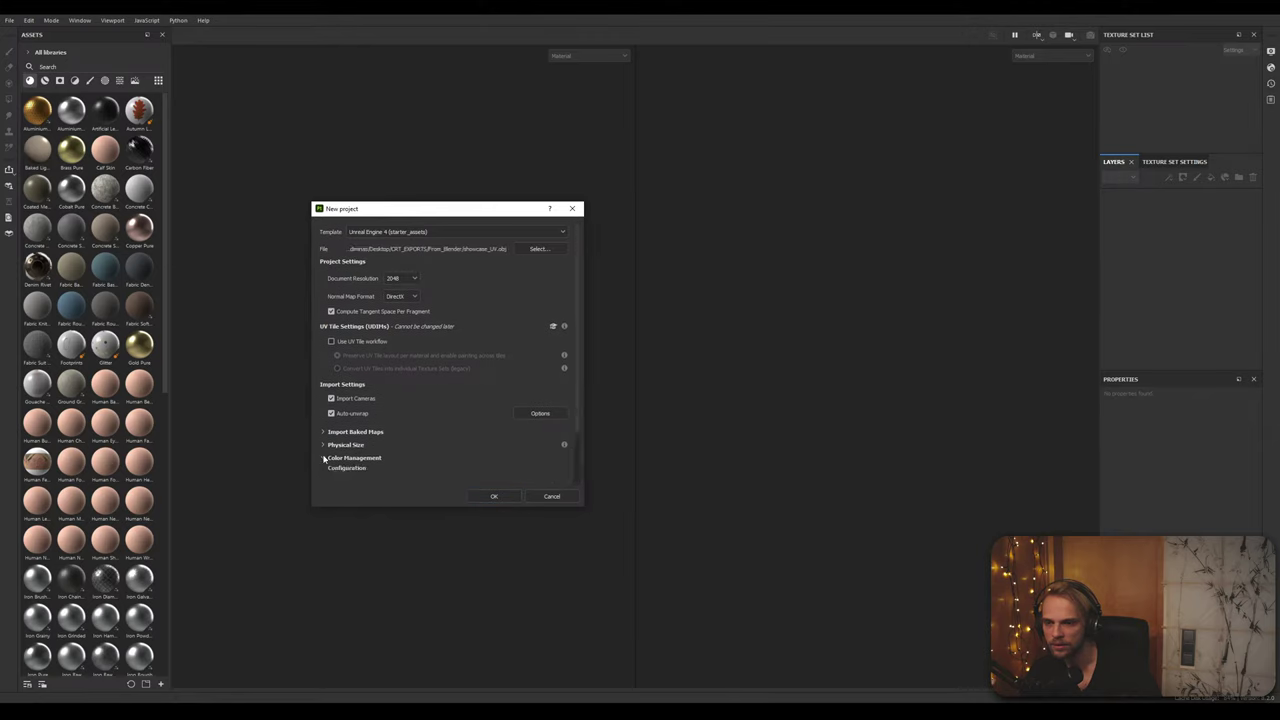
{"action": "scroll", "coordinate": [510, 450], "scroll_direction": "down", "scroll_amount": 2}
{"action": "left_click", "coordinate": [520, 426]}
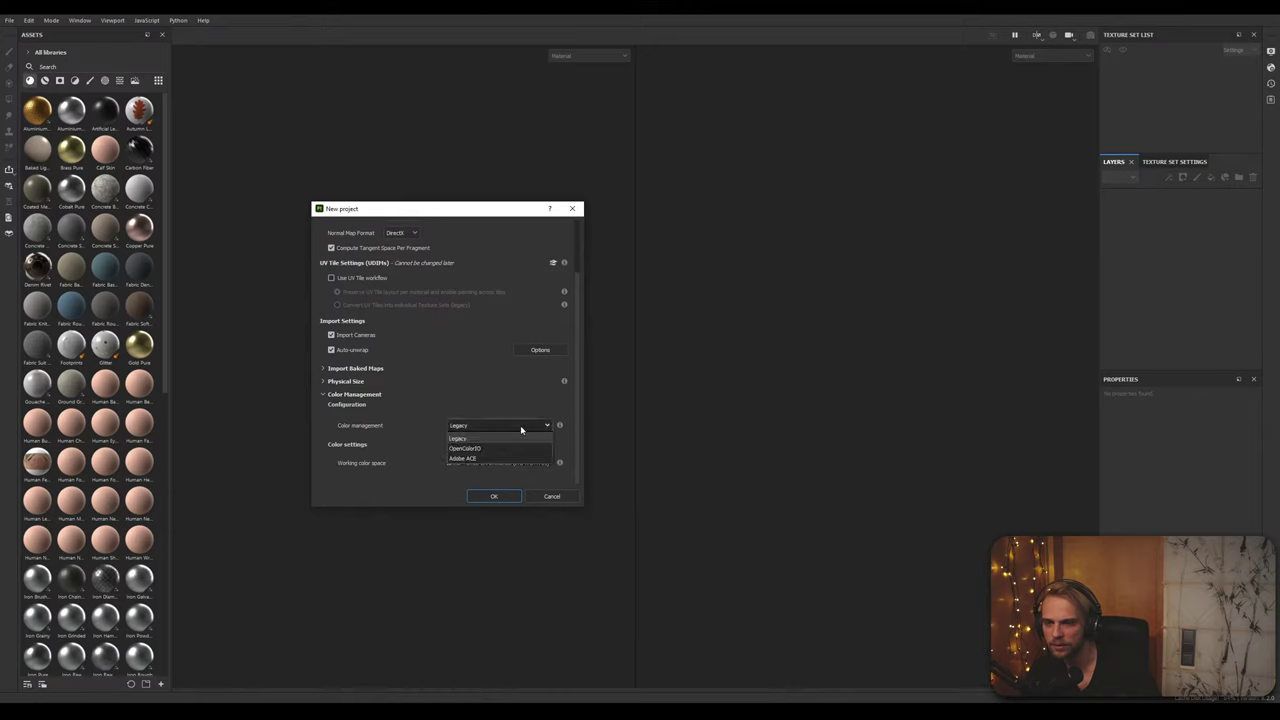
{"action": "left_click", "coordinate": [520, 426]}
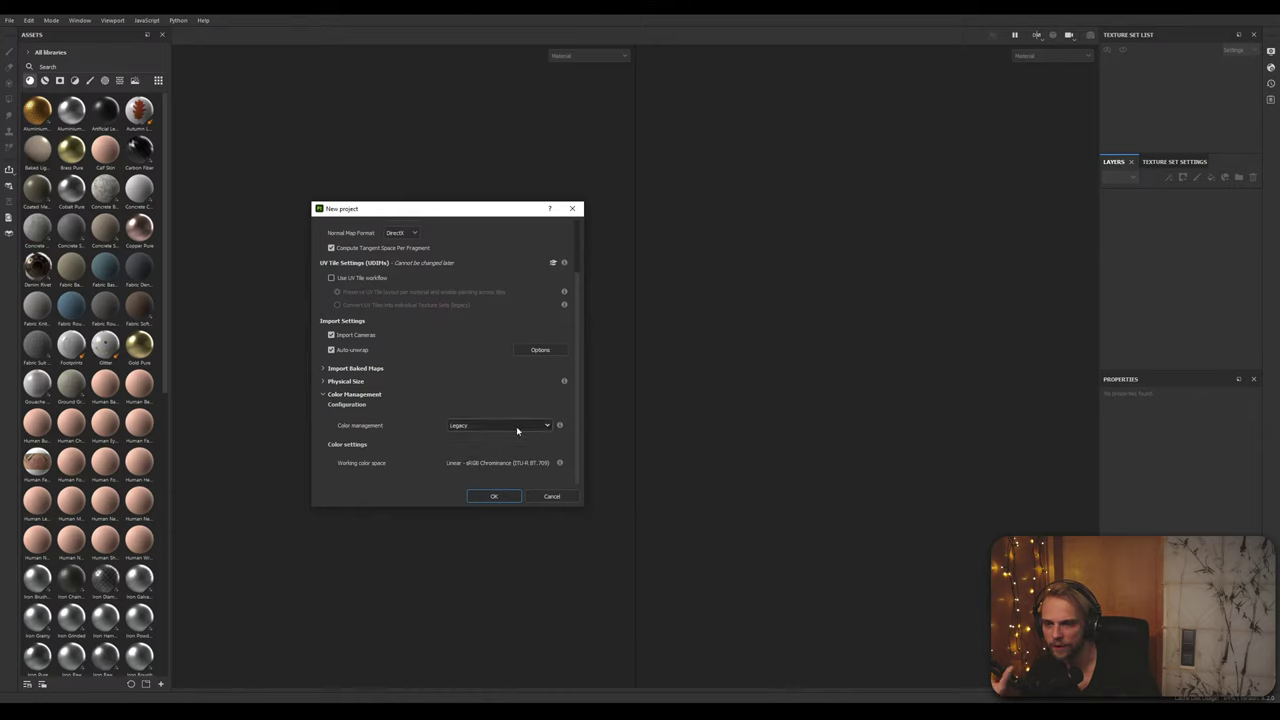
{"action": "left_click", "coordinate": [326, 396]}
{"action": "left_click", "coordinate": [494, 497]}
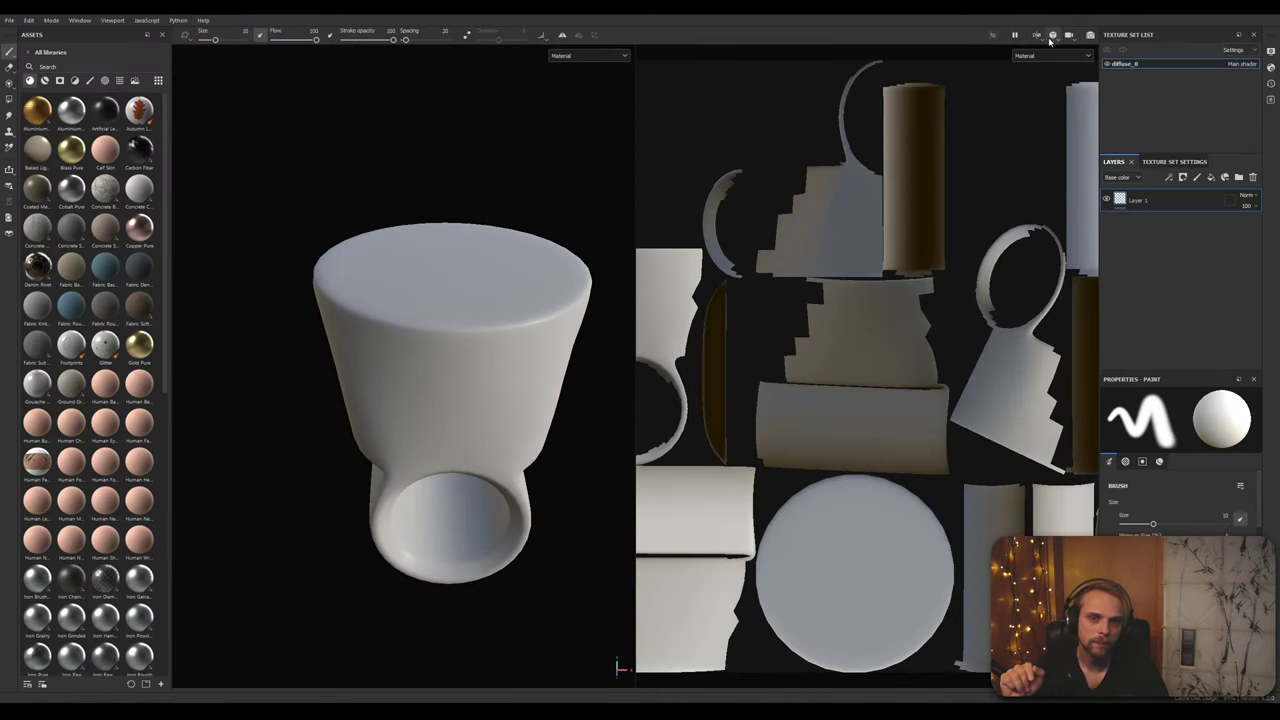
Step: Switch the viewport layout to 3D only and pan and rotate around the showcase_UV mesh
{"action": "left_click", "coordinate": [1051, 35]}
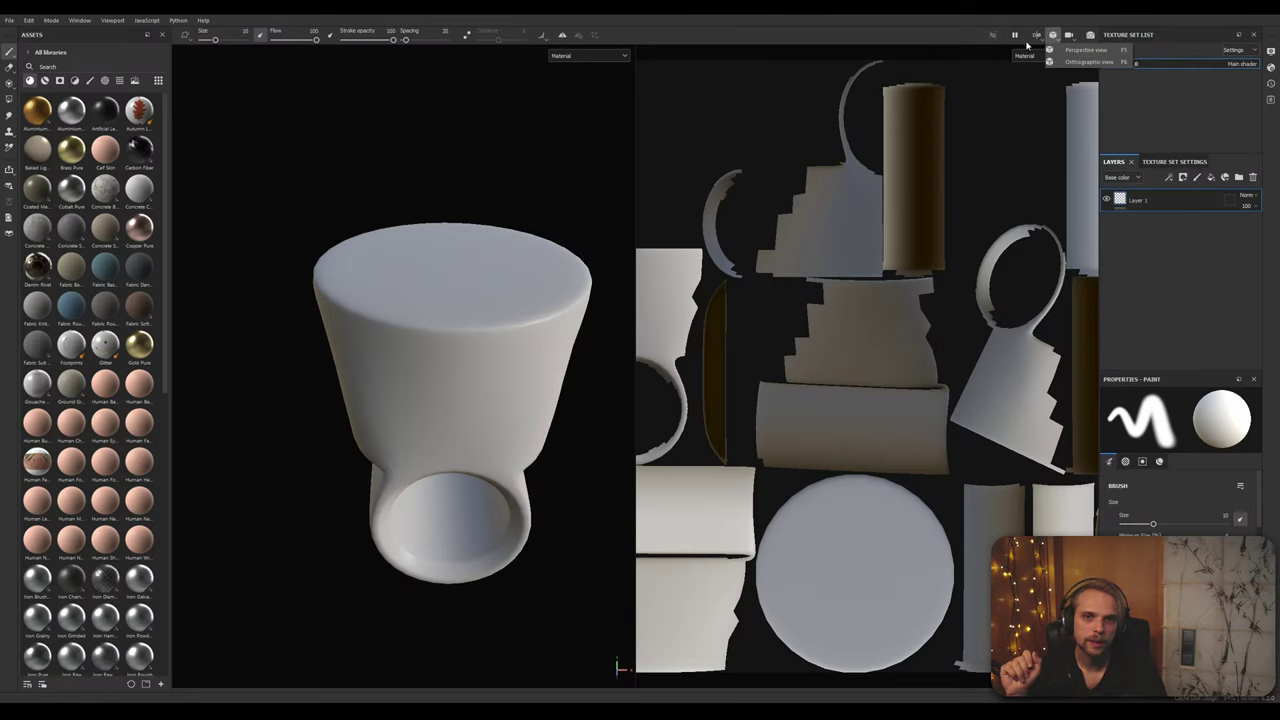
{"action": "left_click", "coordinate": [862, 194]}
{"action": "scroll", "coordinate": [876, 246], "scroll_direction": "down", "scroll_amount": 6}
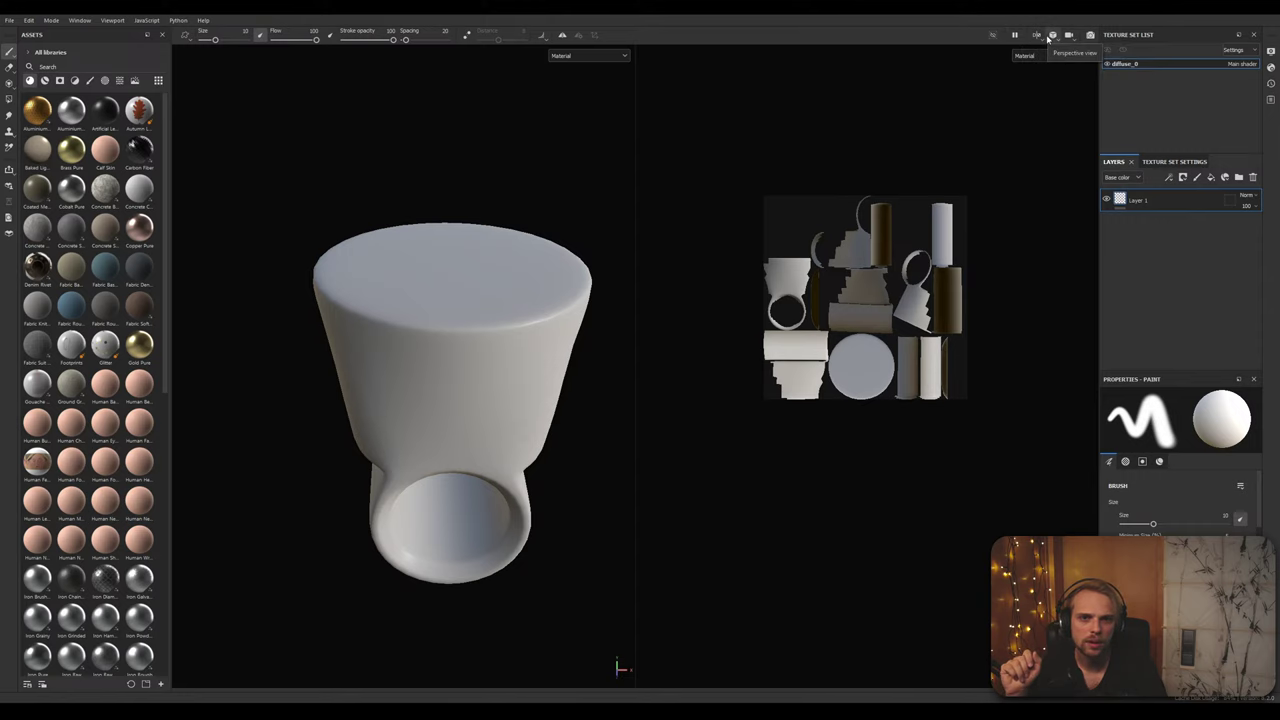
{"action": "left_click", "coordinate": [1037, 37]}
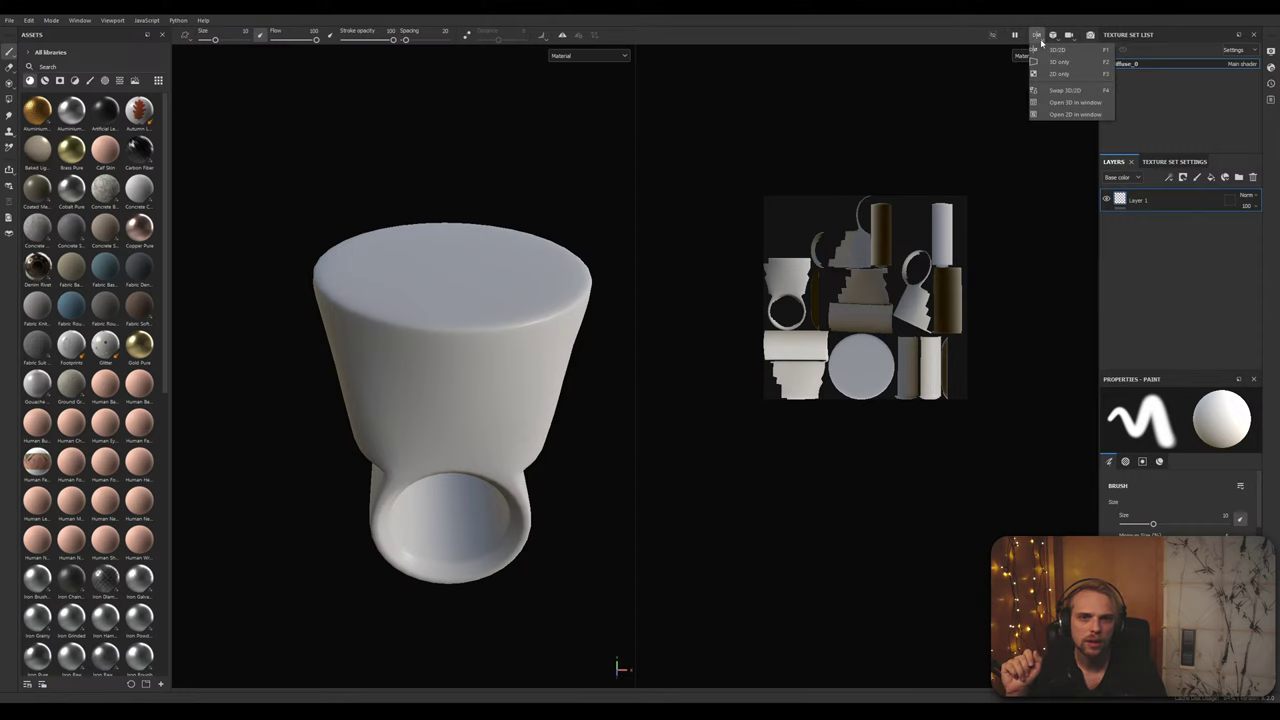
{"action": "left_click", "coordinate": [1058, 62]}
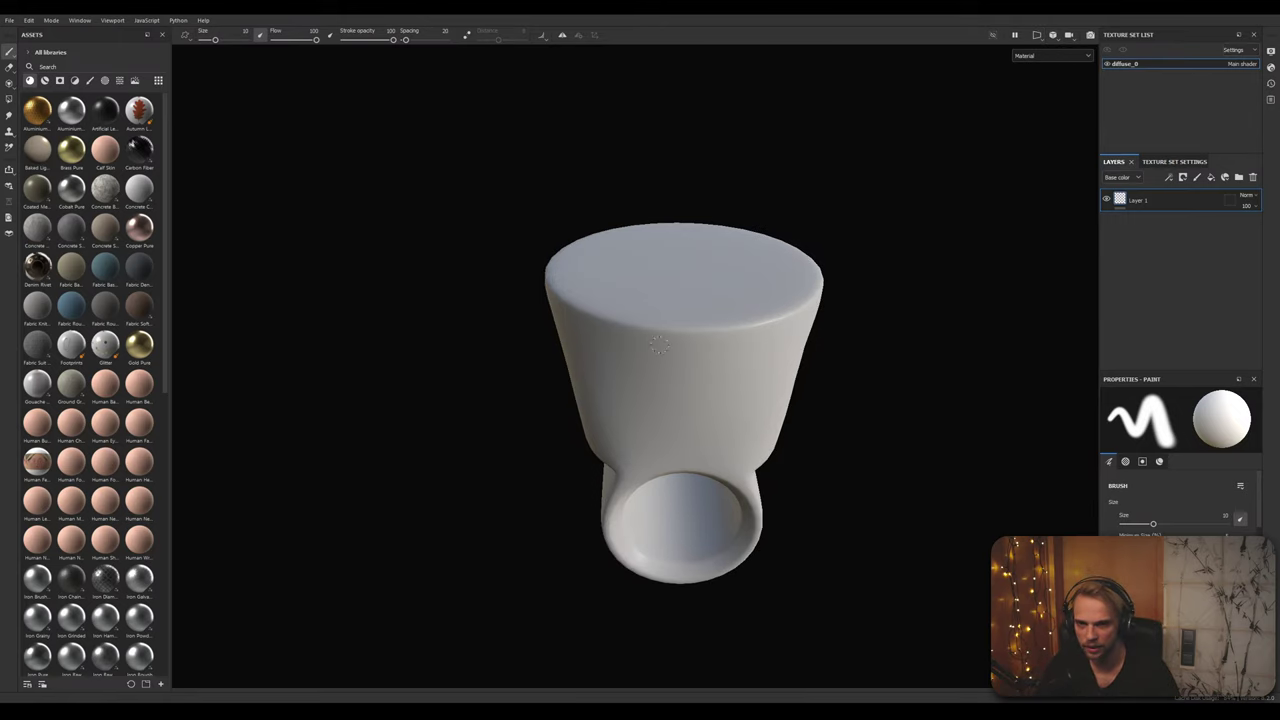
{"action": "key", "text": "shift"}
{"action": "scroll", "coordinate": [492, 329], "scroll_direction": "down", "scroll_amount": 2}
{"action": "middle_click_drag", "start_coordinate": [650, 345], "coordinate": [452, 345], "text": "alt"}
{"action": "scroll", "coordinate": [456, 347], "scroll_direction": "up", "scroll_amount": 3}
{"action": "mouse_move", "coordinate": [456, 347]}
{"action": "left_mouse_down", "text": "alt"}
{"action": "mouse_move", "coordinate": [357, 337]}
{"action": "mouse_move", "coordinate": [337, 306]}
{"action": "mouse_move", "coordinate": [420, 290]}
{"action": "mouse_move", "coordinate": [489, 256]}
{"action": "mouse_move", "coordinate": [526, 327]}
{"action": "mouse_move", "coordinate": [525, 314]}
{"action": "left_mouse_up", "text": "alt"}
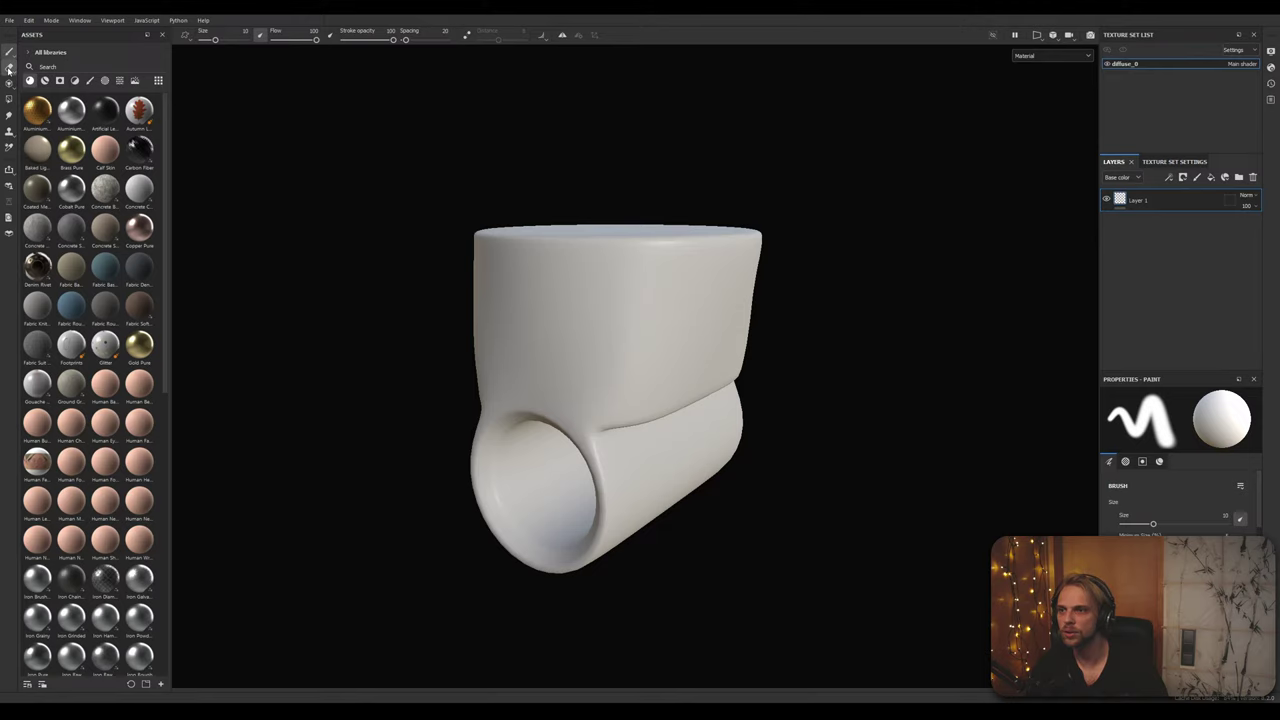
Step: Try the eraser and projection tools, then return to the paint brush
{"action": "left_click", "coordinate": [9, 67]}
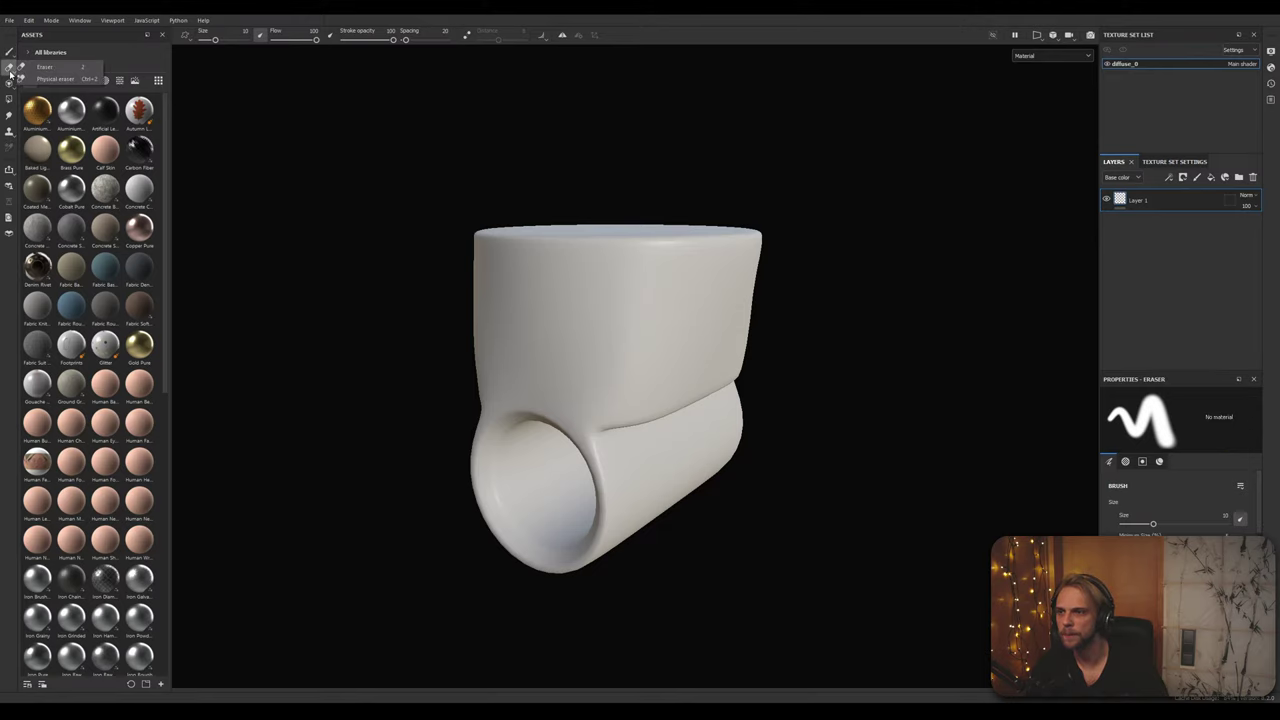
{"action": "left_click", "coordinate": [9, 85]}
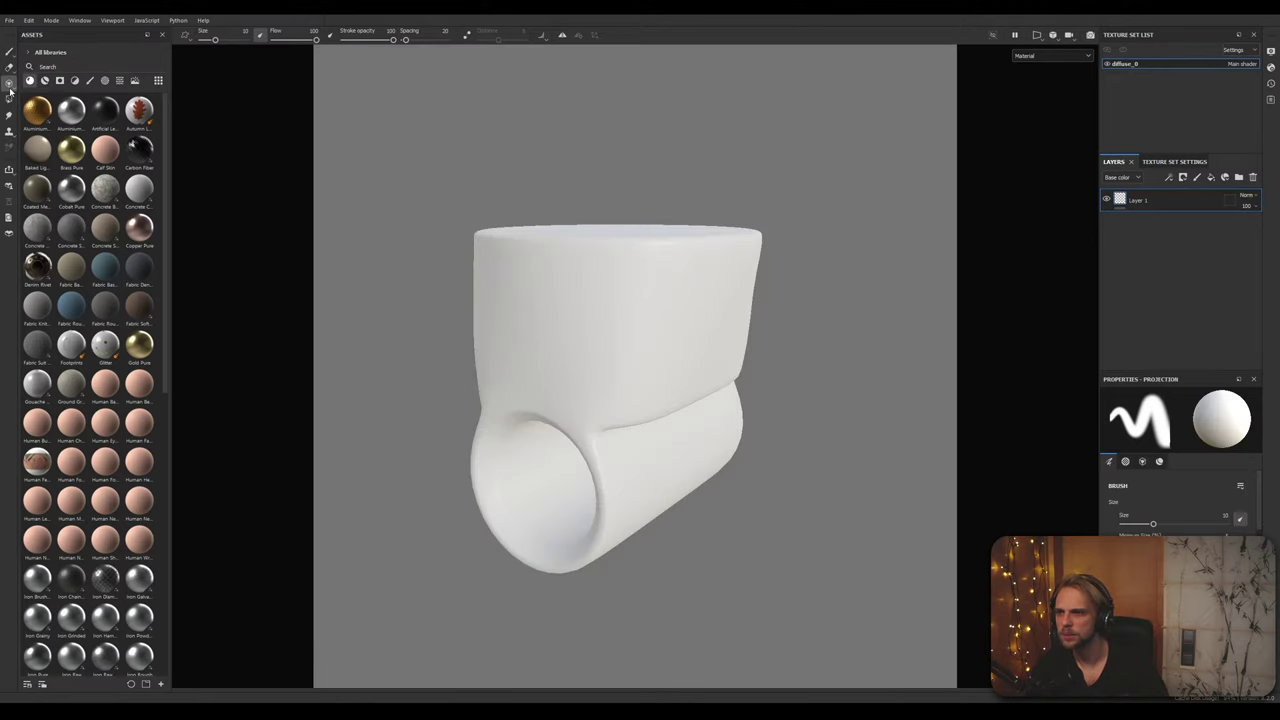
{"action": "left_click", "coordinate": [9, 51]}
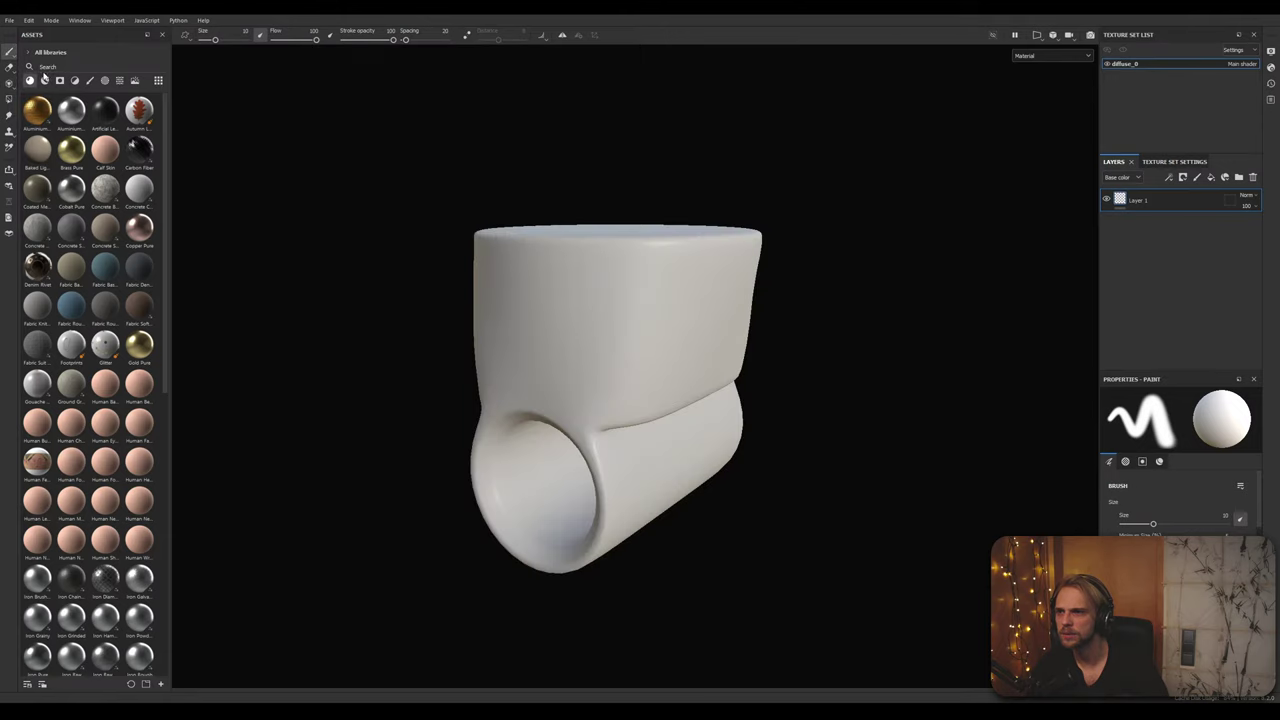
Step: Browse the smart material, smart mask, brush and alpha library categories, then delete Layer 1
{"action": "left_click", "coordinate": [46, 81]}
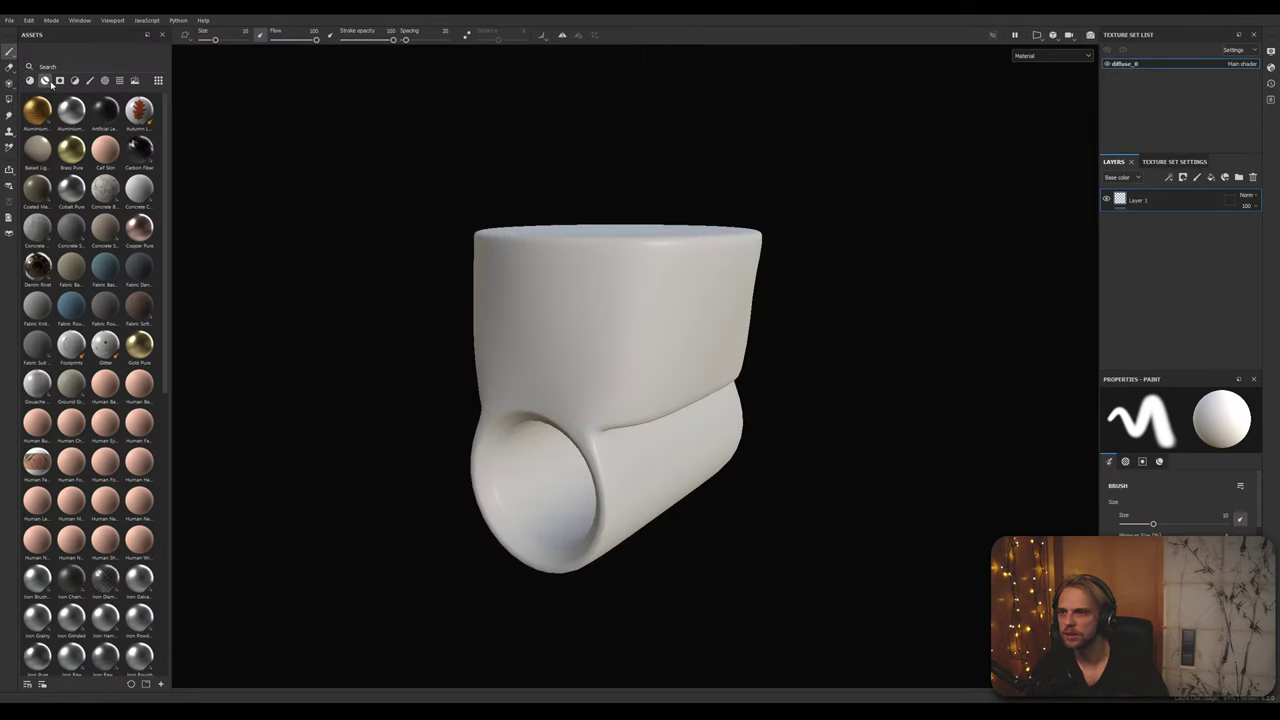
{"action": "left_click", "coordinate": [60, 81]}
{"action": "left_click", "coordinate": [75, 81]}
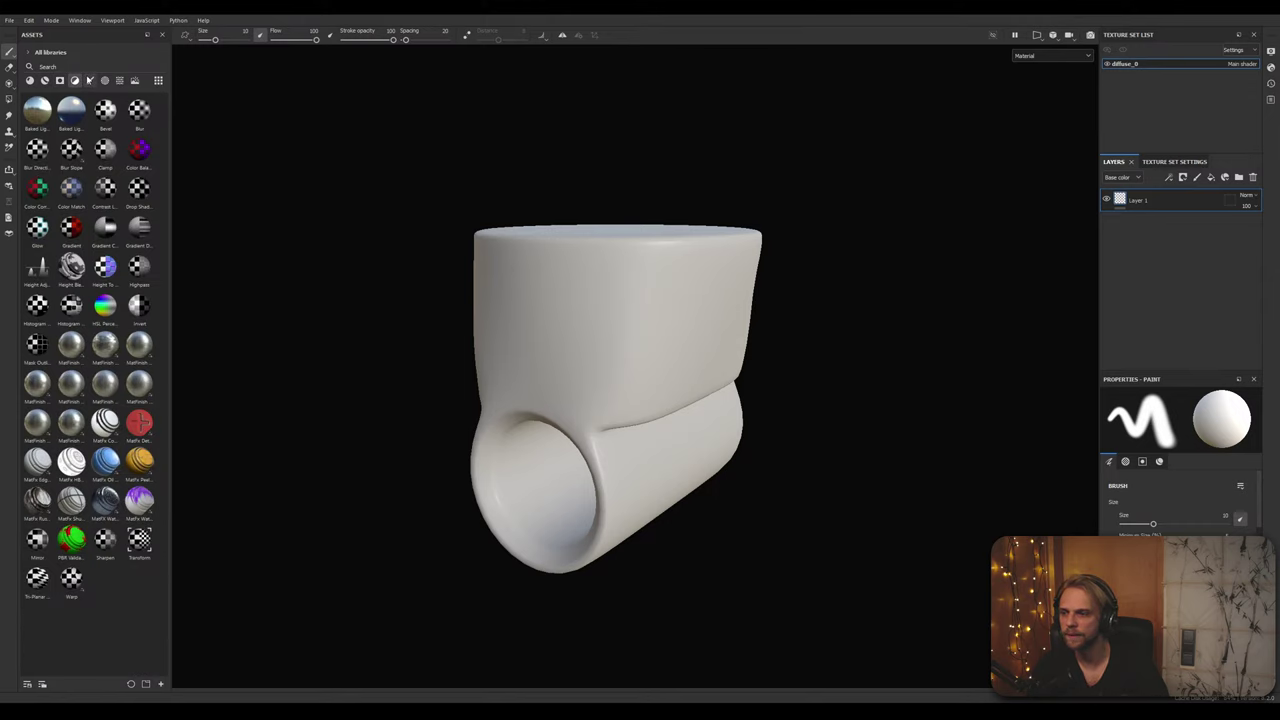
{"action": "left_click", "coordinate": [88, 83]}
{"action": "left_click", "coordinate": [104, 81]}
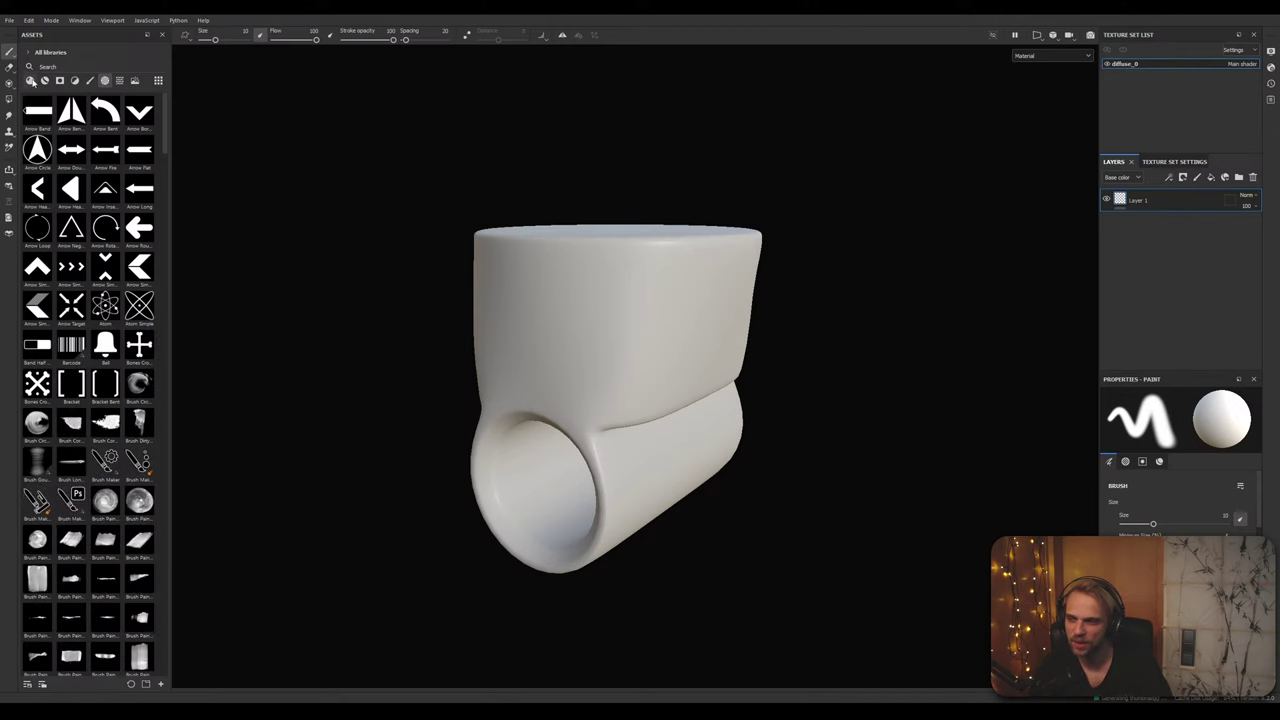
{"action": "left_click", "coordinate": [31, 81]}
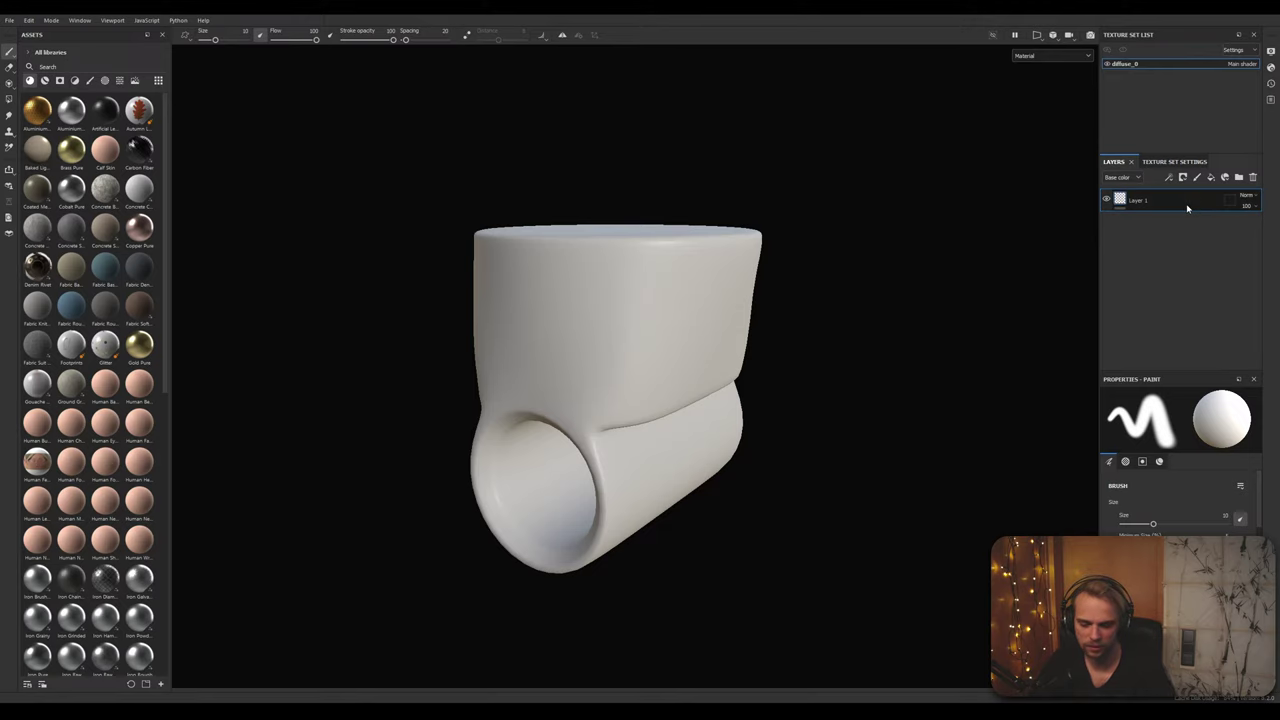
{"action": "key", "text": "Delete"}
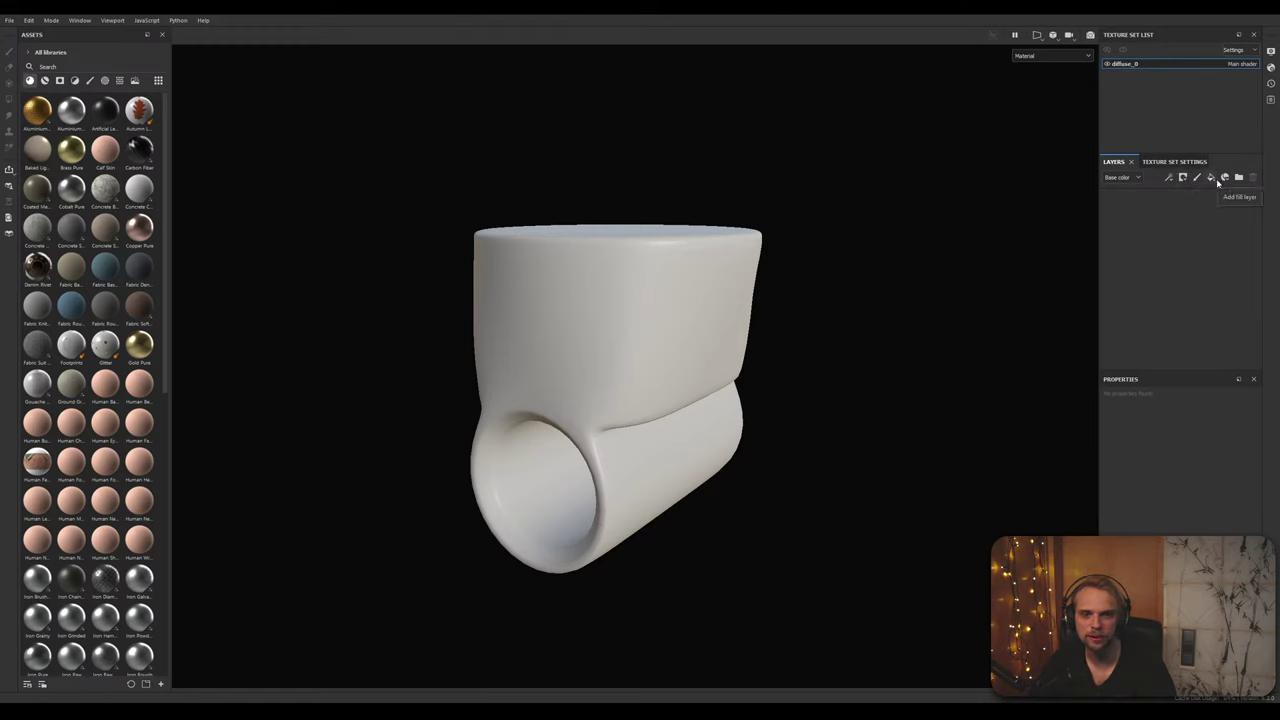
Step: Add a new fill layer to the empty layer stack
{"action": "left_click", "coordinate": [1214, 184]}
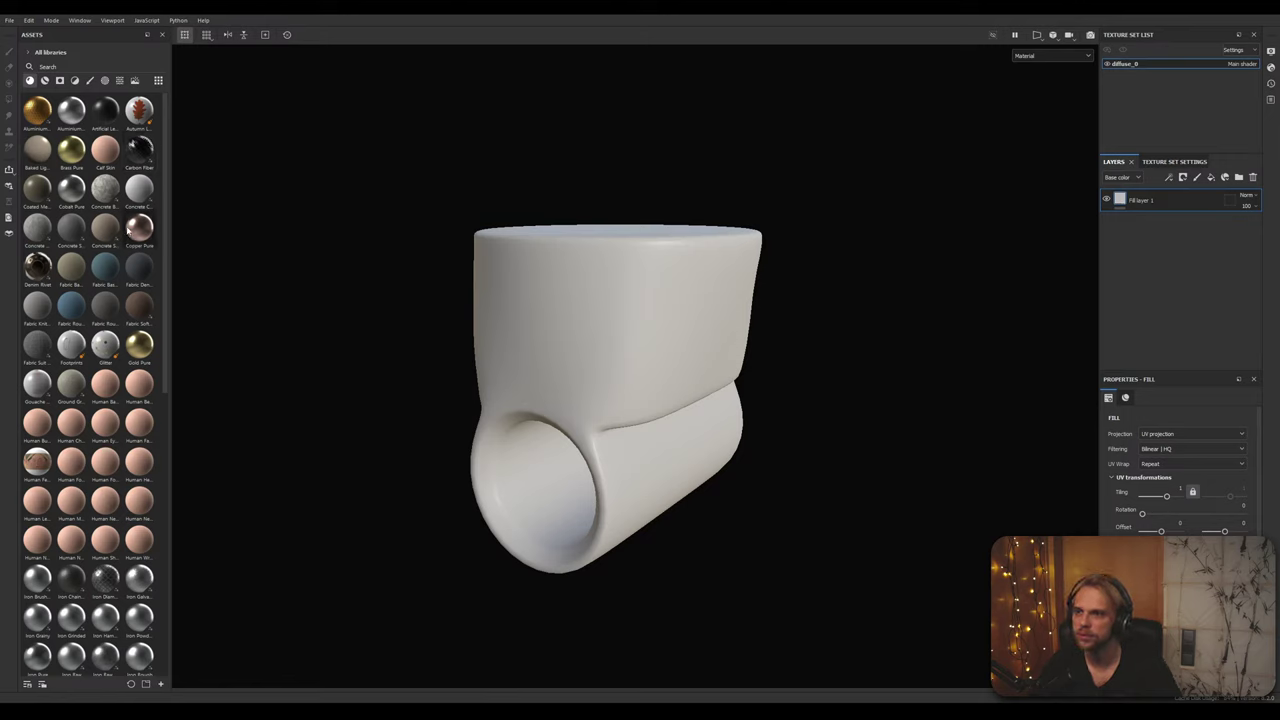
{"action": "scroll", "coordinate": [125, 232], "scroll_direction": "down", "scroll_amount": 10}
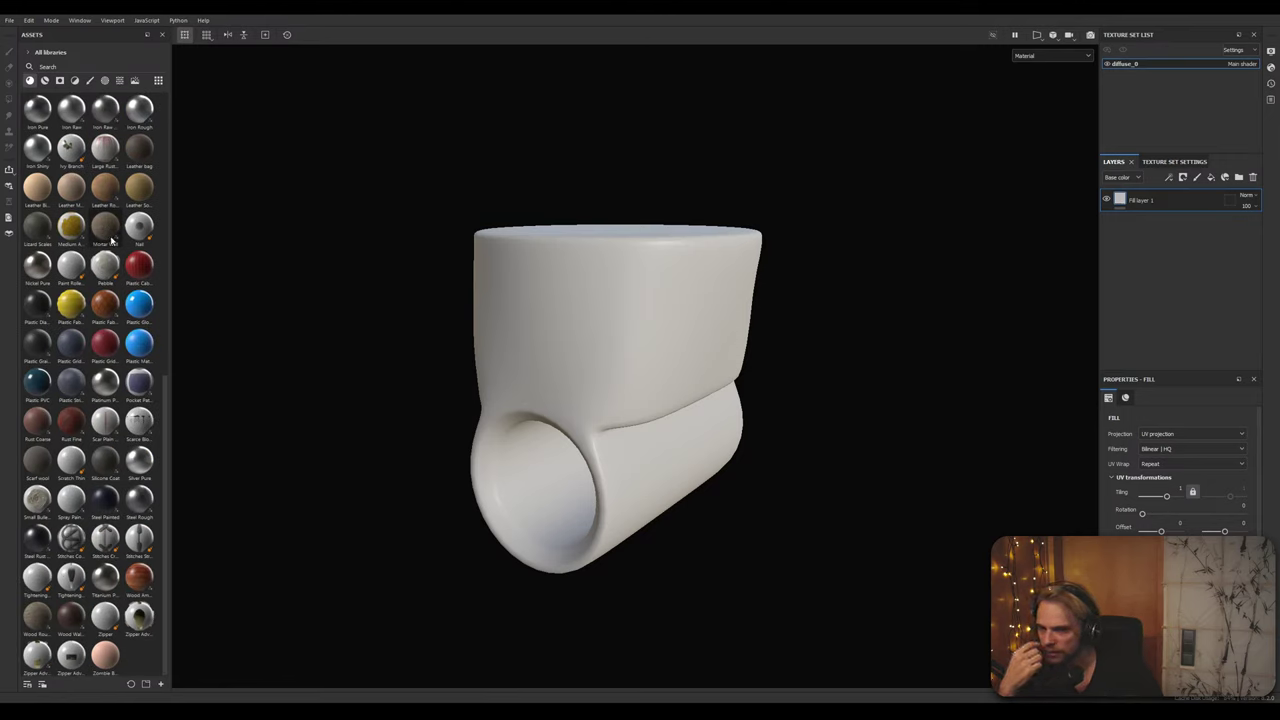
{"action": "scroll", "coordinate": [57, 365], "scroll_direction": "up", "scroll_amount": 8}
{"action": "scroll", "coordinate": [57, 365], "scroll_direction": "down", "scroll_amount": 3}
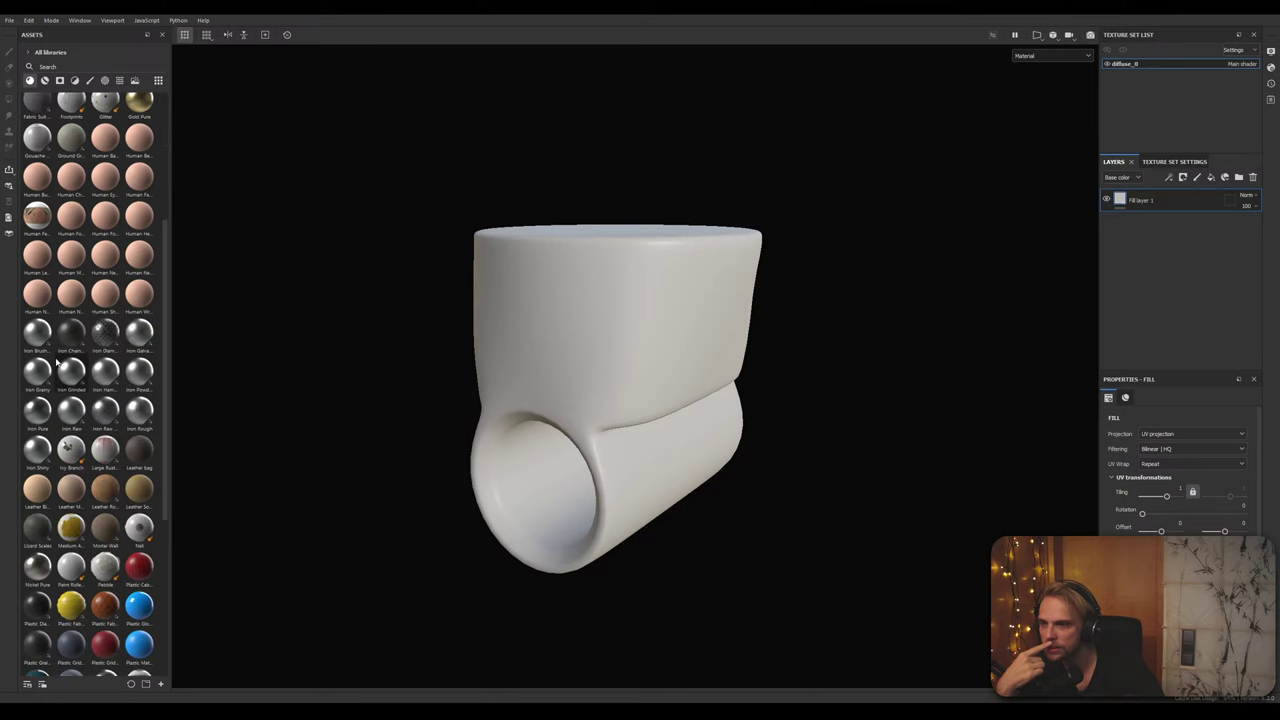
{"action": "scroll", "coordinate": [57, 363], "scroll_direction": "up", "scroll_amount": 5}
Step: Apply the blue Plastic Glossy material from the Materials list and orbit the blue part
{"action": "left_click", "coordinate": [31, 82]}
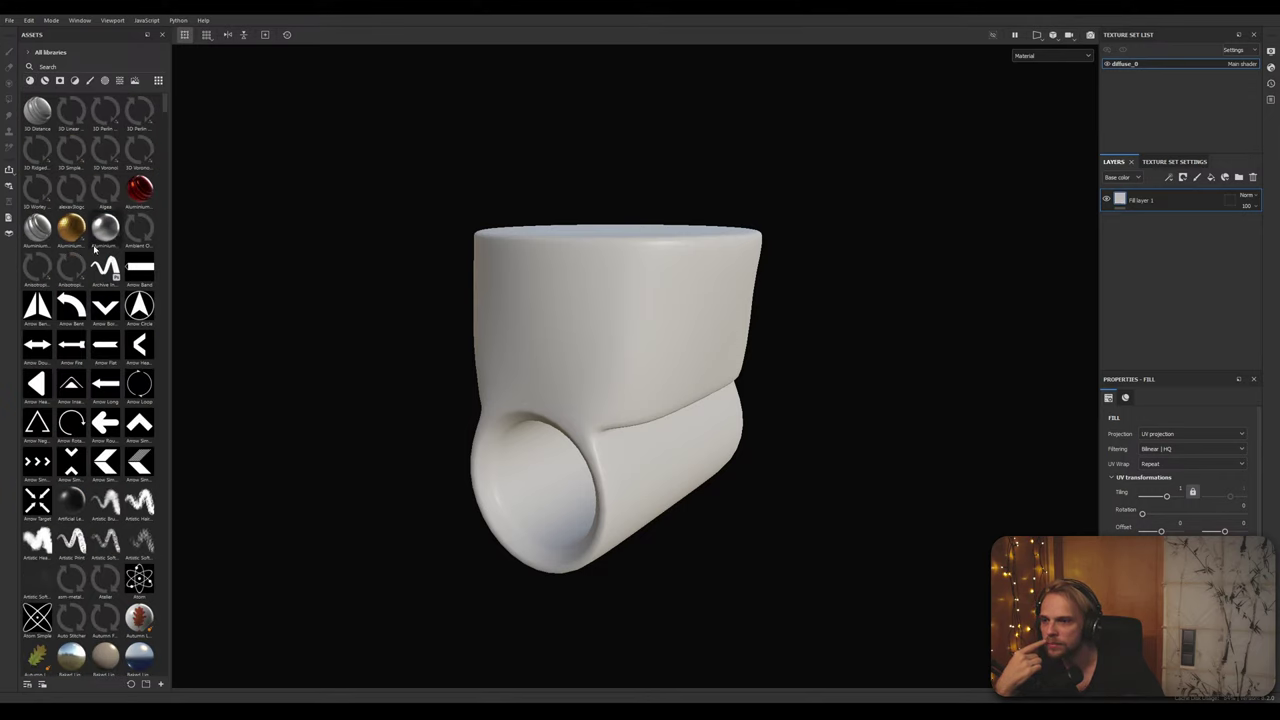
{"action": "left_click", "coordinate": [30, 82]}
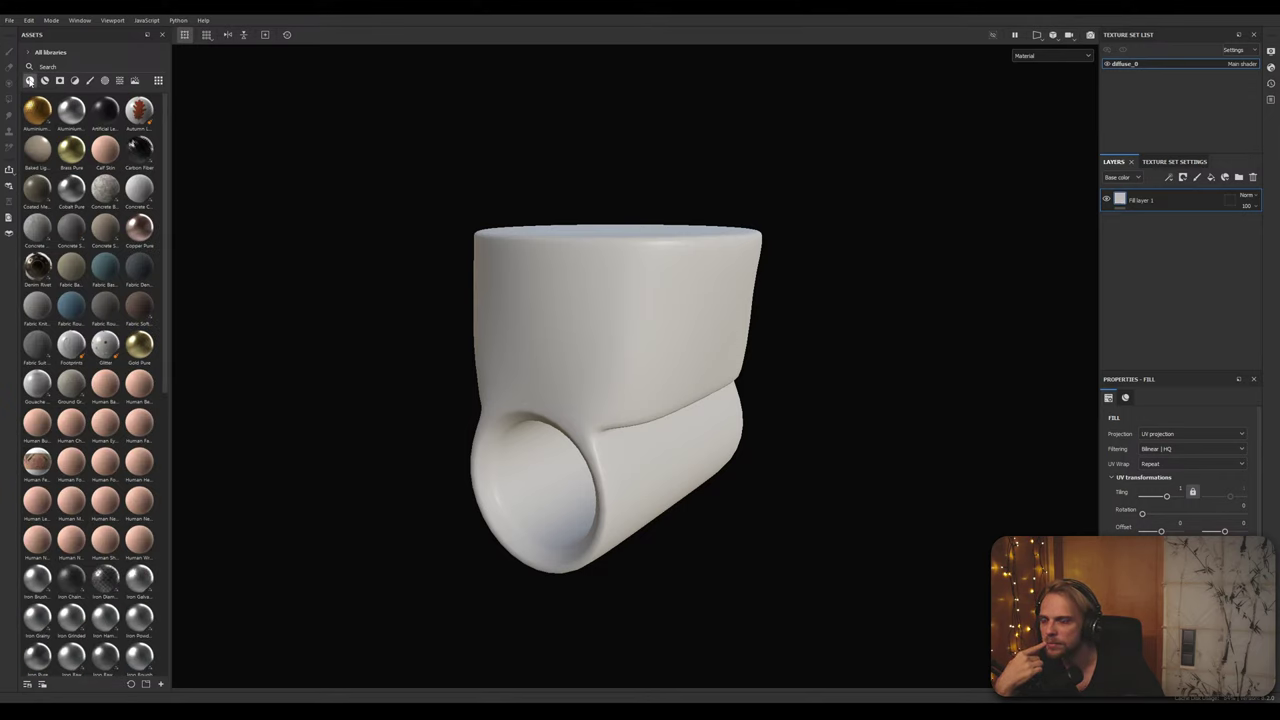
{"action": "scroll", "coordinate": [105, 347], "scroll_direction": "down", "scroll_amount": 10}
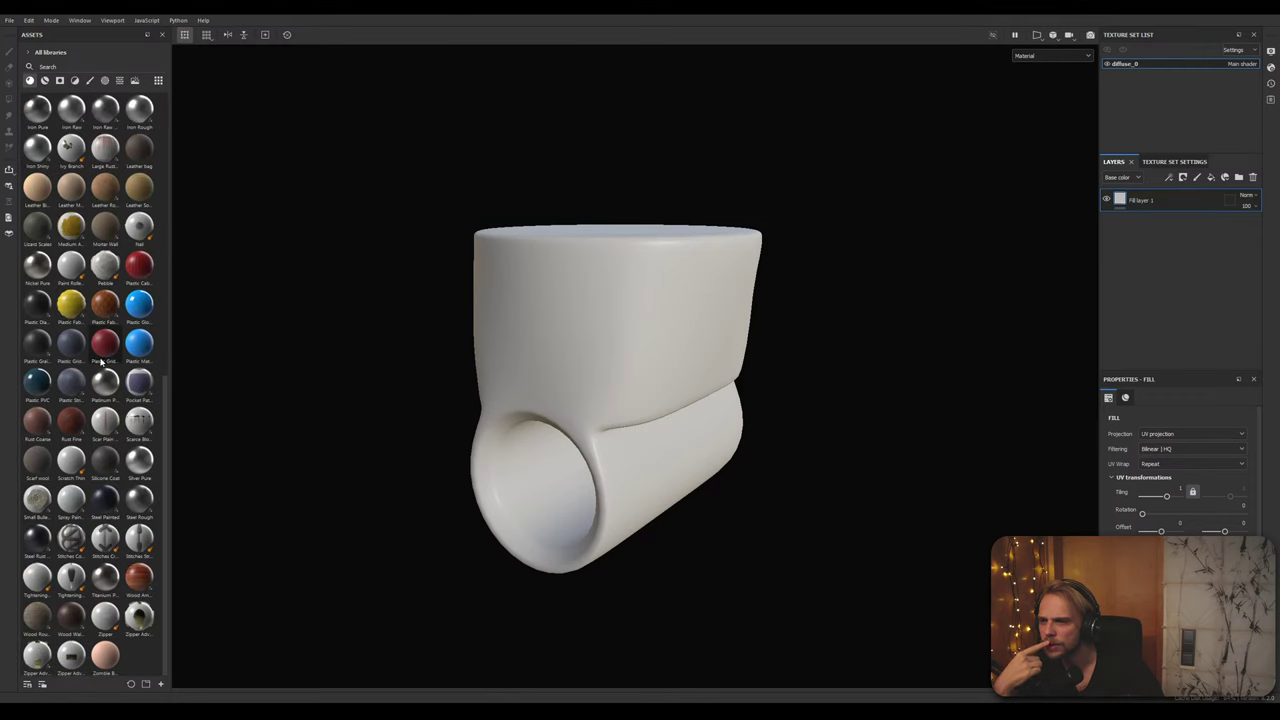
{"action": "left_click", "coordinate": [148, 317]}
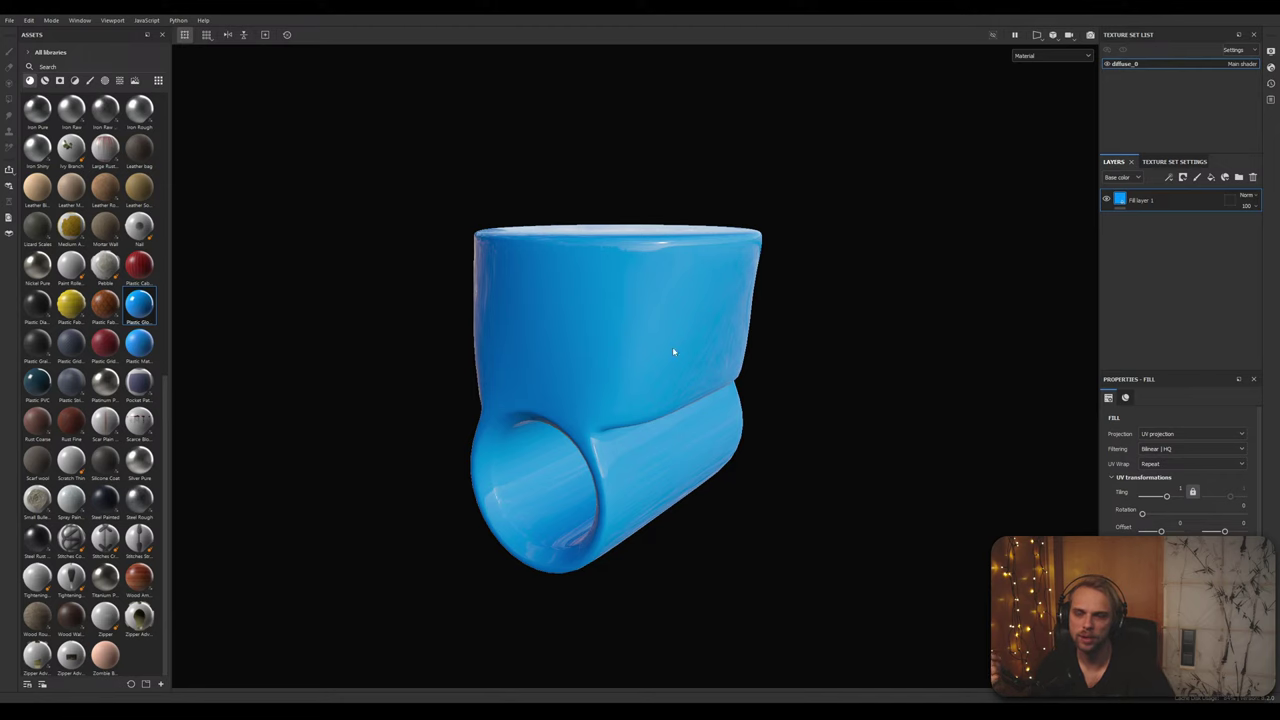
{"action": "left_click_drag", "start_coordinate": [868, 442], "coordinate": [837, 426], "text": "alt"}
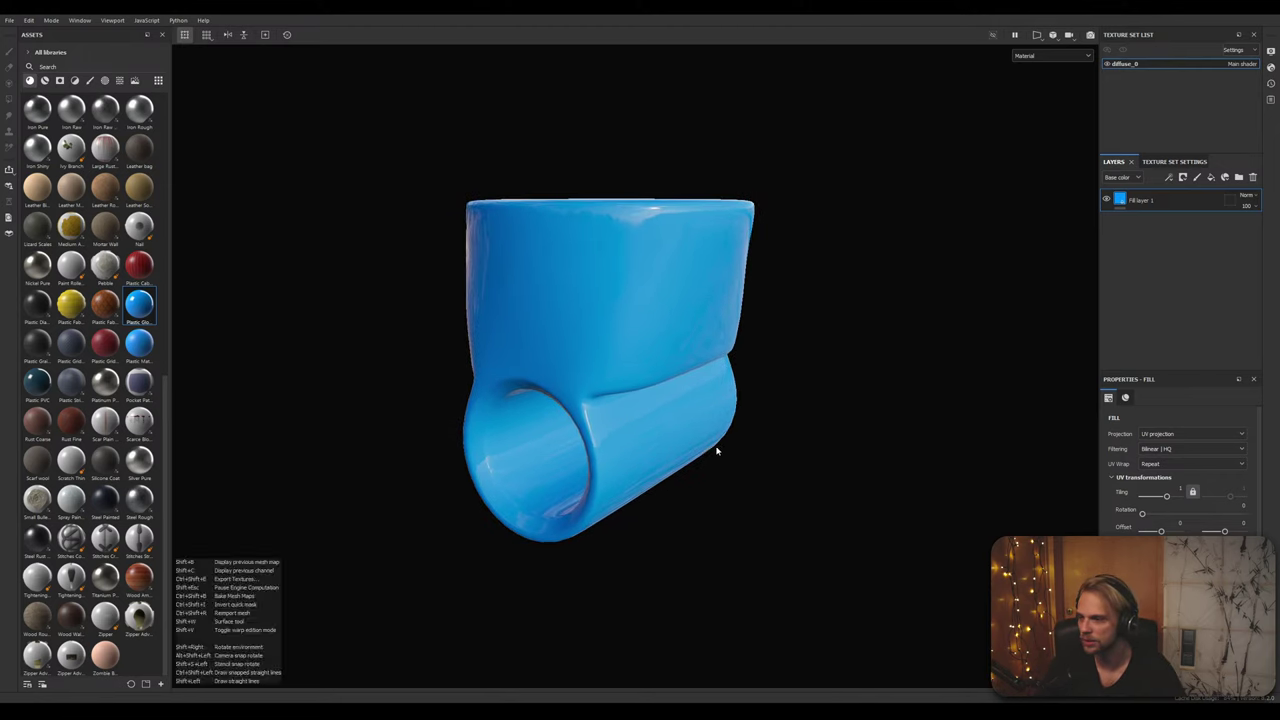
{"action": "middle_click_drag", "start_coordinate": [827, 457], "coordinate": [798, 526], "text": "alt"}
{"action": "scroll", "coordinate": [639, 387], "scroll_direction": "up", "scroll_amount": 3}
{"action": "scroll", "coordinate": [639, 387], "scroll_direction": "down", "scroll_amount": 2}
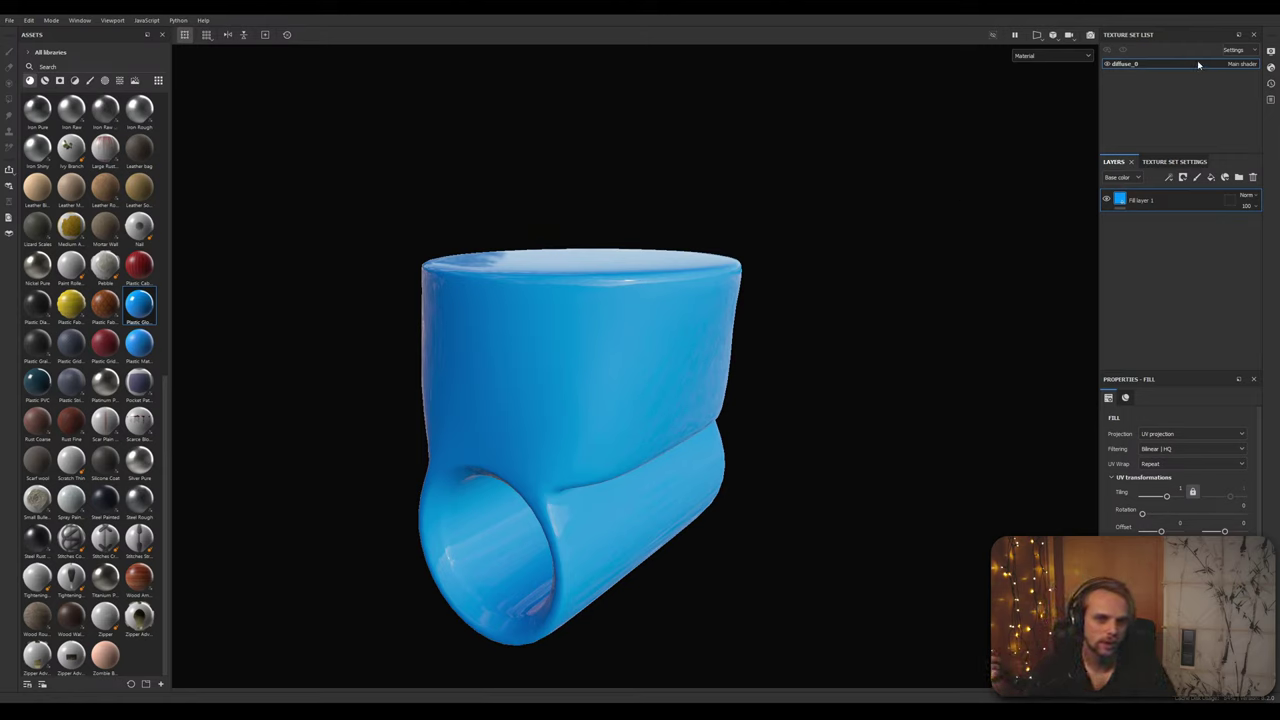
Step: Open Bake Mesh Maps from the Texture Set Settings, set output size 2048, and exclude the ID map
{"action": "left_click", "coordinate": [1168, 163]}
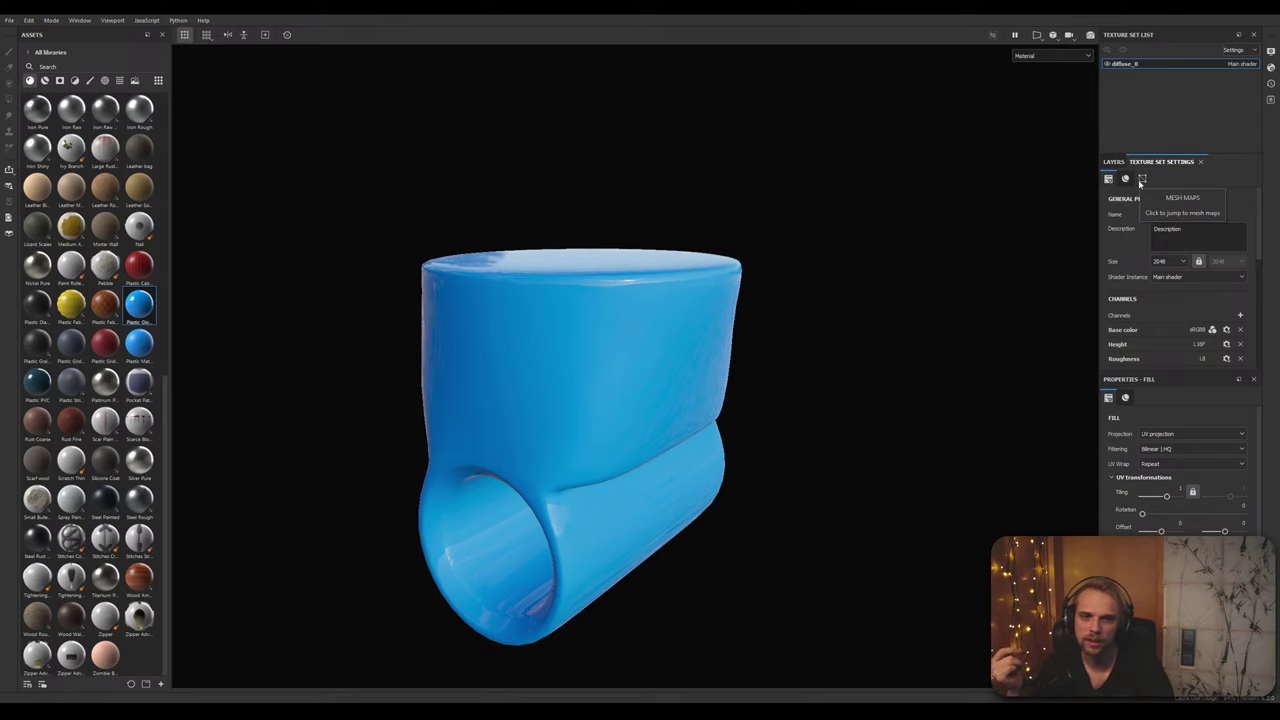
{"action": "left_click", "coordinate": [1124, 180]}
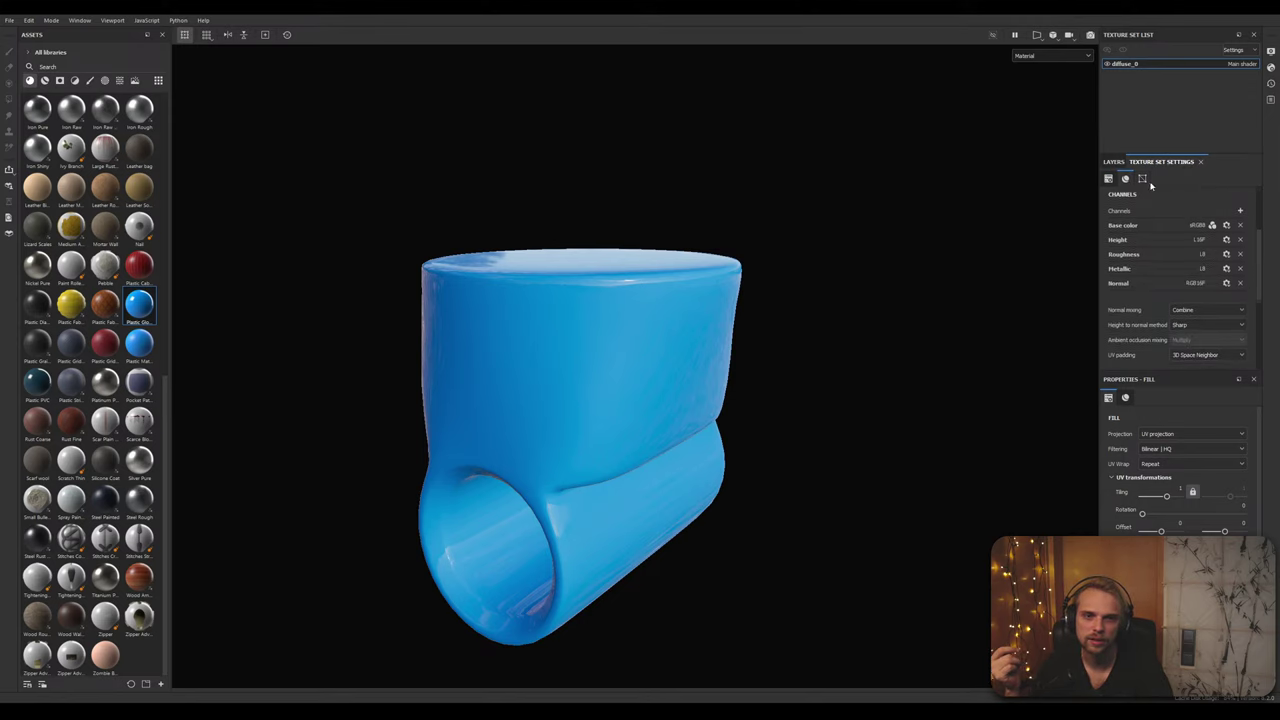
{"action": "left_click", "coordinate": [1143, 179]}
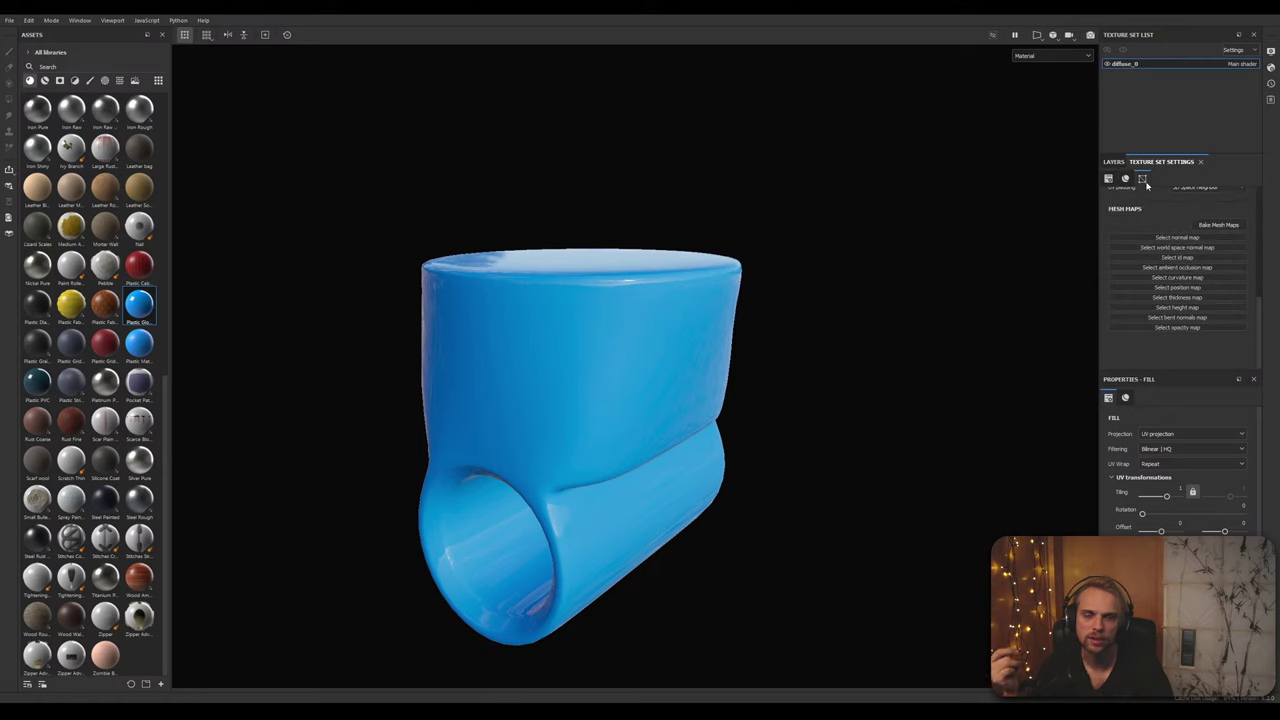
{"action": "left_click", "coordinate": [1219, 226]}
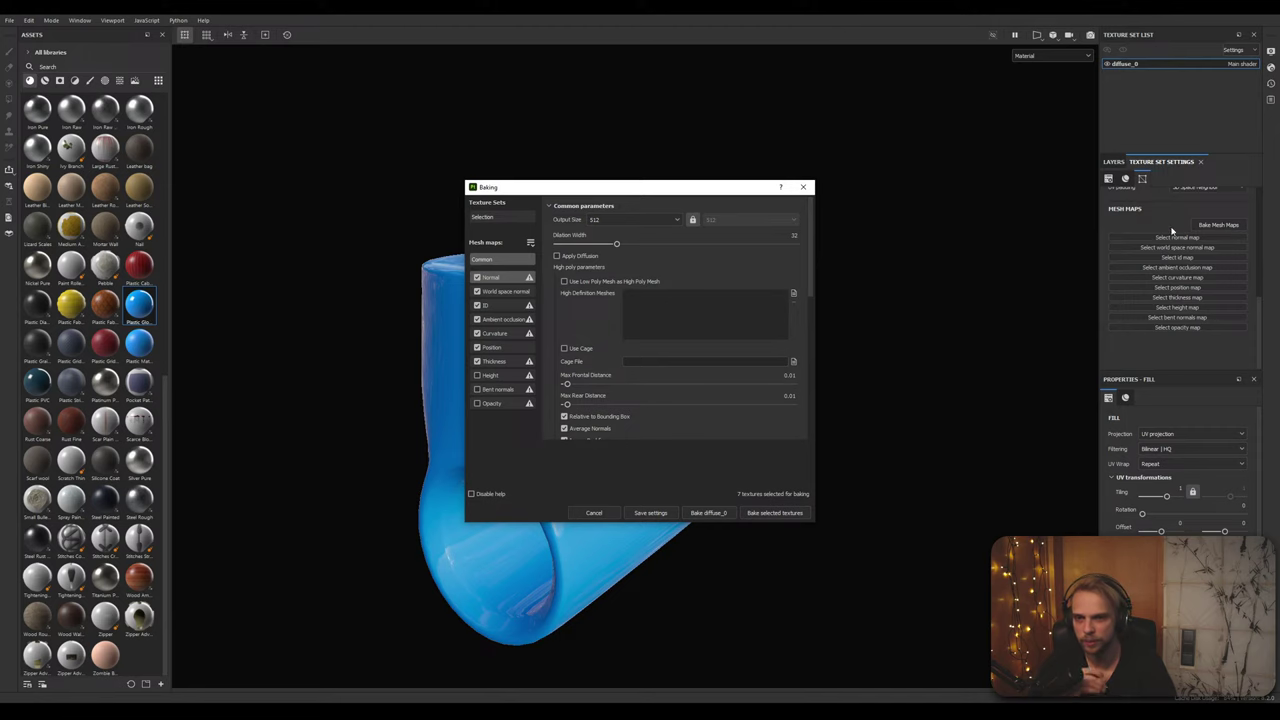
{"action": "left_click", "coordinate": [672, 217]}
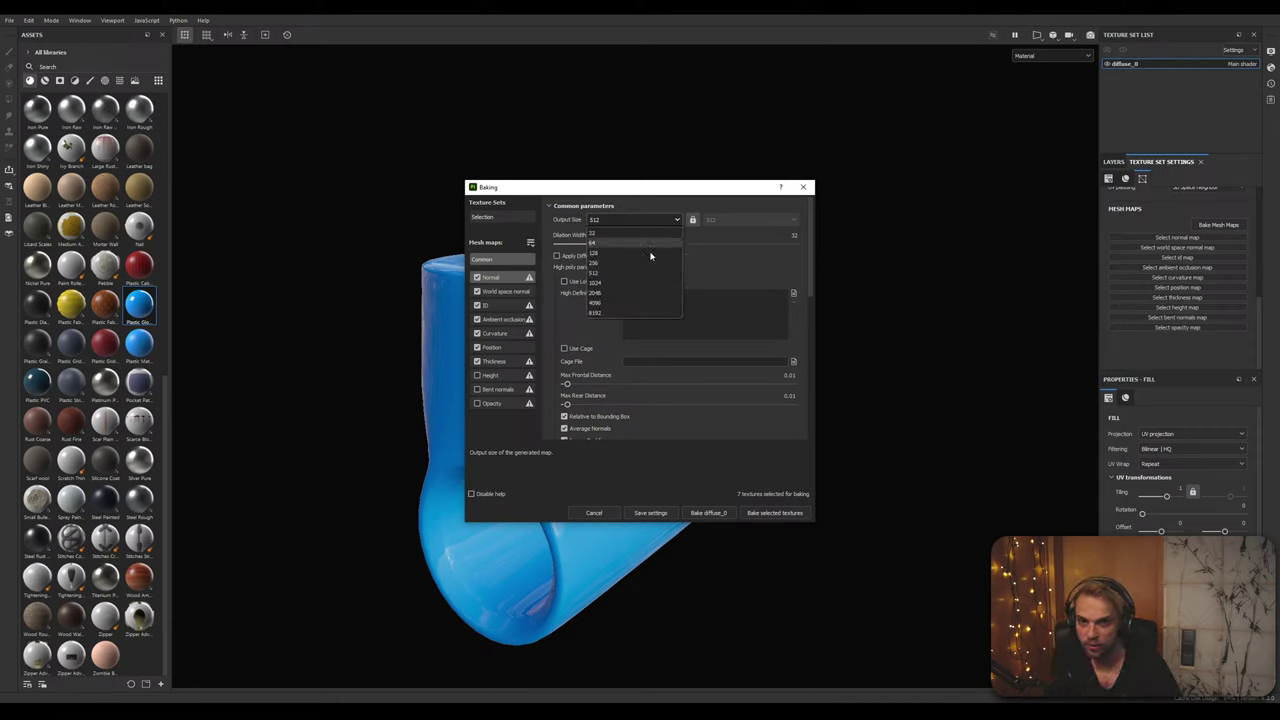
{"action": "left_click", "coordinate": [614, 295]}
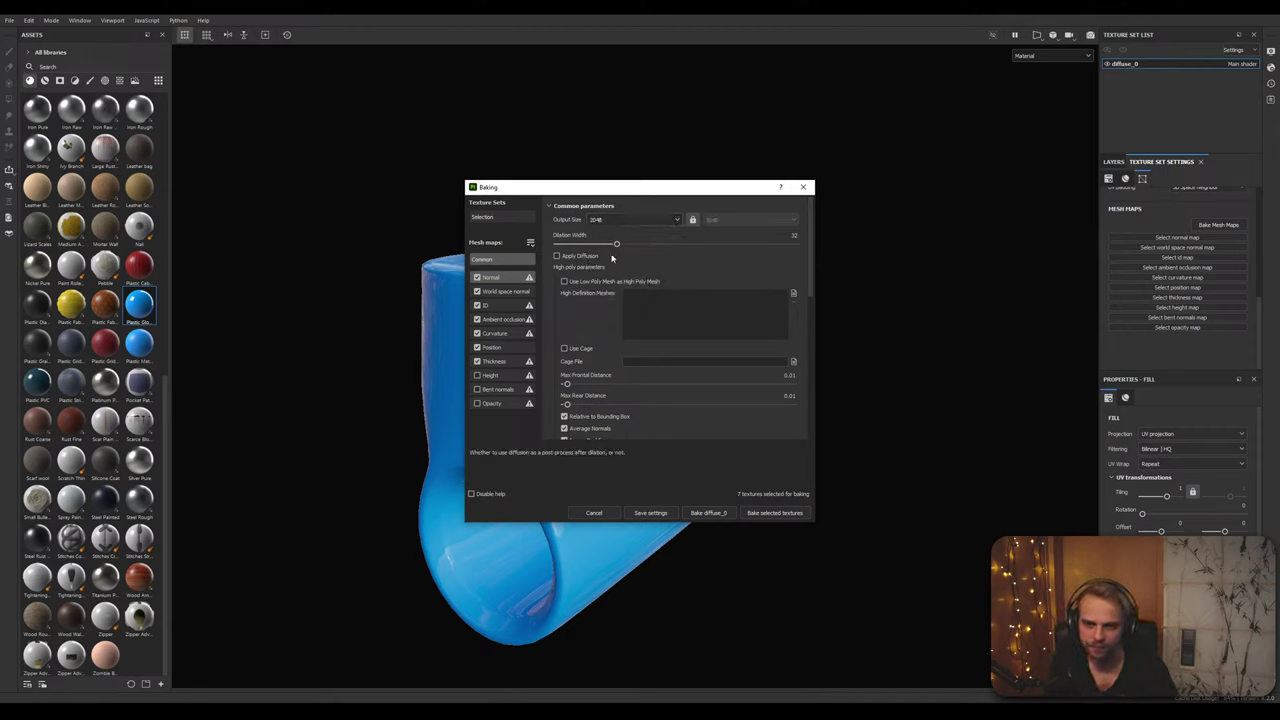
{"action": "left_click_drag", "start_coordinate": [811, 277], "coordinate": [814, 243]}
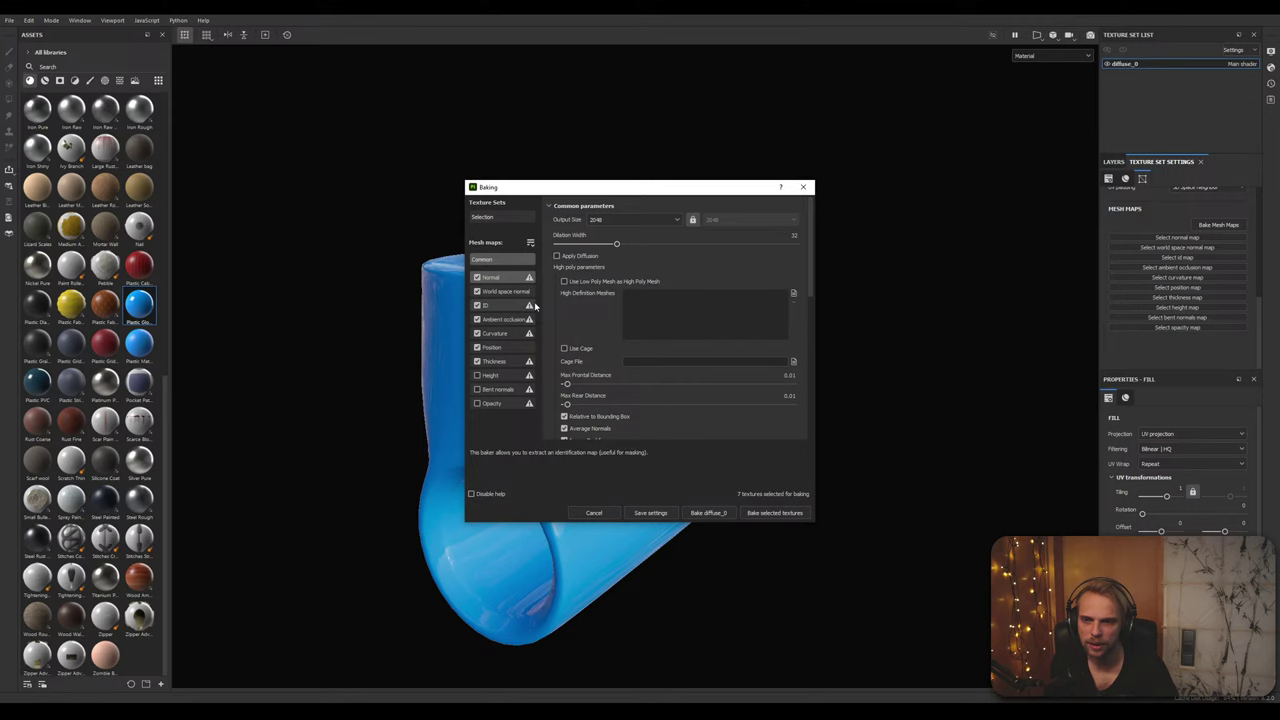
{"action": "left_click", "coordinate": [478, 305]}
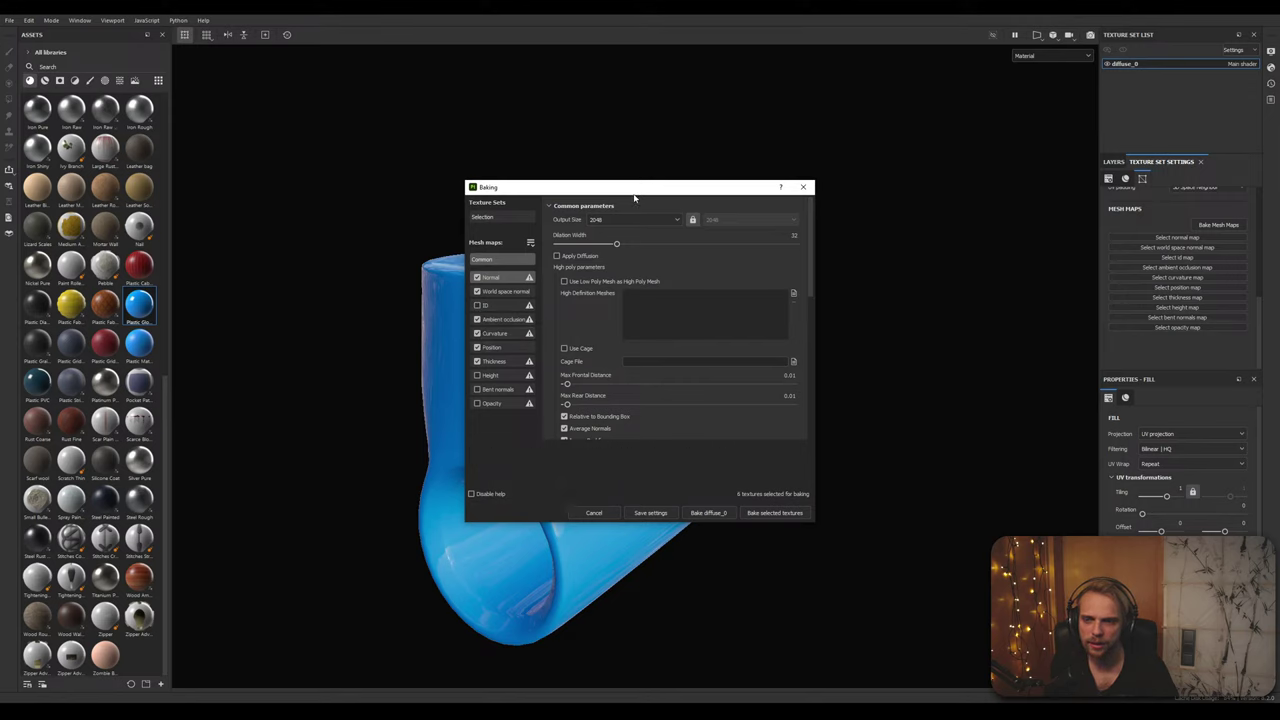
Step: Check the Normal, World space normal and texture set lists, then set antialiasing to Subsampling 8x8
{"action": "left_click_drag", "start_coordinate": [633, 198], "coordinate": [846, 132]}
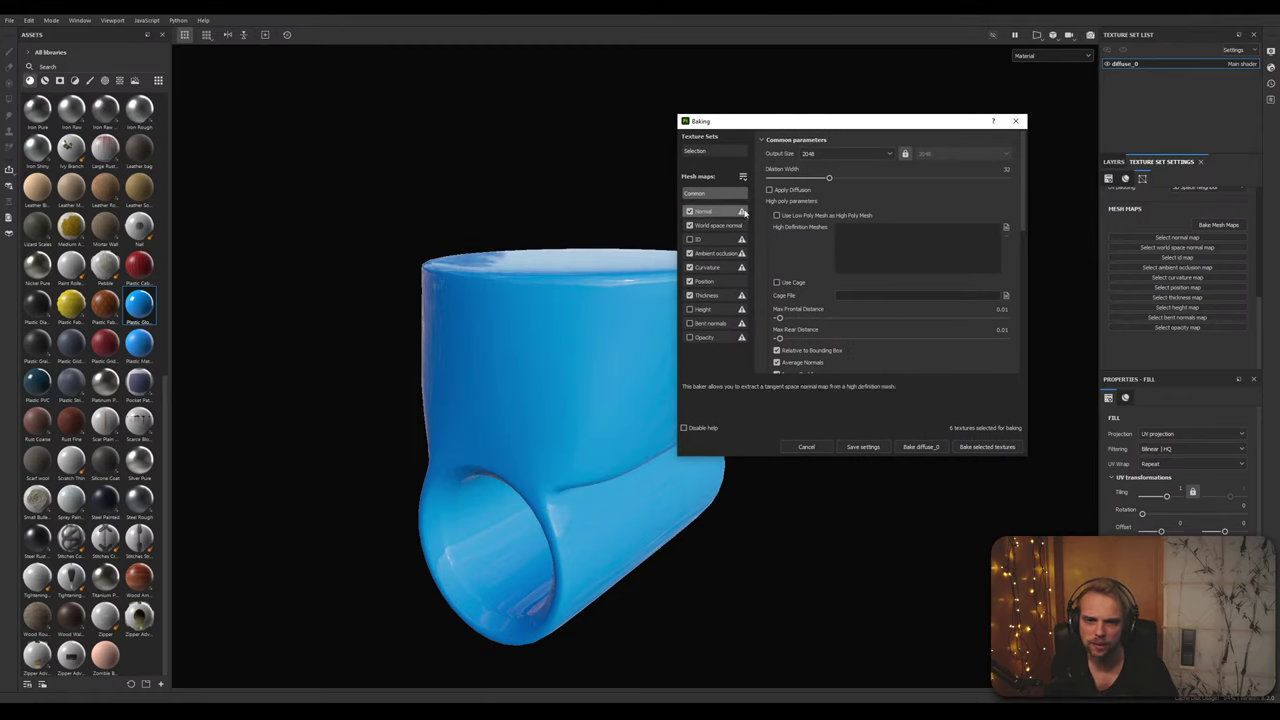
{"action": "left_click", "coordinate": [730, 212]}
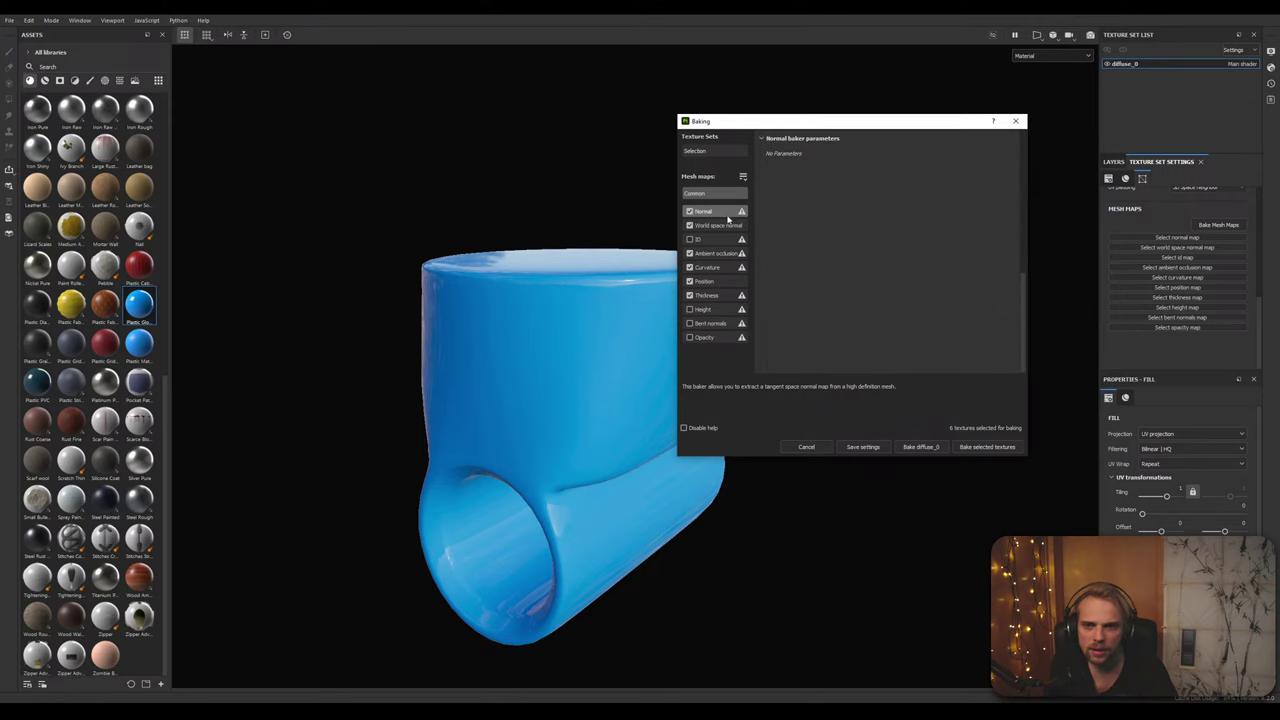
{"action": "left_click", "coordinate": [724, 225]}
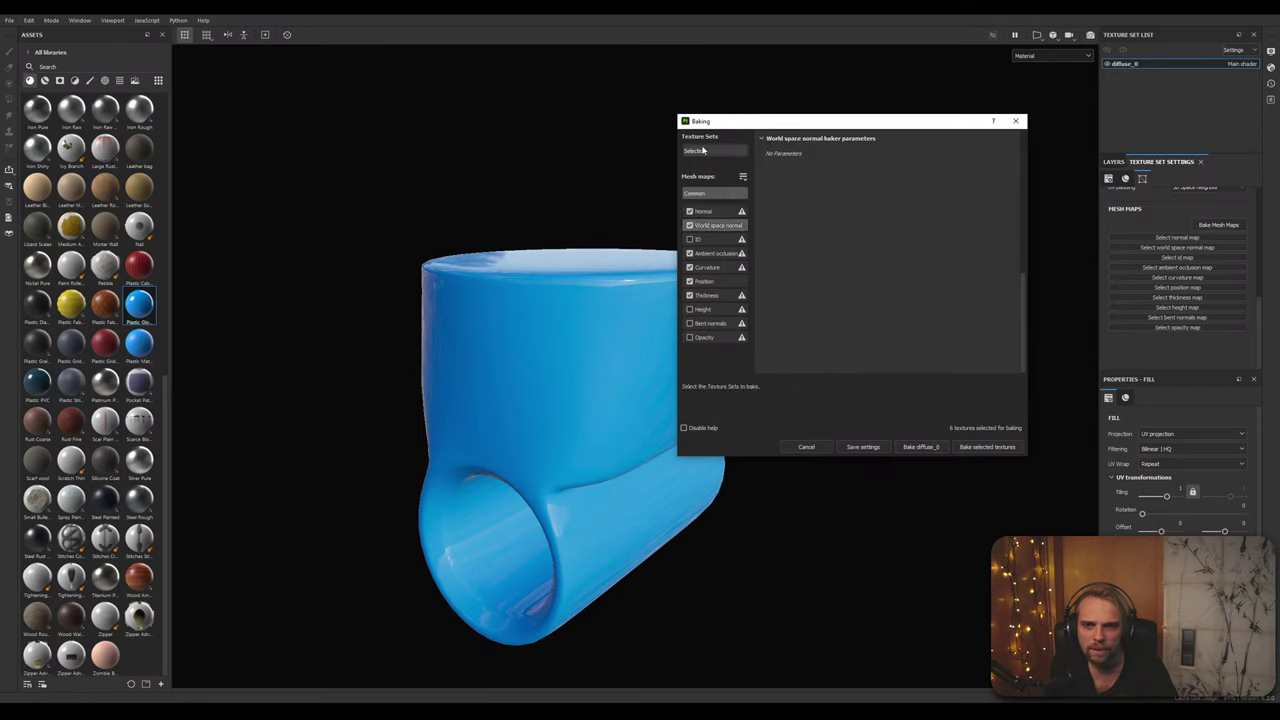
{"action": "left_click", "coordinate": [705, 151]}
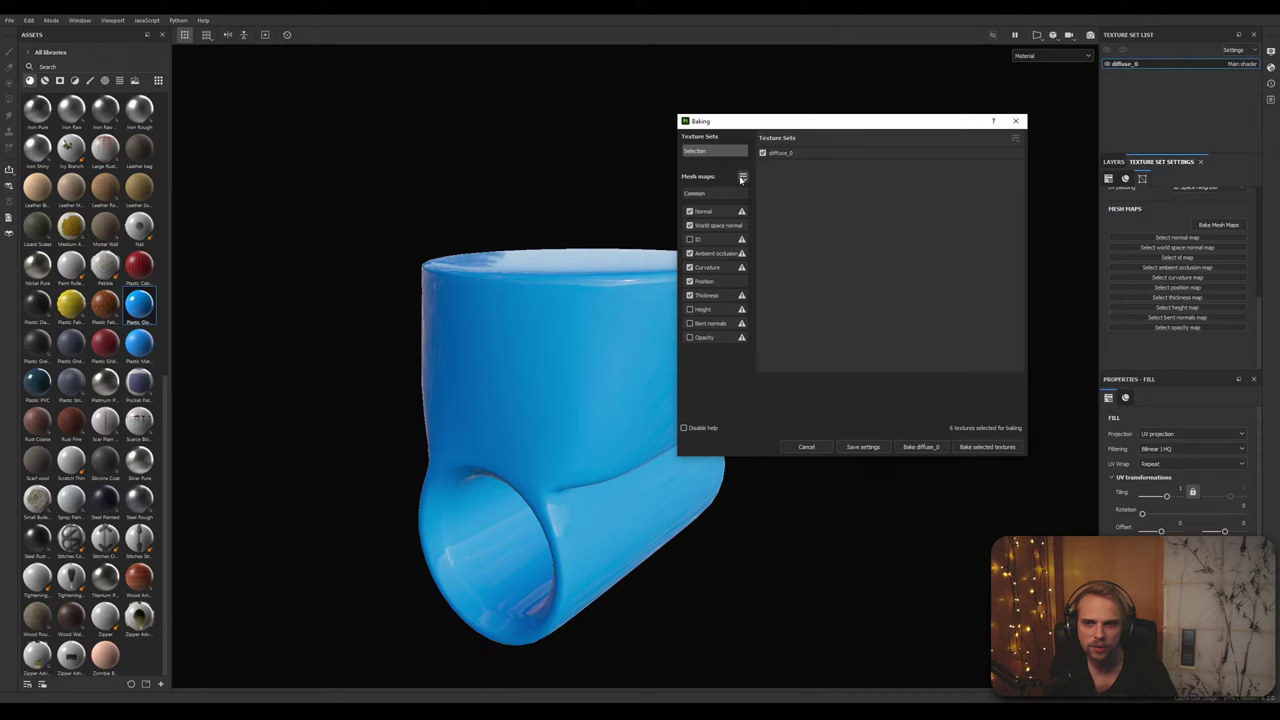
{"action": "left_click", "coordinate": [696, 193]}
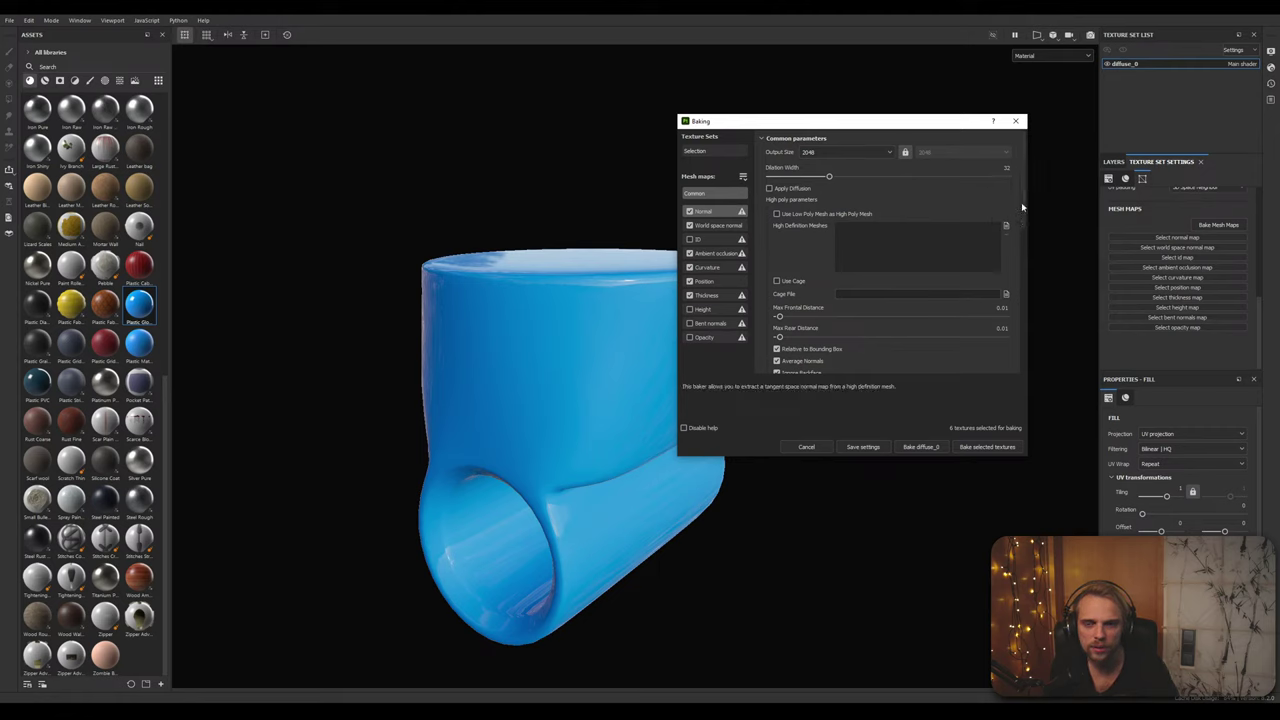
{"action": "scroll", "coordinate": [1012, 245], "scroll_direction": "down", "scroll_amount": 3}
{"action": "scroll", "coordinate": [1005, 258], "scroll_direction": "down", "scroll_amount": 1}
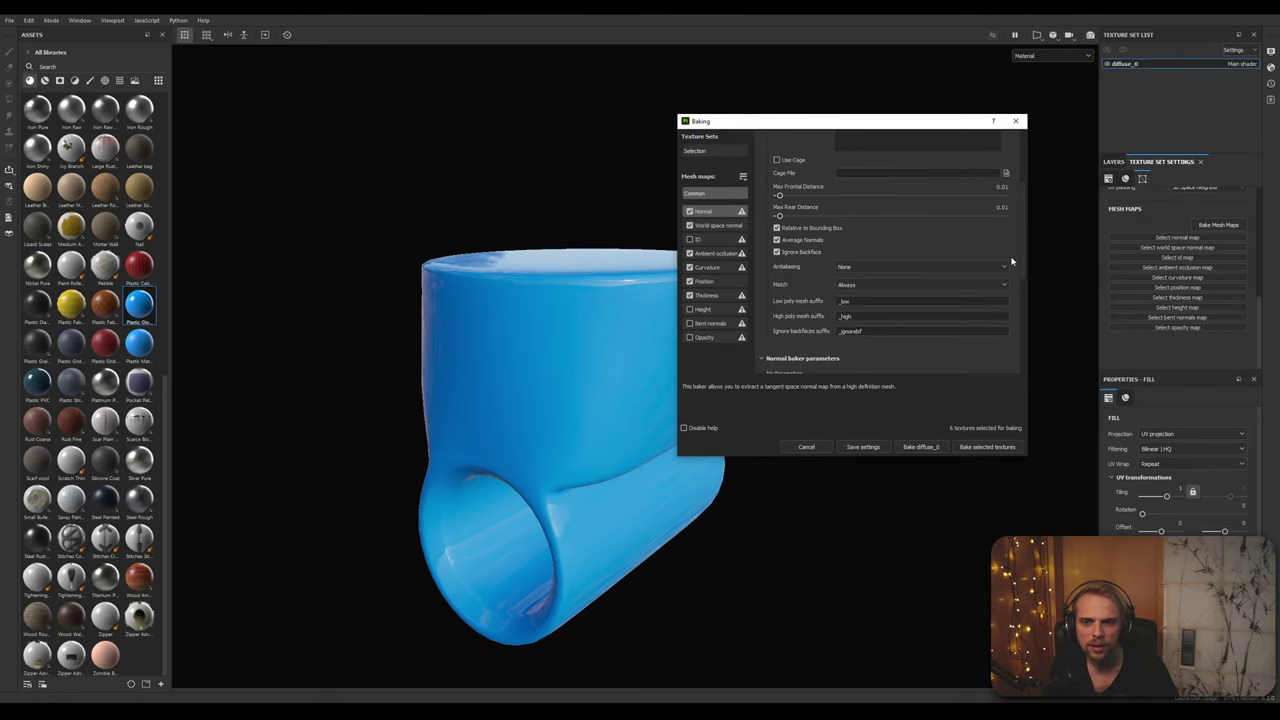
{"action": "left_click", "coordinate": [873, 263]}
{"action": "left_click", "coordinate": [868, 304]}
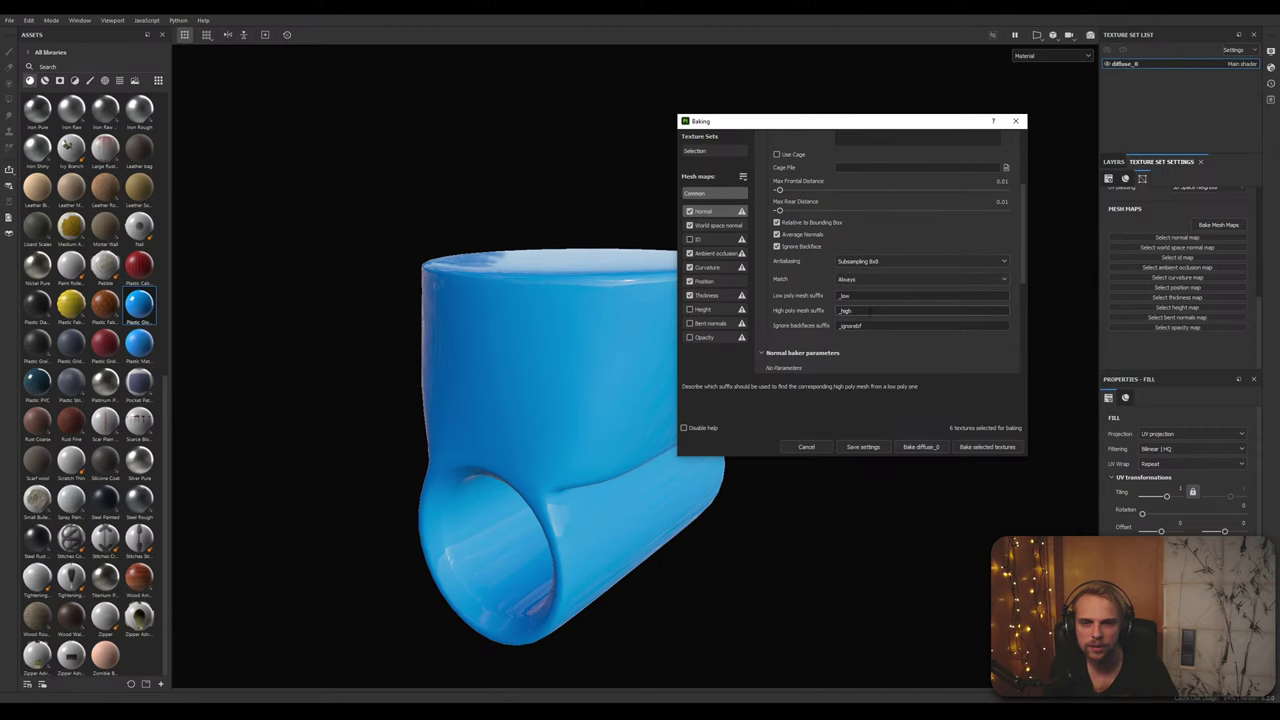
{"action": "scroll", "coordinate": [906, 338], "scroll_direction": "down", "scroll_amount": 3}
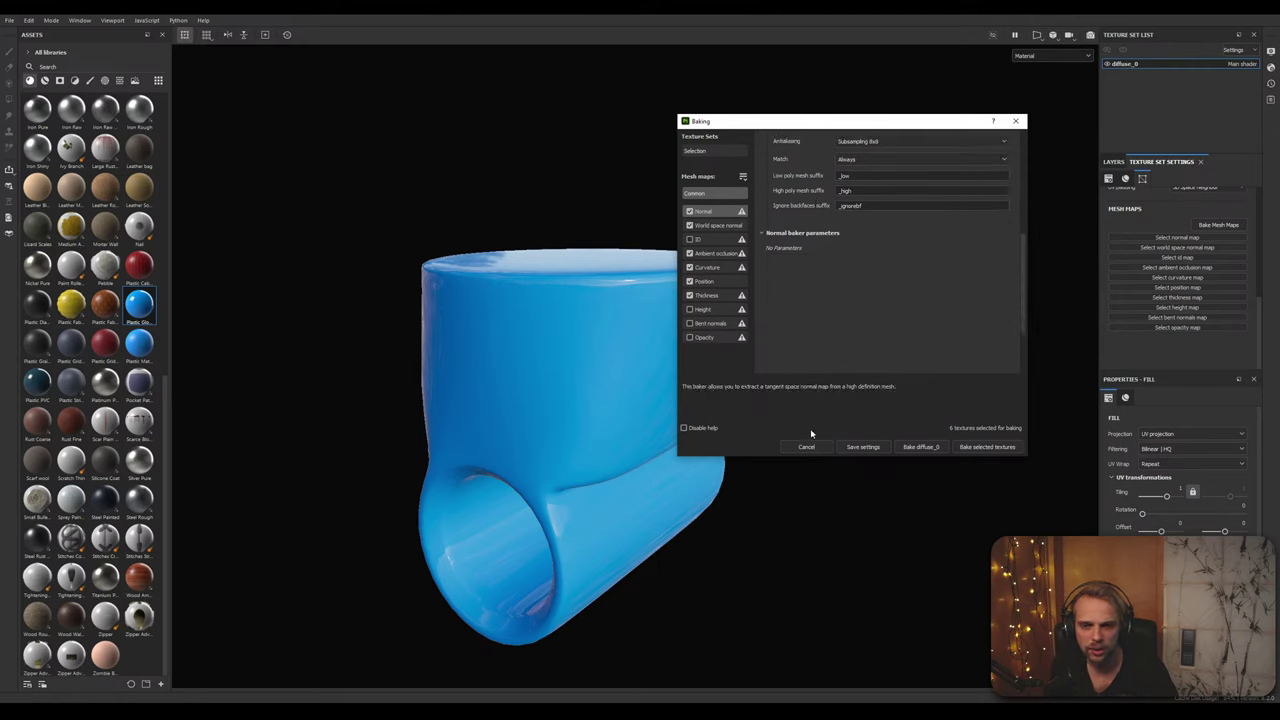
Step: Bake the selected mesh maps and dismiss the Baking finished report
{"action": "left_click", "coordinate": [1013, 450]}
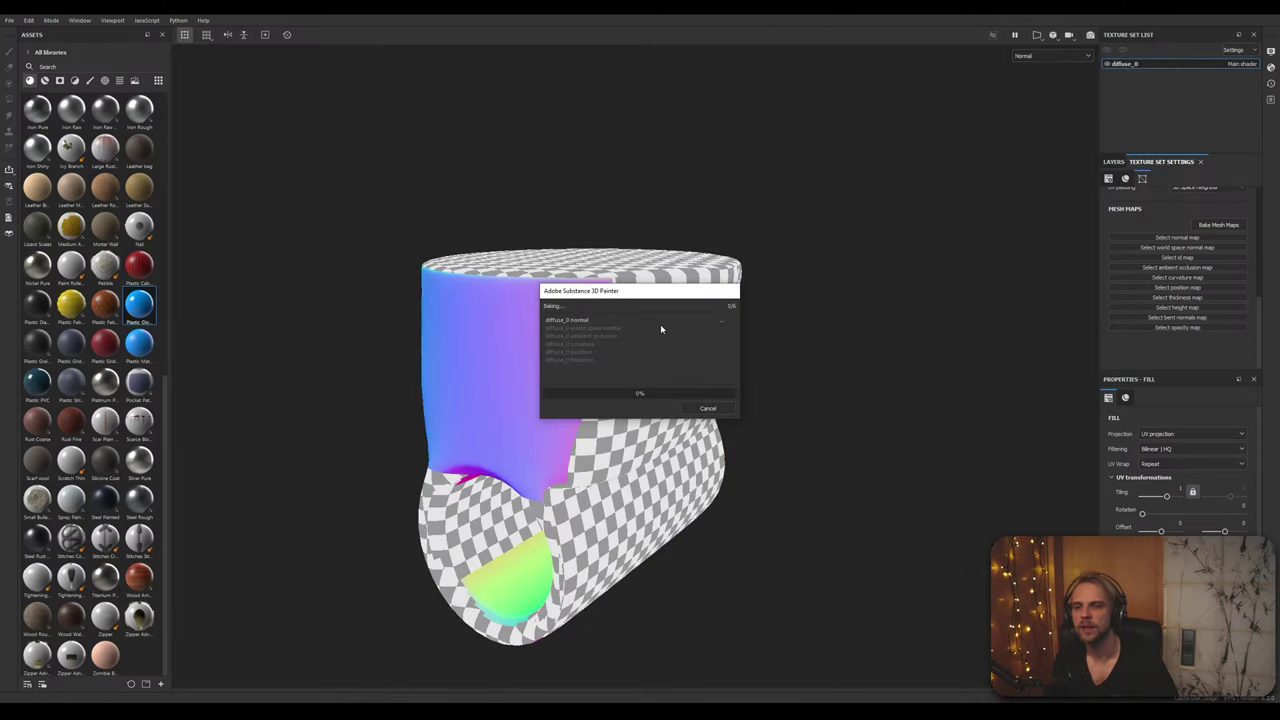
{"action": "left_click_drag", "start_coordinate": [635, 298], "coordinate": [896, 279]}
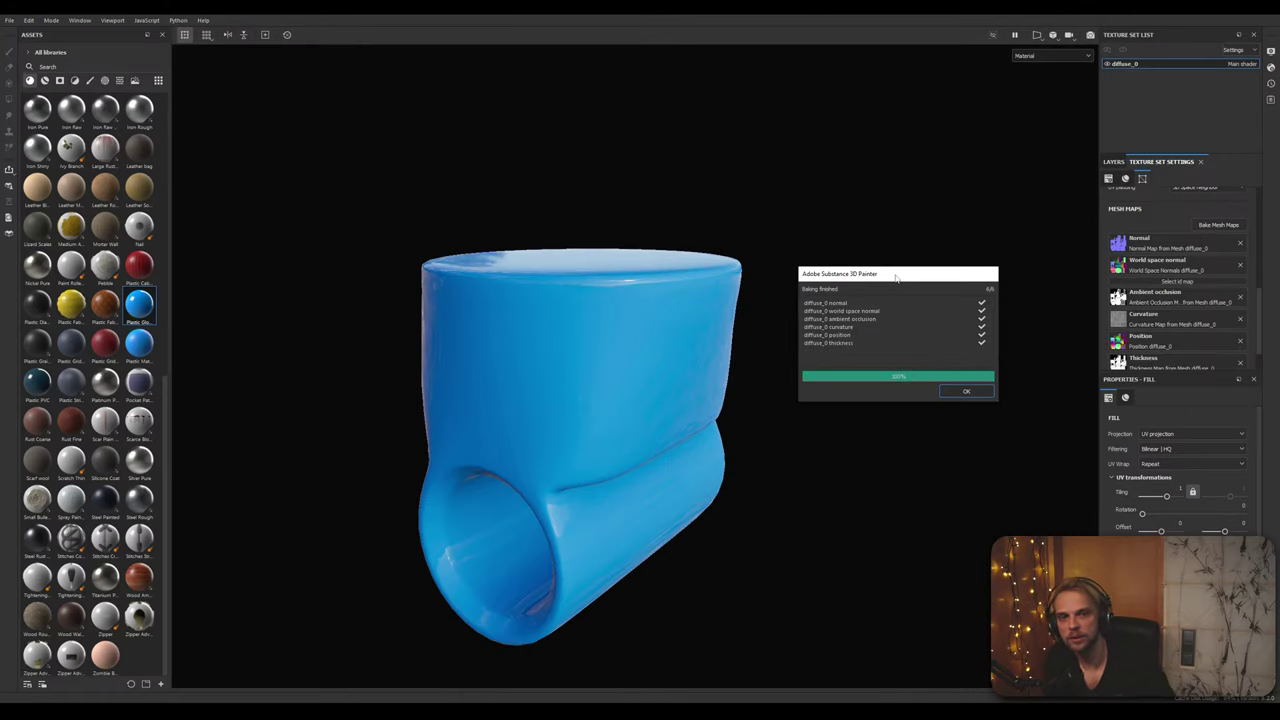
{"action": "left_click", "coordinate": [966, 392]}
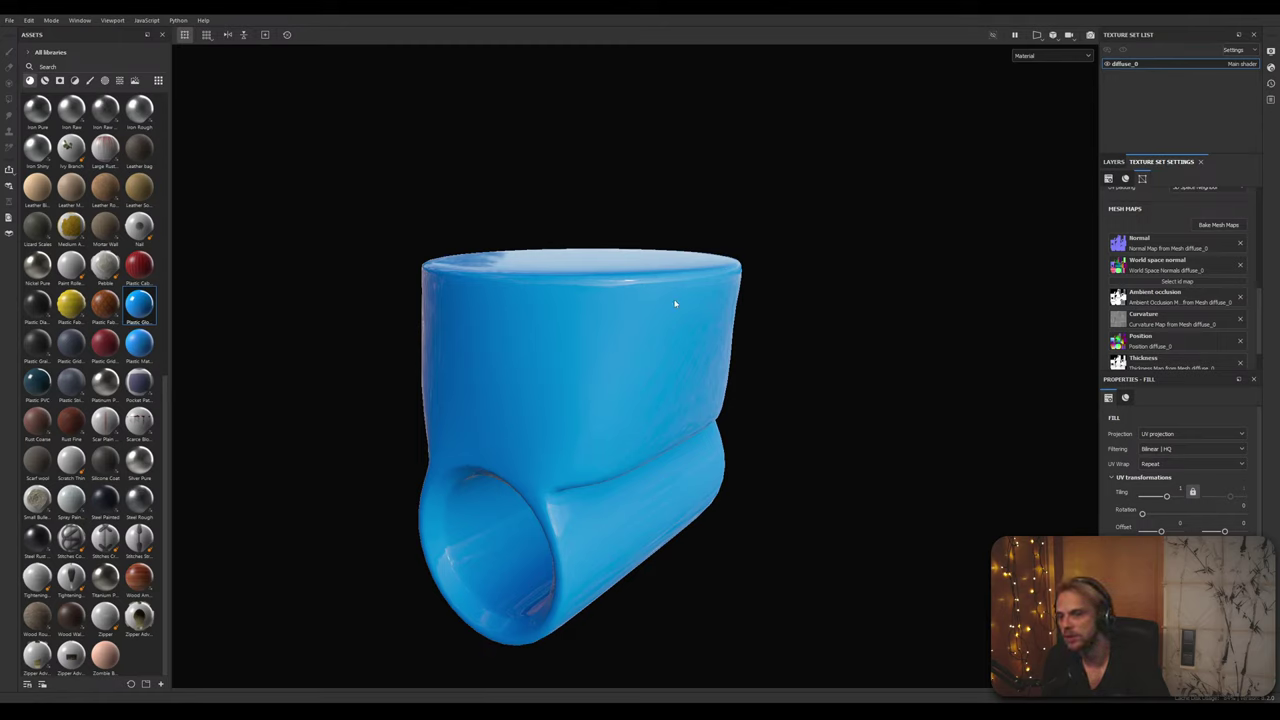
{"action": "left_click", "coordinate": [1112, 162]}
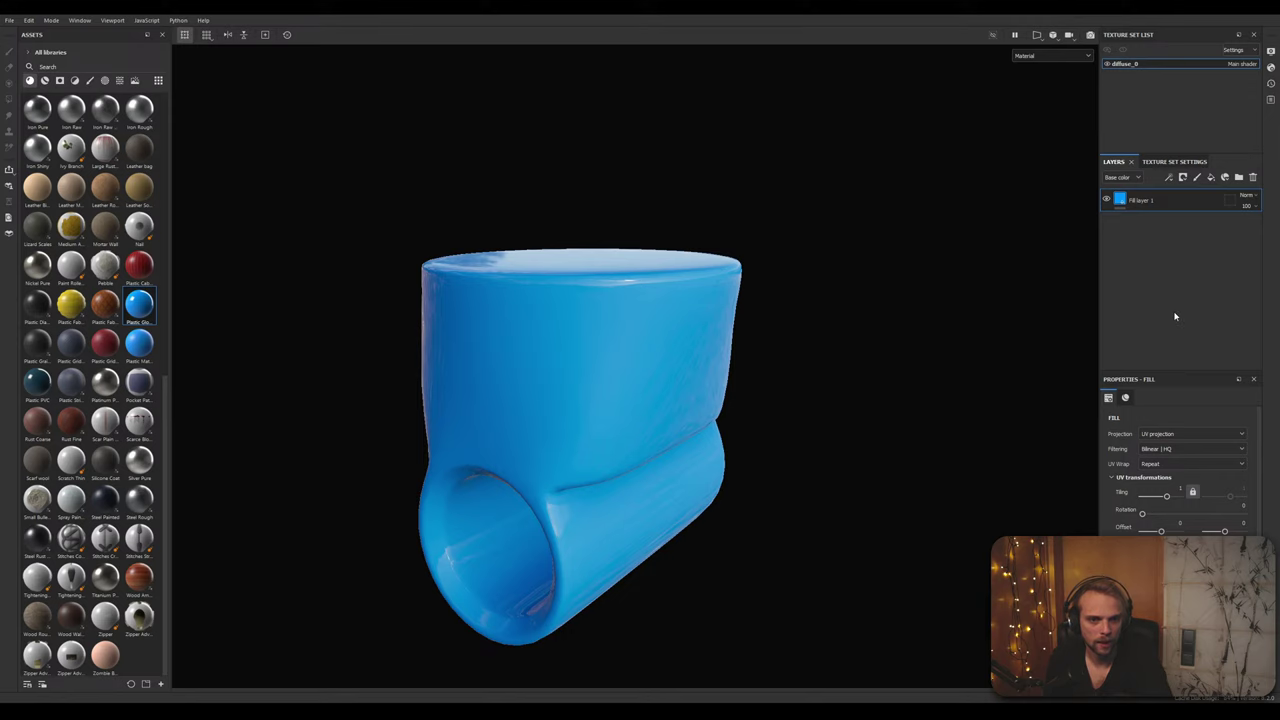
{"action": "scroll", "coordinate": [1260, 517], "scroll_direction": "down", "scroll_amount": 5}
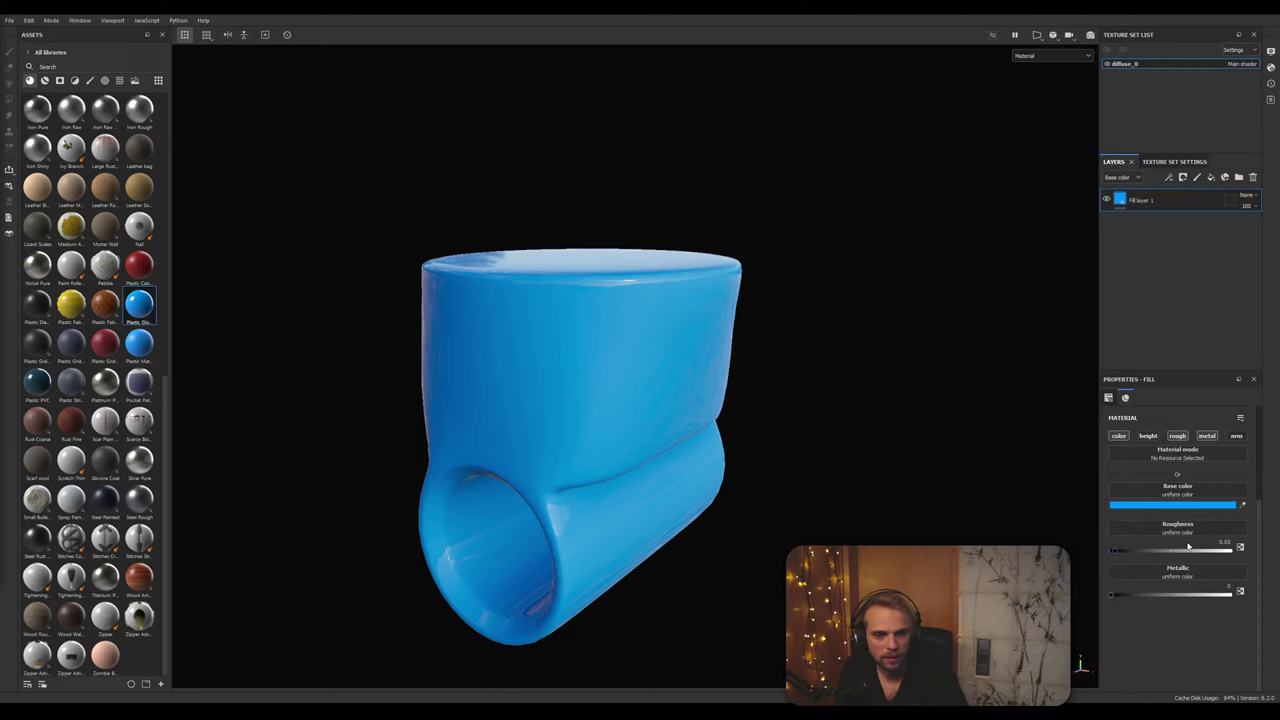
{"action": "left_click", "coordinate": [1240, 547]}
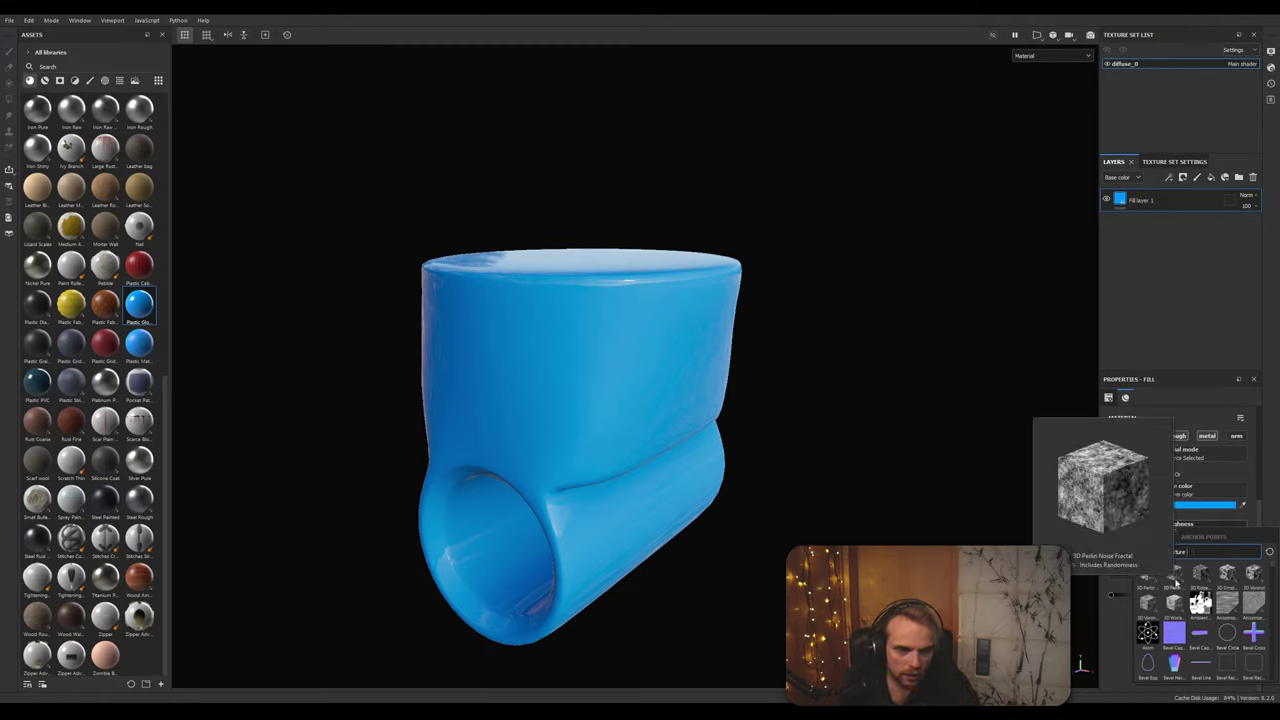
{"action": "scroll", "coordinate": [1208, 600], "scroll_direction": "down", "scroll_amount": 3}
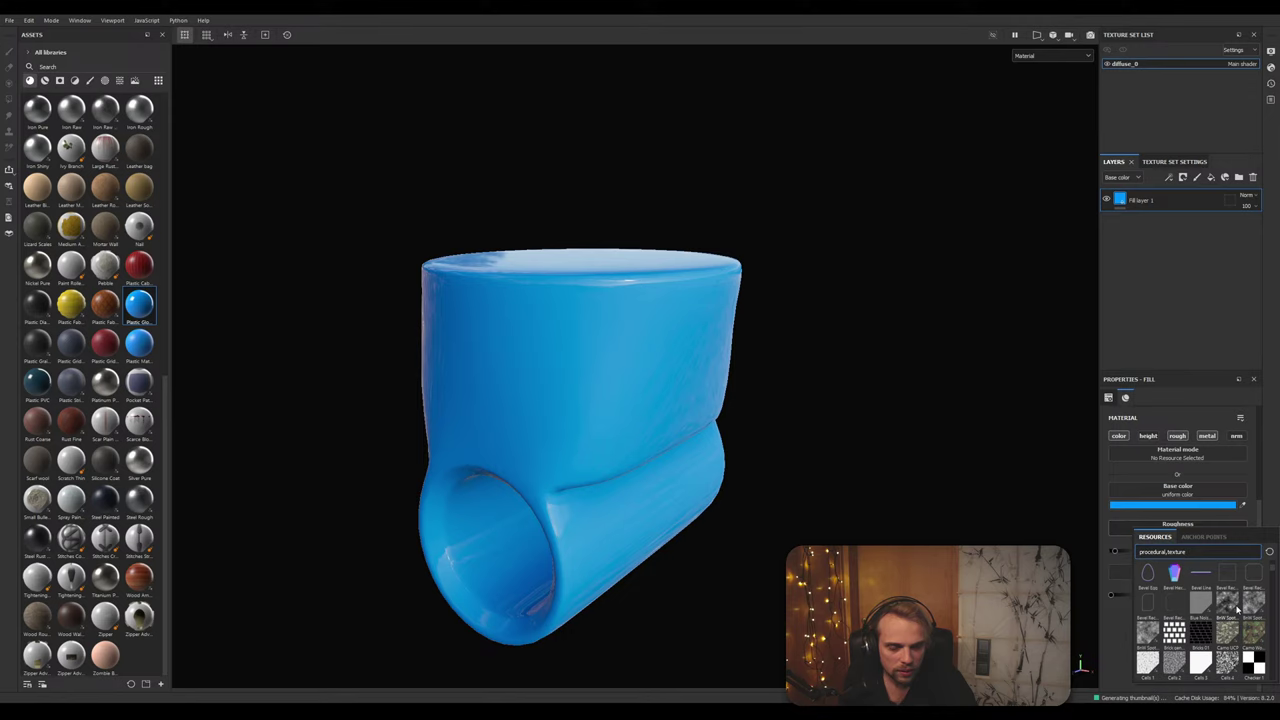
{"action": "mouse_move", "coordinate": [1237, 608]}
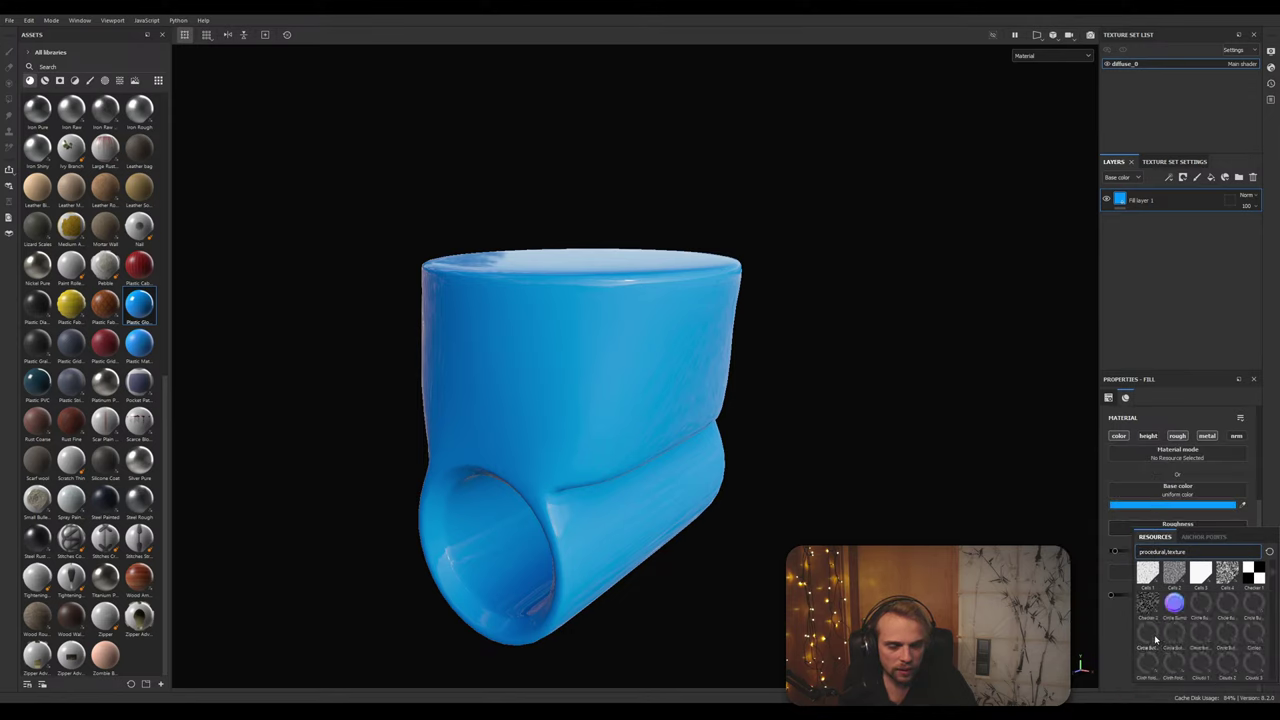
{"action": "scroll", "coordinate": [1155, 610], "scroll_direction": "down", "scroll_amount": 3}
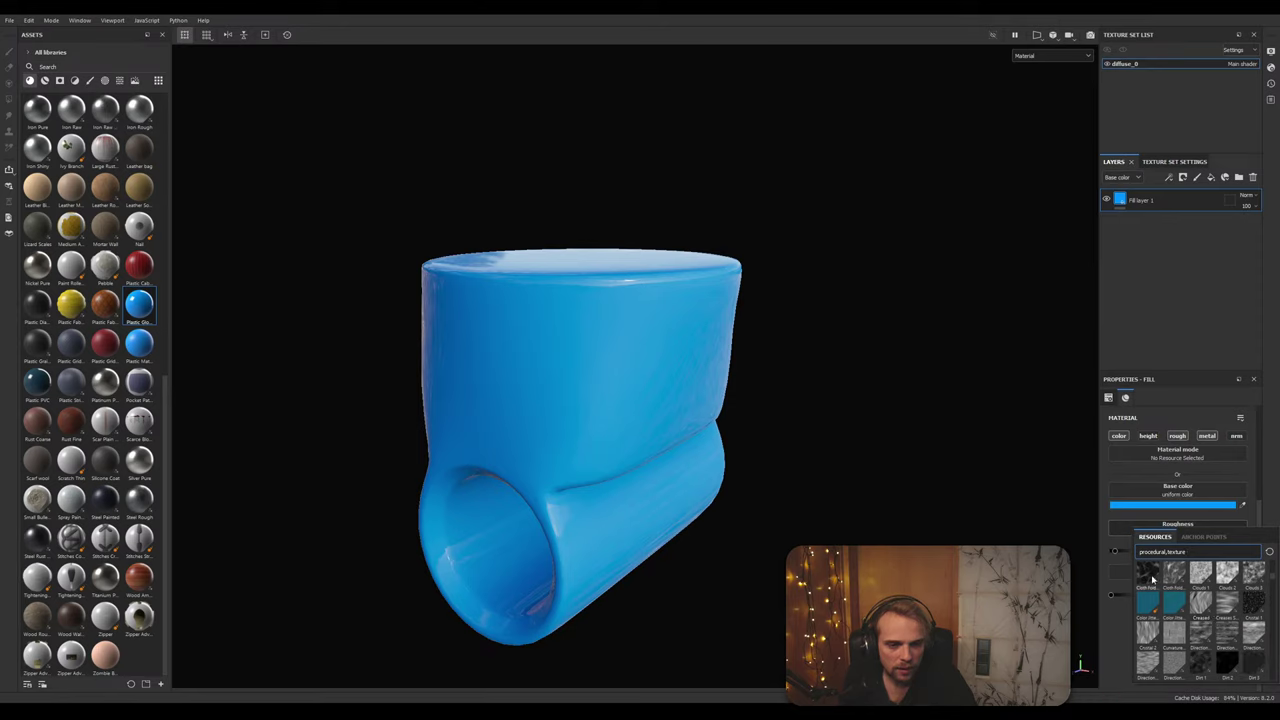
{"action": "mouse_move", "coordinate": [1153, 579]}
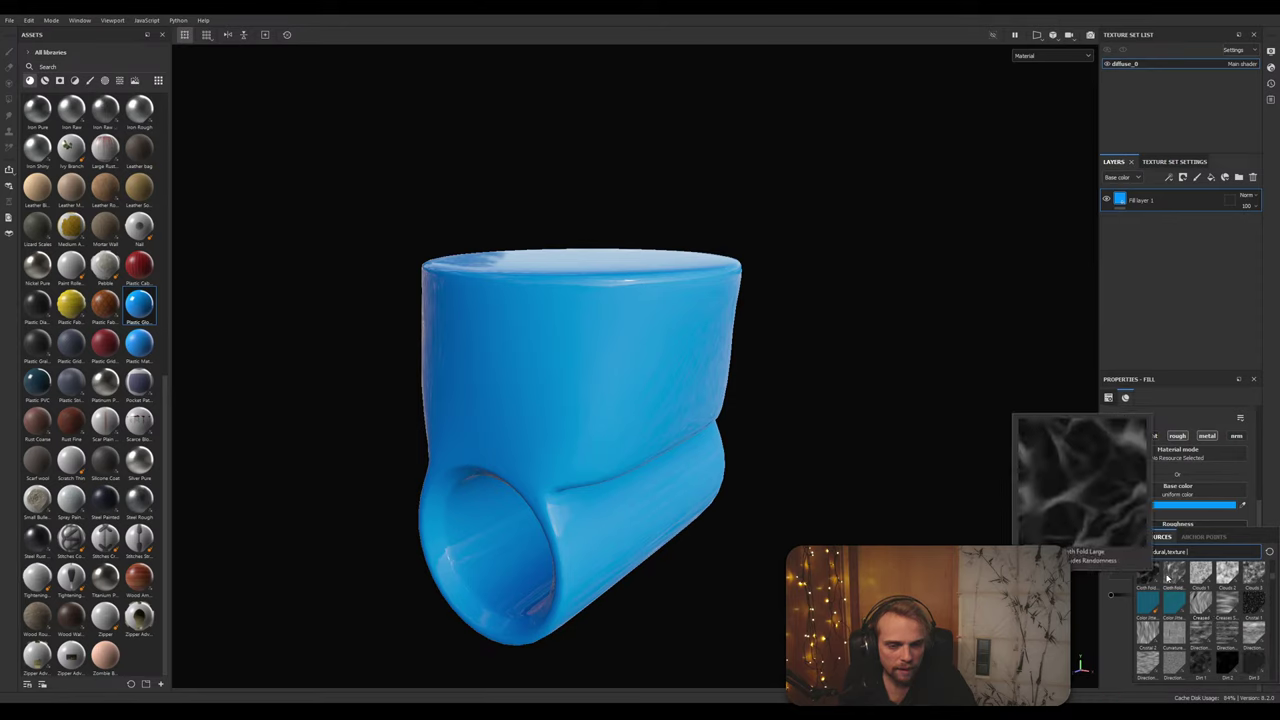
{"action": "left_click", "coordinate": [105, 78]}
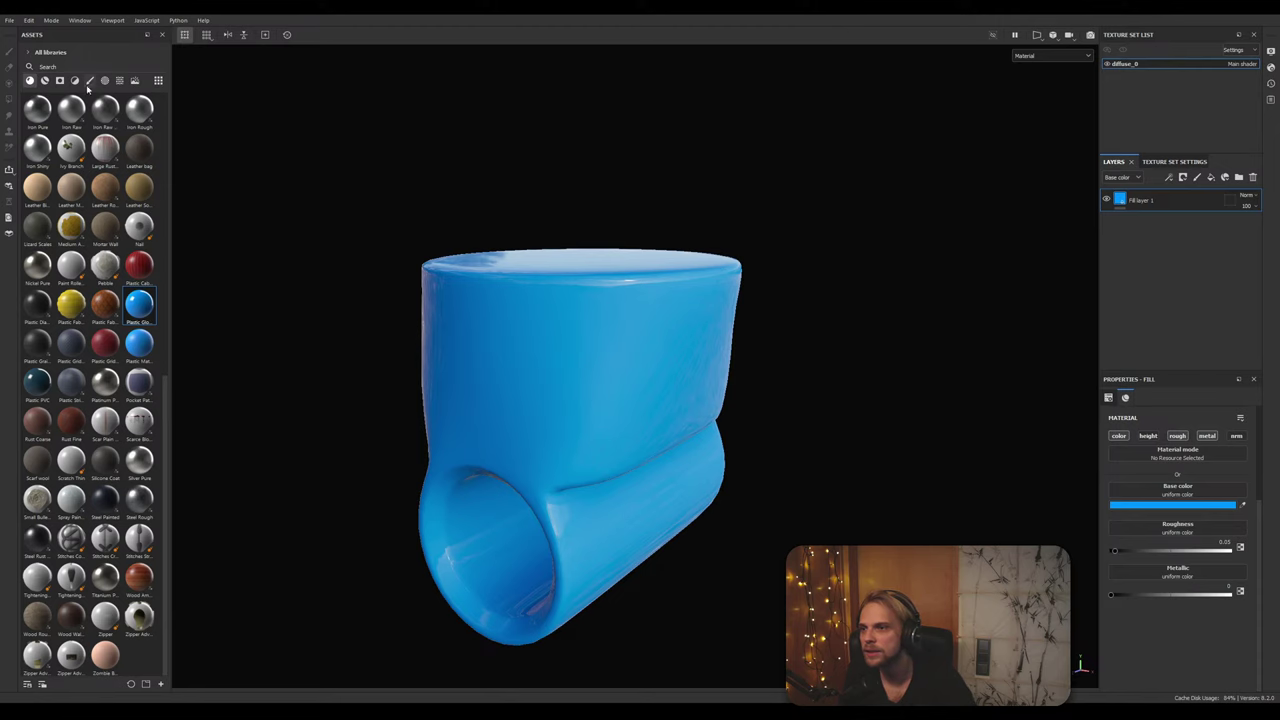
Step: Filter the asset library to Textures and scroll through the list
{"action": "left_click", "coordinate": [59, 80]}
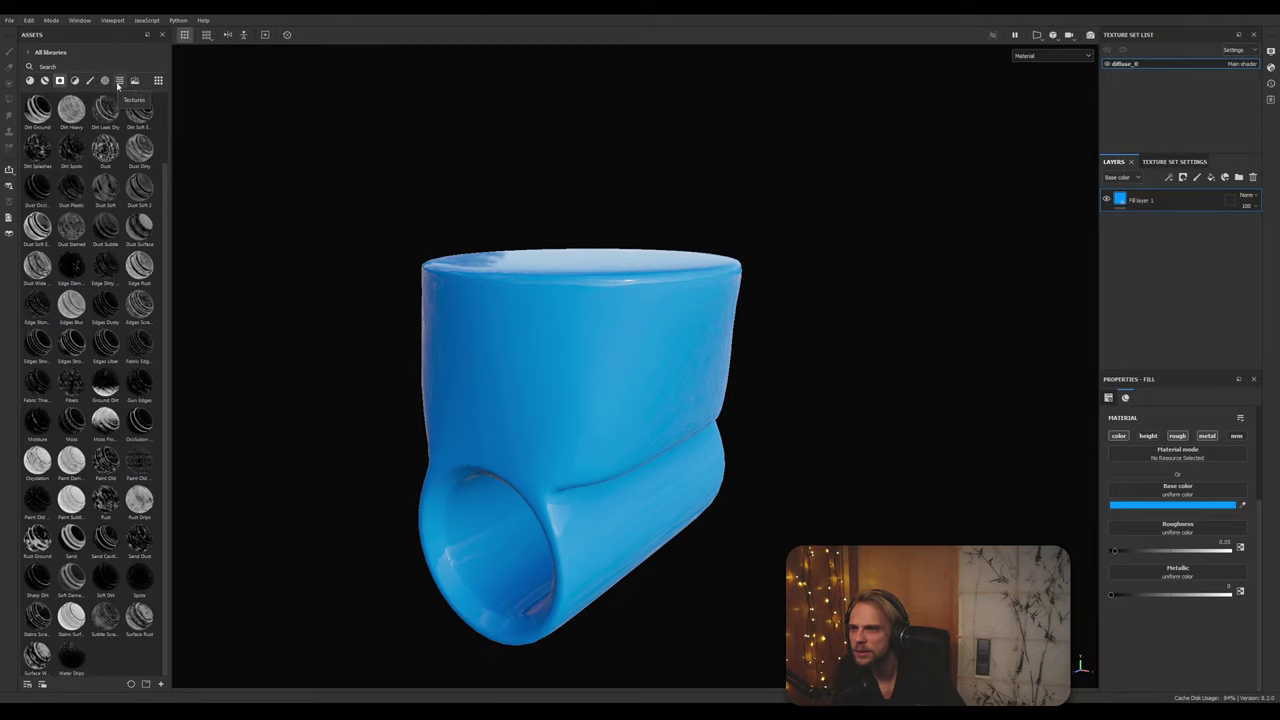
{"action": "left_click", "coordinate": [119, 81]}
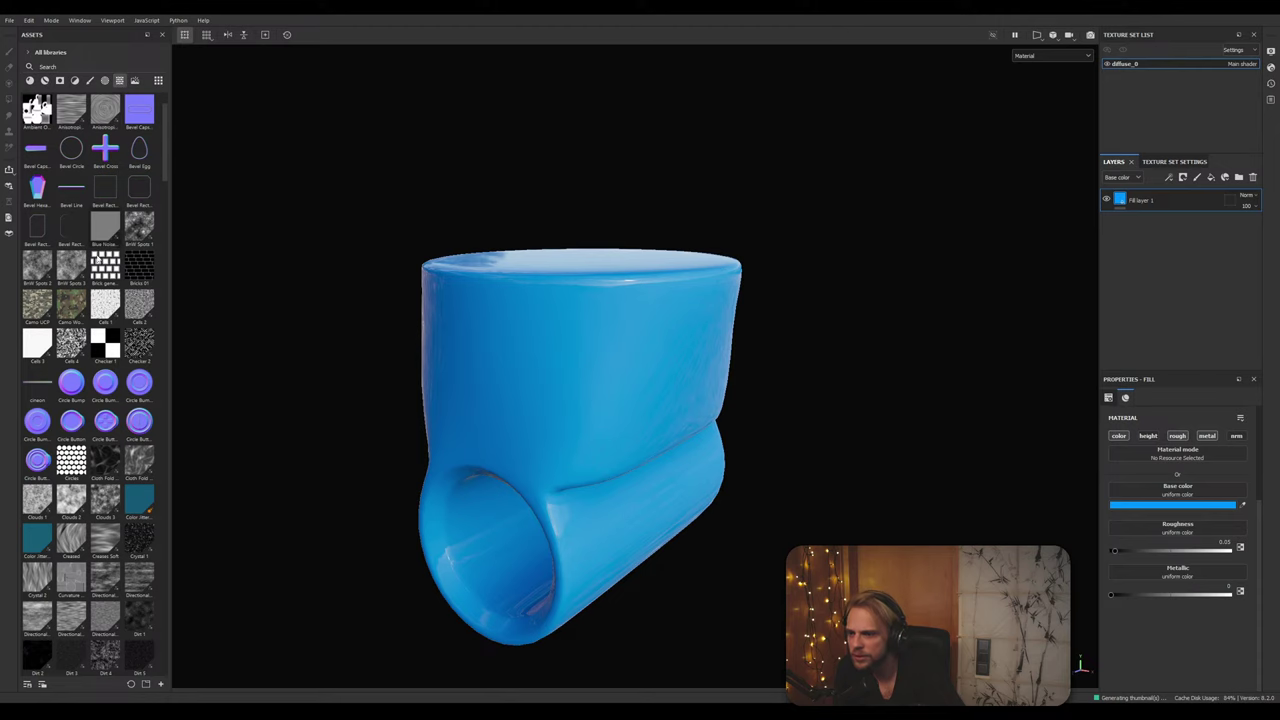
{"action": "scroll", "coordinate": [89, 287], "scroll_direction": "down", "scroll_amount": 3}
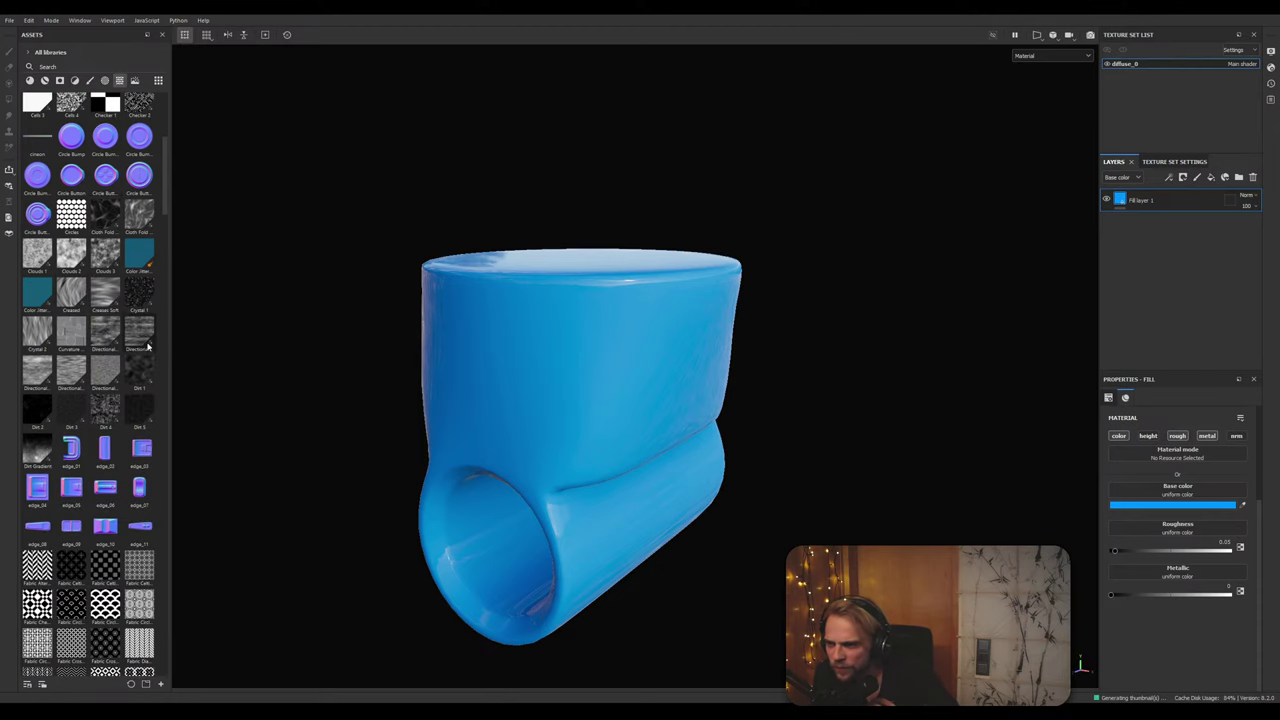
{"action": "mouse_move", "coordinate": [139, 343]}
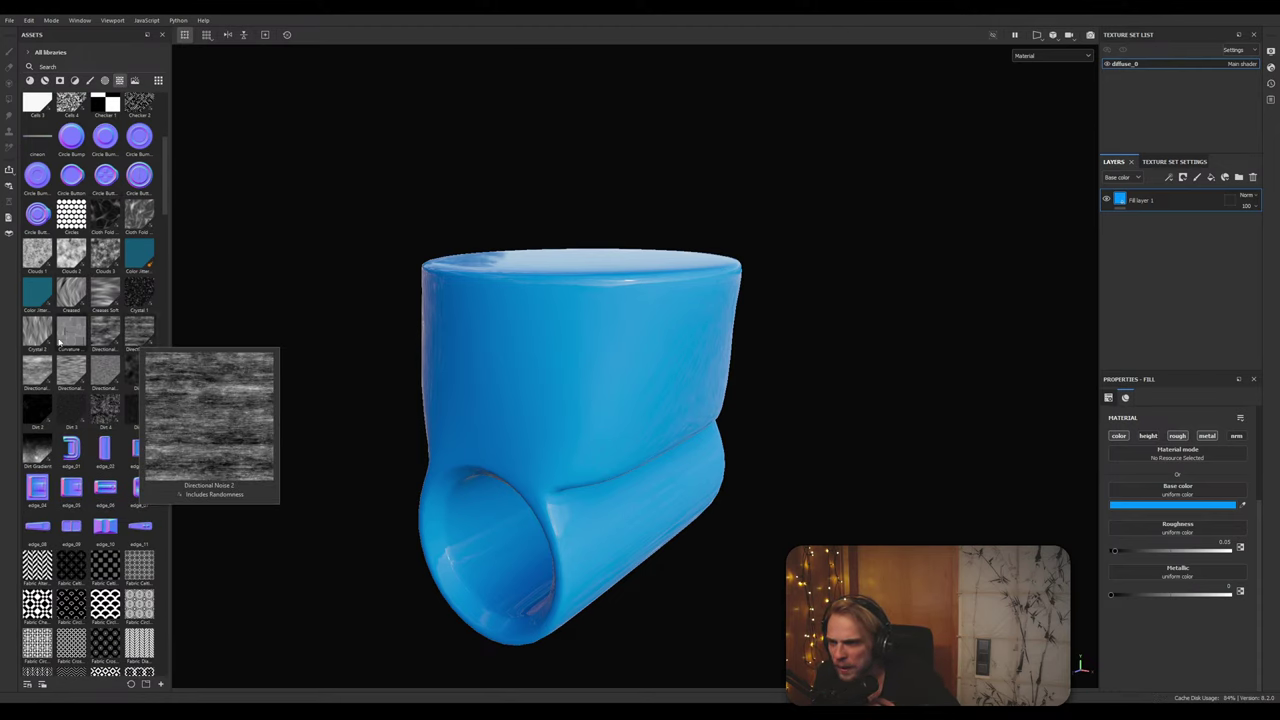
{"action": "scroll", "coordinate": [99, 374], "scroll_direction": "down", "scroll_amount": 3}
{"action": "scroll", "coordinate": [117, 378], "scroll_direction": "up", "scroll_amount": 5}
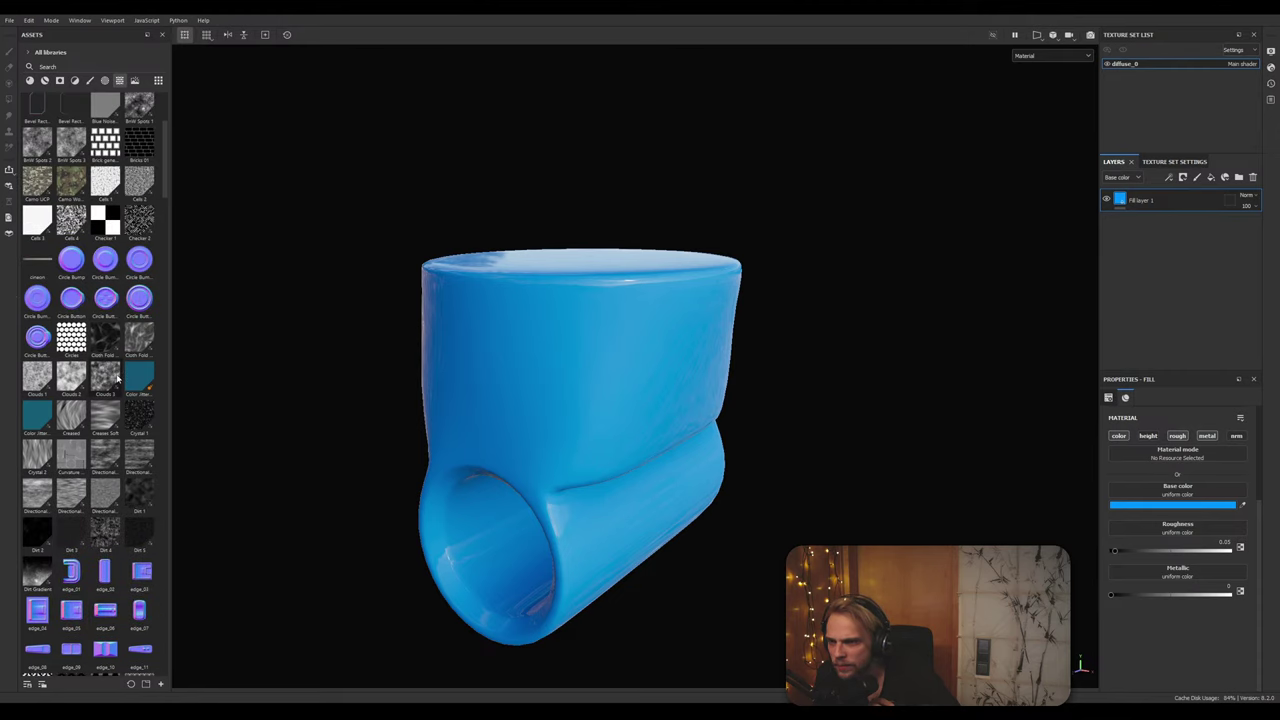
{"action": "scroll", "coordinate": [117, 378], "scroll_direction": "down", "scroll_amount": 15}
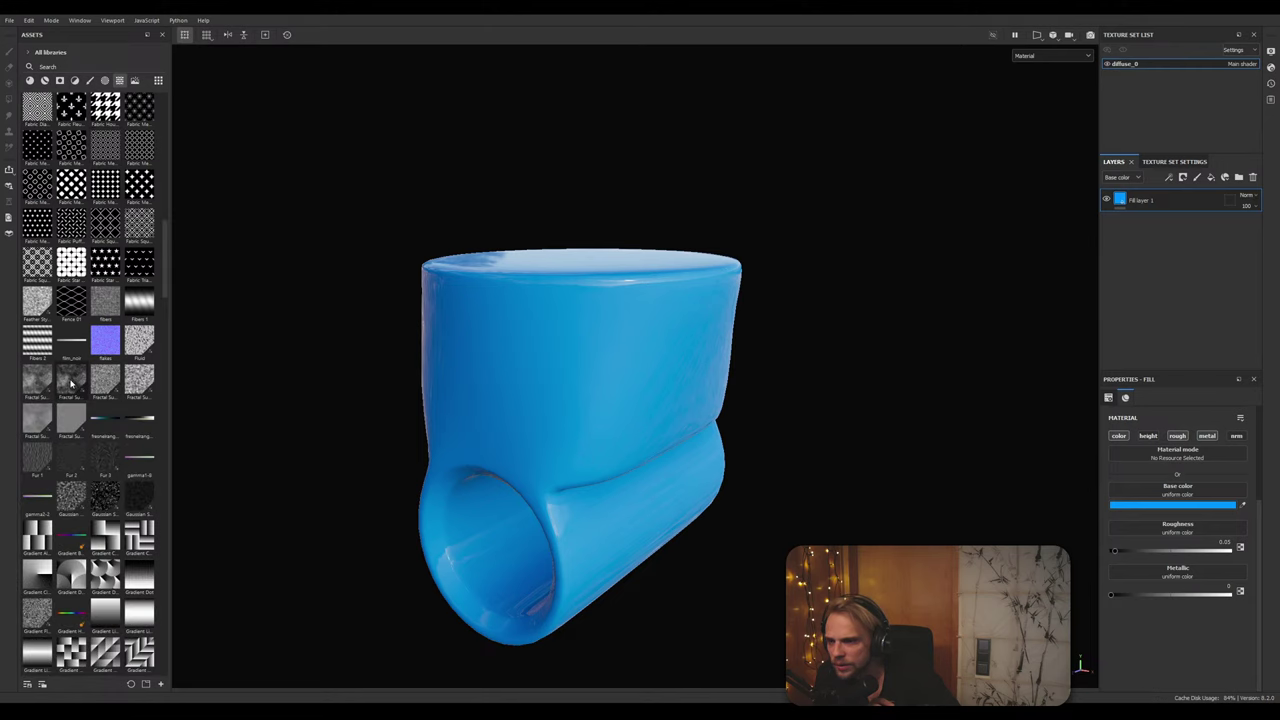
{"action": "scroll", "coordinate": [71, 380], "scroll_direction": "down", "scroll_amount": 8}
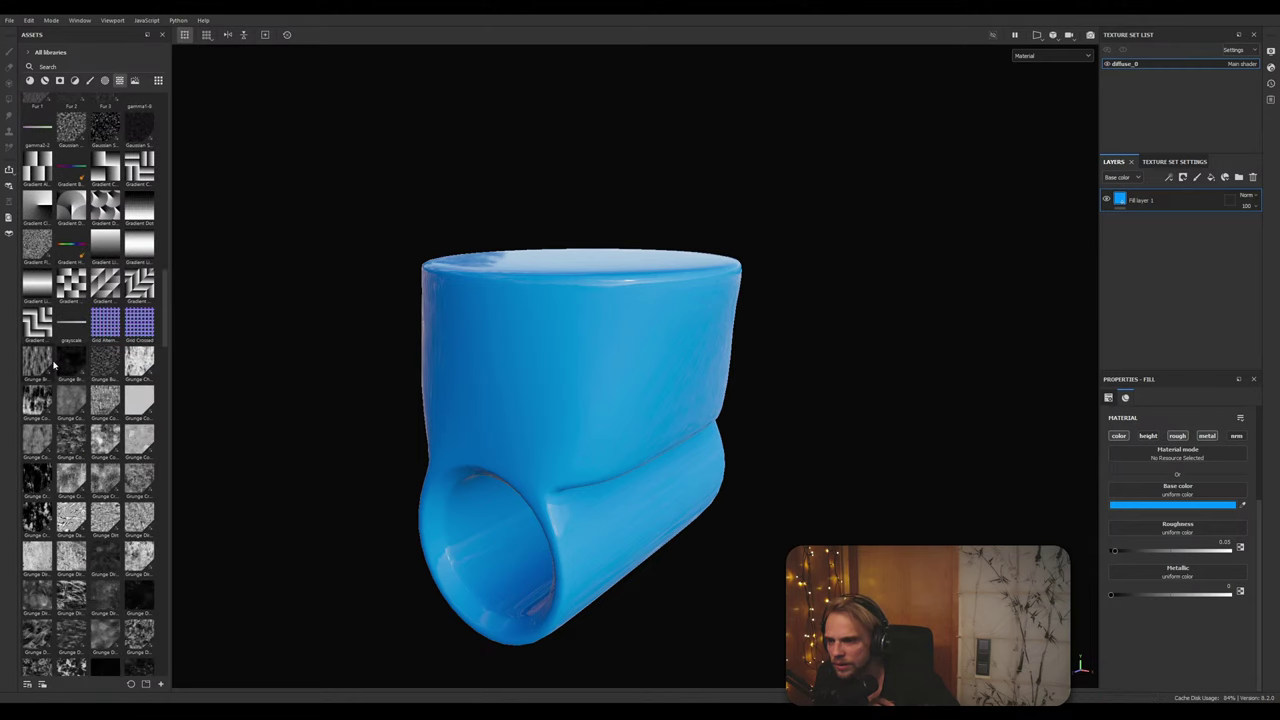
{"action": "mouse_move", "coordinate": [64, 442]}
{"action": "scroll", "coordinate": [64, 442], "scroll_direction": "down", "scroll_amount": 6}
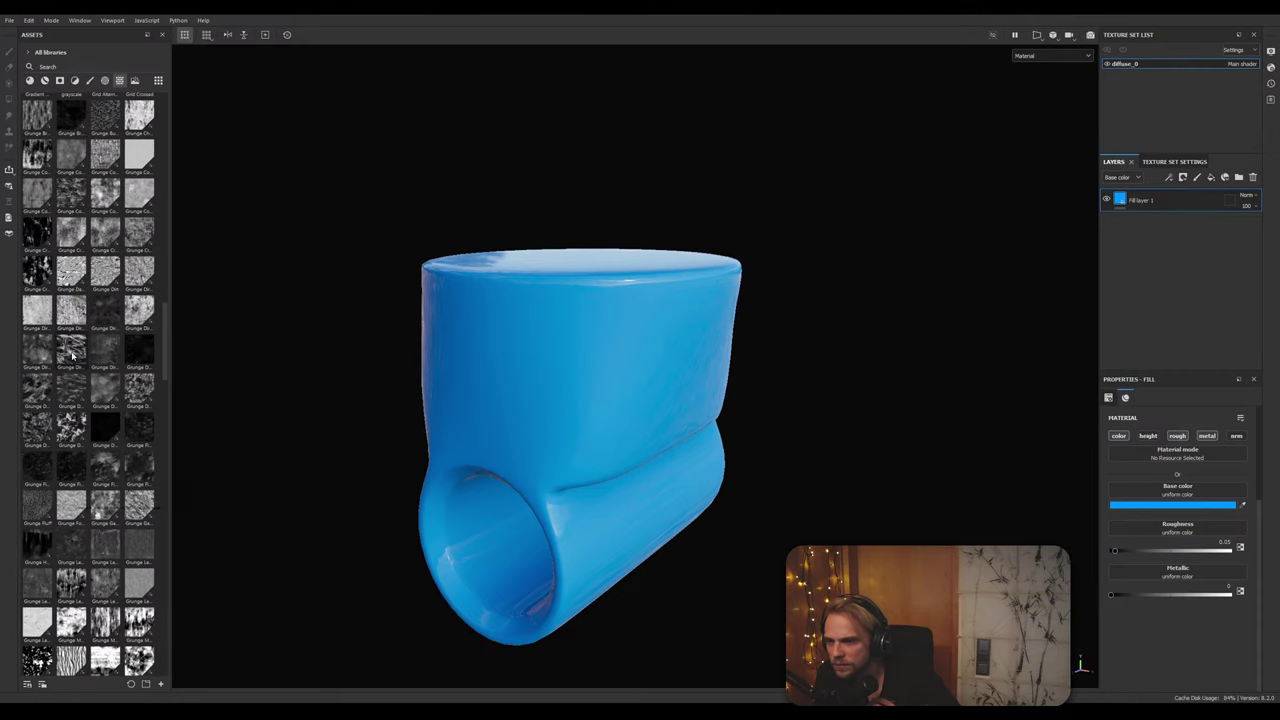
{"action": "mouse_move", "coordinate": [72, 355]}
{"action": "scroll", "coordinate": [72, 355], "scroll_direction": "up", "scroll_amount": 15}
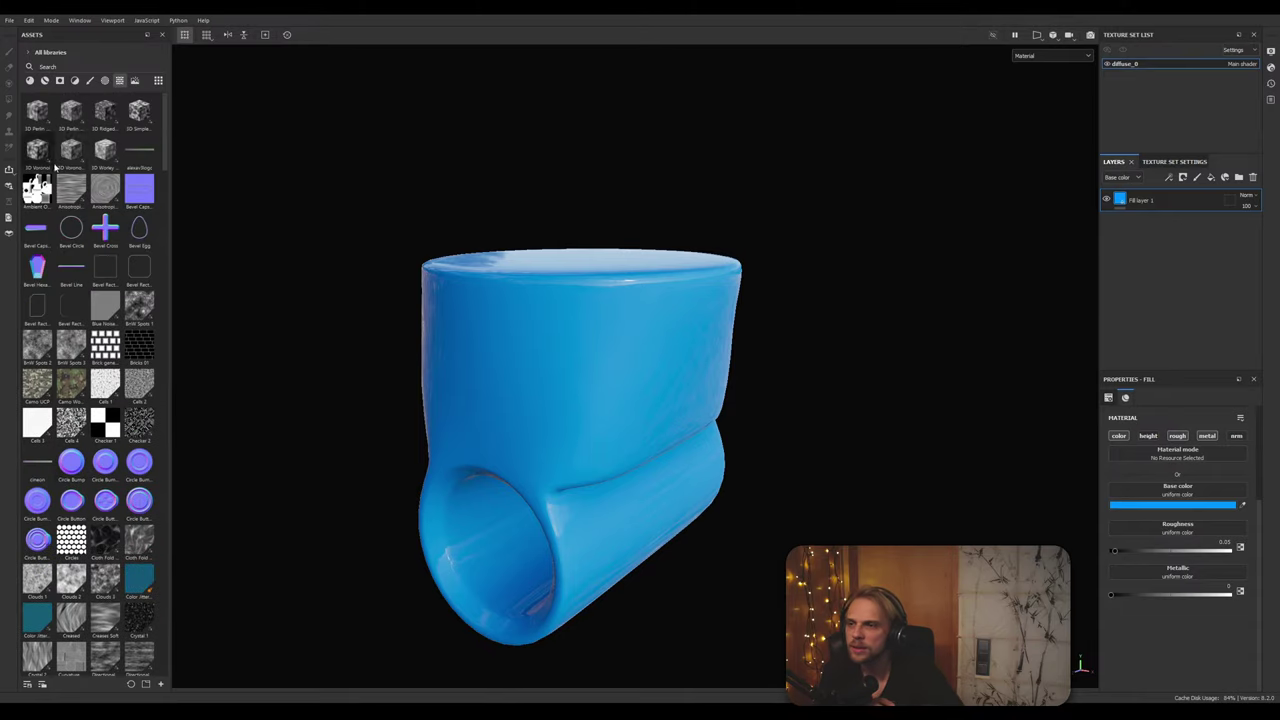
Step: Search the assets for 'finger' to list the Grunge Fingerprints textures
{"action": "type", "text": "re"}
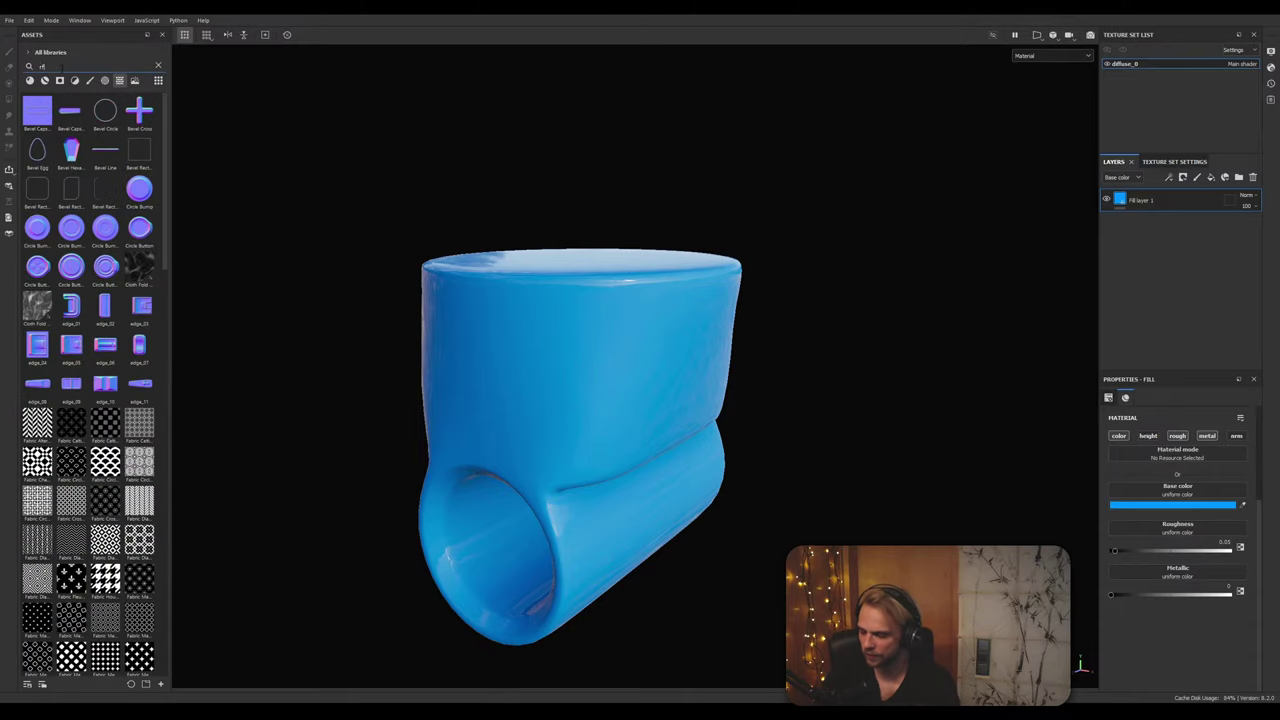
{"action": "key", "text": "BackSpace"}
{"action": "type", "text": "inger"}
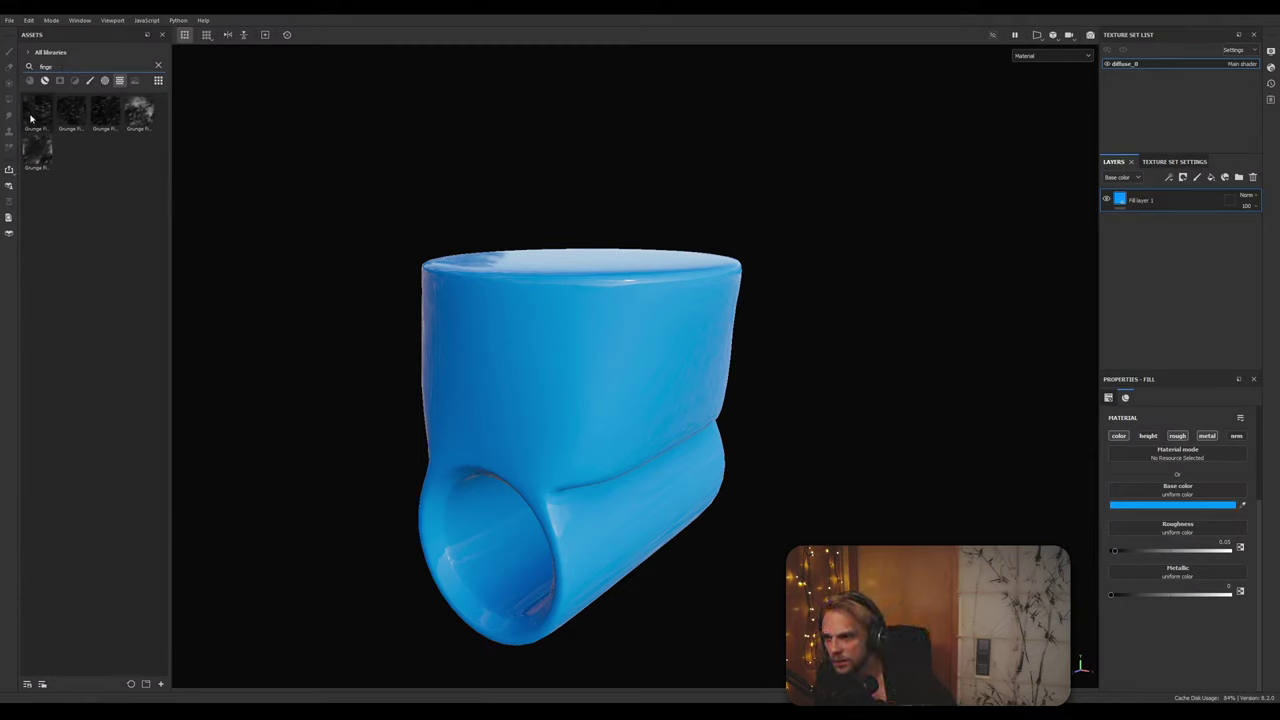
{"action": "mouse_move", "coordinate": [35, 118]}
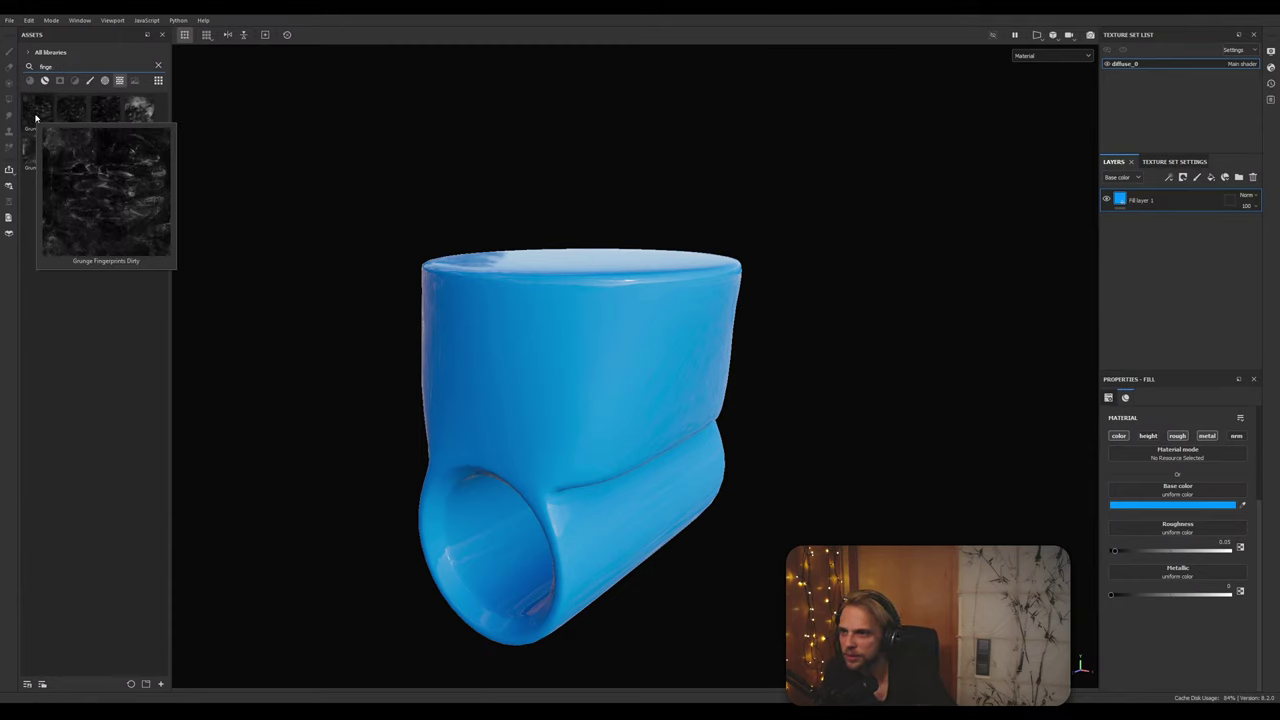
{"action": "key", "text": "BackSpace"}
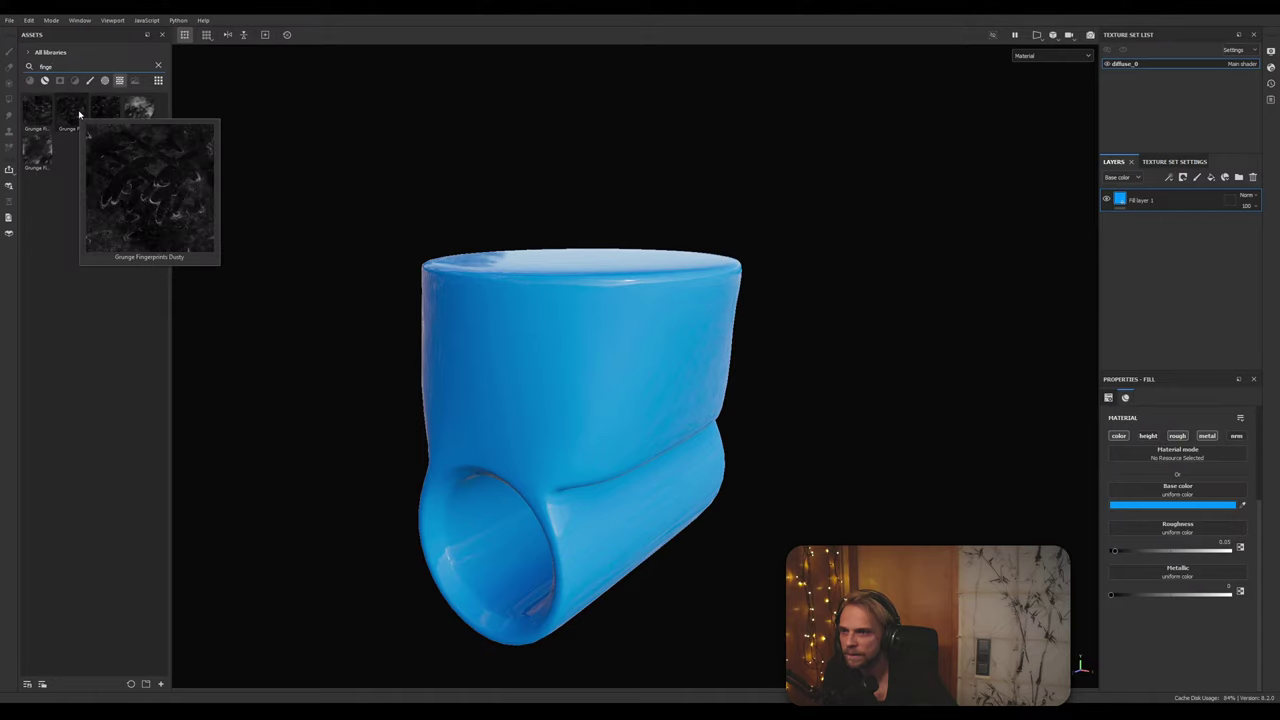
{"action": "type", "text": "l"}
{"action": "mouse_move", "coordinate": [115, 117]}
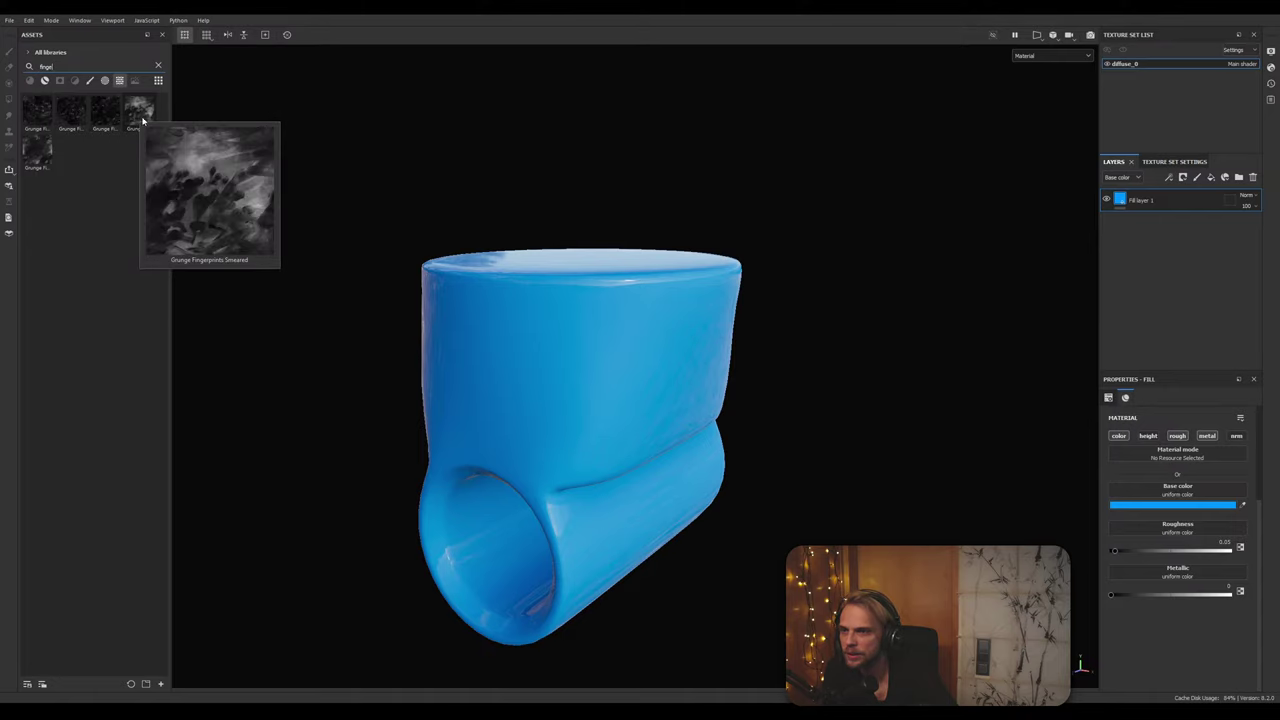
{"action": "key", "text": "BackSpace"}
{"action": "mouse_move", "coordinate": [35, 163]}
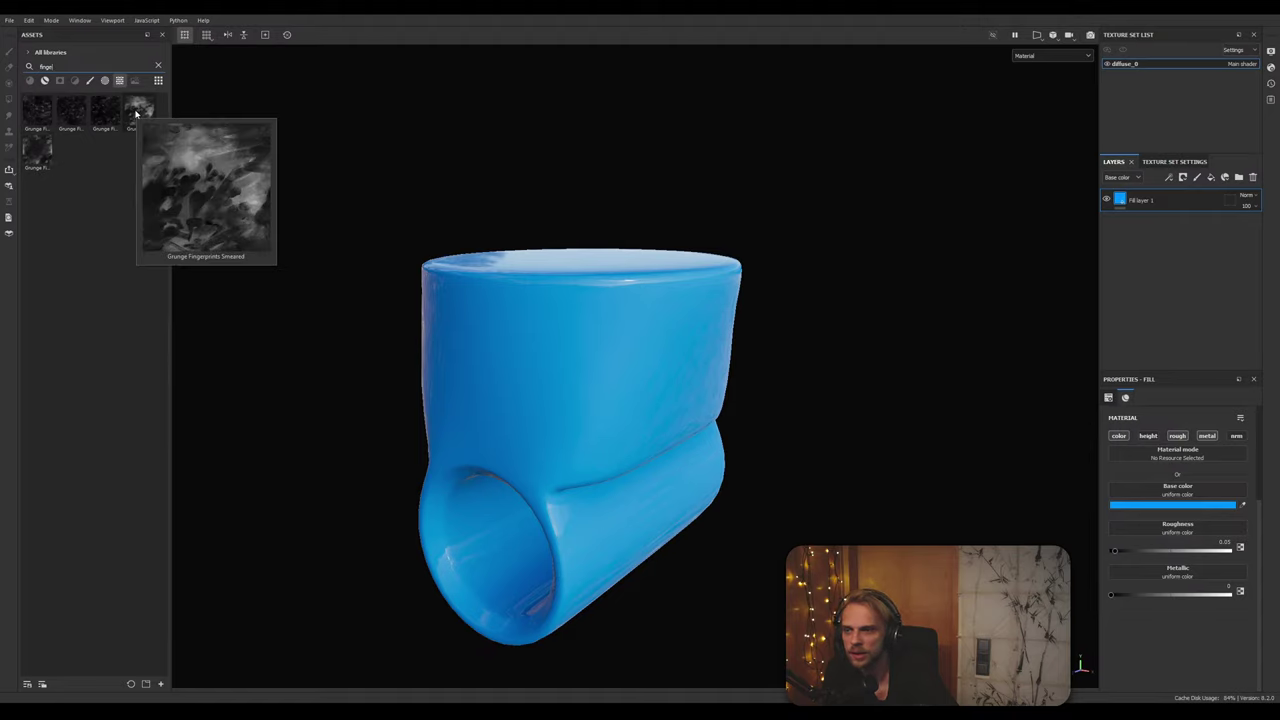
Step: Drop Grunge Fingerprints Smeared onto the fill's roughness channel and inspect the model under rotated lighting
{"action": "mouse_move", "coordinate": [140, 113]}
{"action": "left_mouse_down"}
{"action": "mouse_move", "coordinate": [1000, 297]}
{"action": "mouse_move", "coordinate": [957, 391]}
{"action": "mouse_move", "coordinate": [1182, 534]}
{"action": "left_mouse_up"}
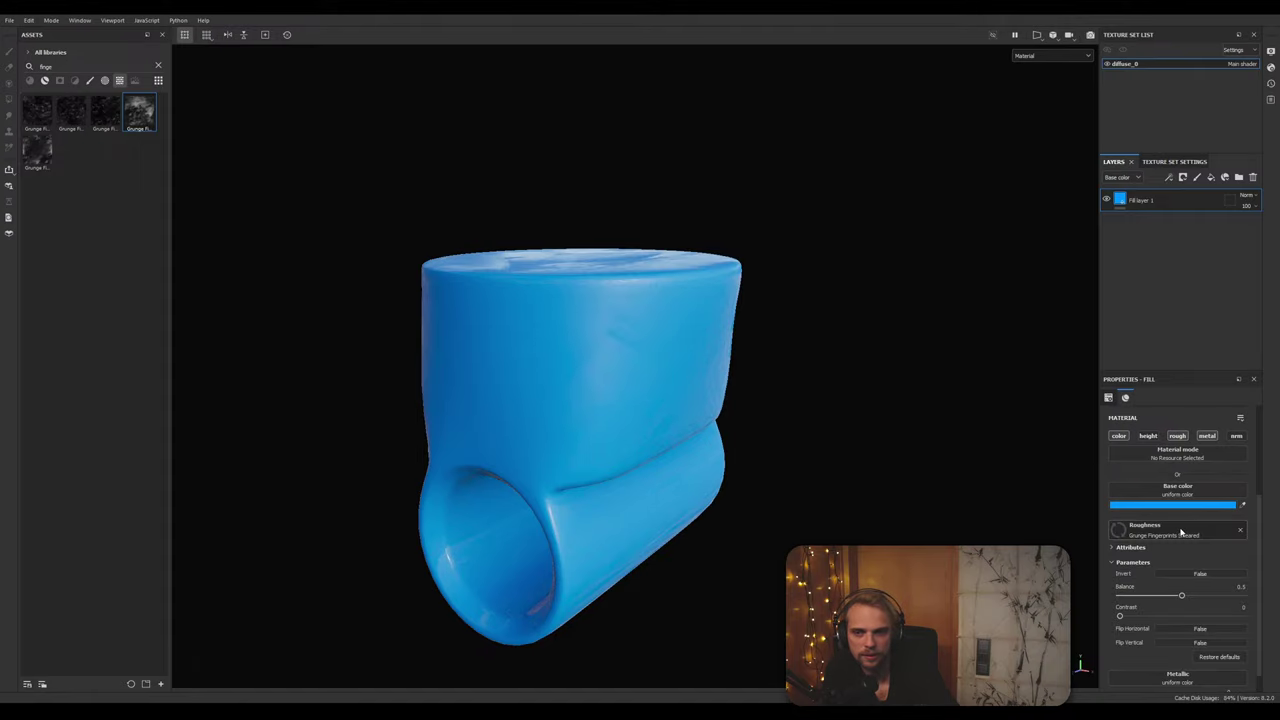
{"action": "middle_click_drag", "start_coordinate": [872, 318], "coordinate": [878, 271], "text": "alt"}
{"action": "left_click_drag", "start_coordinate": [820, 308], "coordinate": [794, 343], "text": "alt"}
{"action": "scroll", "coordinate": [600, 286], "scroll_direction": "up", "scroll_amount": 5}
{"action": "scroll", "coordinate": [592, 288], "scroll_direction": "down", "scroll_amount": 5}
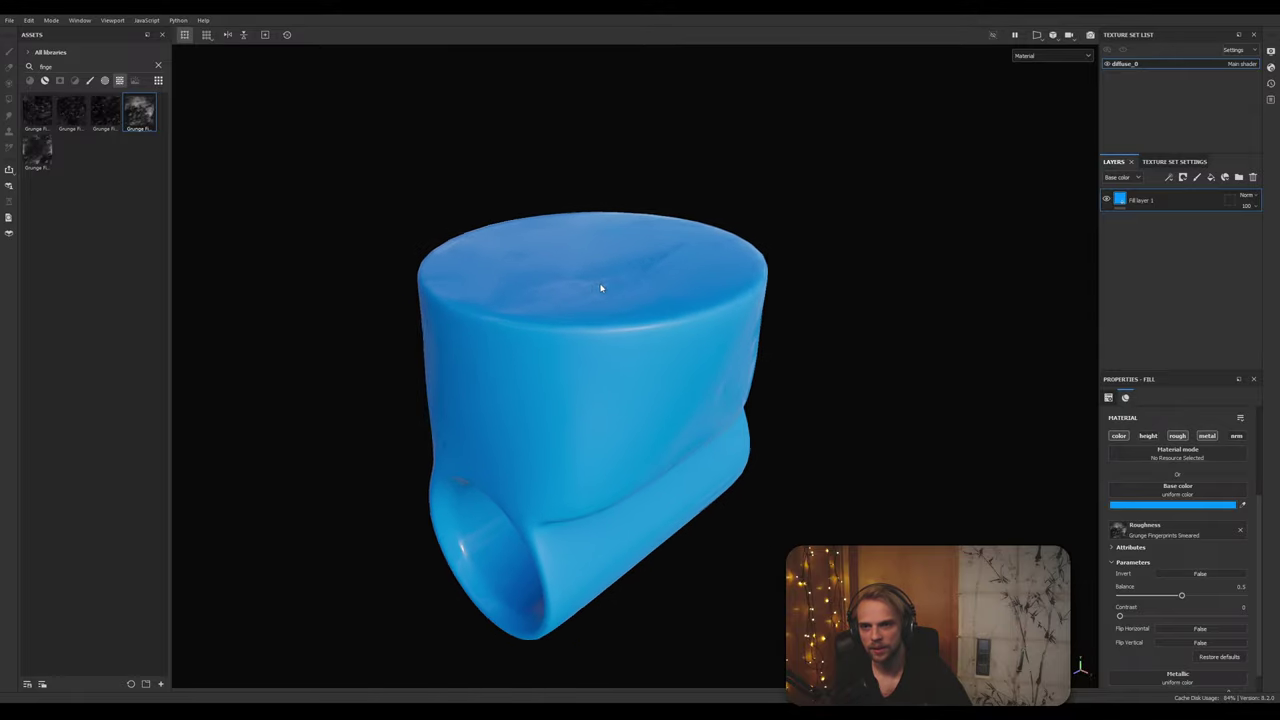
{"action": "left_click_drag", "start_coordinate": [600, 286], "coordinate": [679, 304], "text": "alt"}
{"action": "left_click_drag", "start_coordinate": [847, 376], "coordinate": [896, 308], "text": "alt"}
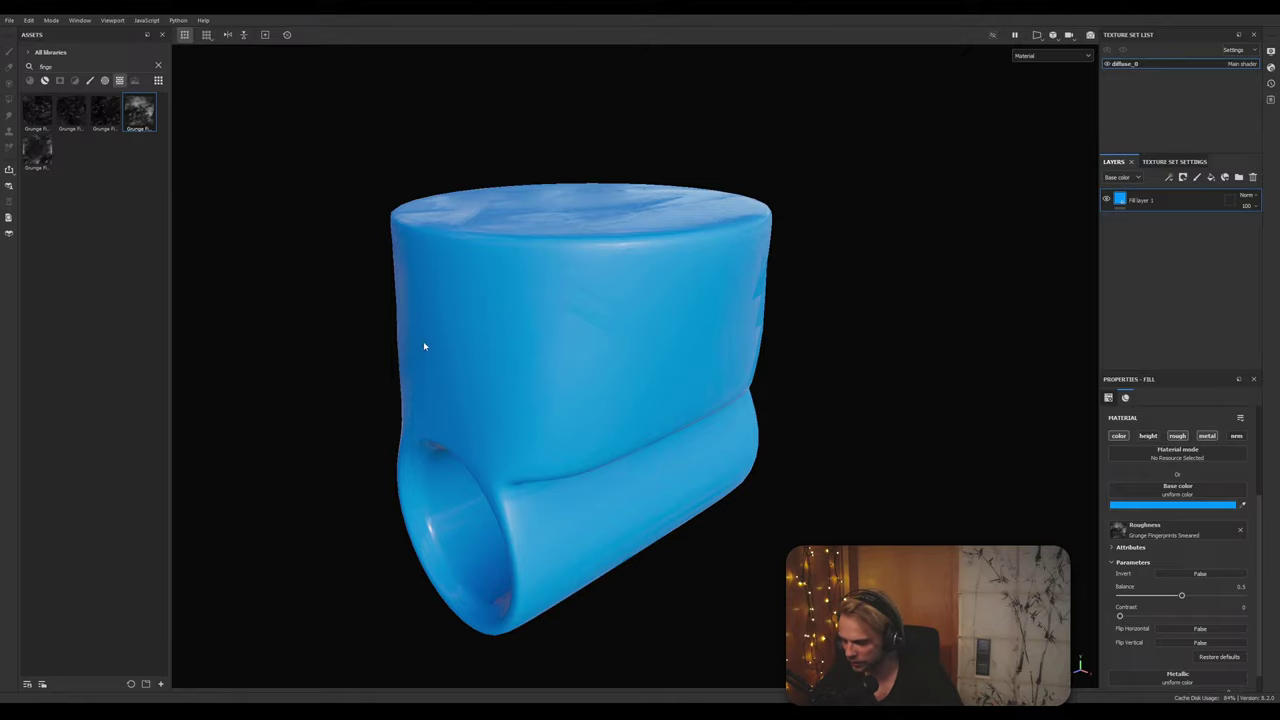
{"action": "right_click_drag", "start_coordinate": [309, 371], "coordinate": [377, 405], "text": "shift"}
{"action": "left_click_drag", "start_coordinate": [370, 426], "coordinate": [375, 344], "text": "alt"}
{"action": "right_click_drag", "start_coordinate": [375, 344], "coordinate": [380, 380], "text": "shift"}
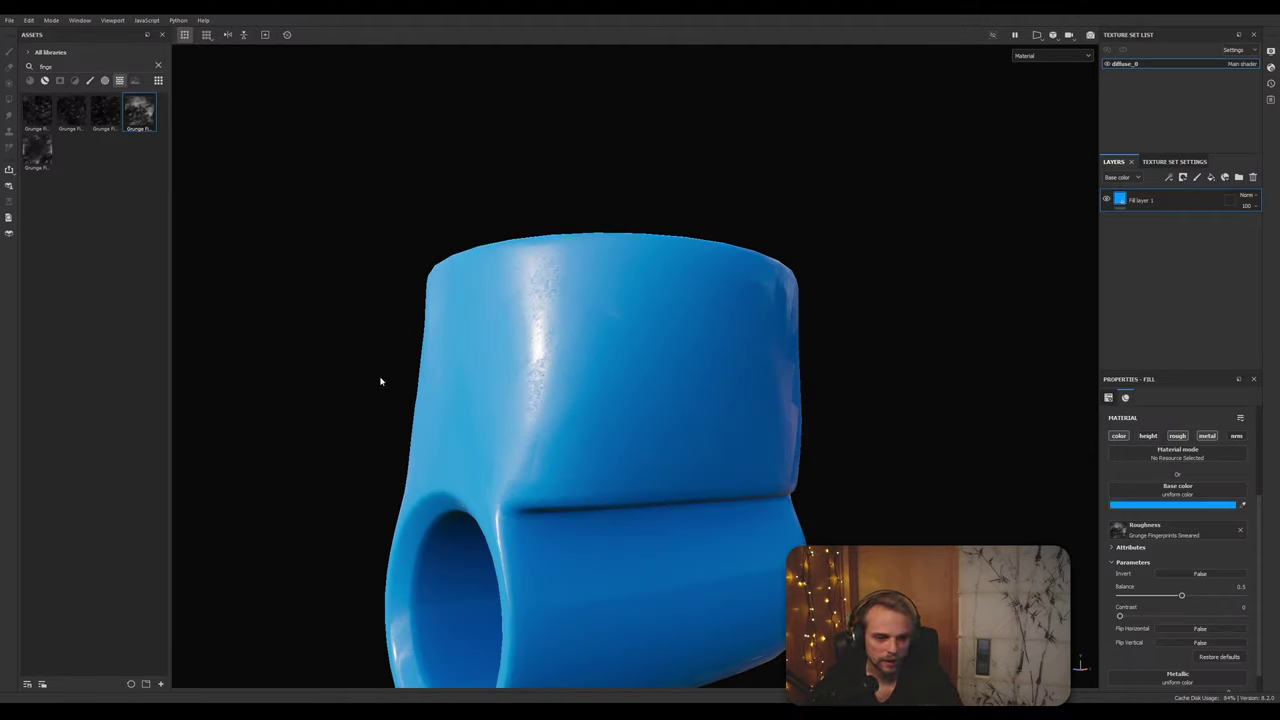
Step: Set grunge balance 0.64 and contrast 0.24, raise metallic to maximum, and increase tiling to 6.91
{"action": "left_click_drag", "start_coordinate": [1180, 596], "coordinate": [1199, 600]}
{"action": "mouse_move", "coordinate": [690, 449]}
{"action": "right_mouse_down", "text": "shift"}
{"action": "mouse_move", "coordinate": [648, 449]}
{"action": "mouse_move", "coordinate": [701, 461]}
{"action": "right_mouse_up", "text": "shift"}
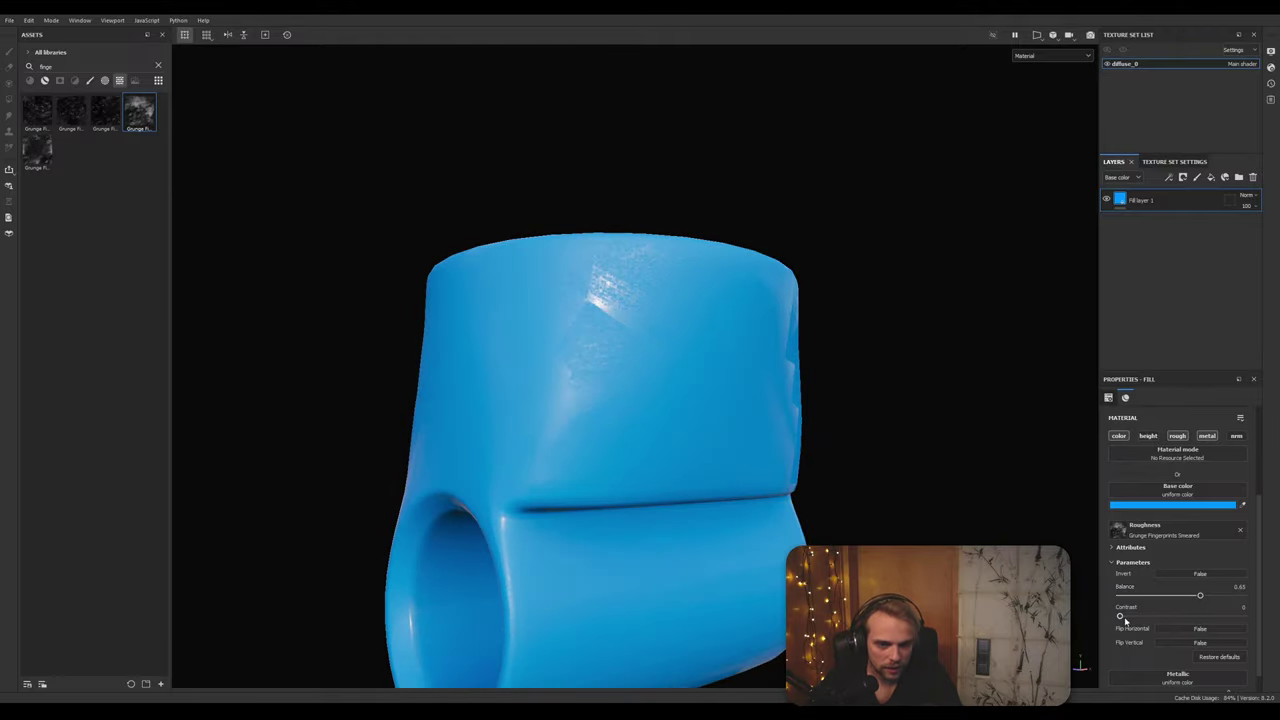
{"action": "left_click_drag", "start_coordinate": [1120, 616], "coordinate": [1148, 616]}
{"action": "right_click_drag", "start_coordinate": [760, 445], "coordinate": [808, 456], "text": "shift"}
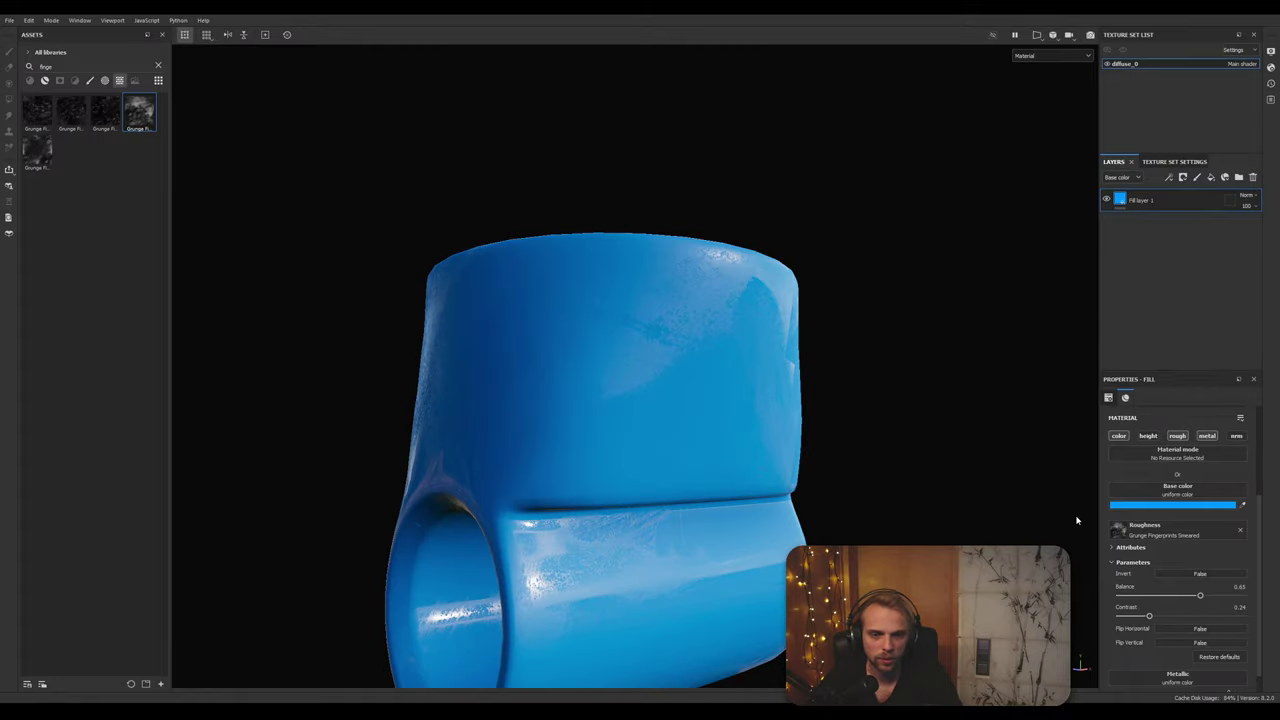
{"action": "scroll", "coordinate": [1262, 492], "scroll_direction": "up", "scroll_amount": 3}
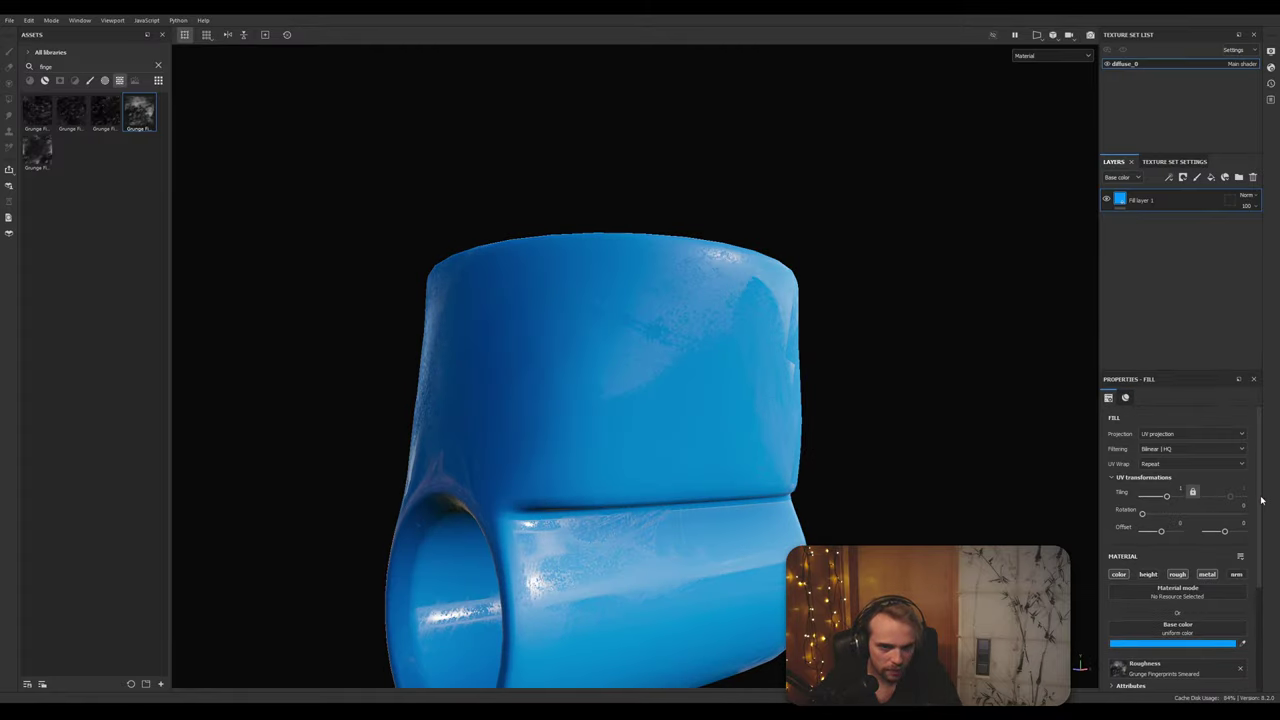
{"action": "mouse_move", "coordinate": [1261, 500]}
{"action": "left_mouse_down"}
{"action": "mouse_move", "coordinate": [1268, 528]}
{"action": "mouse_move", "coordinate": [1258, 482]}
{"action": "left_mouse_up"}
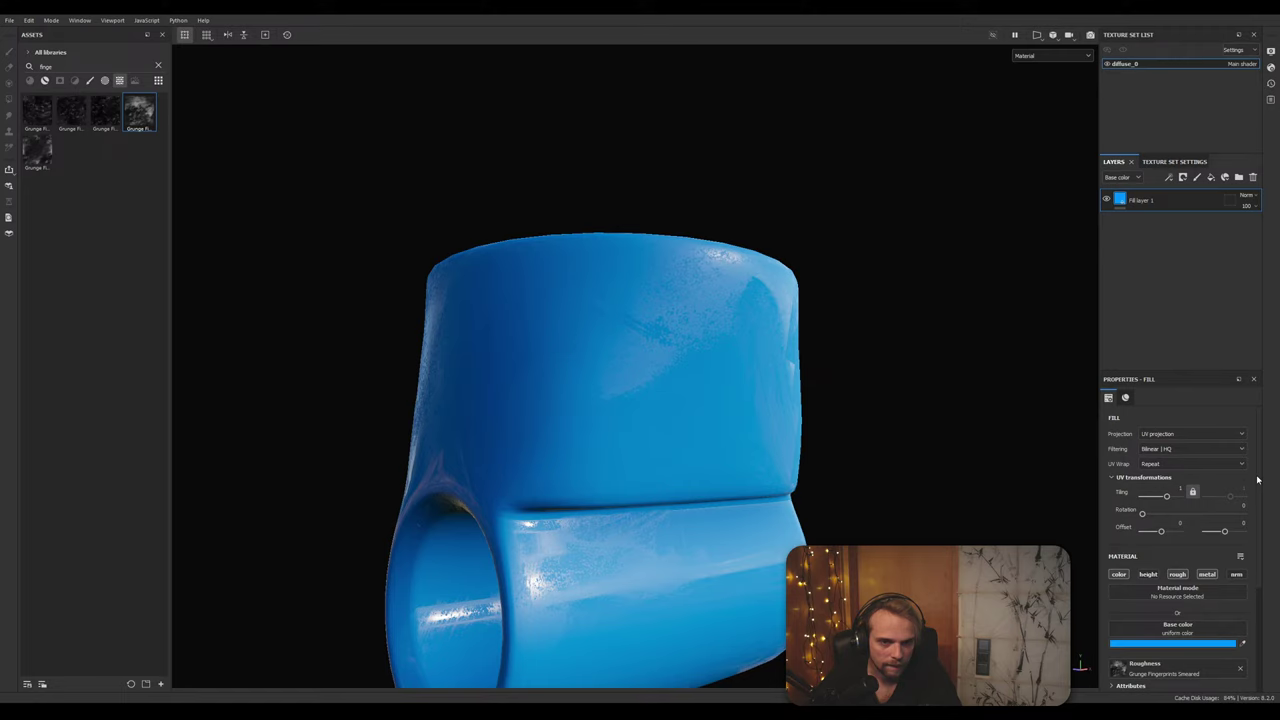
{"action": "scroll", "coordinate": [1260, 500], "scroll_direction": "down", "scroll_amount": 5}
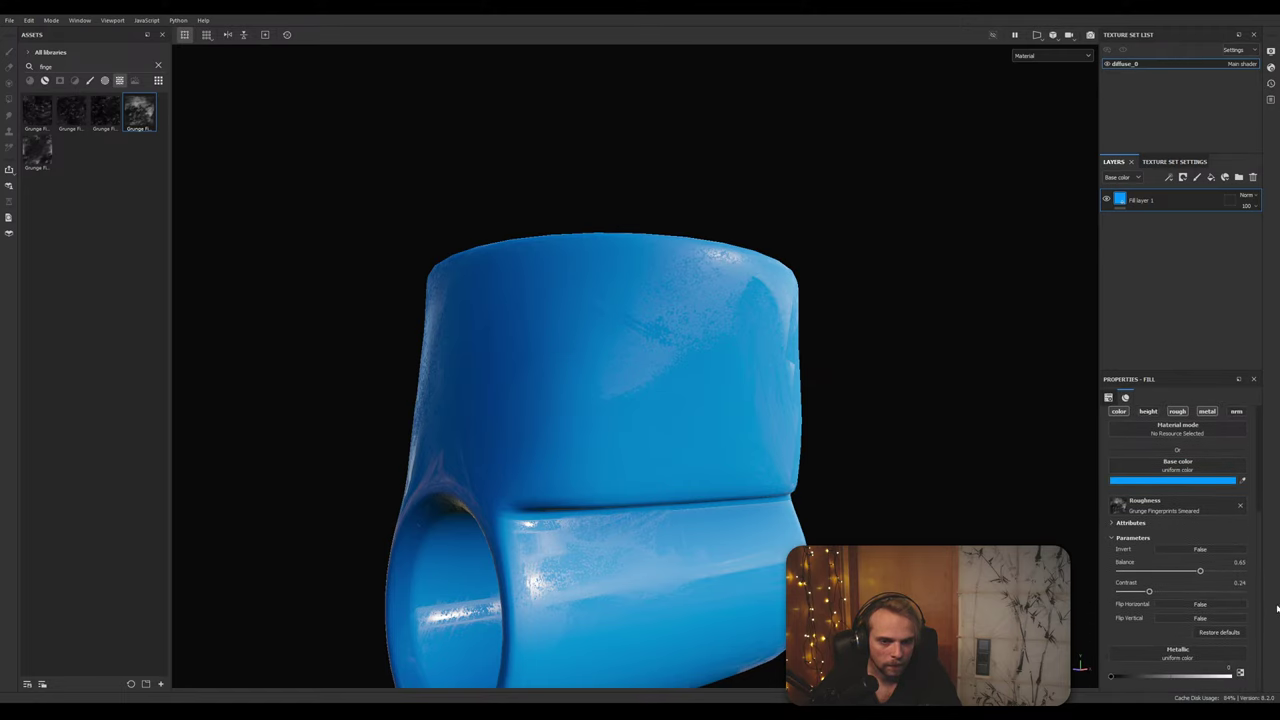
{"action": "scroll", "coordinate": [1277, 600], "scroll_direction": "up", "scroll_amount": 2}
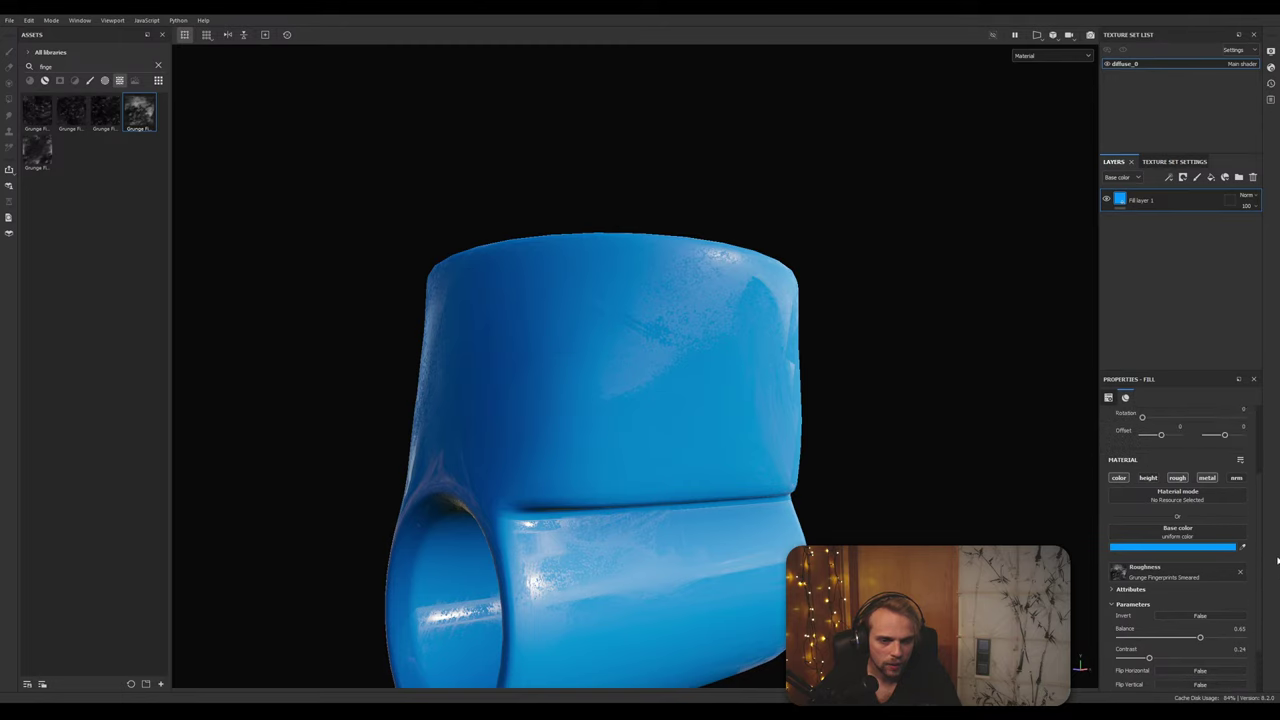
{"action": "scroll", "coordinate": [1277, 560], "scroll_direction": "down", "scroll_amount": 2}
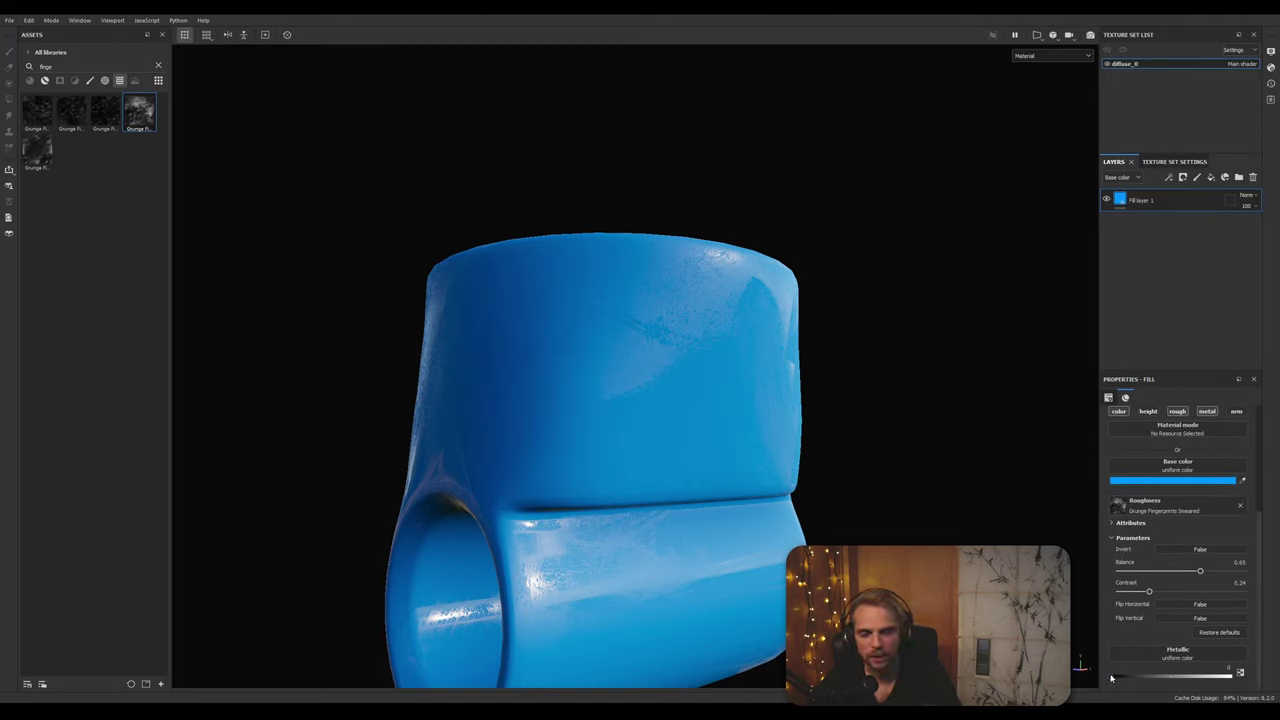
{"action": "mouse_move", "coordinate": [1111, 679]}
{"action": "left_mouse_down"}
{"action": "mouse_move", "coordinate": [1265, 681]}
{"action": "mouse_move", "coordinate": [1110, 683]}
{"action": "left_mouse_up"}
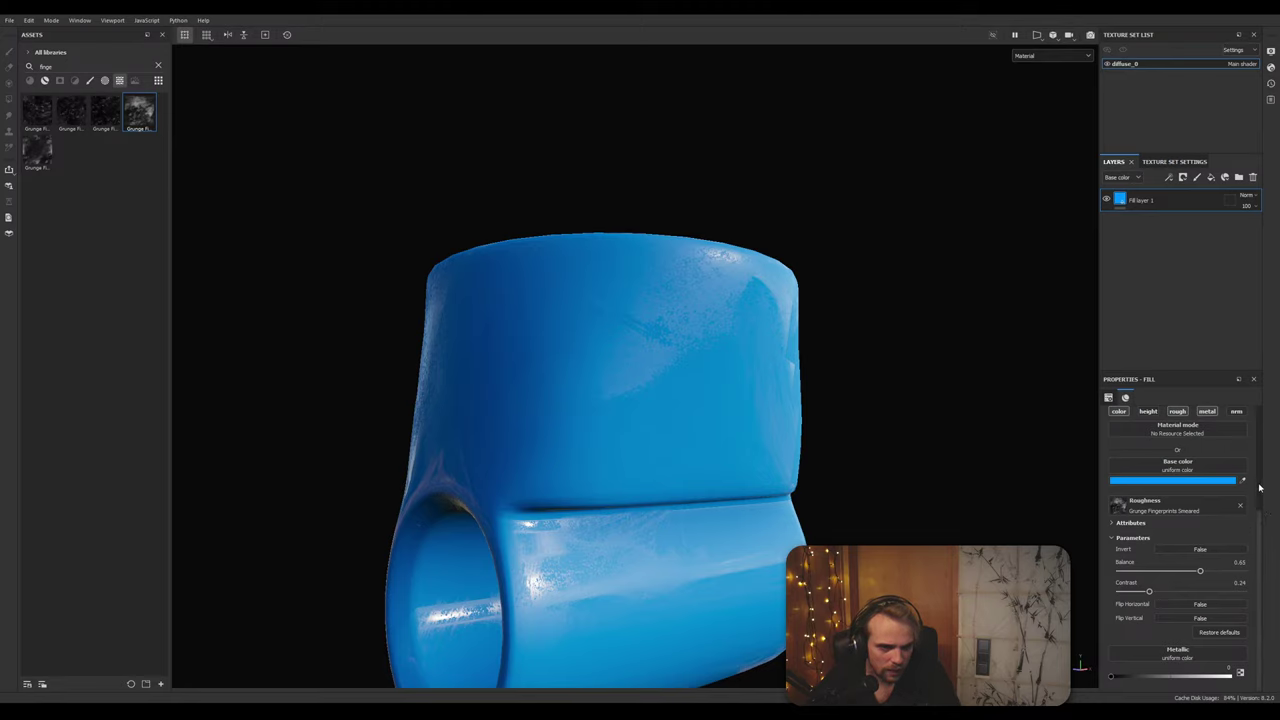
{"action": "scroll", "coordinate": [1259, 480], "scroll_direction": "up", "scroll_amount": 3}
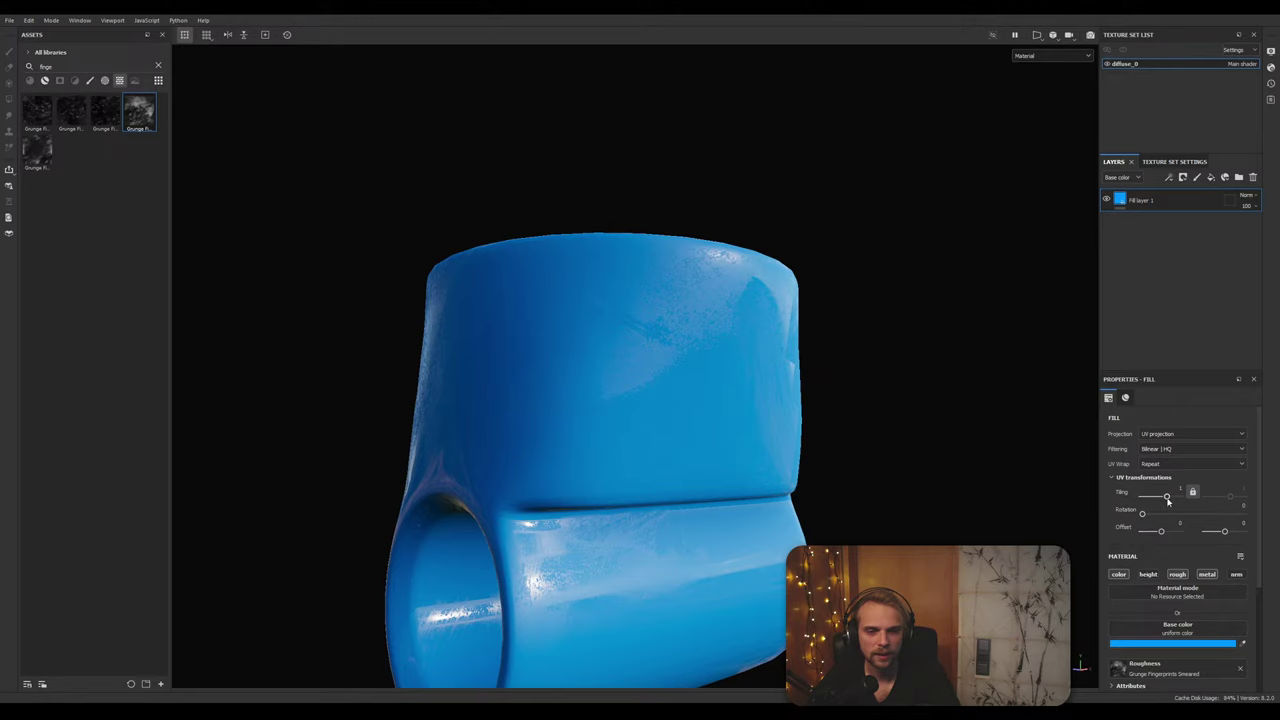
{"action": "left_click_drag", "start_coordinate": [1170, 500], "coordinate": [1174, 500]}
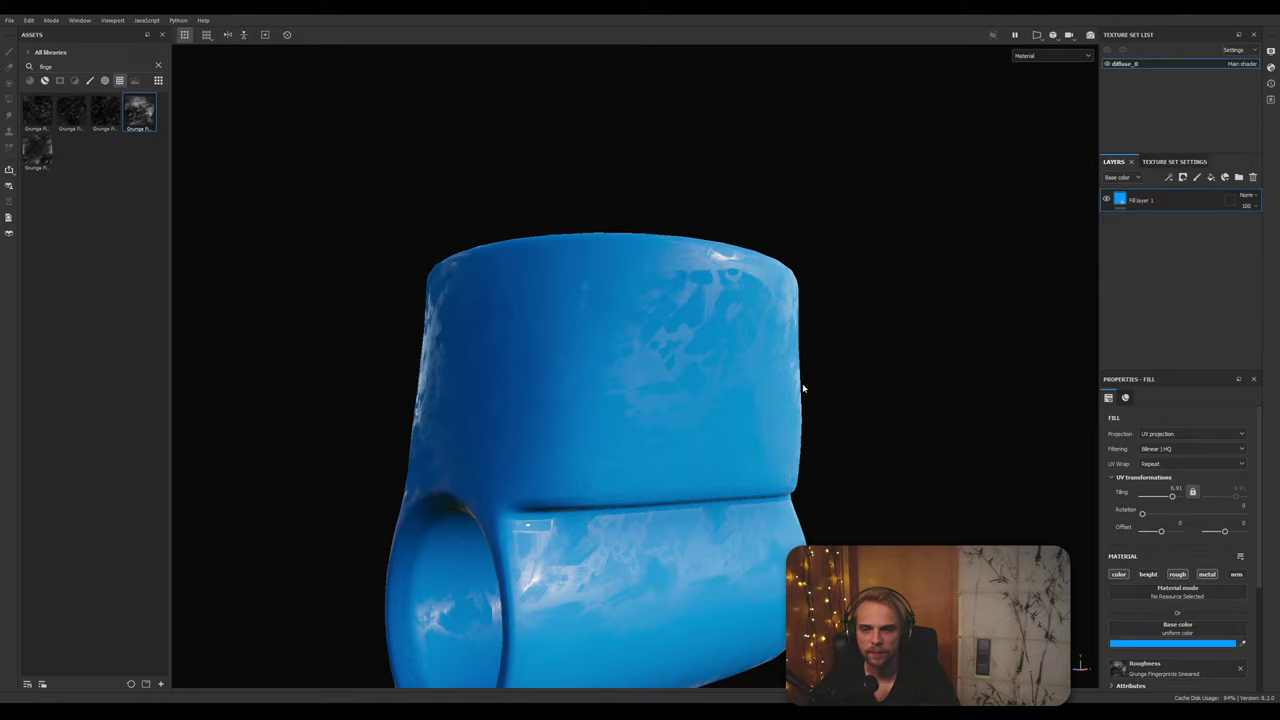
{"action": "mouse_move", "coordinate": [872, 400]}
{"action": "right_mouse_down", "text": "shift"}
{"action": "mouse_move", "coordinate": [837, 414]}
{"action": "mouse_move", "coordinate": [859, 412]}
{"action": "right_mouse_up", "text": "shift"}
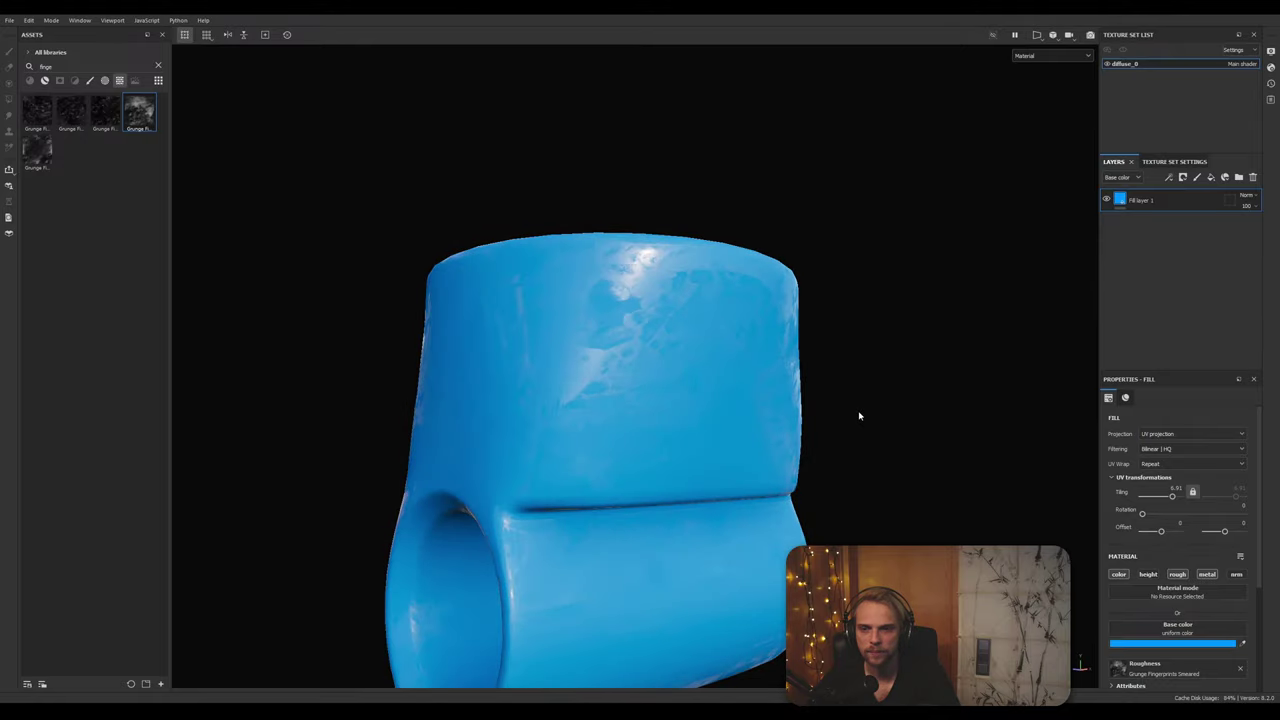
{"action": "left_click_drag", "start_coordinate": [891, 400], "coordinate": [871, 360], "text": "alt"}
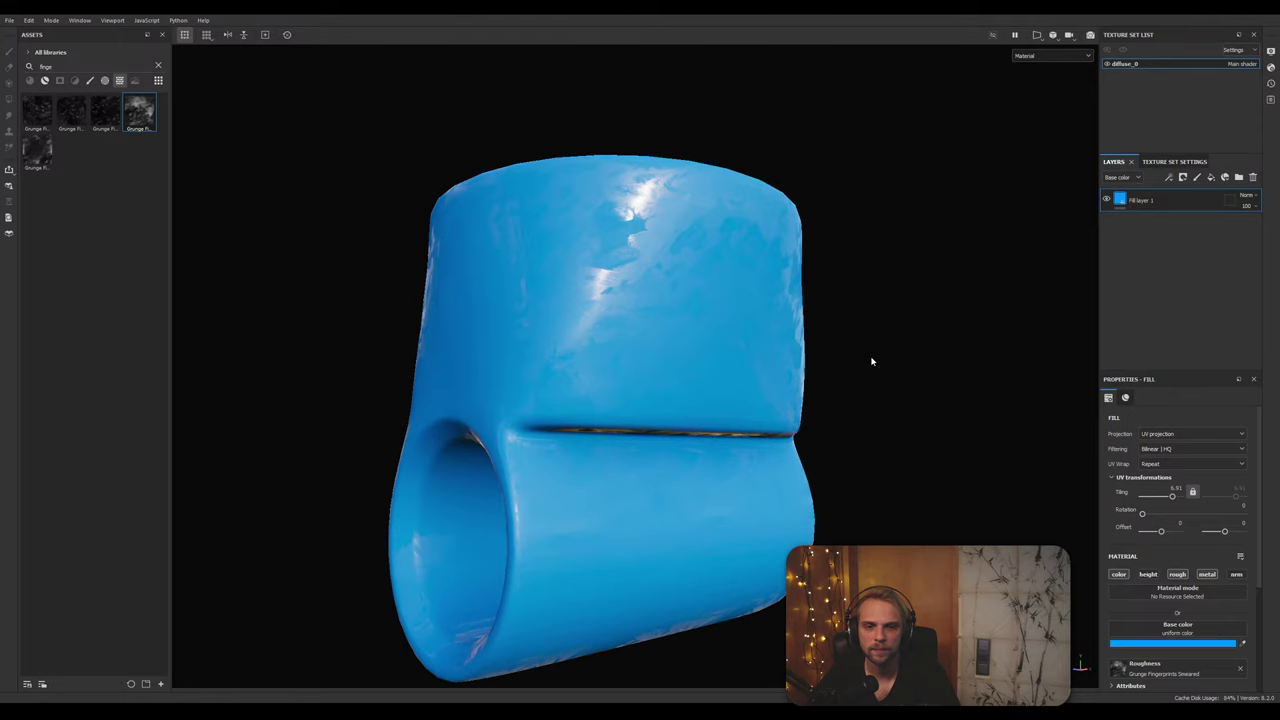
Step: Add a fill effect to Fill layer 1, delete it, then add an empty filter effect
{"action": "left_click", "coordinate": [1168, 177]}
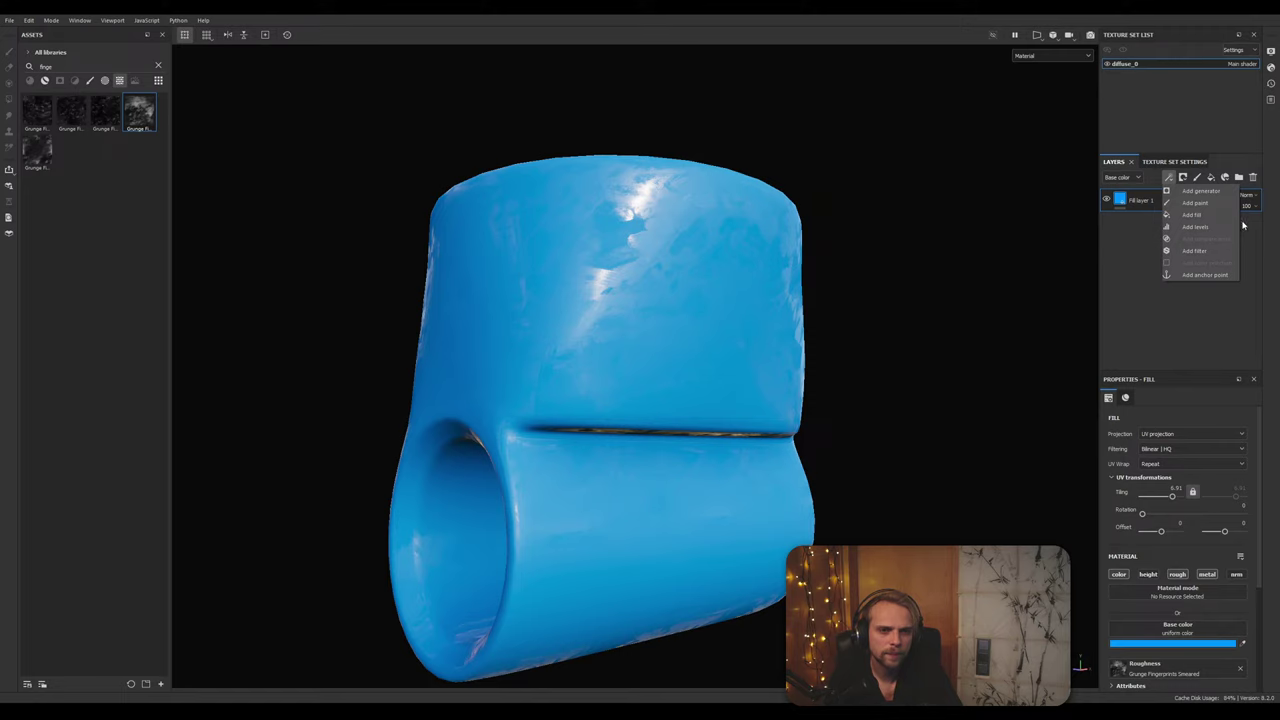
{"action": "left_click", "coordinate": [1192, 215]}
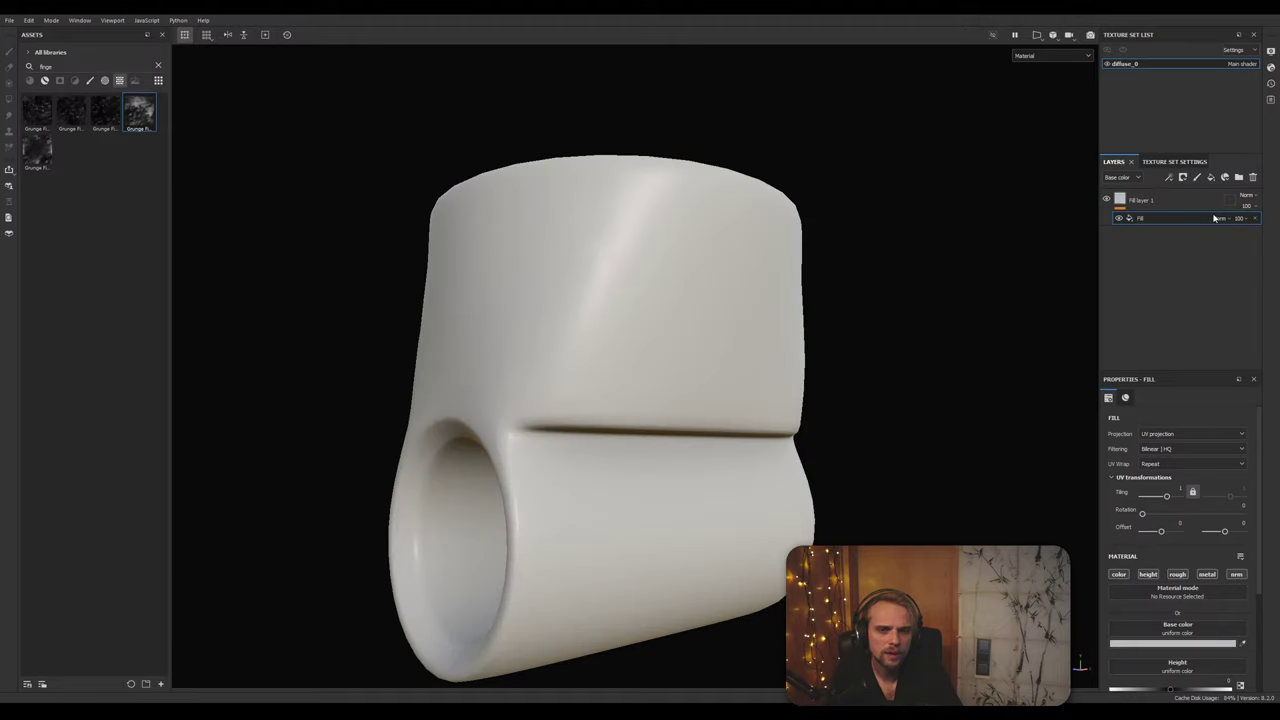
{"action": "right_click", "coordinate": [1141, 219]}
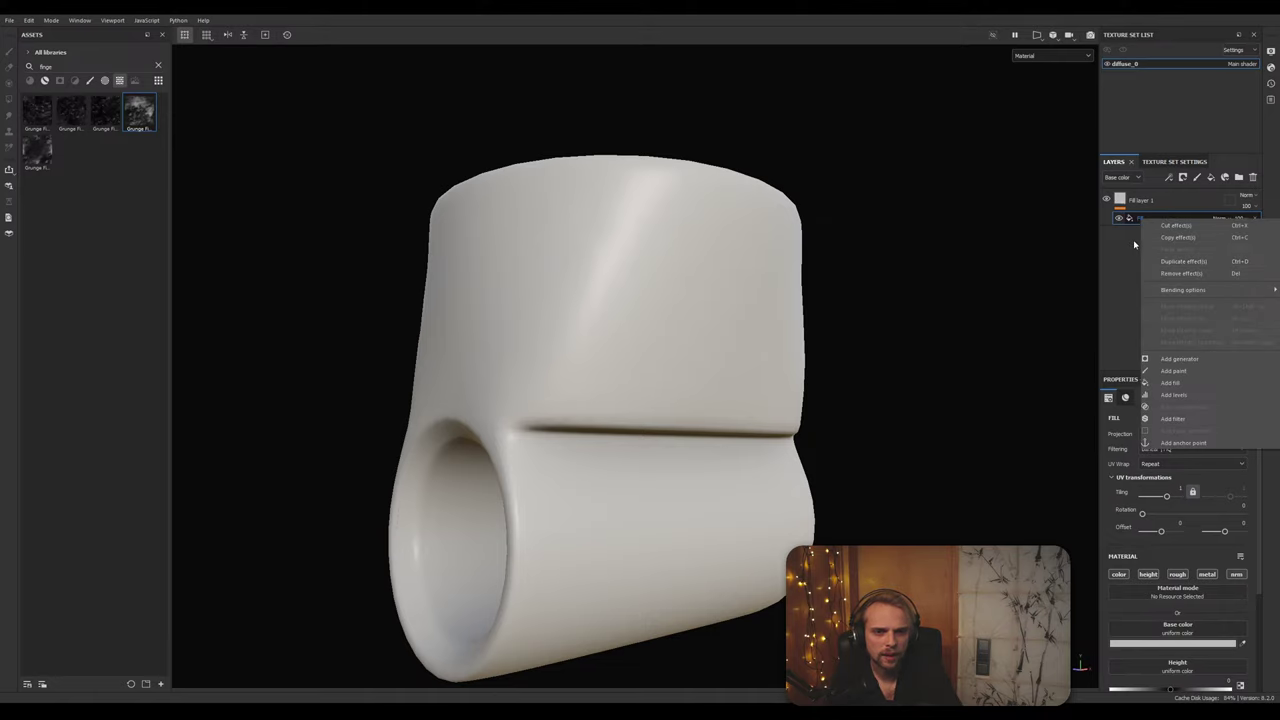
{"action": "left_click", "coordinate": [1134, 244]}
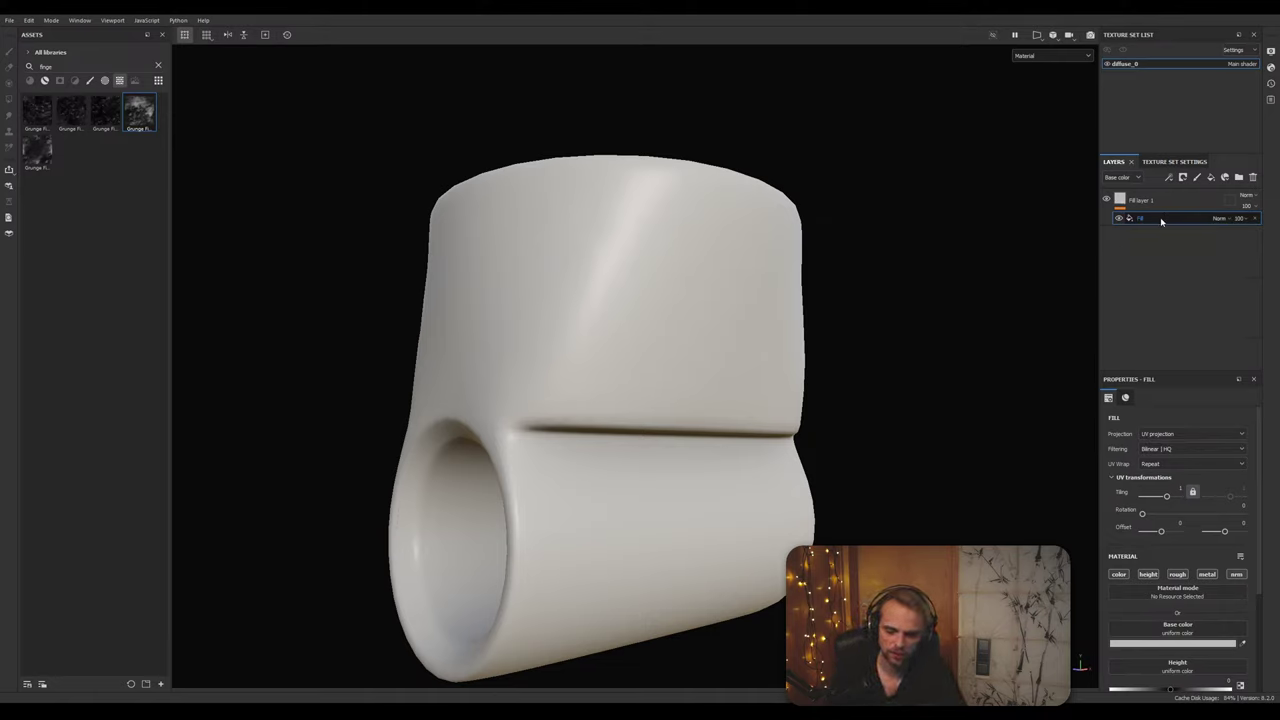
{"action": "key", "text": "Delete"}
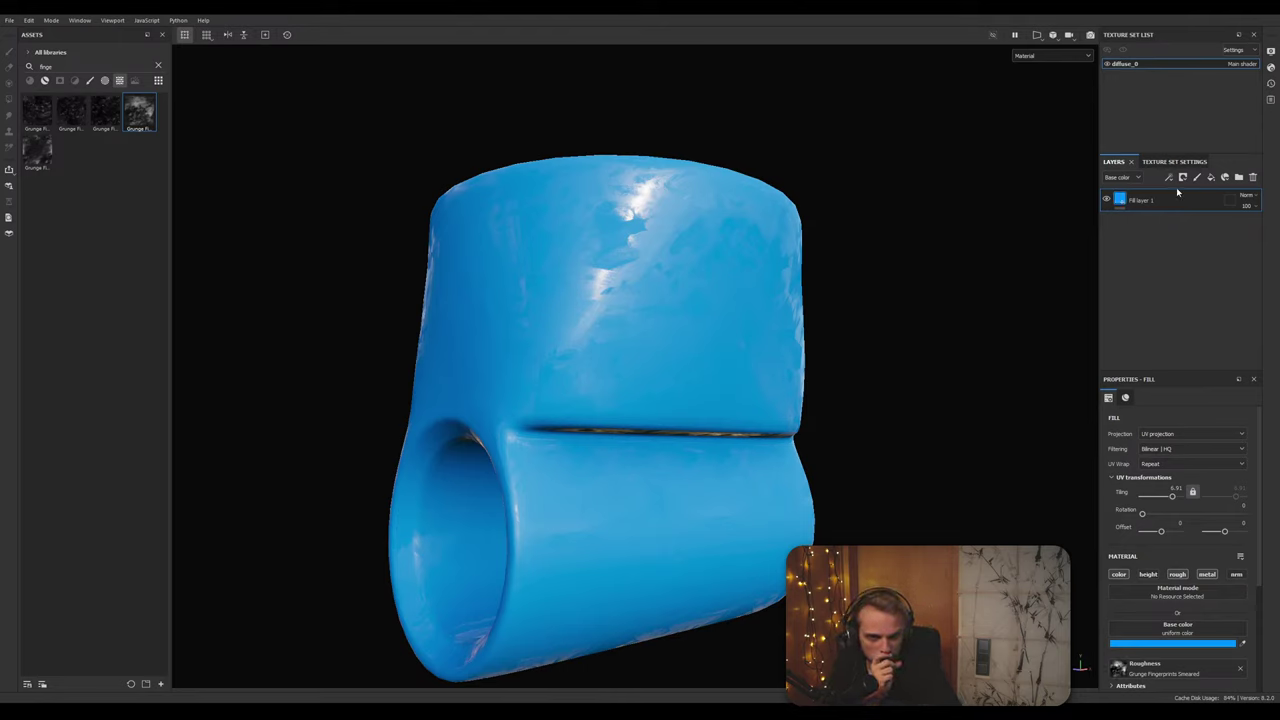
{"action": "left_click", "coordinate": [1168, 178]}
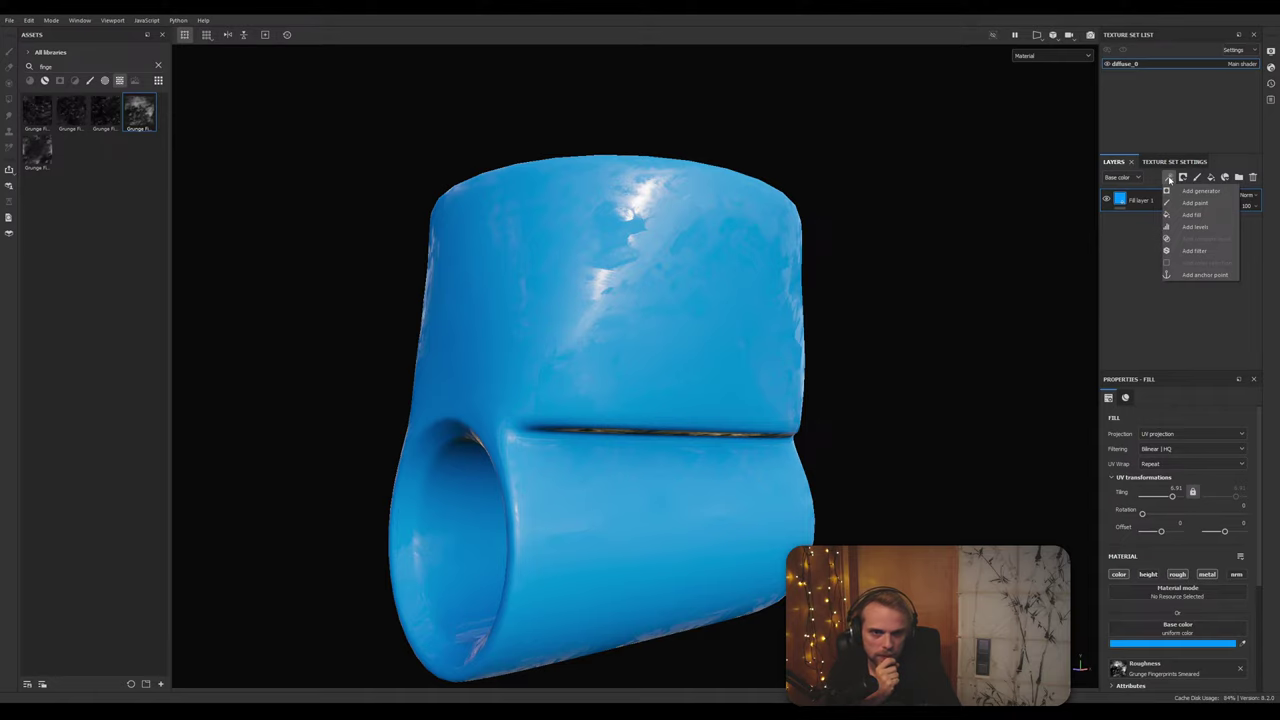
{"action": "left_click", "coordinate": [1193, 251]}
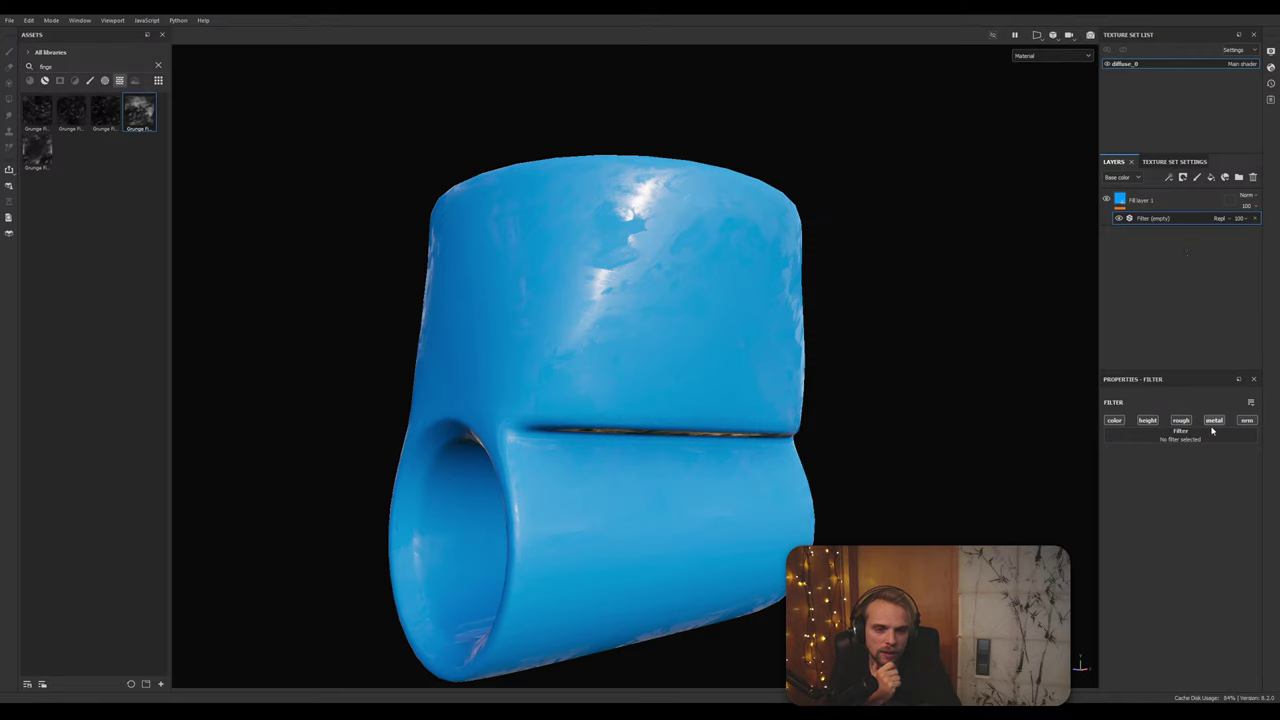
Step: Clear the asset search, show Filters, and drag MatFinish Galvanized onto the model
{"action": "left_click", "coordinate": [1183, 440]}
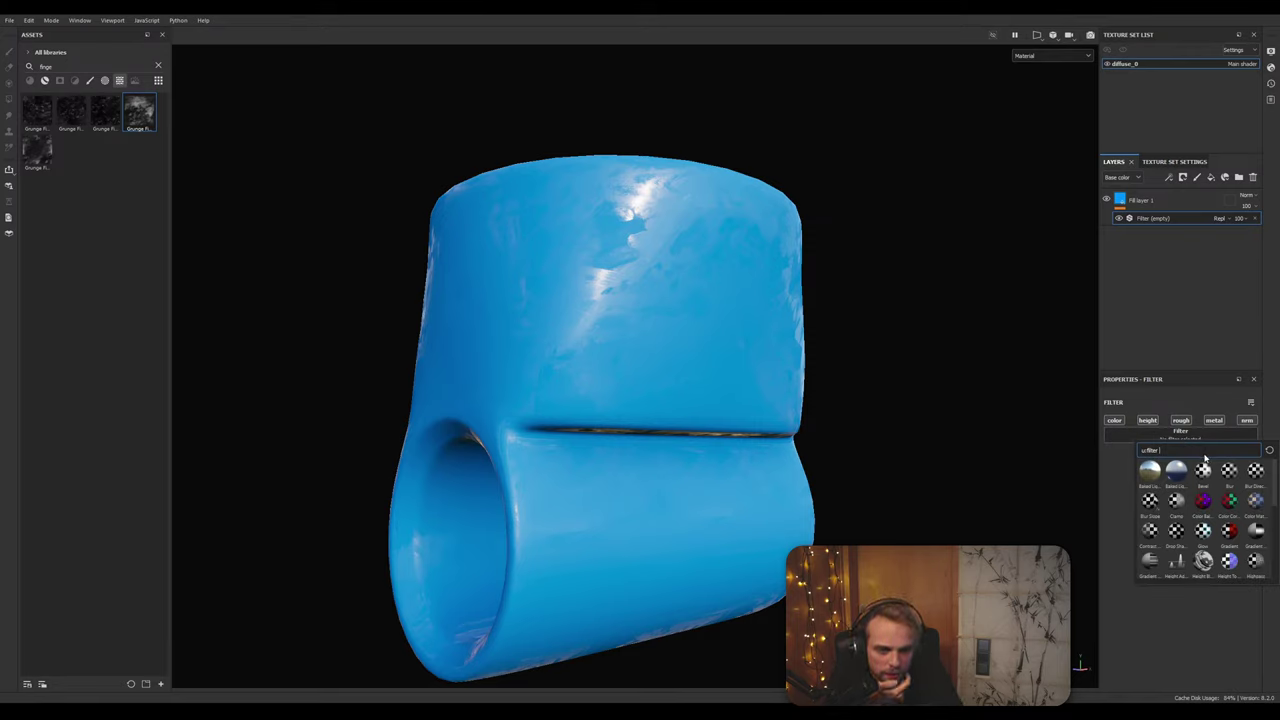
{"action": "left_click", "coordinate": [45, 81]}
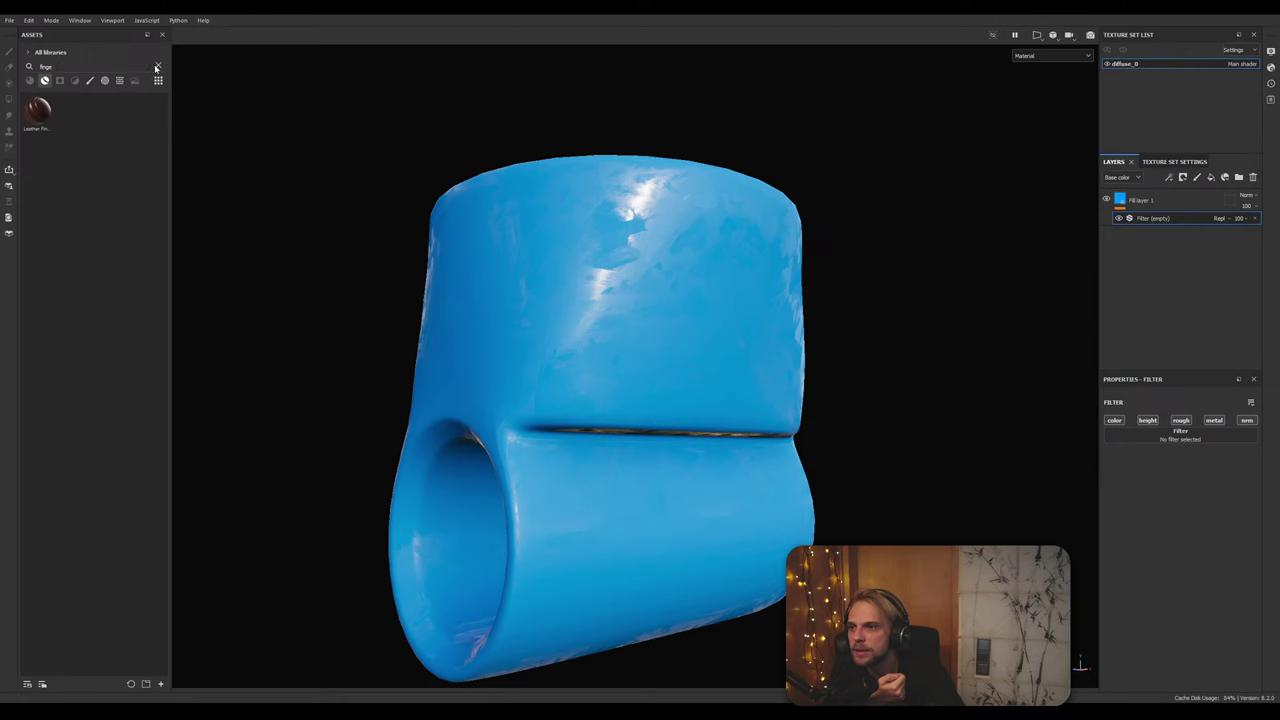
{"action": "left_click", "coordinate": [157, 67]}
{"action": "left_click", "coordinate": [59, 81]}
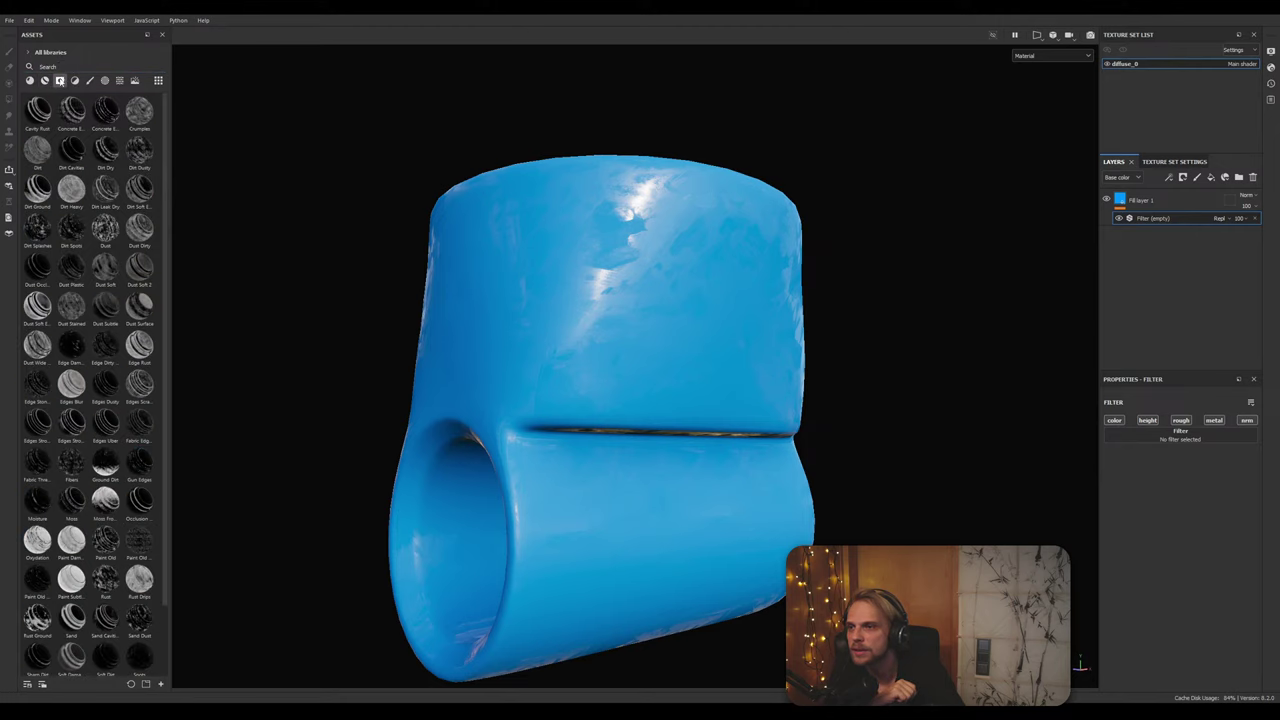
{"action": "left_click", "coordinate": [76, 82]}
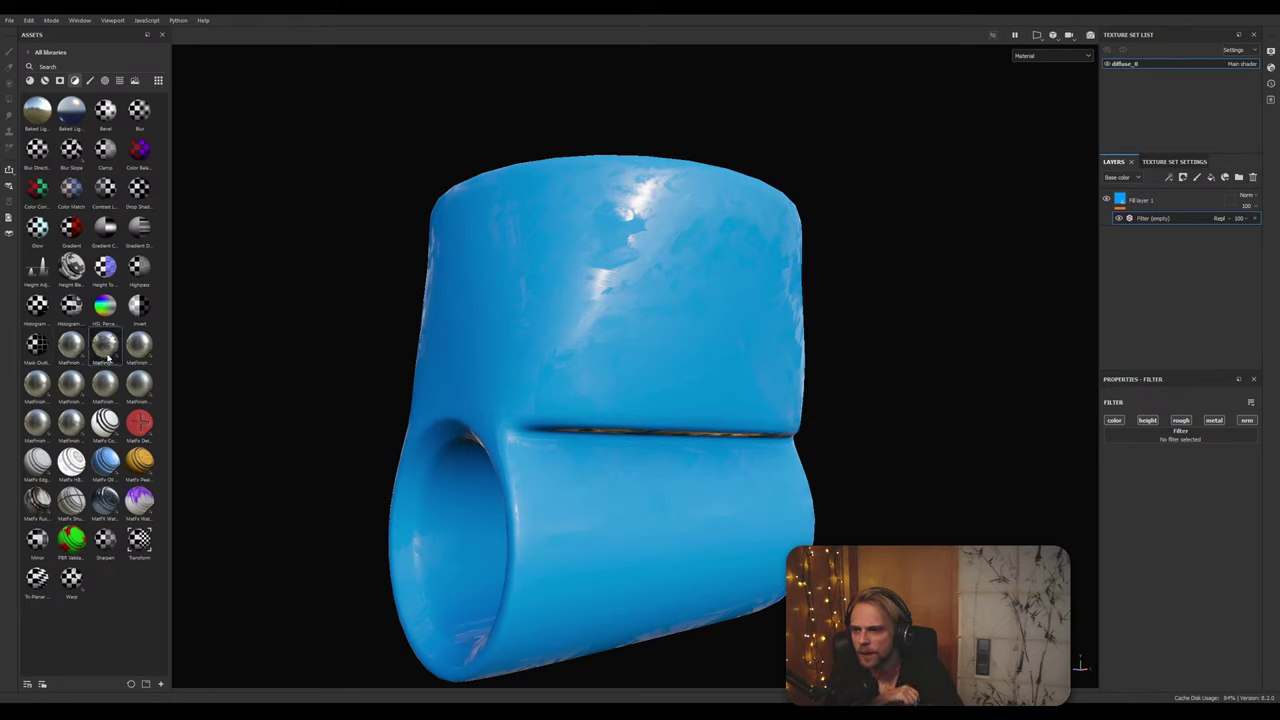
{"action": "mouse_move", "coordinate": [106, 350]}
{"action": "left_mouse_down"}
{"action": "mouse_move", "coordinate": [592, 278]}
{"action": "mouse_move", "coordinate": [955, 353]}
{"action": "mouse_move", "coordinate": [1177, 421]}
{"action": "mouse_move", "coordinate": [1150, 218]}
{"action": "left_mouse_up"}
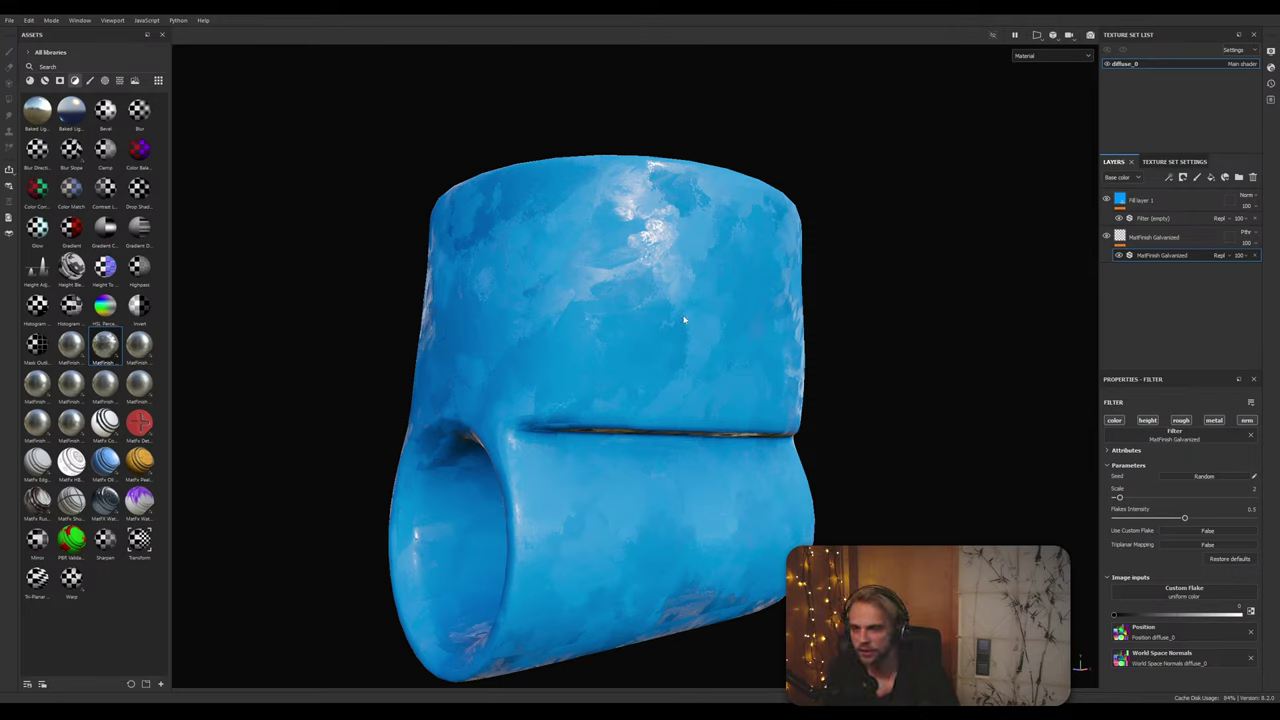
Step: Raise the galvanized flake Scale to 5 while checking reflections on the blue part
{"action": "right_click_drag", "start_coordinate": [684, 320], "coordinate": [660, 300], "text": "shift"}
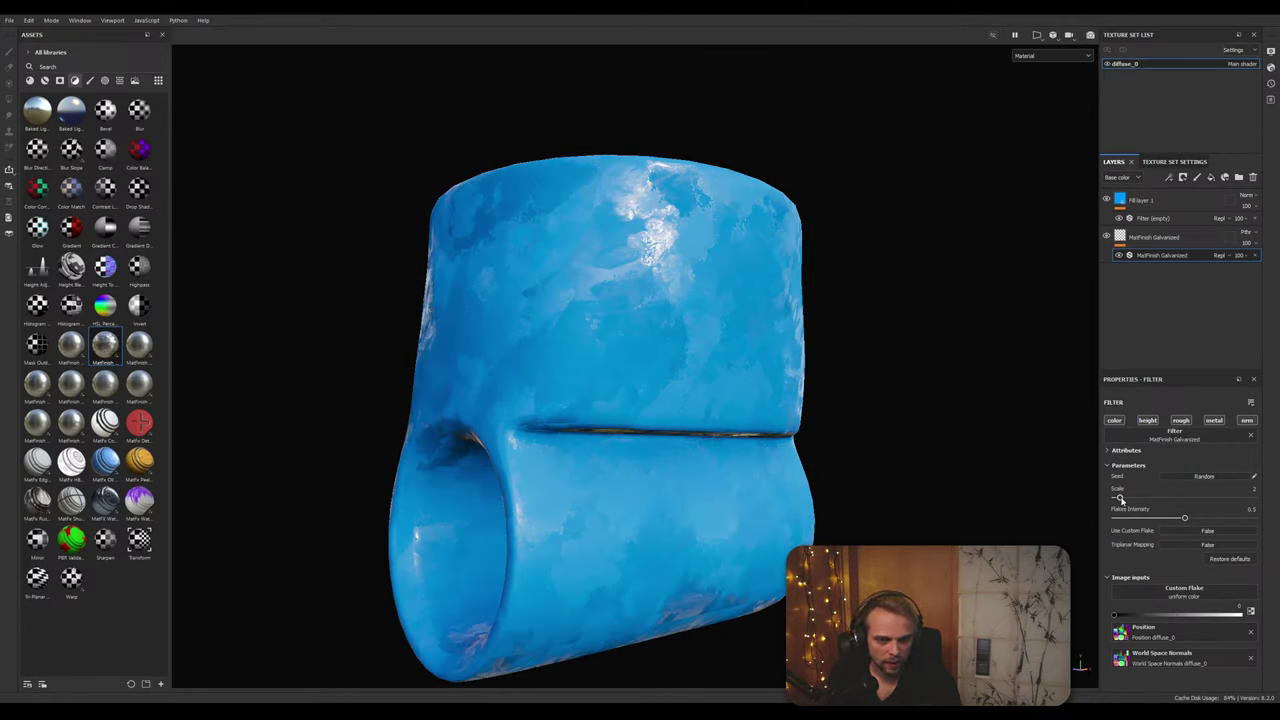
{"action": "left_click_drag", "start_coordinate": [1119, 500], "coordinate": [1142, 520]}
{"action": "right_click_drag", "start_coordinate": [791, 406], "coordinate": [769, 416], "text": "shift"}
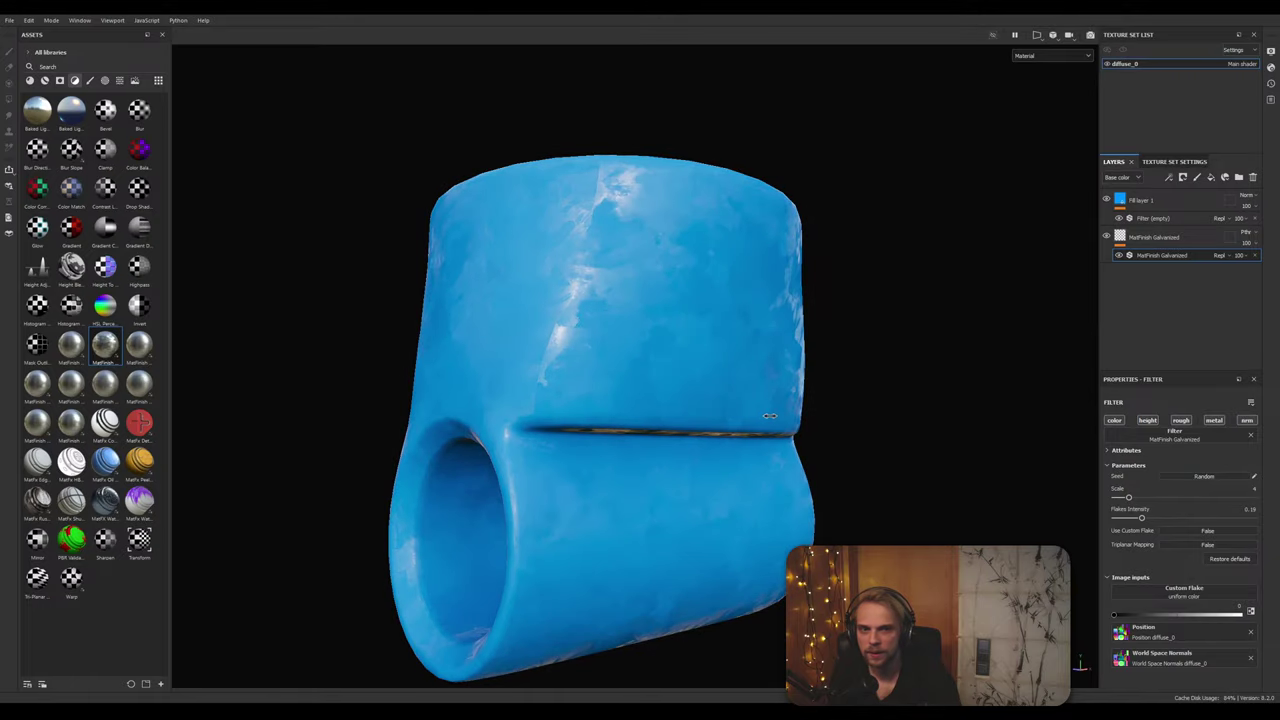
{"action": "left_click_drag", "start_coordinate": [815, 359], "coordinate": [630, 264], "text": "alt"}
{"action": "right_click_drag", "start_coordinate": [630, 264], "coordinate": [640, 196], "text": "alt"}
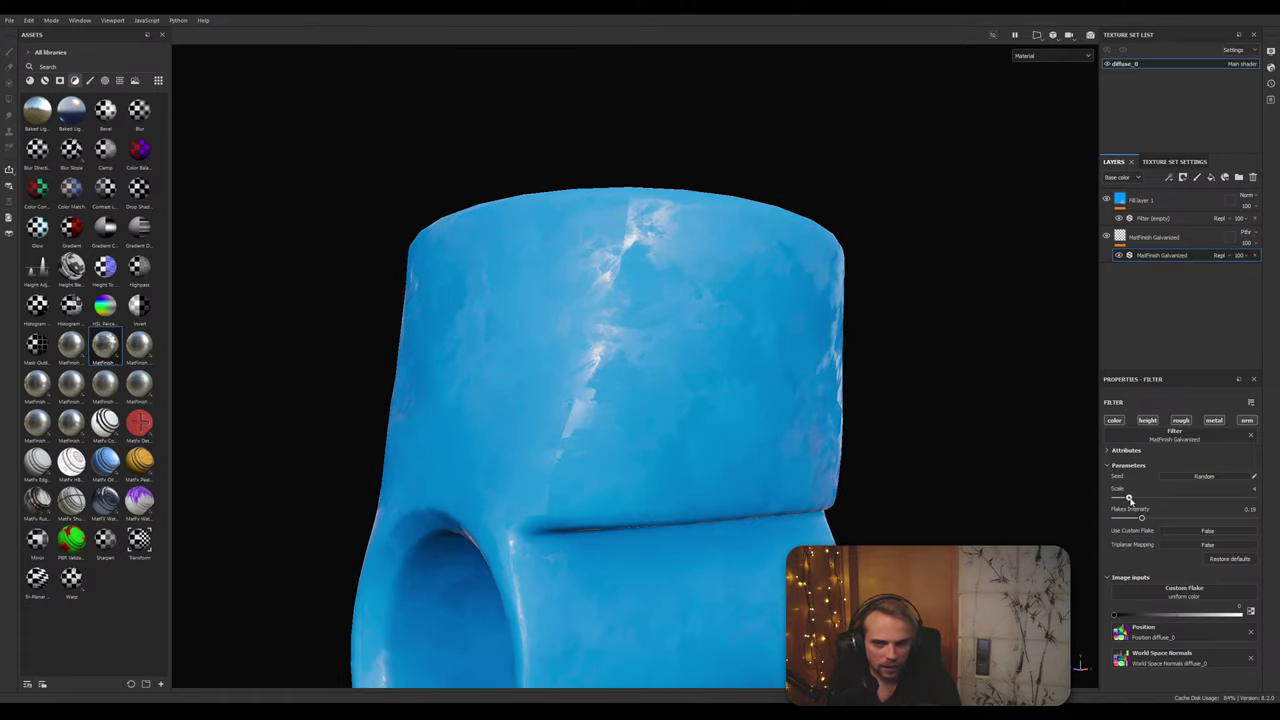
{"action": "left_click_drag", "start_coordinate": [1129, 499], "coordinate": [1133, 497]}
Step: Set Flakes Intensity to 0.19 and leave Triplanar Mapping off after comparing it
{"action": "scroll", "coordinate": [601, 390], "scroll_direction": "down", "scroll_amount": 2}
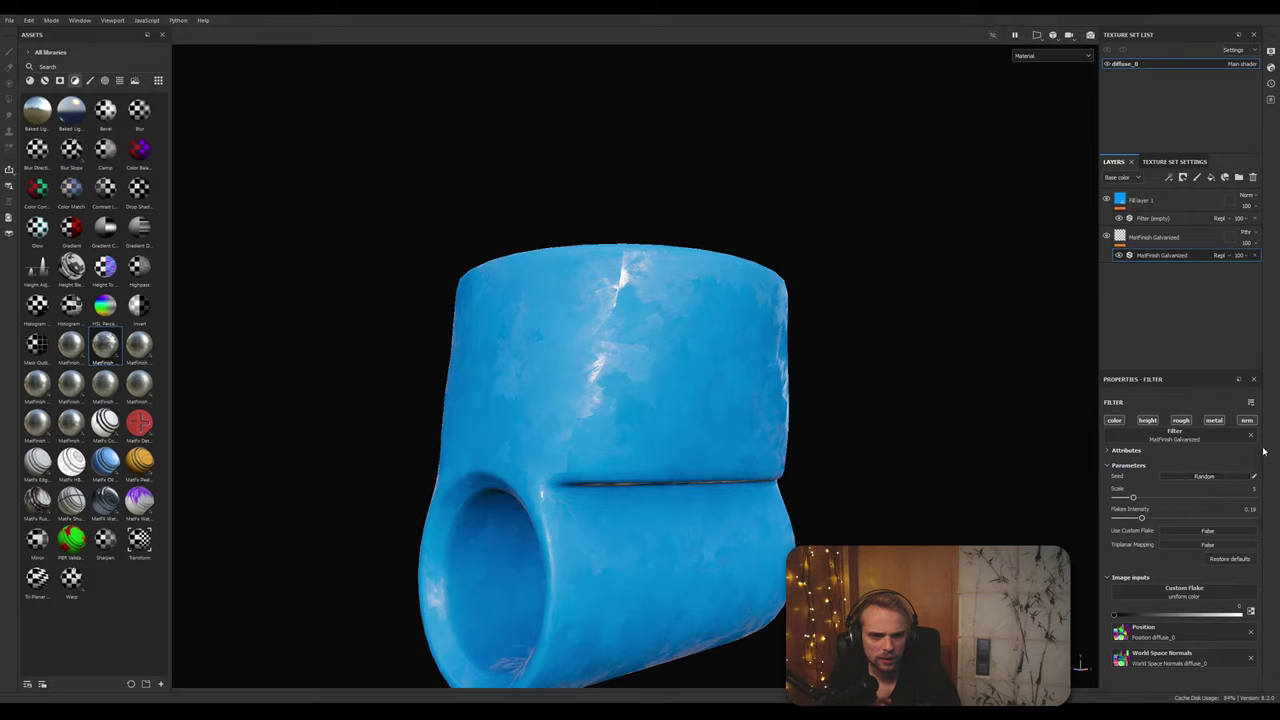
{"action": "left_click", "coordinate": [1115, 451]}
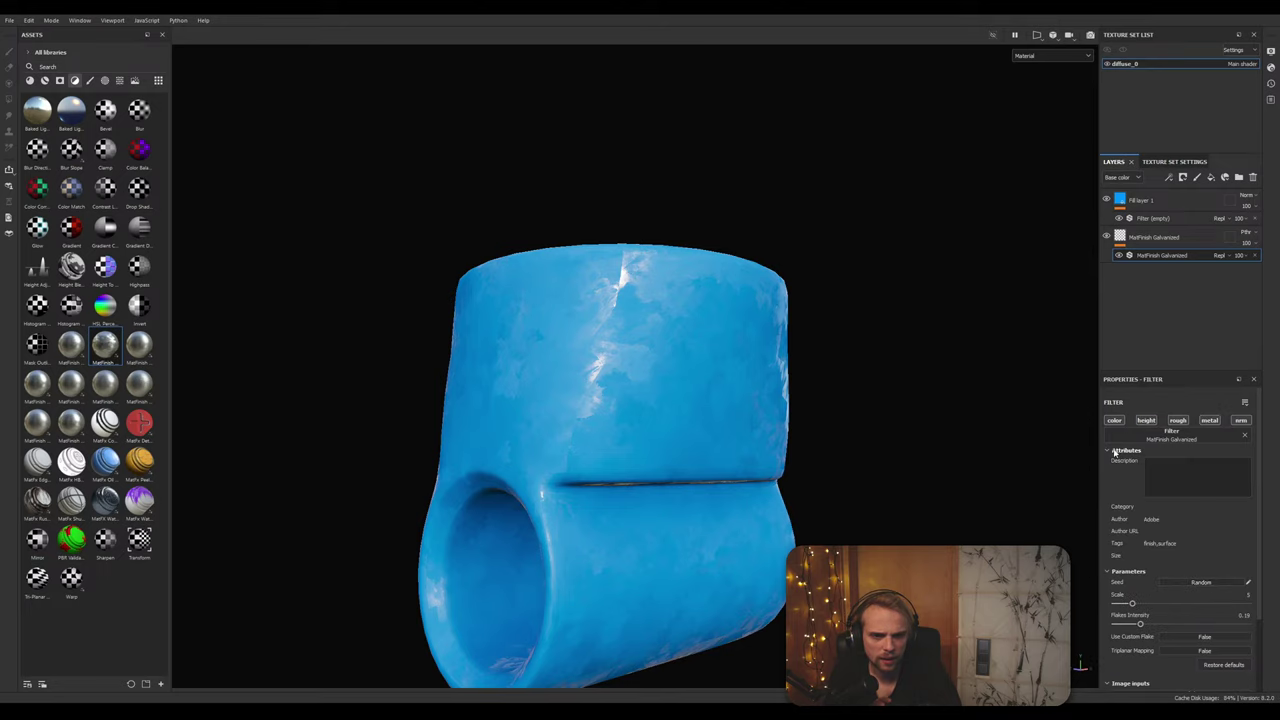
{"action": "left_click", "coordinate": [1115, 451]}
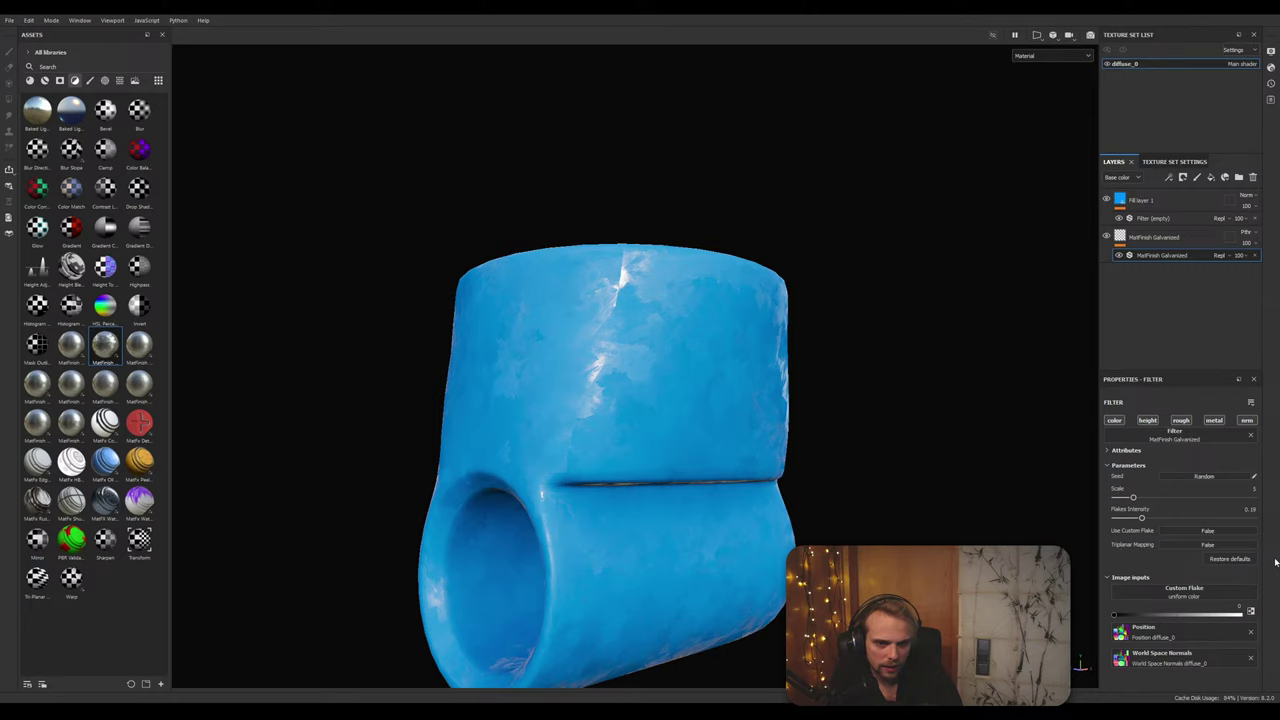
{"action": "left_click", "coordinate": [1175, 547]}
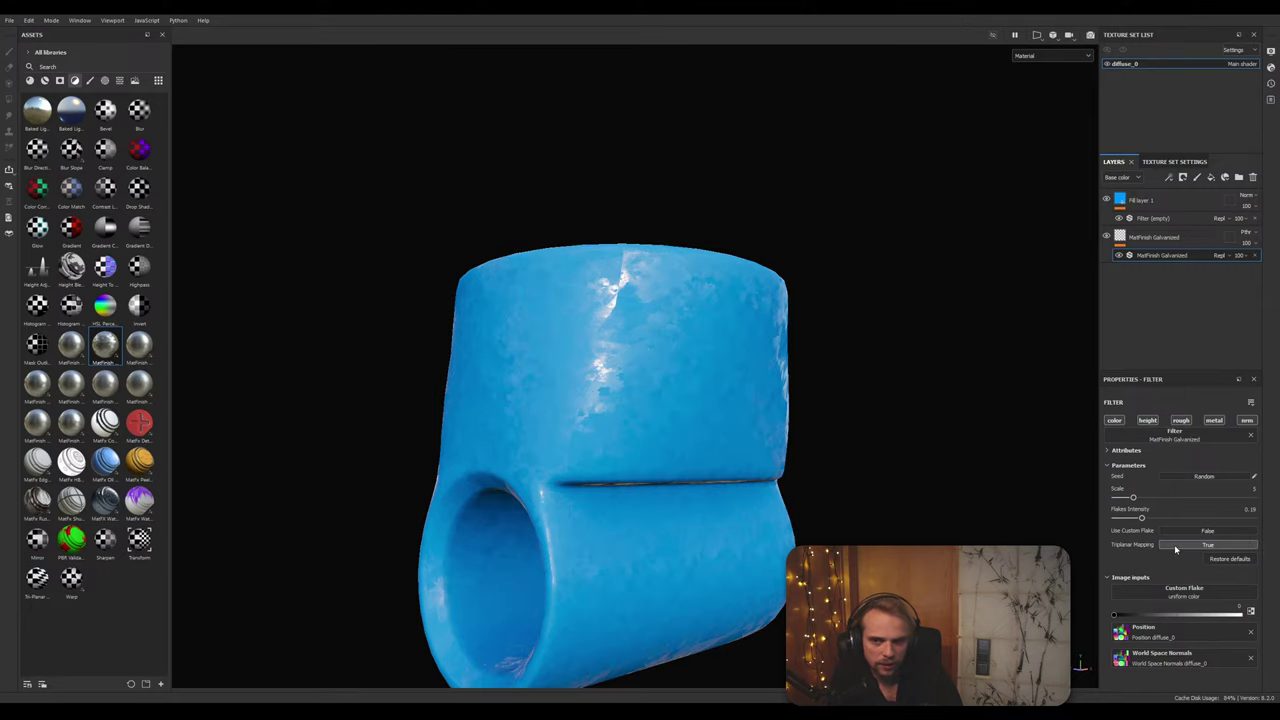
{"action": "left_click", "coordinate": [1196, 547]}
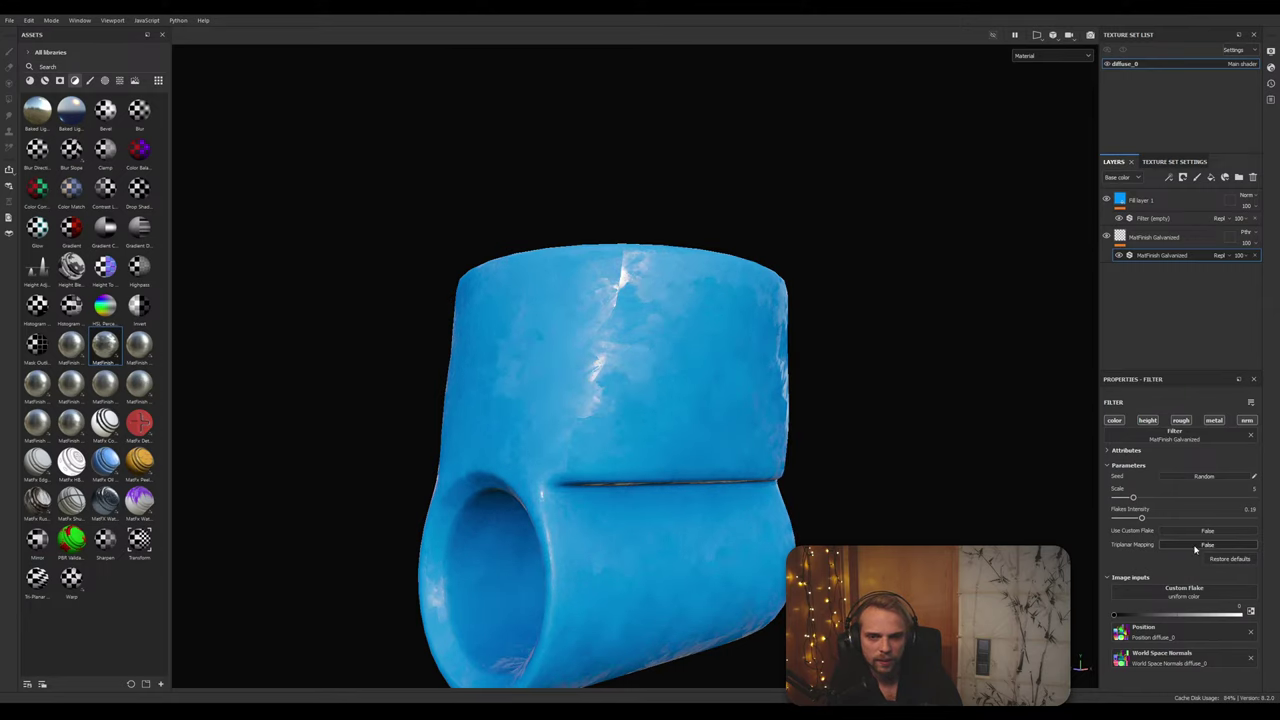
{"action": "left_click", "coordinate": [1197, 548]}
Step: Switch Fill layer 1's projection to Tri-planar projection
{"action": "left_click", "coordinate": [1170, 220]}
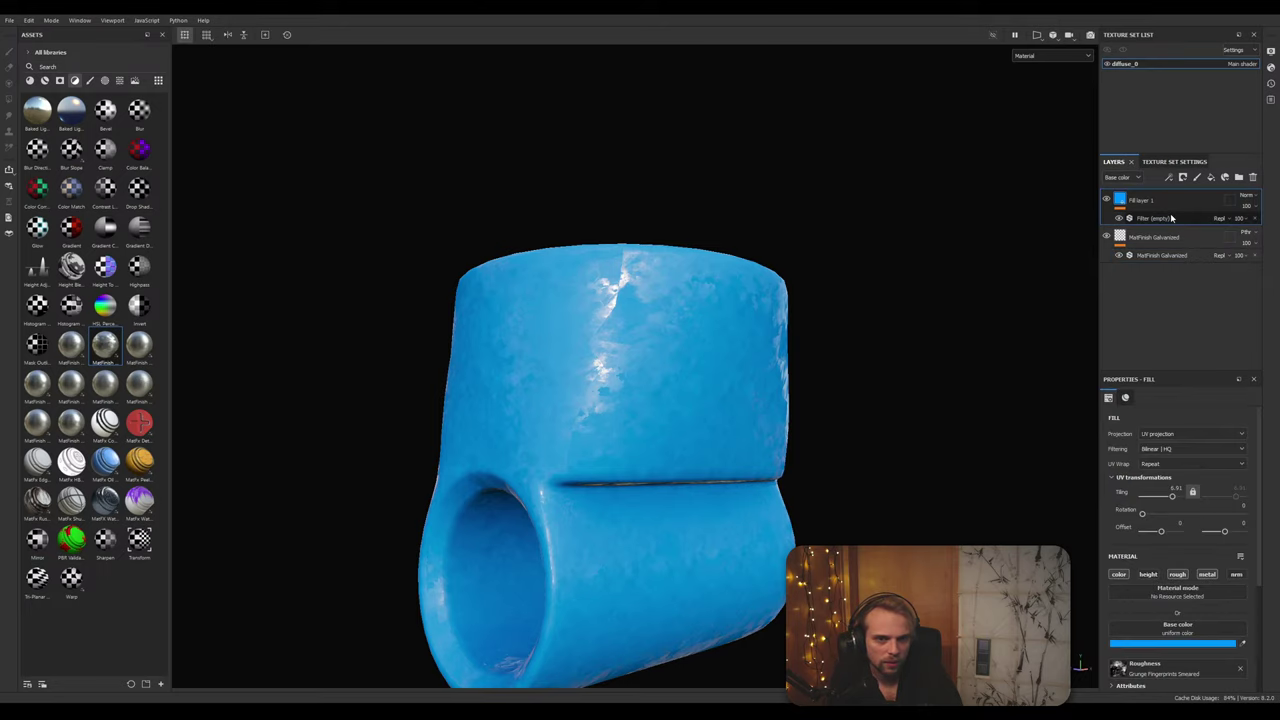
{"action": "left_click", "coordinate": [1178, 203]}
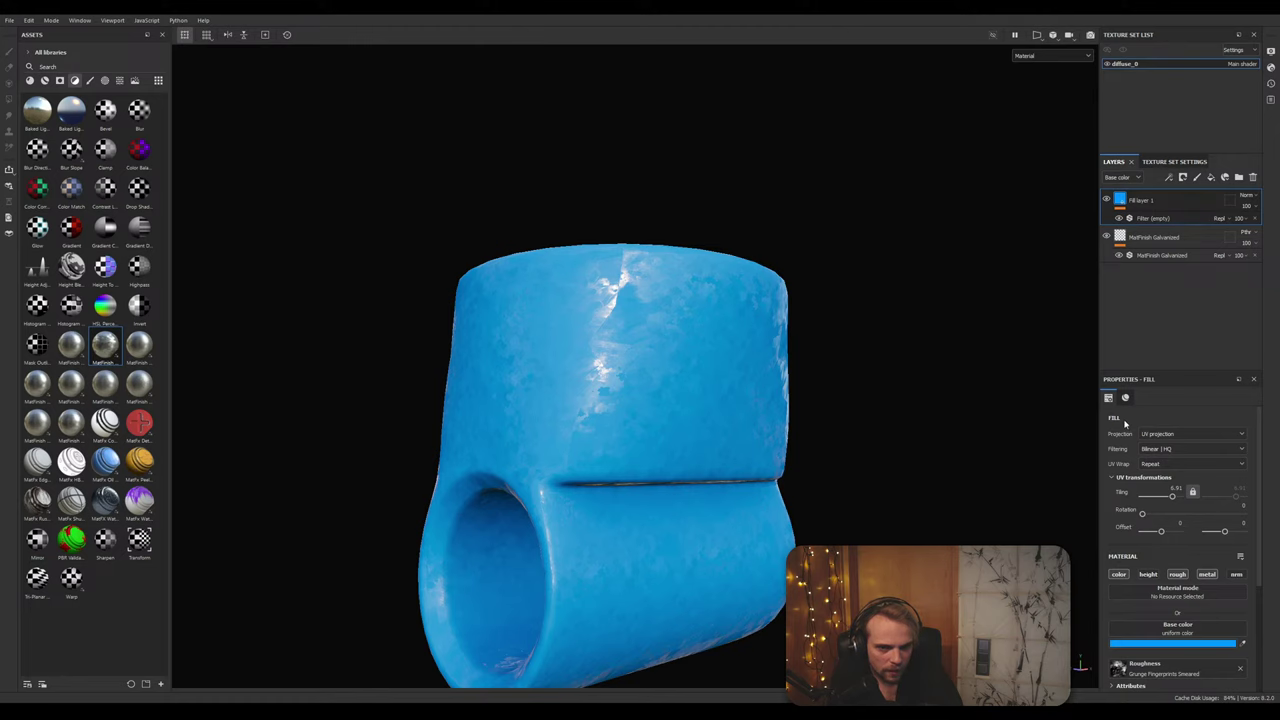
{"action": "left_click", "coordinate": [1174, 434]}
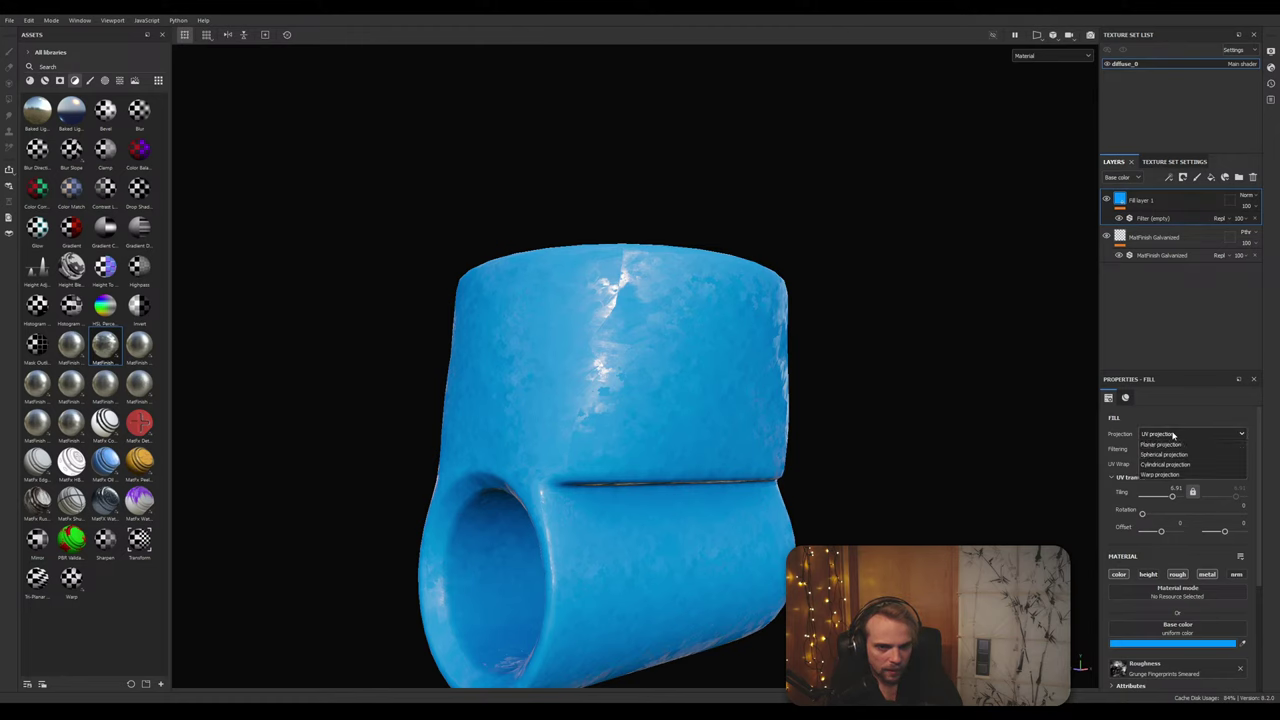
{"action": "left_click", "coordinate": [1170, 467]}
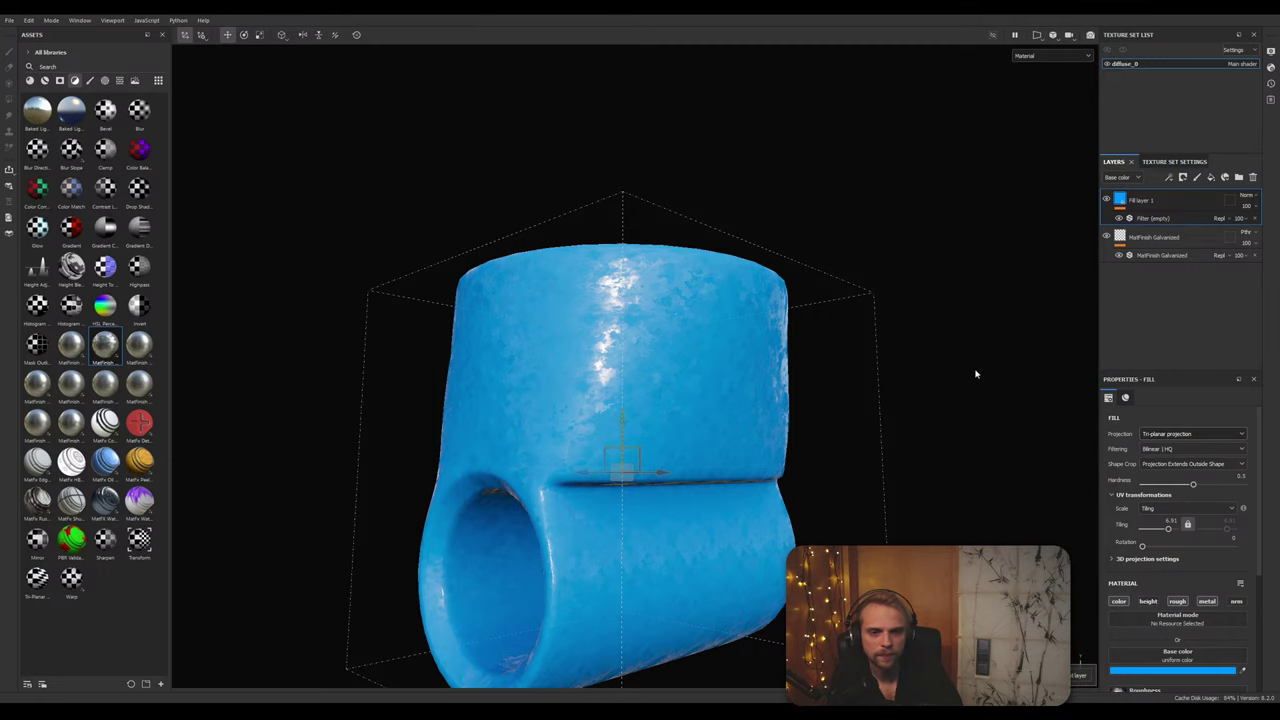
{"action": "left_click", "coordinate": [1160, 240]}
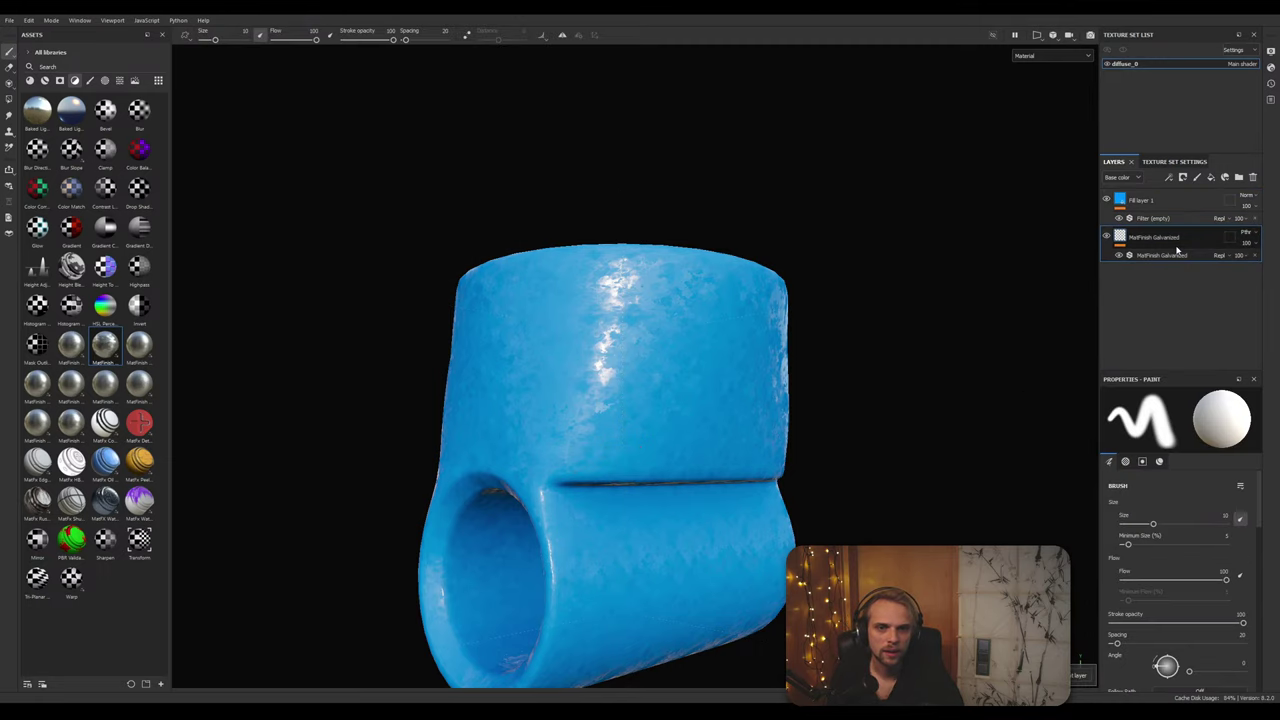
{"action": "right_click_drag", "start_coordinate": [731, 355], "coordinate": [674, 354], "text": "shift"}
Step: Set Fill layer 1's tiling to 1, then reselect the MatFinish Galvanized layer
{"action": "left_click", "coordinate": [1162, 201]}
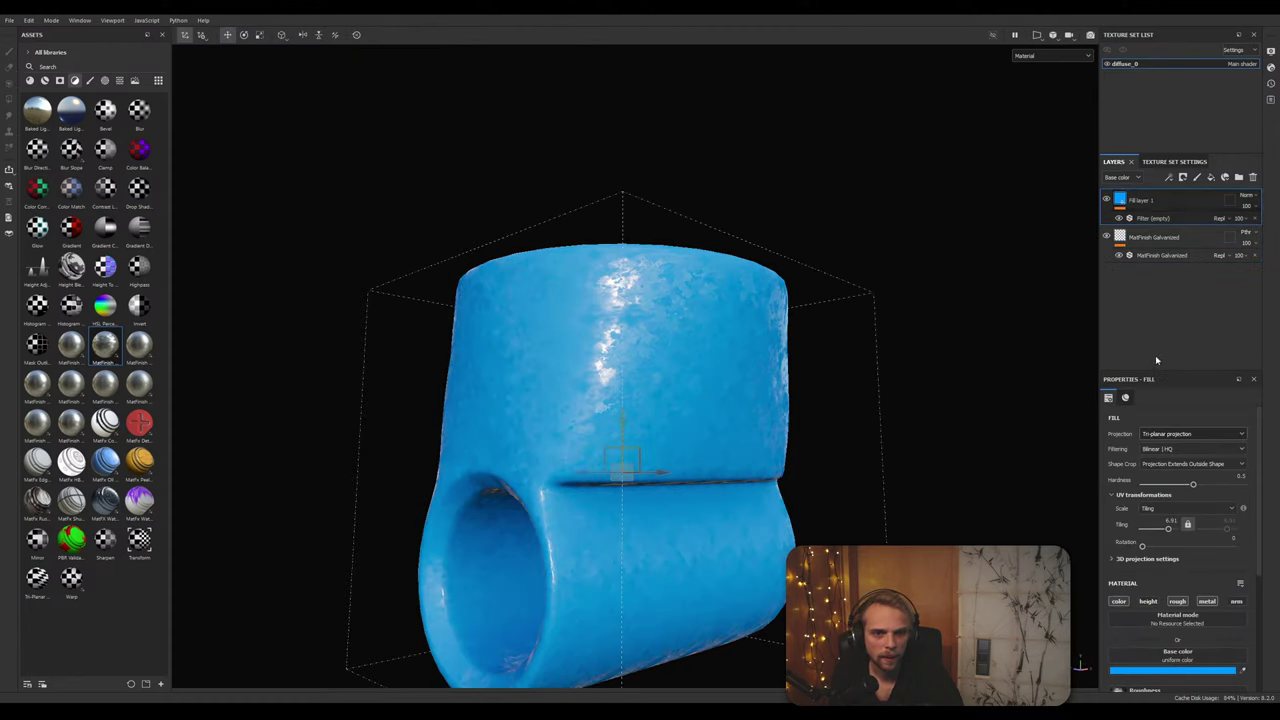
{"action": "left_click_drag", "start_coordinate": [1168, 530], "coordinate": [1163, 535]}
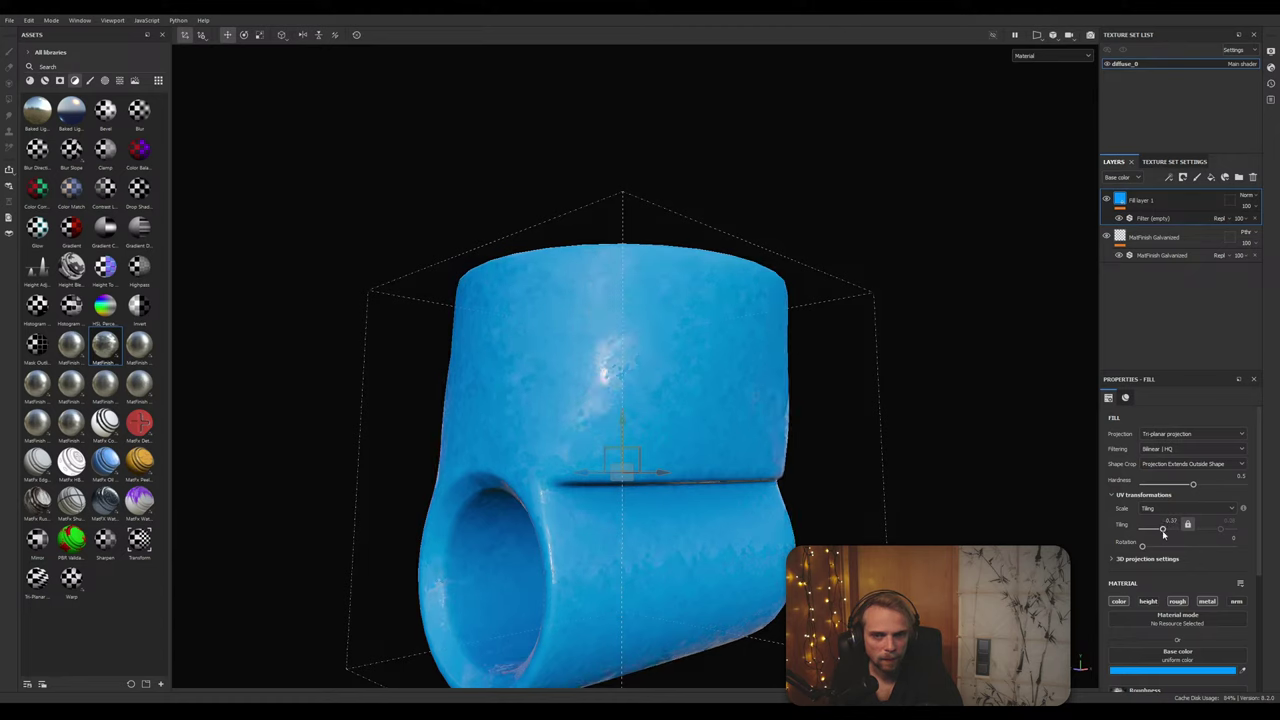
{"action": "left_click", "coordinate": [1167, 521]}
{"action": "type", "text": "1"}
{"action": "key", "text": "Return"}
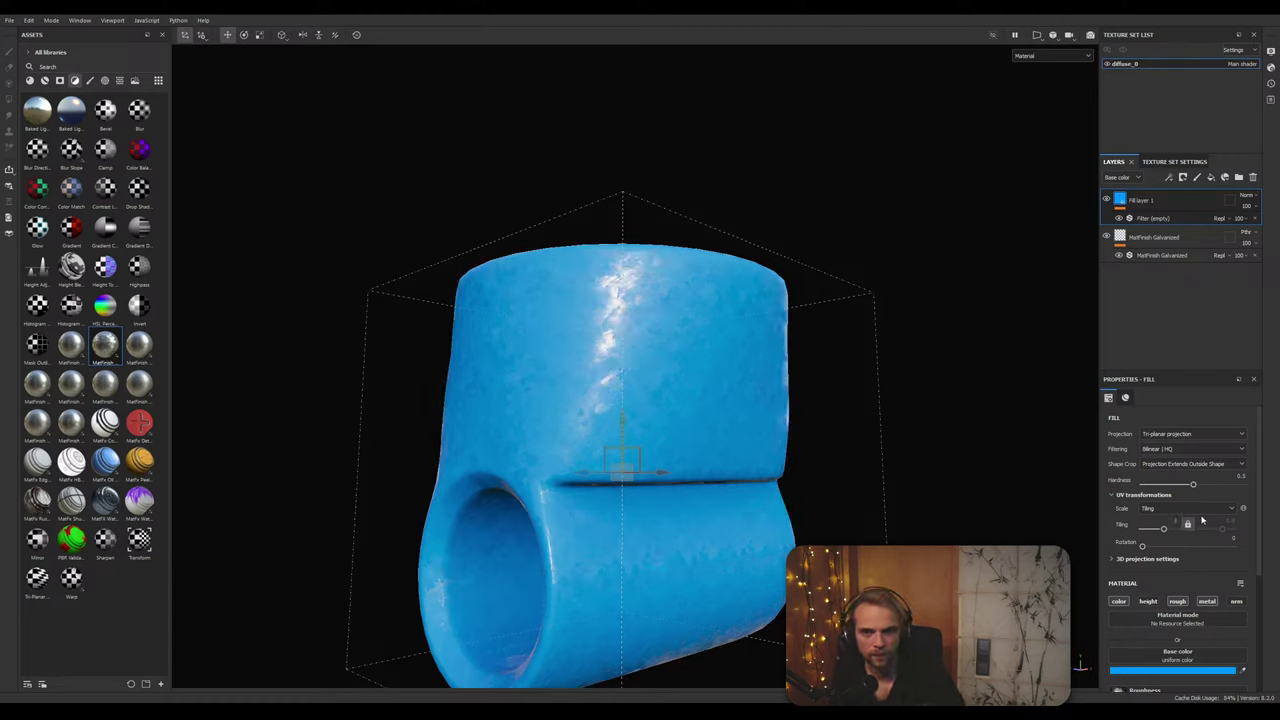
{"action": "left_click", "coordinate": [1186, 240]}
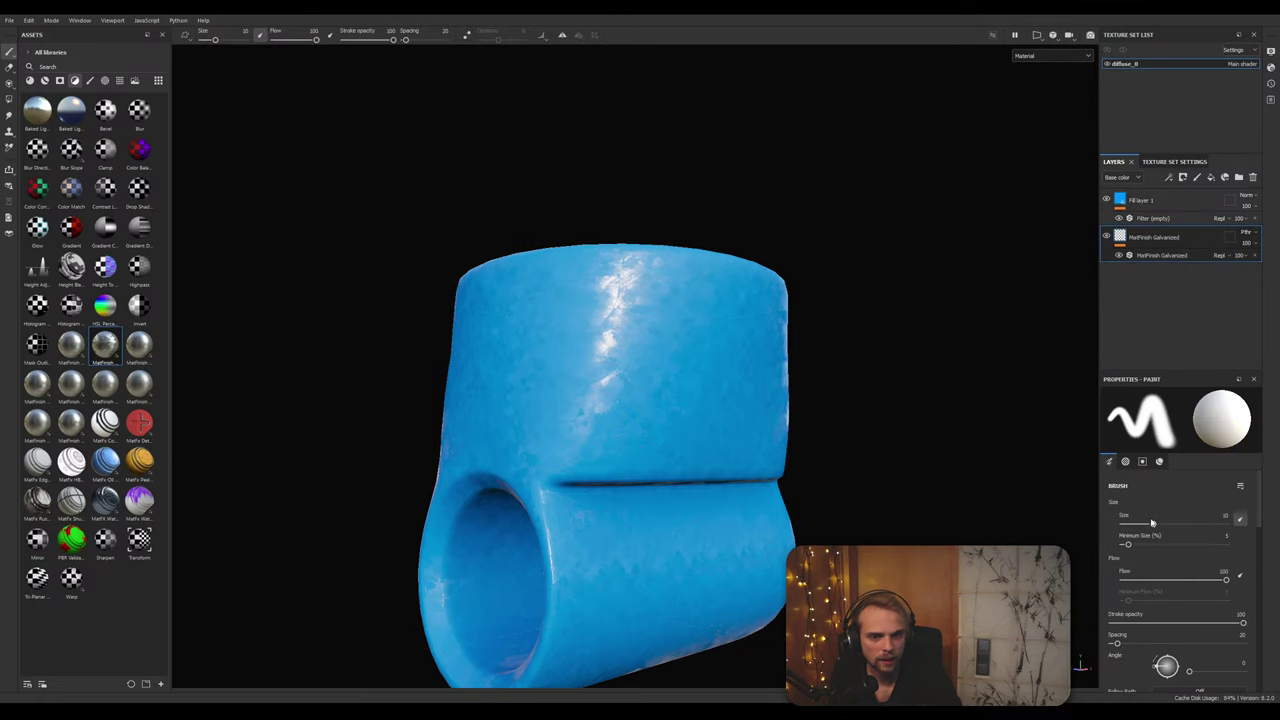
{"action": "left_click_drag", "start_coordinate": [1155, 524], "coordinate": [1156, 525]}
Step: Raise the MatFinish Galvanized filter's Scale to 2
{"action": "left_click", "coordinate": [1172, 258]}
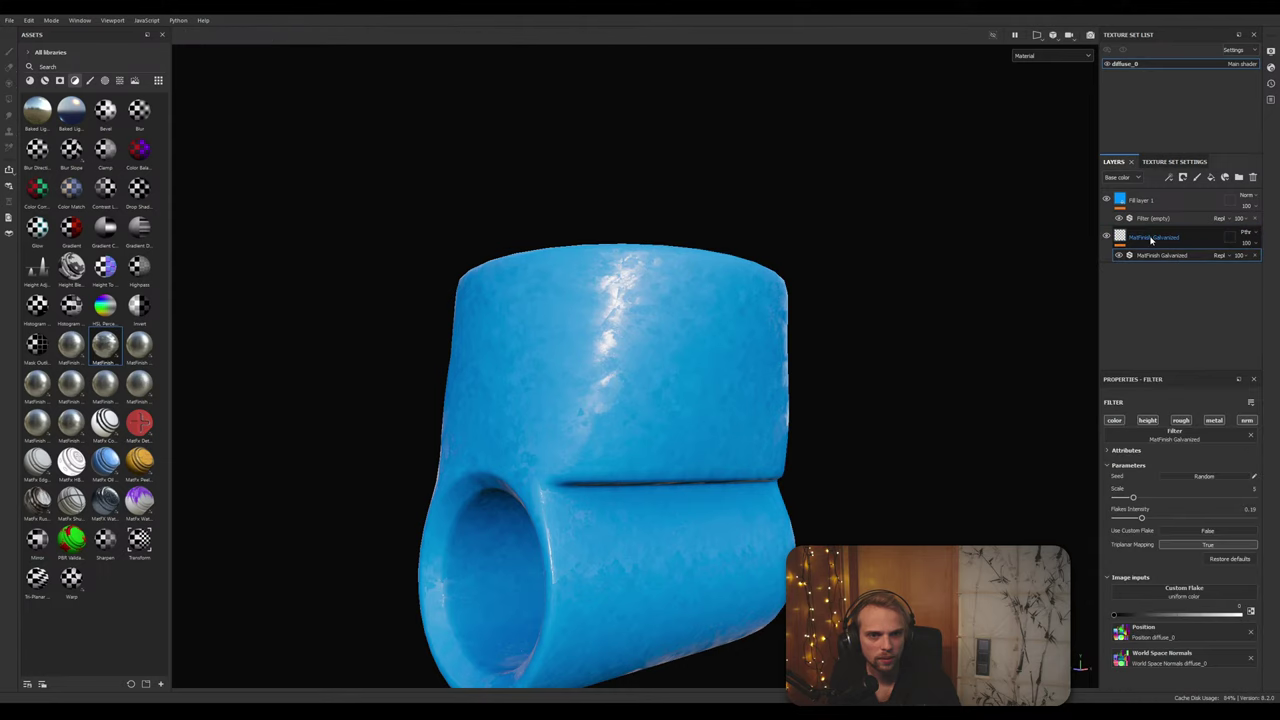
{"action": "left_click", "coordinate": [1150, 240]}
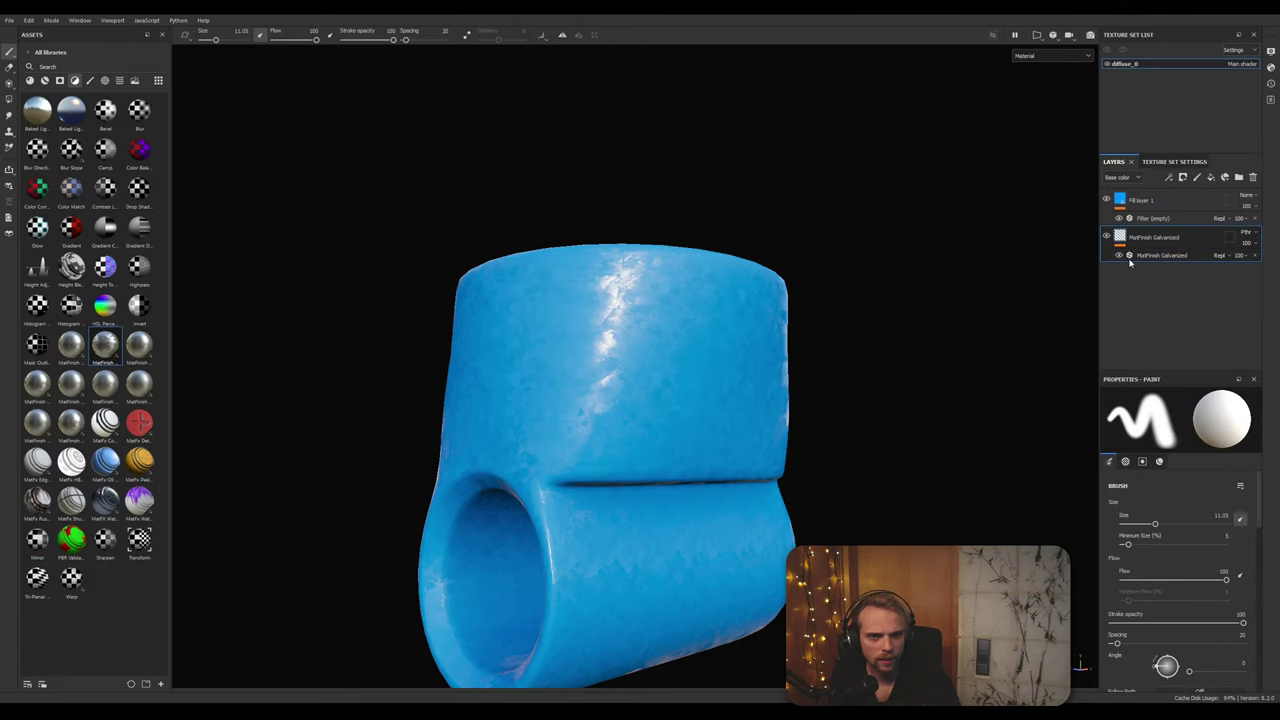
{"action": "left_click", "coordinate": [1129, 257]}
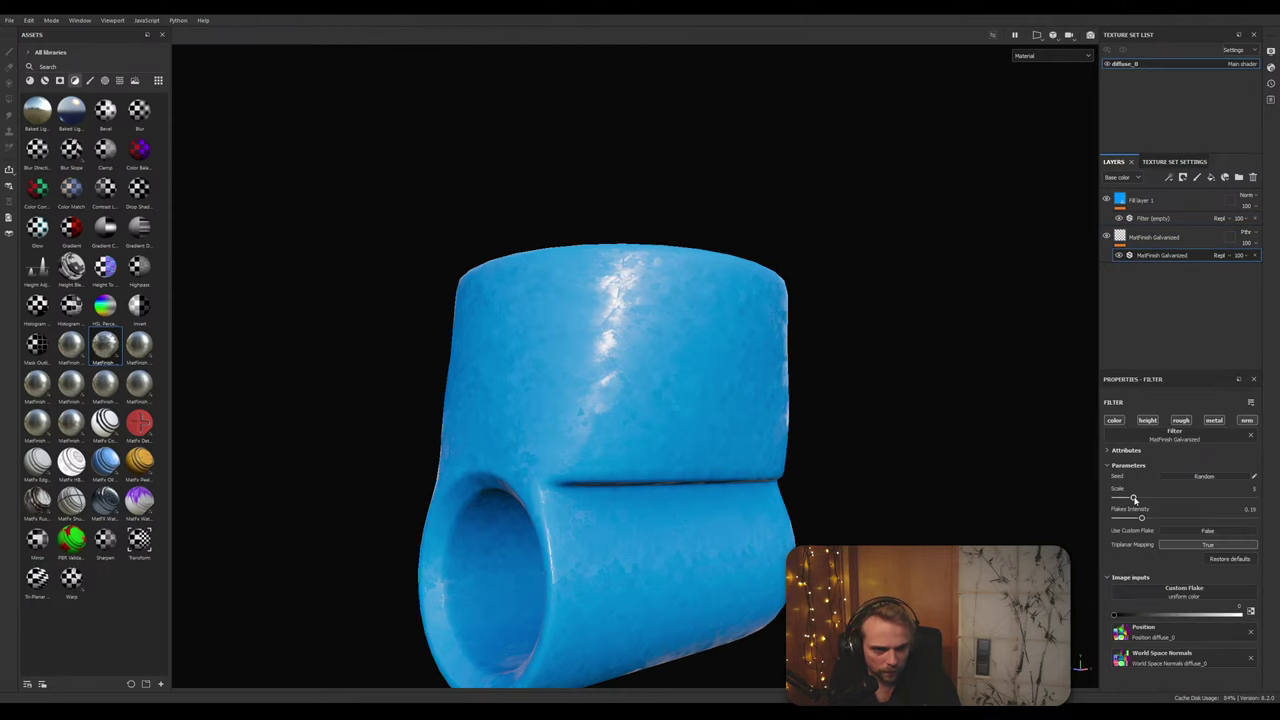
{"action": "mouse_move", "coordinate": [1133, 499]}
{"action": "left_mouse_down"}
{"action": "mouse_move", "coordinate": [1155, 499]}
{"action": "mouse_move", "coordinate": [1121, 507]}
{"action": "left_mouse_up"}
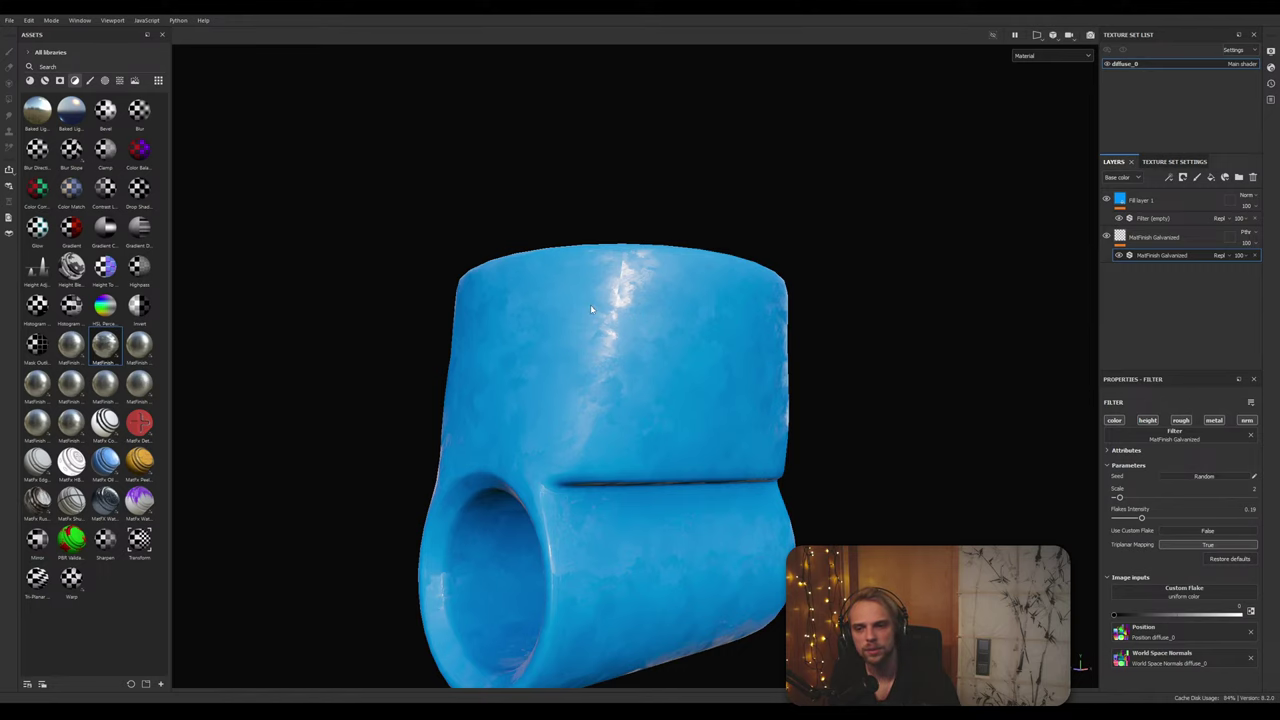
Step: Inspect the blue part from above and from a level side view, rotating the lighting
{"action": "left_click_drag", "start_coordinate": [590, 304], "coordinate": [597, 371], "text": "alt"}
{"action": "middle_click_drag", "start_coordinate": [597, 371], "coordinate": [678, 380], "text": "alt"}
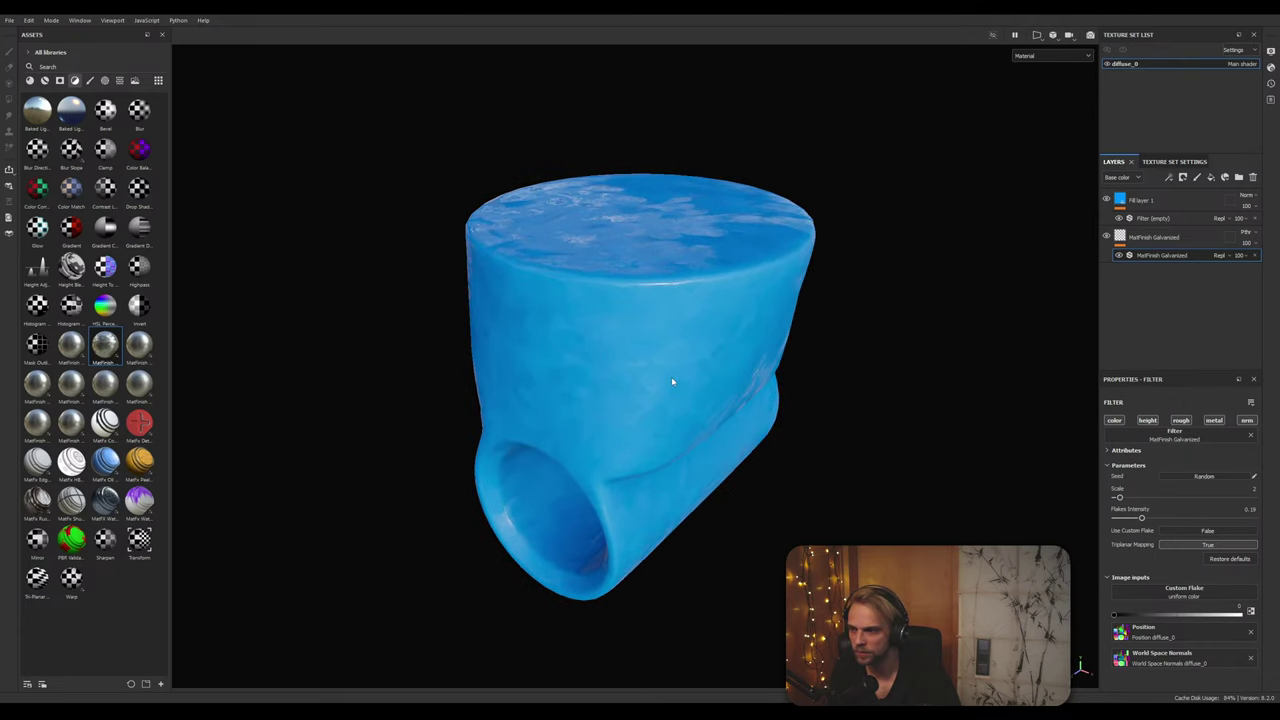
{"action": "key", "text": "shift"}
{"action": "mouse_move", "coordinate": [635, 383]}
{"action": "right_mouse_down", "text": "shift"}
{"action": "mouse_move", "coordinate": [650, 382]}
{"action": "mouse_move", "coordinate": [623, 374]}
{"action": "mouse_move", "coordinate": [680, 380]}
{"action": "mouse_move", "coordinate": [640, 383]}
{"action": "right_mouse_up", "text": "shift"}
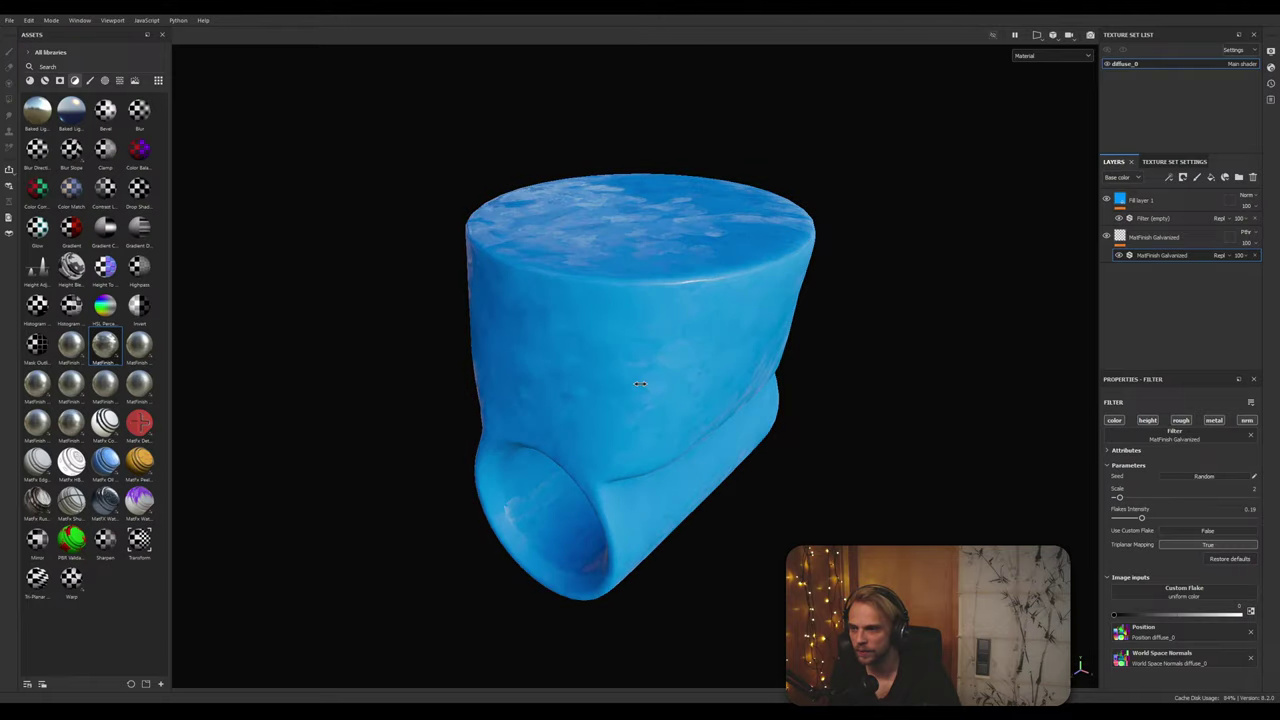
{"action": "left_click_drag", "start_coordinate": [670, 440], "coordinate": [615, 381], "text": "alt"}
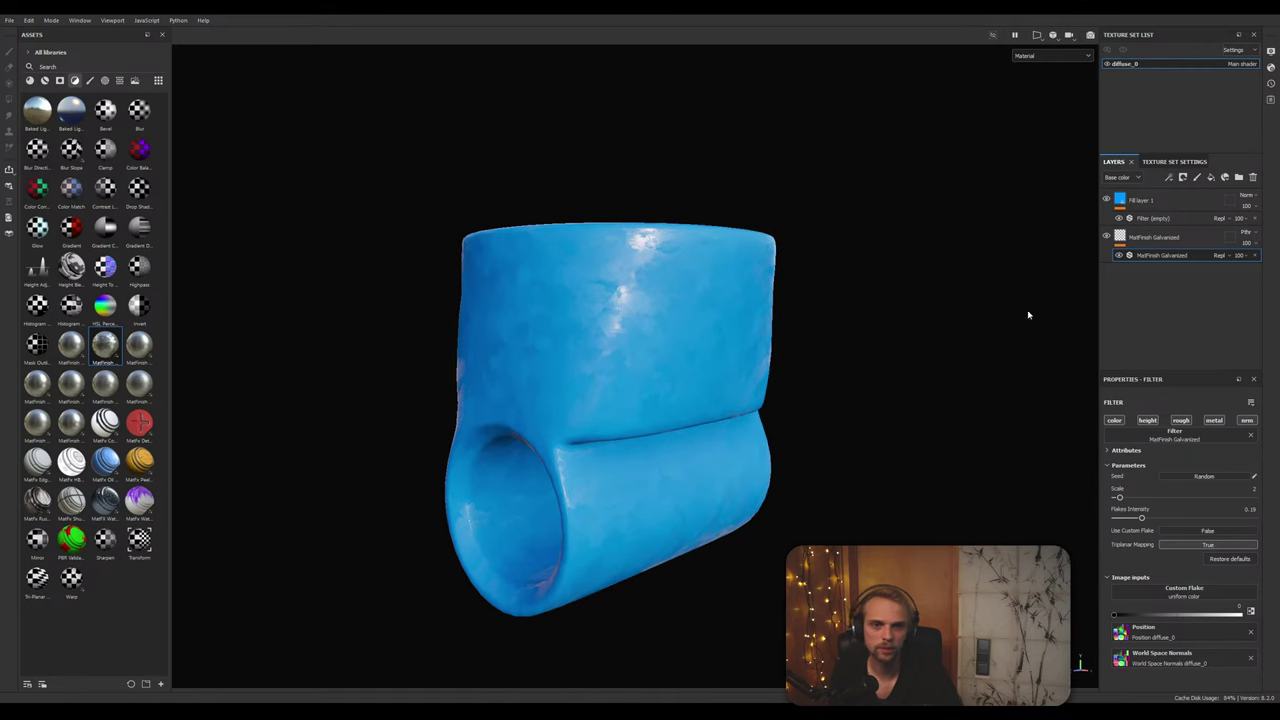
Step: Add a Fill effect to Fill layer 1
{"action": "left_click", "coordinate": [1165, 206]}
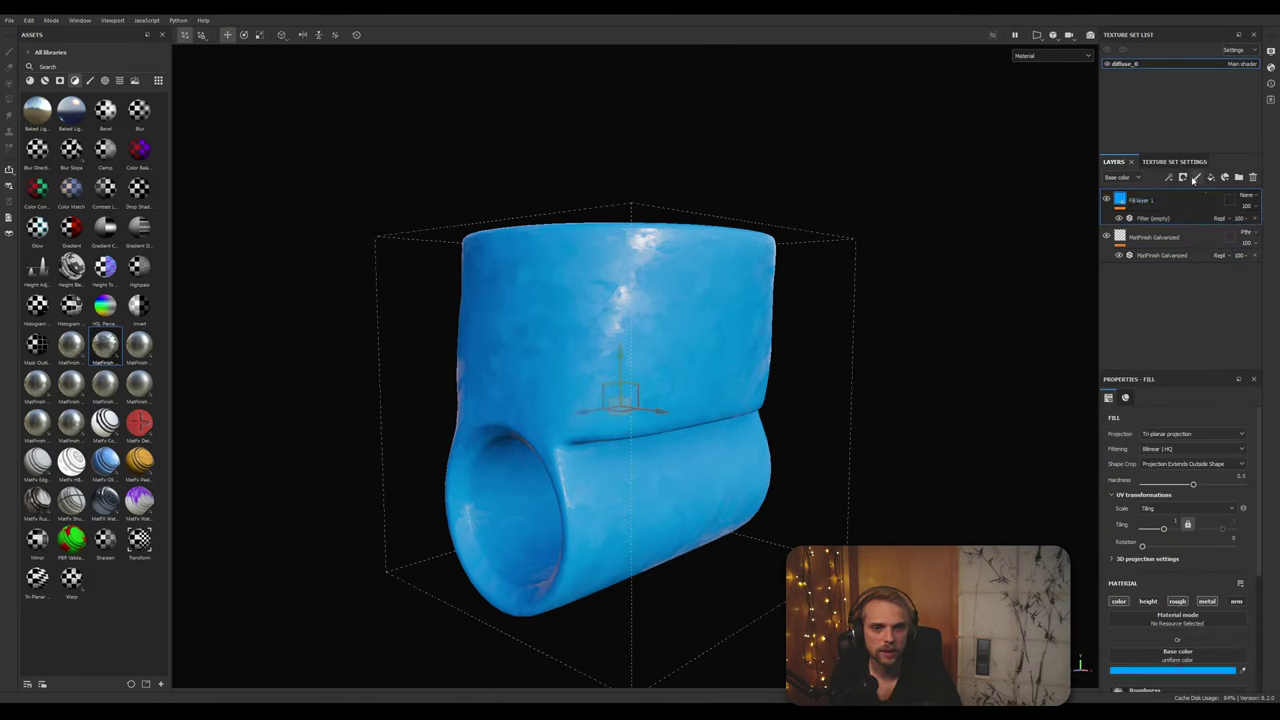
{"action": "left_click", "coordinate": [1168, 178]}
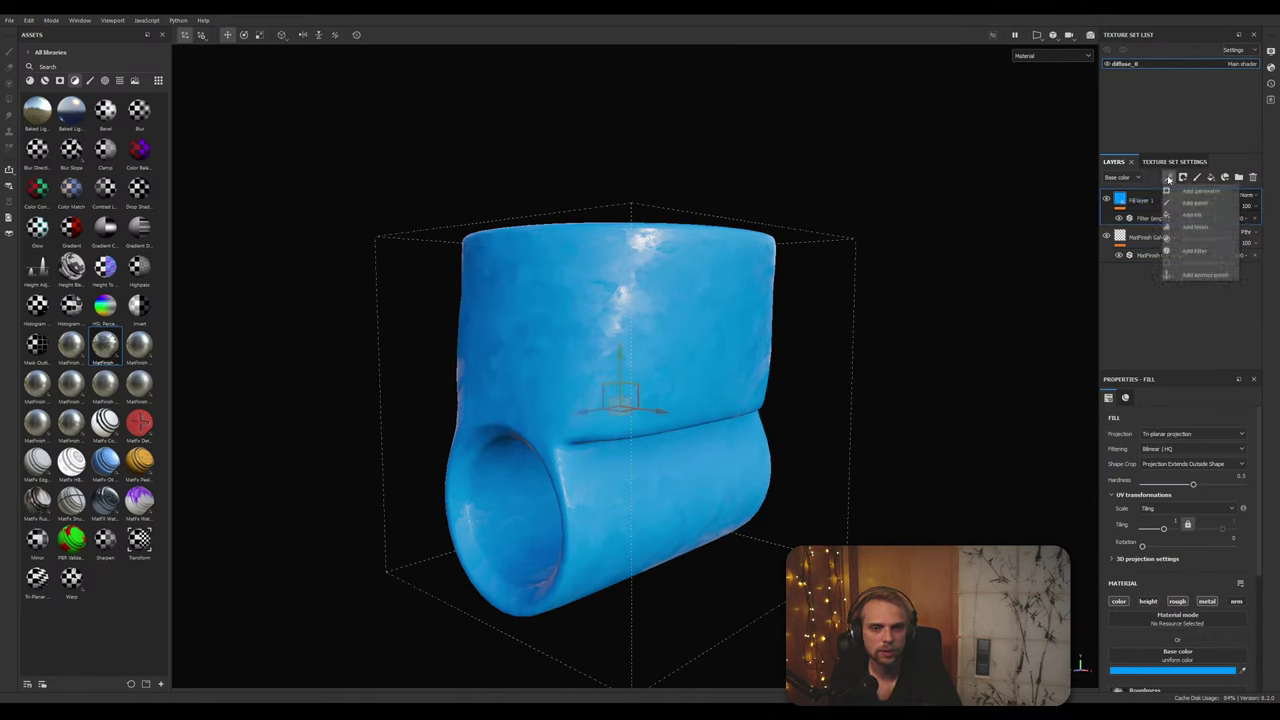
{"action": "left_click", "coordinate": [1228, 216]}
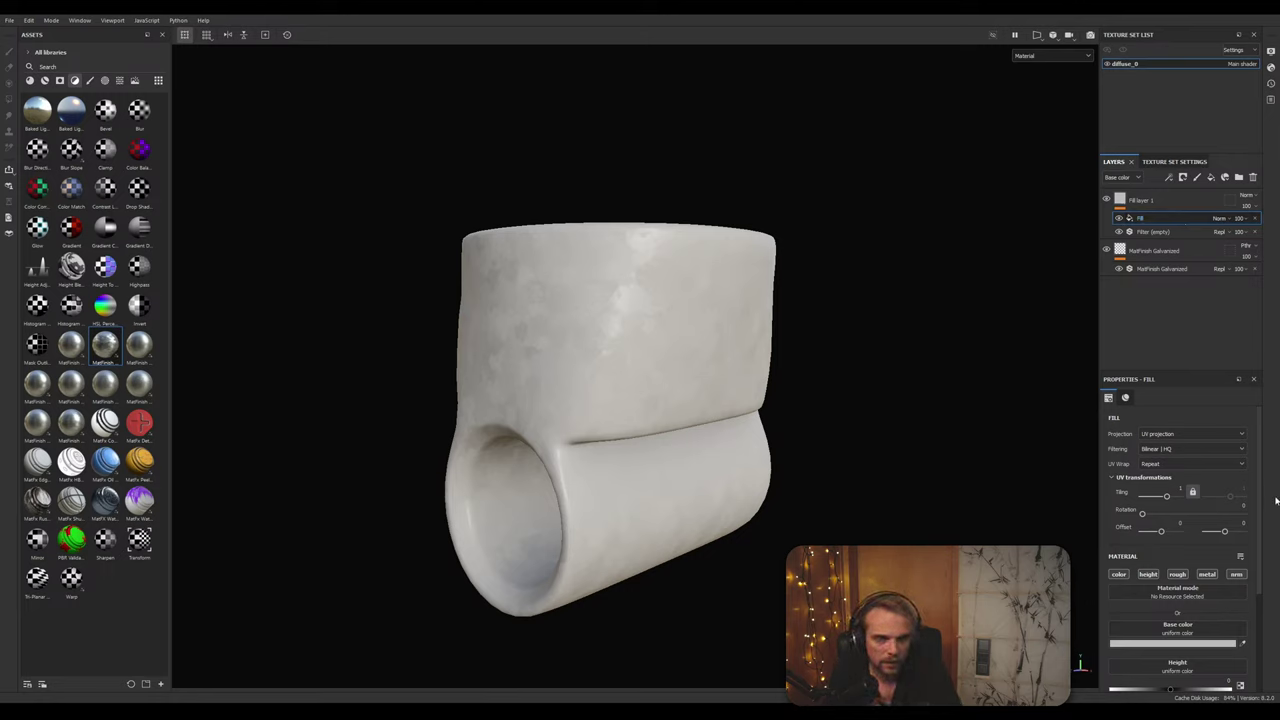
{"action": "left_click_drag", "start_coordinate": [1259, 491], "coordinate": [1252, 448]}
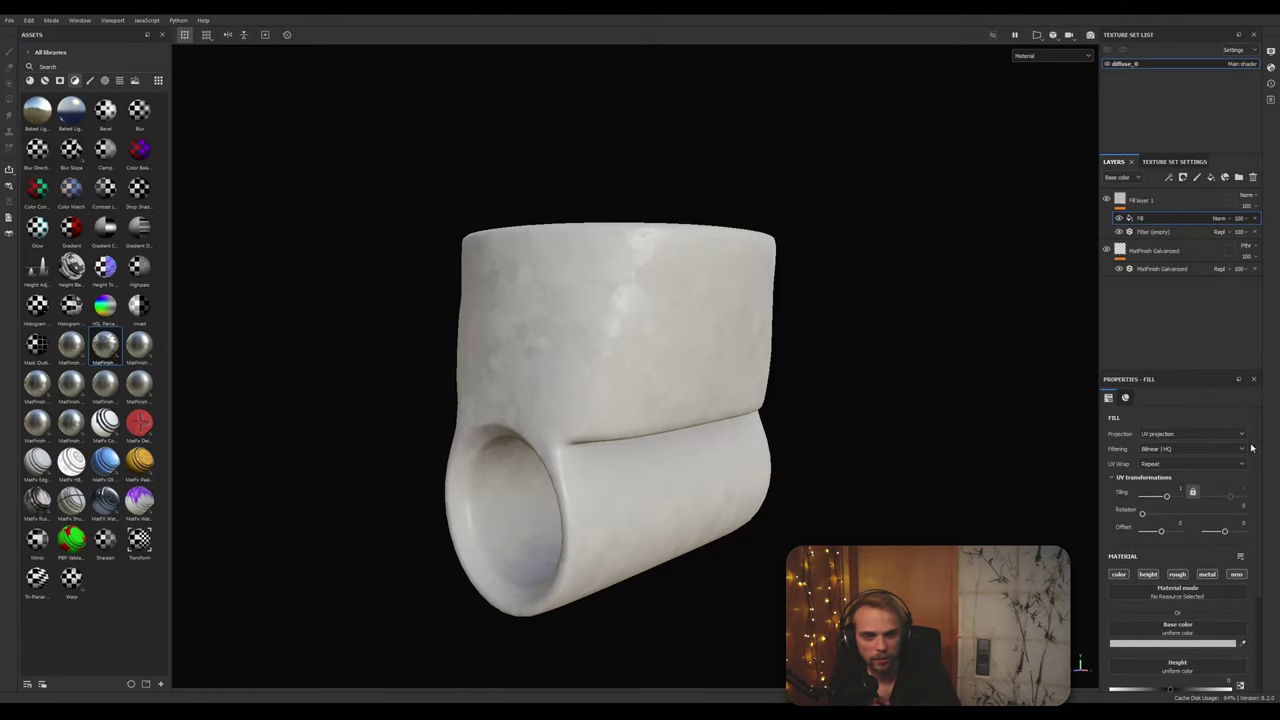
Step: Remove that Fill effect and add a new Fill layer 2 at the top
{"action": "right_click", "coordinate": [1173, 219]}
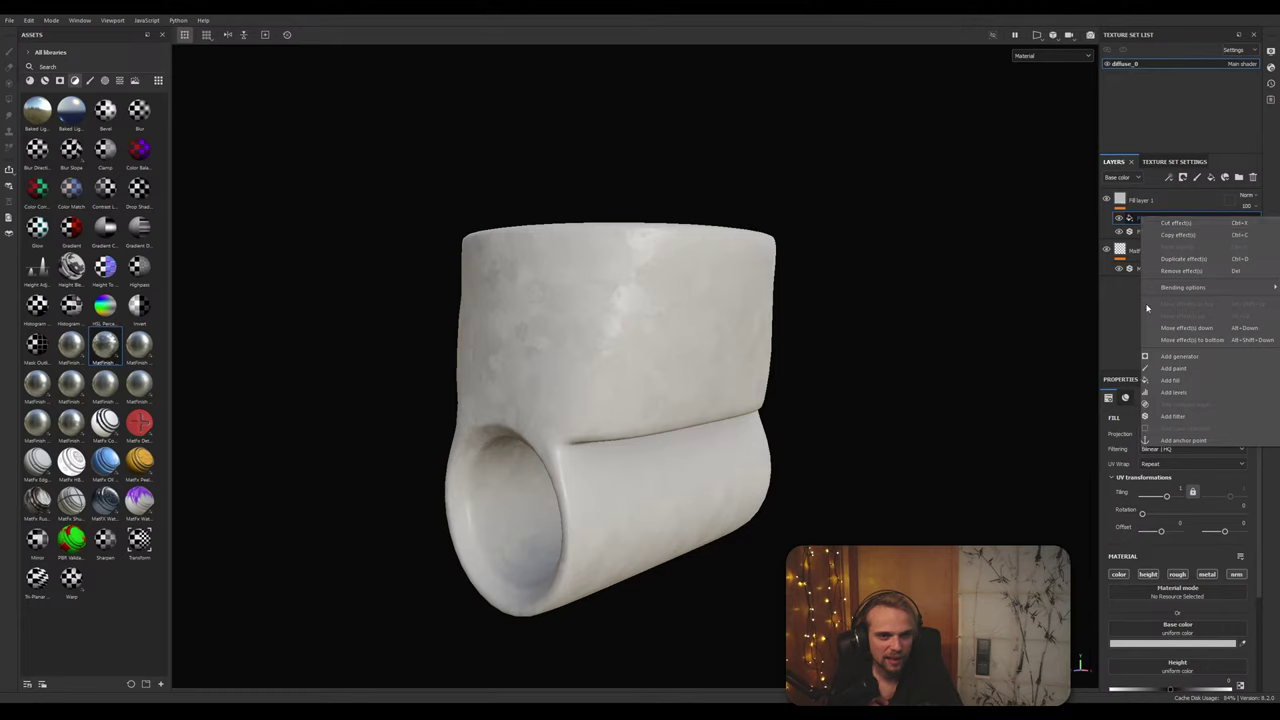
{"action": "left_click", "coordinate": [1182, 270]}
{"action": "left_click", "coordinate": [1140, 203]}
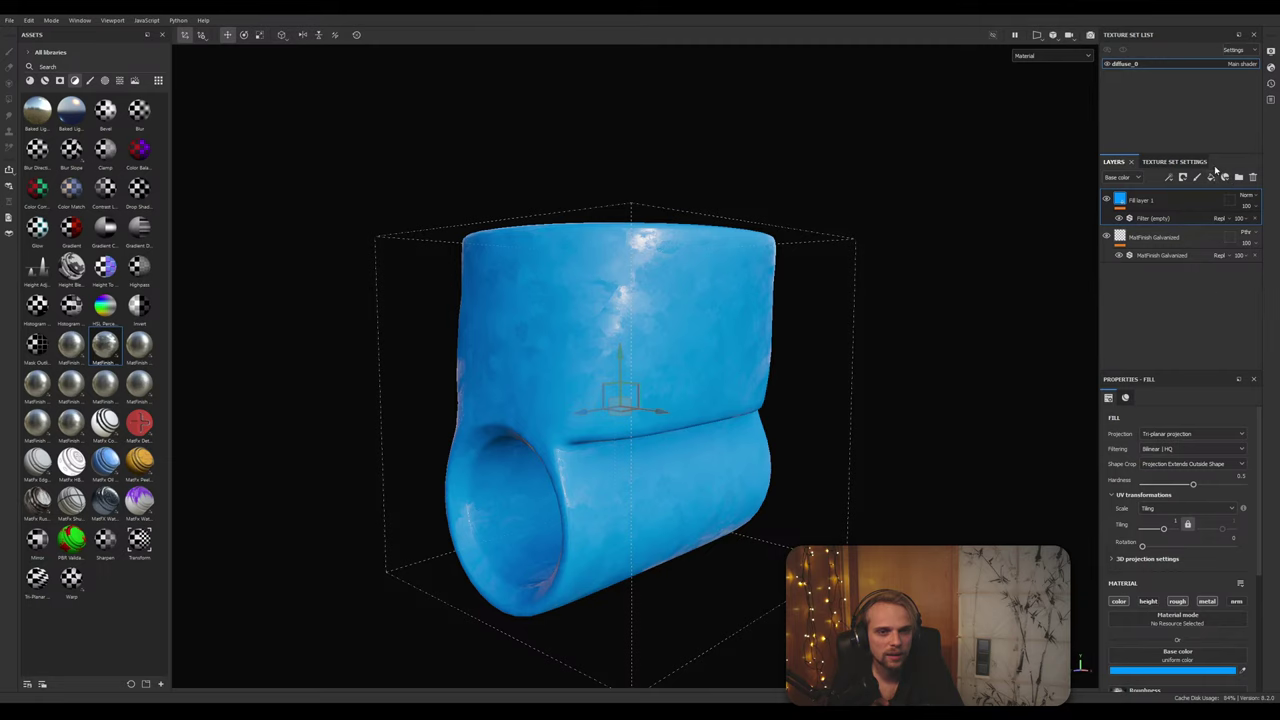
{"action": "left_click", "coordinate": [1210, 178]}
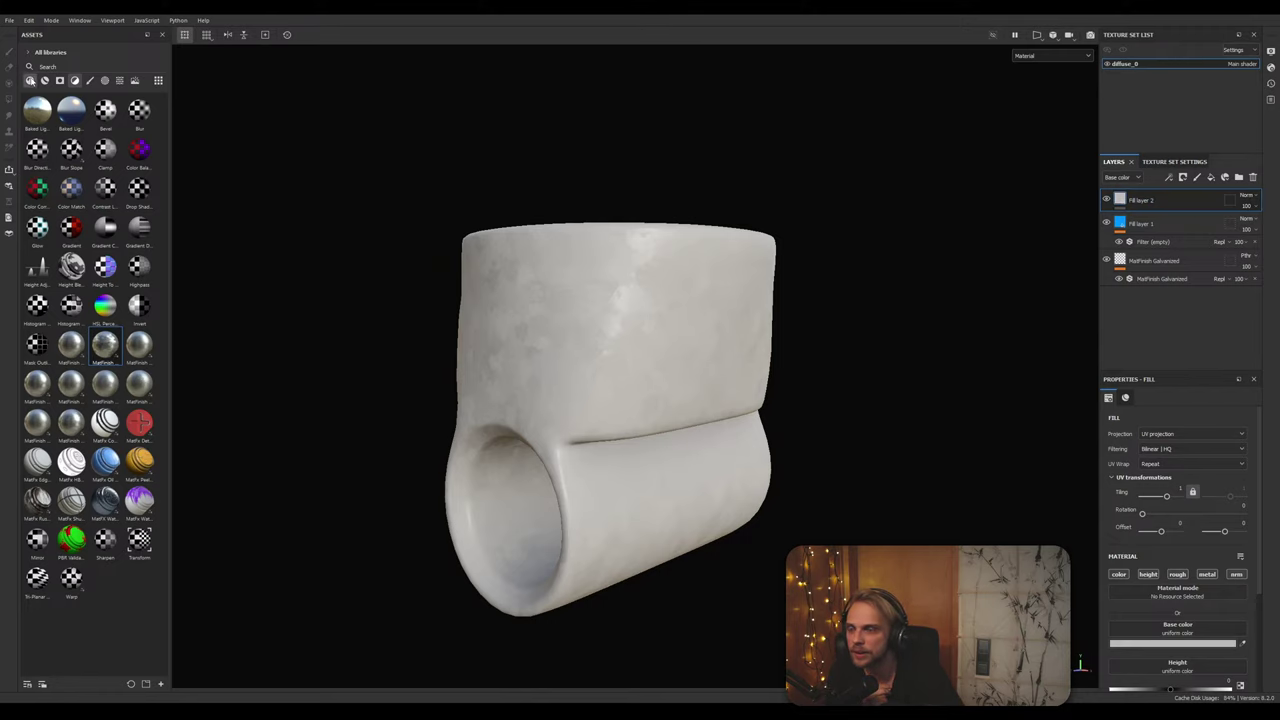
Step: Apply a smooth blue plastic to Fill layer 2 and drag Plastic Matte Pure on top
{"action": "left_click", "coordinate": [30, 80]}
{"action": "mouse_move", "coordinate": [33, 113]}
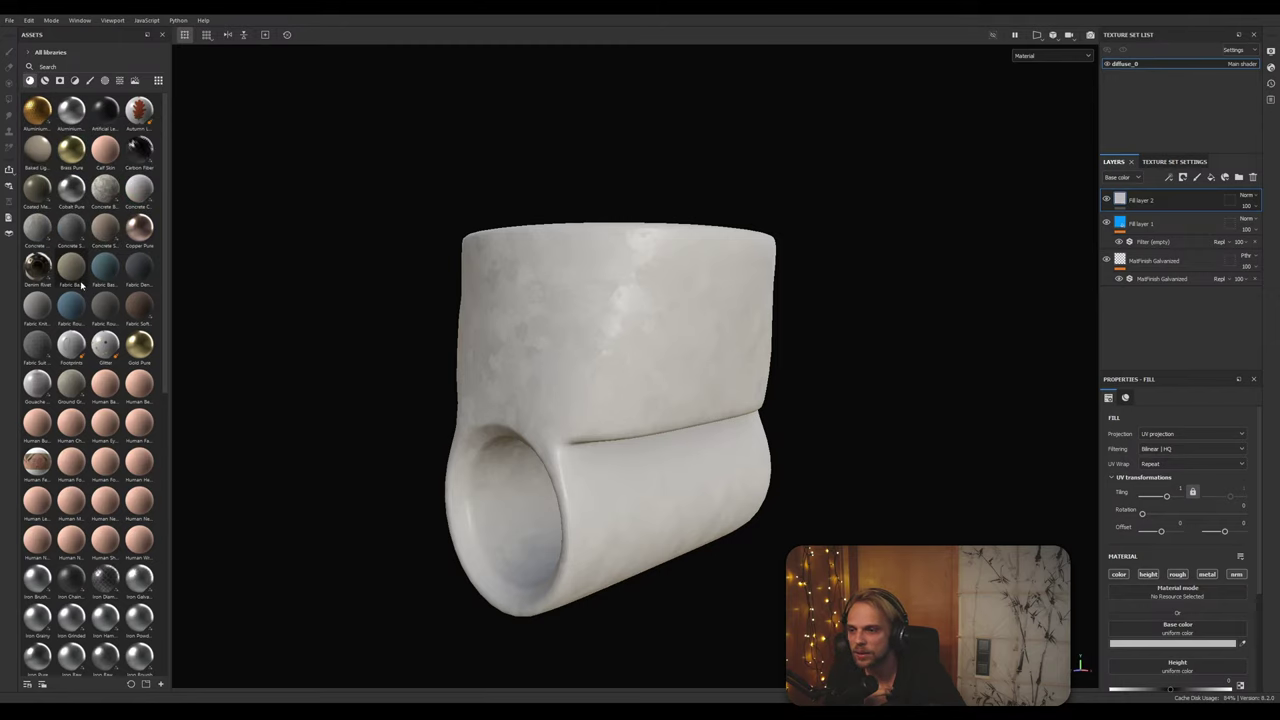
{"action": "scroll", "coordinate": [83, 358], "scroll_direction": "down", "scroll_amount": 5}
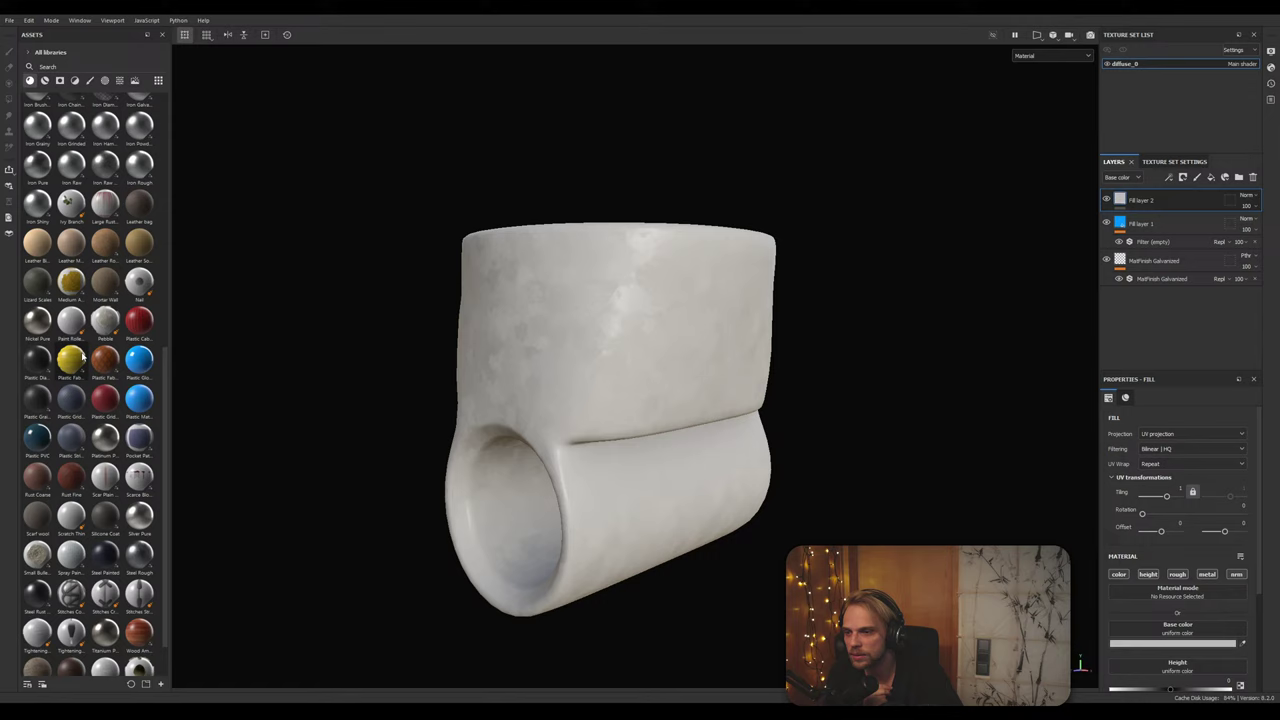
{"action": "left_click", "coordinate": [106, 401]}
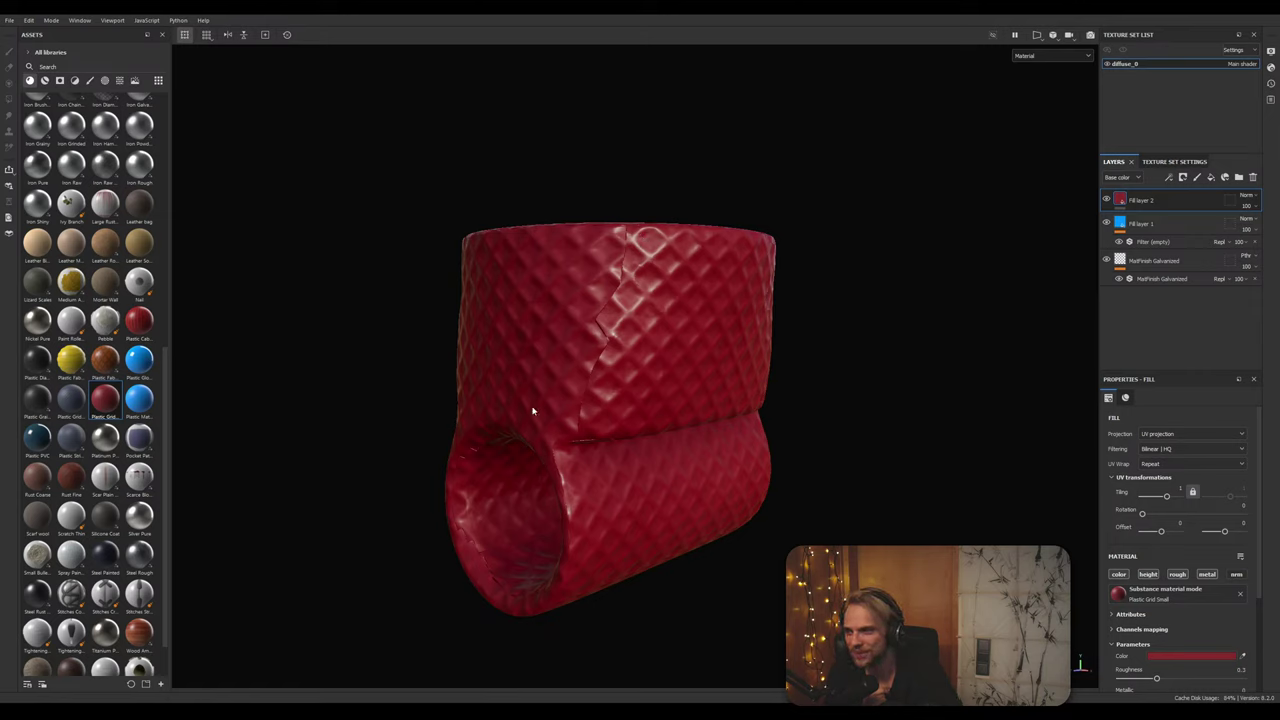
{"action": "left_click", "coordinate": [139, 401]}
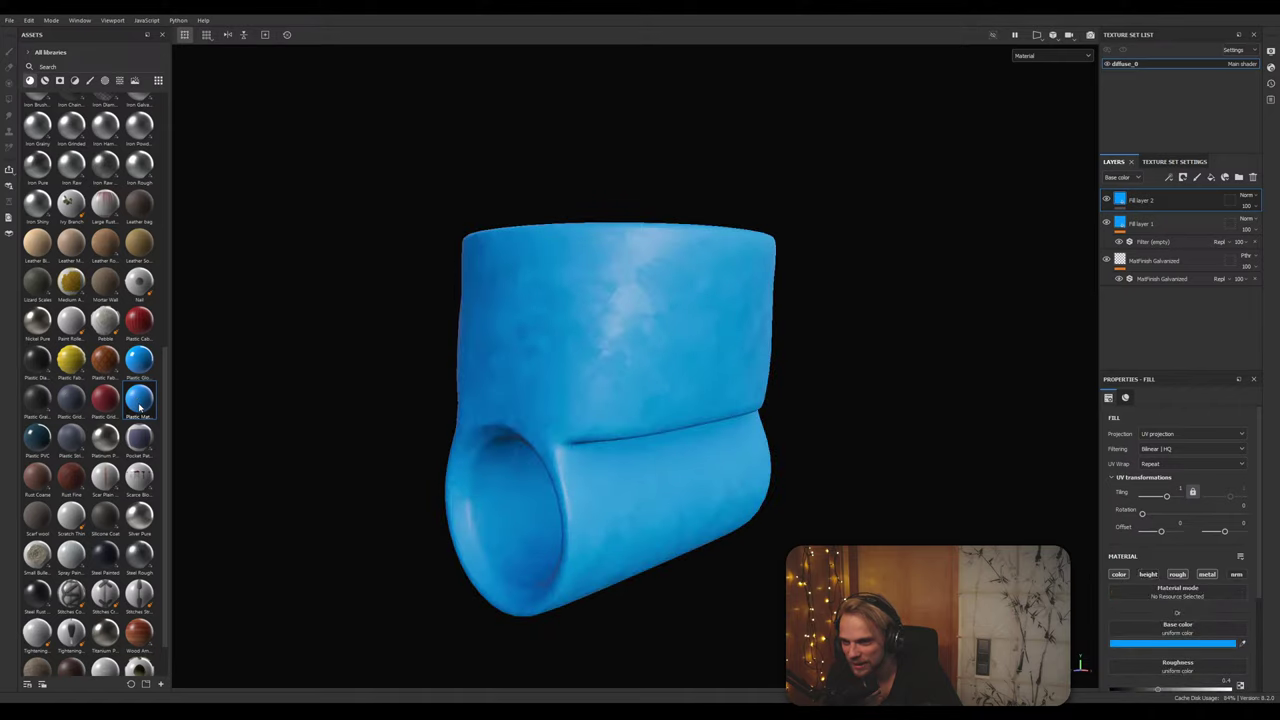
{"action": "mouse_move", "coordinate": [139, 405]}
{"action": "left_click_drag", "start_coordinate": [139, 405], "coordinate": [1158, 212]}
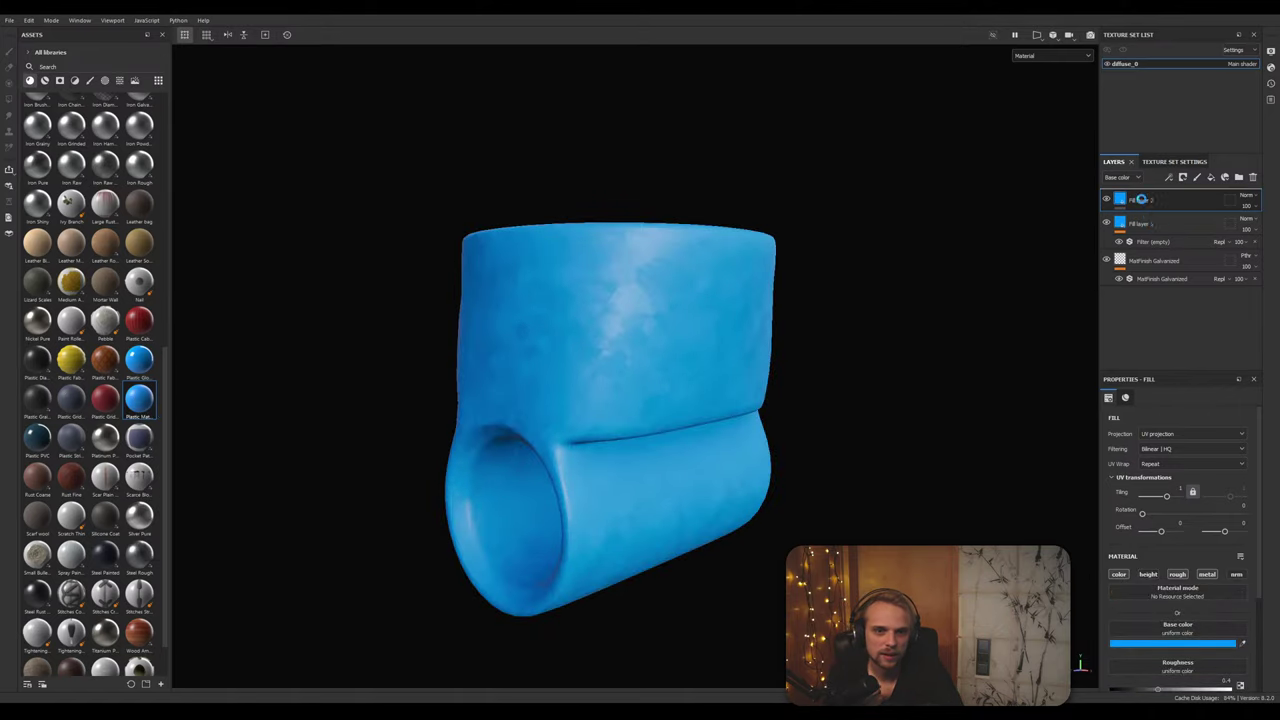
Step: Make Plastic Matte Pure's base colour red and add a black mask to hide it
{"action": "left_click", "coordinate": [1165, 645]}
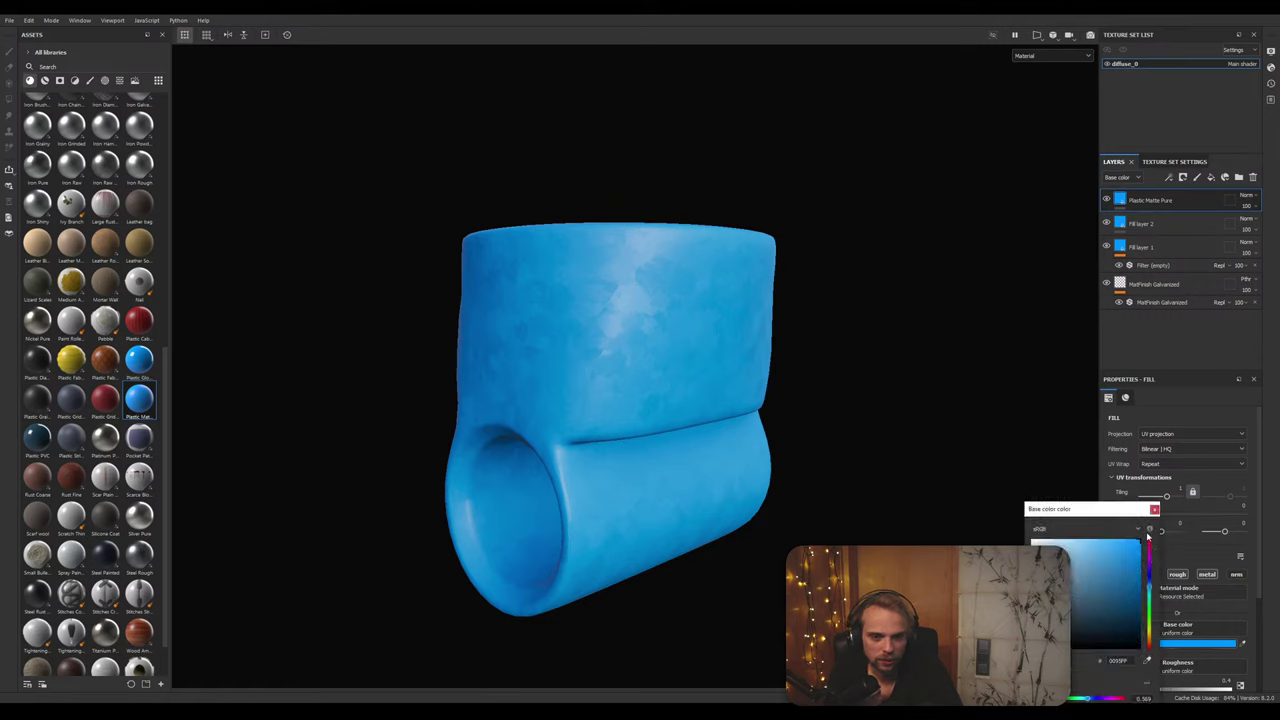
{"action": "left_click_drag", "start_coordinate": [1149, 583], "coordinate": [1149, 542]}
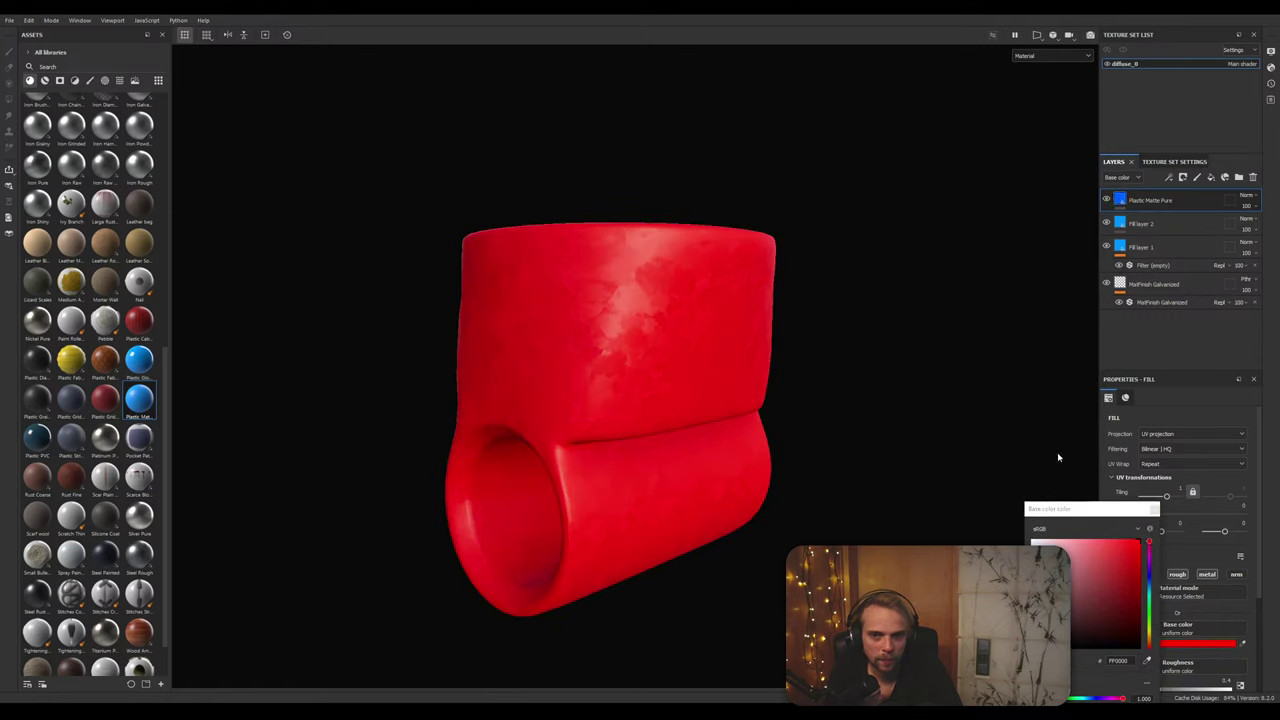
{"action": "left_click", "coordinate": [1183, 178]}
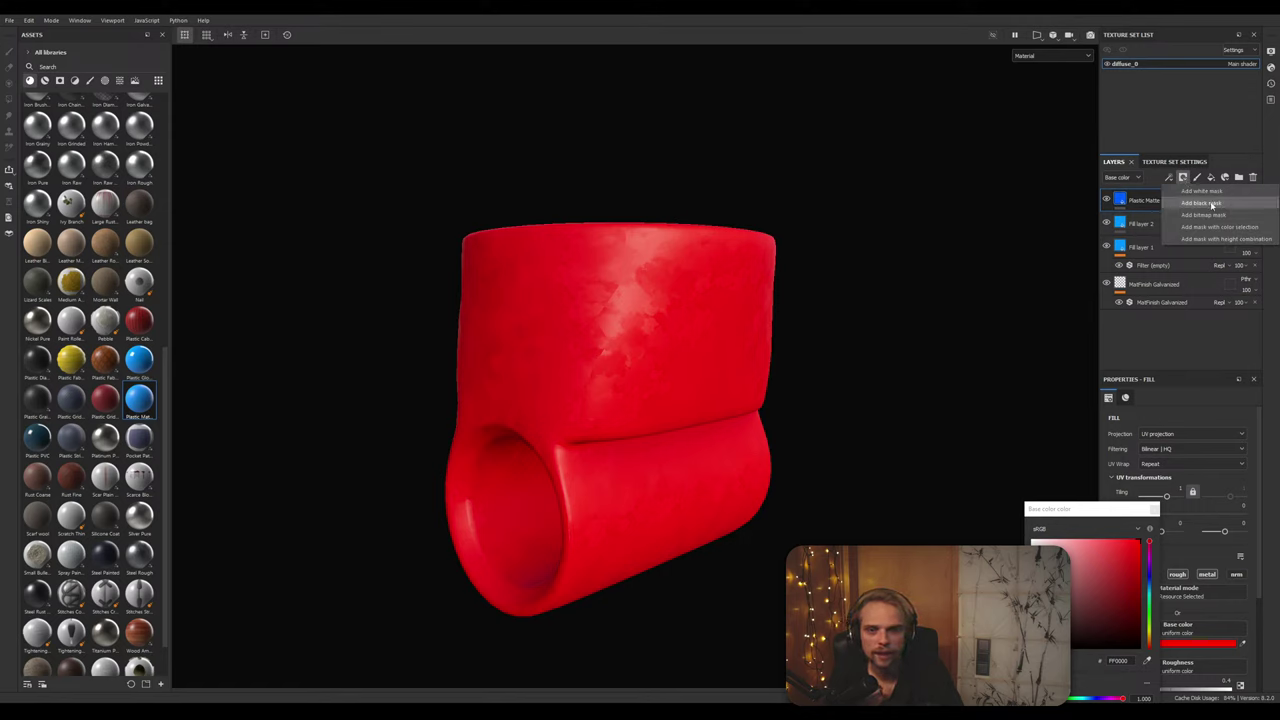
{"action": "left_click", "coordinate": [1210, 203]}
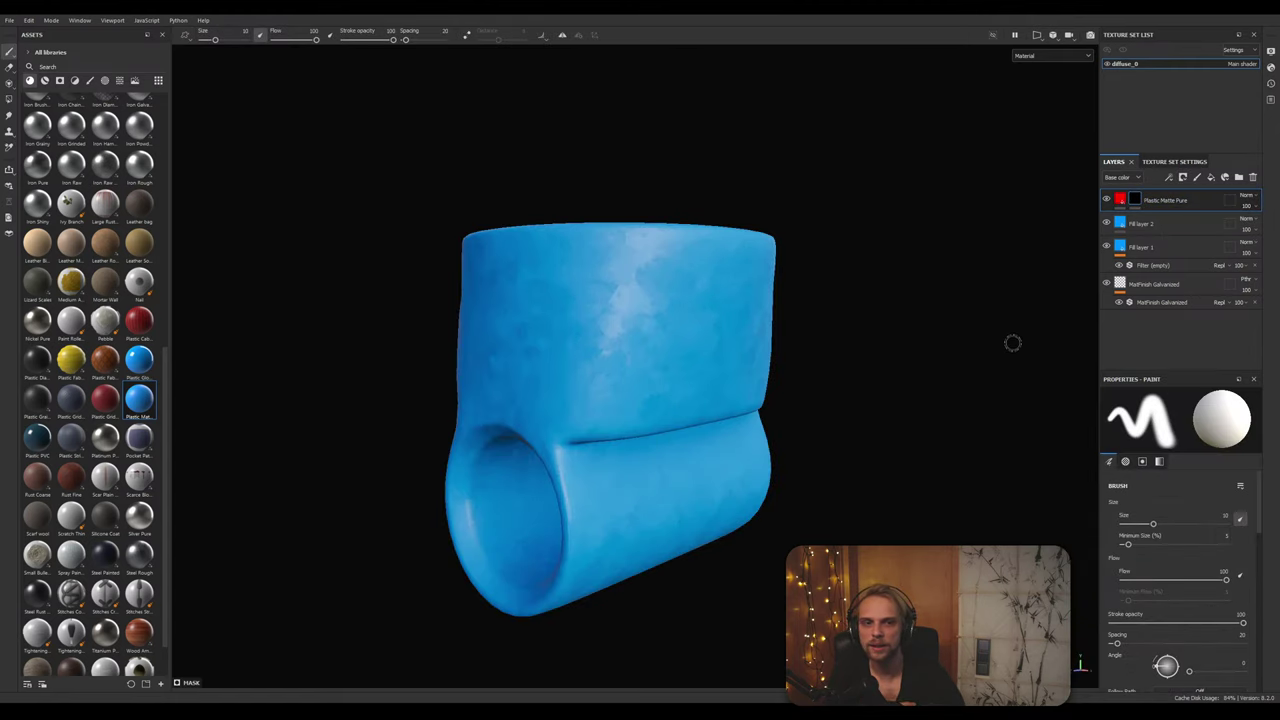
Step: Paint a test zigzag into the red layer's mask, then undo it
{"action": "left_click", "coordinate": [1120, 200]}
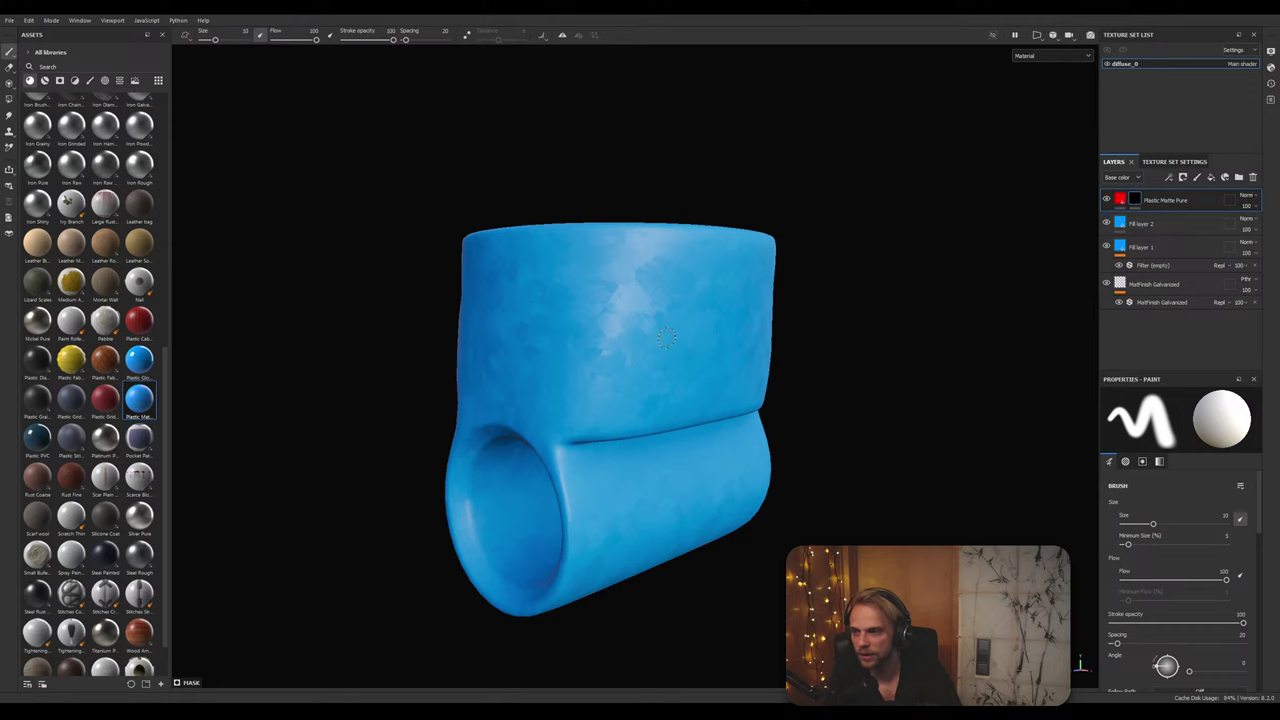
{"action": "mouse_move", "coordinate": [511, 333]}
{"action": "left_mouse_down"}
{"action": "mouse_move", "coordinate": [592, 305]}
{"action": "mouse_move", "coordinate": [706, 320]}
{"action": "left_mouse_up"}
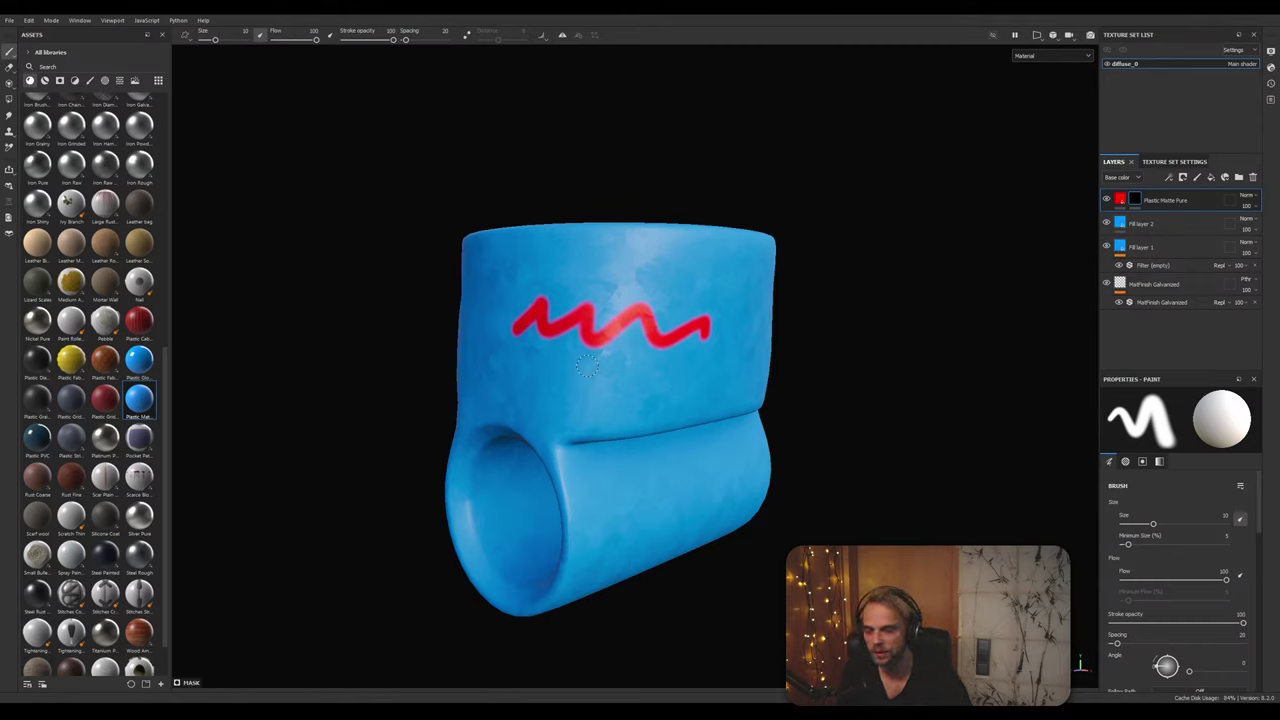
{"action": "key", "text": "ctrl+z"}
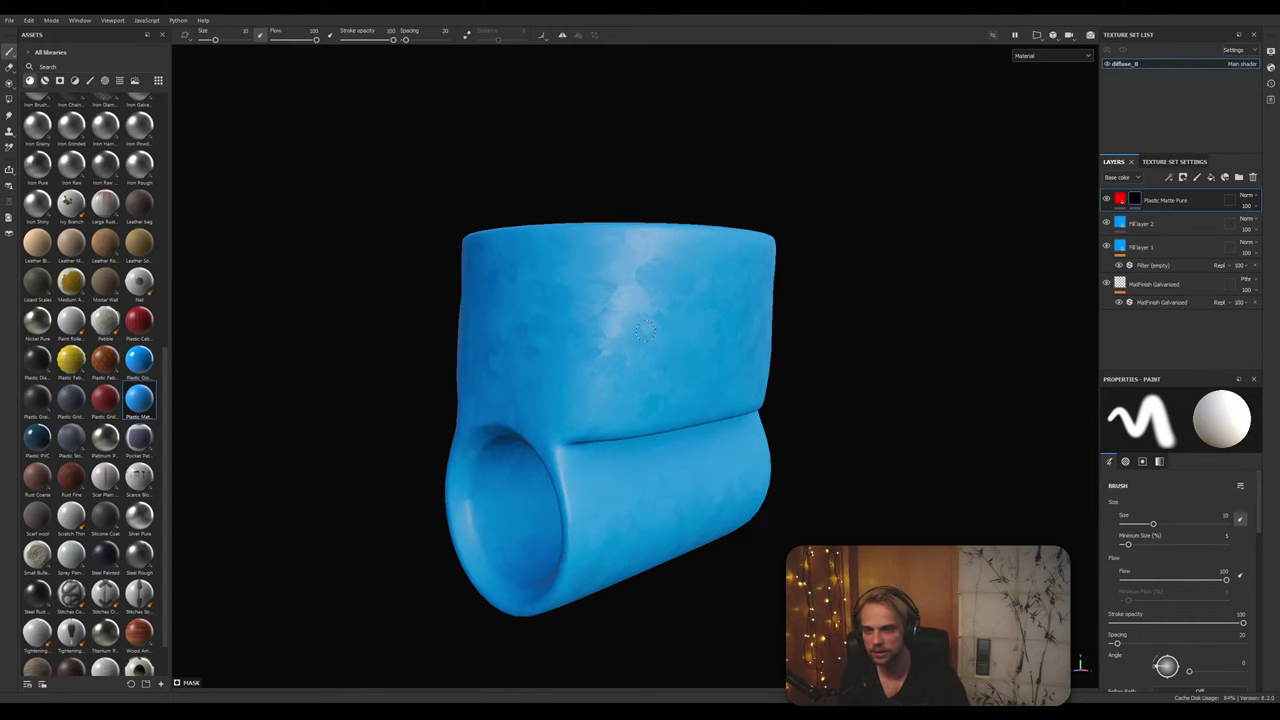
Step: Paint test strokes spelling HI on the top face, undo them, and show the Grunges assets
{"action": "middle_click_drag", "start_coordinate": [600, 331], "coordinate": [596, 301], "text": "alt"}
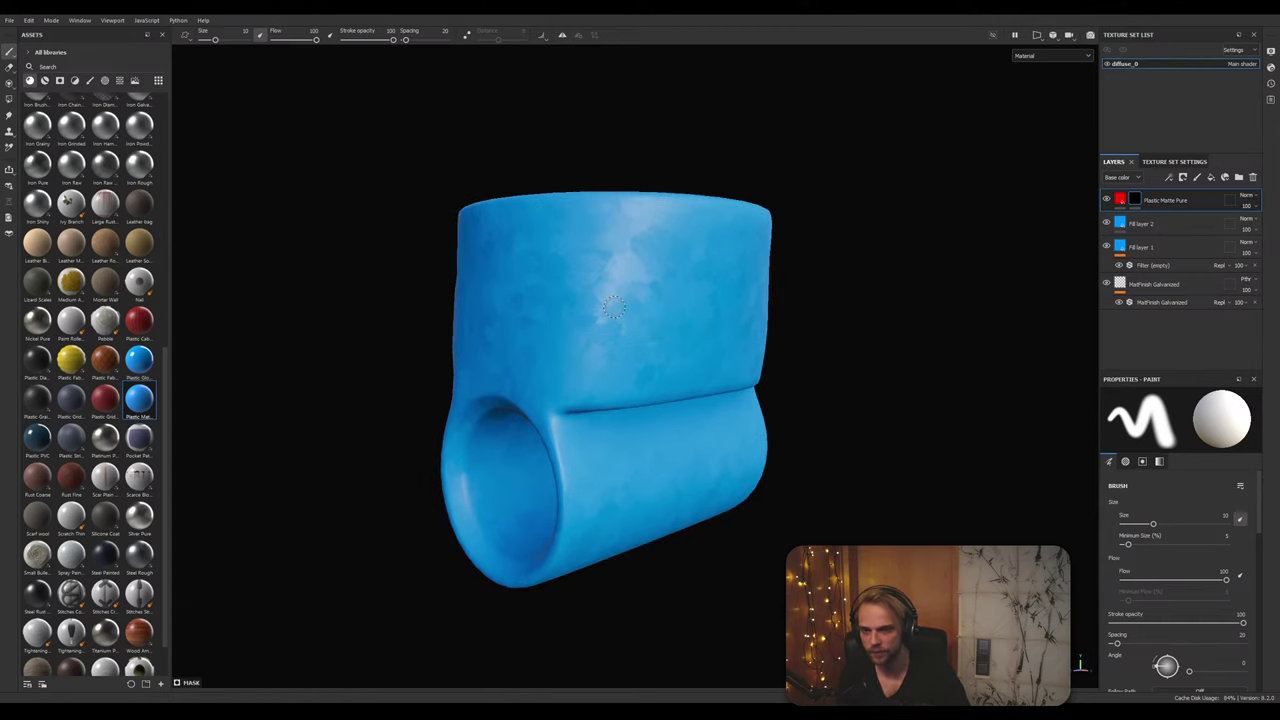
{"action": "left_click_drag", "start_coordinate": [613, 307], "coordinate": [586, 360], "text": "alt"}
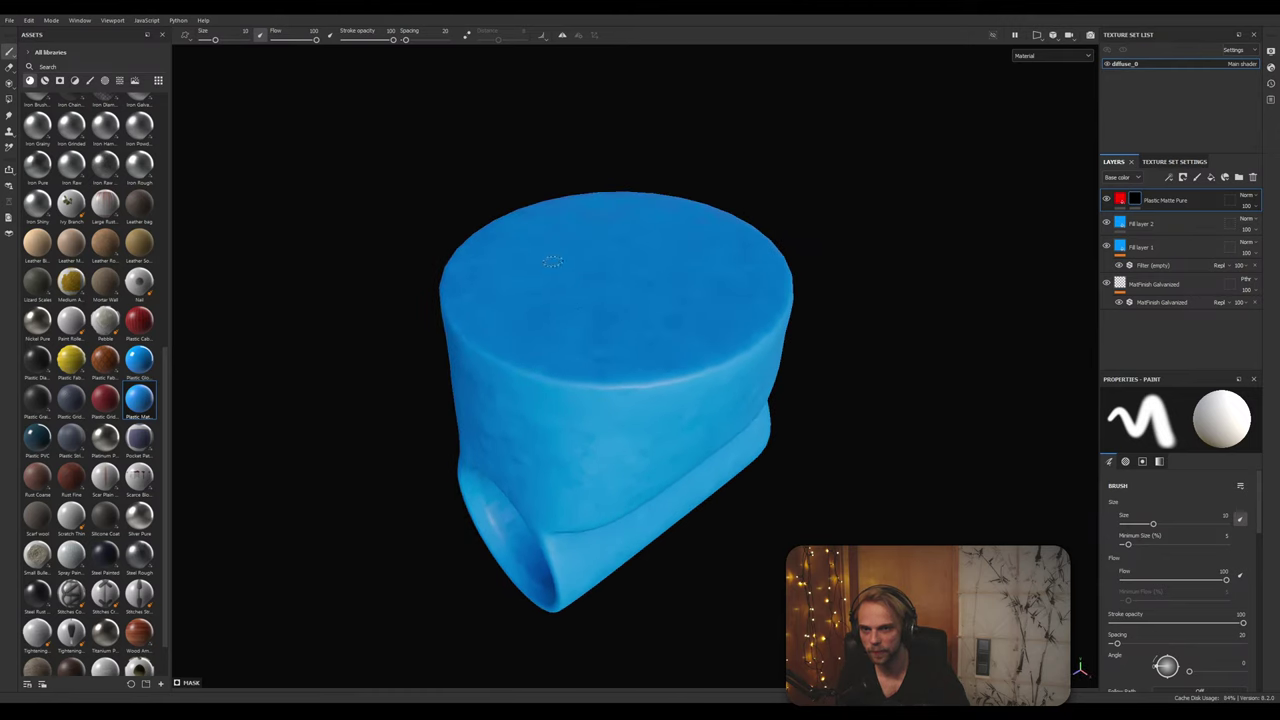
{"action": "left_click_drag", "start_coordinate": [521, 243], "coordinate": [521, 327]}
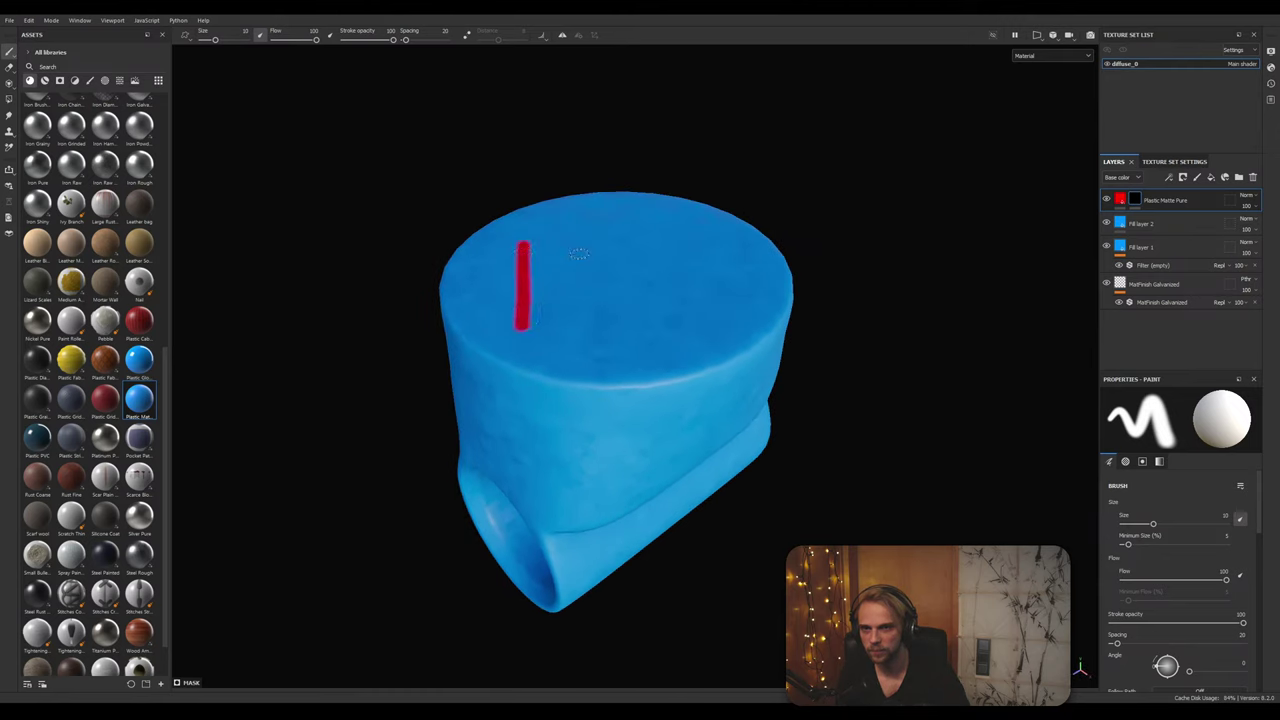
{"action": "mouse_move", "coordinate": [578, 235]}
{"action": "left_mouse_down"}
{"action": "mouse_move", "coordinate": [576, 312]}
{"action": "mouse_move", "coordinate": [574, 281]}
{"action": "left_mouse_up"}
{"action": "left_click_drag", "start_coordinate": [634, 236], "coordinate": [633, 320]}
{"action": "key", "text": "ctrl+z"}
{"action": "key", "text": "ctrl+z"}
{"action": "key", "text": "ctrl+z"}
{"action": "key", "text": "ctrl+z"}
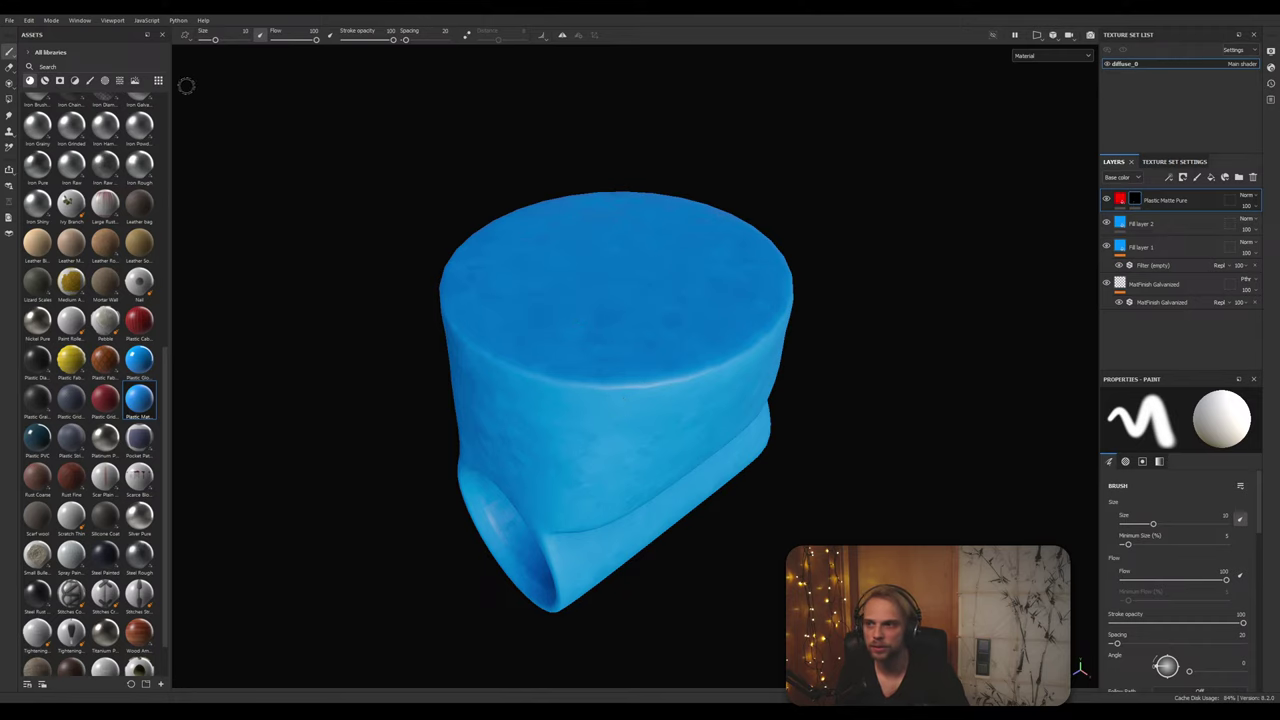
{"action": "left_click", "coordinate": [59, 80]}
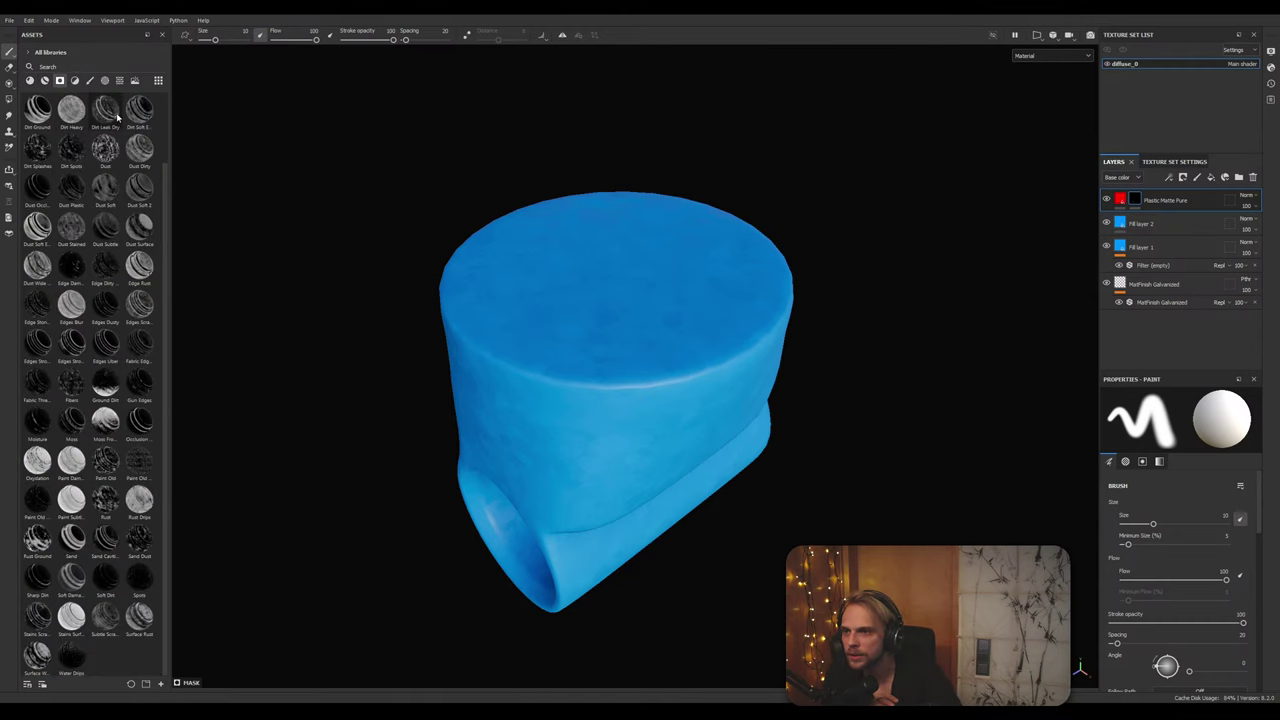
Step: Preview several grunge maps and pick Paint Old Small Cracks
{"action": "mouse_move", "coordinate": [82, 242]}
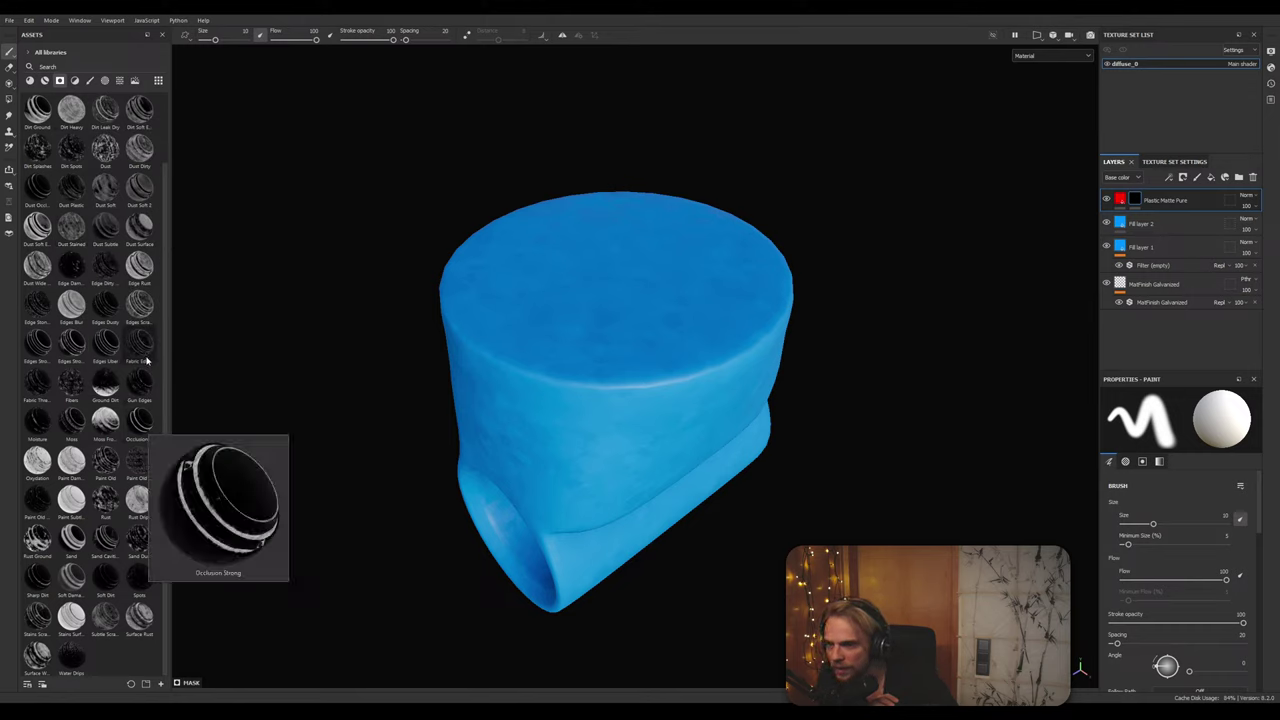
{"action": "mouse_move", "coordinate": [147, 360]}
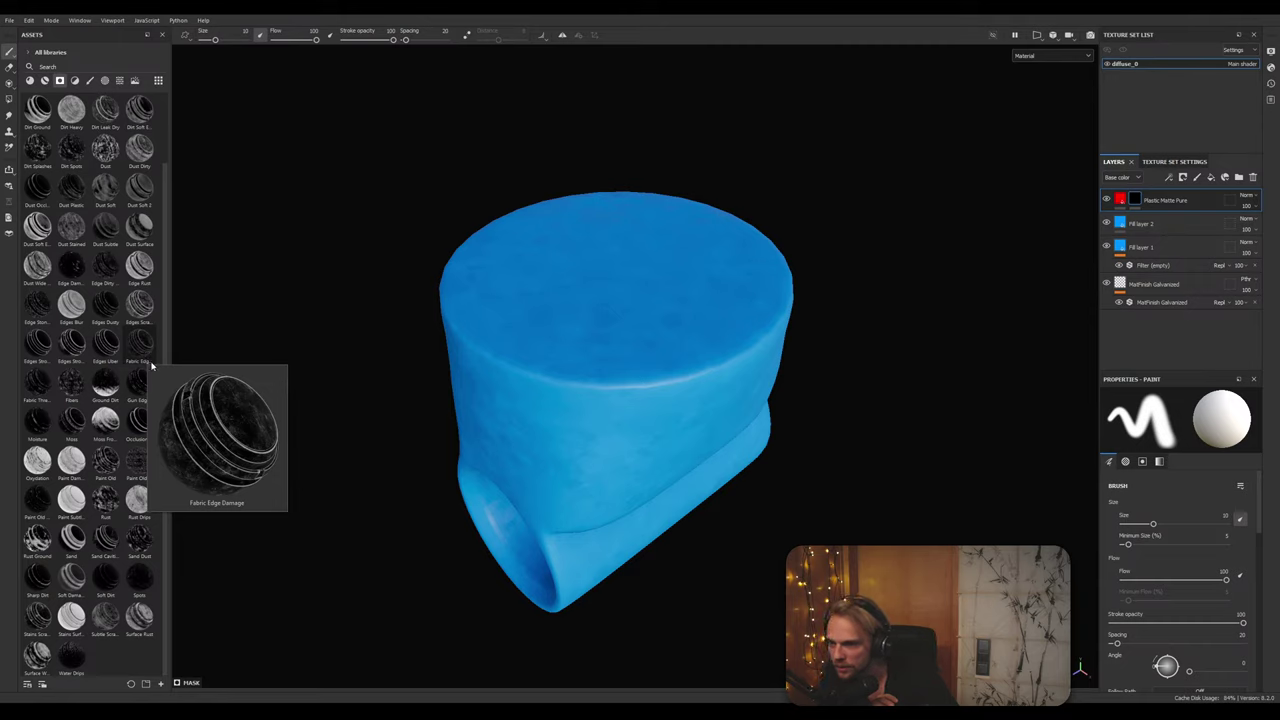
{"action": "mouse_move", "coordinate": [95, 154]}
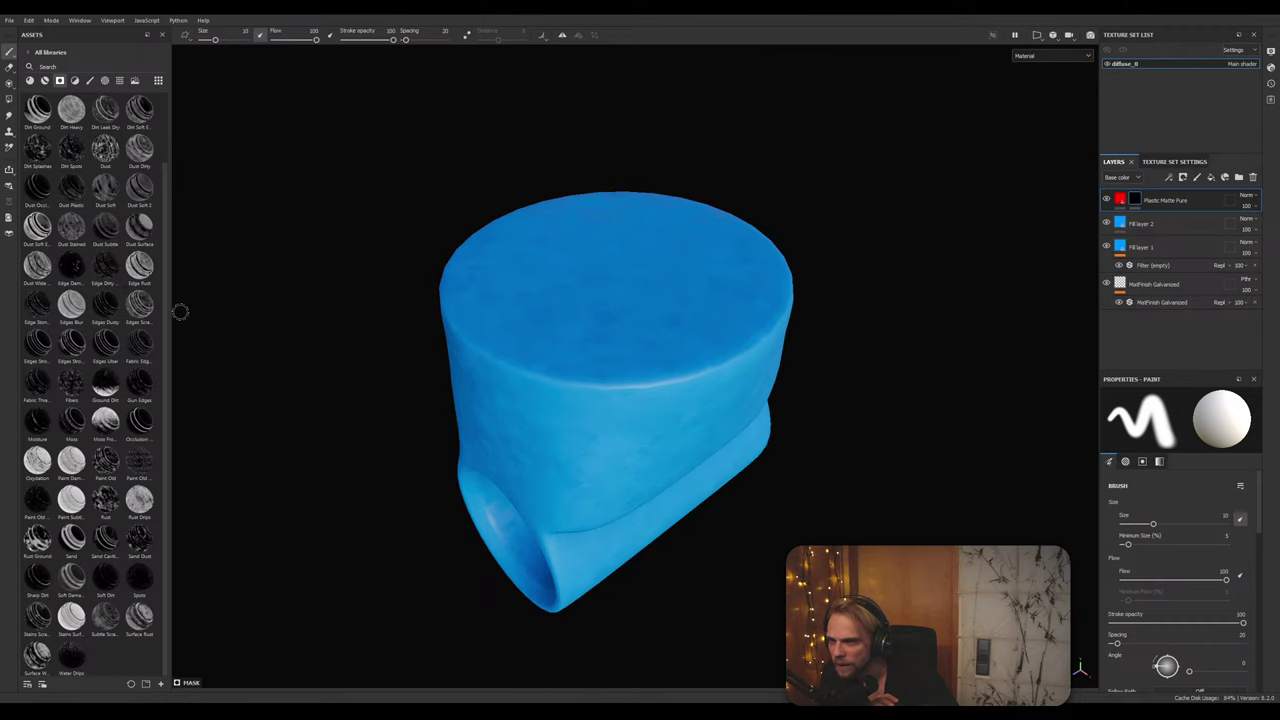
{"action": "scroll", "coordinate": [180, 312], "scroll_direction": "down", "scroll_amount": 2}
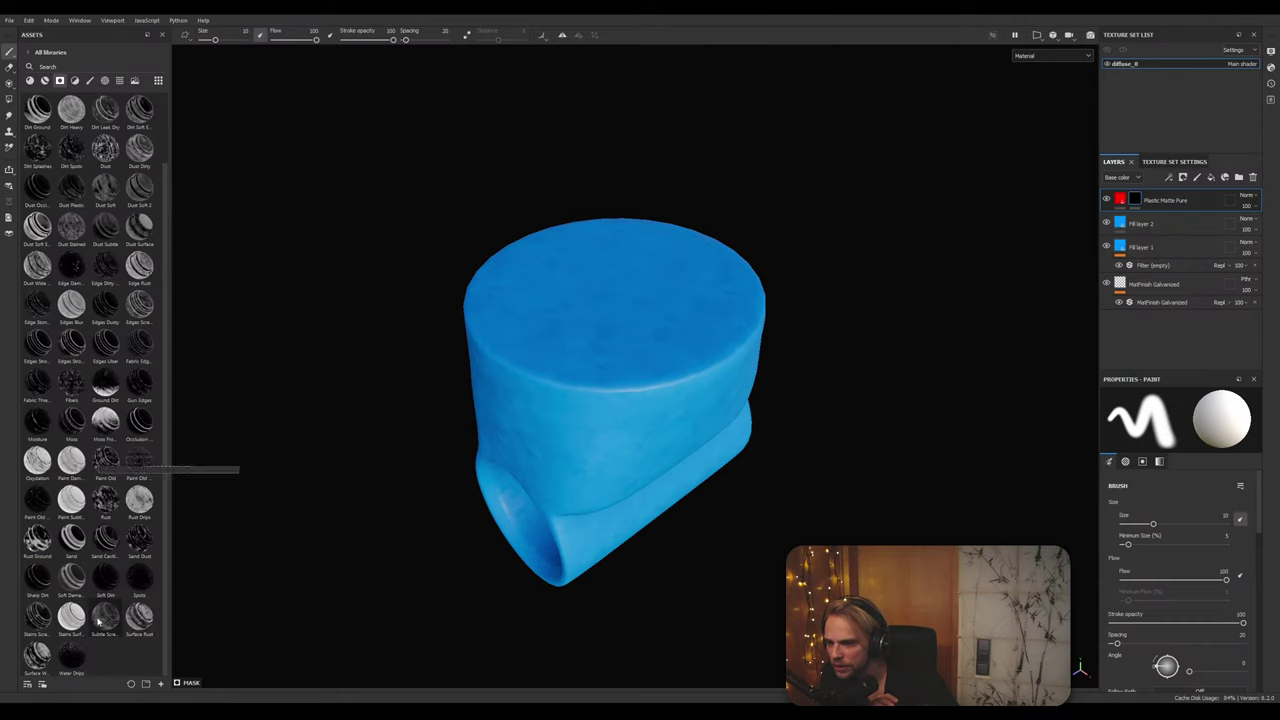
{"action": "mouse_move", "coordinate": [103, 624]}
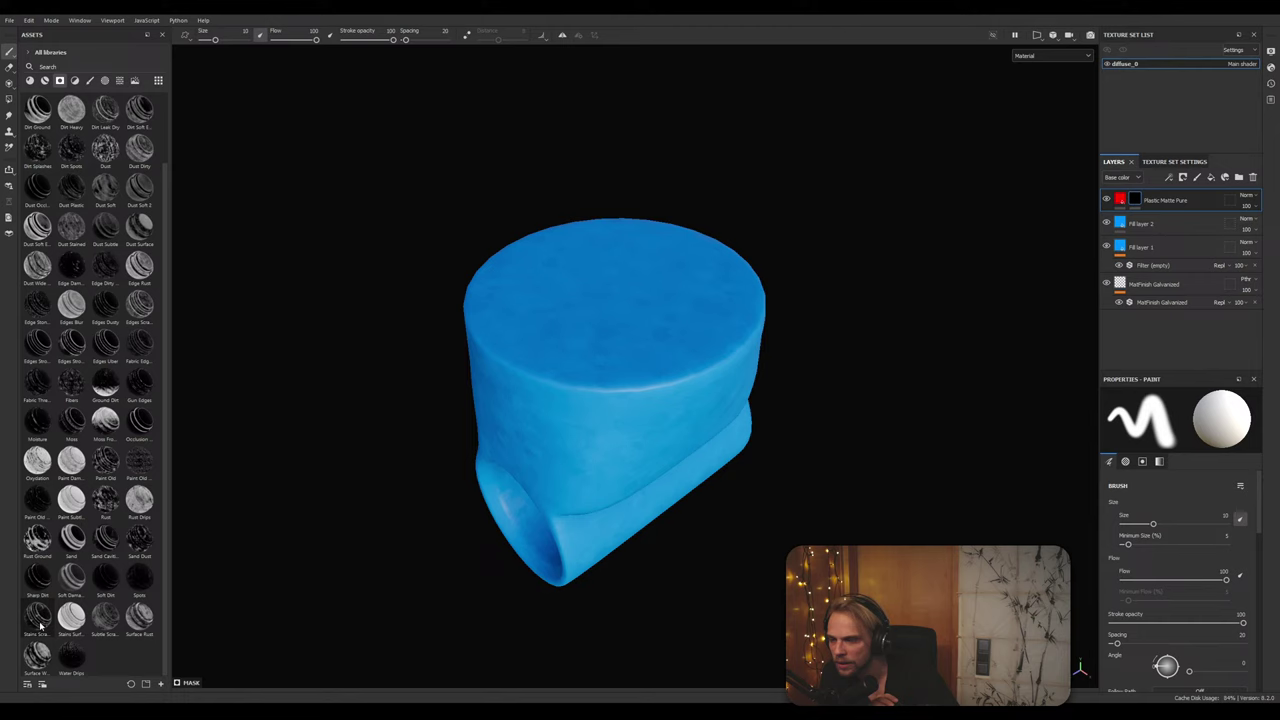
{"action": "mouse_move", "coordinate": [40, 625]}
{"action": "mouse_move", "coordinate": [42, 512]}
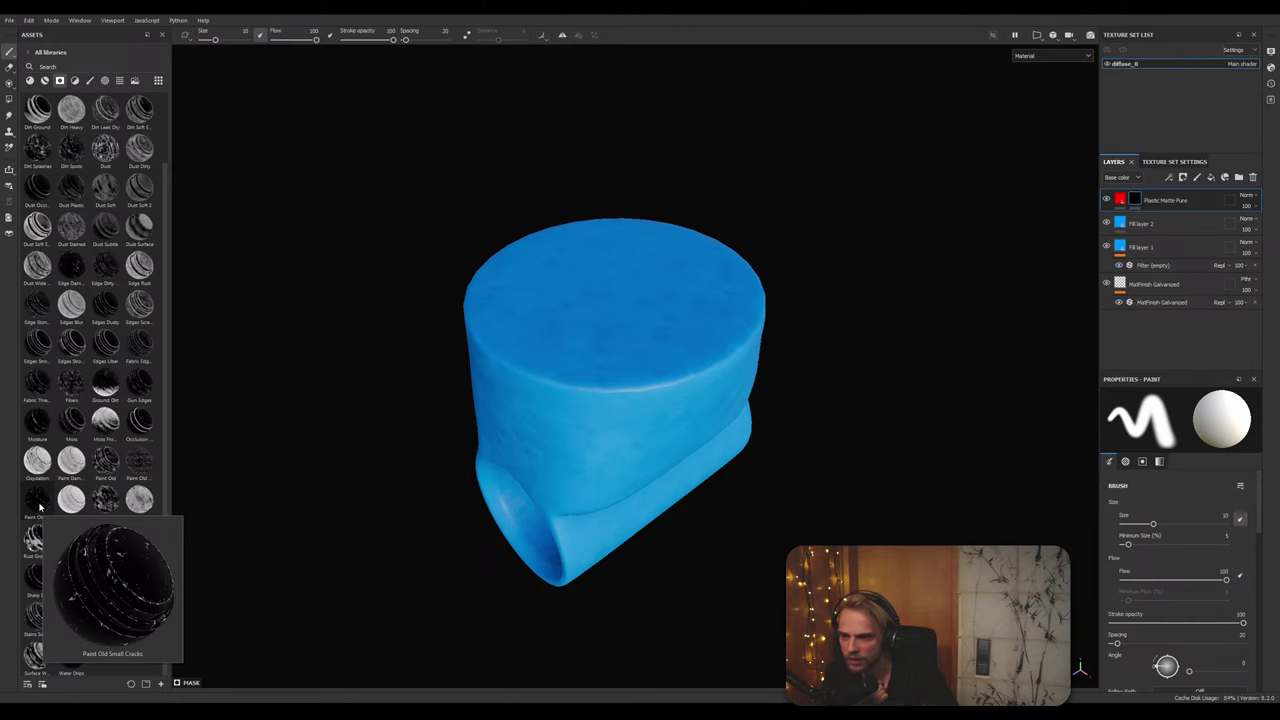
{"action": "left_click", "coordinate": [42, 497]}
Step: Apply Paint Old Small Cracks to the red layer's mask and set Use Triplanar to True
{"action": "mouse_move", "coordinate": [42, 497]}
{"action": "left_mouse_down"}
{"action": "mouse_move", "coordinate": [1080, 189]}
{"action": "mouse_move", "coordinate": [1141, 201]}
{"action": "left_mouse_up"}
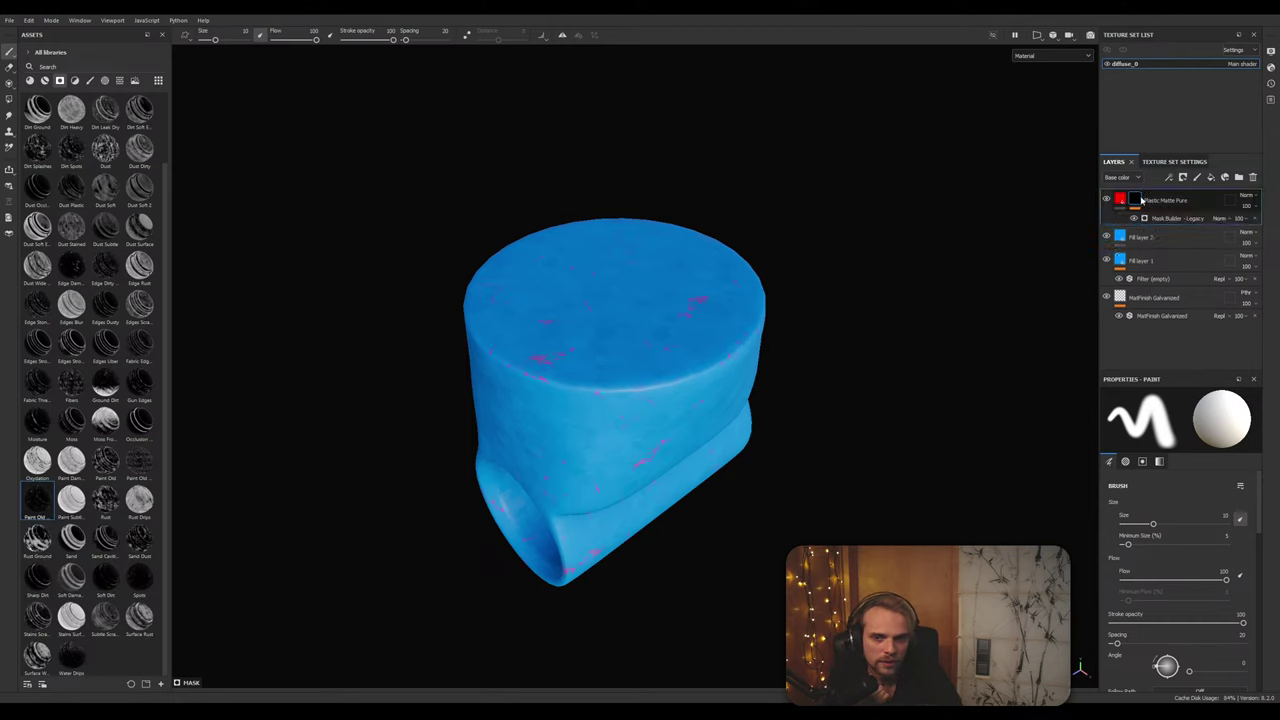
{"action": "scroll", "coordinate": [530, 365], "scroll_direction": "up", "scroll_amount": 10}
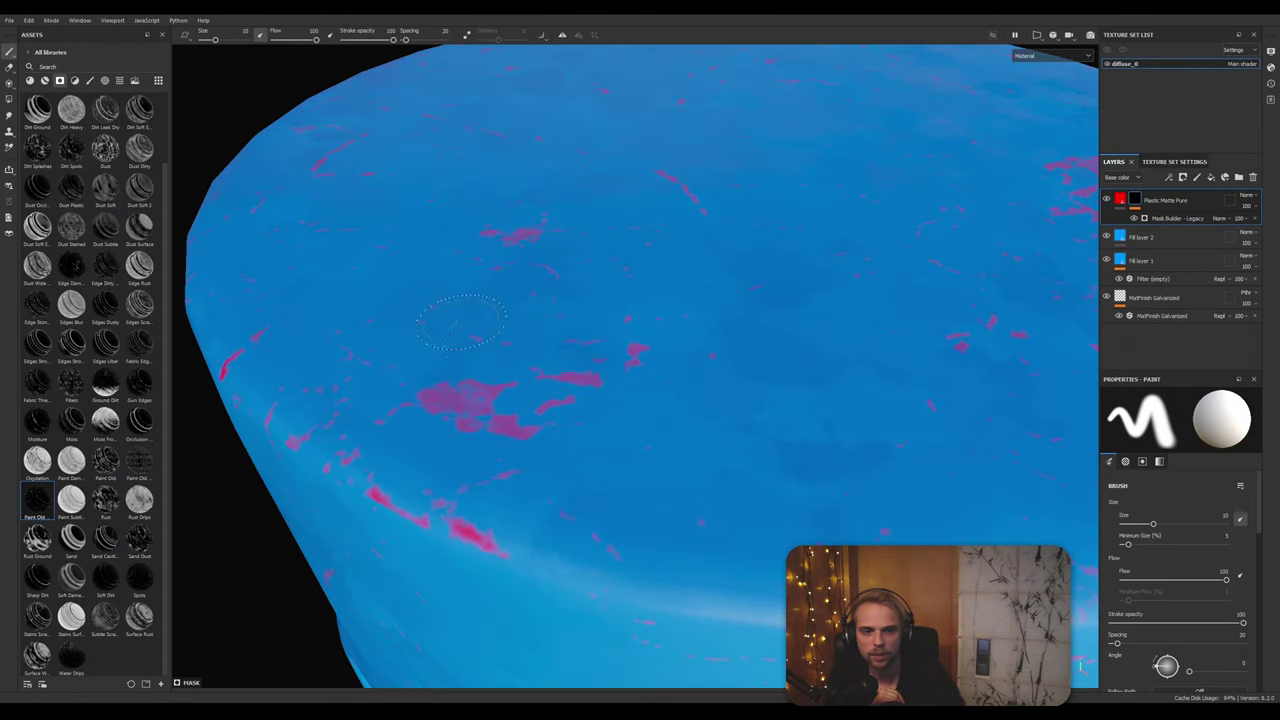
{"action": "left_click", "coordinate": [1140, 219]}
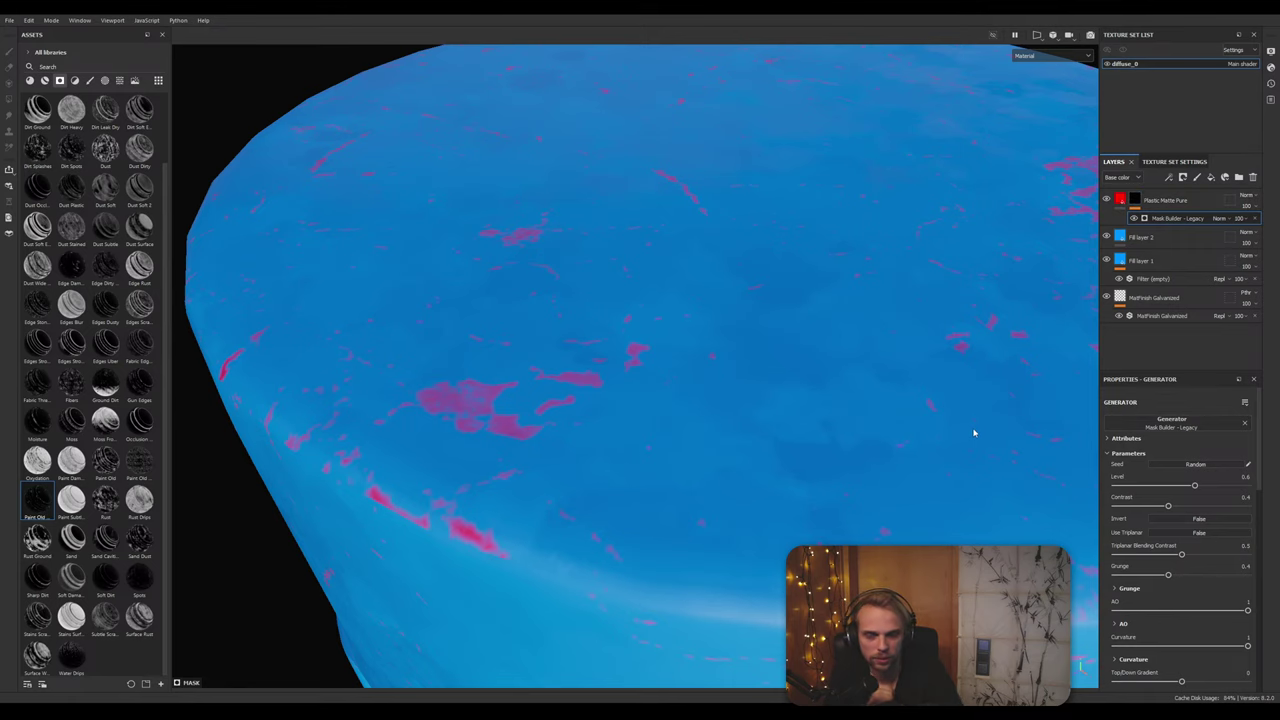
{"action": "middle_click_drag", "start_coordinate": [454, 464], "coordinate": [476, 426], "text": "alt"}
{"action": "left_click_drag", "start_coordinate": [476, 426], "coordinate": [400, 417], "text": "alt"}
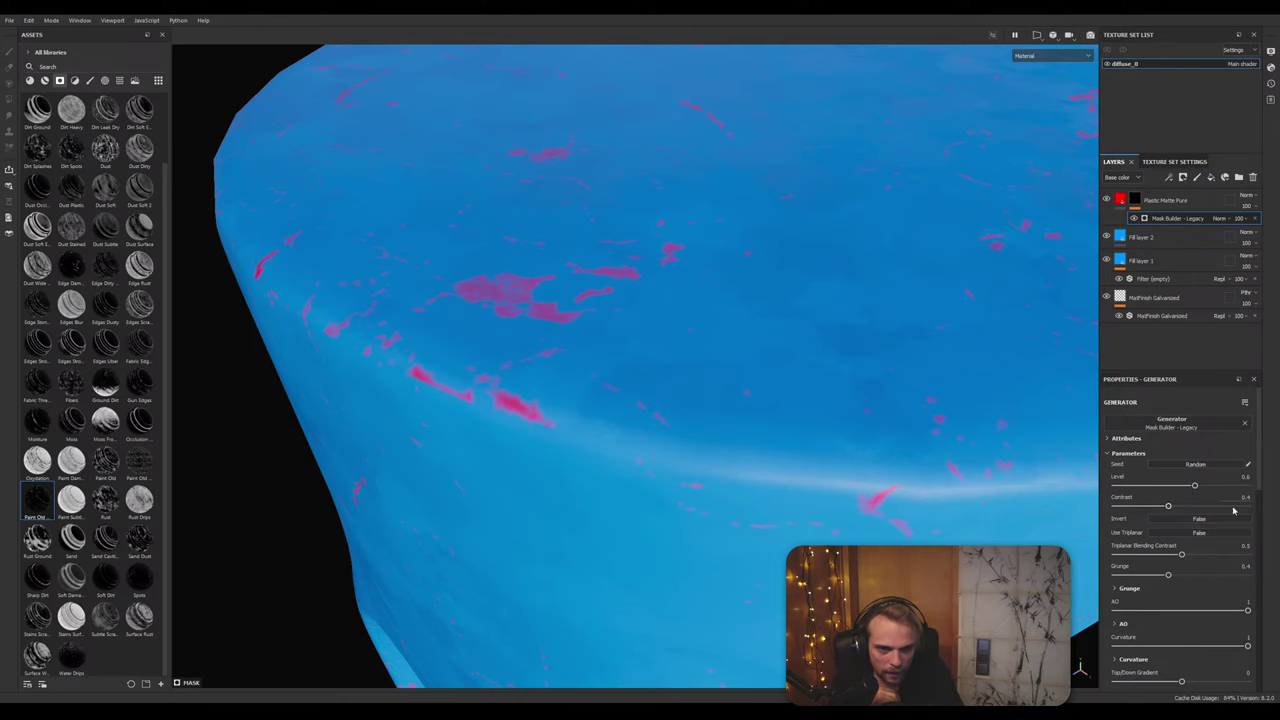
{"action": "left_click", "coordinate": [1196, 534]}
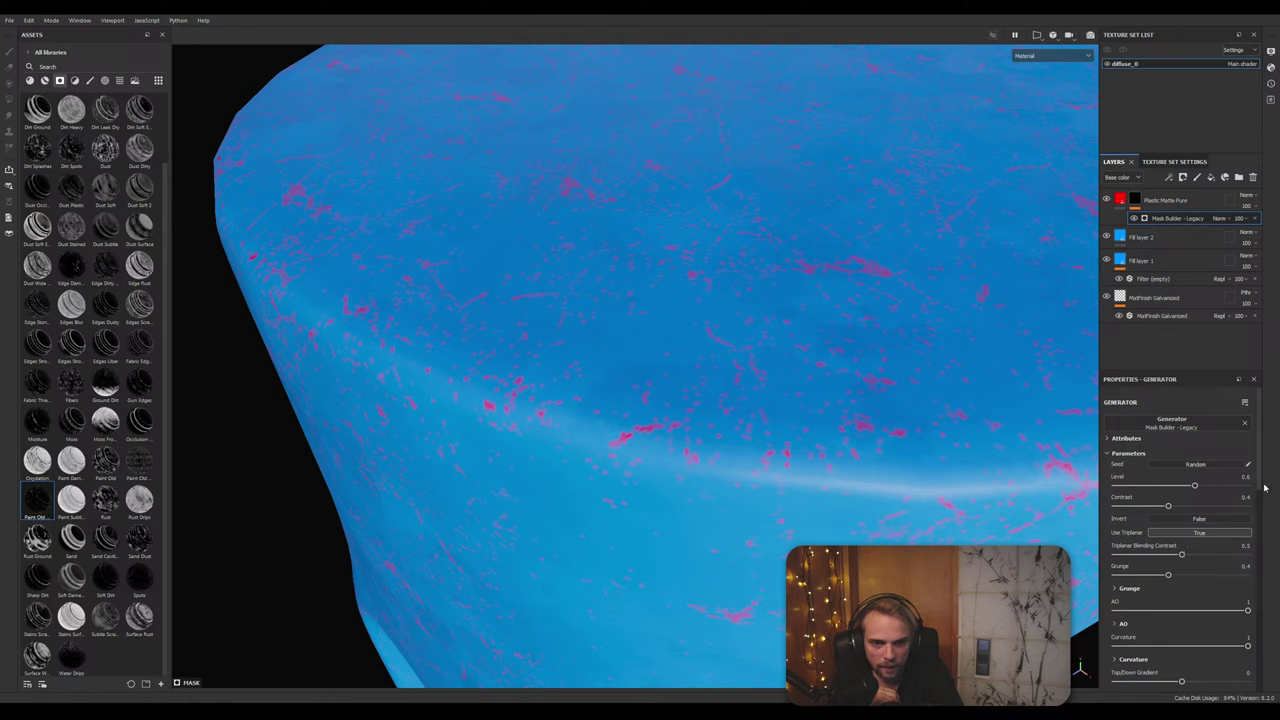
{"action": "left_click_drag", "start_coordinate": [1262, 495], "coordinate": [1254, 564]}
Step: Set the mask generator's Scatter to 0 and Scratches to 0.13
{"action": "scroll", "coordinate": [780, 491], "scroll_direction": "down", "scroll_amount": 10}
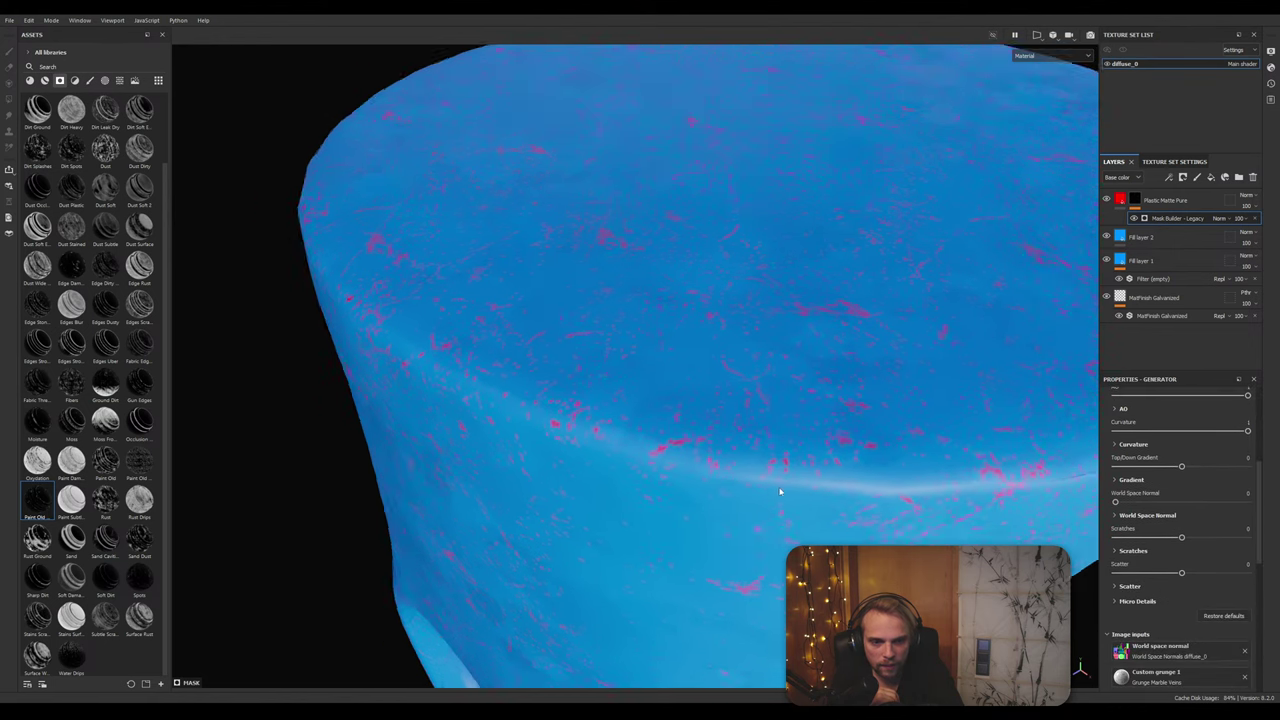
{"action": "scroll", "coordinate": [649, 421], "scroll_direction": "up", "scroll_amount": 8}
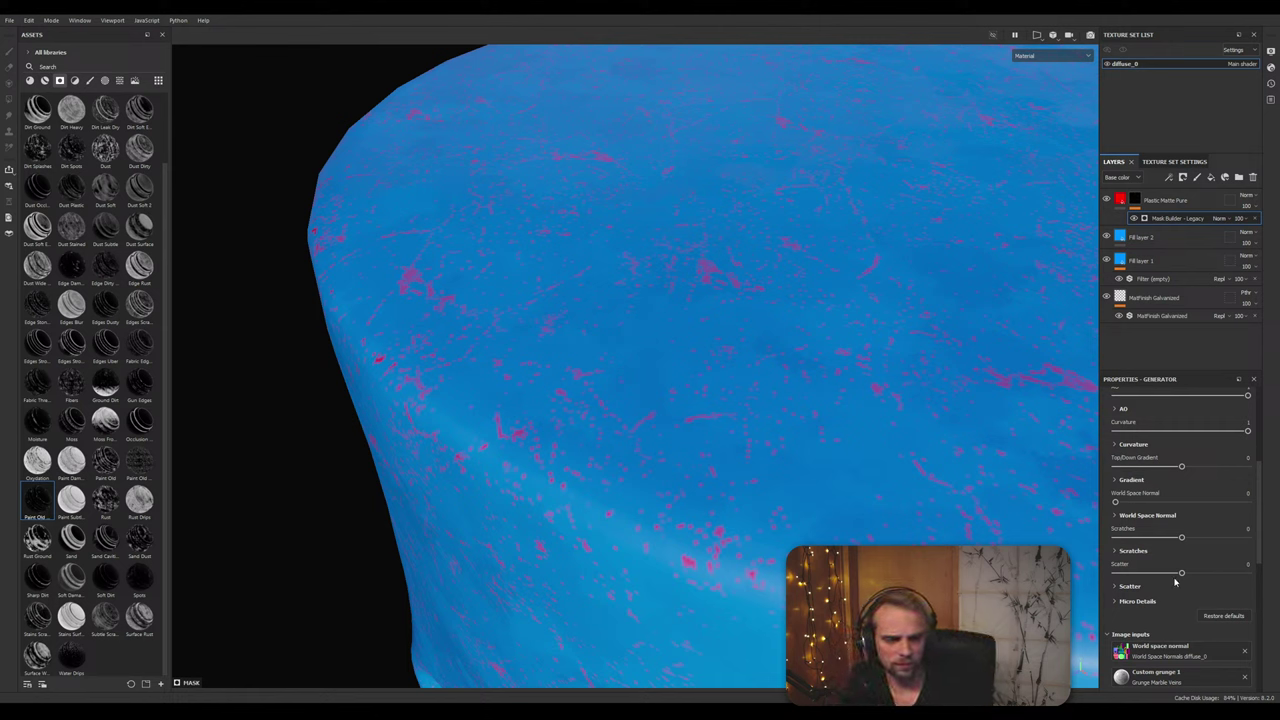
{"action": "left_click_drag", "start_coordinate": [1181, 572], "coordinate": [1180, 603]}
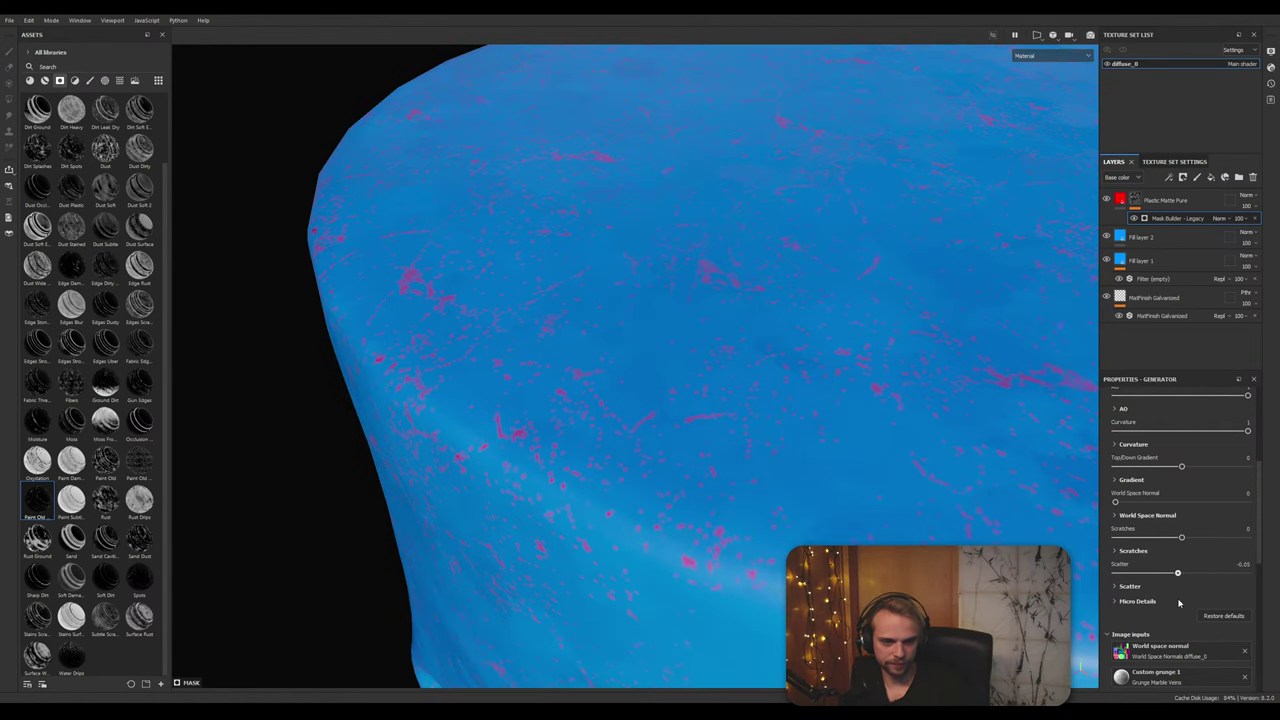
{"action": "left_click", "coordinate": [1243, 565]}
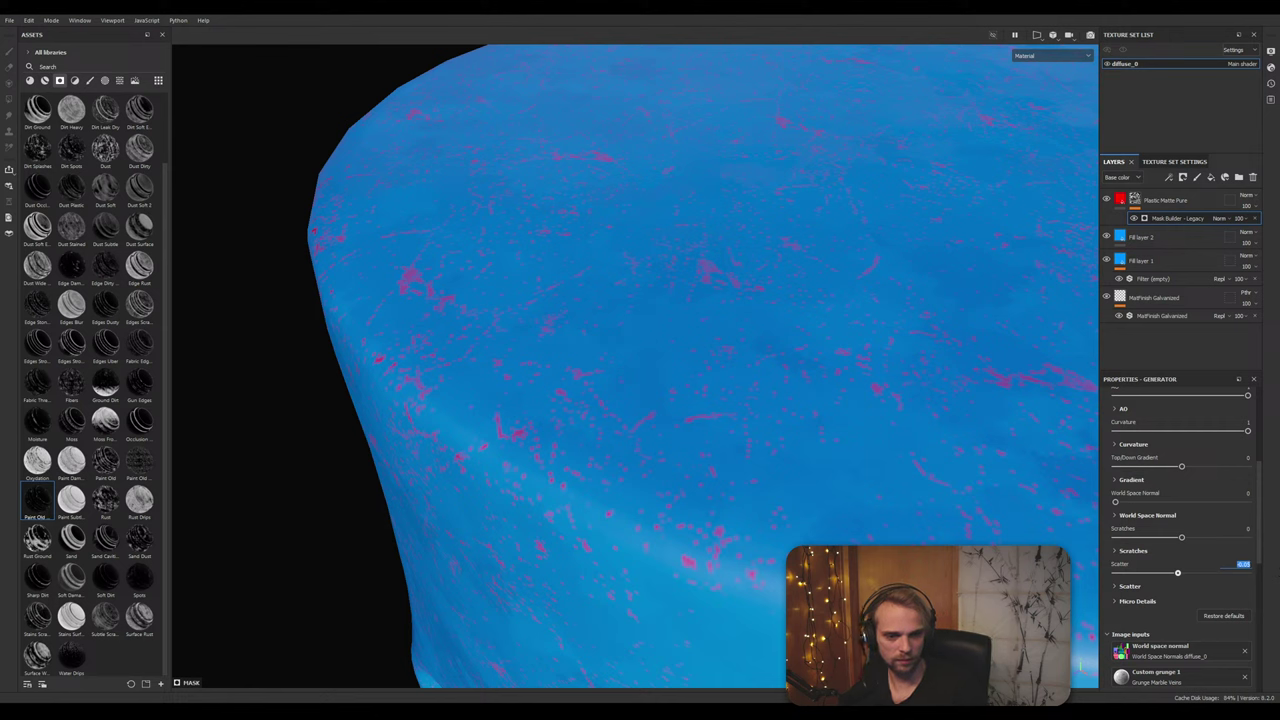
{"action": "type", "text": "0"}
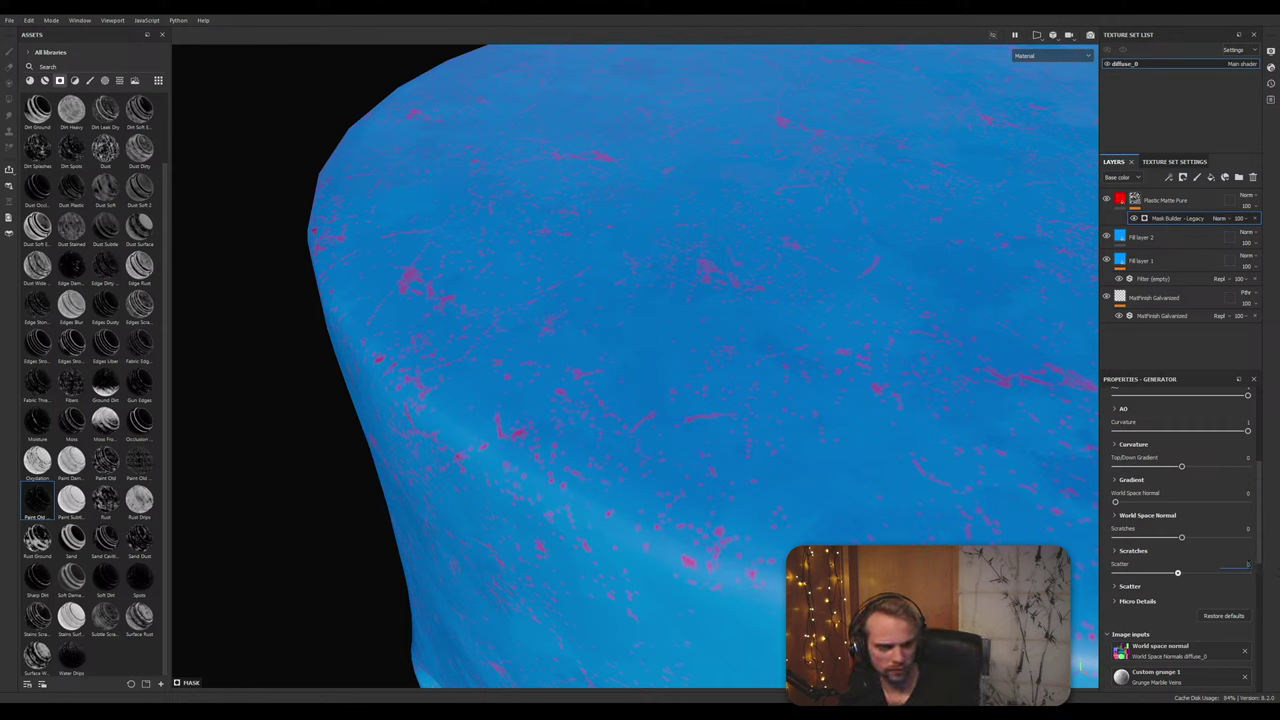
{"action": "left_click", "coordinate": [1243, 530]}
{"action": "left_click_drag", "start_coordinate": [1181, 538], "coordinate": [1242, 539]}
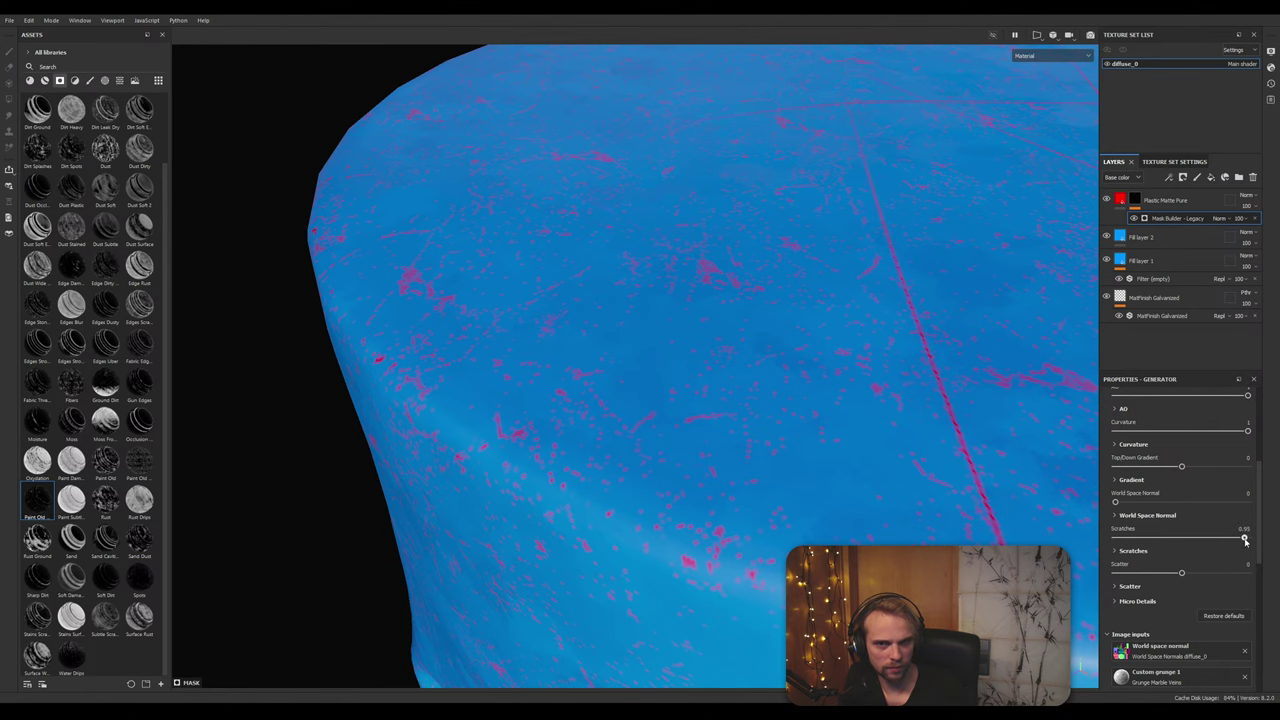
{"action": "right_click_drag", "start_coordinate": [829, 491], "coordinate": [690, 462], "text": "alt"}
{"action": "middle_click_drag", "start_coordinate": [902, 520], "coordinate": [789, 445], "text": "alt"}
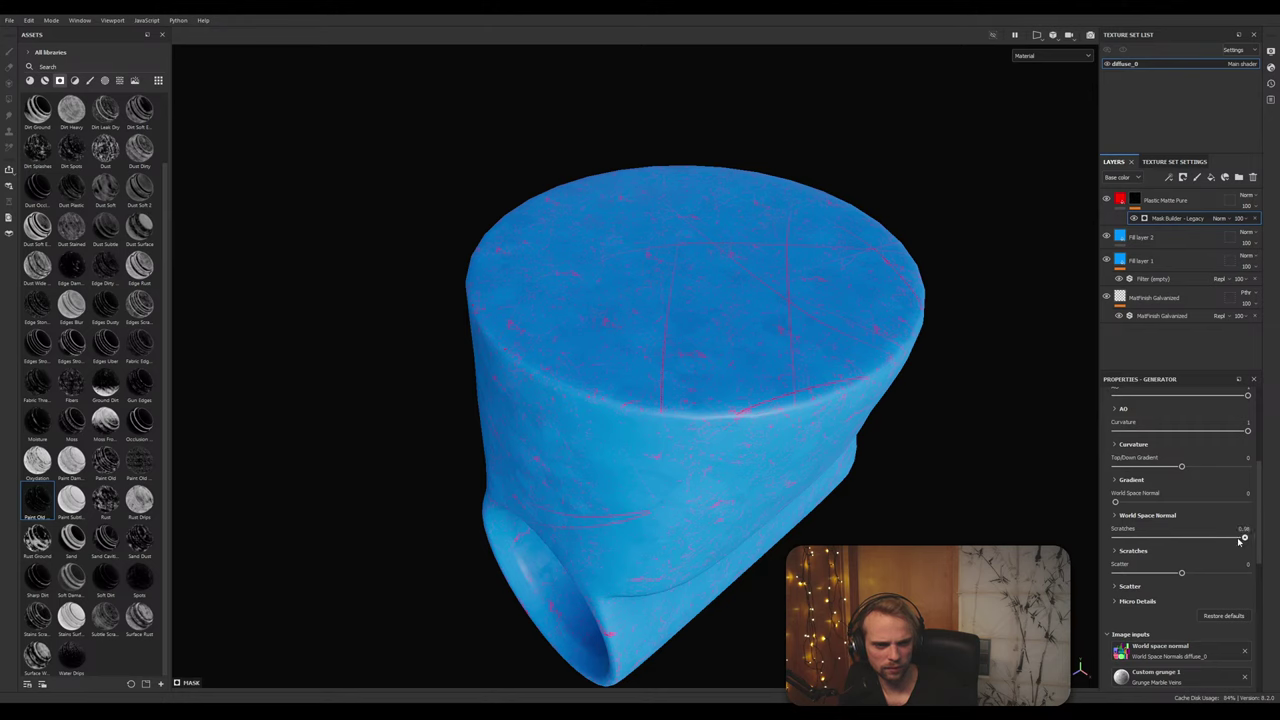
{"action": "left_click_drag", "start_coordinate": [1246, 538], "coordinate": [1190, 540]}
Step: Set Use Triplanar to False and lower the mask Contrast to 0.5
{"action": "scroll", "coordinate": [1180, 540], "scroll_direction": "up", "scroll_amount": 5}
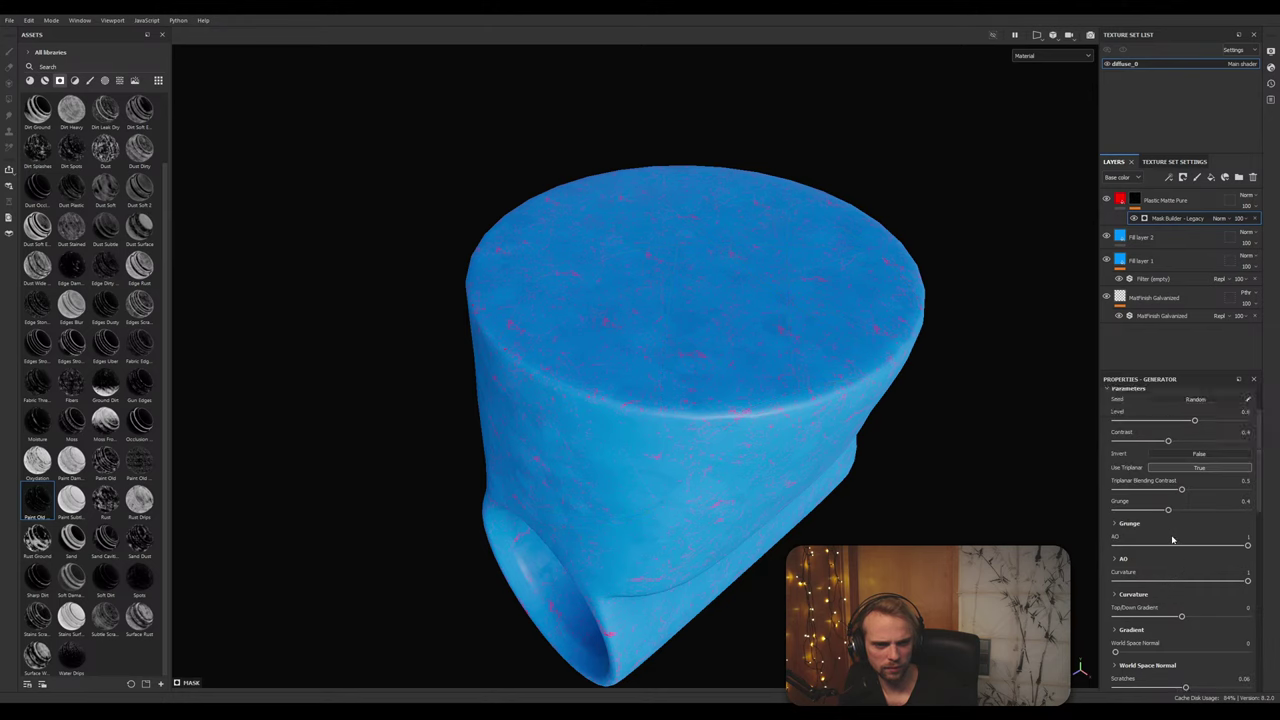
{"action": "left_click", "coordinate": [1190, 528]}
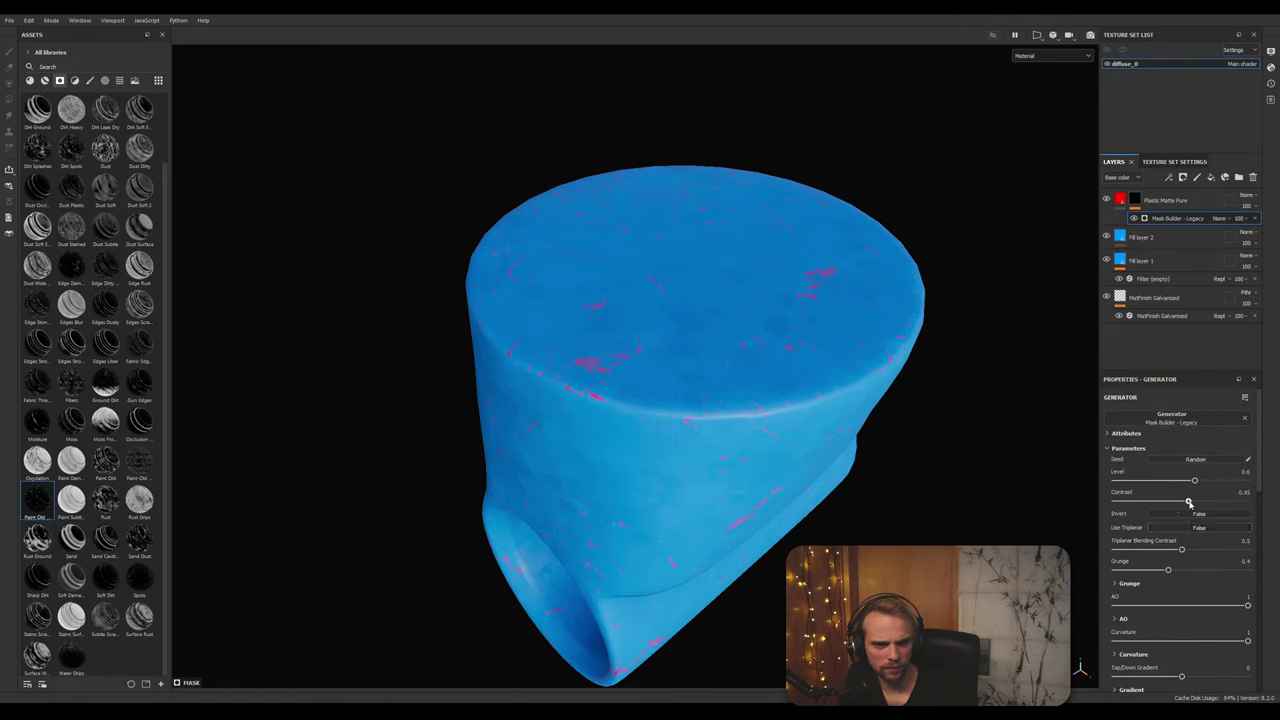
{"action": "left_click_drag", "start_coordinate": [1209, 504], "coordinate": [1181, 505]}
Step: Invert the red layer's mask, with Triplanar Blending Contrast 0.46 and Grunge 0.92
{"action": "left_click", "coordinate": [1150, 514]}
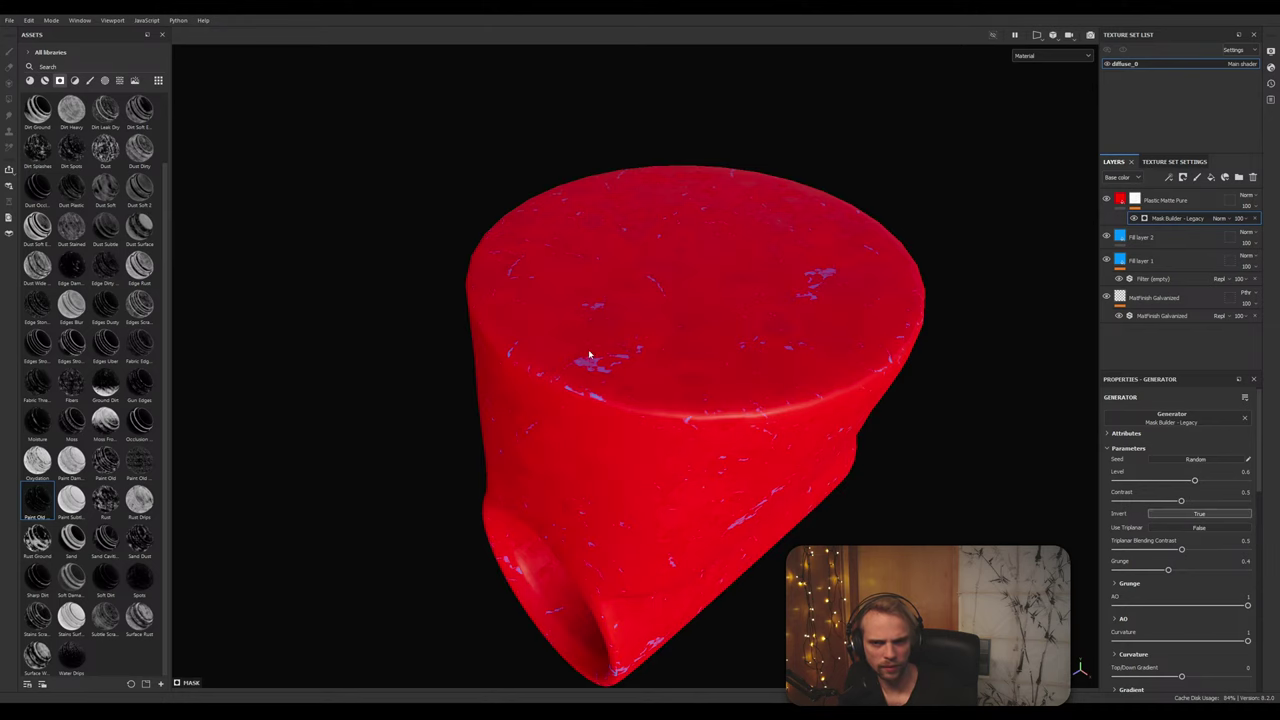
{"action": "scroll", "coordinate": [586, 357], "scroll_direction": "up", "scroll_amount": 5}
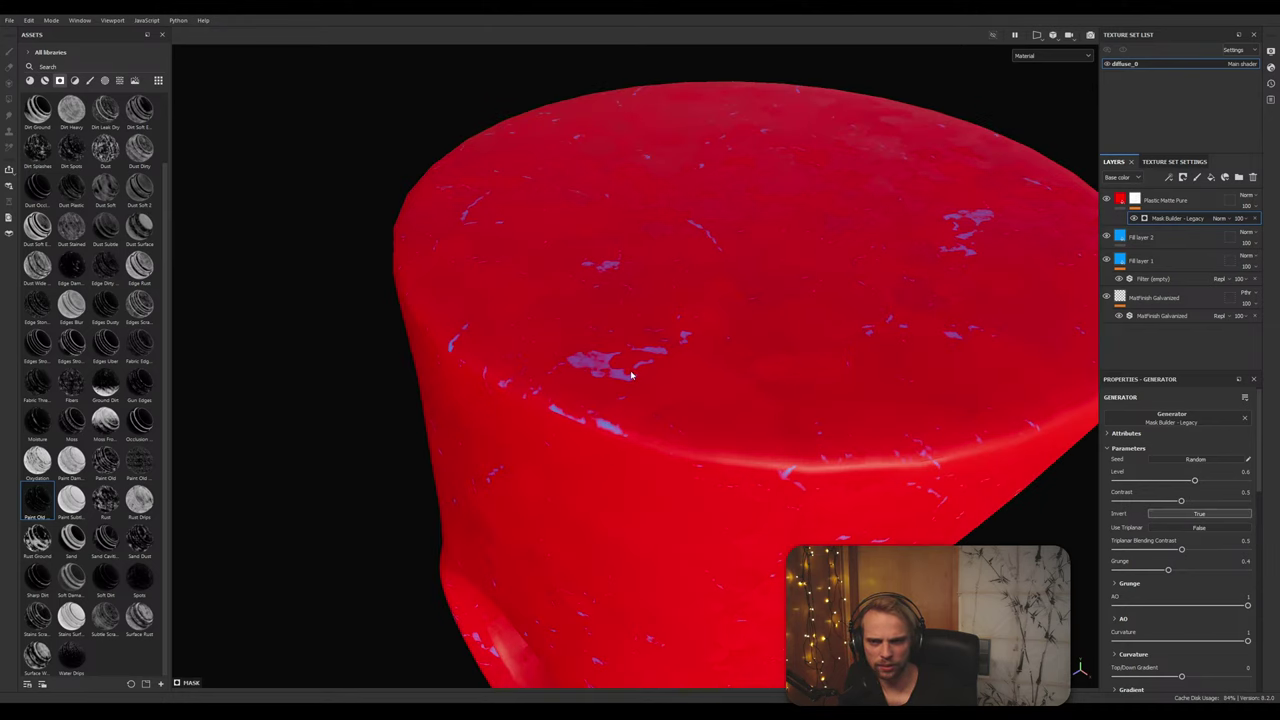
{"action": "scroll", "coordinate": [631, 376], "scroll_direction": "up", "scroll_amount": 3}
{"action": "scroll", "coordinate": [640, 370], "scroll_direction": "down", "scroll_amount": 3}
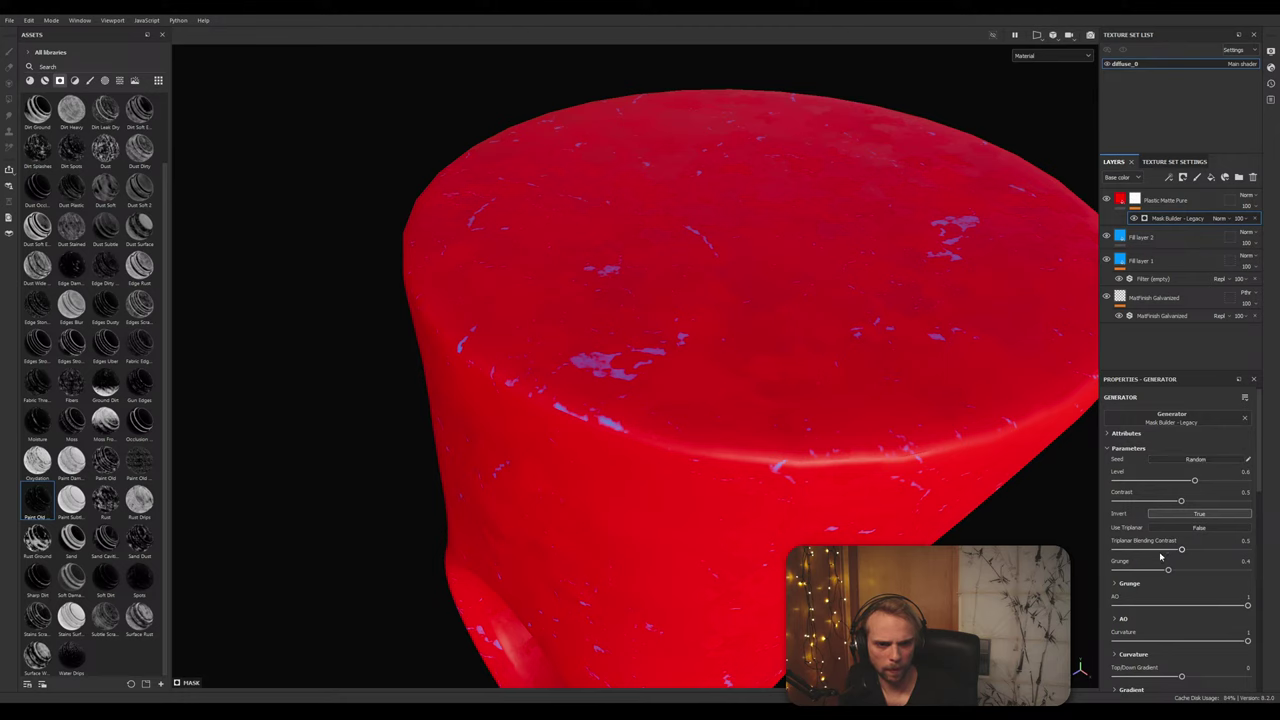
{"action": "mouse_move", "coordinate": [1182, 550]}
{"action": "left_mouse_down"}
{"action": "mouse_move", "coordinate": [1242, 550]}
{"action": "mouse_move", "coordinate": [1125, 550]}
{"action": "mouse_move", "coordinate": [1245, 550]}
{"action": "mouse_move", "coordinate": [1176, 550]}
{"action": "left_mouse_up"}
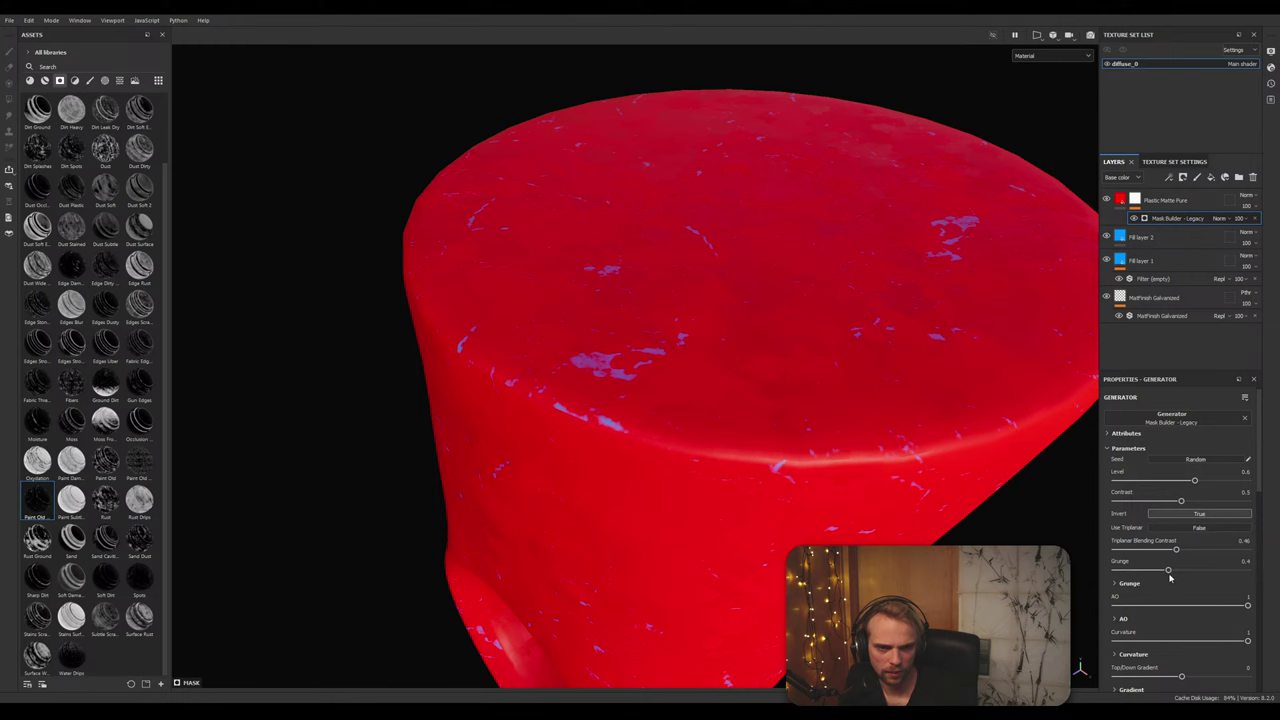
{"action": "left_click_drag", "start_coordinate": [1170, 576], "coordinate": [1236, 569]}
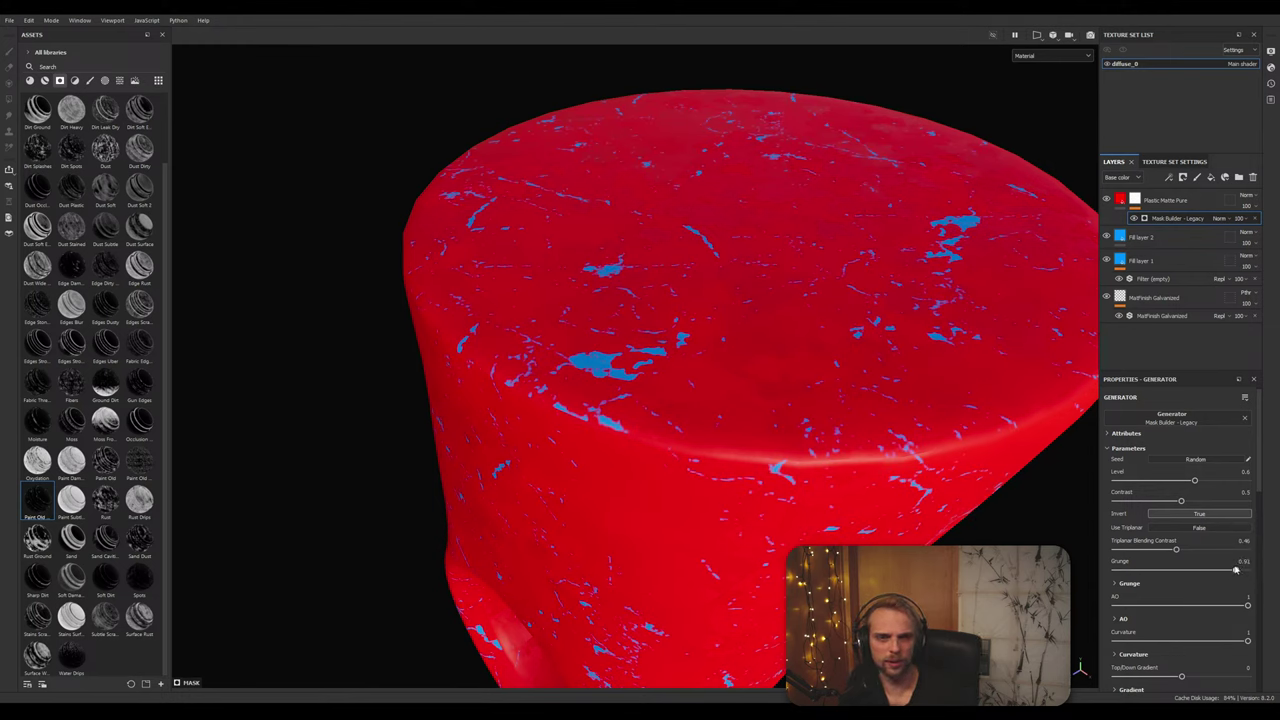
Step: Adjust the tiling in the Plastic Matte Pure layer's red fill settings
{"action": "left_click", "coordinate": [1120, 201]}
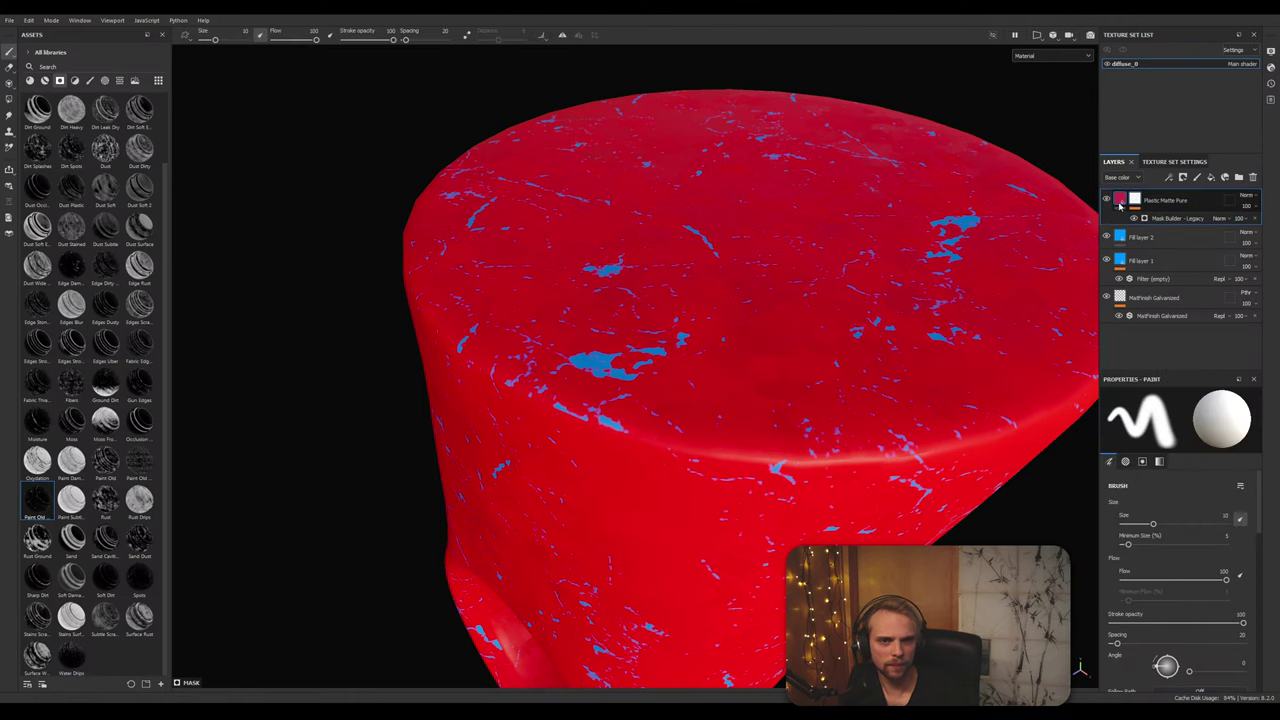
{"action": "left_click", "coordinate": [1111, 192]}
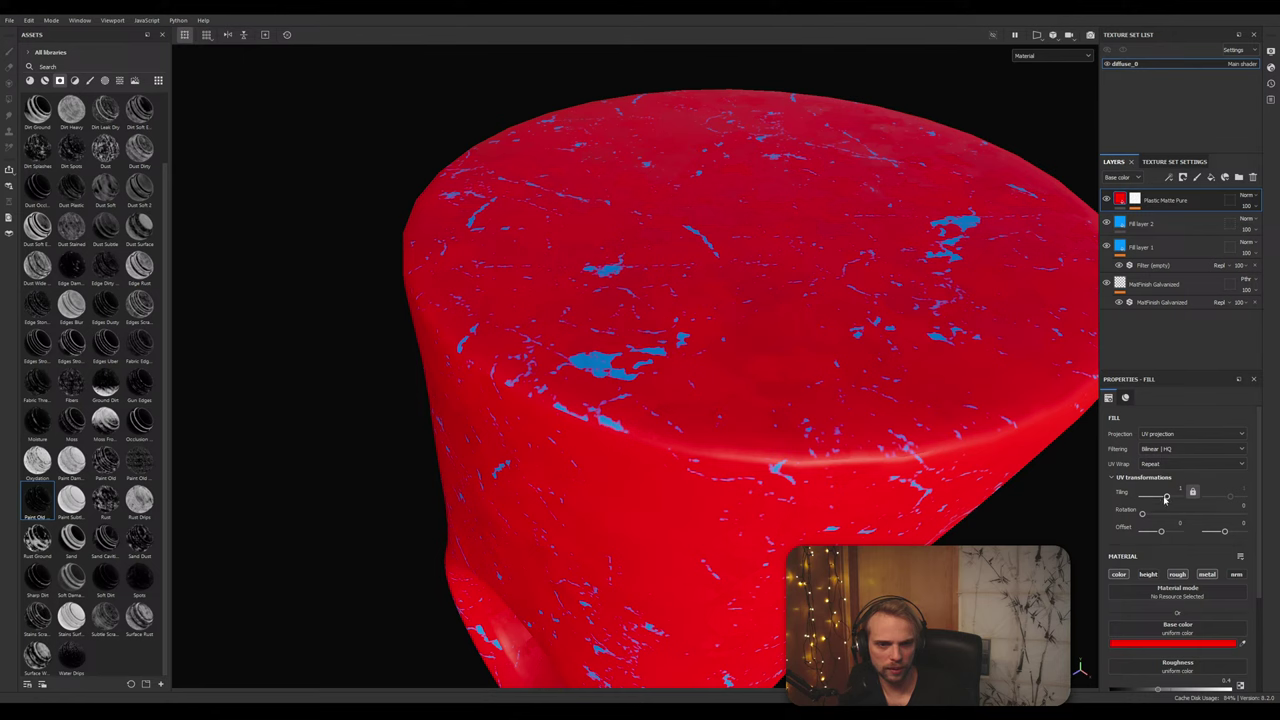
{"action": "left_click_drag", "start_coordinate": [1172, 497], "coordinate": [1160, 499]}
Step: Test the ambient occlusion setting in the mask's Mask Builder - Legacy generator
{"action": "left_click", "coordinate": [1136, 200]}
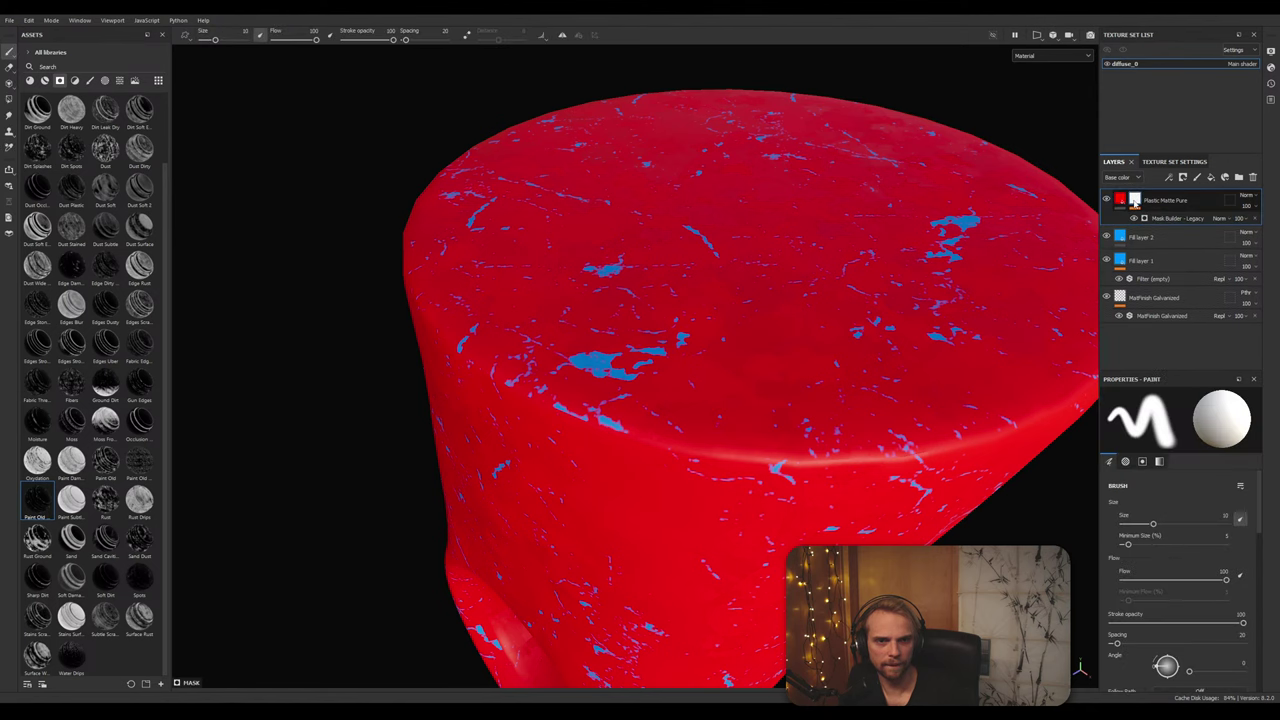
{"action": "left_click", "coordinate": [1168, 219]}
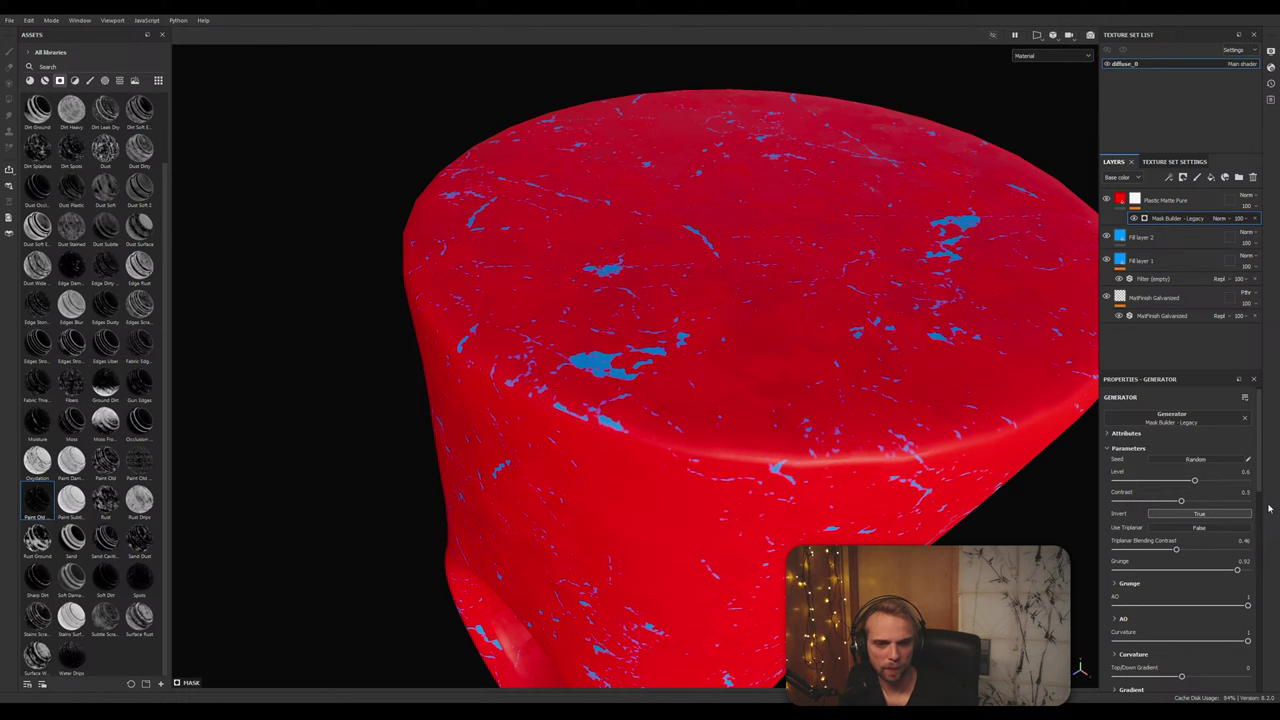
{"action": "scroll", "coordinate": [1255, 500], "scroll_direction": "down", "scroll_amount": 2}
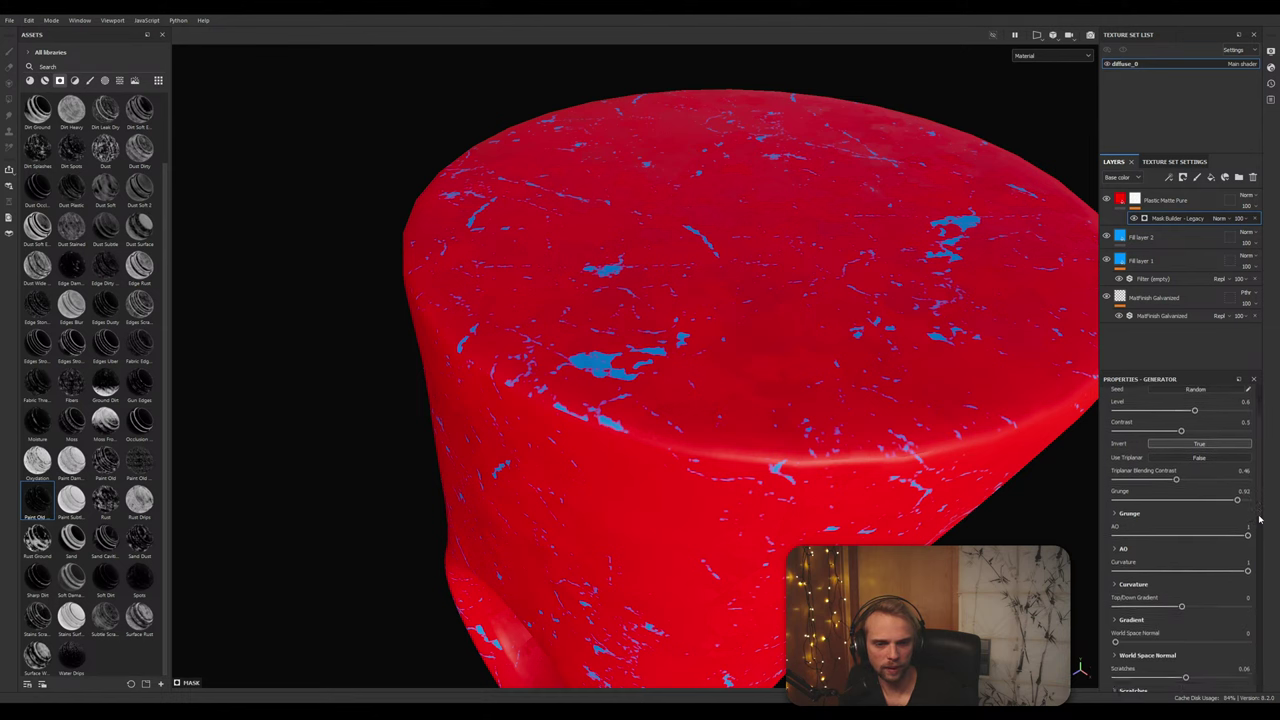
{"action": "mouse_move", "coordinate": [1247, 538]}
{"action": "left_mouse_down"}
{"action": "mouse_move", "coordinate": [1147, 538]}
{"action": "mouse_move", "coordinate": [1265, 552]}
{"action": "left_mouse_up"}
{"action": "scroll", "coordinate": [597, 460], "scroll_direction": "down", "scroll_amount": 2}
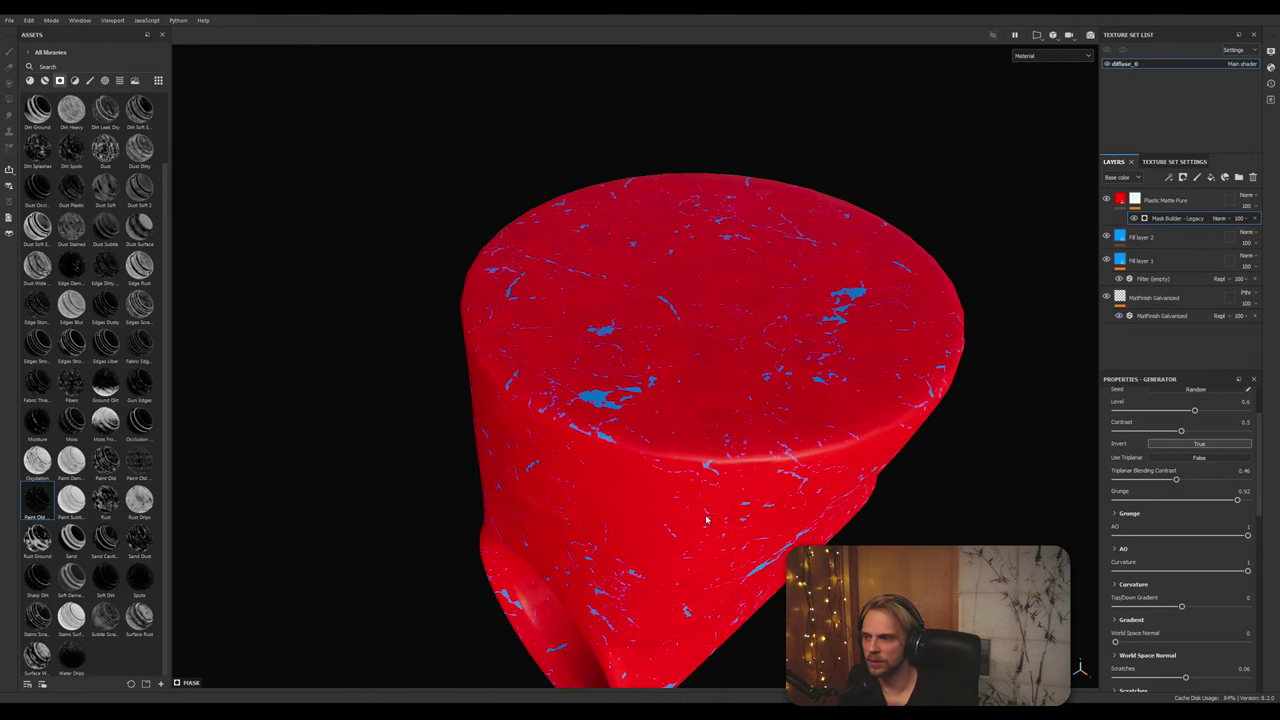
Step: Orbit, pan and zoom around the part to inspect the inverted mask
{"action": "left_click_drag", "start_coordinate": [708, 520], "coordinate": [691, 377], "text": "alt"}
{"action": "scroll", "coordinate": [707, 418], "scroll_direction": "down", "scroll_amount": 1}
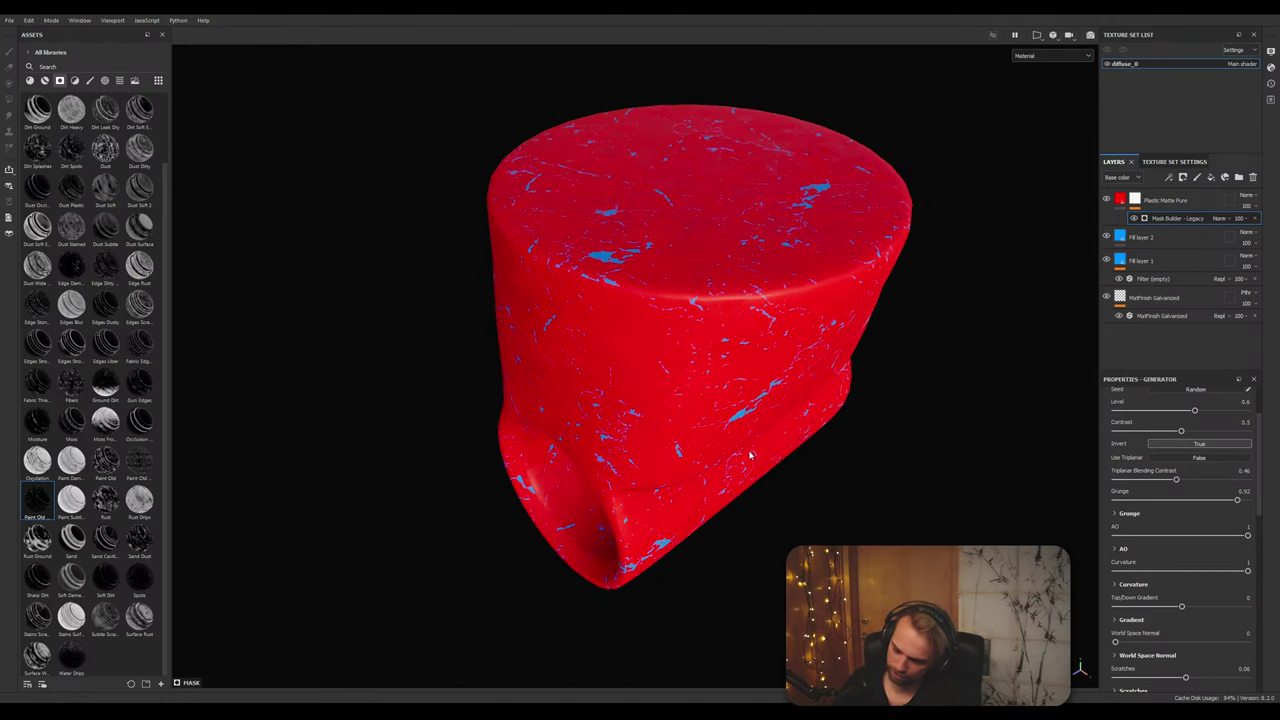
{"action": "middle_click_drag", "start_coordinate": [756, 366], "coordinate": [802, 500], "text": "alt"}
{"action": "left_click_drag", "start_coordinate": [802, 520], "coordinate": [777, 475], "text": "alt"}
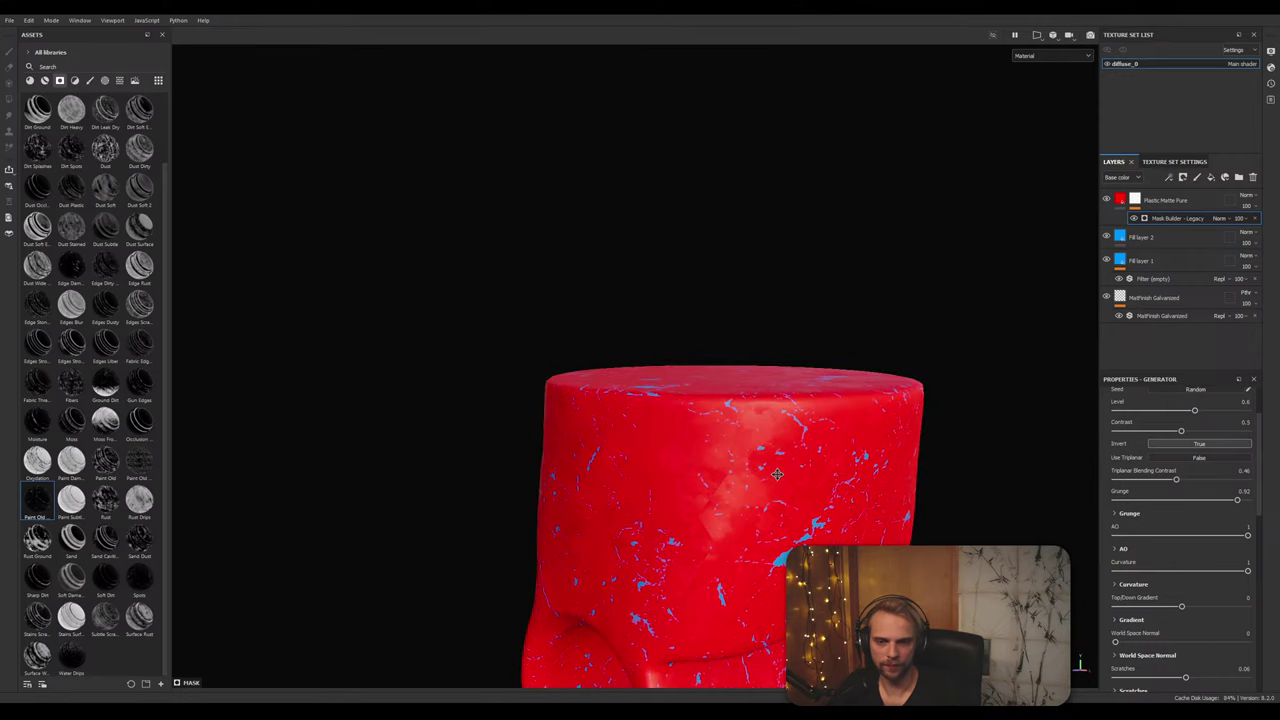
{"action": "middle_click_drag", "start_coordinate": [777, 475], "coordinate": [726, 216], "text": "alt"}
{"action": "left_click_drag", "start_coordinate": [740, 244], "coordinate": [735, 277], "text": "alt"}
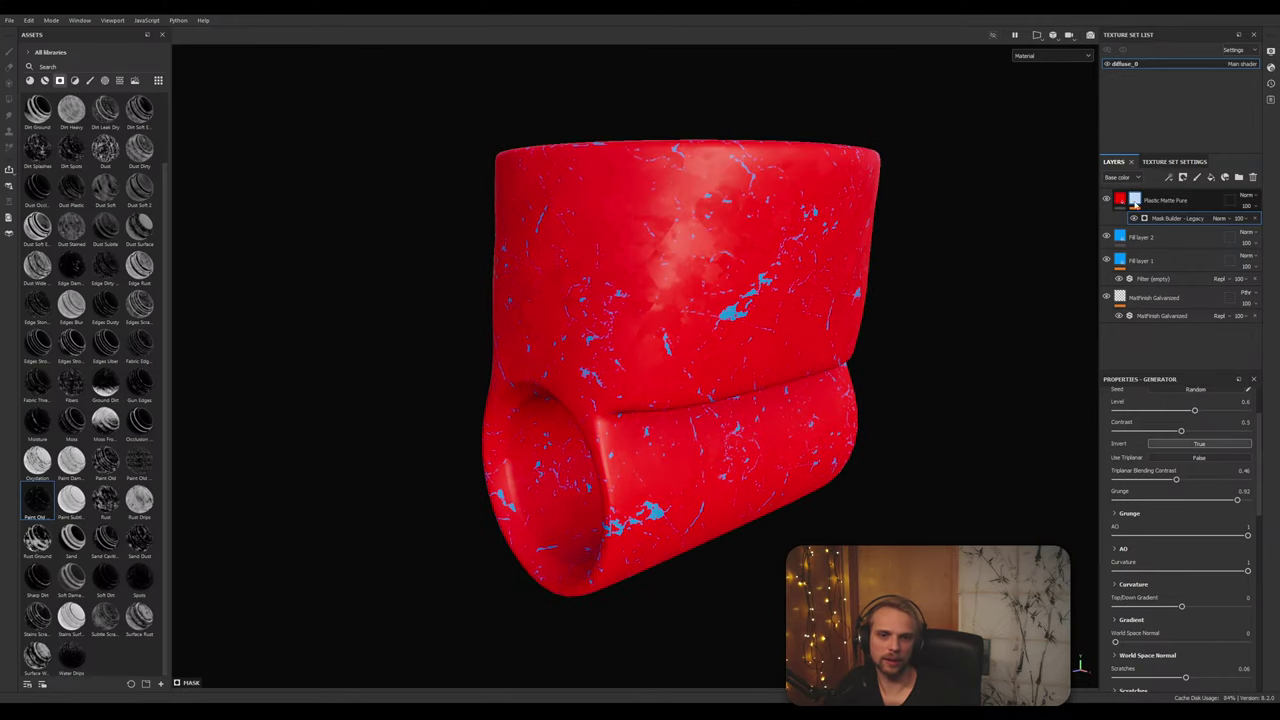
{"action": "right_click_drag", "start_coordinate": [668, 362], "coordinate": [660, 333], "text": "alt"}
{"action": "middle_click_drag", "start_coordinate": [660, 333], "coordinate": [656, 323], "text": "alt"}
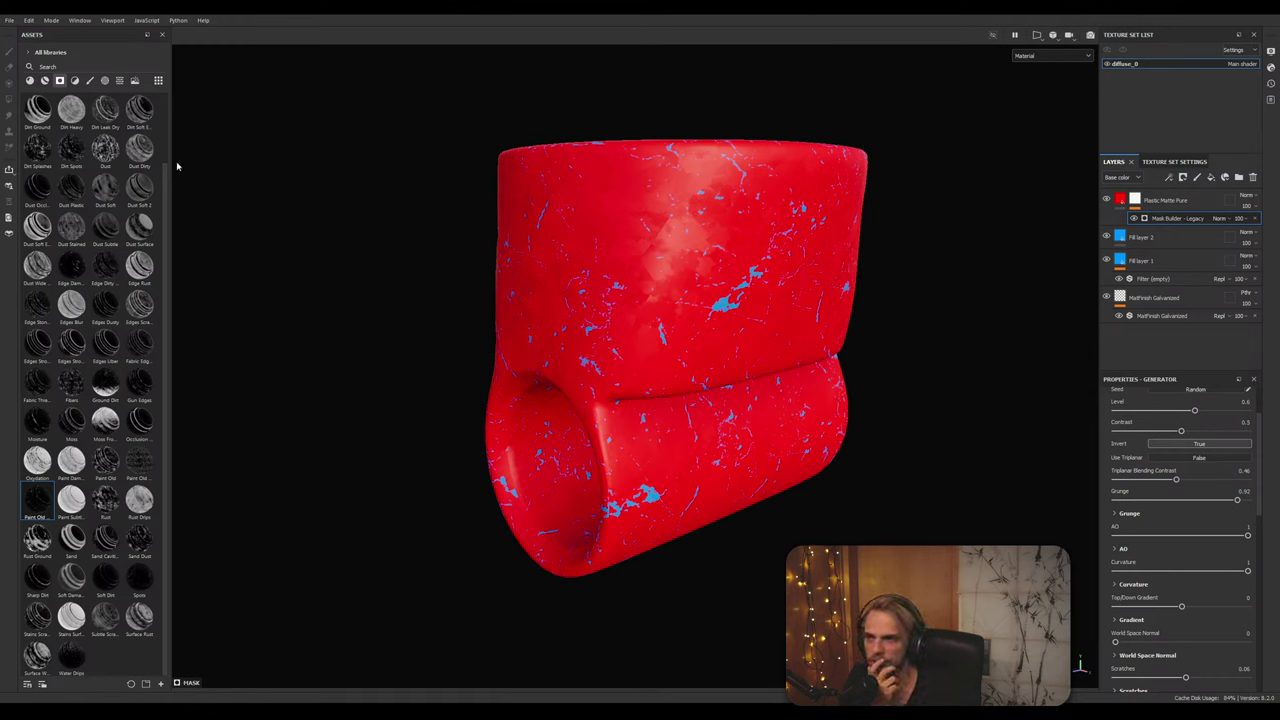
Step: Browse the smart masks, viewing Dirt Ground and the first concrete mask
{"action": "left_click", "coordinate": [37, 110]}
{"action": "scroll", "coordinate": [97, 92], "scroll_direction": "up", "scroll_amount": 1}
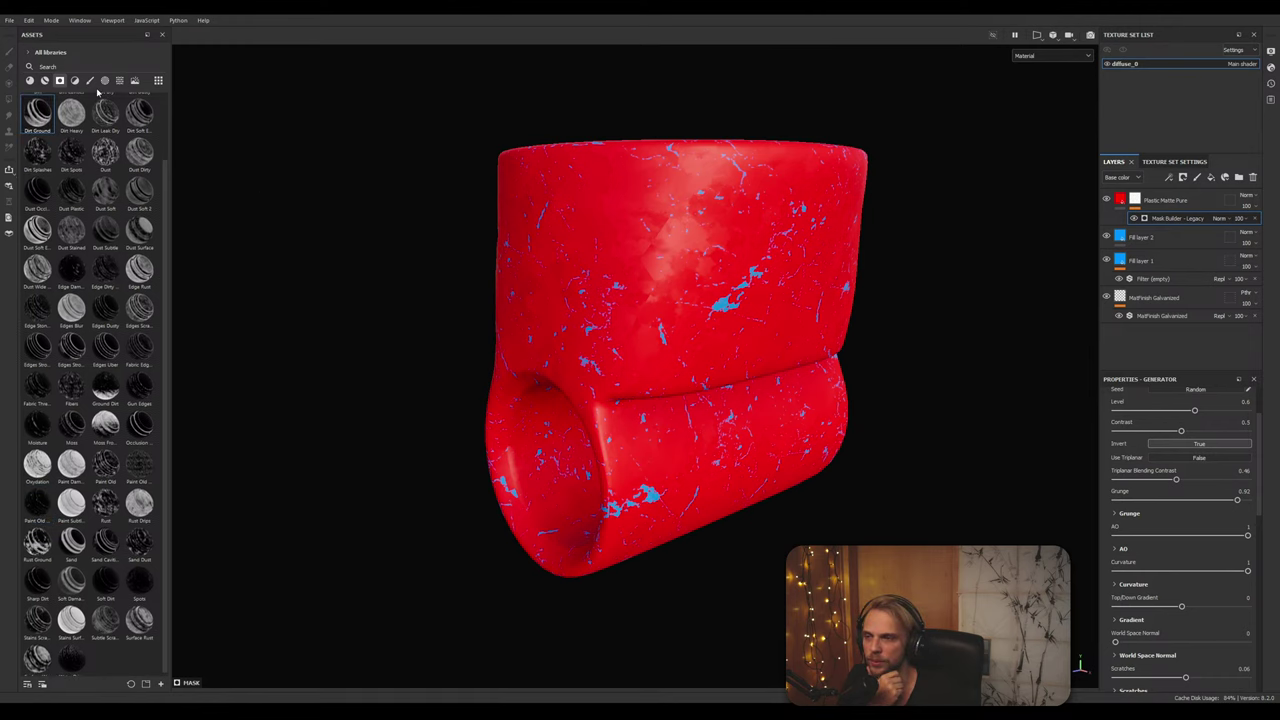
{"action": "scroll", "coordinate": [117, 135], "scroll_direction": "up", "scroll_amount": 2}
{"action": "left_click", "coordinate": [63, 107]}
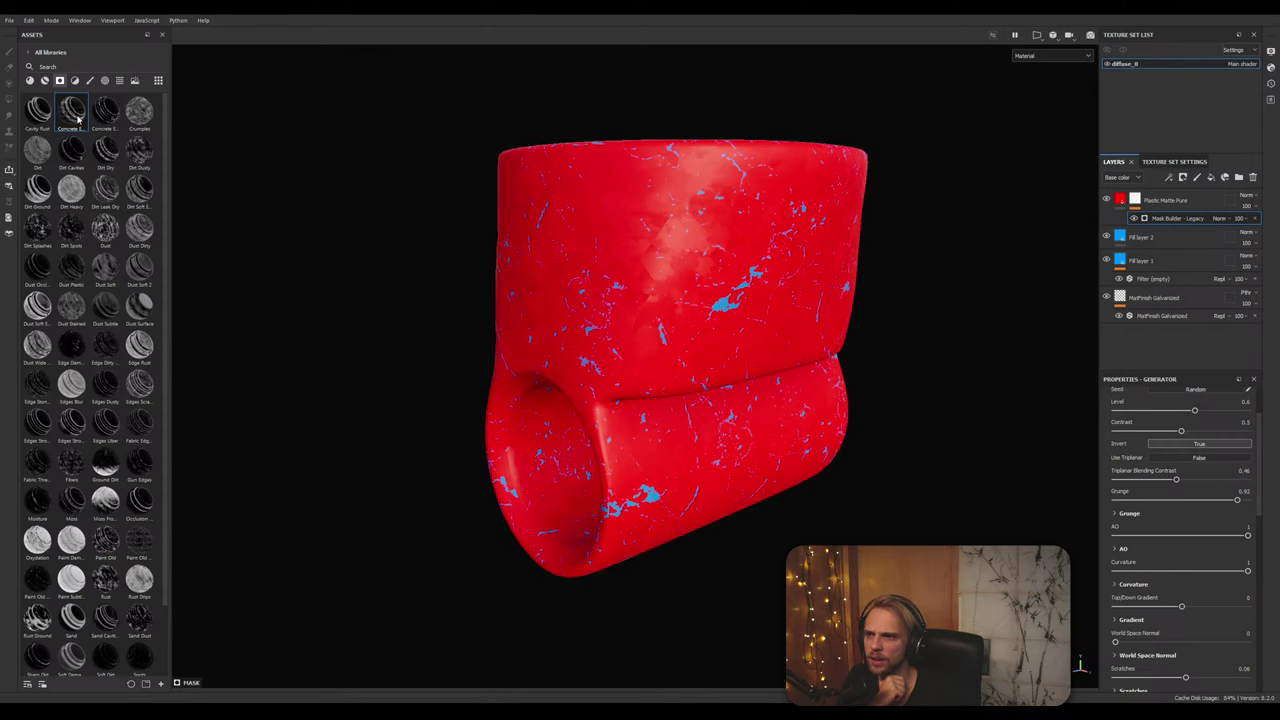
Step: Apply the Cavity Rust smart mask to the red layer and delete the Mask Builder - Legacy effect
{"action": "mouse_move", "coordinate": [44, 121]}
{"action": "mouse_move", "coordinate": [44, 121]}
{"action": "left_mouse_down"}
{"action": "mouse_move", "coordinate": [1057, 294]}
{"action": "mouse_move", "coordinate": [1182, 208]}
{"action": "mouse_move", "coordinate": [1152, 216]}
{"action": "left_mouse_up"}
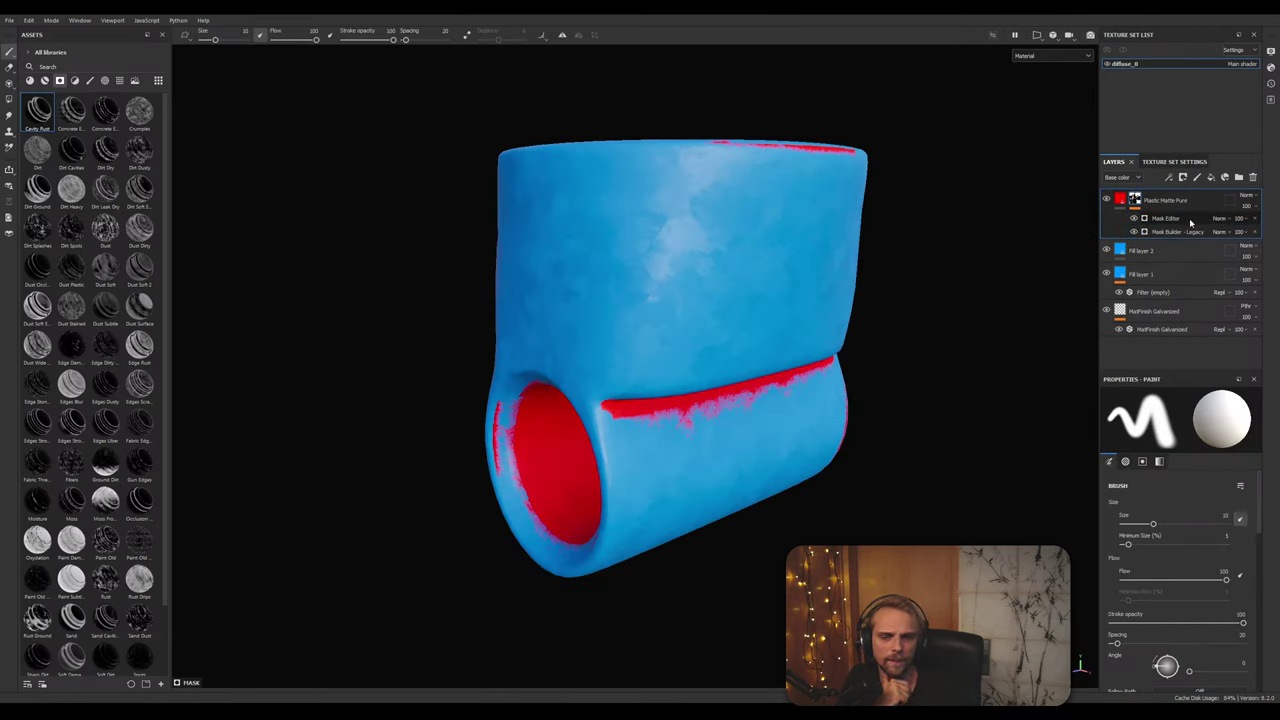
{"action": "left_click", "coordinate": [1150, 219]}
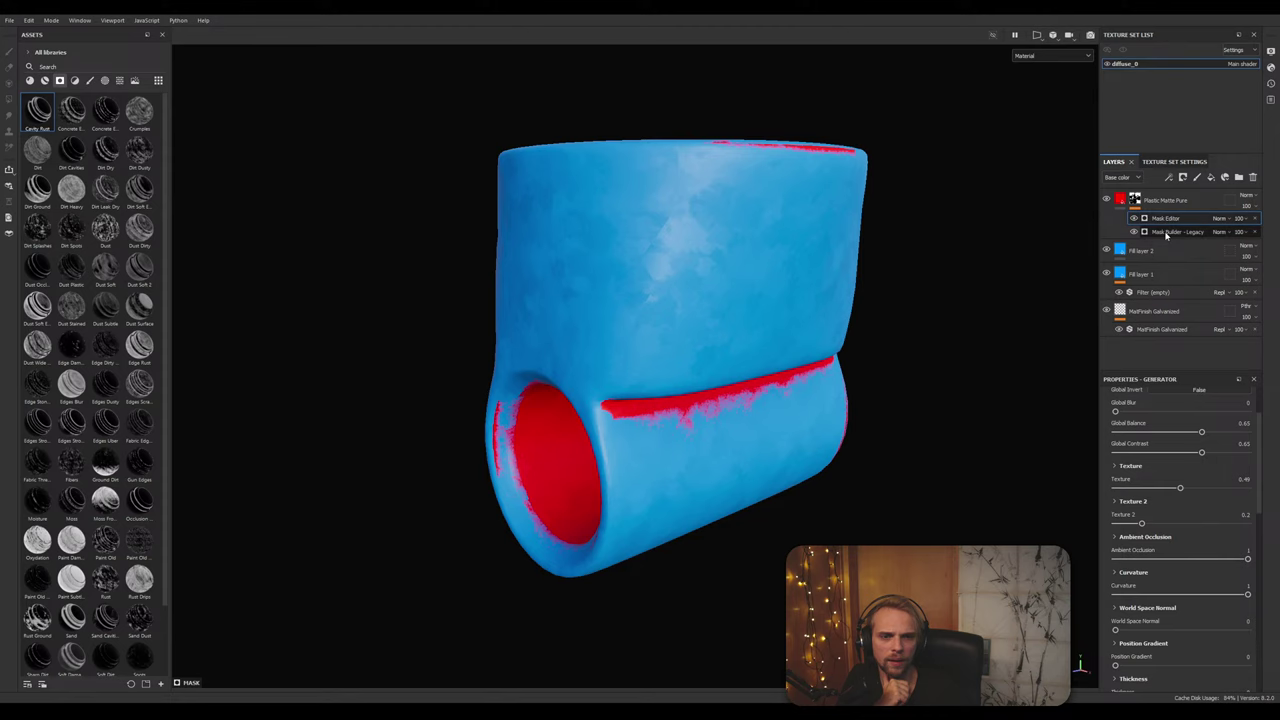
{"action": "left_click", "coordinate": [1166, 233]}
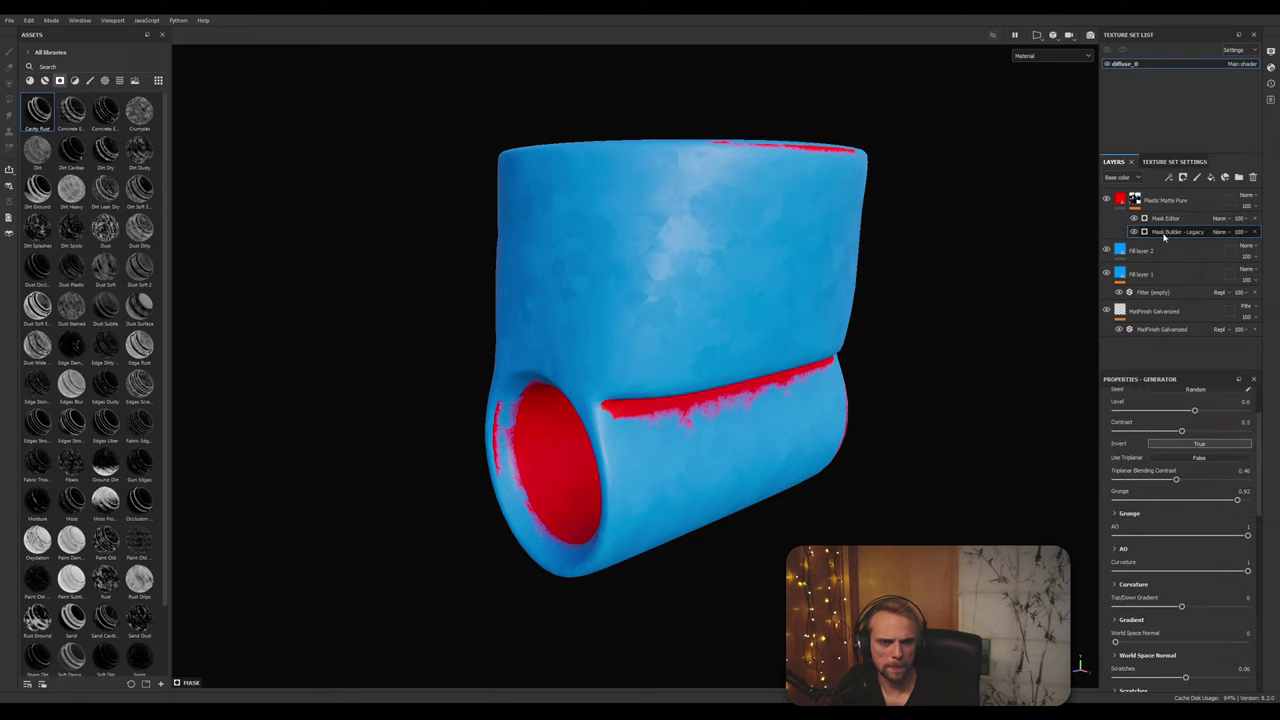
{"action": "key", "text": "Delete"}
{"action": "middle_click_drag", "start_coordinate": [730, 275], "coordinate": [784, 395], "text": "alt"}
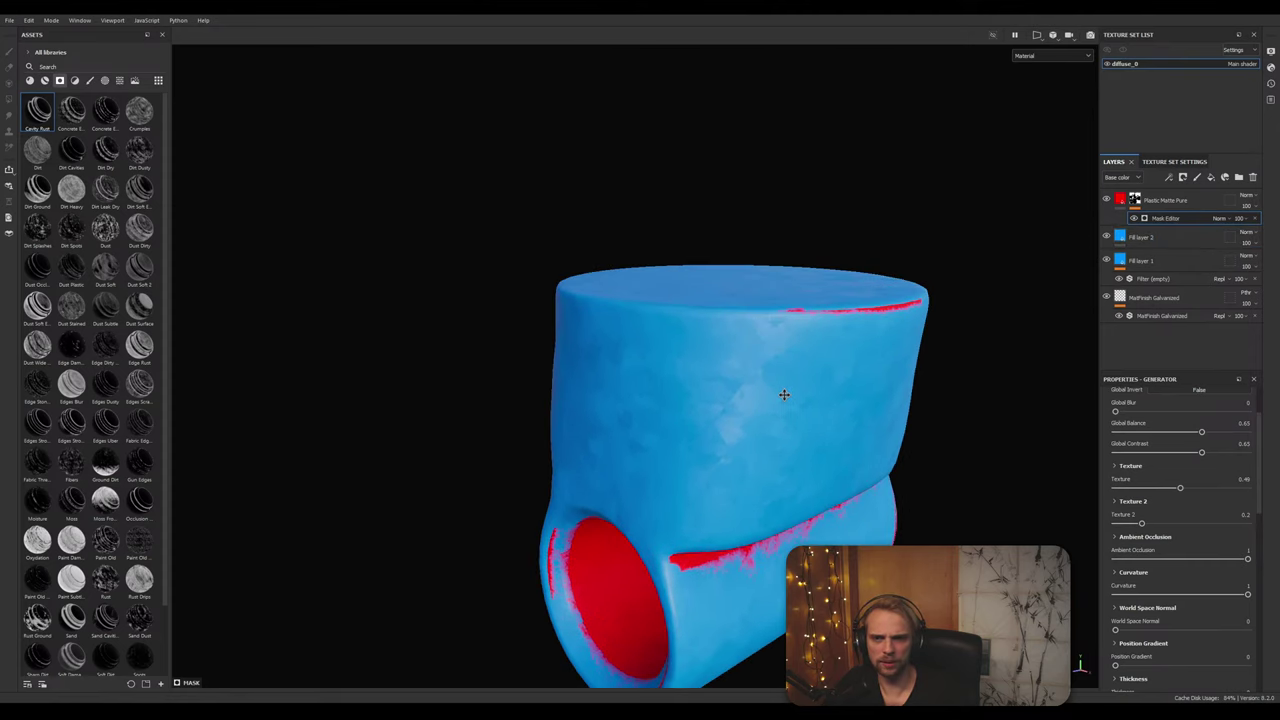
{"action": "left_click_drag", "start_coordinate": [784, 395], "coordinate": [790, 350], "text": "alt"}
{"action": "scroll", "coordinate": [1257, 418], "scroll_direction": "up", "scroll_amount": 2}
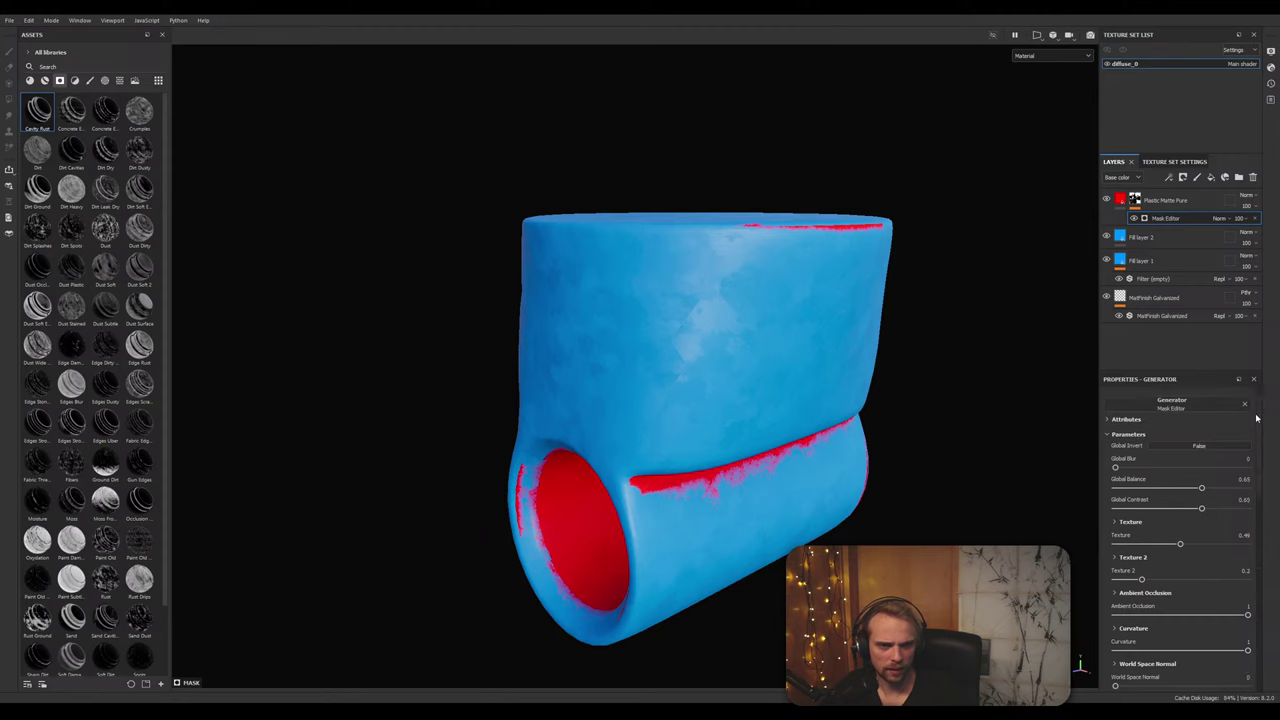
{"action": "scroll", "coordinate": [1257, 418], "scroll_direction": "up", "scroll_amount": 1}
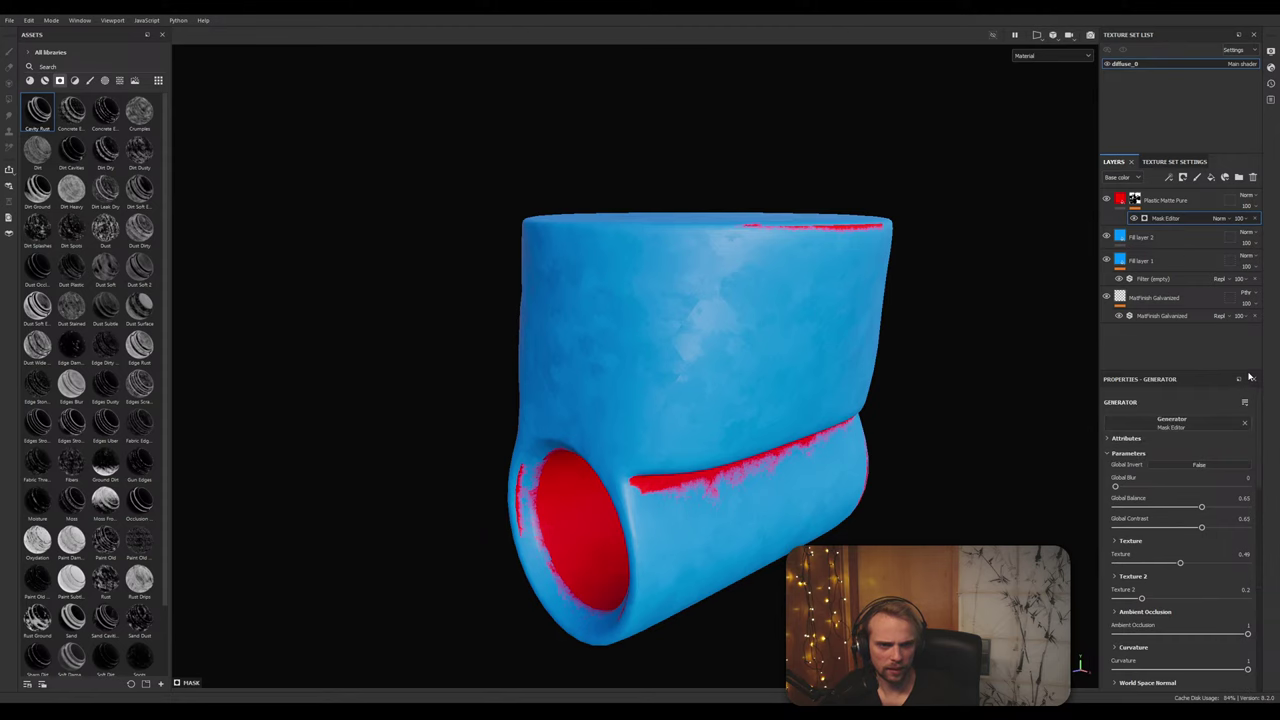
Step: Try the Dripping Rust generator on the mask, then browse generators without swapping
{"action": "left_click", "coordinate": [1181, 425]}
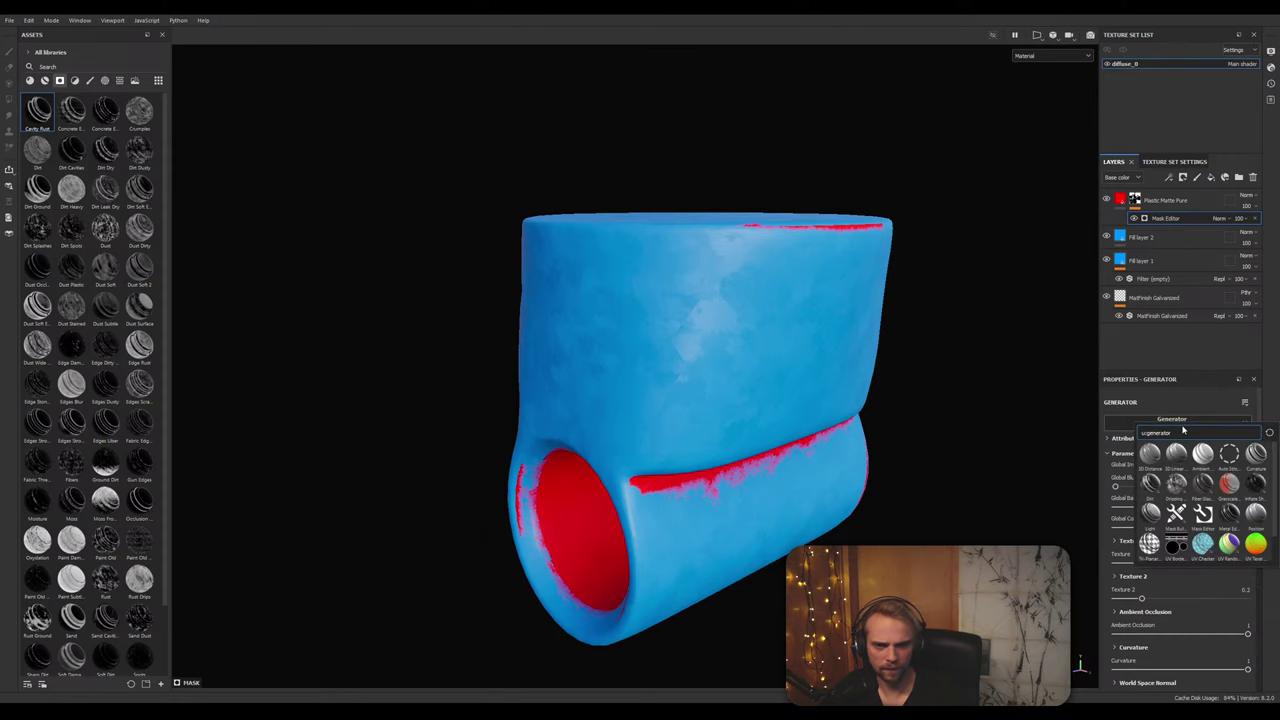
{"action": "type", "text": "curv"}
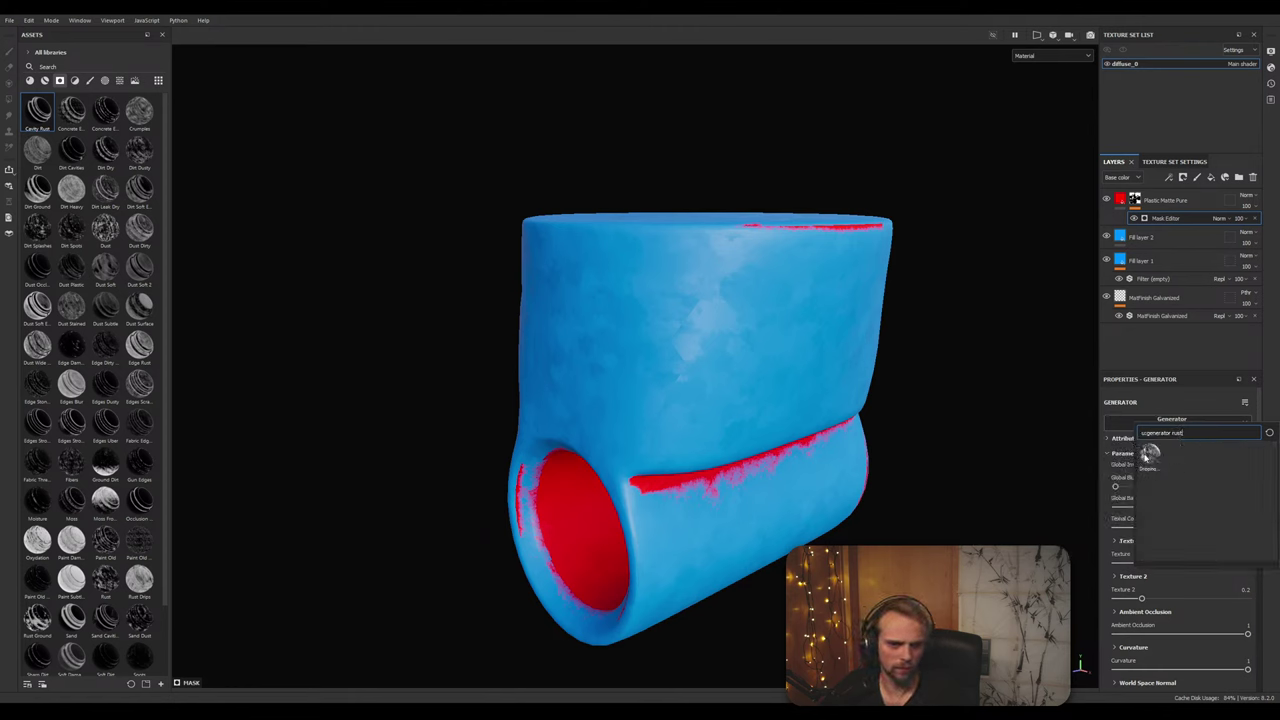
{"action": "left_click", "coordinate": [1150, 455]}
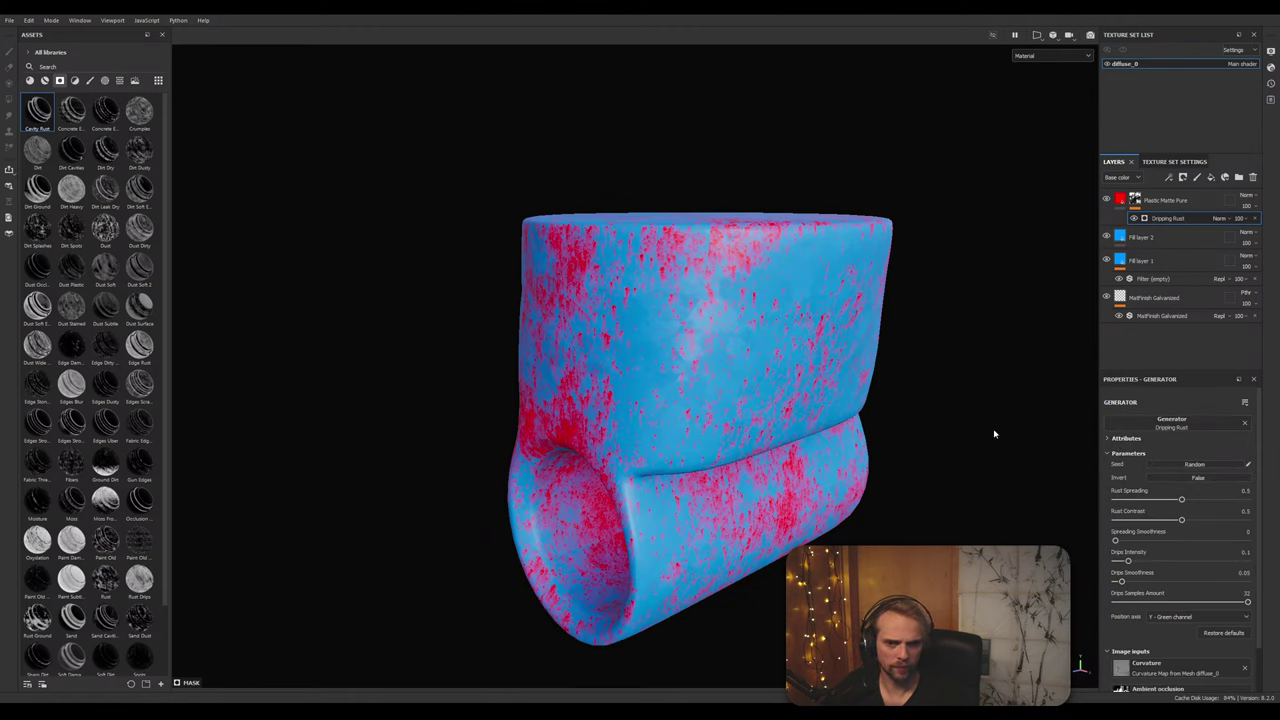
{"action": "left_click_drag", "start_coordinate": [826, 363], "coordinate": [856, 372], "text": "alt"}
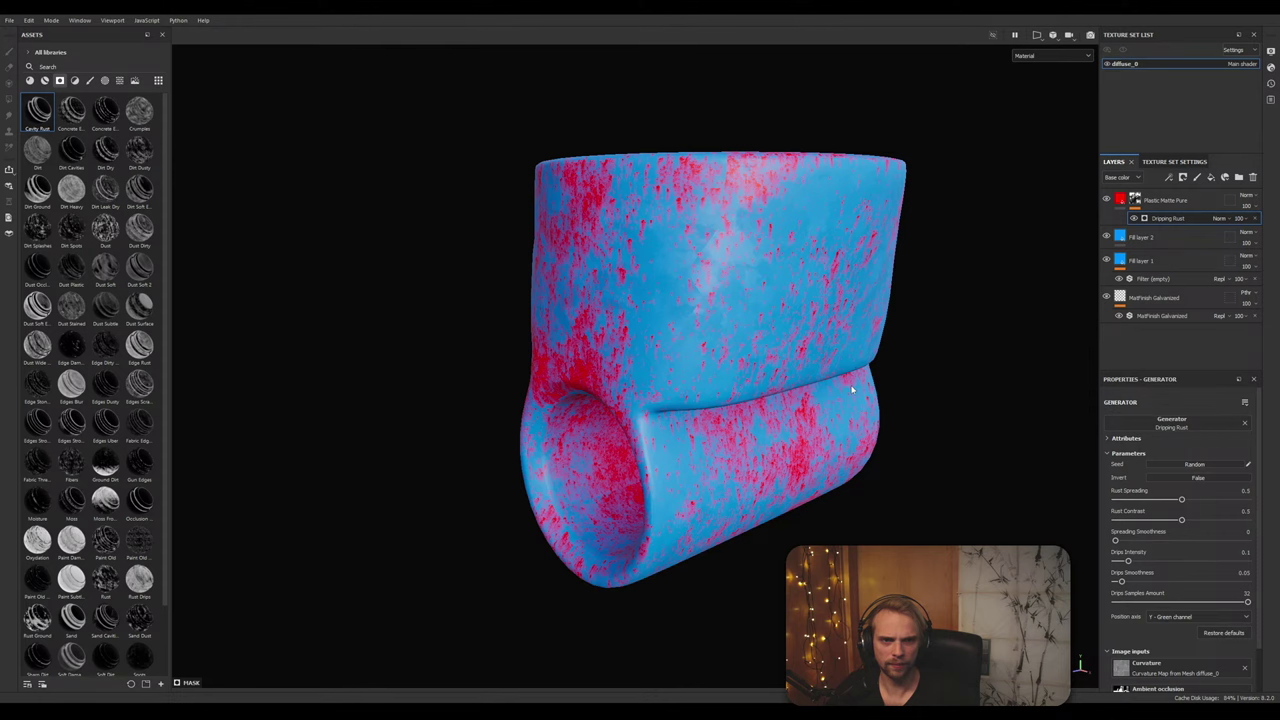
{"action": "middle_click_drag", "start_coordinate": [720, 417], "coordinate": [694, 448], "text": "alt"}
{"action": "left_click_drag", "start_coordinate": [693, 448], "coordinate": [700, 425], "text": "alt"}
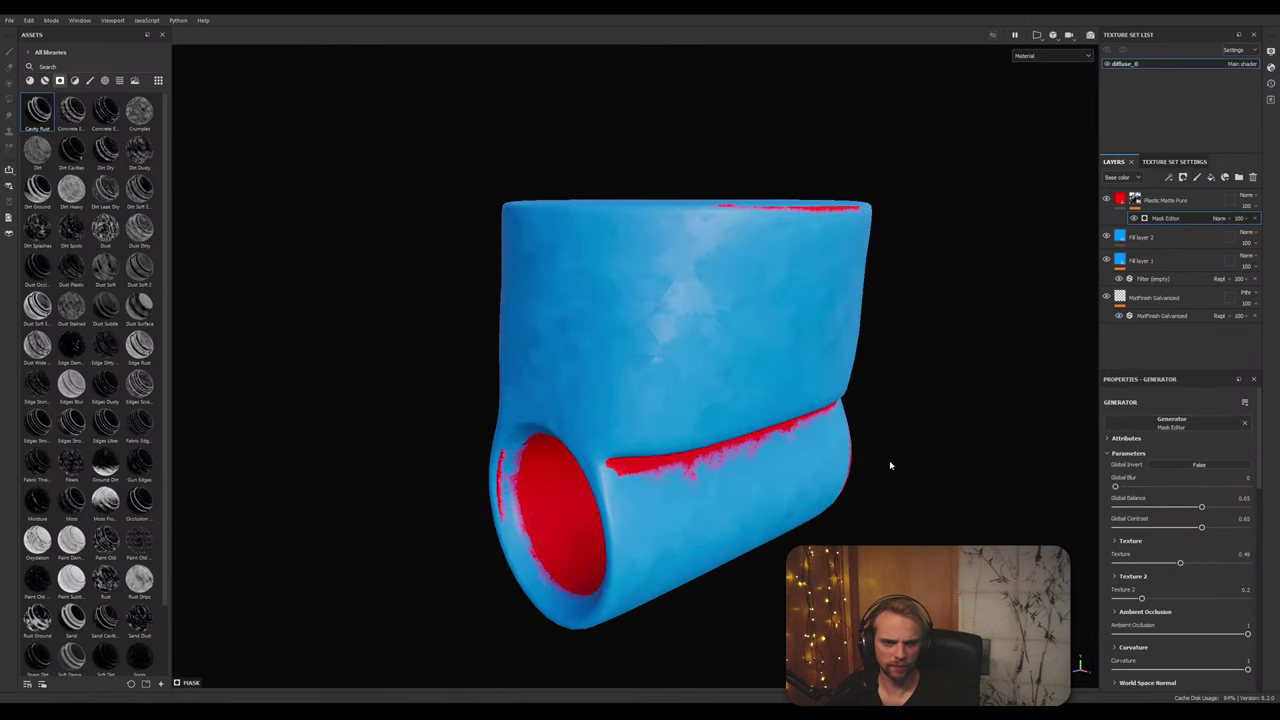
{"action": "left_click", "coordinate": [1210, 428]}
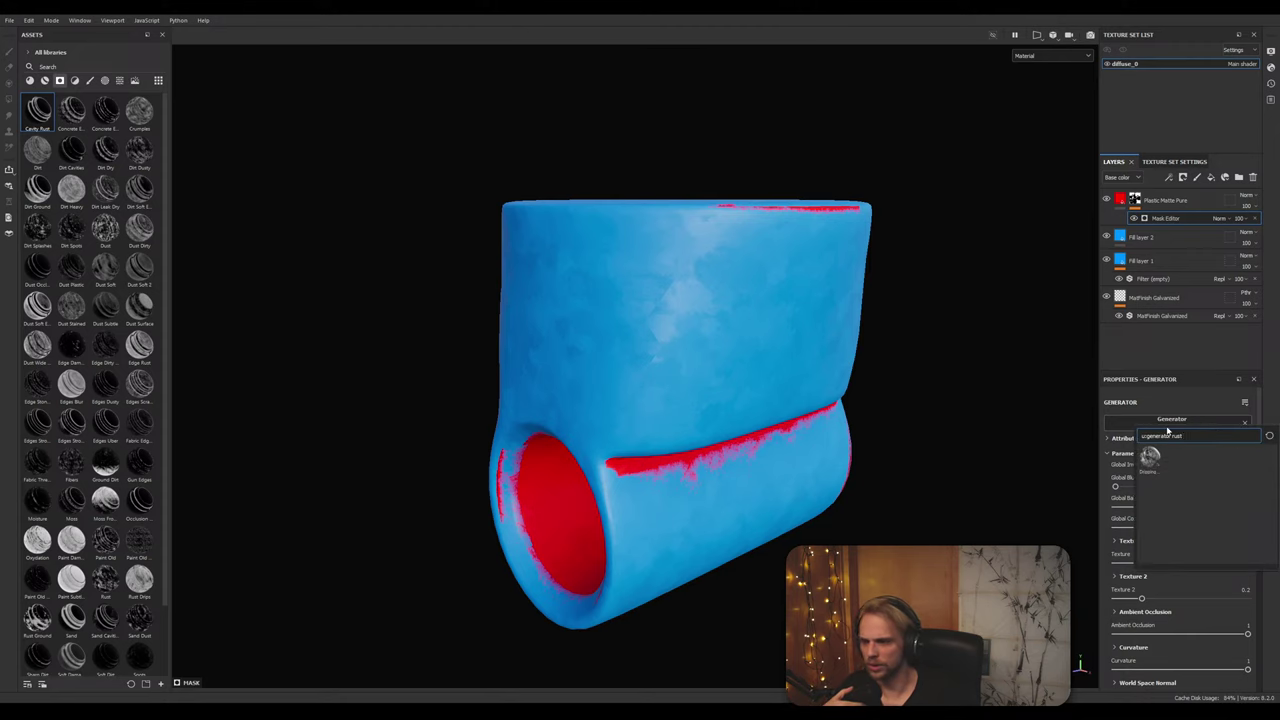
{"action": "left_click", "coordinate": [1150, 462]}
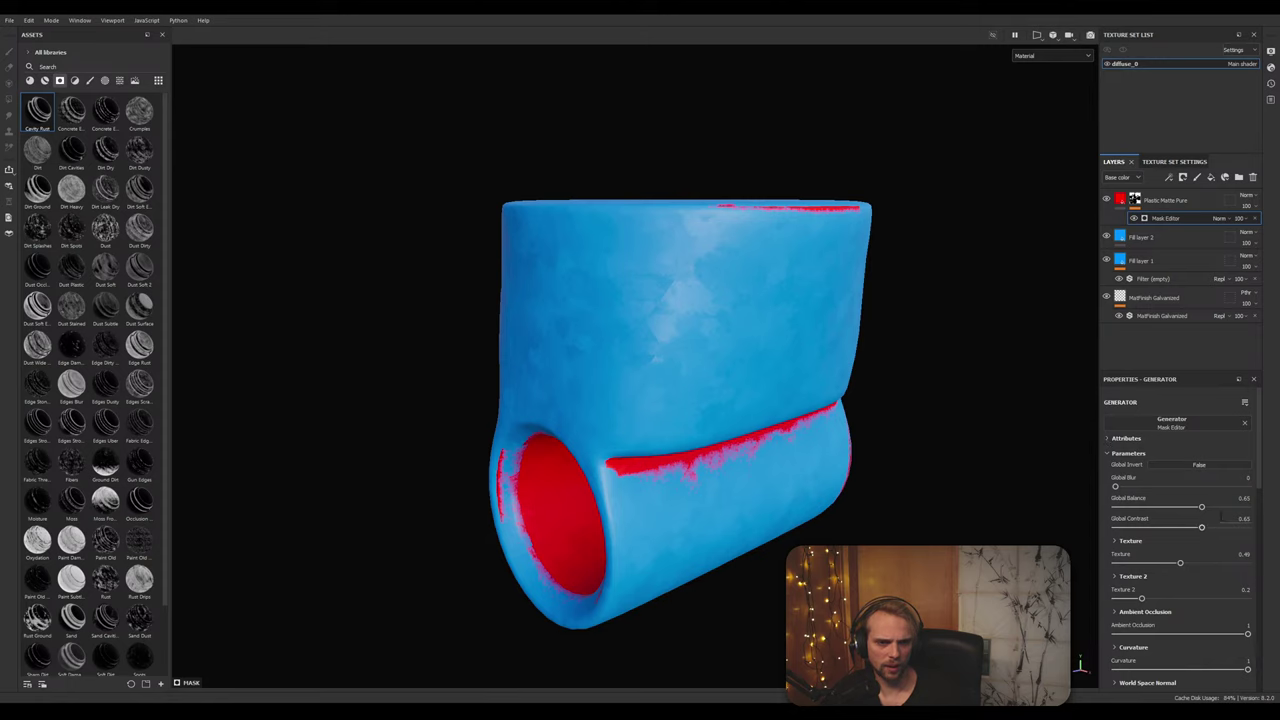
Step: Set Global Invert back to False, Texture to 0.35 and Texture 2 to 0.57
{"action": "left_click", "coordinate": [1200, 466]}
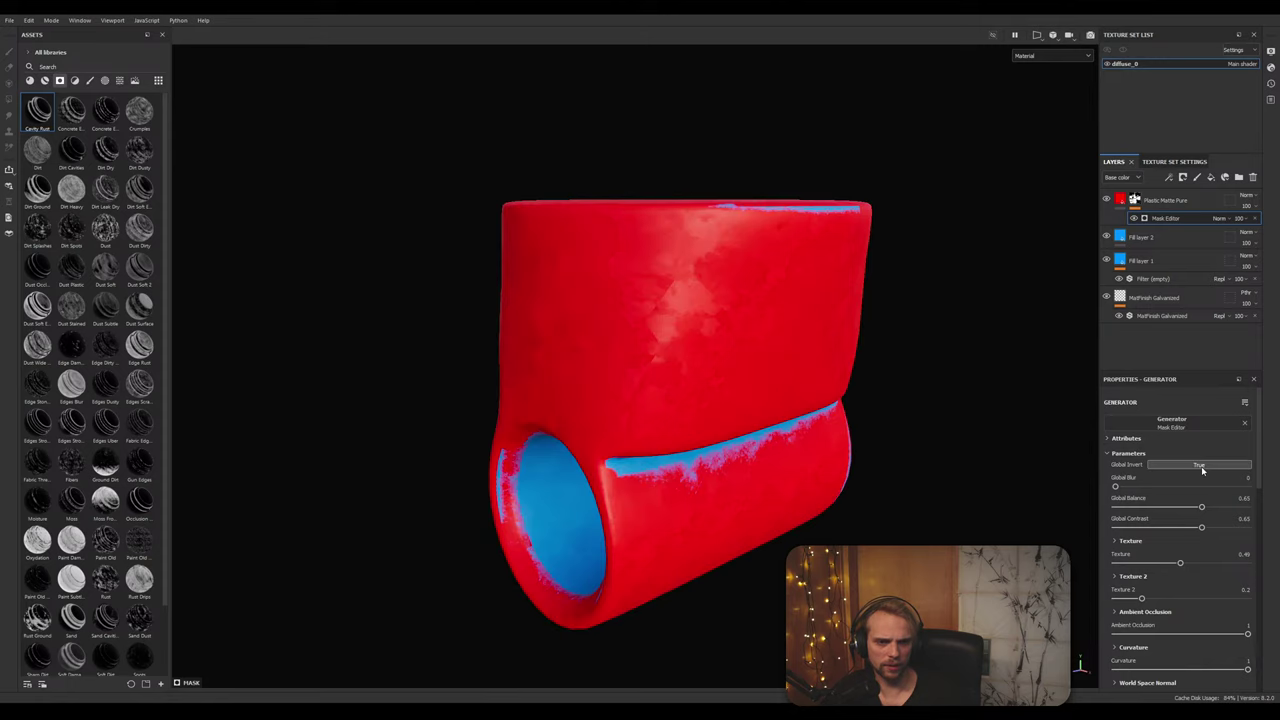
{"action": "left_click", "coordinate": [1201, 466]}
{"action": "left_click", "coordinate": [1201, 466]}
{"action": "left_click", "coordinate": [1201, 466]}
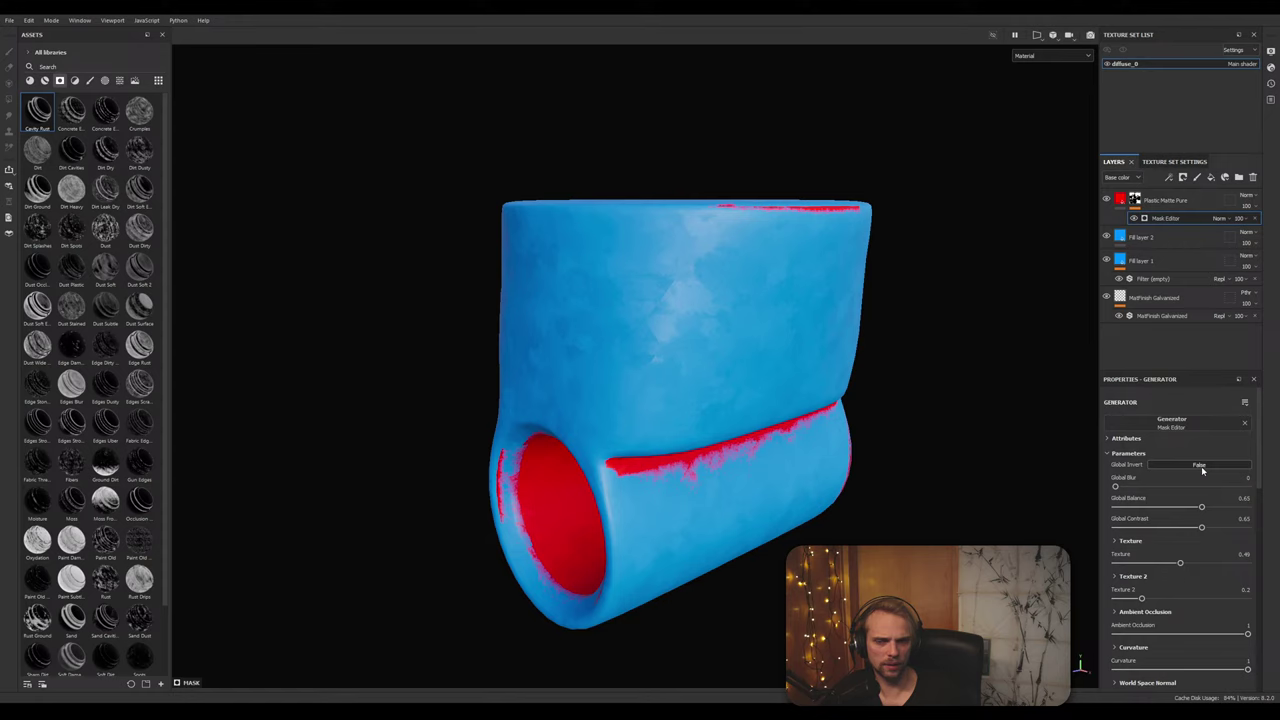
{"action": "scroll", "coordinate": [1237, 512], "scroll_direction": "down", "scroll_amount": 1}
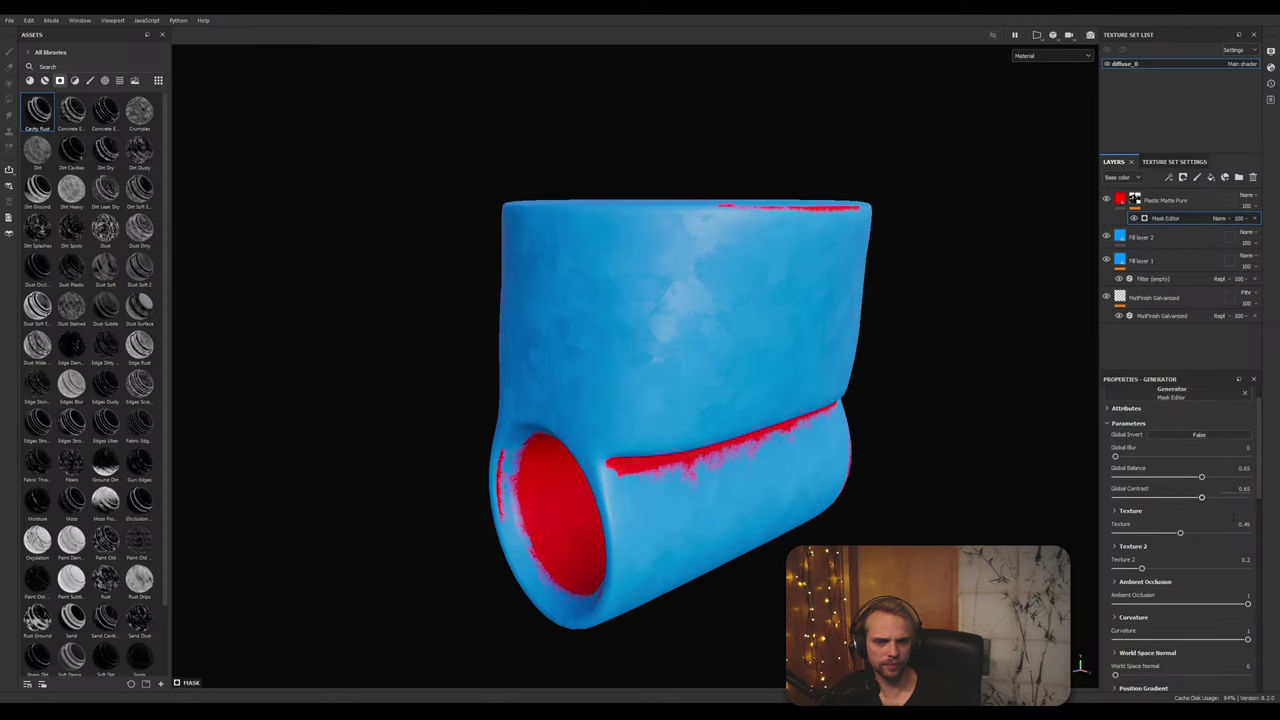
{"action": "scroll", "coordinate": [1213, 510], "scroll_direction": "down", "scroll_amount": 2}
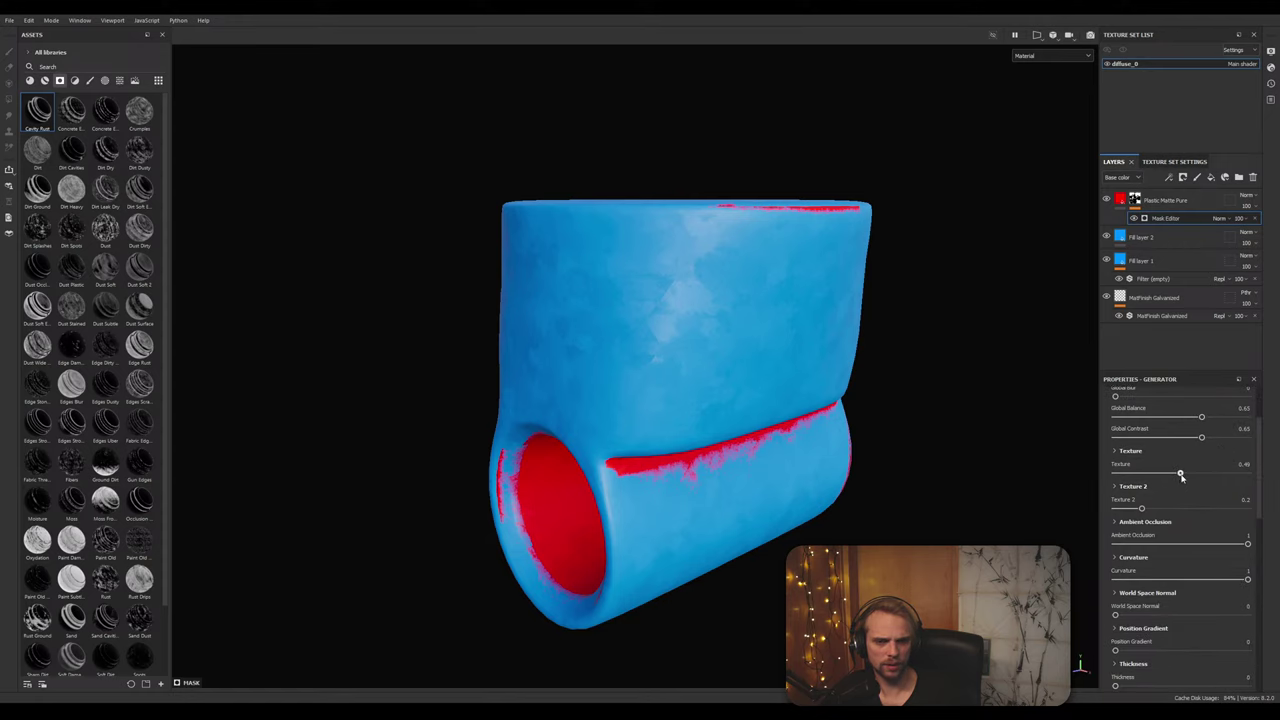
{"action": "left_click_drag", "start_coordinate": [1181, 477], "coordinate": [1194, 522]}
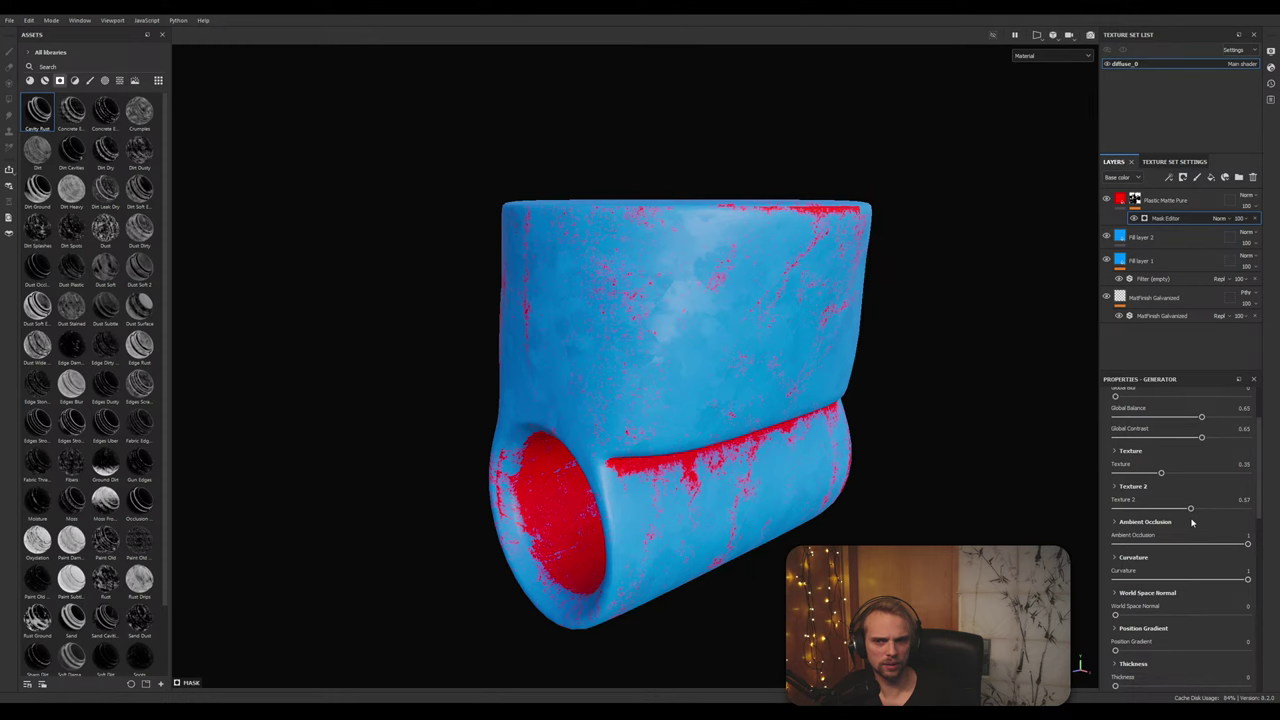
{"action": "scroll", "coordinate": [825, 501], "scroll_direction": "down", "scroll_amount": 2}
{"action": "left_click_drag", "start_coordinate": [1261, 480], "coordinate": [1262, 492]}
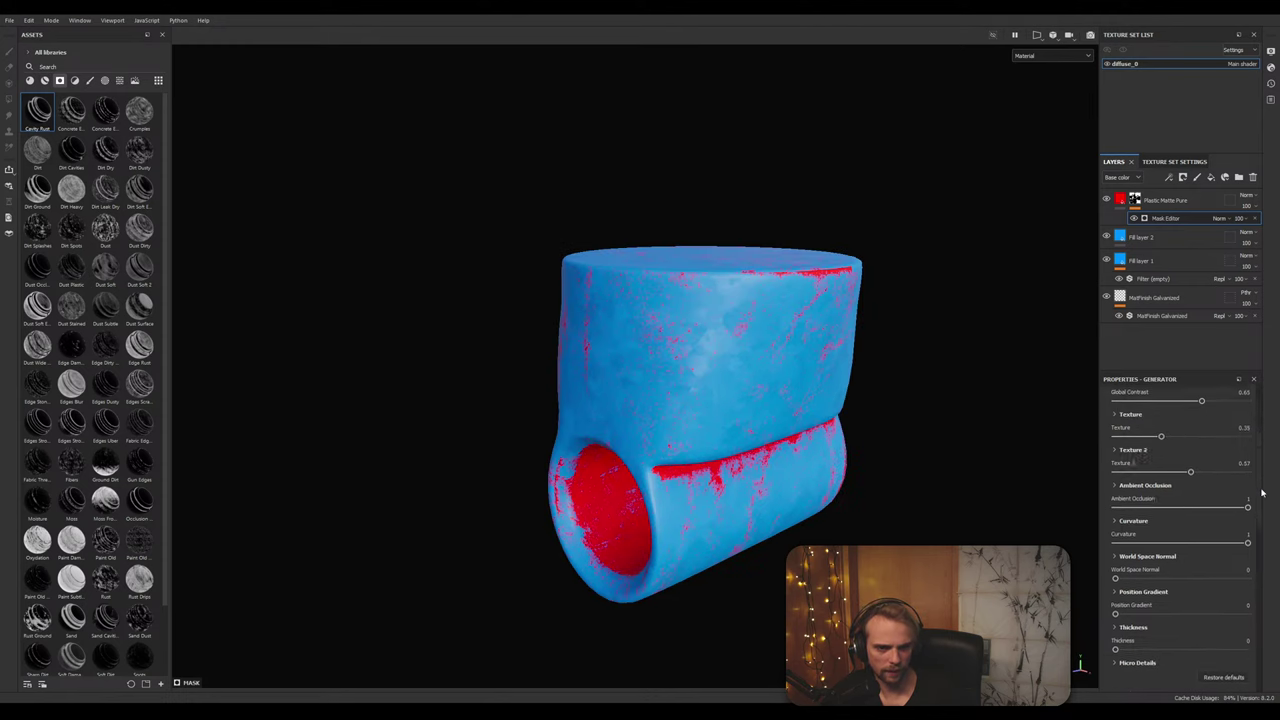
{"action": "scroll", "coordinate": [1262, 492], "scroll_direction": "down", "scroll_amount": 6}
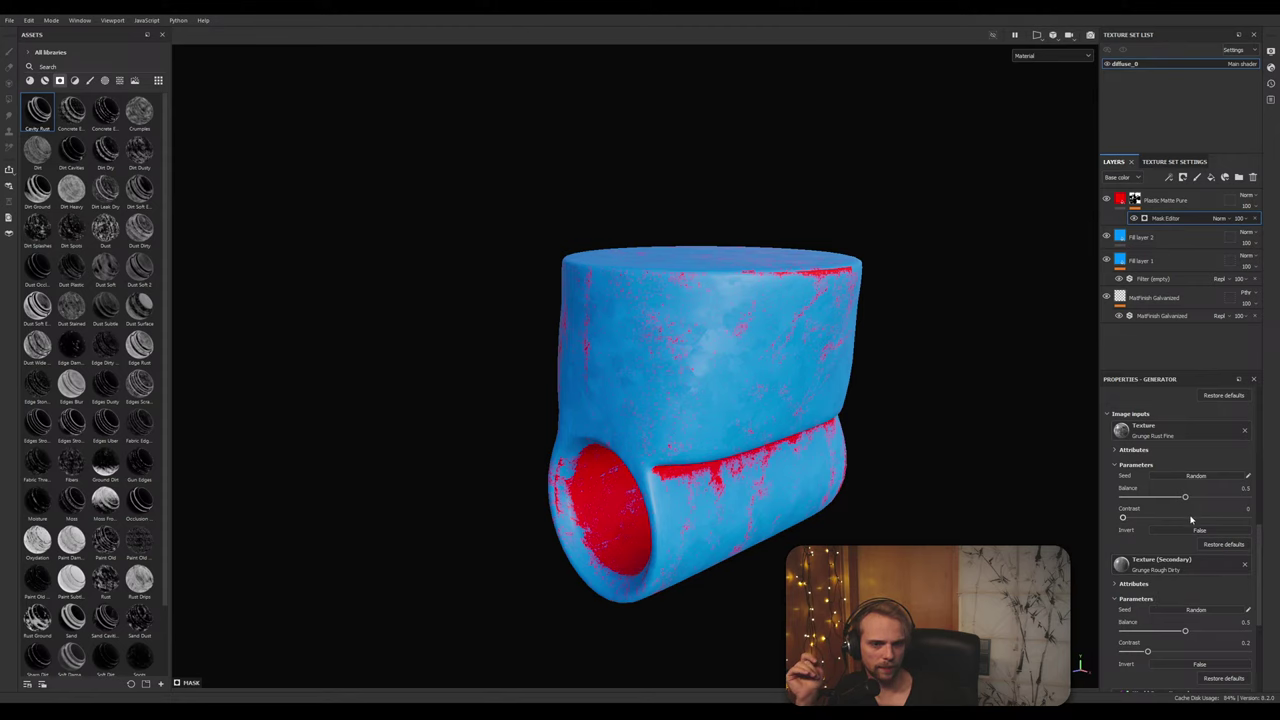
Step: Lower the first texture's Balance and test, then reset, the Position Gradient
{"action": "left_click_drag", "start_coordinate": [1176, 497], "coordinate": [1116, 524]}
{"action": "scroll", "coordinate": [1178, 533], "scroll_direction": "up", "scroll_amount": 3}
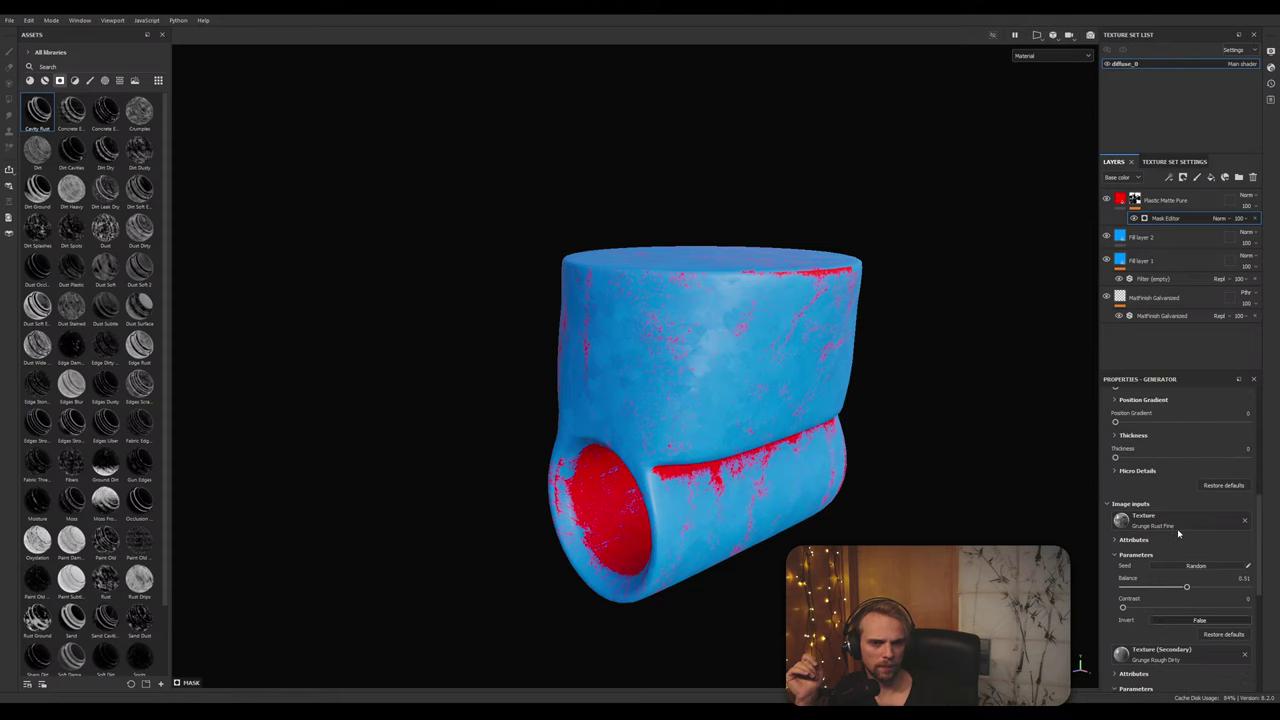
{"action": "scroll", "coordinate": [1178, 534], "scroll_direction": "up", "scroll_amount": 1}
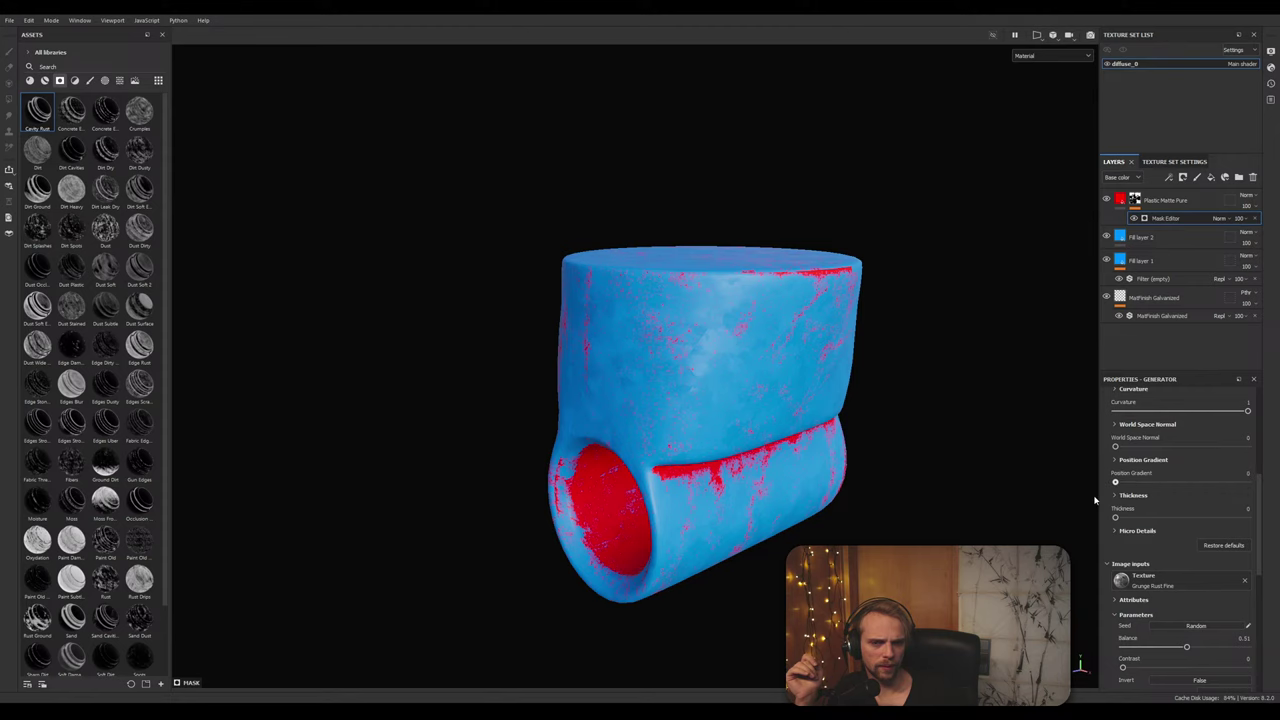
{"action": "left_click_drag", "start_coordinate": [1117, 483], "coordinate": [1076, 503]}
{"action": "scroll", "coordinate": [1185, 560], "scroll_direction": "down", "scroll_amount": 5}
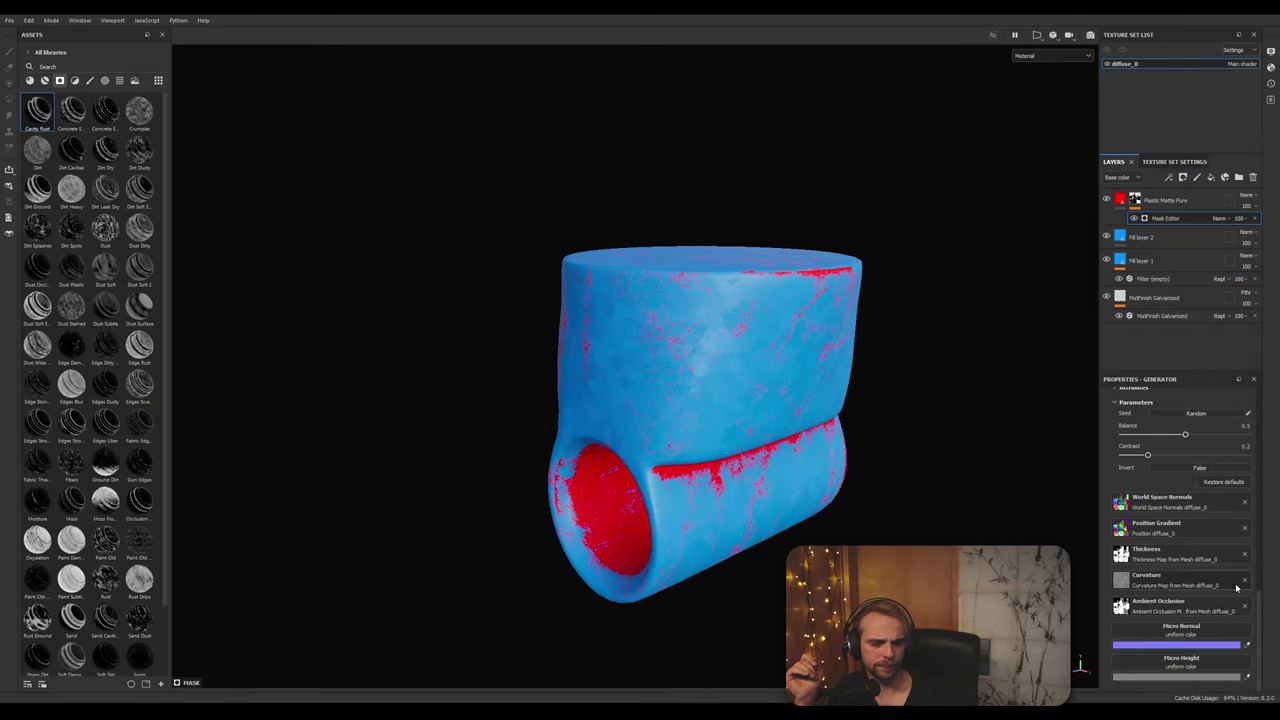
{"action": "scroll", "coordinate": [1159, 533], "scroll_direction": "up", "scroll_amount": 5}
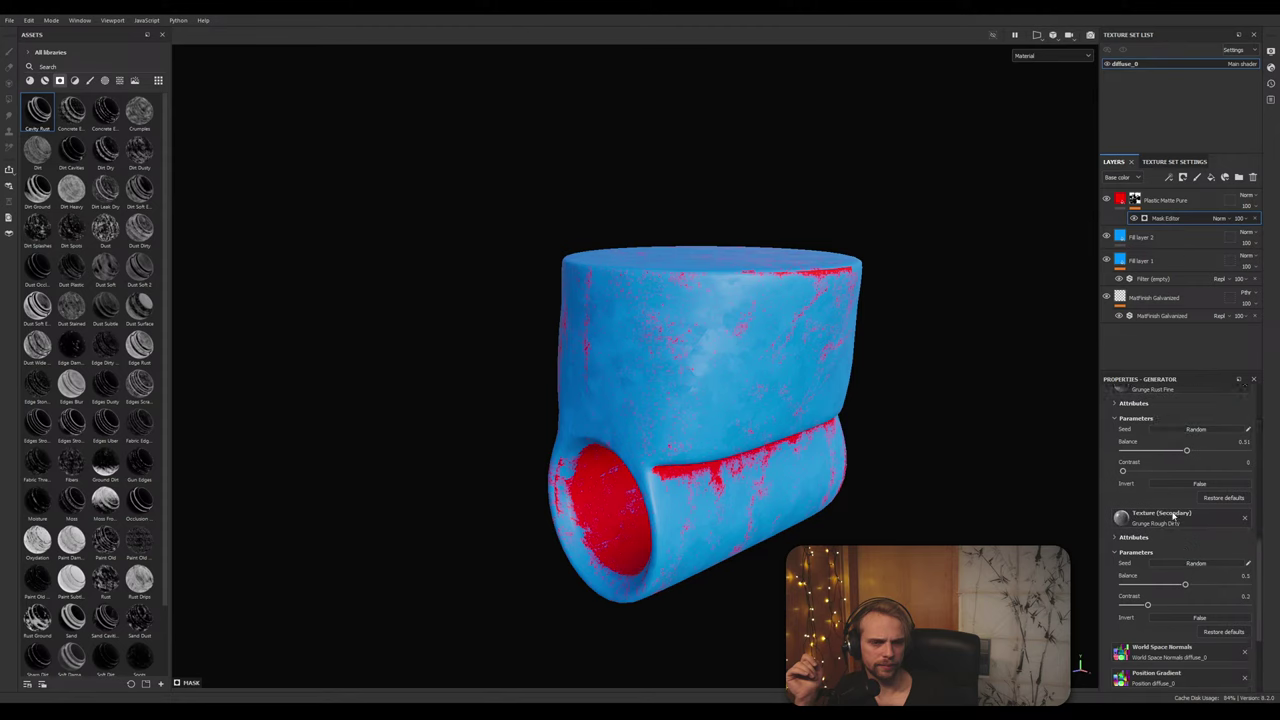
{"action": "scroll", "coordinate": [1159, 533], "scroll_direction": "up", "scroll_amount": 2}
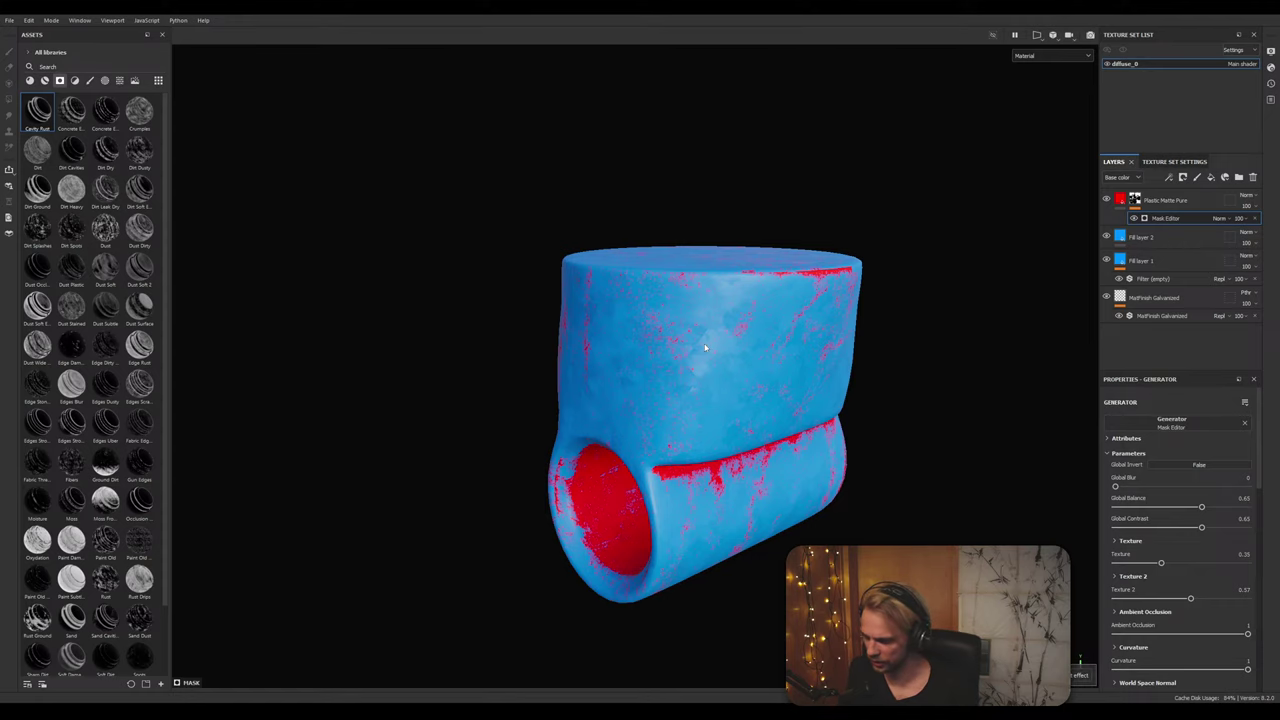
Step: Rotate the environment lighting around the model after dismissing the floating generator settings
{"action": "right_click", "coordinate": [678, 363]}
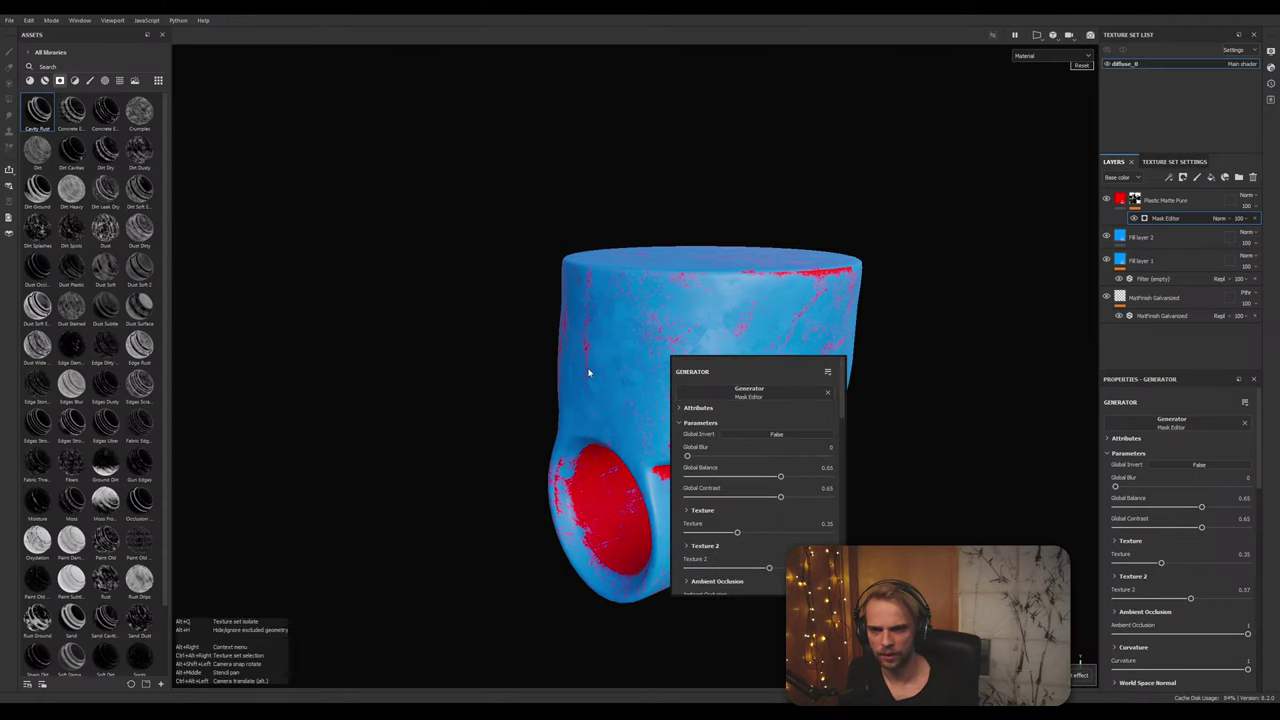
{"action": "left_click", "coordinate": [567, 361]}
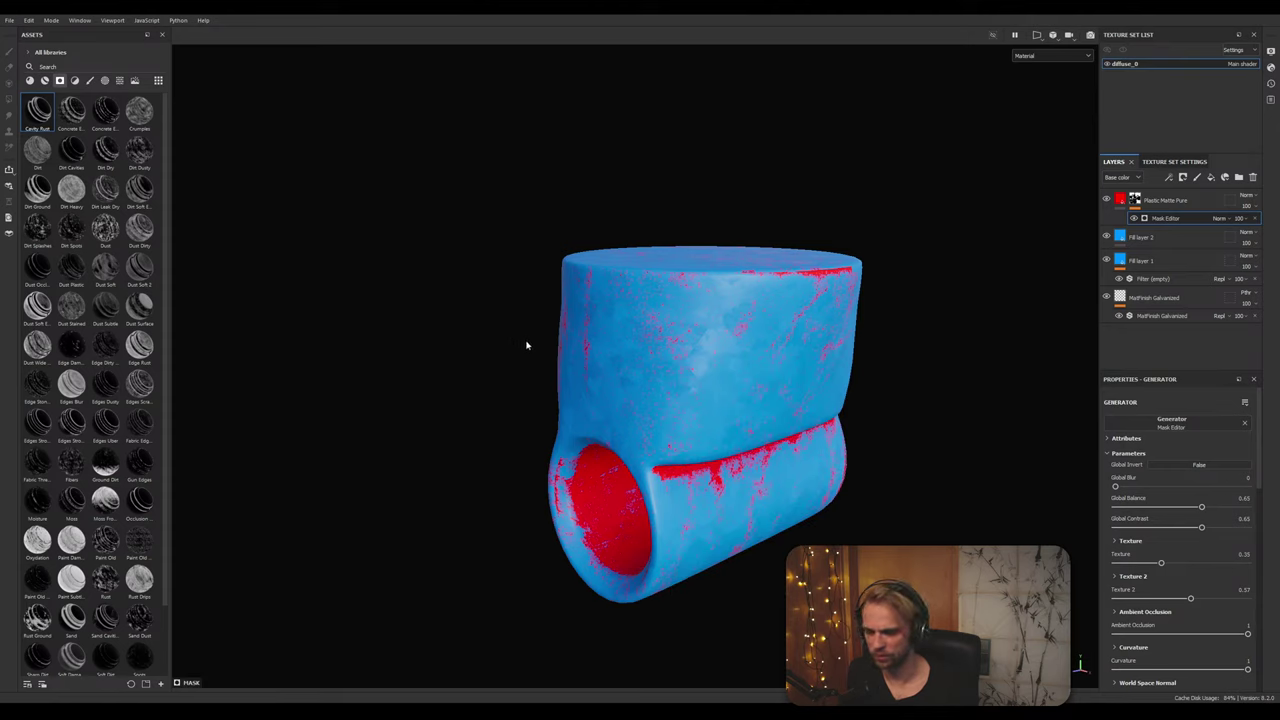
{"action": "mouse_move", "coordinate": [527, 345]}
{"action": "right_mouse_down", "text": "shift"}
{"action": "mouse_move", "coordinate": [449, 351]}
{"action": "mouse_move", "coordinate": [572, 363]}
{"action": "mouse_move", "coordinate": [537, 371]}
{"action": "right_mouse_up", "text": "shift"}
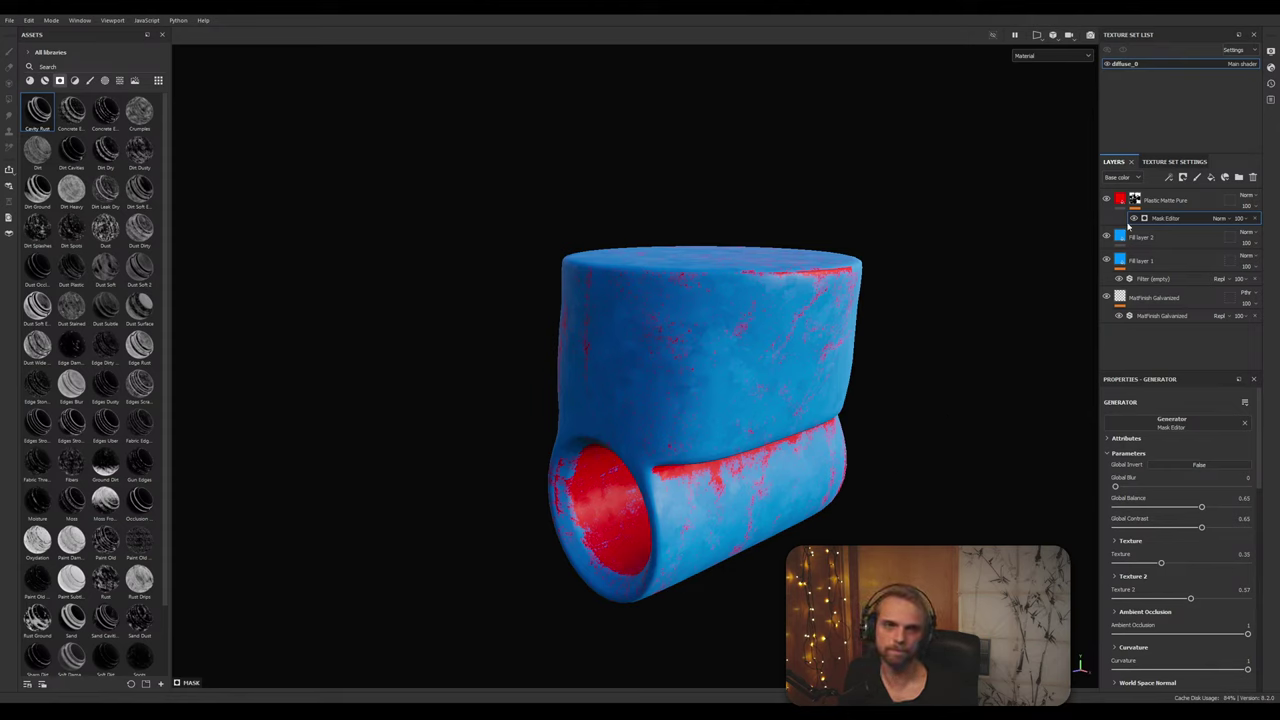
Step: Quit Painter discarding the project changes, then quit Blender without saving
{"action": "left_click", "coordinate": [1268, 6]}
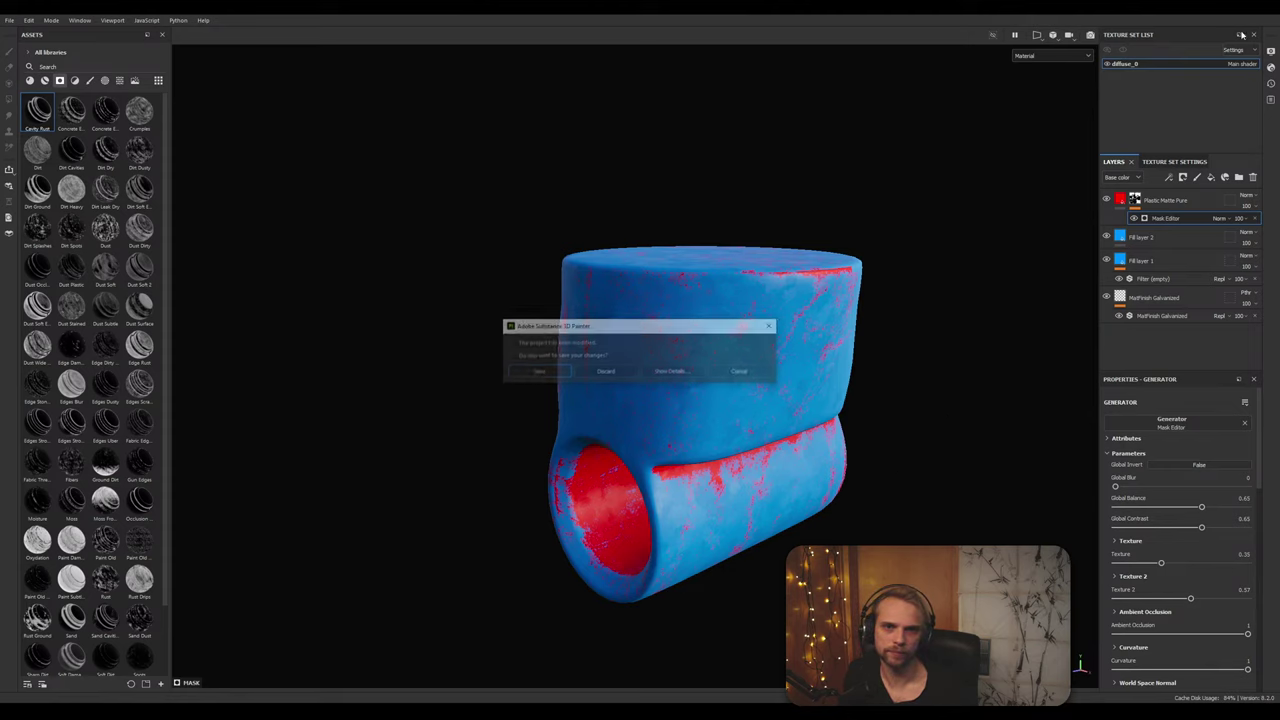
{"action": "left_click", "coordinate": [610, 372]}
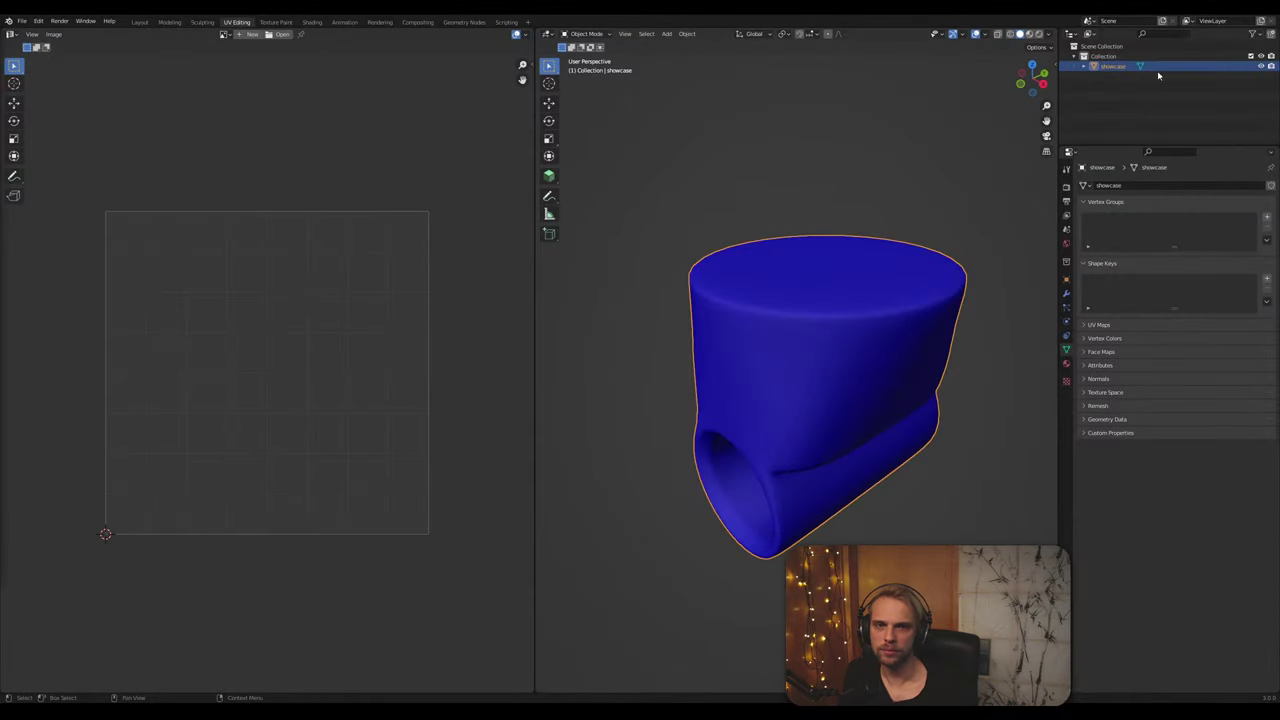
{"action": "key", "text": "ctrl+q"}
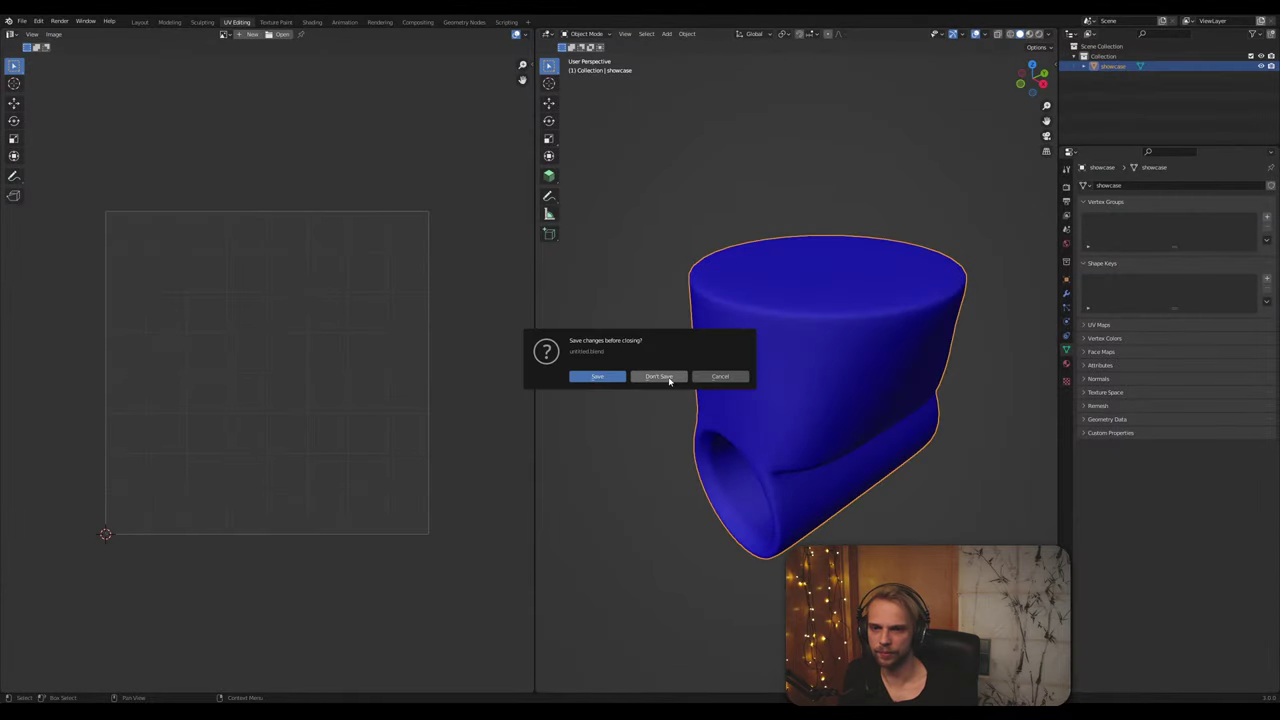
{"action": "left_click", "coordinate": [671, 376]}
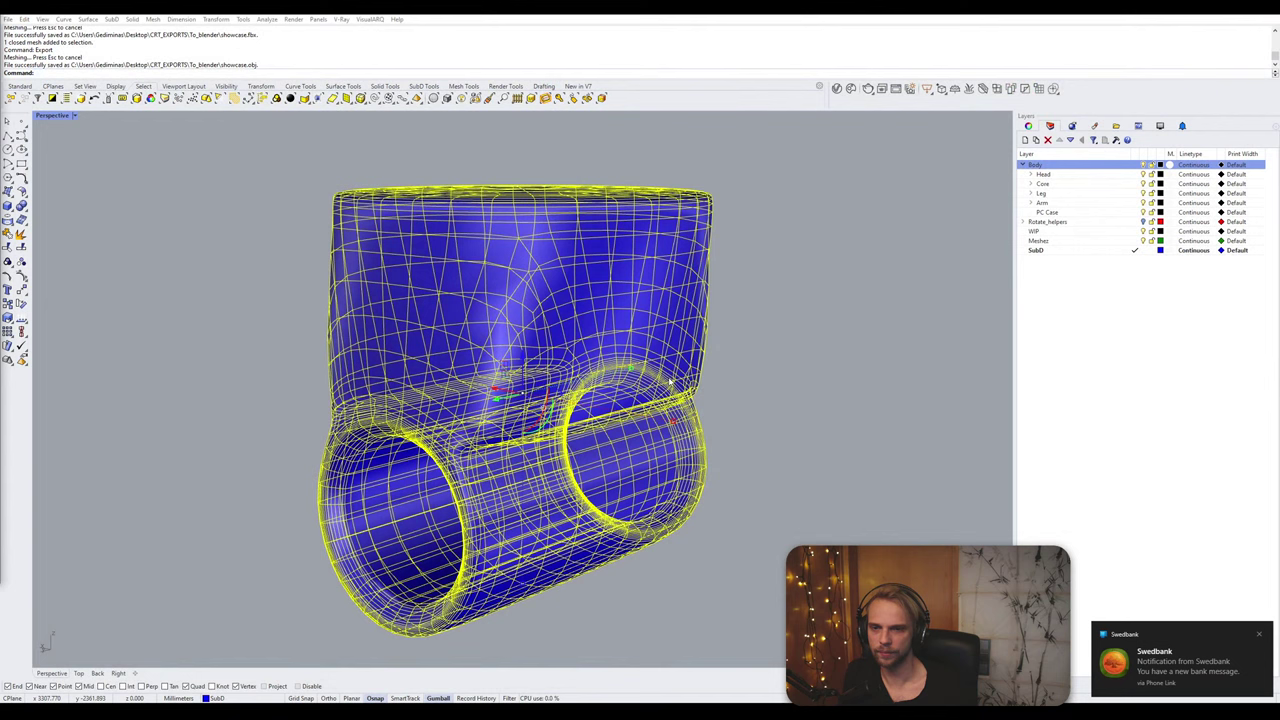
Step: Dismiss the Windows bank notification and deselect the SubD part in Rhino
{"action": "left_click", "coordinate": [1258, 636]}
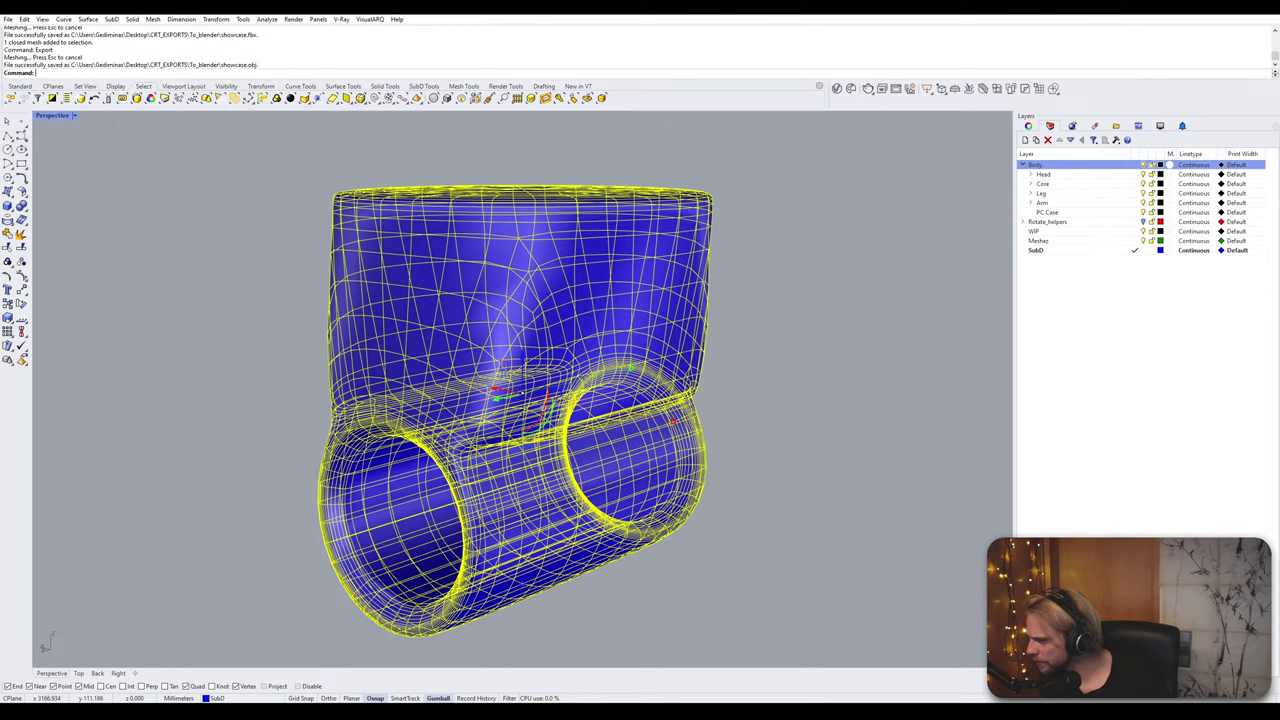
{"action": "left_click", "coordinate": [197, 327]}
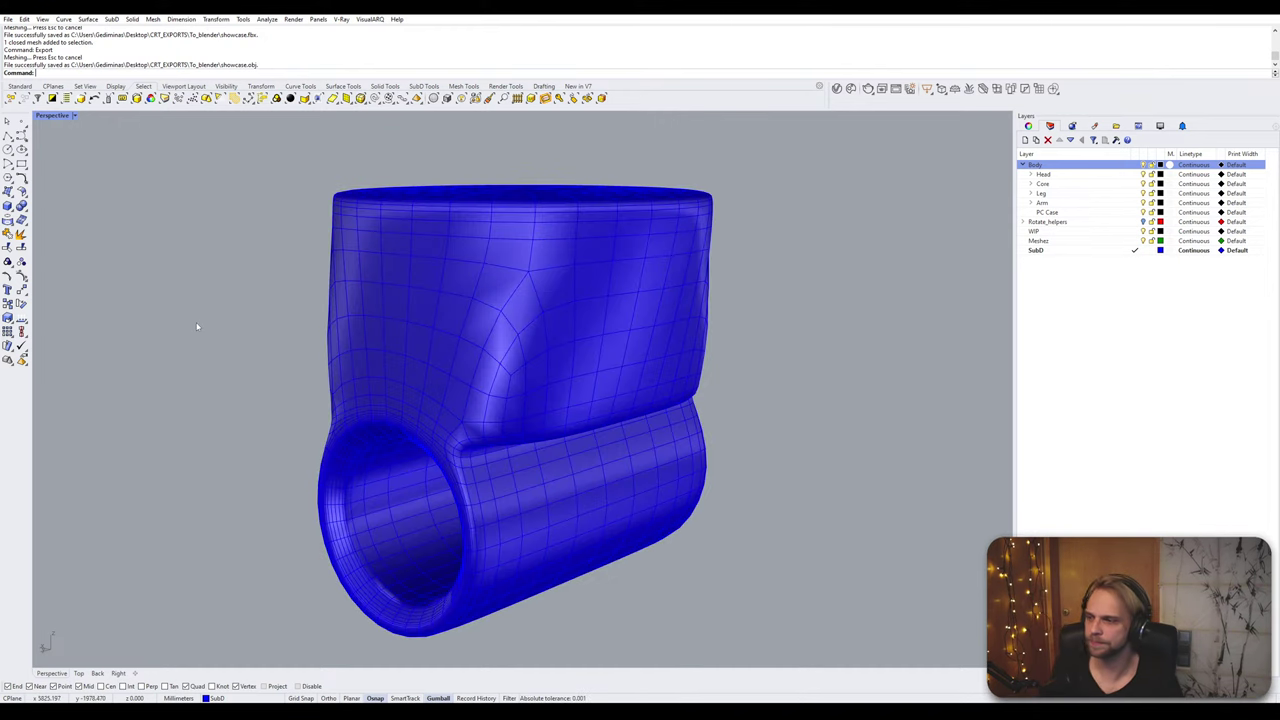
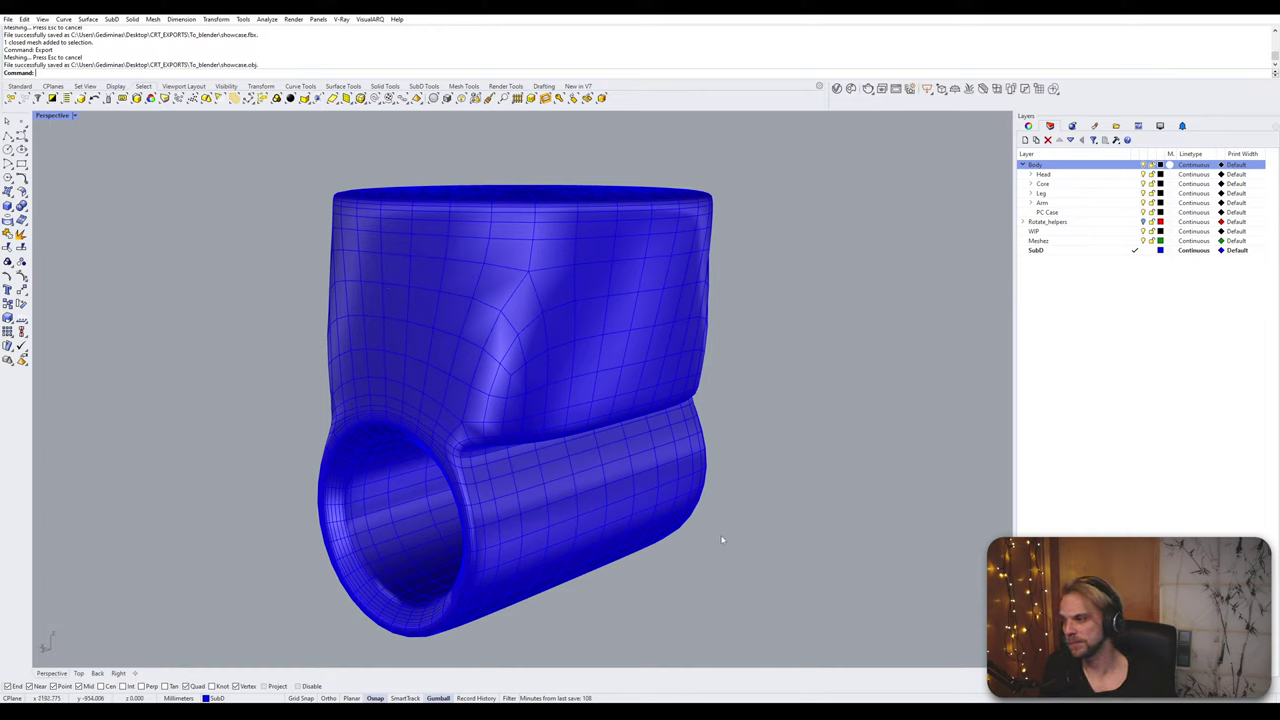
Step: Show all hidden objects and delete the blue ring mesh from the leg
{"action": "middle_click", "coordinate": [202, 369]}
{"action": "right_click_drag", "start_coordinate": [299, 312], "coordinate": [465, 347]}
{"action": "type", "text": "ShowSelected"}
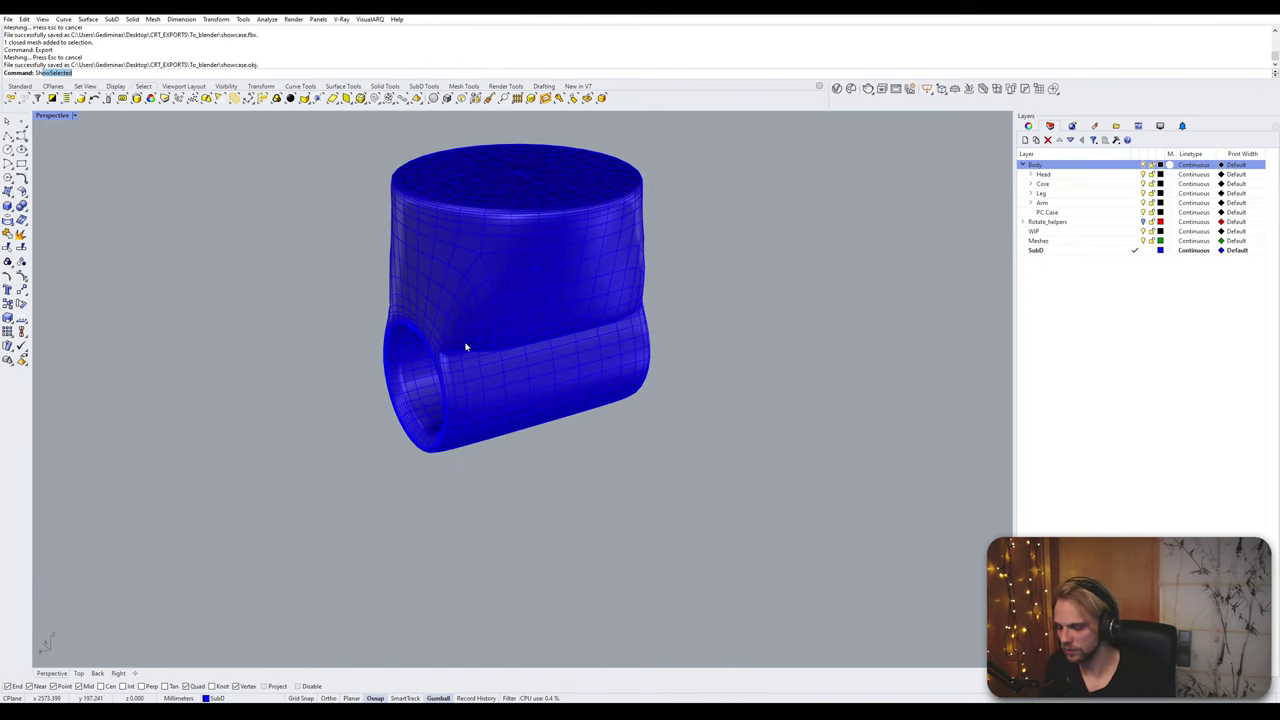
{"action": "key", "text": "Return"}
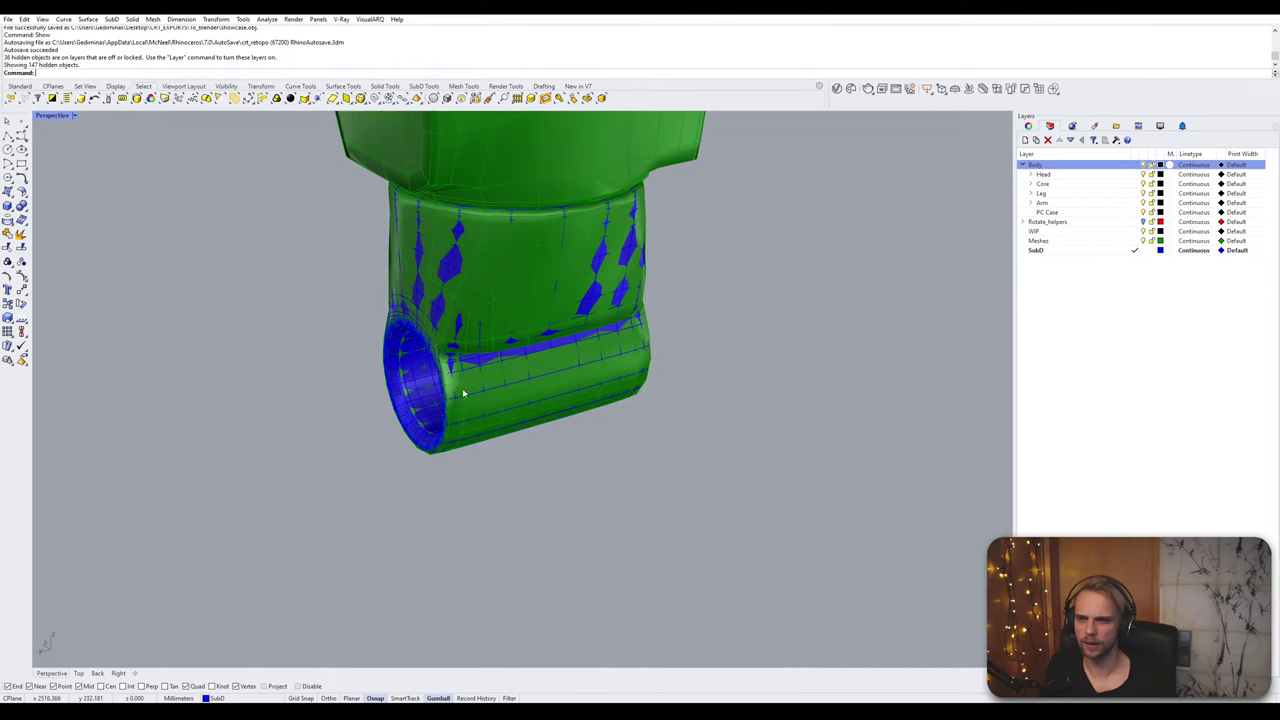
{"action": "scroll", "coordinate": [563, 389], "scroll_direction": "down", "scroll_amount": 5}
{"action": "scroll", "coordinate": [586, 414], "scroll_direction": "up", "scroll_amount": 3}
{"action": "scroll", "coordinate": [586, 414], "scroll_direction": "up", "scroll_amount": 5}
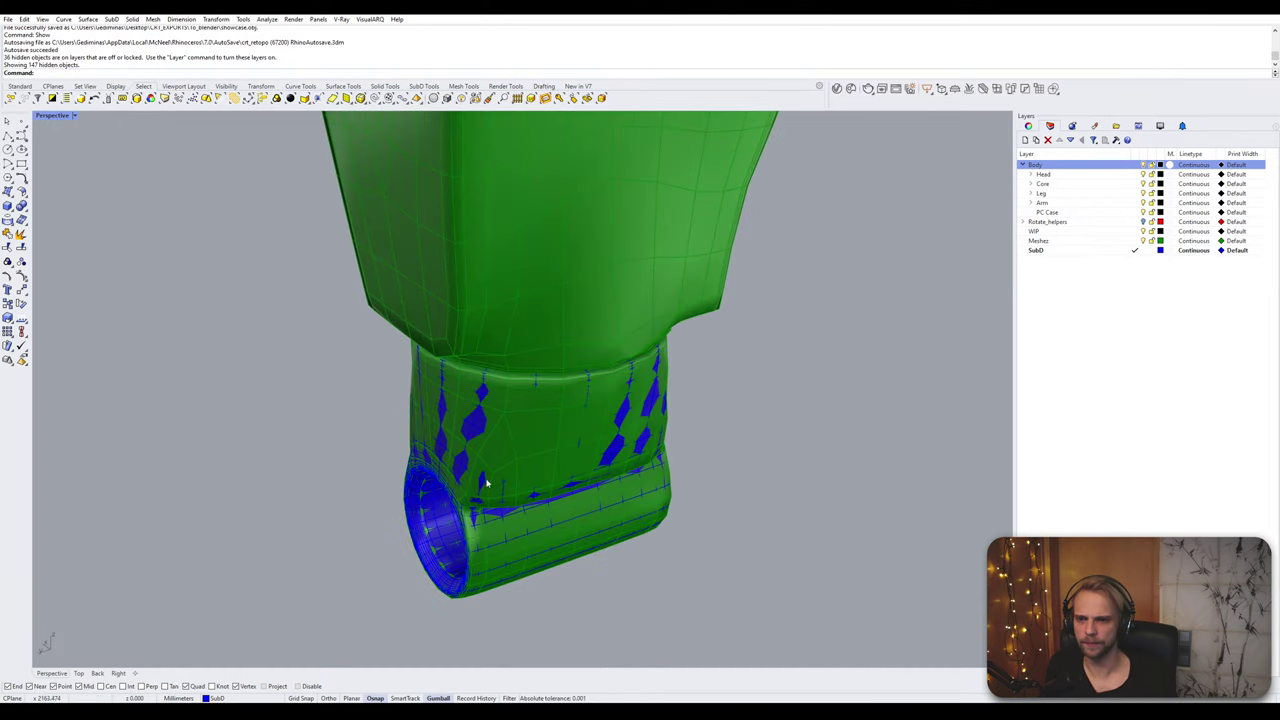
{"action": "left_click", "coordinate": [432, 522]}
{"action": "key", "text": "Delete"}
{"action": "scroll", "coordinate": [256, 556], "scroll_direction": "down", "scroll_amount": 6}
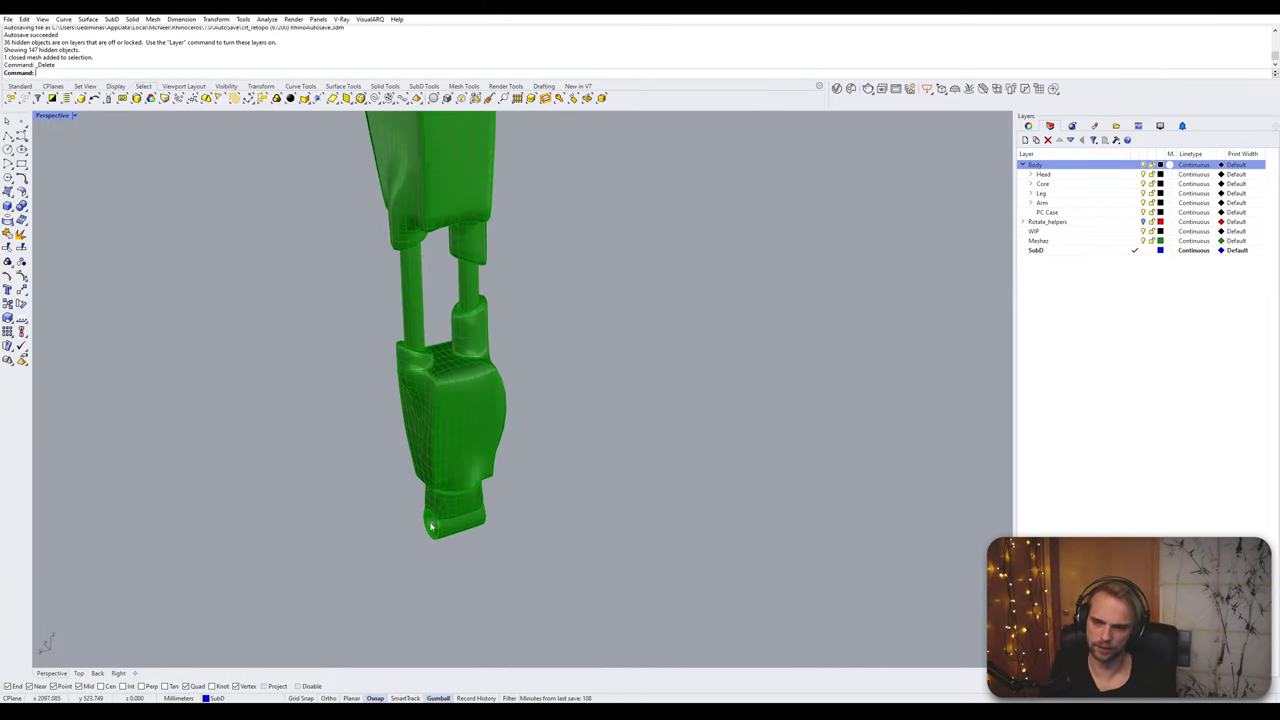
{"action": "scroll", "coordinate": [577, 353], "scroll_direction": "up", "scroll_amount": 6}
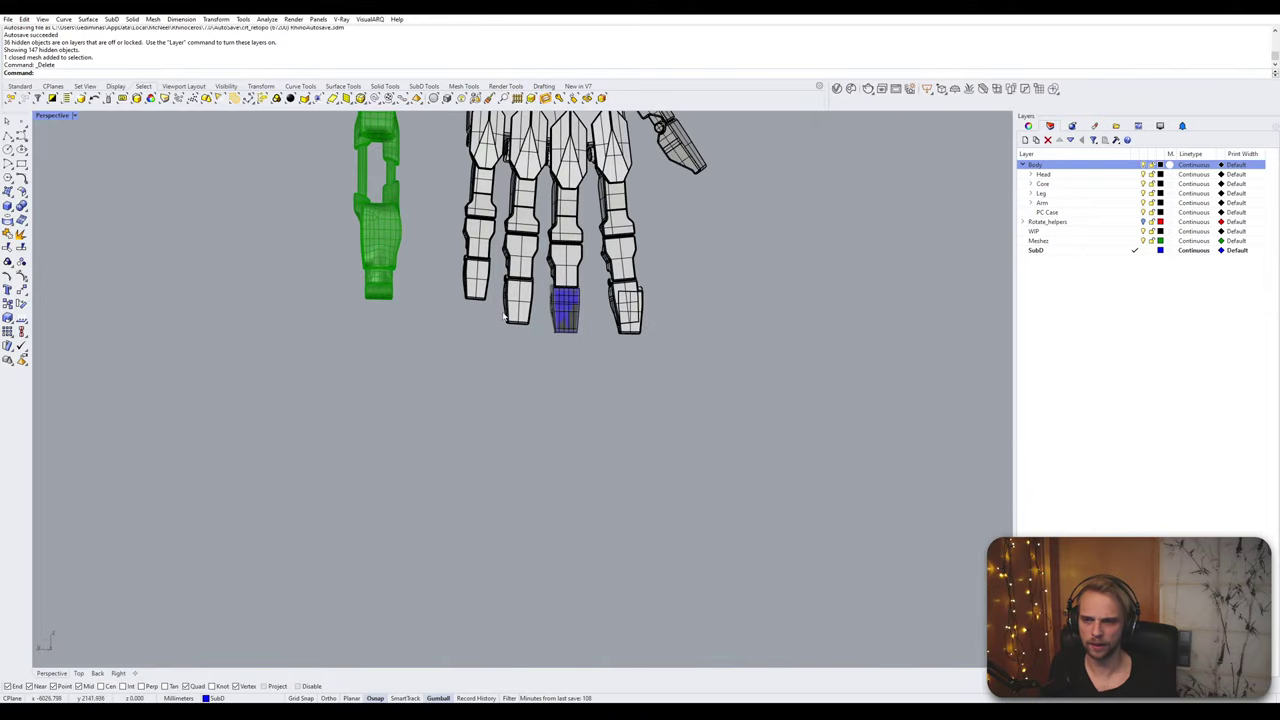
Step: Isolate the blue SubD fingertip part, zoom to it and orbit around it
{"action": "left_click", "coordinate": [556, 318]}
{"action": "type", "text": "Isolate"}
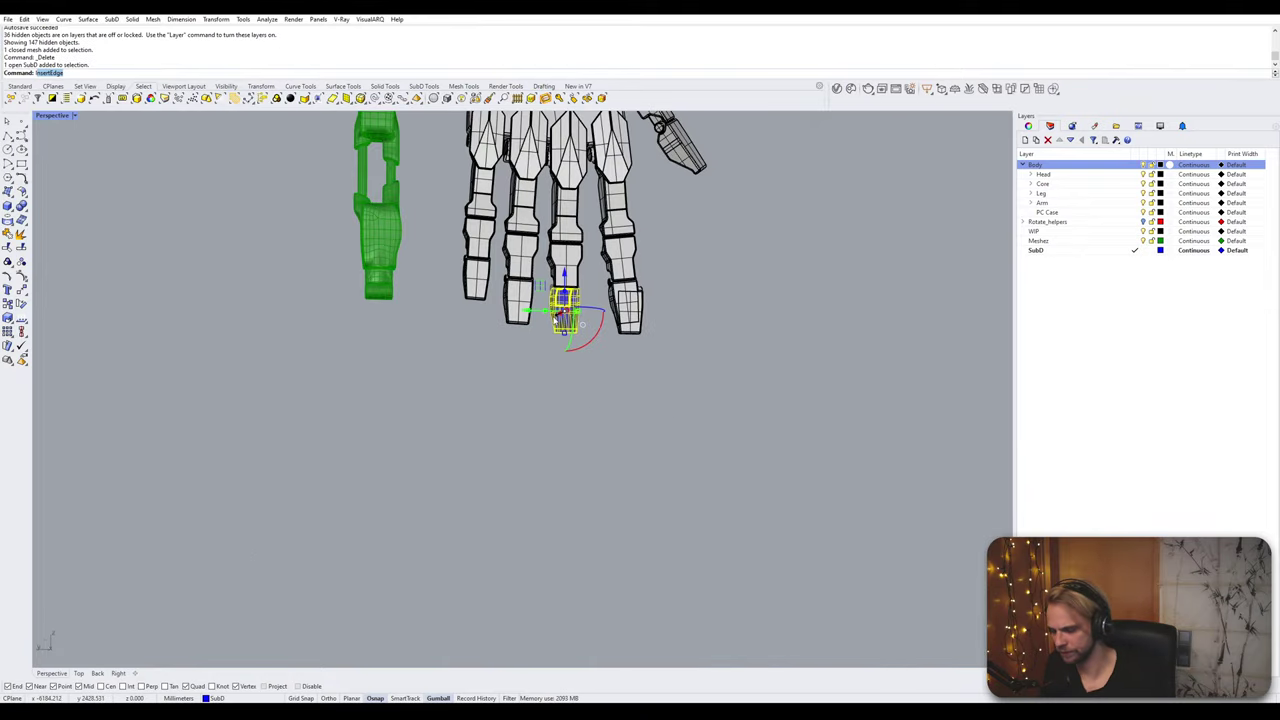
{"action": "key", "text": "Return"}
{"action": "key", "text": "Escape"}
{"action": "left_click_drag", "start_coordinate": [597, 373], "coordinate": [600, 376]}
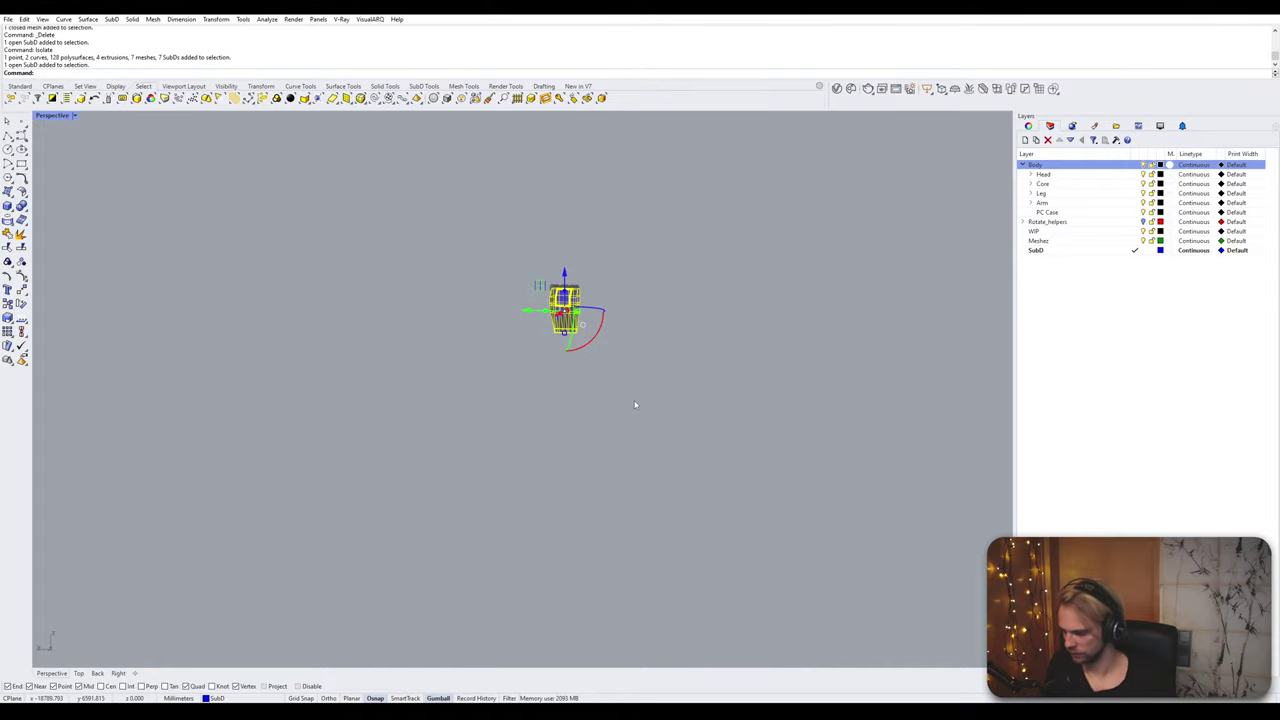
{"action": "type", "text": "ZS"}
{"action": "key", "text": "Return"}
{"action": "scroll", "coordinate": [606, 334], "scroll_direction": "down", "scroll_amount": 5}
{"action": "right_click_drag", "start_coordinate": [651, 378], "coordinate": [648, 316]}
{"action": "right_click_drag", "start_coordinate": [620, 206], "coordinate": [591, 336], "text": "shift"}
{"action": "scroll", "coordinate": [542, 291], "scroll_direction": "up", "scroll_amount": 8}
{"action": "right_click_drag", "start_coordinate": [541, 291], "coordinate": [495, 300]}
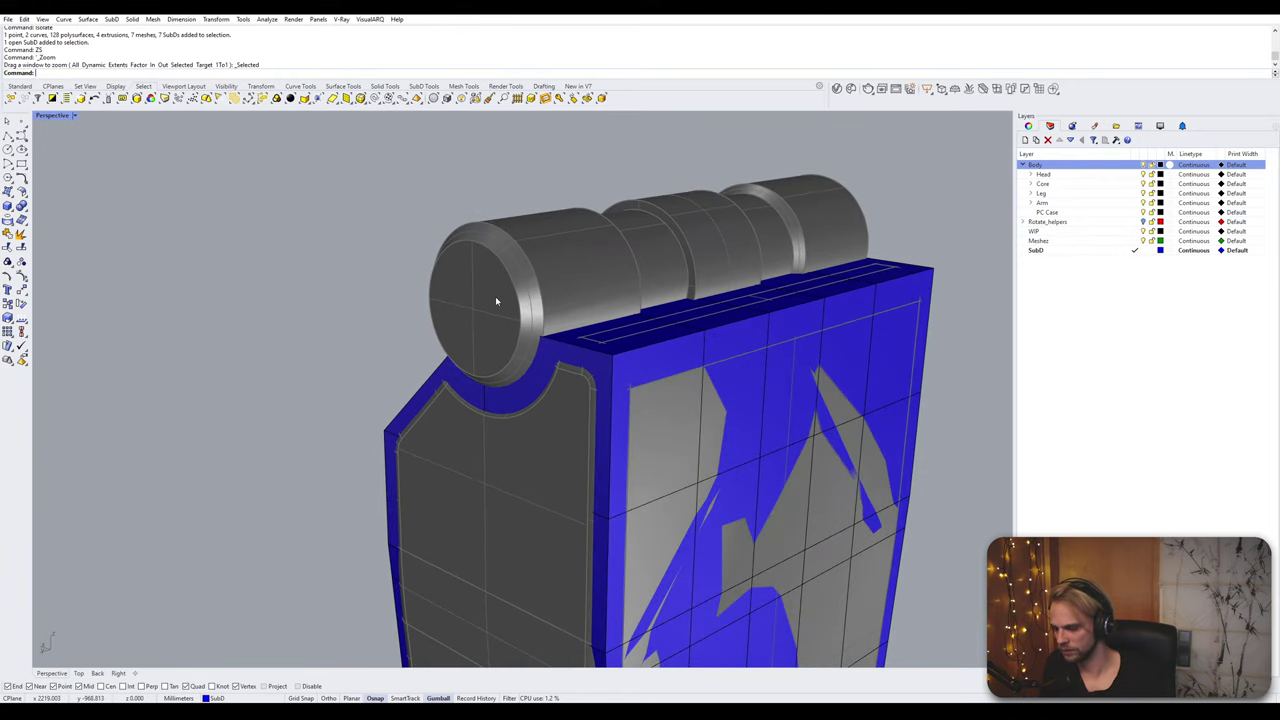
Step: Unlock the locked hinge polysurface with UnlockSelected
{"action": "type", "text": "UnlockSelected"}
{"action": "key", "text": "Return"}
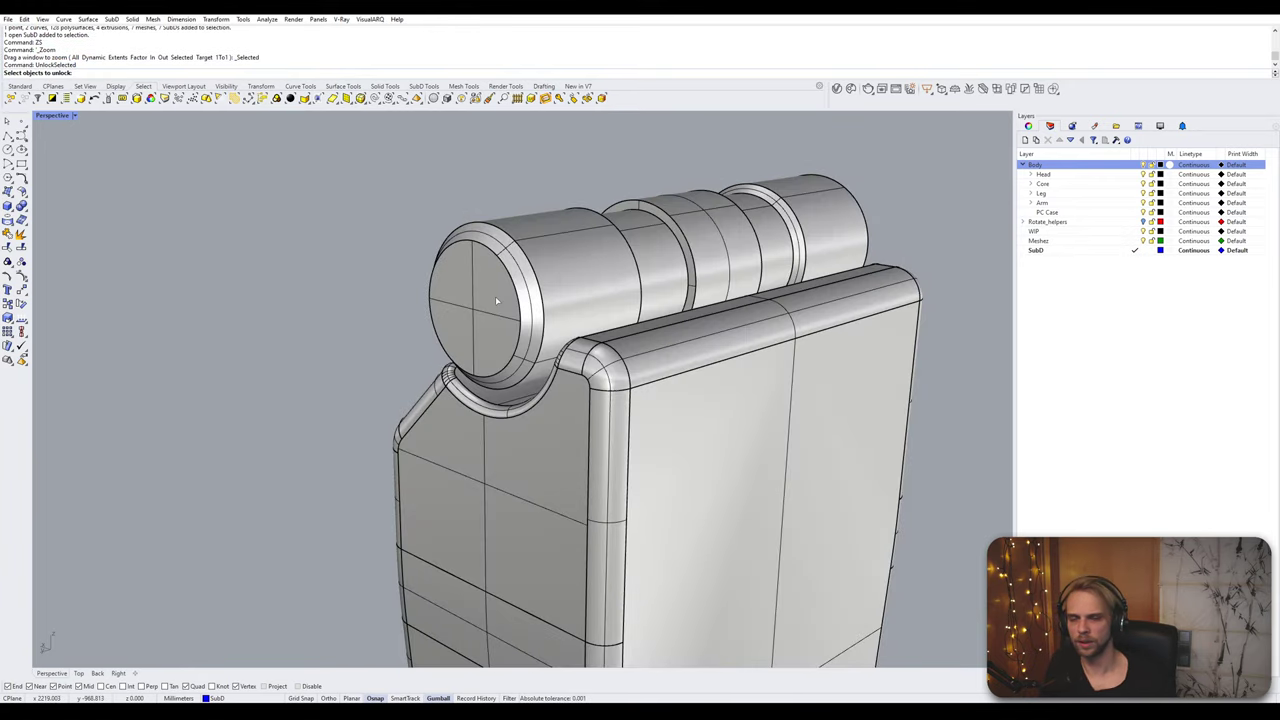
{"action": "left_click", "coordinate": [496, 300]}
{"action": "key", "text": "Return"}
{"action": "scroll", "coordinate": [497, 300], "scroll_direction": "down", "scroll_amount": 8}
{"action": "right_click_drag", "start_coordinate": [497, 300], "coordinate": [578, 246], "text": "shift"}
Step: Duplicate the hinge polysurface off to the side and compare the two copies
{"action": "left_click", "coordinate": [582, 248]}
{"action": "right_click_drag", "start_coordinate": [670, 352], "coordinate": [602, 378]}
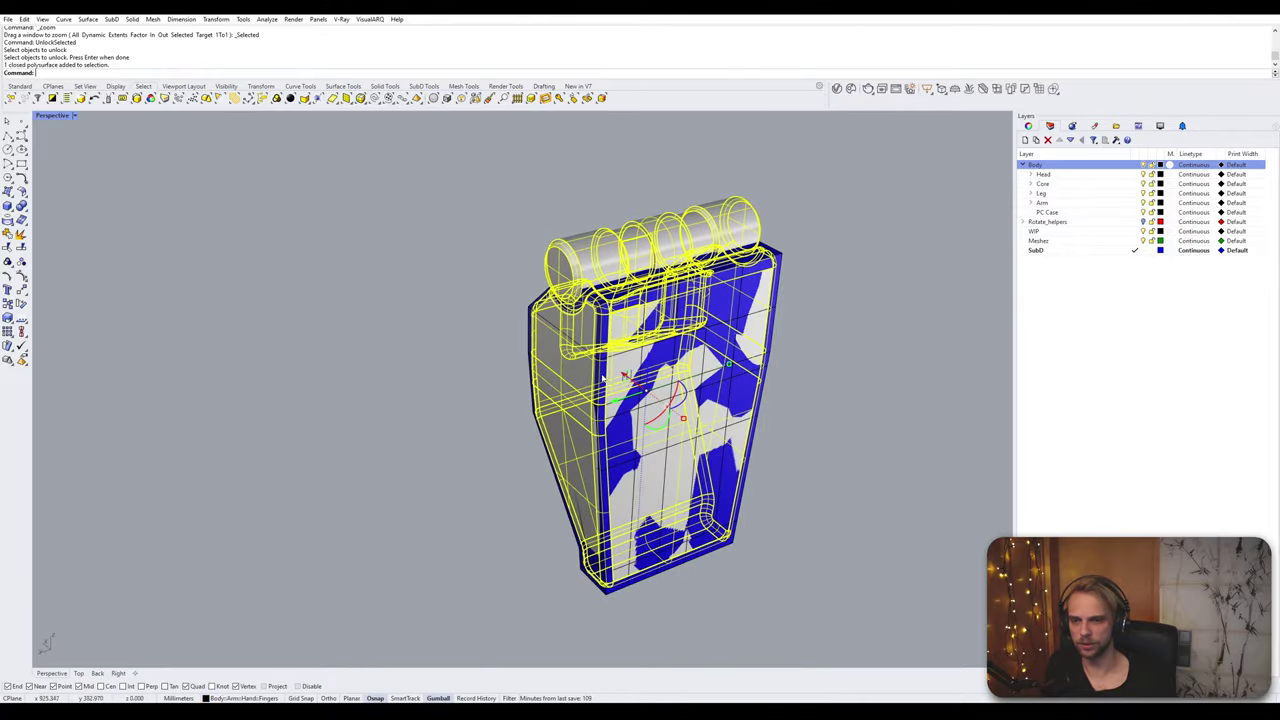
{"action": "left_click_drag", "start_coordinate": [615, 401], "coordinate": [286, 505], "text": "alt"}
{"action": "left_click", "coordinate": [497, 335]}
{"action": "right_click_drag", "start_coordinate": [497, 335], "coordinate": [421, 269]}
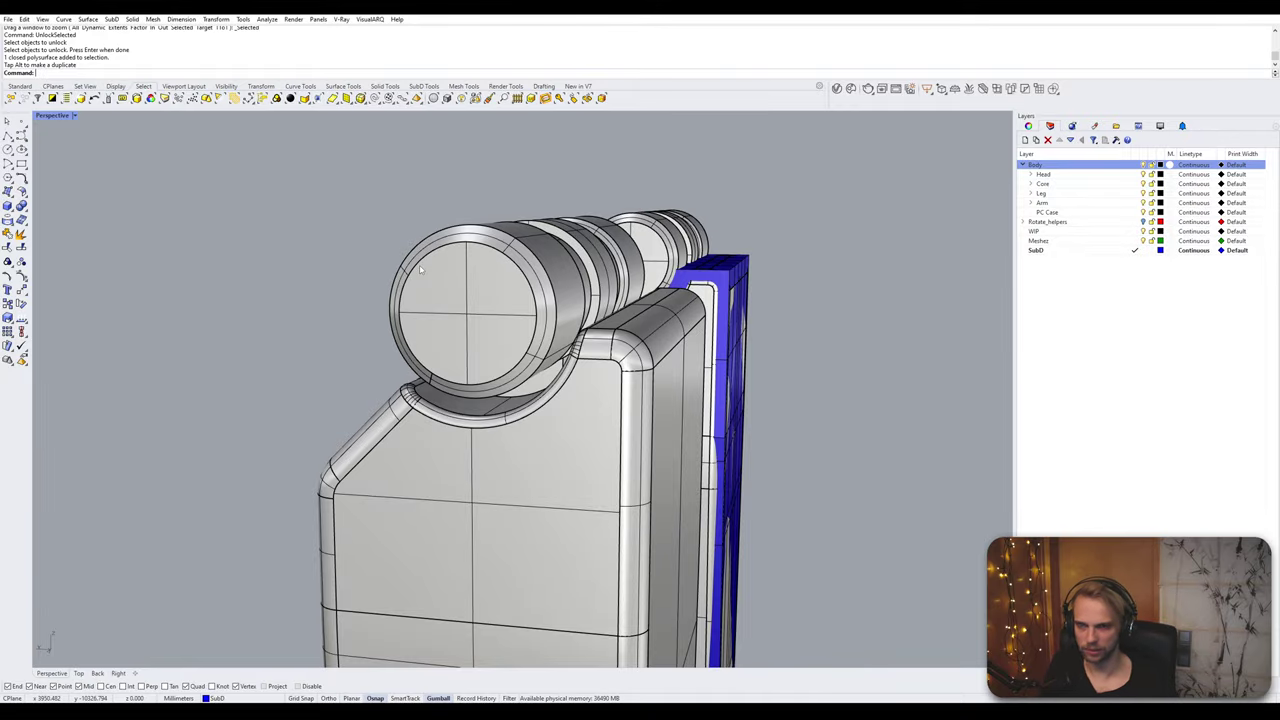
{"action": "scroll", "coordinate": [421, 269], "scroll_direction": "down", "scroll_amount": 5}
{"action": "right_click_drag", "start_coordinate": [421, 269], "coordinate": [497, 317]}
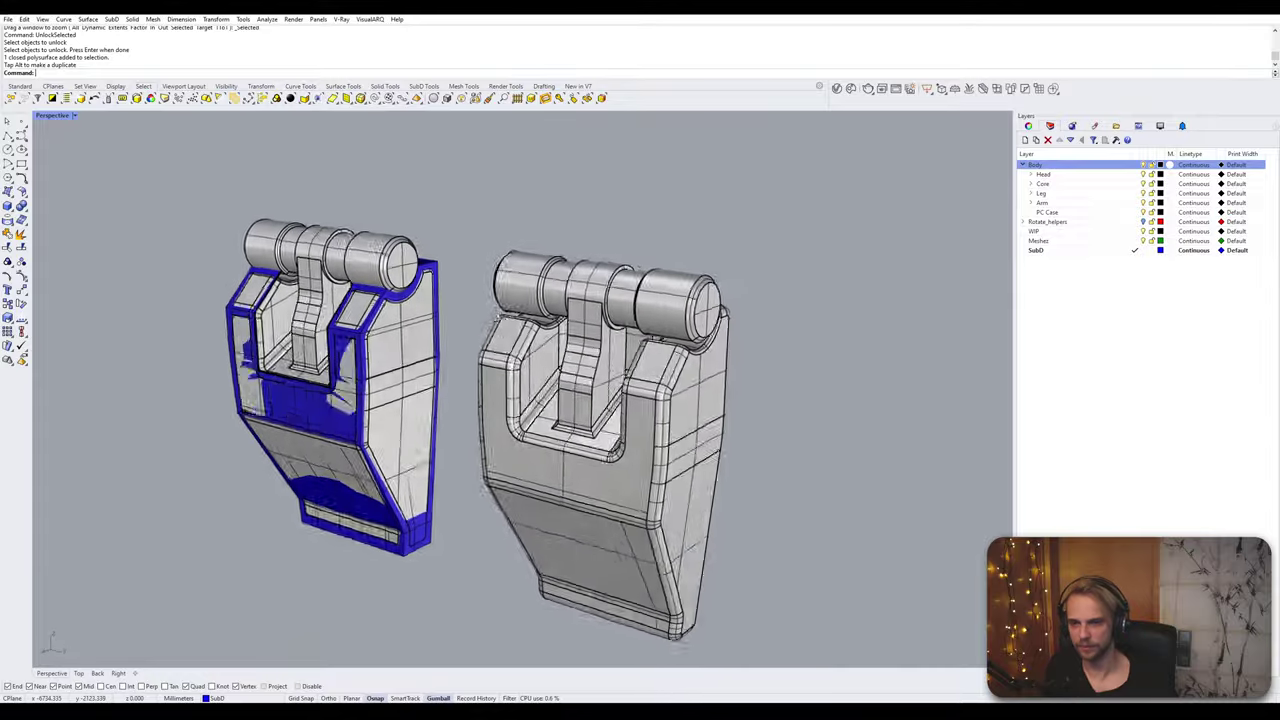
{"action": "right_click_drag", "start_coordinate": [378, 243], "coordinate": [854, 321]}
{"action": "scroll", "coordinate": [459, 259], "scroll_direction": "up", "scroll_amount": 6}
{"action": "right_click_drag", "start_coordinate": [463, 260], "coordinate": [400, 165], "text": "shift"}
{"action": "scroll", "coordinate": [682, 238], "scroll_direction": "down", "scroll_amount": 4}
Step: Lock the original left hinge polysurface and view both parts side by side
{"action": "left_click", "coordinate": [400, 165]}
{"action": "type", "text": "Lock"}
{"action": "key", "text": "Return"}
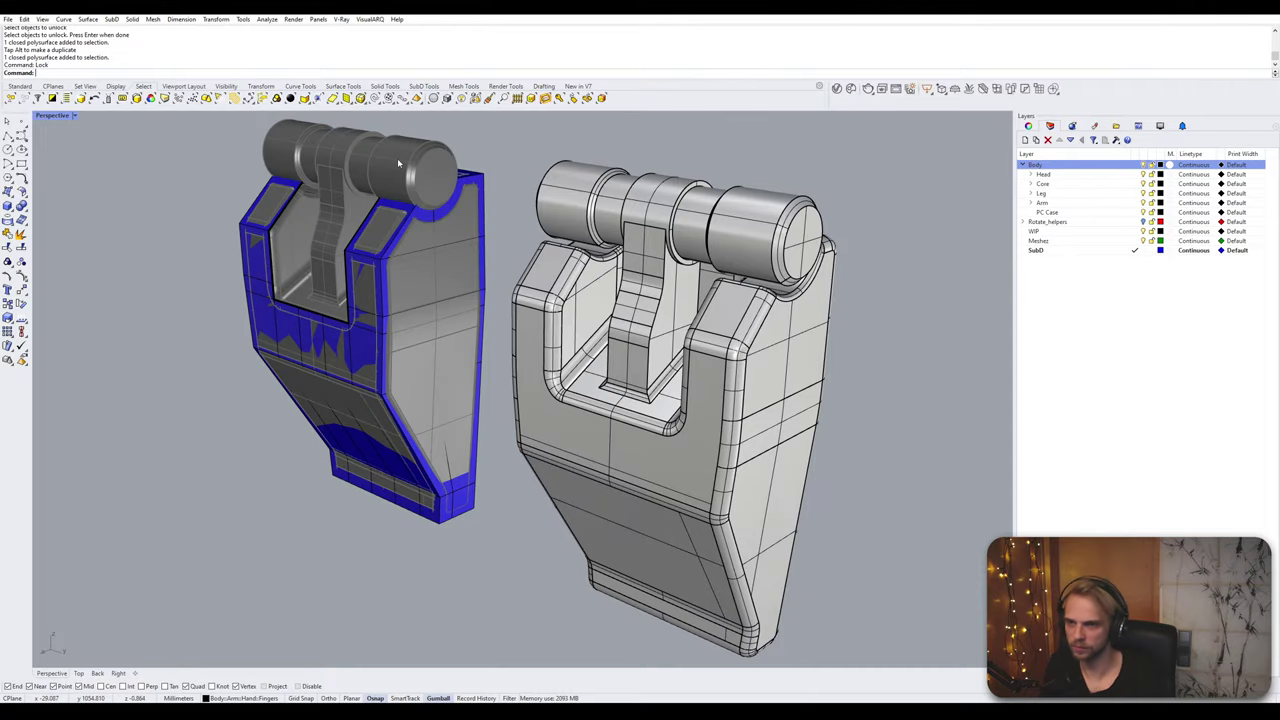
{"action": "right_click_drag", "start_coordinate": [400, 165], "coordinate": [612, 311]}
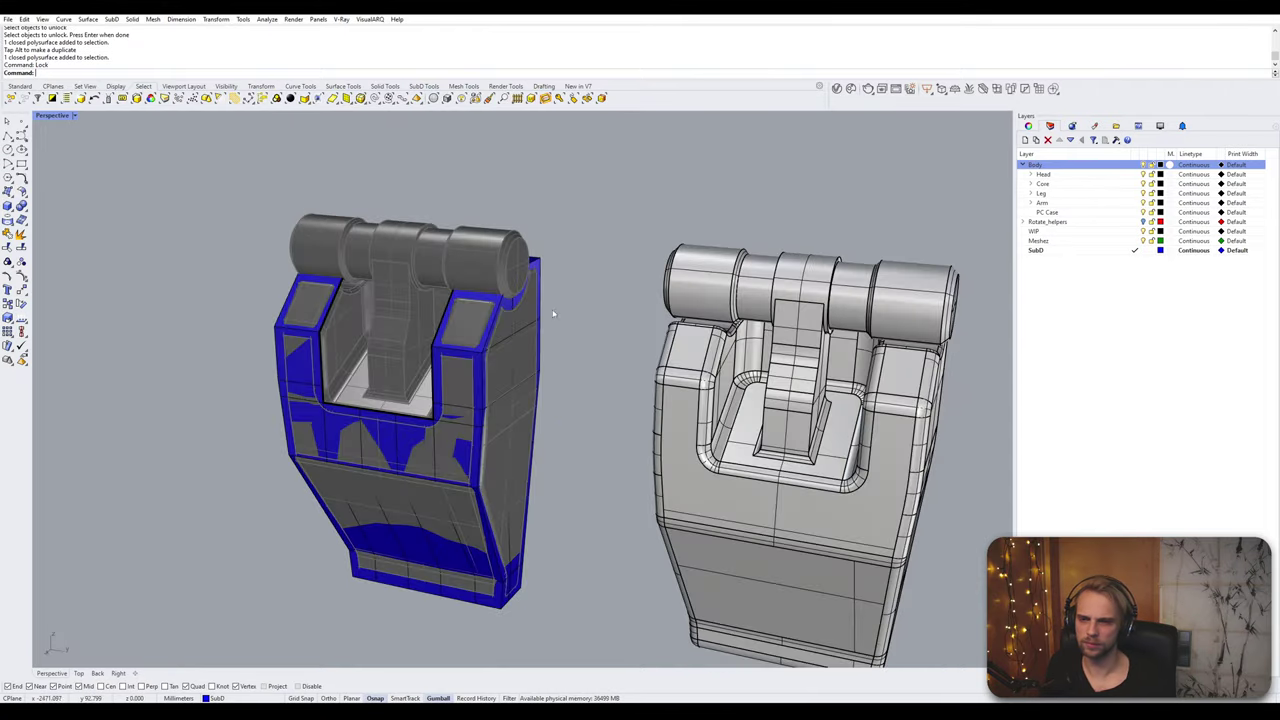
{"action": "scroll", "coordinate": [350, 319], "scroll_direction": "up", "scroll_amount": 5}
{"action": "right_click_drag", "start_coordinate": [369, 320], "coordinate": [520, 281]}
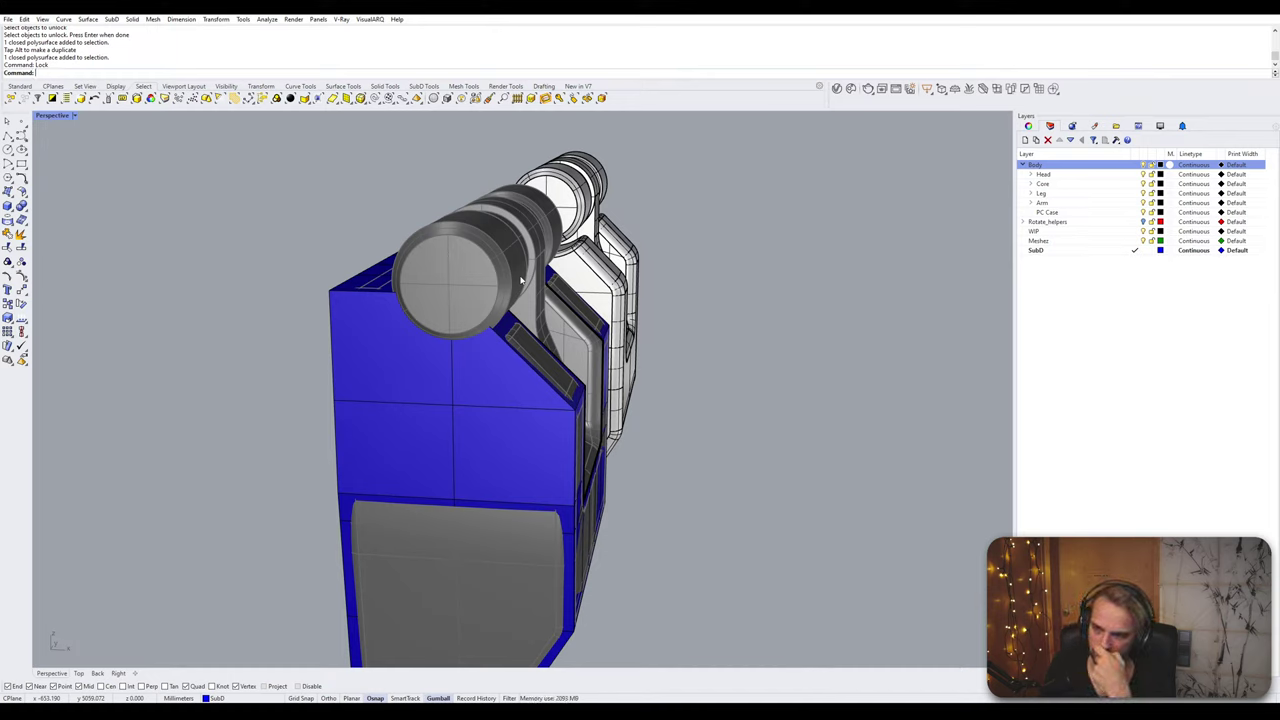
{"action": "right_click_drag", "start_coordinate": [520, 280], "coordinate": [345, 276]}
{"action": "scroll", "coordinate": [757, 265], "scroll_direction": "up", "scroll_amount": 5}
{"action": "right_click_drag", "start_coordinate": [757, 265], "coordinate": [581, 296], "text": "shift"}
{"action": "scroll", "coordinate": [581, 296], "scroll_direction": "down", "scroll_amount": 5}
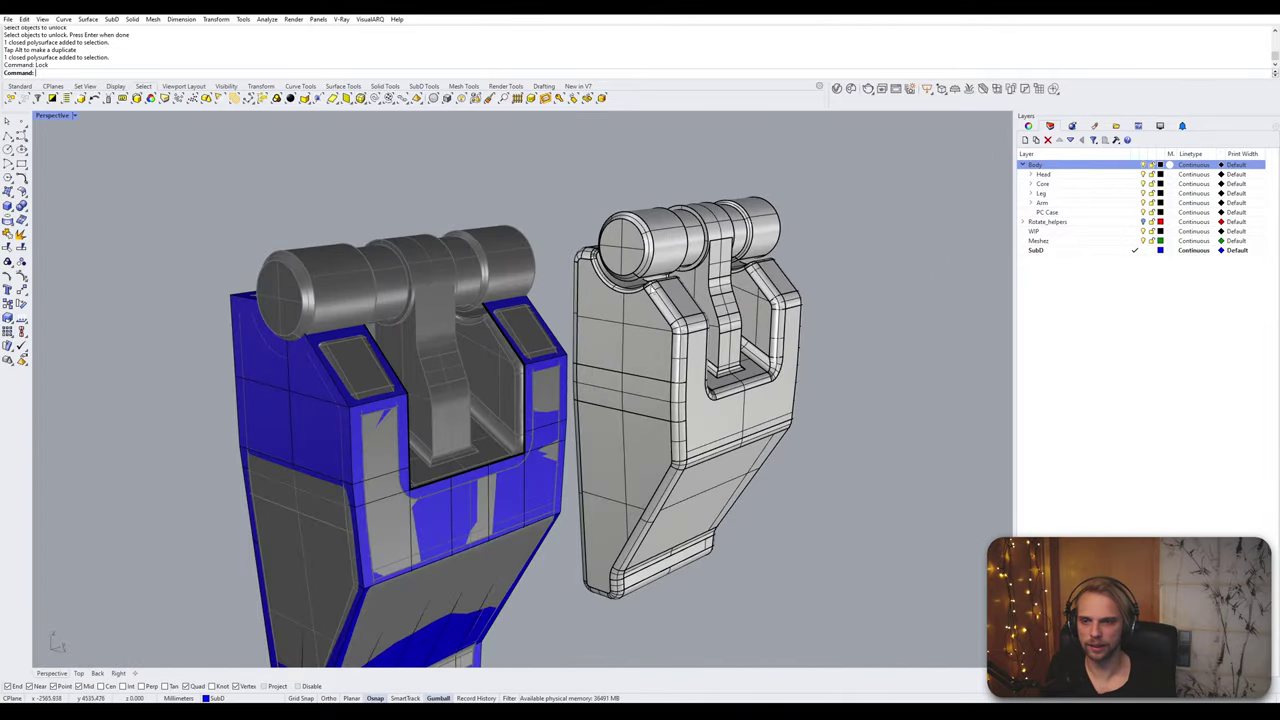
{"action": "right_click_drag", "start_coordinate": [422, 266], "coordinate": [401, 244]}
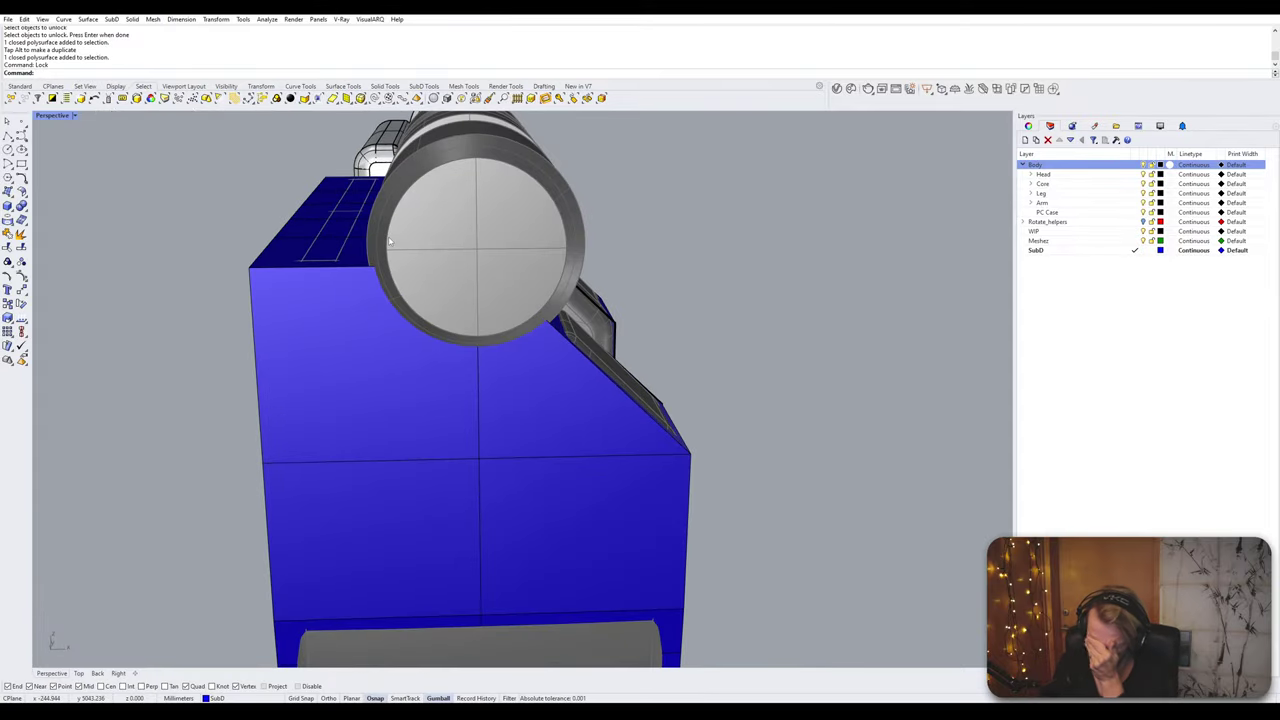
{"action": "right_click_drag", "start_coordinate": [390, 241], "coordinate": [440, 340]}
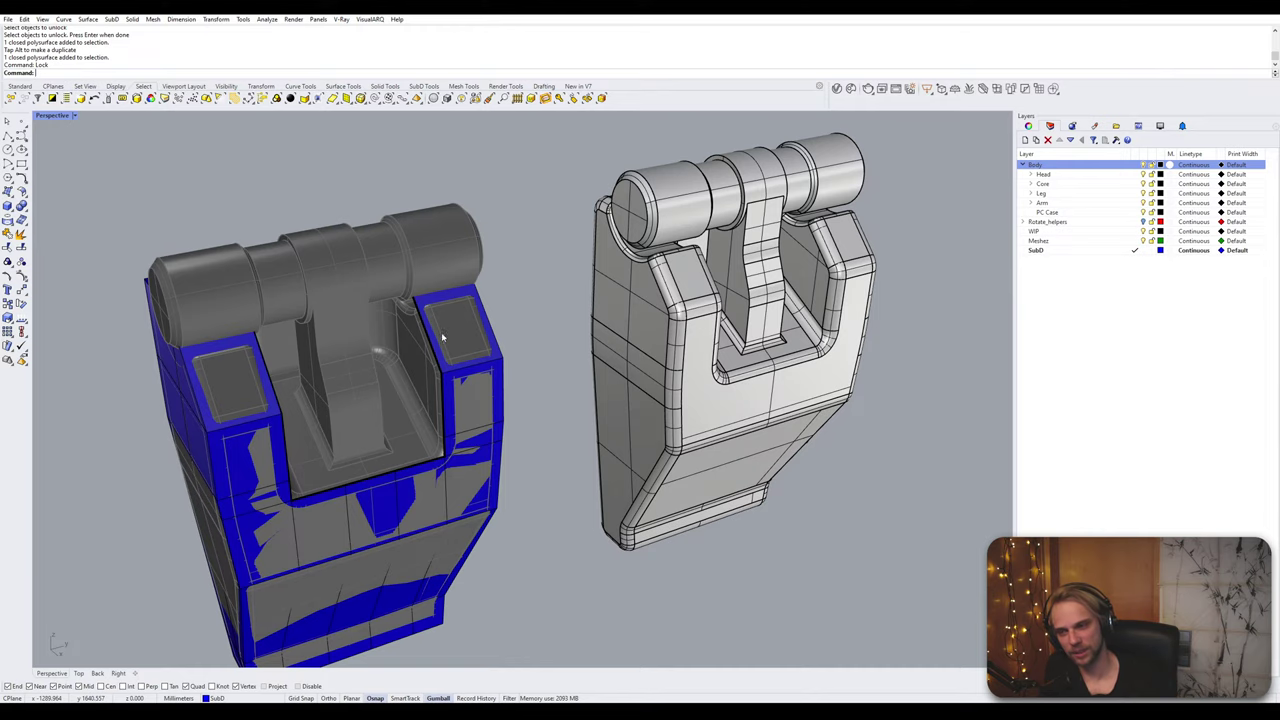
{"action": "right_click_drag", "start_coordinate": [442, 337], "coordinate": [479, 352]}
Step: Unlock the hinge part again with UnlockSelected
{"action": "type", "text": "lockSelected"}
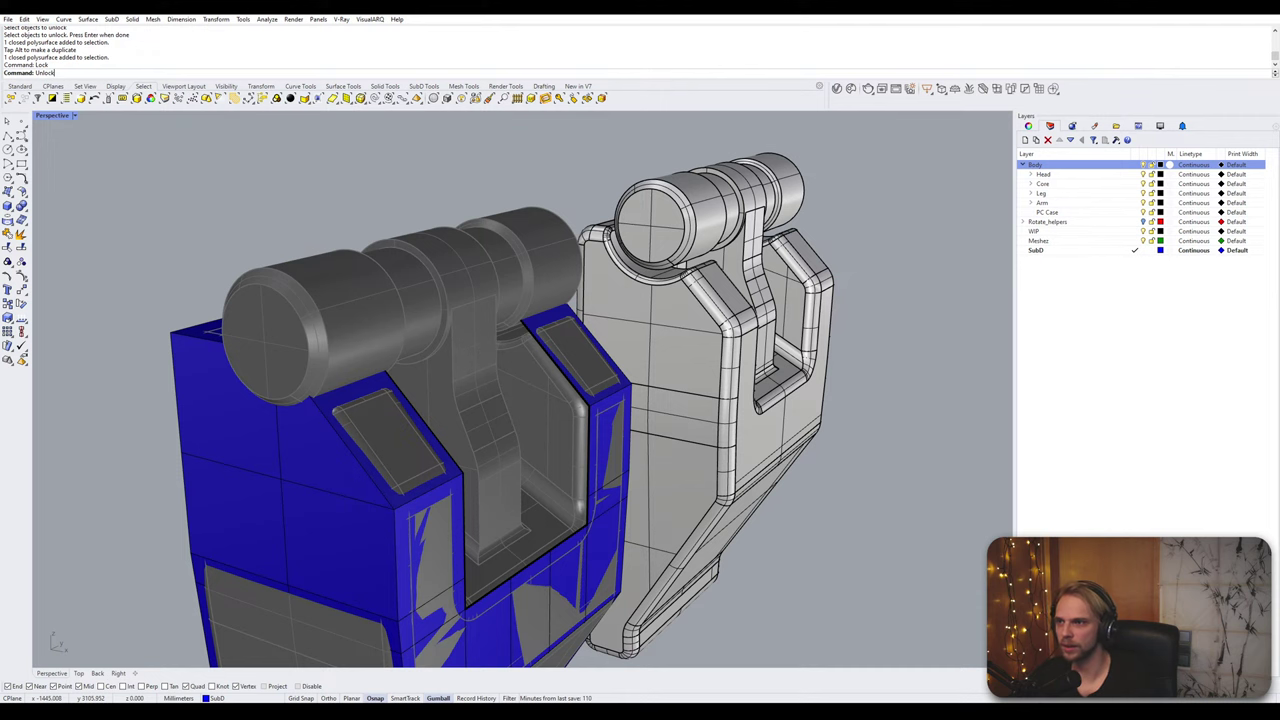
{"action": "key", "text": "Return"}
{"action": "left_click", "coordinate": [480, 352]}
{"action": "key", "text": "Return"}
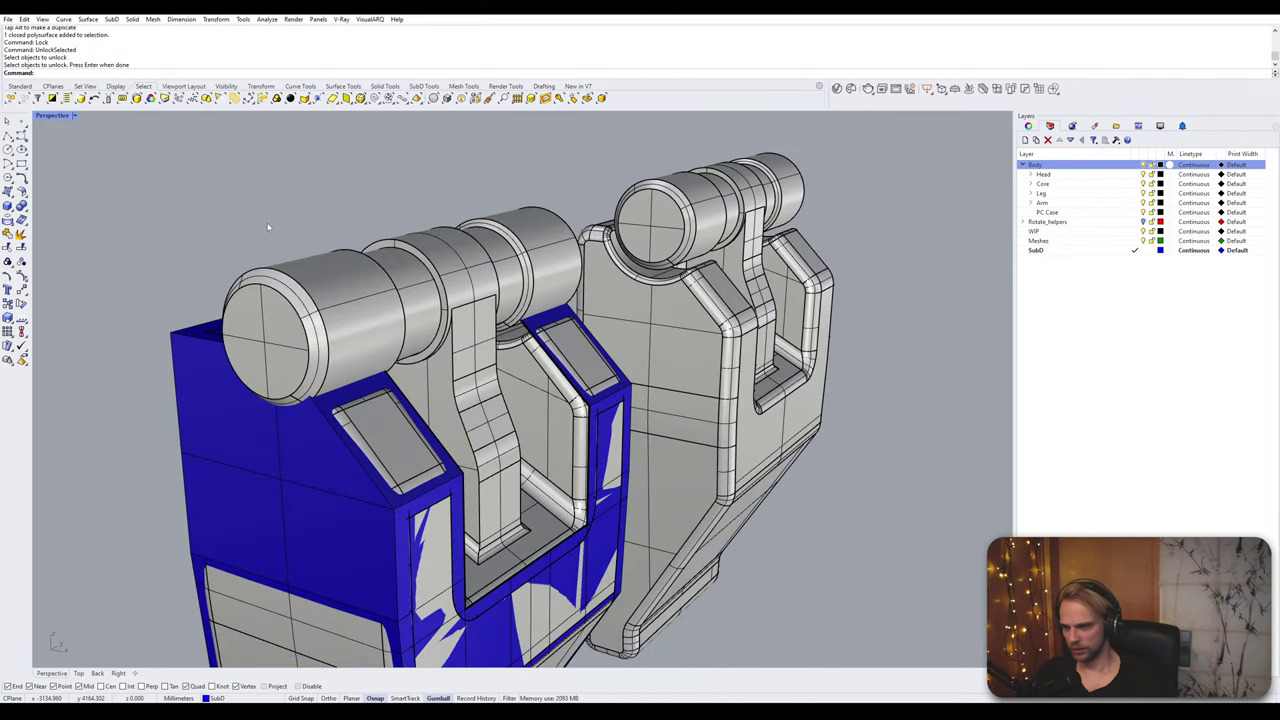
Step: Align the construction plane to the hinge cylinder's end face, keeping the default X axis
{"action": "type", "text": "CPL"}
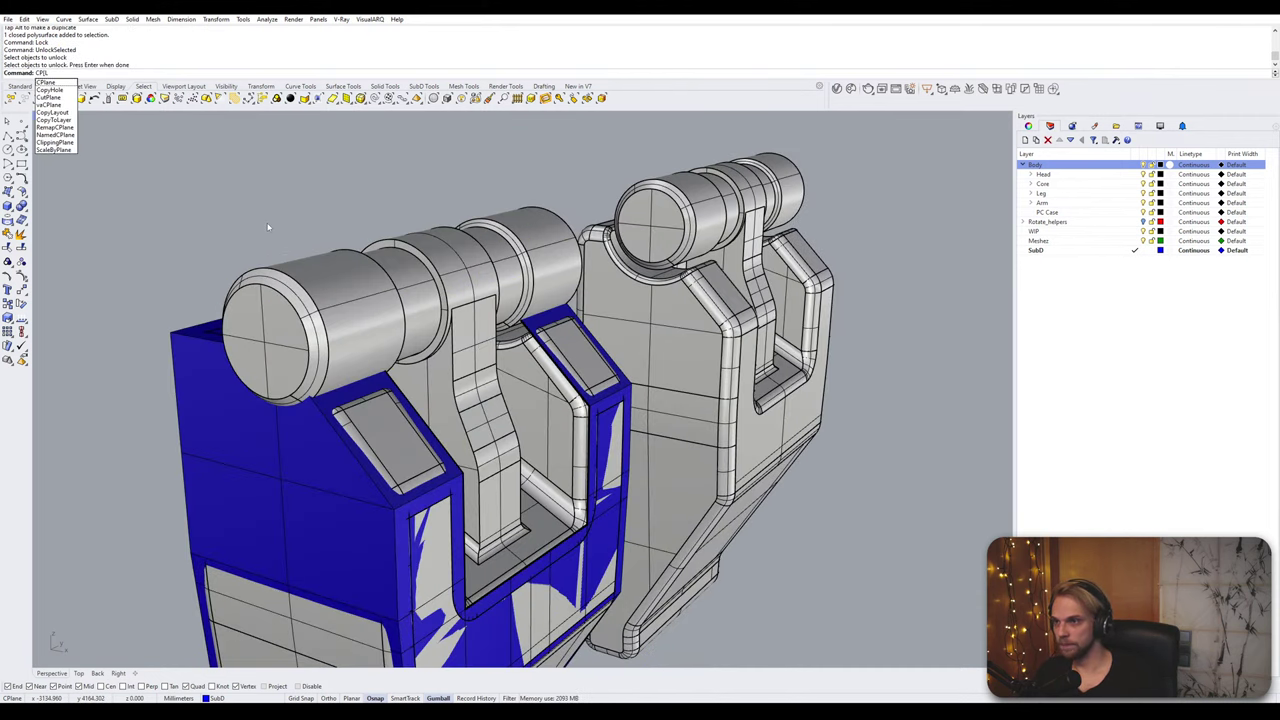
{"action": "key", "text": "Return"}
{"action": "left_click", "coordinate": [251, 74]}
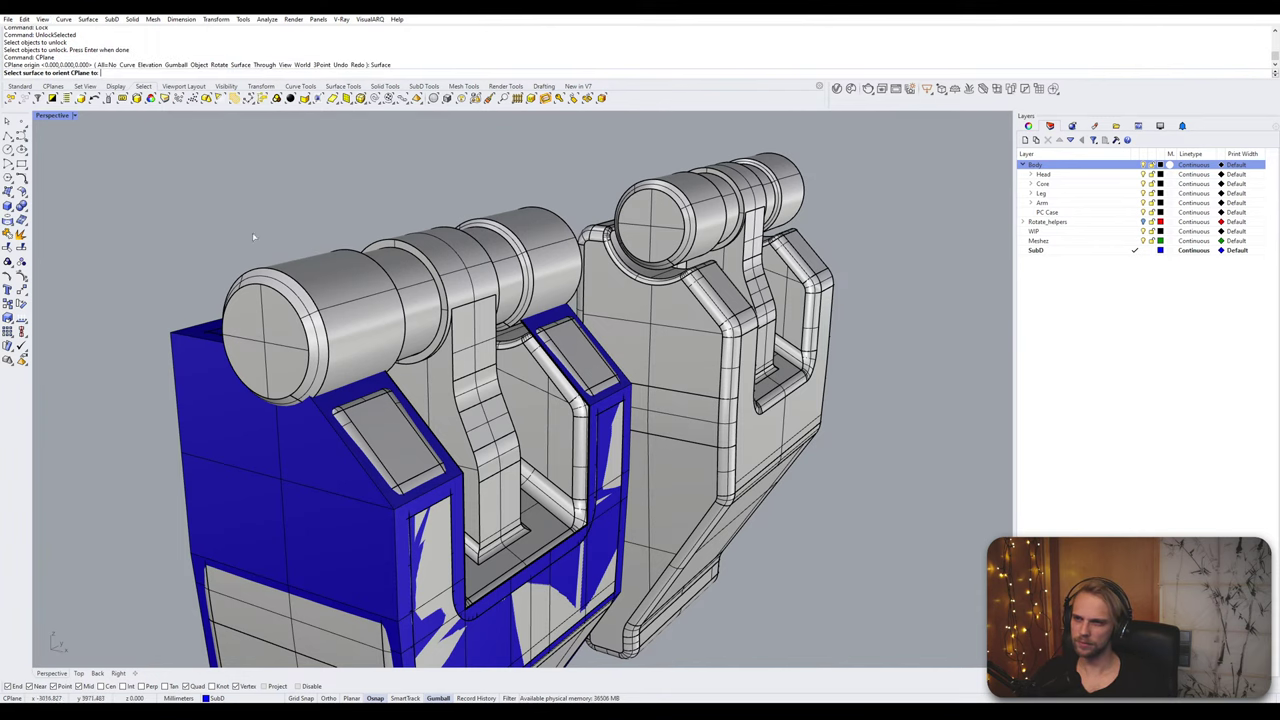
{"action": "double_click", "coordinate": [262, 326]}
{"action": "key", "text": "Return"}
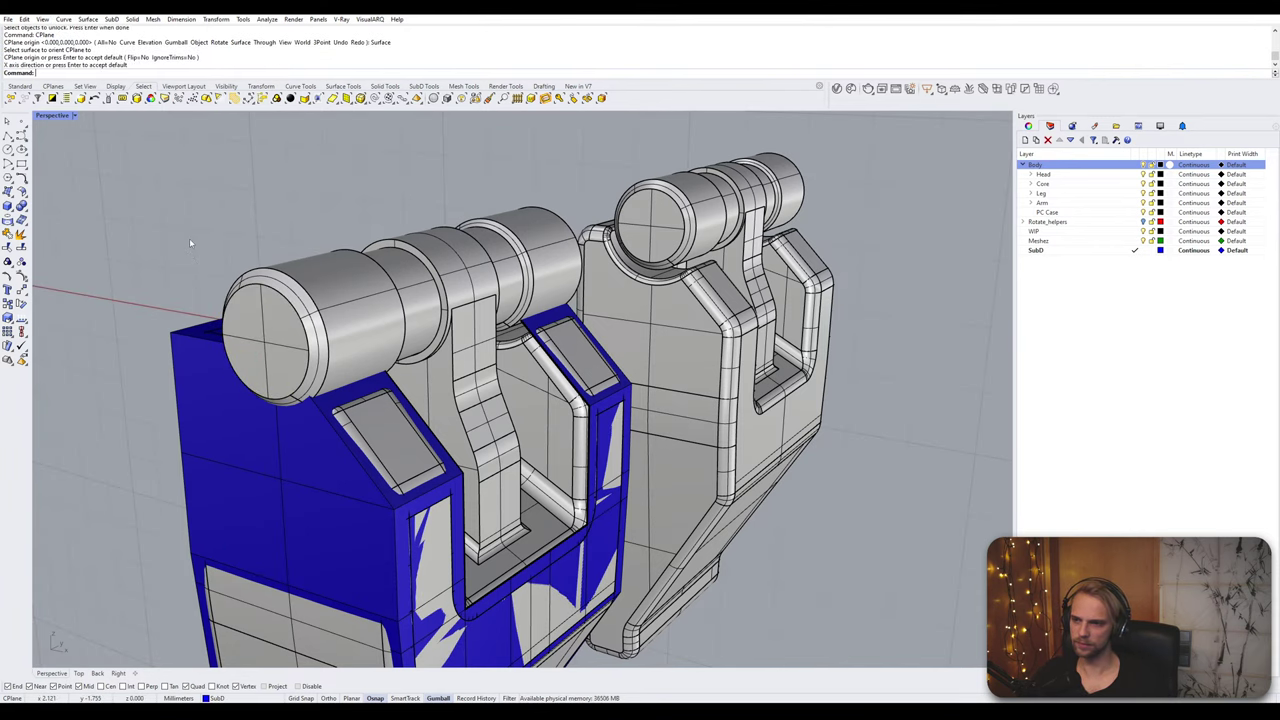
{"action": "right_click_drag", "start_coordinate": [189, 238], "coordinate": [207, 240]}
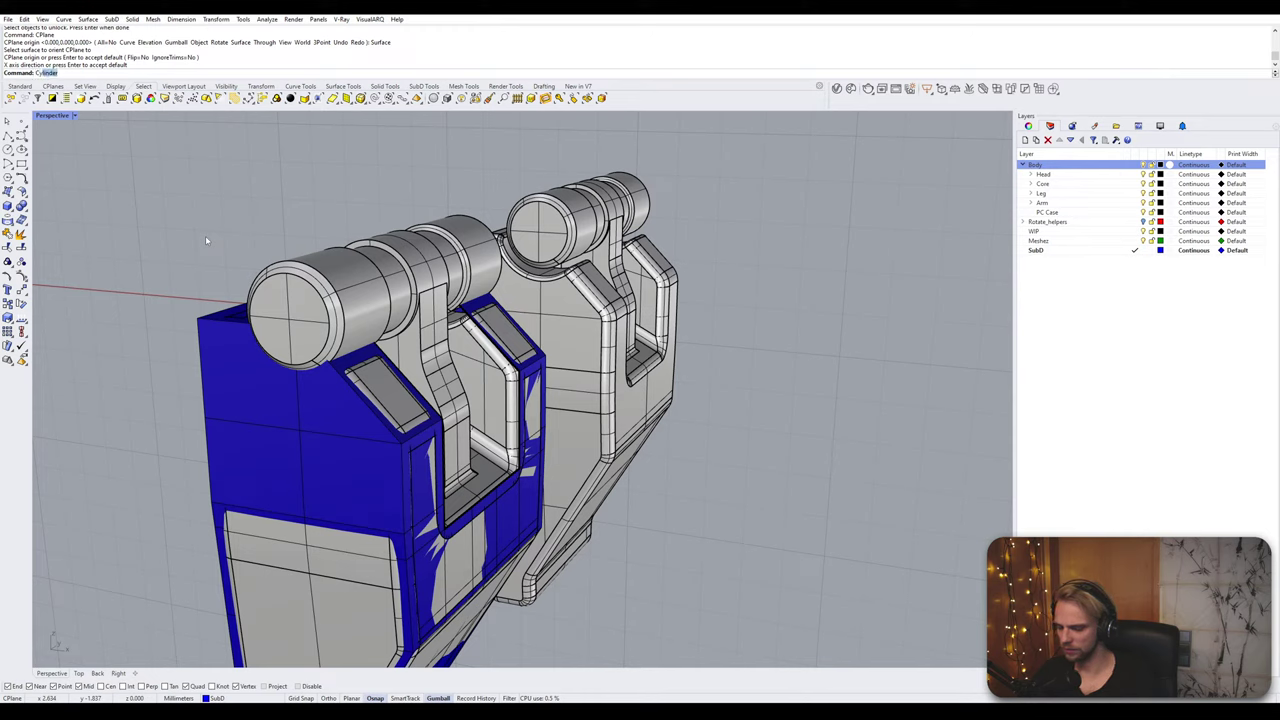
Step: Start a SubD cylinder with AroundFaces set to 6
{"action": "type", "text": "Cy"}
{"action": "key", "text": "Return"}
{"action": "key", "text": "Escape"}
{"action": "type", "text": "S"}
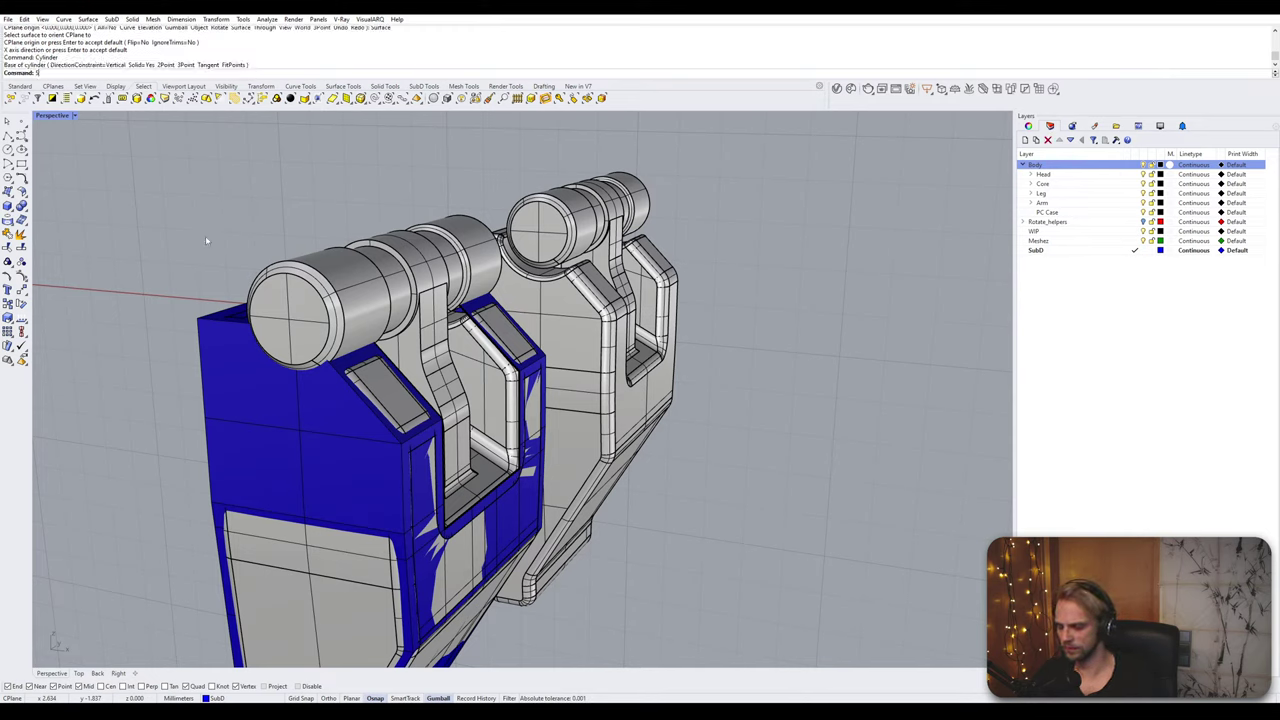
{"action": "type", "text": "ubDCy"}
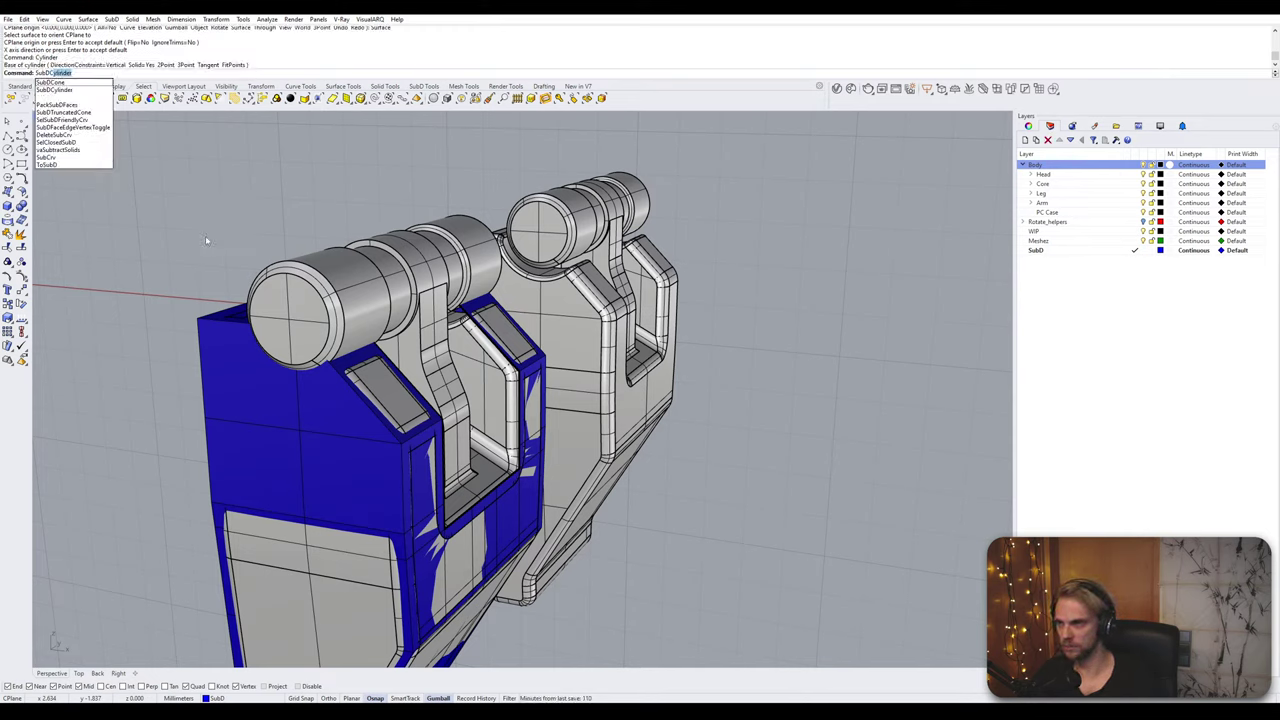
{"action": "key", "text": "Return"}
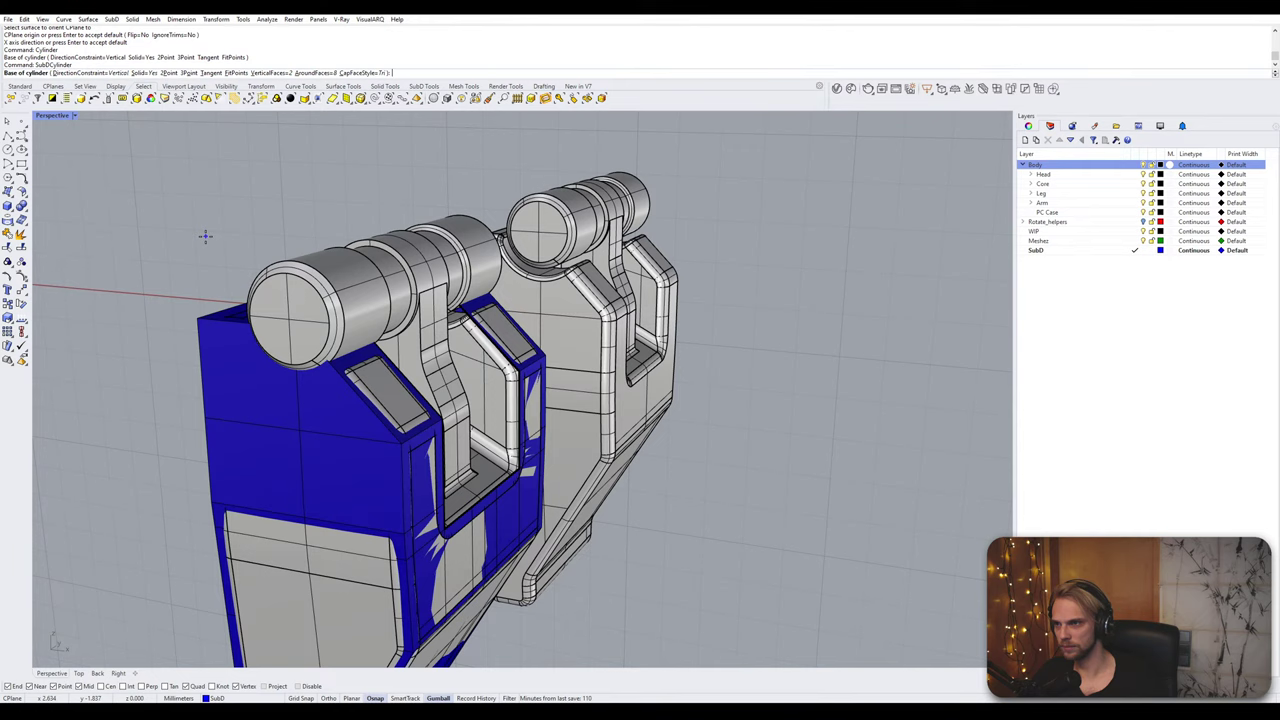
{"action": "left_click", "coordinate": [316, 73]}
{"action": "key", "text": "Return"}
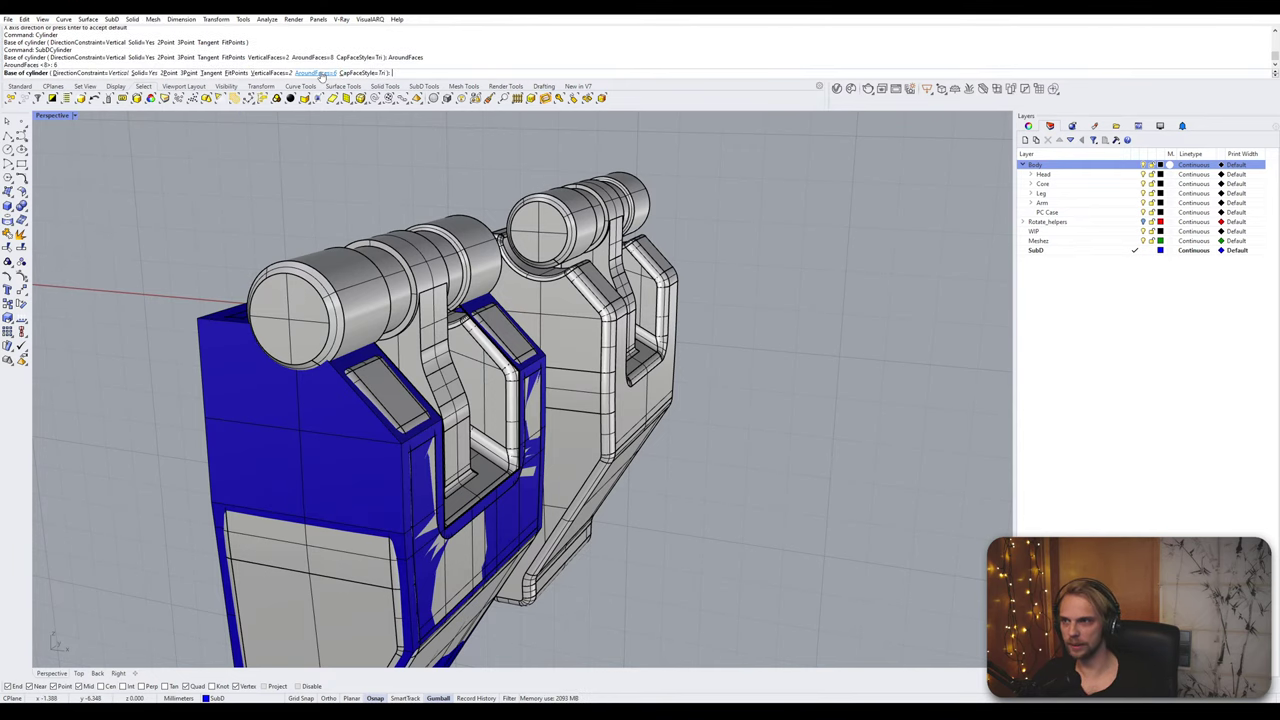
{"action": "scroll", "coordinate": [363, 152], "scroll_direction": "up", "scroll_amount": 5}
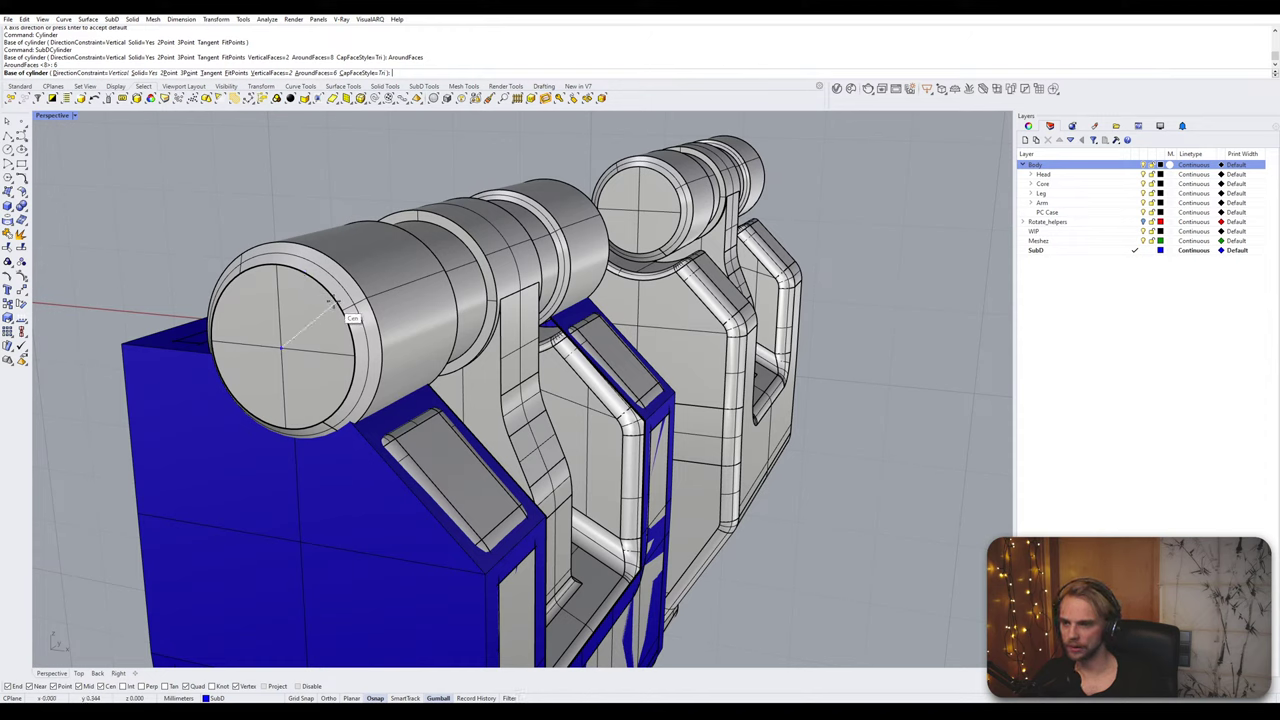
Step: Draw the hexagonal SubD cylinder centred on the hinge end, radius at the barrel edge
{"action": "left_click", "coordinate": [324, 303]}
{"action": "left_click", "coordinate": [355, 285]}
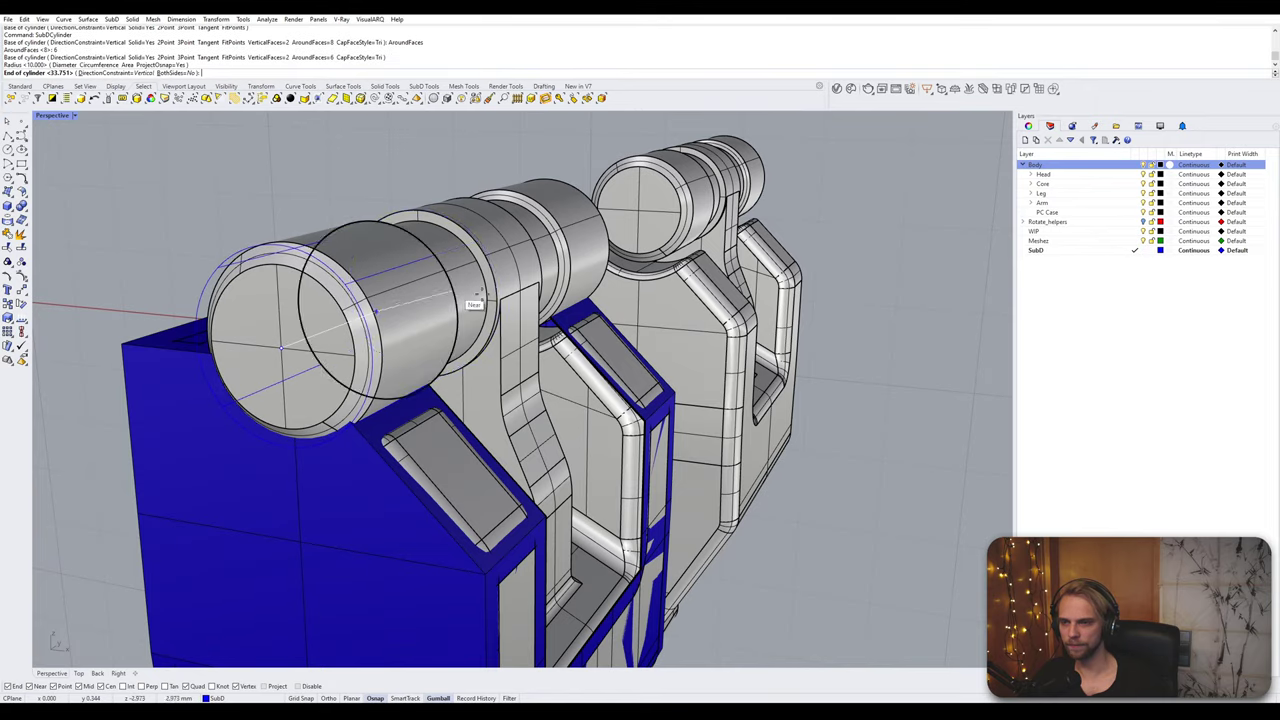
{"action": "right_click_drag", "start_coordinate": [457, 290], "coordinate": [473, 290]}
{"action": "left_click", "coordinate": [609, 224]}
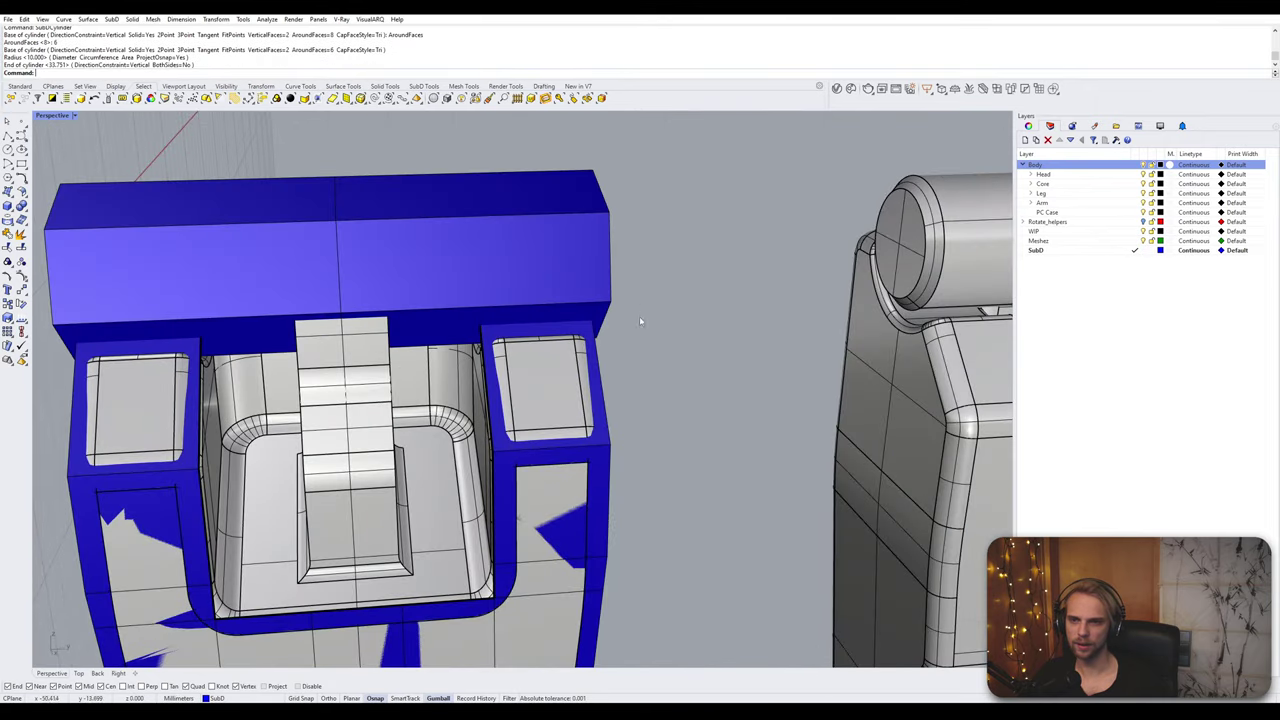
{"action": "right_click_drag", "start_coordinate": [640, 320], "coordinate": [452, 243]}
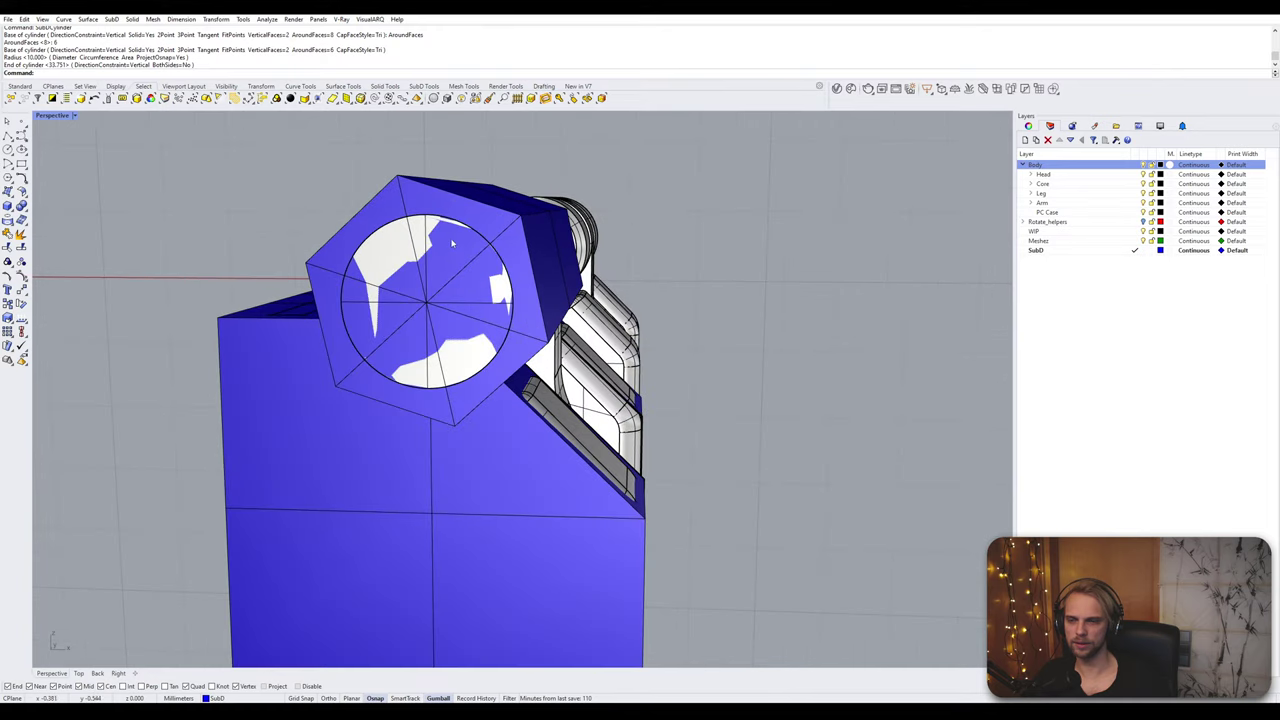
Step: Rotate the cylinder about its centre so a hexagon corner points straight up
{"action": "left_click", "coordinate": [450, 203]}
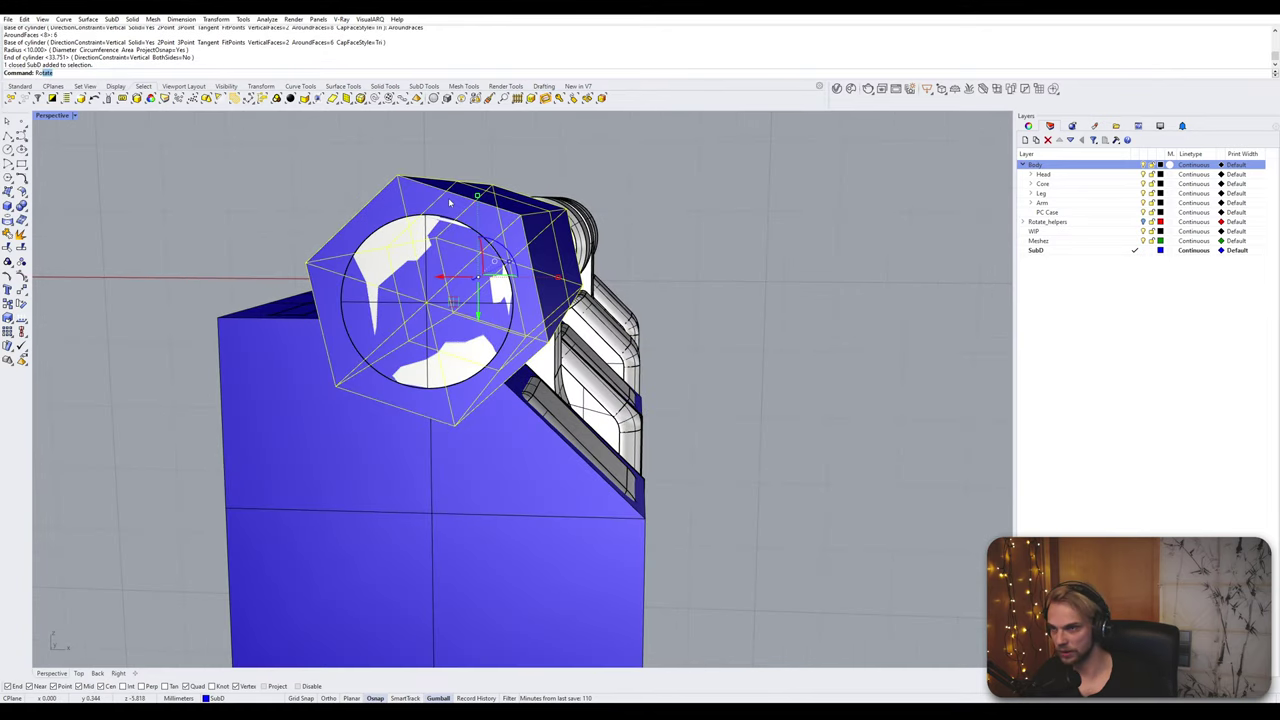
{"action": "key", "text": "Return"}
{"action": "left_click", "coordinate": [428, 300]}
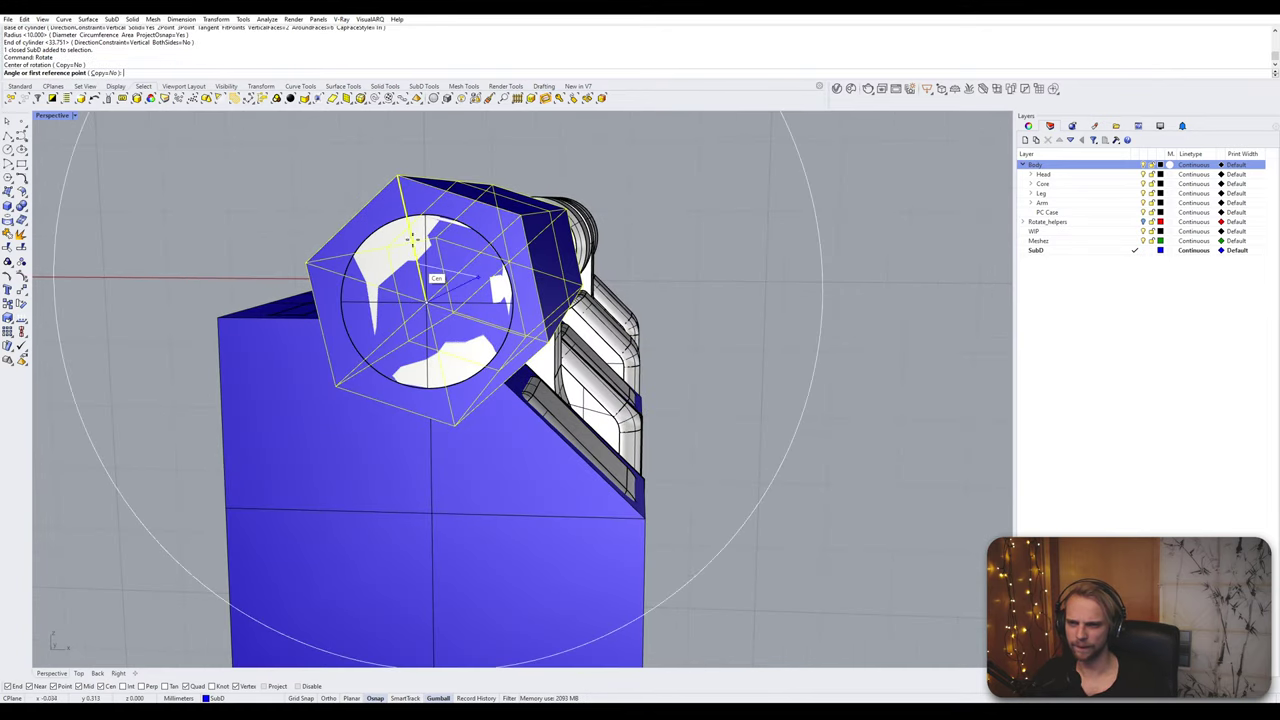
{"action": "left_click", "coordinate": [398, 177]}
{"action": "left_click", "coordinate": [443, 130]}
{"action": "left_click", "coordinate": [611, 187]}
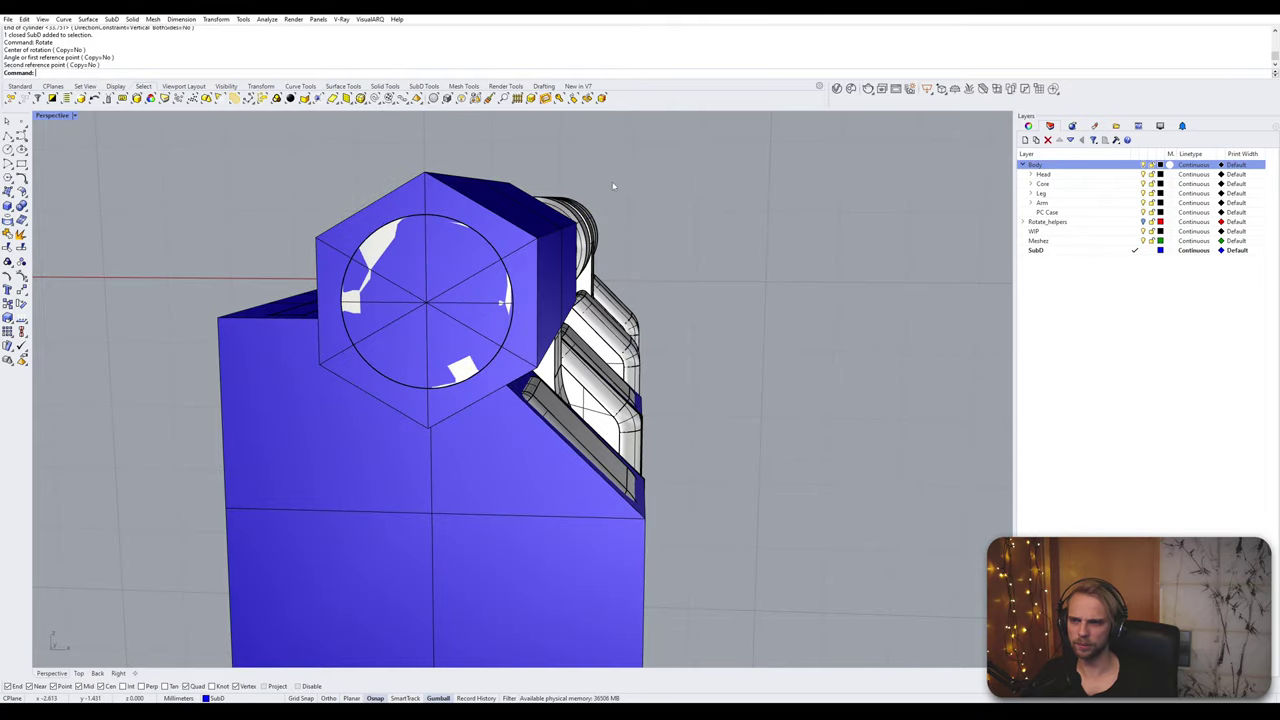
{"action": "right_click_drag", "start_coordinate": [609, 198], "coordinate": [359, 177]}
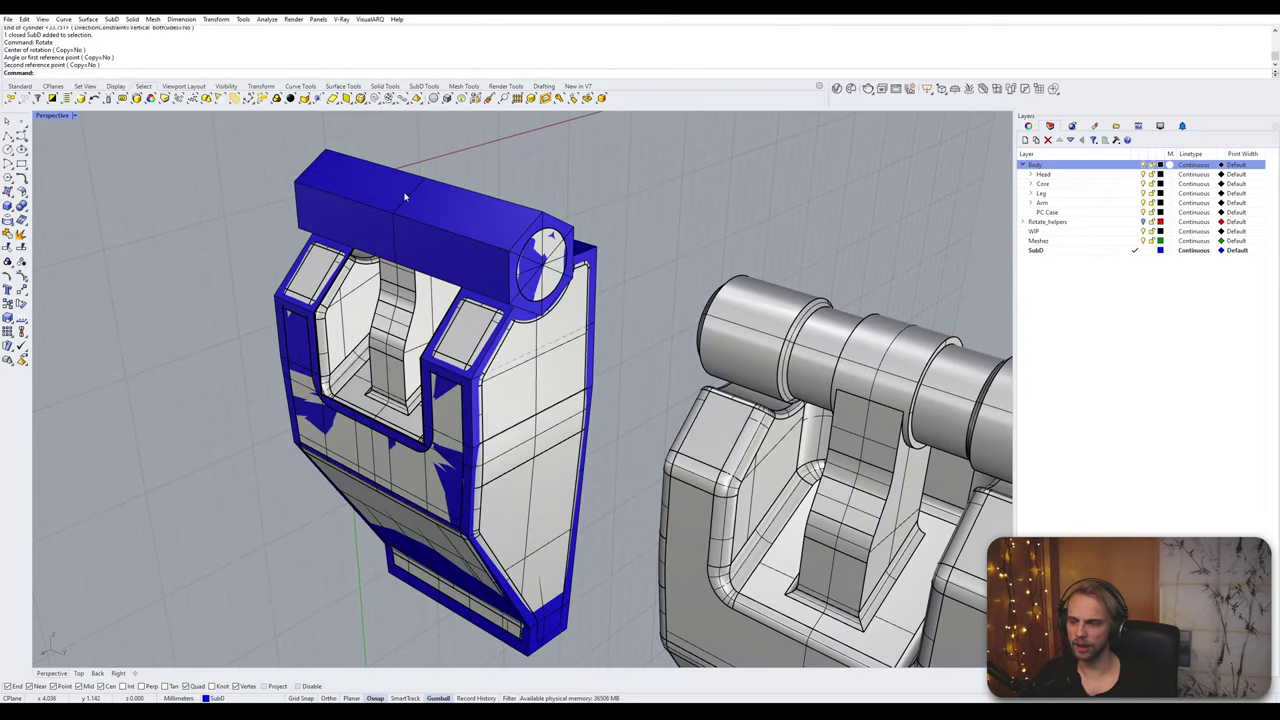
{"action": "right_click_drag", "start_coordinate": [461, 285], "coordinate": [512, 318]}
{"action": "scroll", "coordinate": [446, 219], "scroll_direction": "up", "scroll_amount": 4}
Step: Bevel the top block's central vertical edge loop into two loops
{"action": "double_click", "coordinate": [435, 193]}
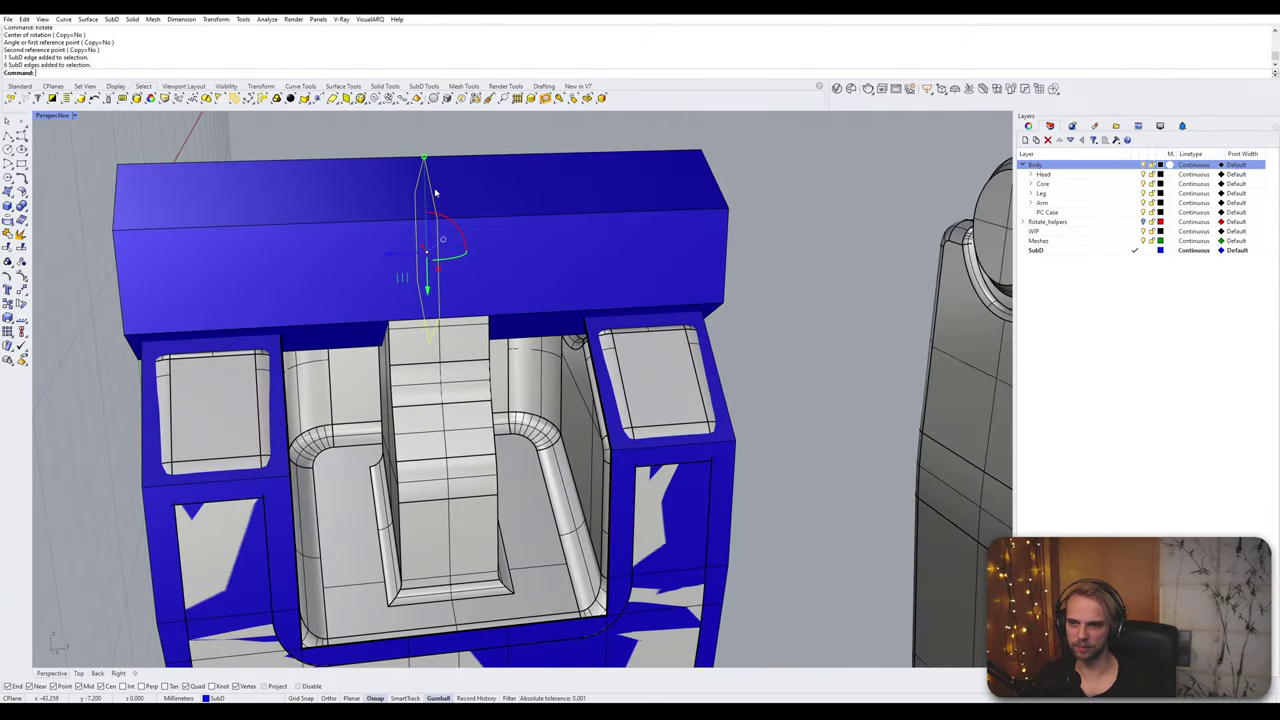
{"action": "key", "text": "Return"}
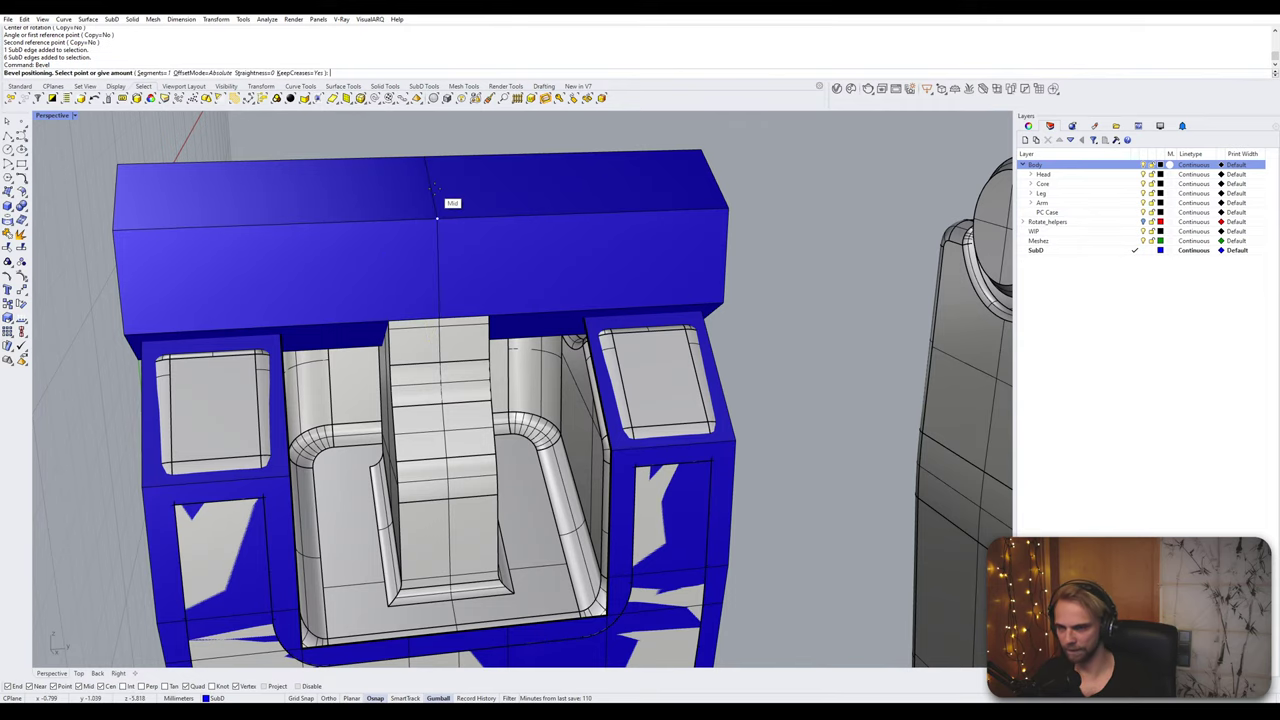
{"action": "left_click", "coordinate": [391, 327]}
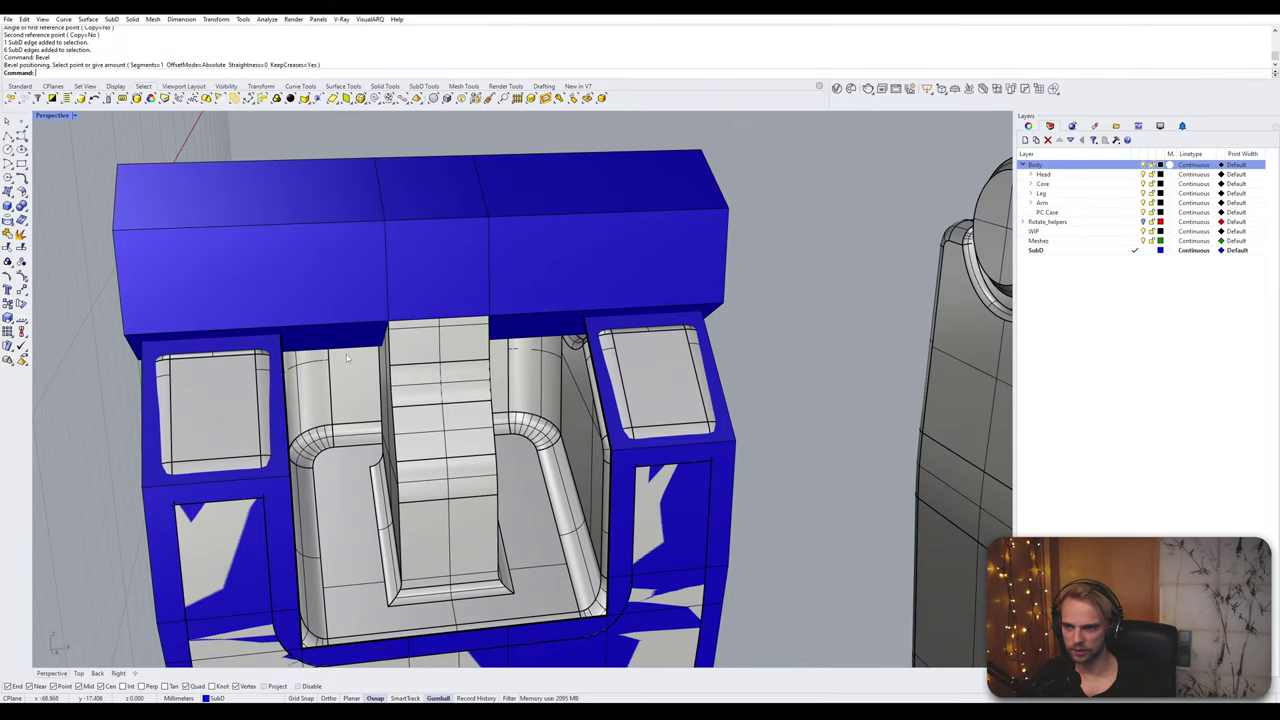
{"action": "scroll", "coordinate": [334, 362], "scroll_direction": "down", "scroll_amount": 4}
{"action": "right_click_drag", "start_coordinate": [113, 369], "coordinate": [440, 393]}
Step: Reset the construction plane to world Top and view both parts
{"action": "type", "text": "CPlane"}
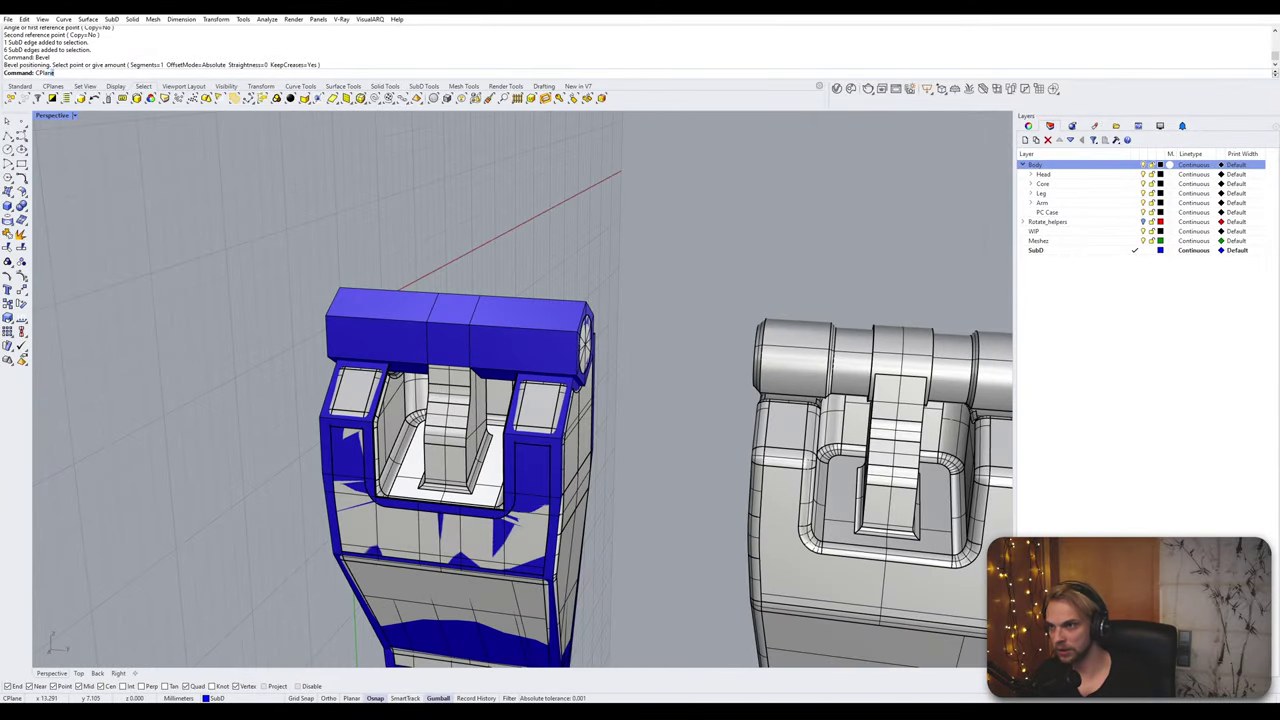
{"action": "key", "text": "Return"}
{"action": "type", "text": "w"}
{"action": "key", "text": "Return"}
{"action": "type", "text": "t"}
{"action": "key", "text": "Return"}
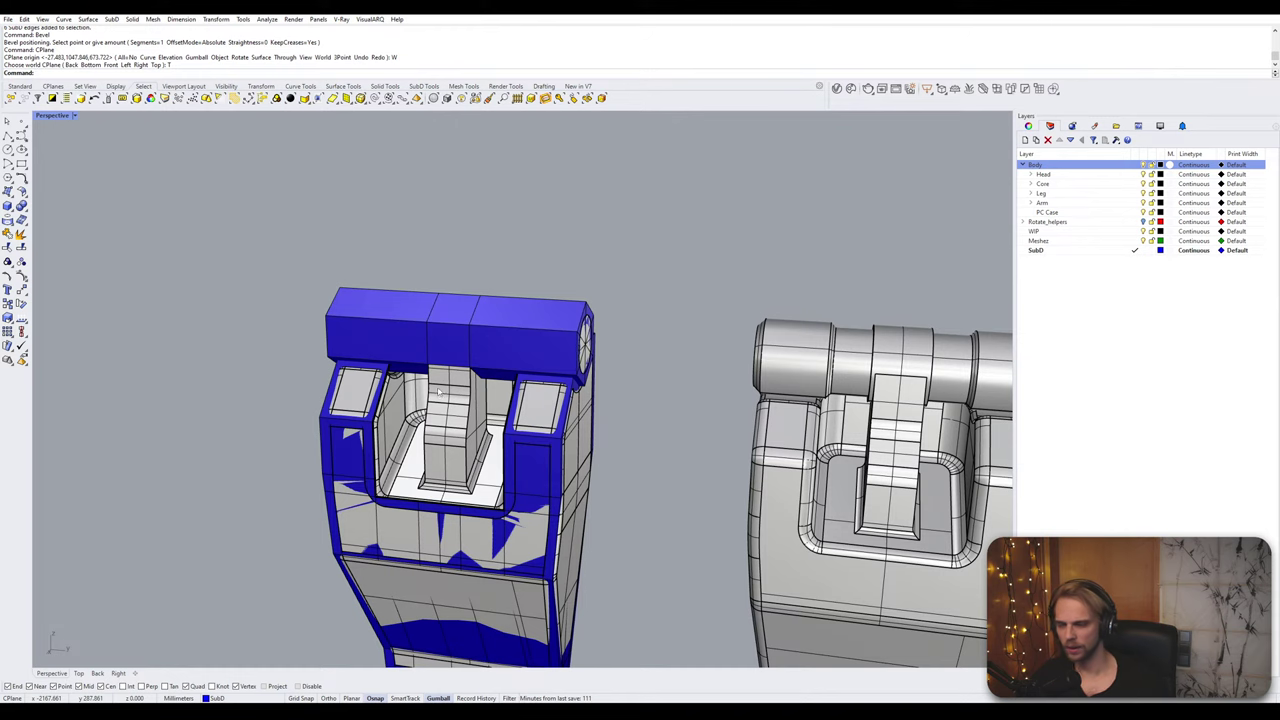
{"action": "scroll", "coordinate": [438, 391], "scroll_direction": "up", "scroll_amount": 5}
{"action": "mouse_move", "coordinate": [438, 391]}
{"action": "right_mouse_down"}
{"action": "mouse_move", "coordinate": [429, 360]}
{"action": "mouse_move", "coordinate": [435, 370]}
{"action": "right_mouse_up"}
{"action": "double_click", "coordinate": [440, 312], "text": "ctrl+shift"}
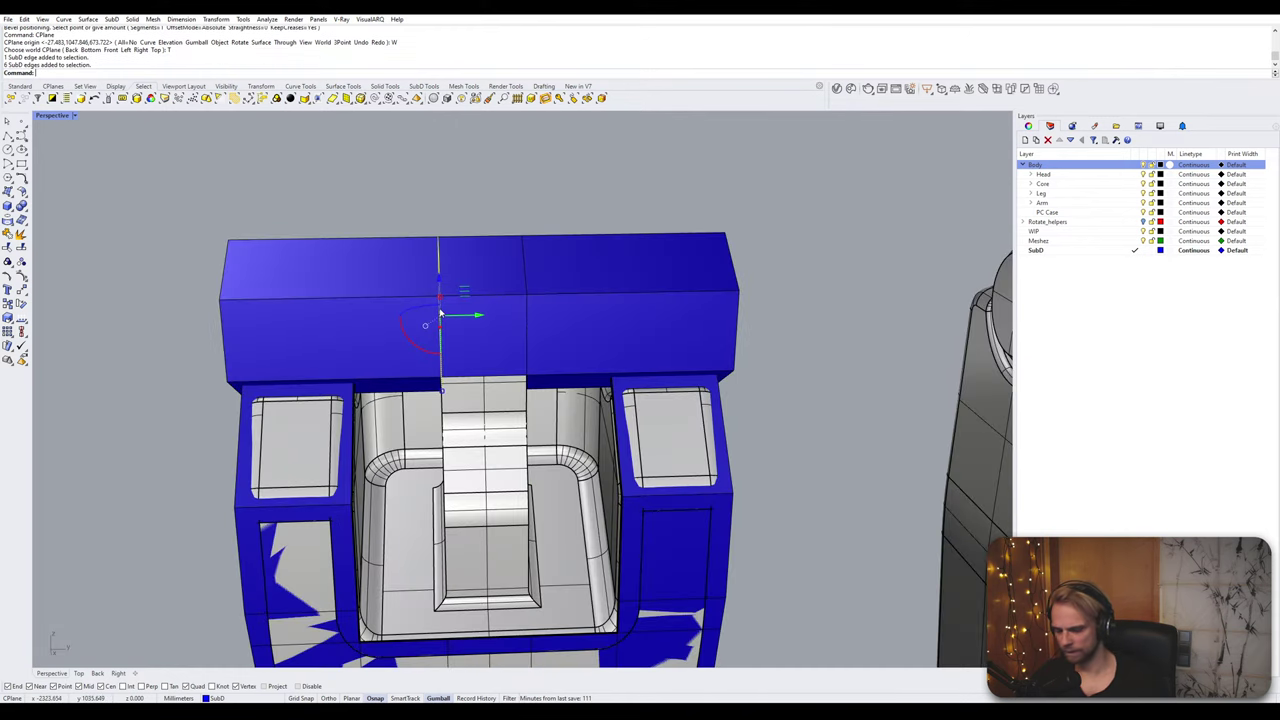
{"action": "key", "text": "Escape"}
{"action": "key", "text": "Escape"}
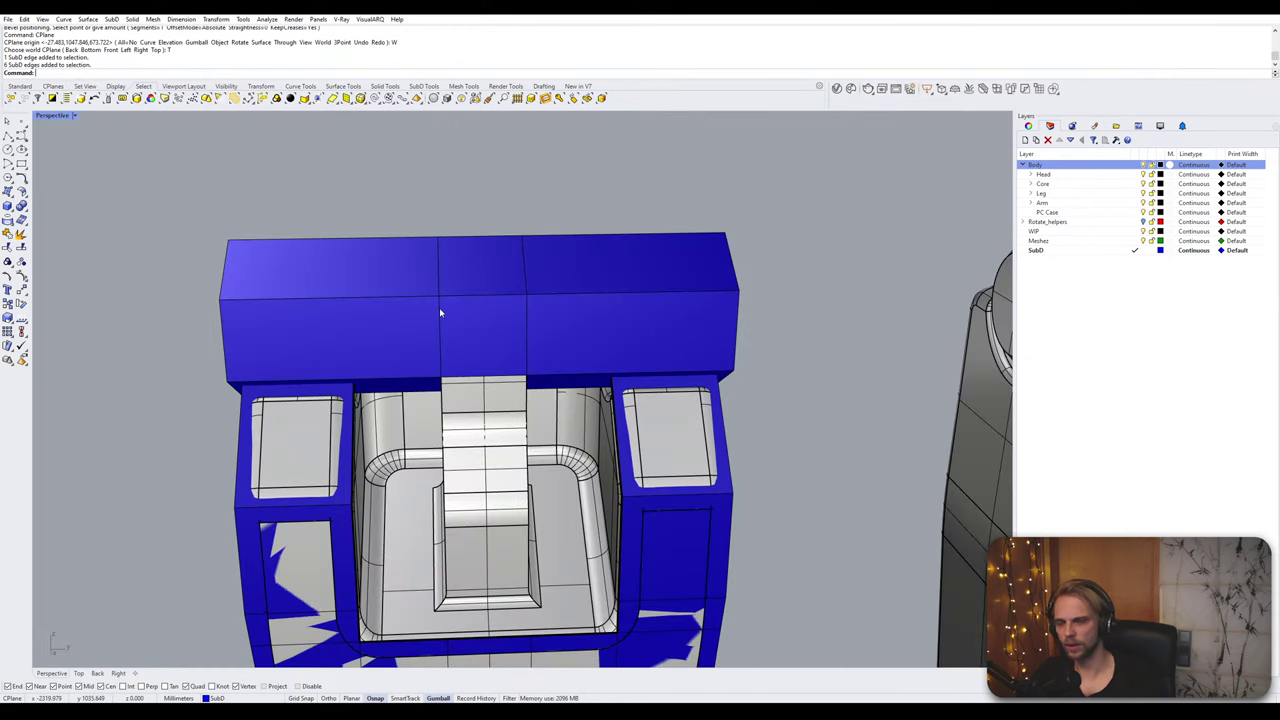
{"action": "scroll", "coordinate": [442, 309], "scroll_direction": "down", "scroll_amount": 7}
{"action": "right_click_drag", "start_coordinate": [442, 309], "coordinate": [890, 268]}
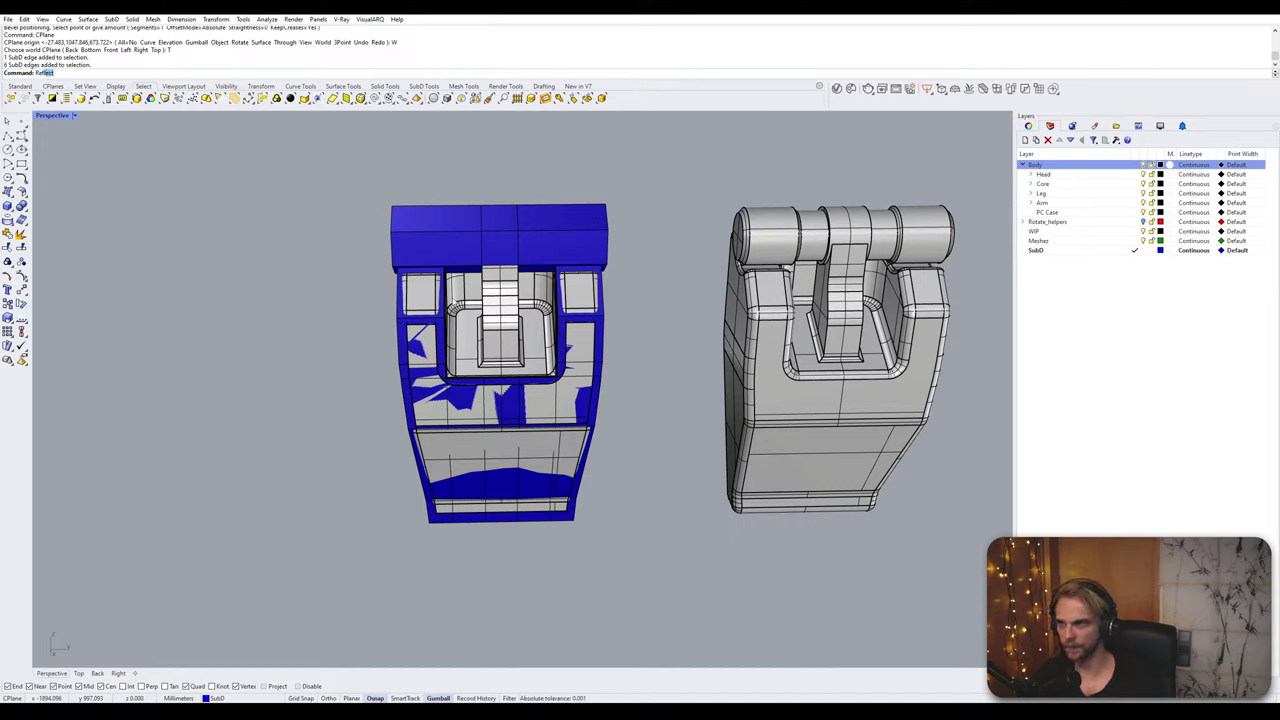
{"action": "key", "text": "Return"}
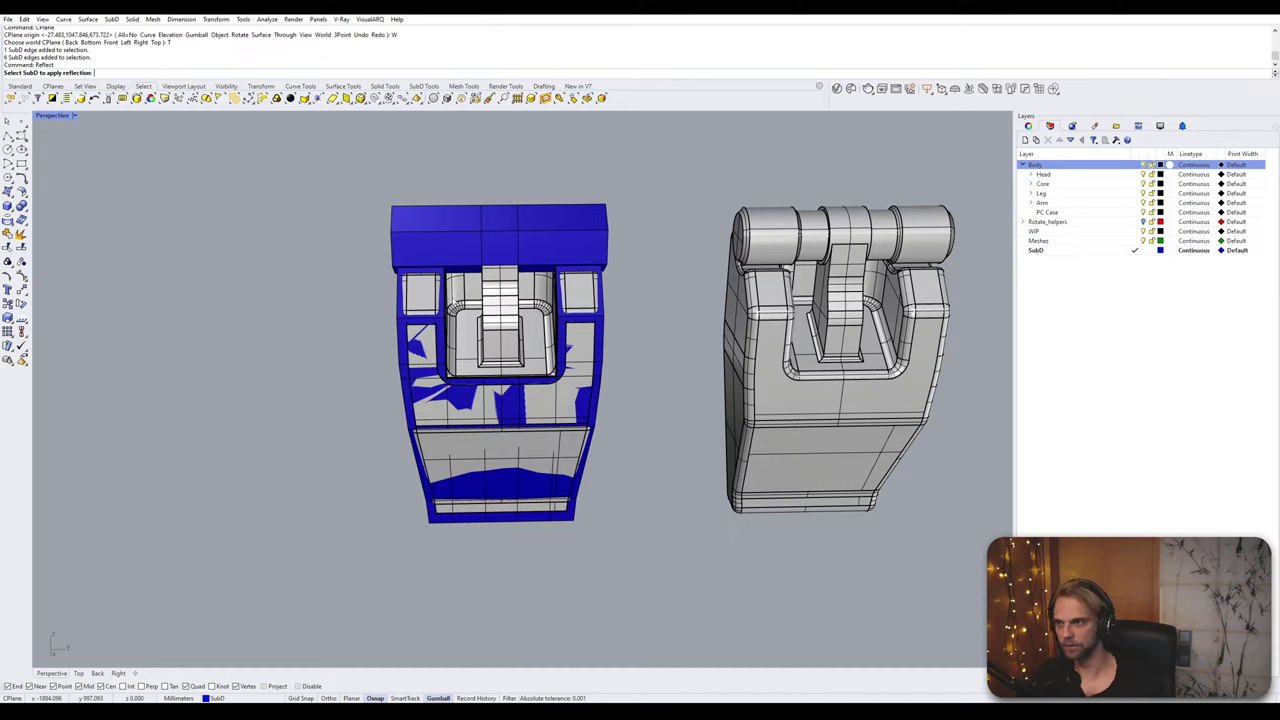
{"action": "left_click", "coordinate": [446, 210]}
{"action": "key", "text": "Return"}
{"action": "key", "text": "Escape"}
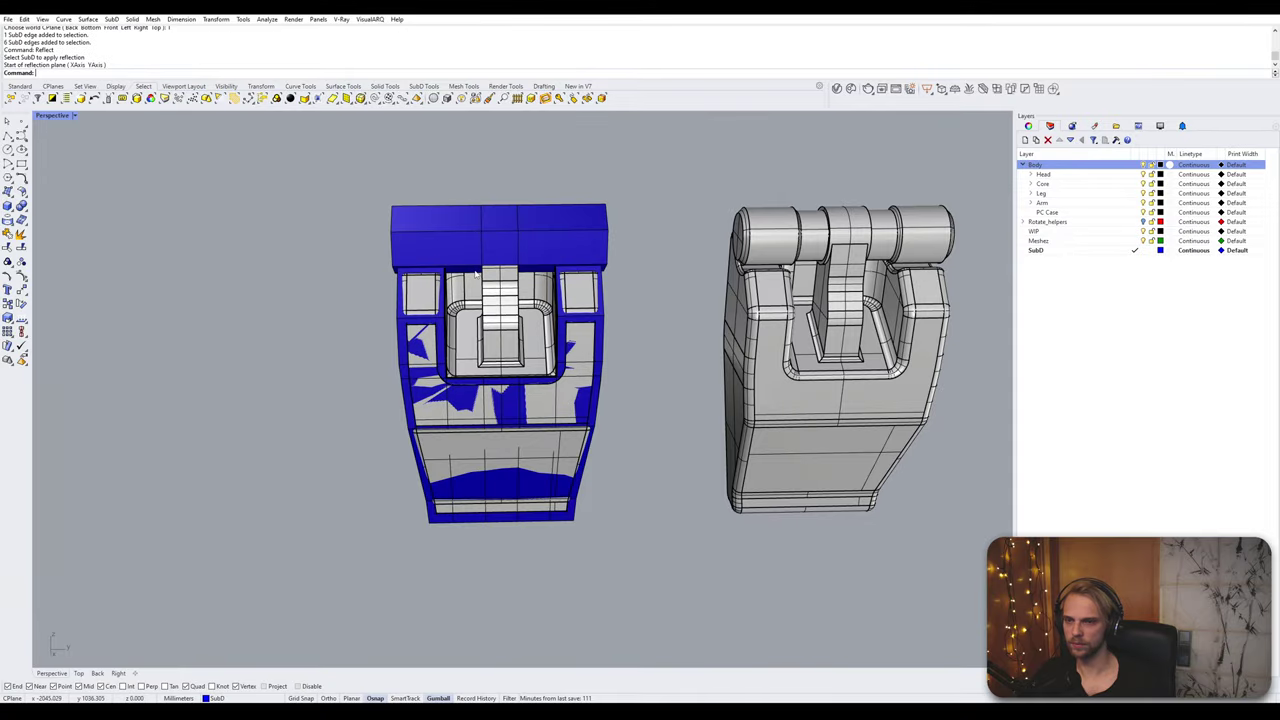
{"action": "right_click_drag", "start_coordinate": [475, 274], "coordinate": [506, 206]}
{"action": "scroll", "coordinate": [430, 280], "scroll_direction": "up", "scroll_amount": 4}
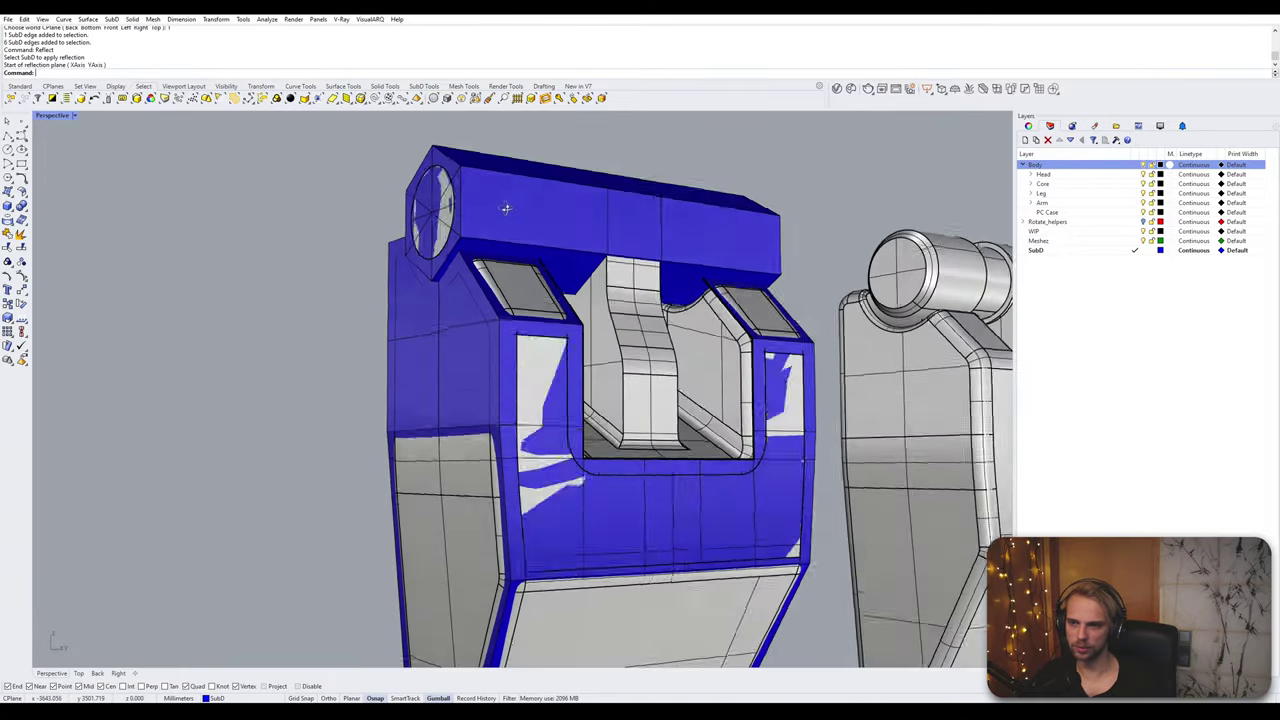
{"action": "scroll", "coordinate": [431, 257], "scroll_direction": "up", "scroll_amount": 2}
{"action": "right_click_drag", "start_coordinate": [430, 257], "coordinate": [545, 278]}
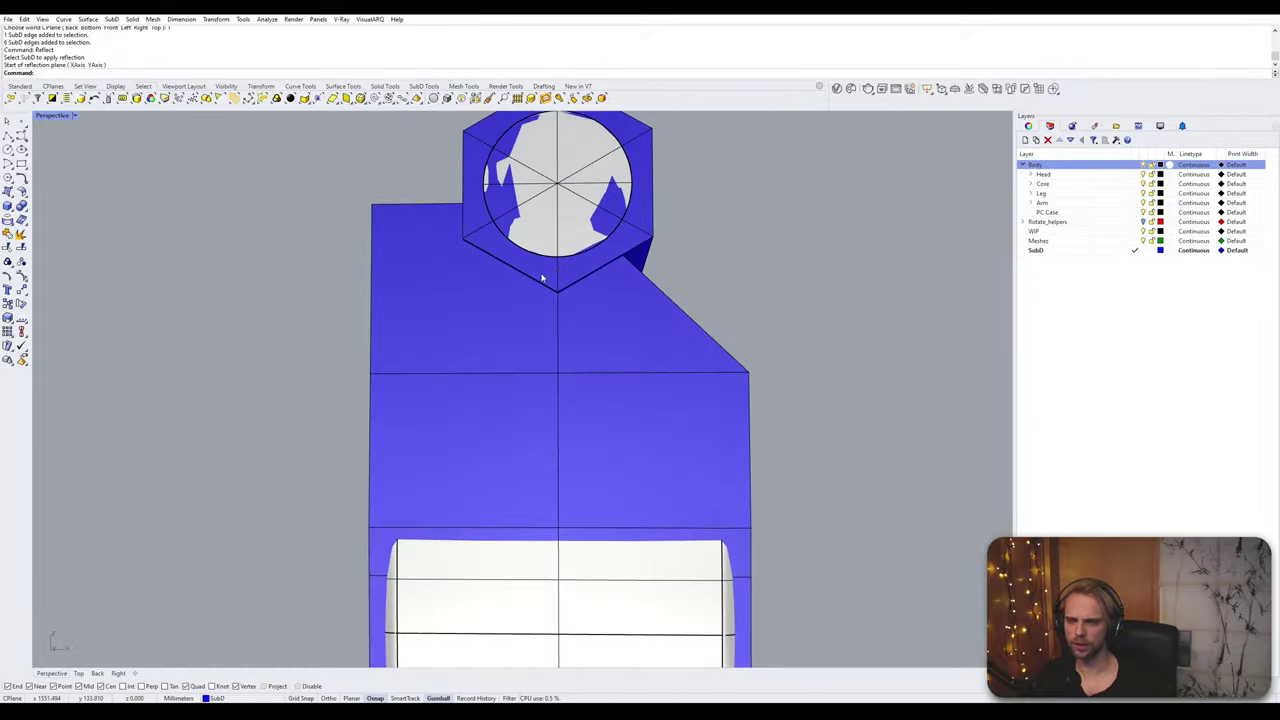
{"action": "right_click_drag", "start_coordinate": [627, 270], "coordinate": [520, 294]}
{"action": "left_click", "coordinate": [588, 245], "text": "ctrl+shift"}
{"action": "scroll", "coordinate": [645, 283], "scroll_direction": "down", "scroll_amount": 4}
{"action": "scroll", "coordinate": [566, 271], "scroll_direction": "up", "scroll_amount": 8}
{"action": "left_click", "coordinate": [566, 273], "text": "ctrl+shift"}
{"action": "scroll", "coordinate": [550, 262], "scroll_direction": "down", "scroll_amount": 8}
{"action": "left_click", "coordinate": [557, 262], "text": "ctrl+shift"}
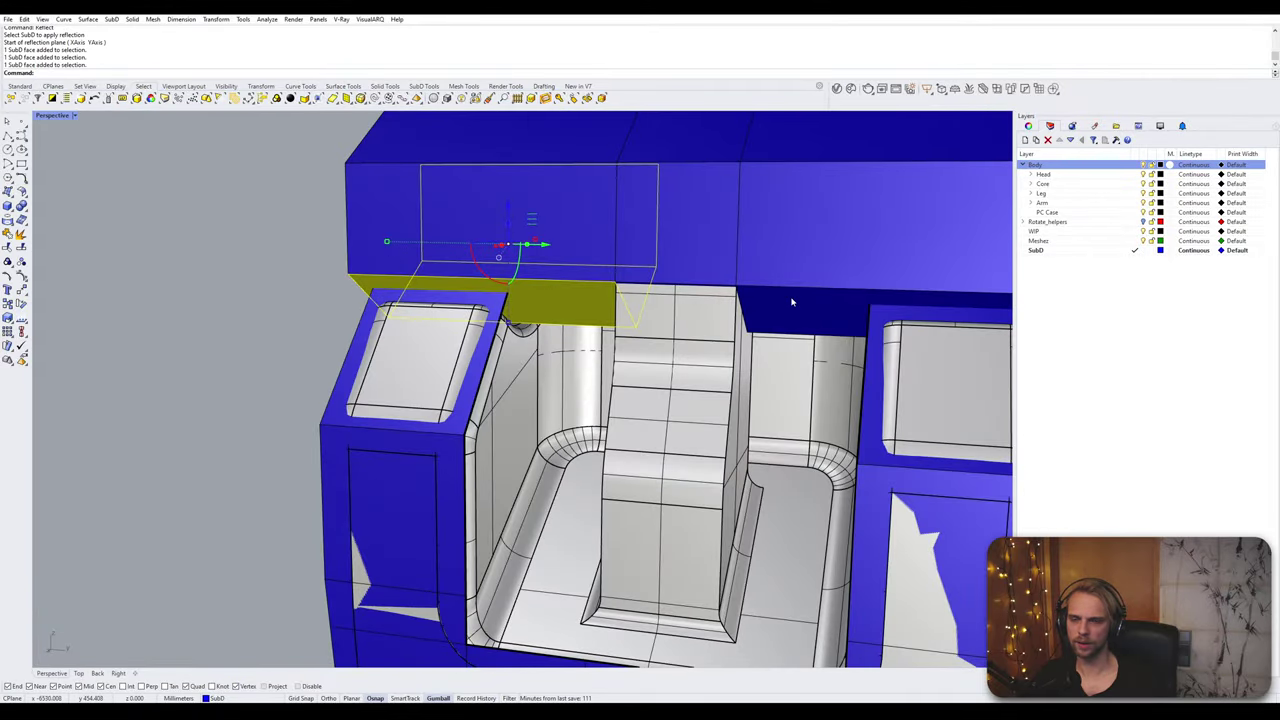
{"action": "left_click", "coordinate": [791, 301], "text": "ctrl+shift"}
{"action": "right_click_drag", "start_coordinate": [791, 301], "coordinate": [532, 301]}
{"action": "key", "text": "Escape"}
{"action": "right_click_drag", "start_coordinate": [684, 311], "coordinate": [509, 266]}
{"action": "double_click", "coordinate": [501, 266]}
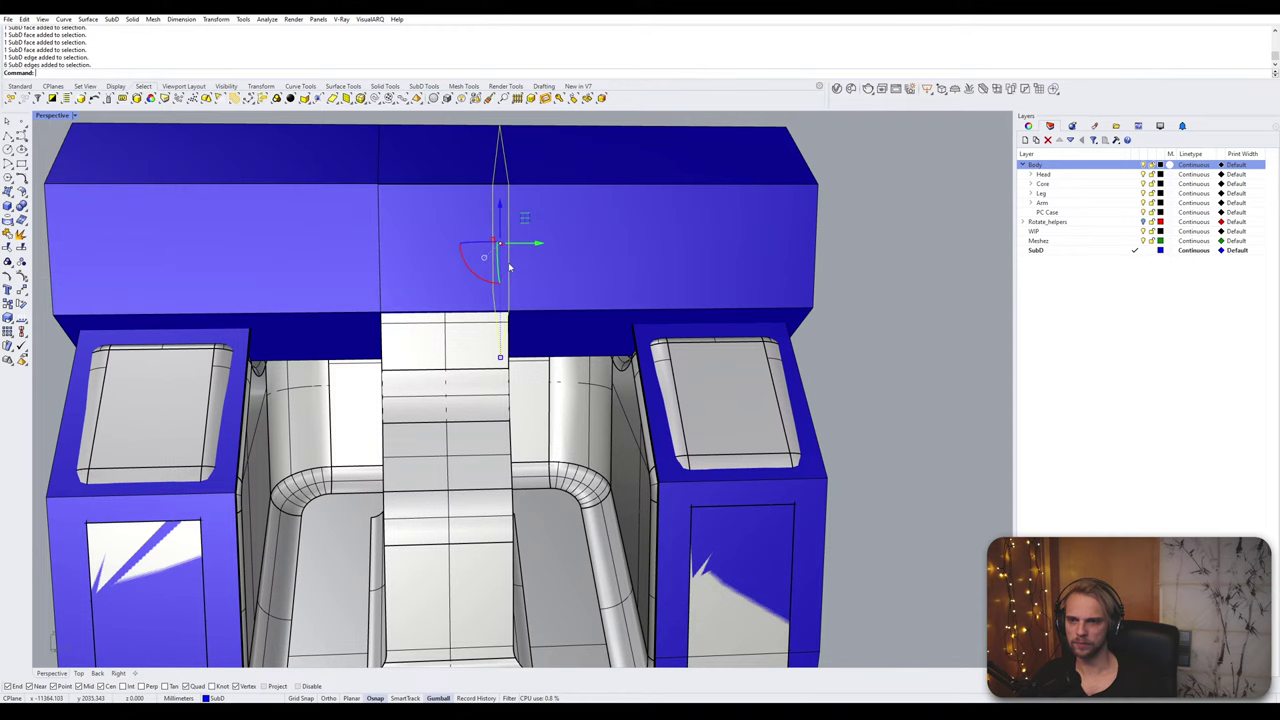
{"action": "right_click_drag", "start_coordinate": [385, 246], "coordinate": [350, 245]}
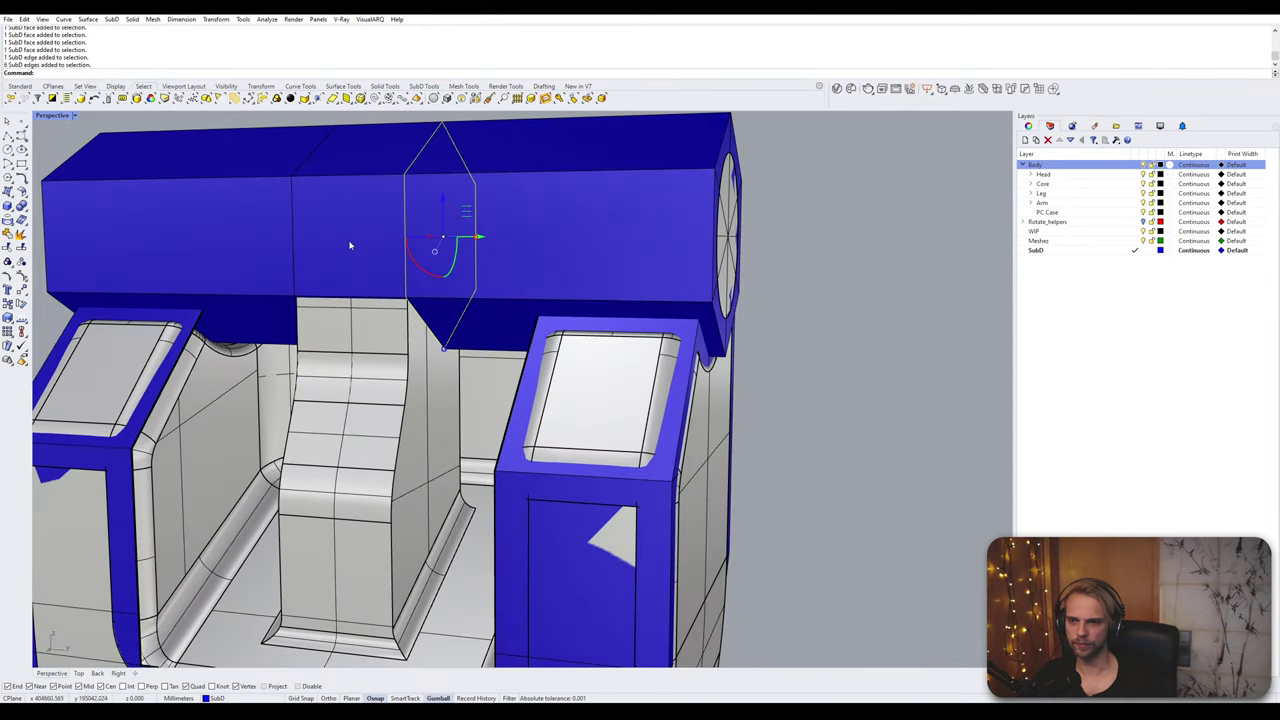
Step: Insert an extra vertical edge loop into the blue top beam with InsertEdge
{"action": "left_click", "coordinate": [291, 235]}
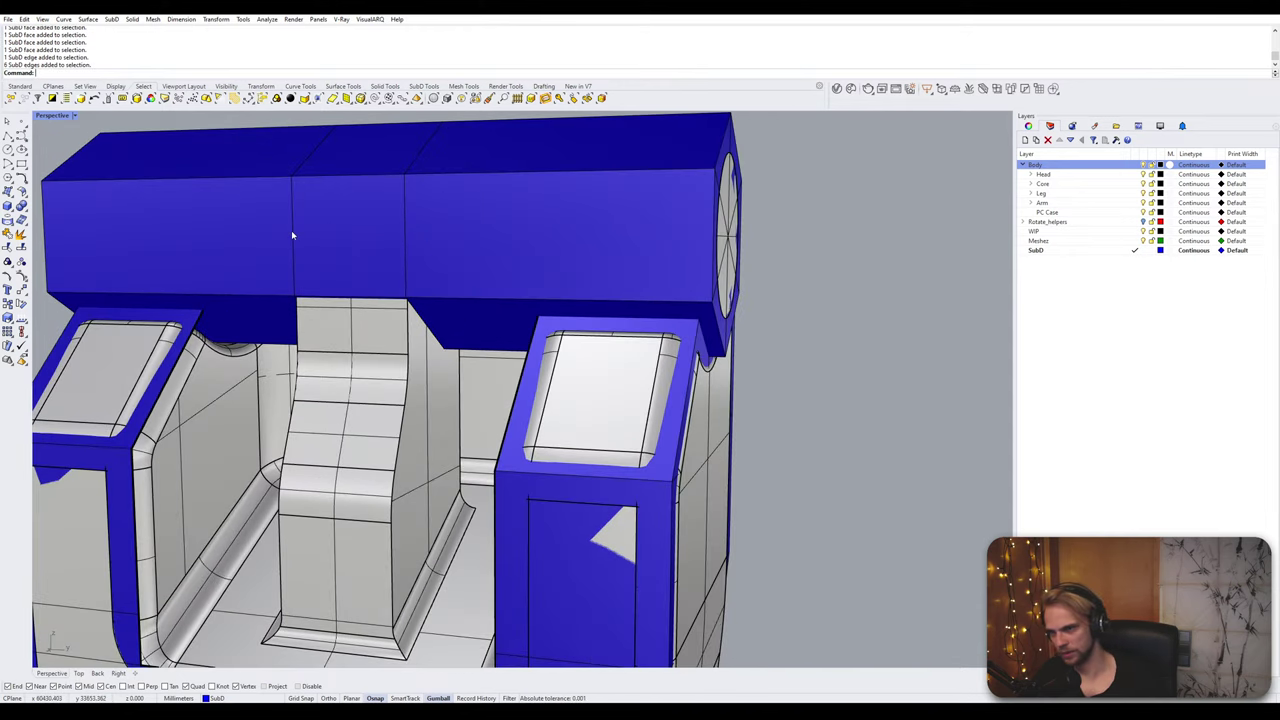
{"action": "double_click", "coordinate": [291, 231]}
{"action": "type", "text": "InsertEdge"}
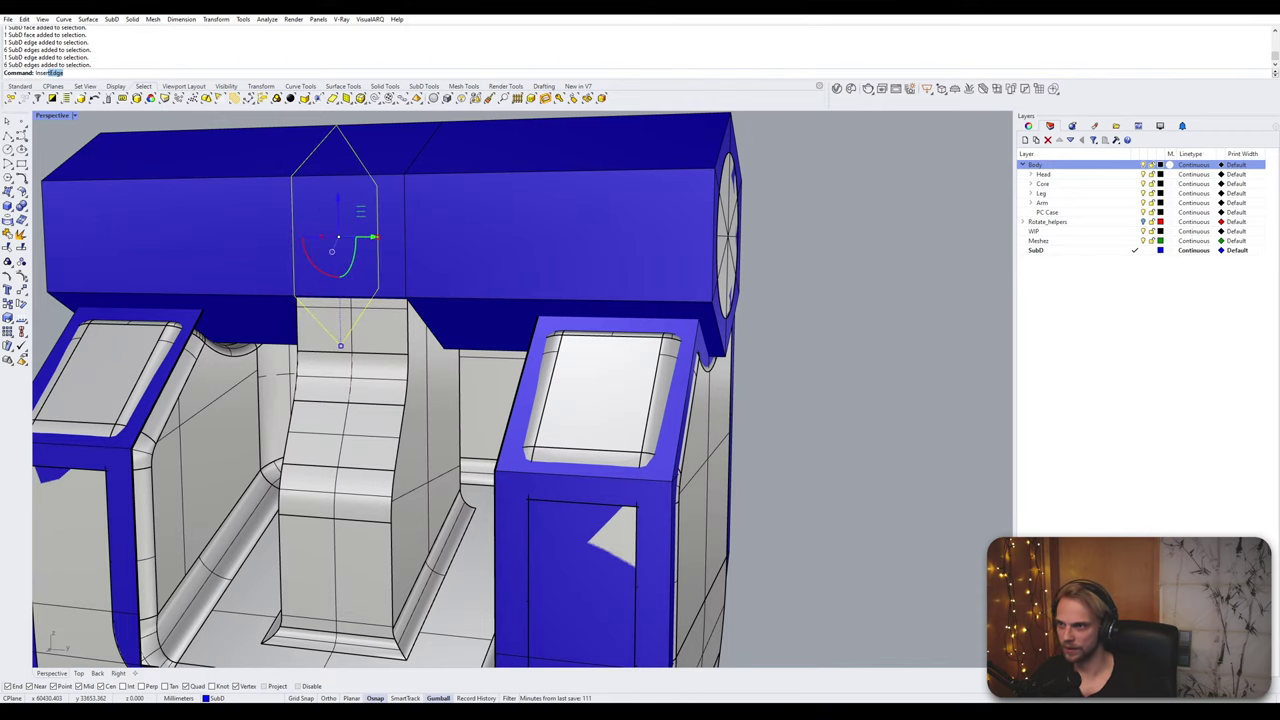
{"action": "key", "text": "Return"}
{"action": "key", "text": "Return"}
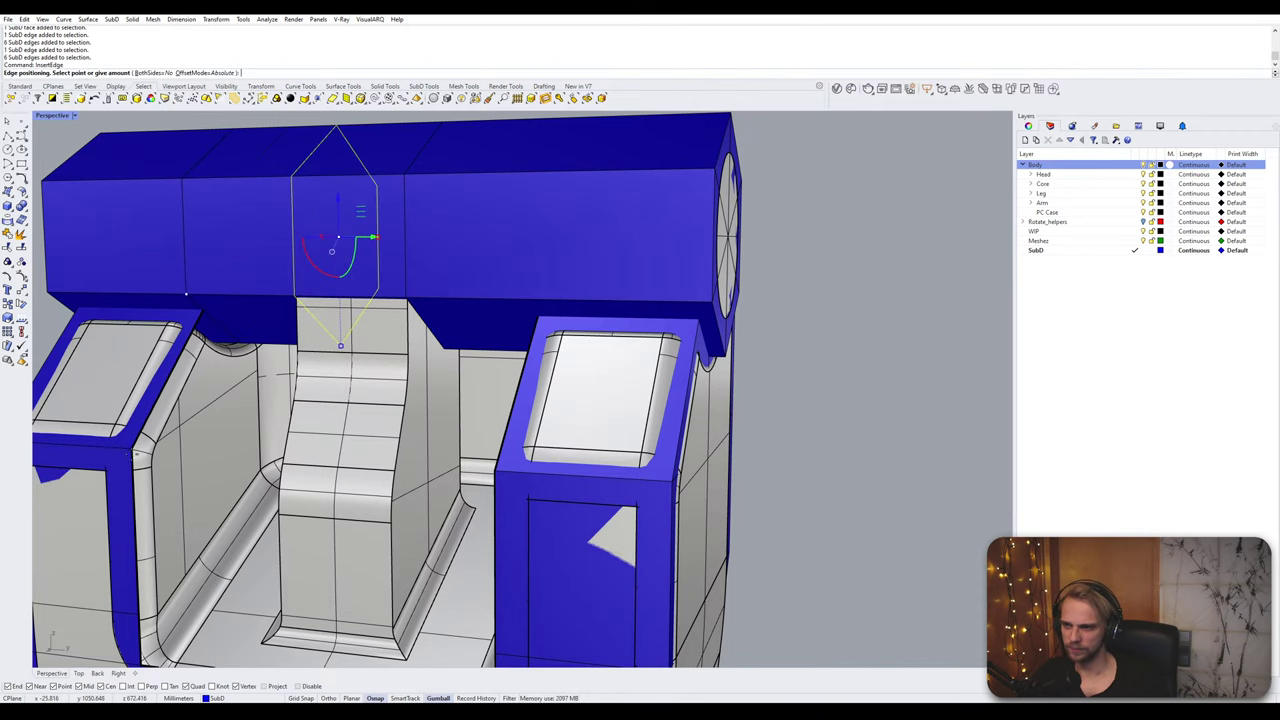
{"action": "left_click", "coordinate": [127, 445]}
{"action": "scroll", "coordinate": [244, 345], "scroll_direction": "down", "scroll_amount": 5}
{"action": "right_click_drag", "start_coordinate": [244, 345], "coordinate": [440, 345]}
{"action": "scroll", "coordinate": [412, 271], "scroll_direction": "up", "scroll_amount": 10}
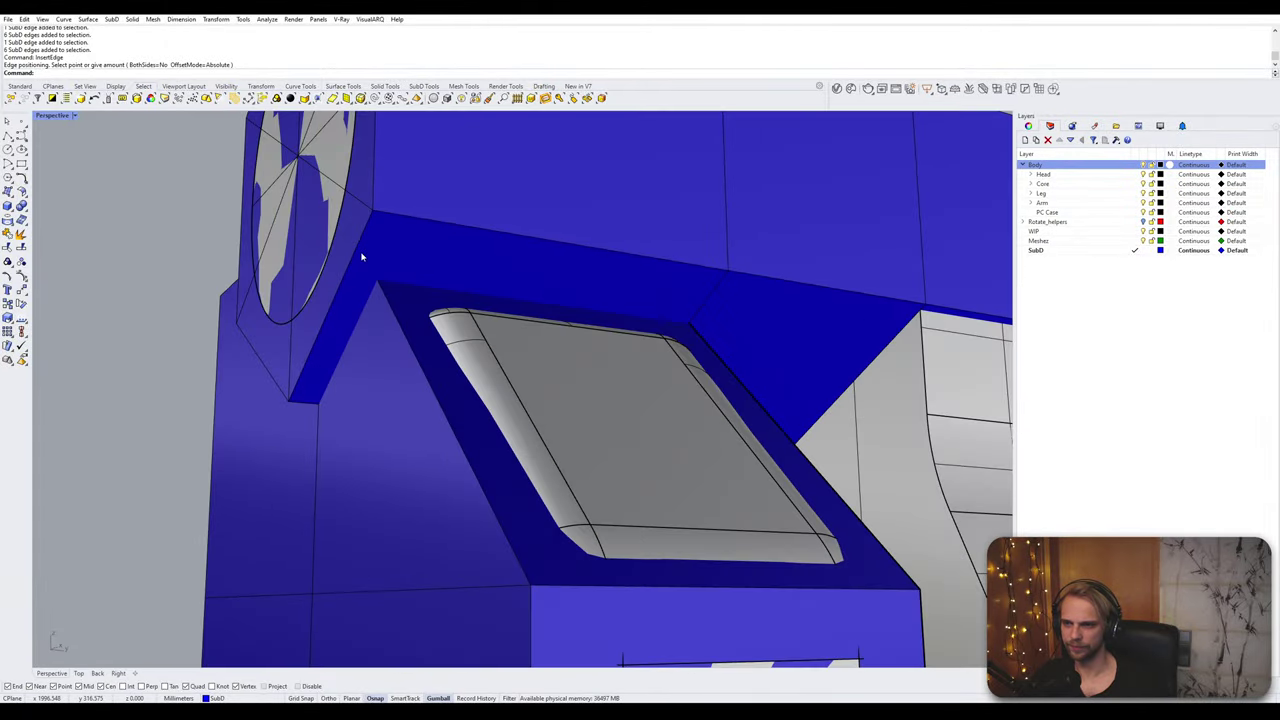
{"action": "scroll", "coordinate": [398, 265], "scroll_direction": "down", "scroll_amount": 6}
{"action": "right_click_drag", "start_coordinate": [398, 265], "coordinate": [704, 341]}
{"action": "scroll", "coordinate": [403, 280], "scroll_direction": "down", "scroll_amount": 4}
{"action": "scroll", "coordinate": [383, 270], "scroll_direction": "up", "scroll_amount": 6}
Step: Select faces near the beam corner, groove strip, top and head underside
{"action": "left_click", "coordinate": [382, 270]}
{"action": "scroll", "coordinate": [704, 341], "scroll_direction": "up", "scroll_amount": 2}
{"action": "left_click", "coordinate": [706, 358]}
{"action": "left_click", "coordinate": [632, 151], "text": "shift"}
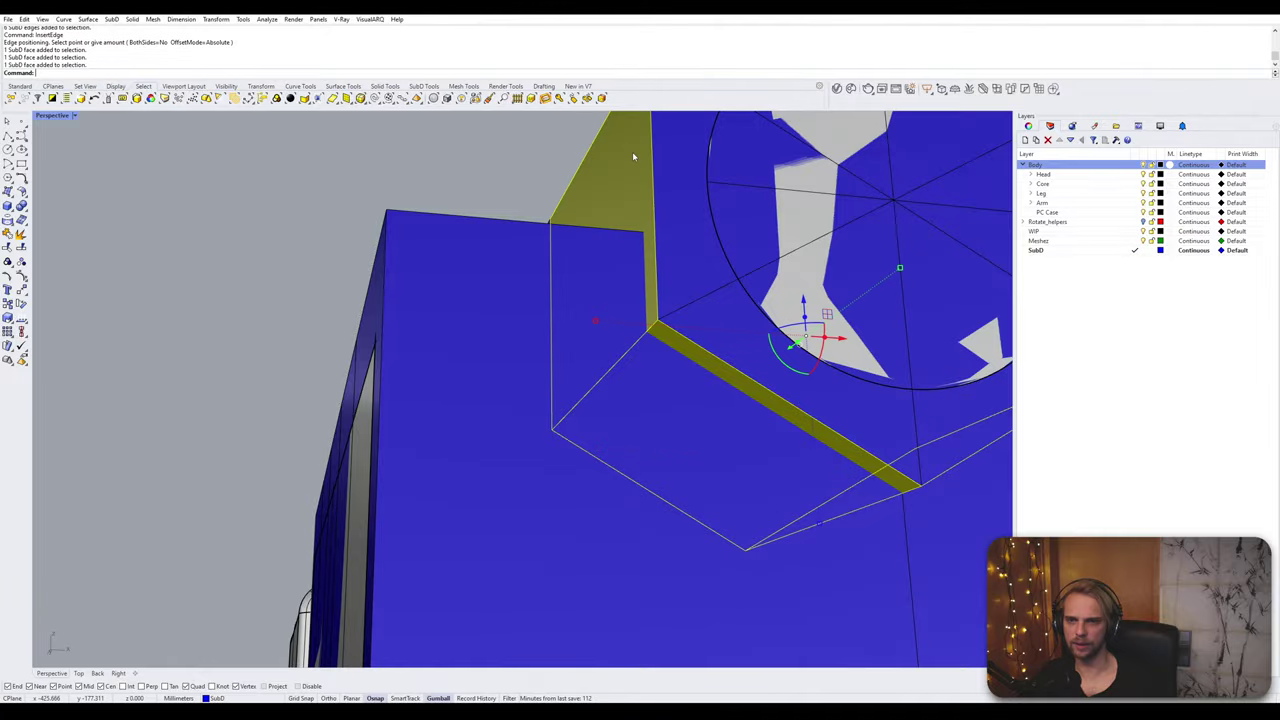
{"action": "right_click_drag", "start_coordinate": [632, 151], "coordinate": [560, 299]}
{"action": "left_click", "coordinate": [567, 308], "text": "shift"}
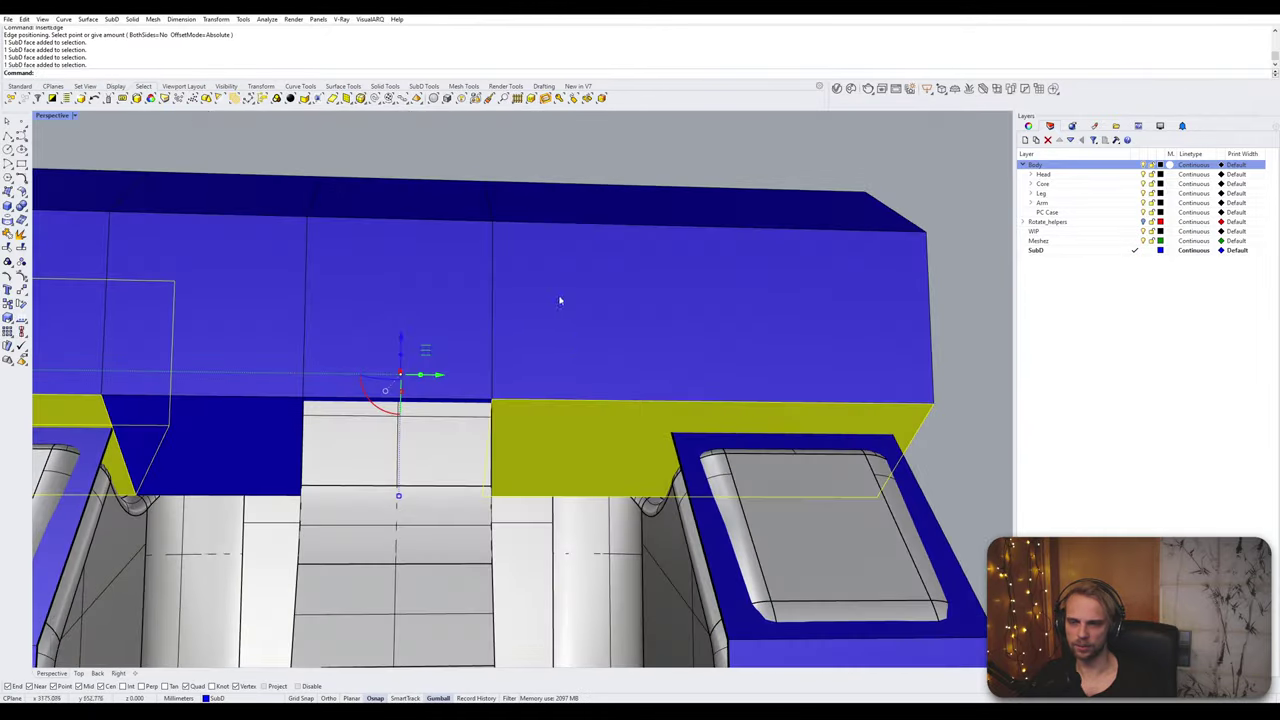
{"action": "left_click", "coordinate": [573, 432], "text": "ctrl"}
{"action": "scroll", "coordinate": [514, 374], "scroll_direction": "down", "scroll_amount": 5}
{"action": "right_click_drag", "start_coordinate": [514, 374], "coordinate": [445, 339]}
{"action": "scroll", "coordinate": [445, 339], "scroll_direction": "up", "scroll_amount": 2}
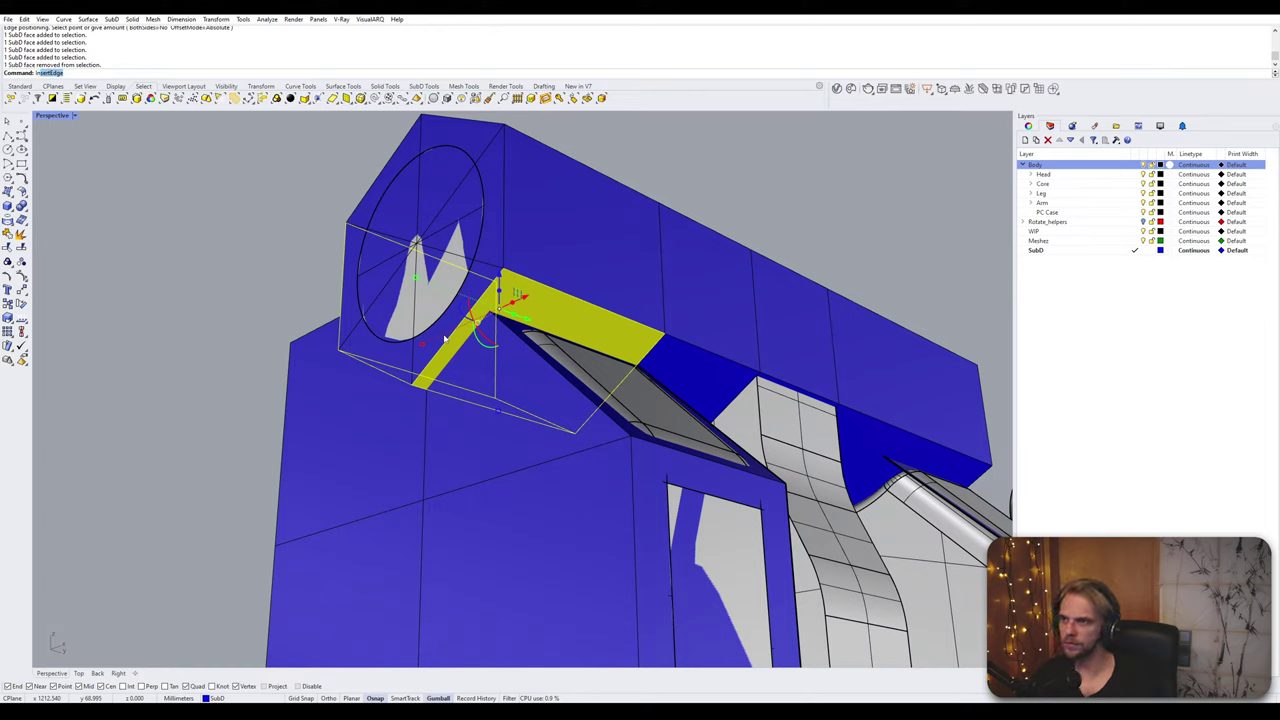
Step: Start OffsetSubD on the blue SubD body, then cancel it
{"action": "type", "text": "insertE"}
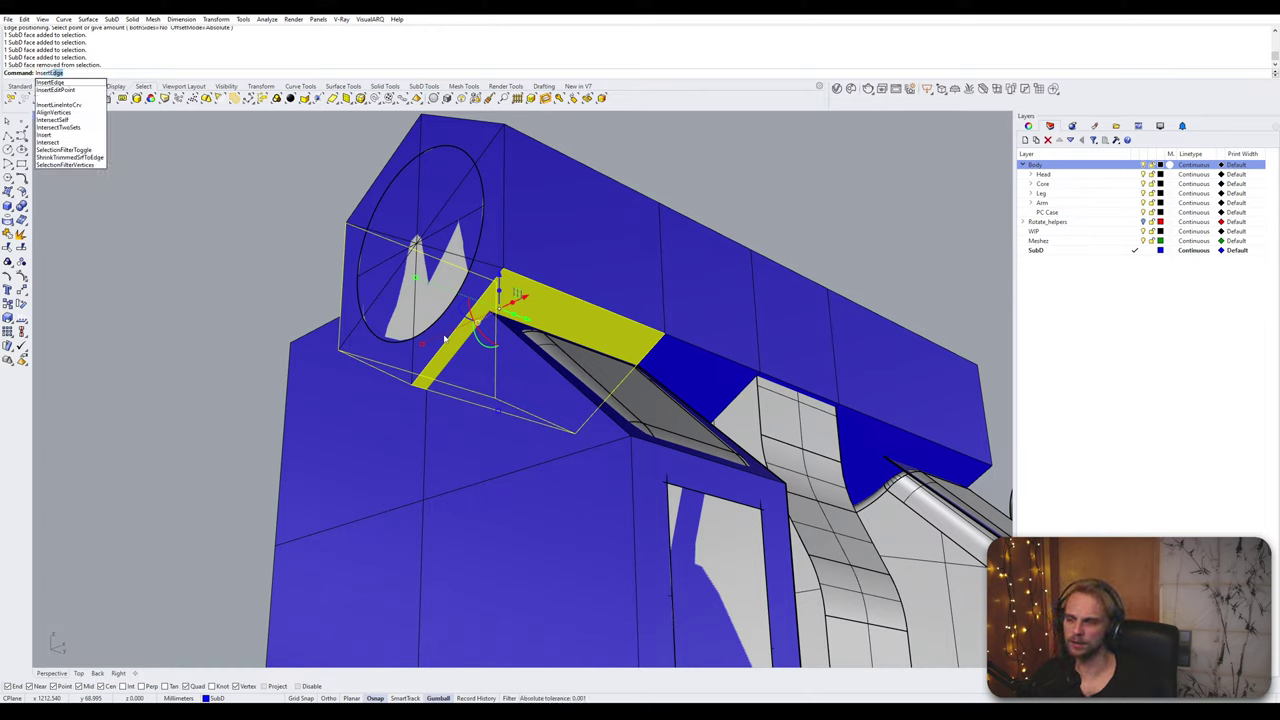
{"action": "key", "text": "BackSpace"}
{"action": "key", "text": "BackSpace"}
{"action": "key", "text": "BackSpace"}
{"action": "key", "text": "BackSpace"}
{"action": "key", "text": "BackSpace"}
{"action": "key", "text": "BackSpace"}
{"action": "key", "text": "BackSpace"}
{"action": "key", "text": "BackSpace"}
{"action": "type", "text": "Off"}
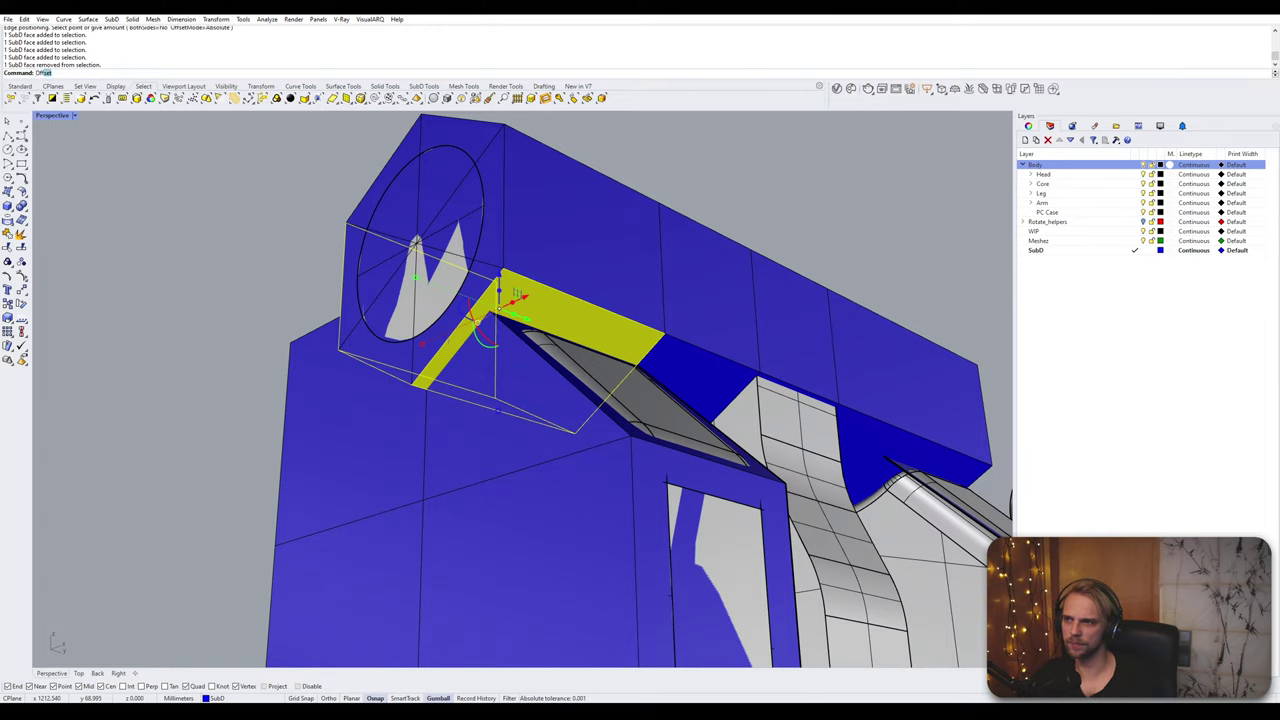
{"action": "type", "text": "setS"}
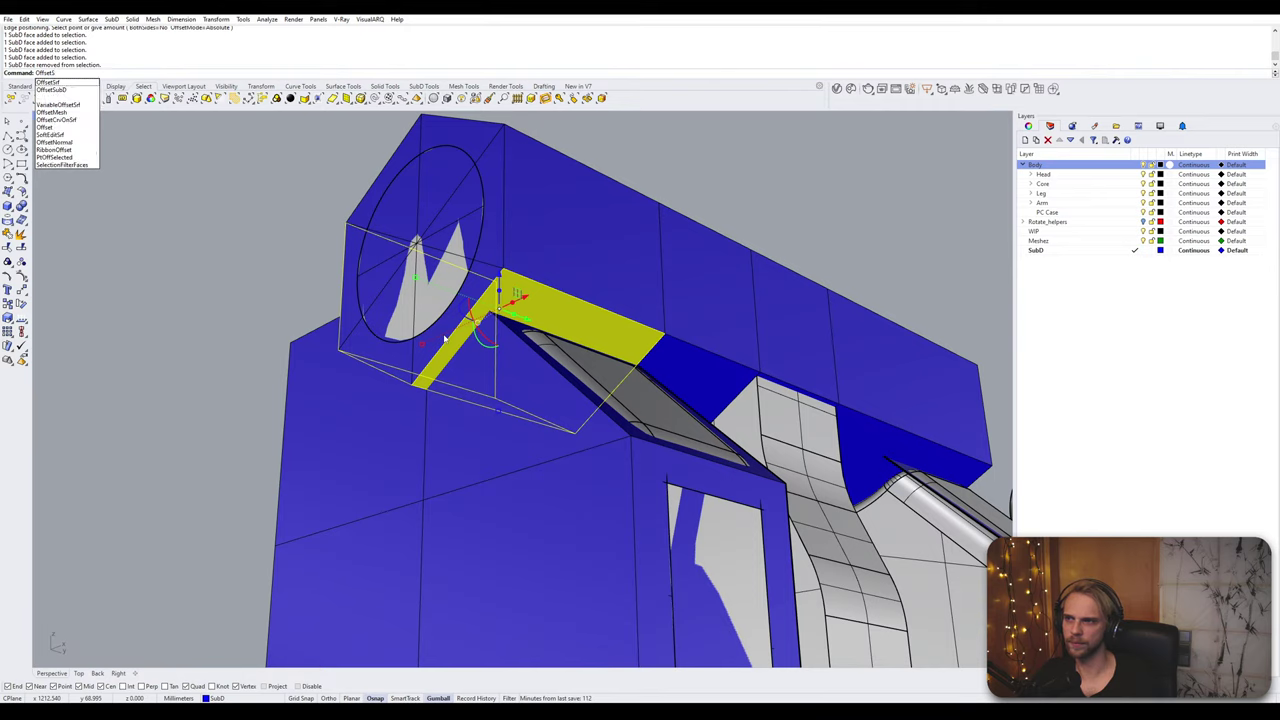
{"action": "type", "text": "ubD"}
{"action": "key", "text": "Return"}
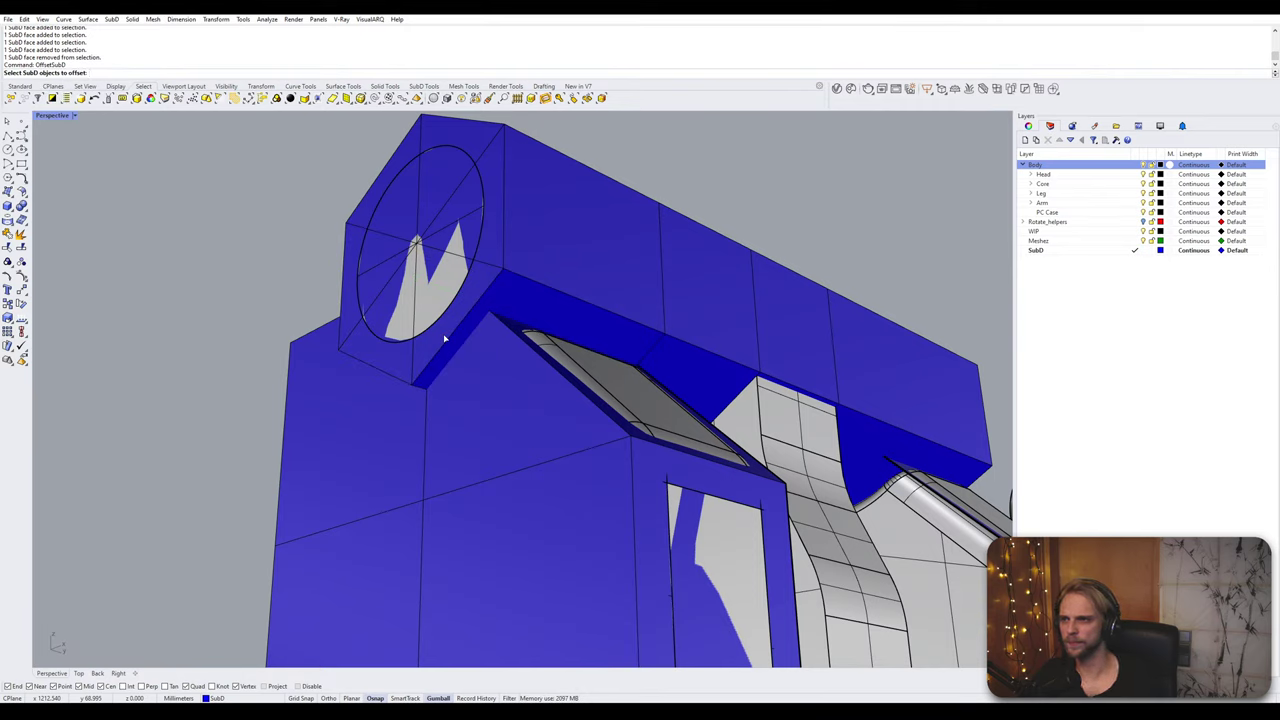
{"action": "left_click", "coordinate": [521, 303]}
{"action": "key", "text": "Return"}
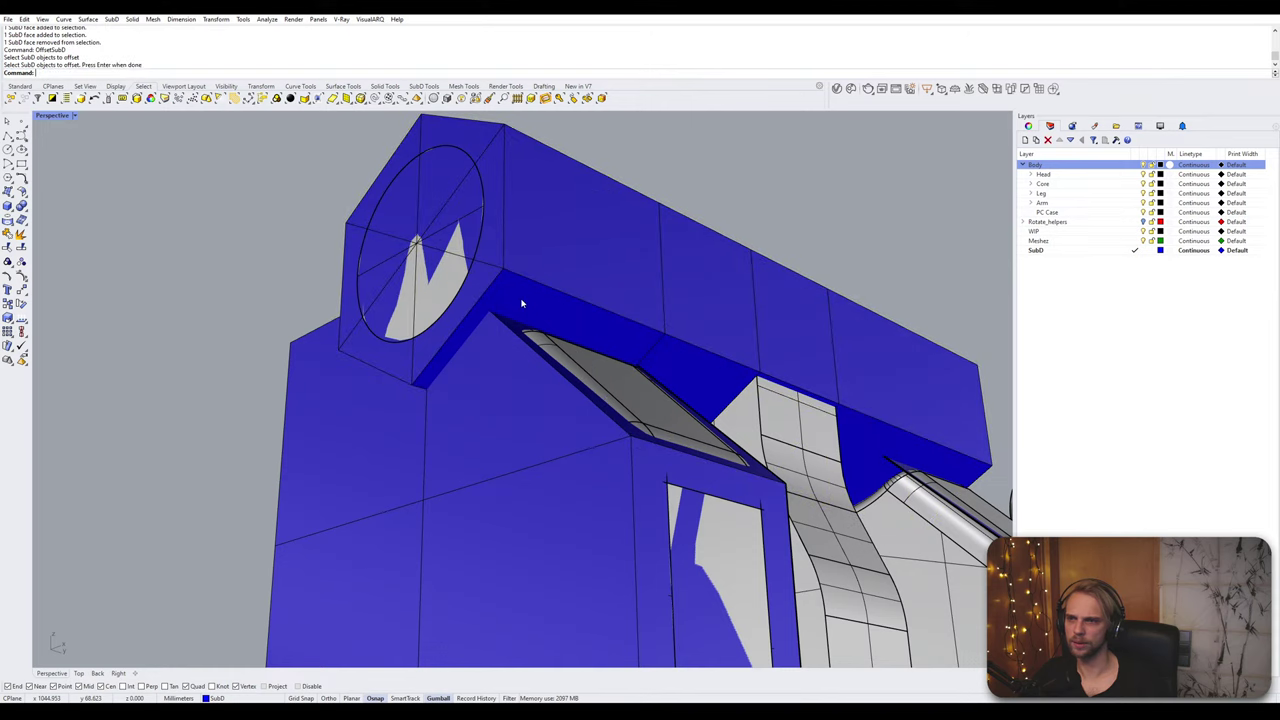
Step: Extract three adjoining hinge-block faces into a separate piece with ExtractSrf
{"action": "left_click", "coordinate": [514, 301], "text": "ctrl+shift"}
{"action": "right_click_drag", "start_coordinate": [514, 301], "coordinate": [607, 352]}
{"action": "scroll", "coordinate": [607, 352], "scroll_direction": "up", "scroll_amount": 3}
{"action": "left_click", "coordinate": [611, 354], "text": "ctrl+shift"}
{"action": "scroll", "coordinate": [612, 354], "scroll_direction": "down", "scroll_amount": 5}
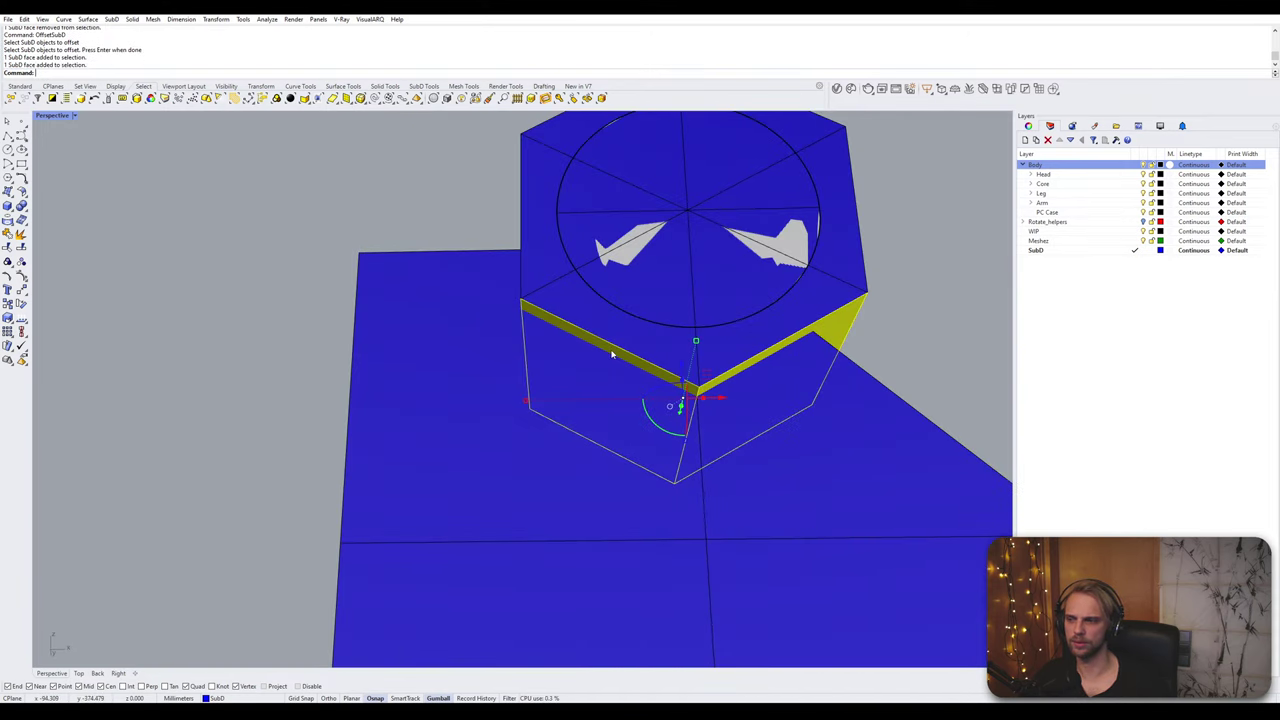
{"action": "right_click_drag", "start_coordinate": [612, 354], "coordinate": [652, 337]}
{"action": "left_click", "coordinate": [642, 291], "text": "ctrl+shift"}
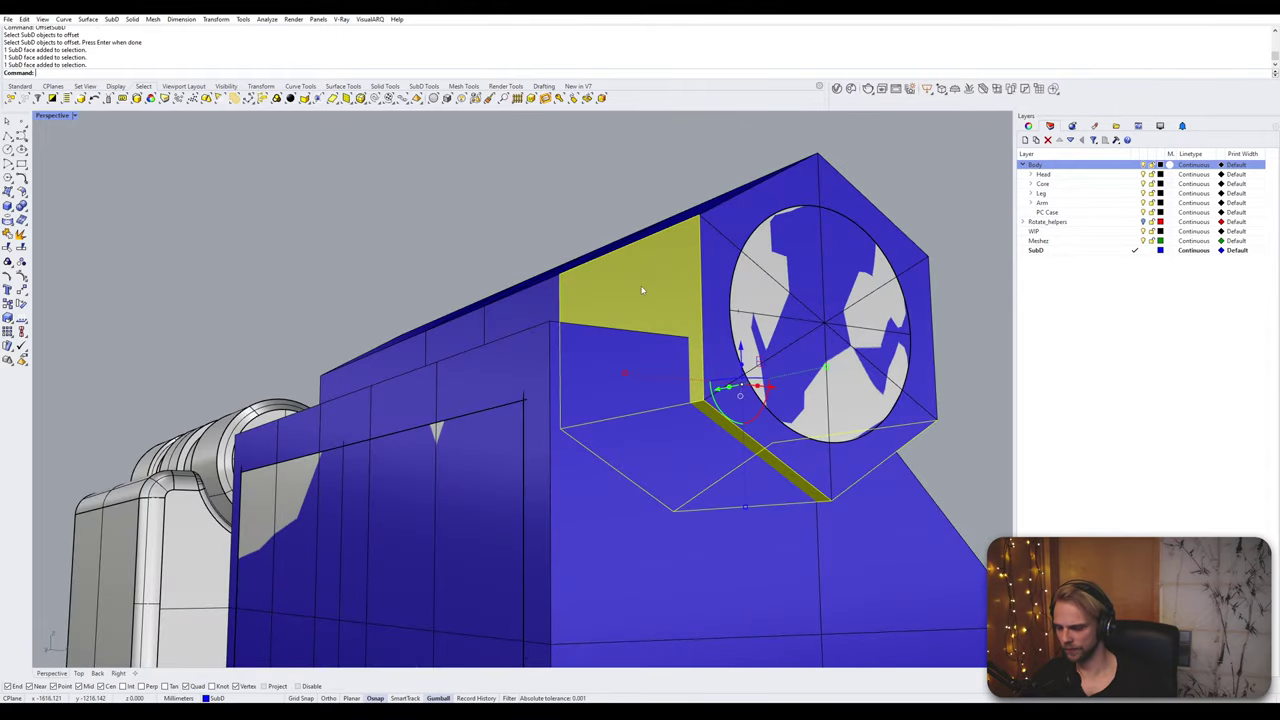
{"action": "type", "text": "Extract"}
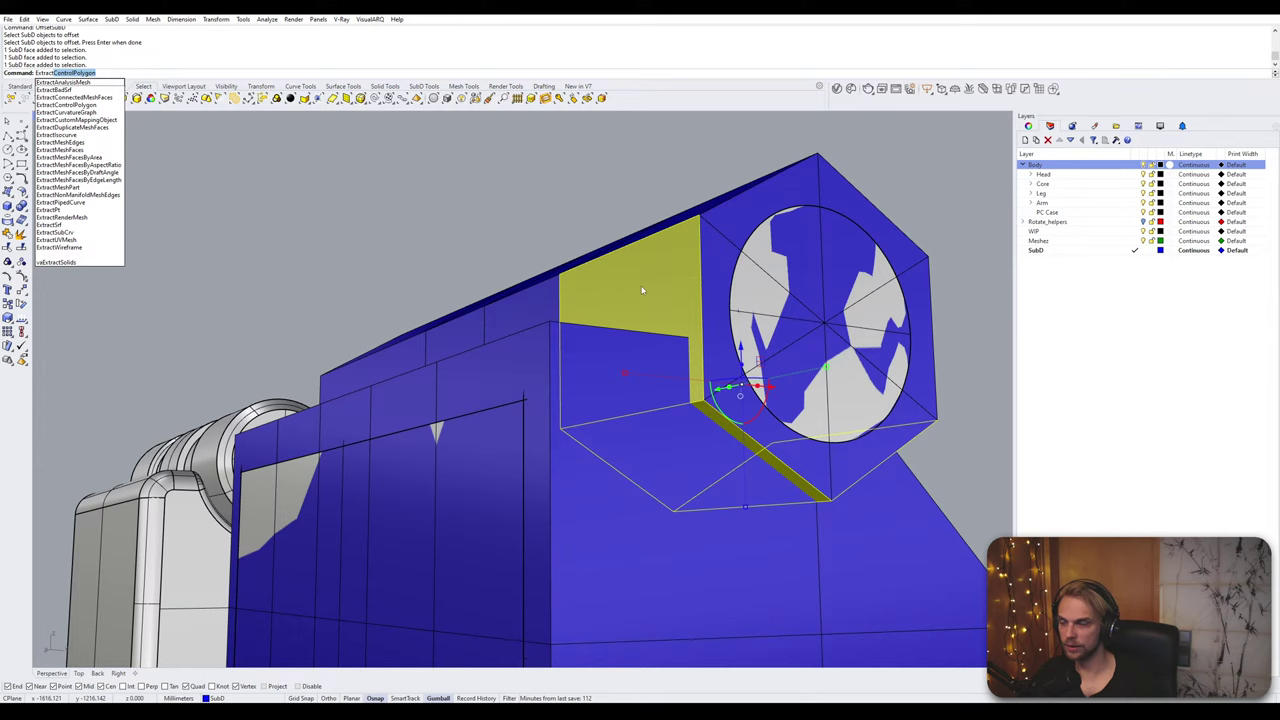
{"action": "type", "text": "Srf"}
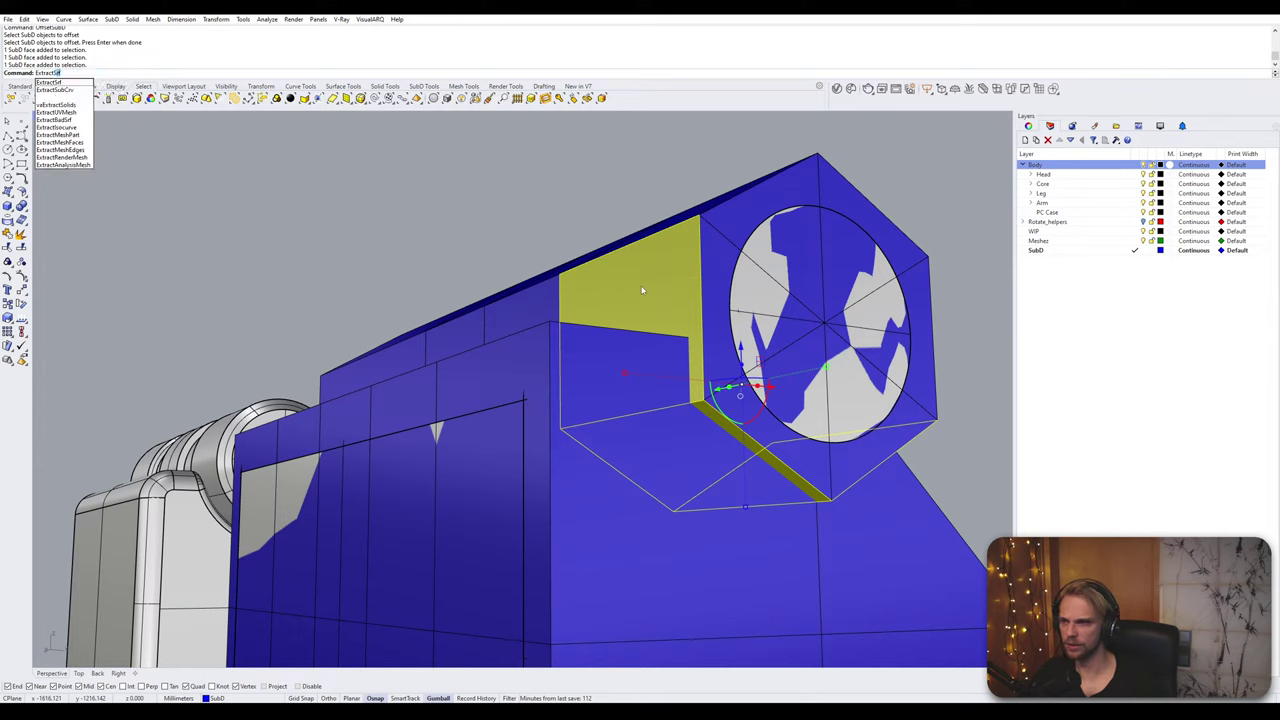
{"action": "key", "text": "Return"}
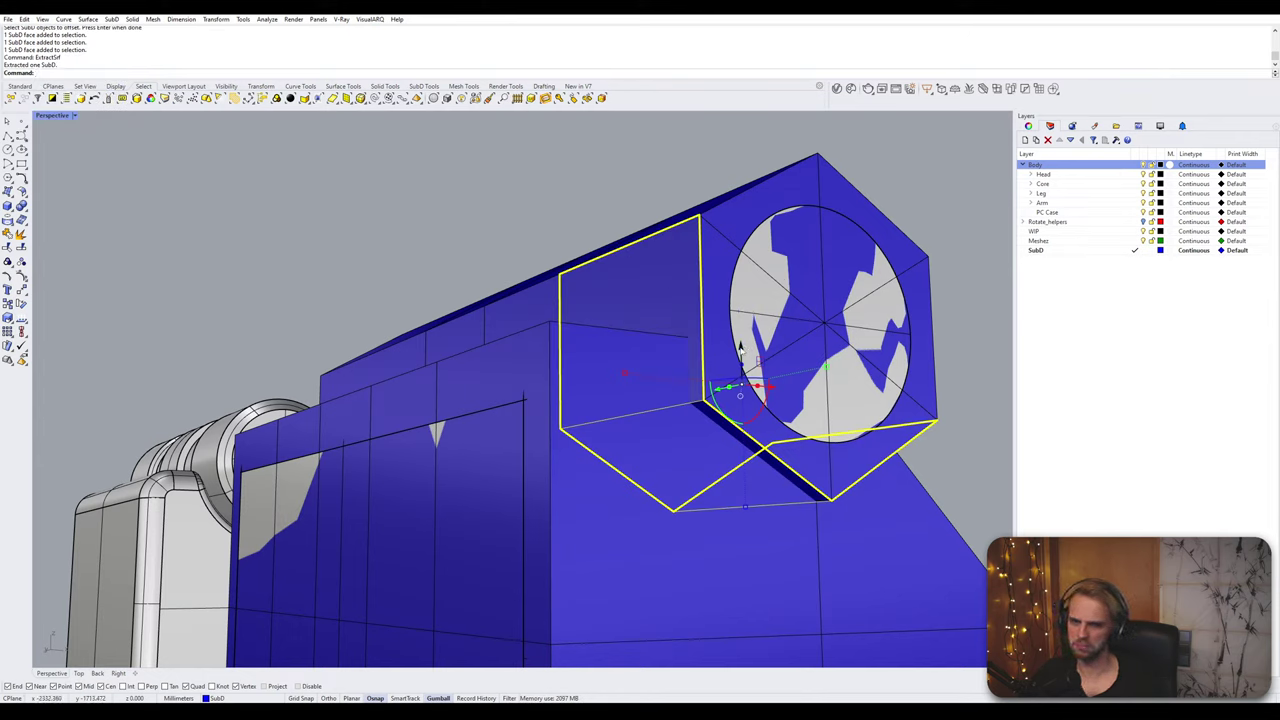
Step: Offset the extracted open SubD faces by 1 with Solid turned off
{"action": "left_click_drag", "start_coordinate": [740, 345], "coordinate": [729, 443]}
{"action": "key", "text": "ctrl+z"}
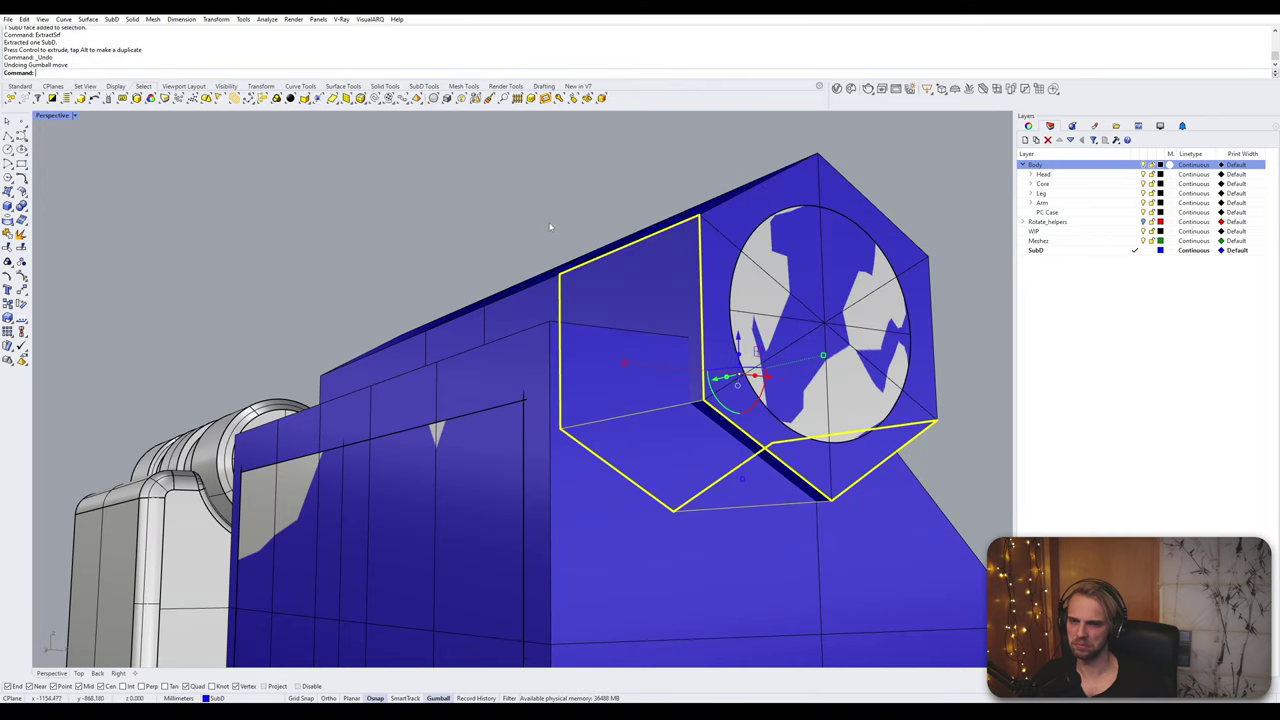
{"action": "left_click", "coordinate": [658, 260]}
{"action": "left_click", "coordinate": [681, 284]}
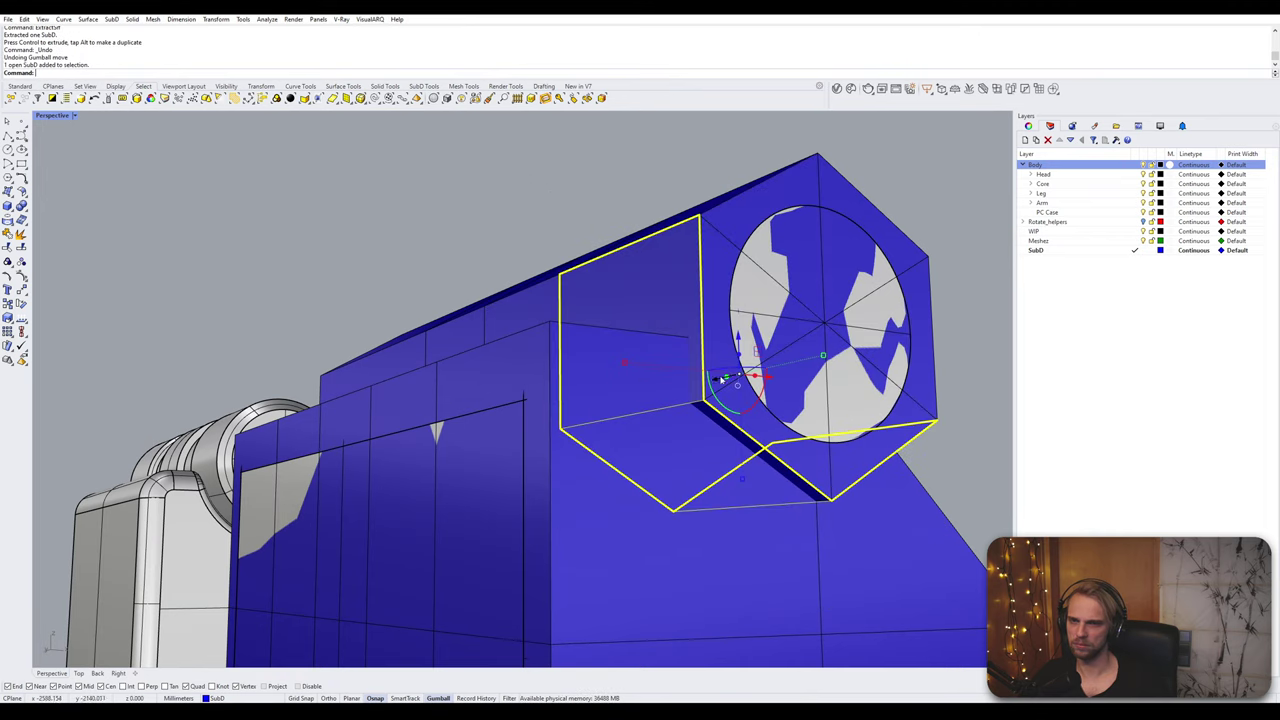
{"action": "type", "text": "O"}
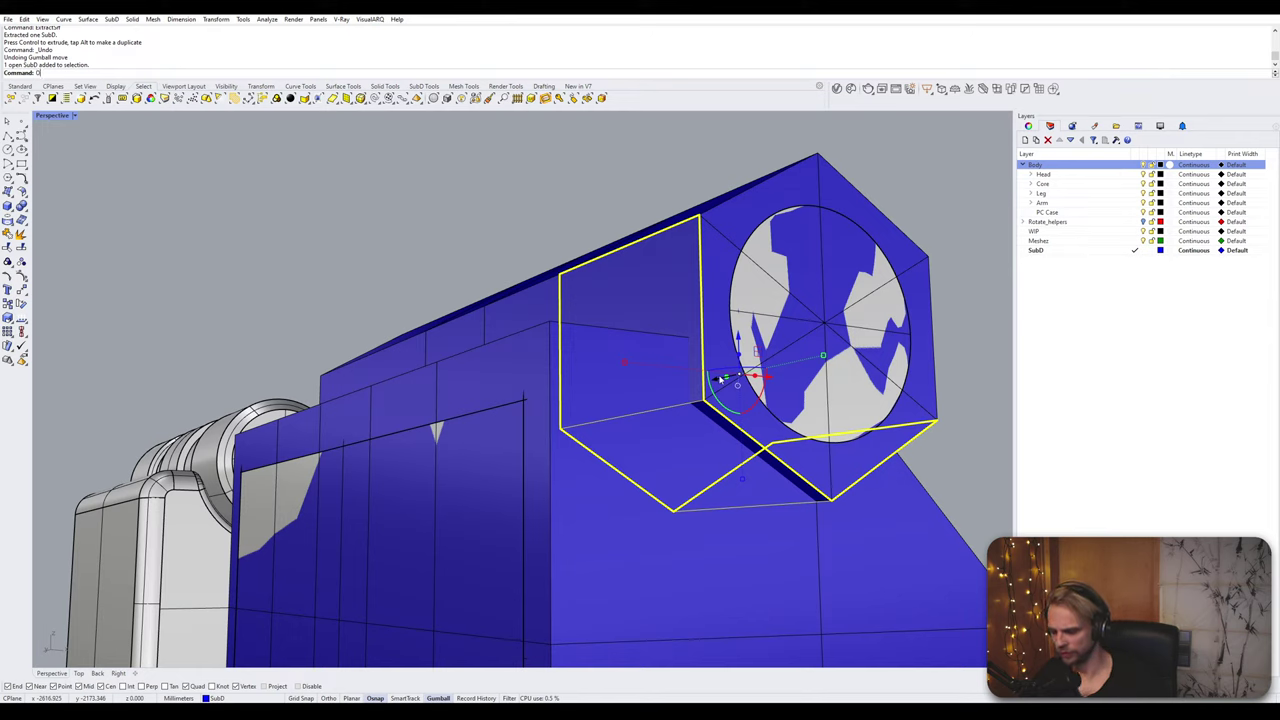
{"action": "type", "text": "ffsetSubD"}
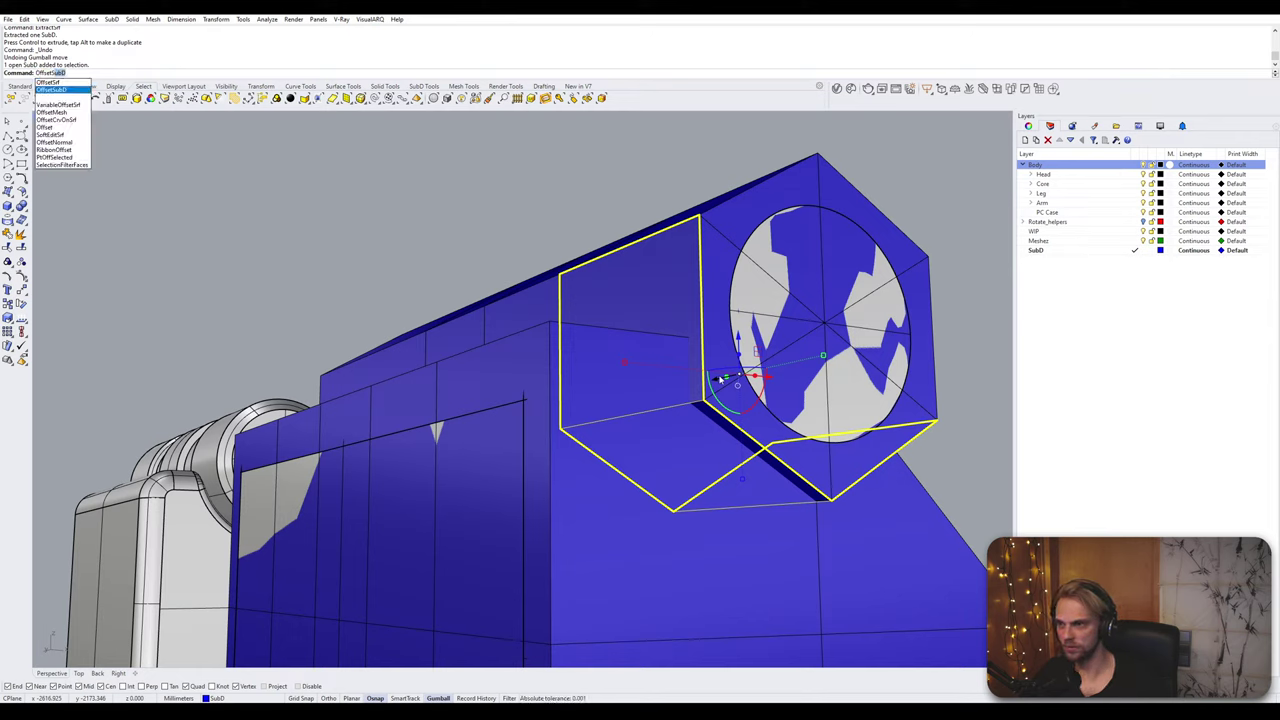
{"action": "key", "text": "Return"}
{"action": "key", "text": "Return"}
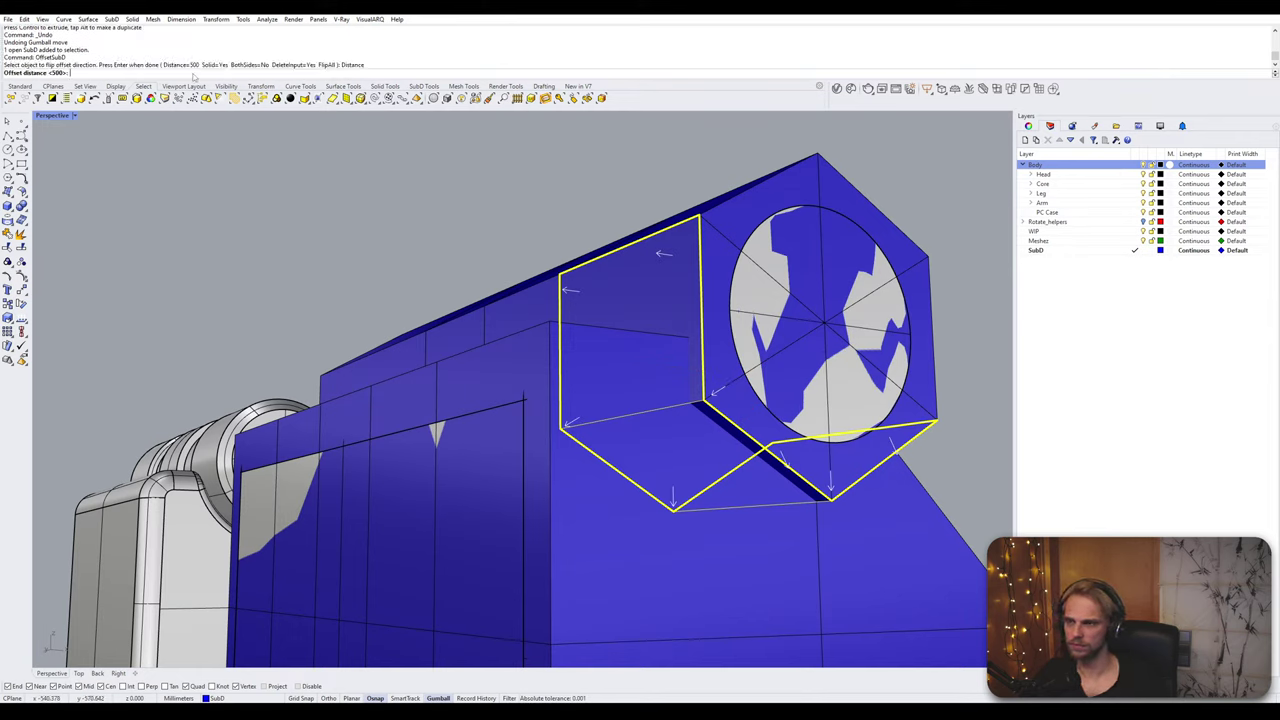
{"action": "type", "text": "1"}
{"action": "key", "text": "Return"}
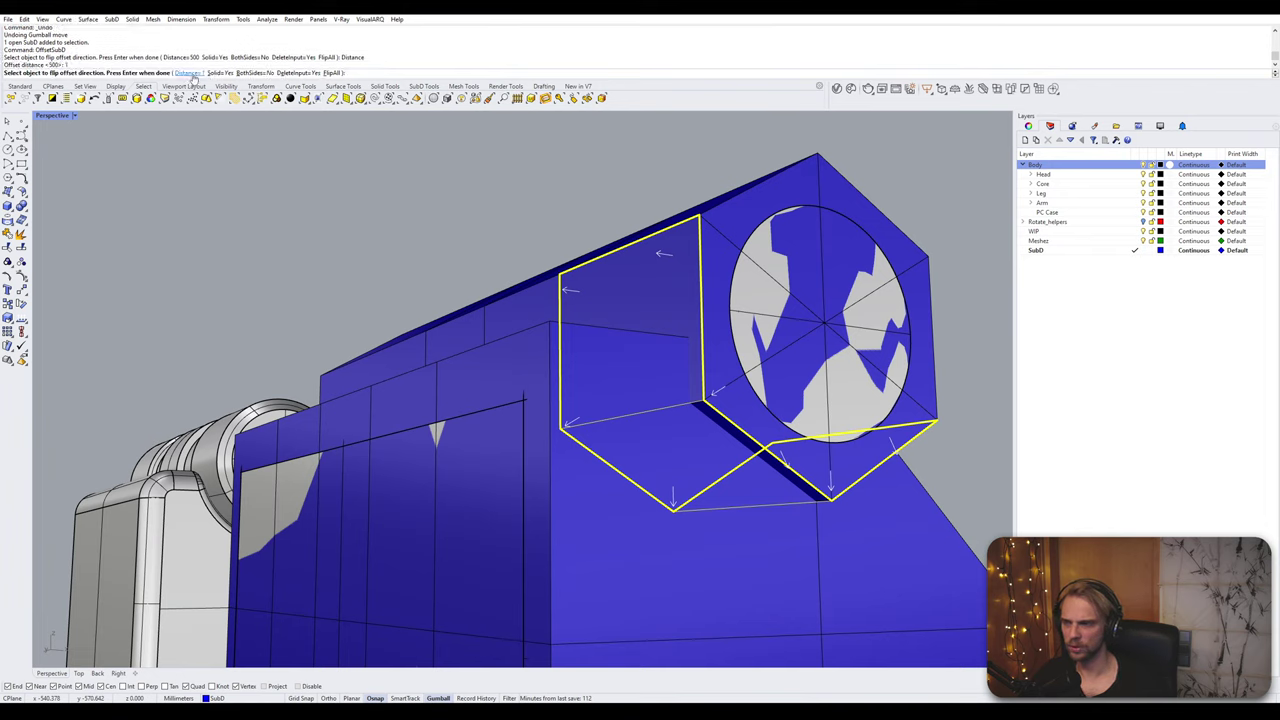
{"action": "left_click", "coordinate": [217, 73]}
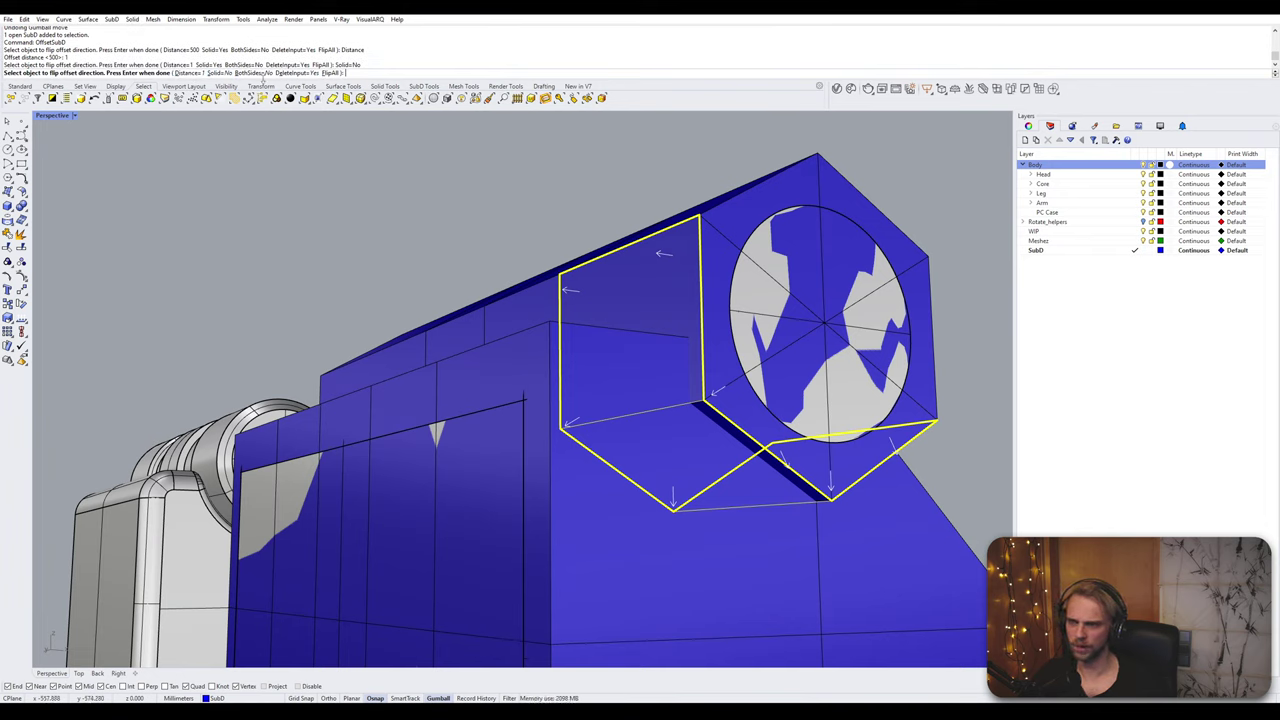
{"action": "key", "text": "Return"}
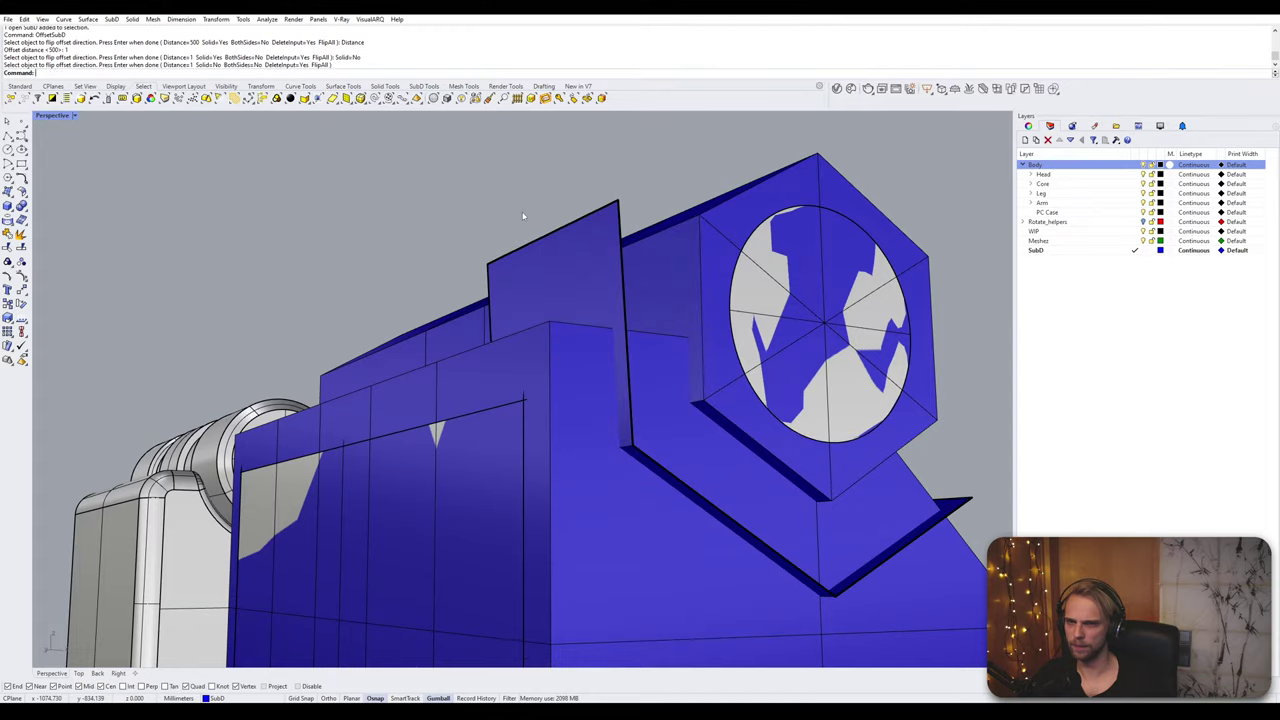
{"action": "right_click_drag", "start_coordinate": [515, 219], "coordinate": [496, 246]}
Step: Undo and redo the offset with a 0.5 distance instead
{"action": "key", "text": "ctrl+z"}
{"action": "key", "text": "Return"}
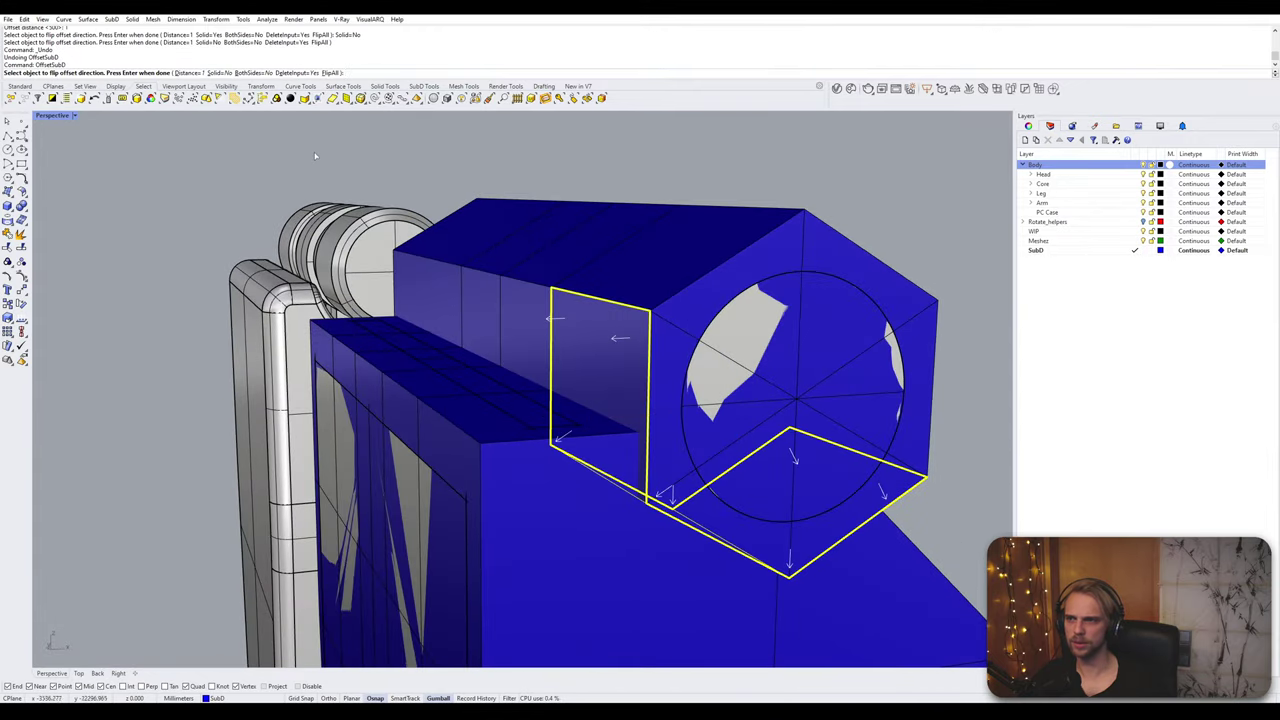
{"action": "left_click", "coordinate": [186, 73]}
{"action": "type", "text": "0.5"}
{"action": "key", "text": "Return"}
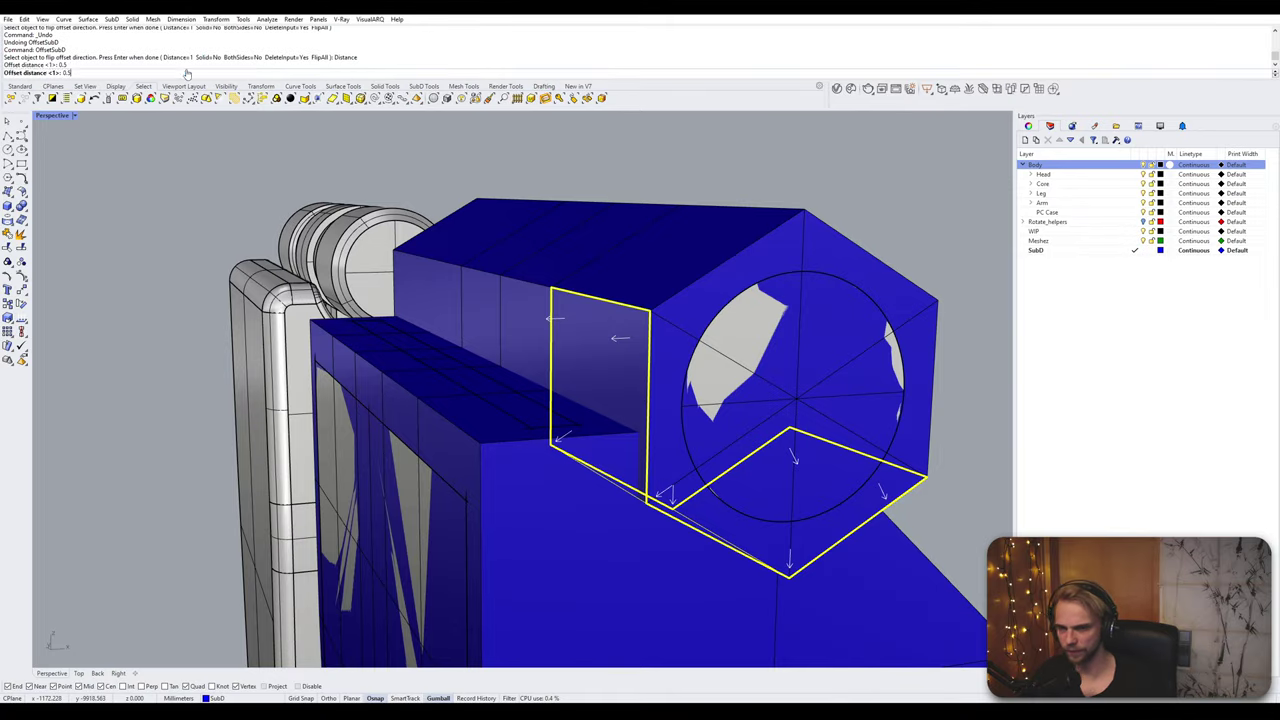
{"action": "key", "text": "Return"}
{"action": "right_click_drag", "start_coordinate": [303, 169], "coordinate": [525, 383]}
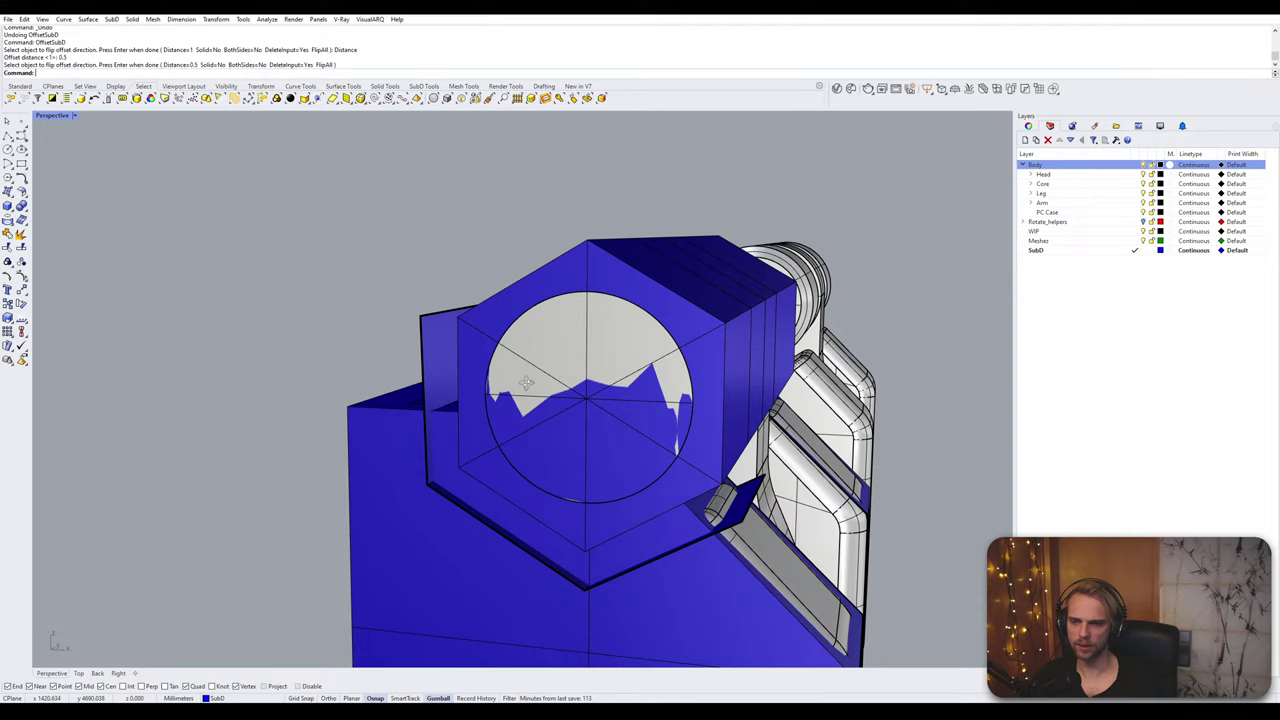
Step: Select two lower edges of the offset hinge piece
{"action": "double_click", "coordinate": [424, 362]}
{"action": "left_click", "coordinate": [382, 360]}
{"action": "right_click_drag", "start_coordinate": [382, 360], "coordinate": [285, 315]}
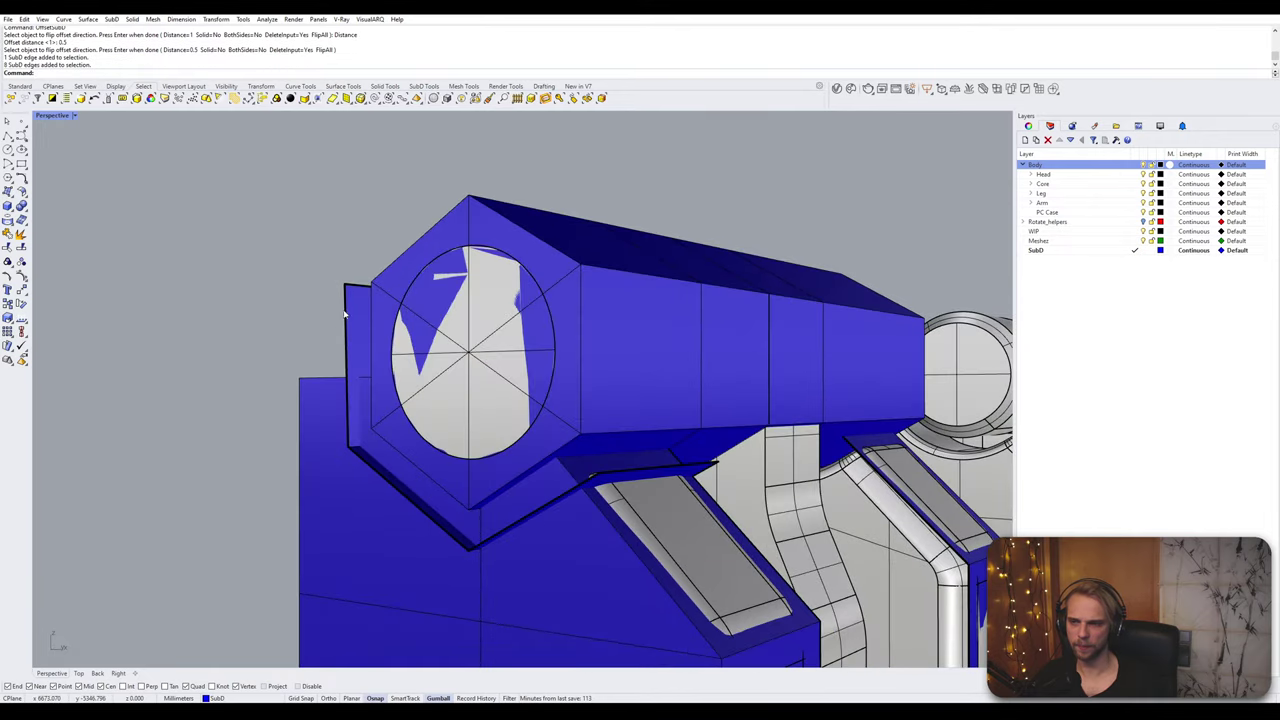
{"action": "left_click", "coordinate": [347, 400], "text": "ctrl+shift"}
{"action": "left_click", "coordinate": [384, 478], "text": "ctrl+shift"}
{"action": "right_click_drag", "start_coordinate": [545, 535], "coordinate": [400, 382]}
{"action": "scroll", "coordinate": [429, 380], "scroll_direction": "up", "scroll_amount": 3}
{"action": "type", "text": "m"}
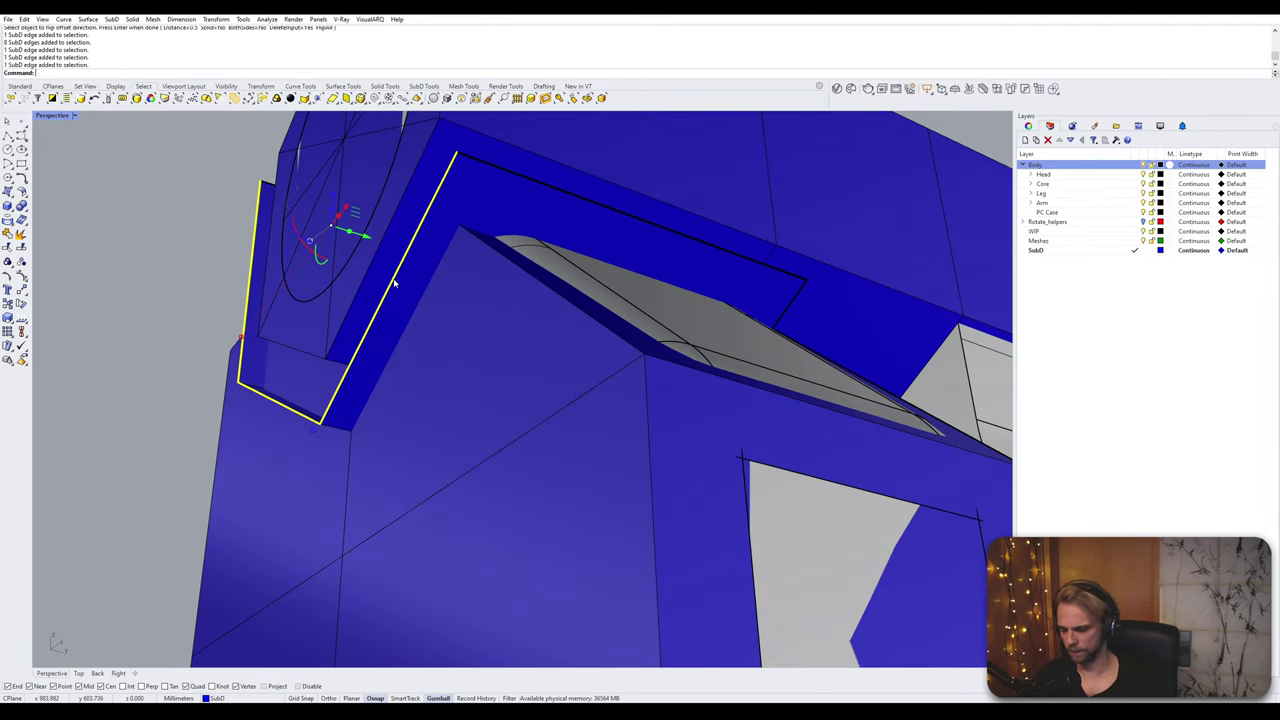
{"action": "key", "text": "Return"}
{"action": "scroll", "coordinate": [392, 280], "scroll_direction": "down", "scroll_amount": 5}
{"action": "key", "text": "Escape"}
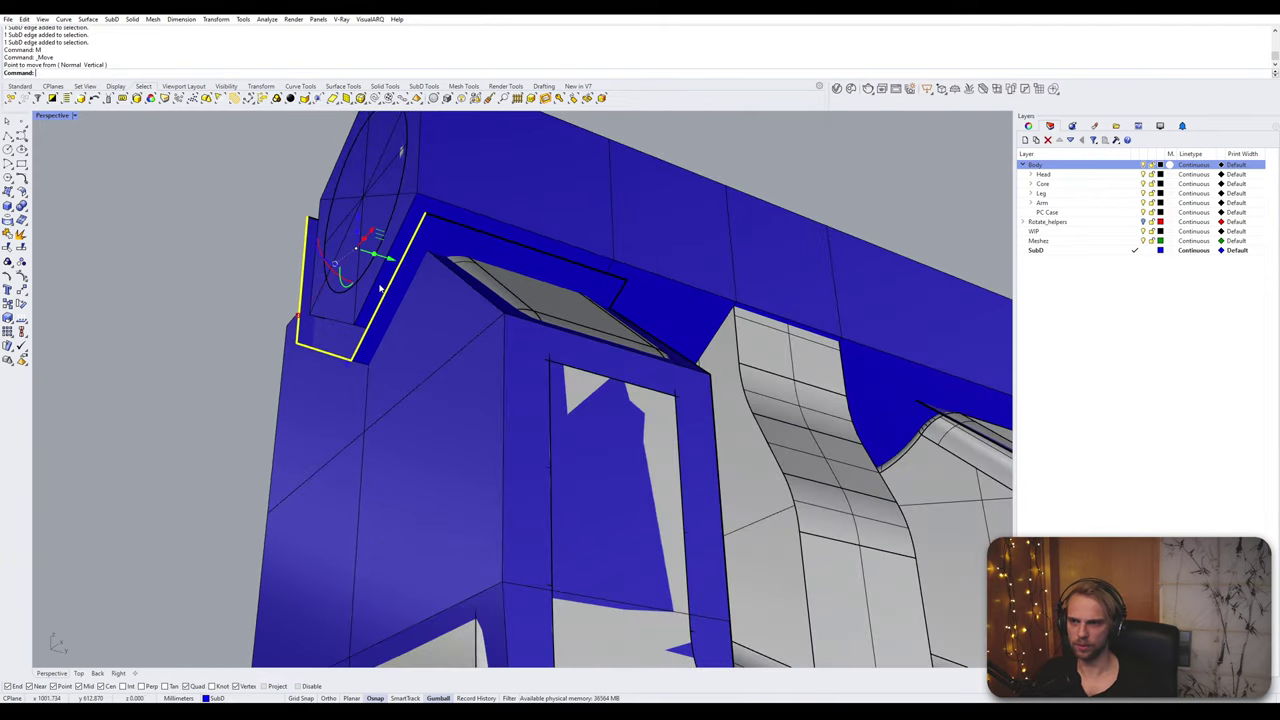
{"action": "right_click_drag", "start_coordinate": [386, 284], "coordinate": [352, 349]}
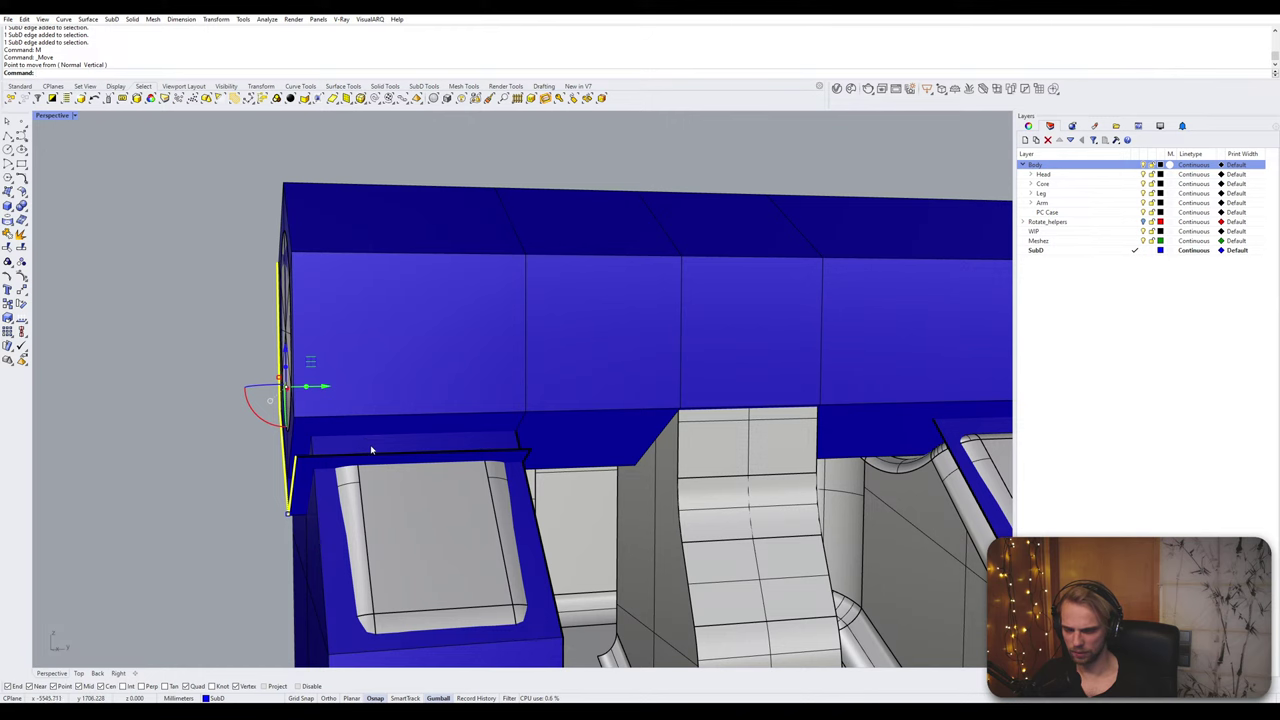
{"action": "right_click_drag", "start_coordinate": [371, 450], "coordinate": [356, 313]}
Step: Drag the selected lower edges outward with snappy dragging enabled
{"action": "left_click_drag", "start_coordinate": [335, 314], "coordinate": [199, 551]}
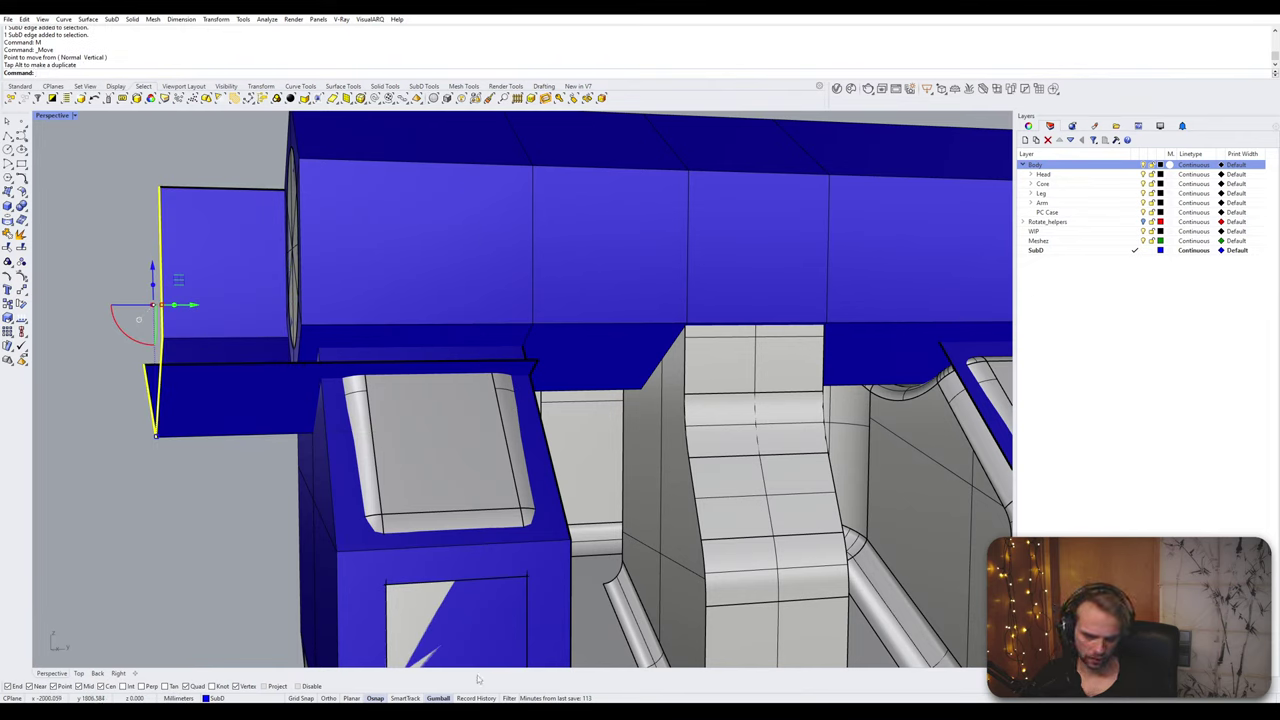
{"action": "right_click", "coordinate": [440, 698]}
{"action": "left_click", "coordinate": [490, 641]}
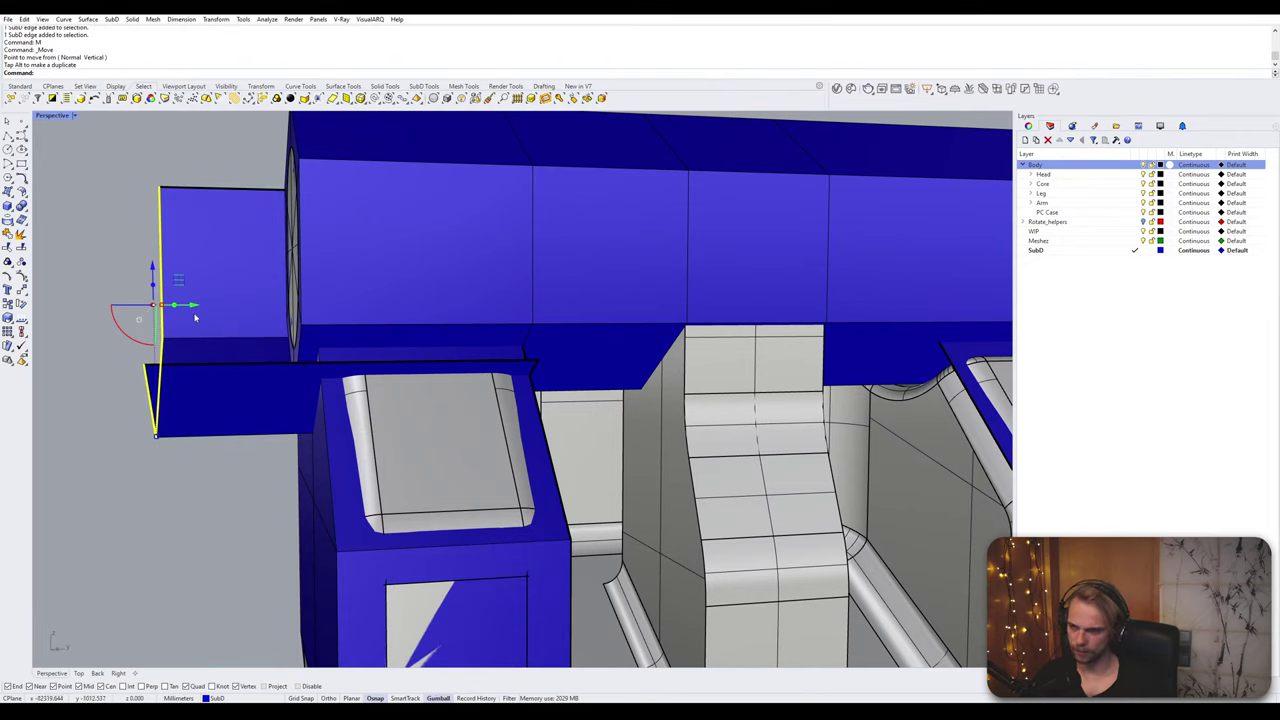
{"action": "left_click_drag", "start_coordinate": [190, 304], "coordinate": [348, 552]}
{"action": "left_click", "coordinate": [337, 553]}
{"action": "left_click", "coordinate": [222, 518]}
Step: Pull a short panel edge down to stretch the side panel
{"action": "right_click_drag", "start_coordinate": [222, 518], "coordinate": [447, 497]}
{"action": "scroll", "coordinate": [398, 512], "scroll_direction": "down", "scroll_amount": 3}
{"action": "scroll", "coordinate": [515, 374], "scroll_direction": "up", "scroll_amount": 5}
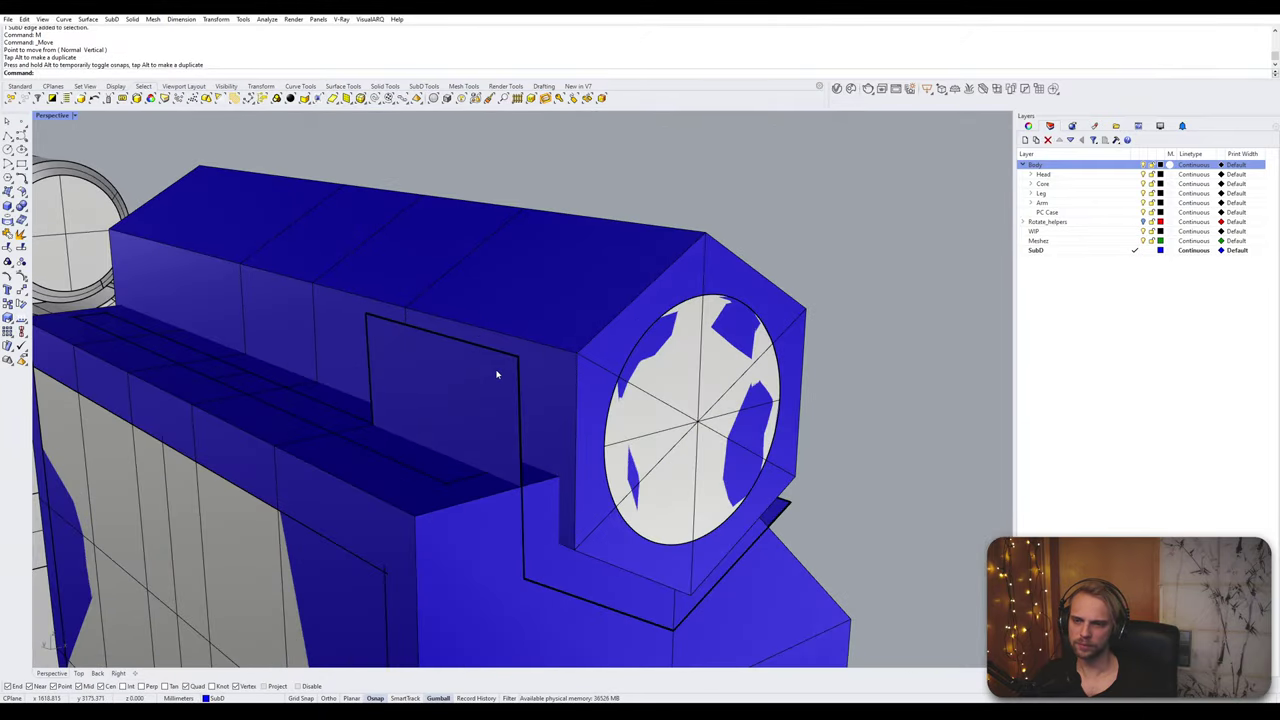
{"action": "left_click", "coordinate": [491, 350]}
{"action": "scroll", "coordinate": [535, 398], "scroll_direction": "down", "scroll_amount": 4}
{"action": "right_click_drag", "start_coordinate": [540, 434], "coordinate": [500, 390]}
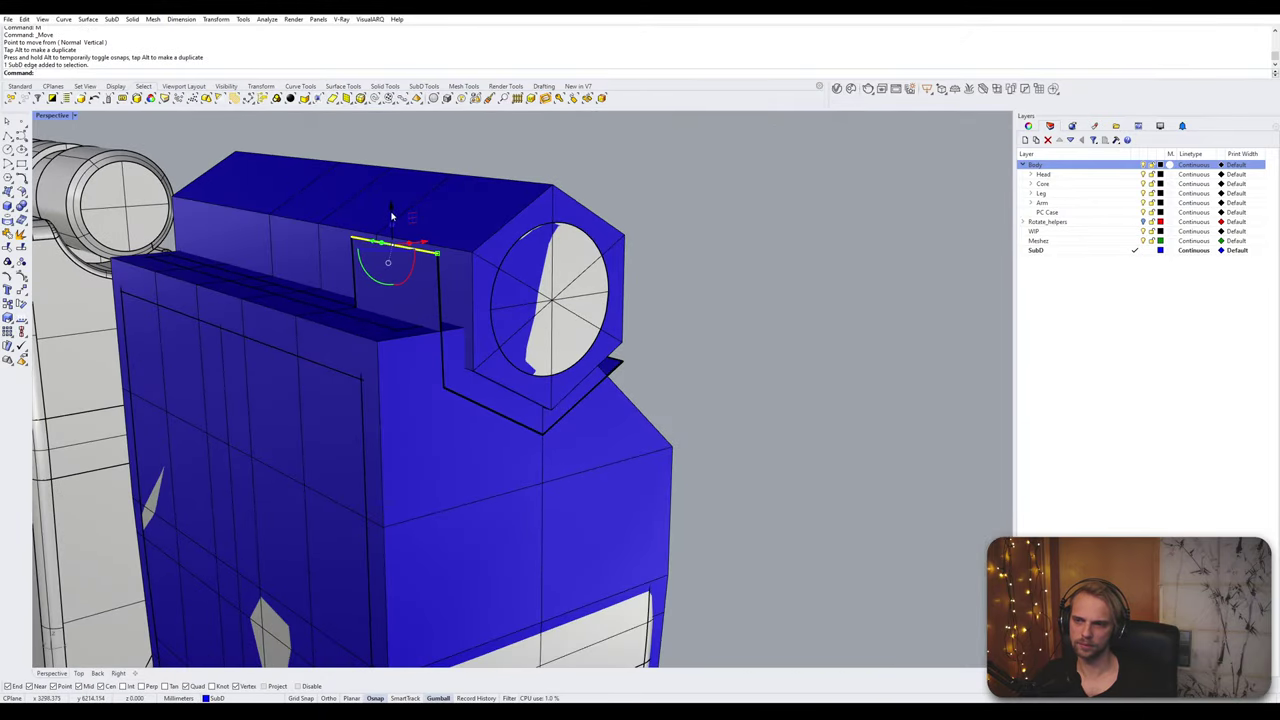
{"action": "left_click_drag", "start_coordinate": [392, 215], "coordinate": [445, 340]}
{"action": "right_click_drag", "start_coordinate": [445, 340], "coordinate": [591, 362]}
Step: Move another panel edge with M, snapping it onto the grey hinge surface
{"action": "left_click", "coordinate": [573, 361], "text": "ctrl+shift"}
{"action": "type", "text": "m"}
{"action": "key", "text": "Return"}
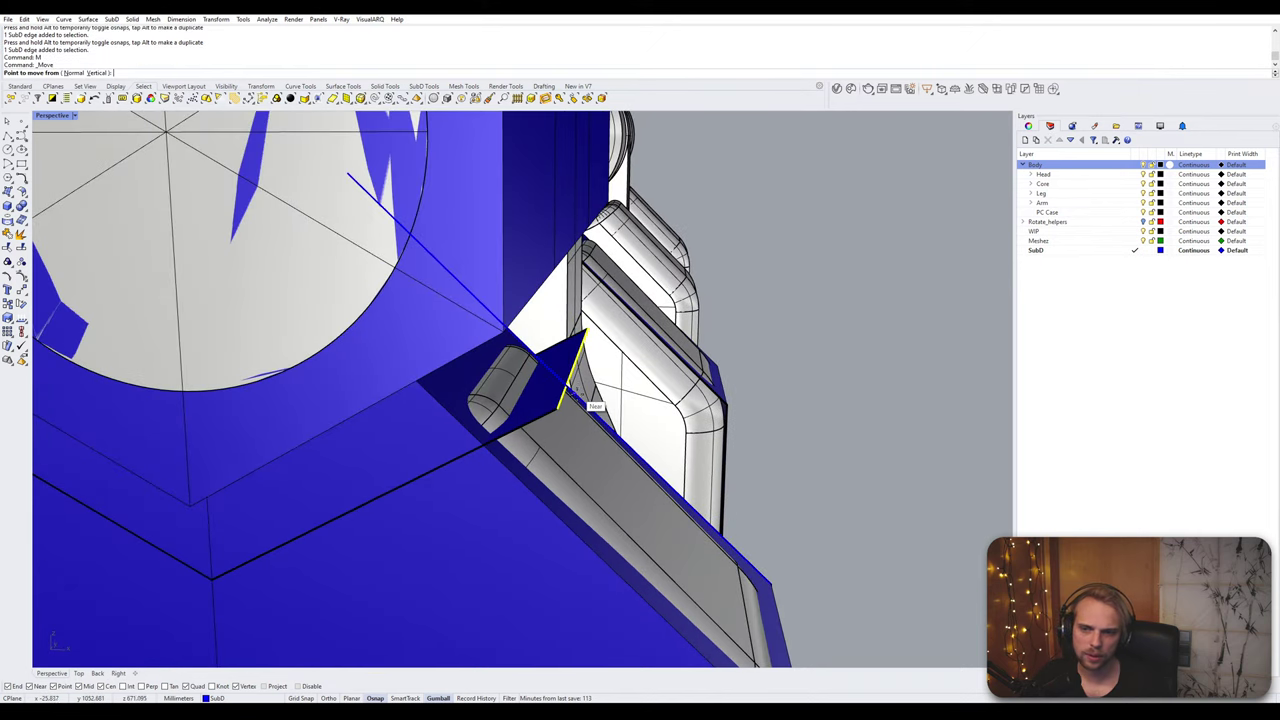
{"action": "left_click", "coordinate": [562, 422]}
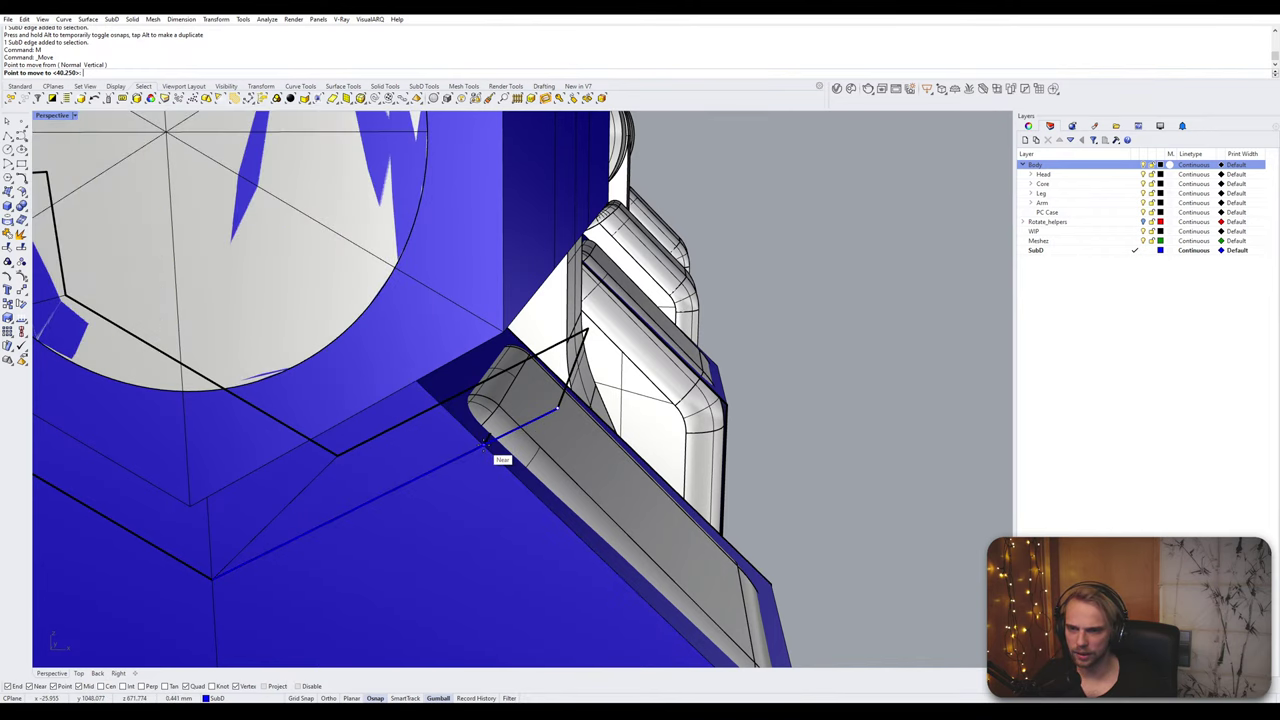
{"action": "scroll", "coordinate": [486, 446], "scroll_direction": "up", "scroll_amount": 2}
{"action": "scroll", "coordinate": [495, 447], "scroll_direction": "up", "scroll_amount": 4}
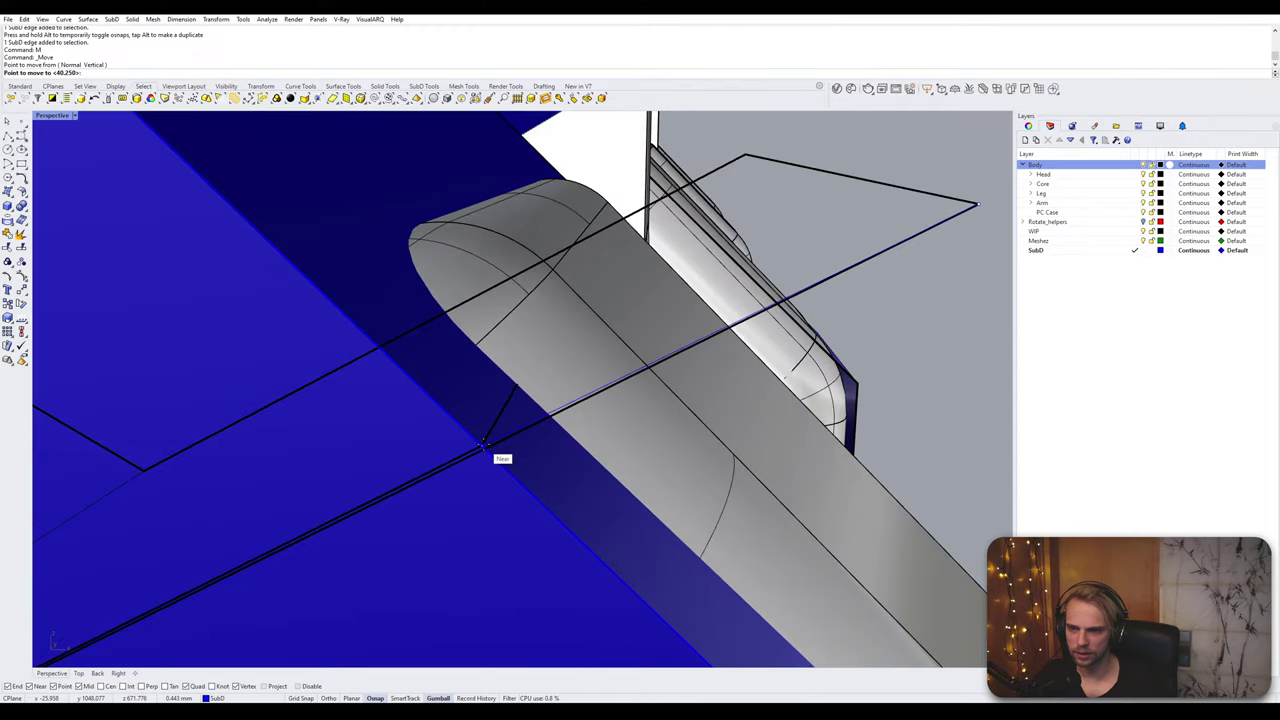
{"action": "scroll", "coordinate": [490, 453], "scroll_direction": "down", "scroll_amount": 6}
{"action": "scroll", "coordinate": [493, 460], "scroll_direction": "up", "scroll_amount": 5}
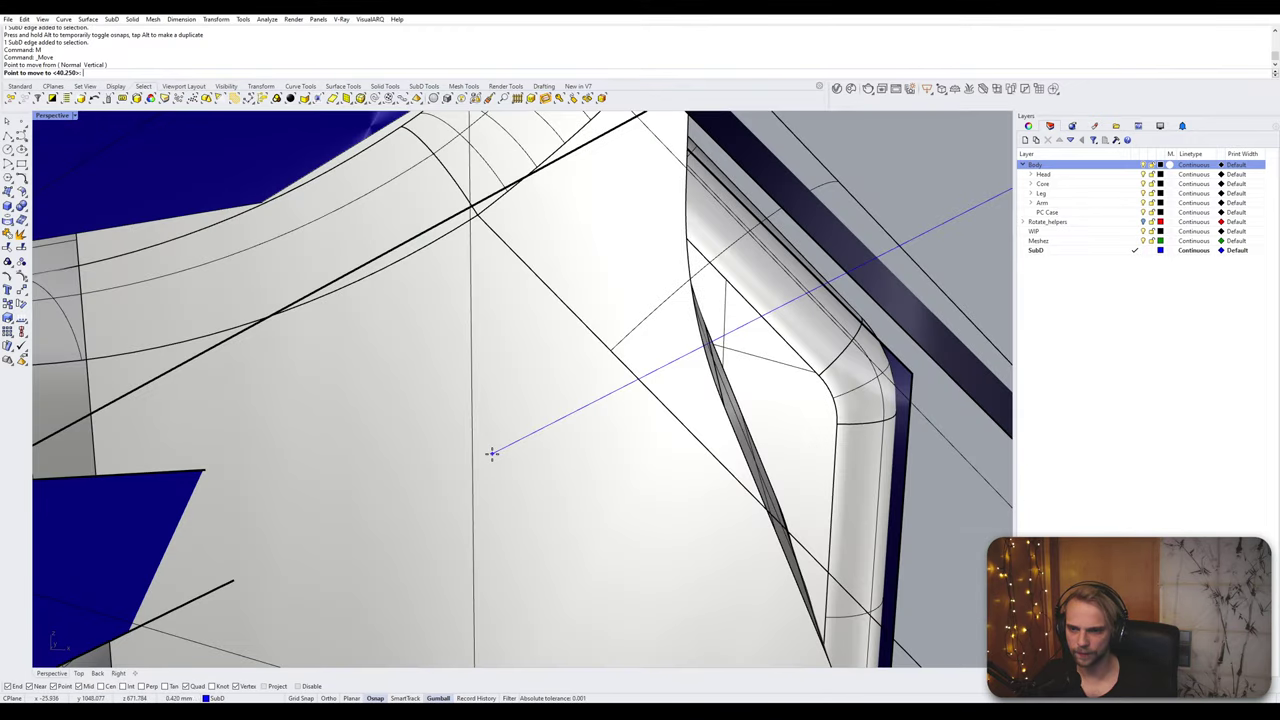
{"action": "scroll", "coordinate": [495, 455], "scroll_direction": "down", "scroll_amount": 3}
{"action": "left_click", "coordinate": [497, 455]}
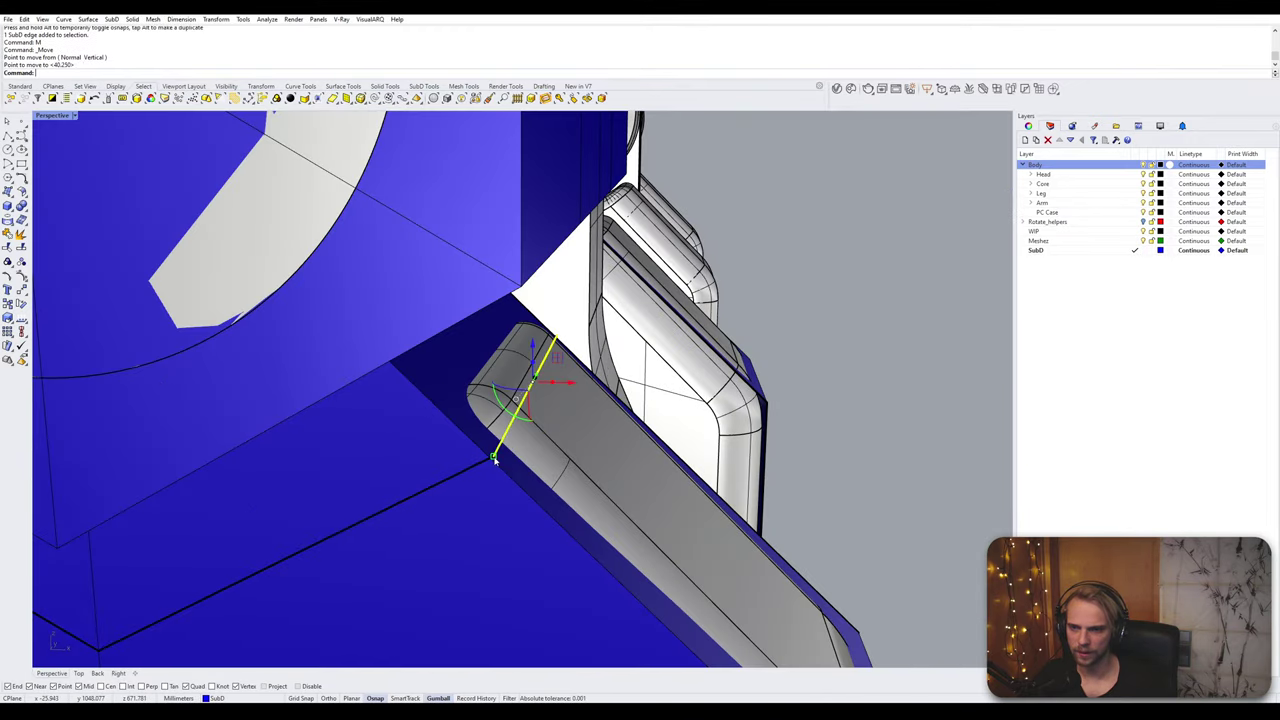
{"action": "scroll", "coordinate": [406, 464], "scroll_direction": "down", "scroll_amount": 8}
Step: Delete the side panel's covering face and lock the grey reference part
{"action": "scroll", "coordinate": [406, 463], "scroll_direction": "up", "scroll_amount": 5}
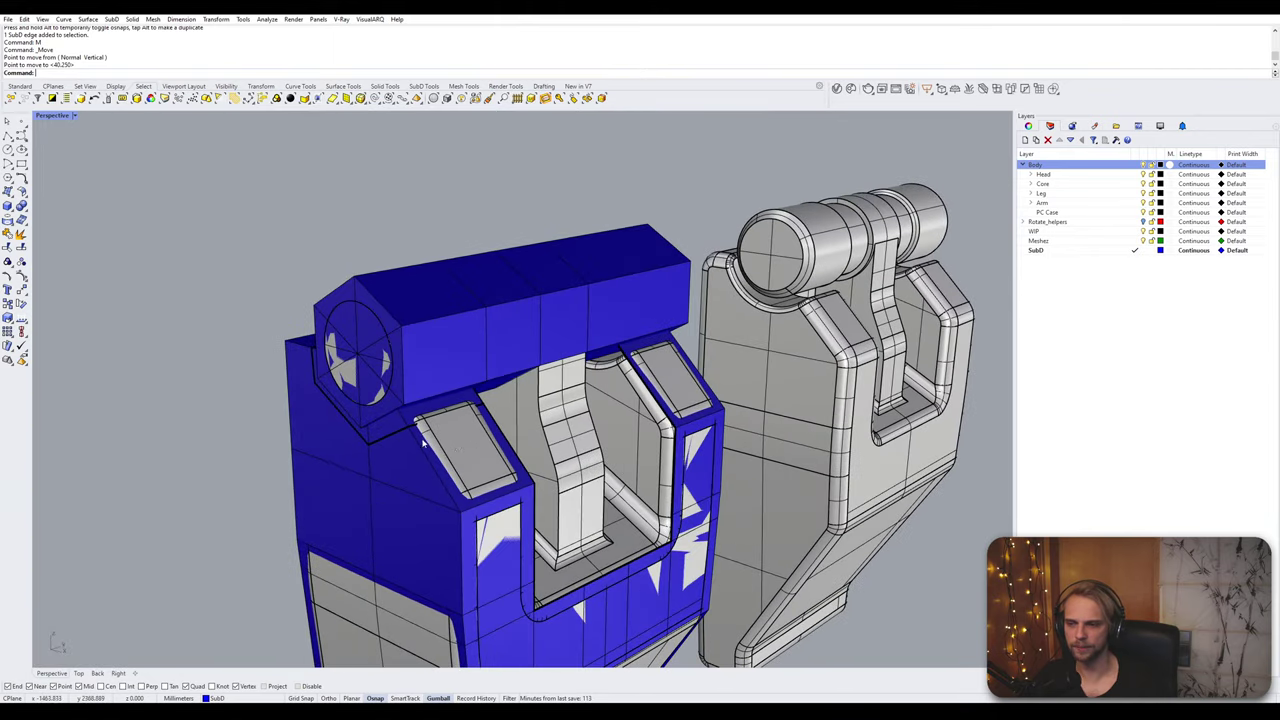
{"action": "left_click", "coordinate": [416, 380], "text": "ctrl+shift"}
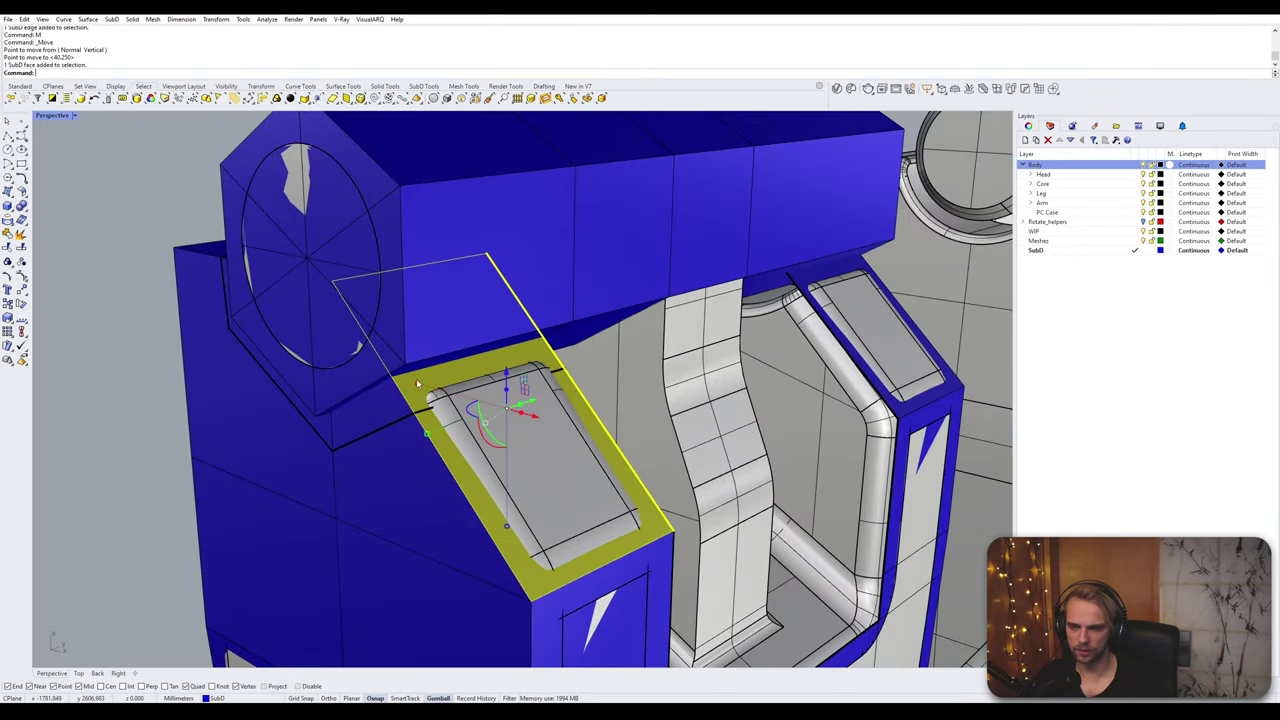
{"action": "key", "text": "Delete"}
{"action": "left_click", "coordinate": [546, 456]}
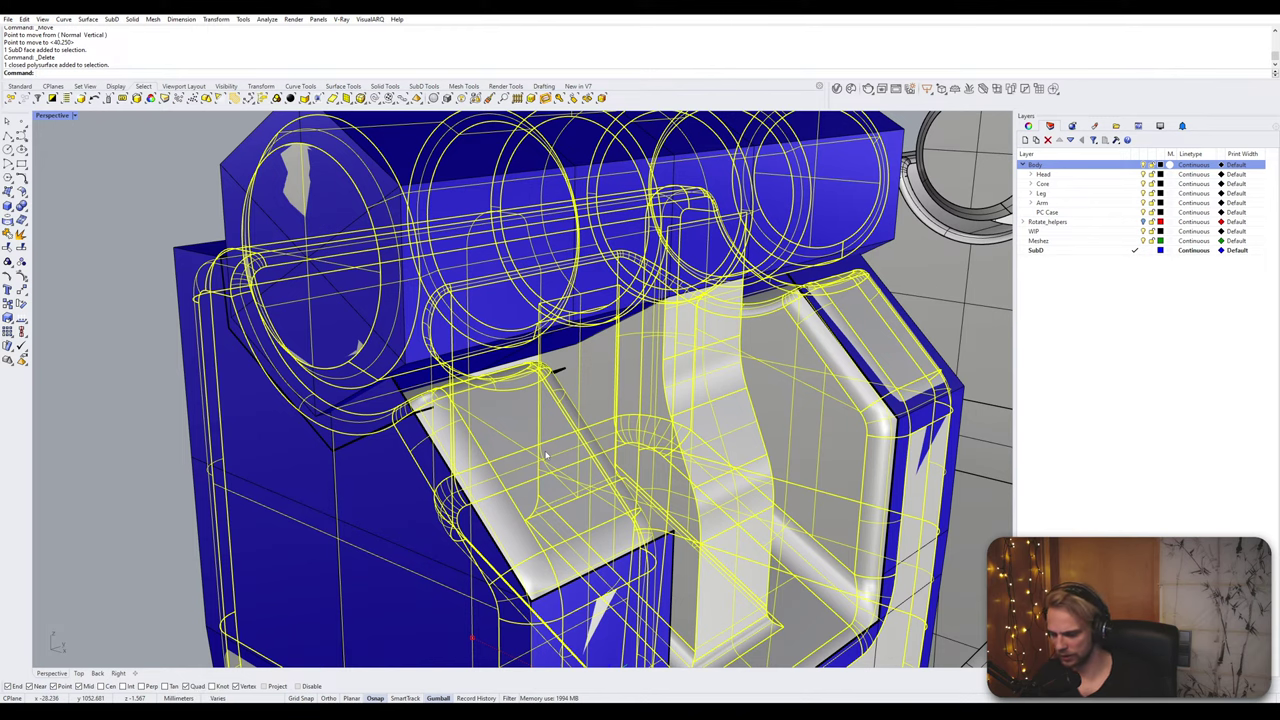
{"action": "key", "text": "Return"}
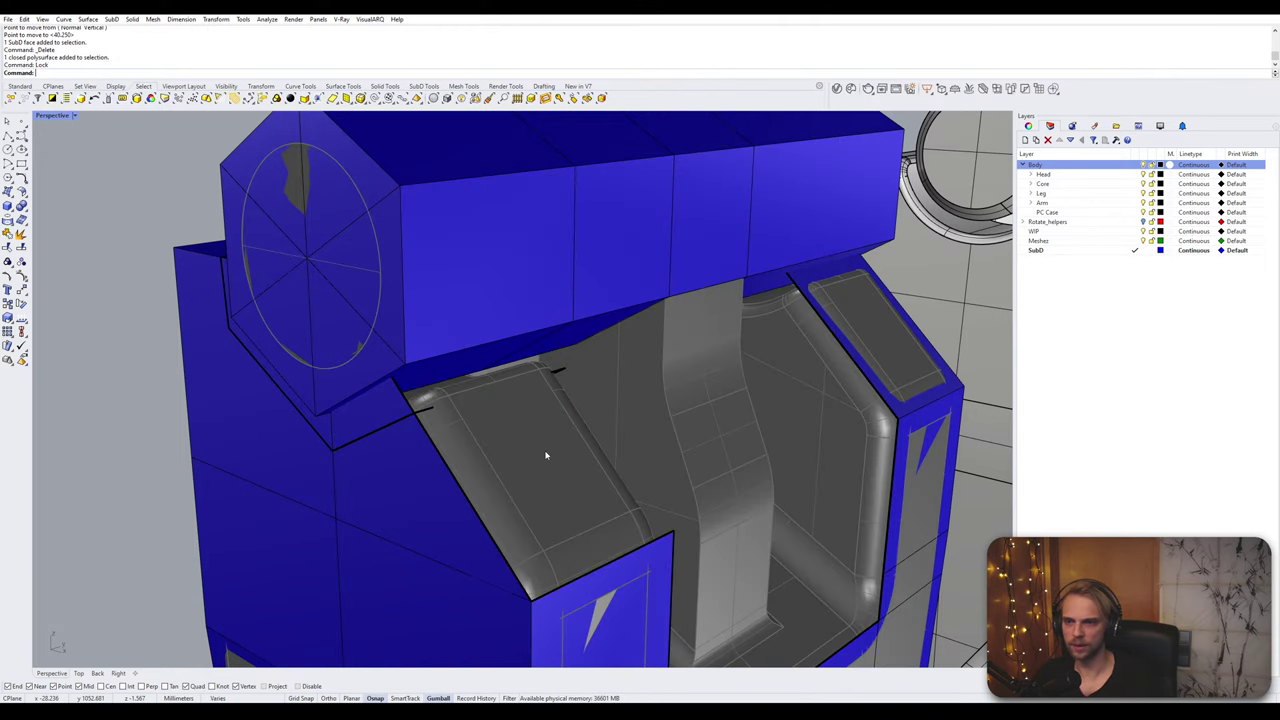
Step: Show and unlock the reference part, then hide it inside the blue cage
{"action": "scroll", "coordinate": [540, 450], "scroll_direction": "down", "scroll_amount": 5}
{"action": "right_click_drag", "start_coordinate": [543, 451], "coordinate": [606, 426], "text": "shift"}
{"action": "scroll", "coordinate": [606, 426], "scroll_direction": "down", "scroll_amount": 3}
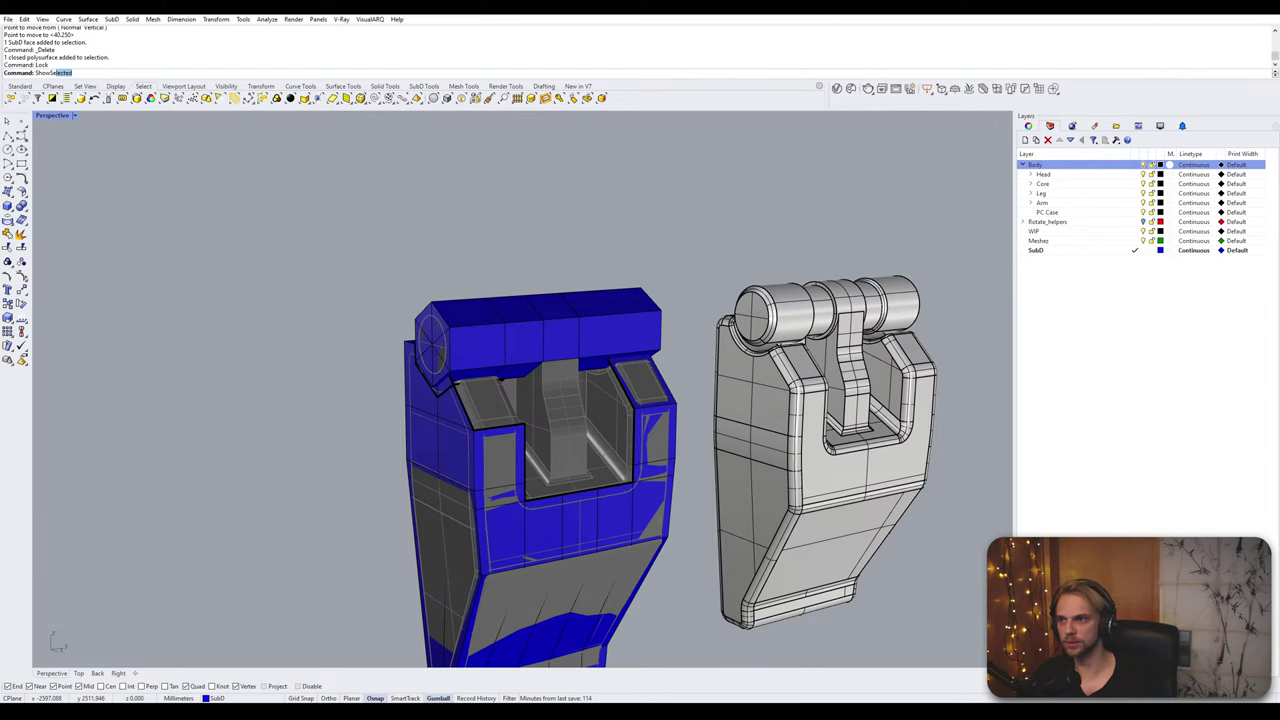
{"action": "key", "text": "Return"}
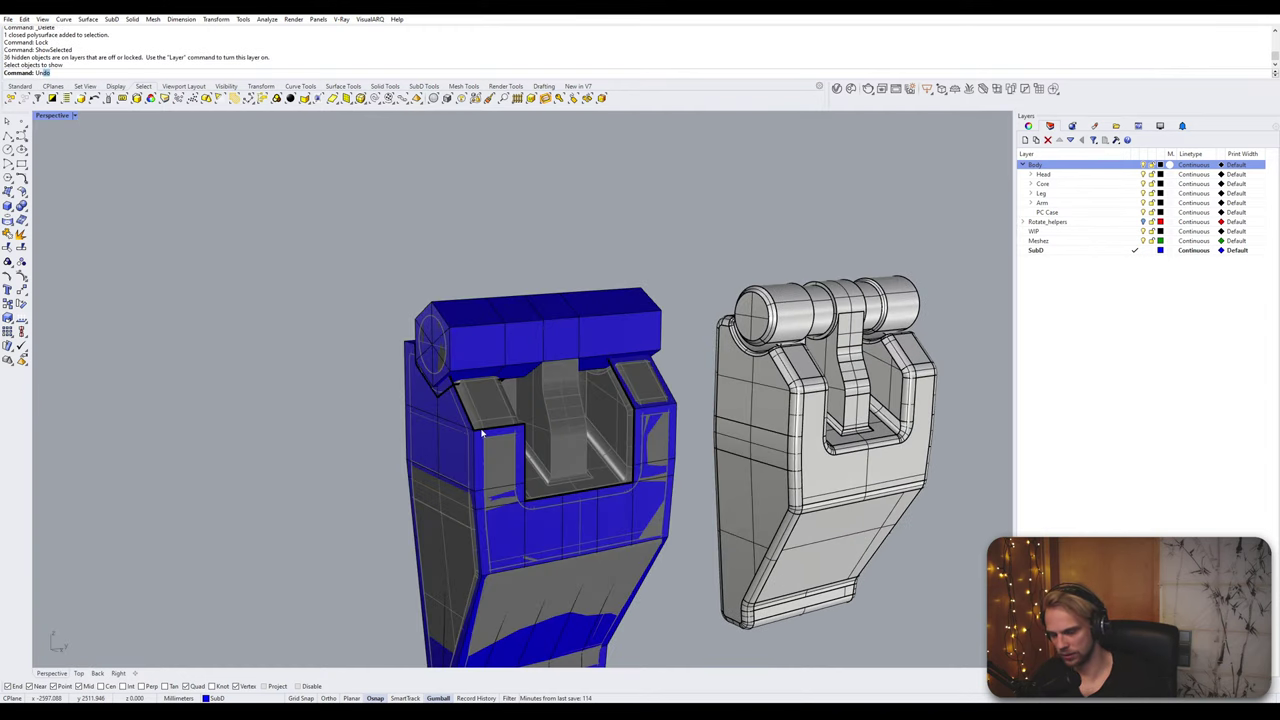
{"action": "key", "text": "Return"}
{"action": "left_click", "coordinate": [480, 433]}
{"action": "key", "text": "Return"}
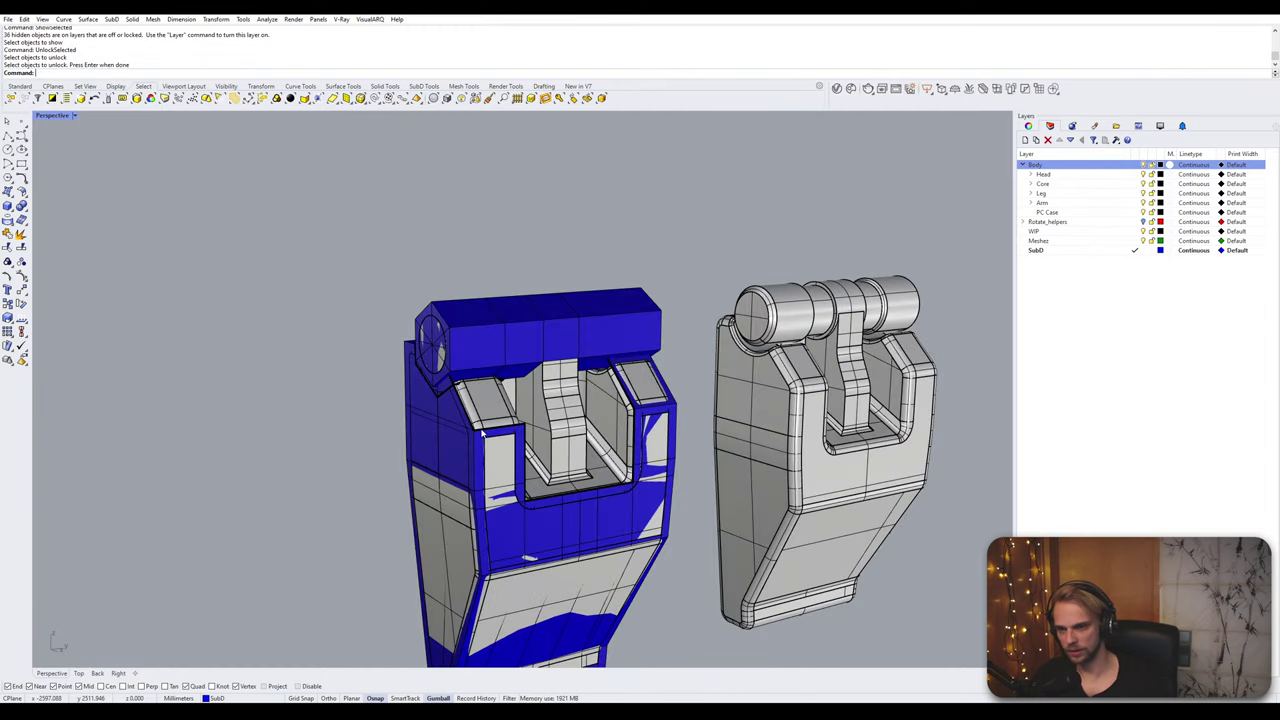
{"action": "left_click", "coordinate": [485, 418]}
{"action": "key", "text": "Return"}
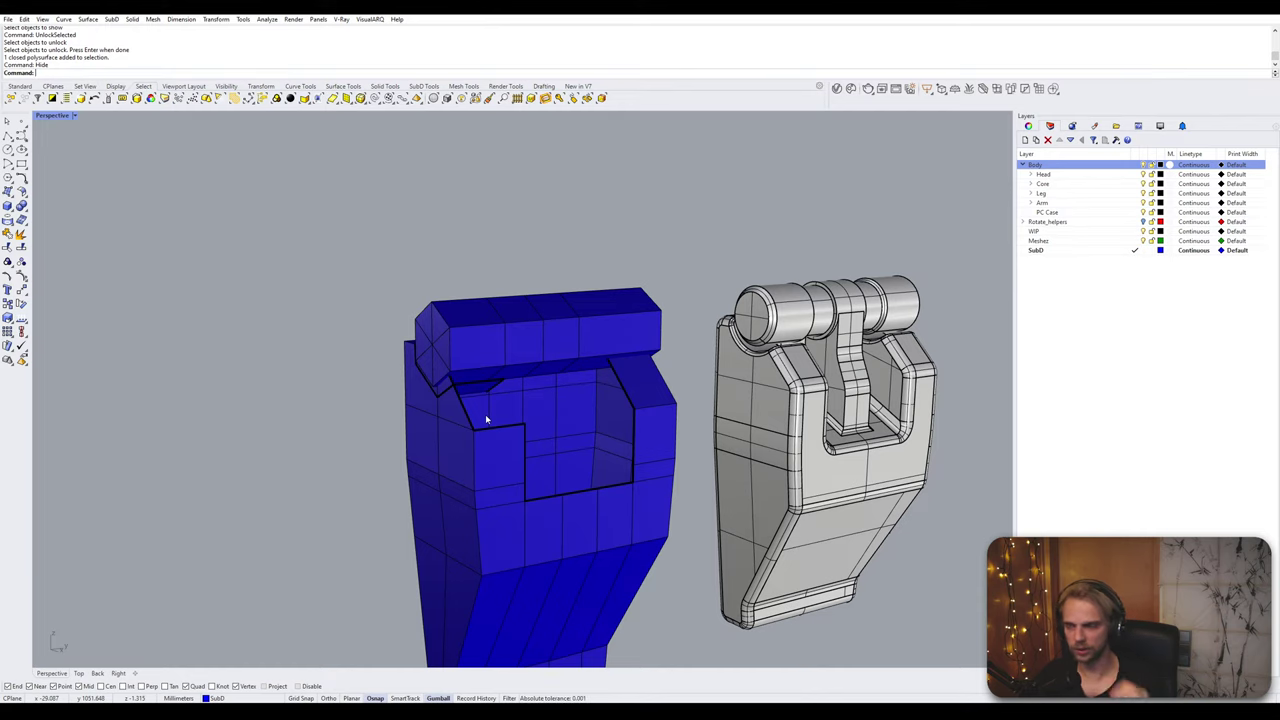
Step: Delete three faces beneath the cage's hexagonal end to open holes
{"action": "mouse_move", "coordinate": [487, 419]}
{"action": "right_mouse_down"}
{"action": "mouse_move", "coordinate": [557, 400]}
{"action": "mouse_move", "coordinate": [450, 417]}
{"action": "mouse_move", "coordinate": [646, 443]}
{"action": "mouse_move", "coordinate": [574, 434]}
{"action": "mouse_move", "coordinate": [674, 346]}
{"action": "mouse_move", "coordinate": [624, 438]}
{"action": "mouse_move", "coordinate": [537, 406]}
{"action": "mouse_move", "coordinate": [606, 389]}
{"action": "mouse_move", "coordinate": [609, 418]}
{"action": "mouse_move", "coordinate": [734, 463]}
{"action": "mouse_move", "coordinate": [715, 450]}
{"action": "right_mouse_up"}
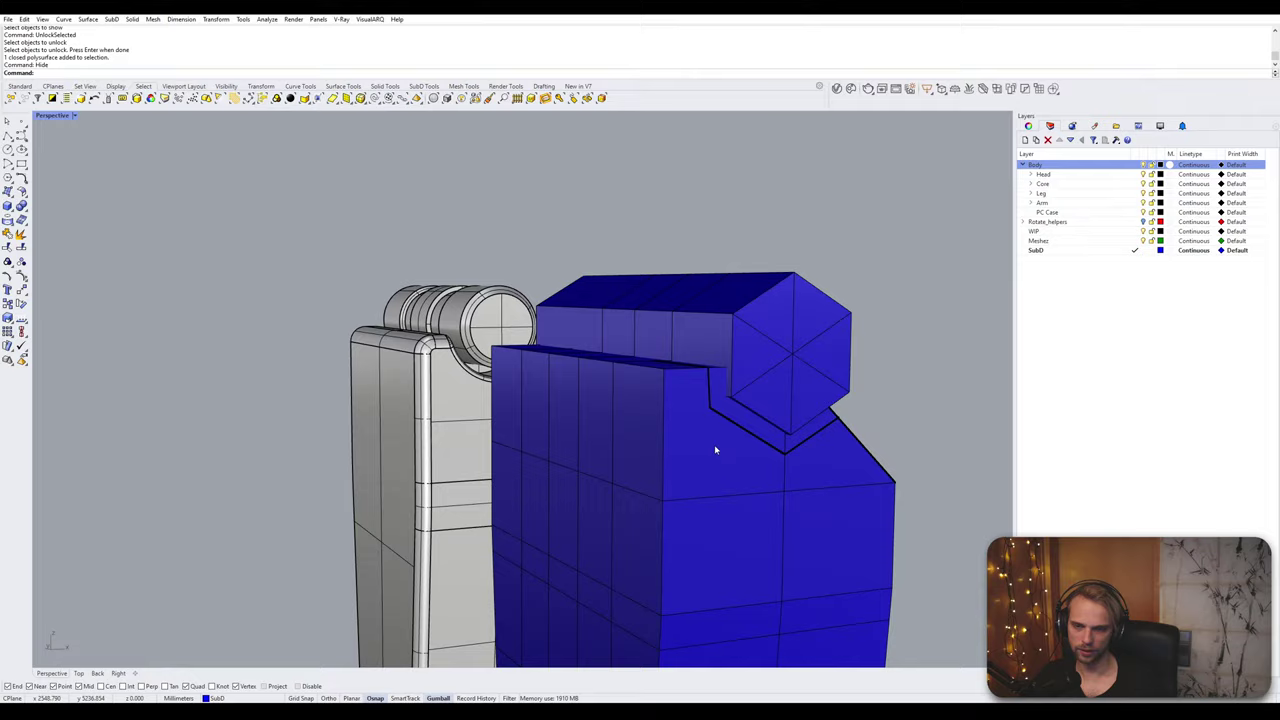
{"action": "right_click_drag", "start_coordinate": [715, 501], "coordinate": [660, 492]}
{"action": "double_click", "coordinate": [690, 493]}
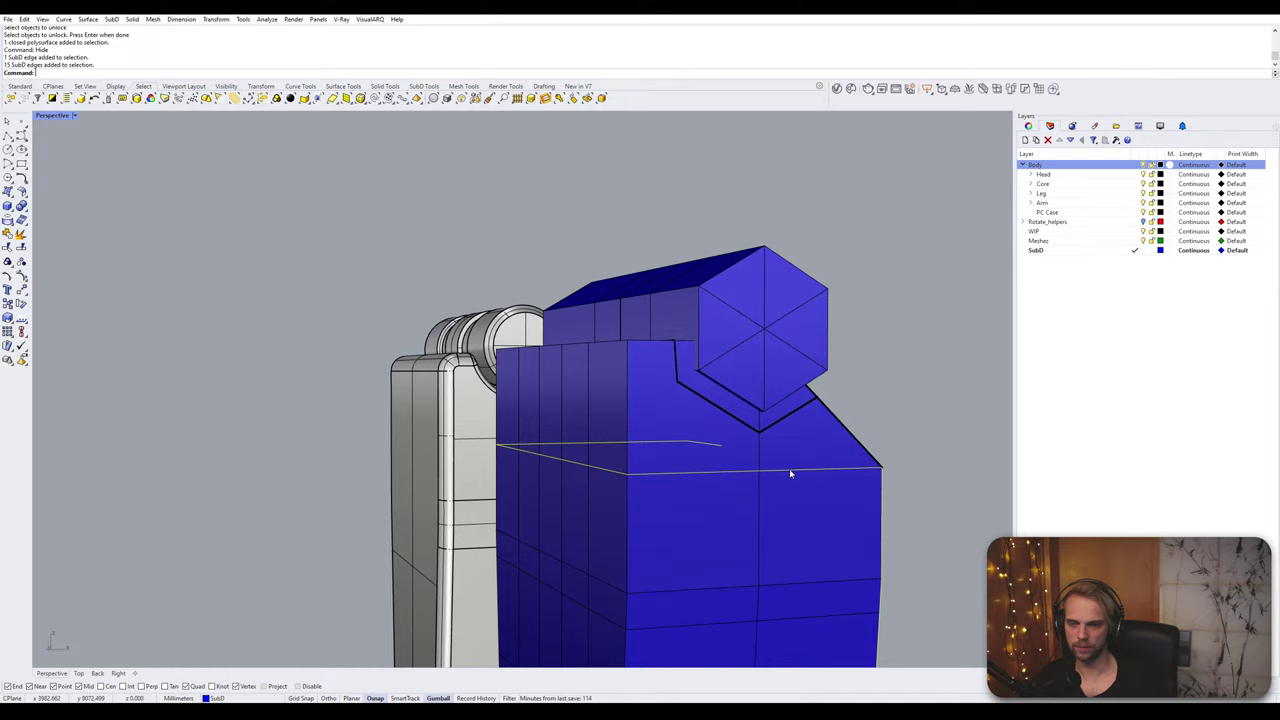
{"action": "key", "text": "Escape"}
{"action": "left_click", "coordinate": [797, 442], "text": "ctrl+shift"}
{"action": "left_click", "coordinate": [717, 443], "text": "ctrl+shift"}
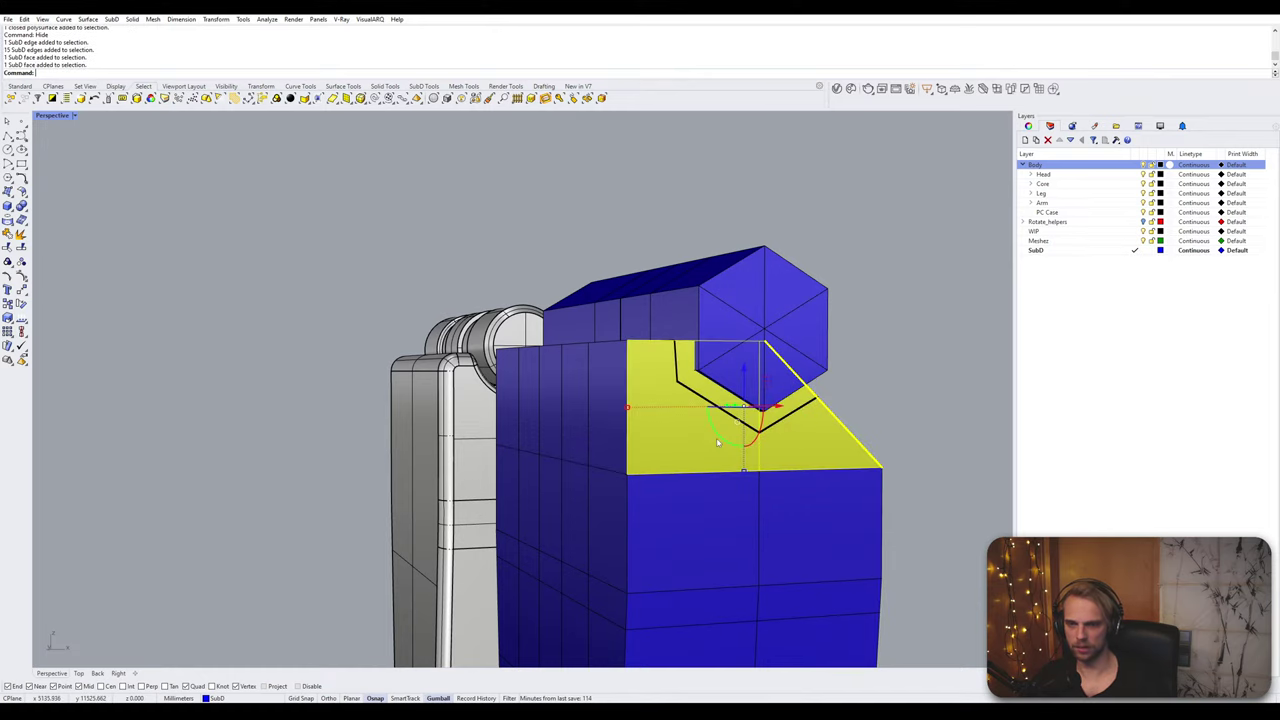
{"action": "key", "text": "Delete"}
{"action": "right_click_drag", "start_coordinate": [717, 443], "coordinate": [674, 434]}
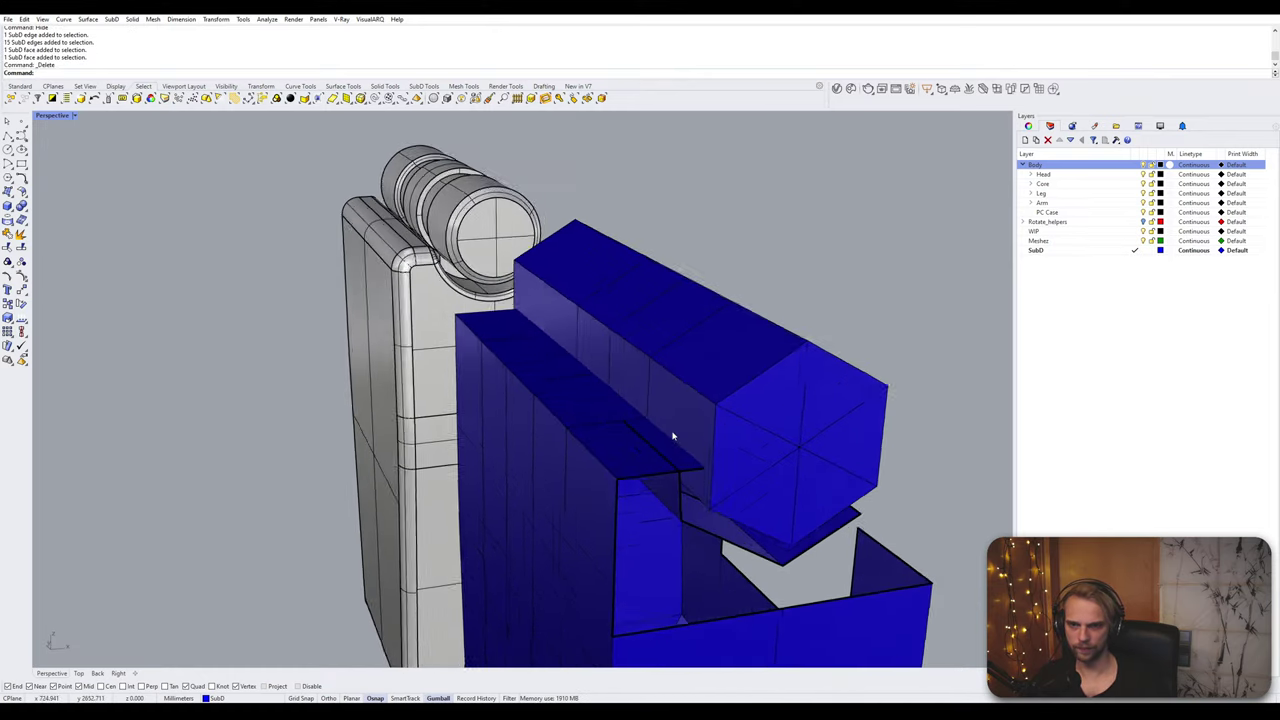
{"action": "scroll", "coordinate": [674, 434], "scroll_direction": "up", "scroll_amount": 3}
{"action": "left_click", "coordinate": [680, 467], "text": "ctrl+shift"}
{"action": "key", "text": "Delete"}
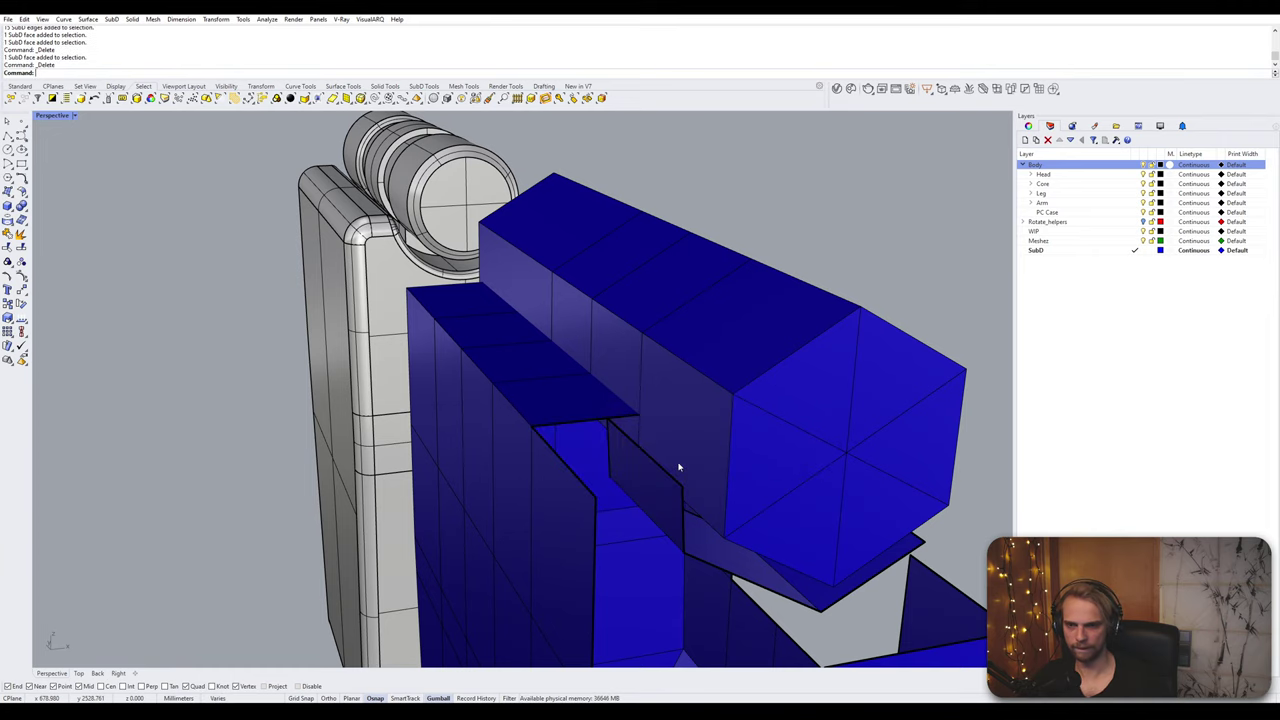
Step: Insert a new edge loop across the top panel from two selected edges
{"action": "left_click", "coordinate": [501, 410], "text": "ctrl+shift"}
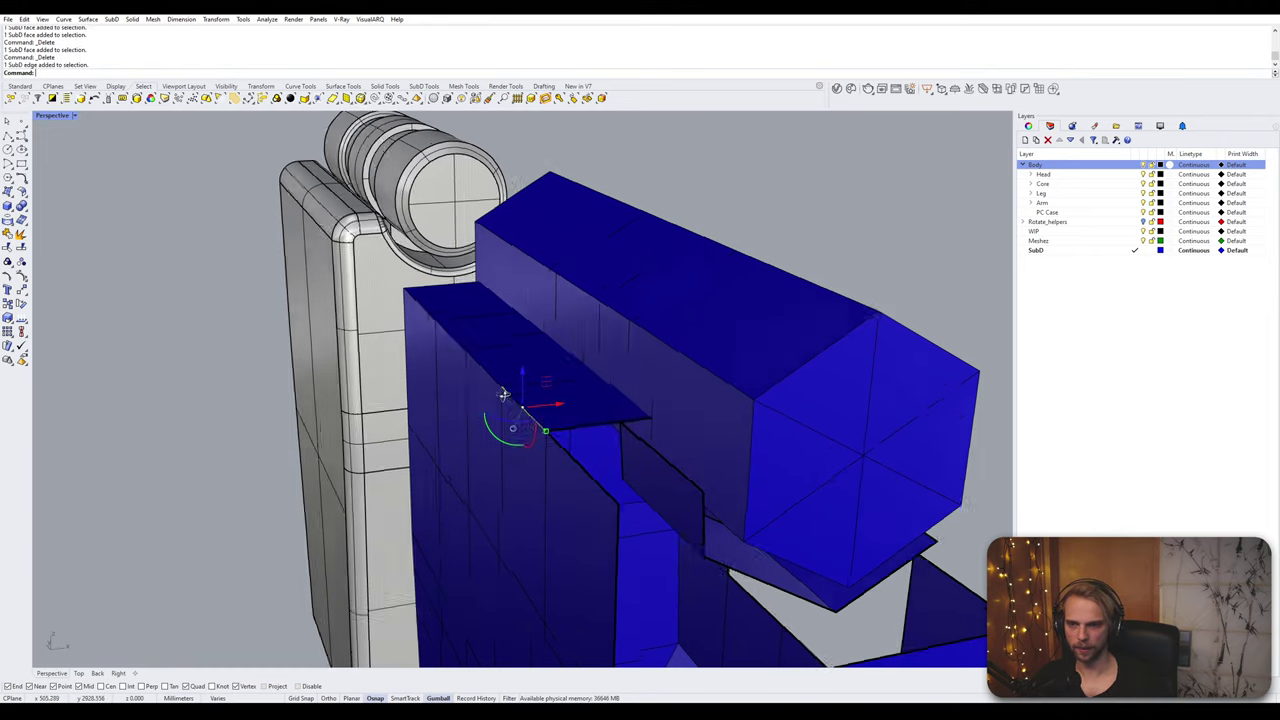
{"action": "scroll", "coordinate": [597, 399], "scroll_direction": "up", "scroll_amount": 3}
{"action": "left_click", "coordinate": [678, 368], "text": "ctrl+shift"}
{"action": "right_click_drag", "start_coordinate": [678, 368], "coordinate": [600, 370]}
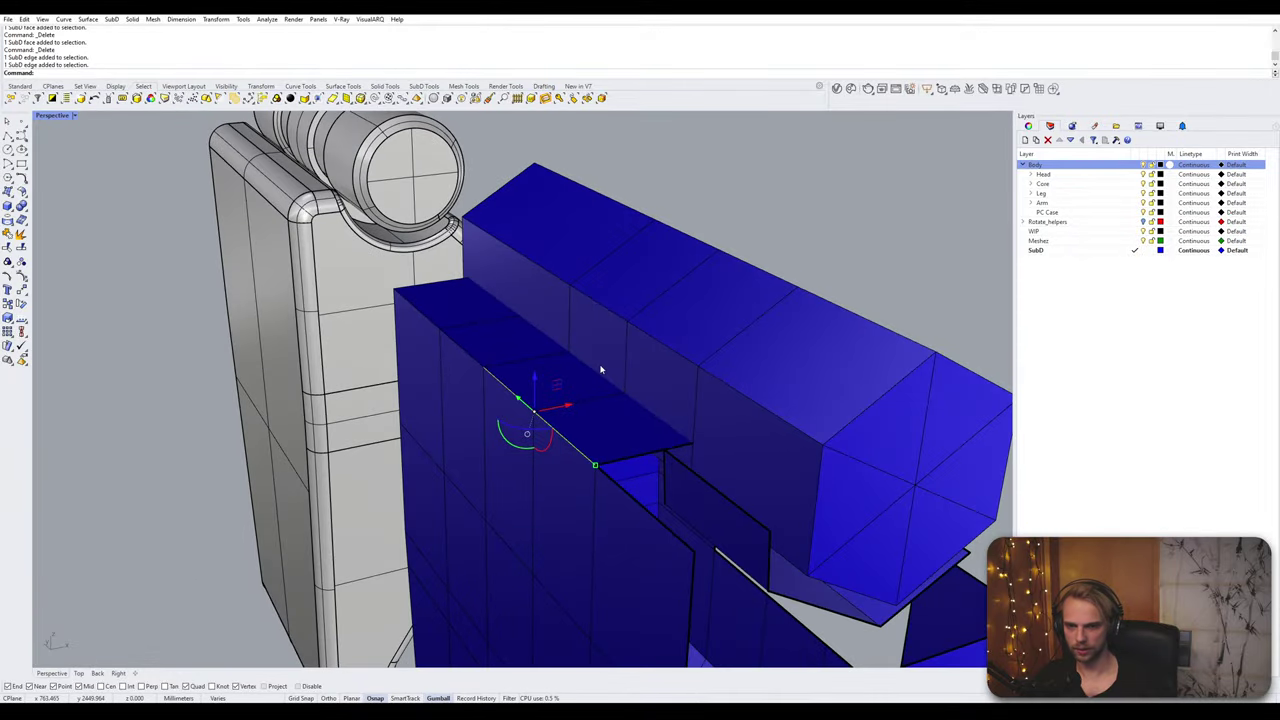
{"action": "key", "text": "Return"}
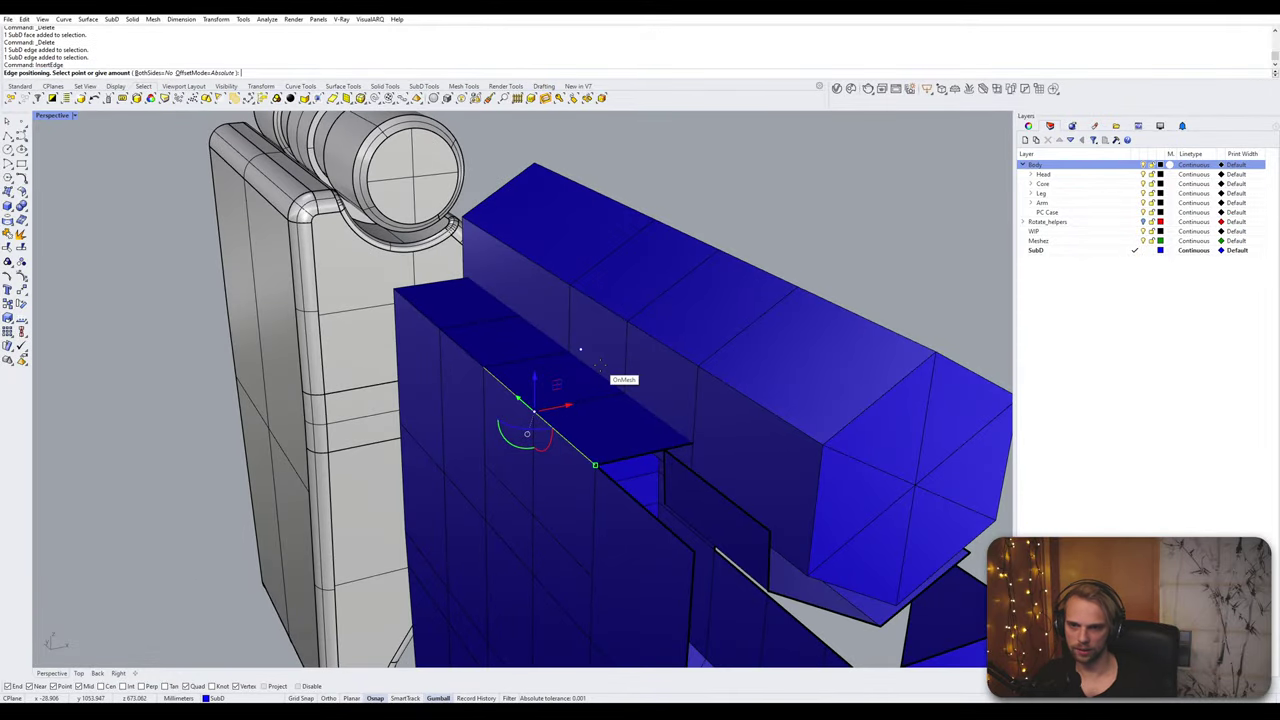
{"action": "left_click", "coordinate": [661, 447]}
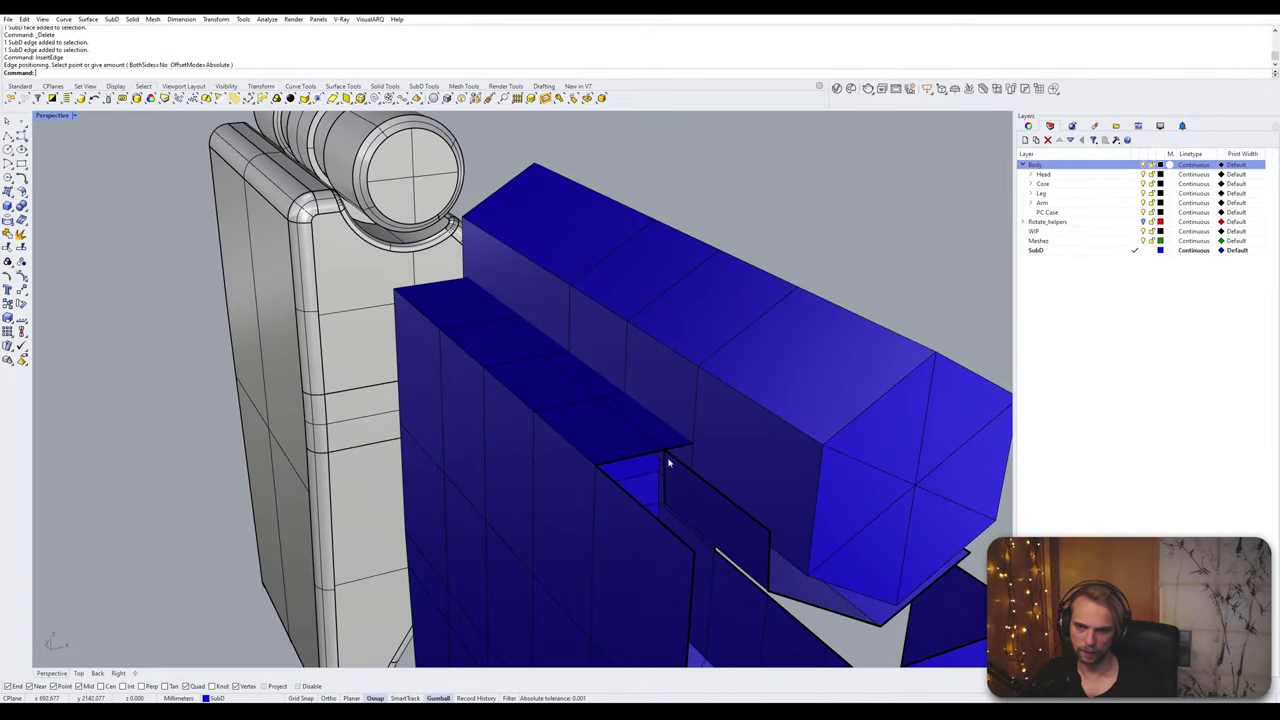
{"action": "scroll", "coordinate": [669, 462], "scroll_direction": "up", "scroll_amount": 5}
Step: In Wireframe view, stitch the two corner vertices together, then return to Shaded
{"action": "left_click", "coordinate": [74, 116]}
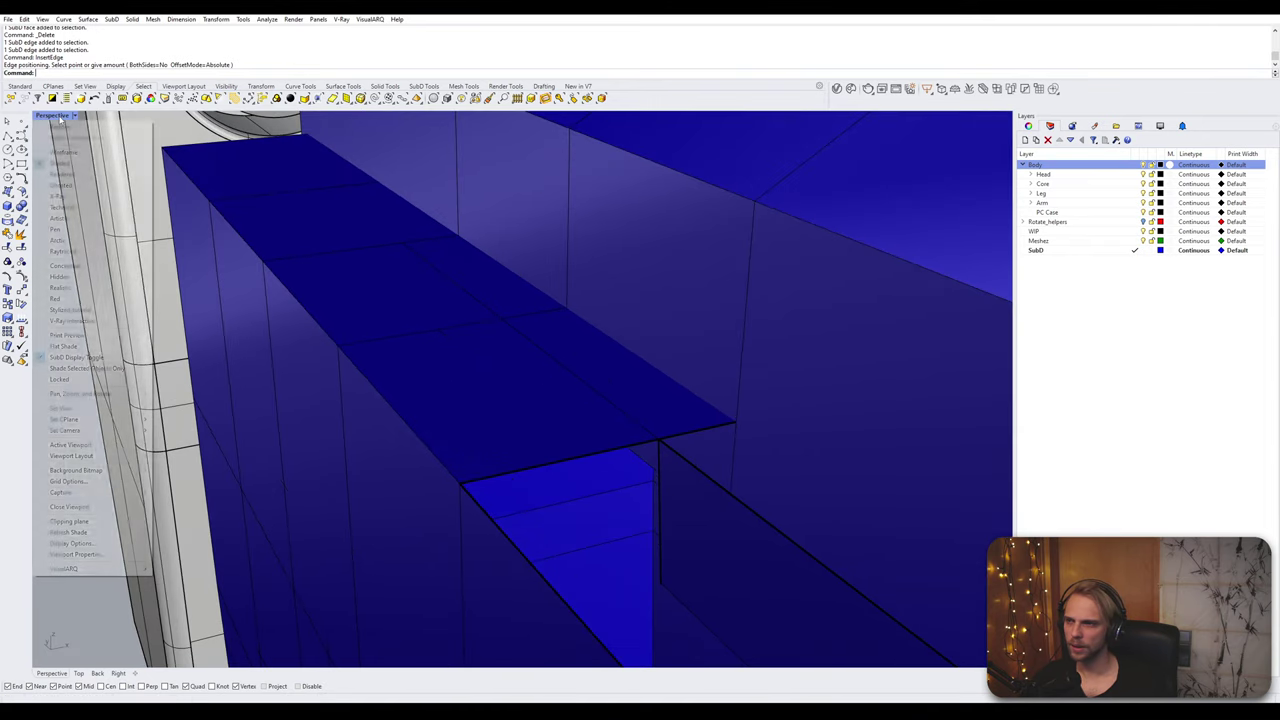
{"action": "left_click", "coordinate": [72, 152]}
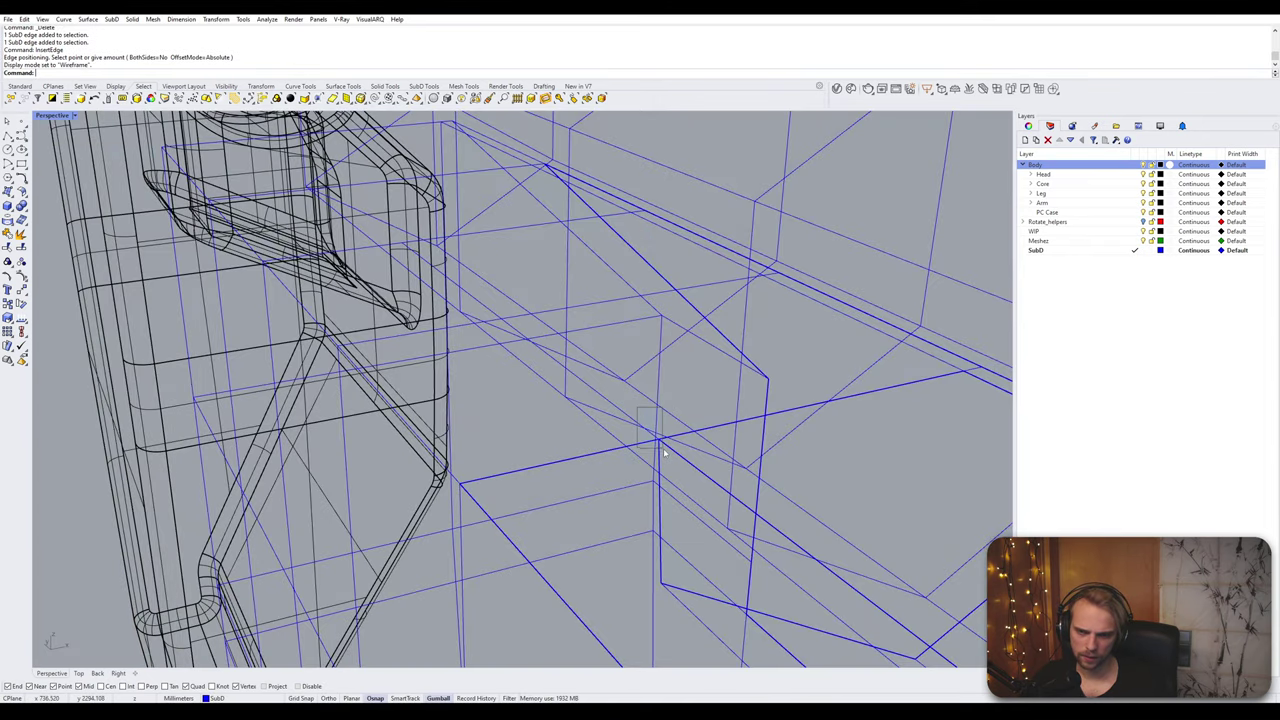
{"action": "left_click_drag", "start_coordinate": [638, 408], "coordinate": [663, 452]}
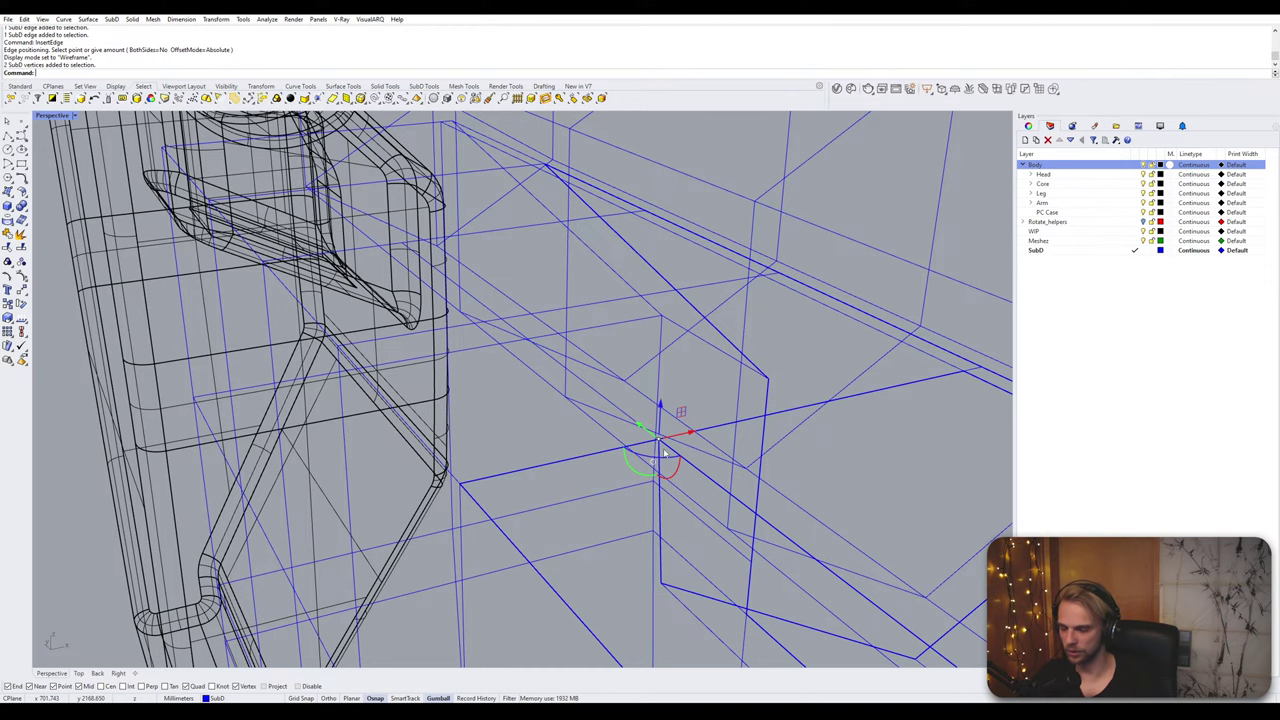
{"action": "key", "text": "Return"}
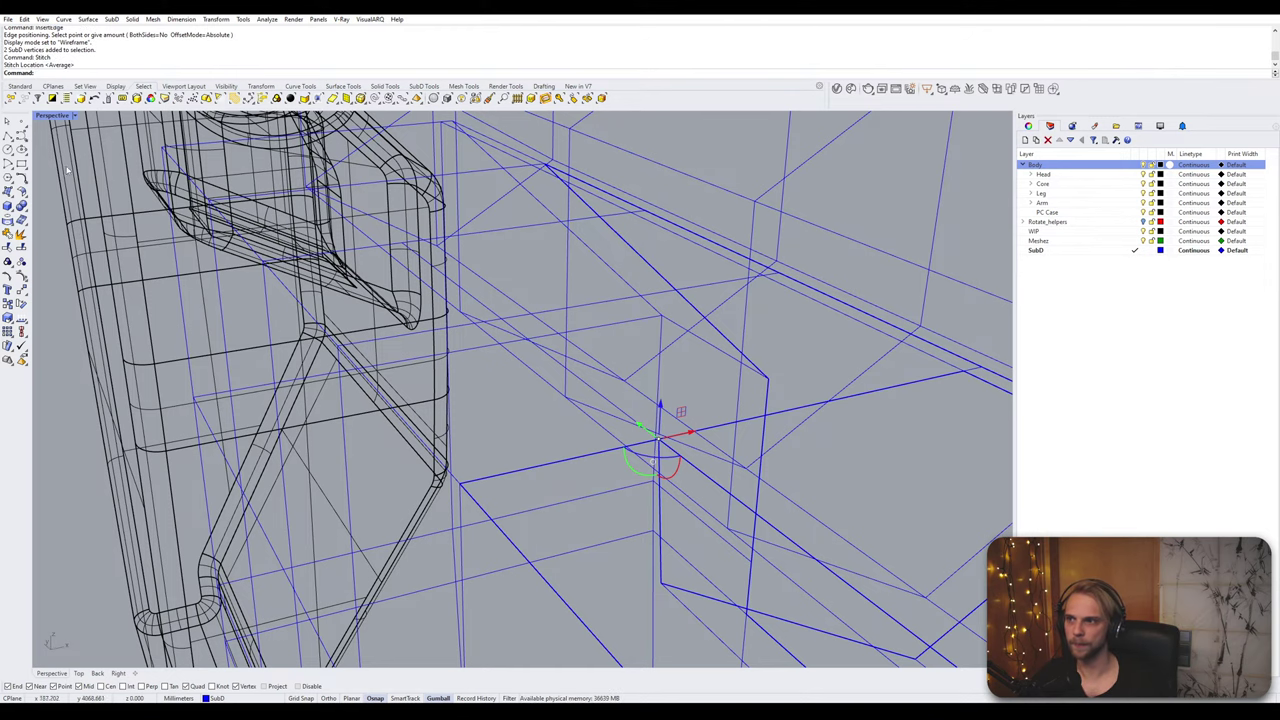
{"action": "left_click", "coordinate": [50, 116]}
{"action": "left_click", "coordinate": [80, 163]}
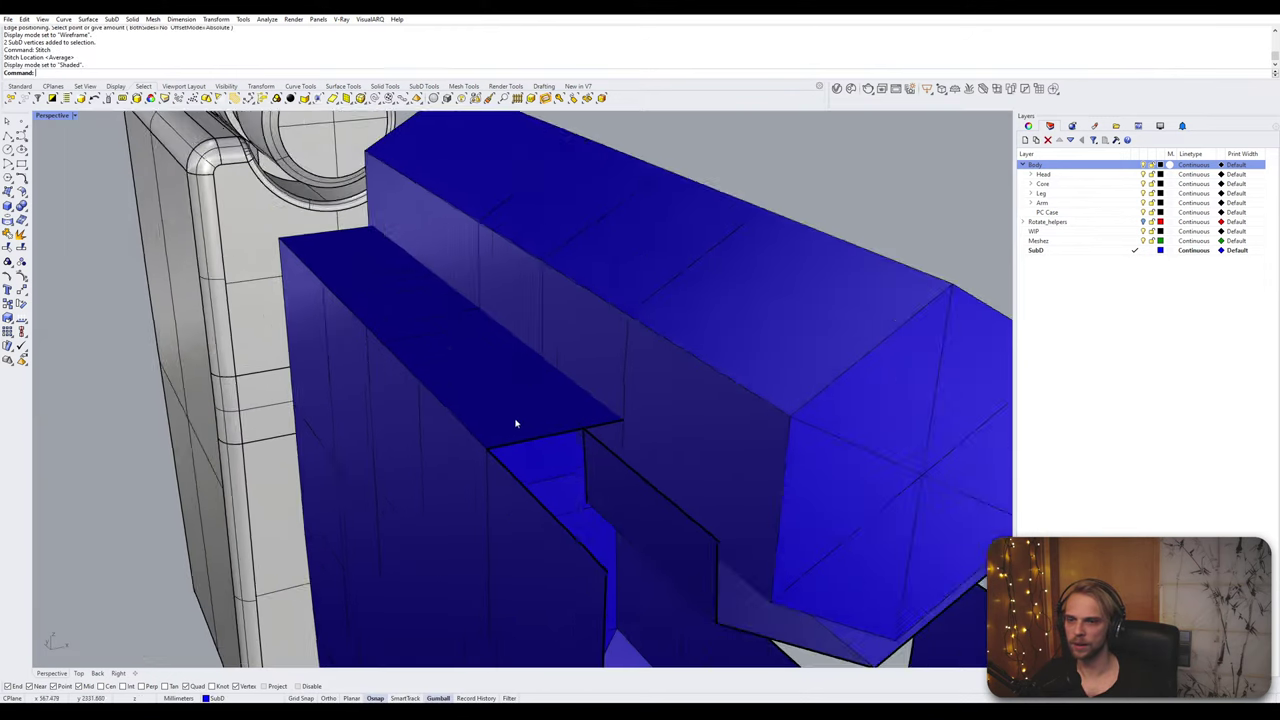
{"action": "left_click", "coordinate": [607, 464], "text": "ctrl+shift"}
Step: Bridge the two opposite open edges of the top gap with a new face
{"action": "key", "text": "Escape"}
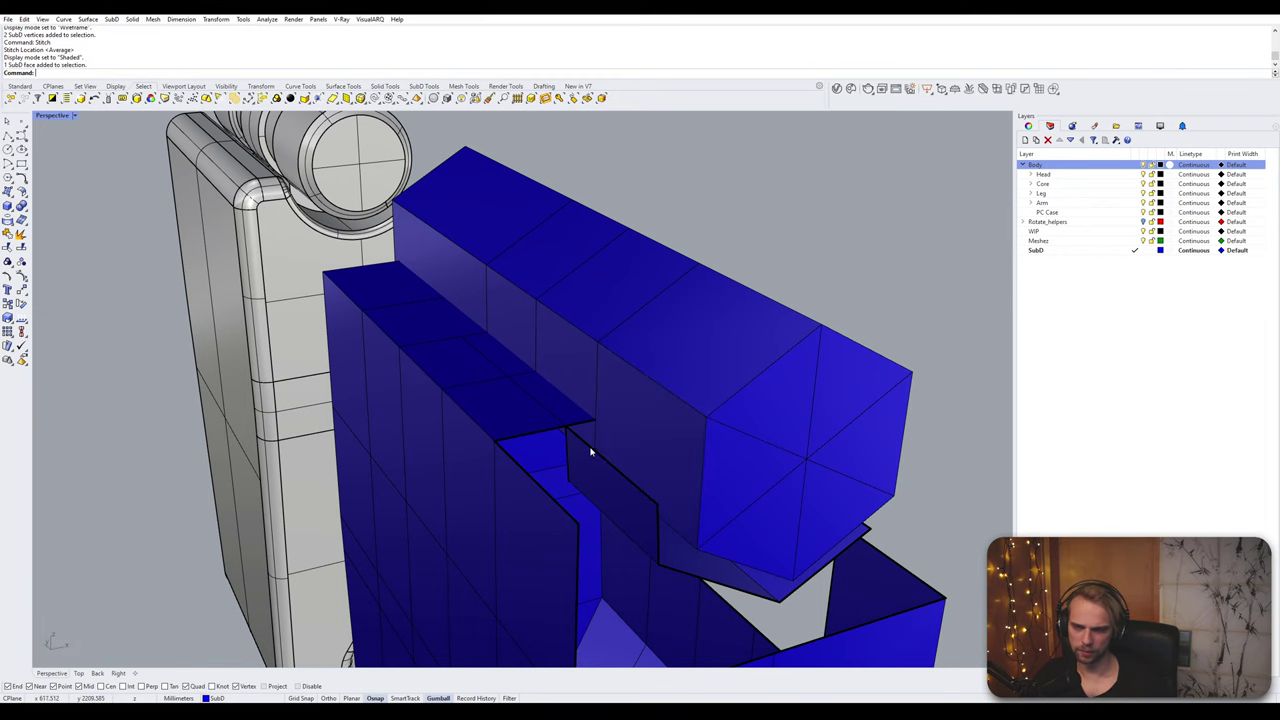
{"action": "scroll", "coordinate": [586, 449], "scroll_direction": "up", "scroll_amount": 3}
{"action": "left_click", "coordinate": [586, 449], "text": "ctrl+shift"}
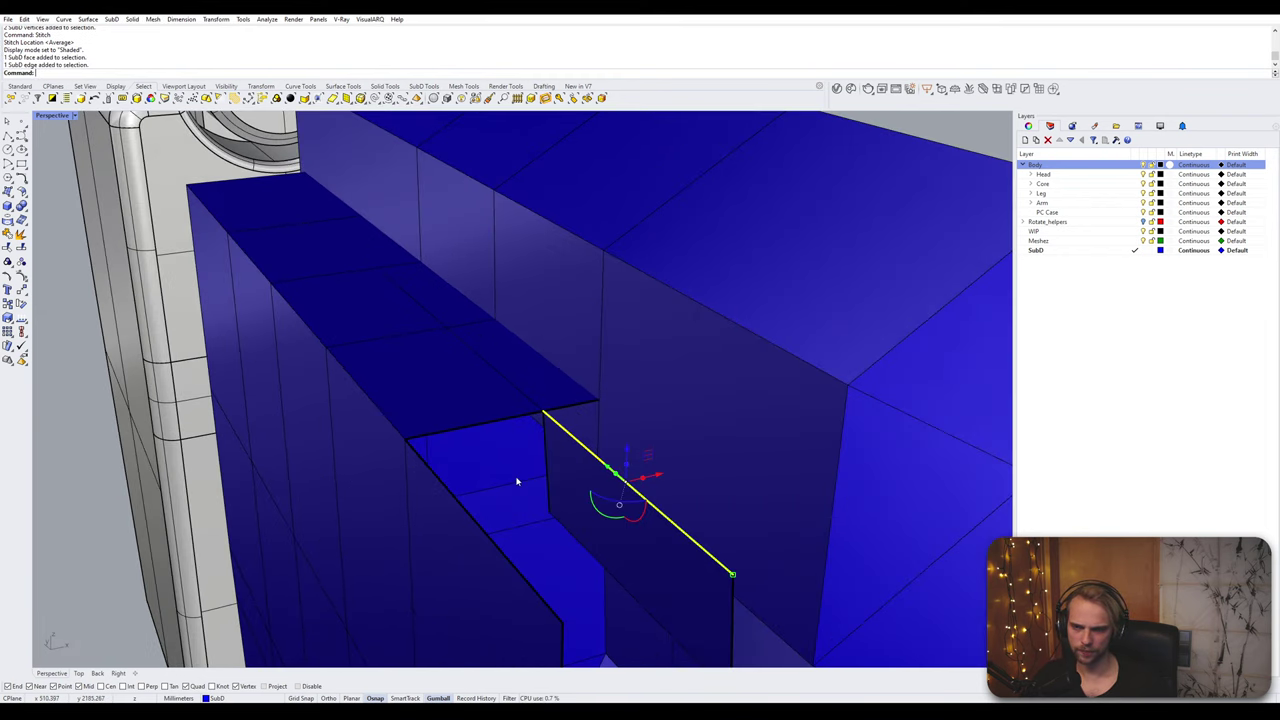
{"action": "key", "text": "Escape"}
{"action": "left_click", "coordinate": [461, 504], "text": "ctrl+shift"}
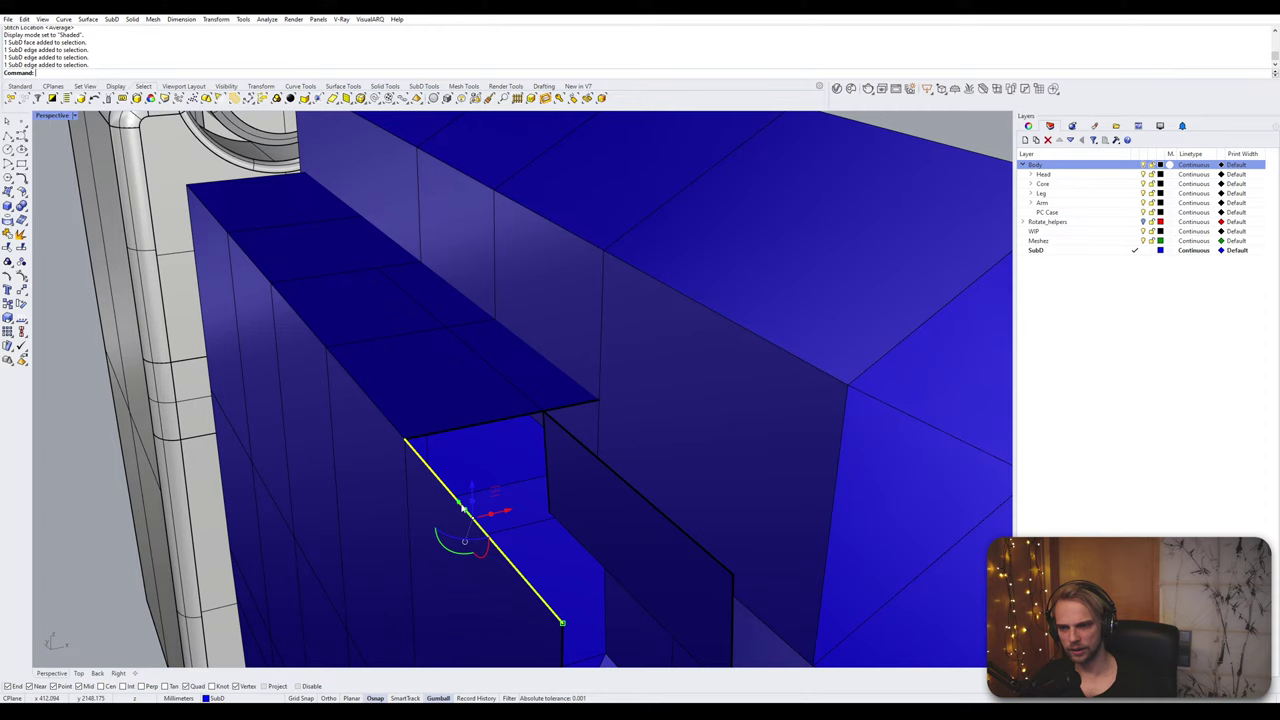
{"action": "left_click", "coordinate": [607, 471], "text": "ctrl+shift"}
{"action": "left_click", "coordinate": [563, 428], "text": "ctrl+shift"}
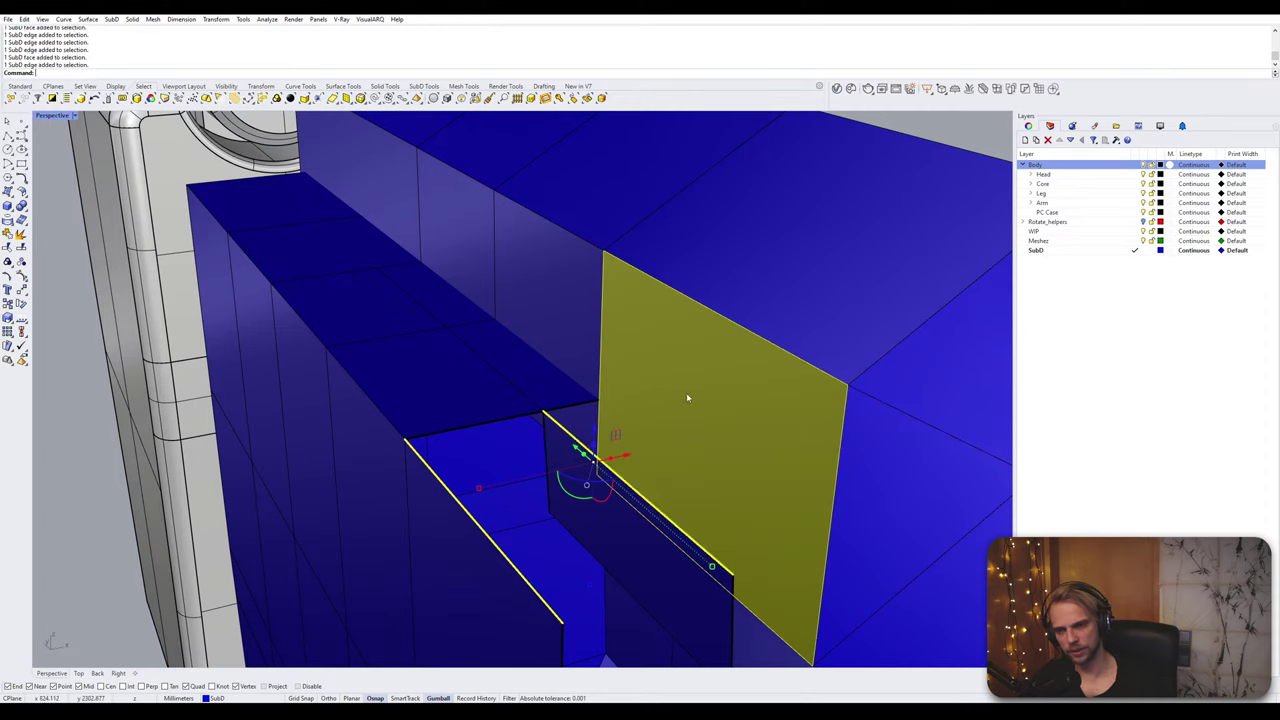
{"action": "left_click", "coordinate": [686, 400], "text": "ctrl+shift"}
{"action": "type", "text": "Bridge"}
{"action": "key", "text": "Return"}
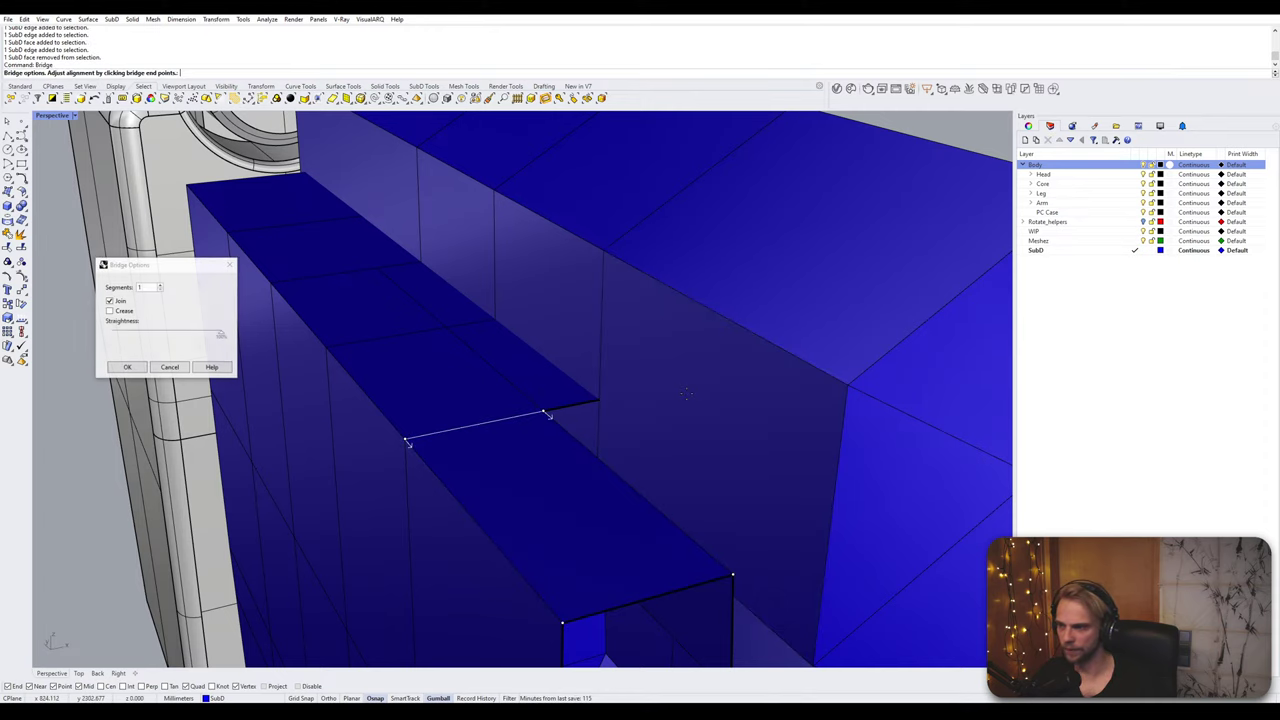
{"action": "key", "text": "Return"}
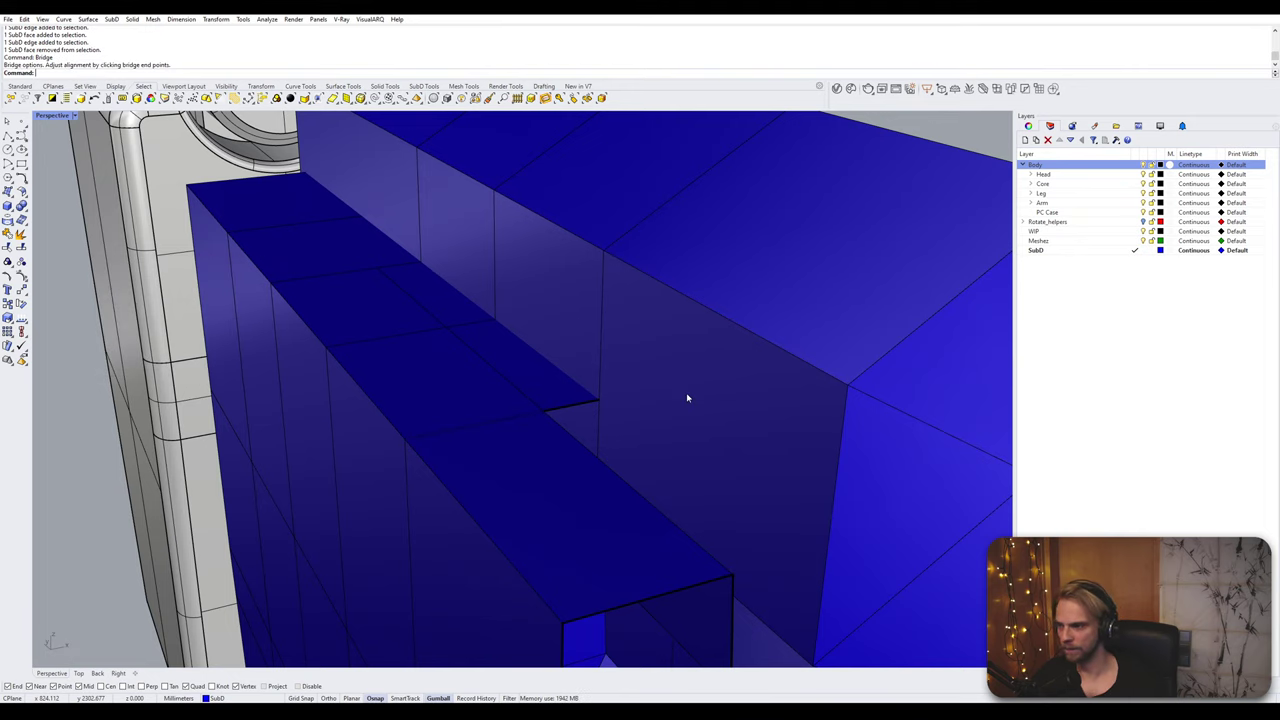
{"action": "right_click_drag", "start_coordinate": [687, 398], "coordinate": [587, 326]}
{"action": "double_click", "coordinate": [605, 309]}
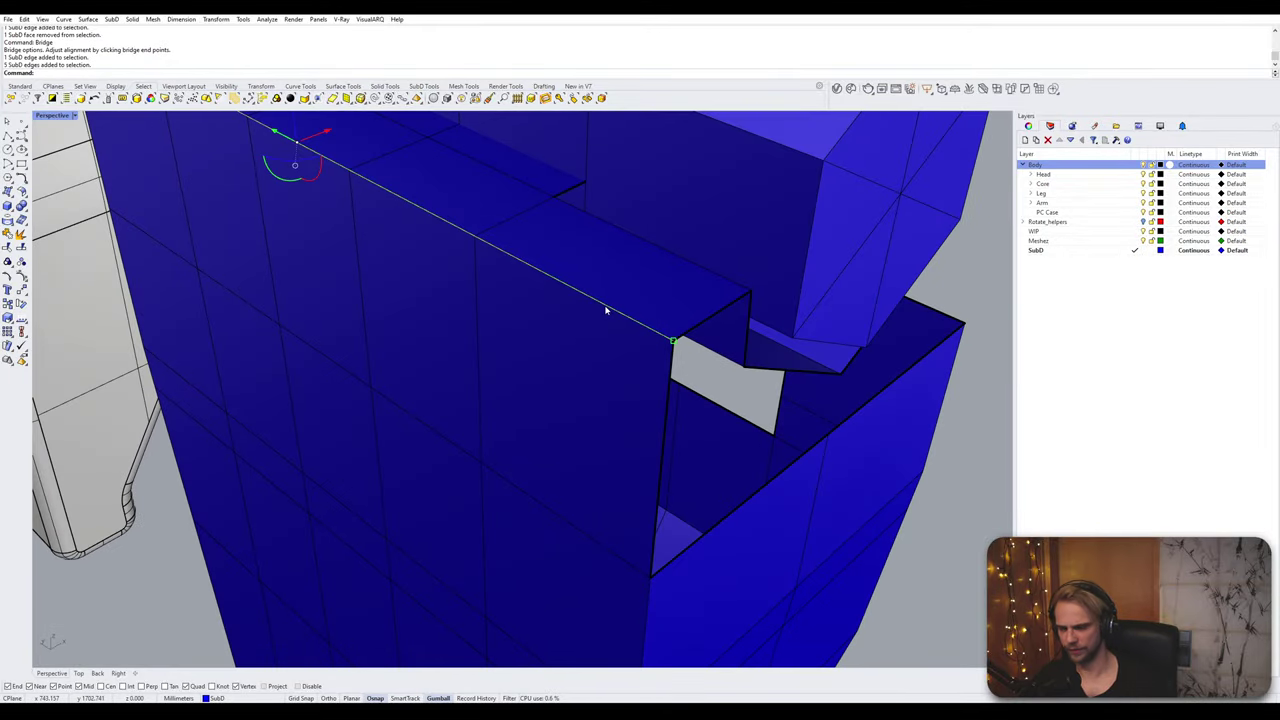
Step: Insert a new edge loop across the top wall
{"action": "type", "text": "i"}
{"action": "key", "text": "Return"}
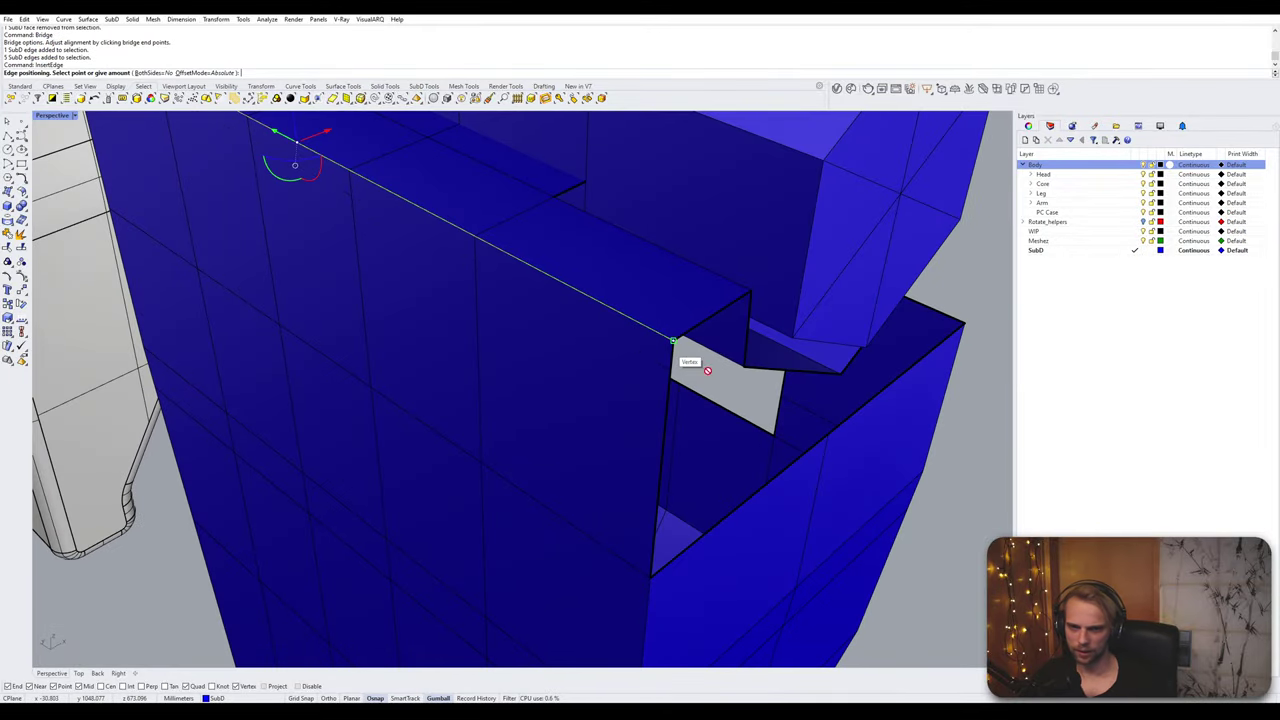
{"action": "right_click_drag", "start_coordinate": [672, 412], "coordinate": [629, 309]}
{"action": "scroll", "coordinate": [632, 304], "scroll_direction": "up", "scroll_amount": 2}
{"action": "left_click", "coordinate": [625, 293]}
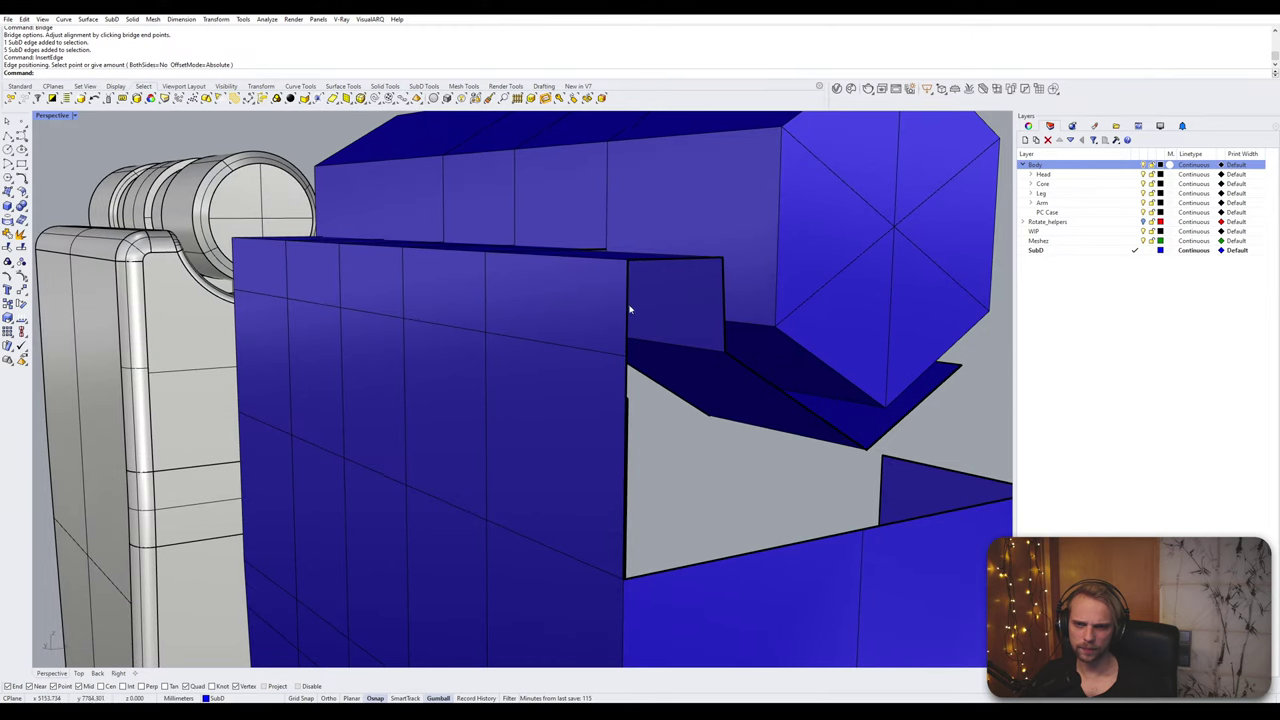
{"action": "left_click", "coordinate": [628, 309]}
{"action": "left_click", "coordinate": [723, 305], "text": "shift"}
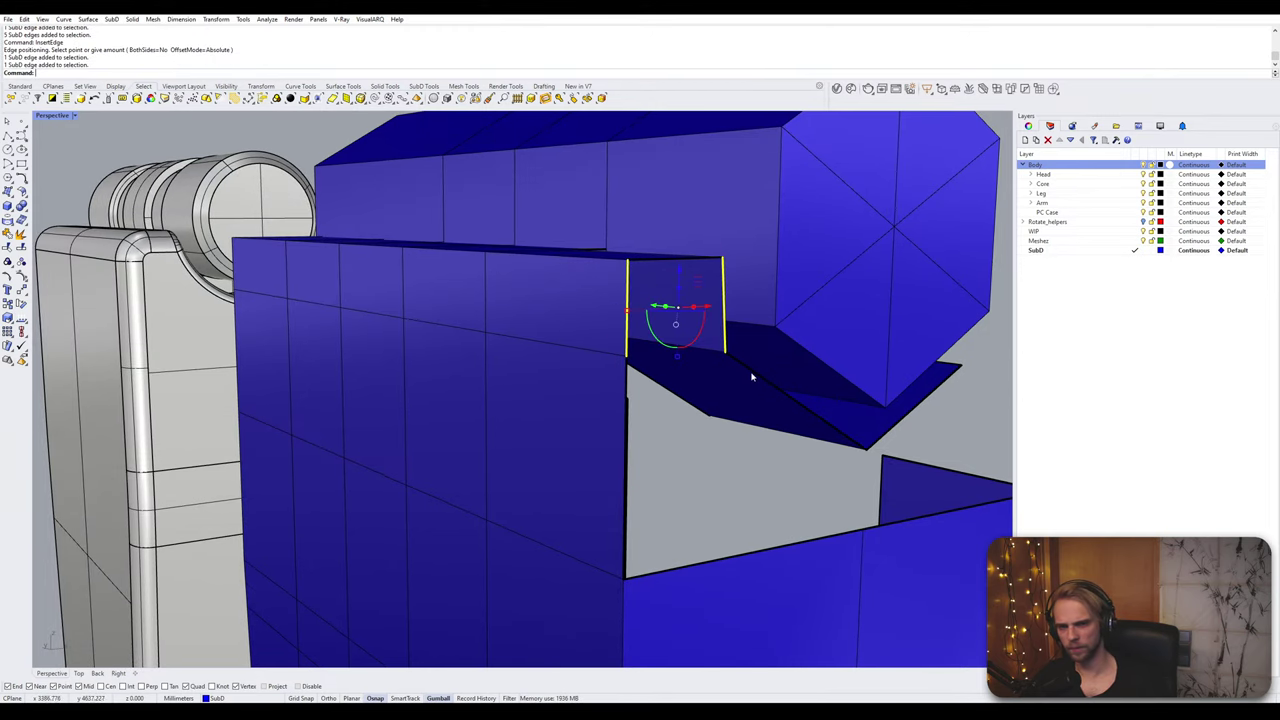
{"action": "right_click_drag", "start_coordinate": [755, 377], "coordinate": [734, 373]}
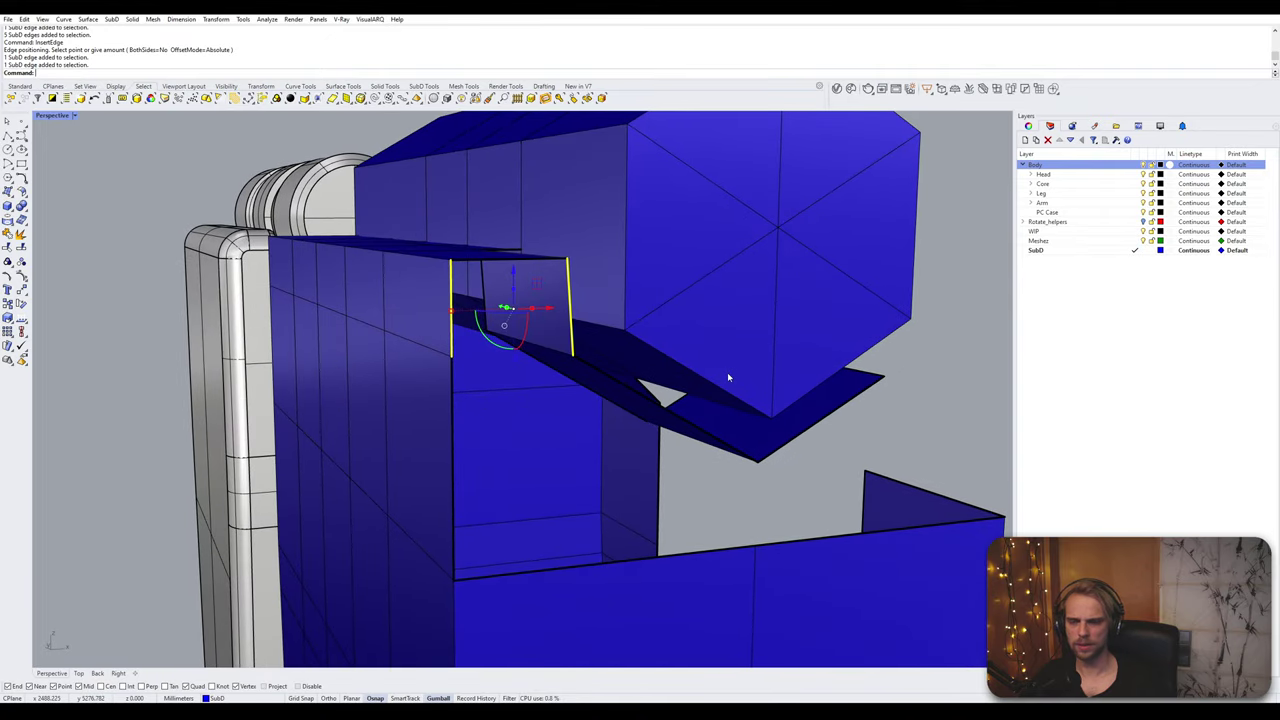
{"action": "scroll", "coordinate": [729, 376], "scroll_direction": "down", "scroll_amount": 3}
{"action": "right_click_drag", "start_coordinate": [726, 420], "coordinate": [635, 295]}
{"action": "scroll", "coordinate": [704, 414], "scroll_direction": "down", "scroll_amount": 3}
Step: Insert another edge loop beside the loop running around the body
{"action": "double_click", "coordinate": [647, 266]}
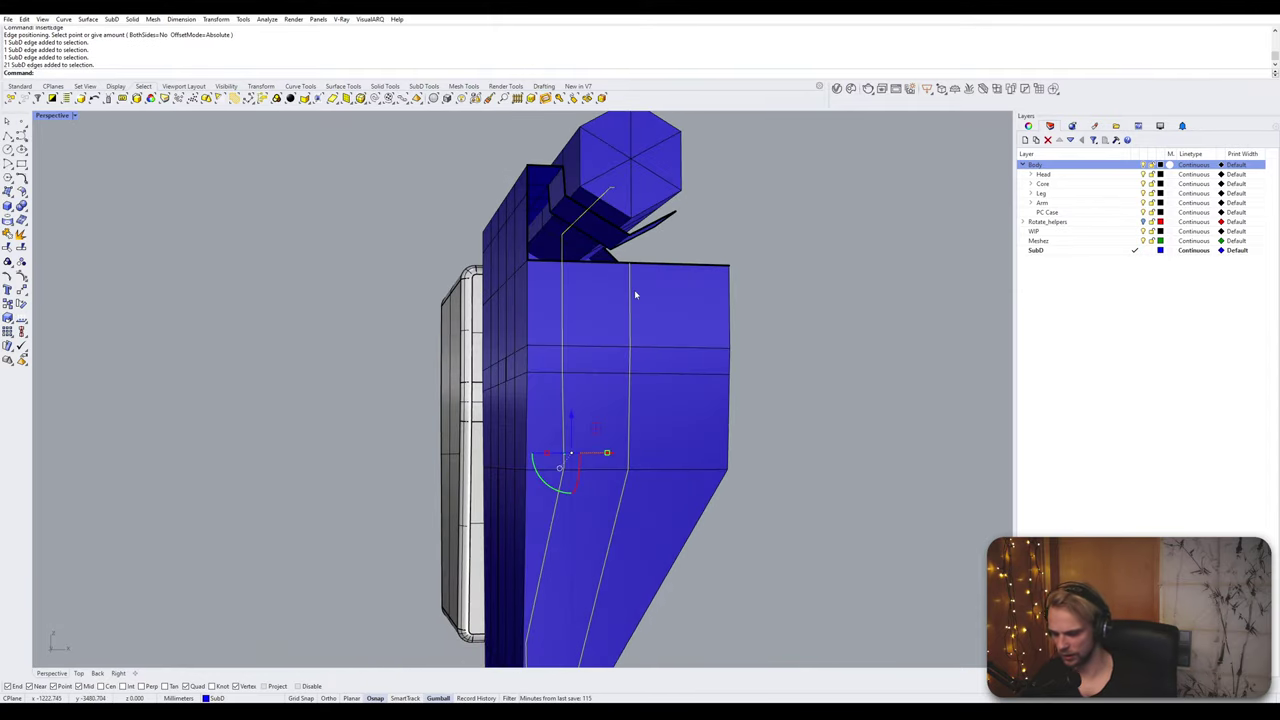
{"action": "type", "text": "InsertEdge"}
{"action": "key", "text": "Return"}
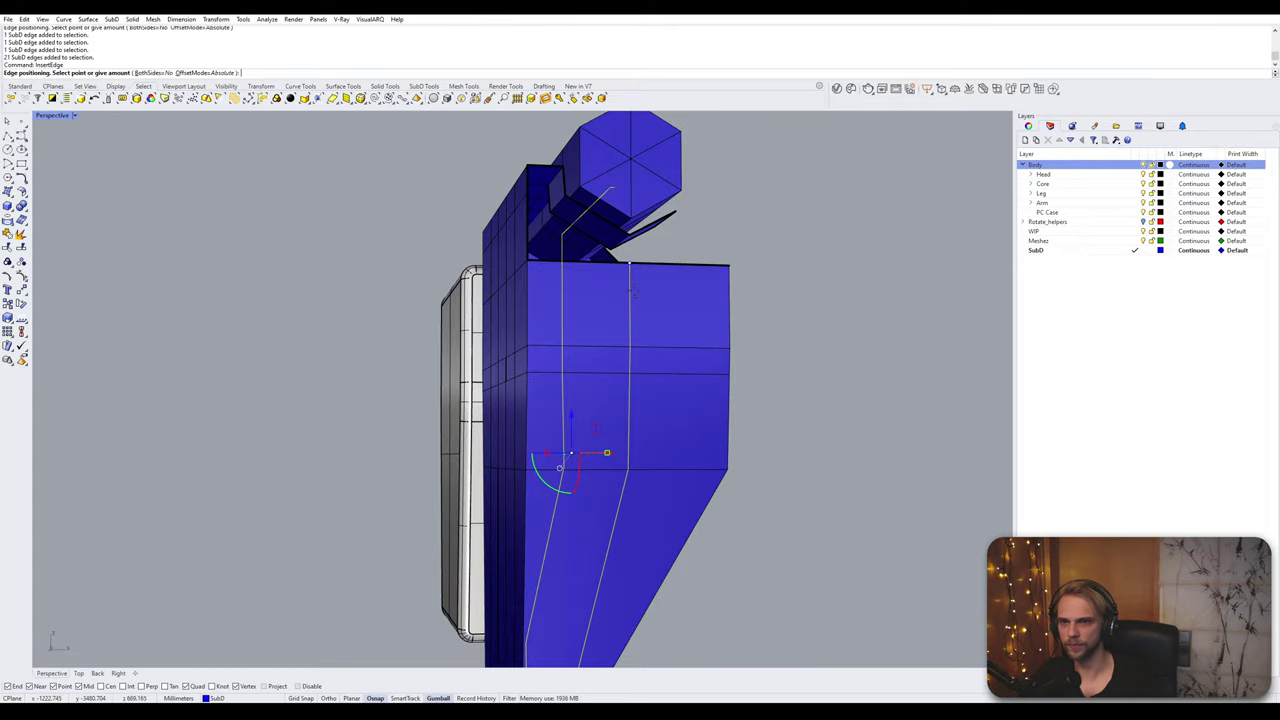
{"action": "right_click_drag", "start_coordinate": [578, 261], "coordinate": [601, 305]}
{"action": "scroll", "coordinate": [571, 292], "scroll_direction": "up", "scroll_amount": 5}
{"action": "left_click", "coordinate": [552, 275]}
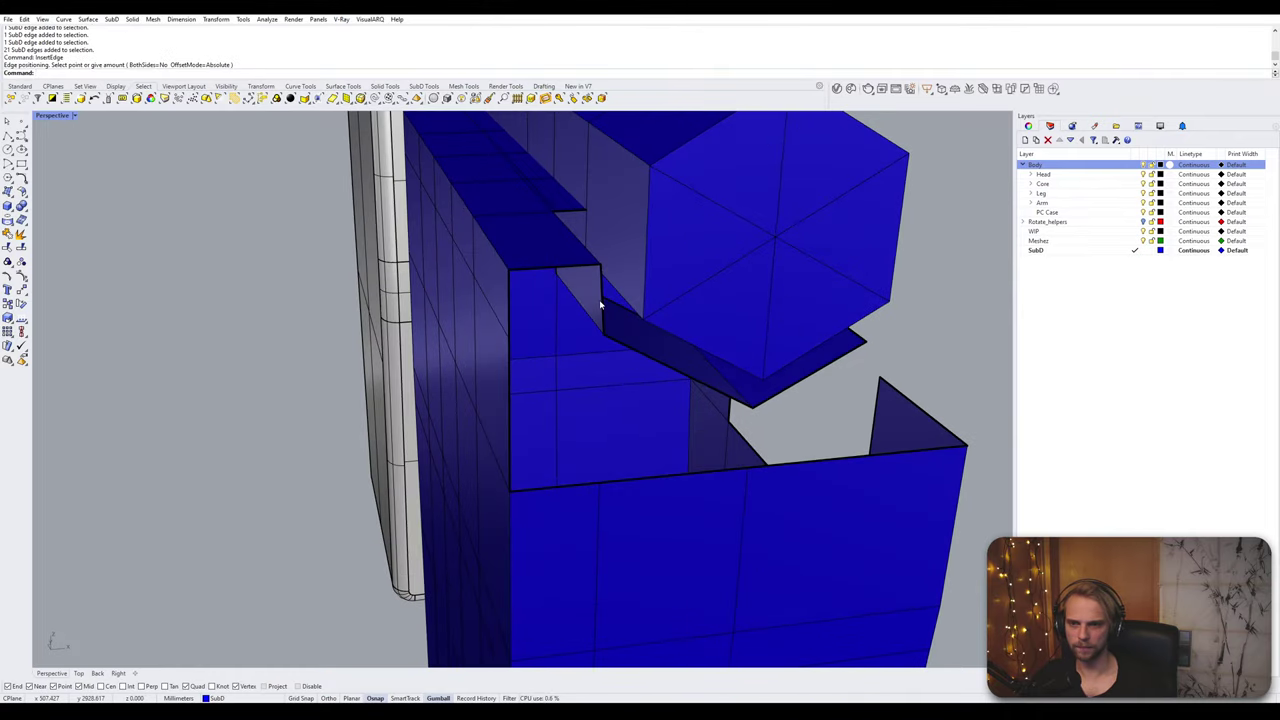
Step: Bridge two pairs of opposite open edges to fill the notch
{"action": "left_click", "coordinate": [599, 304]}
{"action": "left_click", "coordinate": [510, 298], "text": "ctrl+shift"}
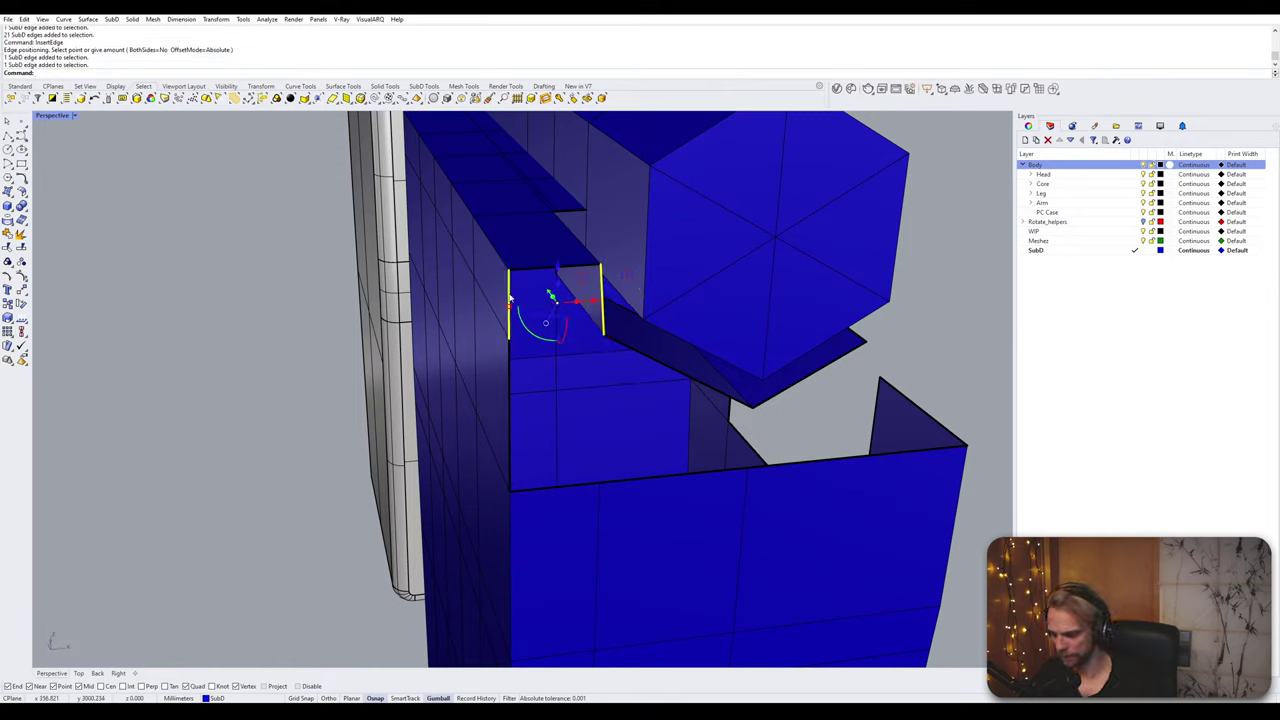
{"action": "type", "text": "Bridge"}
{"action": "key", "text": "Return"}
{"action": "key", "text": "Return"}
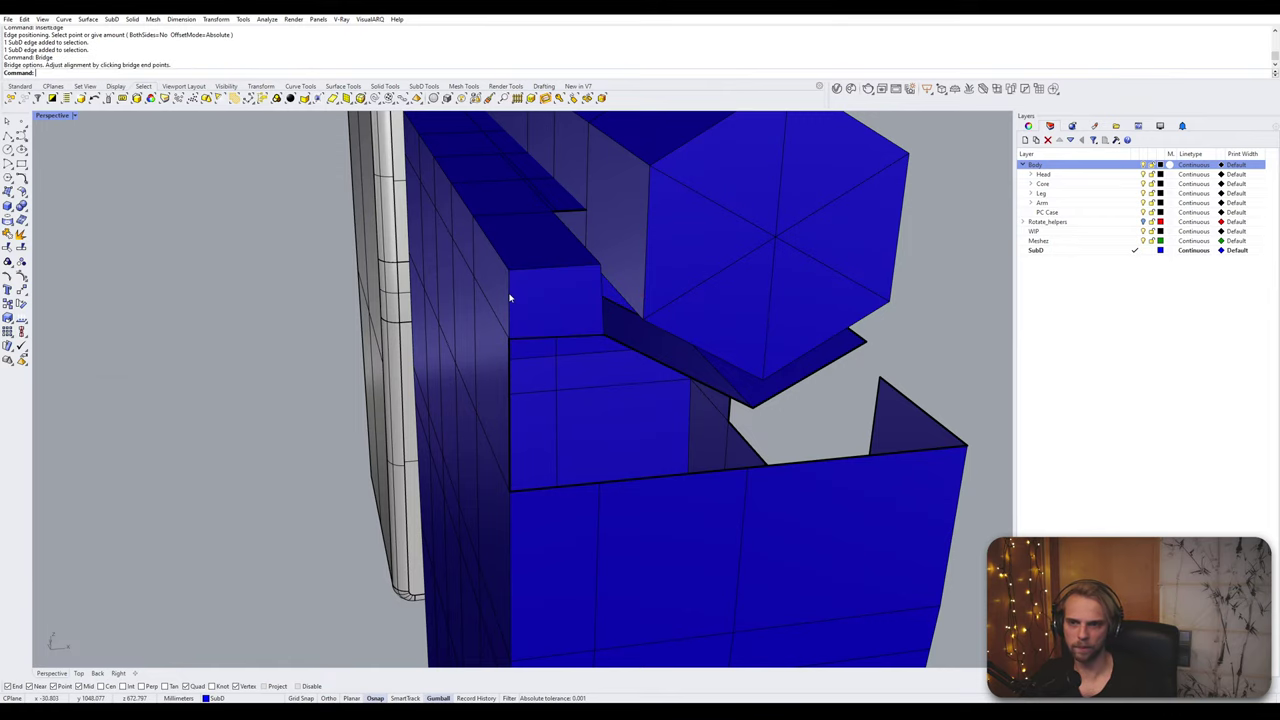
{"action": "left_click", "coordinate": [580, 337], "text": "ctrl+shift"}
{"action": "left_click", "coordinate": [569, 487], "text": "ctrl+shift"}
{"action": "key", "text": "Return"}
{"action": "key", "text": "Return"}
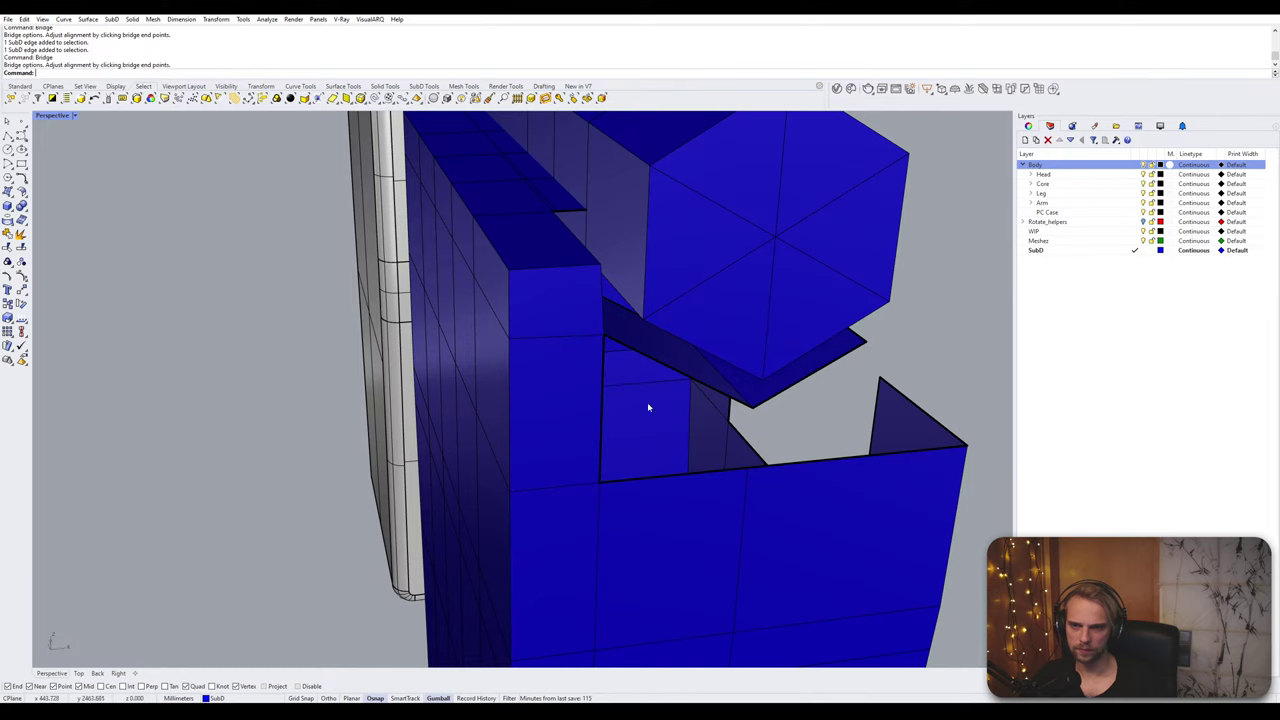
{"action": "left_click", "coordinate": [684, 384]}
Step: Set the SubD layer colour to Lavender in the Layers panel
{"action": "right_click_drag", "start_coordinate": [686, 382], "coordinate": [646, 388]}
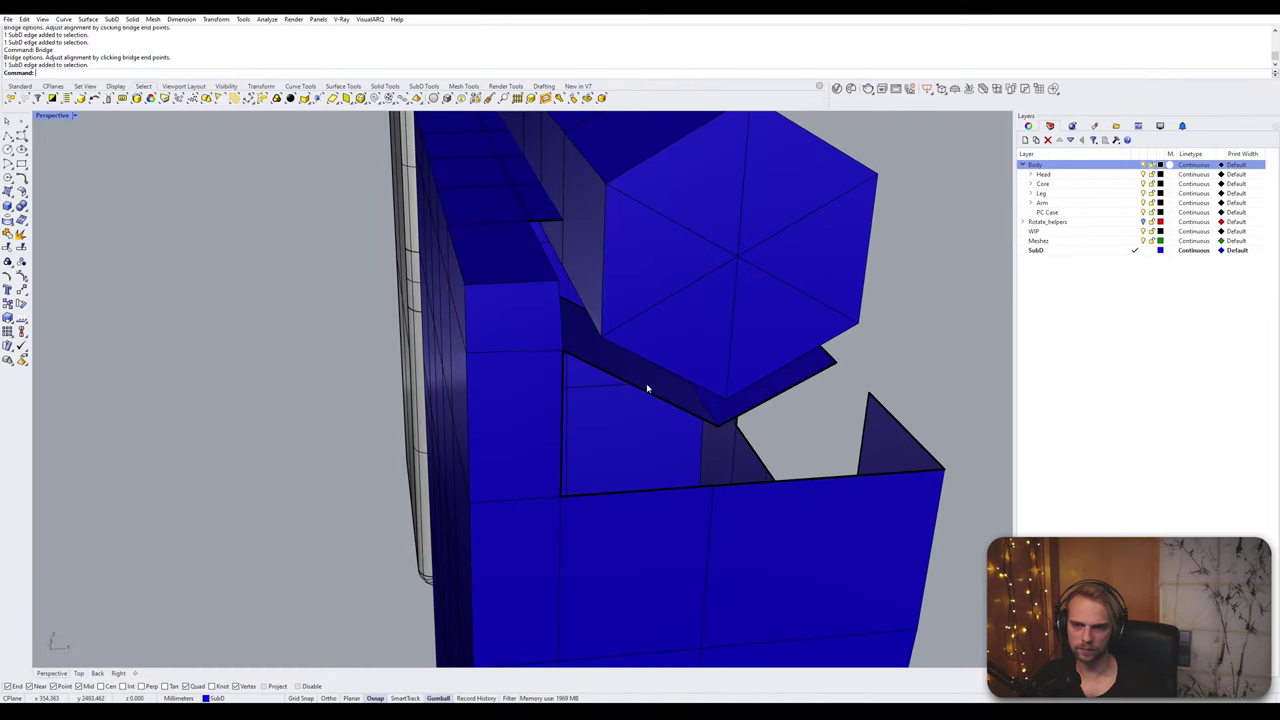
{"action": "left_click", "coordinate": [613, 378]}
{"action": "left_click", "coordinate": [797, 388], "text": "shift"}
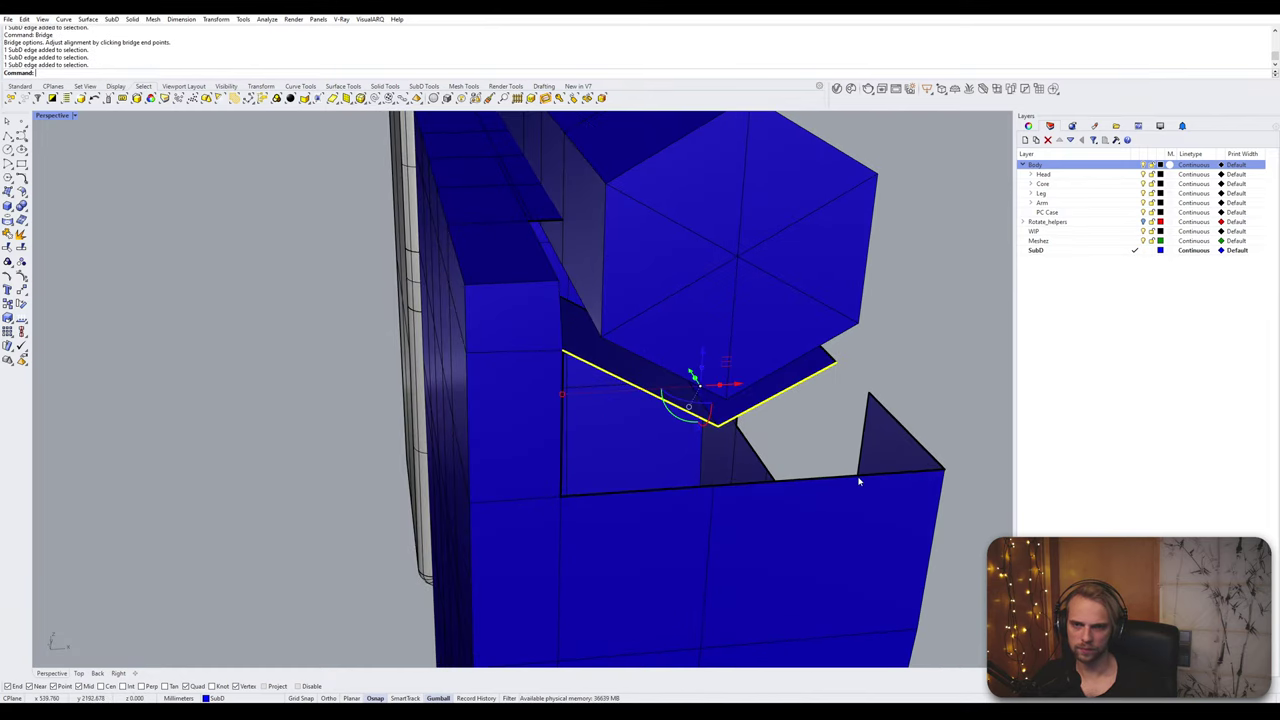
{"action": "left_click", "coordinate": [857, 480], "text": "shift"}
{"action": "key", "text": "Escape"}
{"action": "left_click", "coordinate": [1160, 250]}
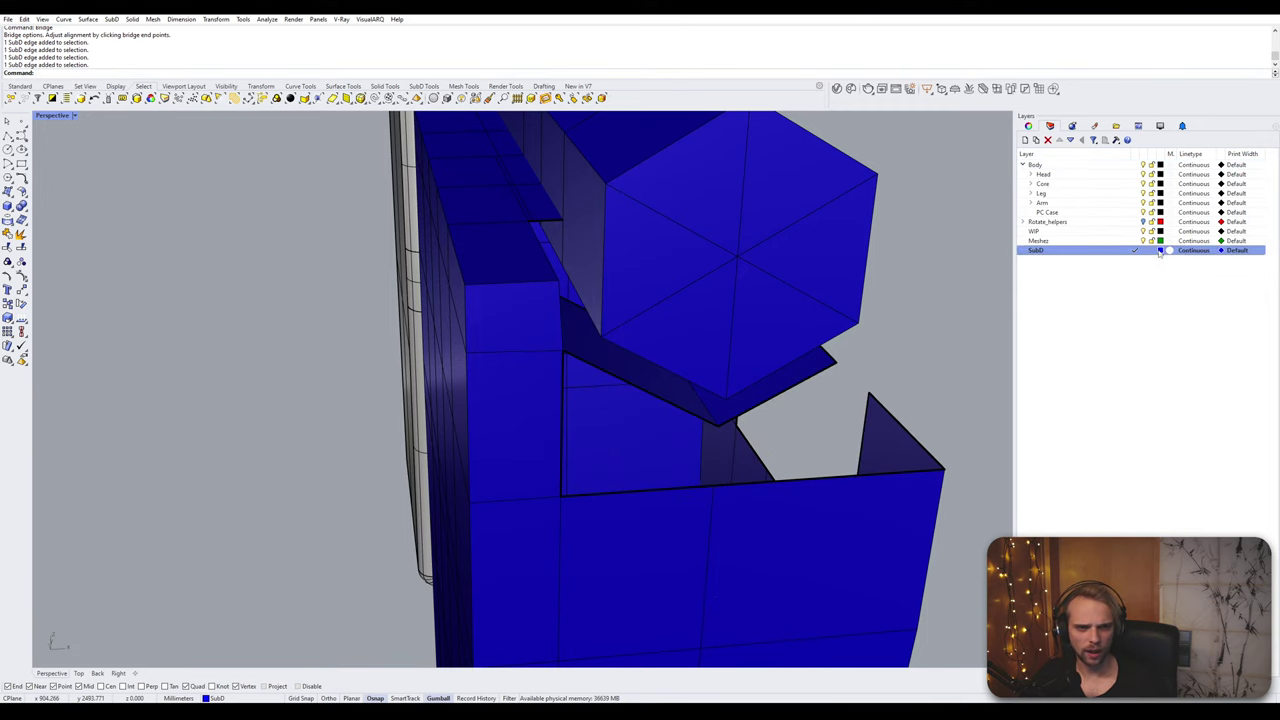
{"action": "left_click", "coordinate": [628, 389]}
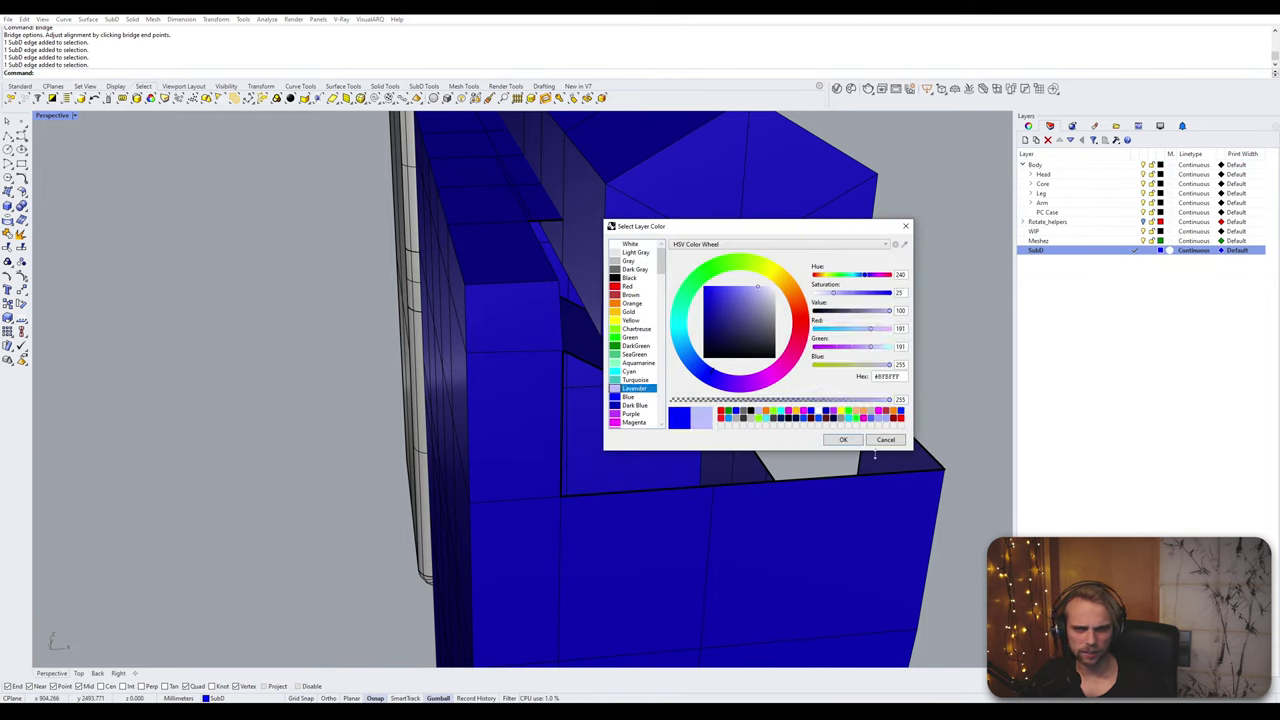
{"action": "left_click", "coordinate": [843, 440]}
Step: Bridge the slanted edges under the hexagon to their opposite edges, filling two gaps
{"action": "left_click", "coordinate": [604, 370]}
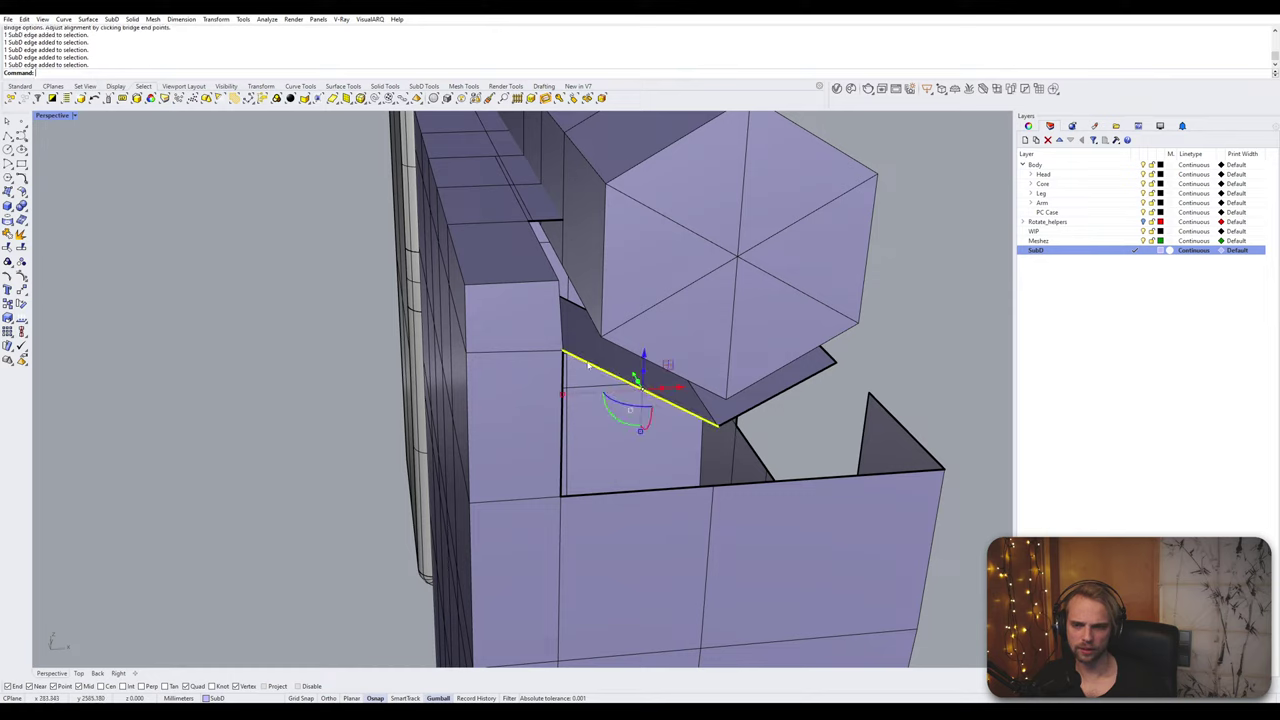
{"action": "left_click", "coordinate": [634, 493], "text": "shift"}
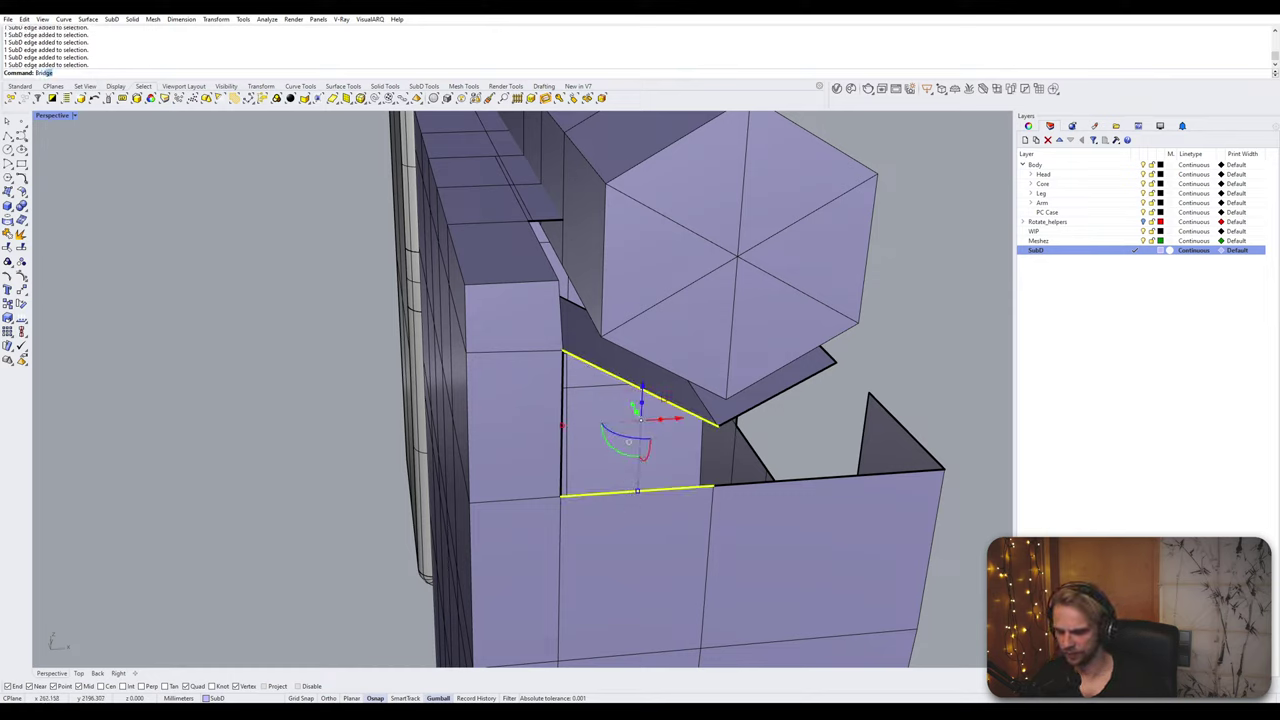
{"action": "key", "text": "Return"}
{"action": "key", "text": "Return"}
{"action": "left_click", "coordinate": [826, 375]}
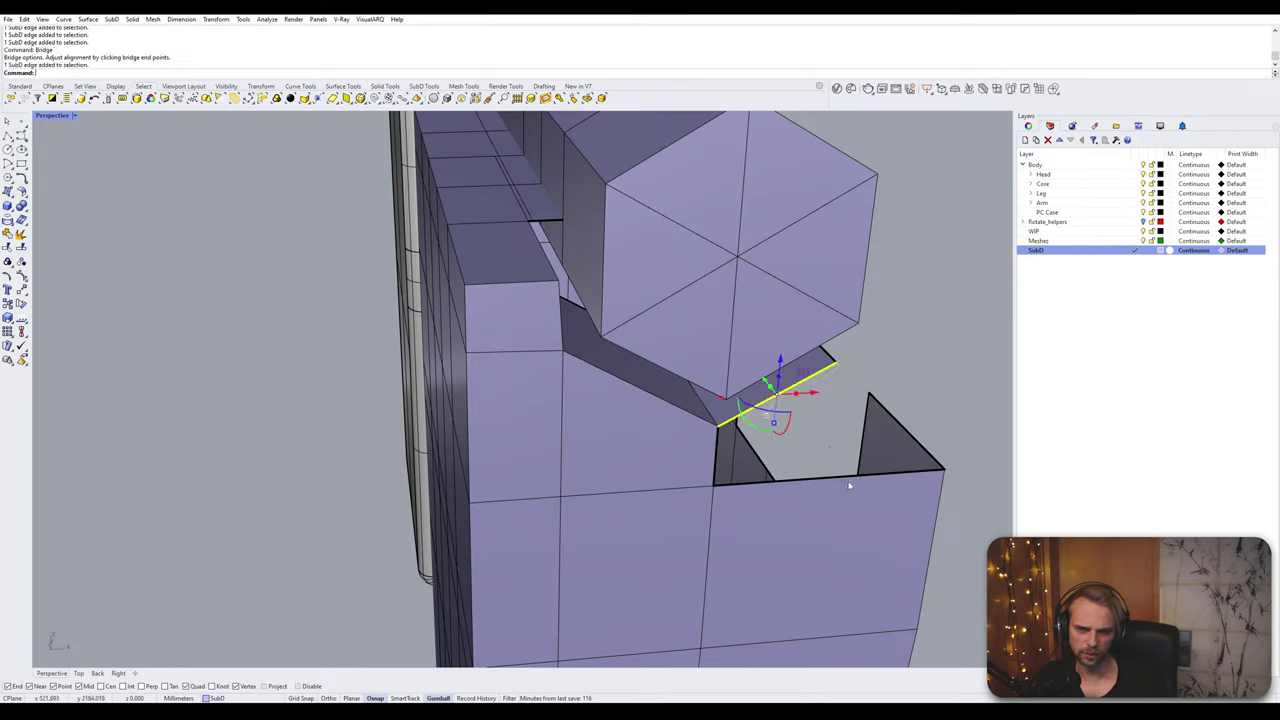
{"action": "left_click", "coordinate": [849, 482], "text": "shift"}
{"action": "key", "text": "Return"}
{"action": "key", "text": "Return"}
Step: Bridge one more edge pair near the hexagon and inspect the filled notch
{"action": "right_click_drag", "start_coordinate": [866, 477], "coordinate": [816, 484]}
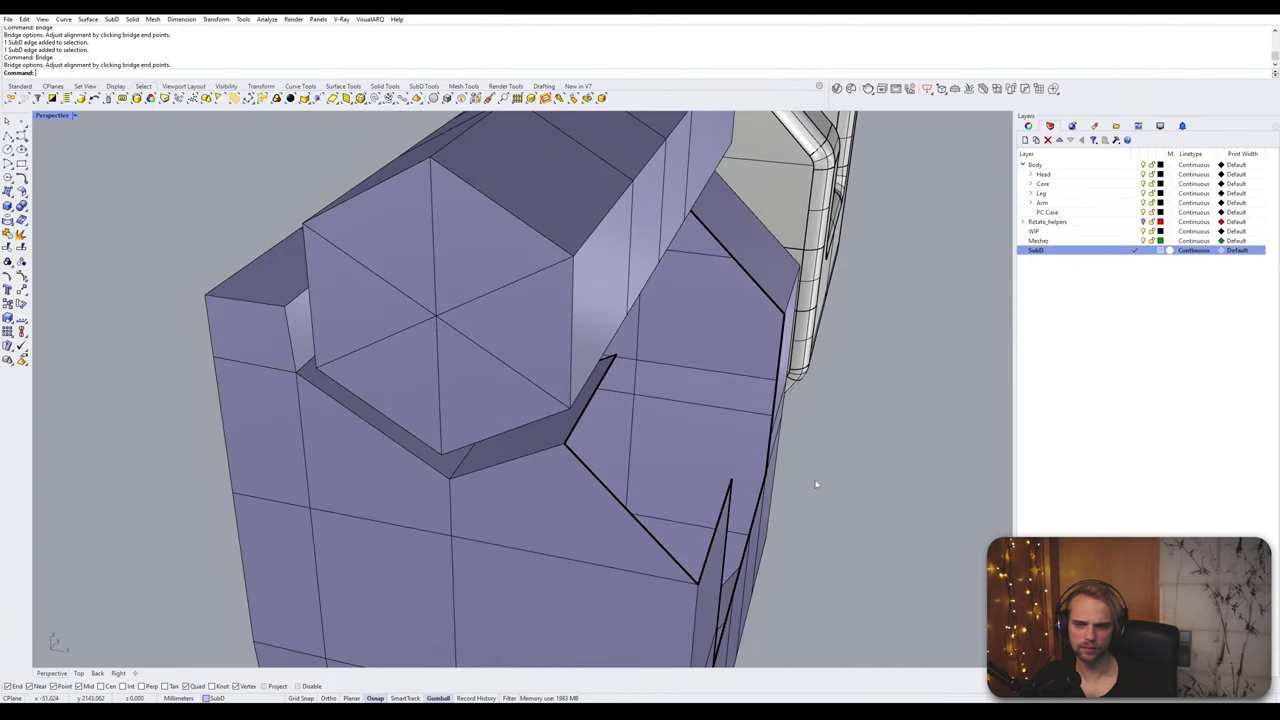
{"action": "left_click", "coordinate": [594, 390]}
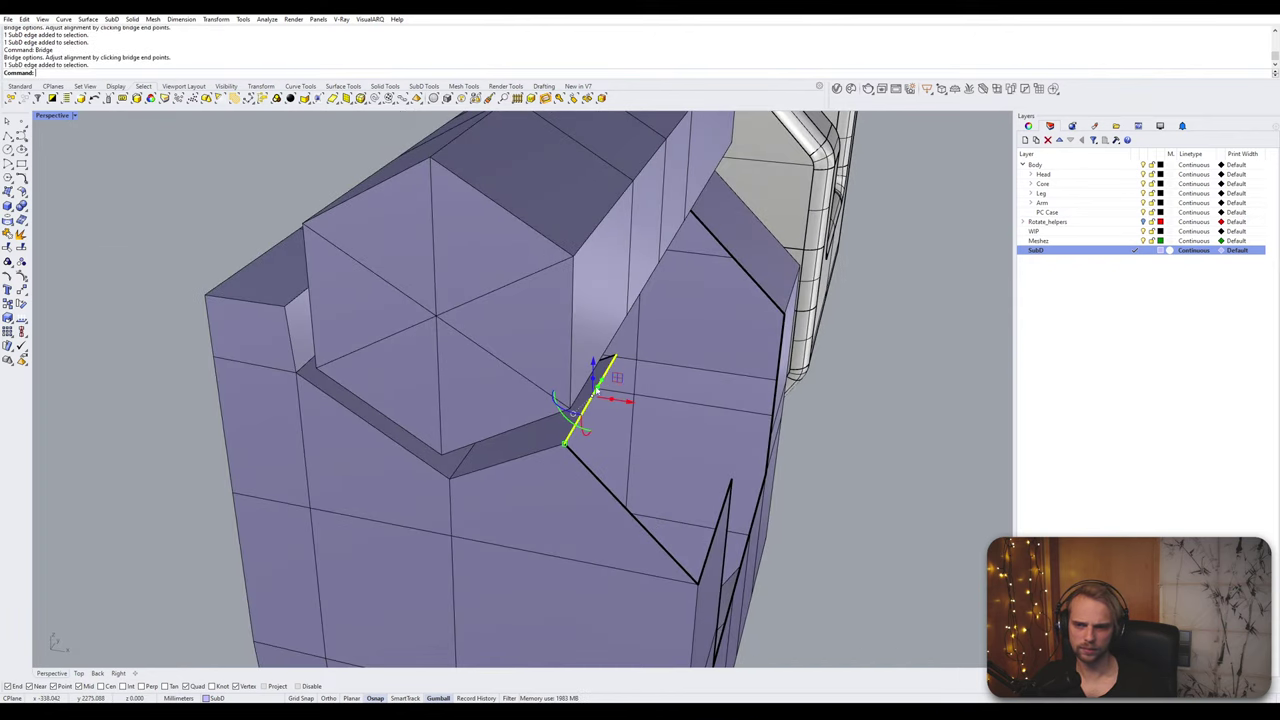
{"action": "left_click", "coordinate": [718, 527], "text": "shift"}
{"action": "key", "text": "Return"}
{"action": "key", "text": "Return"}
{"action": "scroll", "coordinate": [731, 522], "scroll_direction": "down", "scroll_amount": 5}
{"action": "right_click_drag", "start_coordinate": [734, 508], "coordinate": [660, 400]}
{"action": "scroll", "coordinate": [638, 381], "scroll_direction": "up", "scroll_amount": 3}
{"action": "right_click_drag", "start_coordinate": [551, 366], "coordinate": [447, 305]}
{"action": "scroll", "coordinate": [421, 343], "scroll_direction": "down", "scroll_amount": 4}
{"action": "scroll", "coordinate": [438, 296], "scroll_direction": "up", "scroll_amount": 3}
{"action": "scroll", "coordinate": [386, 302], "scroll_direction": "up", "scroll_amount": 5}
{"action": "scroll", "coordinate": [427, 305], "scroll_direction": "up", "scroll_amount": 5}
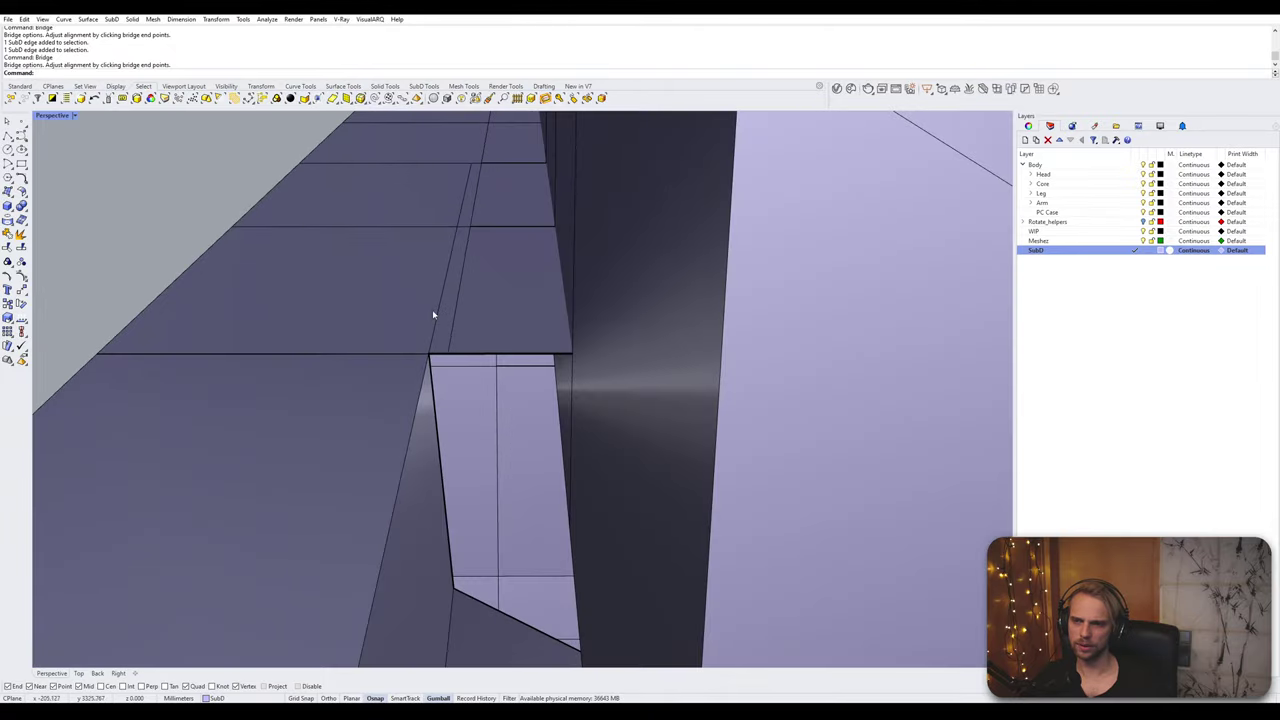
Step: Stitch the two doubled seam edges together at the snapped vertex
{"action": "scroll", "coordinate": [467, 336], "scroll_direction": "down", "scroll_amount": 3}
{"action": "right_click_drag", "start_coordinate": [485, 332], "coordinate": [471, 297]}
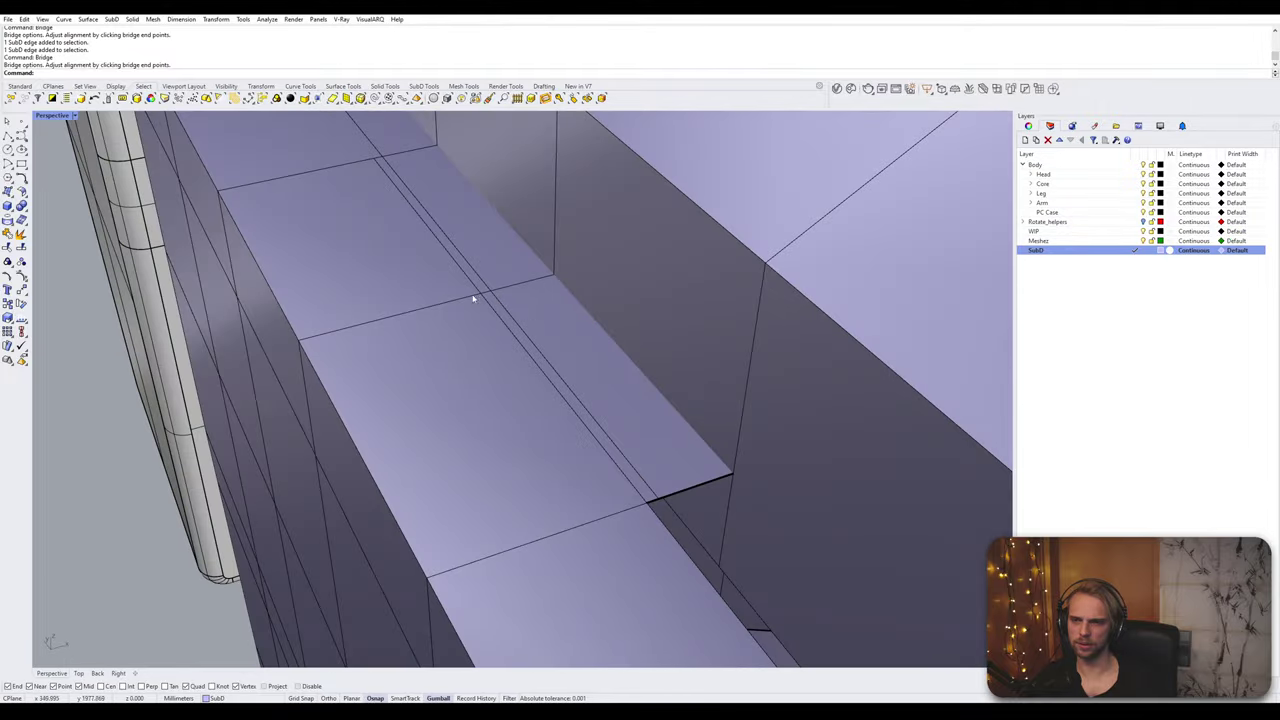
{"action": "left_click", "coordinate": [474, 296]}
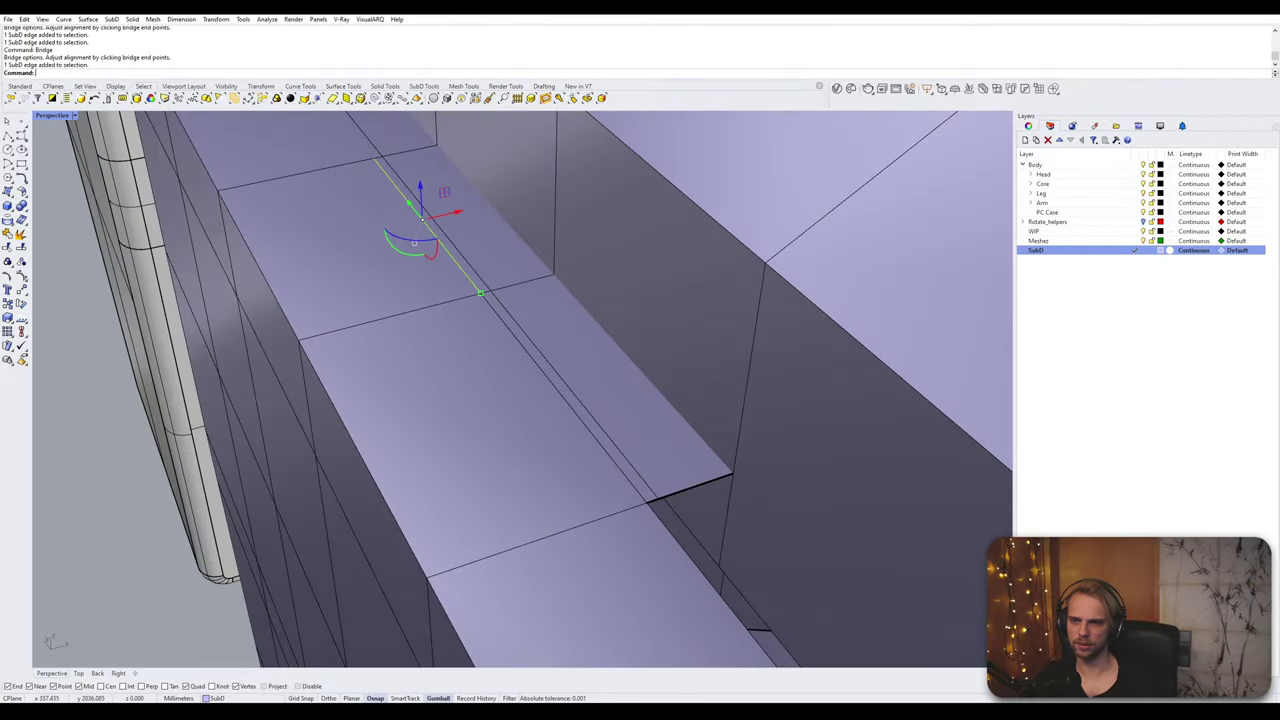
{"action": "left_click", "coordinate": [544, 374], "text": "shift"}
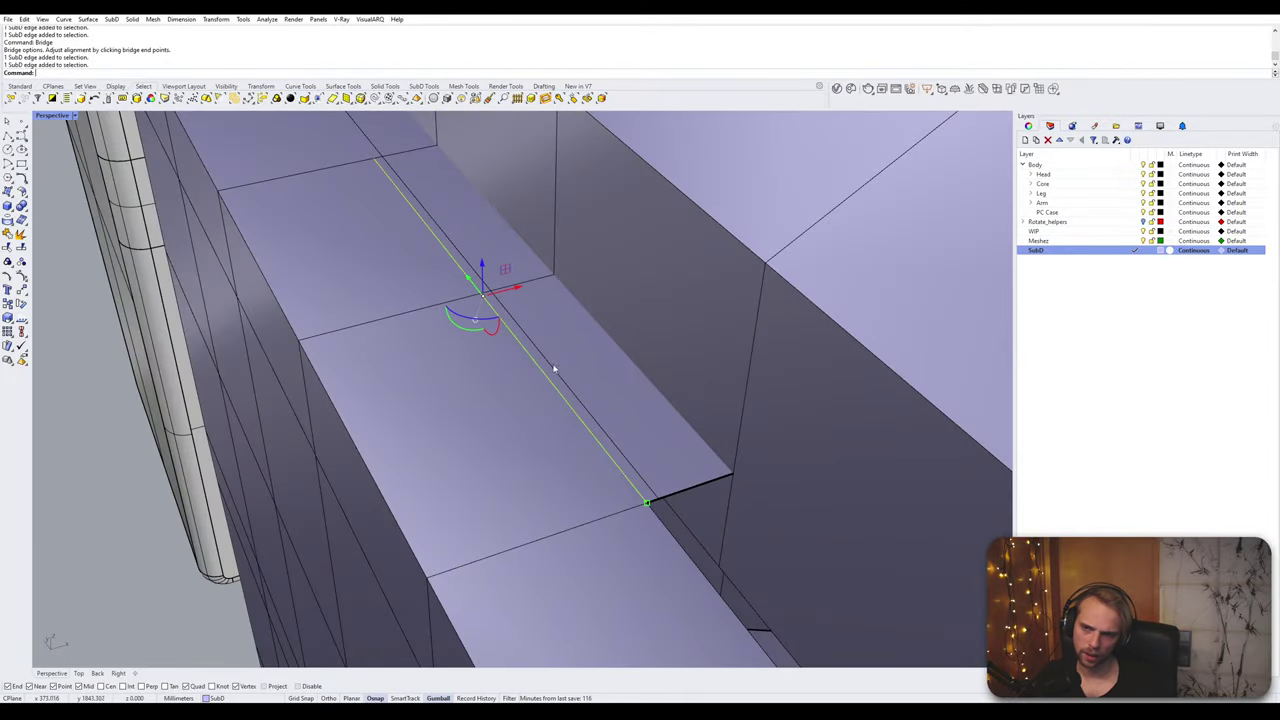
{"action": "key", "text": "Escape"}
{"action": "left_click", "coordinate": [550, 377]}
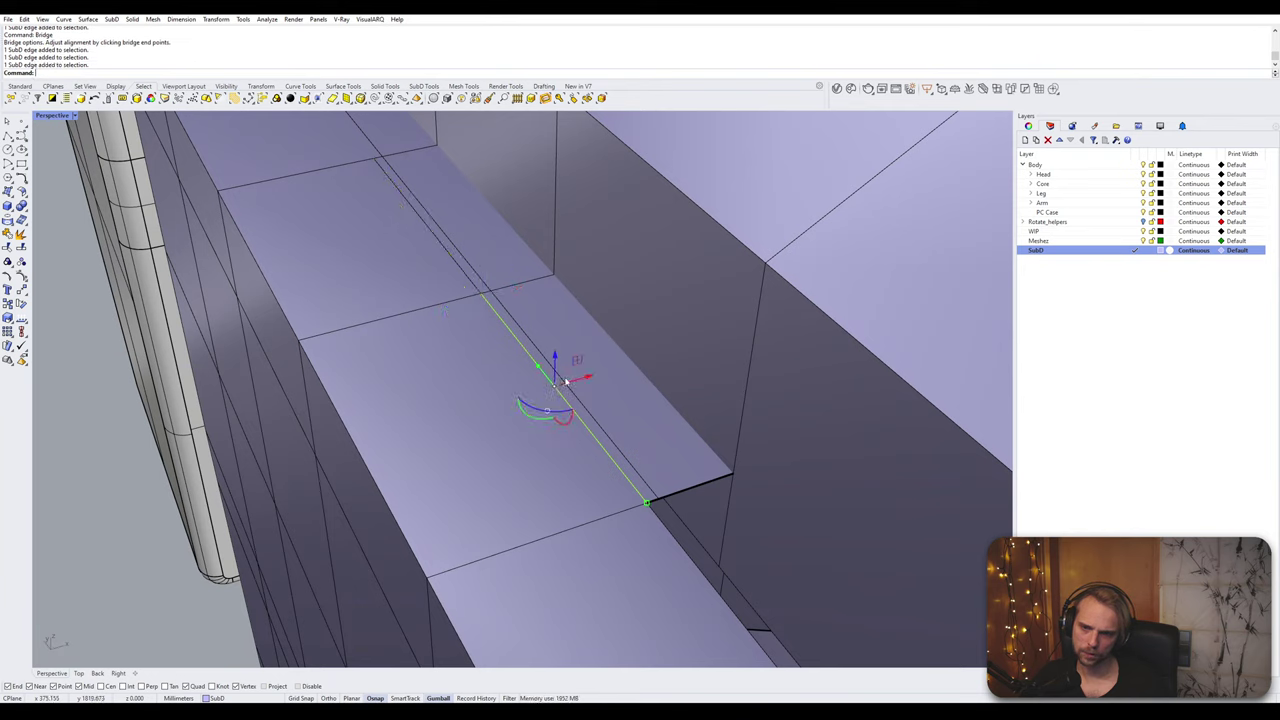
{"action": "left_click", "coordinate": [578, 400], "text": "shift"}
{"action": "type", "text": "Stitch"}
{"action": "key", "text": "Return"}
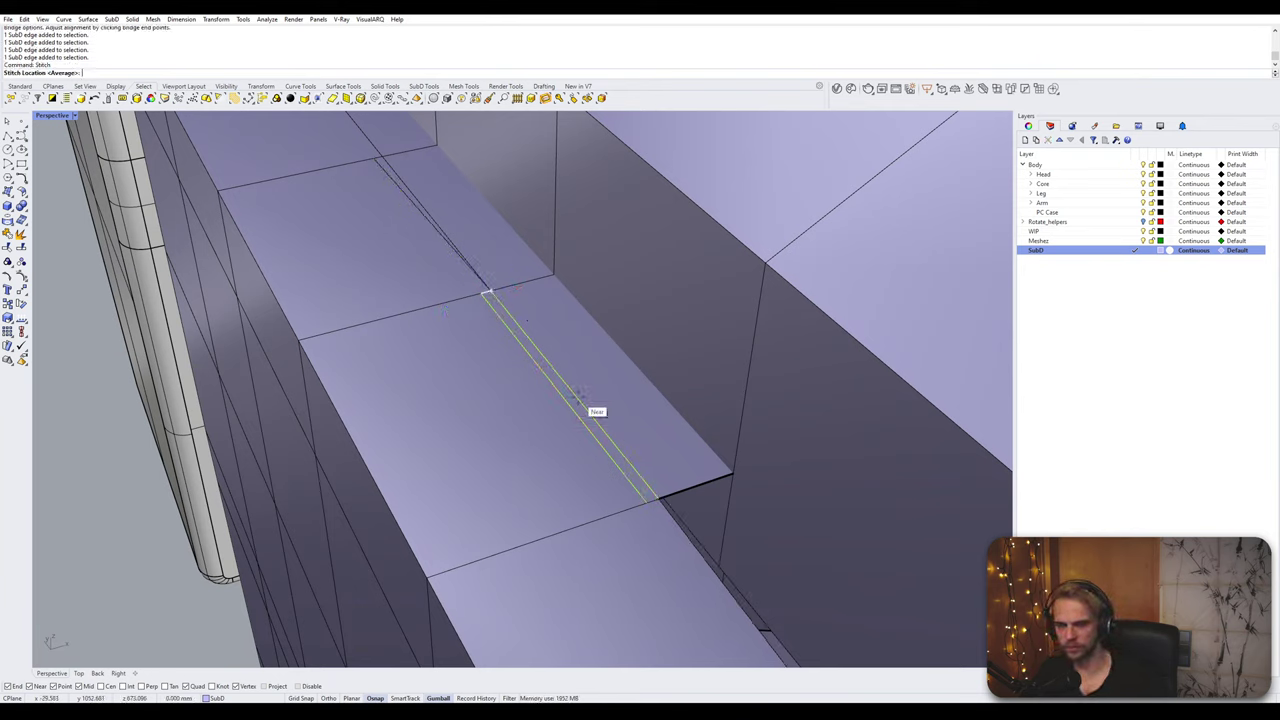
{"action": "left_click", "coordinate": [659, 499]}
{"action": "scroll", "coordinate": [652, 505], "scroll_direction": "down", "scroll_amount": 6}
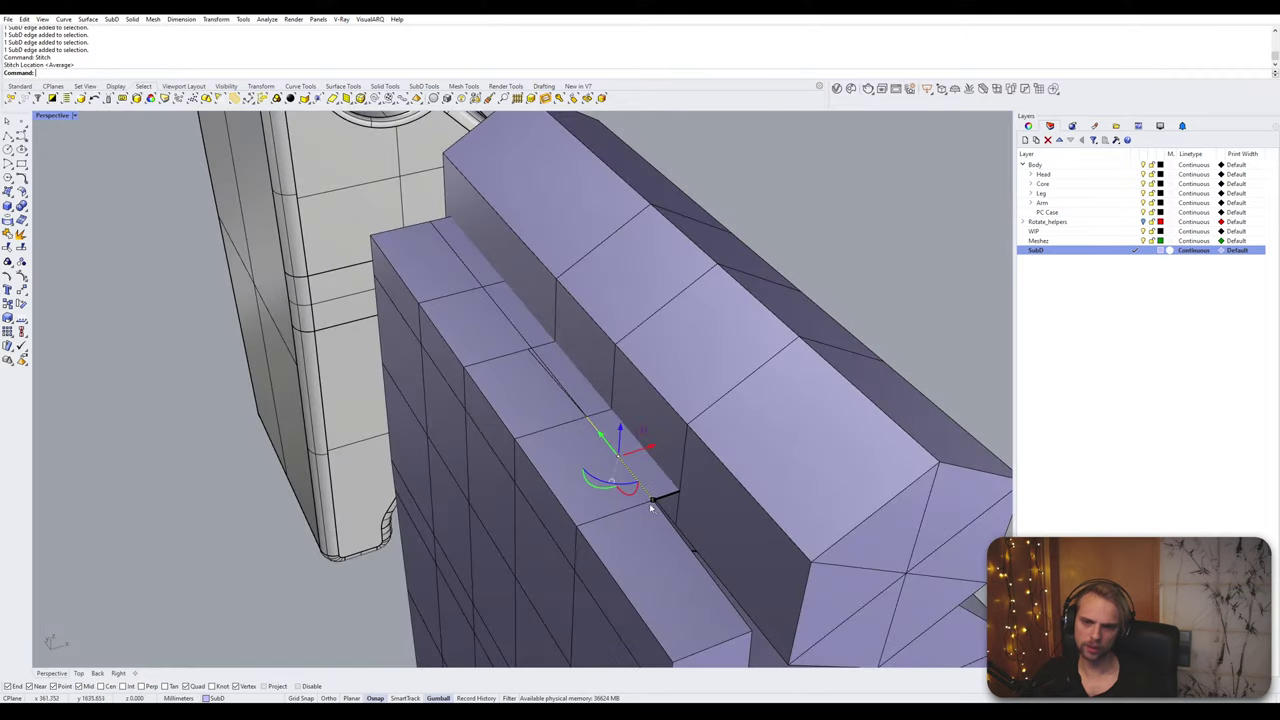
{"action": "right_click_drag", "start_coordinate": [651, 506], "coordinate": [603, 451]}
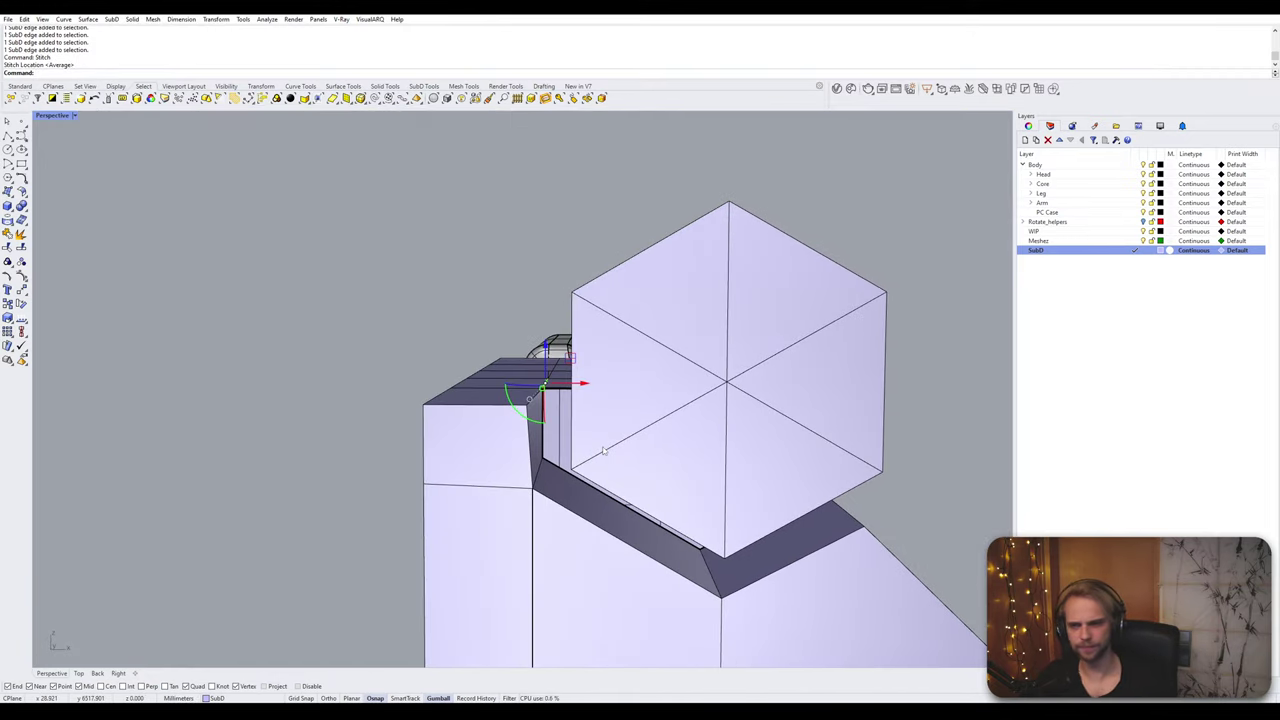
{"action": "key", "text": "Escape"}
Step: Scale the selected edges to 0 to straighten them, then move them right
{"action": "right_click_drag", "start_coordinate": [466, 420], "coordinate": [536, 487]}
{"action": "scroll", "coordinate": [537, 375], "scroll_direction": "up", "scroll_amount": 5}
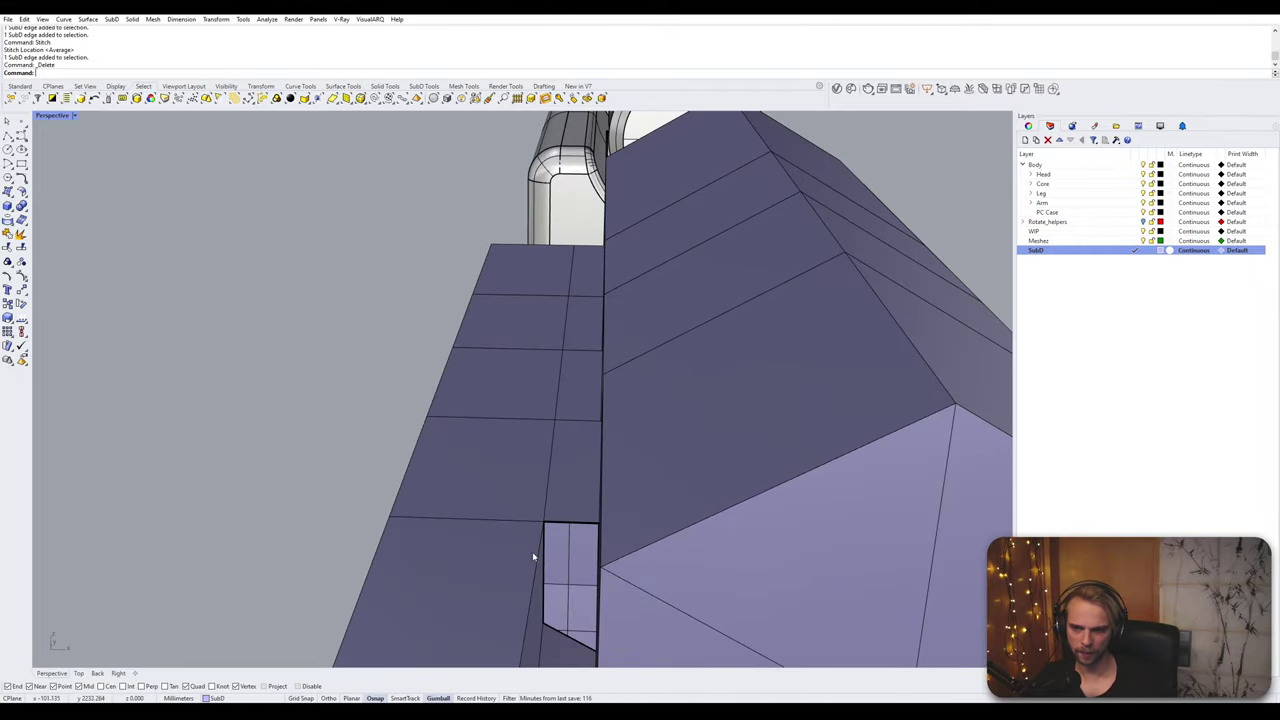
{"action": "left_click", "coordinate": [557, 389], "text": "ctrl+shift"}
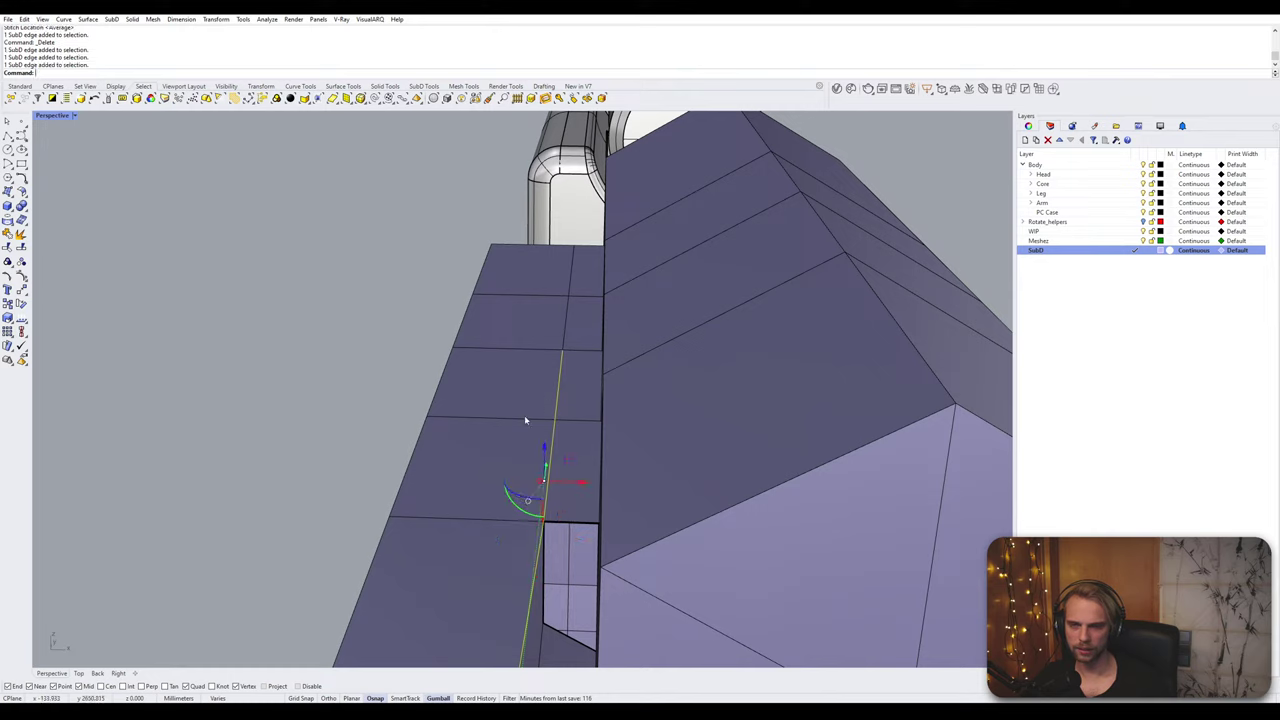
{"action": "type", "text": "0"}
{"action": "key", "text": "Return"}
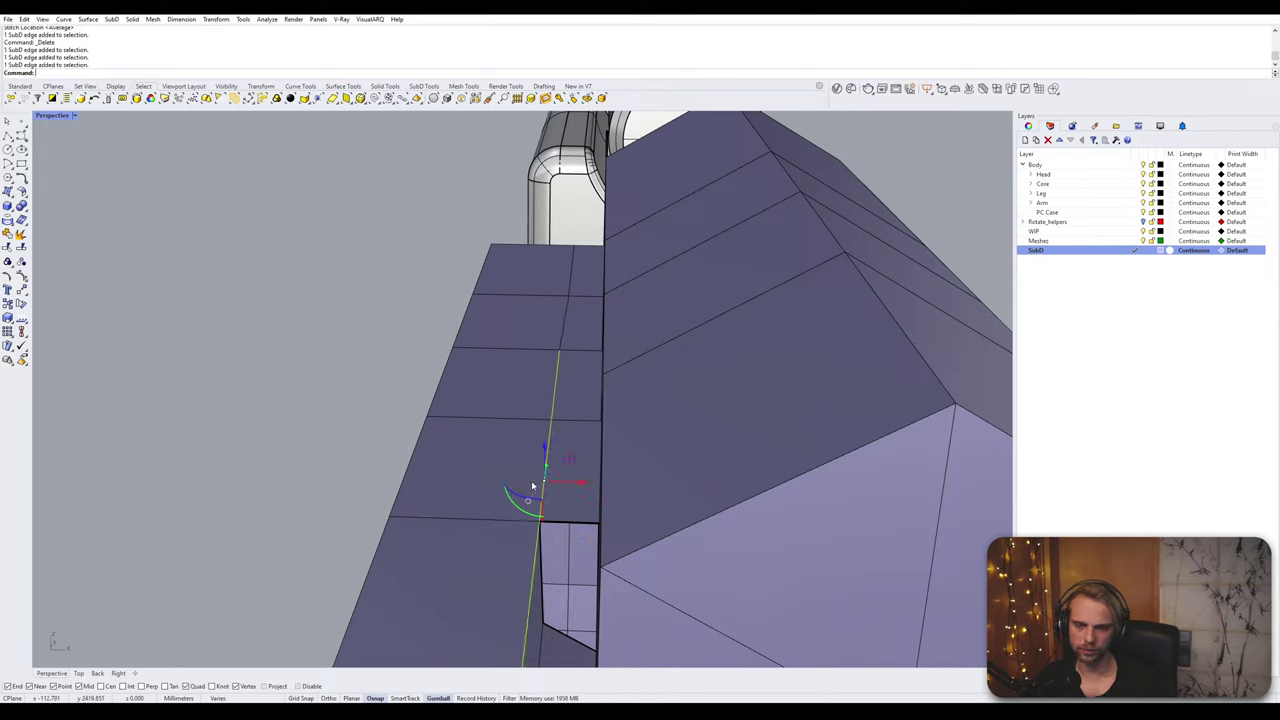
{"action": "left_click_drag", "start_coordinate": [575, 495], "coordinate": [547, 482]}
{"action": "key", "text": "Escape"}
Step: Select the neighbouring edges and slide them sideways into line
{"action": "scroll", "coordinate": [554, 500], "scroll_direction": "down", "scroll_amount": 6}
{"action": "mouse_move", "coordinate": [554, 500]}
{"action": "right_mouse_down"}
{"action": "mouse_move", "coordinate": [555, 452]}
{"action": "mouse_move", "coordinate": [558, 490]}
{"action": "right_mouse_up"}
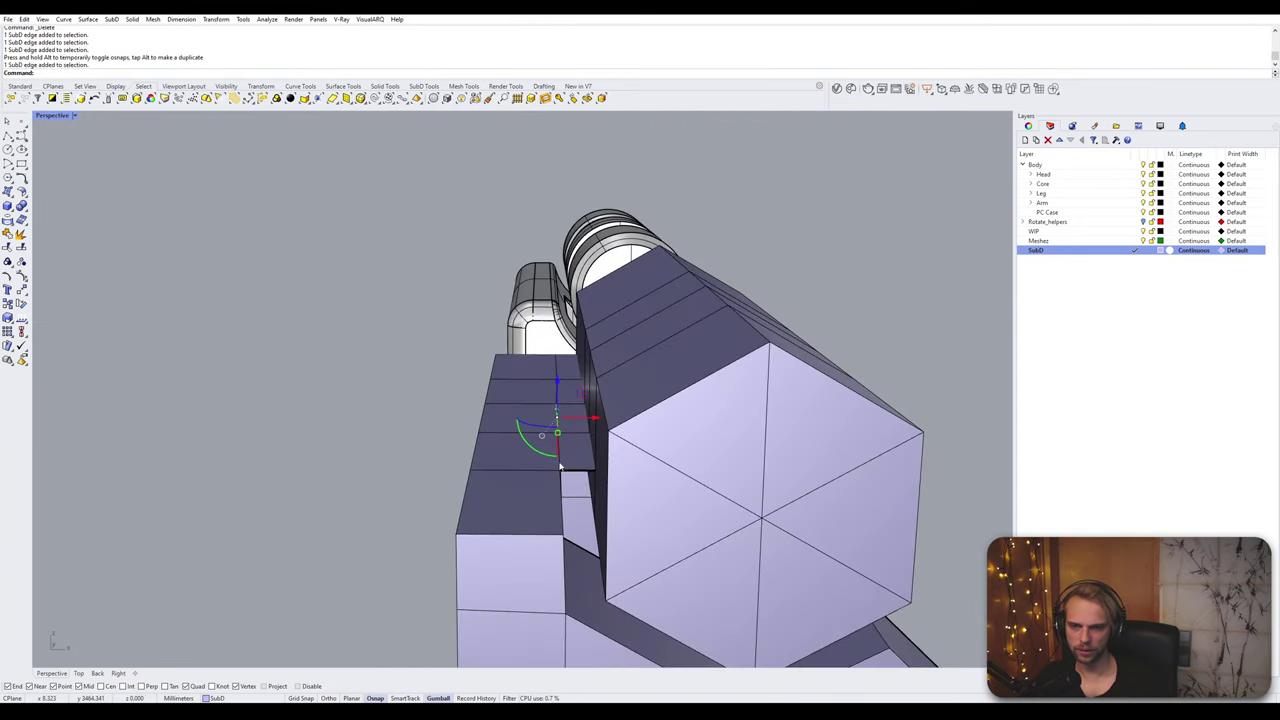
{"action": "left_click", "coordinate": [563, 500], "text": "ctrl+shift"}
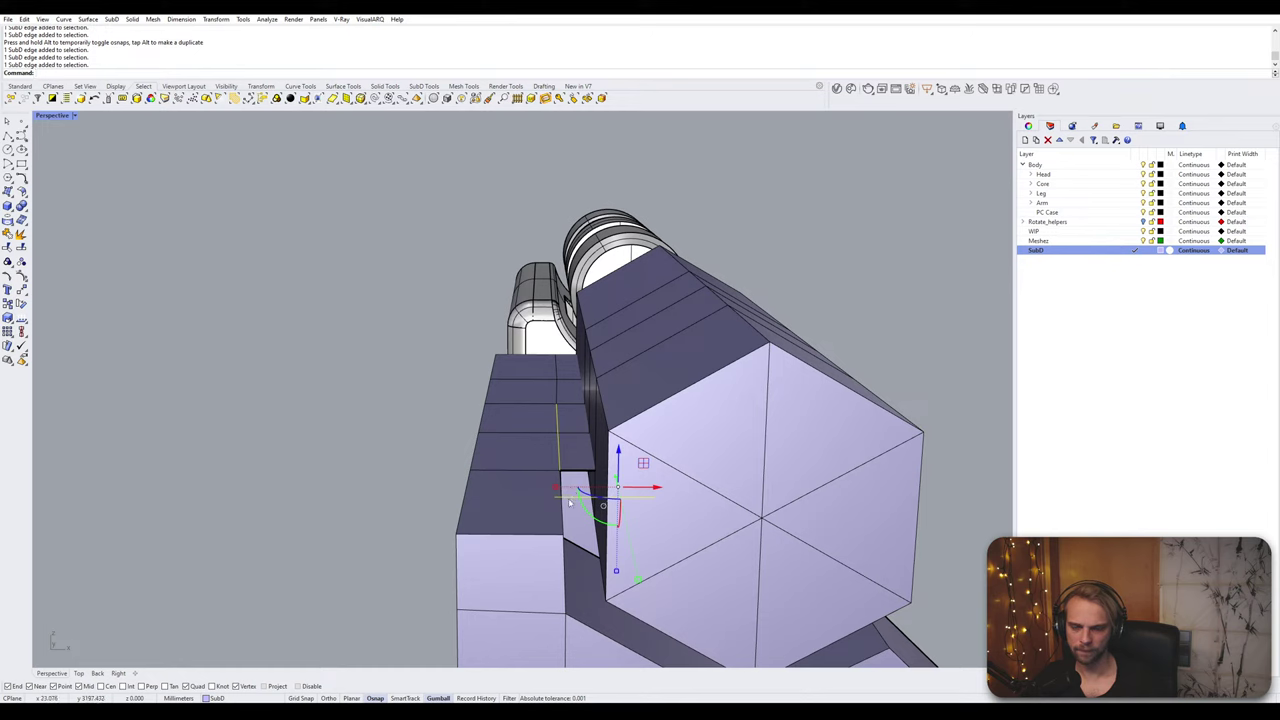
{"action": "left_click", "coordinate": [569, 499], "text": "ctrl"}
{"action": "right_click_drag", "start_coordinate": [563, 485], "coordinate": [541, 490]}
{"action": "left_click", "coordinate": [540, 489], "text": "ctrl+shift"}
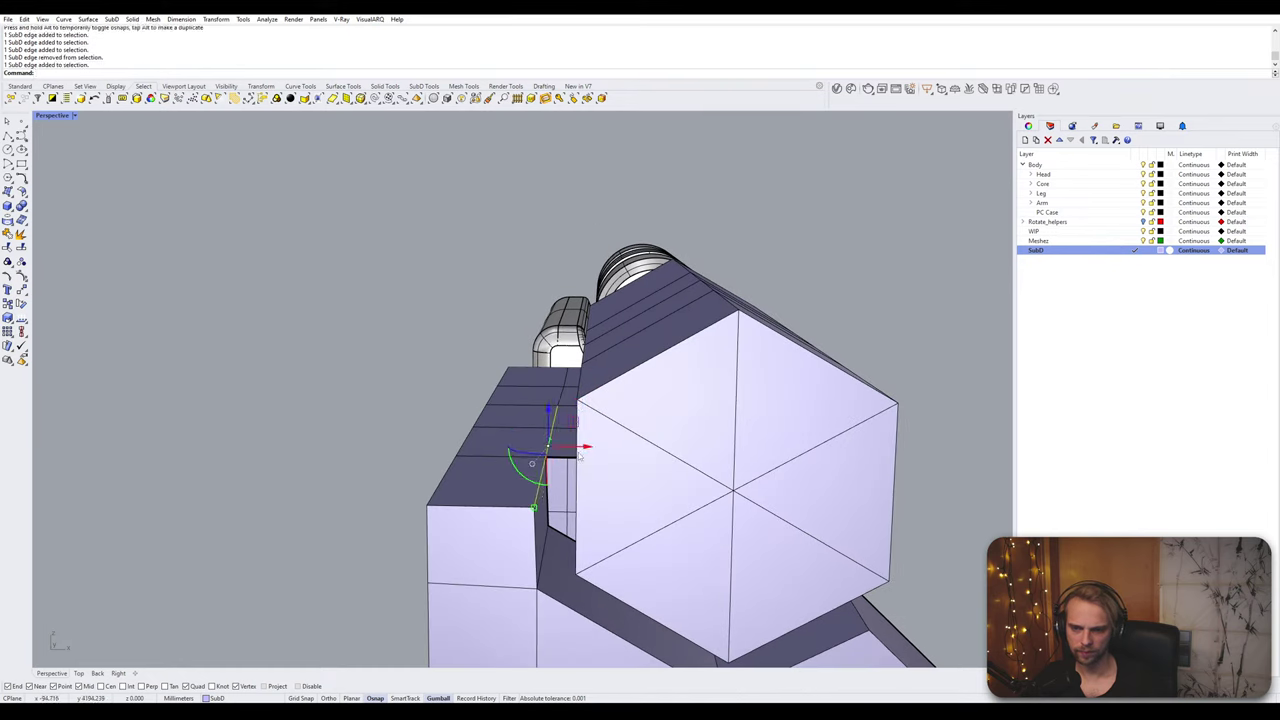
{"action": "left_click_drag", "start_coordinate": [580, 454], "coordinate": [573, 493]}
{"action": "left_click_drag", "start_coordinate": [536, 585], "coordinate": [537, 586]}
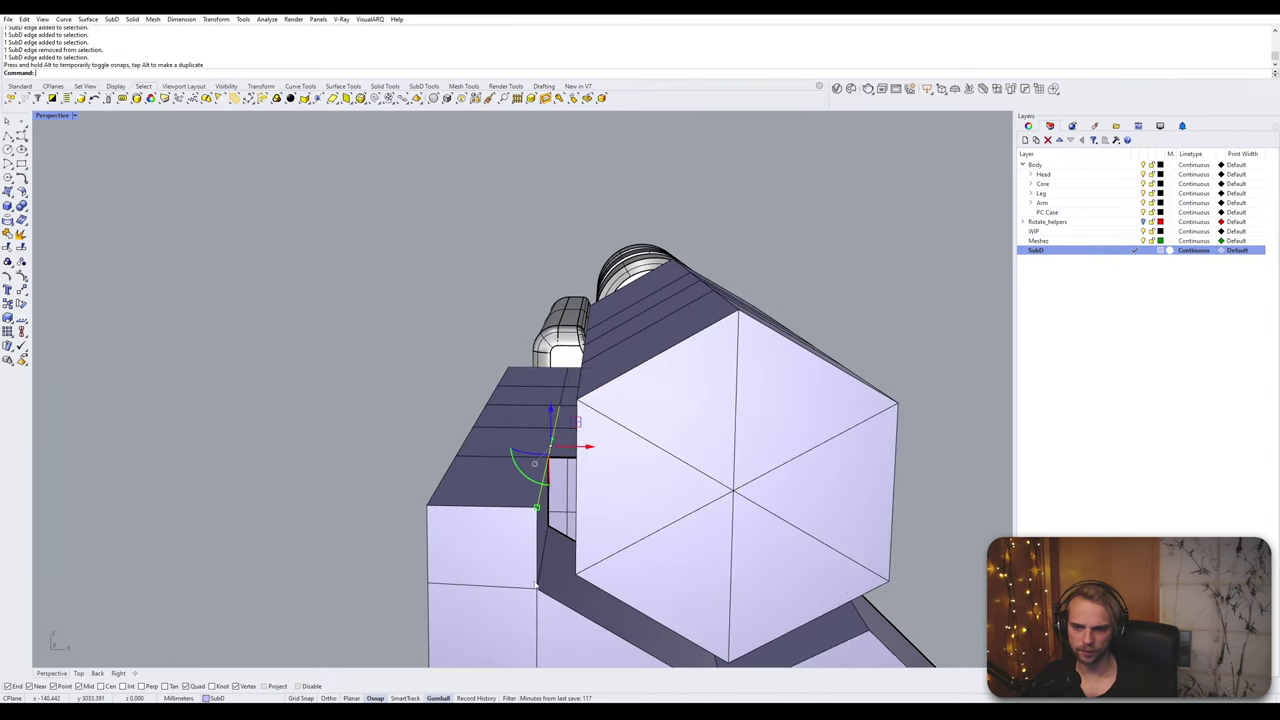
{"action": "key", "text": "Escape"}
Step: Delete the two narrow strip faces beside the hexagonal end
{"action": "mouse_move", "coordinate": [530, 537]}
{"action": "right_mouse_down"}
{"action": "mouse_move", "coordinate": [523, 549]}
{"action": "mouse_move", "coordinate": [532, 522]}
{"action": "right_mouse_up"}
{"action": "right_click_drag", "start_coordinate": [560, 420], "coordinate": [573, 512]}
{"action": "left_click", "coordinate": [573, 512], "text": "ctrl+shift"}
{"action": "left_click", "coordinate": [578, 445], "text": "ctrl+shift"}
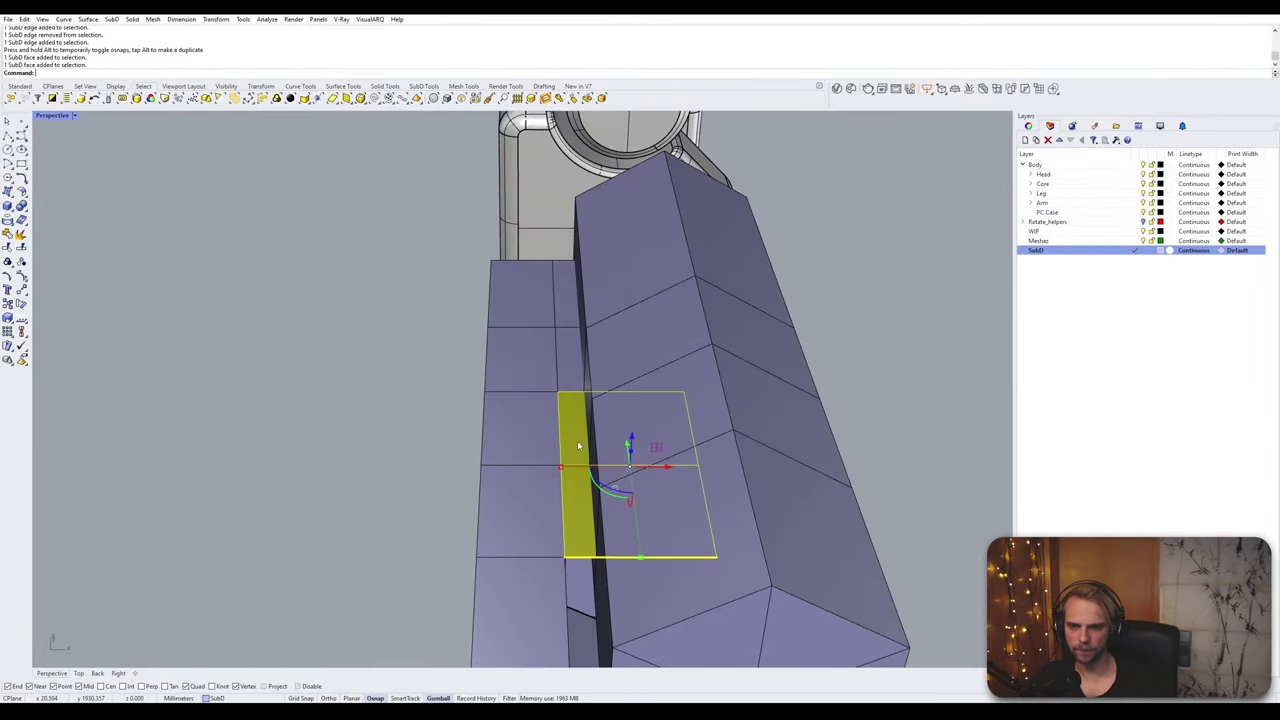
{"action": "key", "text": "Delete"}
{"action": "right_click_drag", "start_coordinate": [586, 441], "coordinate": [756, 512]}
{"action": "right_click_drag", "start_coordinate": [427, 373], "coordinate": [418, 427]}
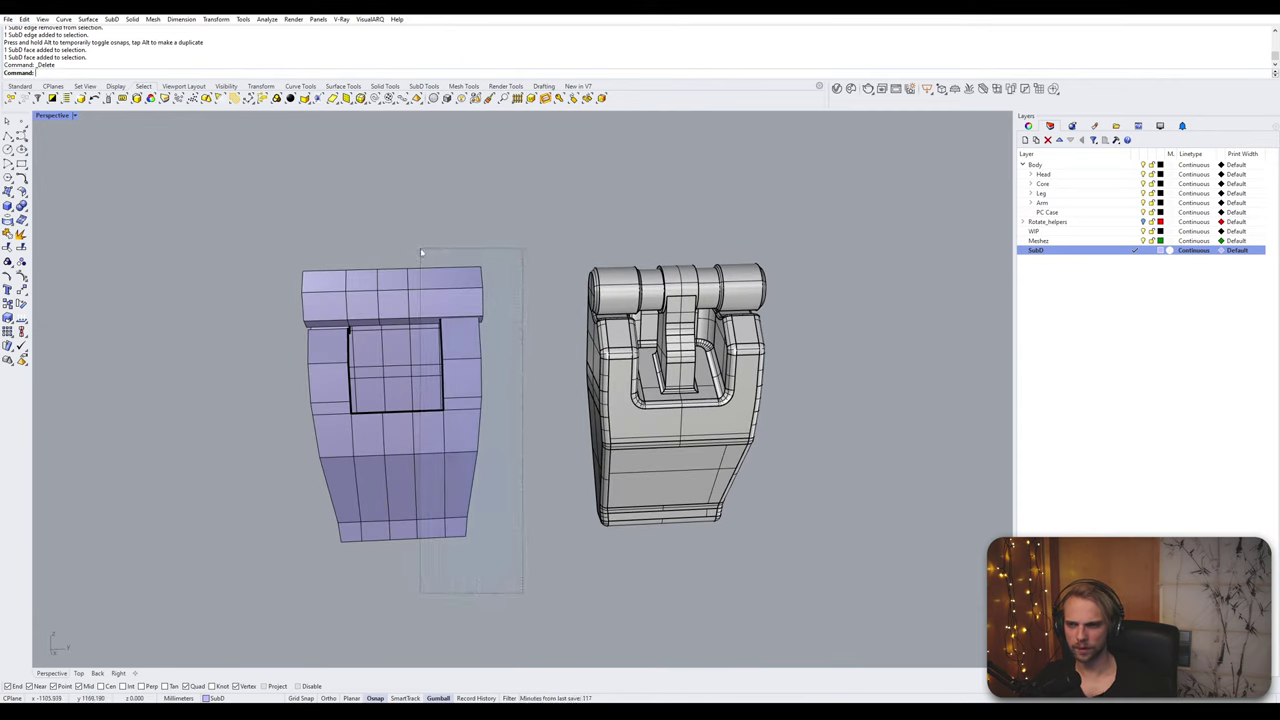
Step: Window-select and delete the right half of the SubD cage
{"action": "left_click_drag", "start_coordinate": [431, 252], "coordinate": [430, 250]}
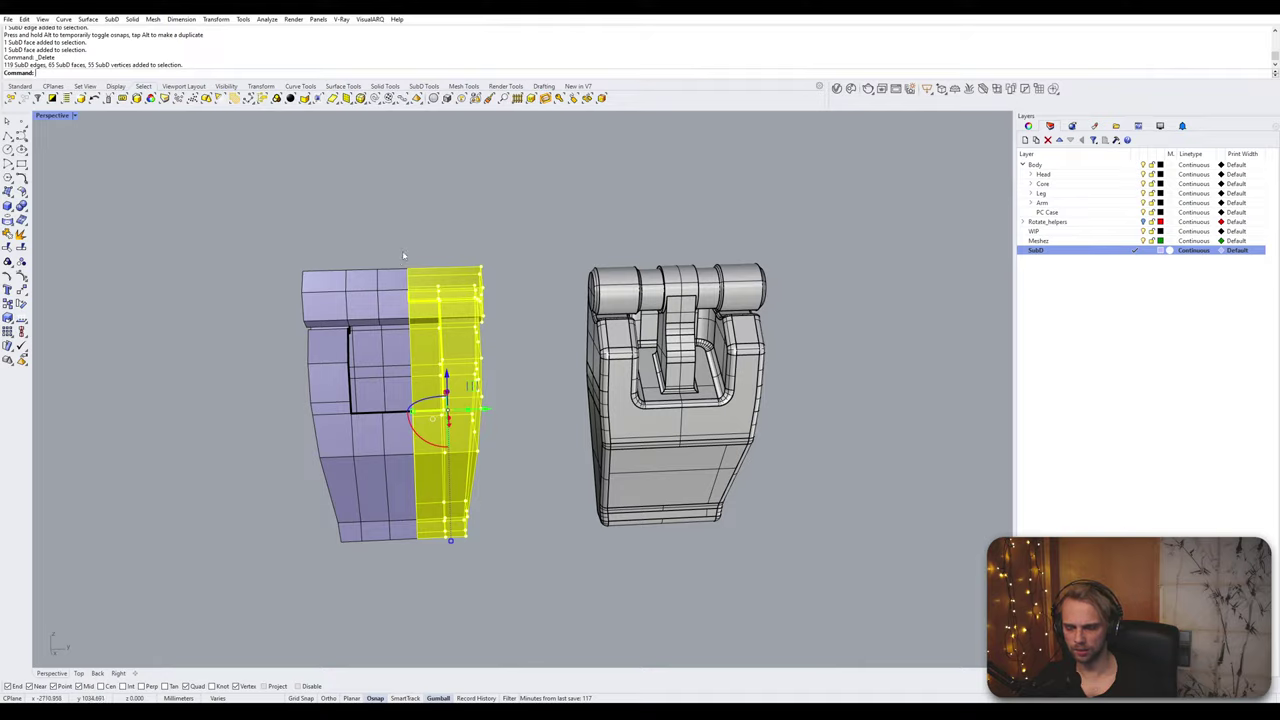
{"action": "key", "text": "Delete"}
{"action": "right_click_drag", "start_coordinate": [403, 256], "coordinate": [284, 342]}
{"action": "scroll", "coordinate": [492, 280], "scroll_direction": "up", "scroll_amount": 4}
{"action": "right_click_drag", "start_coordinate": [493, 290], "coordinate": [561, 379], "text": "shift"}
{"action": "scroll", "coordinate": [501, 403], "scroll_direction": "up", "scroll_amount": 9}
{"action": "left_click", "coordinate": [510, 407]}
{"action": "scroll", "coordinate": [510, 407], "scroll_direction": "down", "scroll_amount": 5}
{"action": "key", "text": "Escape"}
{"action": "scroll", "coordinate": [528, 313], "scroll_direction": "up", "scroll_amount": 9}
Step: Explode the SubD cage and delete the thin leftover bar piece
{"action": "left_click", "coordinate": [745, 417]}
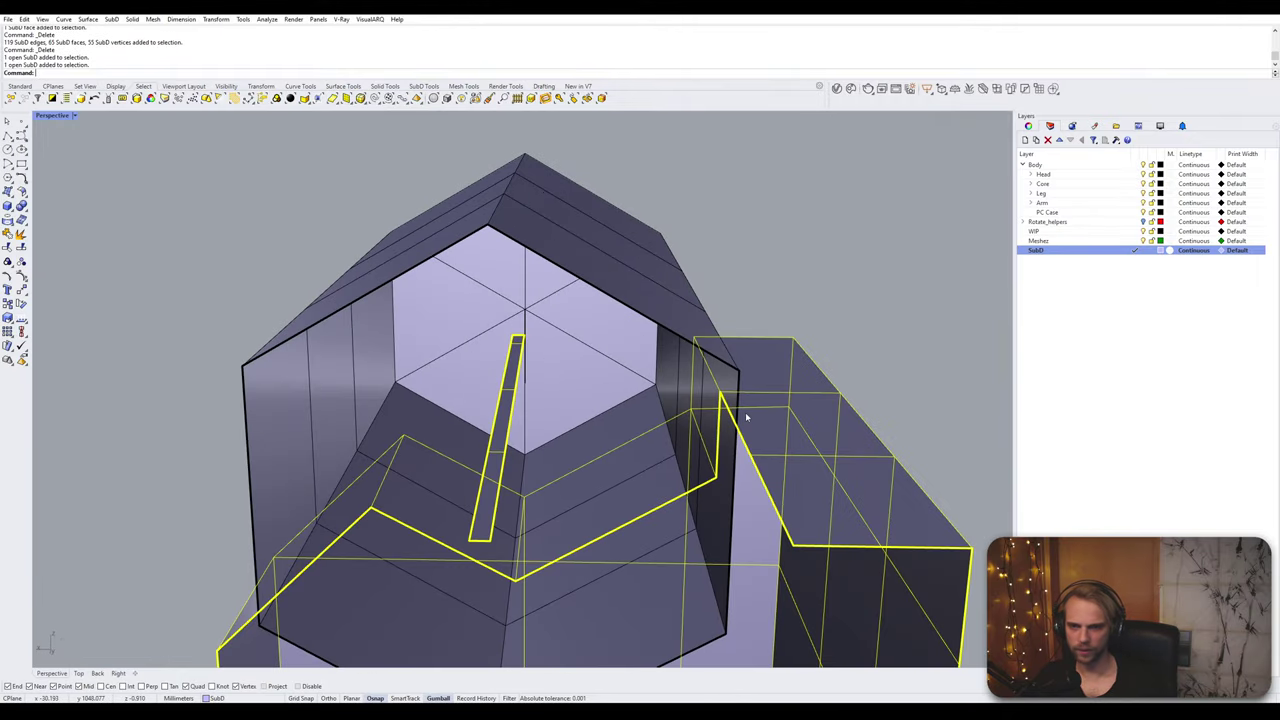
{"action": "type", "text": "Explode"}
{"action": "key", "text": "Return"}
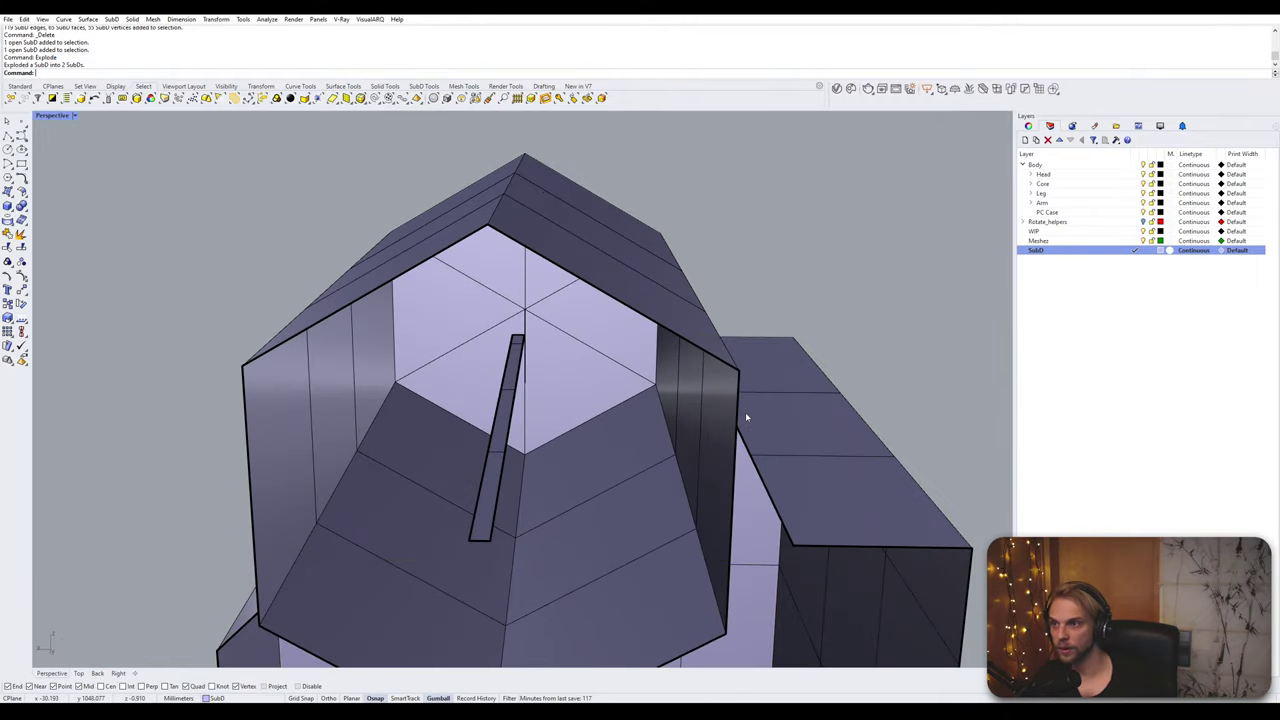
{"action": "left_click", "coordinate": [509, 388]}
{"action": "key", "text": "Delete"}
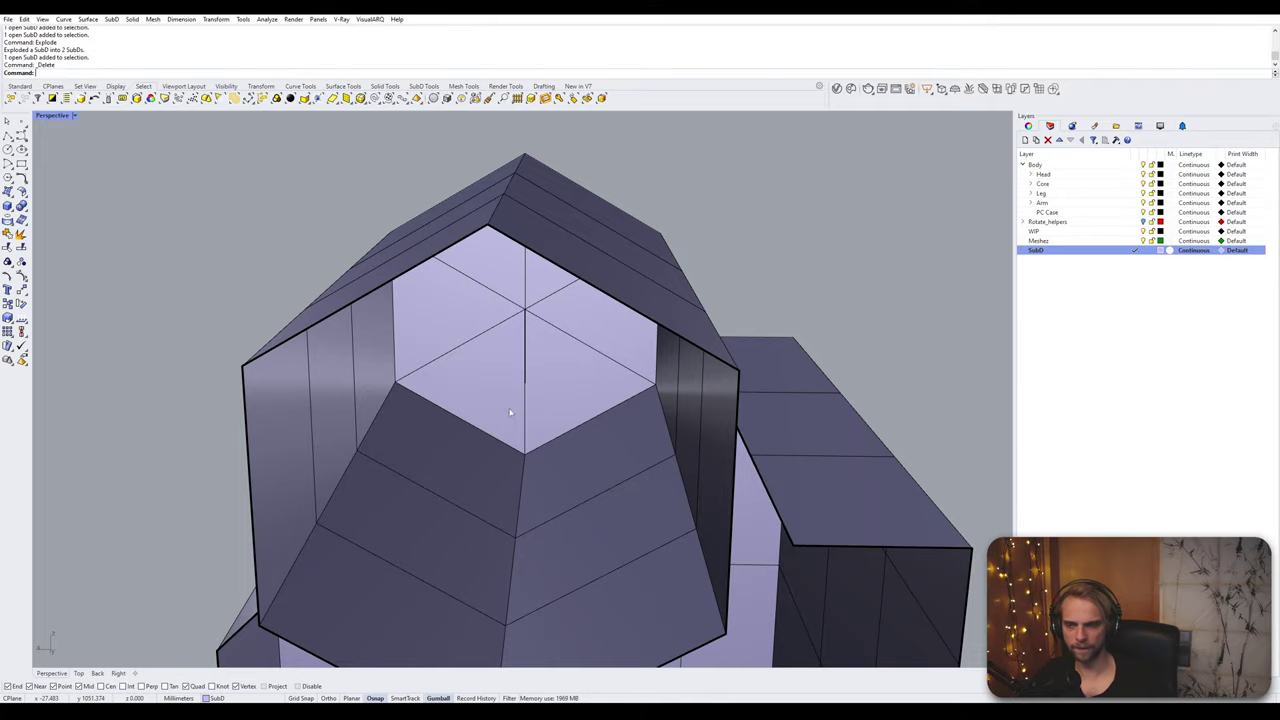
{"action": "scroll", "coordinate": [510, 412], "scroll_direction": "down", "scroll_amount": 8}
{"action": "right_click_drag", "start_coordinate": [510, 412], "coordinate": [710, 474]}
{"action": "scroll", "coordinate": [620, 423], "scroll_direction": "down", "scroll_amount": 6}
{"action": "scroll", "coordinate": [757, 416], "scroll_direction": "up", "scroll_amount": 4}
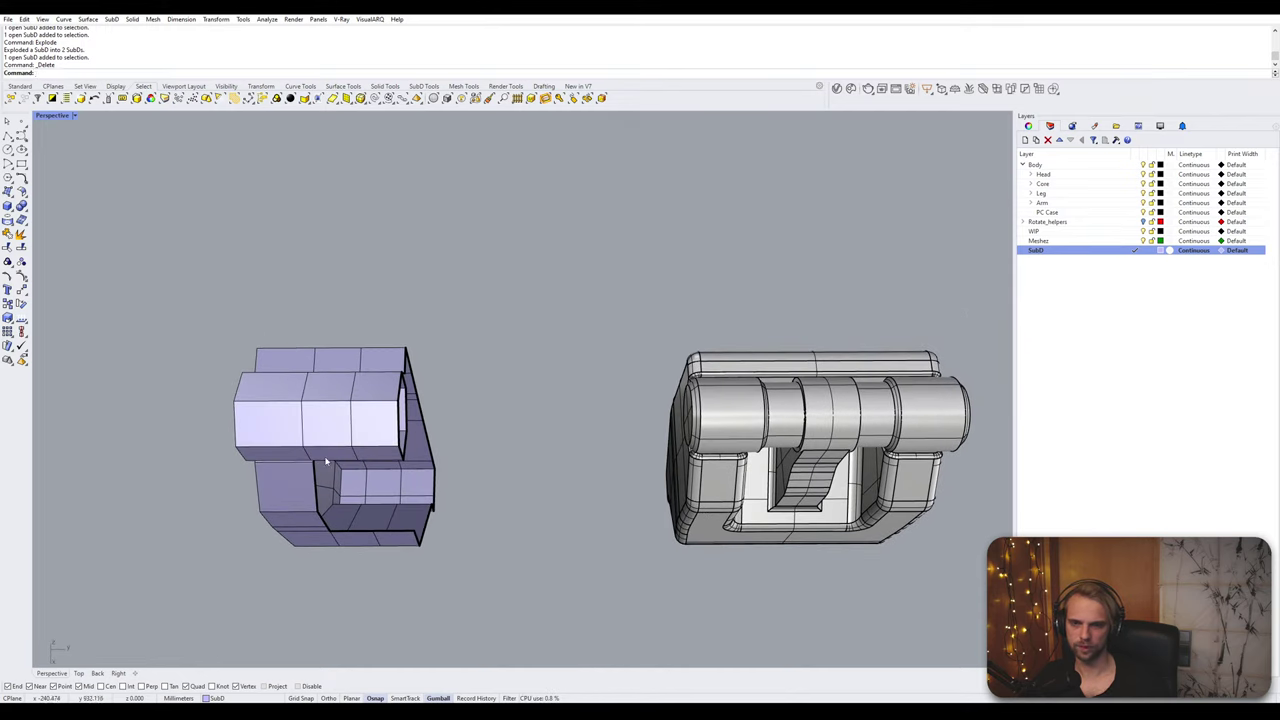
Step: Start ShowSelected to bring back the hidden hinge part
{"action": "right_click_drag", "start_coordinate": [326, 461], "coordinate": [442, 400]}
{"action": "scroll", "coordinate": [400, 423], "scroll_direction": "up", "scroll_amount": 3}
{"action": "scroll", "coordinate": [369, 318], "scroll_direction": "up", "scroll_amount": 2}
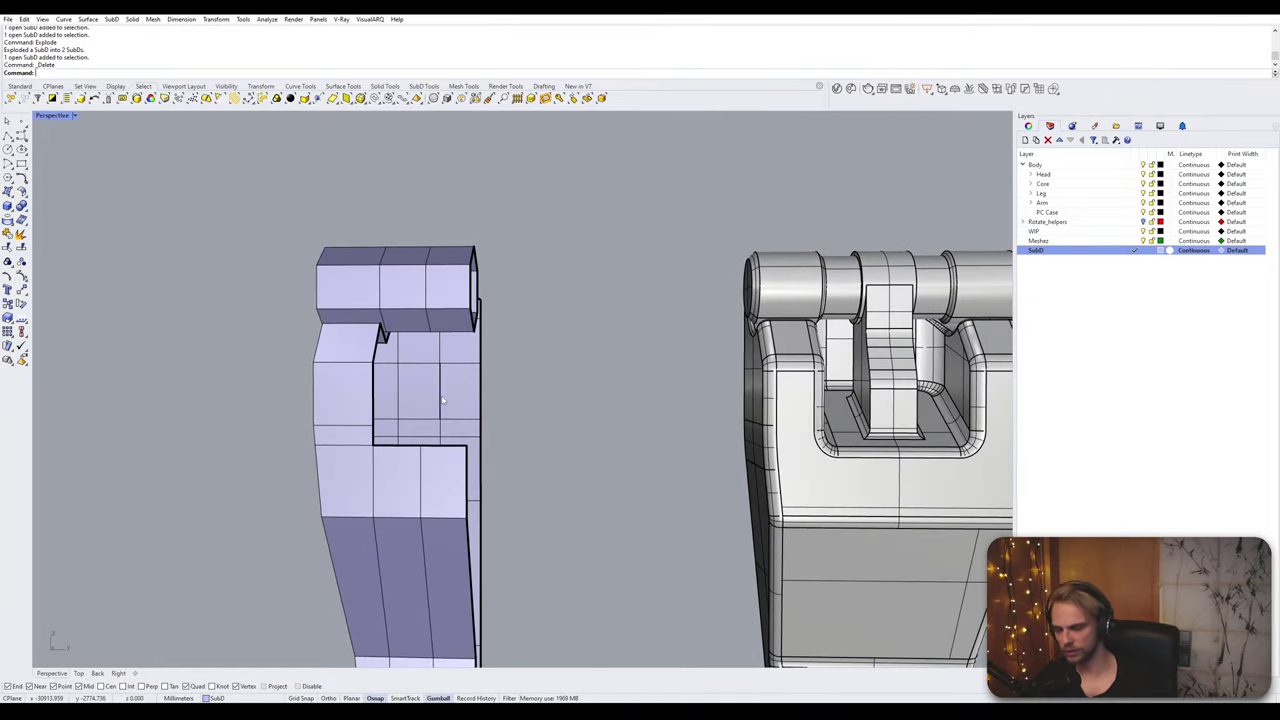
{"action": "key", "text": "Return"}
Step: Show the hidden grey hinge part again as the fitting reference
{"action": "left_click", "coordinate": [466, 416]}
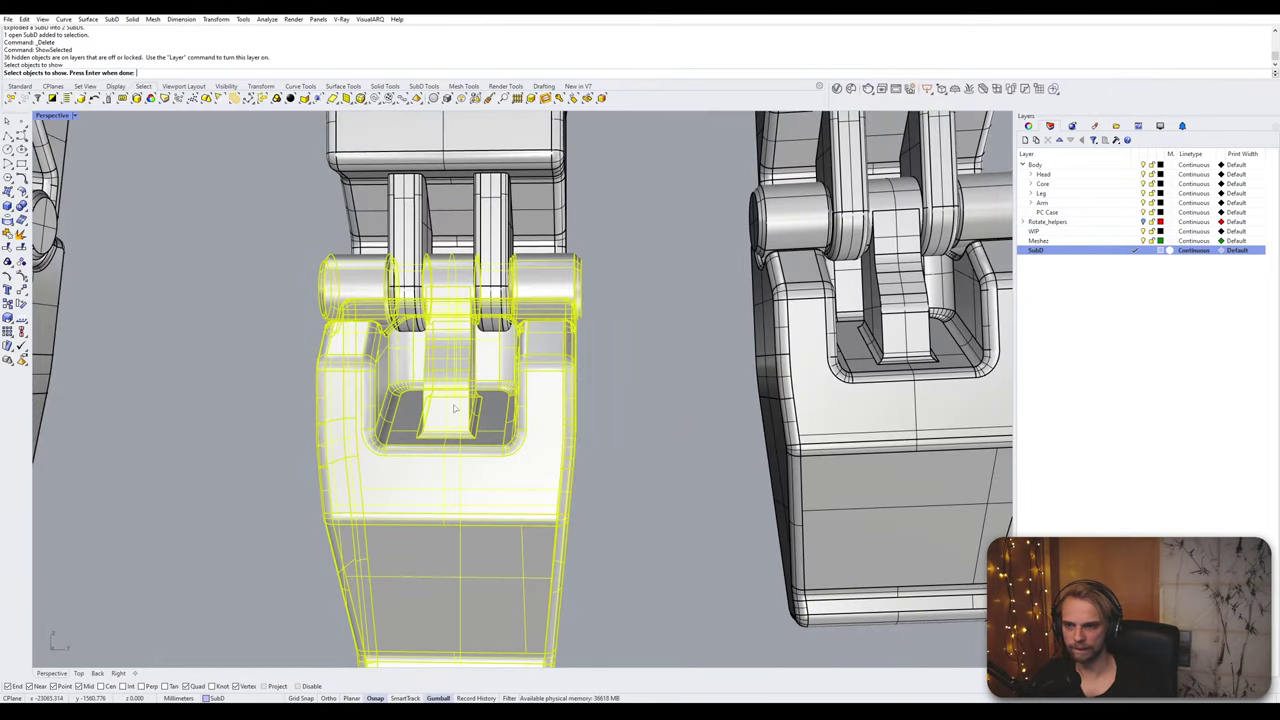
{"action": "key", "text": "Return"}
{"action": "scroll", "coordinate": [466, 416], "scroll_direction": "up", "scroll_amount": 2}
{"action": "right_click_drag", "start_coordinate": [466, 416], "coordinate": [397, 490]}
Step: Select two cavity rim edges and pull them upward with the gumball
{"action": "left_click", "coordinate": [366, 488], "text": "ctrl+shift"}
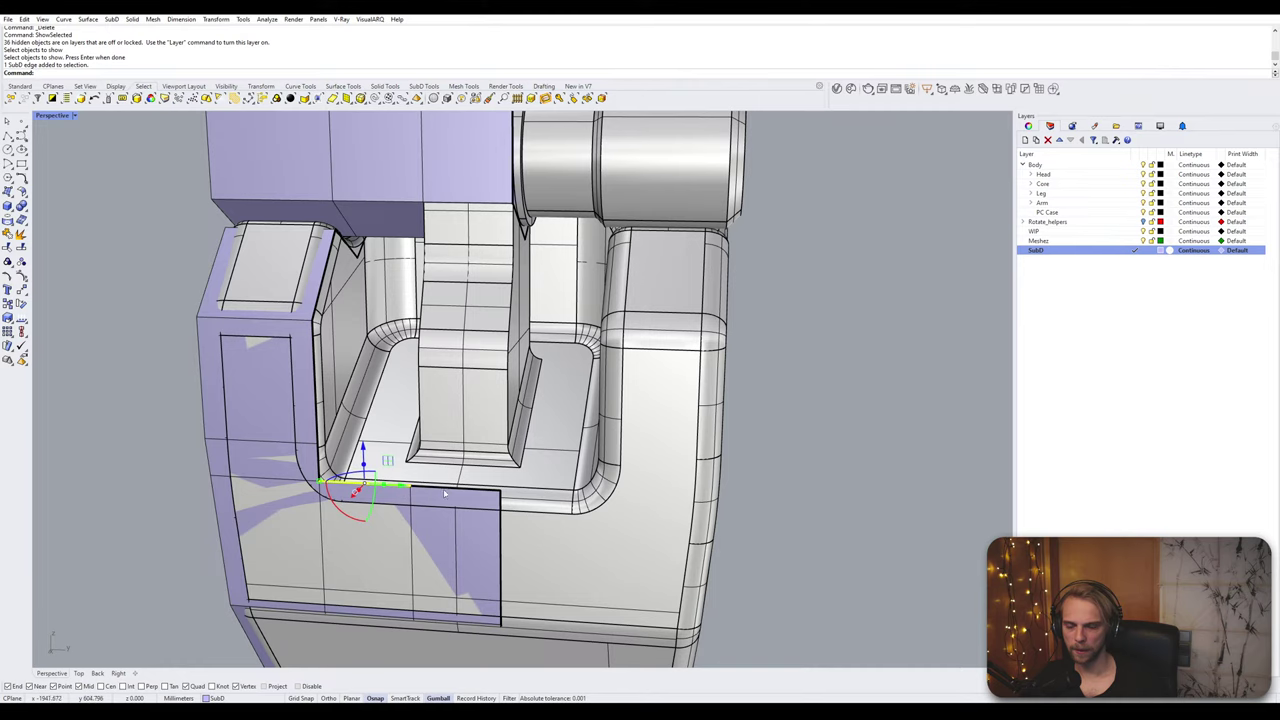
{"action": "left_click", "coordinate": [447, 490], "text": "ctrl+shift"}
{"action": "right_click_drag", "start_coordinate": [447, 490], "coordinate": [379, 481]}
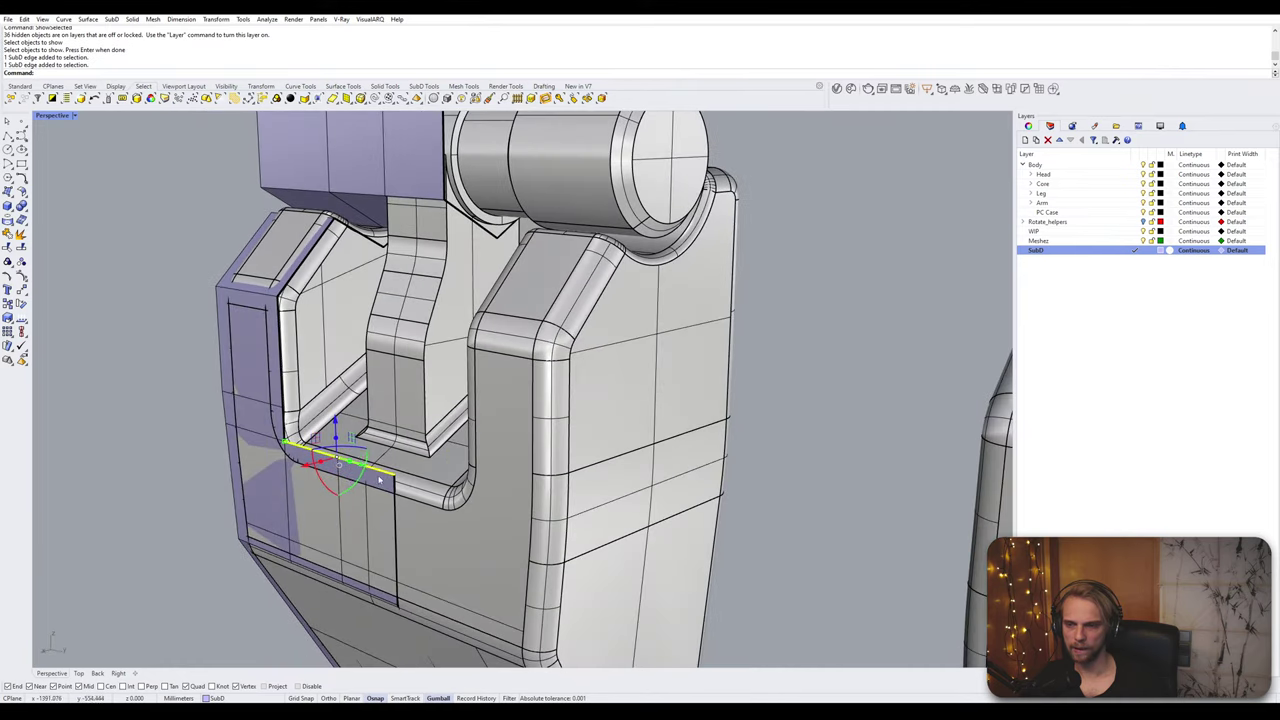
{"action": "left_click_drag", "start_coordinate": [339, 442], "coordinate": [466, 338]}
{"action": "right_click_drag", "start_coordinate": [466, 338], "coordinate": [480, 370]}
{"action": "scroll", "coordinate": [467, 360], "scroll_direction": "up", "scroll_amount": 3}
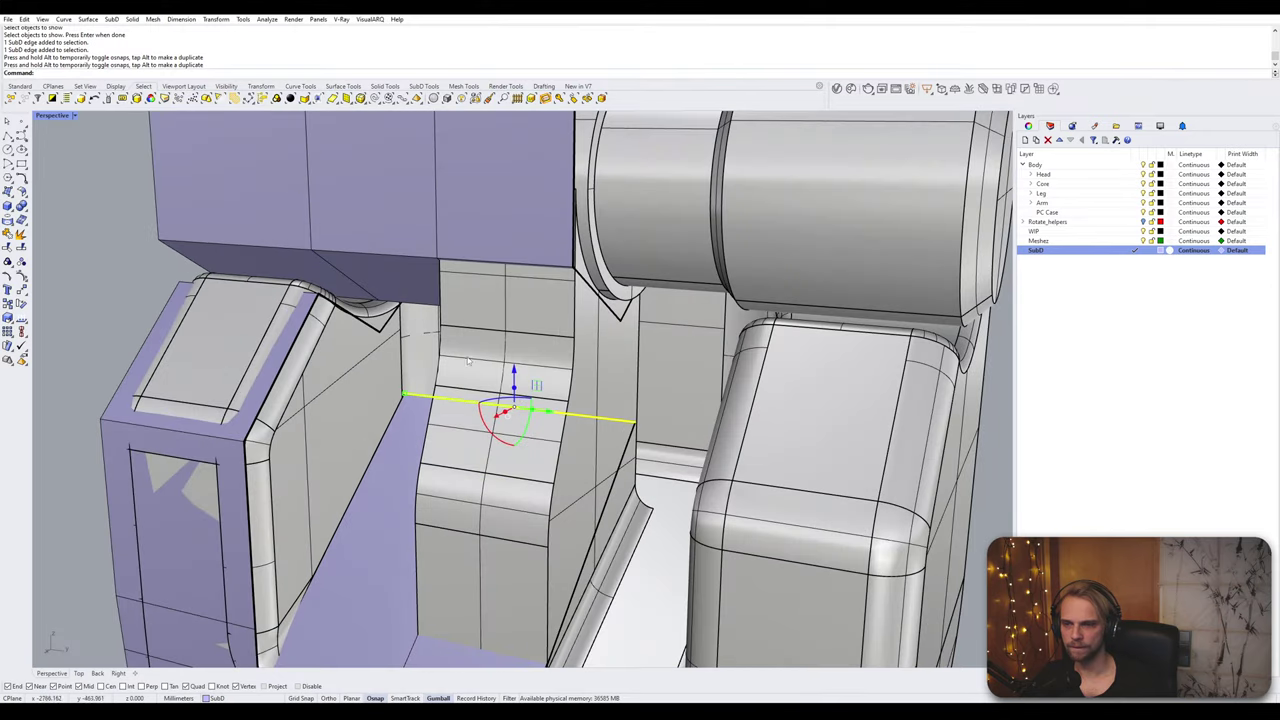
Step: Align the gumball to object, then to CPlane, and toggle smooth dragging
{"action": "right_click", "coordinate": [378, 698]}
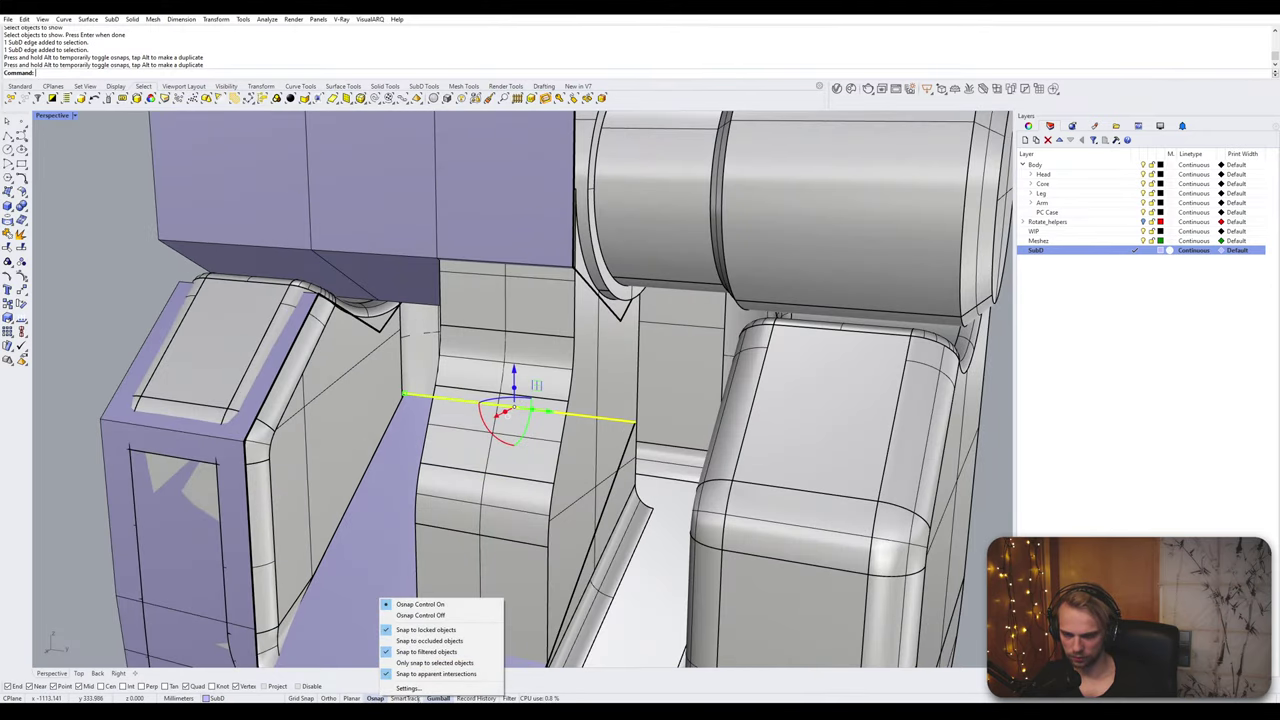
{"action": "right_click", "coordinate": [438, 698]}
{"action": "left_click", "coordinate": [489, 608]}
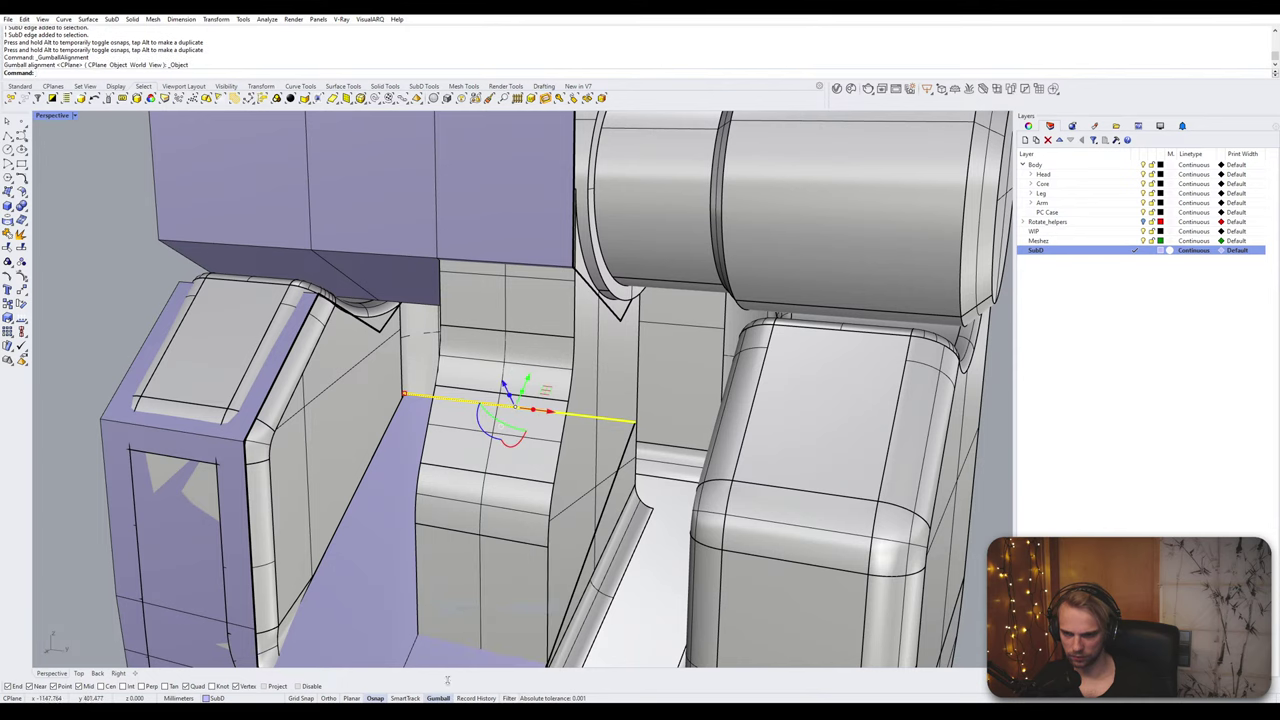
{"action": "right_click", "coordinate": [443, 698]}
{"action": "left_click", "coordinate": [484, 595]}
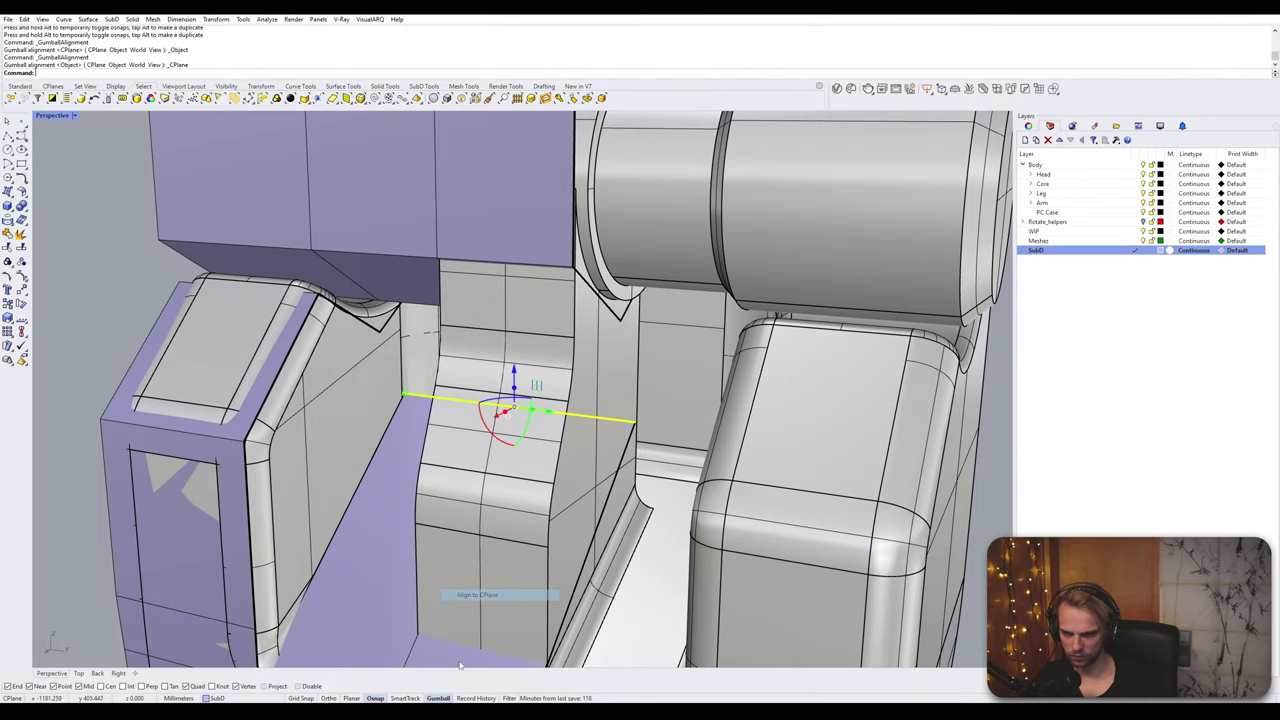
{"action": "right_click", "coordinate": [443, 698]}
{"action": "left_click", "coordinate": [482, 652]}
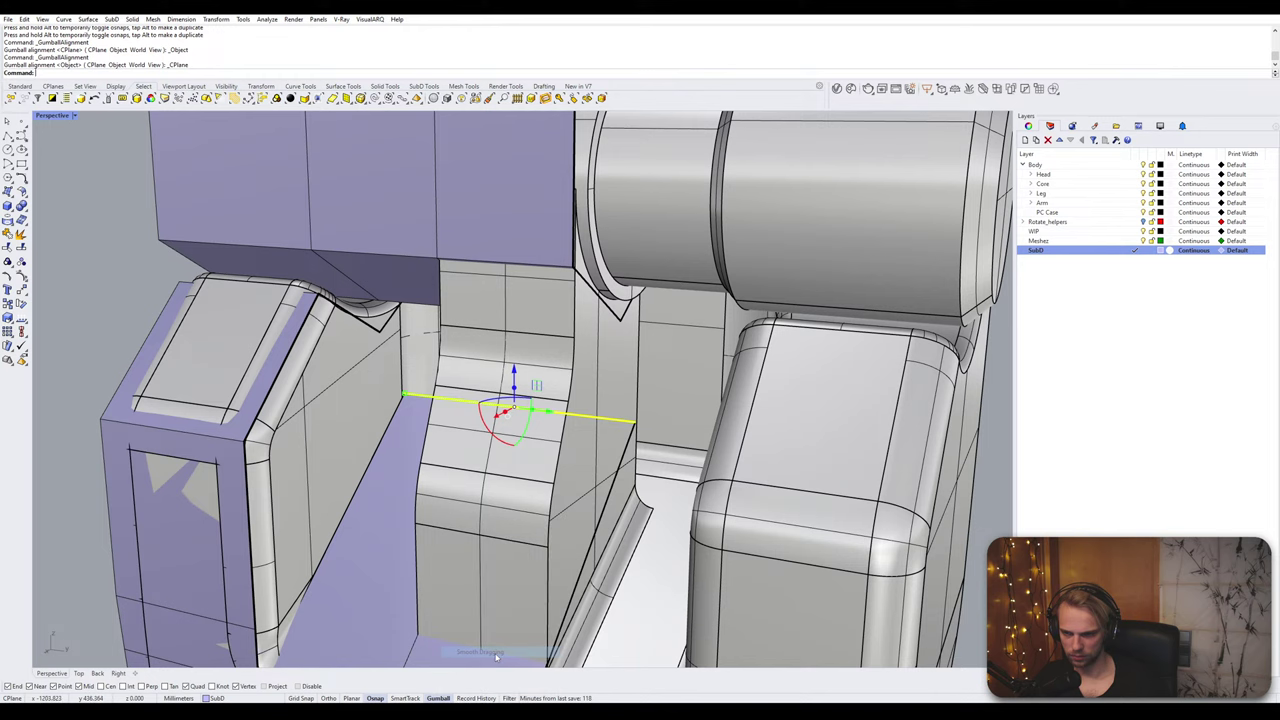
Step: Lower the selected edge to the lower seam and reposition it
{"action": "right_click_drag", "start_coordinate": [540, 447], "coordinate": [552, 358]}
{"action": "scroll", "coordinate": [490, 370], "scroll_direction": "up", "scroll_amount": 3}
{"action": "left_click_drag", "start_coordinate": [580, 391], "coordinate": [580, 458]}
{"action": "scroll", "coordinate": [785, 531], "scroll_direction": "up", "scroll_amount": 3}
{"action": "scroll", "coordinate": [770, 480], "scroll_direction": "down", "scroll_amount": 5}
{"action": "right_click_drag", "start_coordinate": [560, 390], "coordinate": [634, 462]}
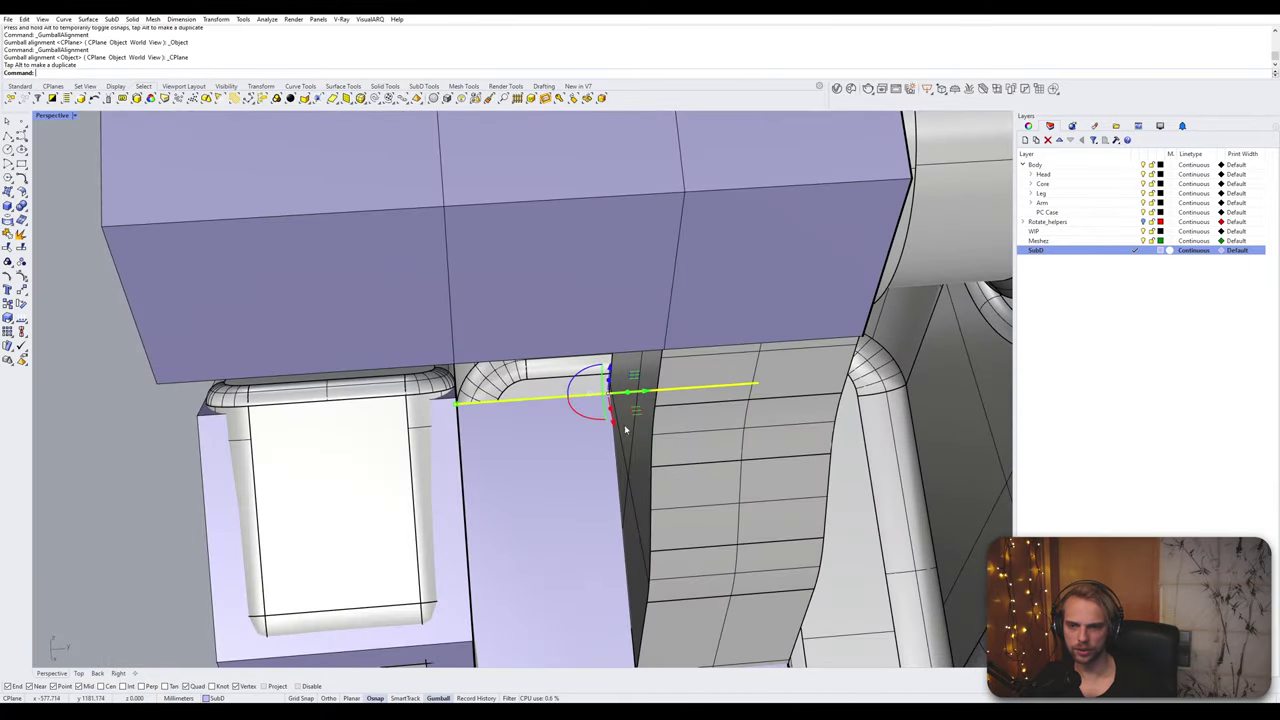
{"action": "left_click_drag", "start_coordinate": [611, 417], "coordinate": [629, 384]}
{"action": "right_click_drag", "start_coordinate": [640, 380], "coordinate": [517, 389]}
{"action": "scroll", "coordinate": [560, 440], "scroll_direction": "down", "scroll_amount": 2}
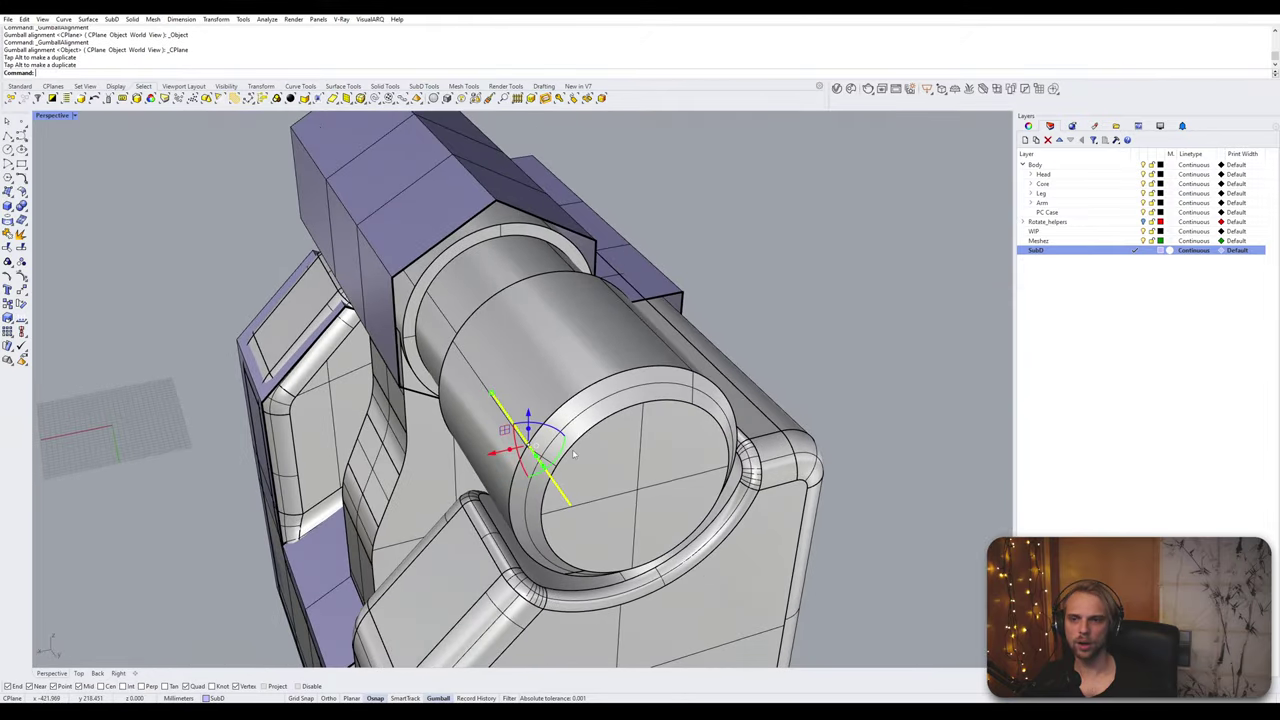
{"action": "right_click_drag", "start_coordinate": [573, 455], "coordinate": [669, 516]}
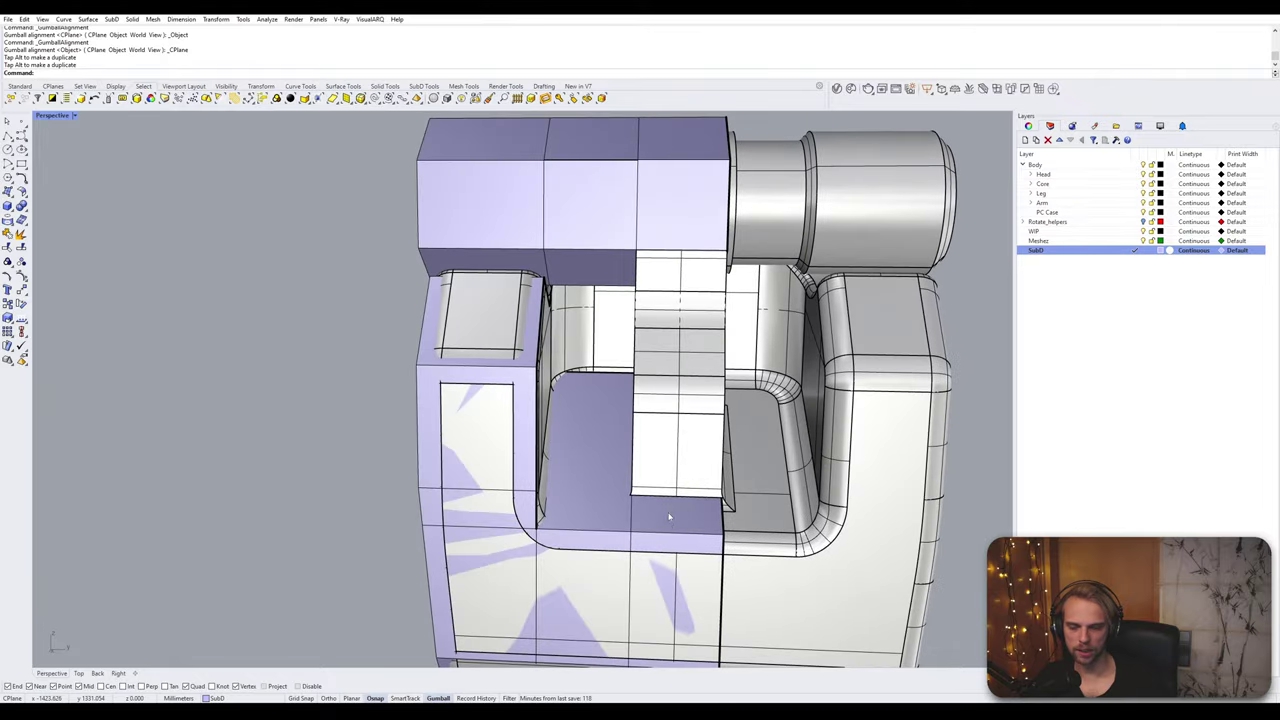
Step: Insert the first edge loop across the inner ledge near its upper edge
{"action": "left_click", "coordinate": [669, 540]}
{"action": "left_click", "coordinate": [606, 537], "text": "shift"}
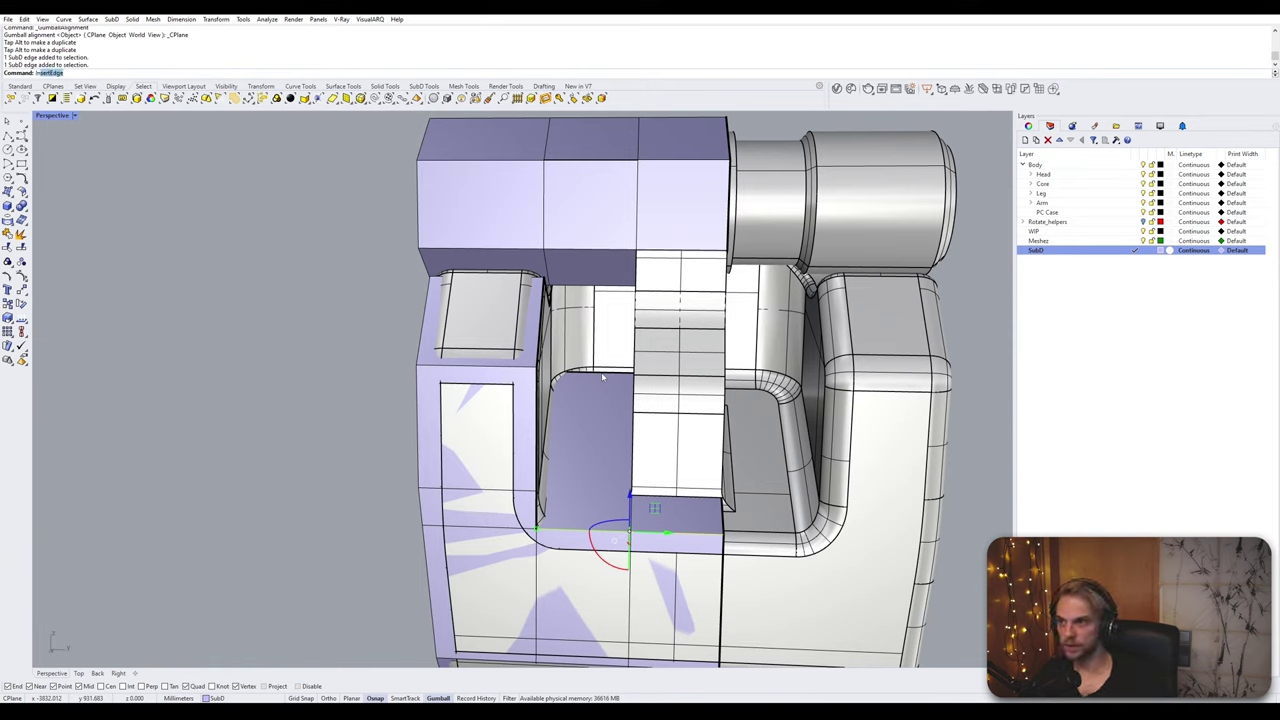
{"action": "key", "text": "Return"}
{"action": "left_click", "coordinate": [688, 493]}
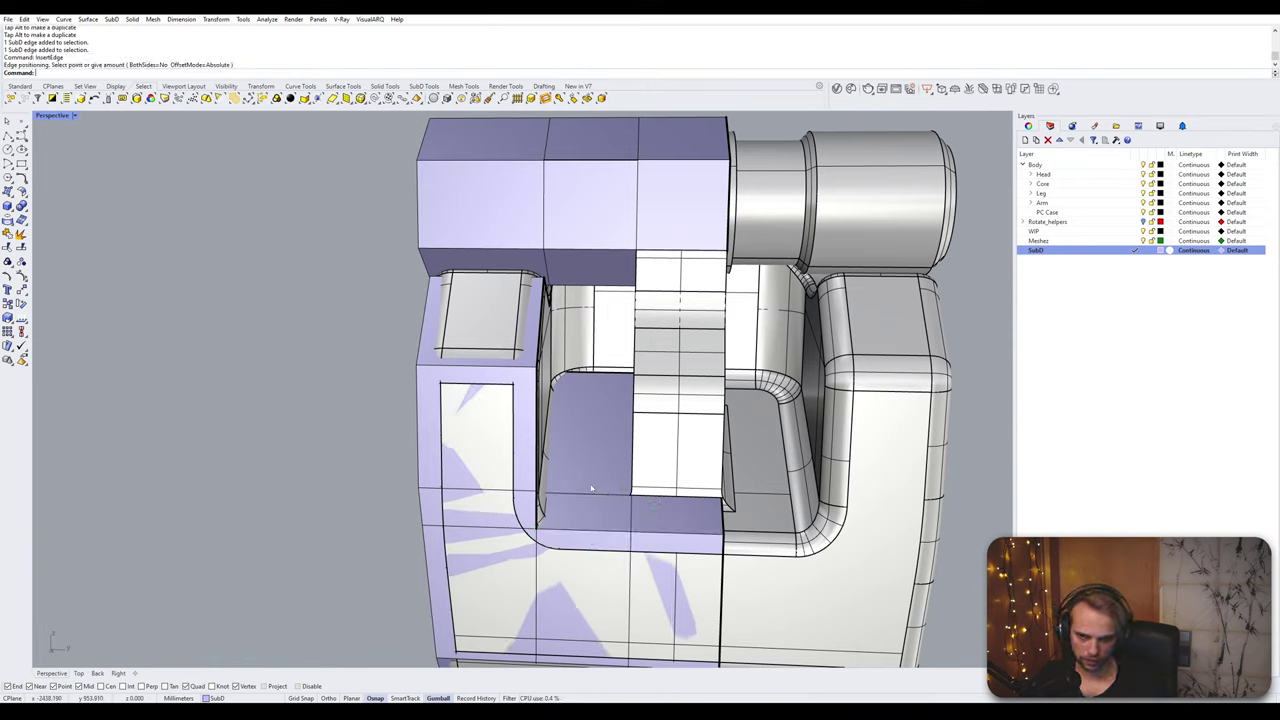
{"action": "left_click", "coordinate": [676, 497]}
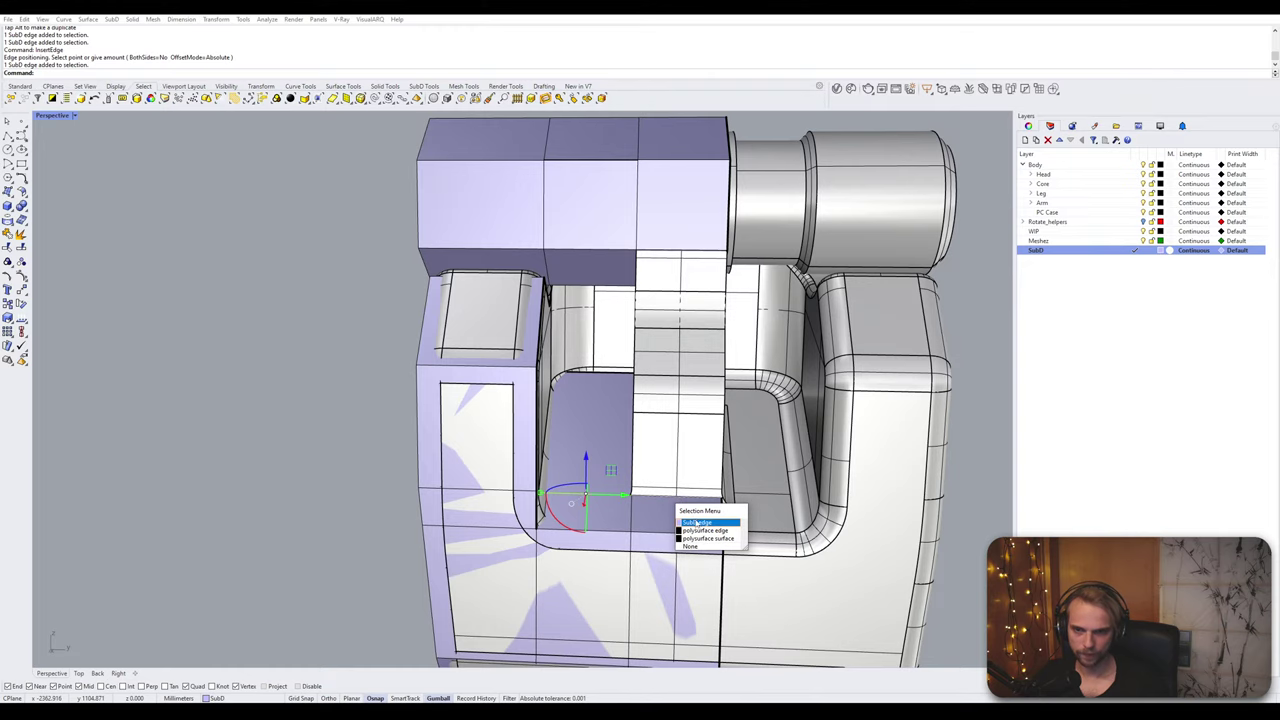
{"action": "left_click", "coordinate": [697, 523]}
{"action": "mouse_move", "coordinate": [668, 500]}
{"action": "right_mouse_down"}
{"action": "mouse_move", "coordinate": [708, 521]}
{"action": "mouse_move", "coordinate": [682, 510]}
{"action": "right_mouse_up"}
Step: Insert a second edge loop at the ledge's back corner
{"action": "key", "text": "Return"}
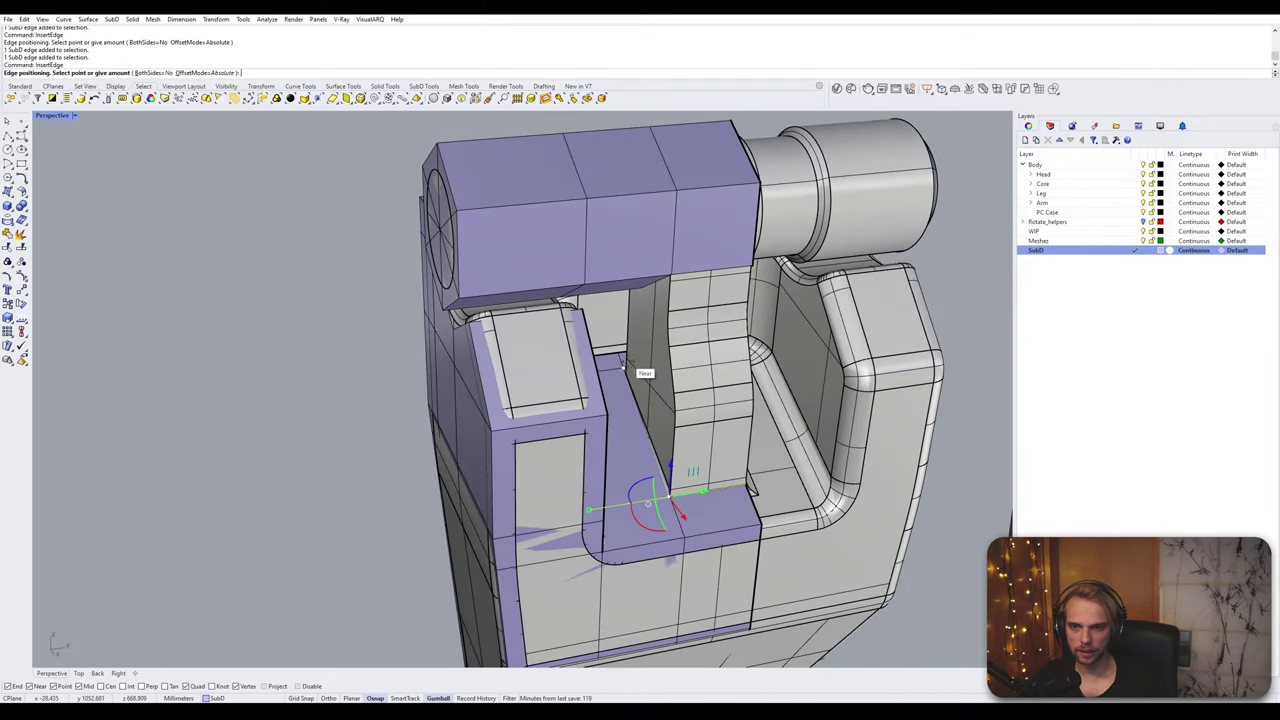
{"action": "right_click_drag", "start_coordinate": [628, 362], "coordinate": [630, 372]}
{"action": "scroll", "coordinate": [612, 364], "scroll_direction": "up", "scroll_amount": 14}
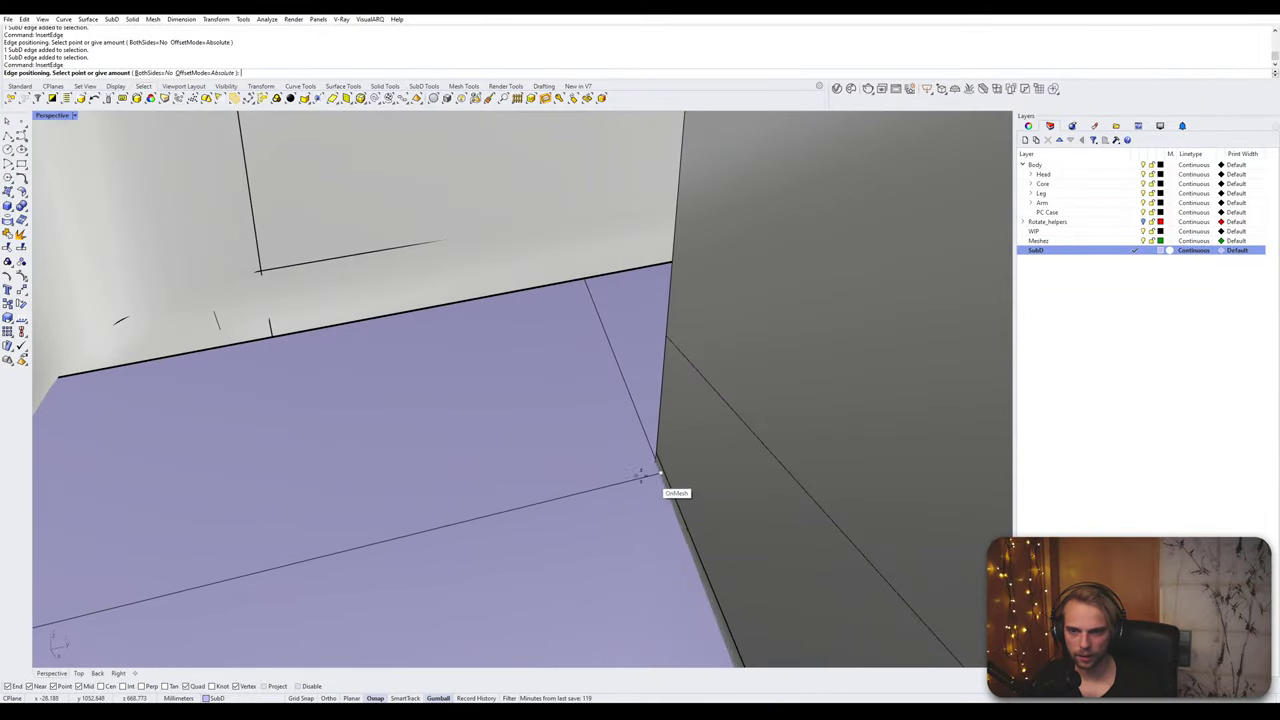
{"action": "left_click", "coordinate": [615, 466]}
{"action": "scroll", "coordinate": [610, 466], "scroll_direction": "down", "scroll_amount": 10}
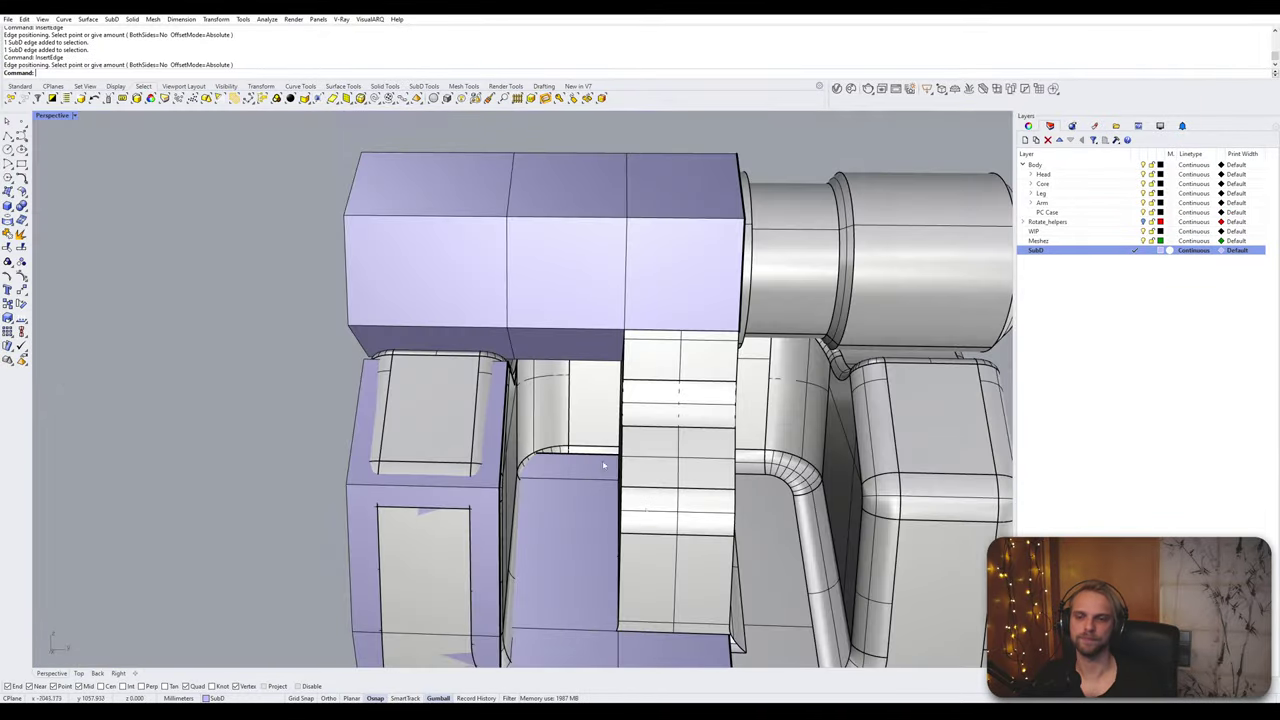
{"action": "scroll", "coordinate": [637, 409], "scroll_direction": "up", "scroll_amount": 10}
{"action": "left_click", "coordinate": [637, 409]}
{"action": "scroll", "coordinate": [635, 420], "scroll_direction": "down", "scroll_amount": 7}
{"action": "key", "text": "Escape"}
Step: Select the grey reference hinge body
{"action": "scroll", "coordinate": [643, 443], "scroll_direction": "down", "scroll_amount": 8}
{"action": "right_click_drag", "start_coordinate": [643, 444], "coordinate": [613, 472]}
{"action": "left_click", "coordinate": [613, 472]}
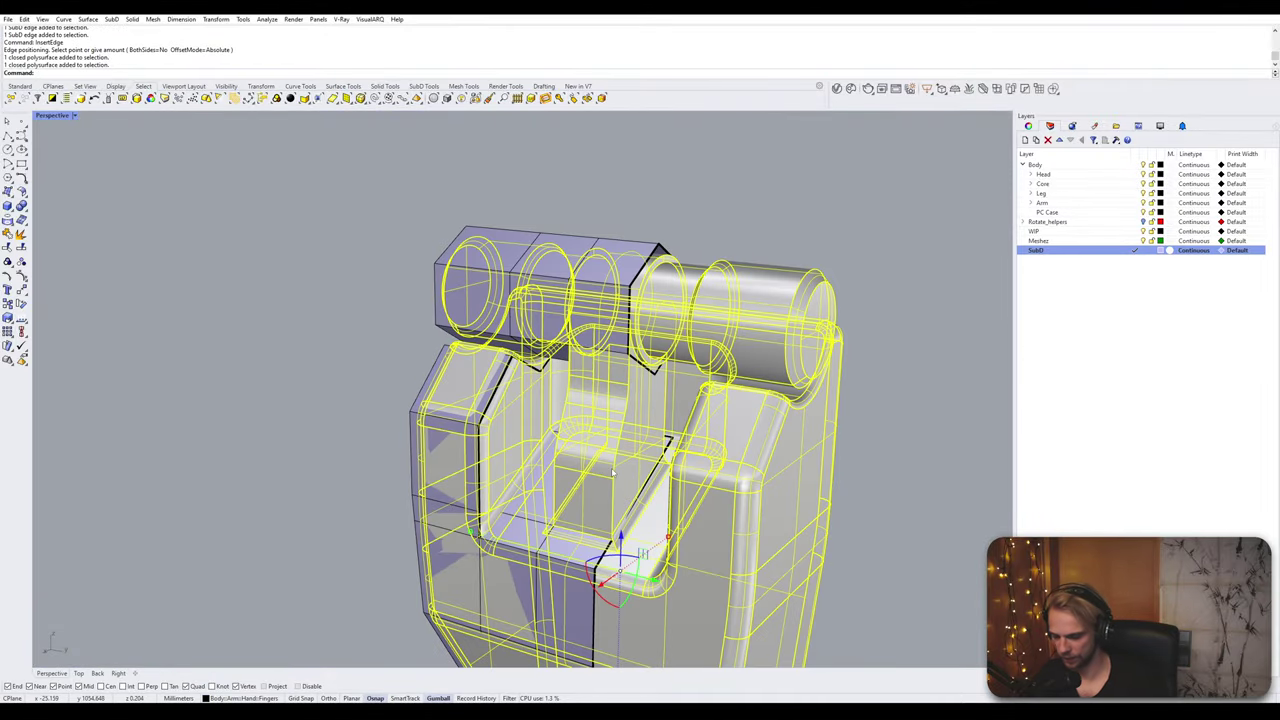
Step: Hide the reference and extrude the cage's ledge face upward into a block
{"action": "type", "text": "Hide"}
{"action": "key", "text": "Return"}
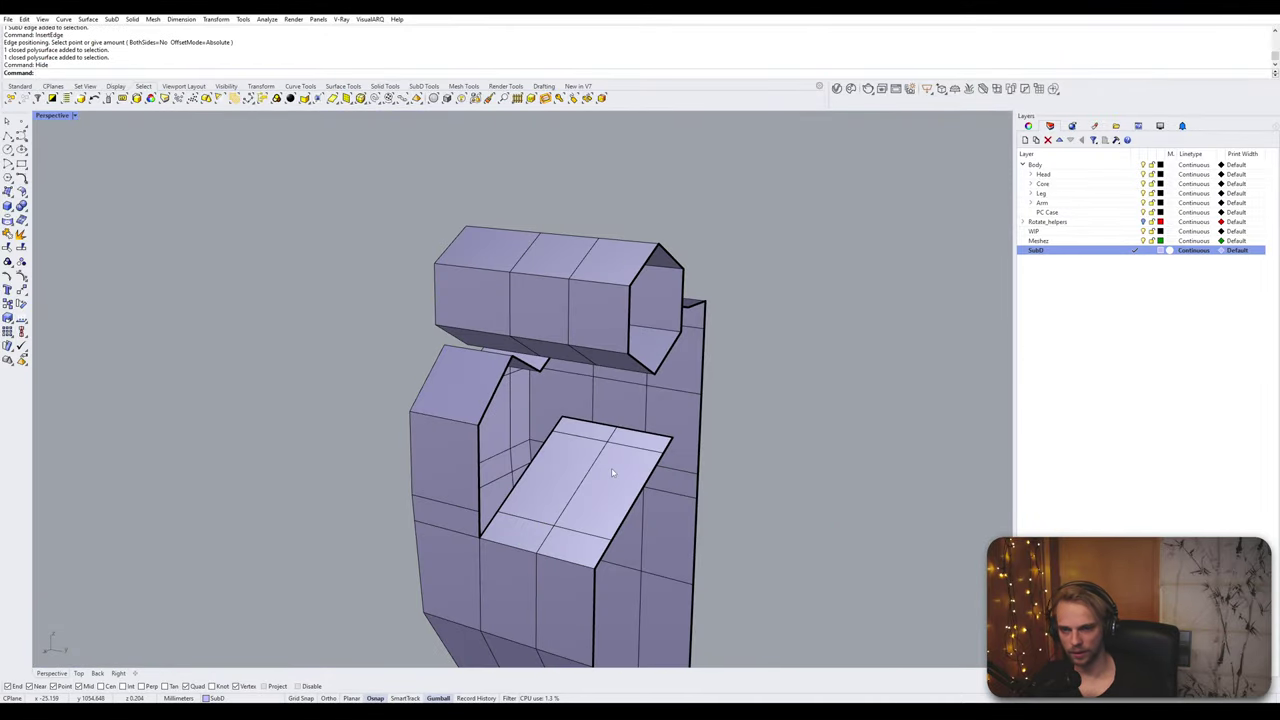
{"action": "left_click", "coordinate": [613, 472], "text": "ctrl+shift"}
{"action": "left_click", "coordinate": [633, 446], "text": "ctrl+shift"}
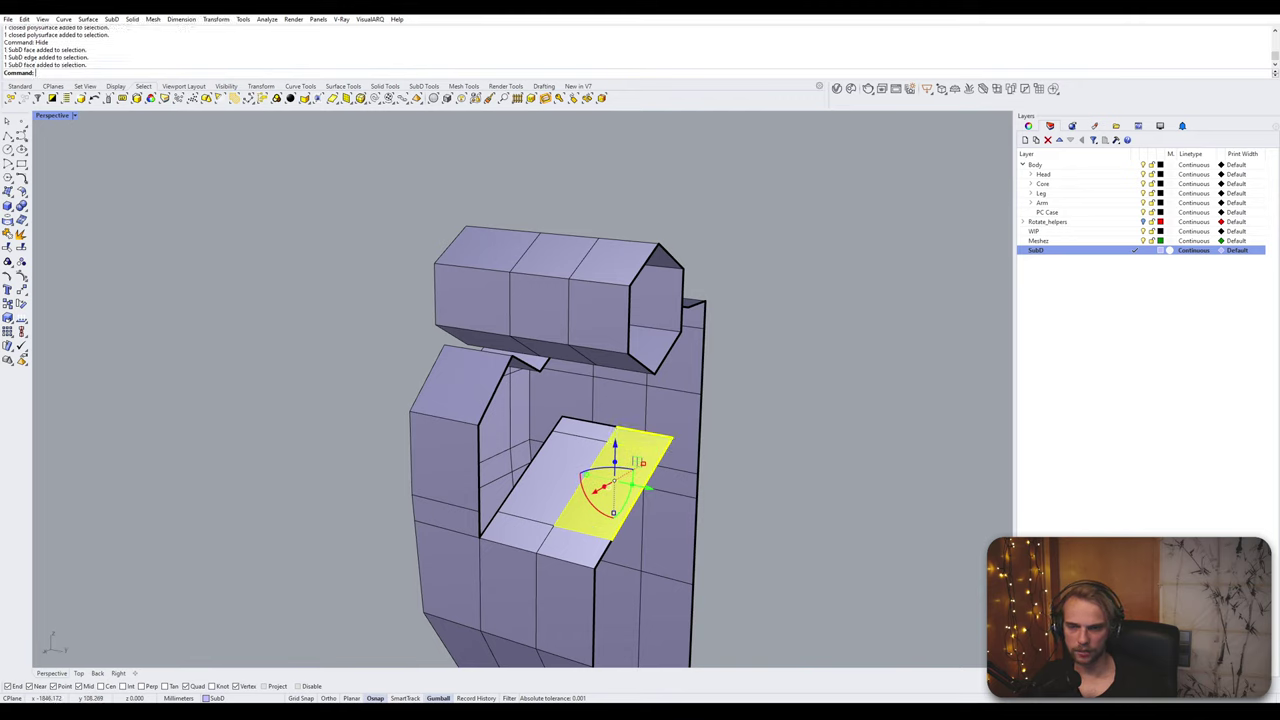
{"action": "left_click_drag", "start_coordinate": [615, 464], "coordinate": [616, 399]}
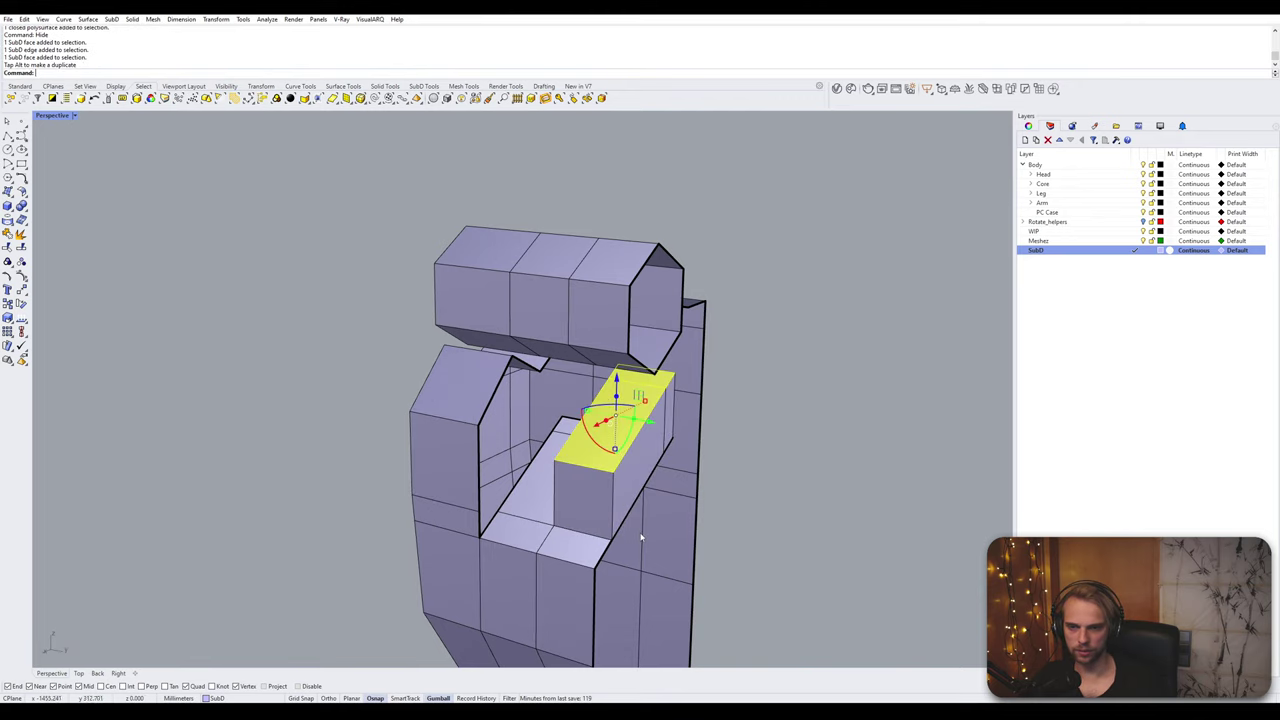
{"action": "left_click", "coordinate": [357, 446]}
{"action": "scroll", "coordinate": [624, 447], "scroll_direction": "up", "scroll_amount": 2}
{"action": "right_click_drag", "start_coordinate": [625, 447], "coordinate": [628, 424]}
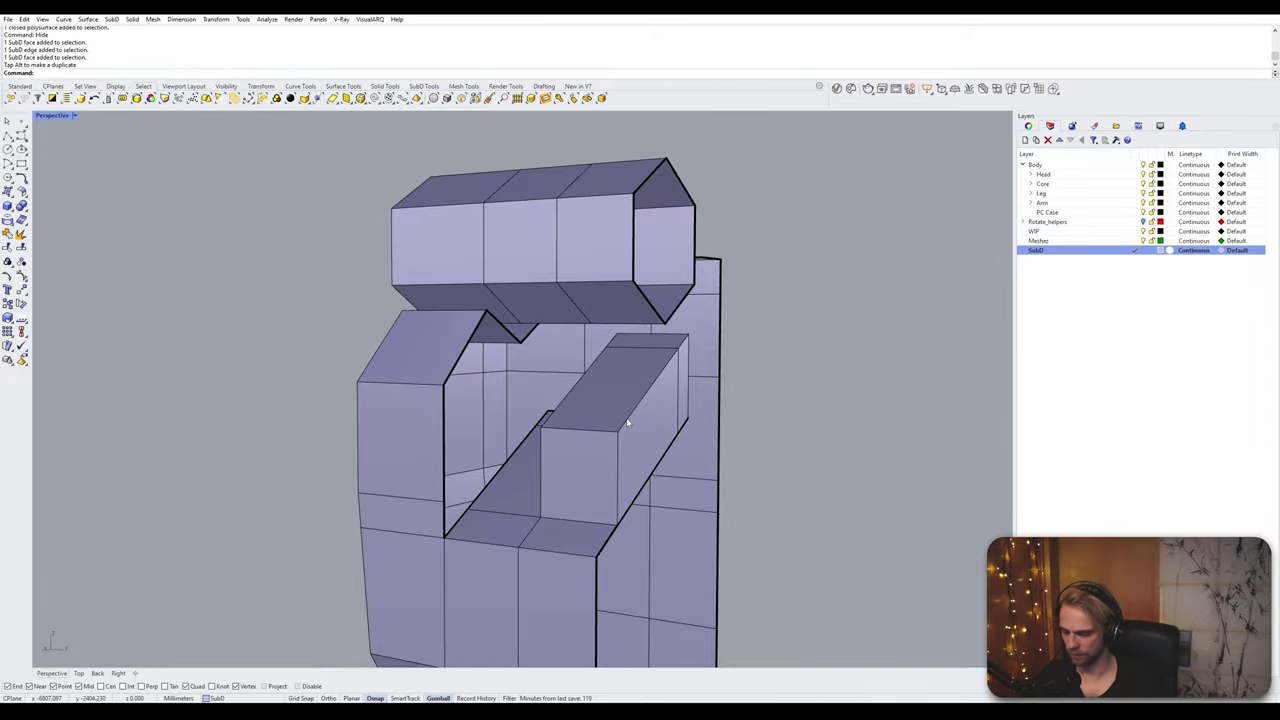
Step: Reveal only the hinge reference body with ShowSelected and lock it against selection
{"action": "type", "text": "Show"}
{"action": "key", "text": "Return"}
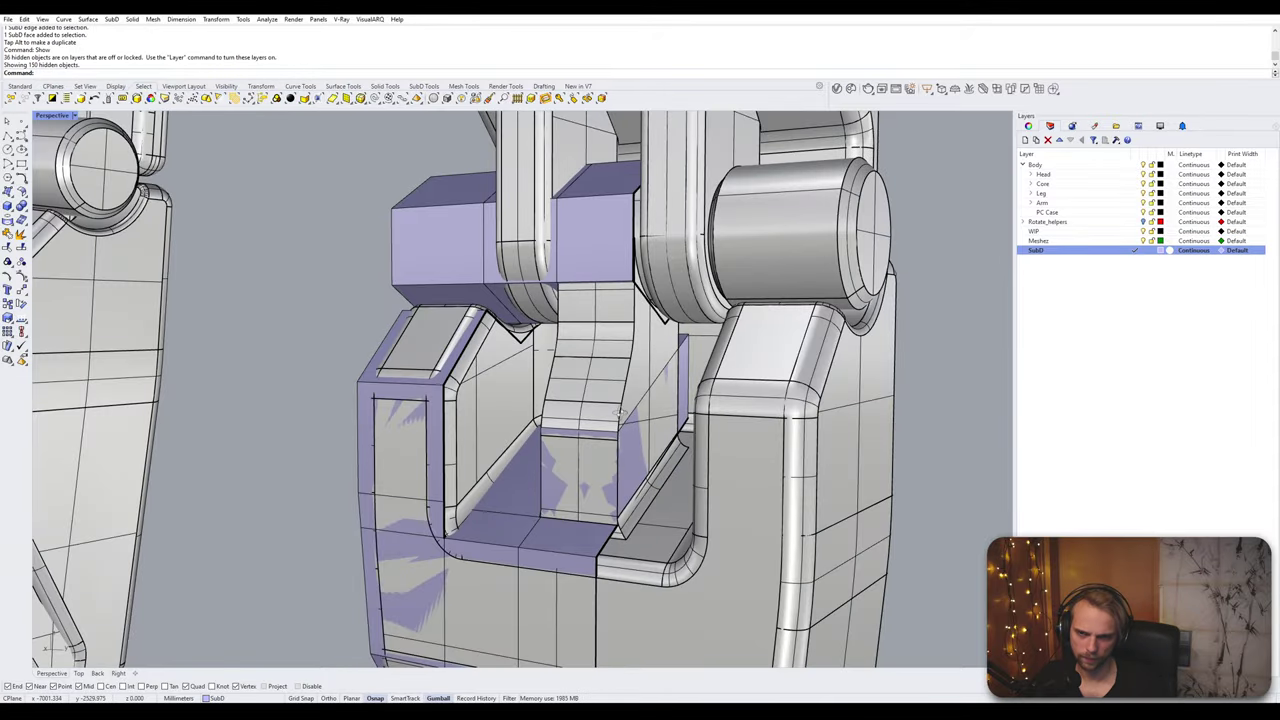
{"action": "right_click_drag", "start_coordinate": [621, 413], "coordinate": [619, 432]}
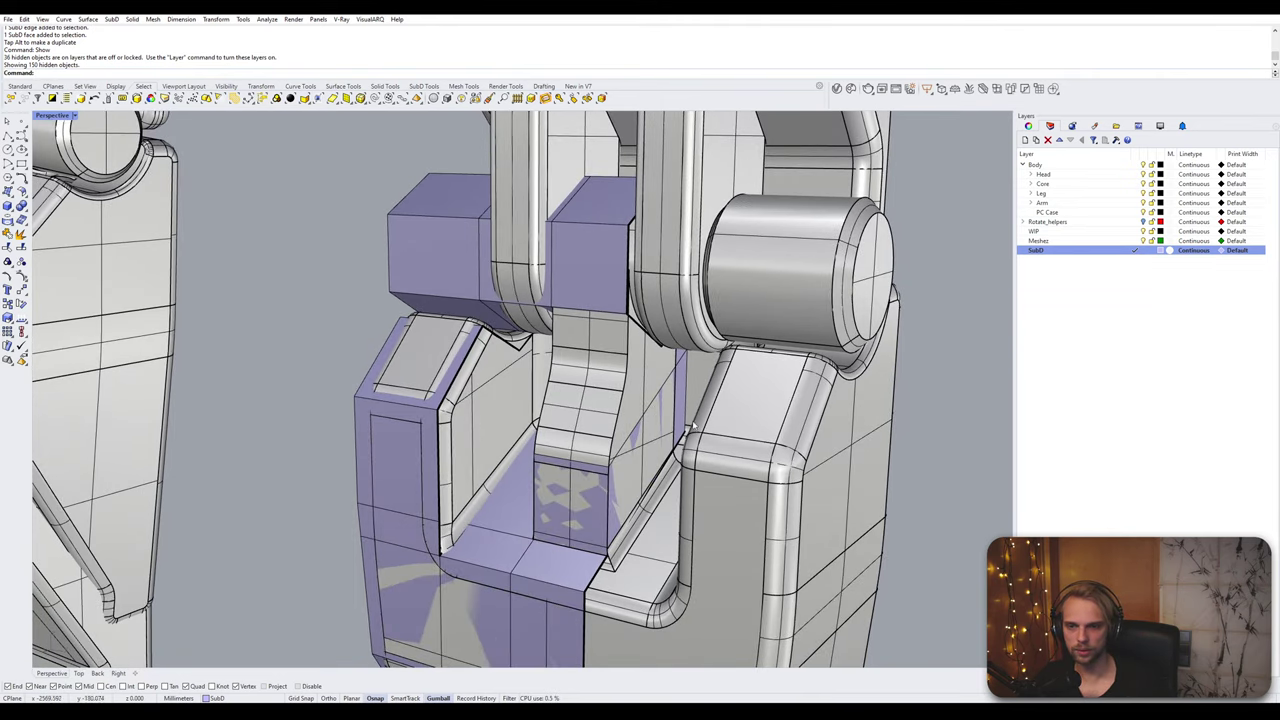
{"action": "key", "text": "ctrl+z"}
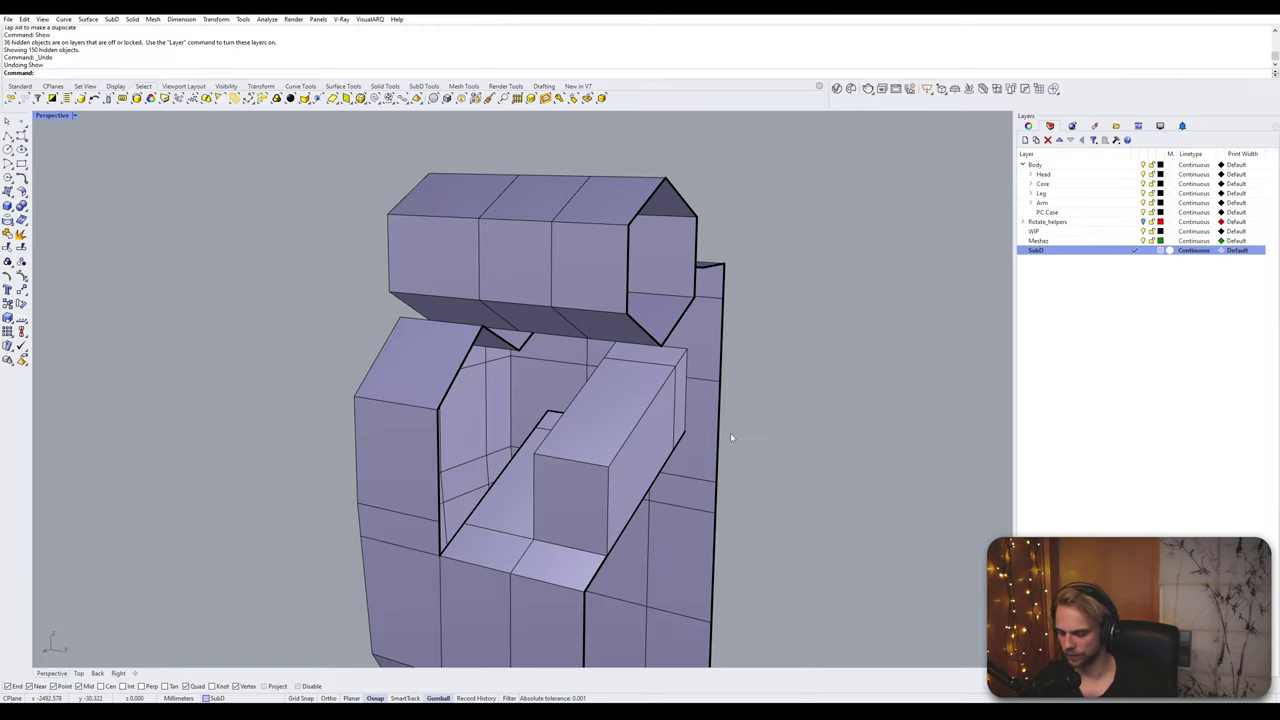
{"action": "type", "text": "showsel"}
{"action": "key", "text": "Return"}
{"action": "left_click", "coordinate": [731, 437]}
{"action": "key", "text": "Return"}
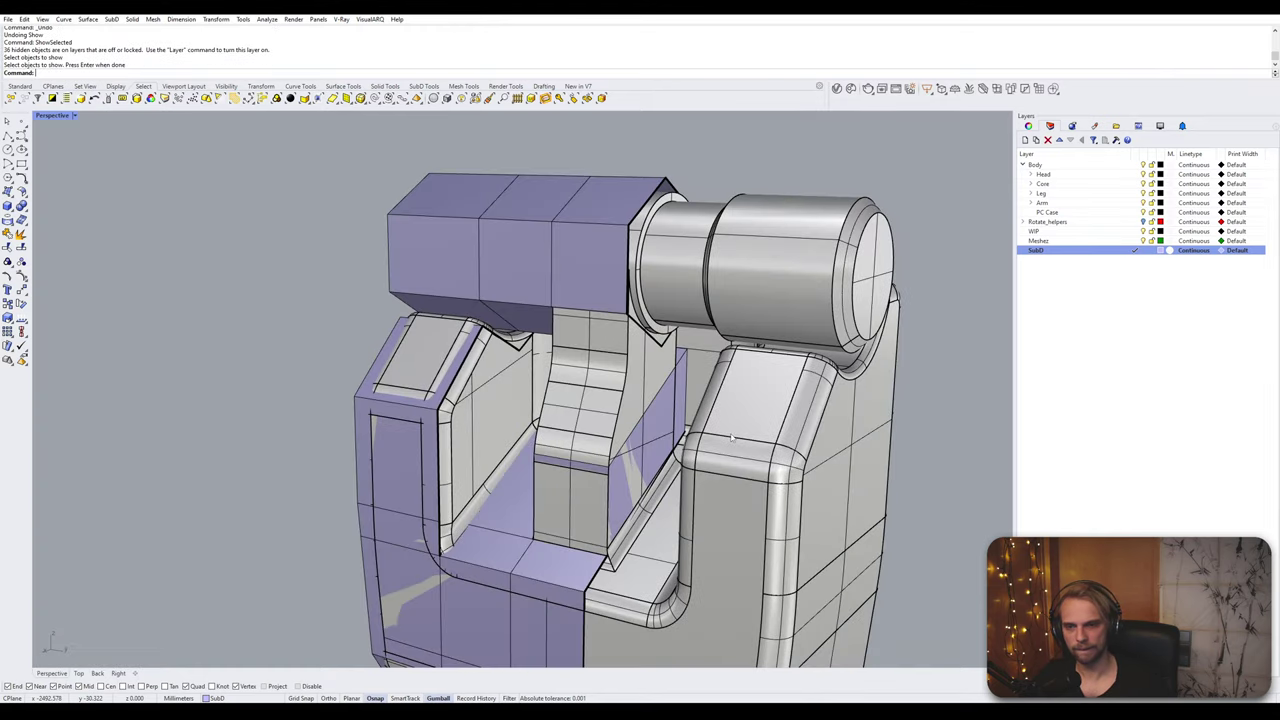
{"action": "scroll", "coordinate": [654, 360], "scroll_direction": "up", "scroll_amount": 5}
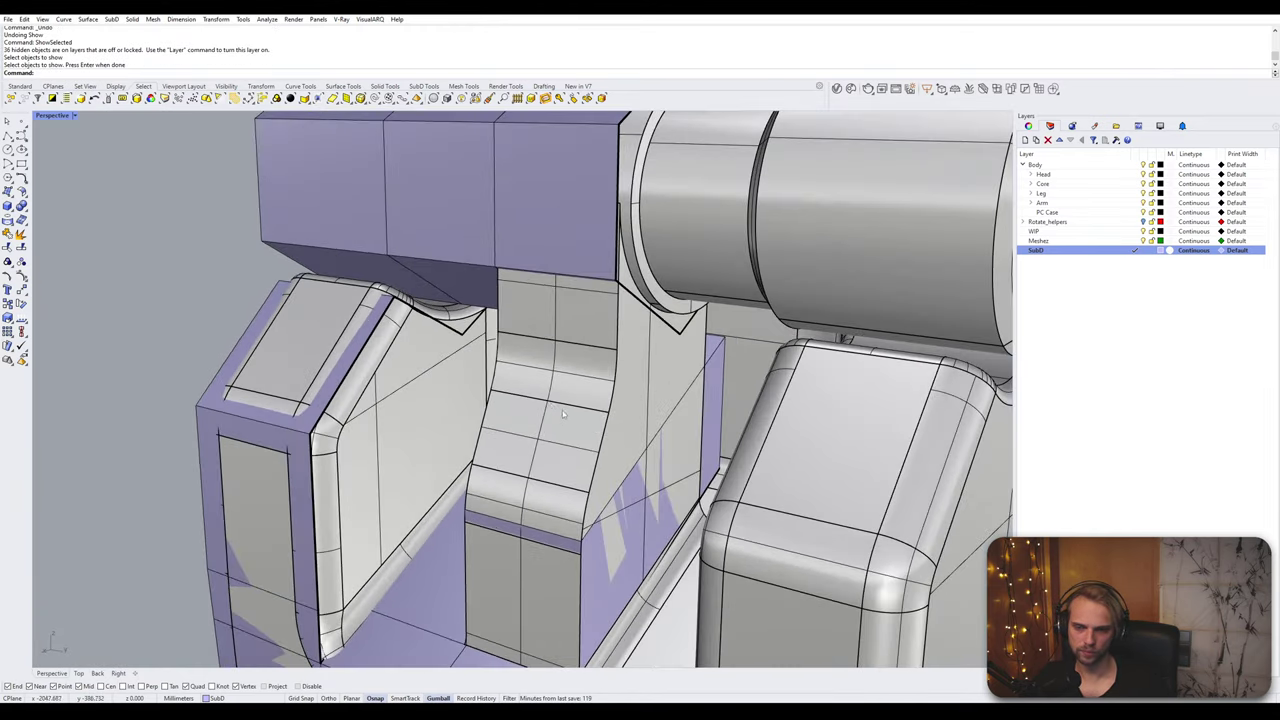
{"action": "left_click", "coordinate": [551, 395]}
{"action": "type", "text": "Lock"}
{"action": "key", "text": "Return"}
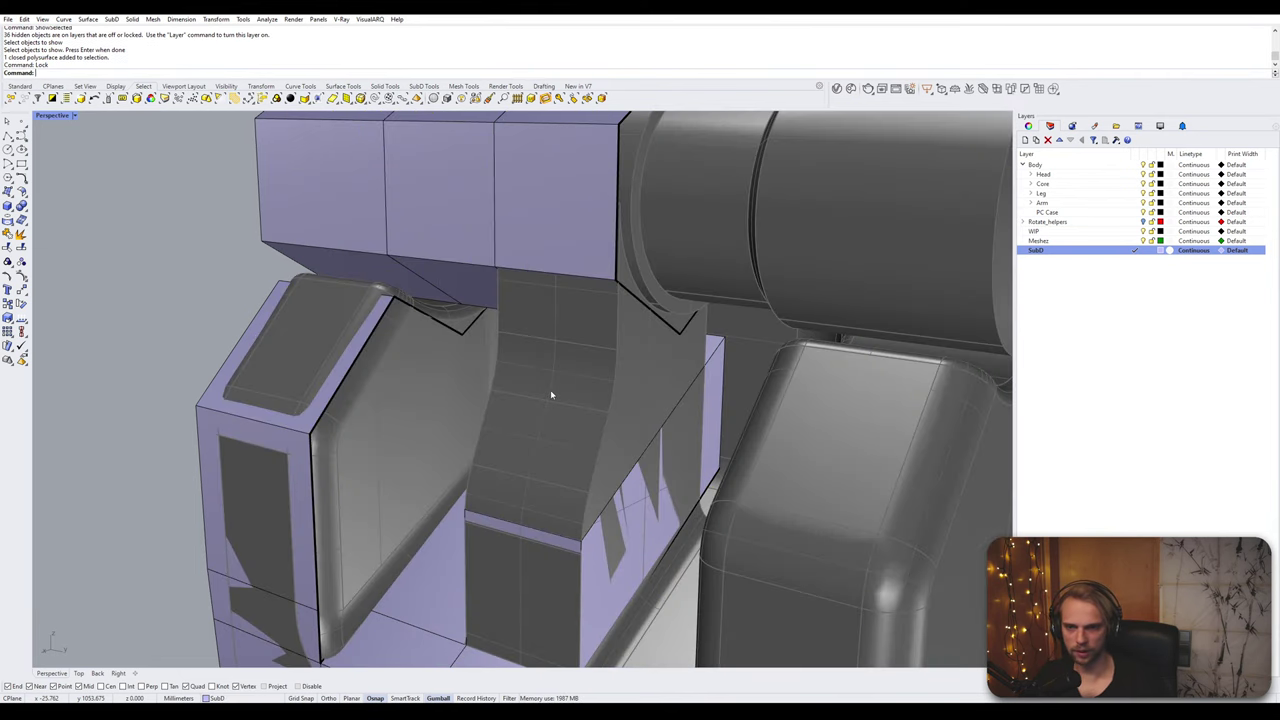
Step: Select the block's top and sloped faces and flatten them with a scale of 0
{"action": "left_click", "coordinate": [655, 354], "text": "ctrl+shift"}
{"action": "left_click", "coordinate": [596, 460], "text": "ctrl+shift"}
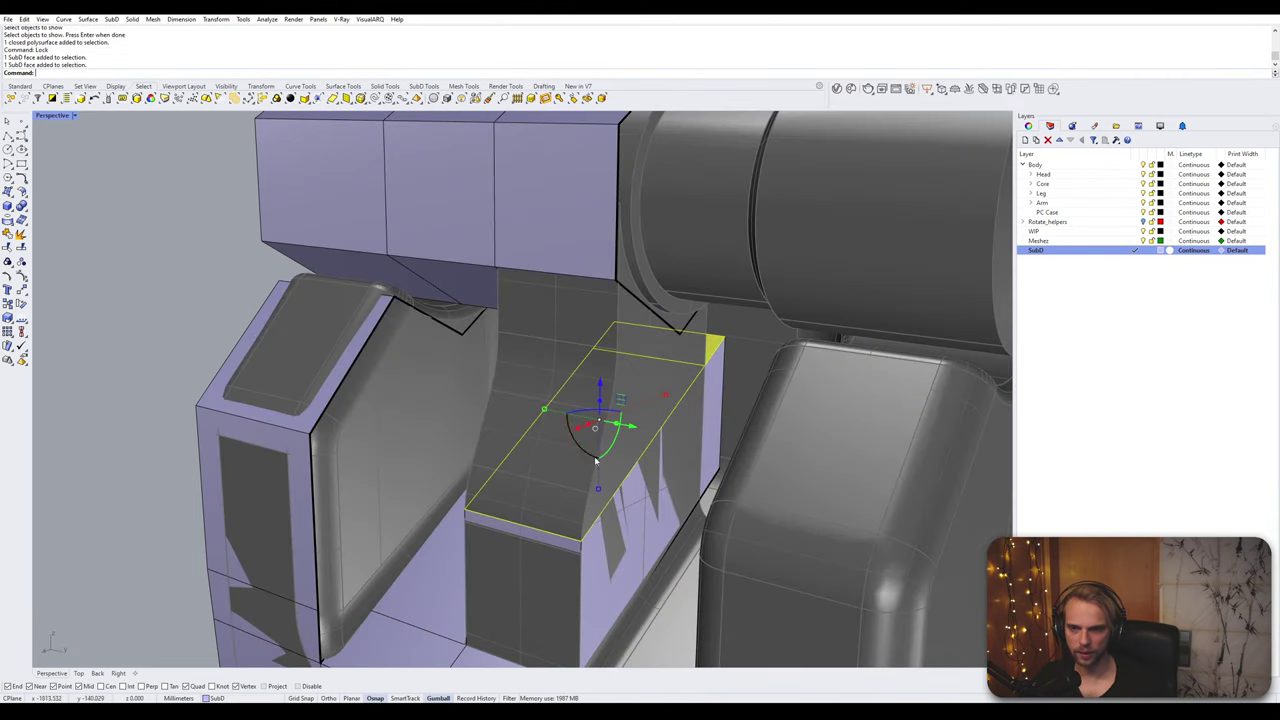
{"action": "right_click_drag", "start_coordinate": [607, 450], "coordinate": [690, 441]}
{"action": "type", "text": "0"}
{"action": "key", "text": "Return"}
{"action": "scroll", "coordinate": [529, 452], "scroll_direction": "down", "scroll_amount": 5}
{"action": "scroll", "coordinate": [594, 386], "scroll_direction": "up", "scroll_amount": 2}
{"action": "scroll", "coordinate": [594, 384], "scroll_direction": "up", "scroll_amount": 2}
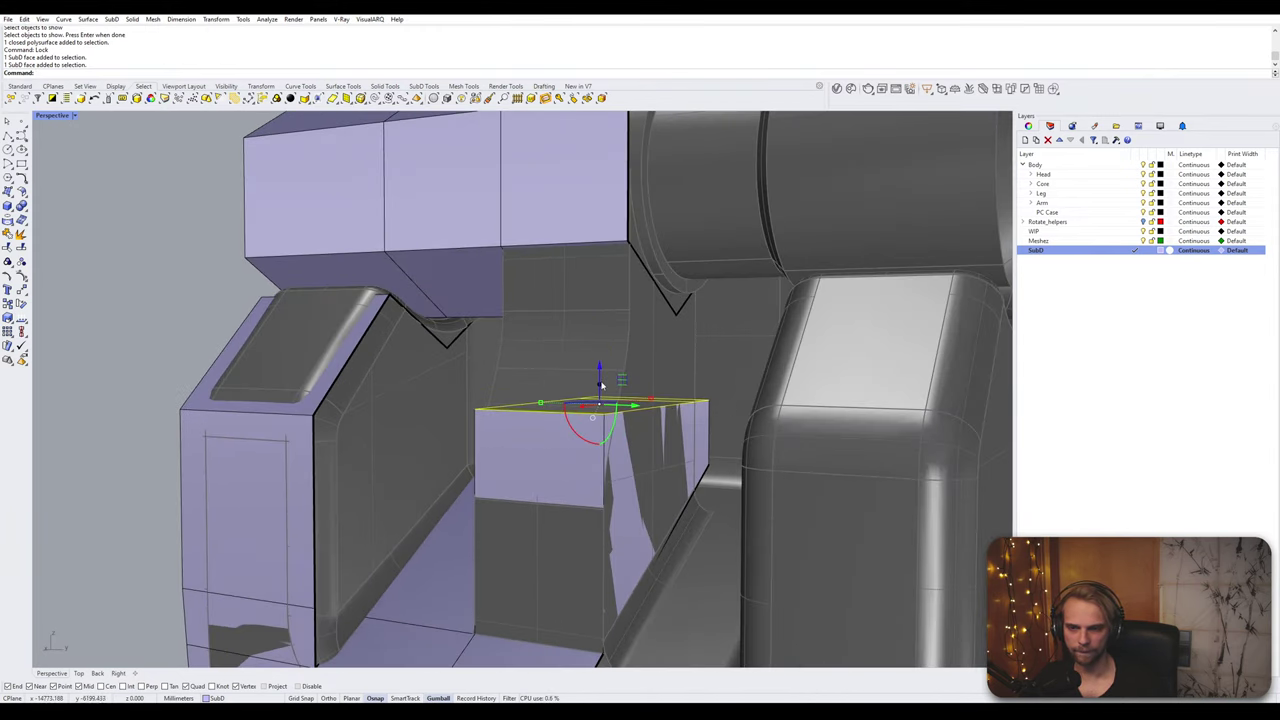
Step: Try lowering and raising the selected face, then undo the trial moves
{"action": "left_click_drag", "start_coordinate": [600, 375], "coordinate": [605, 293]}
{"action": "key", "text": "ctrl+z"}
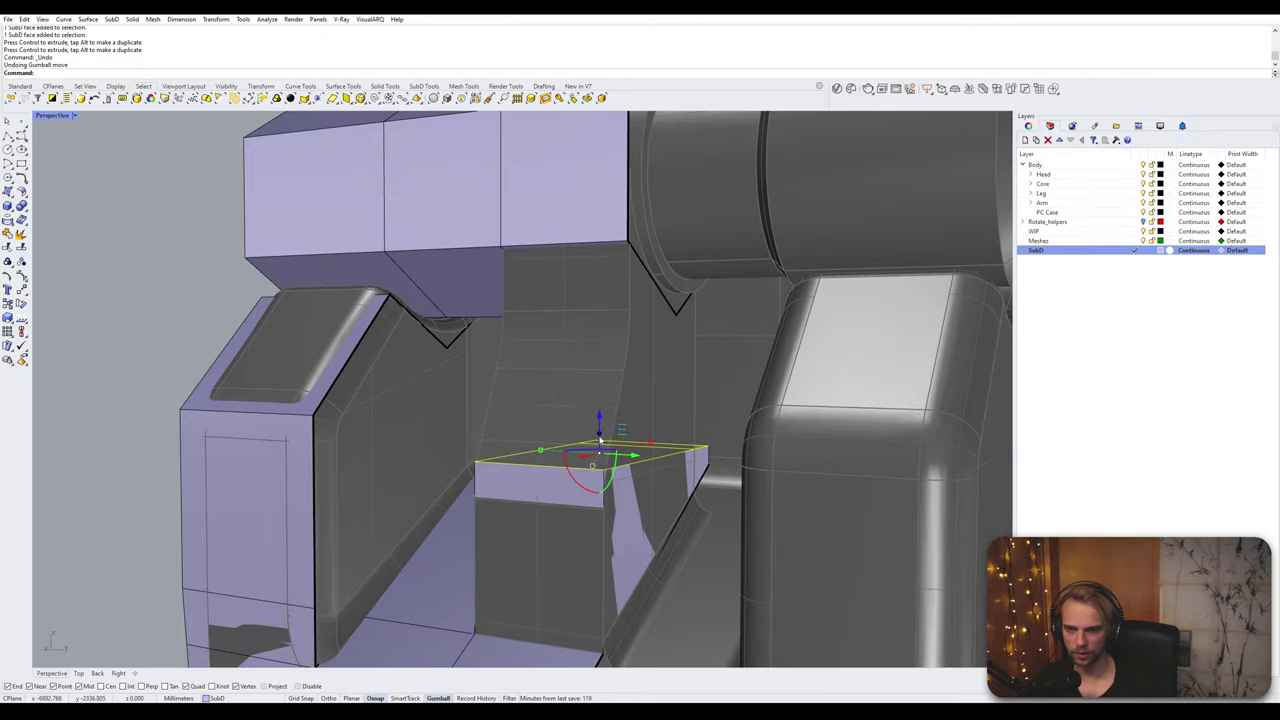
{"action": "left_click_drag", "start_coordinate": [600, 440], "coordinate": [604, 301]}
{"action": "right_click_drag", "start_coordinate": [604, 304], "coordinate": [690, 450]}
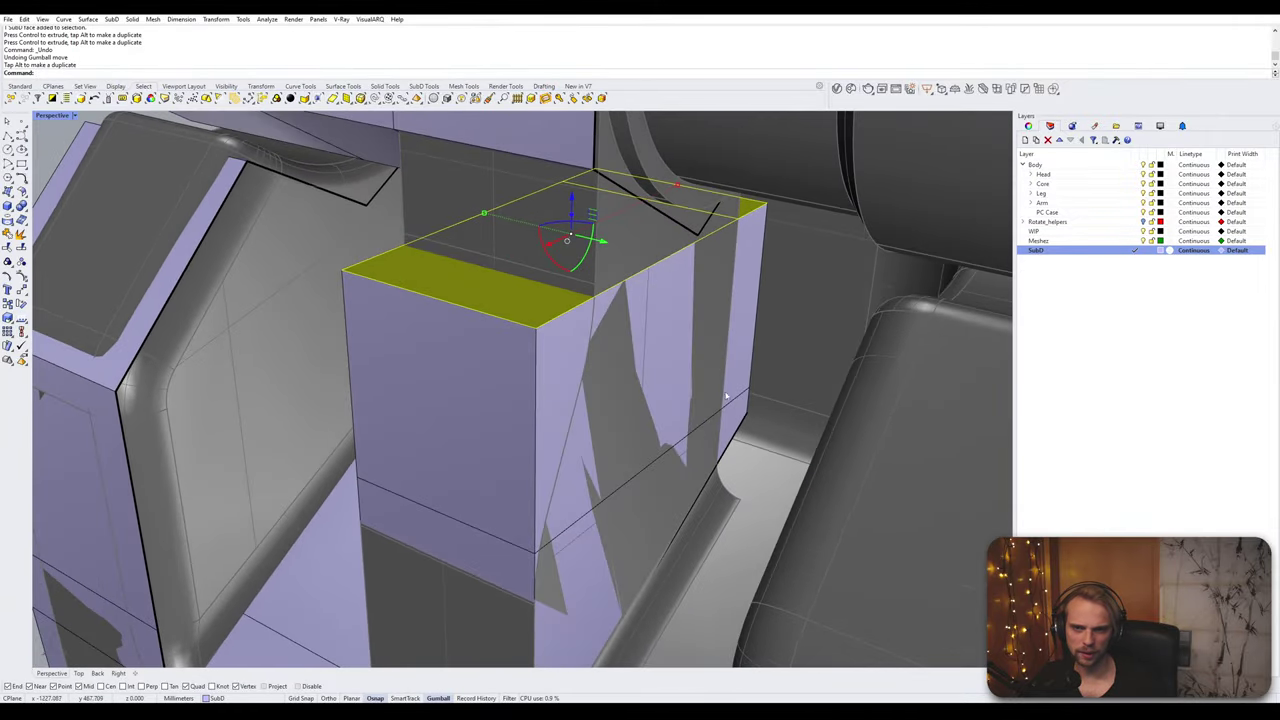
{"action": "key", "text": "ctrl+z"}
{"action": "key", "text": "ctrl+z"}
{"action": "key", "text": "ctrl+z"}
{"action": "key", "text": "ctrl+z"}
{"action": "key", "text": "ctrl+z"}
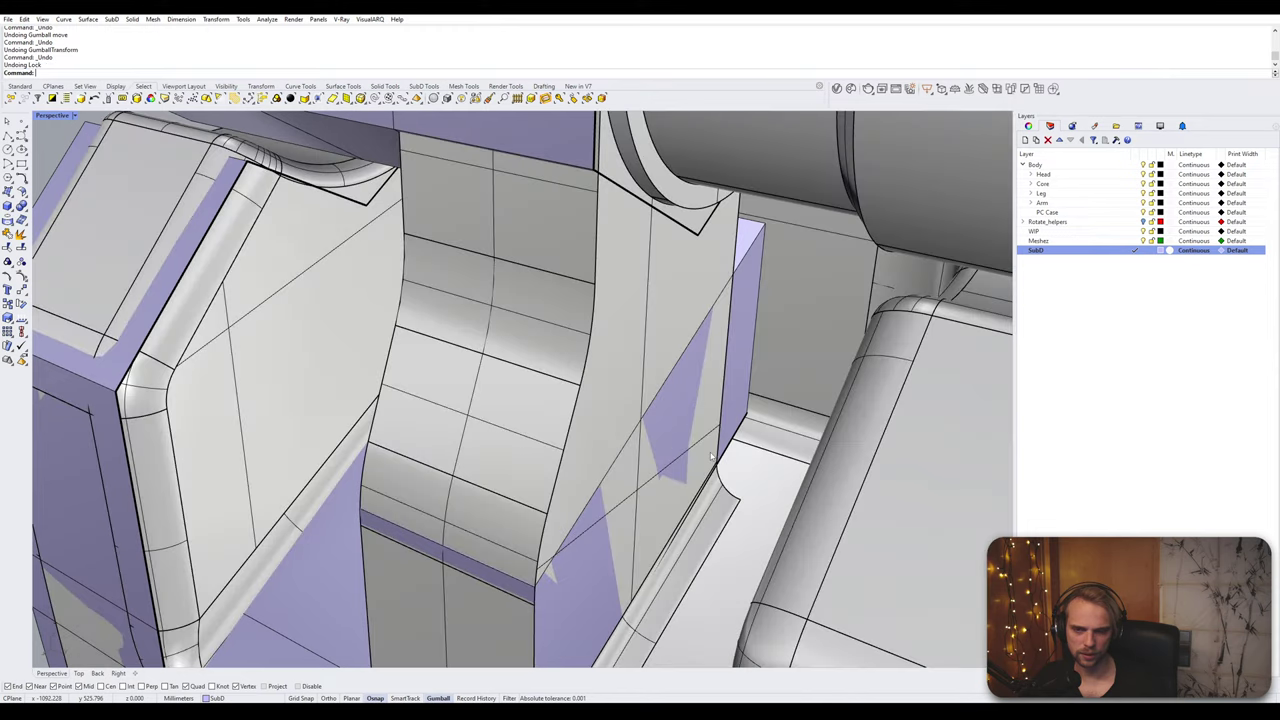
Step: Extrude the block's top face further upward and flatten it
{"action": "scroll", "coordinate": [663, 434], "scroll_direction": "down", "scroll_amount": 4}
{"action": "right_click_drag", "start_coordinate": [680, 481], "coordinate": [632, 443]}
{"action": "left_click", "coordinate": [657, 436]}
{"action": "scroll", "coordinate": [655, 440], "scroll_direction": "down", "scroll_amount": 2}
{"action": "scroll", "coordinate": [630, 445], "scroll_direction": "up", "scroll_amount": 2}
{"action": "left_click_drag", "start_coordinate": [630, 443], "coordinate": [634, 328]}
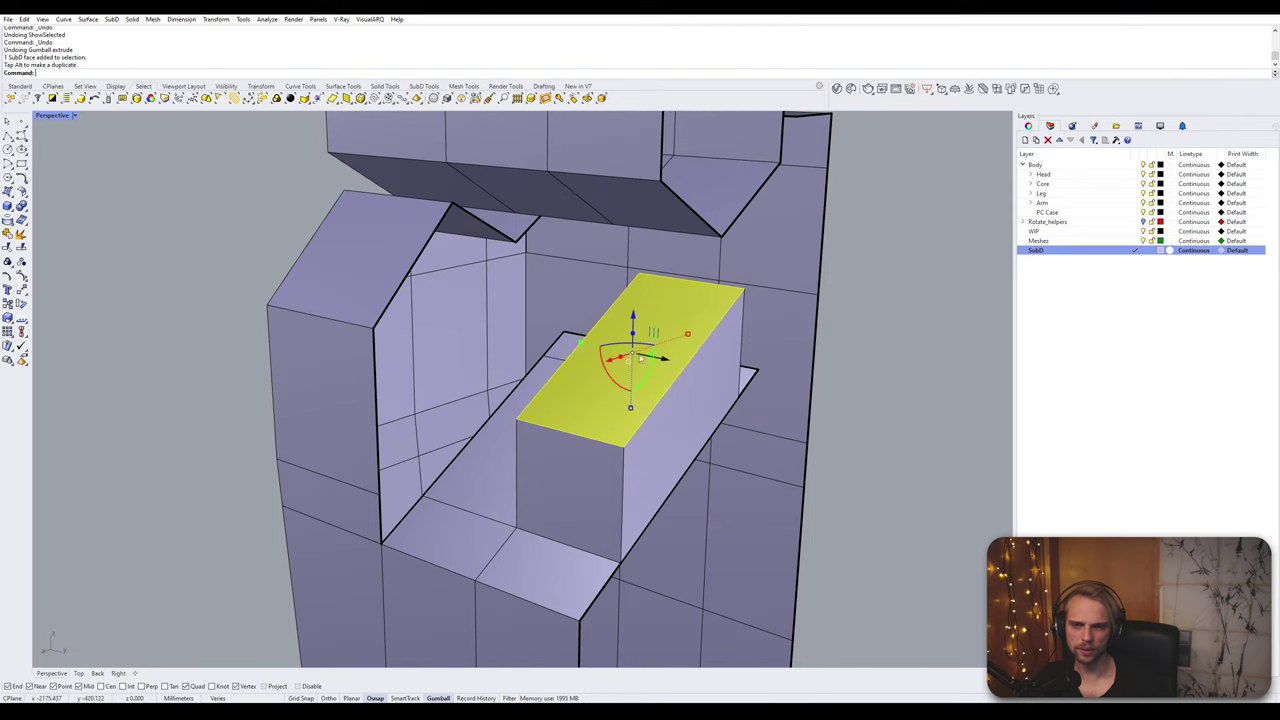
{"action": "left_click", "coordinate": [631, 408]}
{"action": "key", "text": "Return"}
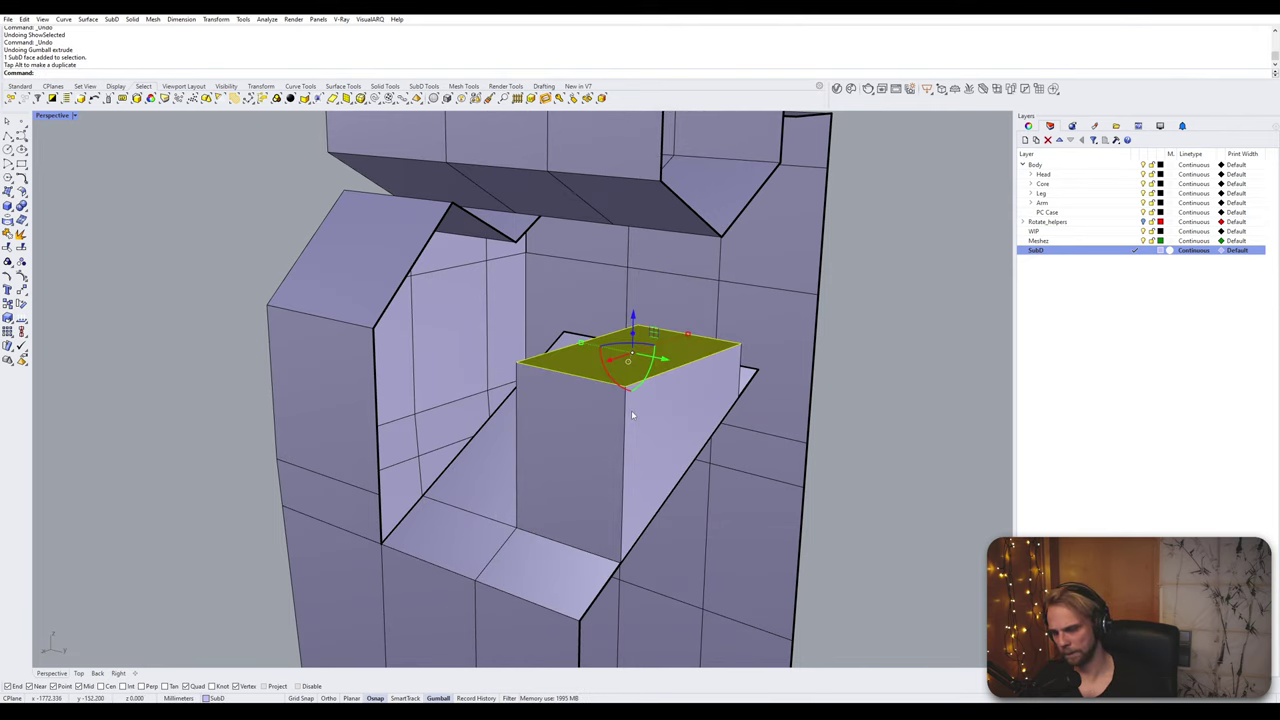
{"action": "key", "text": "Escape"}
{"action": "scroll", "coordinate": [645, 414], "scroll_direction": "down", "scroll_amount": 8}
{"action": "mouse_move", "coordinate": [646, 414]}
{"action": "right_mouse_down"}
{"action": "mouse_move", "coordinate": [592, 398]}
{"action": "mouse_move", "coordinate": [667, 409]}
{"action": "right_mouse_up"}
{"action": "scroll", "coordinate": [669, 397], "scroll_direction": "up", "scroll_amount": 2}
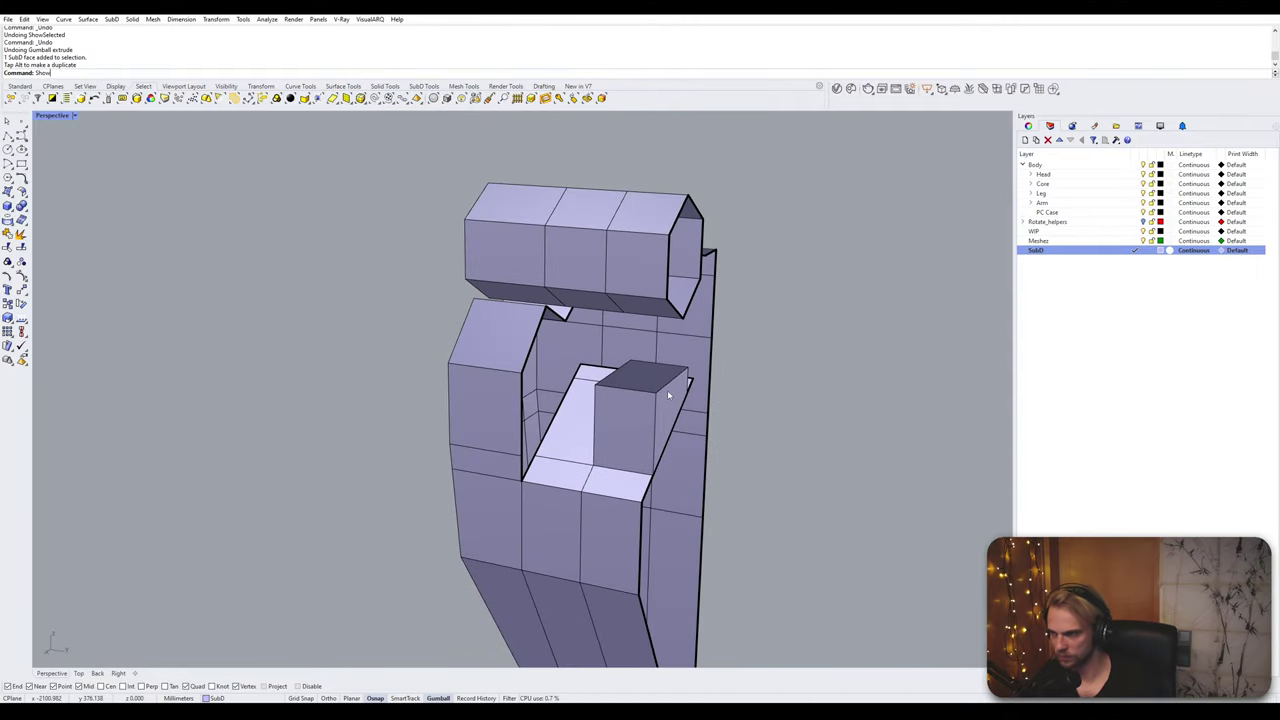
Step: Reveal the hinge reference body again with ShowSelected
{"action": "type", "text": "Selected"}
{"action": "key", "text": "Return"}
{"action": "left_click", "coordinate": [669, 395]}
{"action": "key", "text": "Return"}
{"action": "right_click_drag", "start_coordinate": [668, 395], "coordinate": [628, 388]}
{"action": "scroll", "coordinate": [630, 387], "scroll_direction": "up", "scroll_amount": 5}
Step: Lock the reference polysurface, undoing an accidental lock of the SubD cage
{"action": "left_click", "coordinate": [632, 385]}
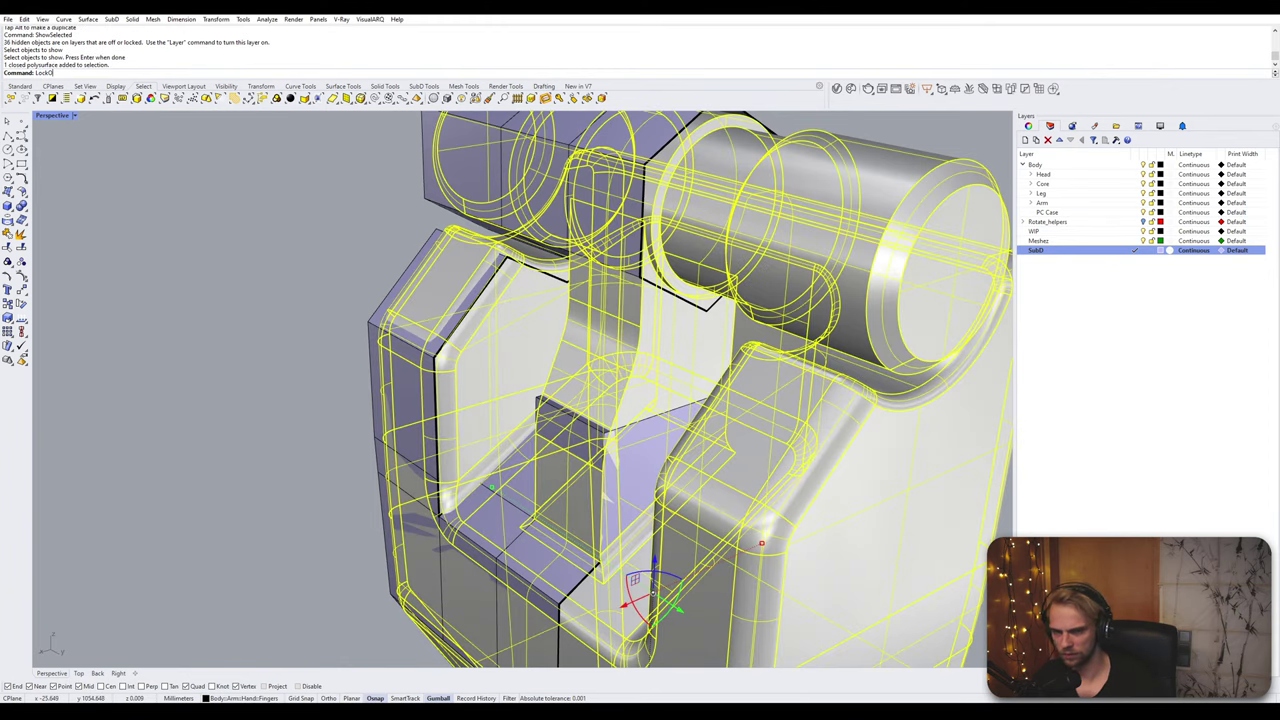
{"action": "type", "text": "LockO"}
{"action": "key", "text": "Return"}
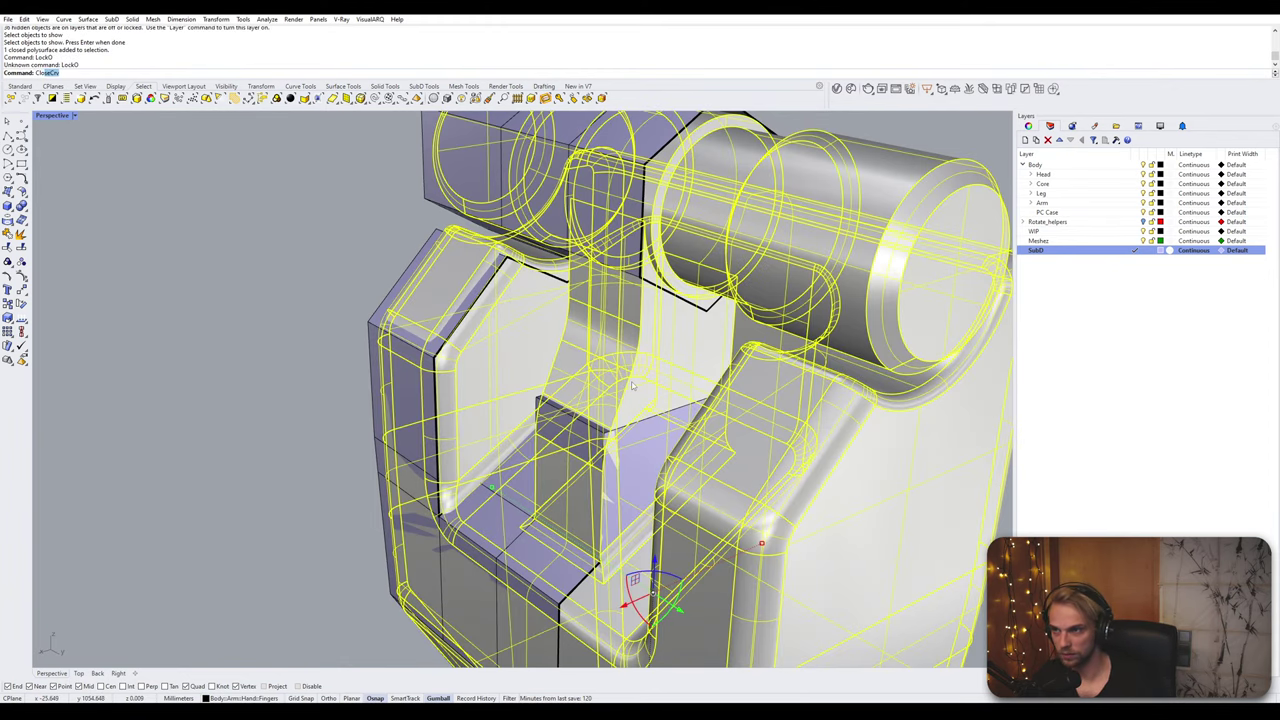
{"action": "key", "text": "Return"}
{"action": "key", "text": "Escape"}
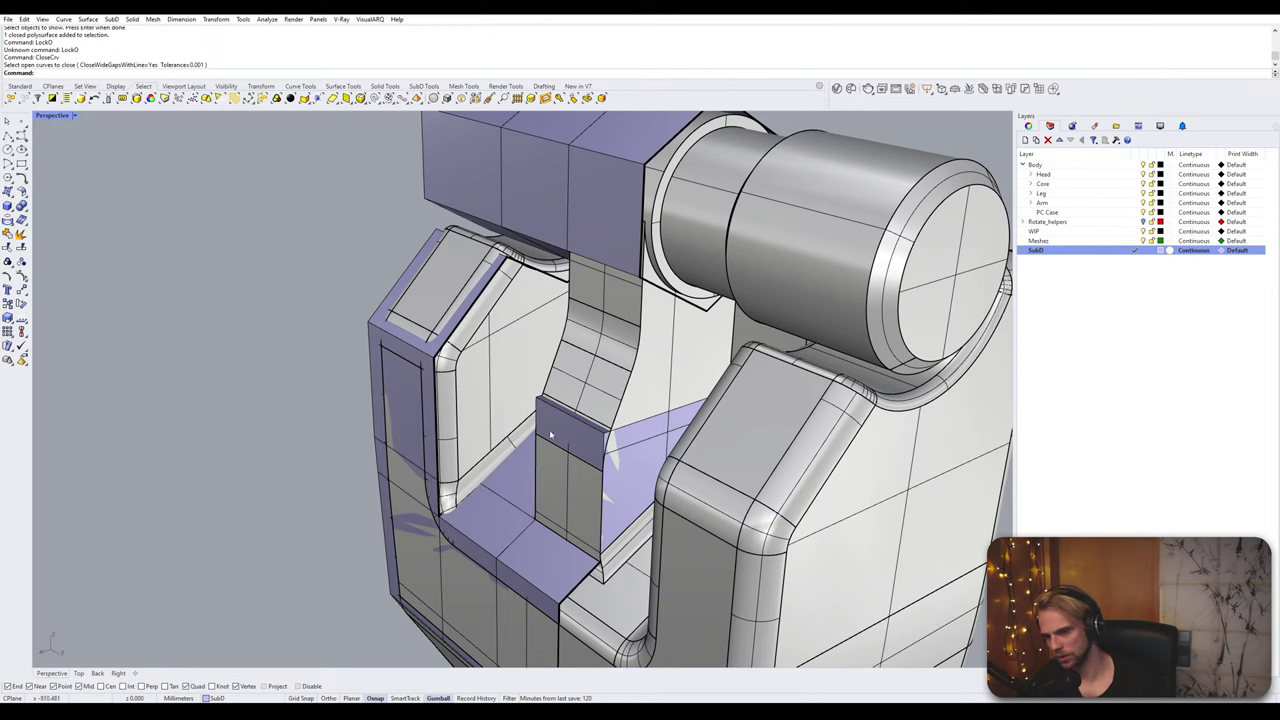
{"action": "left_click", "coordinate": [506, 528]}
{"action": "type", "text": "Lock"}
{"action": "key", "text": "Return"}
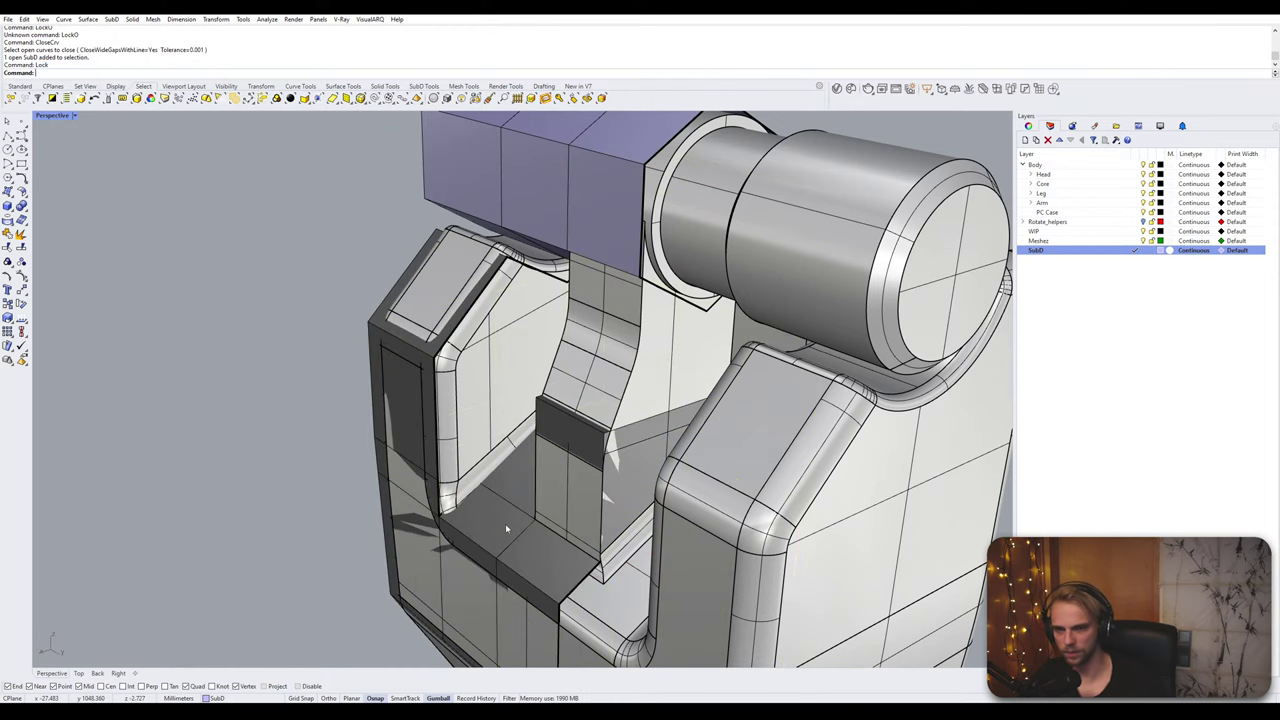
{"action": "right_click_drag", "start_coordinate": [553, 468], "coordinate": [568, 475]}
{"action": "key", "text": "ctrl+z"}
{"action": "left_click", "coordinate": [589, 409]}
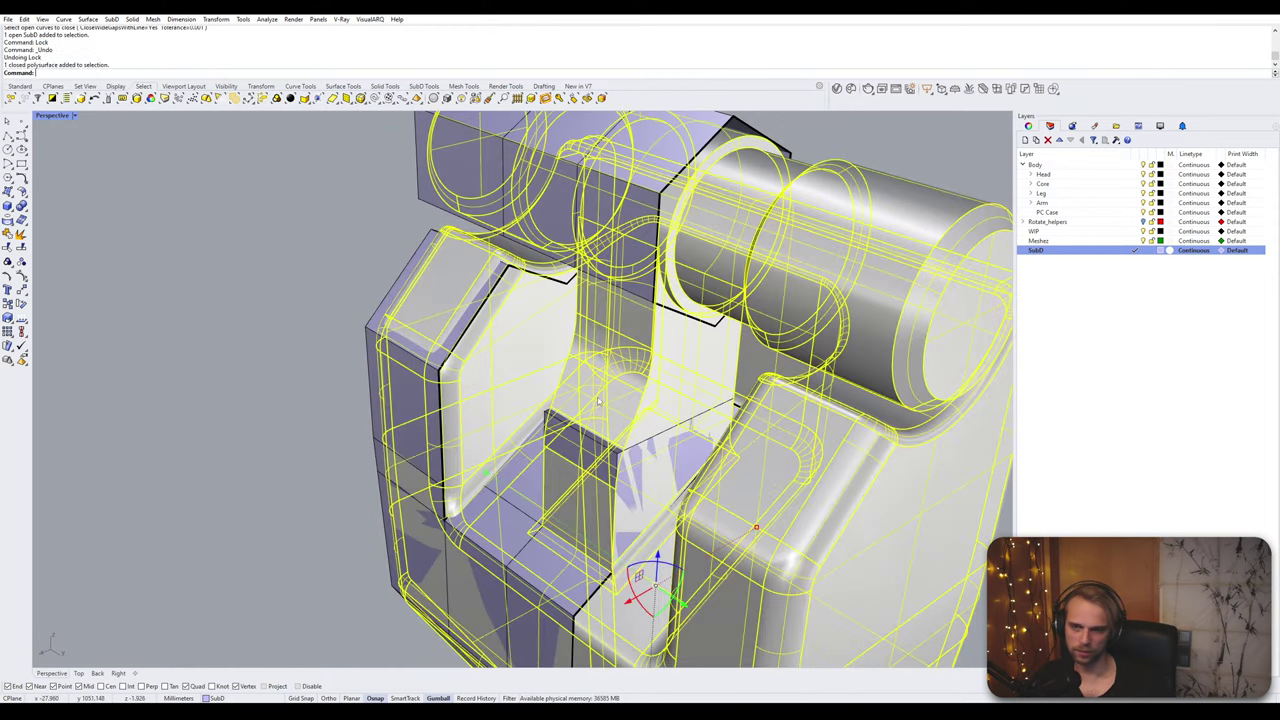
{"action": "key", "text": "Return"}
Step: Raise the small box's top face and slide its top front edge to reshape it
{"action": "left_click", "coordinate": [592, 432], "text": "ctrl+shift"}
{"action": "scroll", "coordinate": [620, 420], "scroll_direction": "up", "scroll_amount": 5}
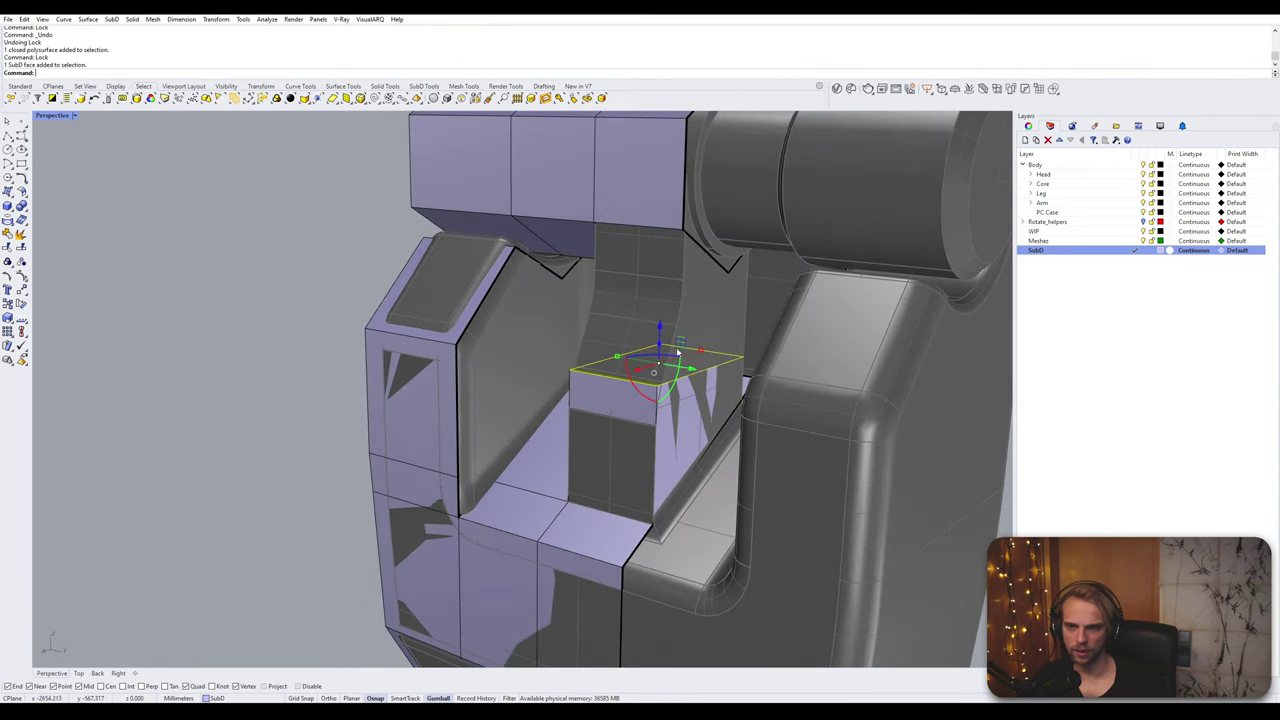
{"action": "left_click_drag", "start_coordinate": [635, 413], "coordinate": [636, 285], "text": "ctrl"}
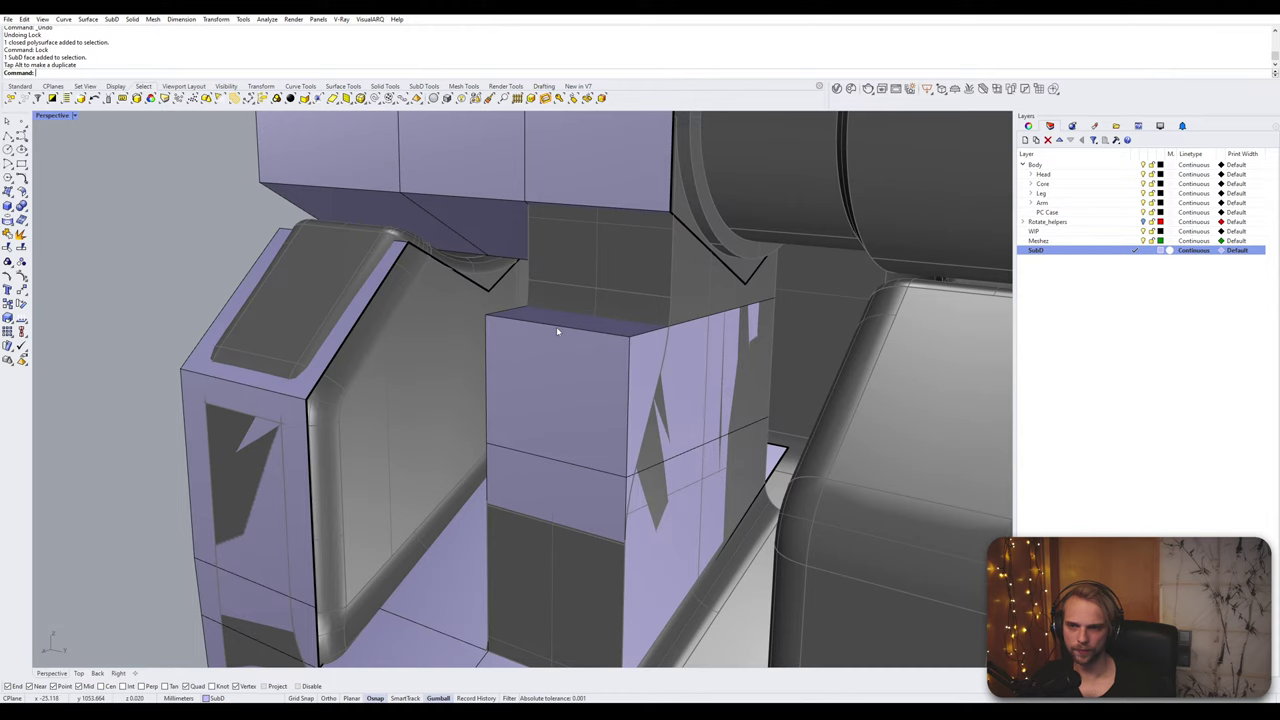
{"action": "left_click", "coordinate": [558, 331], "text": "ctrl+shift"}
{"action": "right_click_drag", "start_coordinate": [558, 331], "coordinate": [508, 374]}
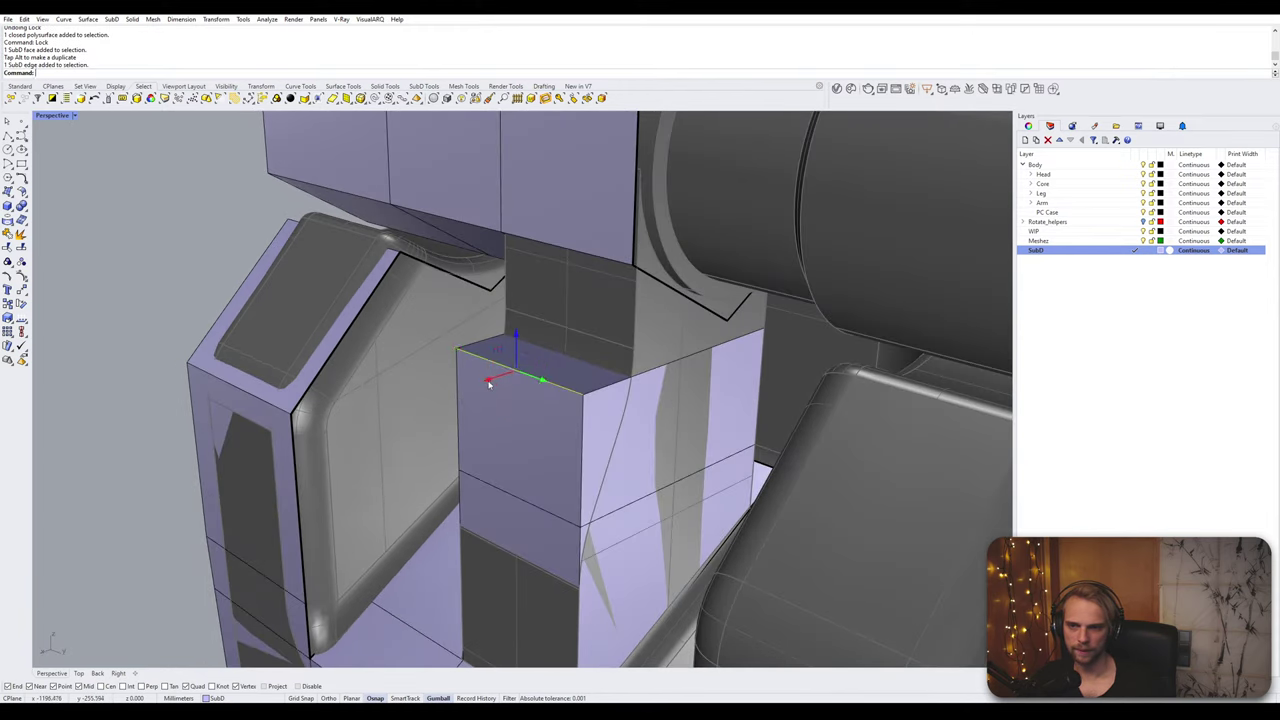
{"action": "left_click_drag", "start_coordinate": [489, 383], "coordinate": [634, 379]}
Step: Preview the cage smooth and back to flat, then pick a cage face to remove
{"action": "left_click", "coordinate": [630, 364], "text": "ctrl+shift"}
{"action": "right_click_drag", "start_coordinate": [630, 364], "coordinate": [566, 382]}
{"action": "scroll", "coordinate": [651, 385], "scroll_direction": "up", "scroll_amount": 5}
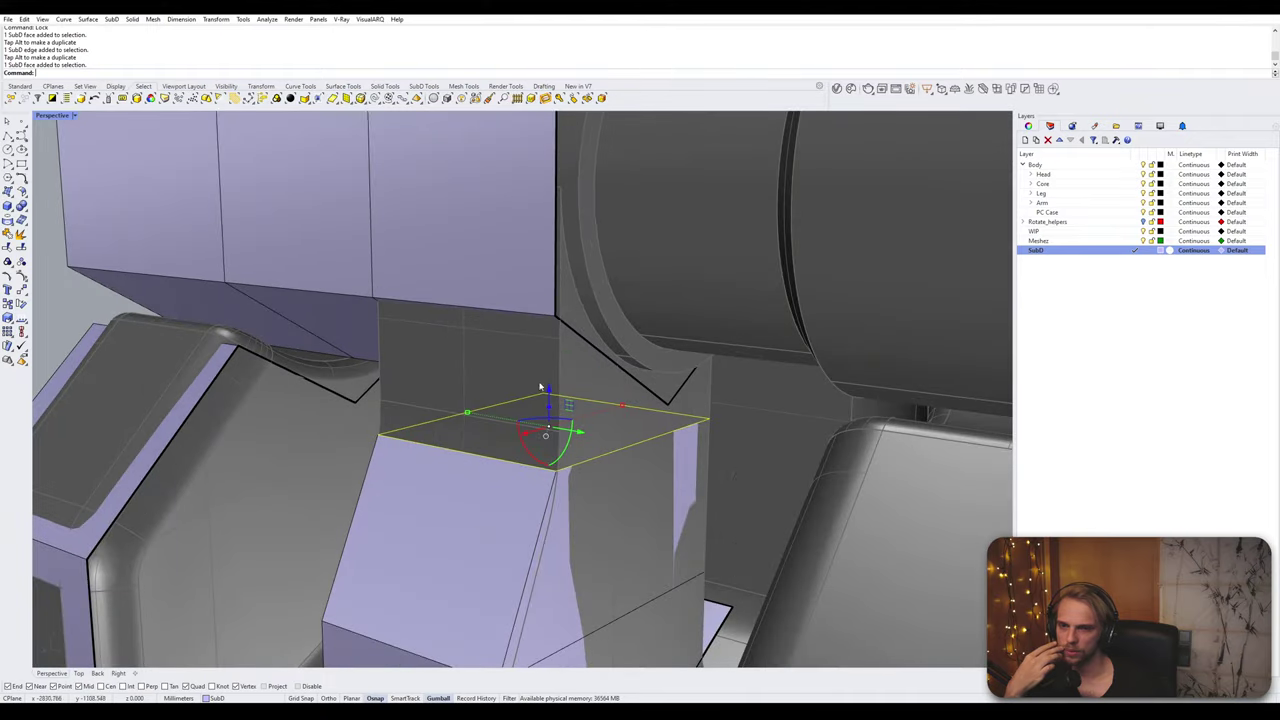
{"action": "scroll", "coordinate": [649, 404], "scroll_direction": "down", "scroll_amount": 5}
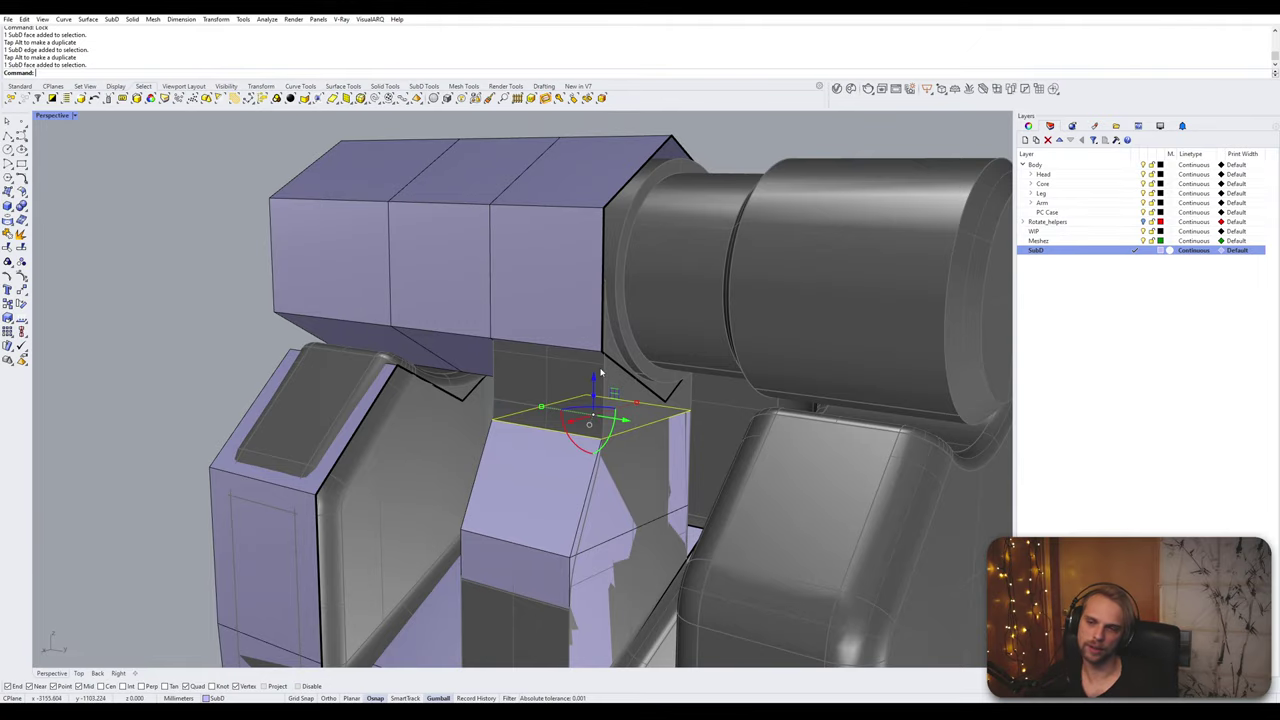
{"action": "key", "text": "Tab"}
{"action": "right_click_drag", "start_coordinate": [600, 373], "coordinate": [557, 411]}
{"action": "key", "text": "Tab"}
{"action": "left_click", "coordinate": [660, 352], "text": "ctrl+shift"}
{"action": "scroll", "coordinate": [546, 330], "scroll_direction": "up", "scroll_amount": 8}
{"action": "right_click_drag", "start_coordinate": [546, 317], "coordinate": [569, 374]}
{"action": "scroll", "coordinate": [529, 368], "scroll_direction": "down", "scroll_amount": 3}
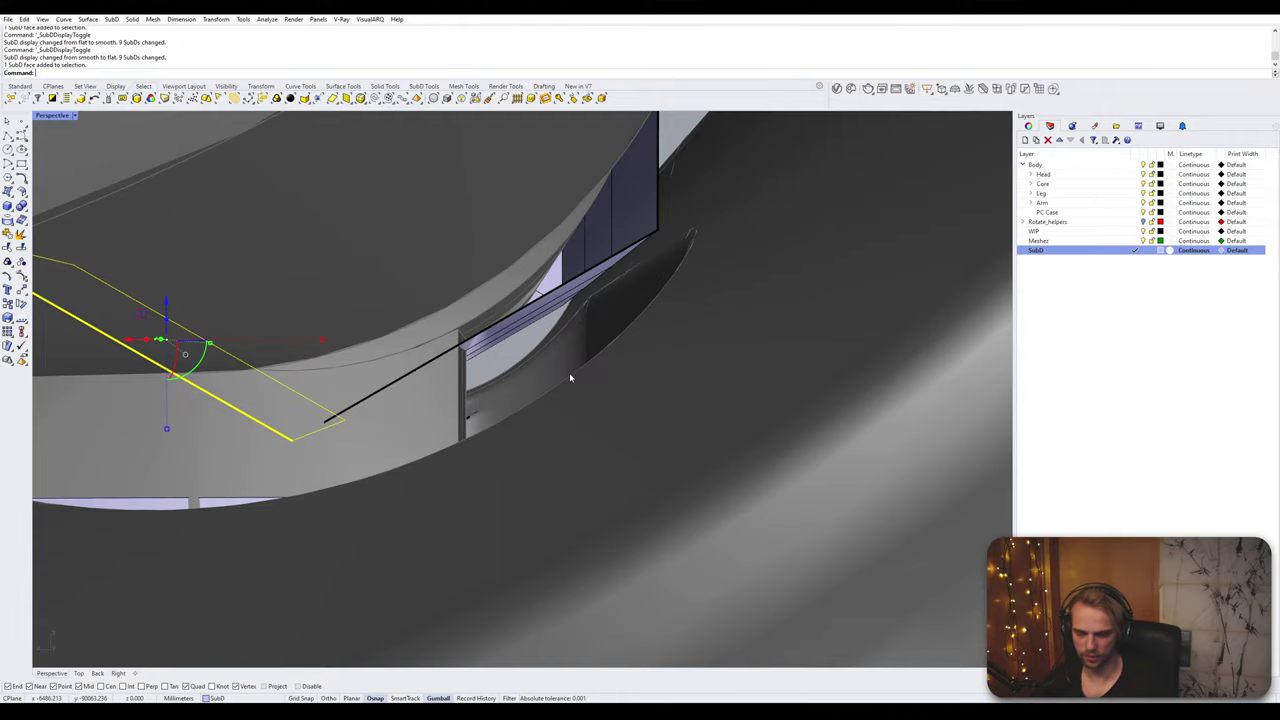
Step: Delete the selected cage face, then unlock the reference part and hide it
{"action": "key", "text": "Delete"}
{"action": "scroll", "coordinate": [570, 377], "scroll_direction": "up", "scroll_amount": 10}
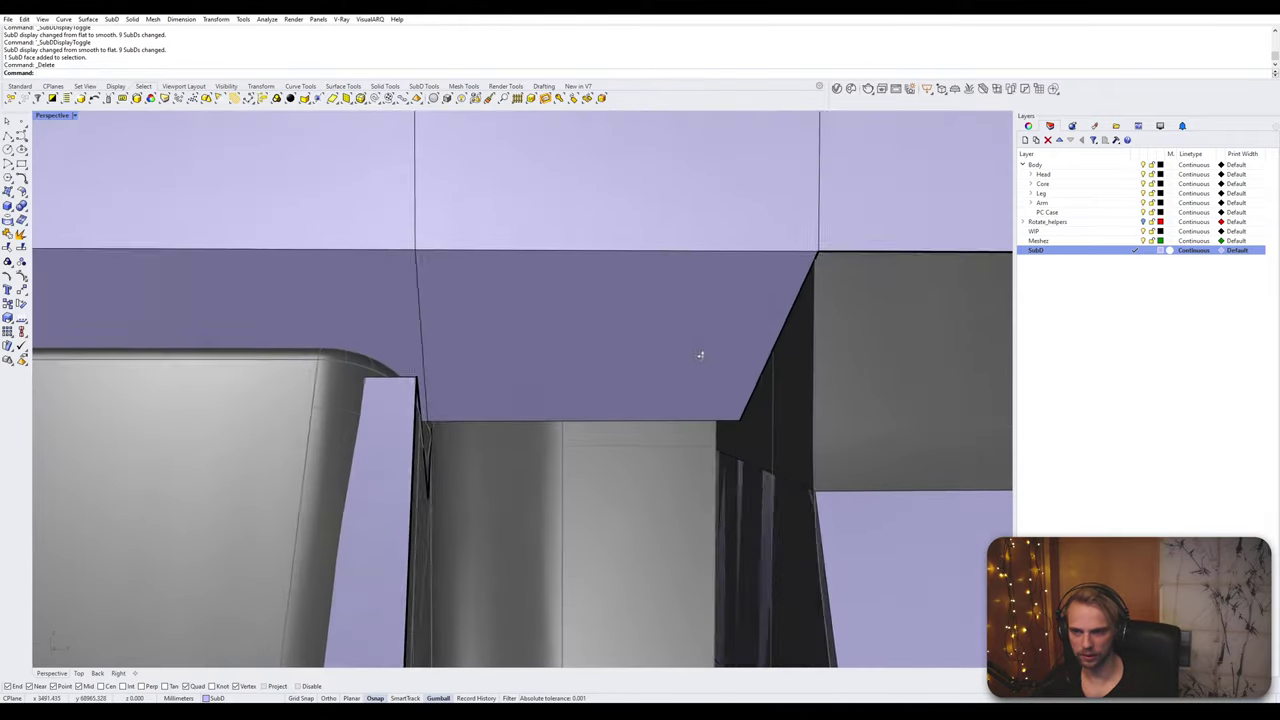
{"action": "scroll", "coordinate": [668, 434], "scroll_direction": "down", "scroll_amount": 5}
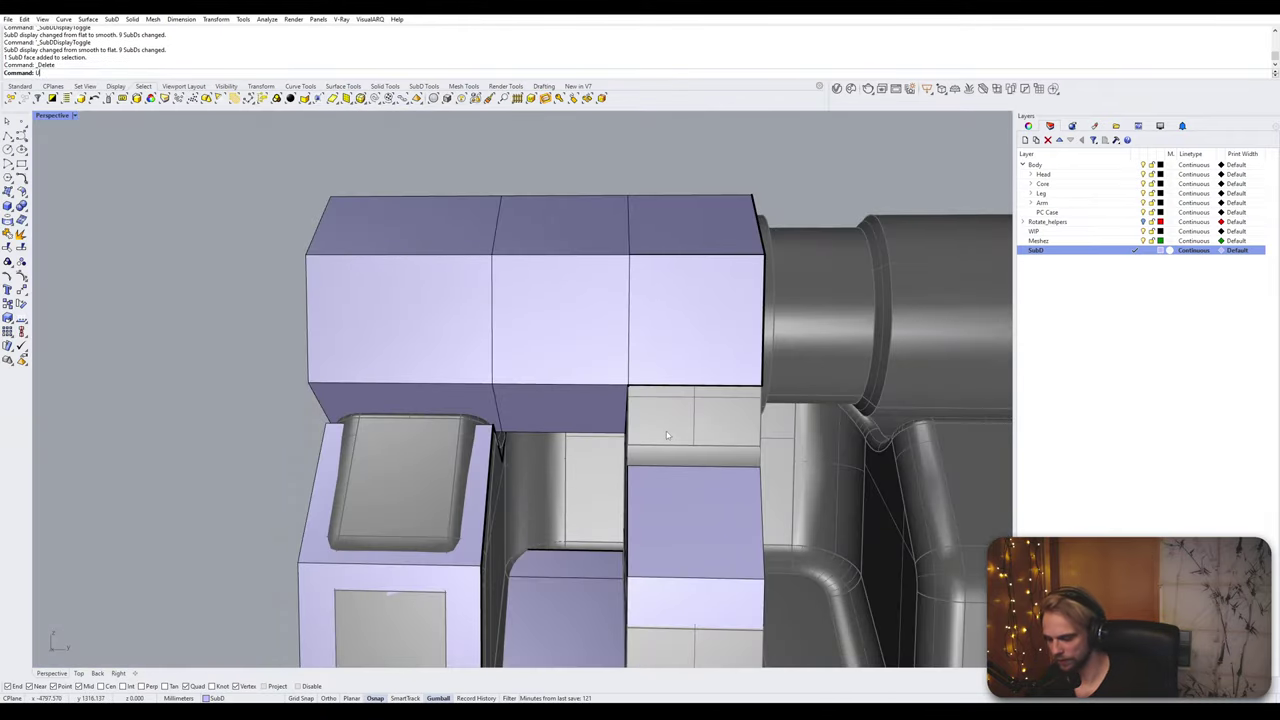
{"action": "type", "text": "UnlockSelected"}
{"action": "key", "text": "Return"}
{"action": "key", "text": "ctrl+a"}
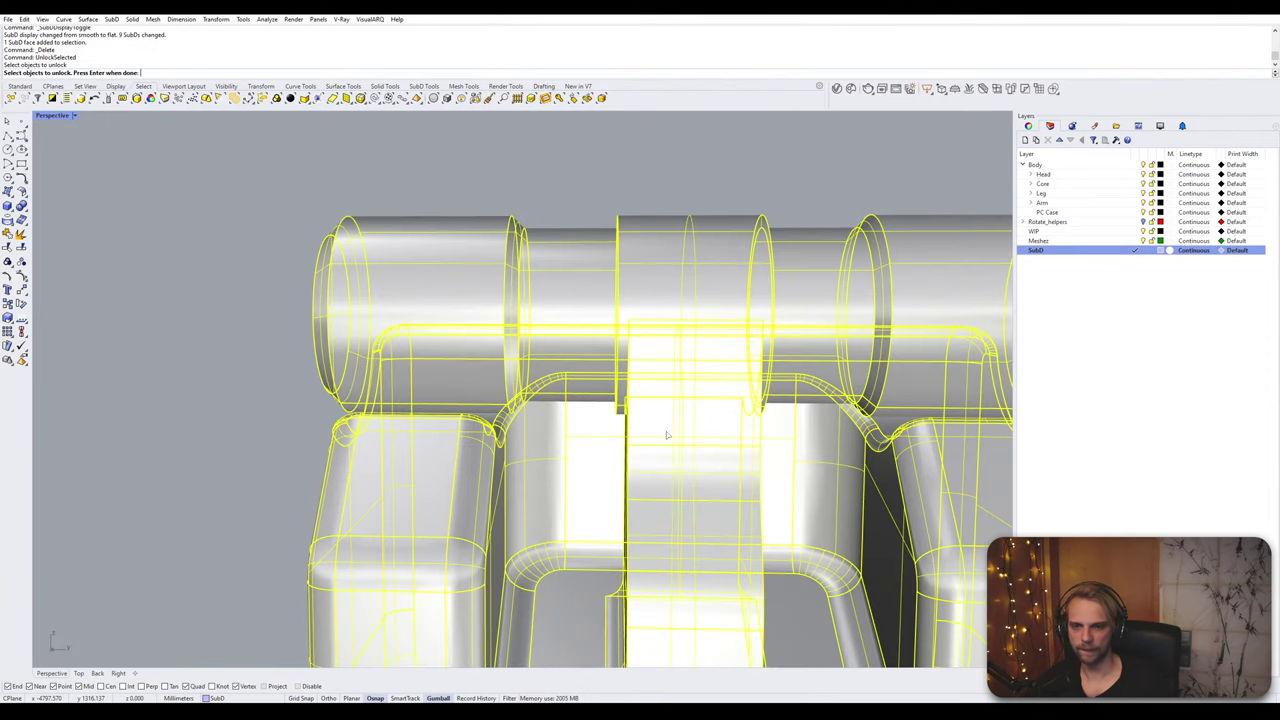
{"action": "key", "text": "Return"}
{"action": "right_click_drag", "start_coordinate": [660, 440], "coordinate": [635, 445]}
{"action": "left_click", "coordinate": [635, 445]}
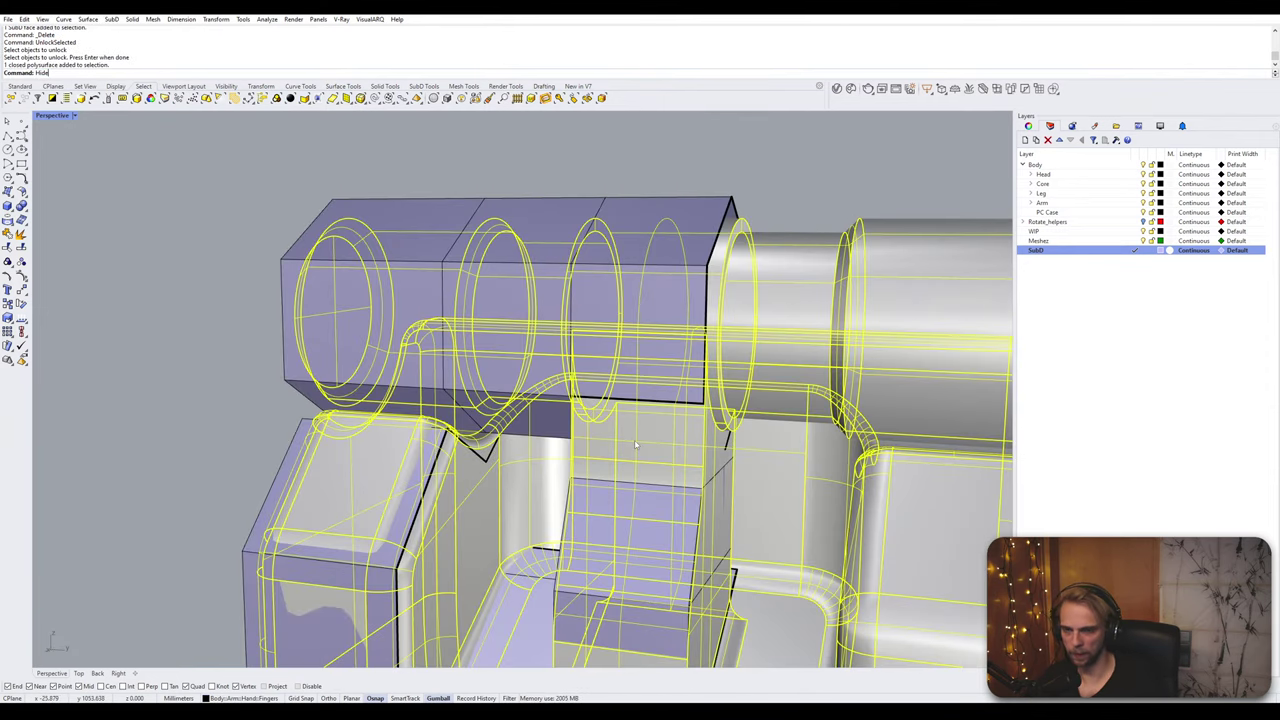
{"action": "key", "text": "Return"}
Step: Delete the lower box's top face to open it
{"action": "right_click_drag", "start_coordinate": [630, 440], "coordinate": [643, 494]}
{"action": "left_click", "coordinate": [603, 514], "text": "ctrl+shift"}
{"action": "key", "text": "Delete"}
{"action": "scroll", "coordinate": [643, 494], "scroll_direction": "up", "scroll_amount": 5}
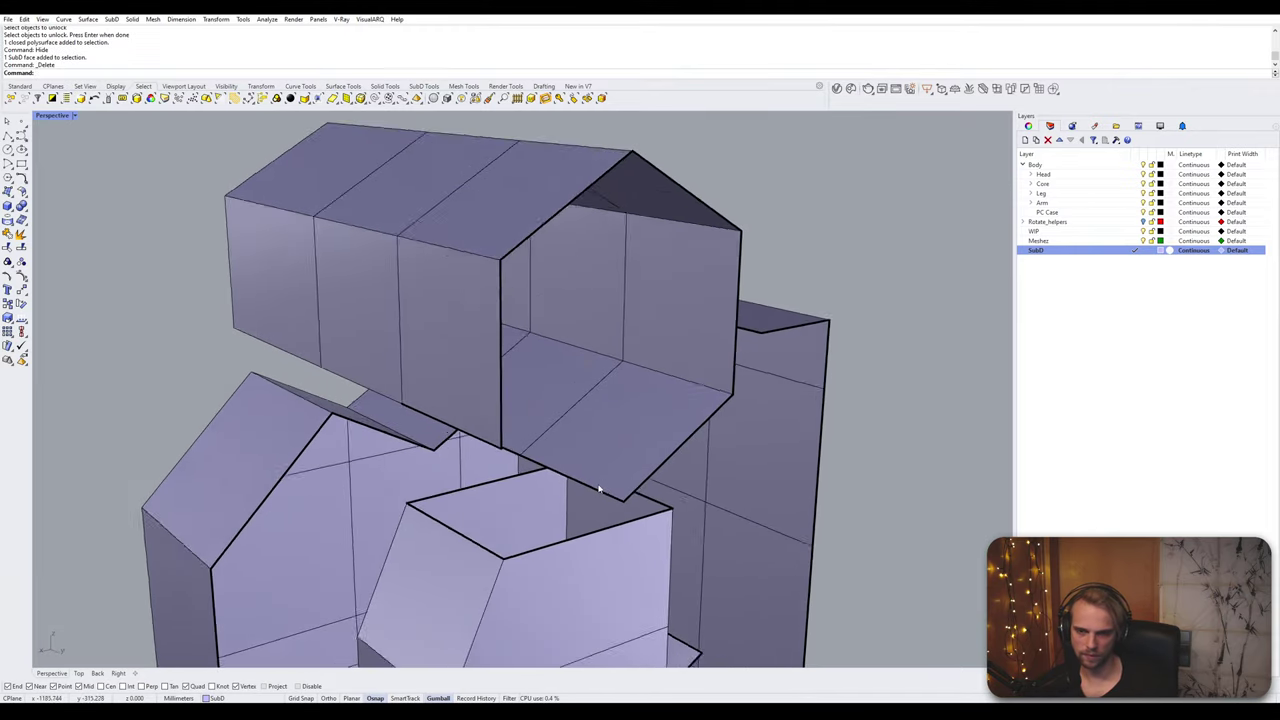
Step: Insert a midpoint edge loop under the hexagonal upper piece and delete a face there
{"action": "left_click", "coordinate": [603, 494], "text": "ctrl+shift"}
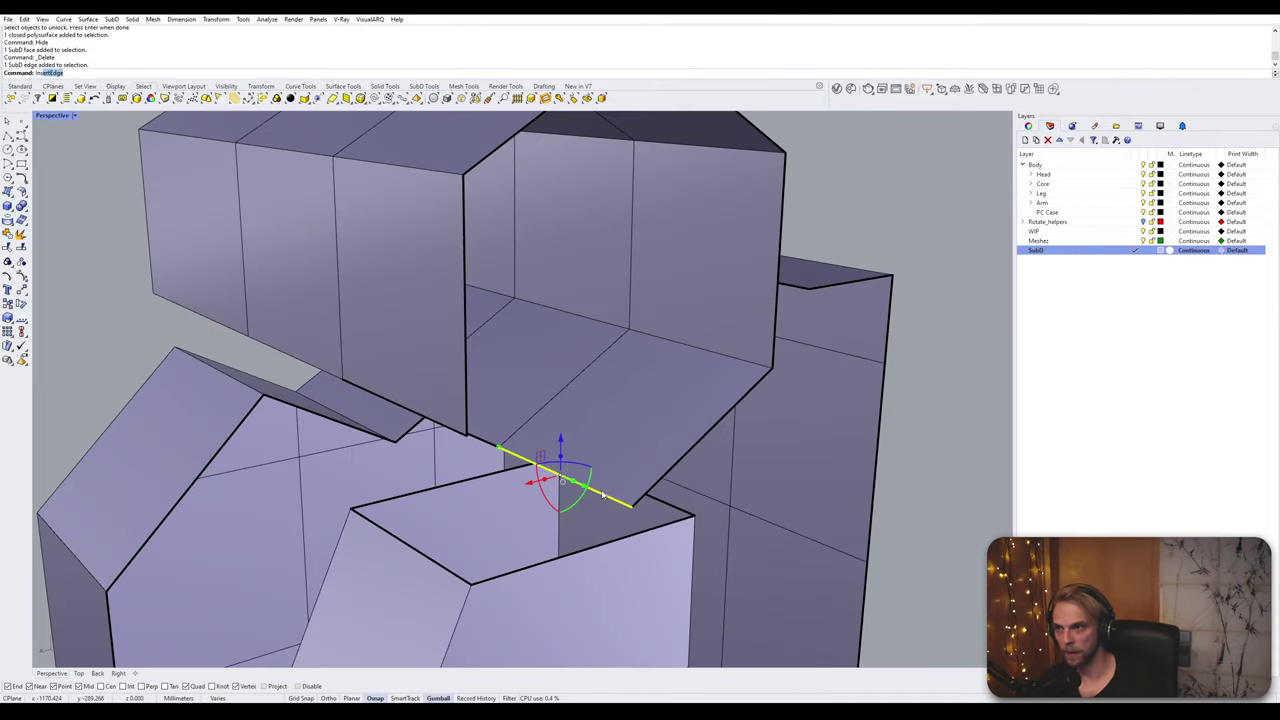
{"action": "key", "text": "Return"}
{"action": "right_click_drag", "start_coordinate": [629, 507], "coordinate": [578, 493]}
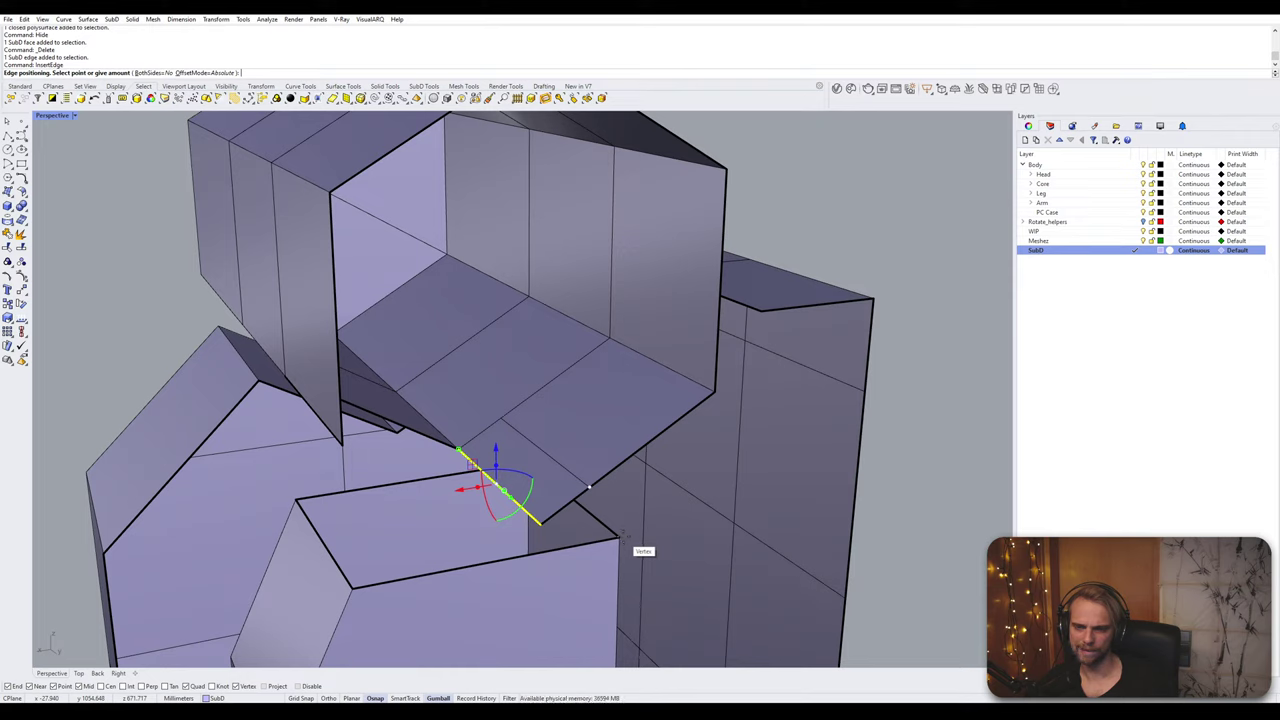
{"action": "right_click_drag", "start_coordinate": [624, 503], "coordinate": [548, 441]}
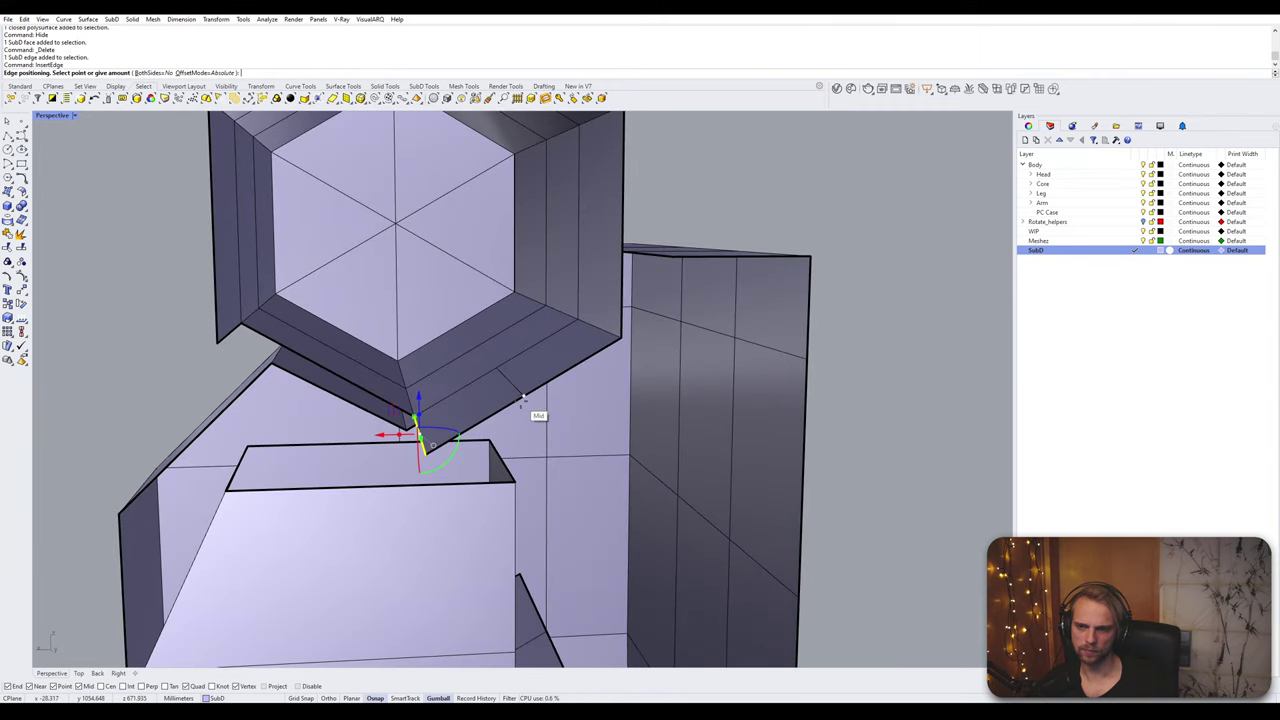
{"action": "left_click", "coordinate": [528, 399]}
{"action": "right_click_drag", "start_coordinate": [530, 437], "coordinate": [536, 510]}
{"action": "left_click", "coordinate": [536, 510]}
{"action": "key", "text": "Delete"}
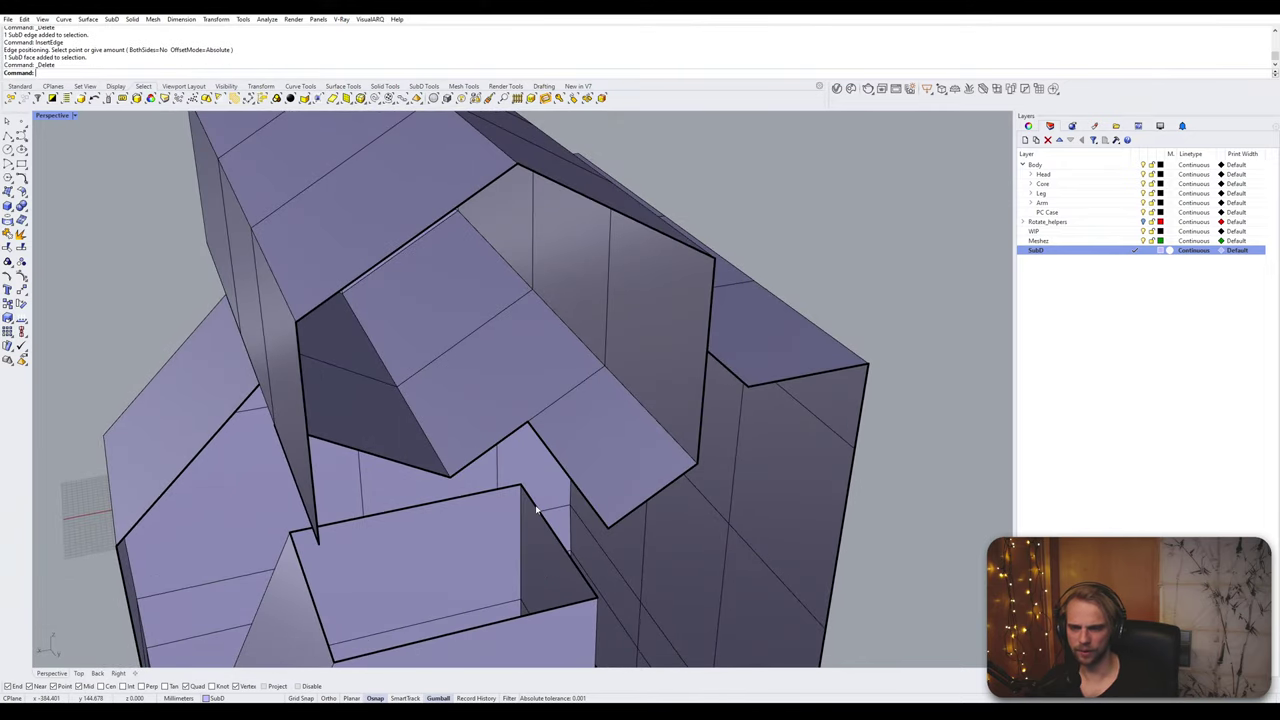
Step: Delete five faces under the upper piece, including the top and front faces, to open the cage
{"action": "scroll", "coordinate": [688, 505], "scroll_direction": "down", "scroll_amount": 6}
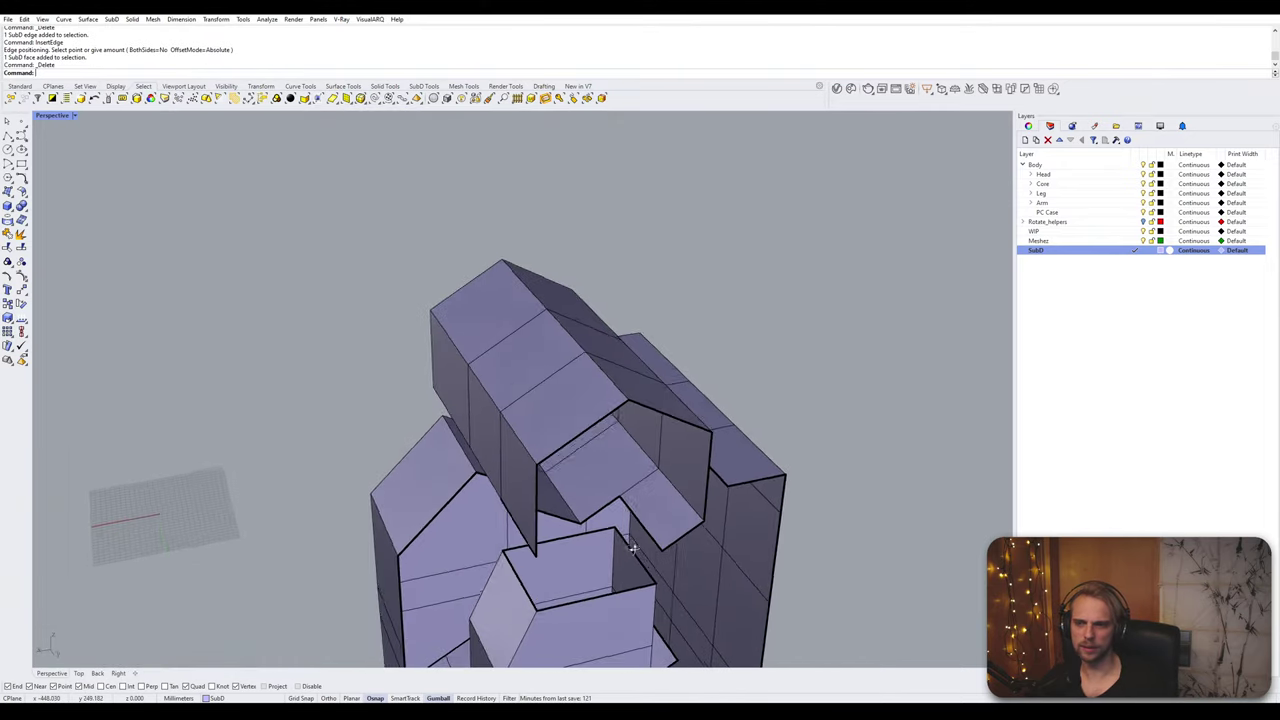
{"action": "right_click_drag", "start_coordinate": [688, 505], "coordinate": [571, 463]}
{"action": "scroll", "coordinate": [572, 464], "scroll_direction": "up", "scroll_amount": 3}
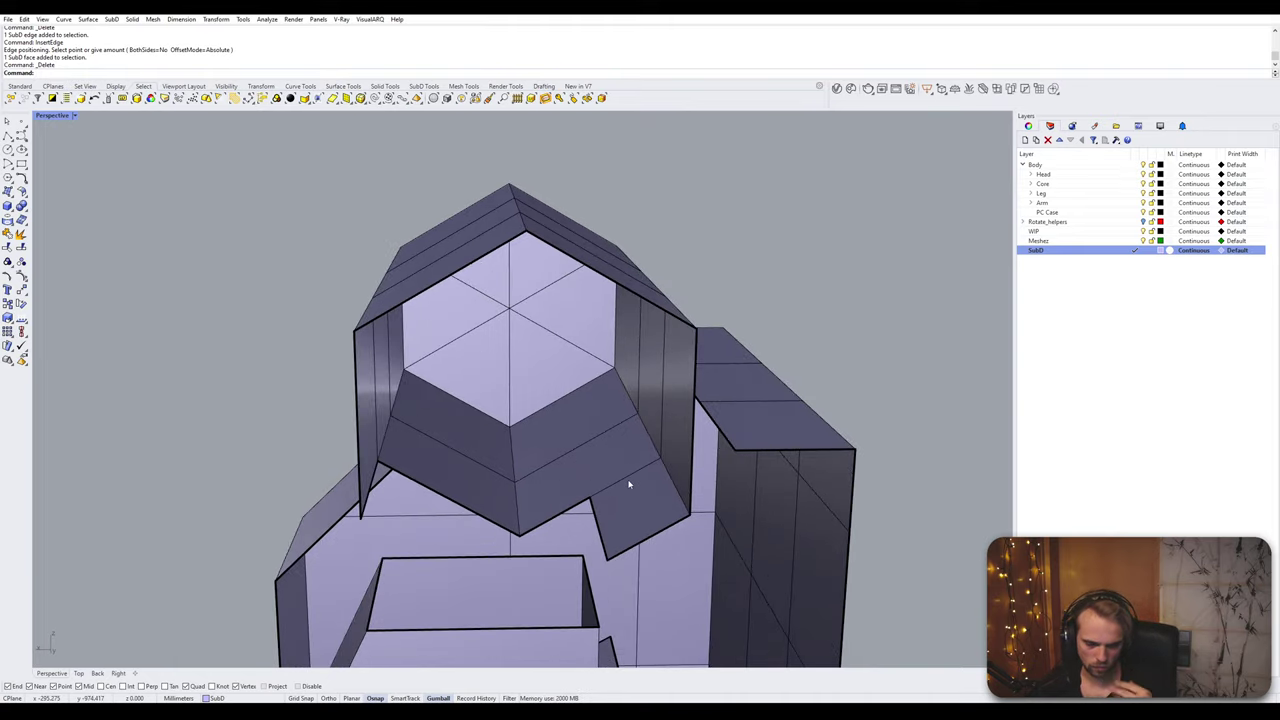
{"action": "right_click_drag", "start_coordinate": [629, 485], "coordinate": [718, 436]}
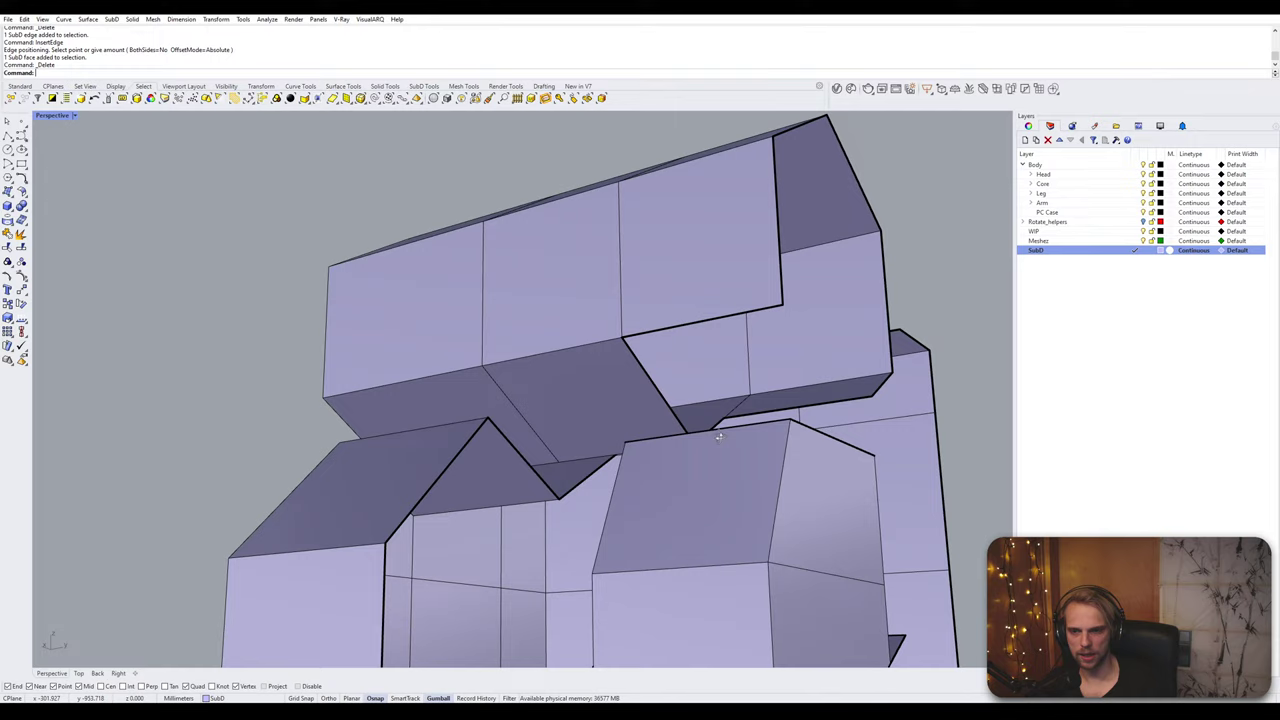
{"action": "left_click", "coordinate": [583, 415], "text": "ctrl+shift"}
{"action": "right_click_drag", "start_coordinate": [583, 415], "coordinate": [564, 430]}
{"action": "left_click", "coordinate": [711, 409], "text": "ctrl+shift"}
{"action": "right_click_drag", "start_coordinate": [711, 409], "coordinate": [676, 356]}
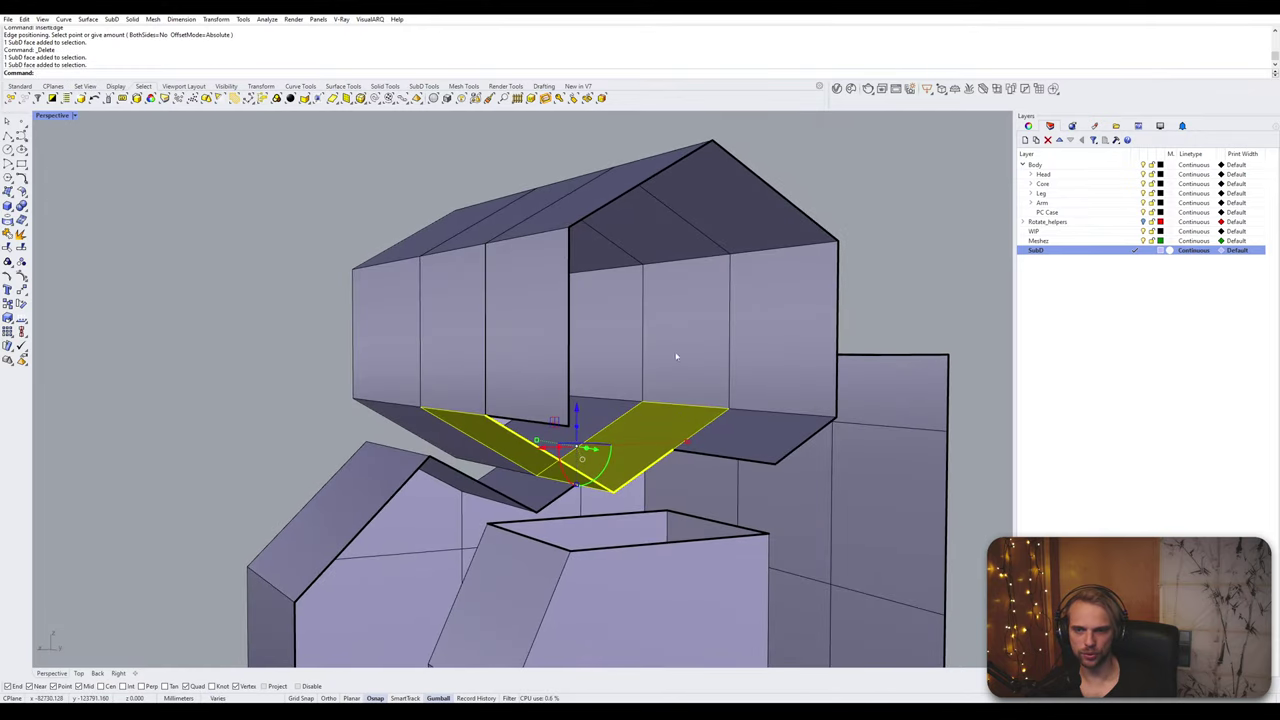
{"action": "left_click", "coordinate": [676, 356], "text": "shift"}
{"action": "right_click_drag", "start_coordinate": [648, 249], "coordinate": [595, 250]}
{"action": "left_click", "coordinate": [590, 245], "text": "shift"}
{"action": "left_click", "coordinate": [528, 376], "text": "shift"}
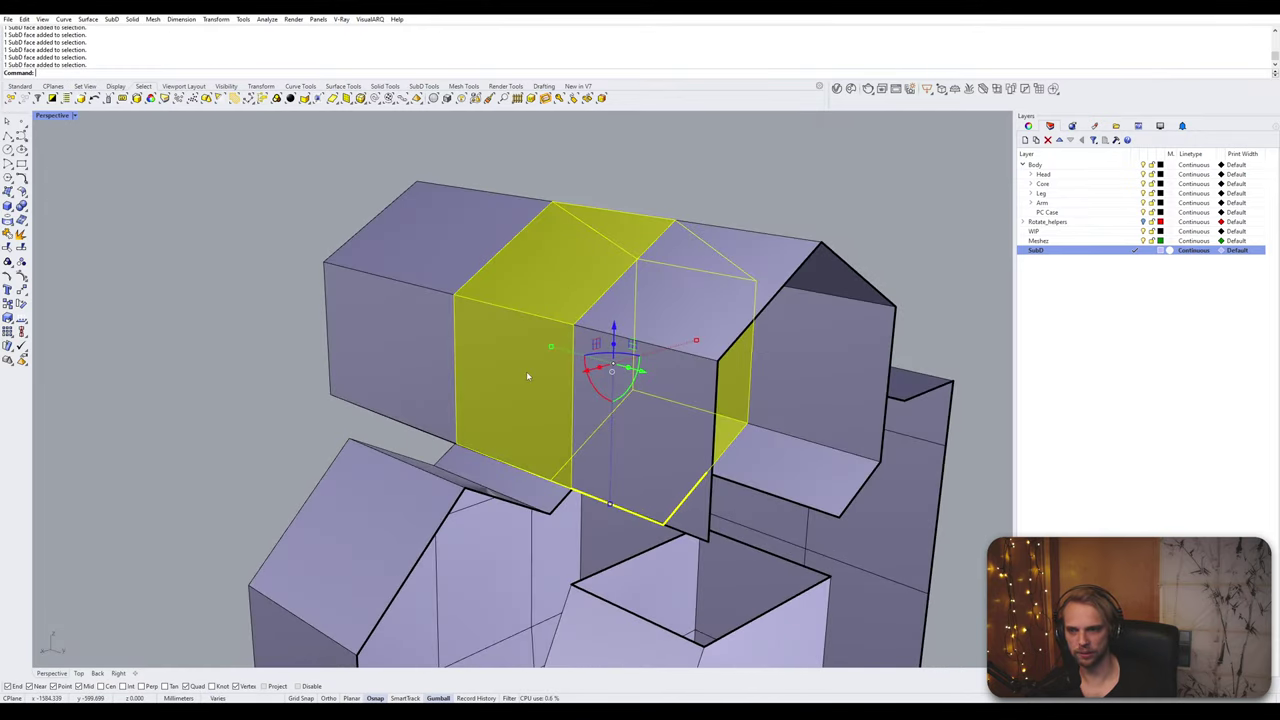
{"action": "key", "text": "Delete"}
Step: Bridge an edge to the lower box's top front edge, then delete that unwanted bridge face
{"action": "right_click_drag", "start_coordinate": [526, 371], "coordinate": [591, 372]}
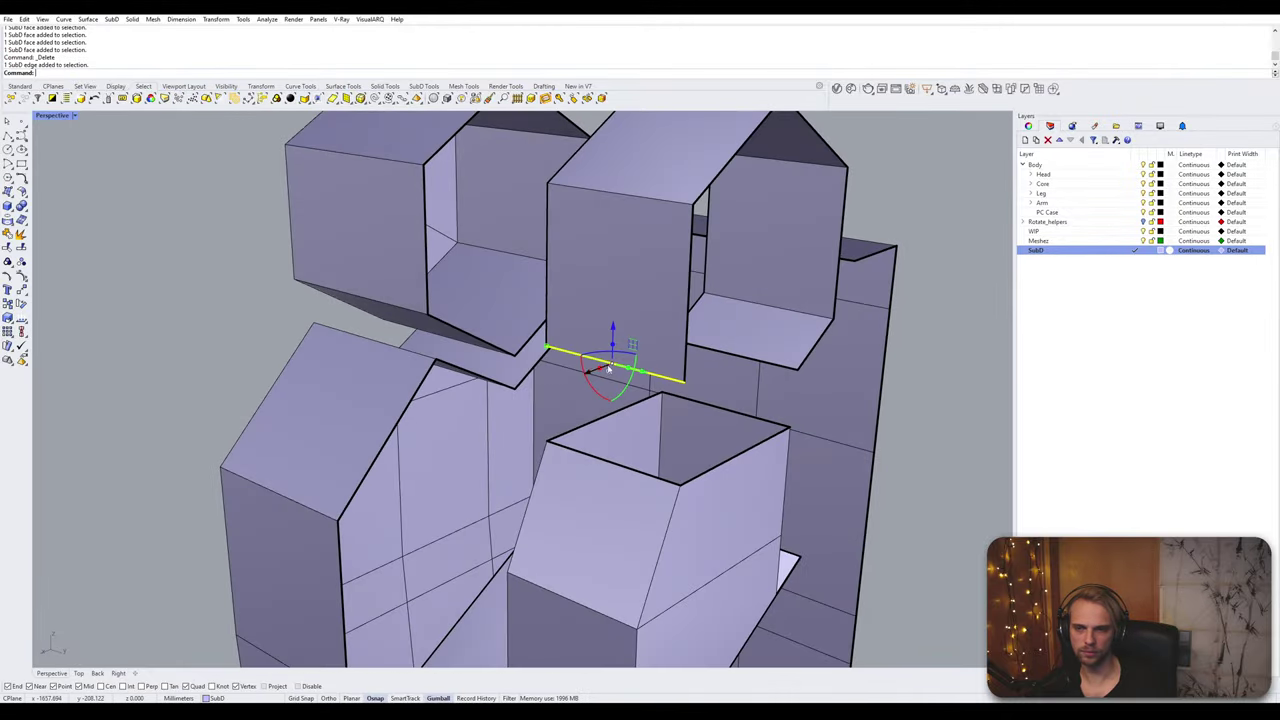
{"action": "left_click", "coordinate": [620, 466], "text": "ctrl+shift"}
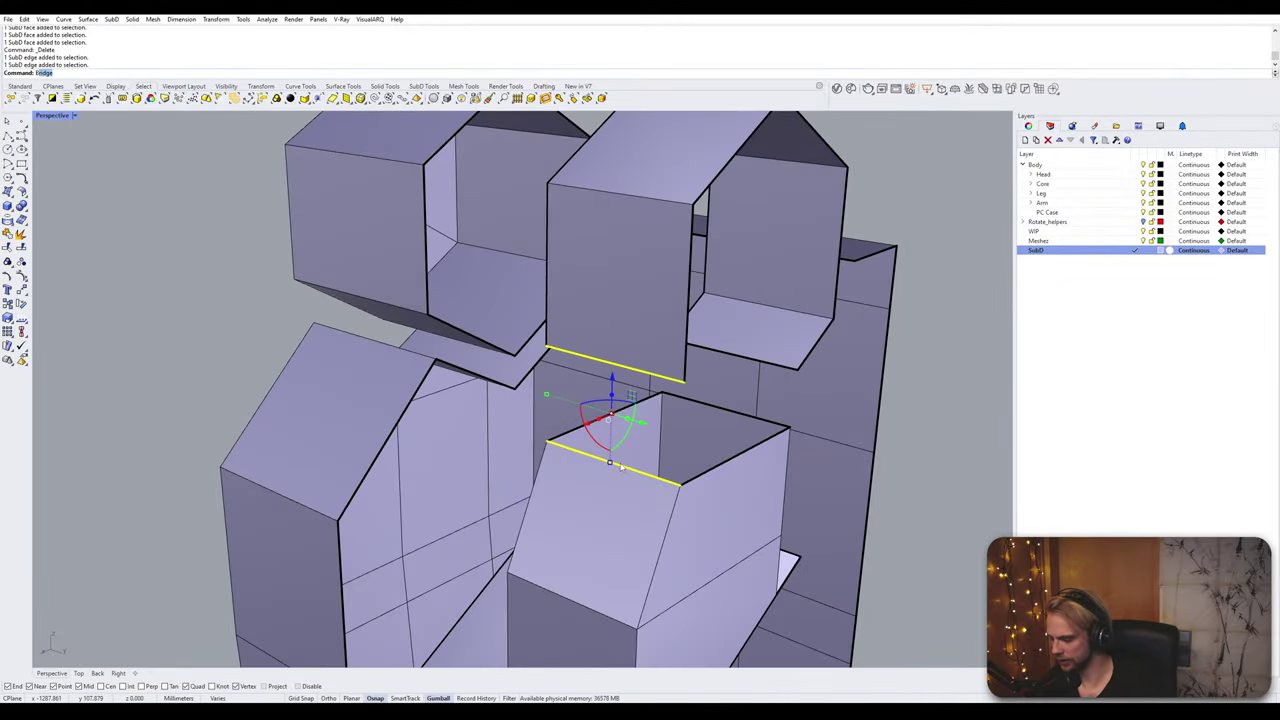
{"action": "key", "text": "Return"}
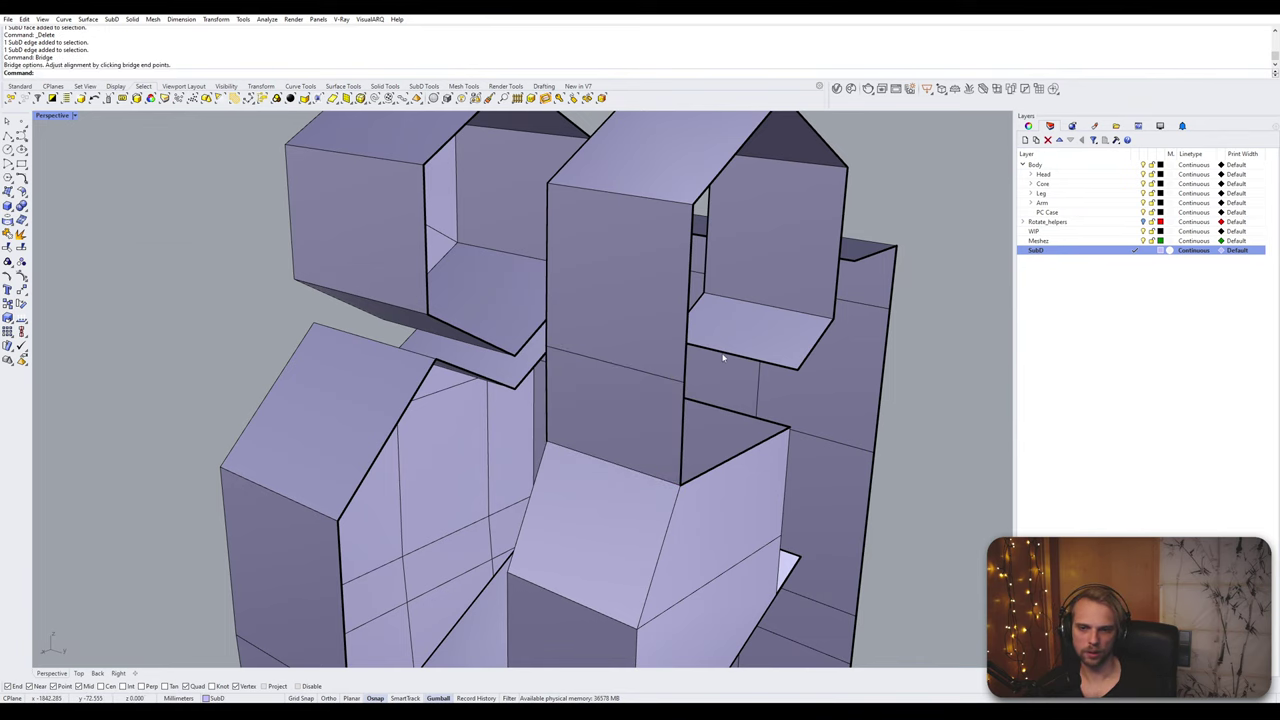
{"action": "left_click", "coordinate": [744, 412], "text": "ctrl+shift"}
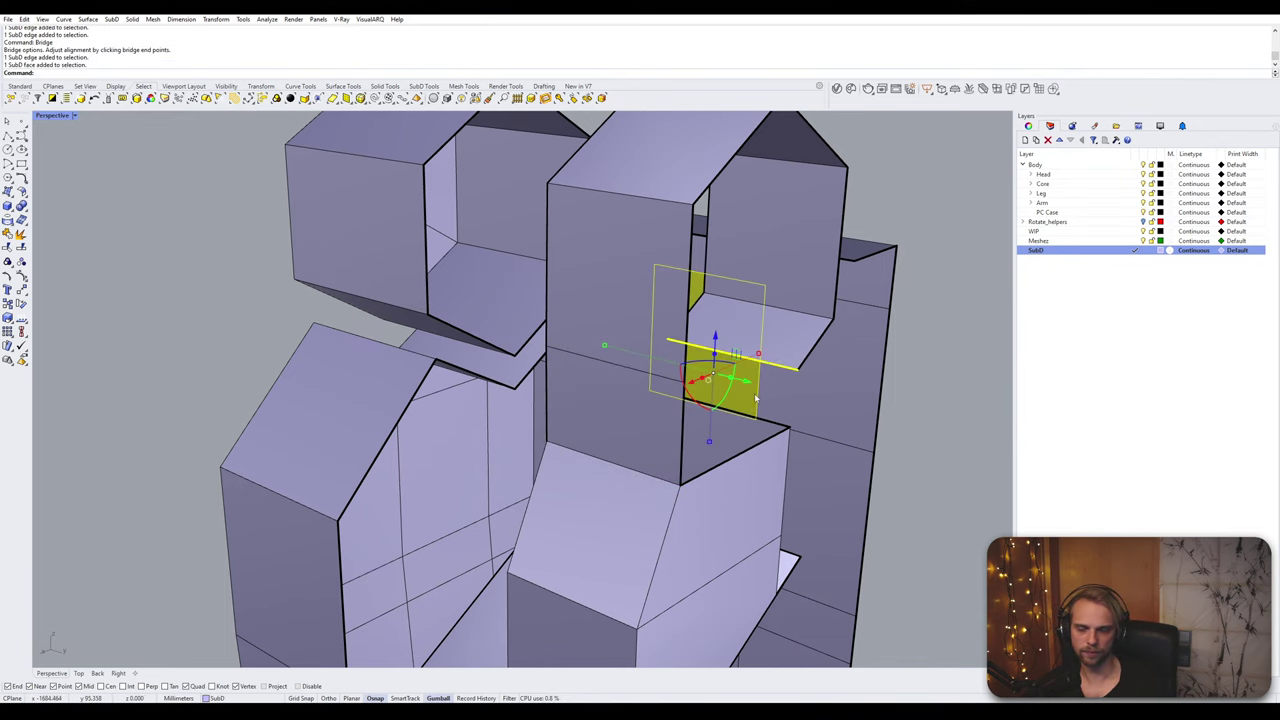
{"action": "key", "text": "Delete"}
Step: Bridge the upper flange's front edge to the matching lower edge
{"action": "right_click_drag", "start_coordinate": [756, 398], "coordinate": [708, 408]}
{"action": "scroll", "coordinate": [721, 400], "scroll_direction": "up", "scroll_amount": 4}
{"action": "left_click", "coordinate": [723, 403], "text": "ctrl+shift"}
{"action": "left_click", "coordinate": [704, 488], "text": "ctrl+shift"}
{"action": "key", "text": "Return"}
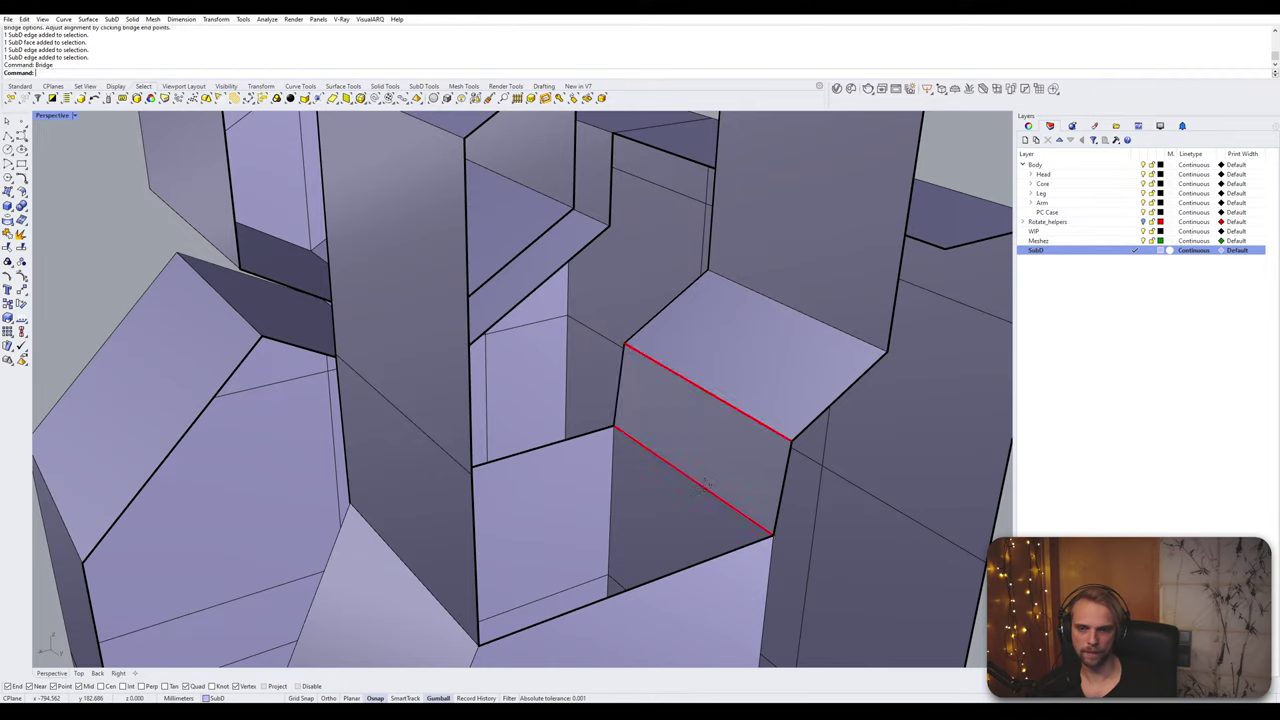
{"action": "key", "text": "Return"}
{"action": "scroll", "coordinate": [707, 486], "scroll_direction": "down", "scroll_amount": 5}
{"action": "right_click_drag", "start_coordinate": [707, 486], "coordinate": [715, 512]}
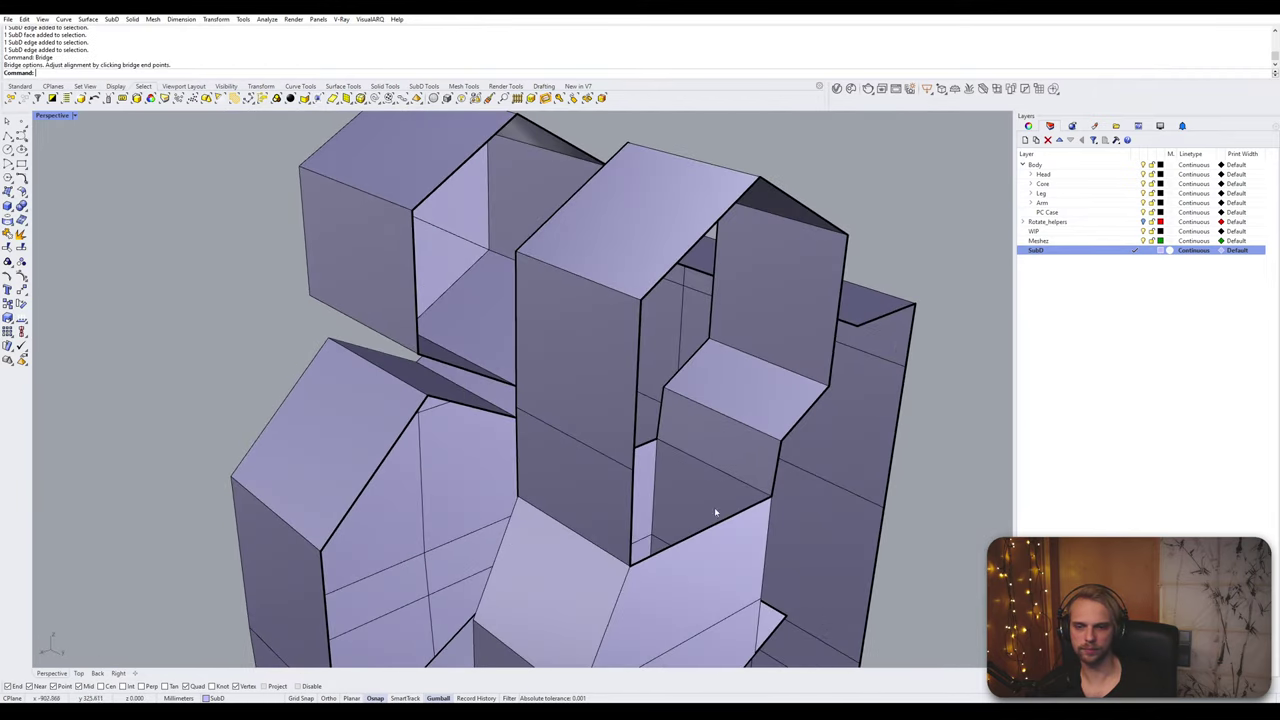
Step: Close the opening by bridging its two opposite edges
{"action": "left_click", "coordinate": [634, 497], "text": "ctrl+shift"}
{"action": "left_click", "coordinate": [777, 475], "text": "ctrl+shift"}
{"action": "key", "text": "Return"}
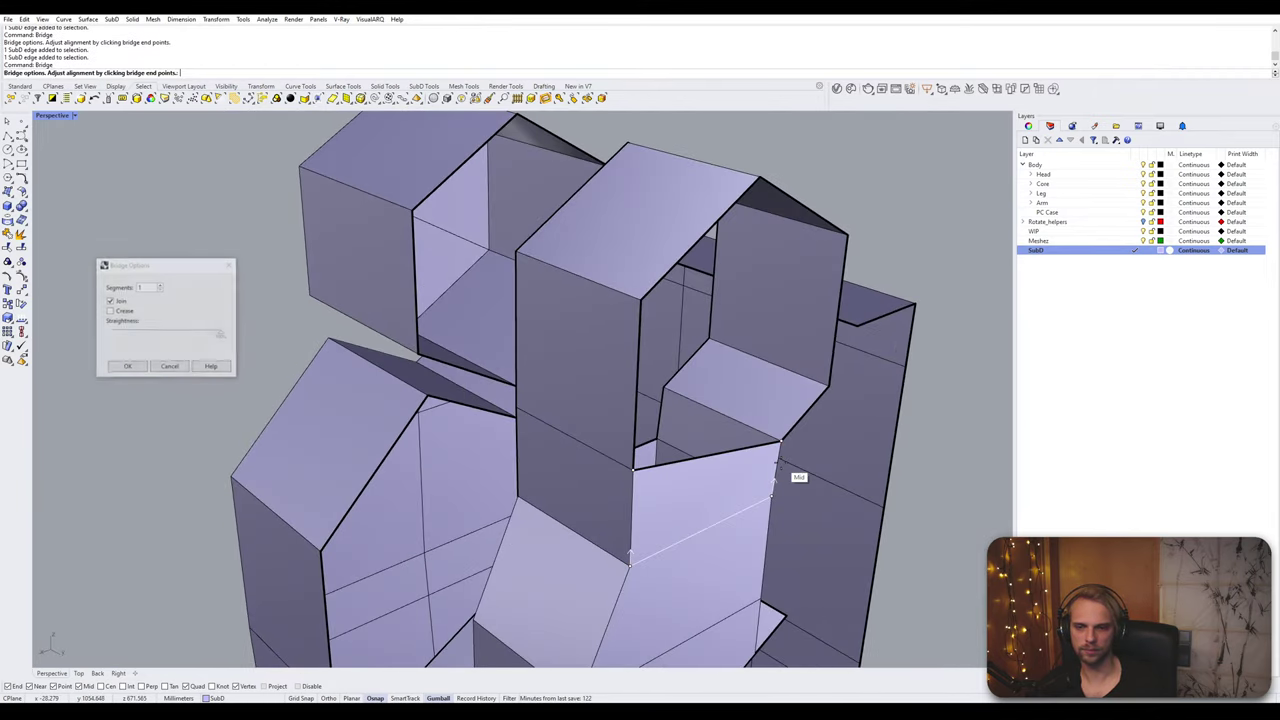
{"action": "key", "text": "Return"}
Step: Bridge two inner edges of the cage with a new face
{"action": "right_click_drag", "start_coordinate": [685, 458], "coordinate": [712, 444]}
{"action": "left_click", "coordinate": [640, 445], "text": "ctrl+shift"}
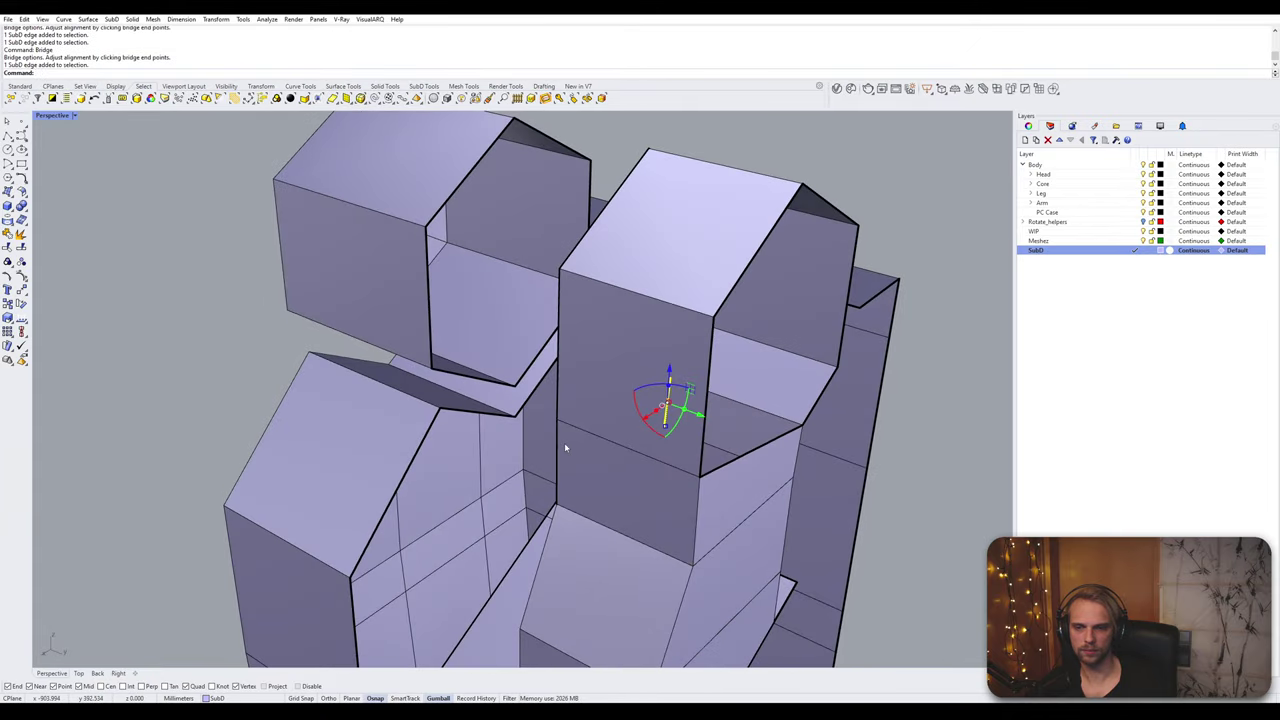
{"action": "left_click", "coordinate": [559, 439], "text": "ctrl+shift"}
{"action": "key", "text": "Return"}
{"action": "key", "text": "Return"}
{"action": "scroll", "coordinate": [563, 439], "scroll_direction": "down", "scroll_amount": 4}
{"action": "right_click_drag", "start_coordinate": [602, 452], "coordinate": [612, 489]}
Step: Bridge one more edge pair, undo it, and preview the cage smooth
{"action": "left_click", "coordinate": [614, 498], "text": "ctrl+shift"}
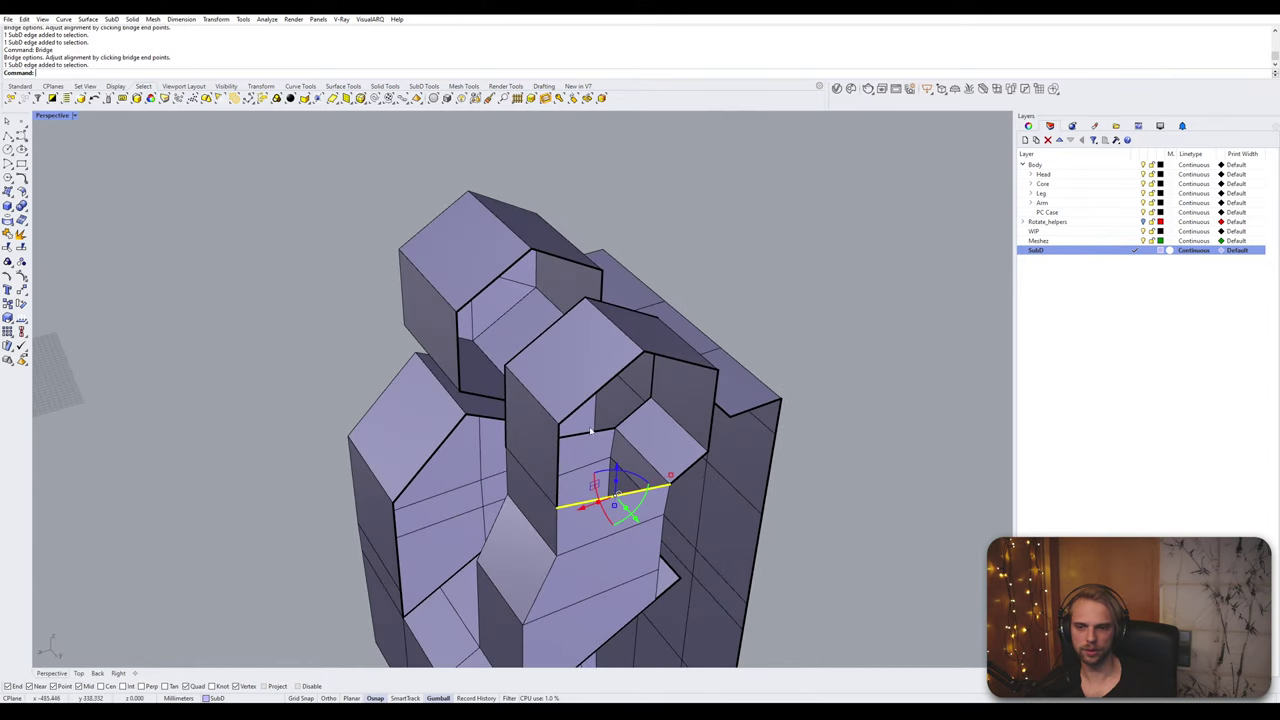
{"action": "left_click", "coordinate": [612, 386], "text": "ctrl+shift"}
{"action": "key", "text": "Return"}
{"action": "key", "text": "Return"}
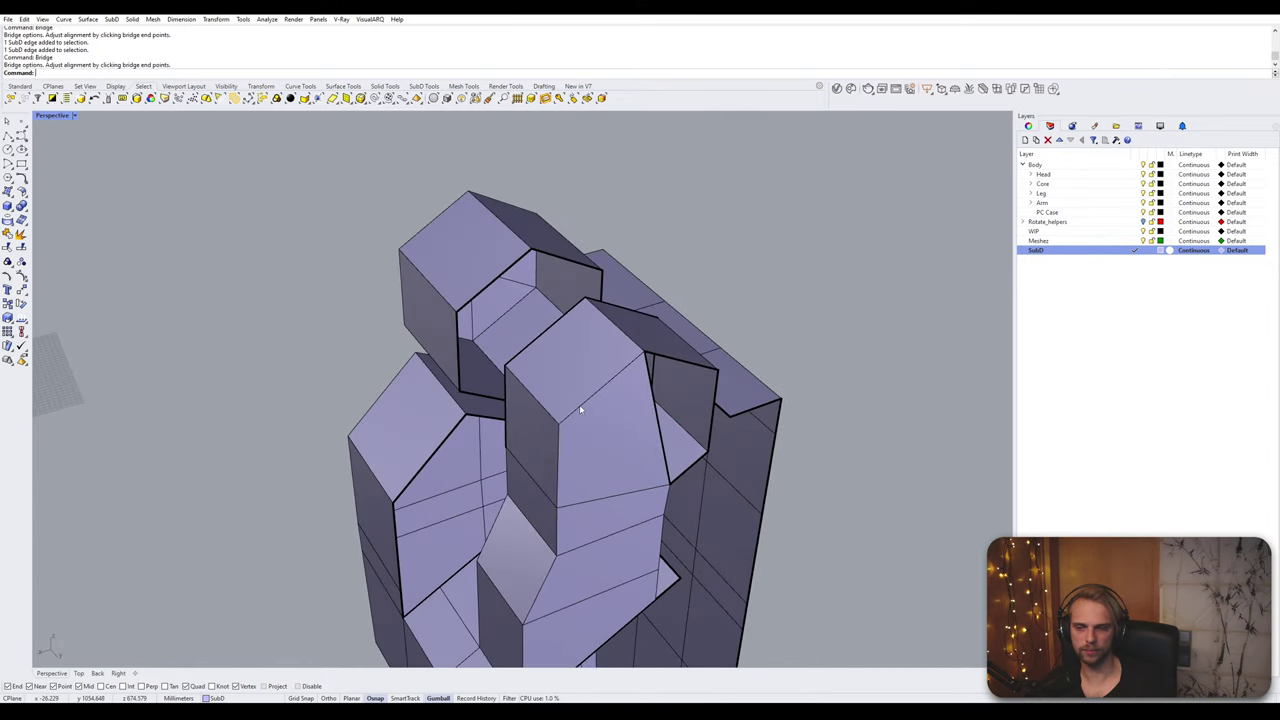
{"action": "key", "text": "ctrl+z"}
{"action": "right_click_drag", "start_coordinate": [580, 408], "coordinate": [596, 350]}
{"action": "key", "text": "Tab"}
{"action": "key", "text": "Tab"}
{"action": "key", "text": "Tab"}
{"action": "key", "text": "Tab"}
{"action": "key", "text": "Tab"}
{"action": "key", "text": "Tab"}
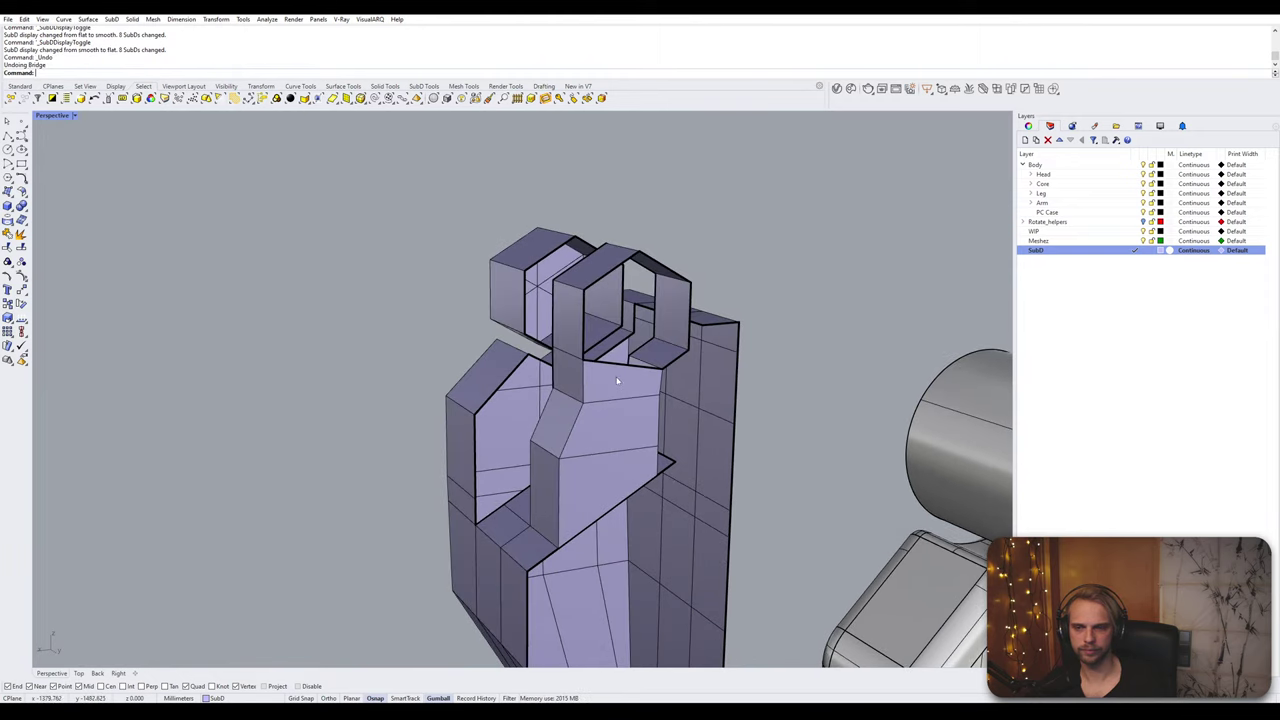
Step: Undo the bridges under the head loops and restore the faces deleted between them
{"action": "key", "text": "ctrl+z"}
{"action": "right_click_drag", "start_coordinate": [815, 394], "coordinate": [834, 391]}
{"action": "scroll", "coordinate": [651, 394], "scroll_direction": "up", "scroll_amount": 5}
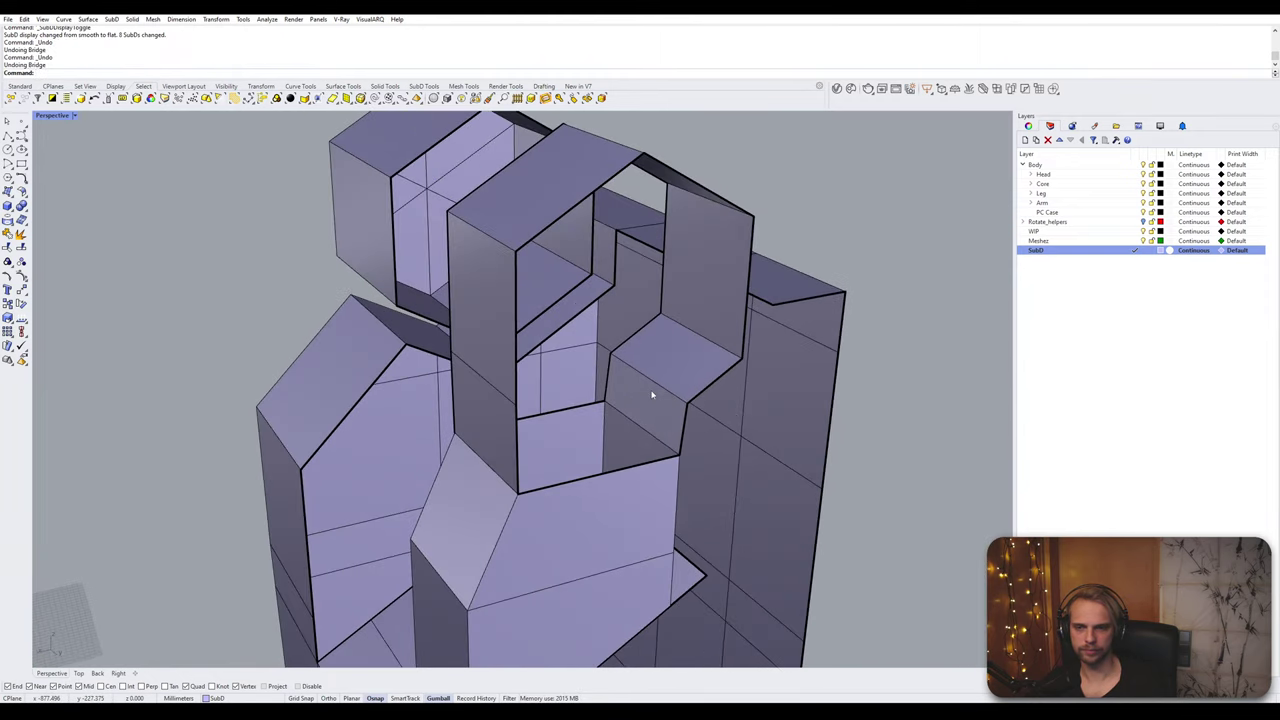
{"action": "key", "text": "ctrl+z"}
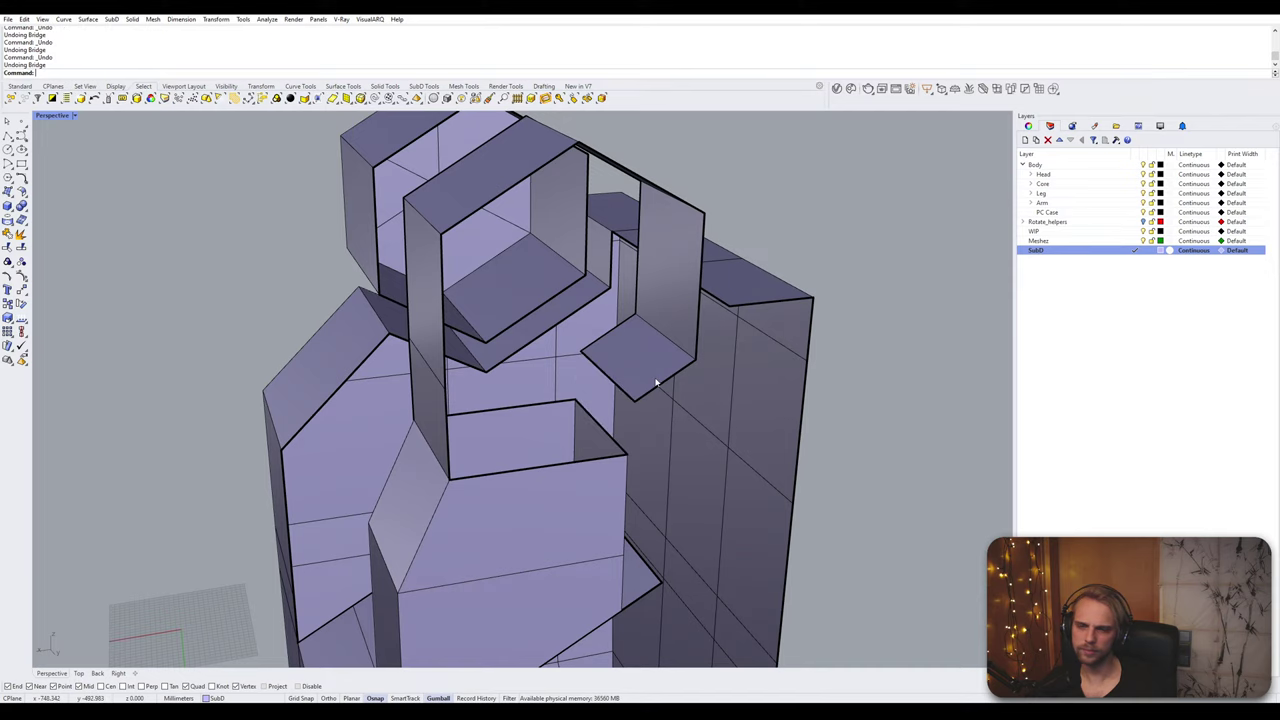
{"action": "key", "text": "ctrl+z"}
{"action": "key", "text": "ctrl+z"}
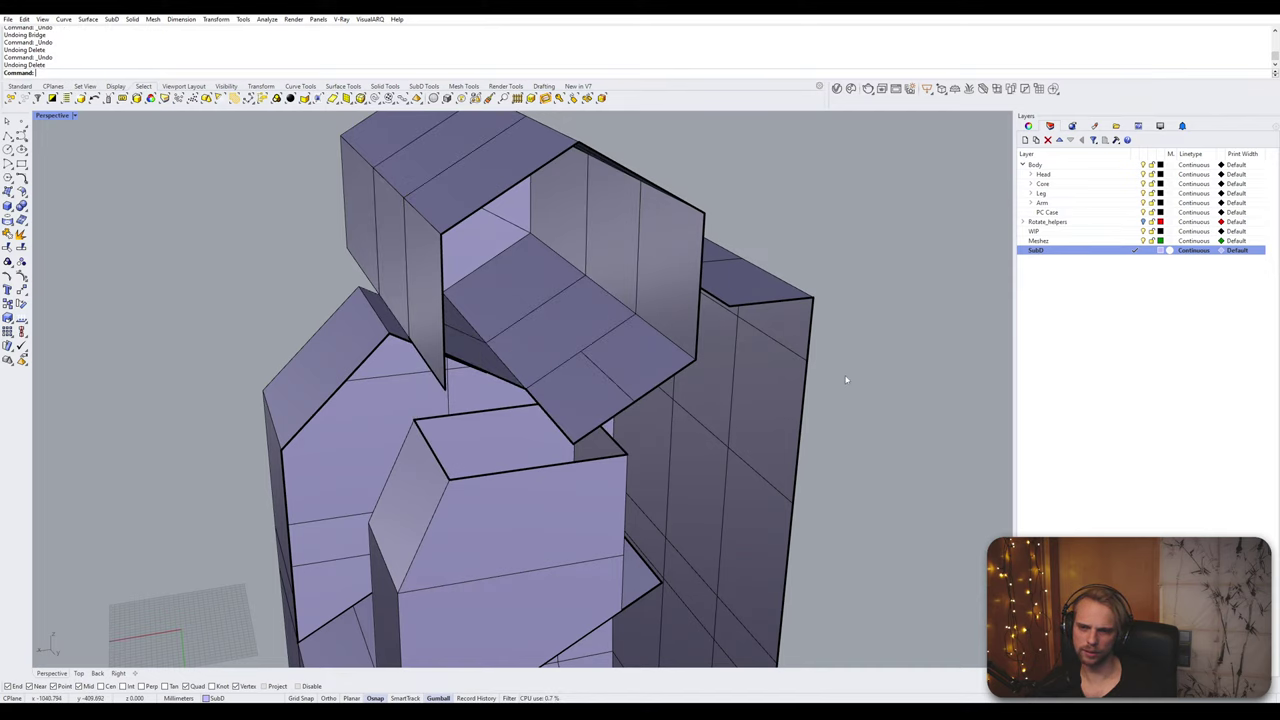
Step: Delete the vertical loop of faces between the head loops
{"action": "left_click", "coordinate": [553, 352], "text": "ctrl+shift"}
{"action": "right_click_drag", "start_coordinate": [520, 352], "coordinate": [592, 312]}
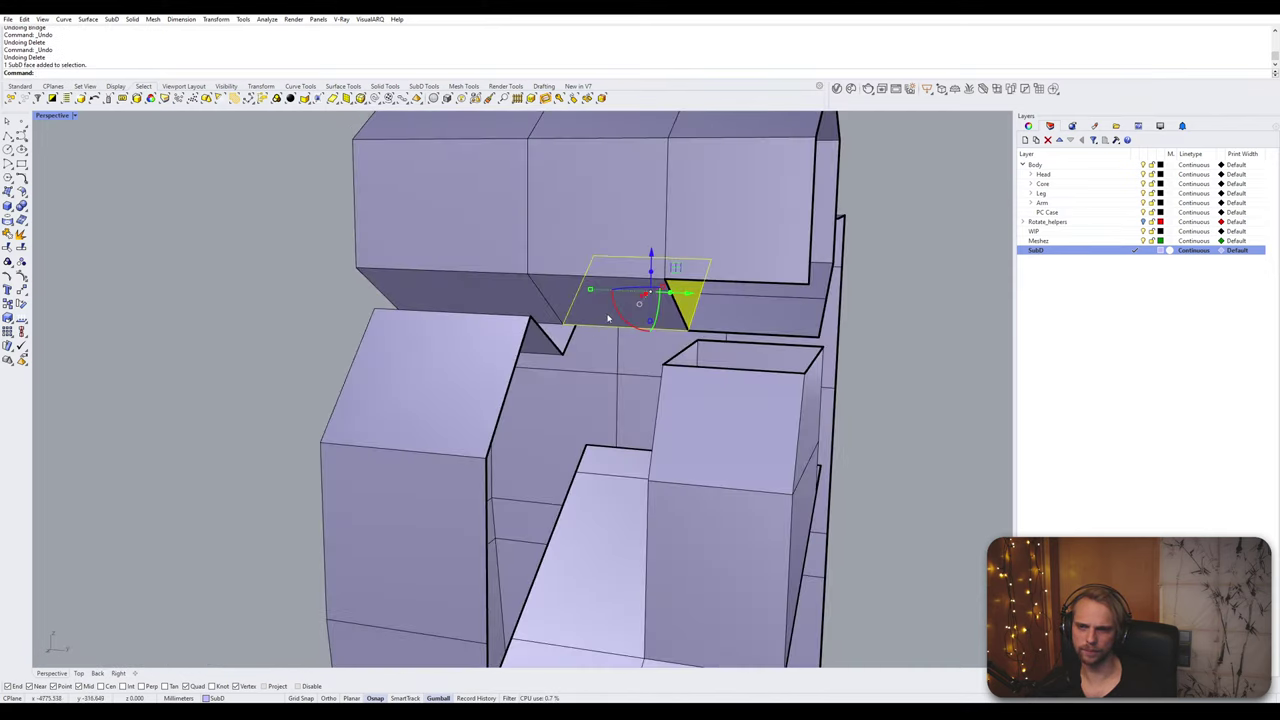
{"action": "left_click", "coordinate": [577, 312], "text": "ctrl+shift"}
{"action": "double_click", "coordinate": [580, 235], "text": "ctrl+shift"}
{"action": "key", "text": "Delete"}
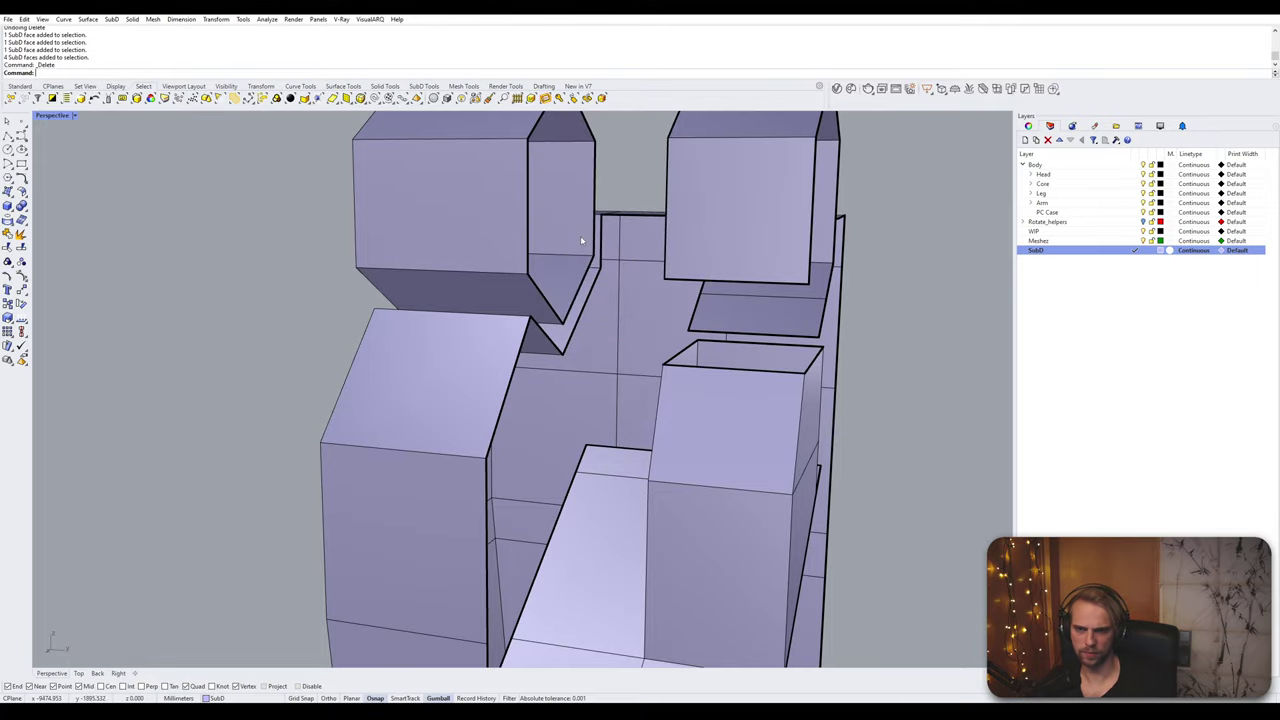
Step: Delete one more face from the cage, leaving a hole
{"action": "right_click_drag", "start_coordinate": [648, 328], "coordinate": [669, 357]}
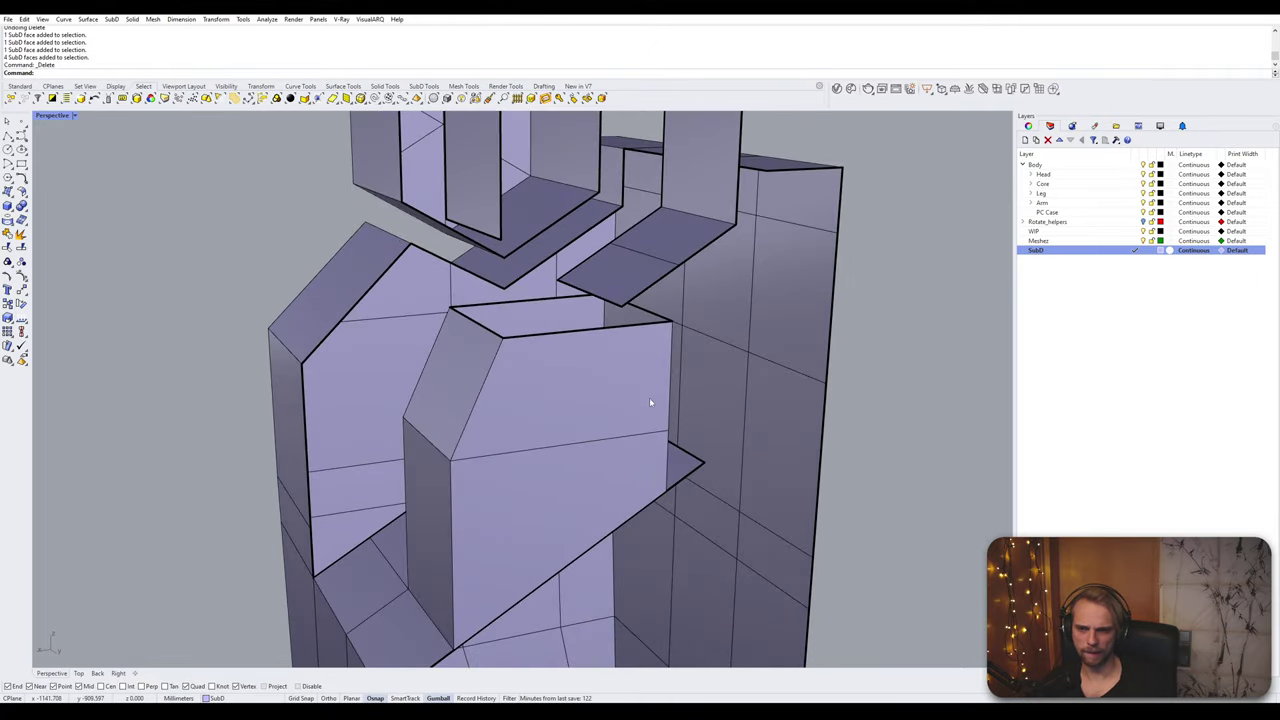
{"action": "right_click_drag", "start_coordinate": [669, 481], "coordinate": [566, 271]}
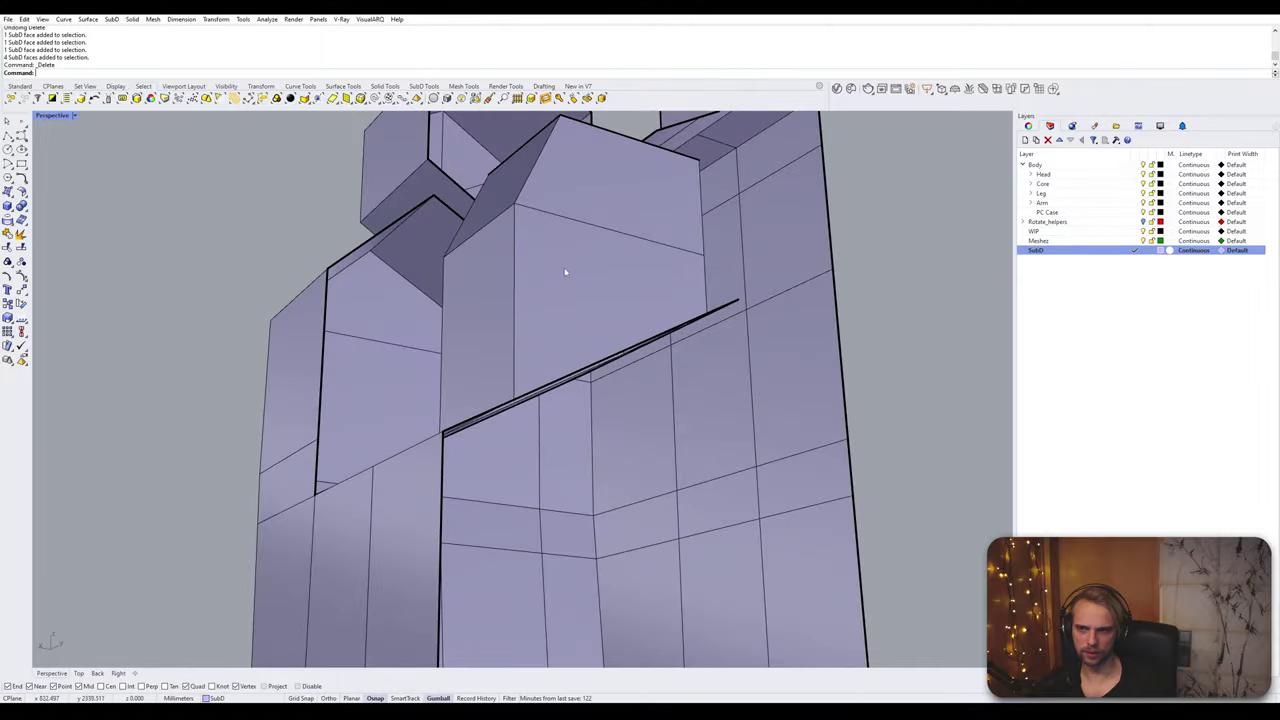
{"action": "left_click", "coordinate": [599, 195], "text": "ctrl+shift"}
{"action": "key", "text": "Delete"}
{"action": "right_click_drag", "start_coordinate": [599, 195], "coordinate": [620, 391]}
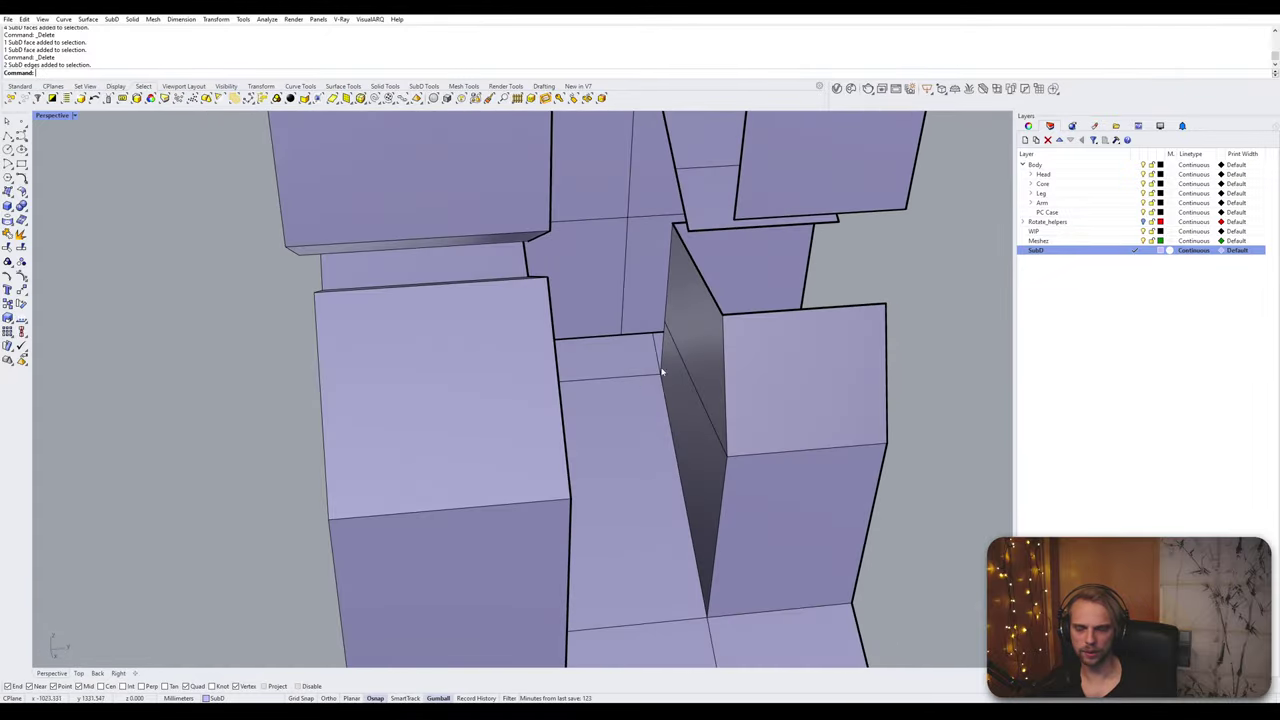
Step: Insert an edge loop at the midpoint of the two vertical edges beside the gap
{"action": "left_click", "coordinate": [633, 422]}
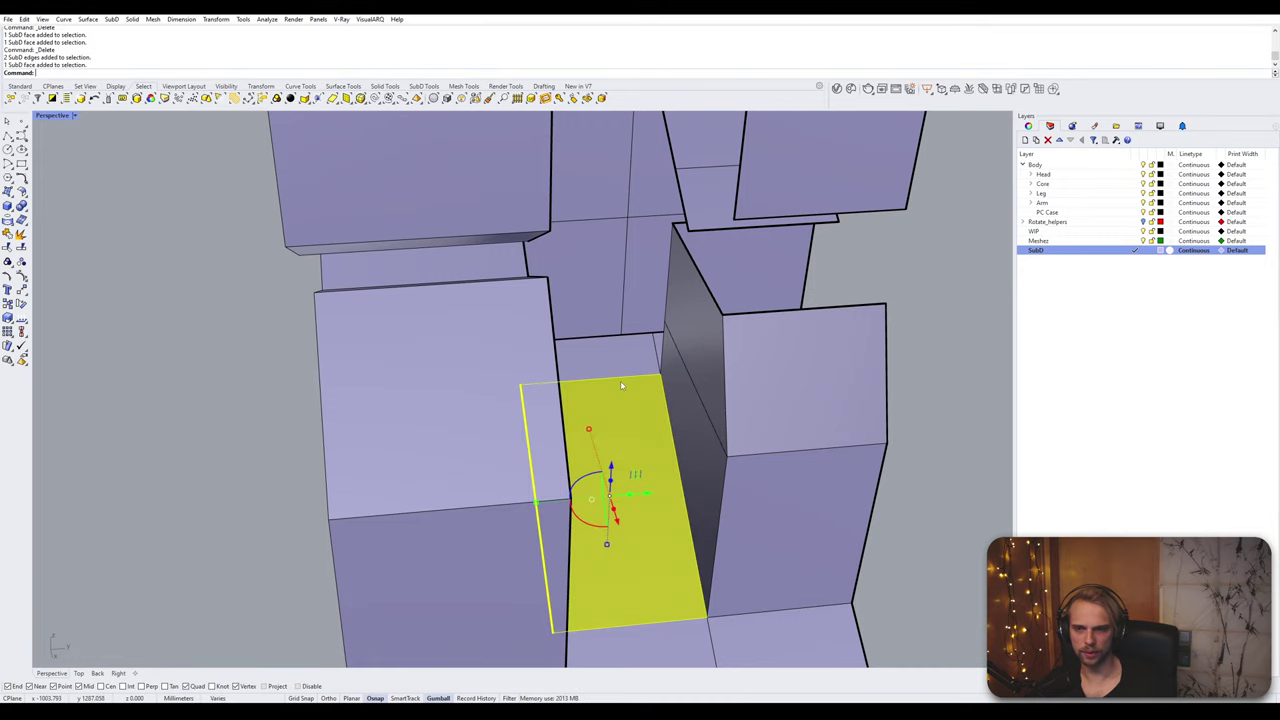
{"action": "key", "text": "Escape"}
{"action": "right_click_drag", "start_coordinate": [639, 374], "coordinate": [674, 368]}
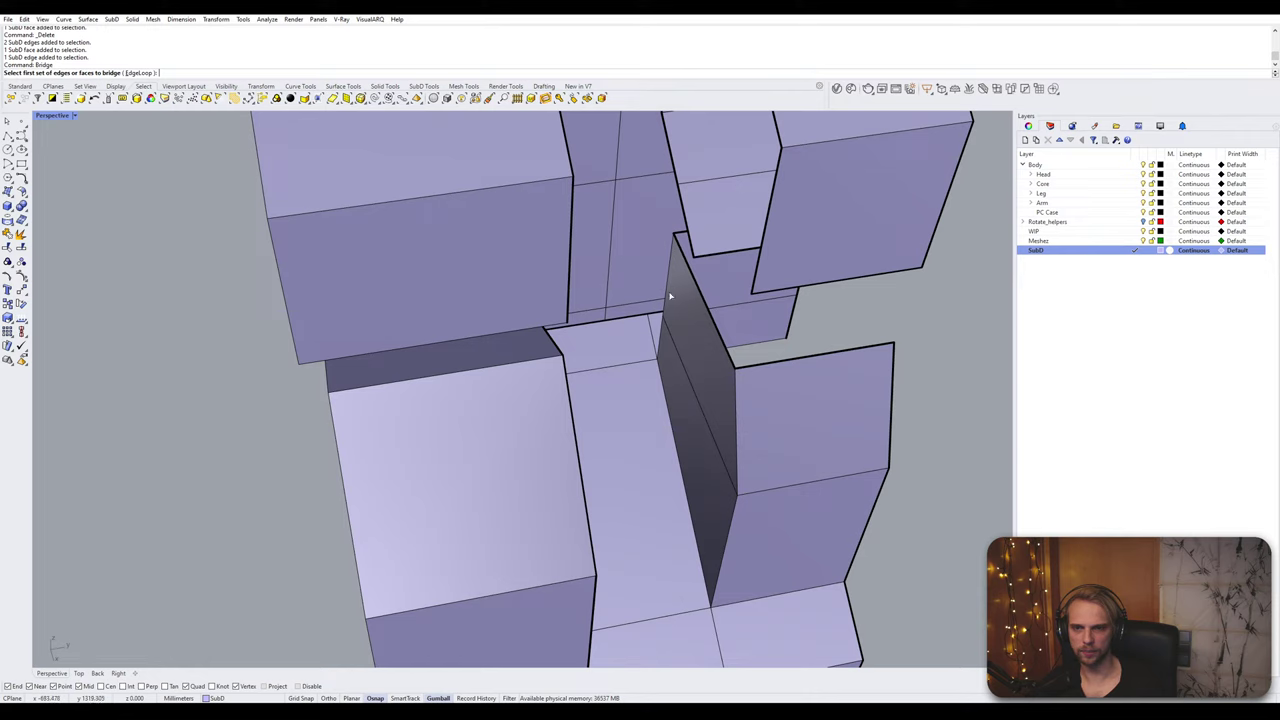
{"action": "scroll", "coordinate": [668, 288], "scroll_direction": "up", "scroll_amount": 3}
{"action": "key", "text": "Escape"}
{"action": "left_click", "coordinate": [671, 257]}
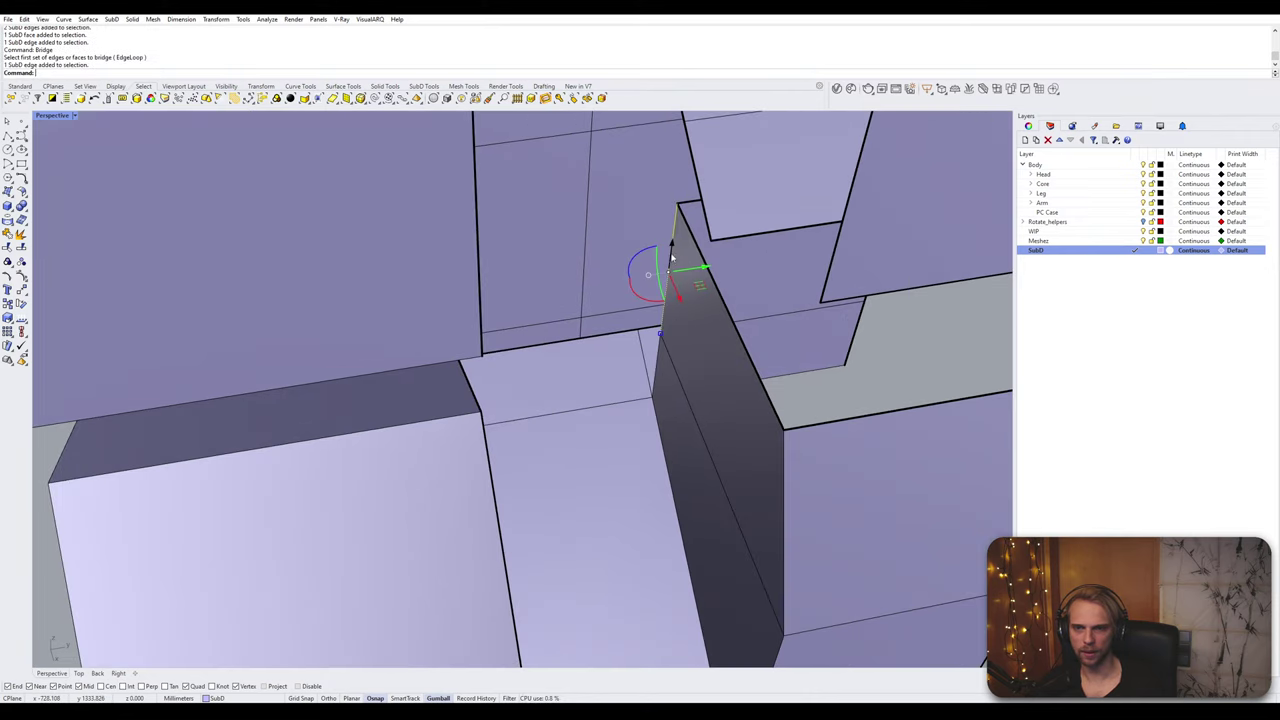
{"action": "left_click", "coordinate": [651, 368]}
{"action": "key", "text": "Return"}
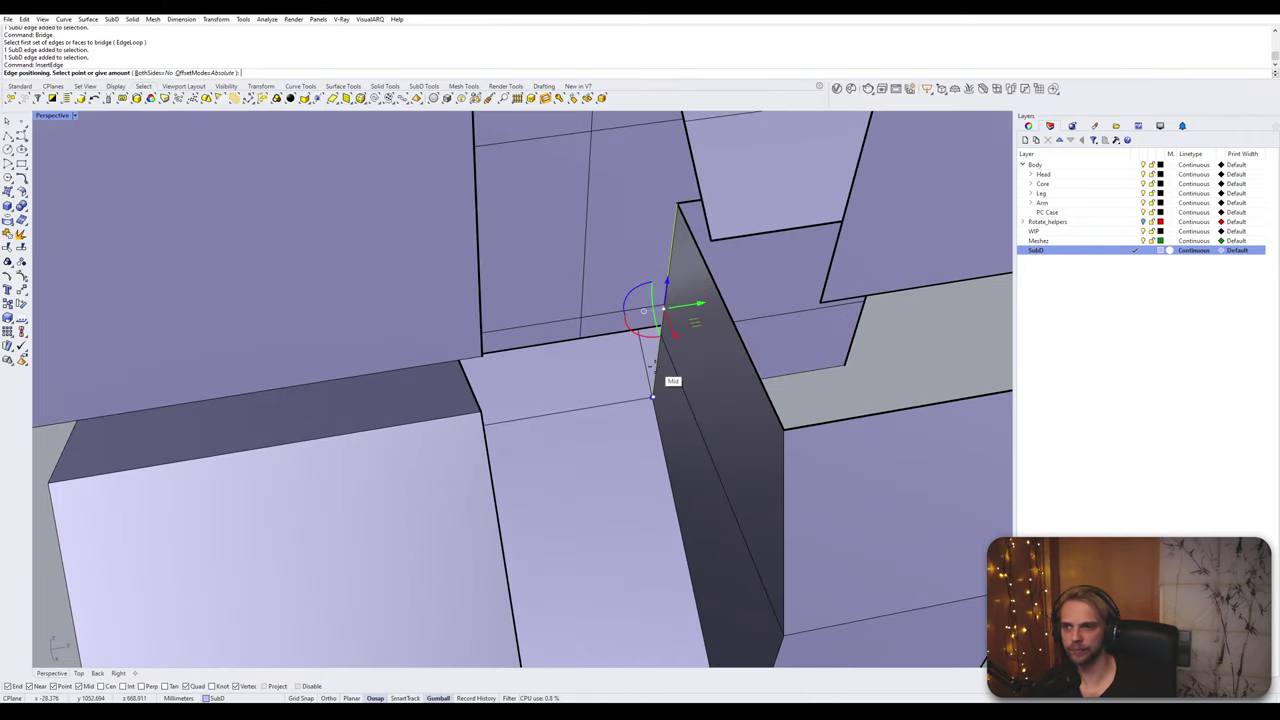
{"action": "left_click", "coordinate": [727, 307]}
Step: Insert a second edge loop through the corner vertex
{"action": "scroll", "coordinate": [718, 342], "scroll_direction": "down", "scroll_amount": 5}
{"action": "right_click_drag", "start_coordinate": [699, 371], "coordinate": [762, 342]}
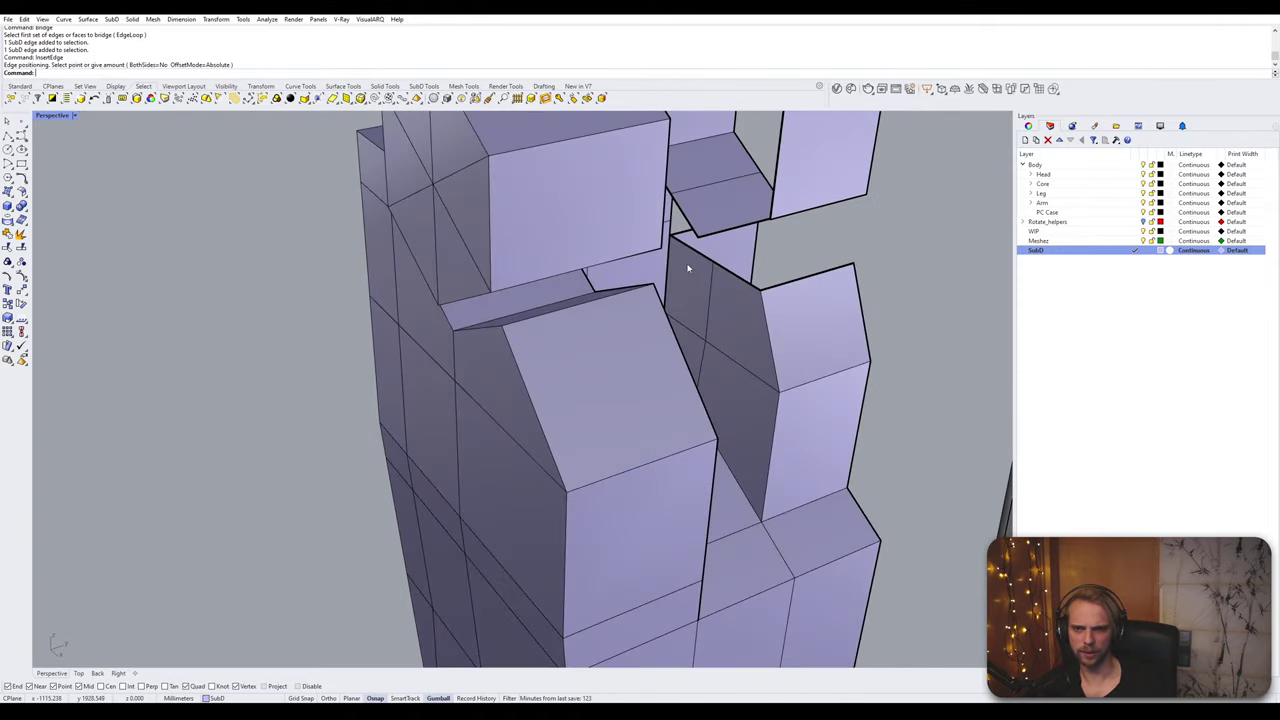
{"action": "right_click_drag", "start_coordinate": [688, 268], "coordinate": [697, 298]}
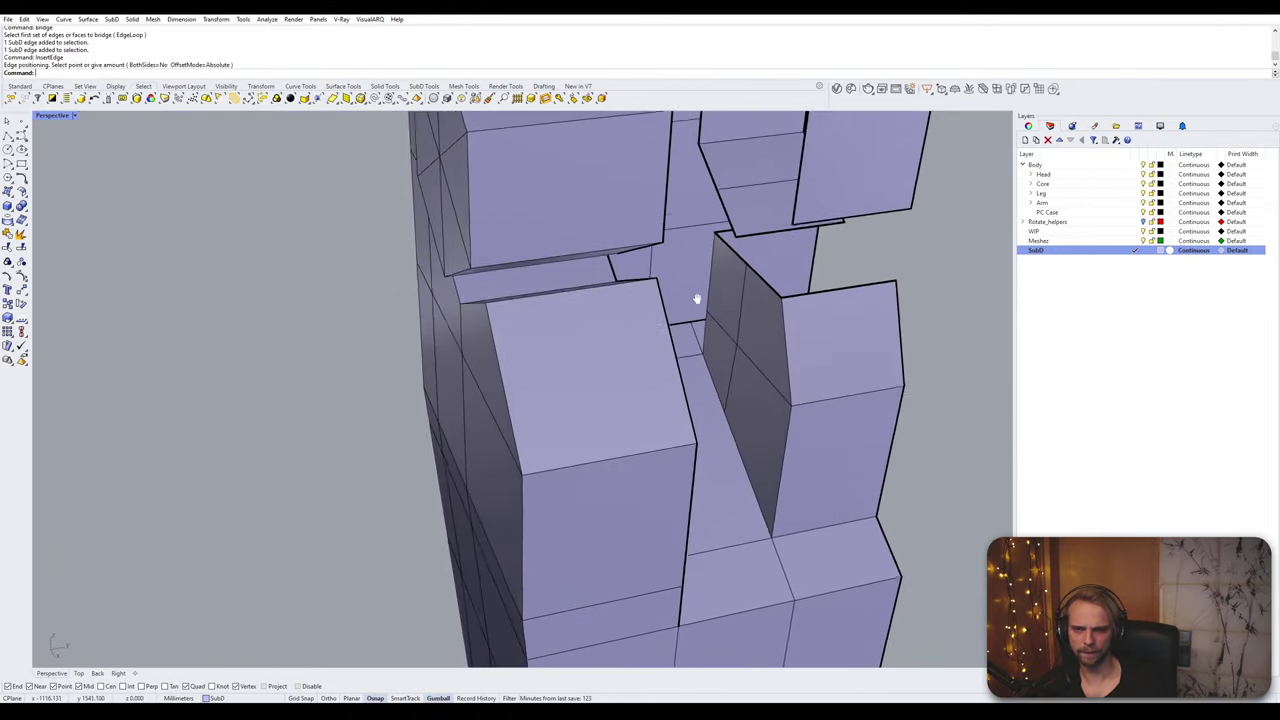
{"action": "left_click", "coordinate": [689, 370]}
{"action": "key", "text": "Return"}
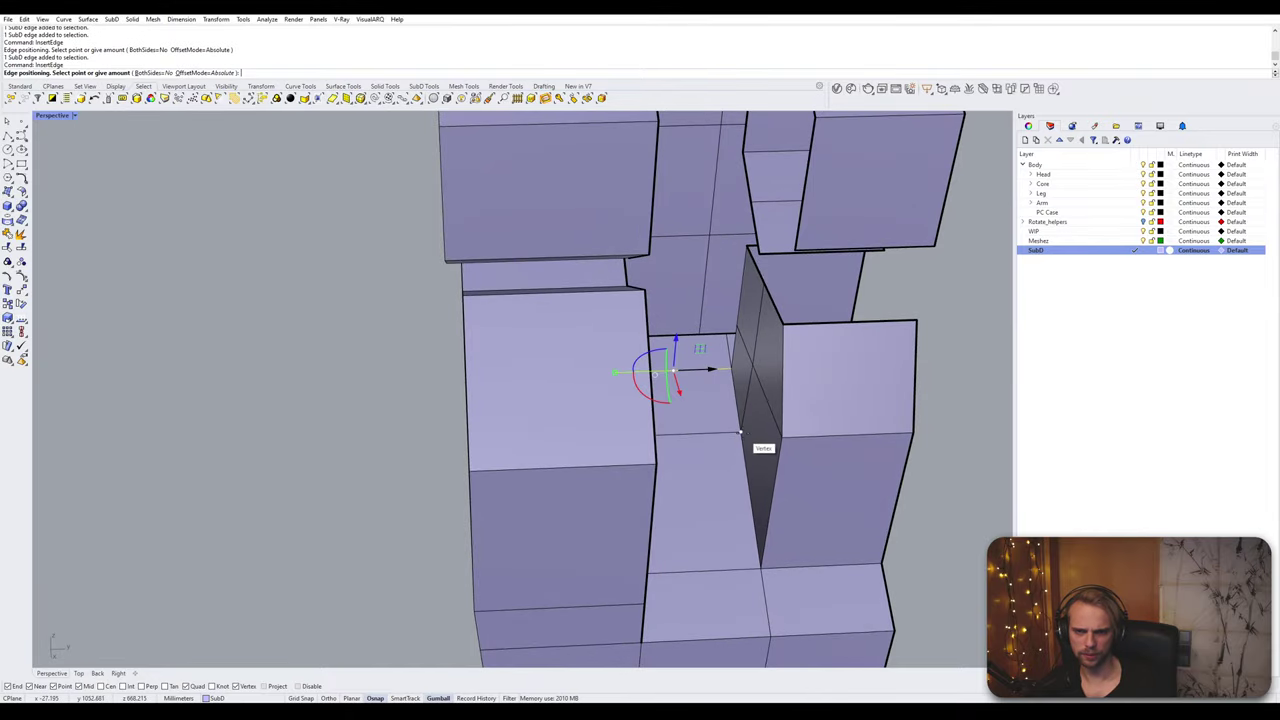
{"action": "left_click", "coordinate": [740, 432]}
{"action": "right_click_drag", "start_coordinate": [741, 432], "coordinate": [737, 381]}
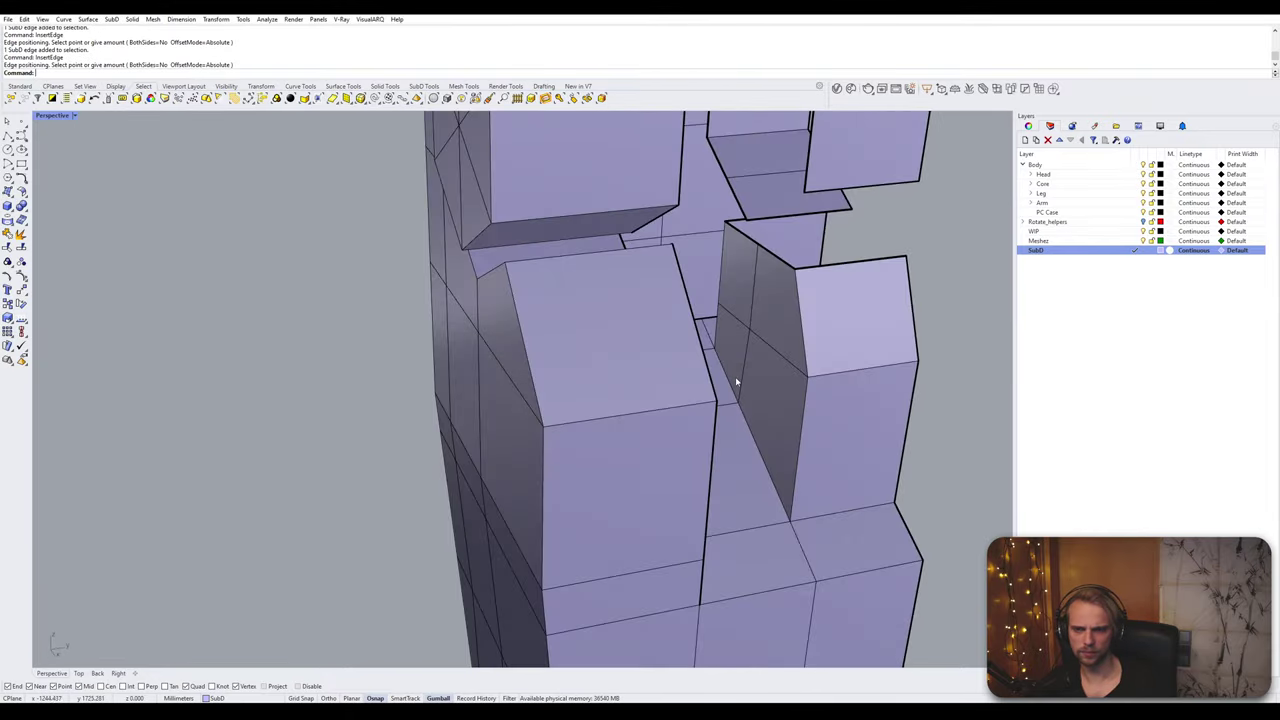
{"action": "scroll", "coordinate": [736, 390], "scroll_direction": "up", "scroll_amount": 5}
Step: Stitch the two vertices at the pinched corner into one, checking smooth and flat previews
{"action": "key", "text": "Tab"}
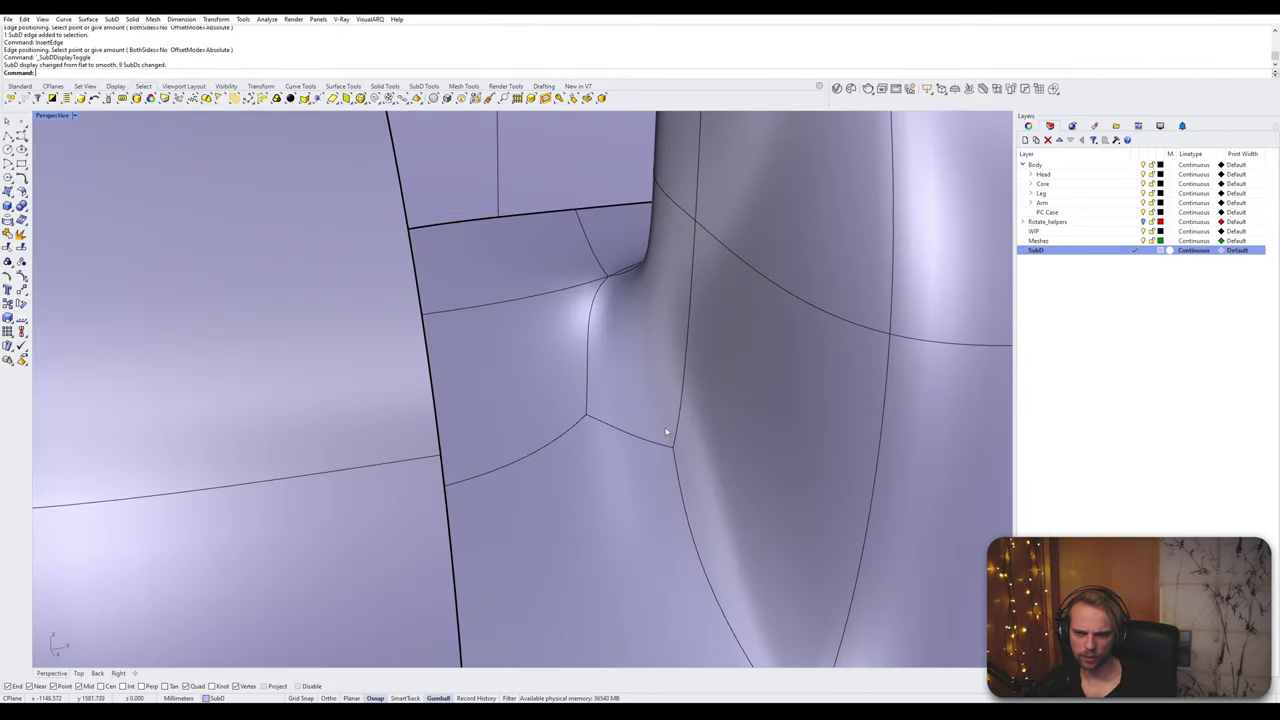
{"action": "key", "text": "Tab"}
{"action": "key", "text": "Tab"}
{"action": "left_click", "coordinate": [588, 418], "text": "ctrl+shift"}
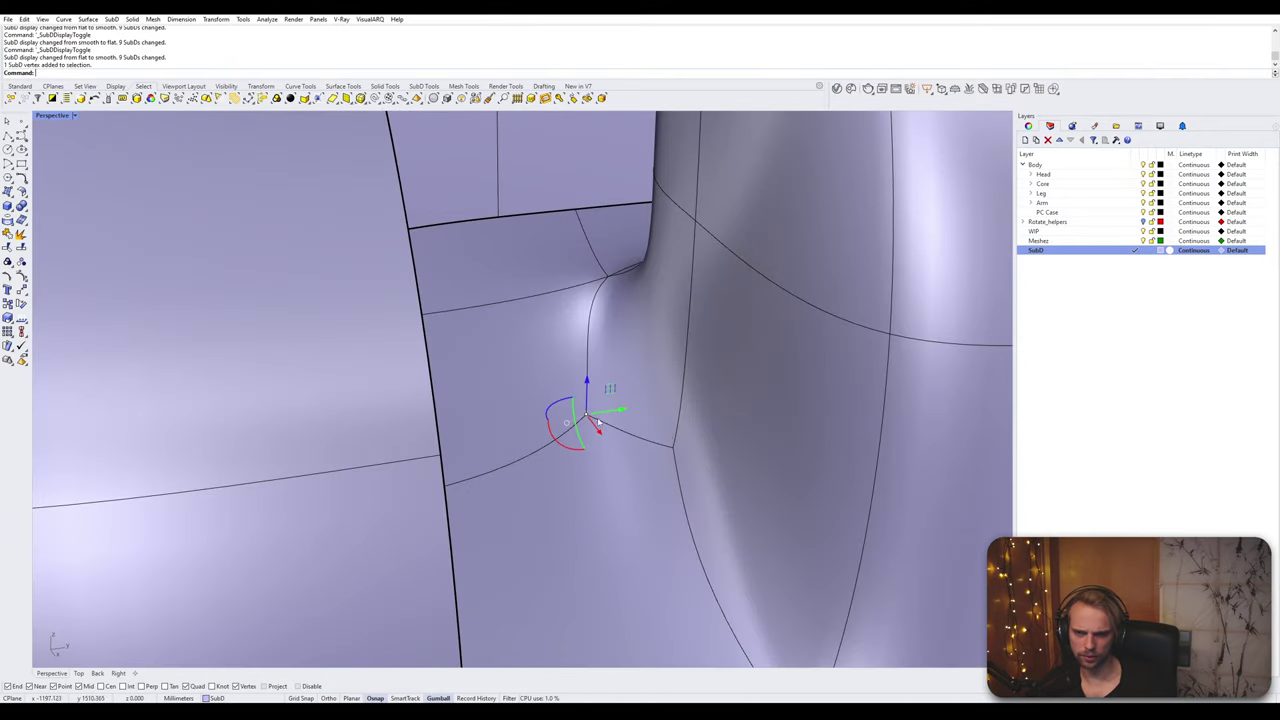
{"action": "left_click", "coordinate": [673, 450], "text": "ctrl+shift"}
{"action": "key", "text": "Return"}
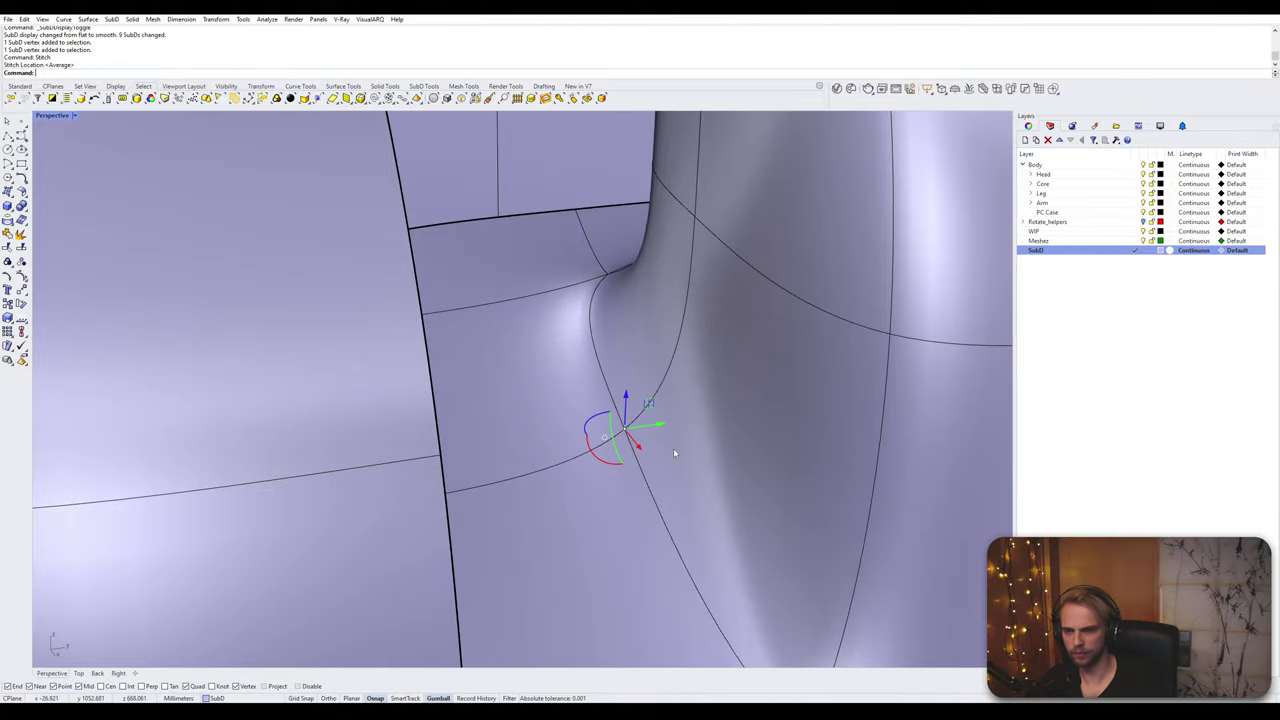
{"action": "key", "text": "Tab"}
{"action": "right_click_drag", "start_coordinate": [697, 437], "coordinate": [537, 266]}
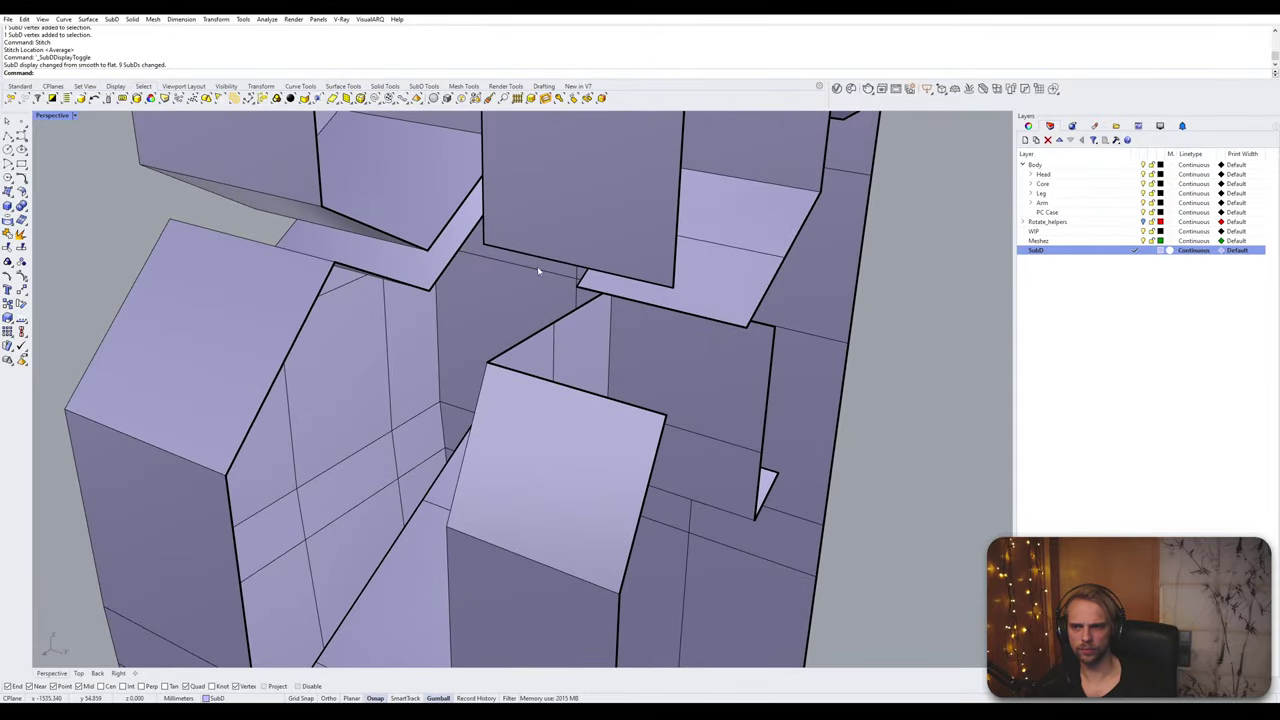
Step: Bridge the gap's upper edge to the front block's top edge, then orbit around the torso
{"action": "left_click", "coordinate": [540, 268], "text": "ctrl+shift"}
{"action": "left_click", "coordinate": [562, 389], "text": "ctrl+shift"}
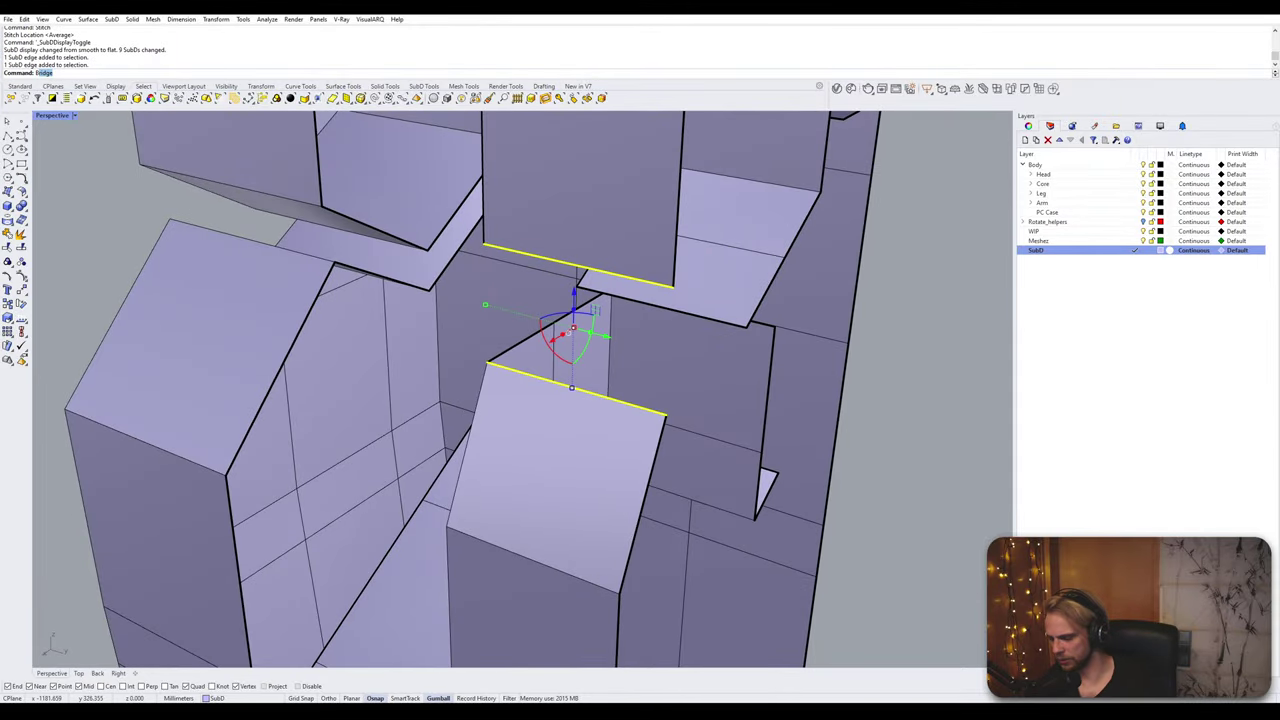
{"action": "key", "text": "Return"}
{"action": "key", "text": "Return"}
{"action": "scroll", "coordinate": [568, 333], "scroll_direction": "down", "scroll_amount": 6}
{"action": "right_click_drag", "start_coordinate": [534, 343], "coordinate": [731, 386]}
{"action": "scroll", "coordinate": [494, 350], "scroll_direction": "up", "scroll_amount": 4}
{"action": "scroll", "coordinate": [560, 324], "scroll_direction": "up", "scroll_amount": 3}
{"action": "right_click_drag", "start_coordinate": [560, 323], "coordinate": [600, 323]}
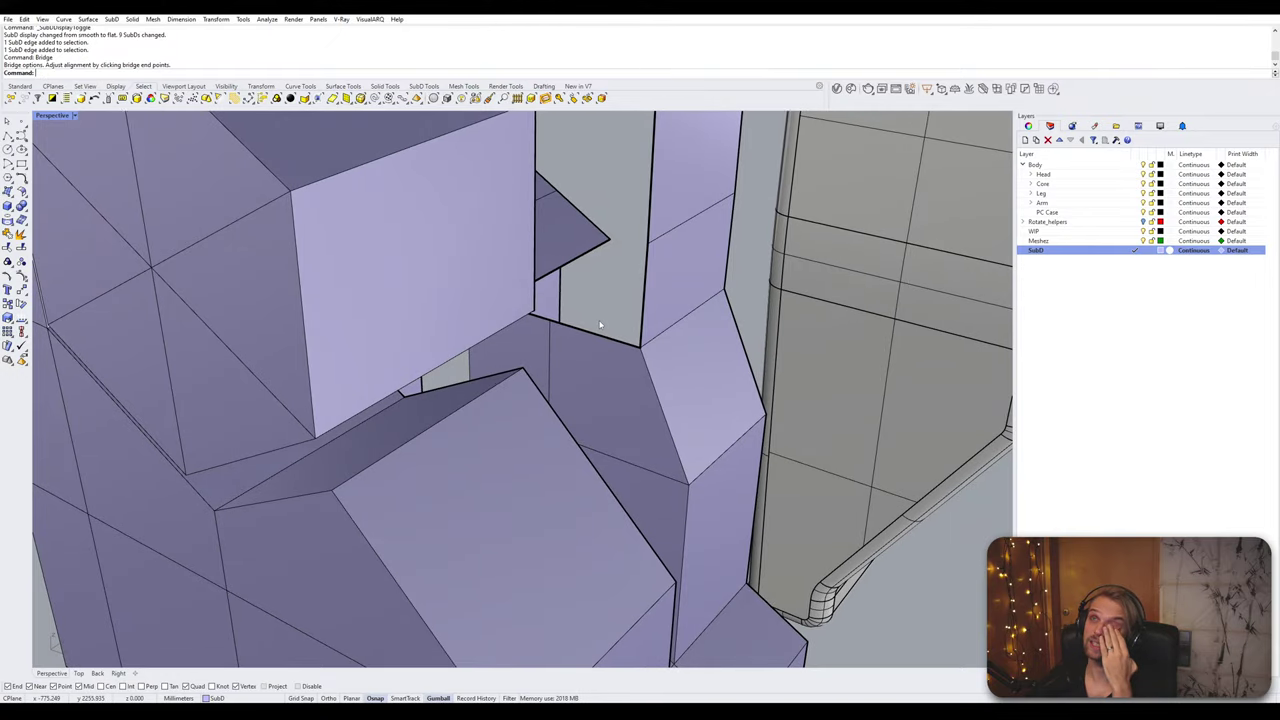
{"action": "mouse_move", "coordinate": [600, 324]}
{"action": "right_mouse_down"}
{"action": "mouse_move", "coordinate": [389, 329]}
{"action": "mouse_move", "coordinate": [400, 308]}
{"action": "mouse_move", "coordinate": [609, 335]}
{"action": "right_mouse_up"}
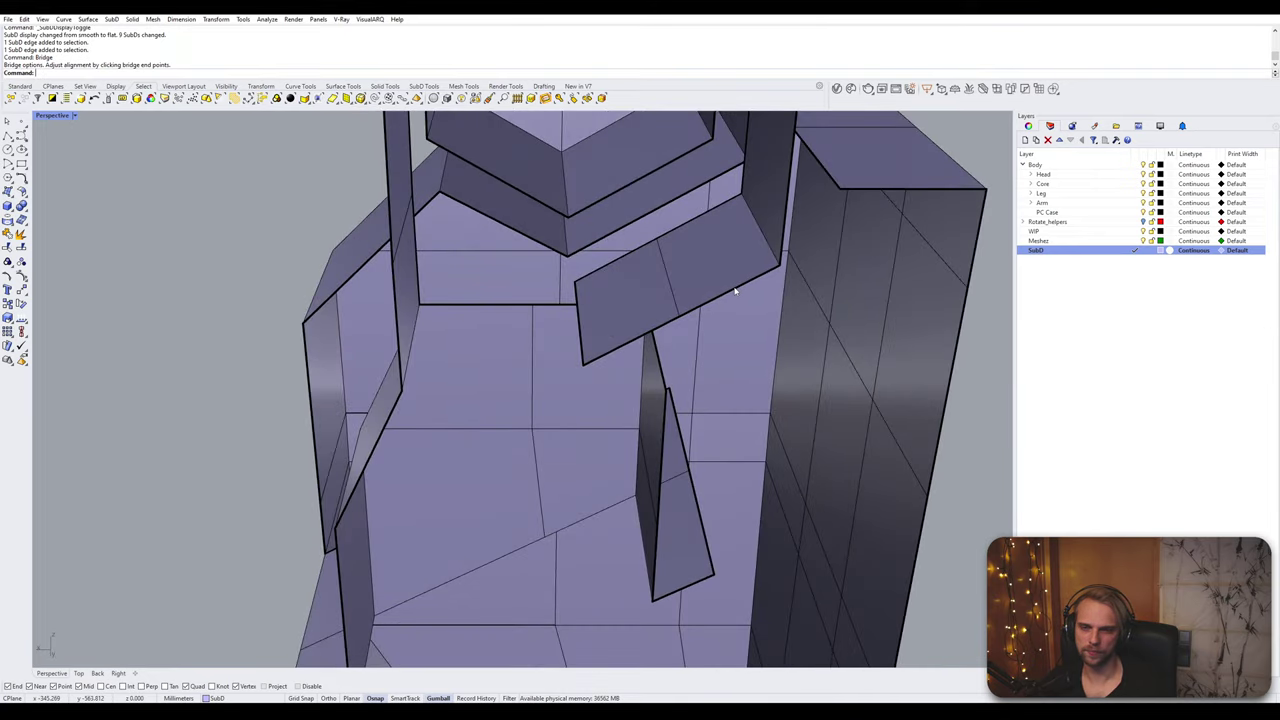
{"action": "mouse_move", "coordinate": [735, 291]}
{"action": "right_mouse_down"}
{"action": "mouse_move", "coordinate": [694, 283]}
{"action": "mouse_move", "coordinate": [726, 302]}
{"action": "mouse_move", "coordinate": [749, 297]}
{"action": "mouse_move", "coordinate": [748, 309]}
{"action": "right_mouse_up"}
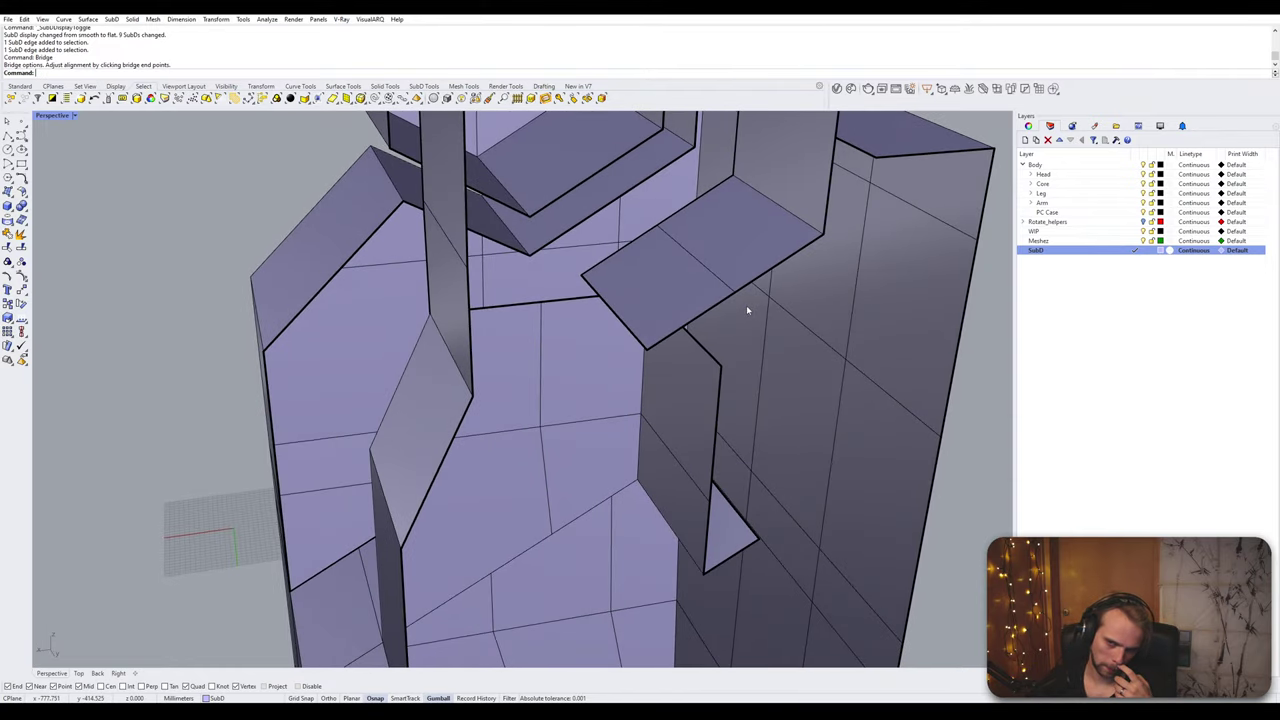
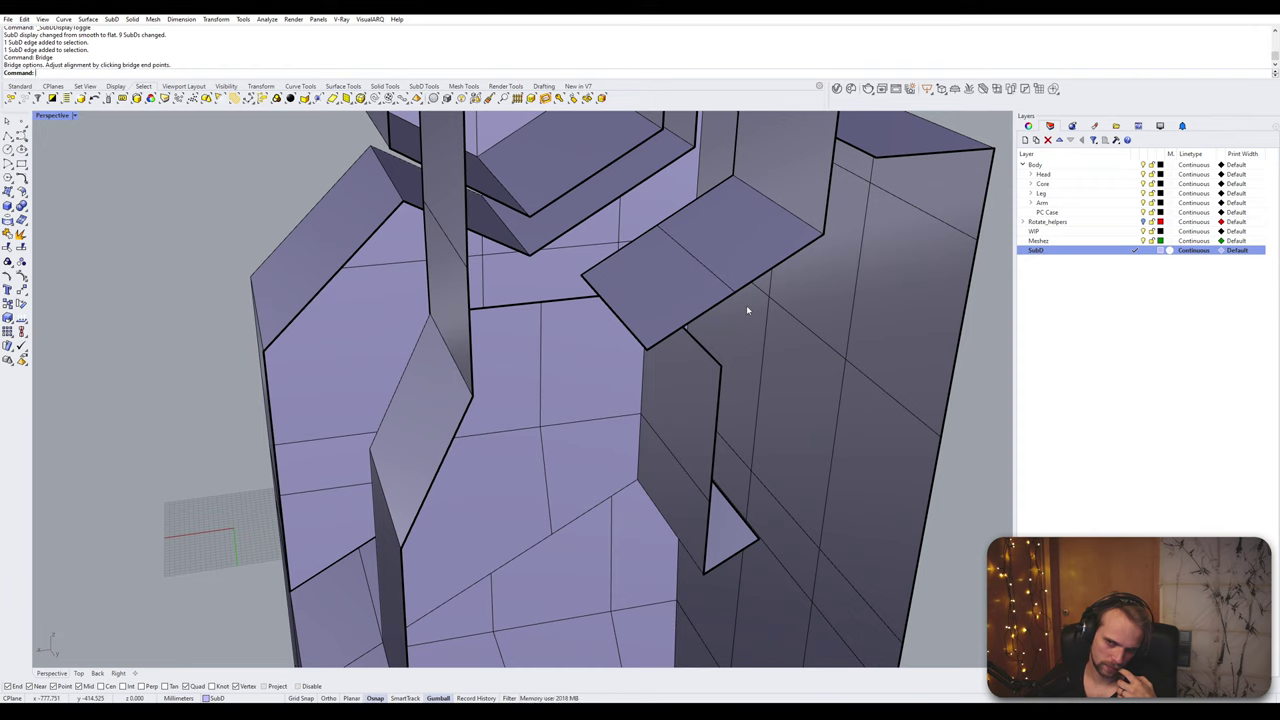
Step: Delete the loose flap face, then undo to restore it
{"action": "left_click", "coordinate": [674, 289], "text": "ctrl+shift"}
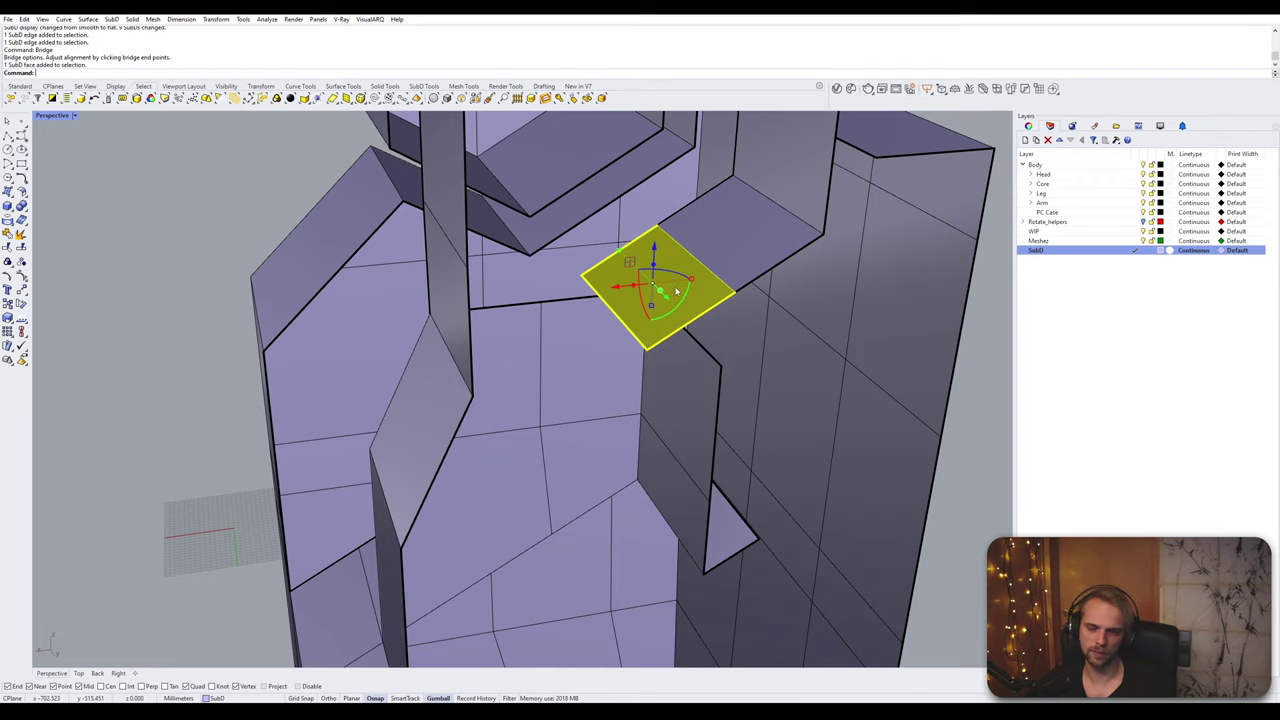
{"action": "key", "text": "Delete"}
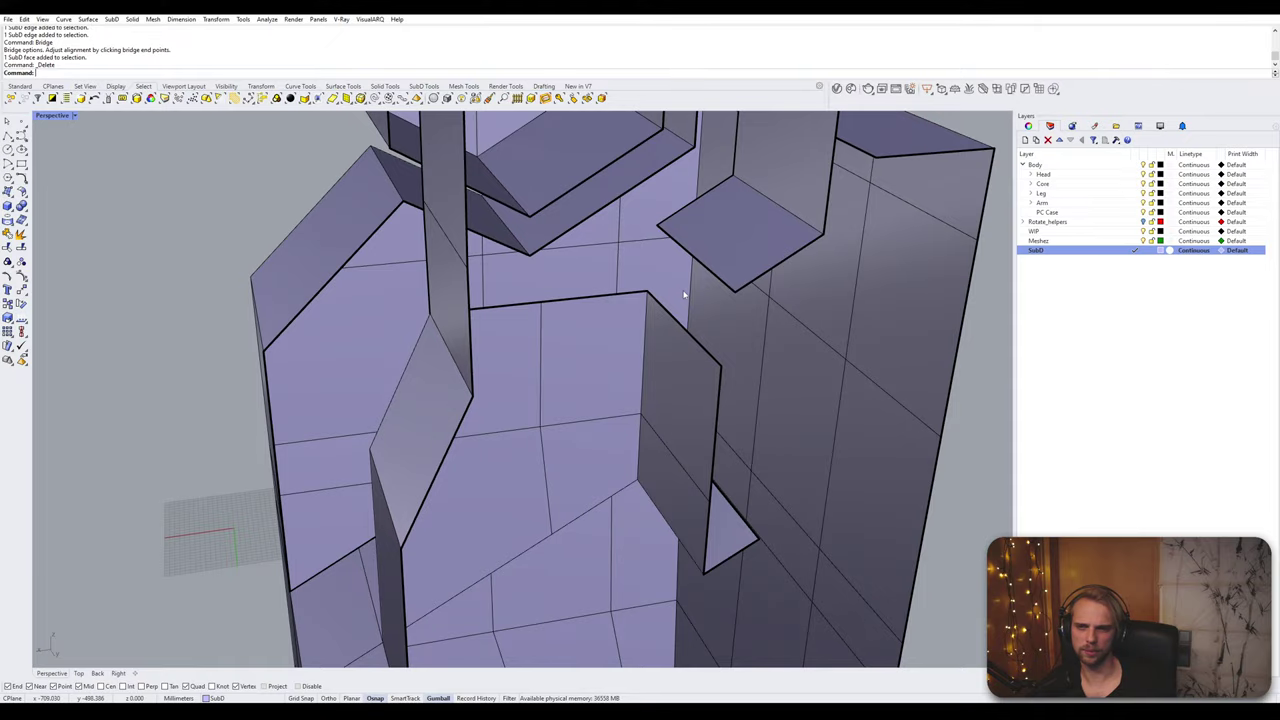
{"action": "right_click_drag", "start_coordinate": [684, 294], "coordinate": [604, 331]}
{"action": "scroll", "coordinate": [669, 333], "scroll_direction": "down", "scroll_amount": 4}
{"action": "key", "text": "ctrl+z"}
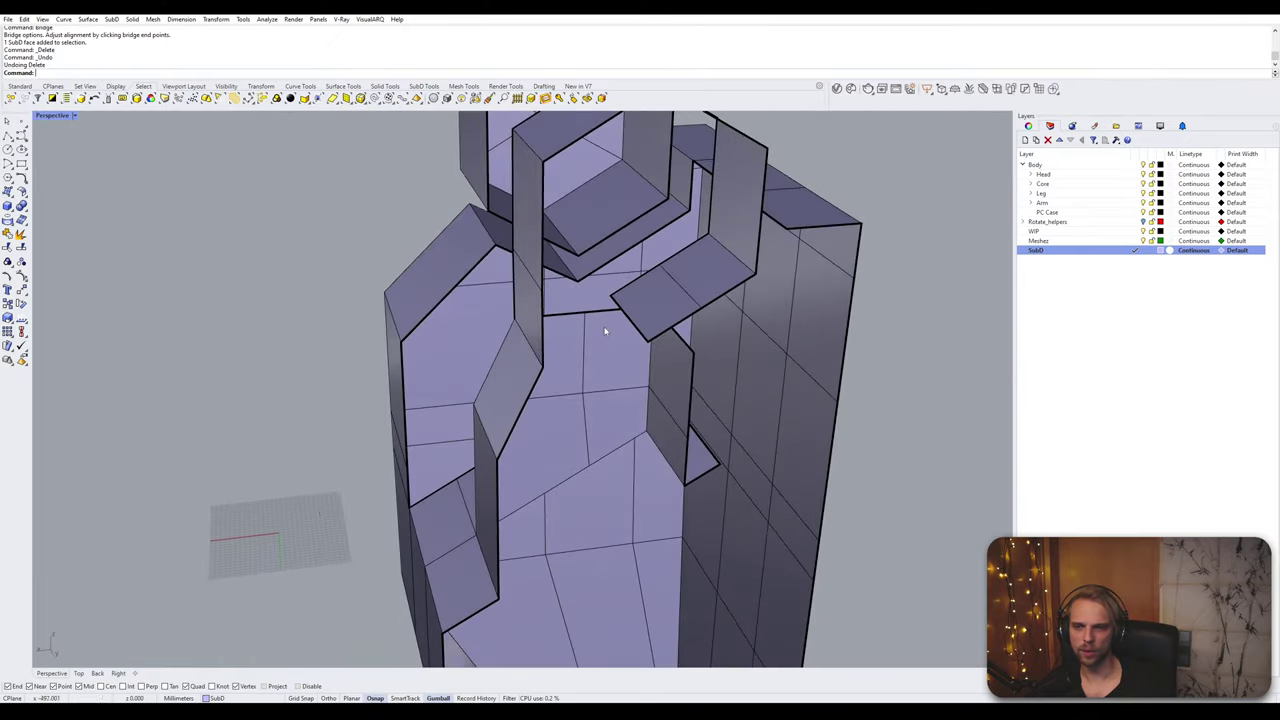
{"action": "scroll", "coordinate": [604, 331], "scroll_direction": "up", "scroll_amount": 3}
{"action": "left_click", "coordinate": [590, 335], "text": "ctrl+shift"}
{"action": "key", "text": "Escape"}
{"action": "scroll", "coordinate": [577, 313], "scroll_direction": "up", "scroll_amount": 2}
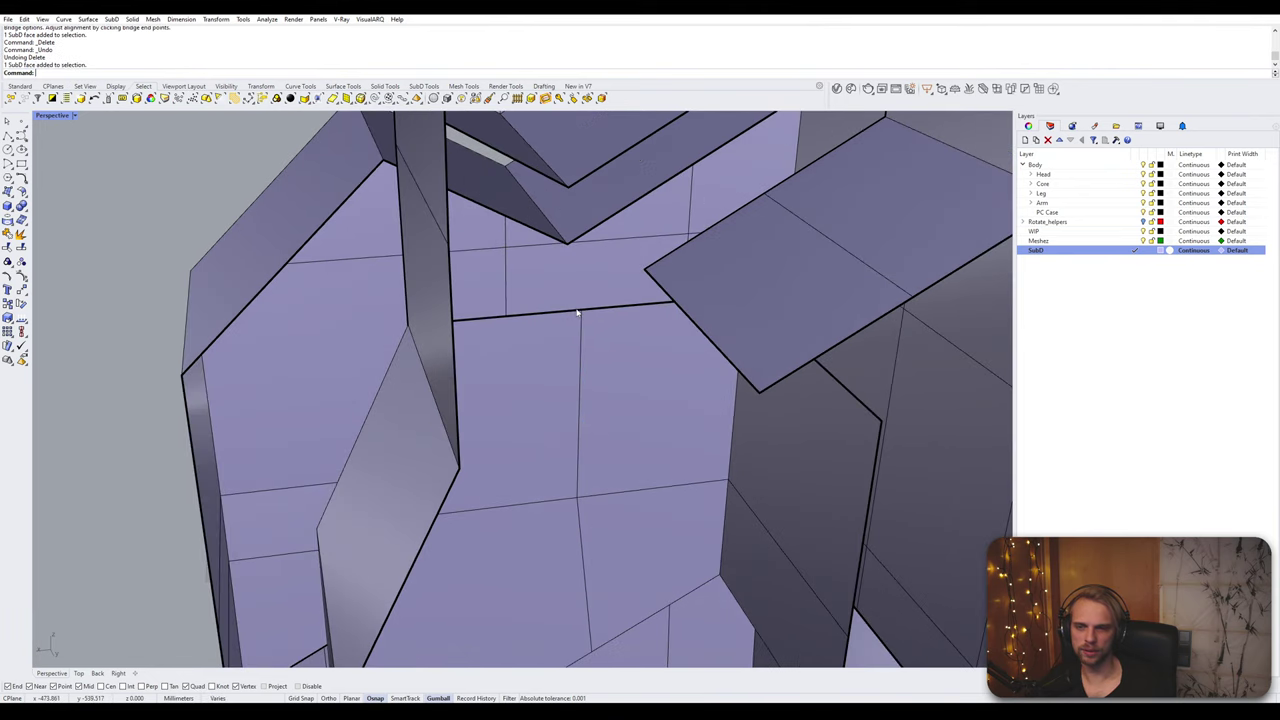
Step: Move the upper-edge vertex up to a new height with Move
{"action": "left_click", "coordinate": [585, 313], "text": "ctrl+shift"}
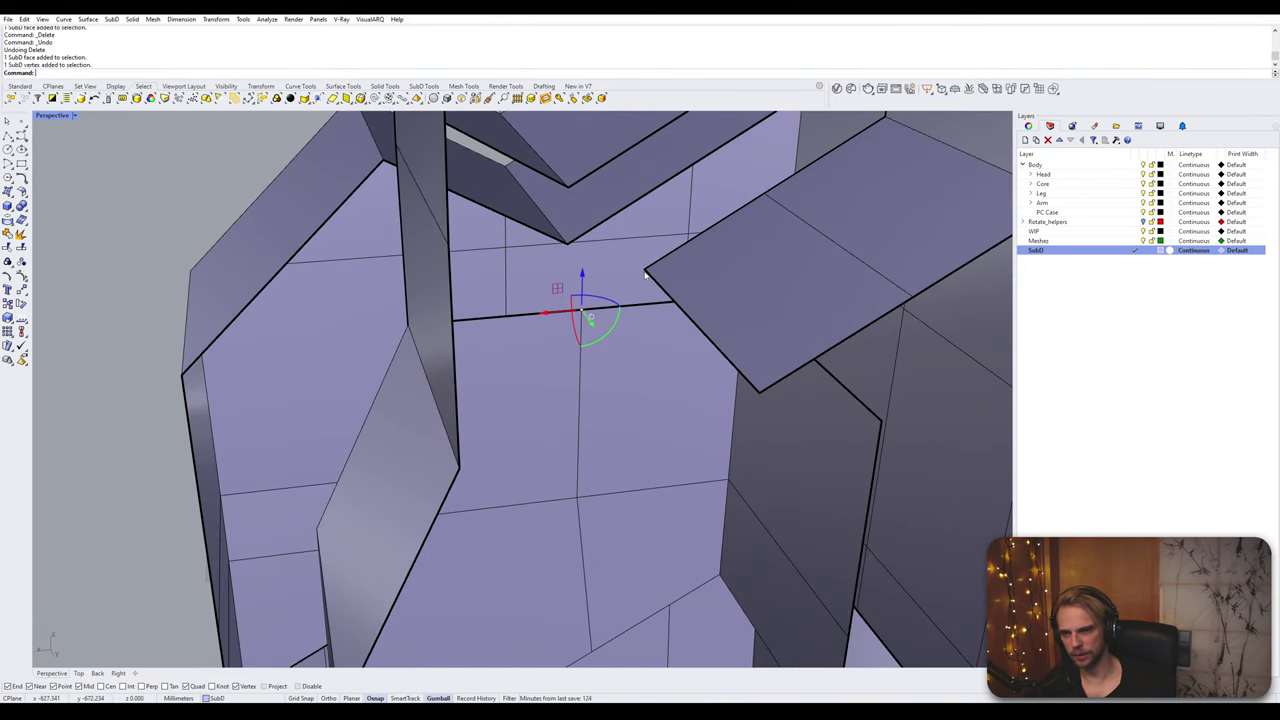
{"action": "type", "text": "m"}
{"action": "key", "text": "Return"}
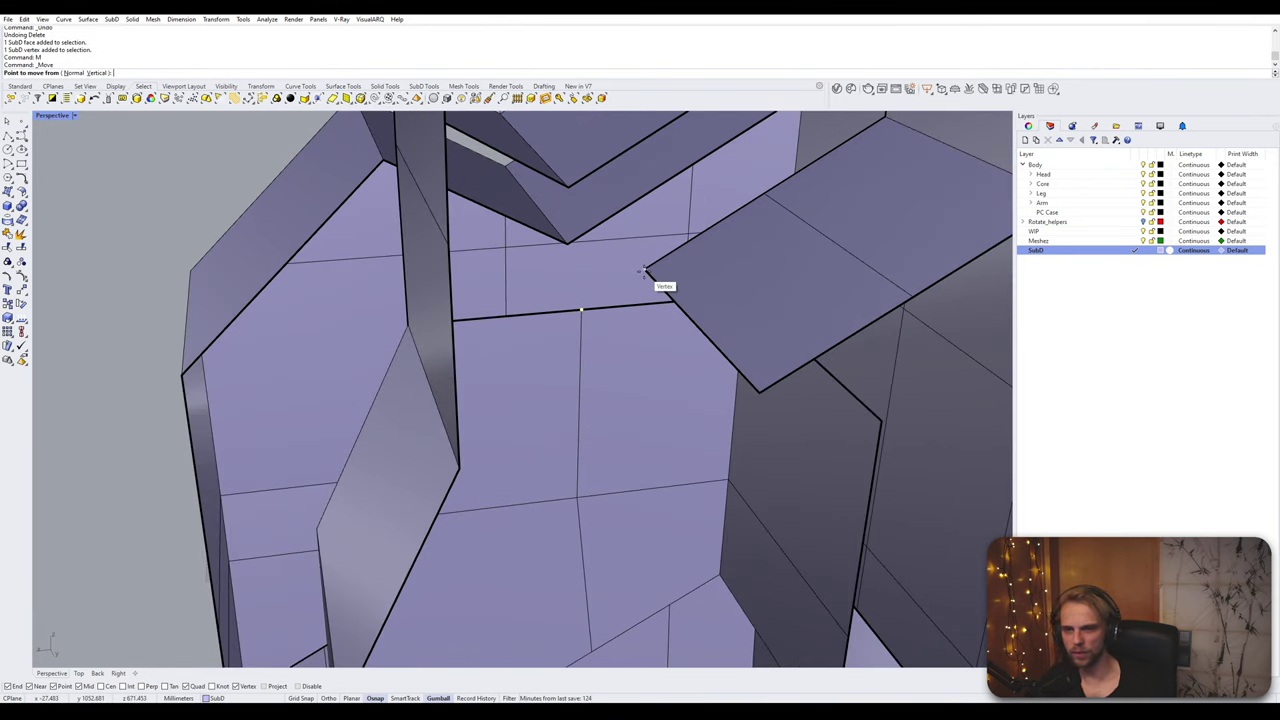
{"action": "left_click", "coordinate": [579, 311]}
{"action": "left_click", "coordinate": [605, 286]}
Step: Delete the leftover face by the flap and bridge the two facing edges with a face
{"action": "right_click_drag", "start_coordinate": [606, 289], "coordinate": [674, 369]}
{"action": "left_click", "coordinate": [735, 284], "text": "ctrl+shift"}
{"action": "key", "text": "Delete"}
{"action": "left_click", "coordinate": [692, 390], "text": "ctrl+shift"}
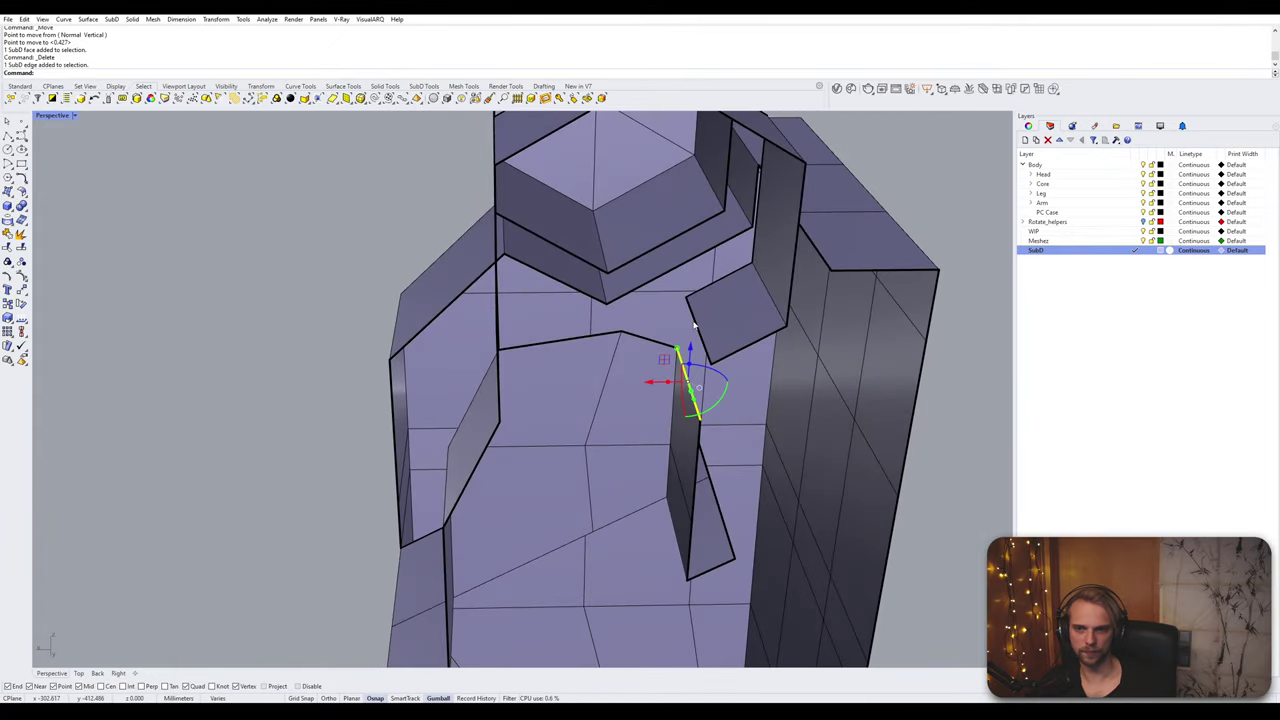
{"action": "left_click", "coordinate": [693, 324], "text": "ctrl+shift"}
{"action": "key", "text": "Return"}
{"action": "key", "text": "Return"}
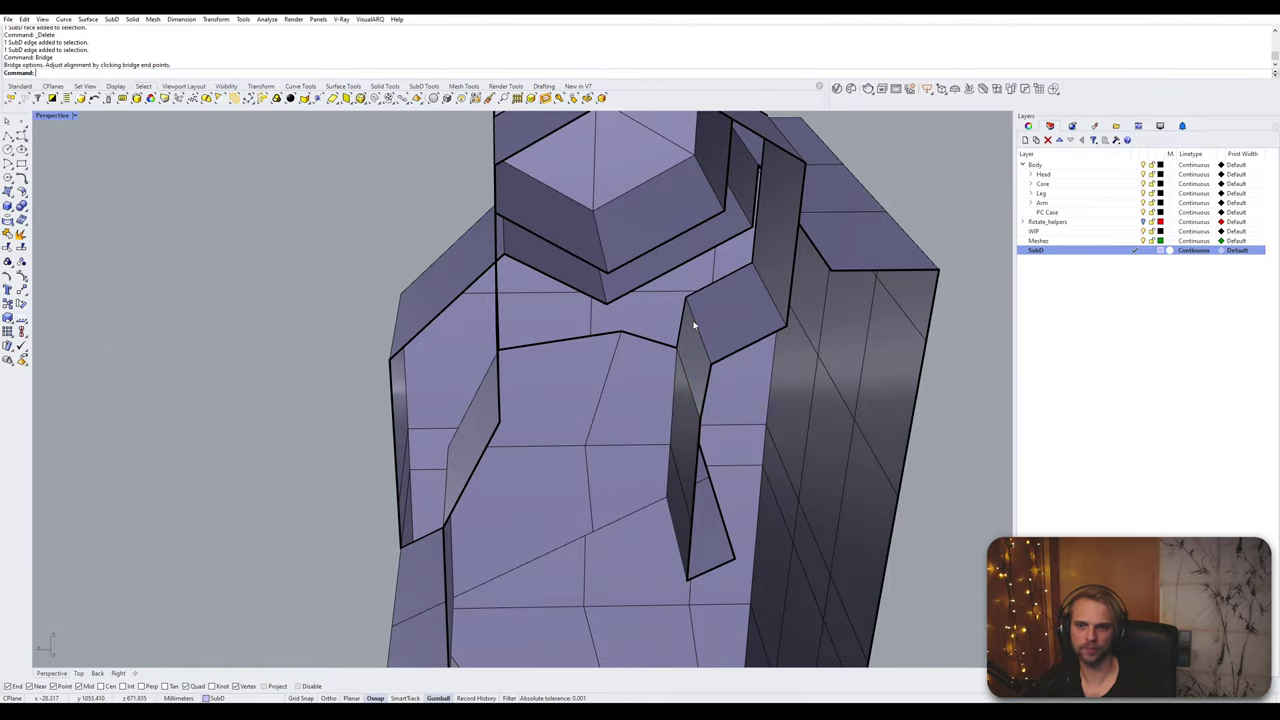
Step: Append a new face to the cage filling the opening under the flap
{"action": "right_click_drag", "start_coordinate": [707, 317], "coordinate": [640, 410]}
{"action": "scroll", "coordinate": [658, 352], "scroll_direction": "up", "scroll_amount": 4}
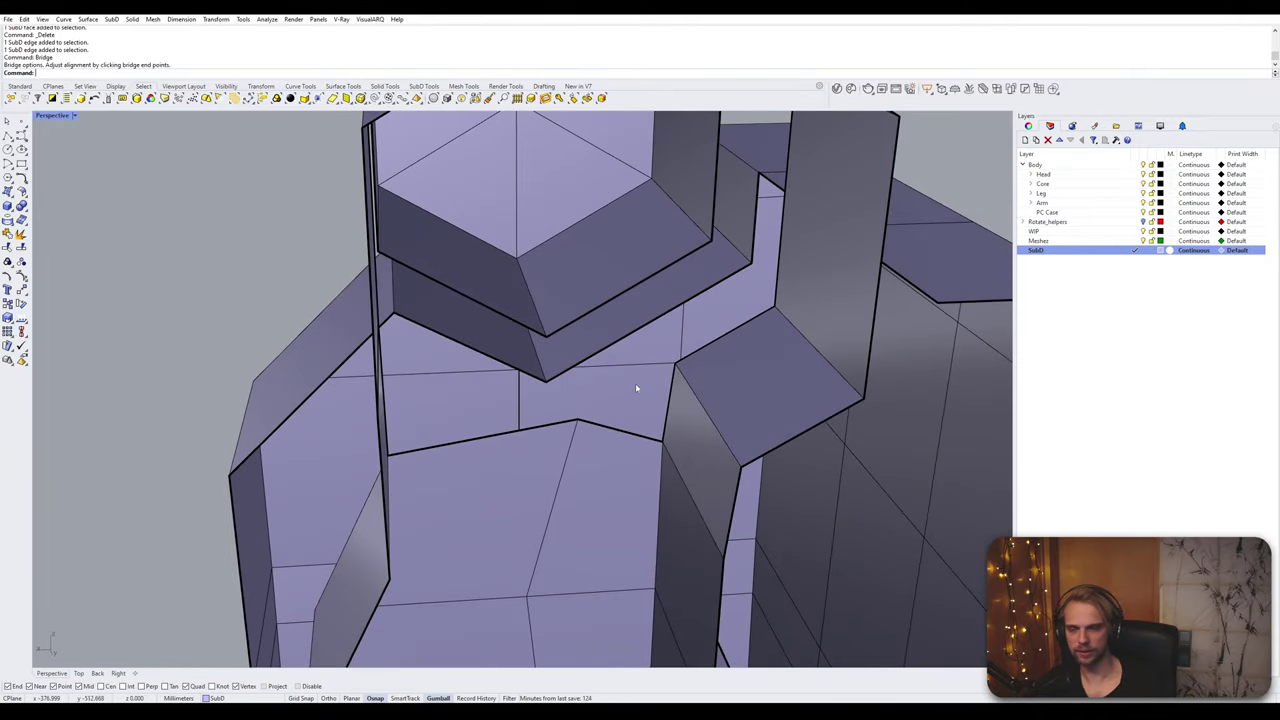
{"action": "left_click", "coordinate": [462, 426]}
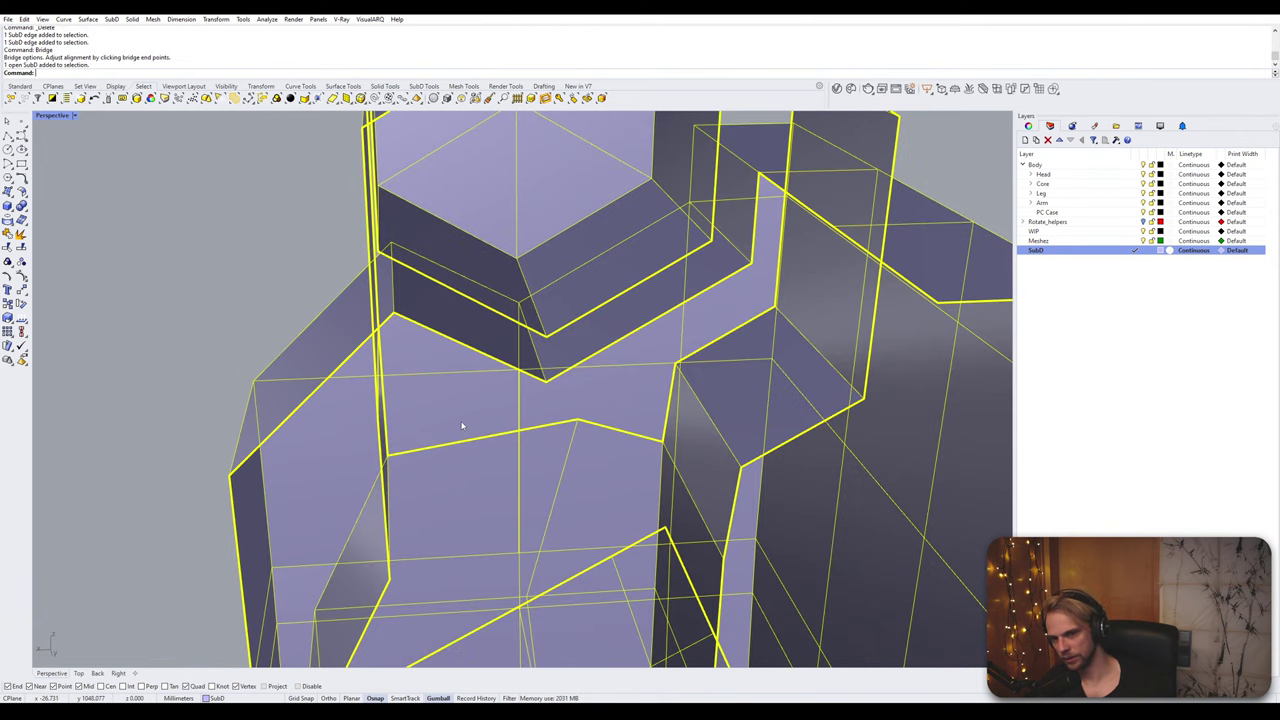
{"action": "key", "text": "Return"}
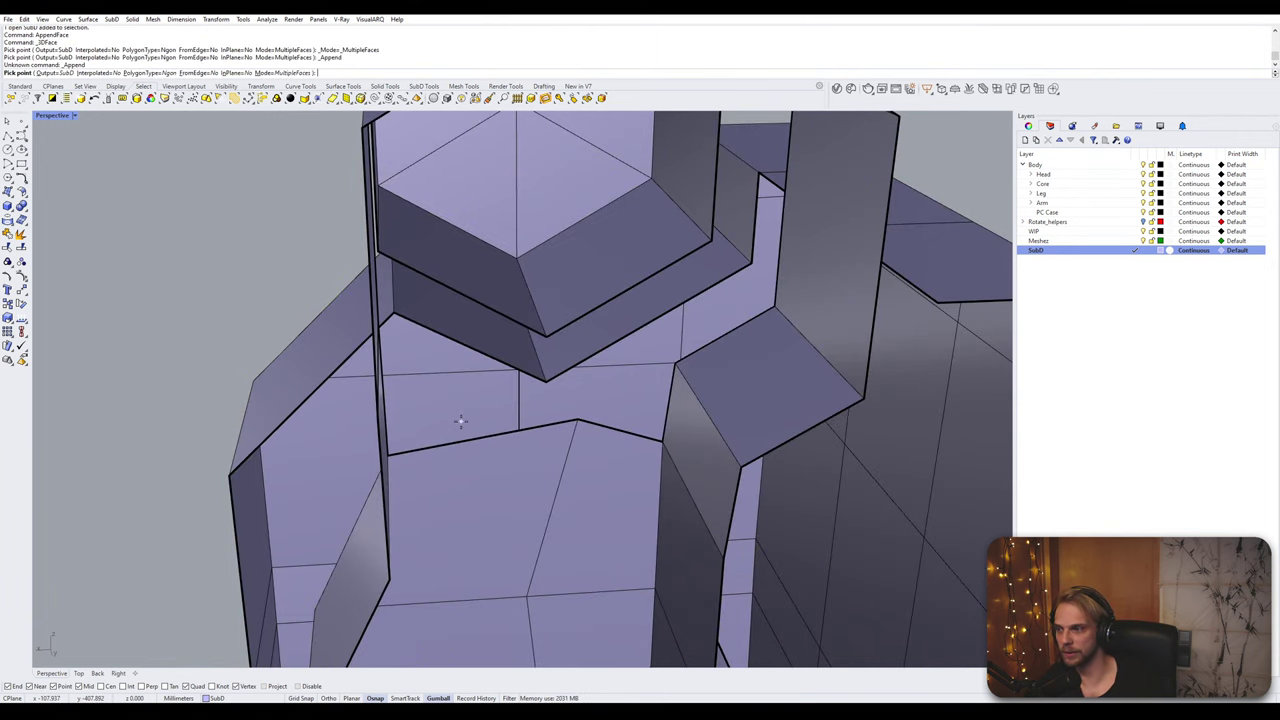
{"action": "left_click", "coordinate": [577, 421]}
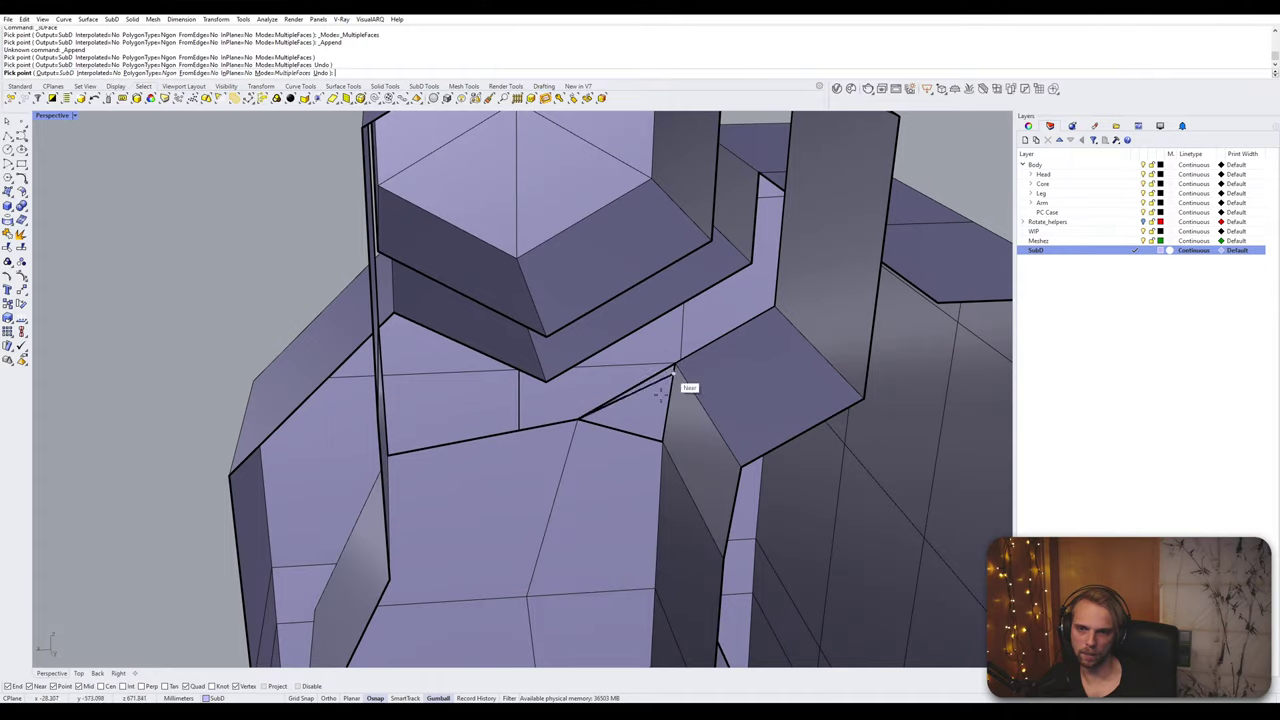
{"action": "left_click", "coordinate": [660, 444]}
{"action": "key", "text": "Return"}
{"action": "key", "text": "Return"}
{"action": "scroll", "coordinate": [638, 450], "scroll_direction": "down", "scroll_amount": 3}
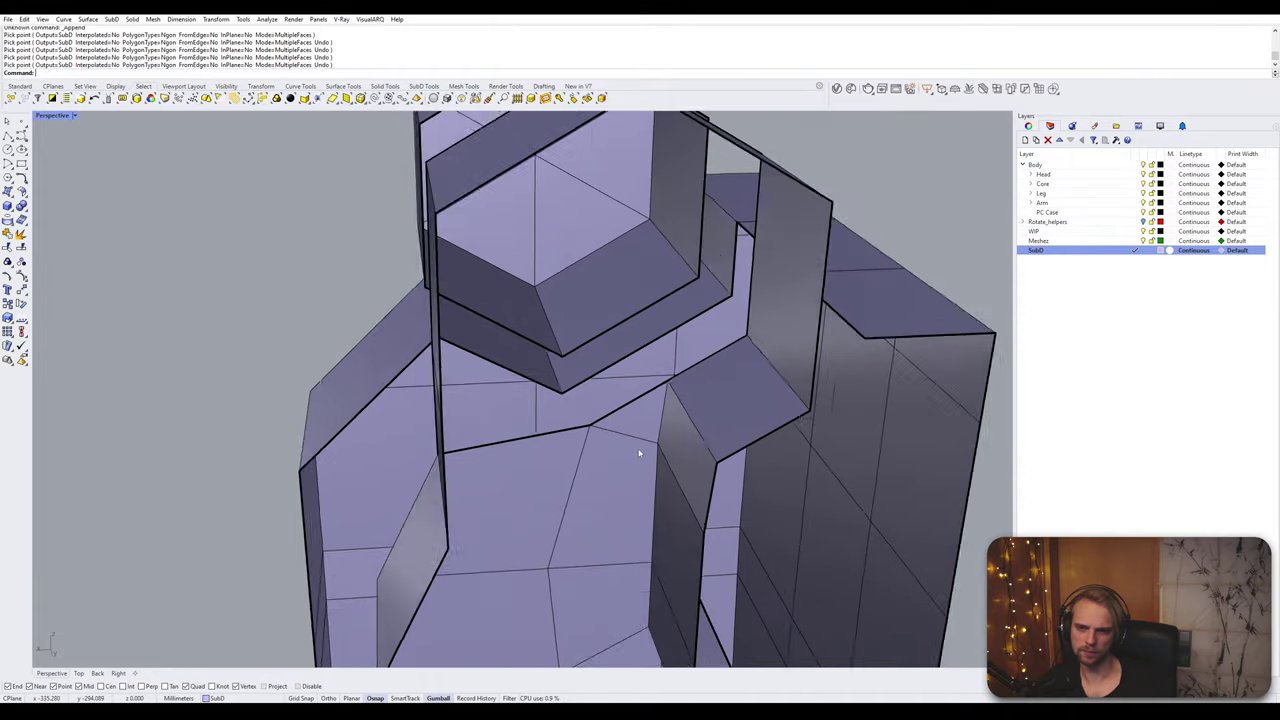
Step: Append a triangular face on the other side of the cage
{"action": "right_click_drag", "start_coordinate": [640, 451], "coordinate": [468, 396]}
{"action": "right_click", "coordinate": [468, 396]}
{"action": "left_click", "coordinate": [451, 390]}
{"action": "key", "text": "Return"}
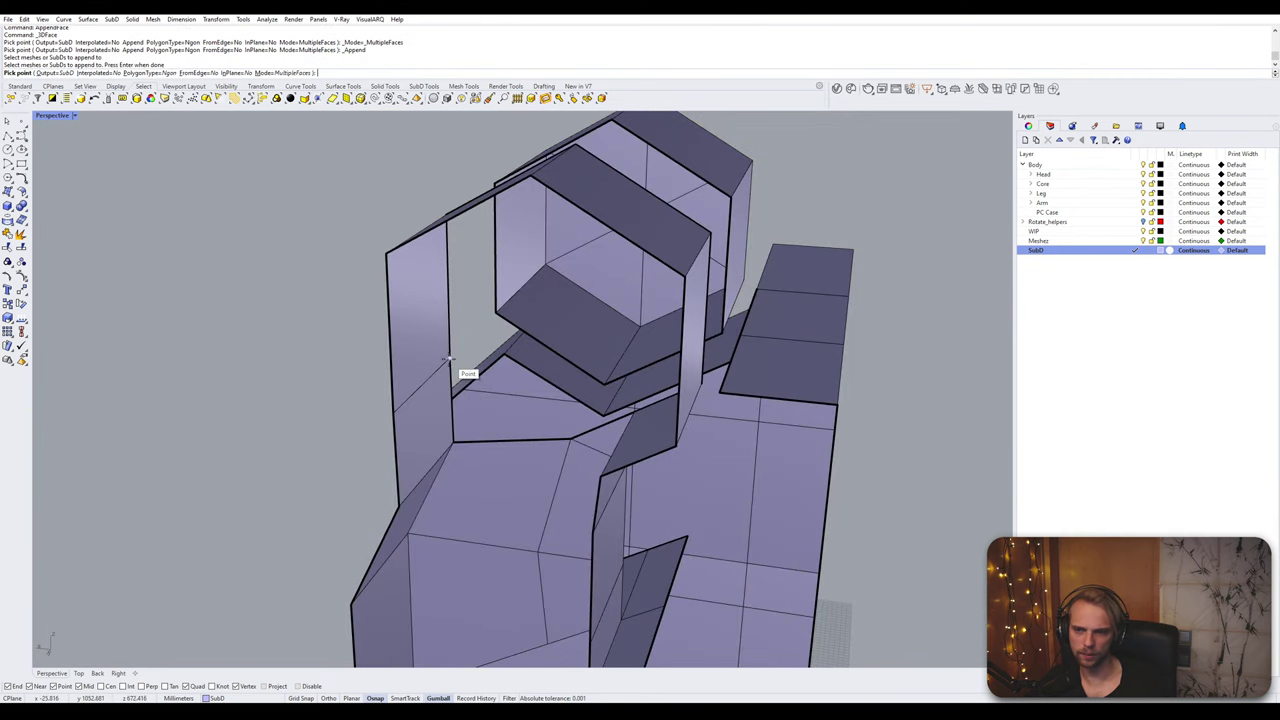
{"action": "left_click", "coordinate": [451, 362]}
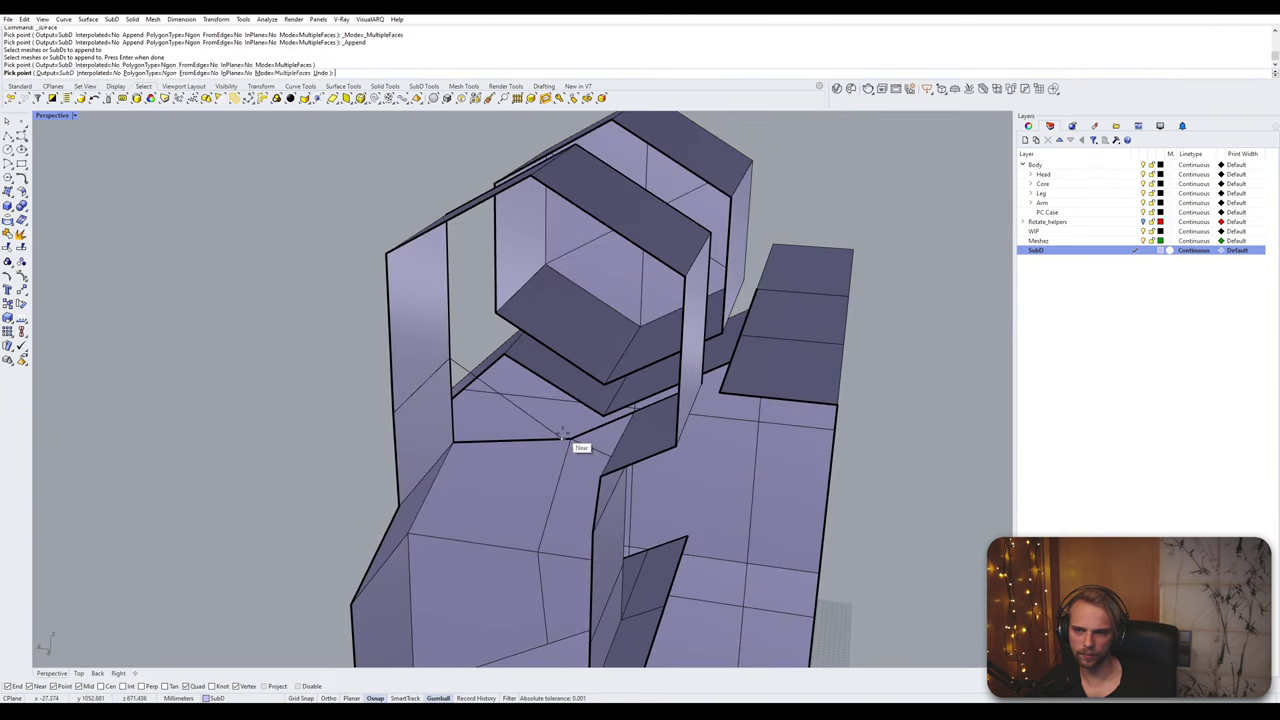
{"action": "left_click", "coordinate": [456, 441]}
{"action": "key", "text": "Return"}
{"action": "right_click_drag", "start_coordinate": [467, 443], "coordinate": [588, 341]}
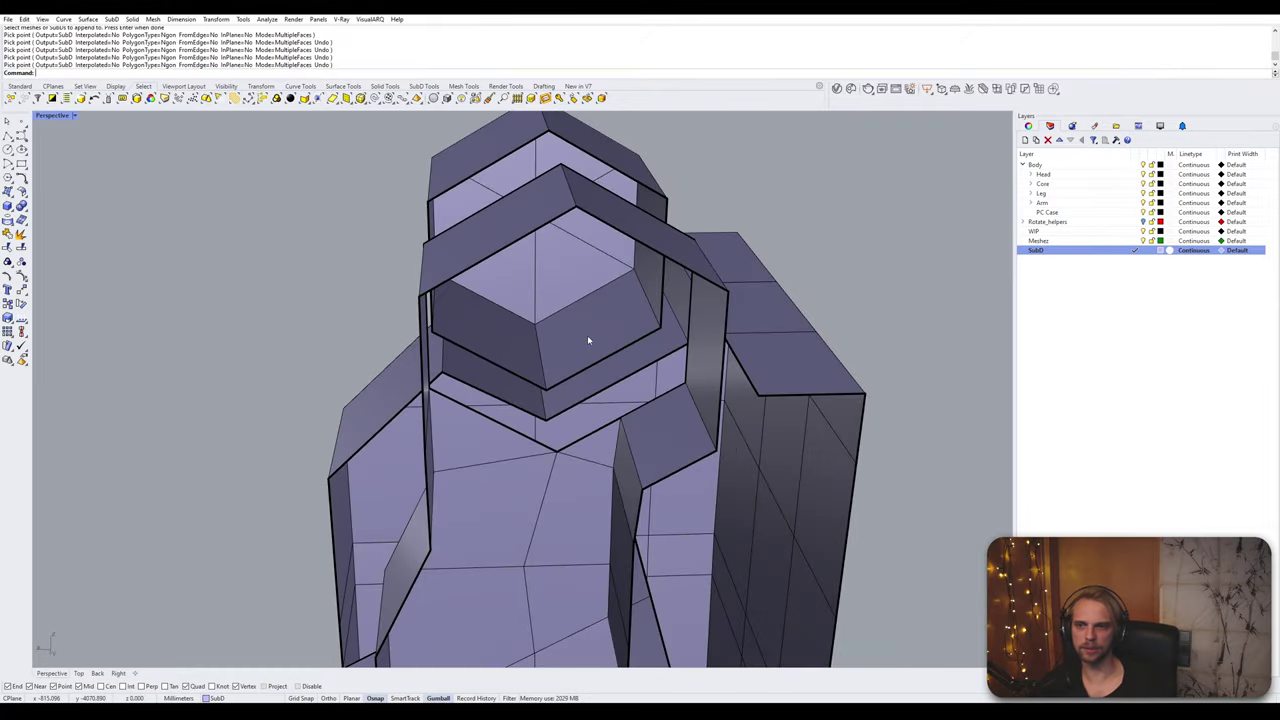
Step: Select the five triangular end faces and push them across between the blocks
{"action": "right_click_drag", "start_coordinate": [637, 247], "coordinate": [821, 323]}
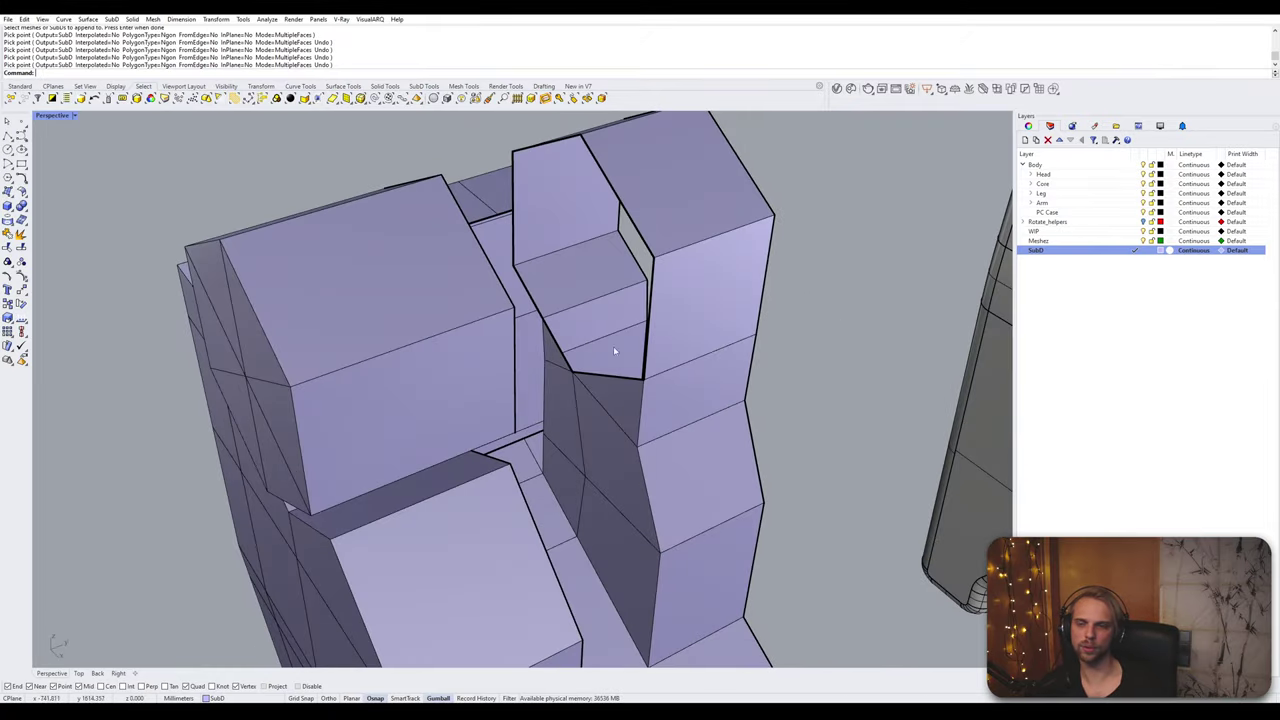
{"action": "right_click_drag", "start_coordinate": [614, 350], "coordinate": [453, 389]}
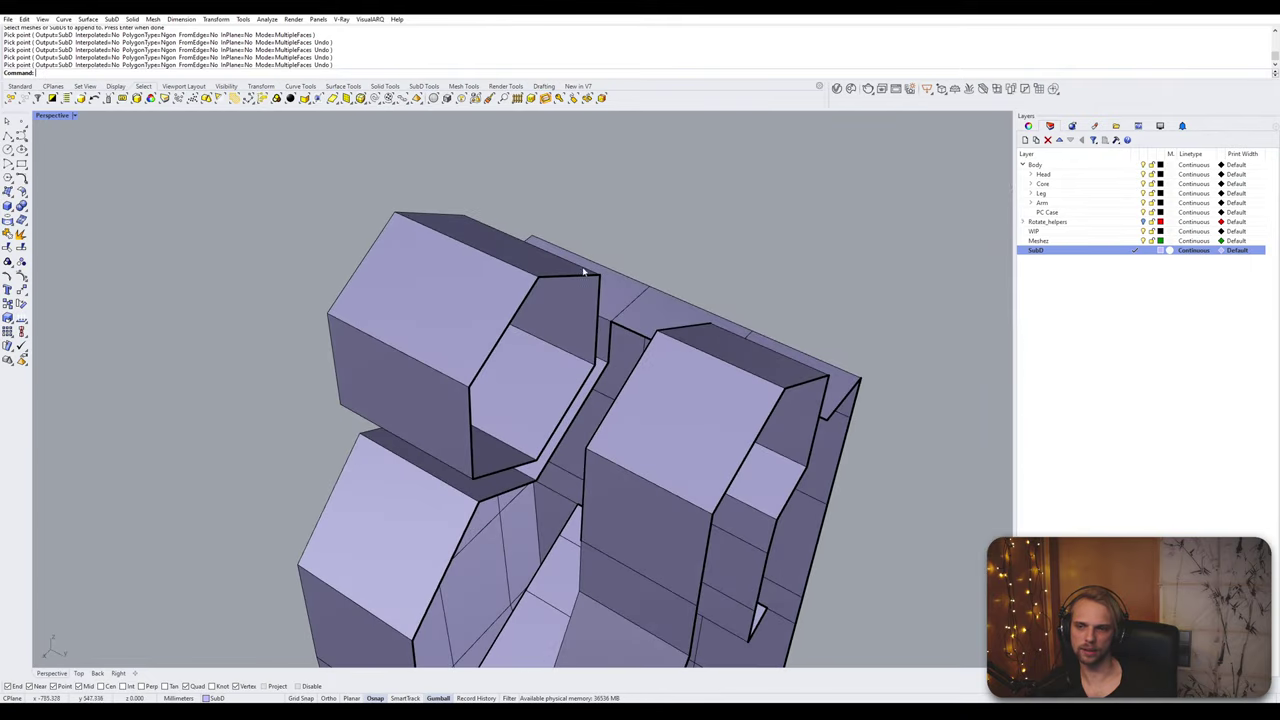
{"action": "right_click_drag", "start_coordinate": [584, 272], "coordinate": [682, 341]}
{"action": "scroll", "coordinate": [665, 411], "scroll_direction": "down", "scroll_amount": 4}
{"action": "right_click_drag", "start_coordinate": [665, 408], "coordinate": [655, 366]}
{"action": "scroll", "coordinate": [510, 350], "scroll_direction": "up", "scroll_amount": 3}
{"action": "scroll", "coordinate": [452, 374], "scroll_direction": "up", "scroll_amount": 2}
{"action": "left_click", "coordinate": [477, 364], "text": "ctrl+shift"}
{"action": "left_click", "coordinate": [494, 424], "text": "ctrl+shift"}
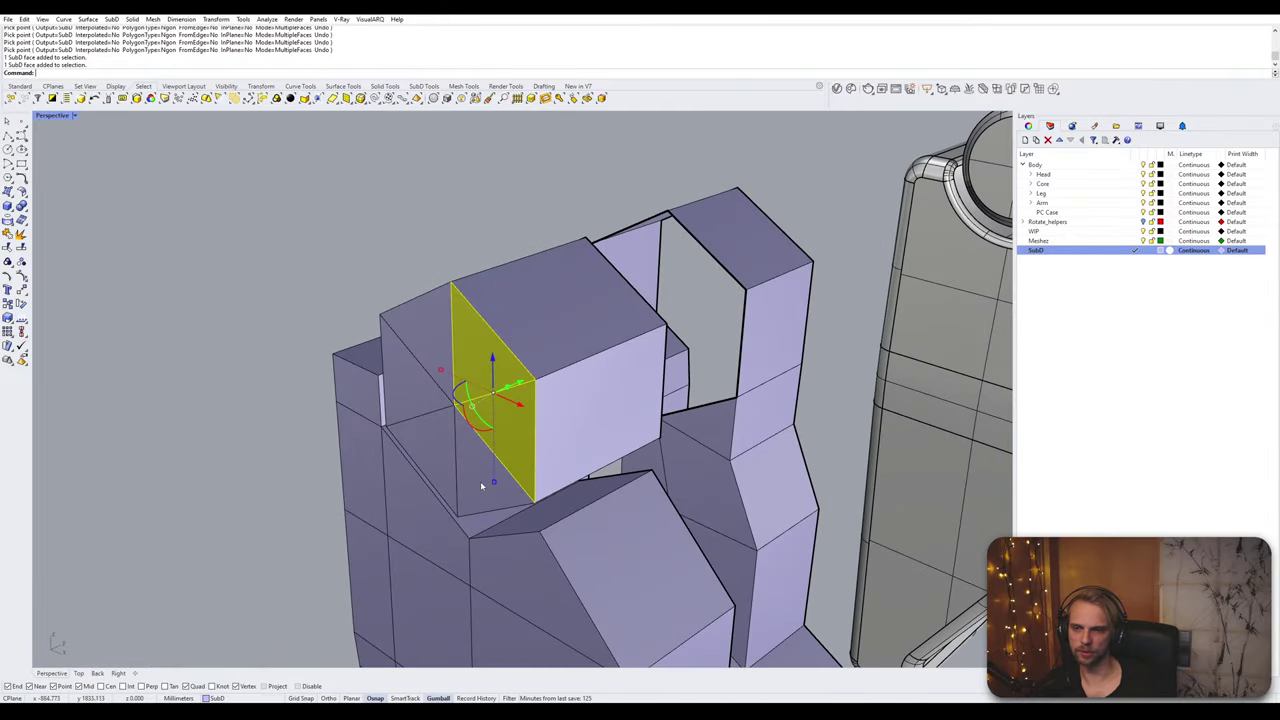
{"action": "left_click", "coordinate": [482, 480], "text": "ctrl+shift"}
{"action": "left_click", "coordinate": [434, 450], "text": "ctrl+shift"}
{"action": "left_click", "coordinate": [407, 384], "text": "ctrl+shift"}
{"action": "right_click_drag", "start_coordinate": [448, 335], "coordinate": [466, 396]}
{"action": "left_click_drag", "start_coordinate": [466, 385], "coordinate": [620, 386]}
Step: Move the middle block up-right, snapping it to the neighbouring block's corner
{"action": "left_click", "coordinate": [840, 404]}
{"action": "scroll", "coordinate": [613, 365], "scroll_direction": "up", "scroll_amount": 5}
{"action": "right_click_drag", "start_coordinate": [606, 347], "coordinate": [650, 337]}
{"action": "left_click", "coordinate": [630, 313]}
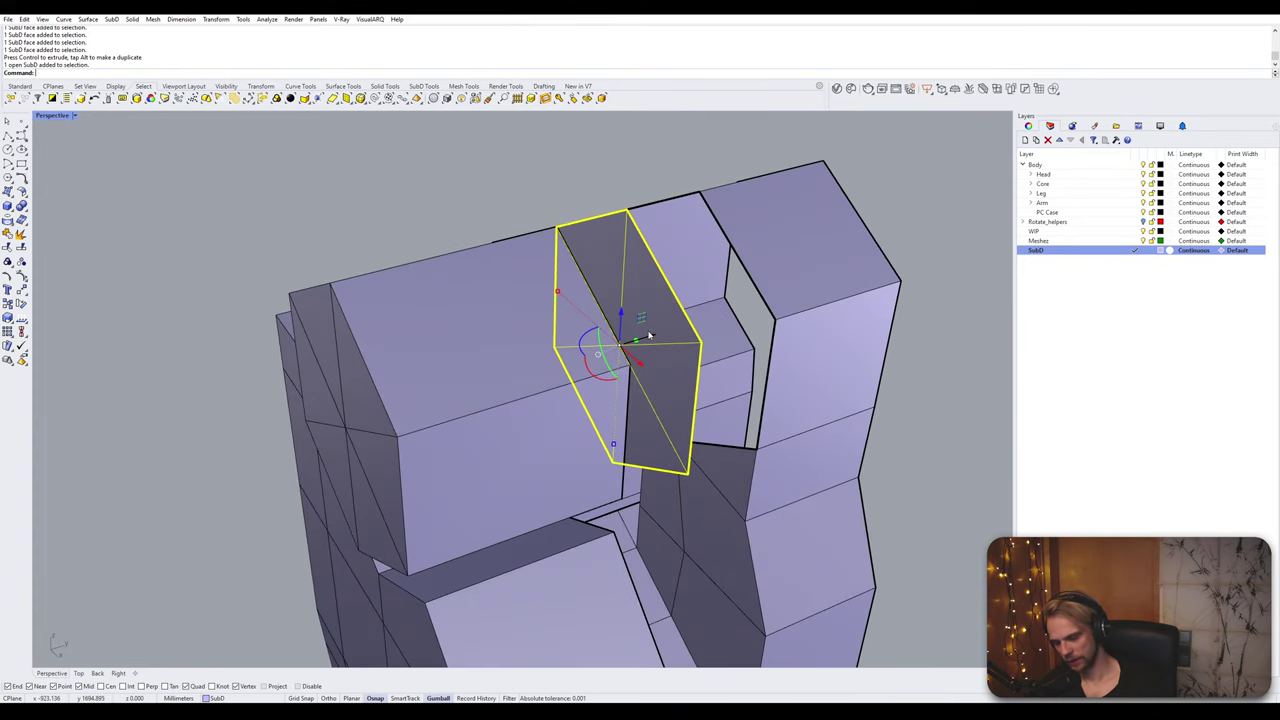
{"action": "type", "text": "M"}
{"action": "key", "text": "Return"}
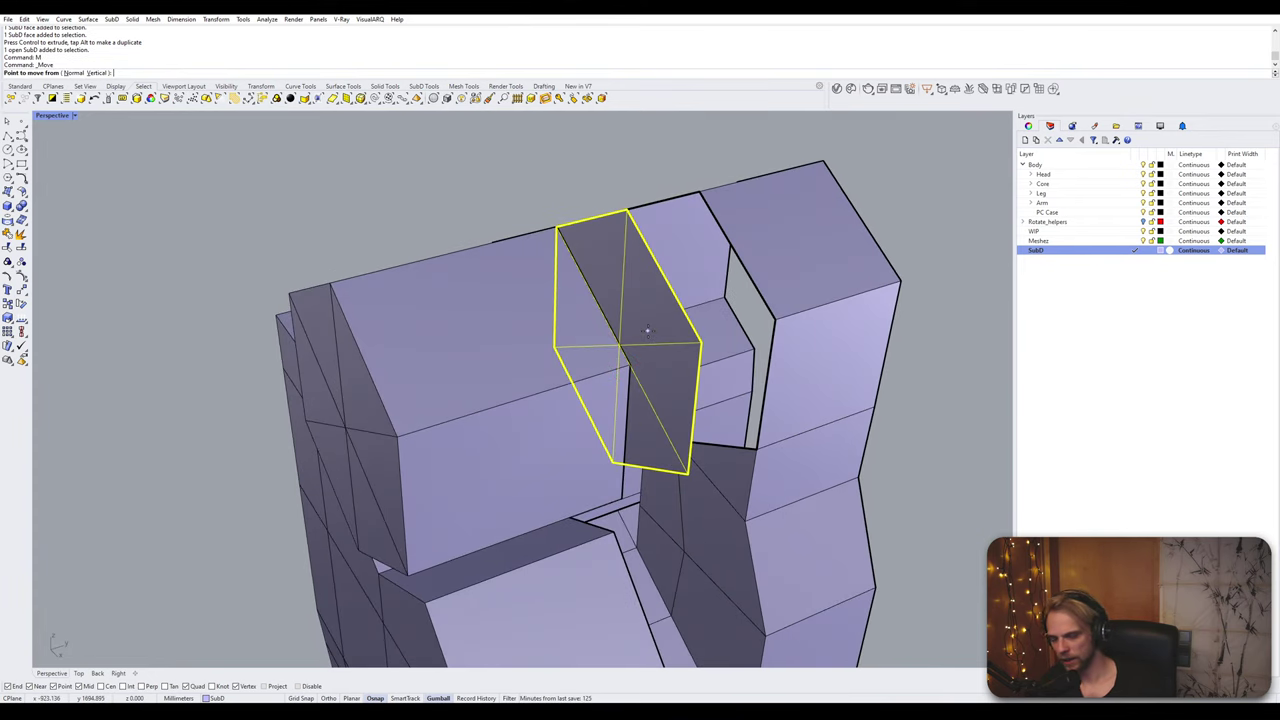
{"action": "left_click", "coordinate": [709, 340]}
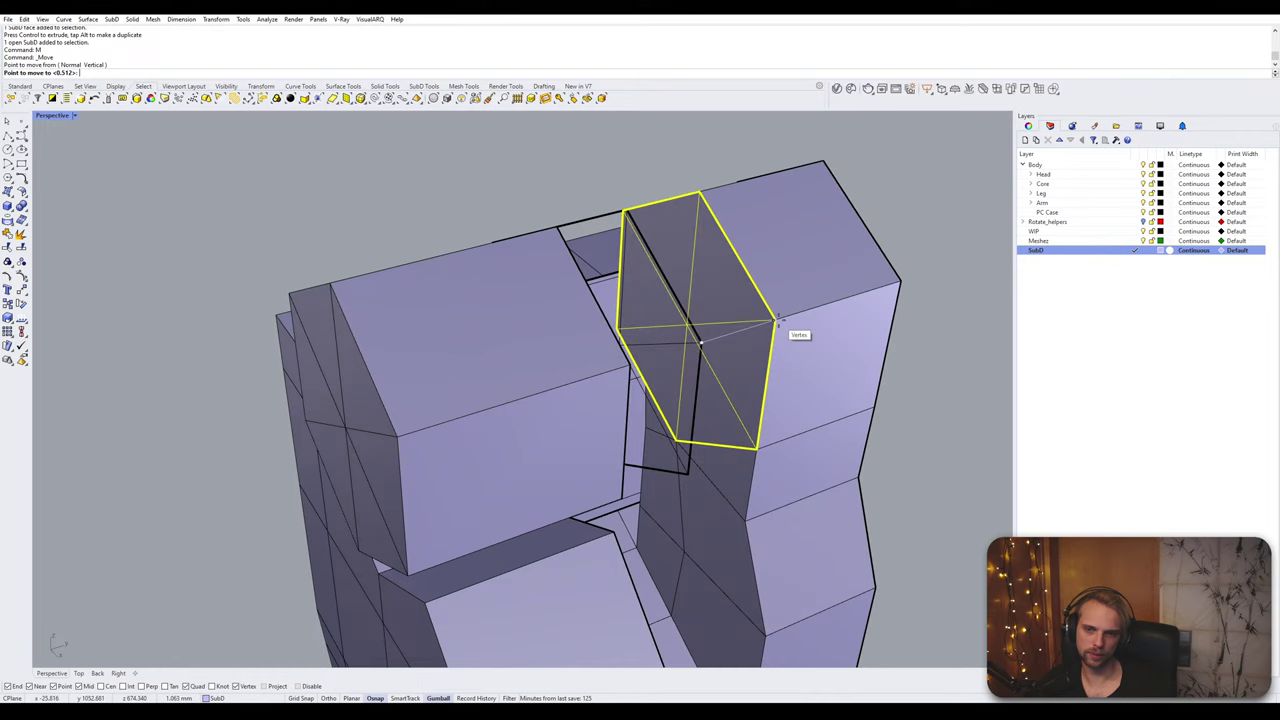
{"action": "left_click", "coordinate": [778, 325]}
Step: Select the five end faces of the middle block
{"action": "left_click", "coordinate": [955, 267]}
{"action": "scroll", "coordinate": [678, 271], "scroll_direction": "up", "scroll_amount": 2}
{"action": "left_click", "coordinate": [718, 265], "text": "ctrl+shift"}
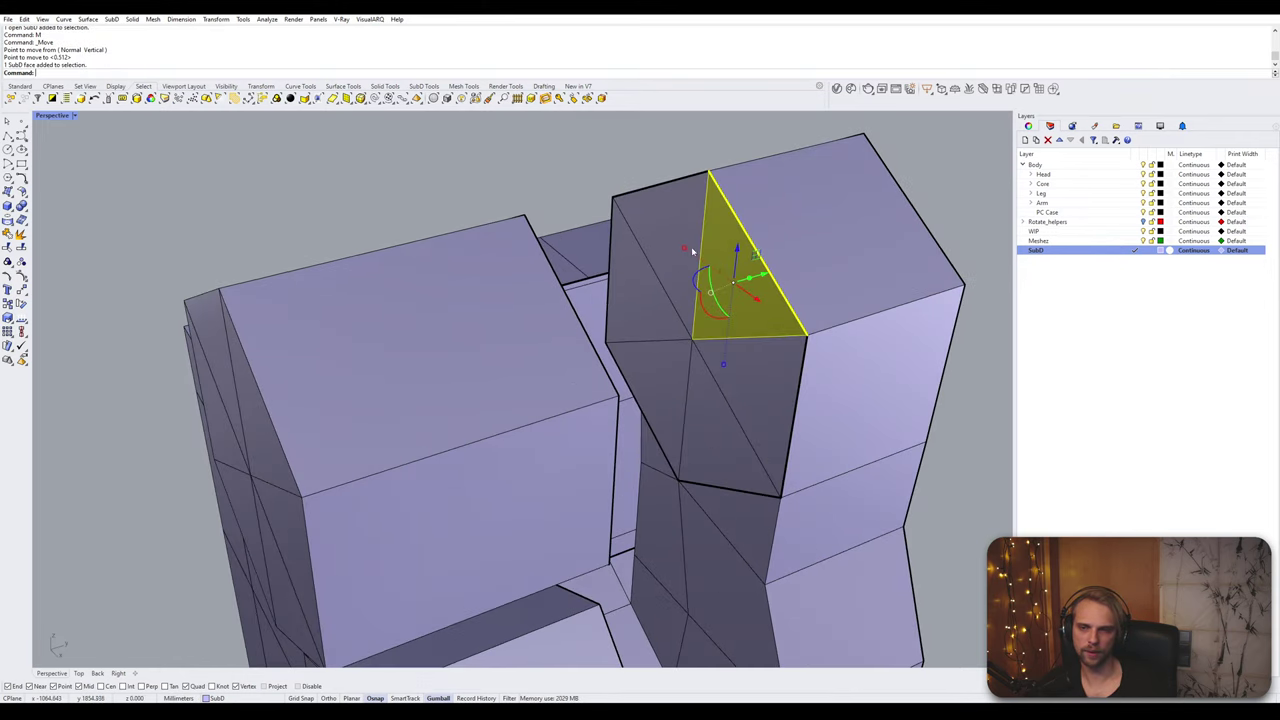
{"action": "left_click", "coordinate": [668, 245], "text": "ctrl+shift"}
{"action": "left_click", "coordinate": [640, 295], "text": "ctrl+shift"}
{"action": "left_click", "coordinate": [665, 430], "text": "ctrl+shift"}
{"action": "left_click", "coordinate": [704, 409], "text": "ctrl+shift"}
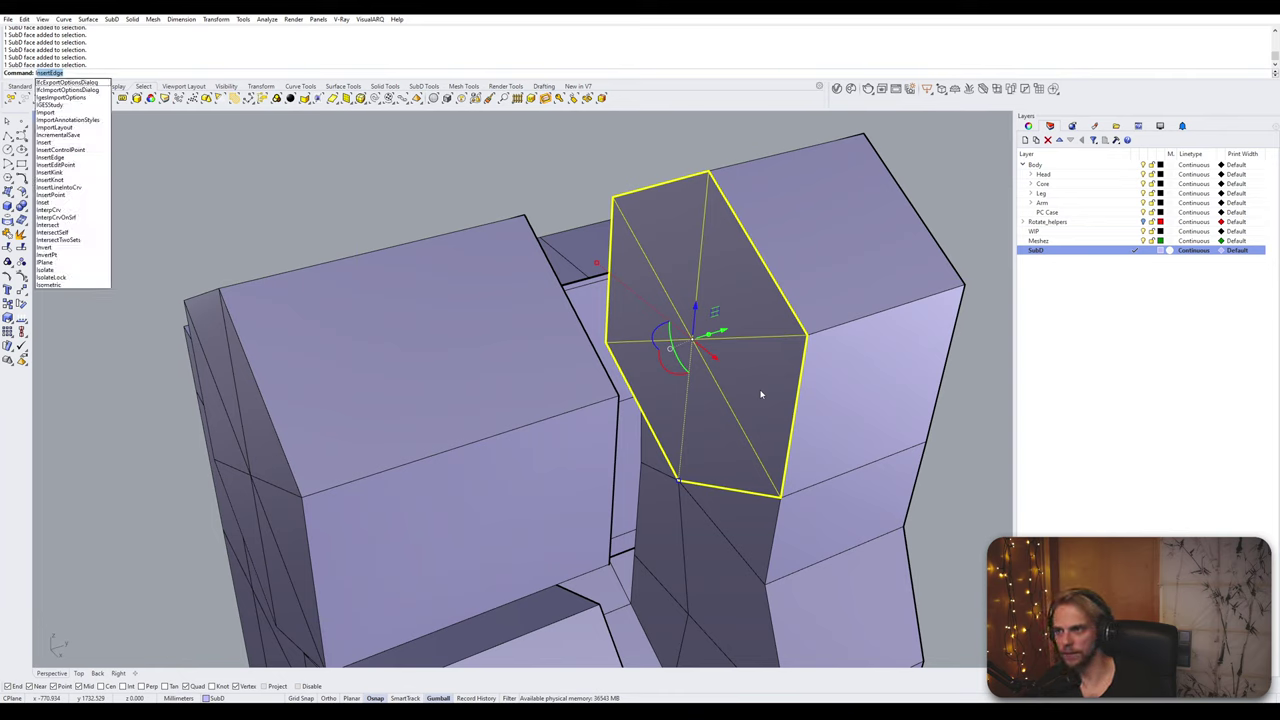
Step: Inset the selected end faces as one group with a 0.5 distance
{"action": "type", "text": "nset"}
{"action": "key", "text": "Return"}
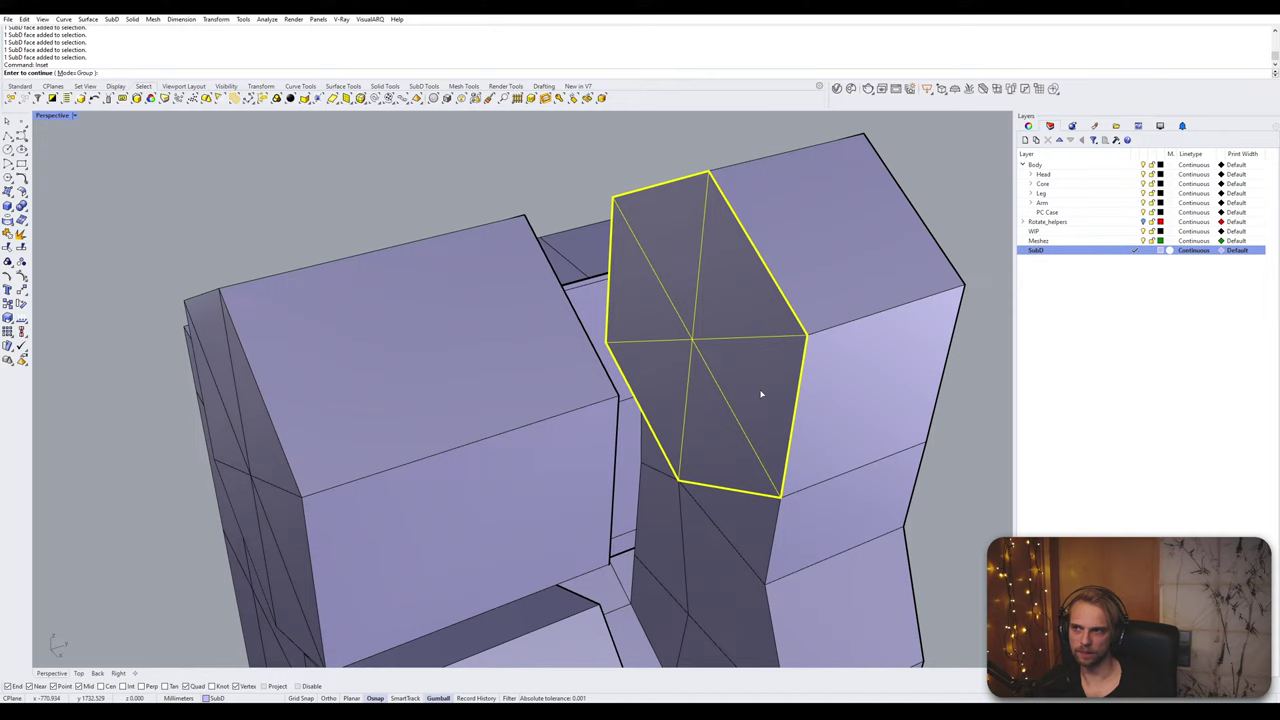
{"action": "key", "text": "Return"}
{"action": "type", "text": "0"}
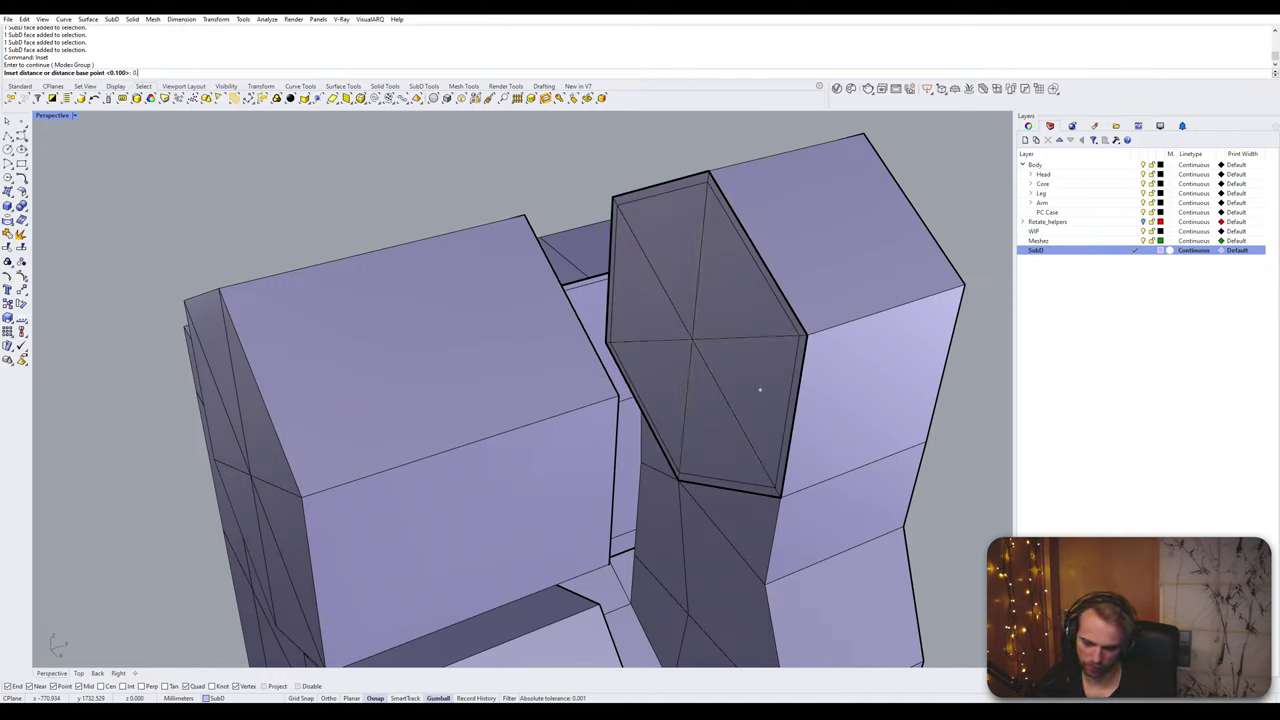
{"action": "type", "text": ".5"}
{"action": "key", "text": "Return"}
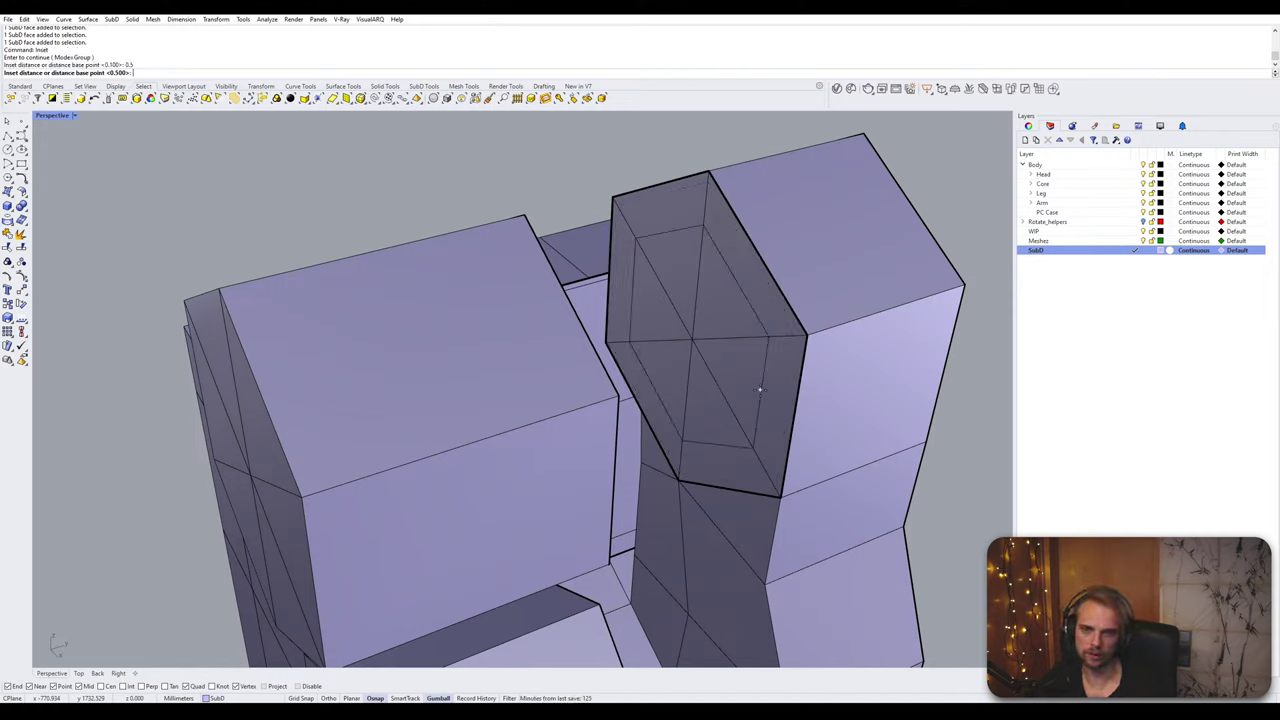
{"action": "scroll", "coordinate": [760, 390], "scroll_direction": "down", "scroll_amount": 5}
{"action": "right_click_drag", "start_coordinate": [850, 369], "coordinate": [752, 367], "text": "shift"}
{"action": "scroll", "coordinate": [776, 357], "scroll_direction": "up", "scroll_amount": 6}
{"action": "scroll", "coordinate": [780, 362], "scroll_direction": "up", "scroll_amount": 3}
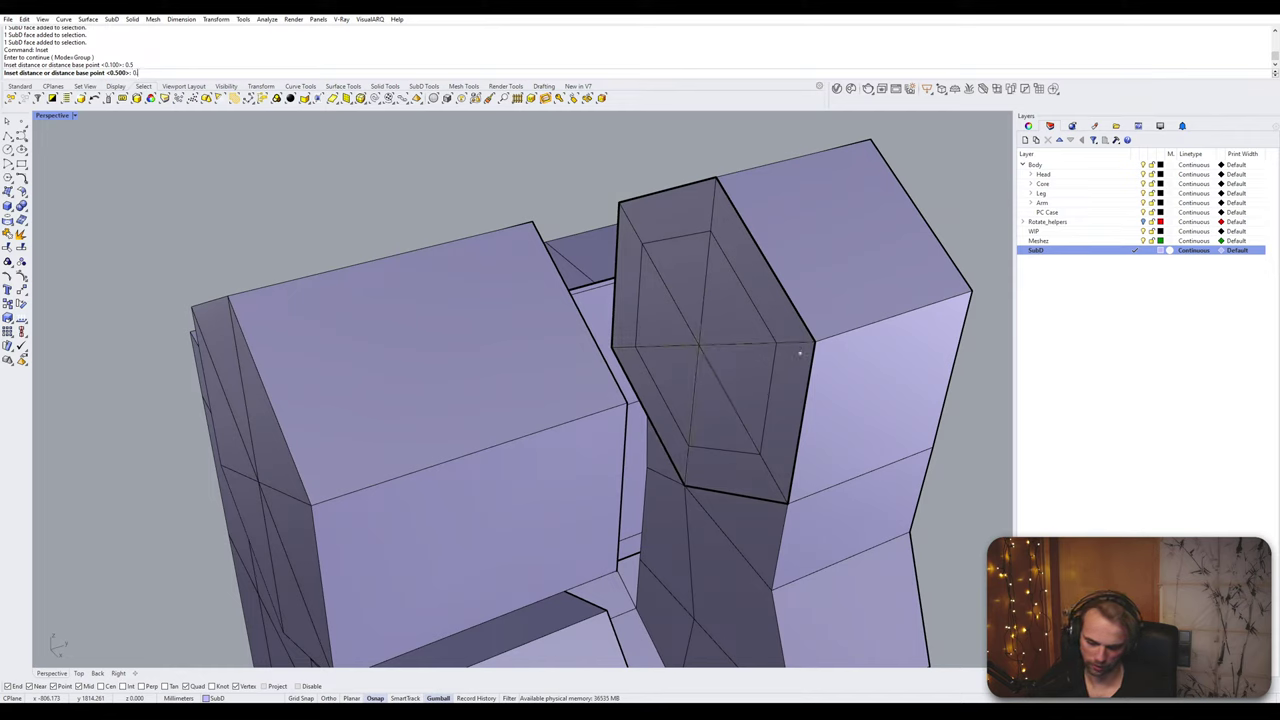
Step: Redo the end-face inset at a 0.3 distance and accept it
{"action": "type", "text": ".3"}
{"action": "key", "text": "Return"}
{"action": "left_click", "coordinate": [800, 353]}
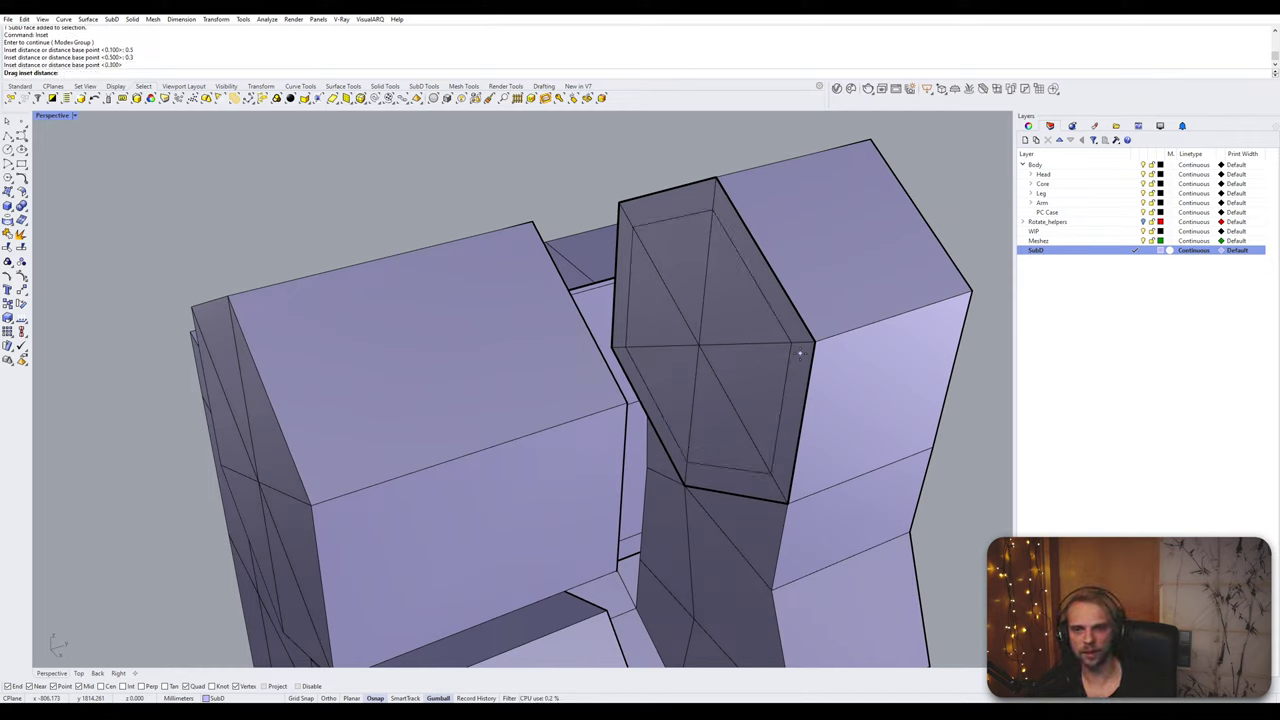
{"action": "key", "text": "Escape"}
{"action": "key", "text": "Return"}
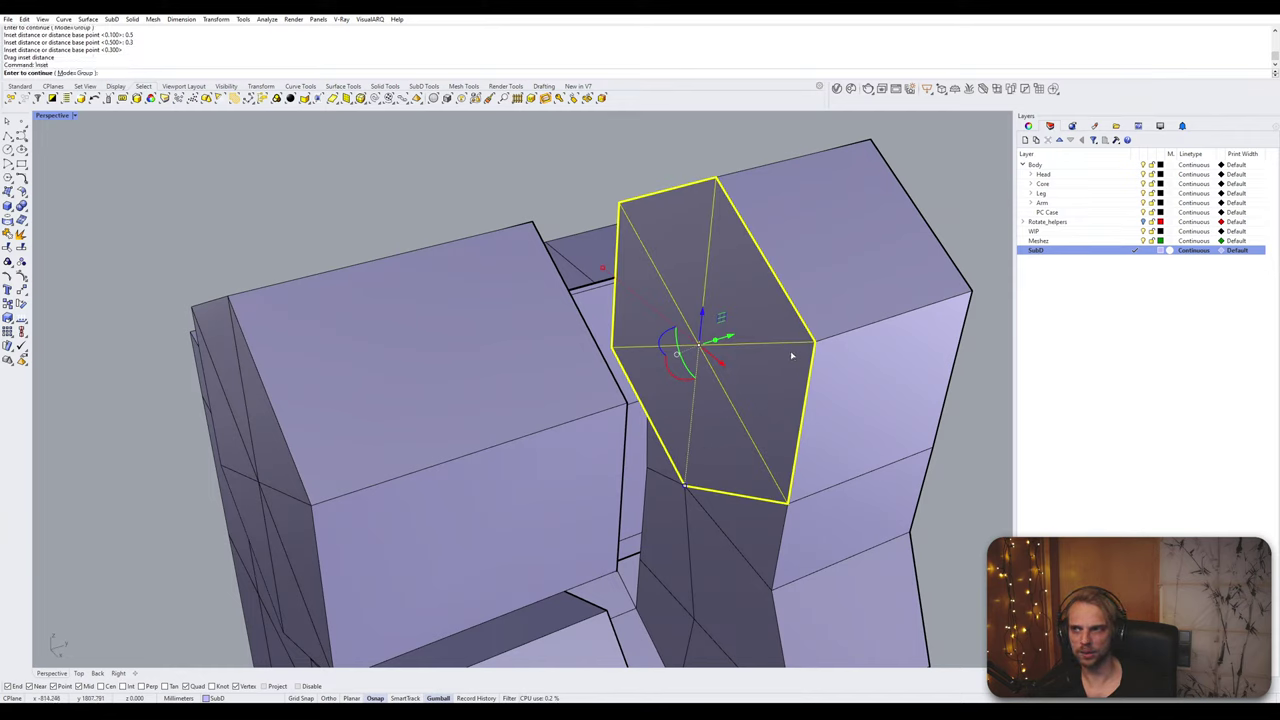
{"action": "key", "text": "Return"}
{"action": "key", "text": "Return"}
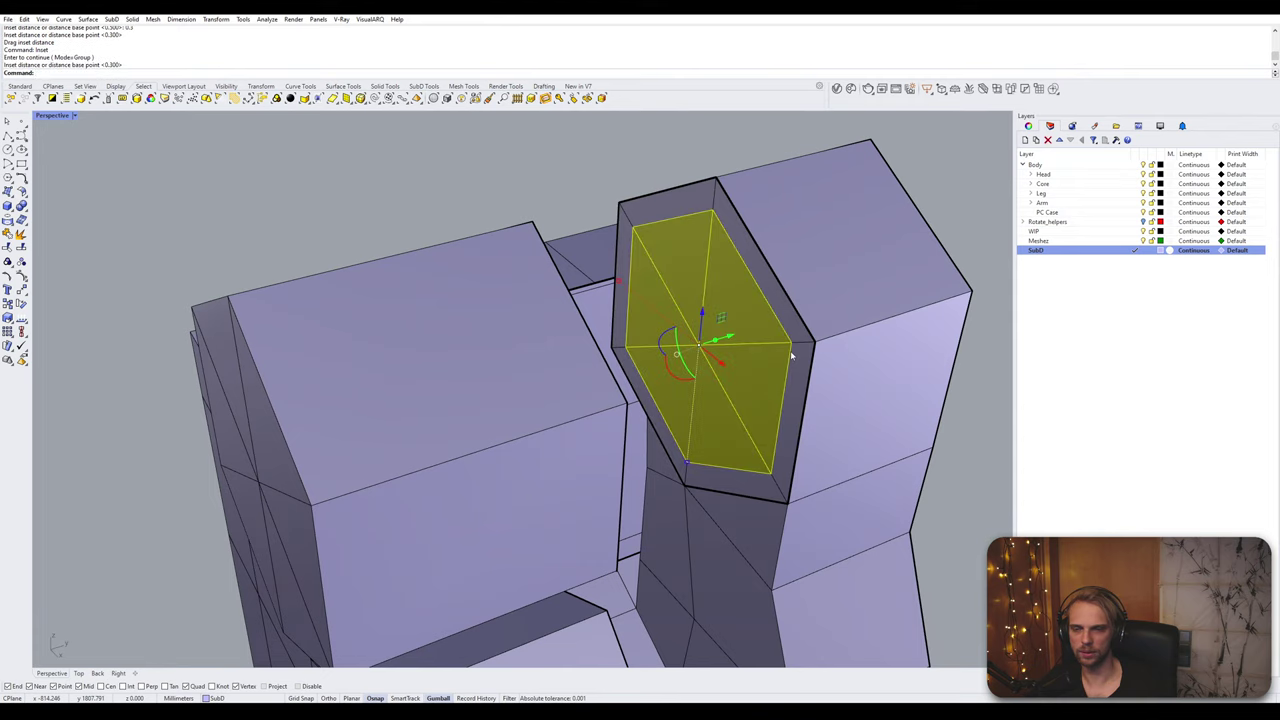
{"action": "scroll", "coordinate": [792, 355], "scroll_direction": "down", "scroll_amount": 5}
{"action": "right_click_drag", "start_coordinate": [792, 355], "coordinate": [760, 392]}
{"action": "scroll", "coordinate": [757, 395], "scroll_direction": "up", "scroll_amount": 6}
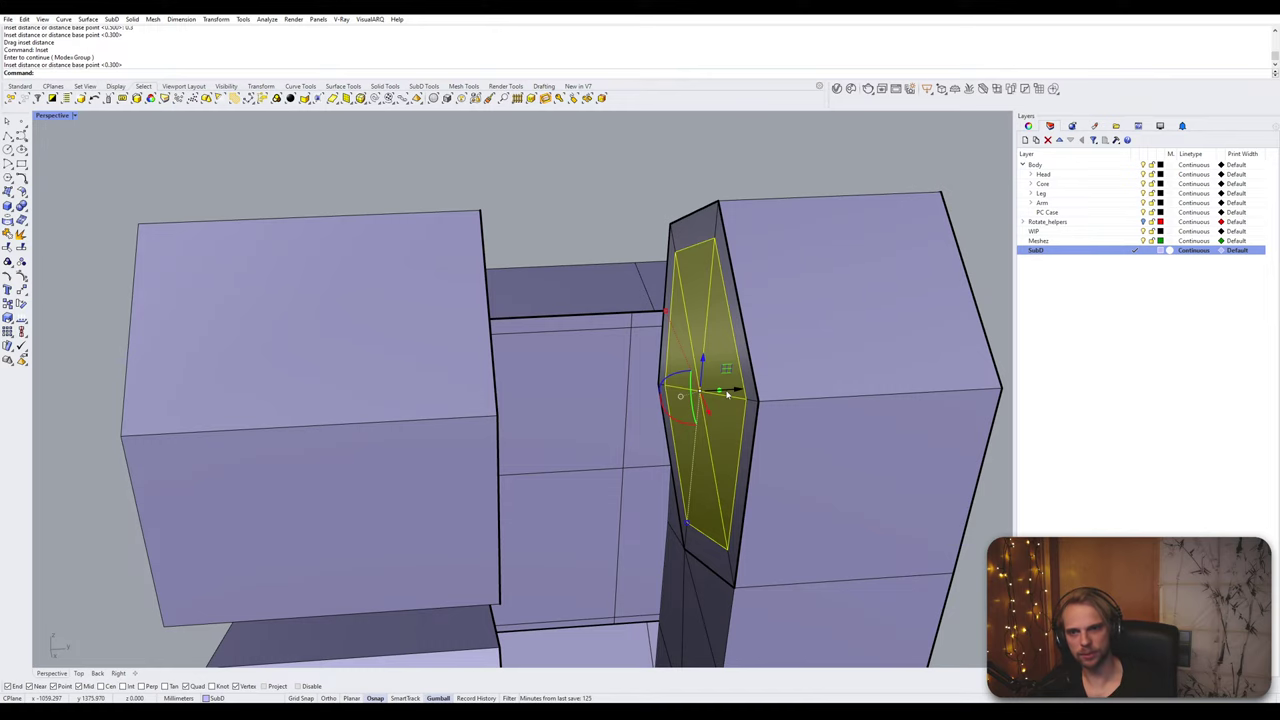
Step: Select the whole SubD object and start a Copy, then cancel it
{"action": "key", "text": "Escape"}
{"action": "left_click", "coordinate": [695, 241]}
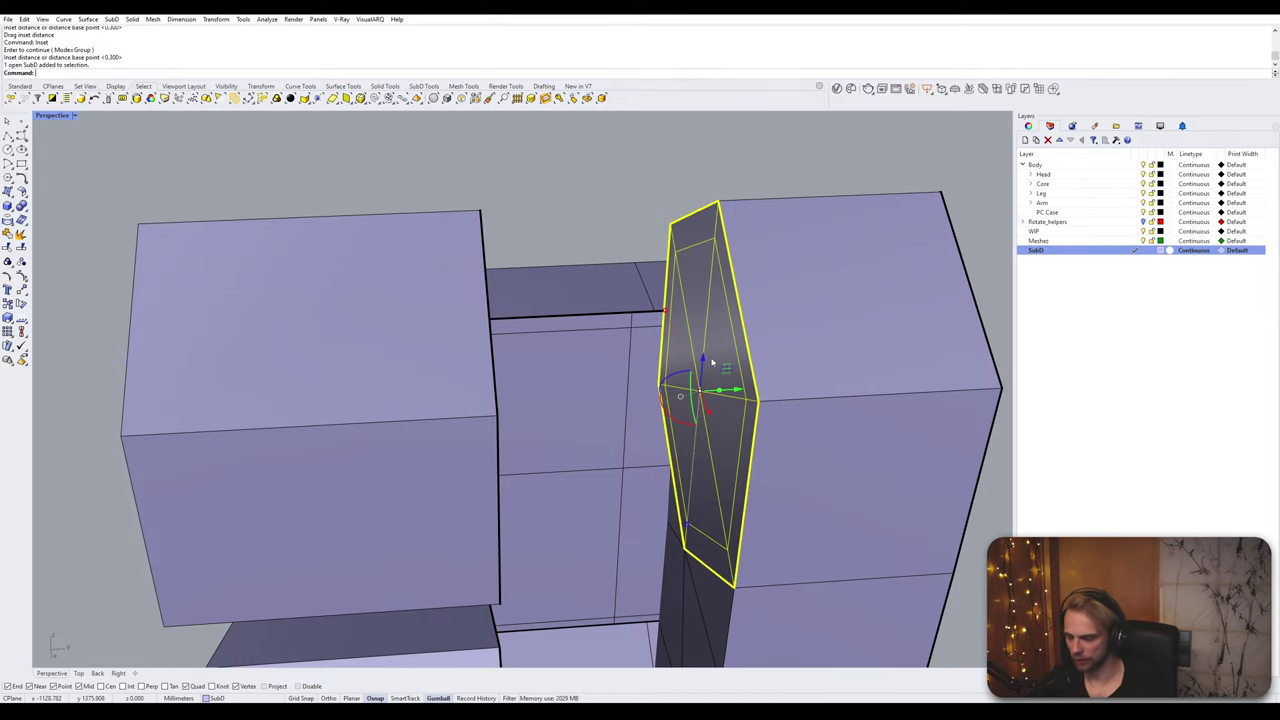
{"action": "type", "text": "Copy"}
{"action": "key", "text": "Return"}
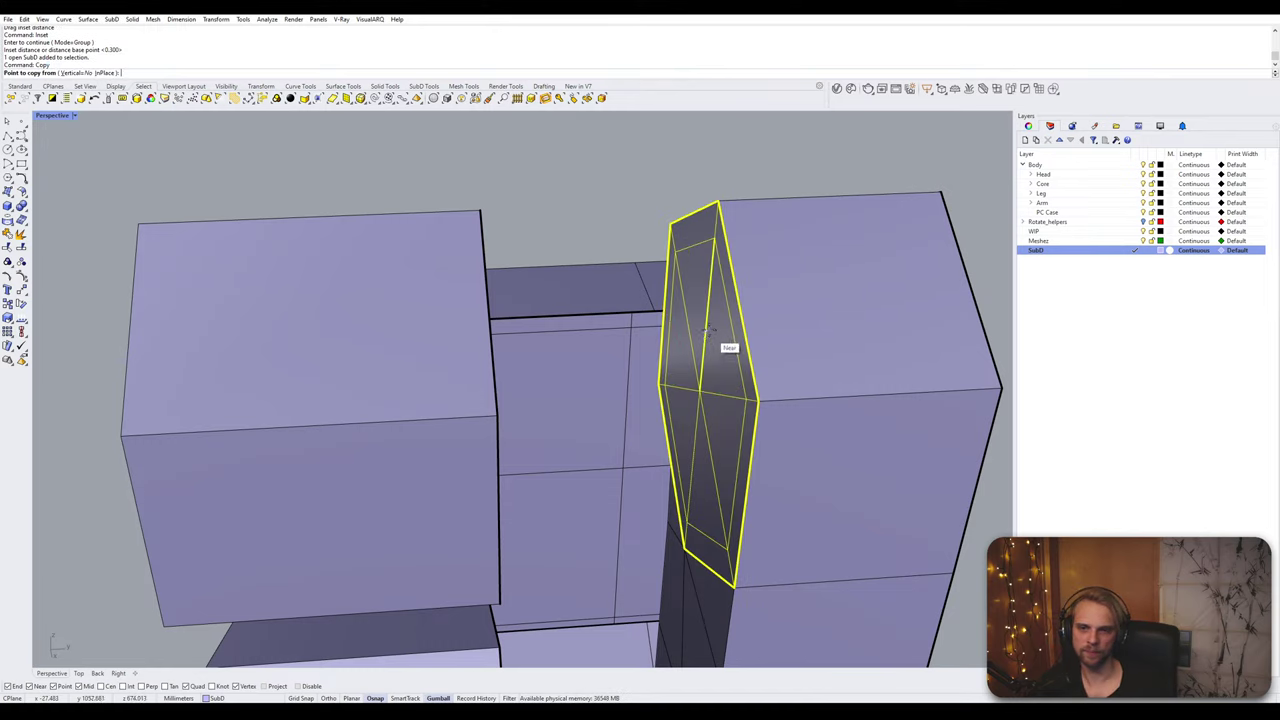
{"action": "key", "text": "Escape"}
Step: Select the six inner inset faces and push them left with the gumball
{"action": "right_click_drag", "start_coordinate": [709, 331], "coordinate": [722, 299]}
{"action": "left_click", "coordinate": [722, 298], "text": "ctrl+shift"}
{"action": "left_click", "coordinate": [767, 273], "text": "ctrl+shift"}
{"action": "left_click", "coordinate": [789, 370], "text": "ctrl+shift"}
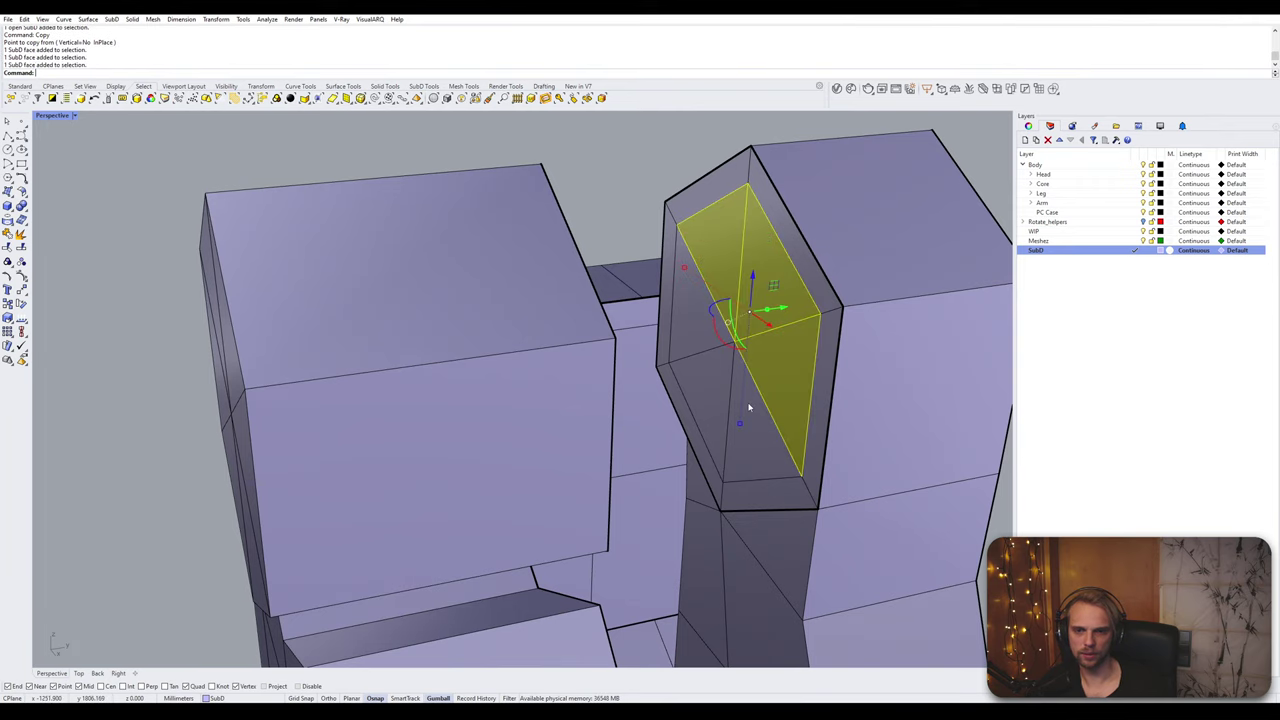
{"action": "left_click", "coordinate": [701, 412], "text": "ctrl+shift"}
{"action": "left_click", "coordinate": [686, 271], "text": "ctrl+shift"}
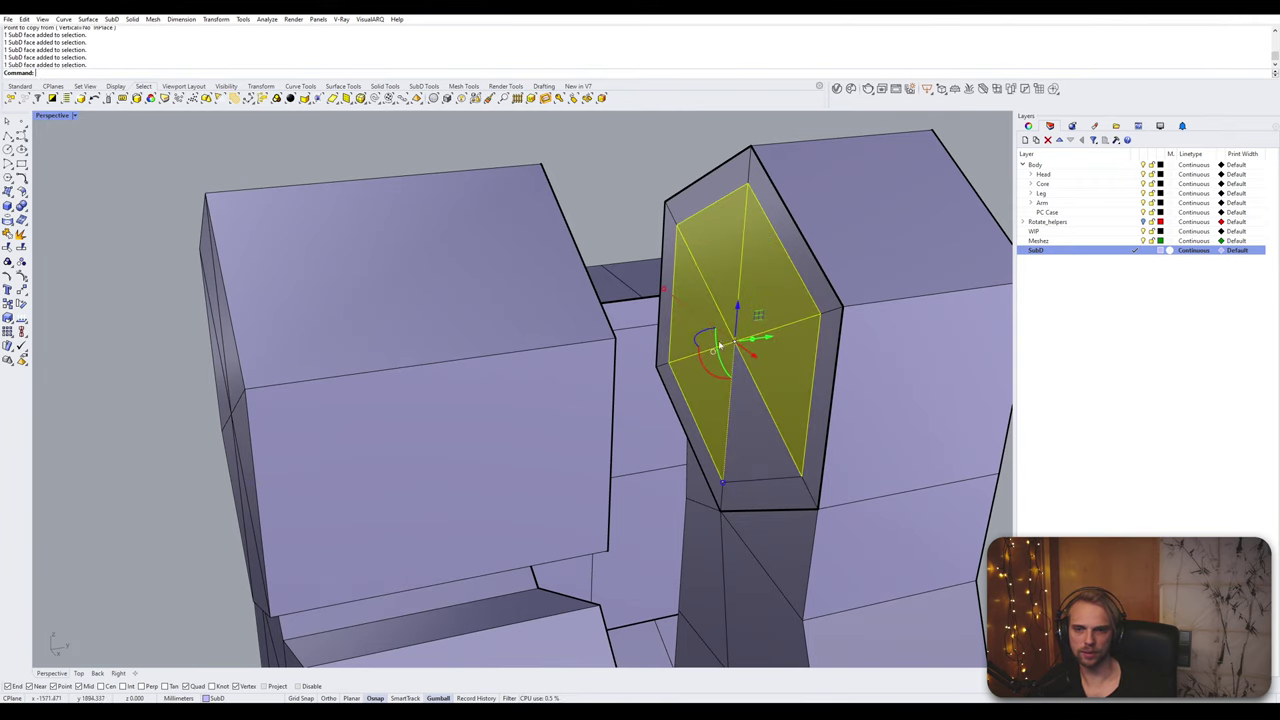
{"action": "left_click", "coordinate": [756, 436], "text": "ctrl+shift"}
{"action": "right_click_drag", "start_coordinate": [756, 436], "coordinate": [740, 408]}
{"action": "left_click_drag", "start_coordinate": [726, 440], "coordinate": [690, 443]}
Step: Pan over to inspect the reference hinge barrels, then return to the lavender cage
{"action": "scroll", "coordinate": [671, 443], "scroll_direction": "down", "scroll_amount": 7}
{"action": "right_click_drag", "start_coordinate": [671, 443], "coordinate": [385, 370], "text": "shift"}
{"action": "scroll", "coordinate": [790, 417], "scroll_direction": "down", "scroll_amount": 4}
{"action": "right_click_drag", "start_coordinate": [985, 385], "coordinate": [798, 371], "text": "shift"}
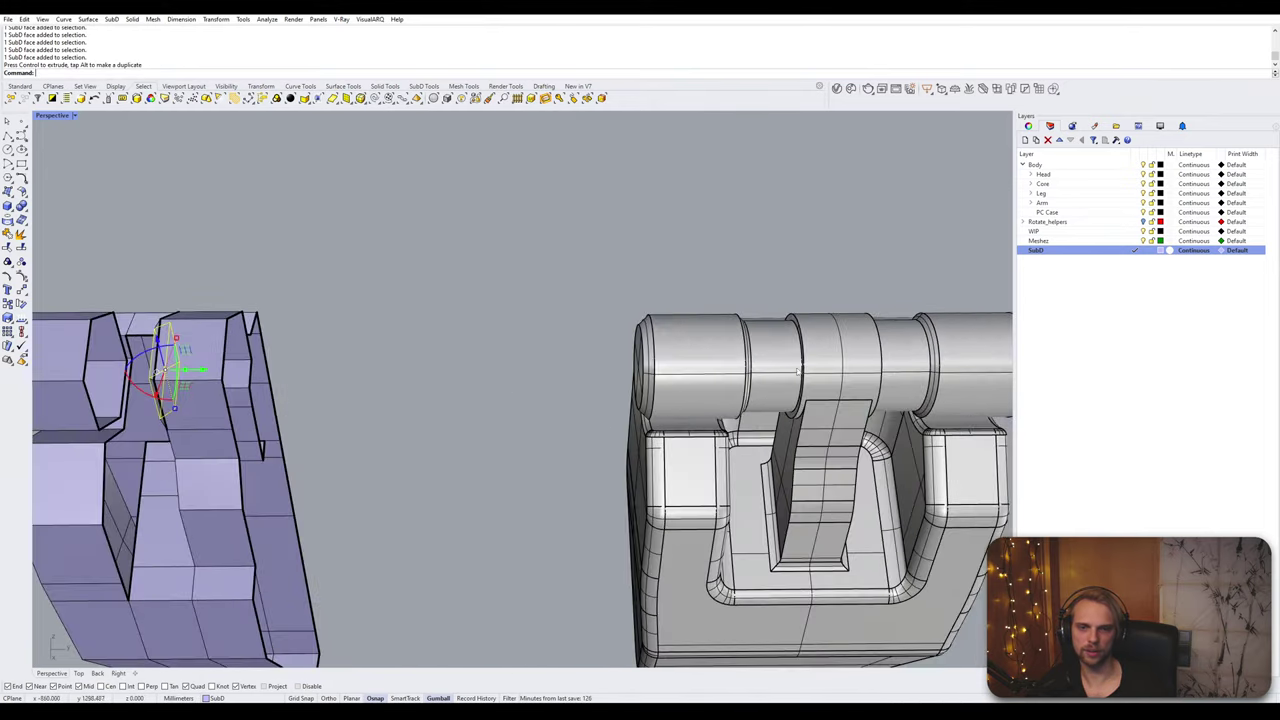
{"action": "scroll", "coordinate": [798, 372], "scroll_direction": "up", "scroll_amount": 5}
{"action": "scroll", "coordinate": [724, 265], "scroll_direction": "down", "scroll_amount": 3}
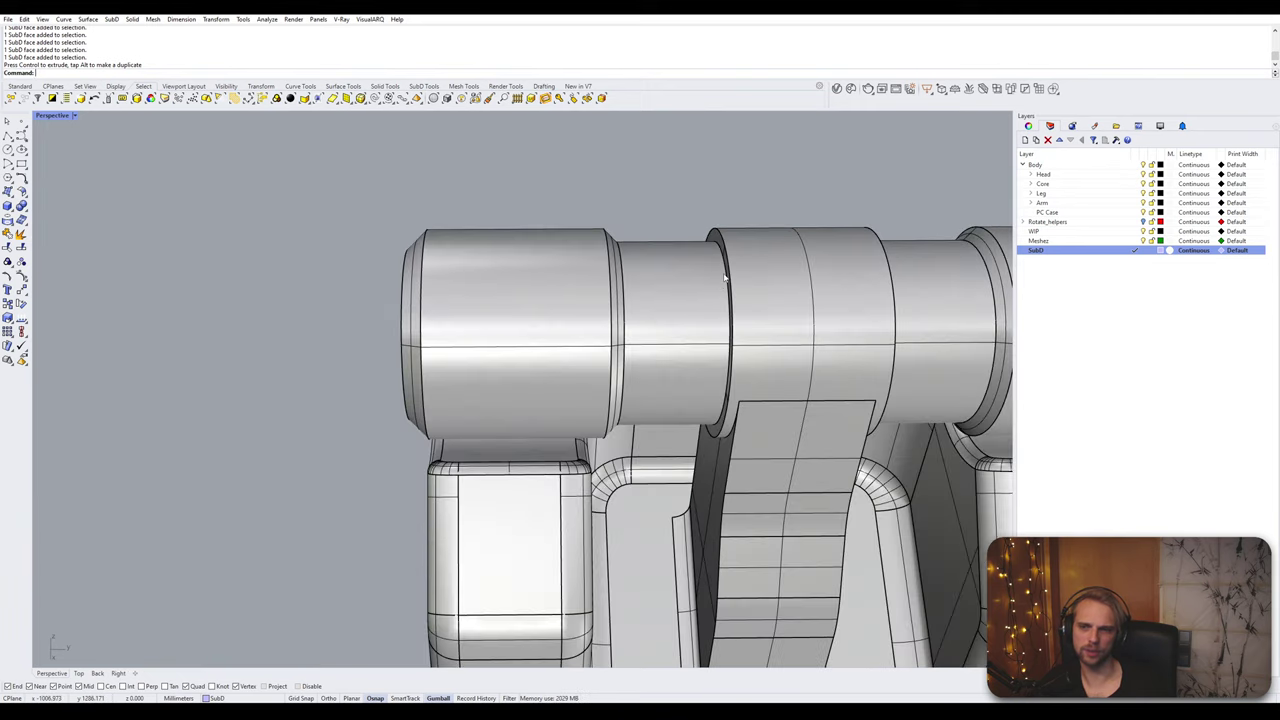
{"action": "scroll", "coordinate": [724, 276], "scroll_direction": "down", "scroll_amount": 5}
{"action": "right_click_drag", "start_coordinate": [490, 309], "coordinate": [755, 309], "text": "shift"}
{"action": "scroll", "coordinate": [334, 241], "scroll_direction": "up", "scroll_amount": 7}
{"action": "left_click", "coordinate": [491, 212]}
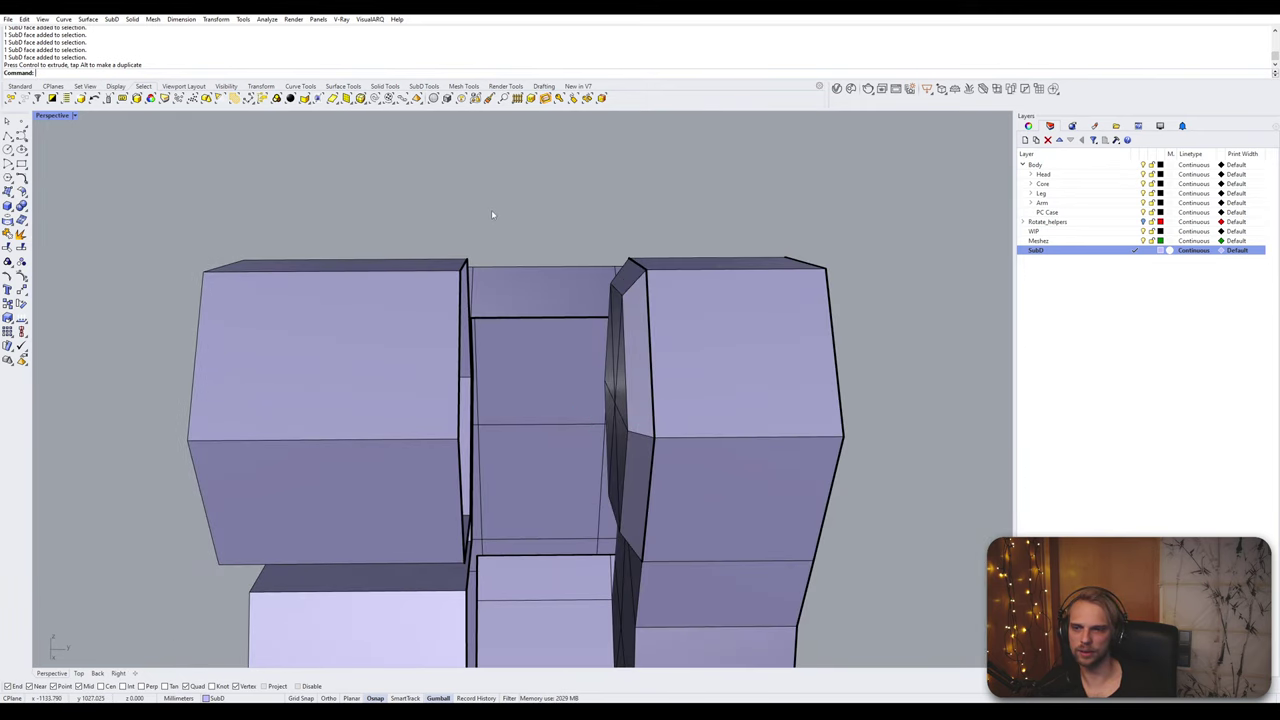
Step: Undo the sliver's last move, then Move it from its top vertex onto the left box's corner
{"action": "left_click", "coordinate": [638, 326]}
{"action": "key", "text": "ctrl+z"}
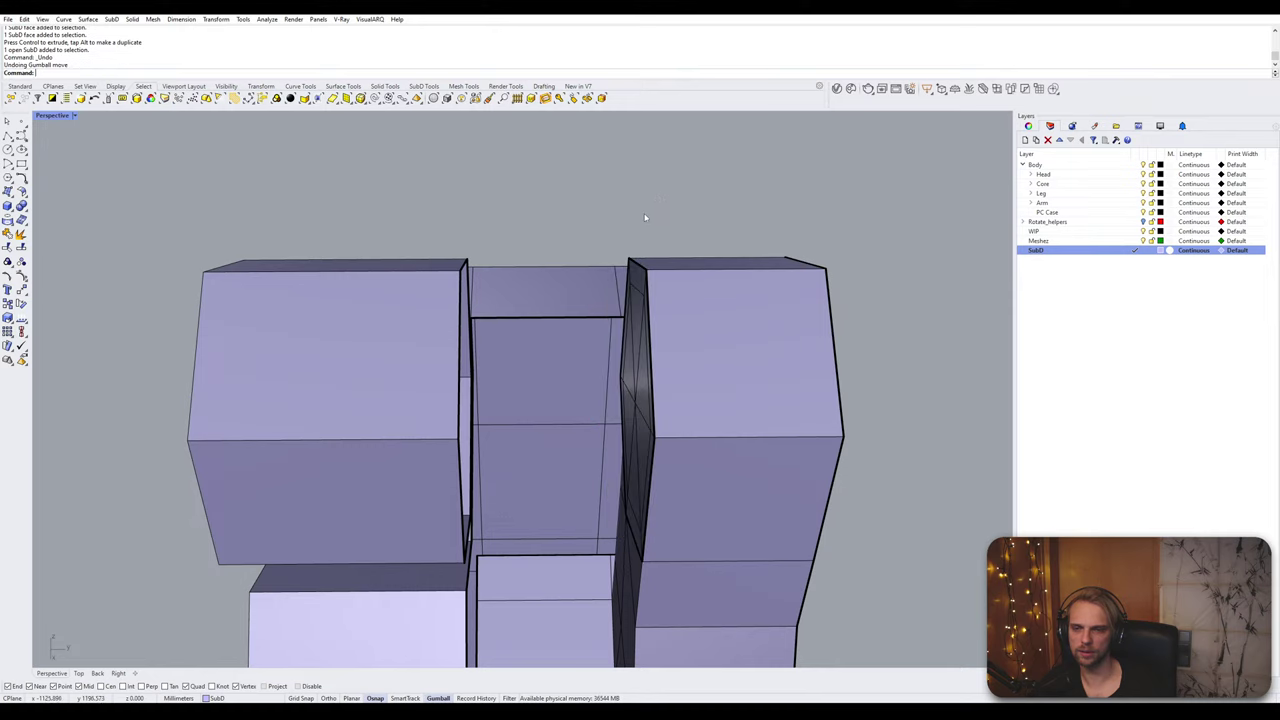
{"action": "left_click", "coordinate": [638, 325]}
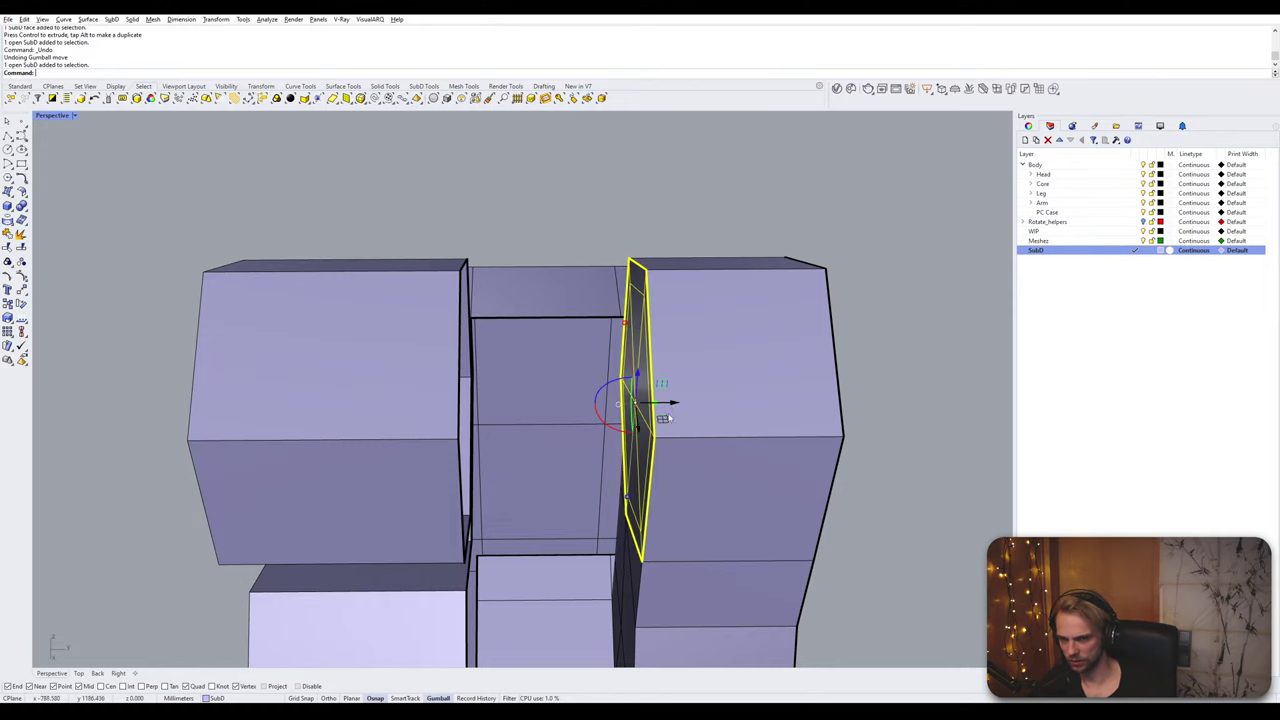
{"action": "left_click_drag", "start_coordinate": [660, 414], "coordinate": [568, 405]}
{"action": "type", "text": "M"}
{"action": "key", "text": "Return"}
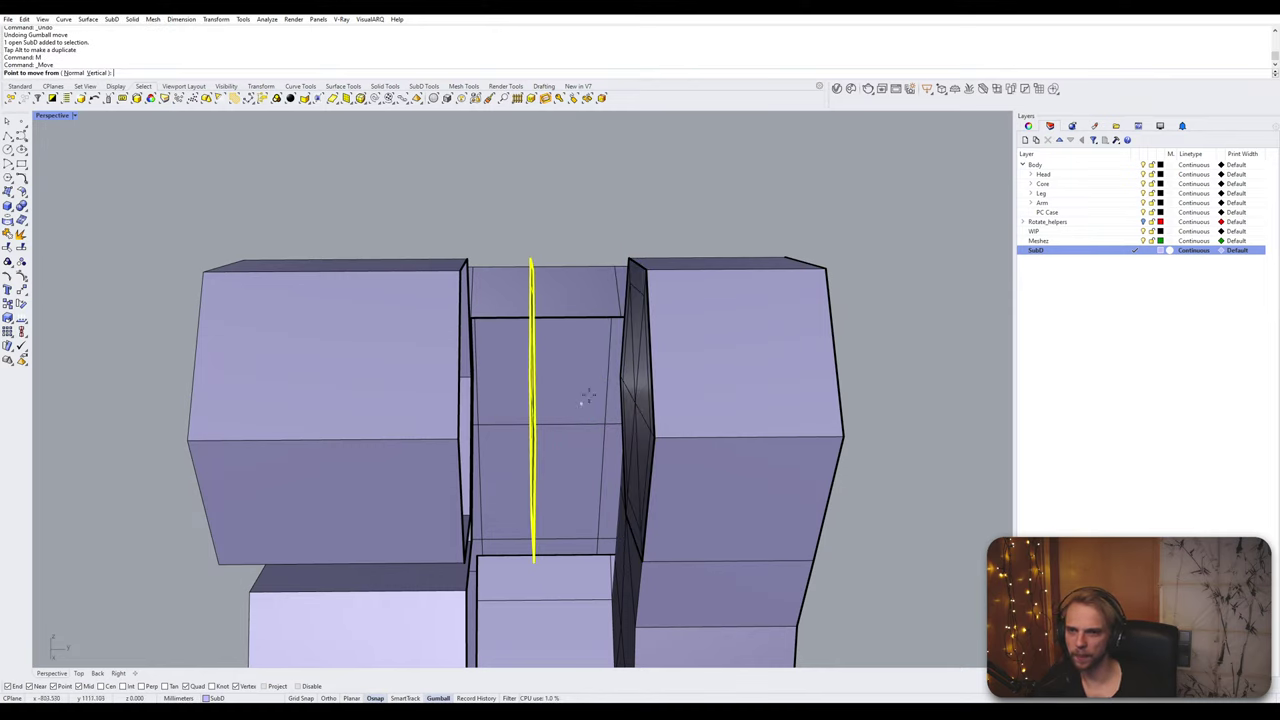
{"action": "right_click_drag", "start_coordinate": [585, 398], "coordinate": [472, 226]}
{"action": "left_click", "coordinate": [463, 224]}
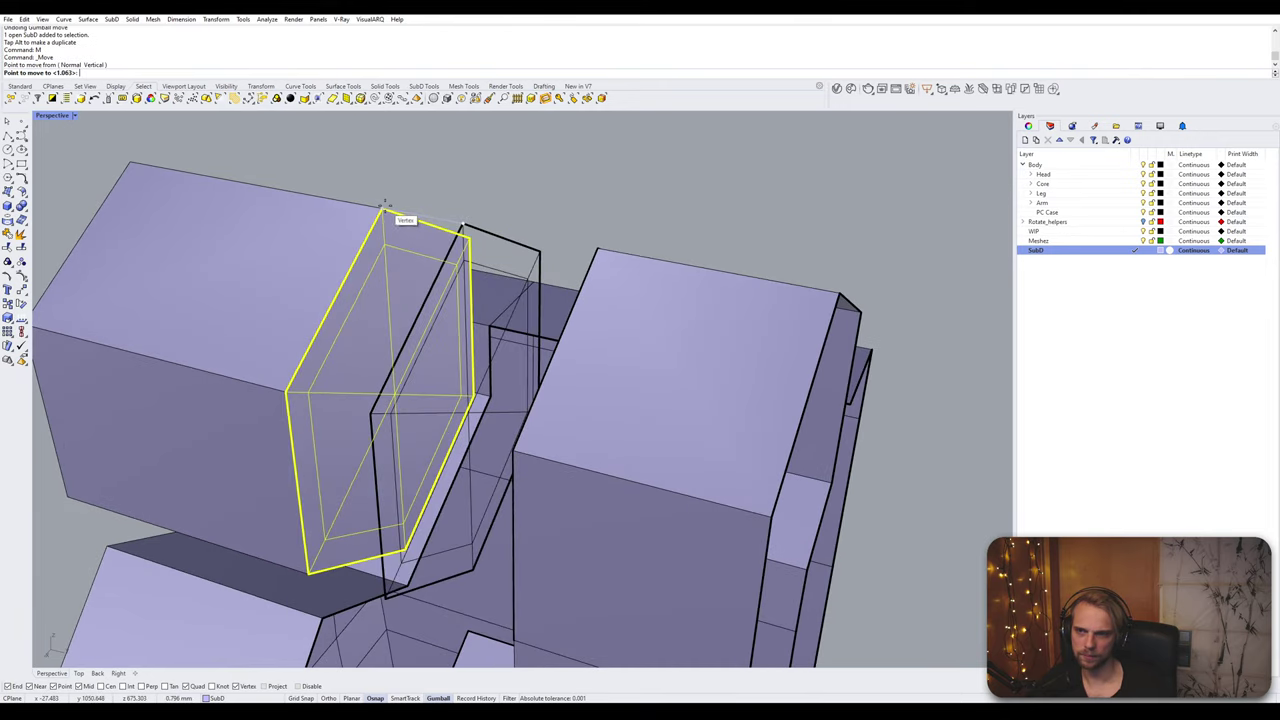
{"action": "left_click", "coordinate": [383, 211]}
Step: Select the six triangular faces of the left panel
{"action": "left_click", "coordinate": [406, 288], "text": "ctrl+shift"}
{"action": "left_click", "coordinate": [439, 341], "text": "ctrl+shift"}
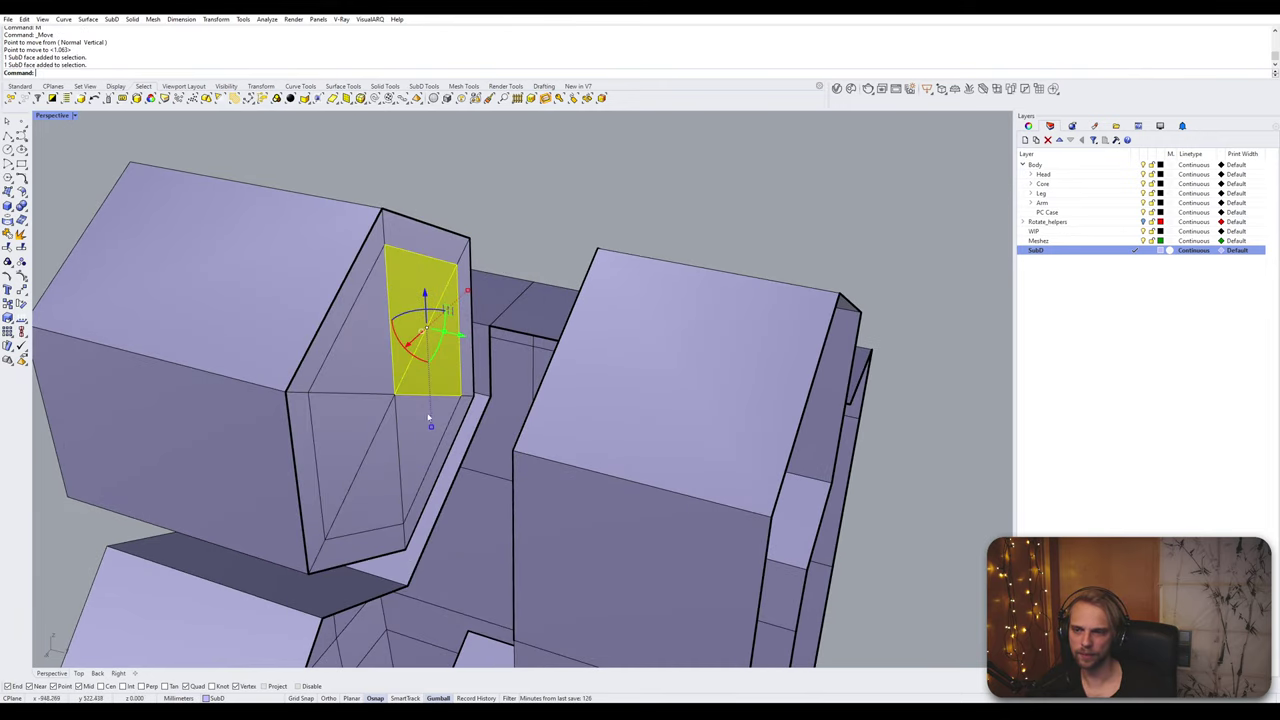
{"action": "left_click", "coordinate": [424, 430], "text": "ctrl+shift"}
{"action": "left_click", "coordinate": [380, 461], "text": "ctrl+shift"}
{"action": "left_click", "coordinate": [343, 407], "text": "ctrl+shift"}
{"action": "left_click", "coordinate": [381, 383], "text": "ctrl+shift"}
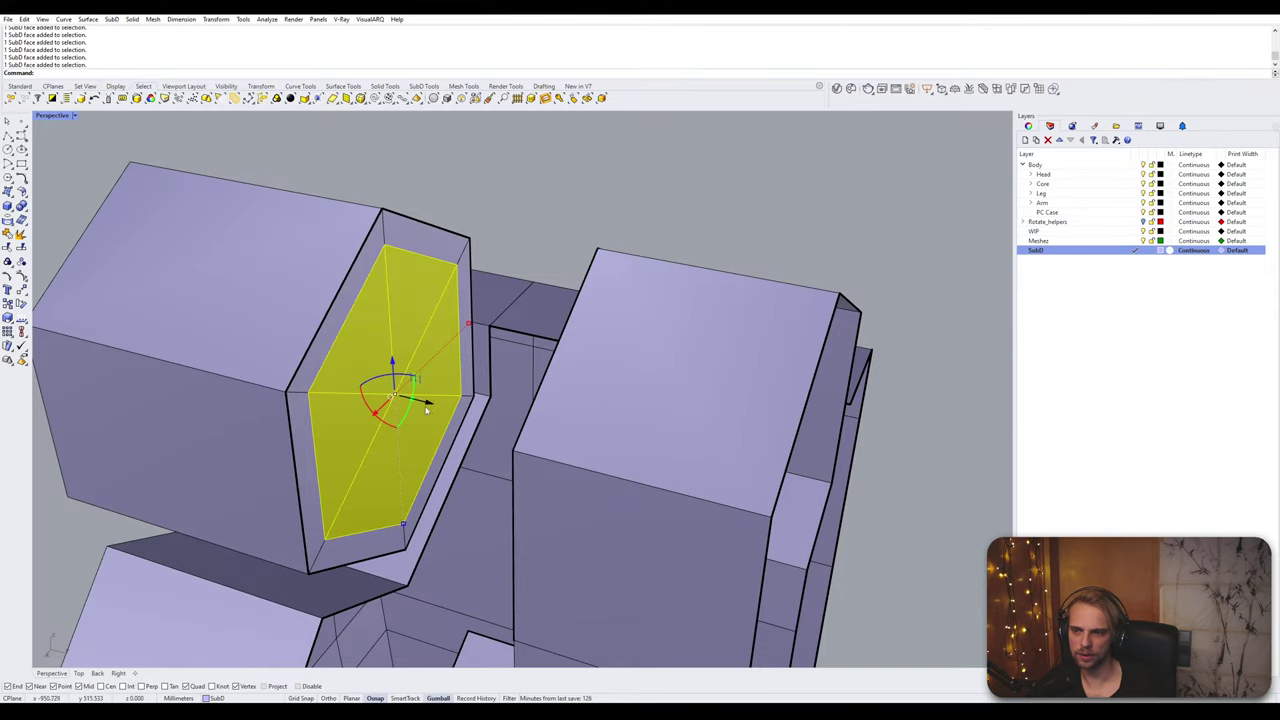
{"action": "right_click_drag", "start_coordinate": [427, 407], "coordinate": [504, 410]}
Step: Add the right box's six panel faces and bridge both panels with Join enabled
{"action": "scroll", "coordinate": [611, 319], "scroll_direction": "up", "scroll_amount": 2}
{"action": "left_click", "coordinate": [622, 322], "text": "ctrl+shift"}
{"action": "left_click", "coordinate": [702, 376], "text": "ctrl+shift"}
{"action": "left_click", "coordinate": [742, 488], "text": "ctrl+shift"}
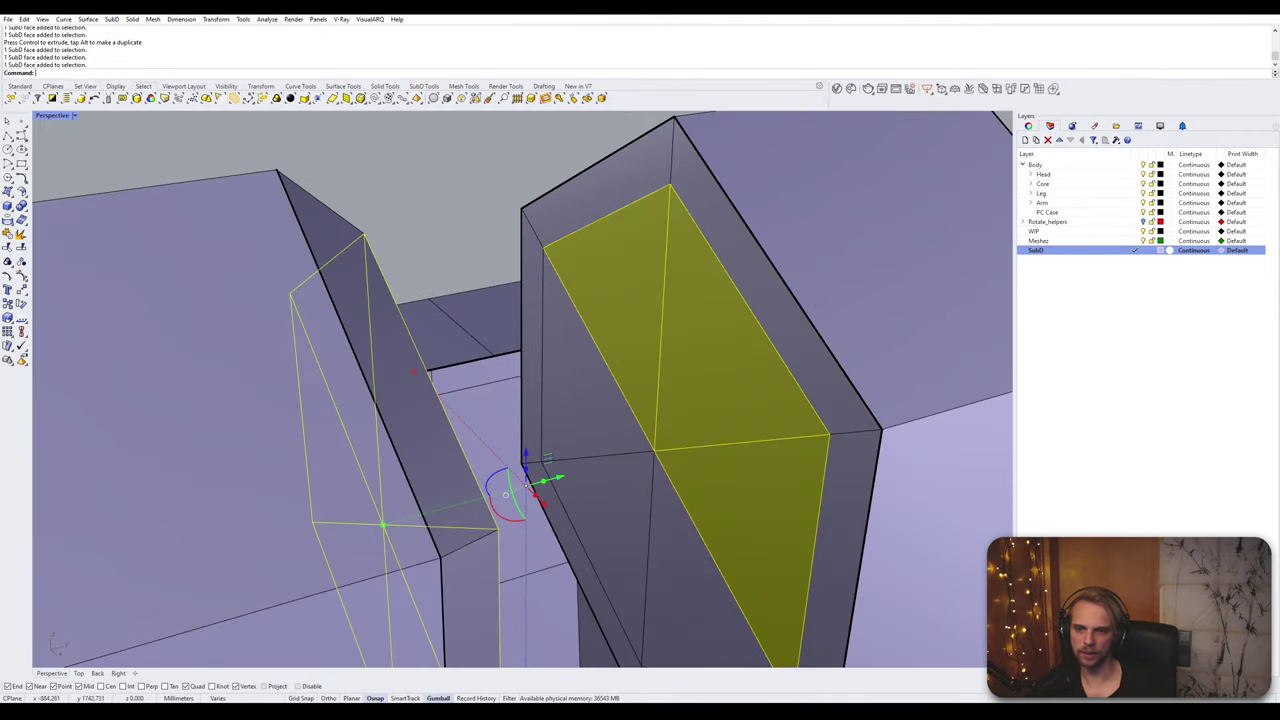
{"action": "left_click", "coordinate": [668, 578], "text": "ctrl+shift"}
{"action": "left_click", "coordinate": [622, 520], "text": "ctrl+shift"}
{"action": "left_click", "coordinate": [584, 408], "text": "ctrl+shift"}
{"action": "scroll", "coordinate": [590, 415], "scroll_direction": "down", "scroll_amount": 3}
{"action": "right_click_drag", "start_coordinate": [622, 432], "coordinate": [593, 438]}
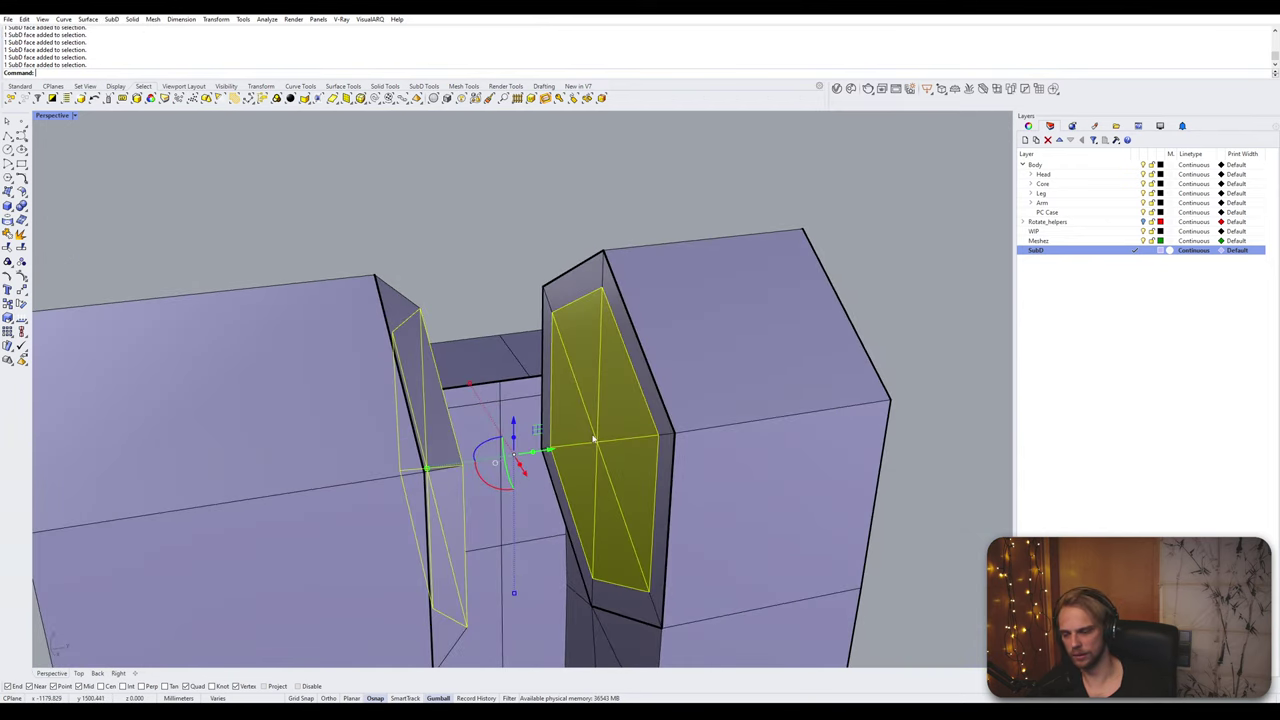
{"action": "key", "text": "Return"}
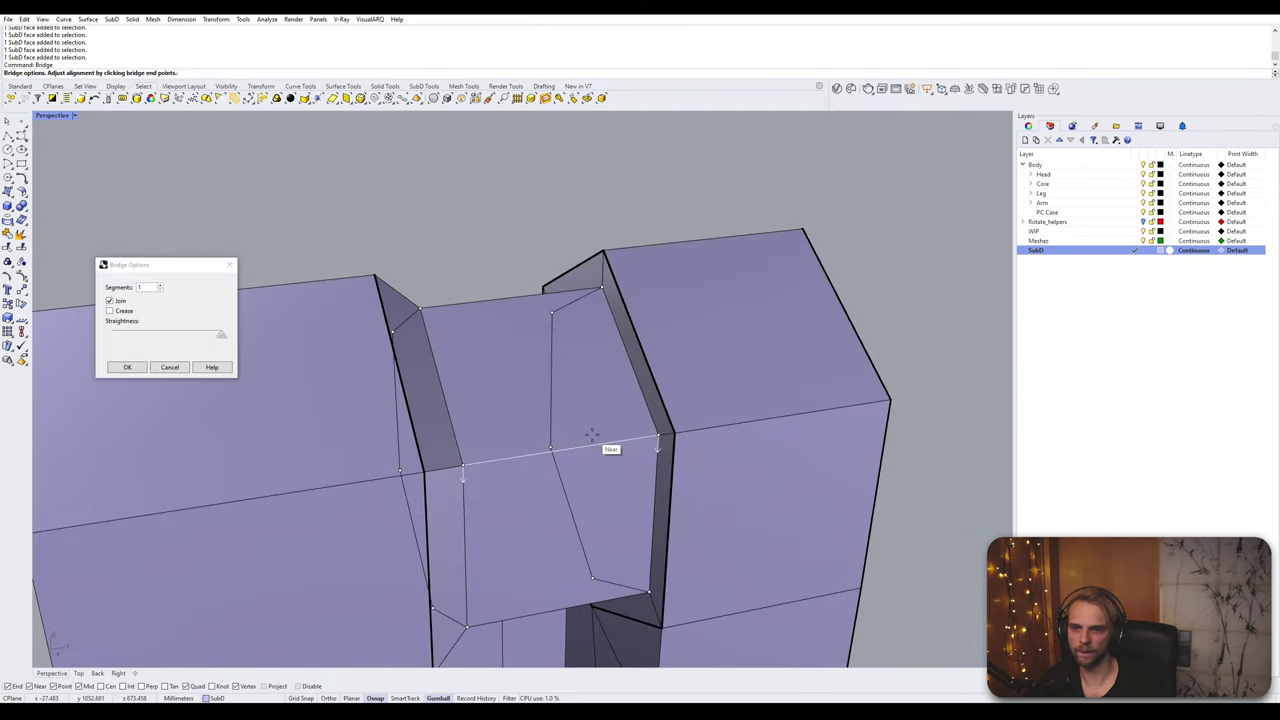
{"action": "key", "text": "Return"}
{"action": "scroll", "coordinate": [600, 448], "scroll_direction": "down", "scroll_amount": 5}
{"action": "right_click_drag", "start_coordinate": [596, 447], "coordinate": [554, 428]}
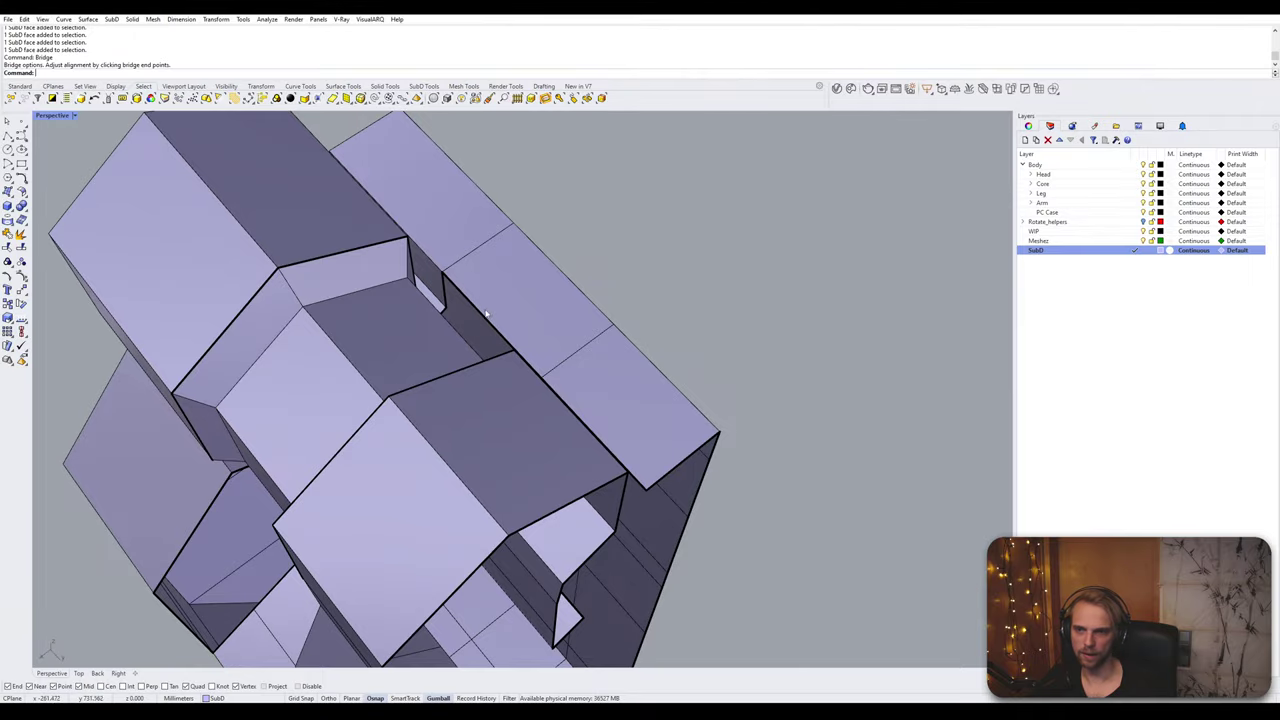
Step: Move the two selected bridge edges vertically down to the corner vertex height
{"action": "left_click", "coordinate": [486, 317], "text": "ctrl+shift"}
{"action": "right_click_drag", "start_coordinate": [586, 424], "coordinate": [560, 221]}
{"action": "scroll", "coordinate": [547, 276], "scroll_direction": "up", "scroll_amount": 5}
{"action": "left_click", "coordinate": [570, 163], "text": "shift"}
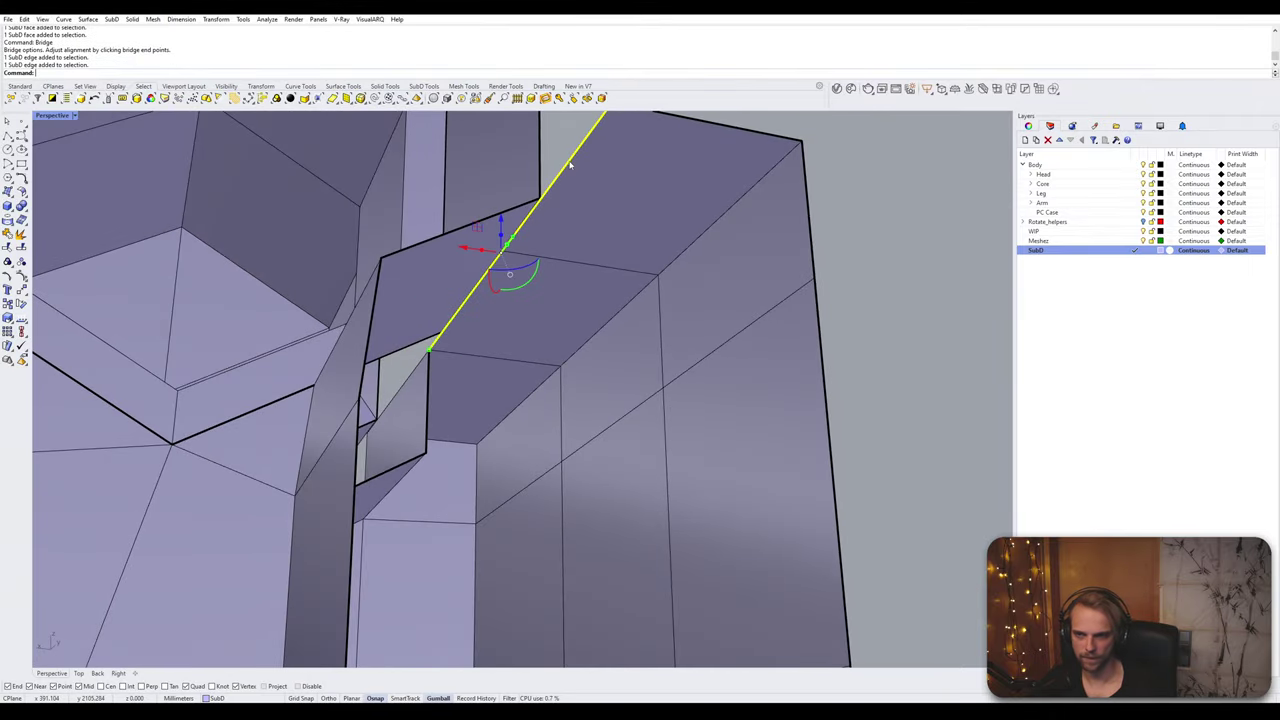
{"action": "left_click_drag", "start_coordinate": [500, 236], "coordinate": [512, 350]}
{"action": "key", "text": "Escape"}
{"action": "type", "text": "M"}
{"action": "key", "text": "Return"}
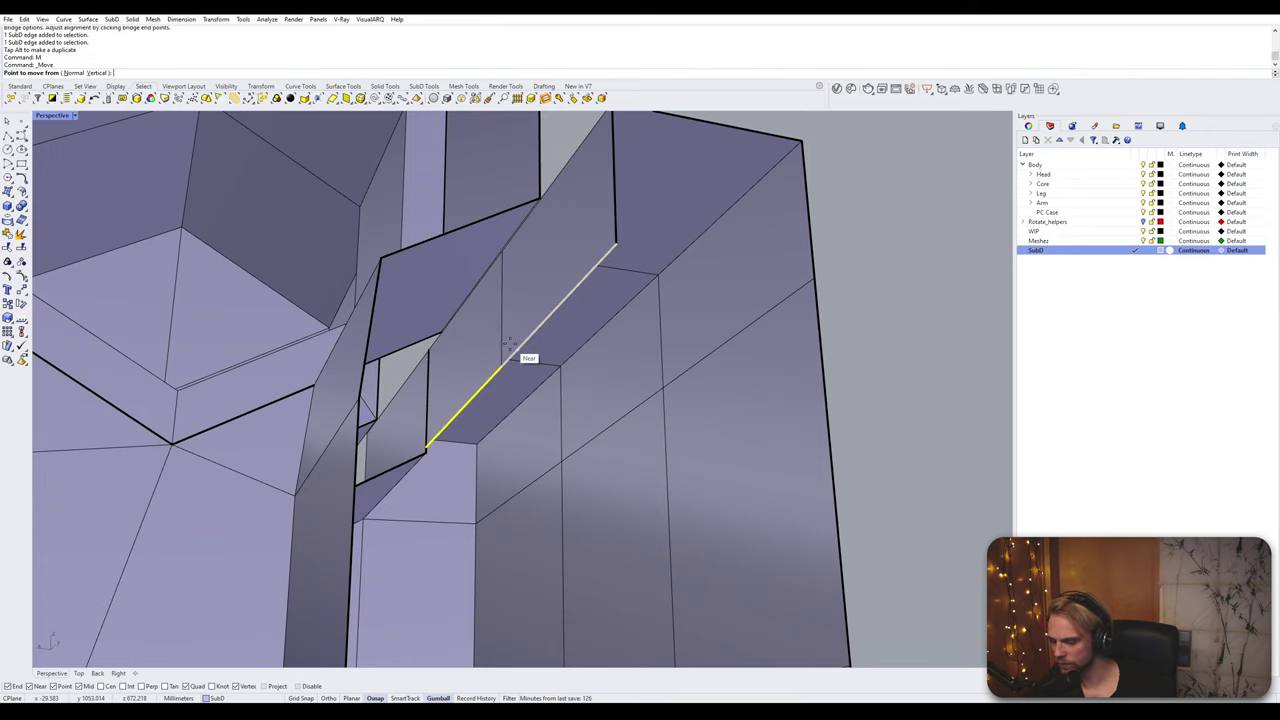
{"action": "type", "text": "V"}
{"action": "key", "text": "Return"}
{"action": "scroll", "coordinate": [432, 450], "scroll_direction": "up", "scroll_amount": 3}
{"action": "left_click", "coordinate": [430, 455]}
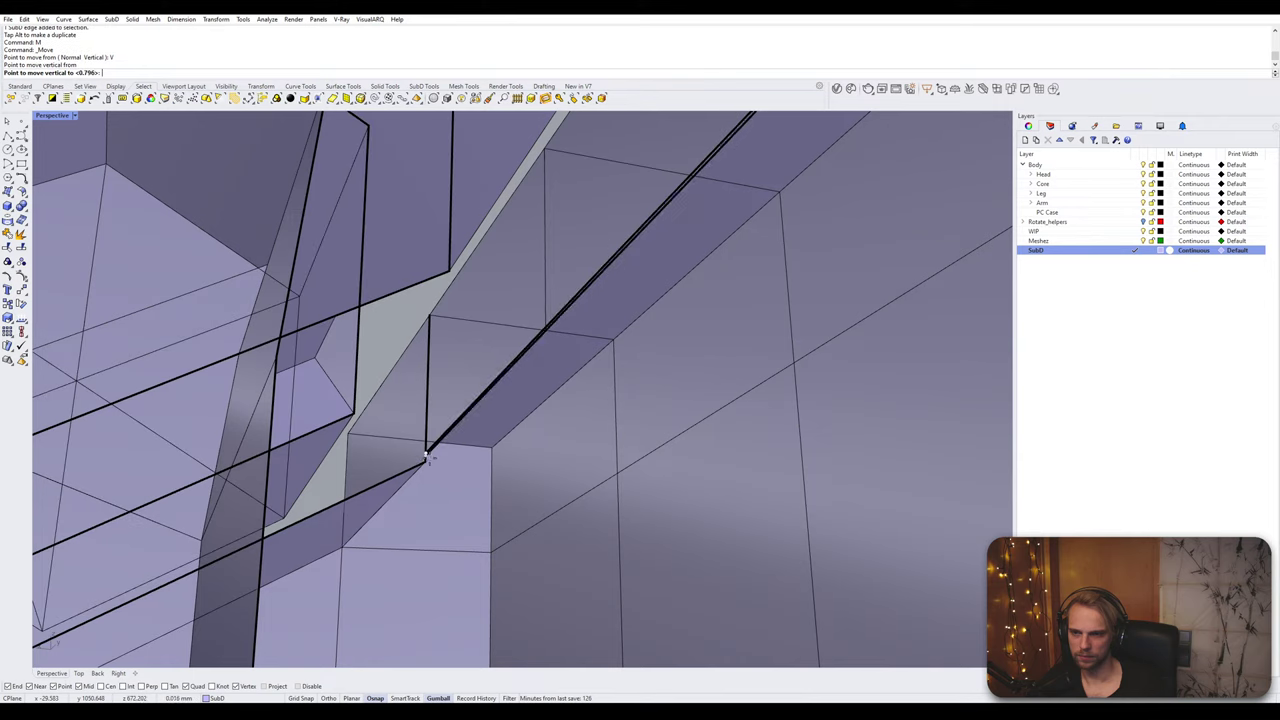
{"action": "left_click", "coordinate": [420, 463]}
Step: In Wireframe, stitch the two overlapping corner vertices into one, then return to Shaded
{"action": "left_click", "coordinate": [55, 115]}
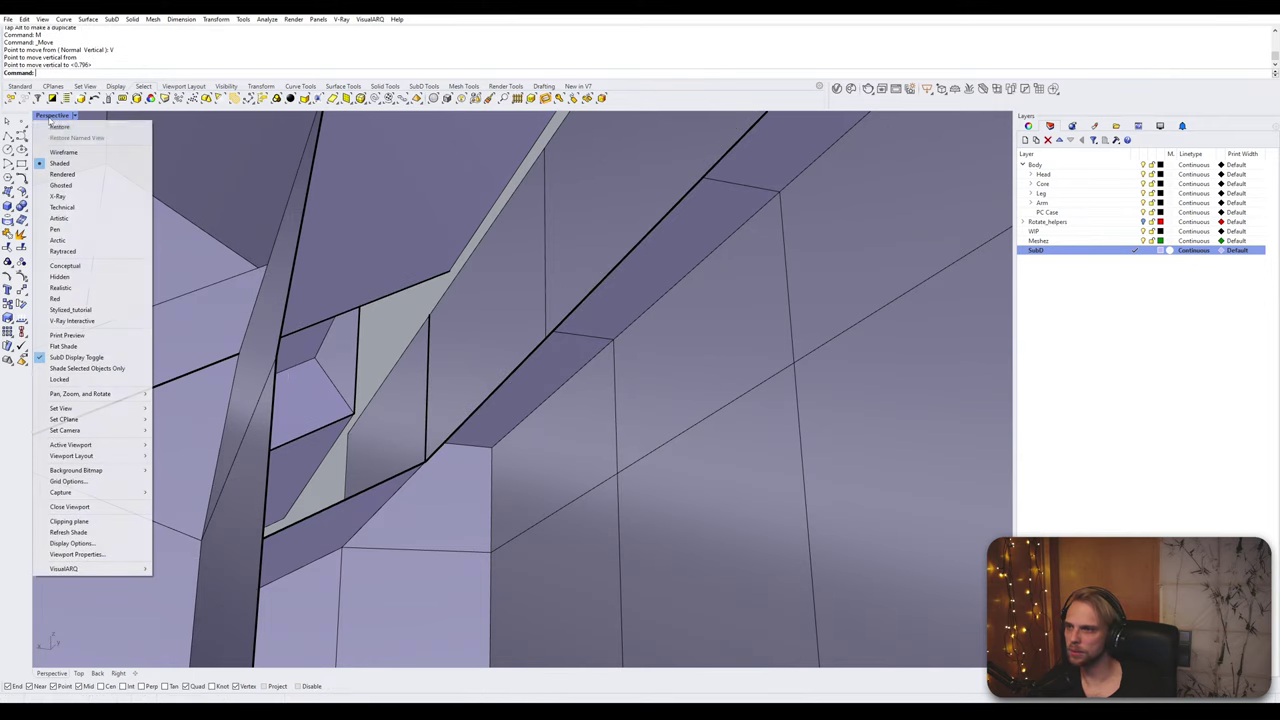
{"action": "left_click", "coordinate": [90, 152]}
{"action": "left_click_drag", "start_coordinate": [437, 482], "coordinate": [434, 482]}
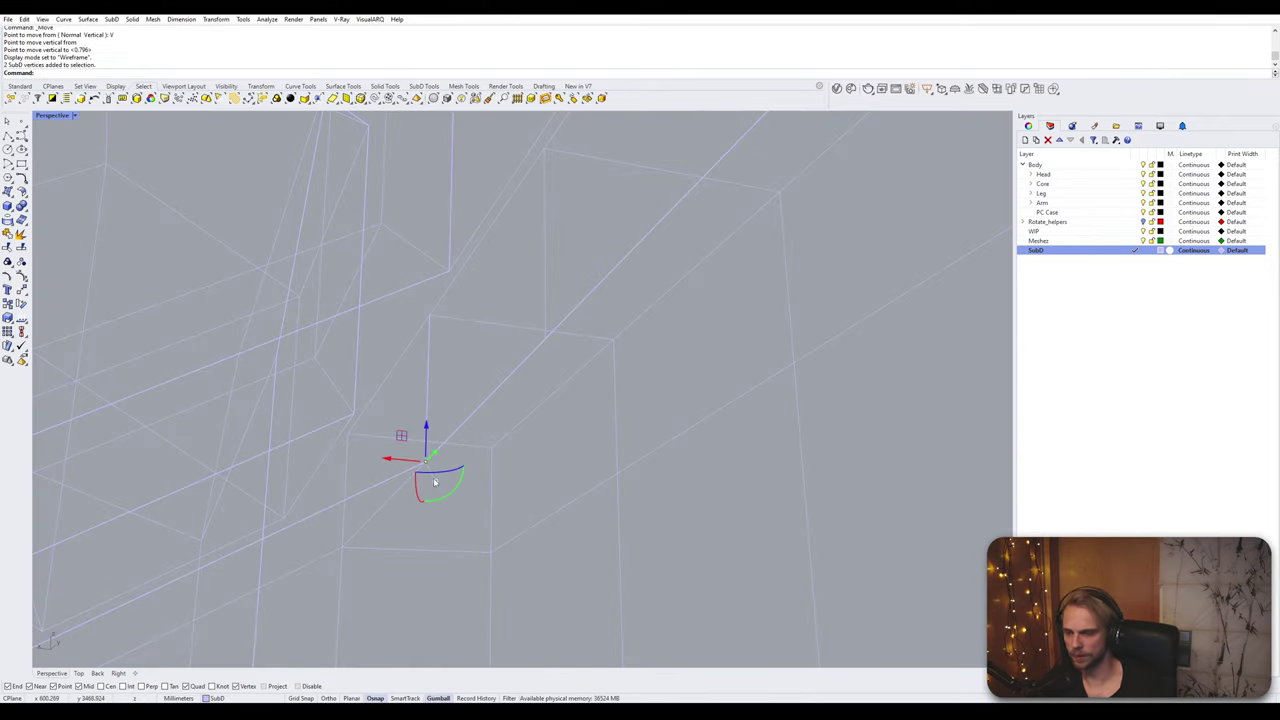
{"action": "key", "text": "Return"}
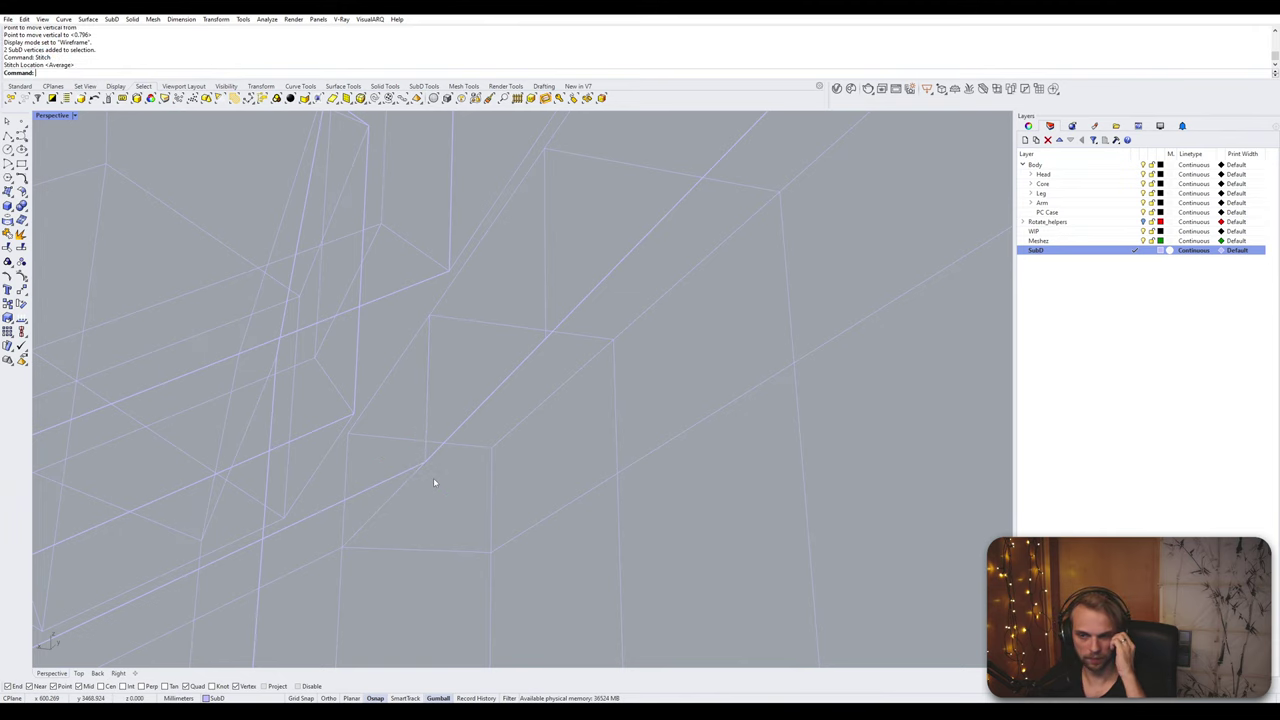
{"action": "left_click", "coordinate": [57, 115]}
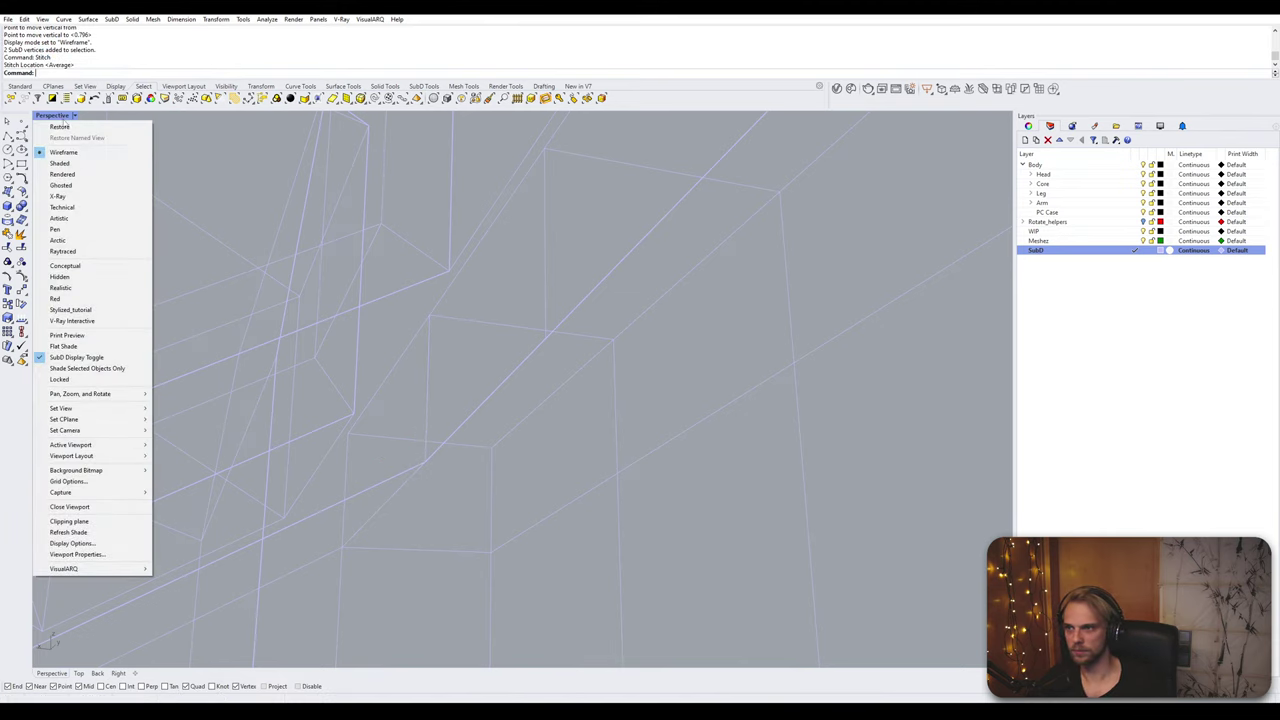
{"action": "left_click", "coordinate": [90, 163]}
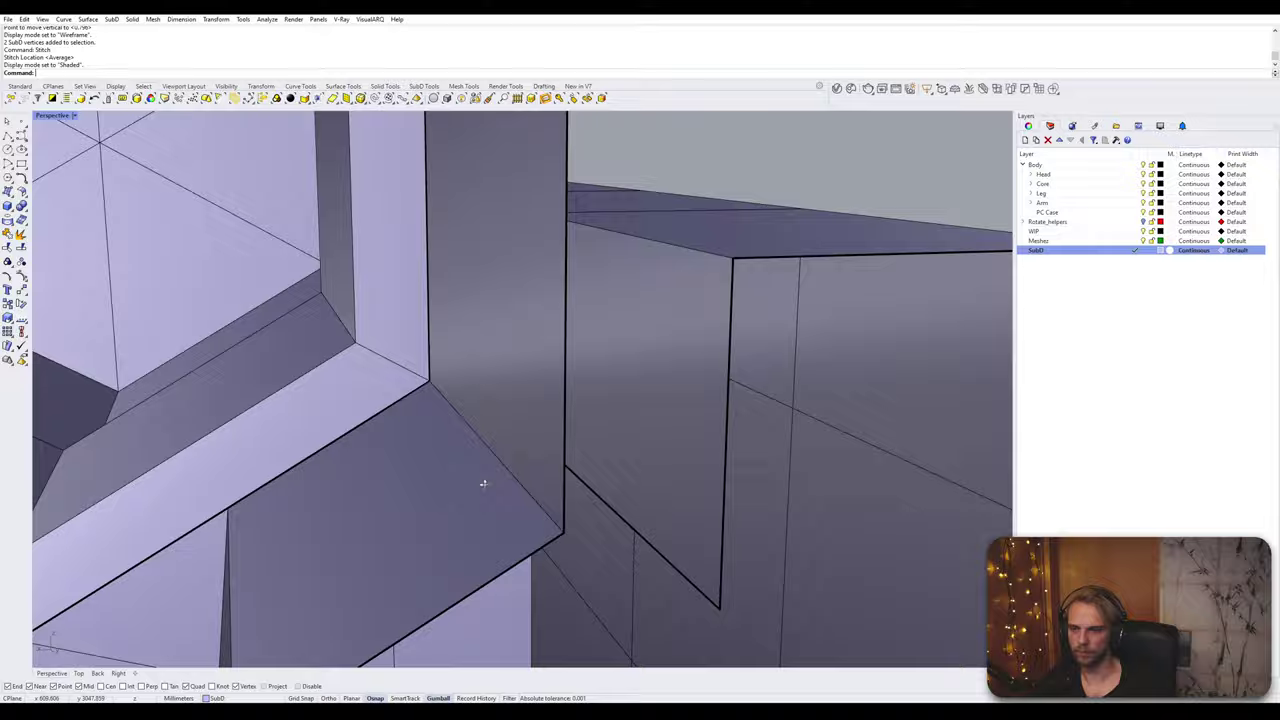
{"action": "scroll", "coordinate": [484, 484], "scroll_direction": "down", "scroll_amount": 5}
{"action": "right_click_drag", "start_coordinate": [484, 484], "coordinate": [534, 304]}
{"action": "left_click", "coordinate": [522, 240]}
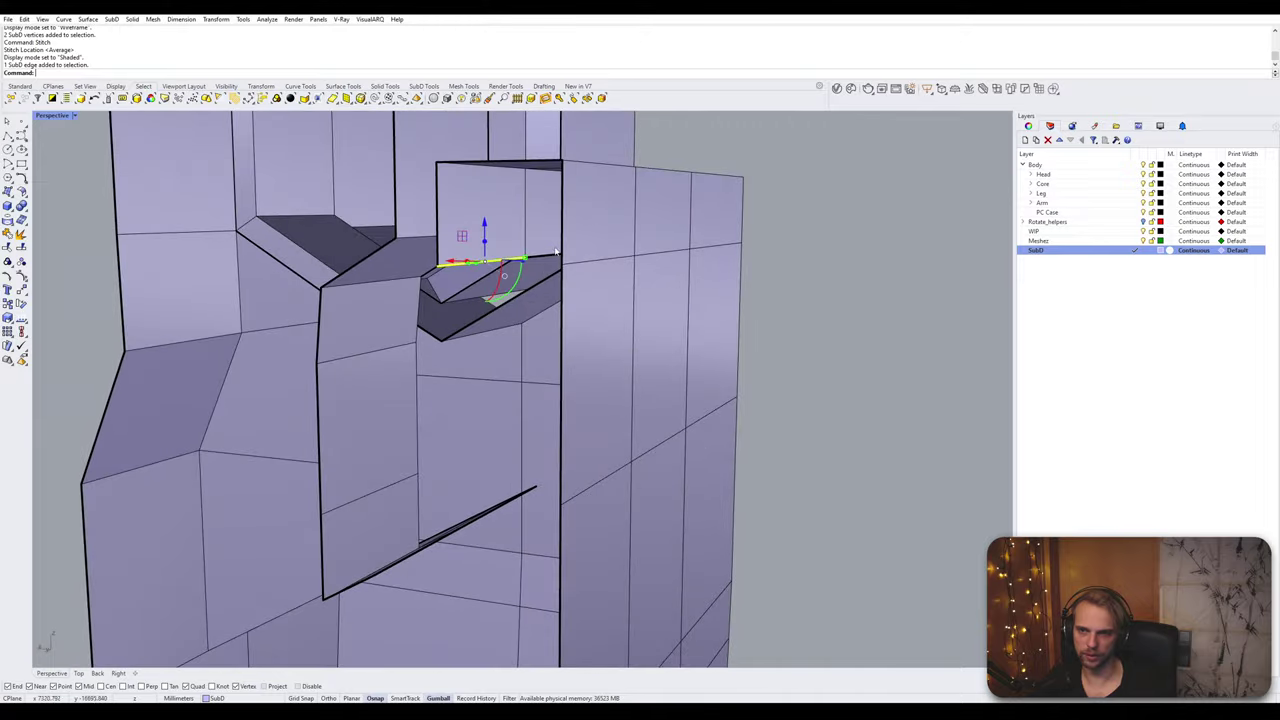
Step: Bridge the upper and lower open edges near the notch with new faces
{"action": "scroll", "coordinate": [546, 264], "scroll_direction": "up", "scroll_amount": 2}
{"action": "left_click", "coordinate": [548, 260], "text": "ctrl+shift"}
{"action": "right_click_drag", "start_coordinate": [509, 557], "coordinate": [506, 583]}
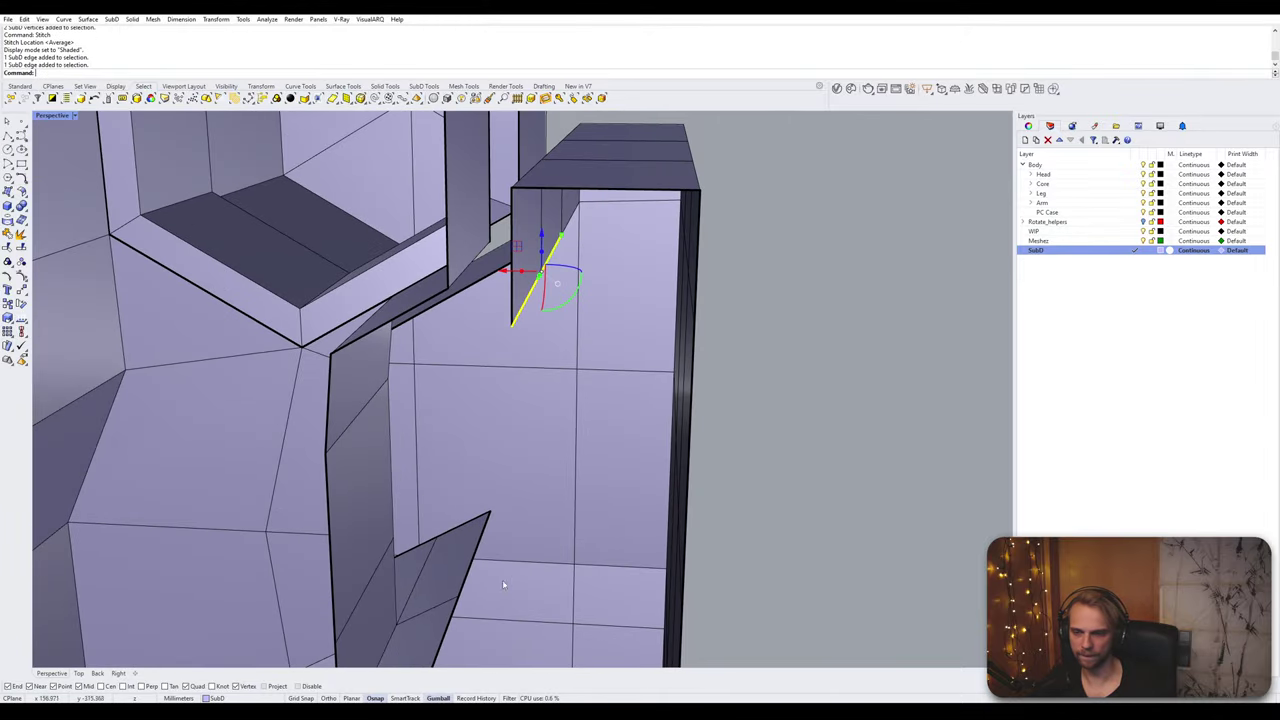
{"action": "left_click", "coordinate": [453, 613], "text": "ctrl+shift"}
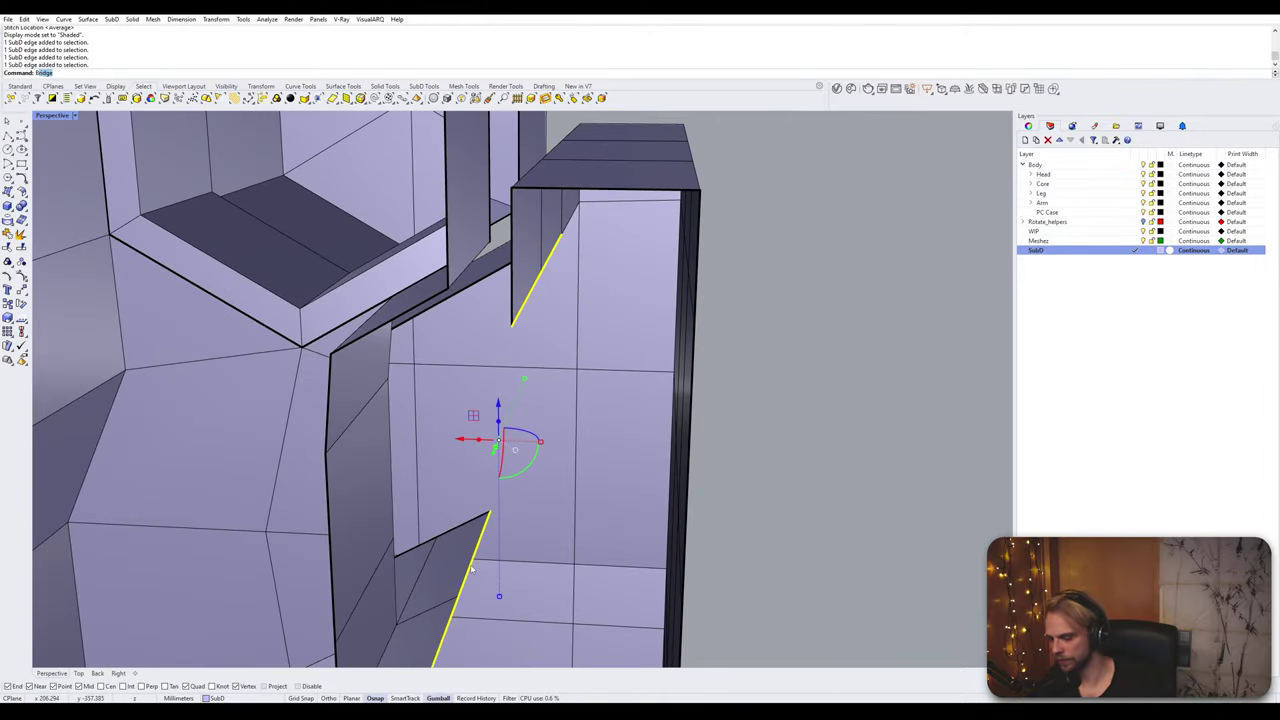
{"action": "key", "text": "Return"}
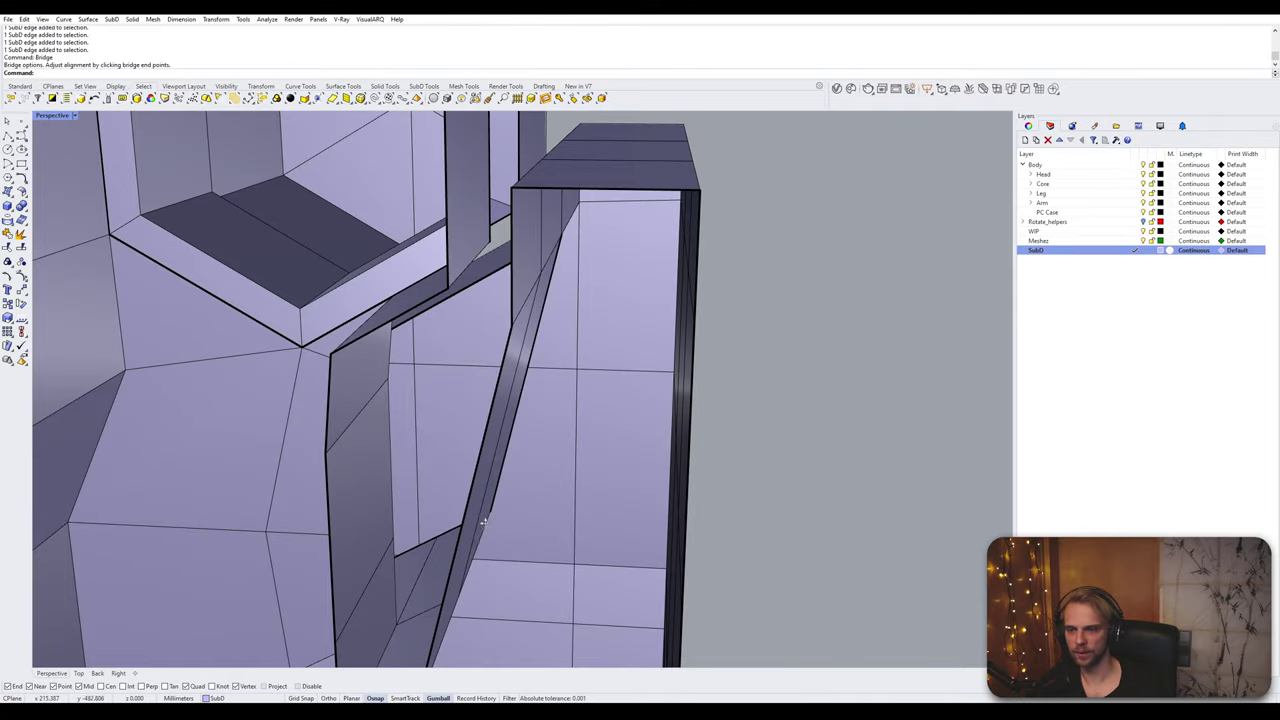
Step: Insert an extra edge loop along the new bridged strip
{"action": "right_click_drag", "start_coordinate": [484, 522], "coordinate": [566, 310]}
{"action": "scroll", "coordinate": [637, 426], "scroll_direction": "down", "scroll_amount": 3}
{"action": "scroll", "coordinate": [582, 408], "scroll_direction": "up", "scroll_amount": 2}
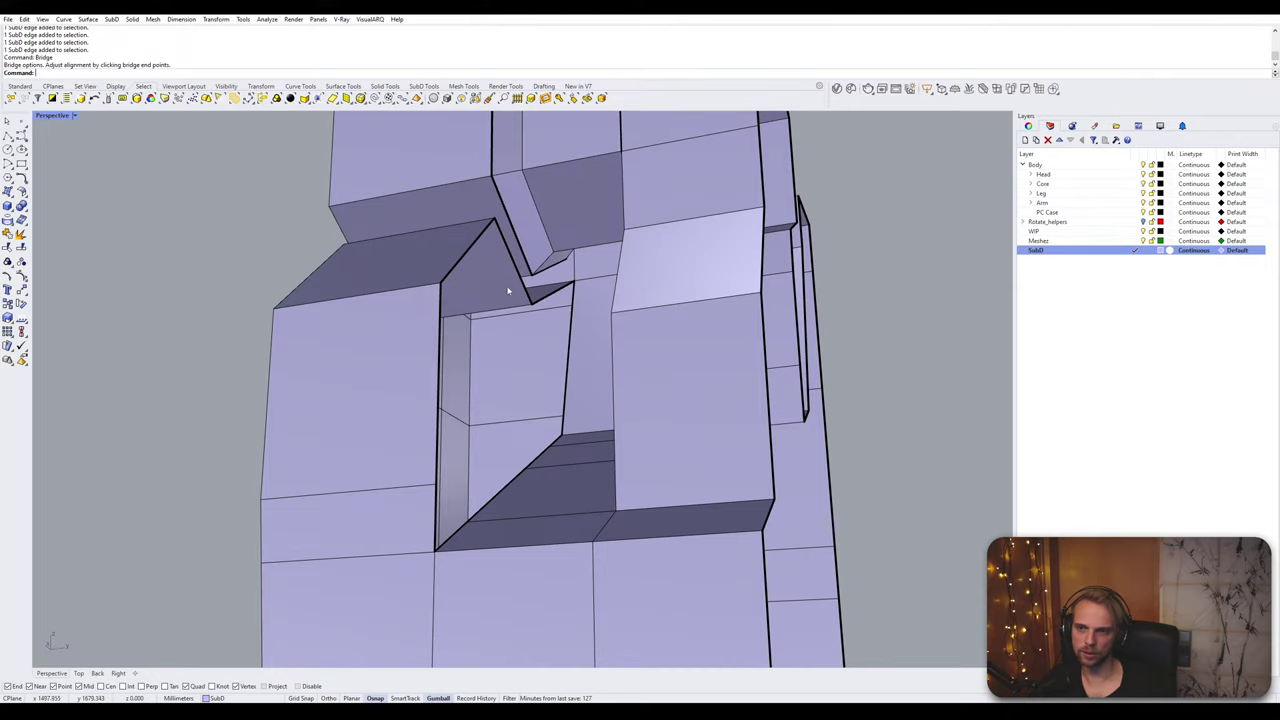
{"action": "right_click_drag", "start_coordinate": [418, 305], "coordinate": [481, 494]}
{"action": "right_click_drag", "start_coordinate": [554, 458], "coordinate": [509, 497]}
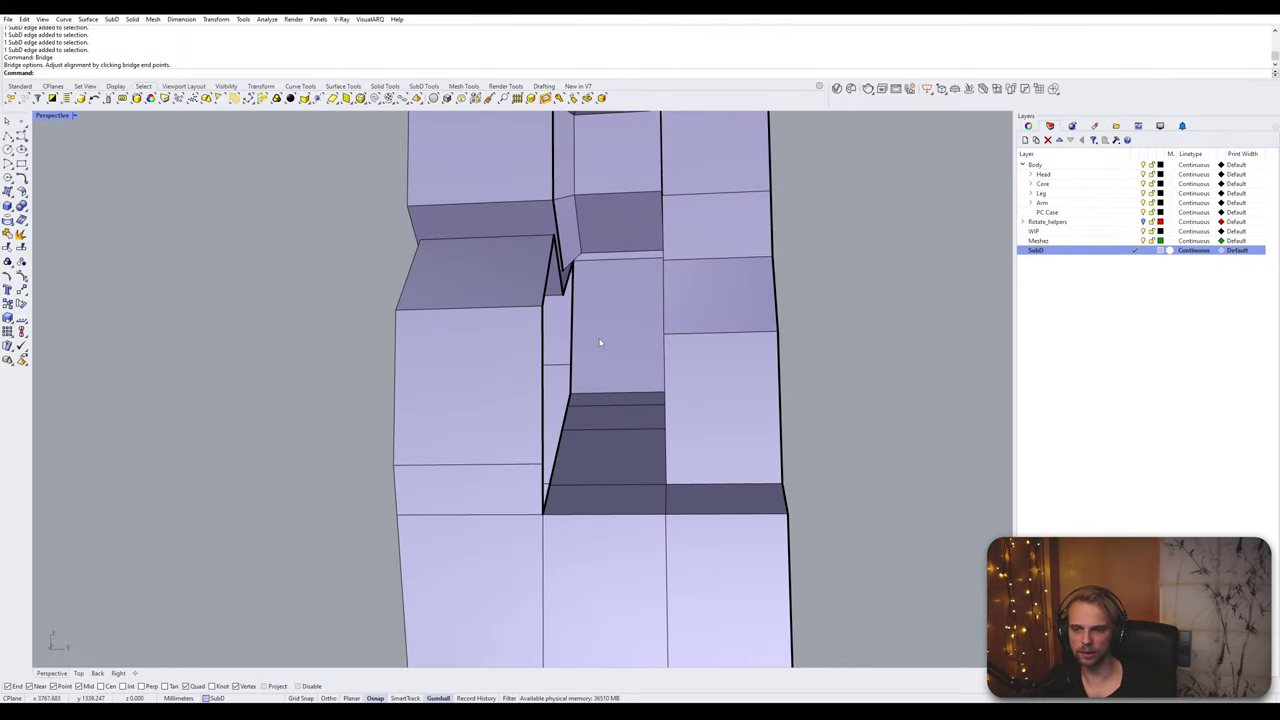
{"action": "right_click_drag", "start_coordinate": [600, 343], "coordinate": [567, 458]}
{"action": "scroll", "coordinate": [609, 449], "scroll_direction": "up", "scroll_amount": 2}
{"action": "left_click", "coordinate": [573, 461], "text": "ctrl+shift"}
{"action": "scroll", "coordinate": [589, 486], "scroll_direction": "up", "scroll_amount": 2}
{"action": "left_click", "coordinate": [625, 486], "text": "ctrl+shift"}
{"action": "type", "text": "9i"}
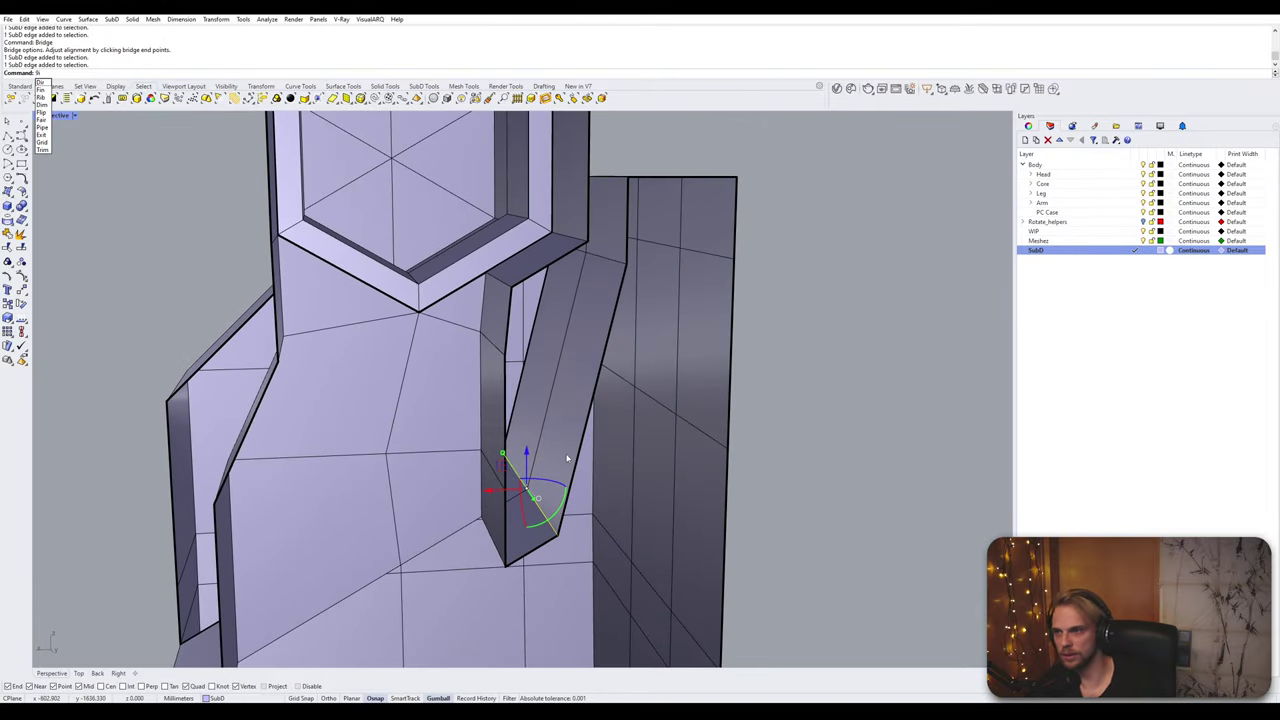
{"action": "key", "text": "BackSpace"}
{"action": "key", "text": "Return"}
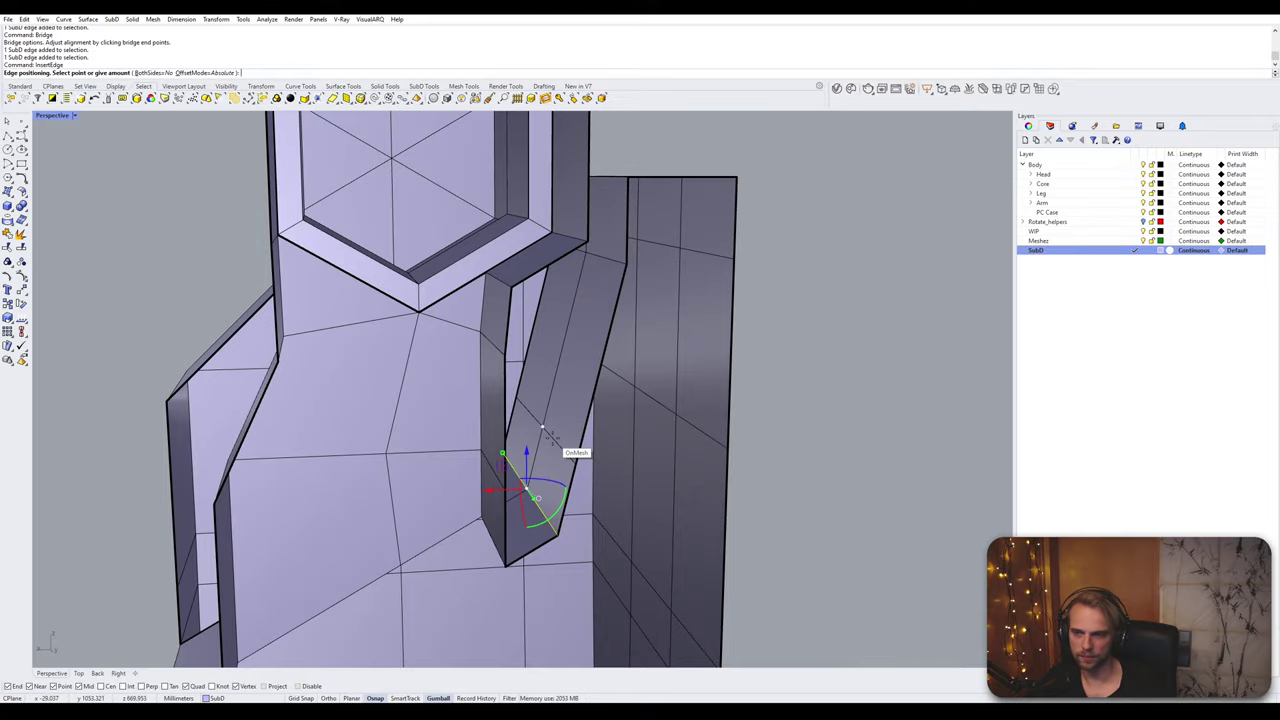
{"action": "left_click", "coordinate": [552, 438]}
Step: Preview the smooth SubD shape around the notch, then return to flat display
{"action": "right_click_drag", "start_coordinate": [552, 438], "coordinate": [601, 485]}
{"action": "scroll", "coordinate": [474, 482], "scroll_direction": "down", "scroll_amount": 5}
{"action": "right_click_drag", "start_coordinate": [586, 550], "coordinate": [530, 540]}
{"action": "scroll", "coordinate": [530, 540], "scroll_direction": "up", "scroll_amount": 2}
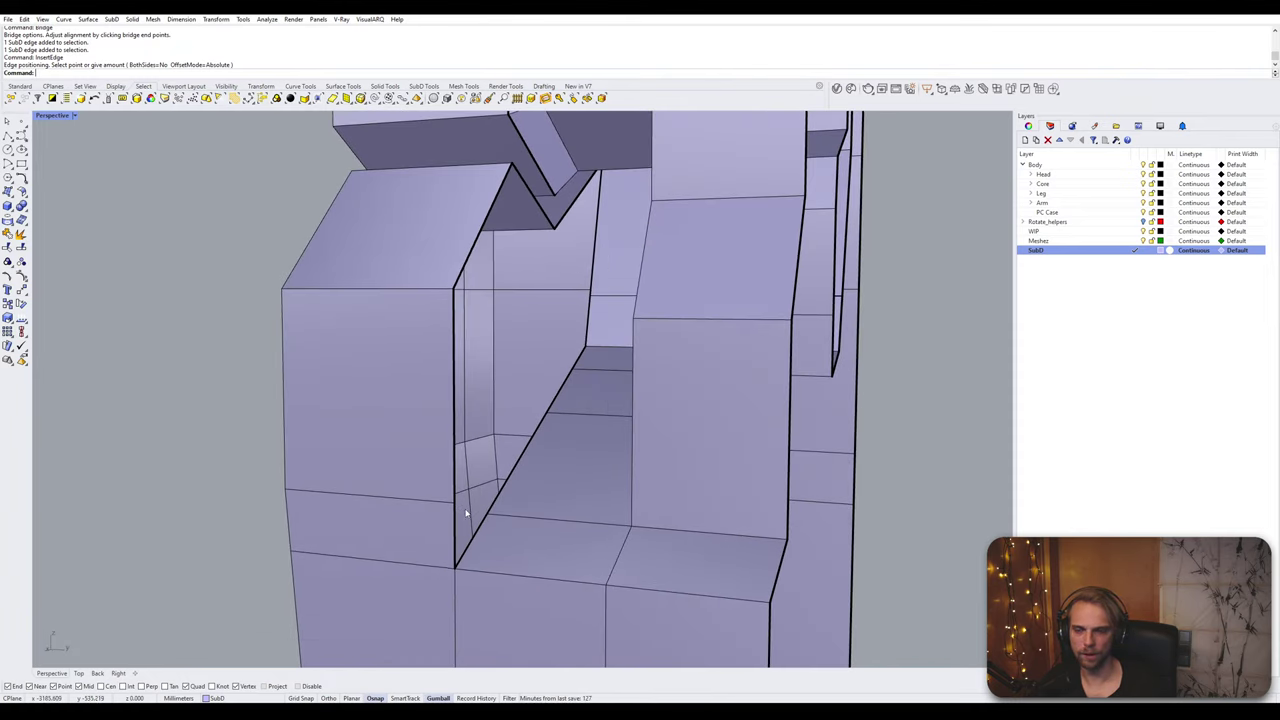
{"action": "key", "text": "Tab"}
{"action": "key", "text": "Tab"}
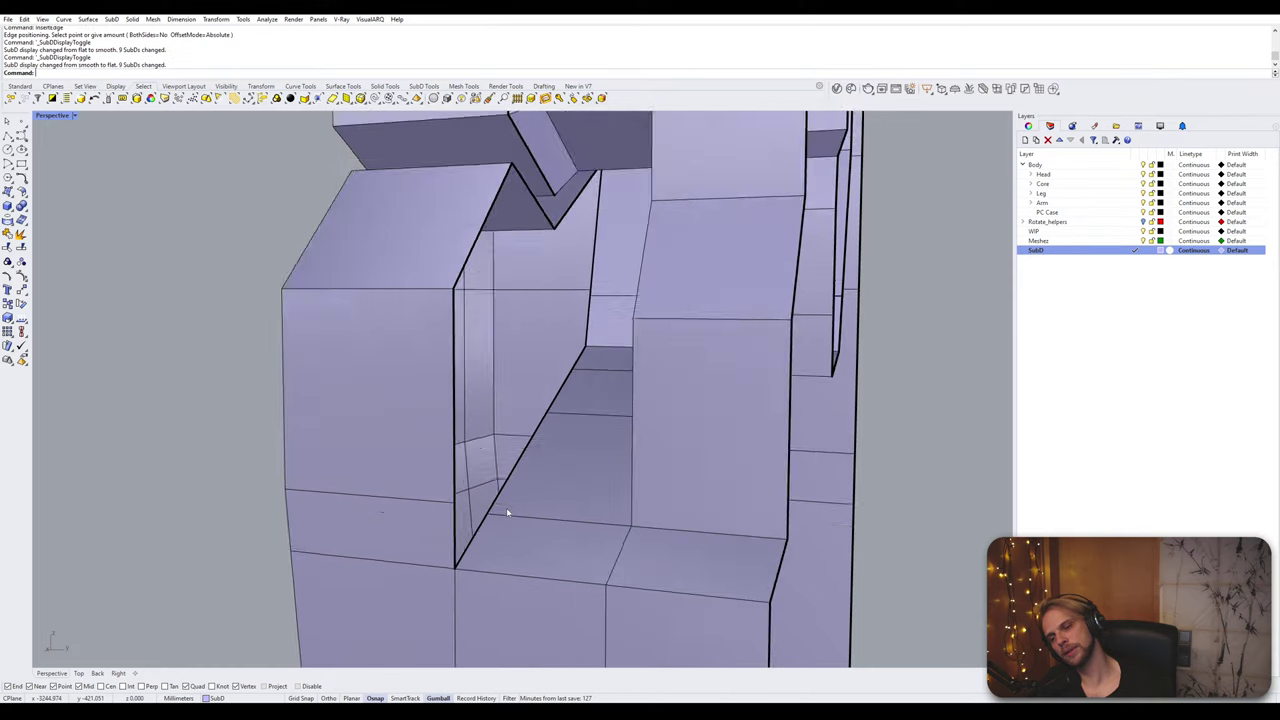
{"action": "scroll", "coordinate": [503, 511], "scroll_direction": "down", "scroll_amount": 2}
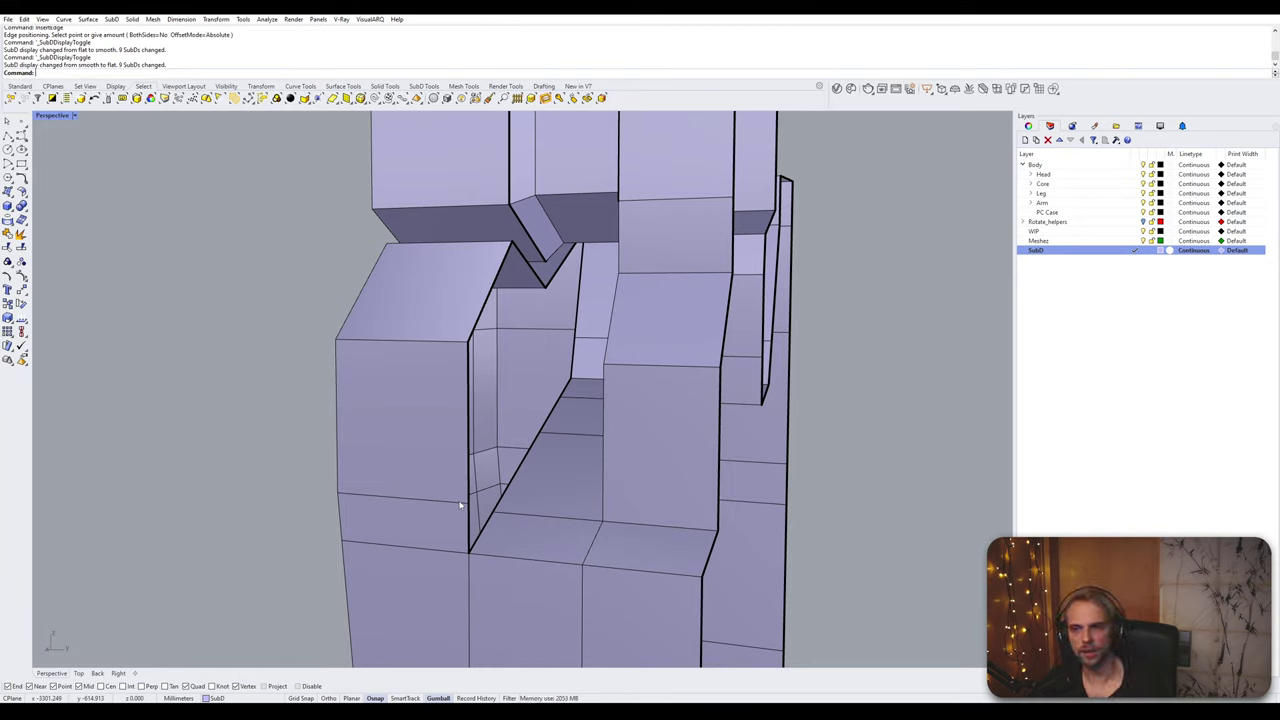
{"action": "right_click_drag", "start_coordinate": [460, 505], "coordinate": [420, 517]}
{"action": "scroll", "coordinate": [470, 513], "scroll_direction": "down", "scroll_amount": 2}
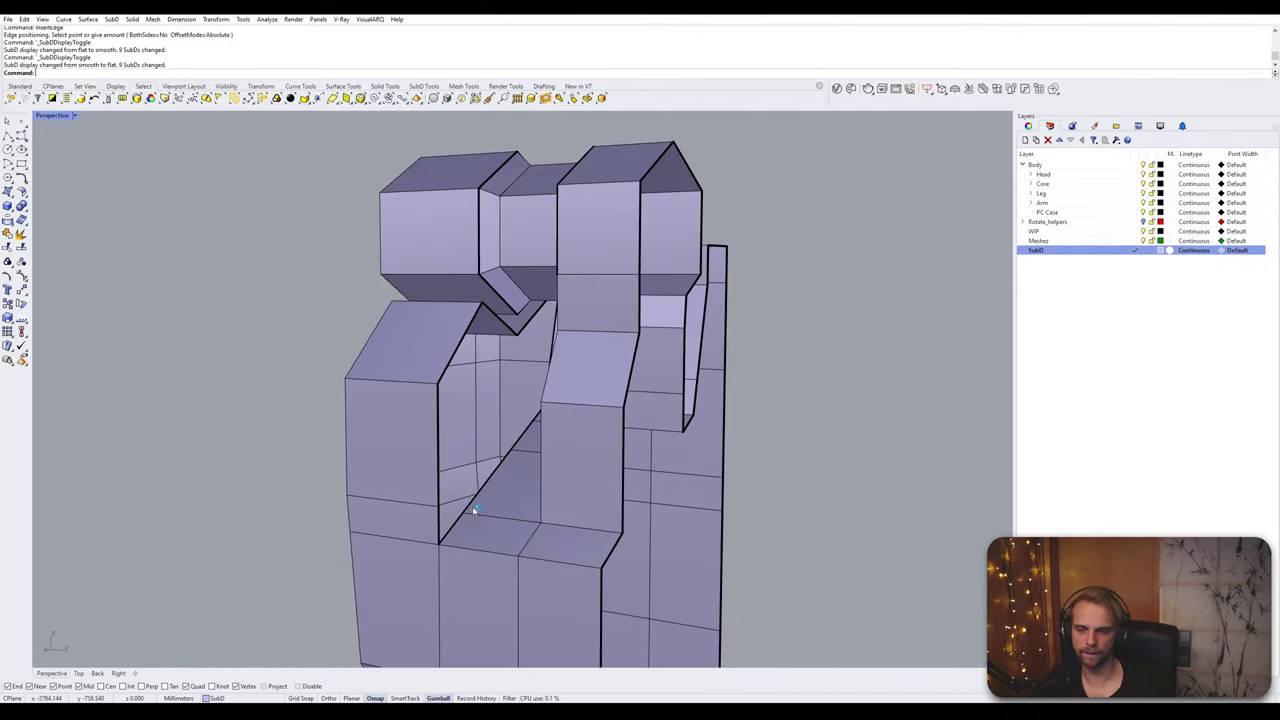
{"action": "scroll", "coordinate": [443, 517], "scroll_direction": "up", "scroll_amount": 2}
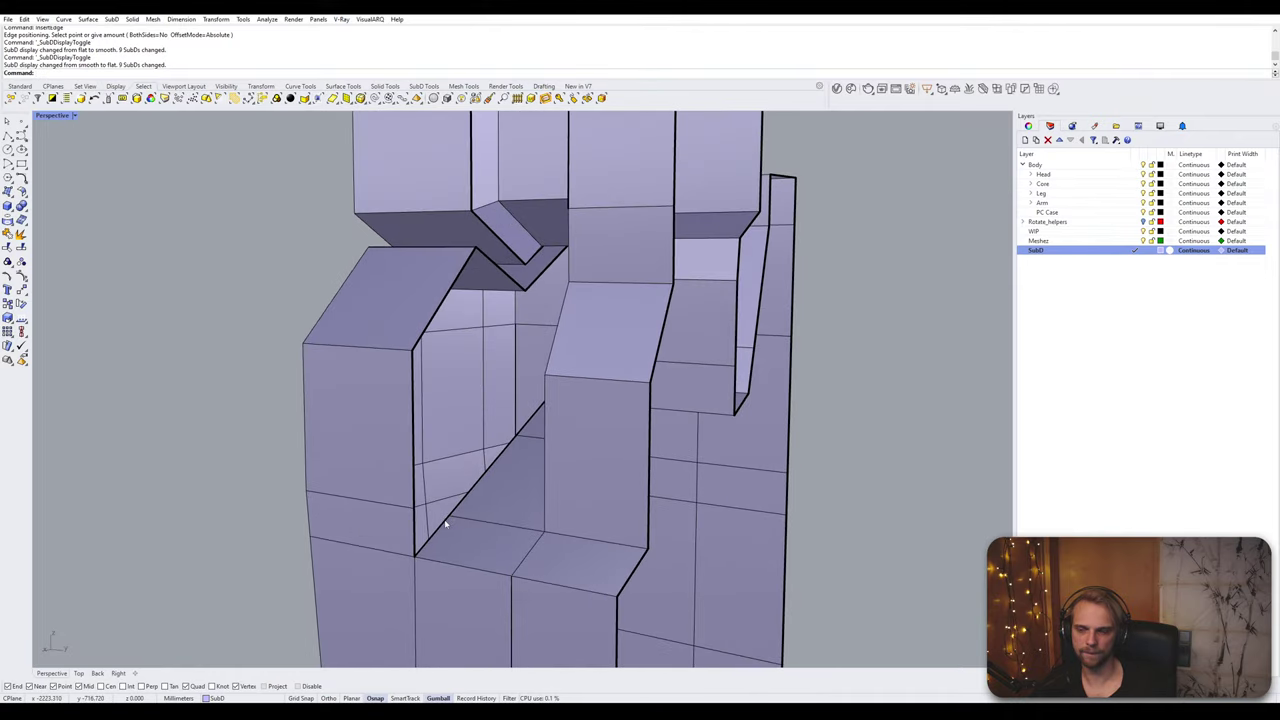
{"action": "left_click", "coordinate": [502, 564]}
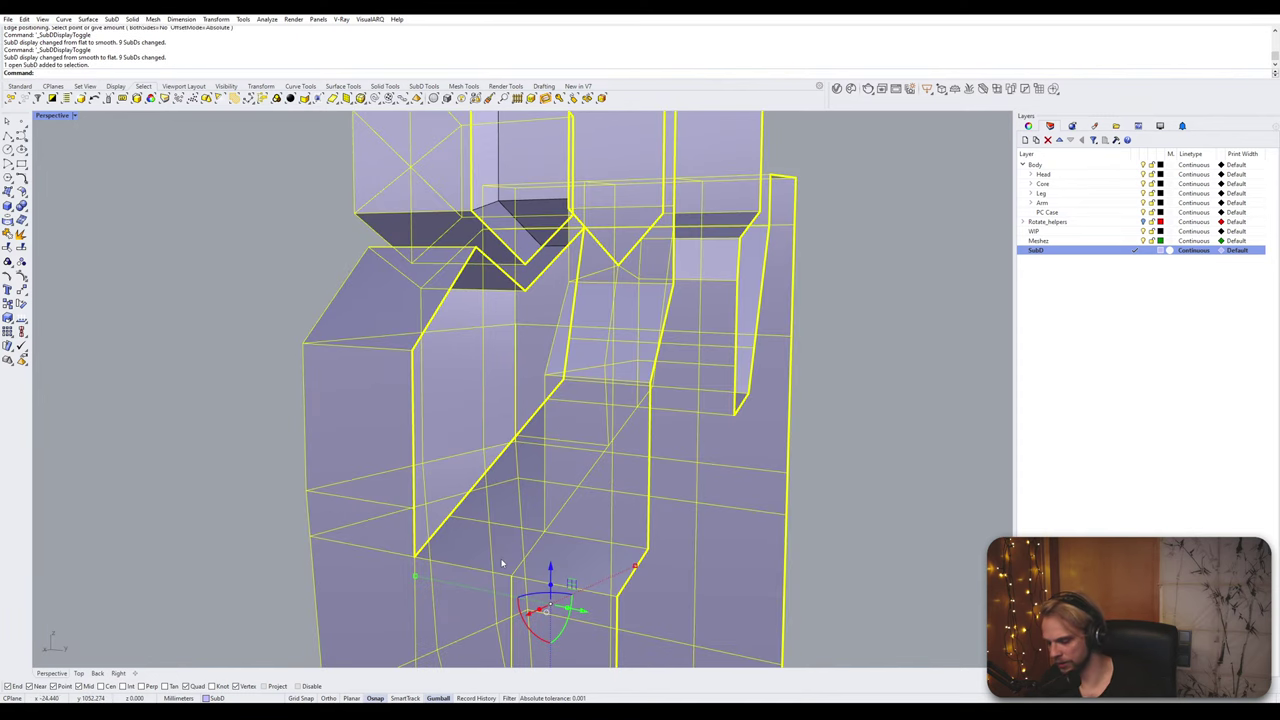
Step: Append a triangular face in the corner of the opening
{"action": "key", "text": "Return"}
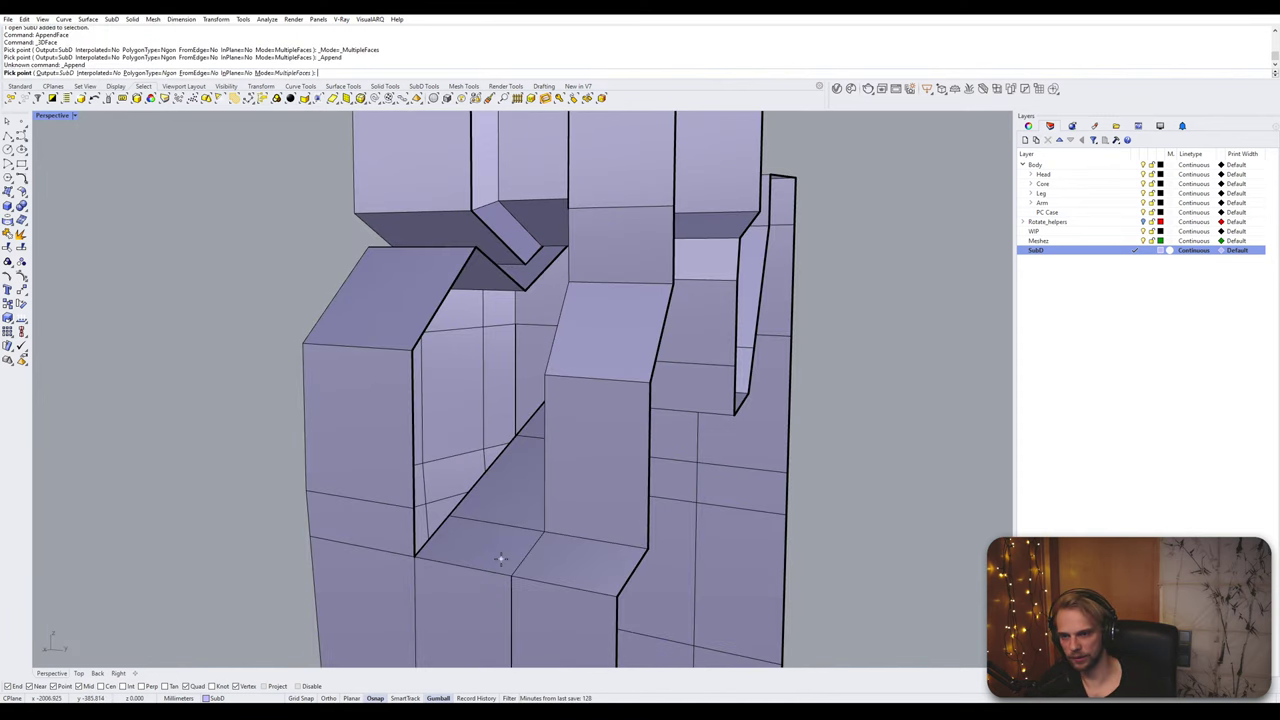
{"action": "left_click", "coordinate": [414, 556]}
{"action": "left_click", "coordinate": [449, 516]}
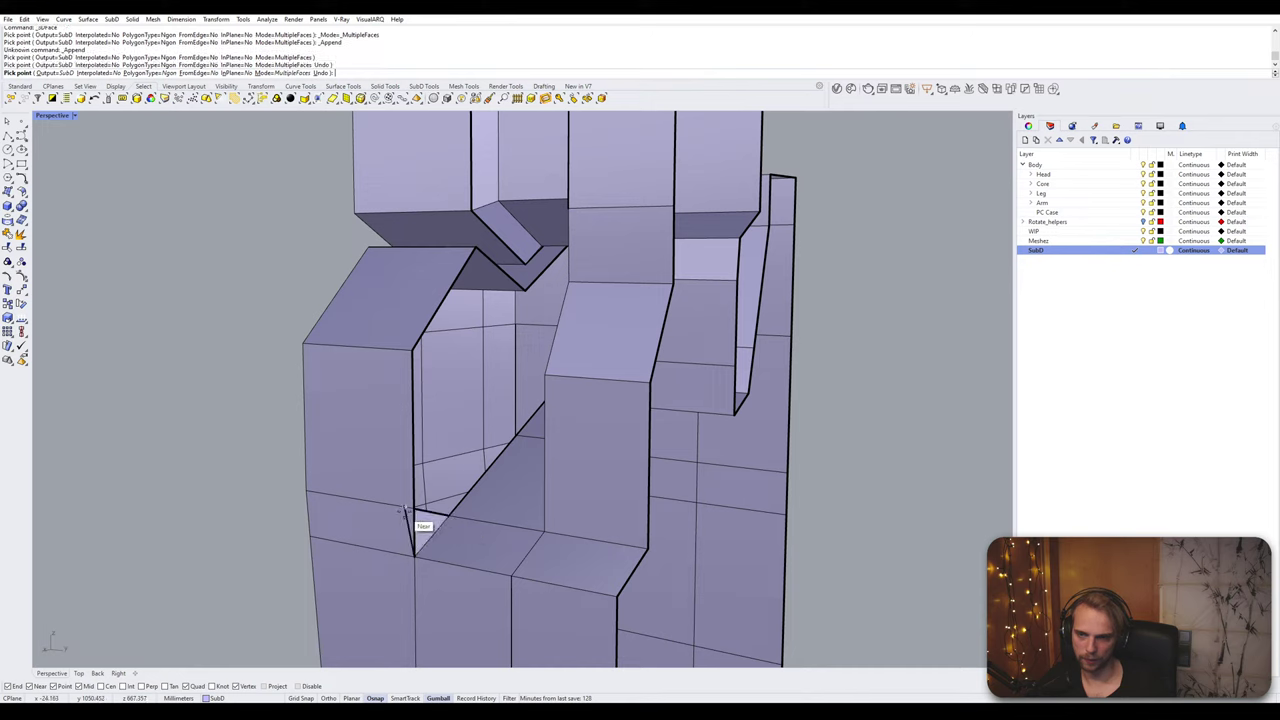
{"action": "left_click", "coordinate": [414, 508]}
{"action": "right_click", "coordinate": [430, 522]}
{"action": "key", "text": "Return"}
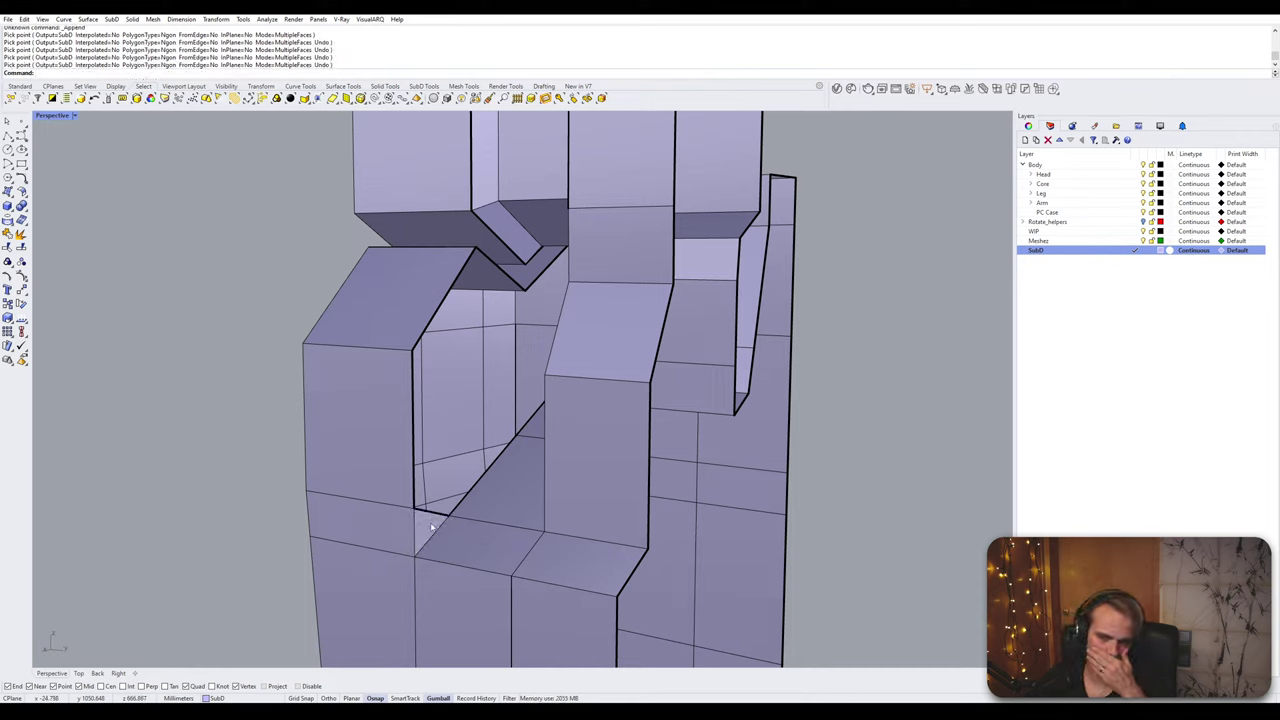
Step: Bridge the diagonal and vertical edges to close the opening
{"action": "left_click", "coordinate": [480, 484]}
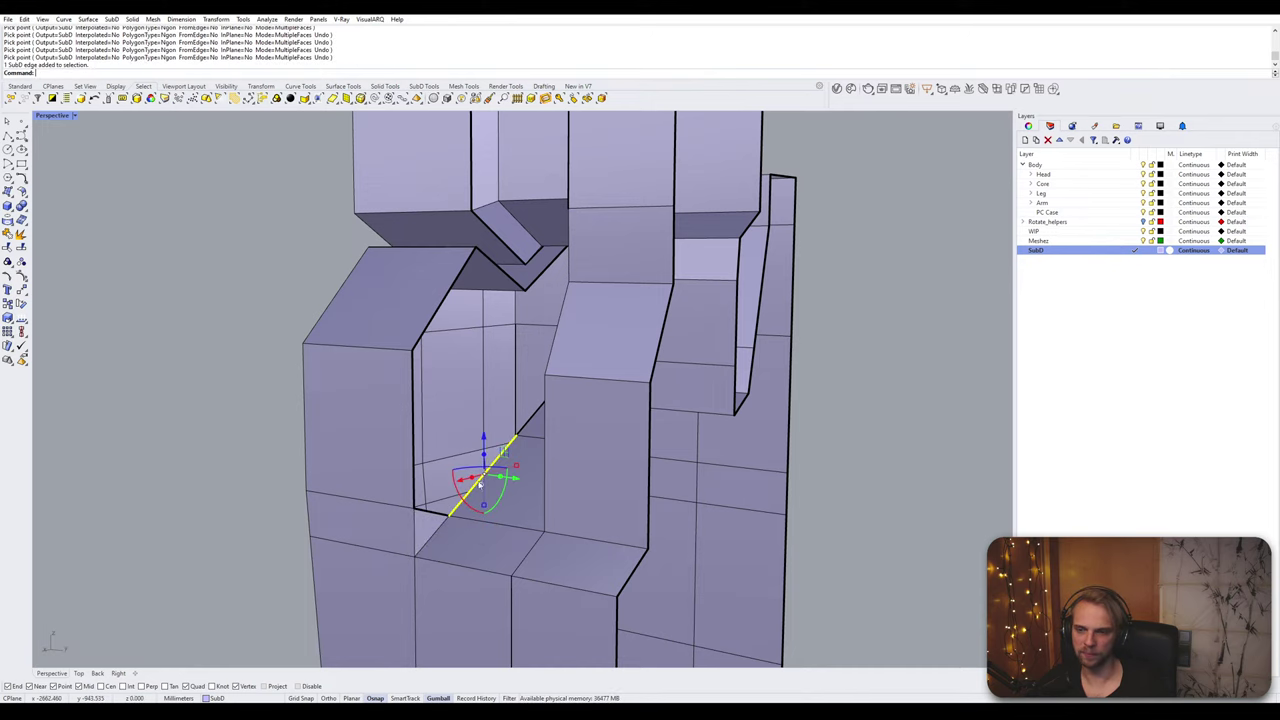
{"action": "left_click", "coordinate": [412, 401], "text": "shift"}
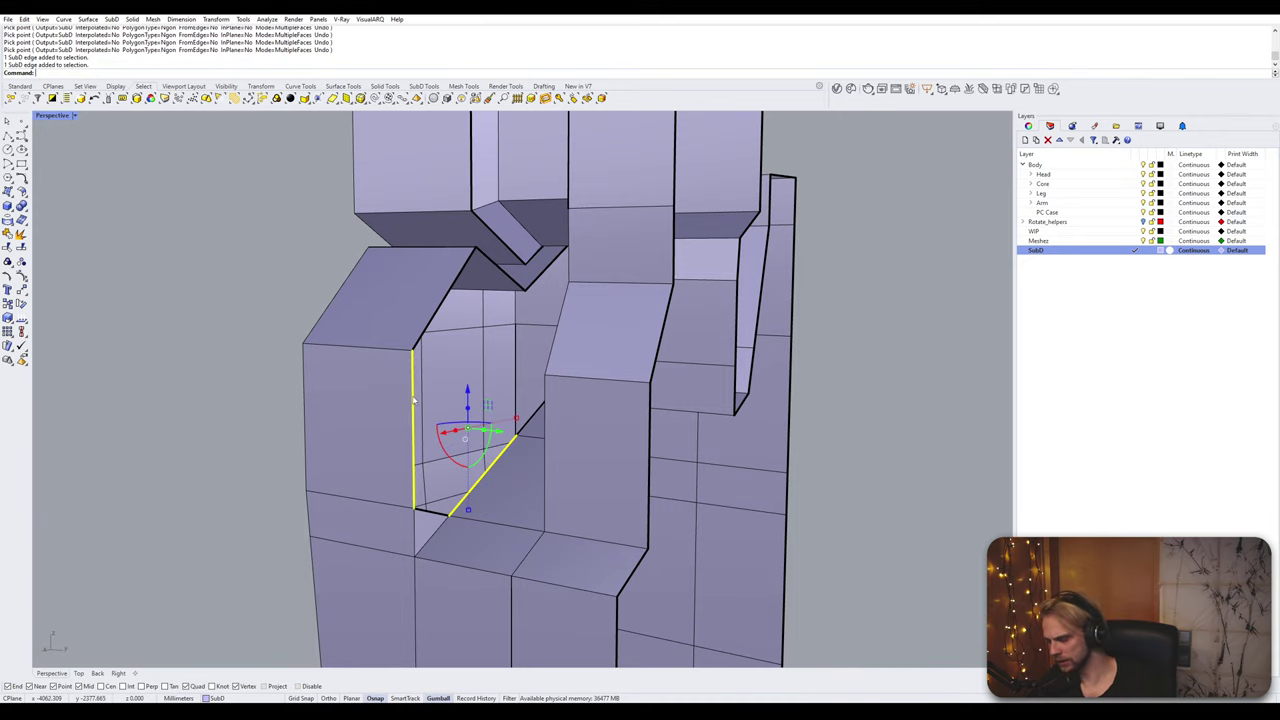
{"action": "key", "text": "Return"}
{"action": "key", "text": "Return"}
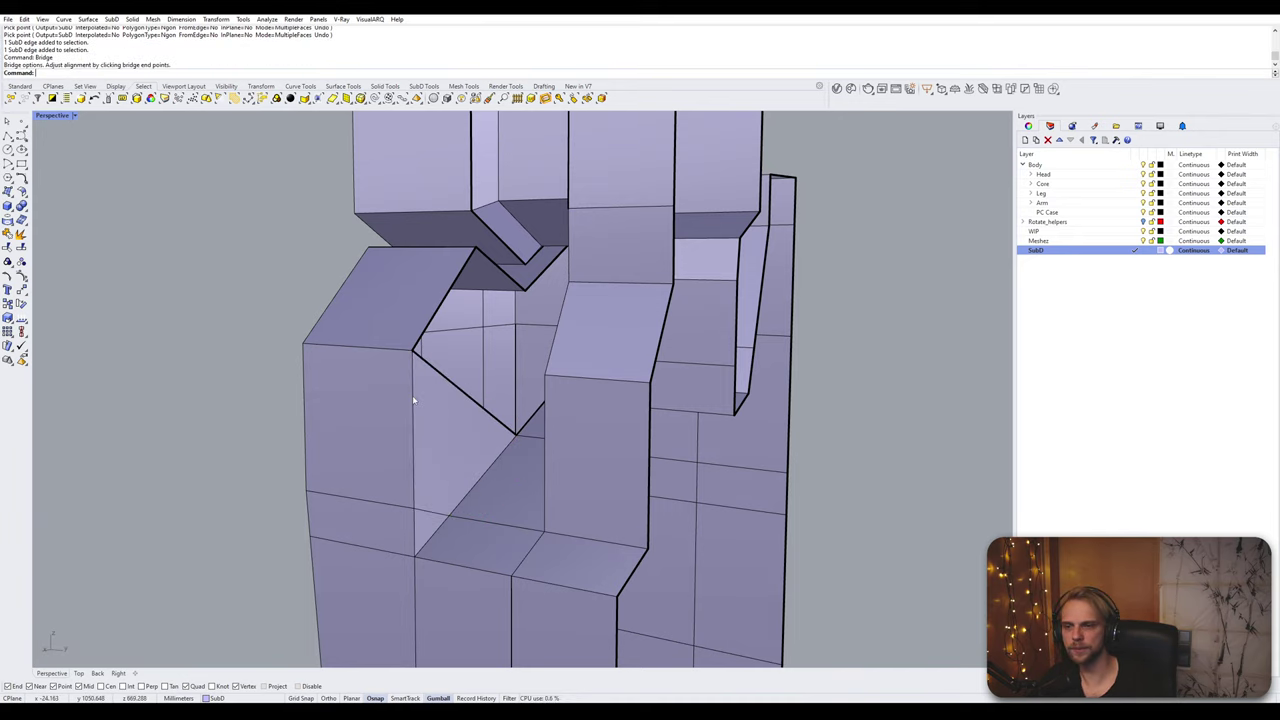
{"action": "right_click_drag", "start_coordinate": [414, 400], "coordinate": [468, 418]}
{"action": "scroll", "coordinate": [549, 418], "scroll_direction": "up", "scroll_amount": 5}
{"action": "right_click_drag", "start_coordinate": [549, 418], "coordinate": [534, 457]}
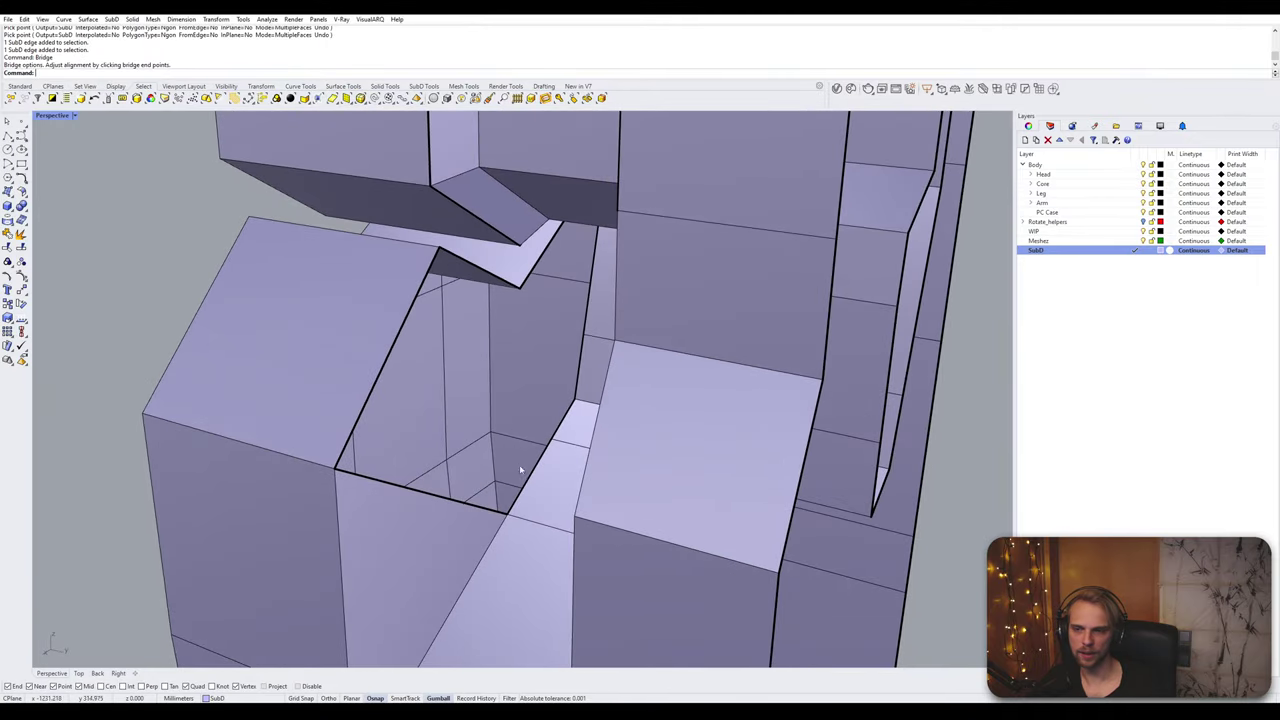
Step: Bridge the lower and upper edges of the remaining gap, accepting the bridge settings
{"action": "left_click", "coordinate": [532, 474]}
{"action": "left_click", "coordinate": [402, 343], "text": "shift"}
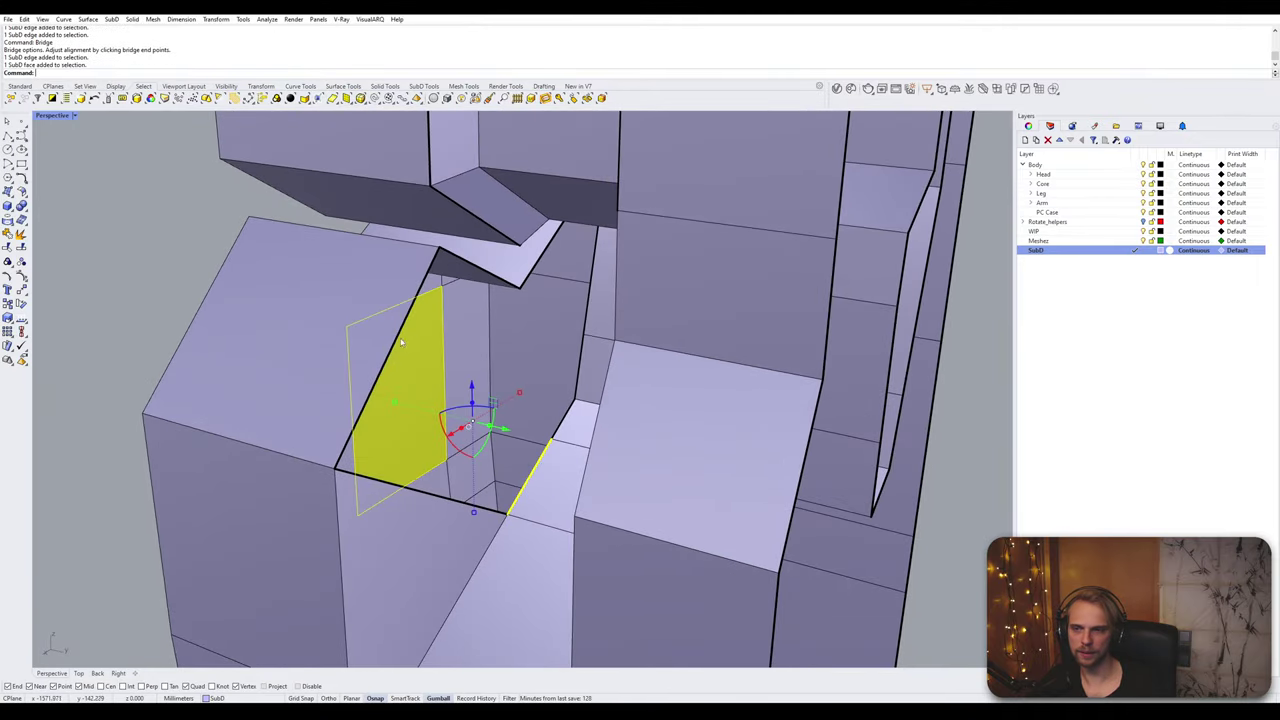
{"action": "left_click", "coordinate": [408, 356], "text": "ctrl+shift"}
{"action": "left_click", "coordinate": [394, 347], "text": "ctrl+shift"}
{"action": "key", "text": "Return"}
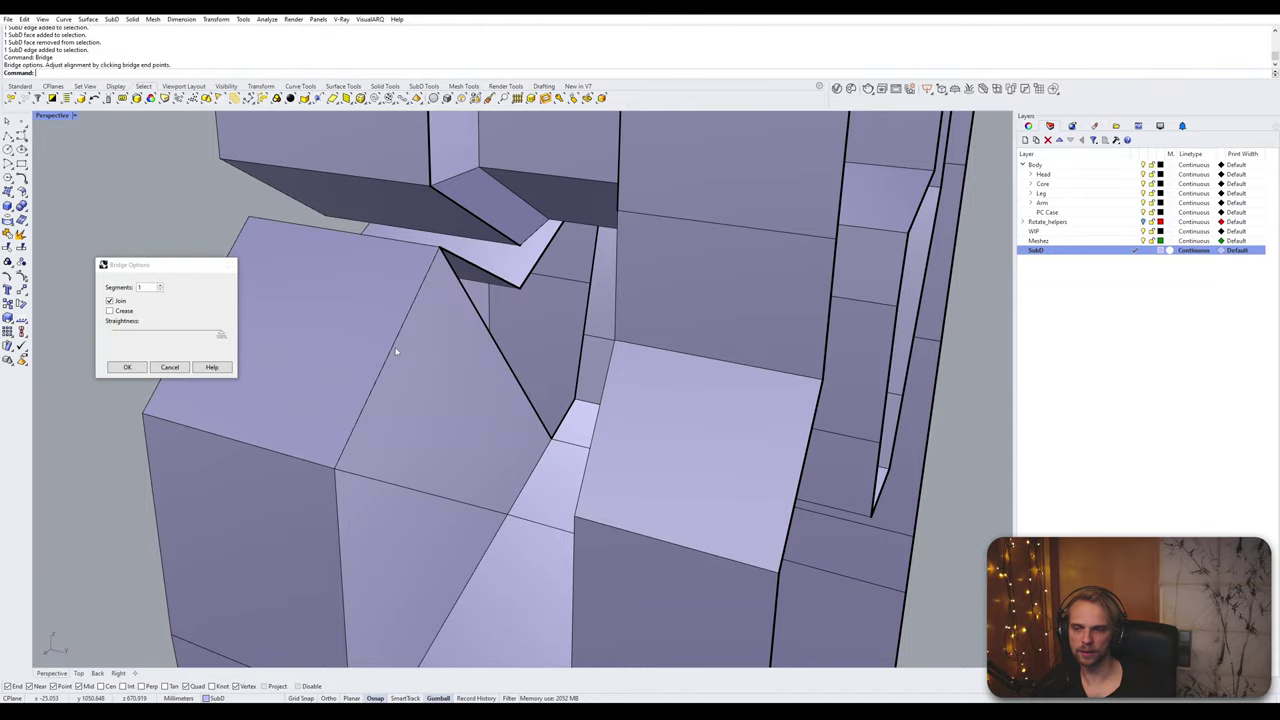
{"action": "key", "text": "Return"}
Step: Delete the two unneeded edges in the notch
{"action": "mouse_move", "coordinate": [478, 364]}
{"action": "right_mouse_down"}
{"action": "mouse_move", "coordinate": [458, 388]}
{"action": "mouse_move", "coordinate": [408, 391]}
{"action": "mouse_move", "coordinate": [471, 384]}
{"action": "right_mouse_up"}
{"action": "scroll", "coordinate": [546, 345], "scroll_direction": "up", "scroll_amount": 5}
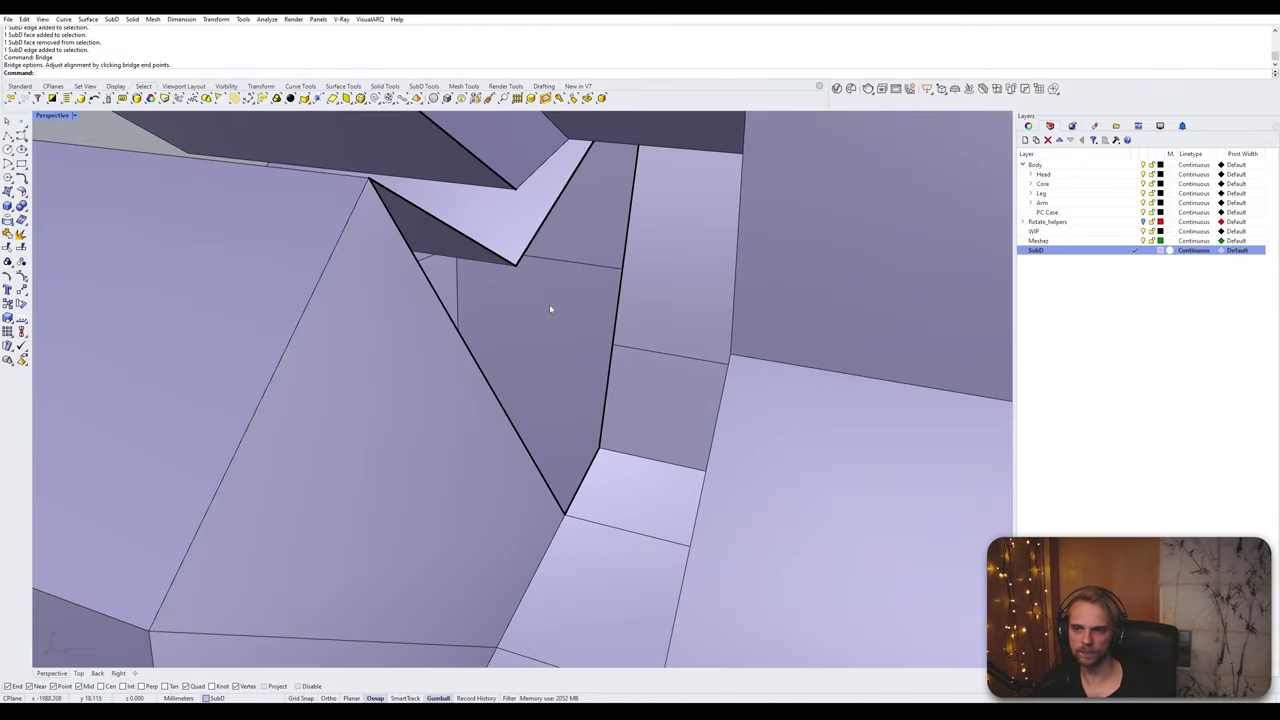
{"action": "scroll", "coordinate": [555, 390], "scroll_direction": "down", "scroll_amount": 3}
{"action": "right_click_drag", "start_coordinate": [549, 304], "coordinate": [490, 486], "text": "shift"}
{"action": "scroll", "coordinate": [610, 392], "scroll_direction": "down", "scroll_amount": 3}
{"action": "scroll", "coordinate": [498, 475], "scroll_direction": "up", "scroll_amount": 3}
{"action": "scroll", "coordinate": [488, 450], "scroll_direction": "down", "scroll_amount": 4}
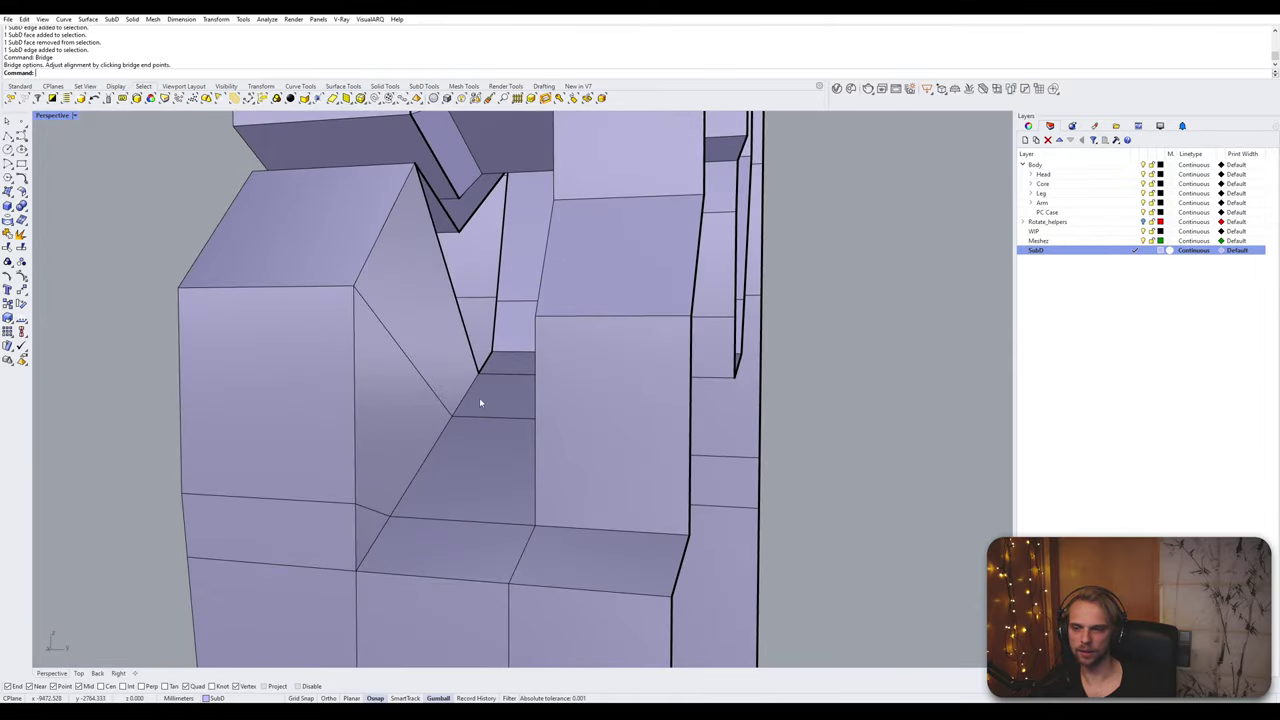
{"action": "right_click_drag", "start_coordinate": [480, 400], "coordinate": [510, 373]}
{"action": "left_click", "coordinate": [489, 353], "text": "ctrl+shift"}
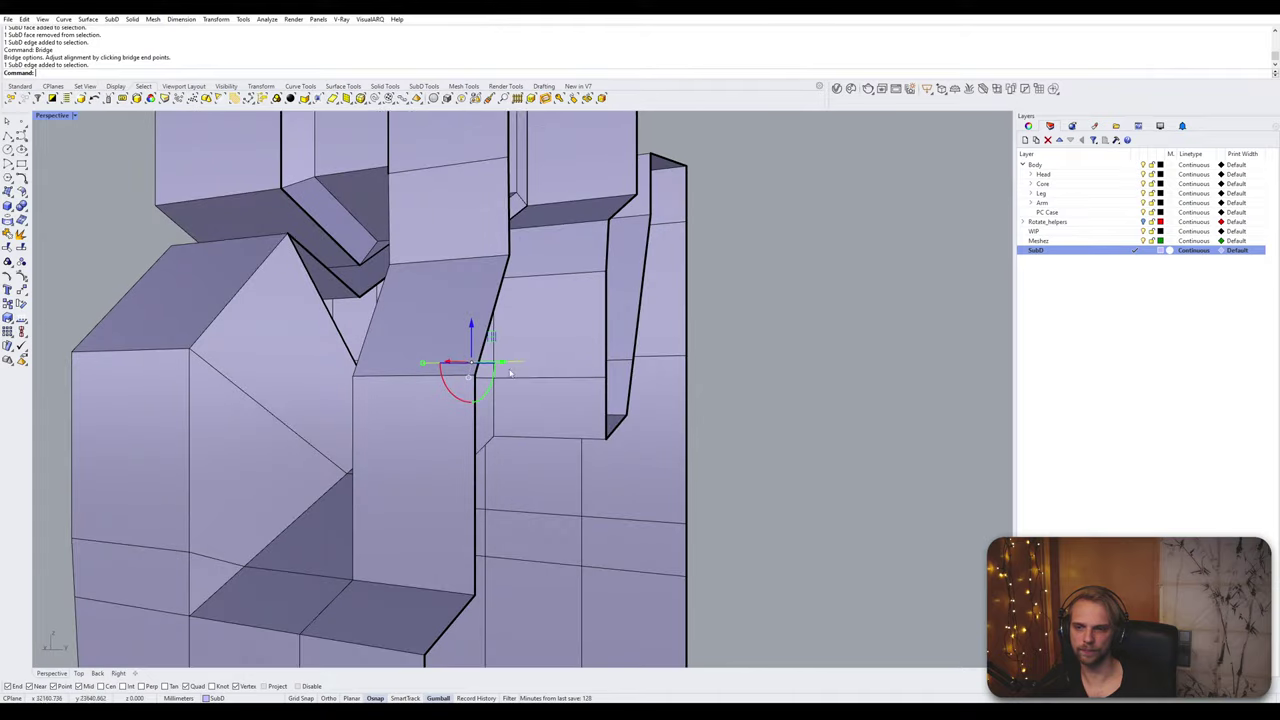
{"action": "left_click", "coordinate": [617, 362], "text": "shift"}
{"action": "key", "text": "Delete"}
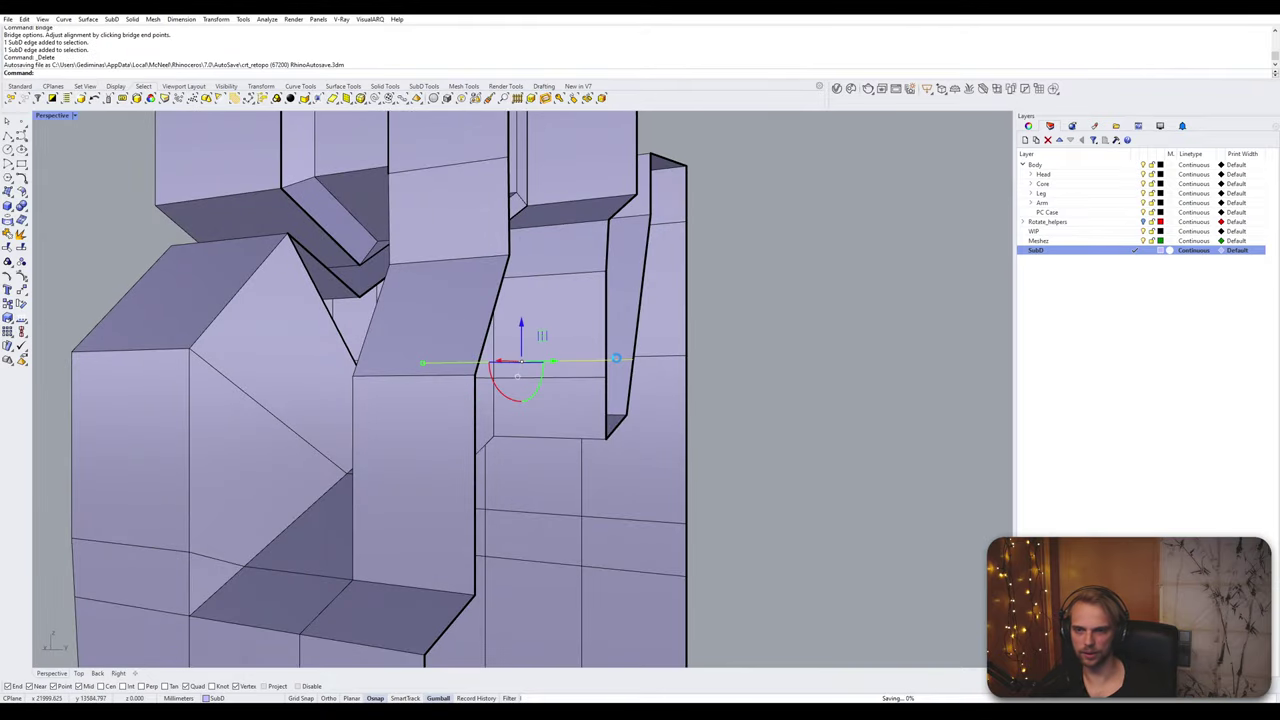
Step: Insert a new edge along the narrow strip near its lower corner
{"action": "right_click_drag", "start_coordinate": [508, 420], "coordinate": [358, 481]}
{"action": "left_click", "coordinate": [451, 476]}
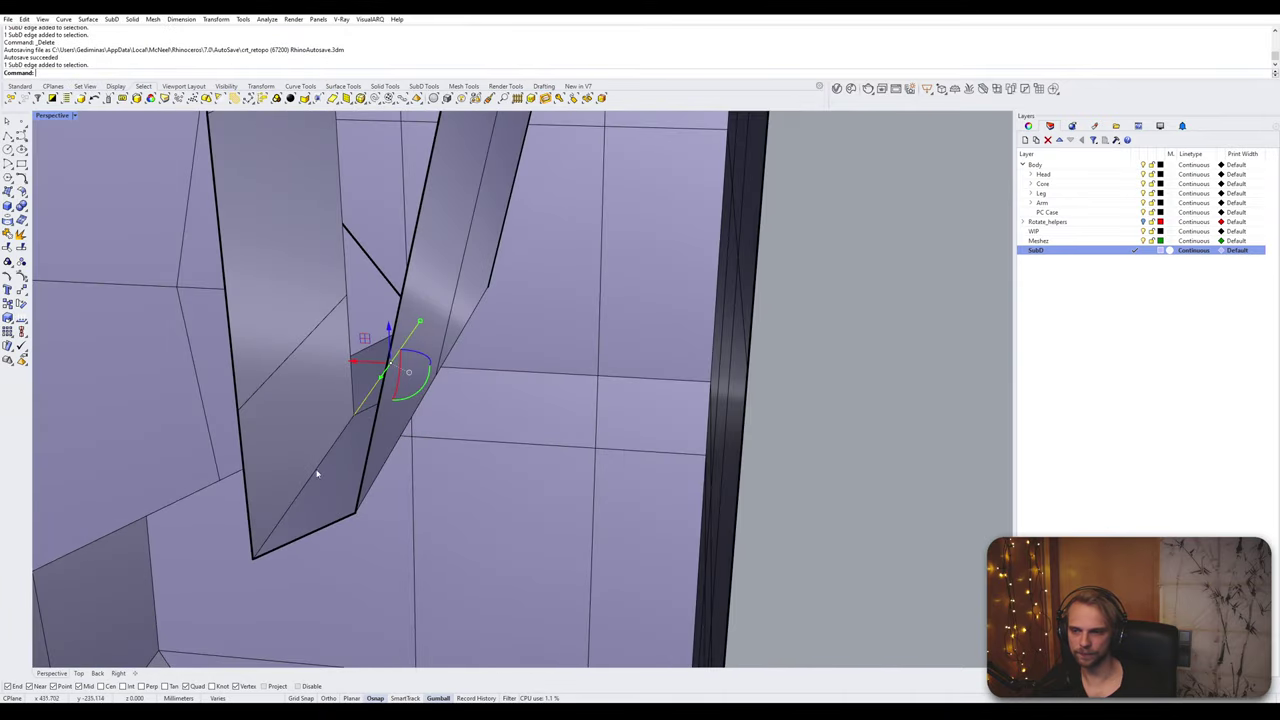
{"action": "left_click", "coordinate": [316, 474], "text": "shift"}
{"action": "key", "text": "Return"}
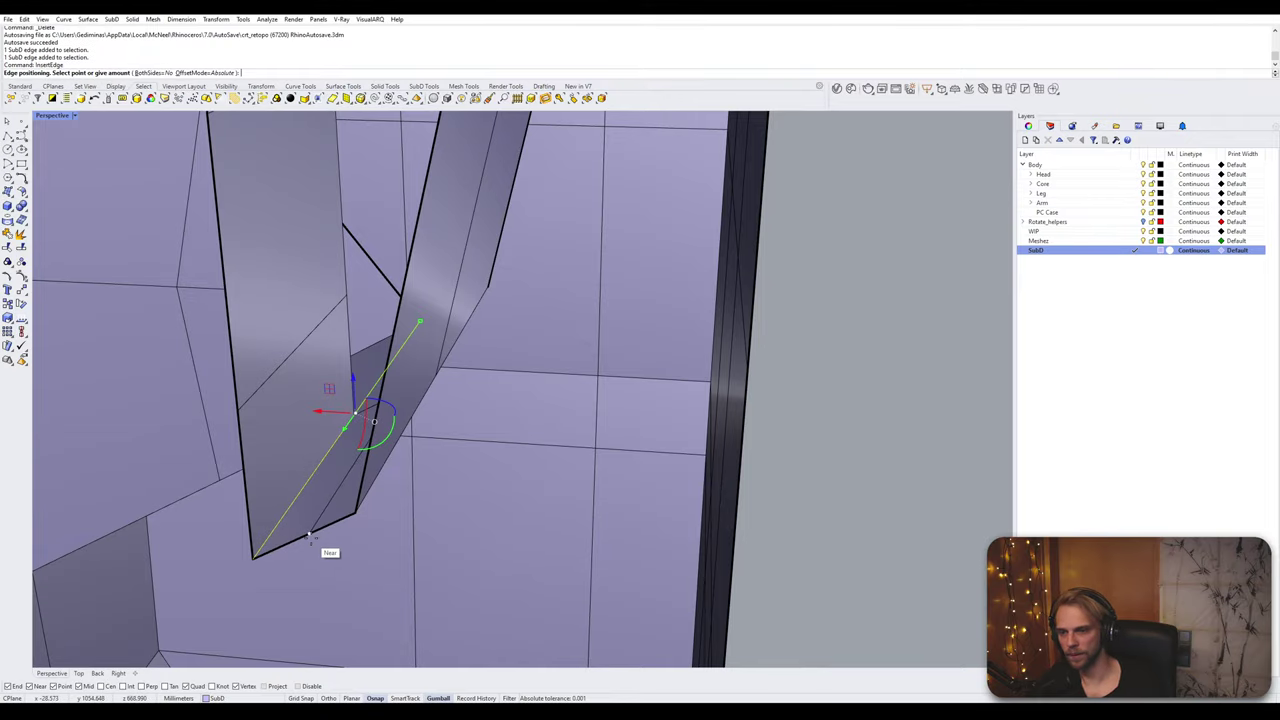
{"action": "left_click", "coordinate": [310, 537]}
{"action": "right_click_drag", "start_coordinate": [310, 537], "coordinate": [463, 481]}
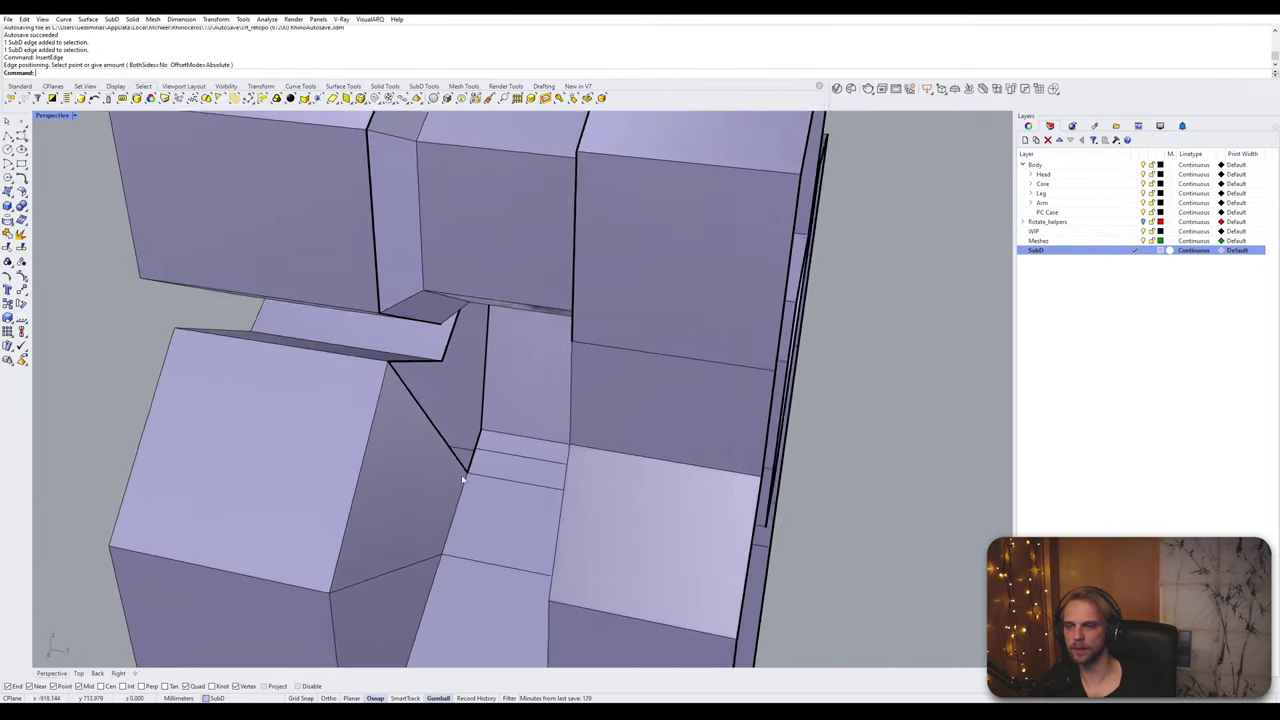
{"action": "scroll", "coordinate": [463, 481], "scroll_direction": "up", "scroll_amount": 4}
Step: Bridge the horizontal, cross and upright edges bordering the inner-corner gap, then preview smoothed
{"action": "left_click", "coordinate": [470, 472]}
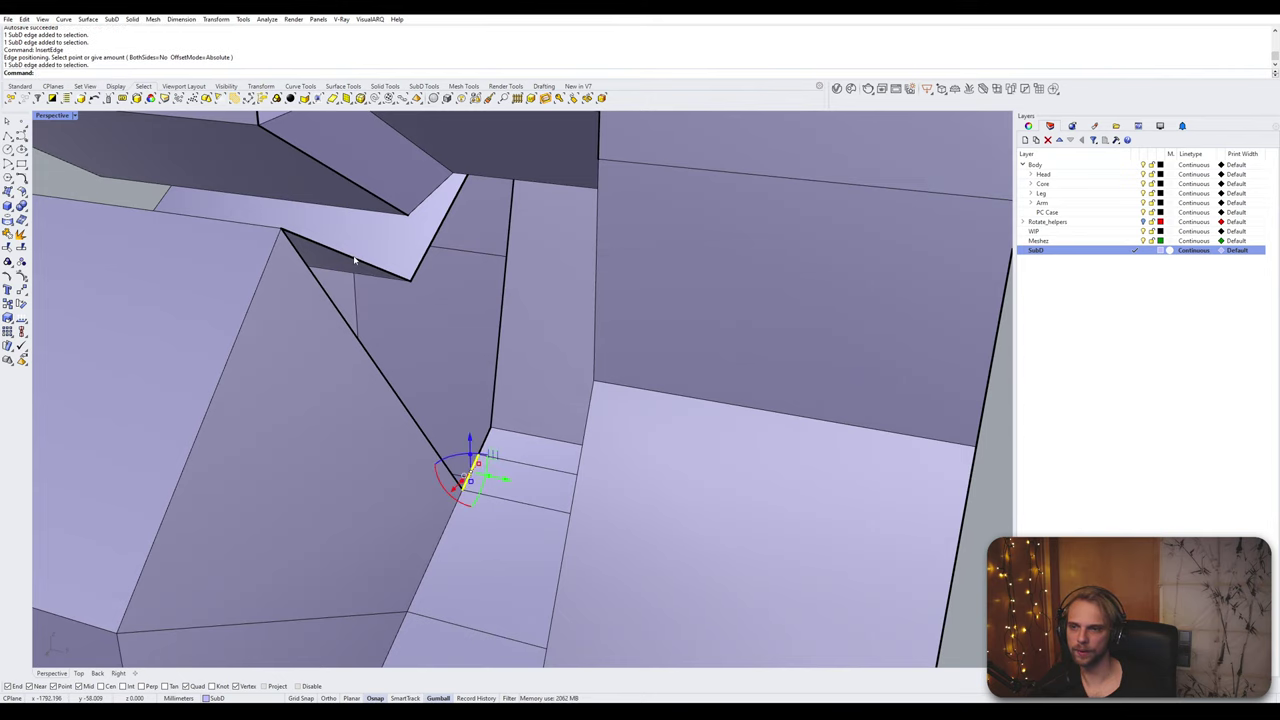
{"action": "left_click", "coordinate": [356, 260], "text": "ctrl+shift"}
{"action": "key", "text": "Escape"}
{"action": "right_click_drag", "start_coordinate": [360, 260], "coordinate": [359, 335]}
{"action": "left_click", "coordinate": [364, 329], "text": "ctrl+shift"}
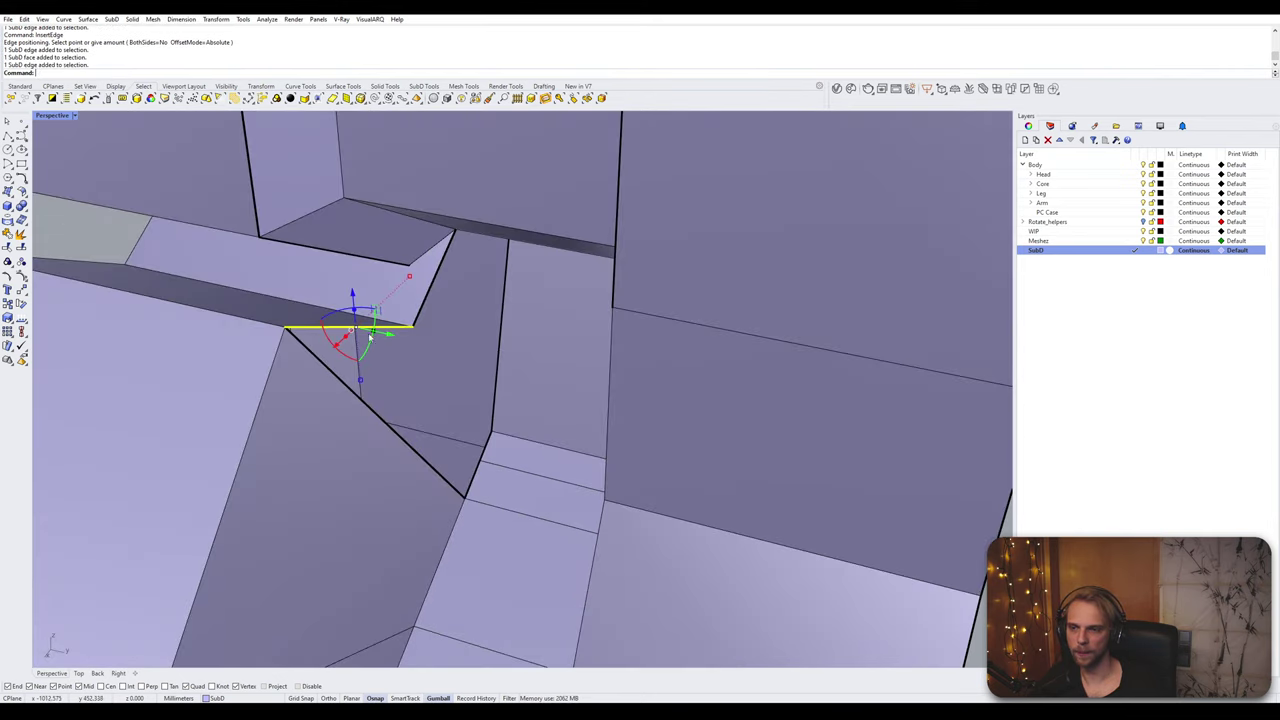
{"action": "right_click_drag", "start_coordinate": [485, 484], "coordinate": [481, 510]}
{"action": "left_click", "coordinate": [462, 482], "text": "shift"}
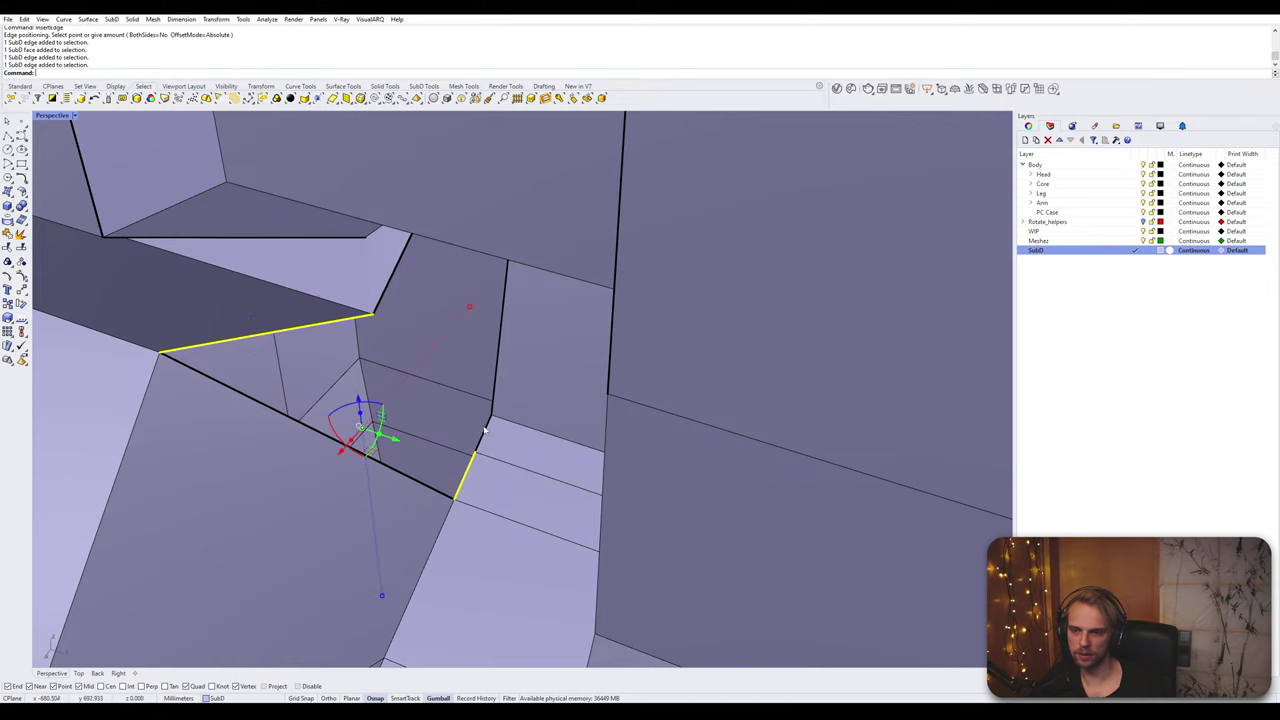
{"action": "right_click_drag", "start_coordinate": [480, 394], "coordinate": [405, 373]}
{"action": "left_click", "coordinate": [397, 349], "text": "shift"}
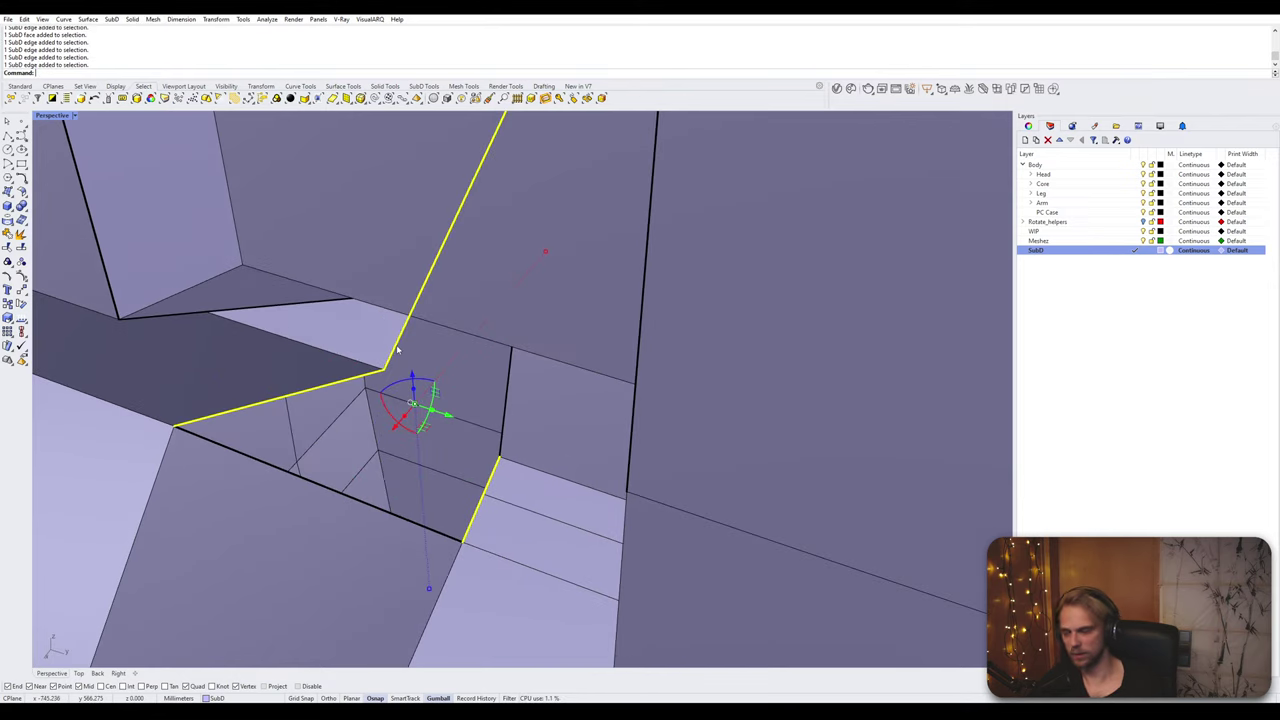
{"action": "key", "text": "Return"}
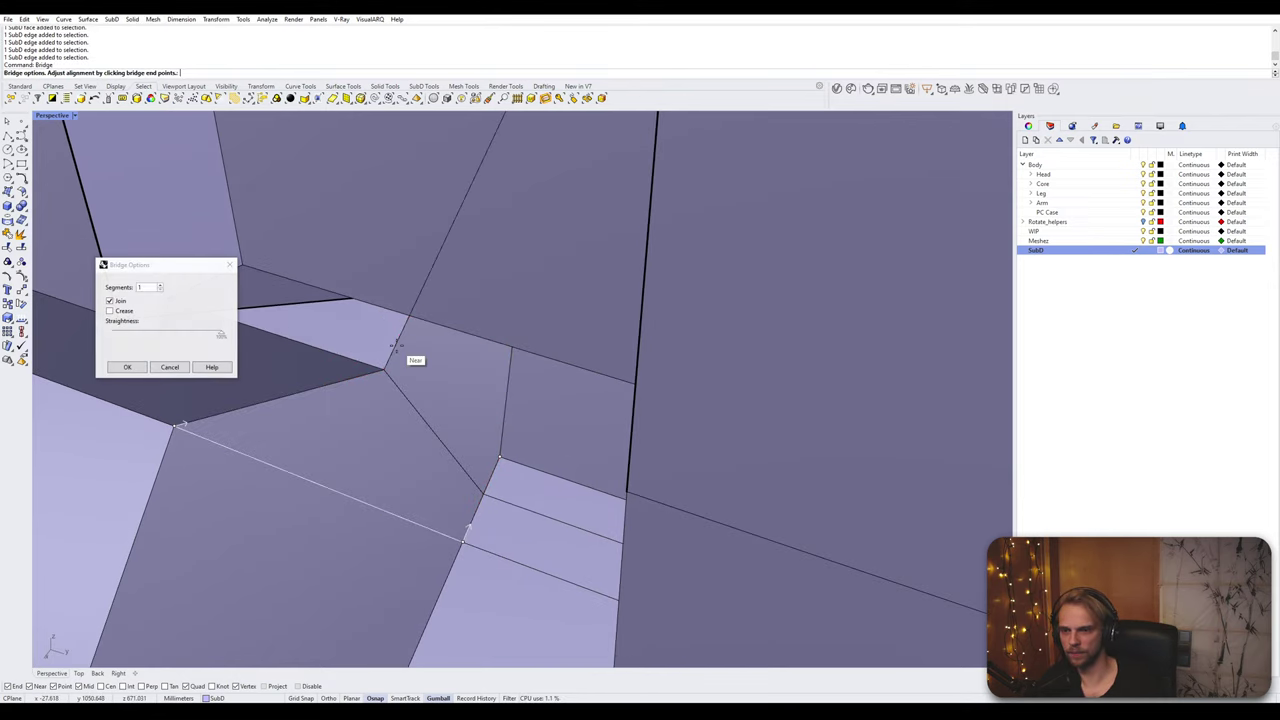
{"action": "key", "text": "Return"}
{"action": "right_click_drag", "start_coordinate": [397, 349], "coordinate": [514, 257]}
{"action": "scroll", "coordinate": [402, 367], "scroll_direction": "down", "scroll_amount": 6}
{"action": "key", "text": "Tab"}
{"action": "key", "text": "Tab"}
Step: Window-select both SubD pieces and Join them into one SubD
{"action": "scroll", "coordinate": [514, 257], "scroll_direction": "down", "scroll_amount": 4}
{"action": "left_click_drag", "start_coordinate": [382, 190], "coordinate": [720, 661]}
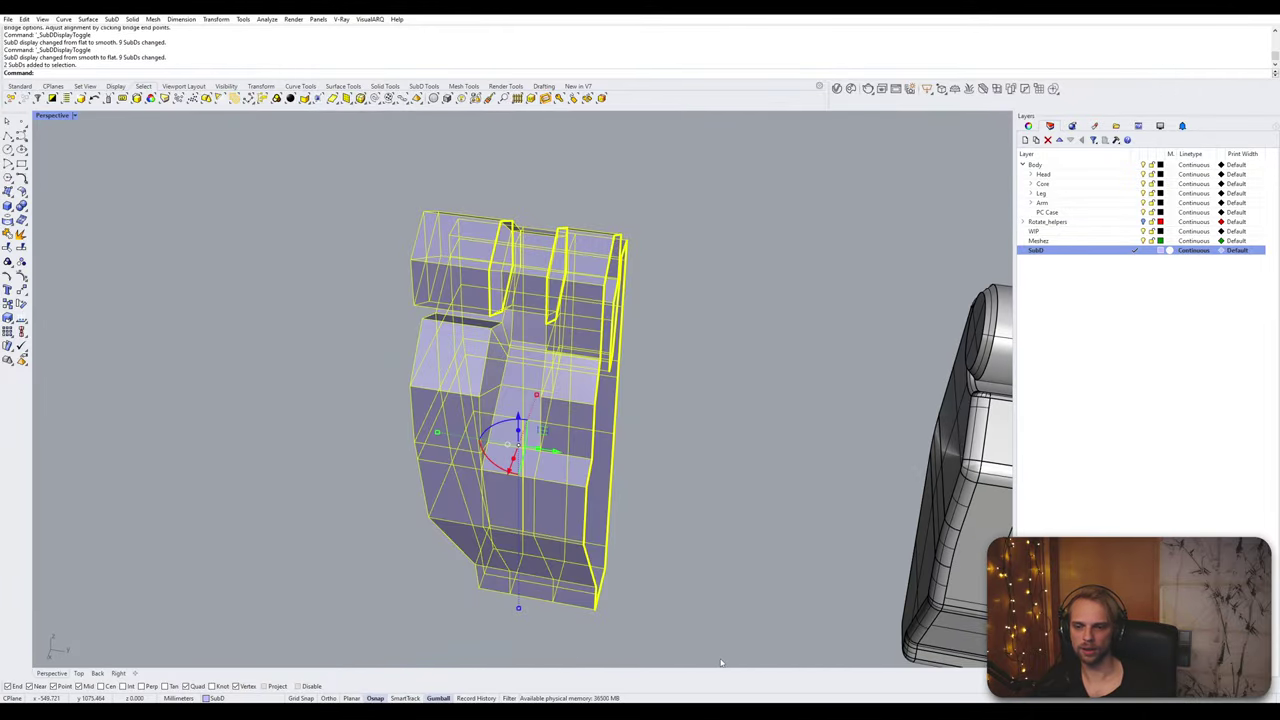
{"action": "type", "text": "Join"}
{"action": "key", "text": "Return"}
{"action": "key", "text": "Return"}
{"action": "key", "text": "Return"}
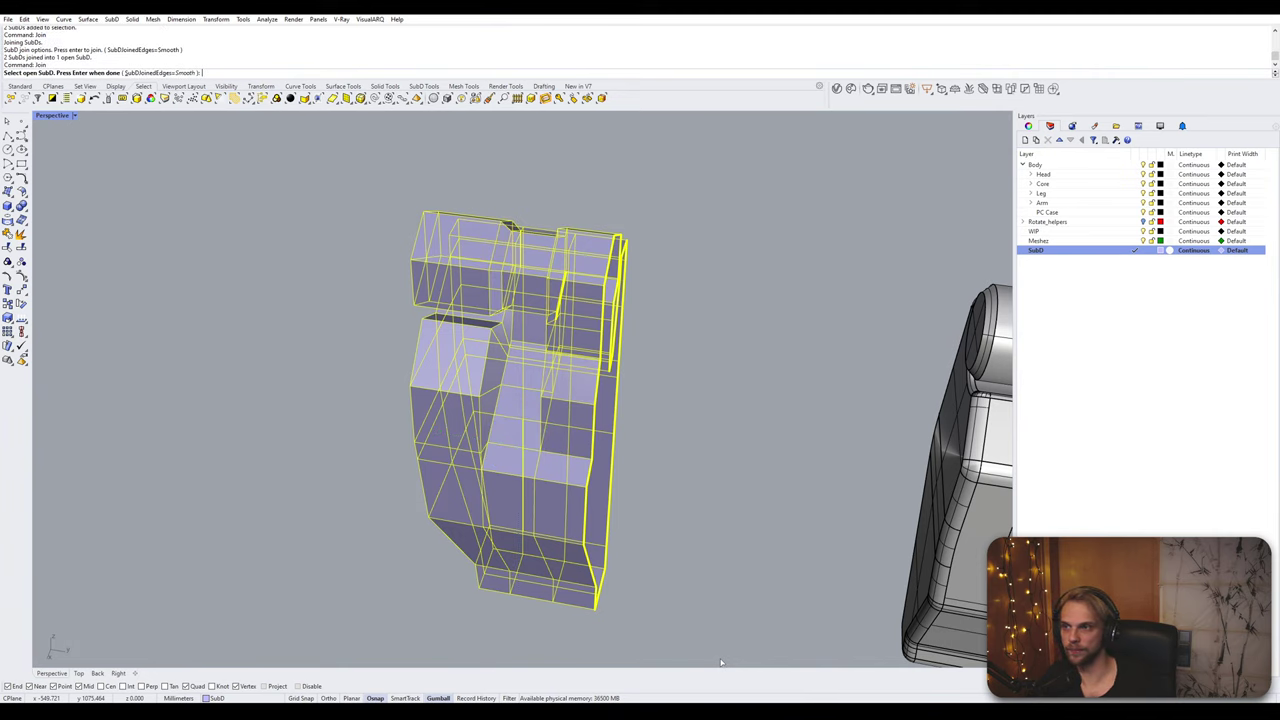
{"action": "key", "text": "Escape"}
{"action": "key", "text": "Escape"}
Step: Toggle between smooth and flat display to compare the joined part with the reference hinge
{"action": "key", "text": "Tab"}
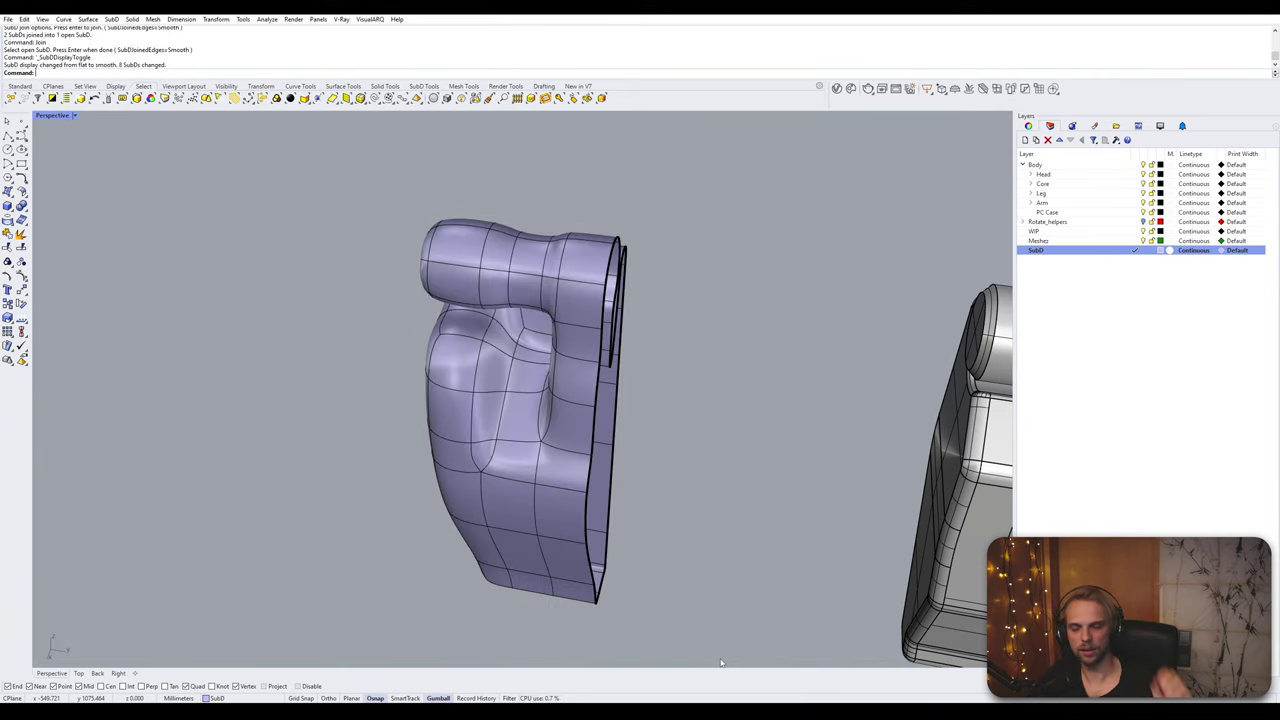
{"action": "right_click_drag", "start_coordinate": [721, 607], "coordinate": [531, 514]}
{"action": "key", "text": "Tab"}
{"action": "scroll", "coordinate": [480, 487], "scroll_direction": "up", "scroll_amount": 6}
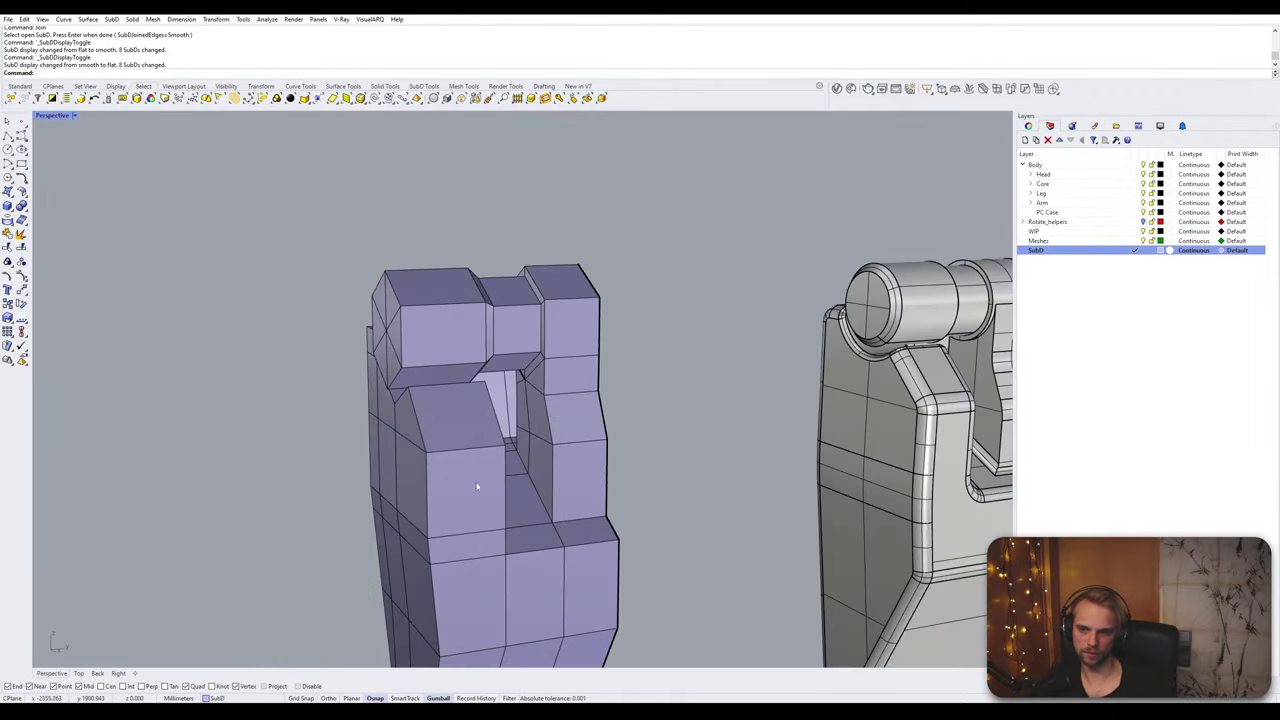
{"action": "scroll", "coordinate": [476, 485], "scroll_direction": "down", "scroll_amount": 5}
{"action": "key", "text": "Tab"}
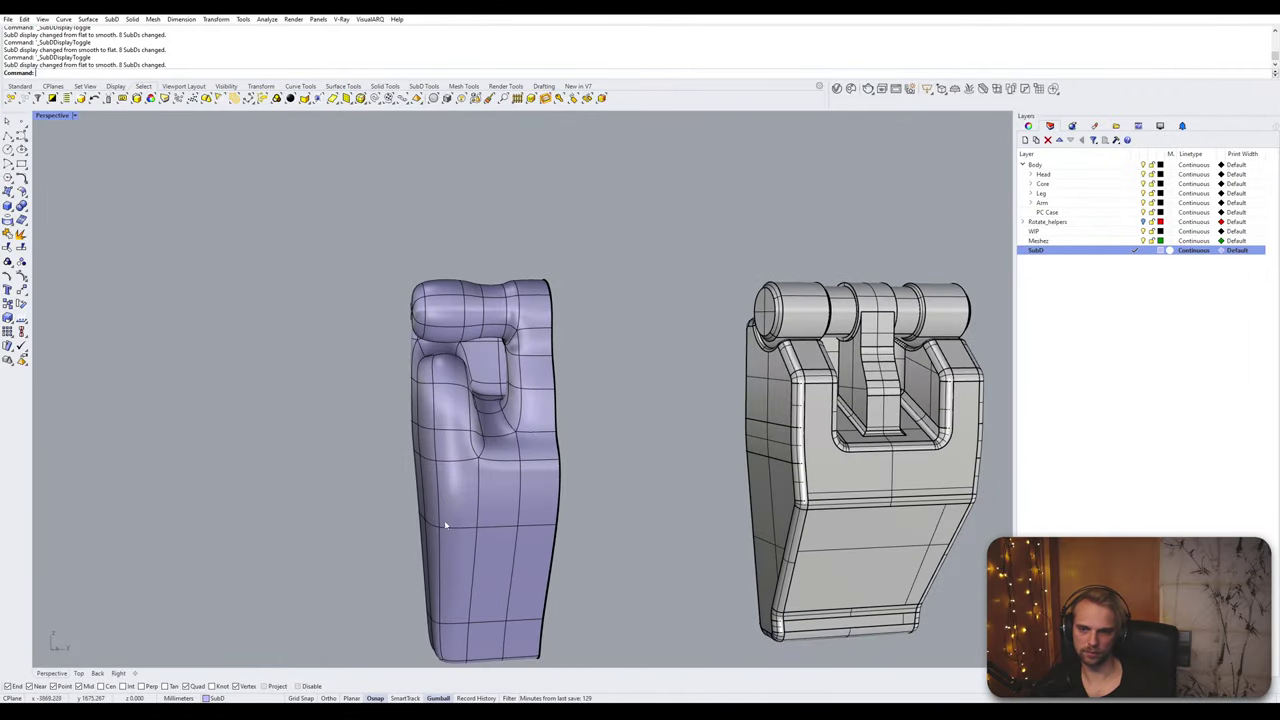
{"action": "right_click_drag", "start_coordinate": [480, 490], "coordinate": [370, 556]}
{"action": "key", "text": "Tab"}
{"action": "scroll", "coordinate": [492, 514], "scroll_direction": "up", "scroll_amount": 6}
{"action": "scroll", "coordinate": [651, 523], "scroll_direction": "down", "scroll_amount": 5}
{"action": "key", "text": "Tab"}
{"action": "key", "text": "Tab"}
Step: Bevel the barrel's end edge loop at 0.2 and preview it smoothed
{"action": "scroll", "coordinate": [490, 310], "scroll_direction": "up", "scroll_amount": 8}
{"action": "double_click", "coordinate": [412, 253], "text": "ctrl+shift"}
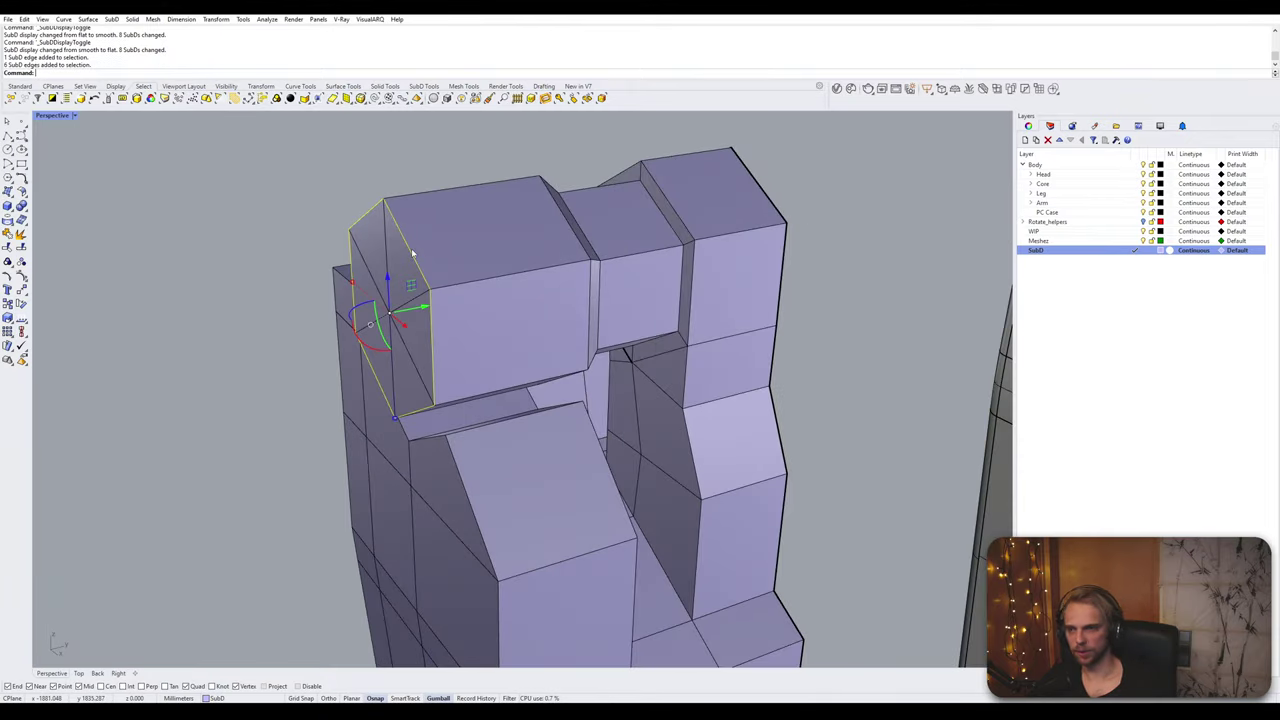
{"action": "key", "text": "Return"}
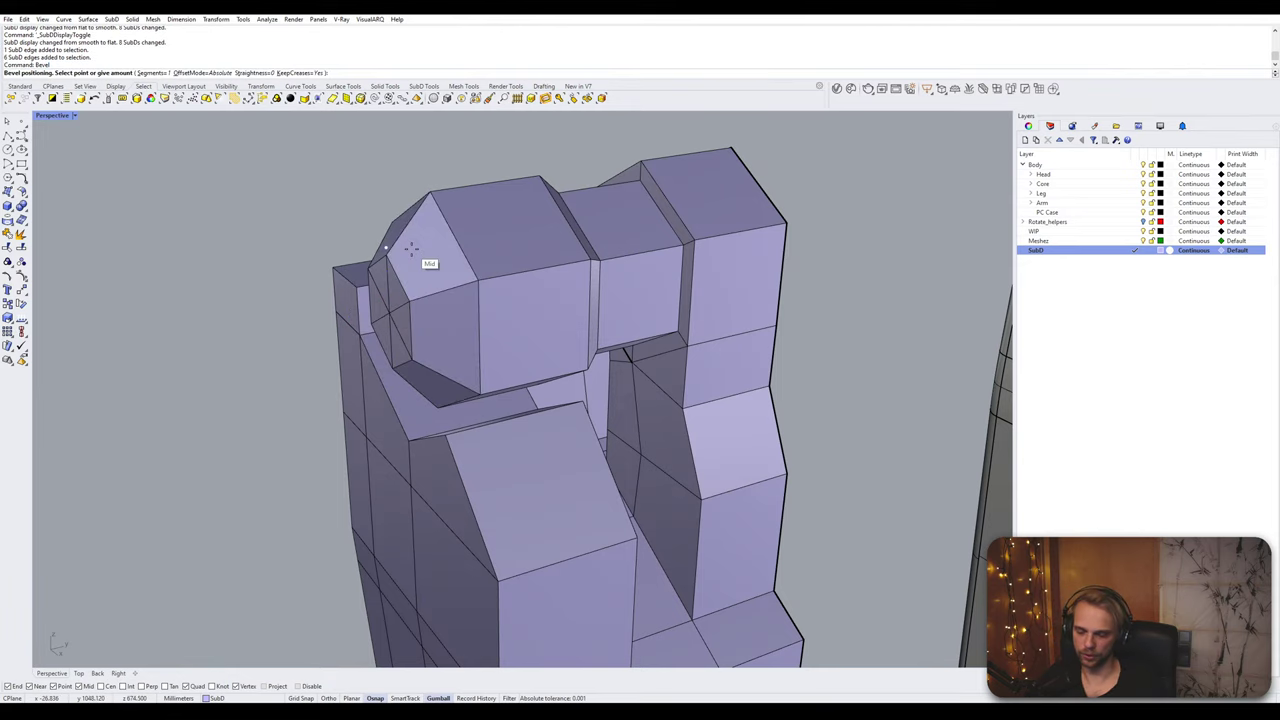
{"action": "type", "text": "0.2"}
{"action": "key", "text": "Return"}
{"action": "key", "text": "Tab"}
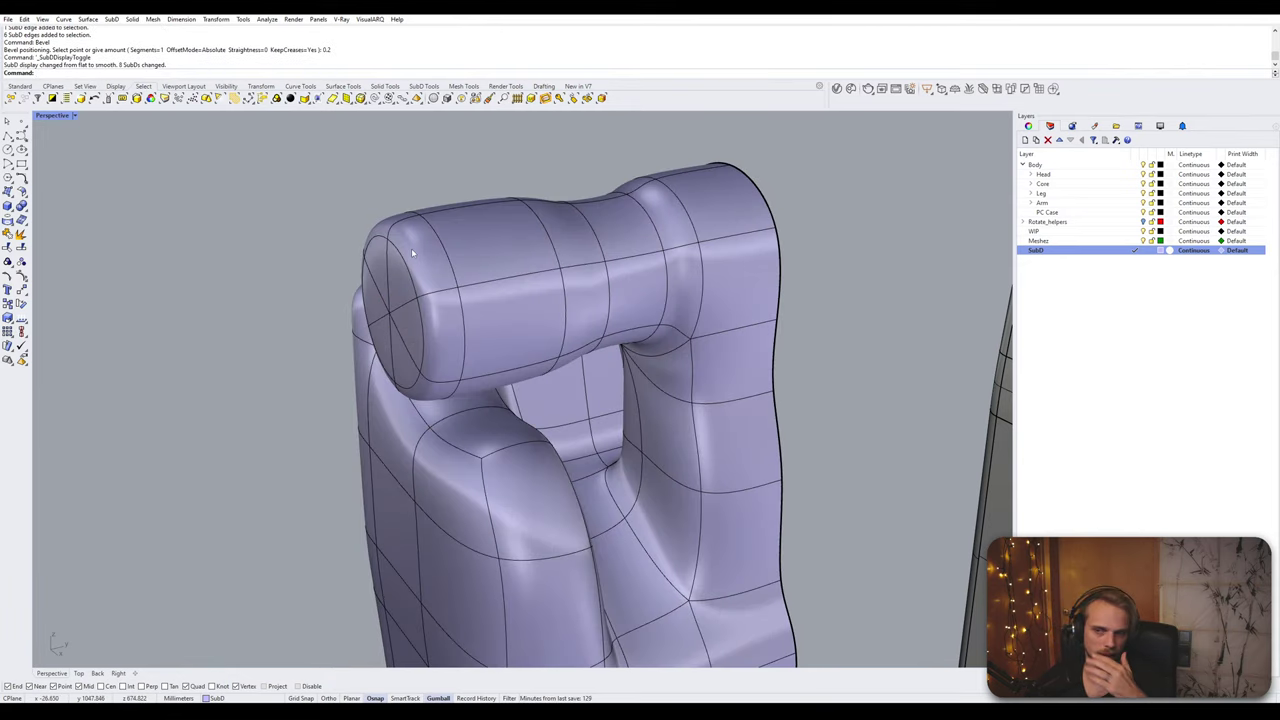
{"action": "key", "text": "Tab"}
{"action": "right_click_drag", "start_coordinate": [411, 248], "coordinate": [352, 229]}
Step: Bevel both edge loops of the resulting band at 0.1 and inspect the cage
{"action": "double_click", "coordinate": [342, 223]}
{"action": "double_click", "coordinate": [374, 245], "text": "shift"}
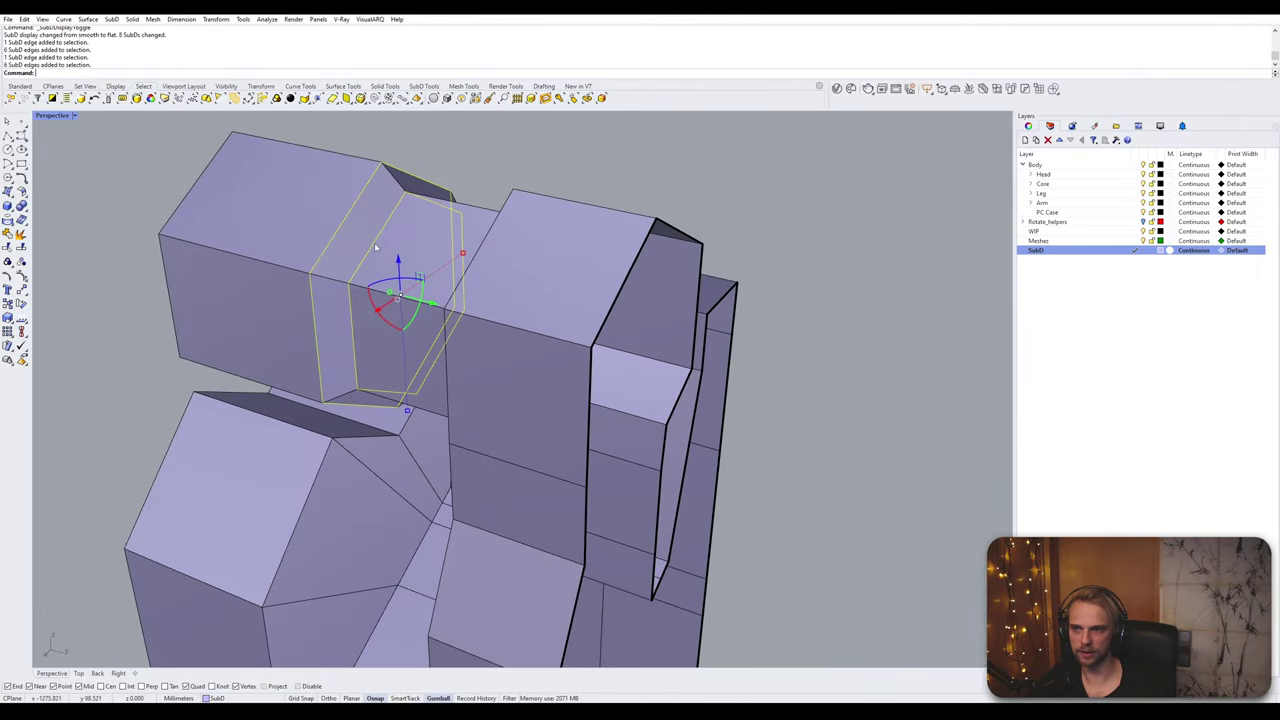
{"action": "type", "text": "Bevel"}
{"action": "key", "text": "Return"}
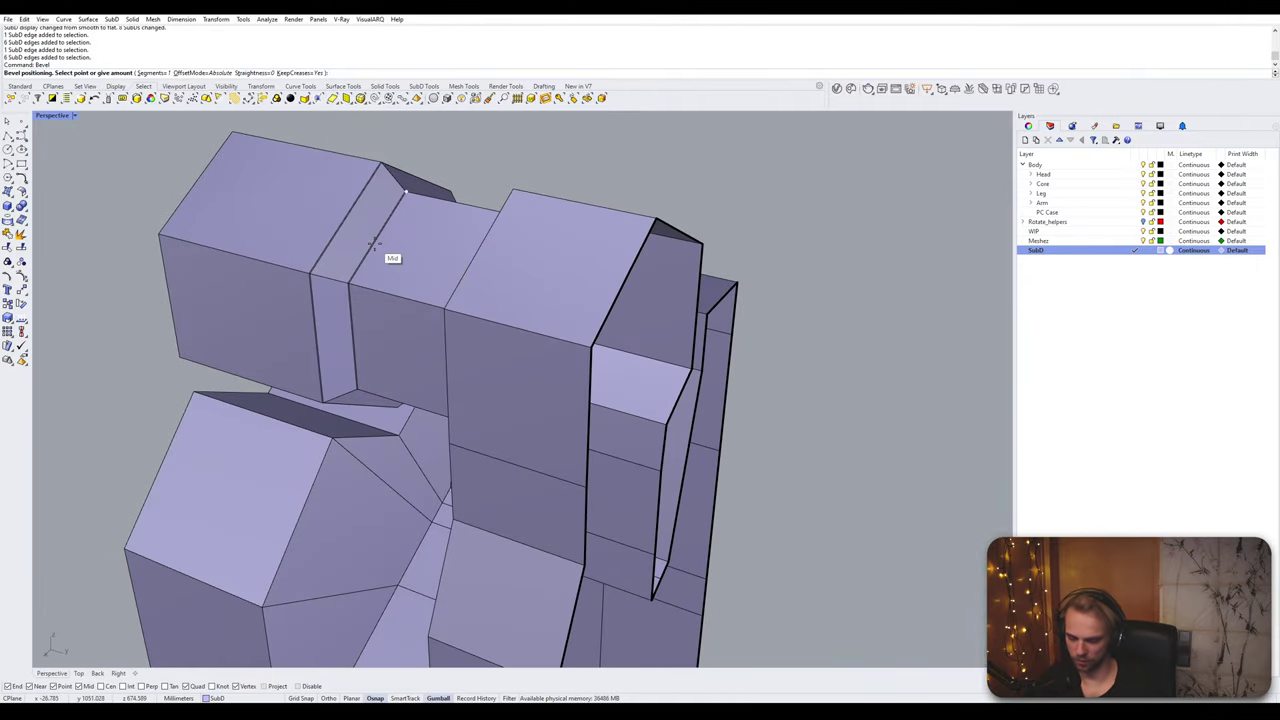
{"action": "type", "text": "0.1"}
{"action": "key", "text": "Return"}
{"action": "scroll", "coordinate": [374, 246], "scroll_direction": "down", "scroll_amount": 9}
{"action": "right_click_drag", "start_coordinate": [374, 246], "coordinate": [535, 360]}
{"action": "scroll", "coordinate": [470, 355], "scroll_direction": "up", "scroll_amount": 3}
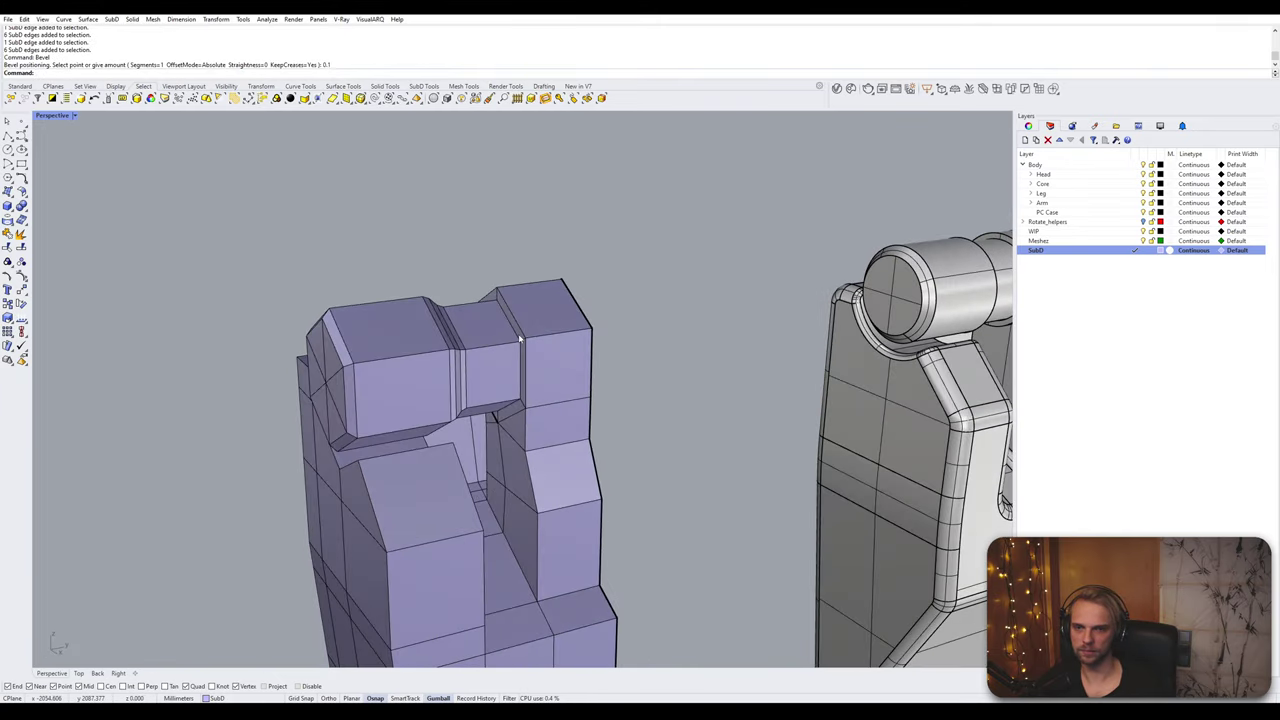
{"action": "scroll", "coordinate": [519, 340], "scroll_direction": "up", "scroll_amount": 5}
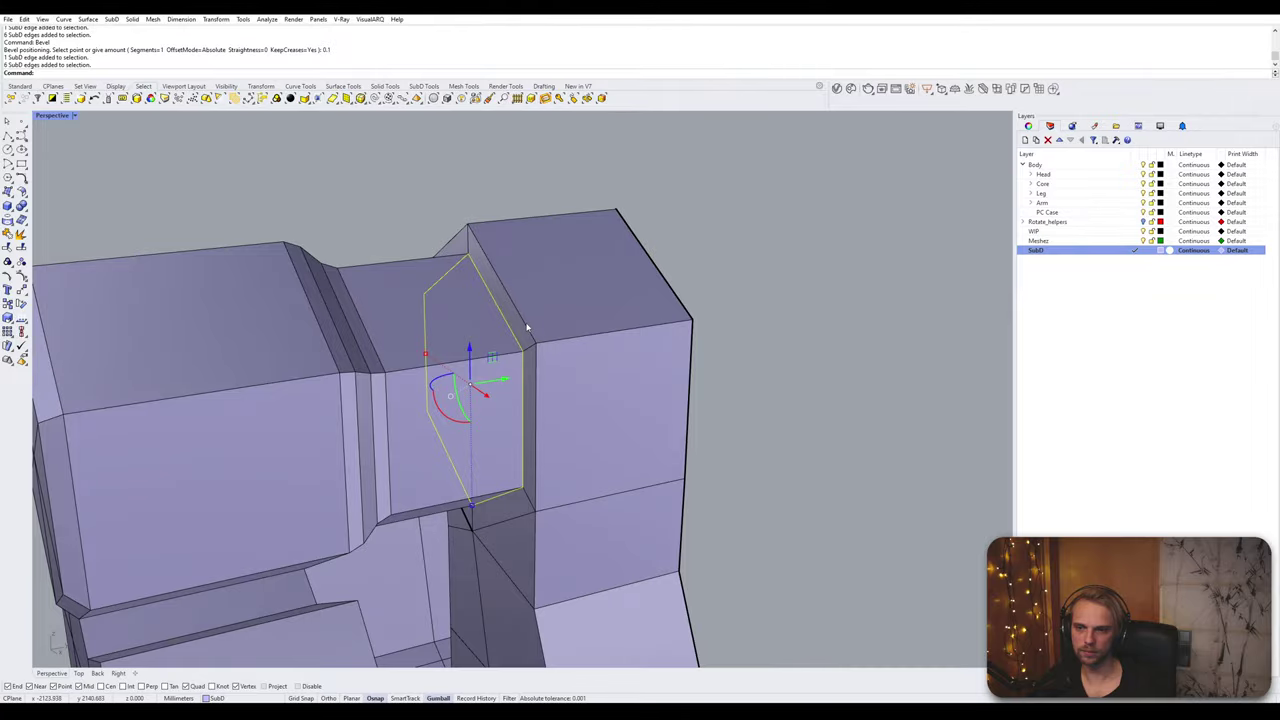
{"action": "right_click_drag", "start_coordinate": [527, 327], "coordinate": [800, 450]}
{"action": "scroll", "coordinate": [765, 455], "scroll_direction": "up", "scroll_amount": 5}
{"action": "right_click_drag", "start_coordinate": [466, 387], "coordinate": [674, 465]}
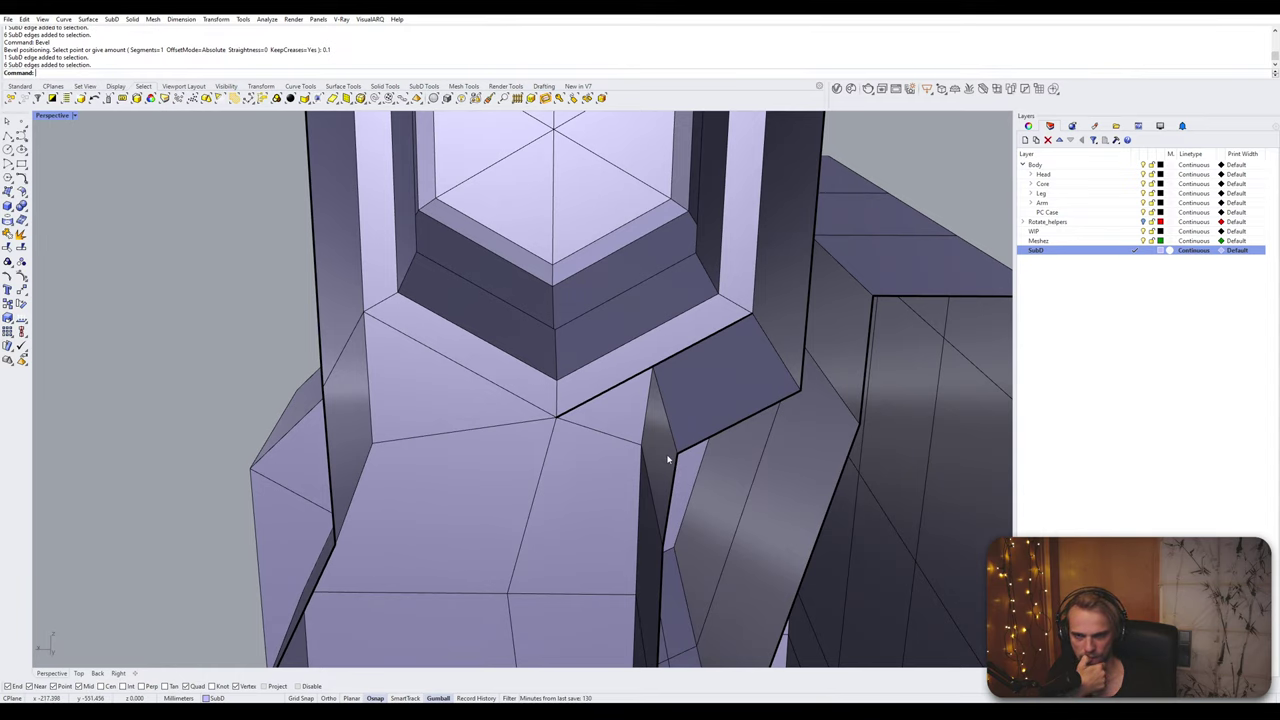
Step: Delete the edge beside the hexagonal recess corner and its two adjacent faces
{"action": "scroll", "coordinate": [705, 432], "scroll_direction": "down", "scroll_amount": 5}
{"action": "mouse_move", "coordinate": [705, 432]}
{"action": "right_mouse_down"}
{"action": "mouse_move", "coordinate": [665, 445]}
{"action": "mouse_move", "coordinate": [711, 460]}
{"action": "mouse_move", "coordinate": [665, 440]}
{"action": "mouse_move", "coordinate": [588, 449]}
{"action": "mouse_move", "coordinate": [632, 458]}
{"action": "mouse_move", "coordinate": [703, 429]}
{"action": "mouse_move", "coordinate": [690, 436]}
{"action": "right_mouse_up"}
{"action": "scroll", "coordinate": [661, 439], "scroll_direction": "up", "scroll_amount": 5}
{"action": "left_click", "coordinate": [661, 439], "text": "ctrl+shift"}
{"action": "key", "text": "Delete"}
{"action": "left_click", "coordinate": [632, 458], "text": "ctrl+shift"}
{"action": "key", "text": "Delete"}
{"action": "left_click", "coordinate": [657, 457], "text": "ctrl+shift"}
{"action": "key", "text": "Delete"}
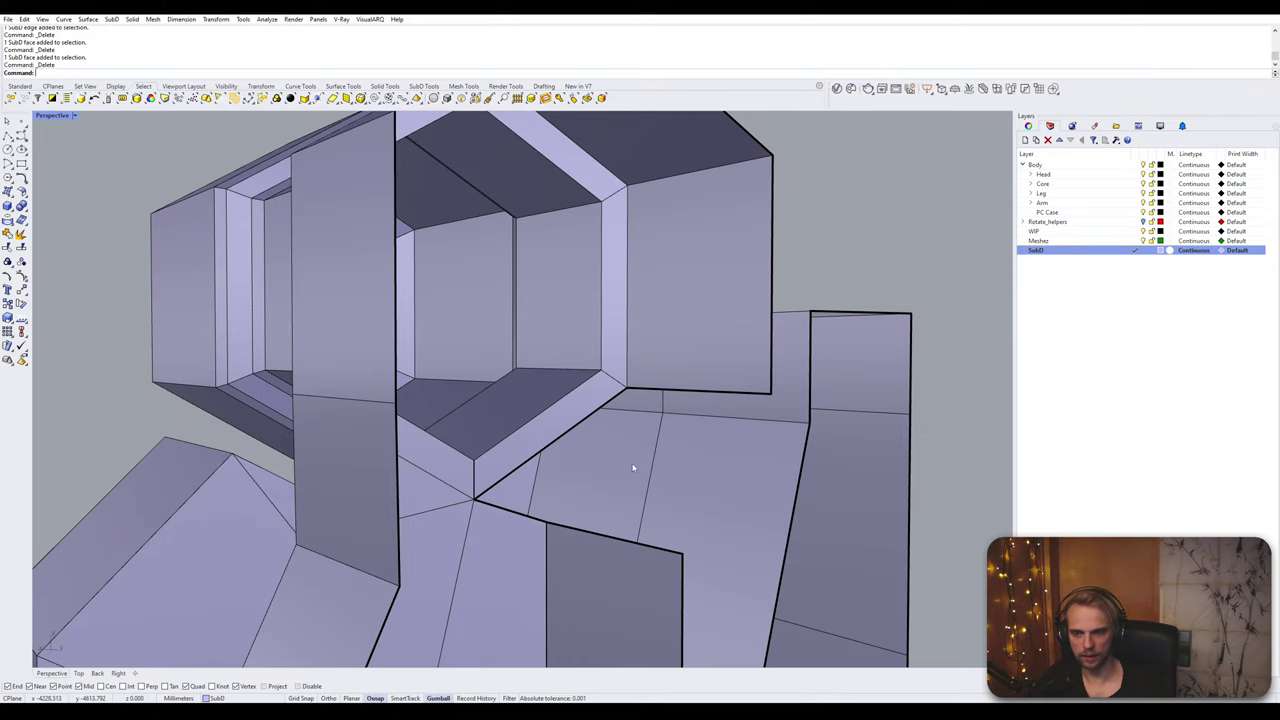
Step: Bridge the two opposite edges across the opening to create a new strip of faces
{"action": "right_click_drag", "start_coordinate": [632, 467], "coordinate": [632, 499]}
{"action": "left_click", "coordinate": [641, 457], "text": "ctrl+shift"}
{"action": "key", "text": "Escape"}
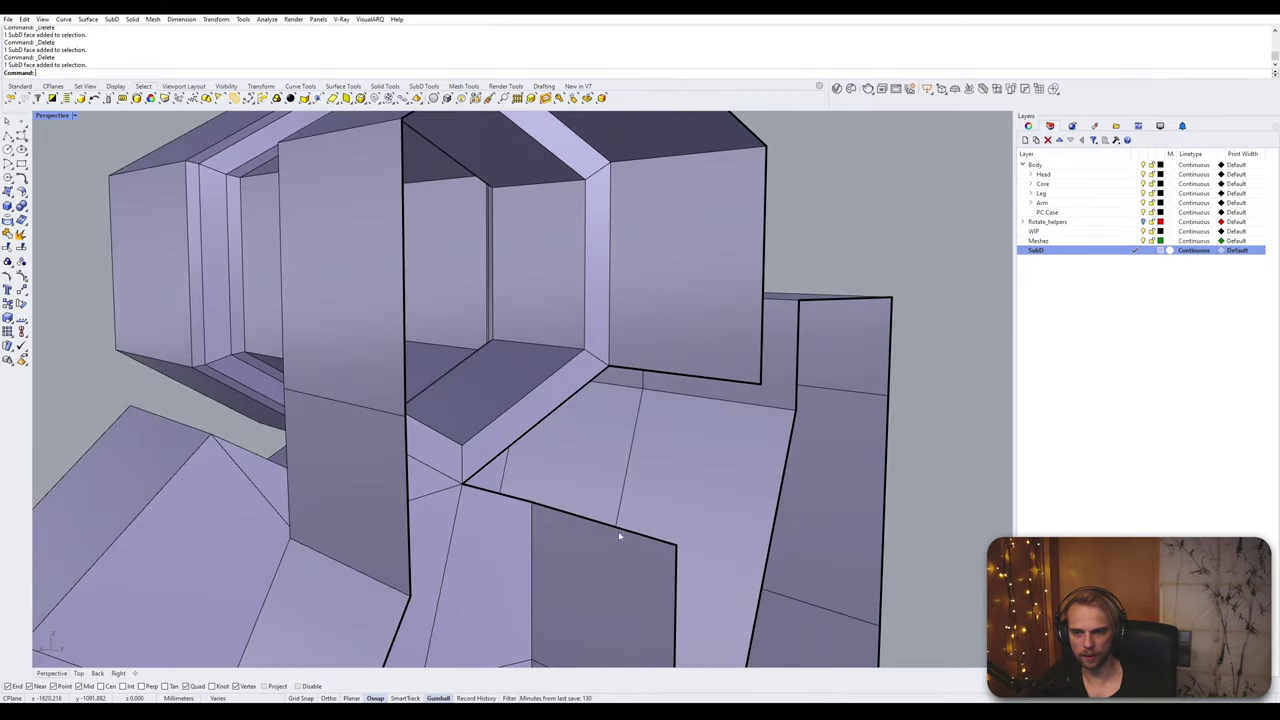
{"action": "left_click", "coordinate": [642, 537], "text": "ctrl+shift"}
{"action": "left_click", "coordinate": [711, 380], "text": "ctrl+shift"}
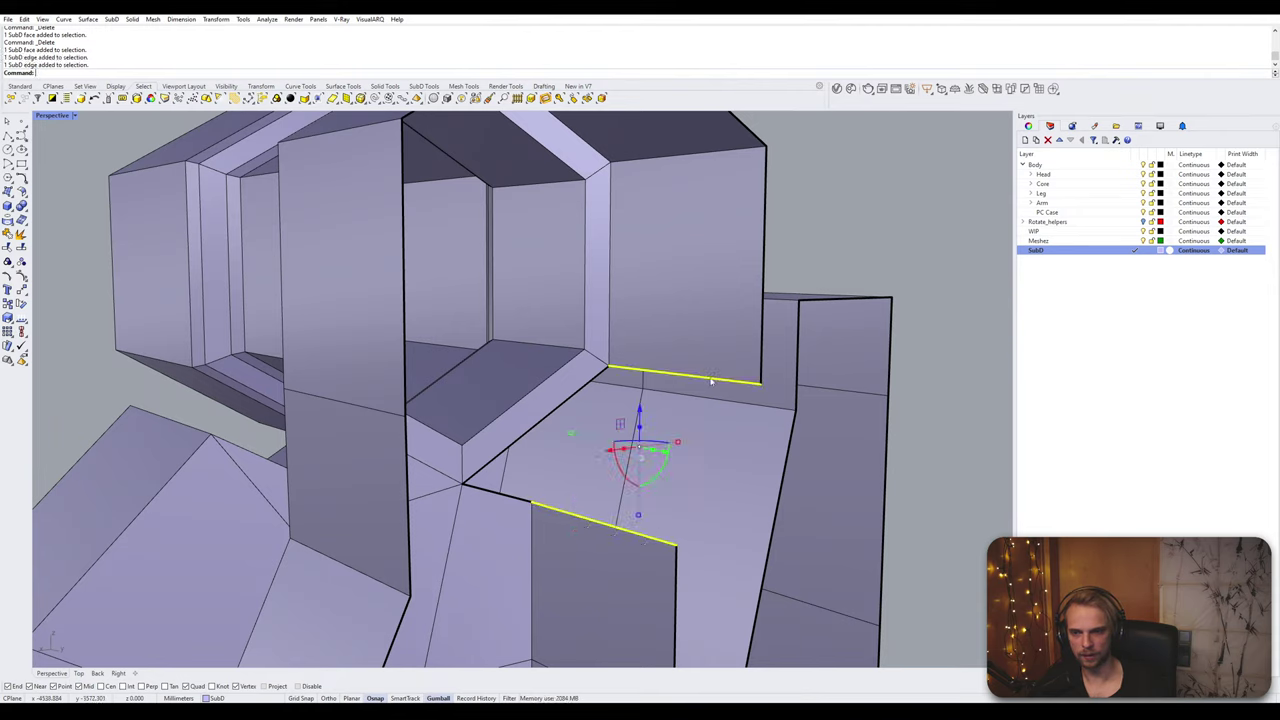
{"action": "type", "text": "Bridge"}
{"action": "key", "text": "Return"}
{"action": "key", "text": "Return"}
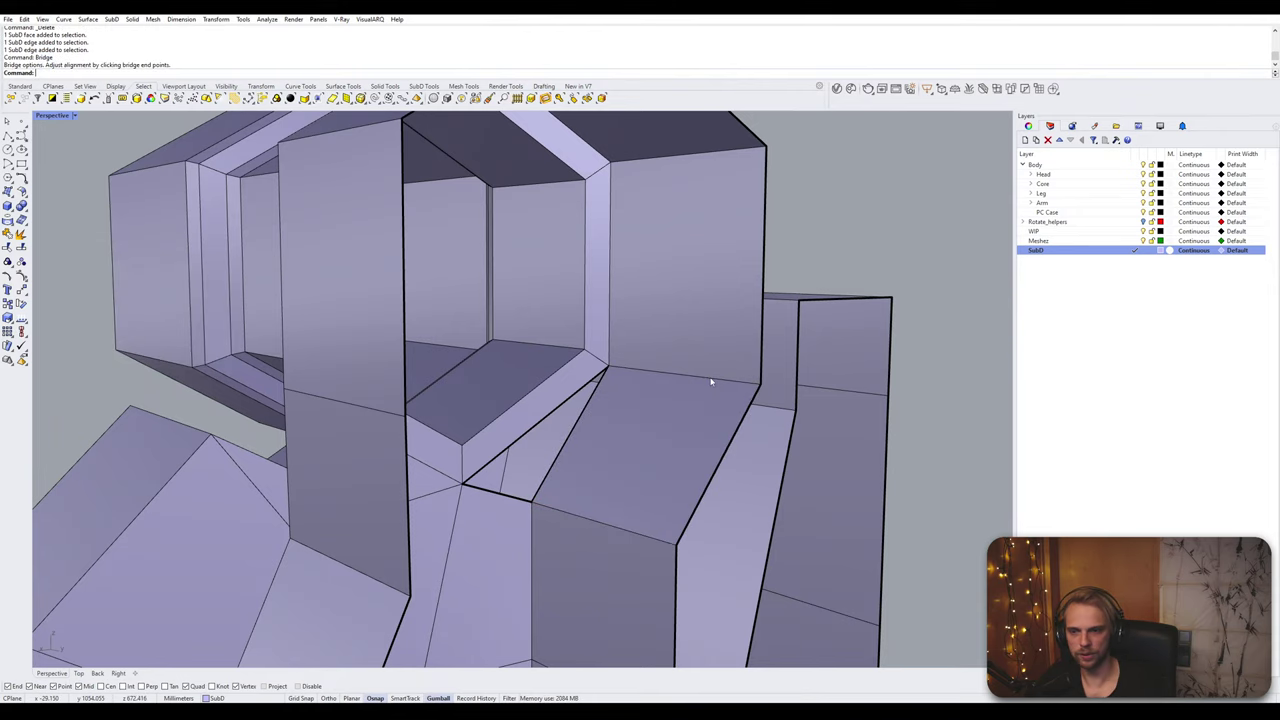
{"action": "type", "text": "Fill"}
Step: Fill the leftover boundary opening and check the repaired cage in smooth display
{"action": "key", "text": "Return"}
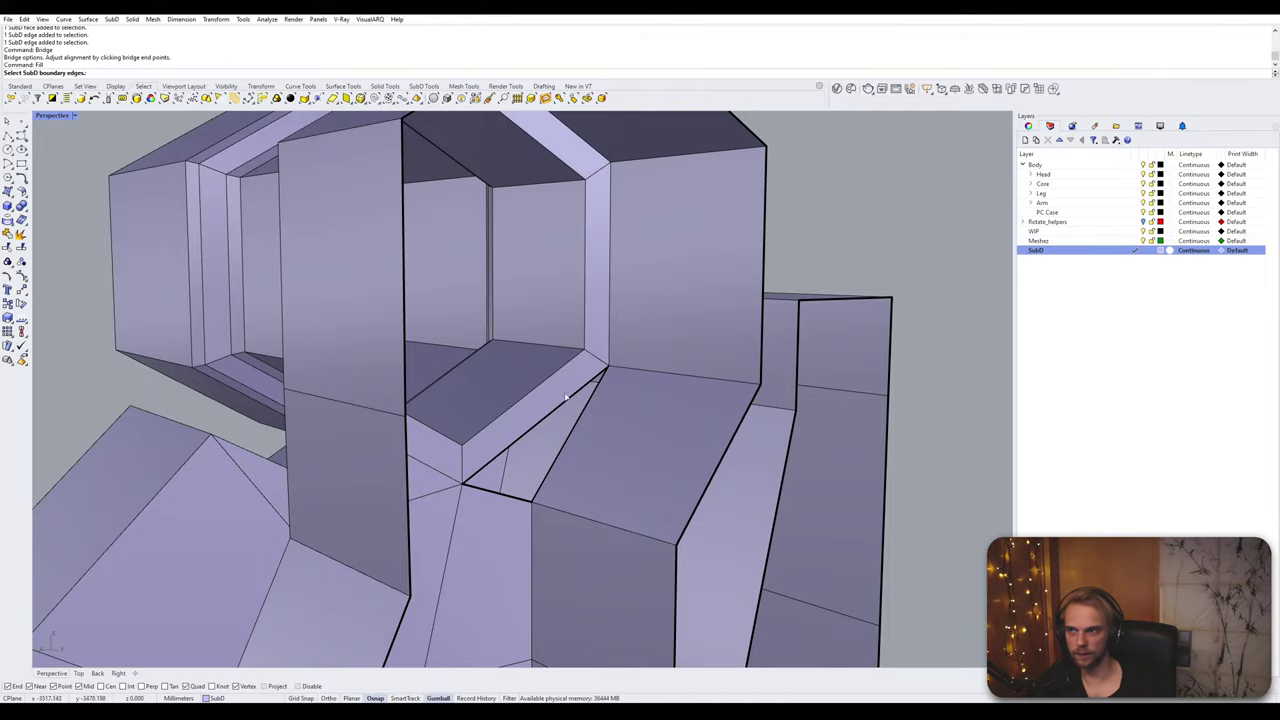
{"action": "left_click", "coordinate": [526, 440]}
{"action": "key", "text": "Return"}
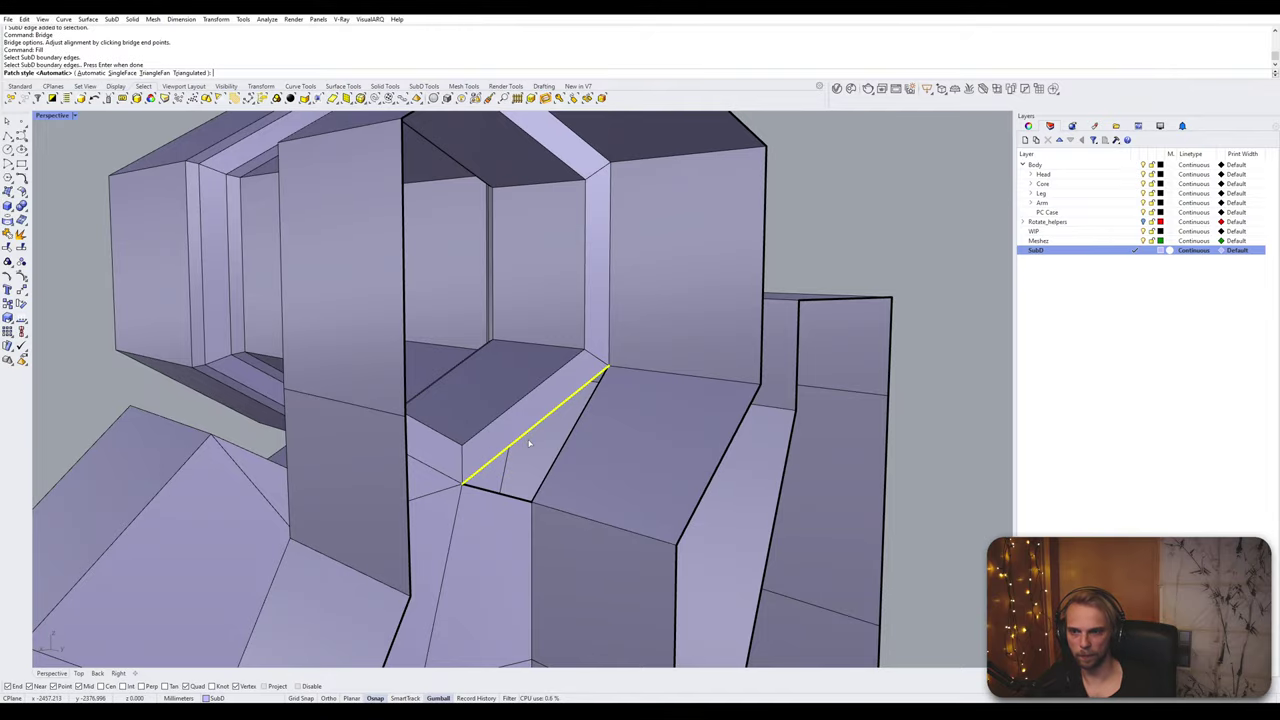
{"action": "key", "text": "Return"}
{"action": "right_click_drag", "start_coordinate": [565, 457], "coordinate": [670, 457]}
{"action": "key", "text": "Tab"}
{"action": "key", "text": "Tab"}
{"action": "scroll", "coordinate": [643, 471], "scroll_direction": "down", "scroll_amount": 5}
{"action": "key", "text": "Tab"}
{"action": "key", "text": "Tab"}
Step: Bevel the edge loop around the barrel band by 0.1
{"action": "scroll", "coordinate": [661, 422], "scroll_direction": "up", "scroll_amount": 5}
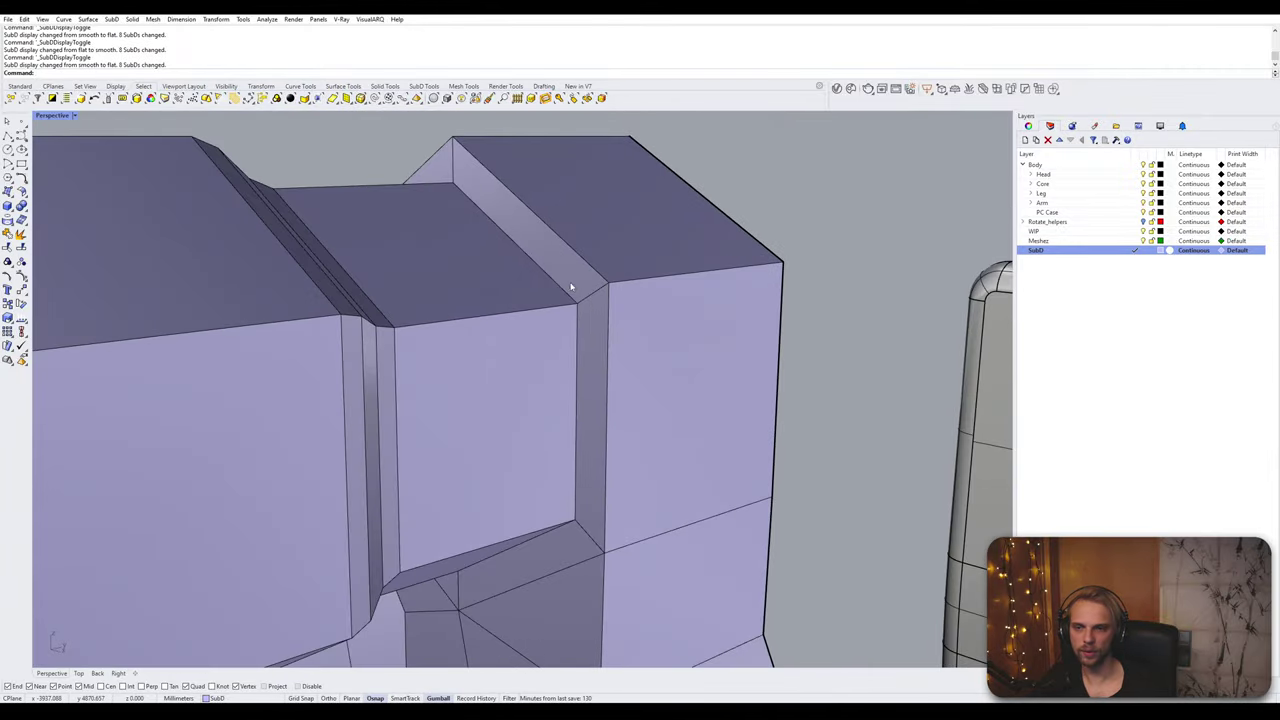
{"action": "double_click", "coordinate": [572, 296]}
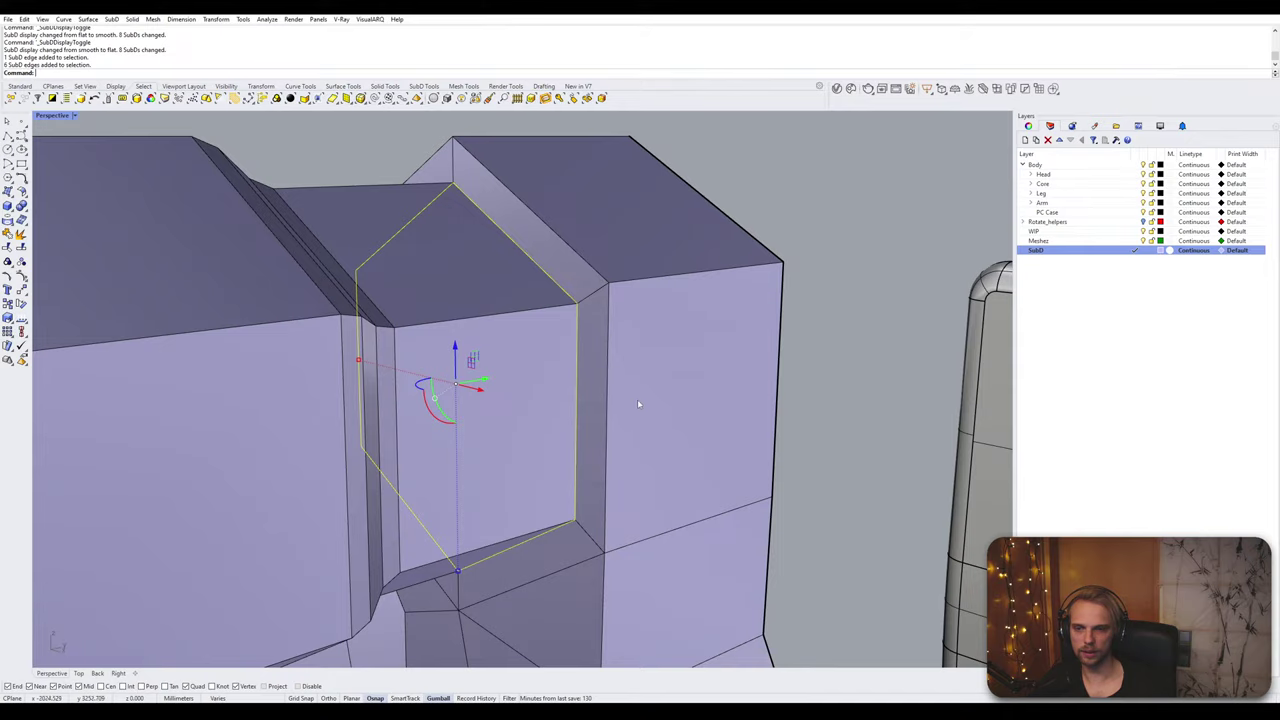
{"action": "scroll", "coordinate": [638, 404], "scroll_direction": "down", "scroll_amount": 6}
{"action": "right_click_drag", "start_coordinate": [638, 402], "coordinate": [592, 345]}
{"action": "scroll", "coordinate": [560, 270], "scroll_direction": "up", "scroll_amount": 2}
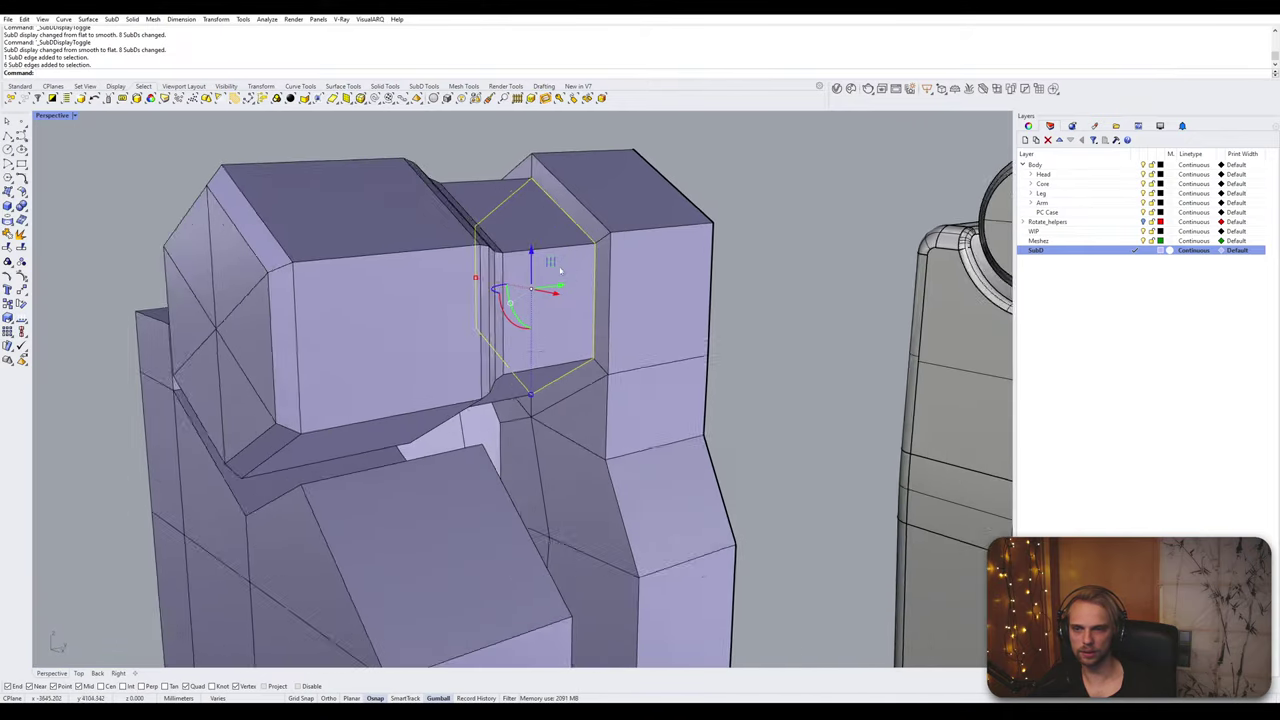
{"action": "scroll", "coordinate": [561, 271], "scroll_direction": "up", "scroll_amount": 2}
{"action": "right_click_drag", "start_coordinate": [561, 282], "coordinate": [565, 376], "text": "shift"}
{"action": "type", "text": "Bevel"}
{"action": "key", "text": "Return"}
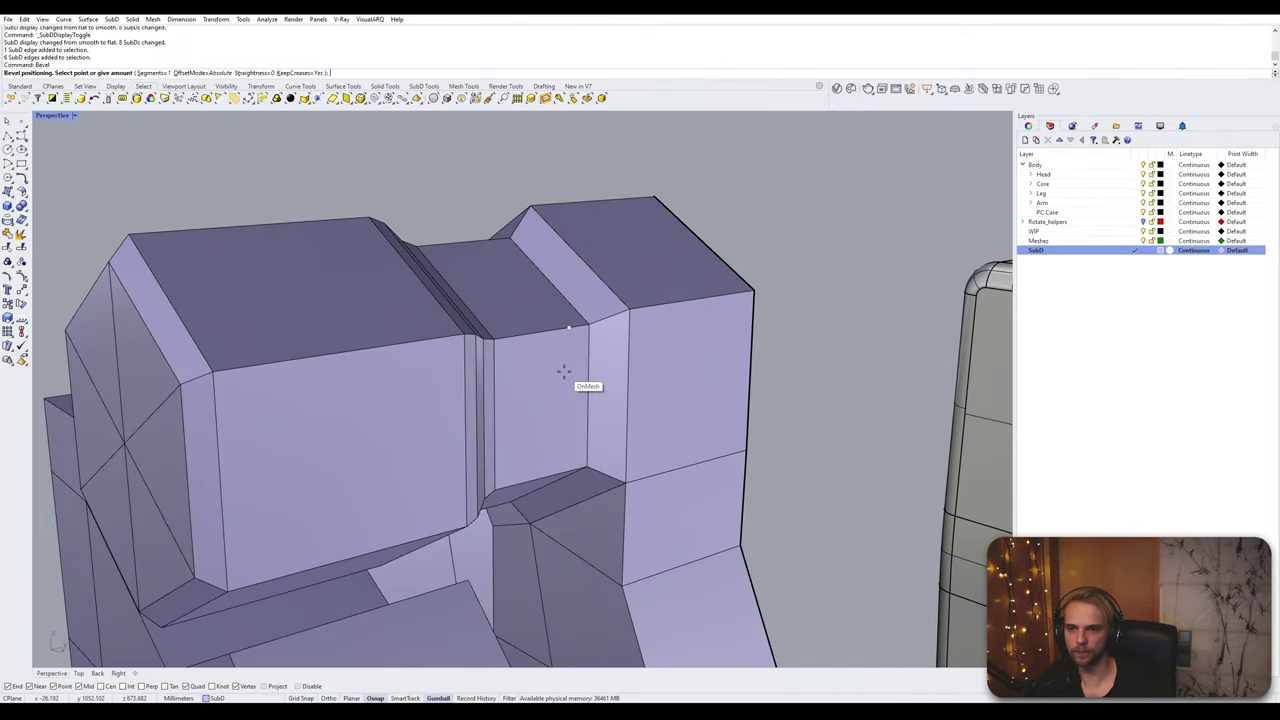
{"action": "type", "text": "0.1"}
{"action": "key", "text": "Return"}
Step: Compare the bevelled barrel in smooth and flat display from several angles
{"action": "key", "text": "Tab"}
{"action": "scroll", "coordinate": [588, 370], "scroll_direction": "down", "scroll_amount": 4}
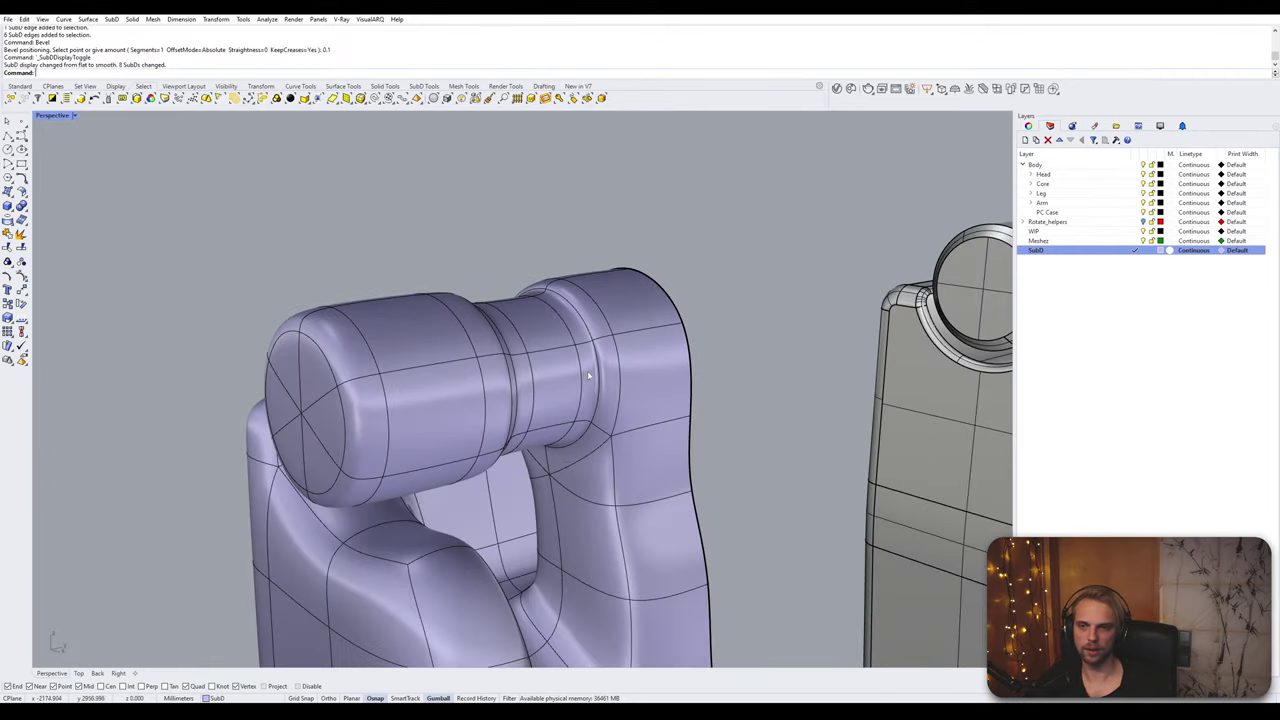
{"action": "mouse_move", "coordinate": [590, 371]}
{"action": "right_mouse_down"}
{"action": "mouse_move", "coordinate": [523, 339]}
{"action": "mouse_move", "coordinate": [596, 344]}
{"action": "mouse_move", "coordinate": [585, 392]}
{"action": "mouse_move", "coordinate": [601, 352]}
{"action": "right_mouse_up"}
{"action": "scroll", "coordinate": [601, 353], "scroll_direction": "up", "scroll_amount": 4}
{"action": "key", "text": "Tab"}
{"action": "key", "text": "Tab"}
{"action": "key", "text": "Tab"}
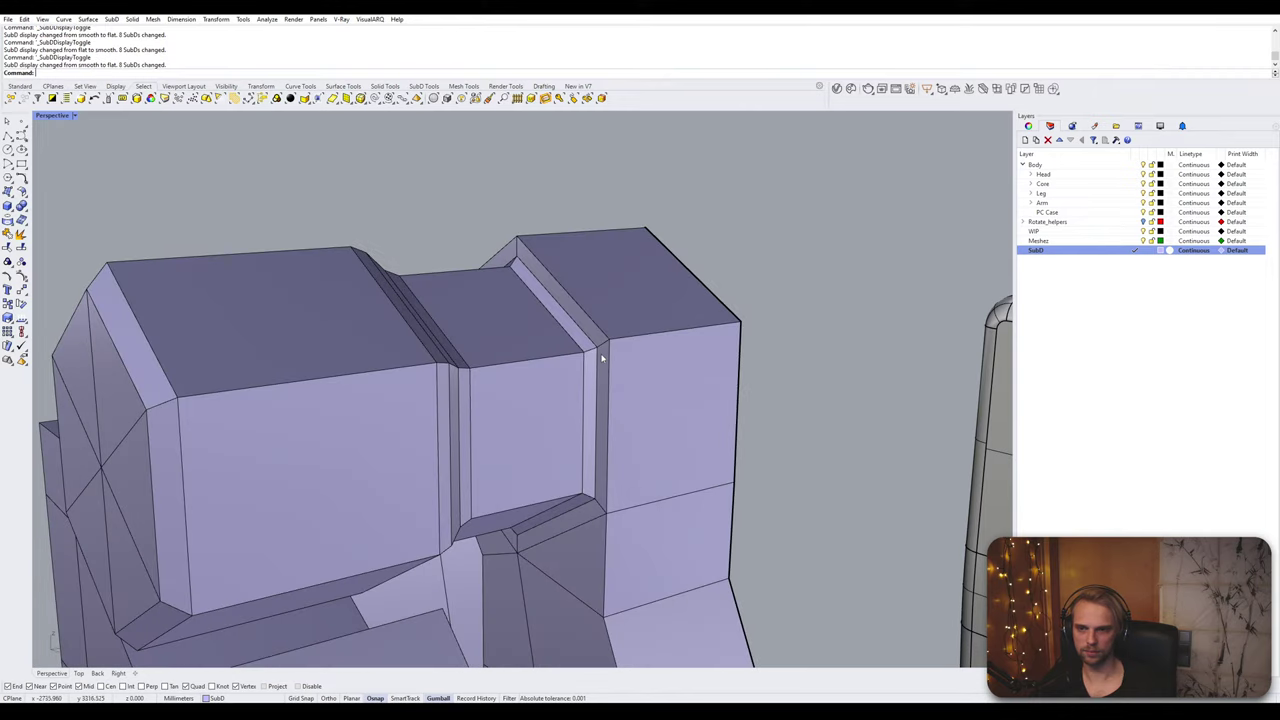
{"action": "scroll", "coordinate": [638, 413], "scroll_direction": "down", "scroll_amount": 4}
{"action": "right_click_drag", "start_coordinate": [638, 413], "coordinate": [614, 396]}
{"action": "key", "text": "Tab"}
{"action": "key", "text": "Tab"}
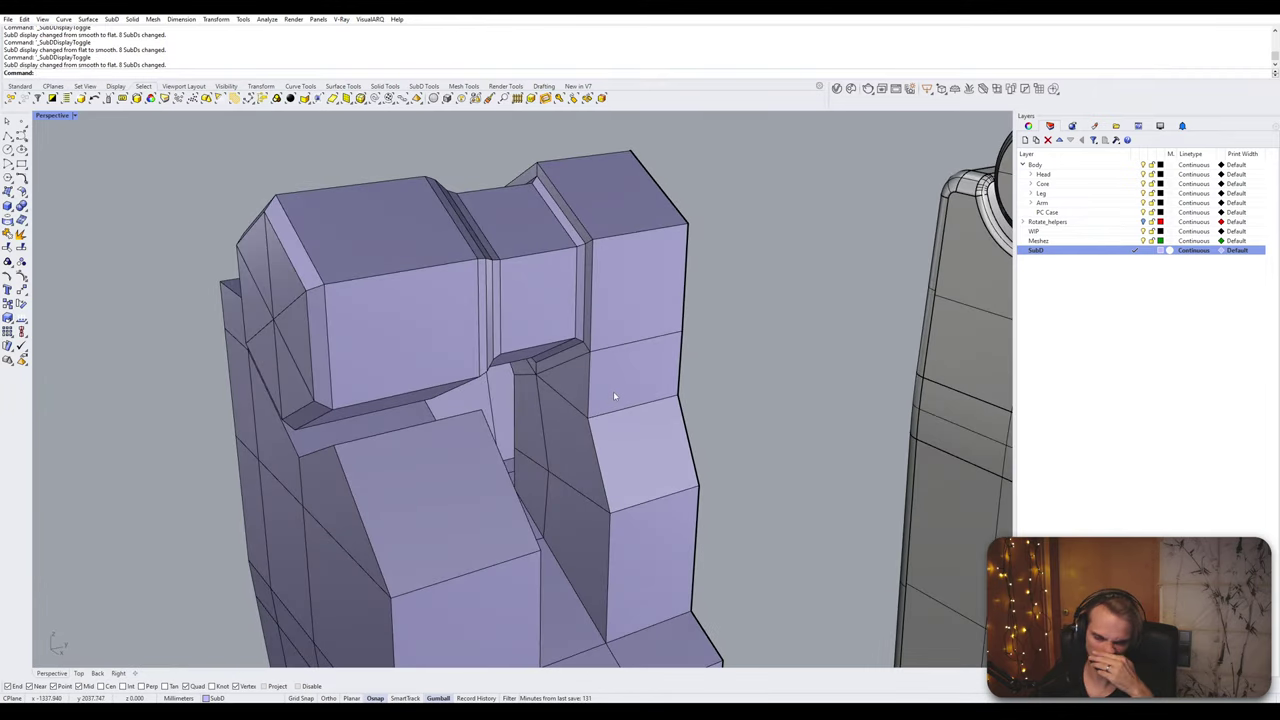
Step: Undo the bevel and view the flat cage beside the grey hinge part
{"action": "key", "text": "ctrl+z"}
{"action": "right_click_drag", "start_coordinate": [613, 391], "coordinate": [612, 323]}
{"action": "key", "text": "Tab"}
{"action": "scroll", "coordinate": [612, 324], "scroll_direction": "down", "scroll_amount": 7}
{"action": "right_click_drag", "start_coordinate": [668, 406], "coordinate": [526, 393], "text": "shift"}
{"action": "key", "text": "Tab"}
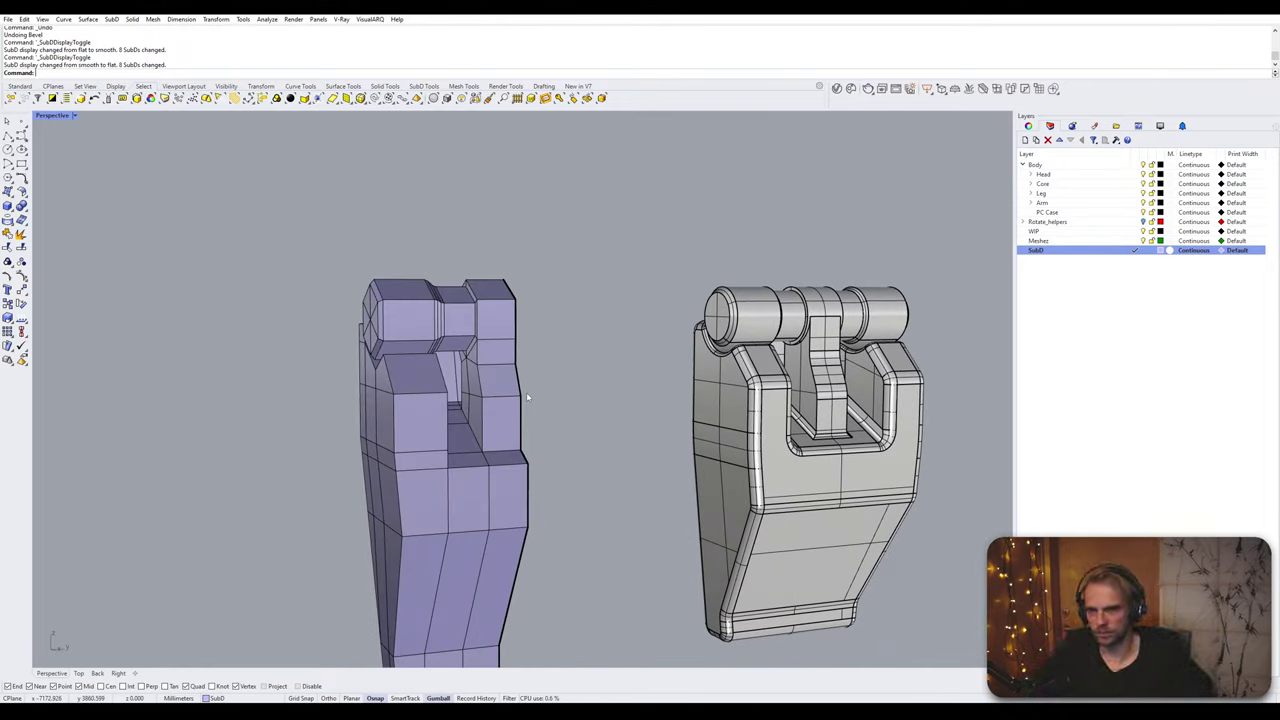
Step: Select the head's lower-rim edges, the front corner edge chain and a bottom edge
{"action": "mouse_move", "coordinate": [526, 397]}
{"action": "right_mouse_down"}
{"action": "mouse_move", "coordinate": [560, 400]}
{"action": "mouse_move", "coordinate": [500, 390]}
{"action": "mouse_move", "coordinate": [511, 391]}
{"action": "right_mouse_up"}
{"action": "scroll", "coordinate": [511, 391], "scroll_direction": "up", "scroll_amount": 3}
{"action": "left_click", "coordinate": [543, 383], "text": "ctrl+shift"}
{"action": "left_click", "coordinate": [555, 390], "text": "ctrl+shift"}
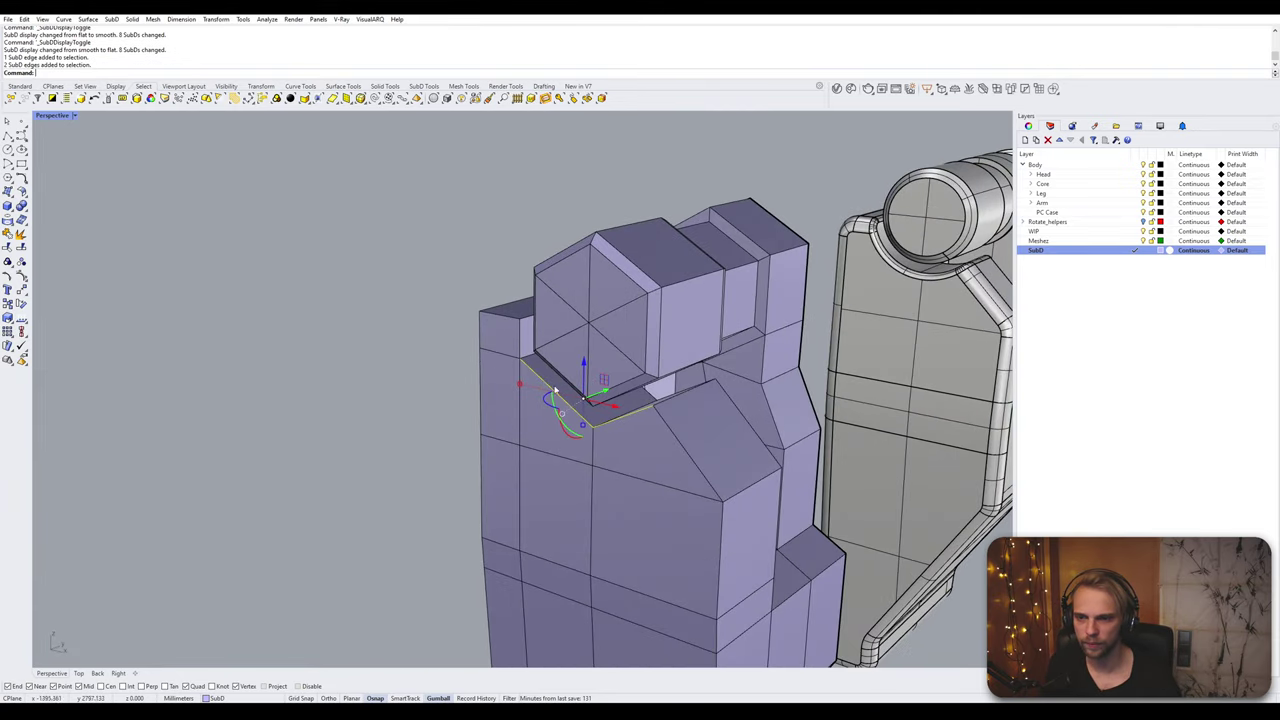
{"action": "double_click", "coordinate": [669, 427], "text": "ctrl+shift"}
{"action": "scroll", "coordinate": [669, 457], "scroll_direction": "down", "scroll_amount": 5}
{"action": "right_click_drag", "start_coordinate": [662, 490], "coordinate": [687, 360], "text": "shift"}
{"action": "scroll", "coordinate": [633, 617], "scroll_direction": "up", "scroll_amount": 5}
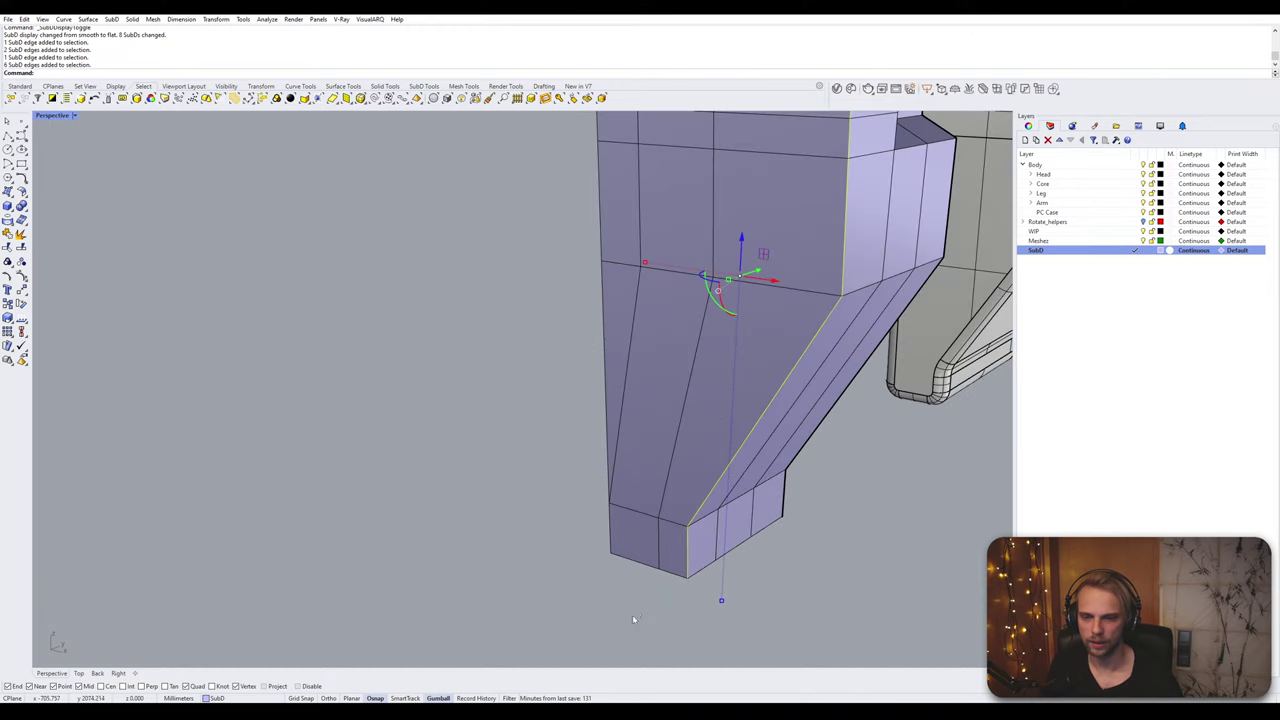
{"action": "left_click", "coordinate": [631, 566], "text": "ctrl+shift"}
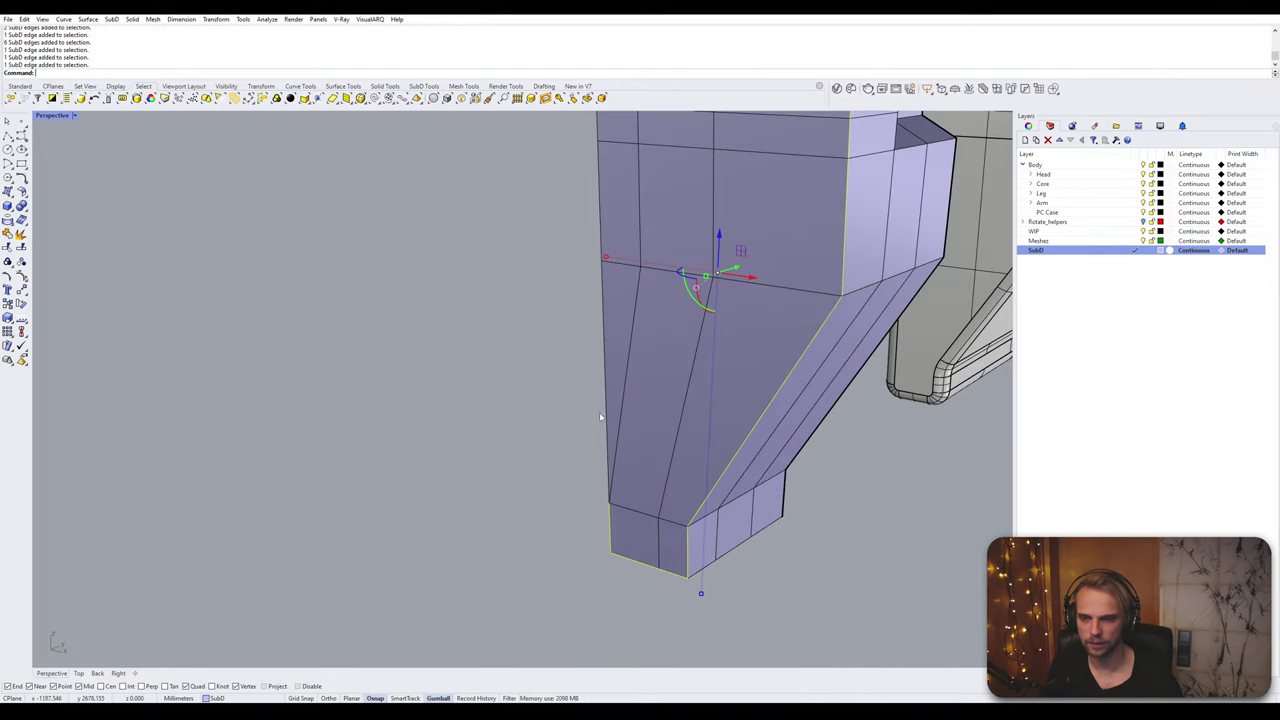
Step: Add the upper left edges, three horizontal seam edges and the last bottom edge
{"action": "scroll", "coordinate": [606, 410], "scroll_direction": "down", "scroll_amount": 4}
{"action": "scroll", "coordinate": [646, 549], "scroll_direction": "up", "scroll_amount": 2}
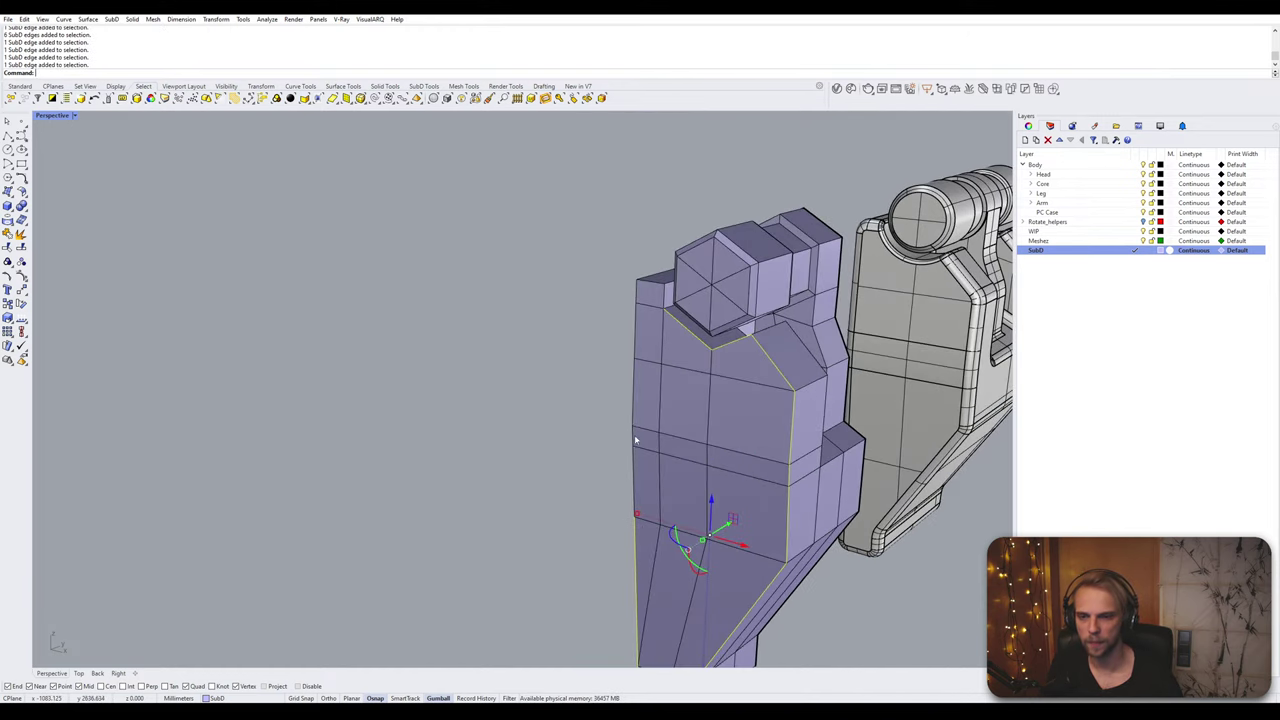
{"action": "left_click", "coordinate": [635, 328], "text": "ctrl+shift"}
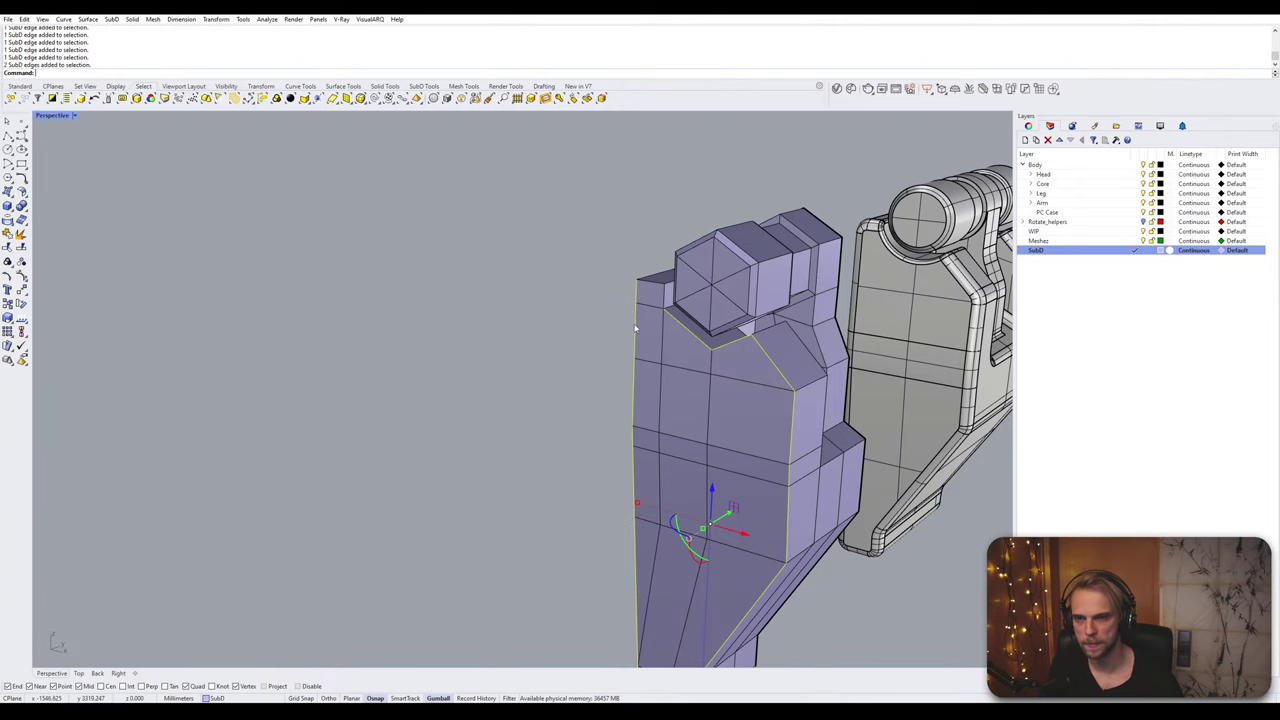
{"action": "left_click", "coordinate": [666, 293], "text": "ctrl+shift"}
{"action": "scroll", "coordinate": [702, 368], "scroll_direction": "down", "scroll_amount": 4}
{"action": "scroll", "coordinate": [686, 376], "scroll_direction": "up", "scroll_amount": 2}
{"action": "right_click_drag", "start_coordinate": [702, 368], "coordinate": [650, 318]}
{"action": "right_click_drag", "start_coordinate": [670, 448], "coordinate": [588, 355], "text": "shift"}
{"action": "left_click", "coordinate": [607, 339], "text": "ctrl+shift"}
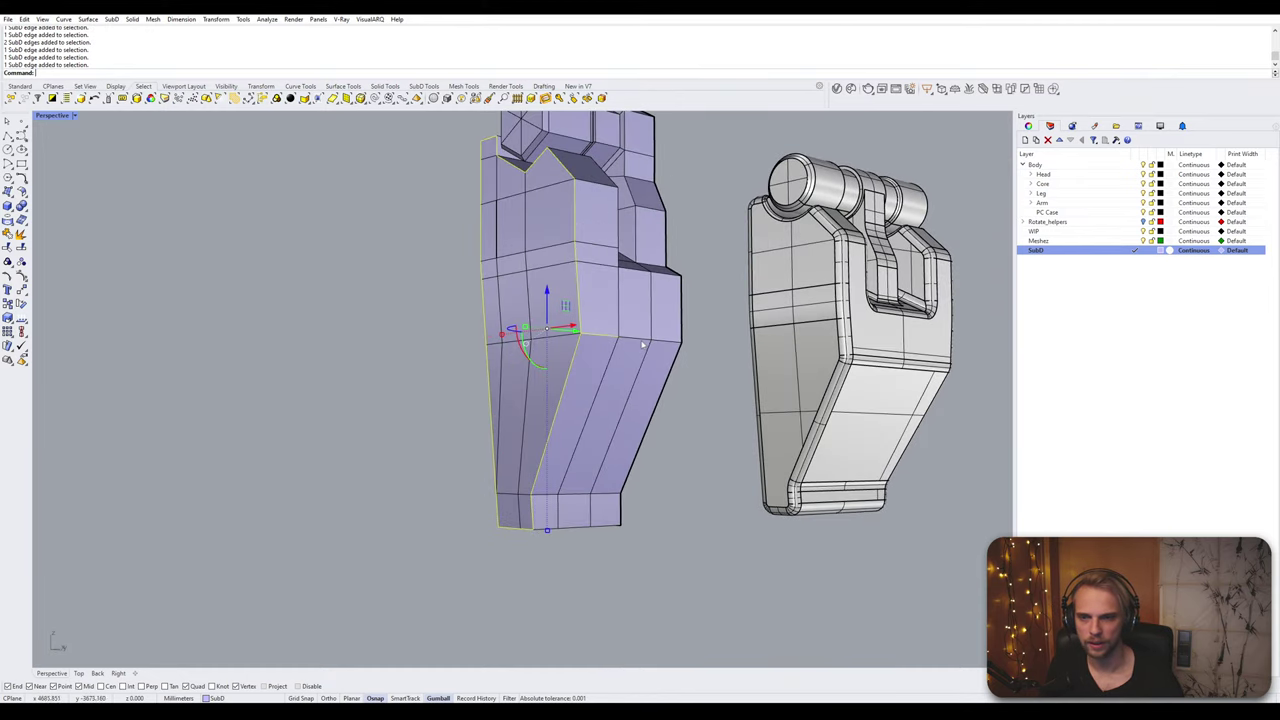
{"action": "left_click", "coordinate": [635, 339], "text": "ctrl+shift"}
{"action": "left_click", "coordinate": [665, 342], "text": "ctrl+shift"}
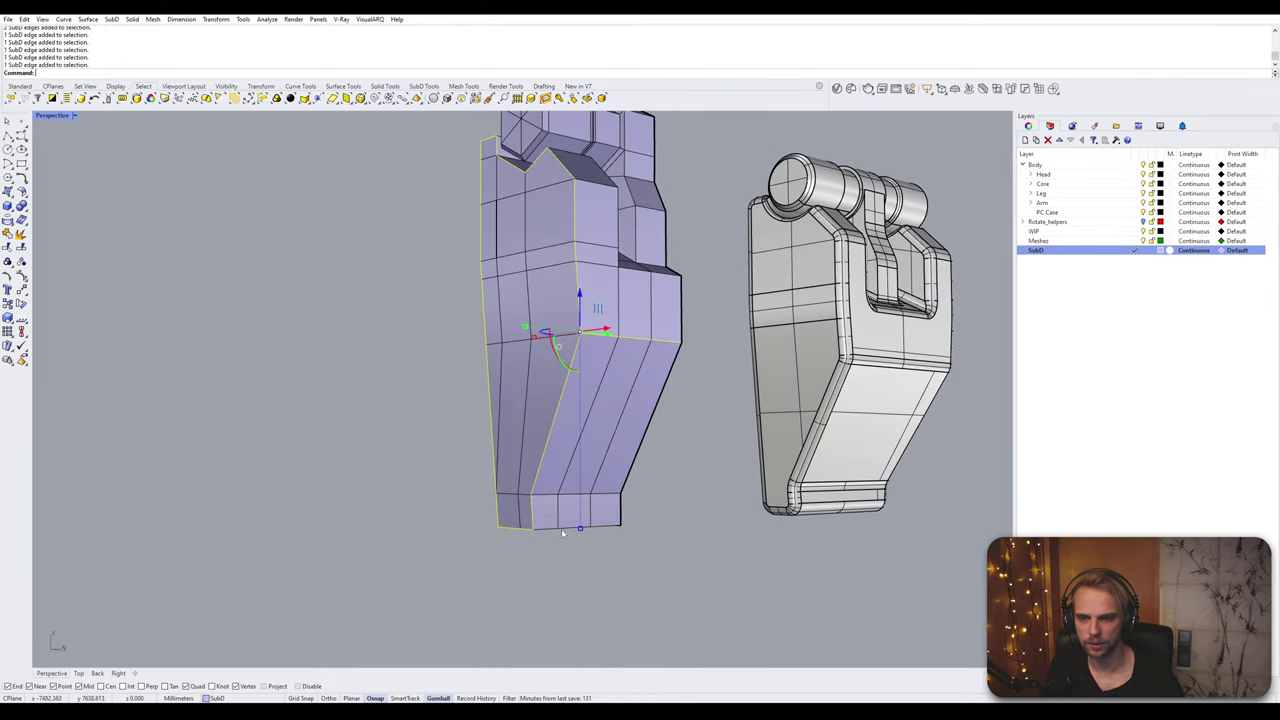
{"action": "left_click", "coordinate": [613, 528], "text": "ctrl+shift"}
Step: Add the slope's top edge and lower side edge on the arm's right side
{"action": "scroll", "coordinate": [613, 529], "scroll_direction": "down", "scroll_amount": 2}
{"action": "right_click_drag", "start_coordinate": [590, 522], "coordinate": [710, 508]}
{"action": "scroll", "coordinate": [517, 509], "scroll_direction": "up", "scroll_amount": 4}
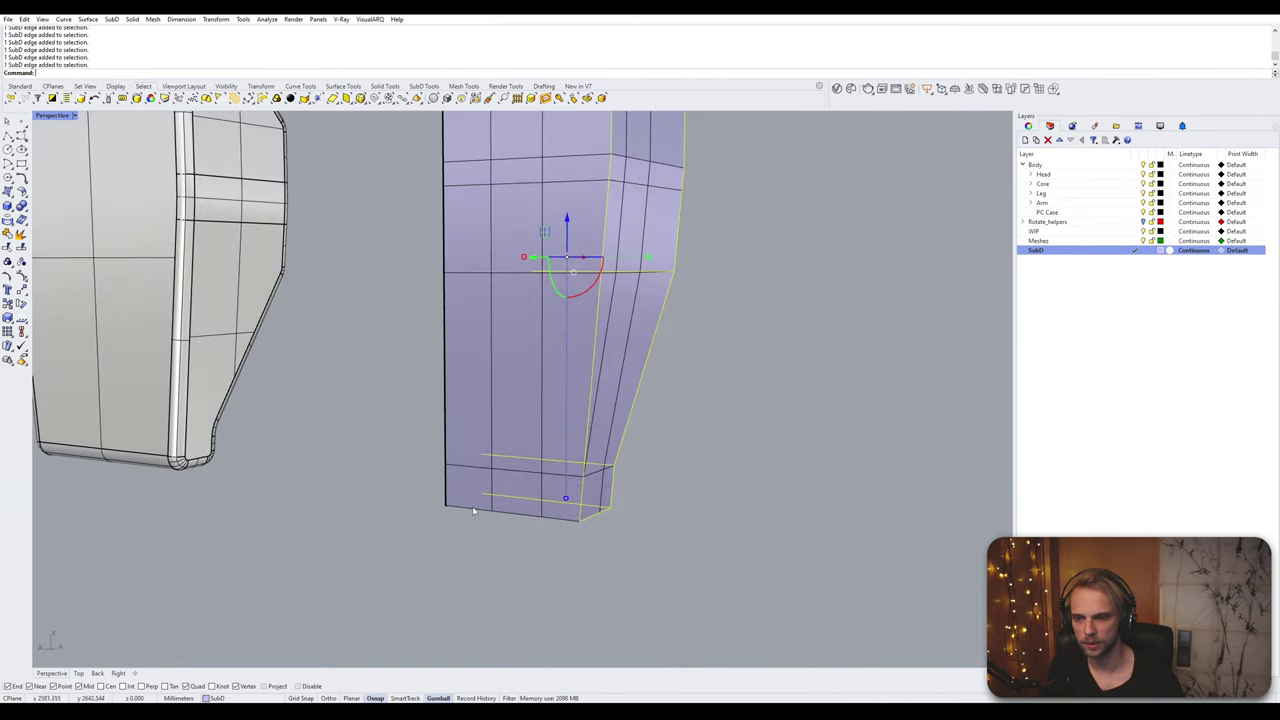
{"action": "scroll", "coordinate": [565, 520], "scroll_direction": "down", "scroll_amount": 5}
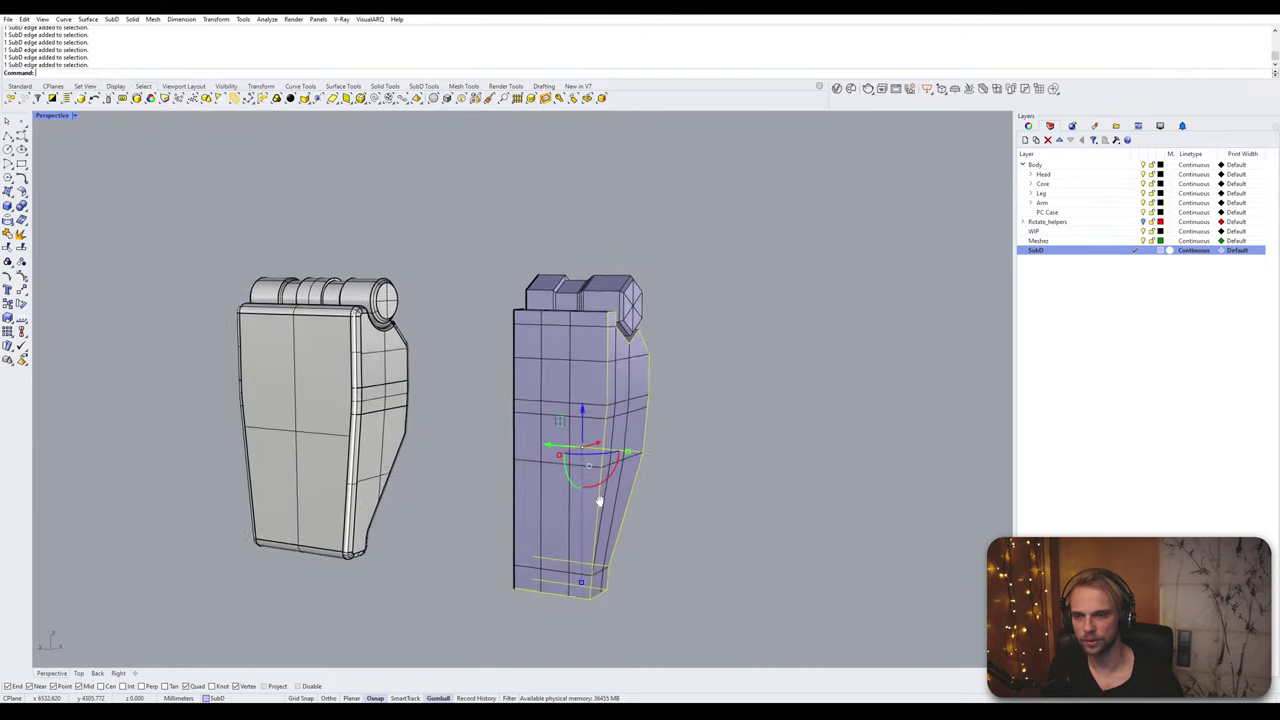
{"action": "right_click_drag", "start_coordinate": [597, 502], "coordinate": [560, 590]}
{"action": "scroll", "coordinate": [586, 345], "scroll_direction": "up", "scroll_amount": 5}
{"action": "right_click_drag", "start_coordinate": [584, 350], "coordinate": [502, 357]}
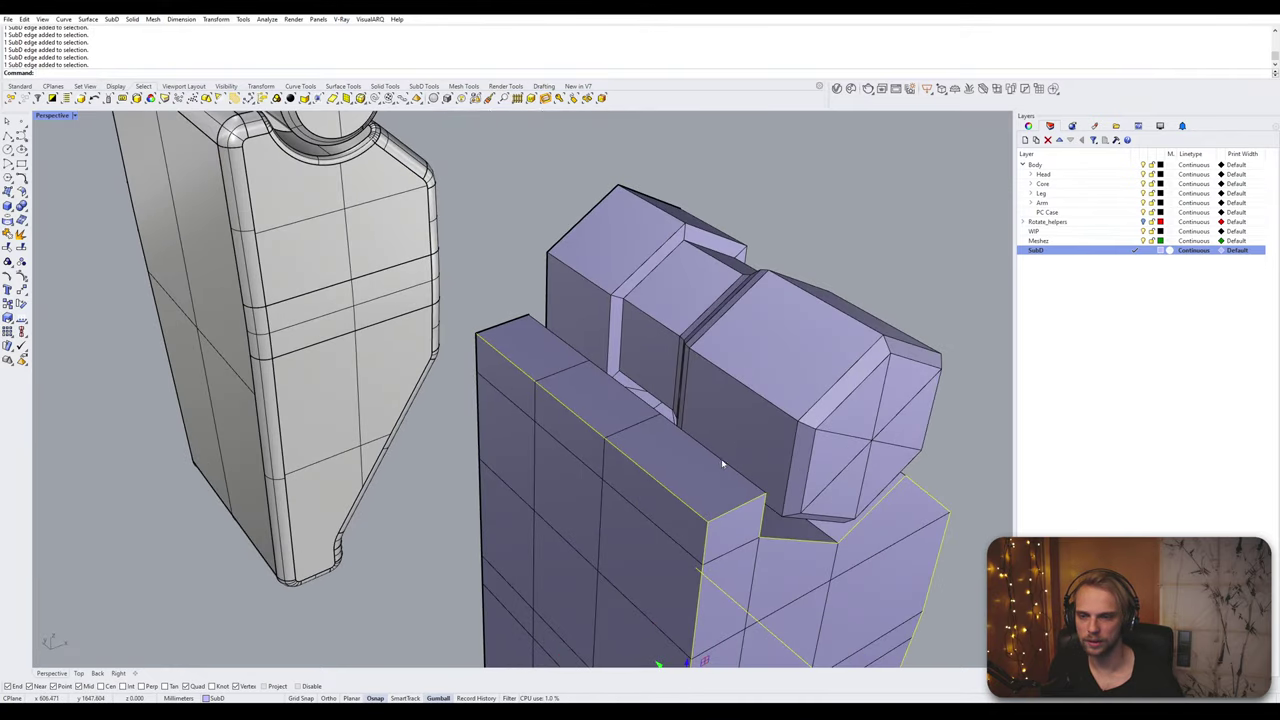
{"action": "scroll", "coordinate": [608, 376], "scroll_direction": "down", "scroll_amount": 4}
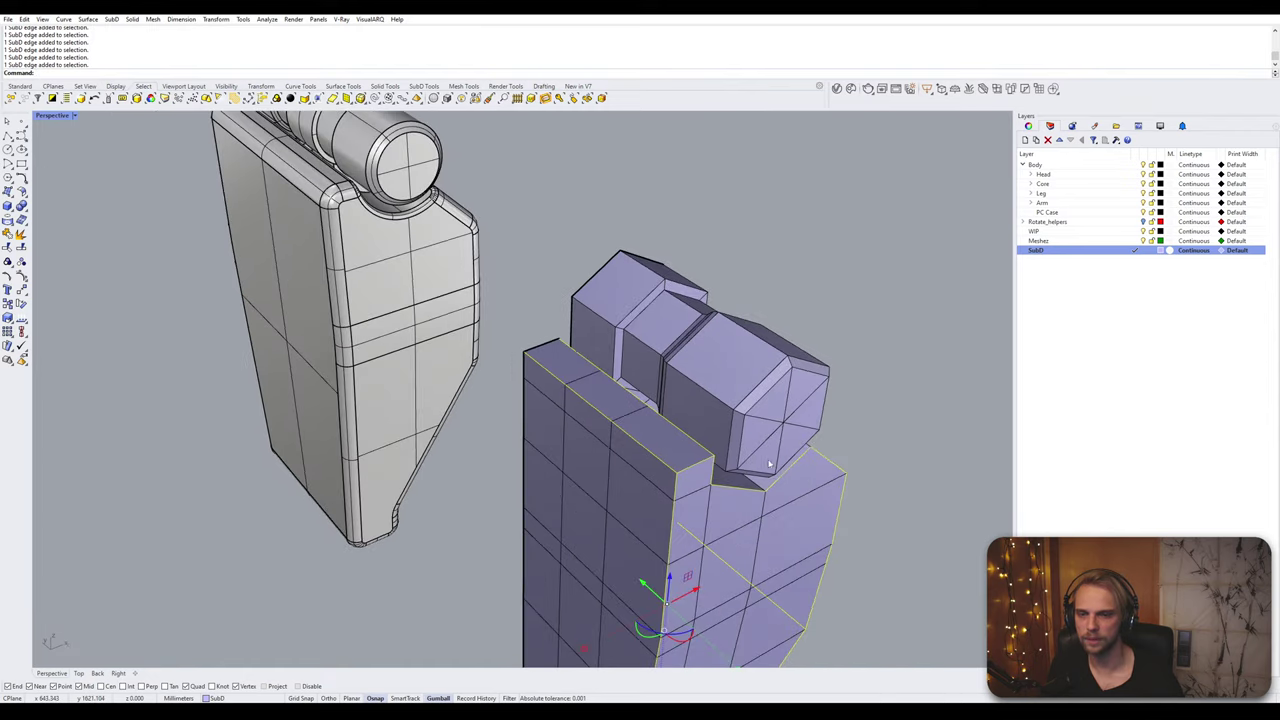
{"action": "right_click_drag", "start_coordinate": [766, 466], "coordinate": [527, 372]}
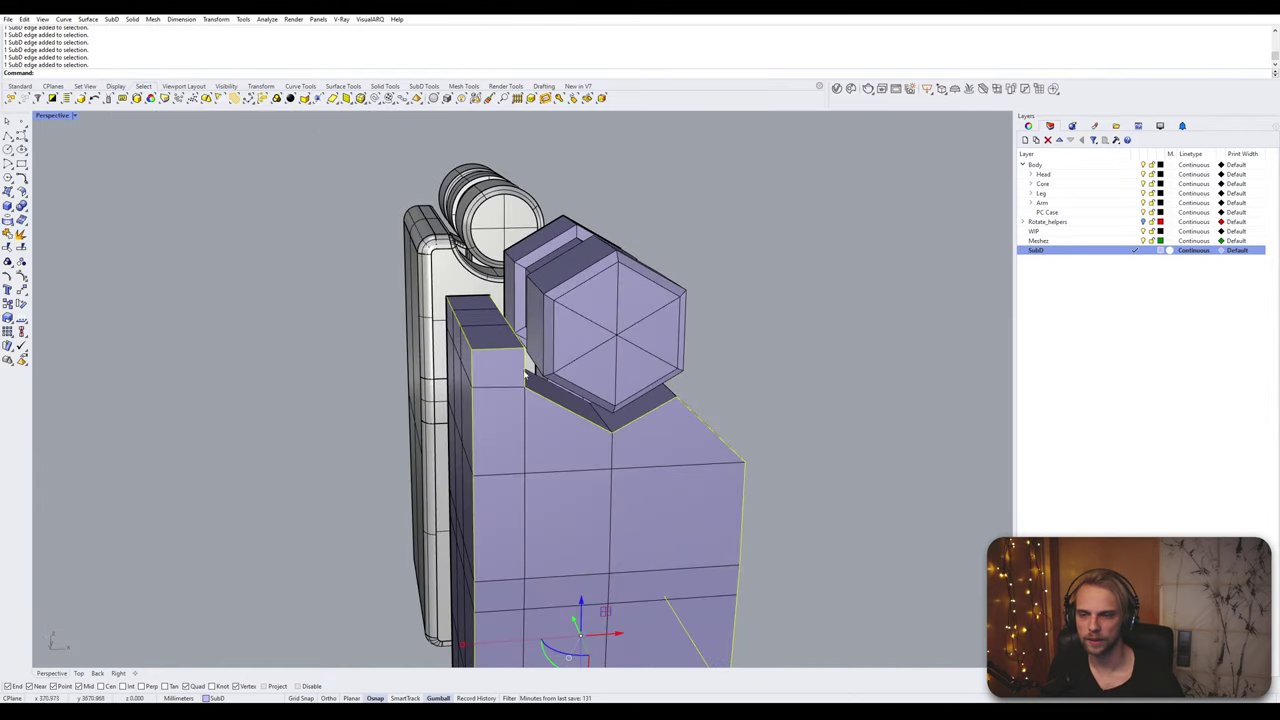
{"action": "right_click_drag", "start_coordinate": [629, 423], "coordinate": [597, 425]}
{"action": "scroll", "coordinate": [604, 396], "scroll_direction": "up", "scroll_amount": 5}
{"action": "scroll", "coordinate": [597, 426], "scroll_direction": "up", "scroll_amount": 5}
{"action": "left_click", "coordinate": [585, 419], "text": "ctrl+shift"}
{"action": "scroll", "coordinate": [587, 420], "scroll_direction": "down", "scroll_amount": 6}
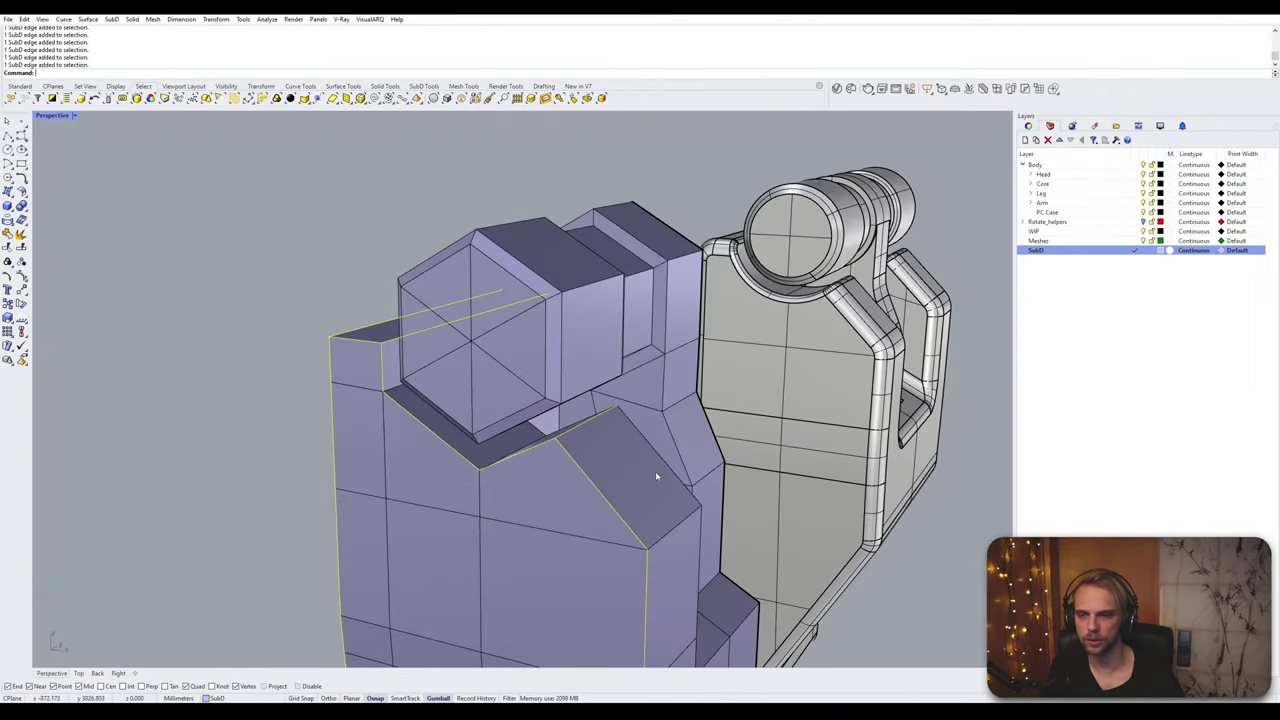
{"action": "right_click_drag", "start_coordinate": [655, 471], "coordinate": [607, 460]}
{"action": "left_click", "coordinate": [598, 446], "text": "ctrl+shift"}
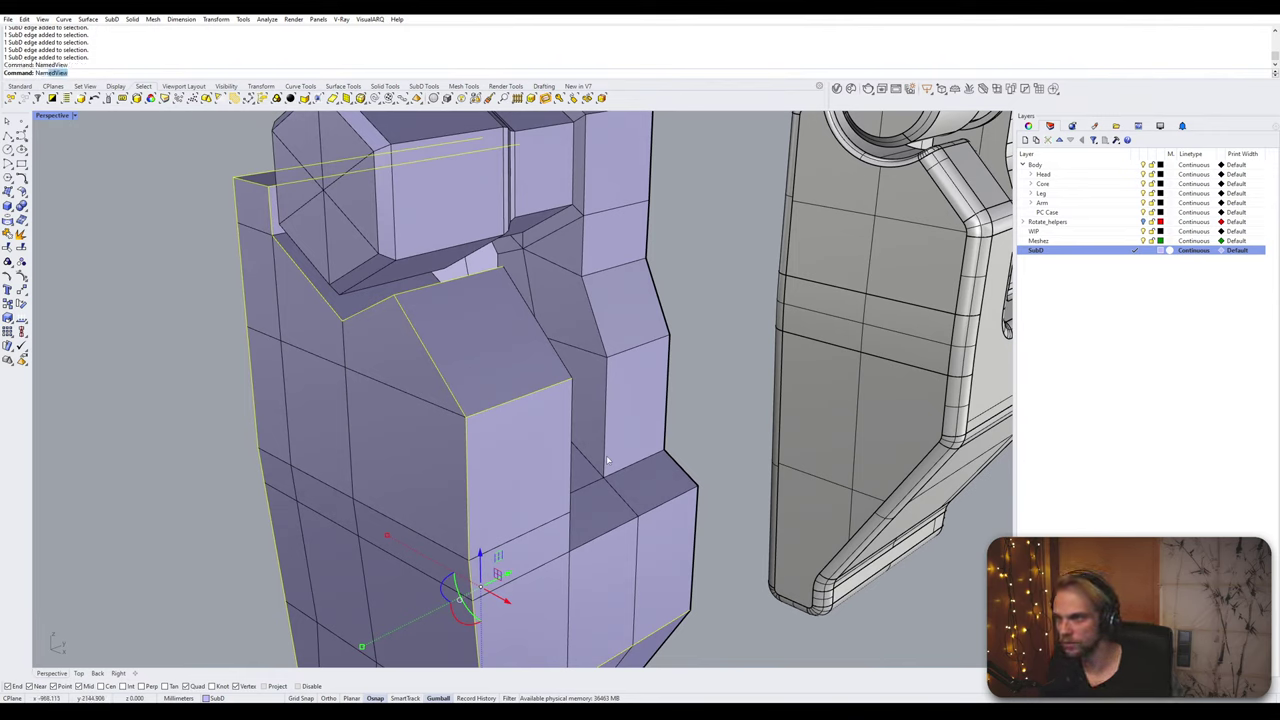
Step: Save the edge selection as Selection 01 and dock the Named Selections panel beside Layers
{"action": "key", "text": "Return"}
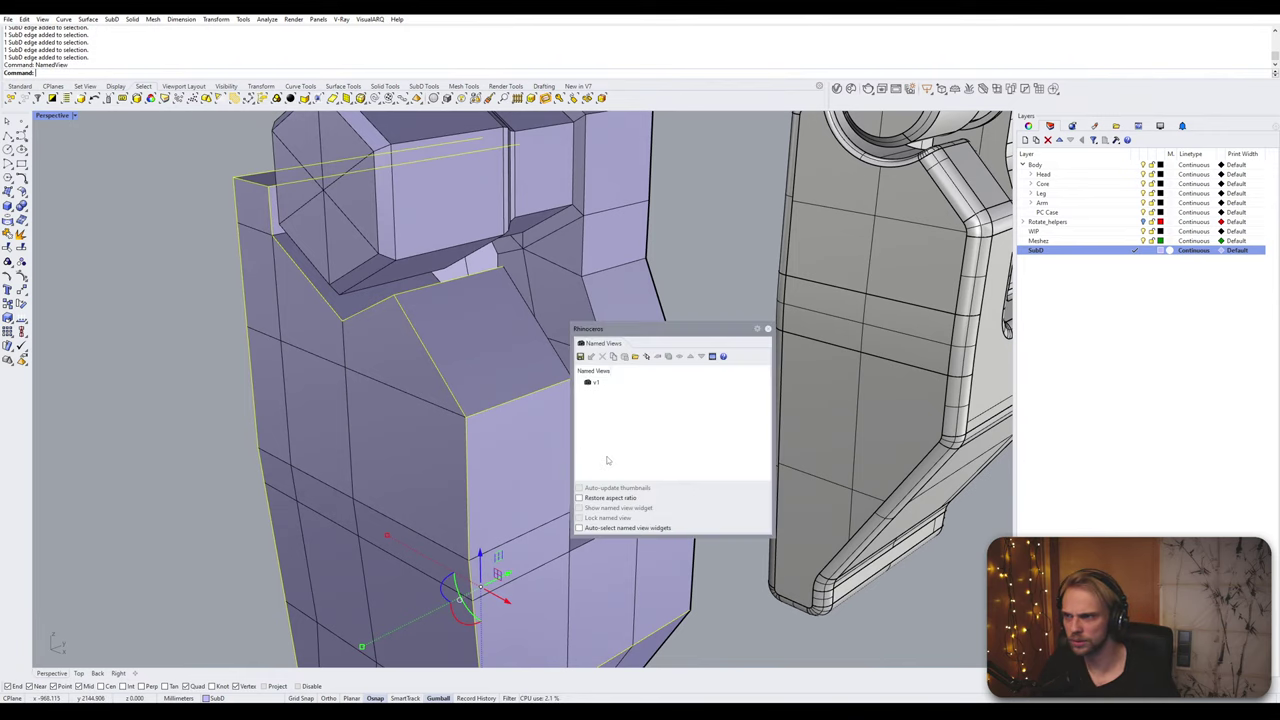
{"action": "left_click", "coordinate": [768, 329]}
{"action": "type", "text": "NamedSelections"}
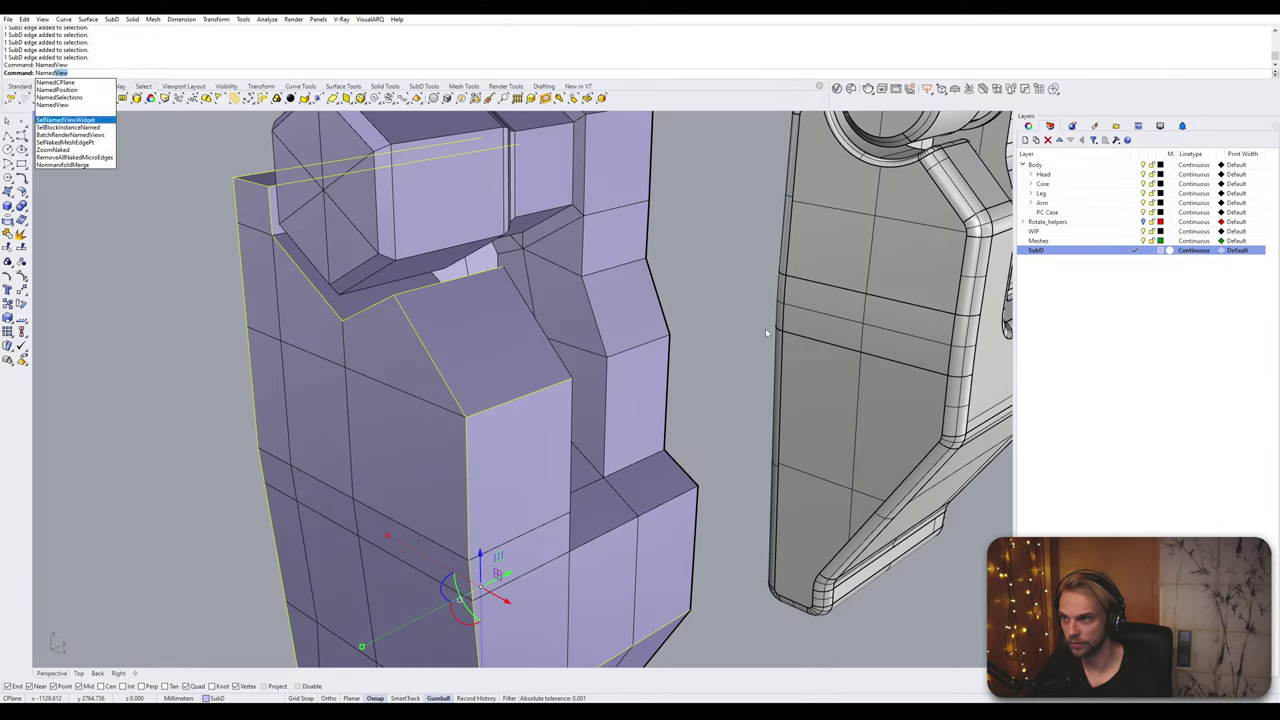
{"action": "key", "text": "Return"}
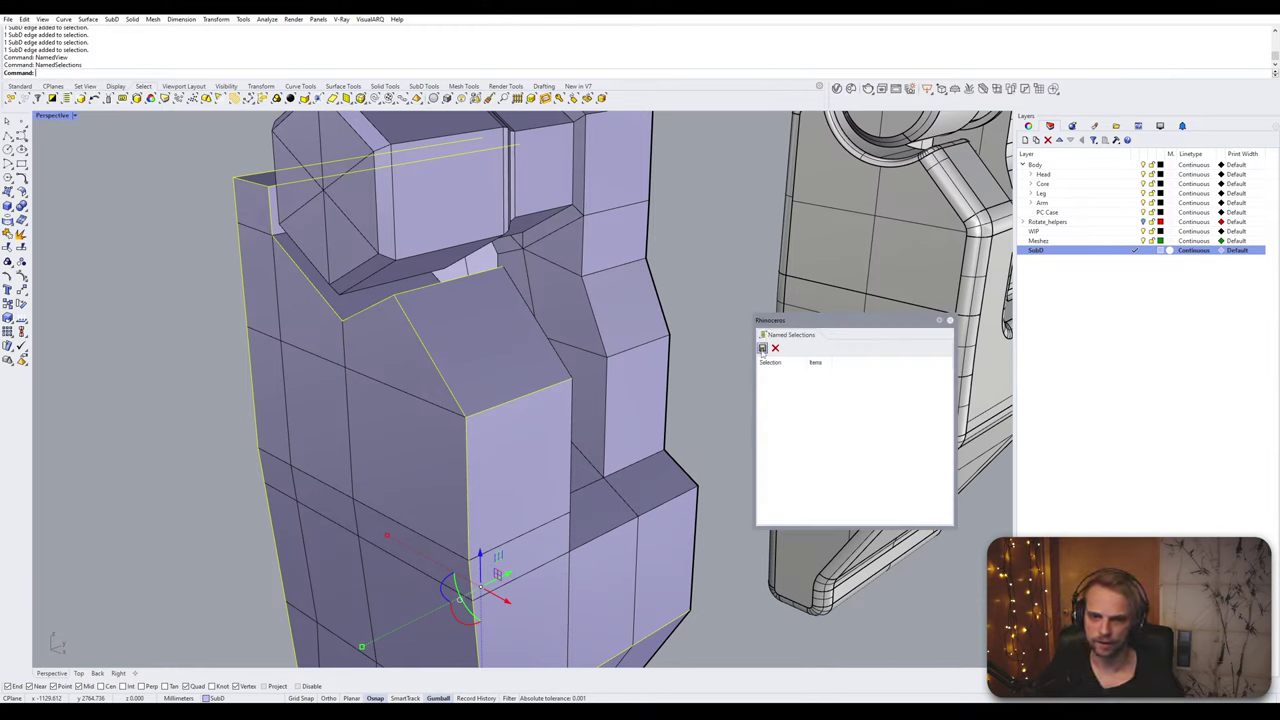
{"action": "left_click", "coordinate": [762, 348]}
{"action": "key", "text": "Return"}
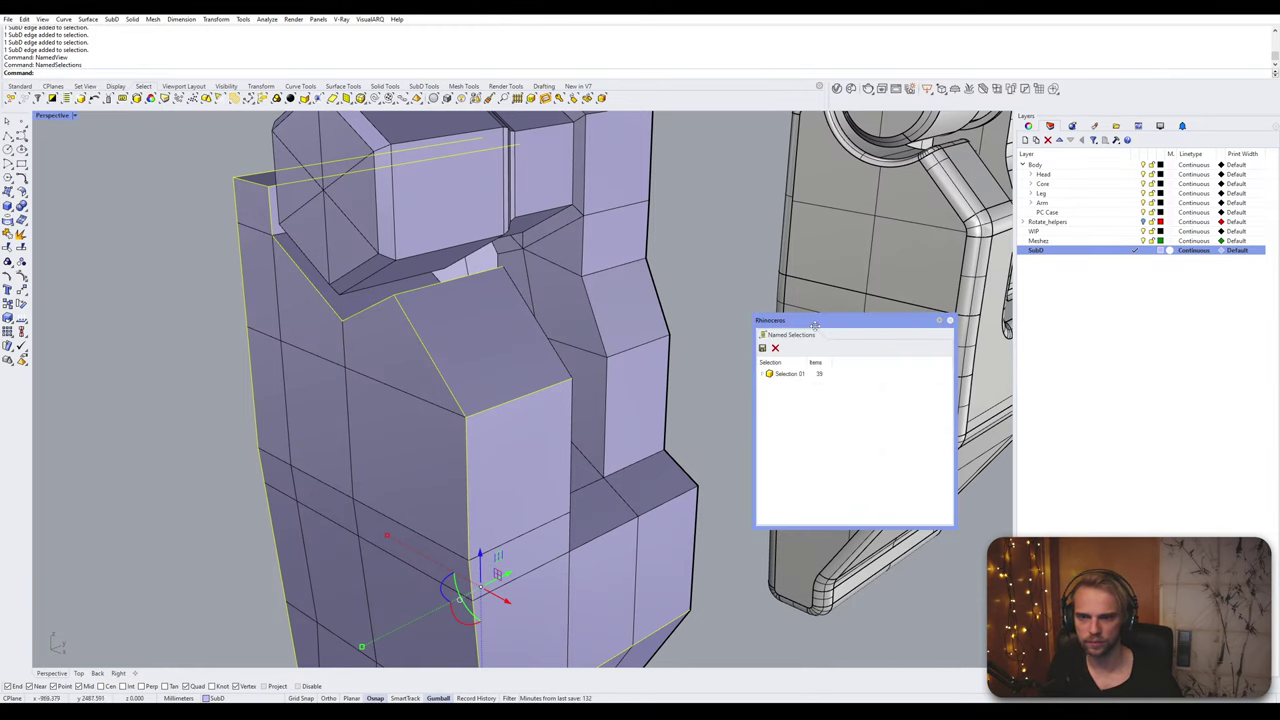
{"action": "left_click_drag", "start_coordinate": [815, 325], "coordinate": [1044, 512]}
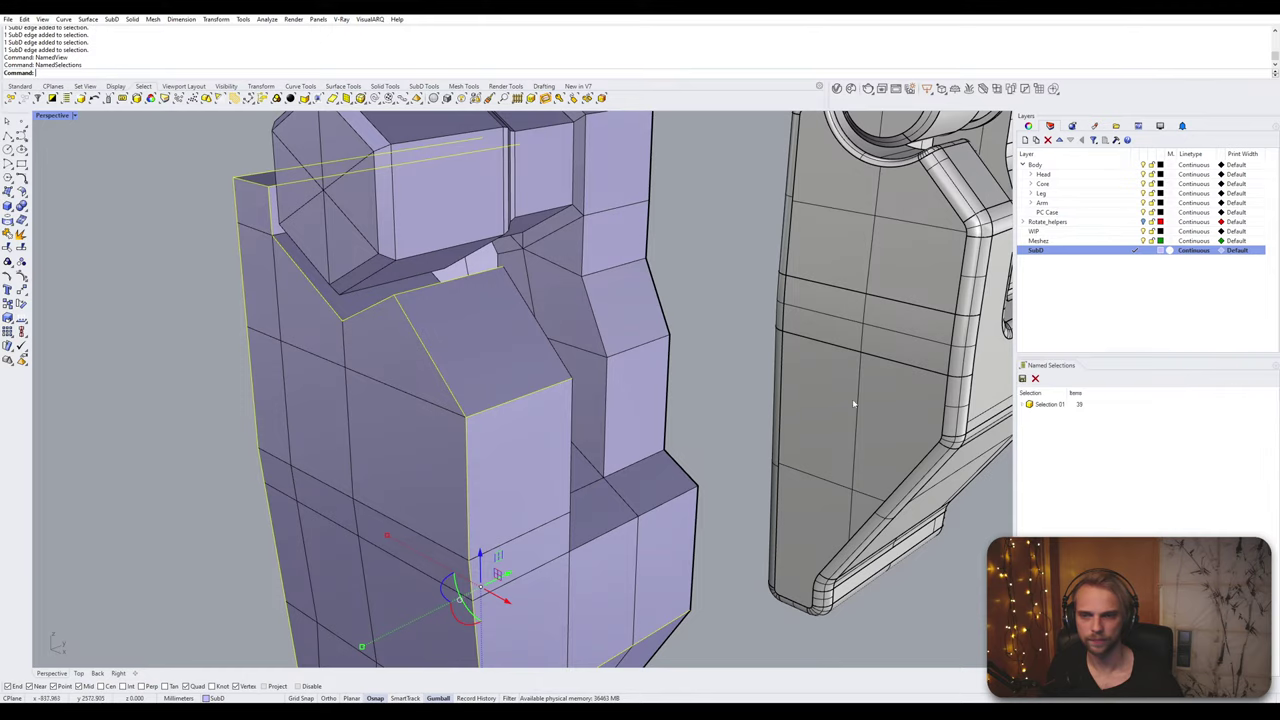
Step: Select the entire SubD cage, then undo the last fill
{"action": "right_click_drag", "start_coordinate": [854, 394], "coordinate": [636, 377]}
{"action": "scroll", "coordinate": [588, 366], "scroll_direction": "down", "scroll_amount": 4}
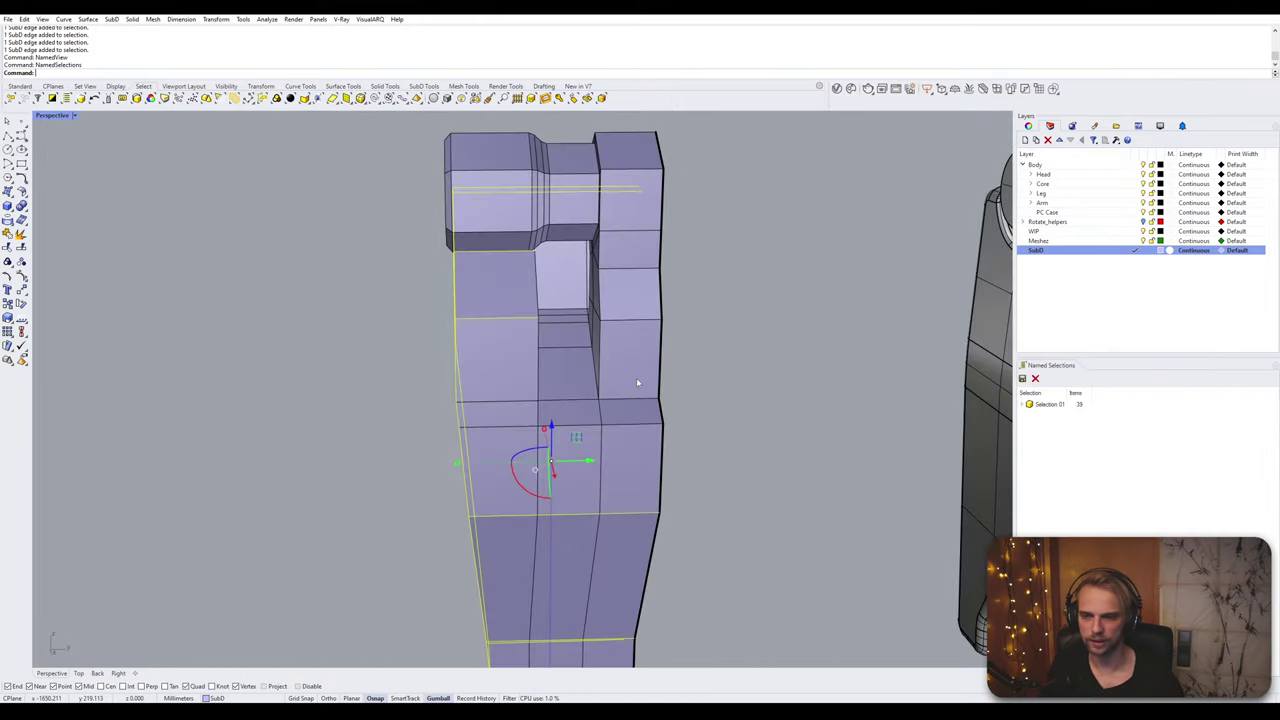
{"action": "scroll", "coordinate": [636, 377], "scroll_direction": "down", "scroll_amount": 4}
{"action": "right_click_drag", "start_coordinate": [760, 437], "coordinate": [637, 455]}
{"action": "scroll", "coordinate": [522, 434], "scroll_direction": "up", "scroll_amount": 4}
{"action": "right_click_drag", "start_coordinate": [522, 434], "coordinate": [497, 302]}
{"action": "scroll", "coordinate": [531, 259], "scroll_direction": "up", "scroll_amount": 3}
{"action": "left_click", "coordinate": [497, 302]}
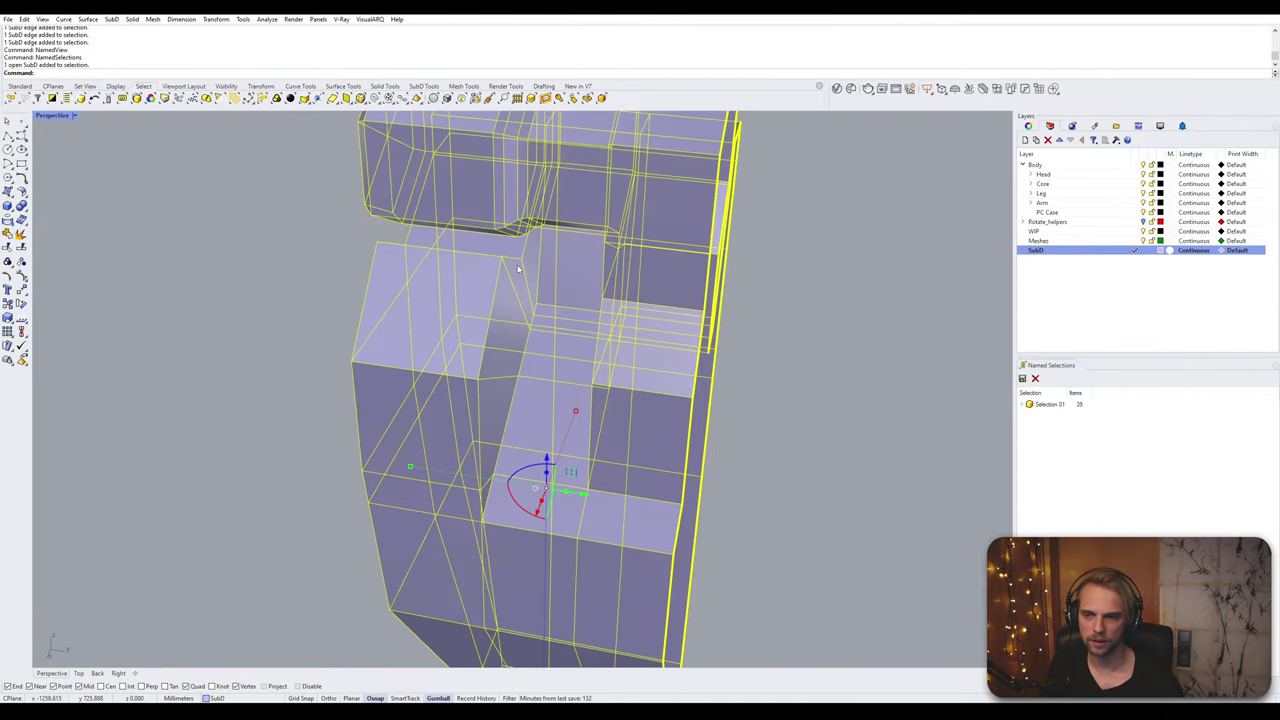
{"action": "key", "text": "ctrl+z"}
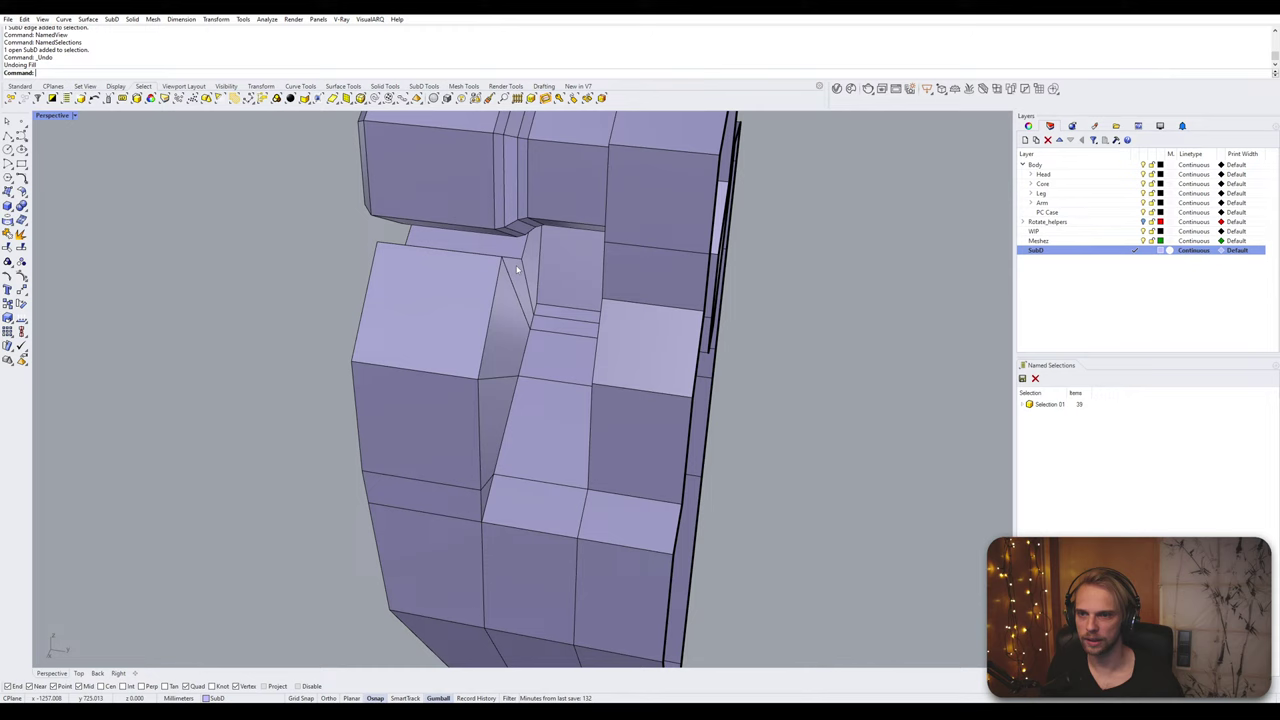
Step: Restore Selection 01 and add four more edges to it
{"action": "left_click", "coordinate": [1049, 404]}
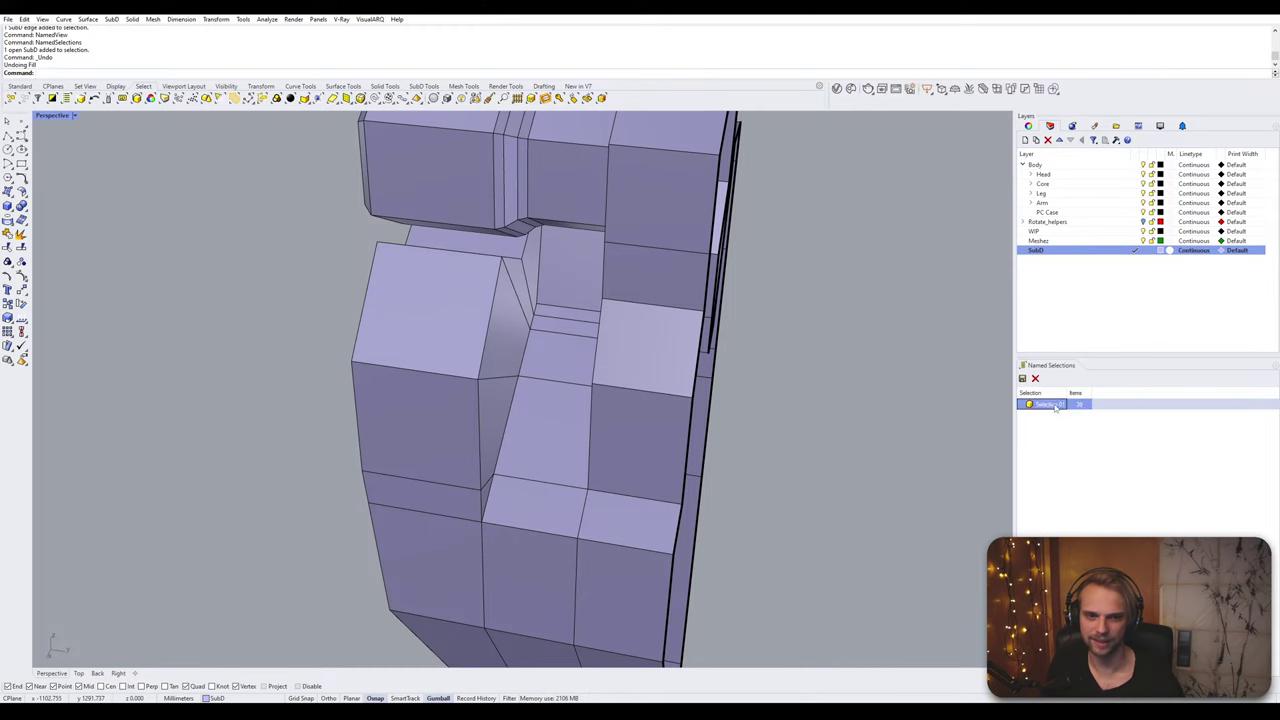
{"action": "left_click", "coordinate": [497, 306], "text": "ctrl+shift"}
{"action": "scroll", "coordinate": [498, 306], "scroll_direction": "up", "scroll_amount": 4}
{"action": "right_click_drag", "start_coordinate": [508, 308], "coordinate": [552, 414]}
{"action": "left_click", "coordinate": [530, 367], "text": "ctrl+shift"}
{"action": "left_click", "coordinate": [559, 359], "text": "ctrl+shift"}
{"action": "right_click_drag", "start_coordinate": [563, 363], "coordinate": [657, 342]}
{"action": "scroll", "coordinate": [590, 328], "scroll_direction": "up", "scroll_amount": 4}
{"action": "left_click", "coordinate": [658, 335], "text": "ctrl+shift"}
{"action": "scroll", "coordinate": [697, 342], "scroll_direction": "down", "scroll_amount": 6}
Step: Add further edges on the model's other side, including one near the left corner
{"action": "right_click_drag", "start_coordinate": [790, 380], "coordinate": [579, 389], "text": "shift"}
{"action": "left_click", "coordinate": [666, 333], "text": "ctrl+shift"}
{"action": "right_click_drag", "start_coordinate": [666, 335], "coordinate": [880, 345]}
{"action": "scroll", "coordinate": [480, 328], "scroll_direction": "up", "scroll_amount": 3}
{"action": "left_click", "coordinate": [366, 338], "text": "ctrl+shift"}
{"action": "right_click_drag", "start_coordinate": [366, 338], "coordinate": [439, 309]}
{"action": "scroll", "coordinate": [390, 341], "scroll_direction": "up", "scroll_amount": 6}
{"action": "scroll", "coordinate": [408, 343], "scroll_direction": "down", "scroll_amount": 6}
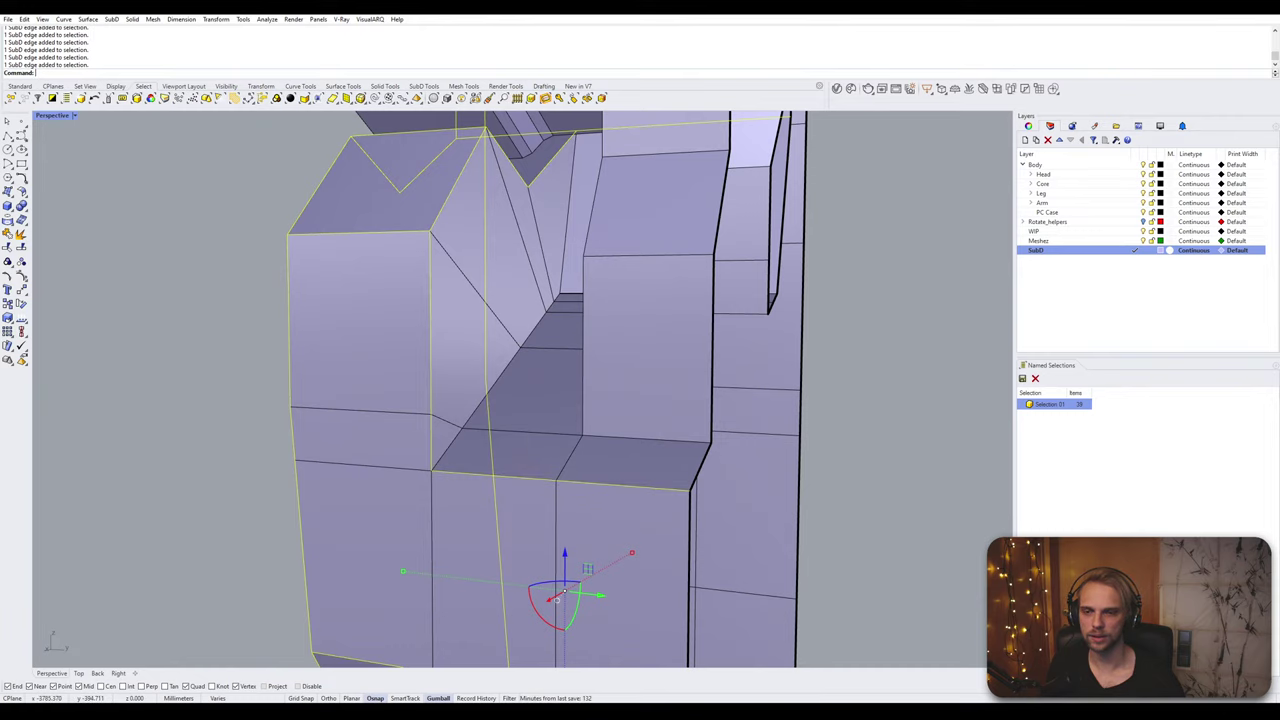
Step: Select the edges of the loop running around the notch in the hinge part
{"action": "right_click_drag", "start_coordinate": [439, 309], "coordinate": [466, 495]}
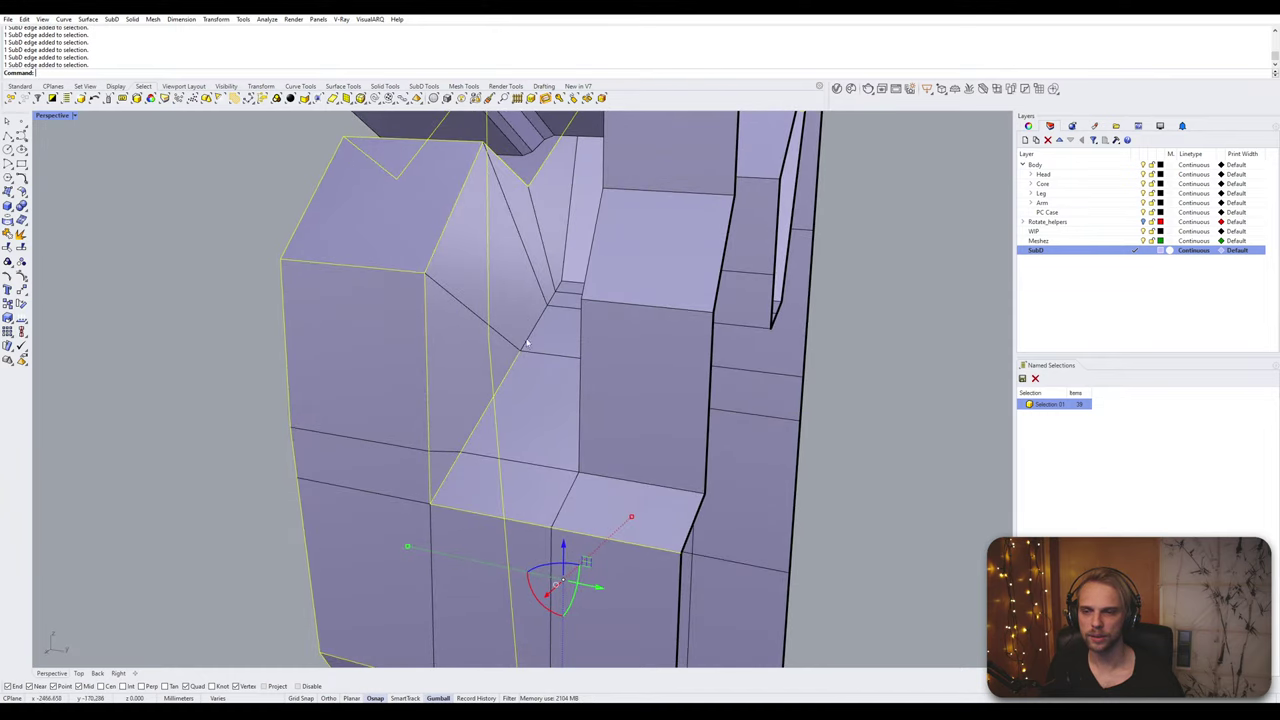
{"action": "left_click", "coordinate": [529, 335], "text": "ctrl+shift"}
{"action": "left_click", "coordinate": [539, 312], "text": "ctrl"}
{"action": "left_click", "coordinate": [541, 314], "text": "ctrl+shift"}
{"action": "left_click", "coordinate": [552, 297], "text": "ctrl+shift"}
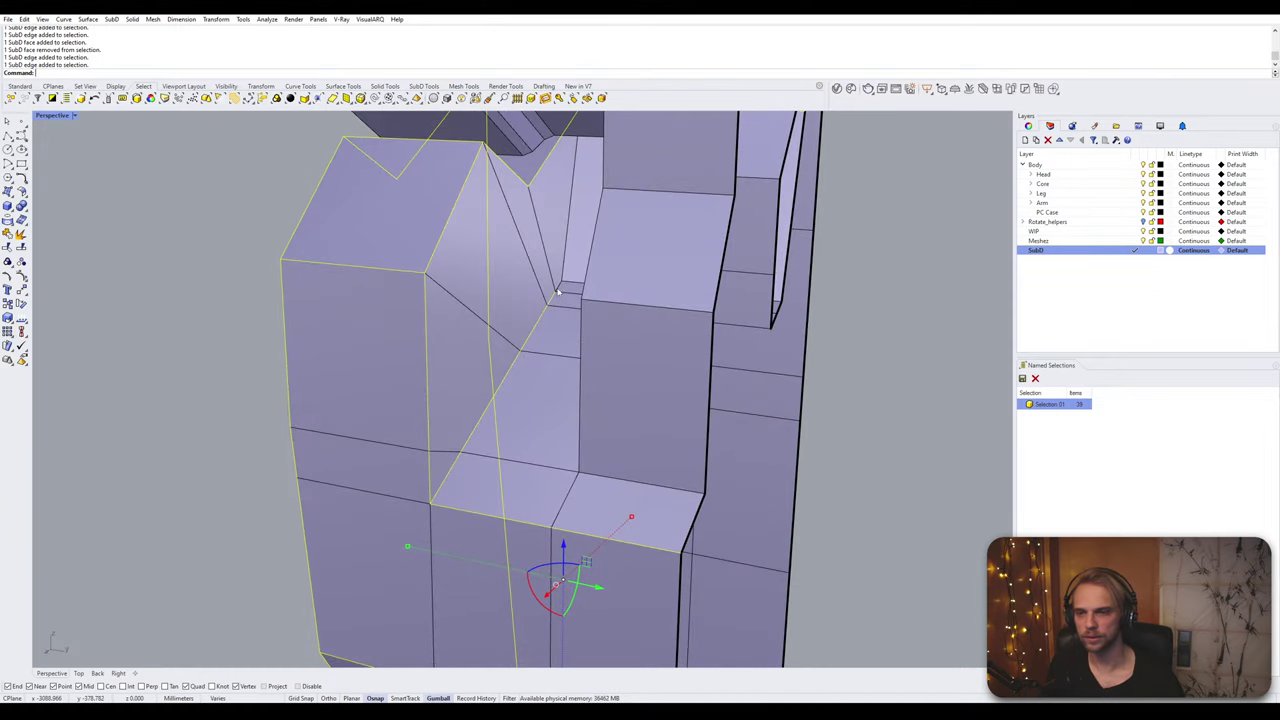
{"action": "scroll", "coordinate": [560, 330], "scroll_direction": "up", "scroll_amount": 5}
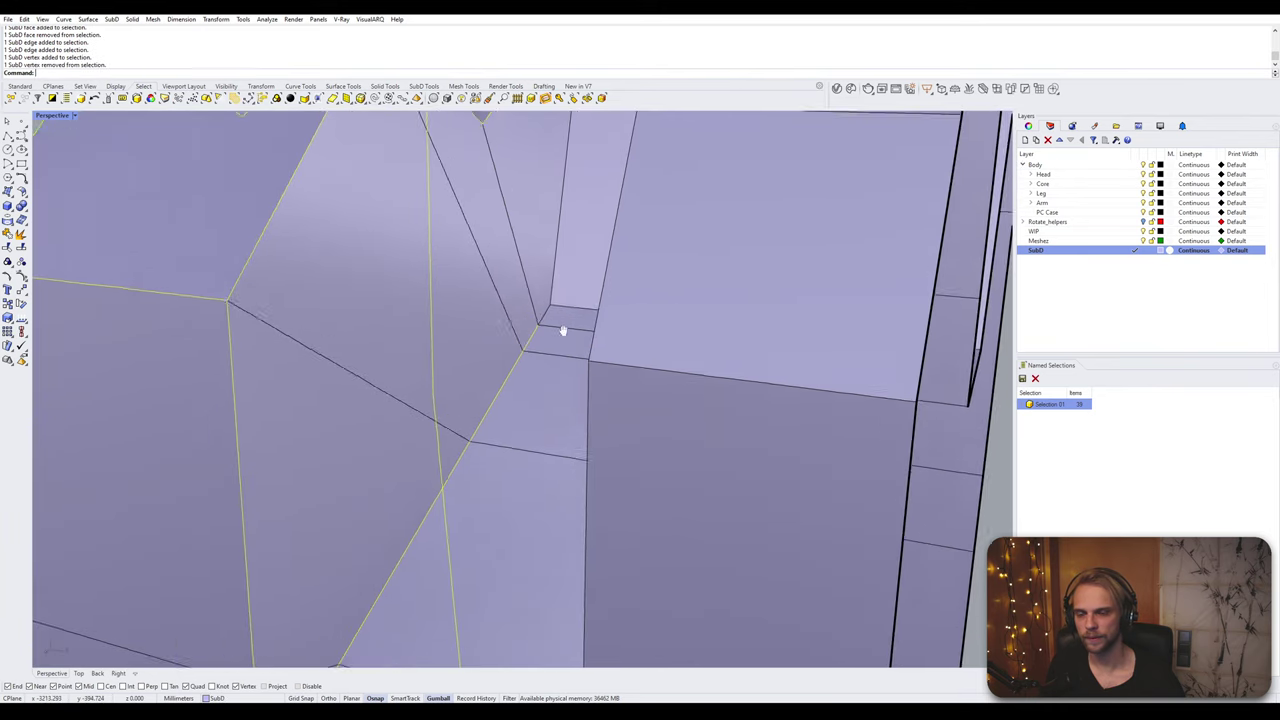
{"action": "left_click", "coordinate": [578, 384], "text": "ctrl+shift"}
{"action": "scroll", "coordinate": [580, 387], "scroll_direction": "down", "scroll_amount": 7}
{"action": "left_click", "coordinate": [584, 376], "text": "ctrl"}
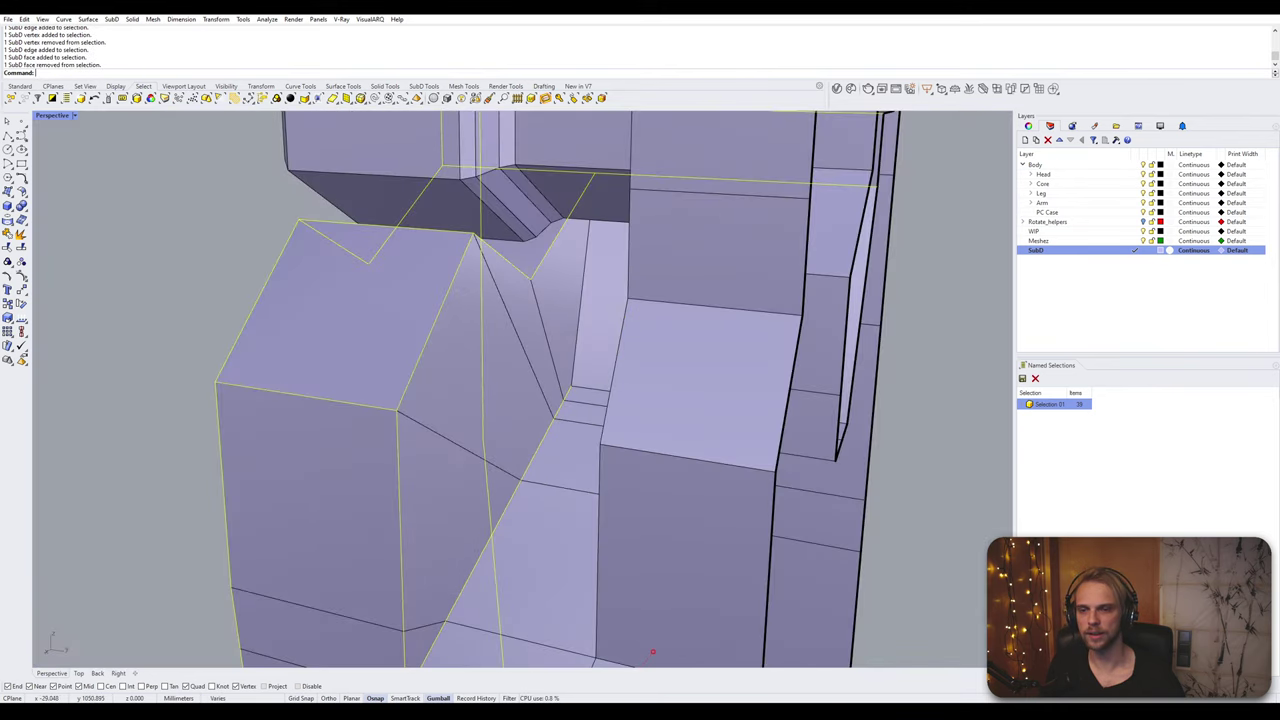
{"action": "left_click", "coordinate": [585, 394], "text": "shift"}
{"action": "right_click_drag", "start_coordinate": [585, 394], "coordinate": [660, 420]}
{"action": "scroll", "coordinate": [688, 479], "scroll_direction": "down", "scroll_amount": 5}
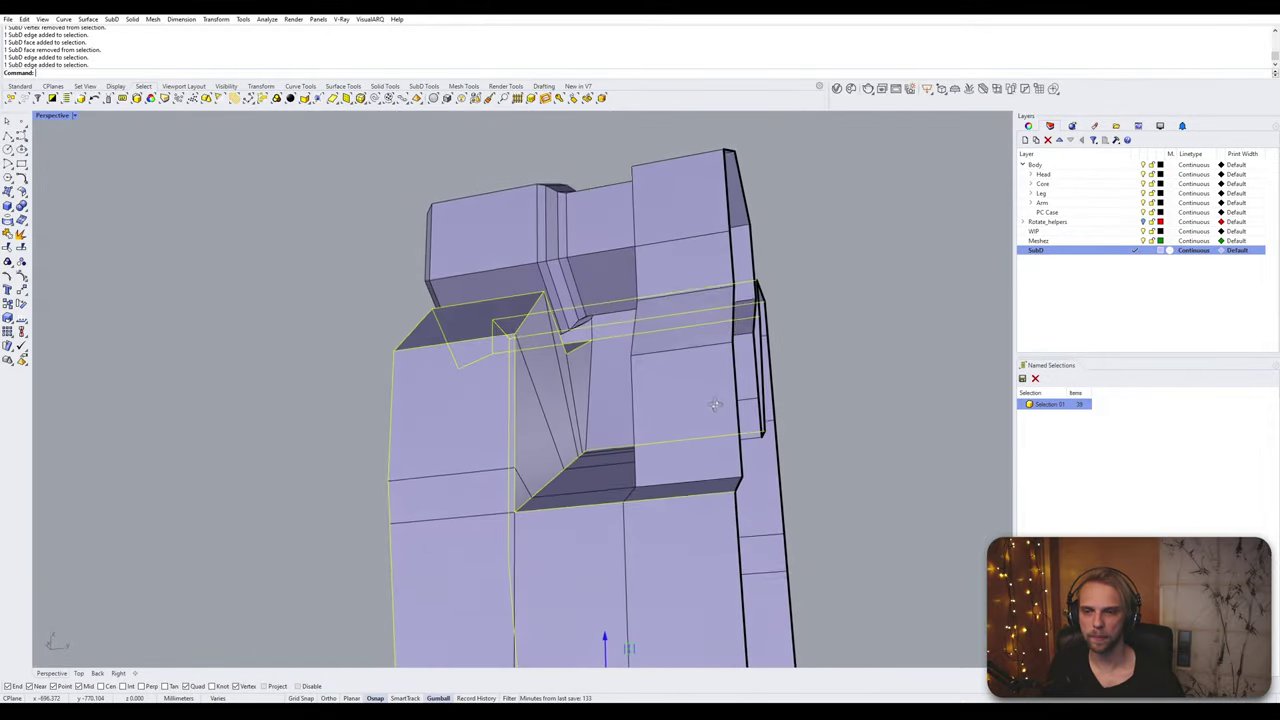
{"action": "right_click_drag", "start_coordinate": [582, 380], "coordinate": [588, 326]}
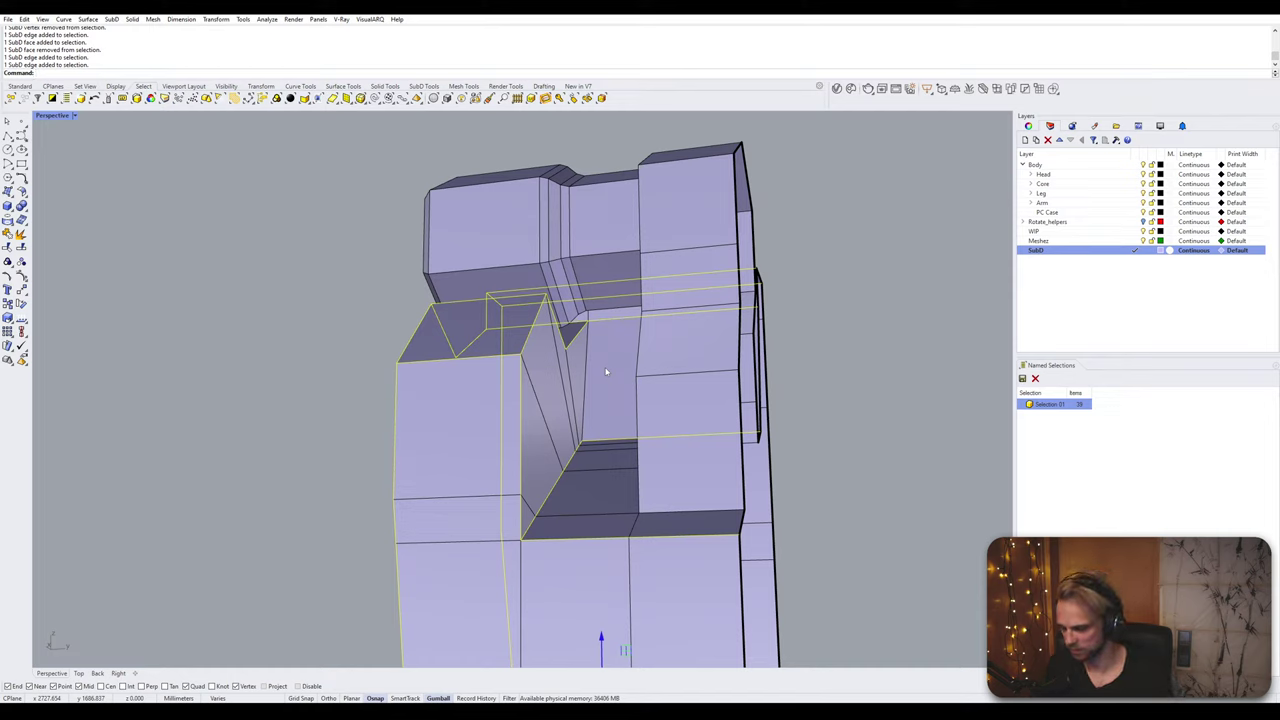
Step: Bevel the selected notch edges with a 0.2, one-segment bevel
{"action": "type", "text": "Bevel"}
{"action": "key", "text": "Return"}
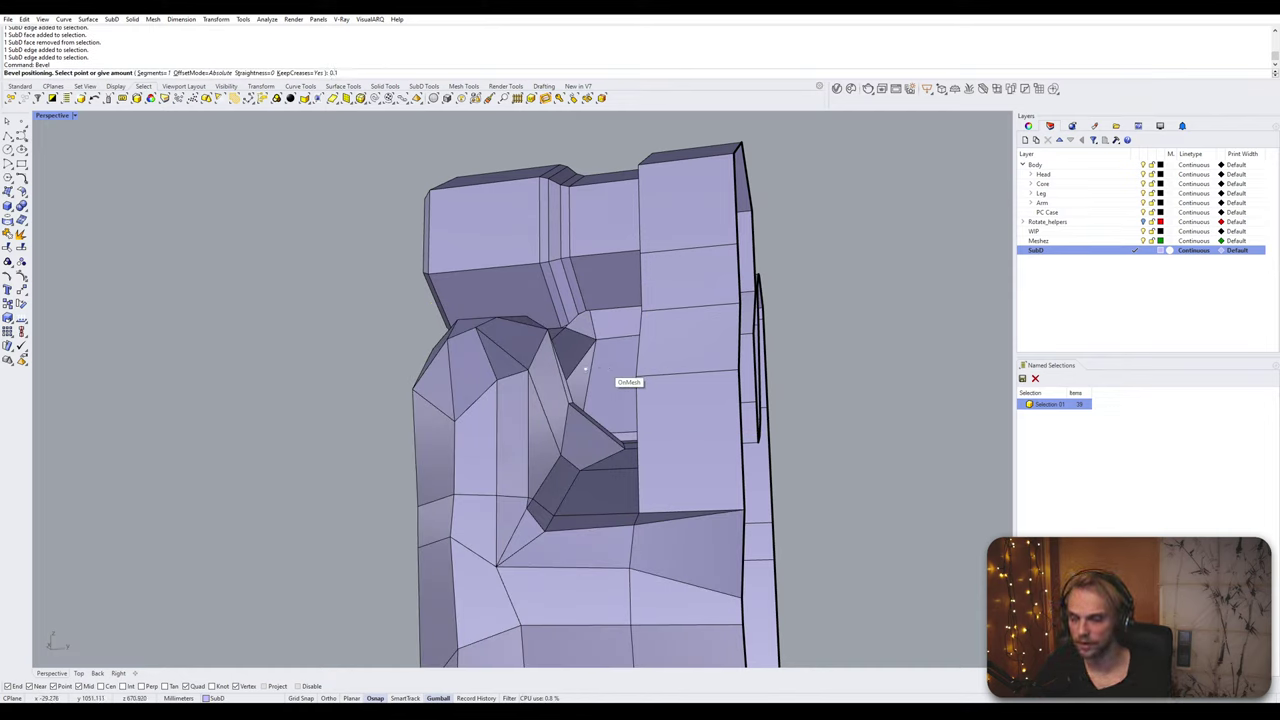
{"action": "left_click", "coordinate": [605, 372]}
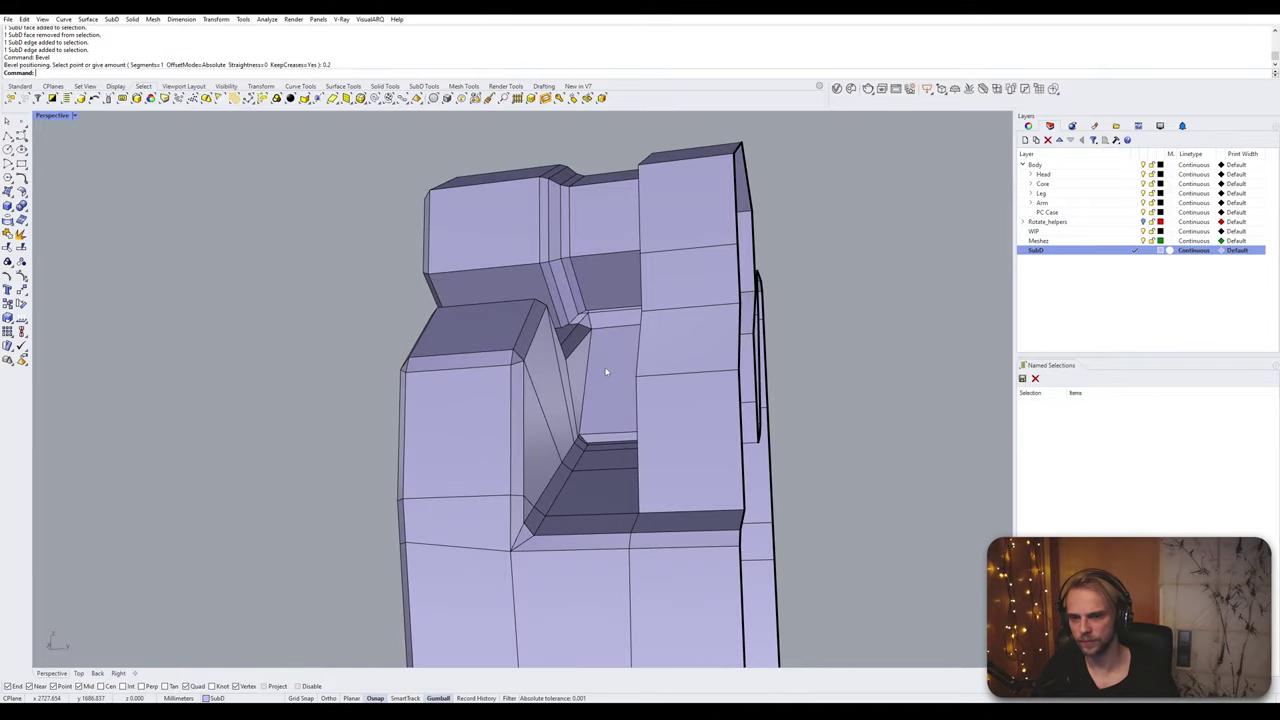
Step: Toggle between smooth and flat display to check the new bevel strips
{"action": "right_click_drag", "start_coordinate": [606, 372], "coordinate": [587, 349]}
{"action": "key", "text": "Tab"}
{"action": "right_click_drag", "start_coordinate": [513, 397], "coordinate": [480, 228]}
{"action": "scroll", "coordinate": [506, 536], "scroll_direction": "up", "scroll_amount": 7}
{"action": "key", "text": "Tab"}
{"action": "key", "text": "Tab"}
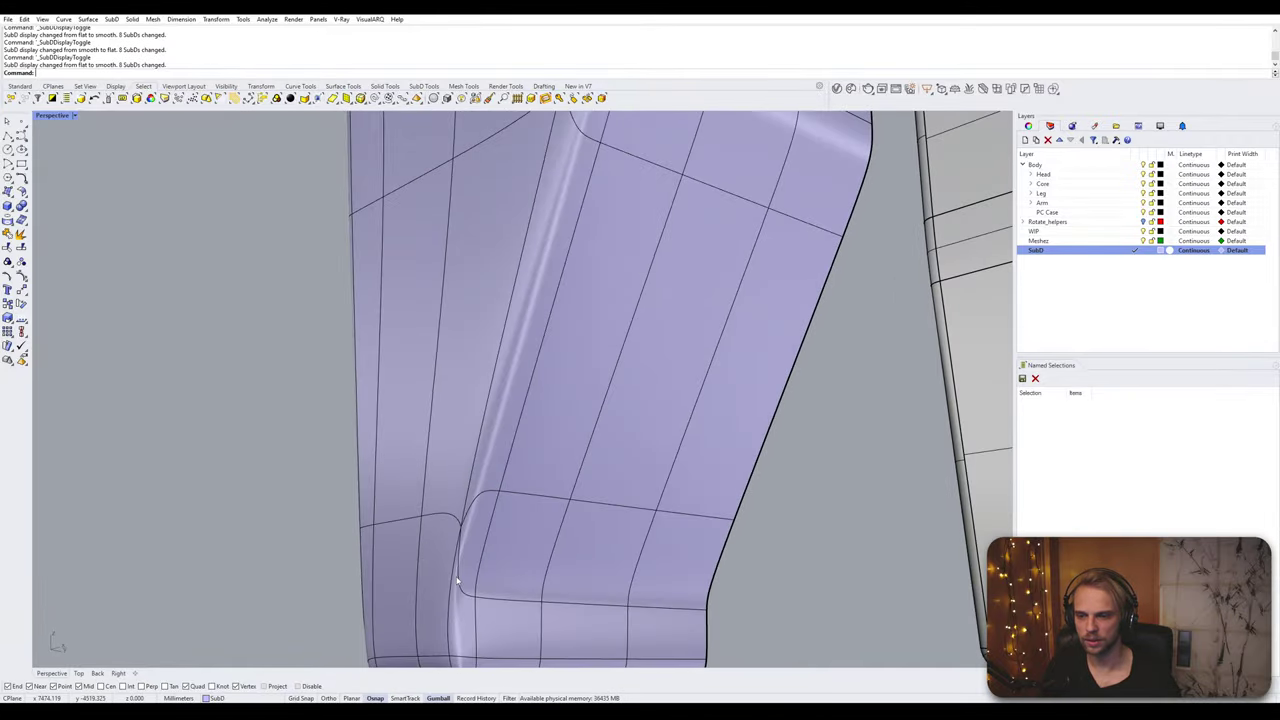
{"action": "key", "text": "Tab"}
{"action": "right_click_drag", "start_coordinate": [449, 565], "coordinate": [494, 446]}
Step: Delete the three lower front faces at the part's bottom end
{"action": "left_click", "coordinate": [565, 440], "text": "ctrl+shift"}
{"action": "left_click", "coordinate": [439, 482], "text": "ctrl+shift"}
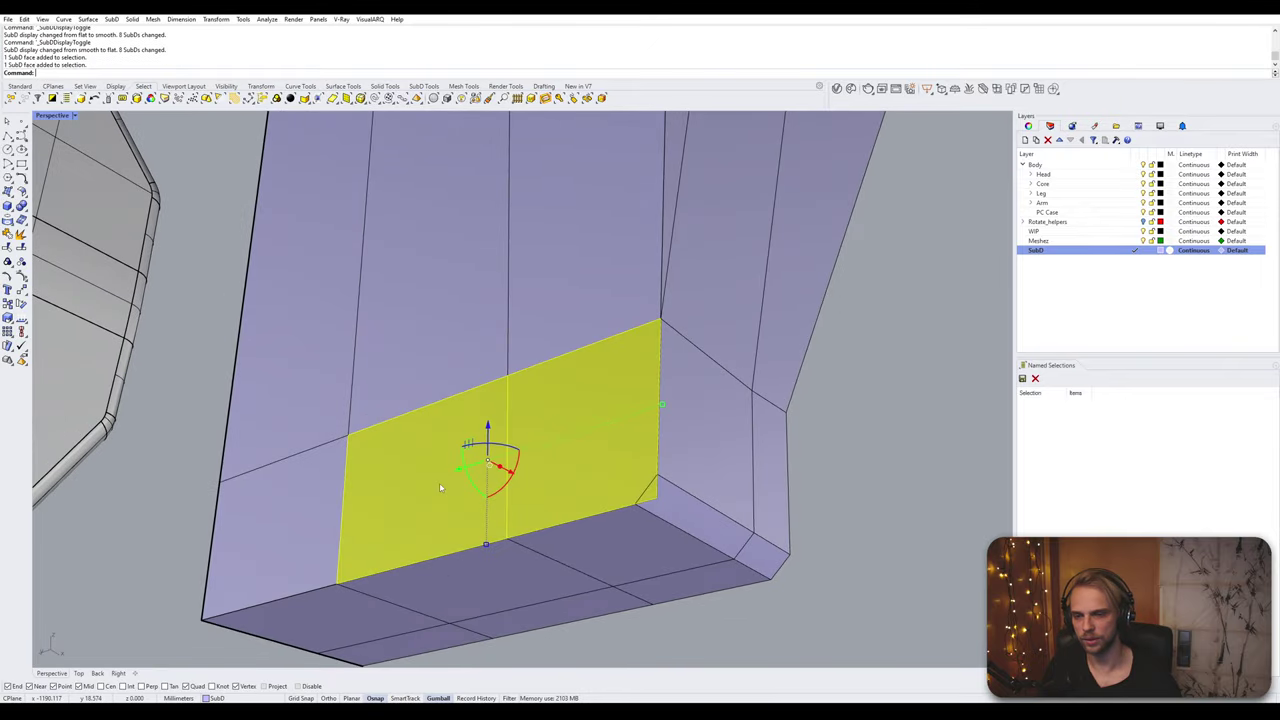
{"action": "left_click", "coordinate": [234, 538], "text": "ctrl+shift"}
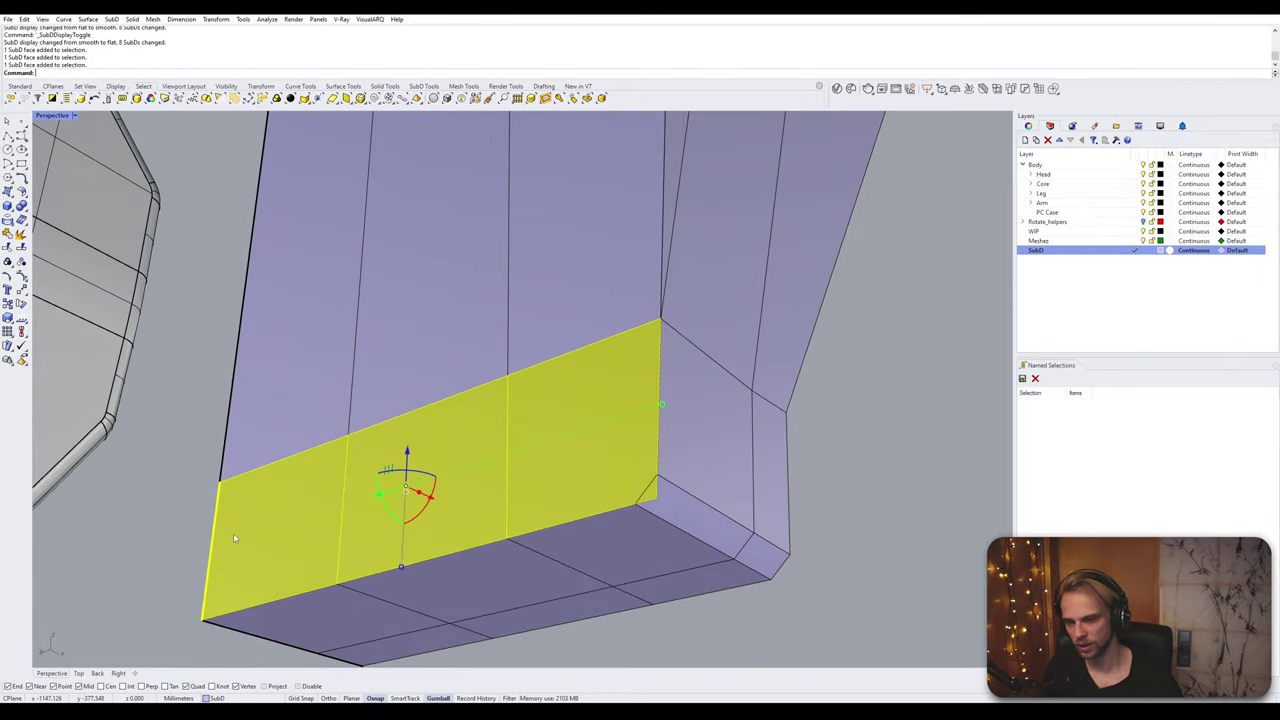
{"action": "key", "text": "Delete"}
{"action": "right_click_drag", "start_coordinate": [464, 527], "coordinate": [728, 570]}
Step: Delete the small triangular corner face and the leftover corner edges
{"action": "left_click", "coordinate": [684, 530], "text": "ctrl+shift"}
{"action": "key", "text": "Escape"}
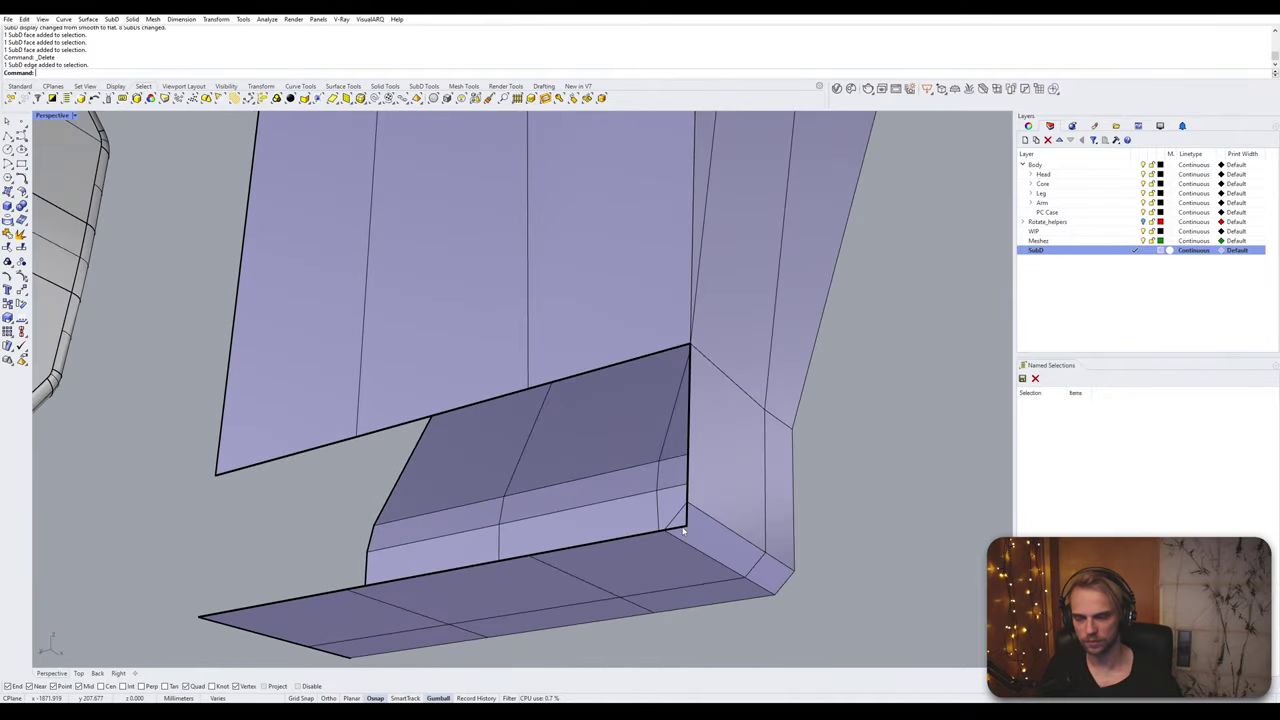
{"action": "left_click", "coordinate": [685, 530]}
{"action": "right_click_drag", "start_coordinate": [695, 541], "coordinate": [714, 450]}
{"action": "key", "text": "Escape"}
{"action": "scroll", "coordinate": [220, 517], "scroll_direction": "up", "scroll_amount": 6}
{"action": "left_click", "coordinate": [370, 512], "text": "ctrl+shift"}
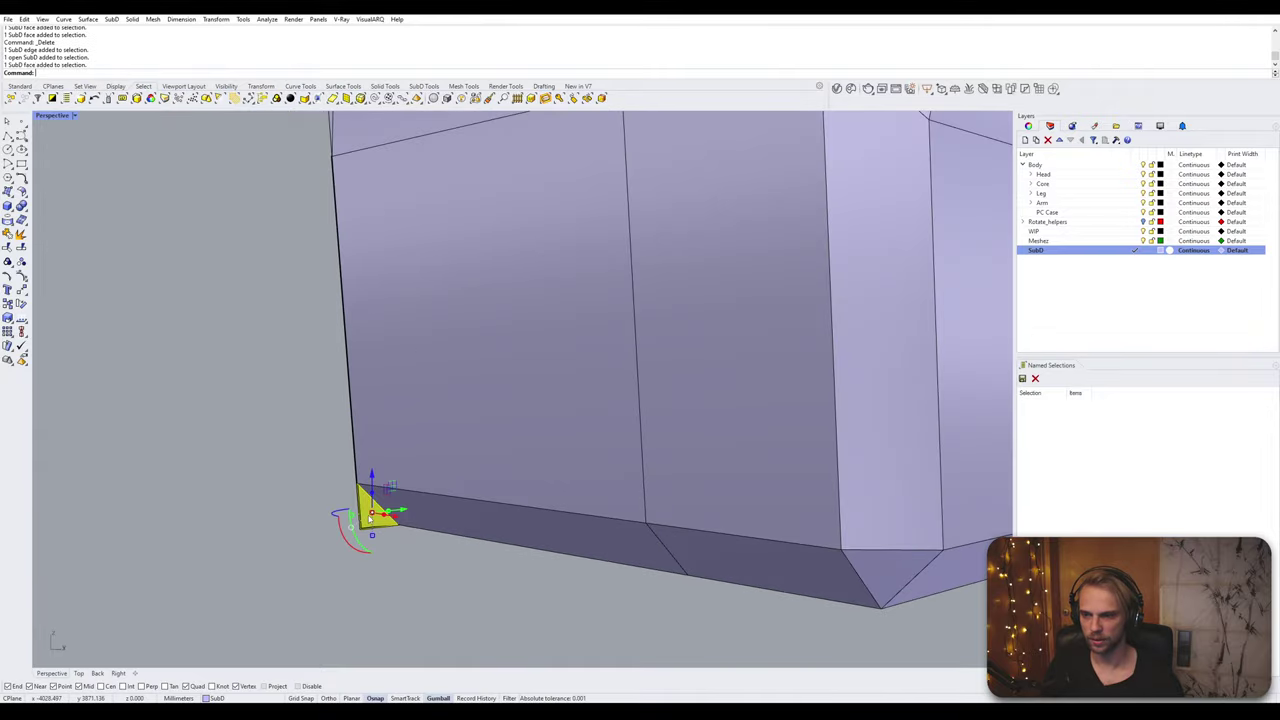
{"action": "key", "text": "Delete"}
{"action": "left_click_drag", "start_coordinate": [383, 547], "coordinate": [327, 523], "text": "ctrl+shift"}
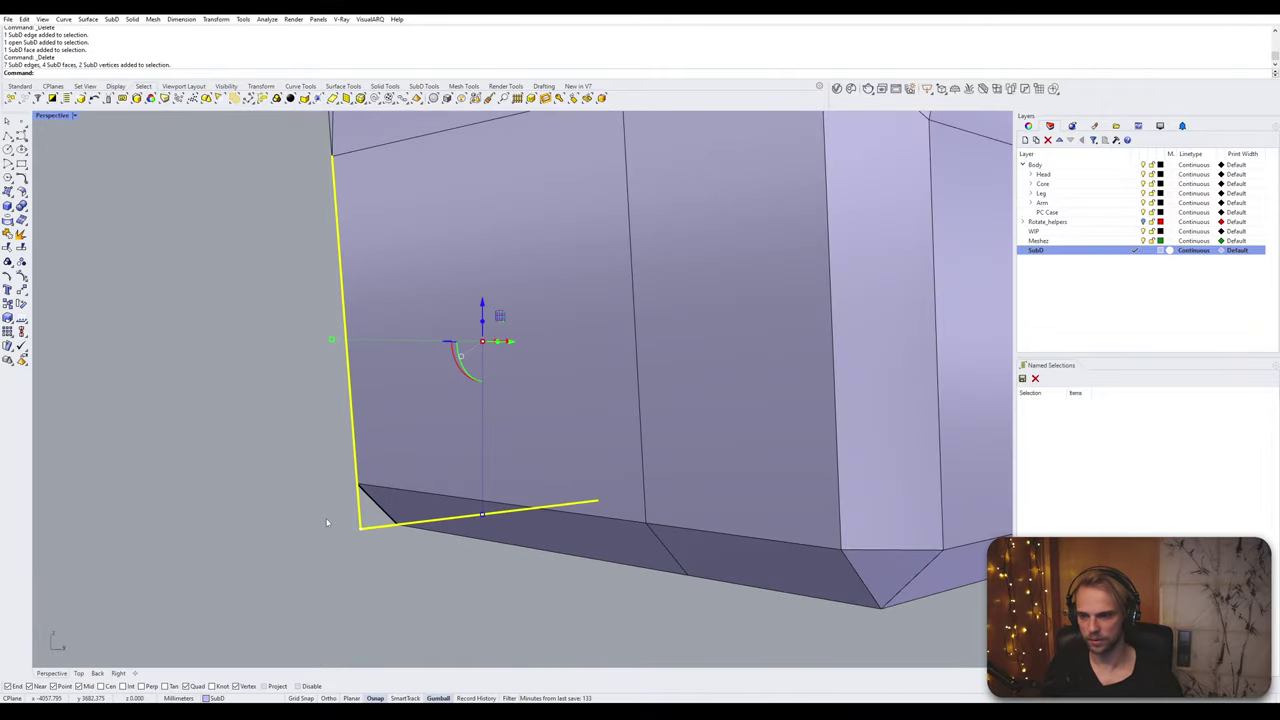
{"action": "key", "text": "Delete"}
Step: Pick the opening's upper edges and bottom plate edges, then clear the selection
{"action": "right_click_drag", "start_coordinate": [326, 520], "coordinate": [374, 345]}
{"action": "scroll", "coordinate": [358, 390], "scroll_direction": "up", "scroll_amount": 3}
{"action": "scroll", "coordinate": [478, 418], "scroll_direction": "up", "scroll_amount": 2}
{"action": "left_click", "coordinate": [500, 395], "text": "ctrl+shift"}
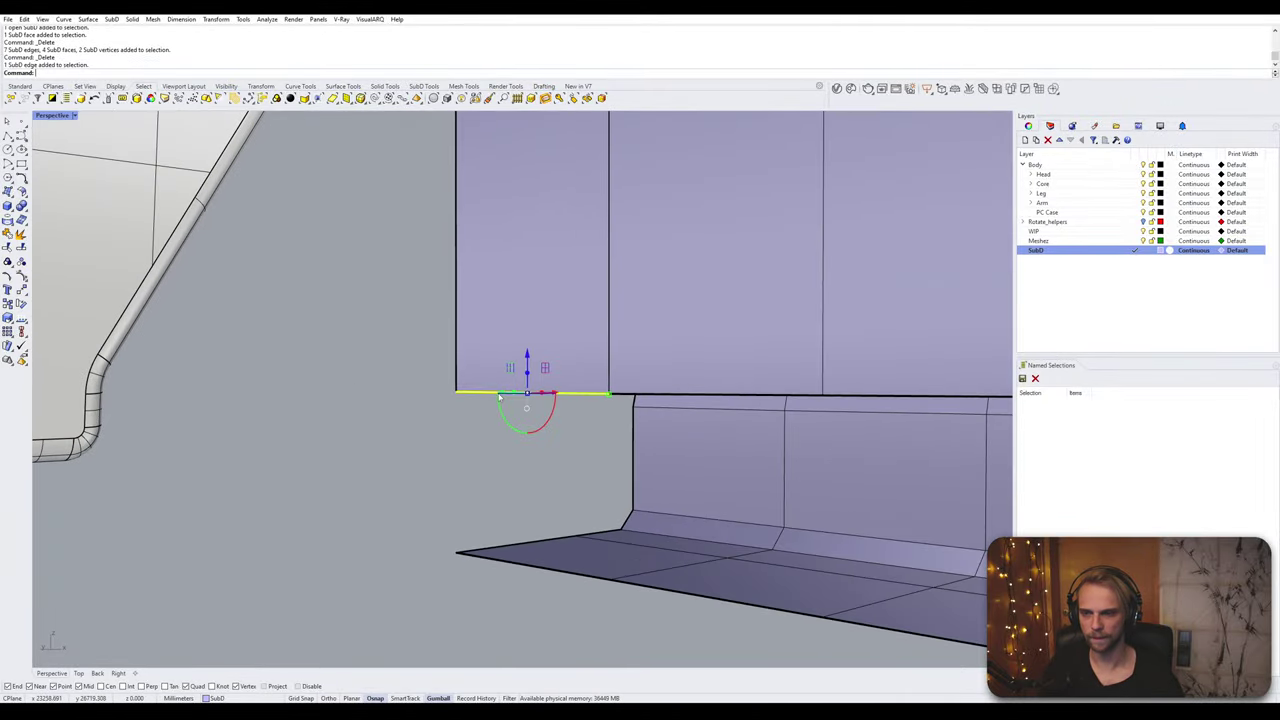
{"action": "scroll", "coordinate": [606, 522], "scroll_direction": "down", "scroll_amount": 4}
{"action": "right_click_drag", "start_coordinate": [618, 527], "coordinate": [495, 464], "text": "shift"}
{"action": "scroll", "coordinate": [482, 437], "scroll_direction": "up", "scroll_amount": 1}
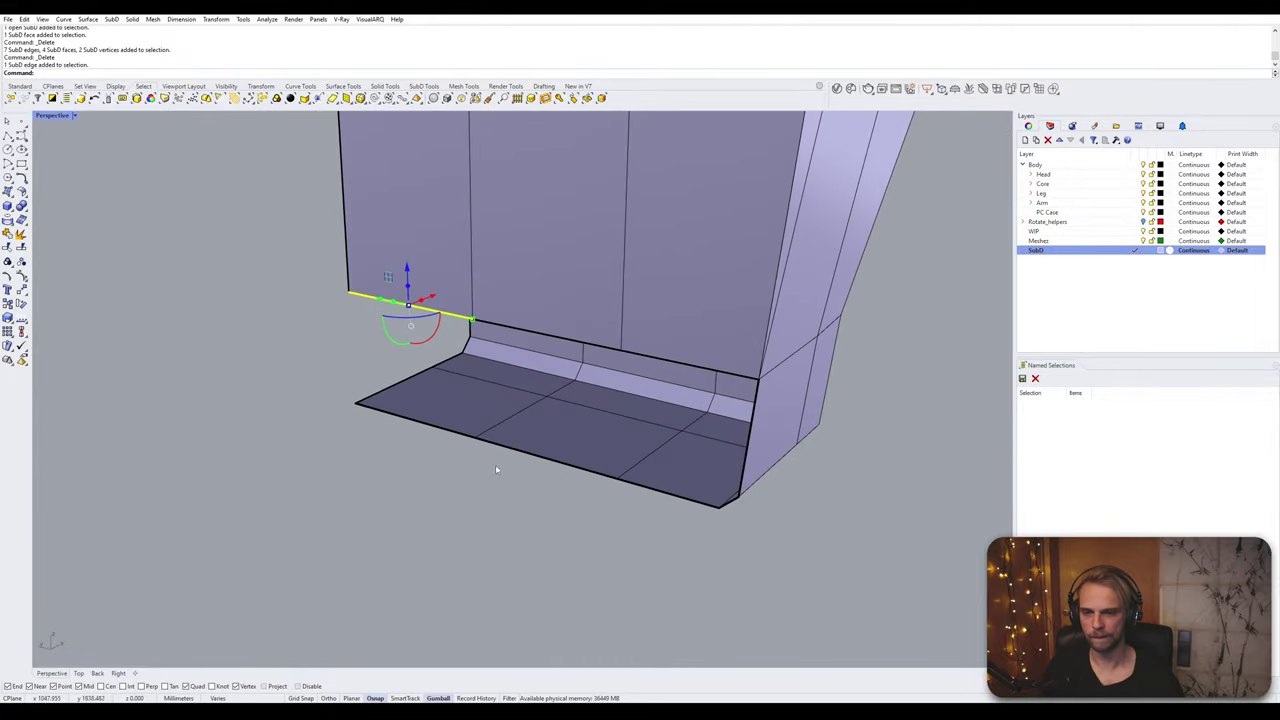
{"action": "left_click", "coordinate": [553, 340], "text": "ctrl+shift"}
{"action": "left_click", "coordinate": [706, 369], "text": "ctrl+shift"}
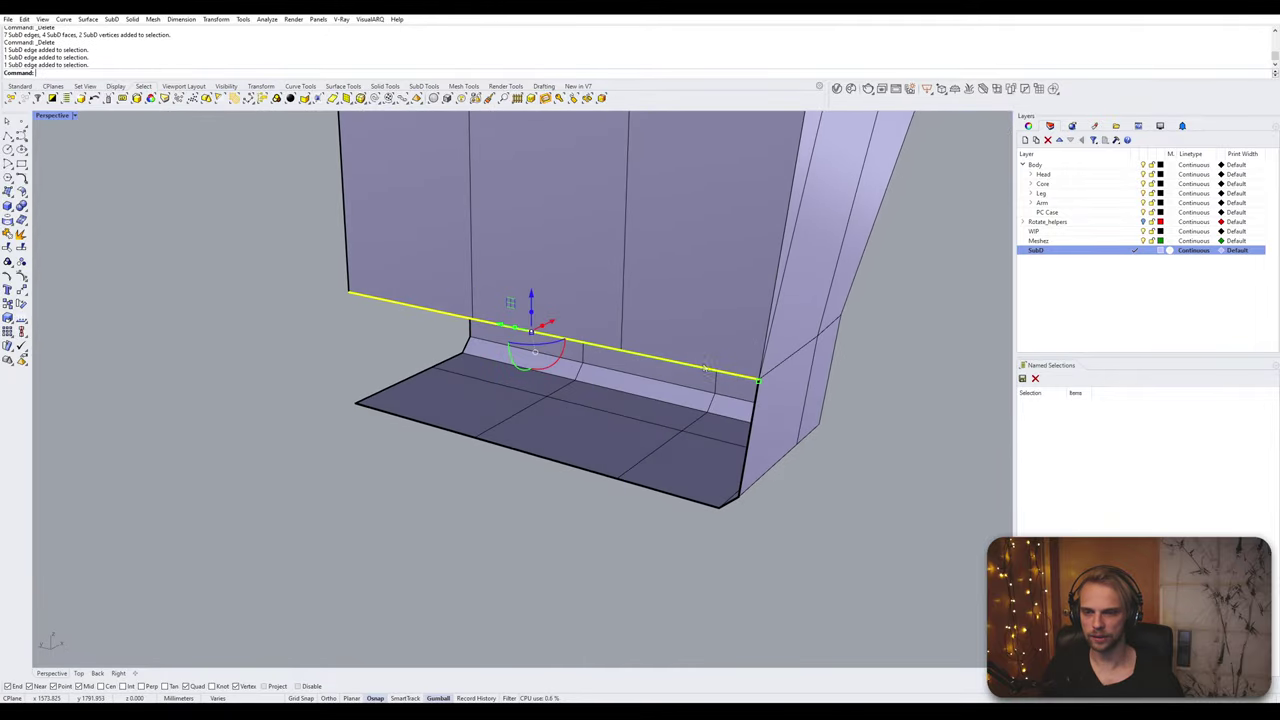
{"action": "left_click", "coordinate": [679, 497], "text": "ctrl+shift"}
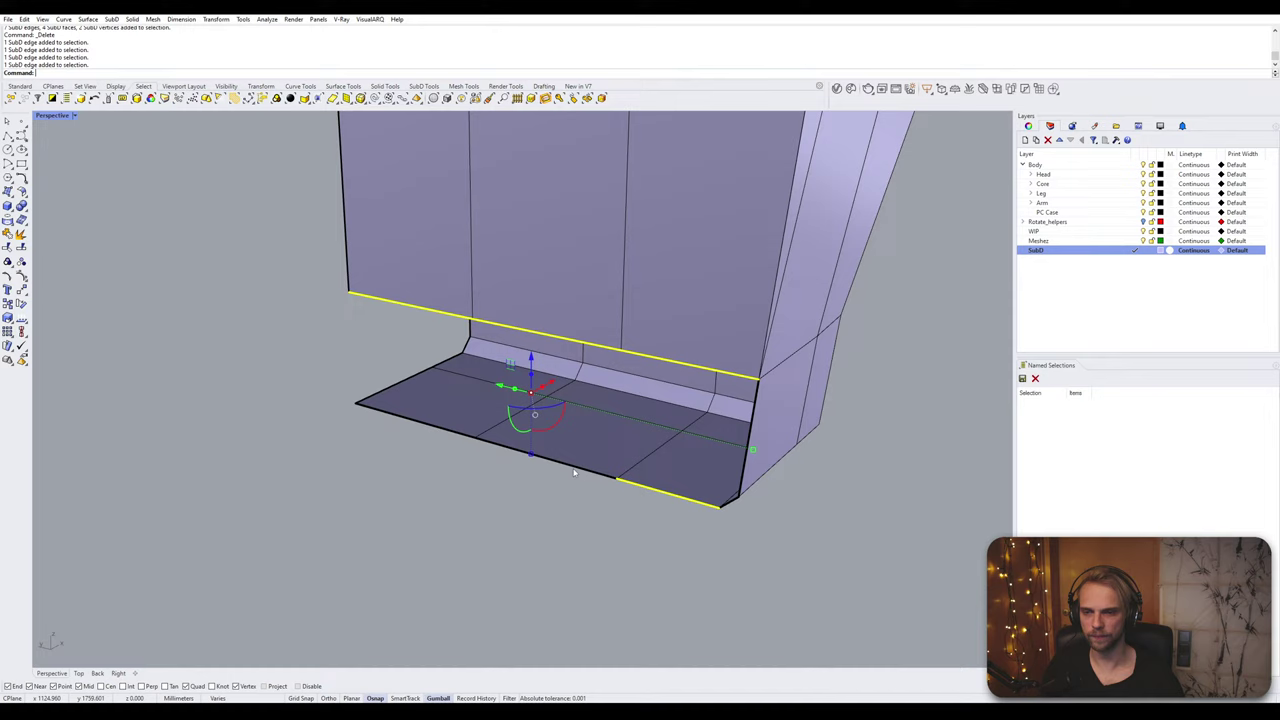
{"action": "left_click", "coordinate": [446, 428], "text": "ctrl+shift"}
{"action": "right_click_drag", "start_coordinate": [535, 490], "coordinate": [557, 503]}
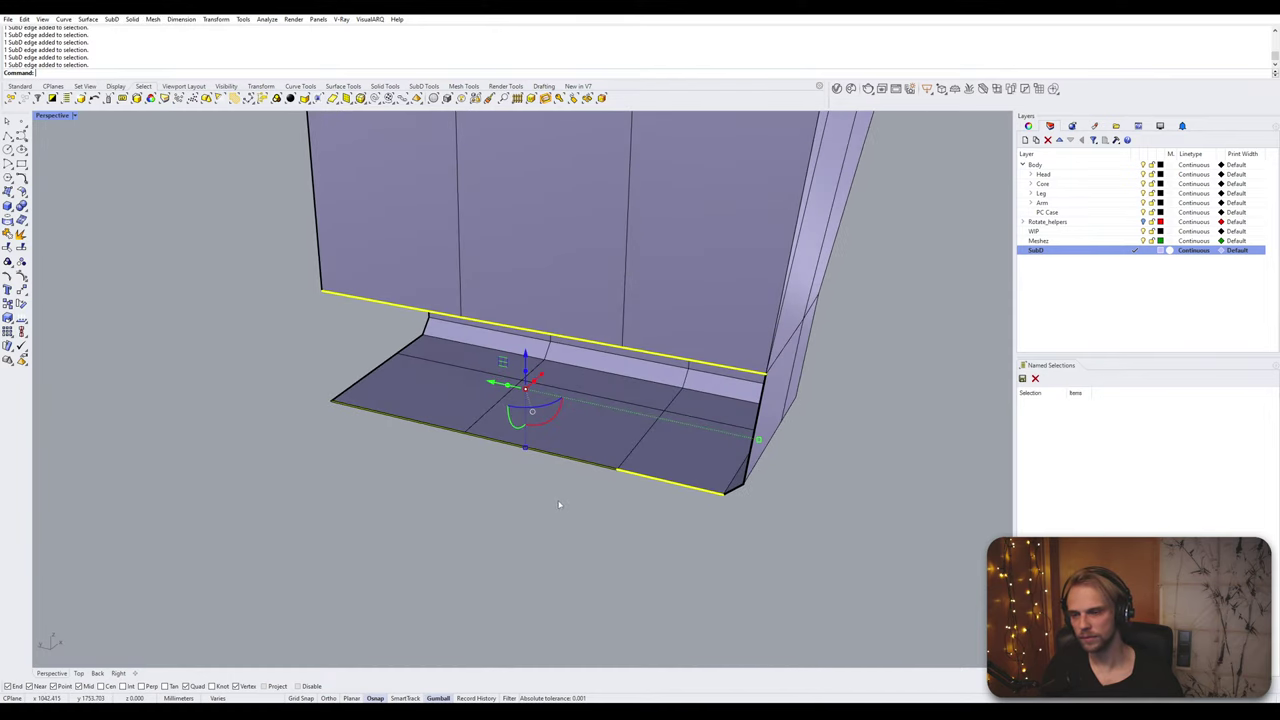
{"action": "left_click", "coordinate": [557, 502]}
{"action": "left_click", "coordinate": [558, 455]}
{"action": "left_click", "coordinate": [312, 386]}
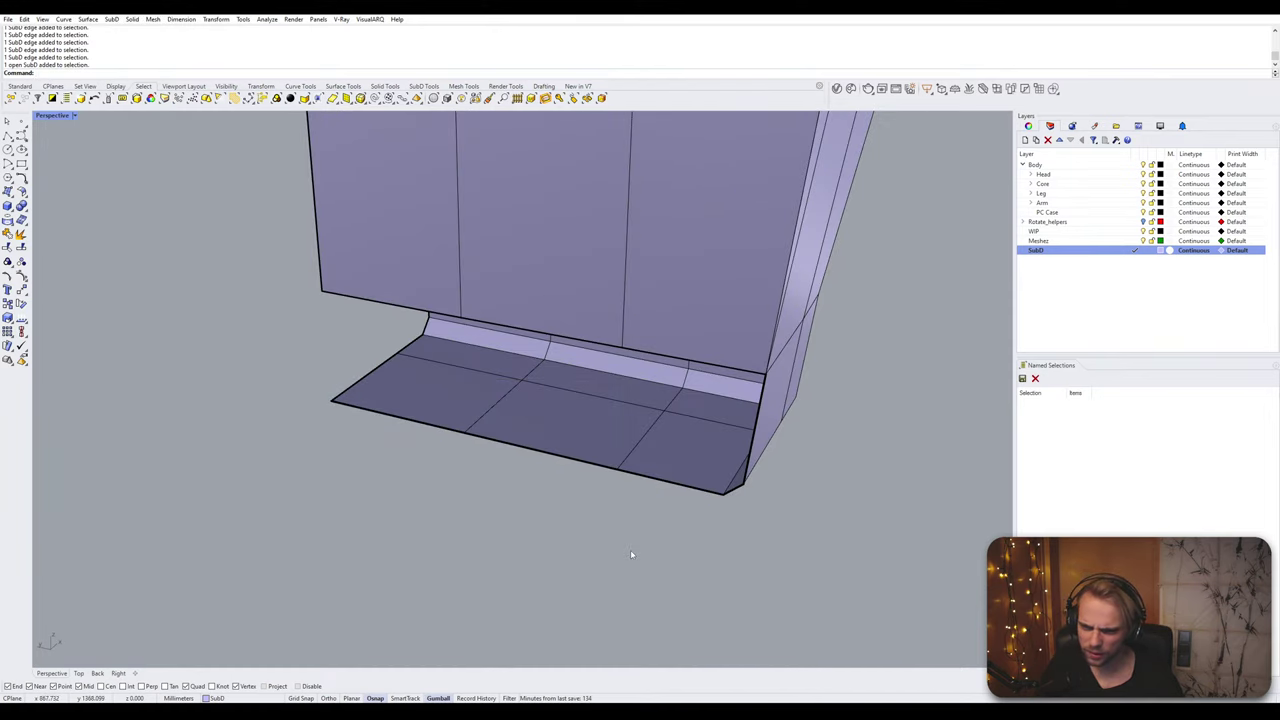
Step: Select the opening's three upper edges and two bottom plate edges and start Bridge
{"action": "left_click", "coordinate": [355, 298], "text": "ctrl+shift"}
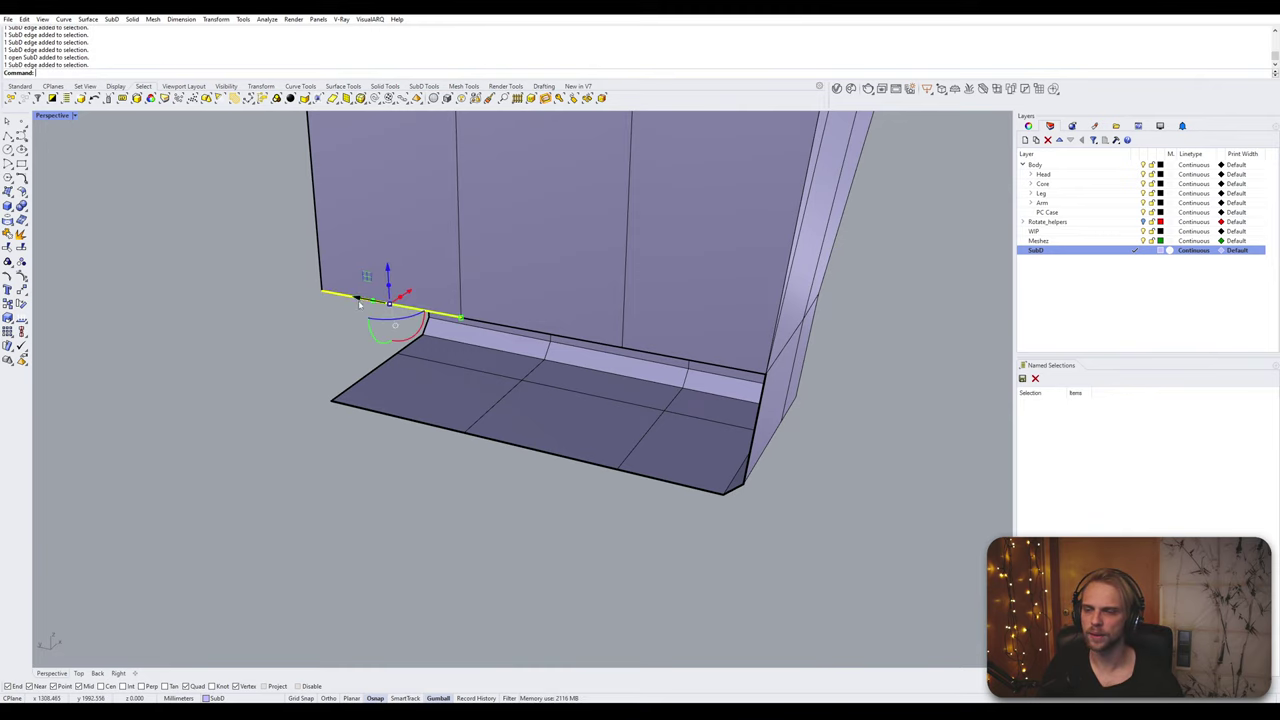
{"action": "right_click_drag", "start_coordinate": [554, 338], "coordinate": [566, 394]}
{"action": "left_click", "coordinate": [556, 340], "text": "ctrl+shift"}
{"action": "left_click", "coordinate": [674, 376], "text": "ctrl+shift"}
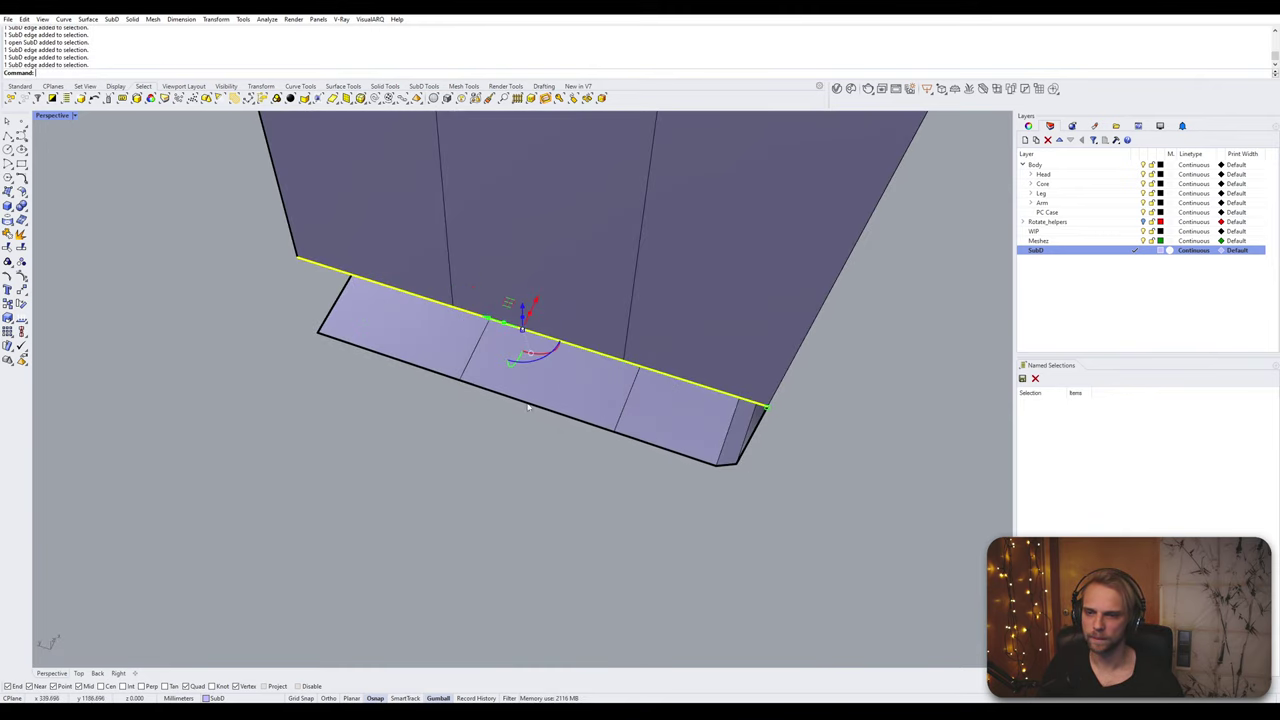
{"action": "left_click", "coordinate": [421, 367], "text": "ctrl+shift"}
{"action": "left_click", "coordinate": [551, 411], "text": "ctrl+shift"}
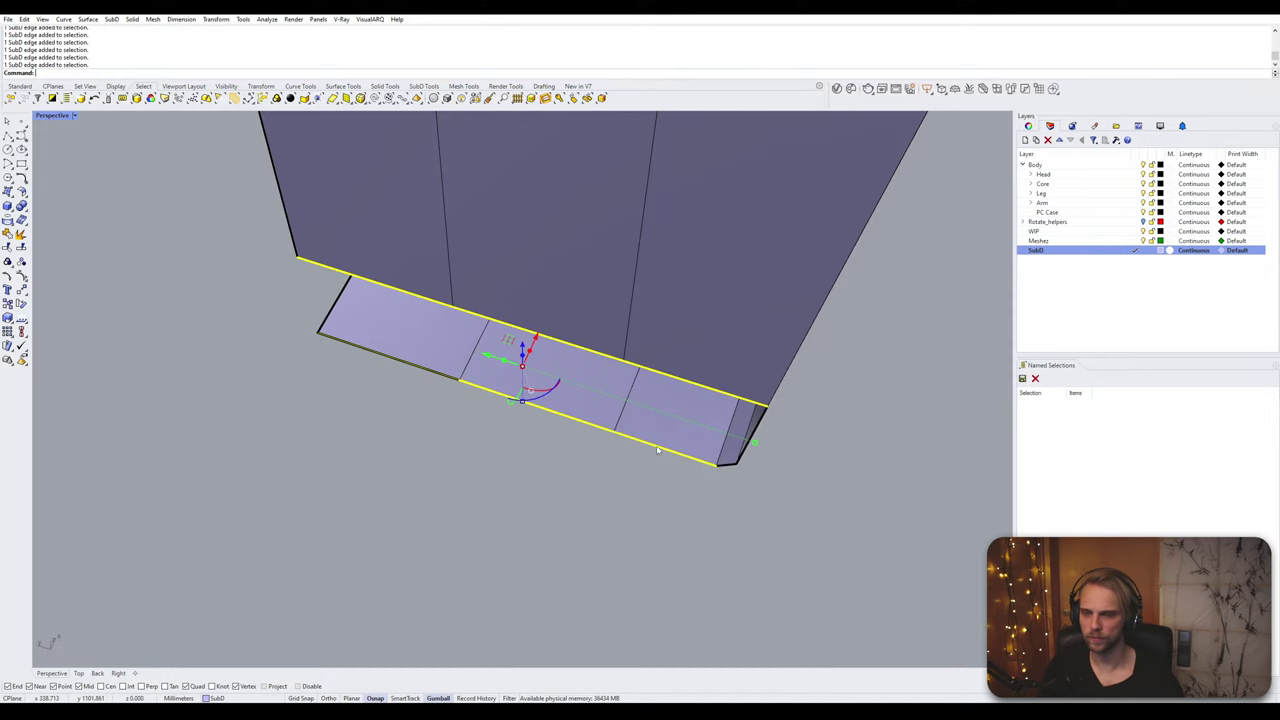
{"action": "type", "text": "bridge"}
{"action": "key", "text": "Return"}
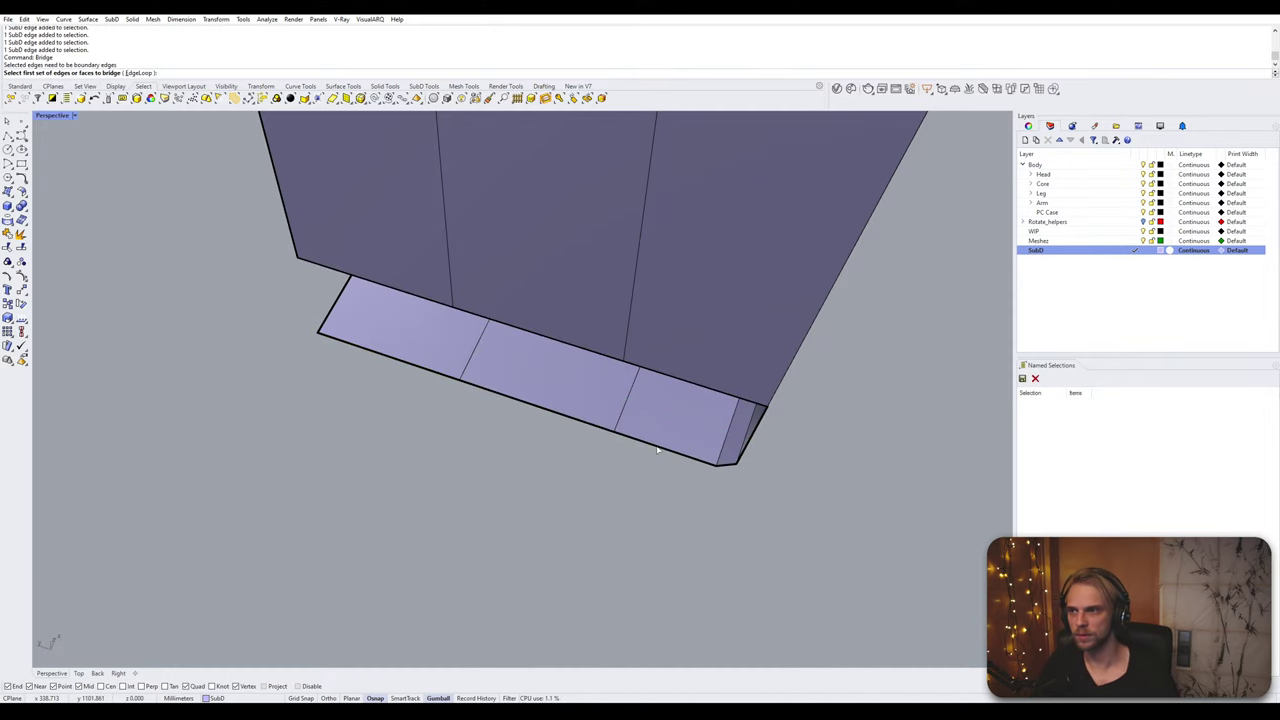
Step: Cancel the failed bridge and clear the selection on the bottom plate
{"action": "key", "text": "Escape"}
{"action": "left_click", "coordinate": [589, 424]}
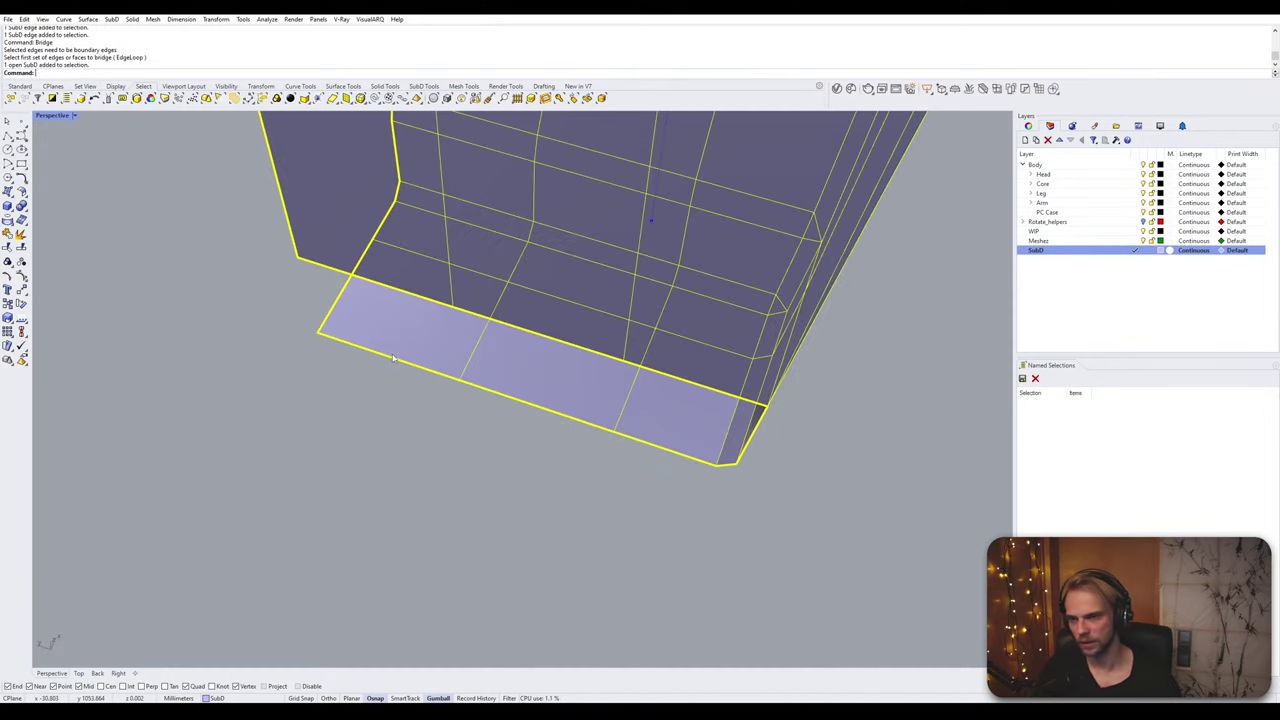
{"action": "key", "text": "Escape"}
{"action": "left_click_drag", "start_coordinate": [275, 313], "coordinate": [564, 468]}
{"action": "left_click", "coordinate": [383, 350], "text": "ctrl+shift"}
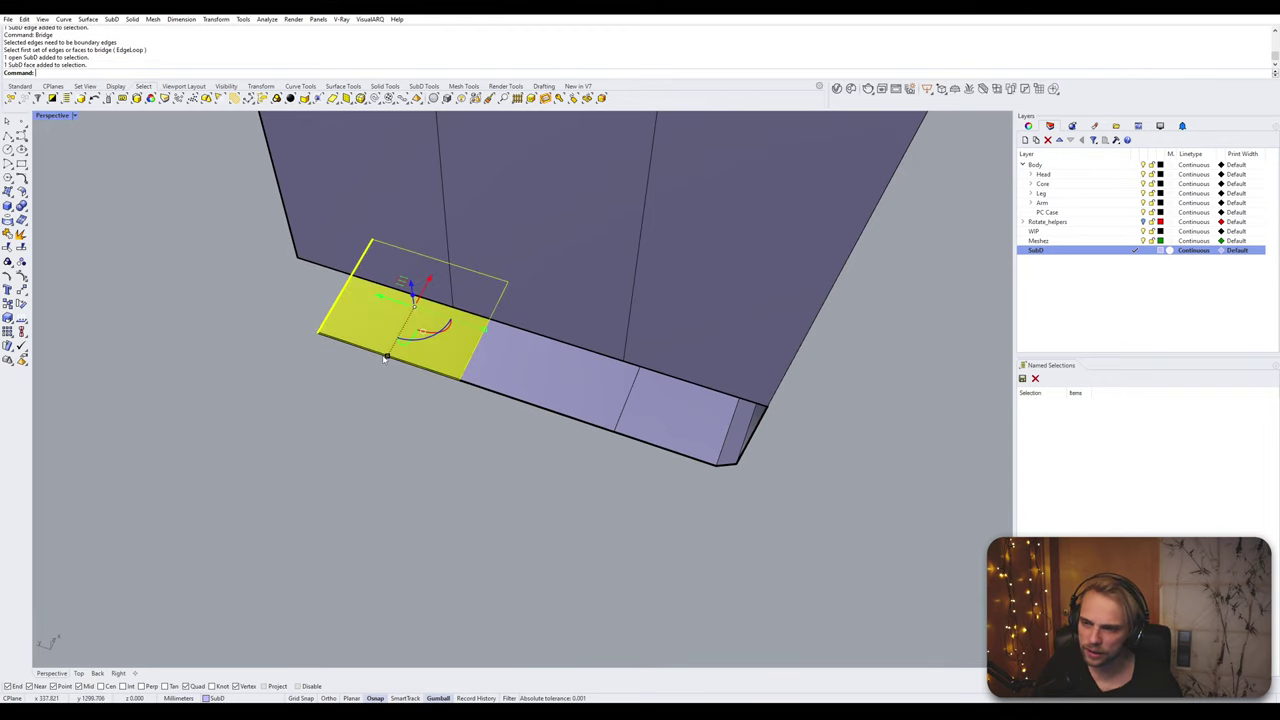
{"action": "key", "text": "Escape"}
{"action": "scroll", "coordinate": [372, 354], "scroll_direction": "up", "scroll_amount": 3}
{"action": "left_click", "coordinate": [374, 362], "text": "ctrl+shift"}
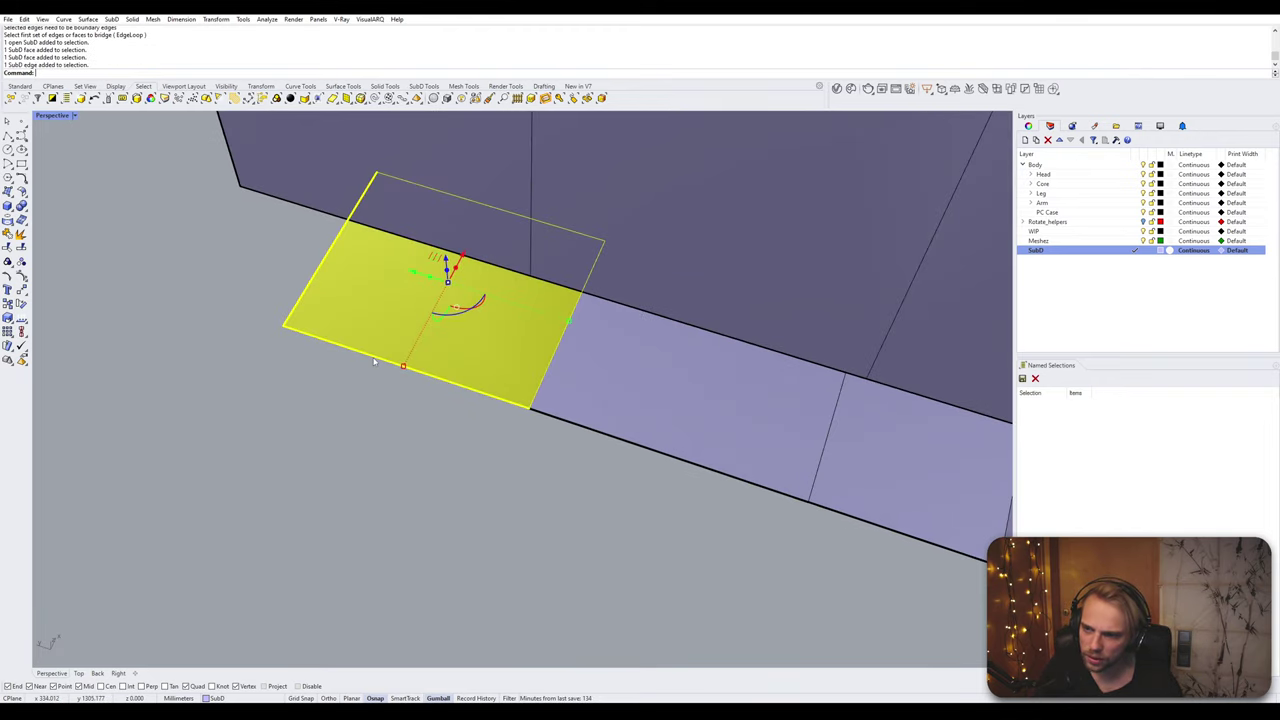
{"action": "key", "text": "Escape"}
Step: Extrude the bottom plate's front edge into a flap, then undo it
{"action": "left_click", "coordinate": [375, 360], "text": "ctrl+shift"}
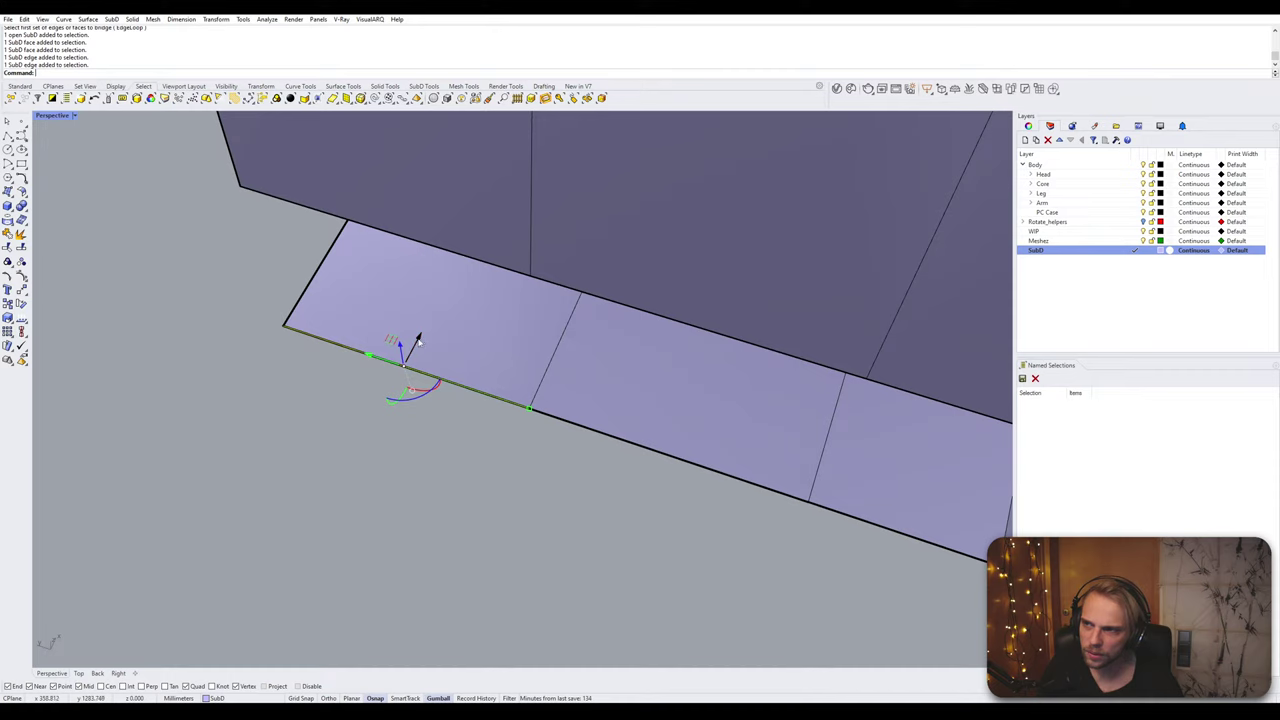
{"action": "left_click_drag", "start_coordinate": [405, 360], "coordinate": [340, 474]}
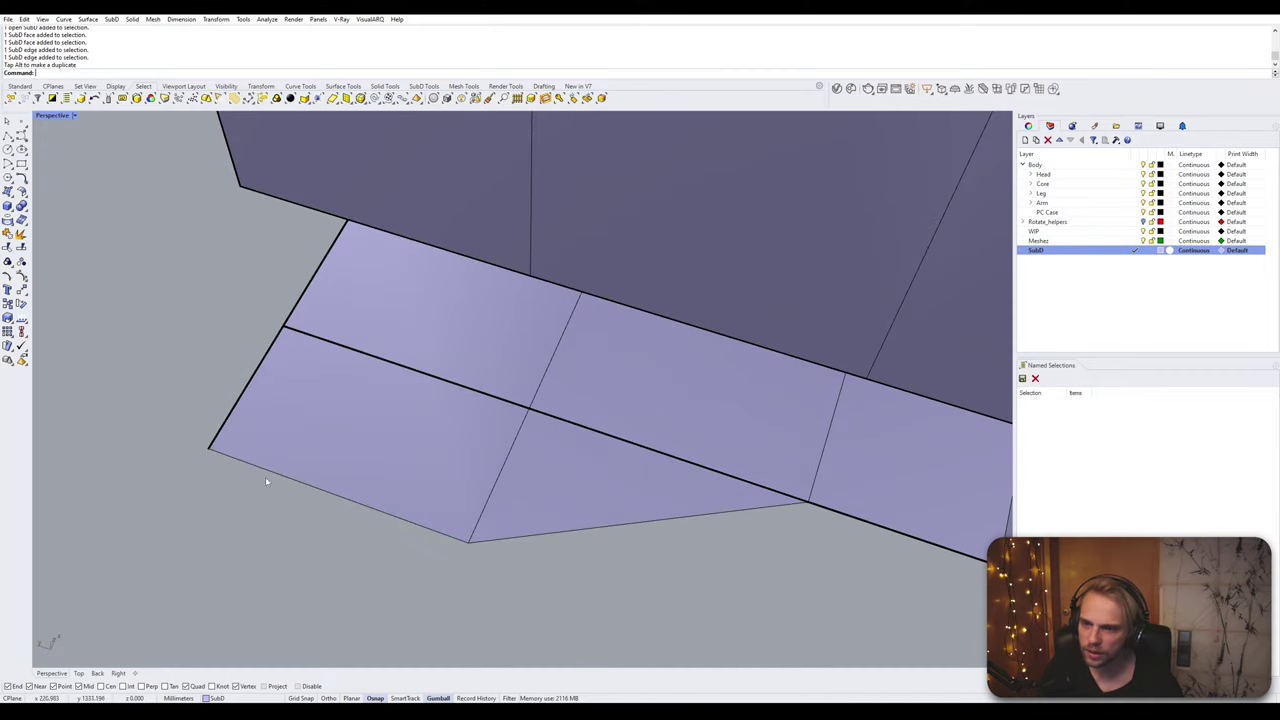
{"action": "scroll", "coordinate": [423, 474], "scroll_direction": "down", "scroll_amount": 5}
{"action": "right_click_drag", "start_coordinate": [423, 474], "coordinate": [617, 363]}
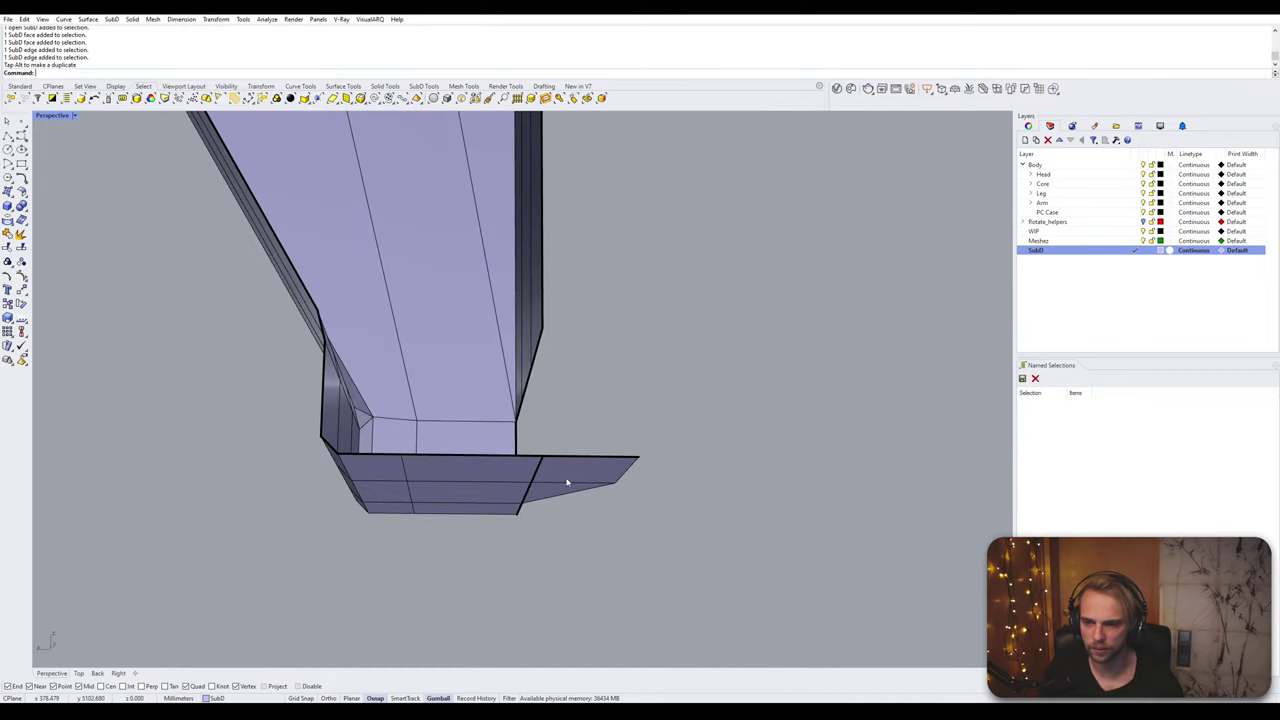
{"action": "key", "text": "ctrl+z"}
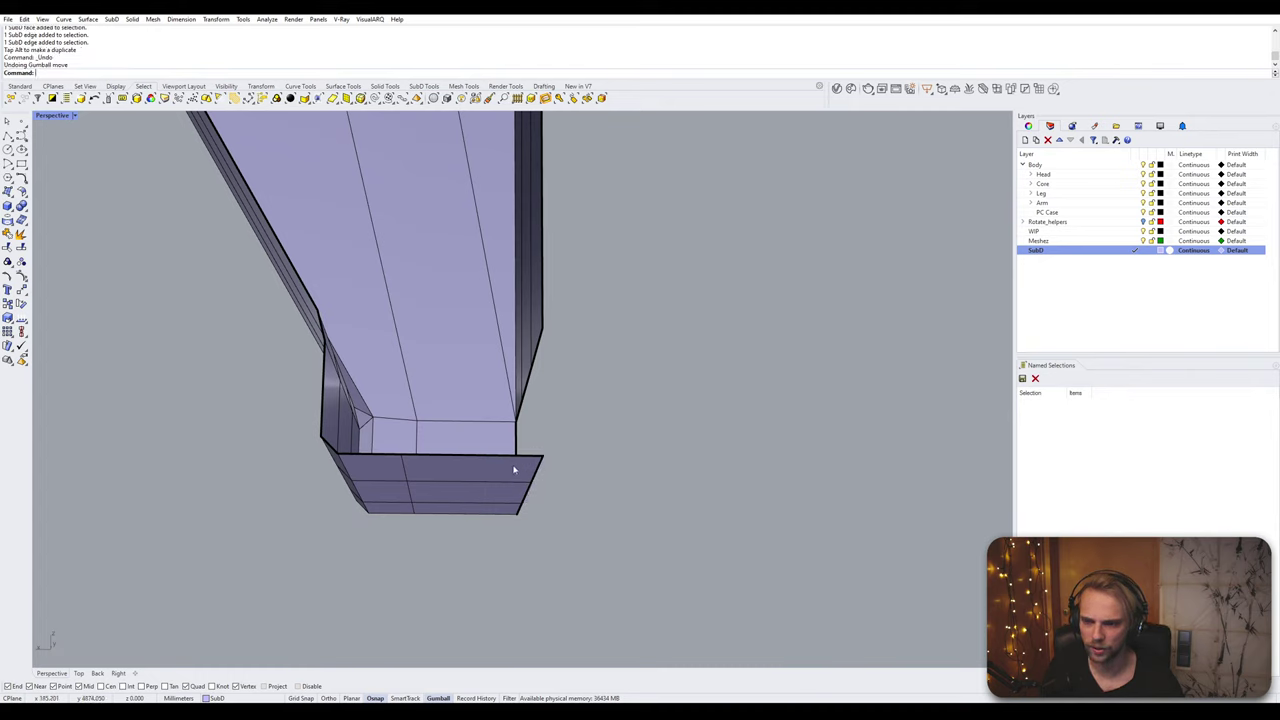
Step: Try deleting a bottom face and the corner geometry, undoing each deletion
{"action": "left_click", "coordinate": [506, 470], "text": "ctrl+shift"}
{"action": "key", "text": "Delete"}
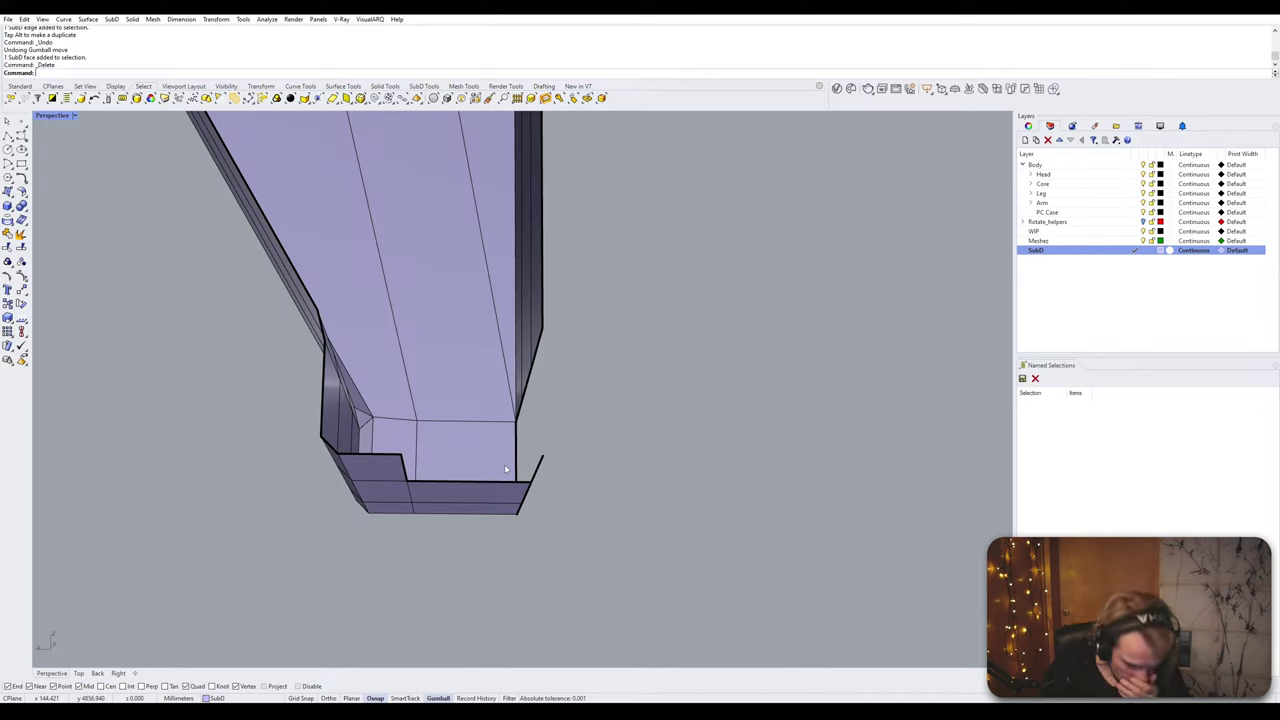
{"action": "key", "text": "ctrl+z"}
{"action": "right_click_drag", "start_coordinate": [504, 464], "coordinate": [494, 514]}
{"action": "left_click_drag", "start_coordinate": [484, 594], "coordinate": [636, 462], "text": "ctrl+shift"}
{"action": "key", "text": "Delete"}
{"action": "key", "text": "ctrl+z"}
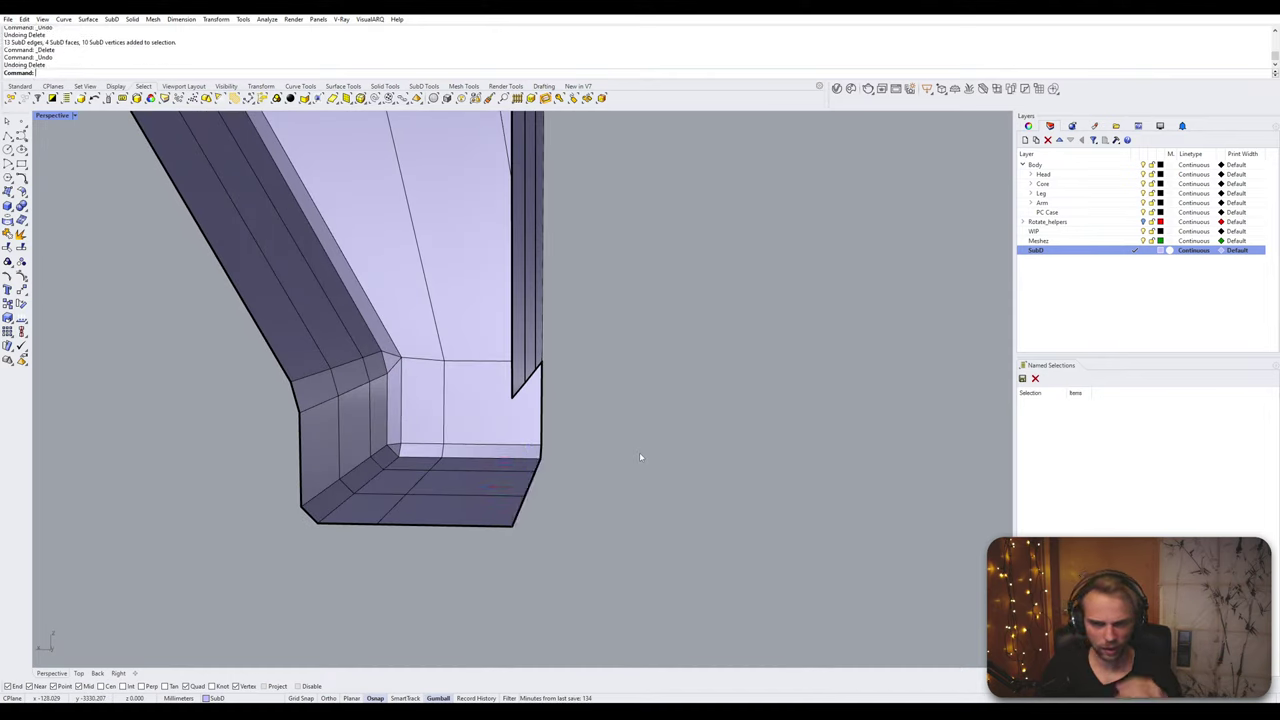
Step: Push the bottom strip's outer edge outward to stretch the bottom
{"action": "right_click_drag", "start_coordinate": [629, 458], "coordinate": [478, 554]}
{"action": "scroll", "coordinate": [478, 554], "scroll_direction": "up", "scroll_amount": 4}
{"action": "left_click", "coordinate": [432, 526], "text": "ctrl+shift"}
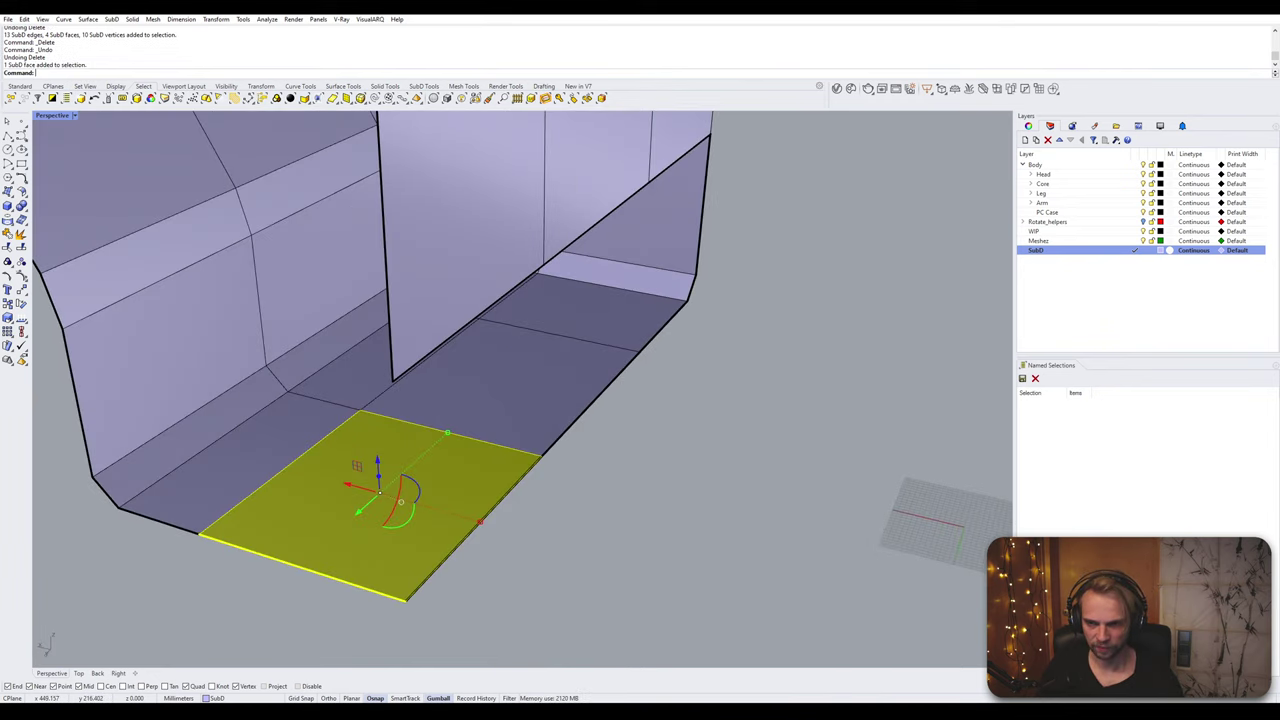
{"action": "left_click", "coordinate": [507, 564]}
{"action": "left_click", "coordinate": [480, 521], "text": "ctrl+shift"}
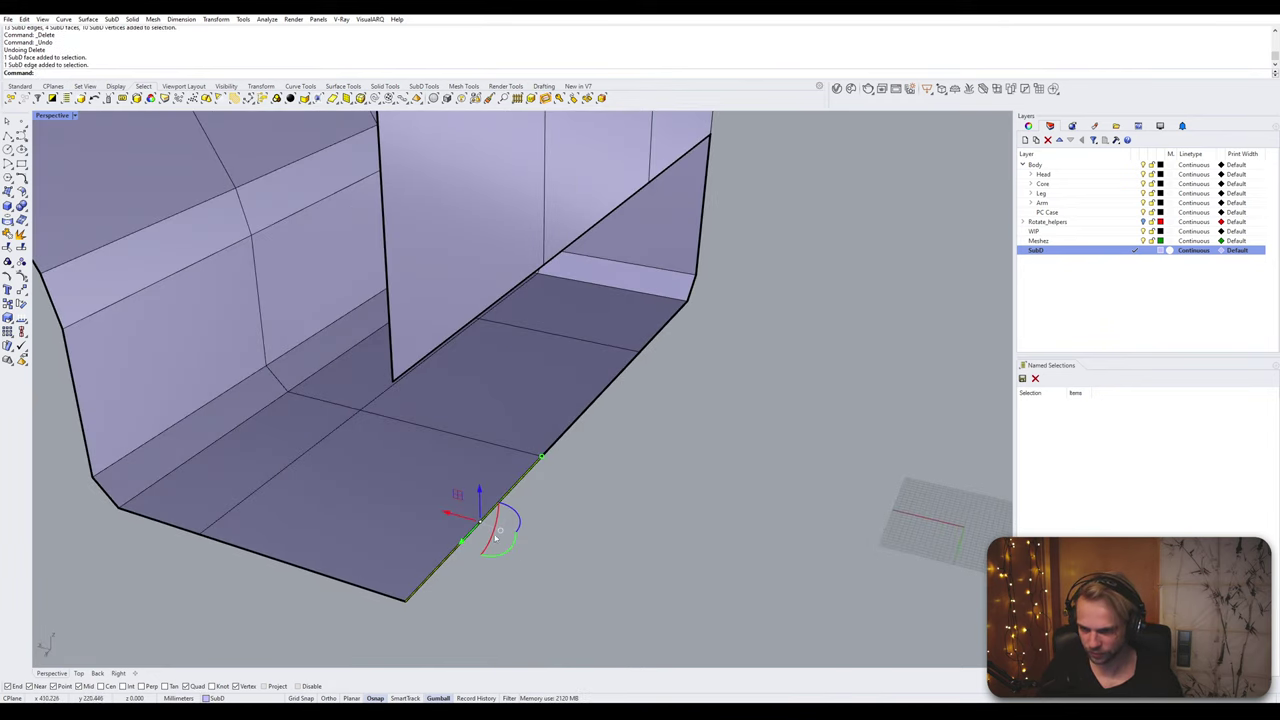
{"action": "left_click_drag", "start_coordinate": [449, 514], "coordinate": [537, 539]}
{"action": "left_click", "coordinate": [694, 586]}
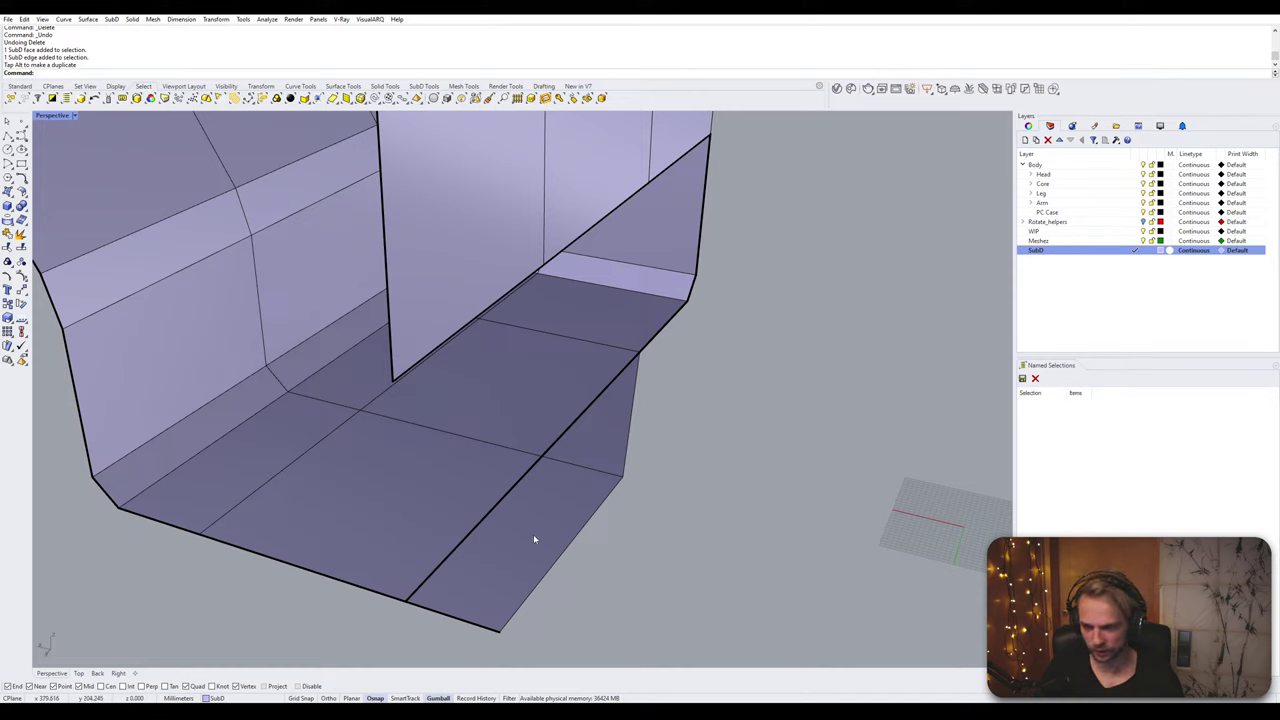
Step: Delete the strip's bottom edge, the two bottom faces and the leftover edge line
{"action": "left_click", "coordinate": [455, 615], "text": "ctrl+shift"}
{"action": "key", "text": "Delete"}
{"action": "left_click", "coordinate": [590, 470], "text": "ctrl+shift"}
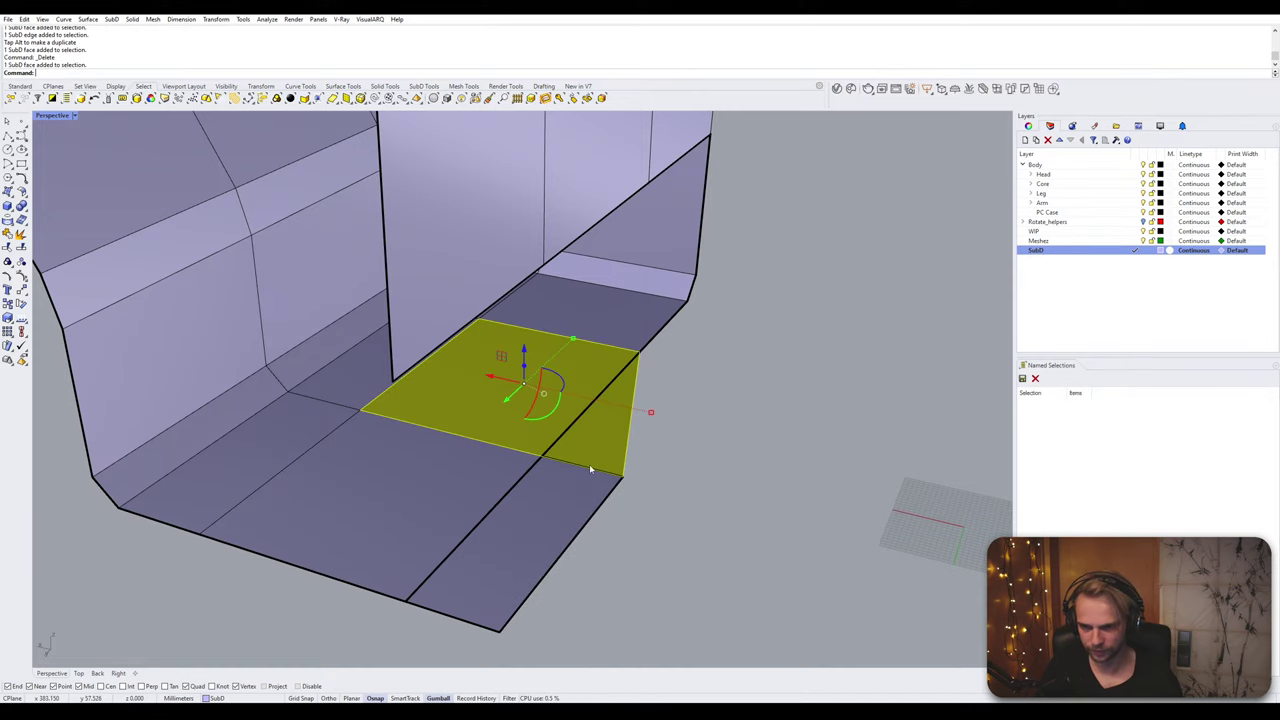
{"action": "key", "text": "Delete"}
{"action": "left_click", "coordinate": [548, 520], "text": "ctrl+shift"}
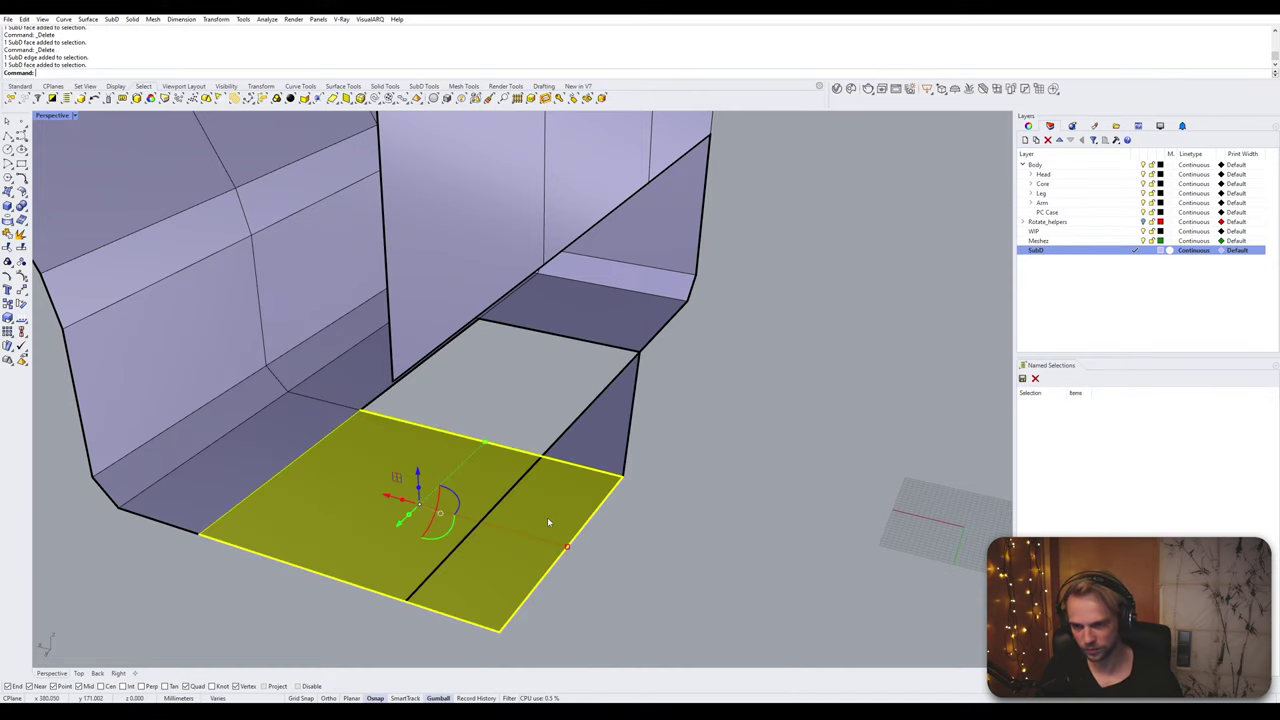
{"action": "key", "text": "Delete"}
{"action": "left_click", "coordinate": [524, 475]}
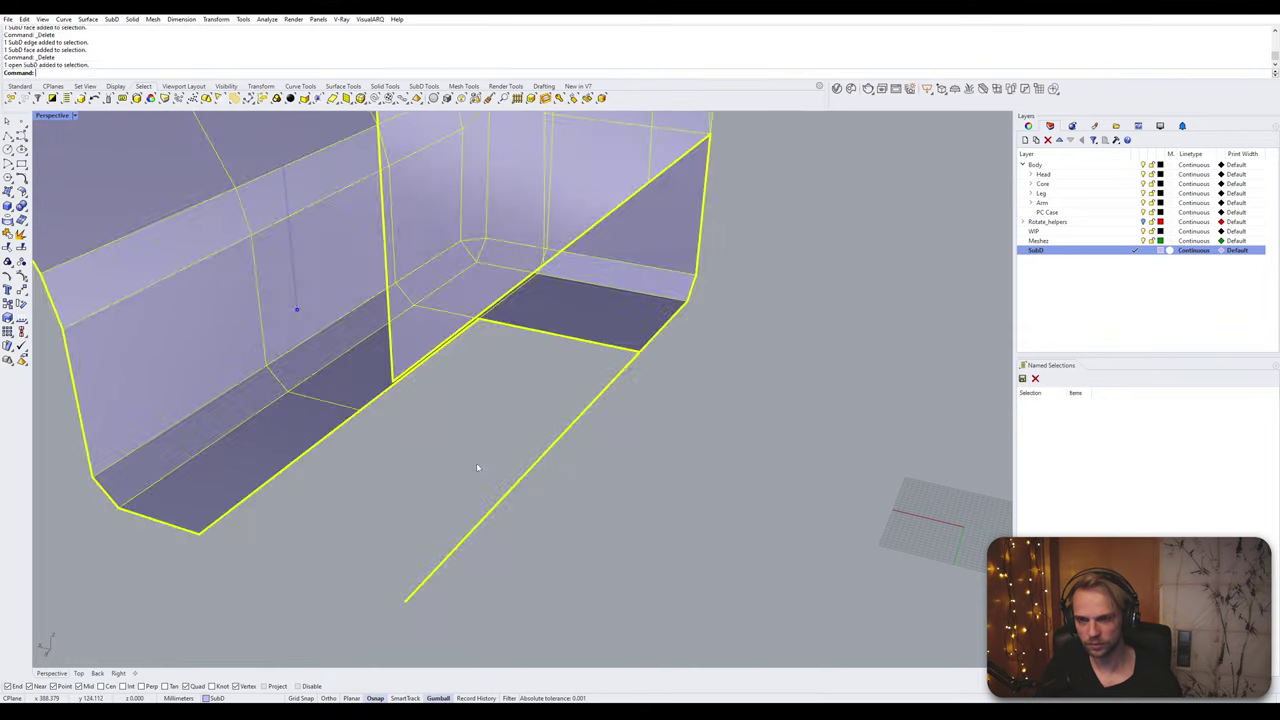
{"action": "key", "text": "Delete"}
{"action": "key", "text": "ctrl+z"}
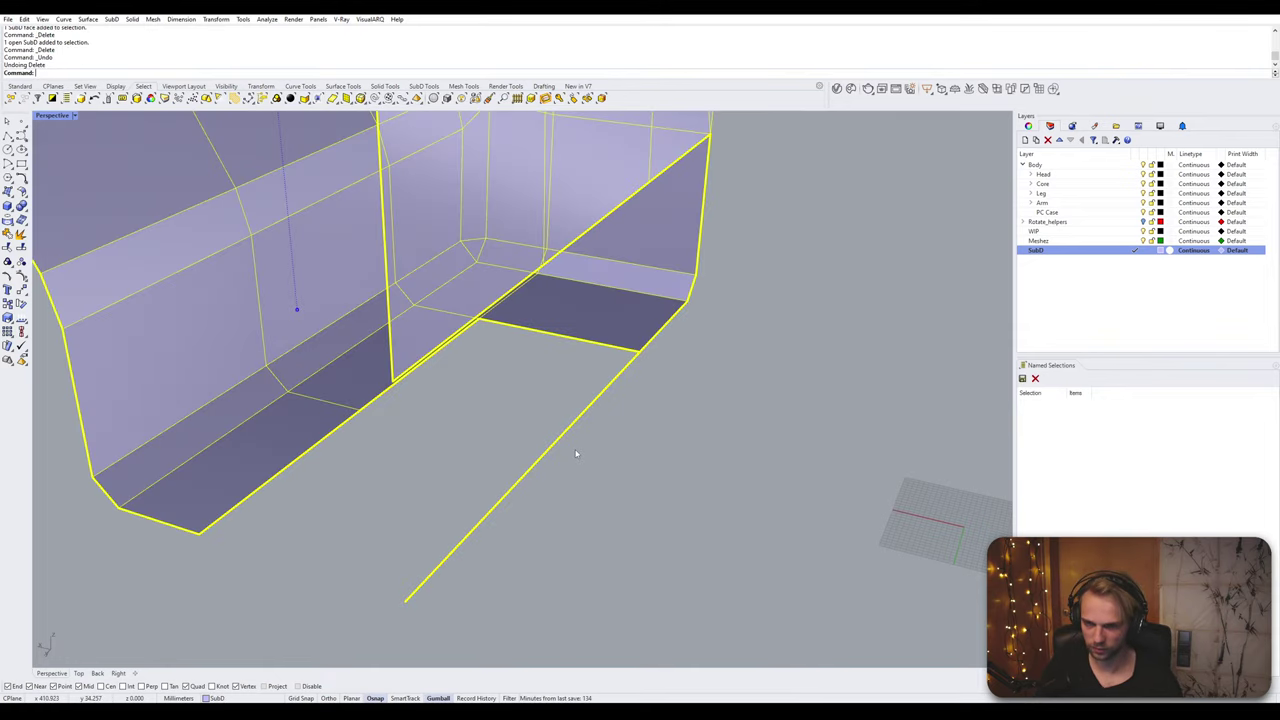
{"action": "key", "text": "Escape"}
{"action": "left_click_drag", "start_coordinate": [486, 441], "coordinate": [463, 397]}
{"action": "key", "text": "Delete"}
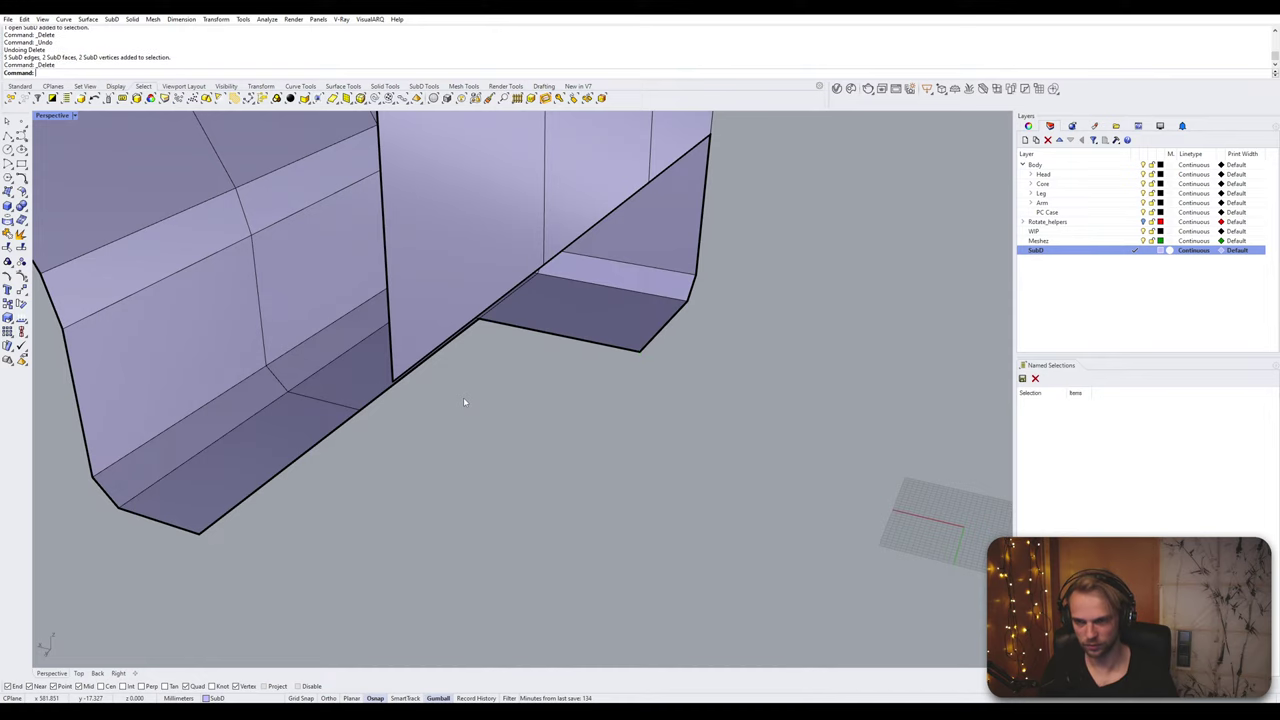
Step: Extrude the two lower crease edges into a new flat bottom face
{"action": "left_click", "coordinate": [663, 343]}
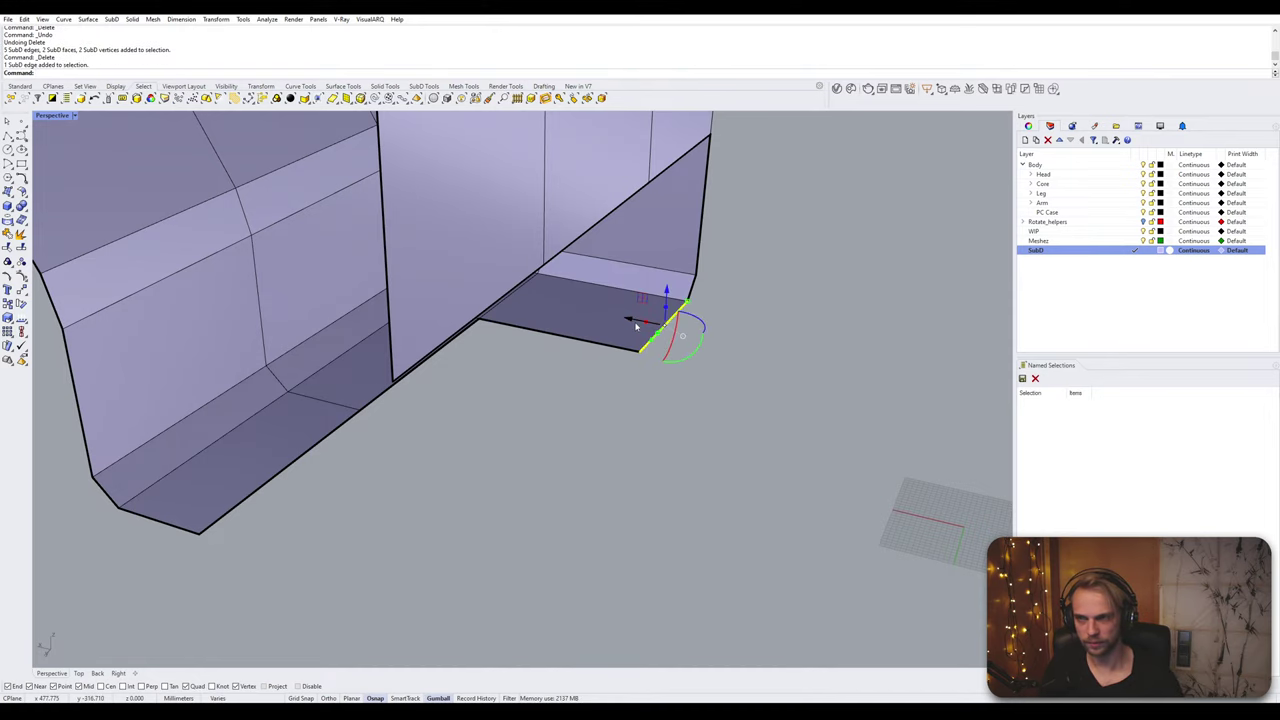
{"action": "left_click_drag", "start_coordinate": [634, 321], "coordinate": [549, 303]}
{"action": "key", "text": "ctrl+z"}
{"action": "right_click_drag", "start_coordinate": [494, 414], "coordinate": [464, 353], "text": "shift"}
{"action": "left_click", "coordinate": [464, 353]}
{"action": "left_click", "coordinate": [390, 408], "text": "shift"}
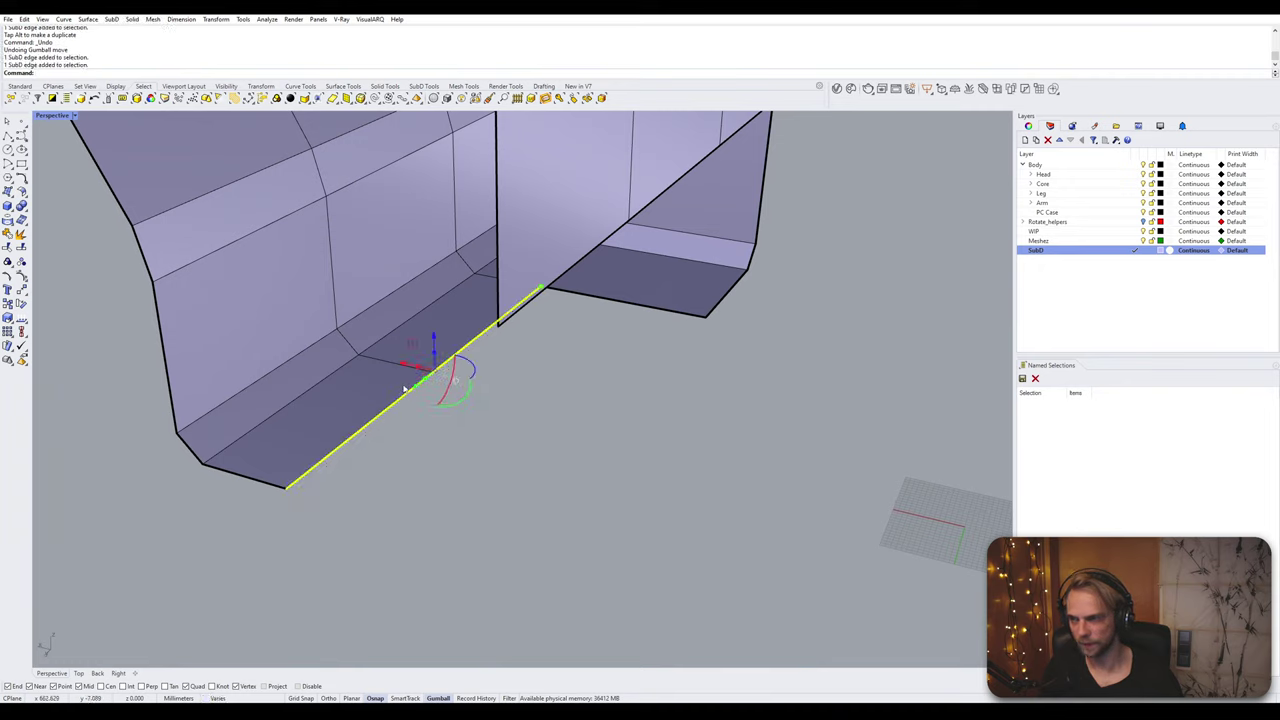
{"action": "left_click_drag", "start_coordinate": [414, 366], "coordinate": [563, 383], "text": "ctrl"}
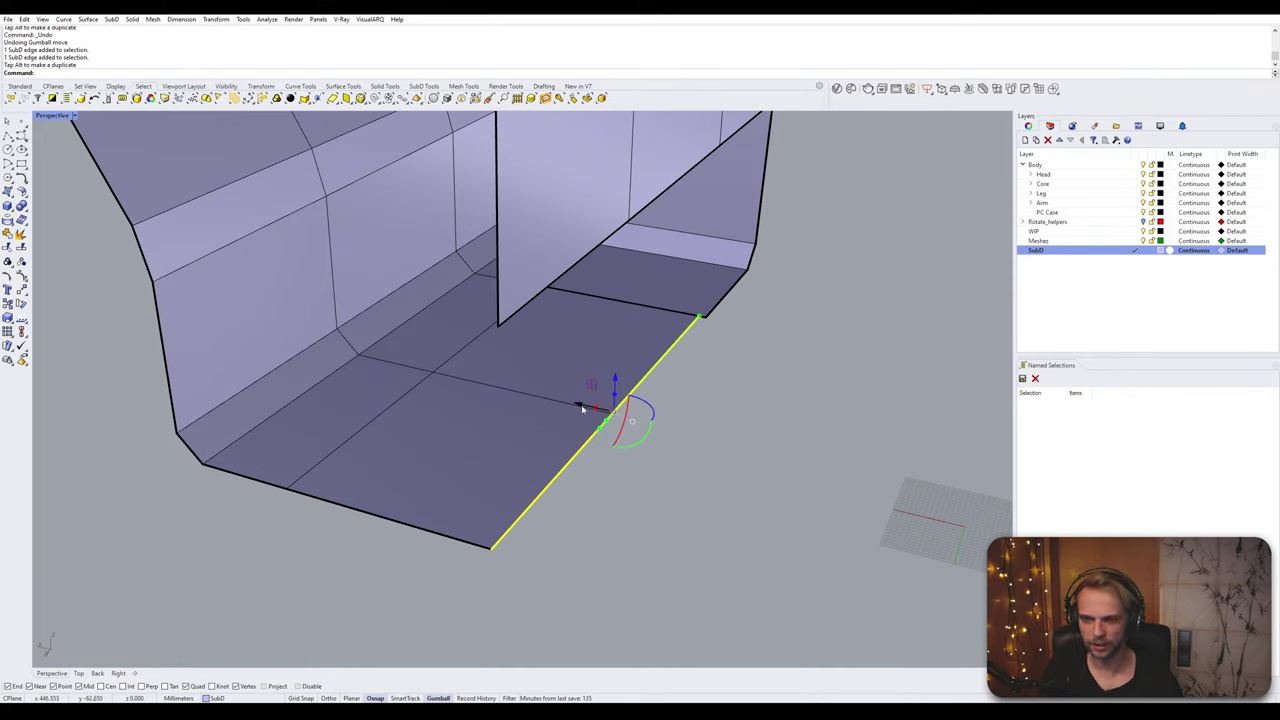
Step: Move the new edge to snap onto the neighbouring corner vertex, then select both coincident corner vertices
{"action": "right_click_drag", "start_coordinate": [582, 408], "coordinate": [531, 444]}
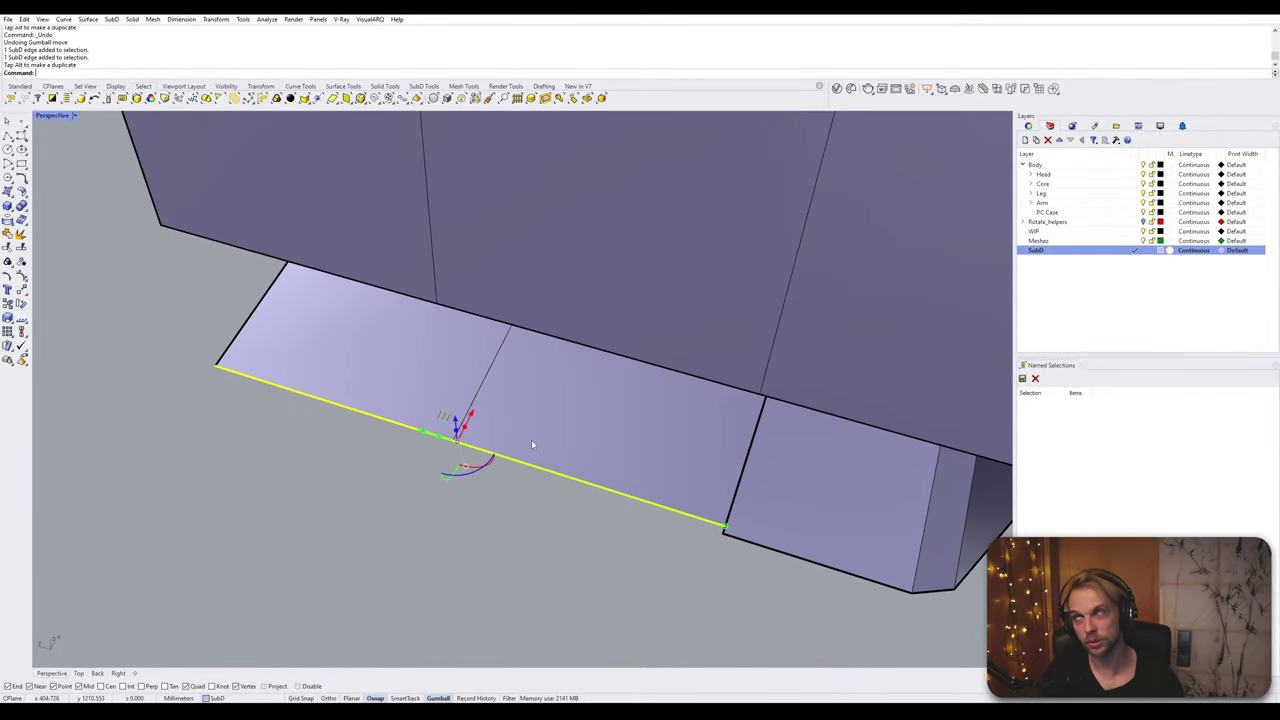
{"action": "type", "text": "m"}
{"action": "key", "text": "Return"}
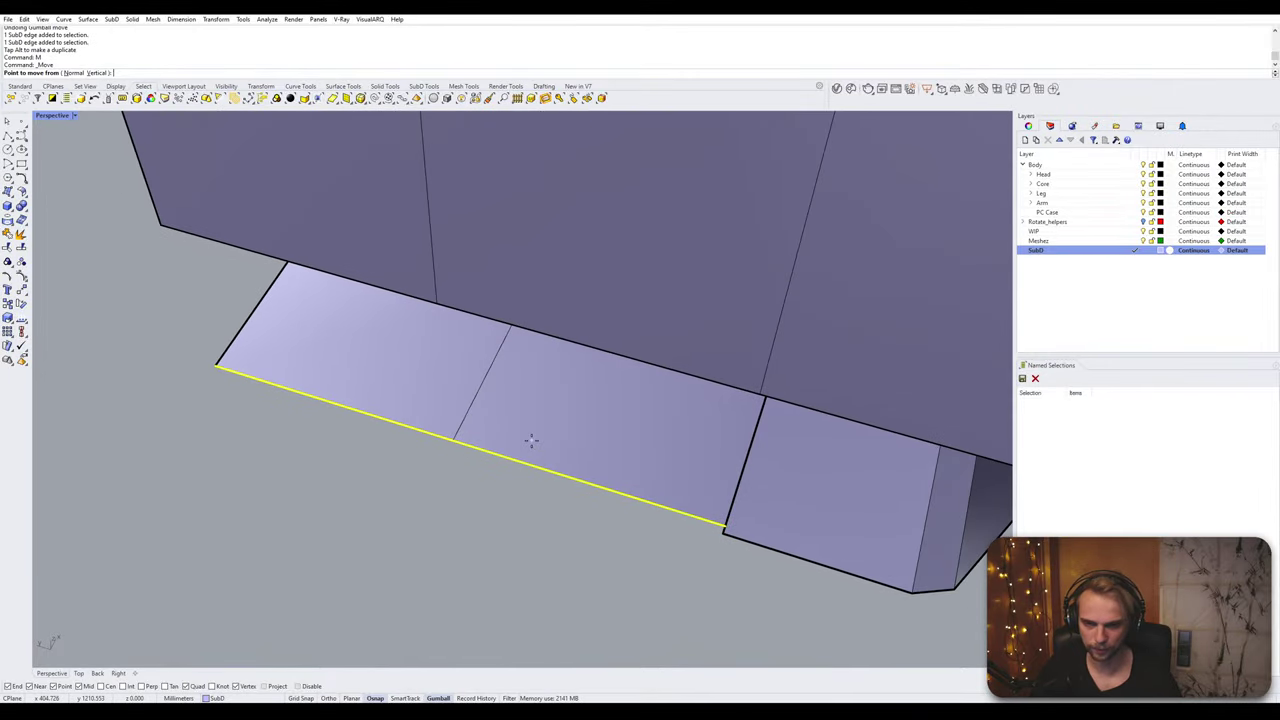
{"action": "scroll", "coordinate": [735, 519], "scroll_direction": "up", "scroll_amount": 3}
{"action": "scroll", "coordinate": [735, 519], "scroll_direction": "up", "scroll_amount": 2}
{"action": "left_click", "coordinate": [709, 532]}
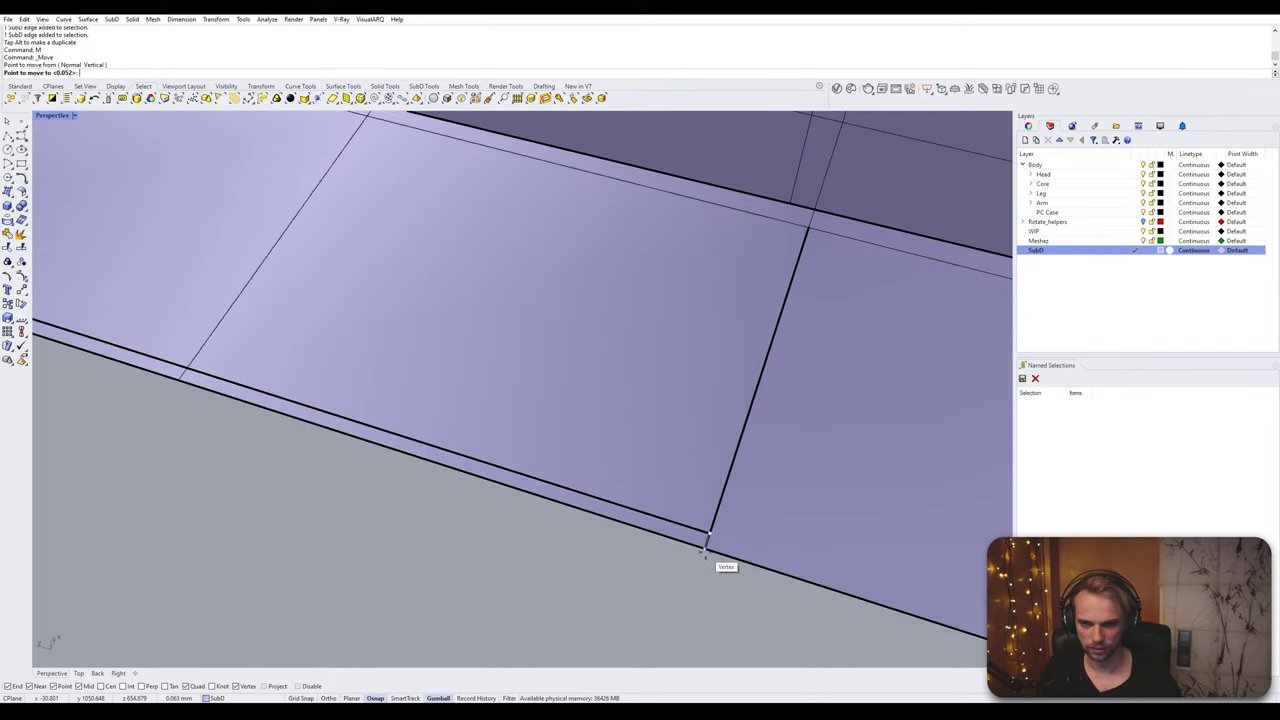
{"action": "left_click", "coordinate": [706, 548]}
{"action": "scroll", "coordinate": [550, 543], "scroll_direction": "down", "scroll_amount": 8}
{"action": "left_click", "coordinate": [372, 567]}
{"action": "right_click_drag", "start_coordinate": [372, 568], "coordinate": [480, 459]}
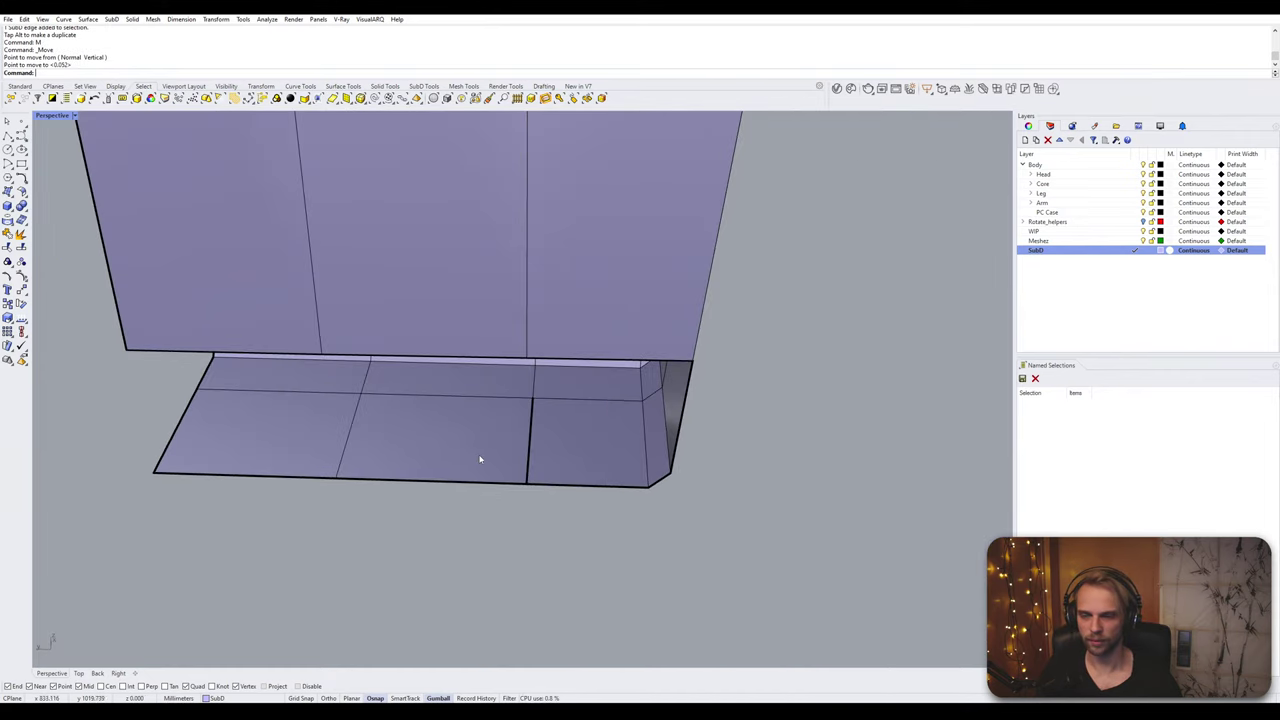
{"action": "left_click_drag", "start_coordinate": [511, 508], "coordinate": [574, 446]}
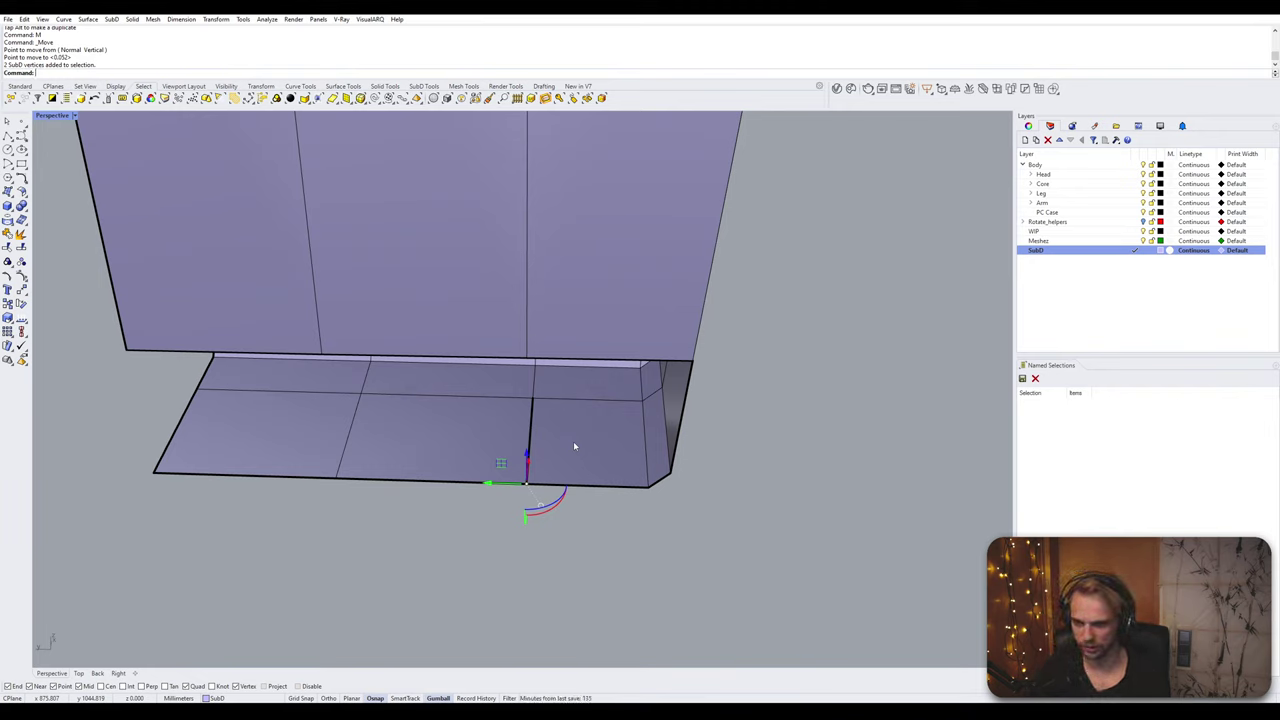
Step: Finish stitching the selected vertices at their Average location and clear the selection
{"action": "key", "text": "Return"}
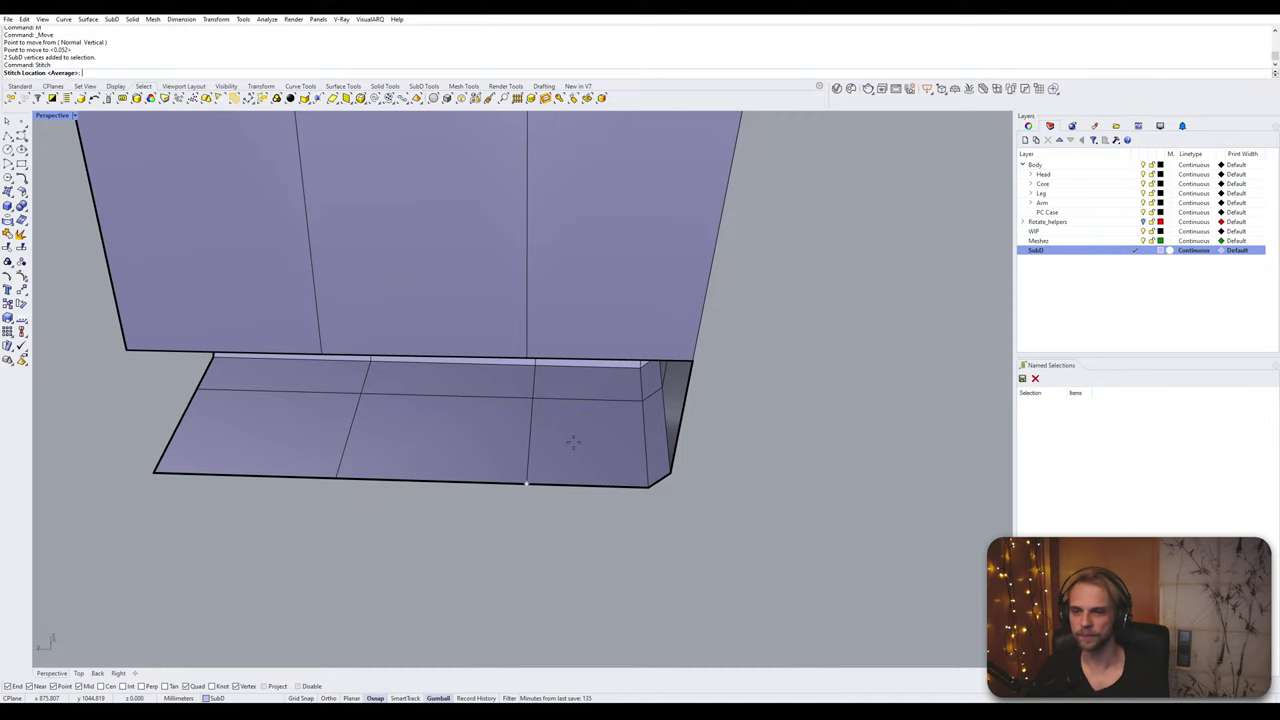
{"action": "key", "text": "Return"}
{"action": "key", "text": "Escape"}
Step: Select the strip, wall-base, bottom-middle, top-right and bottom-right edges for bridging
{"action": "right_click_drag", "start_coordinate": [314, 409], "coordinate": [212, 272]}
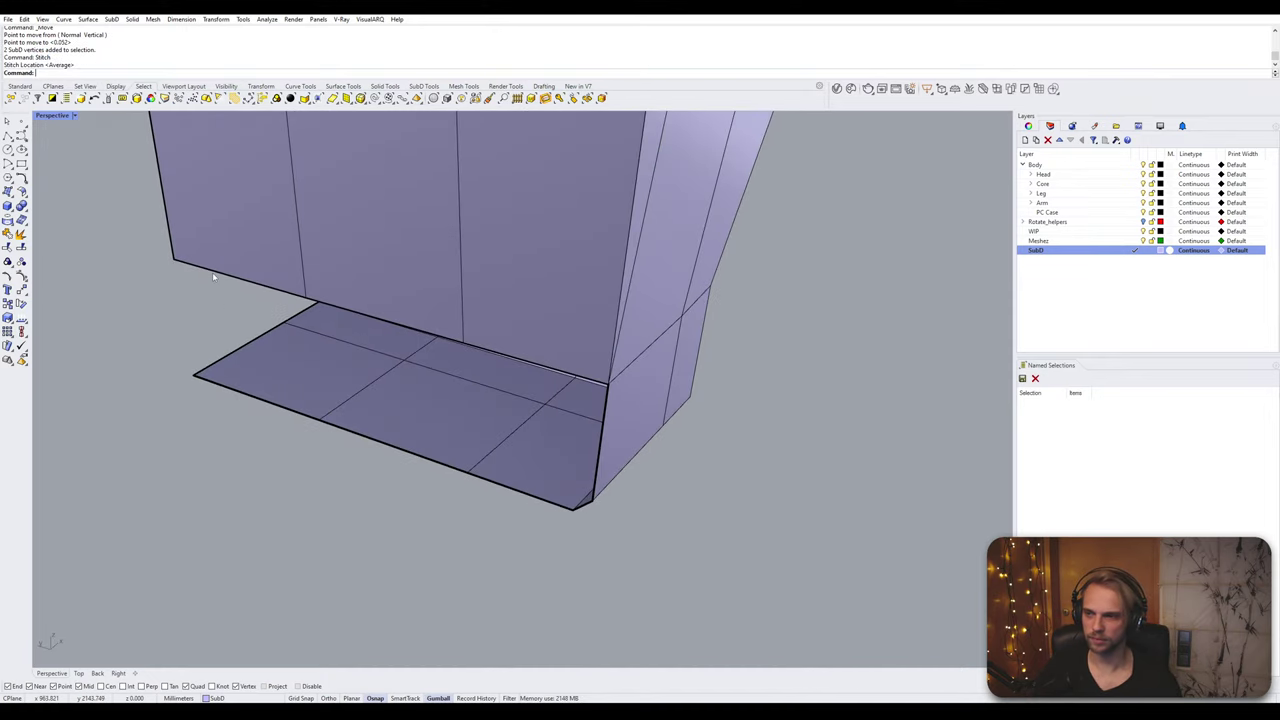
{"action": "left_click", "coordinate": [212, 272]}
{"action": "left_click", "coordinate": [243, 397], "text": "shift"}
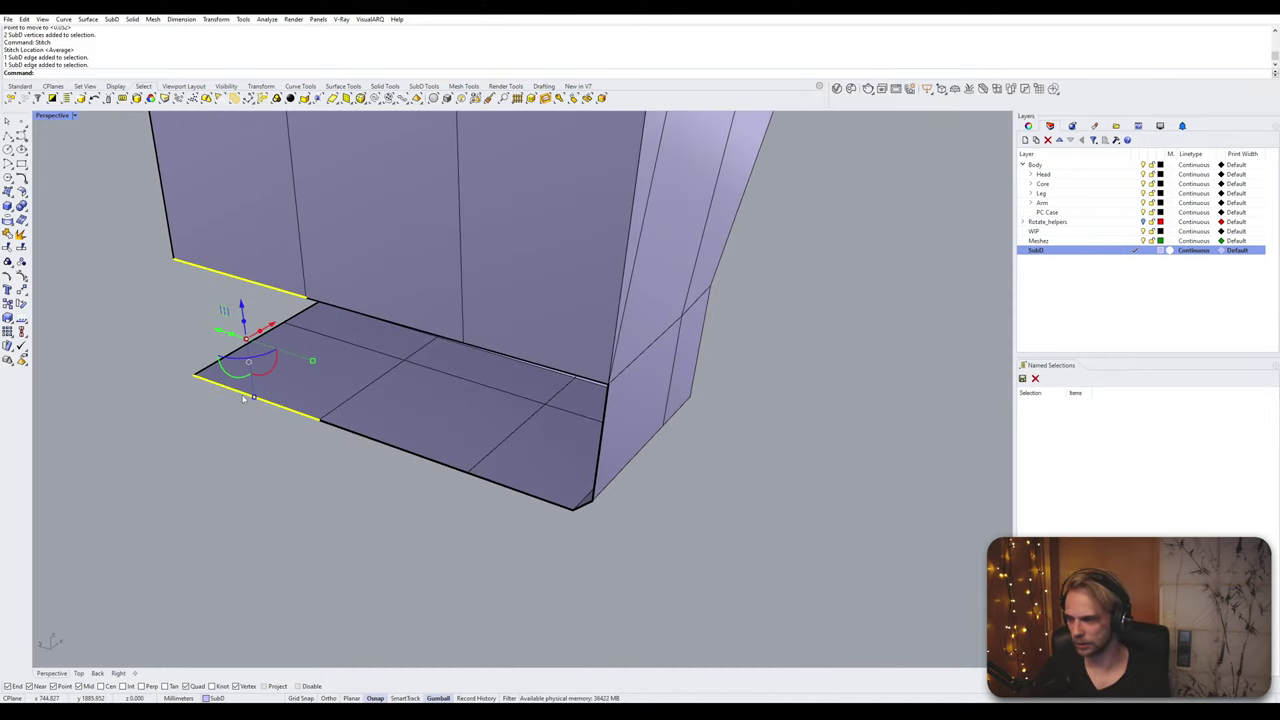
{"action": "right_click_drag", "start_coordinate": [243, 398], "coordinate": [425, 380]}
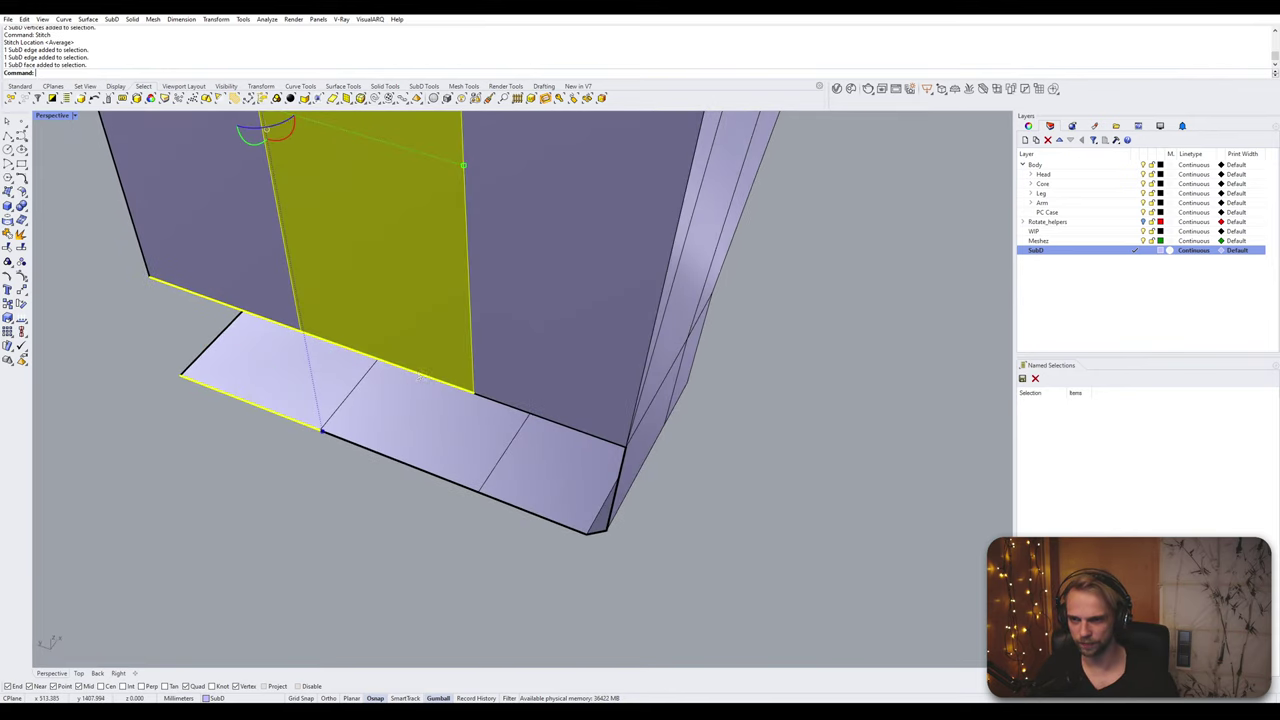
{"action": "left_click", "coordinate": [425, 379], "text": "shift"}
{"action": "left_click", "coordinate": [408, 371], "text": "ctrl"}
{"action": "left_click", "coordinate": [406, 370], "text": "shift"}
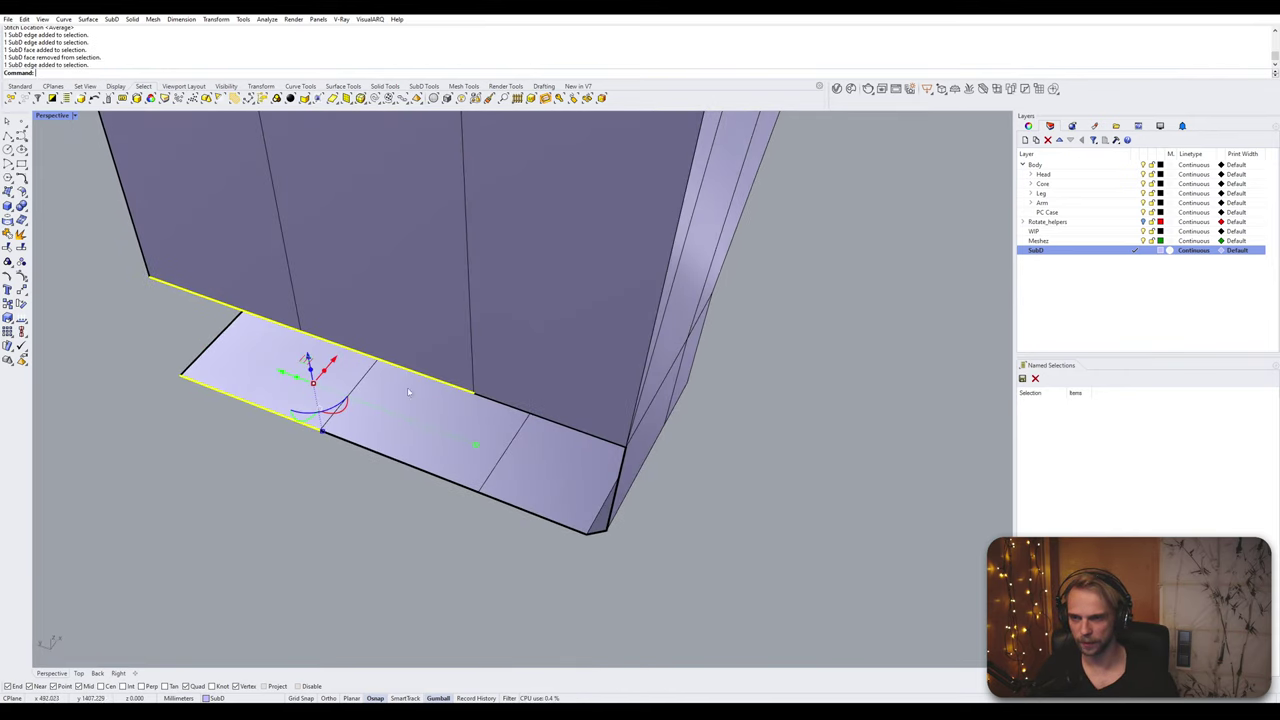
{"action": "left_click", "coordinate": [416, 466], "text": "shift"}
{"action": "left_click", "coordinate": [556, 421], "text": "shift"}
{"action": "left_click", "coordinate": [544, 519], "text": "shift"}
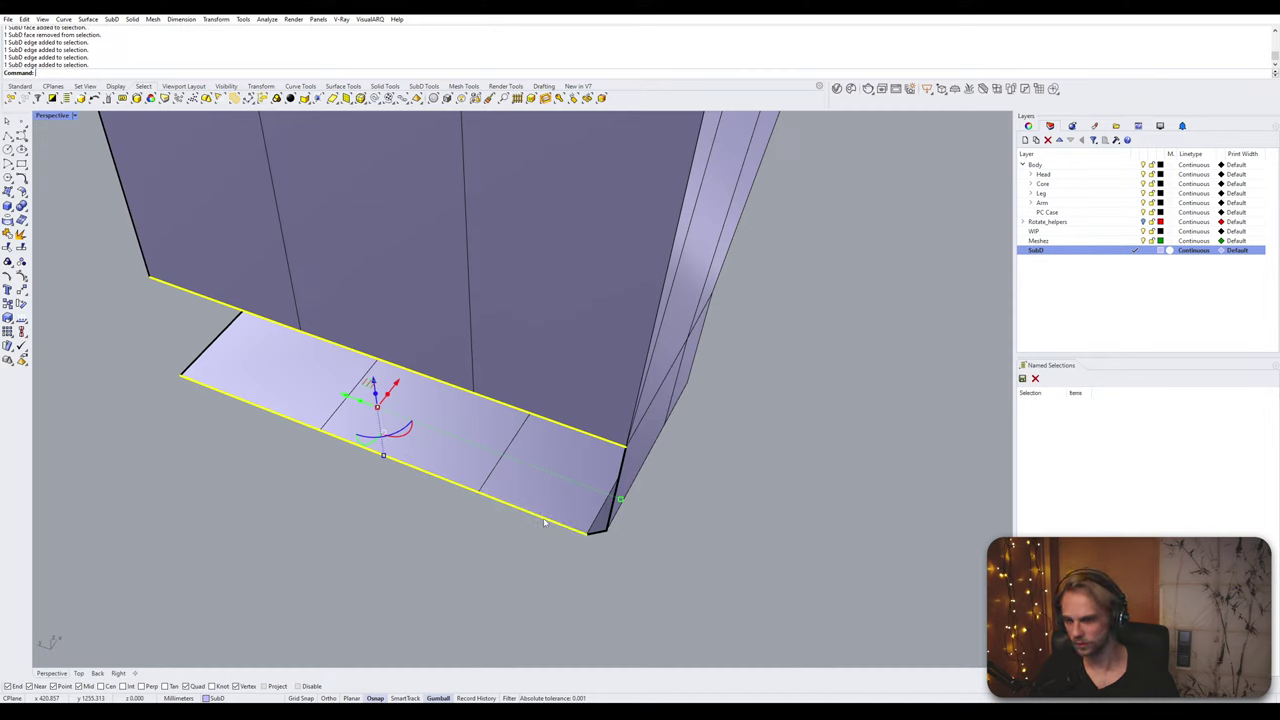
Step: Bridge the selected edges with new faces using 2 segments
{"action": "type", "text": "b"}
{"action": "key", "text": "Return"}
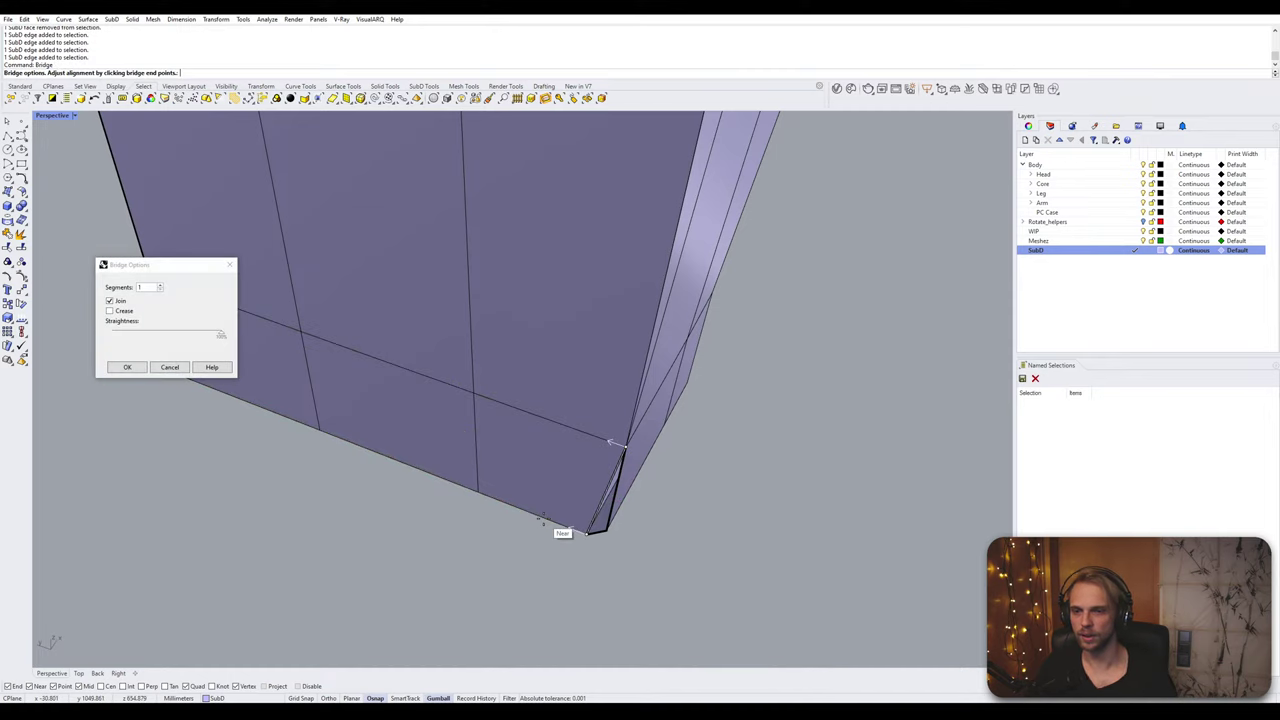
{"action": "left_click", "coordinate": [161, 285]}
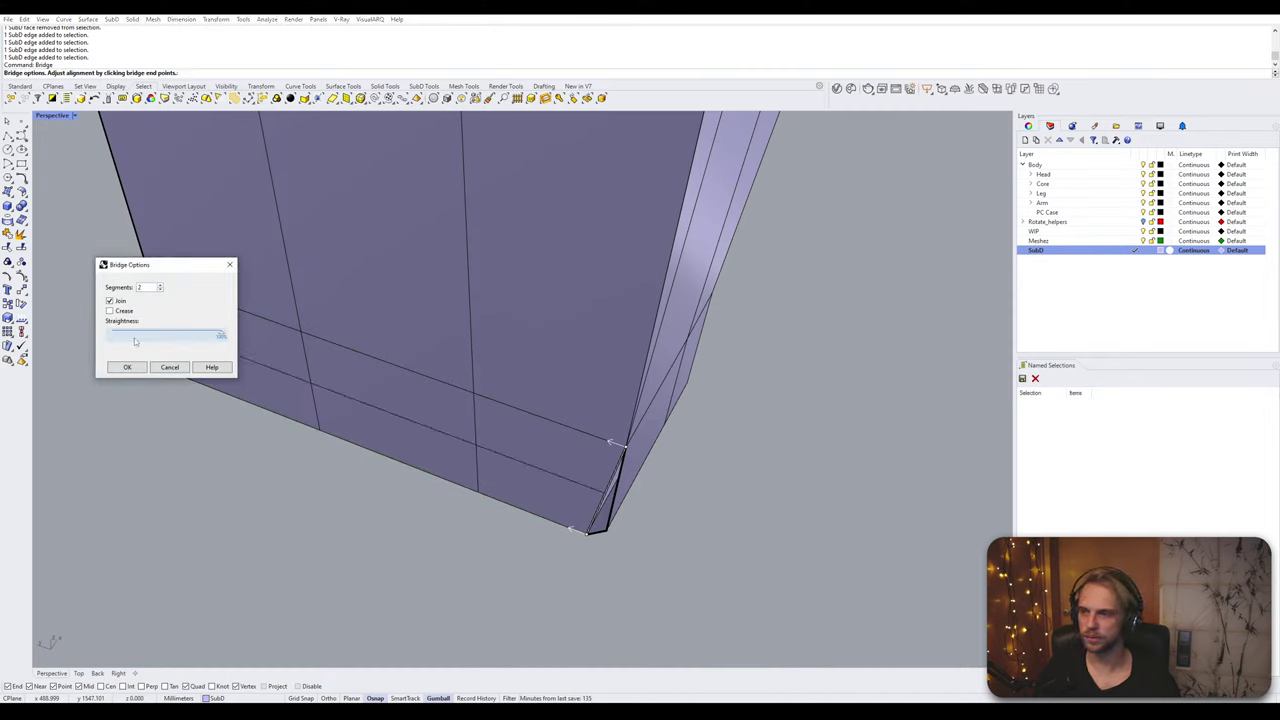
{"action": "left_click", "coordinate": [120, 369]}
Step: Select the middle edge loop of the bridged faces and drag it downward
{"action": "right_click_drag", "start_coordinate": [226, 471], "coordinate": [198, 352]}
{"action": "left_click", "coordinate": [208, 345]}
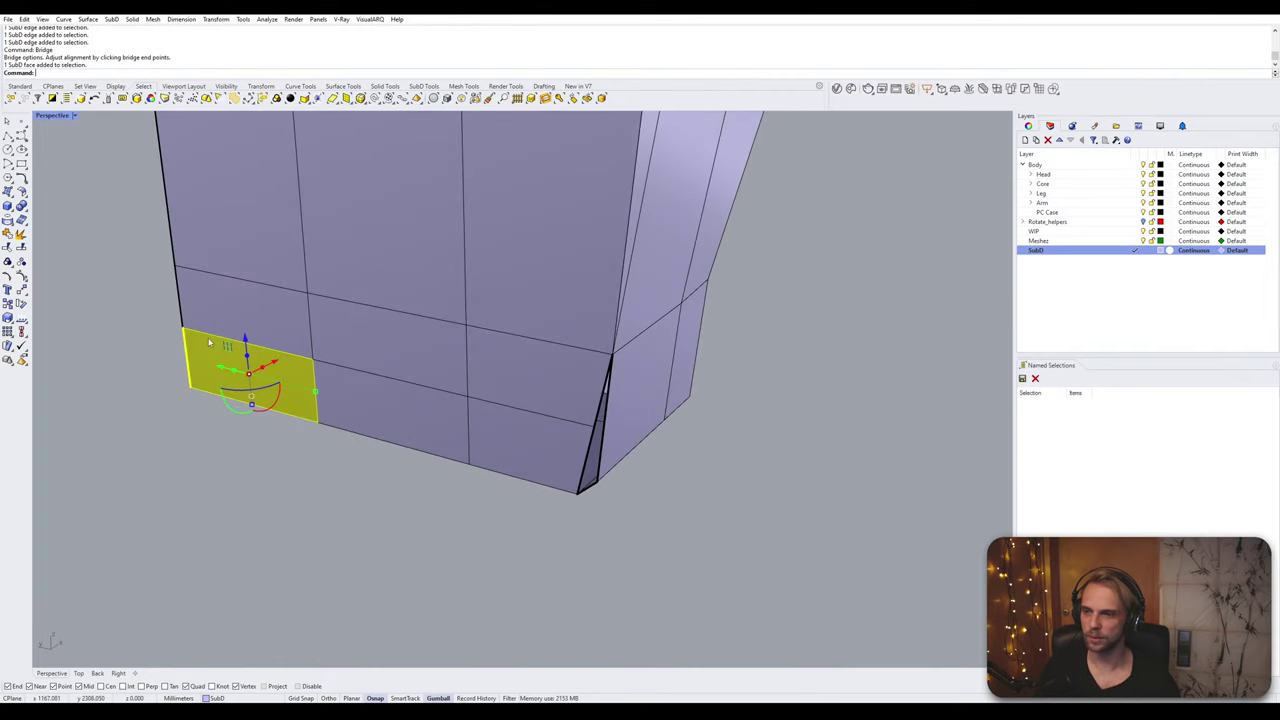
{"action": "left_click", "coordinate": [108, 353]}
{"action": "left_click", "coordinate": [221, 338], "text": "ctrl+shift"}
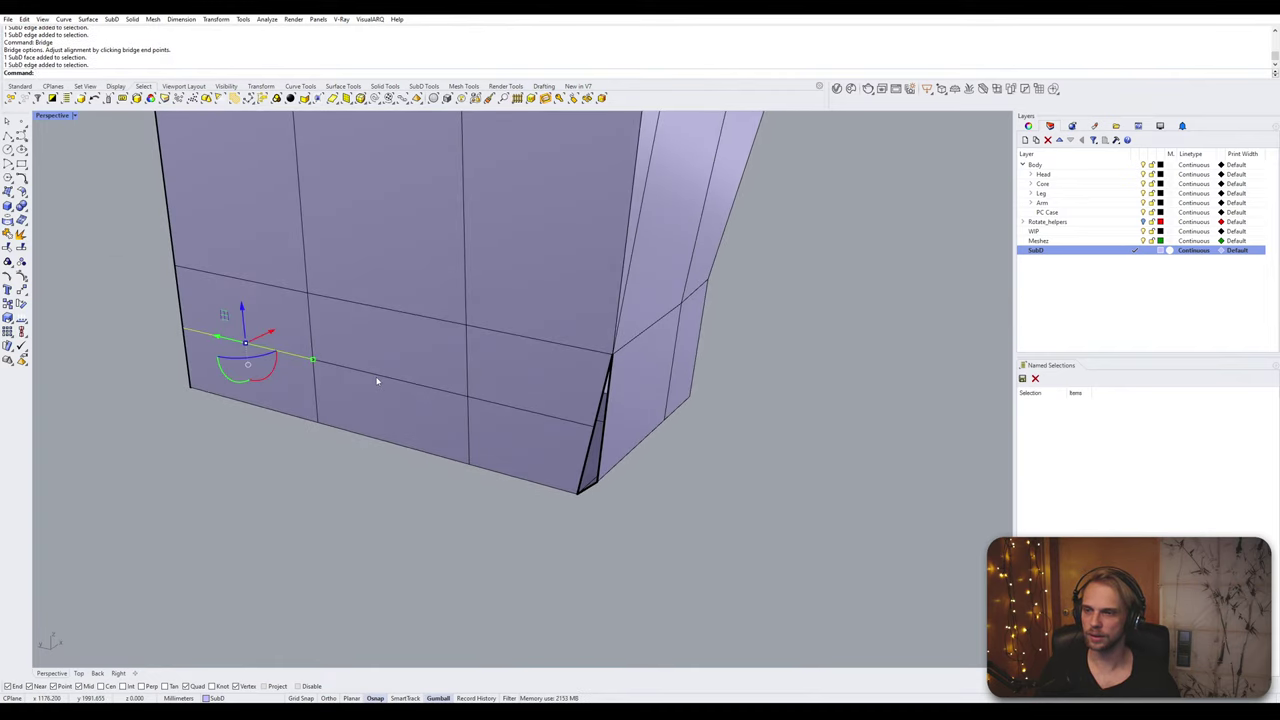
{"action": "left_click", "coordinate": [450, 391], "text": "shift"}
{"action": "left_click", "coordinate": [521, 411], "text": "shift"}
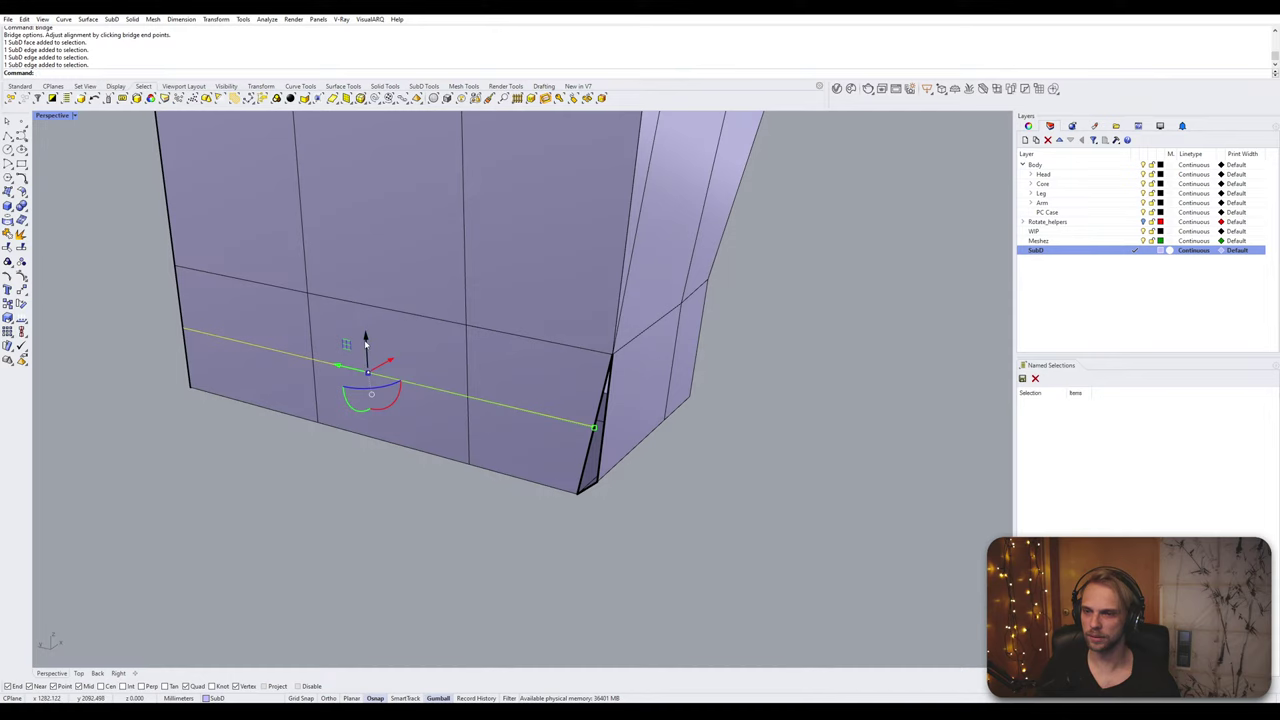
{"action": "left_click_drag", "start_coordinate": [366, 342], "coordinate": [368, 397]}
Step: Stitch the two bottom-corner vertices at their Average location and check the merged corner
{"action": "scroll", "coordinate": [536, 480], "scroll_direction": "up", "scroll_amount": 5}
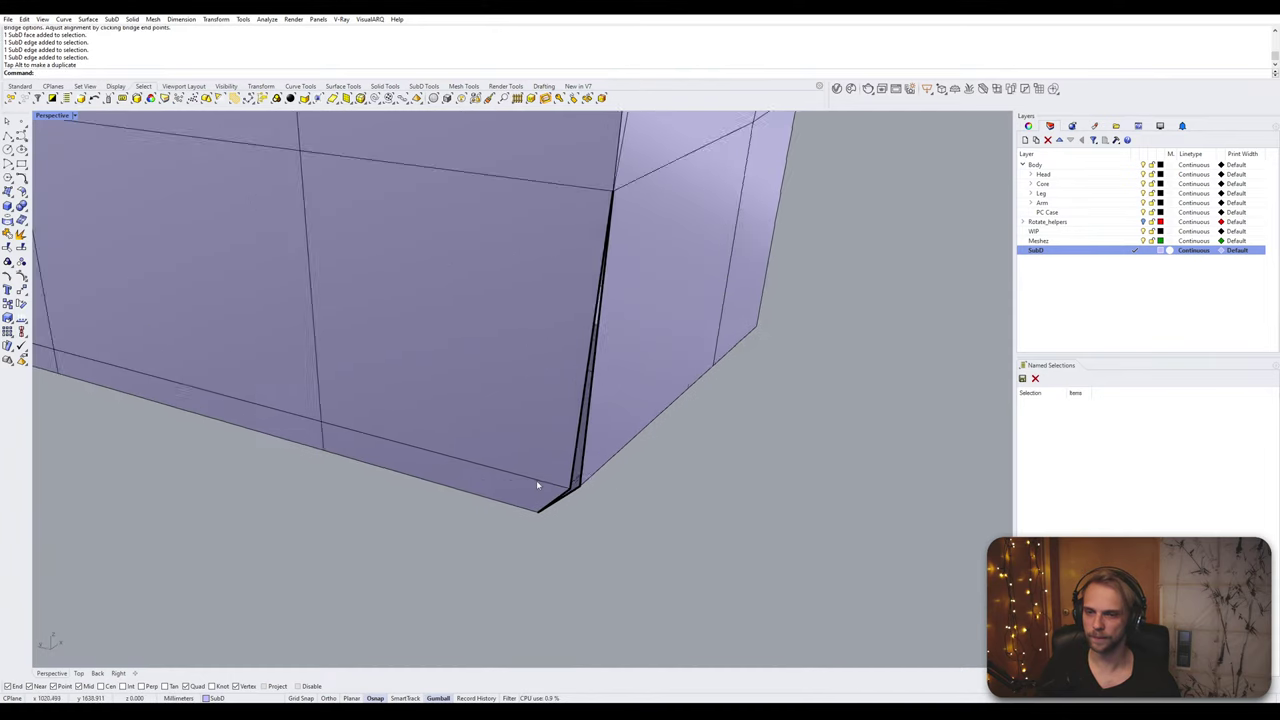
{"action": "left_click", "coordinate": [588, 492]}
{"action": "left_click", "coordinate": [596, 491], "text": "shift"}
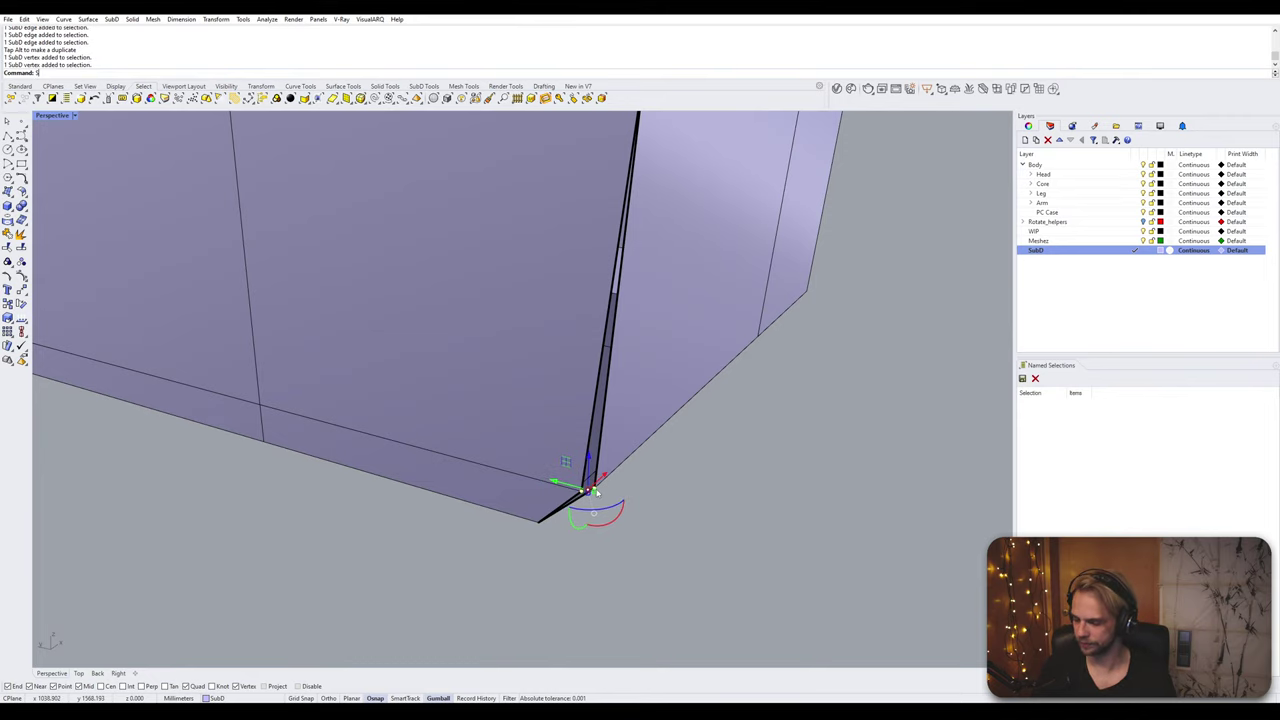
{"action": "type", "text": "titch"}
{"action": "key", "text": "Return"}
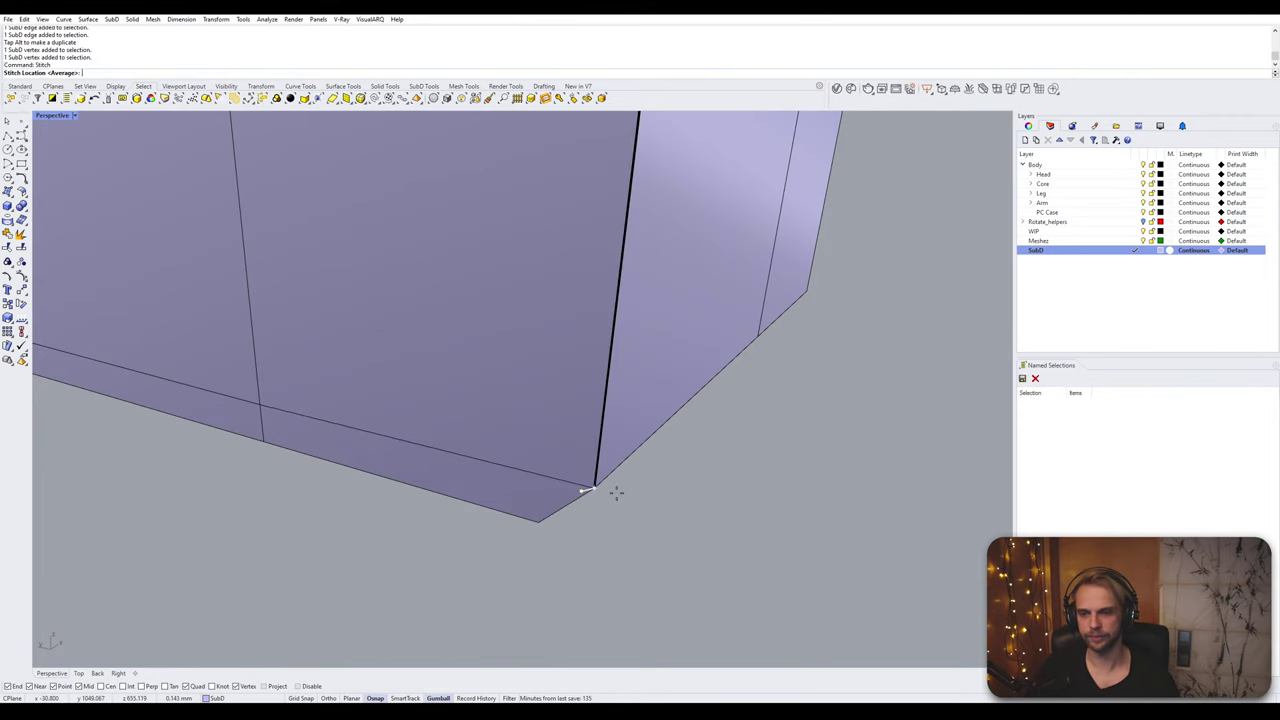
{"action": "key", "text": "Return"}
{"action": "right_click_drag", "start_coordinate": [651, 417], "coordinate": [603, 600]}
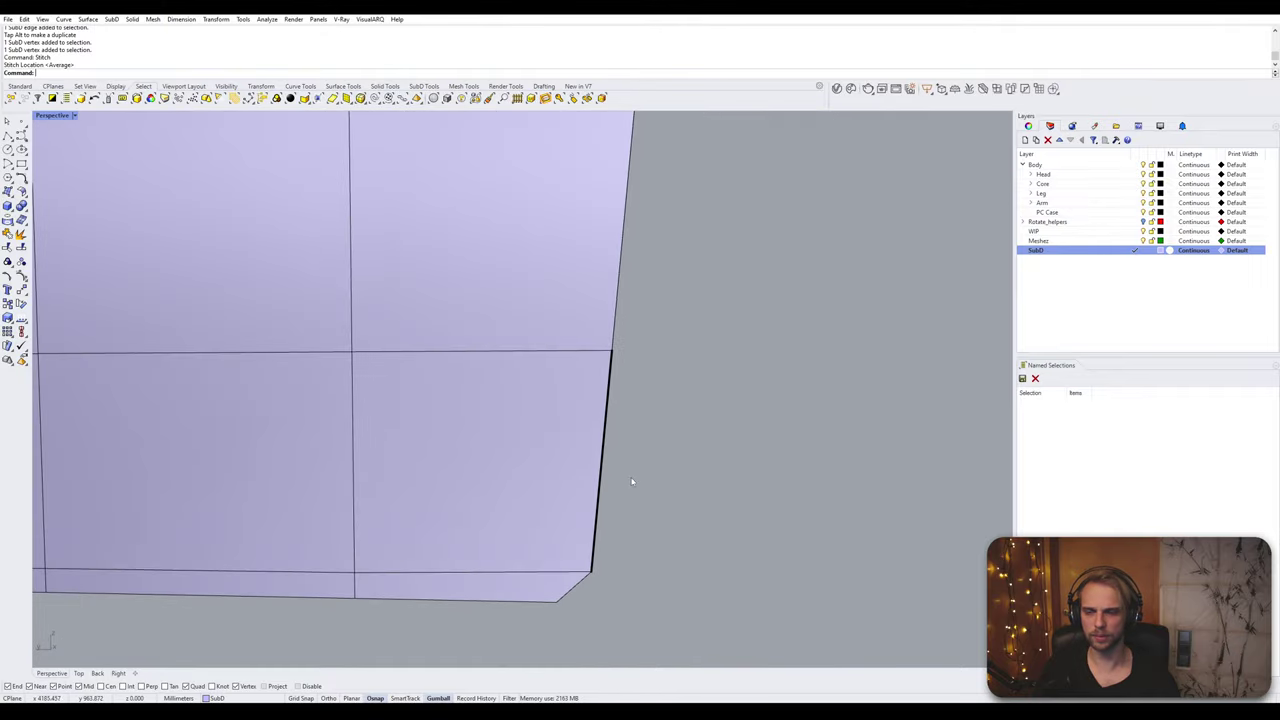
Step: Try deleting the left vertical edge at the upper corner, then undo the deletion
{"action": "key", "text": "Tab"}
{"action": "right_click_drag", "start_coordinate": [632, 482], "coordinate": [256, 332]}
{"action": "key", "text": "Tab"}
{"action": "left_click", "coordinate": [238, 330]}
{"action": "key", "text": "Delete"}
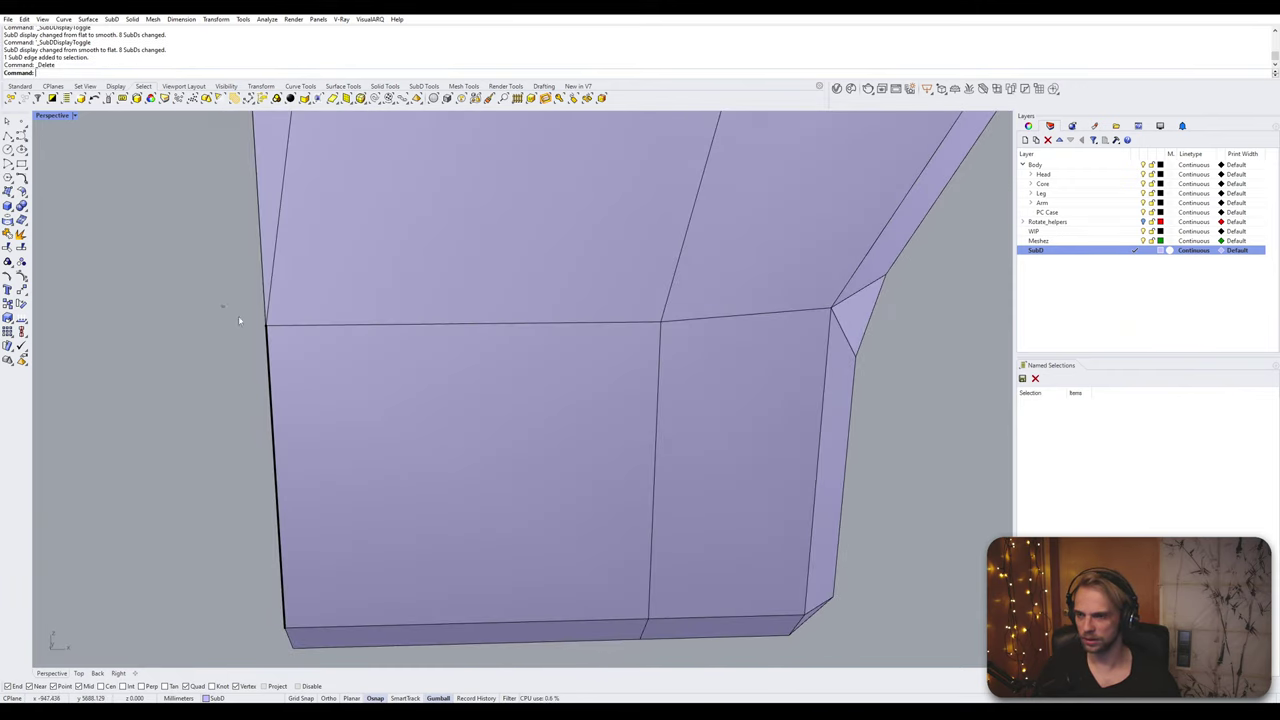
{"action": "left_click_drag", "start_coordinate": [239, 320], "coordinate": [304, 361]}
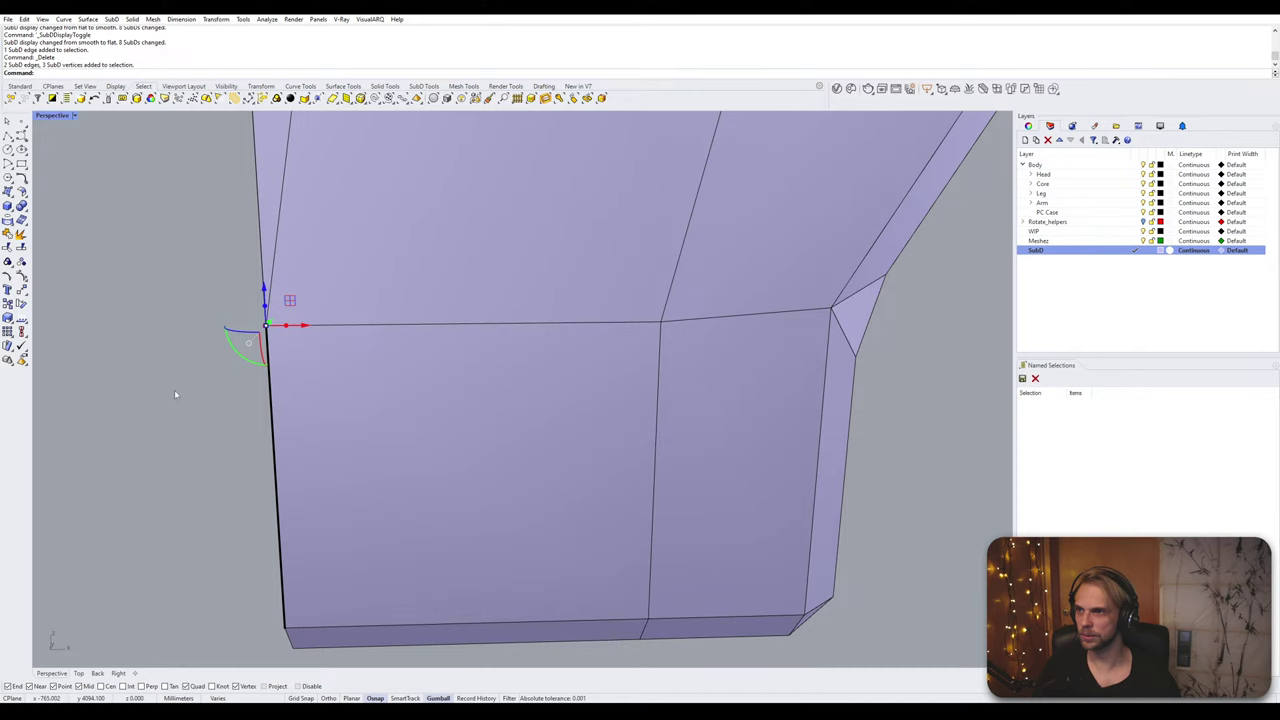
{"action": "left_click", "coordinate": [268, 344]}
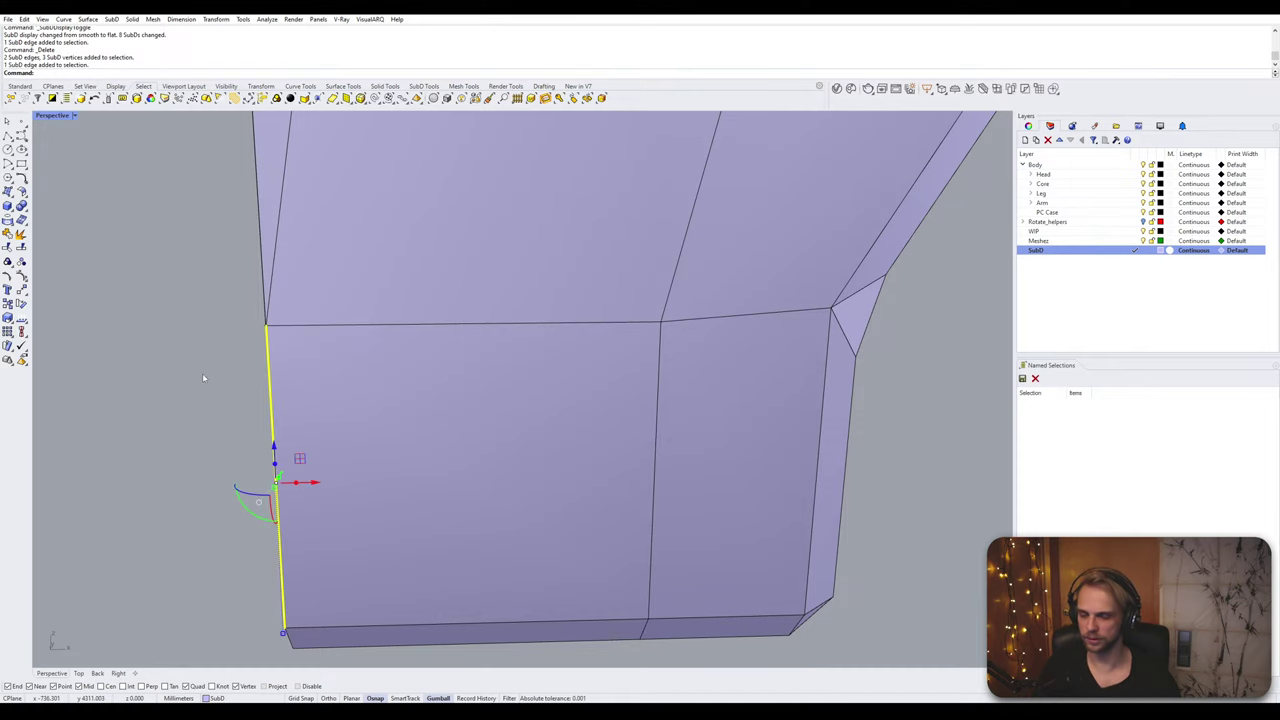
{"action": "key", "text": "Delete"}
{"action": "right_click_drag", "start_coordinate": [202, 373], "coordinate": [297, 372]}
{"action": "key", "text": "ctrl+z"}
Step: Orbit and zoom the view in toward the rectangular opening
{"action": "left_click", "coordinate": [234, 380]}
{"action": "left_click", "coordinate": [834, 480]}
{"action": "right_click_drag", "start_coordinate": [834, 480], "coordinate": [341, 400]}
{"action": "scroll", "coordinate": [757, 457], "scroll_direction": "down", "scroll_amount": 3}
{"action": "scroll", "coordinate": [699, 370], "scroll_direction": "up", "scroll_amount": 4}
{"action": "left_click_drag", "start_coordinate": [323, 294], "coordinate": [429, 380]}
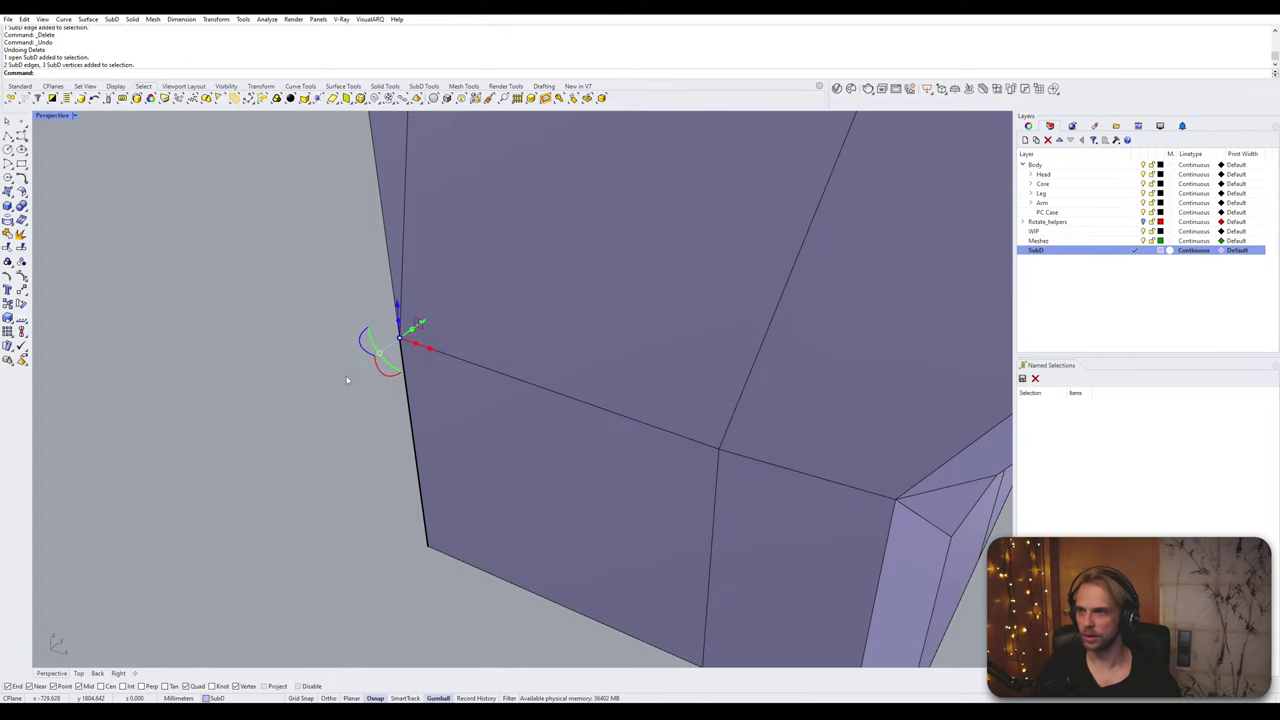
{"action": "left_click", "coordinate": [334, 384]}
{"action": "right_click_drag", "start_coordinate": [334, 384], "coordinate": [503, 363]}
Step: Stitch the two vertices at the opening's upper corner, snapping the merged vertex into place
{"action": "key", "text": "Tab"}
{"action": "scroll", "coordinate": [503, 363], "scroll_direction": "up", "scroll_amount": 4}
{"action": "left_click", "coordinate": [504, 340]}
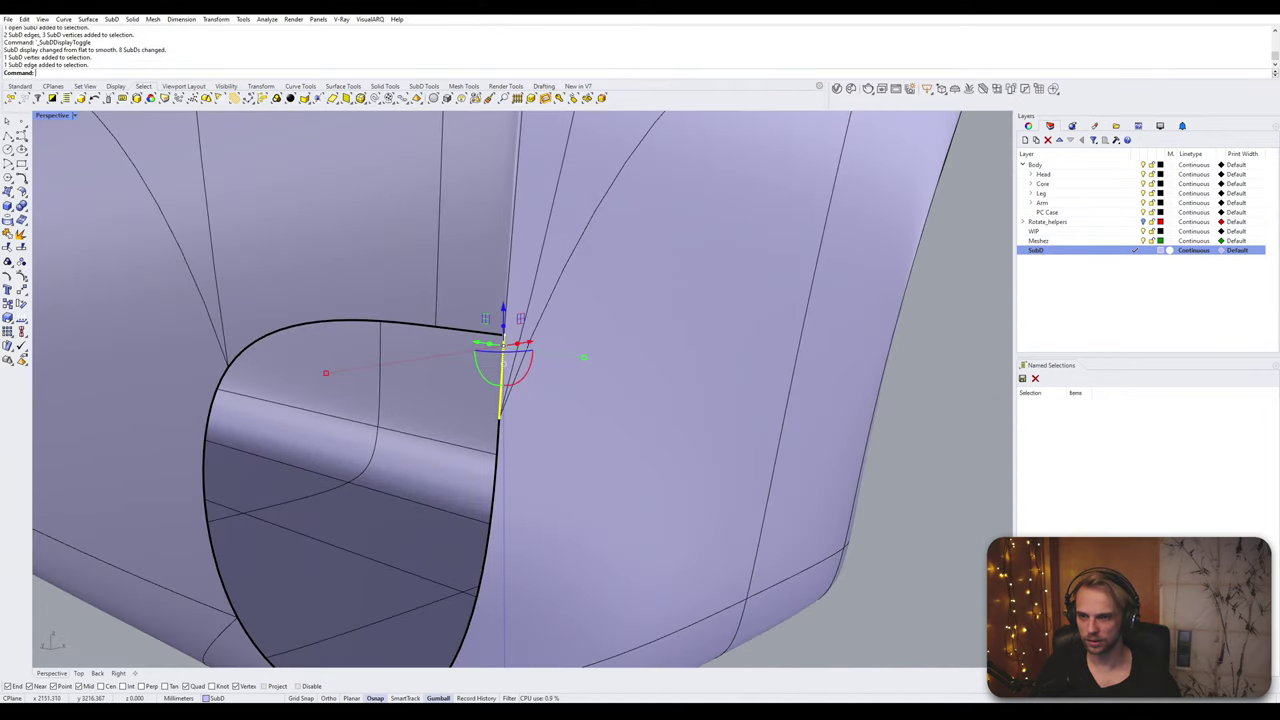
{"action": "left_click", "coordinate": [499, 408], "text": "shift"}
{"action": "left_click", "coordinate": [499, 417], "text": "shift"}
{"action": "left_click", "coordinate": [501, 399], "text": "ctrl"}
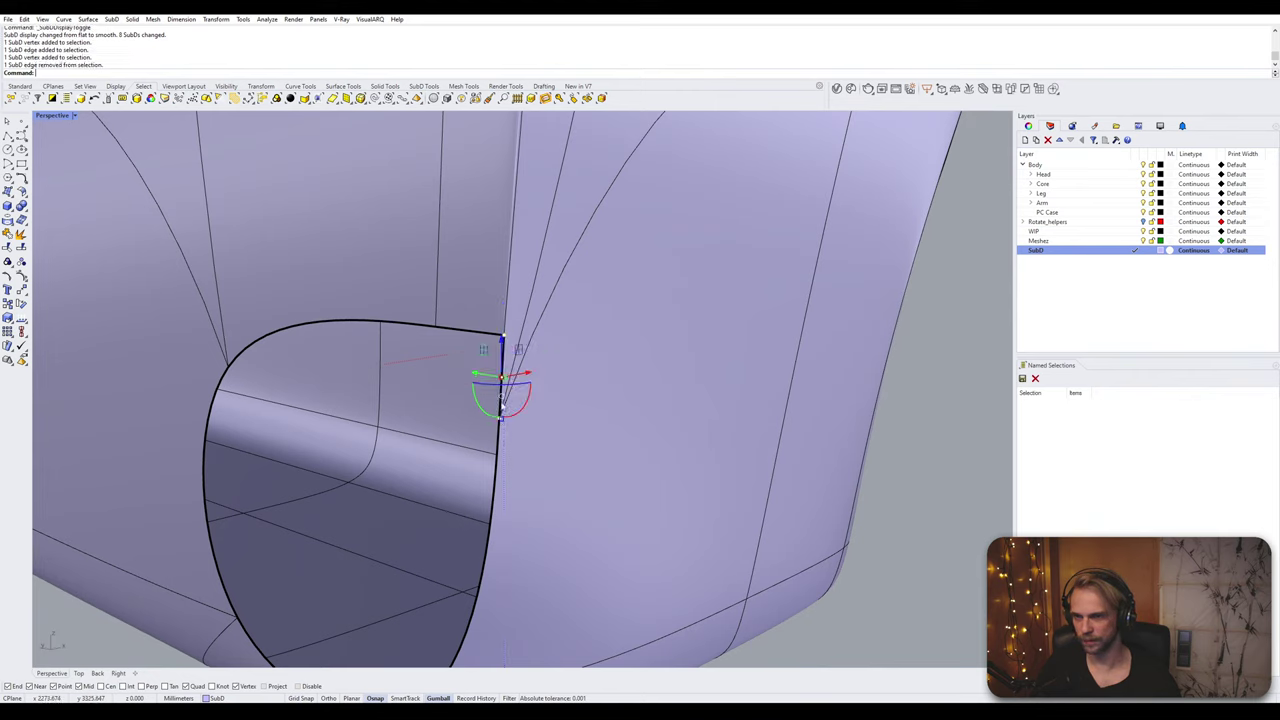
{"action": "type", "text": "Stitch"}
{"action": "key", "text": "Return"}
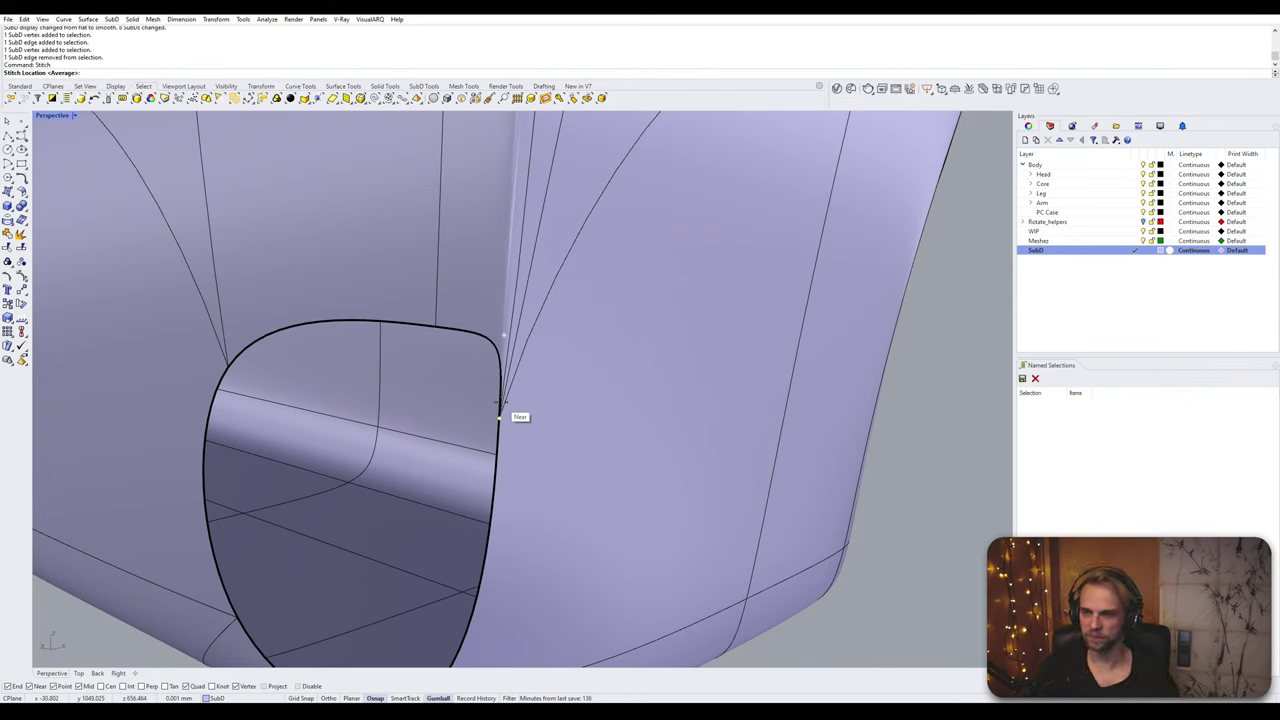
{"action": "left_click", "coordinate": [501, 403]}
Step: Return to flat display and select the opening's bottom edge from a lower view
{"action": "key", "text": "Tab"}
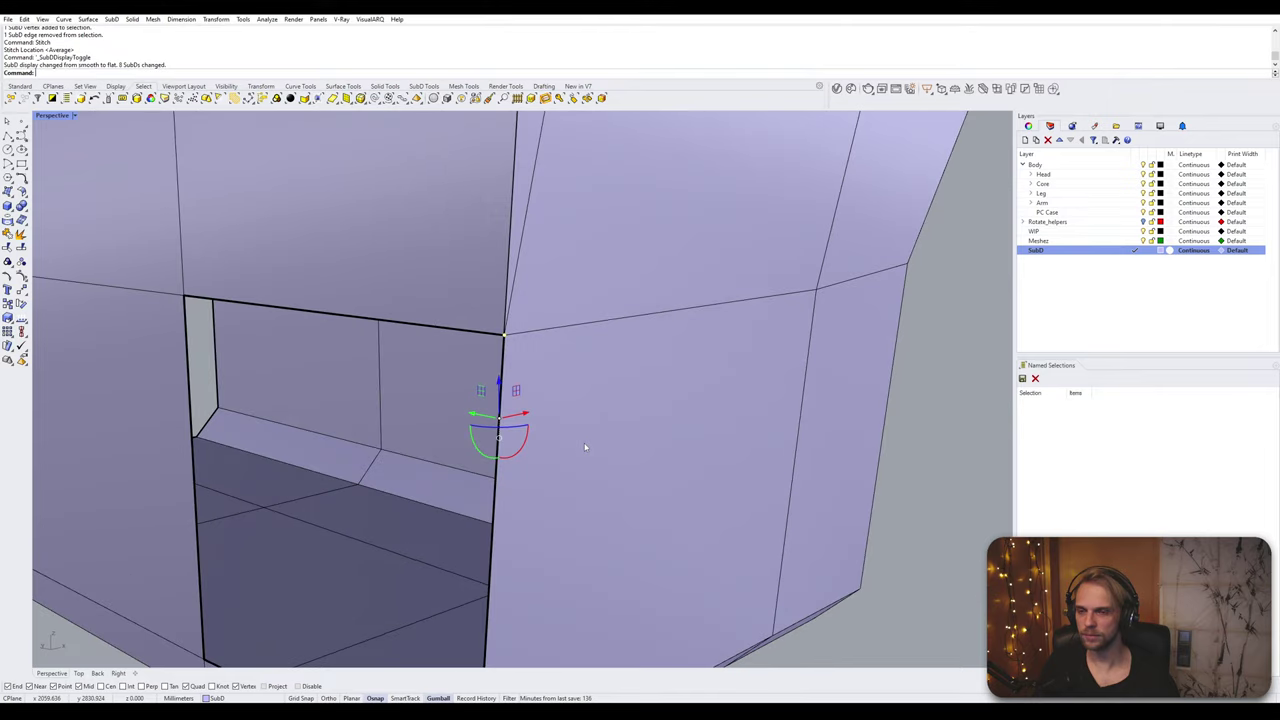
{"action": "scroll", "coordinate": [586, 445], "scroll_direction": "down", "scroll_amount": 3}
{"action": "left_click", "coordinate": [232, 580]}
{"action": "right_click_drag", "start_coordinate": [234, 608], "coordinate": [279, 572]}
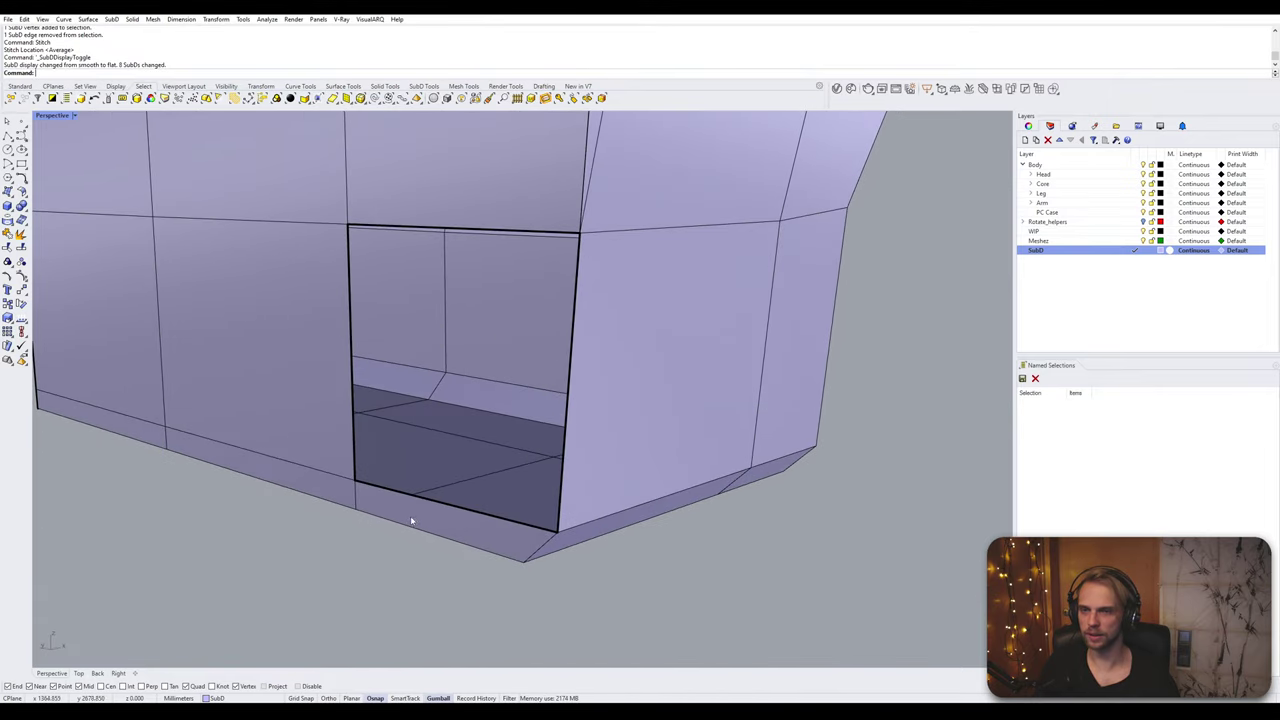
{"action": "left_click", "coordinate": [458, 508], "text": "ctrl+shift"}
Step: Attempt to bridge the opening's top and bottom edges, undoing and cancelling the failed tries
{"action": "left_click", "coordinate": [454, 231], "text": "ctrl+shift"}
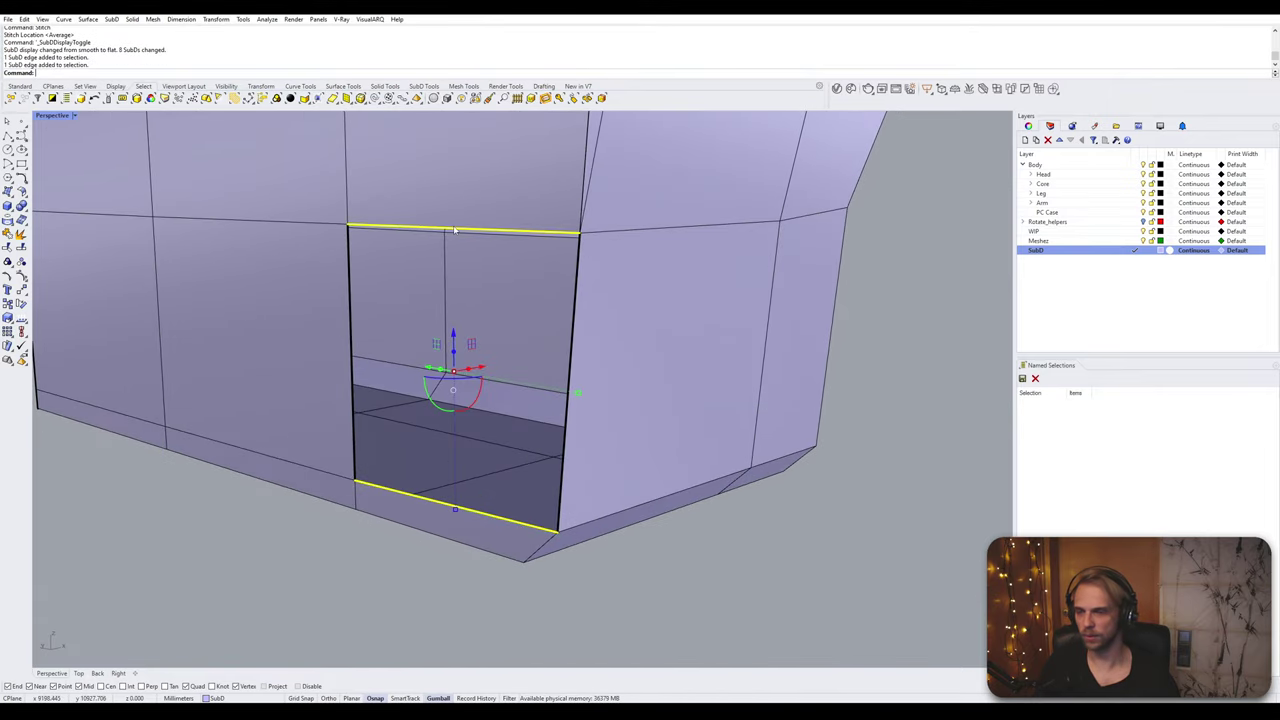
{"action": "key", "text": "Return"}
{"action": "key", "text": "Return"}
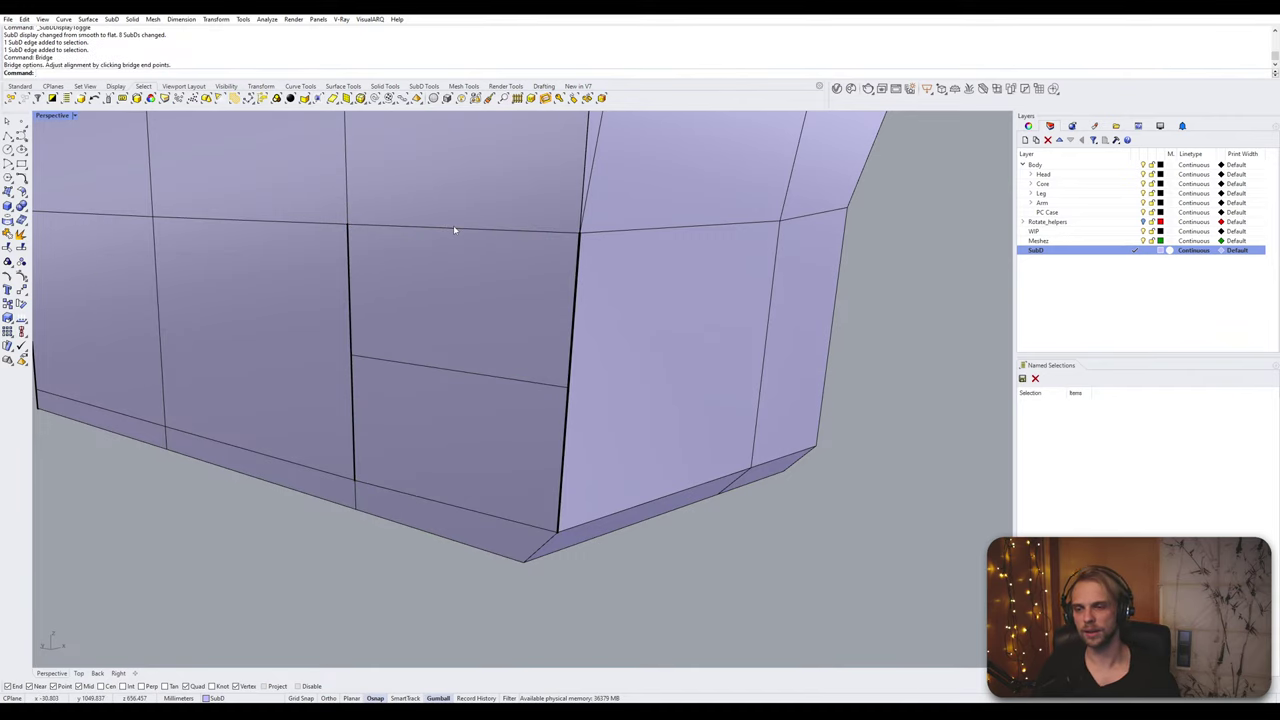
{"action": "key", "text": "ctrl+z"}
{"action": "key", "text": "Return"}
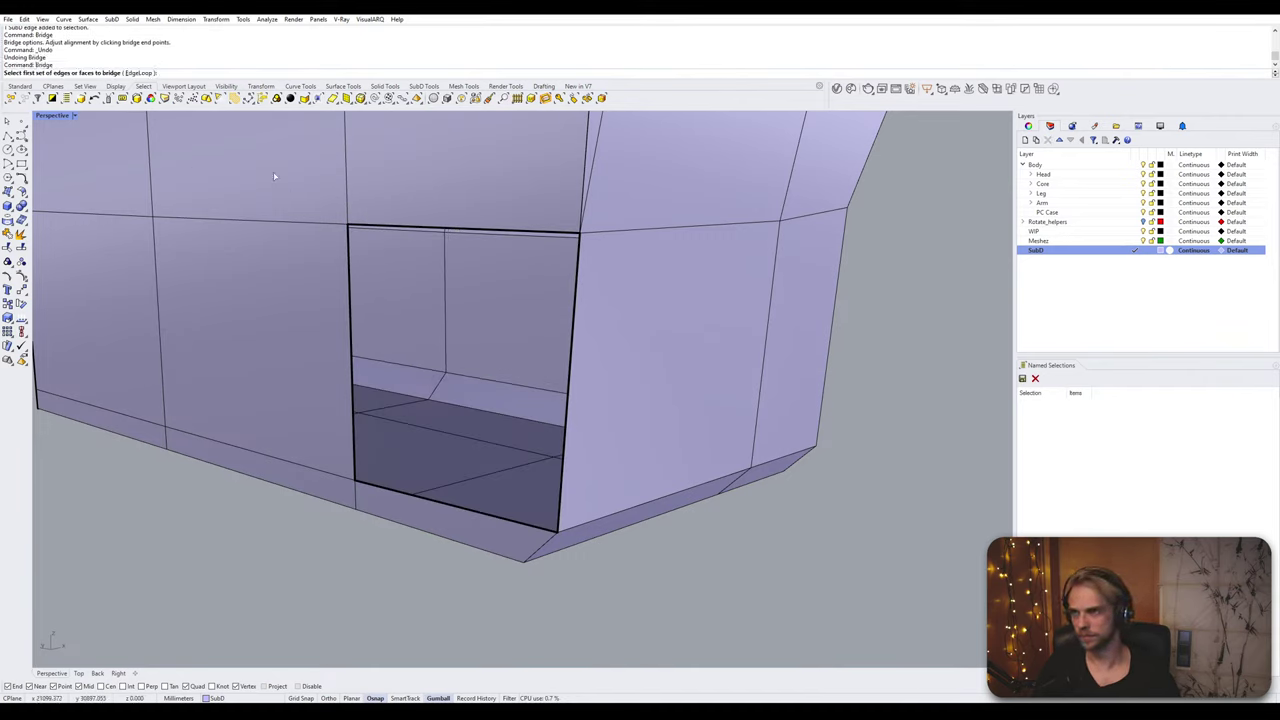
{"action": "left_click", "coordinate": [400, 496]}
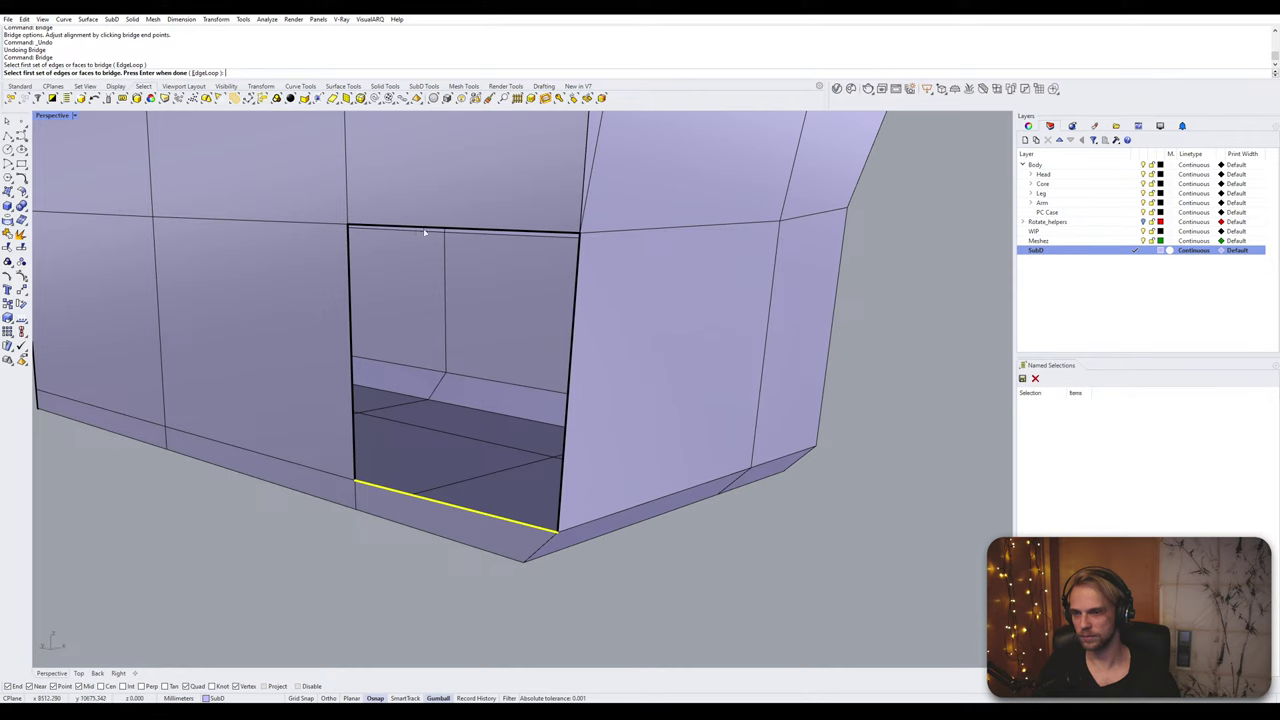
{"action": "left_click", "coordinate": [425, 231]}
{"action": "key", "text": "Return"}
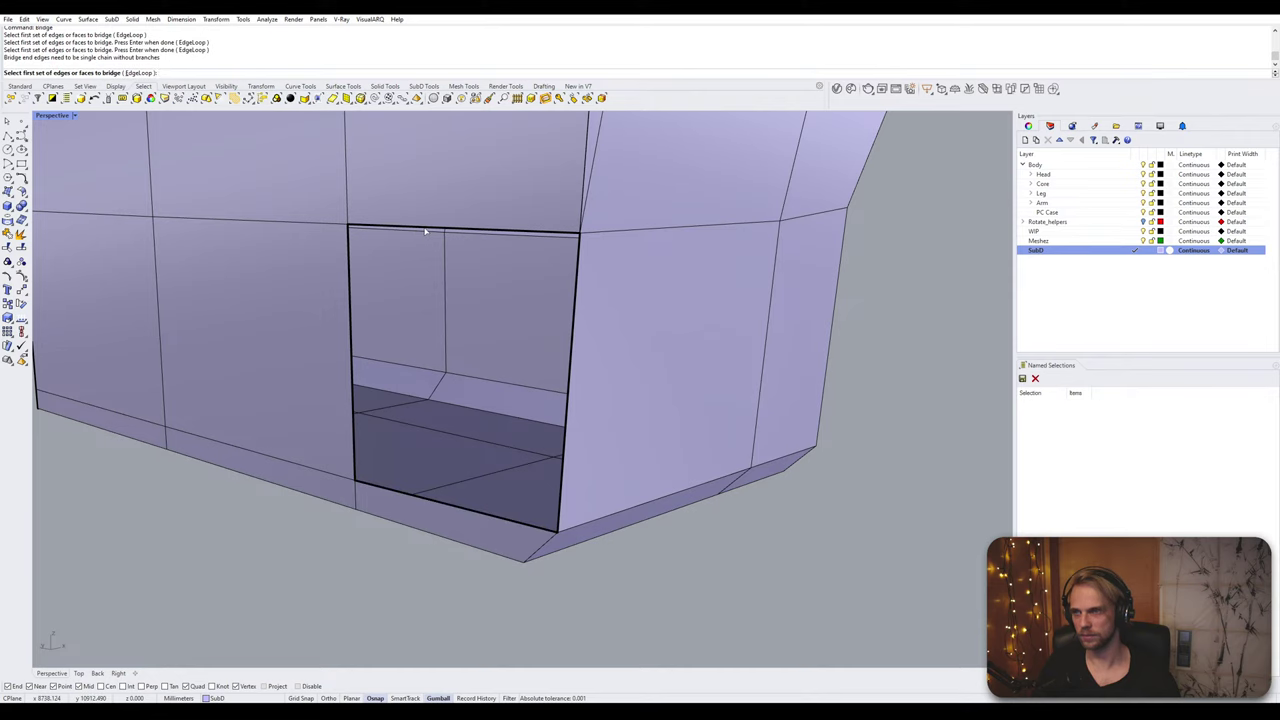
{"action": "key", "text": "Escape"}
Step: Bridge the opening's top and bottom edges with a single segment
{"action": "left_click", "coordinate": [425, 231]}
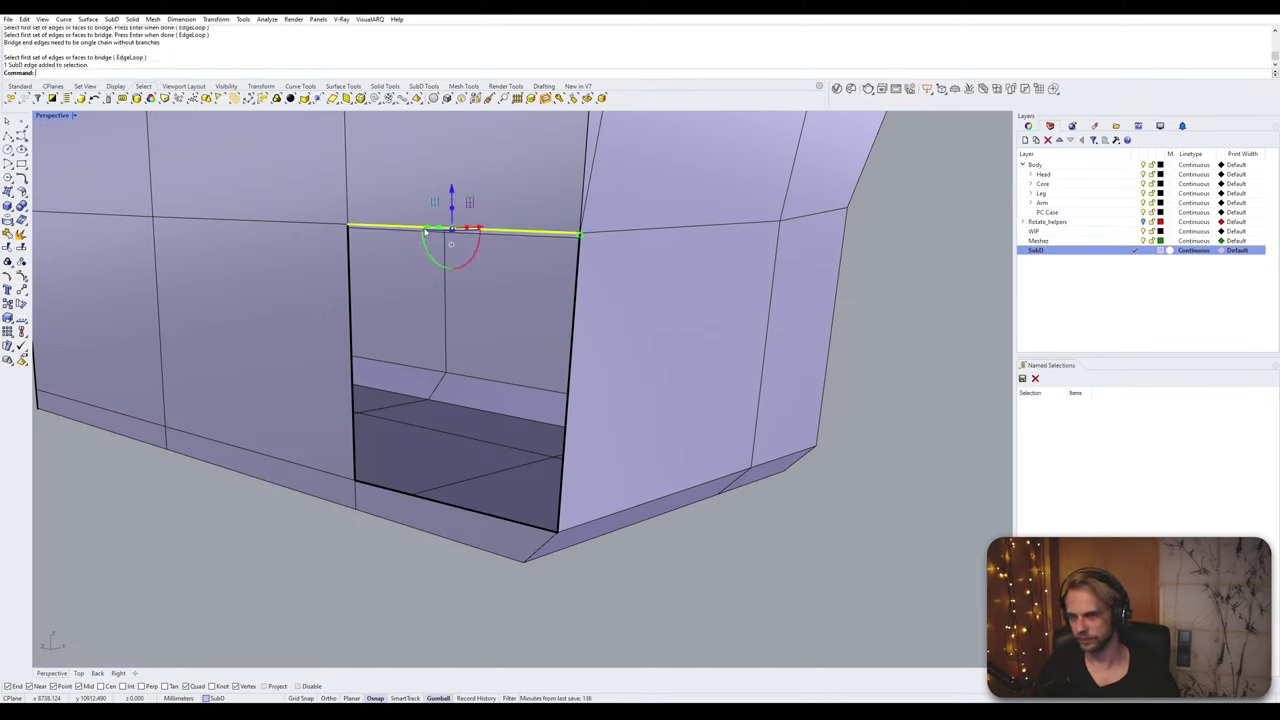
{"action": "left_click", "coordinate": [409, 496], "text": "shift"}
{"action": "left_click", "coordinate": [419, 495], "text": "ctrl"}
{"action": "left_click", "coordinate": [427, 502], "text": "shift"}
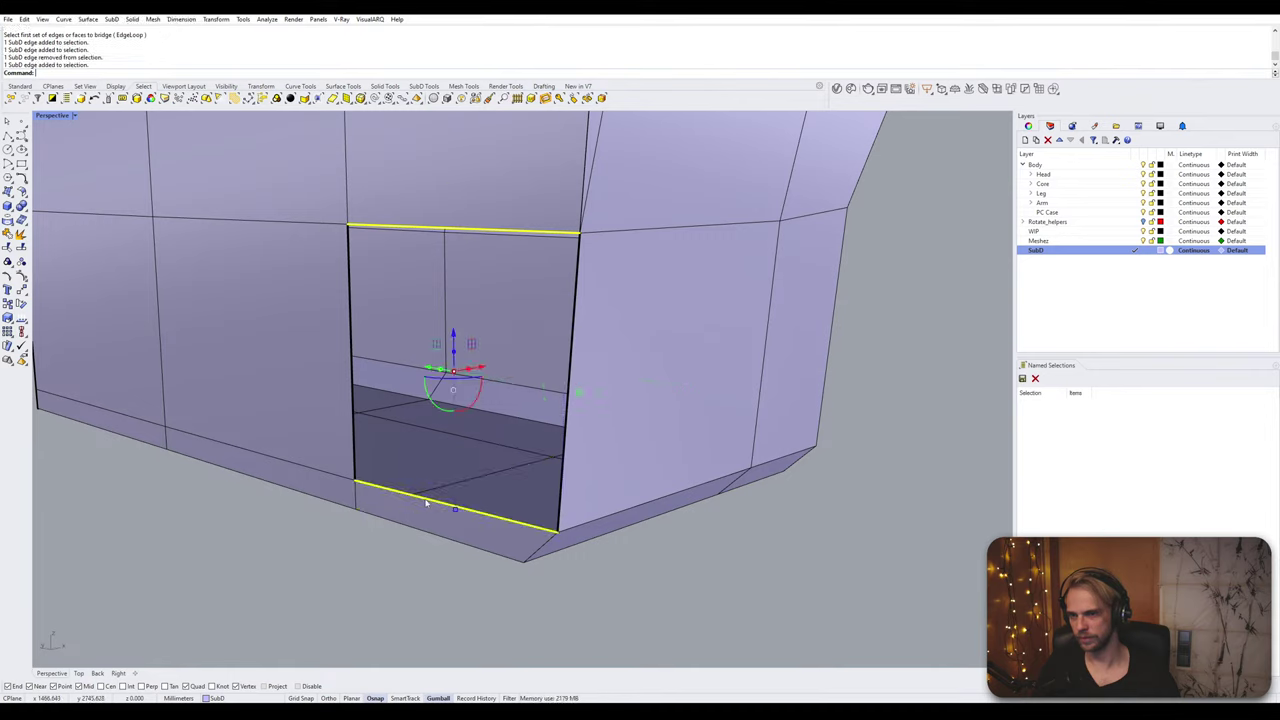
{"action": "key", "text": "Return"}
{"action": "left_click", "coordinate": [160, 290]}
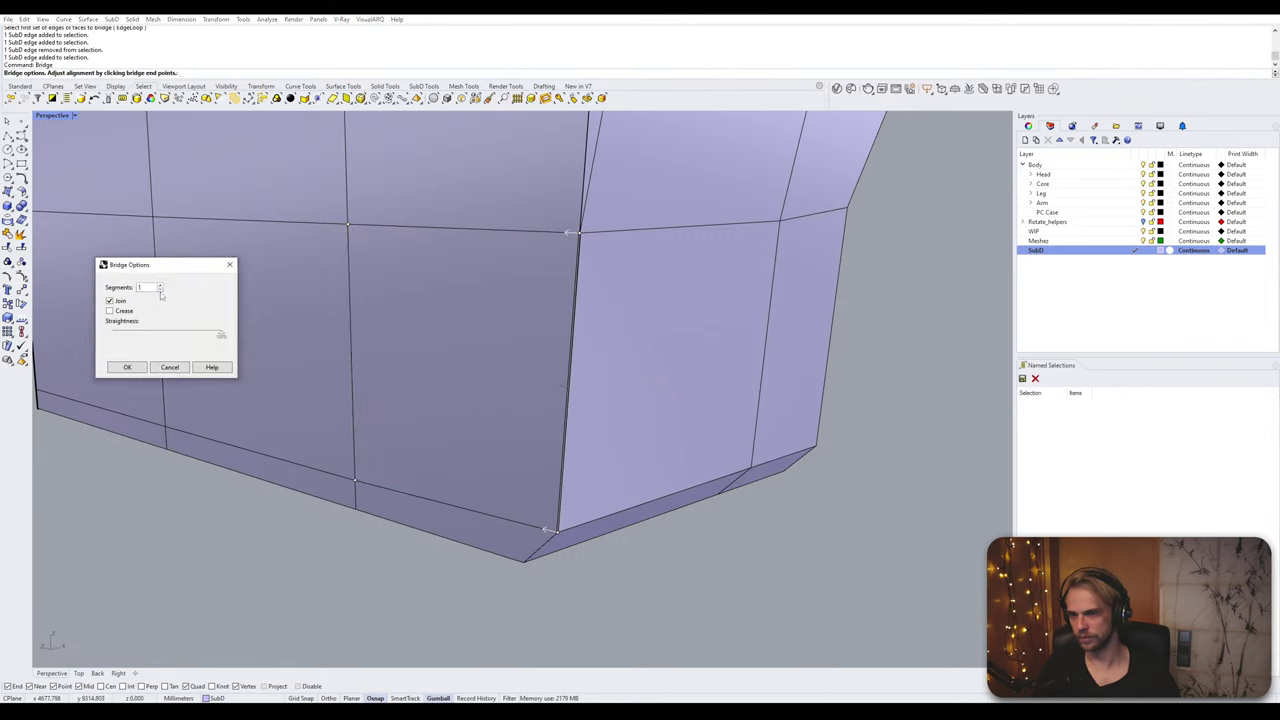
{"action": "left_click", "coordinate": [127, 367]}
Step: Inspect the bridged corner and its vertical edge in smooth and flat display
{"action": "key", "text": "Tab"}
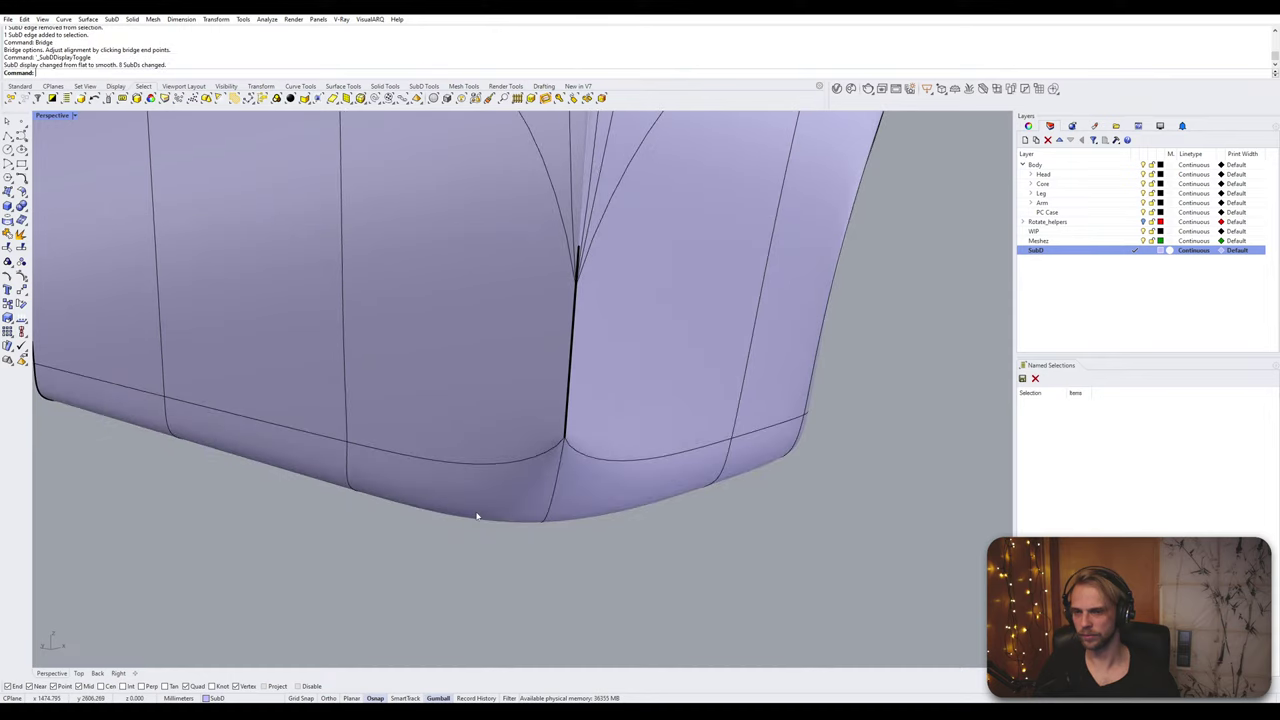
{"action": "right_click_drag", "start_coordinate": [477, 517], "coordinate": [460, 278]}
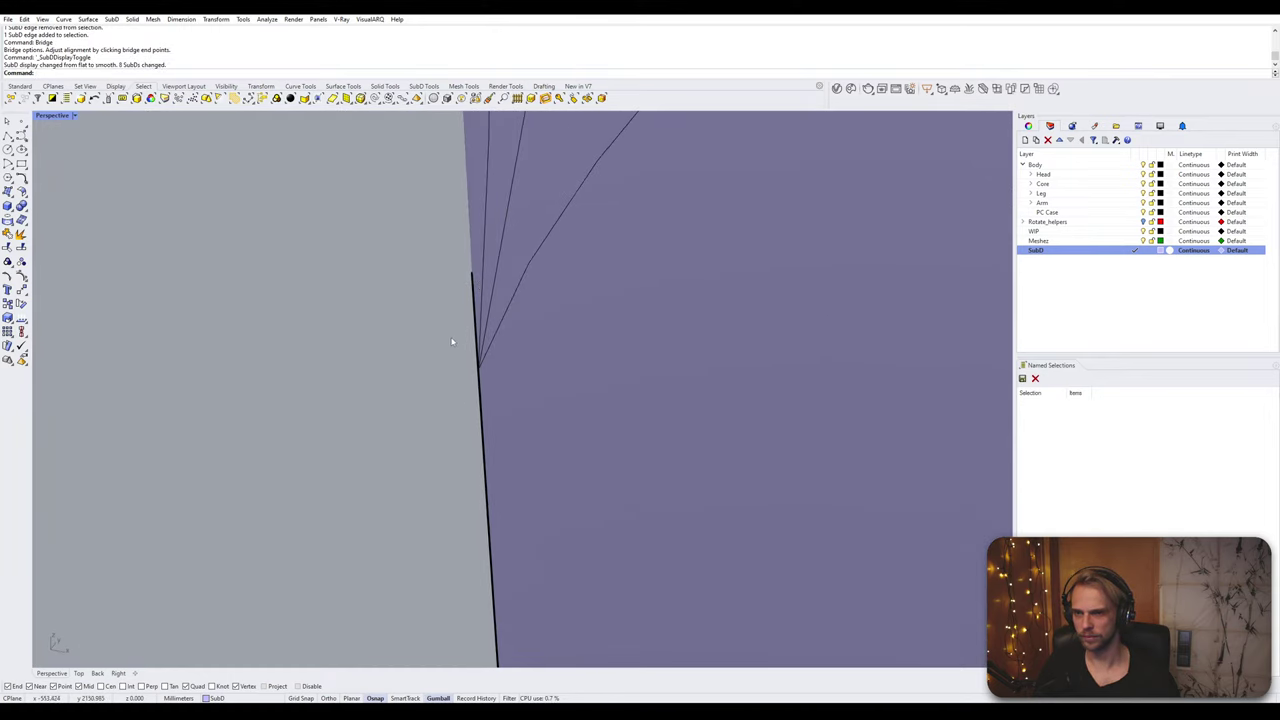
{"action": "left_click_drag", "start_coordinate": [456, 362], "coordinate": [497, 392]}
{"action": "mouse_move", "coordinate": [497, 392]}
{"action": "right_mouse_down"}
{"action": "mouse_move", "coordinate": [374, 423]}
{"action": "mouse_move", "coordinate": [398, 401]}
{"action": "mouse_move", "coordinate": [502, 402]}
{"action": "right_mouse_up"}
{"action": "left_click", "coordinate": [491, 399]}
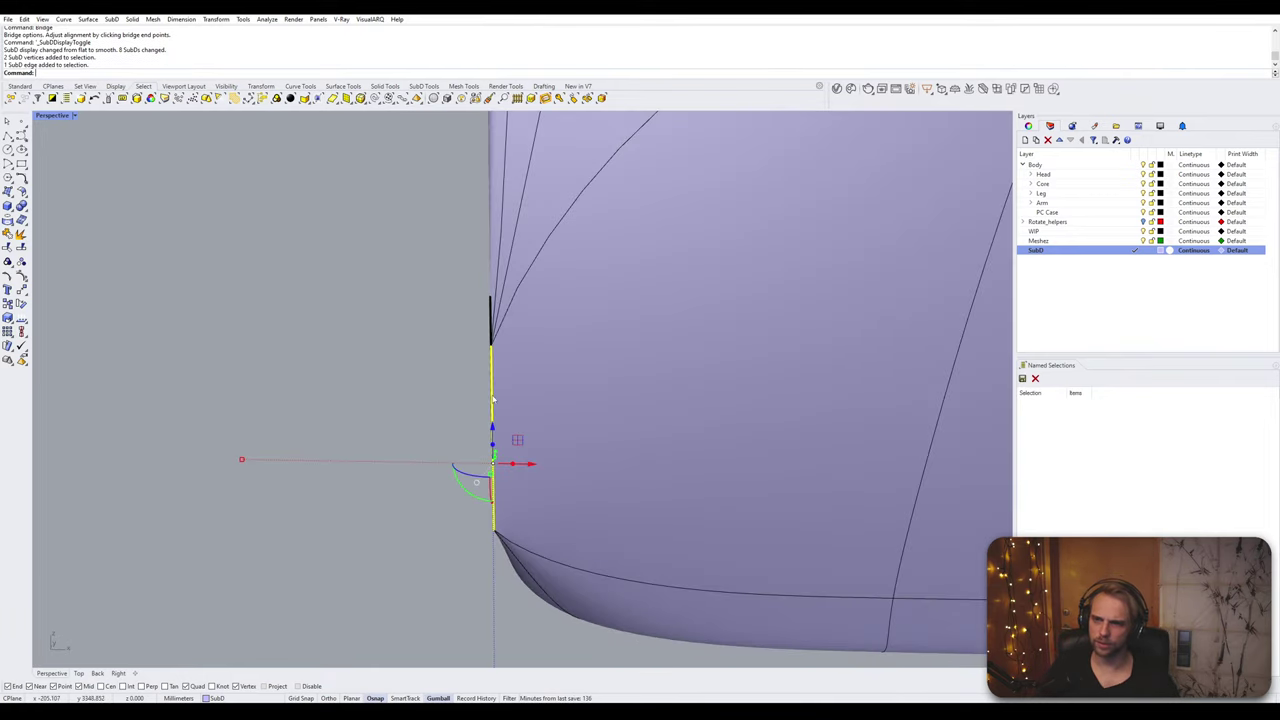
{"action": "left_click", "coordinate": [489, 320], "text": "shift"}
{"action": "left_click", "coordinate": [418, 350]}
{"action": "left_click", "coordinate": [490, 313]}
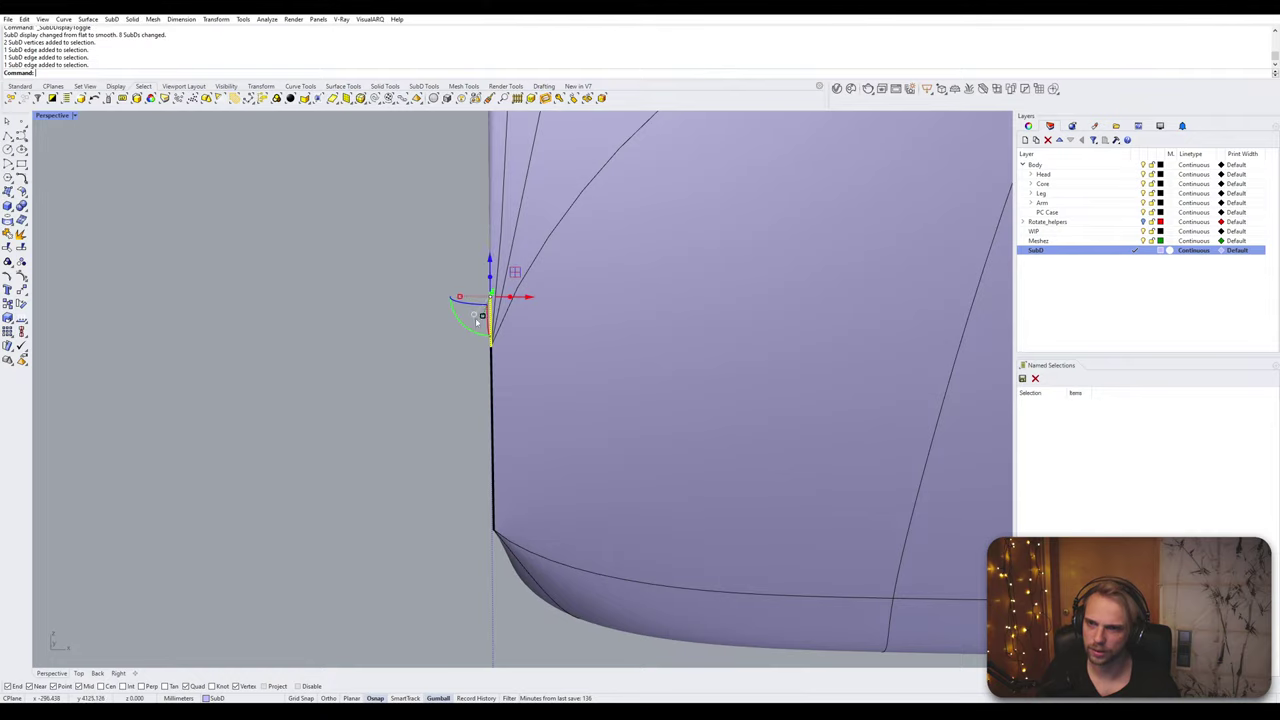
{"action": "key", "text": "Tab"}
{"action": "right_click_drag", "start_coordinate": [470, 290], "coordinate": [800, 286]}
{"action": "right_click_drag", "start_coordinate": [655, 333], "coordinate": [717, 331]}
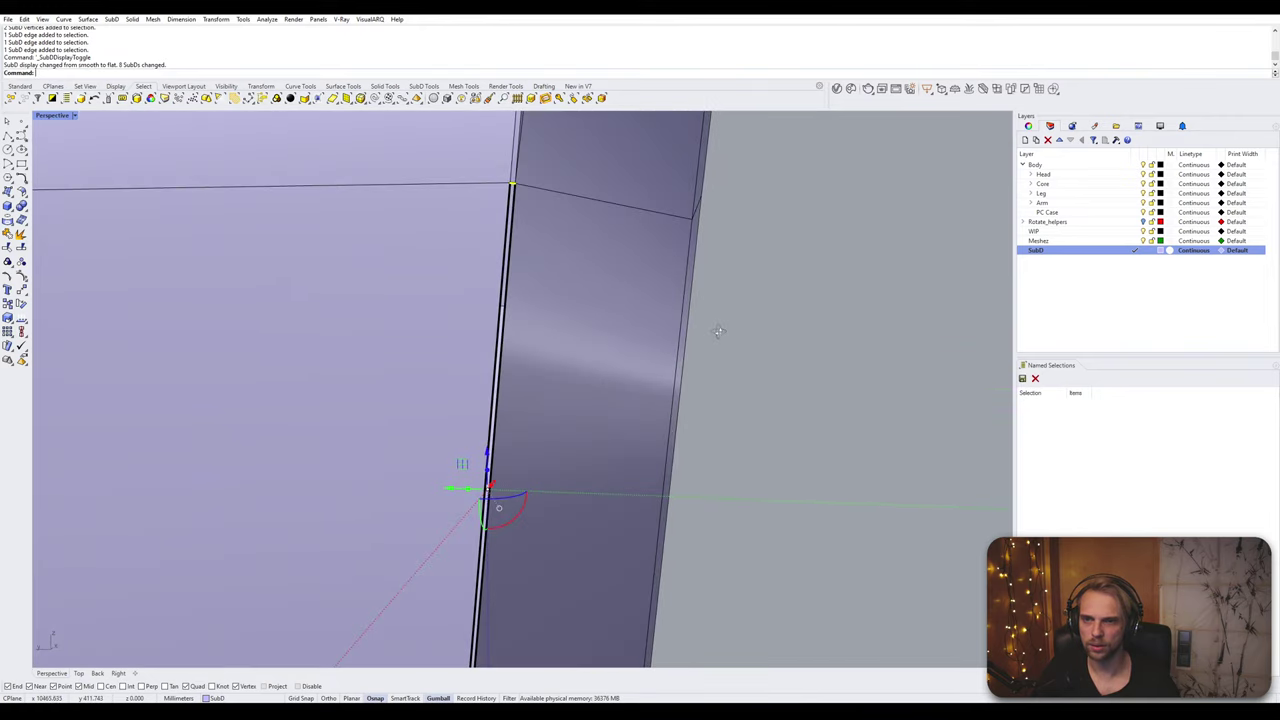
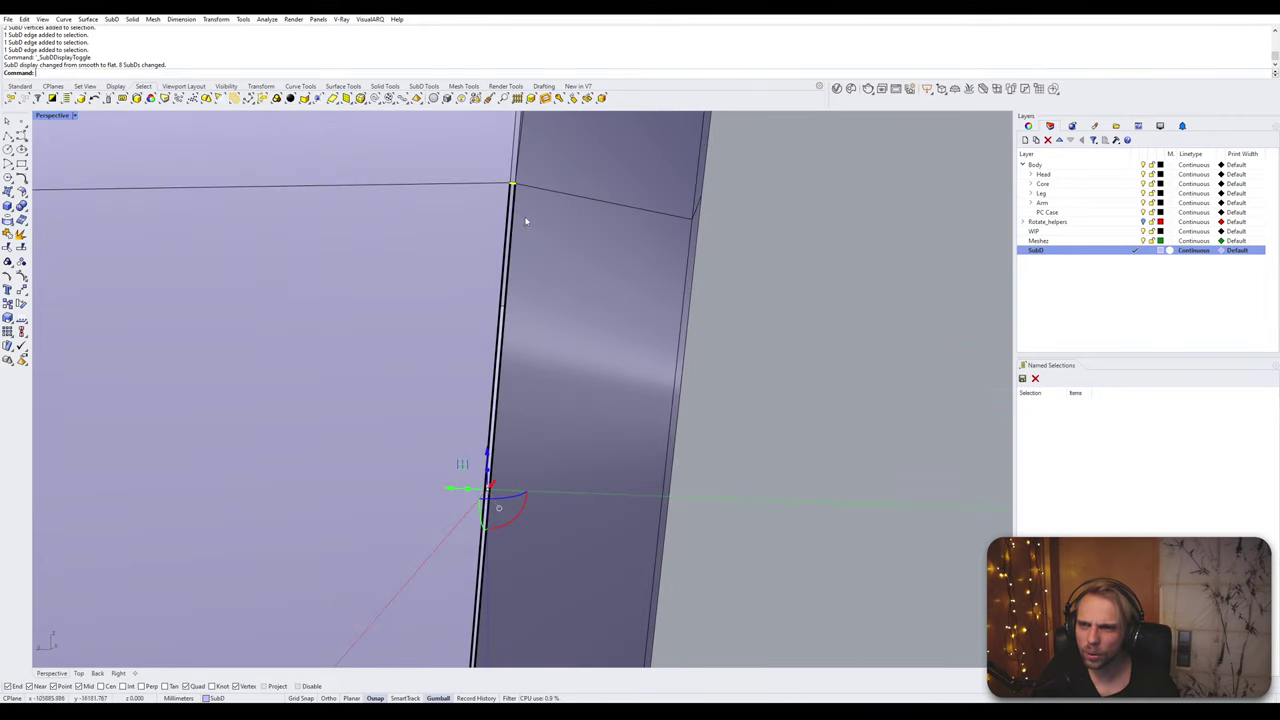
Step: Draw a guide polyline from the inner corner vertex through the lower vertex to the bottom corner
{"action": "right_click_drag", "start_coordinate": [526, 217], "coordinate": [507, 497]}
{"action": "scroll", "coordinate": [513, 430], "scroll_direction": "down", "scroll_amount": 5}
{"action": "scroll", "coordinate": [454, 485], "scroll_direction": "down", "scroll_amount": 6}
{"action": "left_click", "coordinate": [582, 524]}
{"action": "right_click_drag", "start_coordinate": [582, 523], "coordinate": [498, 282]}
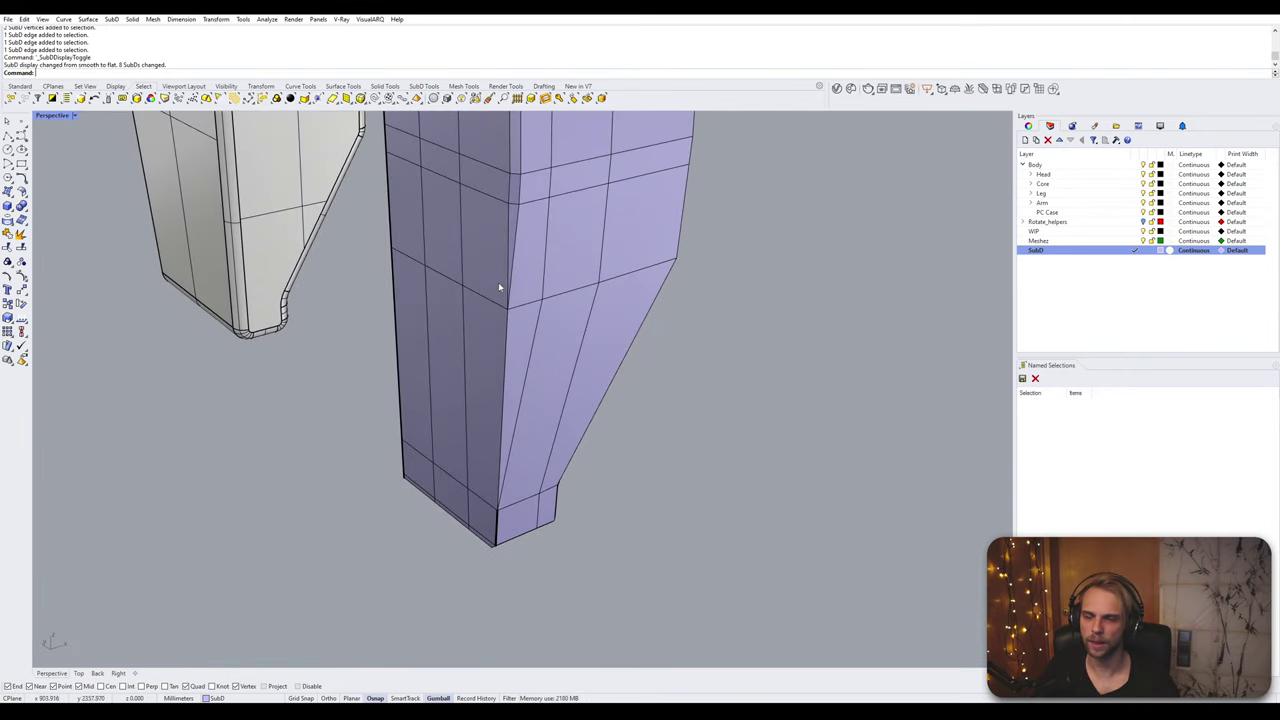
{"action": "right_click_drag", "start_coordinate": [564, 547], "coordinate": [497, 537]}
{"action": "scroll", "coordinate": [518, 480], "scroll_direction": "up", "scroll_amount": 4}
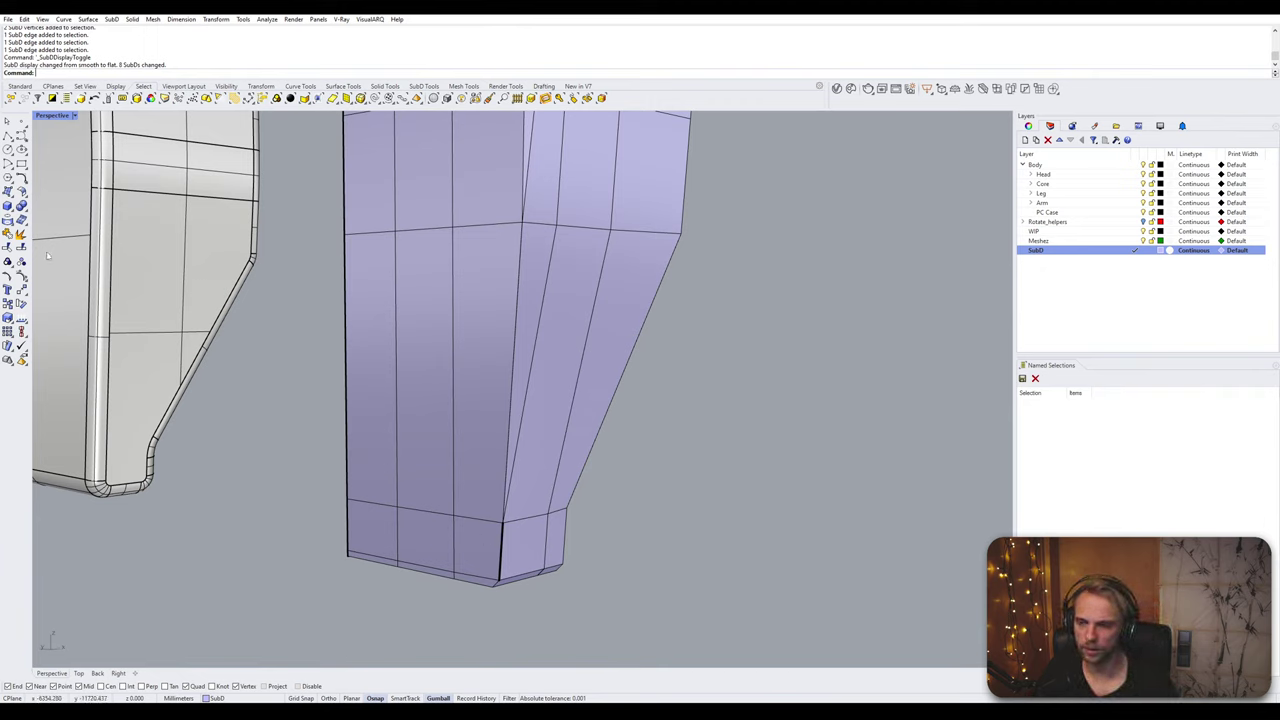
{"action": "left_click", "coordinate": [8, 136]}
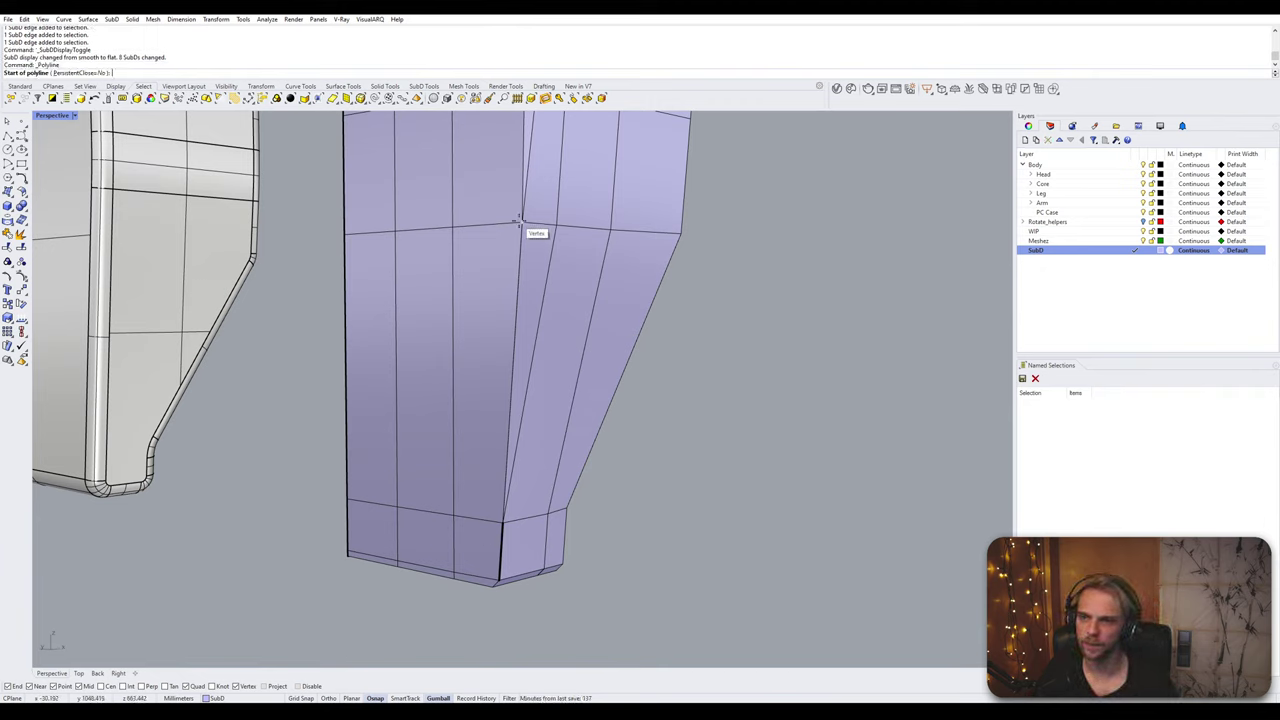
{"action": "left_click", "coordinate": [521, 222]}
{"action": "left_click", "coordinate": [504, 520]}
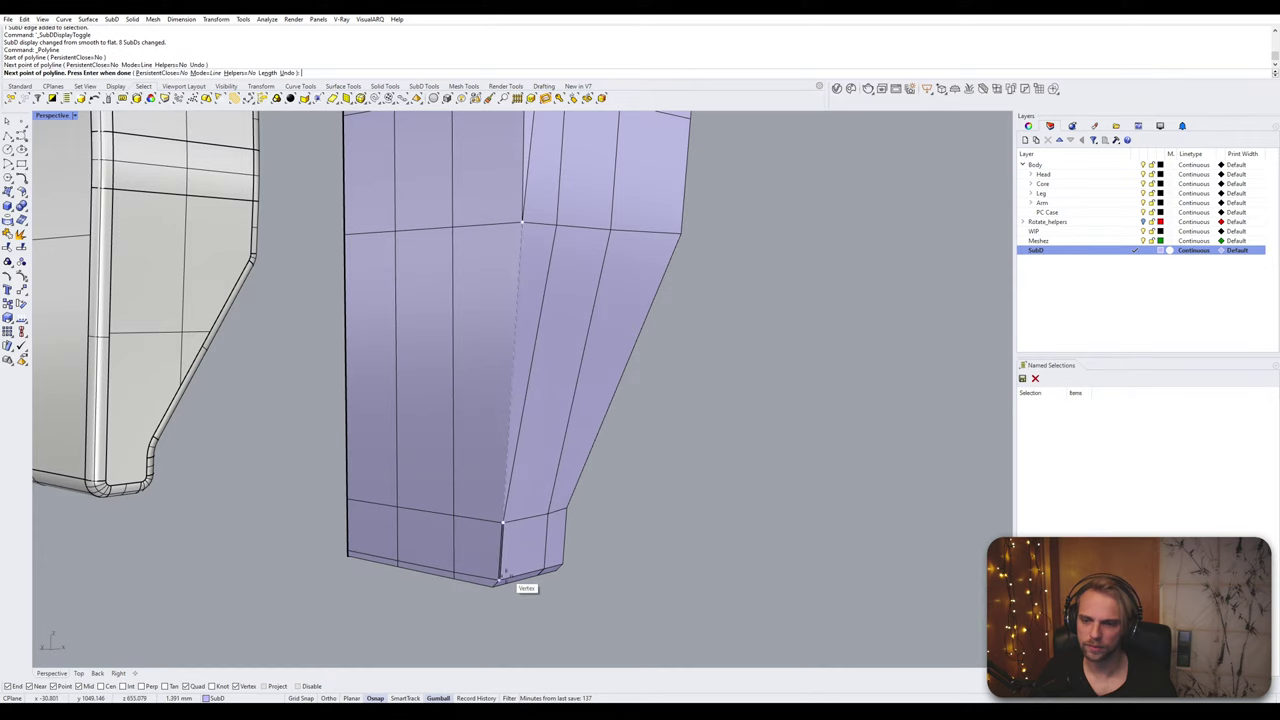
{"action": "left_click", "coordinate": [500, 581]}
{"action": "key", "text": "Return"}
Step: Lock the guide line, then select a front face of the leg
{"action": "left_click", "coordinate": [516, 379]}
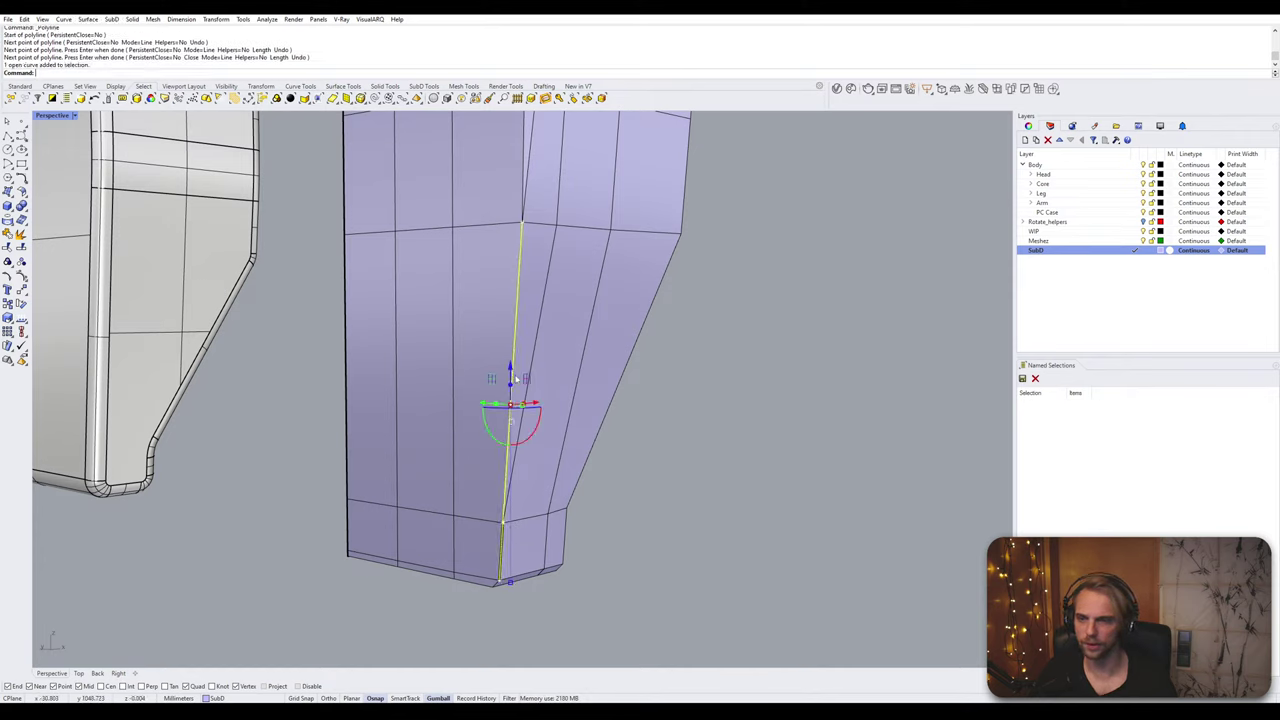
{"action": "key", "text": "Return"}
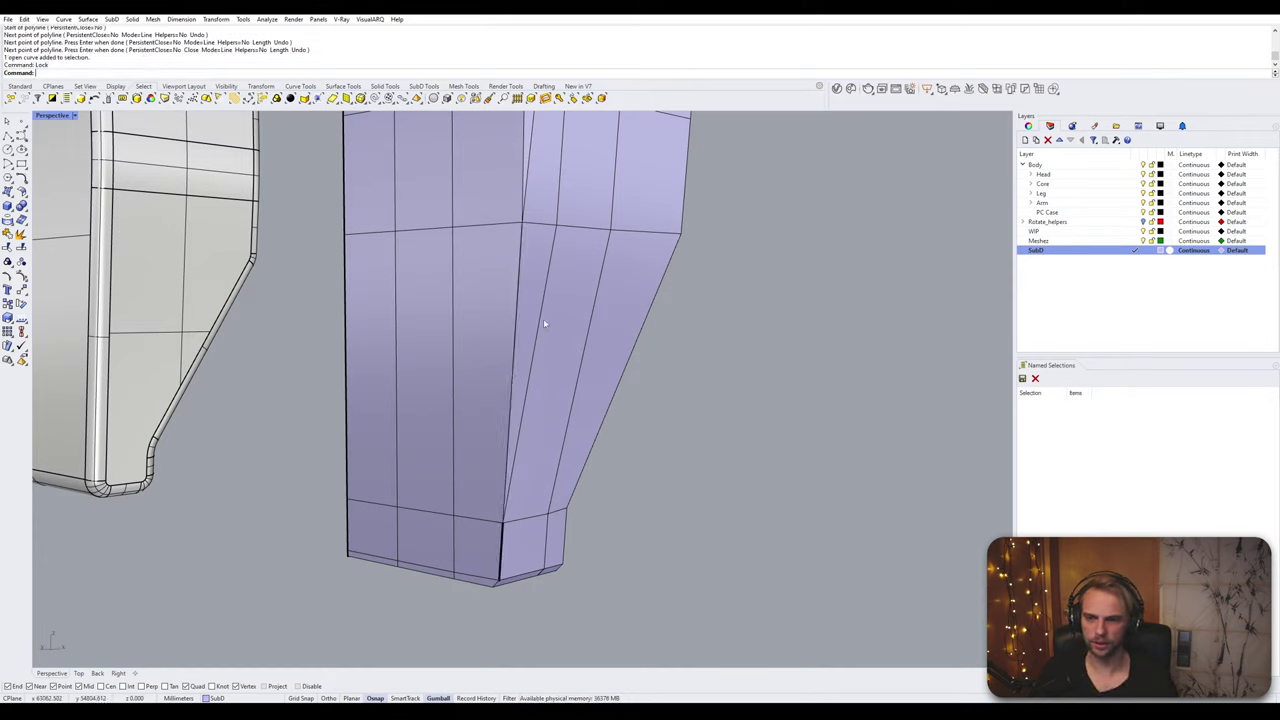
{"action": "left_click", "coordinate": [531, 309], "text": "ctrl+shift"}
Step: Delete the two front faces of the leg and the bottom face below them
{"action": "left_click", "coordinate": [460, 416], "text": "ctrl+shift"}
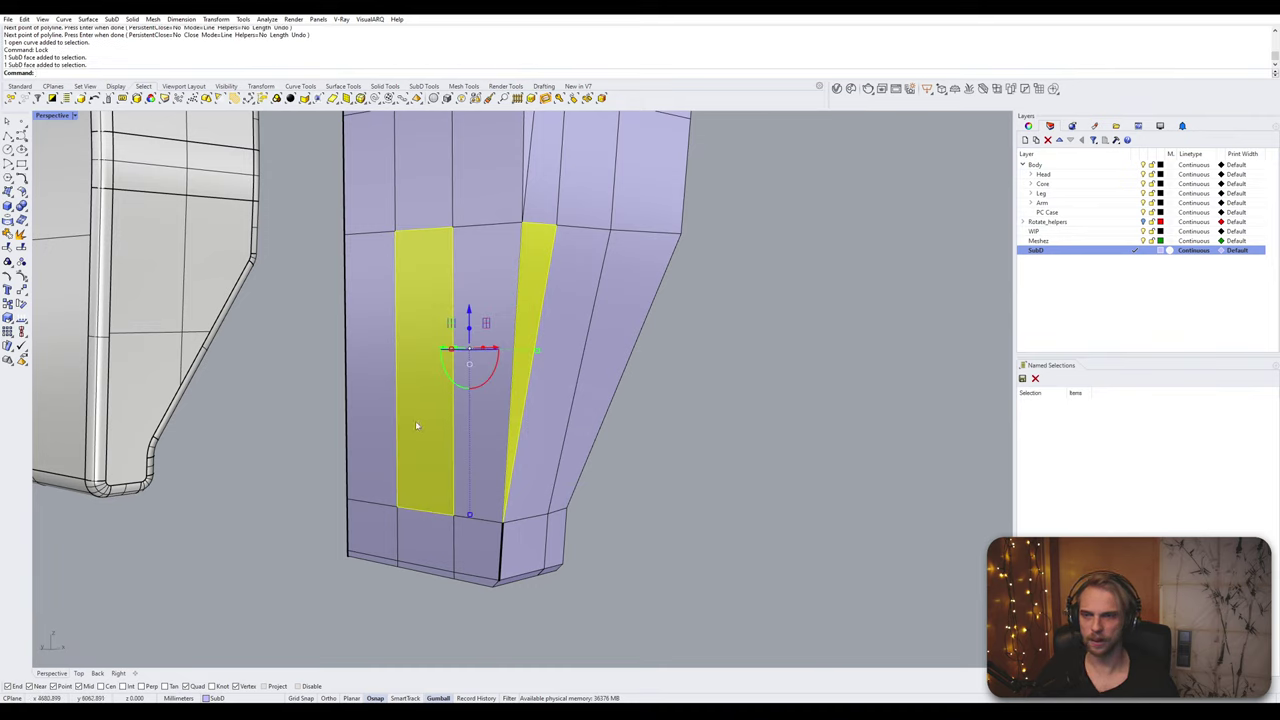
{"action": "key", "text": "Escape"}
{"action": "left_click", "coordinate": [499, 355], "text": "ctrl+shift"}
{"action": "left_click", "coordinate": [540, 312], "text": "ctrl+shift"}
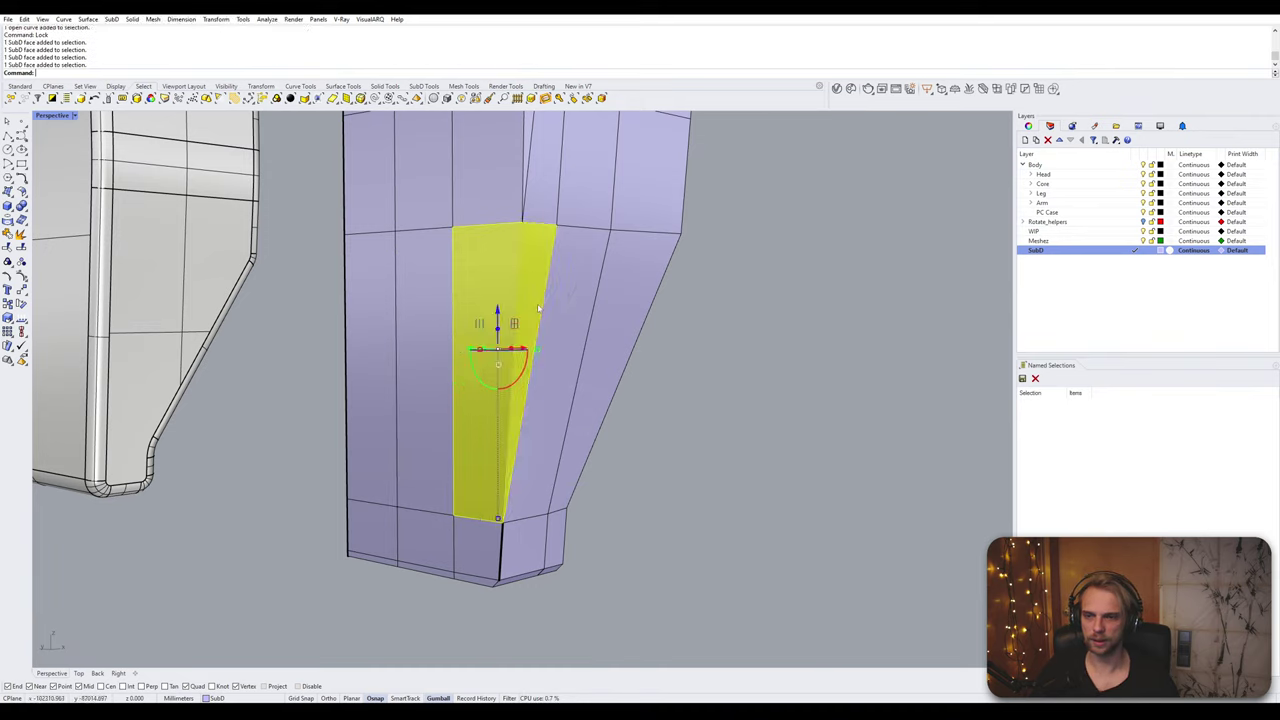
{"action": "key", "text": "Delete"}
{"action": "left_click", "coordinate": [497, 549], "text": "ctrl+shift"}
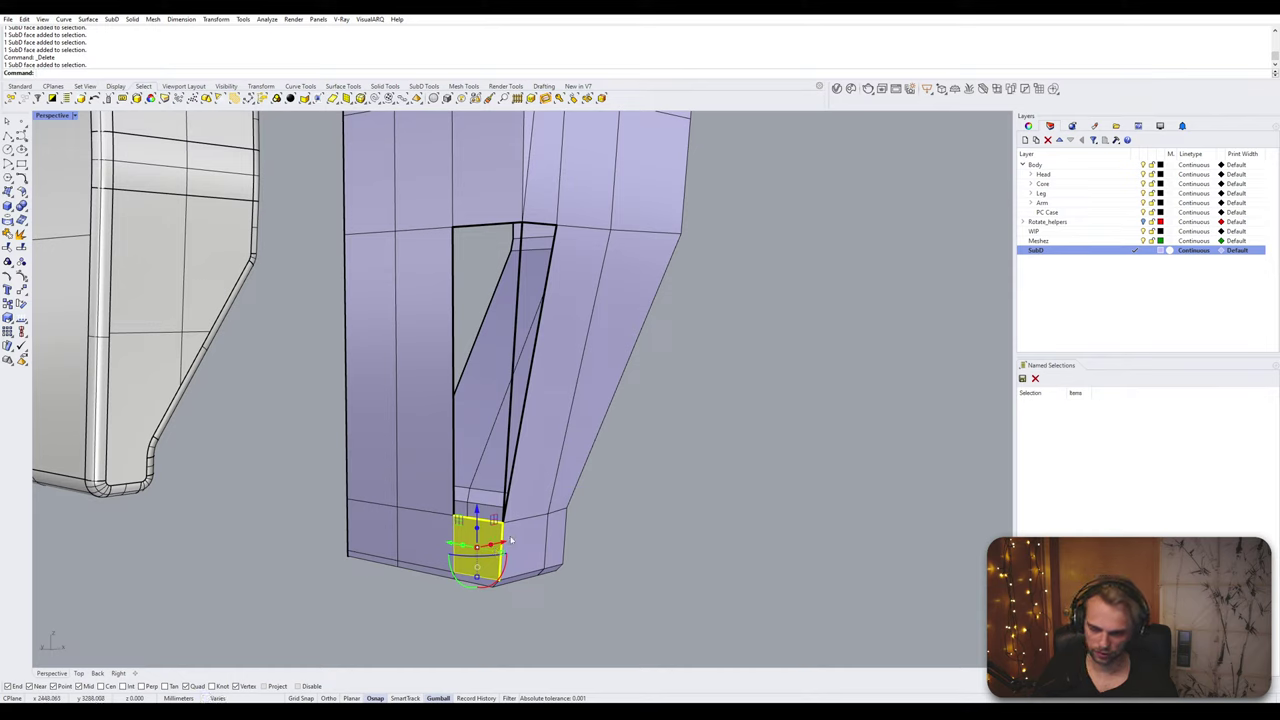
{"action": "key", "text": "Delete"}
Step: Delete the leftover edge, lower right face and slanted face, then inspect the opening
{"action": "left_click", "coordinate": [510, 415], "text": "ctrl+shift"}
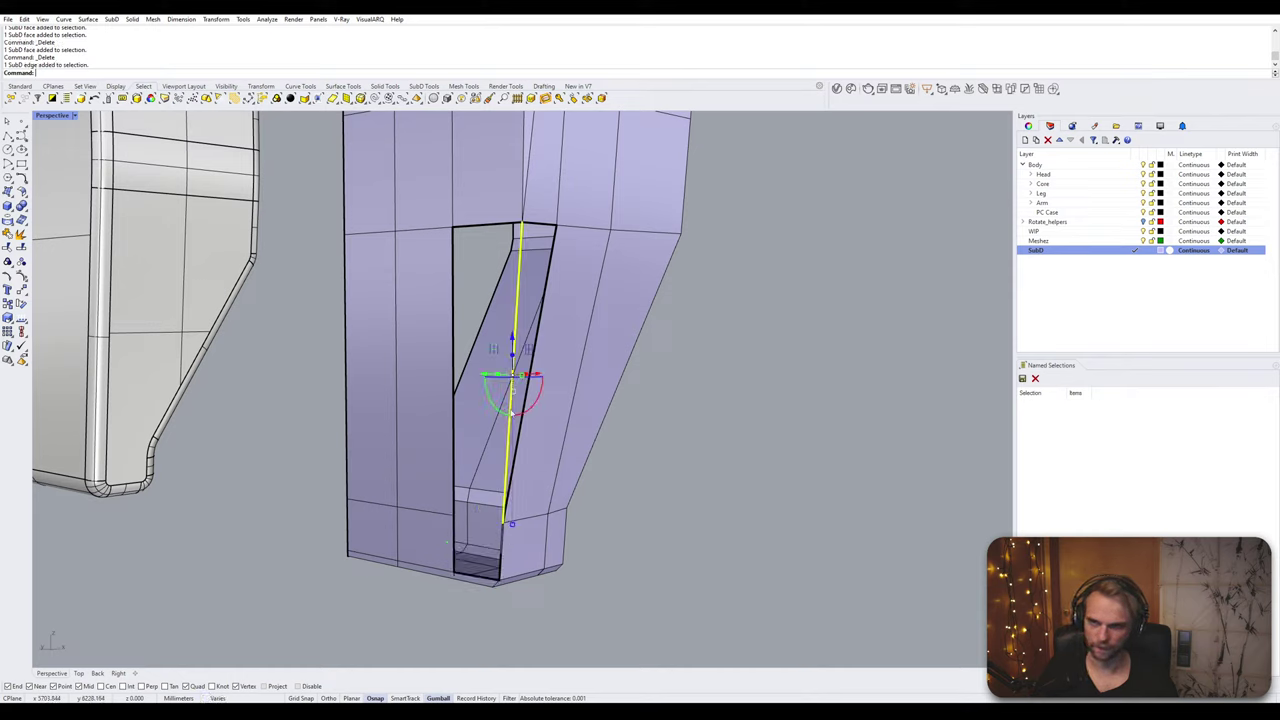
{"action": "key", "text": "Delete"}
{"action": "left_click", "coordinate": [518, 543], "text": "ctrl+shift"}
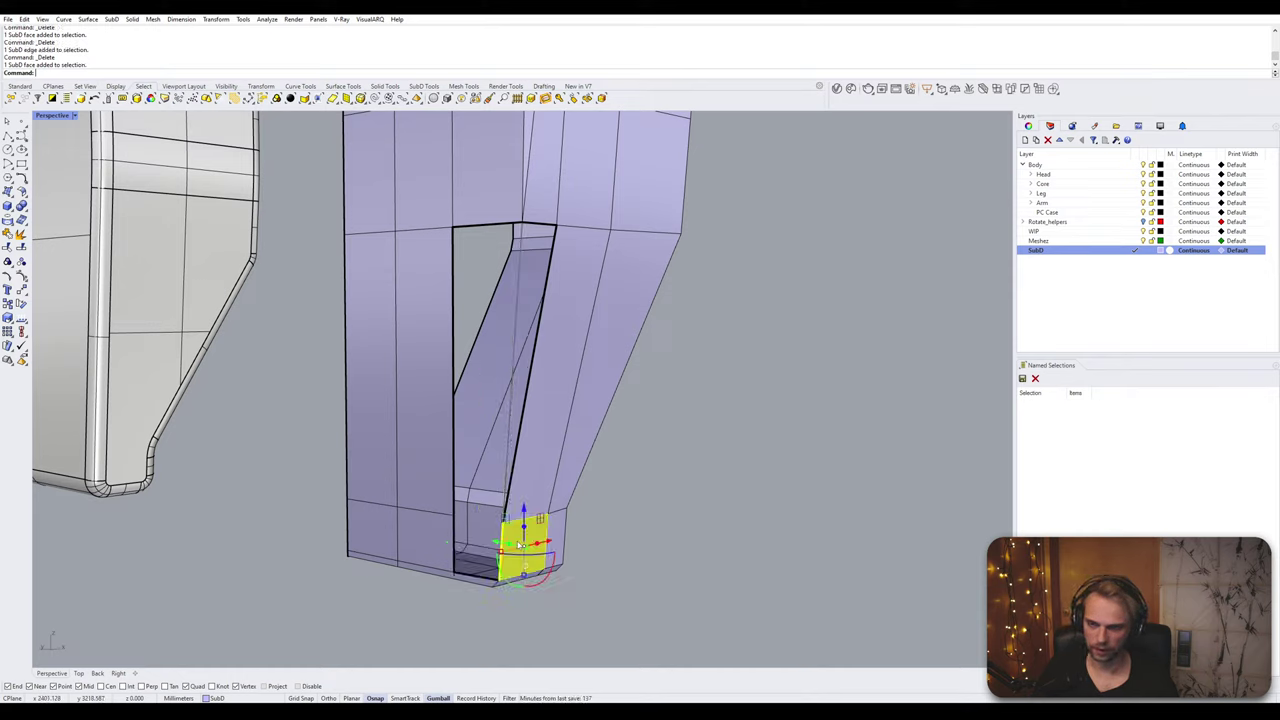
{"action": "key", "text": "Delete"}
{"action": "left_click", "coordinate": [520, 488], "text": "ctrl+shift"}
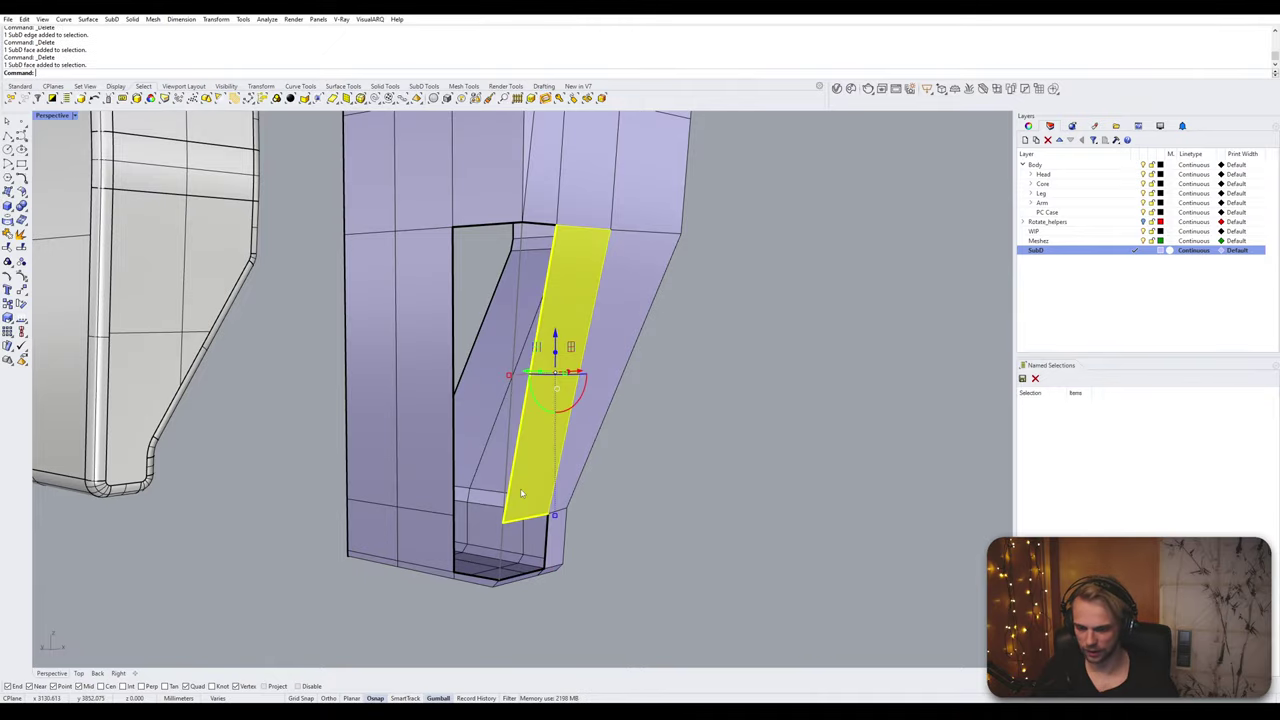
{"action": "key", "text": "Delete"}
{"action": "right_click_drag", "start_coordinate": [520, 493], "coordinate": [522, 341]}
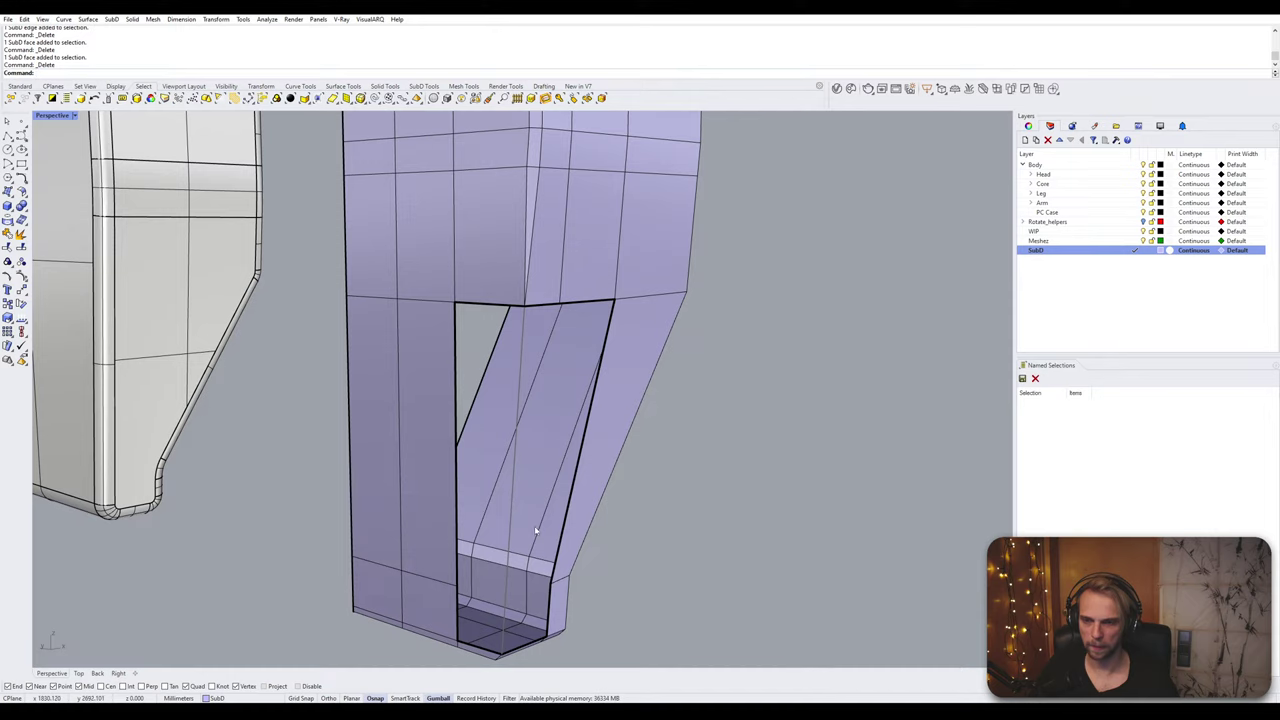
{"action": "right_click_drag", "start_coordinate": [536, 531], "coordinate": [451, 296]}
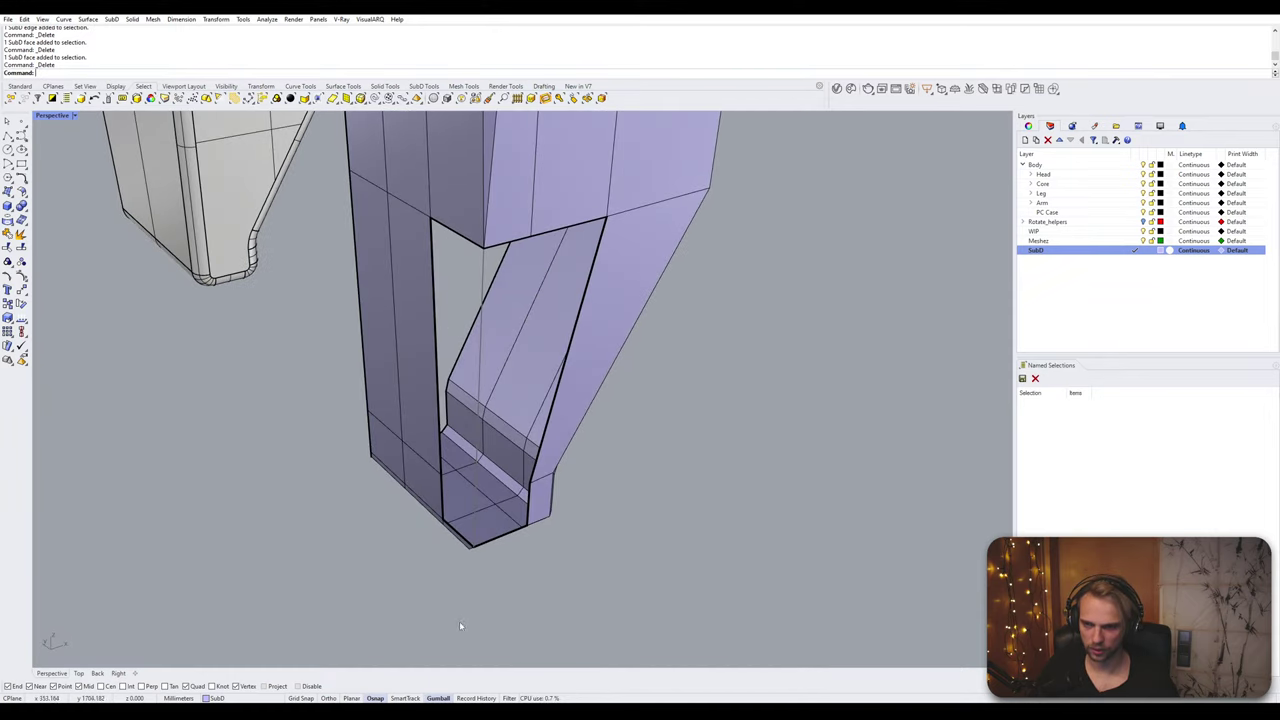
{"action": "key", "text": "Tab"}
{"action": "key", "text": "Tab"}
{"action": "mouse_move", "coordinate": [460, 405]}
{"action": "right_mouse_down"}
{"action": "mouse_move", "coordinate": [489, 378]}
{"action": "mouse_move", "coordinate": [477, 392]}
{"action": "right_mouse_up"}
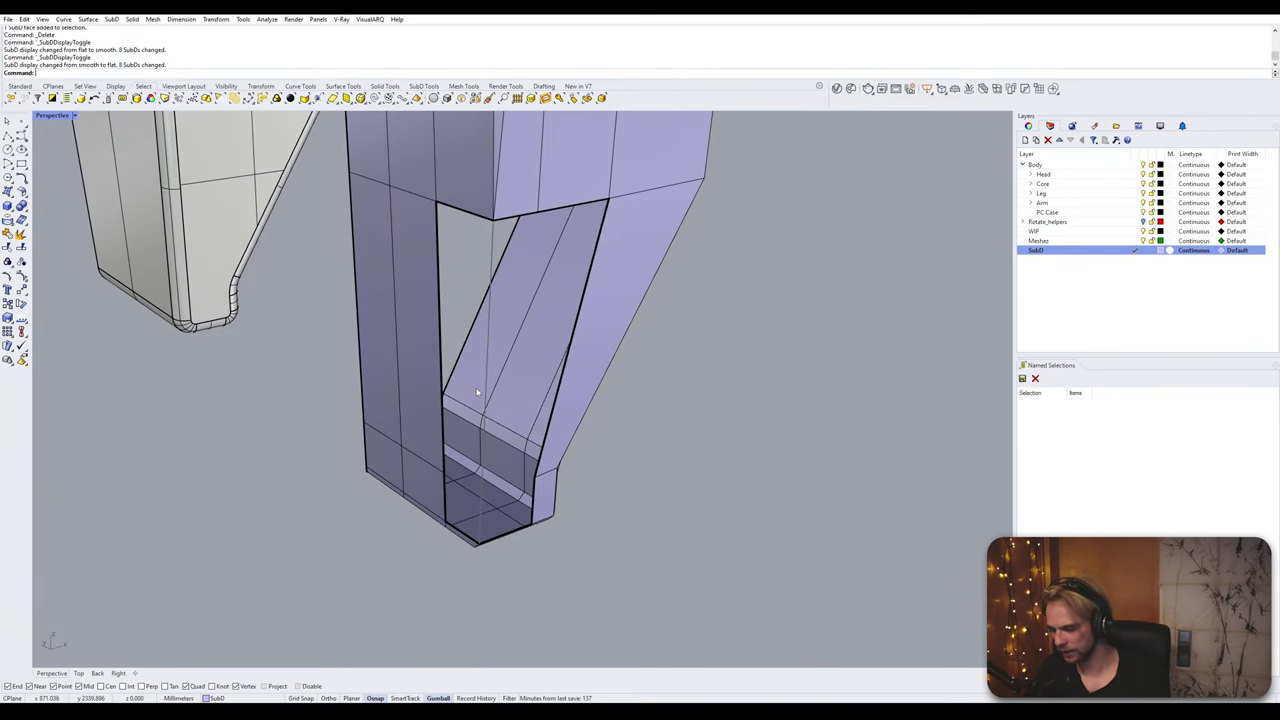
Step: Unlock the guide line
{"action": "type", "text": "UnlockSelected"}
{"action": "key", "text": "Return"}
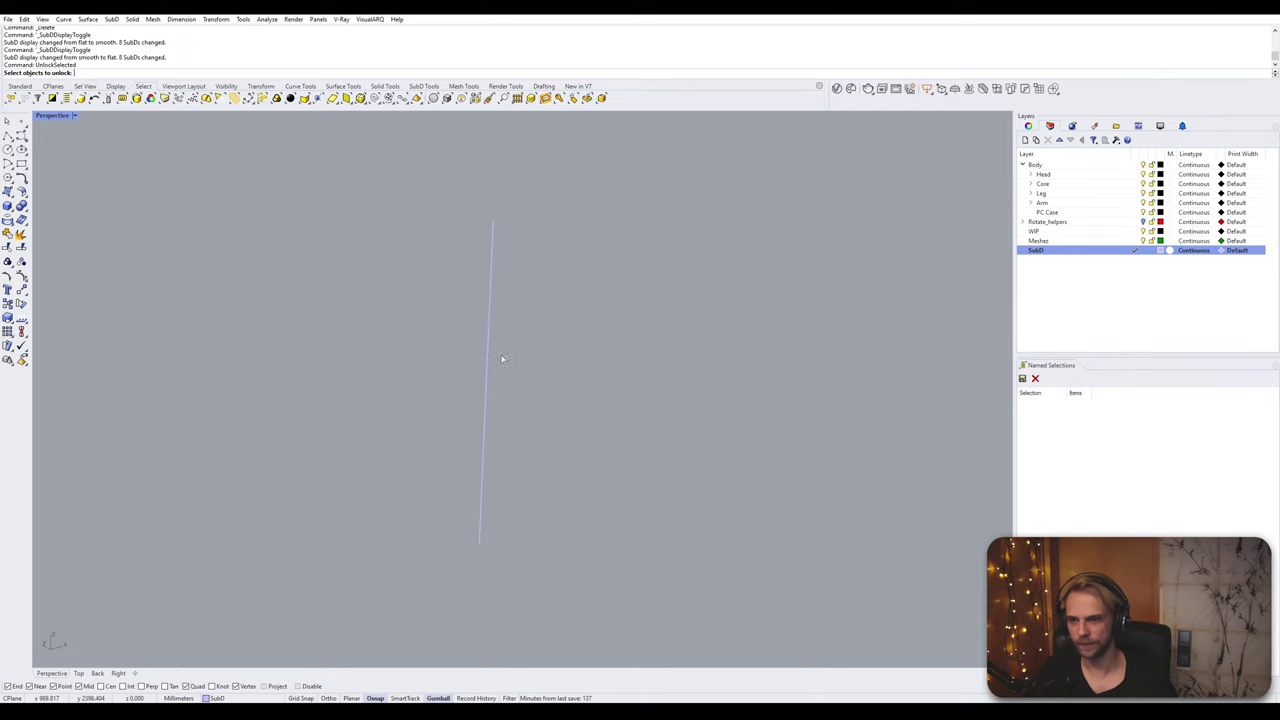
{"action": "left_click", "coordinate": [489, 353]}
{"action": "key", "text": "Return"}
Step: Try a SubD loft between the left edge chain and the guide line, then cancel it
{"action": "type", "text": "Sub"}
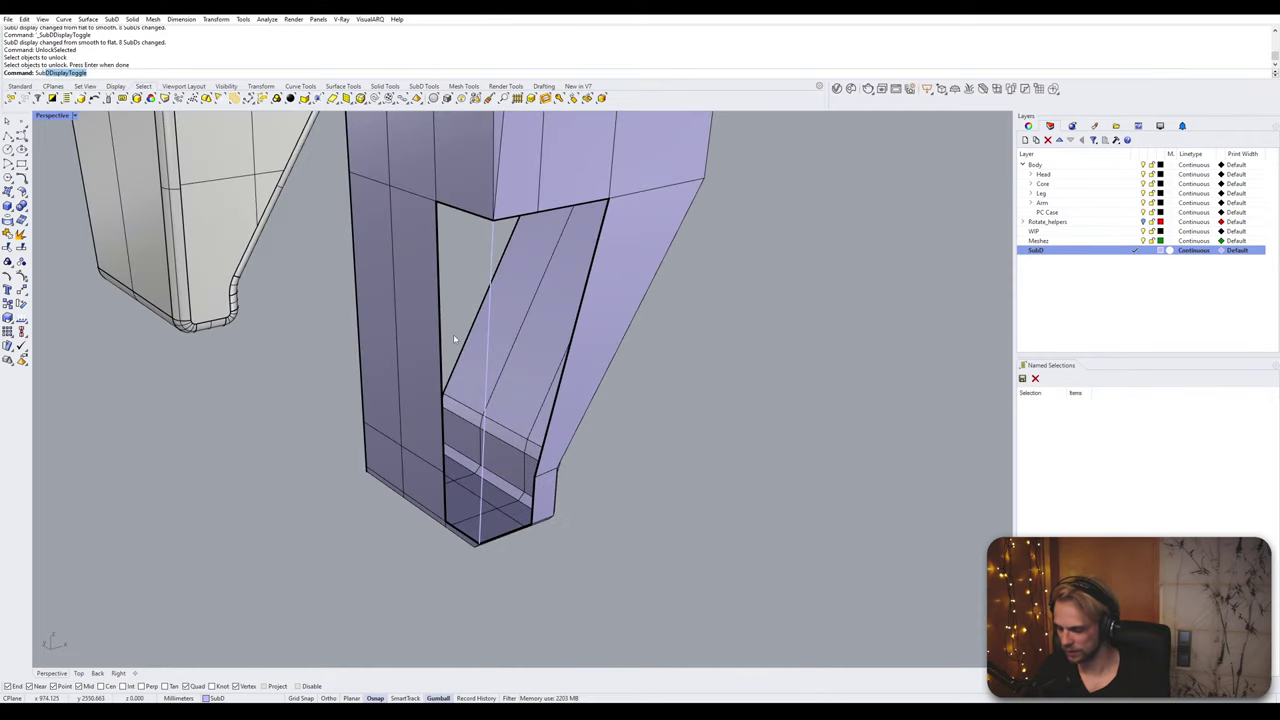
{"action": "type", "text": "DL"}
{"action": "key", "text": "Return"}
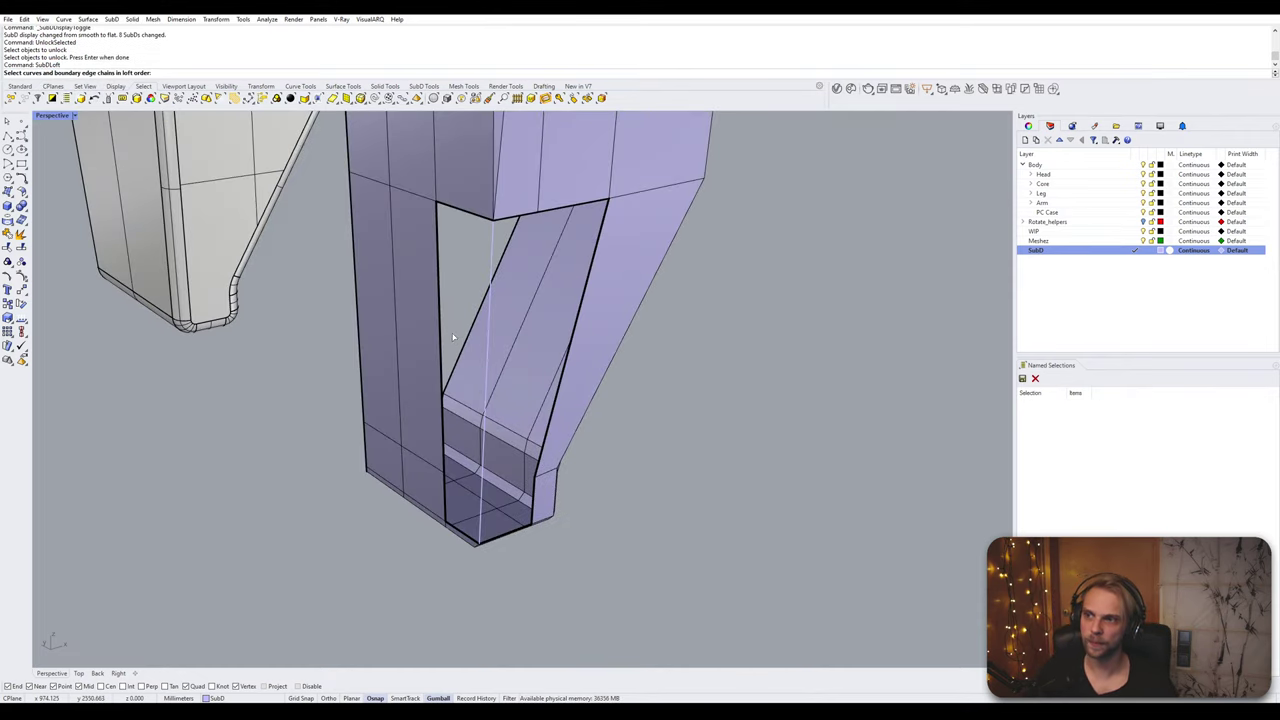
{"action": "left_click", "coordinate": [439, 320]}
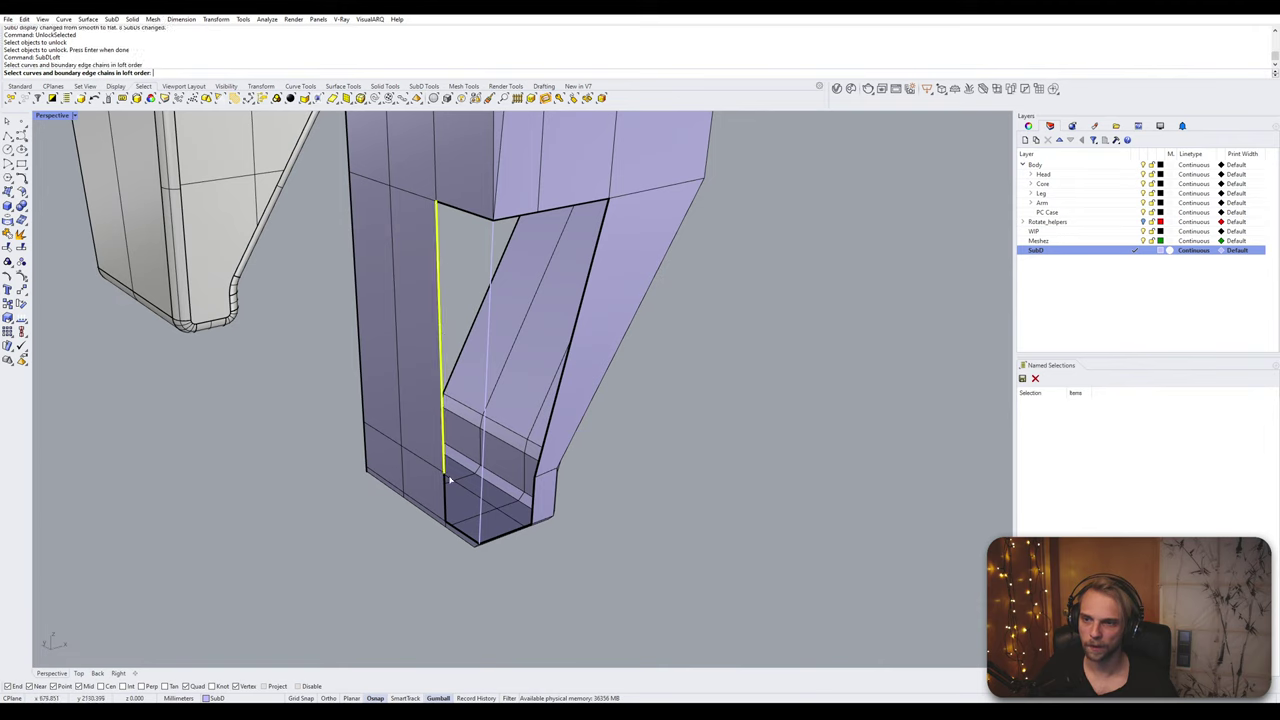
{"action": "left_click", "coordinate": [487, 372]}
{"action": "key", "text": "Return"}
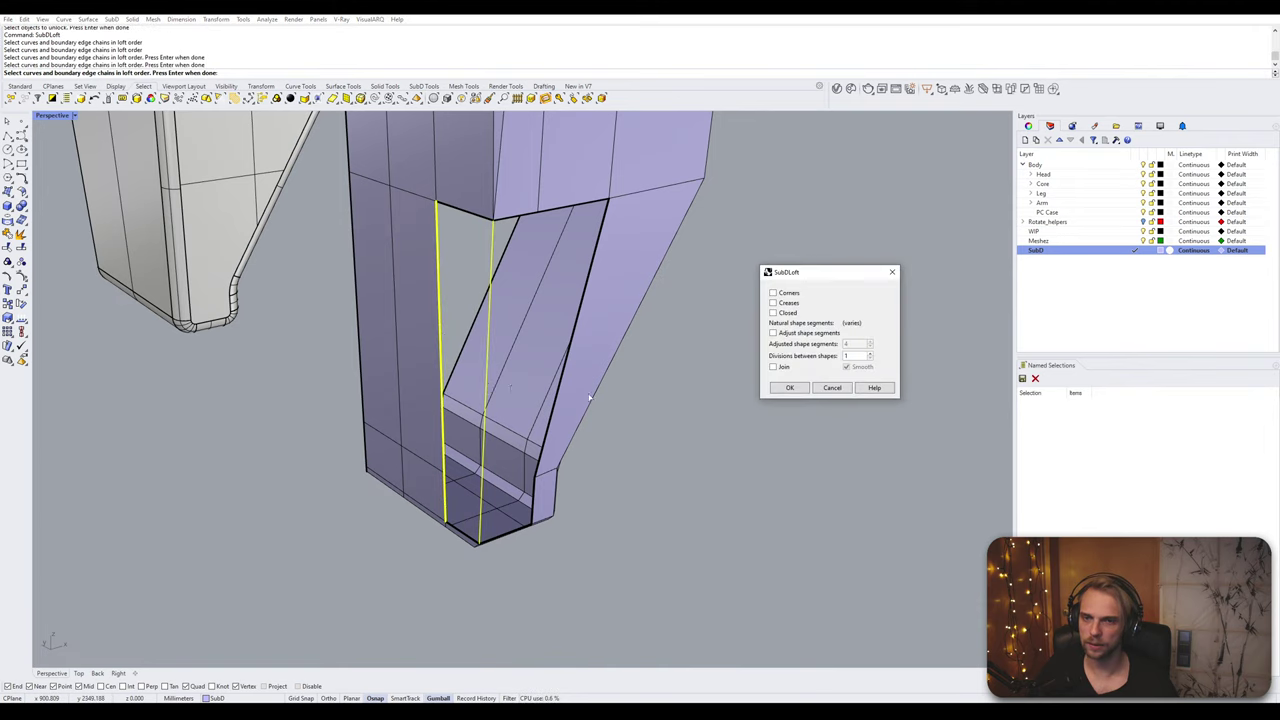
{"action": "left_click", "coordinate": [831, 388]}
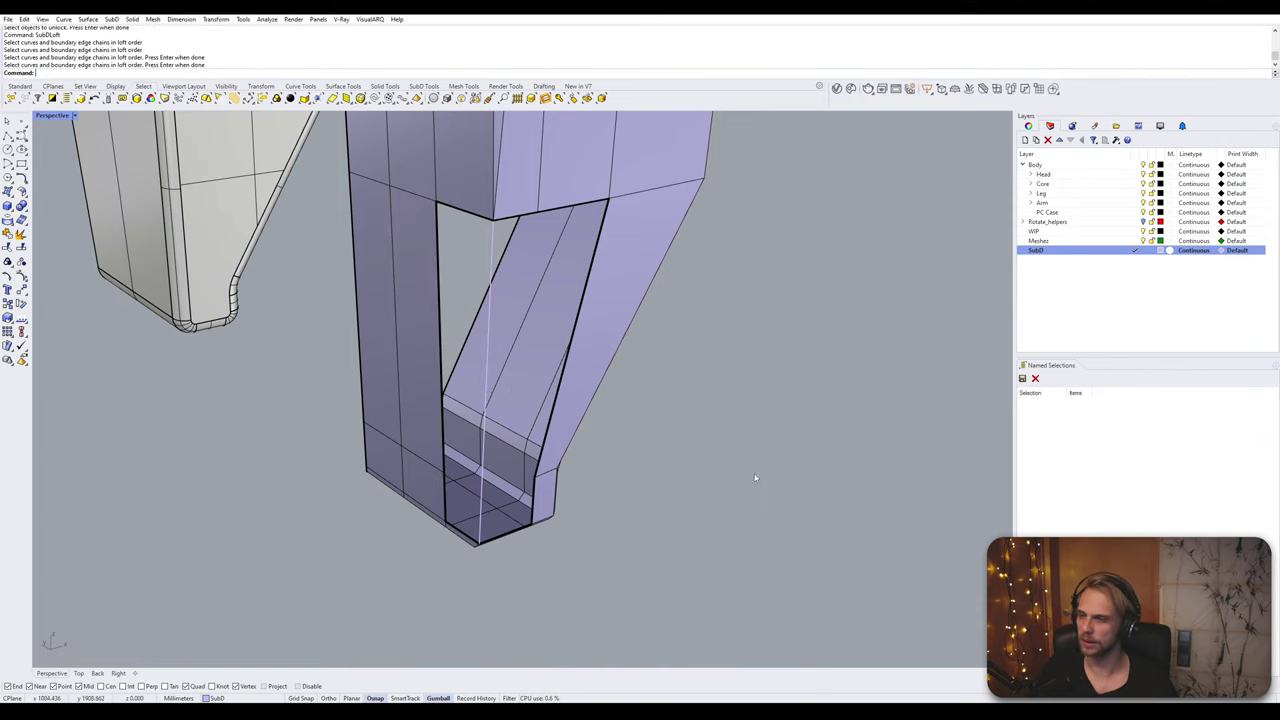
Step: Explode the guide line into two segments
{"action": "left_click", "coordinate": [491, 315]}
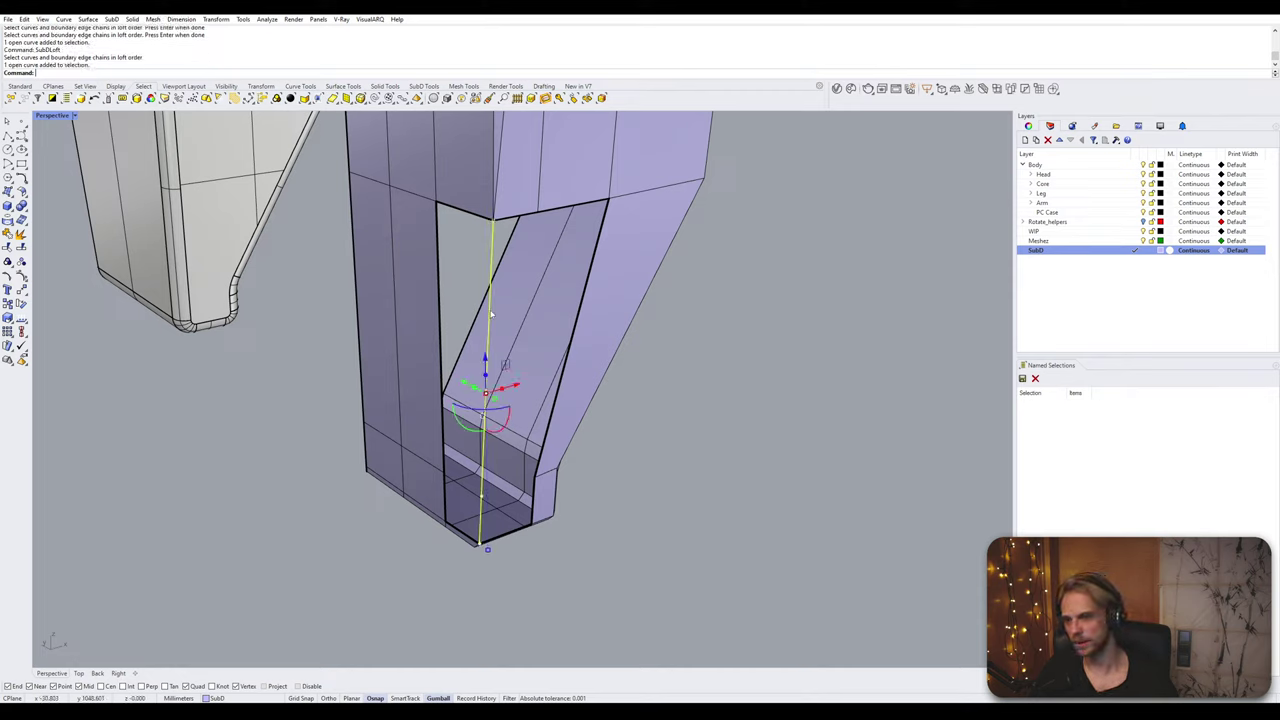
{"action": "type", "text": "Explode"}
{"action": "key", "text": "Return"}
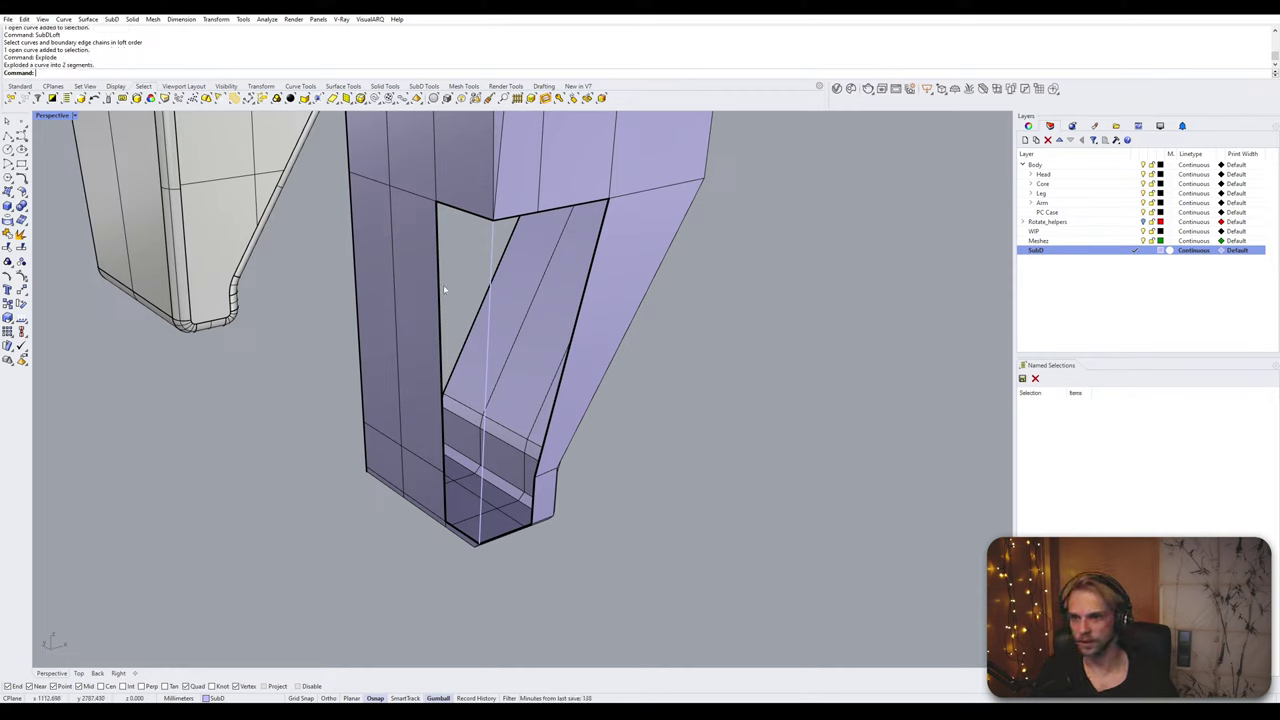
Step: Try lofting the opening's left edge to the upper guide segment, abandon it, and select the SubD cage
{"action": "left_click", "coordinate": [443, 289]}
{"action": "left_click", "coordinate": [492, 262], "text": "shift"}
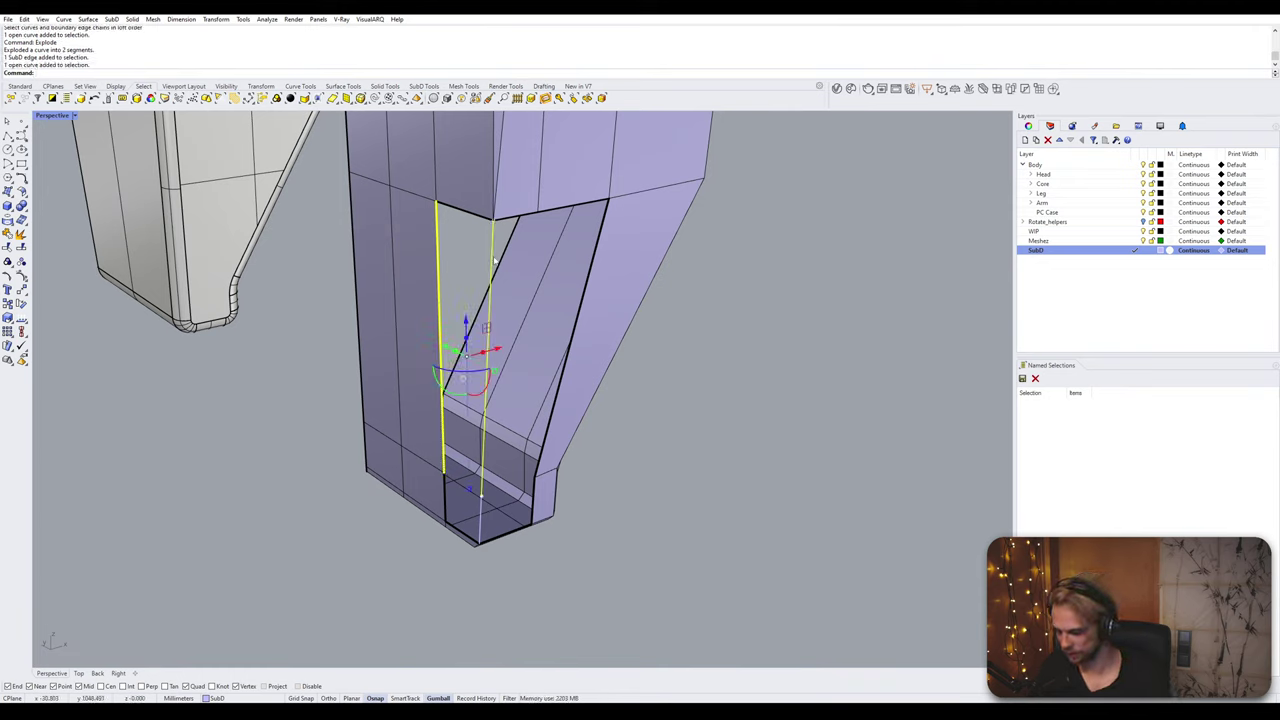
{"action": "type", "text": "SubDLoft"}
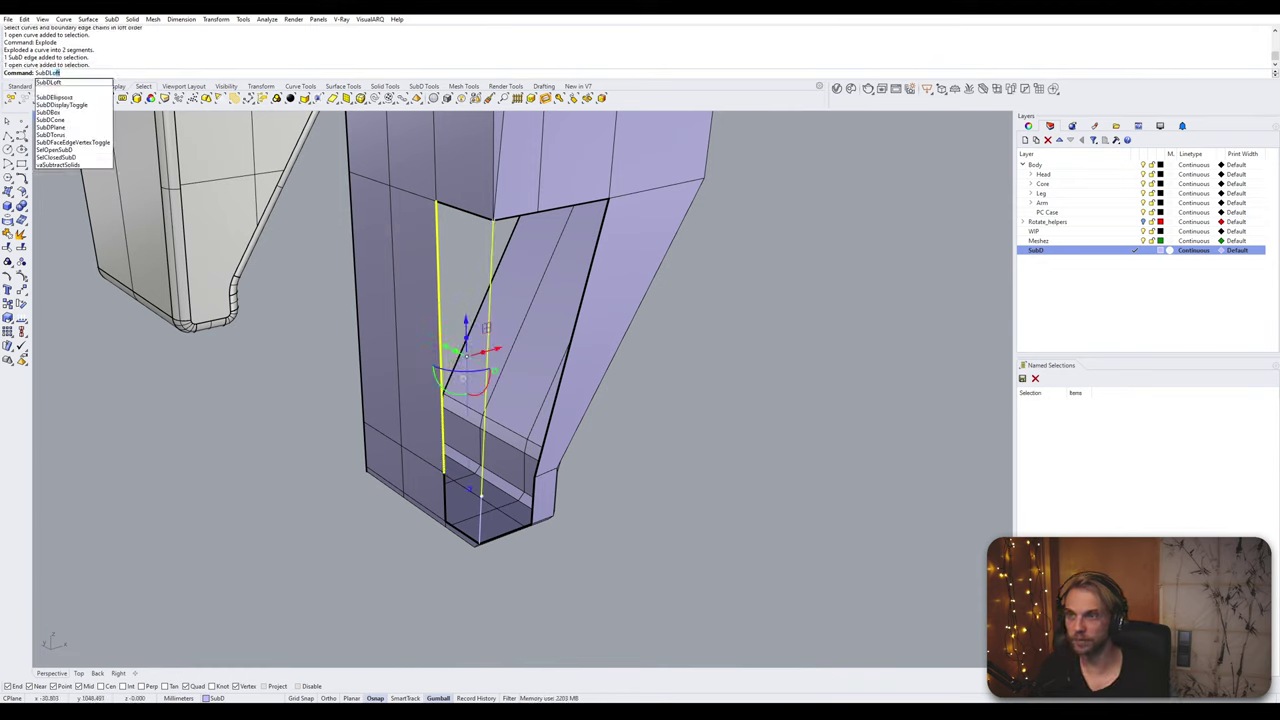
{"action": "key", "text": "Return"}
{"action": "key", "text": "Escape"}
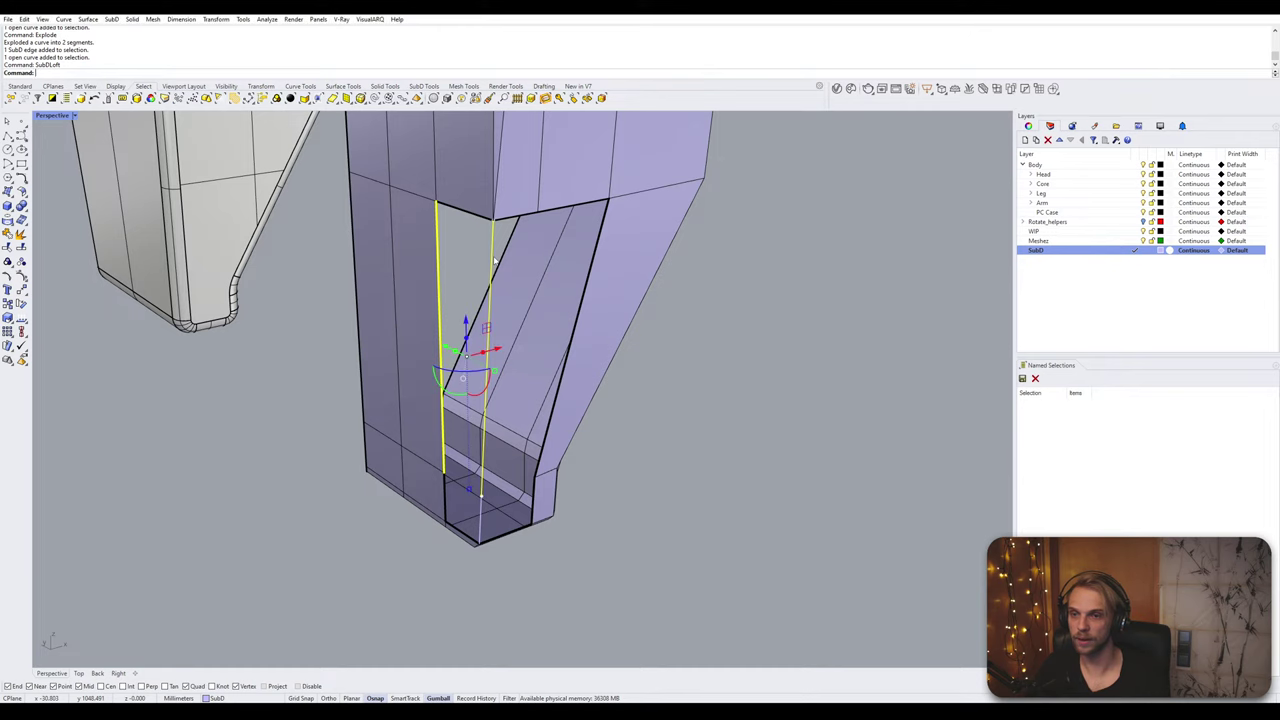
{"action": "left_click", "coordinate": [760, 449]}
{"action": "left_click", "coordinate": [532, 472]}
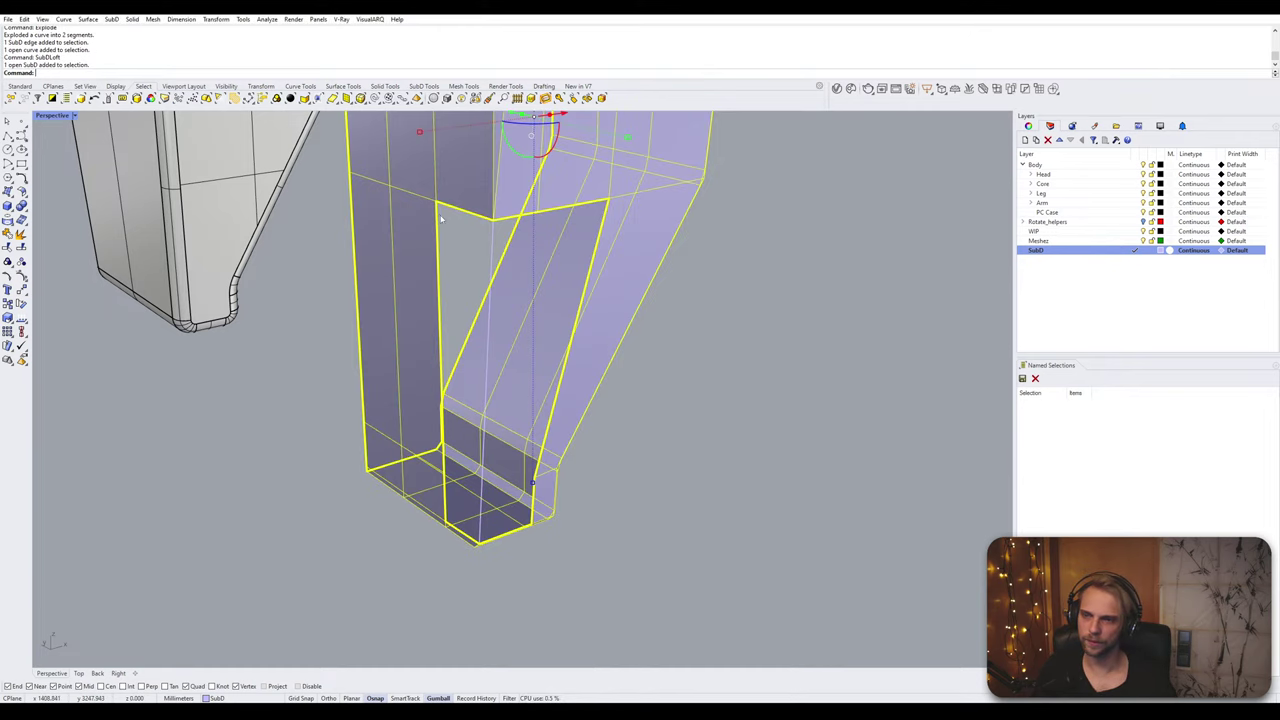
{"action": "left_click", "coordinate": [448, 234]}
{"action": "right_click_drag", "start_coordinate": [447, 229], "coordinate": [463, 211]}
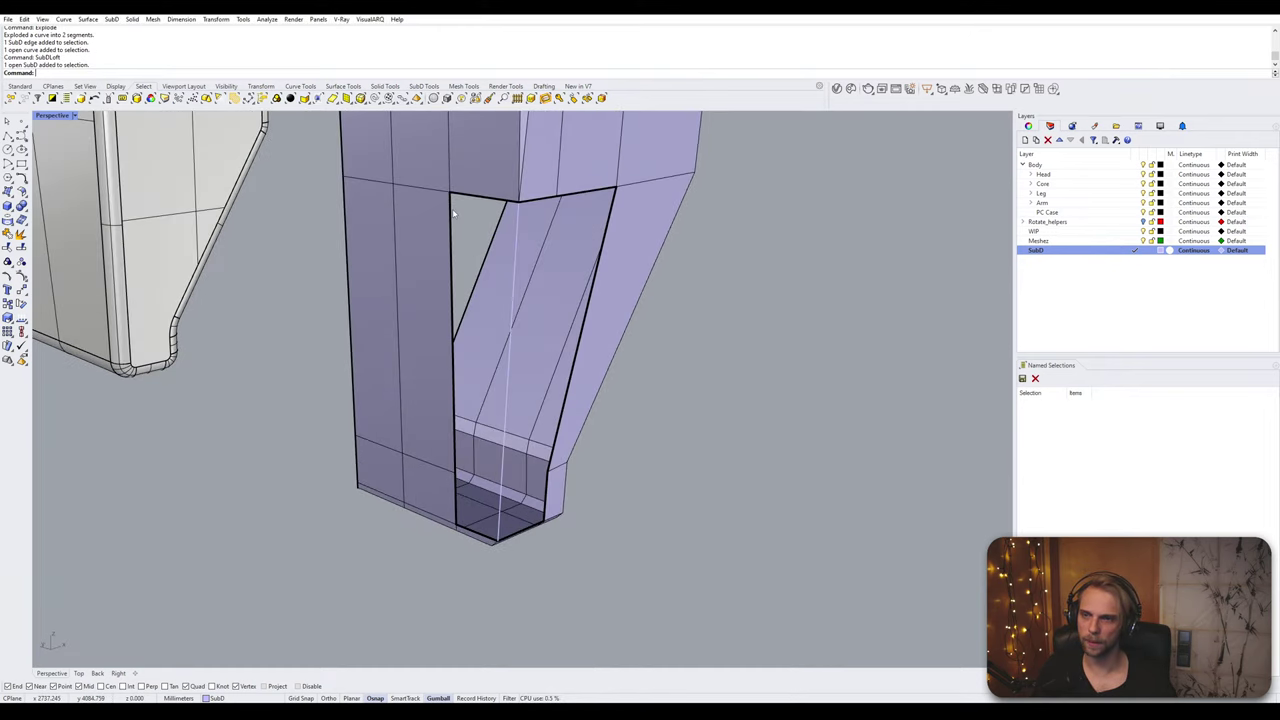
{"action": "left_click", "coordinate": [435, 189]}
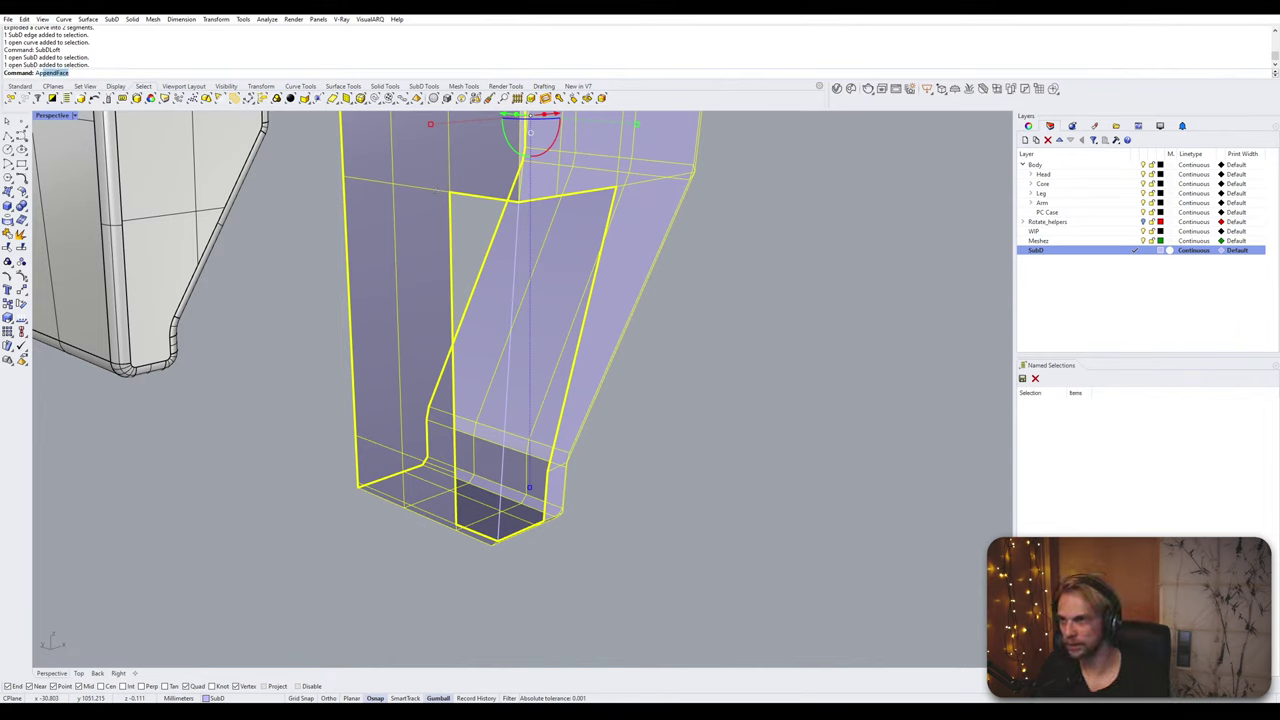
Step: Append a face from the opening's left edge with FromEdge=Yes, then undo the misplaced face
{"action": "key", "text": "Return"}
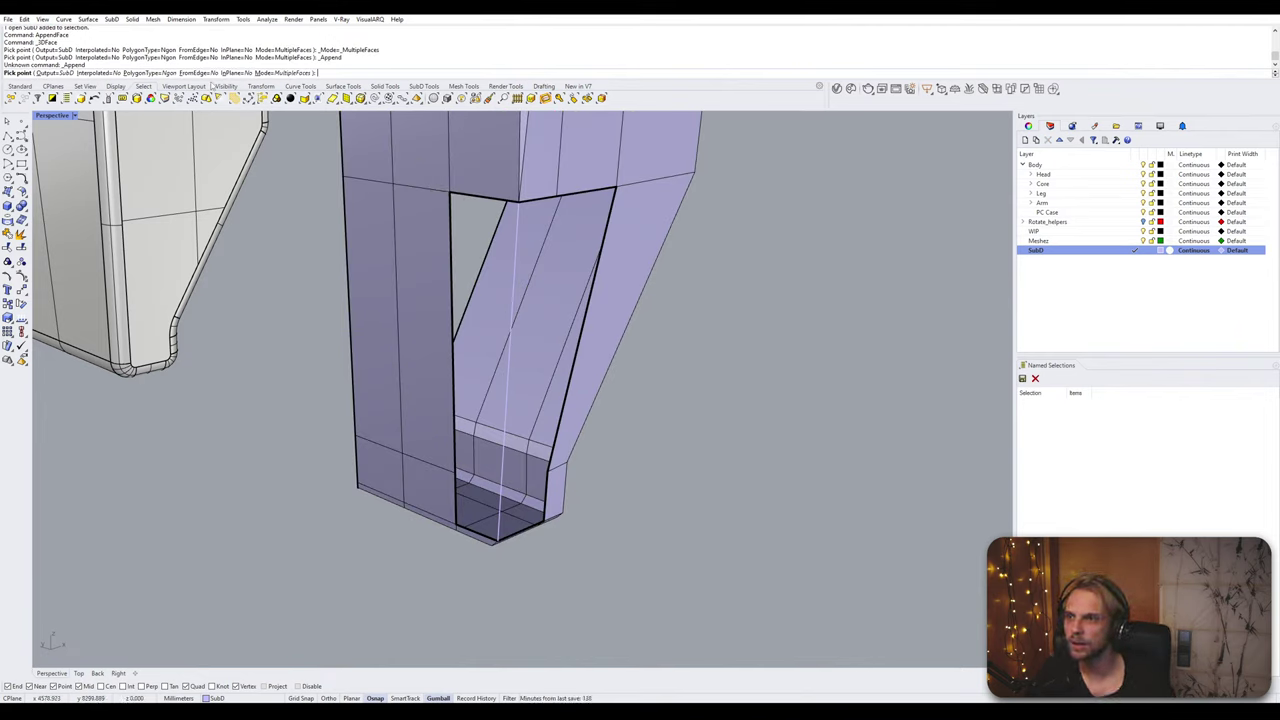
{"action": "left_click", "coordinate": [196, 73]}
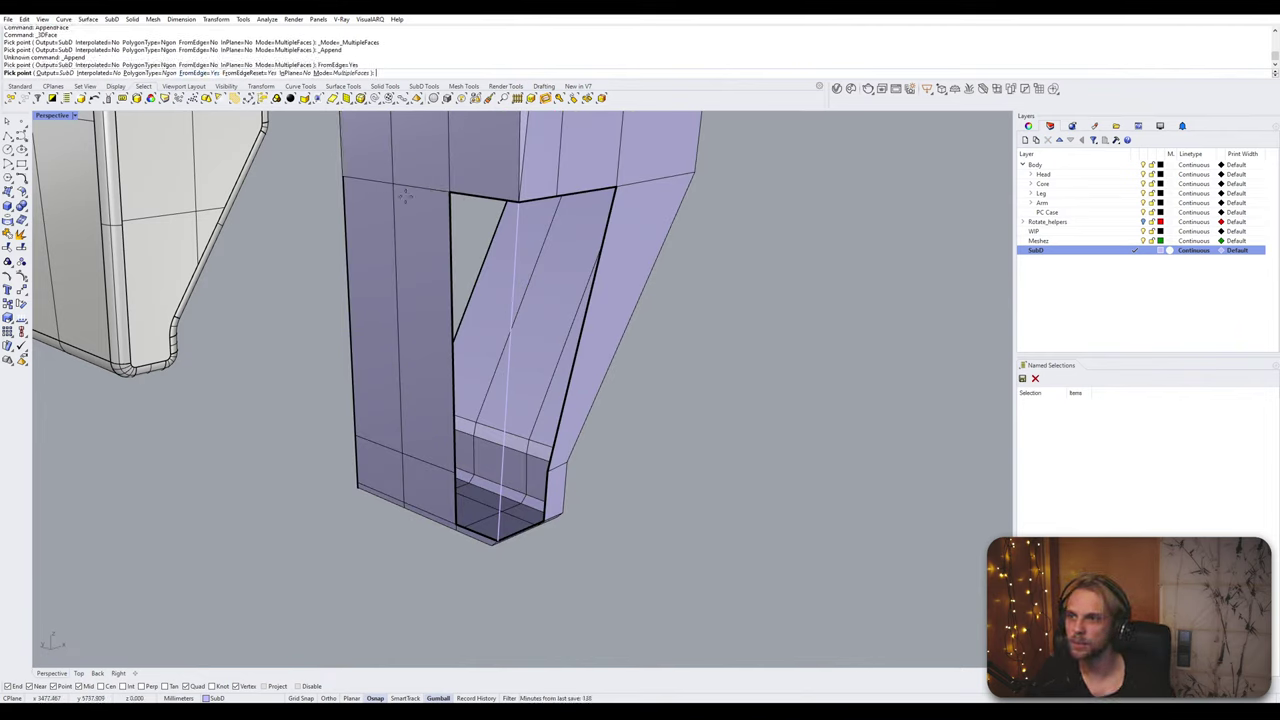
{"action": "left_click", "coordinate": [451, 226]}
{"action": "left_click", "coordinate": [458, 474]}
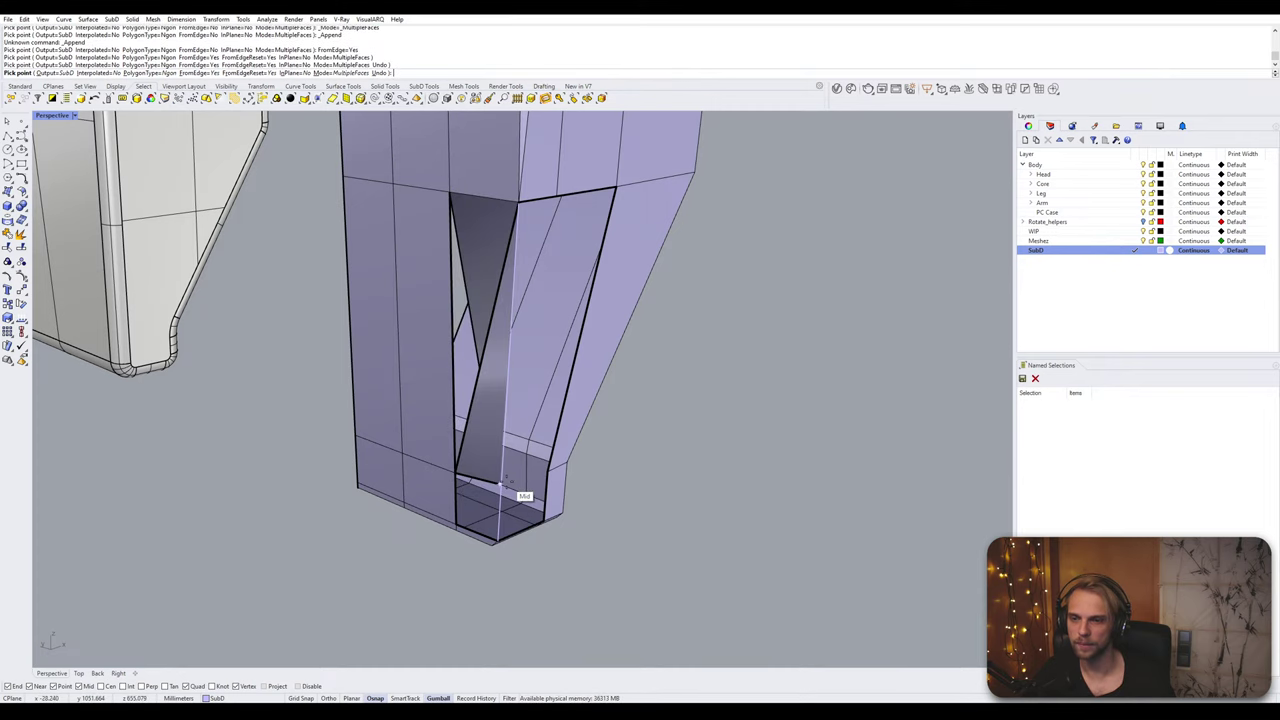
{"action": "left_click", "coordinate": [500, 485]}
{"action": "left_click", "coordinate": [487, 459]}
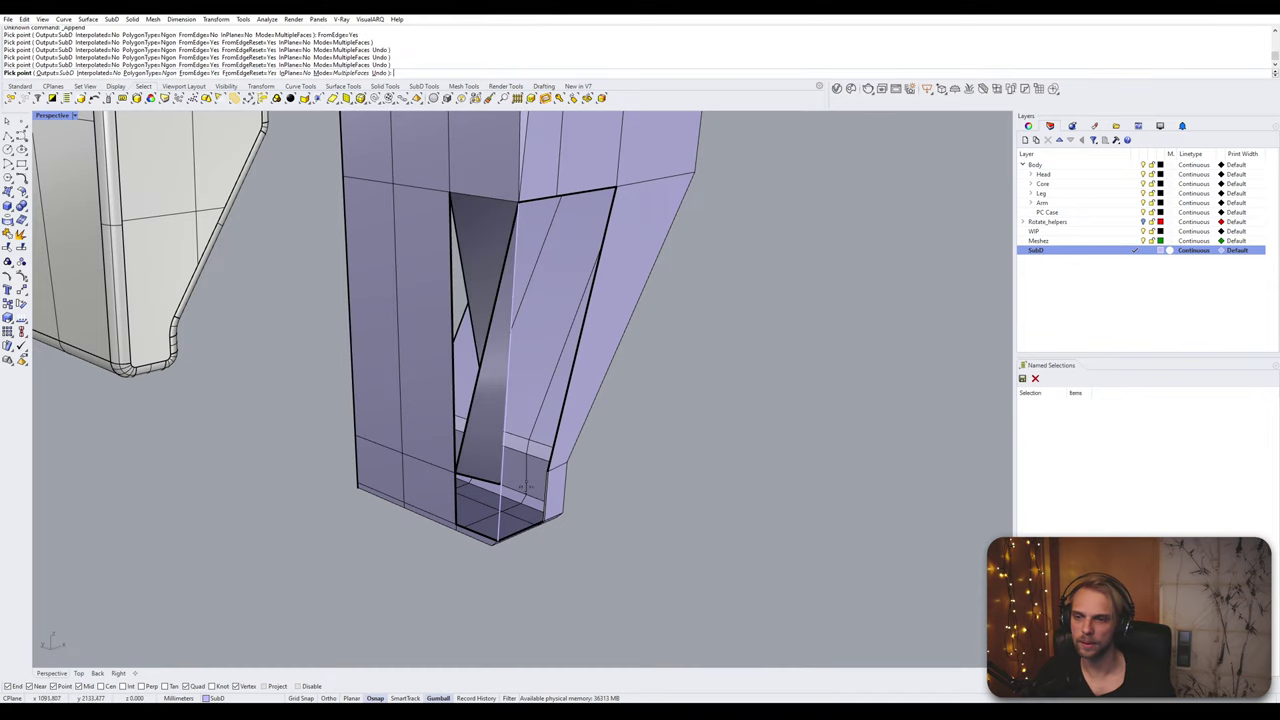
{"action": "mouse_move", "coordinate": [526, 487]}
{"action": "right_mouse_down"}
{"action": "mouse_move", "coordinate": [622, 462]}
{"action": "mouse_move", "coordinate": [524, 468]}
{"action": "mouse_move", "coordinate": [480, 490]}
{"action": "mouse_move", "coordinate": [521, 473]}
{"action": "right_mouse_up"}
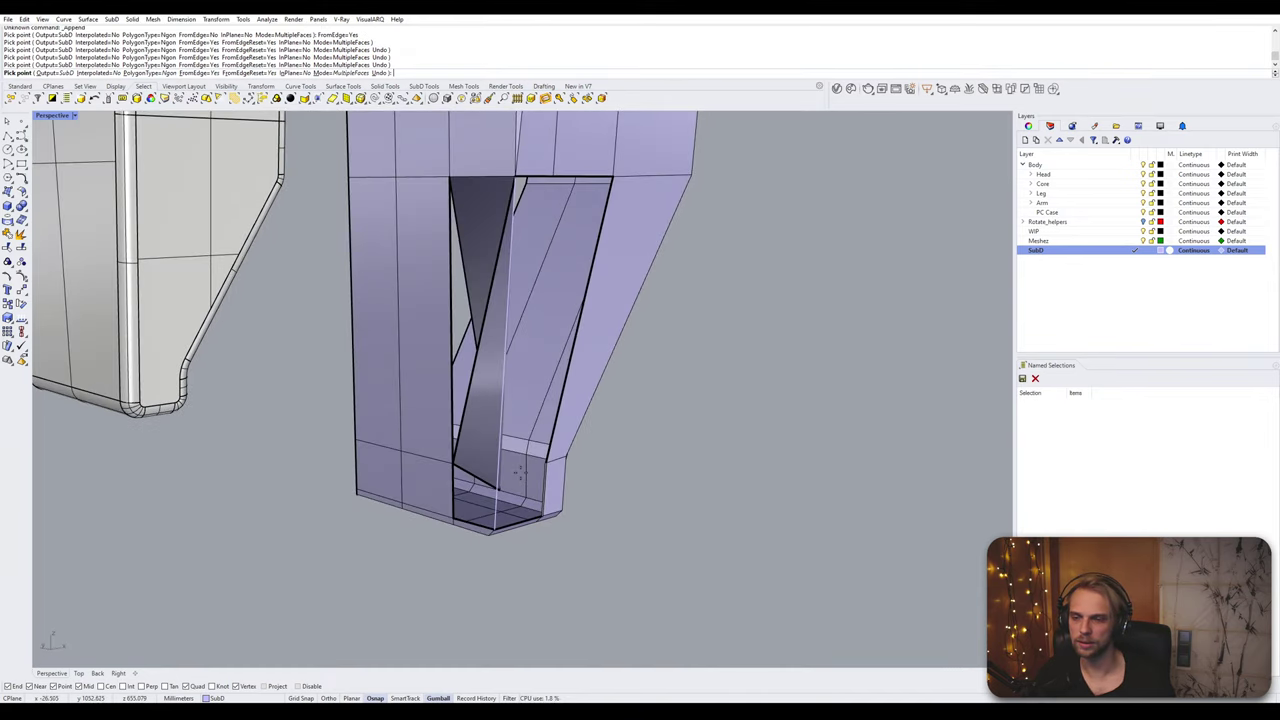
{"action": "key", "text": "ctrl+z"}
Step: Append a quad from the opening's left edge to fill the lower opening
{"action": "left_click", "coordinate": [454, 482]}
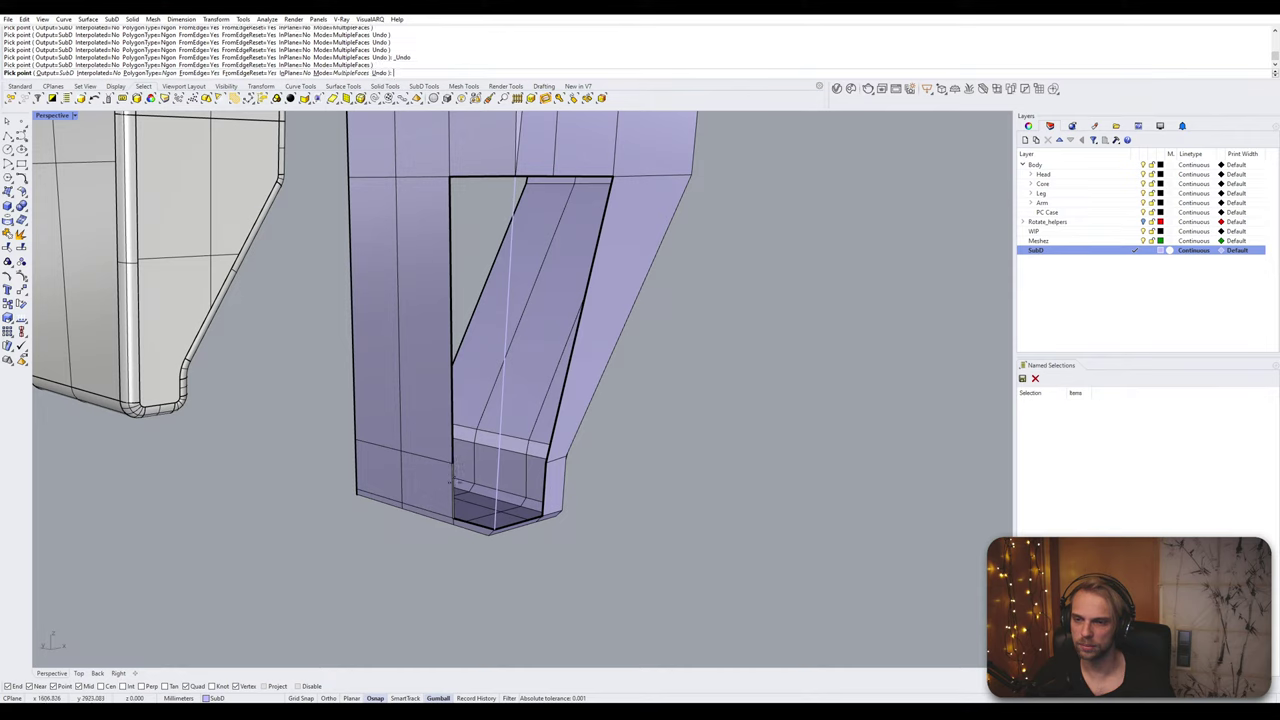
{"action": "left_click", "coordinate": [454, 465]}
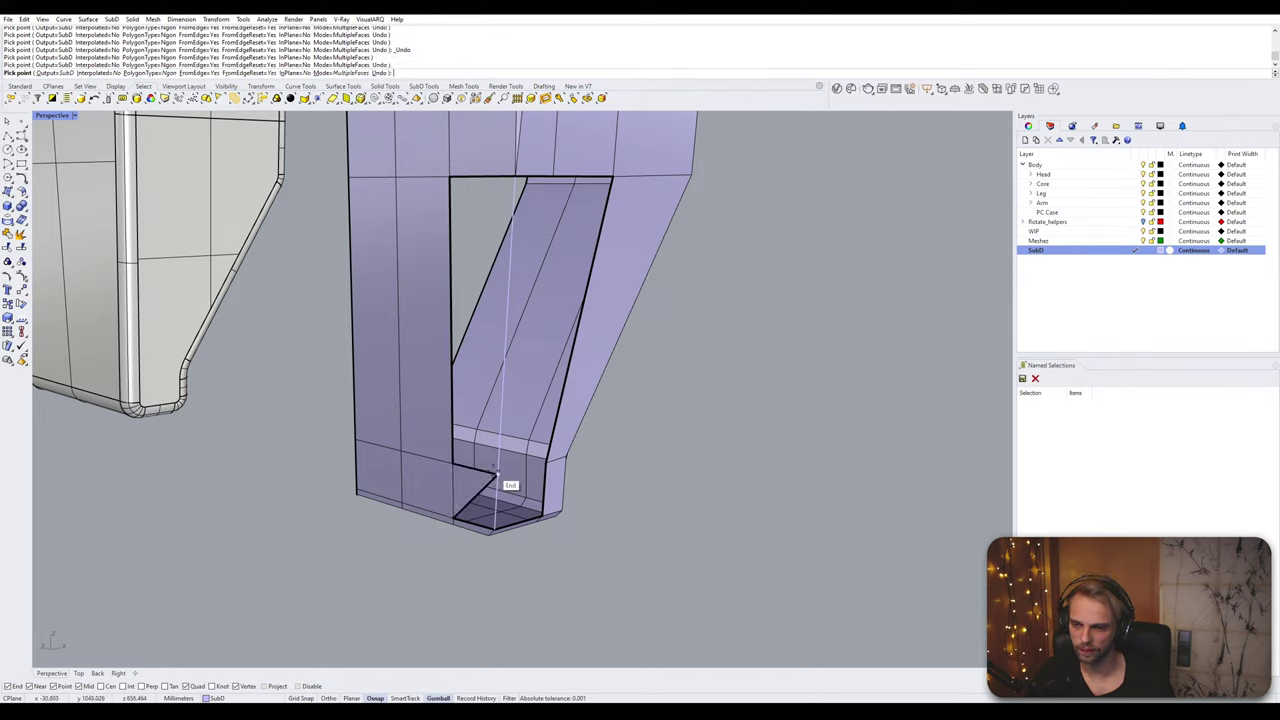
{"action": "left_click", "coordinate": [497, 474]}
{"action": "left_click", "coordinate": [495, 529]}
{"action": "right_click", "coordinate": [495, 529]}
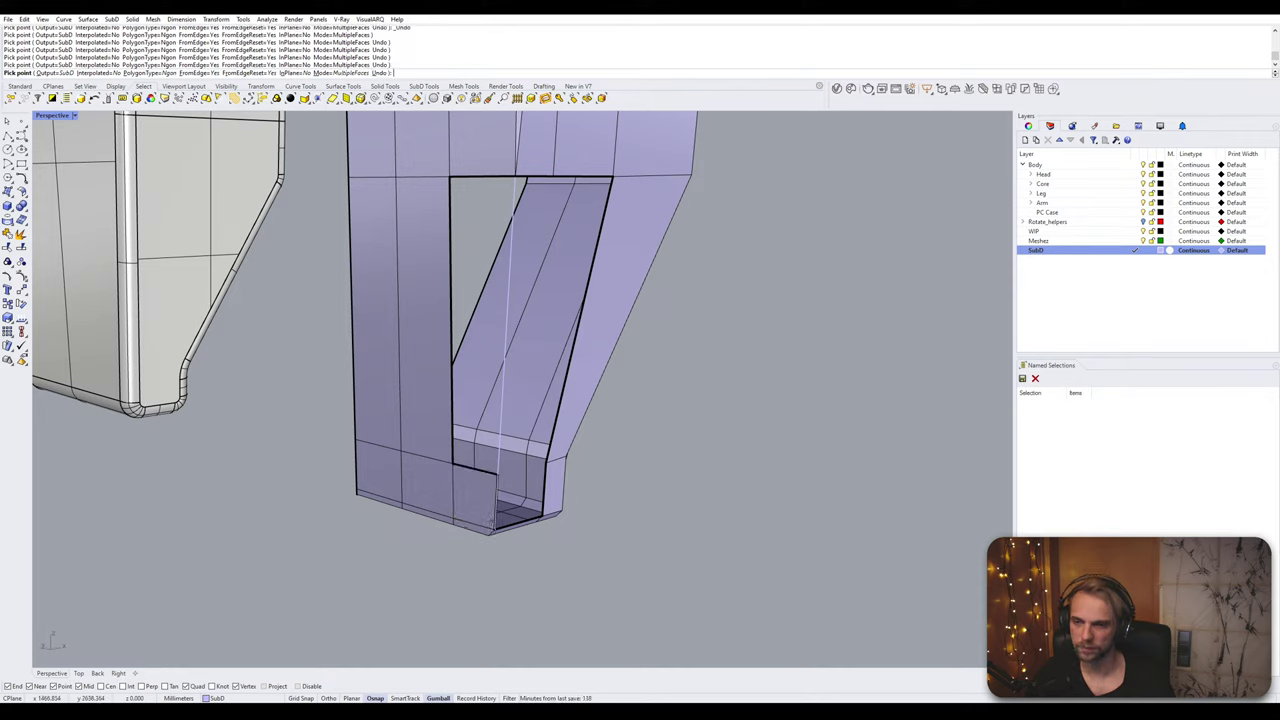
Step: Pick three corners for the next face while checking the left side, then end picking
{"action": "left_click", "coordinate": [498, 482]}
{"action": "left_click", "coordinate": [497, 475]}
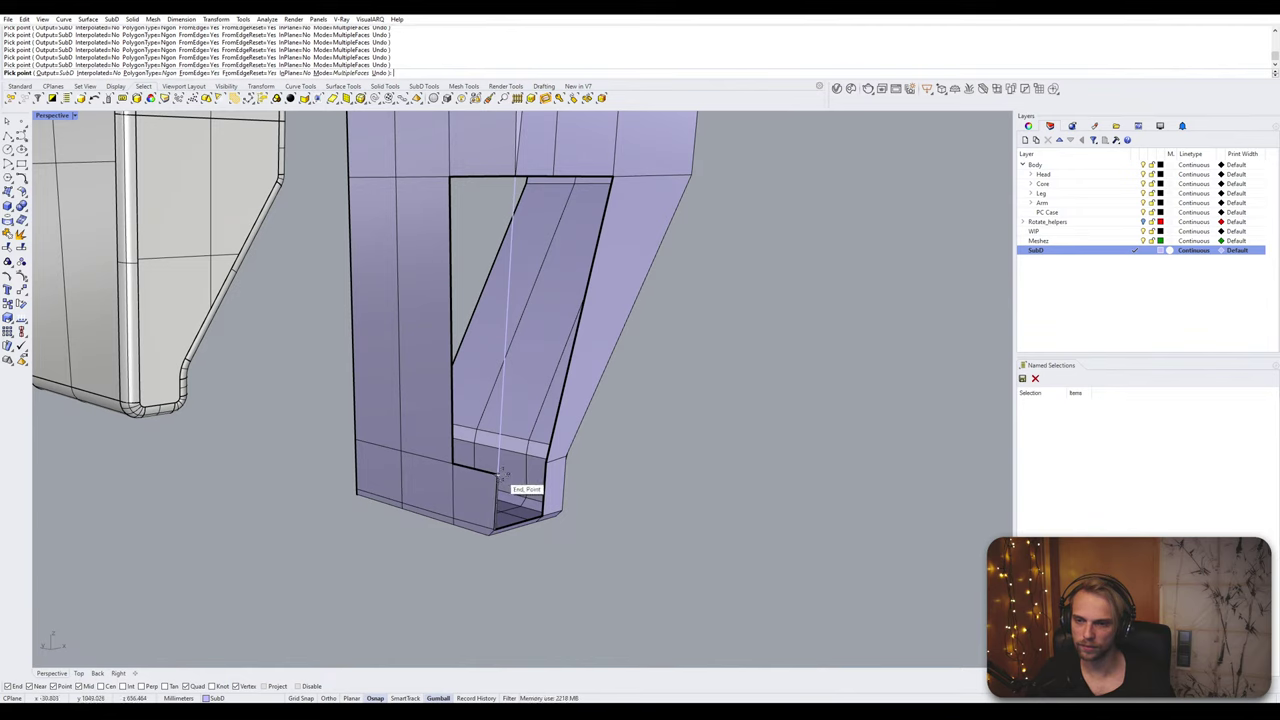
{"action": "left_click", "coordinate": [546, 463]}
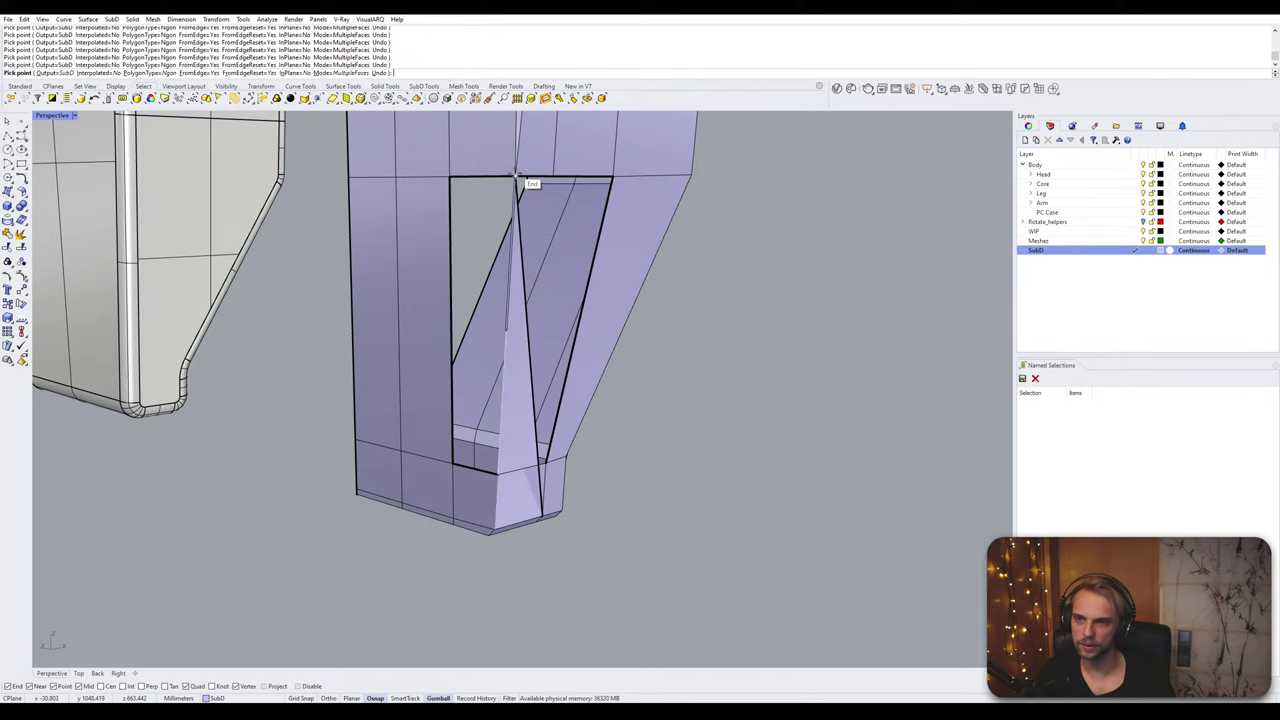
{"action": "right_click_drag", "start_coordinate": [566, 194], "coordinate": [455, 197]}
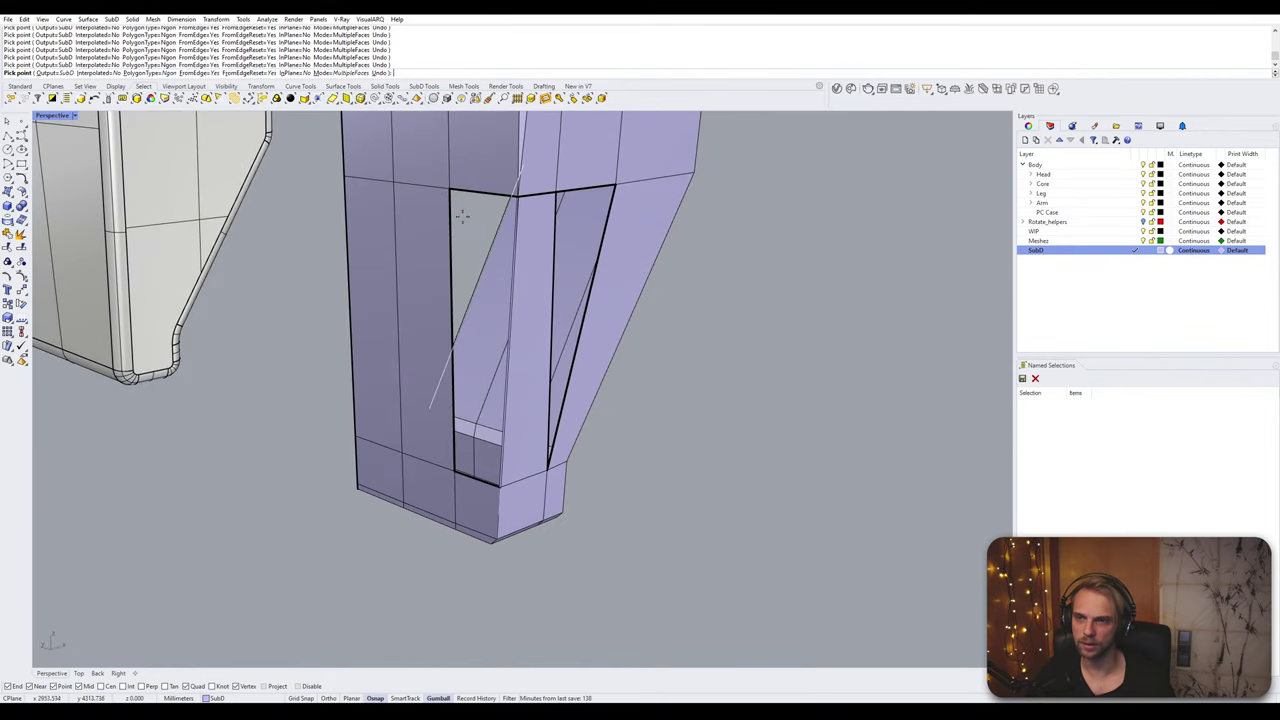
{"action": "right_click_drag", "start_coordinate": [463, 217], "coordinate": [590, 252]}
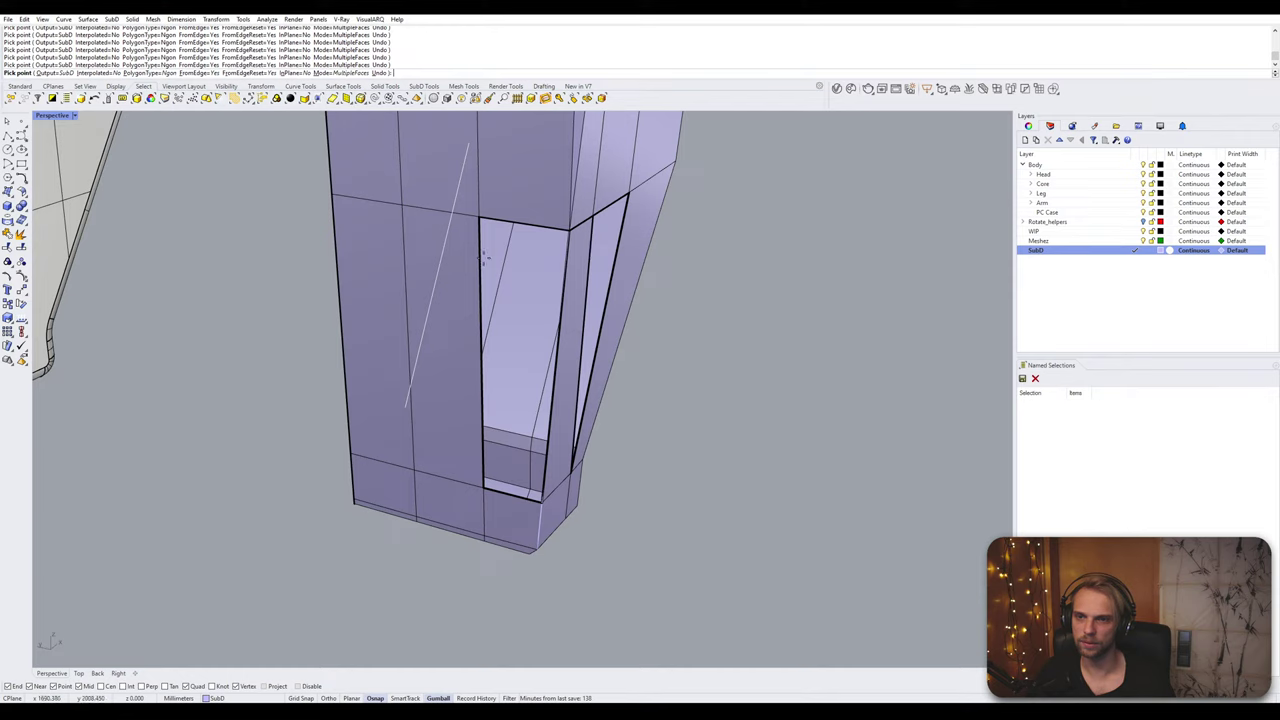
{"action": "right_click_drag", "start_coordinate": [508, 338], "coordinate": [568, 241]}
{"action": "right_click", "coordinate": [594, 236]}
Step: Append the missing face on the SubD through the opening's lower, upper and remaining corners
{"action": "right_click", "coordinate": [565, 206]}
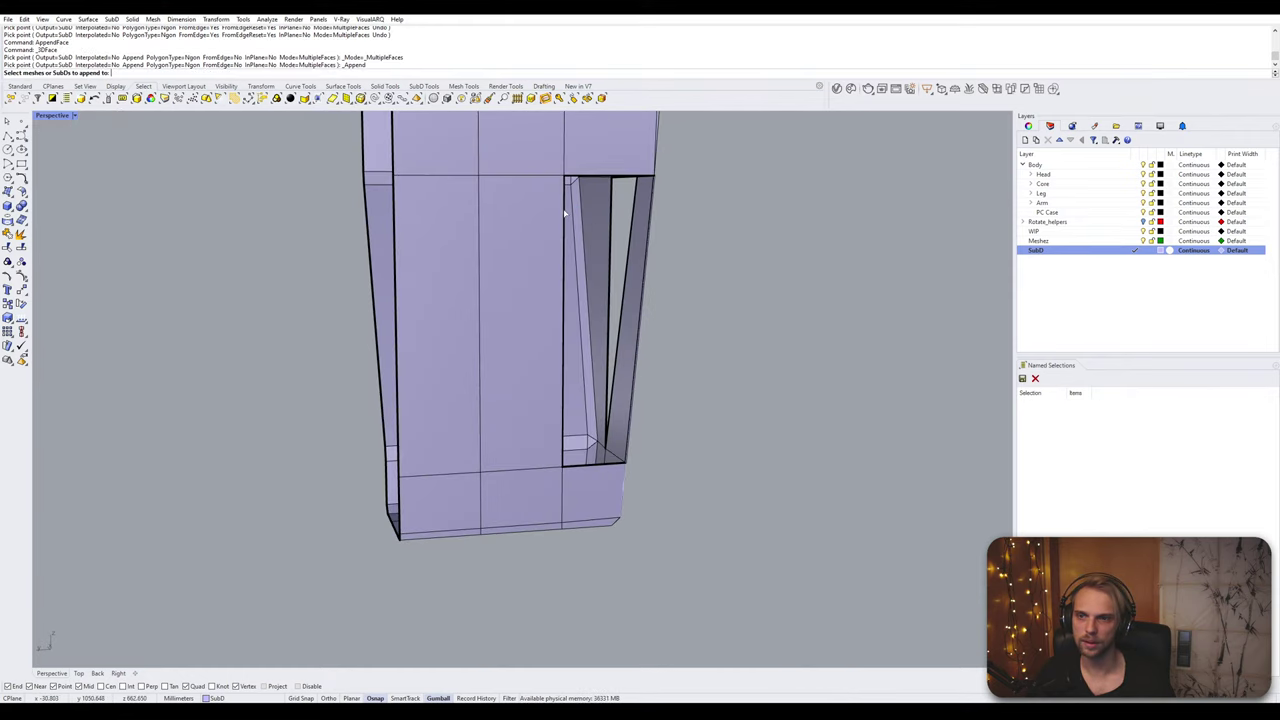
{"action": "left_click", "coordinate": [565, 213]}
{"action": "right_click", "coordinate": [575, 220]}
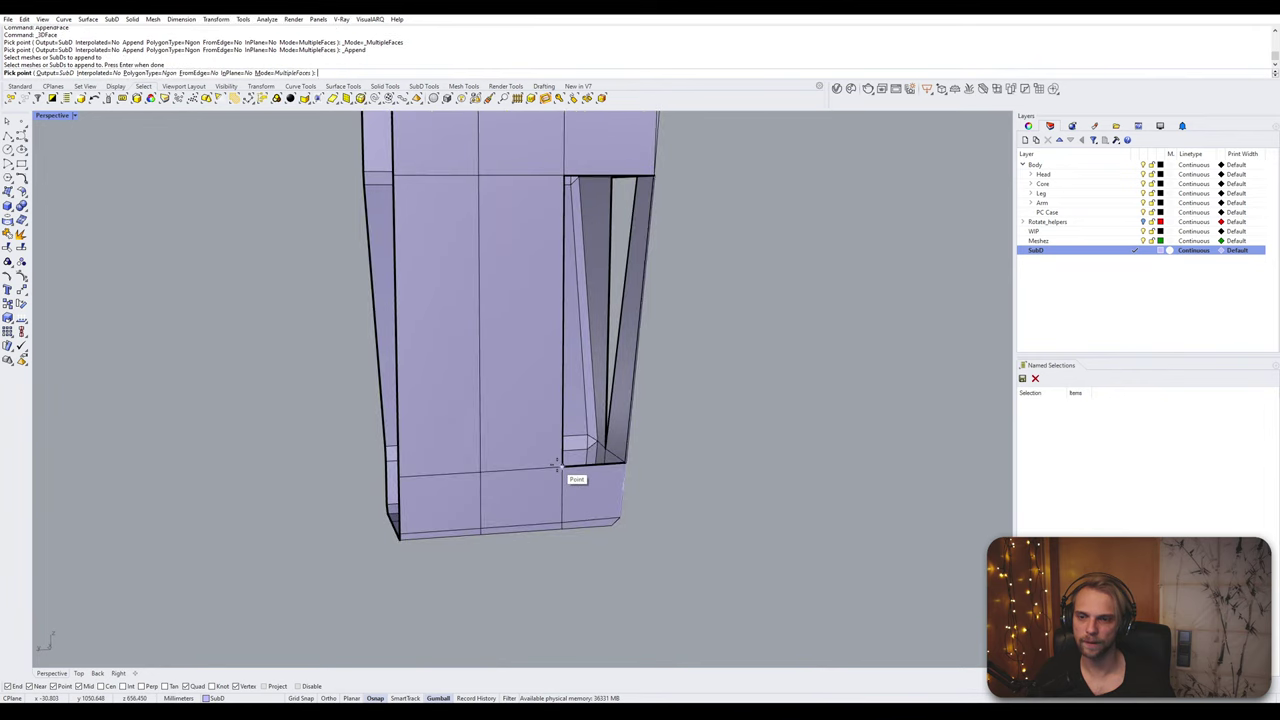
{"action": "left_click", "coordinate": [562, 467]}
{"action": "left_click", "coordinate": [564, 176]}
{"action": "right_click_drag", "start_coordinate": [566, 180], "coordinate": [501, 200]}
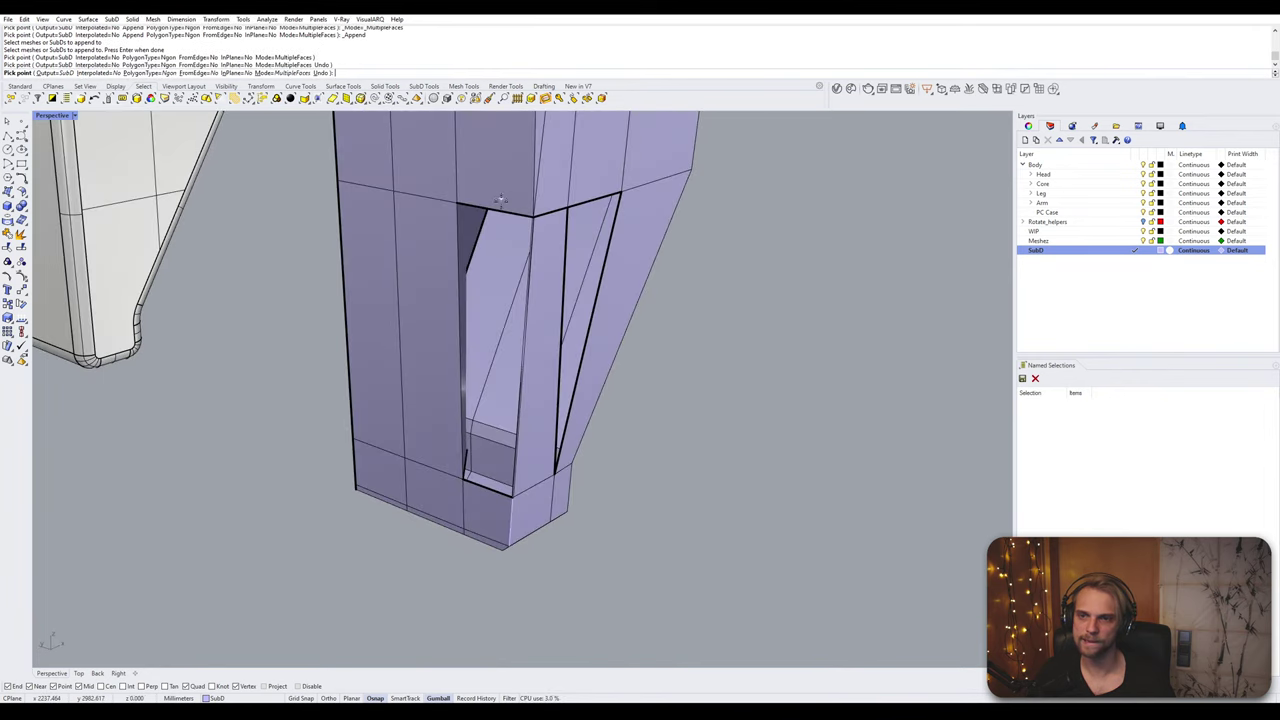
{"action": "left_click", "coordinate": [548, 272]}
{"action": "left_click", "coordinate": [508, 500]}
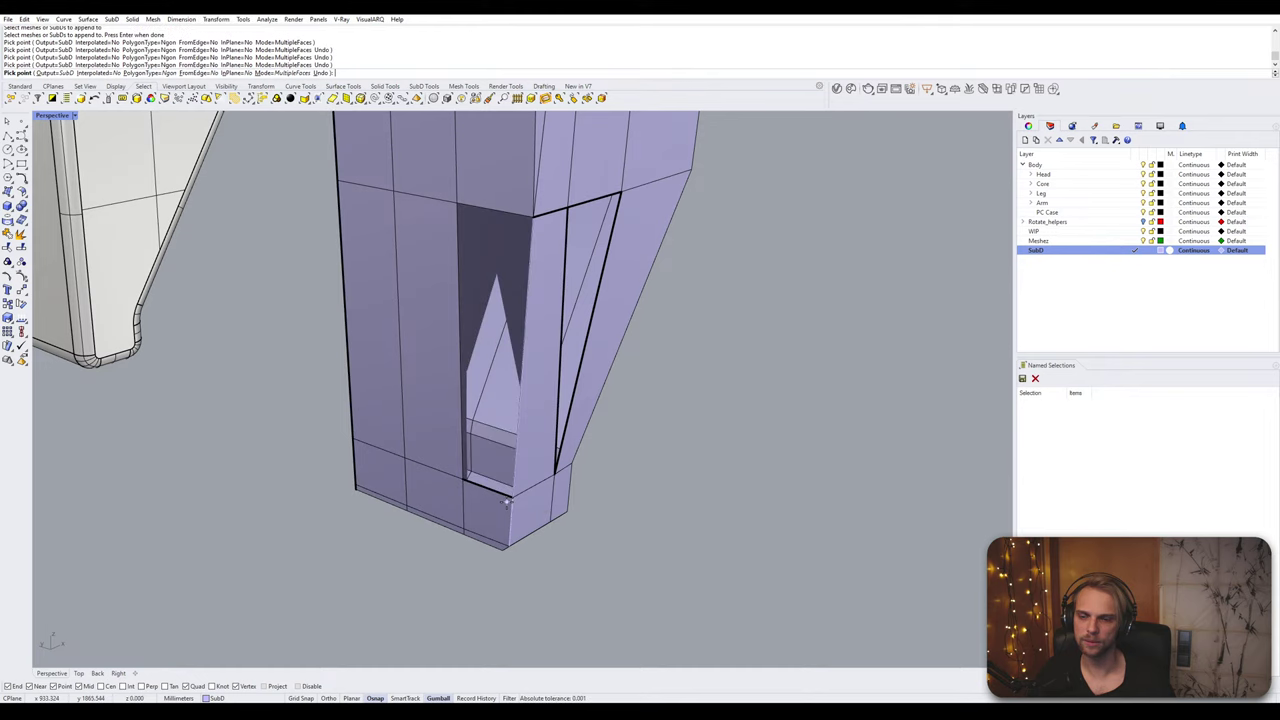
{"action": "right_click", "coordinate": [508, 500]}
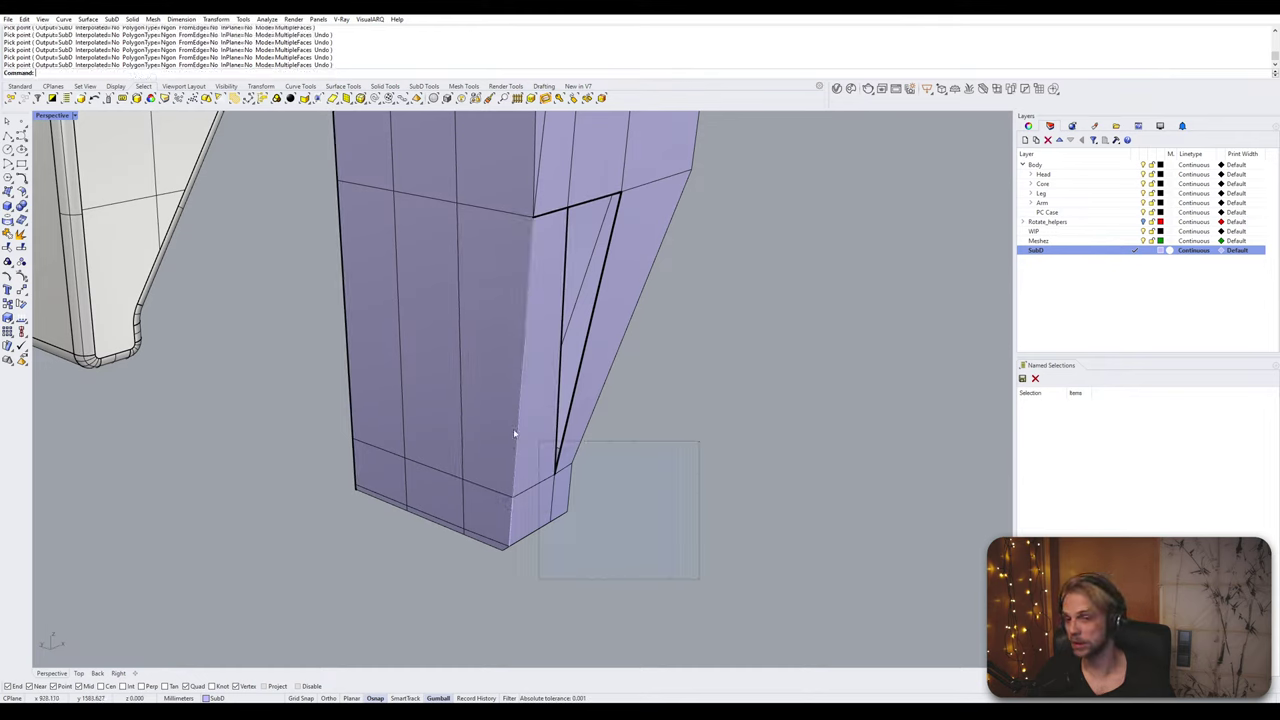
Step: Join the selected curves and delete the leftover guide curve
{"action": "left_click_drag", "start_coordinate": [514, 433], "coordinate": [448, 449]}
{"action": "type", "text": "n"}
{"action": "key", "text": "Return"}
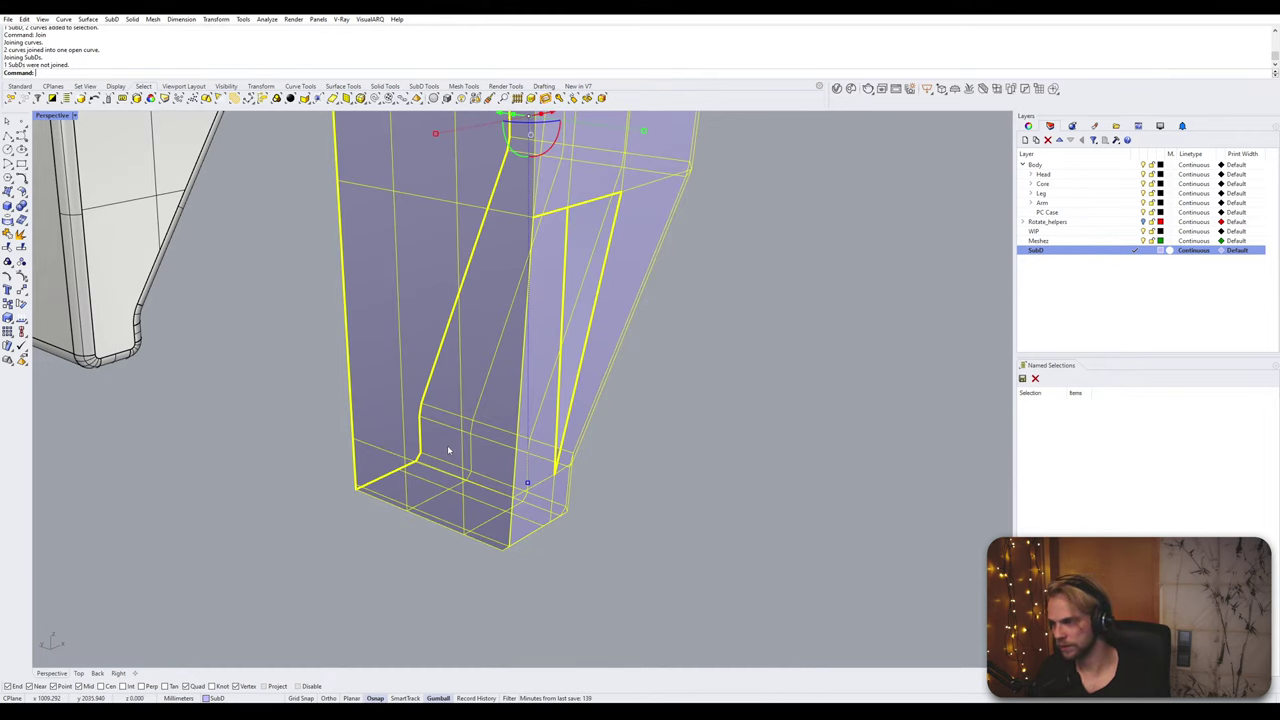
{"action": "key", "text": "Escape"}
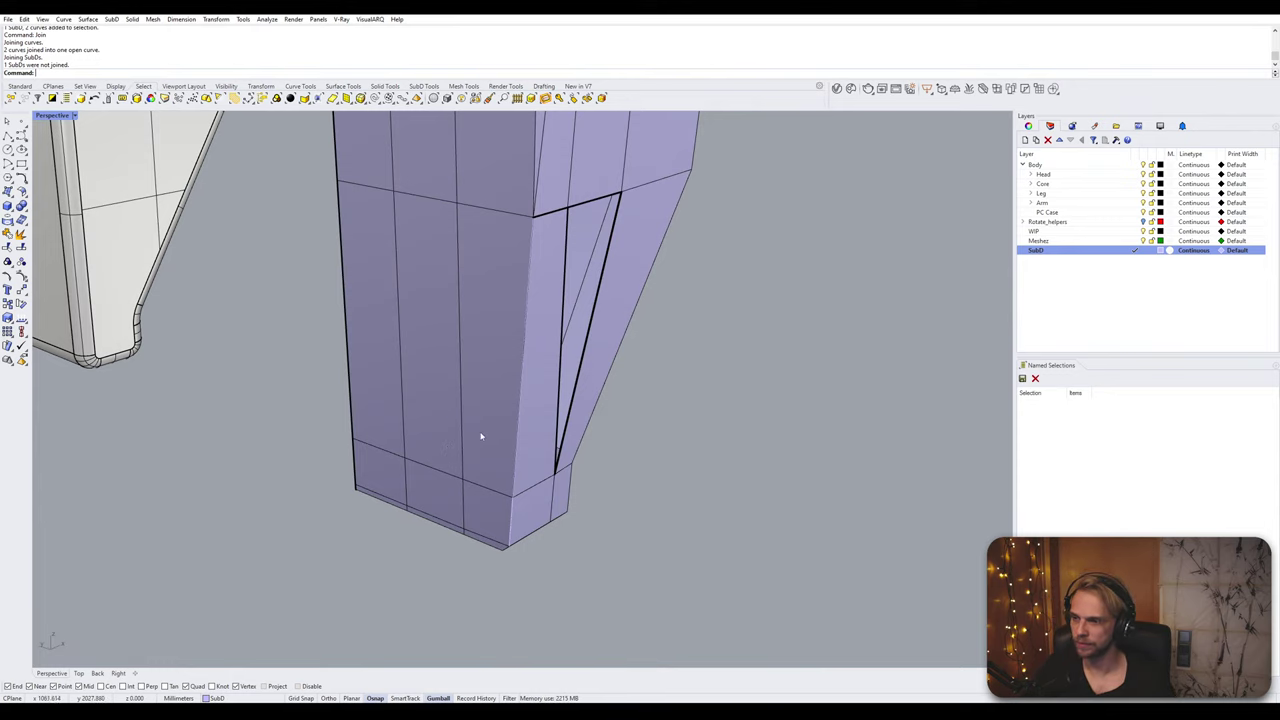
{"action": "left_click", "coordinate": [523, 401]}
{"action": "key", "text": "Delete"}
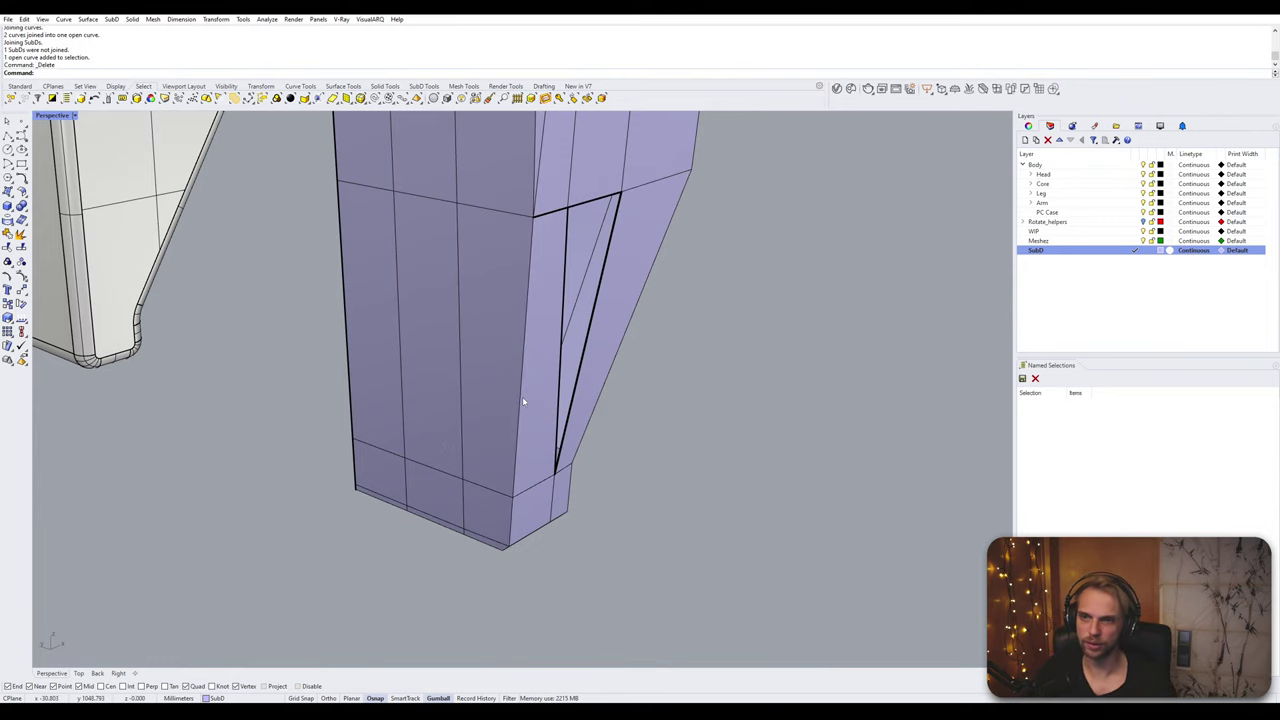
{"action": "right_click_drag", "start_coordinate": [523, 401], "coordinate": [500, 411]}
{"action": "scroll", "coordinate": [511, 286], "scroll_direction": "up", "scroll_amount": 4}
{"action": "right_click_drag", "start_coordinate": [511, 284], "coordinate": [490, 363], "text": "shift"}
{"action": "scroll", "coordinate": [490, 363], "scroll_direction": "up", "scroll_amount": 2}
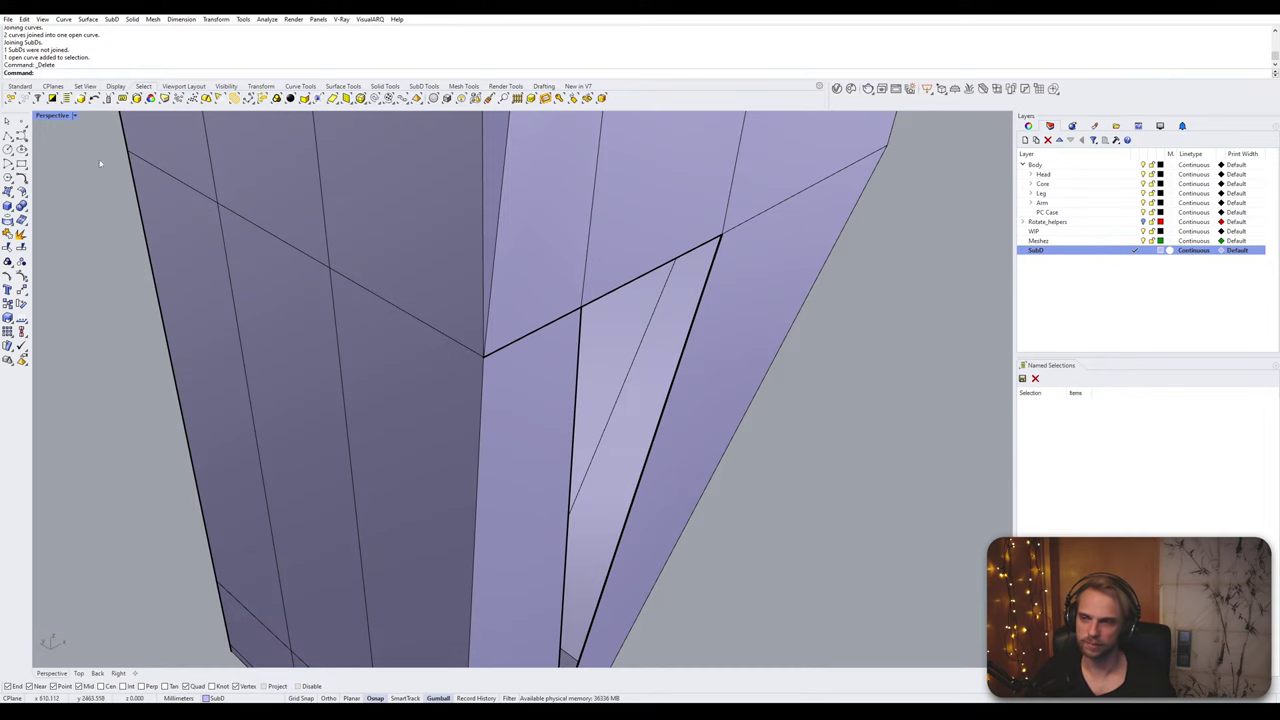
Step: Switch to wireframe to pick the corner edge, then return to shaded smooth display
{"action": "left_click", "coordinate": [51, 115]}
{"action": "left_click", "coordinate": [70, 151]}
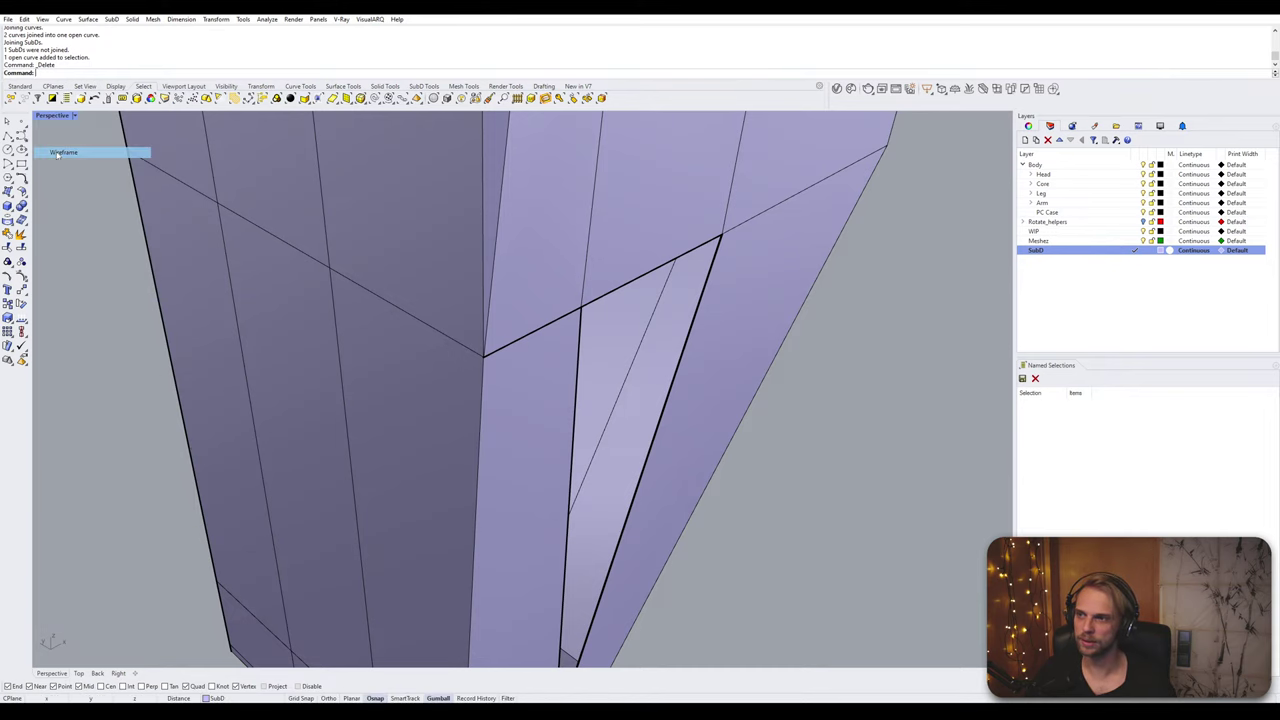
{"action": "left_click_drag", "start_coordinate": [388, 376], "coordinate": [390, 378]}
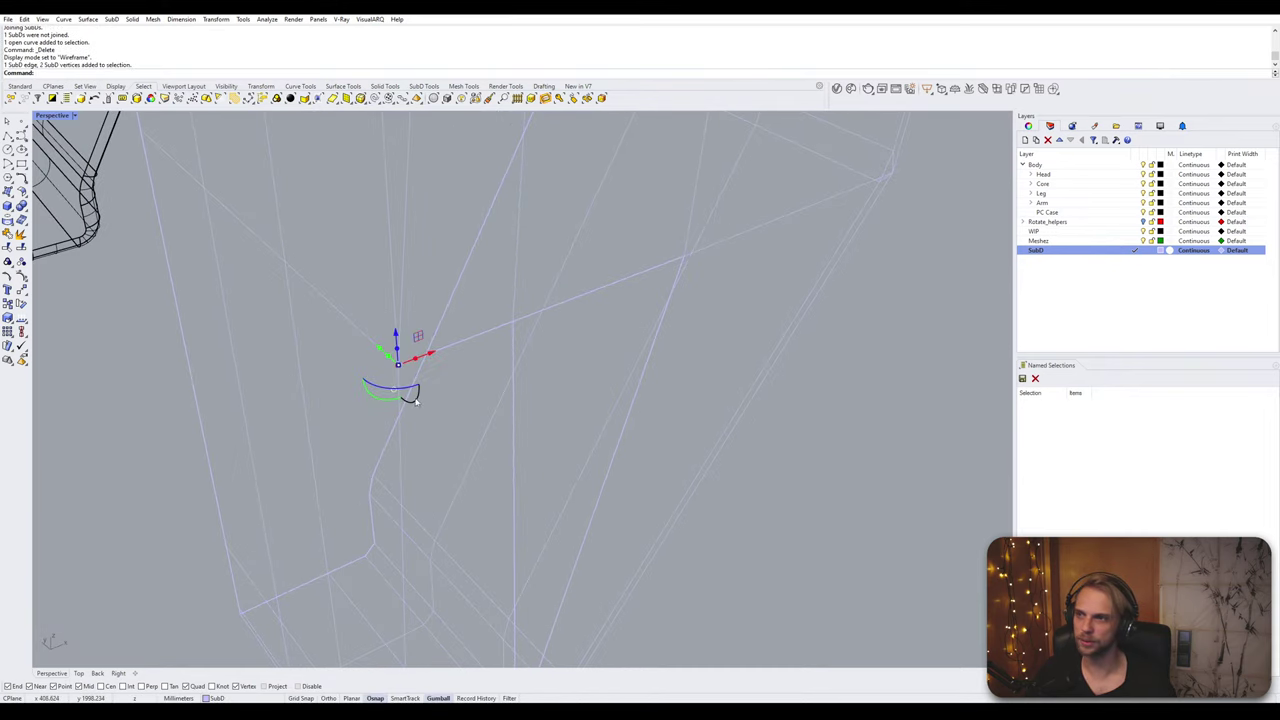
{"action": "key", "text": "Escape"}
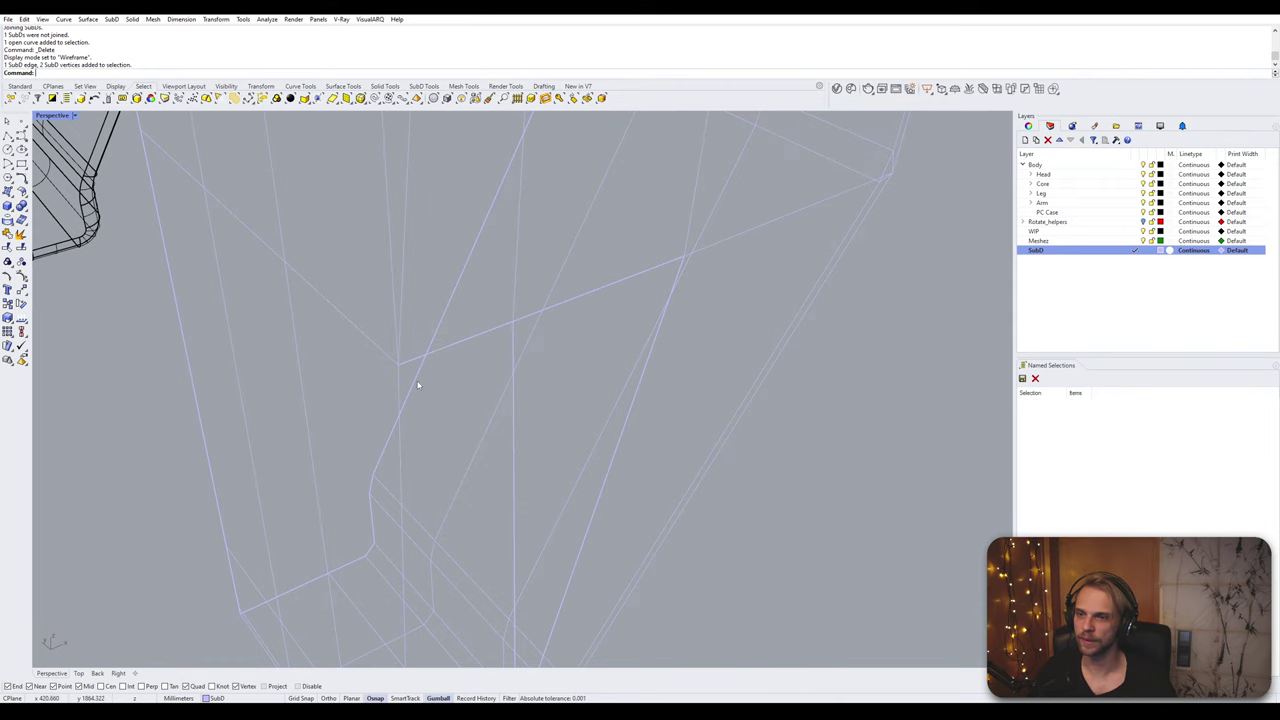
{"action": "key", "text": "Tab"}
{"action": "left_click", "coordinate": [57, 116]}
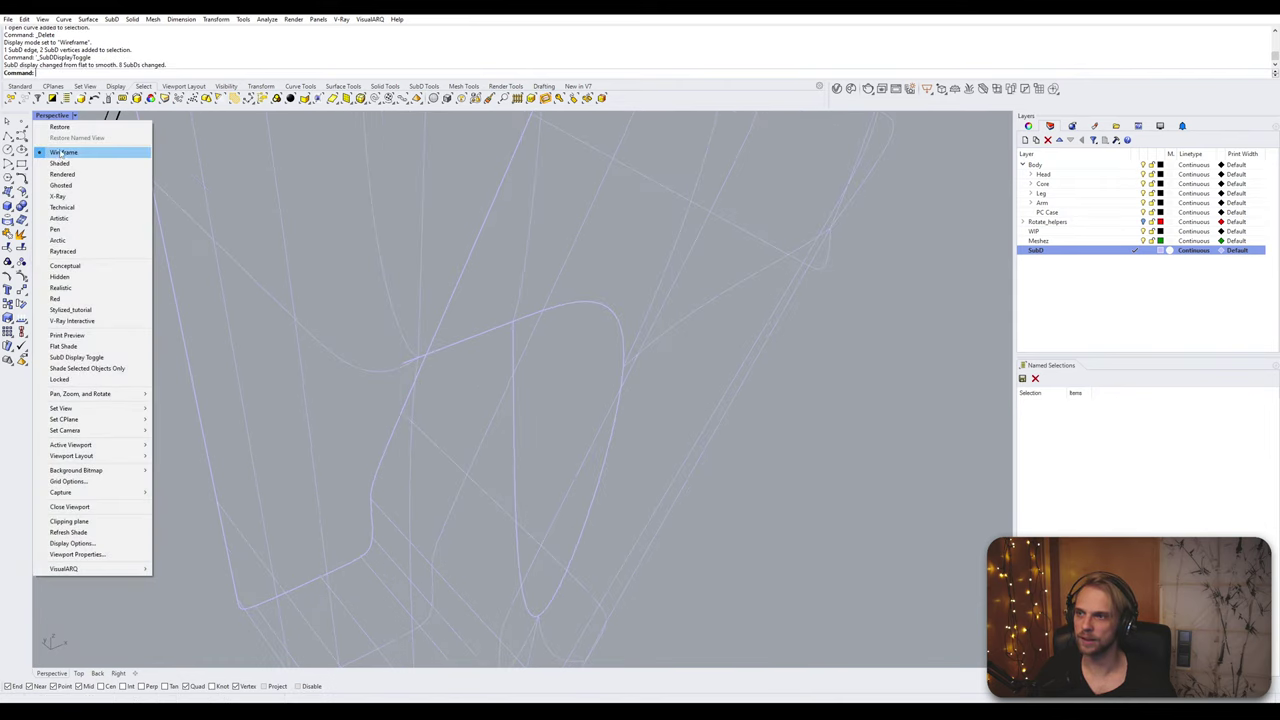
{"action": "left_click", "coordinate": [65, 161]}
Step: Zoom and orbit around the slot, selecting its edge and then the corner vertex
{"action": "left_click", "coordinate": [404, 362]}
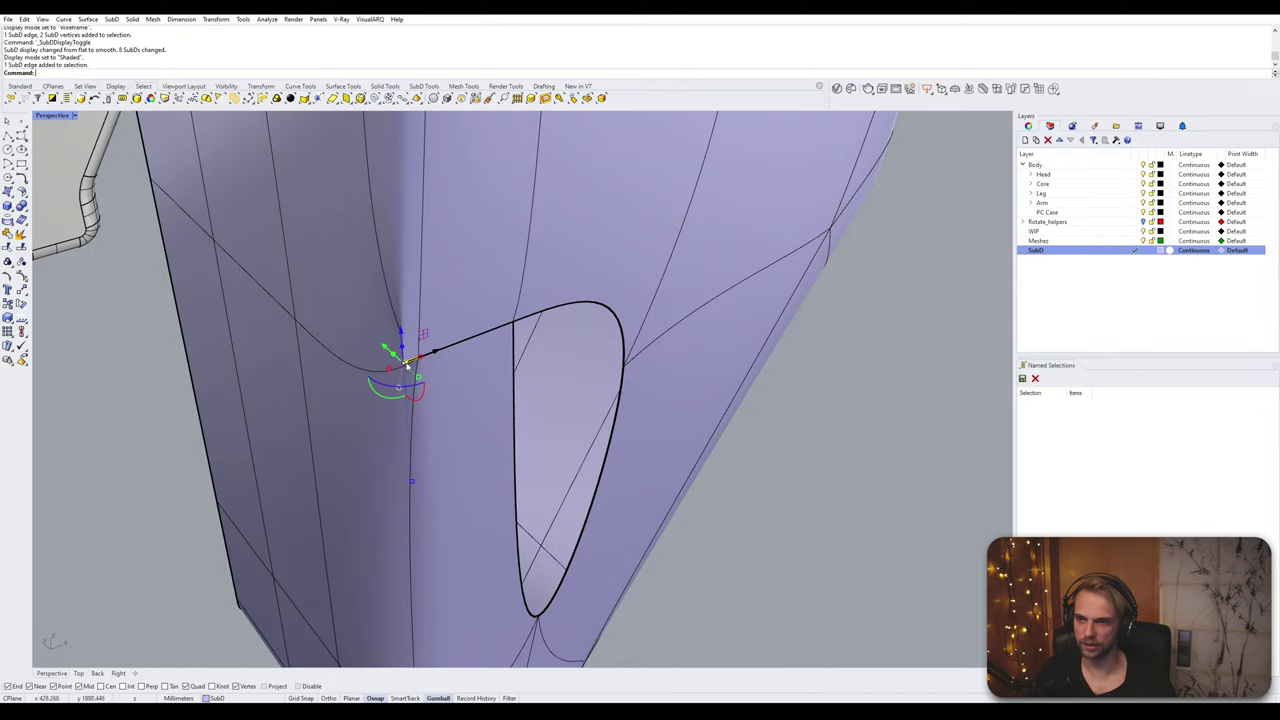
{"action": "scroll", "coordinate": [408, 370], "scroll_direction": "up", "scroll_amount": 3}
{"action": "scroll", "coordinate": [408, 368], "scroll_direction": "up", "scroll_amount": 3}
{"action": "key", "text": "Escape"}
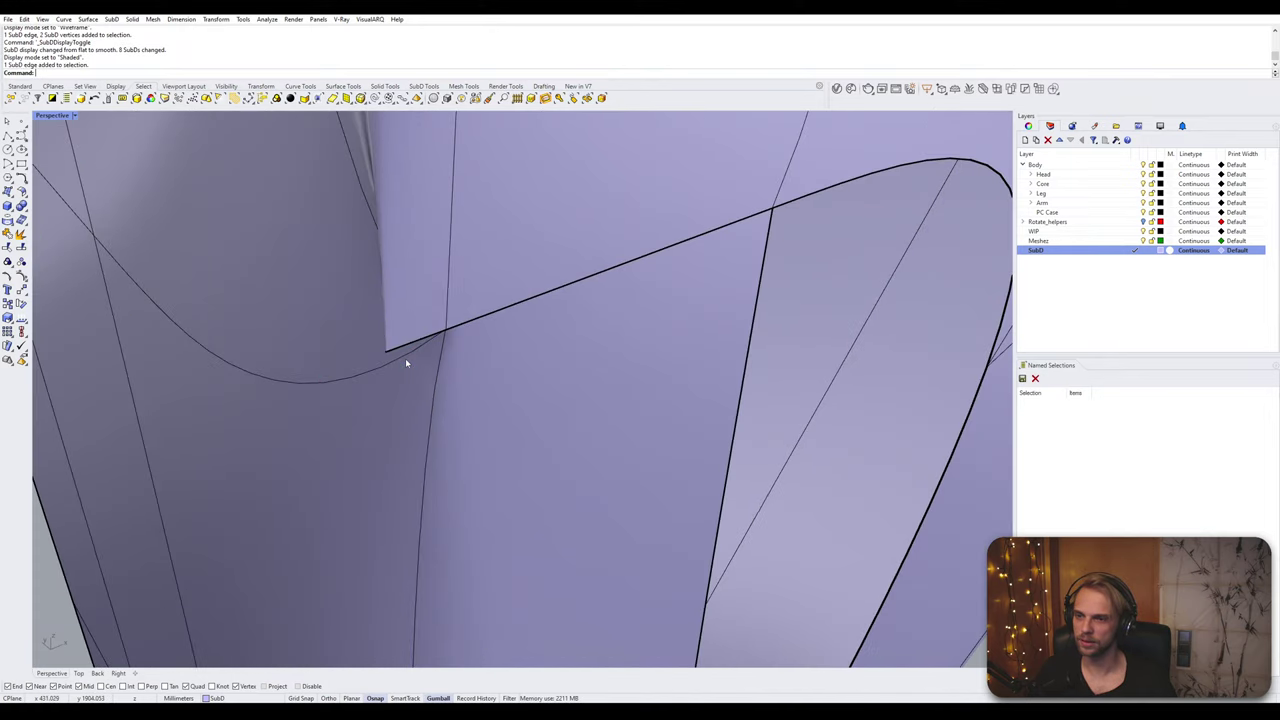
{"action": "scroll", "coordinate": [405, 362], "scroll_direction": "down", "scroll_amount": 5}
{"action": "right_click_drag", "start_coordinate": [405, 362], "coordinate": [654, 300]}
{"action": "scroll", "coordinate": [514, 331], "scroll_direction": "down", "scroll_amount": 3}
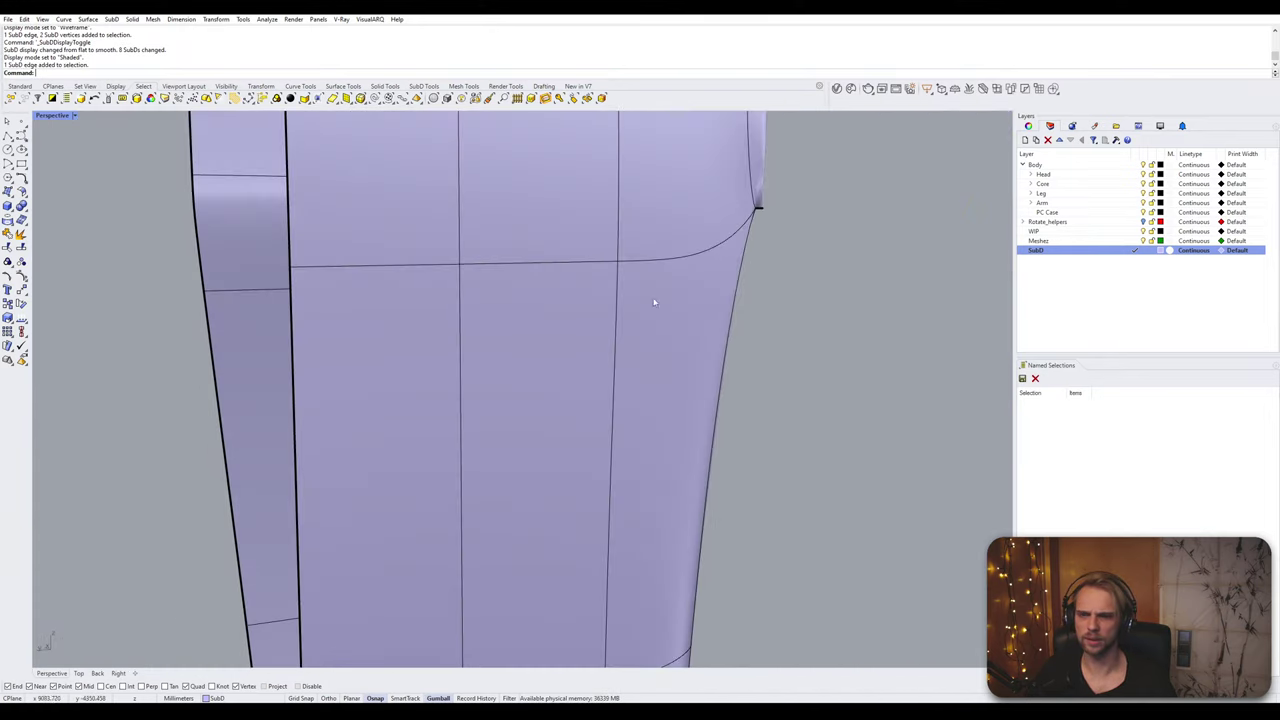
{"action": "scroll", "coordinate": [774, 190], "scroll_direction": "up", "scroll_amount": 7}
{"action": "scroll", "coordinate": [702, 201], "scroll_direction": "up", "scroll_amount": 3}
{"action": "left_click", "coordinate": [660, 241], "text": "ctrl+shift"}
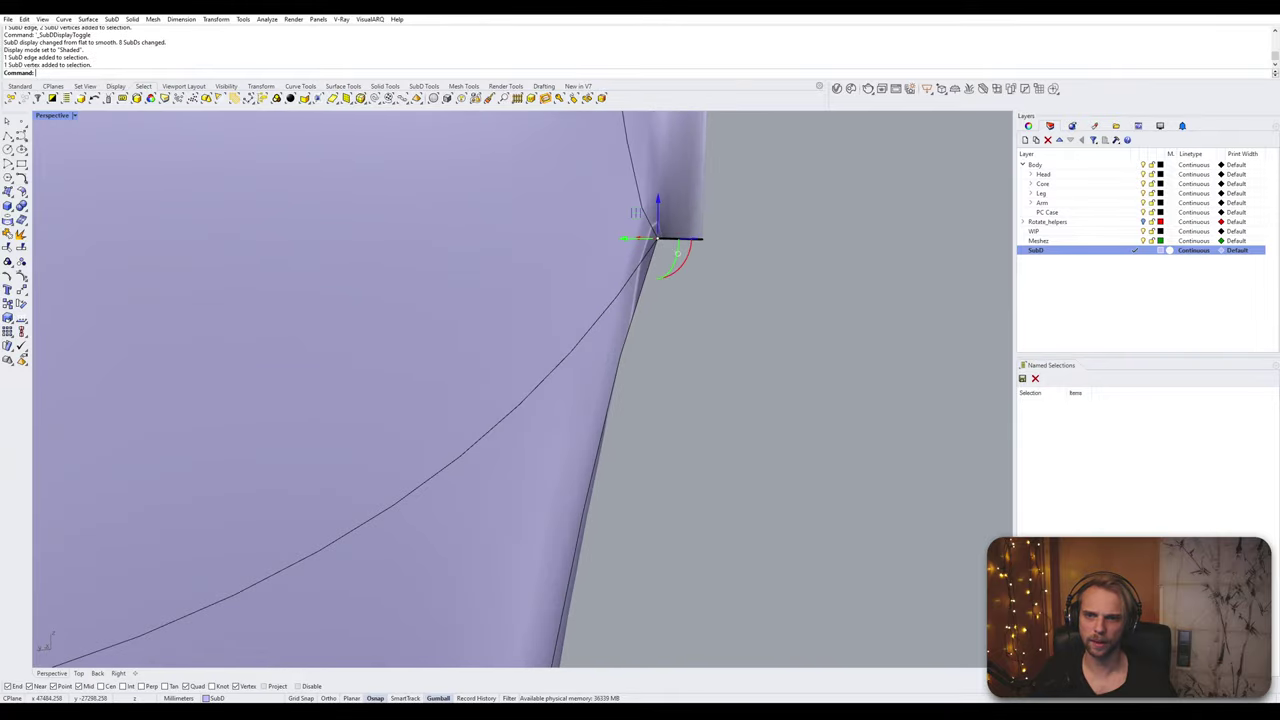
Step: Compare the slot in flat and smooth display, then clear the vertex selection
{"action": "right_click_drag", "start_coordinate": [663, 245], "coordinate": [315, 328]}
{"action": "key", "text": "Tab"}
{"action": "scroll", "coordinate": [200, 355], "scroll_direction": "up", "scroll_amount": 4}
{"action": "scroll", "coordinate": [235, 352], "scroll_direction": "up", "scroll_amount": 5}
{"action": "key", "text": "Tab"}
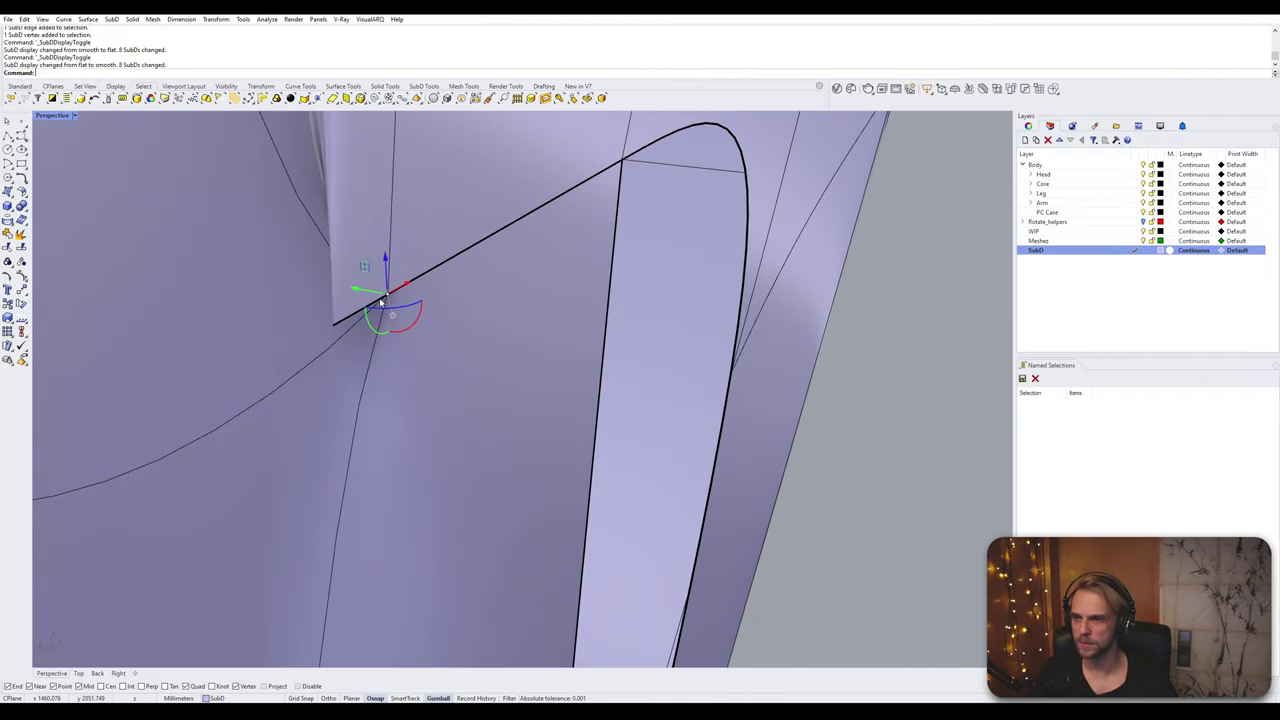
{"action": "key", "text": "Tab"}
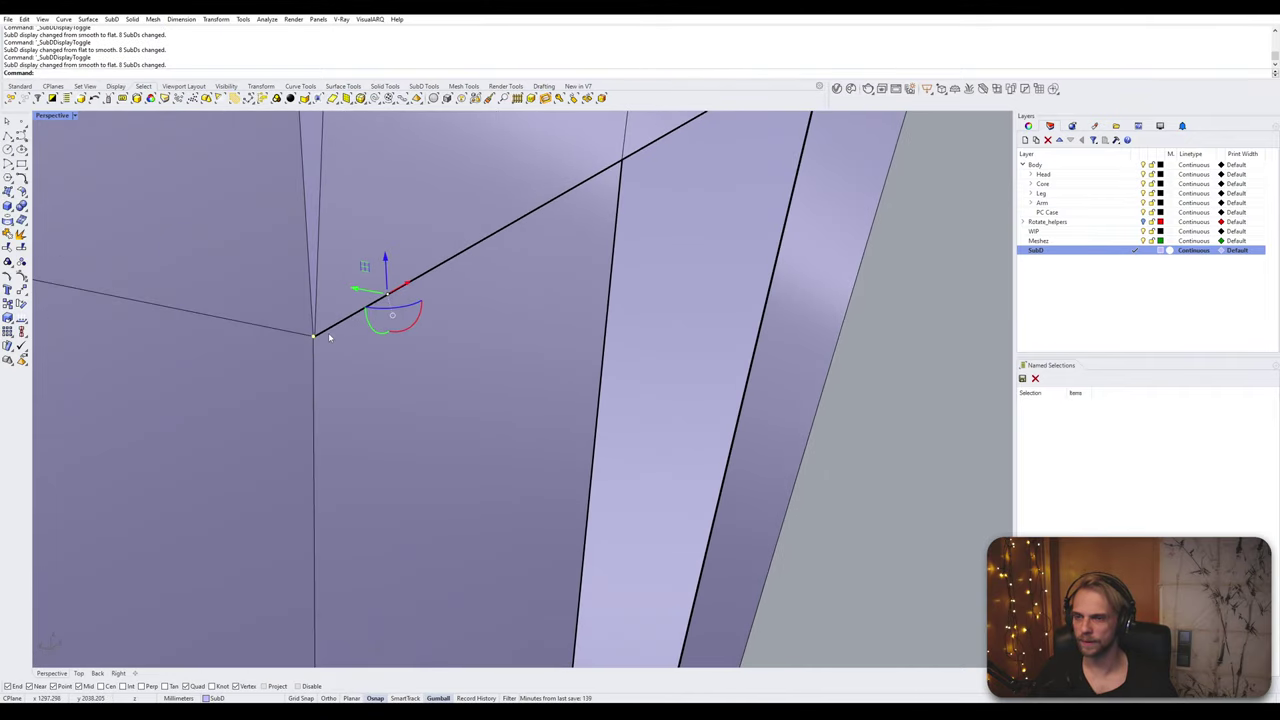
{"action": "right_click_drag", "start_coordinate": [336, 337], "coordinate": [520, 369]}
{"action": "key", "text": "Escape"}
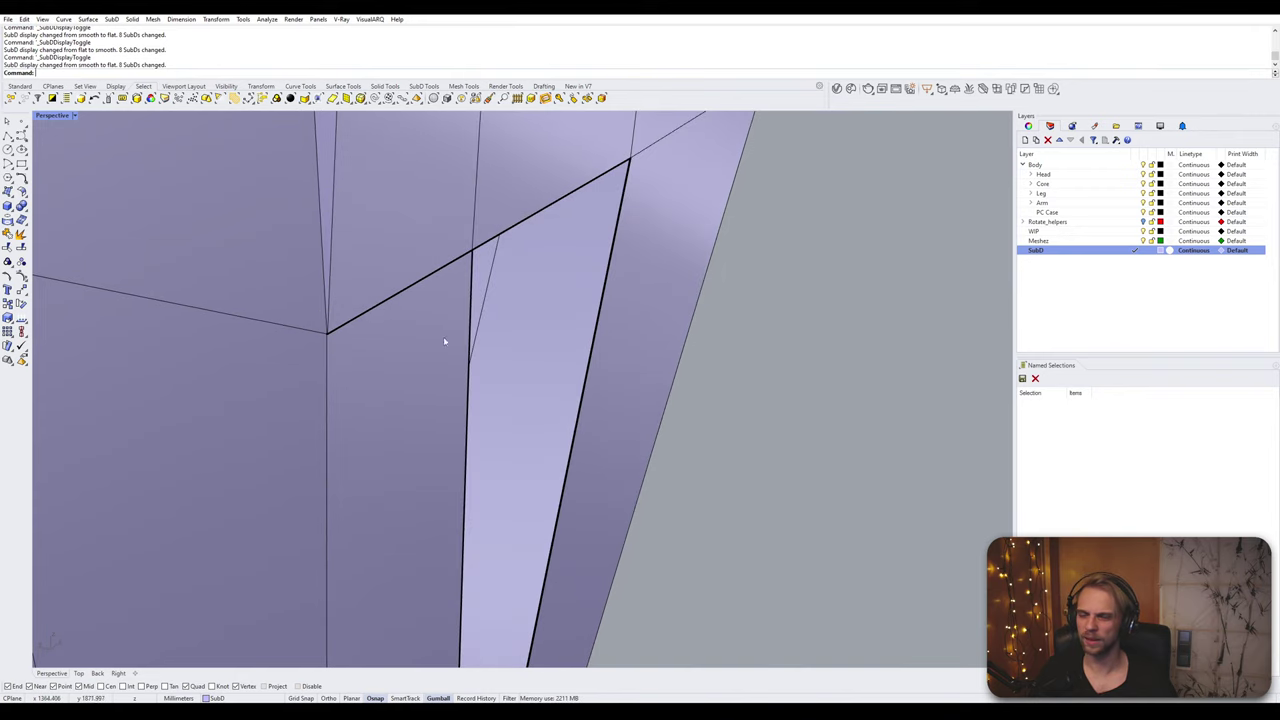
Step: Delete the face beside the slot to open a hole, previewing it smooth
{"action": "left_click", "coordinate": [421, 348], "text": "ctrl+shift"}
{"action": "key", "text": "Delete"}
{"action": "key", "text": "Tab"}
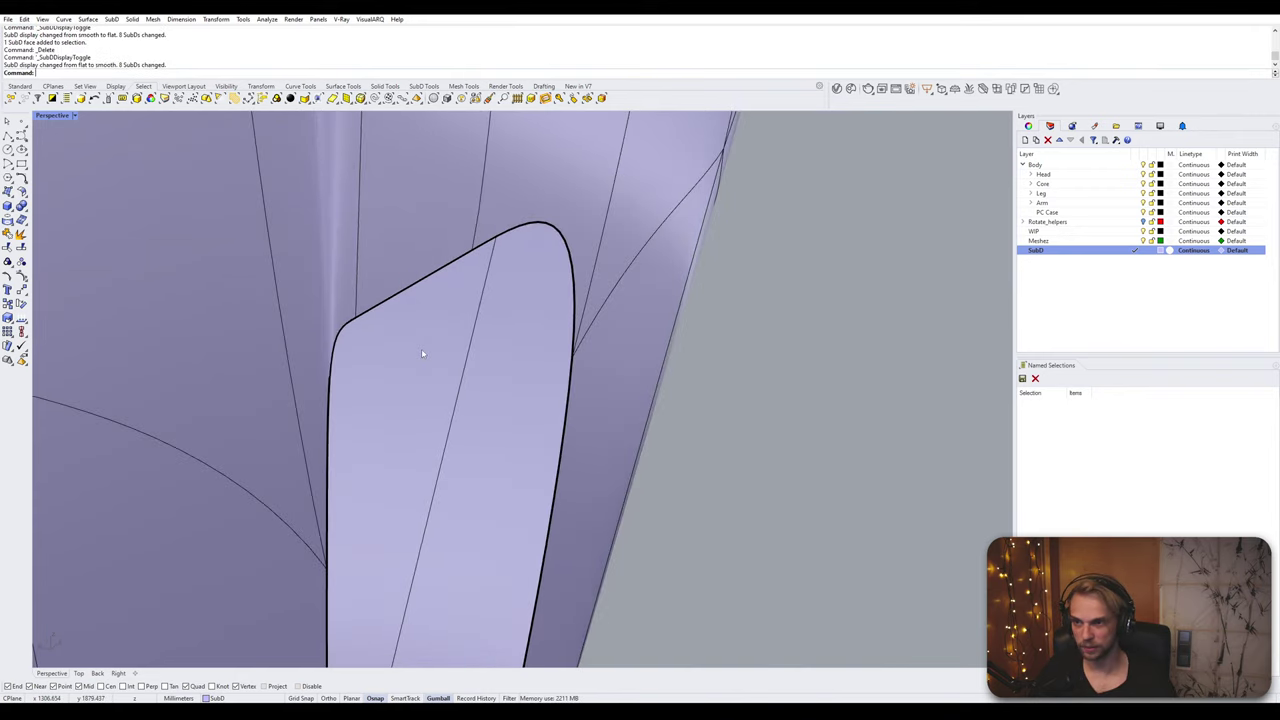
{"action": "mouse_move", "coordinate": [421, 353]}
{"action": "right_mouse_down"}
{"action": "mouse_move", "coordinate": [268, 365]}
{"action": "mouse_move", "coordinate": [420, 363]}
{"action": "right_mouse_up"}
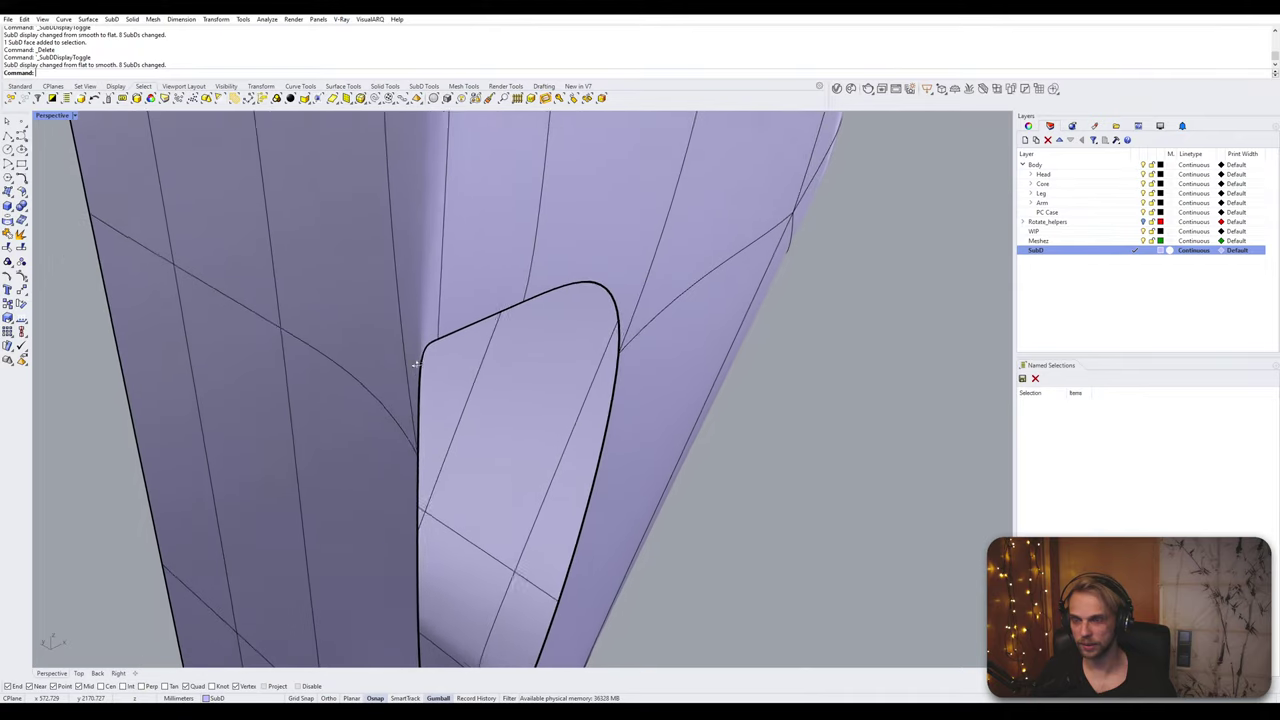
{"action": "key", "text": "Tab"}
{"action": "key", "text": "Tab"}
Step: Stitch the hole's two corner vertices together at their average location
{"action": "left_click", "coordinate": [435, 341], "text": "ctrl+shift"}
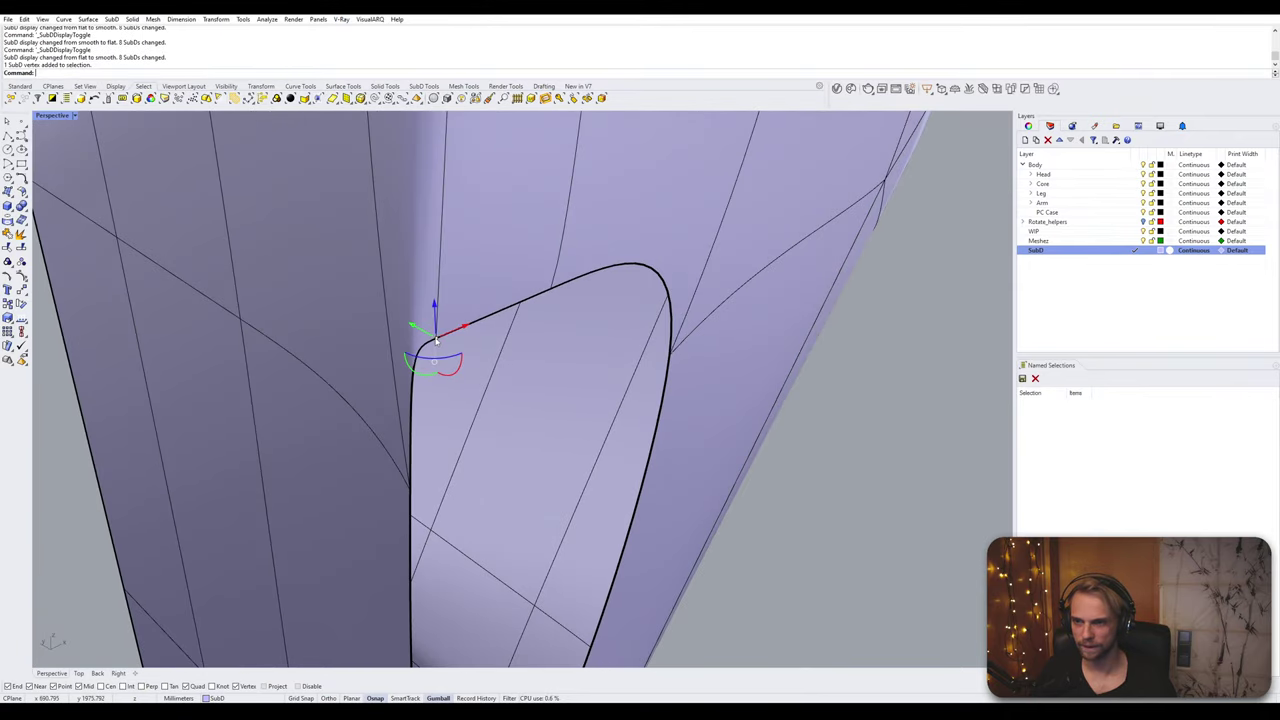
{"action": "left_click", "coordinate": [410, 493], "text": "ctrl+shift"}
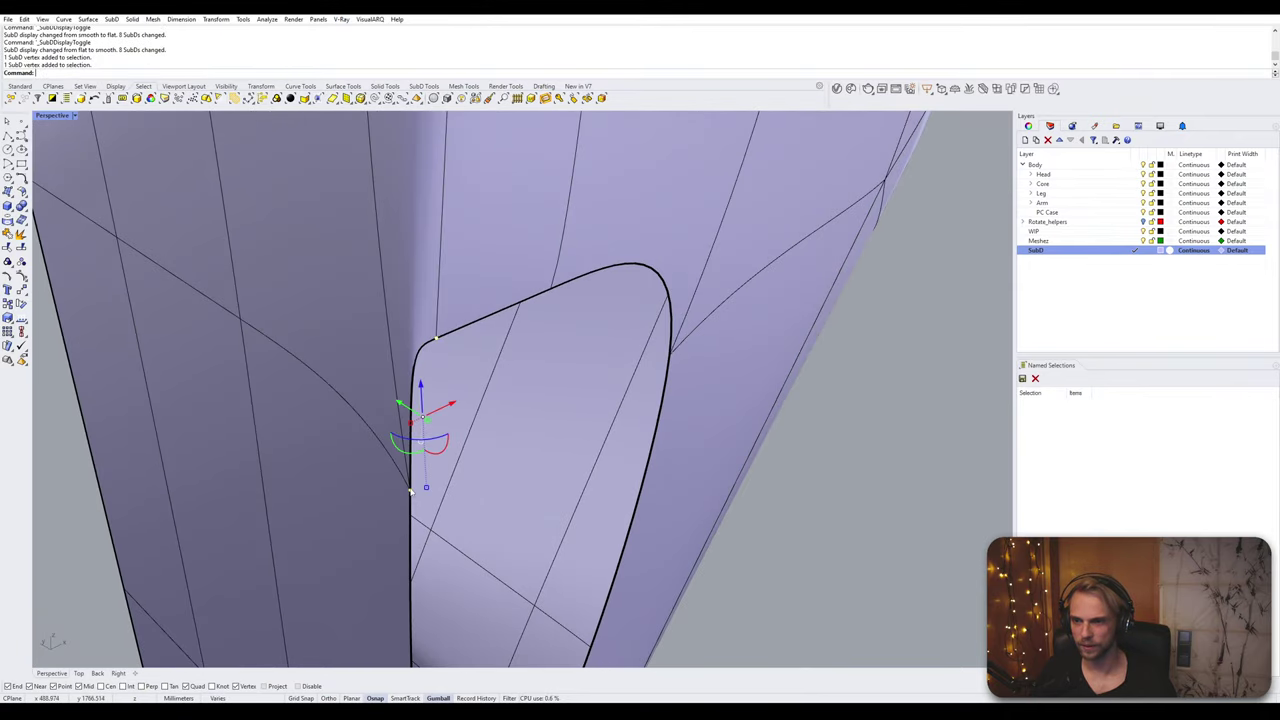
{"action": "key", "text": "Tab"}
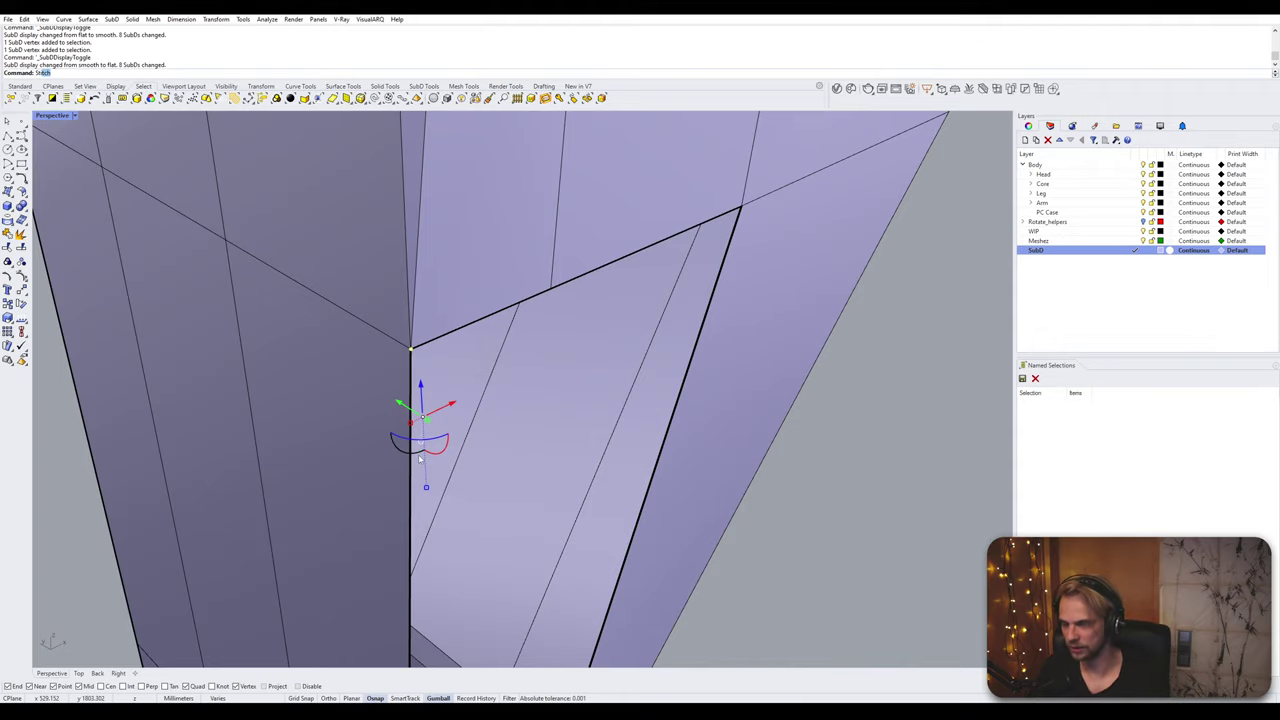
{"action": "key", "text": "Return"}
{"action": "key", "text": "Return"}
Step: Bridge the opening's bottom and top edges with a new face
{"action": "key", "text": "Escape"}
{"action": "scroll", "coordinate": [430, 455], "scroll_direction": "down", "scroll_amount": 7}
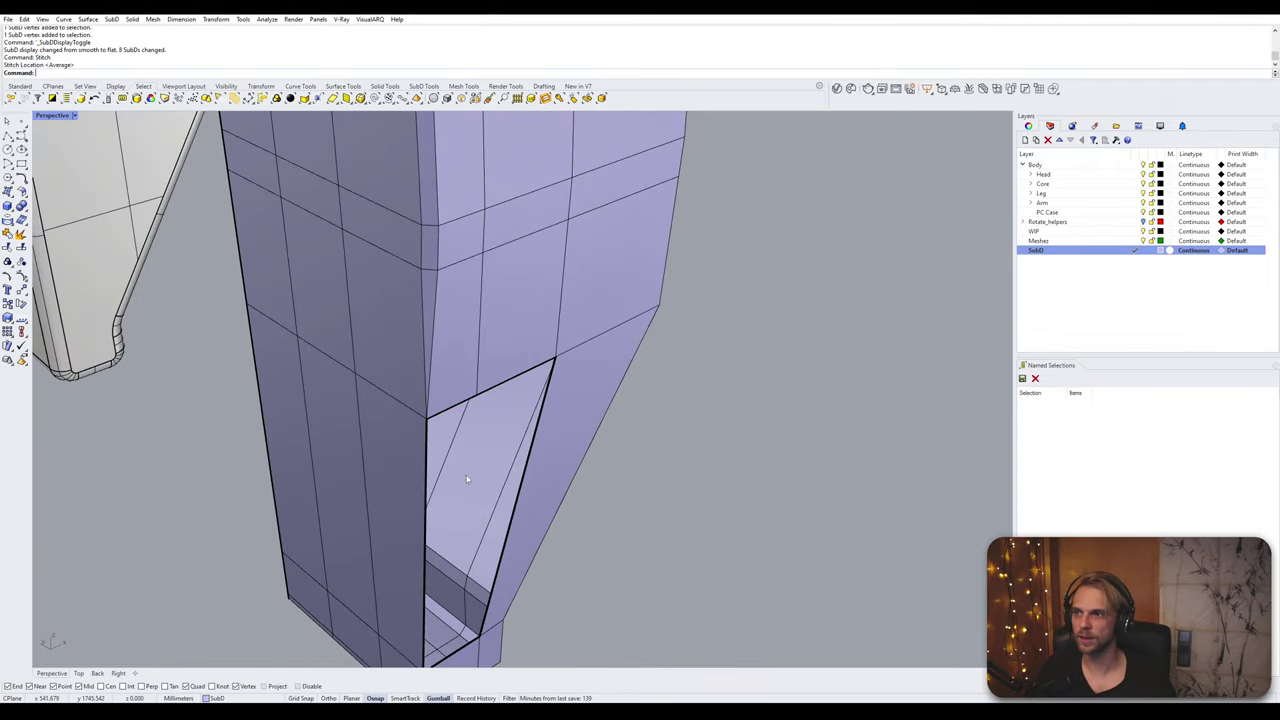
{"action": "right_click_drag", "start_coordinate": [464, 478], "coordinate": [418, 529]}
{"action": "key", "text": "Tab"}
{"action": "key", "text": "Tab"}
{"action": "left_click", "coordinate": [420, 528]}
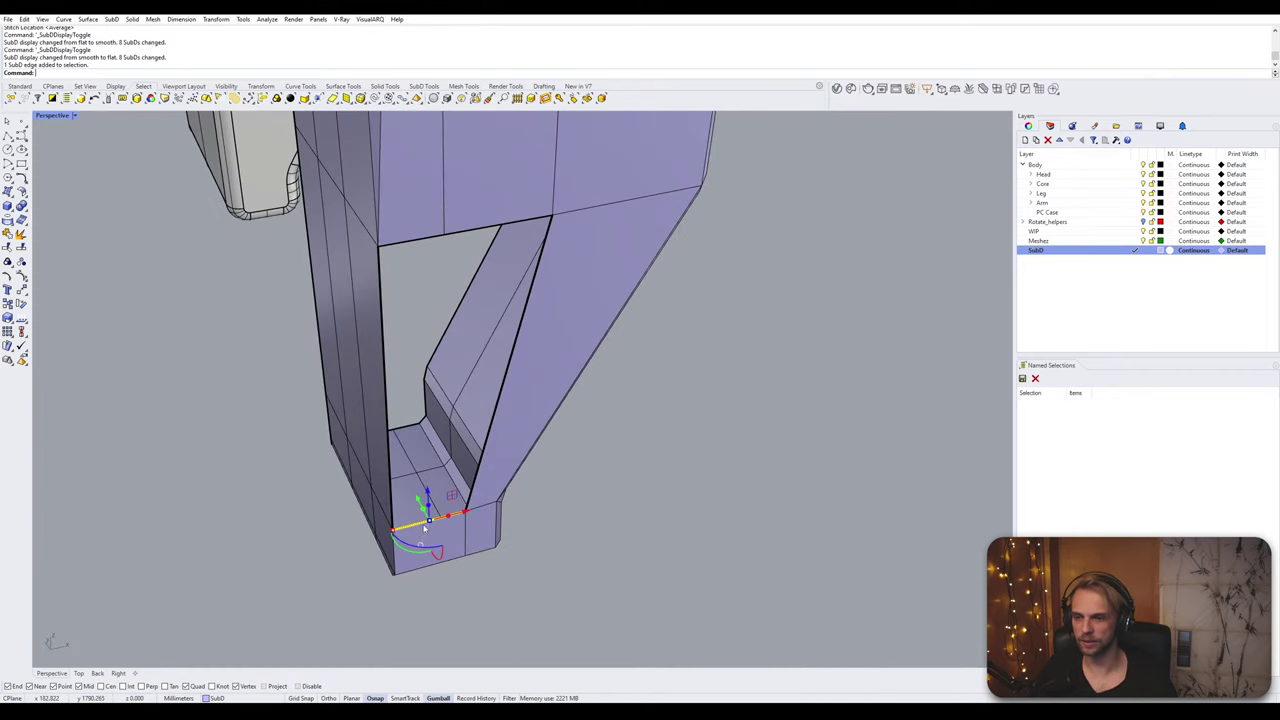
{"action": "left_click", "coordinate": [407, 243], "text": "shift"}
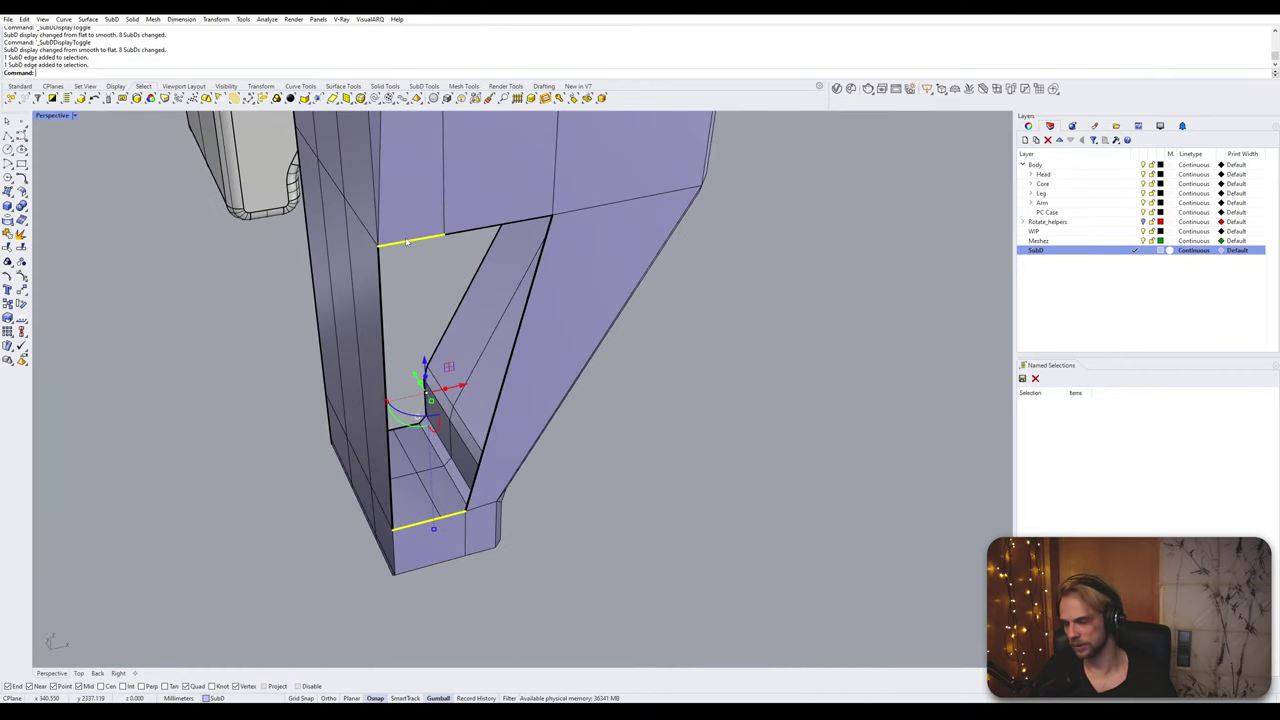
{"action": "key", "text": "Return"}
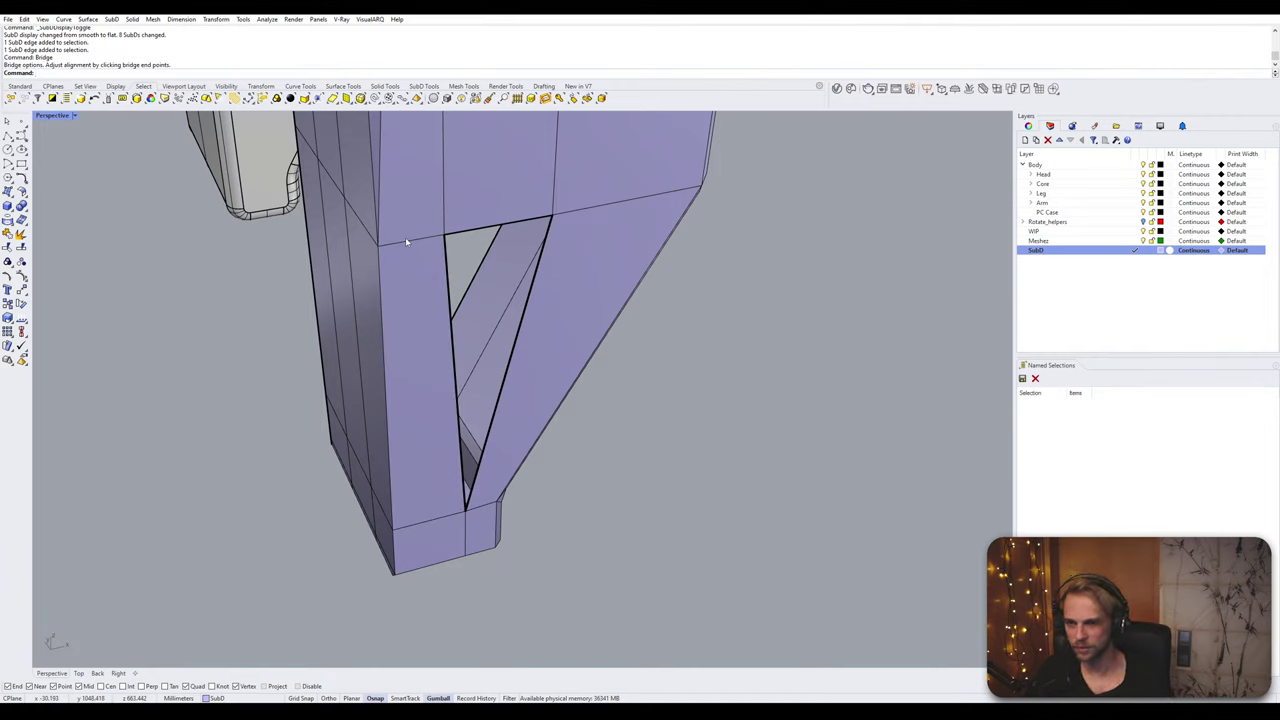
Step: Fill the leftover triangular hole and check the closed cage smoothed
{"action": "type", "text": "Fill"}
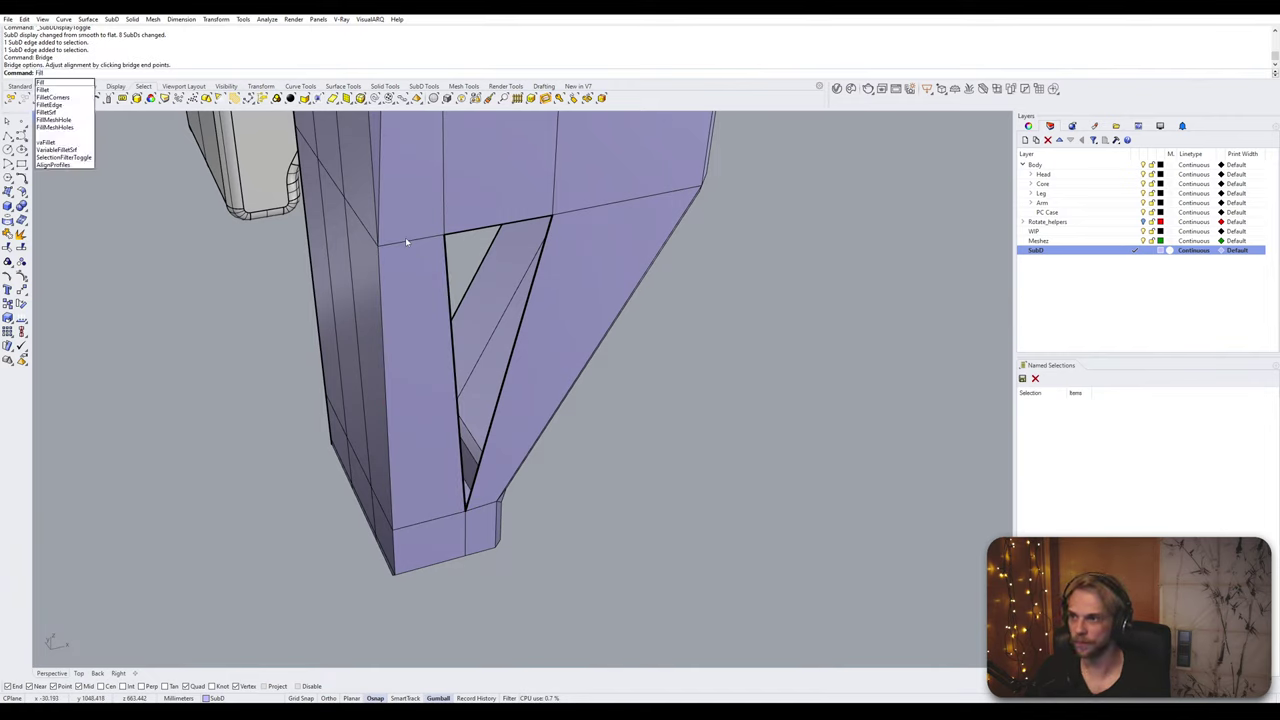
{"action": "key", "text": "Return"}
{"action": "left_click", "coordinate": [474, 237]}
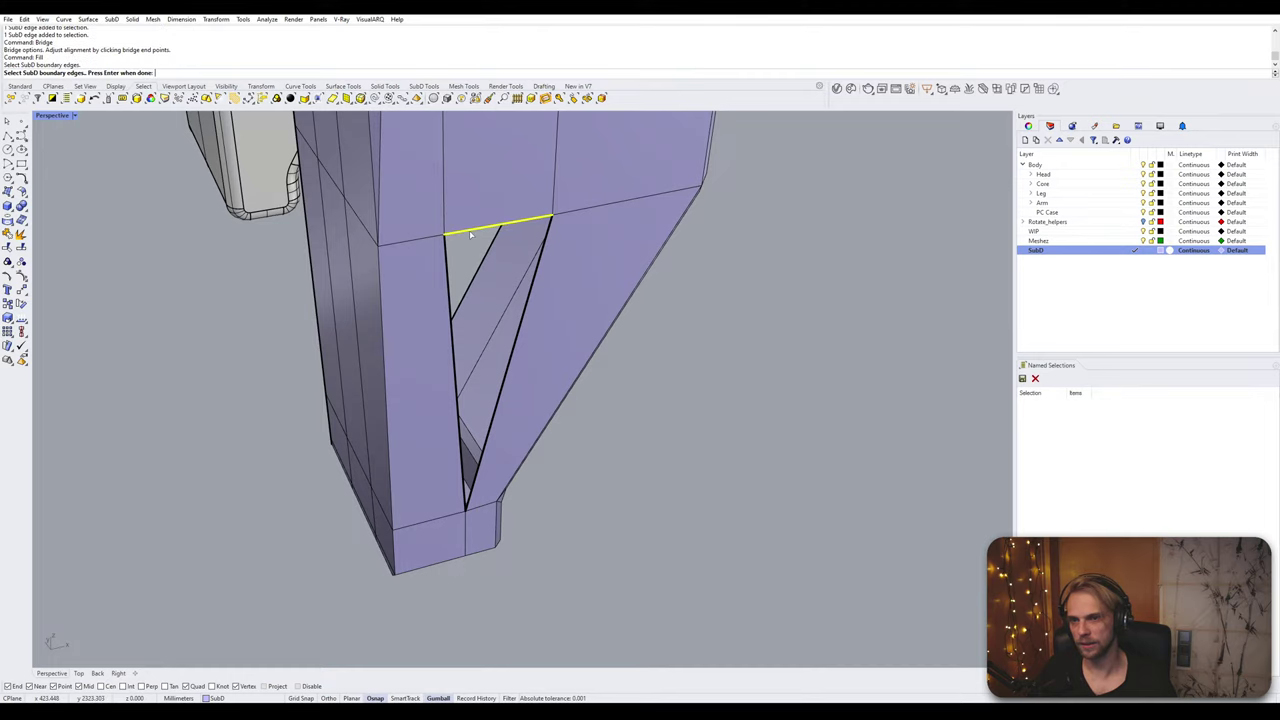
{"action": "key", "text": "Return"}
{"action": "key", "text": "Return"}
{"action": "key", "text": "Tab"}
{"action": "right_click_drag", "start_coordinate": [663, 425], "coordinate": [723, 386]}
{"action": "key", "text": "Tab"}
Step: Bevel the two lower corner edges by 0.2 and inspect the result smoothed
{"action": "left_click", "coordinate": [521, 275], "text": "ctrl+shift"}
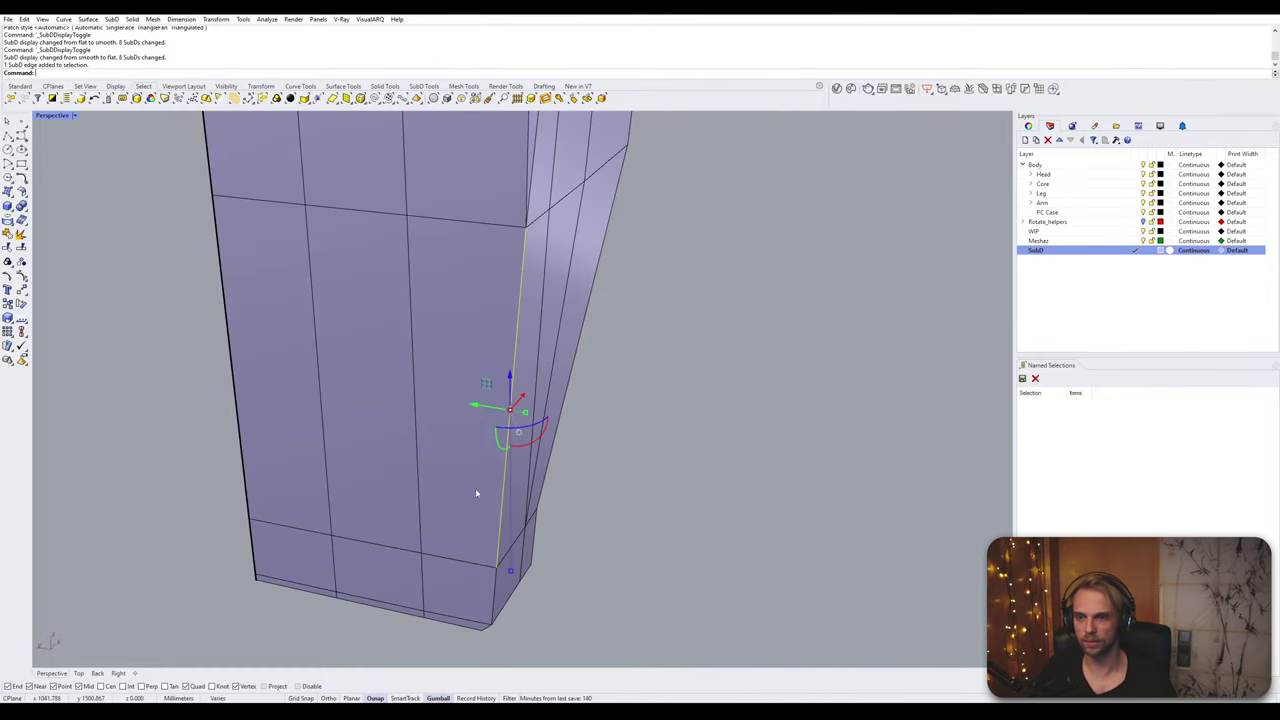
{"action": "right_click_drag", "start_coordinate": [475, 488], "coordinate": [480, 420]}
{"action": "left_click", "coordinate": [496, 480], "text": "ctrl+shift"}
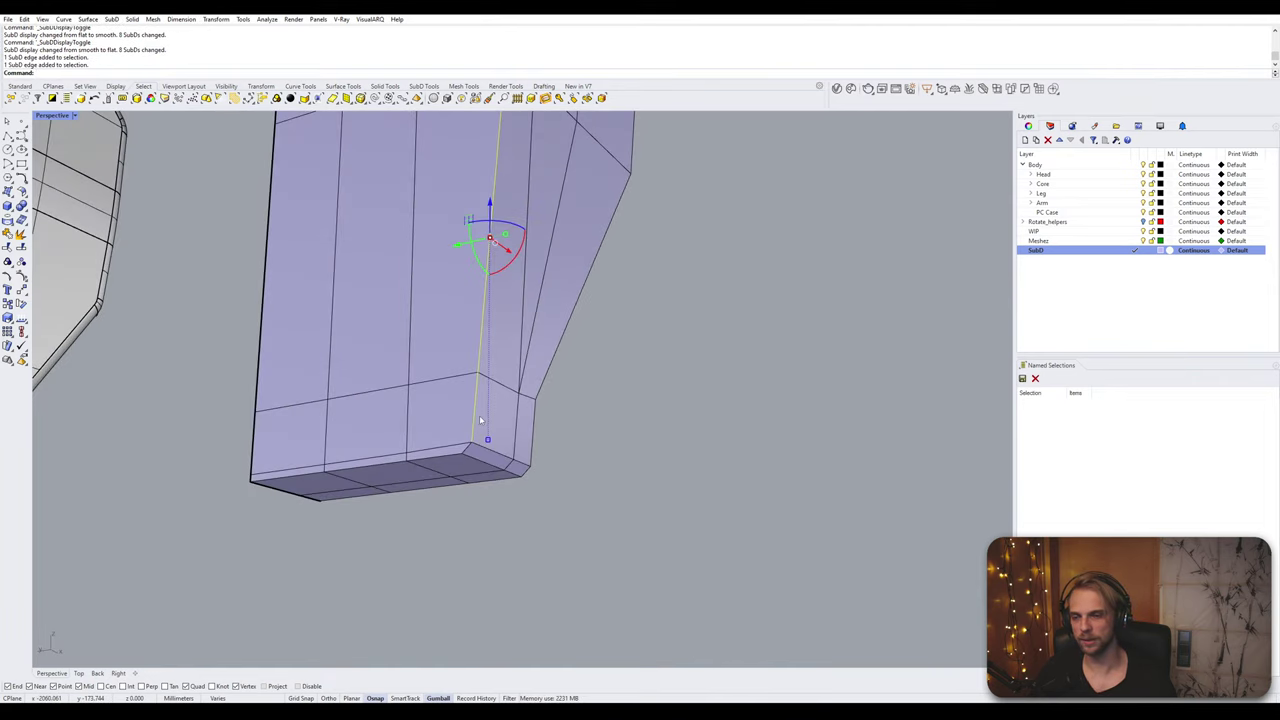
{"action": "key", "text": "Return"}
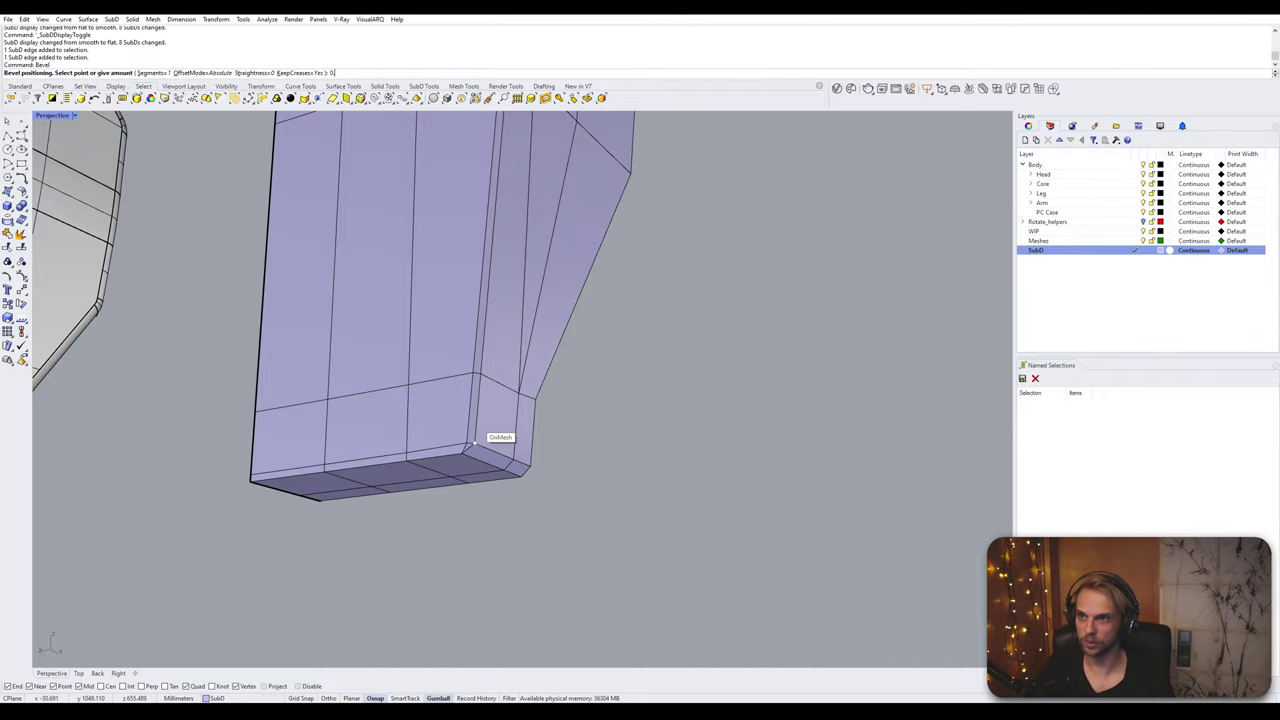
{"action": "type", "text": "0.2"}
{"action": "key", "text": "Return"}
{"action": "key", "text": "Tab"}
{"action": "right_click_drag", "start_coordinate": [474, 443], "coordinate": [537, 437]}
{"action": "scroll", "coordinate": [510, 442], "scroll_direction": "up", "scroll_amount": 4}
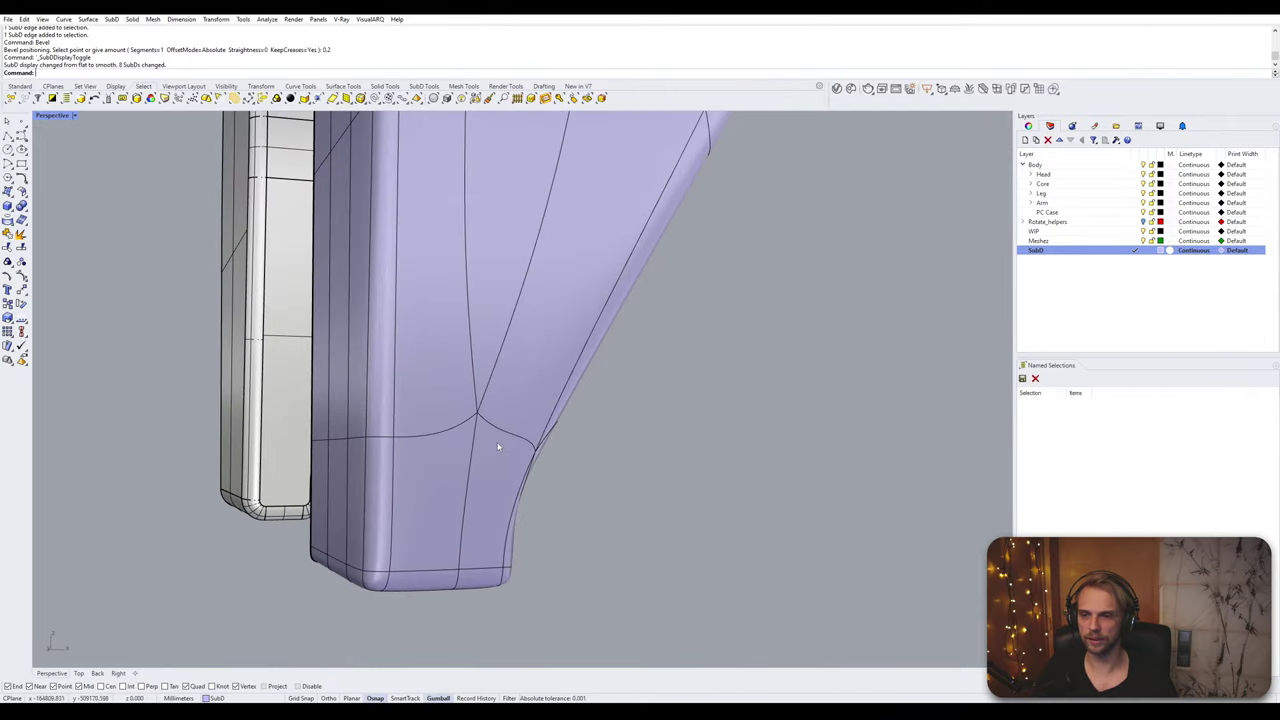
{"action": "key", "text": "Tab"}
Step: Bevel another corner edge on the part's other side, committing at its midpoint
{"action": "right_click_drag", "start_coordinate": [454, 450], "coordinate": [485, 478]}
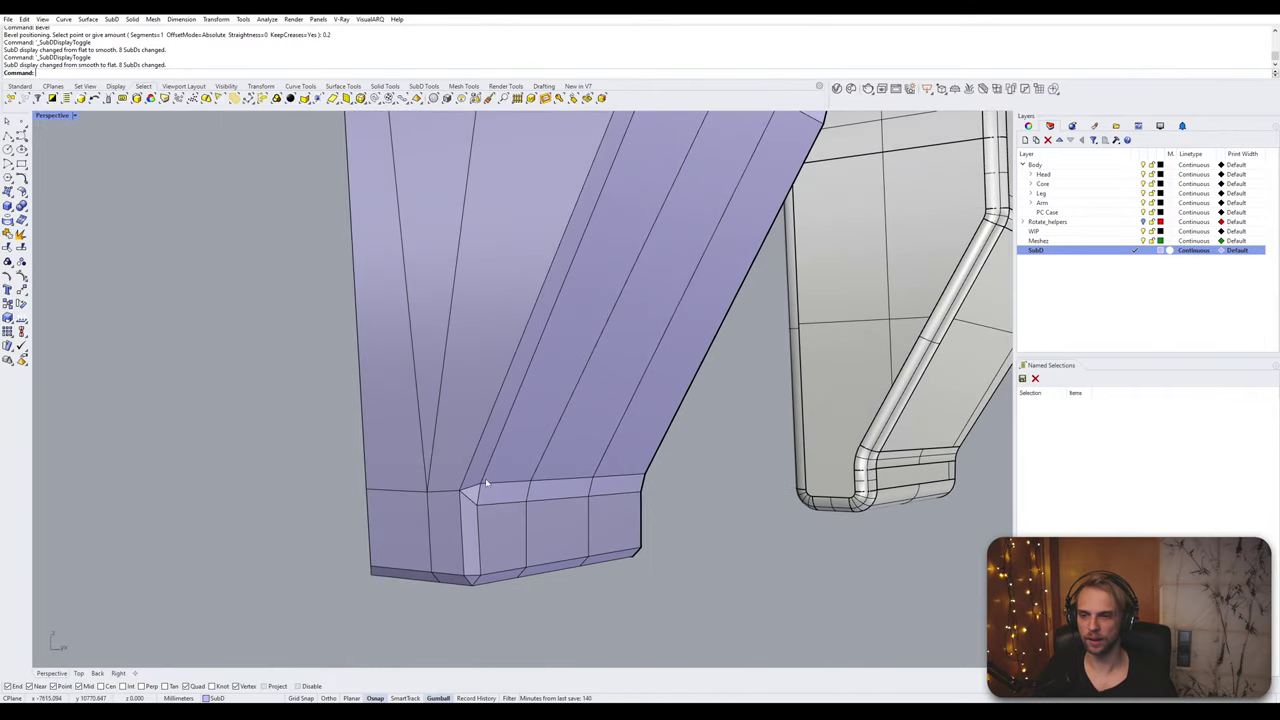
{"action": "scroll", "coordinate": [451, 490], "scroll_direction": "up", "scroll_amount": 3}
{"action": "left_click", "coordinate": [439, 496], "text": "ctrl+shift"}
{"action": "type", "text": "Bev"}
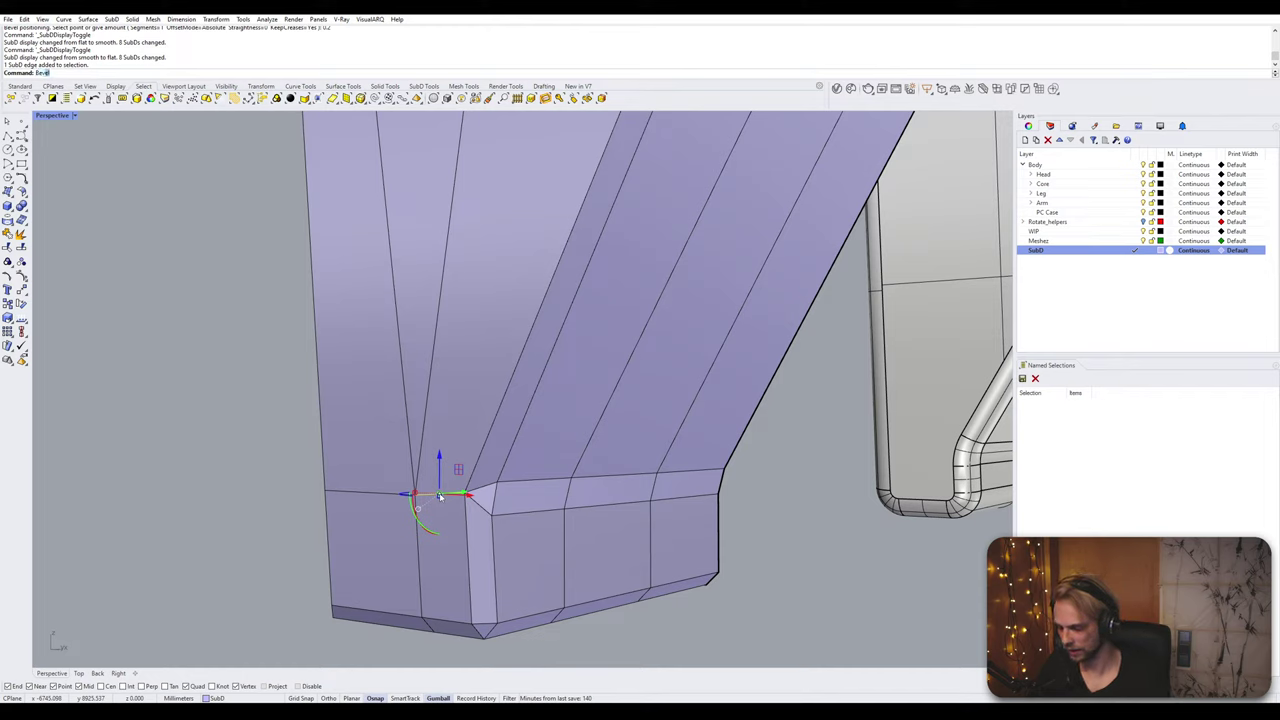
{"action": "type", "text": "el"}
{"action": "key", "text": "Return"}
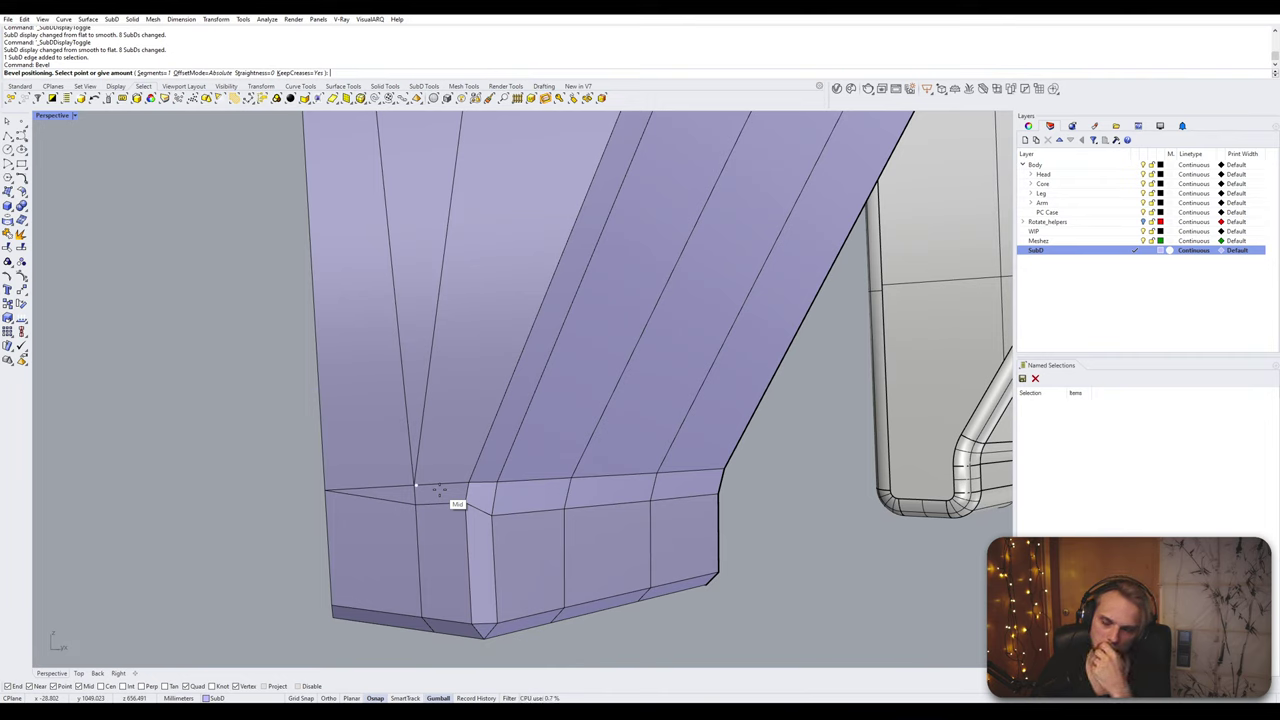
{"action": "left_click", "coordinate": [439, 488]}
{"action": "right_click_drag", "start_coordinate": [439, 488], "coordinate": [470, 535]}
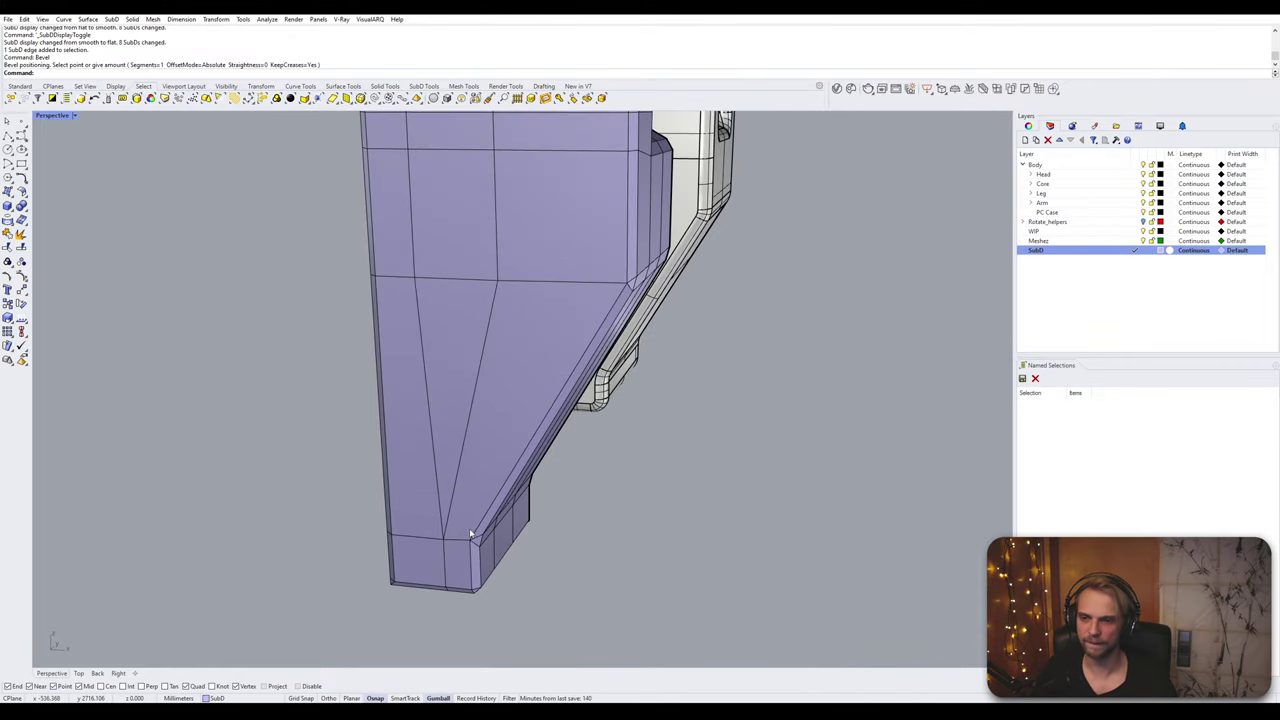
Step: Inspect the sloped side's triangular faces, trying a face deletion and undoing it
{"action": "left_click", "coordinate": [474, 413], "text": "ctrl+shift"}
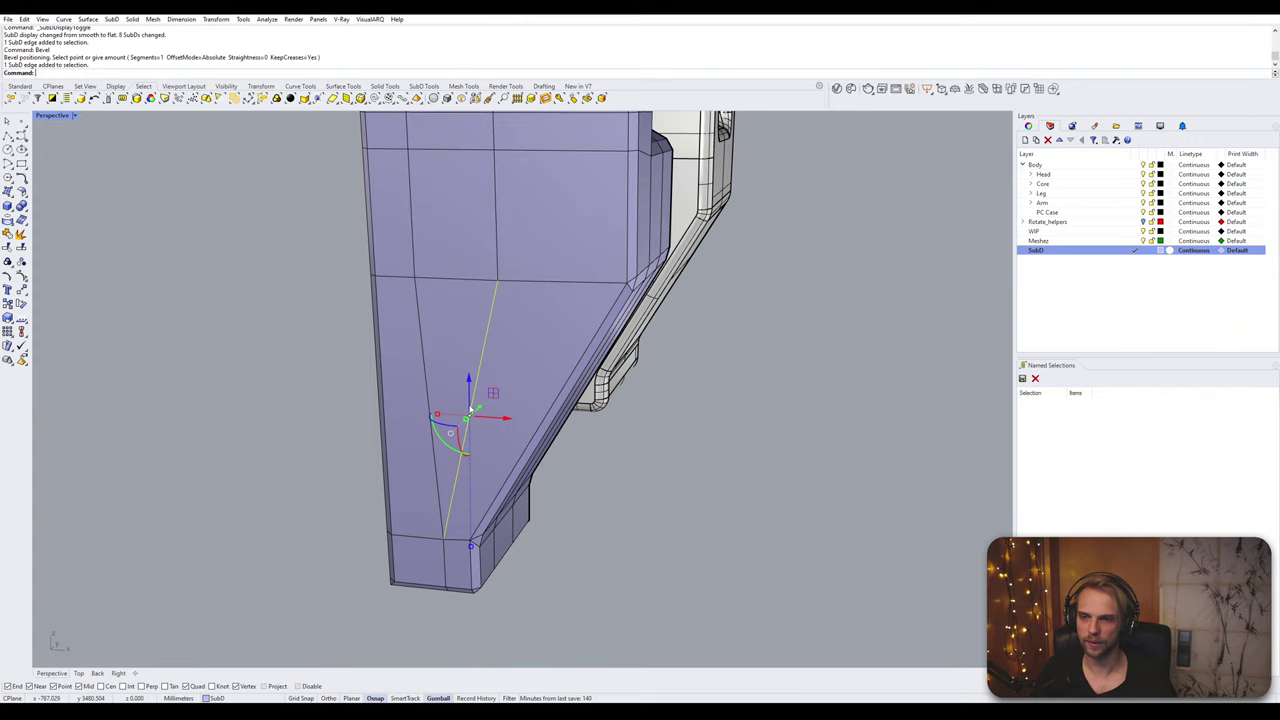
{"action": "left_click", "coordinate": [530, 377], "text": "ctrl+shift"}
{"action": "left_click", "coordinate": [445, 340], "text": "ctrl+shift"}
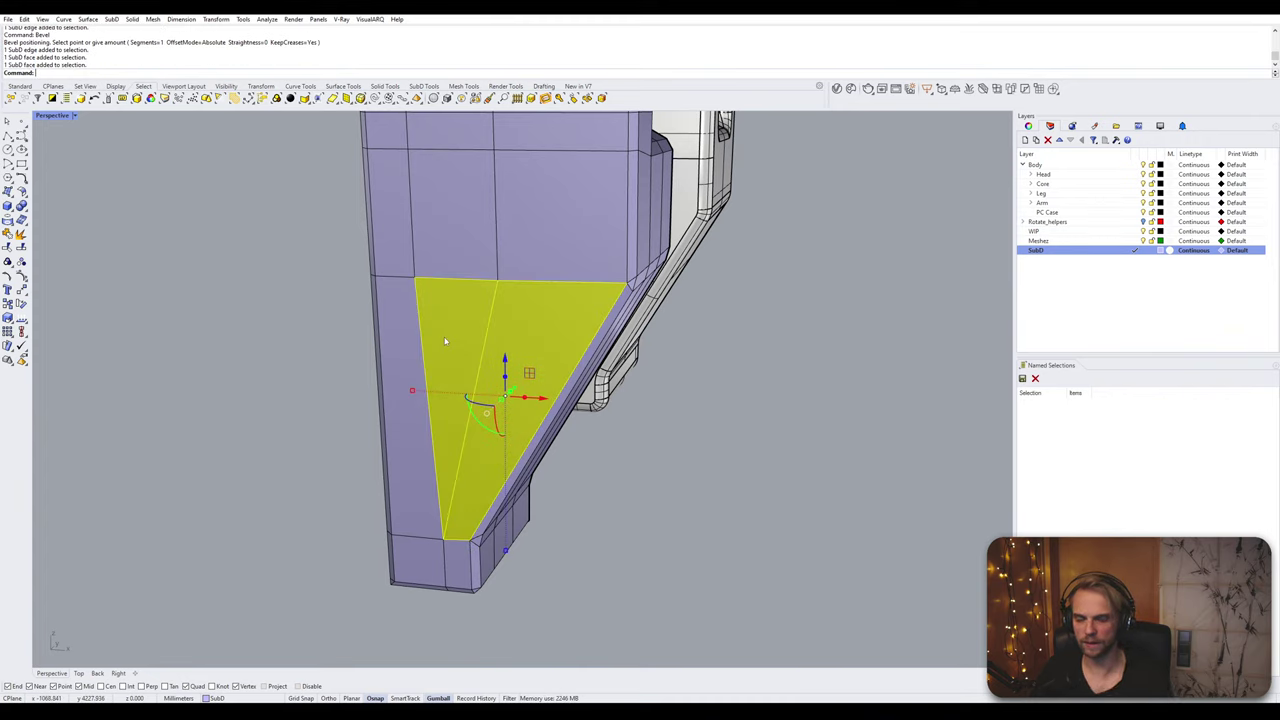
{"action": "key", "text": "Escape"}
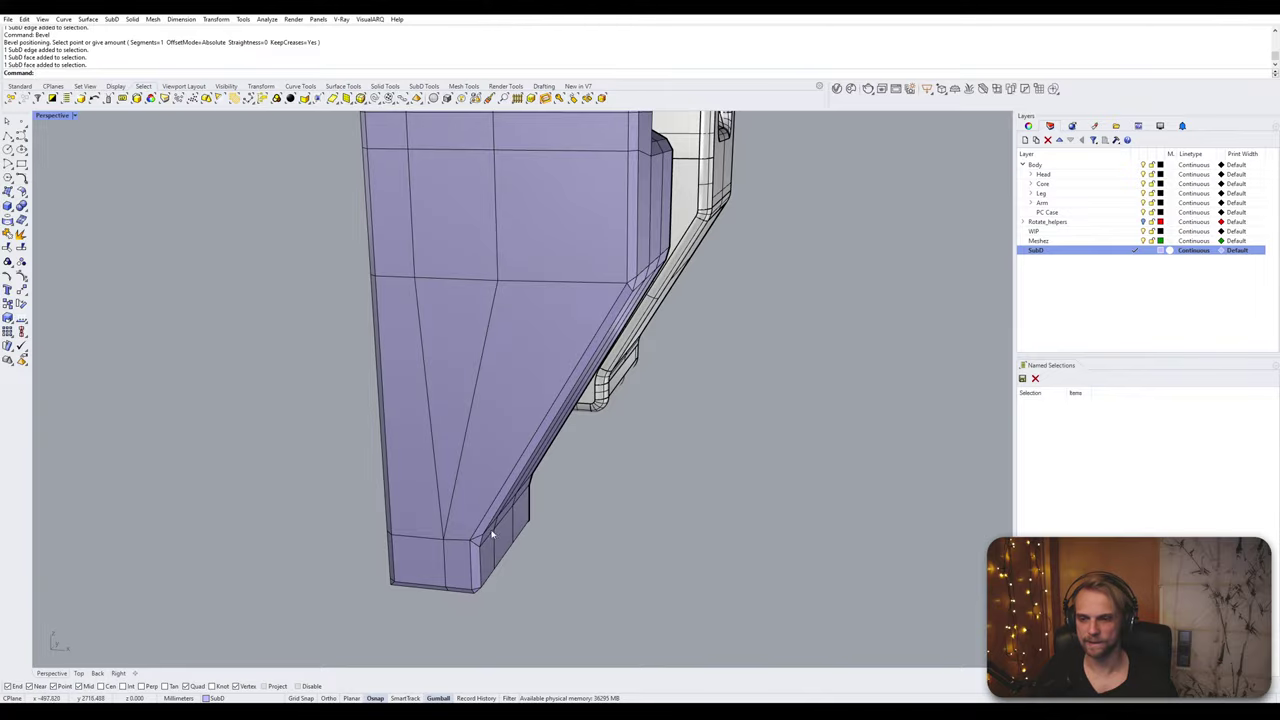
{"action": "key", "text": "Tab"}
{"action": "right_click_drag", "start_coordinate": [467, 553], "coordinate": [537, 508]}
{"action": "key", "text": "Tab"}
{"action": "scroll", "coordinate": [537, 508], "scroll_direction": "up", "scroll_amount": 3}
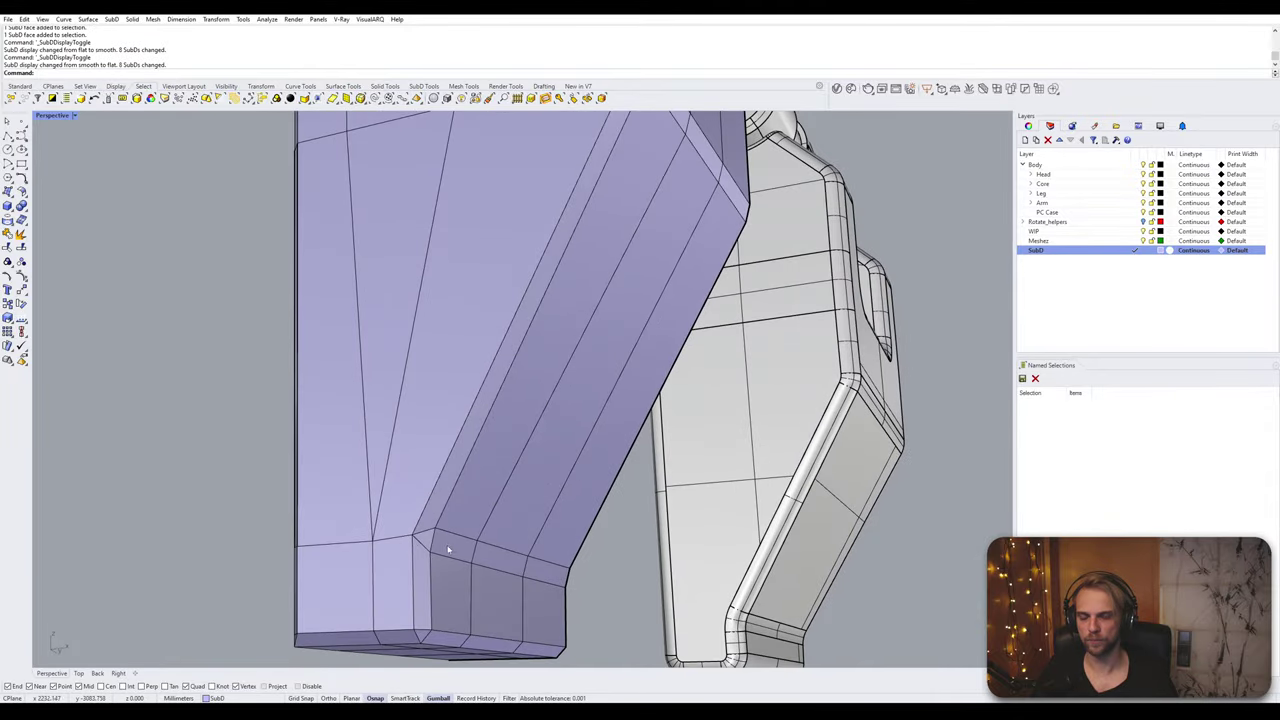
{"action": "right_click_drag", "start_coordinate": [448, 549], "coordinate": [471, 428]}
{"action": "left_click", "coordinate": [523, 372], "text": "ctrl+shift"}
{"action": "key", "text": "Delete"}
{"action": "key", "text": "ctrl+z"}
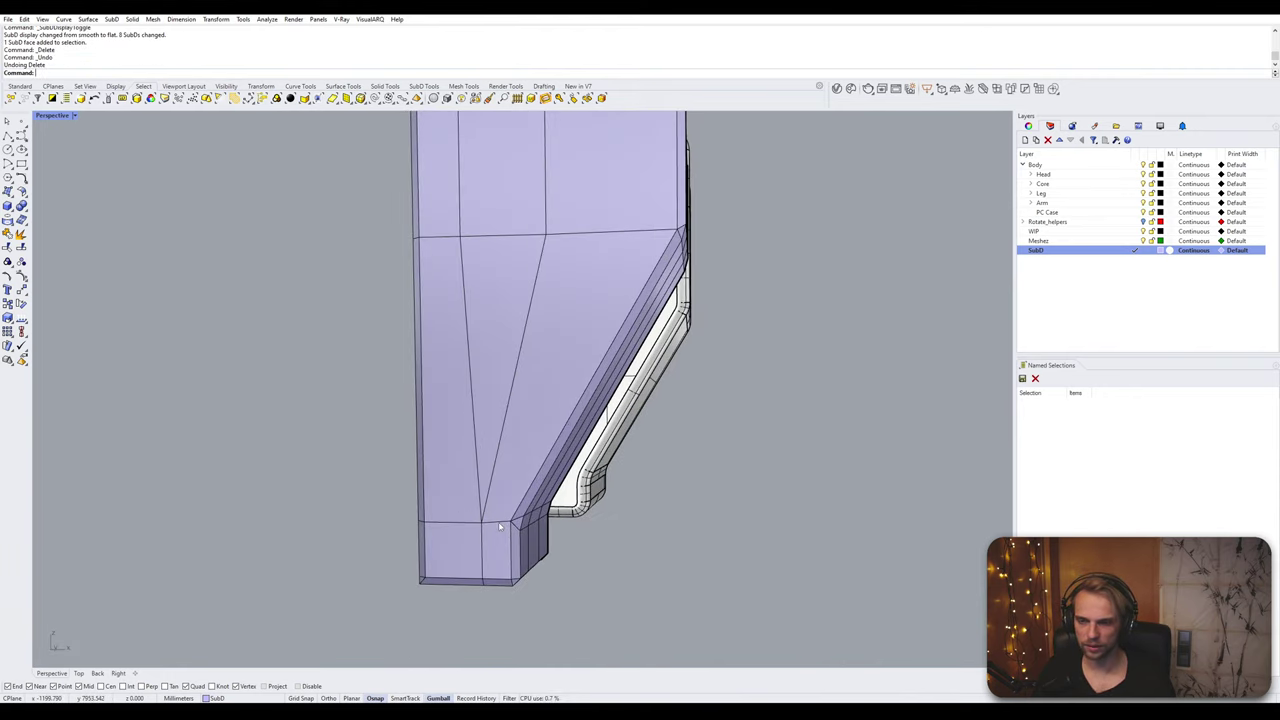
Step: Bevel the bottom edge loop and check the smoothed result
{"action": "left_click", "coordinate": [499, 523], "text": "ctrl+shift"}
{"action": "left_click", "coordinate": [457, 522], "text": "ctrl+shift"}
{"action": "right_click_drag", "start_coordinate": [457, 522], "coordinate": [388, 520]}
{"action": "scroll", "coordinate": [503, 529], "scroll_direction": "up", "scroll_amount": 8}
{"action": "left_click", "coordinate": [502, 526], "text": "ctrl+shift"}
{"action": "double_click", "coordinate": [502, 526], "text": "ctrl+shift"}
{"action": "scroll", "coordinate": [495, 525], "scroll_direction": "down", "scroll_amount": 4}
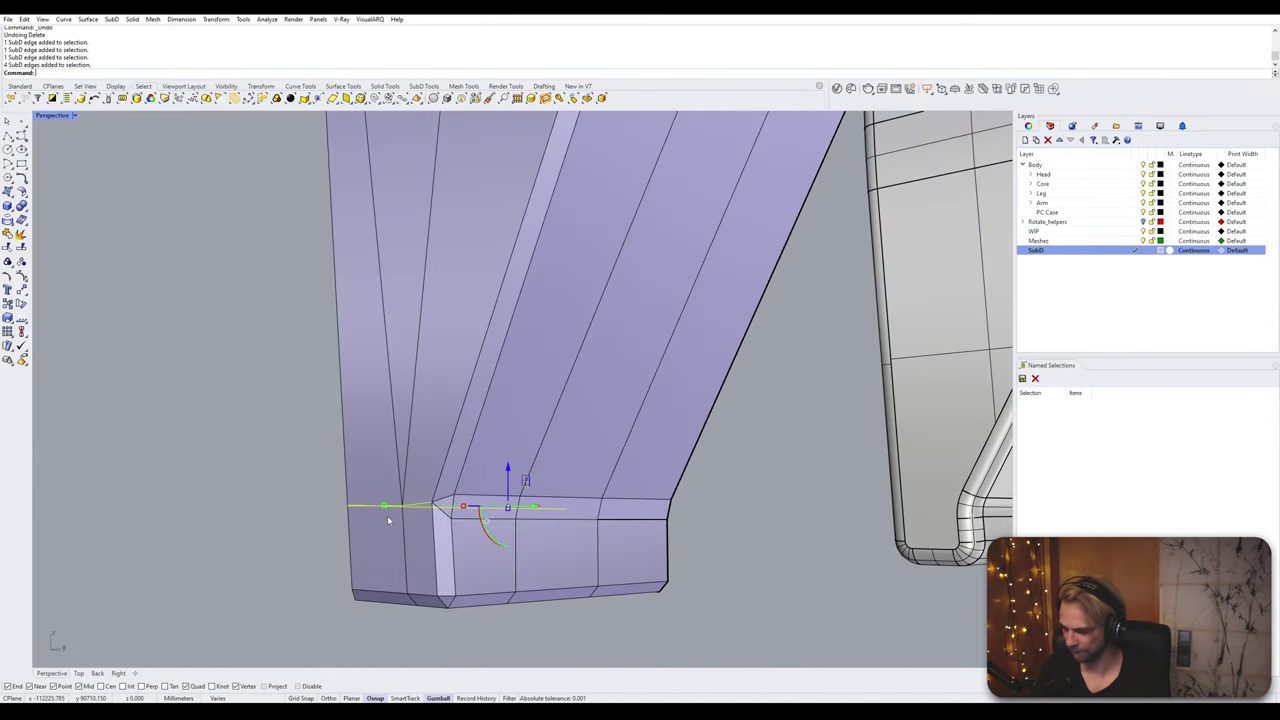
{"action": "key", "text": "Return"}
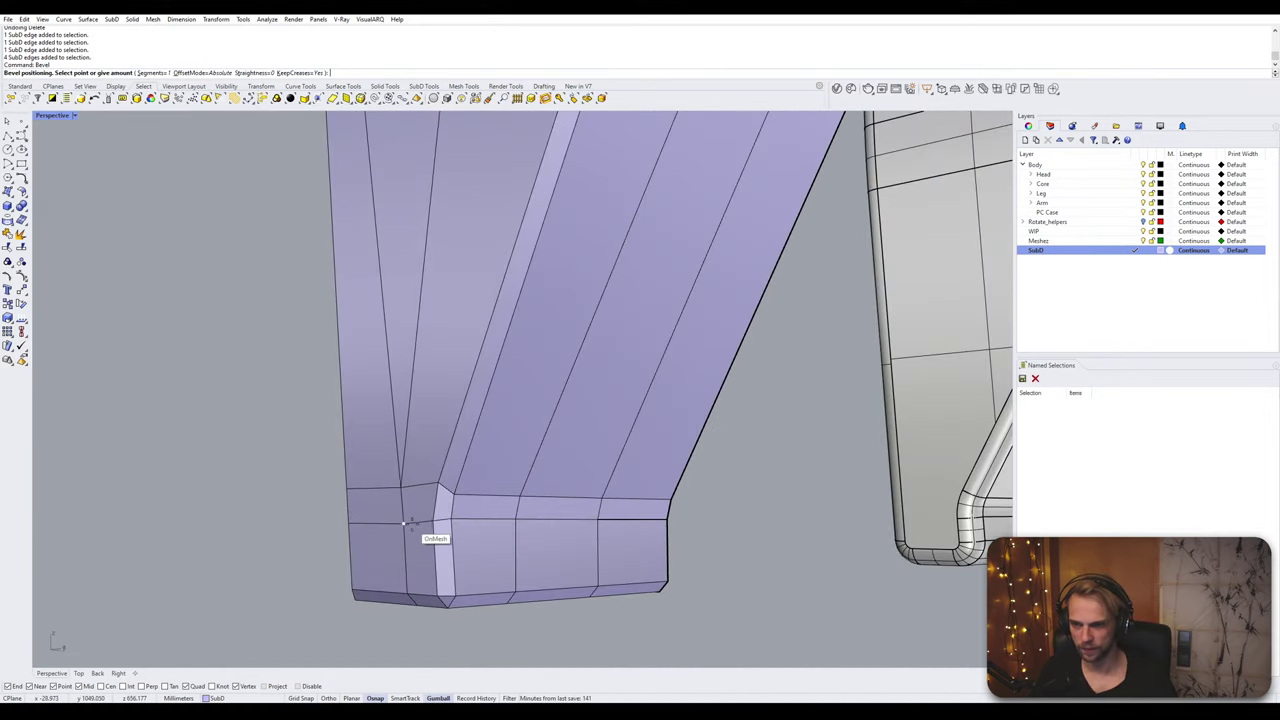
{"action": "left_click", "coordinate": [420, 516]}
{"action": "key", "text": "Tab"}
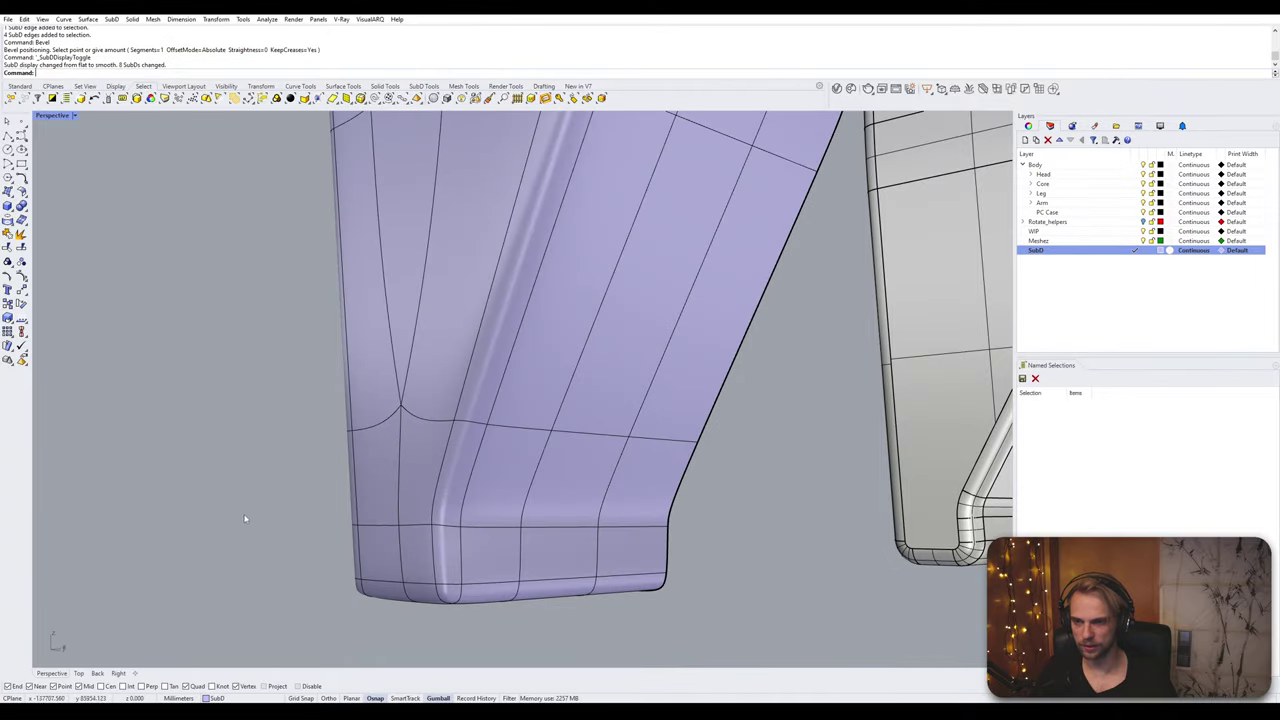
{"action": "right_click_drag", "start_coordinate": [420, 518], "coordinate": [548, 480]}
{"action": "key", "text": "Tab"}
Step: Bevel the edge loop on the sloped side toward the tapered face
{"action": "double_click", "coordinate": [515, 335], "text": "ctrl+shift"}
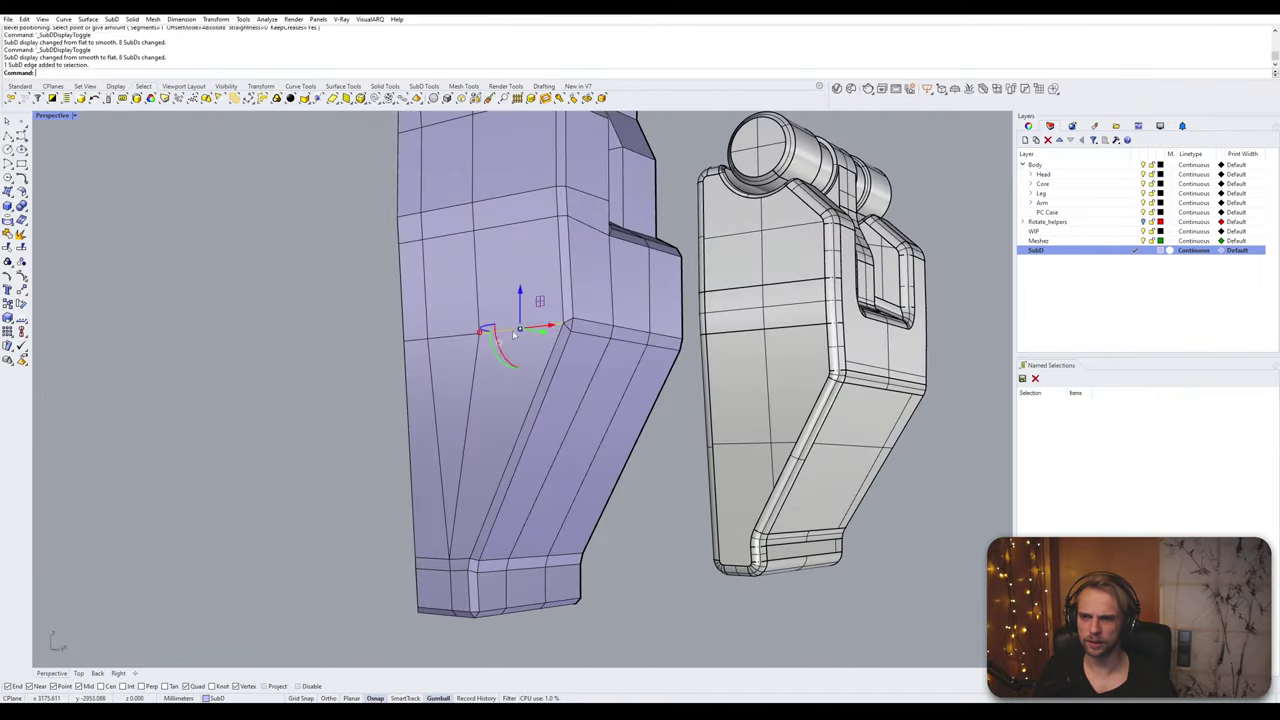
{"action": "right_click_drag", "start_coordinate": [515, 335], "coordinate": [549, 375]}
{"action": "right_click", "coordinate": [549, 375]}
{"action": "scroll", "coordinate": [668, 363], "scroll_direction": "up", "scroll_amount": 2}
{"action": "right_click_drag", "start_coordinate": [668, 363], "coordinate": [430, 342]}
{"action": "scroll", "coordinate": [430, 340], "scroll_direction": "up", "scroll_amount": 3}
{"action": "left_click", "coordinate": [406, 341]}
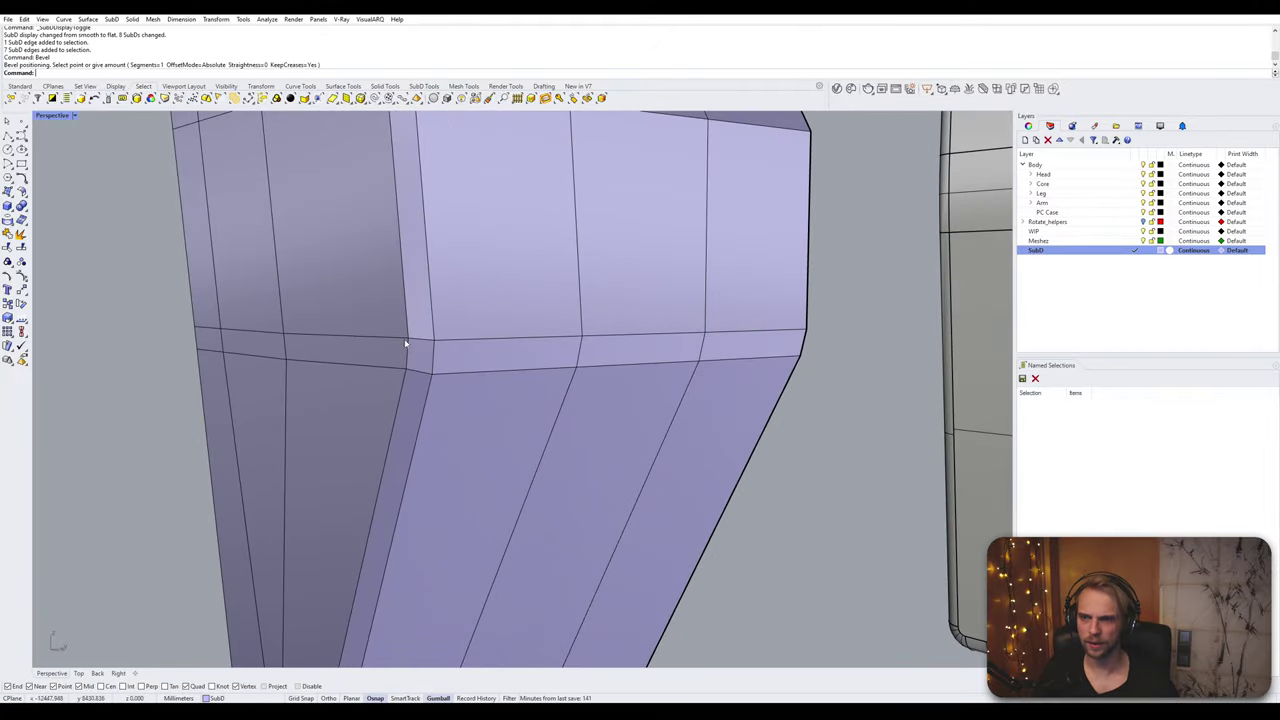
{"action": "key", "text": "Tab"}
{"action": "scroll", "coordinate": [406, 342], "scroll_direction": "down", "scroll_amount": 5}
{"action": "right_click_drag", "start_coordinate": [314, 423], "coordinate": [576, 365]}
{"action": "key", "text": "Tab"}
Step: Bevel the edge loop across the palm's top shoulder and preview it smoothed
{"action": "left_click", "coordinate": [598, 301], "text": "ctrl+shift"}
{"action": "left_click", "coordinate": [524, 305], "text": "ctrl+shift"}
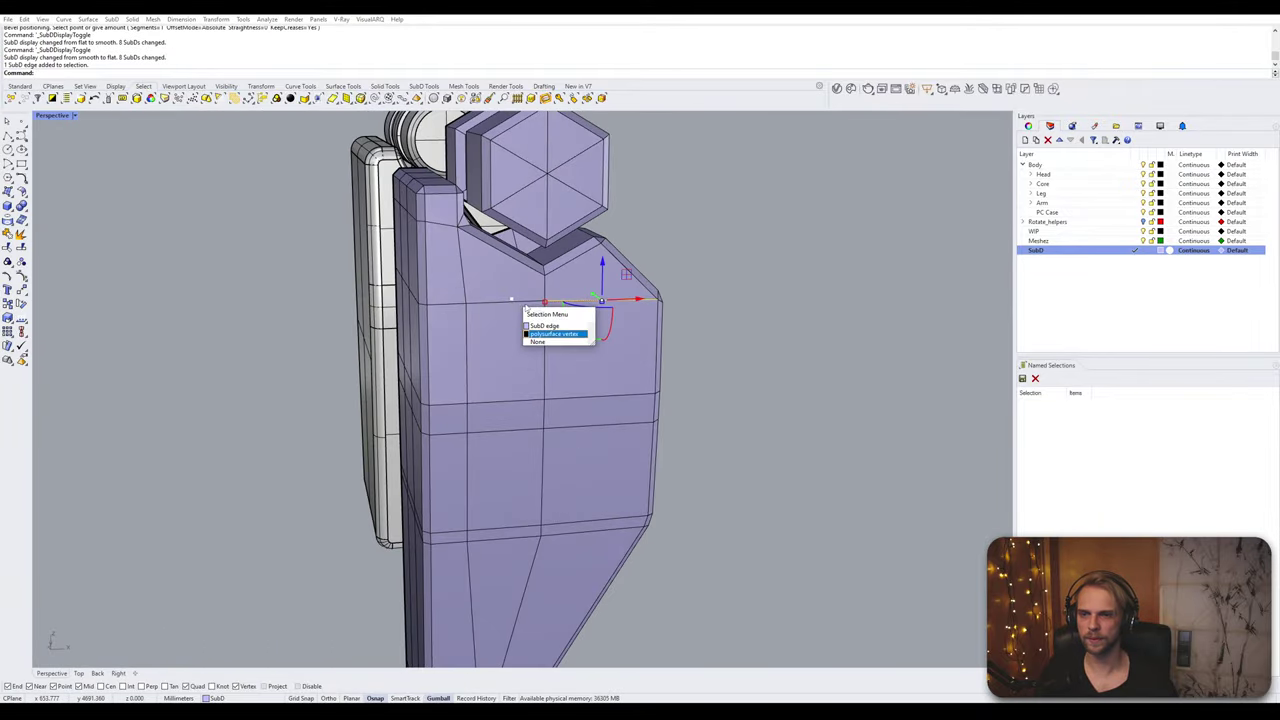
{"action": "scroll", "coordinate": [495, 300], "scroll_direction": "up", "scroll_amount": 3}
{"action": "double_click", "coordinate": [530, 307], "text": "ctrl+shift"}
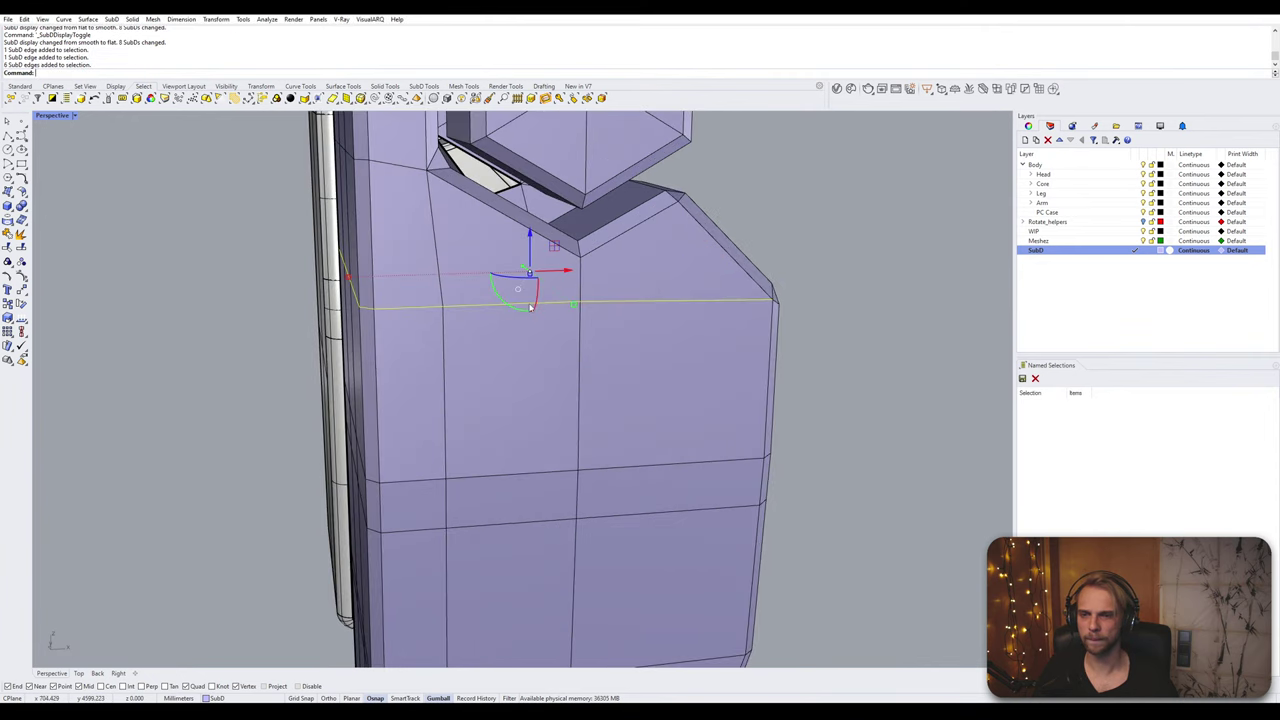
{"action": "right_click", "coordinate": [647, 310]}
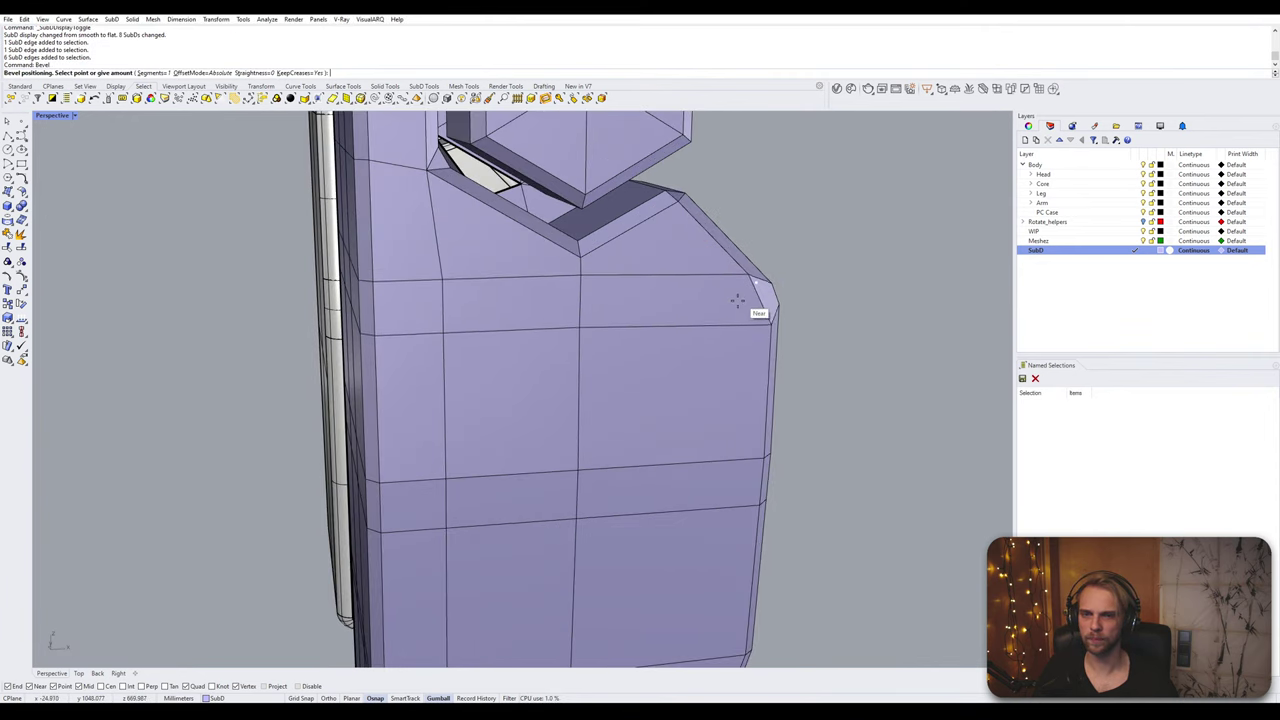
{"action": "scroll", "coordinate": [720, 288], "scroll_direction": "down", "scroll_amount": 4}
{"action": "scroll", "coordinate": [543, 290], "scroll_direction": "up", "scroll_amount": 5}
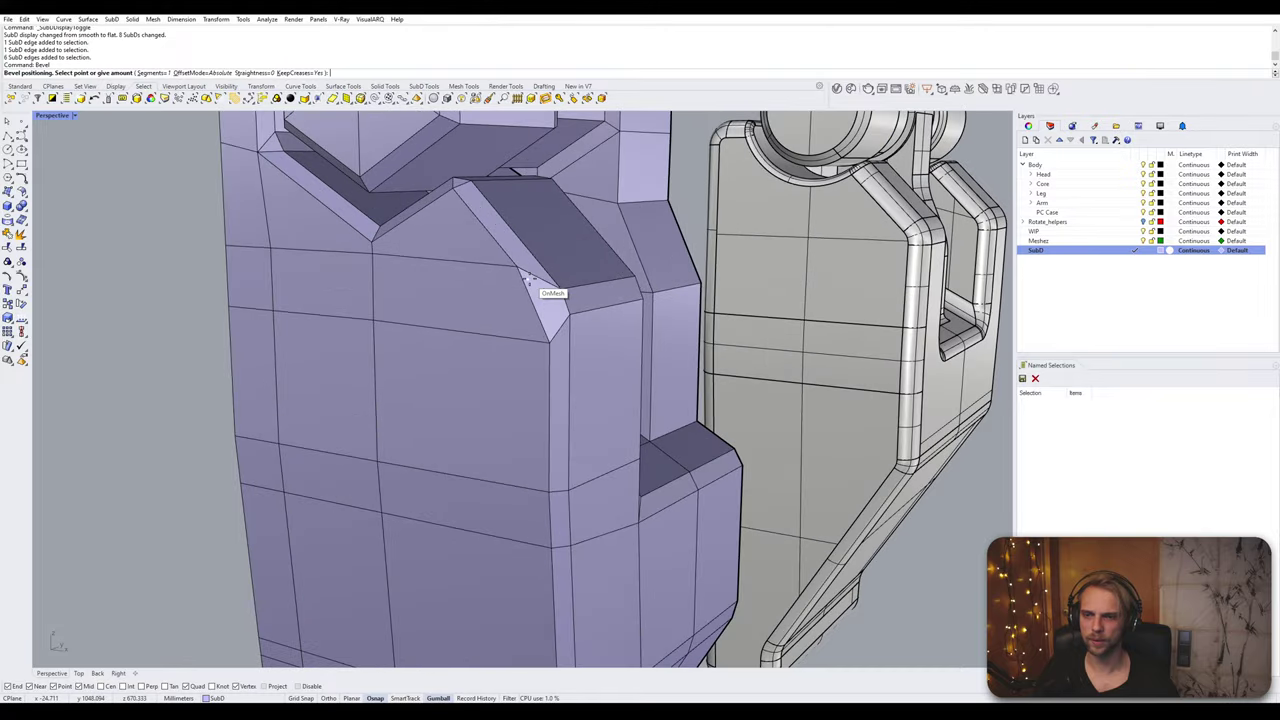
{"action": "left_click", "coordinate": [537, 297]}
{"action": "key", "text": "Tab"}
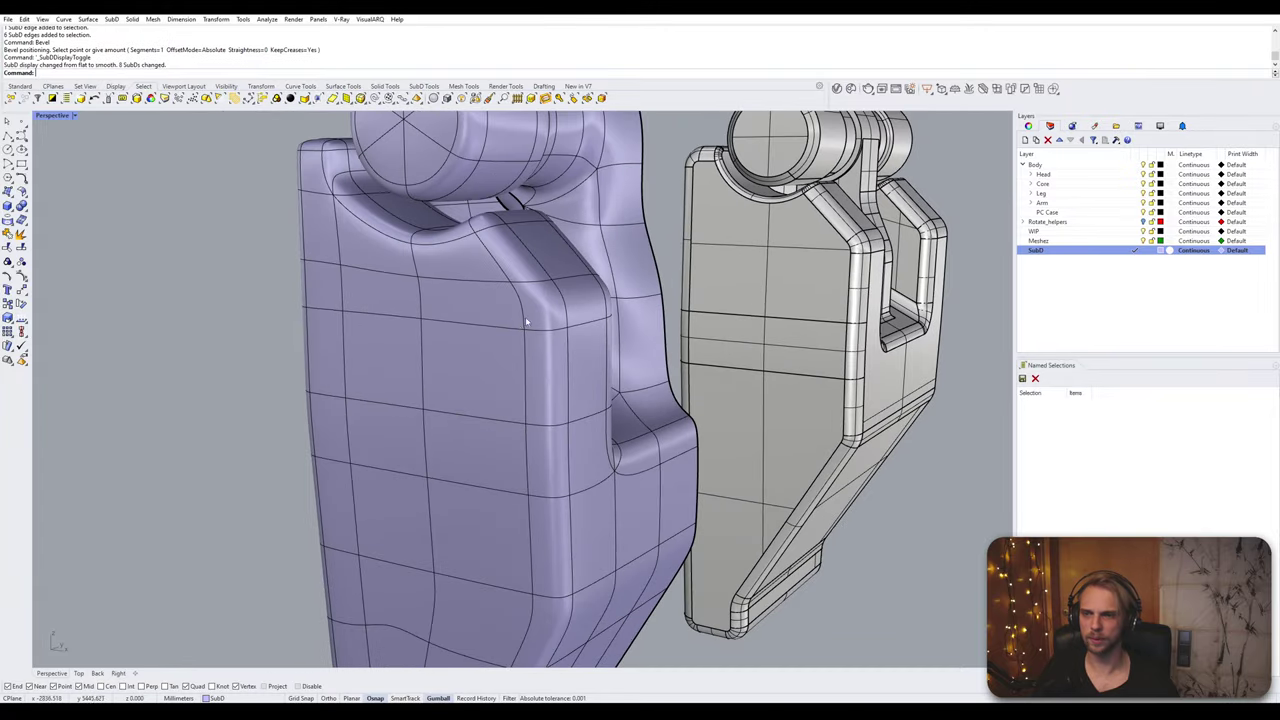
{"action": "right_click_drag", "start_coordinate": [537, 297], "coordinate": [562, 338]}
Step: Select the border edges of the small hole near the hinge
{"action": "right_click_drag", "start_coordinate": [626, 180], "coordinate": [529, 309], "text": "shift"}
{"action": "scroll", "coordinate": [529, 309], "scroll_direction": "up", "scroll_amount": 8}
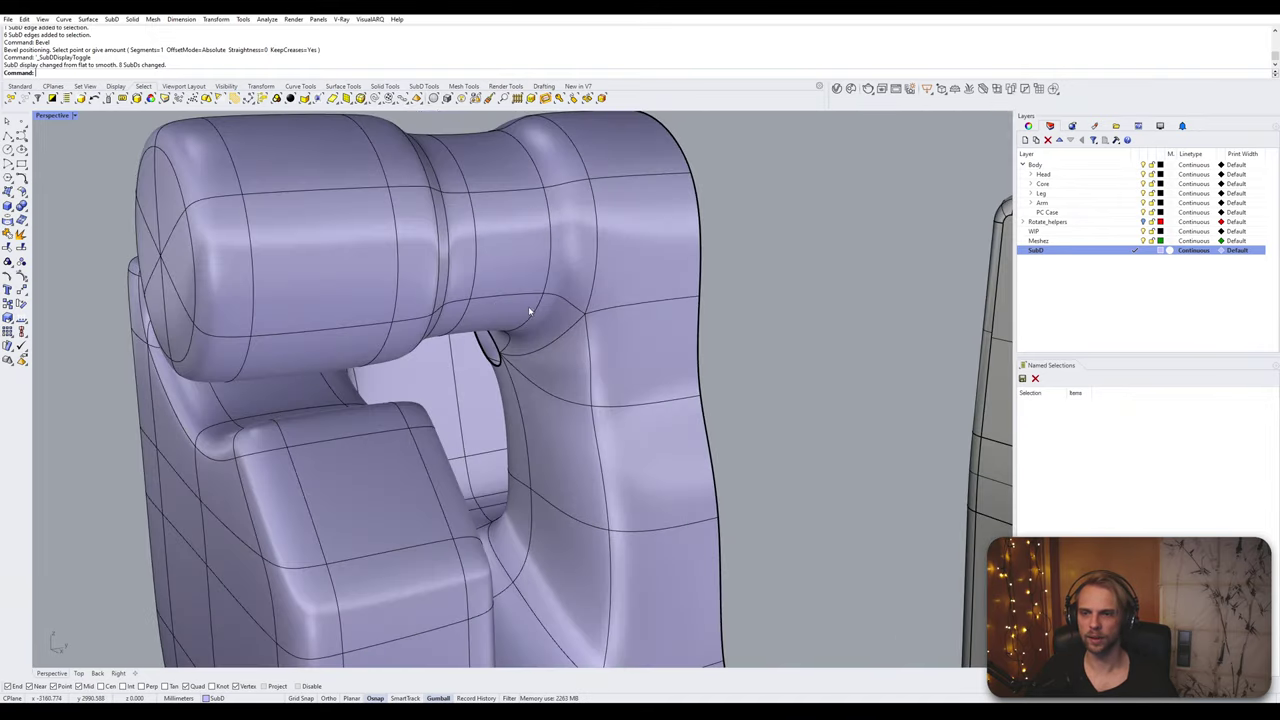
{"action": "key", "text": "Tab"}
{"action": "right_click_drag", "start_coordinate": [500, 364], "coordinate": [557, 337]}
{"action": "double_click", "coordinate": [559, 336], "text": "ctrl+shift"}
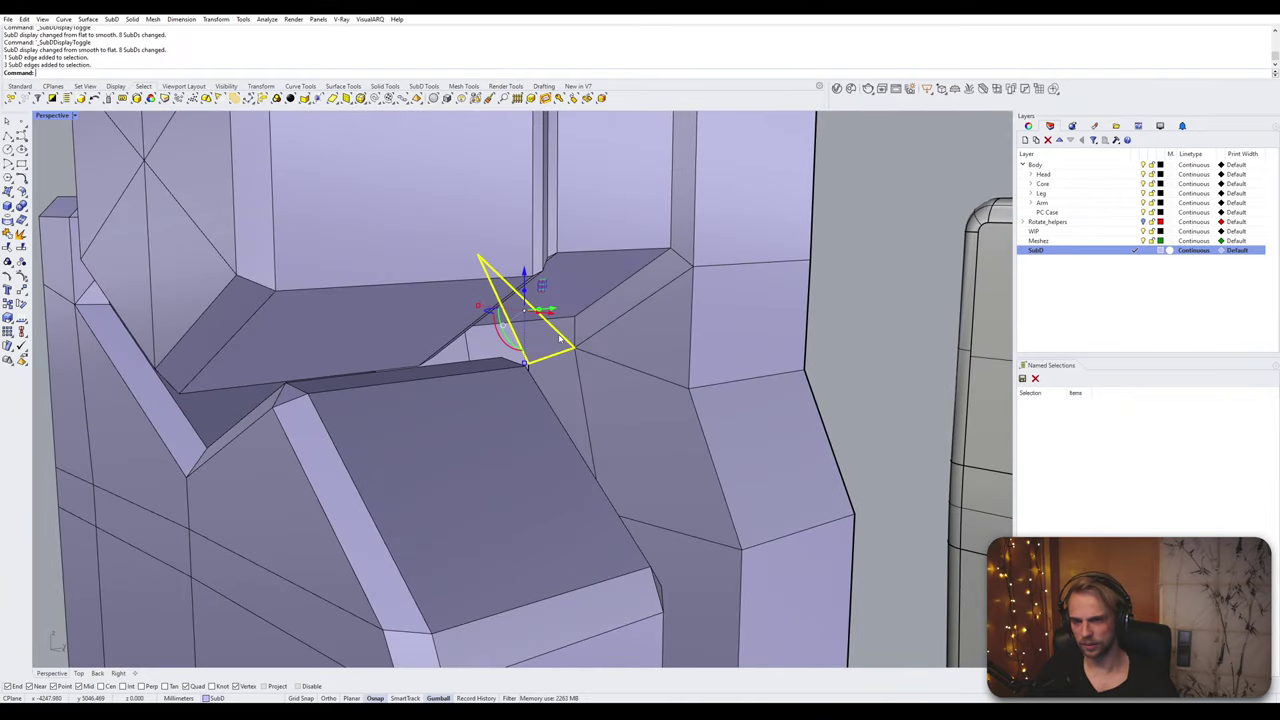
Step: Fill the small hole with a patch face and check it smoothed
{"action": "type", "text": "Fill"}
{"action": "key", "text": "Return"}
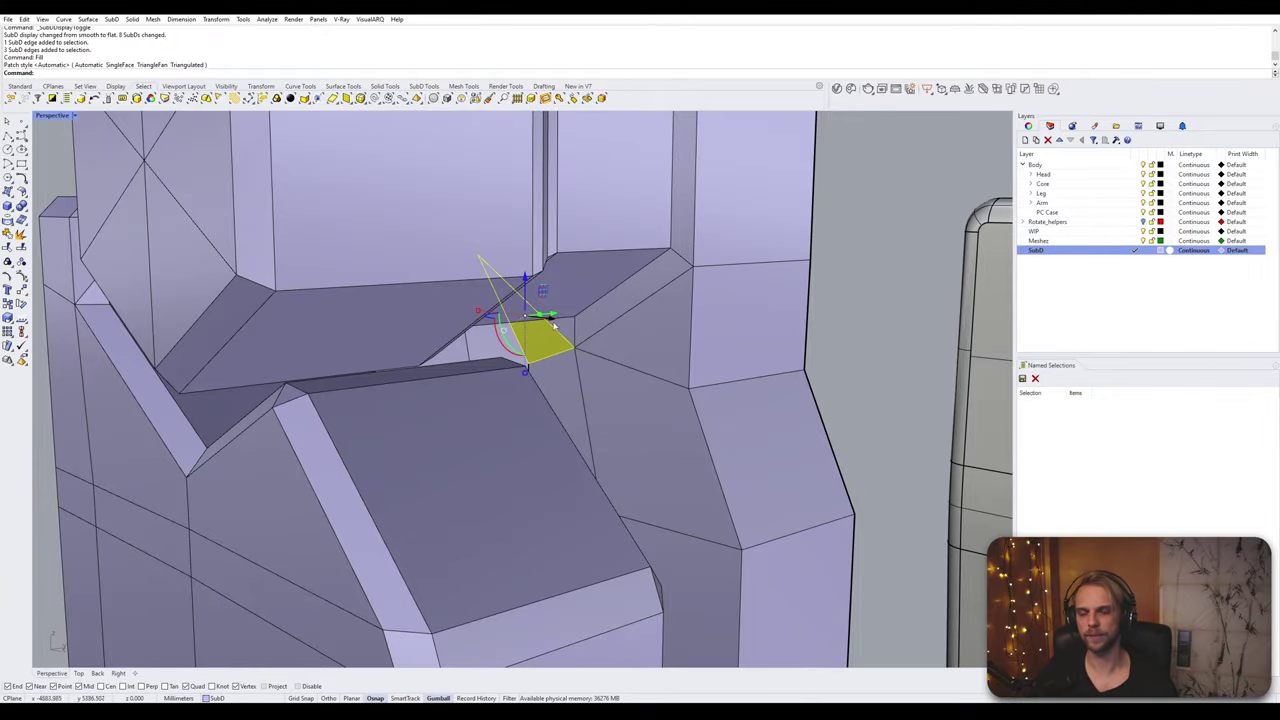
{"action": "scroll", "coordinate": [553, 325], "scroll_direction": "down", "scroll_amount": 8}
{"action": "left_click", "coordinate": [726, 277]}
{"action": "key", "text": "Tab"}
{"action": "right_click_drag", "start_coordinate": [726, 279], "coordinate": [453, 390]}
Step: Return to flat display and run ShowSelected to reveal a hidden object
{"action": "scroll", "coordinate": [403, 265], "scroll_direction": "down", "scroll_amount": 5}
{"action": "key", "text": "Tab"}
{"action": "type", "text": "Show"}
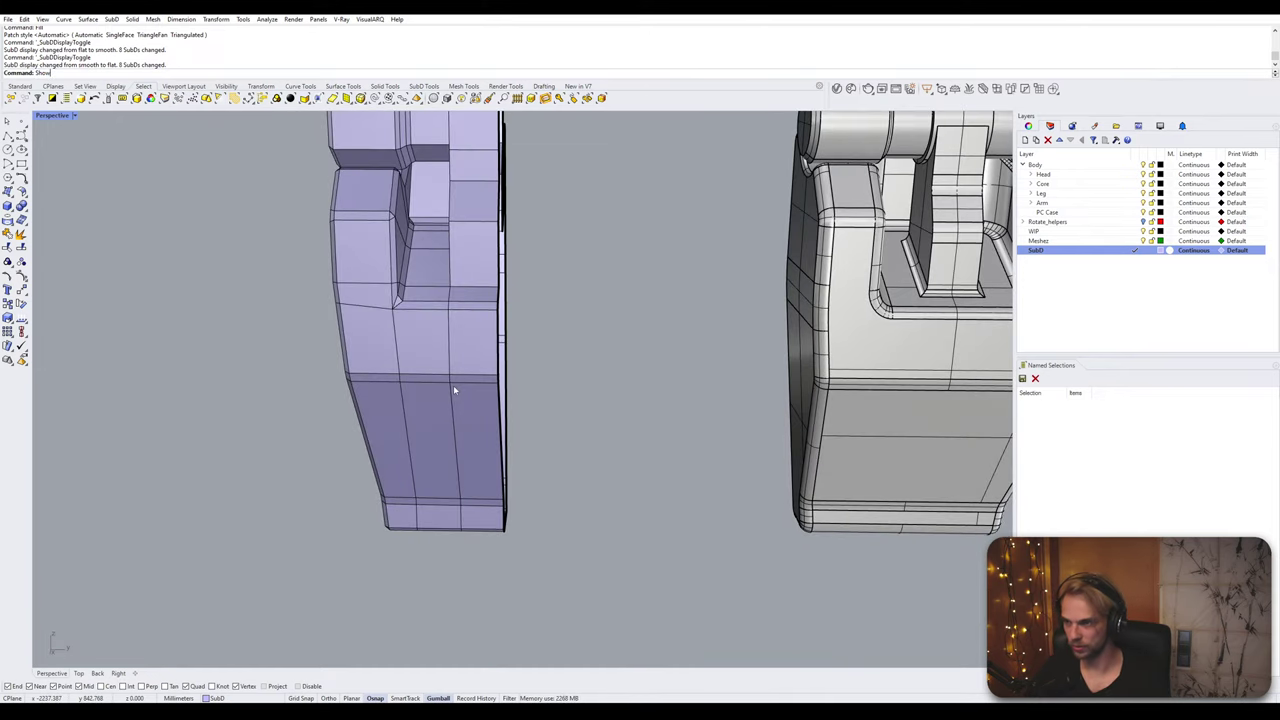
{"action": "type", "text": "Selected"}
{"action": "key", "text": "Return"}
Step: Reveal the hidden SubD cage
{"action": "left_click", "coordinate": [454, 390]}
{"action": "key", "text": "Return"}
{"action": "right_click_drag", "start_coordinate": [458, 394], "coordinate": [310, 280]}
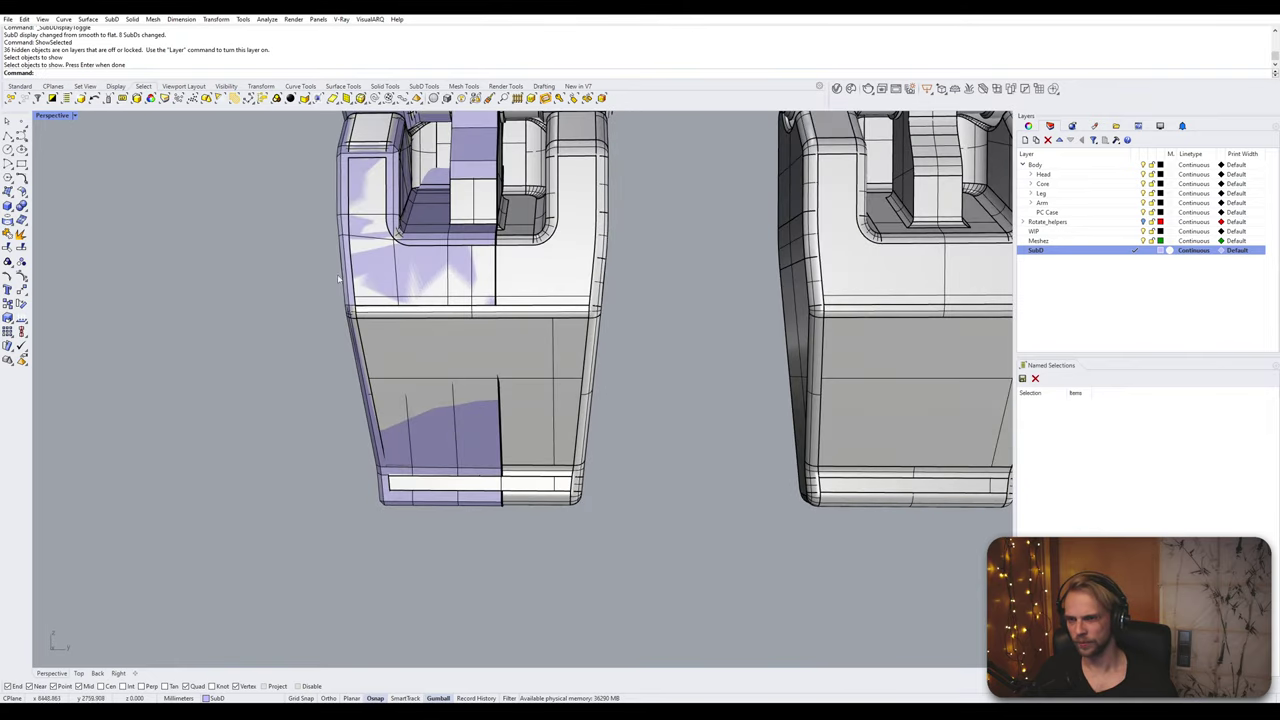
Step: Reflect the half palm cage across a plane set by two picked points
{"action": "left_click", "coordinate": [383, 503]}
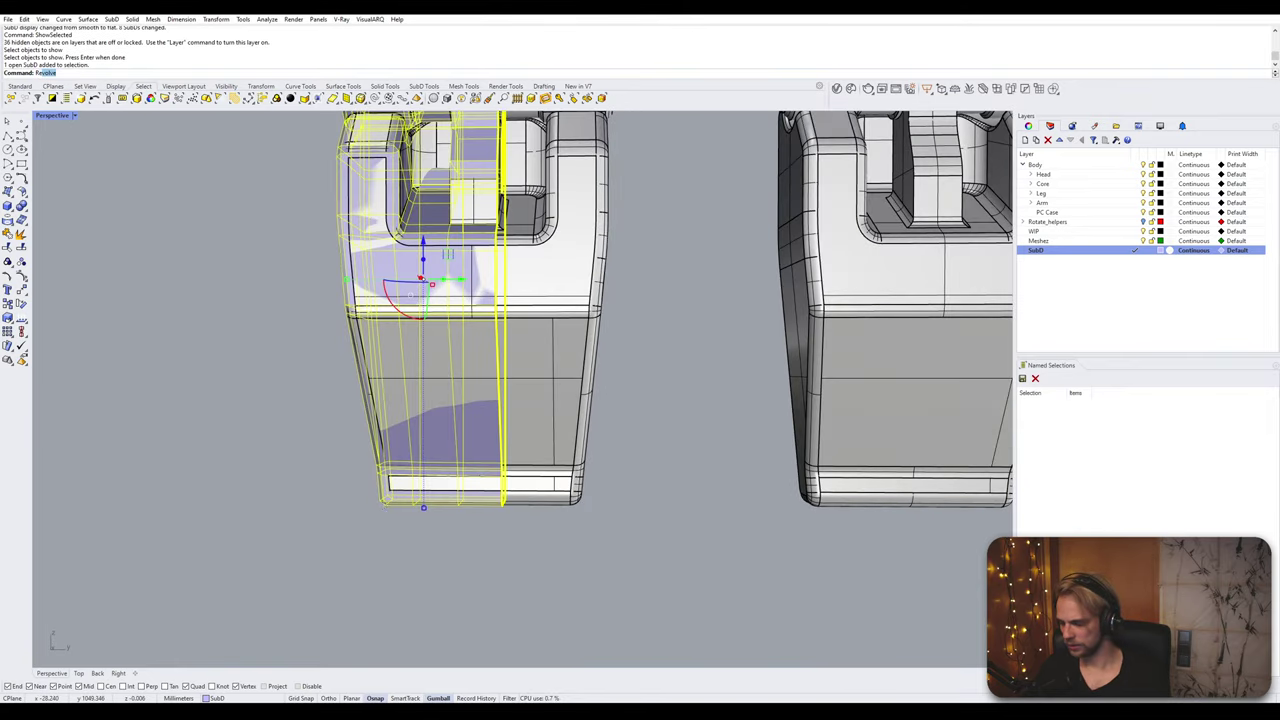
{"action": "type", "text": "Reflect"}
{"action": "key", "text": "Return"}
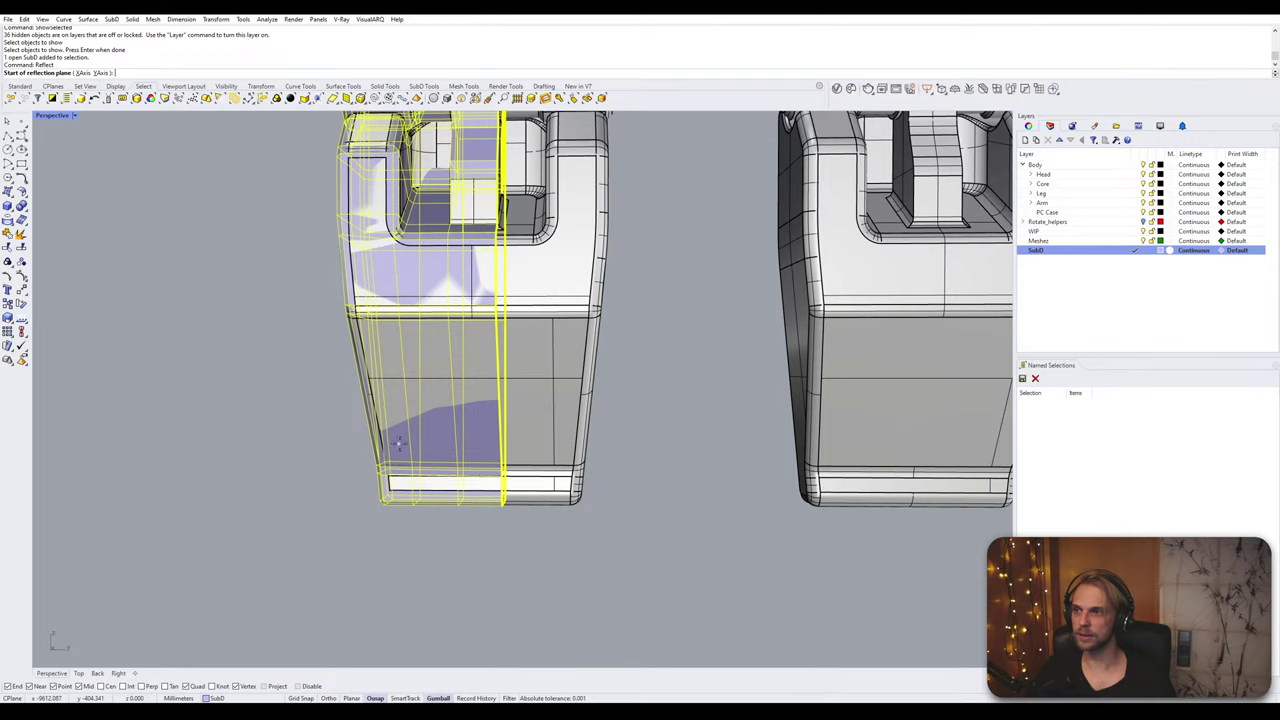
{"action": "right_click_drag", "start_coordinate": [398, 445], "coordinate": [412, 481]}
{"action": "scroll", "coordinate": [426, 546], "scroll_direction": "up", "scroll_amount": 6}
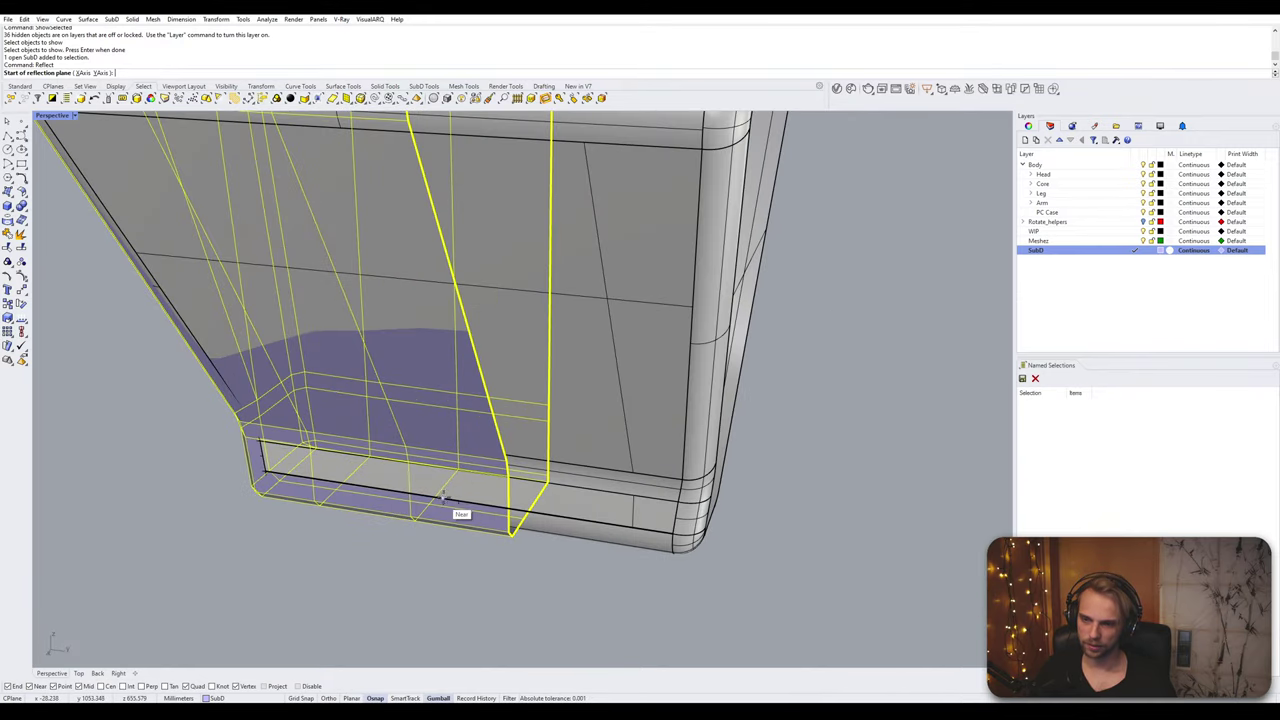
{"action": "left_click", "coordinate": [456, 502]}
{"action": "scroll", "coordinate": [456, 502], "scroll_direction": "down", "scroll_amount": 4}
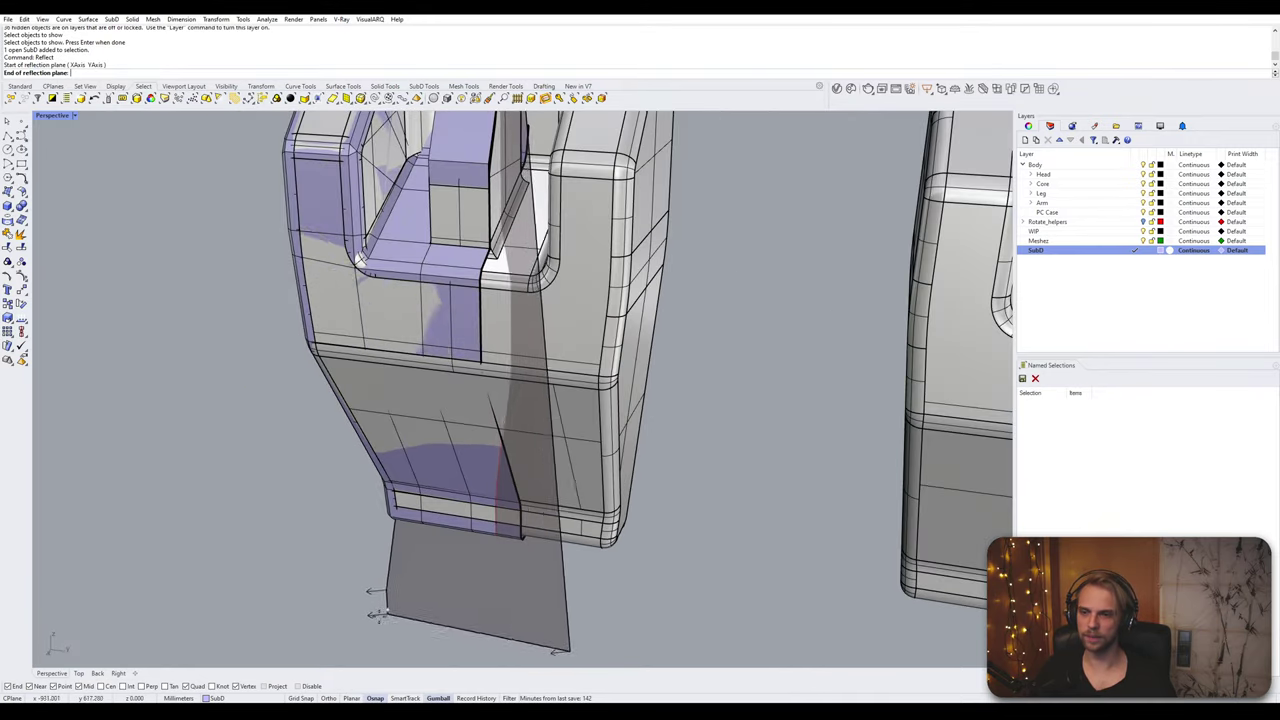
{"action": "left_click", "coordinate": [384, 625]}
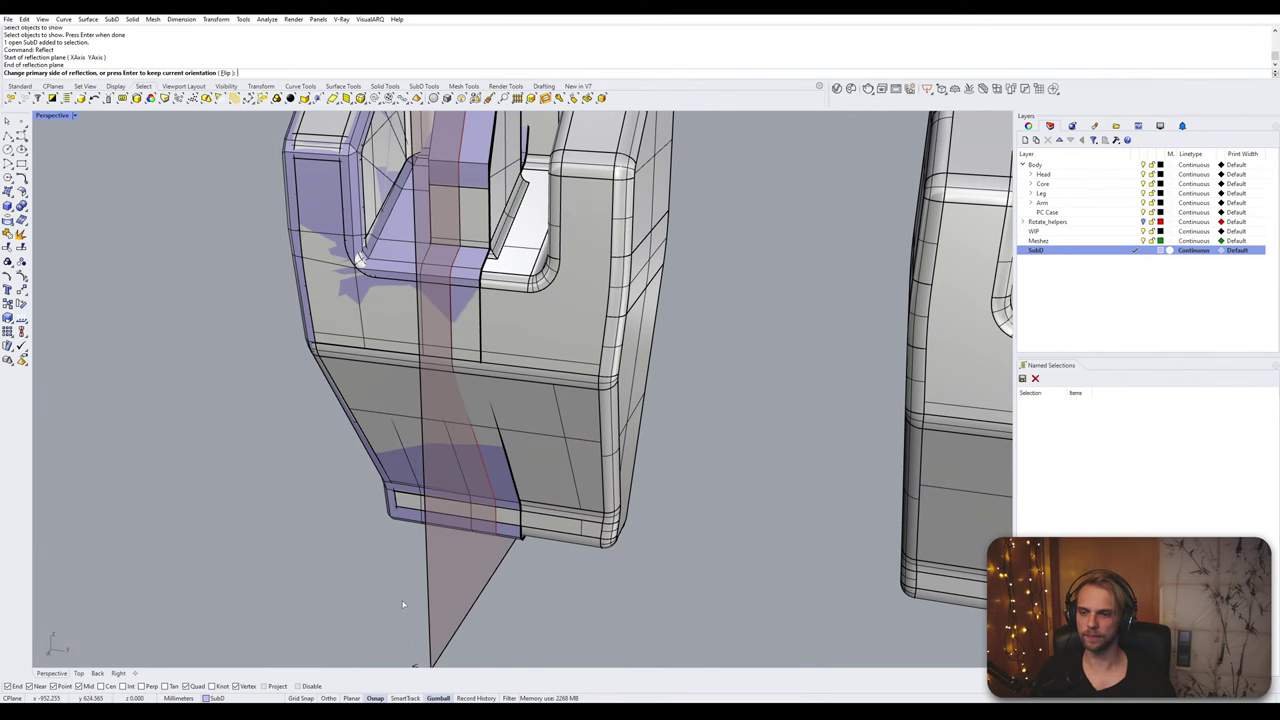
{"action": "key", "text": "Return"}
Step: Attempt a second Reflect on the mirrored cage, then cancel it
{"action": "scroll", "coordinate": [403, 604], "scroll_direction": "down", "scroll_amount": 2}
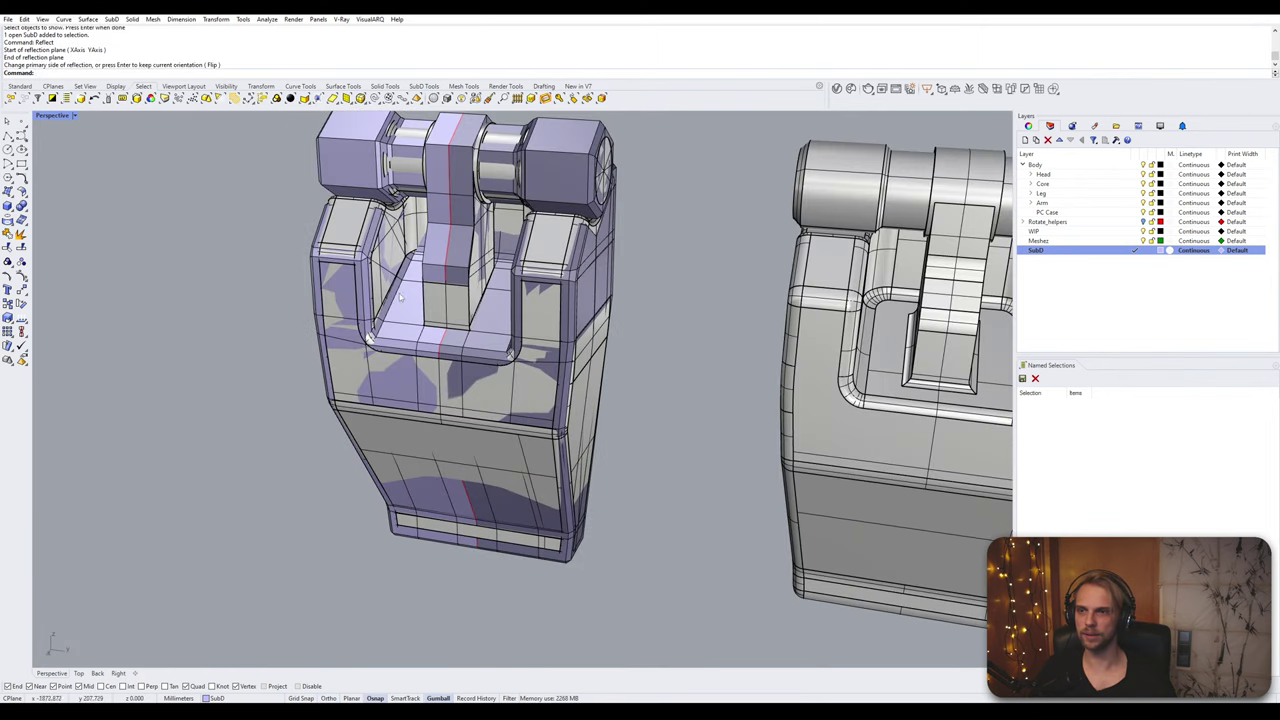
{"action": "left_click", "coordinate": [360, 149]}
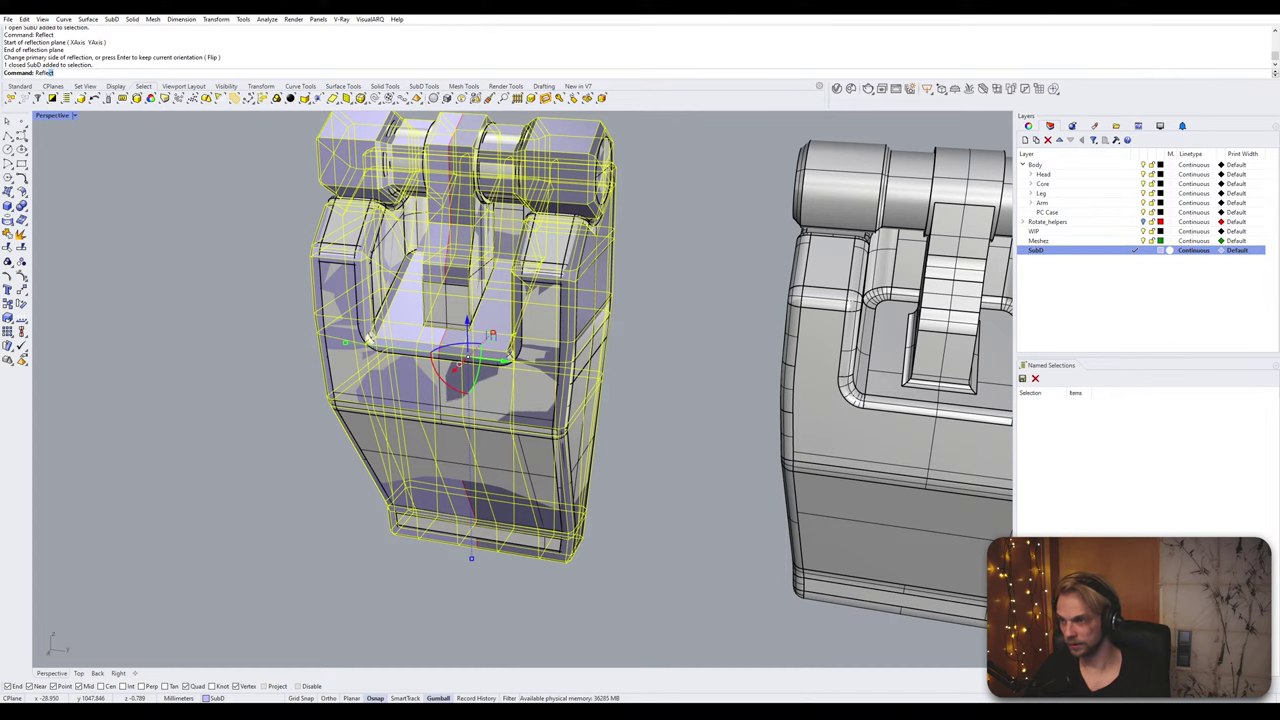
{"action": "key", "text": "Return"}
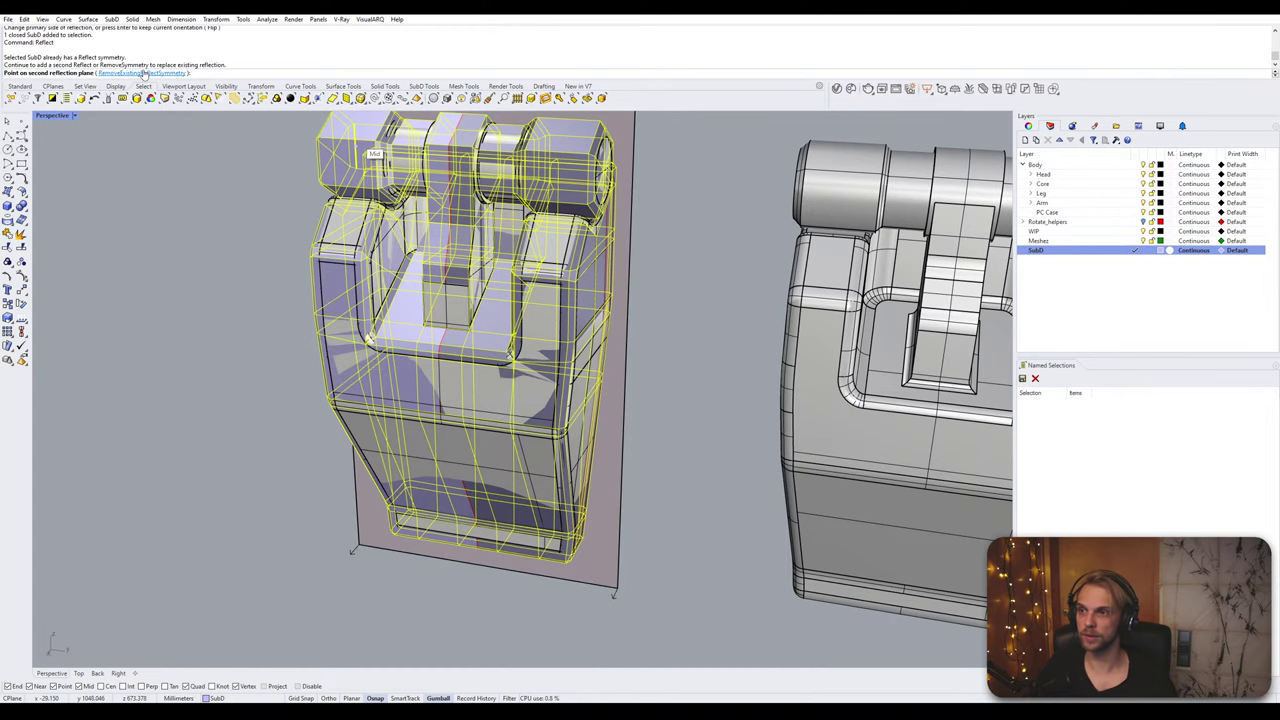
{"action": "left_click", "coordinate": [144, 73]}
{"action": "left_click", "coordinate": [165, 212]}
{"action": "key", "text": "Escape"}
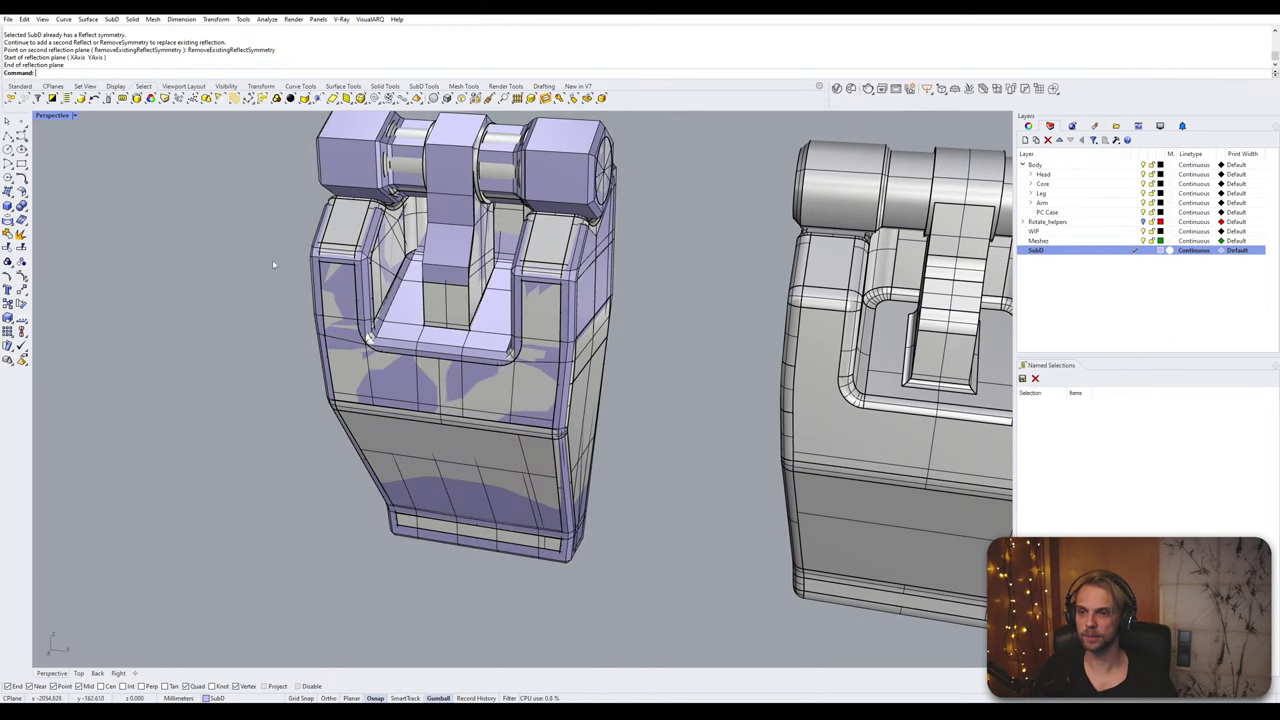
Step: Hide the grey reference body and view the smoothed cage from the side
{"action": "right_click_drag", "start_coordinate": [273, 264], "coordinate": [366, 264]}
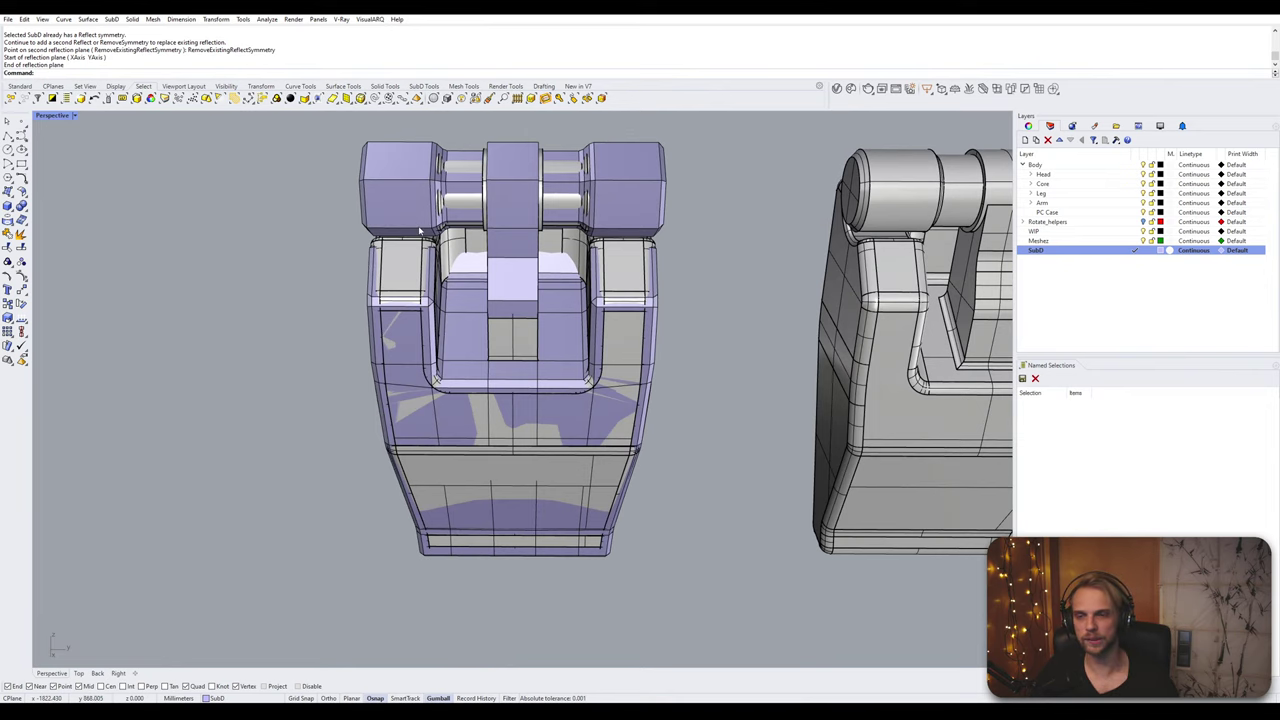
{"action": "left_click", "coordinate": [631, 274]}
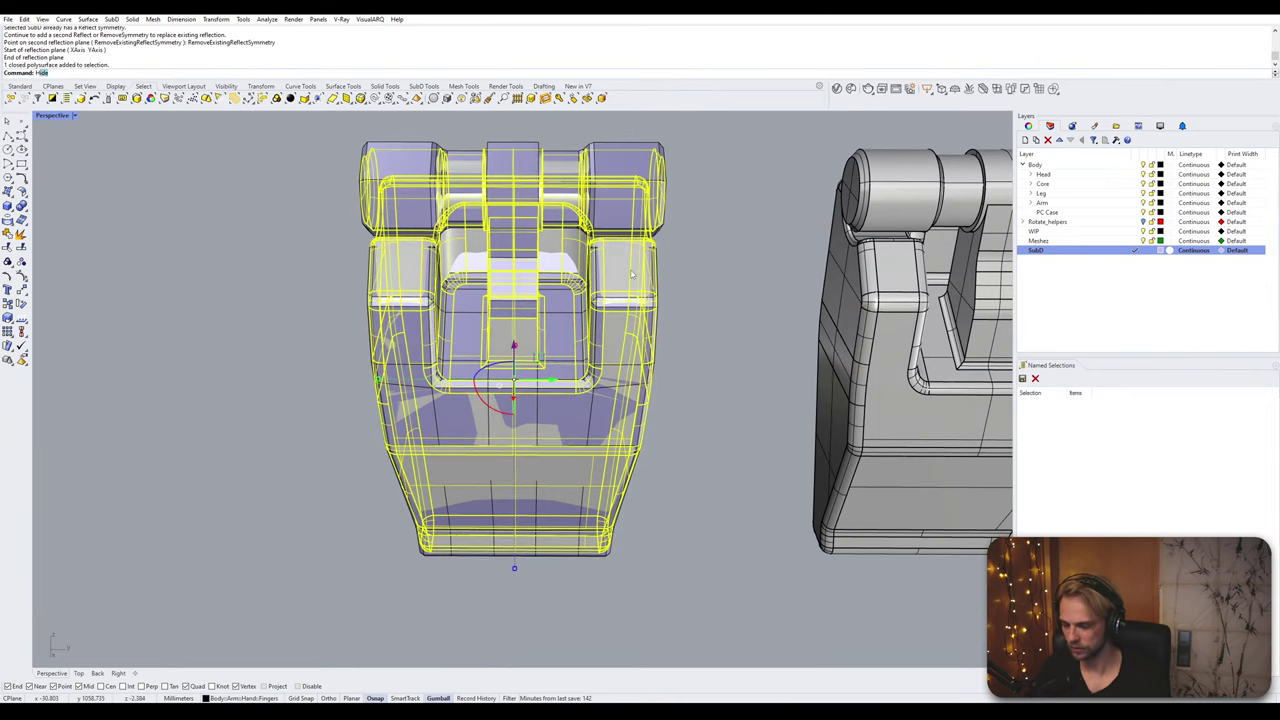
{"action": "key", "text": "Return"}
{"action": "key", "text": "Tab"}
{"action": "right_click_drag", "start_coordinate": [630, 269], "coordinate": [287, 374]}
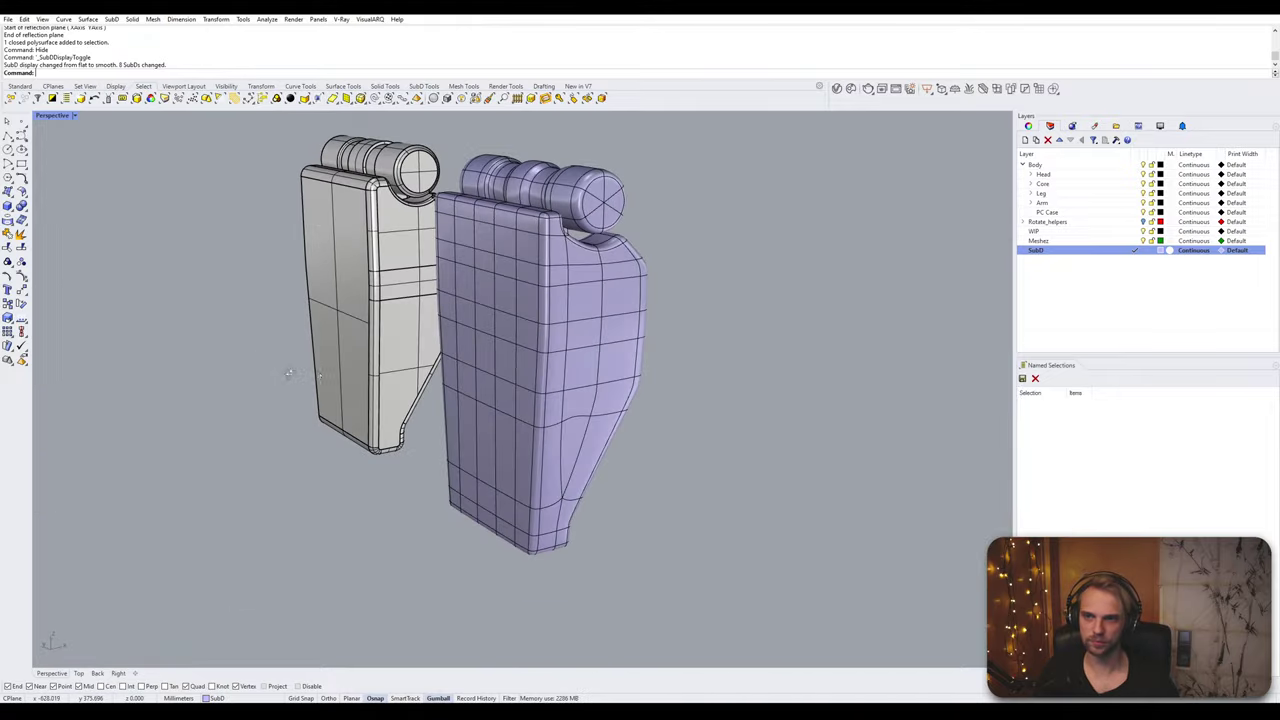
Step: Delete the grey part beside the palm
{"action": "scroll", "coordinate": [460, 385], "scroll_direction": "down", "scroll_amount": 10}
{"action": "right_click_drag", "start_coordinate": [464, 386], "coordinate": [478, 425]}
{"action": "left_click", "coordinate": [424, 359]}
{"action": "key", "text": "Delete"}
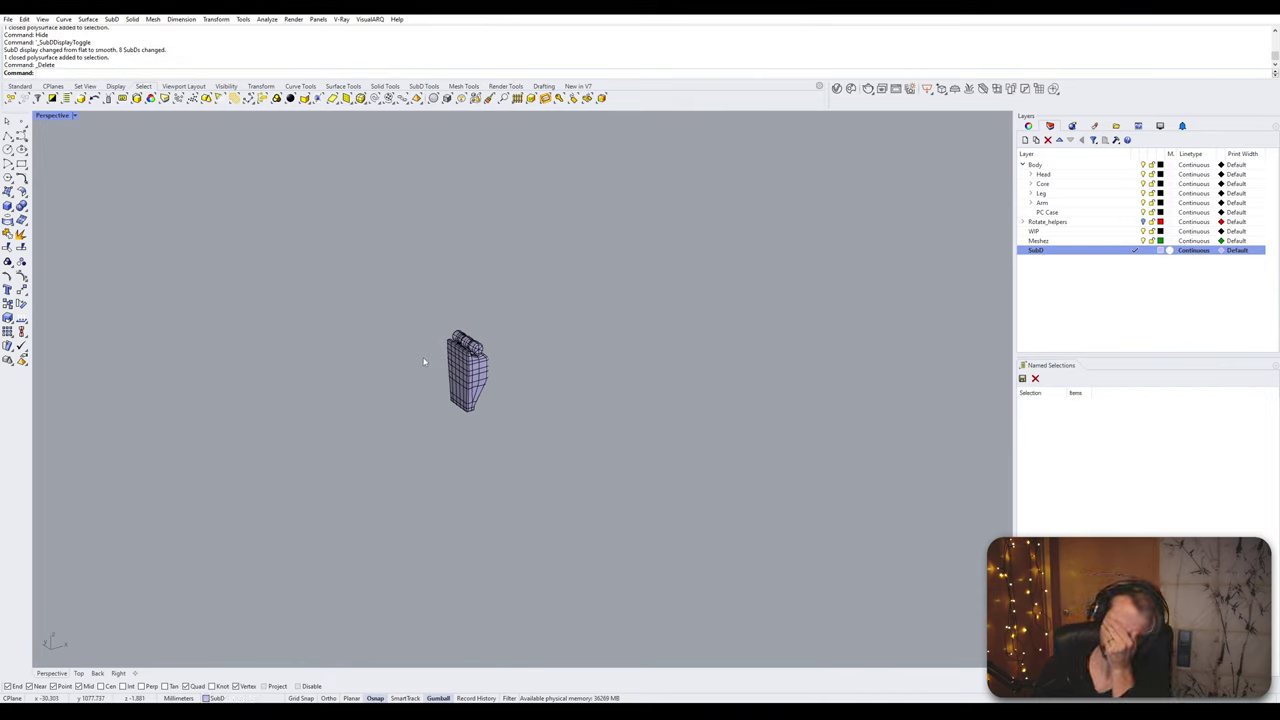
{"action": "right_click_drag", "start_coordinate": [424, 362], "coordinate": [570, 377]}
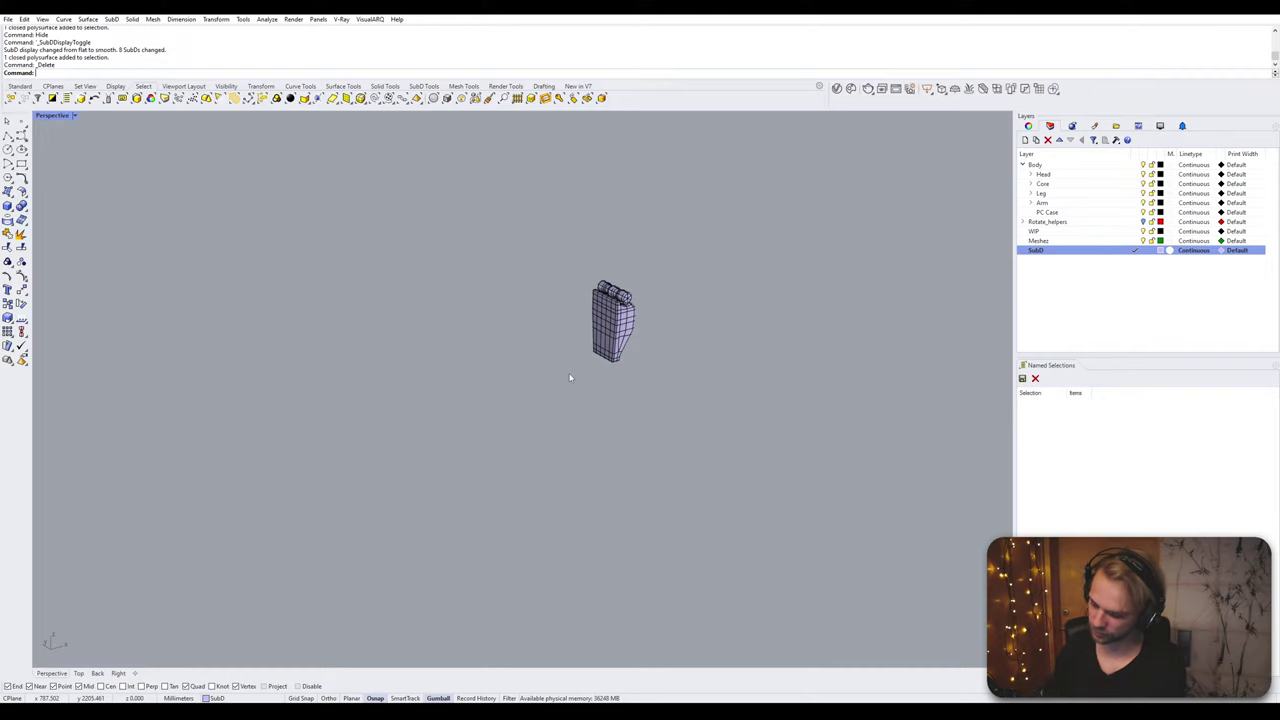
Step: Reveal the hidden middle finger segment and fingertip with ShowSelected
{"action": "type", "text": "Selected"}
{"action": "key", "text": "Return"}
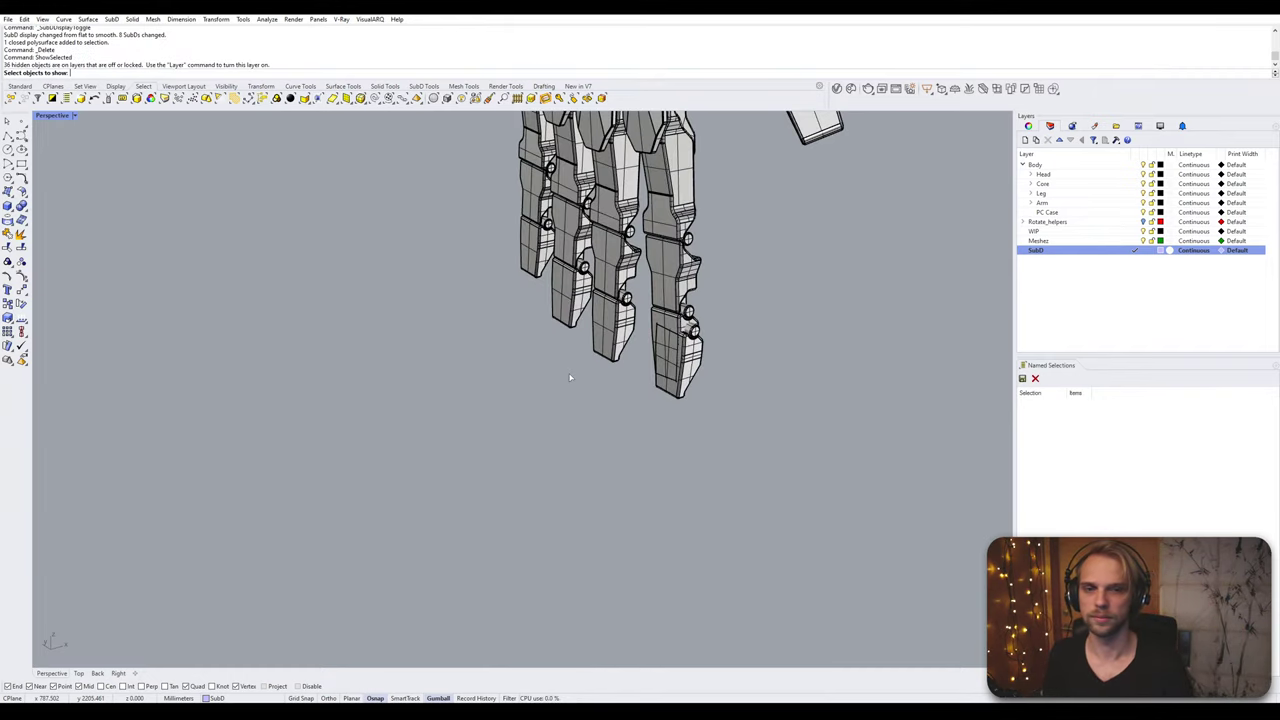
{"action": "scroll", "coordinate": [600, 360], "scroll_direction": "down", "scroll_amount": 10}
{"action": "right_click_drag", "start_coordinate": [628, 340], "coordinate": [743, 432], "text": "shift"}
{"action": "scroll", "coordinate": [650, 494], "scroll_direction": "up", "scroll_amount": 10}
{"action": "left_click", "coordinate": [627, 530]}
{"action": "key", "text": "Return"}
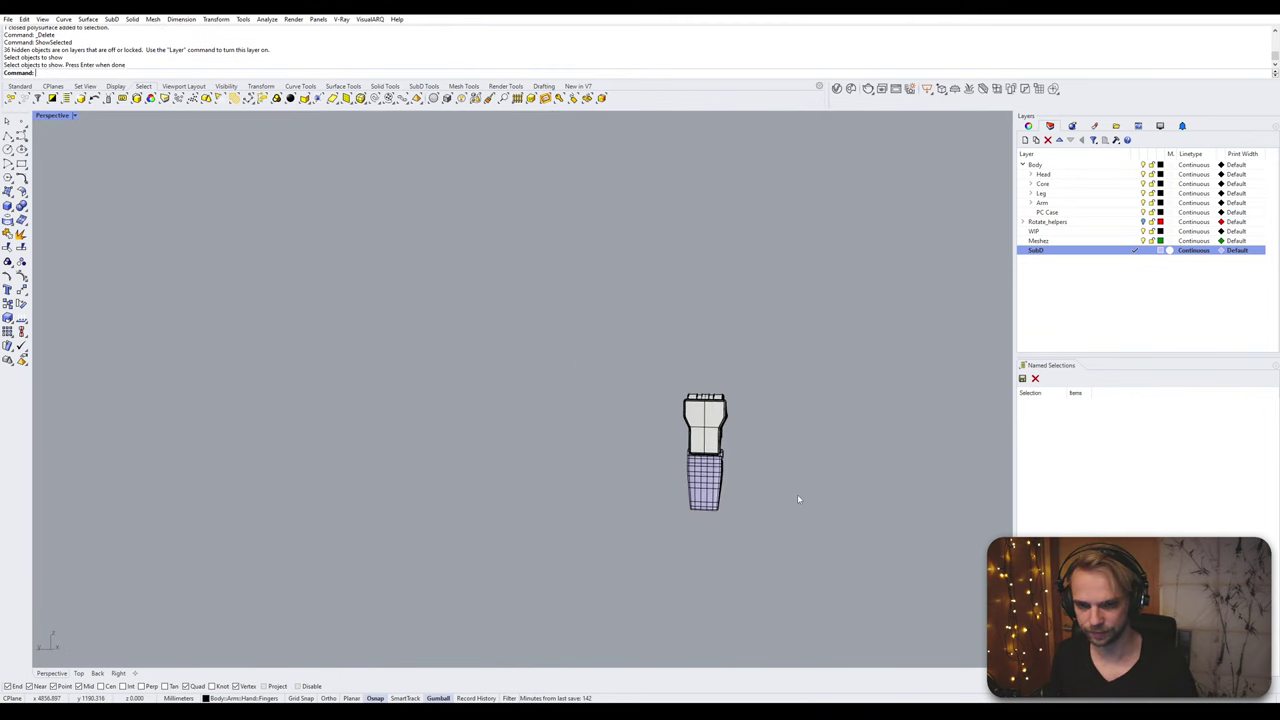
{"action": "key", "text": "Return"}
{"action": "left_click", "coordinate": [798, 495]}
{"action": "key", "text": "Return"}
Step: Delete the right fingertip and zoom to the upper finger segment with ZS
{"action": "left_click", "coordinate": [799, 494]}
{"action": "key", "text": "Delete"}
{"action": "right_click_drag", "start_coordinate": [775, 488], "coordinate": [586, 223]}
{"action": "scroll", "coordinate": [459, 466], "scroll_direction": "up", "scroll_amount": 5}
{"action": "left_click", "coordinate": [459, 467]}
{"action": "type", "text": "zs"}
{"action": "key", "text": "Return"}
{"action": "key", "text": "Escape"}
Step: Inspect the finger from its side and front, with the cage in flat display
{"action": "scroll", "coordinate": [476, 463], "scroll_direction": "down", "scroll_amount": 4}
{"action": "scroll", "coordinate": [511, 178], "scroll_direction": "up", "scroll_amount": 4}
{"action": "scroll", "coordinate": [542, 380], "scroll_direction": "down", "scroll_amount": 5}
{"action": "scroll", "coordinate": [524, 404], "scroll_direction": "up", "scroll_amount": 5}
{"action": "mouse_move", "coordinate": [556, 385]}
{"action": "right_mouse_down"}
{"action": "mouse_move", "coordinate": [524, 404]}
{"action": "mouse_move", "coordinate": [545, 371]}
{"action": "right_mouse_up"}
{"action": "scroll", "coordinate": [545, 371], "scroll_direction": "down", "scroll_amount": 3}
{"action": "scroll", "coordinate": [422, 335], "scroll_direction": "down", "scroll_amount": 4}
{"action": "right_click_drag", "start_coordinate": [432, 303], "coordinate": [440, 508], "text": "shift"}
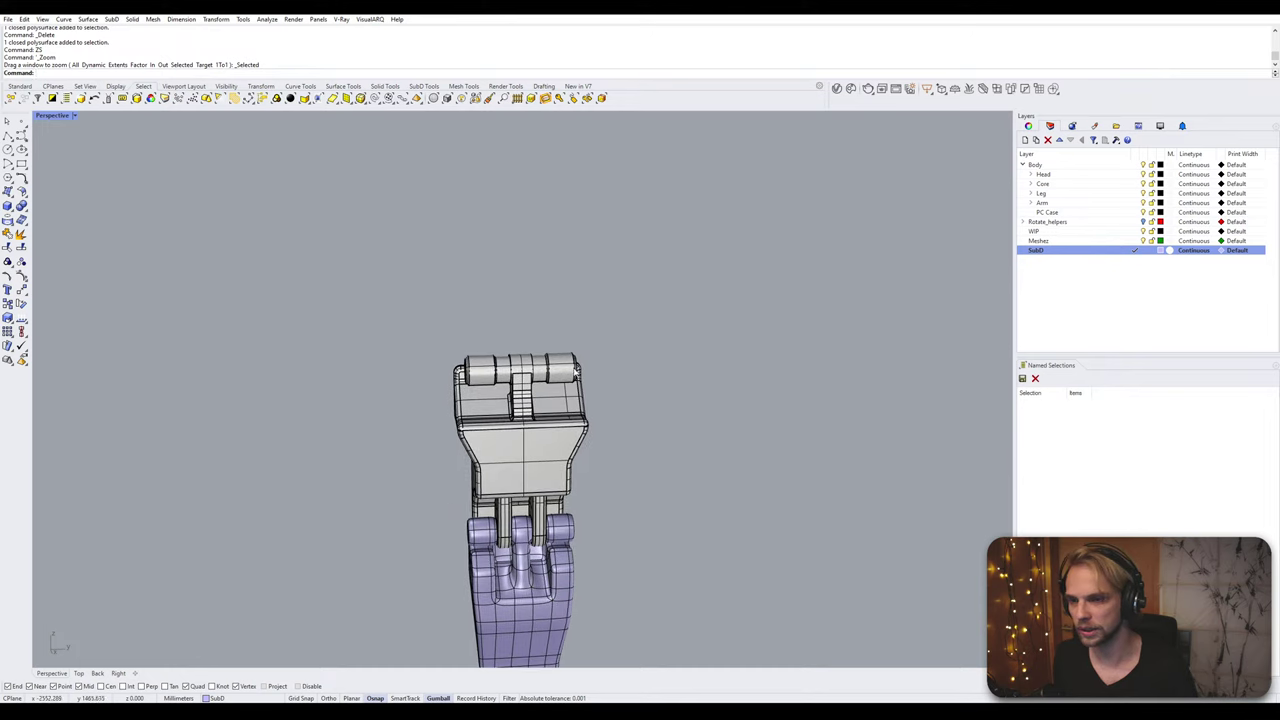
{"action": "right_click_drag", "start_coordinate": [574, 371], "coordinate": [621, 444]}
{"action": "right_click_drag", "start_coordinate": [621, 444], "coordinate": [625, 331], "text": "shift"}
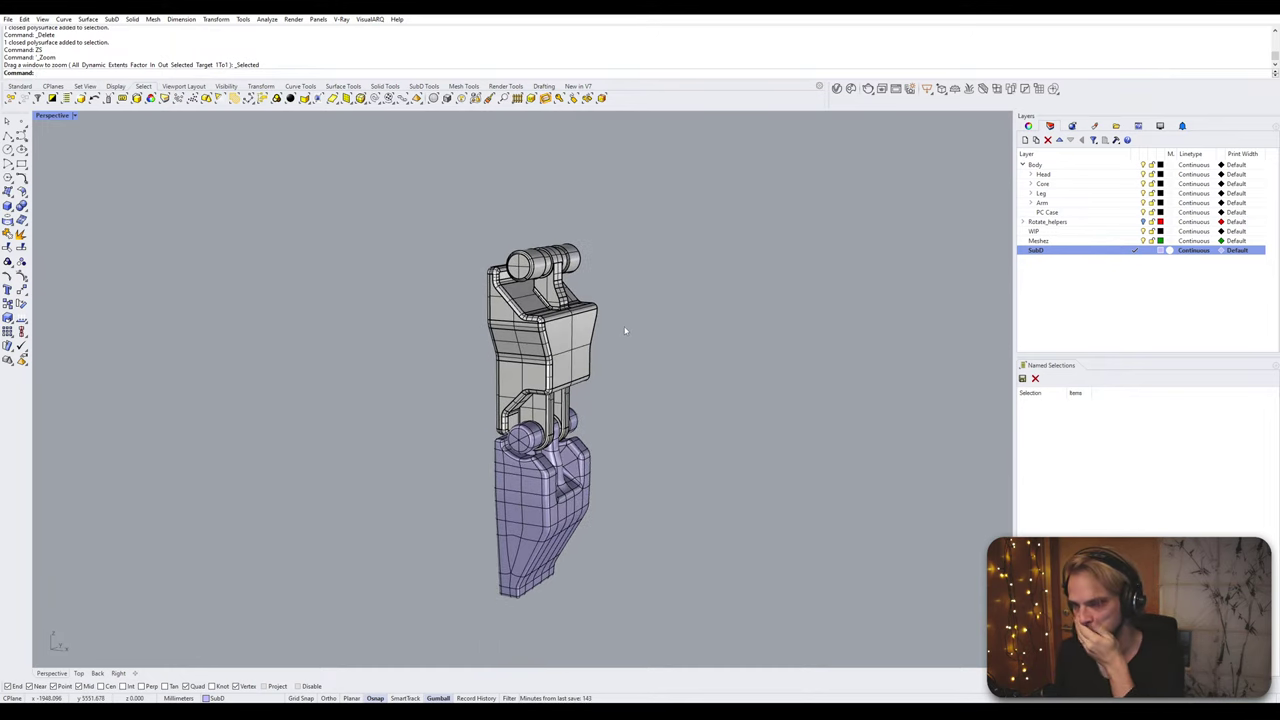
{"action": "right_click_drag", "start_coordinate": [625, 331], "coordinate": [600, 400]}
{"action": "scroll", "coordinate": [542, 340], "scroll_direction": "up", "scroll_amount": 3}
{"action": "scroll", "coordinate": [573, 428], "scroll_direction": "up", "scroll_amount": 8}
{"action": "key", "text": "Tab"}
{"action": "scroll", "coordinate": [659, 376], "scroll_direction": "up", "scroll_amount": 3}
Step: Bevel the hinge block and neighbouring block edge loops by 0.05
{"action": "left_click", "coordinate": [629, 388]}
{"action": "double_click", "coordinate": [629, 388]}
{"action": "double_click", "coordinate": [597, 418], "text": "shift"}
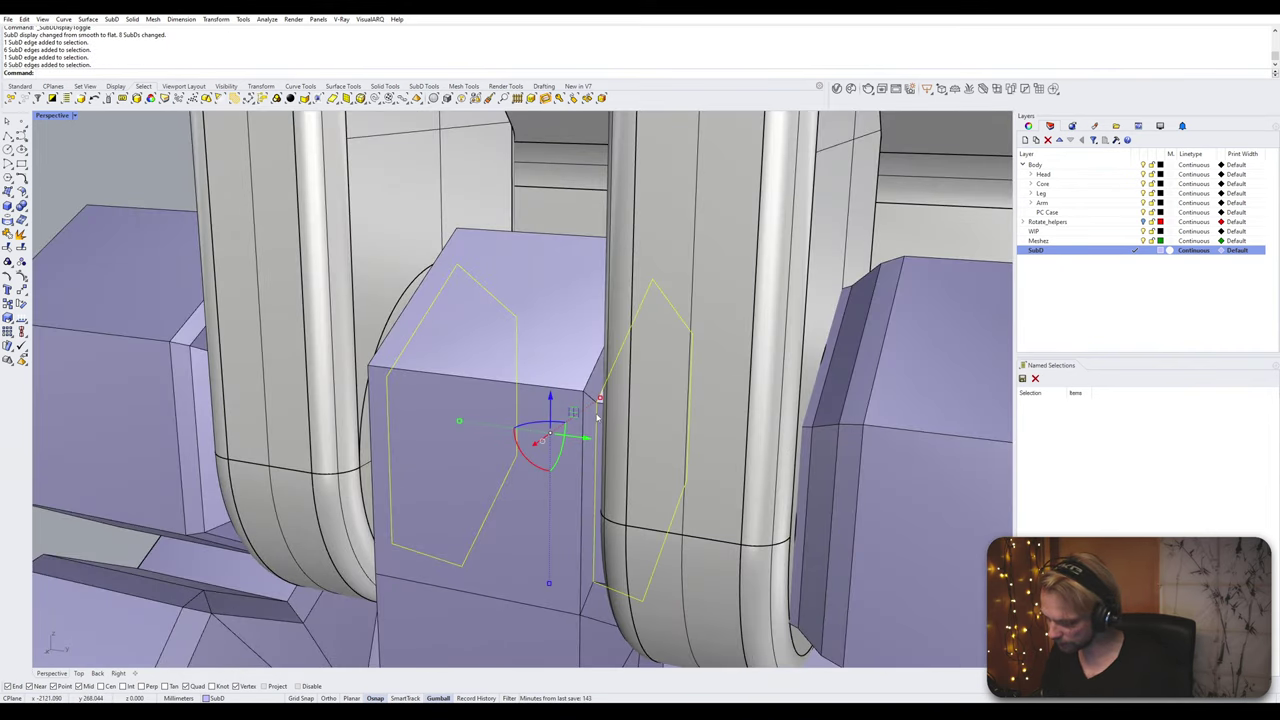
{"action": "key", "text": "Return"}
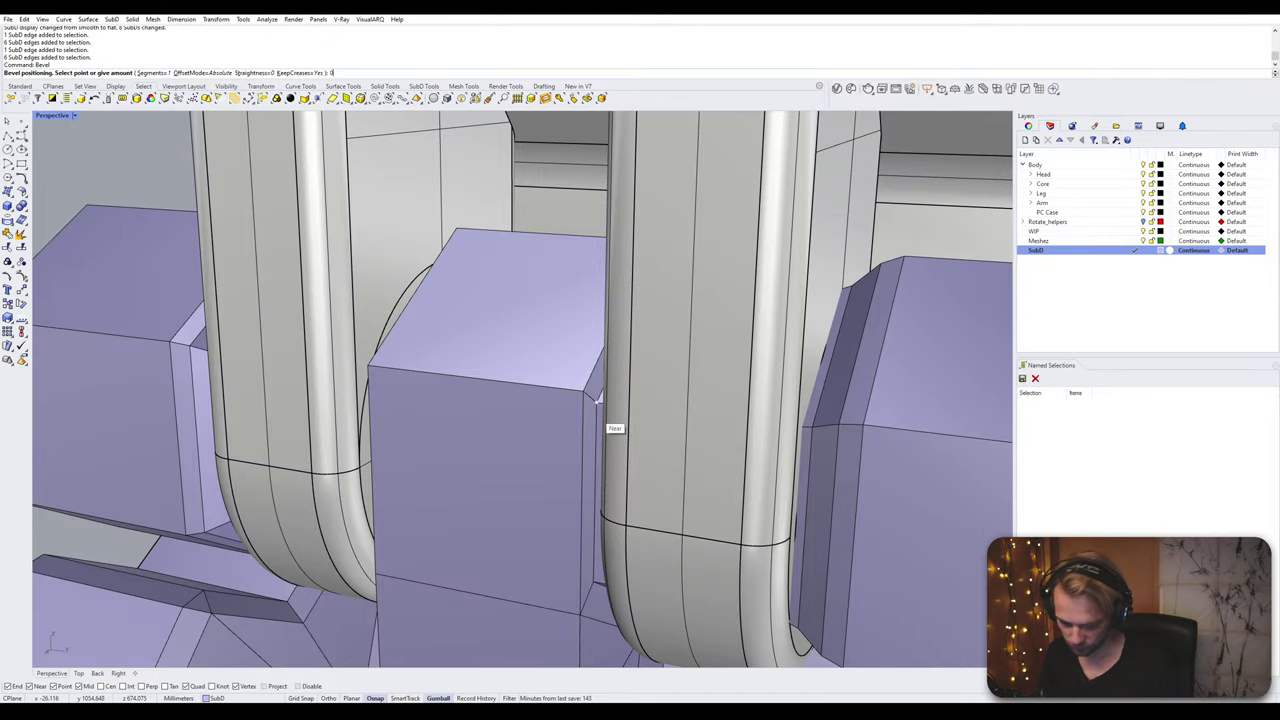
{"action": "type", "text": ".05"}
{"action": "key", "text": "Return"}
Step: Preview the bevelled cage smoothed from the front, then return to flat display
{"action": "key", "text": "Tab"}
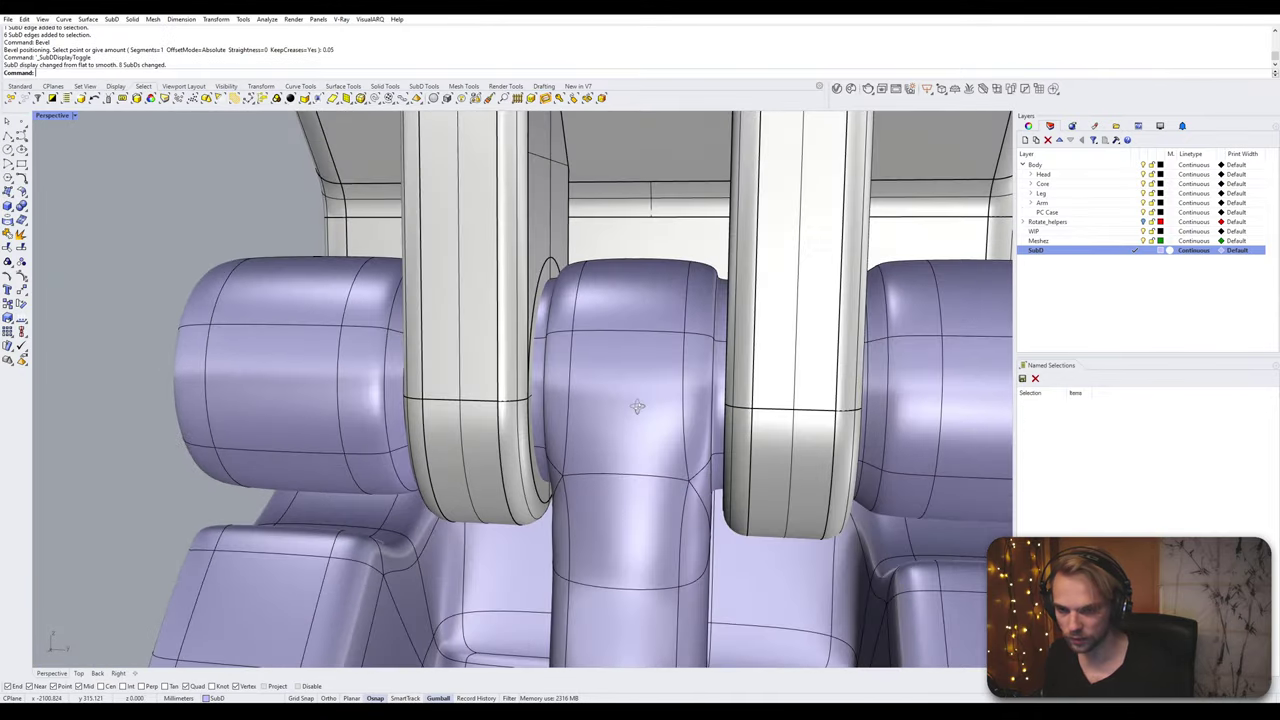
{"action": "right_click_drag", "start_coordinate": [637, 406], "coordinate": [517, 295]}
{"action": "scroll", "coordinate": [641, 404], "scroll_direction": "down", "scroll_amount": 2}
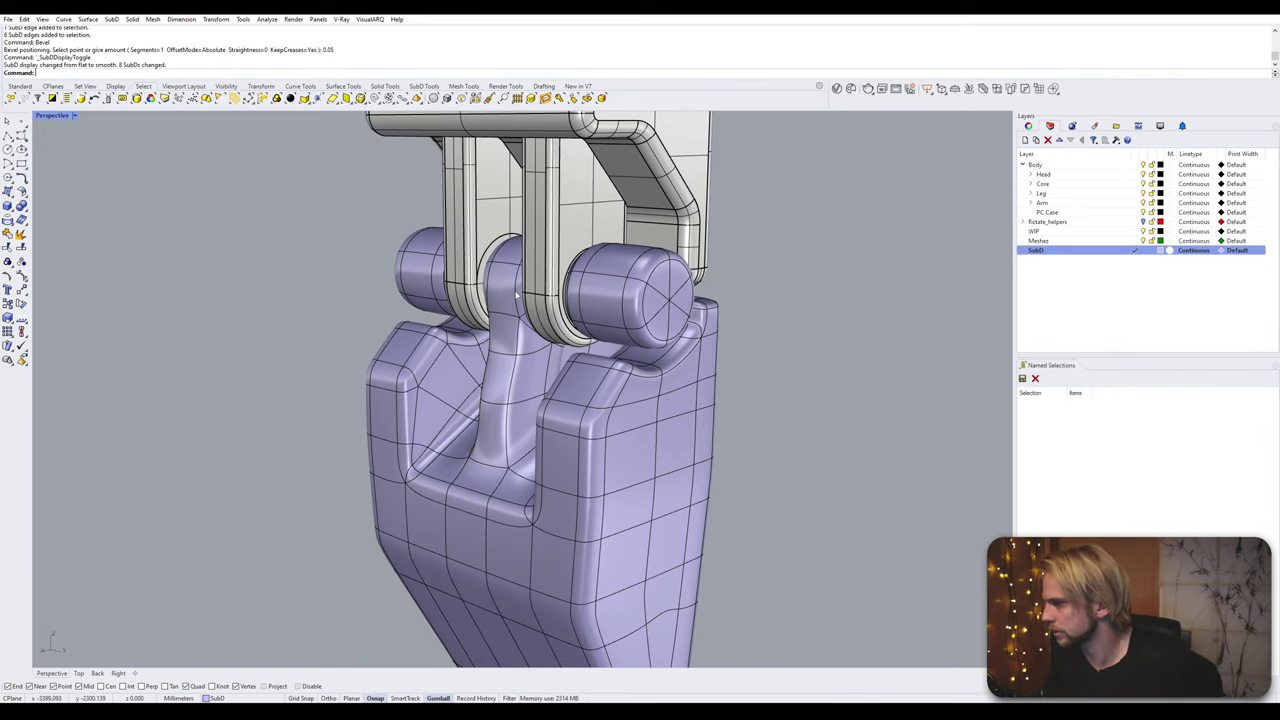
{"action": "left_click", "coordinate": [378, 411]}
{"action": "left_click", "coordinate": [275, 320]}
{"action": "scroll", "coordinate": [345, 340], "scroll_direction": "down", "scroll_amount": 6}
{"action": "scroll", "coordinate": [335, 332], "scroll_direction": "up", "scroll_amount": 9}
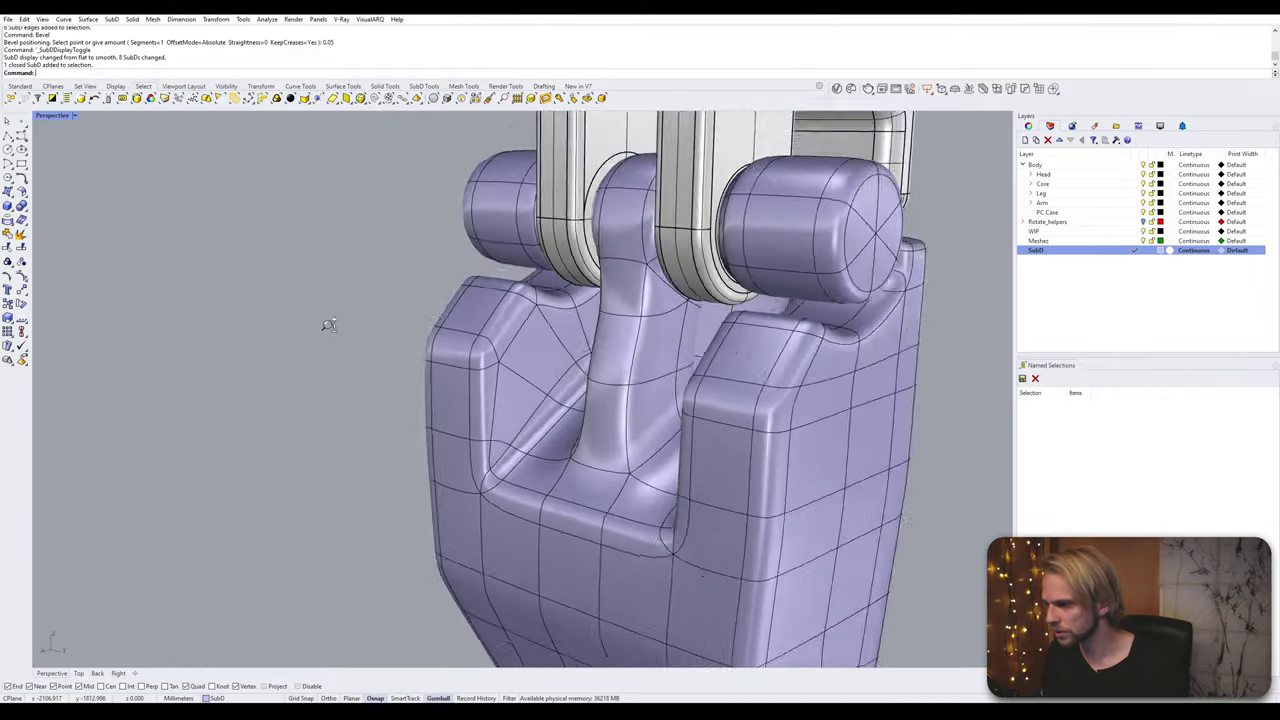
{"action": "scroll", "coordinate": [329, 325], "scroll_direction": "down", "scroll_amount": 3}
{"action": "key", "text": "Tab"}
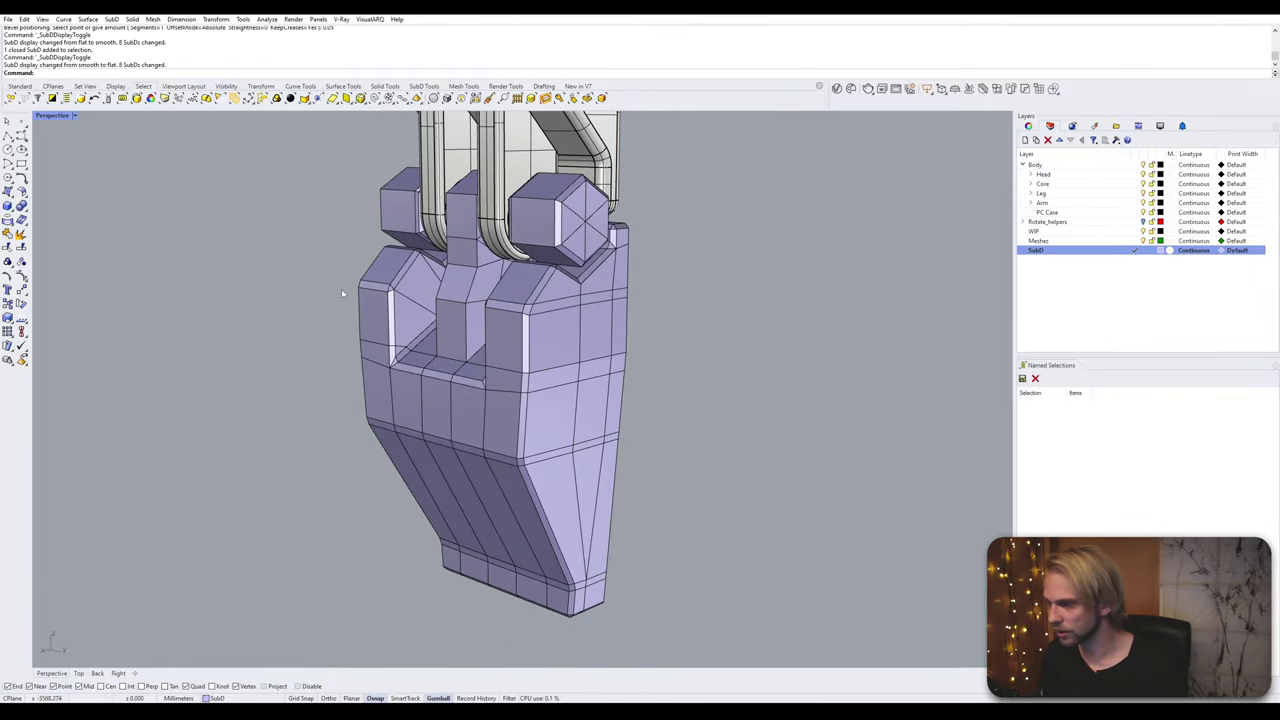
Step: Compare the palm cage in smooth and flat display
{"action": "key", "text": "Tab"}
{"action": "key", "text": "Tab"}
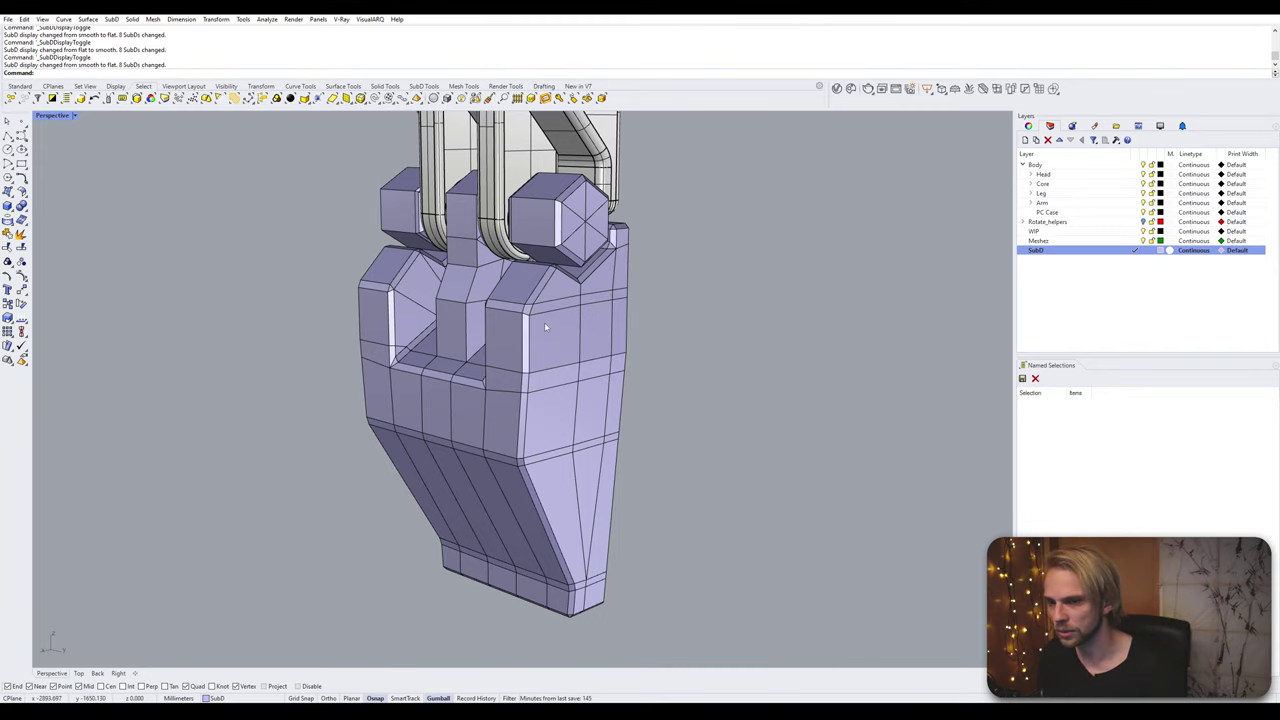
{"action": "key", "text": "Tab"}
{"action": "key", "text": "Tab"}
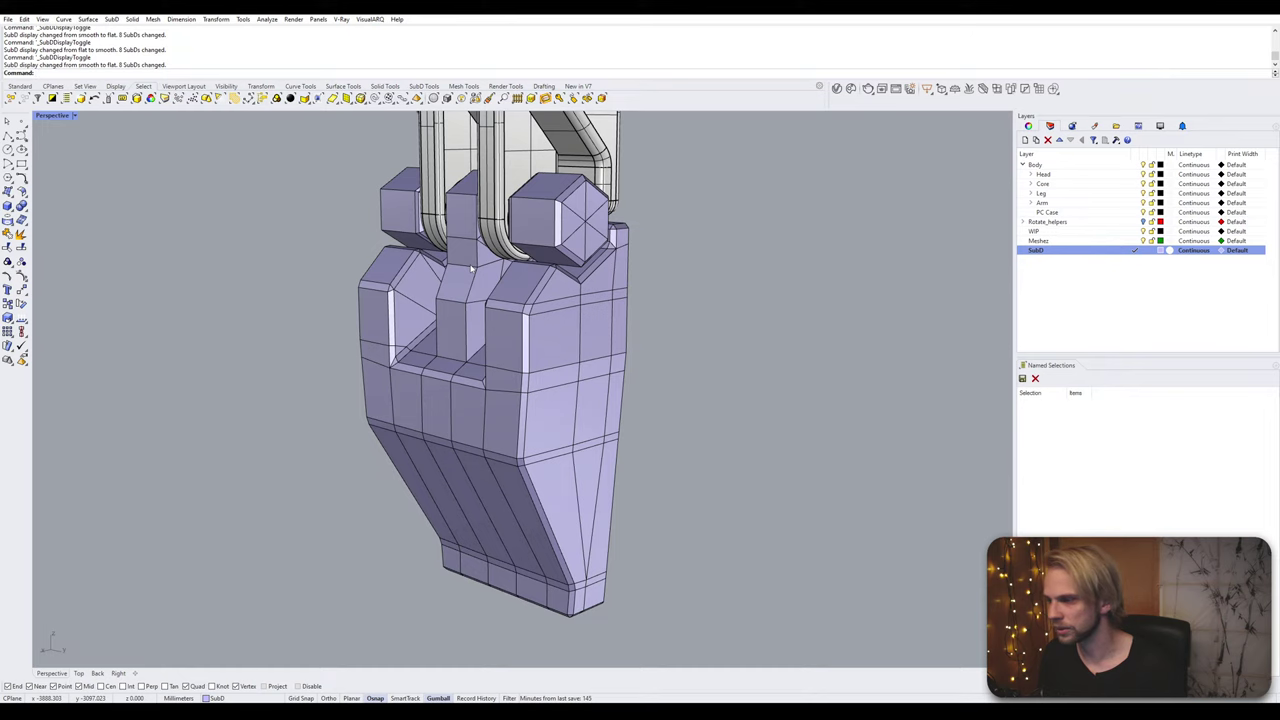
{"action": "key", "text": "Tab"}
{"action": "key", "text": "Tab"}
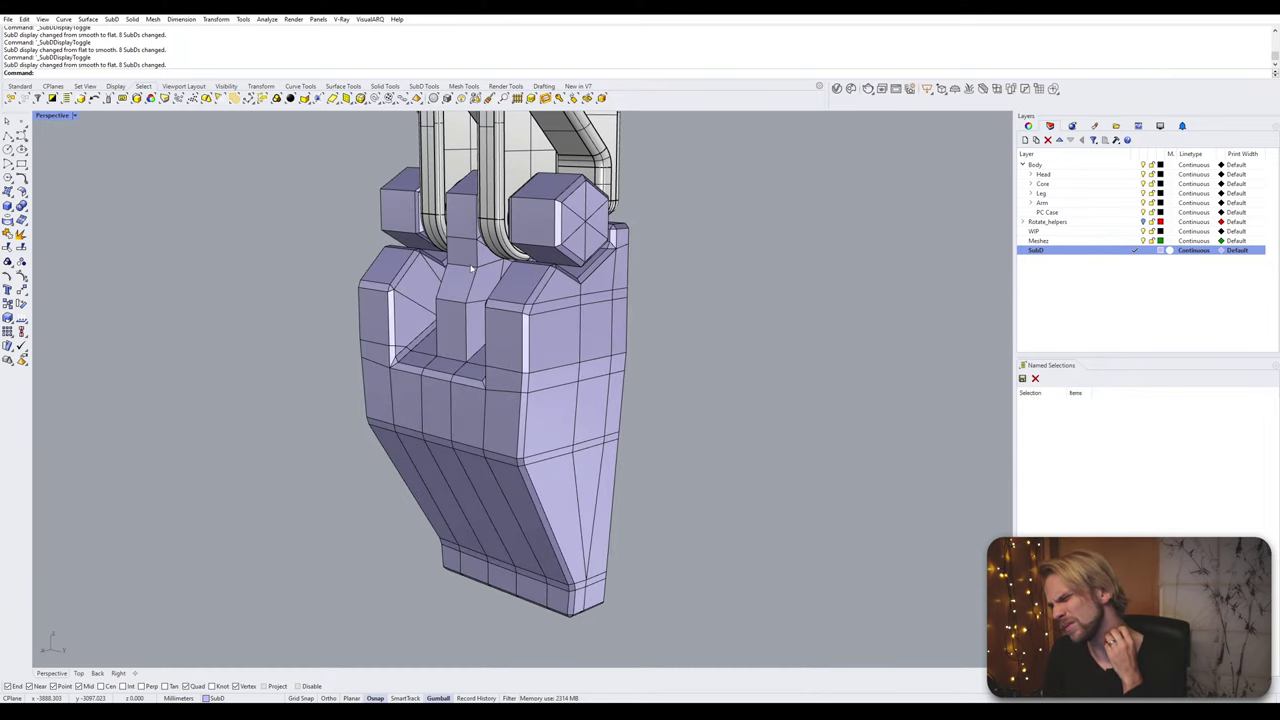
{"action": "right_click_drag", "start_coordinate": [471, 268], "coordinate": [363, 443]}
{"action": "key", "text": "Tab"}
{"action": "scroll", "coordinate": [463, 383], "scroll_direction": "down", "scroll_amount": 9}
{"action": "scroll", "coordinate": [512, 427], "scroll_direction": "down", "scroll_amount": 5}
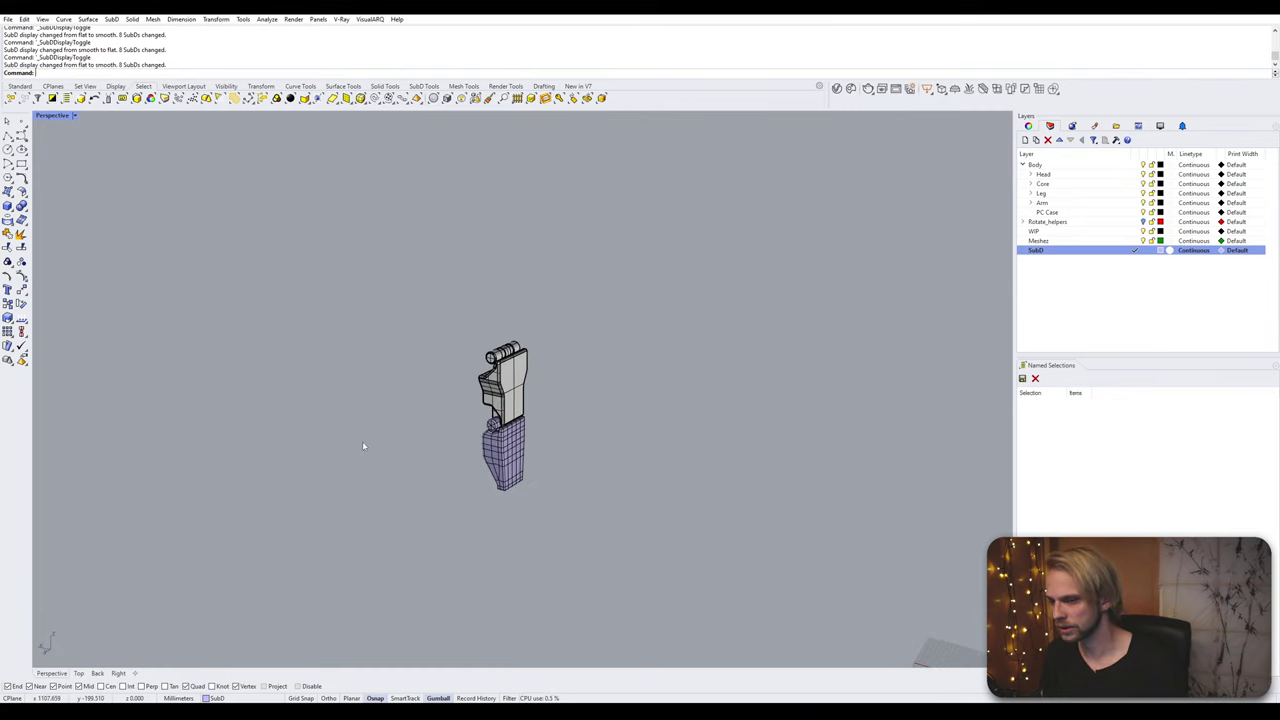
Step: Reveal the hidden upper hand parts with ShowSelected and zoom to them
{"action": "type", "text": "howSelected"}
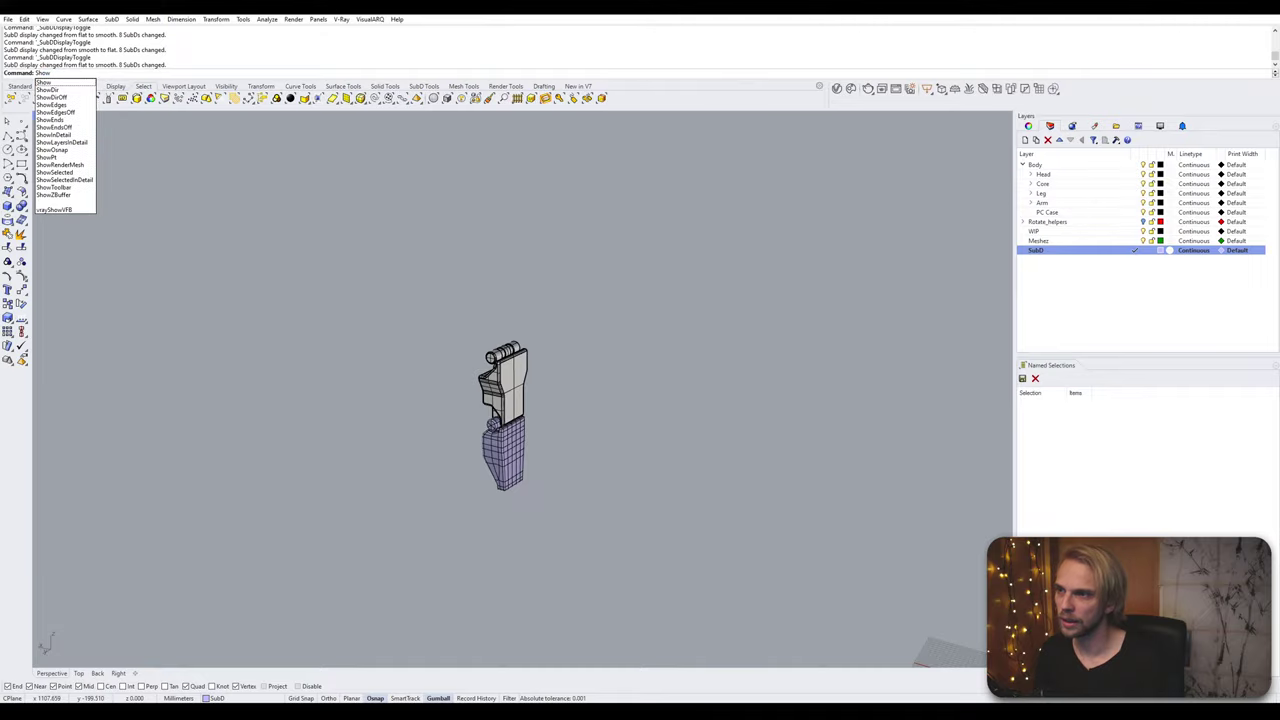
{"action": "key", "text": "Return"}
{"action": "scroll", "coordinate": [365, 441], "scroll_direction": "down", "scroll_amount": 5}
{"action": "right_click_drag", "start_coordinate": [365, 441], "coordinate": [600, 478]}
{"action": "scroll", "coordinate": [529, 589], "scroll_direction": "down", "scroll_amount": 5}
{"action": "right_click_drag", "start_coordinate": [772, 308], "coordinate": [438, 522], "text": "shift"}
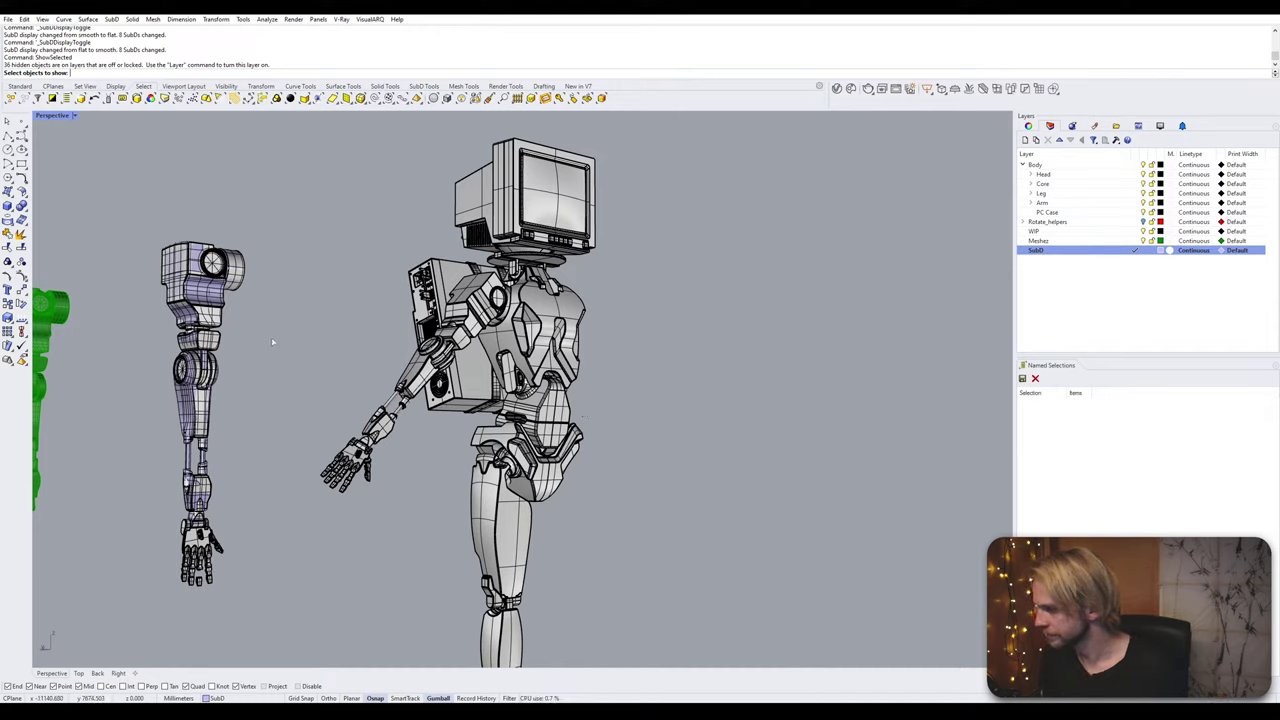
{"action": "left_click_drag", "start_coordinate": [264, 374], "coordinate": [405, 510]}
{"action": "key", "text": "Return"}
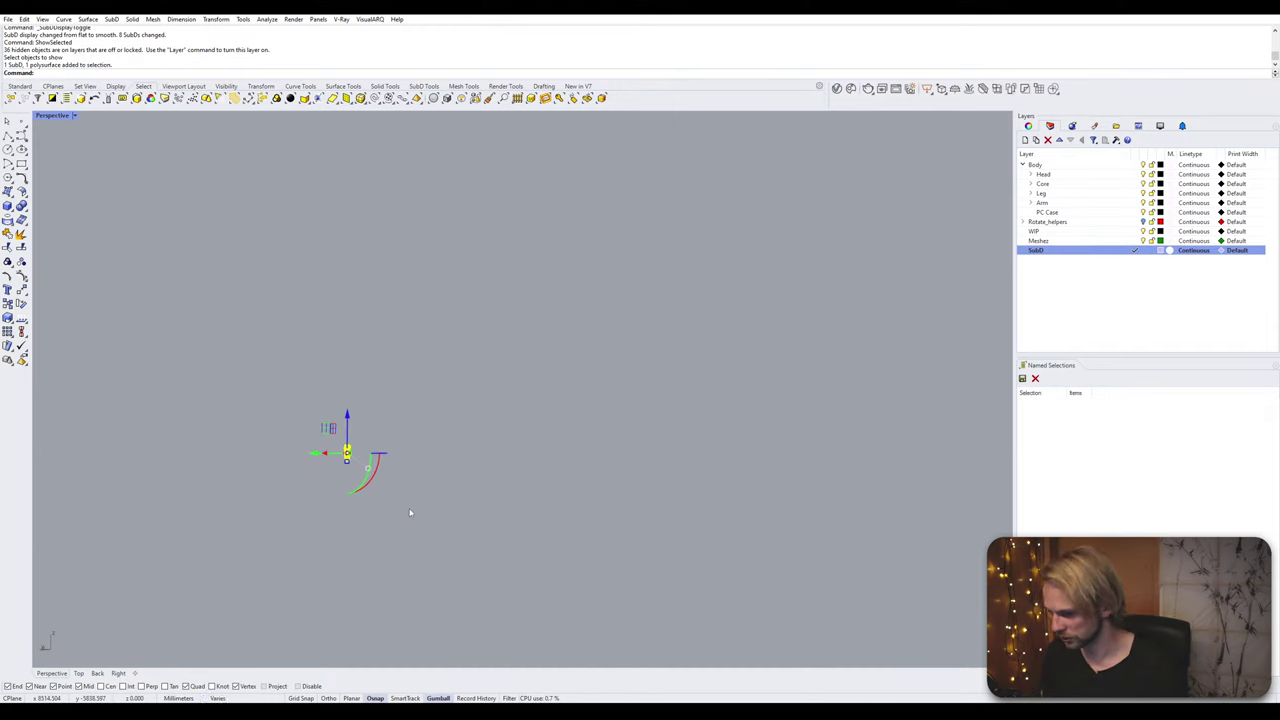
{"action": "type", "text": "zs"}
{"action": "key", "text": "Return"}
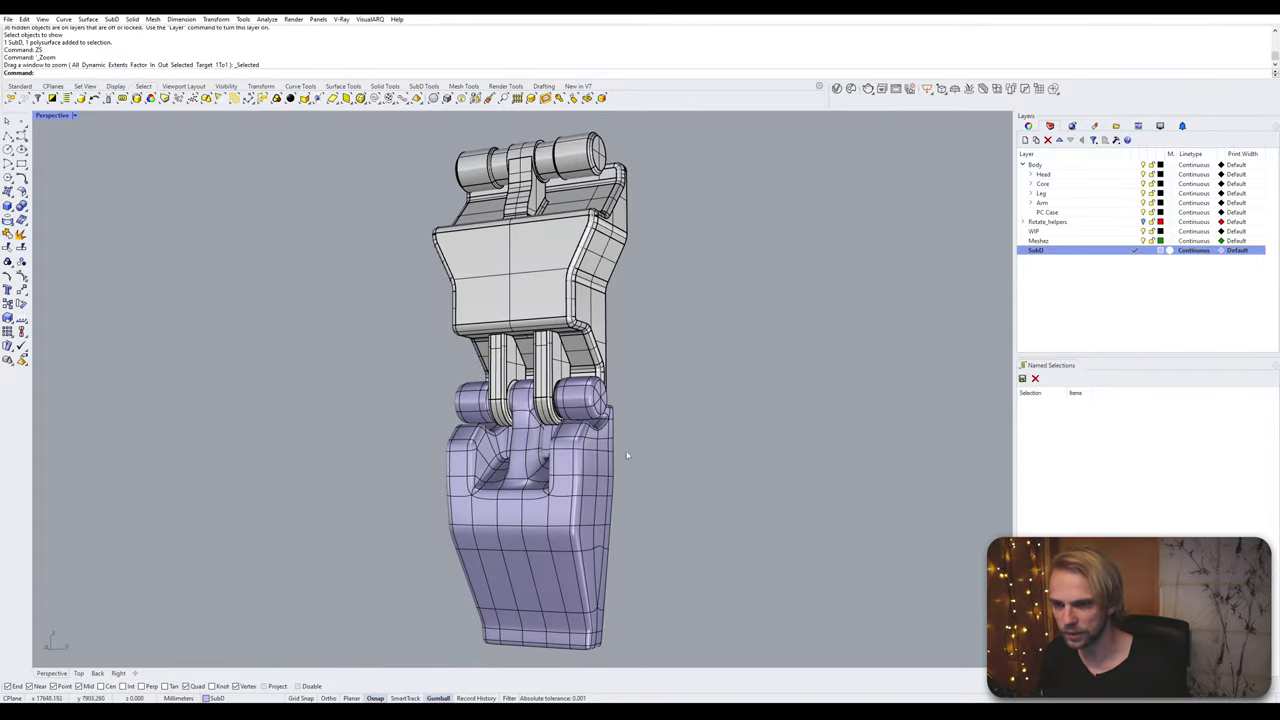
Step: Orbit around the revealed hand toward the knuckles with the cage in flat display
{"action": "scroll", "coordinate": [545, 420], "scroll_direction": "up", "scroll_amount": 5}
{"action": "right_click_drag", "start_coordinate": [470, 440], "coordinate": [493, 521]}
{"action": "key", "text": "Tab"}
{"action": "scroll", "coordinate": [543, 516], "scroll_direction": "up", "scroll_amount": 5}
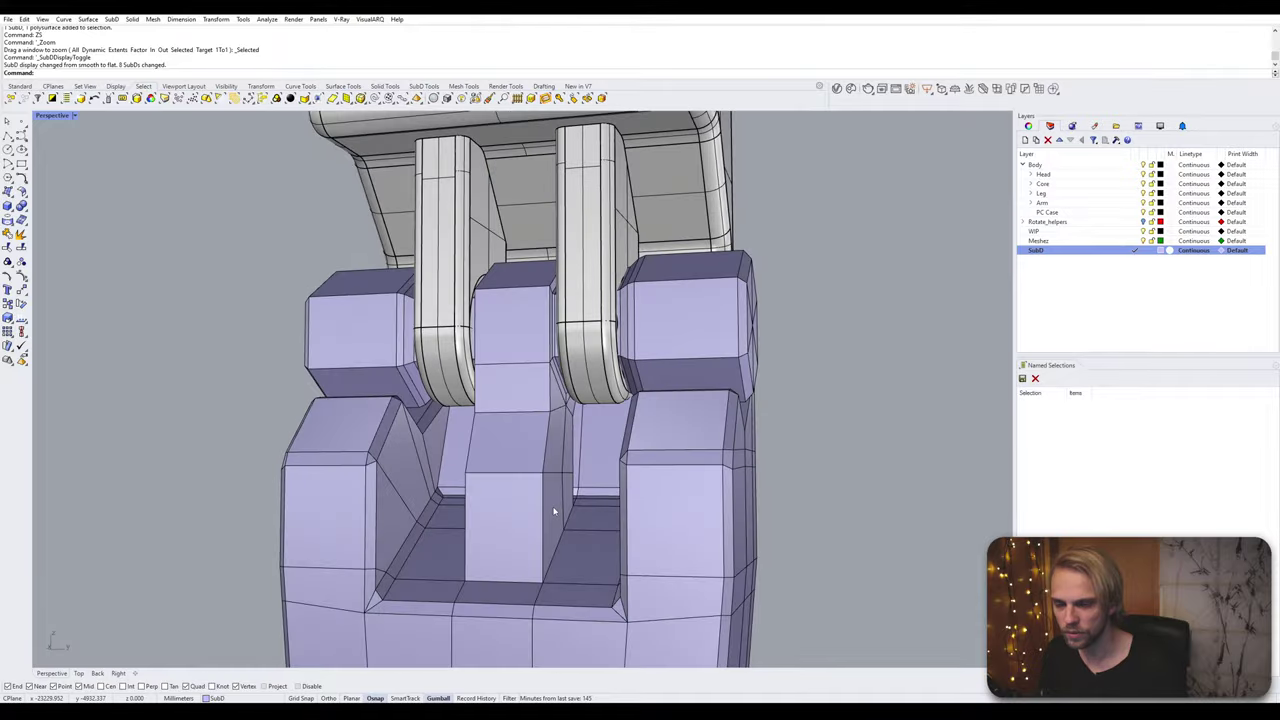
{"action": "scroll", "coordinate": [553, 511], "scroll_direction": "down", "scroll_amount": 8}
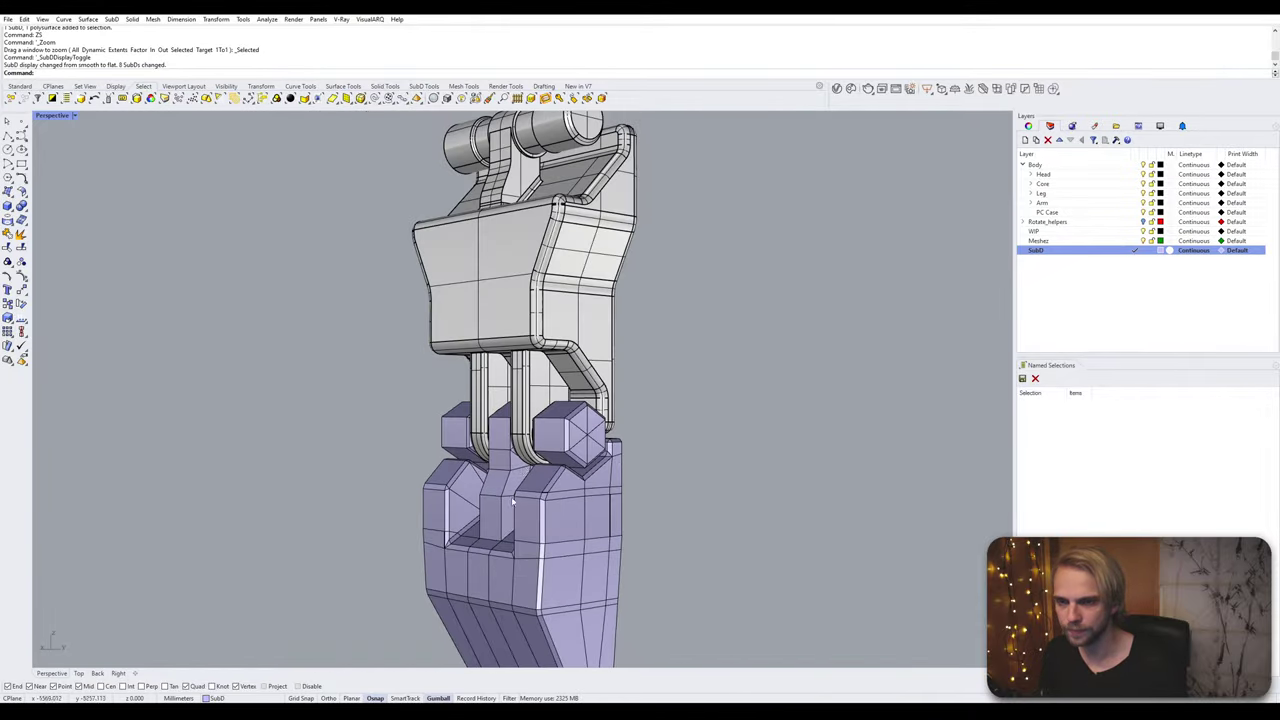
{"action": "right_click_drag", "start_coordinate": [513, 503], "coordinate": [458, 484]}
Step: Duplicate the lavender knuckle cage straight up onto the upper hinge joint
{"action": "scroll", "coordinate": [476, 570], "scroll_direction": "up", "scroll_amount": 5}
{"action": "scroll", "coordinate": [477, 573], "scroll_direction": "down", "scroll_amount": 5}
{"action": "scroll", "coordinate": [458, 482], "scroll_direction": "up", "scroll_amount": 2}
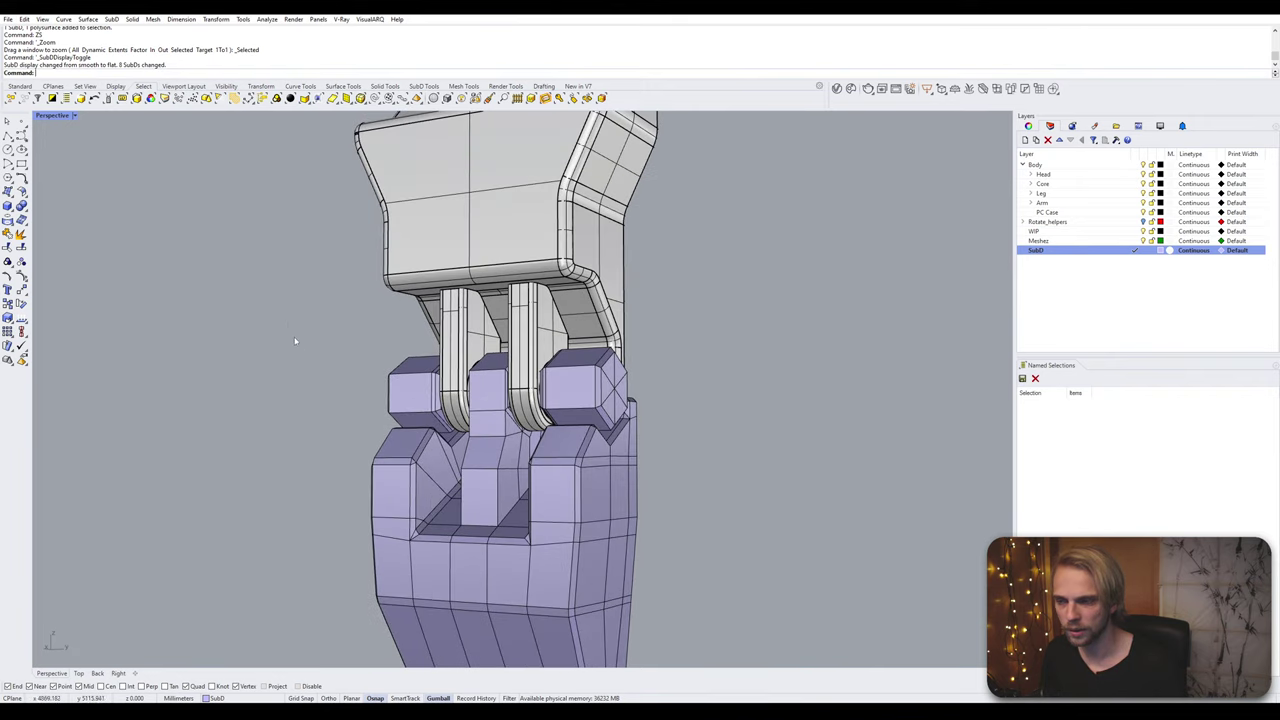
{"action": "left_click_drag", "start_coordinate": [291, 312], "coordinate": [704, 562]}
{"action": "scroll", "coordinate": [704, 562], "scroll_direction": "down", "scroll_amount": 5}
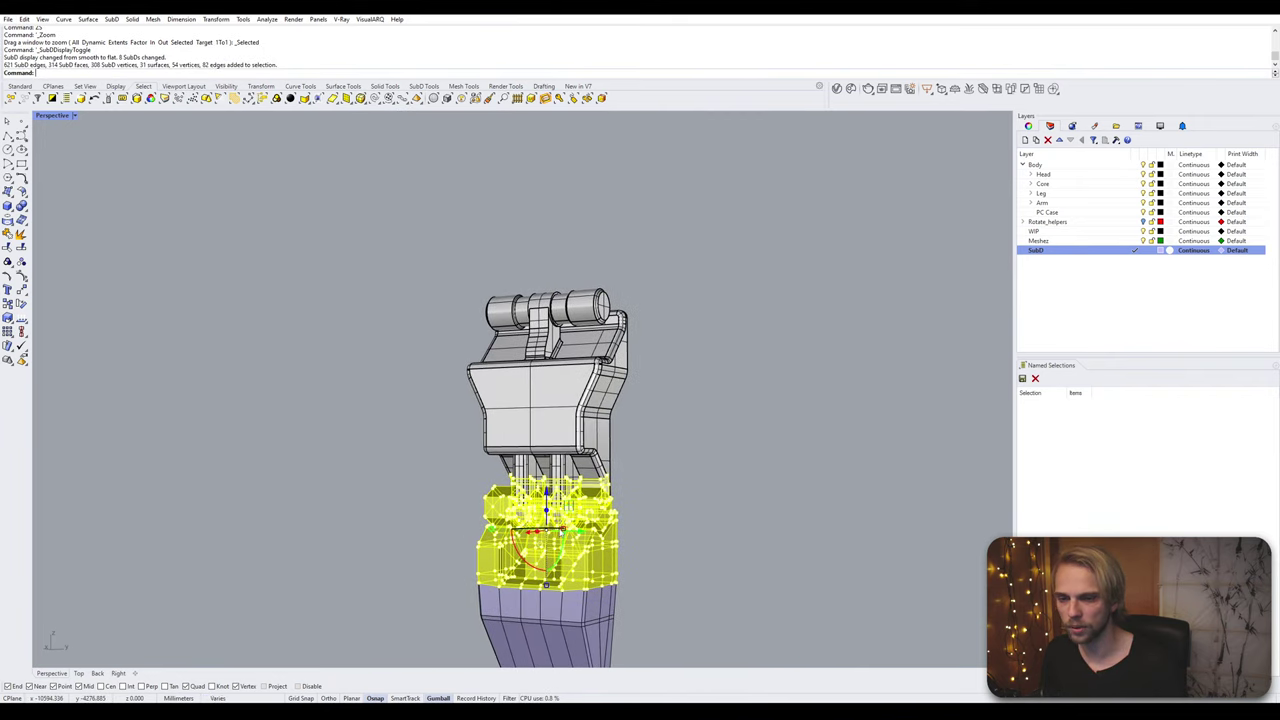
{"action": "right_click_drag", "start_coordinate": [562, 533], "coordinate": [571, 518]}
{"action": "left_click_drag", "start_coordinate": [547, 493], "coordinate": [568, 255], "text": "alt"}
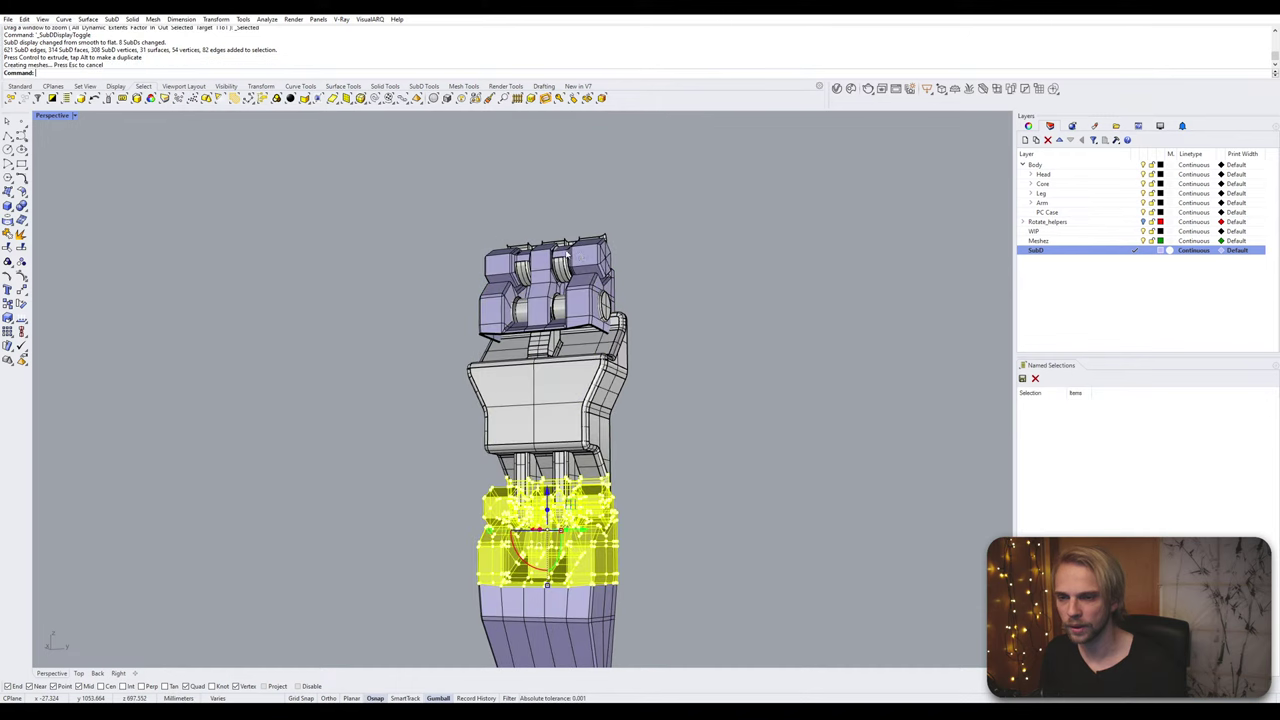
{"action": "left_click", "coordinate": [706, 269]}
{"action": "right_click_drag", "start_coordinate": [706, 269], "coordinate": [676, 313]}
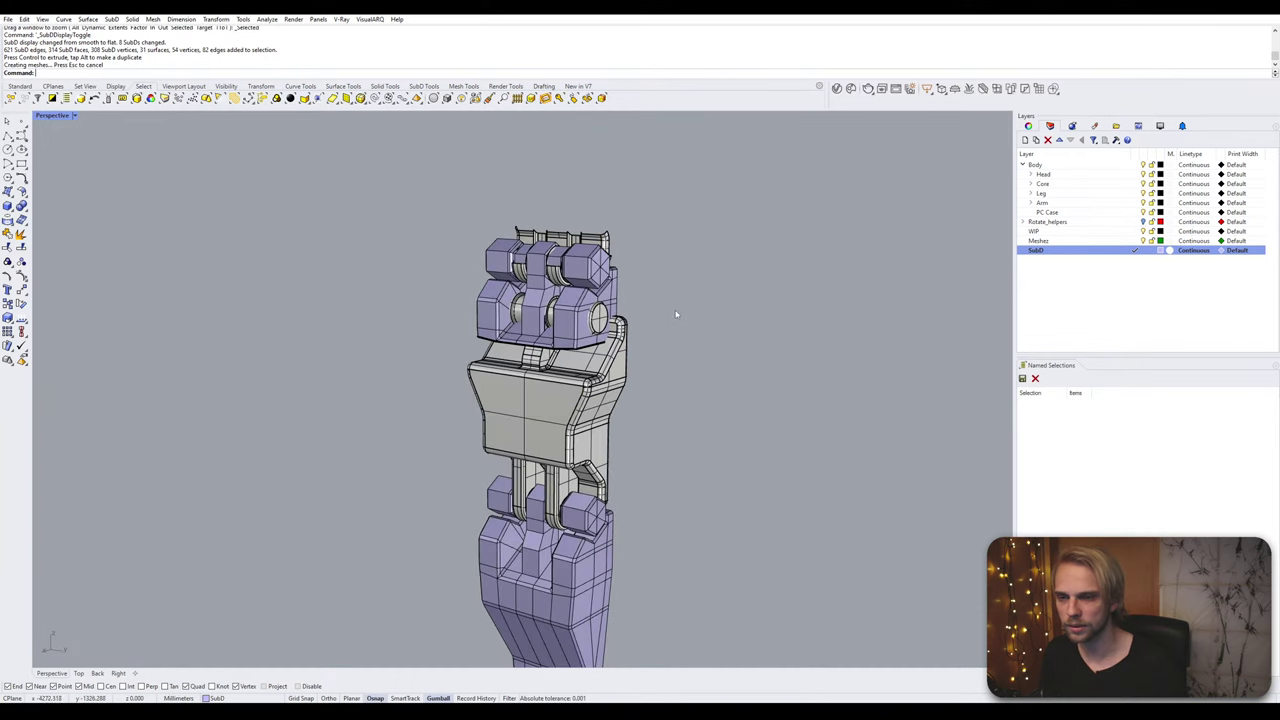
Step: Delete the grey finger piece at the top that the copy replaces
{"action": "left_click", "coordinate": [582, 240]}
{"action": "key", "text": "End"}
{"action": "scroll", "coordinate": [597, 320], "scroll_direction": "up", "scroll_amount": 4}
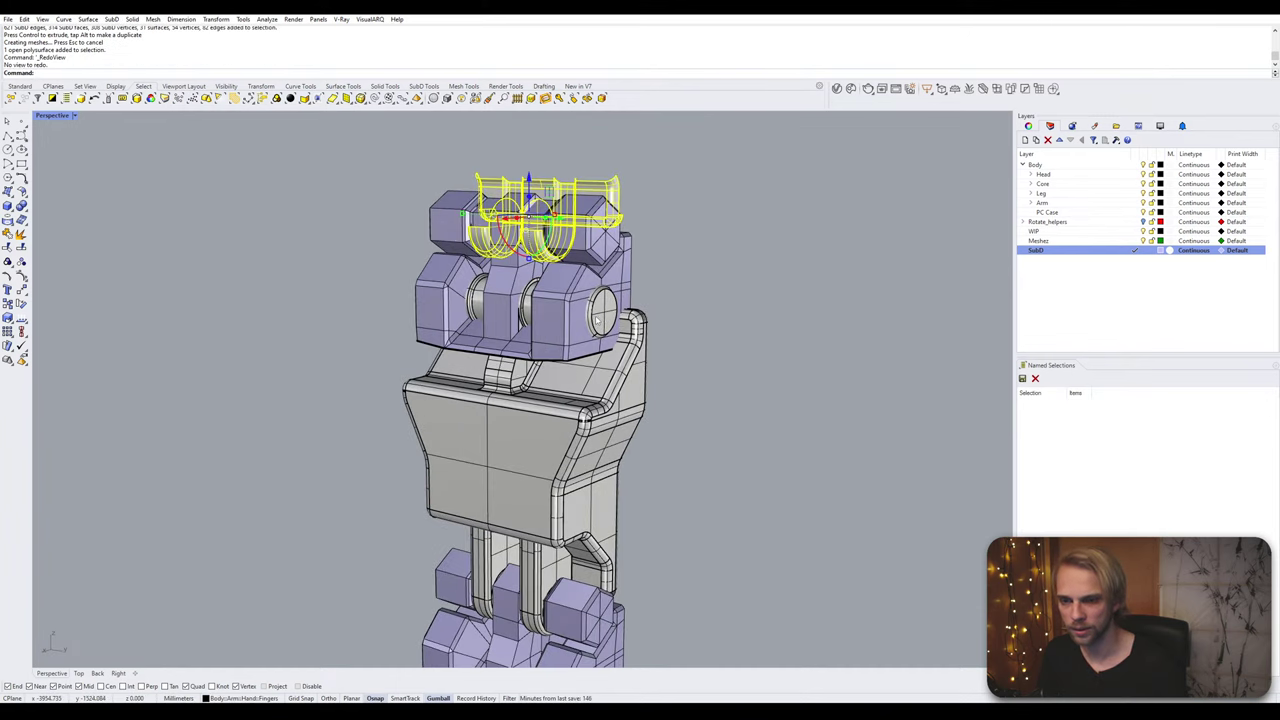
{"action": "key", "text": "Delete"}
{"action": "left_click", "coordinate": [598, 320]}
{"action": "left_click", "coordinate": [657, 306]}
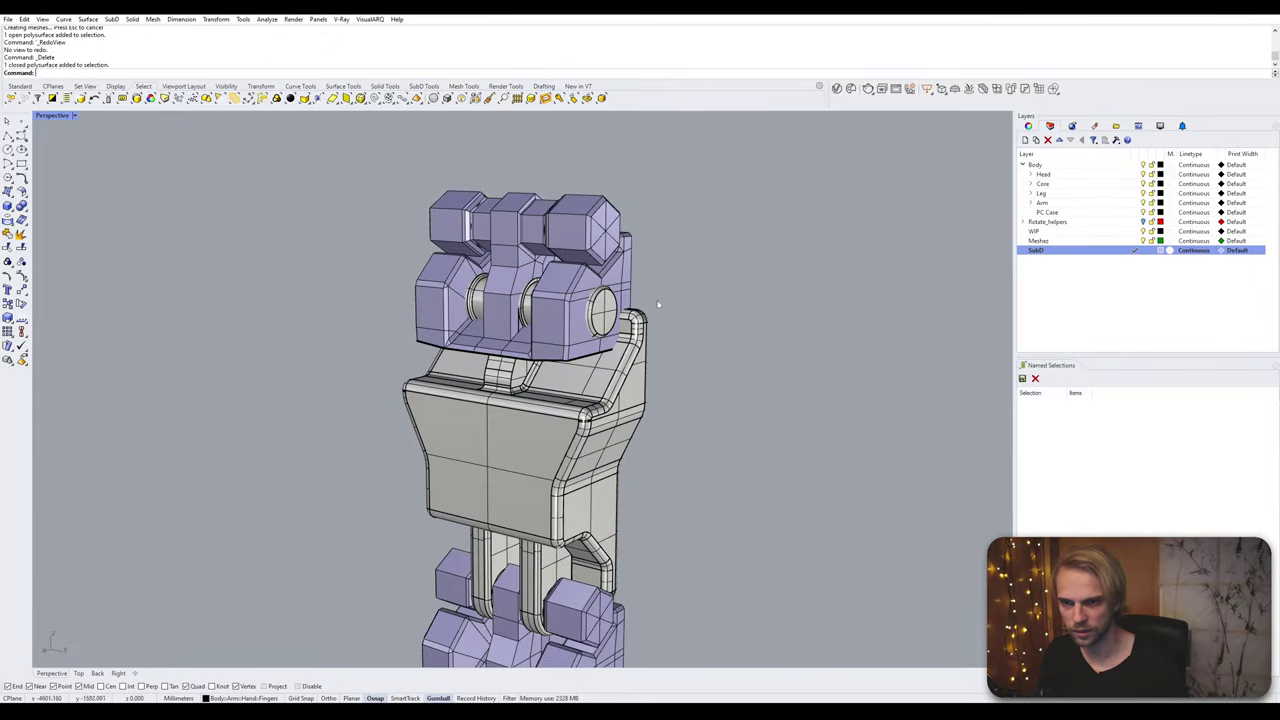
{"action": "right_click_drag", "start_coordinate": [657, 306], "coordinate": [695, 300]}
{"action": "scroll", "coordinate": [545, 300], "scroll_direction": "up", "scroll_amount": 4}
{"action": "right_click_drag", "start_coordinate": [520, 320], "coordinate": [604, 384]}
{"action": "scroll", "coordinate": [605, 387], "scroll_direction": "up", "scroll_amount": 4}
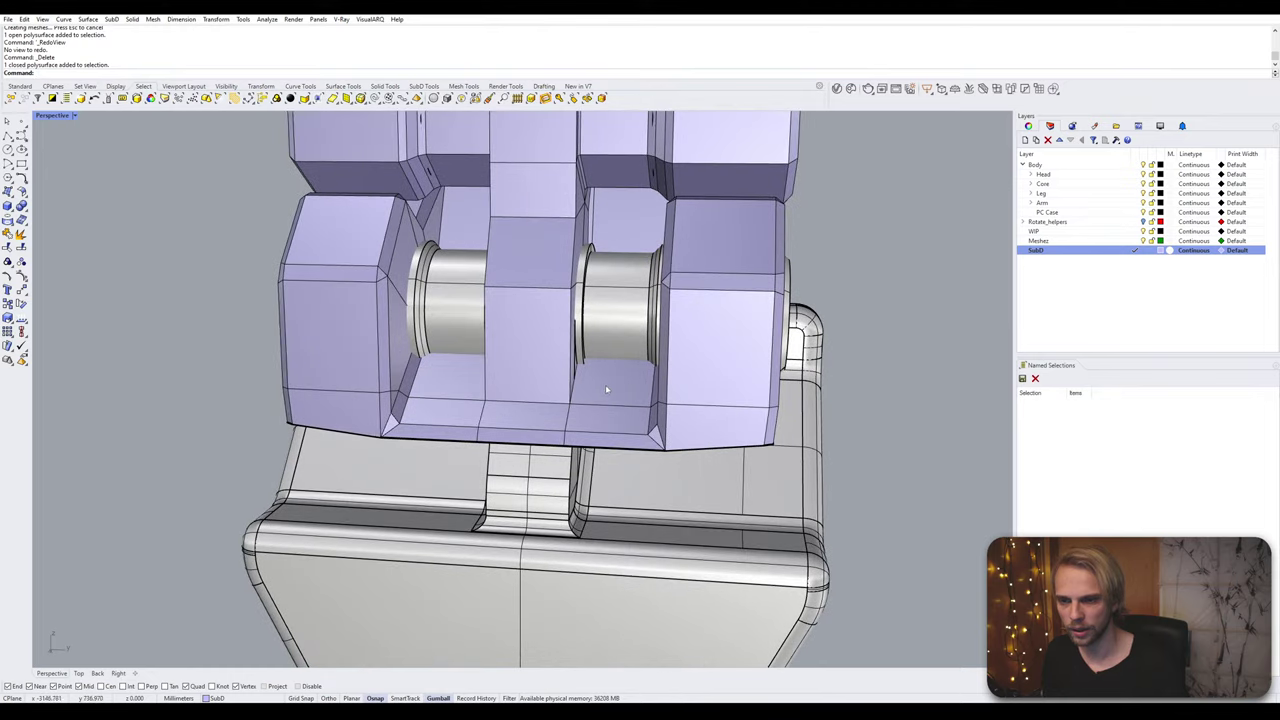
{"action": "scroll", "coordinate": [598, 385], "scroll_direction": "up", "scroll_amount": 3}
{"action": "left_click", "coordinate": [595, 379], "text": "ctrl+shift"}
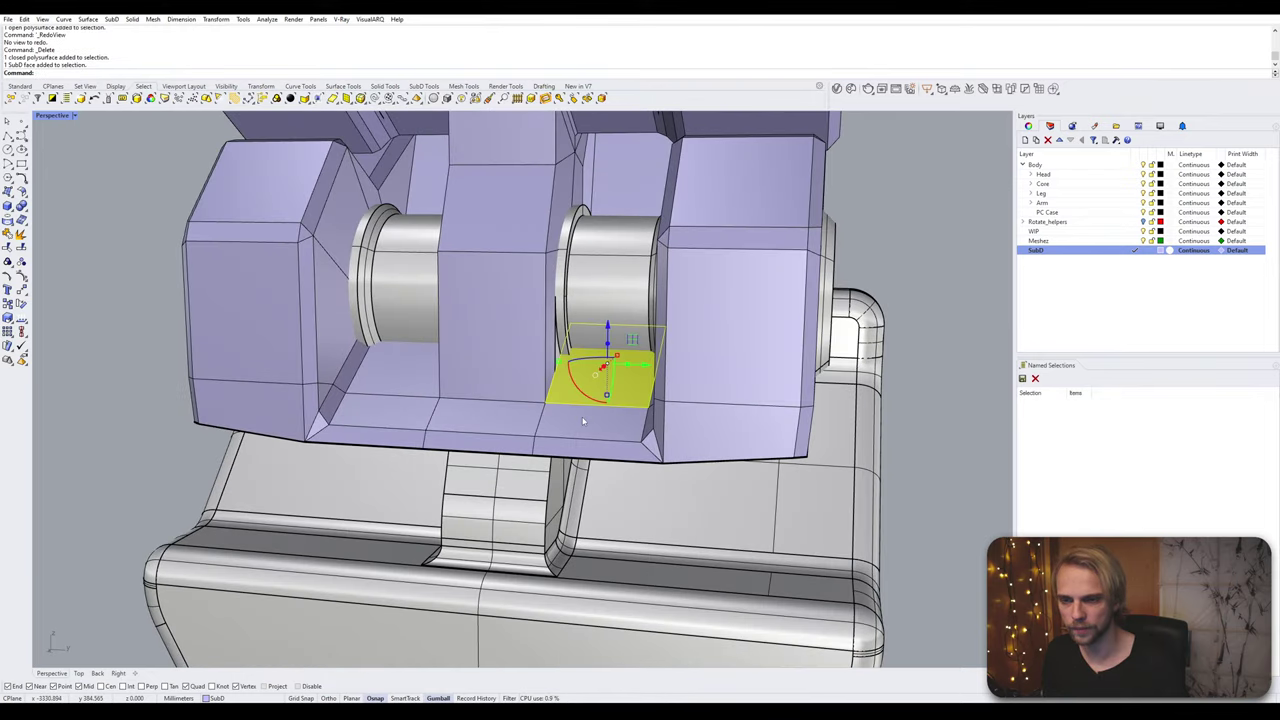
{"action": "scroll", "coordinate": [583, 421], "scroll_direction": "down", "scroll_amount": 4}
{"action": "scroll", "coordinate": [583, 421], "scroll_direction": "up", "scroll_amount": 2}
{"action": "right_click_drag", "start_coordinate": [583, 421], "coordinate": [616, 430]}
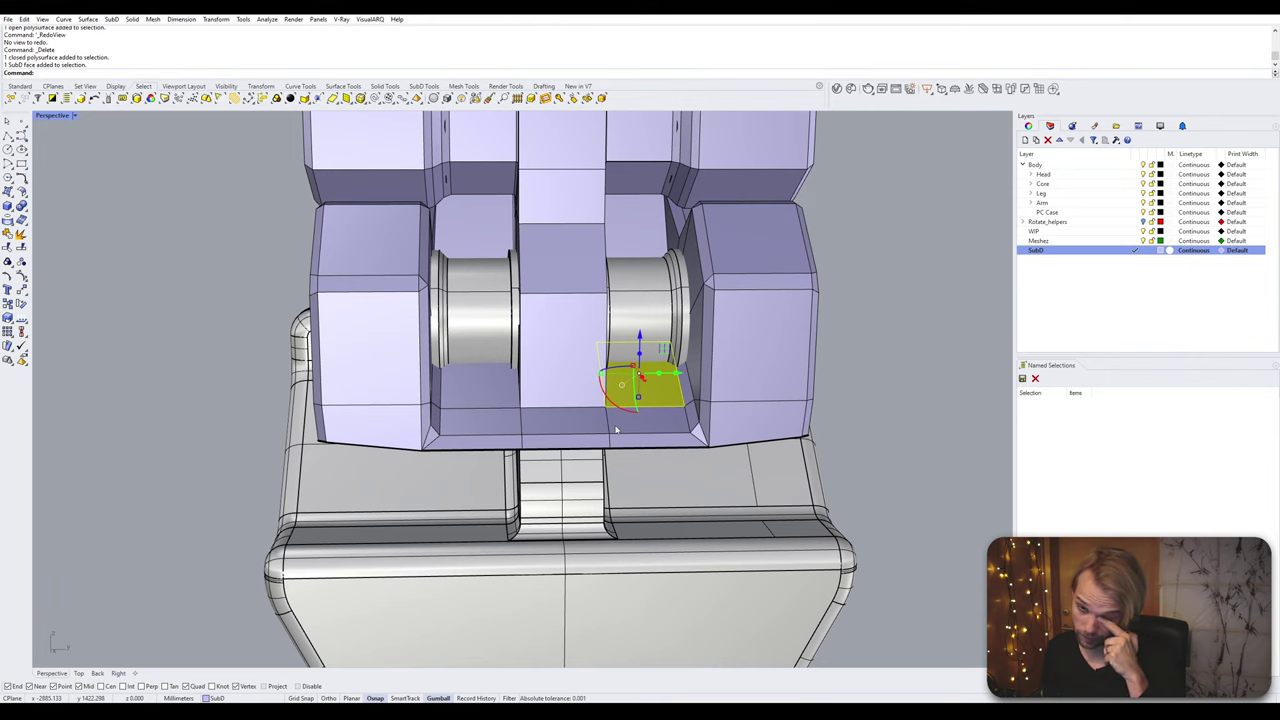
{"action": "key", "text": "Escape"}
{"action": "scroll", "coordinate": [688, 420], "scroll_direction": "up", "scroll_amount": 5}
{"action": "left_click", "coordinate": [687, 421], "text": "ctrl+shift"}
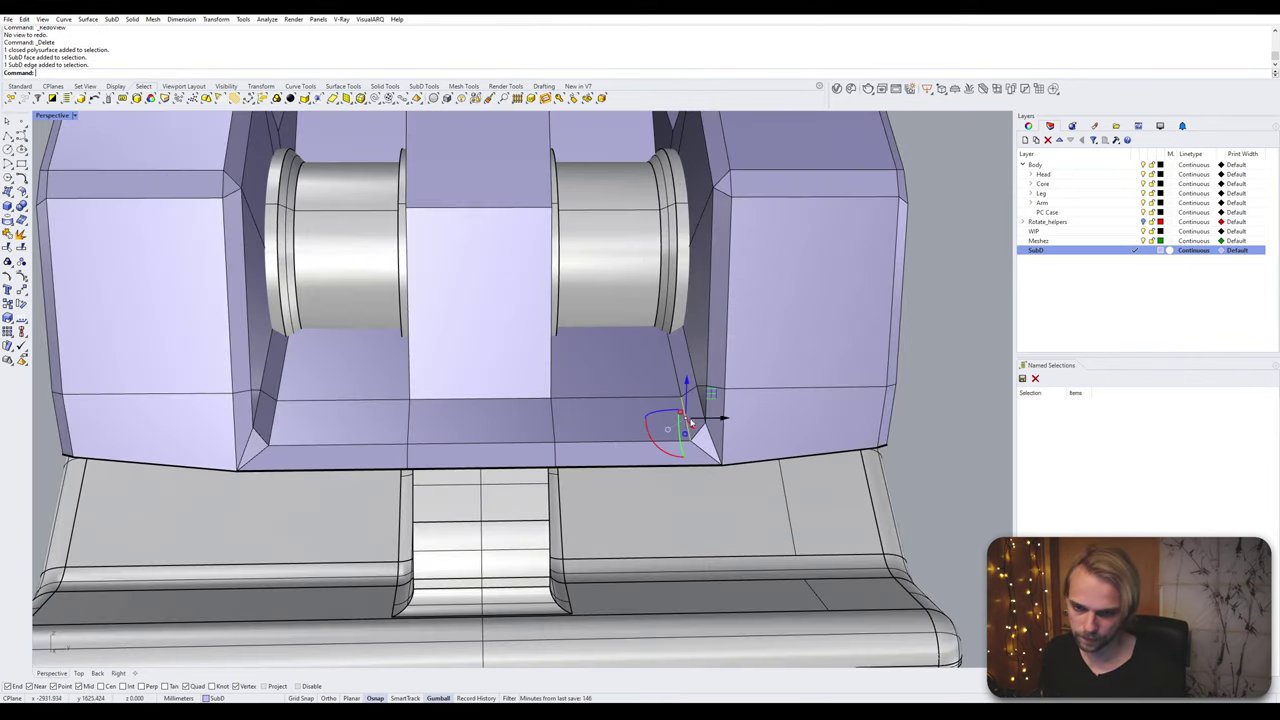
{"action": "key", "text": "Escape"}
{"action": "scroll", "coordinate": [687, 374], "scroll_direction": "up", "scroll_amount": 3}
{"action": "left_click", "coordinate": [686, 371], "text": "ctrl+shift"}
{"action": "left_click", "coordinate": [694, 425], "text": "ctrl+shift"}
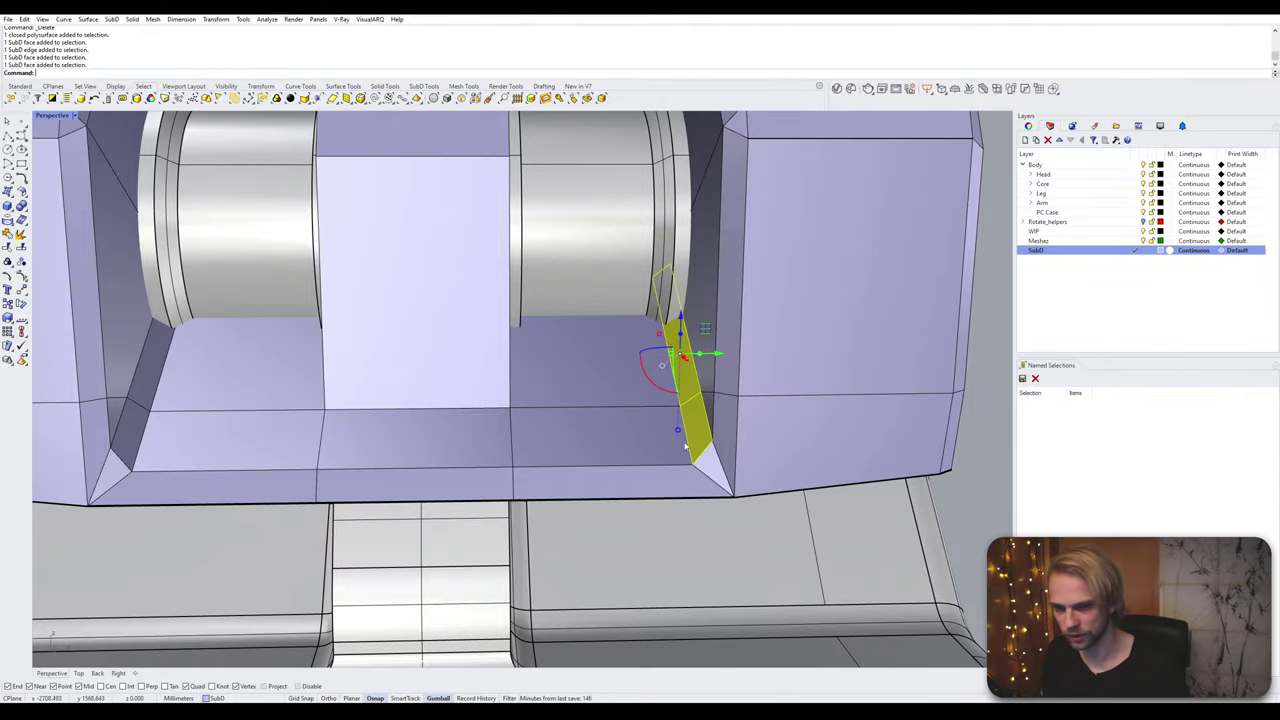
{"action": "left_click", "coordinate": [671, 486], "text": "ctrl+shift"}
{"action": "left_click", "coordinate": [715, 482], "text": "ctrl+shift"}
{"action": "left_click", "coordinate": [415, 486], "text": "ctrl+shift"}
{"action": "left_click", "coordinate": [160, 488], "text": "ctrl+shift"}
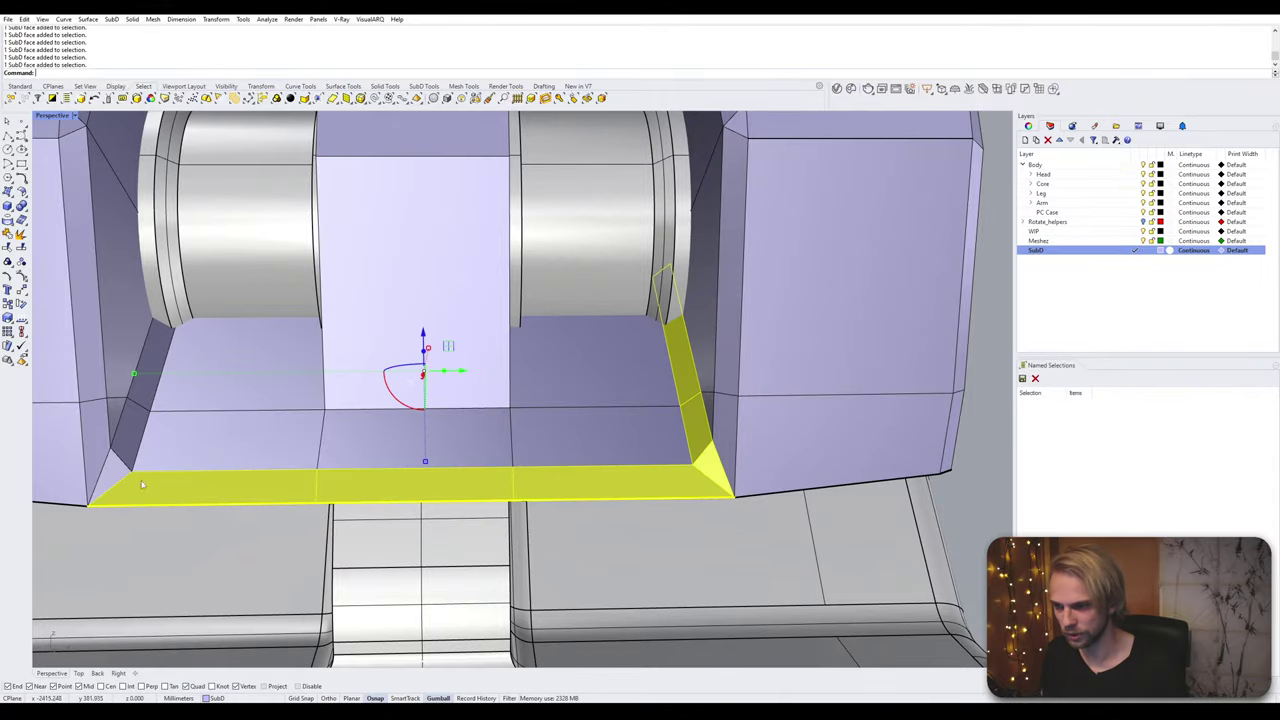
{"action": "left_click", "coordinate": [117, 476], "text": "ctrl+shift"}
{"action": "scroll", "coordinate": [197, 450], "scroll_direction": "down", "scroll_amount": 7}
{"action": "right_click_drag", "start_coordinate": [262, 460], "coordinate": [221, 443]}
{"action": "left_click", "coordinate": [689, 433]}
{"action": "scroll", "coordinate": [689, 433], "scroll_direction": "down", "scroll_amount": 6}
{"action": "right_click_drag", "start_coordinate": [689, 433], "coordinate": [678, 353]}
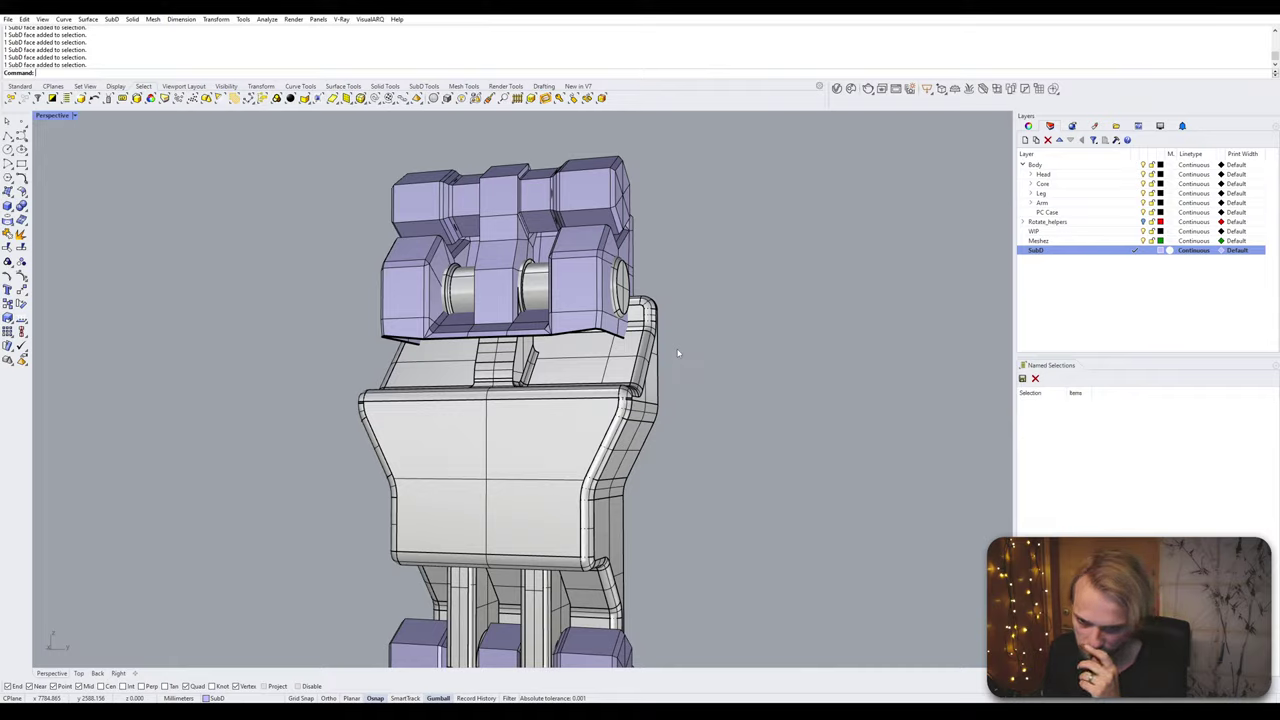
{"action": "right_click_drag", "start_coordinate": [677, 356], "coordinate": [147, 360]}
{"action": "right_click_drag", "start_coordinate": [184, 352], "coordinate": [171, 376]}
{"action": "scroll", "coordinate": [438, 281], "scroll_direction": "up", "scroll_amount": 3}
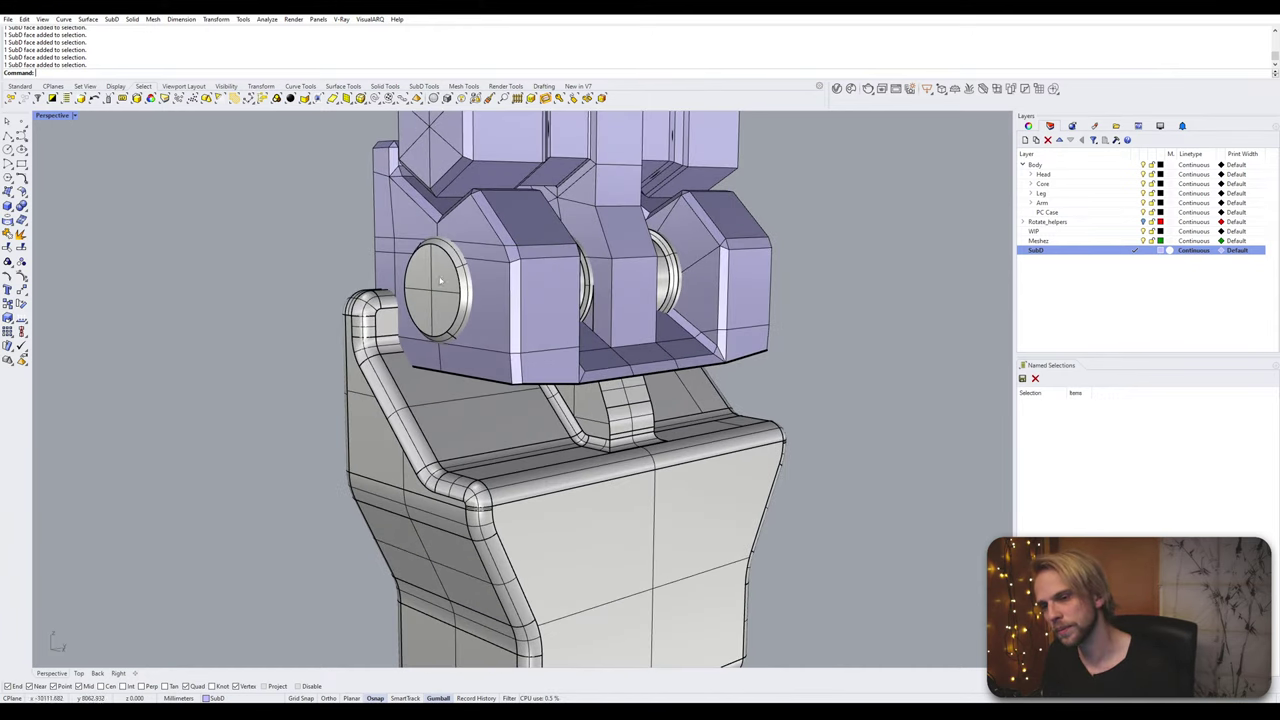
{"action": "mouse_move", "coordinate": [490, 331]}
{"action": "right_mouse_down", "text": "shift"}
{"action": "mouse_move", "coordinate": [574, 246]}
{"action": "mouse_move", "coordinate": [480, 310]}
{"action": "right_mouse_up", "text": "shift"}
{"action": "scroll", "coordinate": [574, 246], "scroll_direction": "down", "scroll_amount": 5}
{"action": "mouse_move", "coordinate": [445, 380]}
{"action": "right_mouse_down"}
{"action": "mouse_move", "coordinate": [519, 345]}
{"action": "mouse_move", "coordinate": [600, 350]}
{"action": "mouse_move", "coordinate": [480, 360]}
{"action": "mouse_move", "coordinate": [590, 370]}
{"action": "mouse_move", "coordinate": [449, 388]}
{"action": "right_mouse_up"}
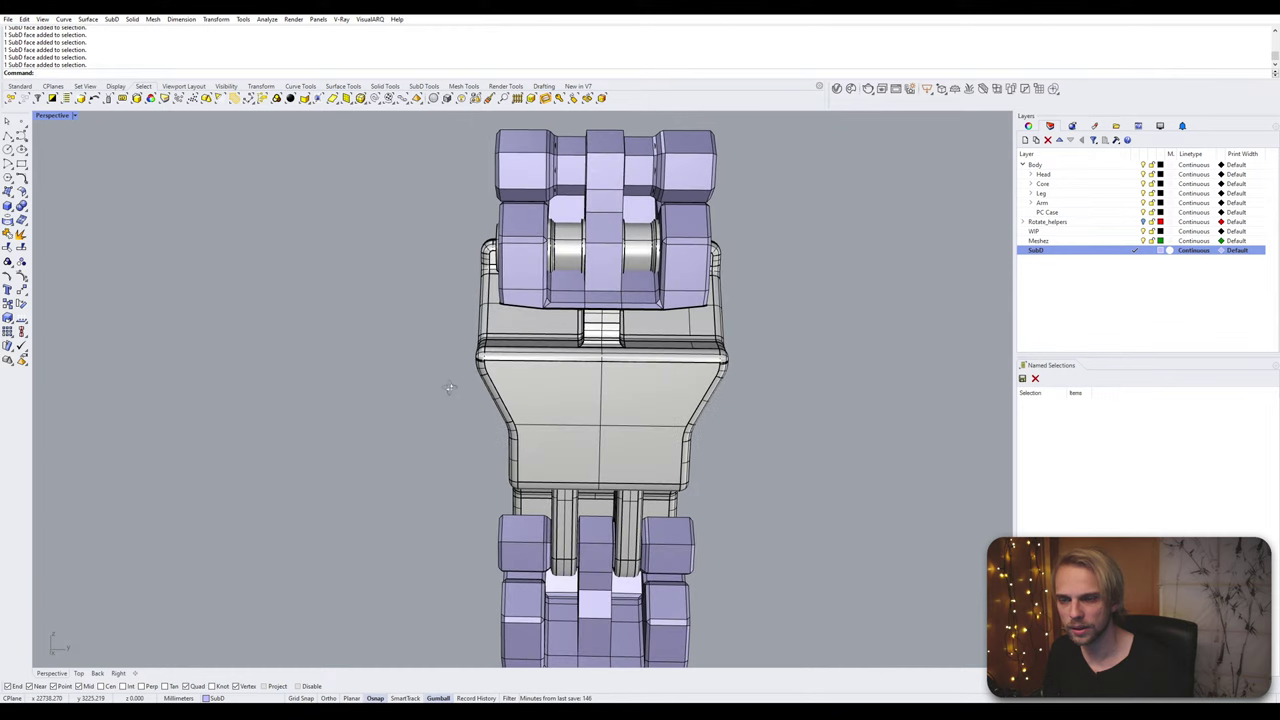
Step: Lock the grey palm polysurface
{"action": "left_click", "coordinate": [521, 363]}
{"action": "type", "text": "LoKC"}
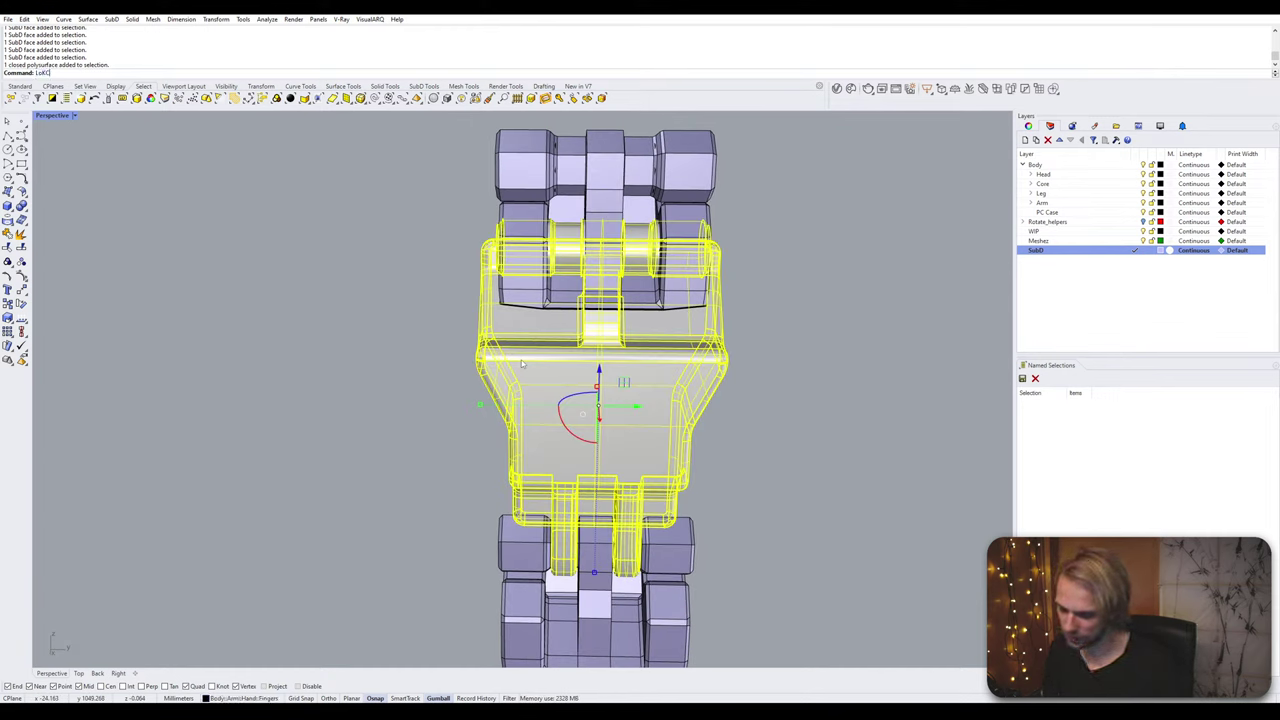
{"action": "key", "text": "BackSpace"}
{"action": "key", "text": "BackSpace"}
{"action": "type", "text": "ck"}
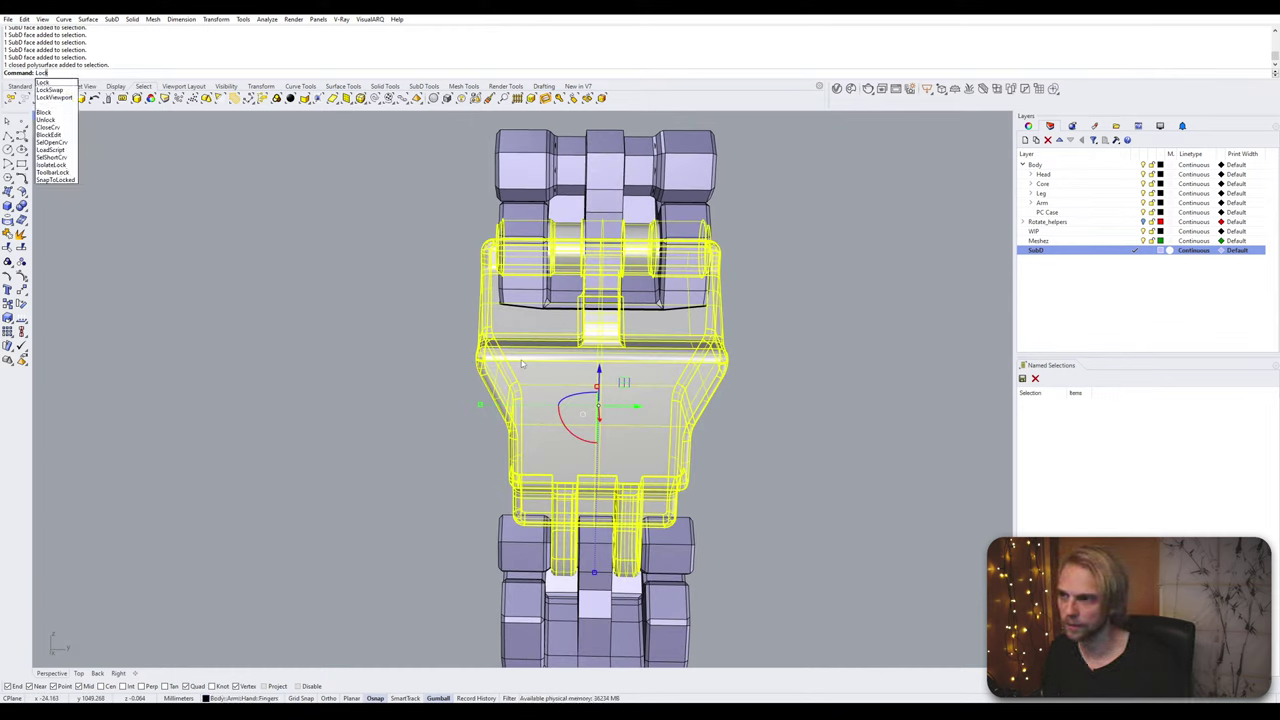
{"action": "key", "text": "Return"}
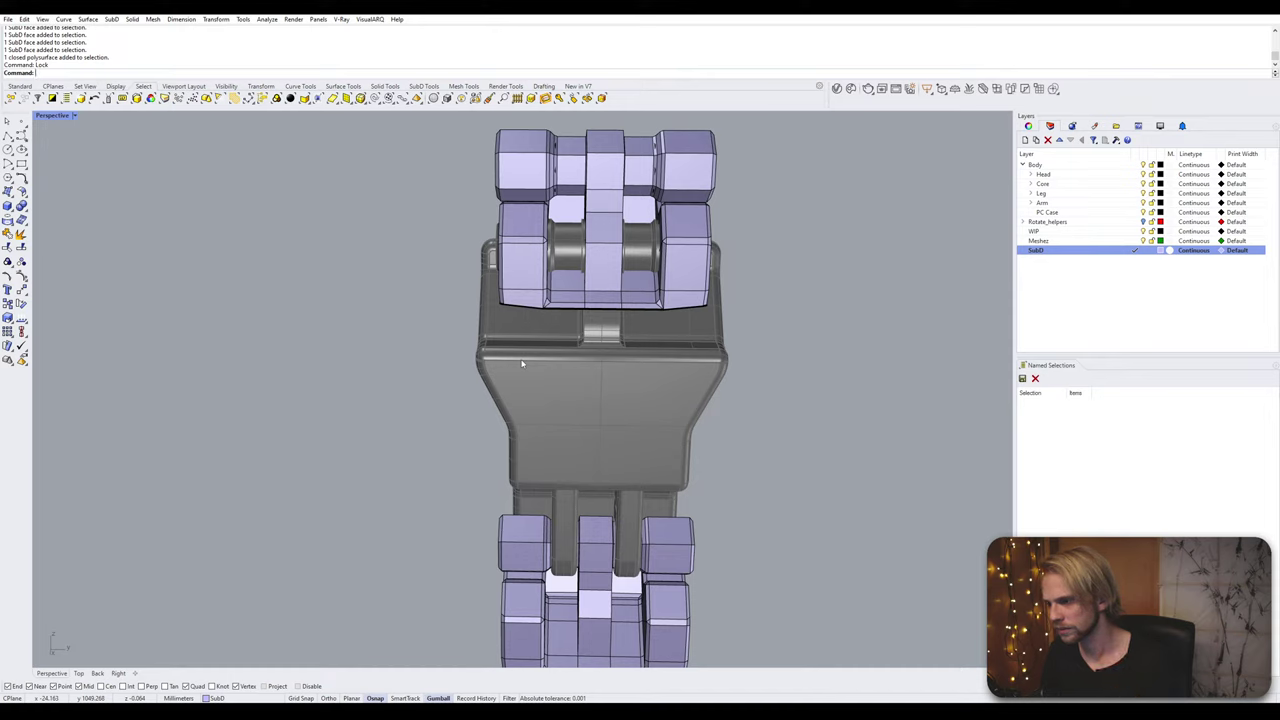
Step: Orbit around the arm and finger joints to inspect them from front and side
{"action": "right_click_drag", "start_coordinate": [521, 364], "coordinate": [436, 398]}
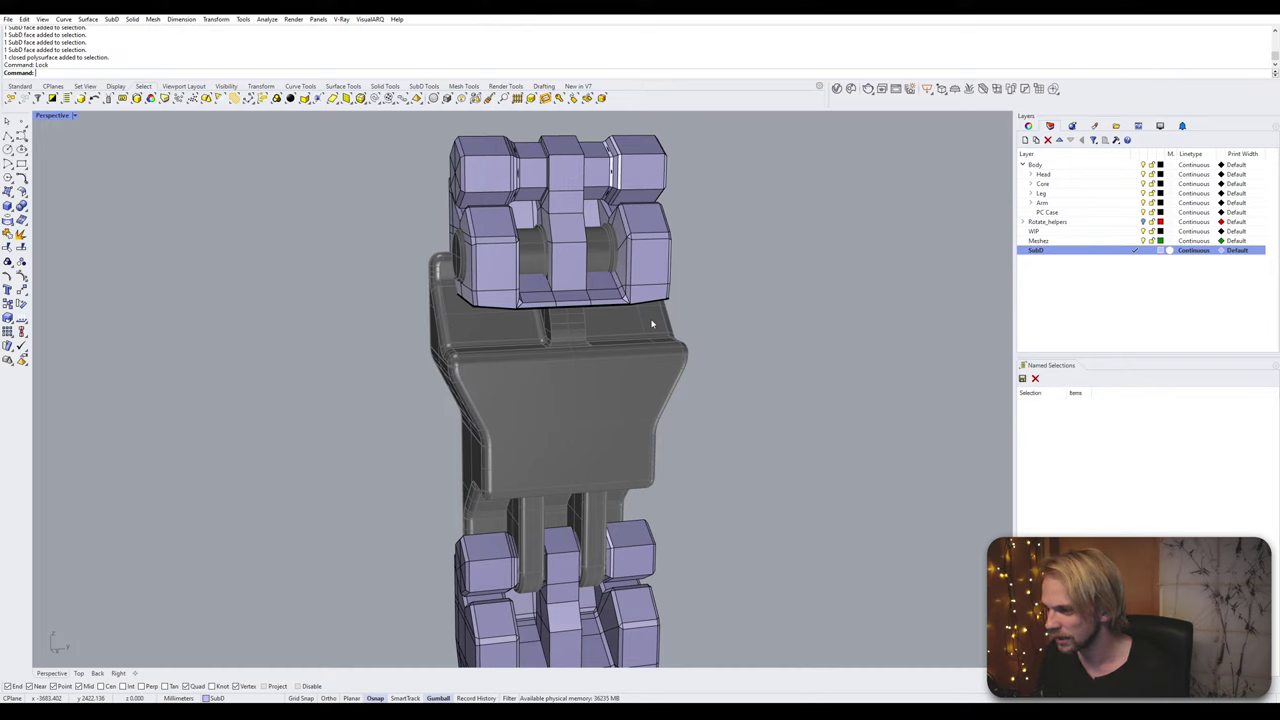
{"action": "right_click_drag", "start_coordinate": [370, 275], "coordinate": [489, 269]}
{"action": "scroll", "coordinate": [483, 223], "scroll_direction": "up", "scroll_amount": 4}
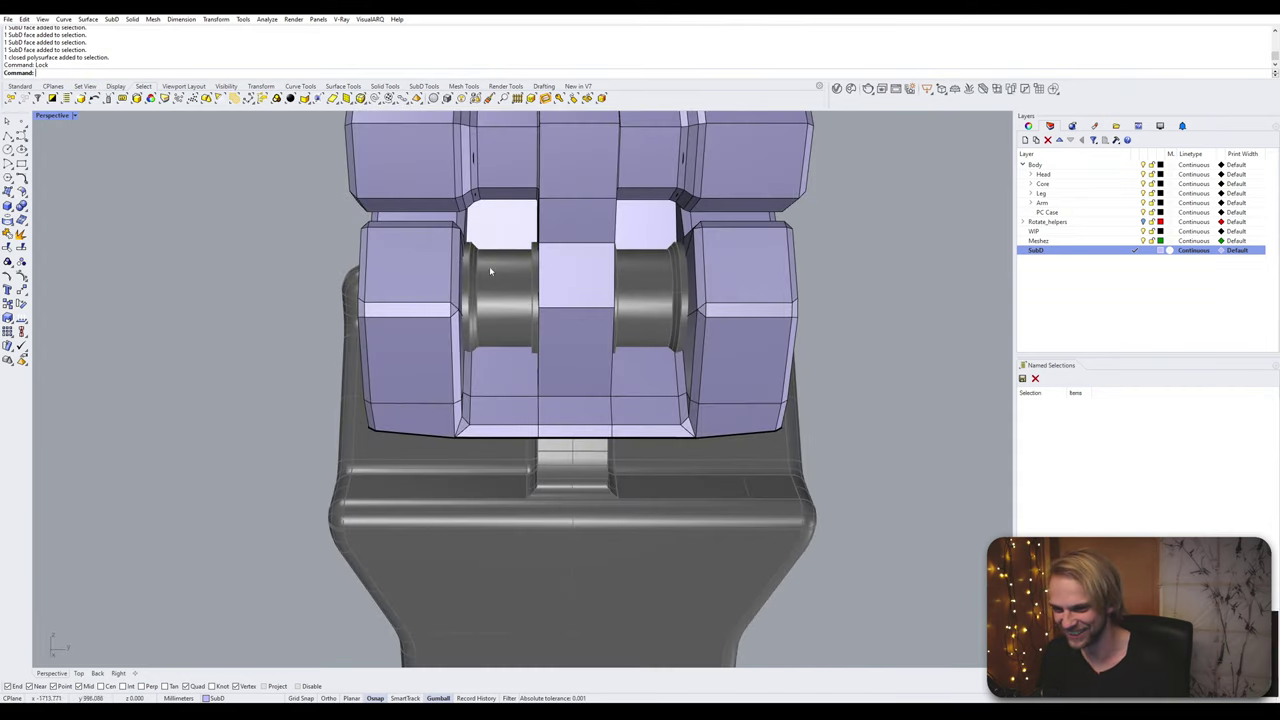
{"action": "scroll", "coordinate": [516, 314], "scroll_direction": "up", "scroll_amount": 2}
{"action": "right_click_drag", "start_coordinate": [534, 371], "coordinate": [490, 345]}
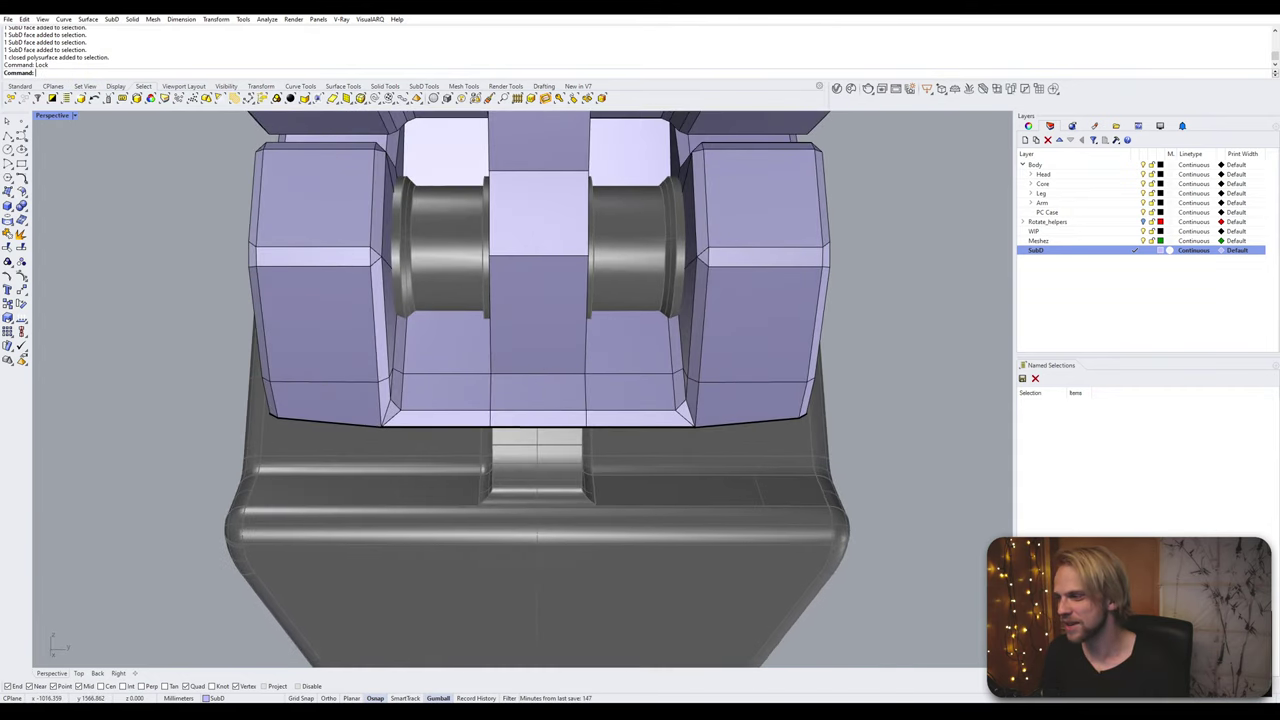
{"action": "scroll", "coordinate": [465, 356], "scroll_direction": "up", "scroll_amount": 5}
{"action": "right_click_drag", "start_coordinate": [461, 352], "coordinate": [609, 450]}
{"action": "scroll", "coordinate": [436, 355], "scroll_direction": "down", "scroll_amount": 5}
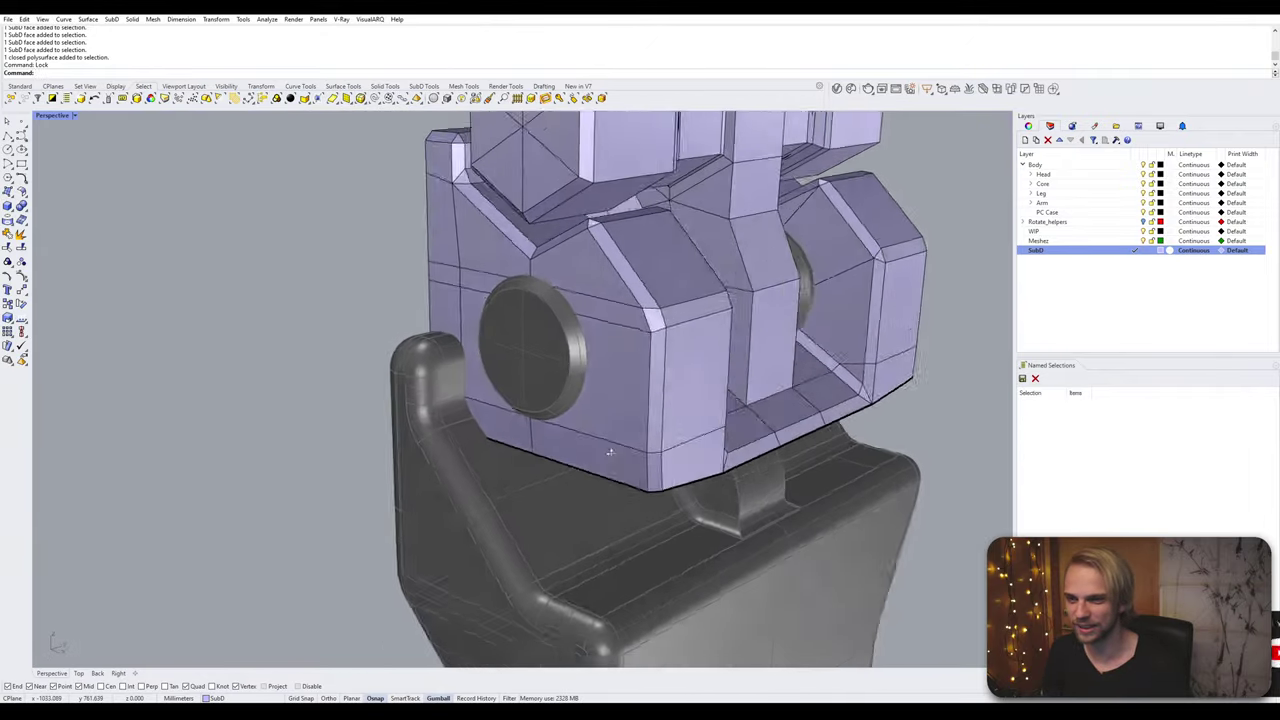
{"action": "scroll", "coordinate": [595, 415], "scroll_direction": "down", "scroll_amount": 4}
{"action": "right_click_drag", "start_coordinate": [589, 403], "coordinate": [511, 350]}
Step: Delete the SubD faces surrounding the left and right hinge cylinders
{"action": "scroll", "coordinate": [511, 350], "scroll_direction": "up", "scroll_amount": 3}
{"action": "left_click", "coordinate": [511, 350], "text": "ctrl+shift"}
{"action": "left_click", "coordinate": [515, 170], "text": "ctrl+shift"}
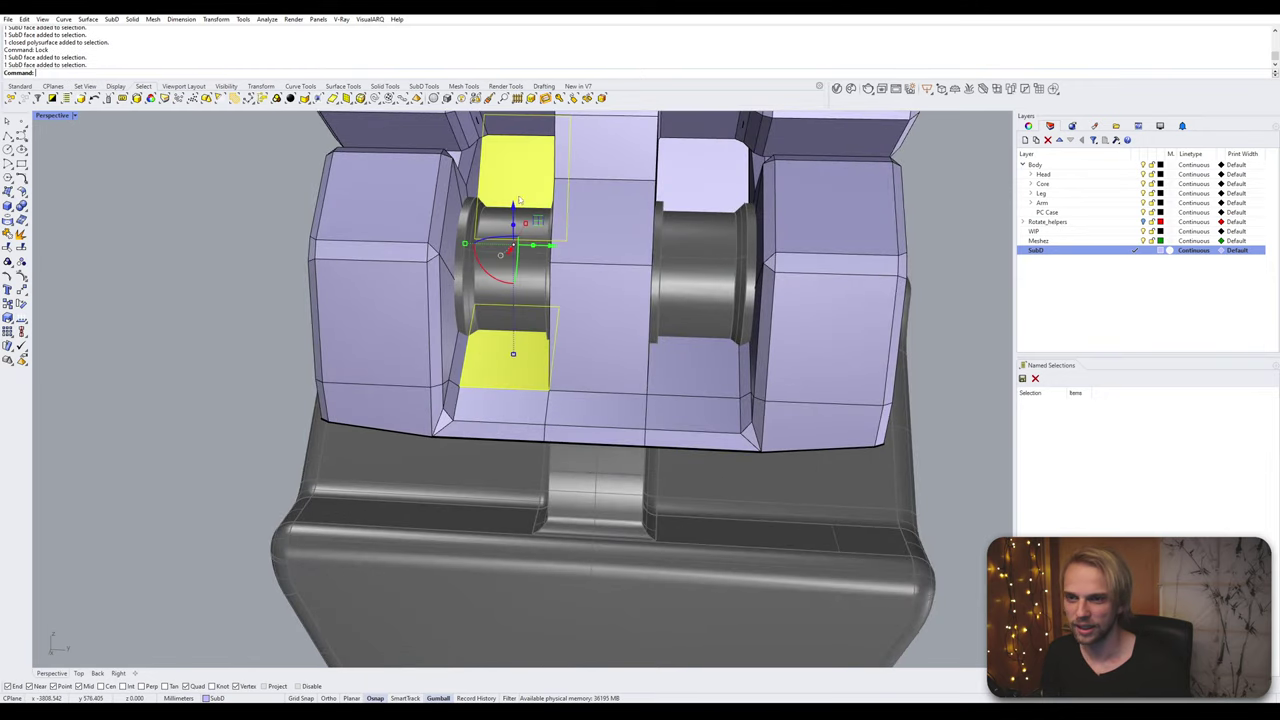
{"action": "left_click", "coordinate": [529, 292], "text": "ctrl+shift"}
{"action": "left_click", "coordinate": [695, 365], "text": "ctrl+shift"}
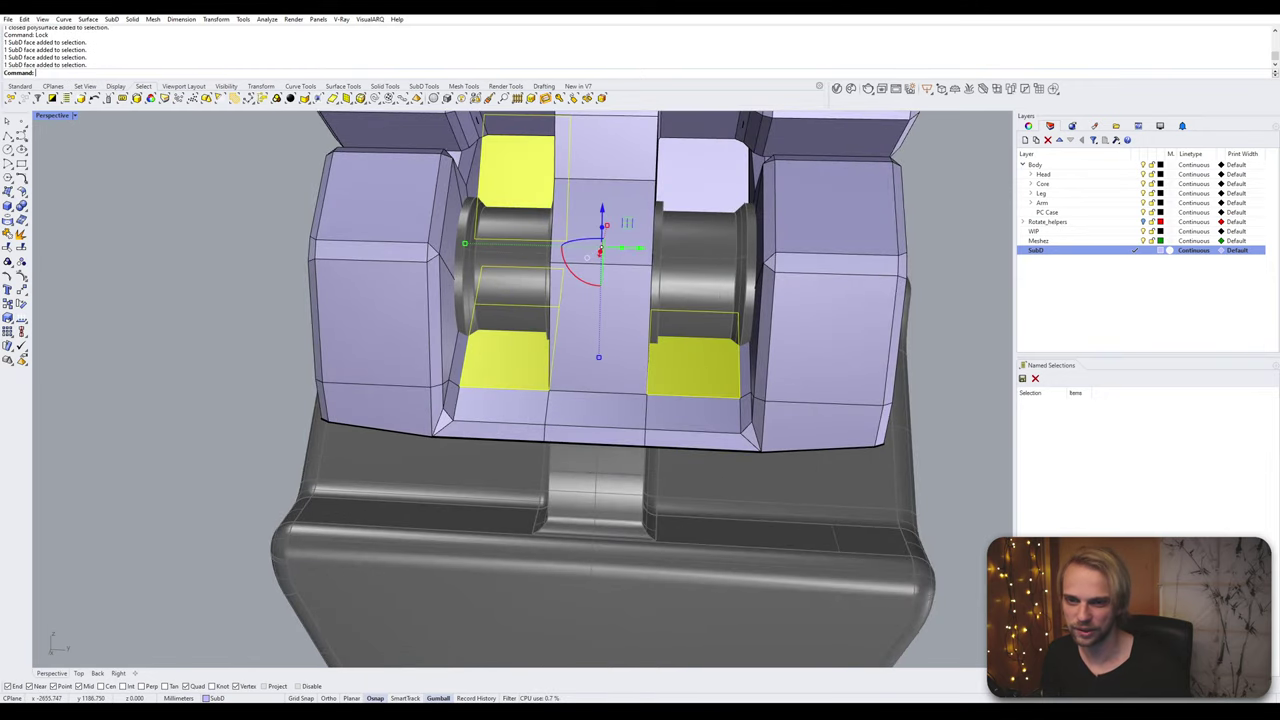
{"action": "left_click", "coordinate": [700, 175], "text": "ctrl+shift"}
{"action": "left_click", "coordinate": [695, 259], "text": "ctrl+shift"}
{"action": "left_click", "coordinate": [691, 275], "text": "ctrl+shift"}
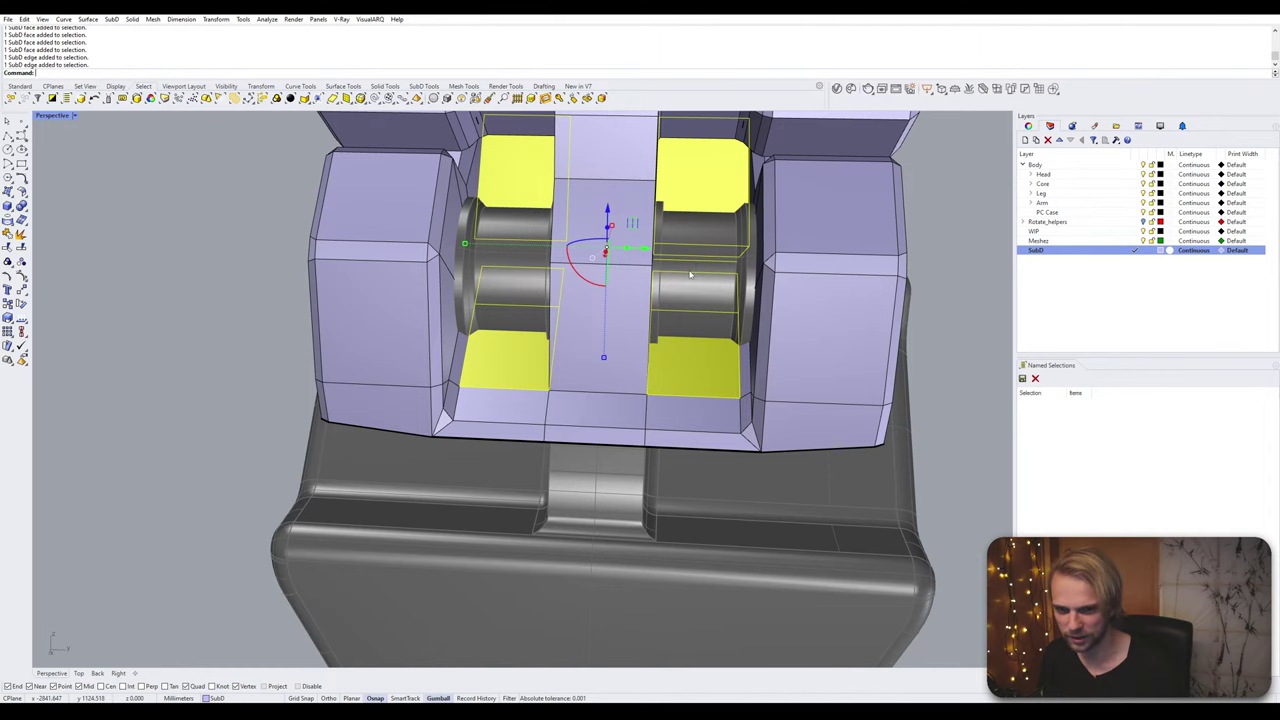
{"action": "left_click", "coordinate": [695, 268], "text": "ctrl+shift"}
{"action": "scroll", "coordinate": [697, 260], "scroll_direction": "up", "scroll_amount": 5}
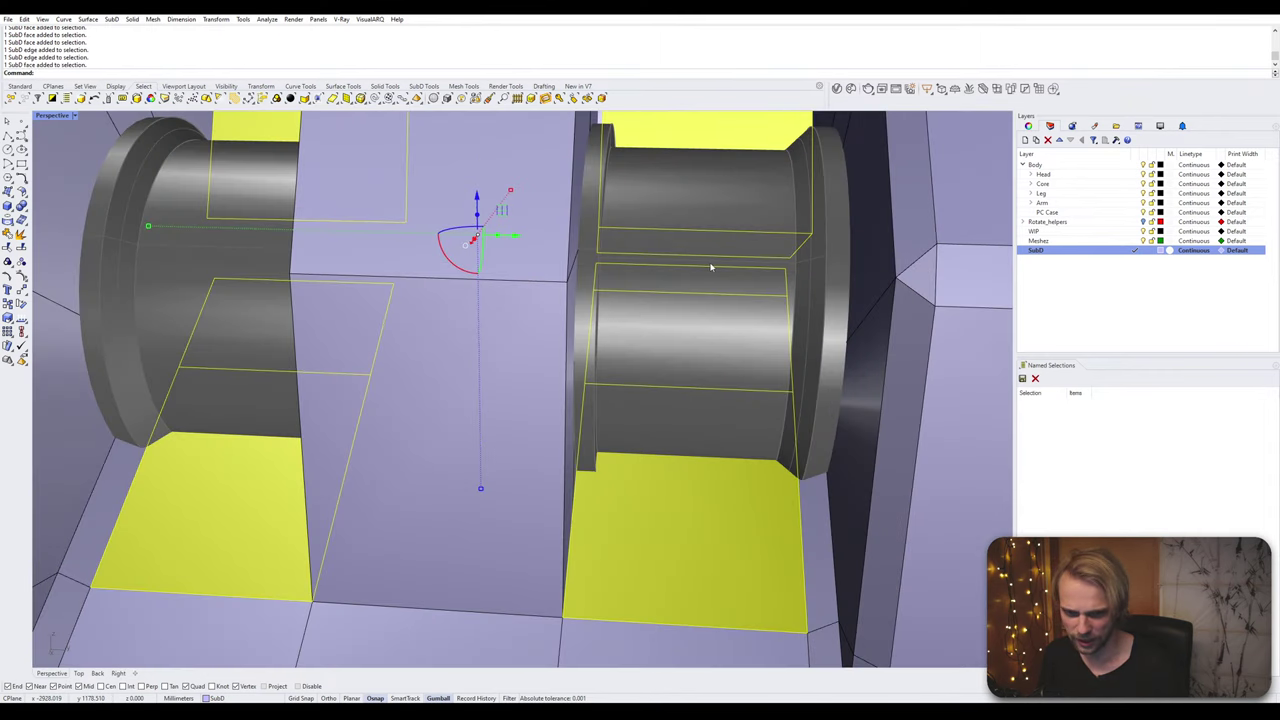
{"action": "left_click", "coordinate": [262, 237], "text": "ctrl+shift"}
{"action": "left_click", "coordinate": [253, 249], "text": "ctrl+shift"}
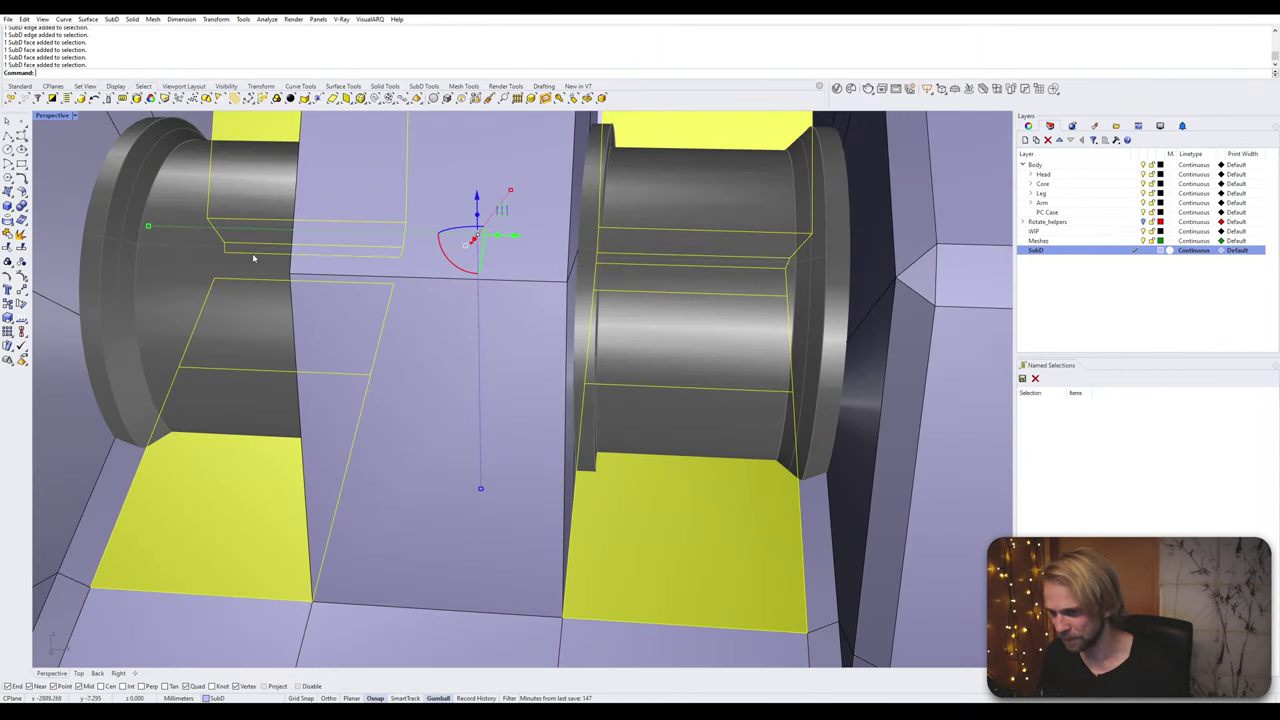
{"action": "left_click", "coordinate": [252, 265], "text": "ctrl+shift"}
{"action": "key", "text": "Delete"}
Step: Delete the three bottom bar faces of the joint and select the open SubD
{"action": "key", "text": "End"}
{"action": "scroll", "coordinate": [270, 290], "scroll_direction": "down", "scroll_amount": 9}
{"action": "scroll", "coordinate": [310, 382], "scroll_direction": "up", "scroll_amount": 5}
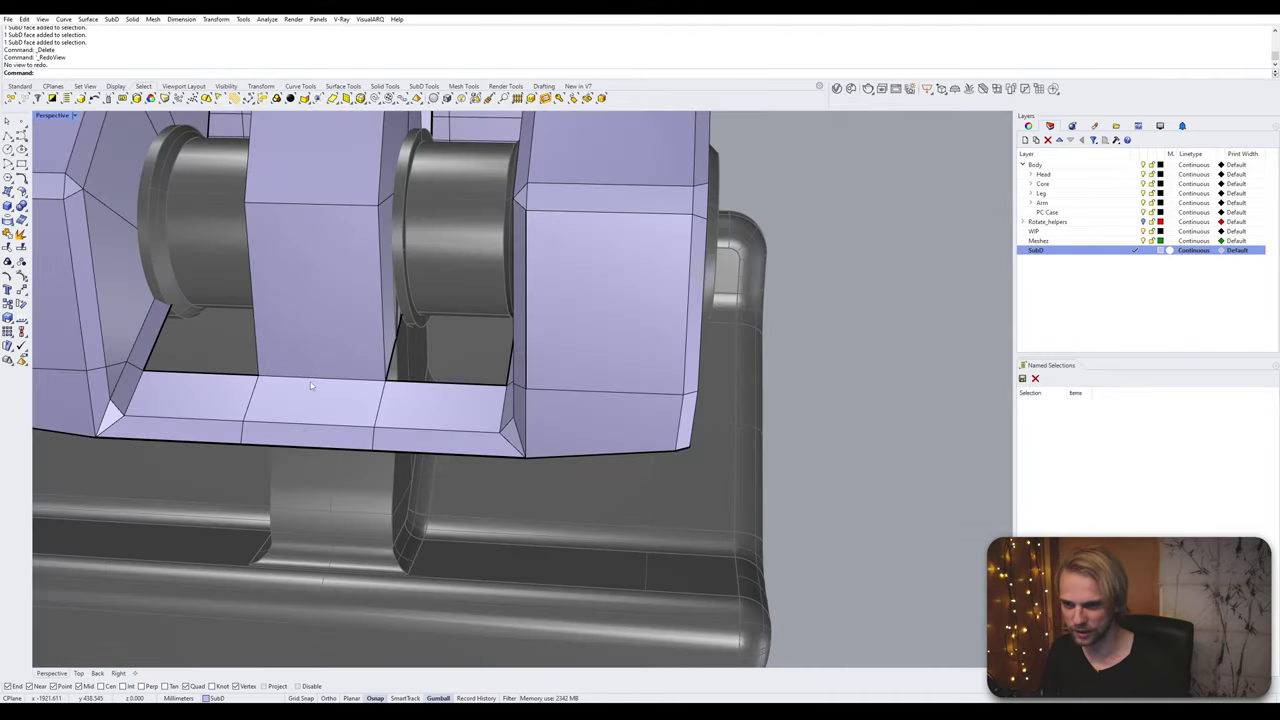
{"action": "left_click", "coordinate": [312, 391], "text": "ctrl+shift"}
{"action": "left_click", "coordinate": [418, 412], "text": "ctrl+shift"}
{"action": "left_click", "coordinate": [232, 398], "text": "ctrl+shift"}
{"action": "key", "text": "Delete"}
{"action": "right_click_drag", "start_coordinate": [388, 418], "coordinate": [390, 640]}
{"action": "scroll", "coordinate": [381, 448], "scroll_direction": "up", "scroll_amount": 6}
{"action": "left_click", "coordinate": [364, 391]}
Step: Delete a single face inside the gap of the open lavender hinge SubD
{"action": "right_click_drag", "start_coordinate": [364, 391], "coordinate": [314, 288]}
{"action": "scroll", "coordinate": [314, 288], "scroll_direction": "up", "scroll_amount": 4}
{"action": "key", "text": "Escape"}
{"action": "scroll", "coordinate": [271, 193], "scroll_direction": "up", "scroll_amount": 4}
{"action": "right_click_drag", "start_coordinate": [271, 193], "coordinate": [251, 206]}
{"action": "left_click", "coordinate": [253, 207]}
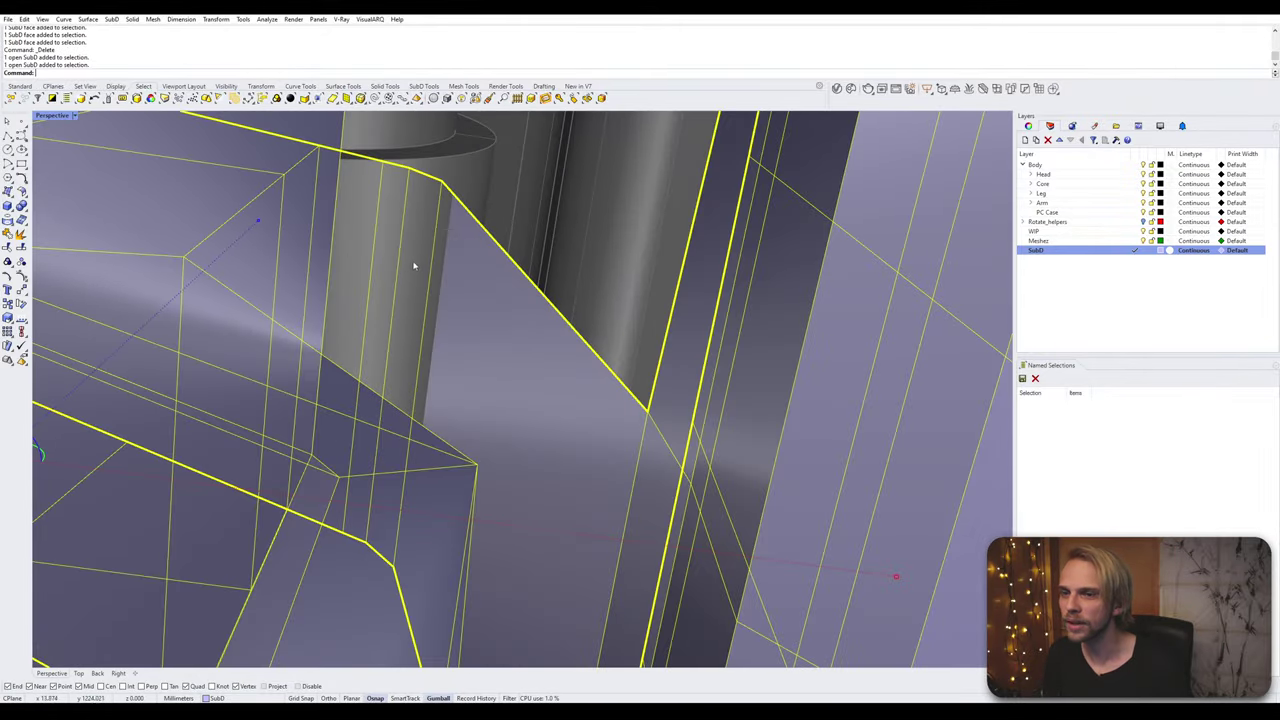
{"action": "right_click_drag", "start_coordinate": [414, 266], "coordinate": [323, 277]}
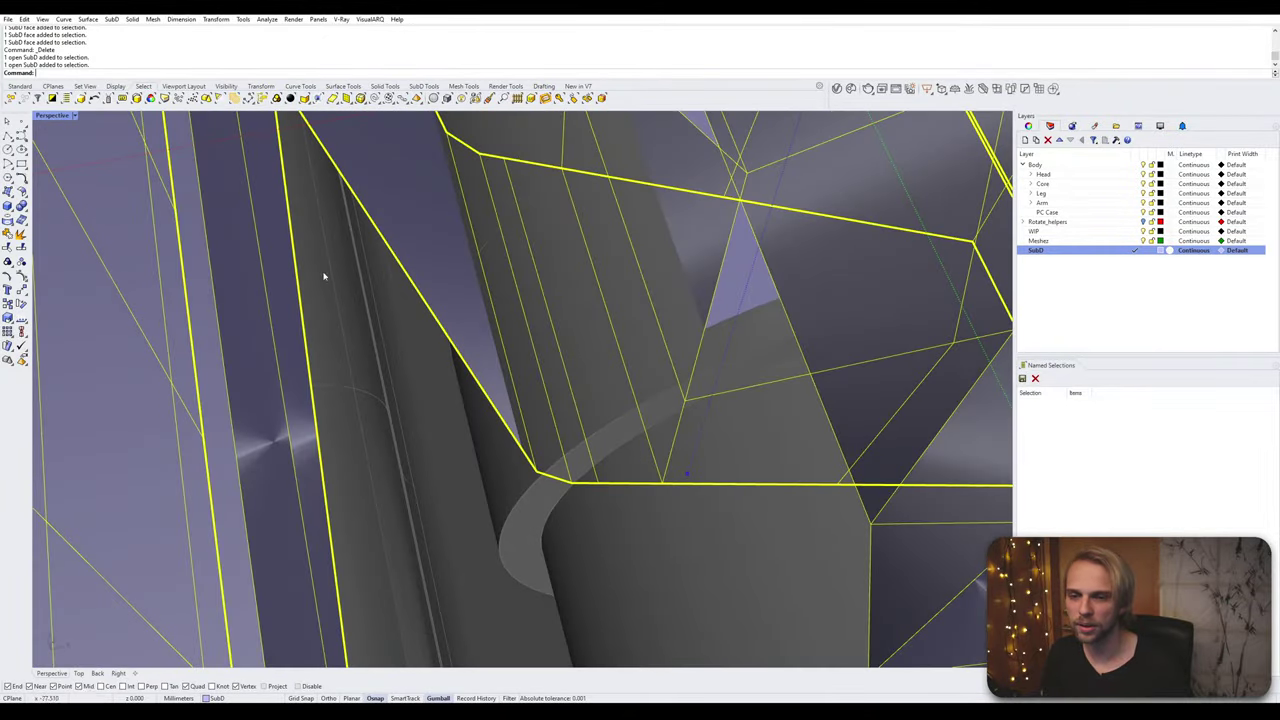
{"action": "key", "text": "Escape"}
{"action": "scroll", "coordinate": [583, 466], "scroll_direction": "up", "scroll_amount": 4}
{"action": "right_click_drag", "start_coordinate": [583, 466], "coordinate": [457, 366]}
{"action": "left_click", "coordinate": [563, 477], "text": "ctrl+shift"}
{"action": "key", "text": "Delete"}
Step: Try exploding the open SubD with the misspelled EPLO command, then cancel
{"action": "left_click", "coordinate": [460, 373]}
{"action": "type", "text": "EPLO"}
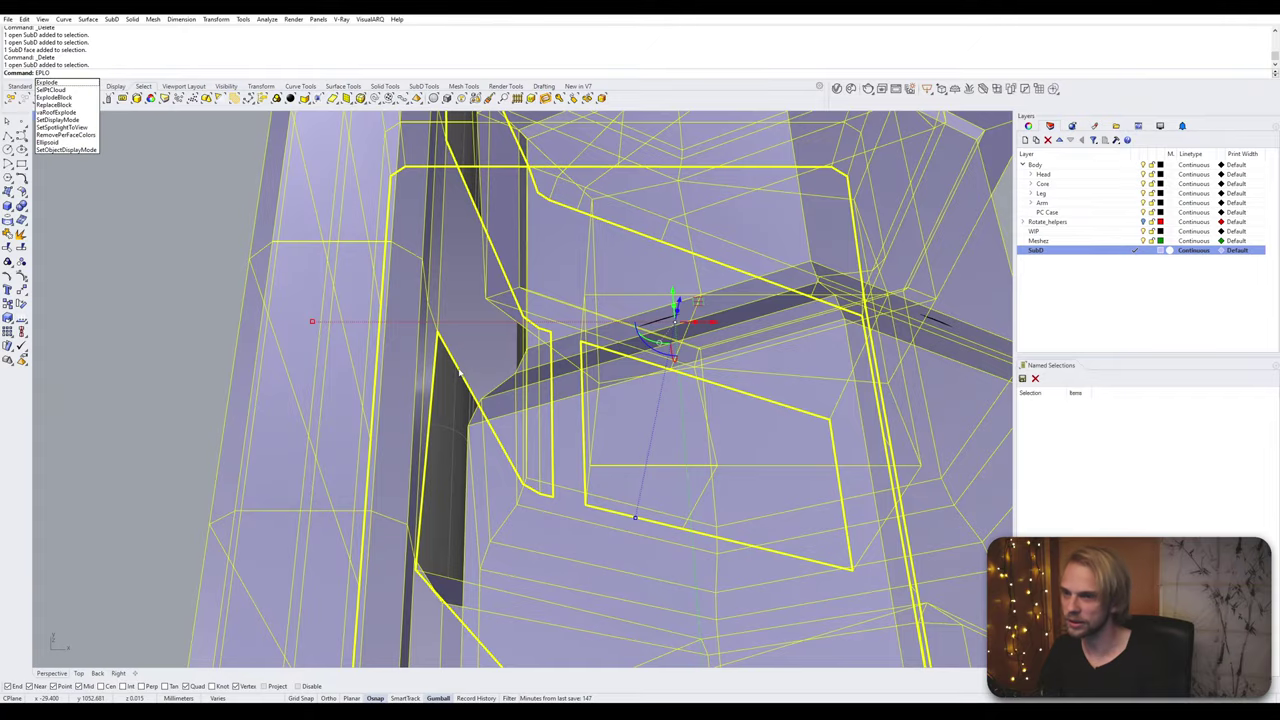
{"action": "key", "text": "Return"}
{"action": "key", "text": "Escape"}
{"action": "left_click", "coordinate": [388, 385]}
{"action": "scroll", "coordinate": [388, 385], "scroll_direction": "down", "scroll_amount": 7}
{"action": "right_click_drag", "start_coordinate": [388, 385], "coordinate": [510, 335]}
{"action": "key", "text": "Escape"}
Step: Explode the open SubD into two pieces, delete the unwanted one, select the remaining piece
{"action": "left_click", "coordinate": [478, 370]}
{"action": "type", "text": "Explode"}
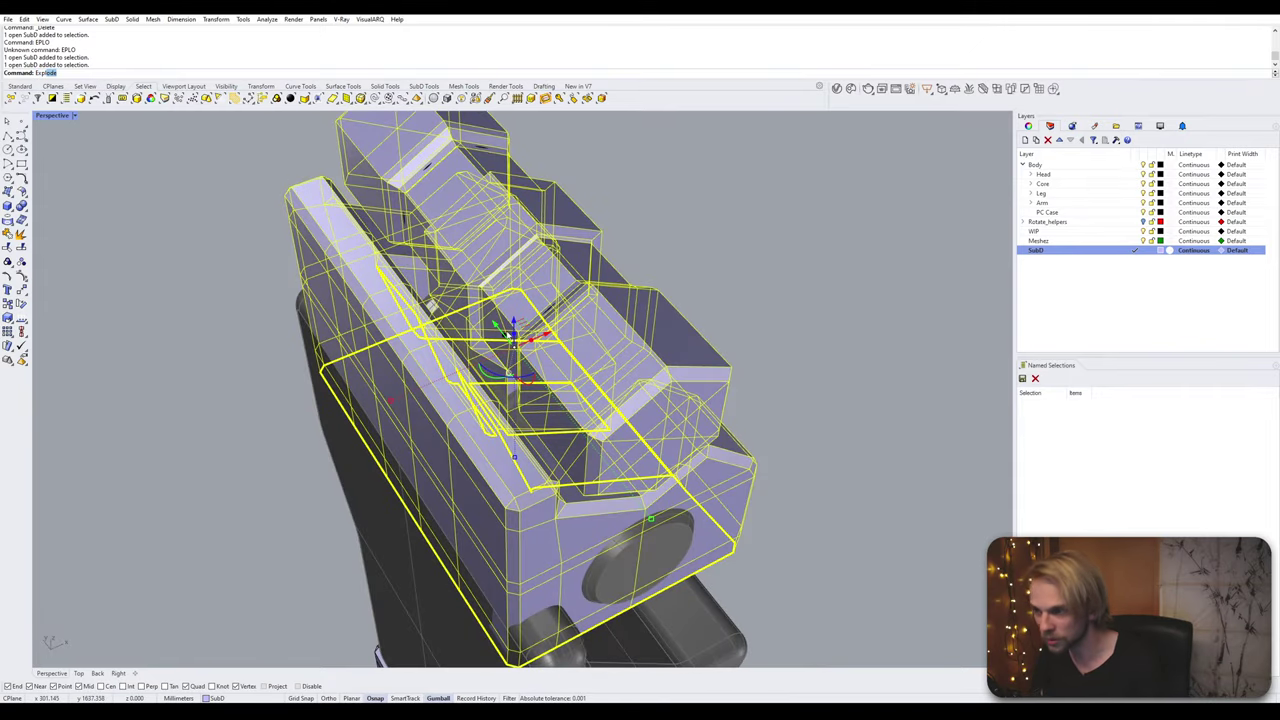
{"action": "key", "text": "Return"}
{"action": "left_click", "coordinate": [507, 330]}
{"action": "key", "text": "Delete"}
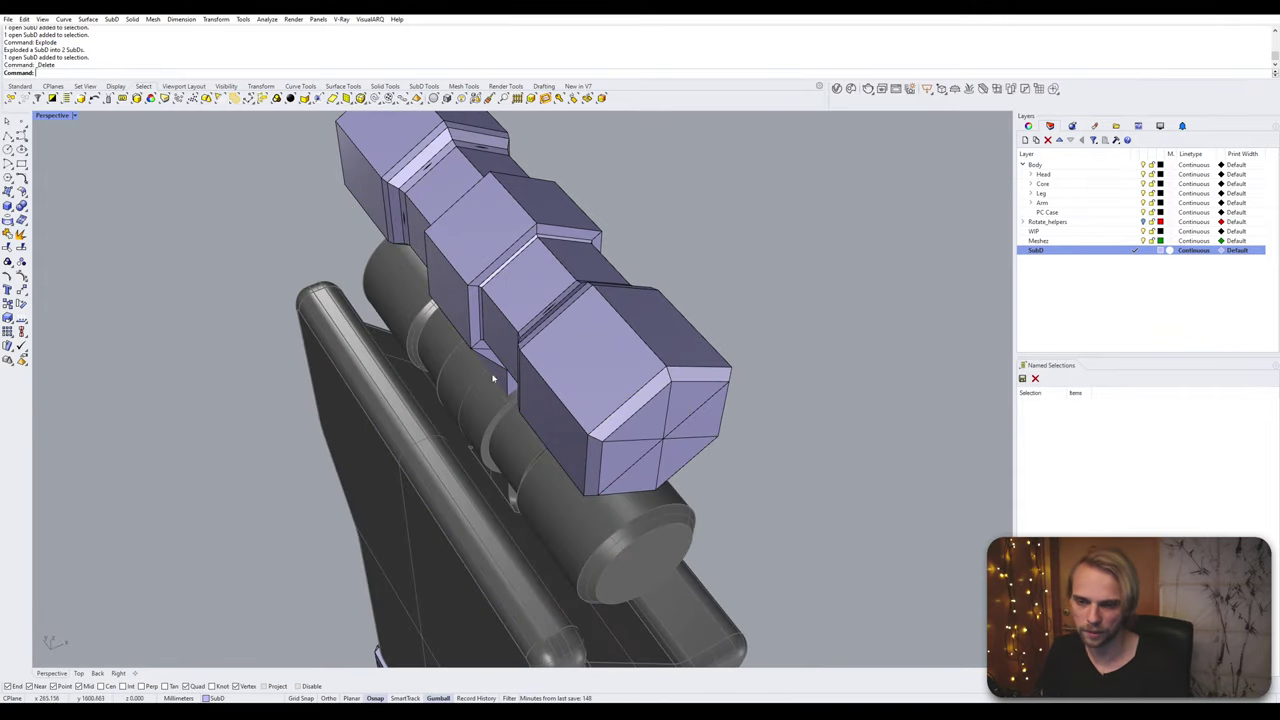
{"action": "right_click_drag", "start_coordinate": [507, 330], "coordinate": [590, 417]}
{"action": "left_click", "coordinate": [517, 336]}
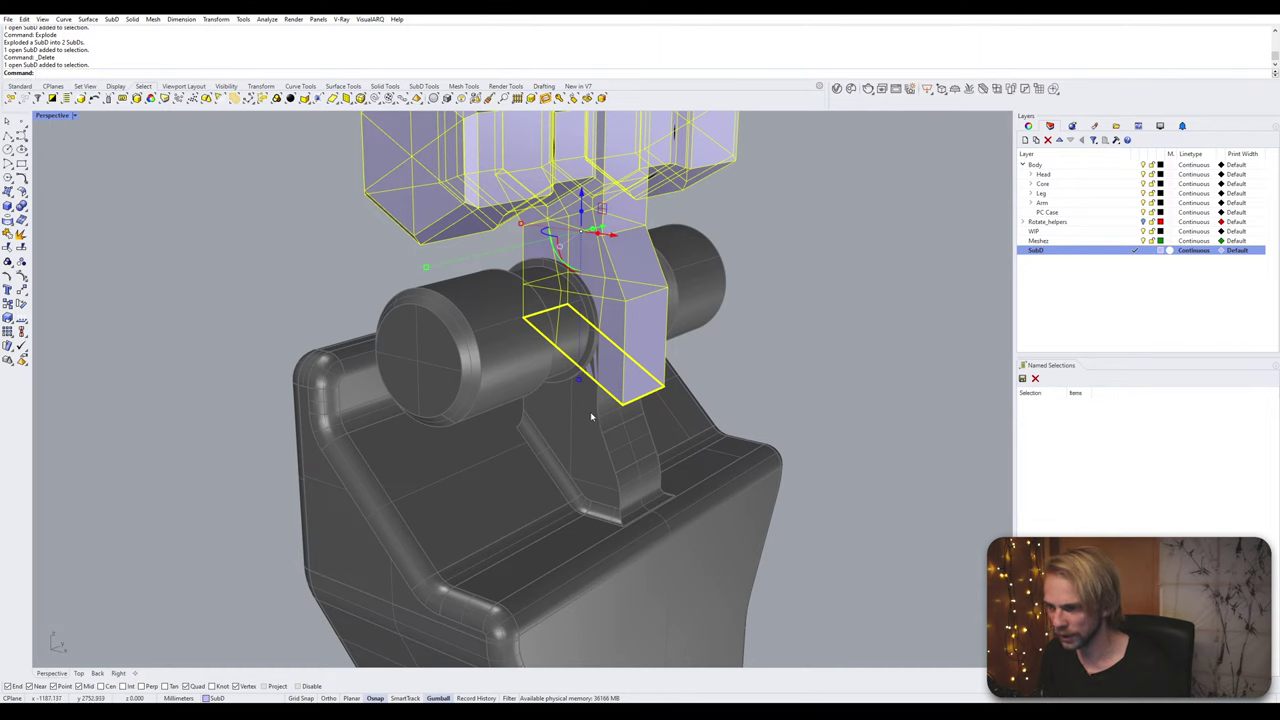
Step: Move the hinge SubD vertically down onto the palm's cylinders
{"action": "type", "text": "M"}
{"action": "key", "text": "Return"}
{"action": "type", "text": "V"}
{"action": "key", "text": "Return"}
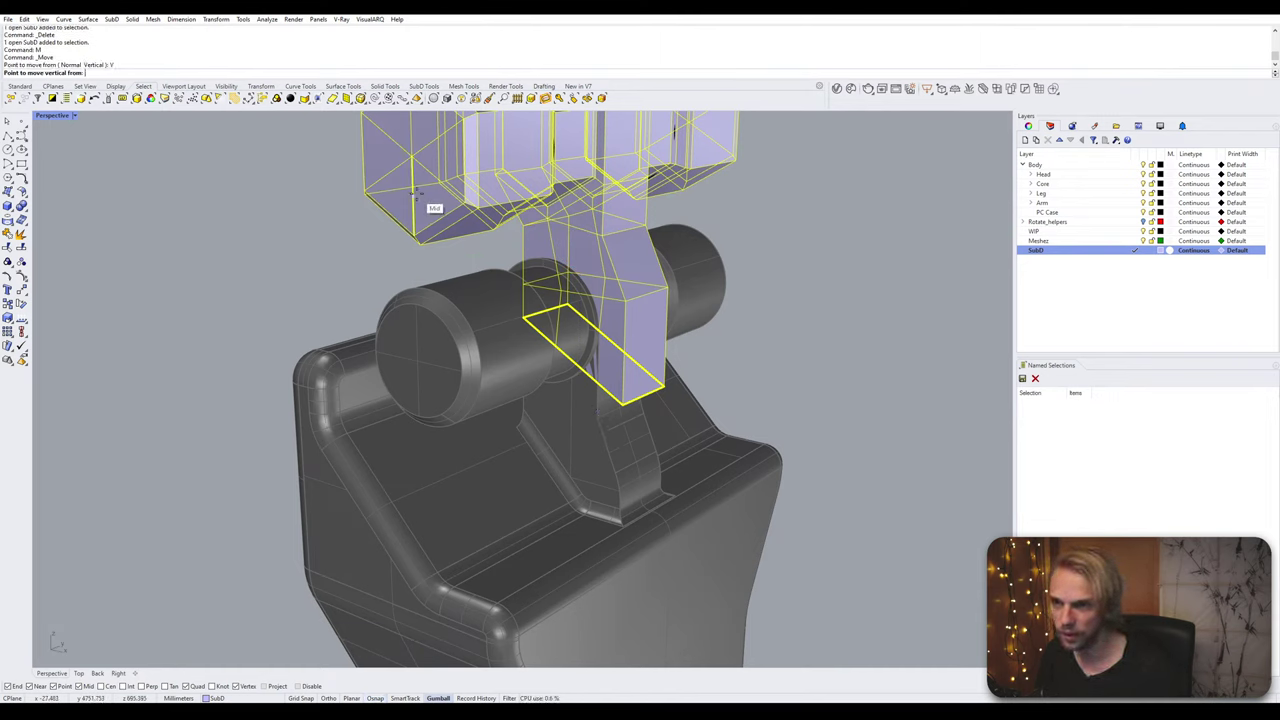
{"action": "left_click", "coordinate": [411, 157]}
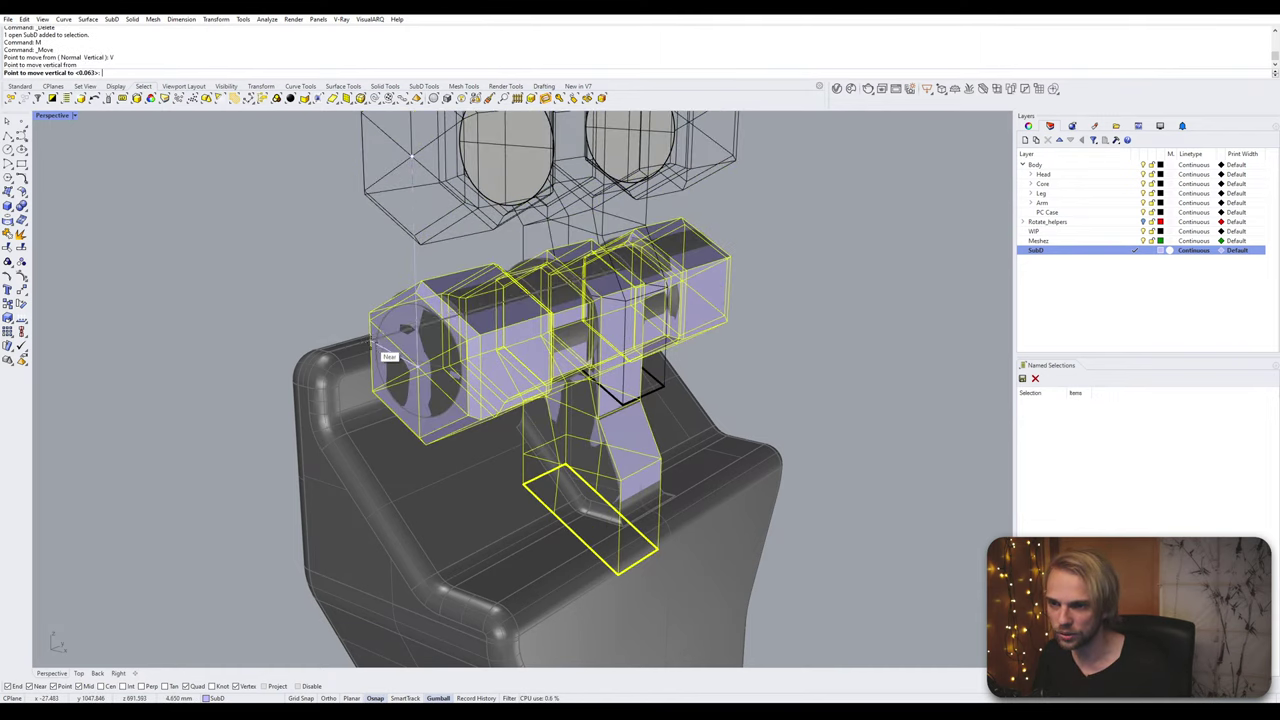
{"action": "scroll", "coordinate": [395, 362], "scroll_direction": "up", "scroll_amount": 3}
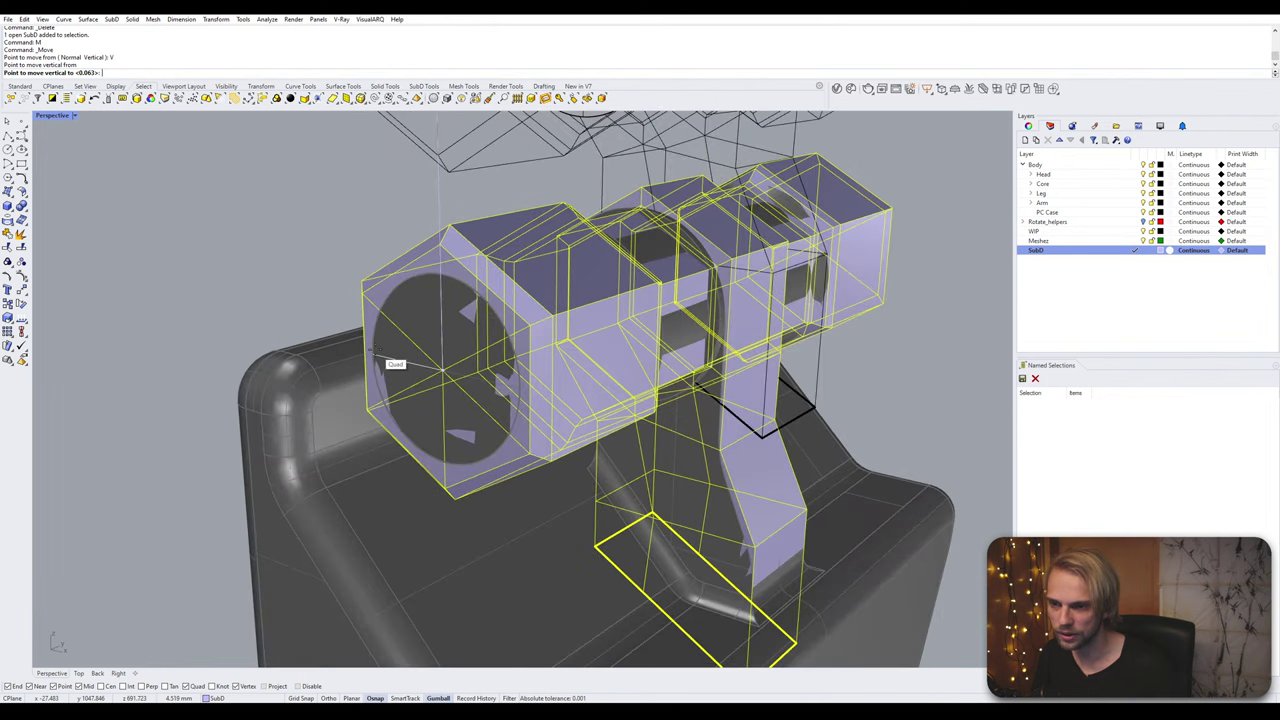
{"action": "left_click", "coordinate": [393, 363]}
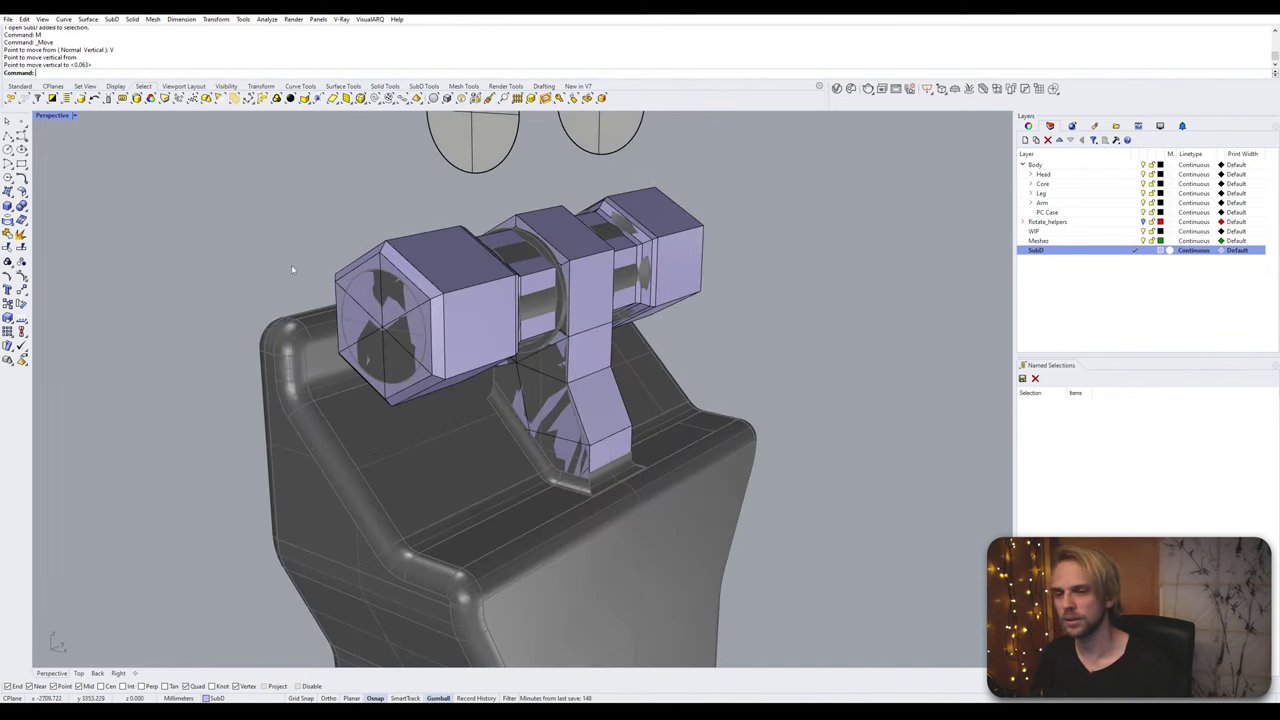
Step: Window-select and delete the two floating disc surfaces
{"action": "right_click_drag", "start_coordinate": [293, 272], "coordinate": [327, 315]}
{"action": "scroll", "coordinate": [327, 315], "scroll_direction": "down", "scroll_amount": 2}
{"action": "left_click_drag", "start_coordinate": [270, 224], "coordinate": [554, 290]}
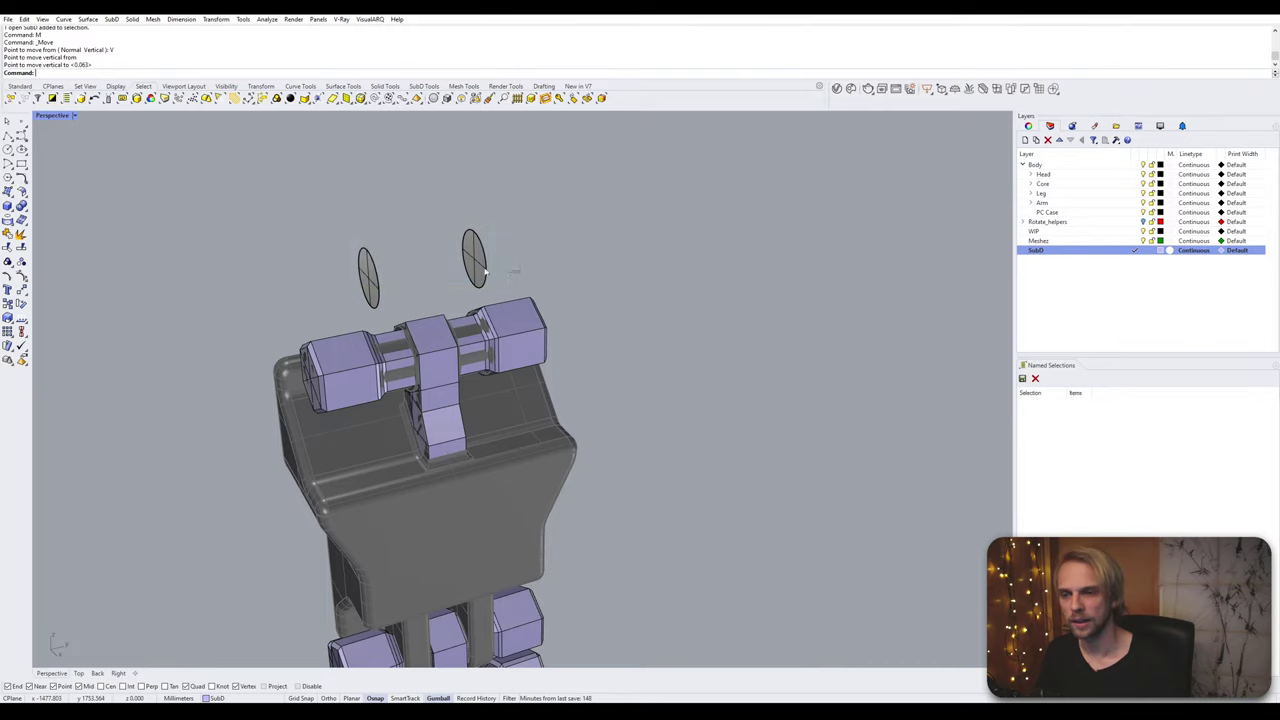
{"action": "key", "text": "Delete"}
{"action": "right_click_drag", "start_coordinate": [425, 275], "coordinate": [415, 348]}
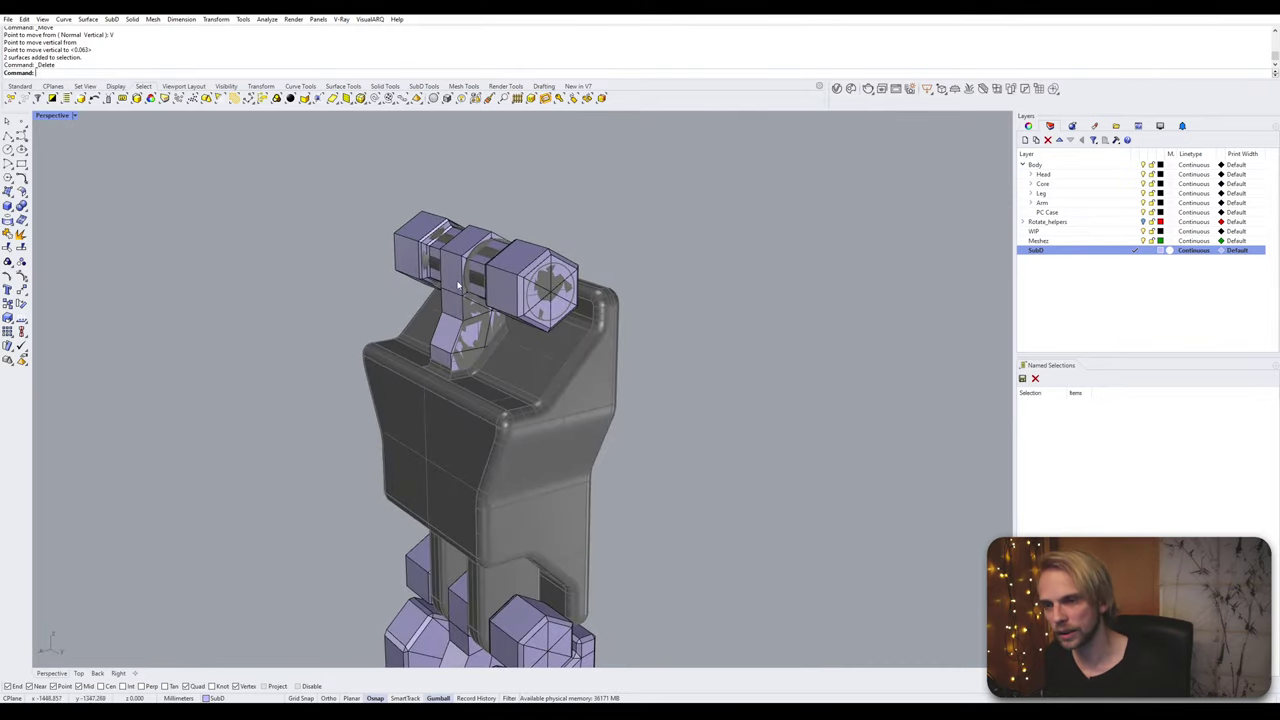
{"action": "scroll", "coordinate": [500, 252], "scroll_direction": "up", "scroll_amount": 6}
{"action": "right_click_drag", "start_coordinate": [520, 246], "coordinate": [450, 345]}
{"action": "scroll", "coordinate": [450, 360], "scroll_direction": "down", "scroll_amount": 6}
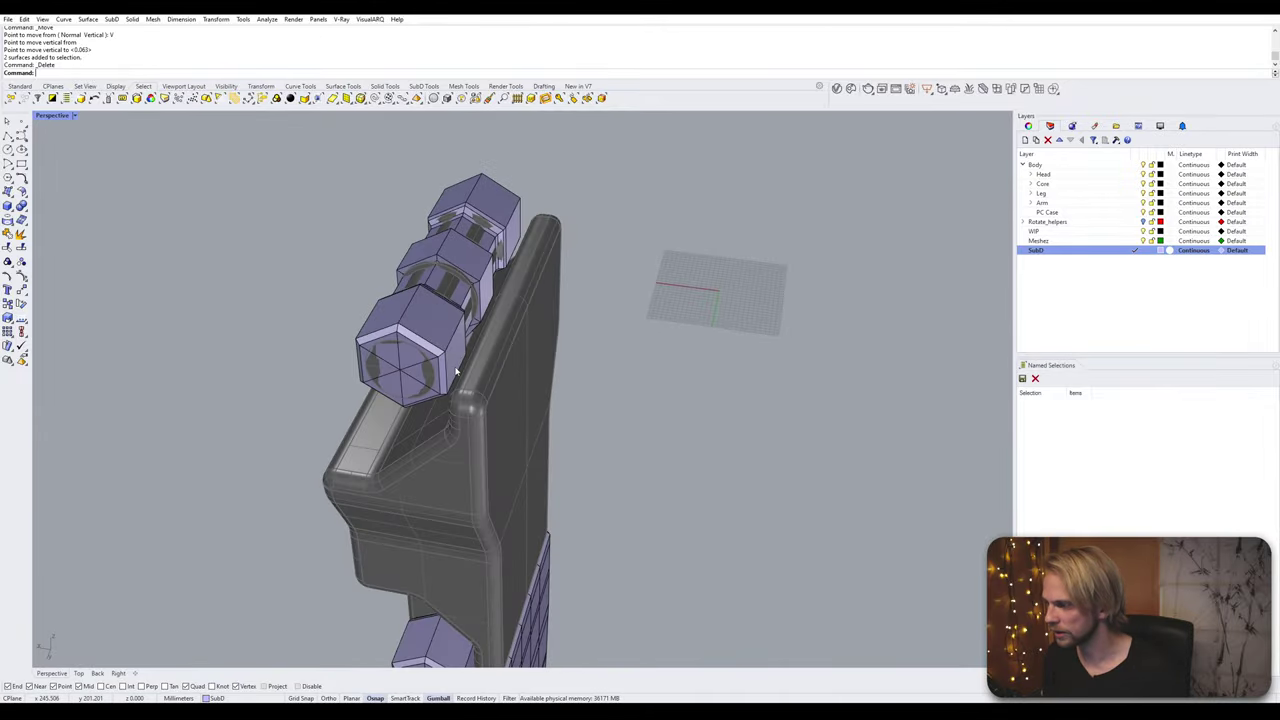
{"action": "right_click_drag", "start_coordinate": [494, 383], "coordinate": [590, 301], "text": "shift"}
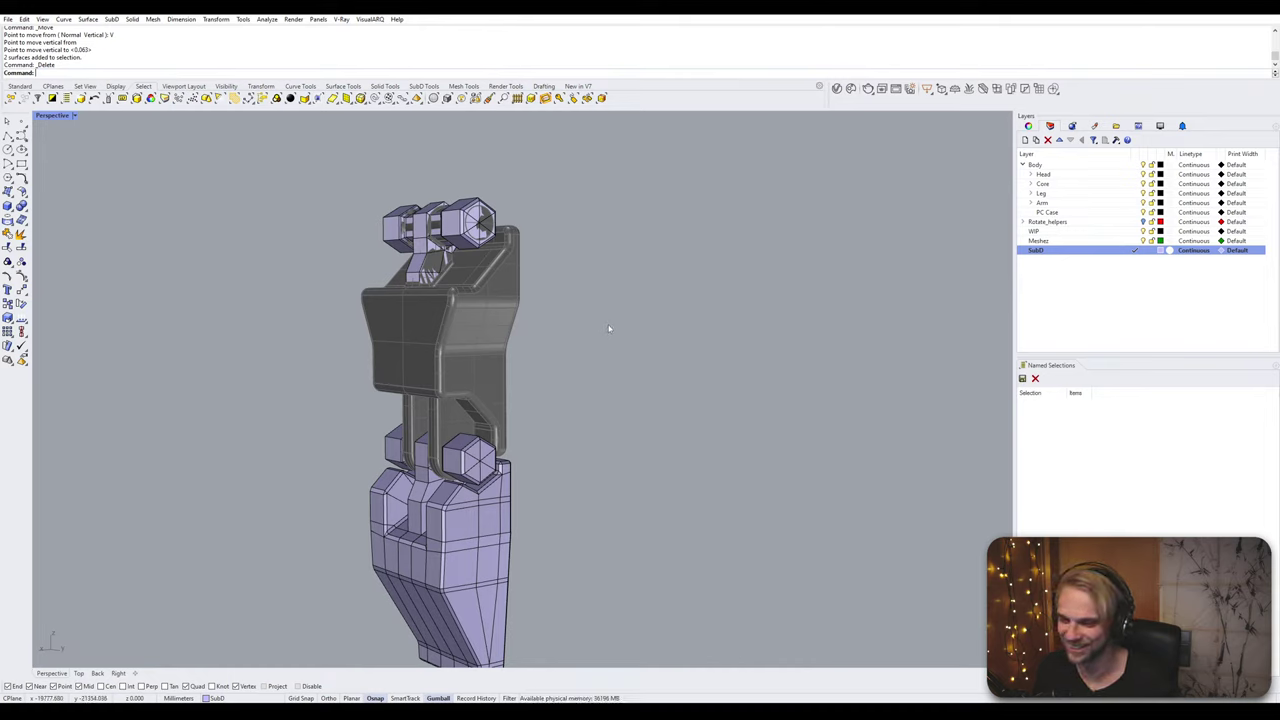
Step: Select the lower lavender hand SubD and try hiding it by repeating the last command
{"action": "right_click_drag", "start_coordinate": [609, 327], "coordinate": [612, 347]}
{"action": "right_click_drag", "start_coordinate": [522, 324], "coordinate": [540, 450], "text": "shift"}
{"action": "left_click", "coordinate": [492, 519]}
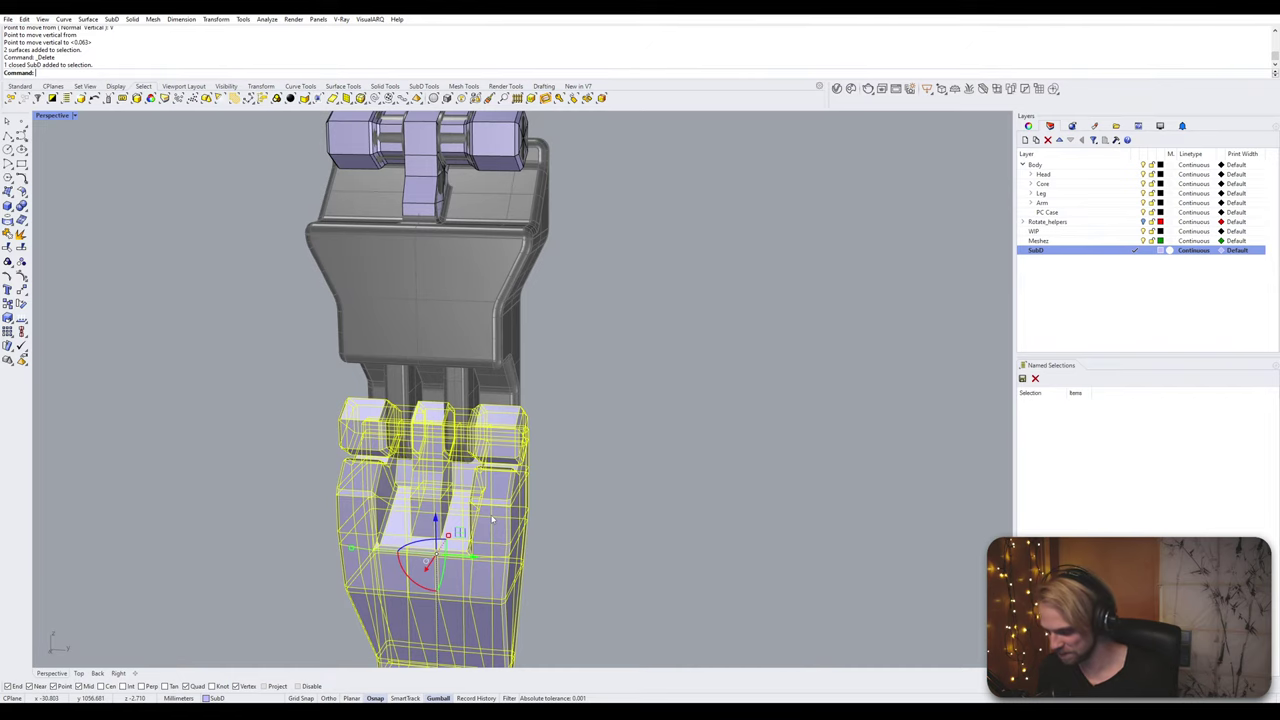
{"action": "key", "text": "Escape"}
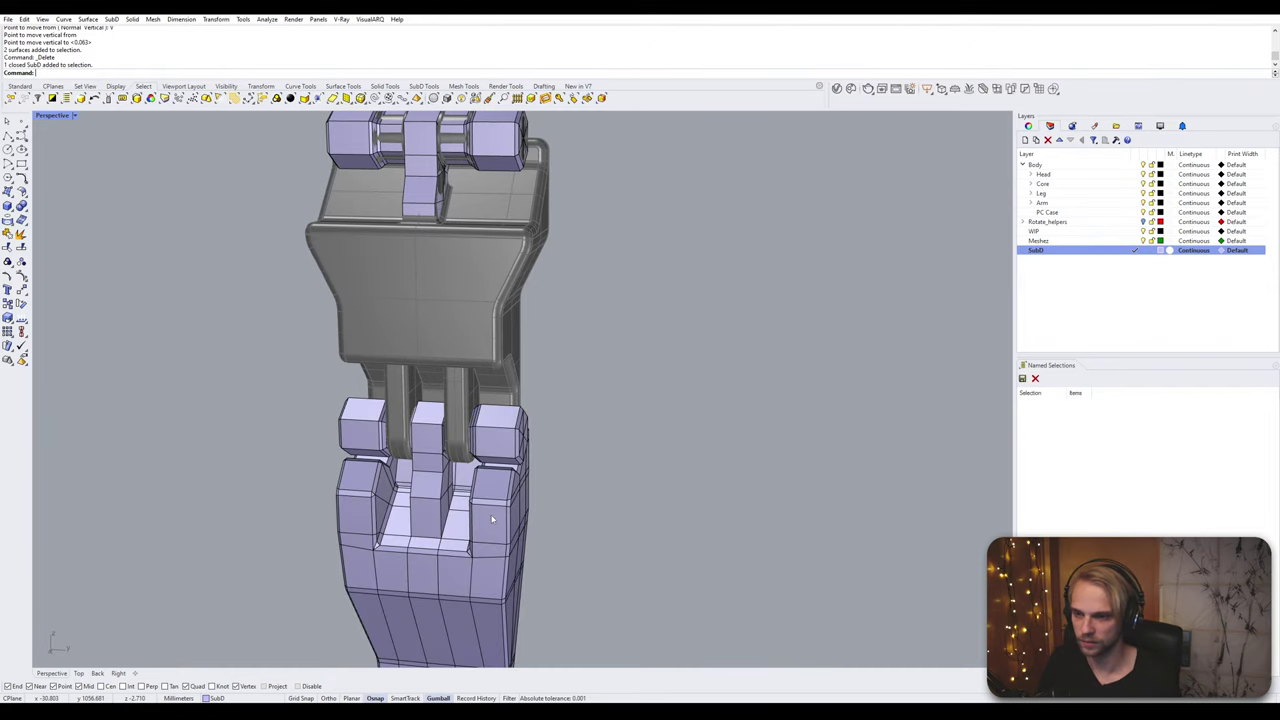
{"action": "left_click", "coordinate": [492, 519]}
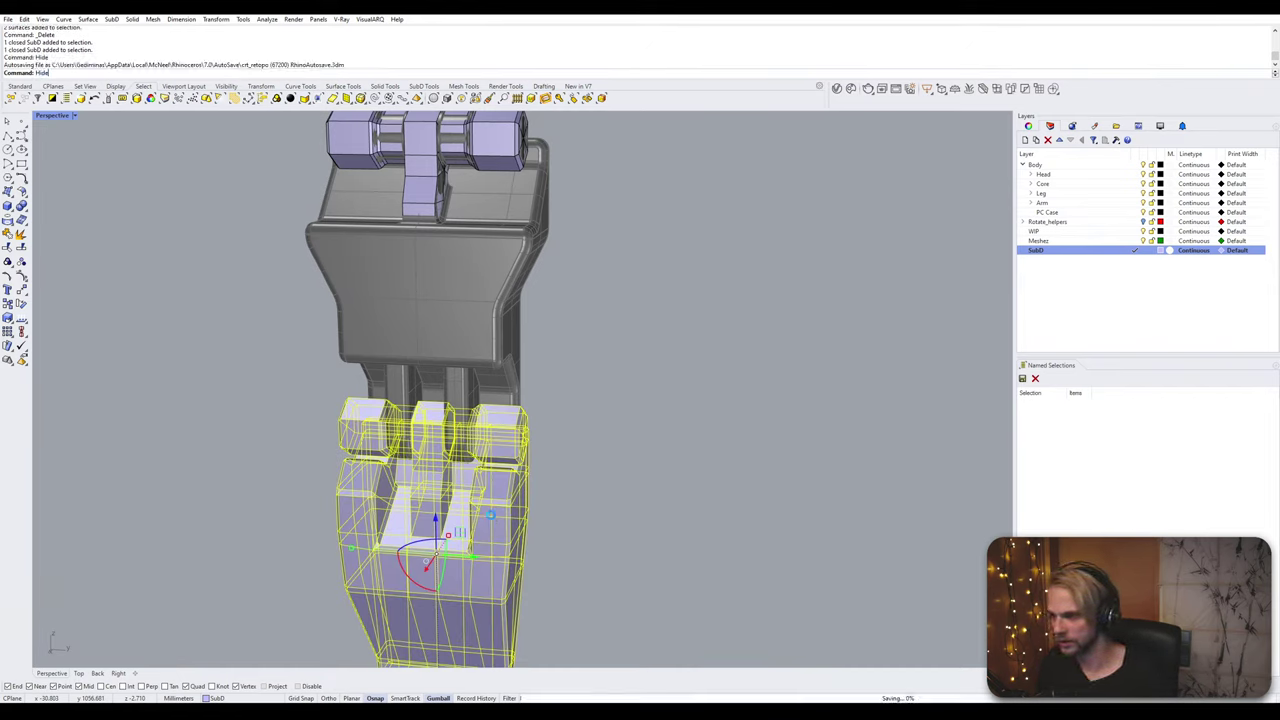
{"action": "key", "text": "Return"}
{"action": "scroll", "coordinate": [492, 519], "scroll_direction": "down", "scroll_amount": 2}
Step: Undo that, then run Hide on the lavender hand SubD and frame the palm
{"action": "key", "text": "ctrl+z"}
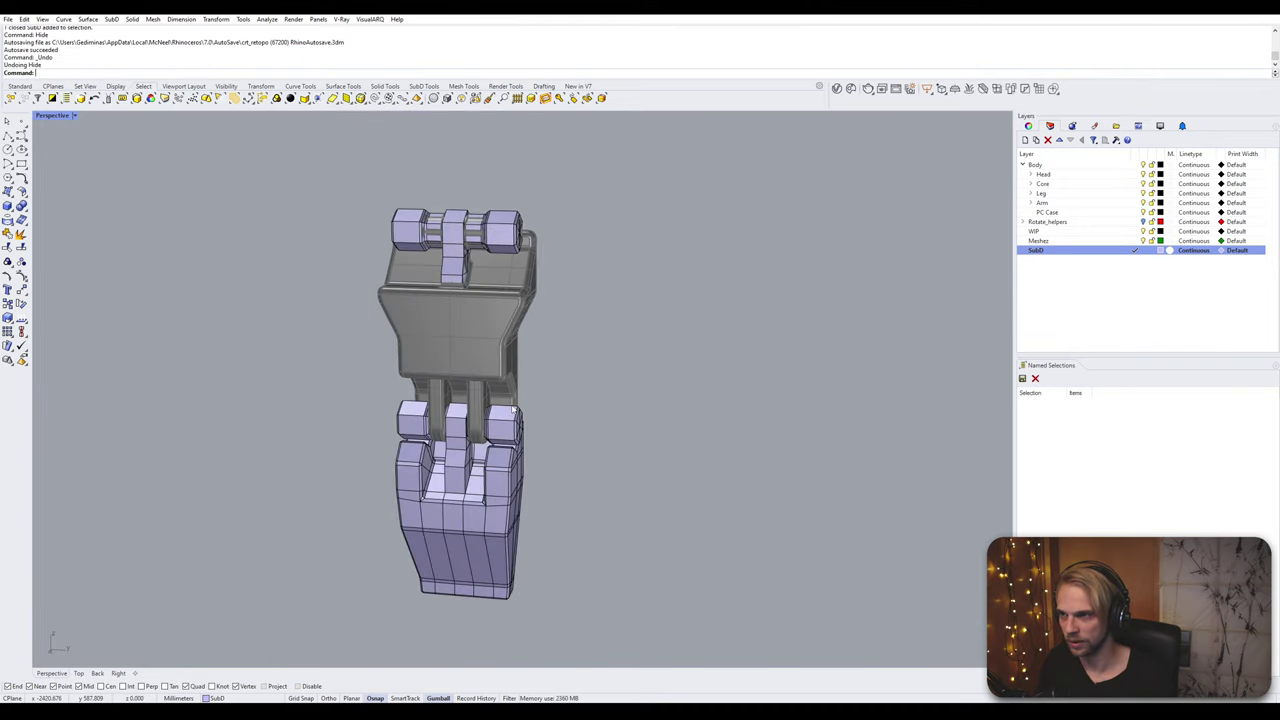
{"action": "left_click", "coordinate": [500, 489]}
{"action": "type", "text": "Hide"}
{"action": "key", "text": "Return"}
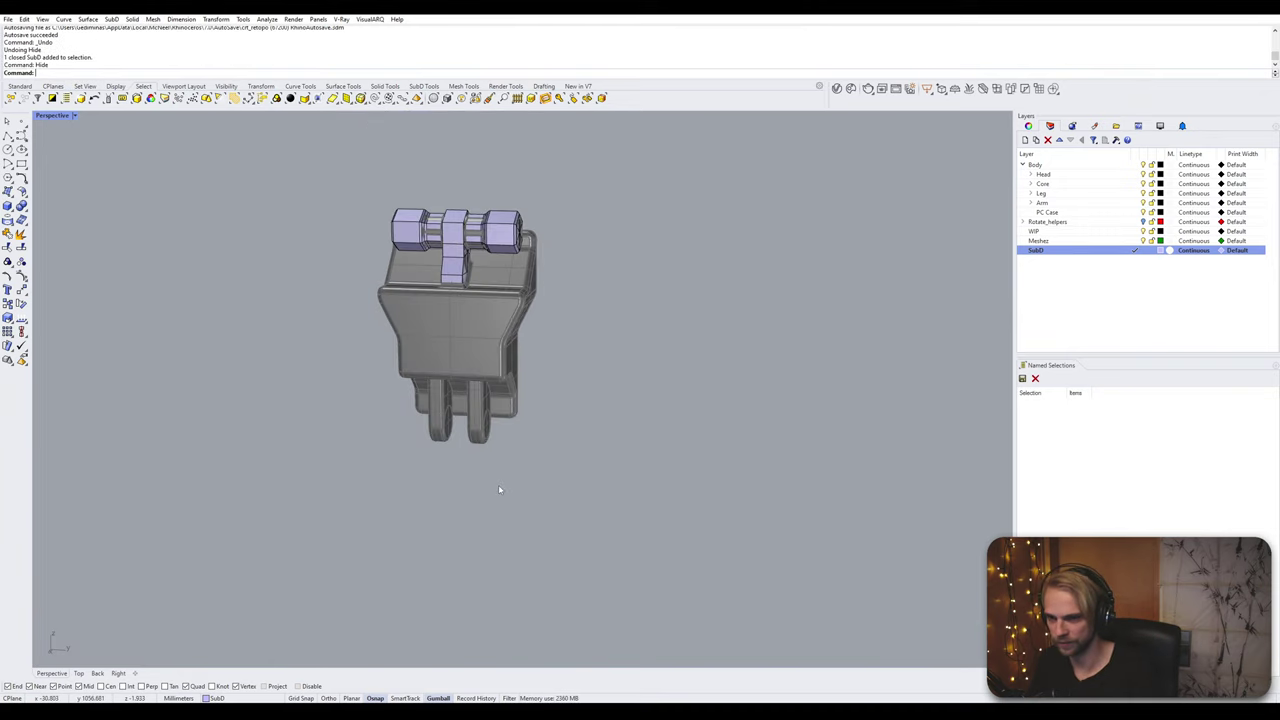
{"action": "right_click_drag", "start_coordinate": [551, 412], "coordinate": [556, 456], "text": "shift"}
{"action": "scroll", "coordinate": [474, 376], "scroll_direction": "up", "scroll_amount": 4}
{"action": "right_click_drag", "start_coordinate": [474, 376], "coordinate": [446, 379]}
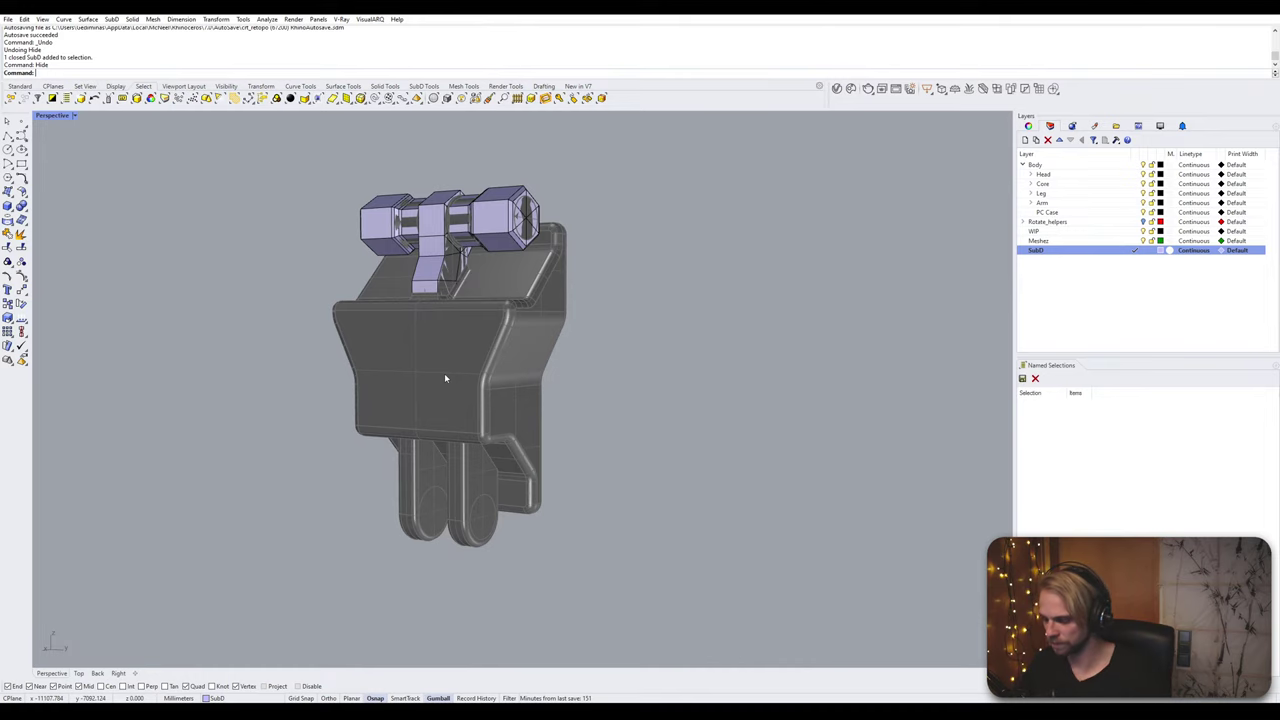
Step: Unlock the grey palm polysurface with UnlockSelected
{"action": "type", "text": "Unlock"}
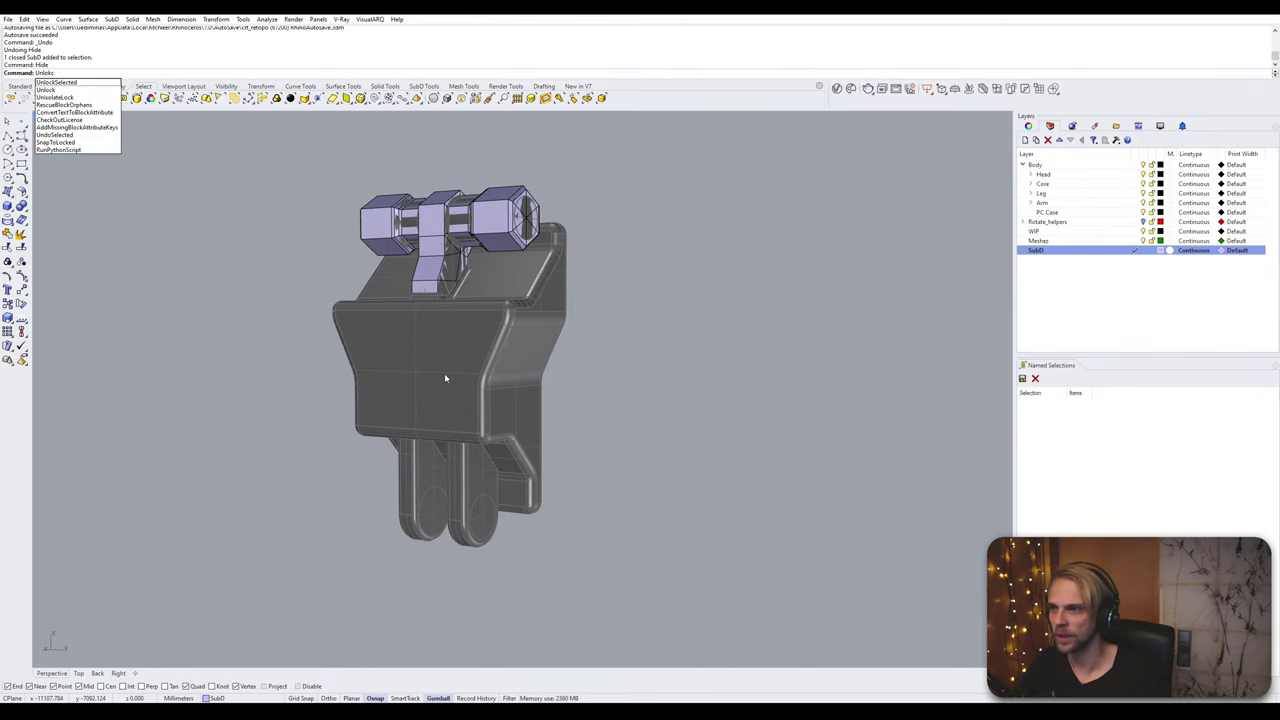
{"action": "key", "text": "Return"}
{"action": "left_click", "coordinate": [446, 378]}
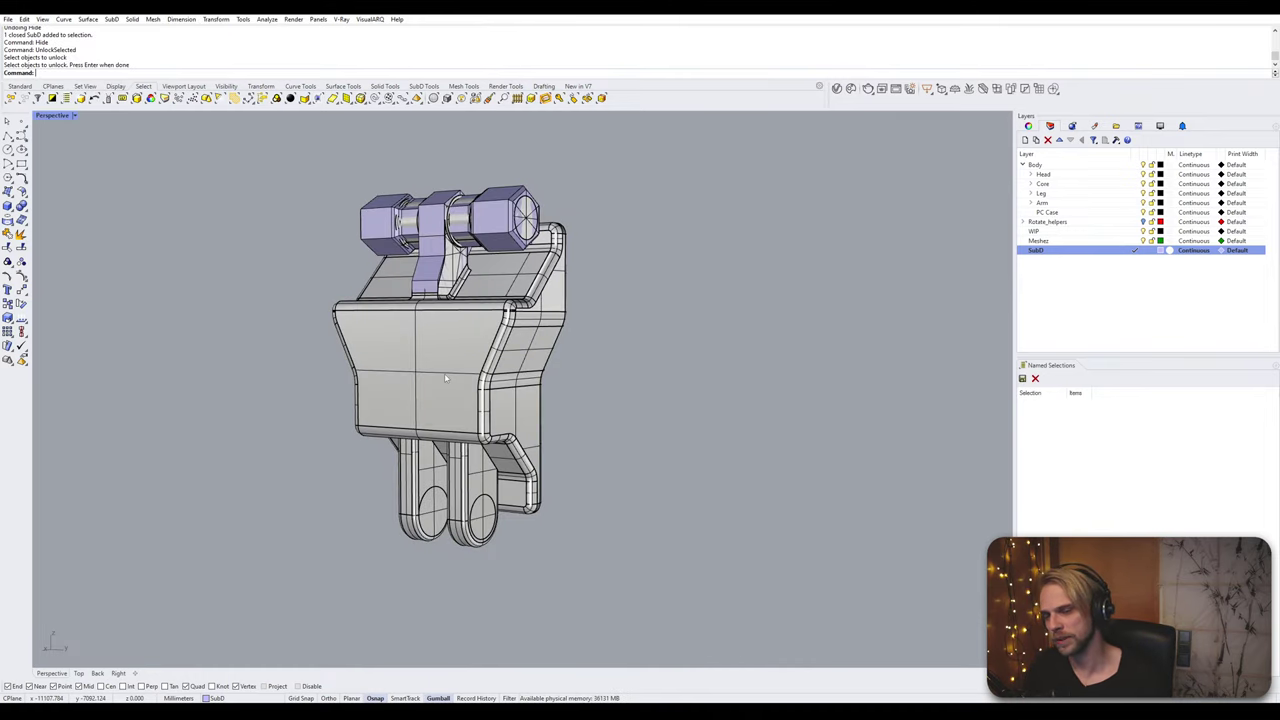
{"action": "key", "text": "Return"}
Step: Create a solid bounding box around the palm with BoundingBox
{"action": "type", "text": "b"}
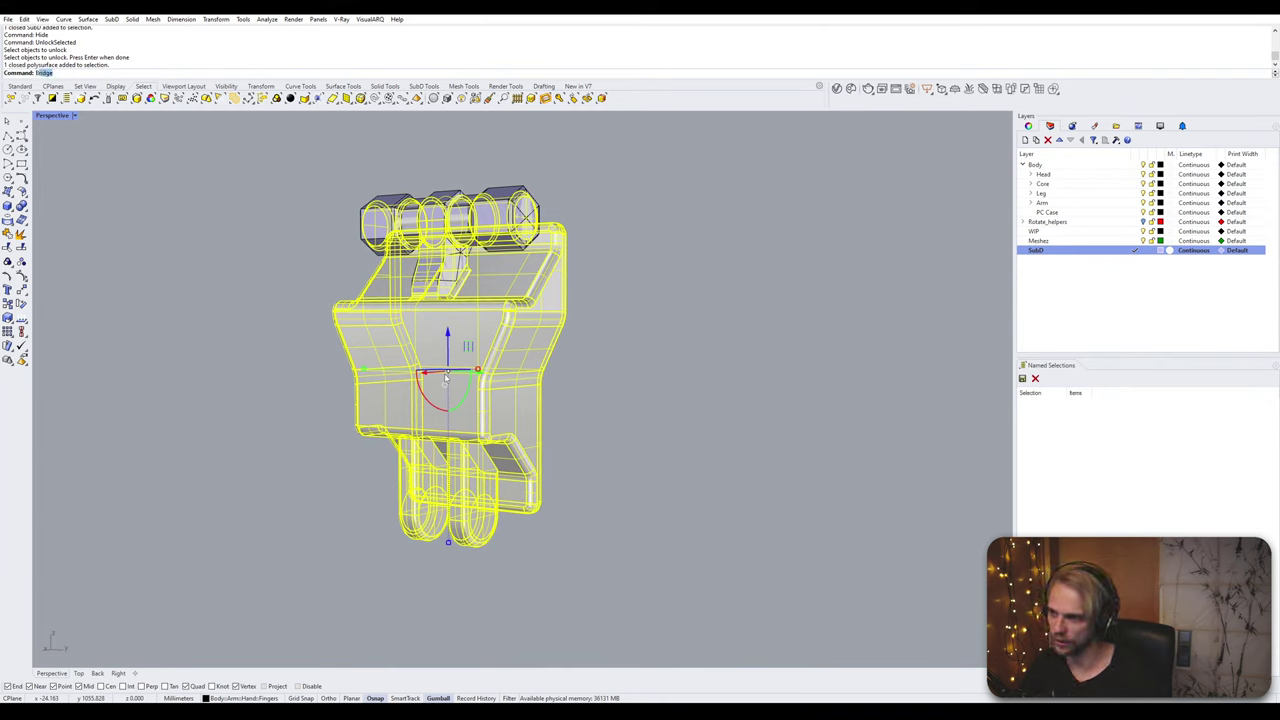
{"action": "type", "text": "oo"}
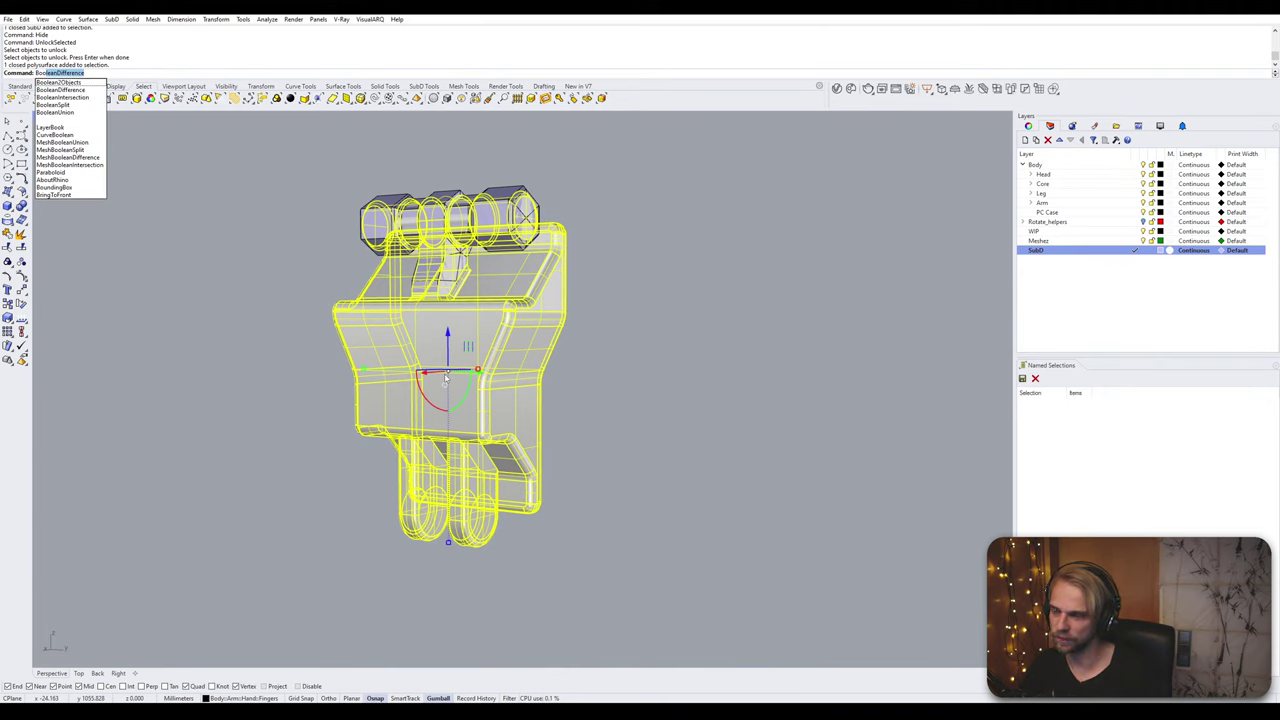
{"action": "key", "text": "BackSpace"}
{"action": "key", "text": "BackSpace"}
{"action": "key", "text": "BackSpace"}
{"action": "key", "text": "BackSpace"}
{"action": "type", "text": "BoundingBox"}
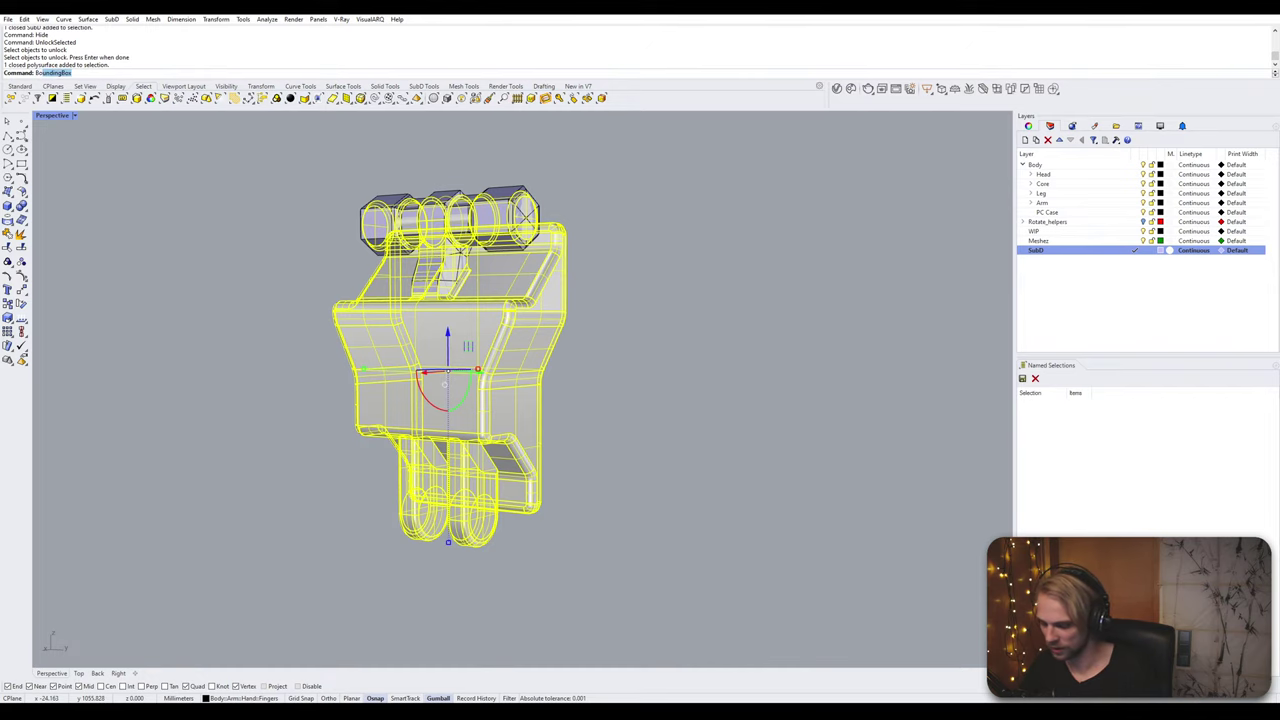
{"action": "key", "text": "Return"}
{"action": "key", "text": "Return"}
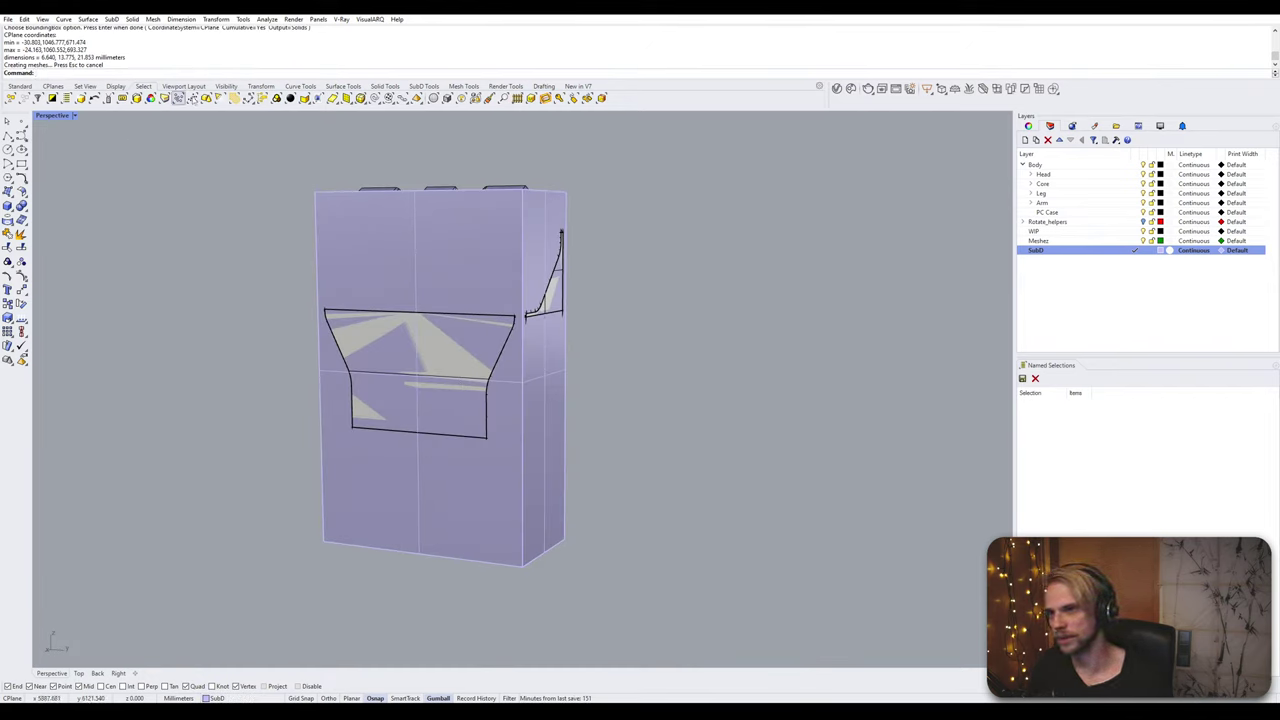
Step: Draw a SubD box snapped to the bounding-box corners and delete the solid bounding box
{"action": "left_click", "coordinate": [424, 86]}
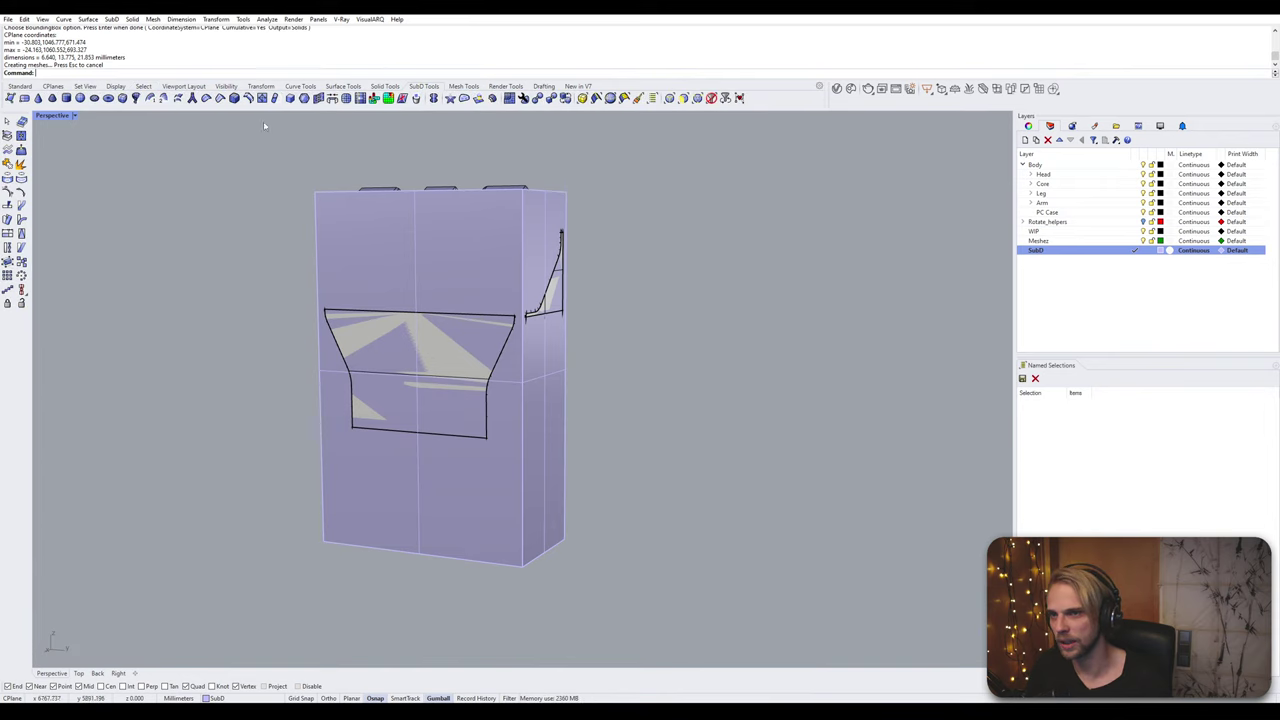
{"action": "left_click", "coordinate": [123, 98]}
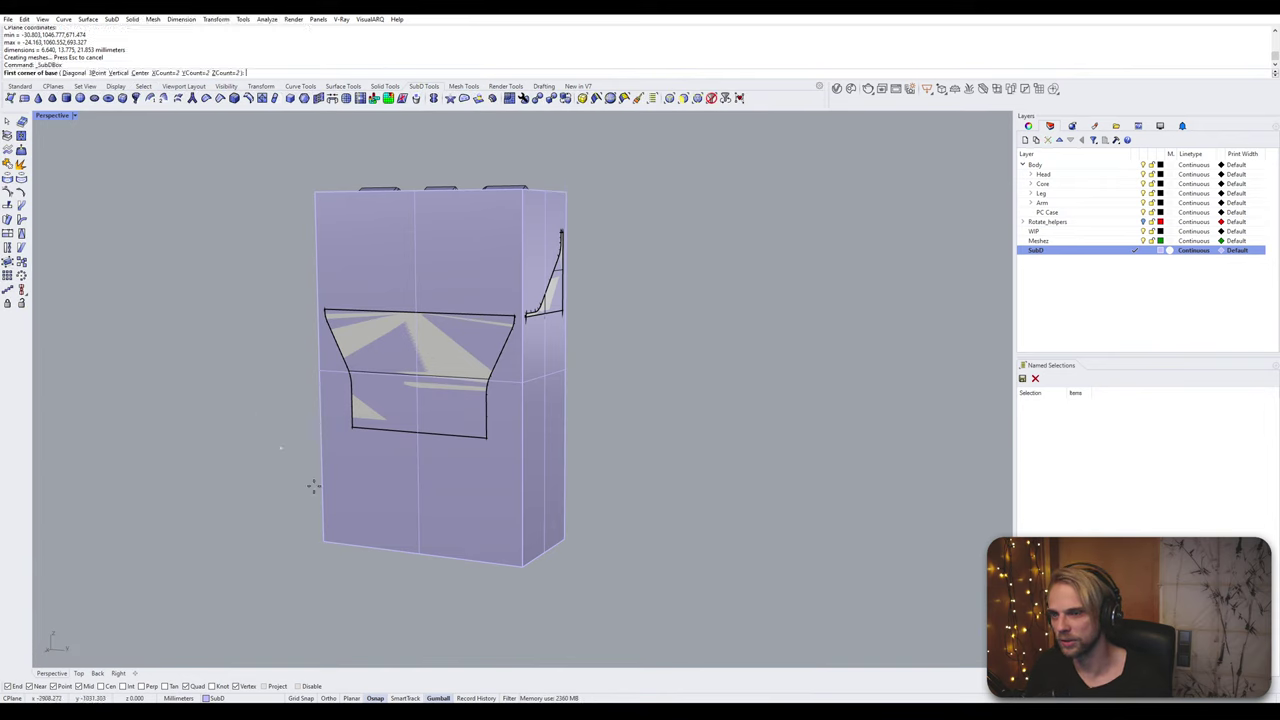
{"action": "left_click", "coordinate": [324, 541]}
{"action": "left_click", "coordinate": [564, 541]}
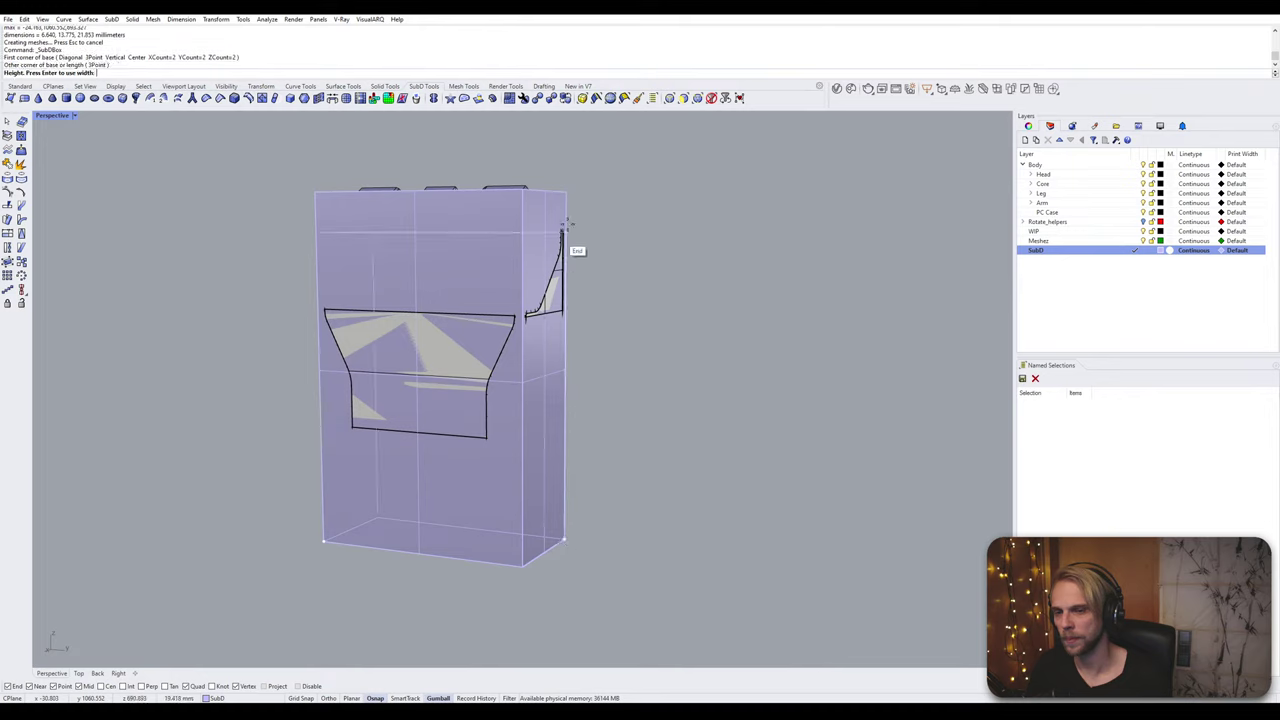
{"action": "left_click", "coordinate": [564, 191]}
{"action": "left_click", "coordinate": [502, 235]}
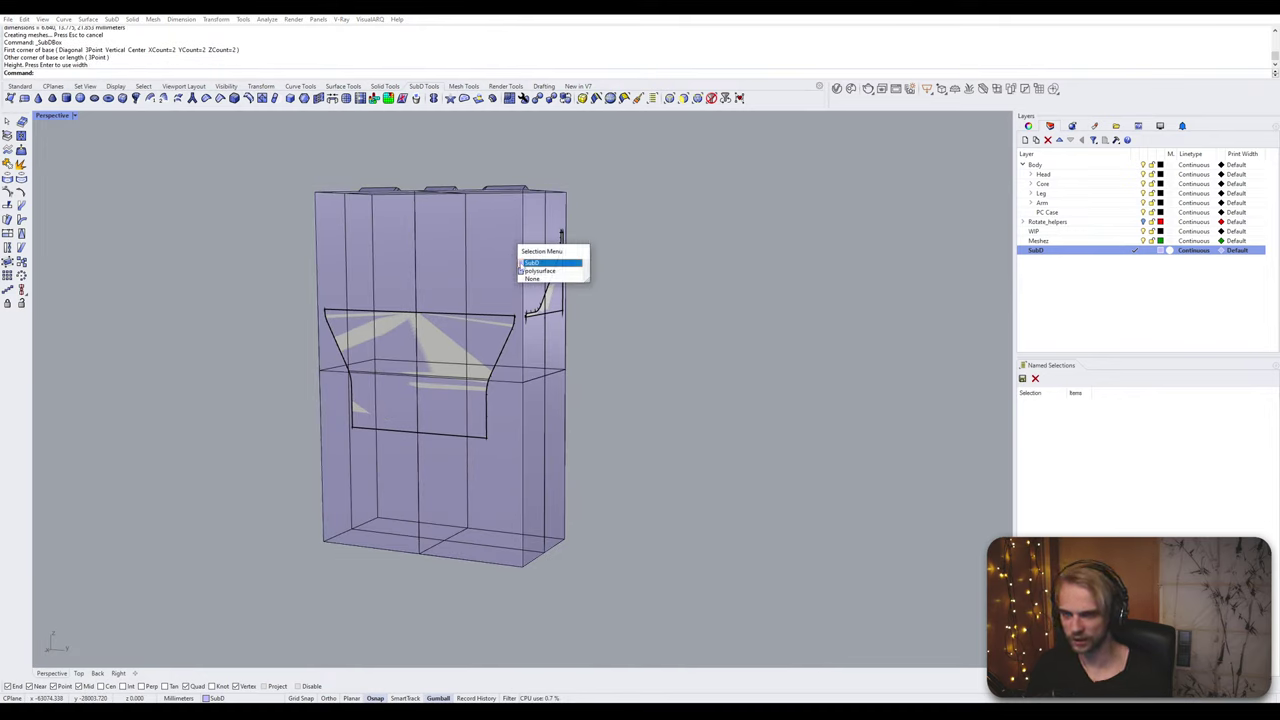
{"action": "left_click", "coordinate": [540, 270]}
{"action": "key", "text": "Delete"}
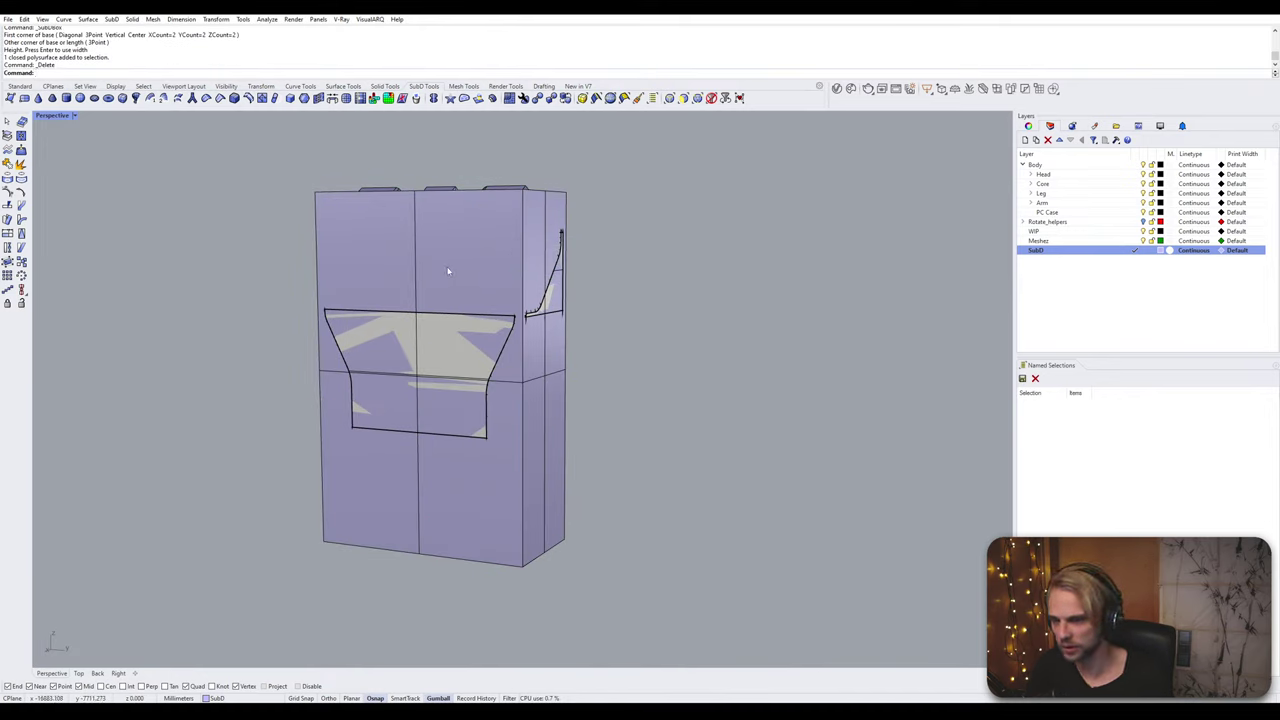
Step: Switch the SubD box to flat display, select its middle edge loop, and show four viewports
{"action": "key", "text": "Tab"}
{"action": "key", "text": "Tab"}
{"action": "key", "text": "Tab"}
{"action": "key", "text": "Tab"}
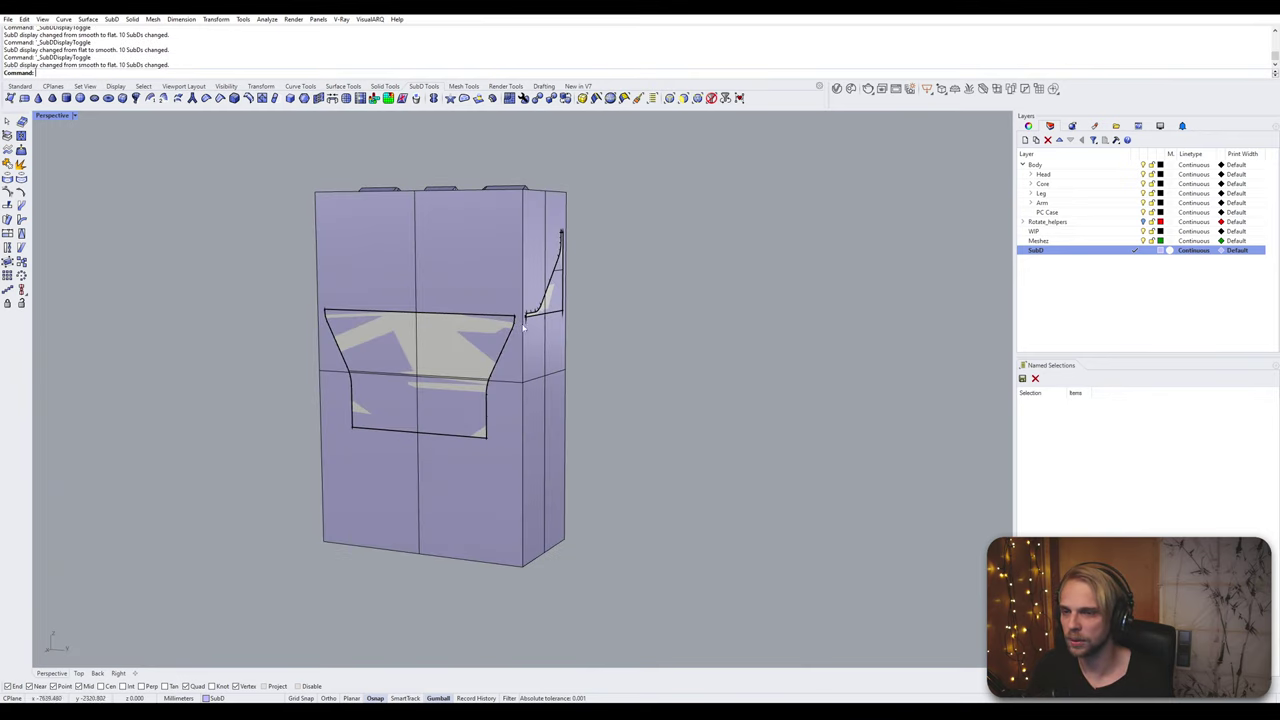
{"action": "double_click", "coordinate": [531, 381], "text": "ctrl+shift"}
{"action": "left_click", "coordinate": [545, 425]}
{"action": "left_click", "coordinate": [701, 400]}
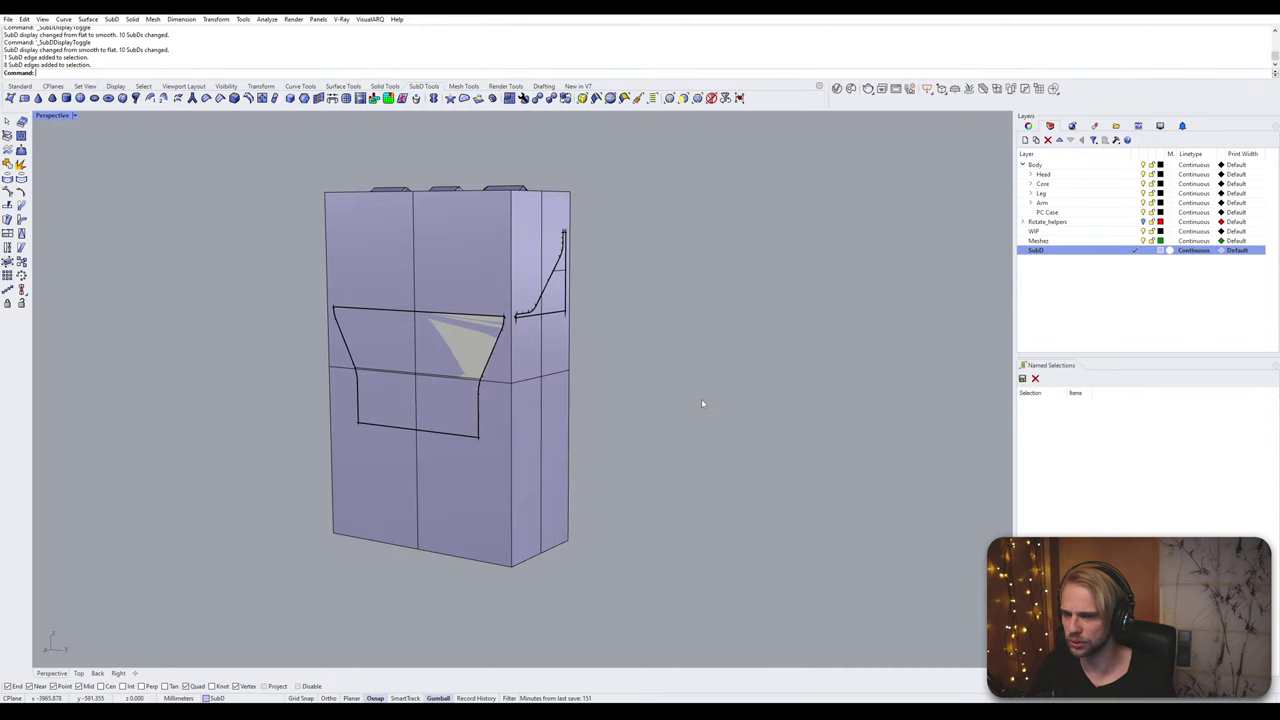
{"action": "scroll", "coordinate": [350, 380], "scroll_direction": "up", "scroll_amount": 2}
{"action": "double_click", "coordinate": [345, 366], "text": "ctrl+shift"}
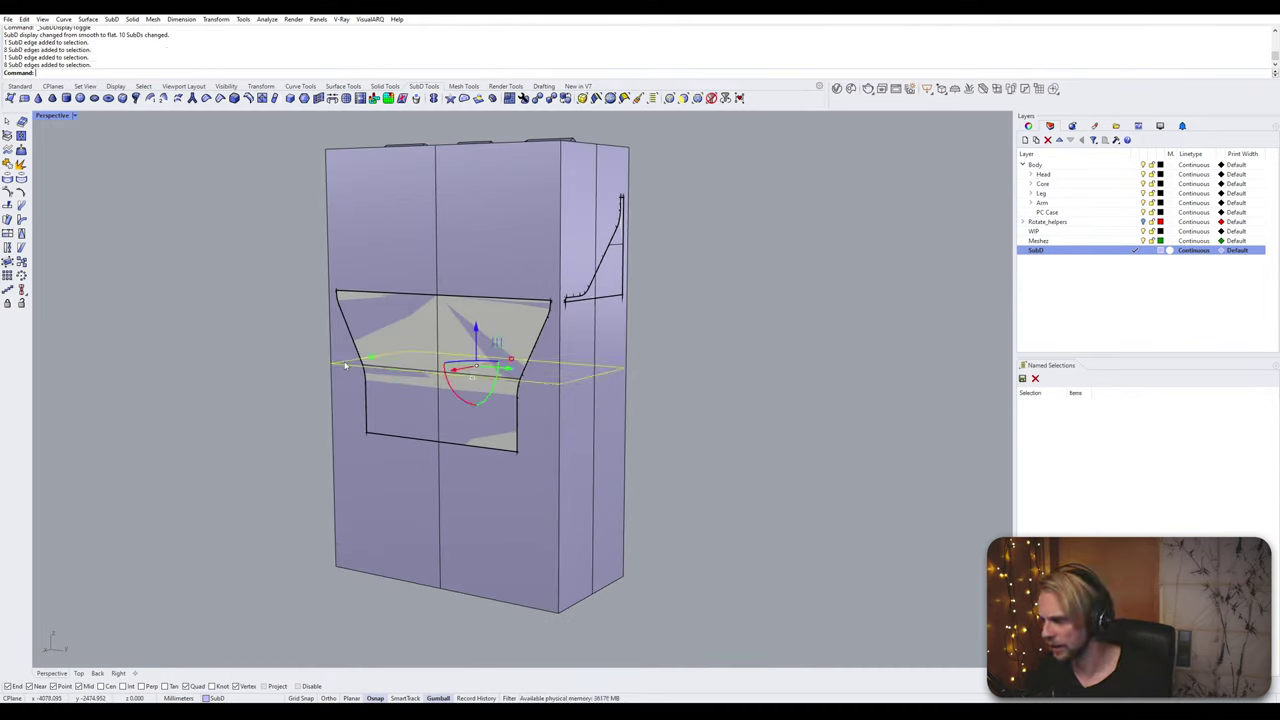
{"action": "double_click", "coordinate": [43, 117]}
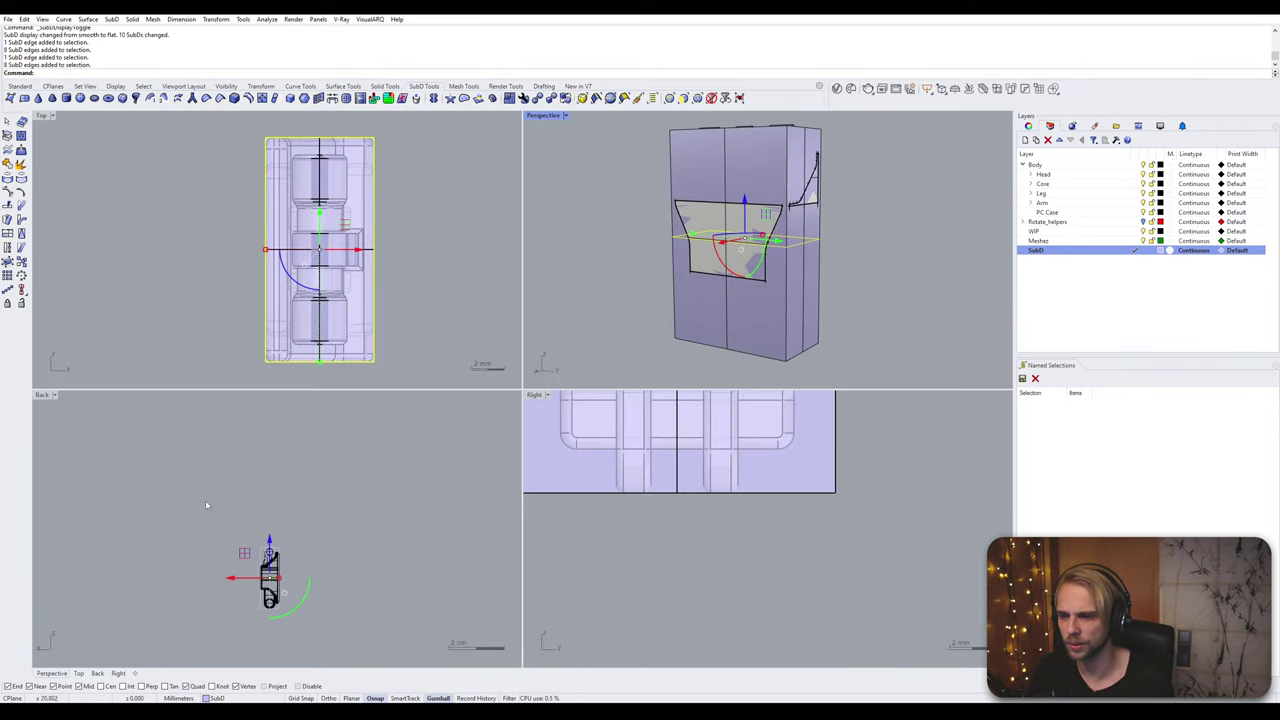
Step: In the maximized Right view, nudge the SubD box's middle edge loop slightly down
{"action": "double_click", "coordinate": [534, 395]}
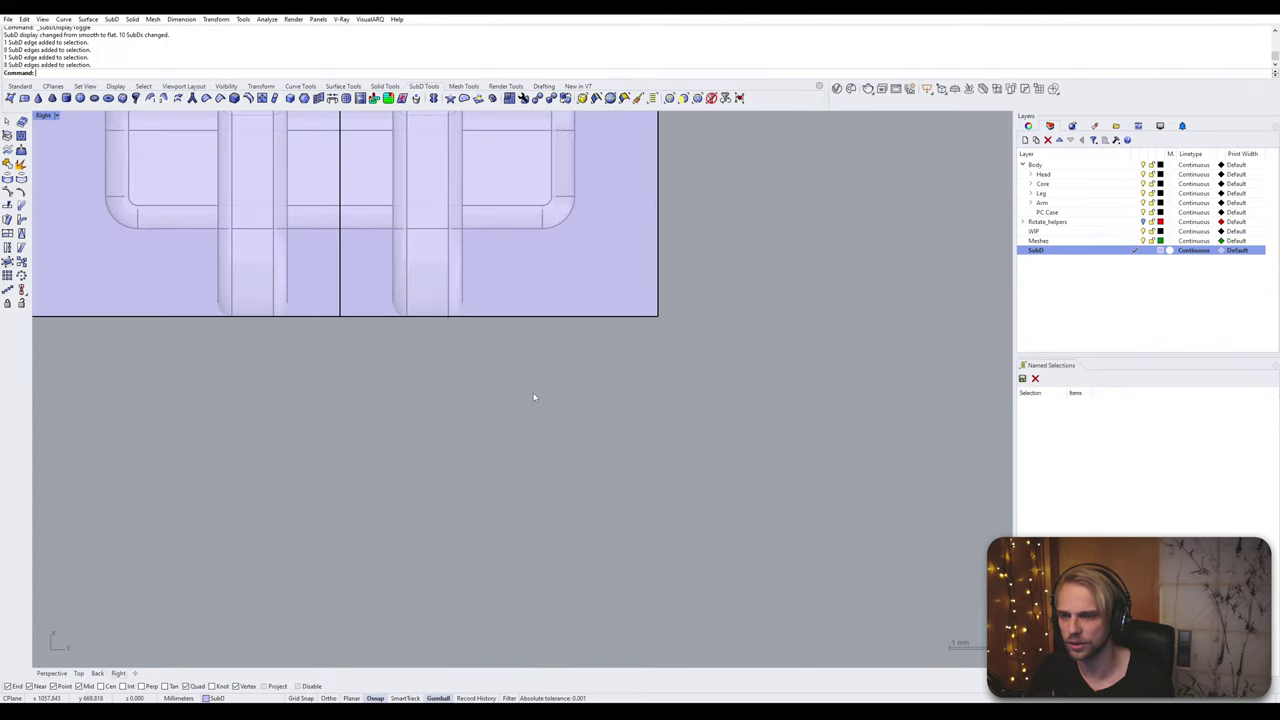
{"action": "scroll", "coordinate": [489, 163], "scroll_direction": "down", "scroll_amount": 10}
{"action": "right_click_drag", "start_coordinate": [490, 168], "coordinate": [577, 570]}
{"action": "scroll", "coordinate": [512, 423], "scroll_direction": "up", "scroll_amount": 6}
{"action": "right_click_drag", "start_coordinate": [524, 433], "coordinate": [486, 377]}
{"action": "scroll", "coordinate": [486, 377], "scroll_direction": "up", "scroll_amount": 2}
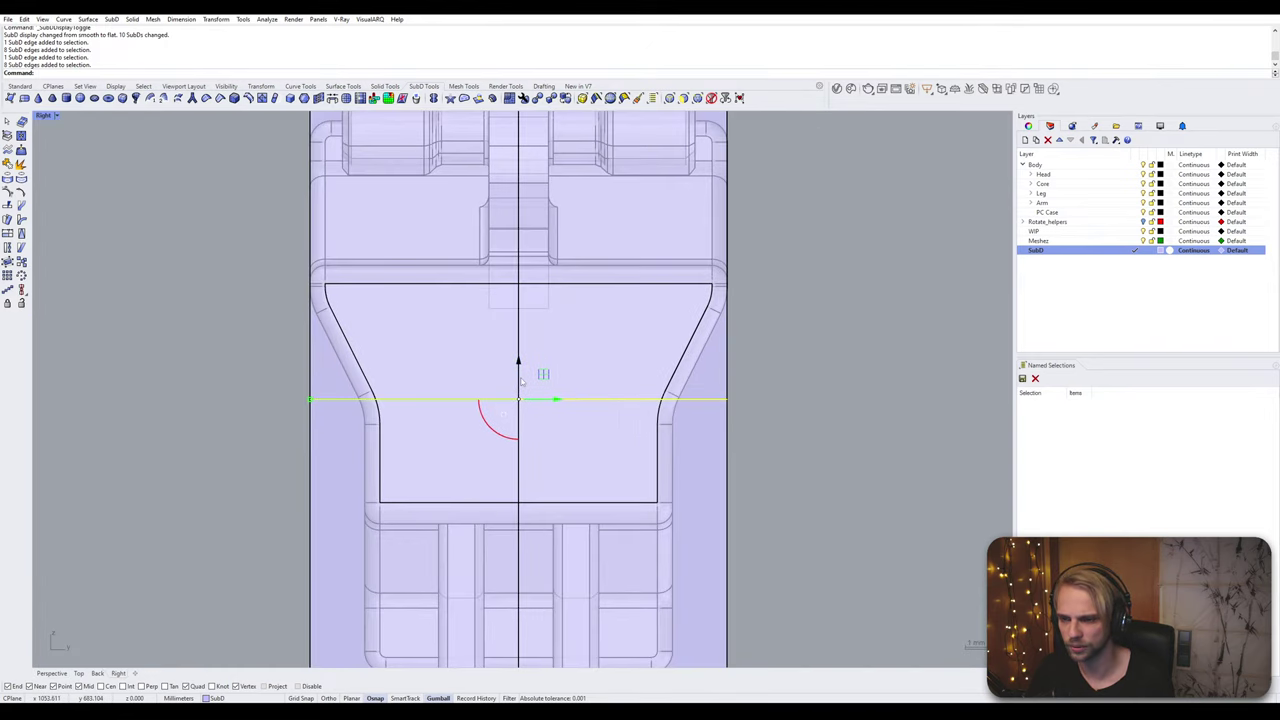
{"action": "left_click_drag", "start_coordinate": [521, 369], "coordinate": [521, 379]}
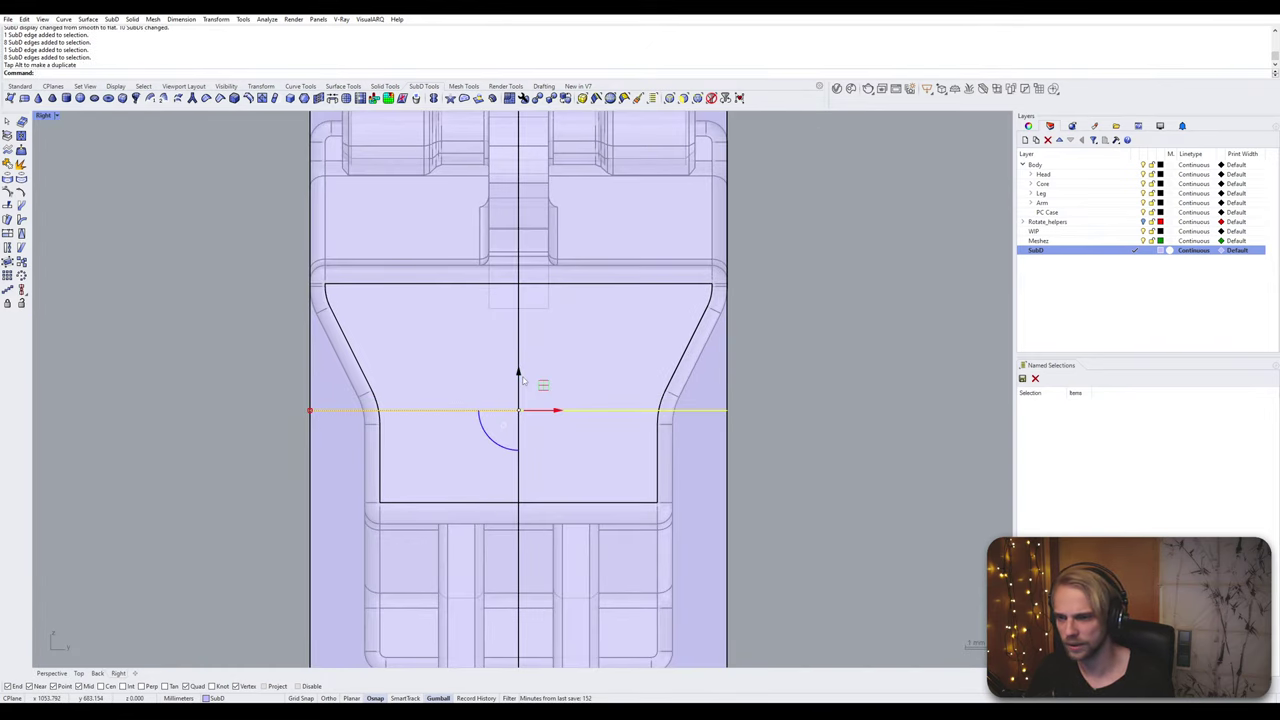
Step: Insert a new edge loop level with the top of the palm's flared face
{"action": "type", "text": "InsertEdge"}
{"action": "key", "text": "Return"}
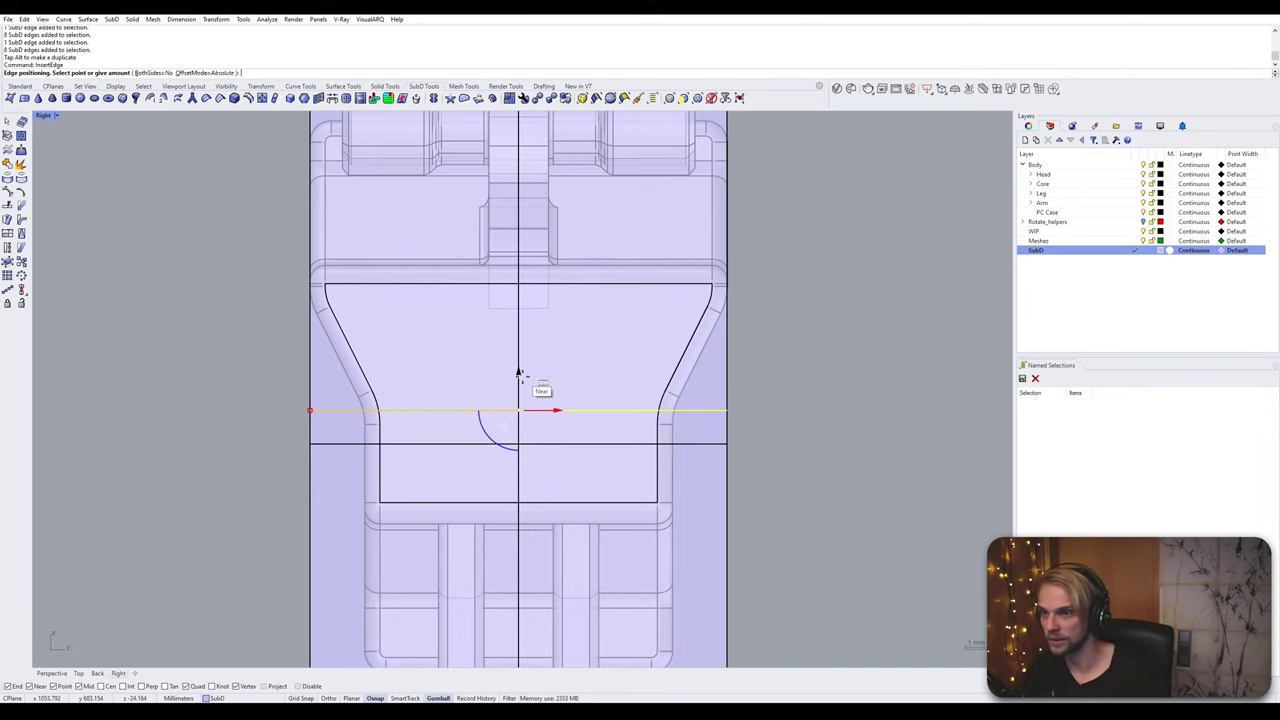
{"action": "scroll", "coordinate": [299, 285], "scroll_direction": "up", "scroll_amount": 3}
{"action": "left_click", "coordinate": [326, 284]}
{"action": "scroll", "coordinate": [364, 294], "scroll_direction": "down", "scroll_amount": 7}
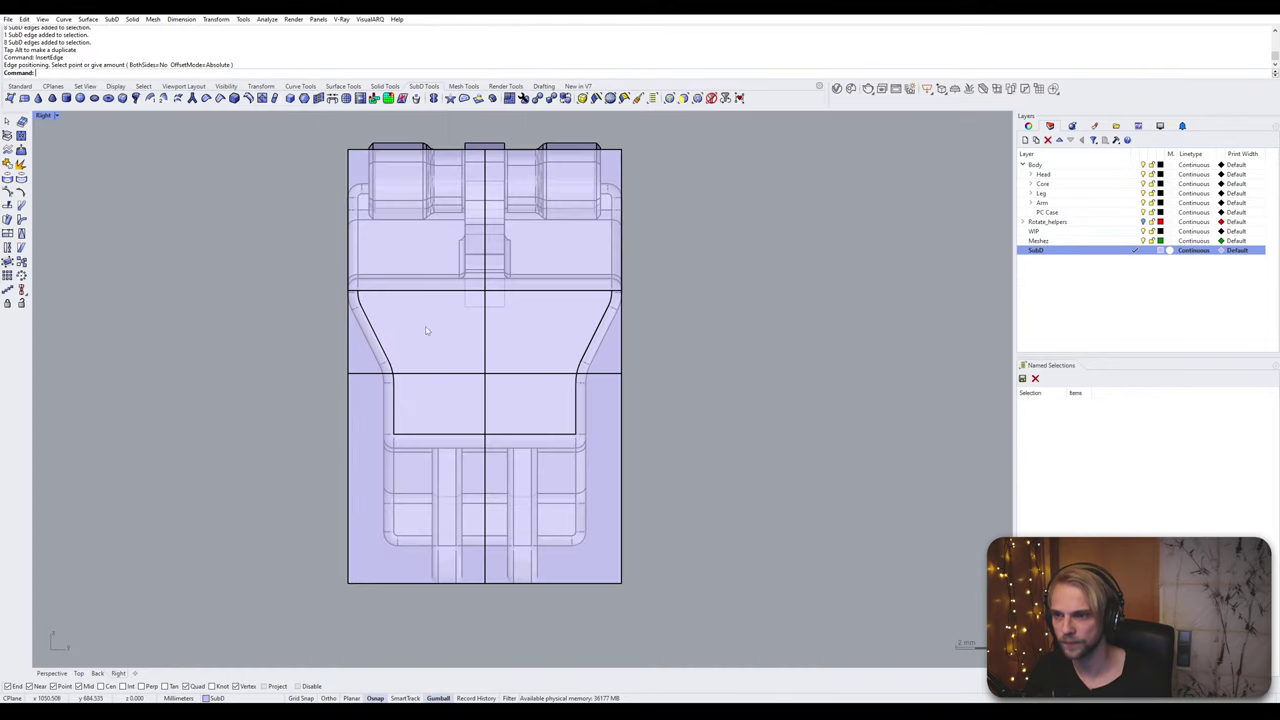
{"action": "right_click_drag", "start_coordinate": [442, 356], "coordinate": [430, 314]}
{"action": "double_click", "coordinate": [364, 331], "text": "ctrl+shift"}
{"action": "right_click", "coordinate": [360, 343]}
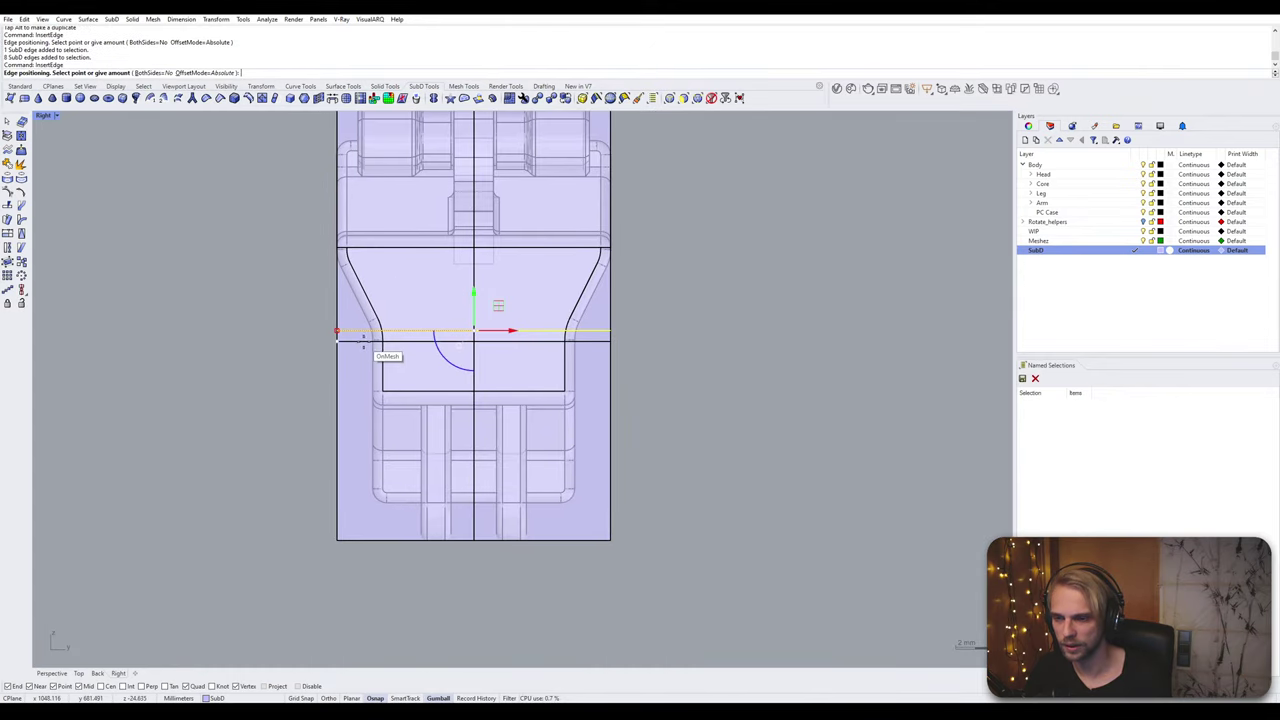
{"action": "key", "text": "Escape"}
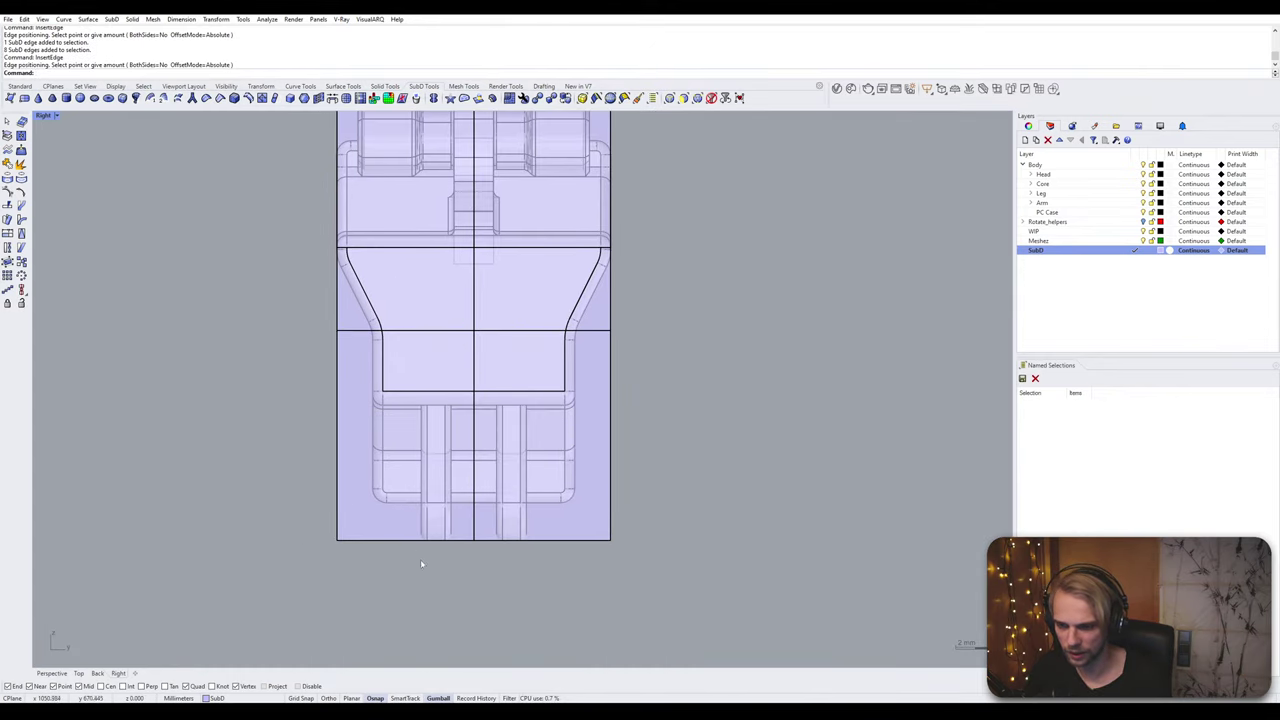
Step: Lock the palm polysurface again
{"action": "left_click", "coordinate": [403, 373]}
{"action": "left_click", "coordinate": [420, 408]}
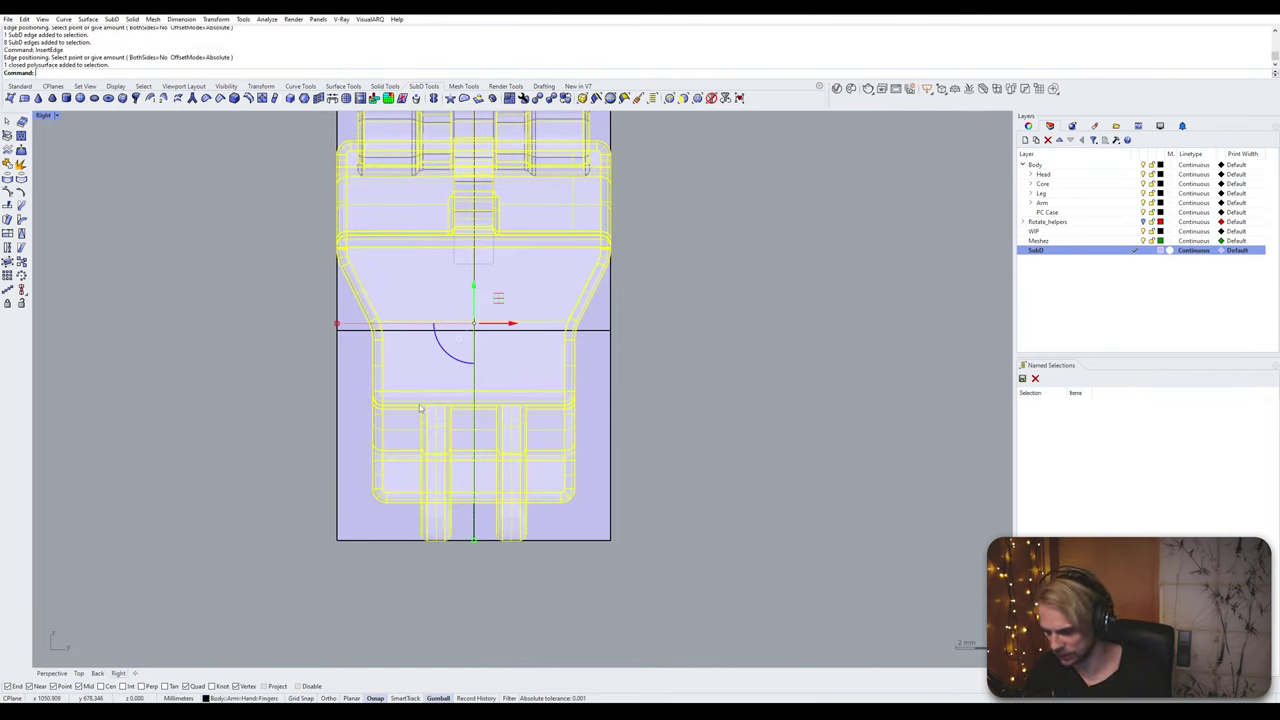
{"action": "key", "text": "ctrl+l"}
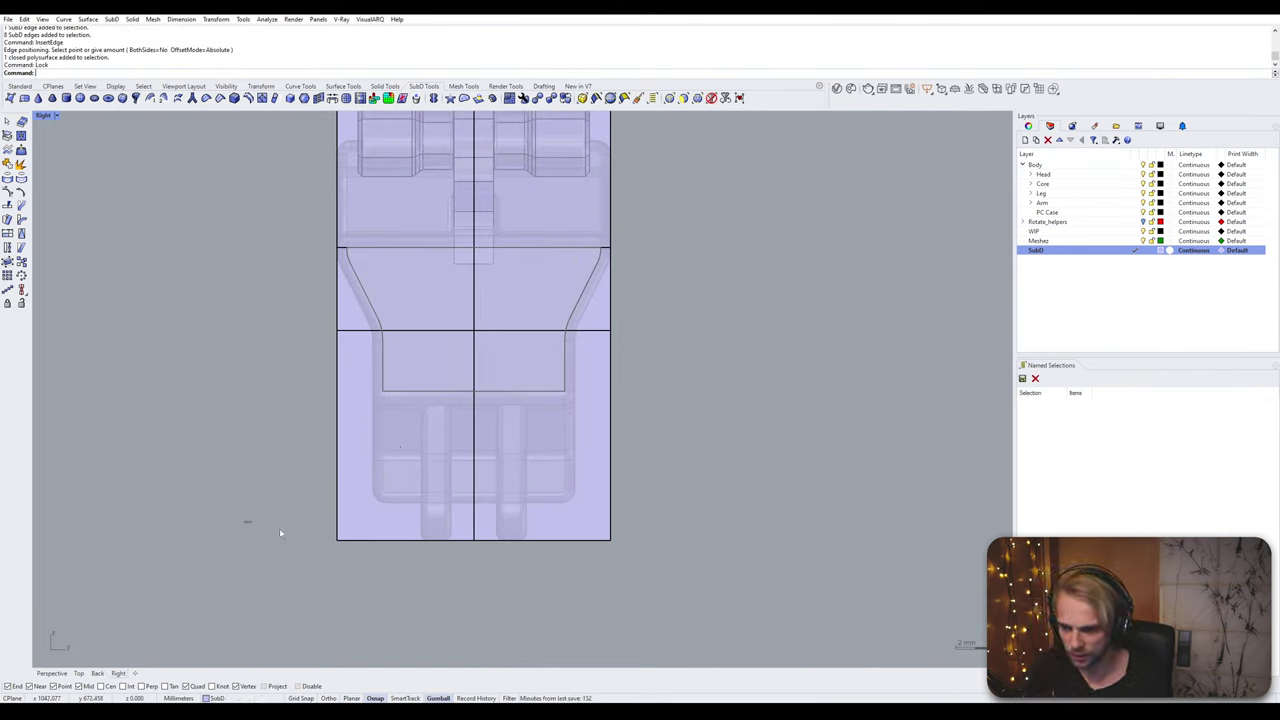
Step: Raise the SubD box's bottom and move its left side inward with the gumball
{"action": "left_click_drag", "start_coordinate": [246, 521], "coordinate": [744, 590]}
{"action": "left_click_drag", "start_coordinate": [474, 520], "coordinate": [497, 468]}
{"action": "left_click", "coordinate": [285, 422]}
{"action": "left_click_drag", "start_coordinate": [279, 307], "coordinate": [397, 599]}
{"action": "left_click_drag", "start_coordinate": [376, 417], "coordinate": [404, 419]}
{"action": "left_click", "coordinate": [700, 406]}
Step: Delete the right half of the SubD box and the leftover edges near the hinge
{"action": "right_click_drag", "start_coordinate": [700, 406], "coordinate": [640, 489]}
{"action": "scroll", "coordinate": [636, 500], "scroll_direction": "down", "scroll_amount": 6}
{"action": "left_click_drag", "start_coordinate": [668, 575], "coordinate": [566, 399]}
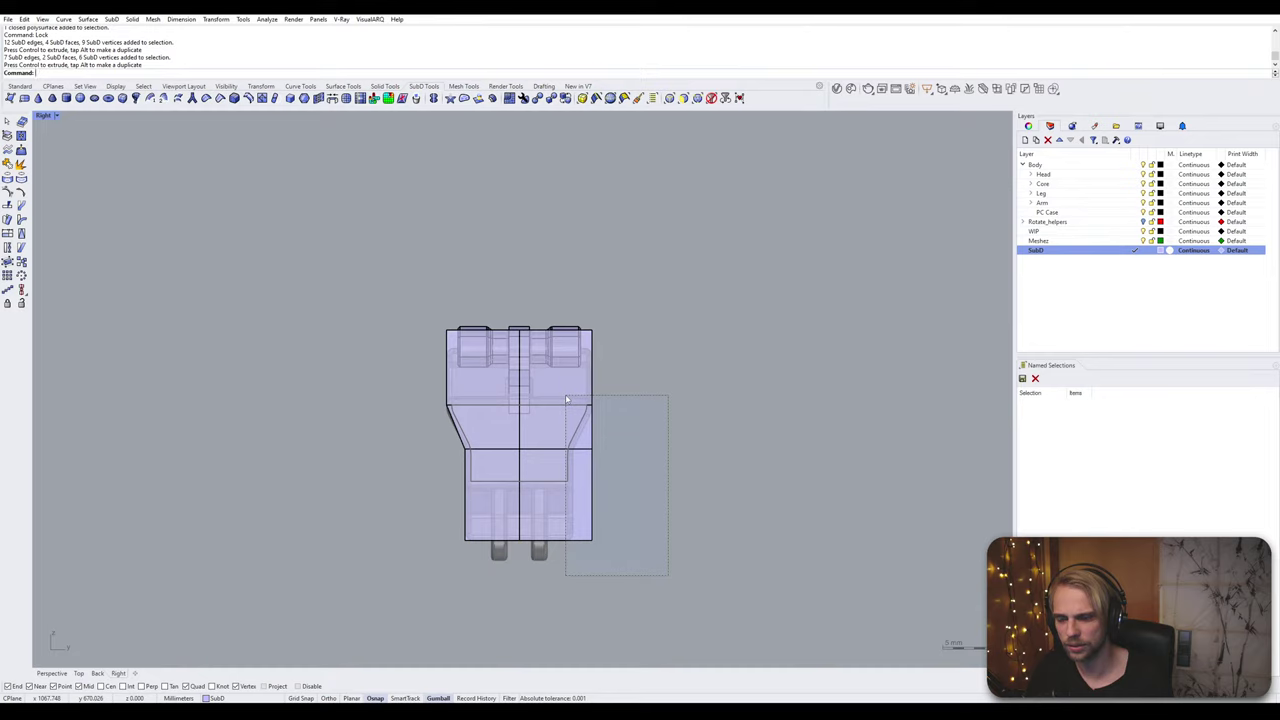
{"action": "left_click_drag", "start_coordinate": [566, 399], "coordinate": [566, 399]}
{"action": "key", "text": "Delete"}
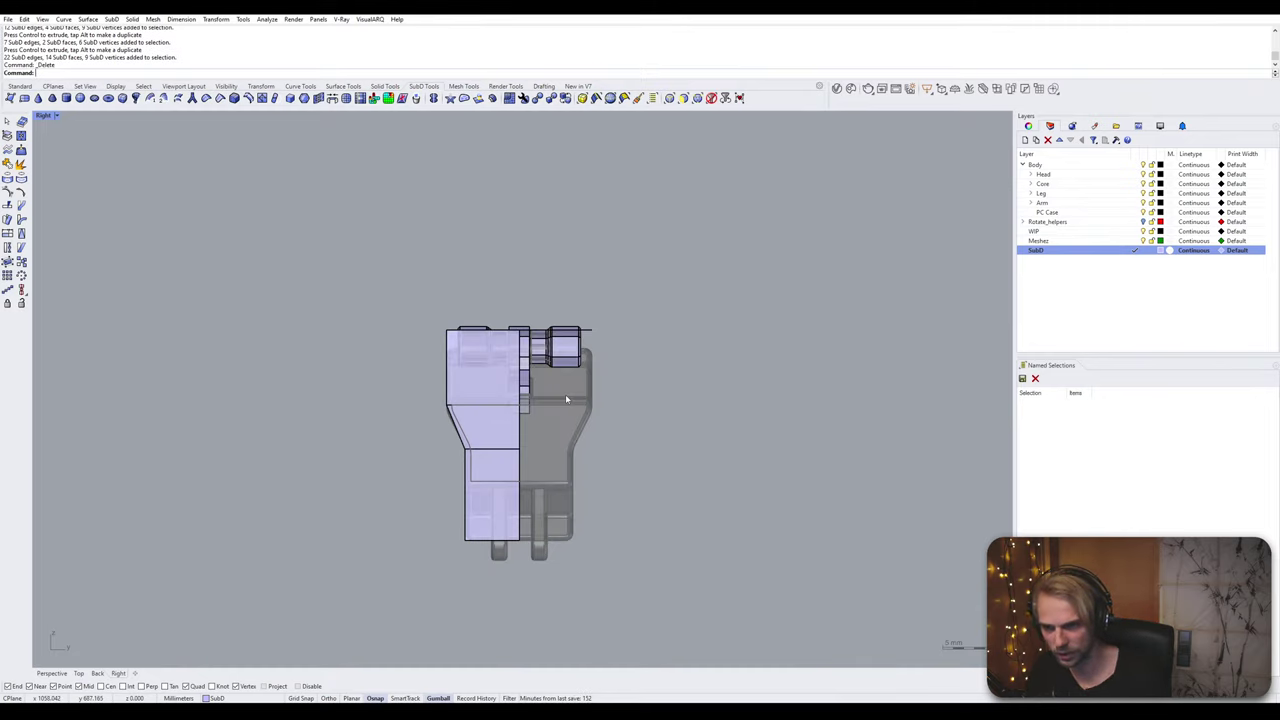
{"action": "scroll", "coordinate": [556, 320], "scroll_direction": "up", "scroll_amount": 5}
{"action": "left_click_drag", "start_coordinate": [556, 320], "coordinate": [556, 320]}
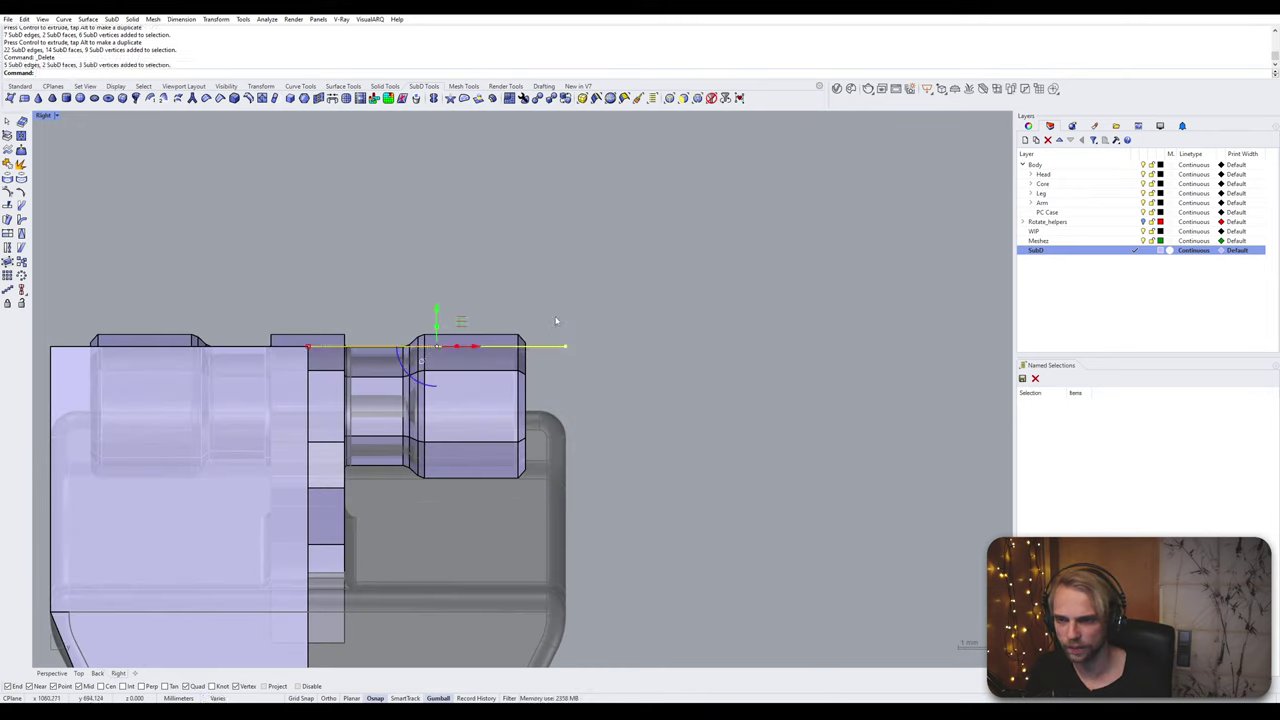
{"action": "key", "text": "Delete"}
Step: Lock the SubD piece covering the hinge arm
{"action": "scroll", "coordinate": [556, 320], "scroll_direction": "down", "scroll_amount": 5}
{"action": "right_click_drag", "start_coordinate": [522, 283], "coordinate": [522, 255]}
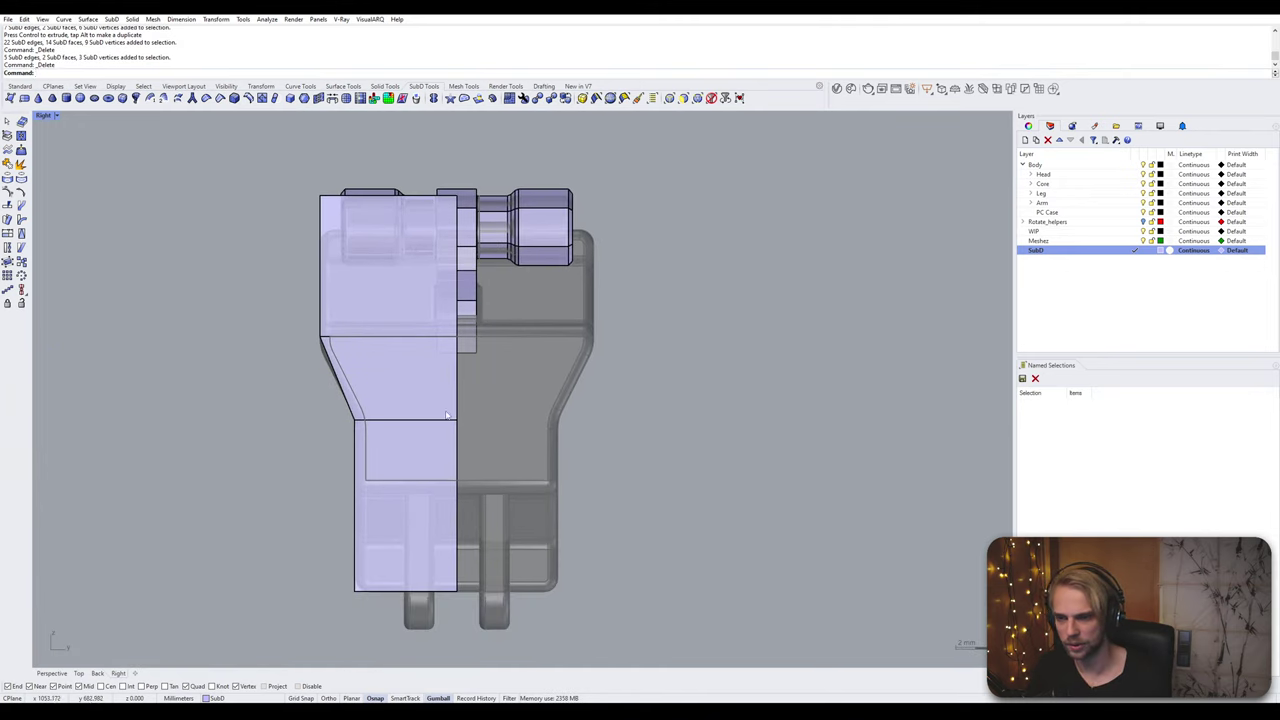
{"action": "right_click_drag", "start_coordinate": [448, 408], "coordinate": [460, 383]}
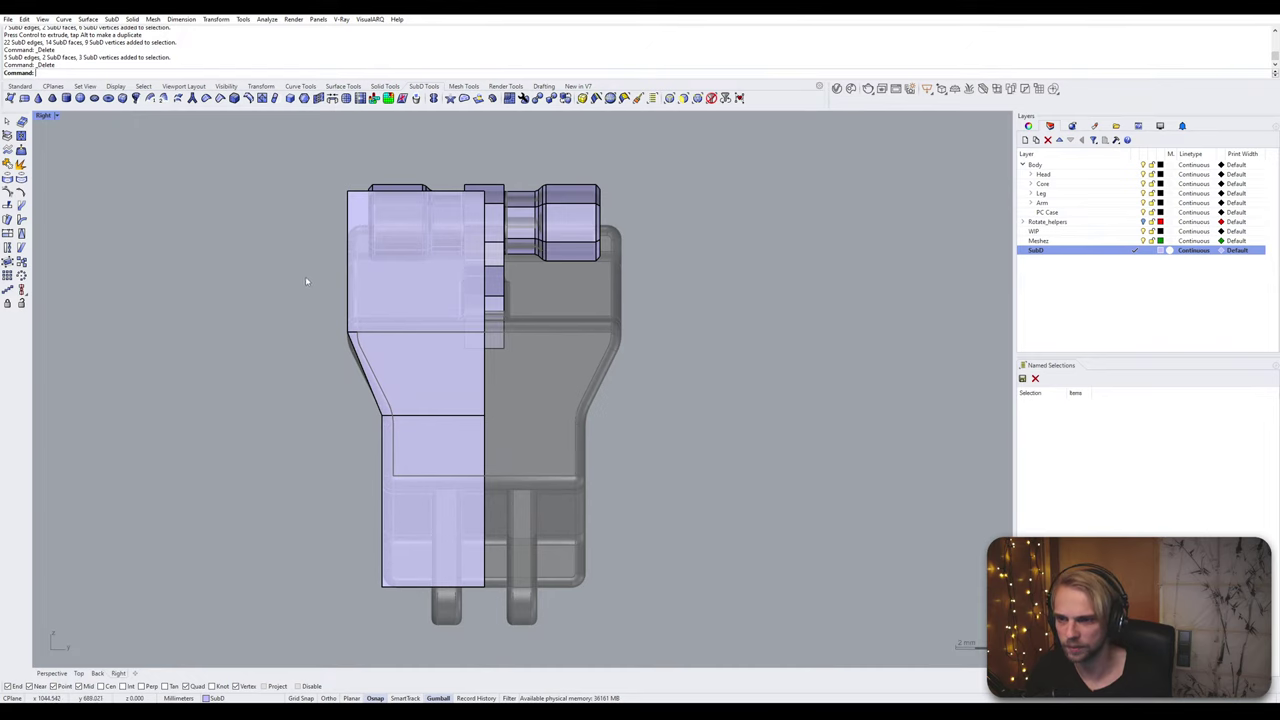
{"action": "right_click_drag", "start_coordinate": [324, 231], "coordinate": [346, 289]}
{"action": "scroll", "coordinate": [361, 238], "scroll_direction": "up", "scroll_amount": 6}
{"action": "scroll", "coordinate": [404, 242], "scroll_direction": "up", "scroll_amount": 4}
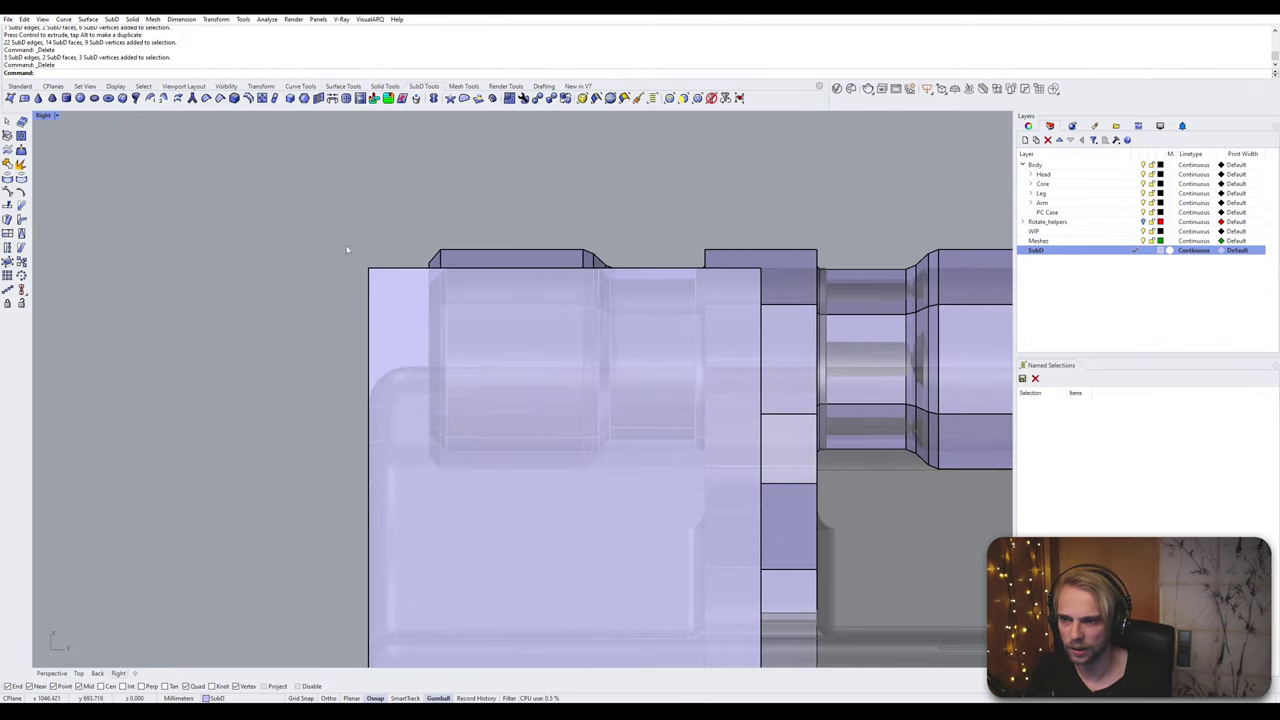
{"action": "left_click", "coordinate": [523, 263]}
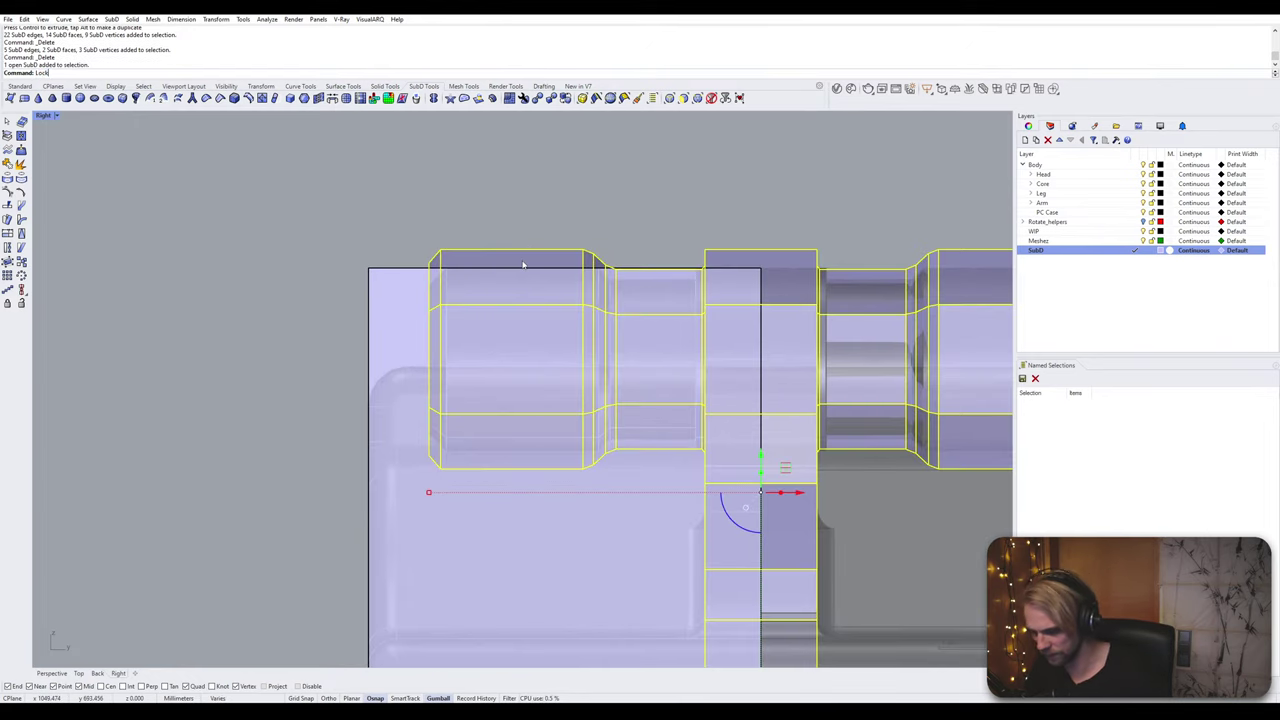
{"action": "key", "text": "ctrl+l"}
Step: Lower the palm cage's top edges well below the hinge tops
{"action": "left_click_drag", "start_coordinate": [286, 230], "coordinate": [840, 318]}
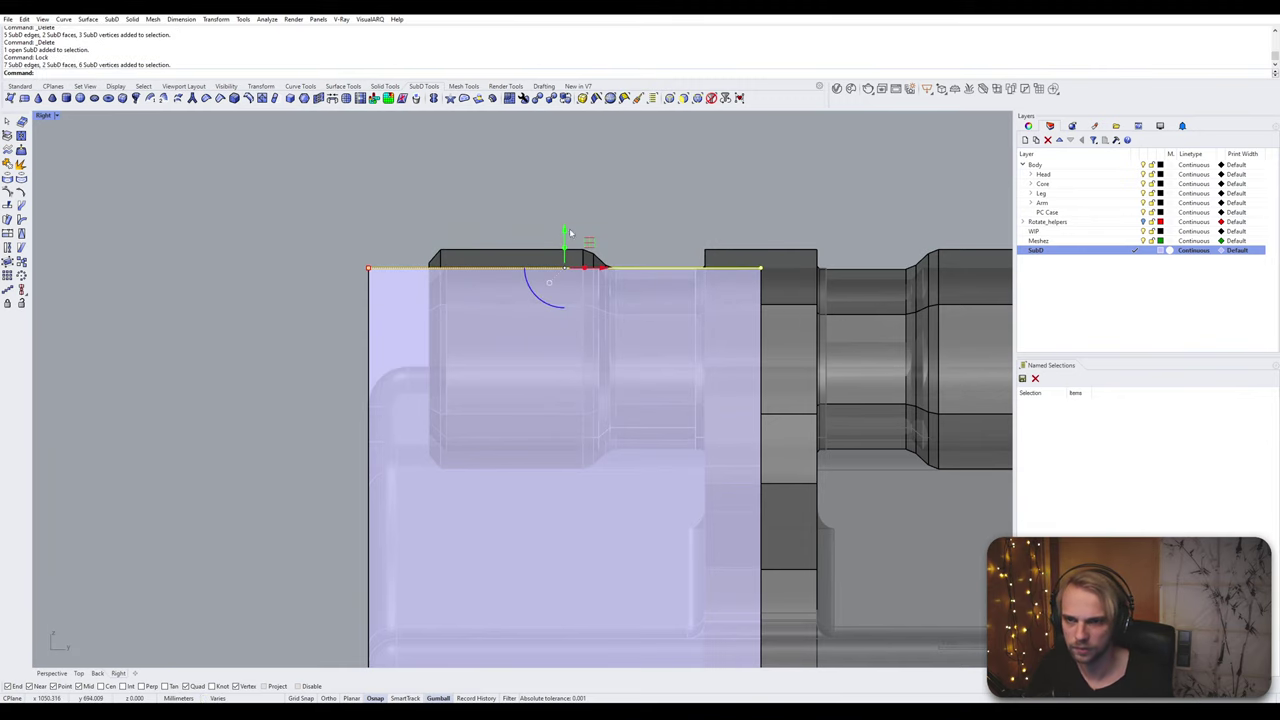
{"action": "left_click_drag", "start_coordinate": [566, 238], "coordinate": [566, 335]}
{"action": "left_click", "coordinate": [268, 296]}
{"action": "scroll", "coordinate": [263, 294], "scroll_direction": "down", "scroll_amount": 9}
{"action": "right_click_drag", "start_coordinate": [260, 340], "coordinate": [316, 212]}
{"action": "scroll", "coordinate": [329, 215], "scroll_direction": "down", "scroll_amount": 4}
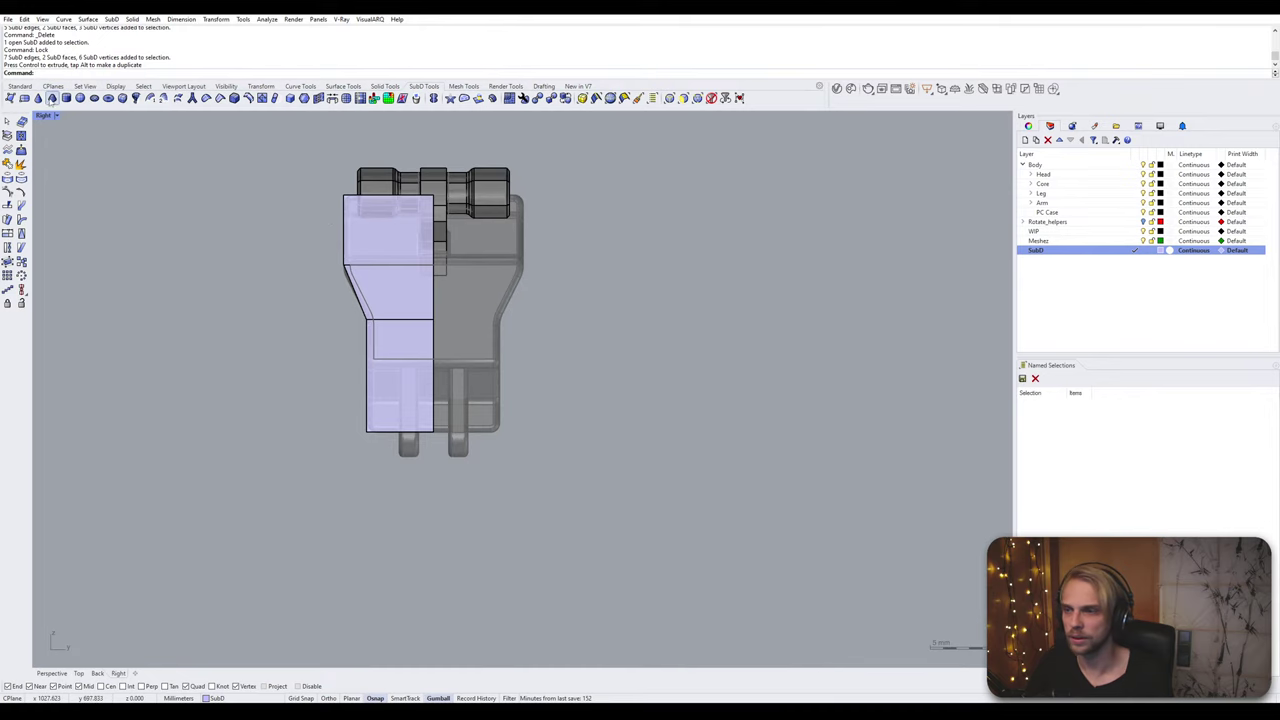
Step: Center the hand's side profile in the enlarged Back view, then restore the four-view layout
{"action": "double_click", "coordinate": [43, 117]}
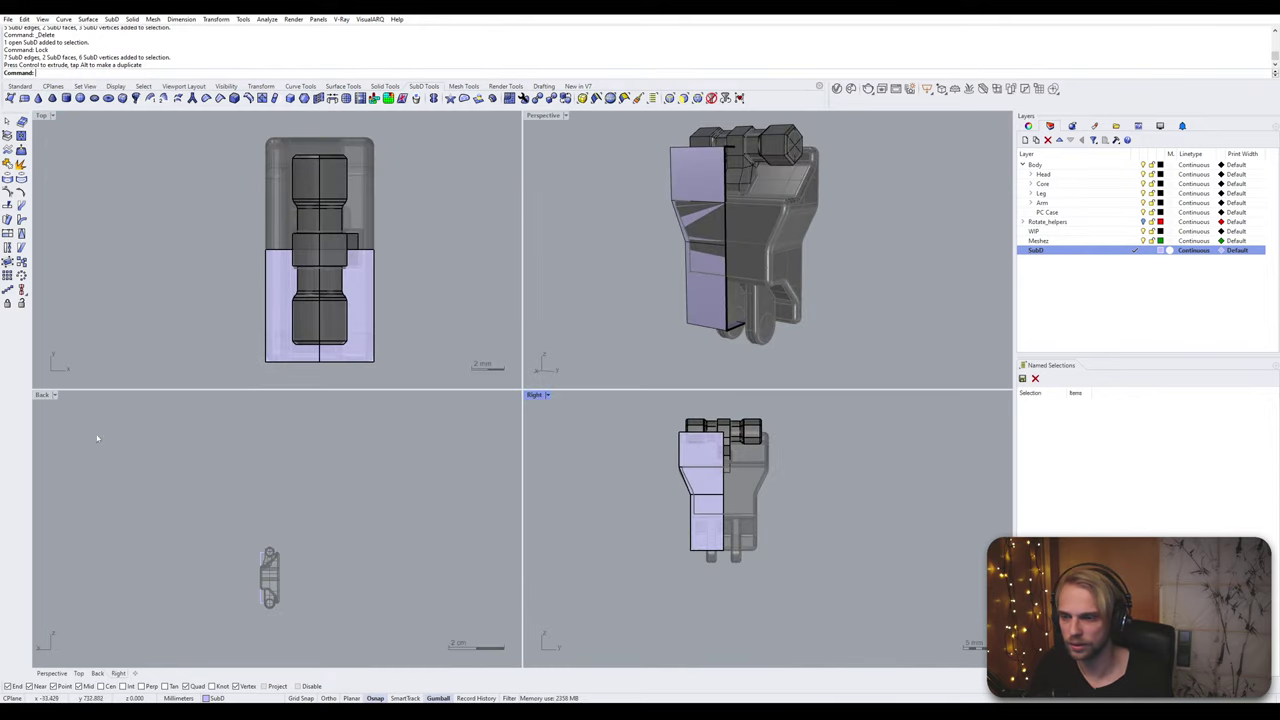
{"action": "double_click", "coordinate": [42, 395]}
{"action": "scroll", "coordinate": [470, 335], "scroll_direction": "up", "scroll_amount": 8}
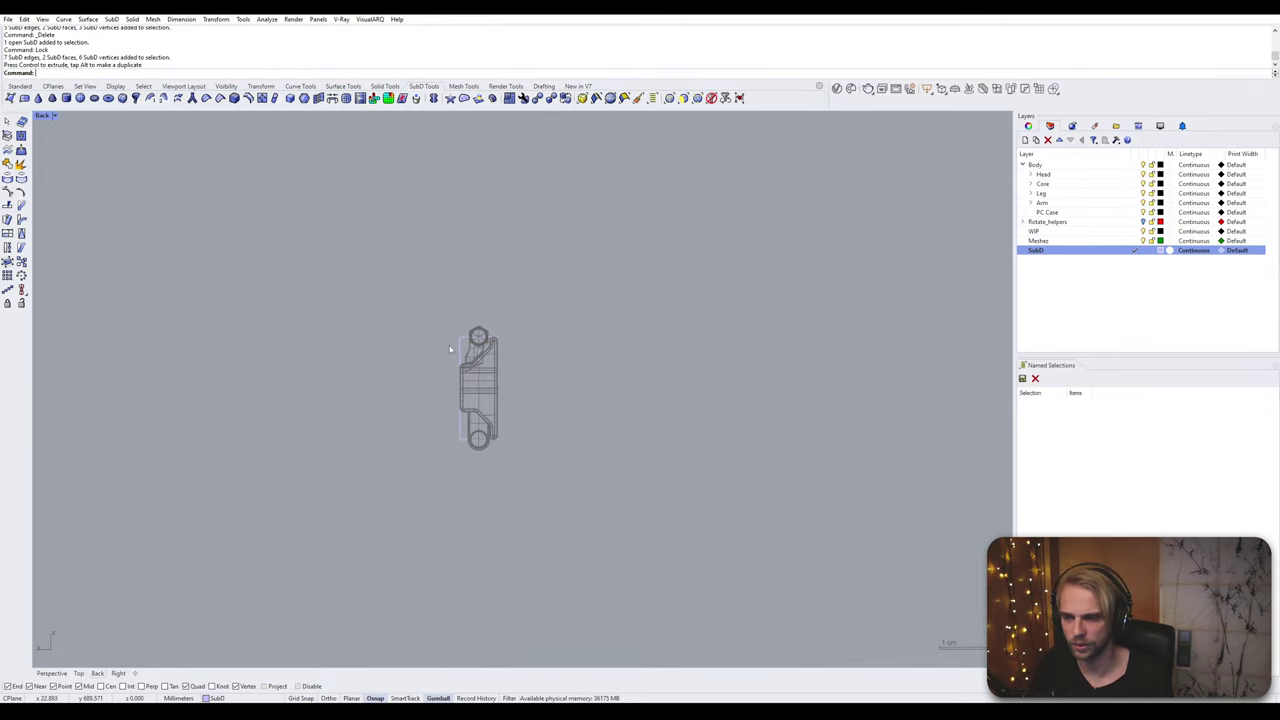
{"action": "right_click_drag", "start_coordinate": [430, 265], "coordinate": [427, 262]}
{"action": "right_click_drag", "start_coordinate": [465, 300], "coordinate": [456, 322]}
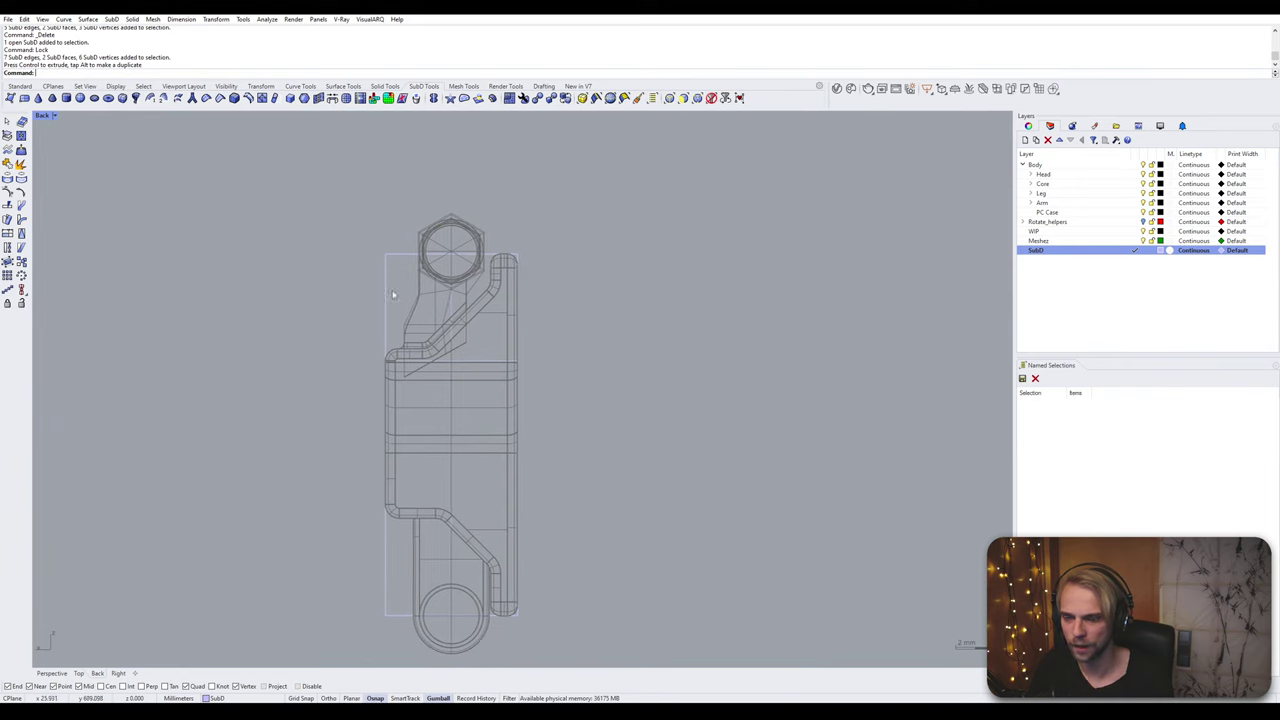
{"action": "right_click", "coordinate": [41, 117]}
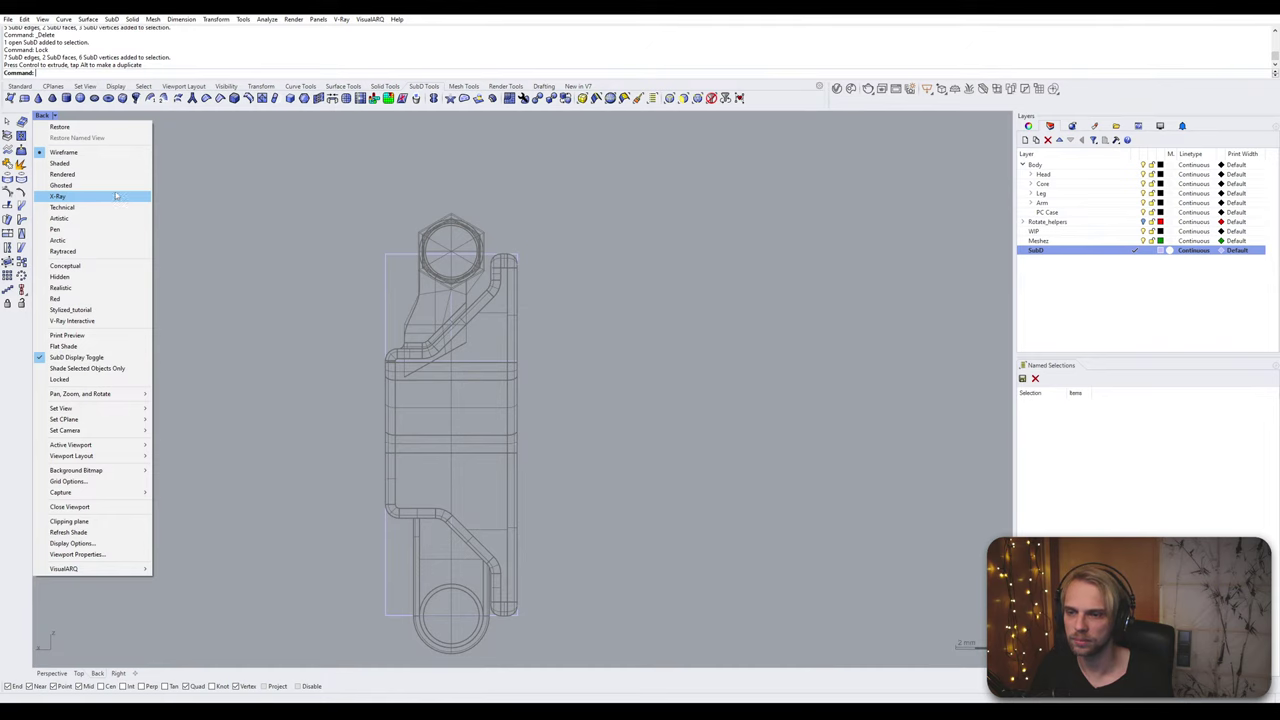
{"action": "double_click", "coordinate": [44, 116]}
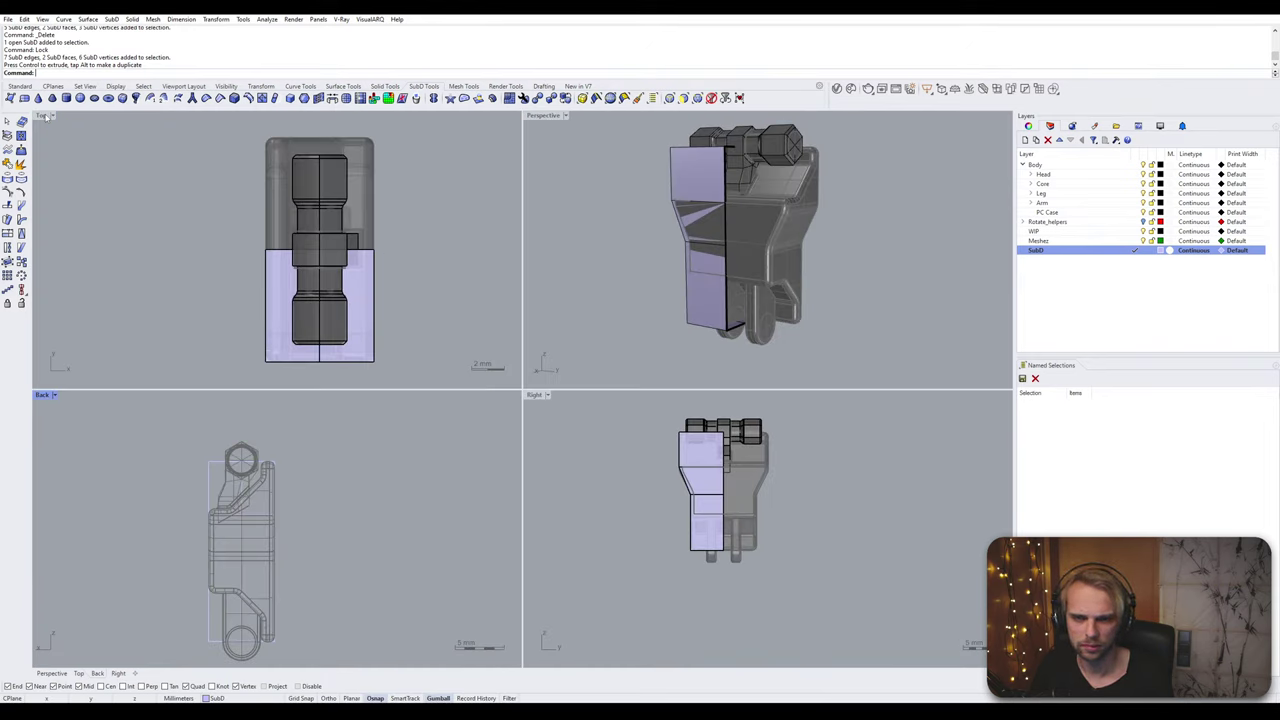
Step: Raise the upper row of cage edges with the gumball and inspect the slanted side edge
{"action": "scroll", "coordinate": [546, 455], "scroll_direction": "up", "scroll_amount": 10}
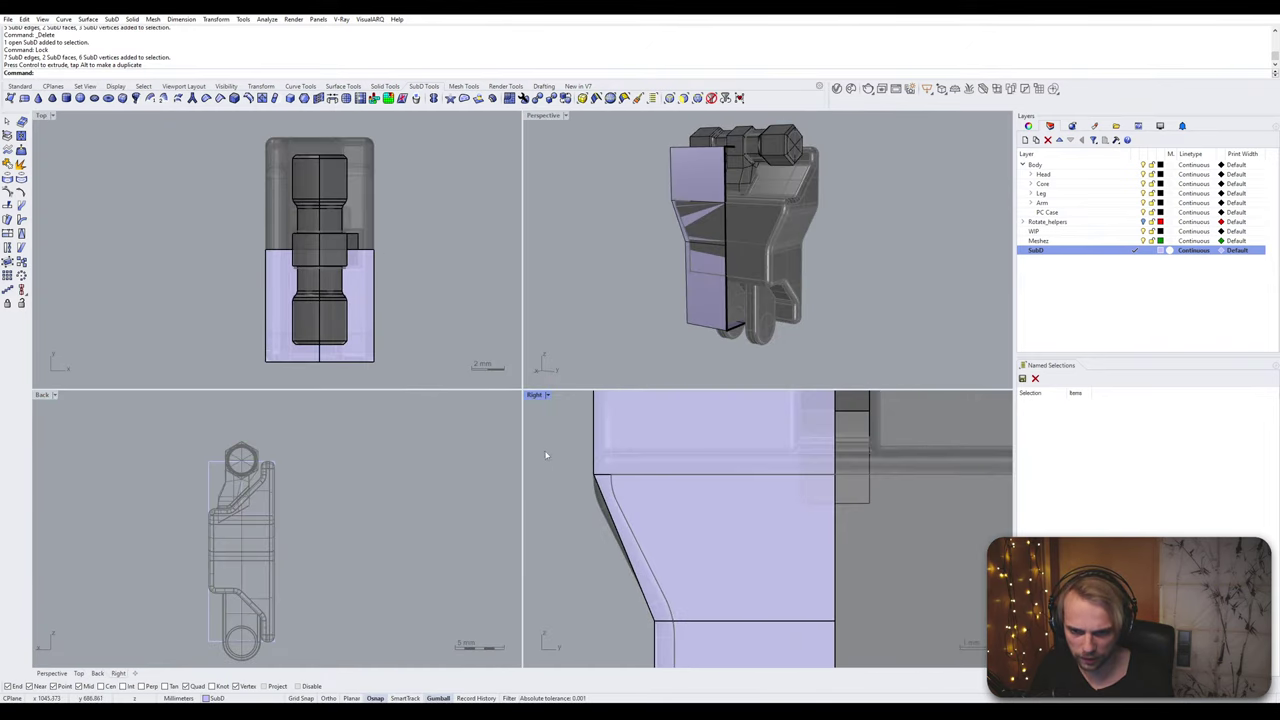
{"action": "left_click_drag", "start_coordinate": [568, 446], "coordinate": [889, 521], "text": "ctrl+shift"}
{"action": "left_click_drag", "start_coordinate": [718, 443], "coordinate": [720, 419]}
{"action": "left_click", "coordinate": [579, 501]}
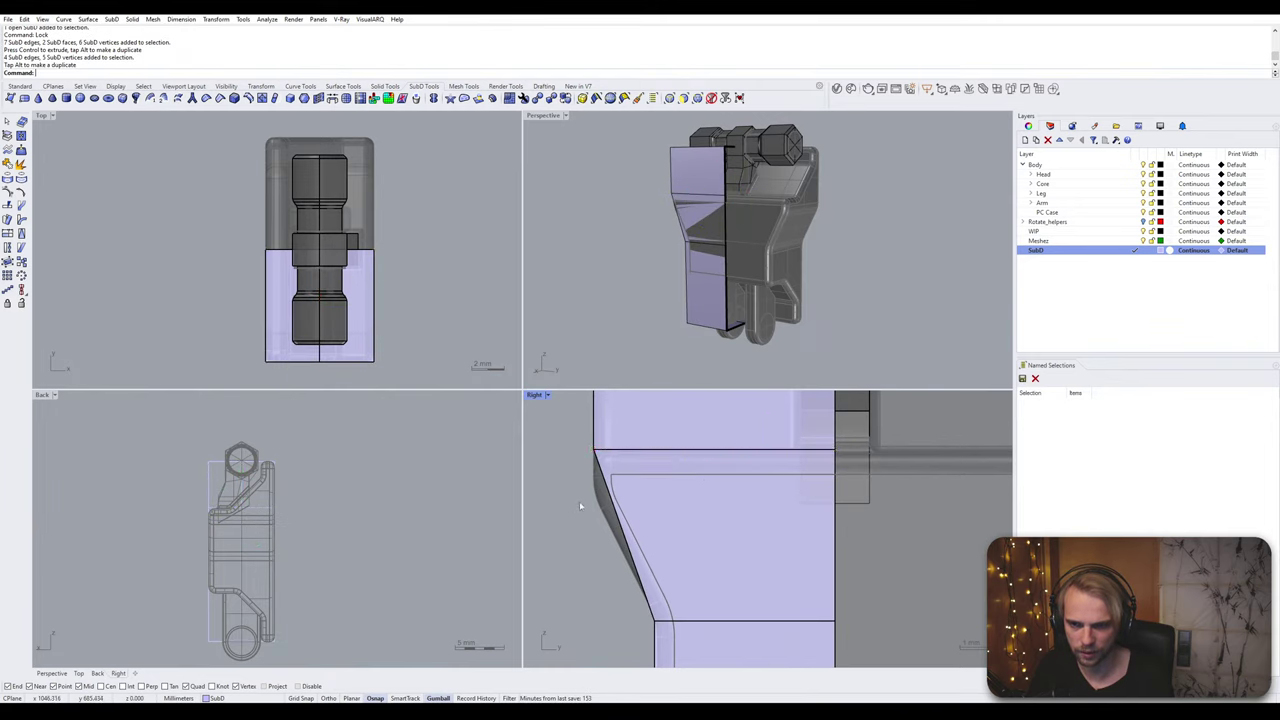
{"action": "scroll", "coordinate": [621, 504], "scroll_direction": "down", "scroll_amount": 4}
{"action": "right_click_drag", "start_coordinate": [621, 504], "coordinate": [621, 445]}
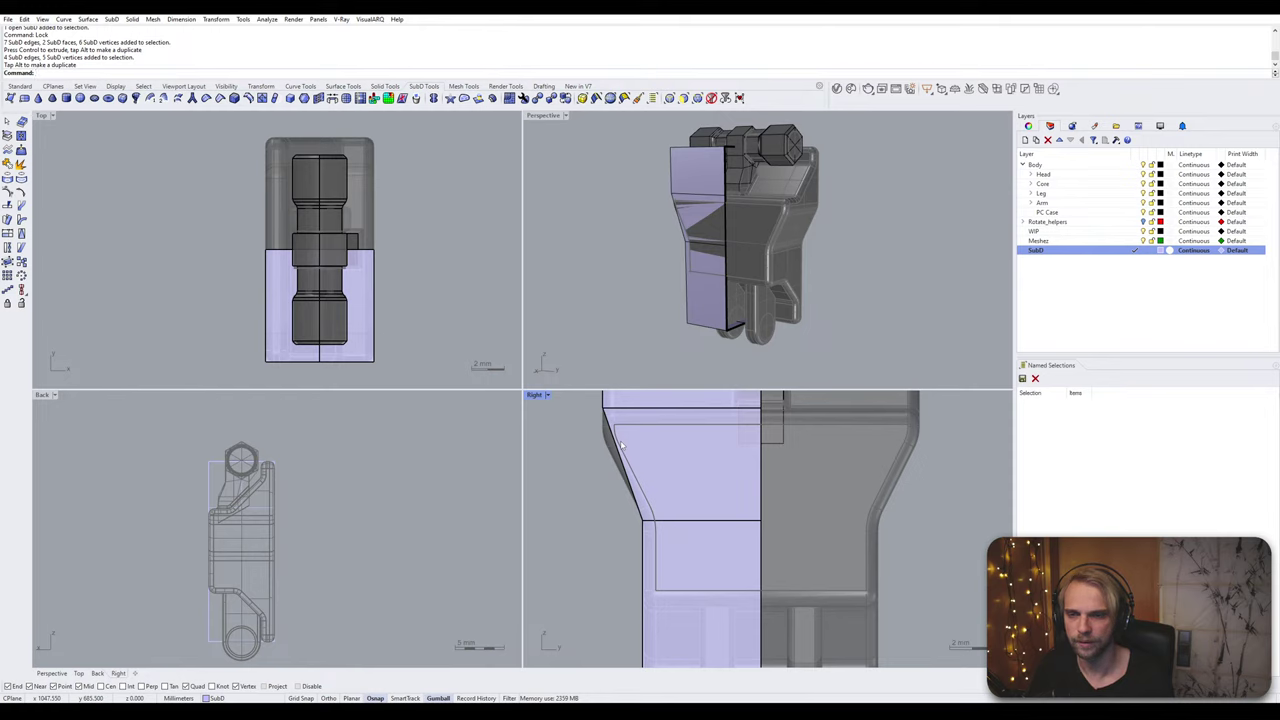
{"action": "scroll", "coordinate": [918, 444], "scroll_direction": "up", "scroll_amount": 2}
{"action": "right_click_drag", "start_coordinate": [918, 444], "coordinate": [868, 464]}
{"action": "scroll", "coordinate": [868, 464], "scroll_direction": "up", "scroll_amount": 4}
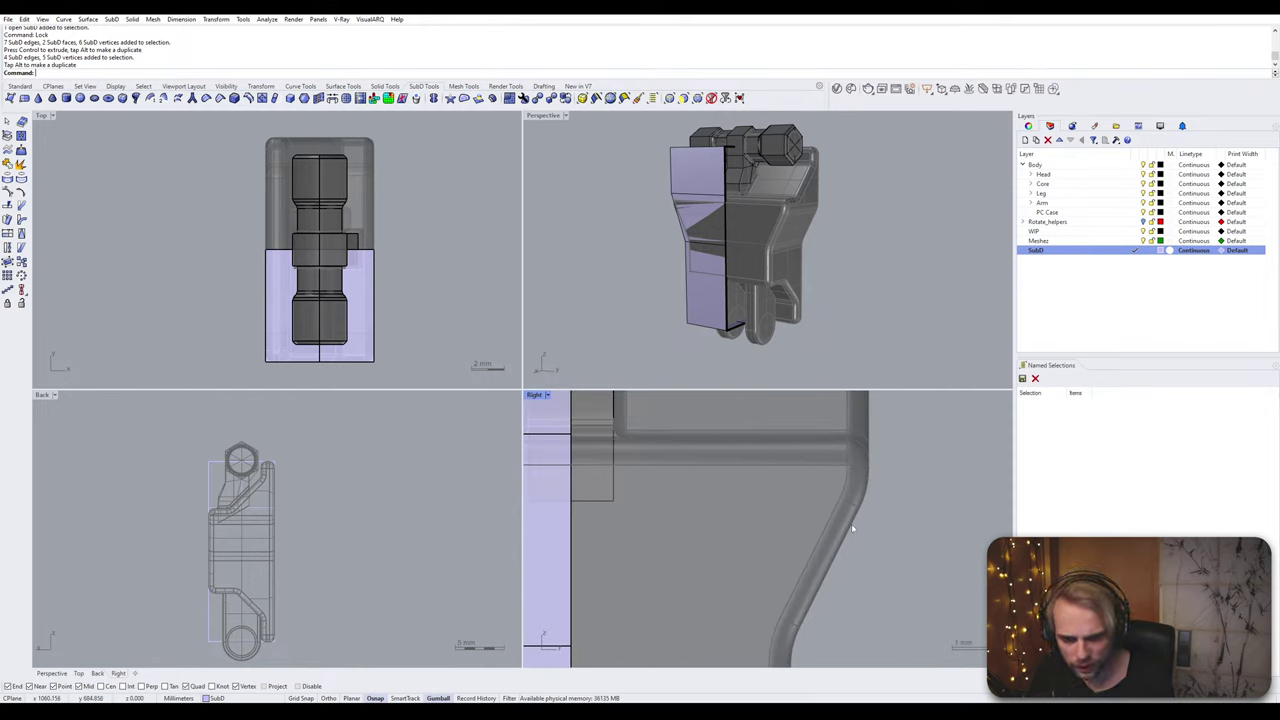
{"action": "scroll", "coordinate": [853, 528], "scroll_direction": "down", "scroll_amount": 4}
{"action": "right_click_drag", "start_coordinate": [605, 466], "coordinate": [671, 472]}
Step: Undo the raise and instead lower the cage's upper edge loop slightly
{"action": "key", "text": "ctrl+z"}
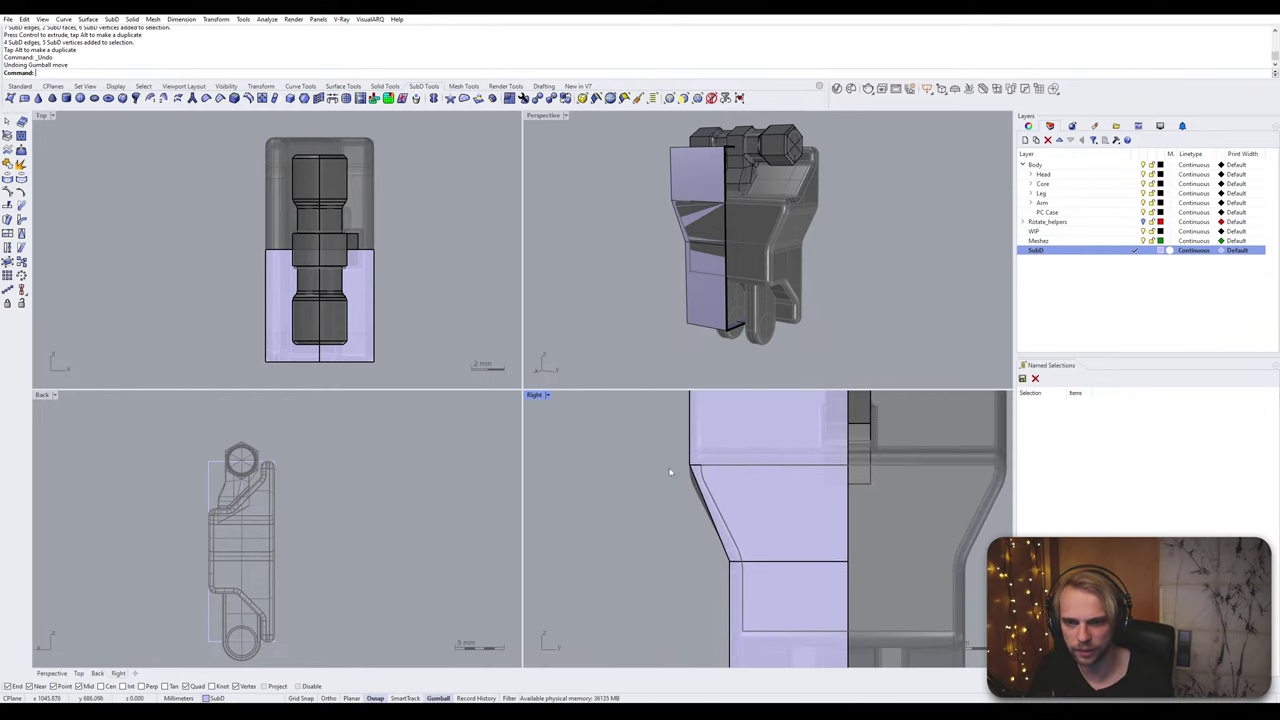
{"action": "left_click_drag", "start_coordinate": [660, 437], "coordinate": [895, 500]}
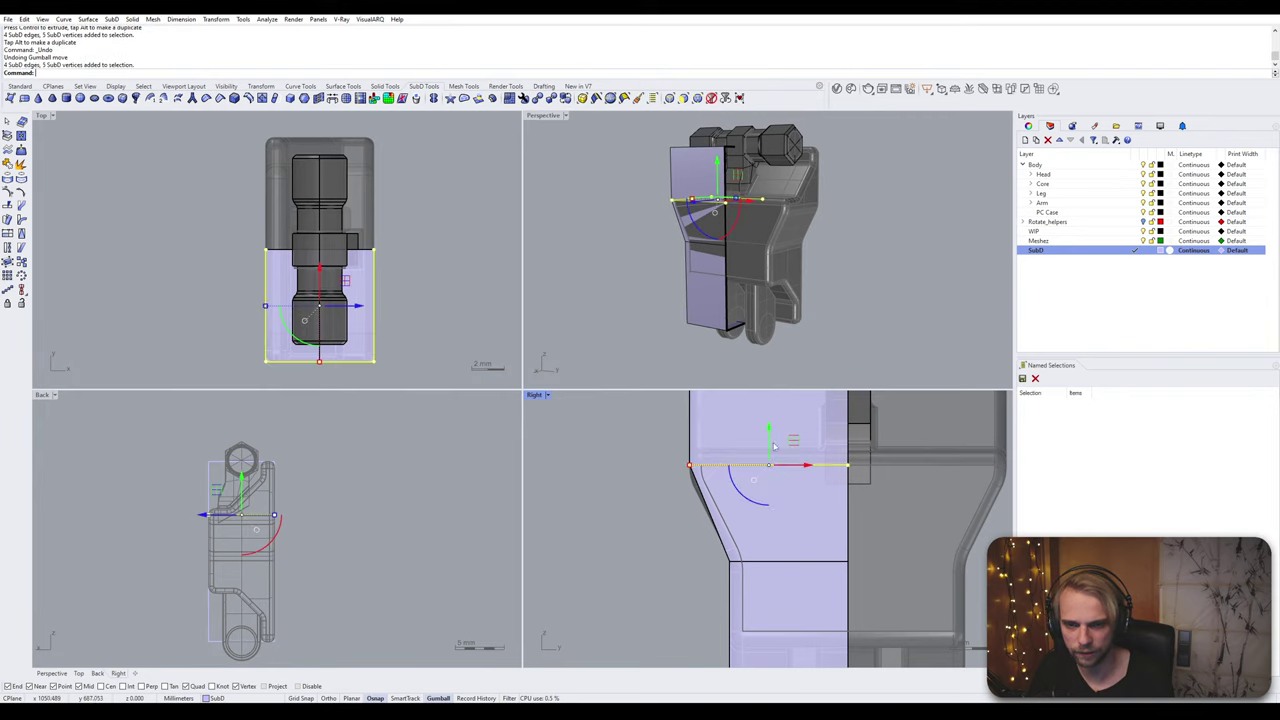
{"action": "left_click_drag", "start_coordinate": [773, 447], "coordinate": [776, 457]}
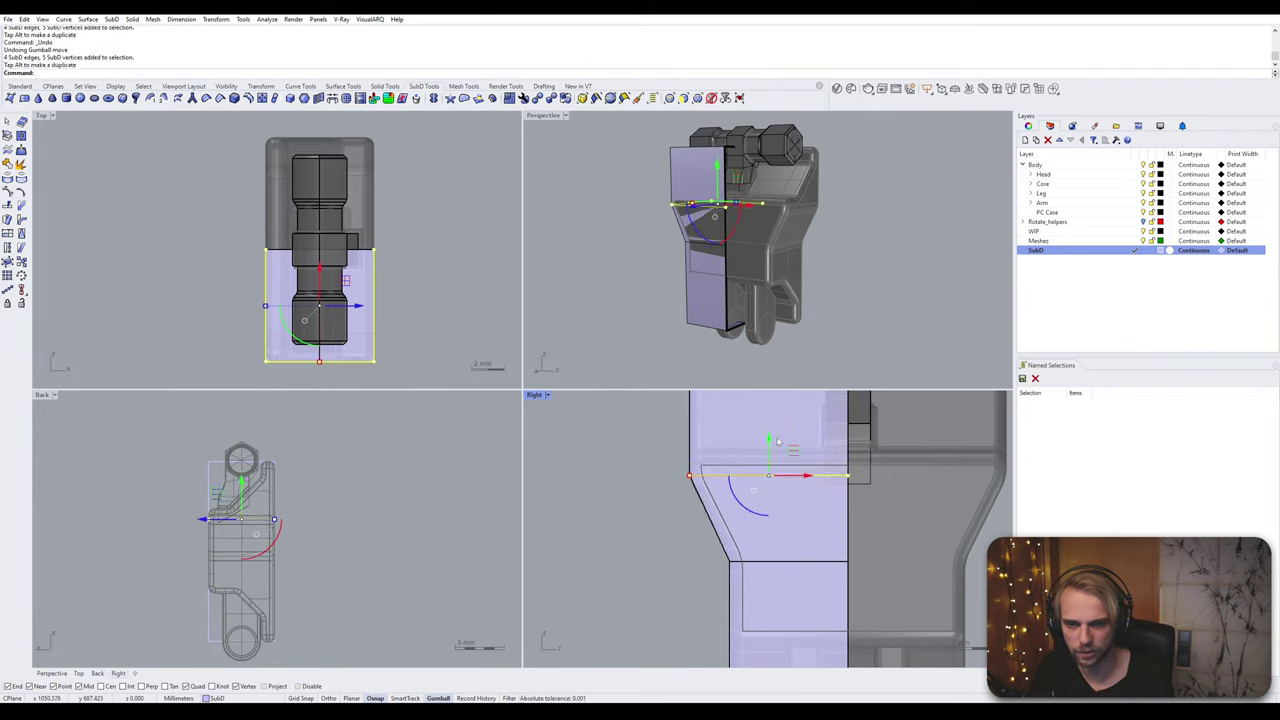
{"action": "left_click", "coordinate": [575, 445]}
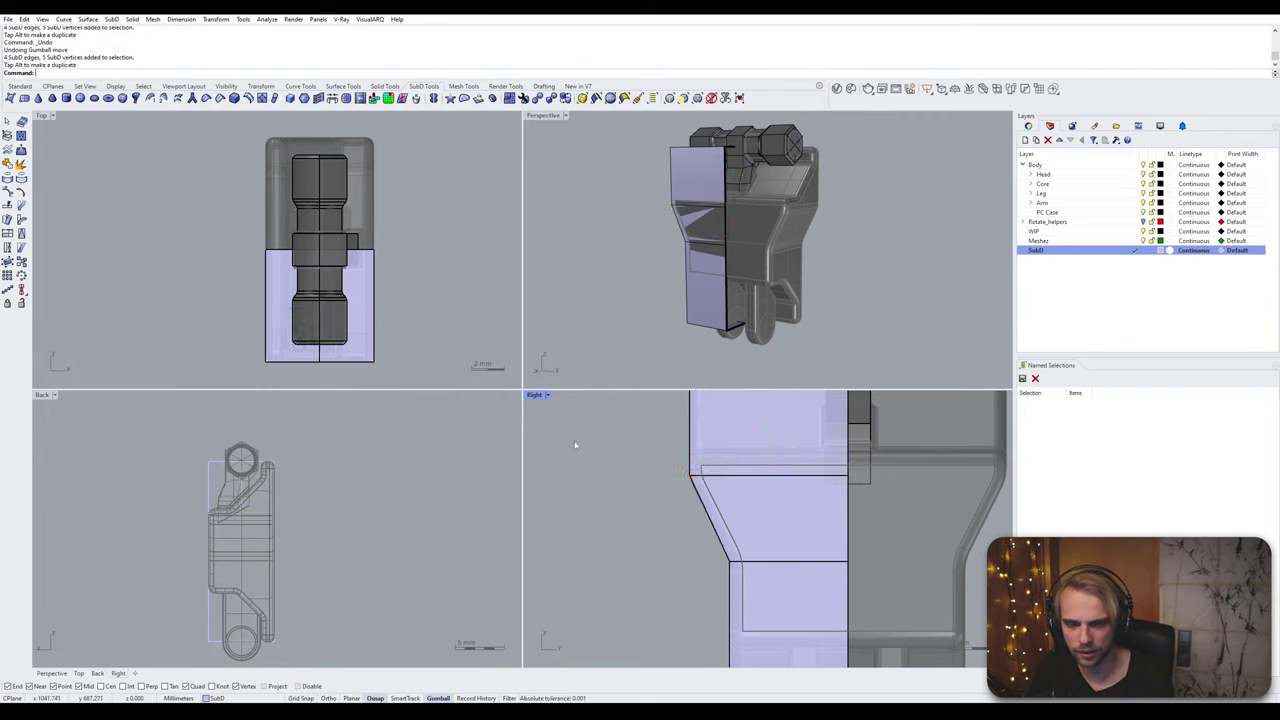
Step: Insert a new edge loop just above the upper edge loop using InsertEdge
{"action": "left_click", "coordinate": [742, 482]}
{"action": "key", "text": "Escape"}
{"action": "double_click", "coordinate": [763, 476], "text": "ctrl+shift"}
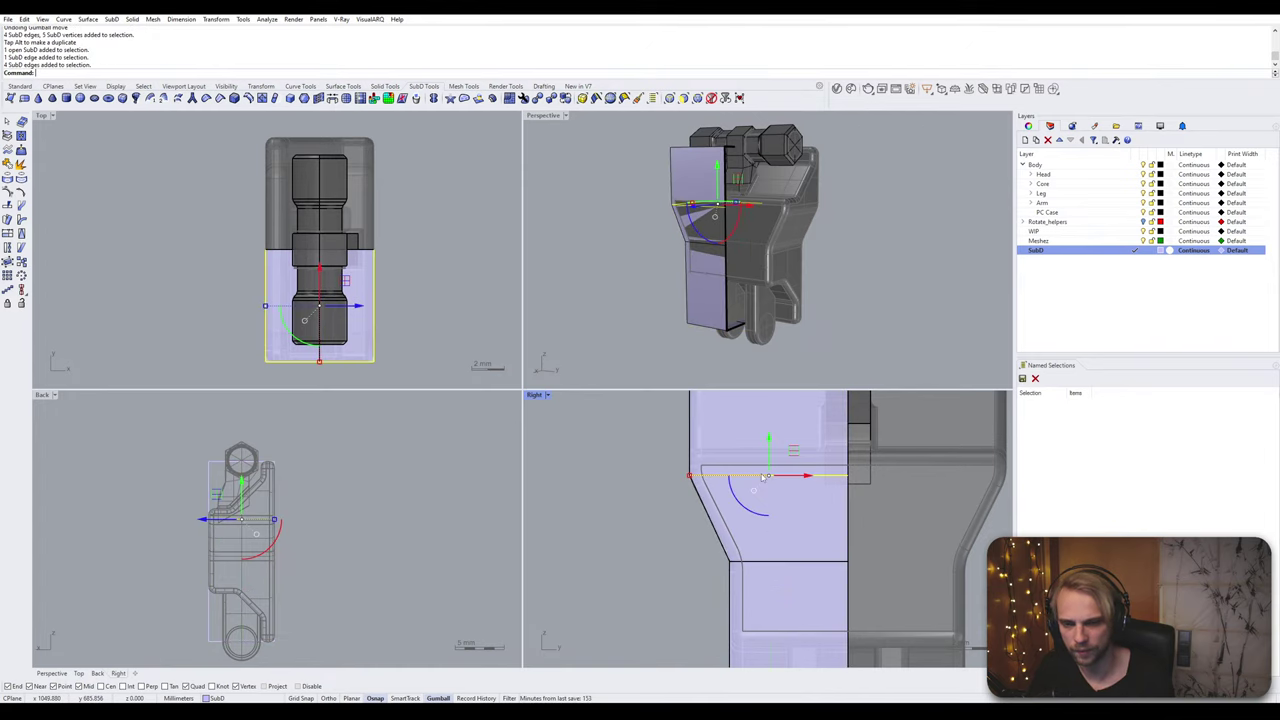
{"action": "type", "text": "insertedge"}
{"action": "key", "text": "Return"}
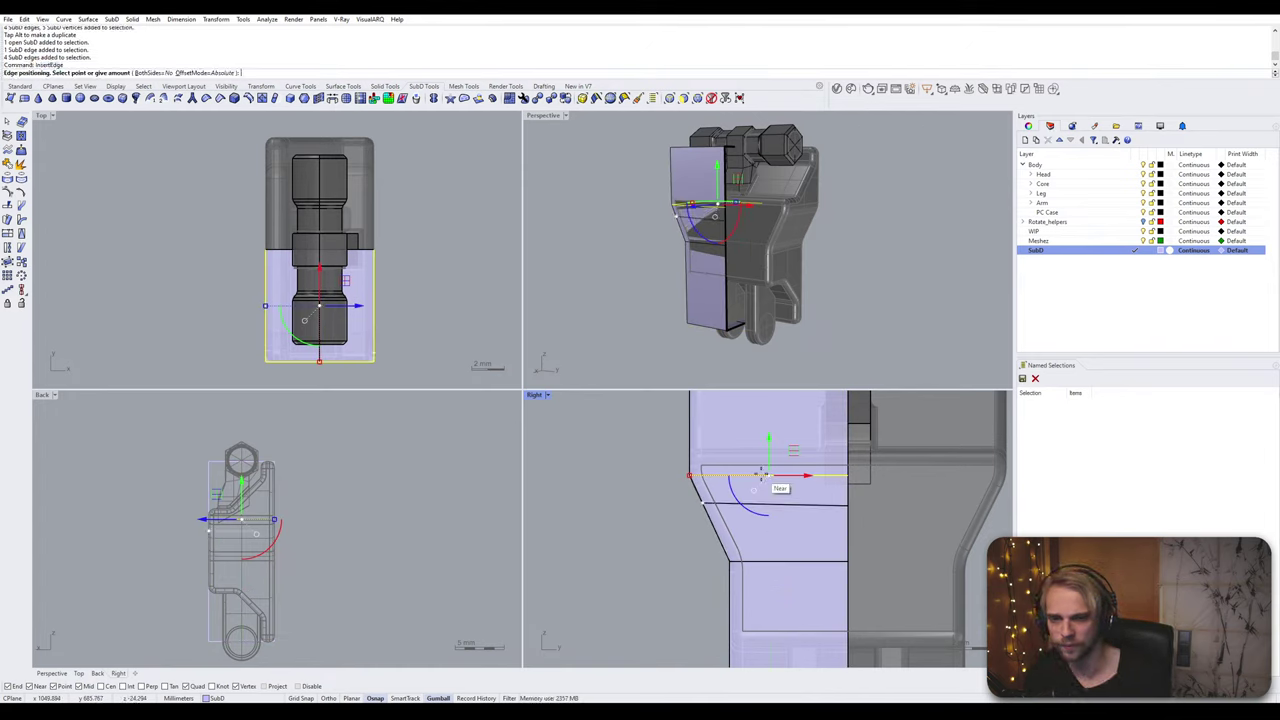
{"action": "scroll", "coordinate": [849, 442], "scroll_direction": "up", "scroll_amount": 5}
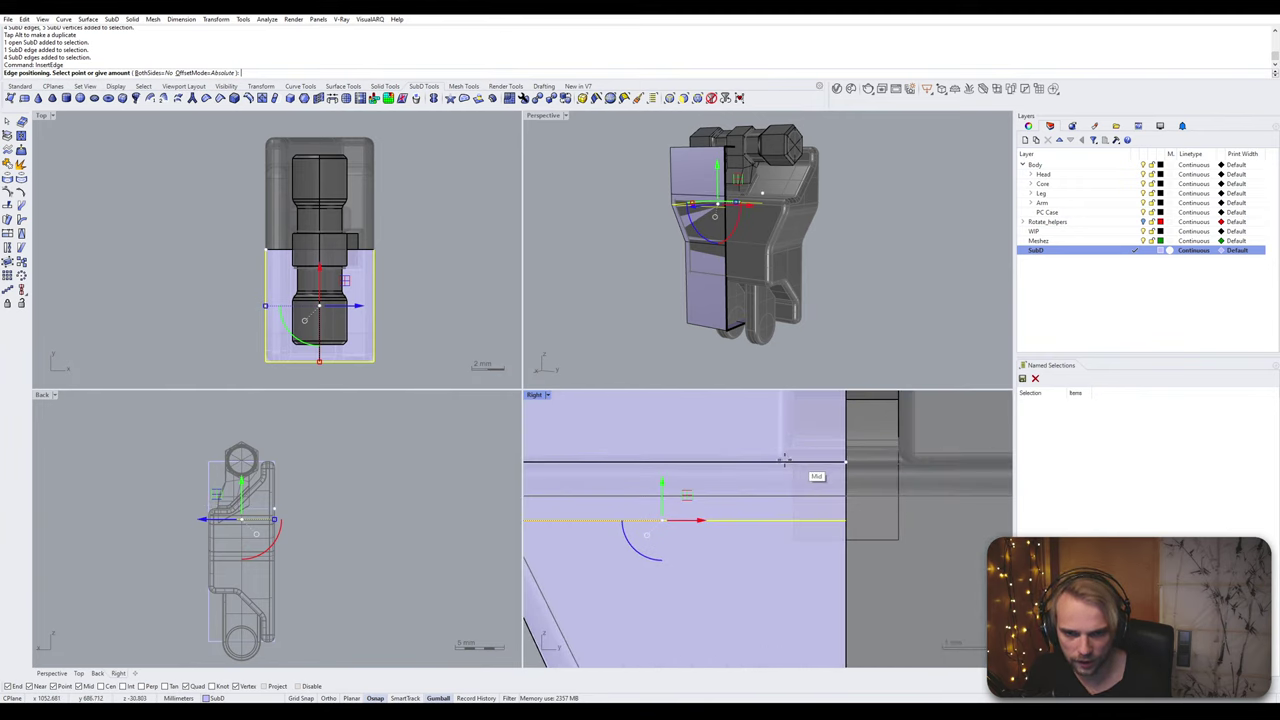
{"action": "left_click", "coordinate": [734, 458]}
{"action": "scroll", "coordinate": [736, 484], "scroll_direction": "down", "scroll_amount": 5}
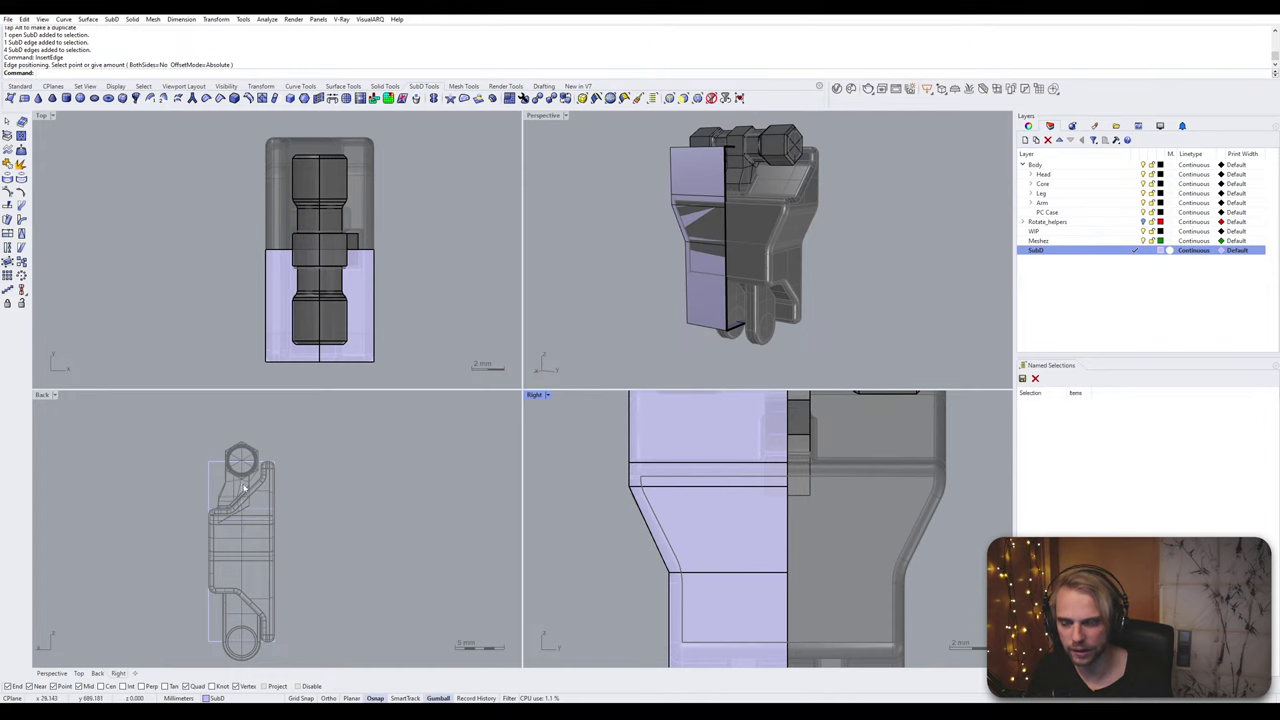
{"action": "scroll", "coordinate": [215, 505], "scroll_direction": "up", "scroll_amount": 8}
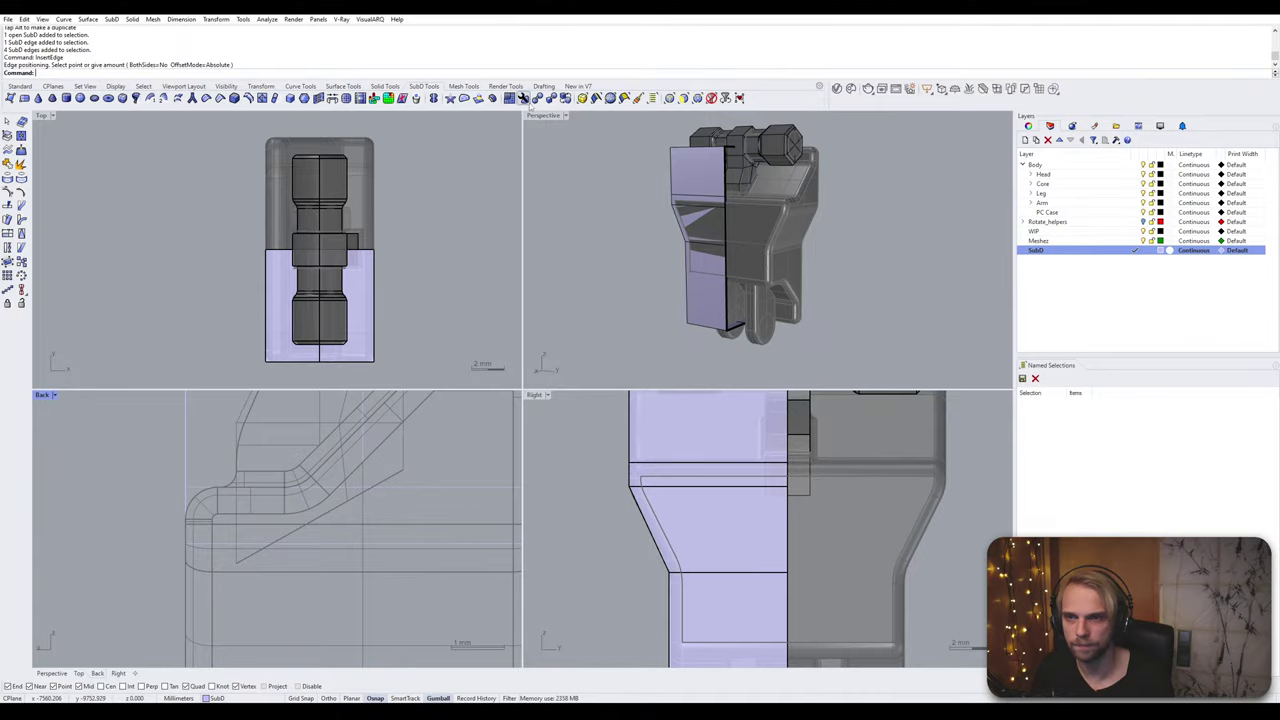
{"action": "double_click", "coordinate": [543, 115]}
{"action": "right_click_drag", "start_coordinate": [425, 336], "coordinate": [385, 325]}
{"action": "scroll", "coordinate": [459, 288], "scroll_direction": "up", "scroll_amount": 4}
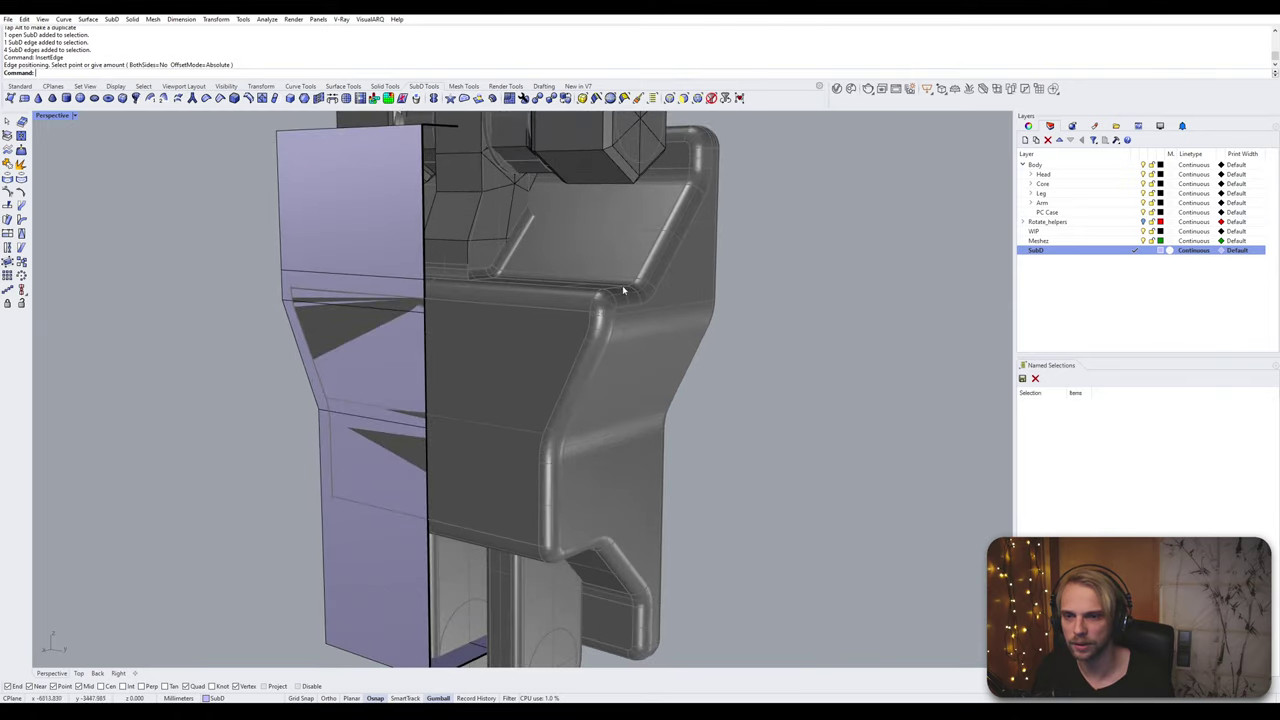
{"action": "right_click_drag", "start_coordinate": [577, 302], "coordinate": [860, 378]}
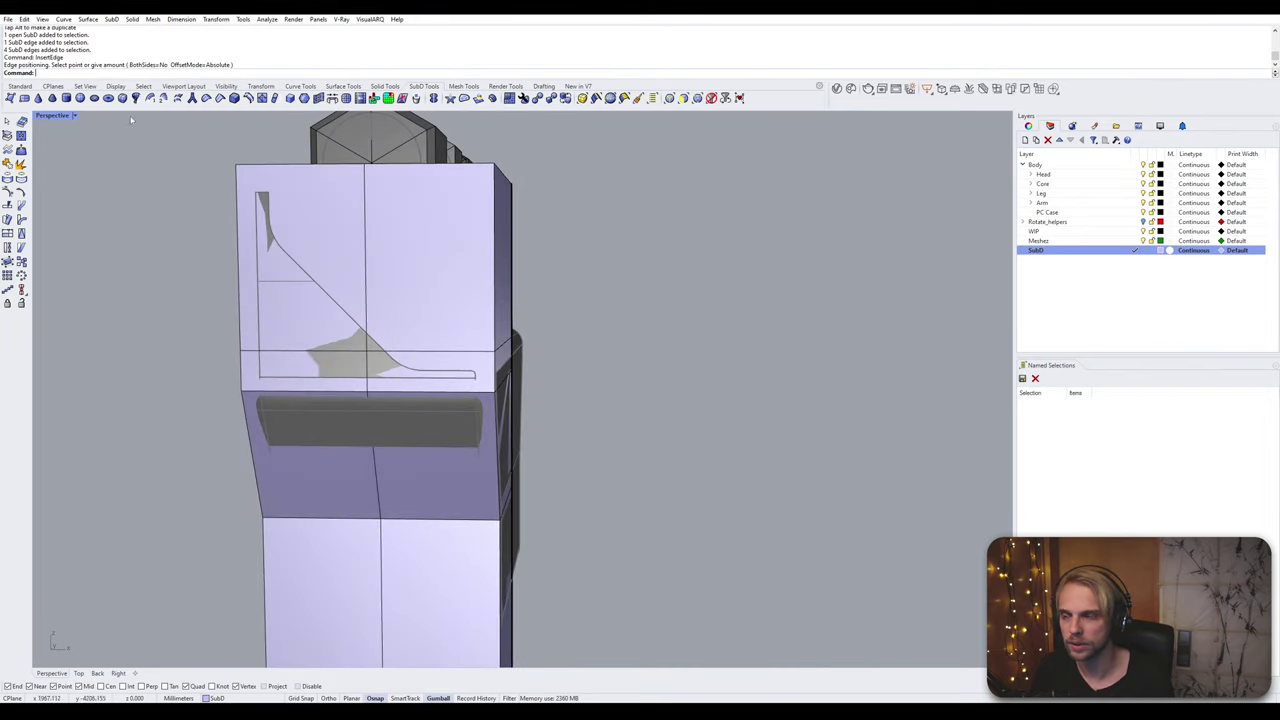
{"action": "double_click", "coordinate": [50, 116]}
{"action": "scroll", "coordinate": [265, 456], "scroll_direction": "down", "scroll_amount": 4}
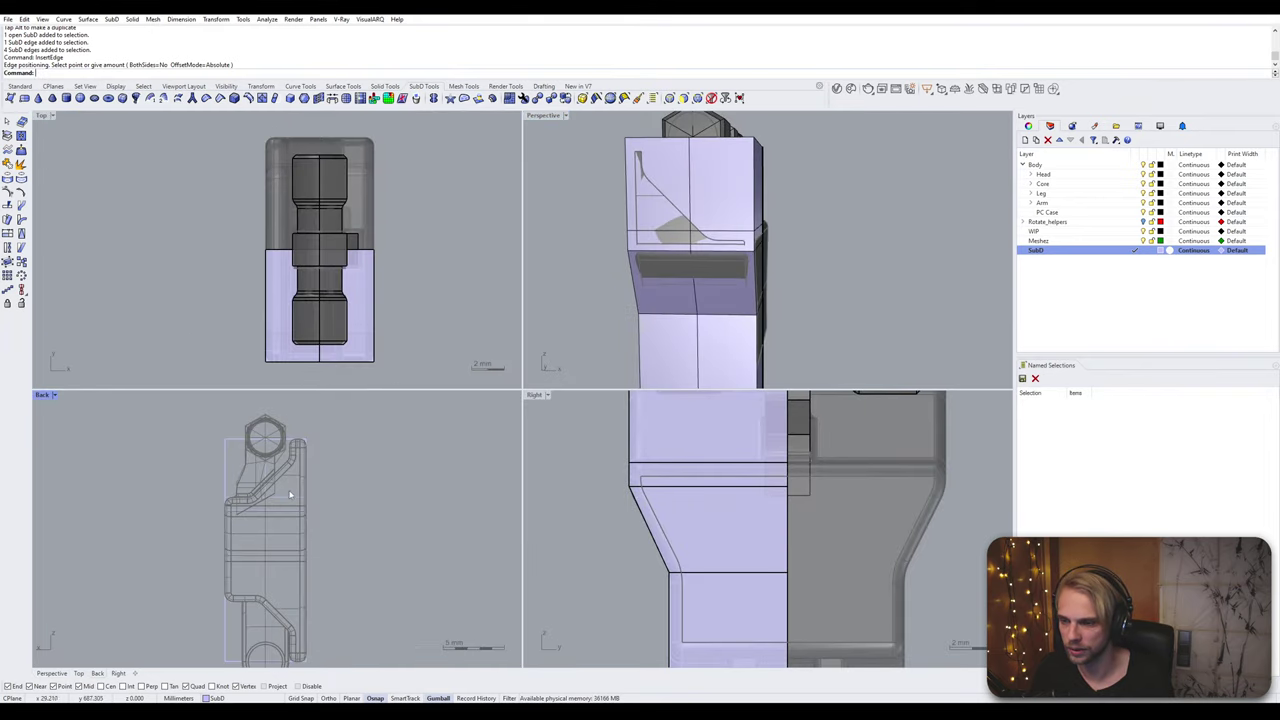
Step: Slide the vertical centre edge loop left in the enlarged Back view
{"action": "double_click", "coordinate": [267, 487], "text": "ctrl+shift"}
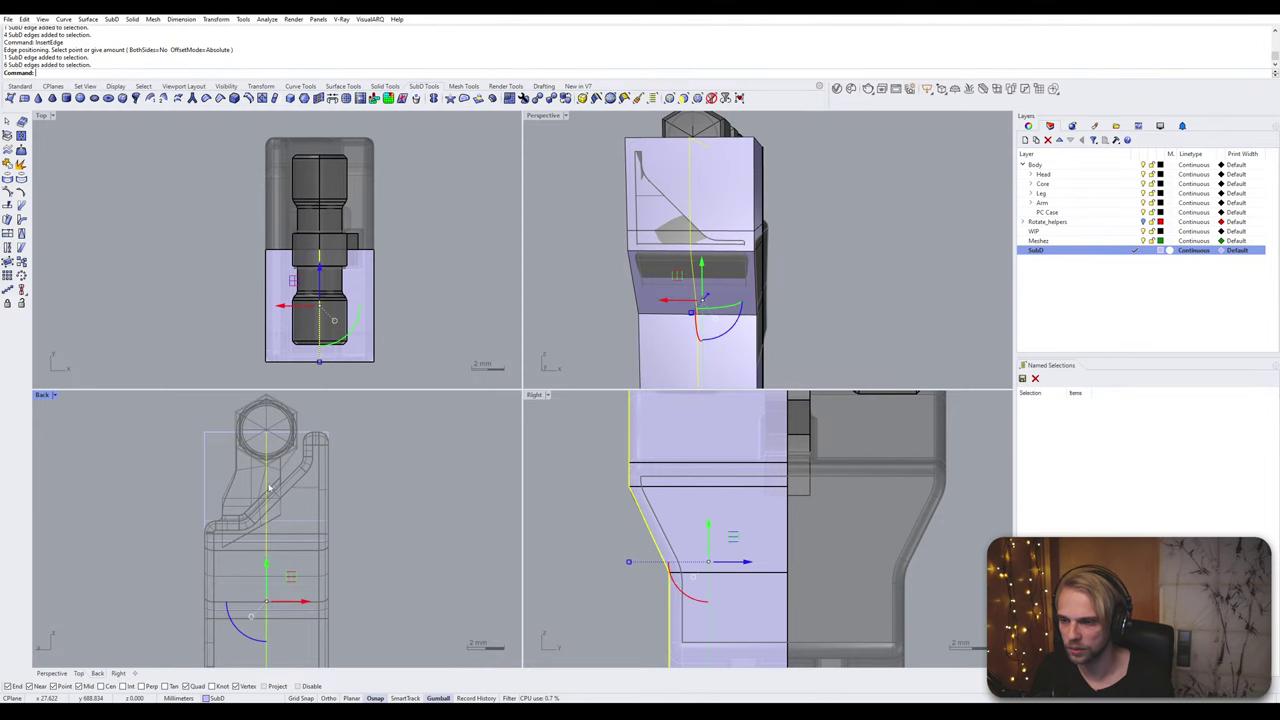
{"action": "double_click", "coordinate": [43, 397]}
{"action": "right_click_drag", "start_coordinate": [375, 406], "coordinate": [349, 320]}
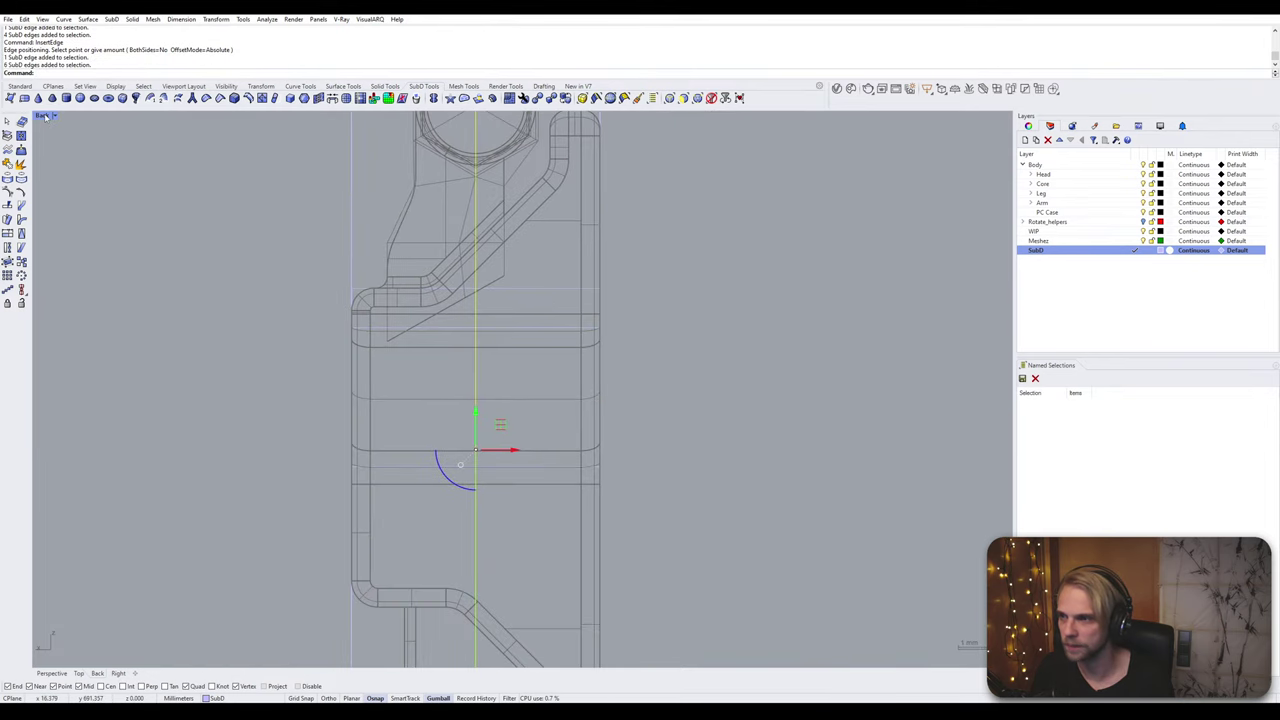
{"action": "right_click_drag", "start_coordinate": [424, 297], "coordinate": [434, 380]}
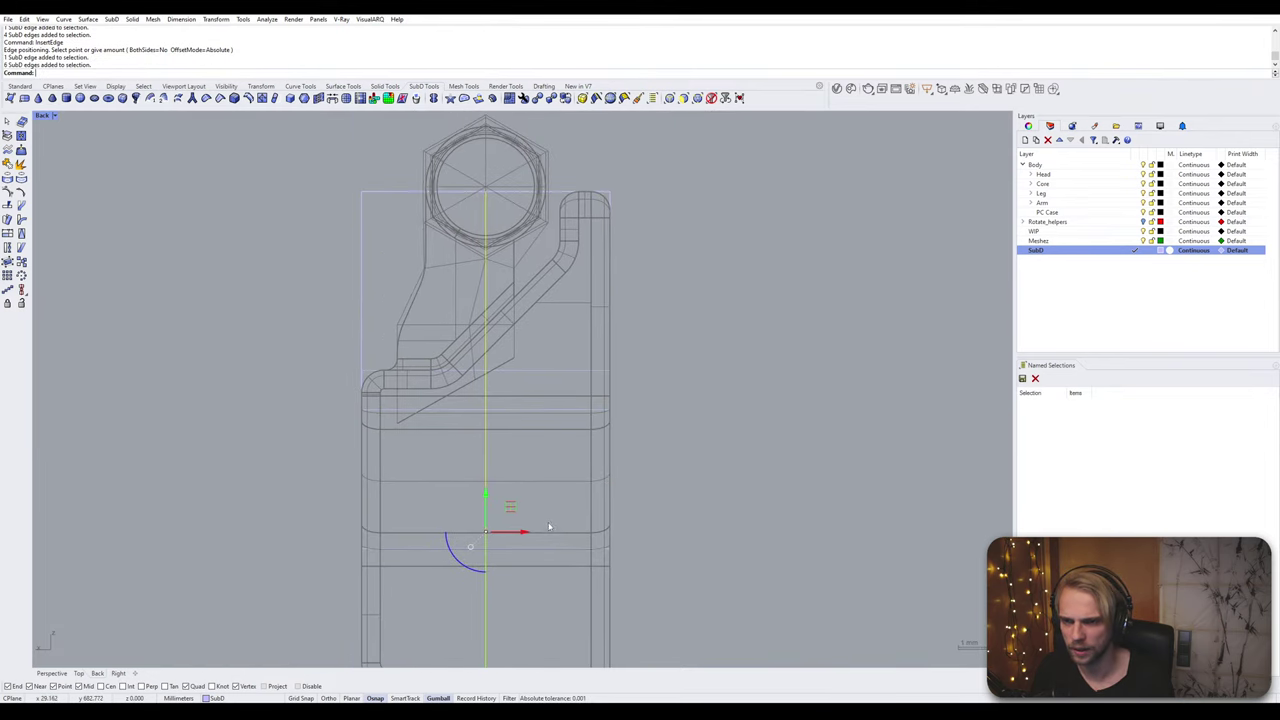
{"action": "right_click_drag", "start_coordinate": [549, 526], "coordinate": [563, 472]}
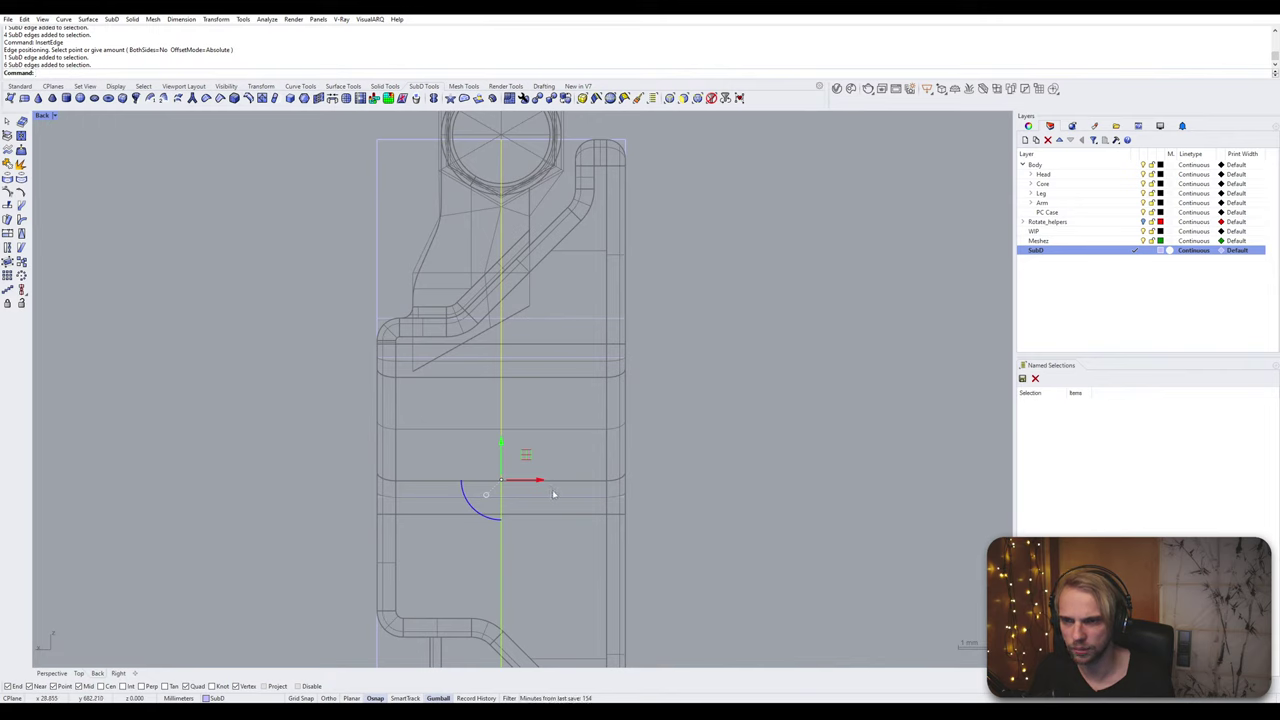
{"action": "left_click_drag", "start_coordinate": [546, 487], "coordinate": [498, 468]}
{"action": "scroll", "coordinate": [543, 440], "scroll_direction": "down", "scroll_amount": 2}
{"action": "right_click_drag", "start_coordinate": [518, 598], "coordinate": [505, 389]}
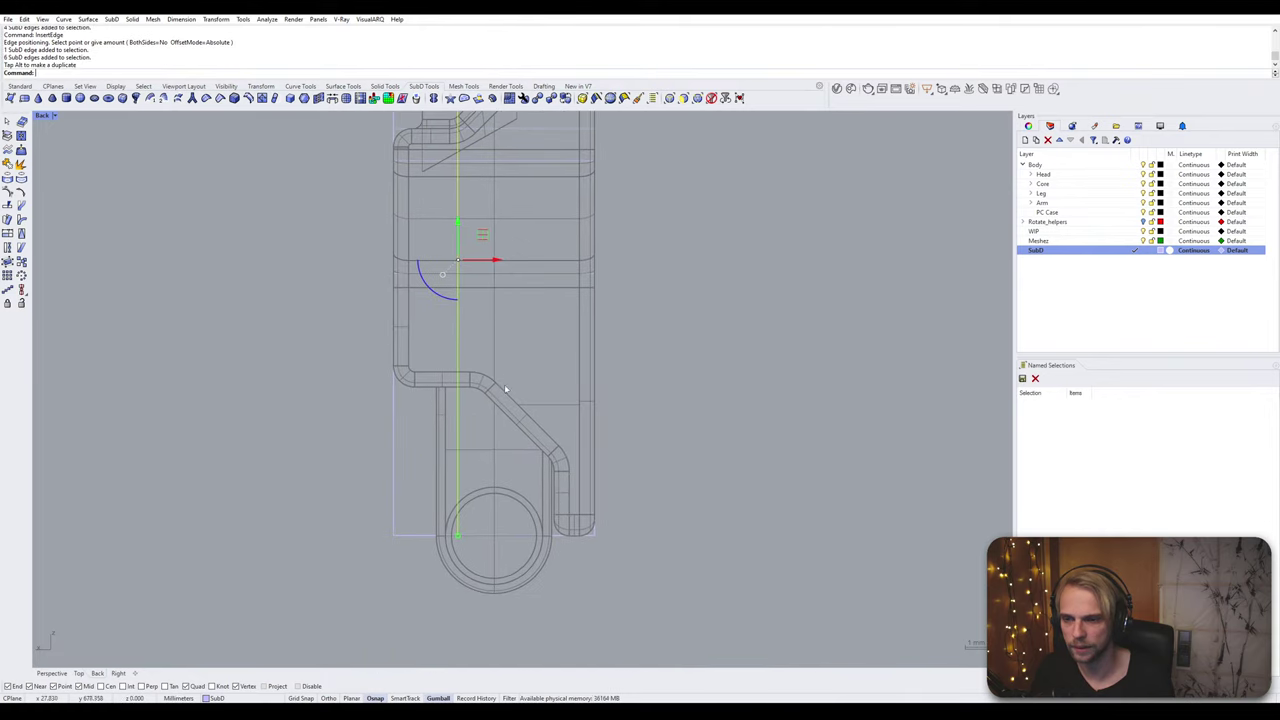
Step: Slide the long vertical cage edge right to line up with the hinge arm's bend
{"action": "left_click", "coordinate": [435, 633]}
{"action": "left_click_drag", "start_coordinate": [420, 632], "coordinate": [512, 343], "text": "ctrl+shift"}
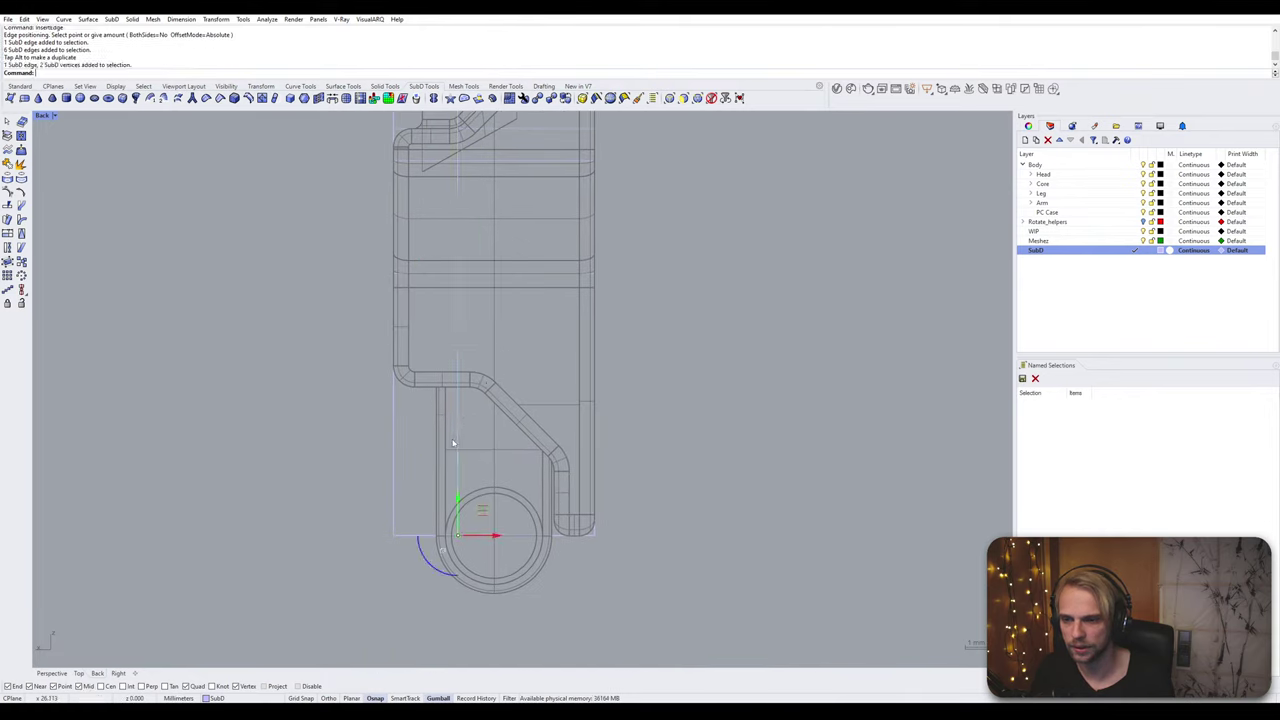
{"action": "key", "text": "Escape"}
{"action": "left_click", "coordinate": [460, 410]}
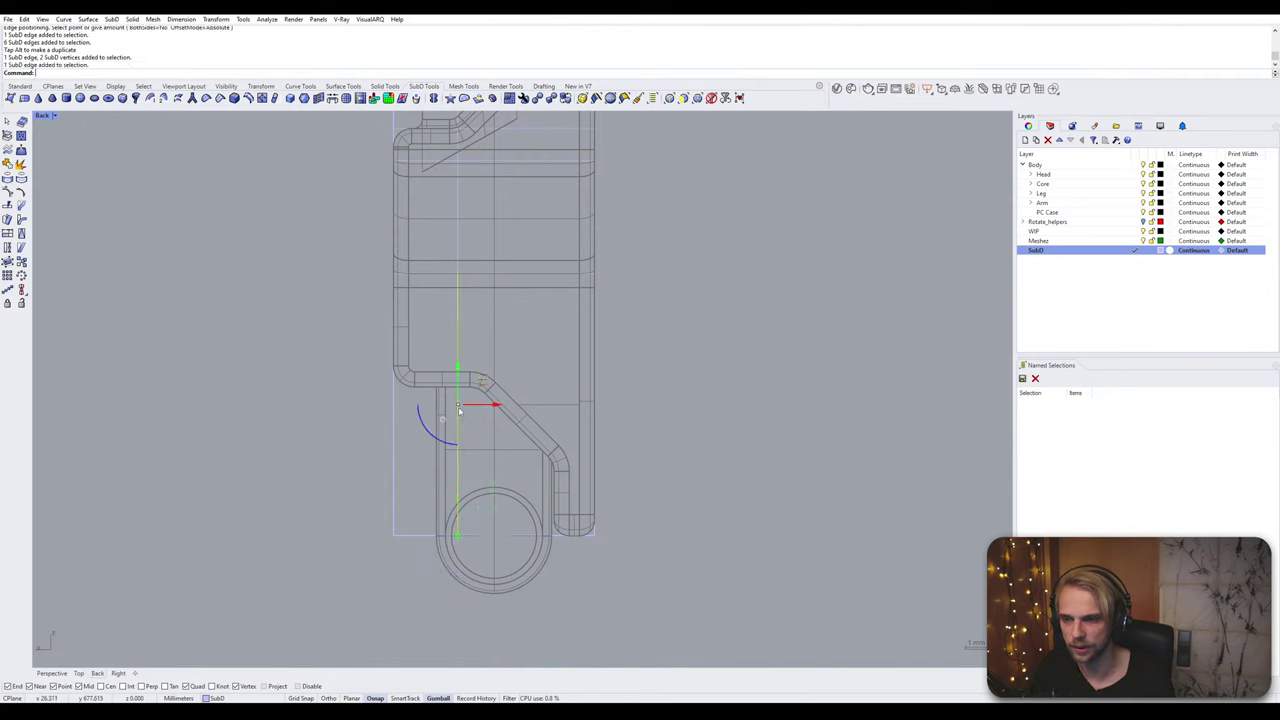
{"action": "left_click_drag", "start_coordinate": [497, 404], "coordinate": [516, 404]}
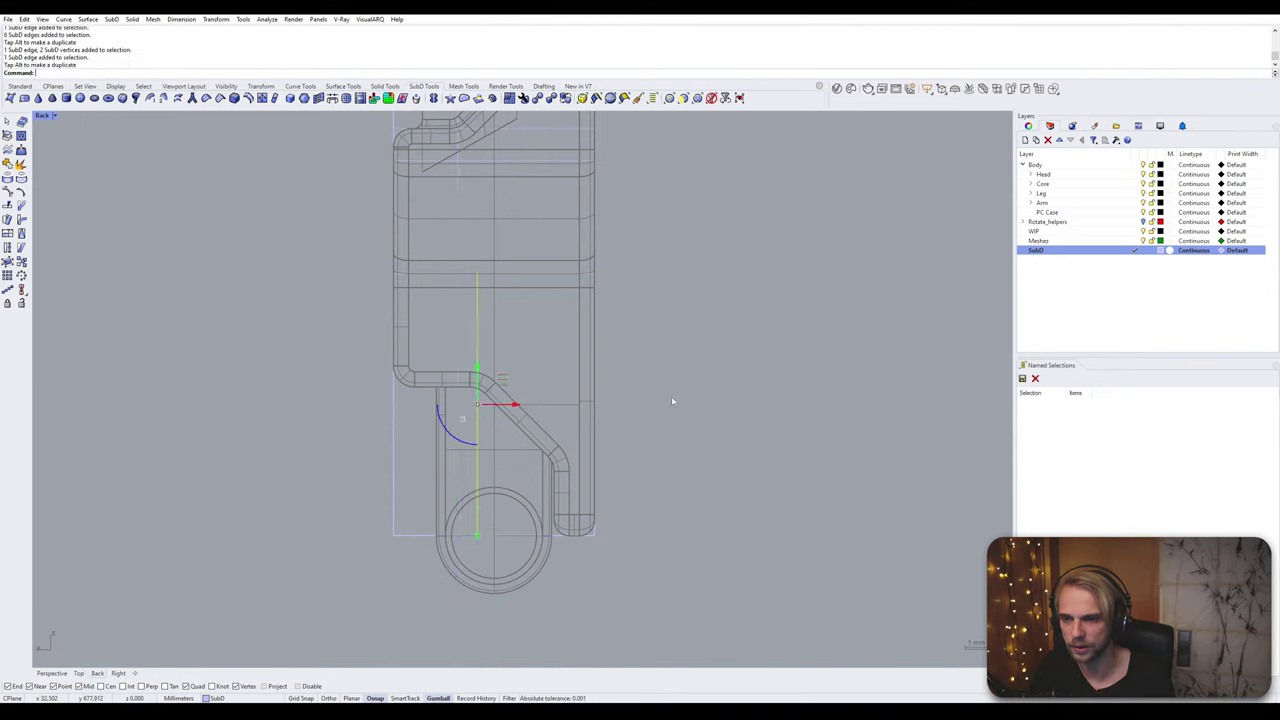
{"action": "key", "text": "Escape"}
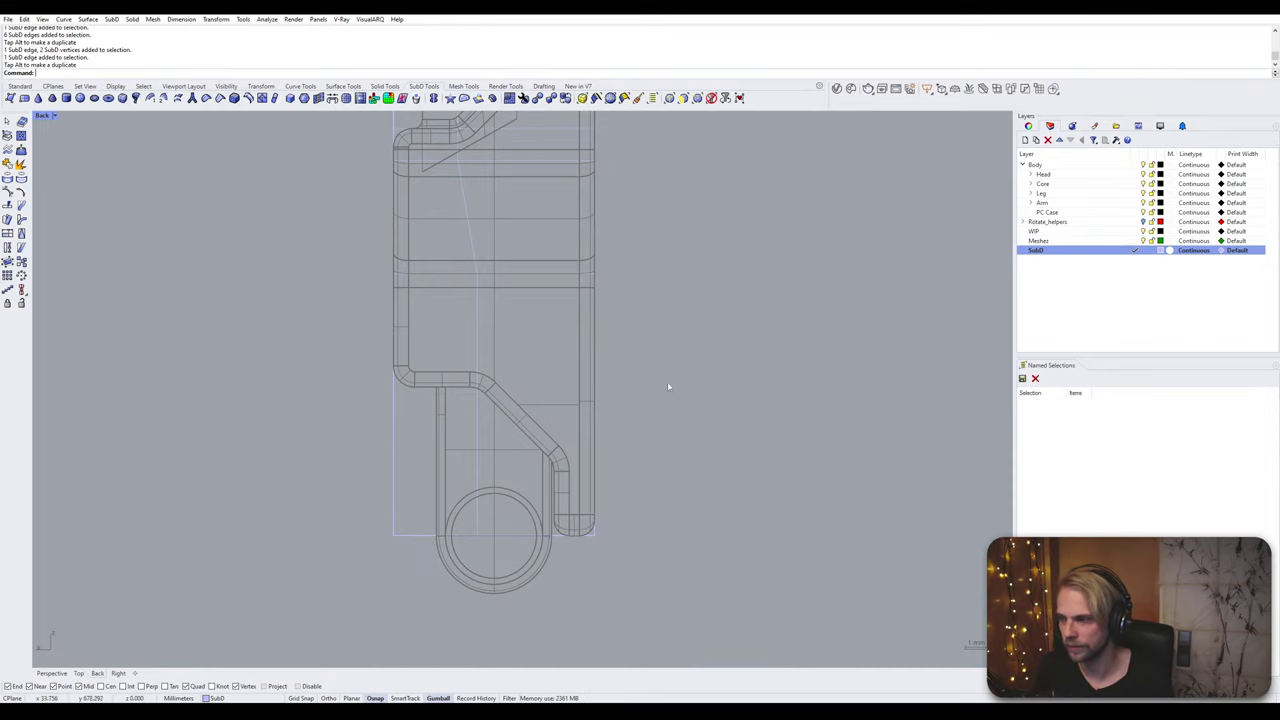
Step: Try moving the cage's top-left corner face and its vertices downward
{"action": "scroll", "coordinate": [637, 429], "scroll_direction": "down", "scroll_amount": 6}
{"action": "right_click_drag", "start_coordinate": [643, 329], "coordinate": [584, 492]}
{"action": "scroll", "coordinate": [478, 334], "scroll_direction": "up", "scroll_amount": 8}
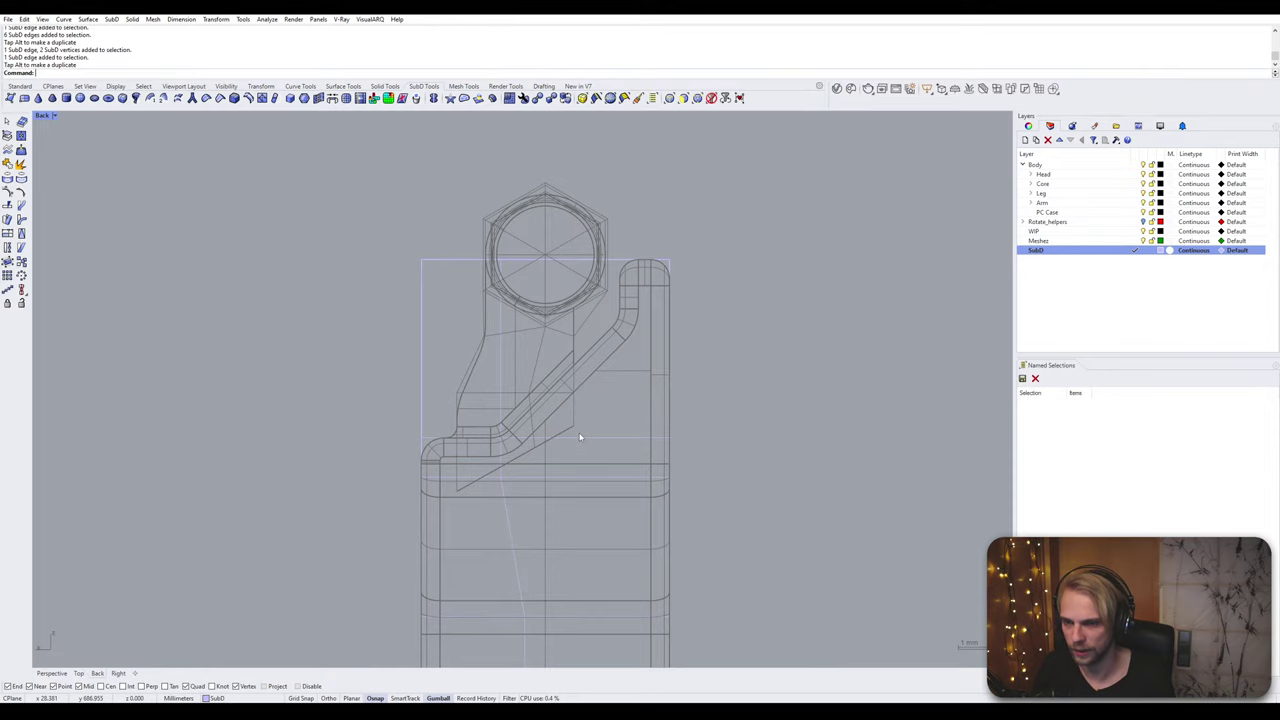
{"action": "left_click_drag", "start_coordinate": [368, 214], "coordinate": [510, 298]}
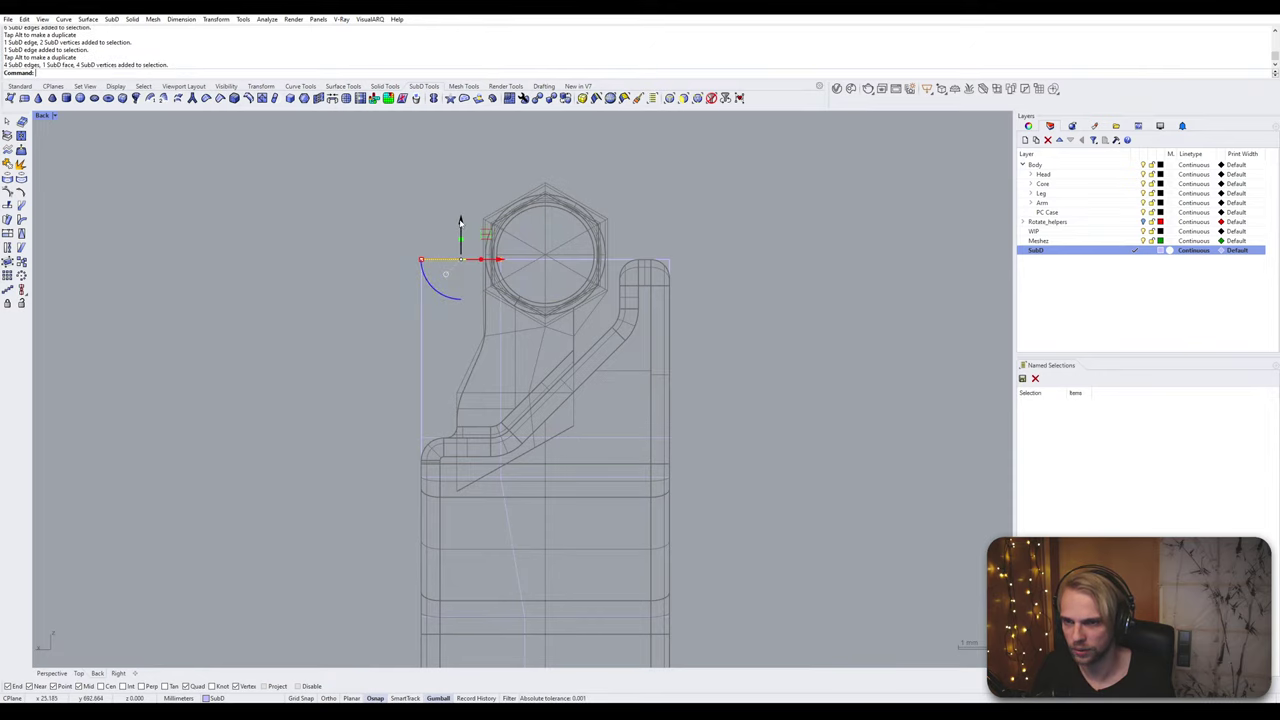
{"action": "mouse_move", "coordinate": [460, 220]}
{"action": "left_mouse_down"}
{"action": "mouse_move", "coordinate": [457, 400]}
{"action": "mouse_move", "coordinate": [470, 222]}
{"action": "left_mouse_up"}
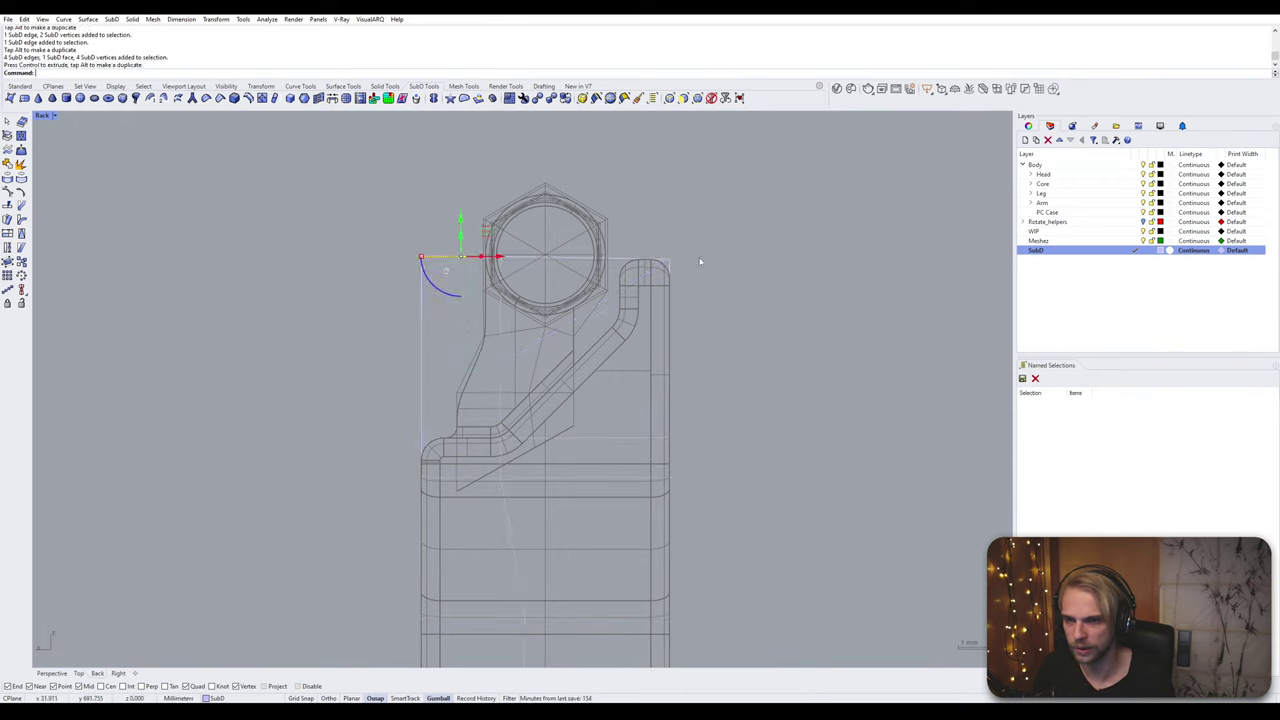
Step: Undo the corner move and insert a new vertical edge loop at the midpoint with InsertEdge
{"action": "key", "text": "ctrl+z"}
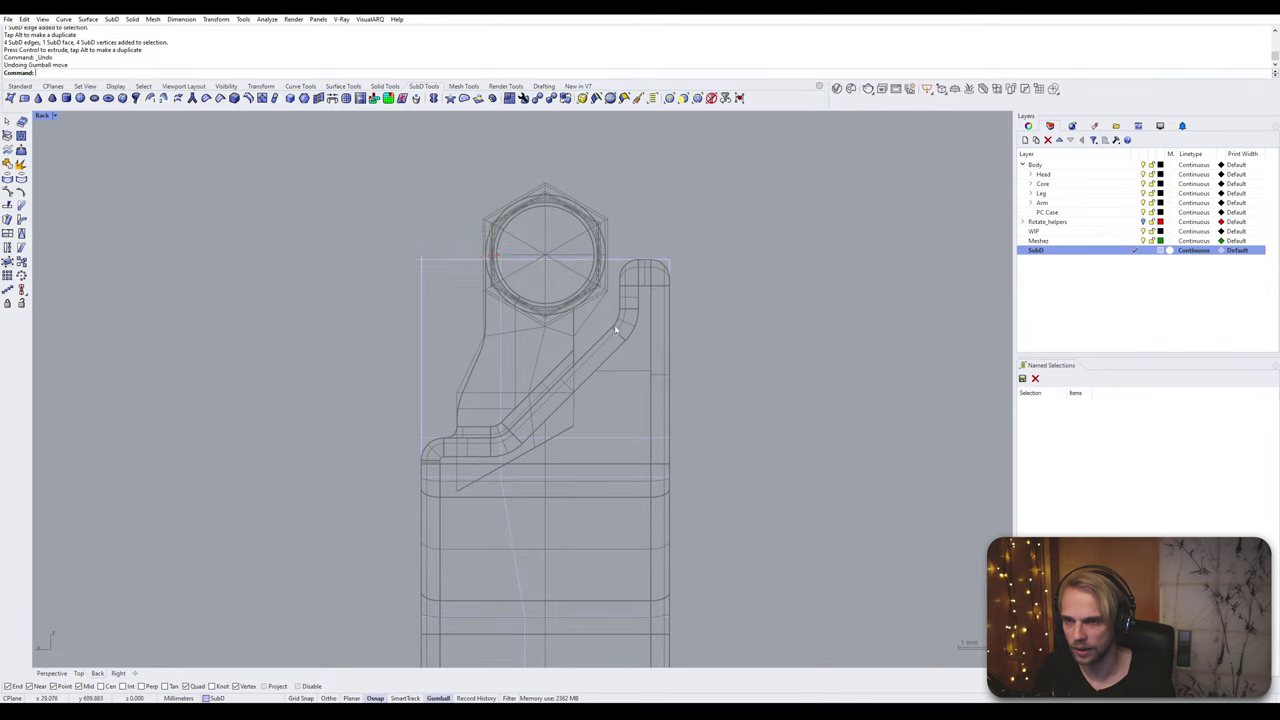
{"action": "right_click_drag", "start_coordinate": [574, 458], "coordinate": [562, 354]}
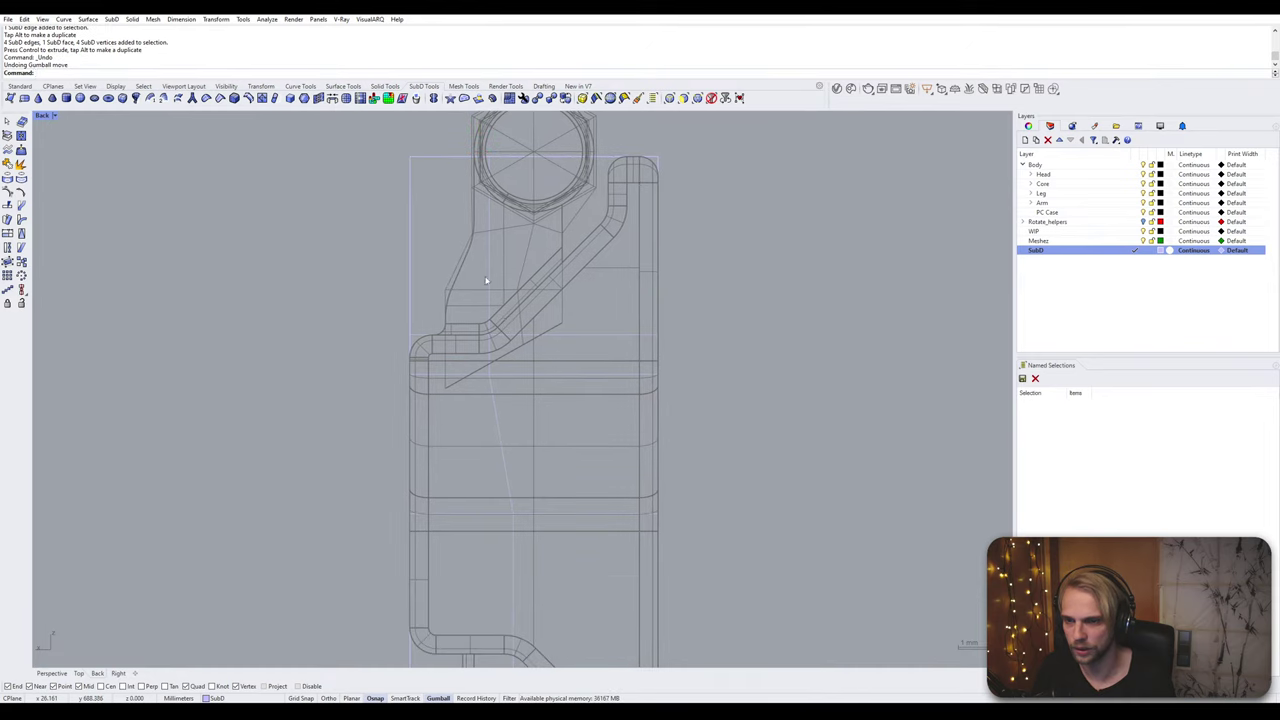
{"action": "double_click", "coordinate": [487, 278]}
{"action": "type", "text": "InsertEdge"}
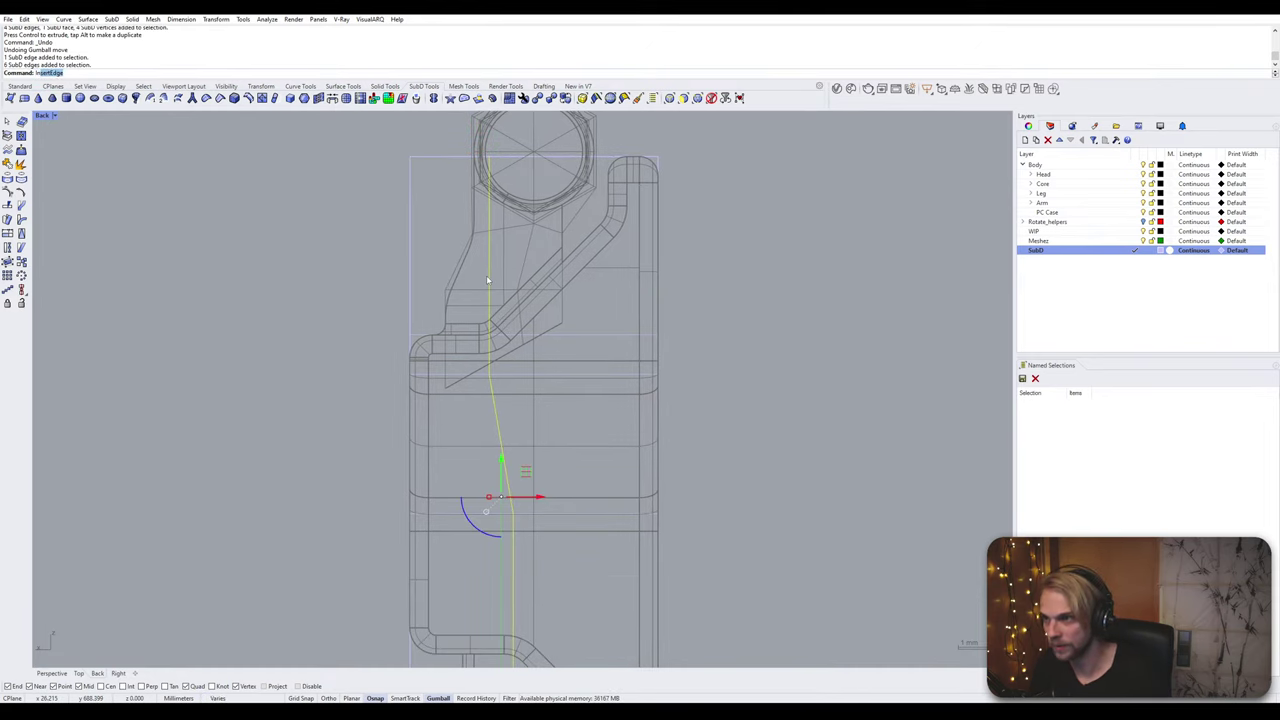
{"action": "key", "text": "Return"}
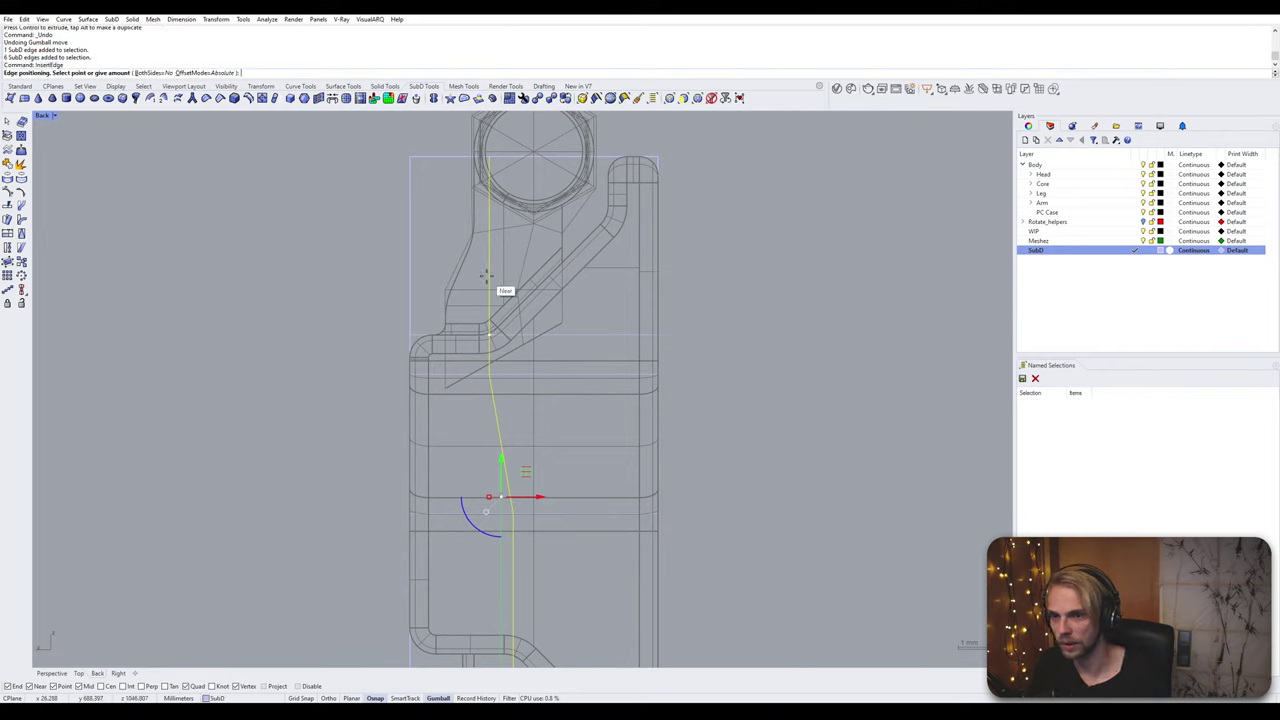
{"action": "left_click", "coordinate": [572, 334]}
Step: Try straightening the curved vertical edge loop, then undo it
{"action": "double_click", "coordinate": [575, 295]}
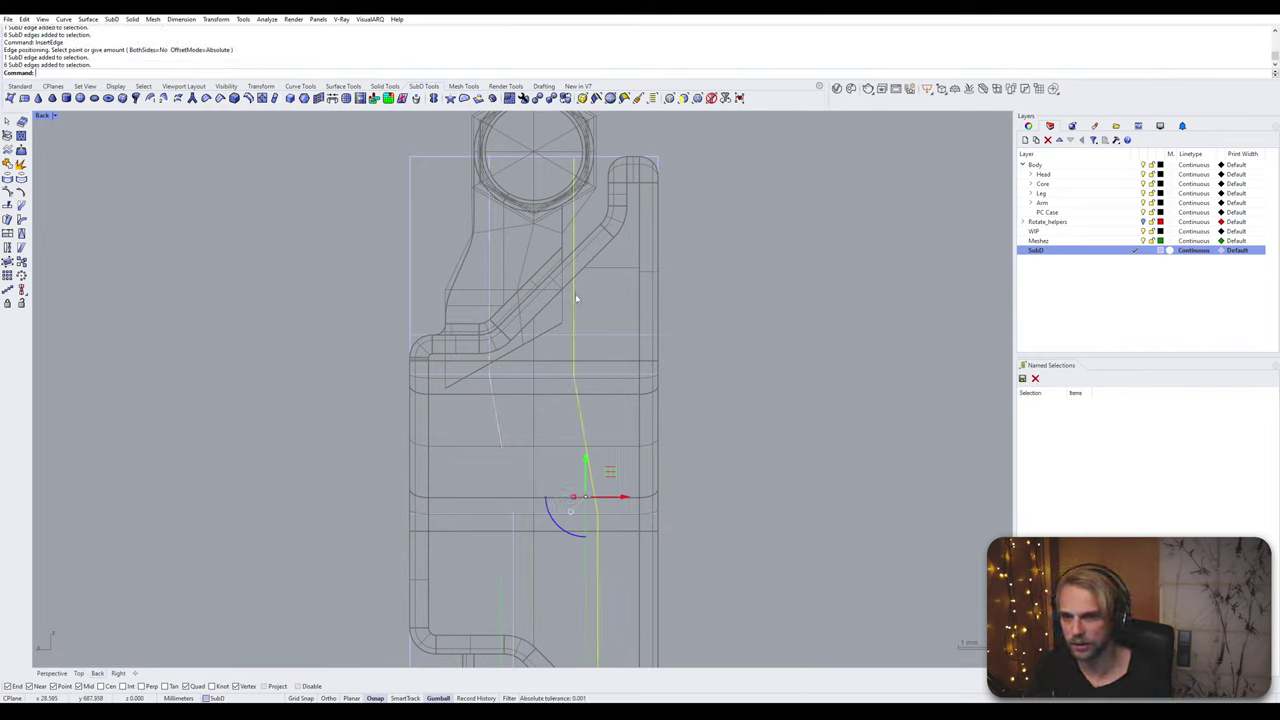
{"action": "right_click_drag", "start_coordinate": [588, 432], "coordinate": [563, 266]}
{"action": "scroll", "coordinate": [565, 402], "scroll_direction": "down", "scroll_amount": 4}
{"action": "right_click_drag", "start_coordinate": [542, 384], "coordinate": [518, 302]}
{"action": "right_click_drag", "start_coordinate": [582, 364], "coordinate": [571, 430]}
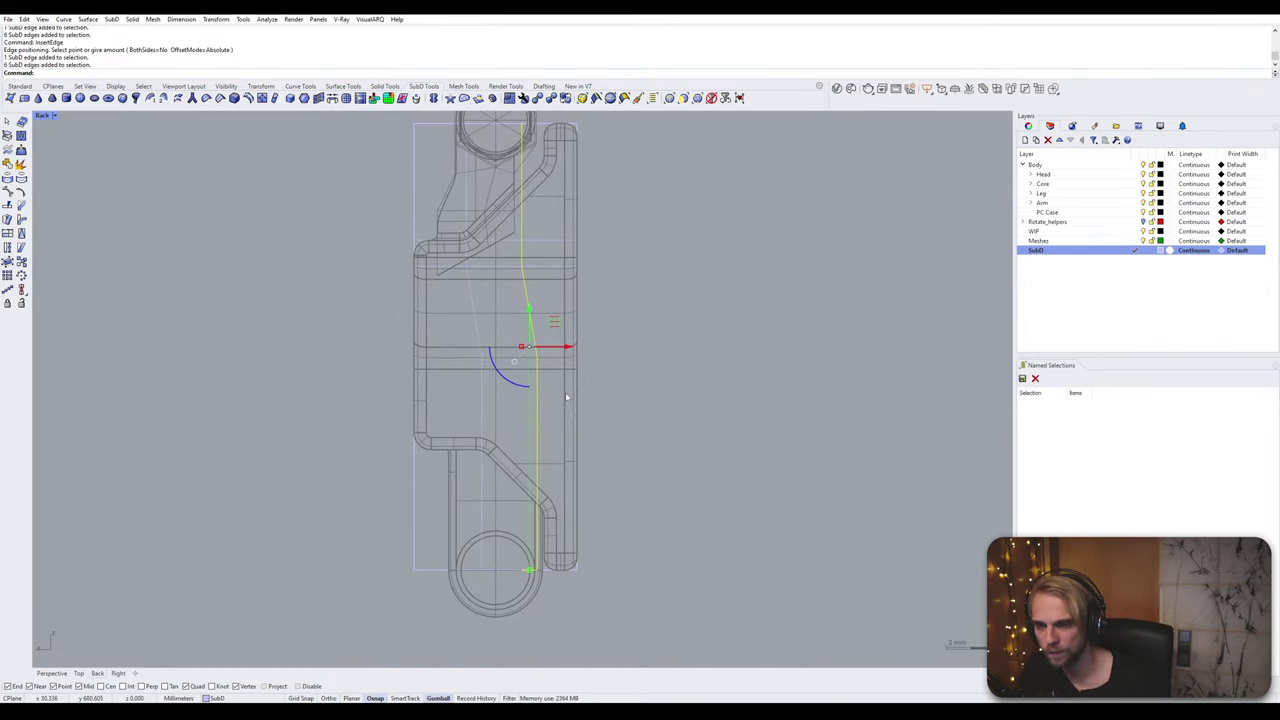
{"action": "left_click_drag", "start_coordinate": [521, 348], "coordinate": [523, 350]}
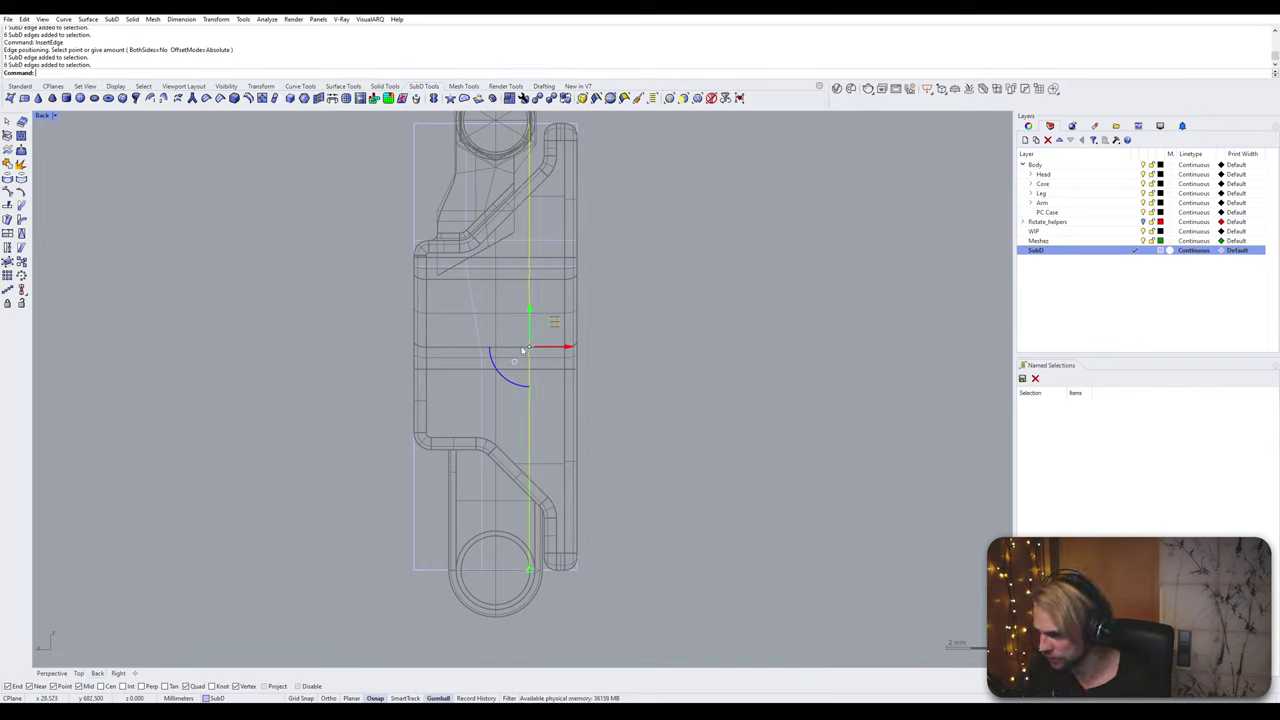
{"action": "key", "text": "ctrl+z"}
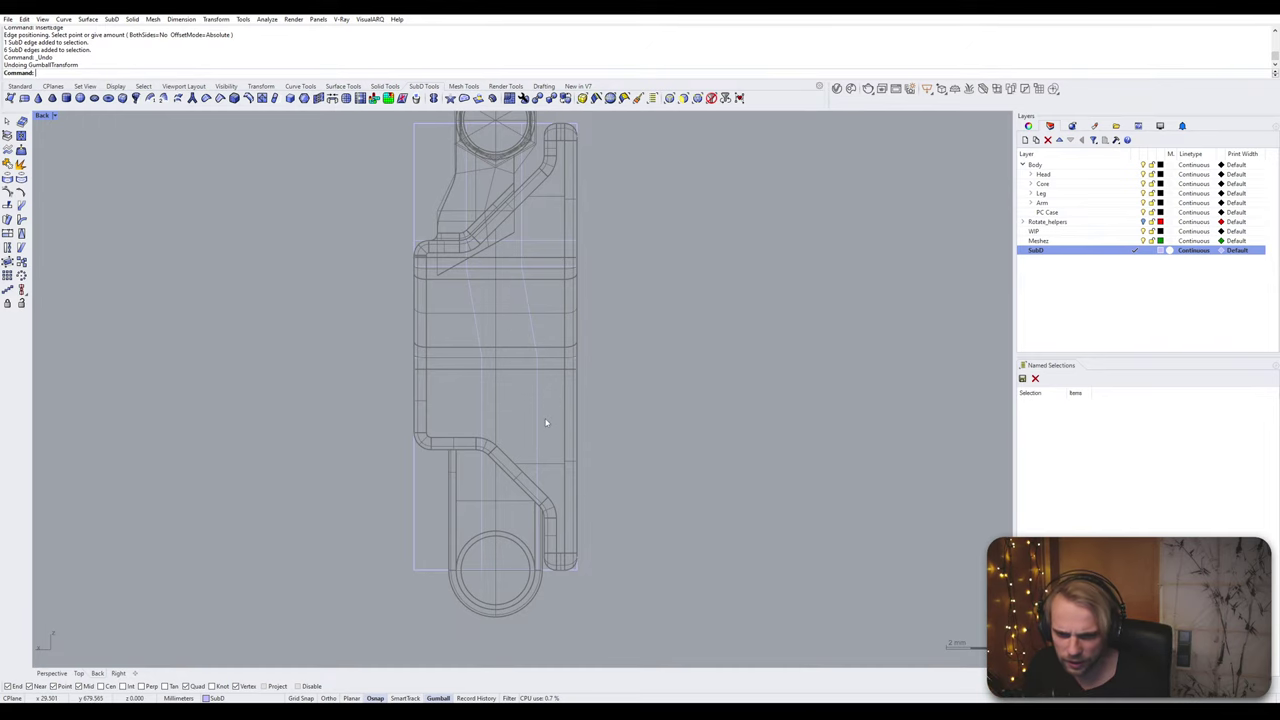
Step: Slide the vertical edge loop to the right with the gumball
{"action": "left_click", "coordinate": [529, 305]}
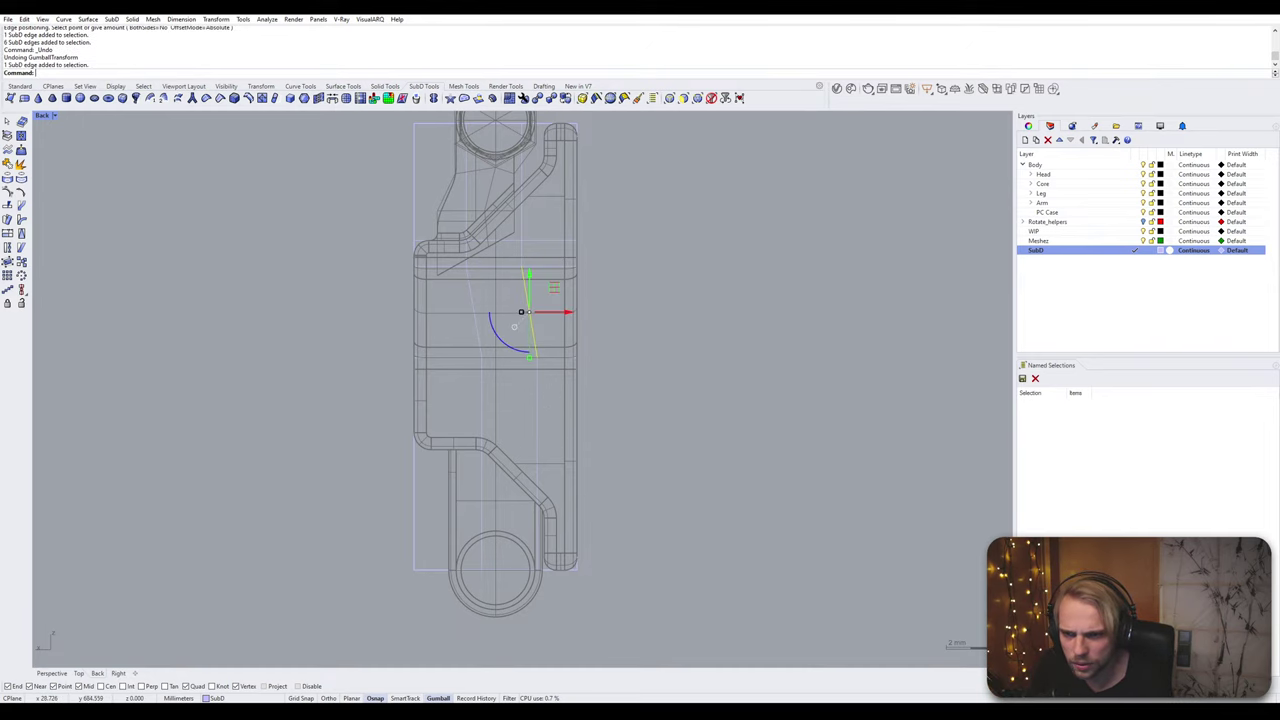
{"action": "left_click", "coordinate": [529, 296]}
{"action": "key", "text": "Escape"}
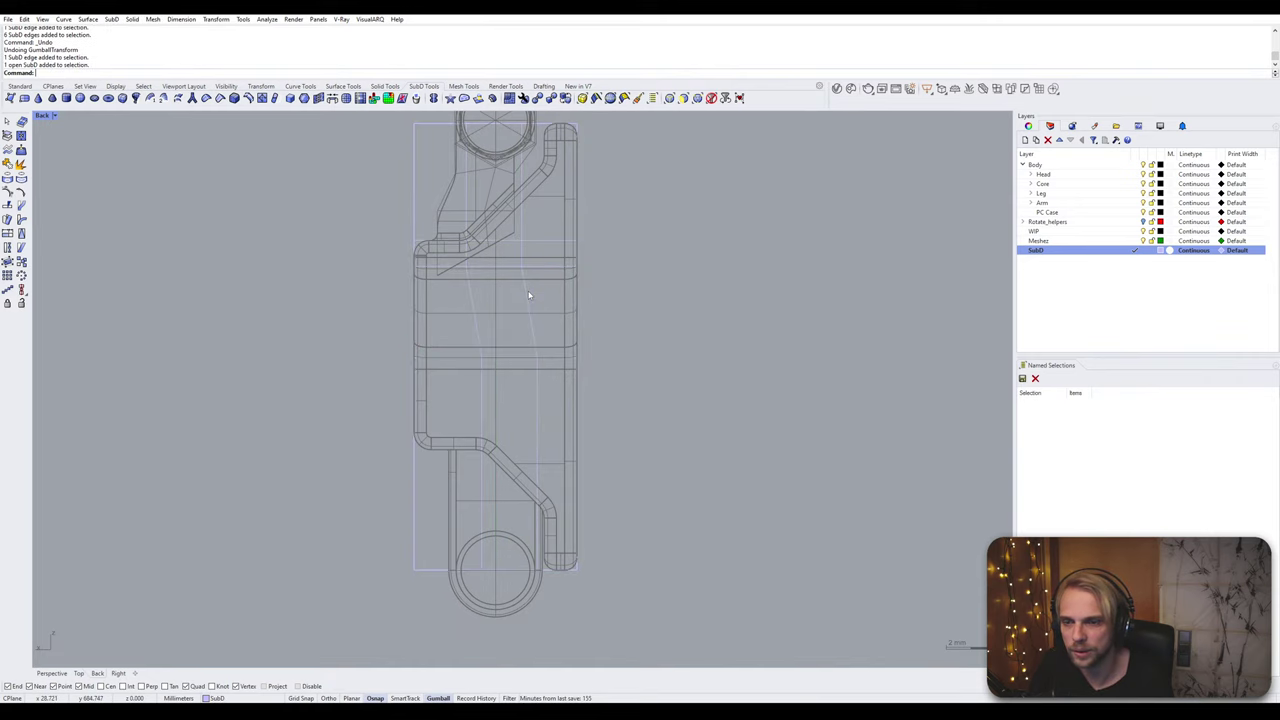
{"action": "double_click", "coordinate": [529, 295]}
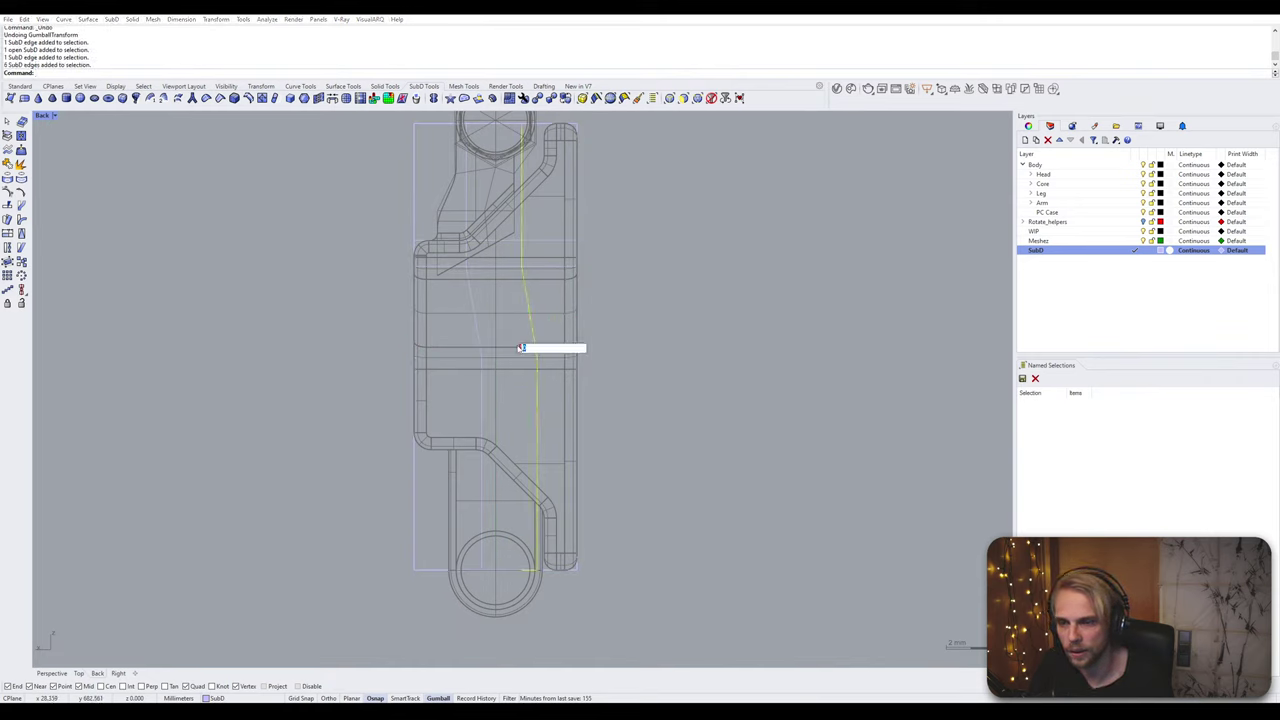
{"action": "left_click_drag", "start_coordinate": [560, 347], "coordinate": [579, 551]}
{"action": "left_click", "coordinate": [629, 403]}
Step: Lower the cage's top-left face and edges so the top slopes with the hinge arm
{"action": "scroll", "coordinate": [619, 396], "scroll_direction": "down", "scroll_amount": 2}
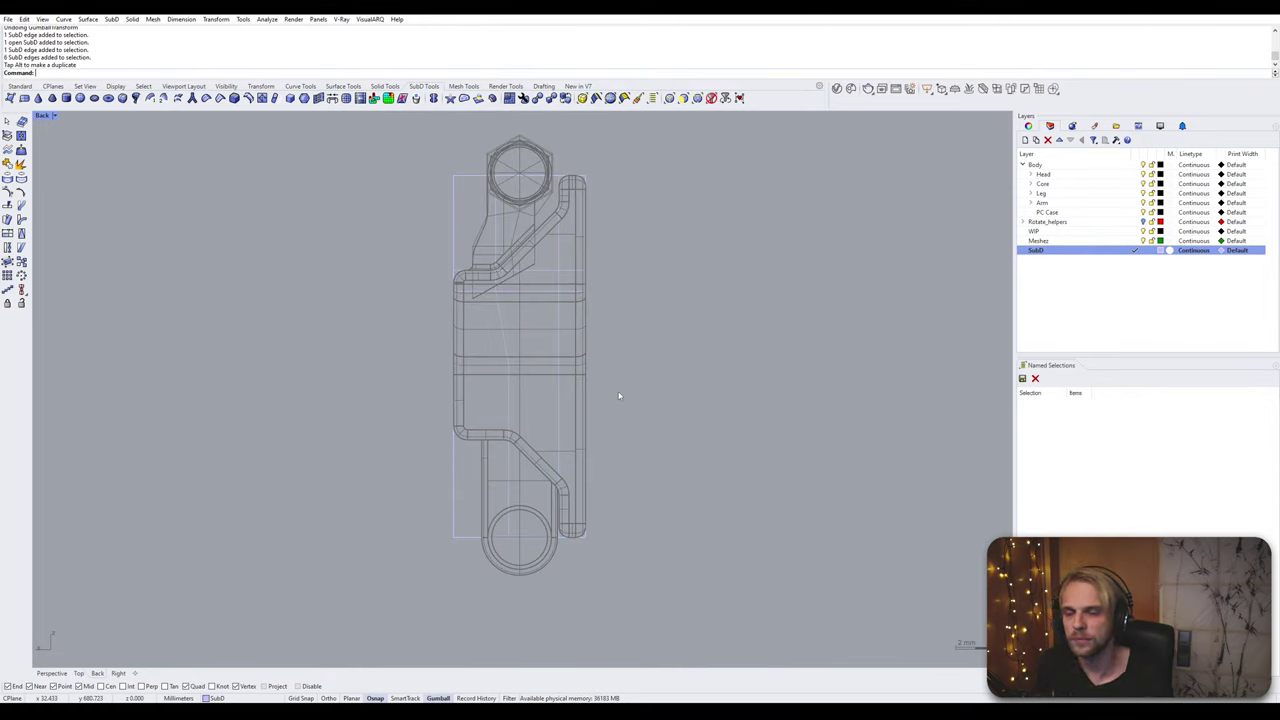
{"action": "scroll", "coordinate": [423, 152], "scroll_direction": "up", "scroll_amount": 2}
{"action": "left_click_drag", "start_coordinate": [430, 154], "coordinate": [534, 200], "text": "ctrl+shift"}
{"action": "scroll", "coordinate": [485, 177], "scroll_direction": "up", "scroll_amount": 6}
{"action": "left_click_drag", "start_coordinate": [487, 153], "coordinate": [507, 374]}
Step: Drag the cage's top right edges and vertices down along the green Y arrow onto the hinge arm's bend
{"action": "left_click", "coordinate": [472, 358]}
{"action": "right_click_drag", "start_coordinate": [622, 281], "coordinate": [617, 284]}
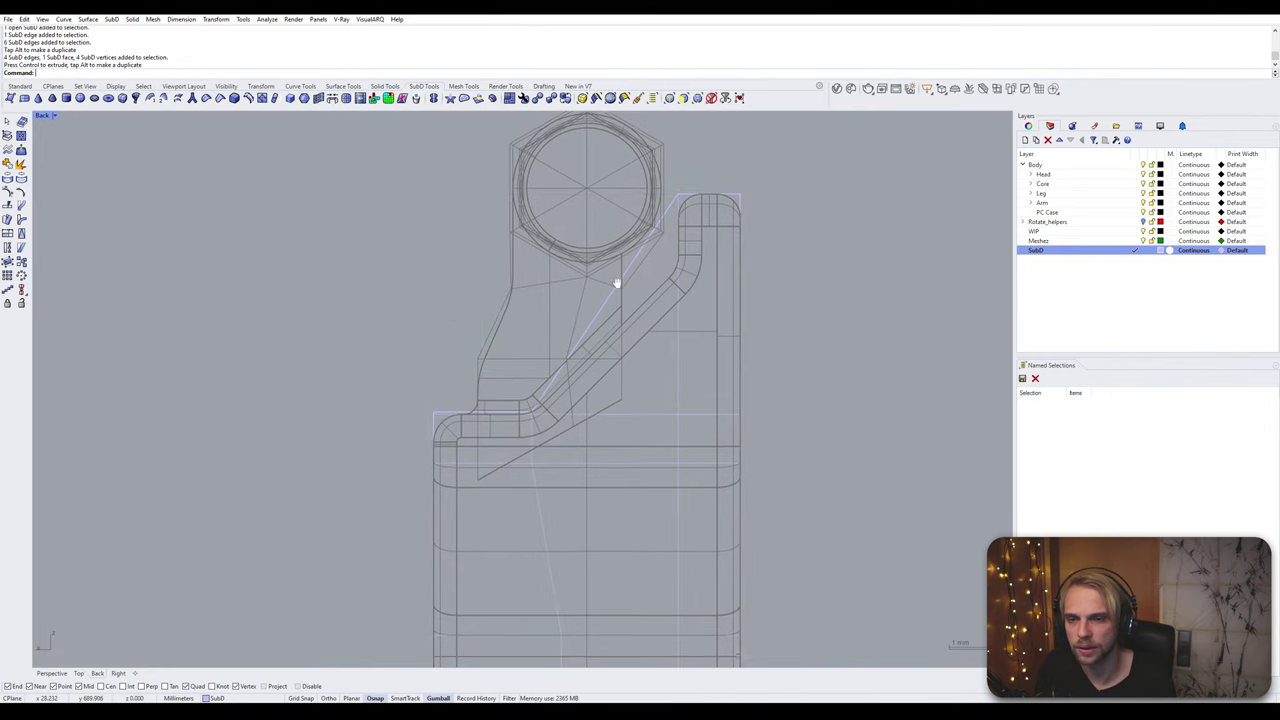
{"action": "scroll", "coordinate": [547, 309], "scroll_direction": "up", "scroll_amount": 3}
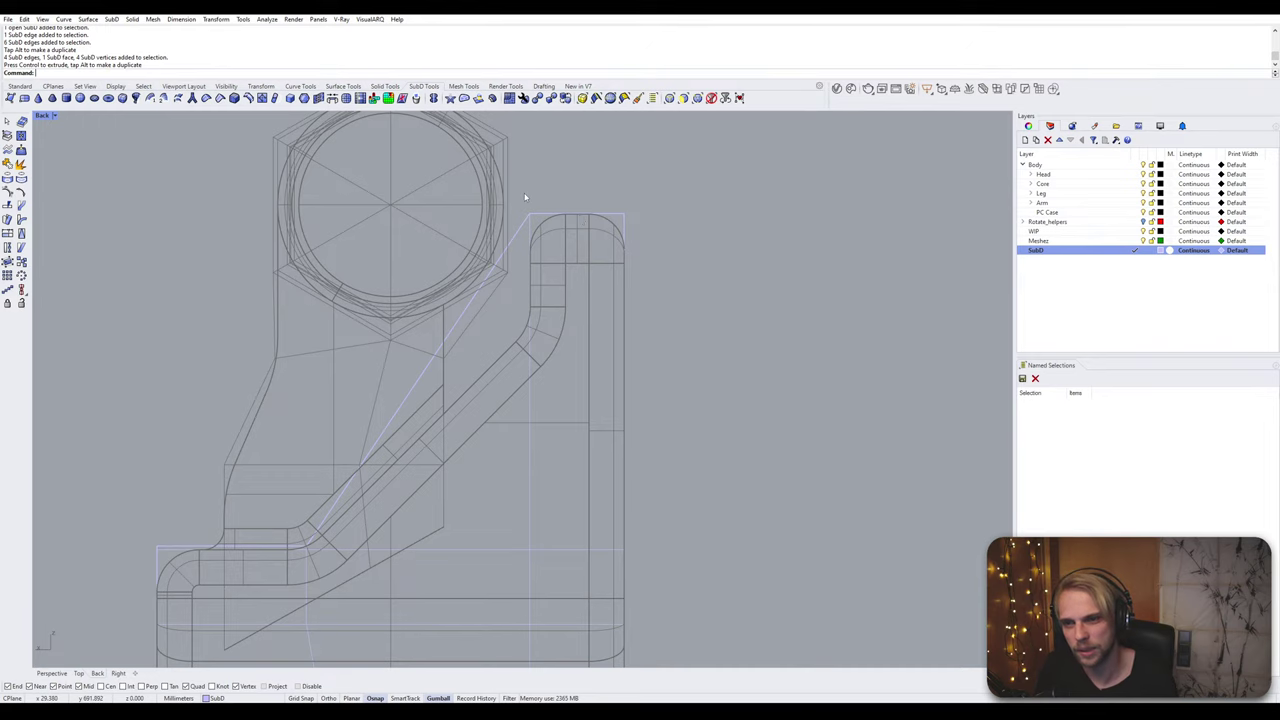
{"action": "left_click_drag", "start_coordinate": [493, 196], "coordinate": [714, 250], "text": "ctrl+shift"}
{"action": "left_click_drag", "start_coordinate": [577, 178], "coordinate": [584, 291]}
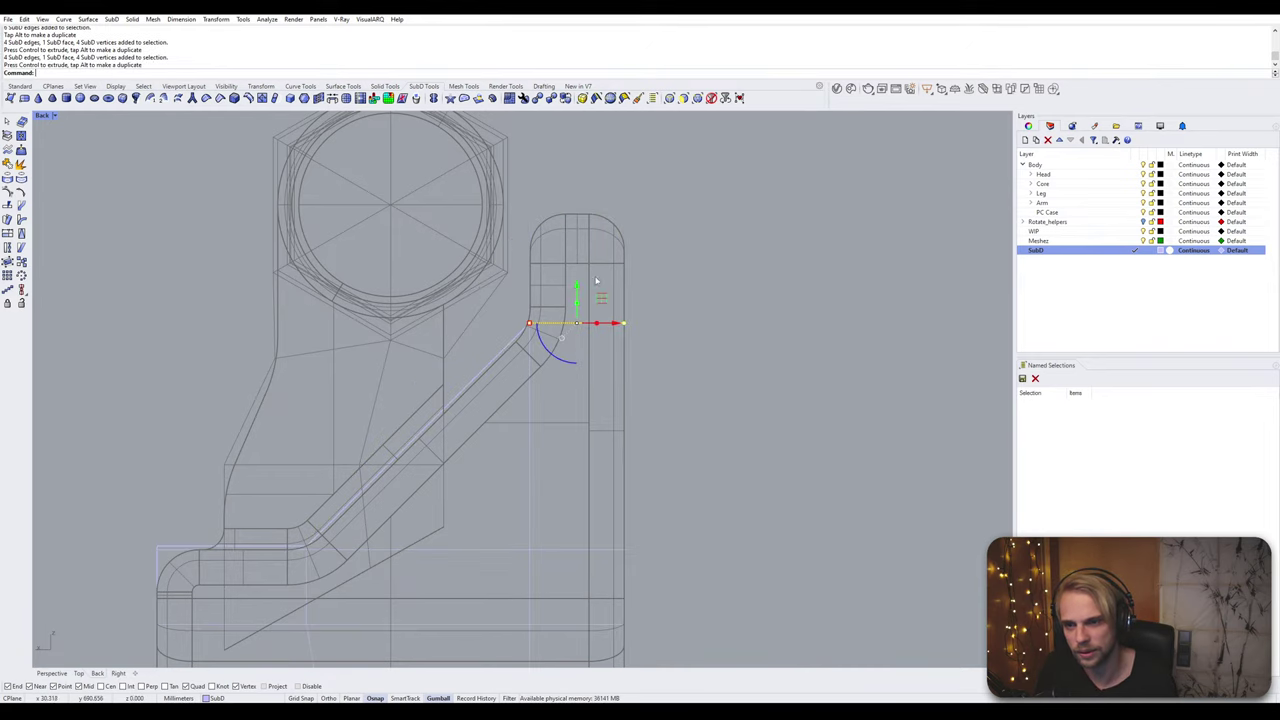
{"action": "key", "text": "Escape"}
Step: In the maximized Perspective view, extrude a top face of the cage upward beside the hinge arm
{"action": "double_click", "coordinate": [44, 116]}
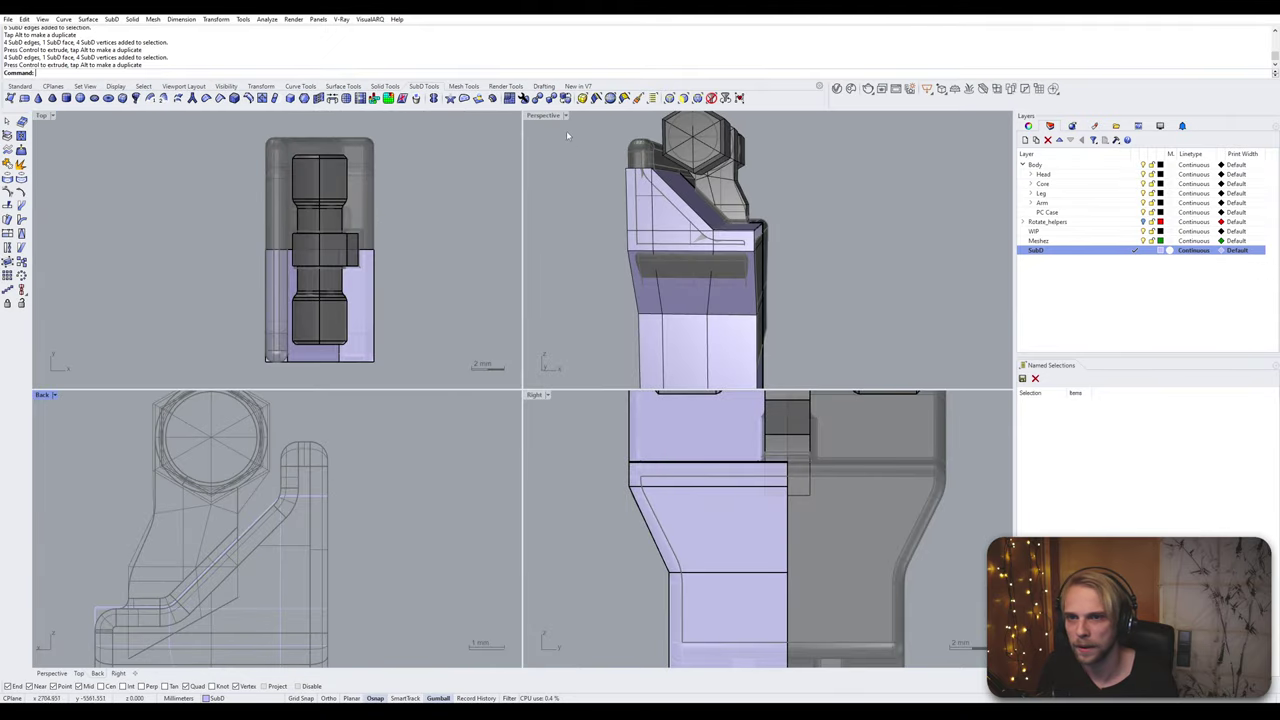
{"action": "double_click", "coordinate": [546, 116]}
{"action": "right_click_drag", "start_coordinate": [549, 139], "coordinate": [578, 234]}
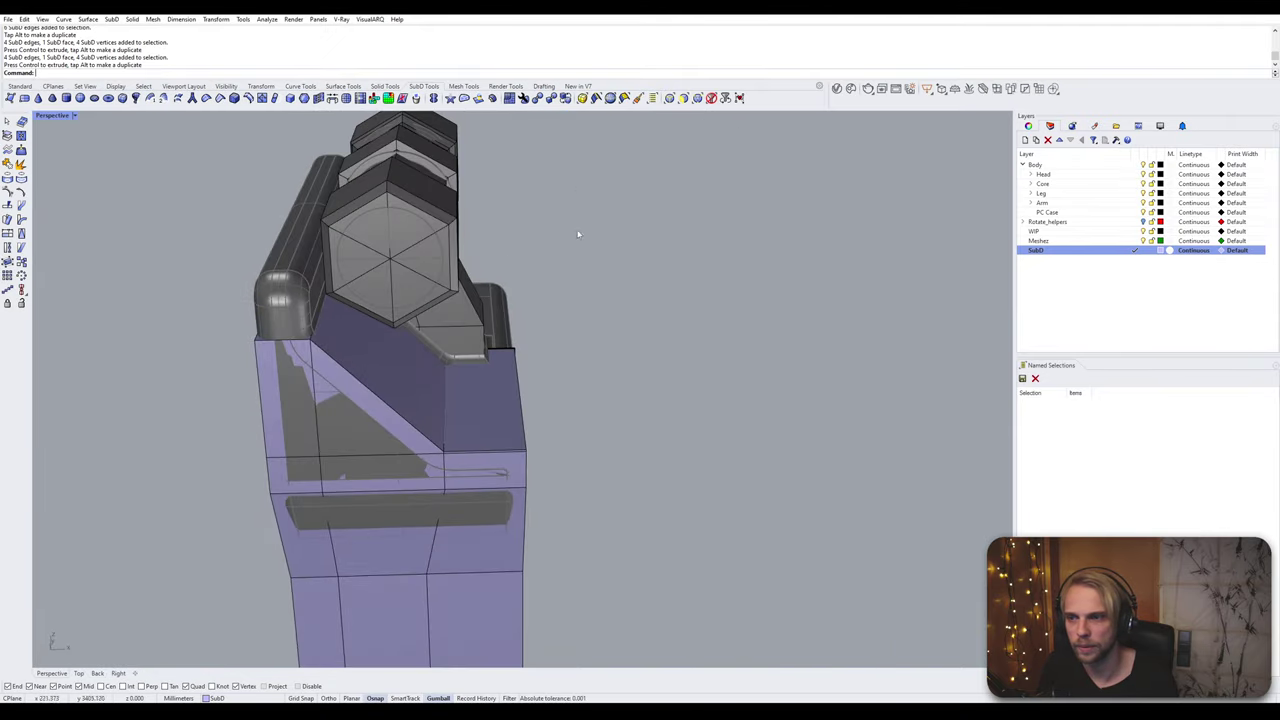
{"action": "left_click", "coordinate": [297, 334], "text": "ctrl+shift"}
{"action": "right_click_drag", "start_coordinate": [297, 334], "coordinate": [313, 250]}
{"action": "scroll", "coordinate": [313, 220], "scroll_direction": "up", "scroll_amount": 3}
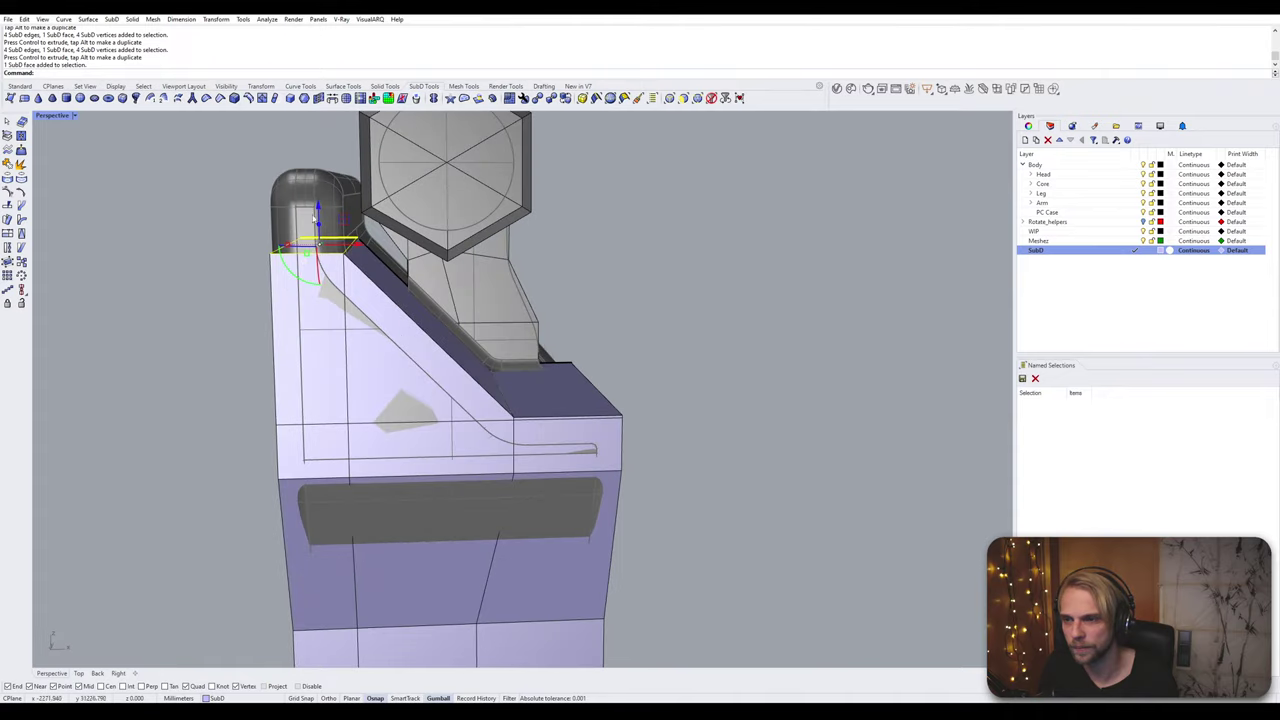
{"action": "left_click_drag", "start_coordinate": [318, 224], "coordinate": [317, 138]}
{"action": "right_click_drag", "start_coordinate": [298, 134], "coordinate": [293, 277]}
{"action": "mouse_move", "coordinate": [338, 307]}
{"action": "left_mouse_down"}
{"action": "mouse_move", "coordinate": [342, 330]}
{"action": "mouse_move", "coordinate": [354, 308]}
{"action": "left_mouse_up"}
Step: Delete the extruded section's end face to leave that end open
{"action": "right_click_drag", "start_coordinate": [354, 308], "coordinate": [608, 263]}
{"action": "left_click", "coordinate": [729, 238], "text": "ctrl+shift"}
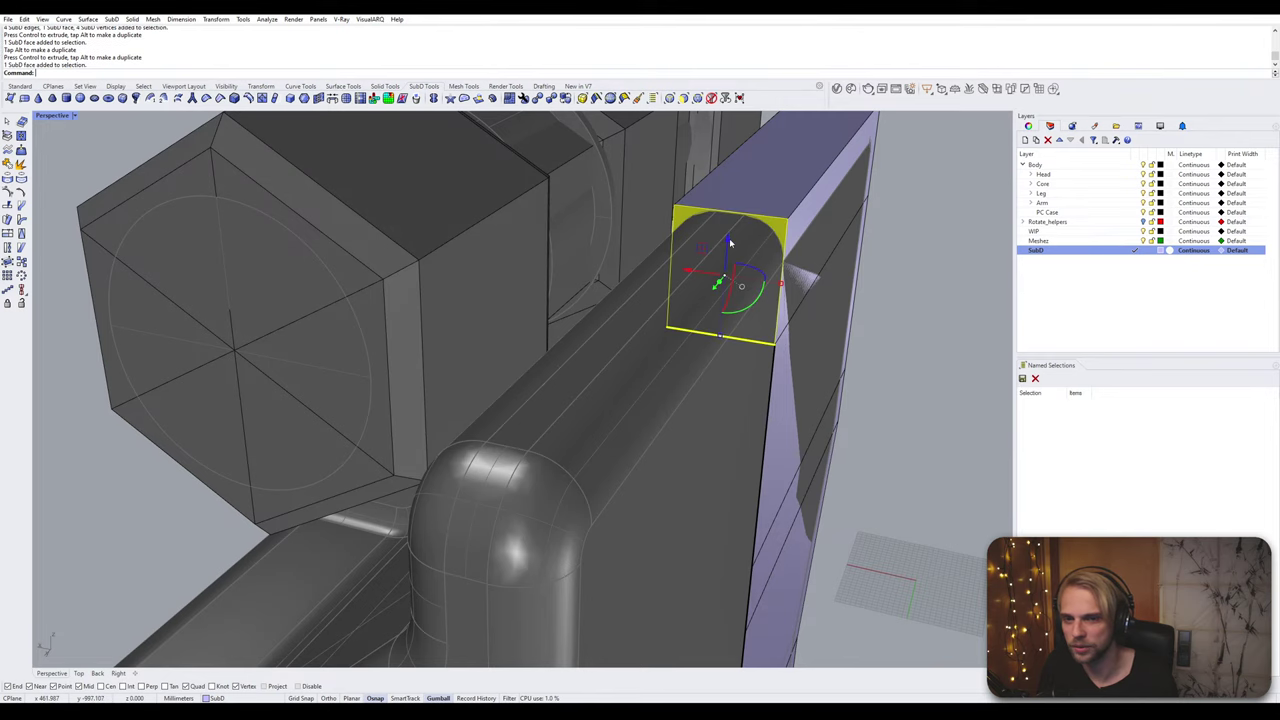
{"action": "key", "text": "Delete"}
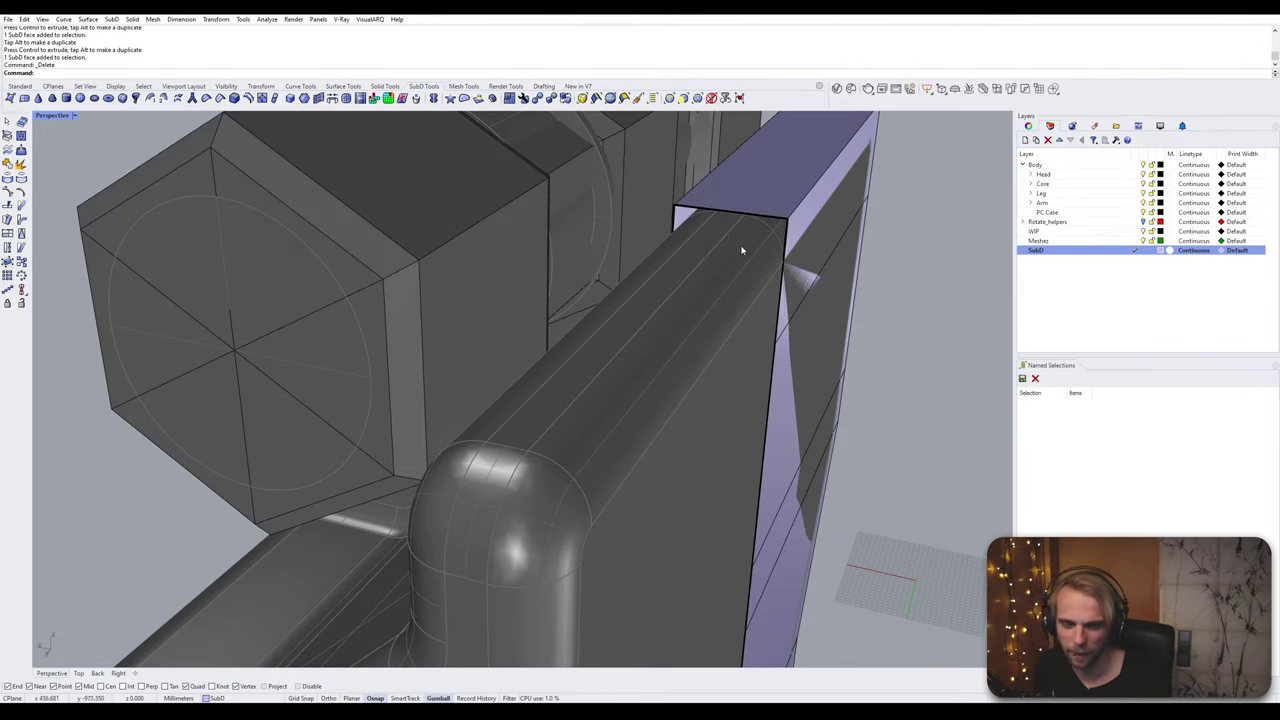
{"action": "right_click_drag", "start_coordinate": [737, 247], "coordinate": [640, 389]}
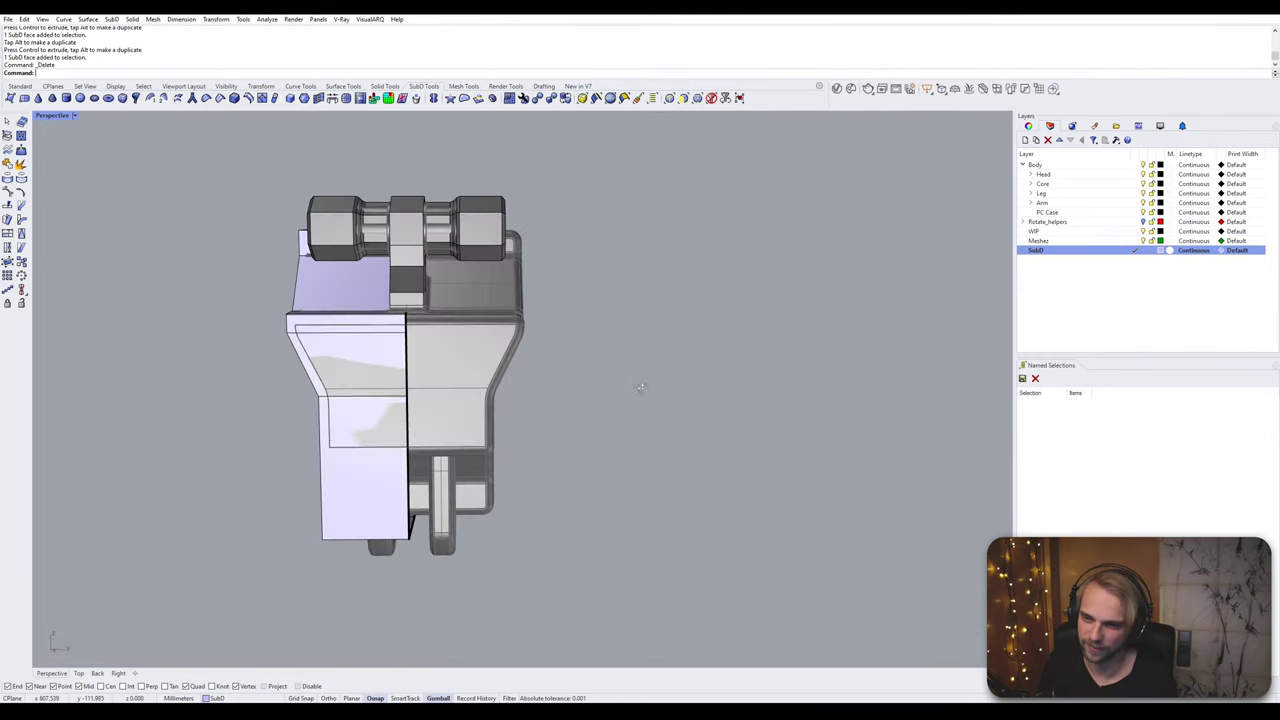
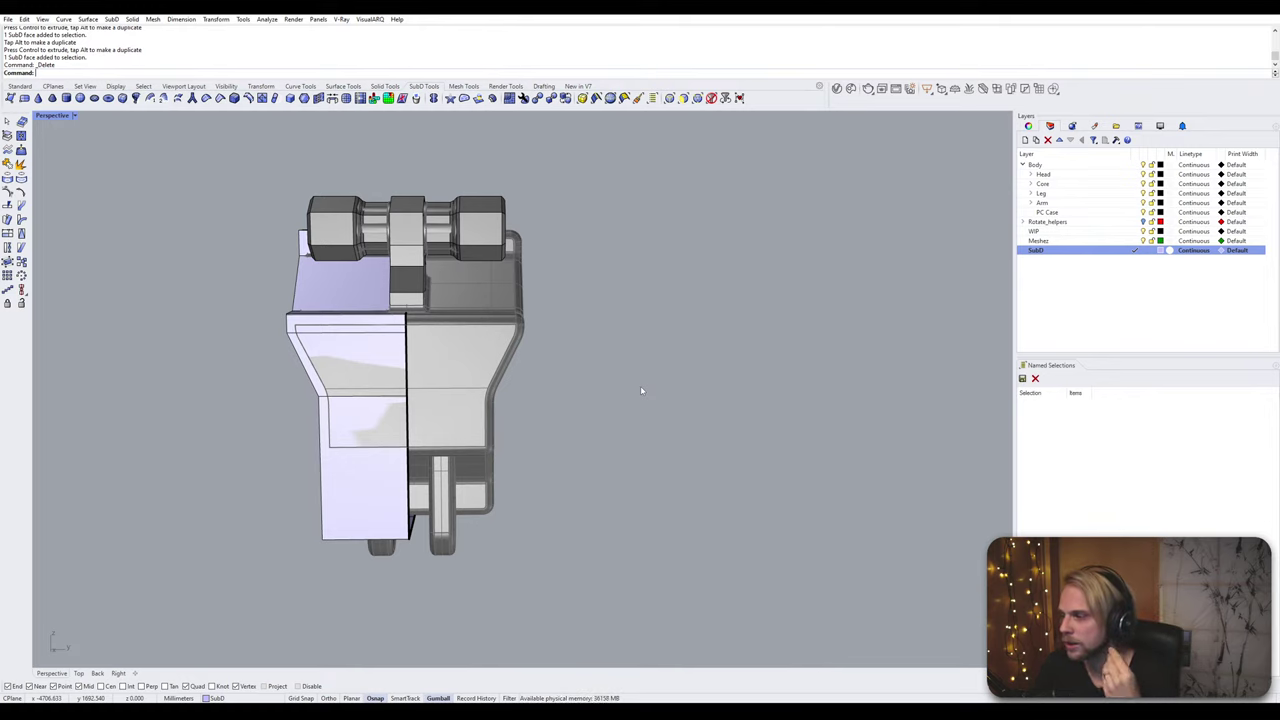
Step: Move a bottom-edge vertex of the palm cage left along the gumball X arrow
{"action": "right_click_drag", "start_coordinate": [641, 391], "coordinate": [528, 418]}
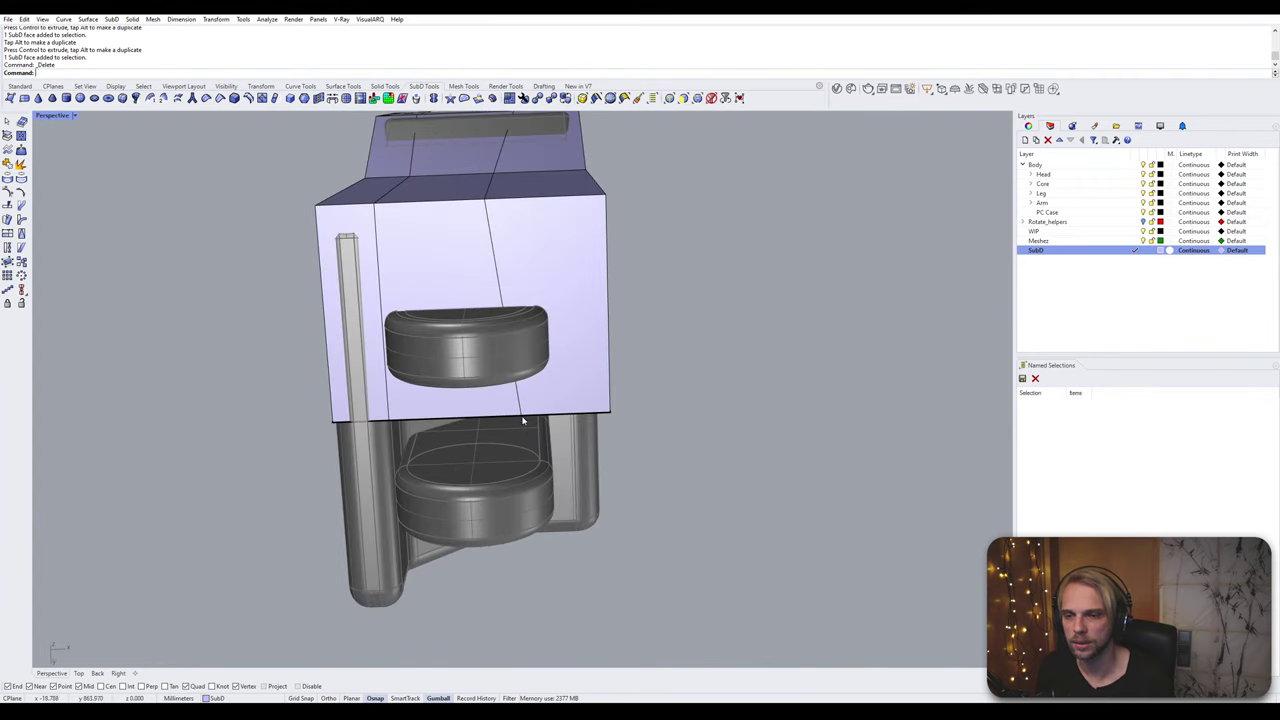
{"action": "left_click", "coordinate": [522, 421]}
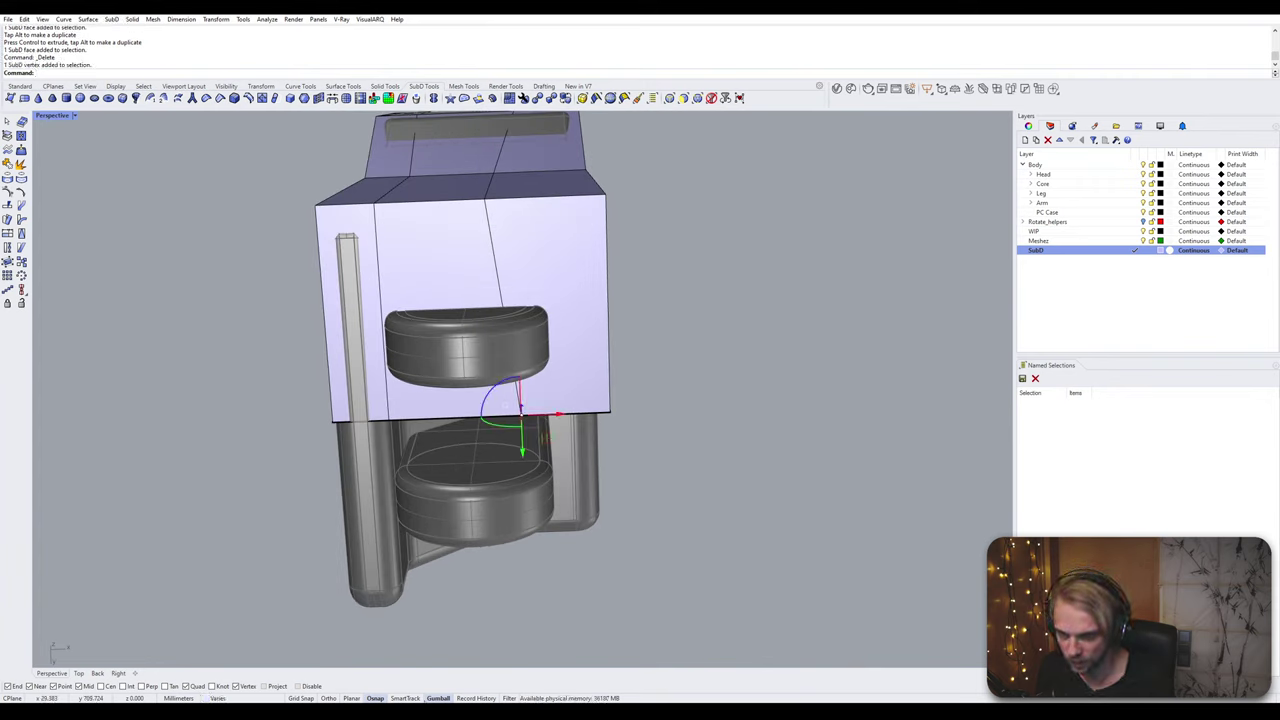
{"action": "right_click_drag", "start_coordinate": [581, 438], "coordinate": [490, 546]}
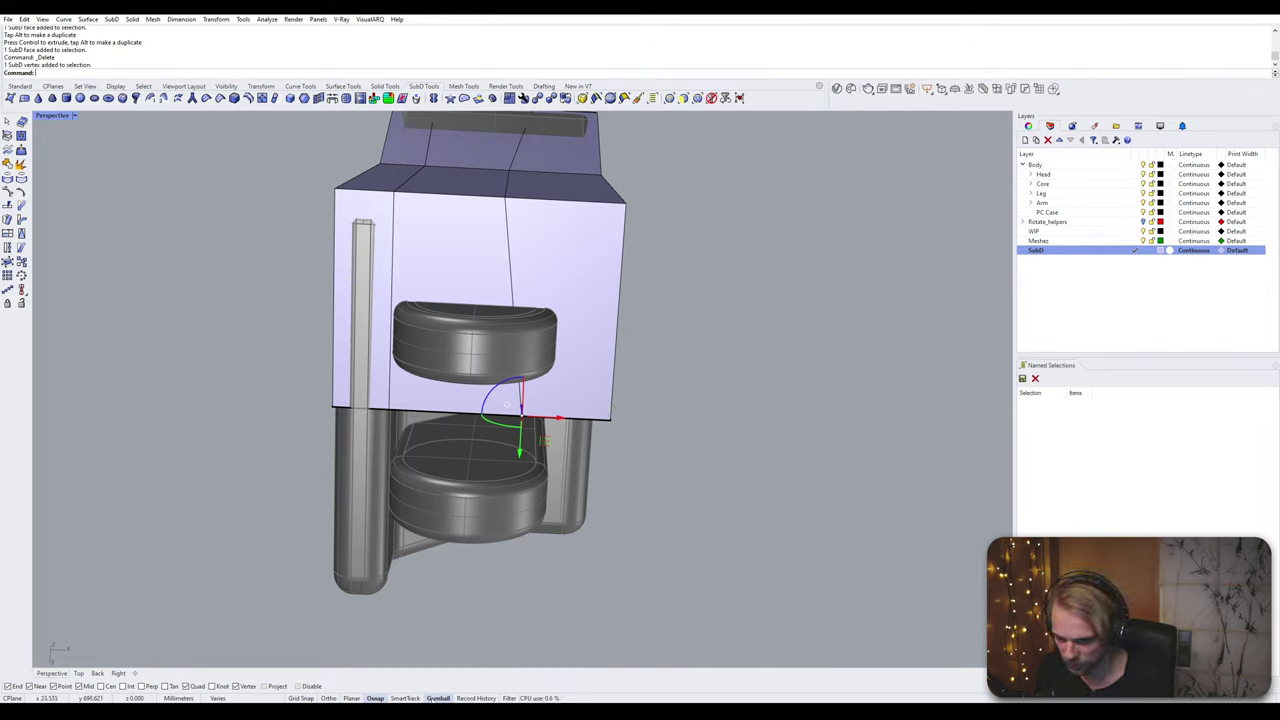
{"action": "right_click", "coordinate": [432, 700]}
{"action": "left_click", "coordinate": [474, 644]}
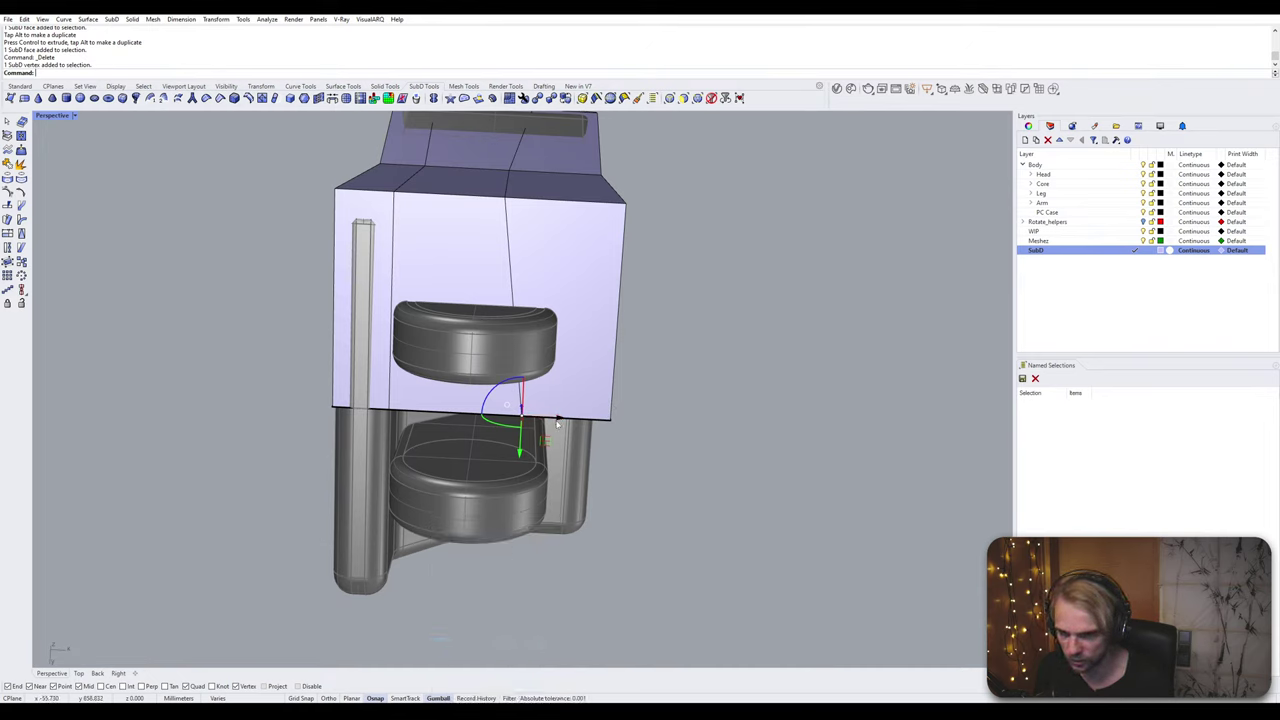
{"action": "left_click_drag", "start_coordinate": [557, 423], "coordinate": [505, 235]}
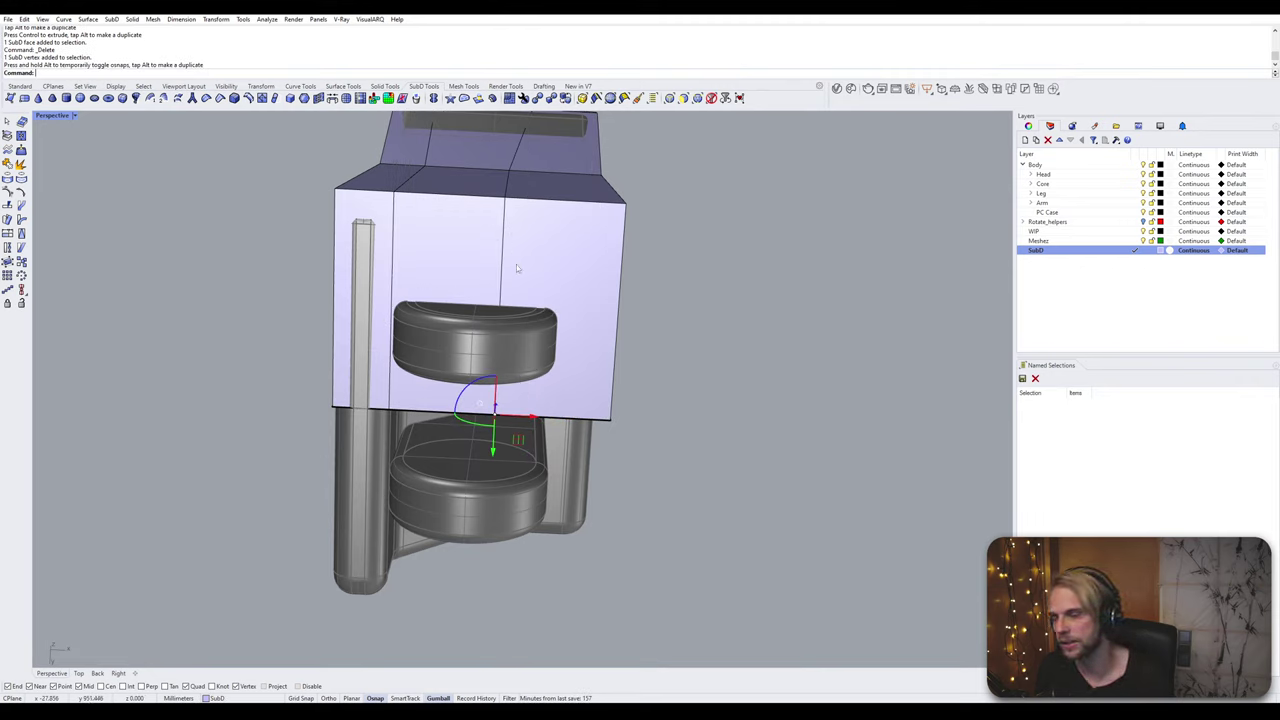
Step: Select the cage's three front faces and raise them along the gumball Z arrow
{"action": "right_click_drag", "start_coordinate": [628, 300], "coordinate": [427, 451]}
{"action": "left_click", "coordinate": [475, 474], "text": "ctrl+shift"}
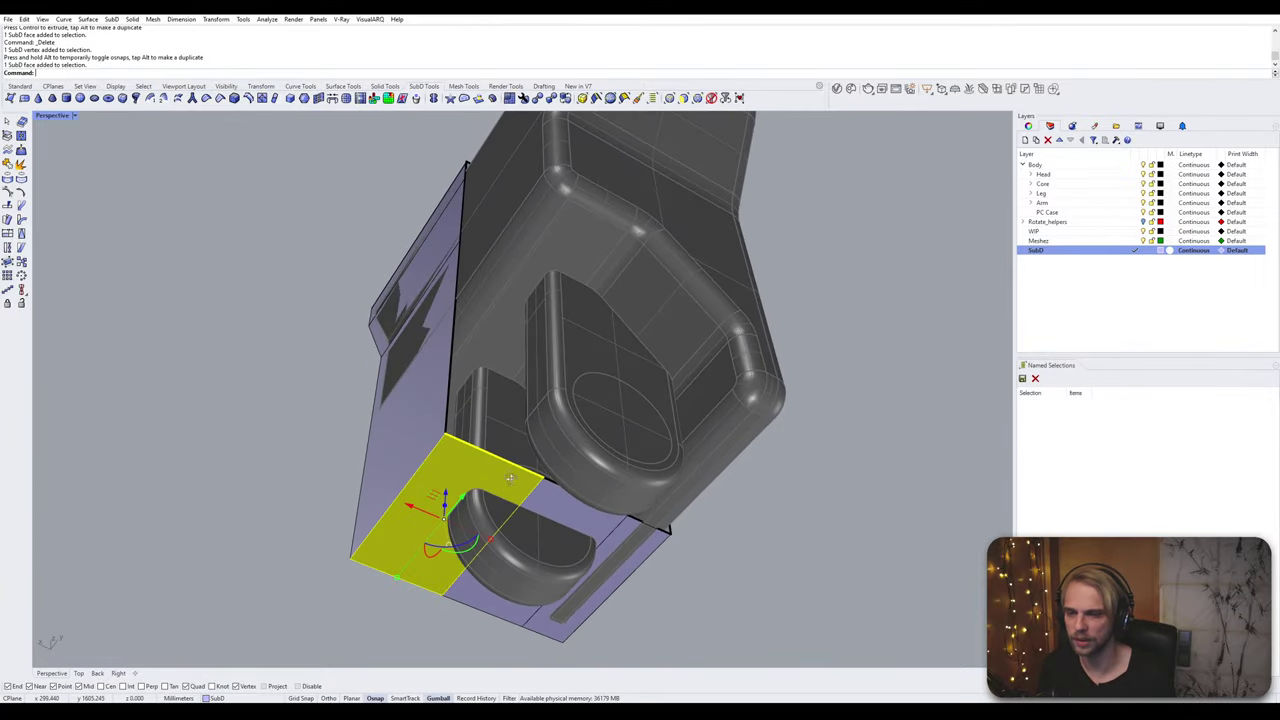
{"action": "right_click_drag", "start_coordinate": [510, 479], "coordinate": [553, 511]}
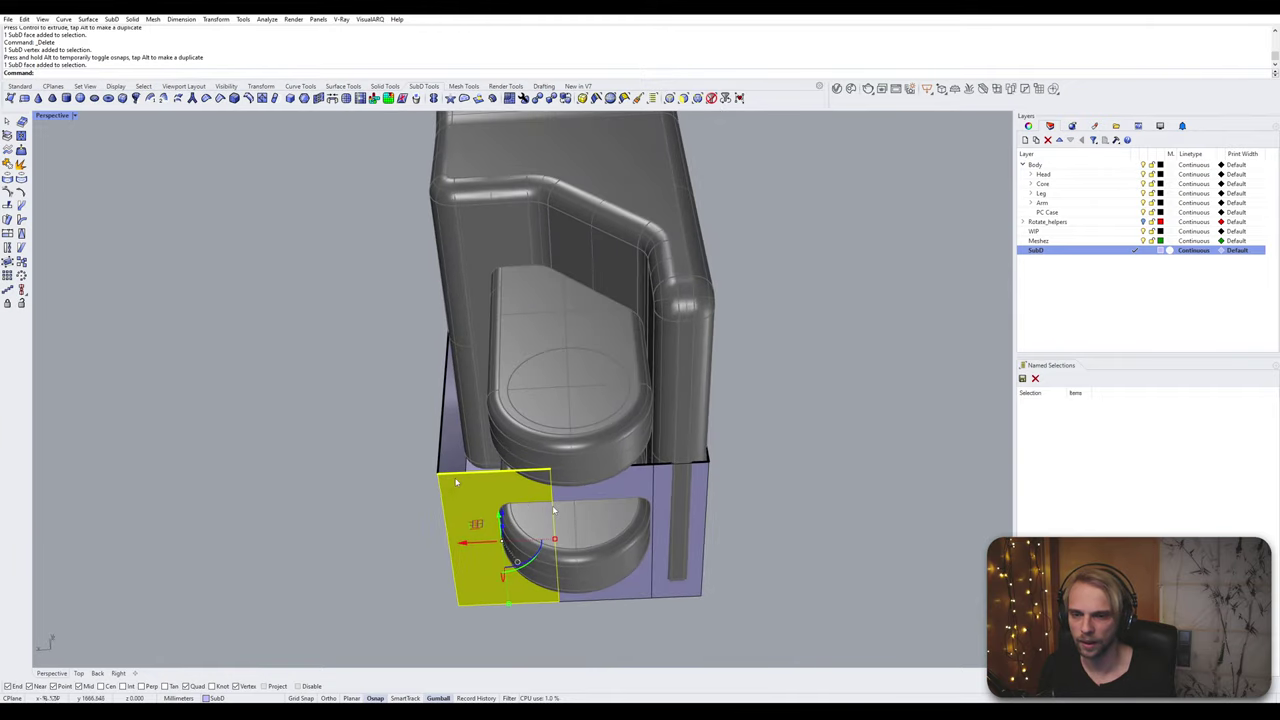
{"action": "left_click", "coordinate": [646, 488], "text": "ctrl+shift"}
{"action": "left_click", "coordinate": [680, 486], "text": "ctrl+shift"}
{"action": "right_click_drag", "start_coordinate": [630, 445], "coordinate": [585, 491]}
{"action": "left_click_drag", "start_coordinate": [585, 491], "coordinate": [641, 270]}
{"action": "left_click", "coordinate": [766, 306]}
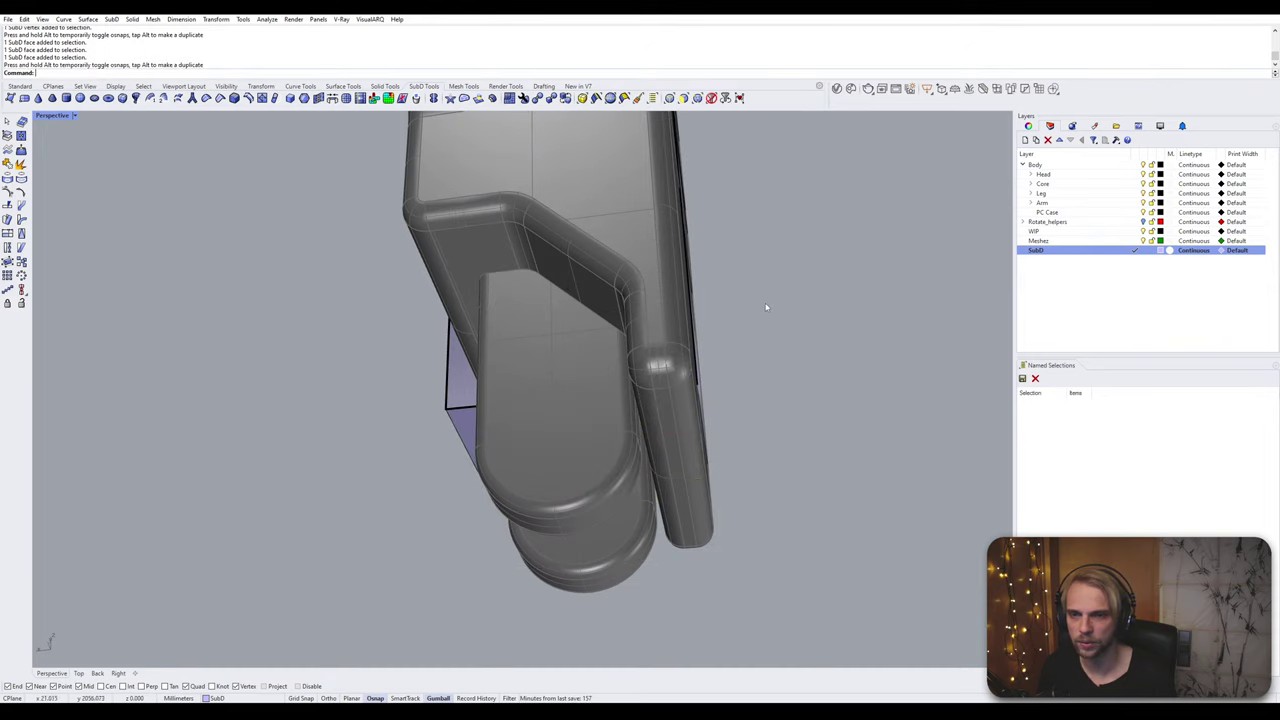
Step: Extrude the cage's lower-left face downward into a trial block
{"action": "right_click_drag", "start_coordinate": [766, 306], "coordinate": [872, 270]}
{"action": "right_click_drag", "start_coordinate": [614, 452], "coordinate": [657, 457]}
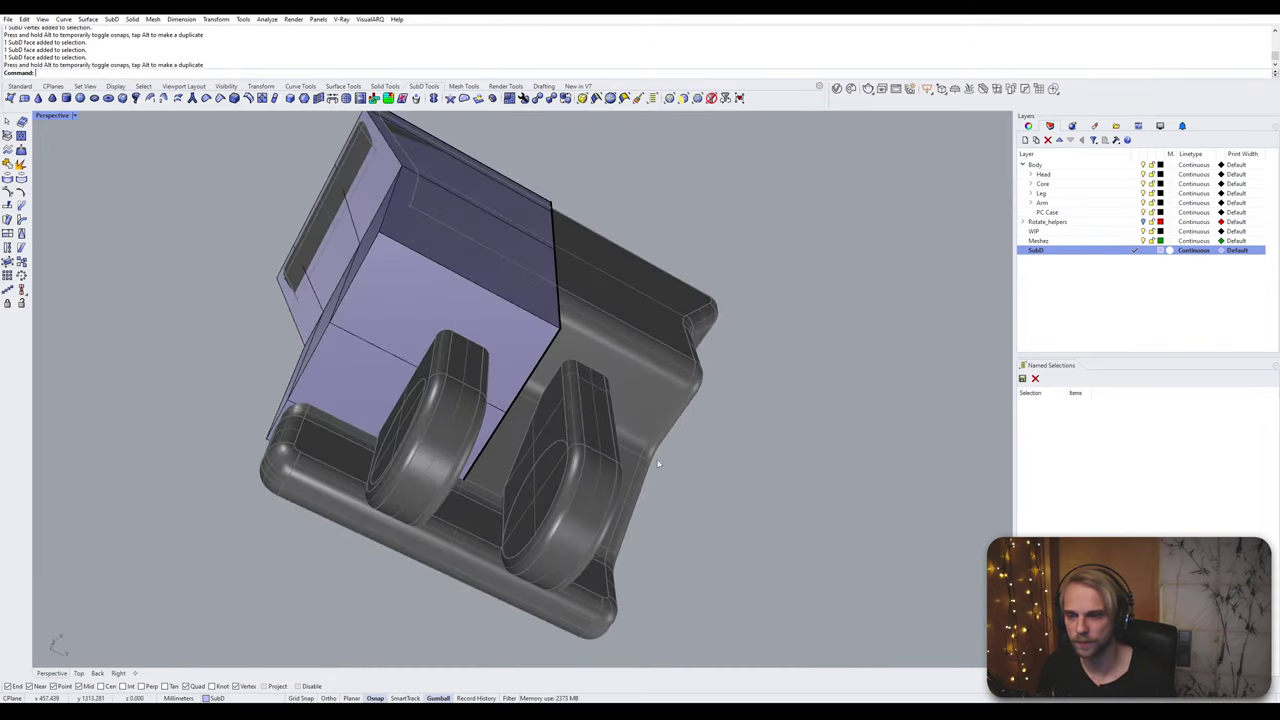
{"action": "scroll", "coordinate": [297, 420], "scroll_direction": "up", "scroll_amount": 2}
{"action": "left_click", "coordinate": [290, 407], "text": "ctrl+shift"}
{"action": "left_click", "coordinate": [284, 413], "text": "ctrl+shift"}
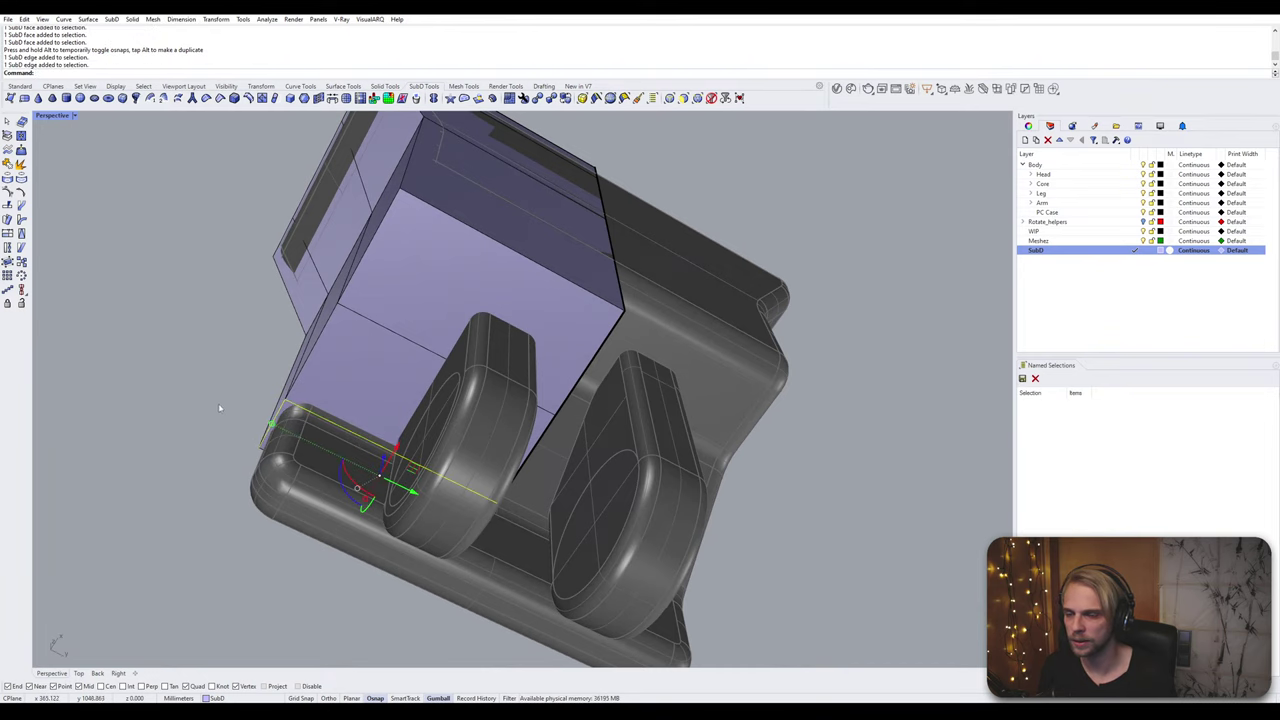
{"action": "left_click", "coordinate": [273, 430], "text": "ctrl+shift"}
{"action": "right_click_drag", "start_coordinate": [374, 466], "coordinate": [377, 505]}
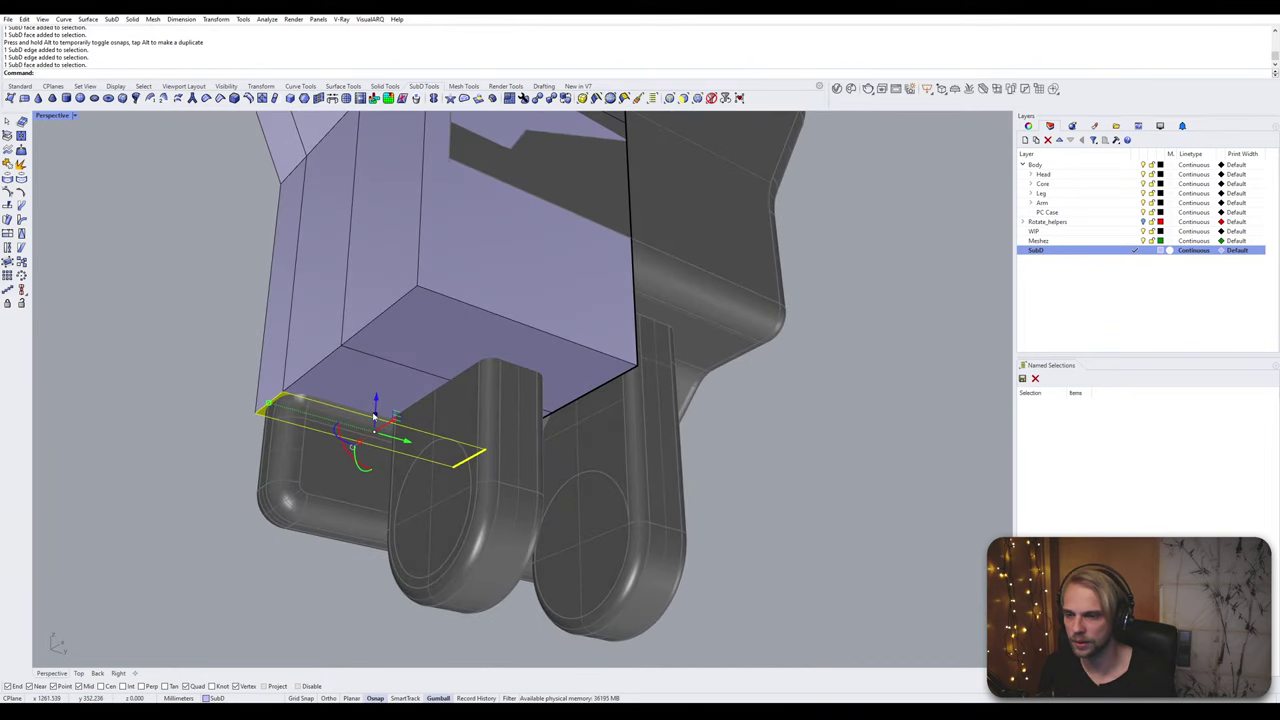
{"action": "left_click_drag", "start_coordinate": [374, 416], "coordinate": [314, 535]}
{"action": "left_click", "coordinate": [258, 583]}
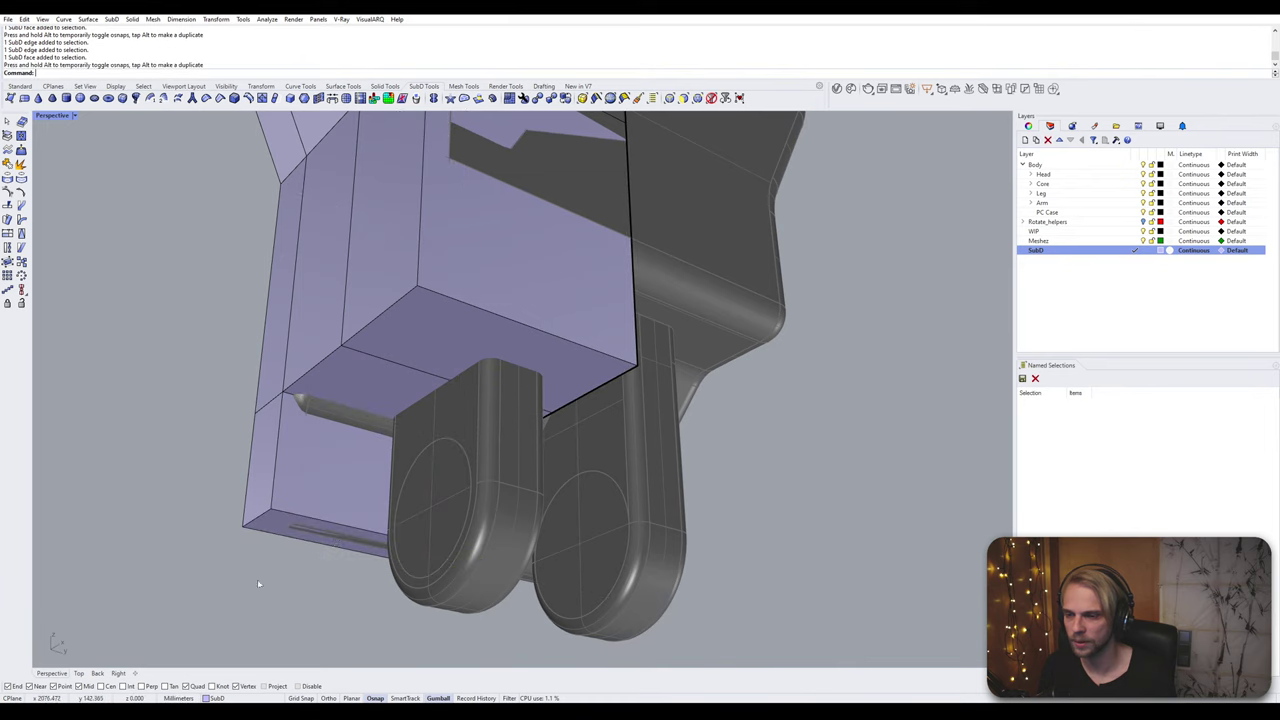
Step: Raise an edge of the new block, then undo the downward extrusion
{"action": "right_click_drag", "start_coordinate": [257, 579], "coordinate": [514, 436]}
{"action": "left_click", "coordinate": [512, 396], "text": "ctrl+shift"}
{"action": "left_click_drag", "start_coordinate": [514, 405], "coordinate": [571, 377]}
{"action": "key", "text": "ctrl+z"}
{"action": "right_click_drag", "start_coordinate": [511, 455], "coordinate": [602, 455]}
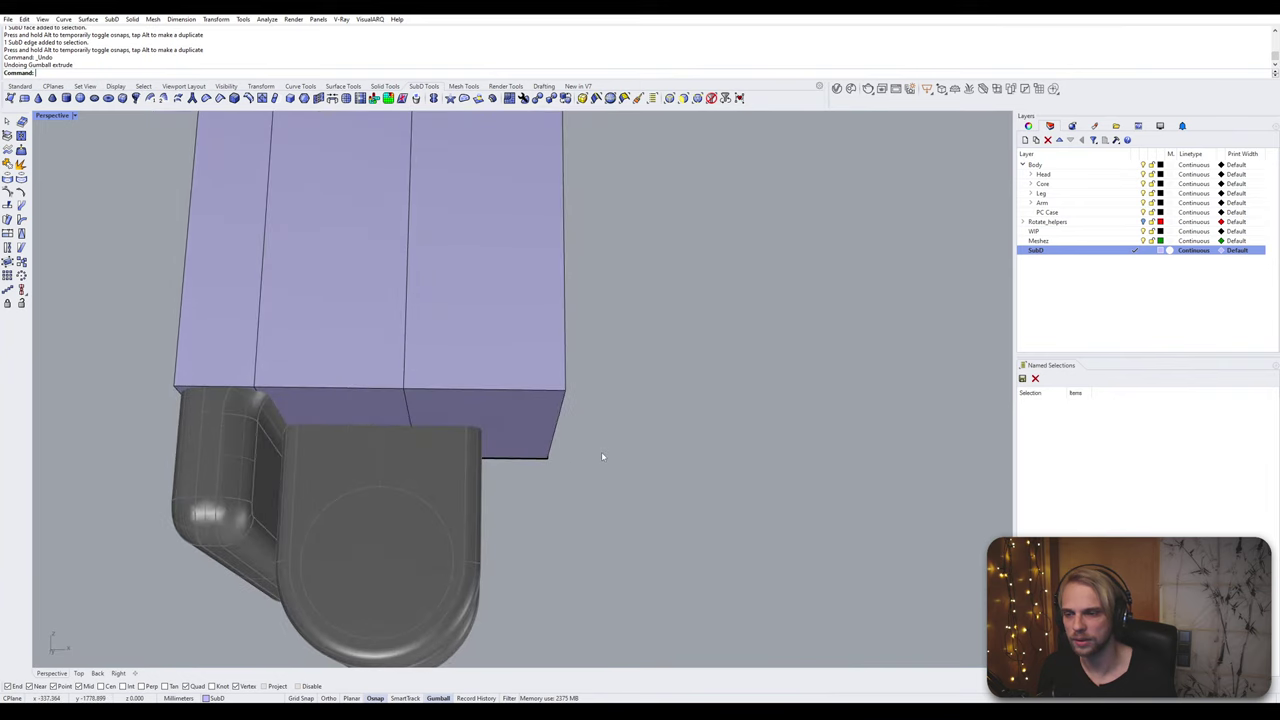
Step: Redo the lower extrusion with Edit > Redo and set the viewport to Ghosted
{"action": "left_click", "coordinate": [24, 19]}
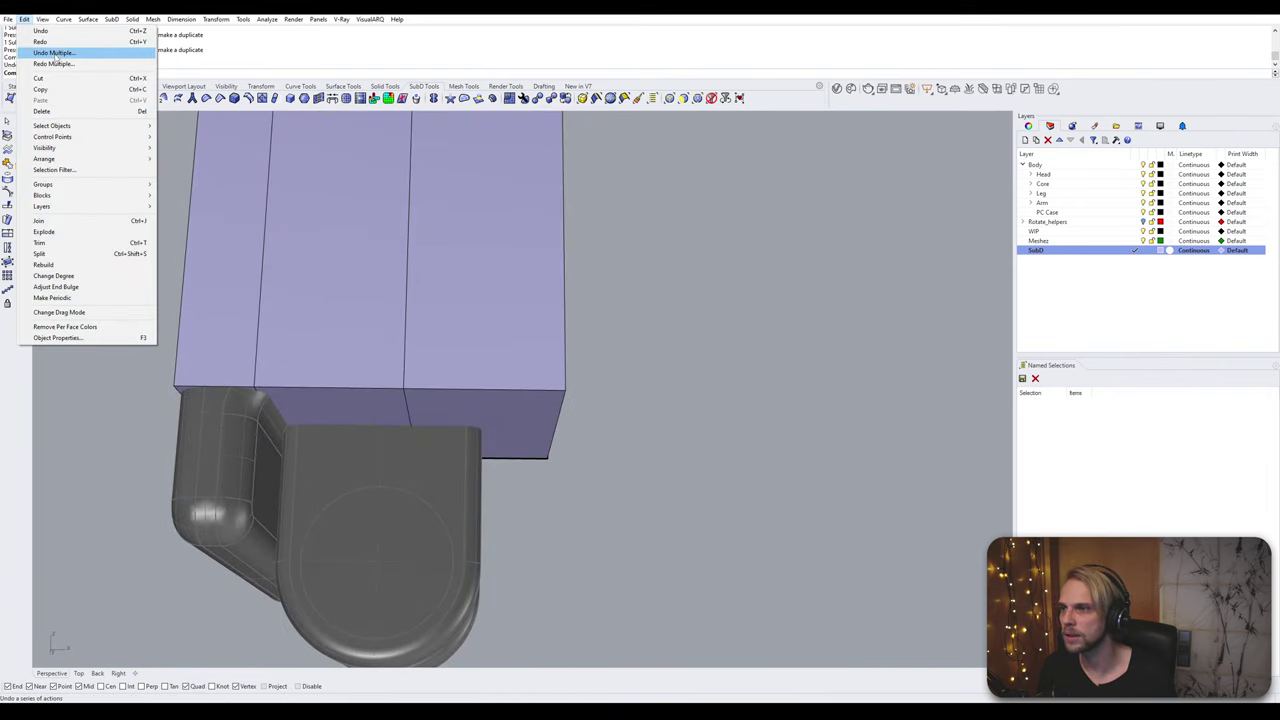
{"action": "left_click", "coordinate": [40, 47]}
{"action": "left_click", "coordinate": [52, 115]}
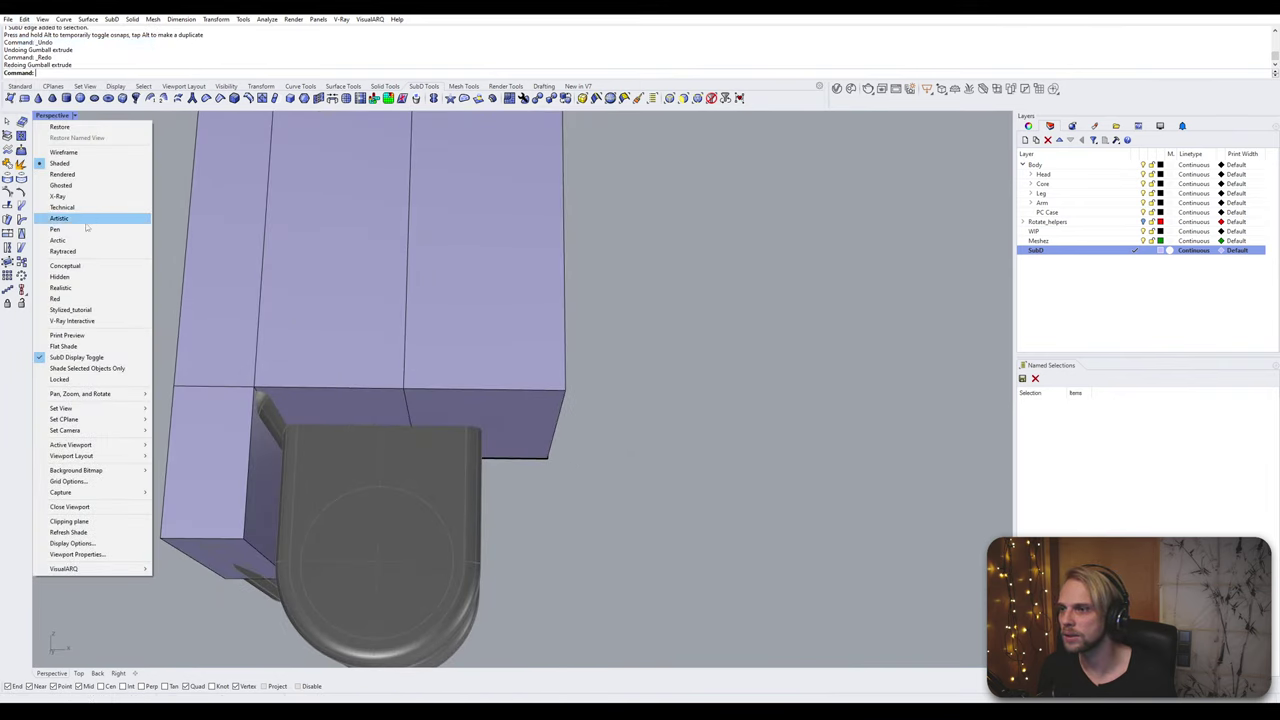
{"action": "left_click", "coordinate": [60, 185]}
Step: Raise the cage's lower right face upward with the gumball
{"action": "mouse_move", "coordinate": [338, 368]}
{"action": "right_mouse_down"}
{"action": "mouse_move", "coordinate": [328, 357]}
{"action": "mouse_move", "coordinate": [340, 371]}
{"action": "mouse_move", "coordinate": [341, 352]}
{"action": "right_mouse_up"}
{"action": "left_click", "coordinate": [506, 388], "text": "ctrl+shift"}
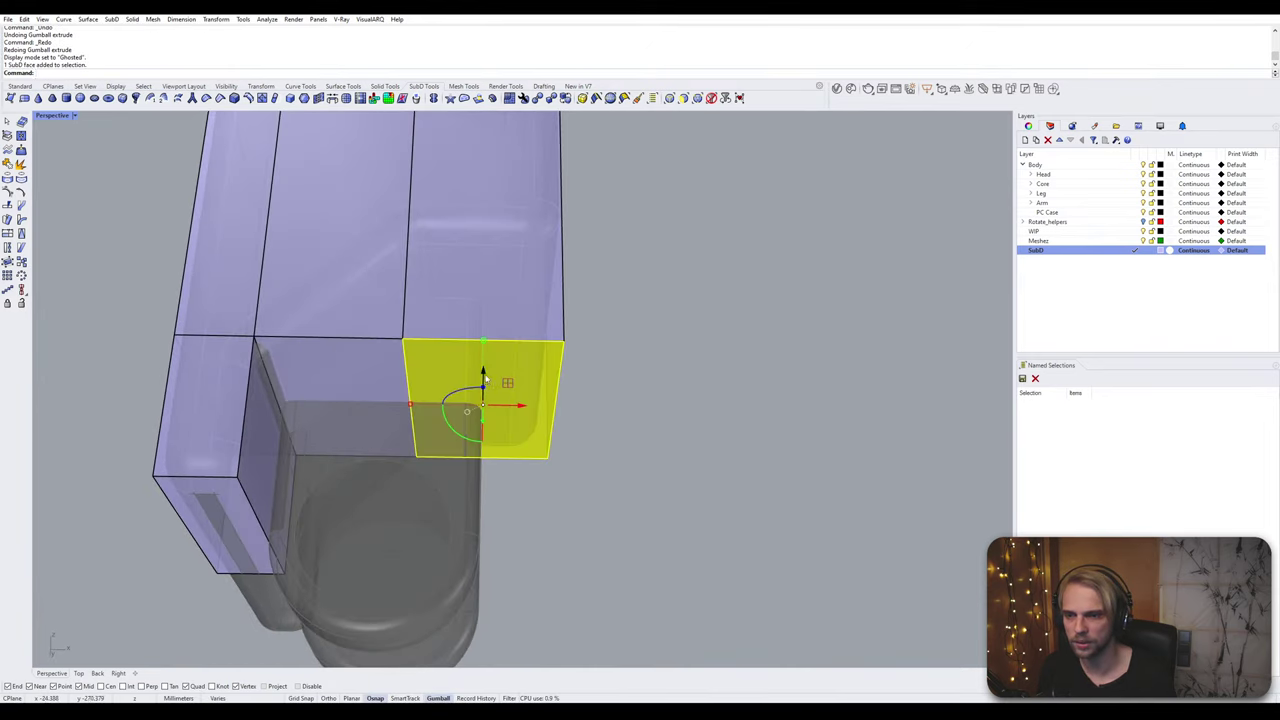
{"action": "left_click_drag", "start_coordinate": [484, 378], "coordinate": [696, 317]}
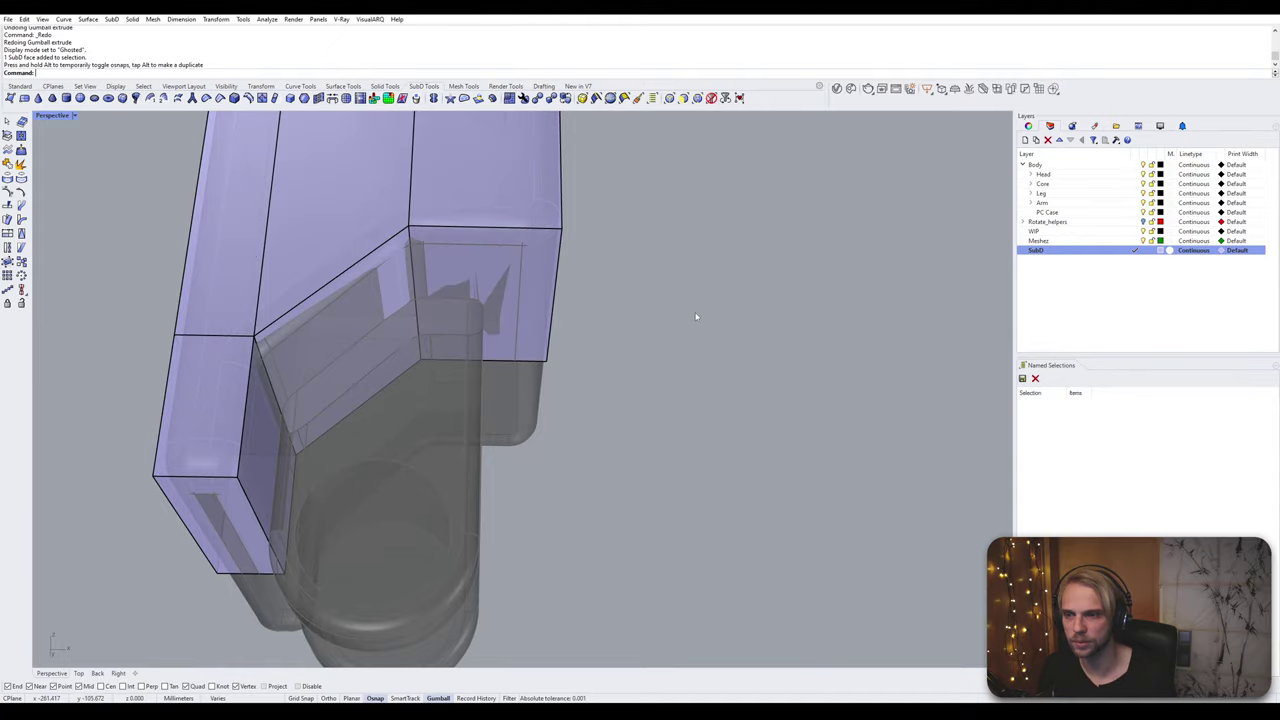
{"action": "right_click_drag", "start_coordinate": [696, 317], "coordinate": [380, 443]}
{"action": "scroll", "coordinate": [531, 335], "scroll_direction": "up", "scroll_amount": 4}
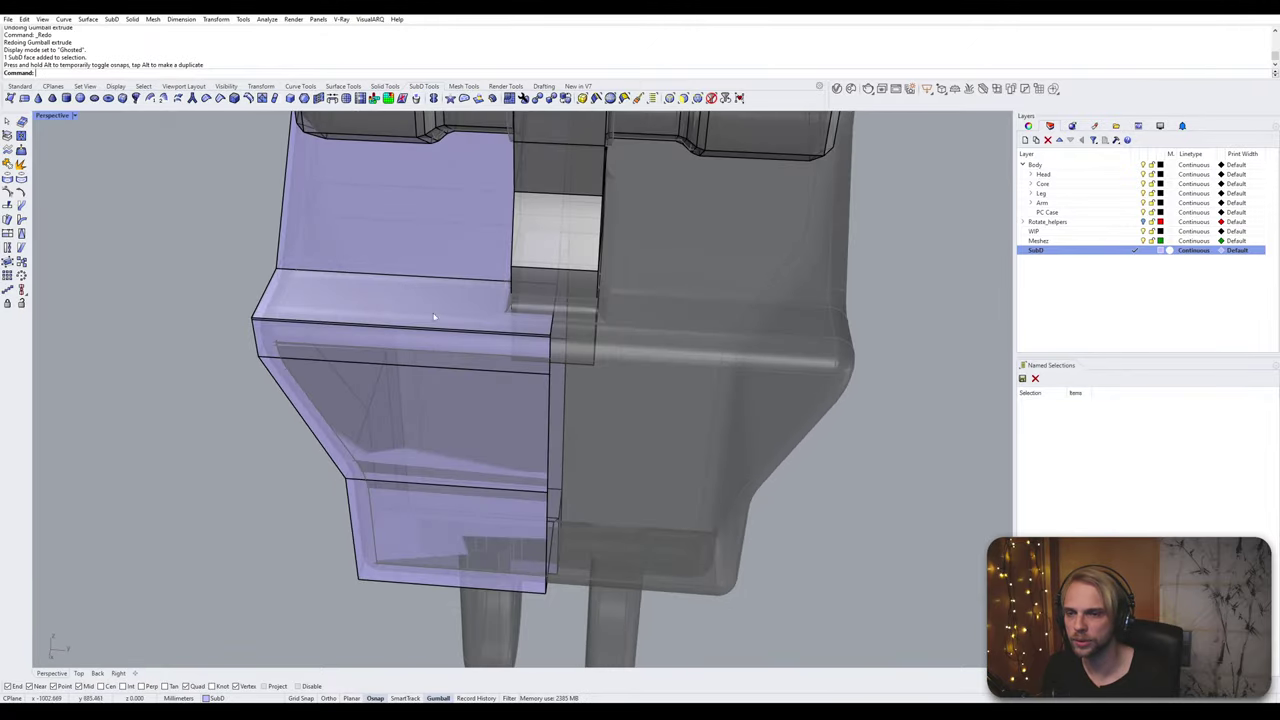
Step: Switch the viewport back to Shaded display and face the palm's front
{"action": "left_click", "coordinate": [55, 115]}
{"action": "left_click", "coordinate": [90, 165]}
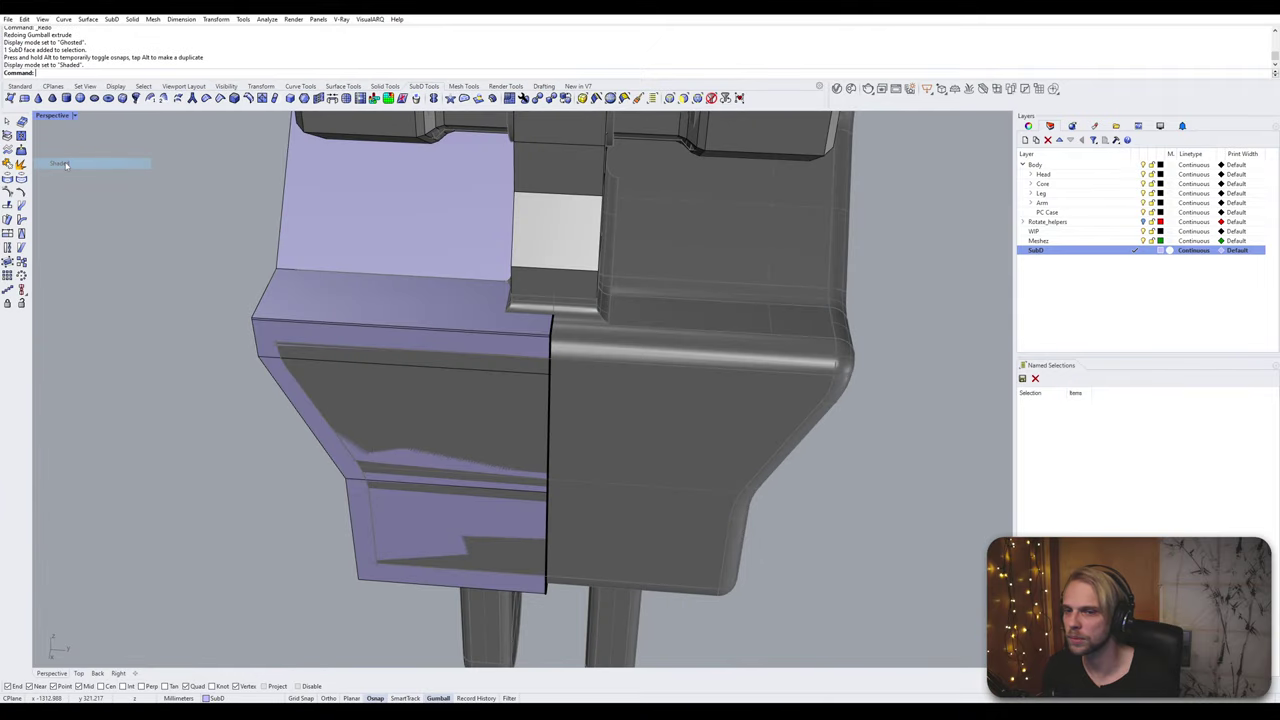
{"action": "right_click_drag", "start_coordinate": [305, 291], "coordinate": [372, 340]}
{"action": "scroll", "coordinate": [357, 440], "scroll_direction": "up", "scroll_amount": 5}
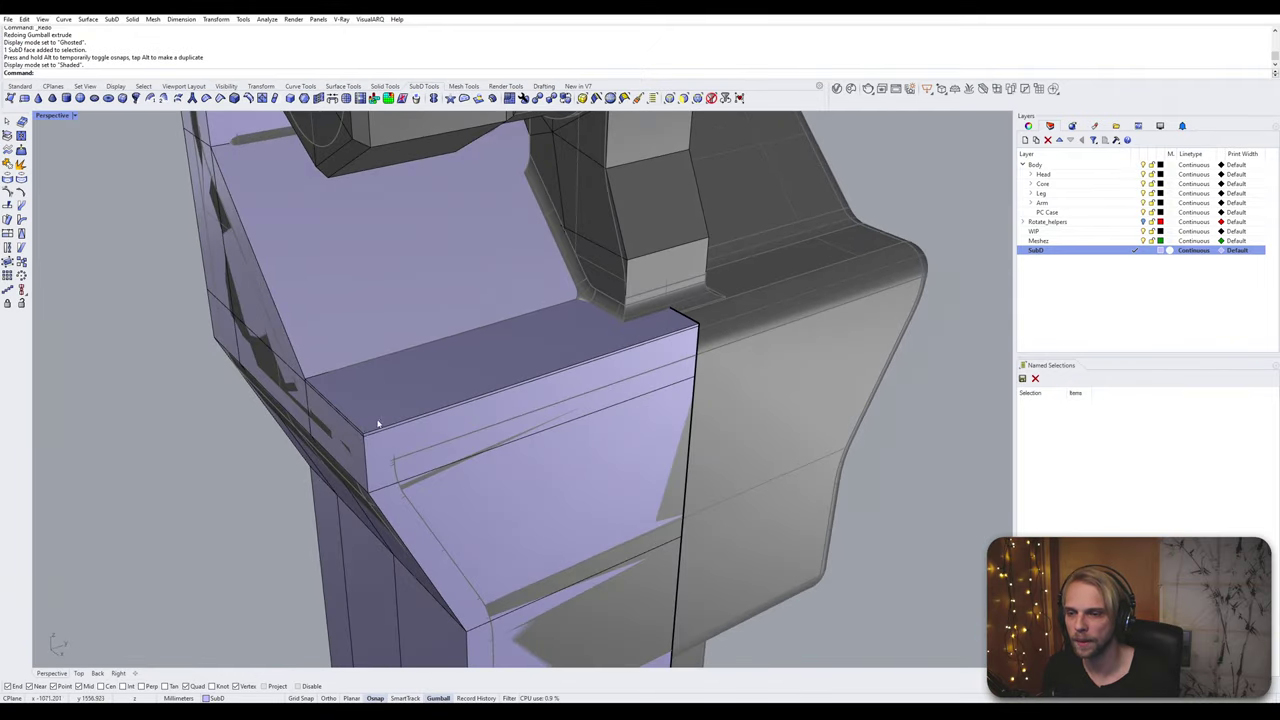
{"action": "scroll", "coordinate": [357, 440], "scroll_direction": "down", "scroll_amount": 3}
{"action": "right_click_drag", "start_coordinate": [357, 440], "coordinate": [454, 369]}
{"action": "scroll", "coordinate": [437, 374], "scroll_direction": "down", "scroll_amount": 2}
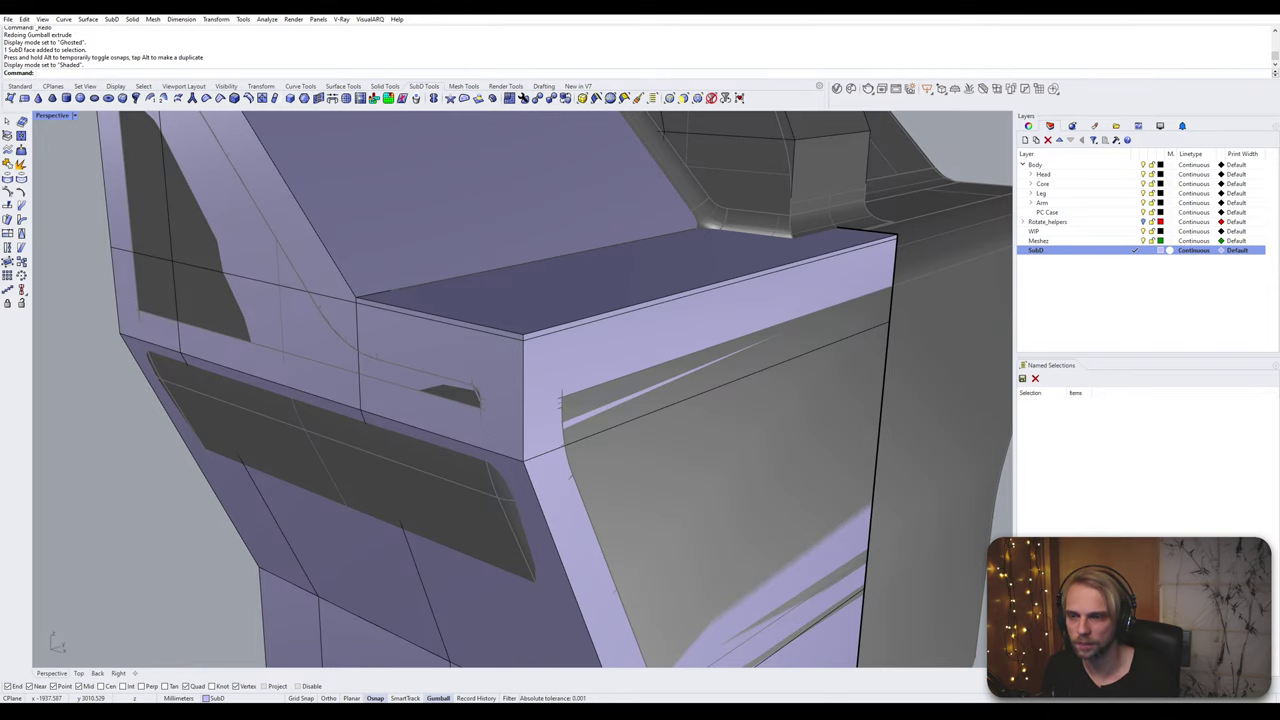
Step: Lower the two top front edges onto a snap point, then preview the SubD smooth
{"action": "left_click", "coordinate": [482, 331], "text": "ctrl+shift"}
{"action": "left_click", "coordinate": [576, 330], "text": "ctrl+shift"}
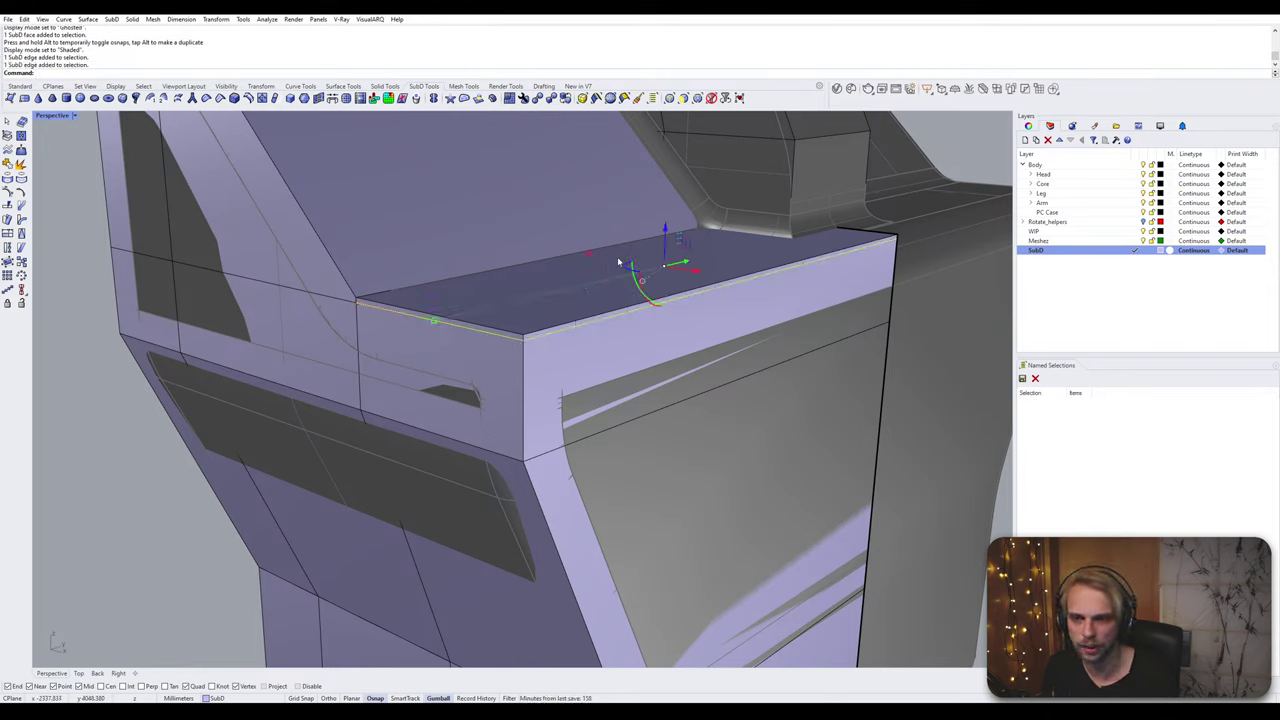
{"action": "left_click_drag", "start_coordinate": [662, 232], "coordinate": [660, 330]}
{"action": "left_click_drag", "start_coordinate": [505, 368], "coordinate": [430, 384]}
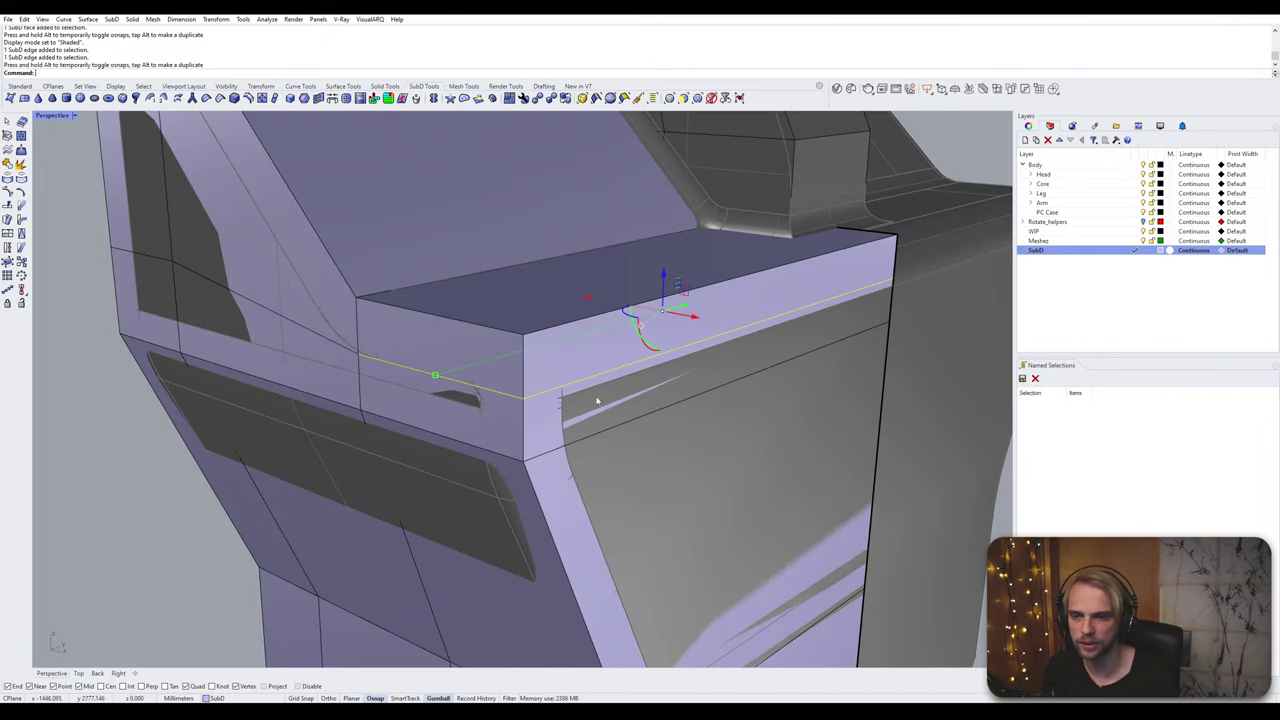
{"action": "scroll", "coordinate": [597, 400], "scroll_direction": "down", "scroll_amount": 6}
{"action": "left_click", "coordinate": [249, 438]}
{"action": "right_click_drag", "start_coordinate": [249, 438], "coordinate": [374, 416]}
{"action": "key", "text": "Tab"}
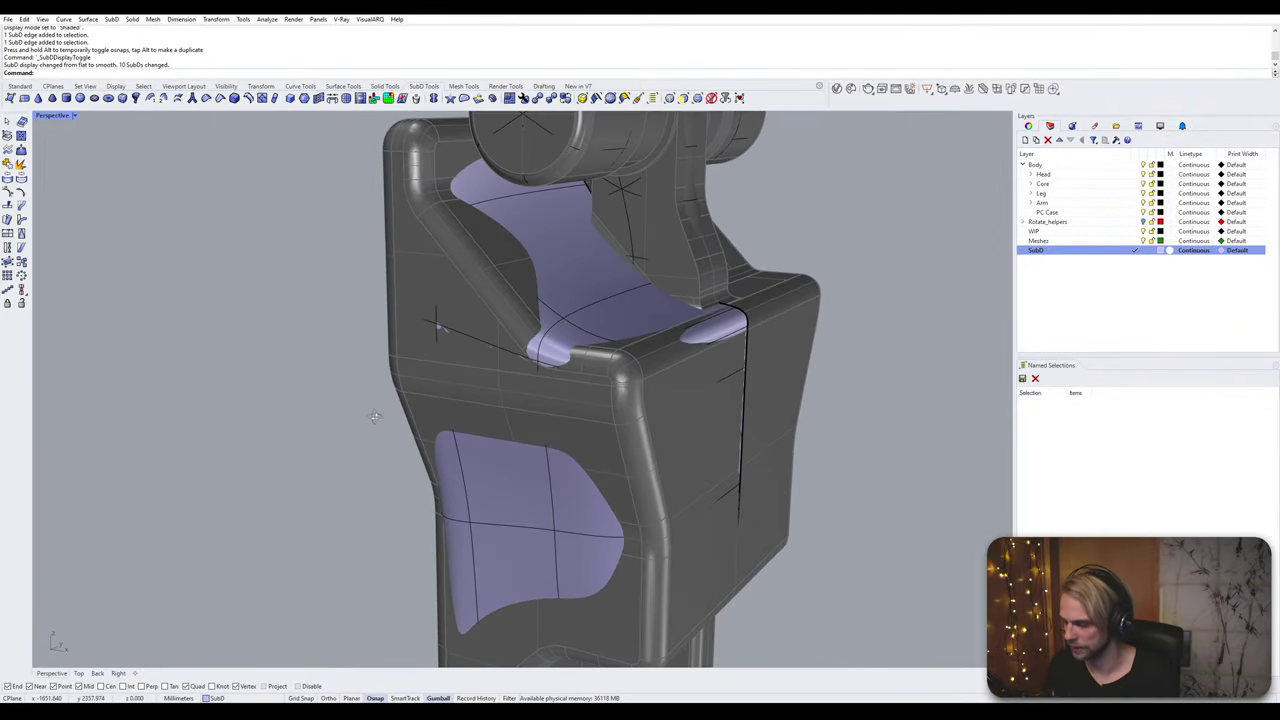
Step: Toggle the SubD back to flat cage display and orbit around the whole hand
{"action": "key", "text": "Tab"}
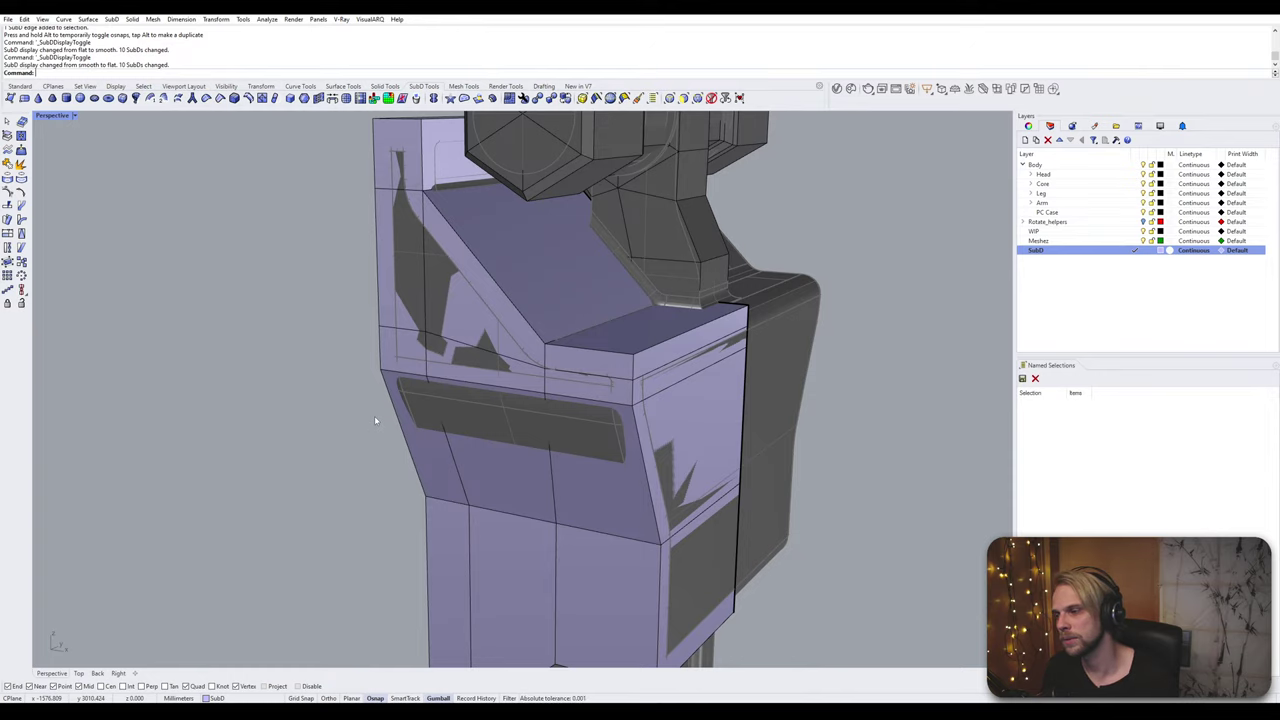
{"action": "right_click_drag", "start_coordinate": [611, 451], "coordinate": [662, 487]}
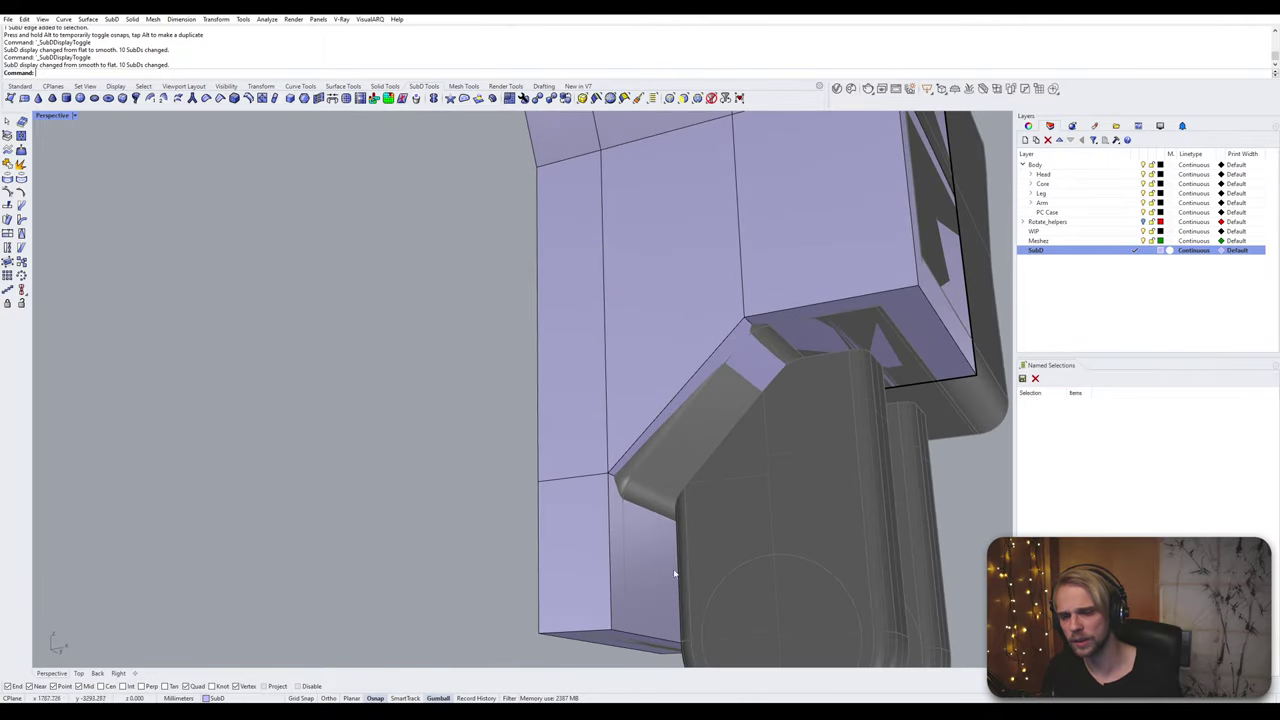
{"action": "right_click_drag", "start_coordinate": [676, 574], "coordinate": [677, 514]}
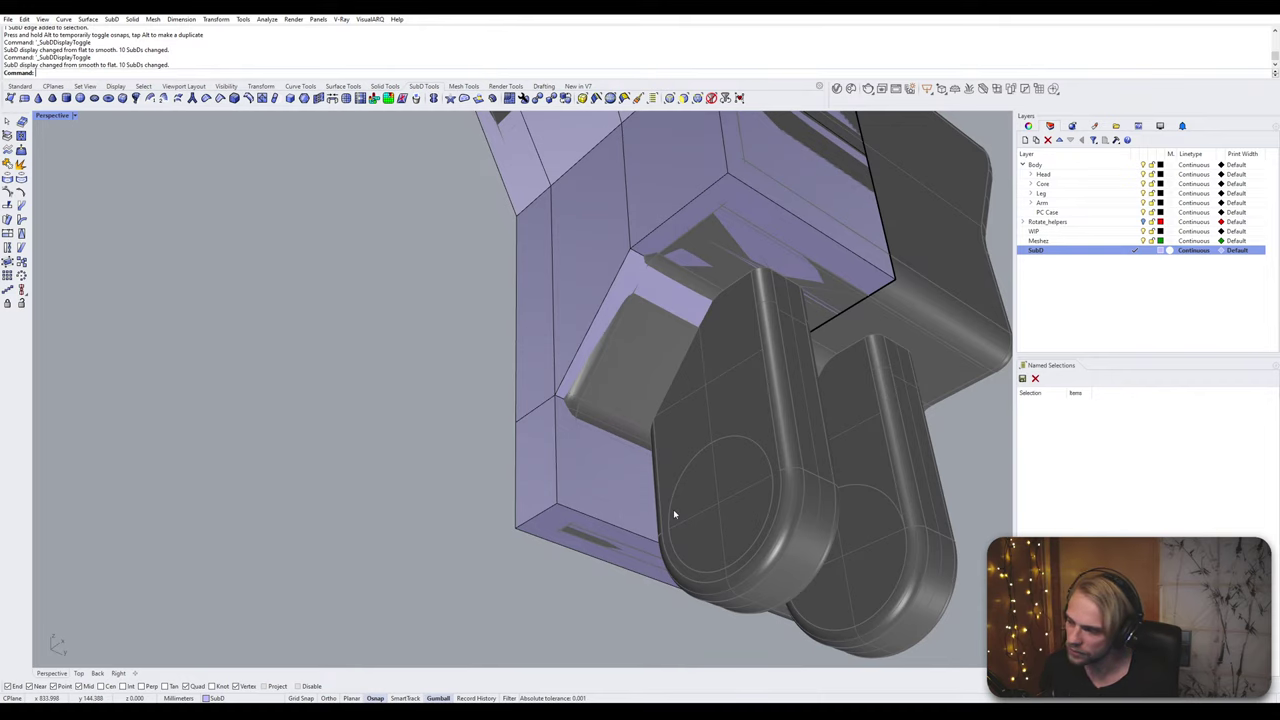
{"action": "right_click_drag", "start_coordinate": [673, 514], "coordinate": [600, 455]}
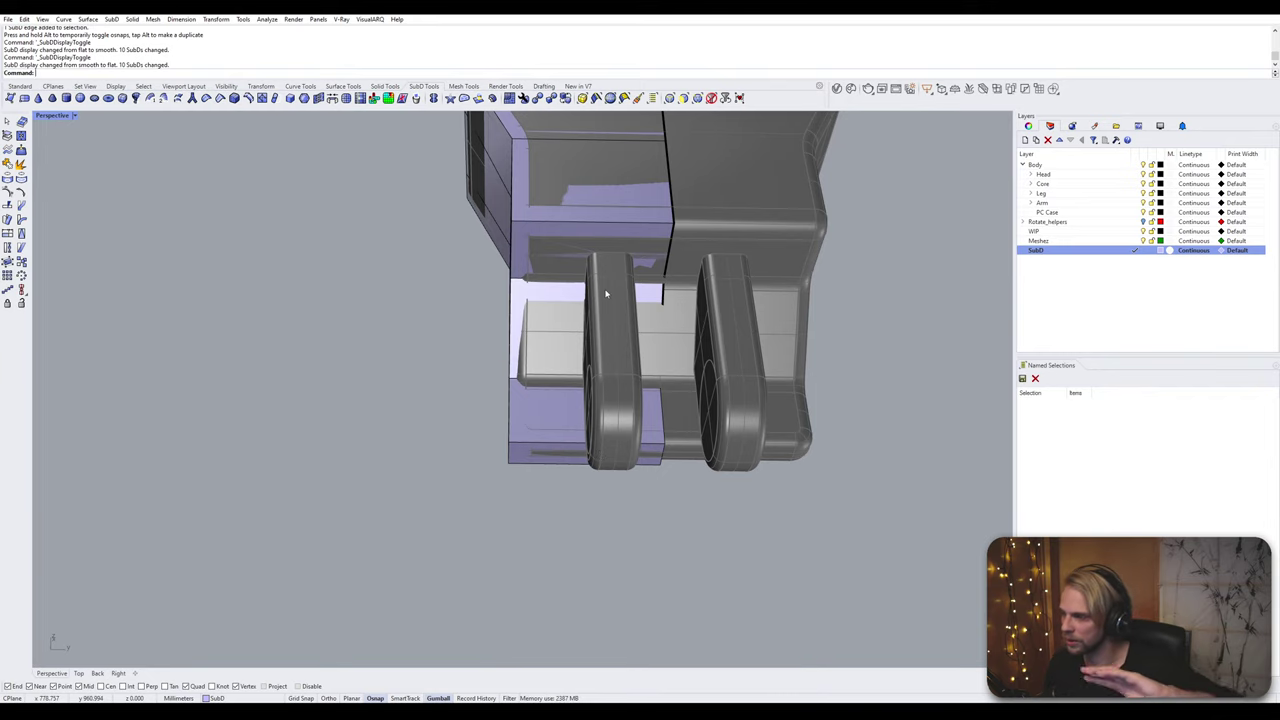
{"action": "right_click_drag", "start_coordinate": [605, 293], "coordinate": [604, 463]}
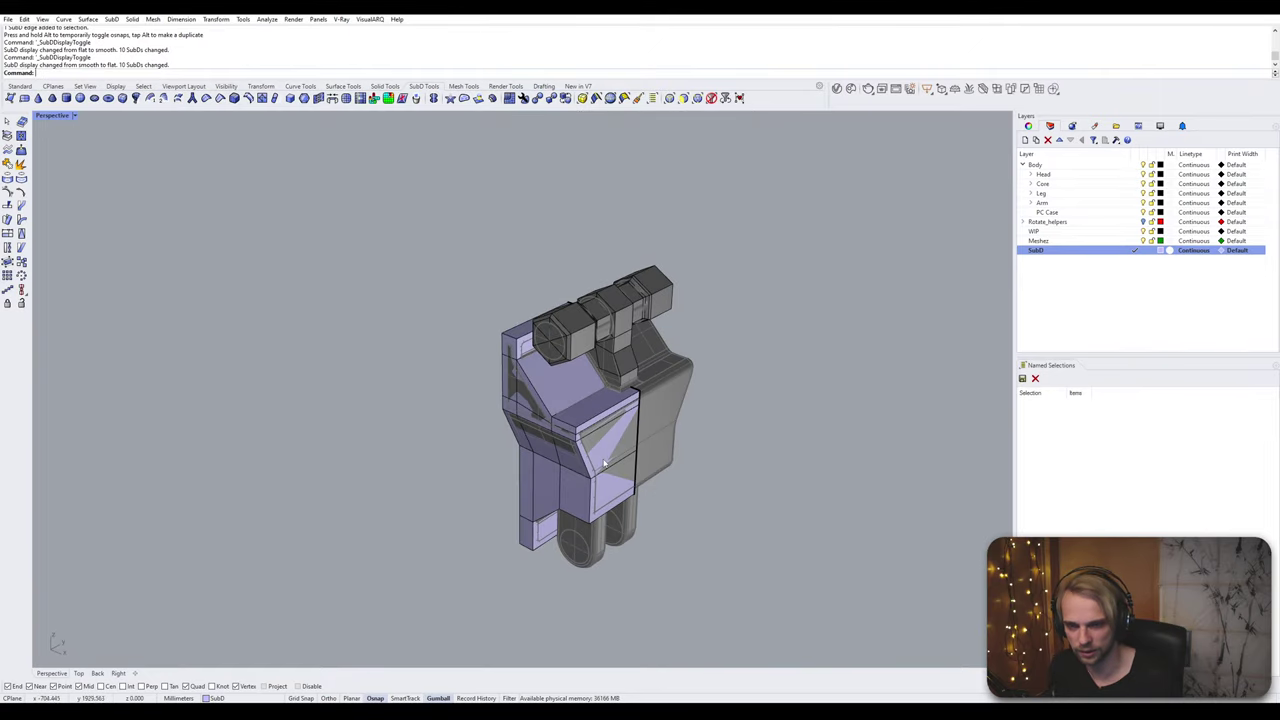
Step: Unlock the locked purple parts with UnlockSelected
{"action": "type", "text": "Show"}
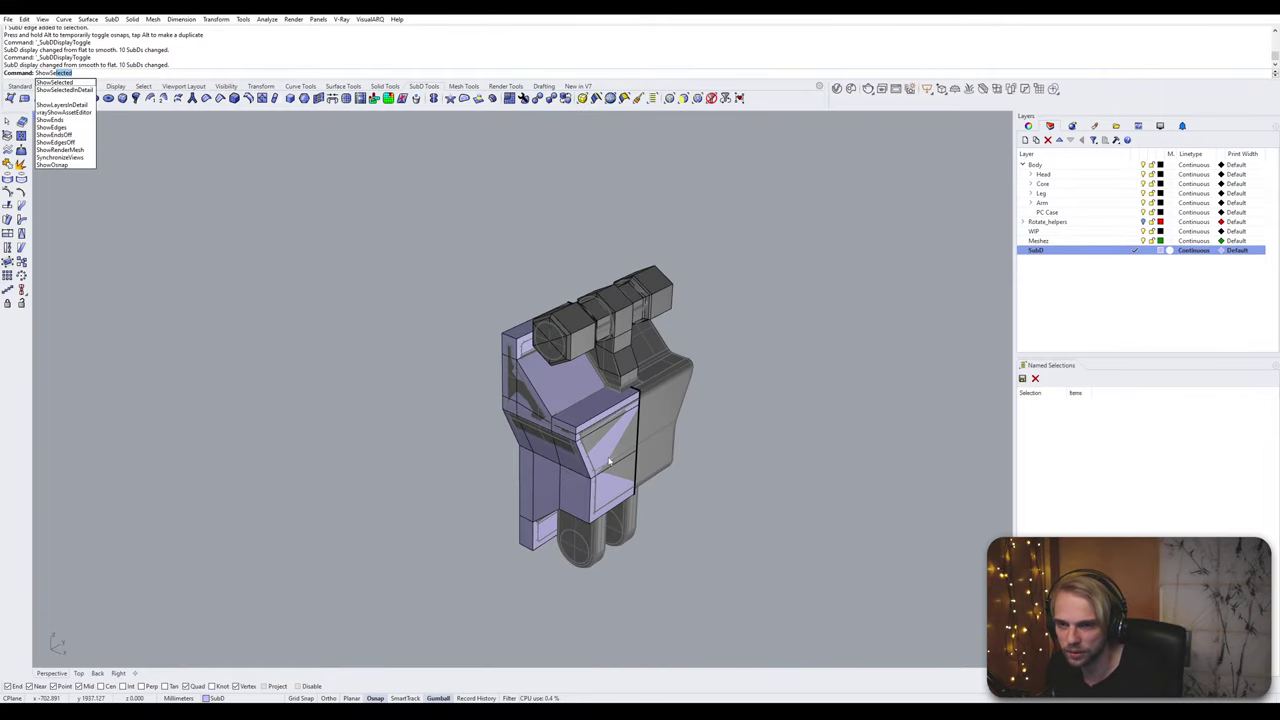
{"action": "key", "text": "Escape"}
{"action": "type", "text": "Un"}
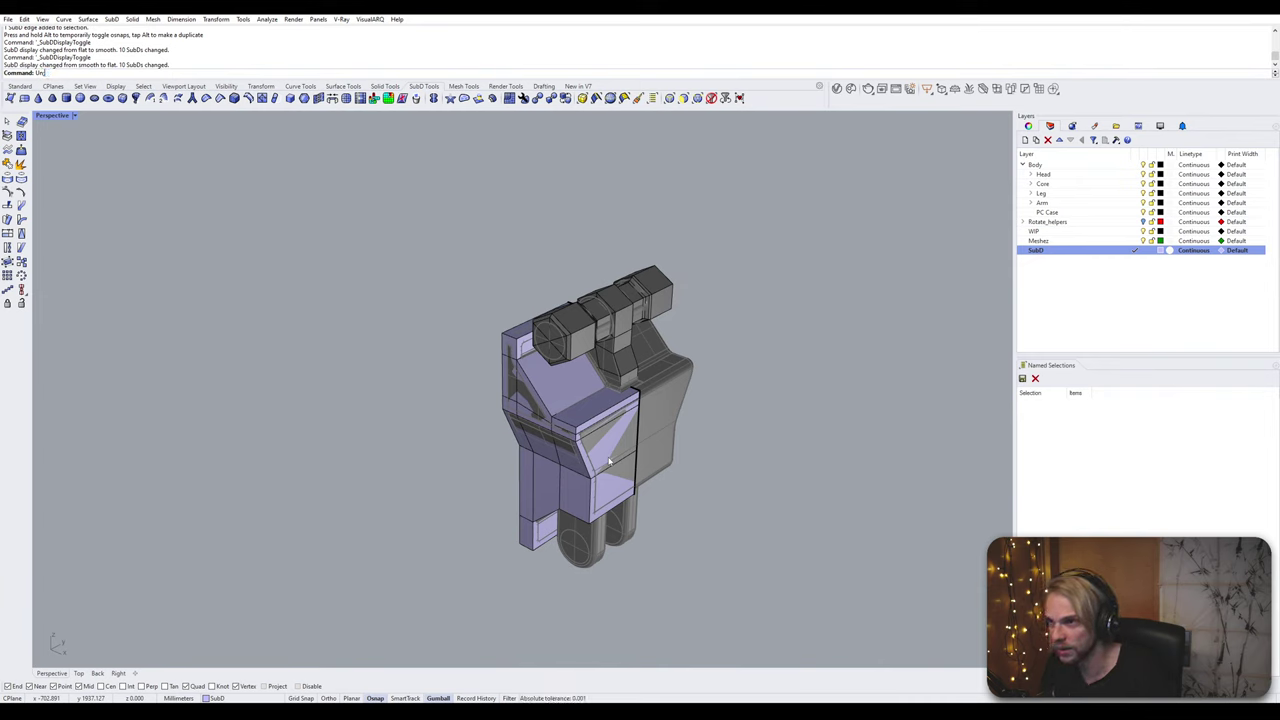
{"action": "type", "text": "lockSelected"}
{"action": "key", "text": "Return"}
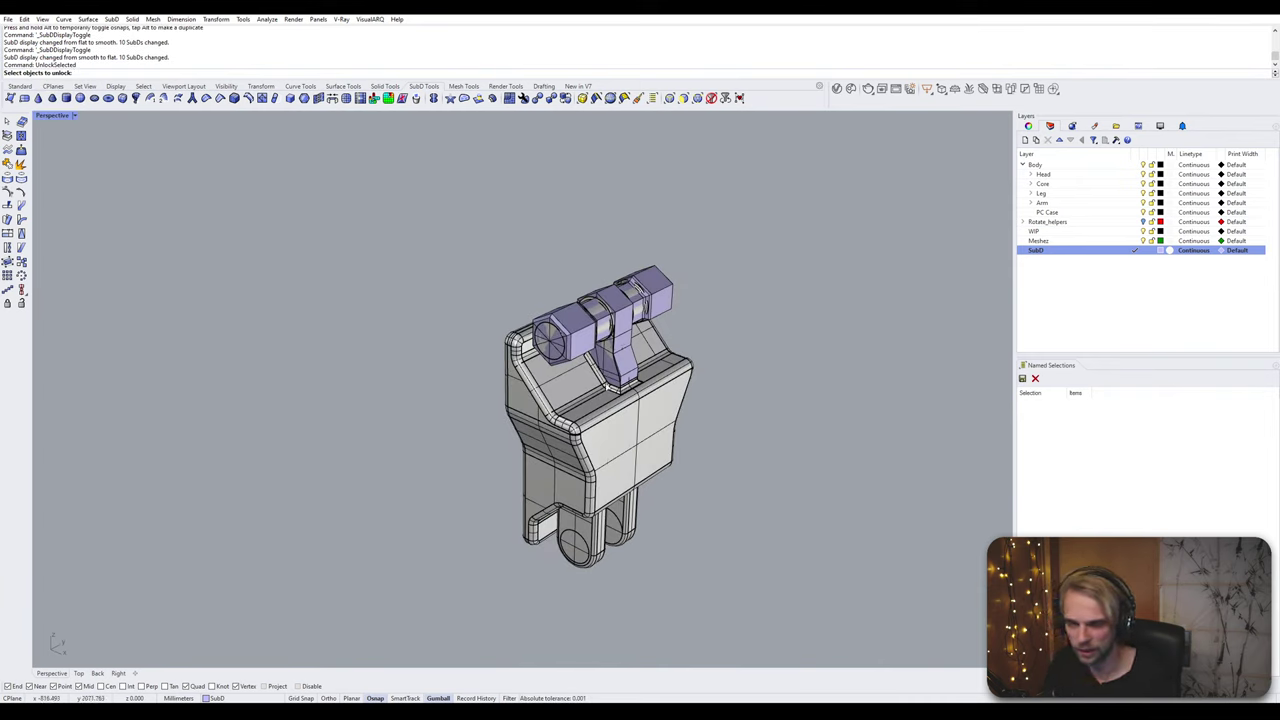
{"action": "left_click", "coordinate": [624, 316]}
{"action": "right_click", "coordinate": [650, 328]}
Step: Insert a new vertical edge loop beside the palm's edge loop, snapped to a vertex
{"action": "right_click_drag", "start_coordinate": [660, 337], "coordinate": [555, 420]}
{"action": "scroll", "coordinate": [551, 399], "scroll_direction": "up", "scroll_amount": 4}
{"action": "scroll", "coordinate": [555, 420], "scroll_direction": "up", "scroll_amount": 5}
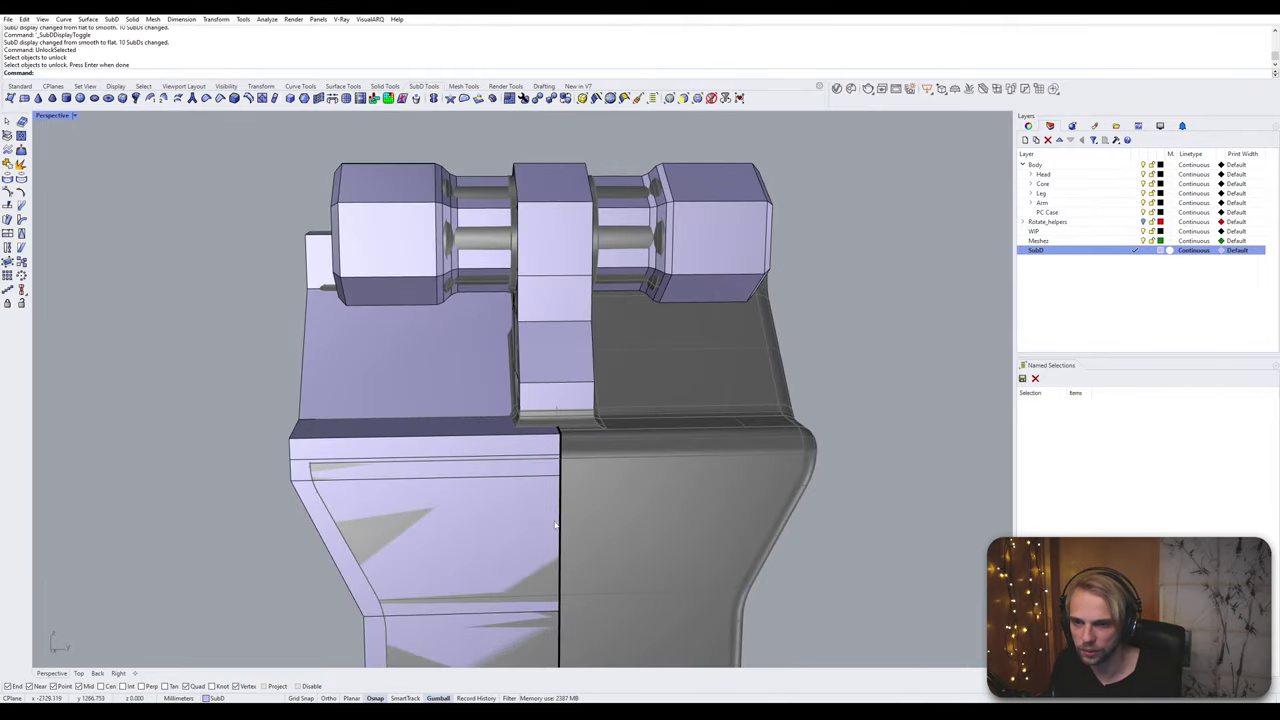
{"action": "scroll", "coordinate": [555, 524], "scroll_direction": "up", "scroll_amount": 3}
{"action": "double_click", "coordinate": [559, 520]}
{"action": "scroll", "coordinate": [594, 518], "scroll_direction": "up", "scroll_amount": 2}
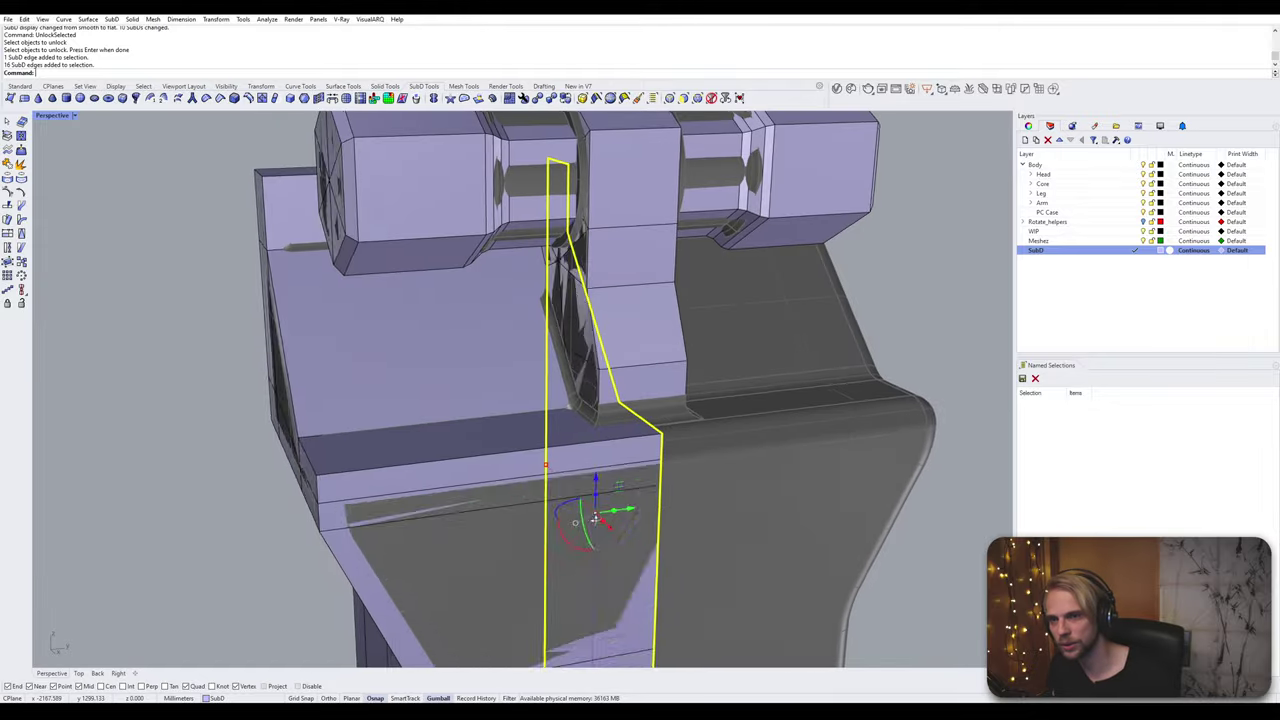
{"action": "right_click_drag", "start_coordinate": [594, 518], "coordinate": [575, 515]}
{"action": "key", "text": "Return"}
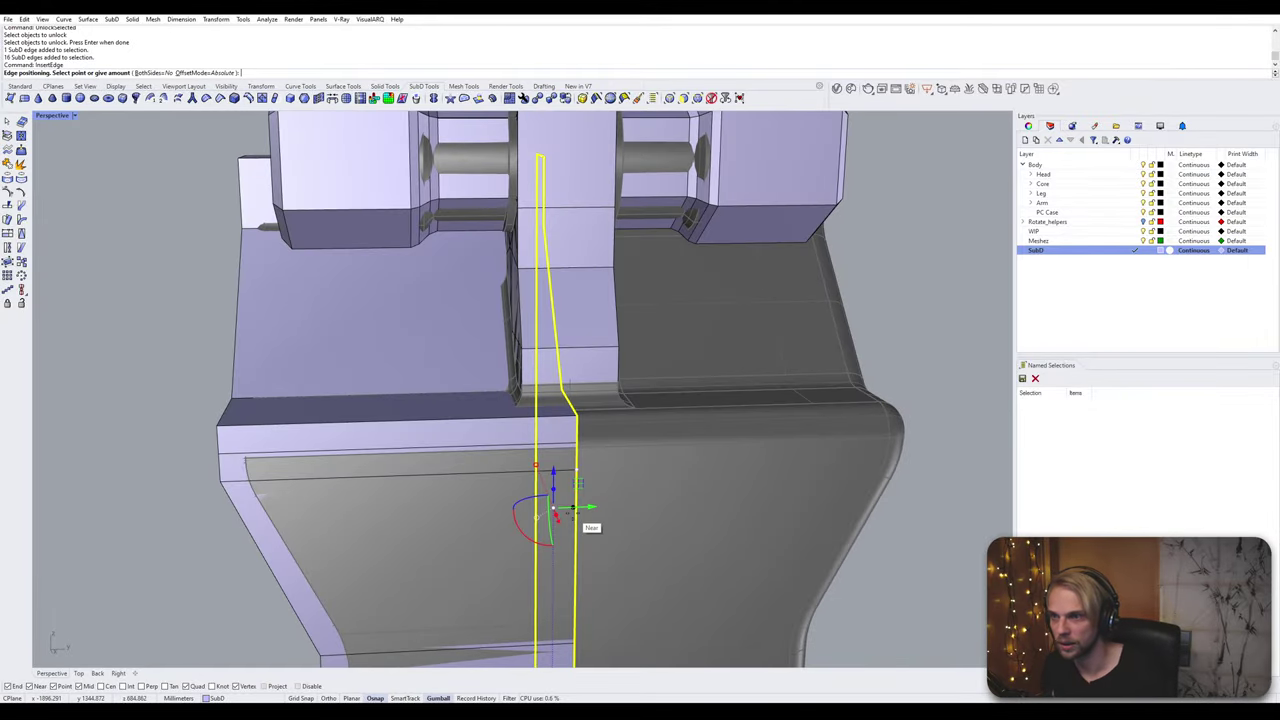
{"action": "left_click", "coordinate": [523, 350]}
Step: Unlock the grey hand part with UnlockSelected
{"action": "right_click_drag", "start_coordinate": [726, 348], "coordinate": [632, 357]}
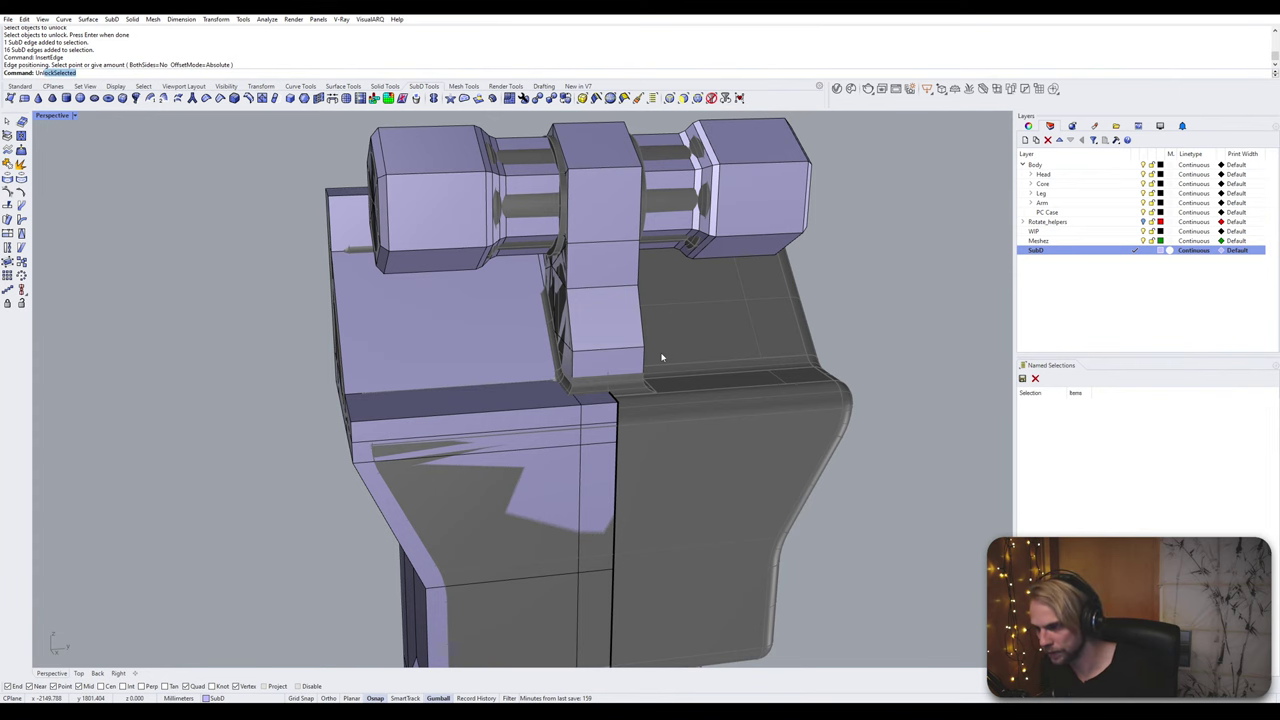
{"action": "type", "text": "Selected"}
{"action": "key", "text": "Return"}
{"action": "left_click", "coordinate": [661, 356]}
{"action": "key", "text": "Return"}
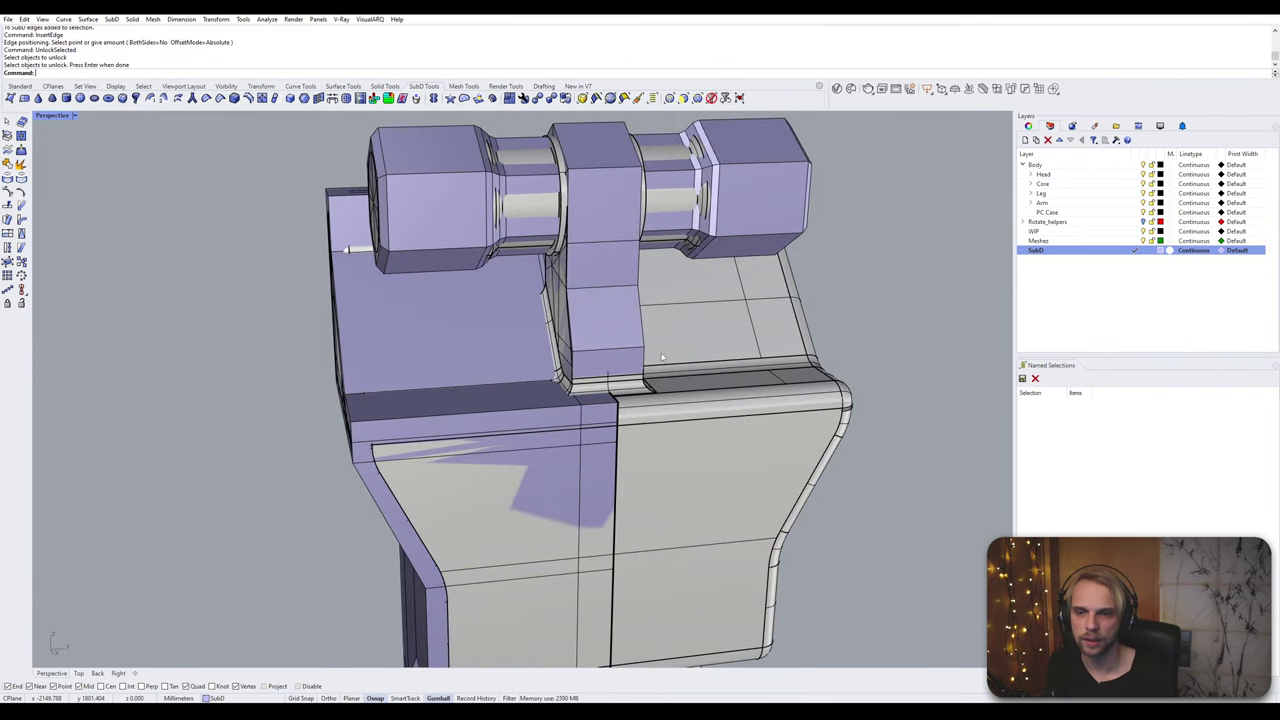
Step: Hide the grey hand part and select a face loop on the lavender palm cage
{"action": "type", "text": "Hide"}
{"action": "key", "text": "Return"}
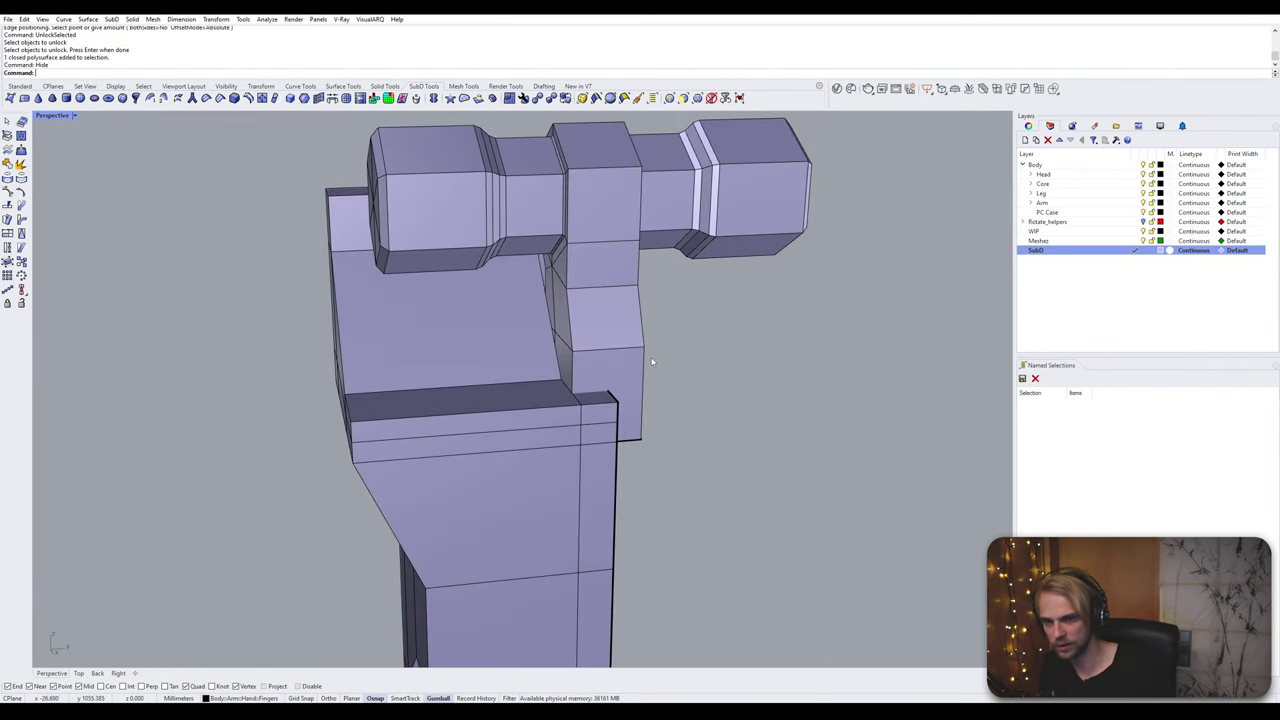
{"action": "right_click_drag", "start_coordinate": [652, 362], "coordinate": [491, 395]}
{"action": "scroll", "coordinate": [391, 343], "scroll_direction": "up", "scroll_amount": 3}
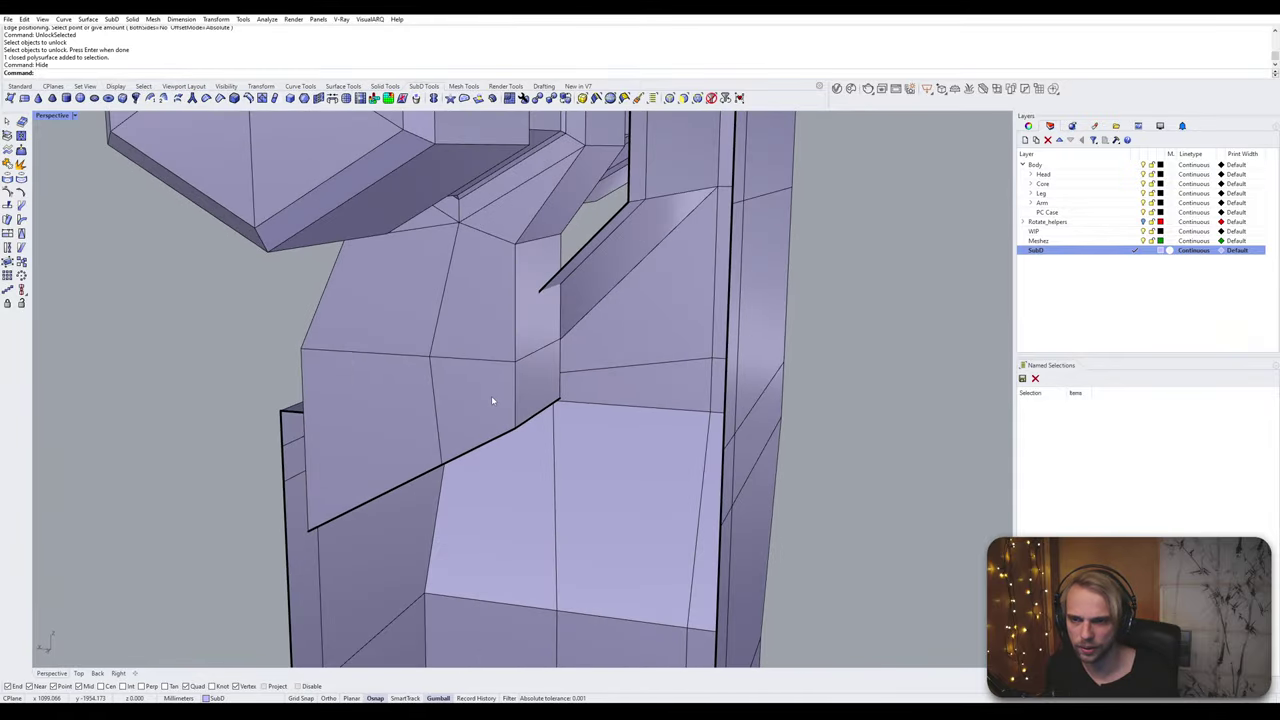
{"action": "left_click", "coordinate": [491, 395], "text": "ctrl+shift"}
{"action": "left_click", "coordinate": [548, 393], "text": "ctrl+shift"}
{"action": "double_click", "coordinate": [393, 413], "text": "ctrl+shift"}
{"action": "right_click_drag", "start_coordinate": [540, 431], "coordinate": [381, 404]}
Step: Window-select the right end of the knuckle hinge and delete it
{"action": "left_click", "coordinate": [170, 404]}
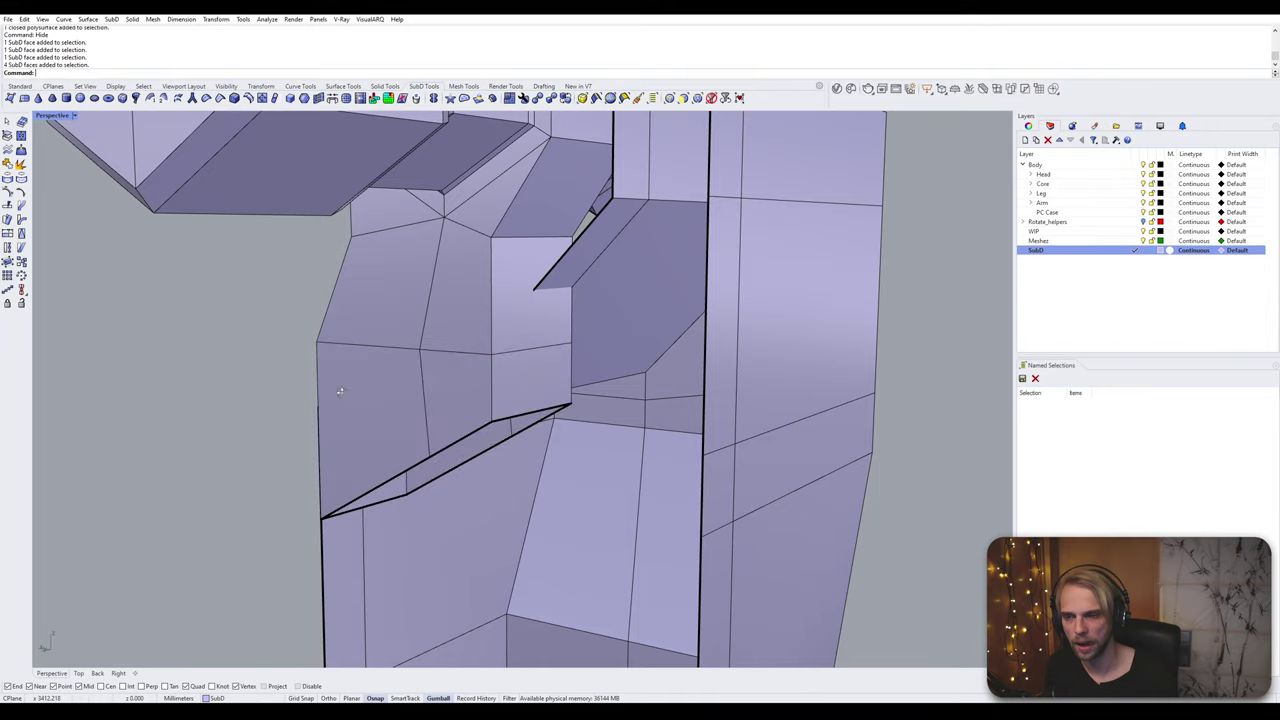
{"action": "right_click_drag", "start_coordinate": [341, 392], "coordinate": [428, 399]}
{"action": "left_click", "coordinate": [428, 399], "text": "ctrl+shift"}
{"action": "left_click", "coordinate": [548, 400], "text": "ctrl+shift"}
{"action": "right_click_drag", "start_coordinate": [550, 400], "coordinate": [492, 427]}
{"action": "scroll", "coordinate": [618, 393], "scroll_direction": "down", "scroll_amount": 5}
{"action": "left_click_drag", "start_coordinate": [572, 220], "coordinate": [518, 126], "text": "ctrl+shift"}
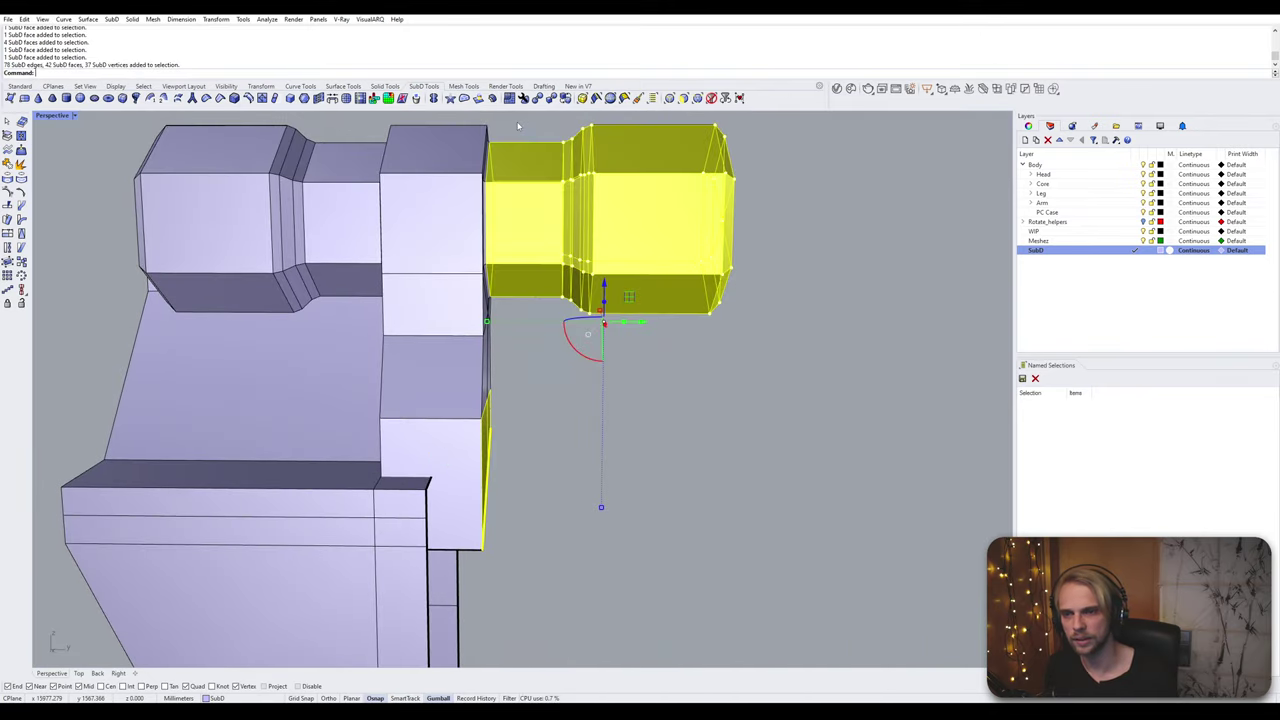
{"action": "key", "text": "Delete"}
Step: Trial-delete faces below the hinge's hexagonal end, then undo the deletion
{"action": "right_click_drag", "start_coordinate": [495, 160], "coordinate": [549, 274]}
{"action": "left_click", "coordinate": [450, 350], "text": "ctrl+shift"}
{"action": "left_click", "coordinate": [456, 304], "text": "ctrl+shift"}
{"action": "scroll", "coordinate": [436, 234], "scroll_direction": "up", "scroll_amount": 3}
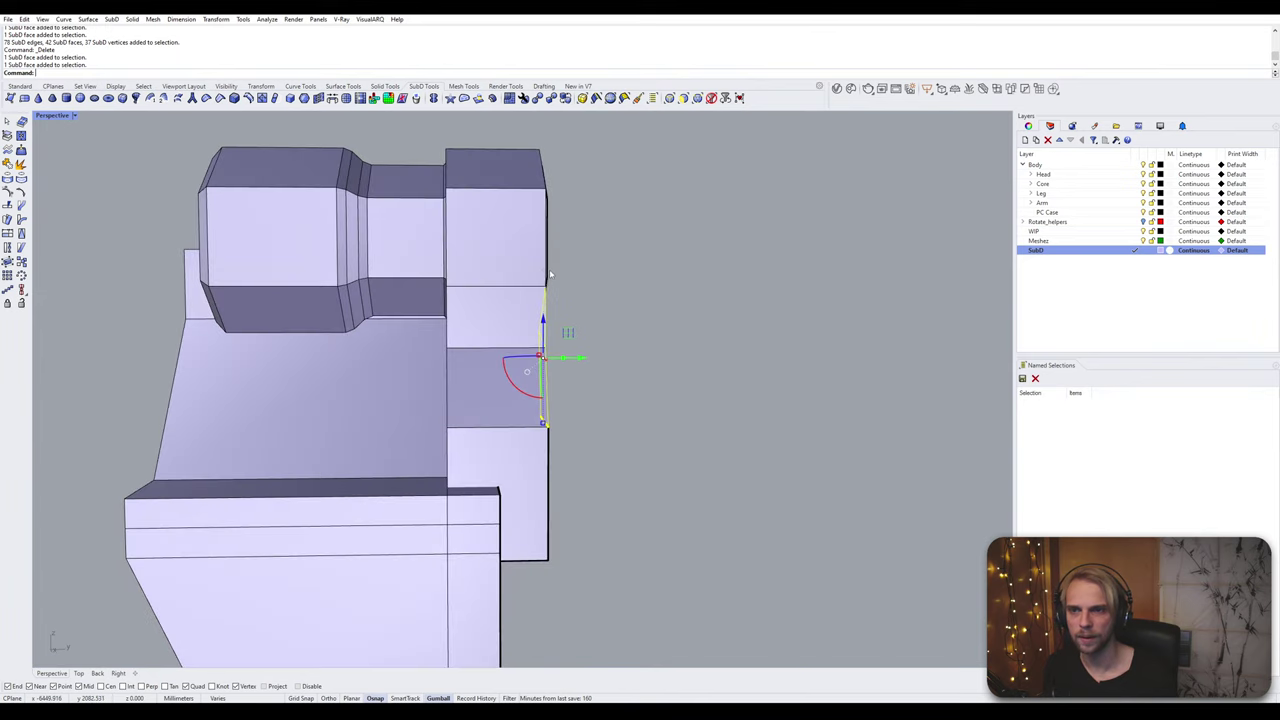
{"action": "left_click_drag", "start_coordinate": [638, 469], "coordinate": [643, 473]}
{"action": "key", "text": "Delete"}
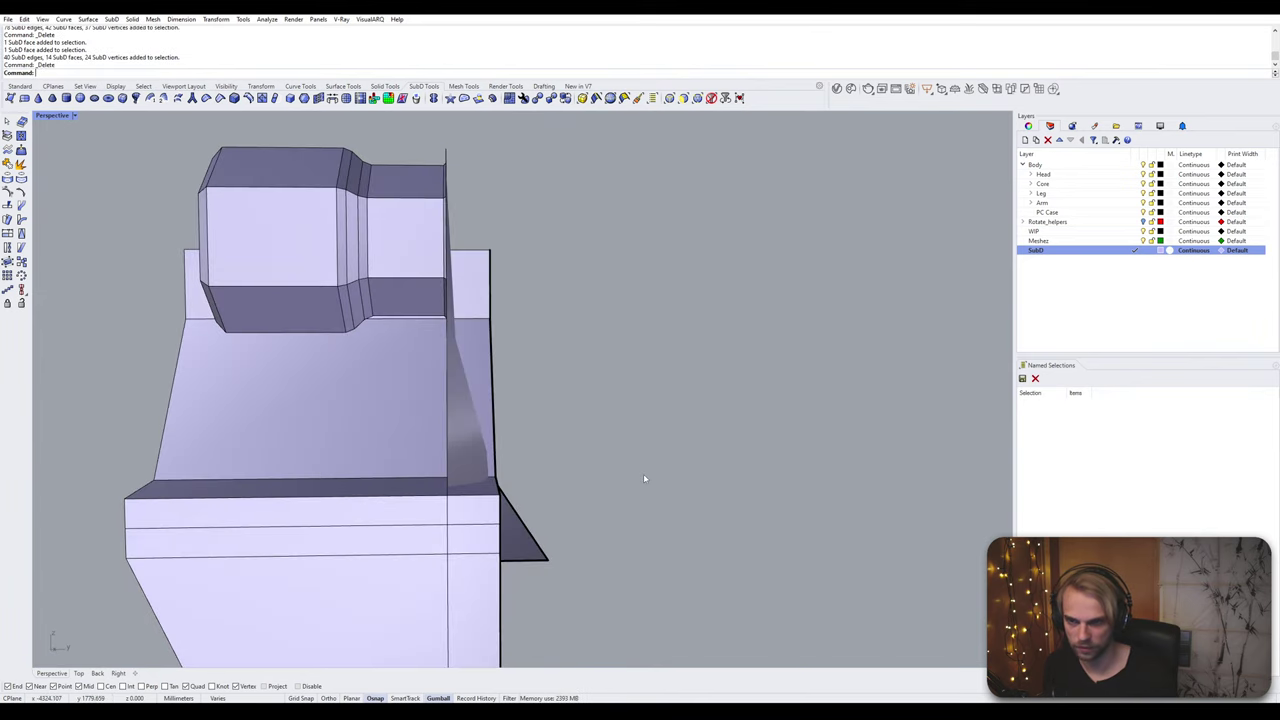
{"action": "key", "text": "ctrl+z"}
{"action": "right_click_drag", "start_coordinate": [643, 473], "coordinate": [609, 473]}
{"action": "scroll", "coordinate": [525, 437], "scroll_direction": "up", "scroll_amount": 3}
Step: Delete the notch and rim faces around the hexagon to open a hole into the palm
{"action": "left_click", "coordinate": [523, 383]}
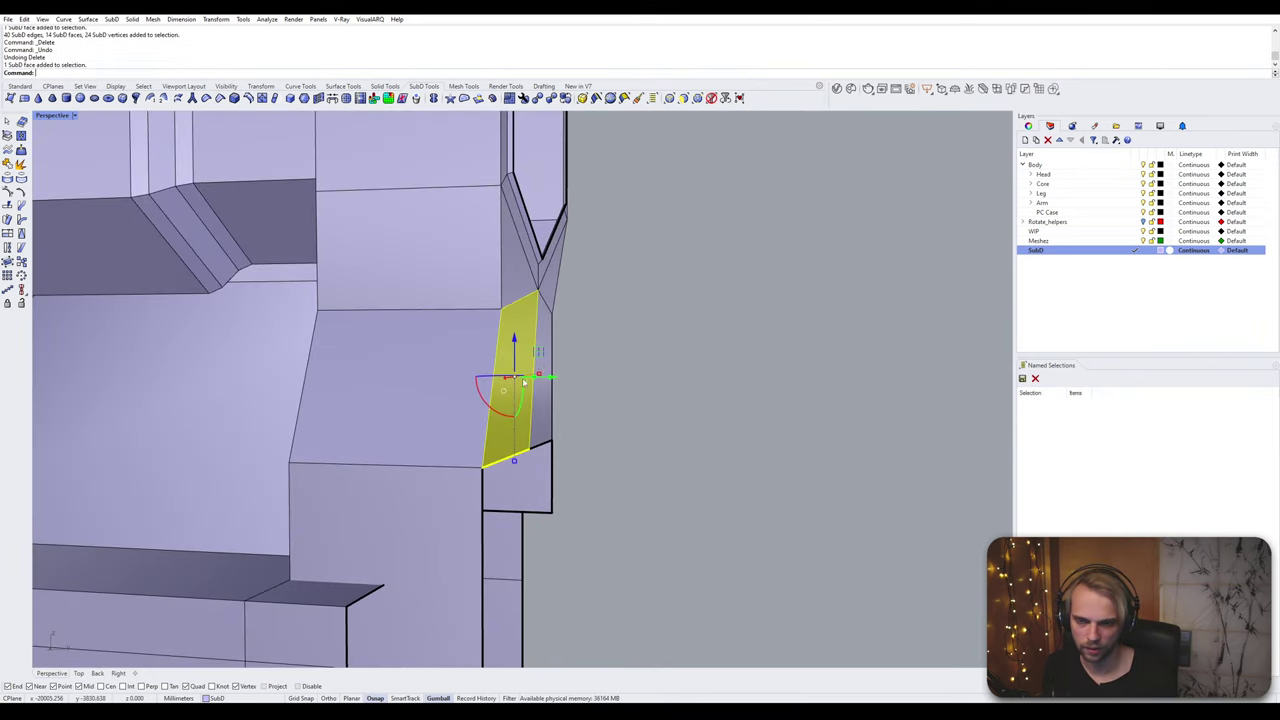
{"action": "right_click_drag", "start_coordinate": [543, 325], "coordinate": [480, 498]}
{"action": "left_click", "coordinate": [449, 280], "text": "ctrl+shift"}
{"action": "left_click", "coordinate": [552, 348], "text": "ctrl+shift"}
{"action": "left_click", "coordinate": [581, 279], "text": "ctrl+shift"}
{"action": "left_click", "coordinate": [568, 257], "text": "ctrl+shift"}
{"action": "left_click", "coordinate": [508, 261], "text": "ctrl+shift"}
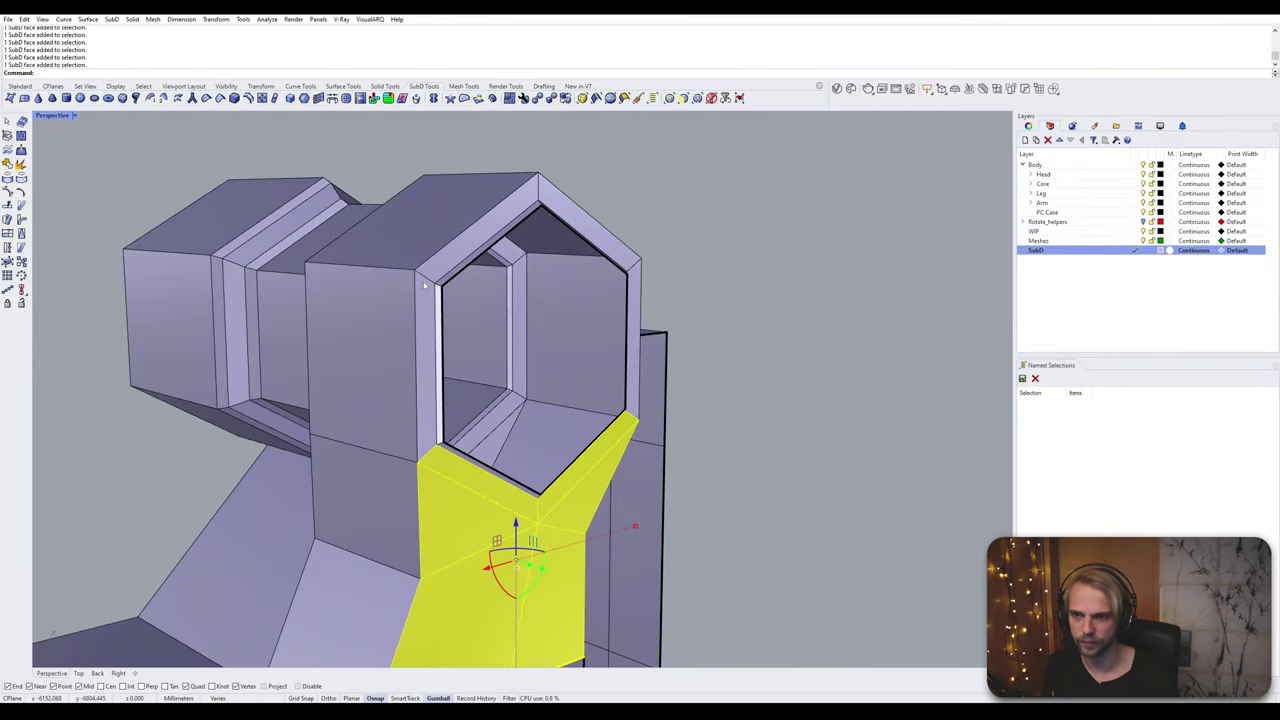
{"action": "left_click", "coordinate": [426, 288], "text": "ctrl+shift"}
{"action": "double_click", "coordinate": [456, 259], "text": "ctrl+shift"}
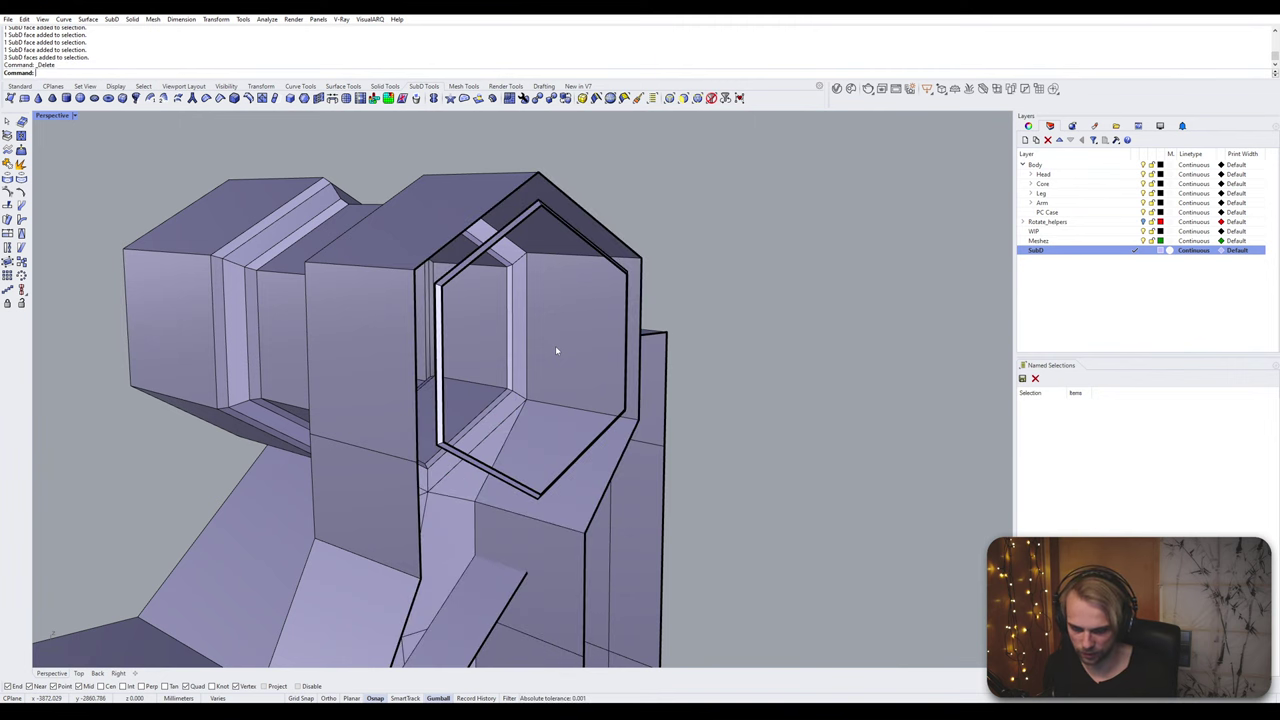
{"action": "key", "text": "Delete"}
{"action": "left_click", "coordinate": [556, 349]}
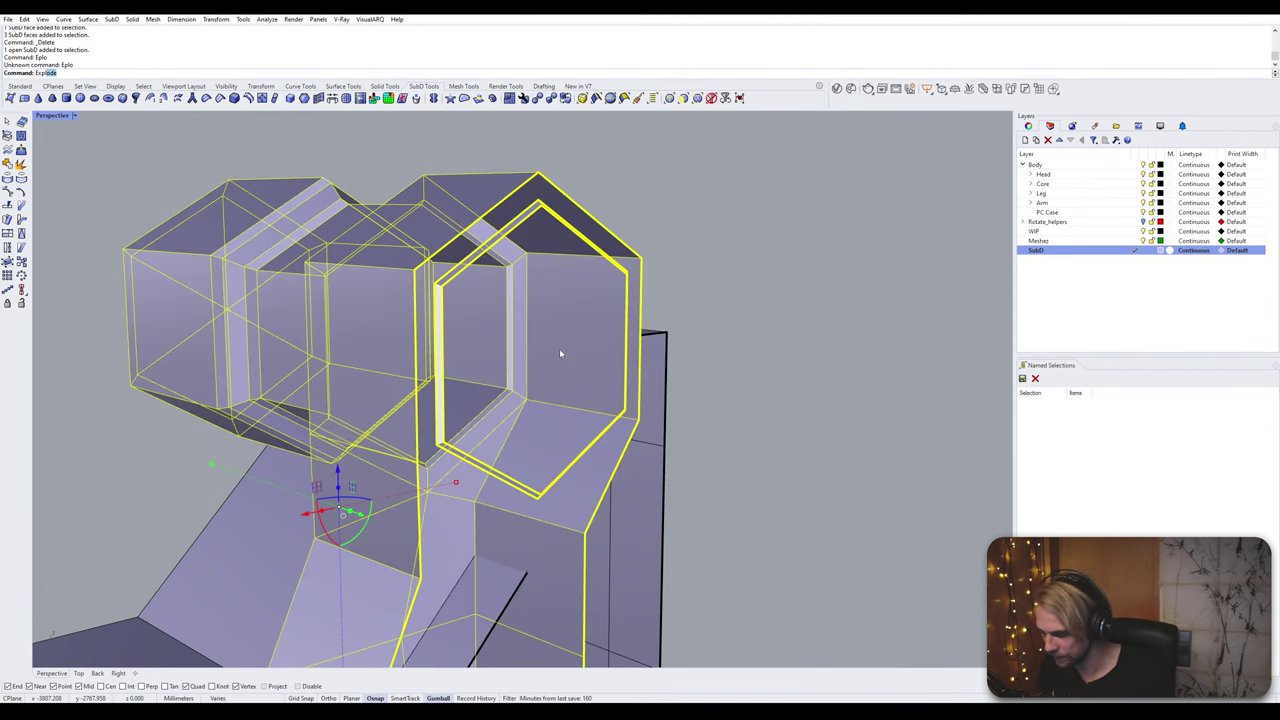
Step: Explode the SubD and delete the loose hexagon ring
{"action": "key", "text": "Return"}
{"action": "left_click", "coordinate": [449, 253]}
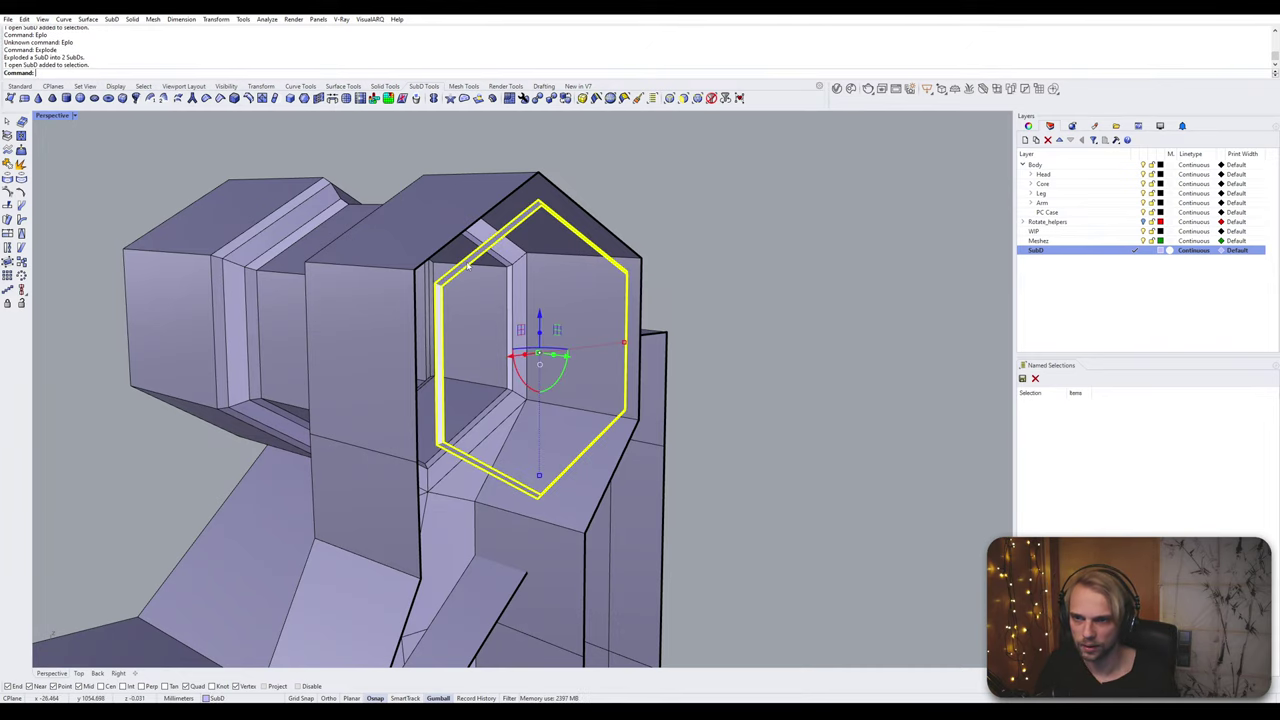
{"action": "key", "text": "Delete"}
{"action": "right_click_drag", "start_coordinate": [449, 253], "coordinate": [570, 298]}
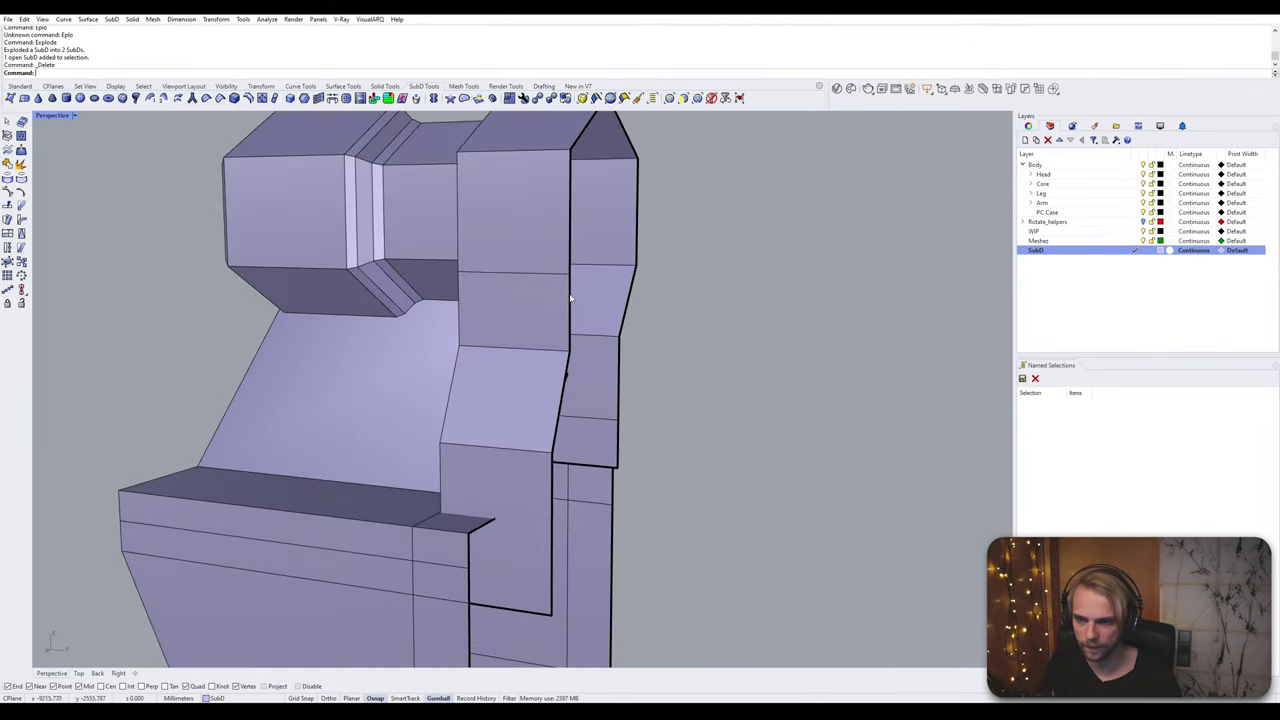
Step: Insert an edge loop beside the side column's vertical loop, excluding its bottom edges
{"action": "double_click", "coordinate": [551, 486]}
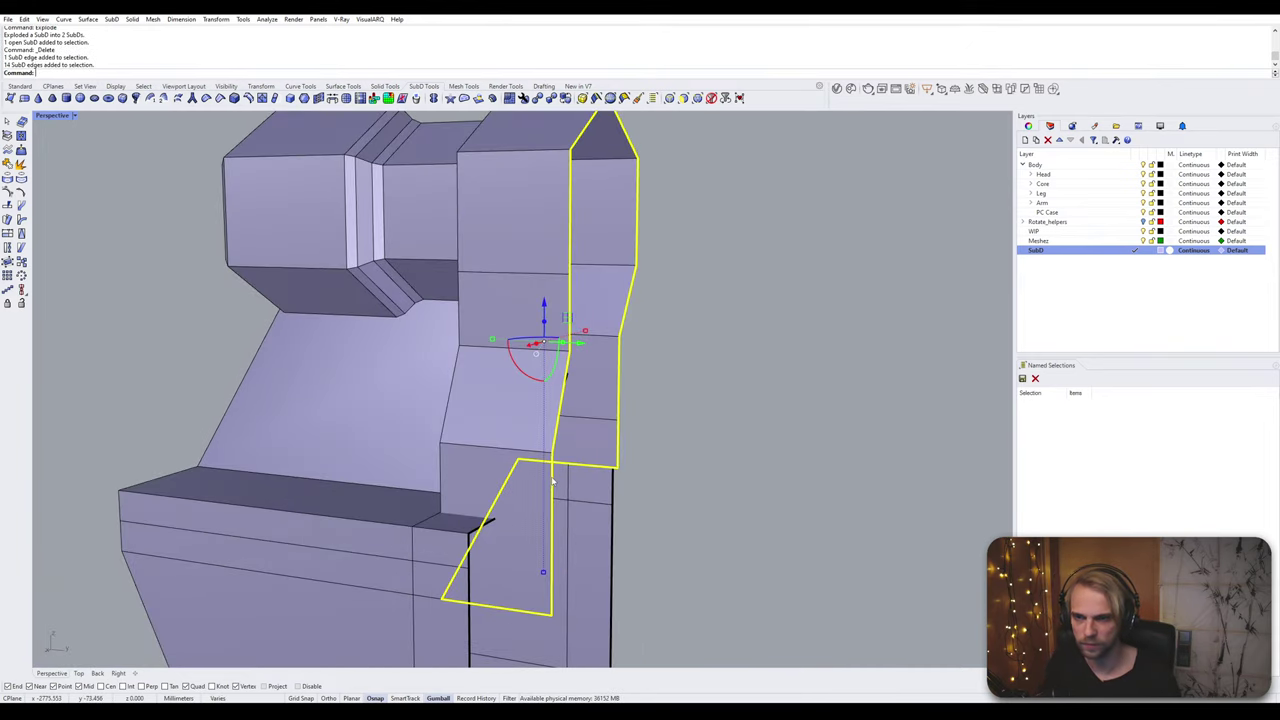
{"action": "left_click", "coordinate": [500, 607], "text": "ctrl"}
{"action": "left_click", "coordinate": [595, 467], "text": "ctrl"}
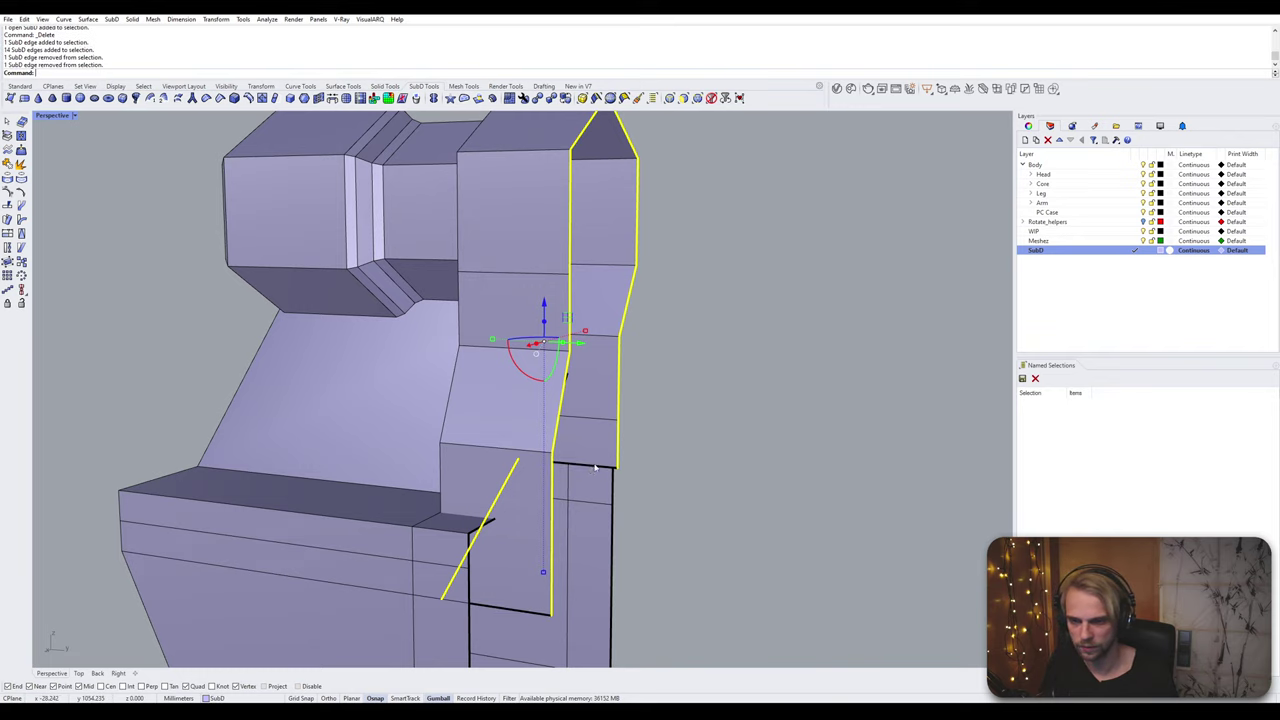
{"action": "left_click", "coordinate": [487, 518], "text": "ctrl+shift"}
{"action": "left_click", "coordinate": [490, 522], "text": "ctrl+shift"}
{"action": "mouse_move", "coordinate": [540, 523]}
{"action": "right_mouse_down"}
{"action": "mouse_move", "coordinate": [534, 506]}
{"action": "mouse_move", "coordinate": [560, 527]}
{"action": "right_mouse_up"}
{"action": "left_click", "coordinate": [535, 496], "text": "ctrl+shift"}
{"action": "left_click", "coordinate": [503, 520], "text": "ctrl+shift"}
{"action": "type", "text": "InsertEdge"}
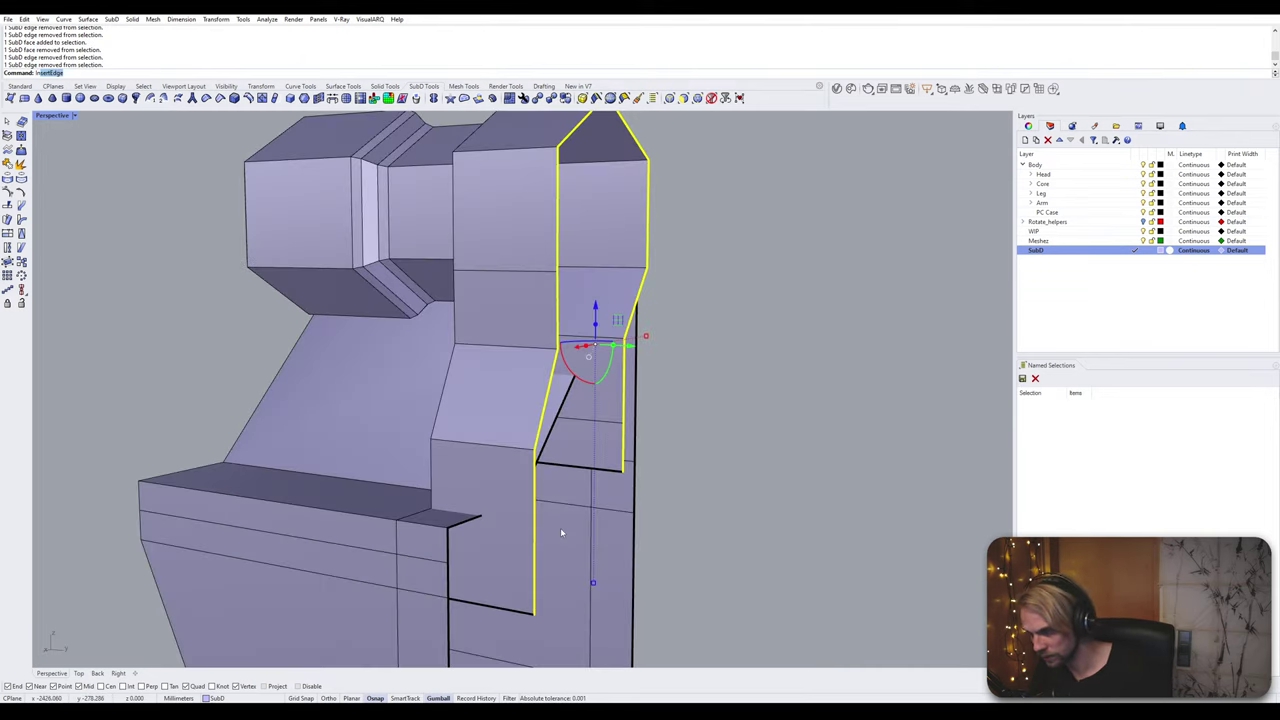
{"action": "key", "text": "Return"}
{"action": "left_click", "coordinate": [466, 537]}
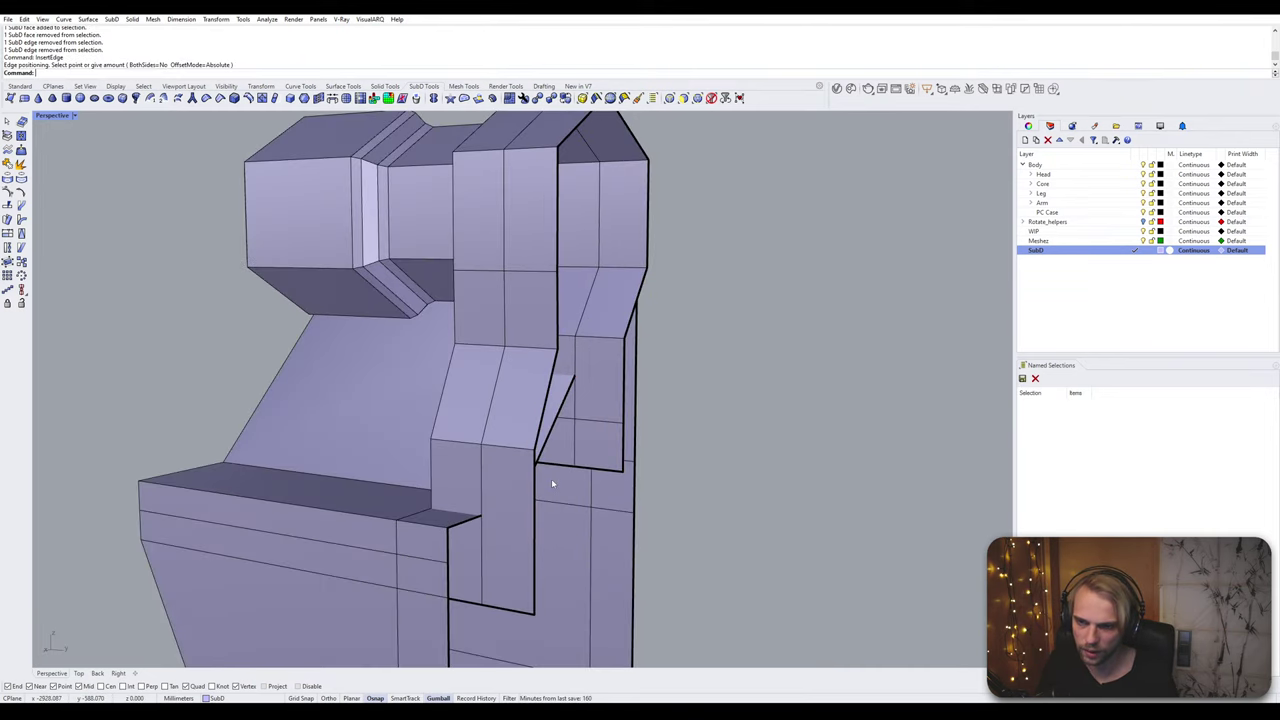
Step: Delete a strip of faces along the side column
{"action": "right_click_drag", "start_coordinate": [551, 478], "coordinate": [549, 505]}
{"action": "left_click", "coordinate": [547, 495], "text": "ctrl+shift"}
{"action": "double_click", "coordinate": [532, 424], "text": "ctrl+shift"}
{"action": "key", "text": "Delete"}
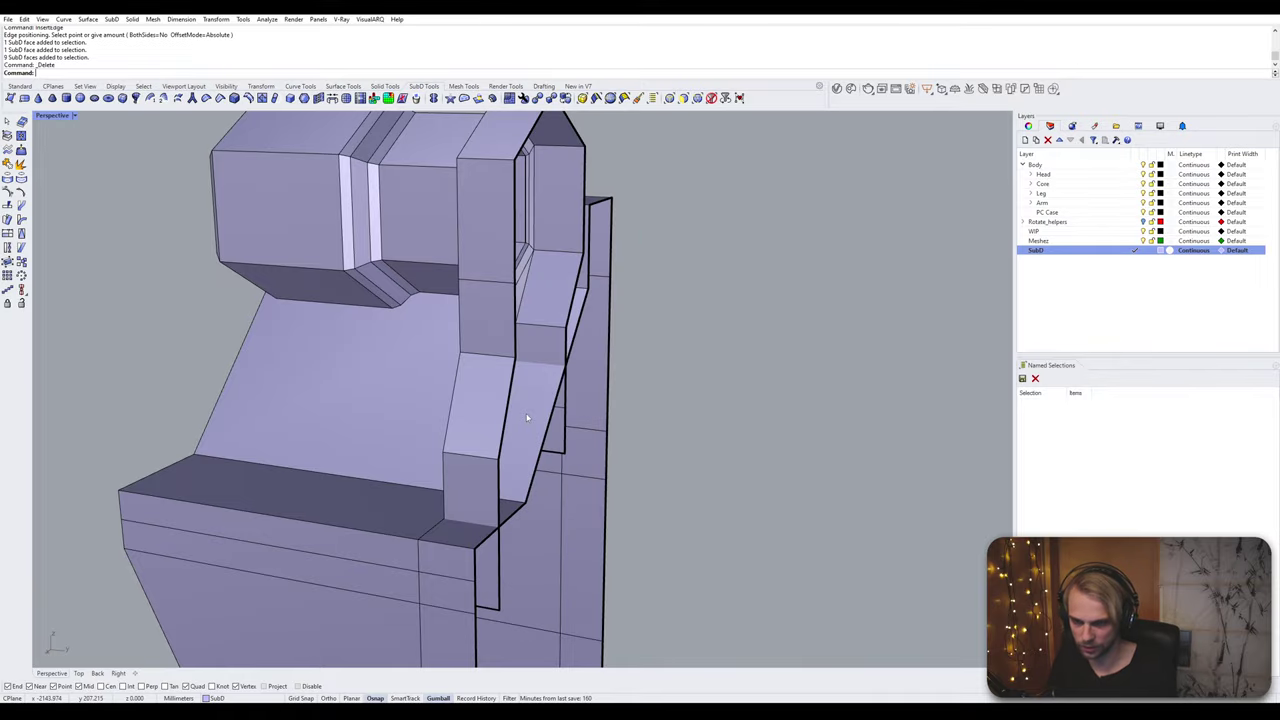
Step: Delete a stray face near the hexagonal head and recheck the column from the front
{"action": "right_click_drag", "start_coordinate": [527, 417], "coordinate": [505, 470]}
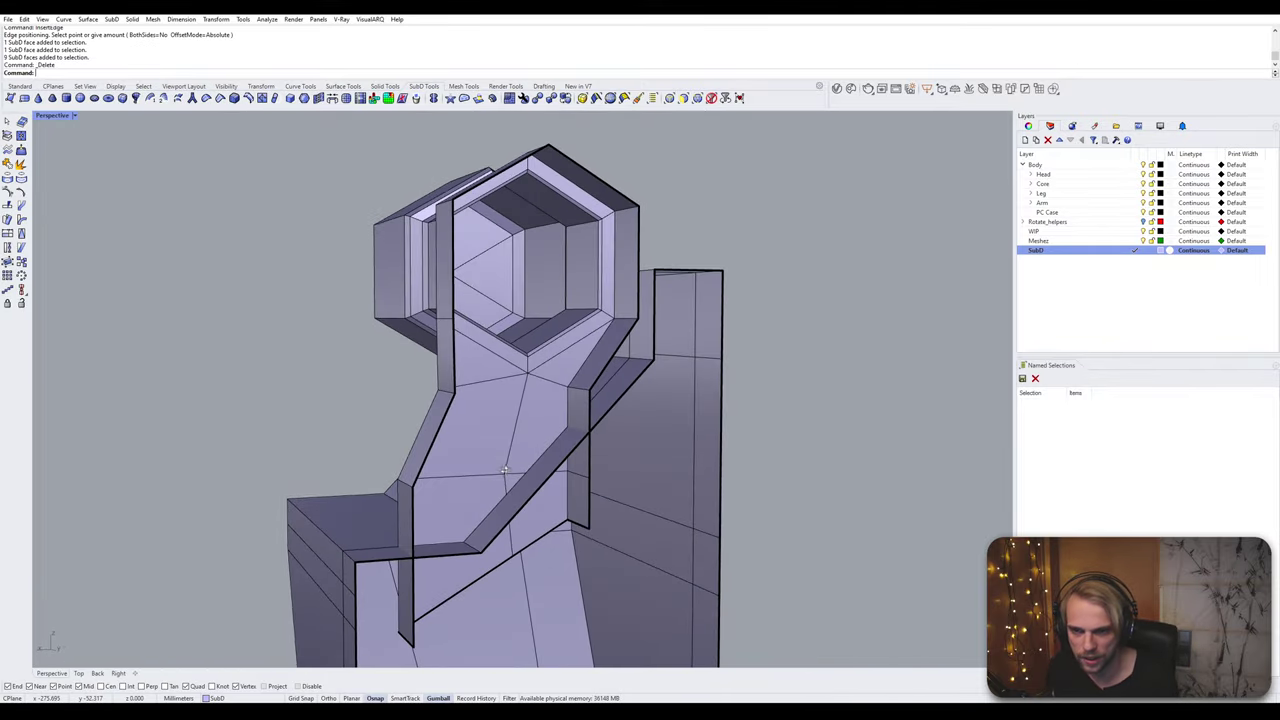
{"action": "right_click_drag", "start_coordinate": [561, 512], "coordinate": [758, 419]}
{"action": "left_click", "coordinate": [550, 436], "text": "ctrl+shift"}
{"action": "key", "text": "Delete"}
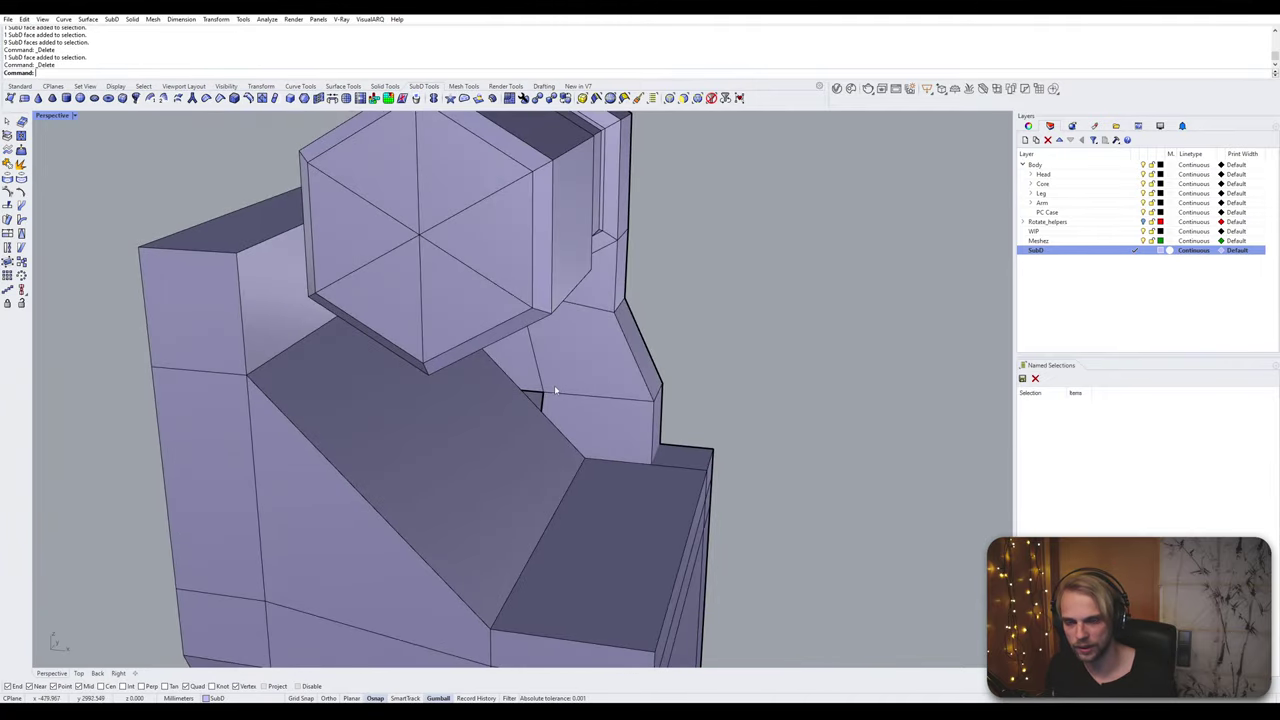
{"action": "right_click_drag", "start_coordinate": [554, 389], "coordinate": [294, 440]}
{"action": "left_click", "coordinate": [513, 482]}
{"action": "key", "text": "Escape"}
Step: Insert a new edge loop beside the selected palm loop with InsertEdge
{"action": "double_click", "coordinate": [399, 437], "text": "ctrl+shift"}
{"action": "scroll", "coordinate": [341, 451], "scroll_direction": "down", "scroll_amount": 5}
{"action": "type", "text": "InsertEdge"}
{"action": "key", "text": "Return"}
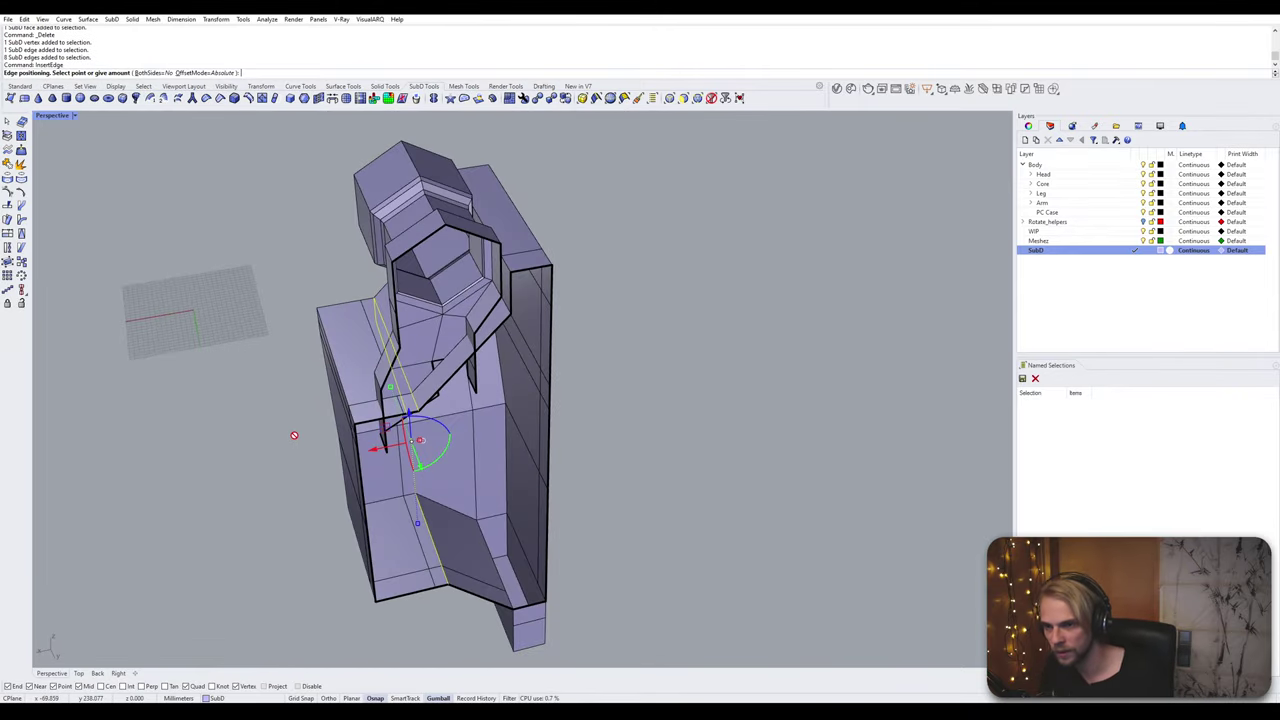
{"action": "scroll", "coordinate": [385, 400], "scroll_direction": "up", "scroll_amount": 4}
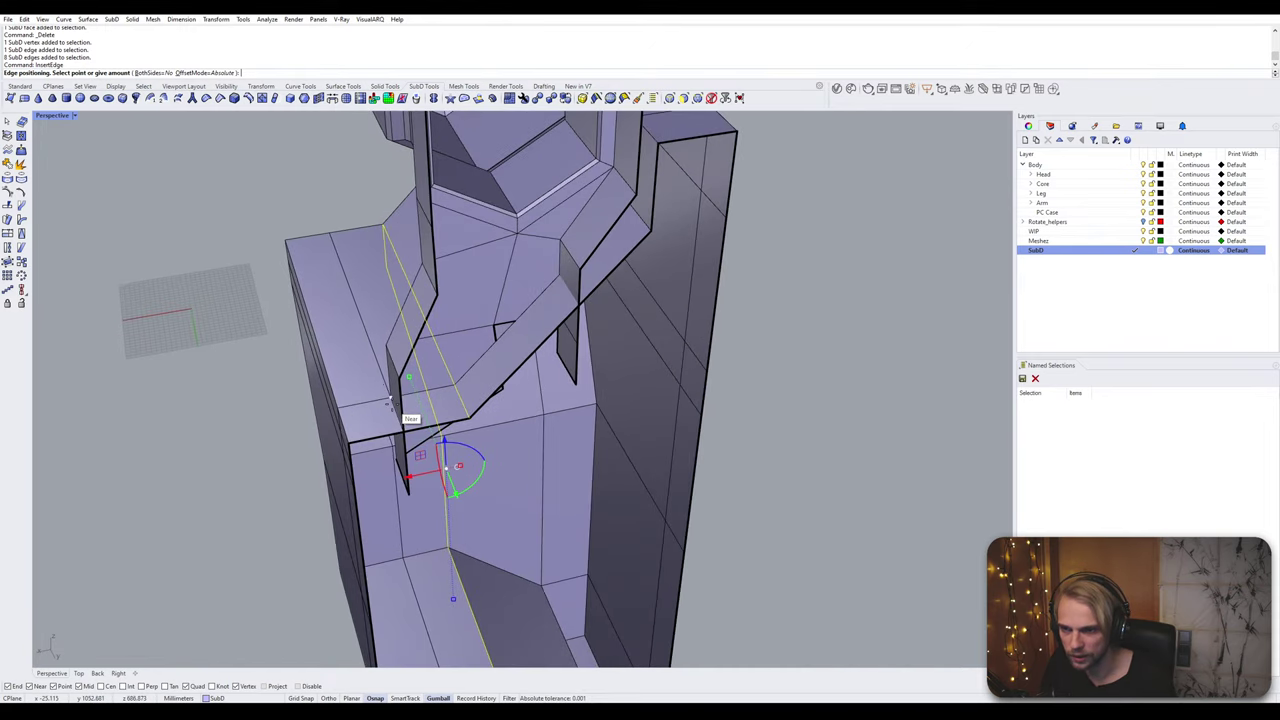
{"action": "left_click", "coordinate": [394, 409]}
Step: Delete two faces and the narrow leftover face beside the column
{"action": "right_click_drag", "start_coordinate": [394, 409], "coordinate": [378, 552]}
{"action": "left_click", "coordinate": [398, 436], "text": "ctrl+shift"}
{"action": "left_click", "coordinate": [396, 467], "text": "ctrl+shift"}
{"action": "key", "text": "Delete"}
{"action": "left_click", "coordinate": [377, 556], "text": "ctrl+shift"}
{"action": "key", "text": "Delete"}
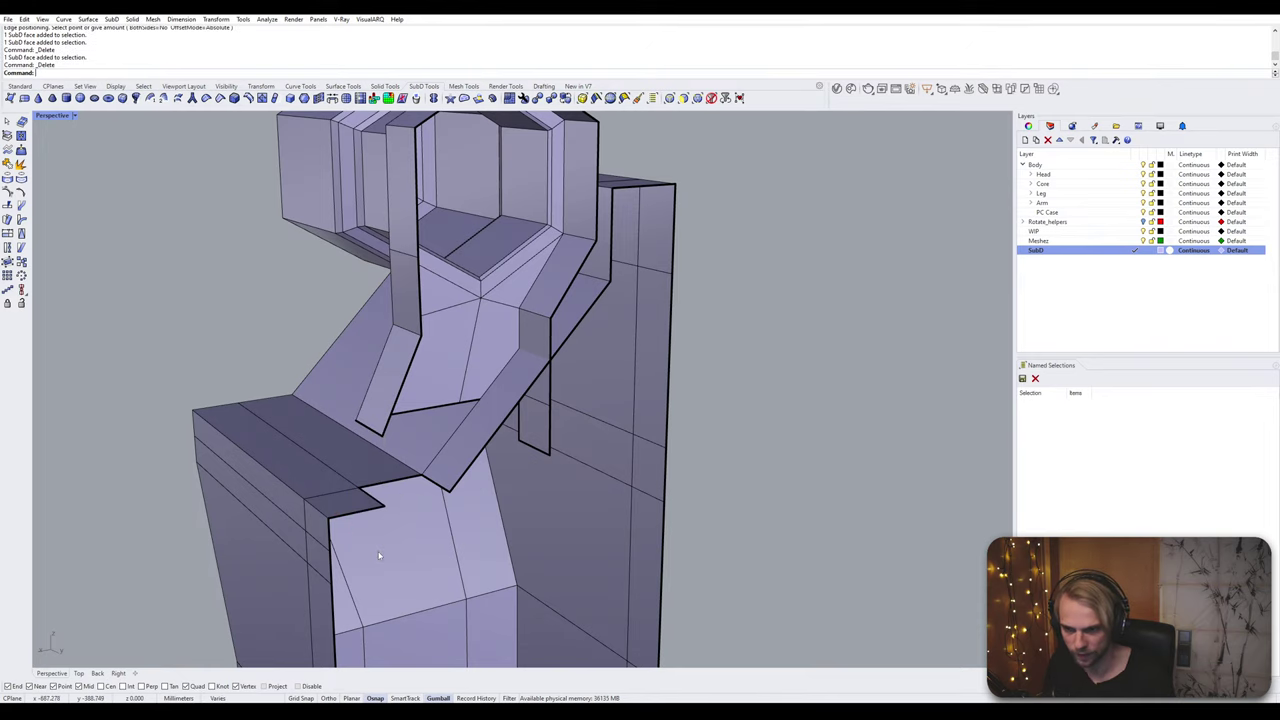
Step: Bridge the two open edges with new faces to form the diagonal bridge
{"action": "left_click", "coordinate": [379, 436], "text": "ctrl+shift"}
{"action": "left_click", "coordinate": [372, 497], "text": "ctrl+shift"}
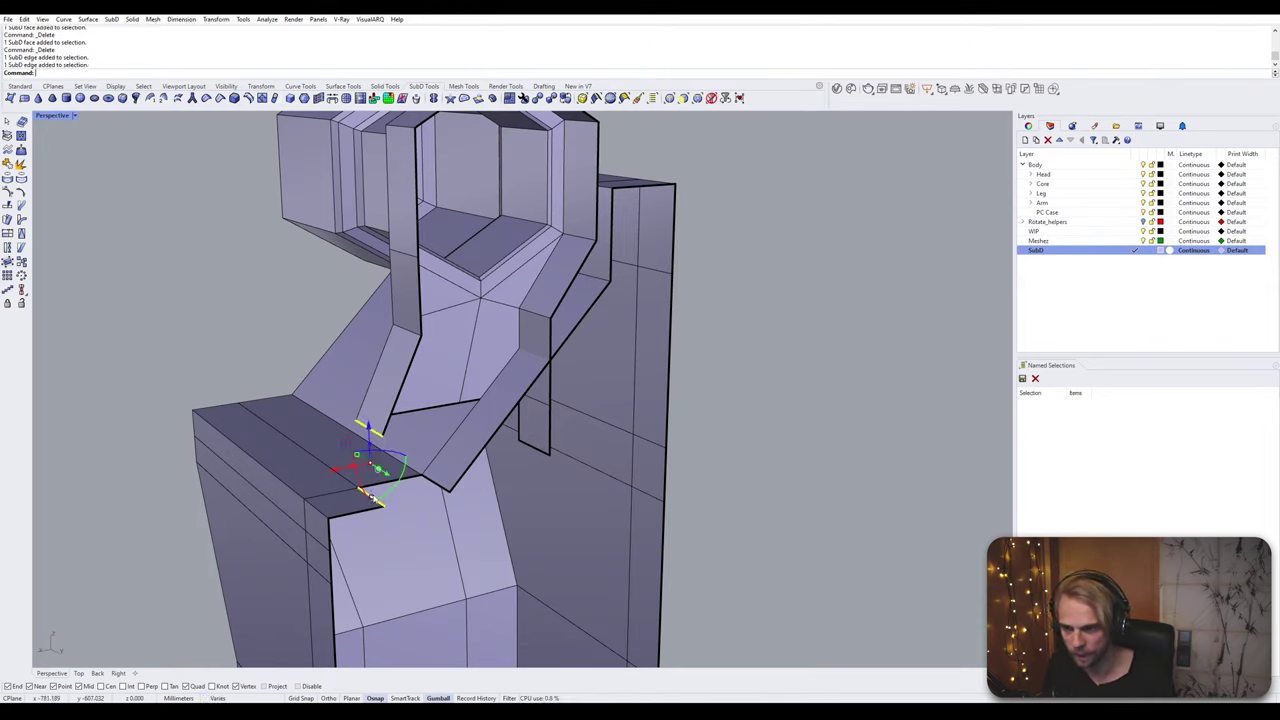
{"action": "key", "text": "Return"}
{"action": "key", "text": "Return"}
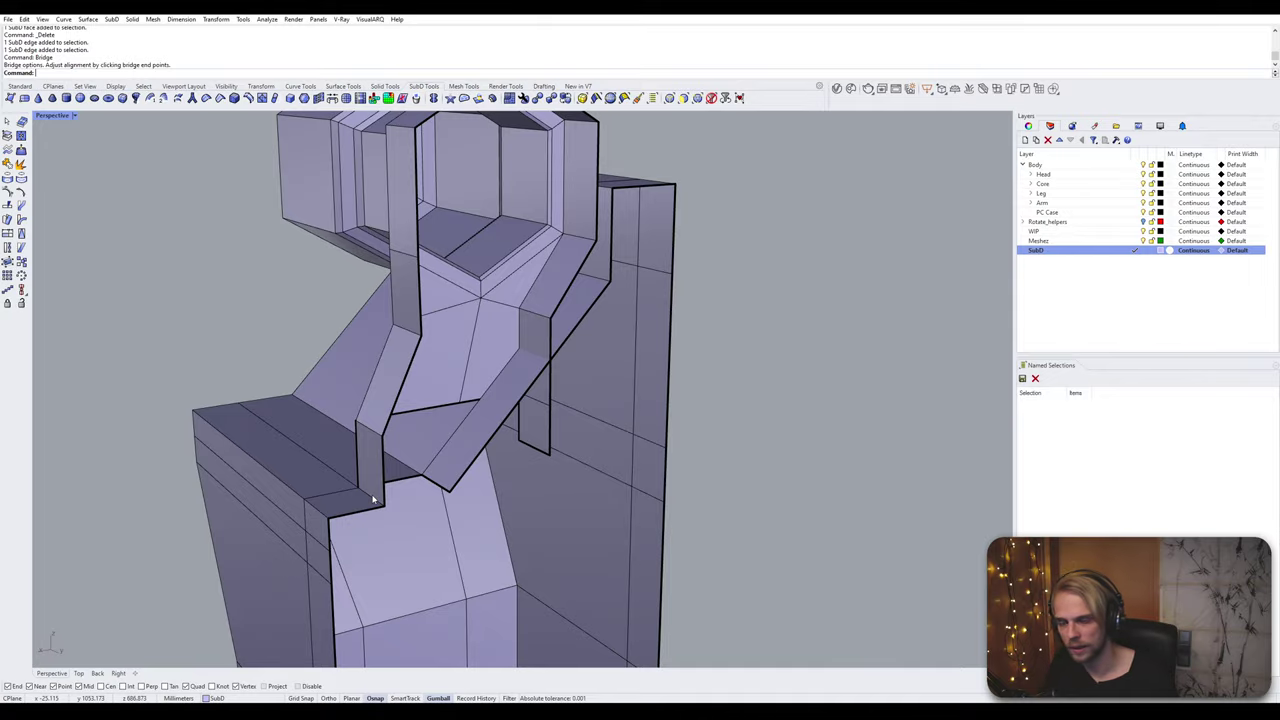
{"action": "right_click_drag", "start_coordinate": [374, 500], "coordinate": [443, 432]}
{"action": "scroll", "coordinate": [652, 434], "scroll_direction": "up", "scroll_amount": 5}
{"action": "left_click", "coordinate": [676, 398], "text": "ctrl+shift"}
{"action": "key", "text": "Escape"}
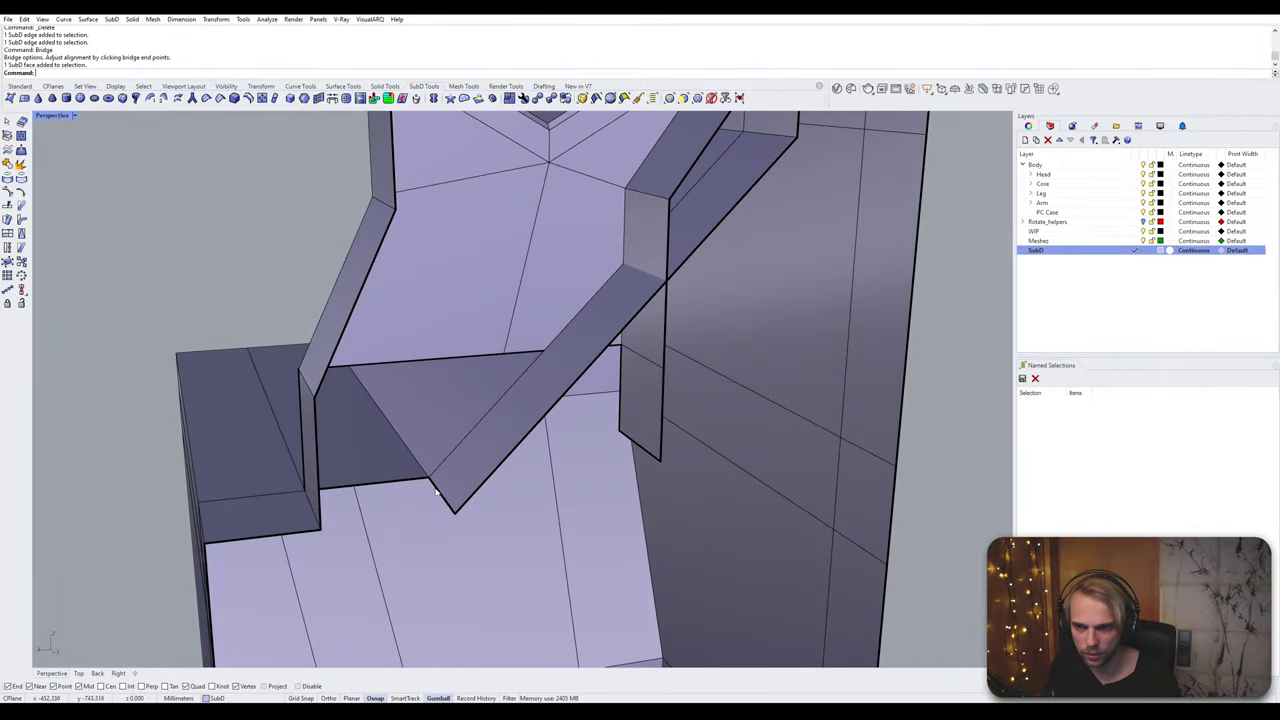
Step: Pick two diagonal bridge edges and extend them into the full edge loop
{"action": "left_click", "coordinate": [436, 490], "text": "ctrl+shift"}
{"action": "left_click", "coordinate": [405, 450], "text": "ctrl+shift"}
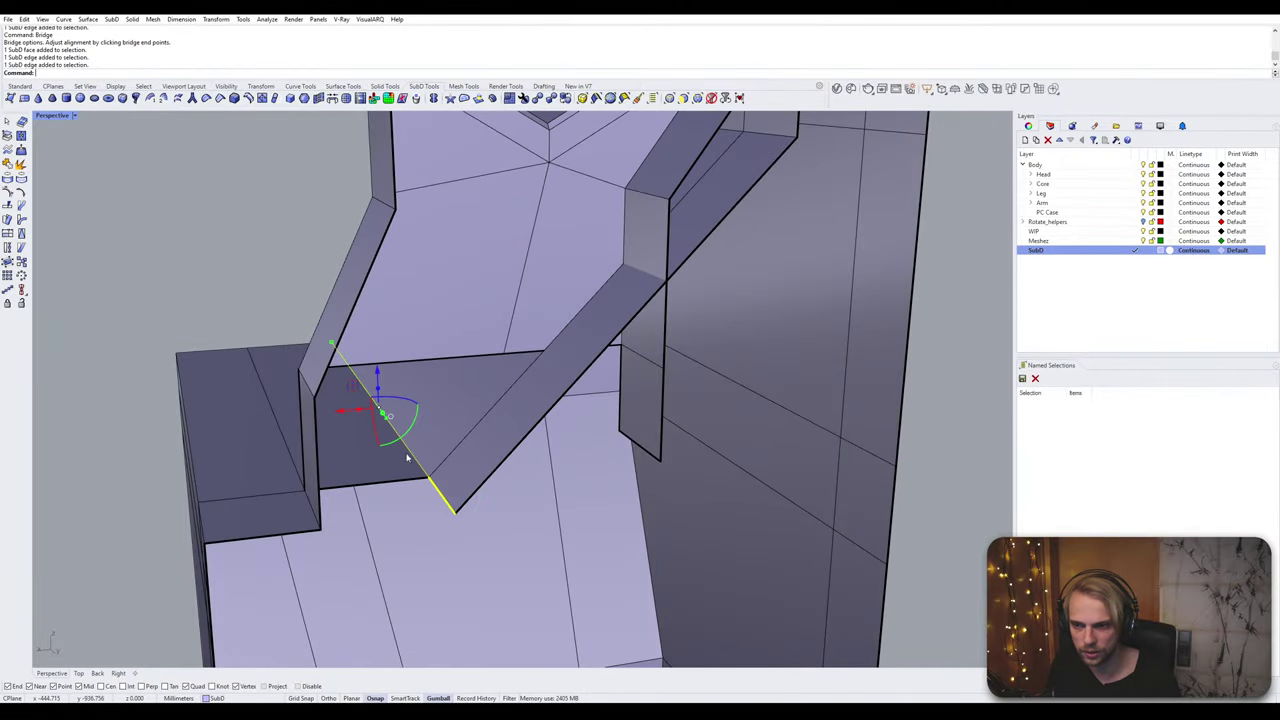
{"action": "double_click", "coordinate": [414, 458], "text": "ctrl+shift"}
{"action": "double_click", "coordinate": [416, 459], "text": "ctrl+shift"}
Step: Add one more edge to the loop selection while viewing the cage from below
{"action": "scroll", "coordinate": [417, 460], "scroll_direction": "down", "scroll_amount": 5}
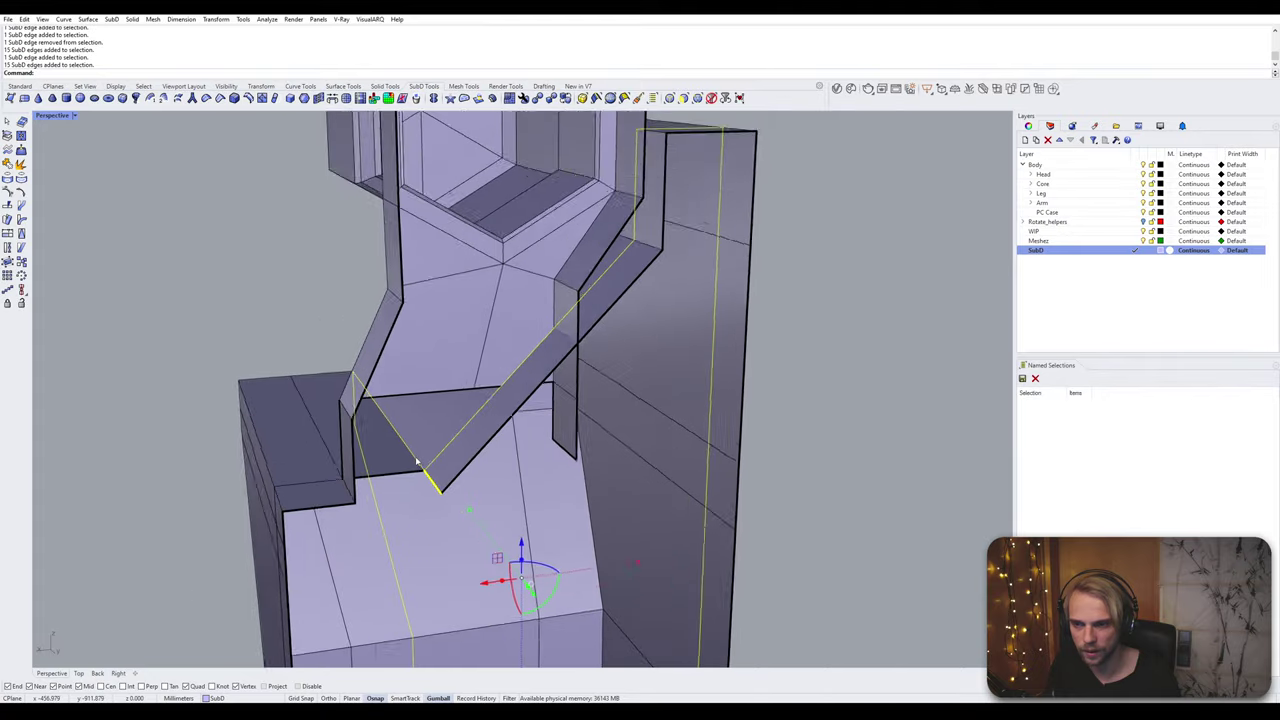
{"action": "right_click_drag", "start_coordinate": [419, 461], "coordinate": [700, 467]}
{"action": "left_click", "coordinate": [563, 475], "text": "ctrl+shift"}
{"action": "right_click_drag", "start_coordinate": [563, 475], "coordinate": [588, 380]}
{"action": "scroll", "coordinate": [611, 443], "scroll_direction": "down", "scroll_amount": 5}
{"action": "scroll", "coordinate": [600, 457], "scroll_direction": "up", "scroll_amount": 6}
{"action": "scroll", "coordinate": [601, 457], "scroll_direction": "up", "scroll_amount": 3}
Step: Add the two lower front edge segments and extend them into a loop
{"action": "left_click", "coordinate": [611, 449], "text": "ctrl+shift"}
{"action": "left_click", "coordinate": [611, 449], "text": "ctrl+shift"}
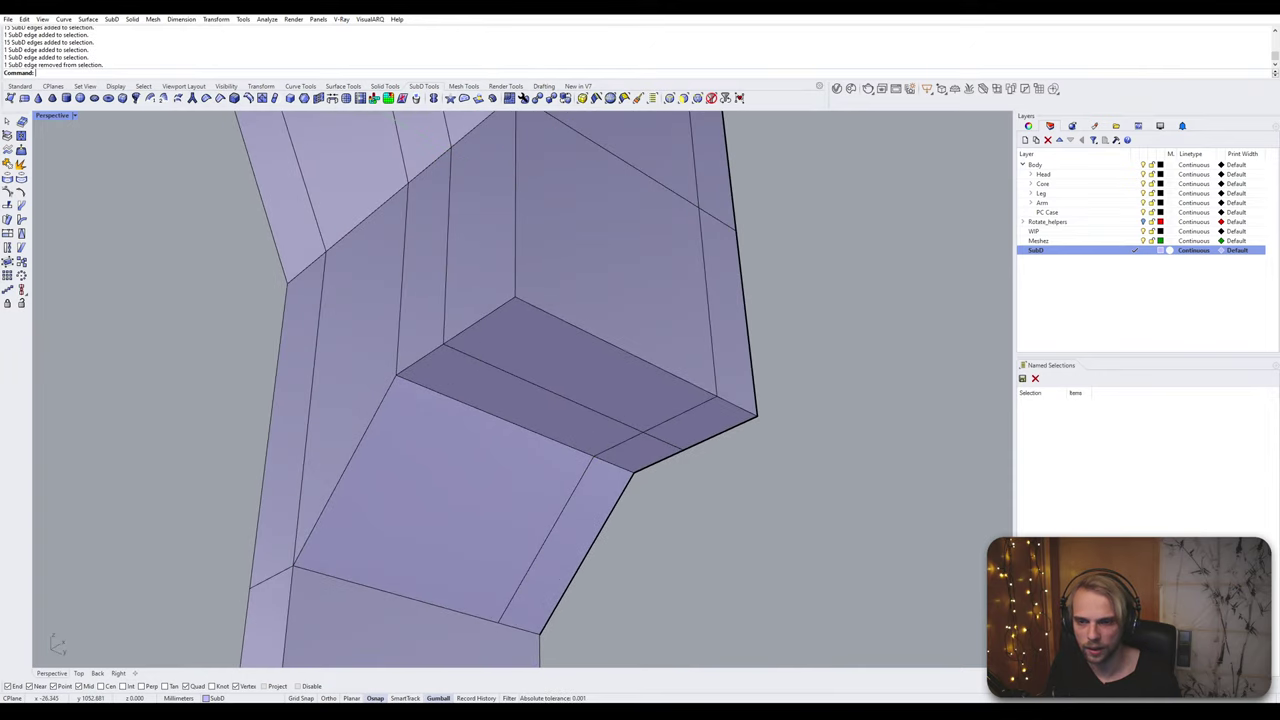
{"action": "left_click", "coordinate": [609, 463], "text": "ctrl+shift"}
{"action": "left_click", "coordinate": [565, 447], "text": "ctrl+shift"}
{"action": "double_click", "coordinate": [566, 448], "text": "ctrl+shift"}
{"action": "scroll", "coordinate": [568, 446], "scroll_direction": "down", "scroll_amount": 8}
{"action": "right_click_drag", "start_coordinate": [597, 406], "coordinate": [470, 420]}
{"action": "scroll", "coordinate": [470, 355], "scroll_direction": "up", "scroll_amount": 9}
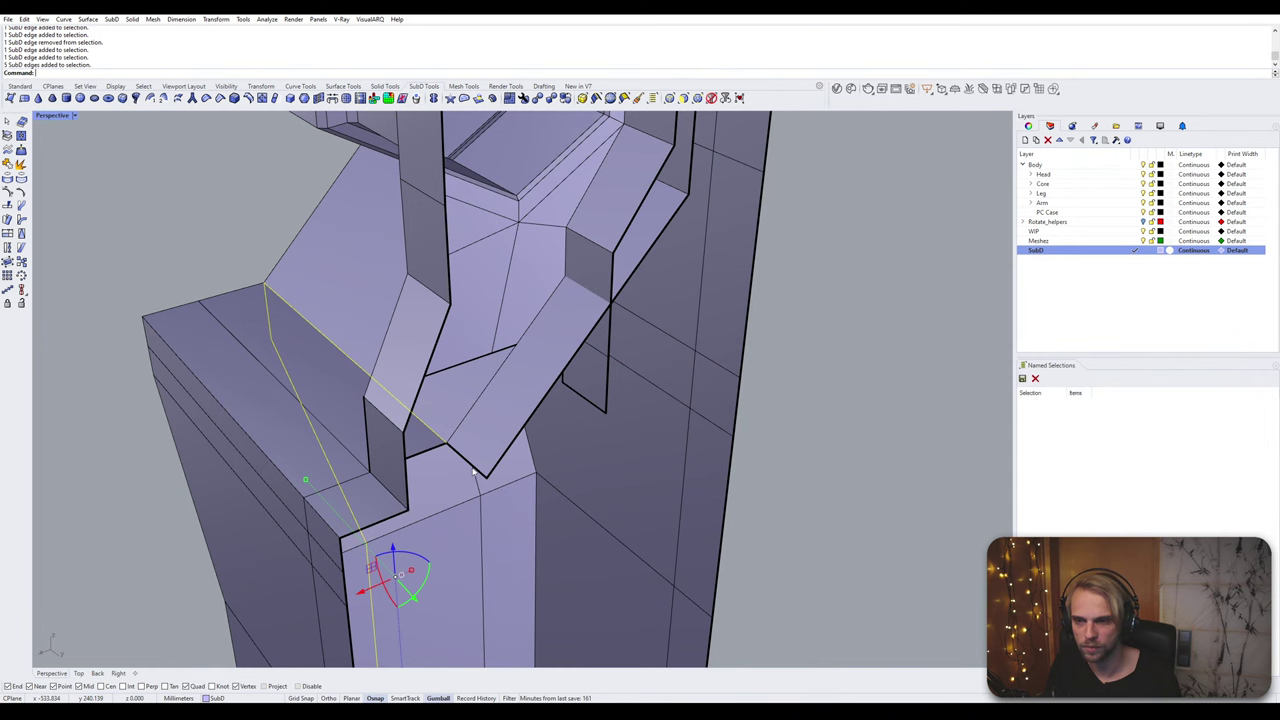
{"action": "mouse_move", "coordinate": [474, 471]}
{"action": "right_mouse_down"}
{"action": "mouse_move", "coordinate": [450, 470]}
{"action": "mouse_move", "coordinate": [465, 474]}
{"action": "right_mouse_up"}
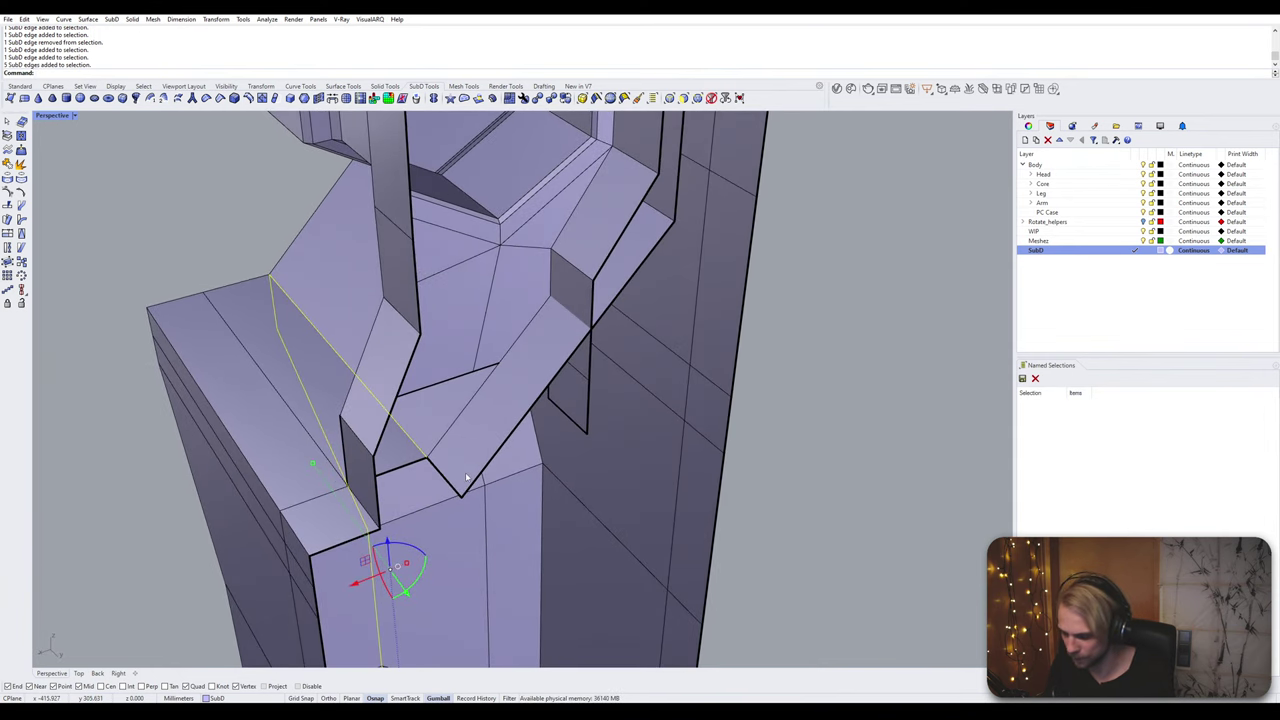
Step: Insert a new edge loop running down the palm cage
{"action": "key", "text": "Return"}
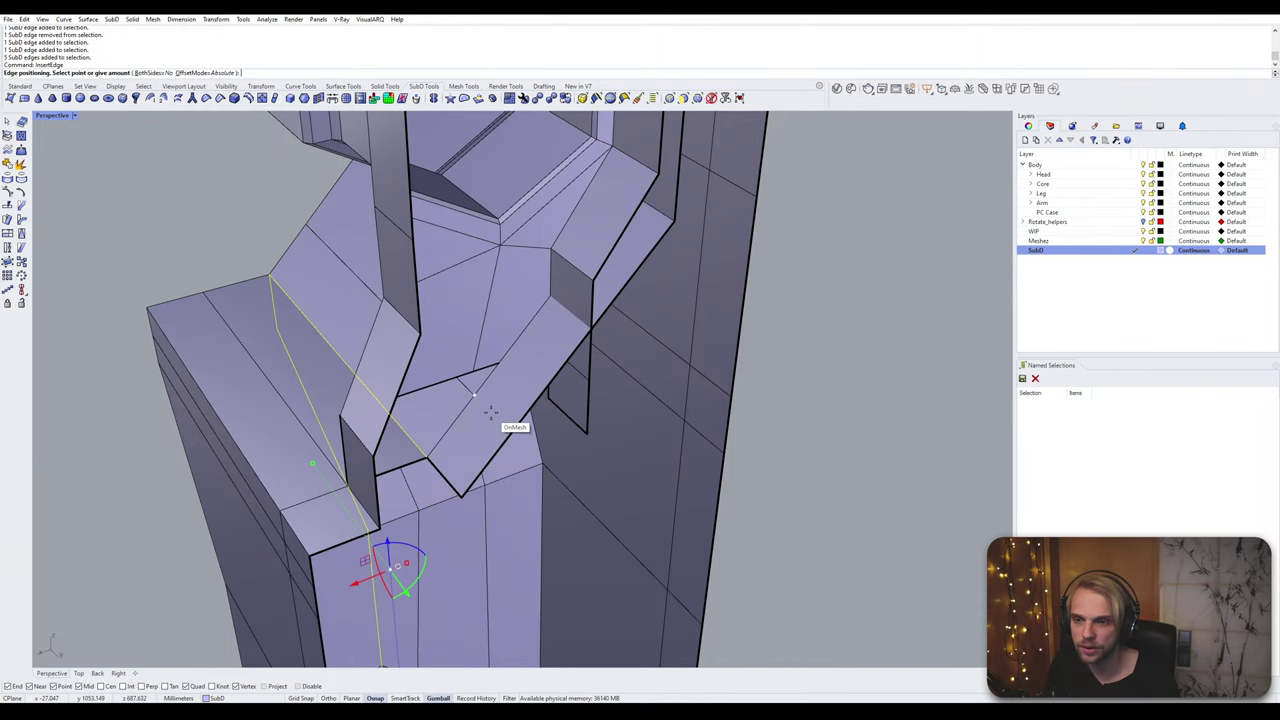
{"action": "right_click_drag", "start_coordinate": [480, 386], "coordinate": [437, 352]}
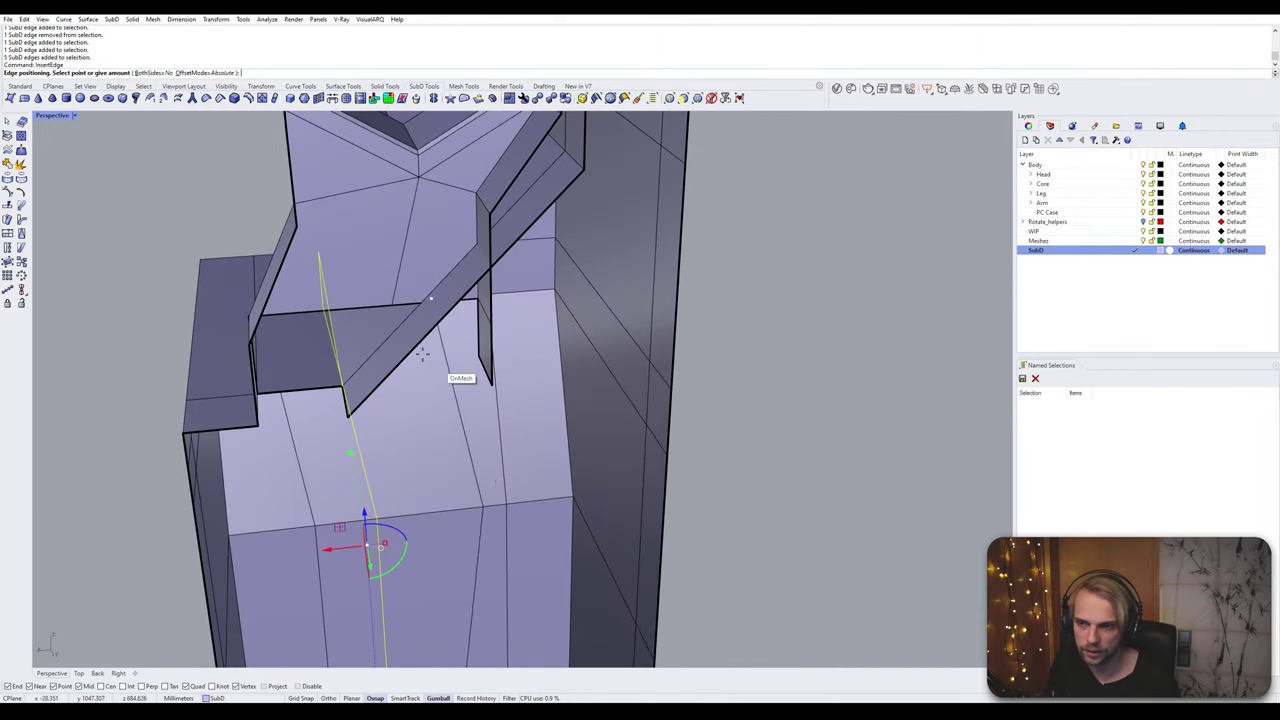
{"action": "left_click", "coordinate": [401, 322]}
{"action": "scroll", "coordinate": [407, 381], "scroll_direction": "down", "scroll_amount": 6}
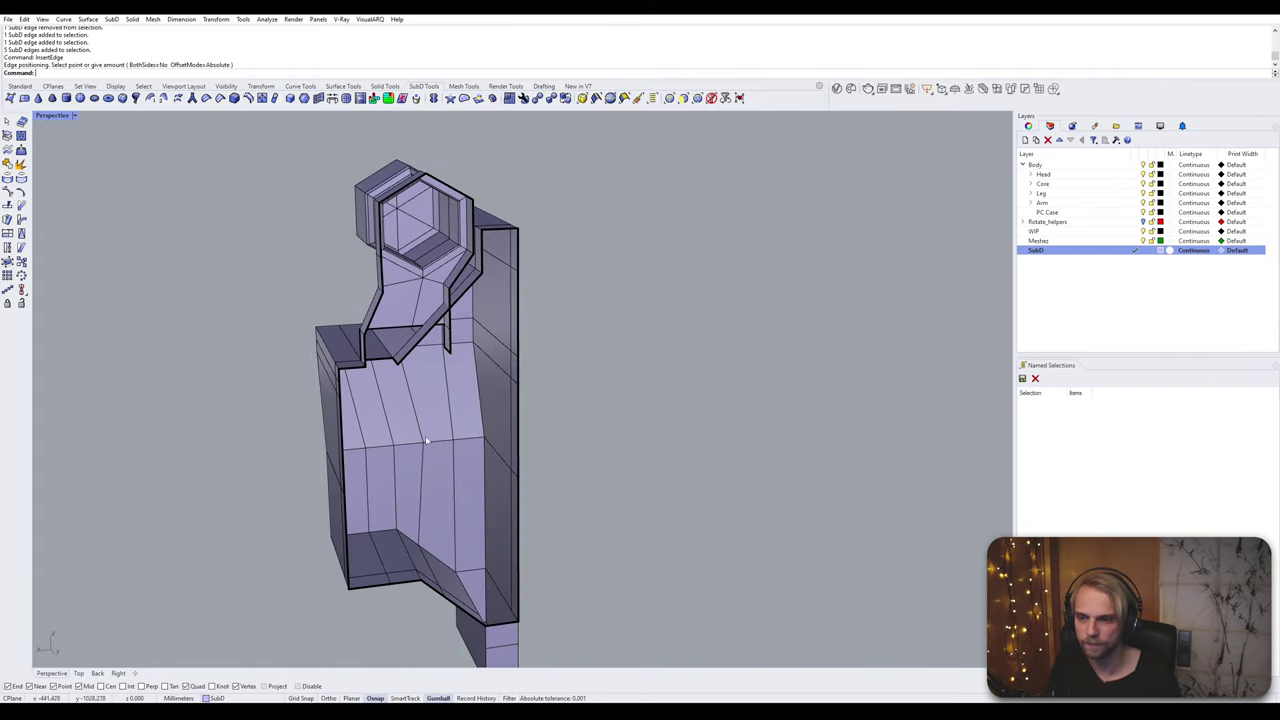
{"action": "right_click_drag", "start_coordinate": [430, 442], "coordinate": [408, 514]}
{"action": "scroll", "coordinate": [415, 390], "scroll_direction": "up", "scroll_amount": 5}
{"action": "right_click_drag", "start_coordinate": [418, 350], "coordinate": [434, 381]}
{"action": "scroll", "coordinate": [434, 378], "scroll_direction": "up", "scroll_amount": 2}
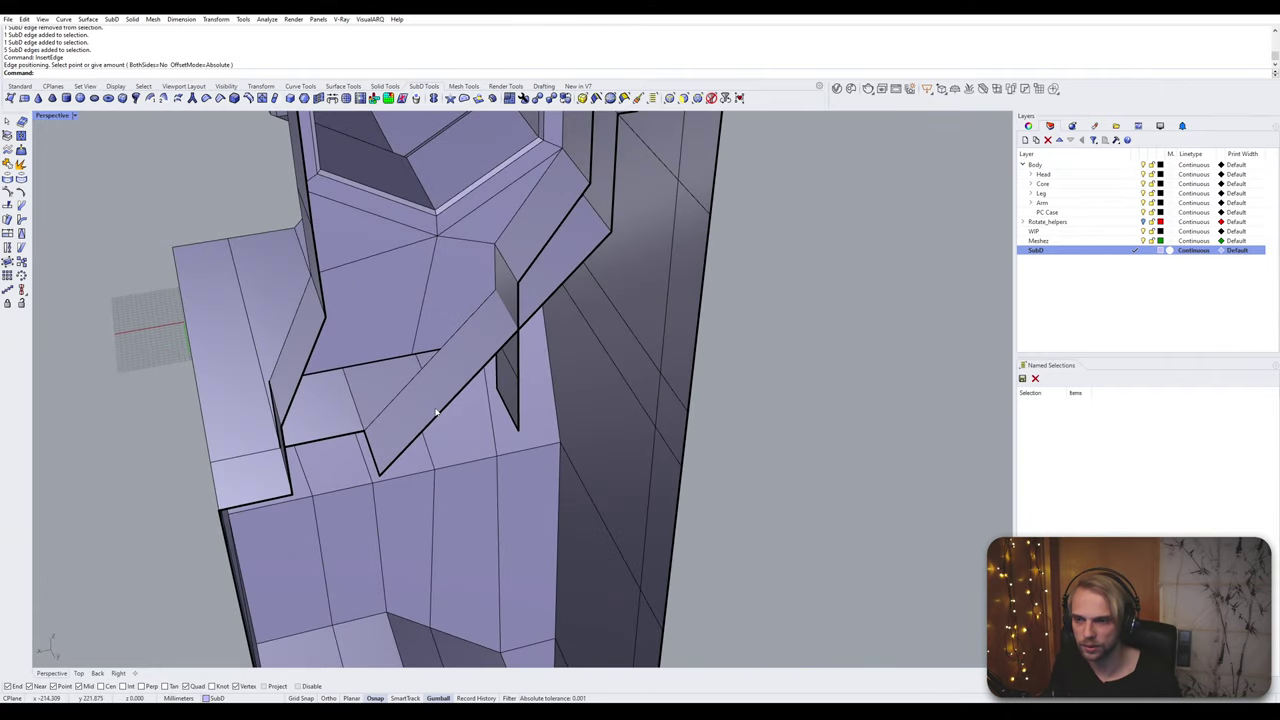
Step: Delete a face on the diagonal strip
{"action": "left_click", "coordinate": [421, 396], "text": "ctrl+shift"}
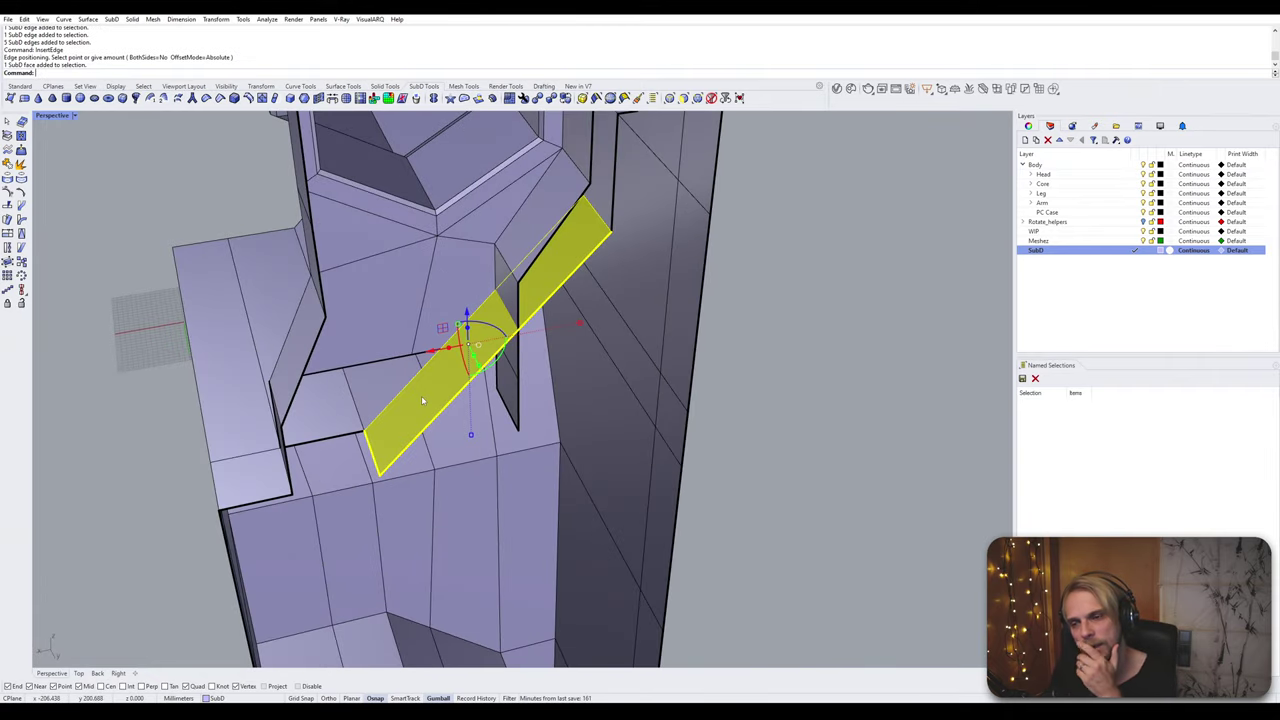
{"action": "key", "text": "Delete"}
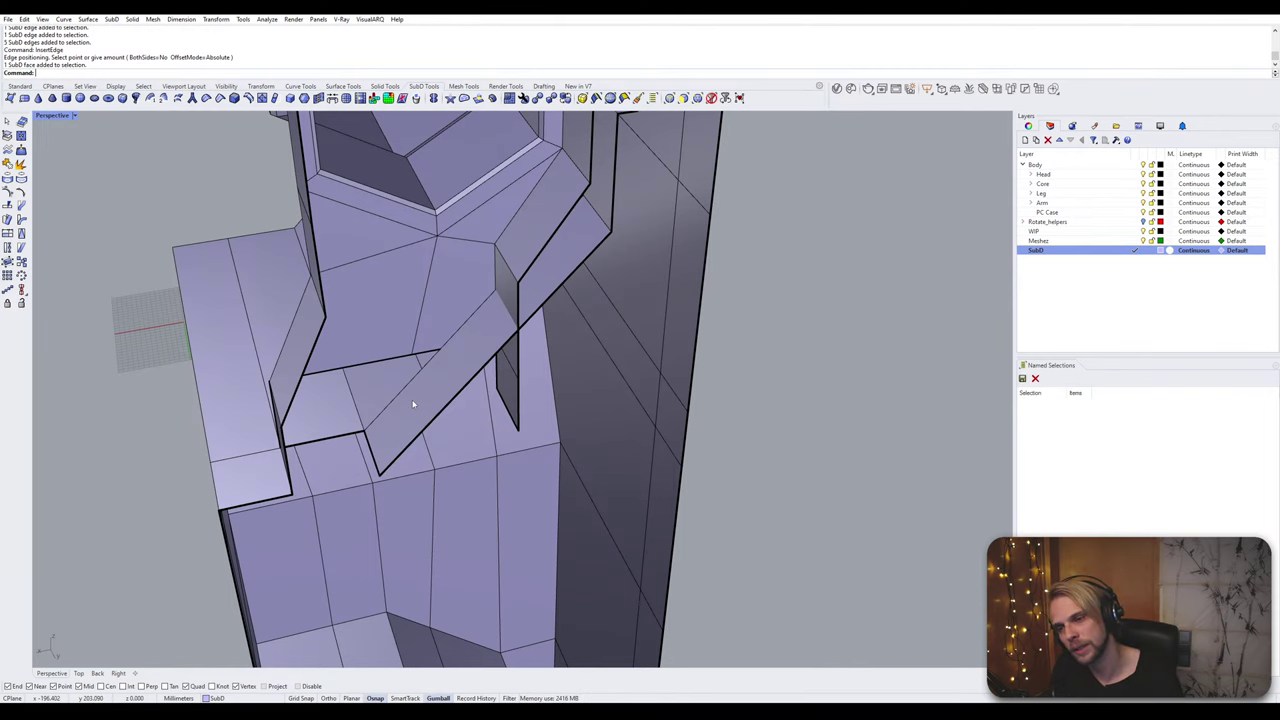
{"action": "right_click_drag", "start_coordinate": [421, 395], "coordinate": [695, 385]}
{"action": "left_click", "coordinate": [466, 370], "text": "ctrl+shift"}
{"action": "key", "text": "Escape"}
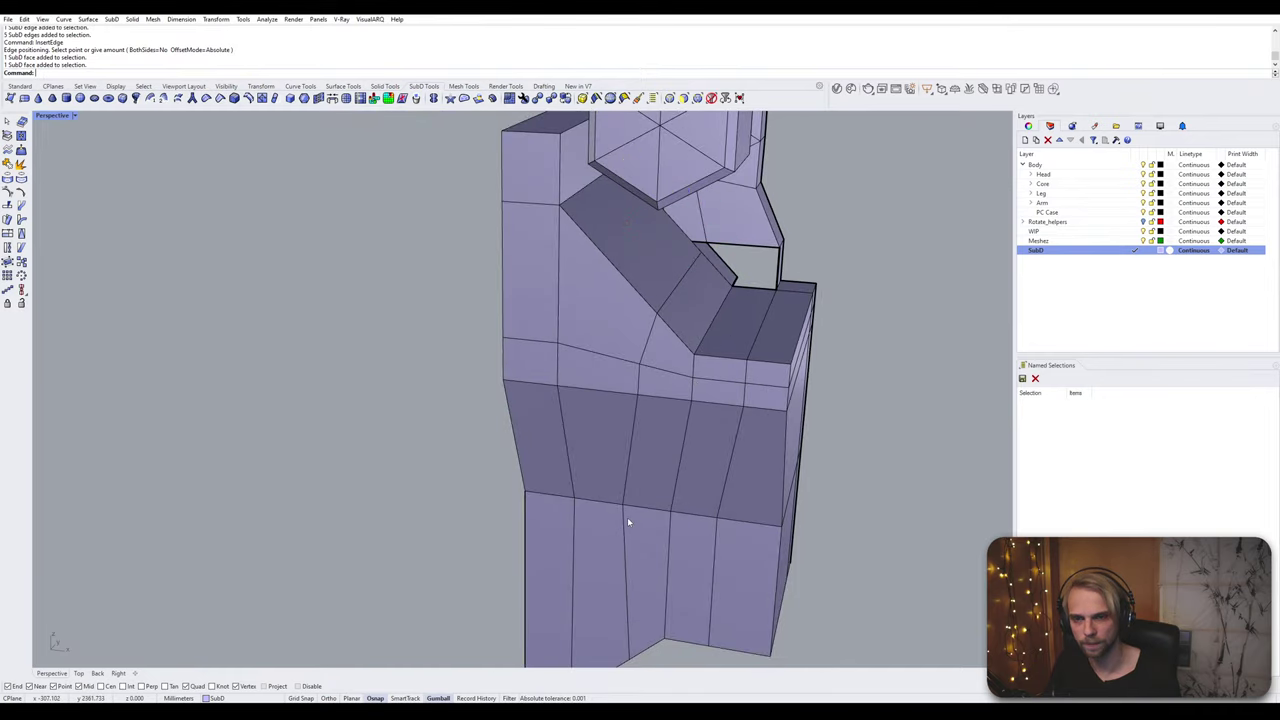
Step: Insert a second edge loop beside the front vertical loop with Proportional offset
{"action": "double_click", "coordinate": [626, 543]}
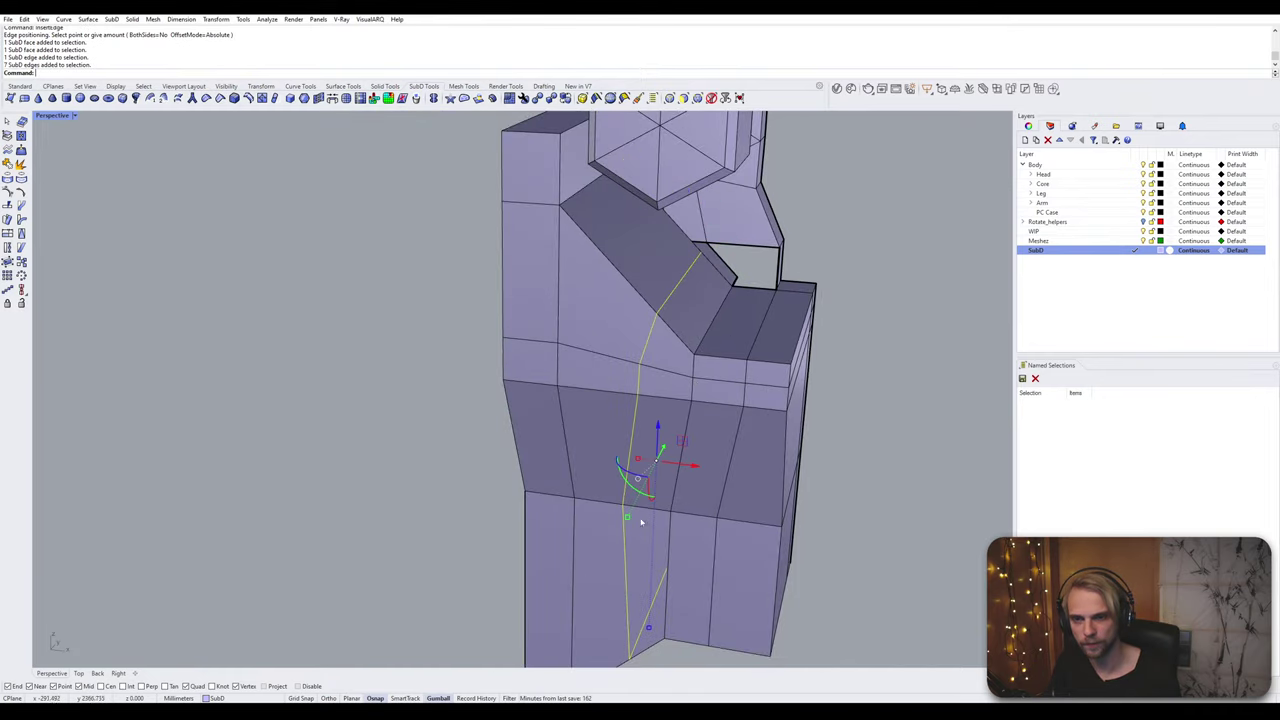
{"action": "key", "text": "space"}
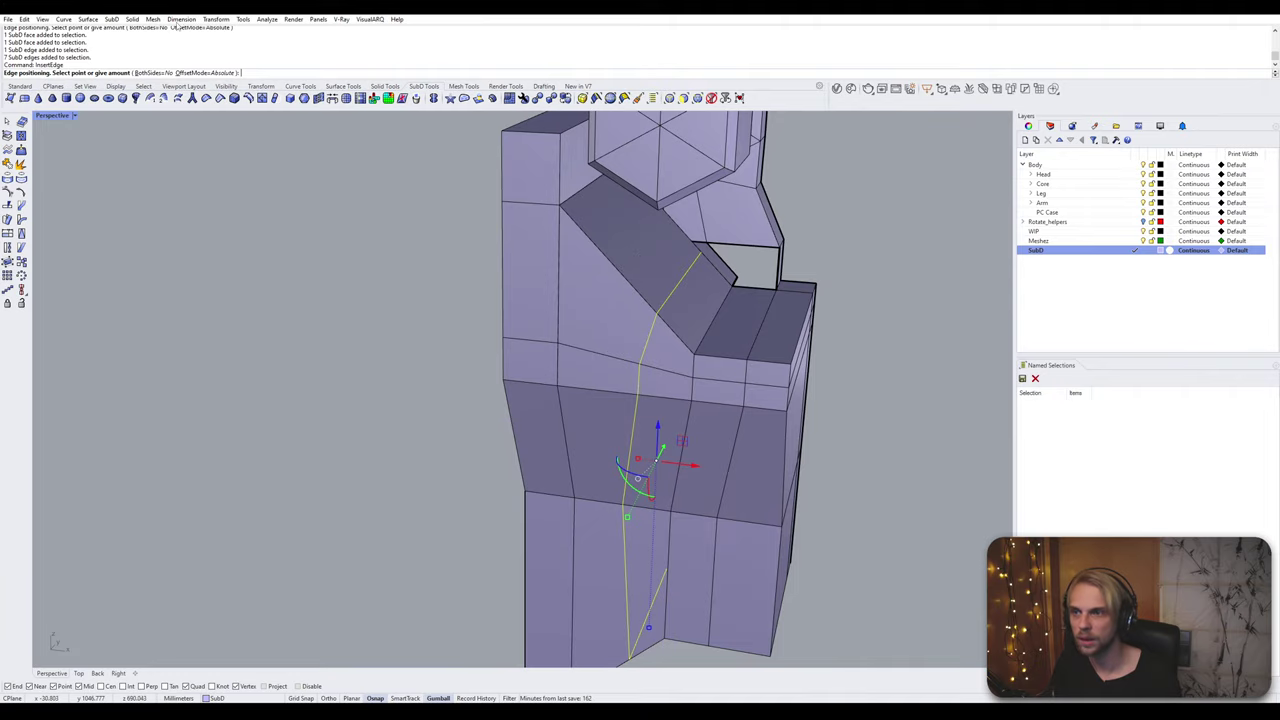
{"action": "left_click", "coordinate": [193, 72]}
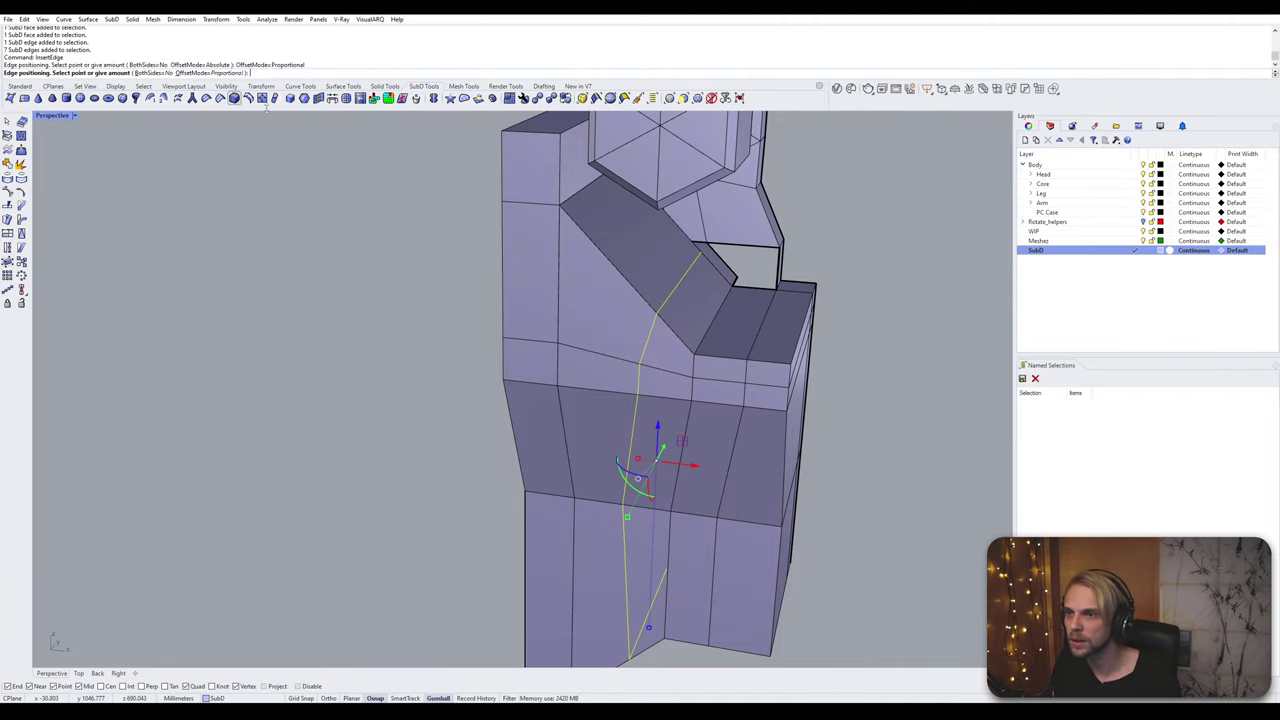
{"action": "left_click", "coordinate": [606, 263]}
{"action": "right_click_drag", "start_coordinate": [606, 263], "coordinate": [530, 335]}
{"action": "scroll", "coordinate": [337, 300], "scroll_direction": "up", "scroll_amount": 7}
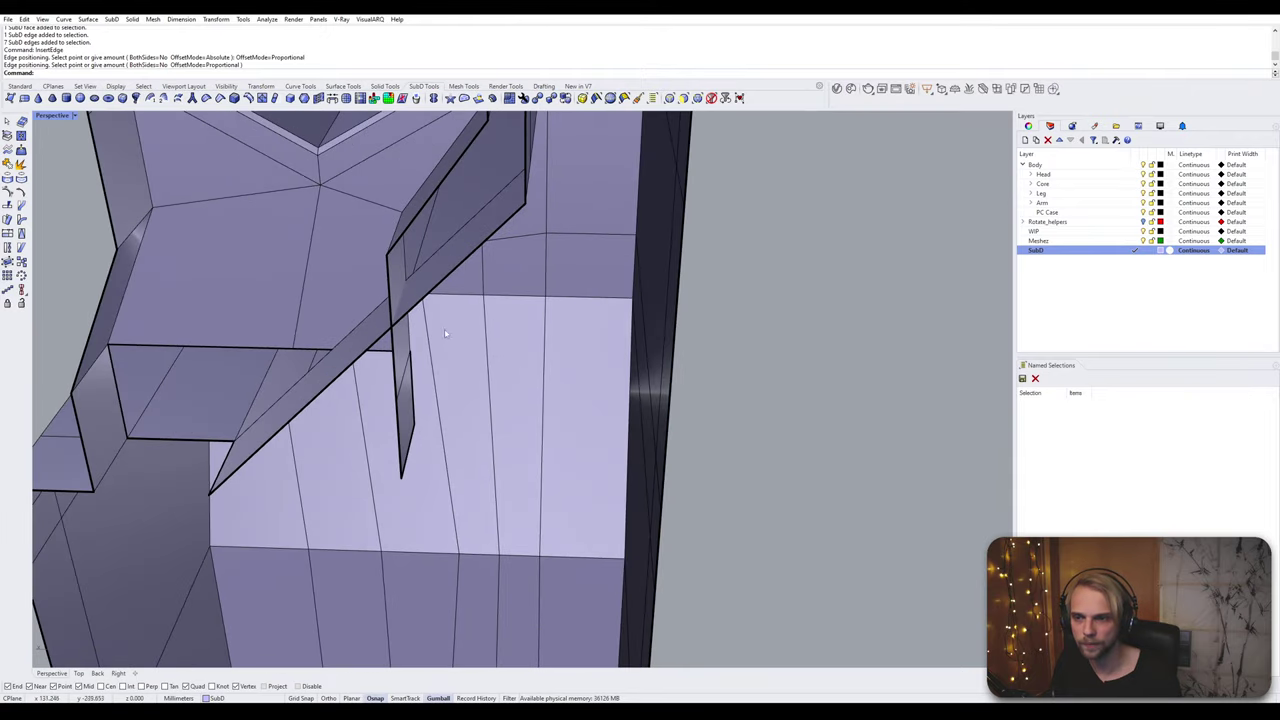
{"action": "right_click_drag", "start_coordinate": [443, 331], "coordinate": [395, 390]}
Step: Delete the lower and remaining fin faces beside the bridge
{"action": "left_click", "coordinate": [370, 435]}
{"action": "key", "text": "Delete"}
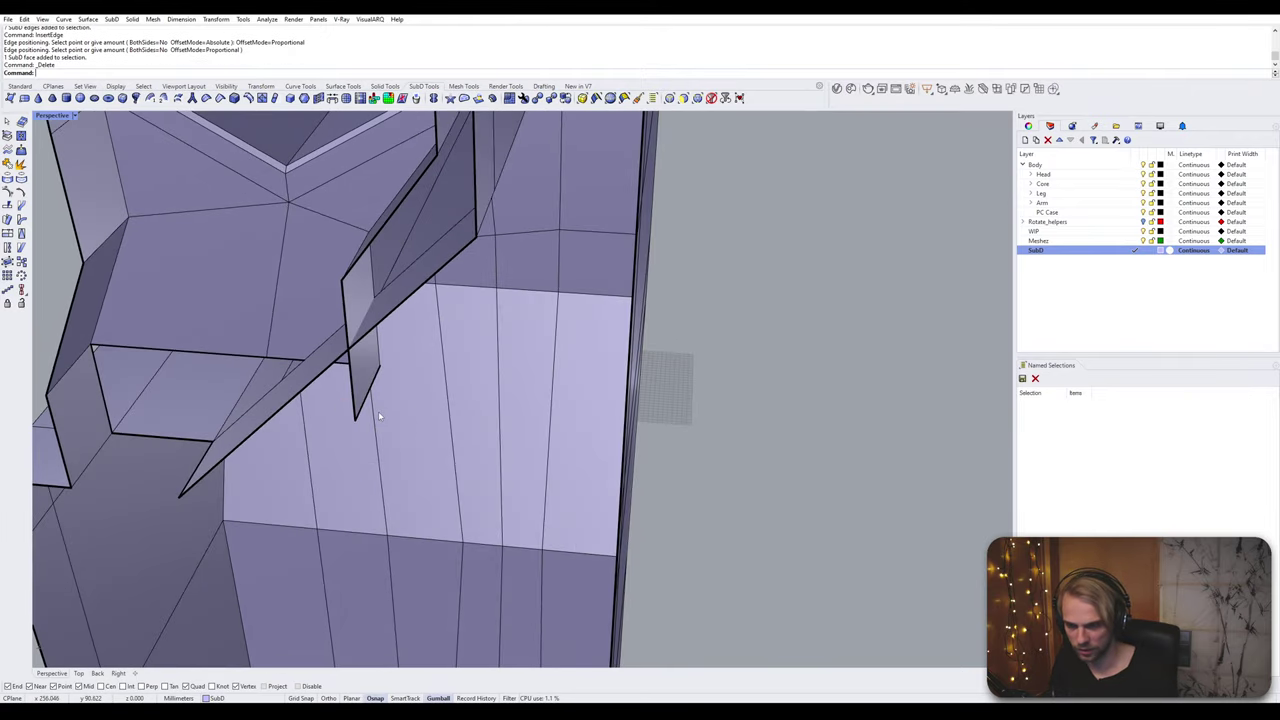
{"action": "left_click", "coordinate": [302, 372]}
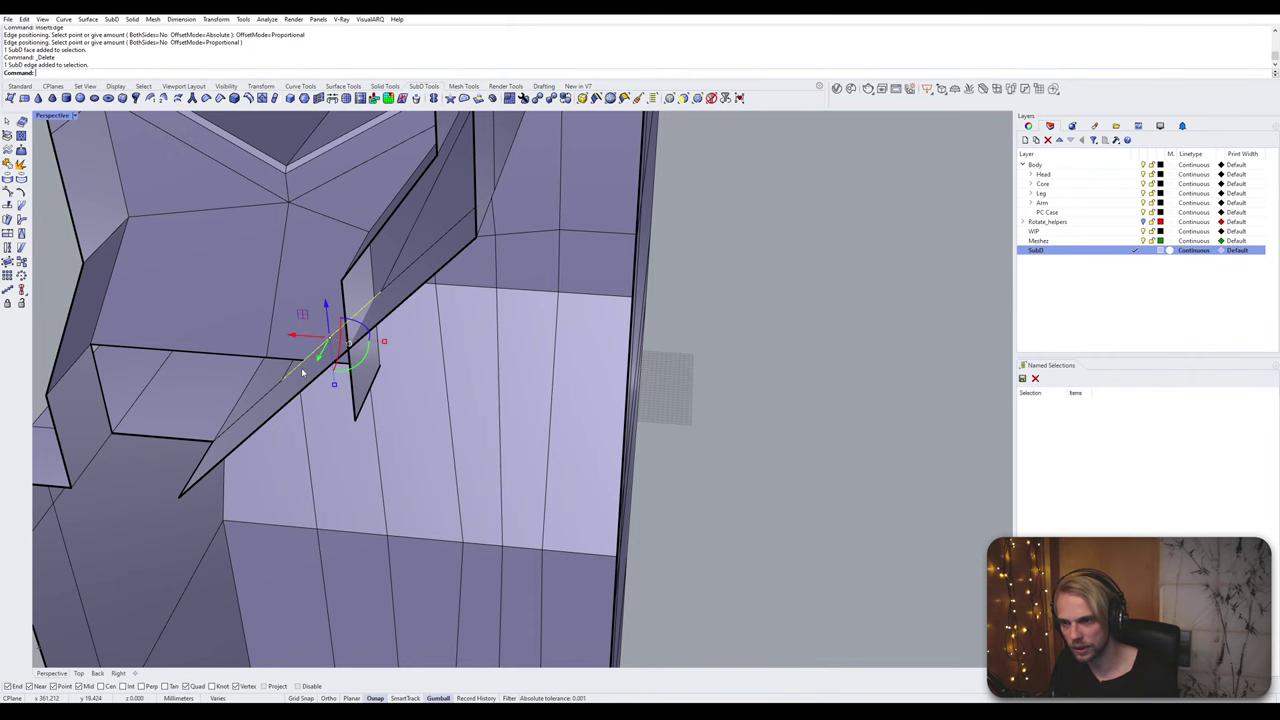
{"action": "key", "text": "Escape"}
{"action": "scroll", "coordinate": [389, 310], "scroll_direction": "up", "scroll_amount": 3}
{"action": "right_click_drag", "start_coordinate": [389, 309], "coordinate": [406, 320]}
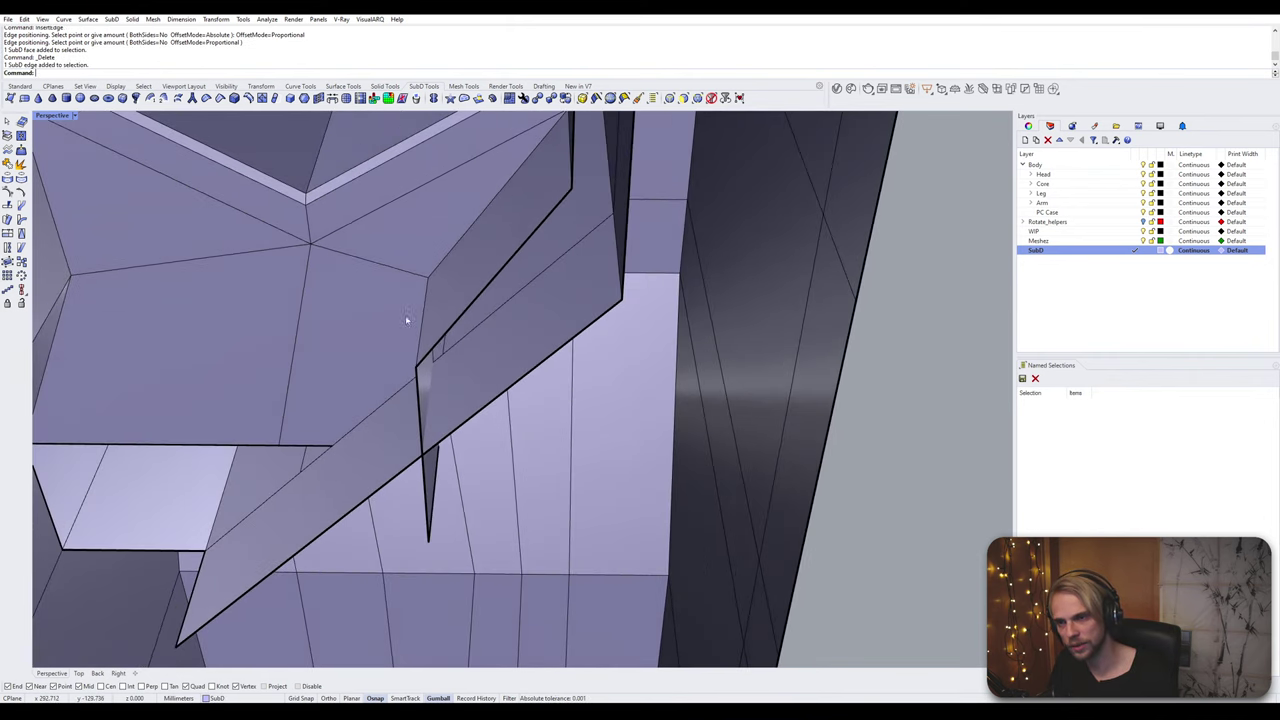
{"action": "left_click", "coordinate": [494, 365]}
{"action": "key", "text": "Delete"}
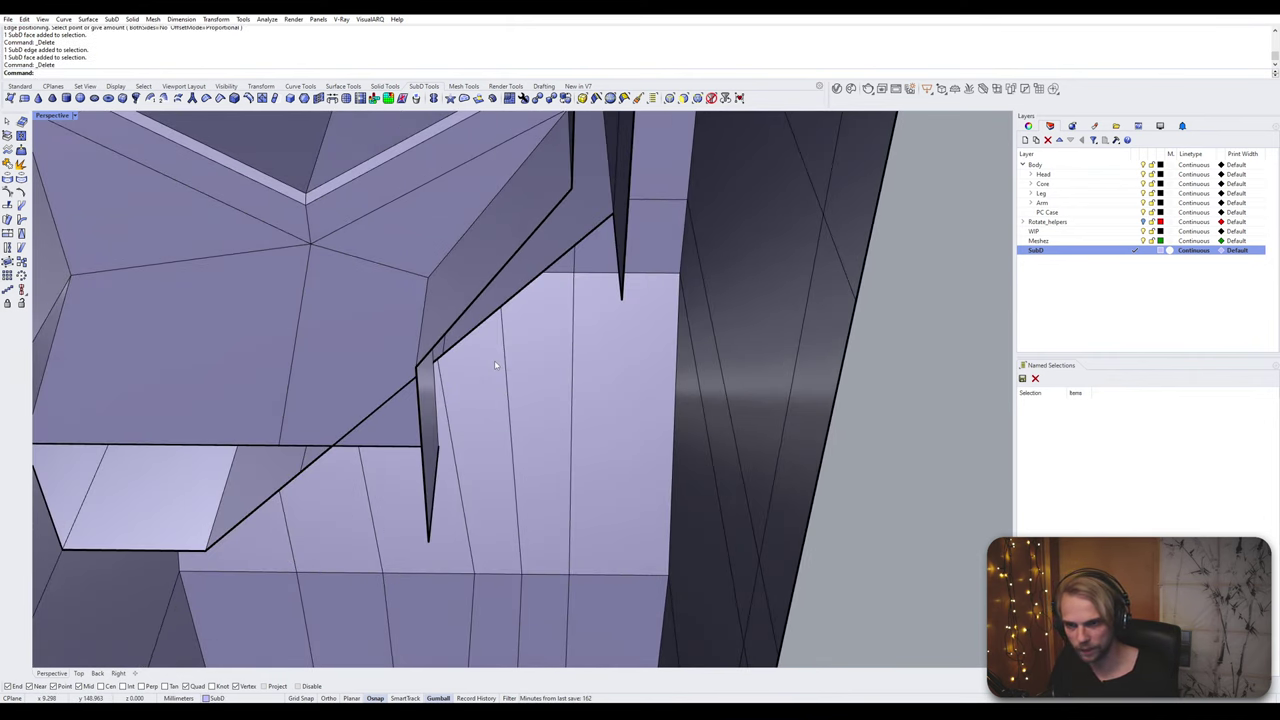
Step: Move the fin's lower edge so it snaps onto the neighbouring vertex
{"action": "right_click_drag", "start_coordinate": [494, 365], "coordinate": [311, 483]}
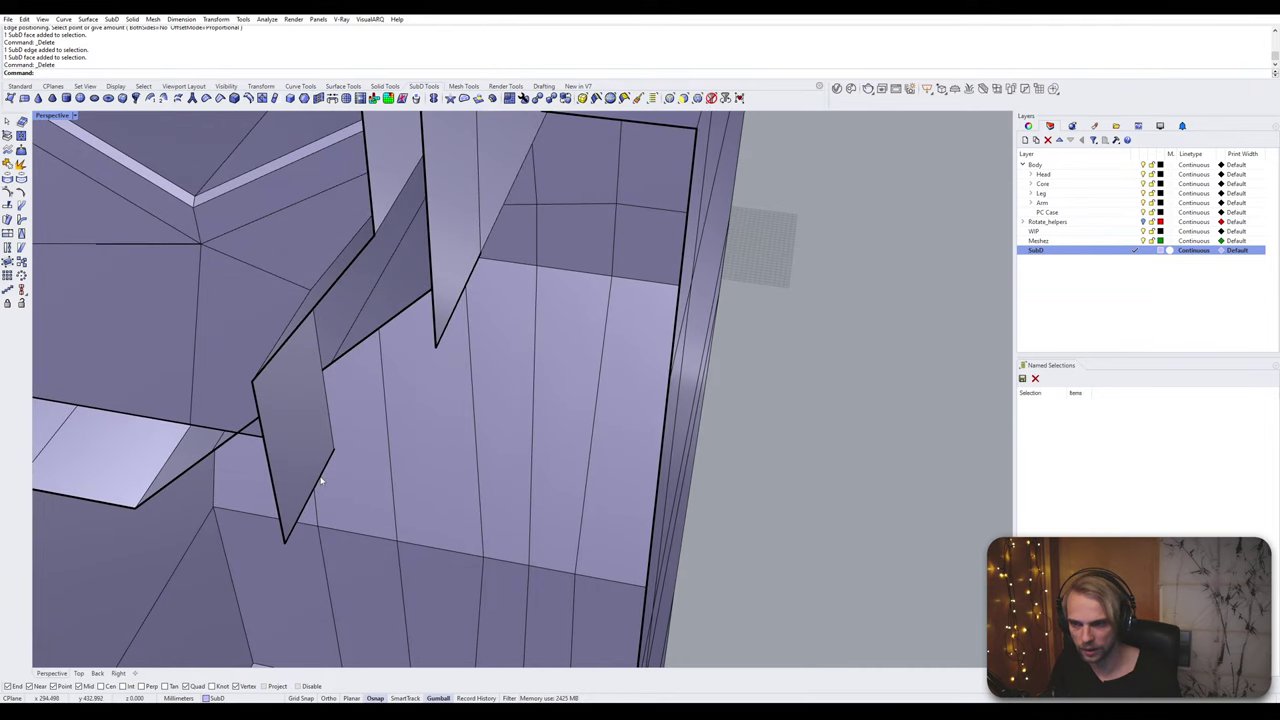
{"action": "left_click", "coordinate": [321, 482]}
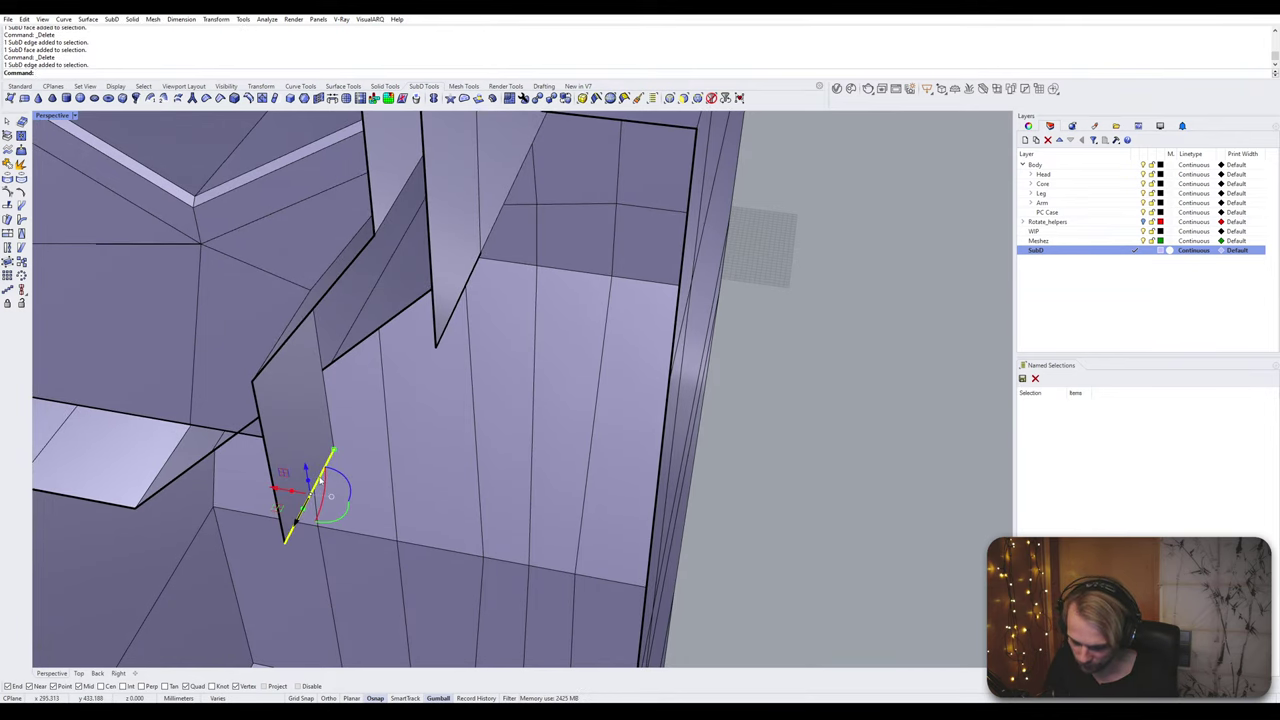
{"action": "type", "text": "m"}
{"action": "key", "text": "Return"}
{"action": "left_click", "coordinate": [334, 452]}
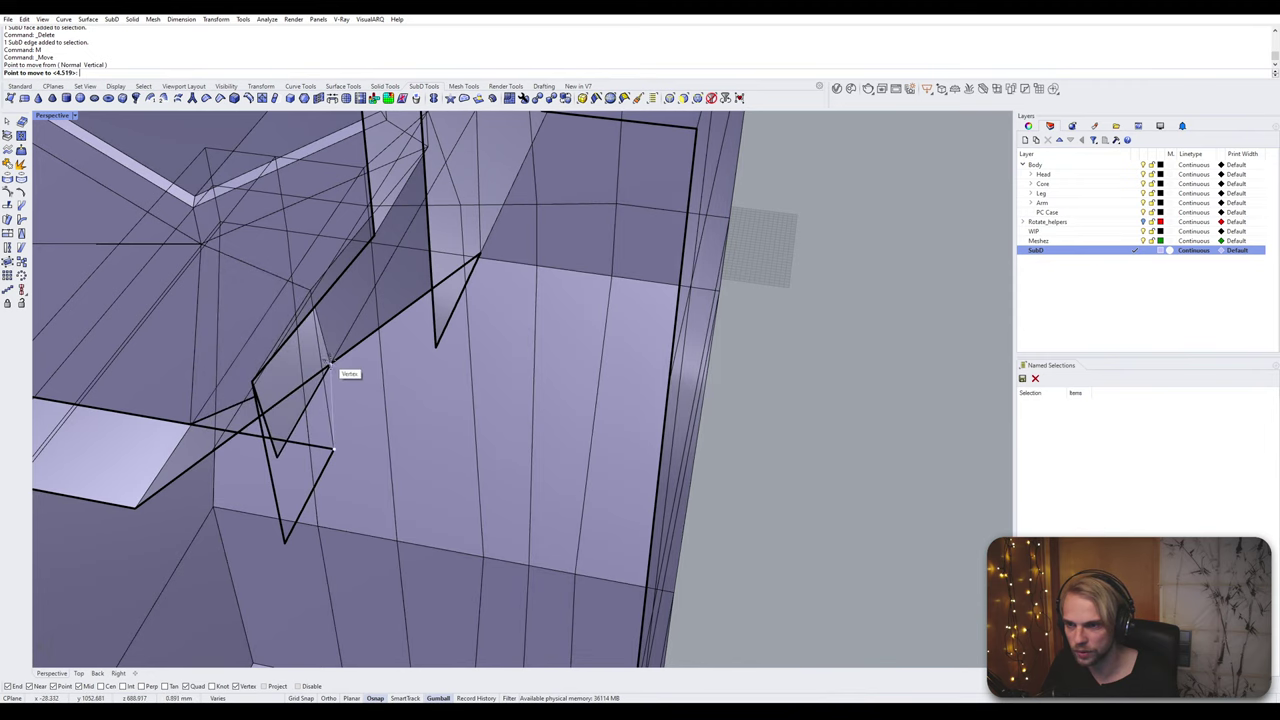
{"action": "left_click", "coordinate": [333, 366]}
{"action": "right_click_drag", "start_coordinate": [333, 366], "coordinate": [393, 347]}
{"action": "key", "text": "Escape"}
Step: Stitch two corner vertices together, then undo the merge
{"action": "scroll", "coordinate": [393, 347], "scroll_direction": "up", "scroll_amount": 5}
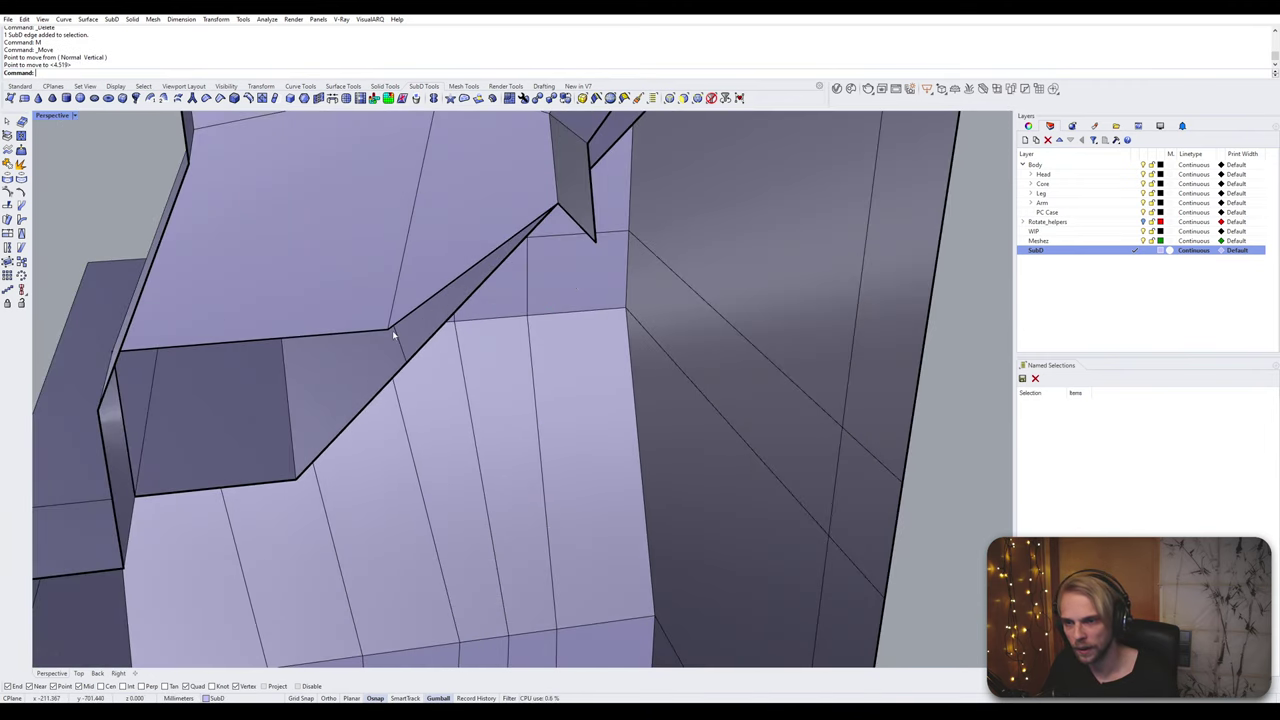
{"action": "left_click", "coordinate": [392, 332]}
{"action": "scroll", "coordinate": [410, 372], "scroll_direction": "up", "scroll_amount": 6}
{"action": "left_click", "coordinate": [407, 354], "text": "ctrl+shift"}
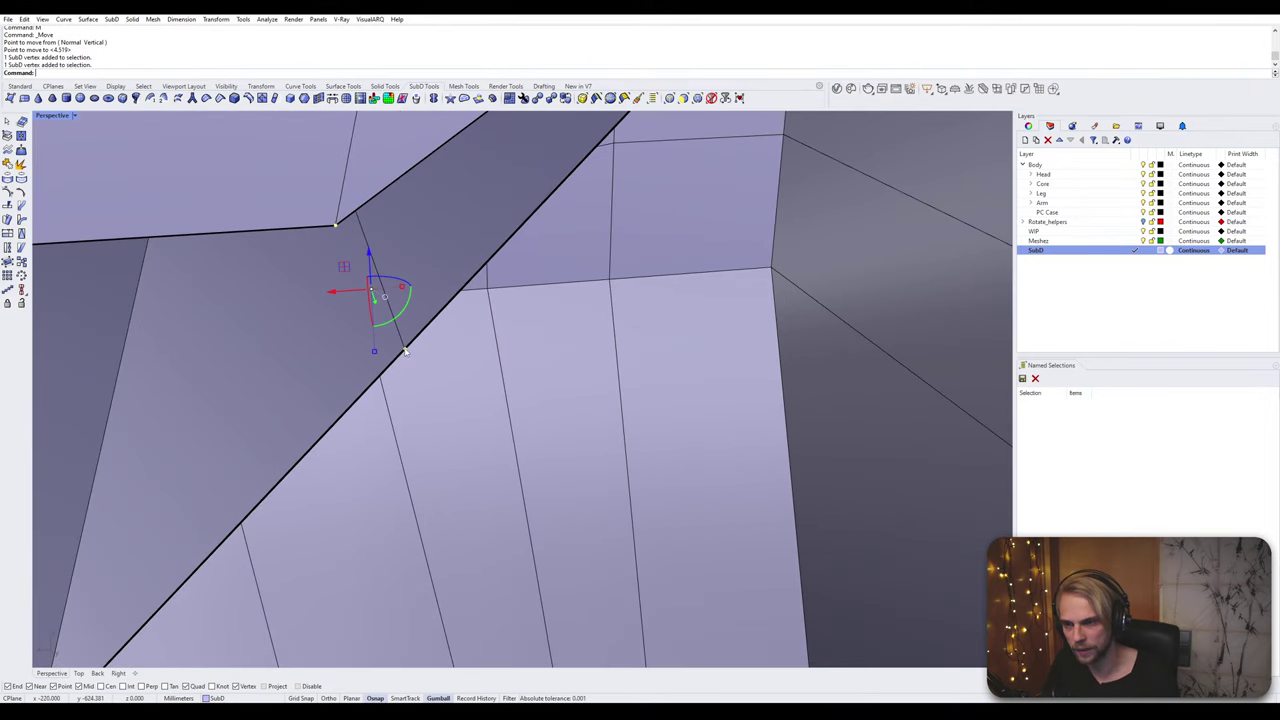
{"action": "scroll", "coordinate": [406, 351], "scroll_direction": "down", "scroll_amount": 6}
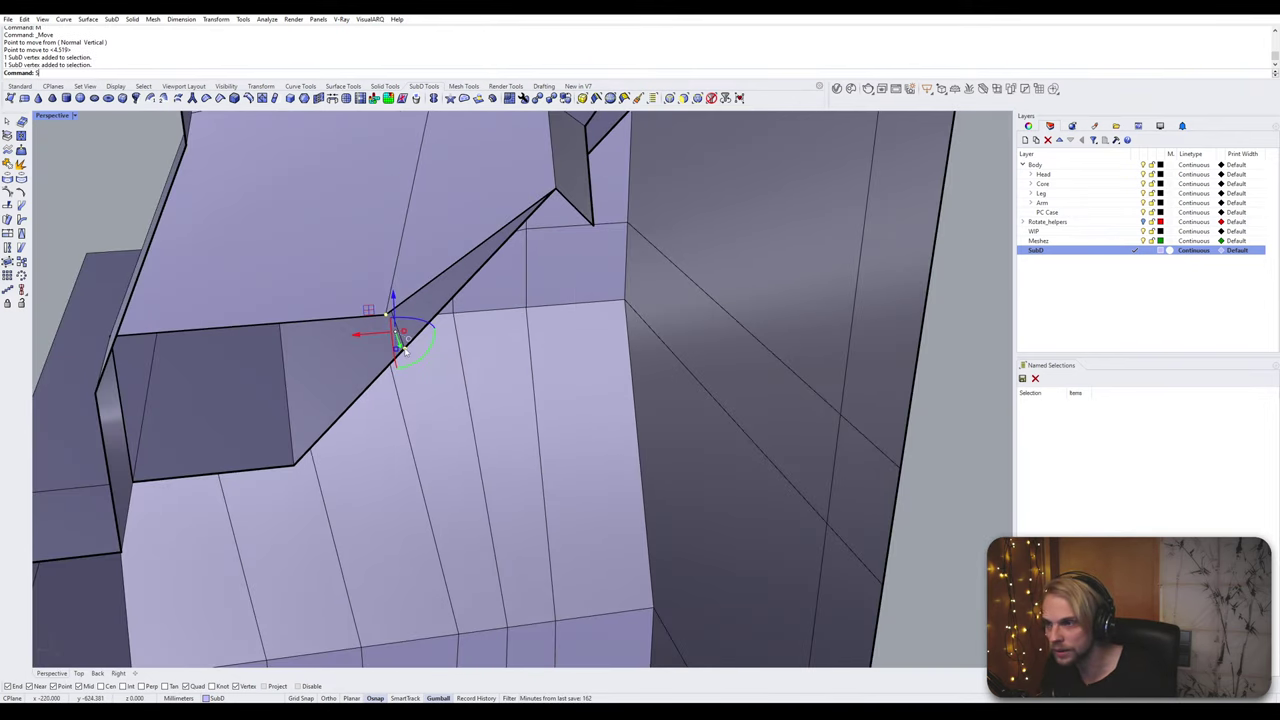
{"action": "type", "text": "Stitch"}
{"action": "key", "text": "Return"}
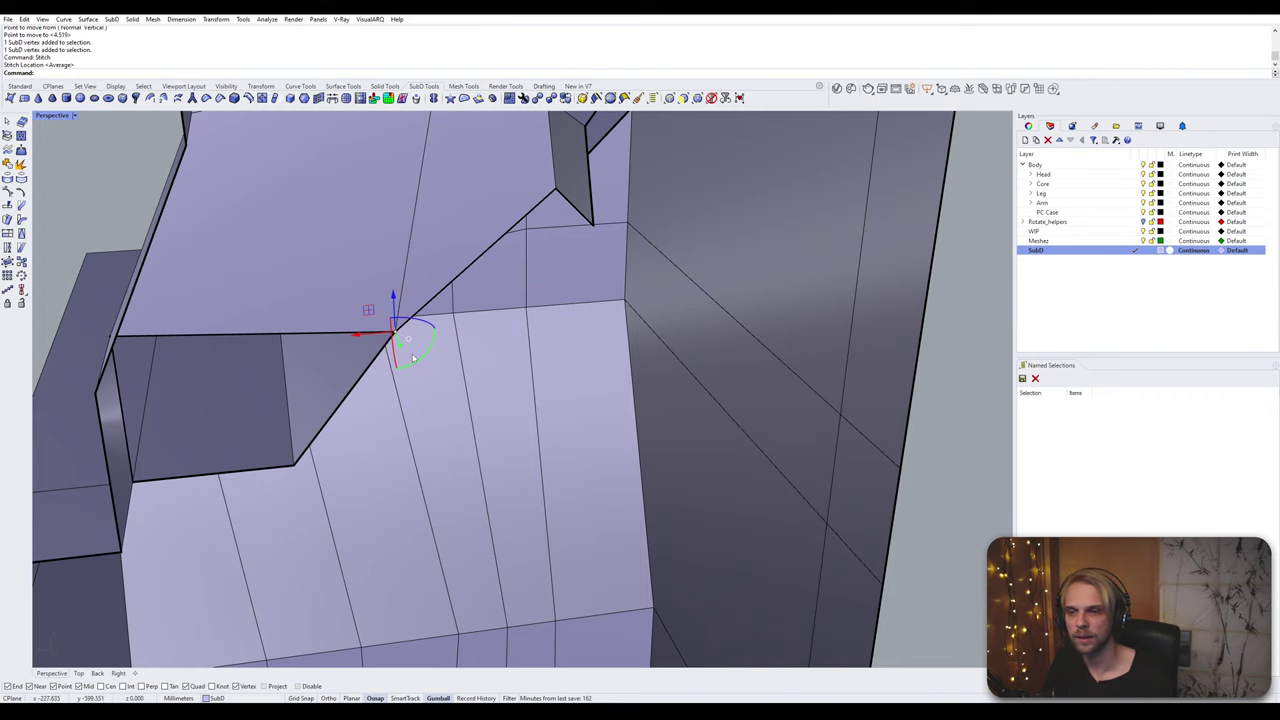
{"action": "key", "text": "ctrl+z"}
Step: Reselect the two corner vertices and stitch them into one
{"action": "left_click", "coordinate": [389, 318]}
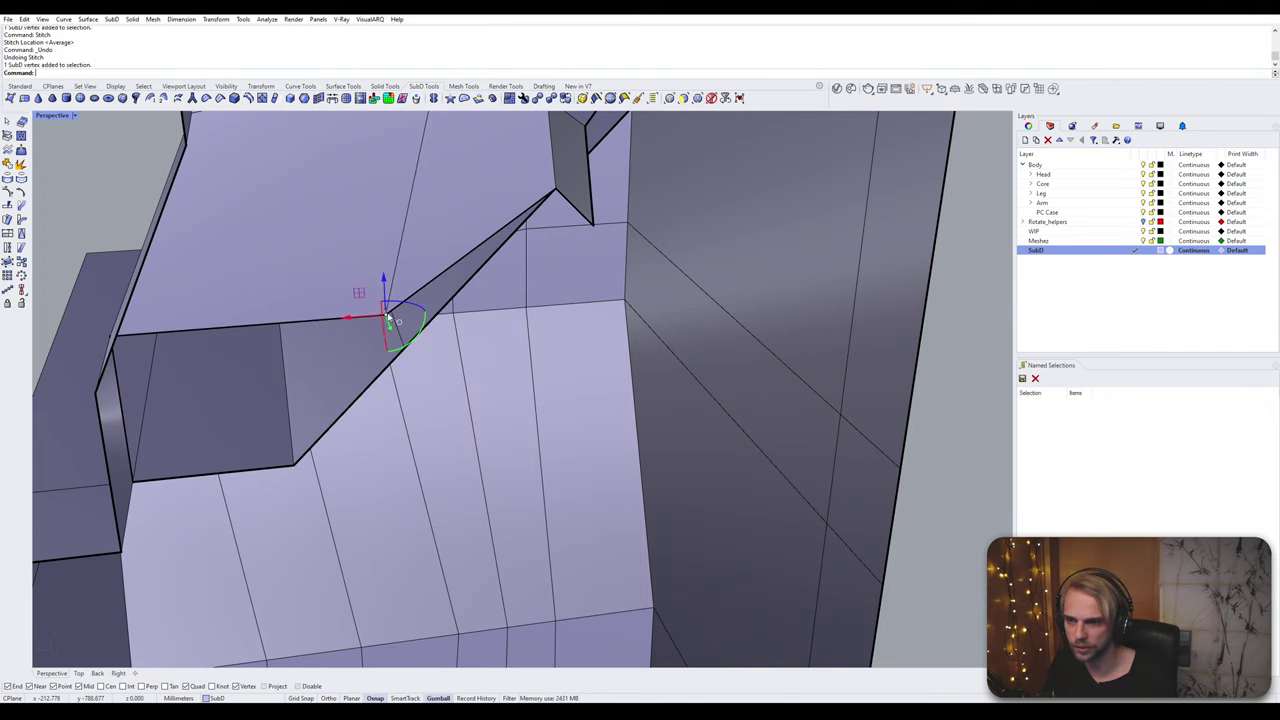
{"action": "scroll", "coordinate": [407, 353], "scroll_direction": "up", "scroll_amount": 6}
{"action": "left_click", "coordinate": [406, 348], "text": "ctrl+shift"}
{"action": "key", "text": "Return"}
{"action": "left_click", "coordinate": [405, 348]}
{"action": "scroll", "coordinate": [403, 351], "scroll_direction": "down", "scroll_amount": 10}
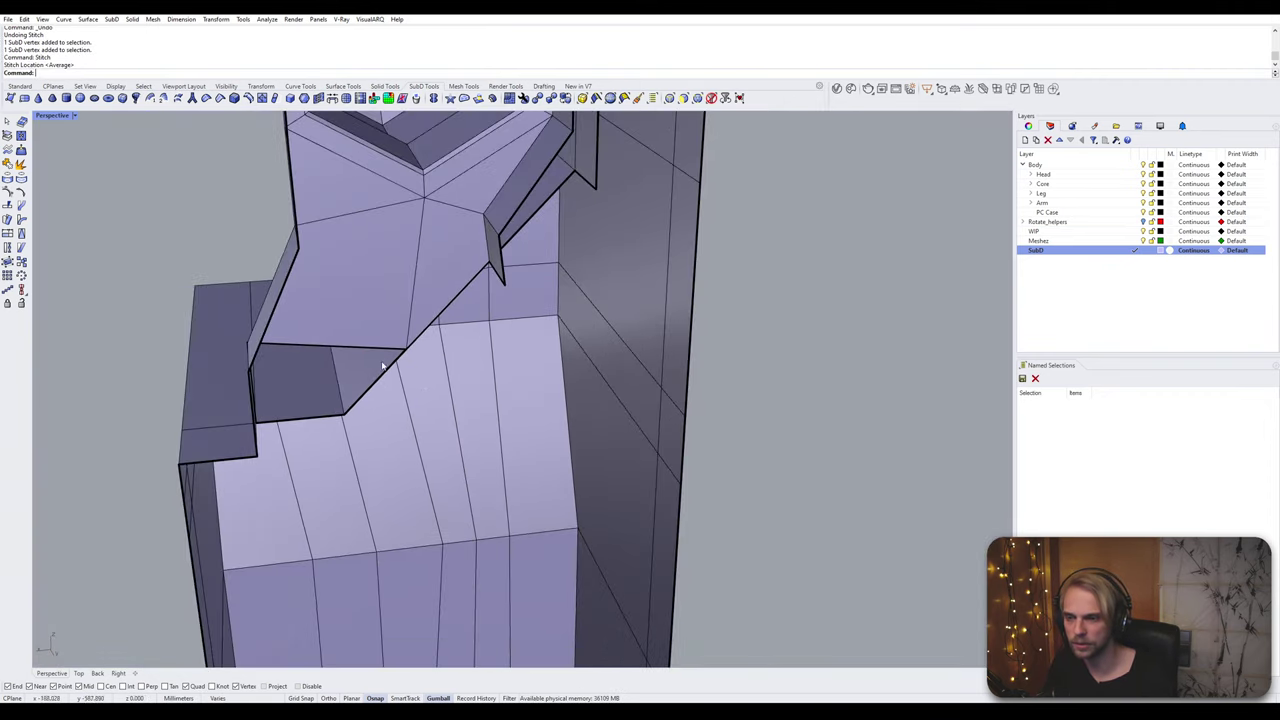
{"action": "scroll", "coordinate": [309, 398], "scroll_direction": "up", "scroll_amount": 2}
Step: Bridge the opening's bottom and top edges with a one-segment face
{"action": "left_click", "coordinate": [278, 390]}
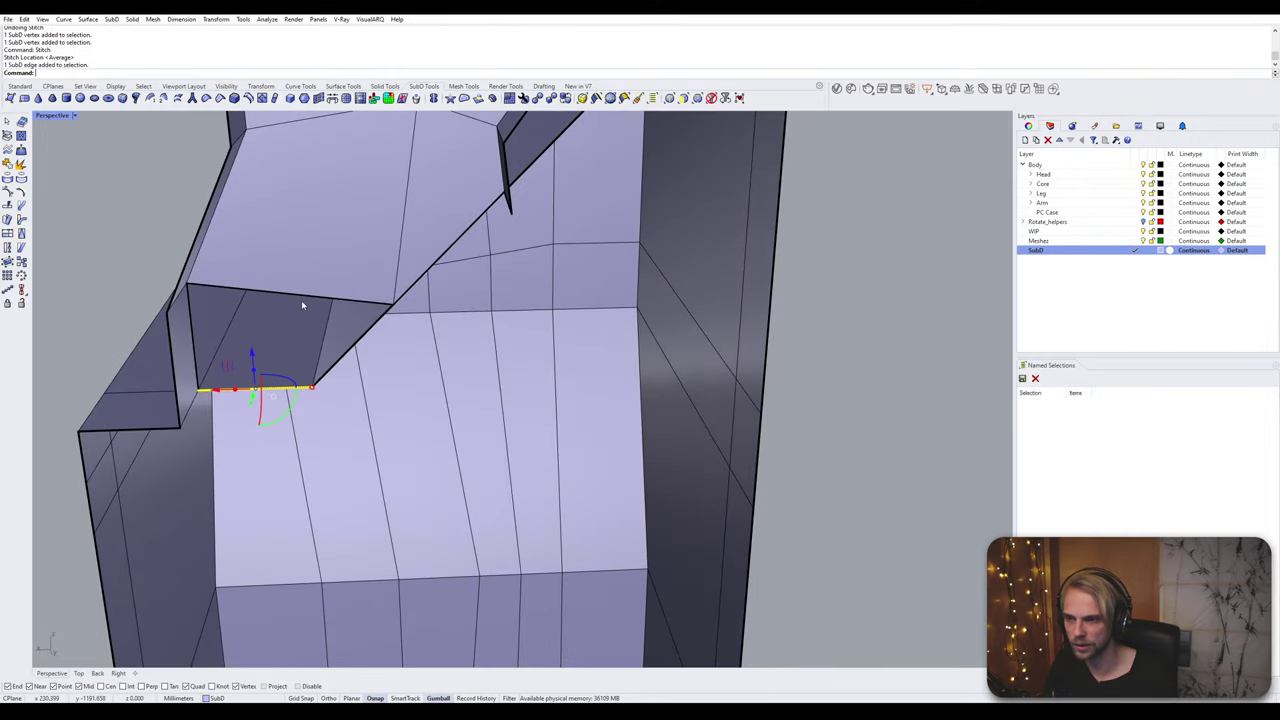
{"action": "left_click", "coordinate": [308, 299], "text": "shift"}
{"action": "key", "text": "Return"}
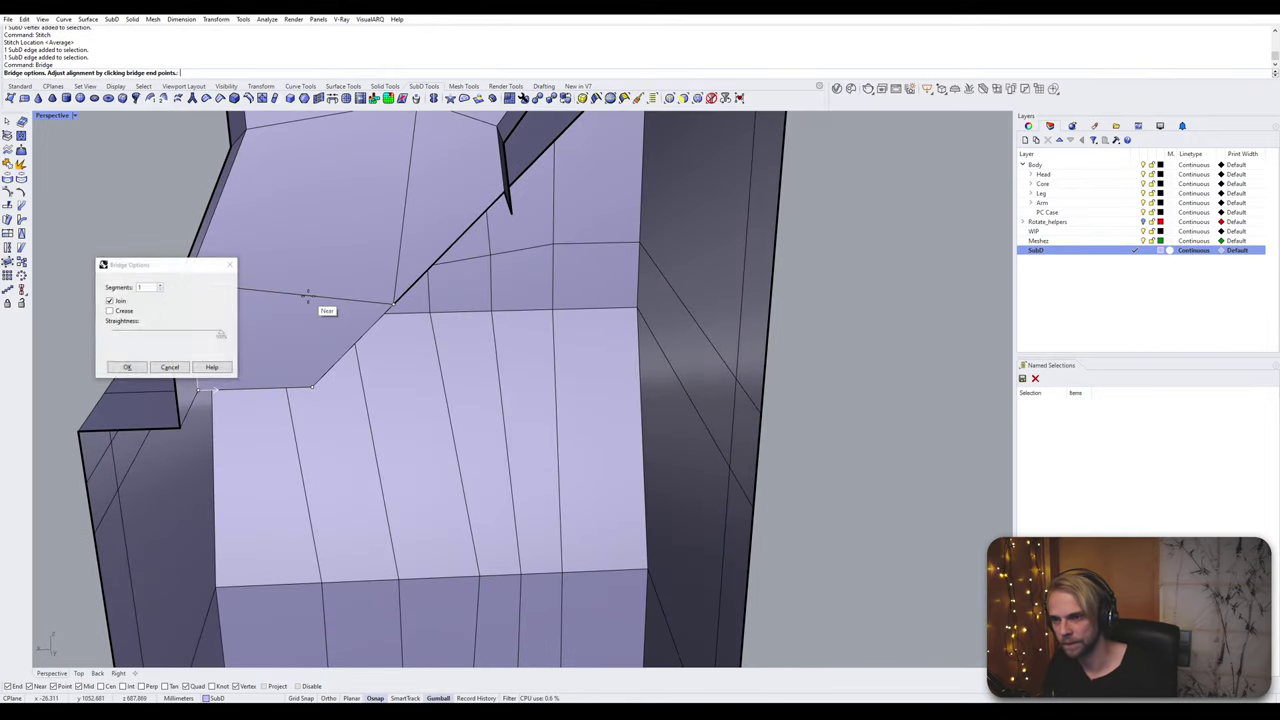
{"action": "key", "text": "Return"}
Step: Switch the Perspective viewport to Wireframe display
{"action": "right_click_drag", "start_coordinate": [393, 274], "coordinate": [355, 290]}
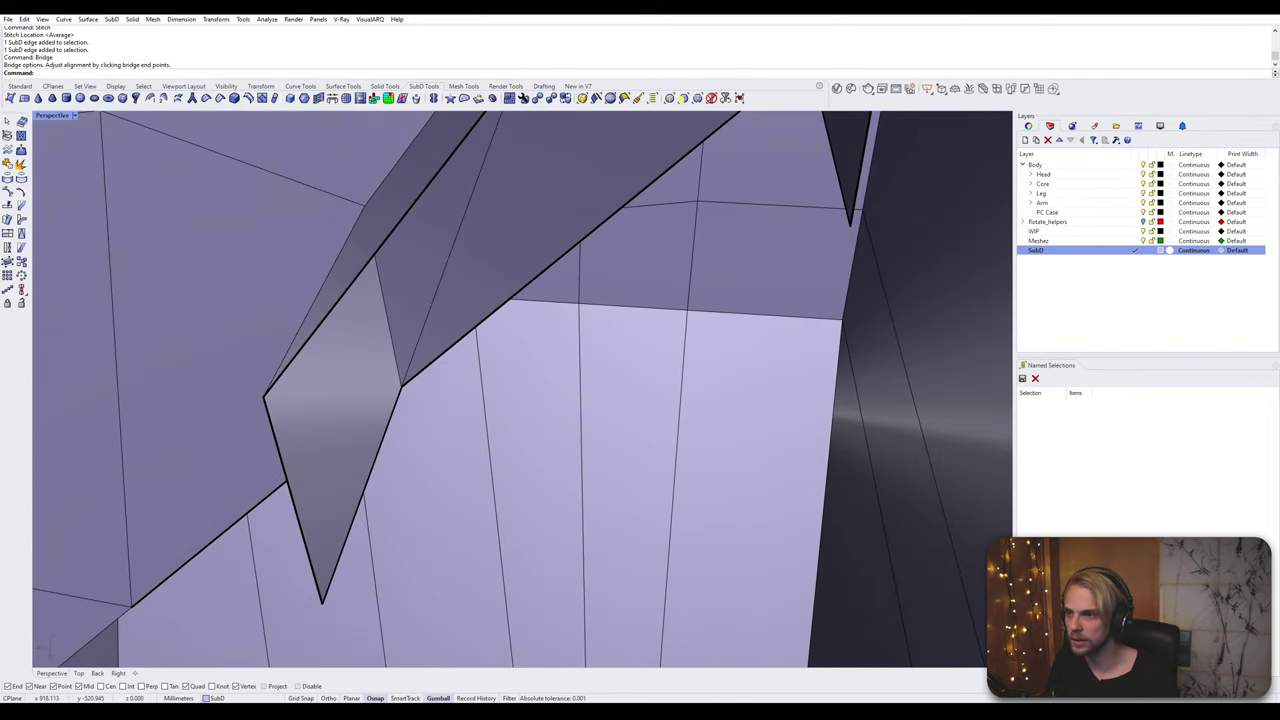
{"action": "left_click", "coordinate": [74, 116]}
{"action": "left_click", "coordinate": [72, 152]}
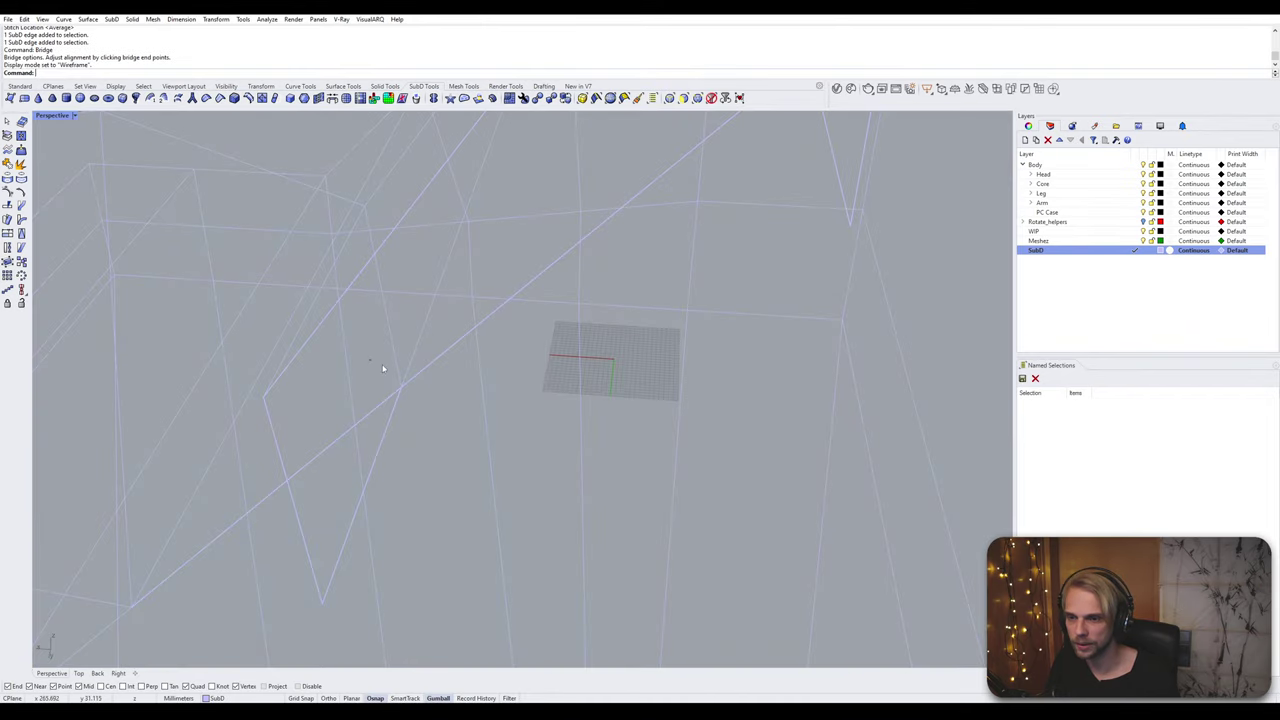
Step: Stitch two window-selected vertices and return the viewport to Shaded display
{"action": "left_click_drag", "start_coordinate": [382, 369], "coordinate": [420, 405]}
{"action": "key", "text": "Return"}
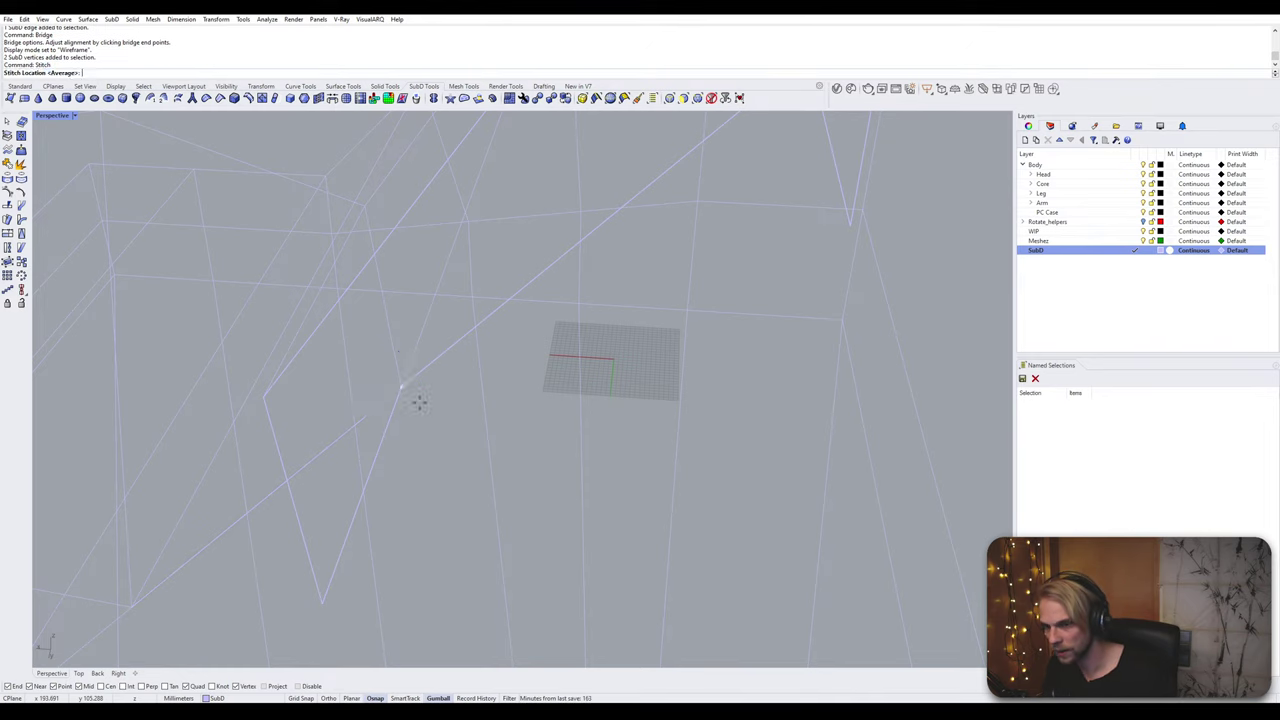
{"action": "left_click", "coordinate": [52, 115]}
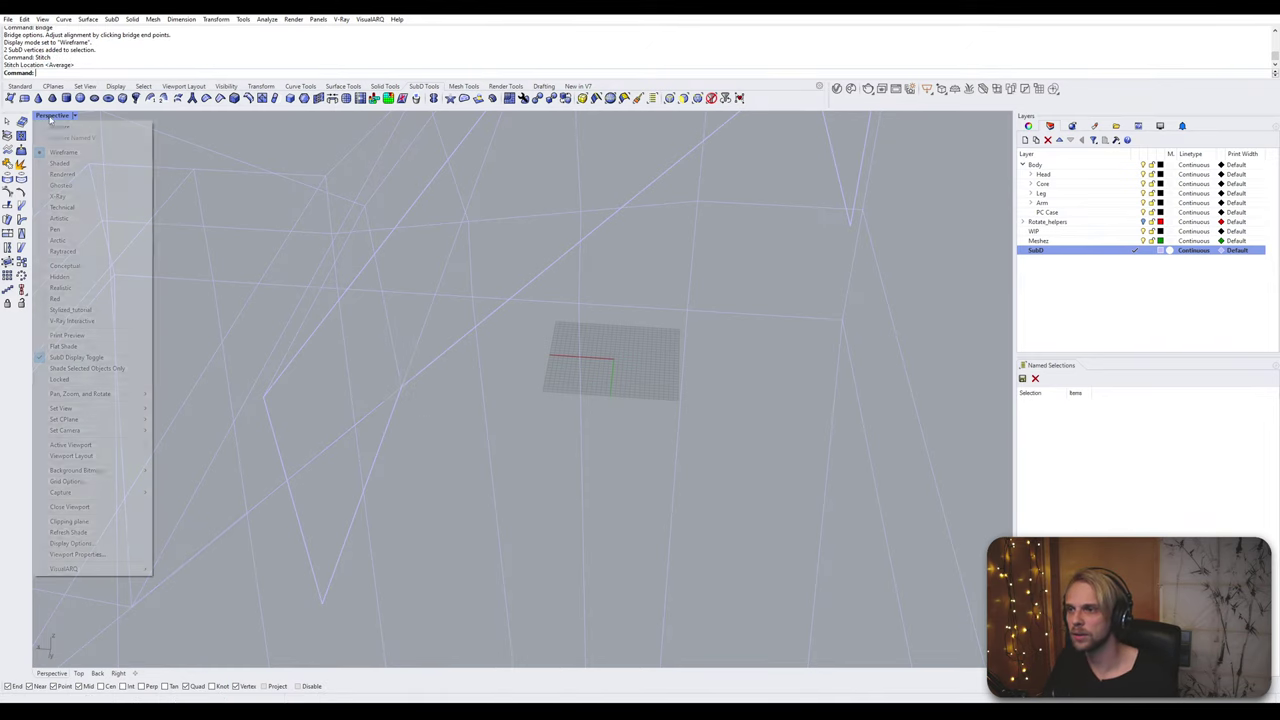
{"action": "left_click", "coordinate": [80, 160]}
{"action": "scroll", "coordinate": [409, 314], "scroll_direction": "down", "scroll_amount": 8}
{"action": "mouse_move", "coordinate": [409, 314]}
{"action": "right_mouse_down"}
{"action": "mouse_move", "coordinate": [490, 312]}
{"action": "mouse_move", "coordinate": [431, 328]}
{"action": "mouse_move", "coordinate": [428, 354]}
{"action": "right_mouse_up"}
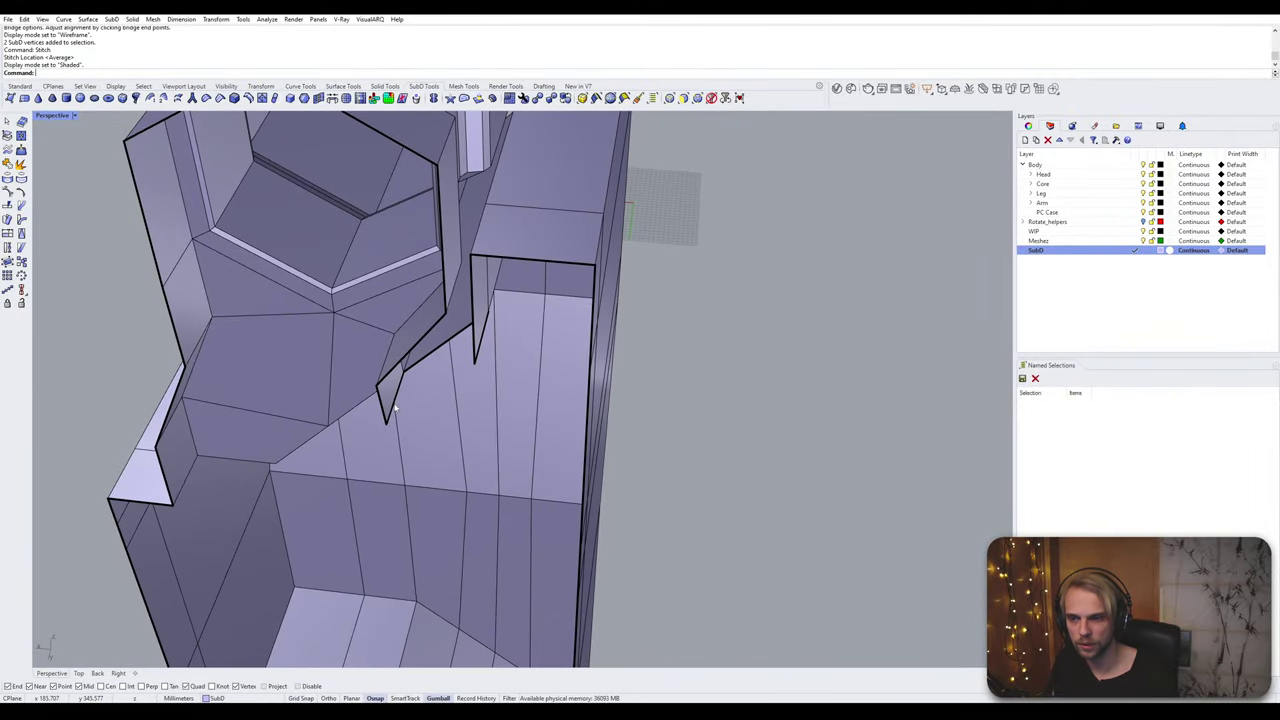
Step: Bridge the two edges on either side of the notch with a new face
{"action": "left_click", "coordinate": [394, 407], "text": "ctrl+shift"}
{"action": "scroll", "coordinate": [378, 395], "scroll_direction": "up", "scroll_amount": 3}
{"action": "left_click", "coordinate": [349, 395], "text": "ctrl+shift"}
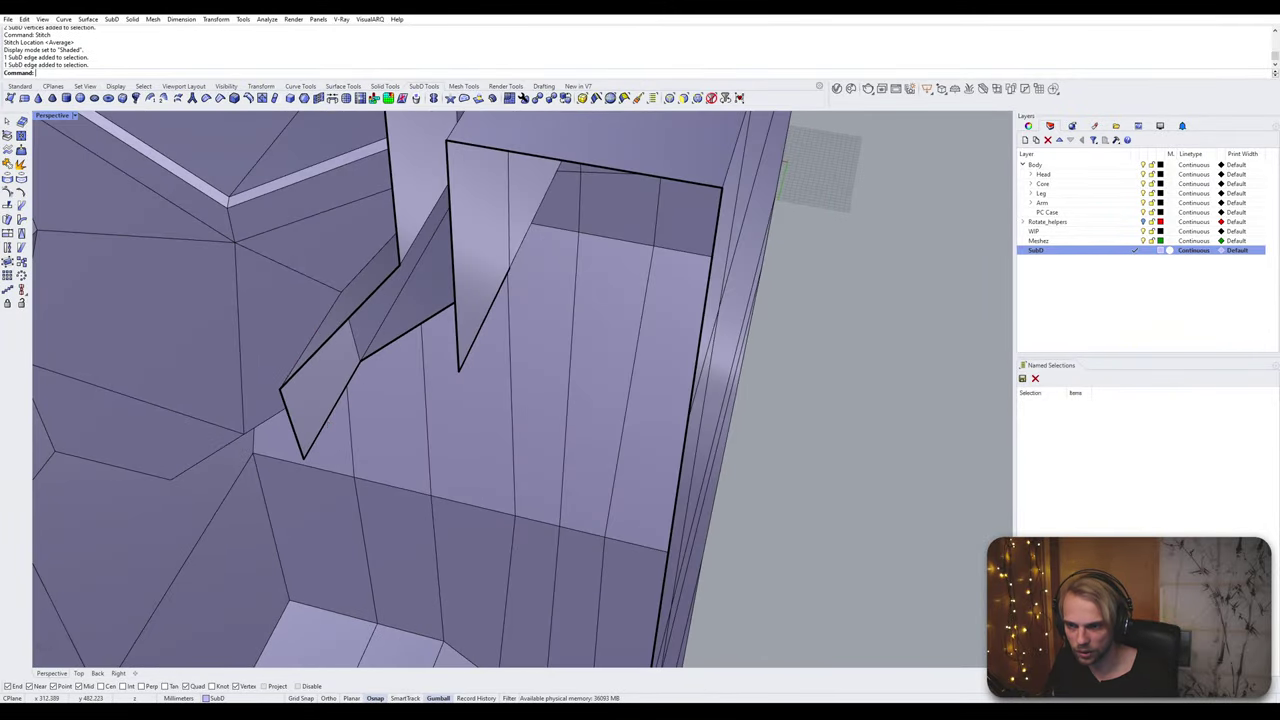
{"action": "left_click", "coordinate": [479, 337], "text": "ctrl+shift"}
{"action": "left_click", "coordinate": [479, 337], "text": "ctrl"}
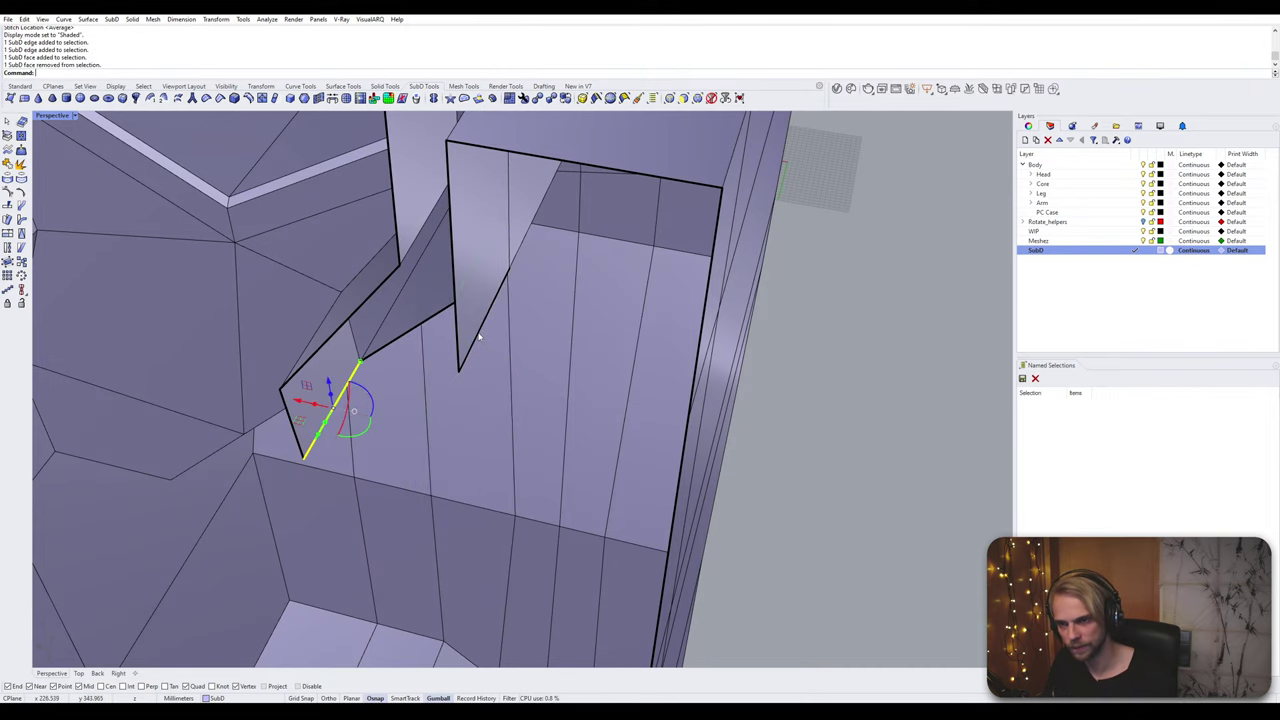
{"action": "left_click", "coordinate": [478, 338], "text": "ctrl+shift"}
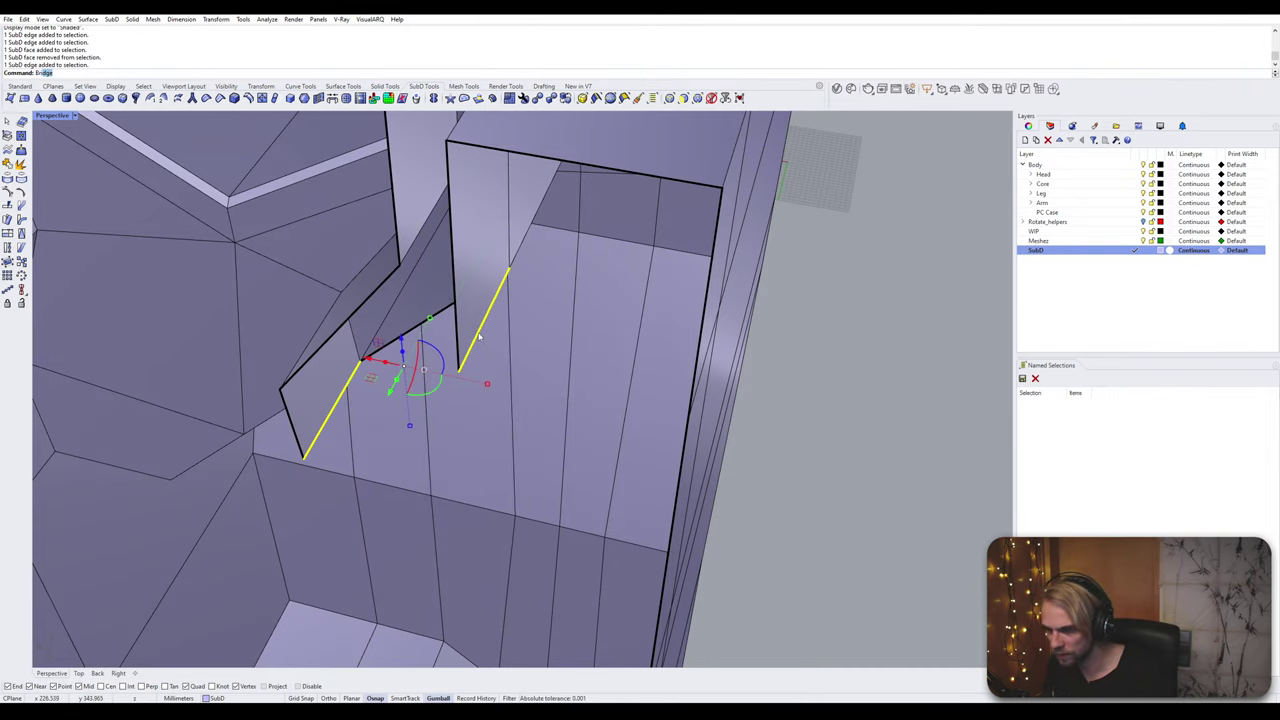
{"action": "key", "text": "Return"}
{"action": "key", "text": "Return"}
{"action": "scroll", "coordinate": [480, 337], "scroll_direction": "down", "scroll_amount": 5}
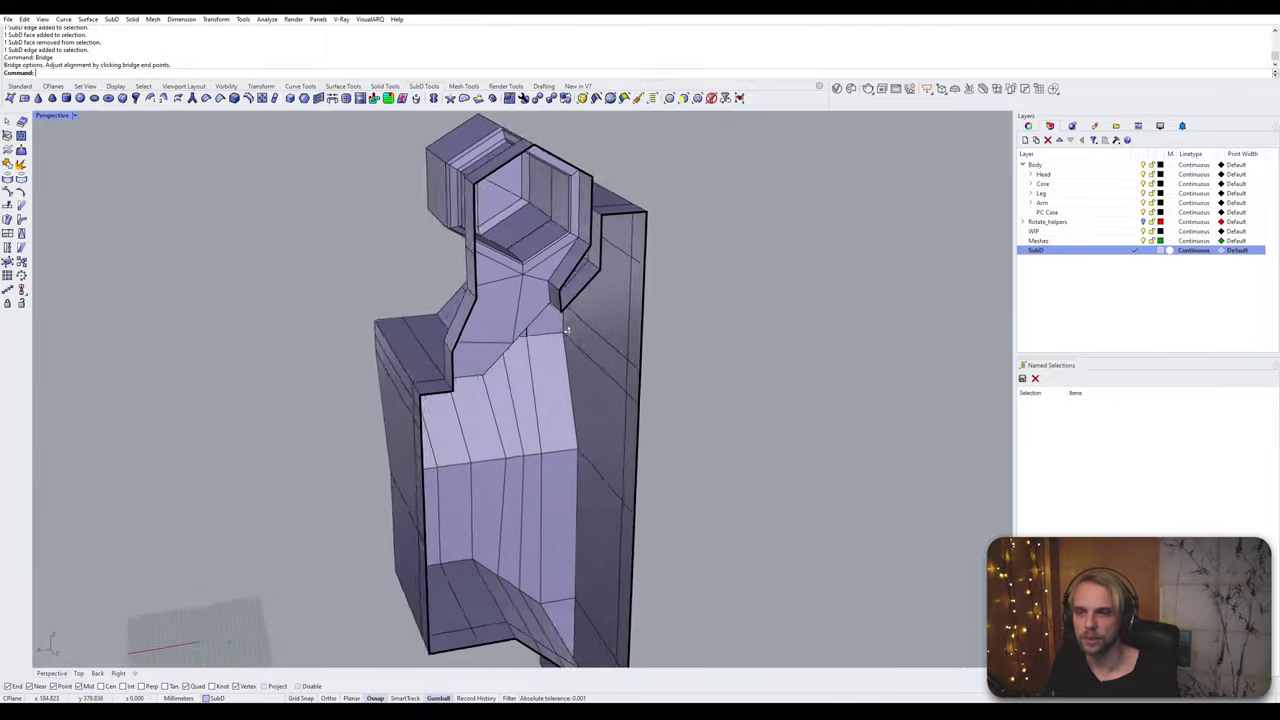
Step: Toggle the palm cage between smooth and box display with Tab while orbiting
{"action": "right_click_drag", "start_coordinate": [566, 330], "coordinate": [140, 317]}
{"action": "key", "text": "Tab"}
{"action": "scroll", "coordinate": [557, 326], "scroll_direction": "up", "scroll_amount": 5}
{"action": "right_click_drag", "start_coordinate": [560, 300], "coordinate": [531, 262]}
{"action": "right_click_drag", "start_coordinate": [488, 385], "coordinate": [450, 403]}
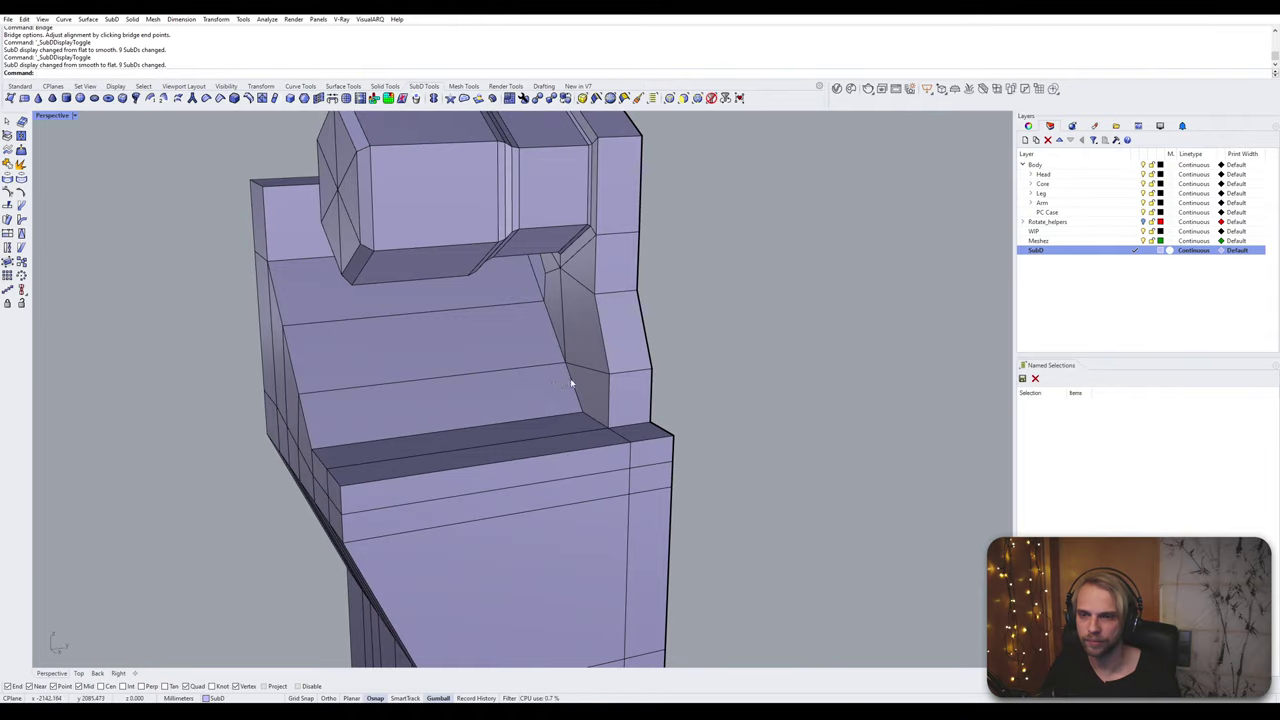
{"action": "right_click_drag", "start_coordinate": [572, 383], "coordinate": [663, 354]}
{"action": "key", "text": "Tab"}
{"action": "key", "text": "Tab"}
{"action": "key", "text": "Tab"}
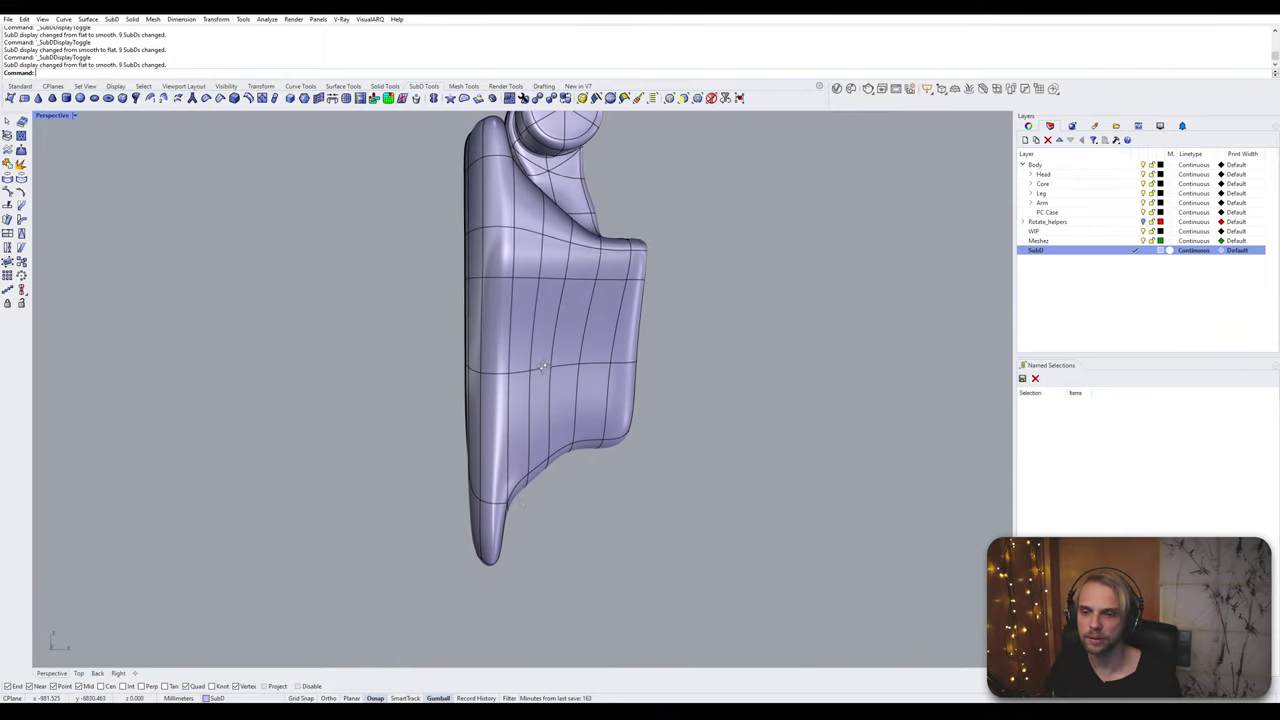
{"action": "right_click_drag", "start_coordinate": [543, 367], "coordinate": [685, 502]}
{"action": "key", "text": "Tab"}
Step: Delete the unneeded edge on the cage's lower block
{"action": "scroll", "coordinate": [451, 397], "scroll_direction": "up", "scroll_amount": 4}
{"action": "scroll", "coordinate": [519, 324], "scroll_direction": "up", "scroll_amount": 4}
{"action": "left_click", "coordinate": [640, 445]}
{"action": "scroll", "coordinate": [455, 450], "scroll_direction": "down", "scroll_amount": 3}
{"action": "scroll", "coordinate": [554, 570], "scroll_direction": "up", "scroll_amount": 5}
{"action": "key", "text": "Delete"}
{"action": "scroll", "coordinate": [554, 492], "scroll_direction": "down", "scroll_amount": 5}
{"action": "scroll", "coordinate": [557, 358], "scroll_direction": "up", "scroll_amount": 3}
{"action": "scroll", "coordinate": [584, 306], "scroll_direction": "up", "scroll_amount": 2}
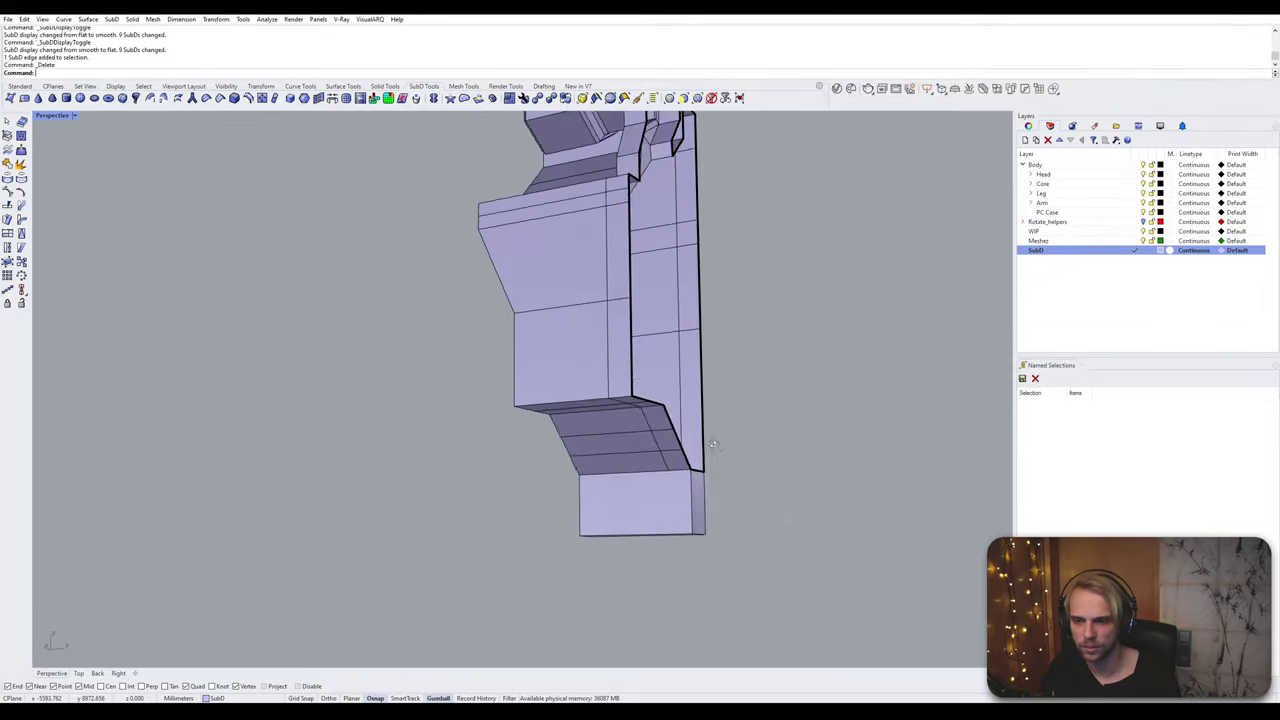
Step: Insert a new edge near the lower block's right side with absolute offset mode
{"action": "scroll", "coordinate": [685, 502], "scroll_direction": "up", "scroll_amount": 2}
{"action": "left_click", "coordinate": [706, 498], "text": "ctrl+shift"}
{"action": "left_click", "coordinate": [750, 491], "text": "ctrl+shift"}
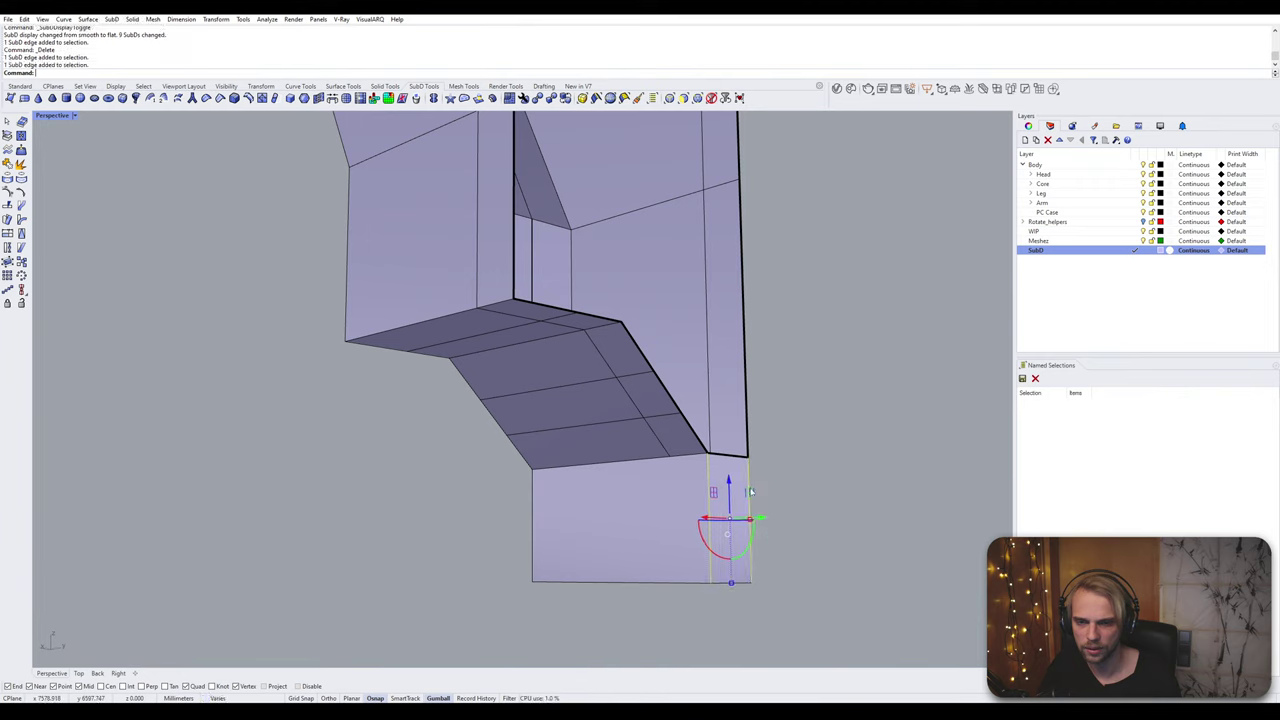
{"action": "left_click", "coordinate": [741, 586], "text": "ctrl+shift"}
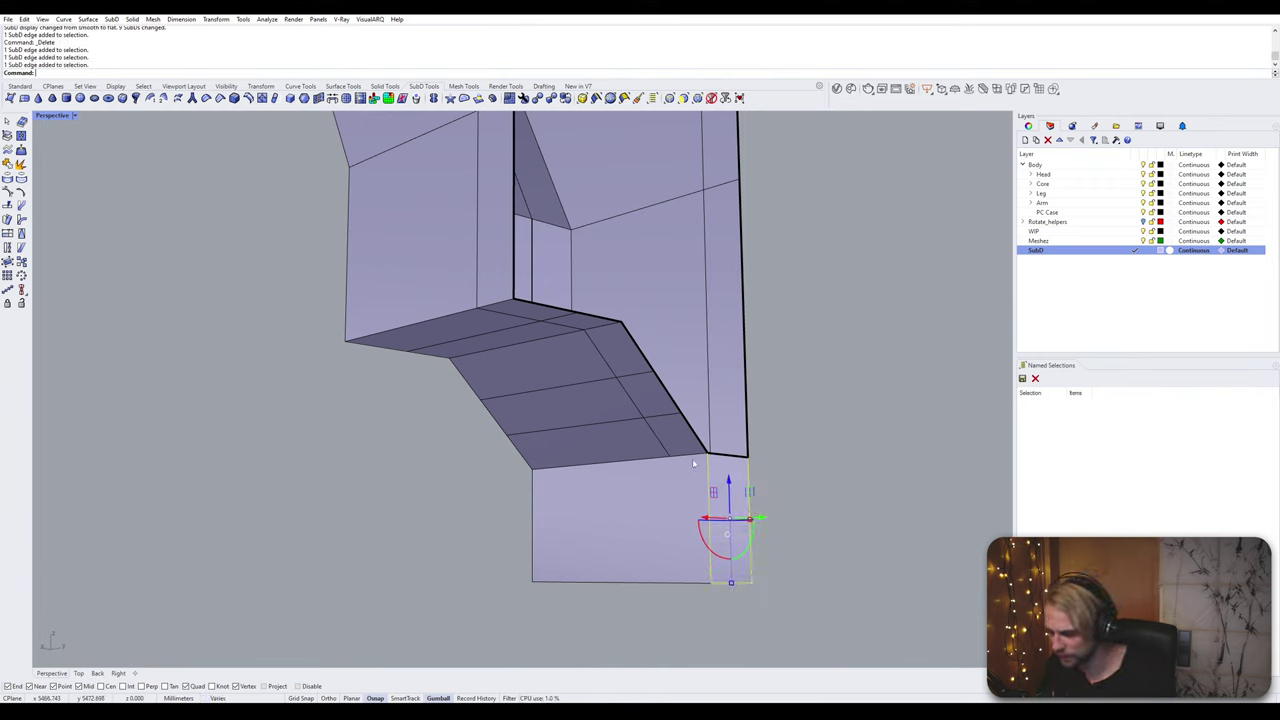
{"action": "key", "text": "Return"}
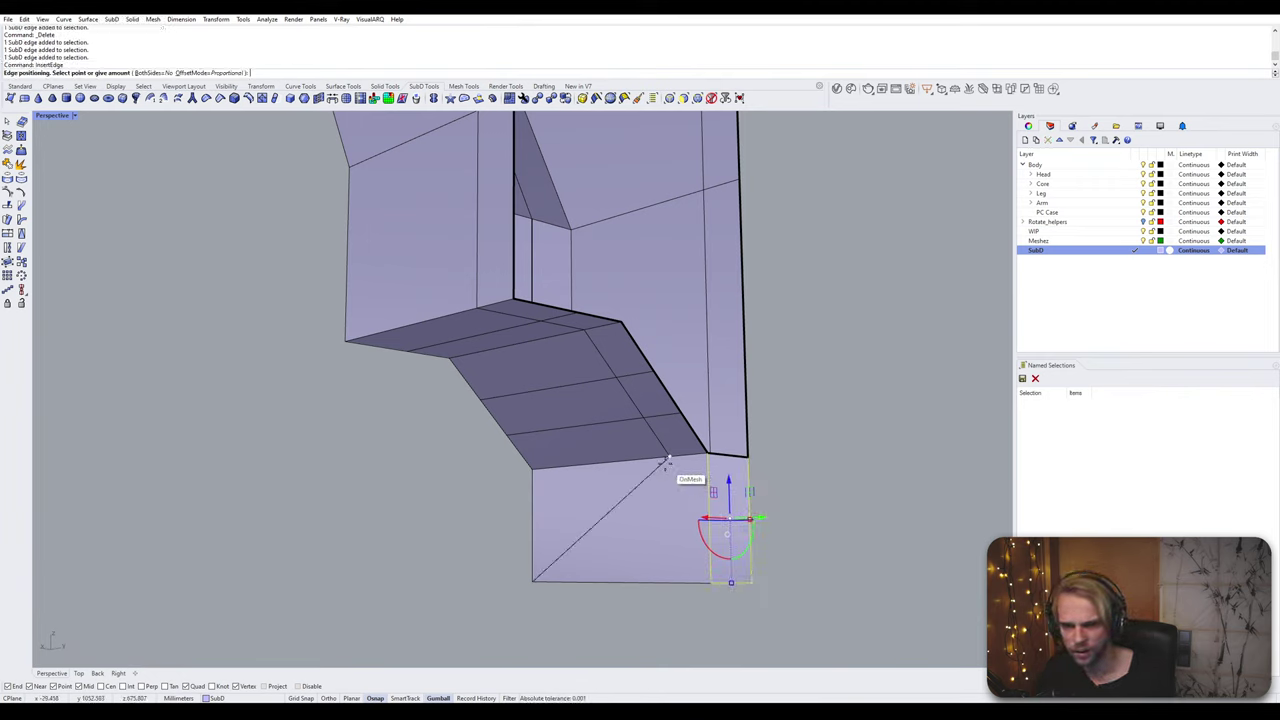
{"action": "left_click", "coordinate": [198, 73]}
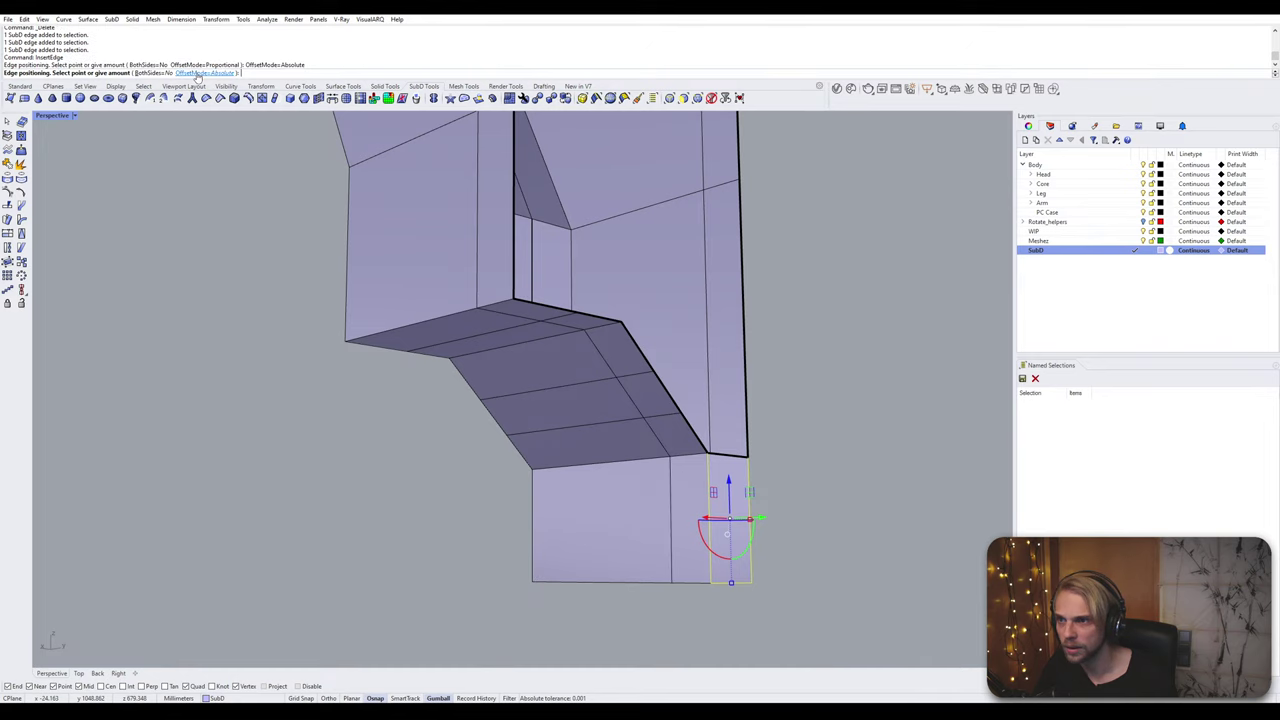
{"action": "left_click", "coordinate": [698, 472]}
Step: Delete a face on the lower block and switch the viewport to wireframe display
{"action": "right_click_drag", "start_coordinate": [740, 468], "coordinate": [383, 474]}
{"action": "left_click", "coordinate": [720, 426]}
{"action": "key", "text": "Delete"}
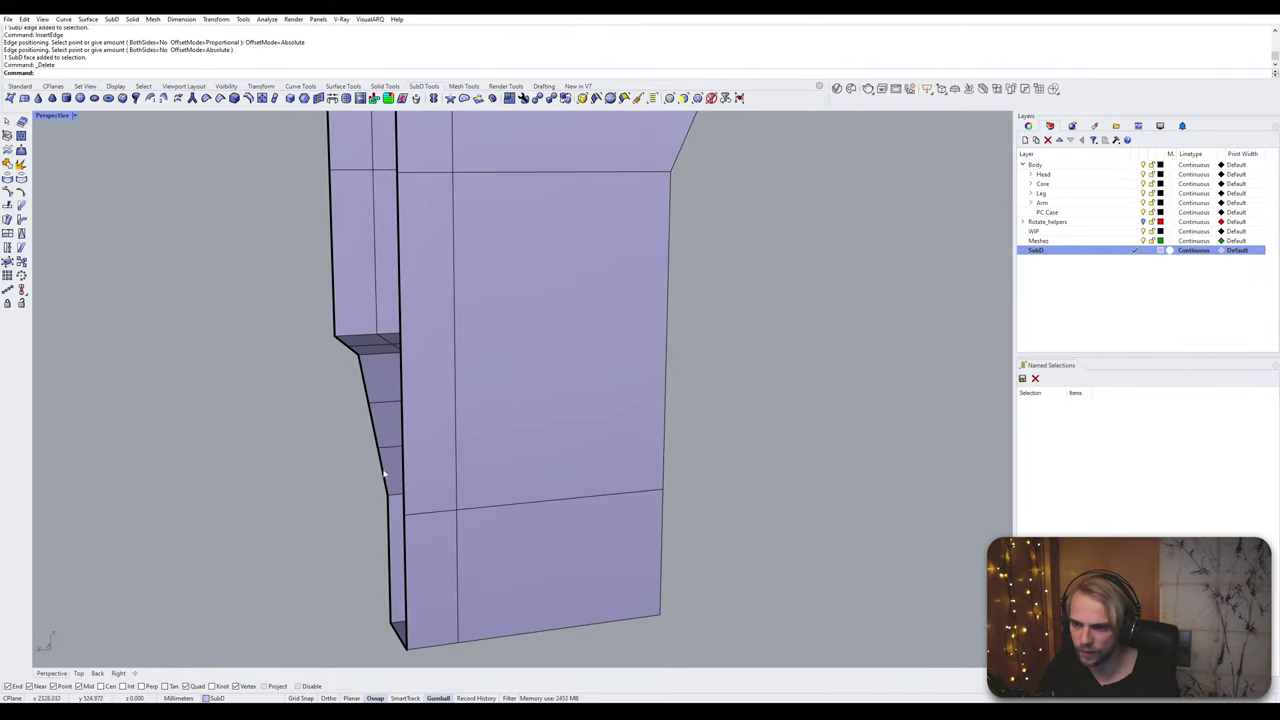
{"action": "left_click", "coordinate": [52, 116]}
{"action": "left_click", "coordinate": [60, 152]}
Step: Stitch the two vertices of a lower-side edge into one
{"action": "key", "text": "Tab"}
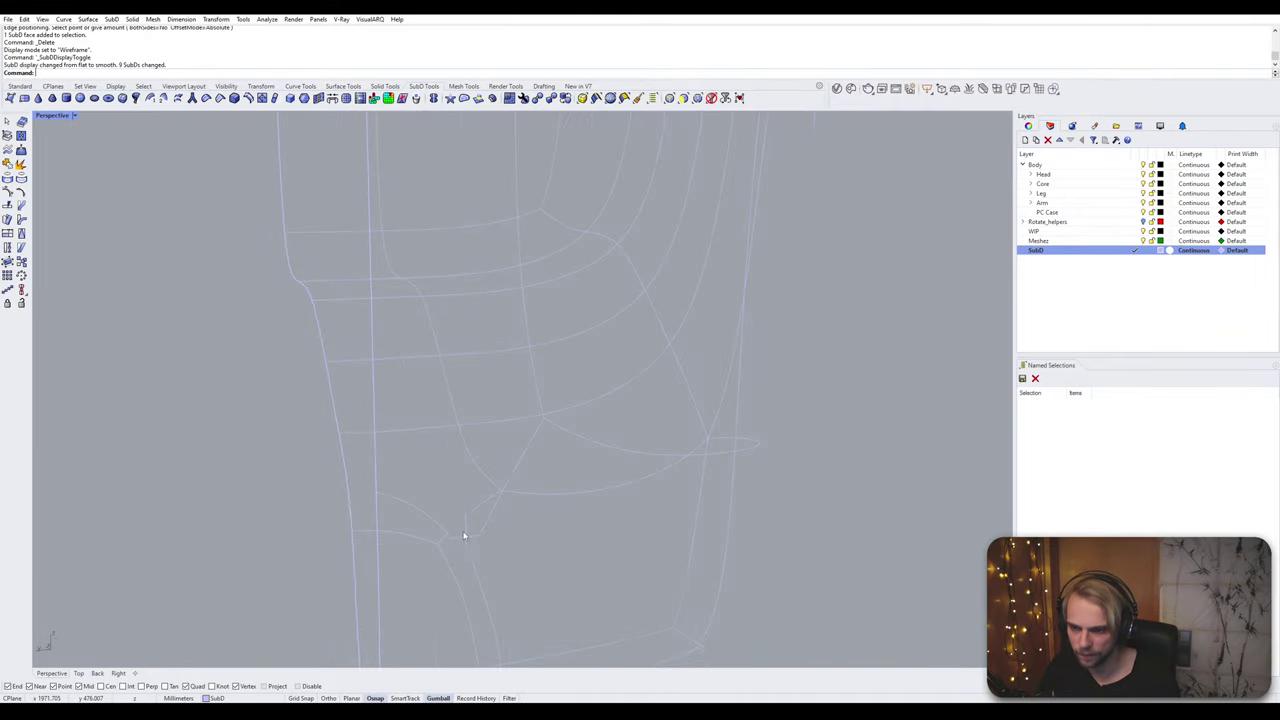
{"action": "key", "text": "Tab"}
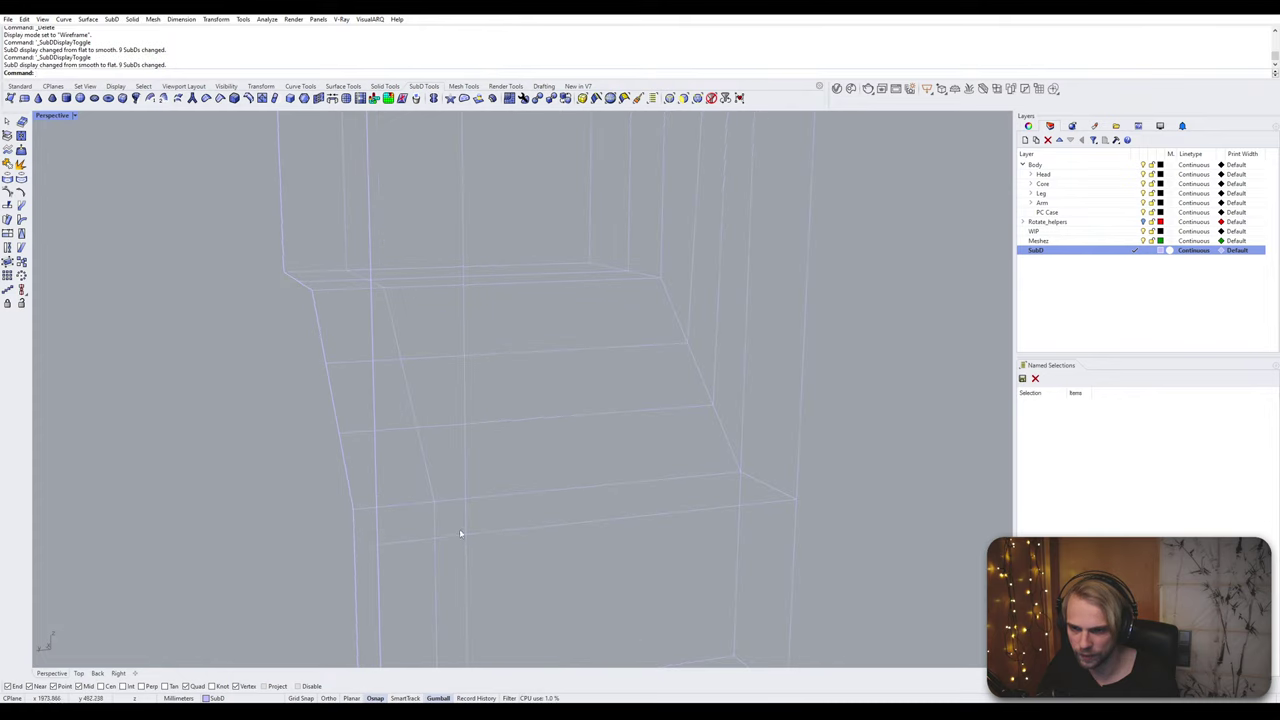
{"action": "left_click", "coordinate": [460, 534]}
{"action": "key", "text": "Tab"}
{"action": "left_click", "coordinate": [517, 467], "text": "ctrl"}
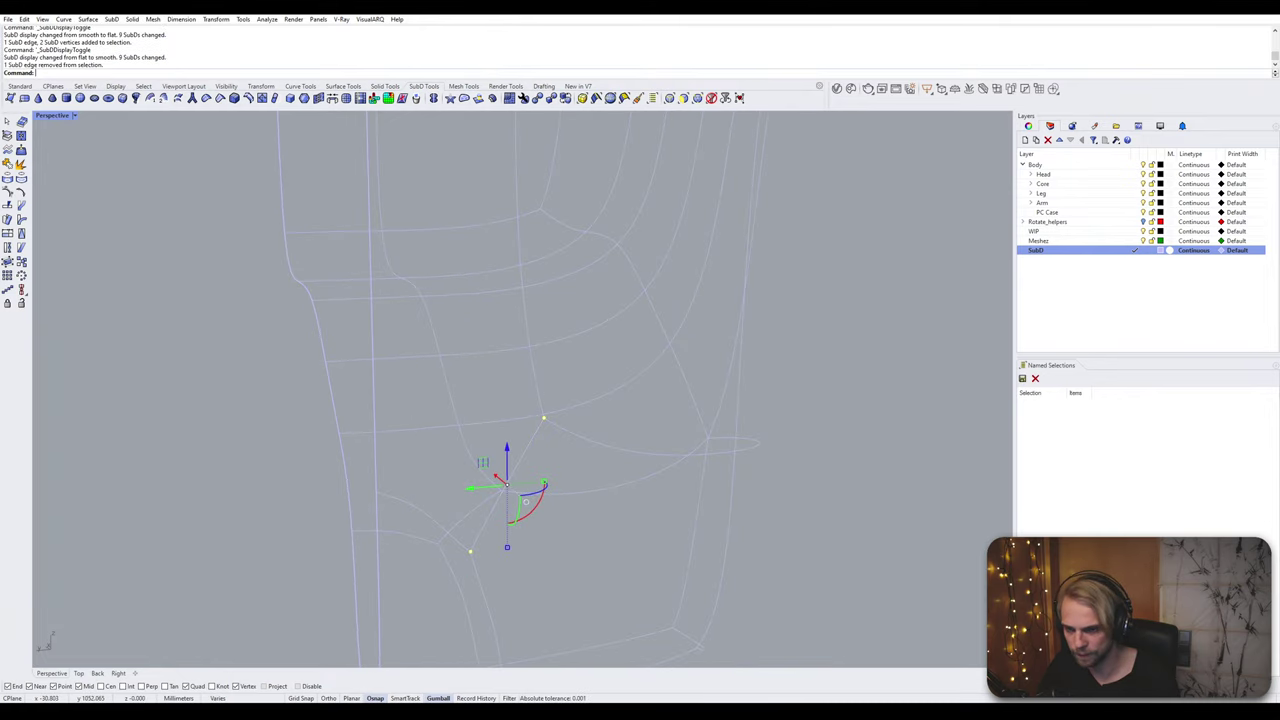
{"action": "key", "text": "Return"}
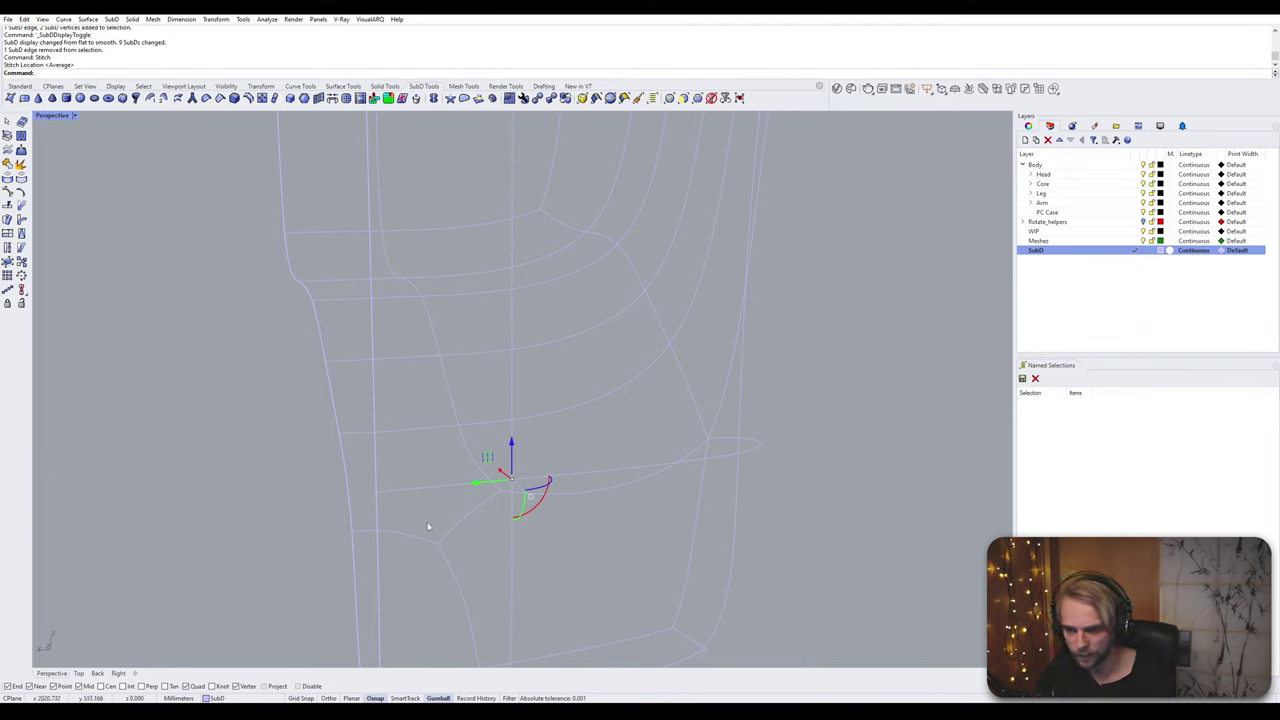
Step: Stitch a second pair of neighbouring lower-side vertices together
{"action": "left_click", "coordinate": [438, 543], "text": "ctrl+shift"}
{"action": "left_click", "coordinate": [487, 483], "text": "ctrl+shift"}
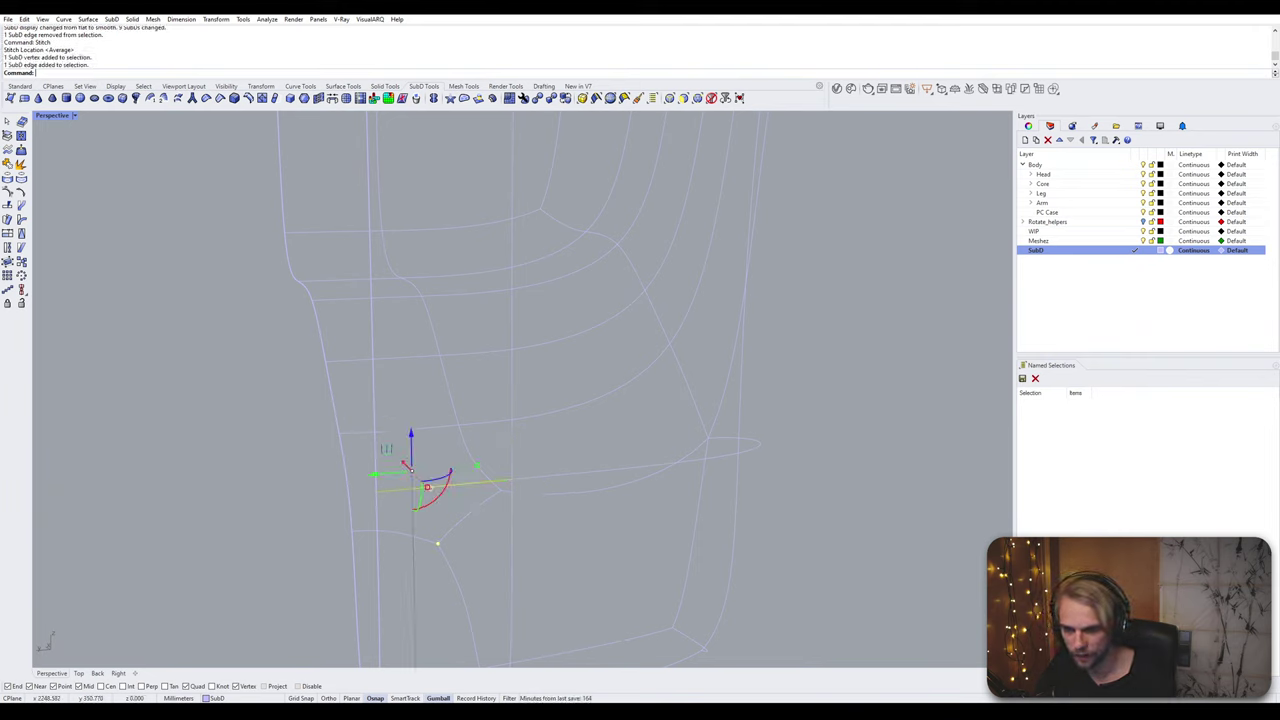
{"action": "left_click", "coordinate": [472, 484], "text": "ctrl"}
{"action": "left_click_drag", "start_coordinate": [471, 474], "coordinate": [521, 508], "text": "ctrl+shift"}
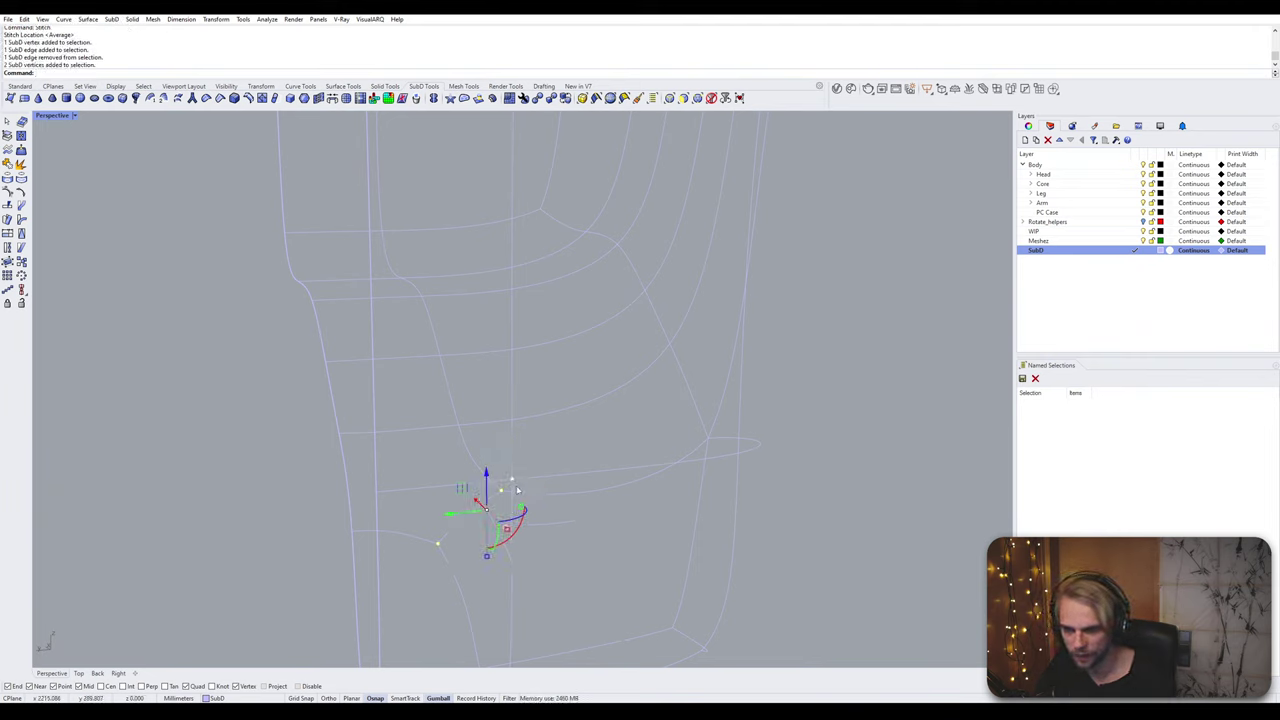
{"action": "left_click", "coordinate": [513, 484], "text": "ctrl"}
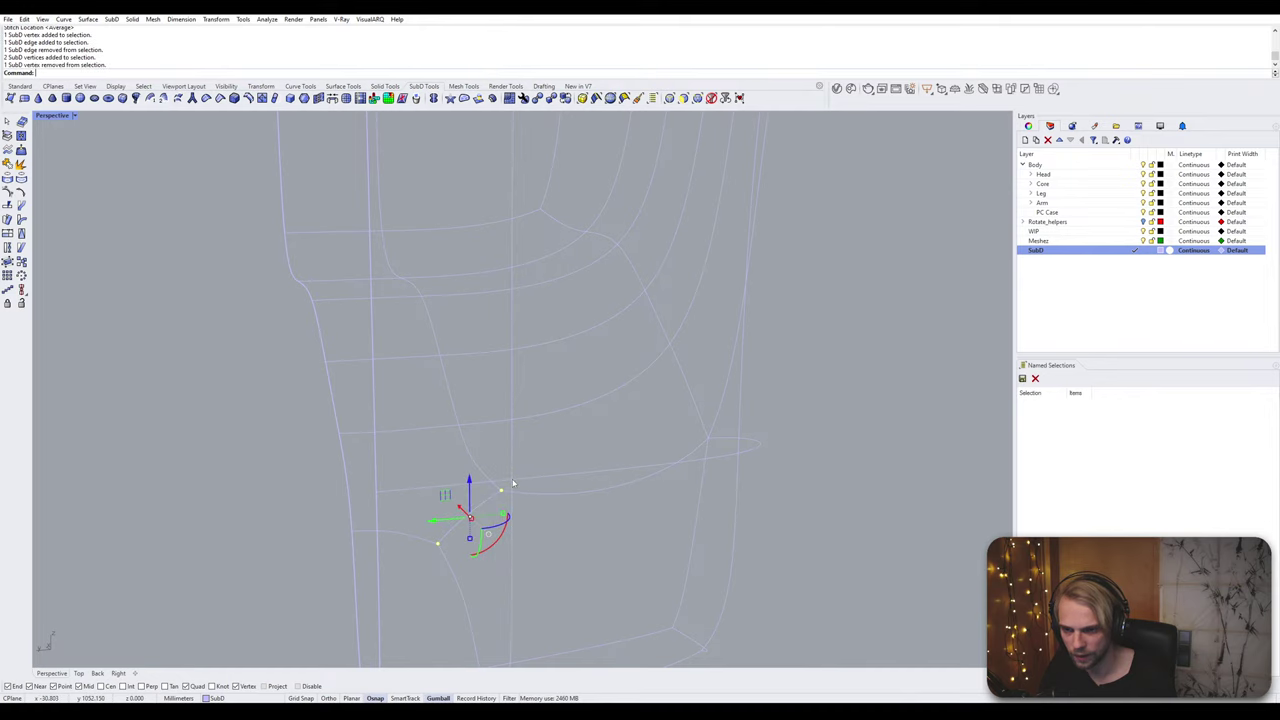
{"action": "key", "text": "Return"}
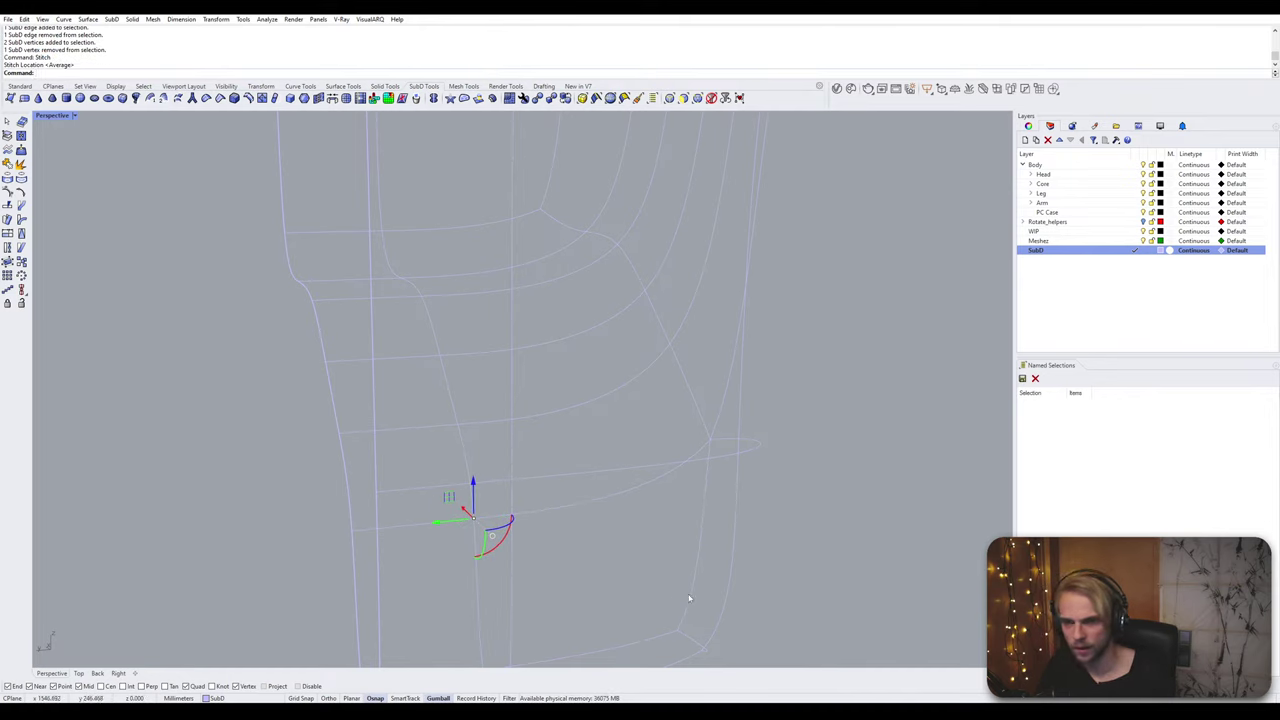
{"action": "left_click", "coordinate": [62, 116]}
Step: Return to shaded display, review the part smoothed from the front, then switch back to box display
{"action": "left_click", "coordinate": [70, 163]}
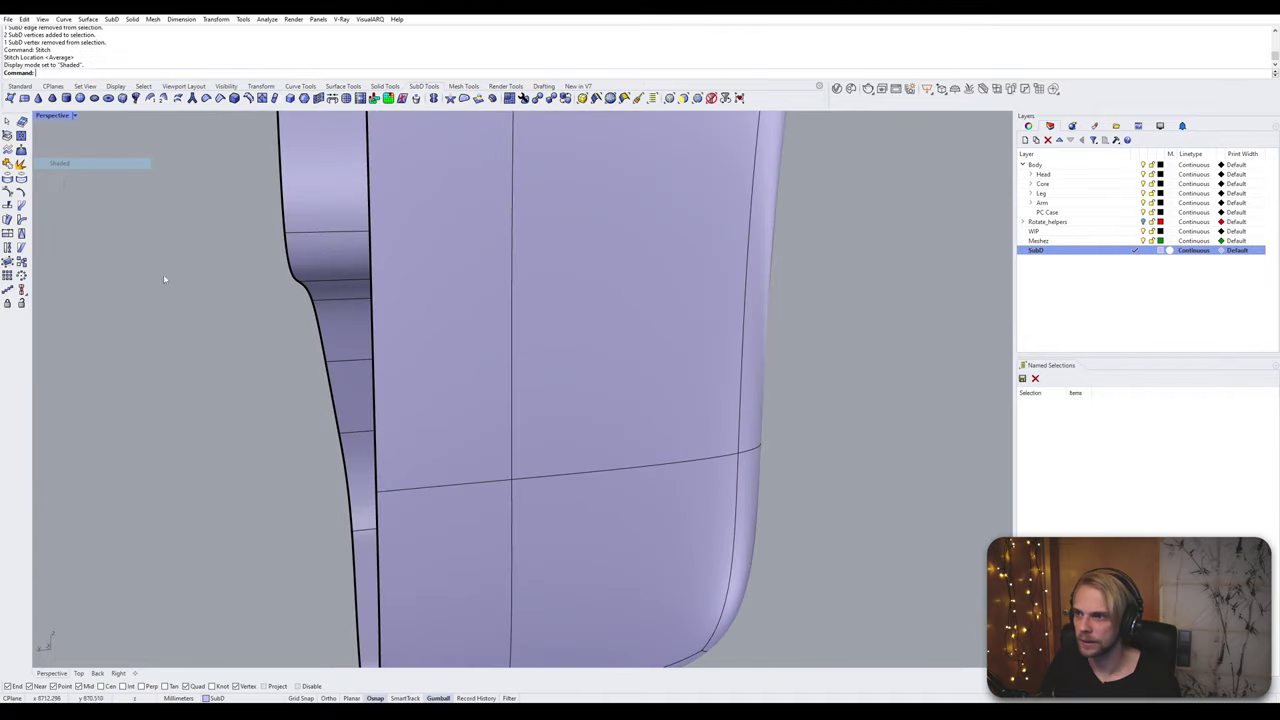
{"action": "mouse_move", "coordinate": [163, 274]}
{"action": "right_mouse_down"}
{"action": "mouse_move", "coordinate": [286, 520]}
{"action": "mouse_move", "coordinate": [442, 480]}
{"action": "mouse_move", "coordinate": [524, 431]}
{"action": "mouse_move", "coordinate": [430, 485]}
{"action": "mouse_move", "coordinate": [555, 335]}
{"action": "mouse_move", "coordinate": [508, 360]}
{"action": "mouse_move", "coordinate": [571, 426]}
{"action": "mouse_move", "coordinate": [380, 398]}
{"action": "mouse_move", "coordinate": [523, 346]}
{"action": "mouse_move", "coordinate": [496, 341]}
{"action": "mouse_move", "coordinate": [463, 297]}
{"action": "right_mouse_up"}
{"action": "key", "text": "Tab"}
{"action": "key", "text": "Tab"}
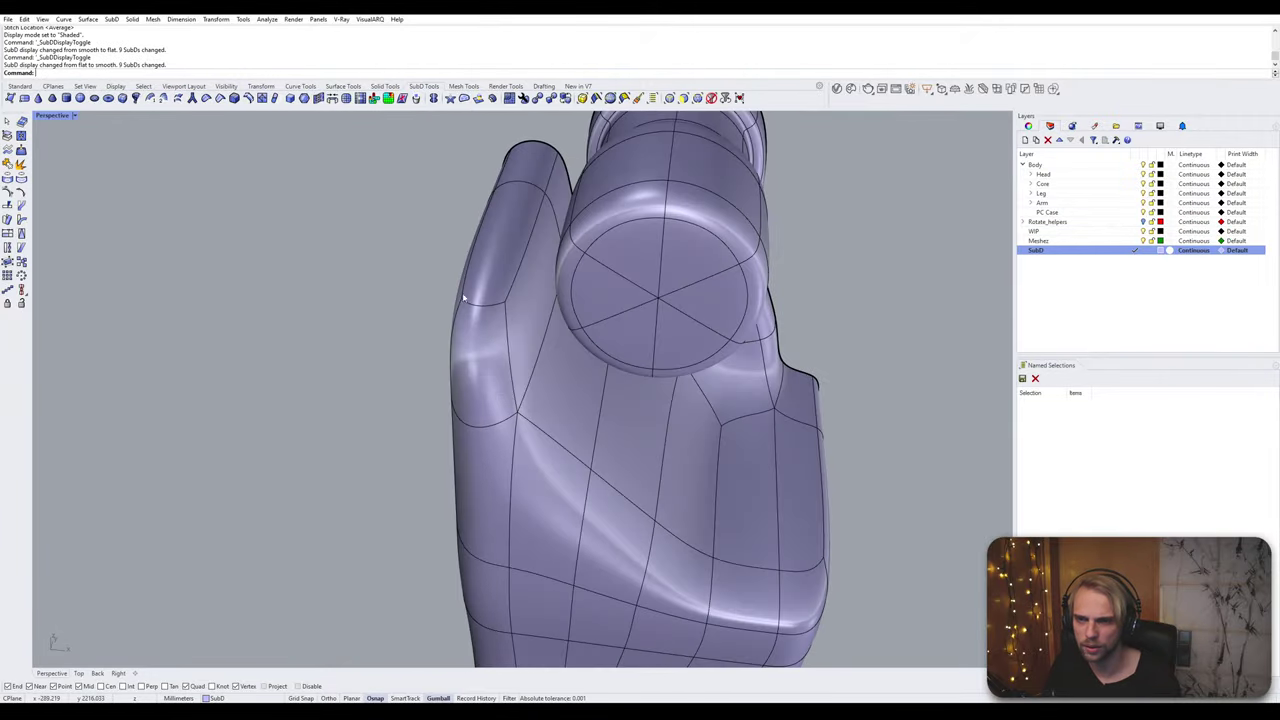
{"action": "right_click_drag", "start_coordinate": [523, 428], "coordinate": [559, 361]}
{"action": "key", "text": "Tab"}
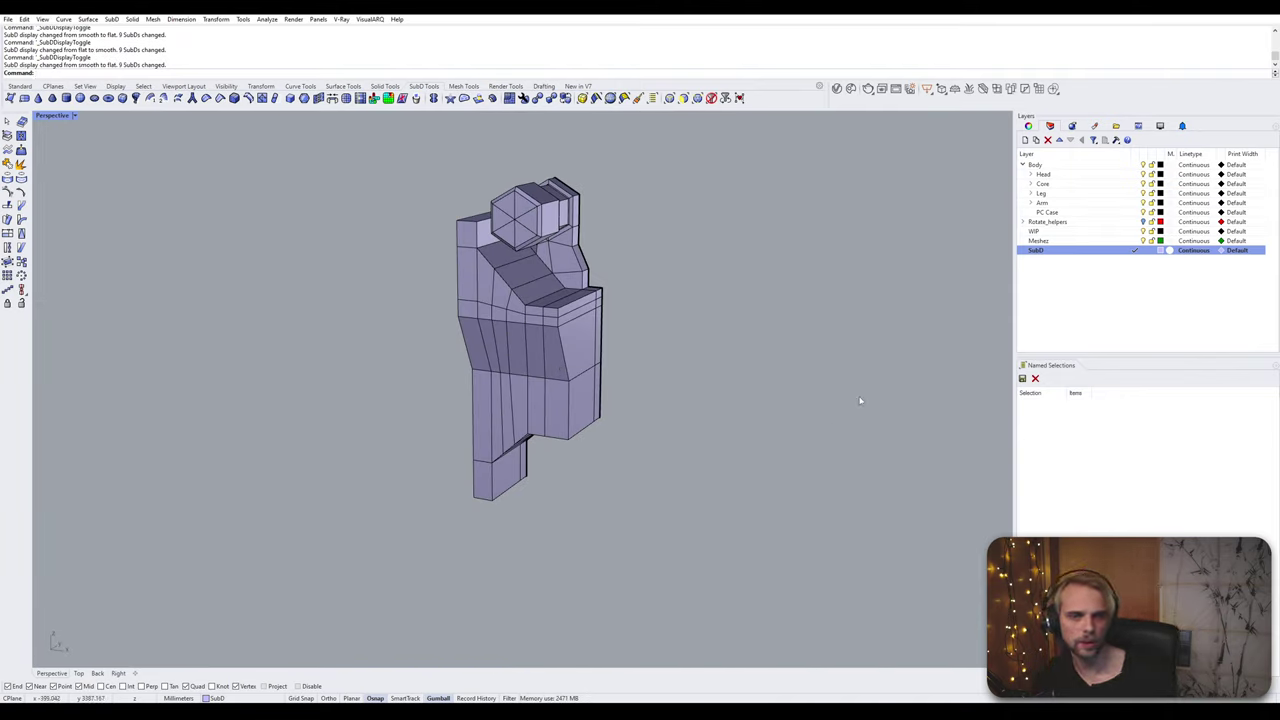
Step: Use ShowSelected to reveal the hidden hand part and the upper knuckle part
{"action": "type", "text": "ShowSelected"}
{"action": "key", "text": "Return"}
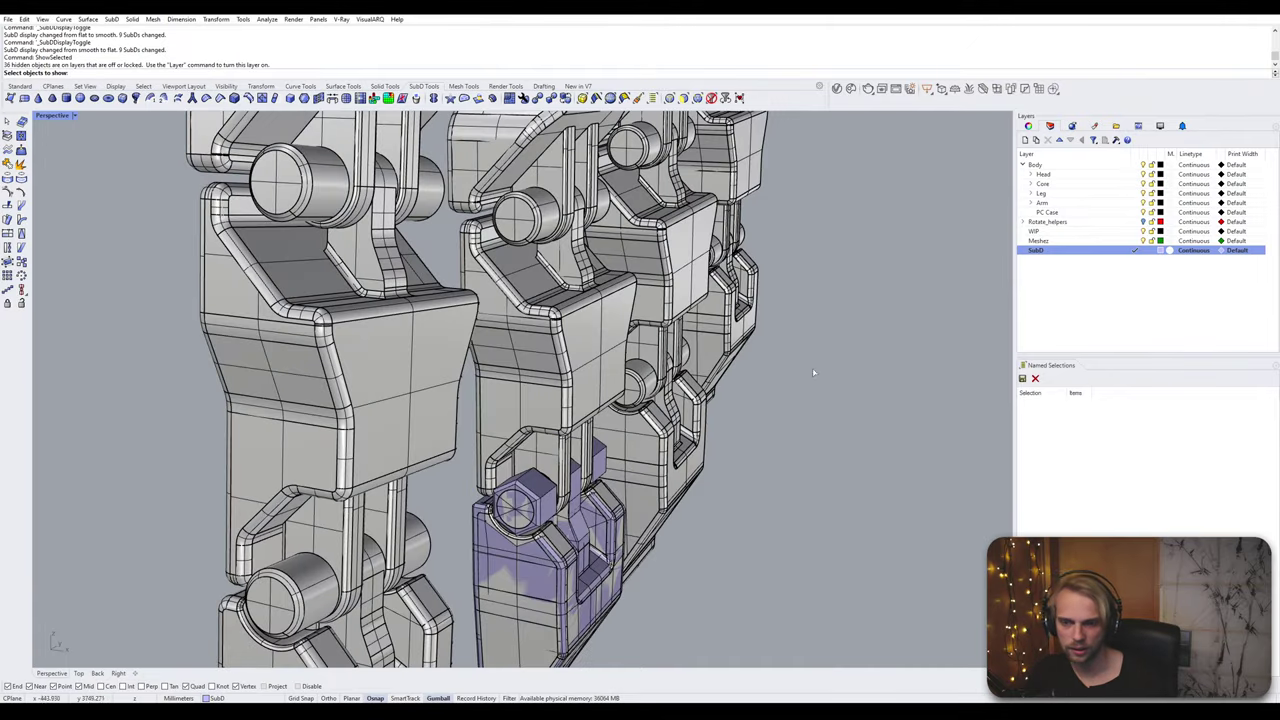
{"action": "left_click", "coordinate": [547, 496]}
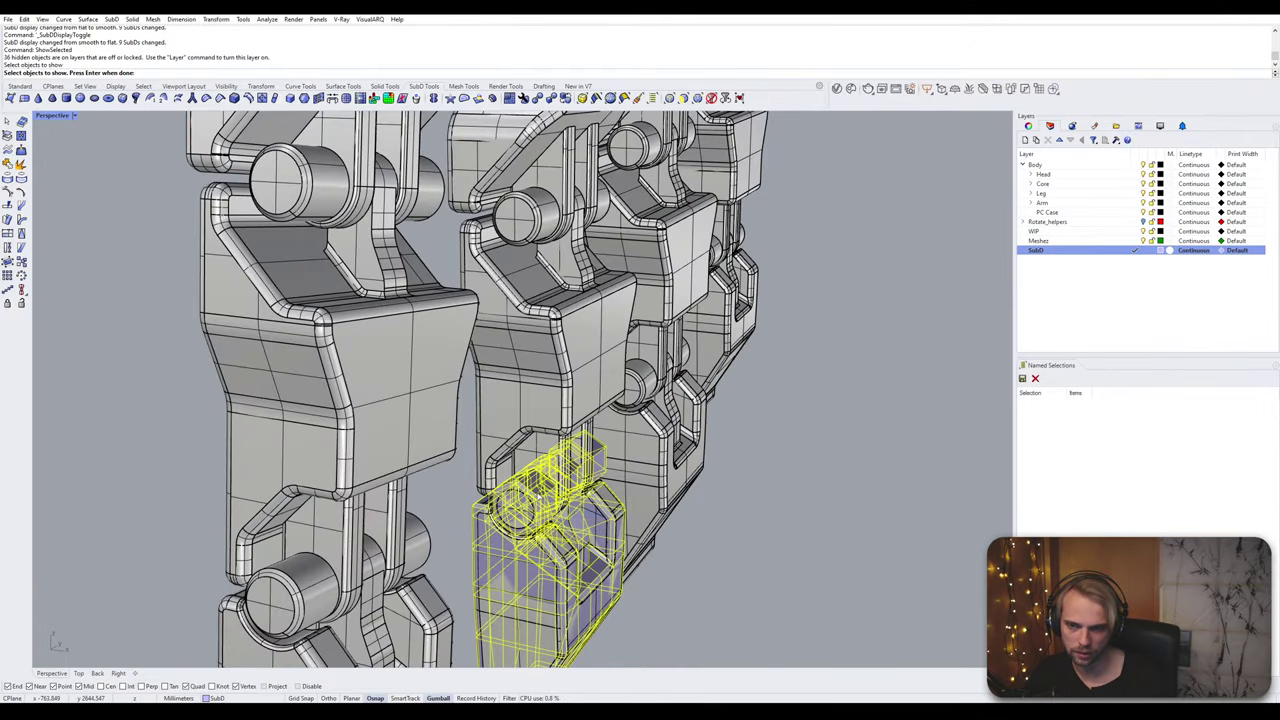
{"action": "right_click_drag", "start_coordinate": [539, 496], "coordinate": [451, 491]}
{"action": "right_click_drag", "start_coordinate": [742, 462], "coordinate": [628, 386]}
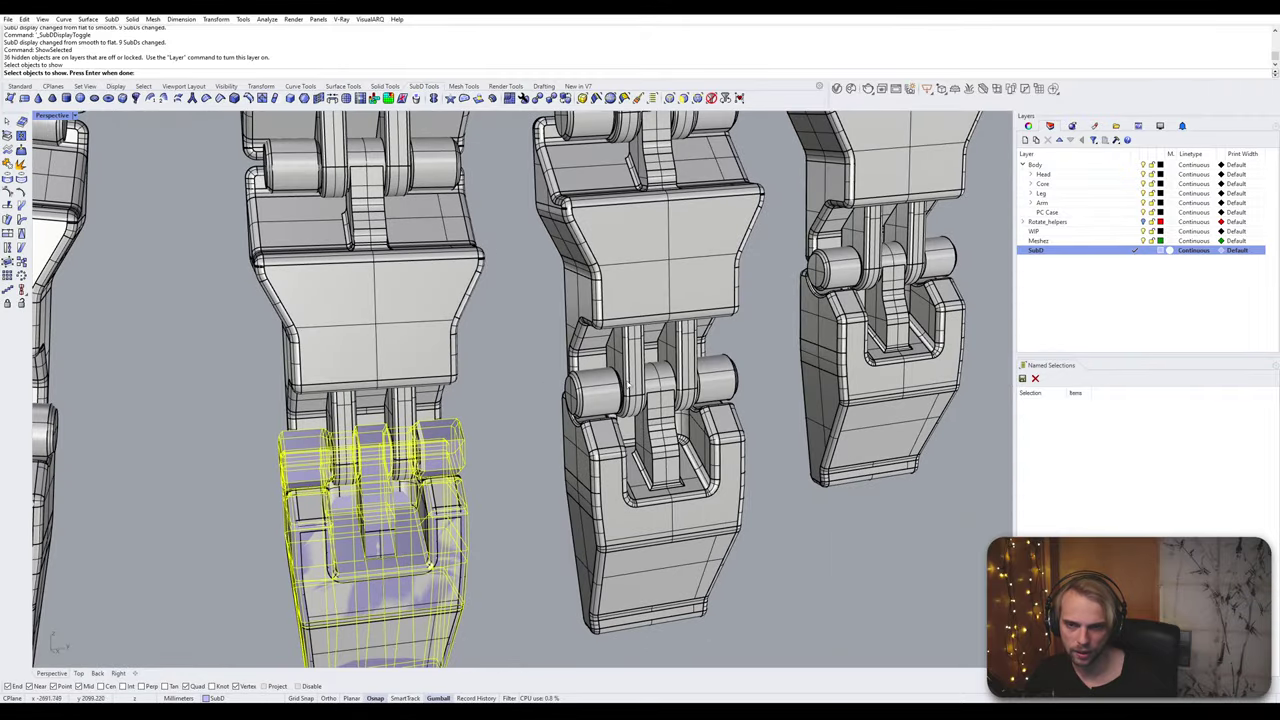
{"action": "left_click", "coordinate": [629, 353]}
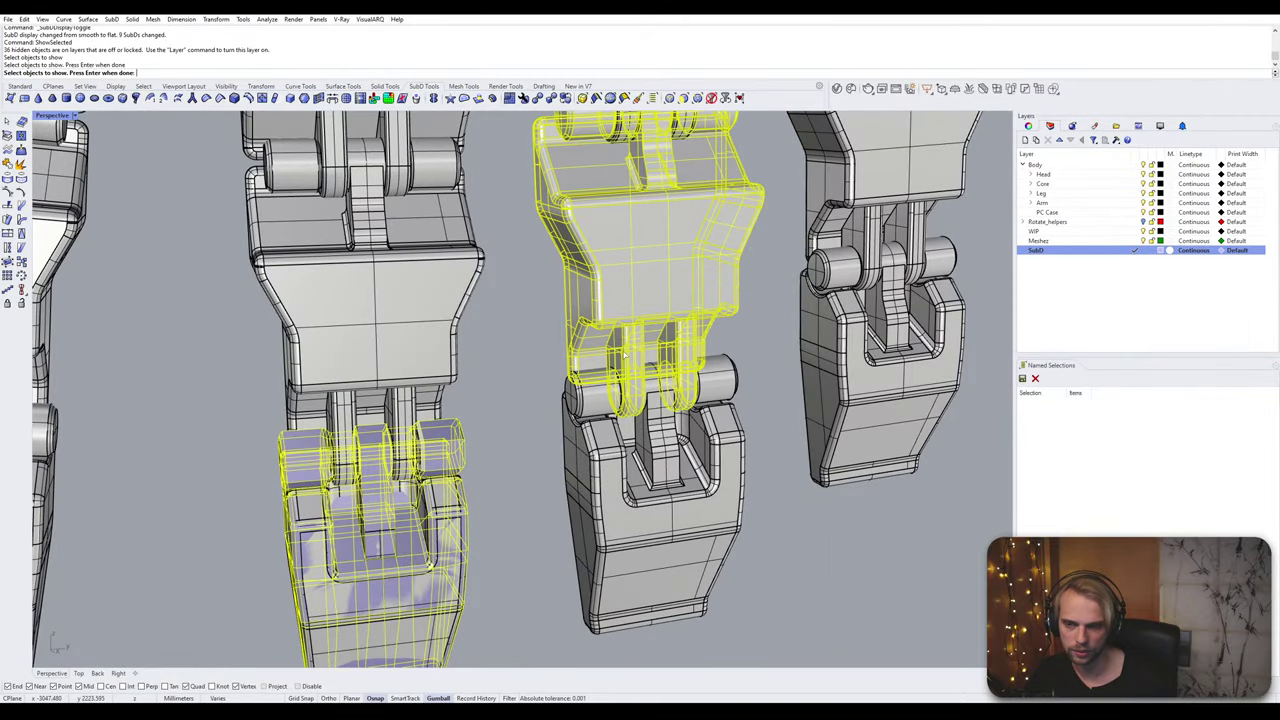
{"action": "key", "text": "Return"}
Step: Select three faces inside the palm gaps
{"action": "right_click_drag", "start_coordinate": [486, 397], "coordinate": [490, 451]}
{"action": "scroll", "coordinate": [480, 372], "scroll_direction": "up", "scroll_amount": 5}
{"action": "left_click", "coordinate": [448, 377], "text": "ctrl+shift"}
{"action": "left_click", "coordinate": [446, 408], "text": "ctrl+shift"}
{"action": "left_click", "coordinate": [448, 468], "text": "ctrl+shift"}
Step: Select the upper and side faces of the palm band
{"action": "left_click", "coordinate": [441, 393], "text": "ctrl+shift"}
{"action": "mouse_move", "coordinate": [441, 393]}
{"action": "right_mouse_down"}
{"action": "mouse_move", "coordinate": [450, 410]}
{"action": "mouse_move", "coordinate": [436, 402]}
{"action": "right_mouse_up"}
{"action": "key", "text": "Escape"}
{"action": "scroll", "coordinate": [436, 402], "scroll_direction": "up", "scroll_amount": 2}
{"action": "left_click", "coordinate": [436, 402], "text": "ctrl+shift"}
{"action": "right_click_drag", "start_coordinate": [556, 430], "coordinate": [452, 368]}
{"action": "left_click", "coordinate": [450, 364], "text": "ctrl+shift"}
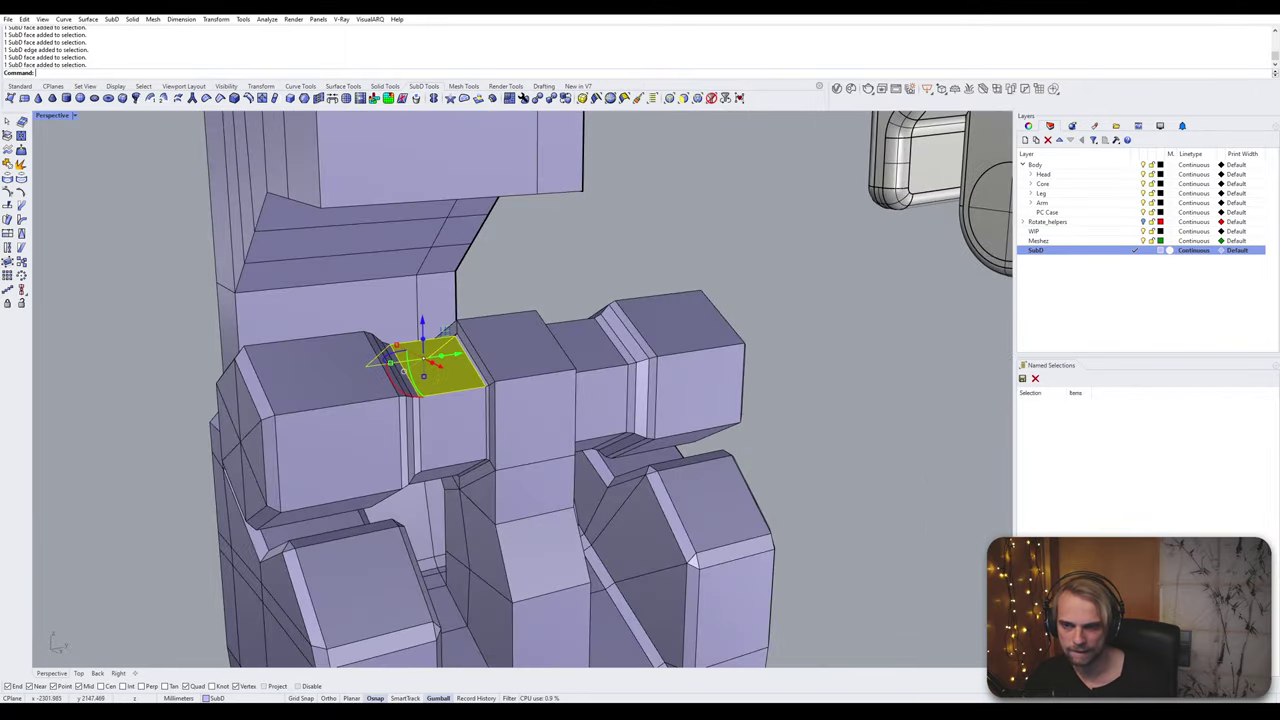
{"action": "left_click", "coordinate": [456, 434], "text": "ctrl+shift"}
{"action": "right_click_drag", "start_coordinate": [471, 489], "coordinate": [457, 397]}
{"action": "left_click", "coordinate": [432, 450], "text": "ctrl+shift"}
{"action": "scroll", "coordinate": [517, 394], "scroll_direction": "up", "scroll_amount": 3}
{"action": "scroll", "coordinate": [457, 397], "scroll_direction": "up", "scroll_amount": 3}
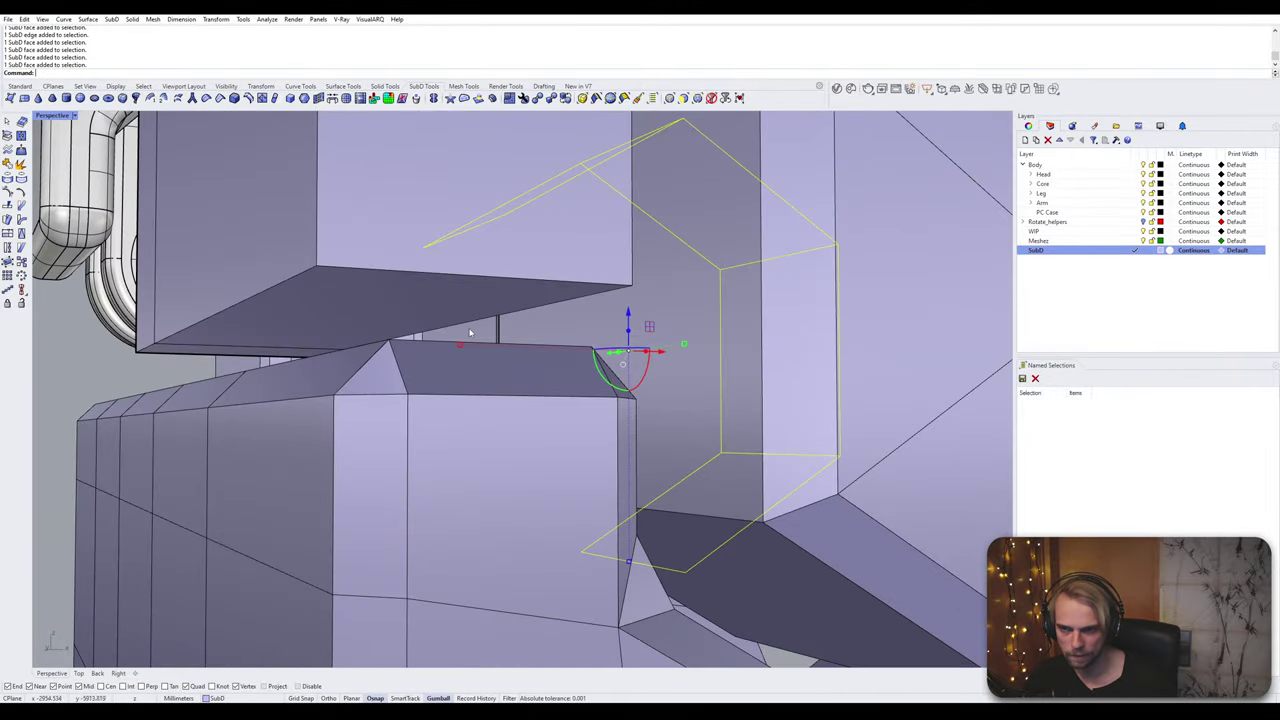
Step: Add the far-side and long faces, then extract the band as a separate piece
{"action": "left_click", "coordinate": [470, 333], "text": "ctrl+shift"}
{"action": "right_click_drag", "start_coordinate": [470, 333], "coordinate": [460, 374]}
{"action": "scroll", "coordinate": [469, 466], "scroll_direction": "up", "scroll_amount": 4}
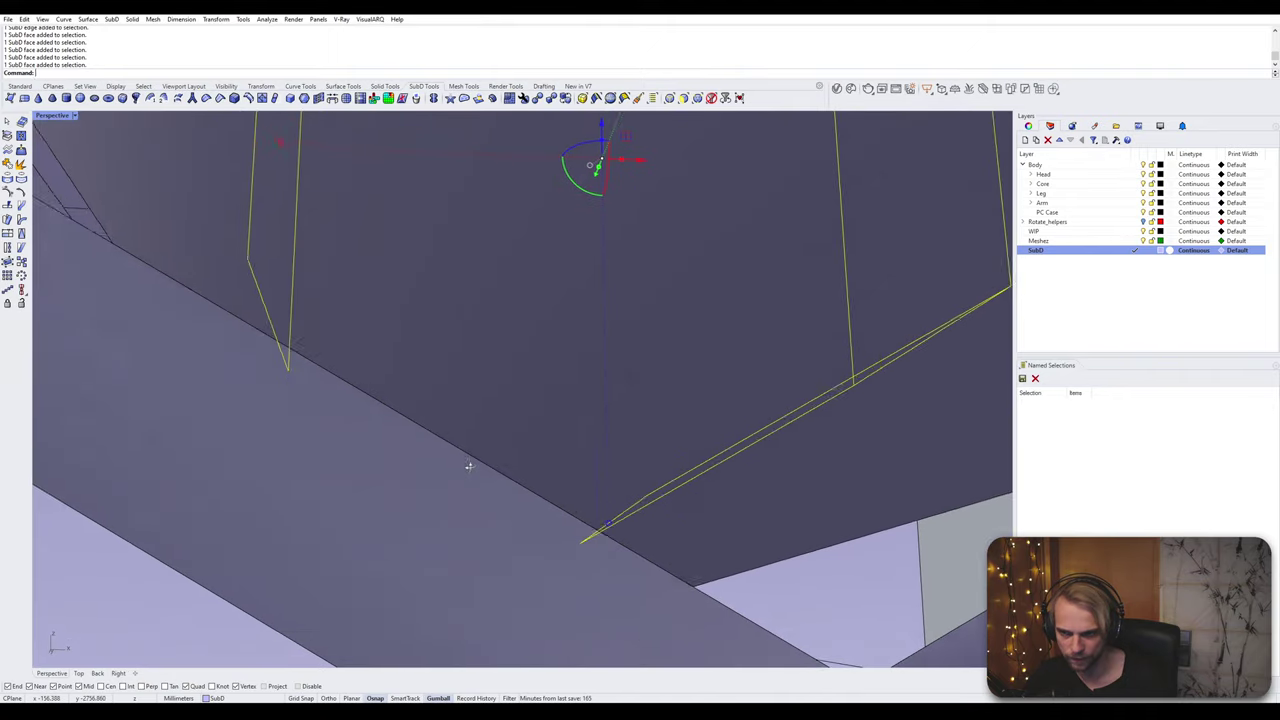
{"action": "scroll", "coordinate": [469, 465], "scroll_direction": "down", "scroll_amount": 3}
{"action": "left_click", "coordinate": [489, 454], "text": "ctrl+shift"}
{"action": "scroll", "coordinate": [546, 467], "scroll_direction": "down", "scroll_amount": 5}
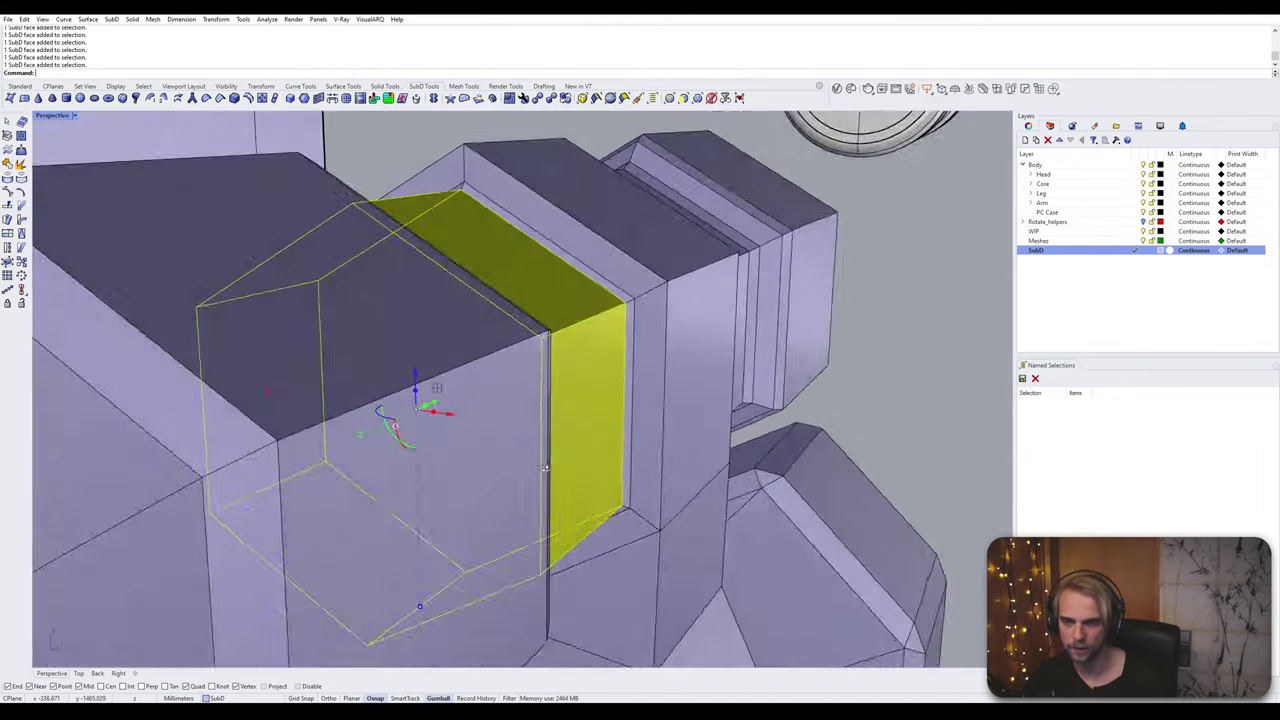
{"action": "scroll", "coordinate": [546, 467], "scroll_direction": "down", "scroll_amount": 5}
{"action": "scroll", "coordinate": [555, 433], "scroll_direction": "up", "scroll_amount": 6}
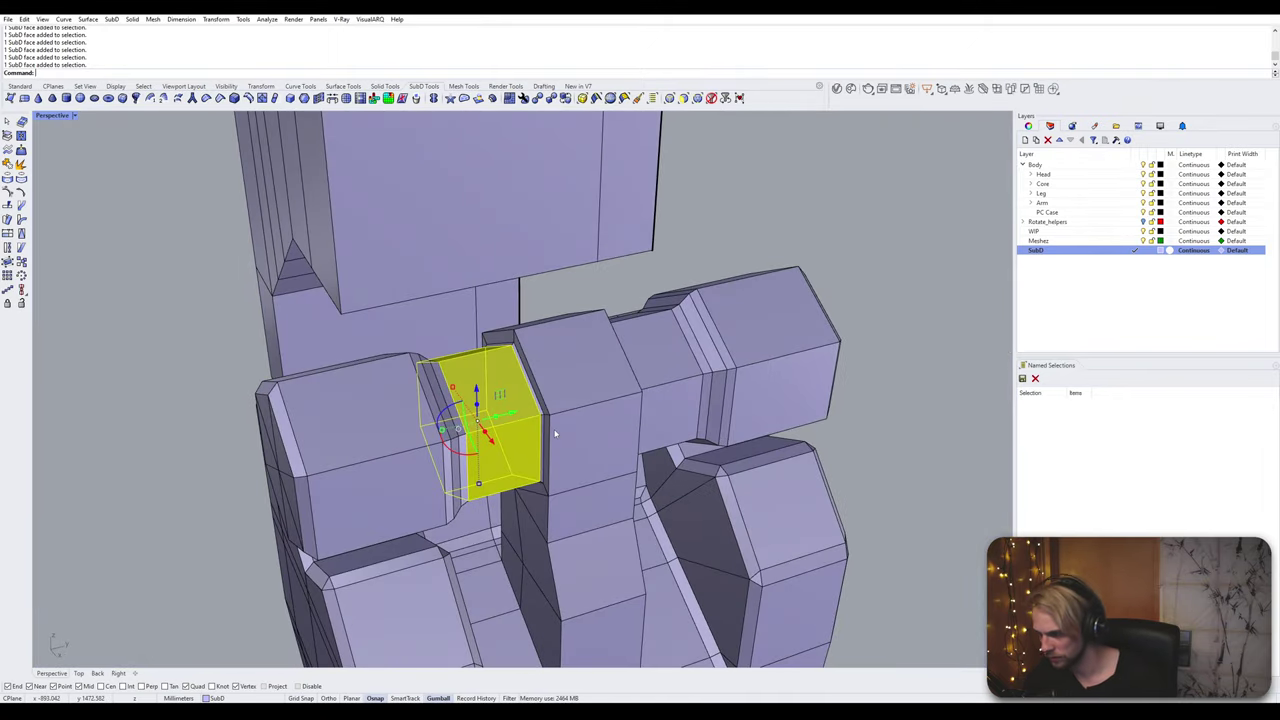
{"action": "type", "text": "tract"}
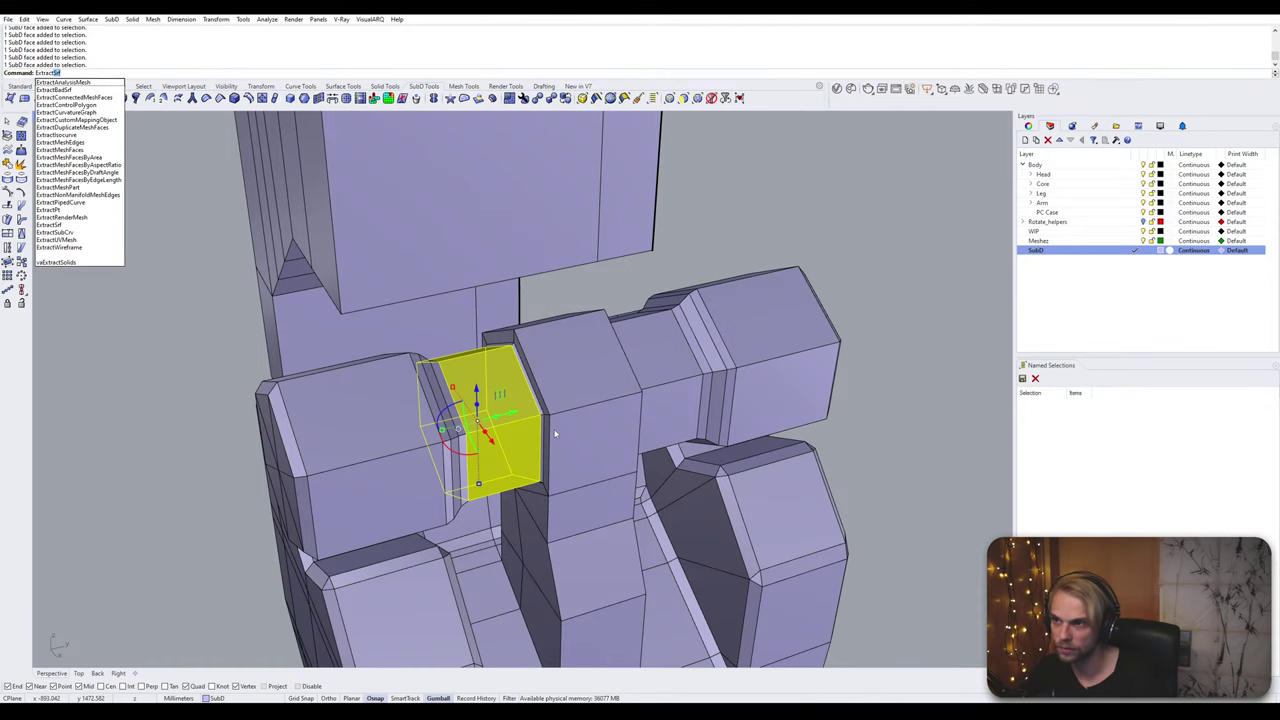
{"action": "key", "text": "Return"}
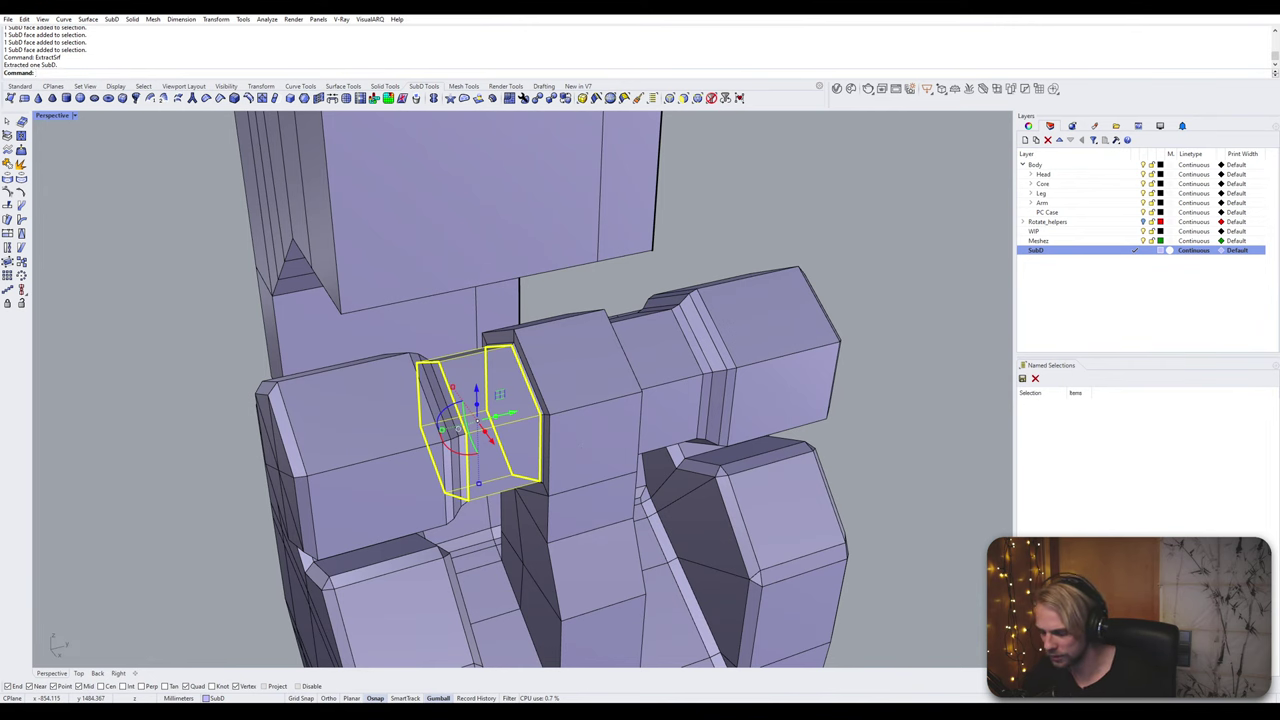
Step: Hide the palm cage so only the extracted piece remains visible
{"action": "key", "text": "ctrl+h"}
{"action": "left_click", "coordinate": [443, 390]}
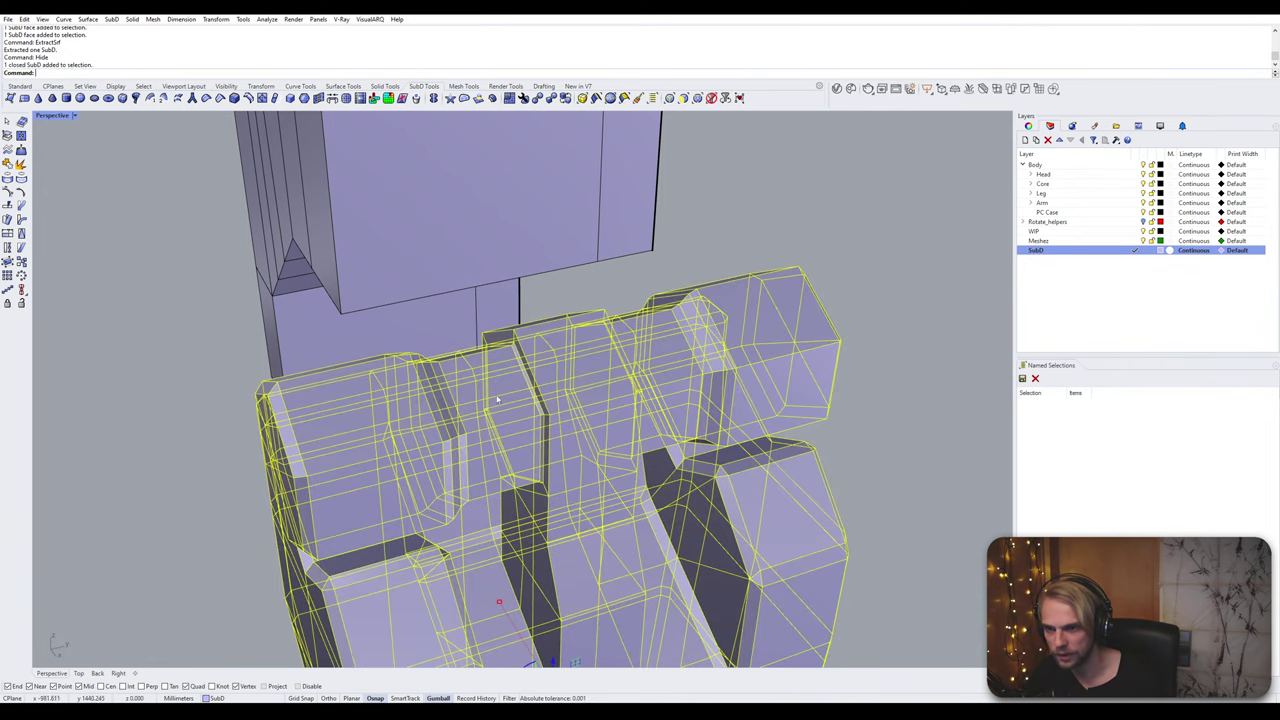
{"action": "key", "text": "Escape"}
{"action": "key", "text": "ctrl+z"}
{"action": "left_click", "coordinate": [498, 400]}
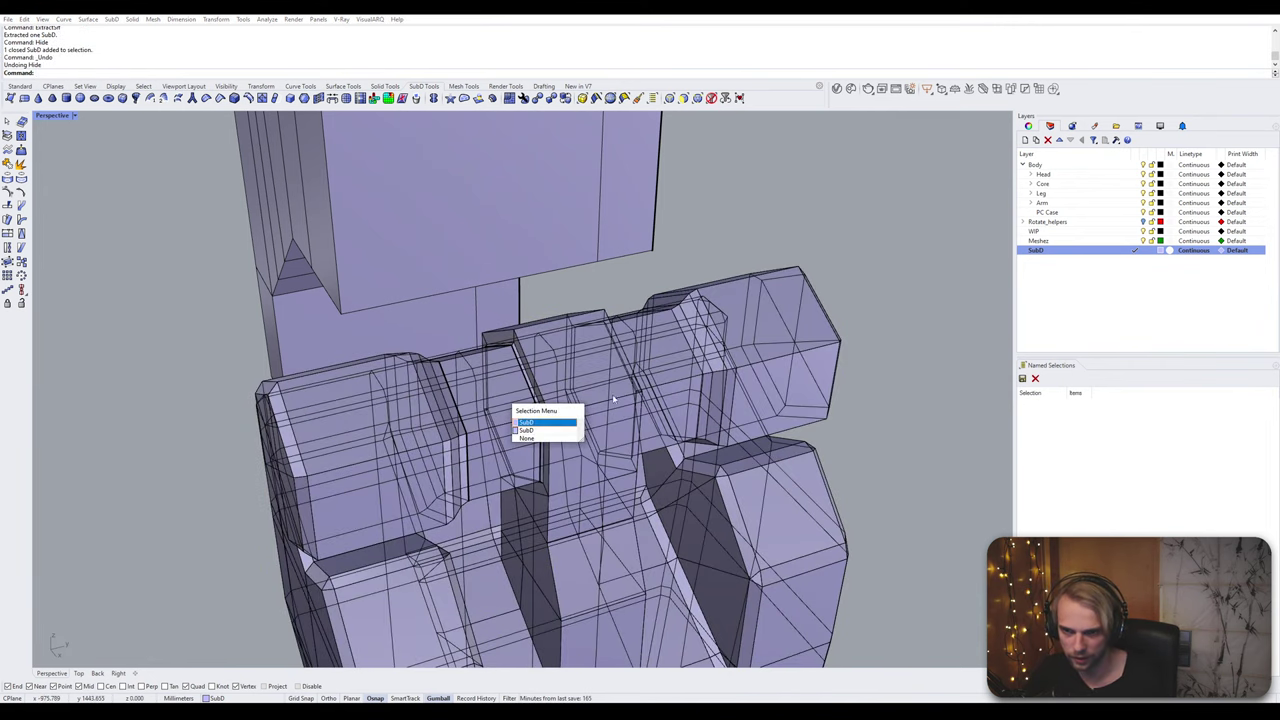
{"action": "left_click", "coordinate": [542, 425]}
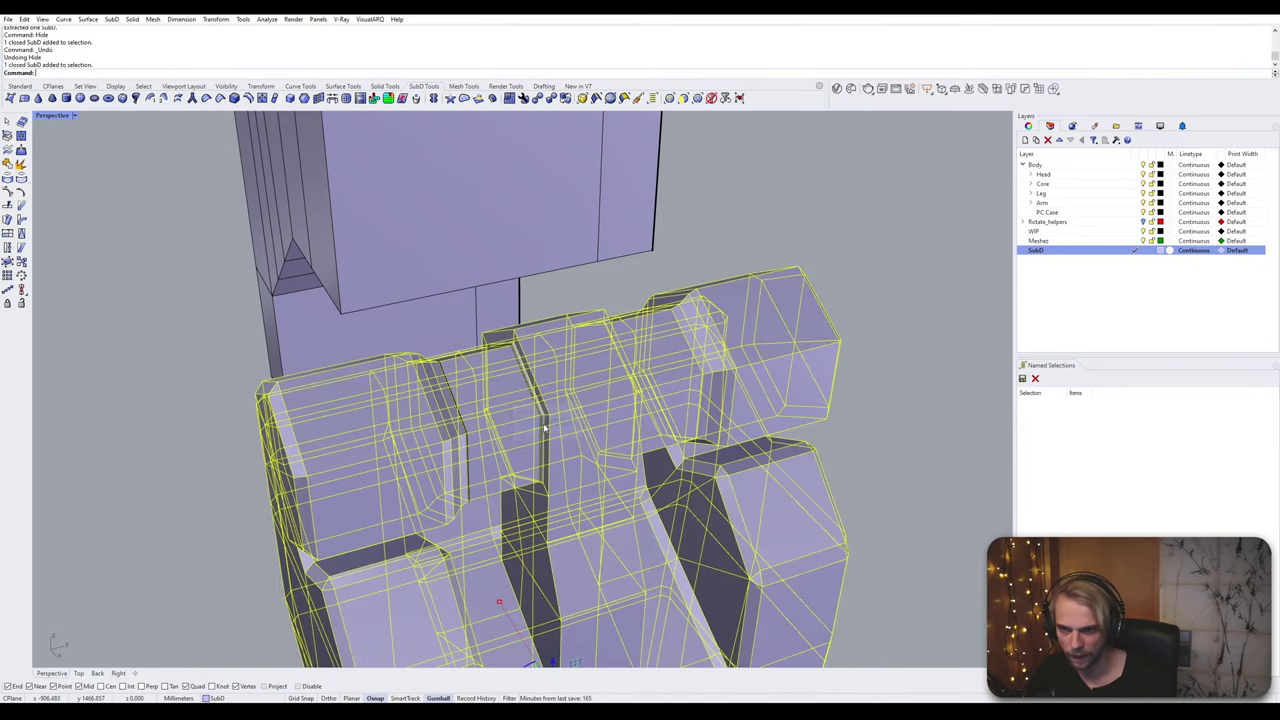
{"action": "right_click_drag", "start_coordinate": [543, 426], "coordinate": [557, 411]}
{"action": "scroll", "coordinate": [551, 429], "scroll_direction": "down", "scroll_amount": 5}
{"action": "key", "text": "Escape"}
{"action": "left_click", "coordinate": [557, 411]}
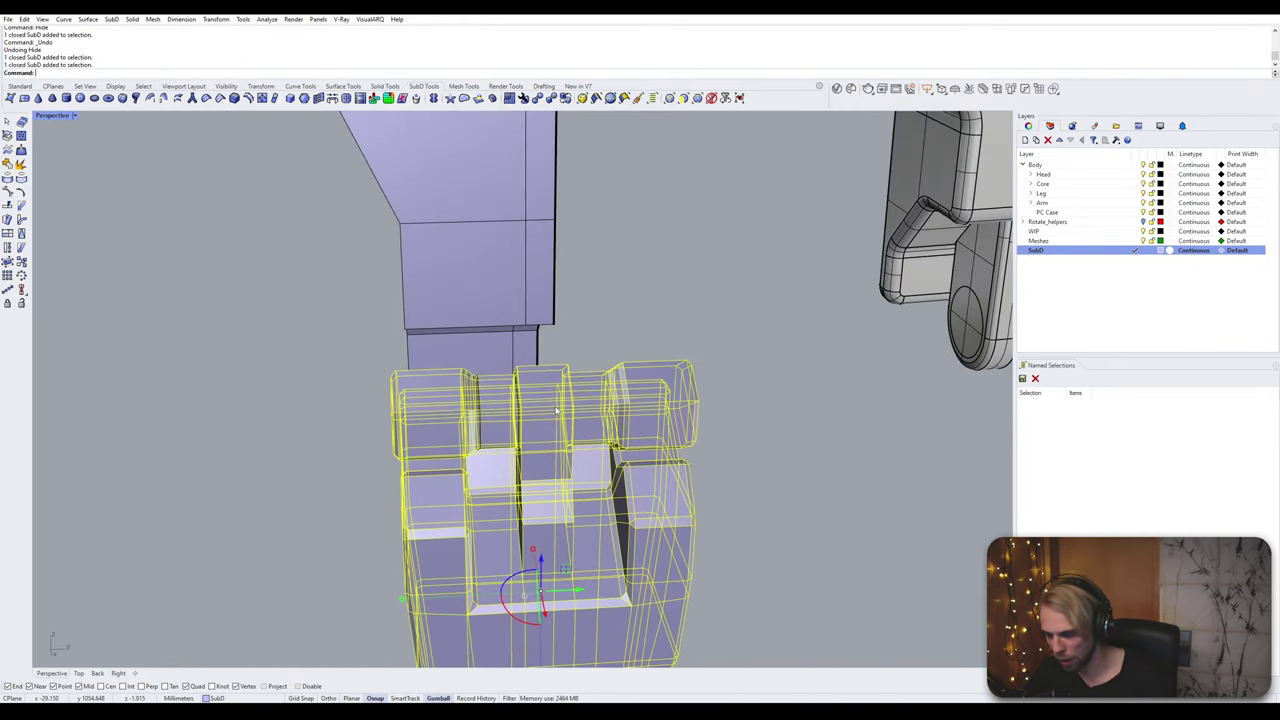
{"action": "key", "text": "Return"}
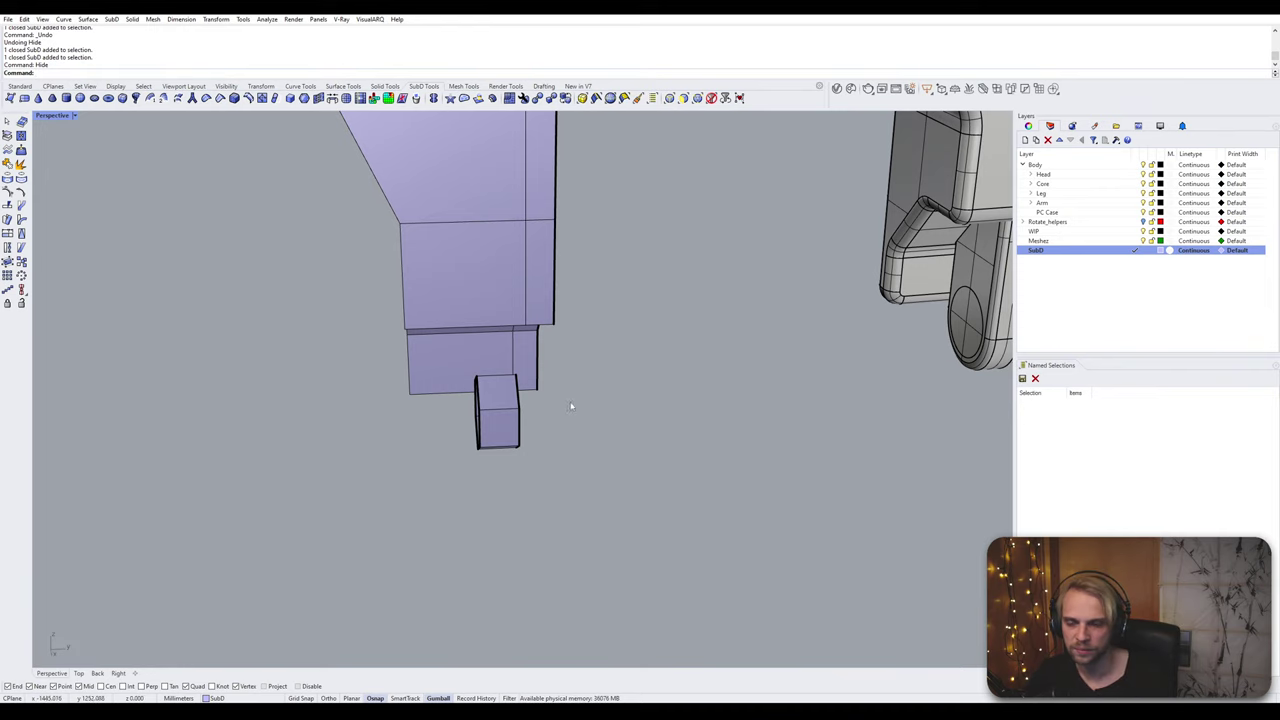
Step: Scale the extracted piece narrower with the gumball
{"action": "left_click", "coordinate": [501, 418]}
{"action": "scroll", "coordinate": [497, 418], "scroll_direction": "up", "scroll_amount": 6}
{"action": "left_click_drag", "start_coordinate": [448, 406], "coordinate": [463, 410]}
{"action": "left_click", "coordinate": [696, 417]}
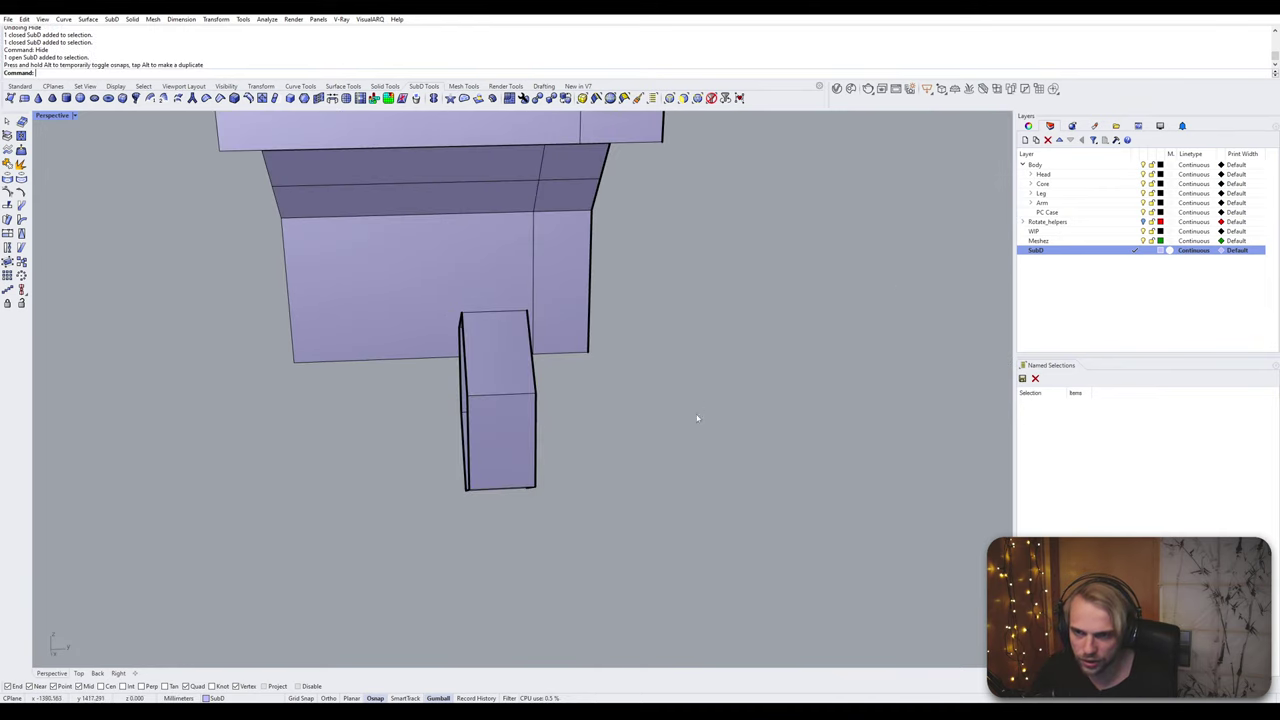
{"action": "right_click_drag", "start_coordinate": [697, 417], "coordinate": [752, 395]}
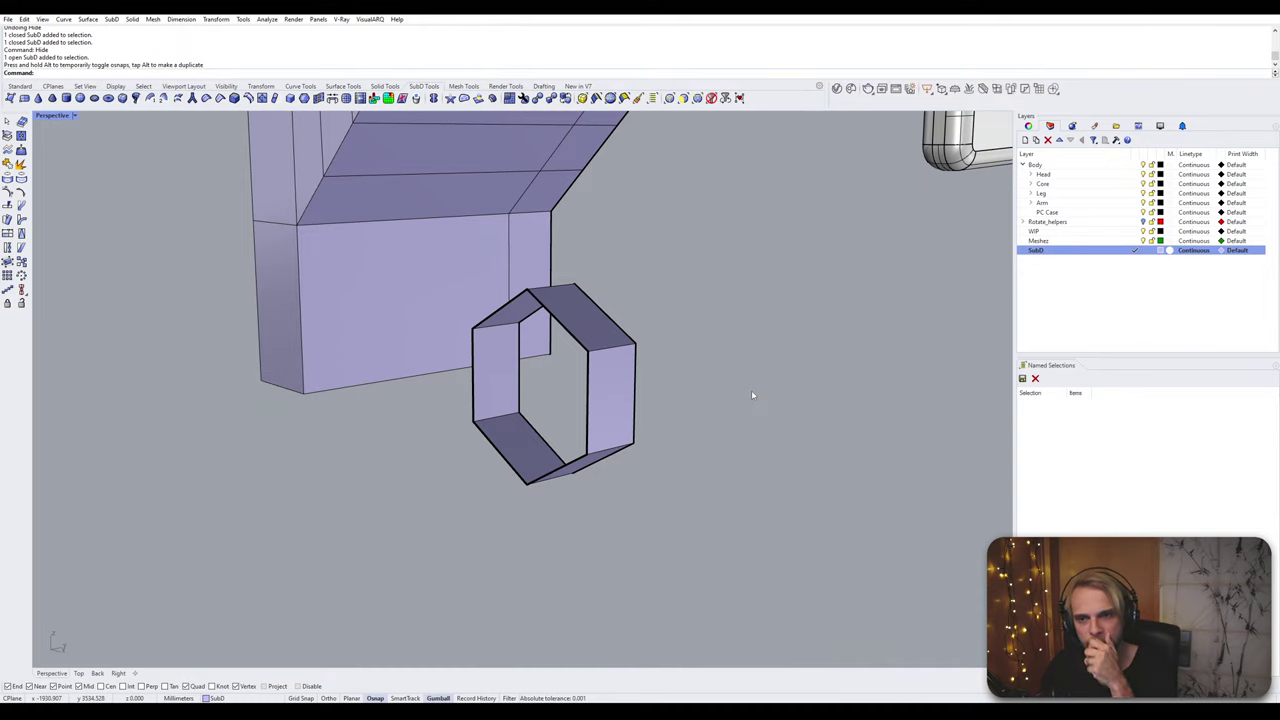
{"action": "left_click", "coordinate": [597, 311]}
{"action": "right_click_drag", "start_coordinate": [597, 311], "coordinate": [575, 390]}
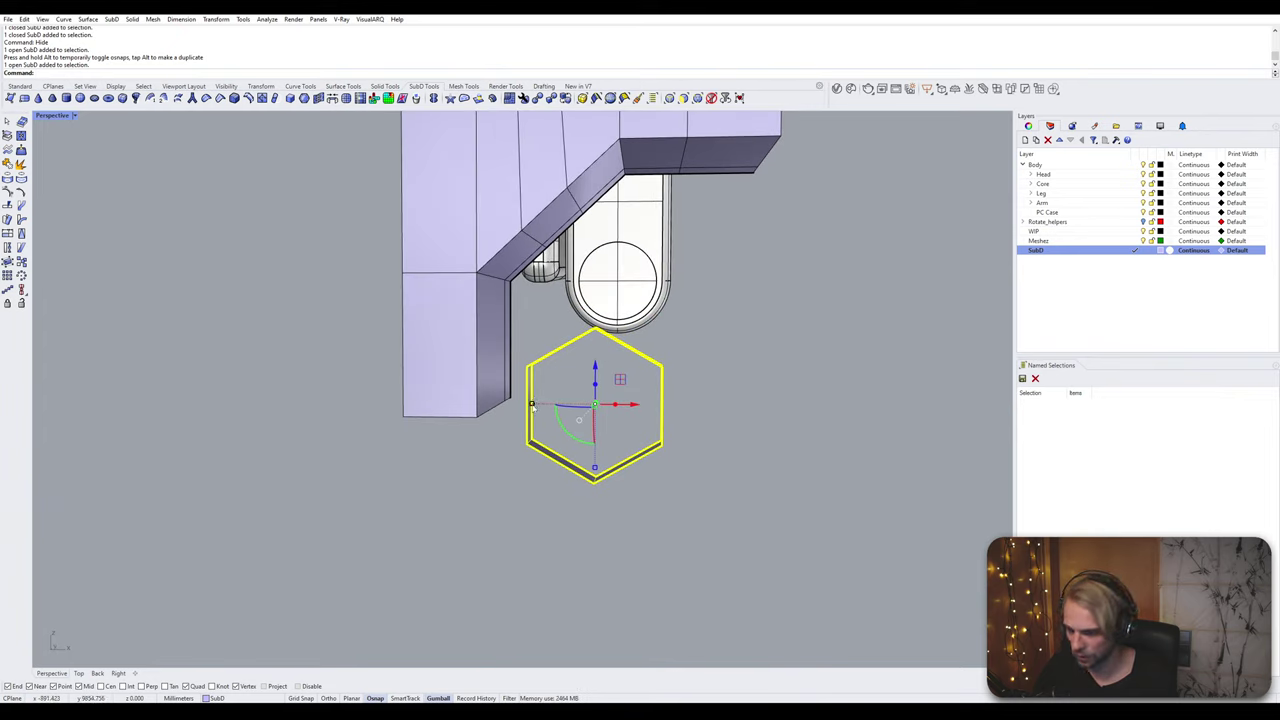
{"action": "left_click_drag", "start_coordinate": [532, 408], "coordinate": [524, 405]}
{"action": "key", "text": "ctrl+z"}
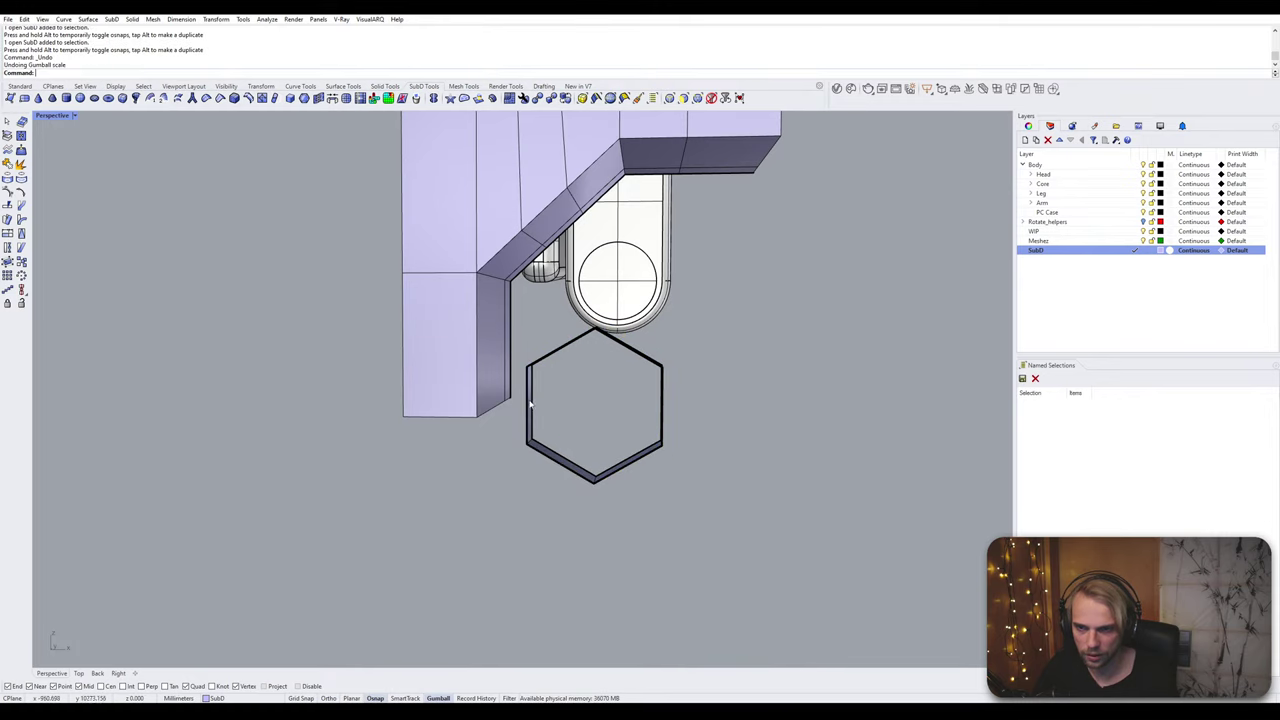
{"action": "left_click", "coordinate": [525, 405]}
{"action": "key", "text": "ctrl+h"}
{"action": "key", "text": "ctrl+z"}
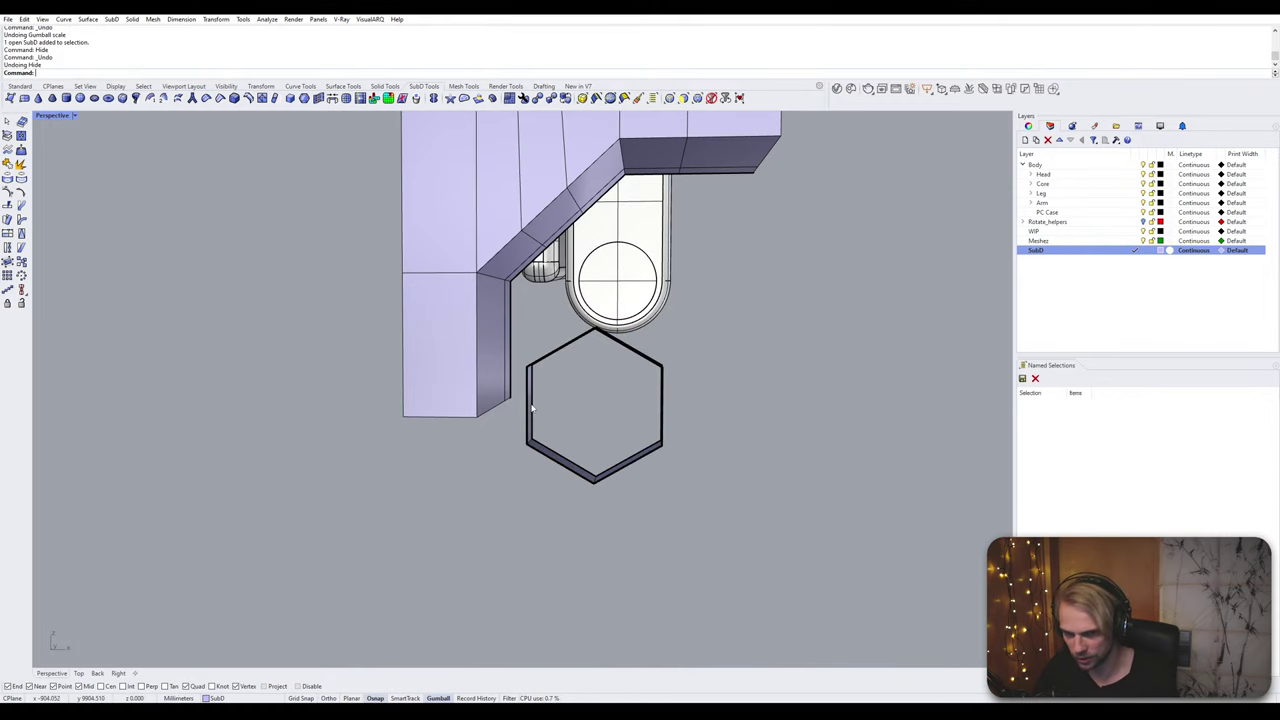
{"action": "left_click", "coordinate": [530, 414]}
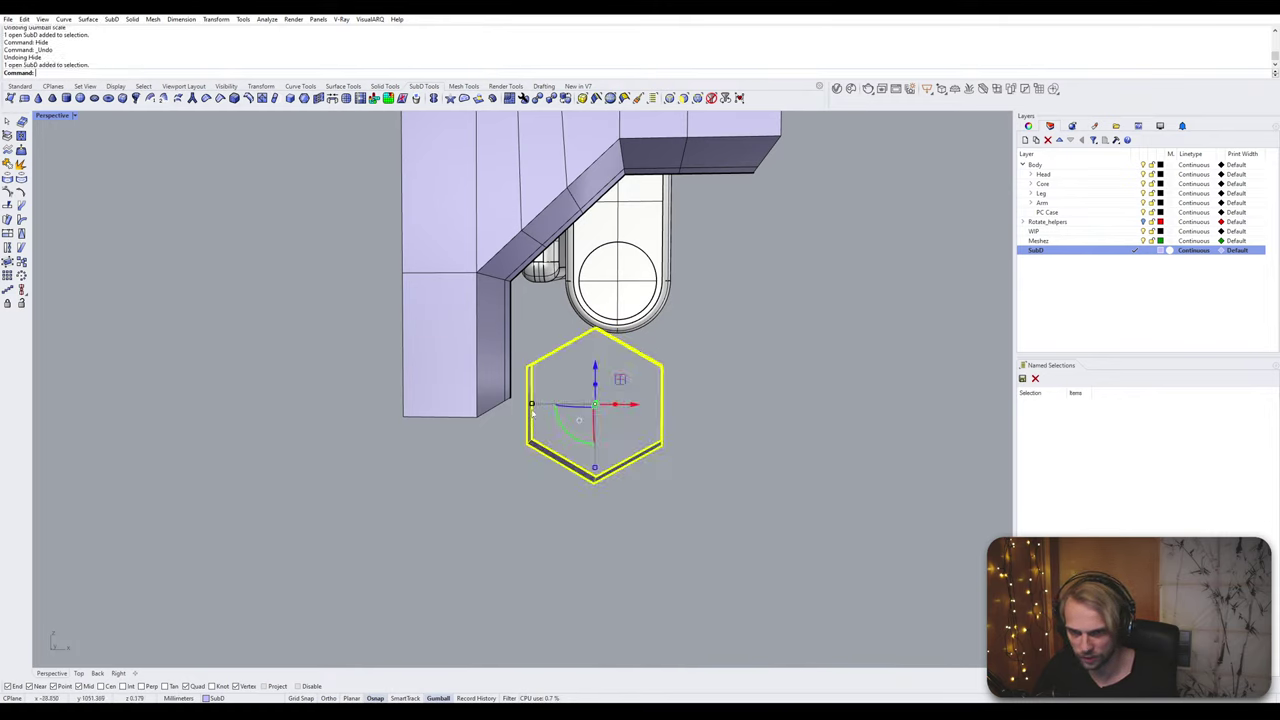
{"action": "left_click", "coordinate": [531, 405]}
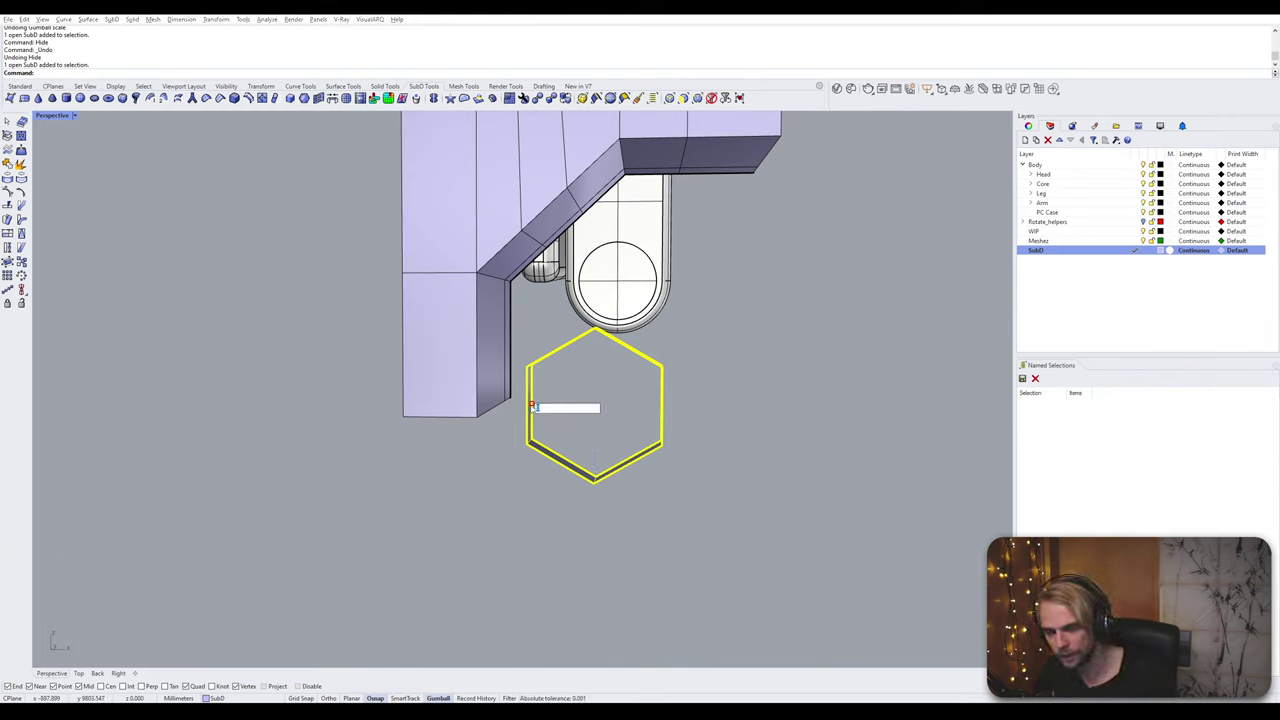
{"action": "type", "text": "10"}
{"action": "key", "text": "Return"}
{"action": "key", "text": "ctrl+z"}
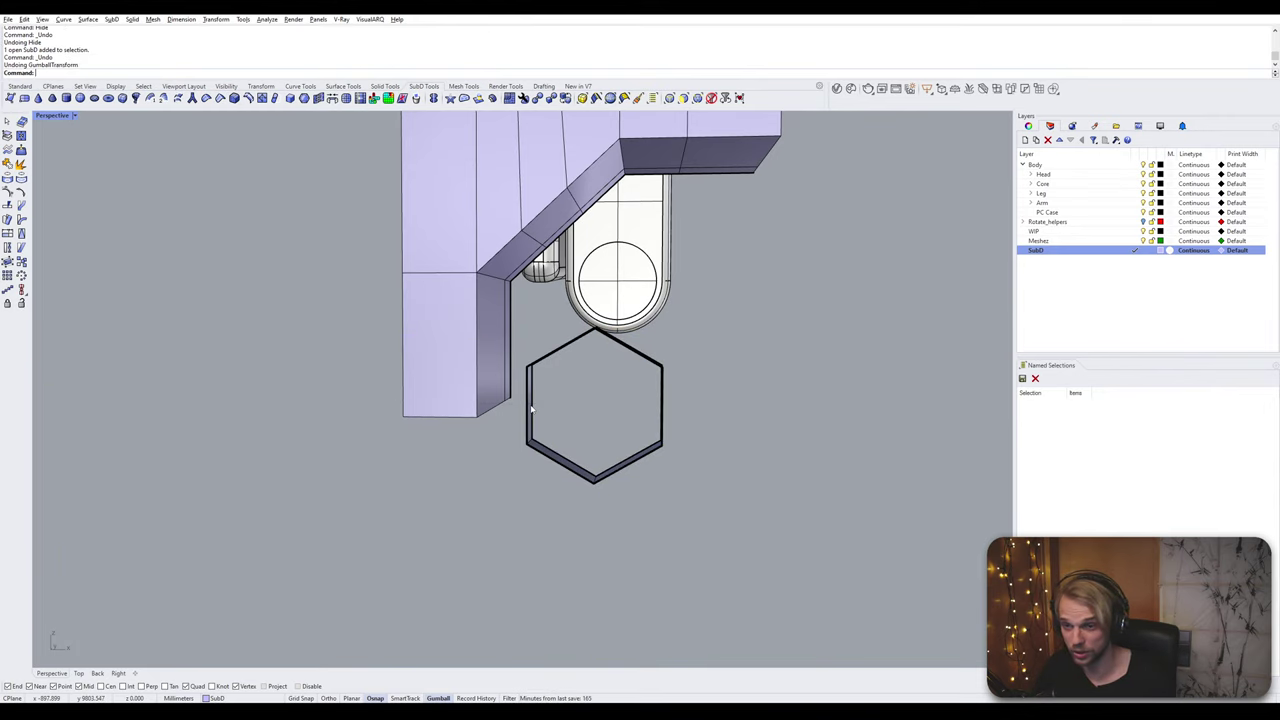
{"action": "left_click", "coordinate": [531, 406]}
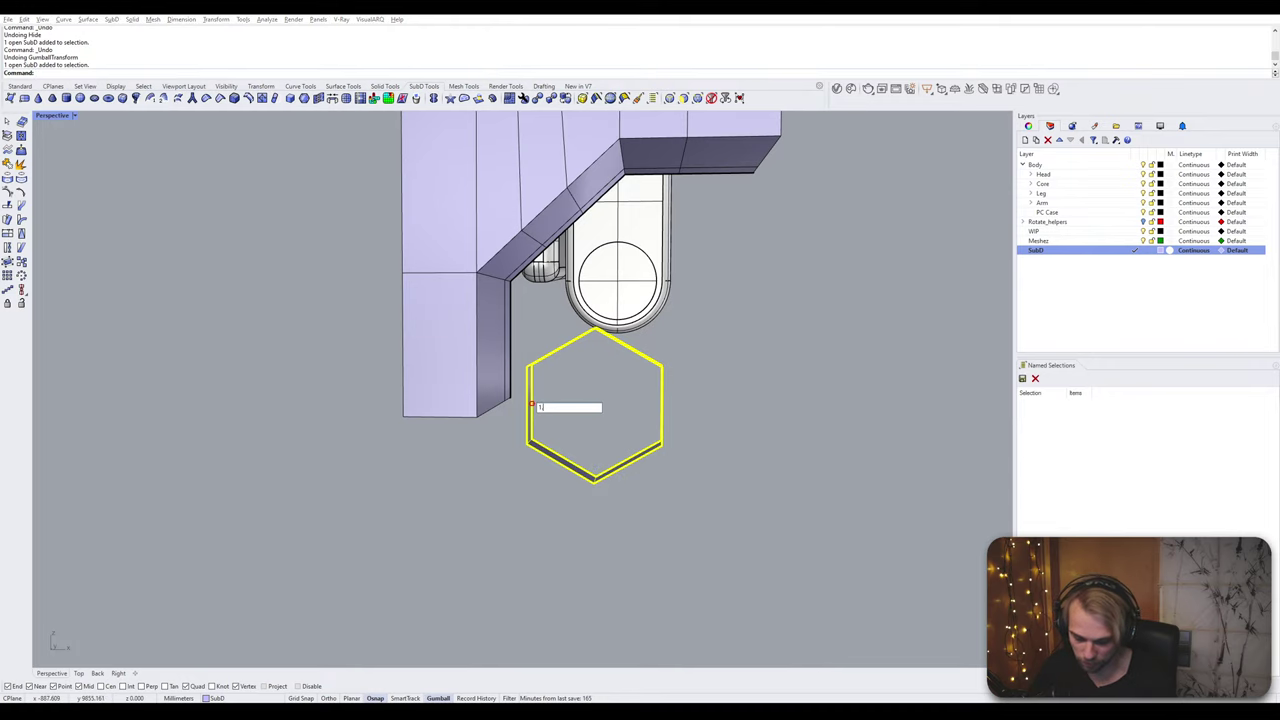
{"action": "type", "text": "1.01"}
{"action": "key", "text": "Return"}
{"action": "scroll", "coordinate": [531, 406], "scroll_direction": "up", "scroll_amount": 10}
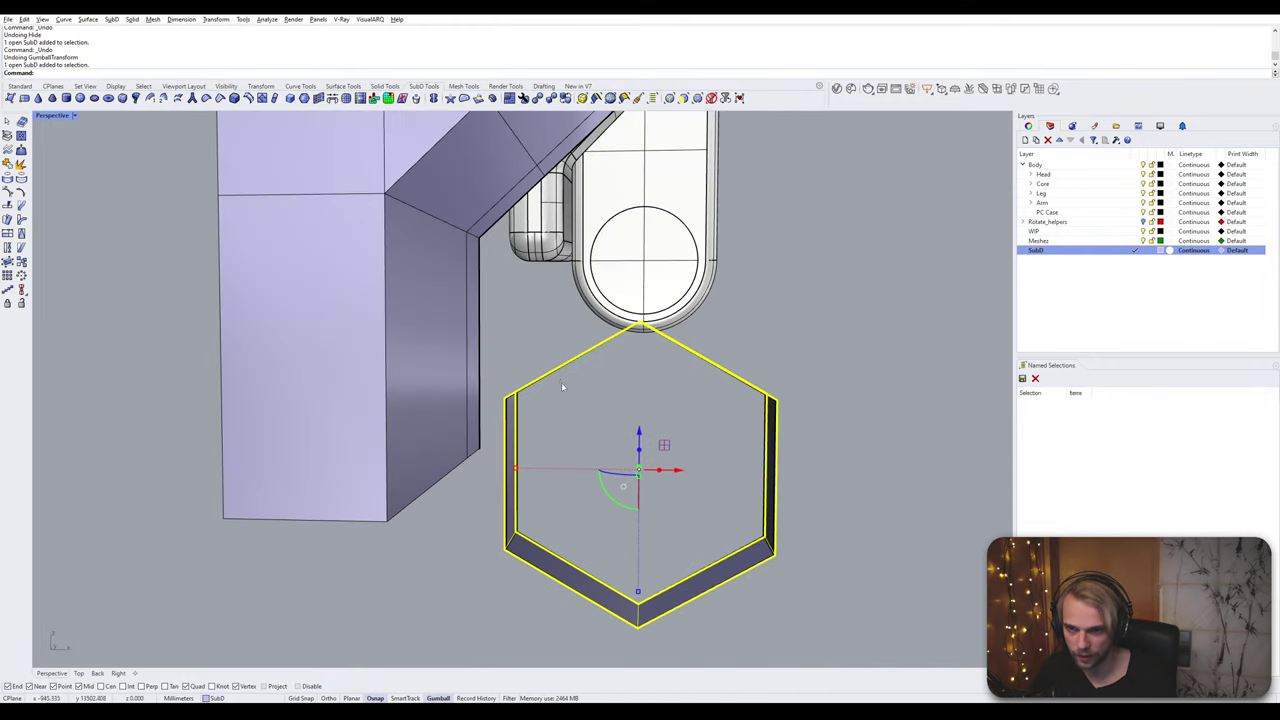
{"action": "scroll", "coordinate": [498, 391], "scroll_direction": "down", "scroll_amount": 10}
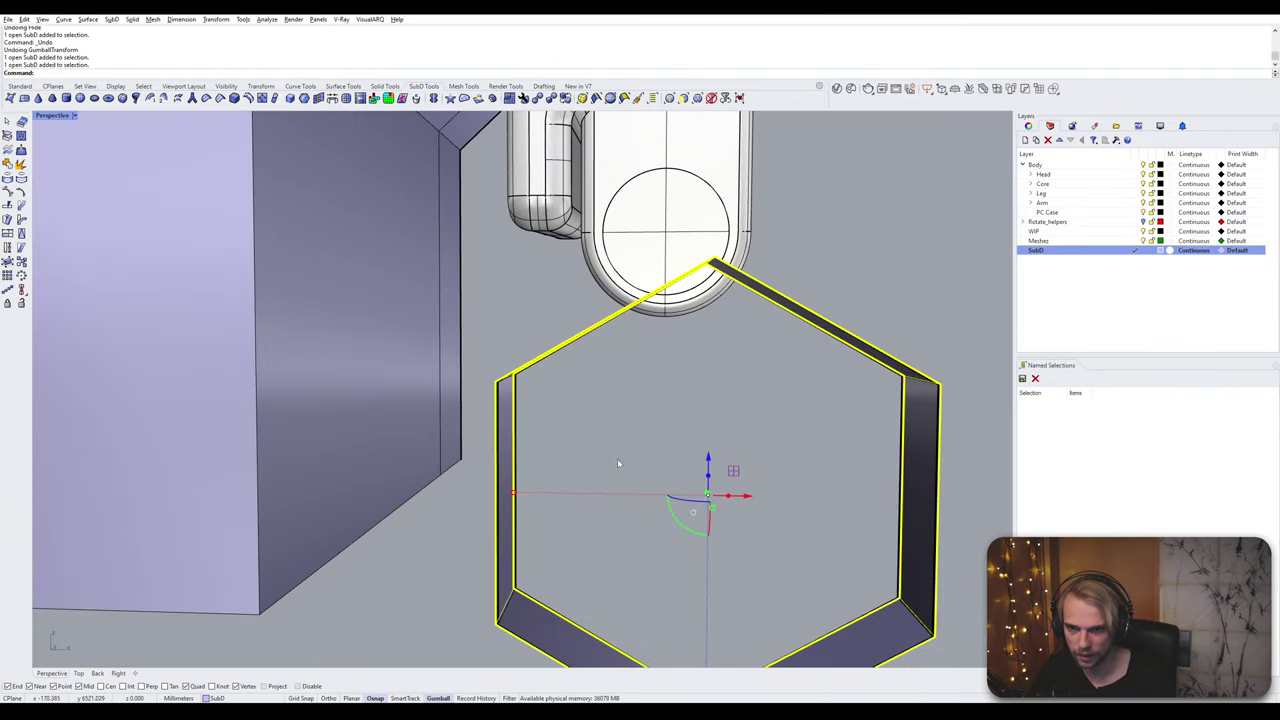
{"action": "left_click", "coordinate": [618, 463]}
{"action": "left_click", "coordinate": [514, 467]}
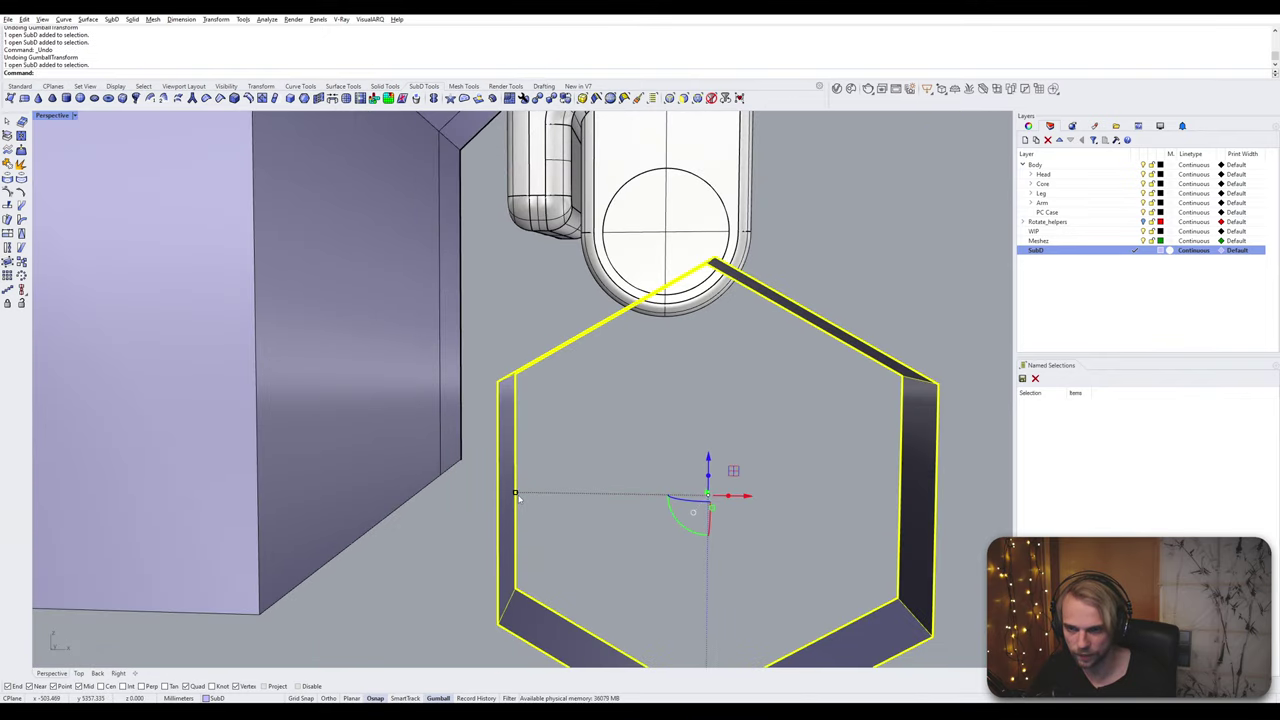
{"action": "left_click", "coordinate": [517, 495]}
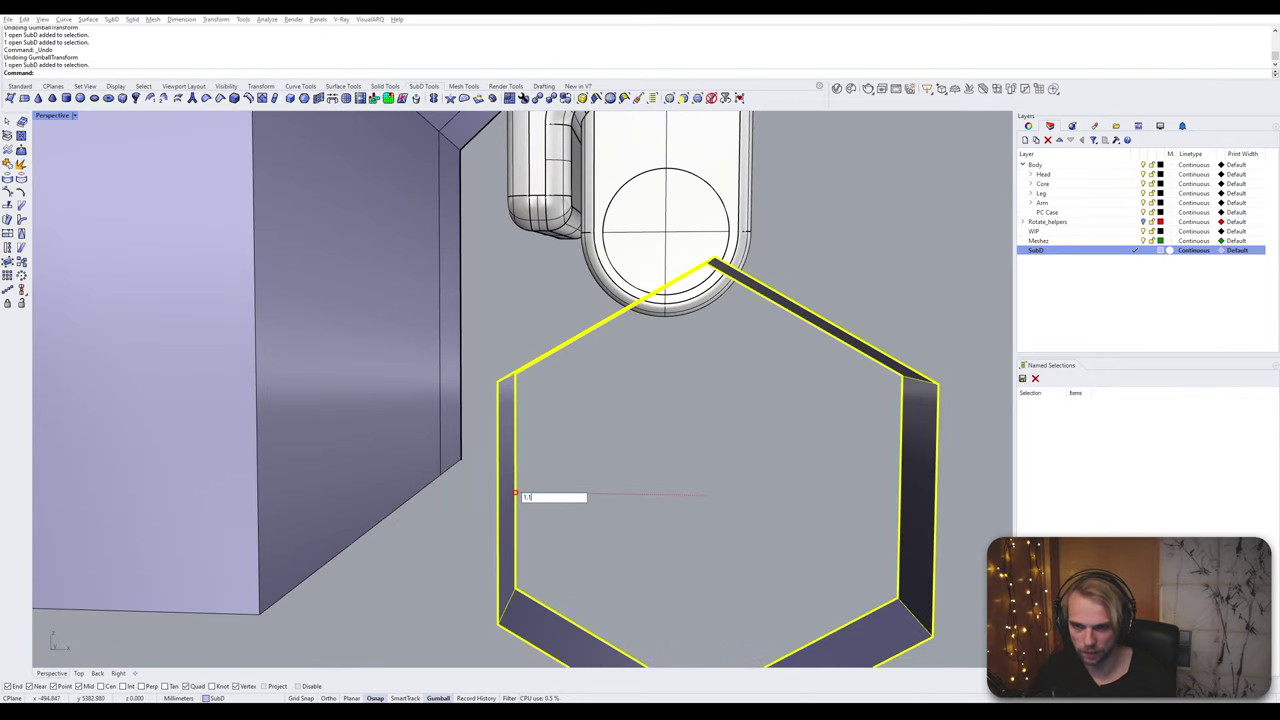
{"action": "key", "text": "Return"}
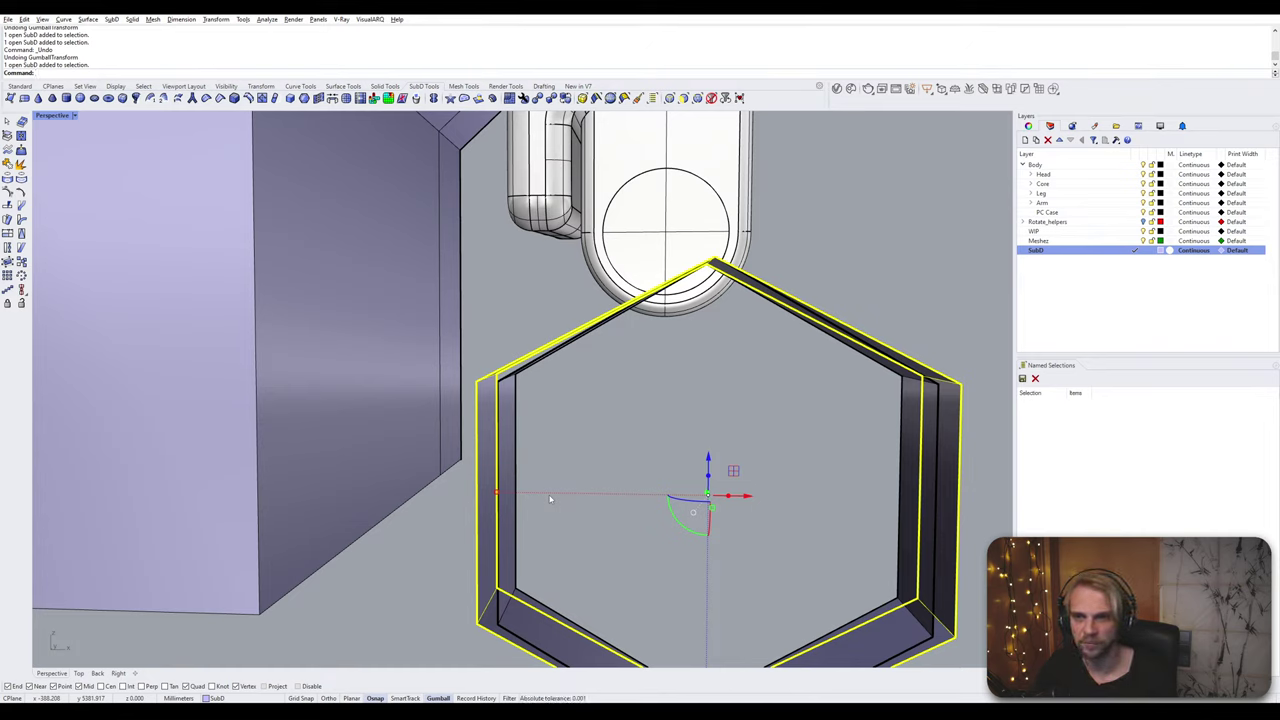
{"action": "key", "text": "ctrl+z"}
{"action": "left_click", "coordinate": [517, 494]}
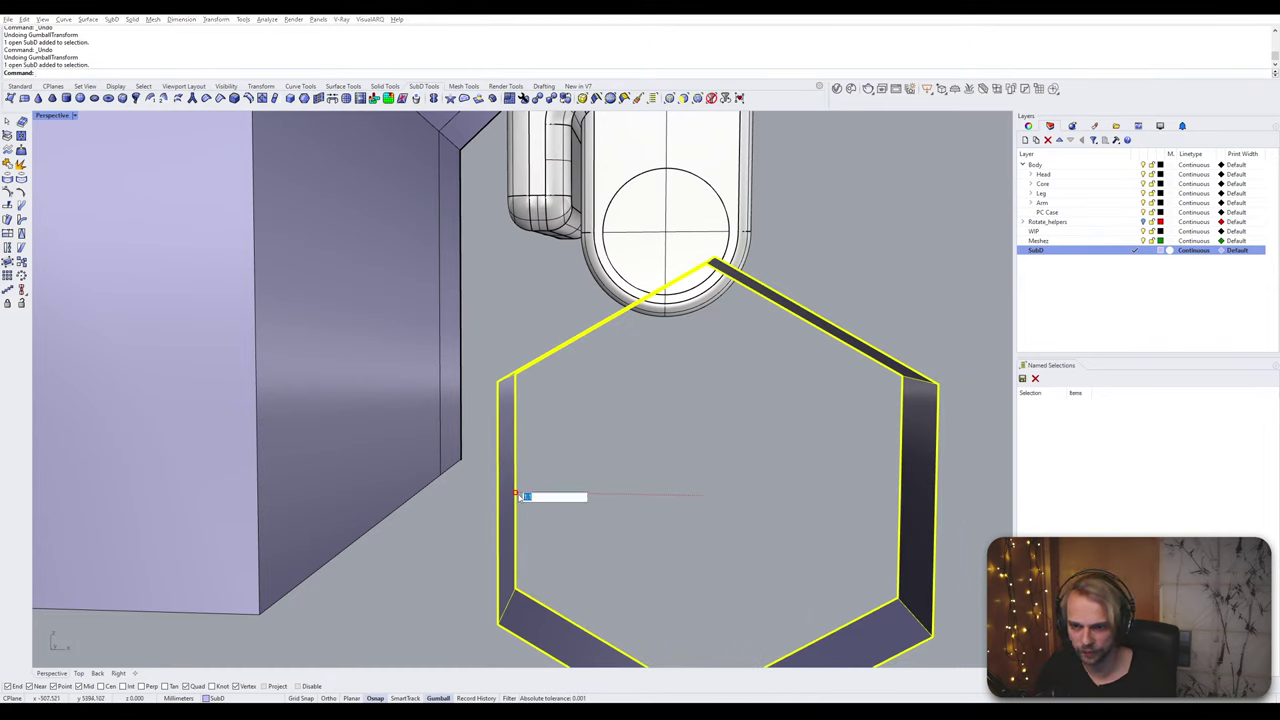
{"action": "key", "text": "Return"}
{"action": "scroll", "coordinate": [517, 494], "scroll_direction": "down", "scroll_amount": 5}
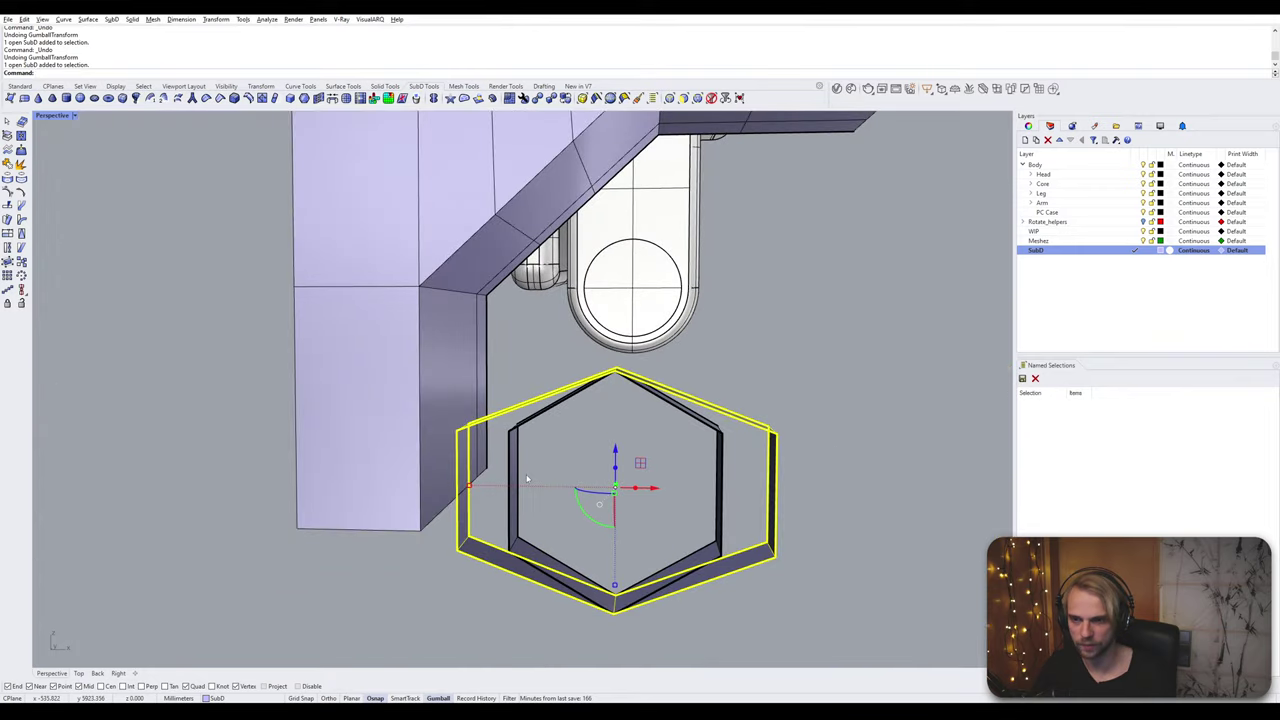
{"action": "mouse_move", "coordinate": [517, 492]}
{"action": "right_mouse_down"}
{"action": "mouse_move", "coordinate": [537, 462]}
{"action": "mouse_move", "coordinate": [510, 469]}
{"action": "right_mouse_up"}
{"action": "key", "text": "ctrl+z"}
{"action": "scroll", "coordinate": [510, 469], "scroll_direction": "up", "scroll_amount": 5}
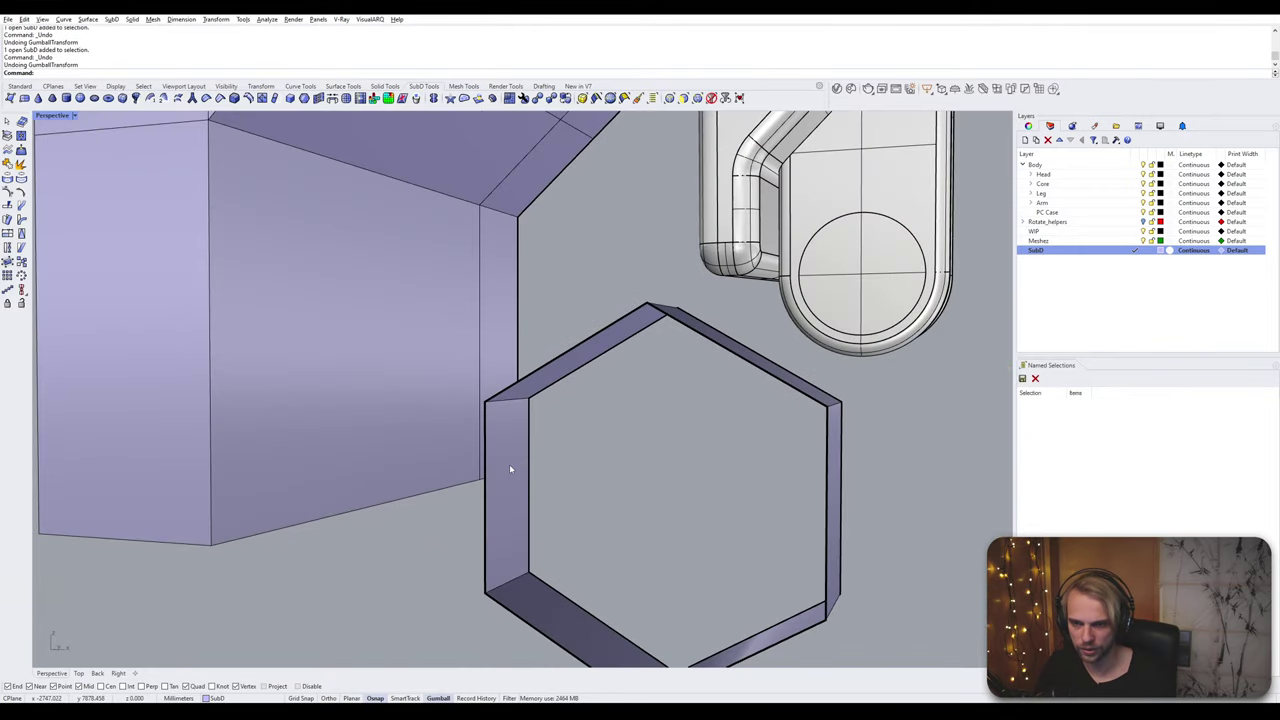
{"action": "left_click", "coordinate": [510, 469]}
{"action": "left_click", "coordinate": [513, 489]}
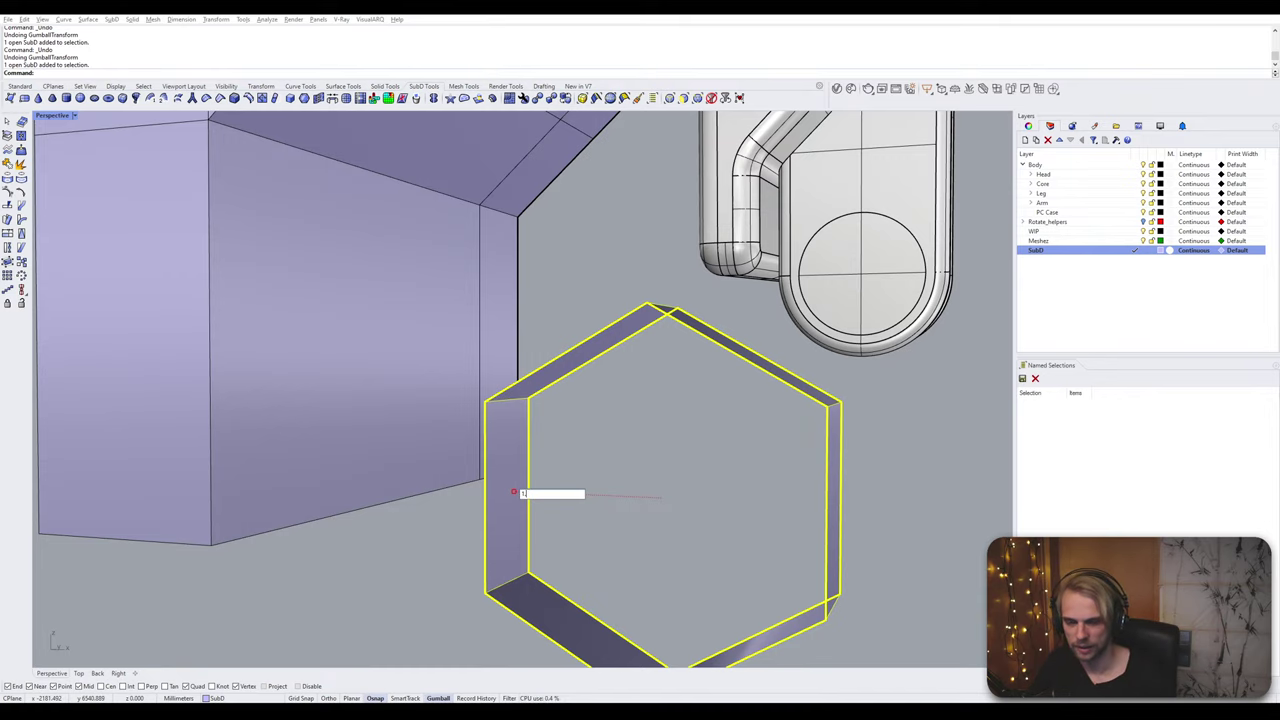
Step: Make a scaled copy of the hexagon frame 1.3 times wider
{"action": "type", "text": "1"}
{"action": "key", "text": "Return"}
{"action": "right_click_drag", "start_coordinate": [515, 490], "coordinate": [543, 443]}
{"action": "left_click", "coordinate": [550, 462]}
{"action": "left_click", "coordinate": [552, 492]}
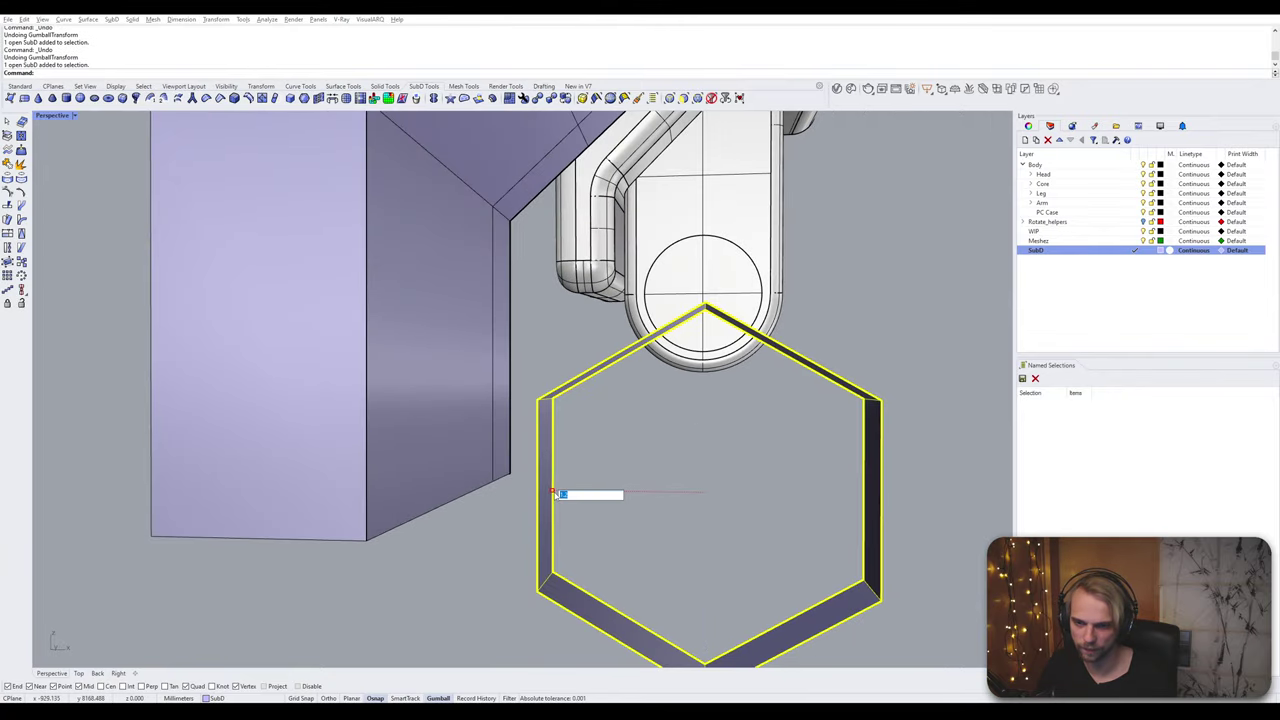
{"action": "key", "text": "Return"}
Step: Scale the enlarged hexagon copy 1.3 times vertically
{"action": "right_click_drag", "start_coordinate": [653, 428], "coordinate": [688, 473]}
{"action": "scroll", "coordinate": [661, 427], "scroll_direction": "down", "scroll_amount": 4}
{"action": "key", "text": "Escape"}
{"action": "left_click", "coordinate": [817, 482]}
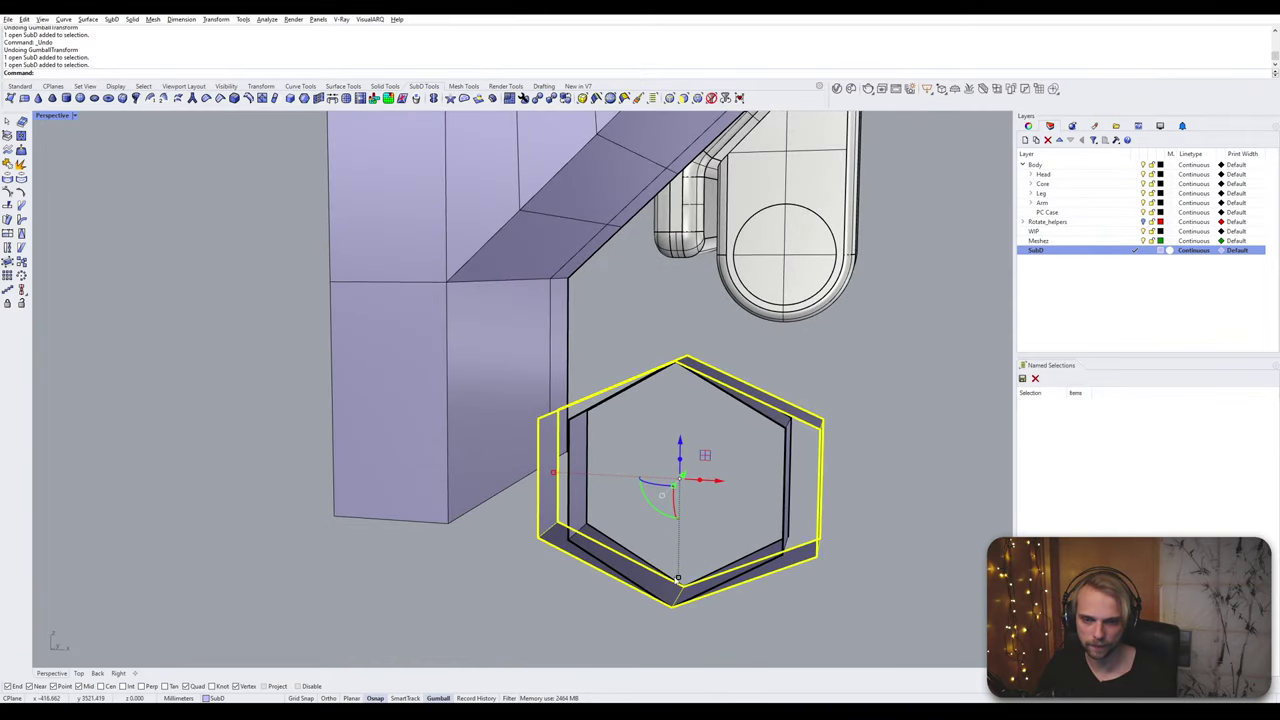
{"action": "left_click", "coordinate": [678, 578]}
{"action": "type", "text": "1.3"}
{"action": "key", "text": "Return"}
Step: Select the inner edge loop of the hexagon
{"action": "left_click", "coordinate": [919, 543]}
{"action": "right_click_drag", "start_coordinate": [919, 543], "coordinate": [857, 526]}
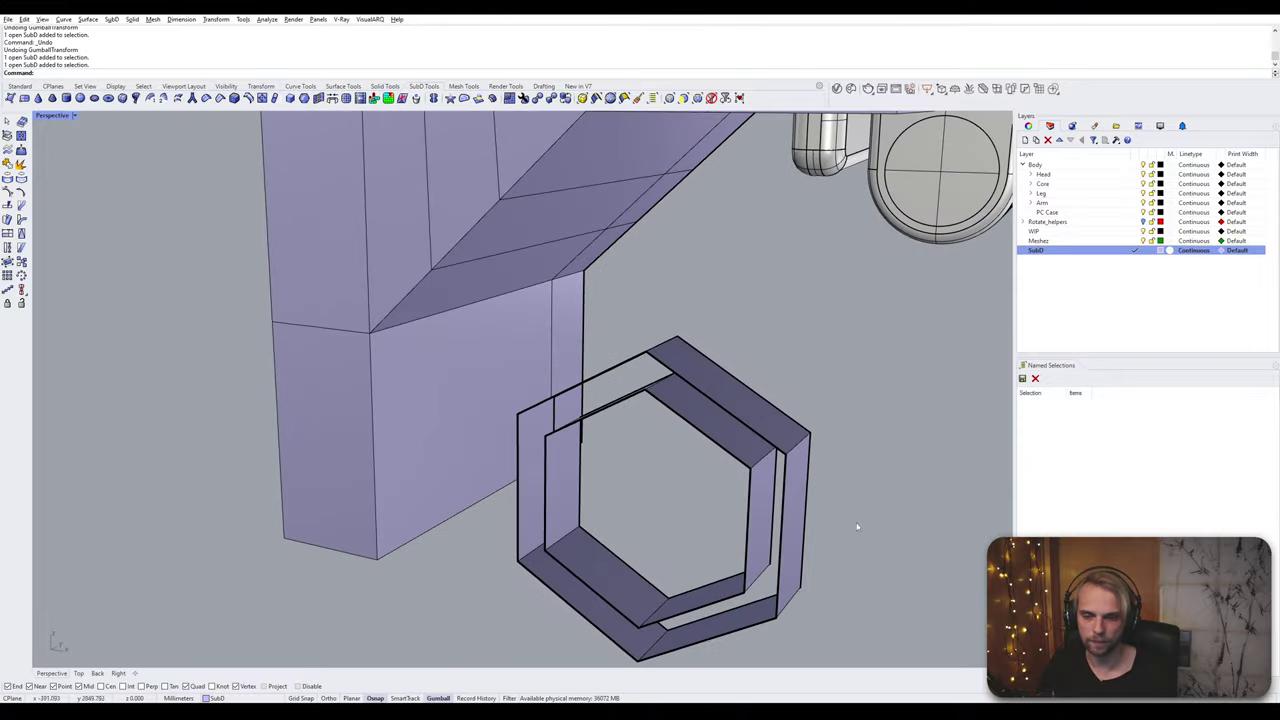
{"action": "scroll", "coordinate": [857, 527], "scroll_direction": "up", "scroll_amount": 3}
{"action": "double_click", "coordinate": [597, 422]}
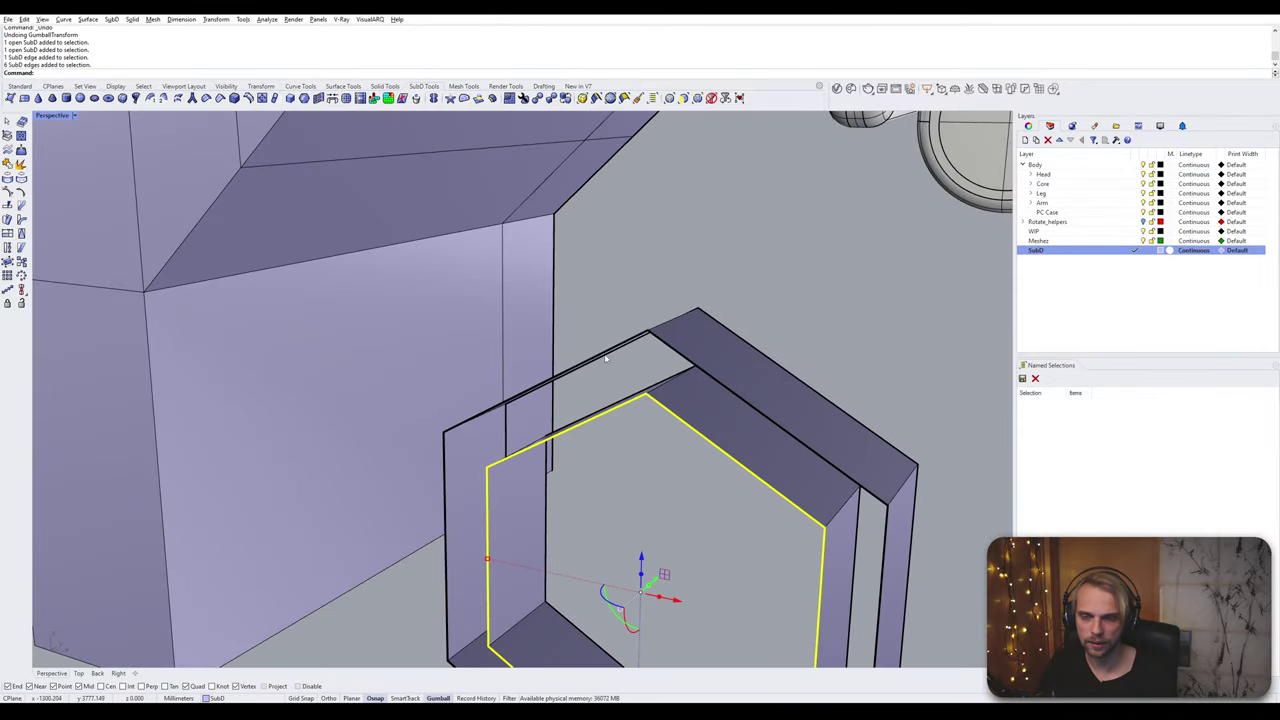
Step: Delete the two top faces of the outer hexagon frame
{"action": "scroll", "coordinate": [605, 358], "scroll_direction": "down", "scroll_amount": 3}
{"action": "key", "text": "Escape"}
{"action": "mouse_move", "coordinate": [819, 360]}
{"action": "right_mouse_down"}
{"action": "mouse_move", "coordinate": [845, 348]}
{"action": "mouse_move", "coordinate": [815, 372]}
{"action": "right_mouse_up"}
{"action": "scroll", "coordinate": [615, 317], "scroll_direction": "up", "scroll_amount": 4}
{"action": "left_click", "coordinate": [644, 366], "text": "ctrl+shift"}
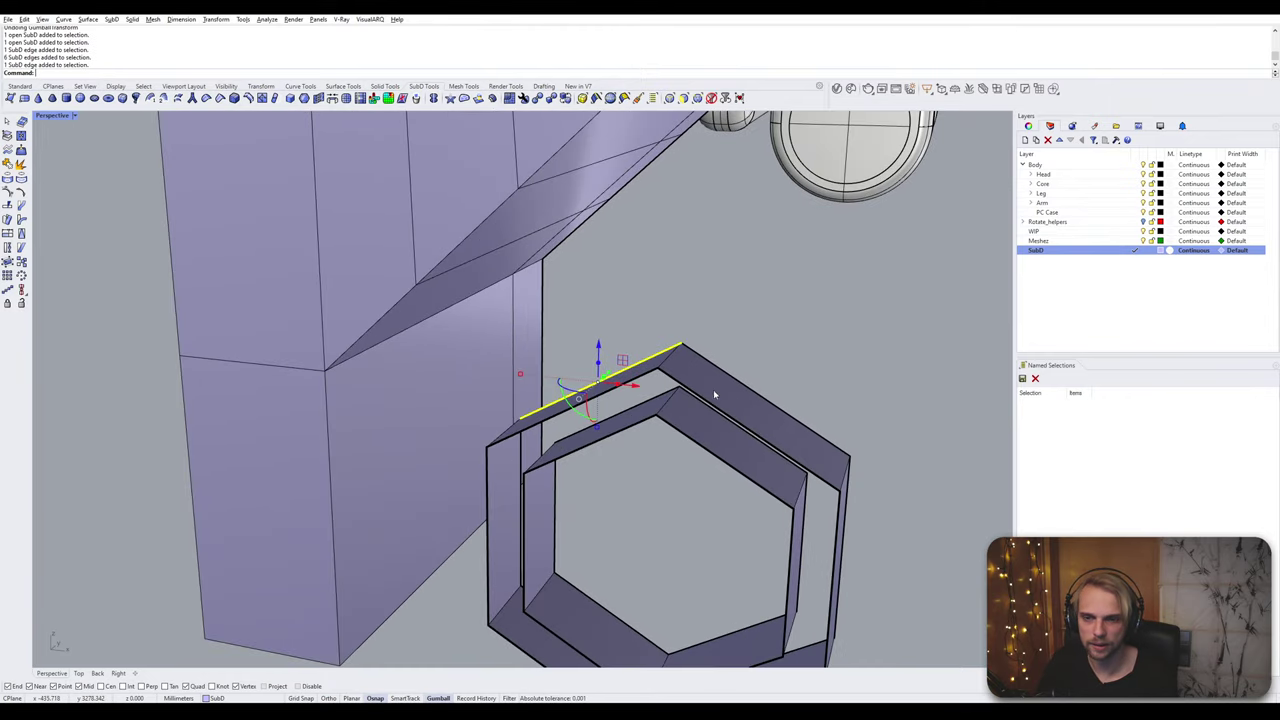
{"action": "key", "text": "Escape"}
{"action": "right_click_drag", "start_coordinate": [713, 389], "coordinate": [650, 400]}
{"action": "scroll", "coordinate": [660, 390], "scroll_direction": "up", "scroll_amount": 4}
{"action": "left_click", "coordinate": [646, 367], "text": "ctrl+shift"}
{"action": "left_click", "coordinate": [757, 386], "text": "ctrl+shift"}
{"action": "key", "text": "Delete"}
Step: Select the opened outer frame's boundary edge loop
{"action": "scroll", "coordinate": [755, 380], "scroll_direction": "down", "scroll_amount": 5}
{"action": "scroll", "coordinate": [600, 410], "scroll_direction": "up", "scroll_amount": 2}
{"action": "left_click", "coordinate": [576, 420]}
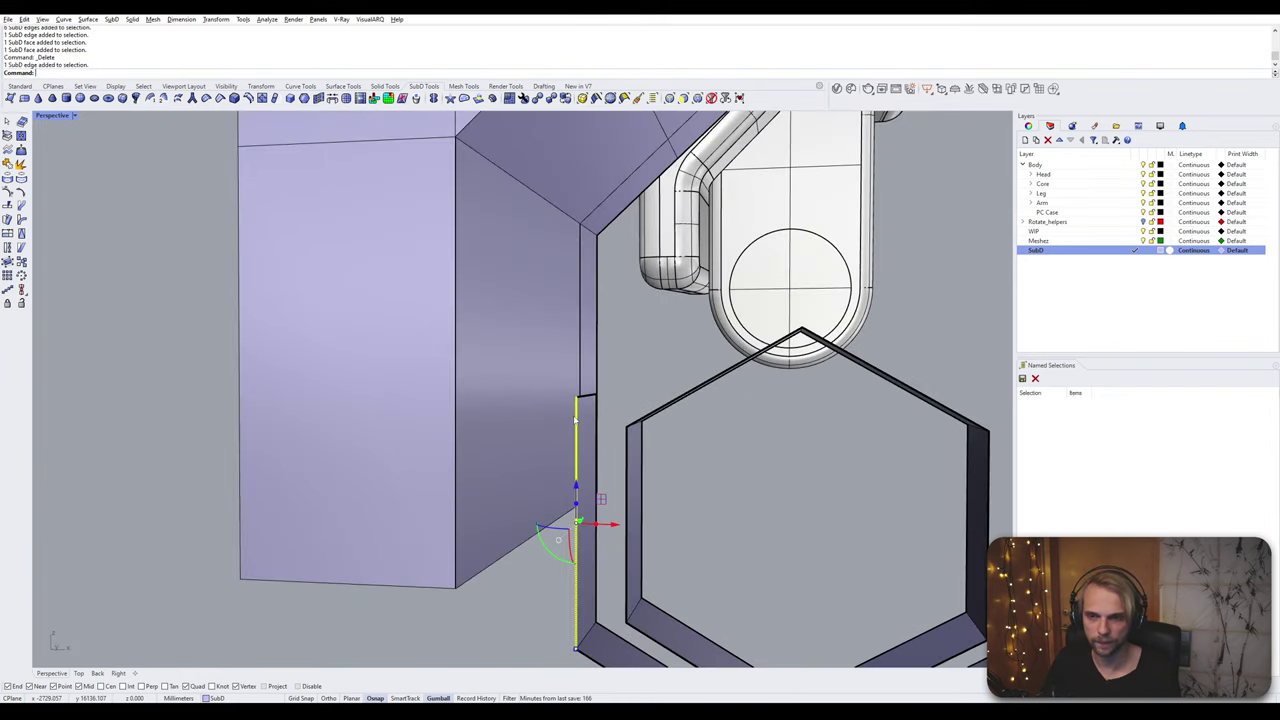
{"action": "left_click", "coordinate": [628, 453], "text": "ctrl+shift"}
{"action": "scroll", "coordinate": [628, 451], "scroll_direction": "down", "scroll_amount": 5}
{"action": "right_click_drag", "start_coordinate": [628, 451], "coordinate": [770, 367]}
{"action": "scroll", "coordinate": [770, 367], "scroll_direction": "up", "scroll_amount": 2}
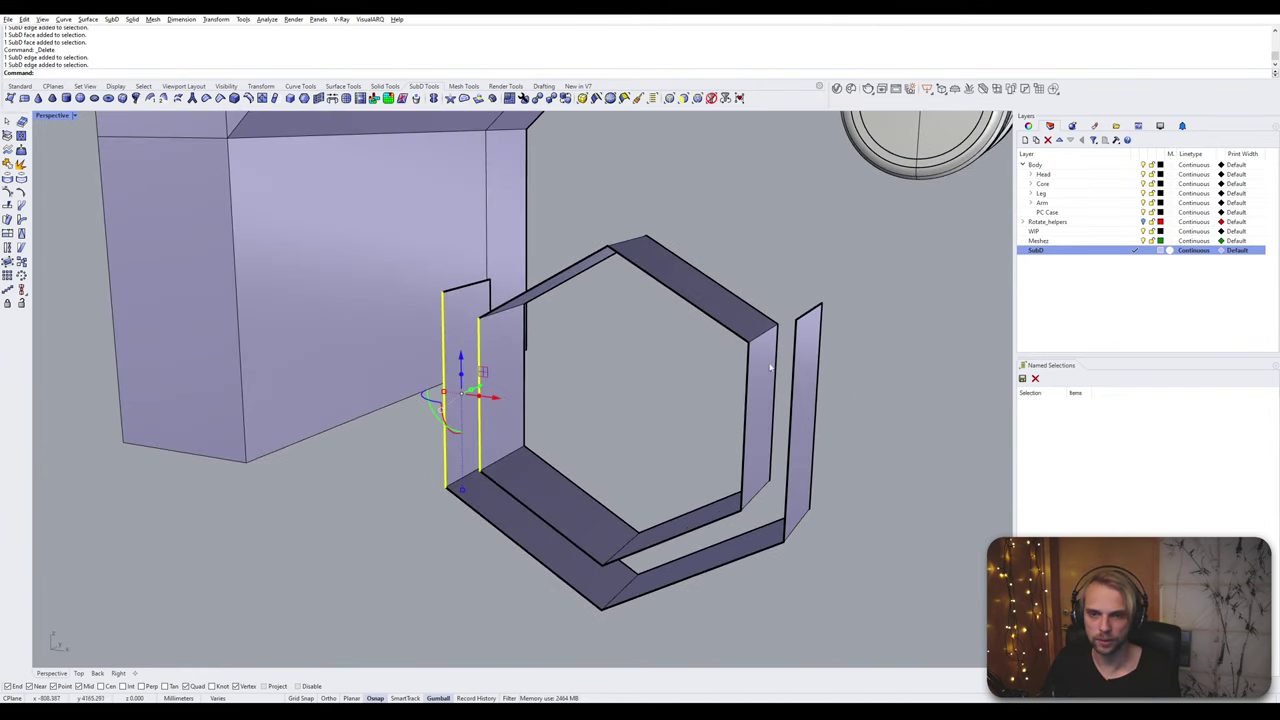
{"action": "key", "text": "Escape"}
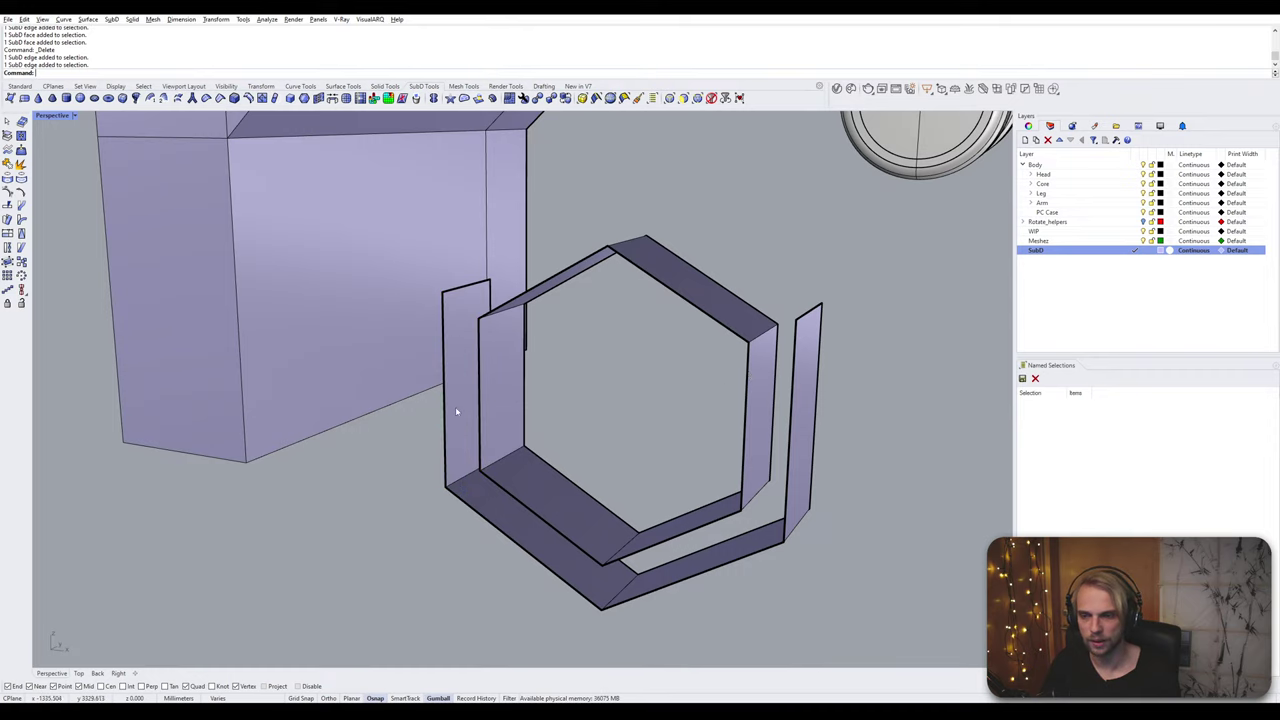
{"action": "double_click", "coordinate": [443, 390]}
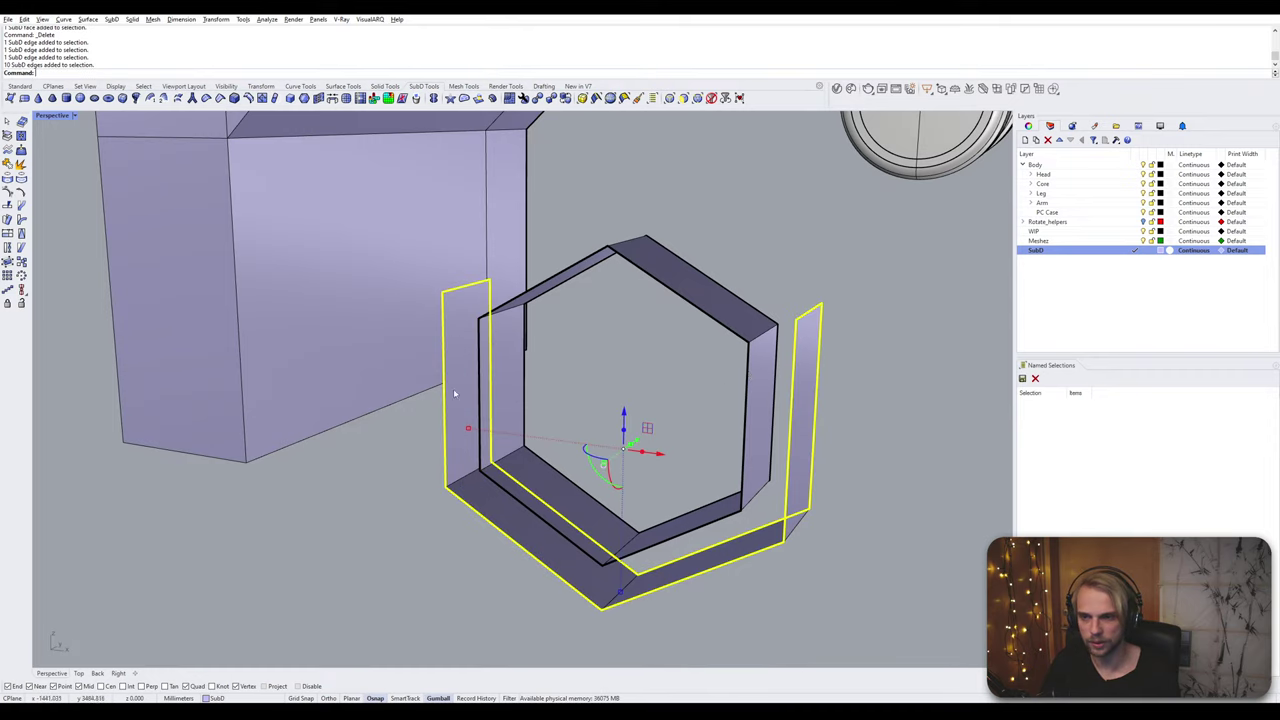
Step: Bridge the inner frame's vertical and bottom edges to the outer frame's matching edges
{"action": "left_click", "coordinate": [470, 287], "text": "ctrl"}
{"action": "left_click", "coordinate": [808, 315], "text": "ctrl"}
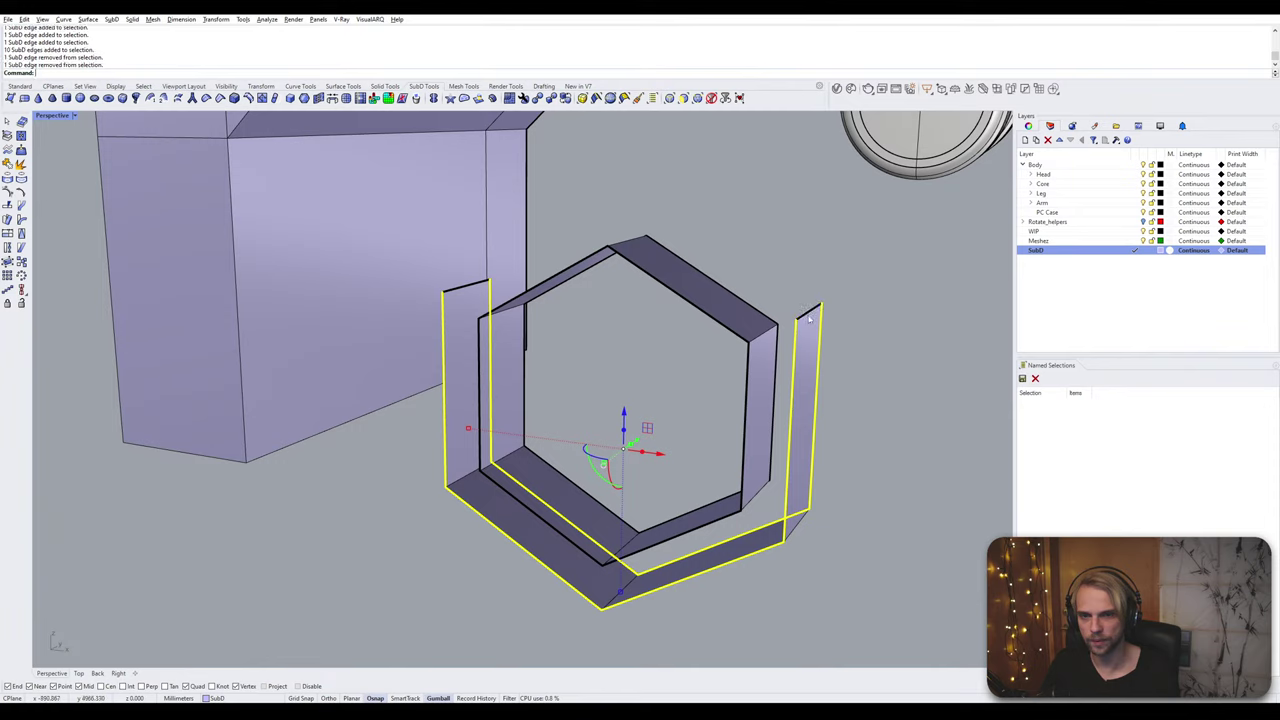
{"action": "double_click", "coordinate": [820, 313], "text": "ctrl"}
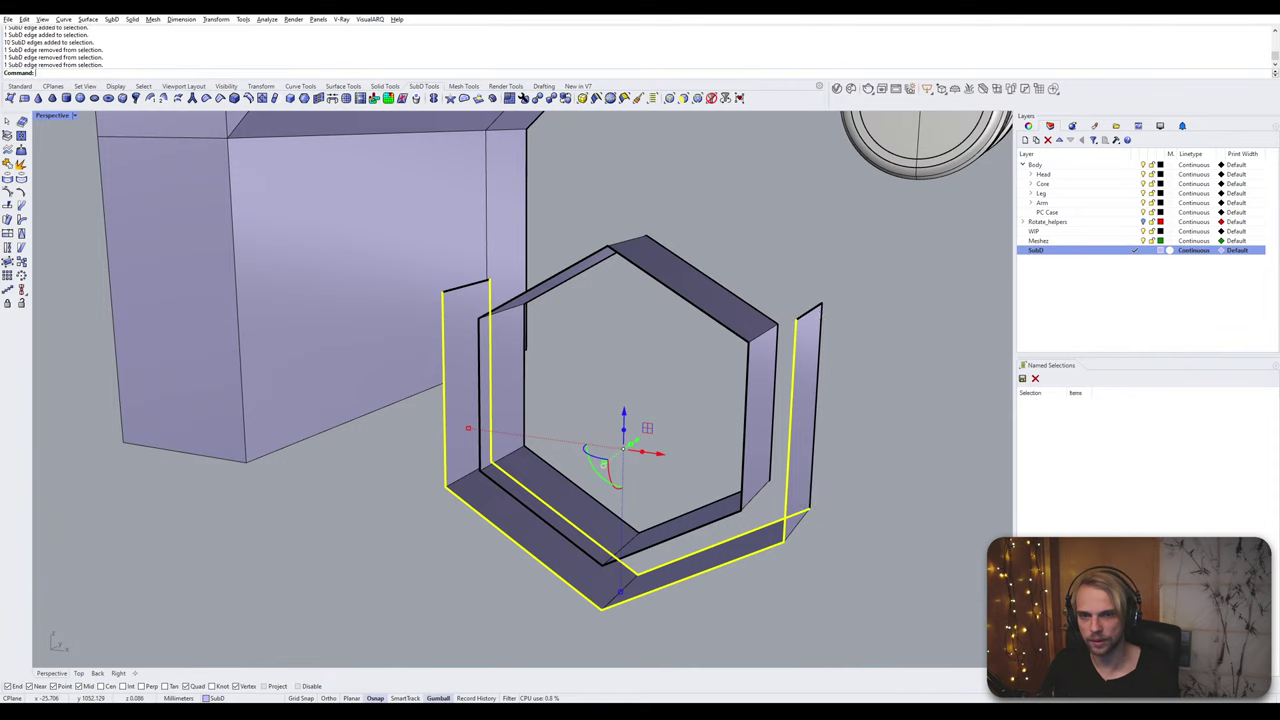
{"action": "left_click", "coordinate": [479, 354], "text": "ctrl+shift"}
{"action": "left_click", "coordinate": [747, 378], "text": "ctrl+shift"}
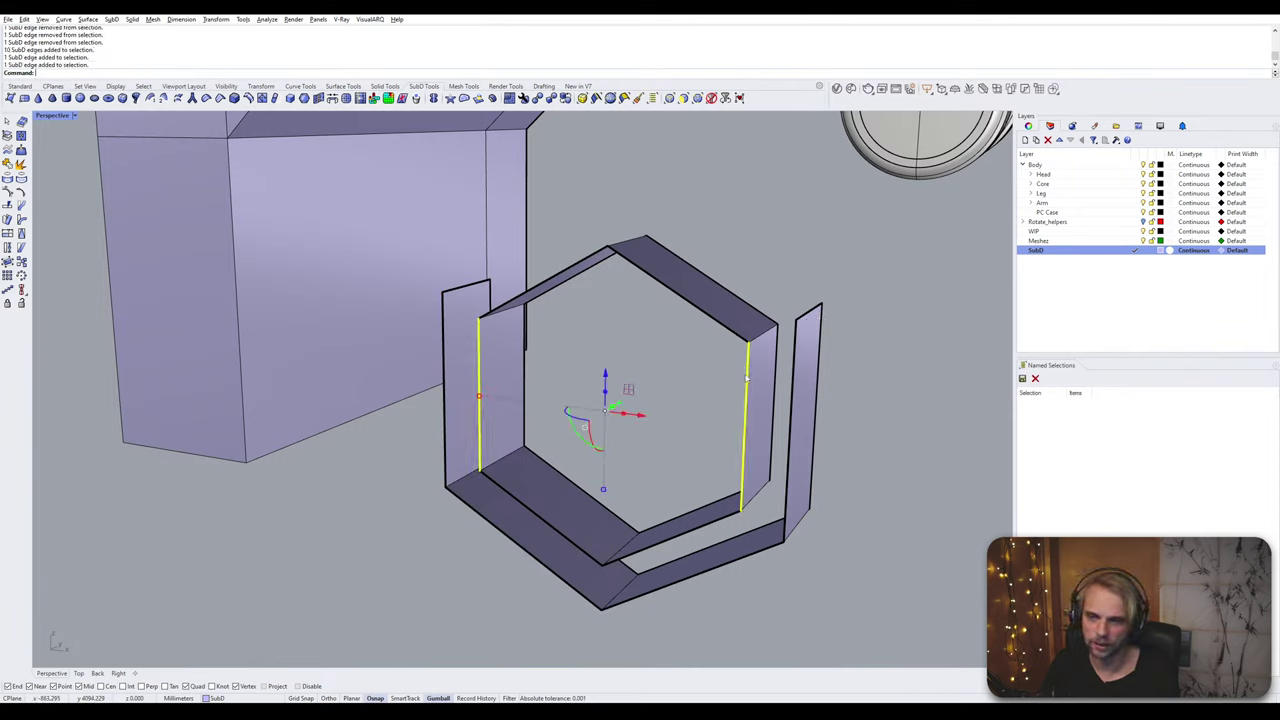
{"action": "double_click", "coordinate": [703, 526], "text": "ctrl+shift"}
{"action": "left_click", "coordinate": [793, 385], "text": "ctrl+shift"}
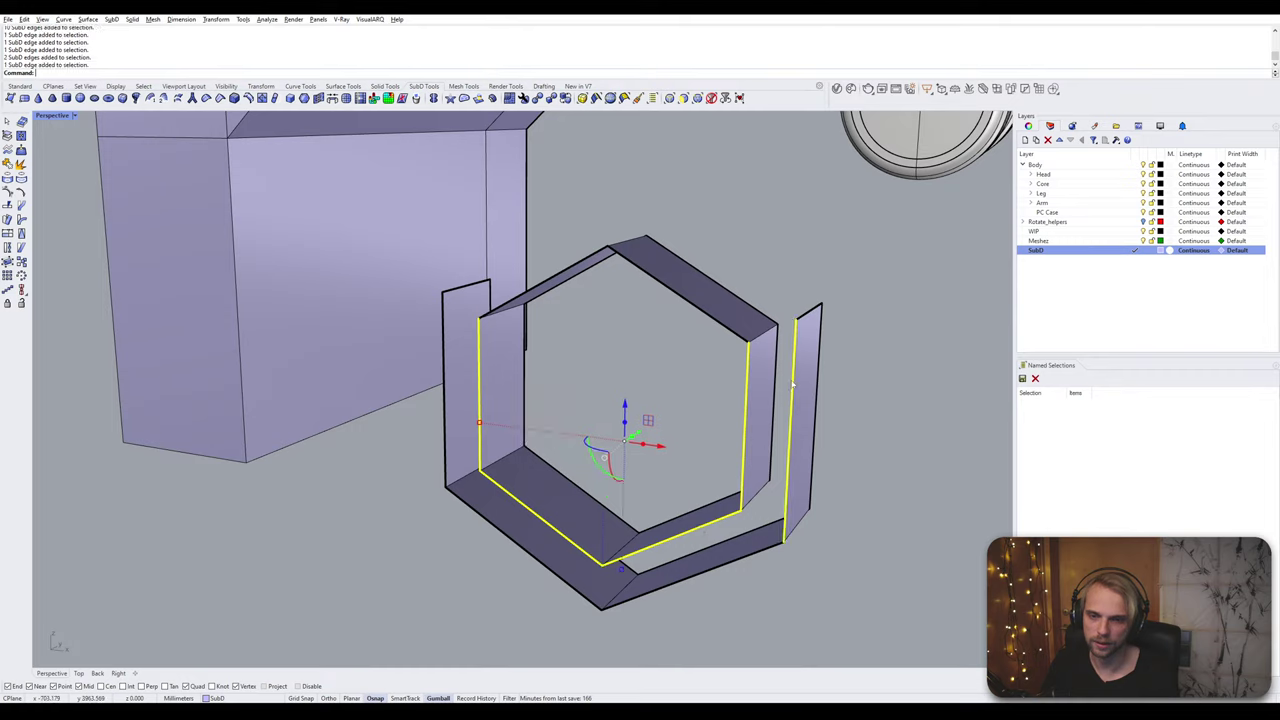
{"action": "left_click", "coordinate": [444, 323], "text": "ctrl+shift"}
{"action": "double_click", "coordinate": [485, 524], "text": "ctrl+shift"}
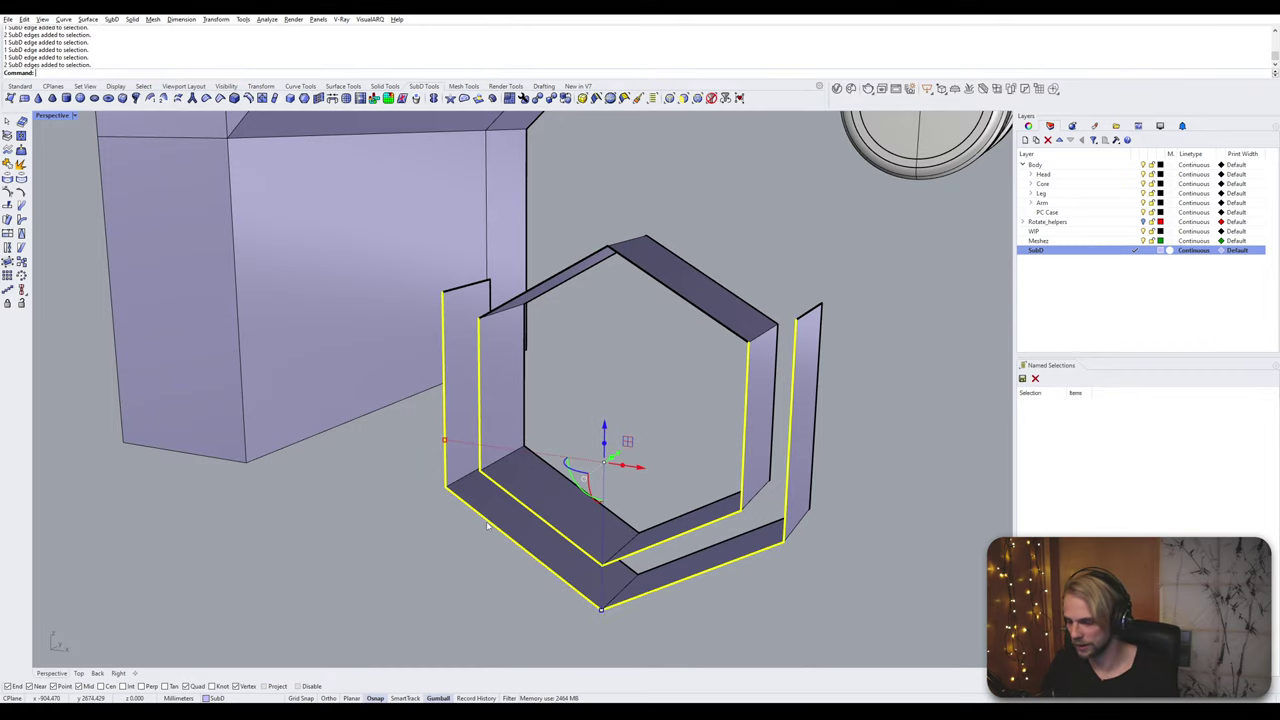
{"action": "key", "text": "Return"}
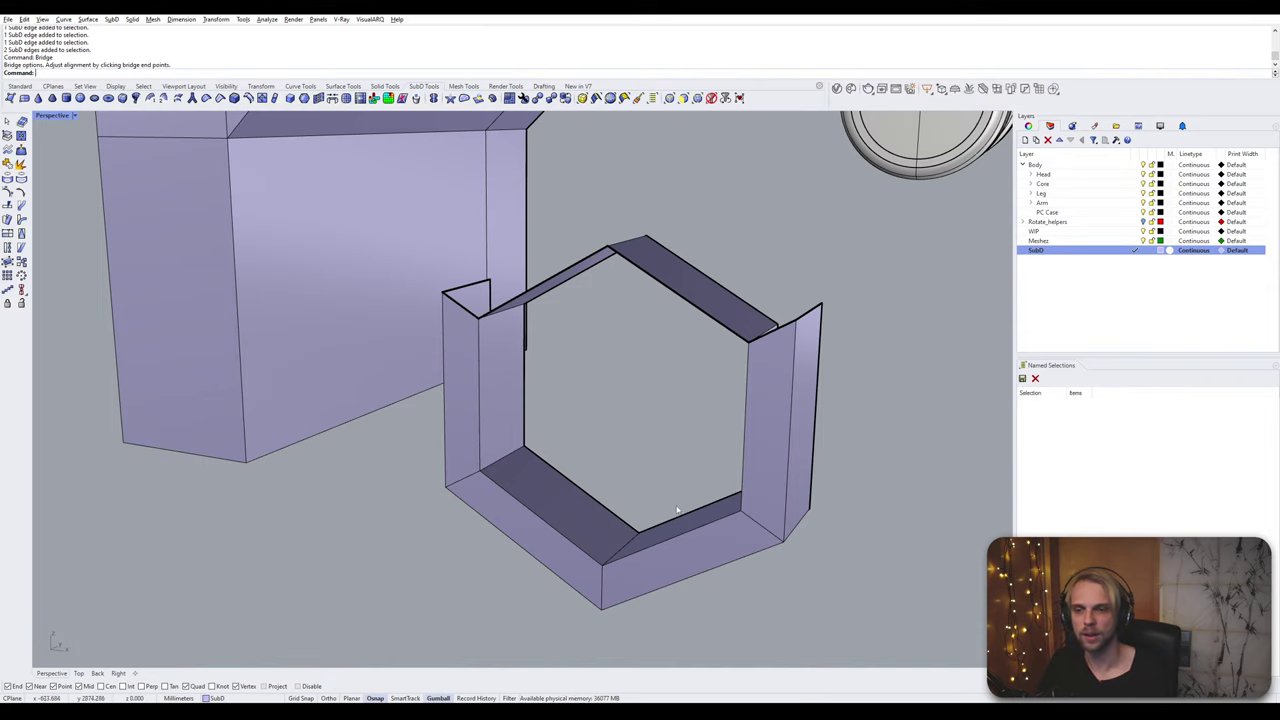
Step: Bridge the remaining side and bottom edges between the frames, then preview the ring smoothed
{"action": "right_click_drag", "start_coordinate": [486, 521], "coordinate": [530, 353]}
{"action": "left_click", "coordinate": [544, 327]}
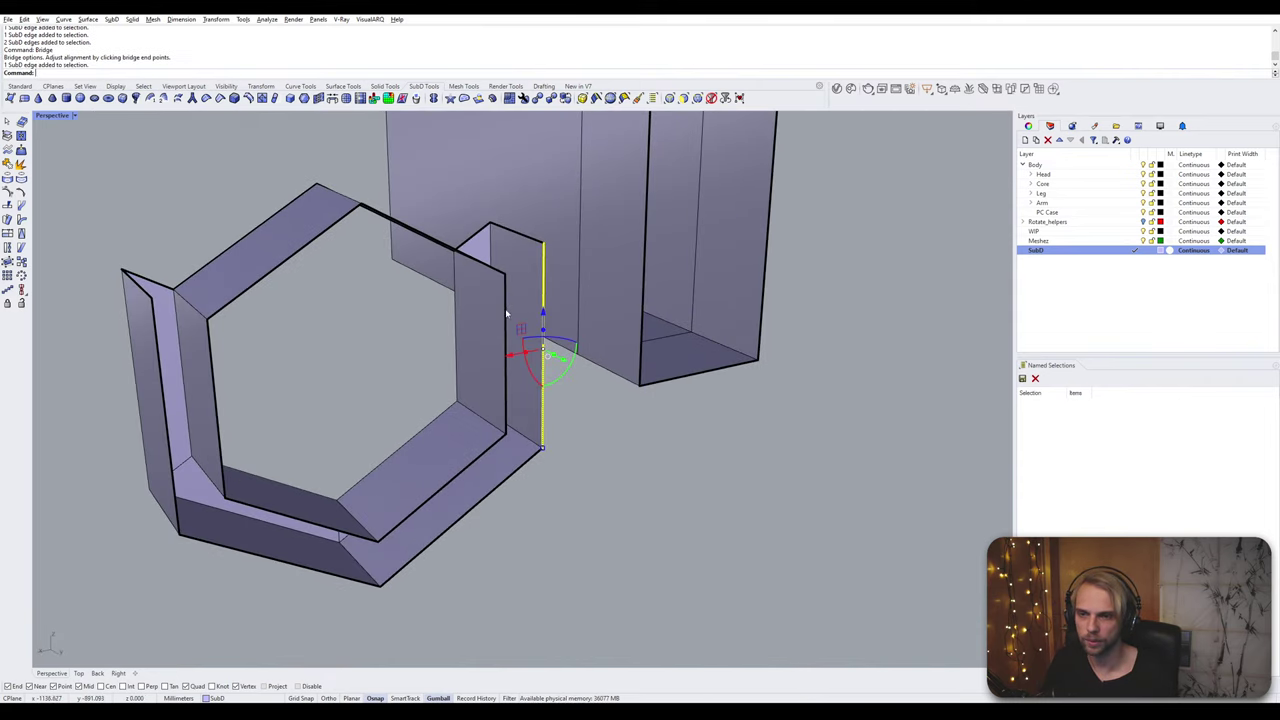
{"action": "left_click", "coordinate": [506, 316]}
{"action": "left_click", "coordinate": [242, 414]}
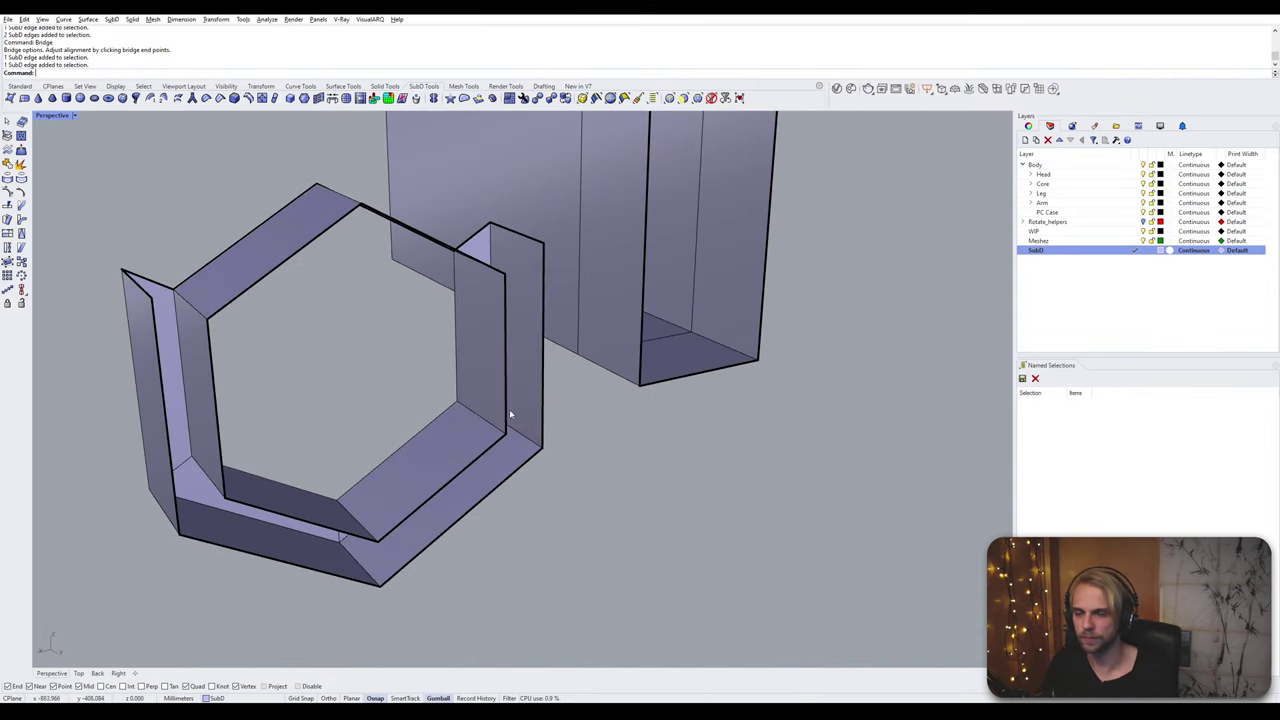
{"action": "left_click", "coordinate": [542, 393]}
{"action": "left_click", "coordinate": [163, 400], "text": "shift"}
{"action": "left_click", "coordinate": [280, 560], "text": "shift"}
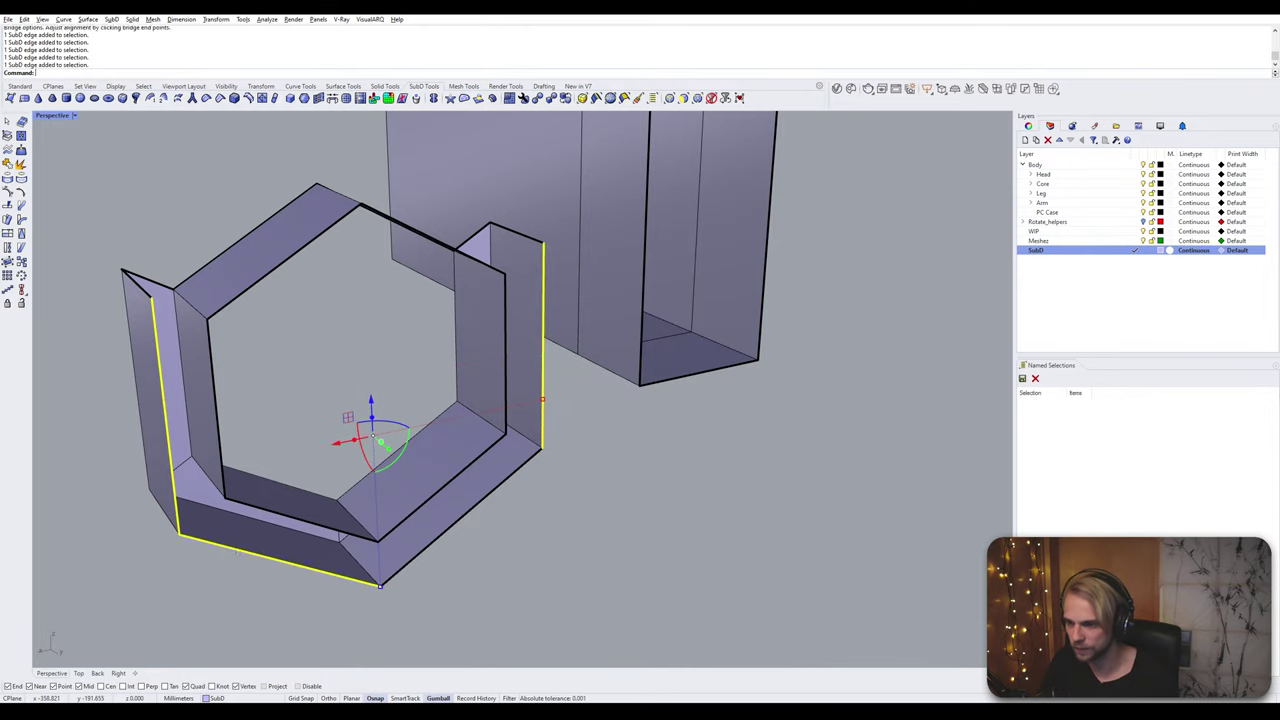
{"action": "left_click", "coordinate": [462, 517], "text": "shift"}
{"action": "left_click", "coordinate": [216, 377], "text": "shift"}
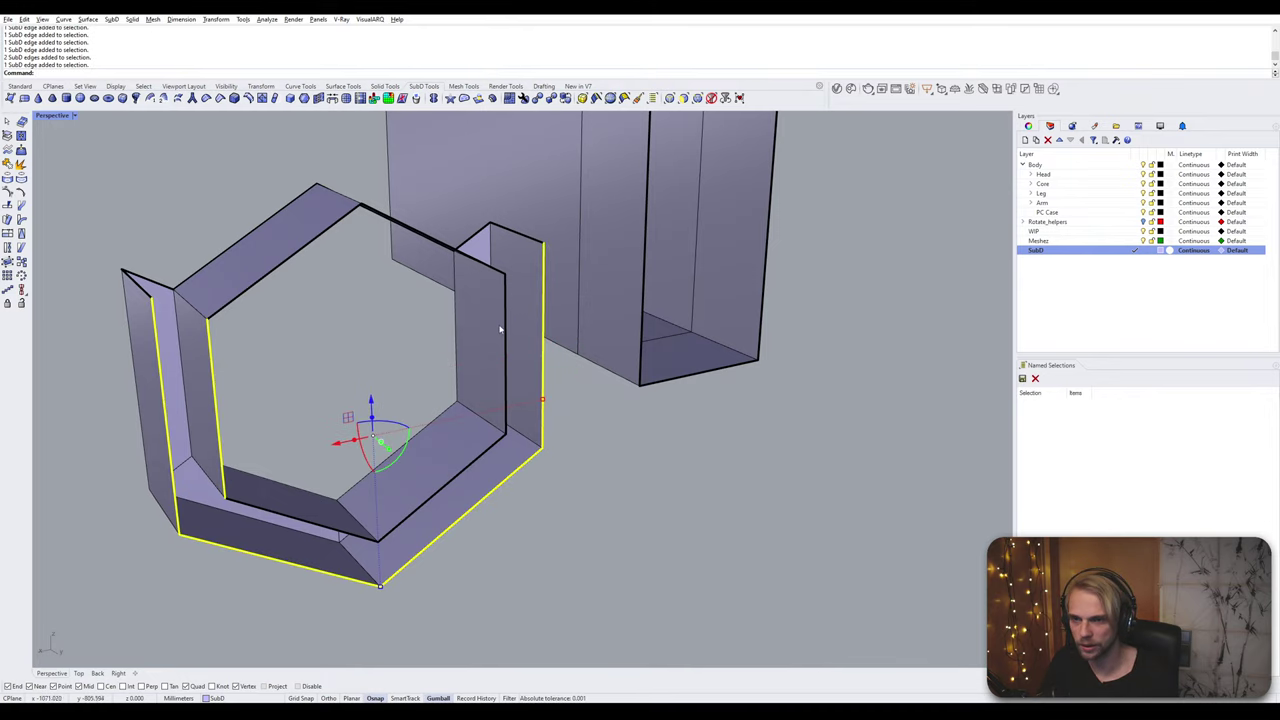
{"action": "left_click", "coordinate": [506, 426], "text": "shift"}
{"action": "double_click", "coordinate": [485, 457], "text": "shift"}
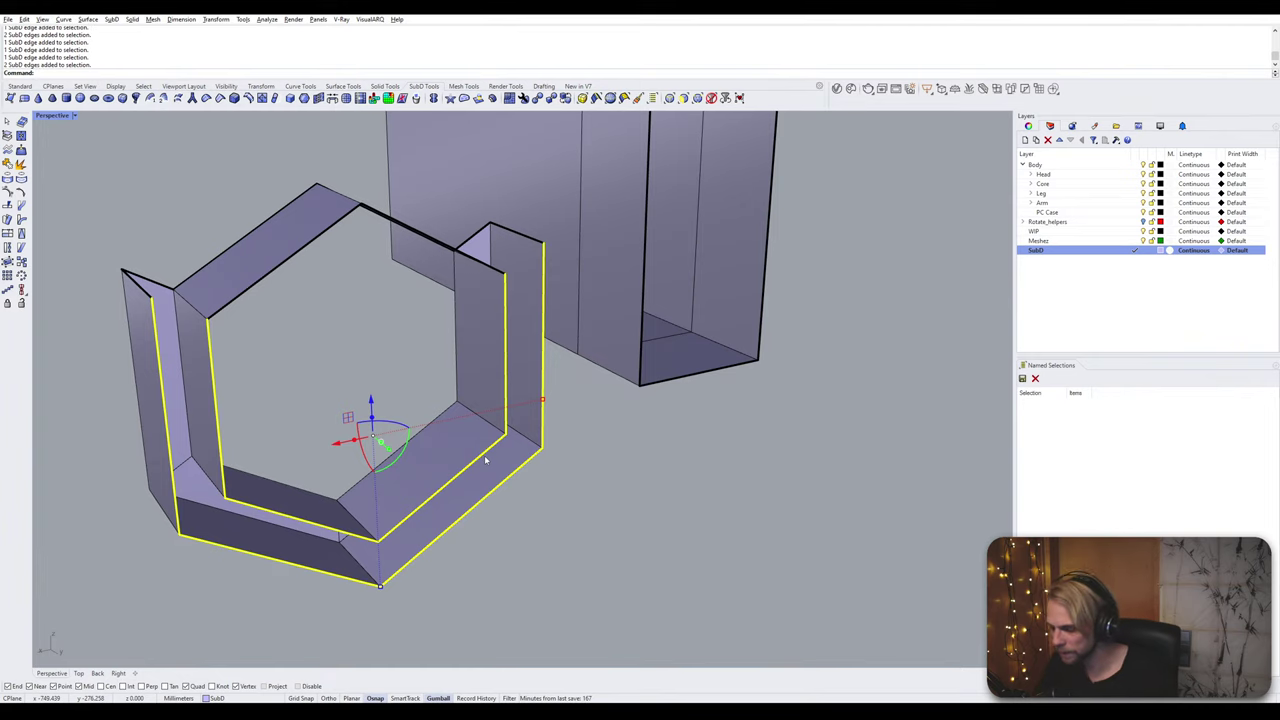
{"action": "key", "text": "Return"}
{"action": "key", "text": "Return"}
{"action": "right_click_drag", "start_coordinate": [486, 457], "coordinate": [576, 352]}
{"action": "key", "text": "Tab"}
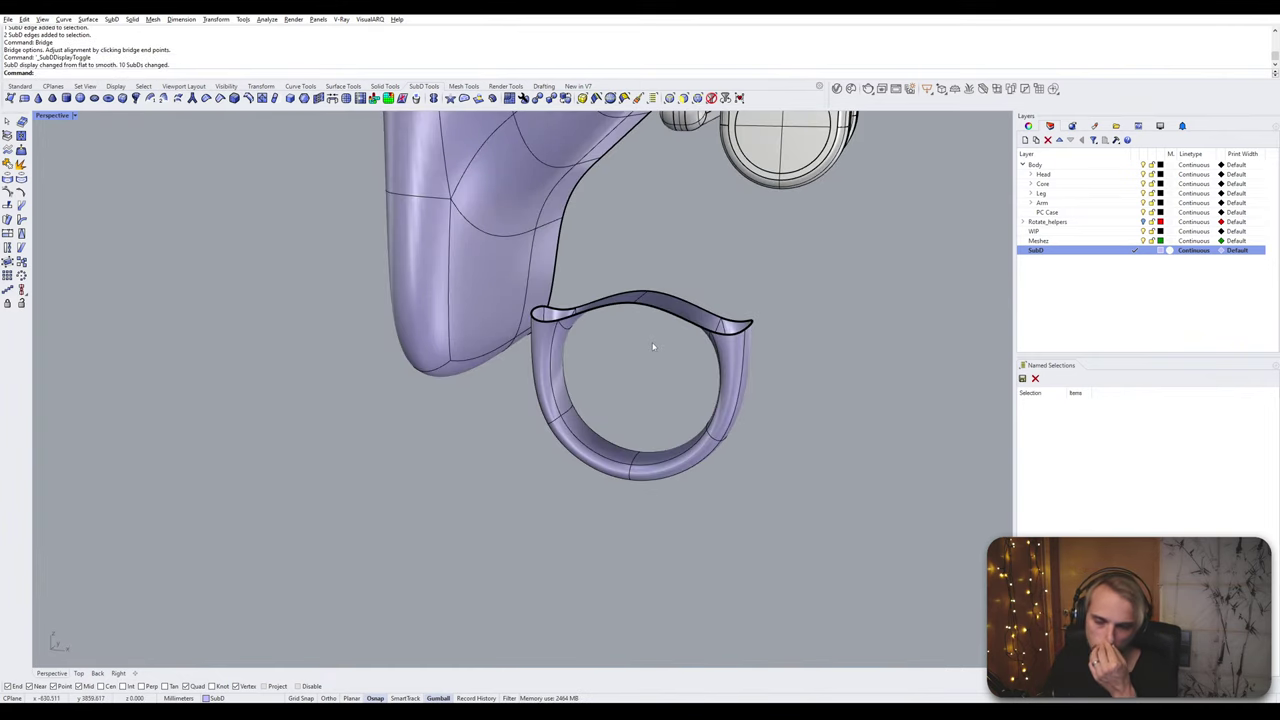
Step: In flat display, extrude the ring's top edge loop upward and scale it to 0 for a level rim
{"action": "right_click_drag", "start_coordinate": [653, 347], "coordinate": [580, 450]}
{"action": "scroll", "coordinate": [598, 362], "scroll_direction": "up", "scroll_amount": 3}
{"action": "key", "text": "Tab"}
{"action": "double_click", "coordinate": [556, 509]}
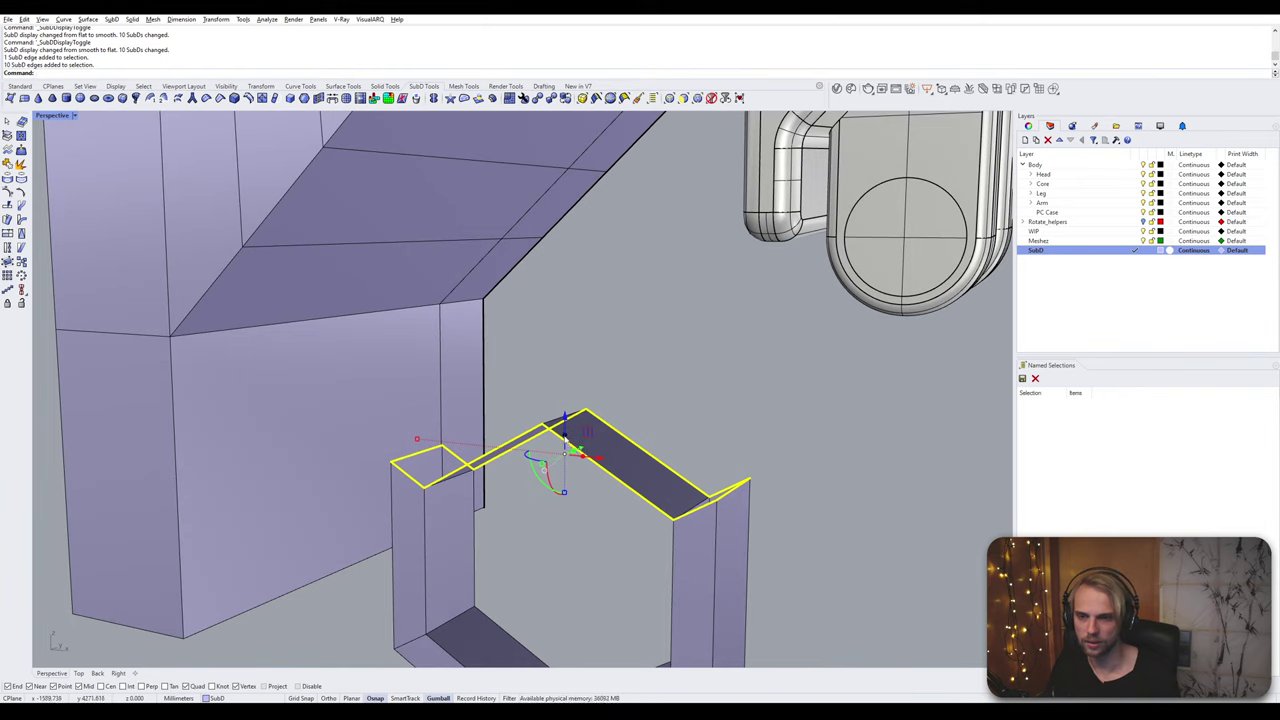
{"action": "left_click_drag", "start_coordinate": [566, 440], "coordinate": [605, 341], "text": "ctrl"}
{"action": "left_click", "coordinate": [566, 376]}
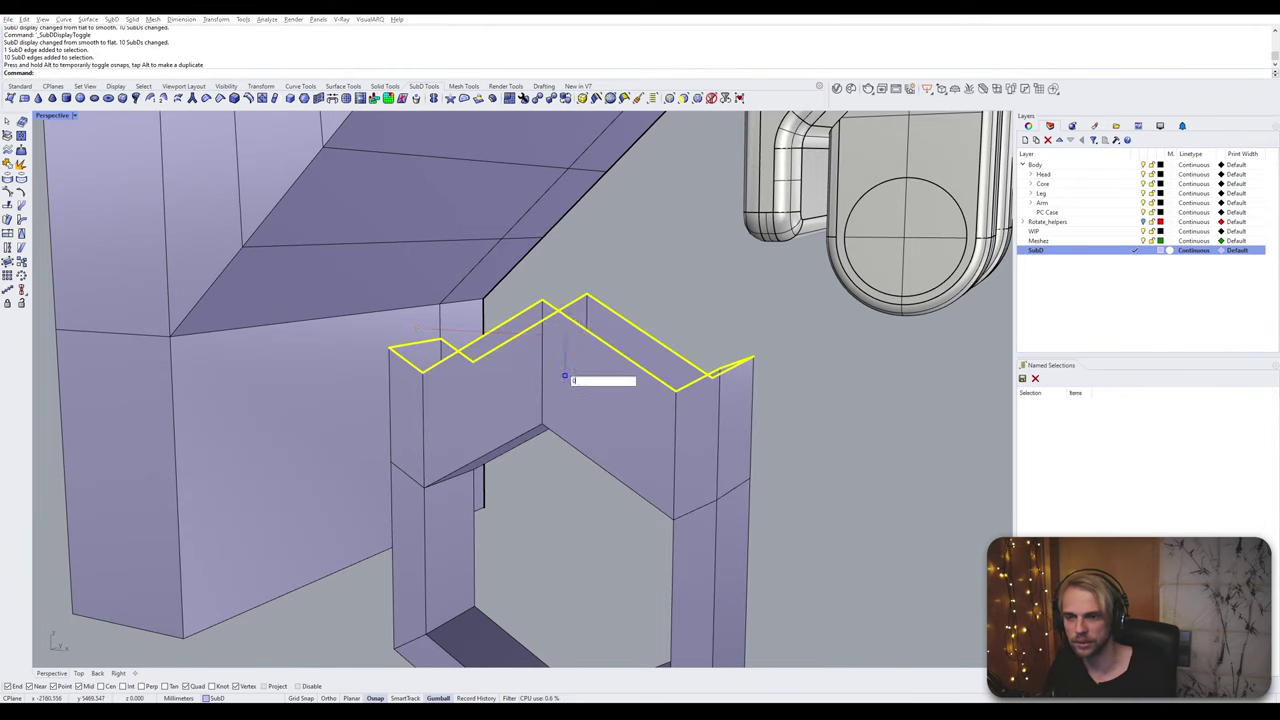
{"action": "key", "text": "Return"}
Step: Deselect the edges and preview the ring smoothed while orbiting toward the palm body
{"action": "scroll", "coordinate": [578, 362], "scroll_direction": "down", "scroll_amount": 8}
{"action": "left_click", "coordinate": [760, 426]}
{"action": "right_click_drag", "start_coordinate": [760, 426], "coordinate": [541, 465]}
{"action": "key", "text": "Tab"}
{"action": "key", "text": "Tab"}
{"action": "right_click_drag", "start_coordinate": [487, 415], "coordinate": [579, 406]}
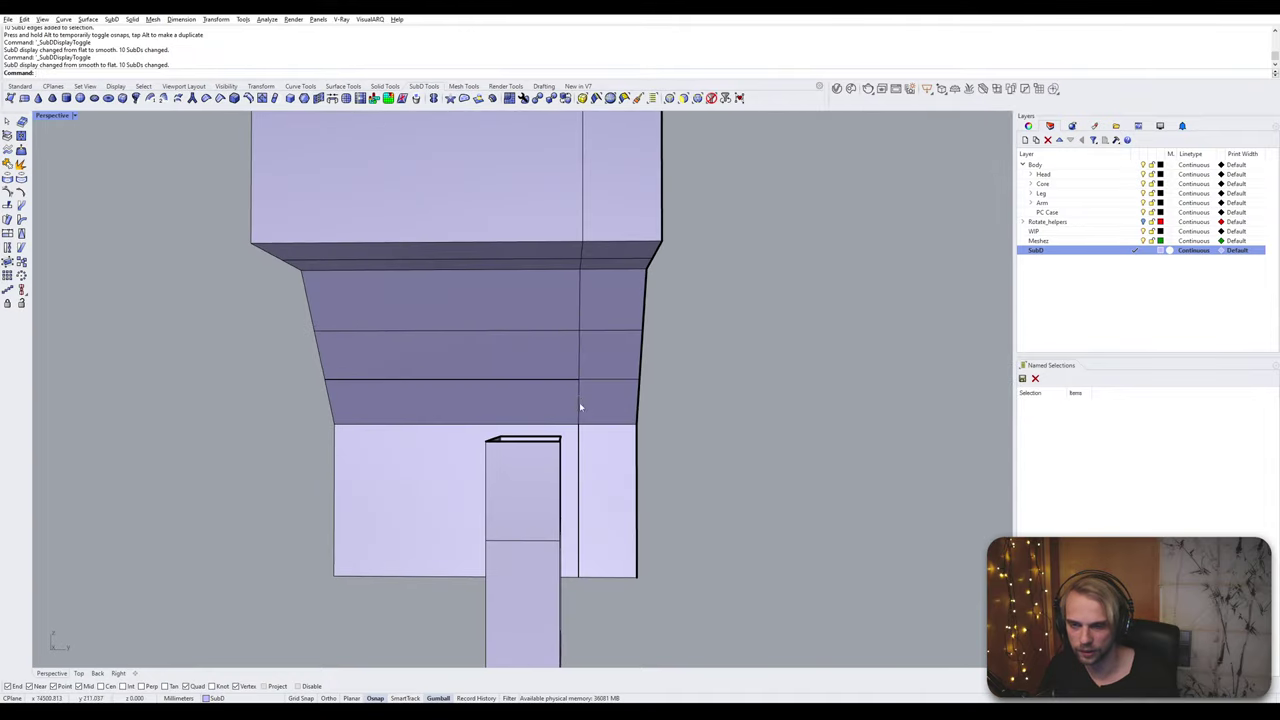
Step: Select an edge loop on the palm body and snap it sideways onto the box corner vertex
{"action": "left_click", "coordinate": [578, 310]}
{"action": "right_click_drag", "start_coordinate": [578, 310], "coordinate": [741, 395]}
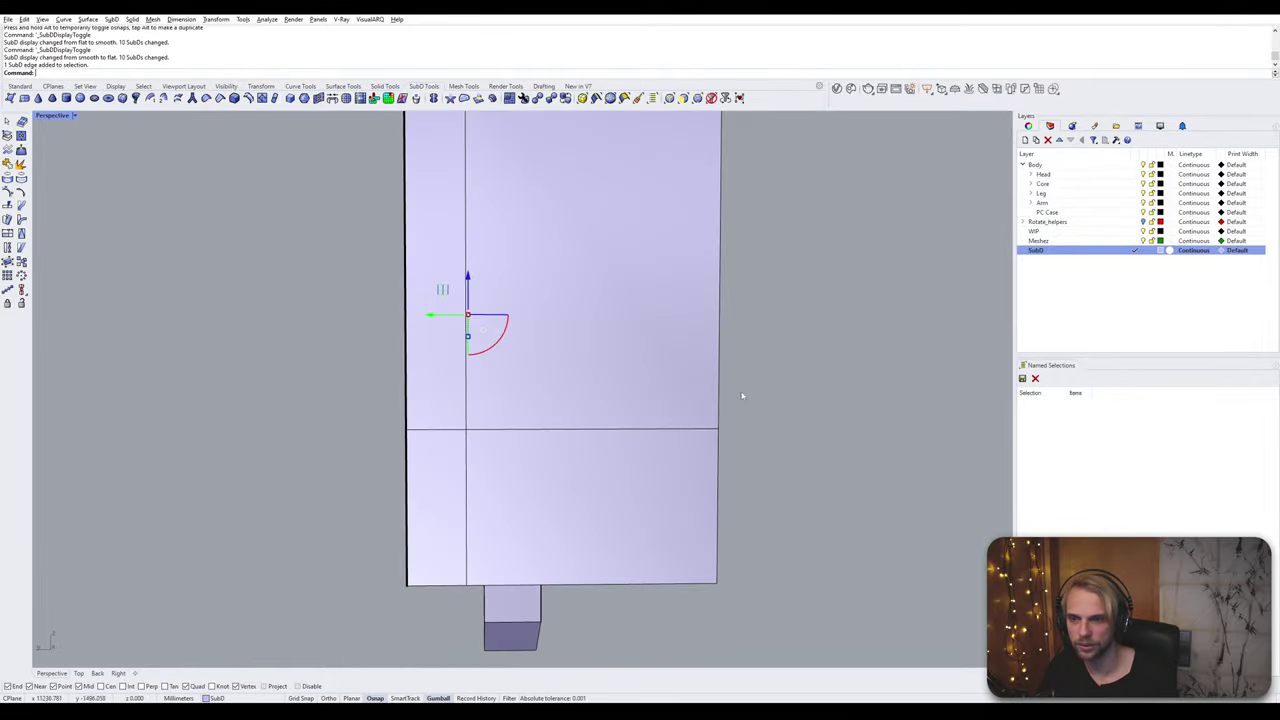
{"action": "left_click", "coordinate": [481, 455]}
{"action": "right_click_drag", "start_coordinate": [481, 455], "coordinate": [496, 374]}
{"action": "double_click", "coordinate": [455, 526]}
{"action": "right_click_drag", "start_coordinate": [455, 526], "coordinate": [586, 396]}
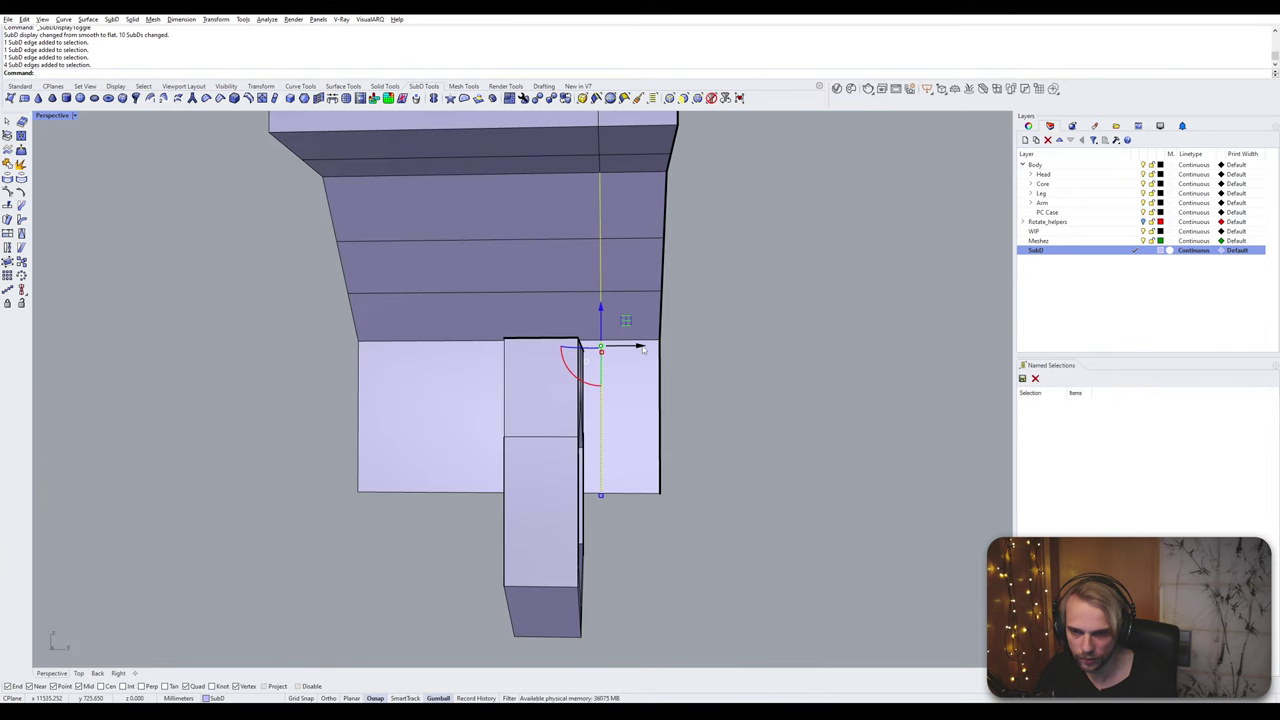
{"action": "right_click_drag", "start_coordinate": [643, 349], "coordinate": [639, 369]}
{"action": "right_click", "coordinate": [438, 698]}
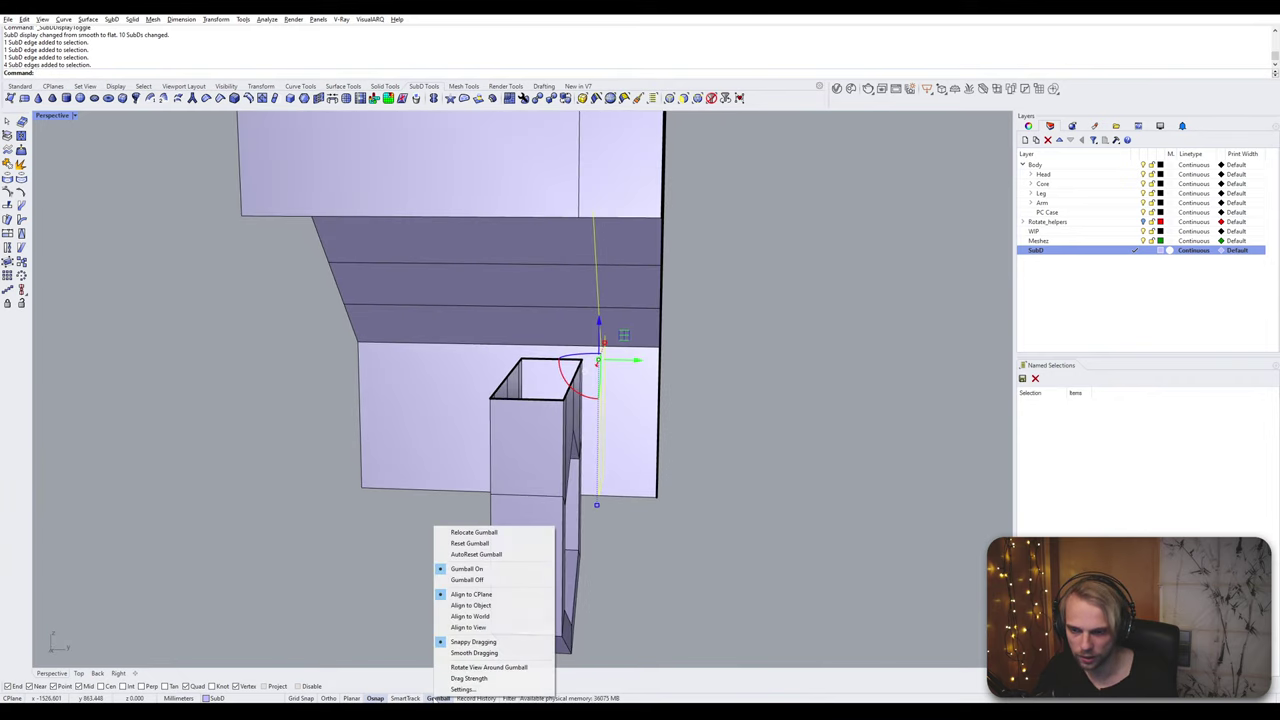
{"action": "left_click_drag", "start_coordinate": [637, 364], "coordinate": [587, 363]}
{"action": "right_click_drag", "start_coordinate": [572, 349], "coordinate": [593, 364]}
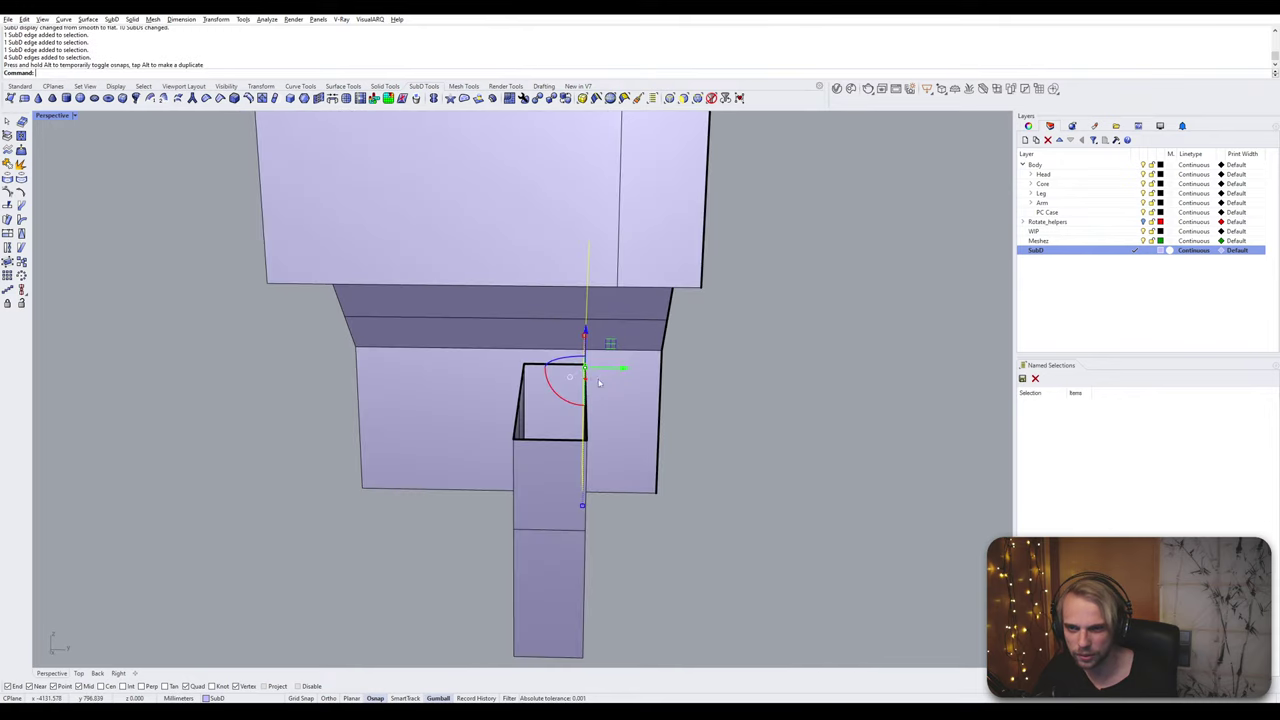
{"action": "scroll", "coordinate": [591, 358], "scroll_direction": "up", "scroll_amount": 7}
{"action": "scroll", "coordinate": [587, 360], "scroll_direction": "down", "scroll_amount": 9}
{"action": "right_click_drag", "start_coordinate": [668, 396], "coordinate": [663, 373]}
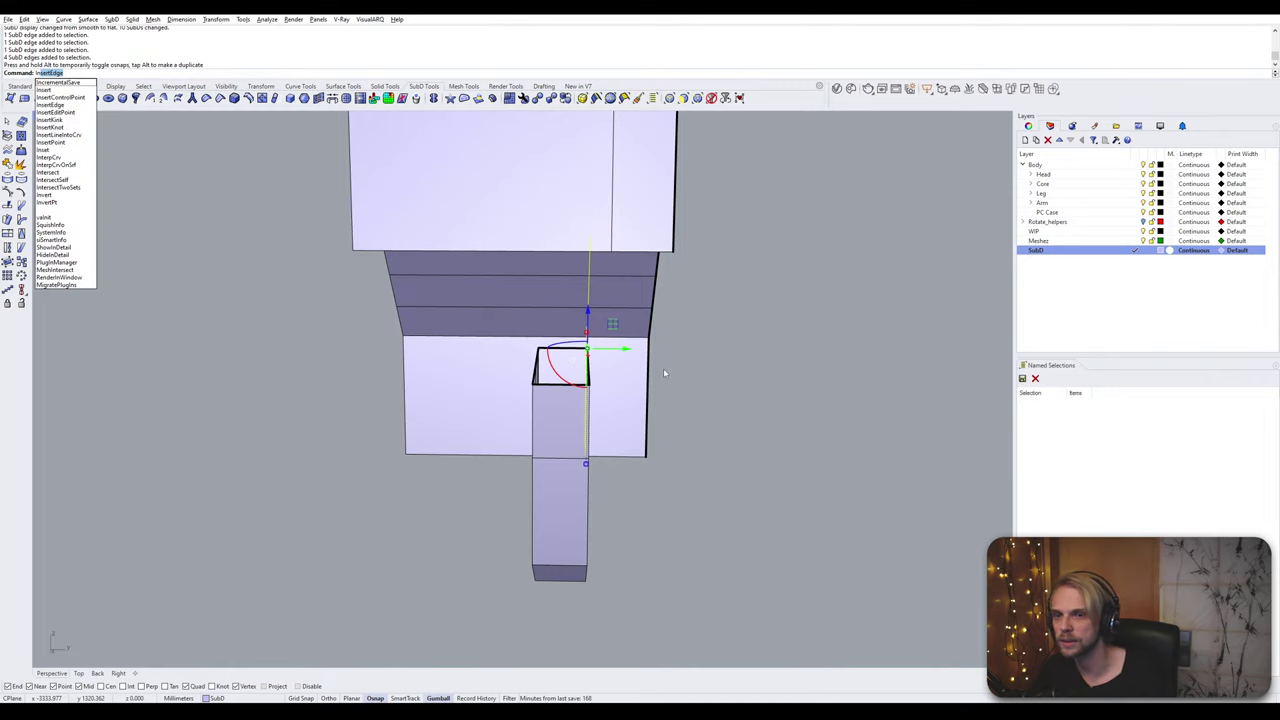
{"action": "key", "text": "Escape"}
Step: Insert a new edge loop on the palm cage at the vertex beside the square finger piece
{"action": "double_click", "coordinate": [613, 223]}
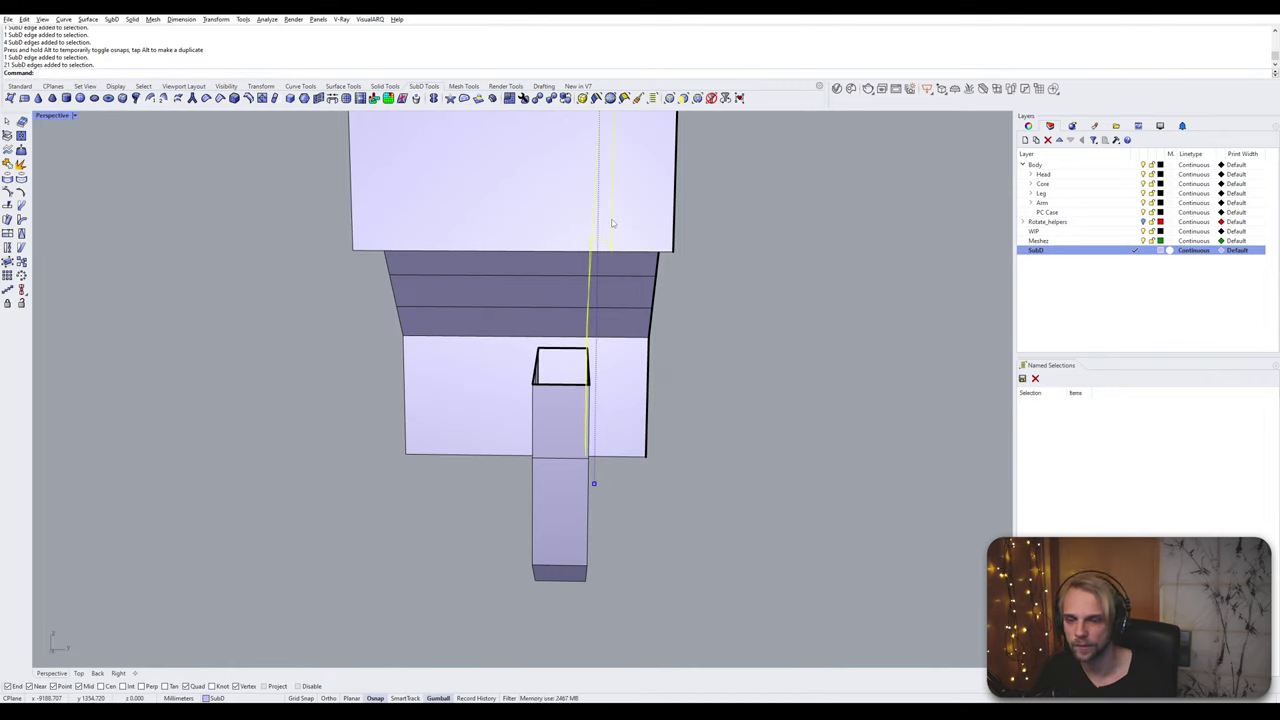
{"action": "key", "text": "Return"}
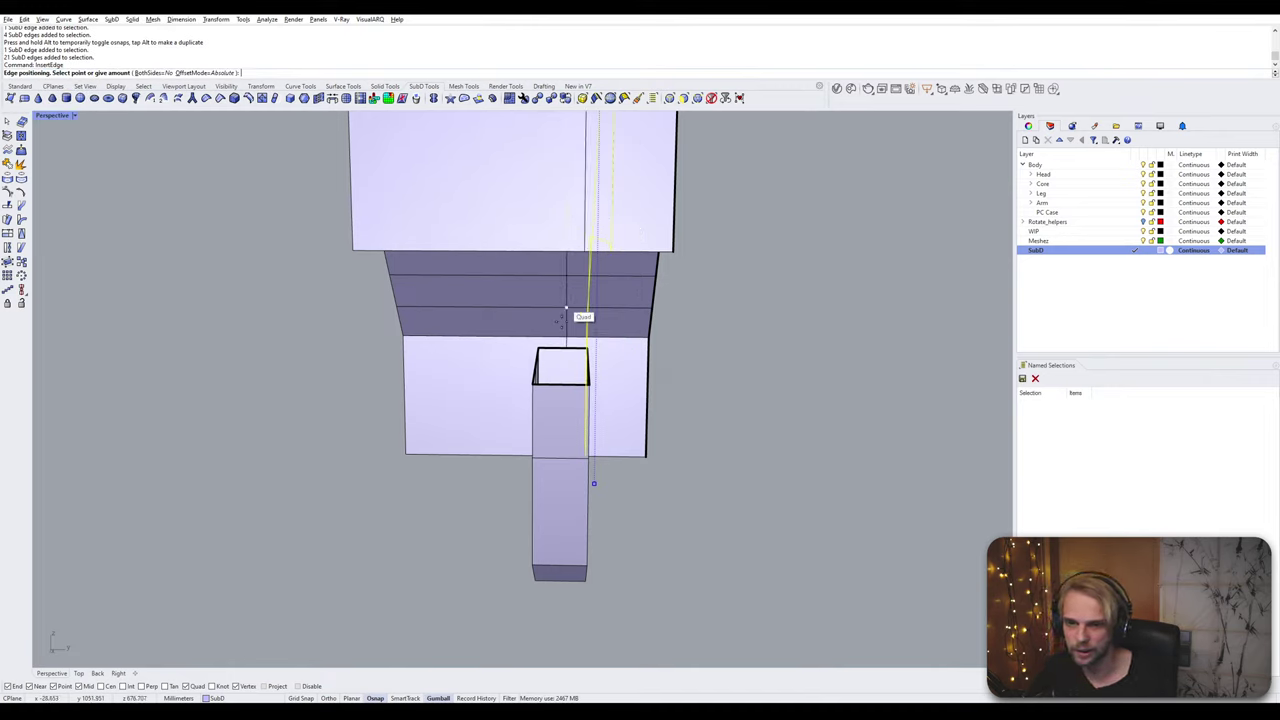
{"action": "left_click", "coordinate": [537, 344]}
{"action": "right_click_drag", "start_coordinate": [537, 344], "coordinate": [759, 437]}
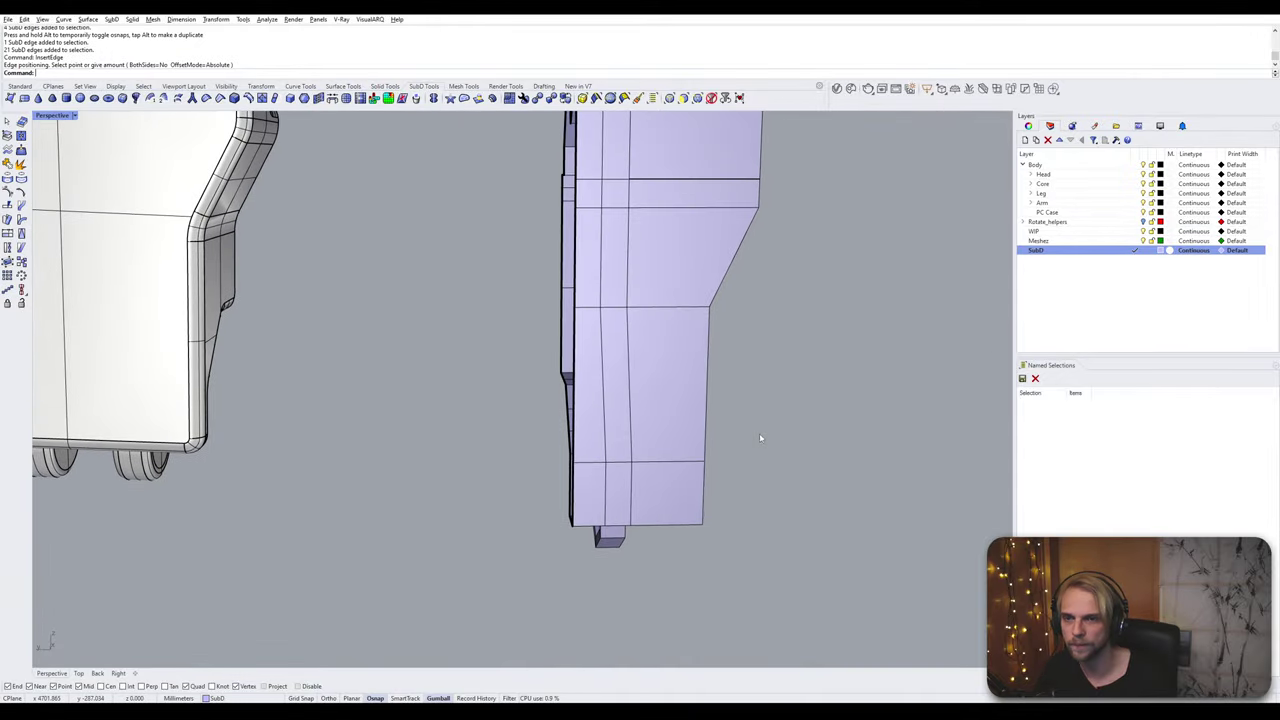
{"action": "right_click_drag", "start_coordinate": [692, 352], "coordinate": [385, 328]}
{"action": "scroll", "coordinate": [450, 457], "scroll_direction": "up", "scroll_amount": 5}
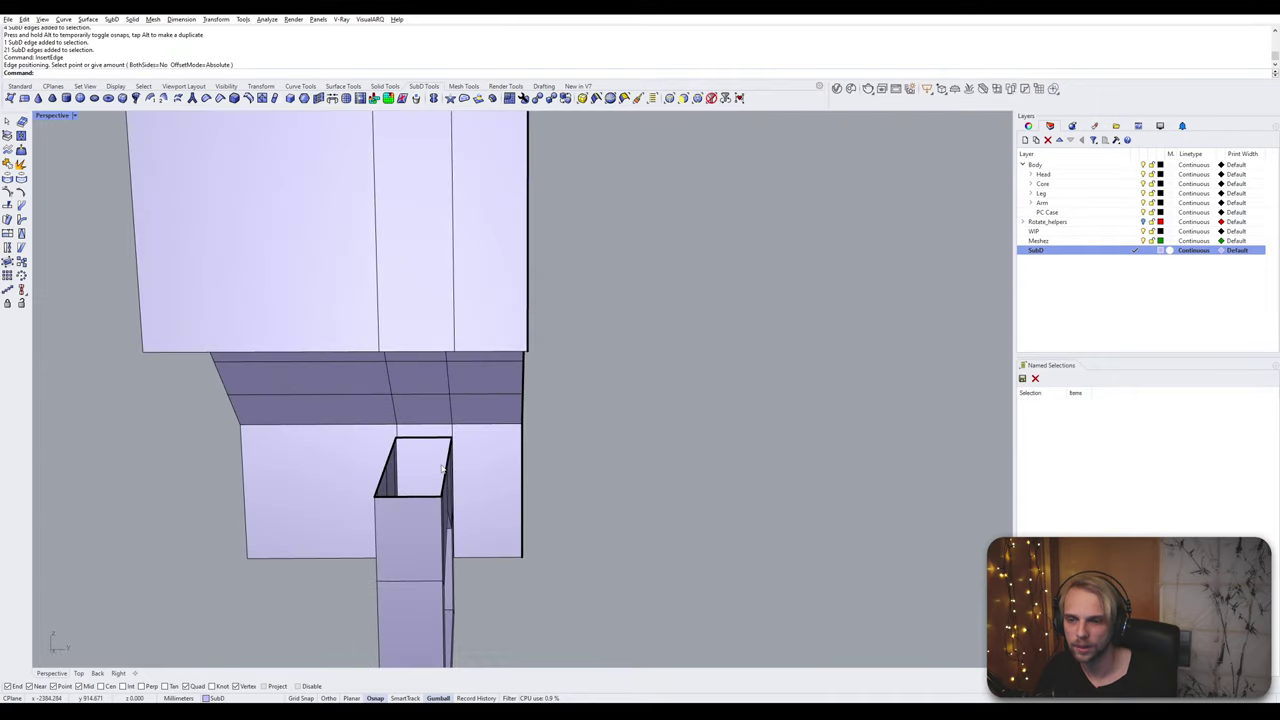
{"action": "right_click_drag", "start_coordinate": [450, 468], "coordinate": [323, 451]}
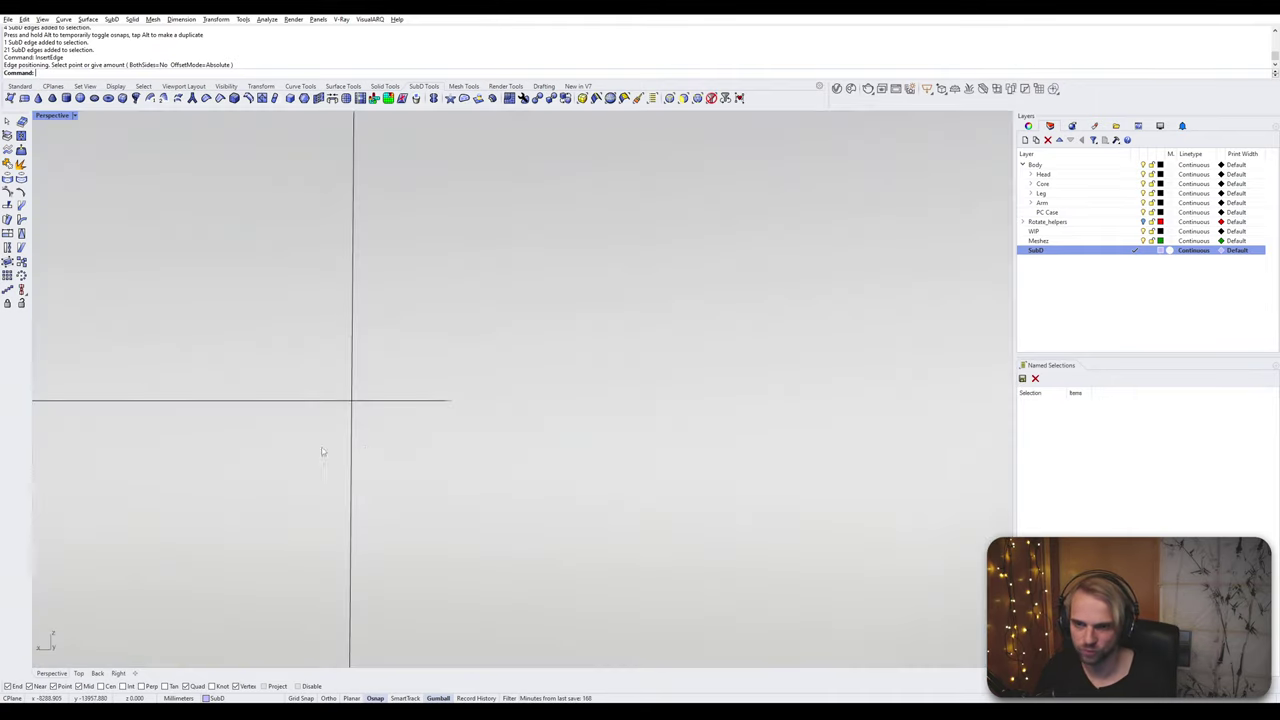
{"action": "scroll", "coordinate": [500, 465], "scroll_direction": "up", "scroll_amount": 3}
{"action": "mouse_move", "coordinate": [503, 466]}
{"action": "right_mouse_down"}
{"action": "mouse_move", "coordinate": [530, 460]}
{"action": "mouse_move", "coordinate": [471, 440]}
{"action": "mouse_move", "coordinate": [386, 460]}
{"action": "mouse_move", "coordinate": [540, 447]}
{"action": "mouse_move", "coordinate": [576, 458]}
{"action": "mouse_move", "coordinate": [582, 444]}
{"action": "mouse_move", "coordinate": [518, 447]}
{"action": "mouse_move", "coordinate": [512, 430]}
{"action": "mouse_move", "coordinate": [555, 305]}
{"action": "mouse_move", "coordinate": [547, 325]}
{"action": "mouse_move", "coordinate": [524, 314]}
{"action": "mouse_move", "coordinate": [536, 316]}
{"action": "mouse_move", "coordinate": [486, 449]}
{"action": "right_mouse_up"}
{"action": "scroll", "coordinate": [522, 456], "scroll_direction": "up", "scroll_amount": 5}
{"action": "scroll", "coordinate": [512, 449], "scroll_direction": "down", "scroll_amount": 5}
{"action": "scroll", "coordinate": [503, 429], "scroll_direction": "up", "scroll_amount": 2}
{"action": "scroll", "coordinate": [513, 423], "scroll_direction": "up", "scroll_amount": 2}
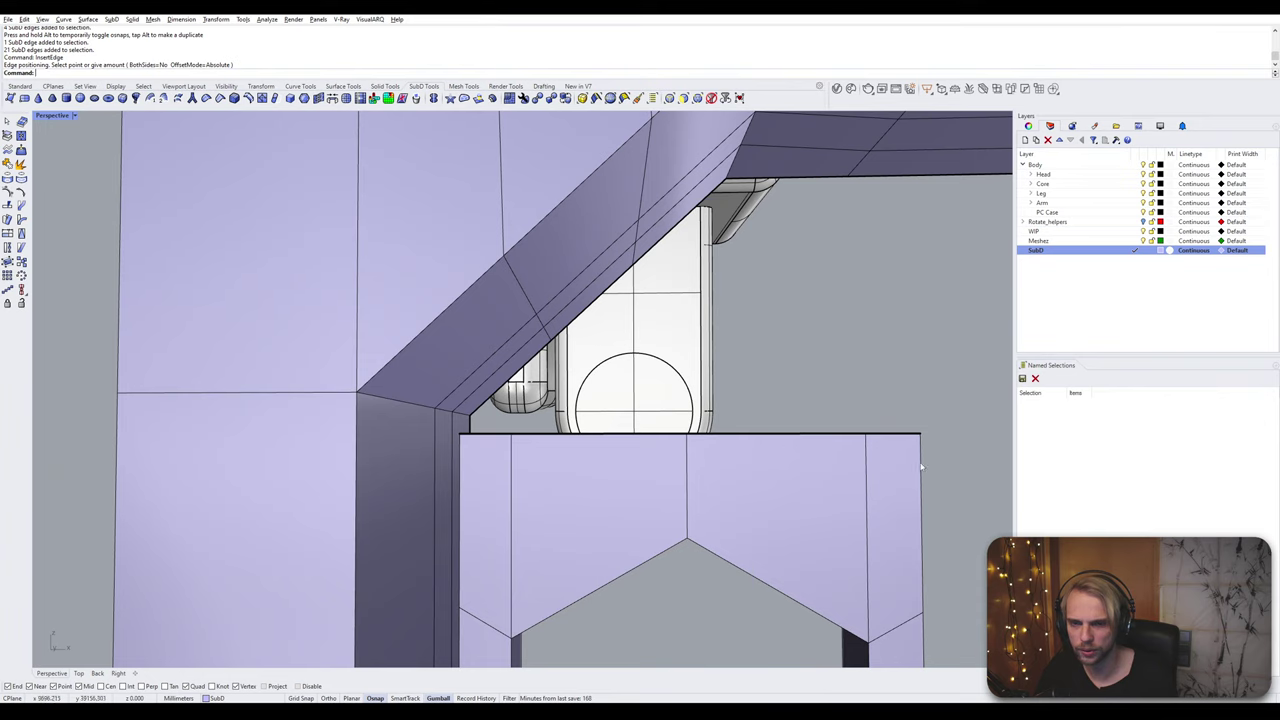
Step: Inspect the diagonal face strip above the hinge and other palm cage faces
{"action": "right_click_drag", "start_coordinate": [921, 466], "coordinate": [633, 283]}
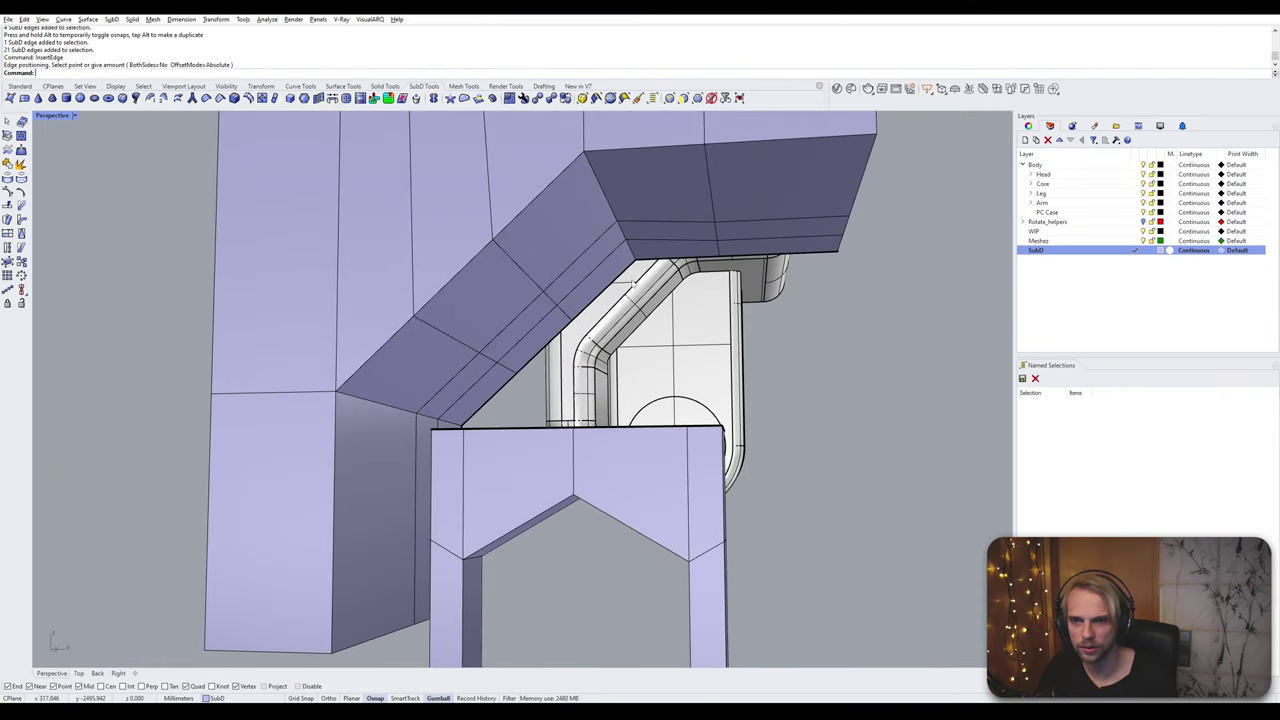
{"action": "left_click", "coordinate": [666, 234]}
{"action": "left_click", "coordinate": [596, 262], "text": "shift"}
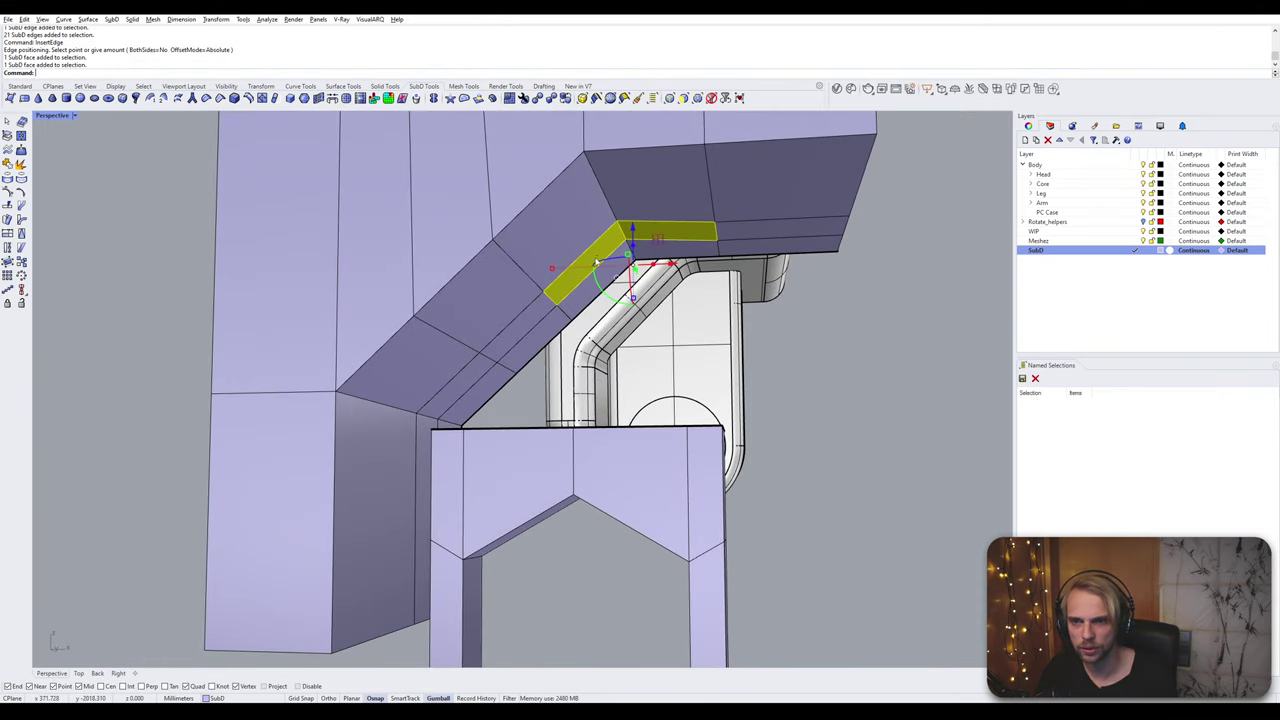
{"action": "left_click", "coordinate": [512, 340], "text": "shift"}
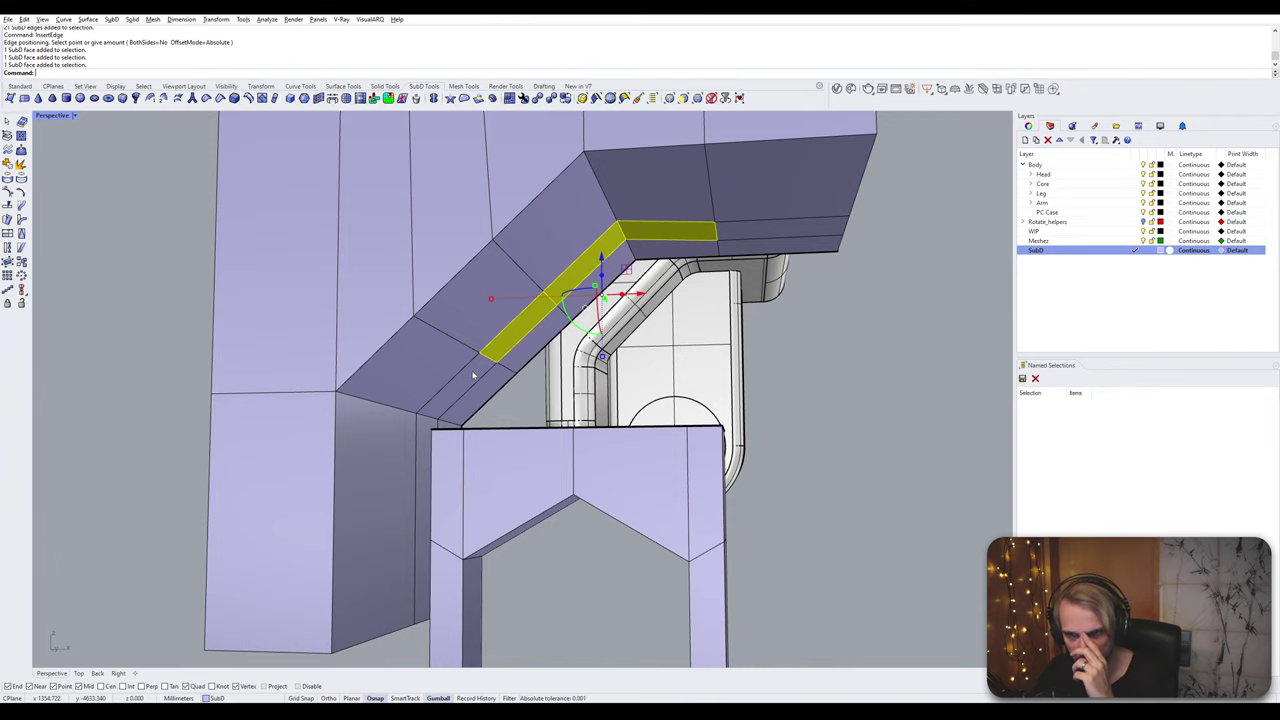
{"action": "key", "text": "Escape"}
{"action": "right_click_drag", "start_coordinate": [473, 375], "coordinate": [583, 530]}
{"action": "left_click", "coordinate": [688, 367], "text": "ctrl+shift"}
{"action": "key", "text": "Escape"}
{"action": "scroll", "coordinate": [583, 530], "scroll_direction": "down", "scroll_amount": 10}
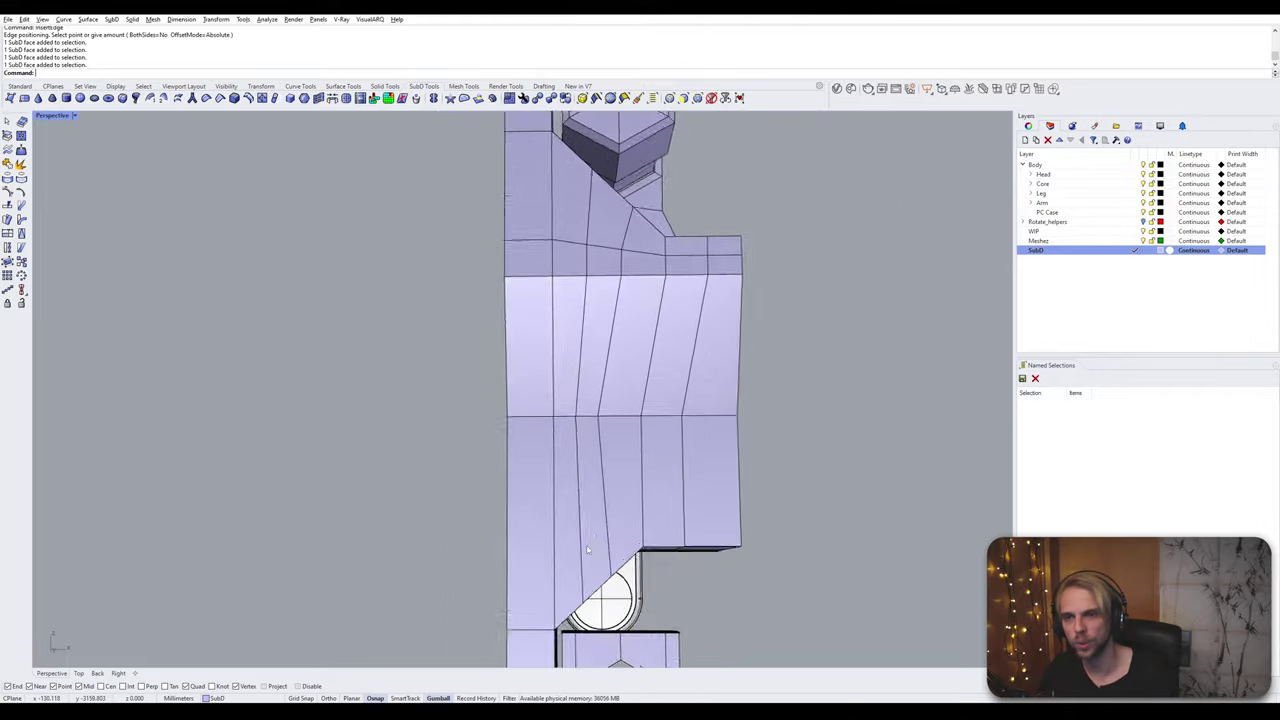
{"action": "scroll", "coordinate": [584, 411], "scroll_direction": "up", "scroll_amount": 5}
{"action": "right_click_drag", "start_coordinate": [584, 430], "coordinate": [606, 447]}
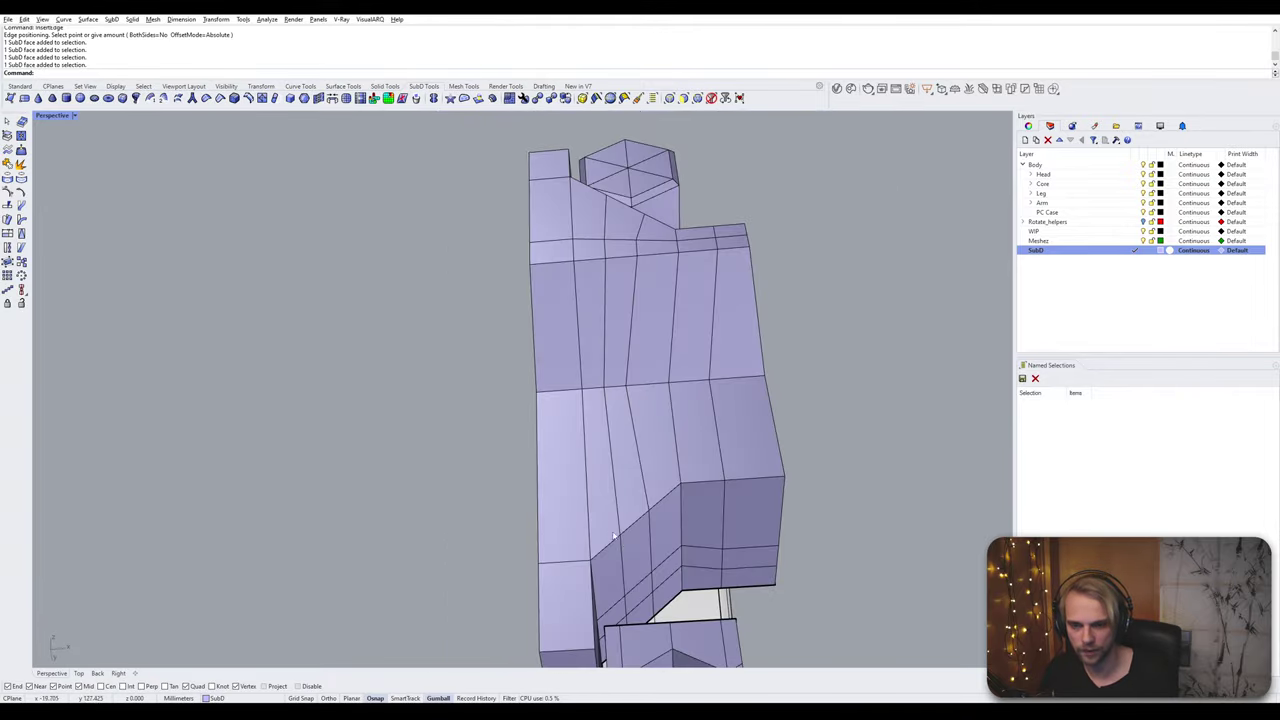
Step: Select the edge loop around the palm, inspect it from several angles, then clear it
{"action": "right_click_drag", "start_coordinate": [614, 537], "coordinate": [616, 560]}
{"action": "scroll", "coordinate": [617, 568], "scroll_direction": "up", "scroll_amount": 3}
{"action": "double_click", "coordinate": [629, 559], "text": "ctrl+shift"}
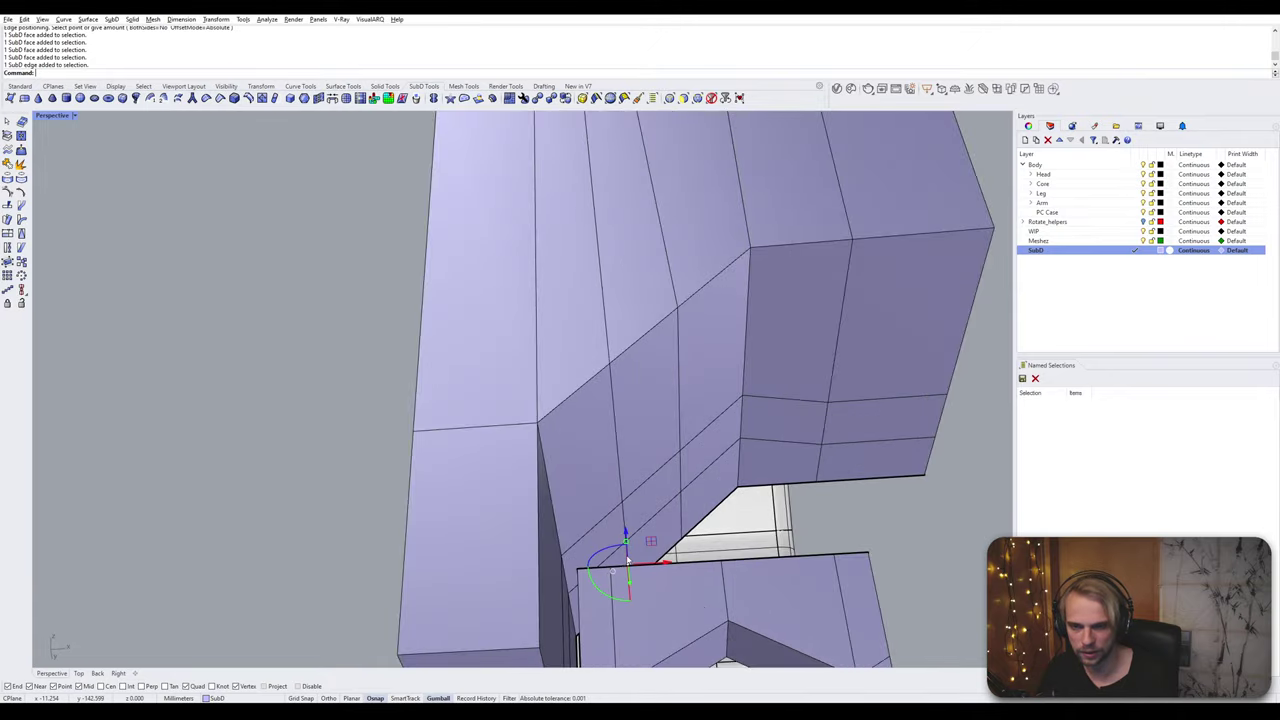
{"action": "scroll", "coordinate": [617, 500], "scroll_direction": "down", "scroll_amount": 5}
{"action": "mouse_move", "coordinate": [617, 486]}
{"action": "right_mouse_down"}
{"action": "mouse_move", "coordinate": [601, 477]}
{"action": "mouse_move", "coordinate": [604, 522]}
{"action": "mouse_move", "coordinate": [600, 500]}
{"action": "right_mouse_up"}
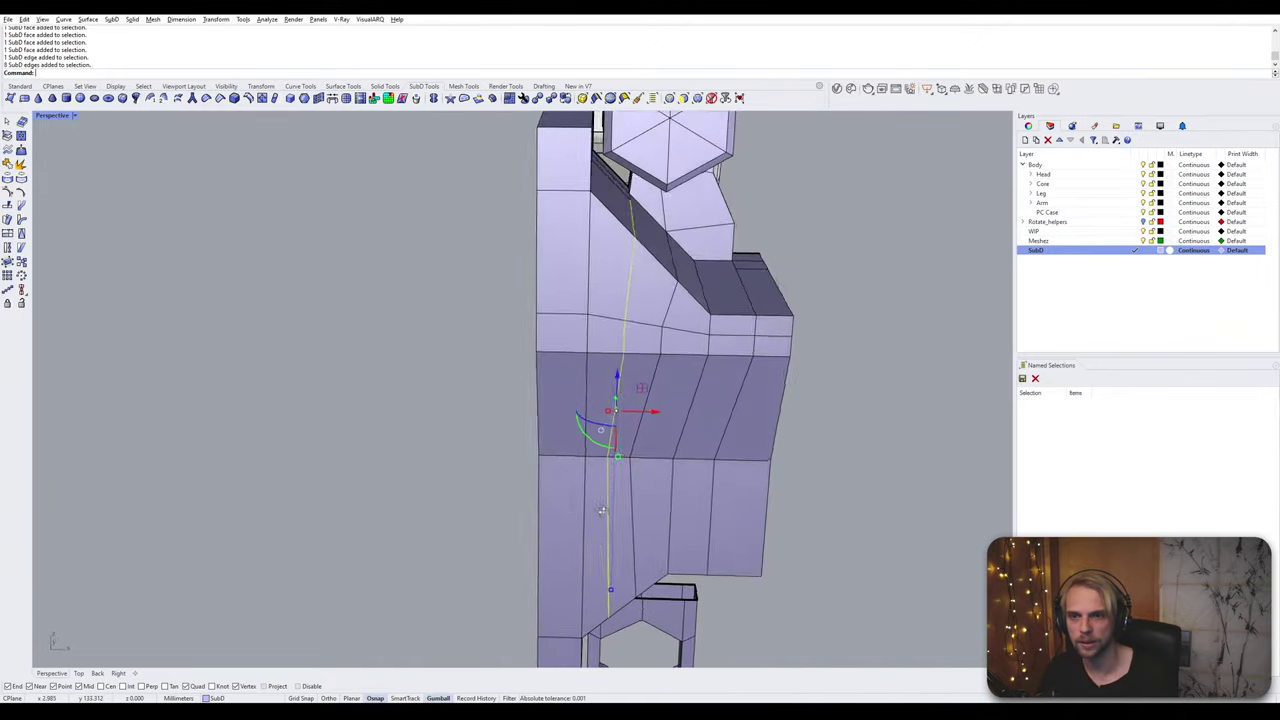
{"action": "scroll", "coordinate": [508, 228], "scroll_direction": "up", "scroll_amount": 8}
{"action": "right_click_drag", "start_coordinate": [509, 229], "coordinate": [423, 246]}
{"action": "scroll", "coordinate": [471, 266], "scroll_direction": "down", "scroll_amount": 4}
{"action": "scroll", "coordinate": [414, 252], "scroll_direction": "down", "scroll_amount": 3}
{"action": "key", "text": "Escape"}
{"action": "scroll", "coordinate": [451, 337], "scroll_direction": "up", "scroll_amount": 6}
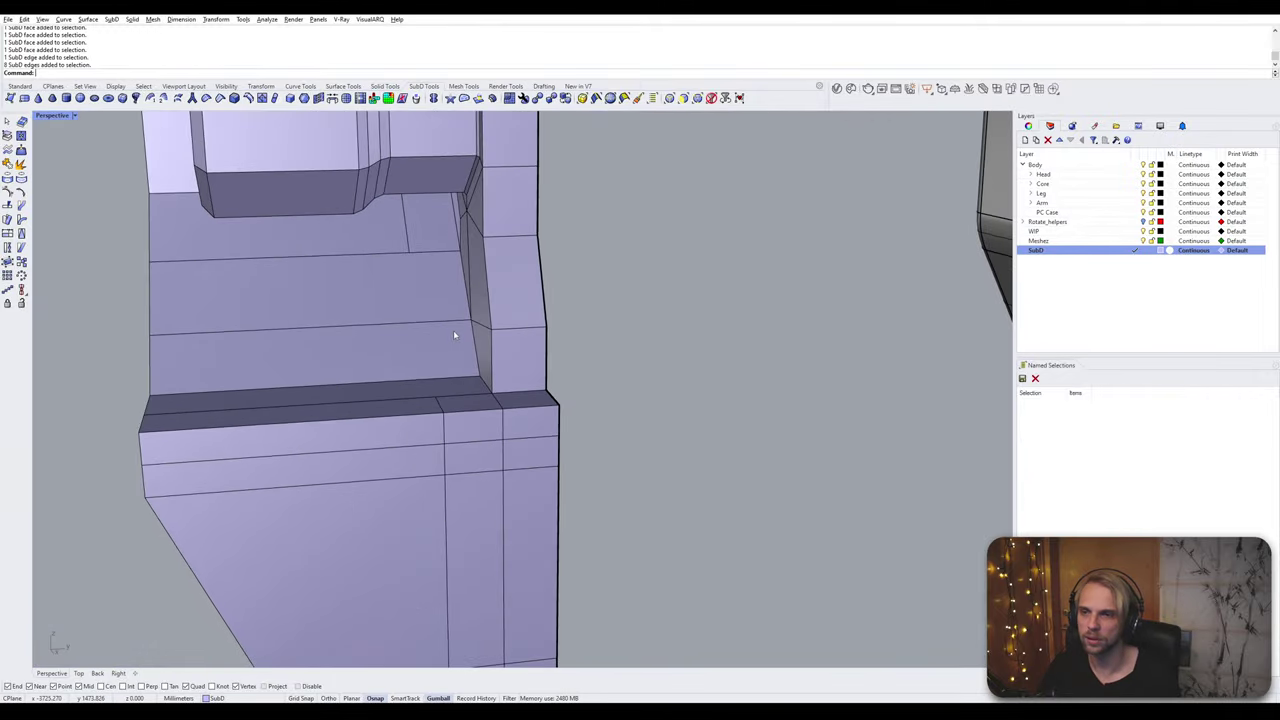
Step: Select the three inner-crease edges and insert a new edge across the palm's inner corner faces
{"action": "left_click", "coordinate": [453, 290], "text": "ctrl+shift"}
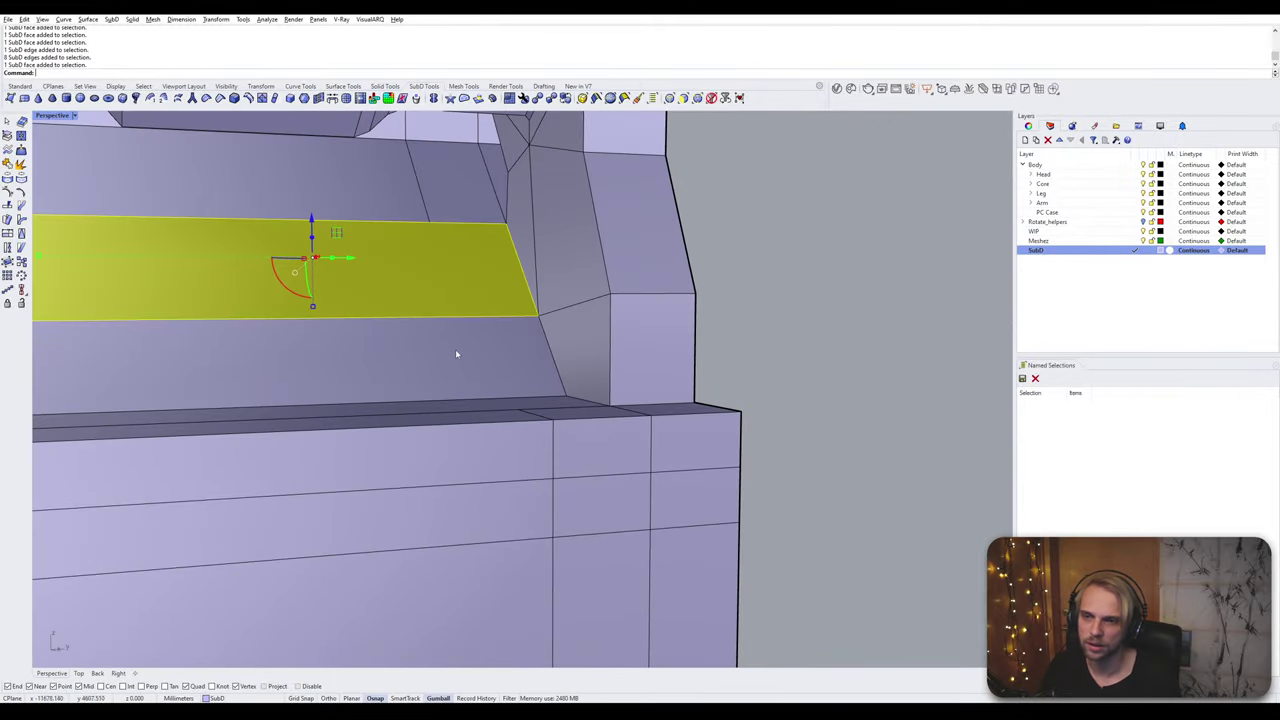
{"action": "left_click", "coordinate": [456, 347], "text": "ctrl+shift"}
{"action": "right_click_drag", "start_coordinate": [437, 306], "coordinate": [537, 386]}
{"action": "scroll", "coordinate": [417, 334], "scroll_direction": "down", "scroll_amount": 4}
{"action": "key", "text": "Escape"}
{"action": "scroll", "coordinate": [600, 447], "scroll_direction": "up", "scroll_amount": 5}
{"action": "left_click", "coordinate": [606, 450]}
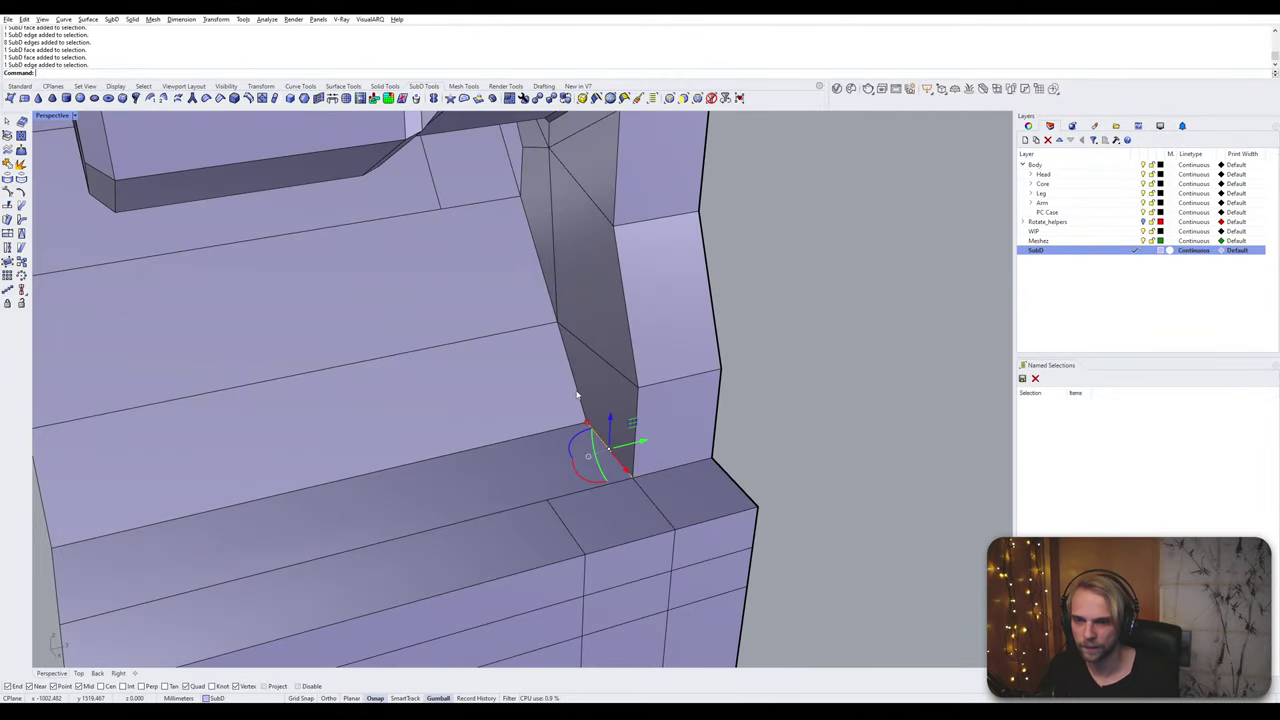
{"action": "left_click", "coordinate": [577, 400], "text": "shift"}
{"action": "left_click", "coordinate": [543, 284], "text": "shift"}
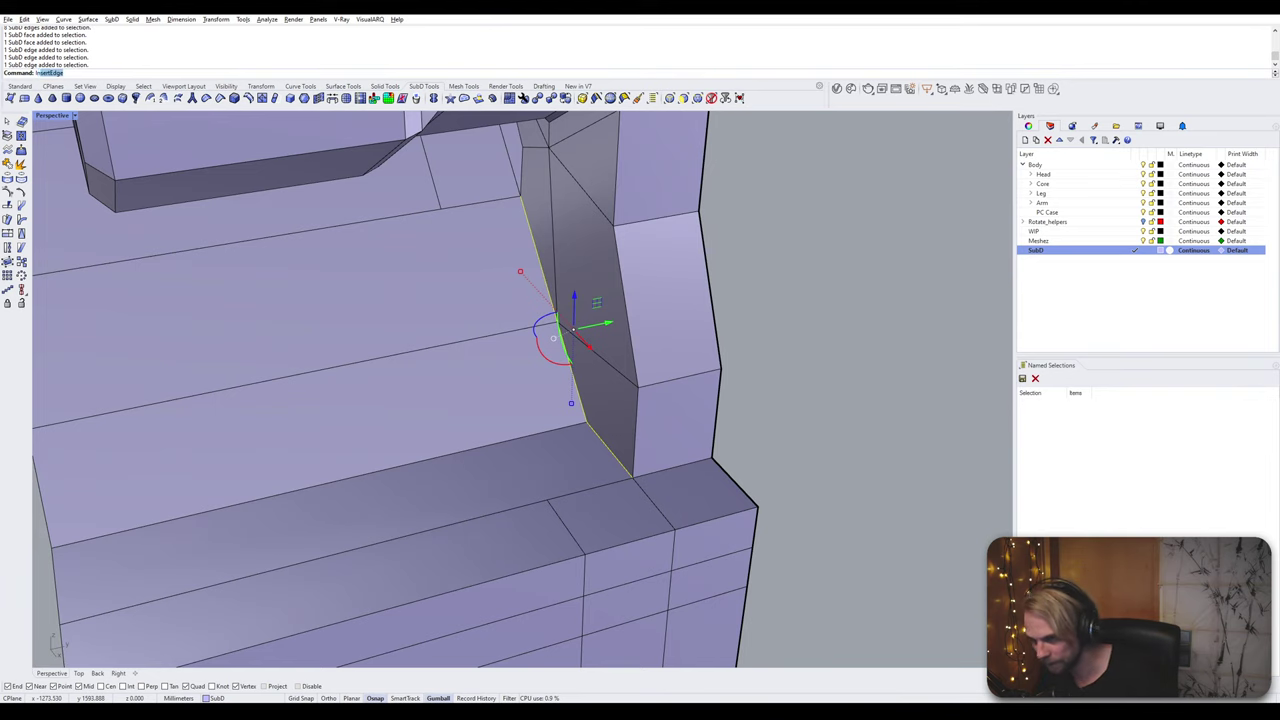
{"action": "key", "text": "Return"}
{"action": "left_click", "coordinate": [438, 224]}
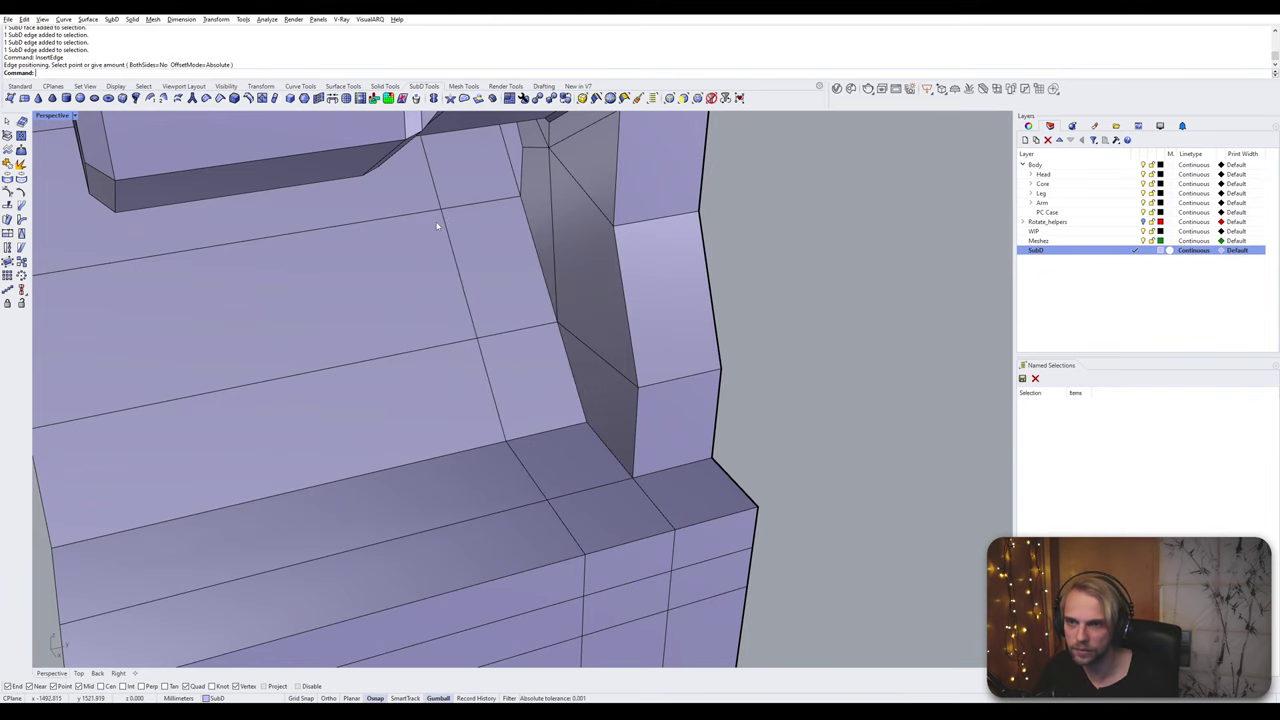
Step: Turn on SubD Display Toggle for a smooth cage and pick the two vertices atop the new edge
{"action": "left_click", "coordinate": [58, 116]}
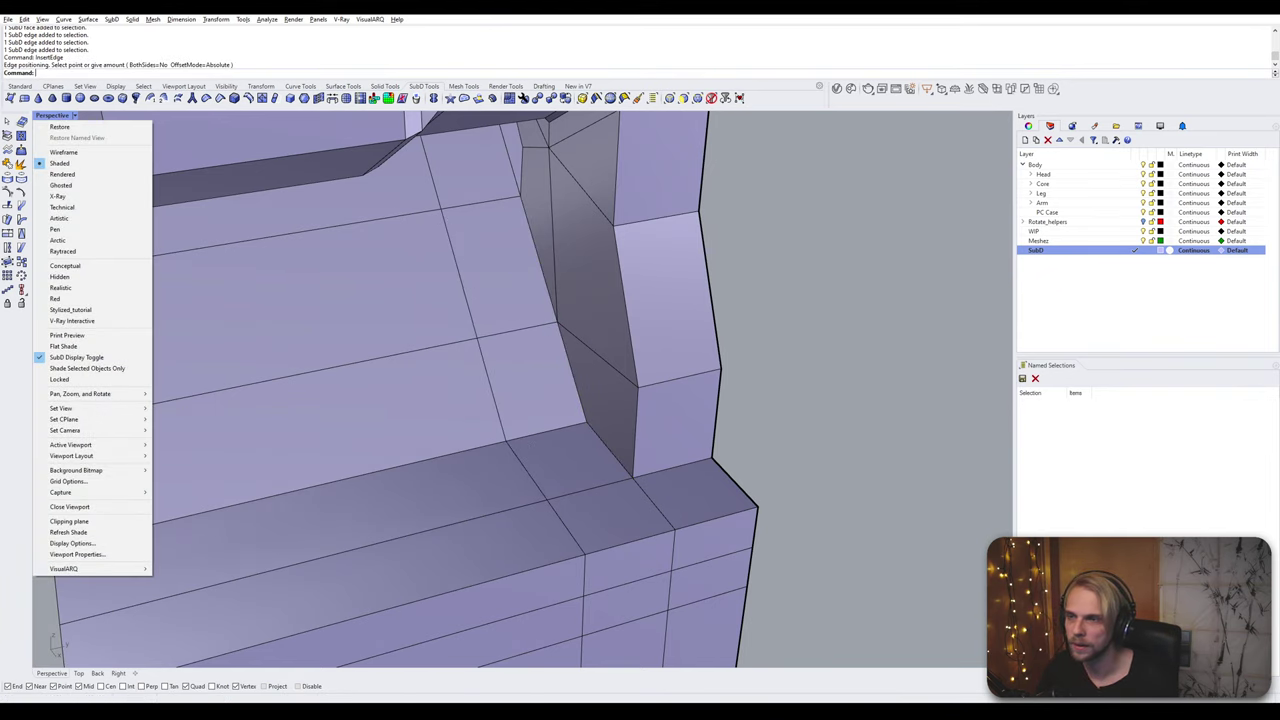
{"action": "left_click", "coordinate": [76, 357]}
{"action": "left_click", "coordinate": [521, 191]}
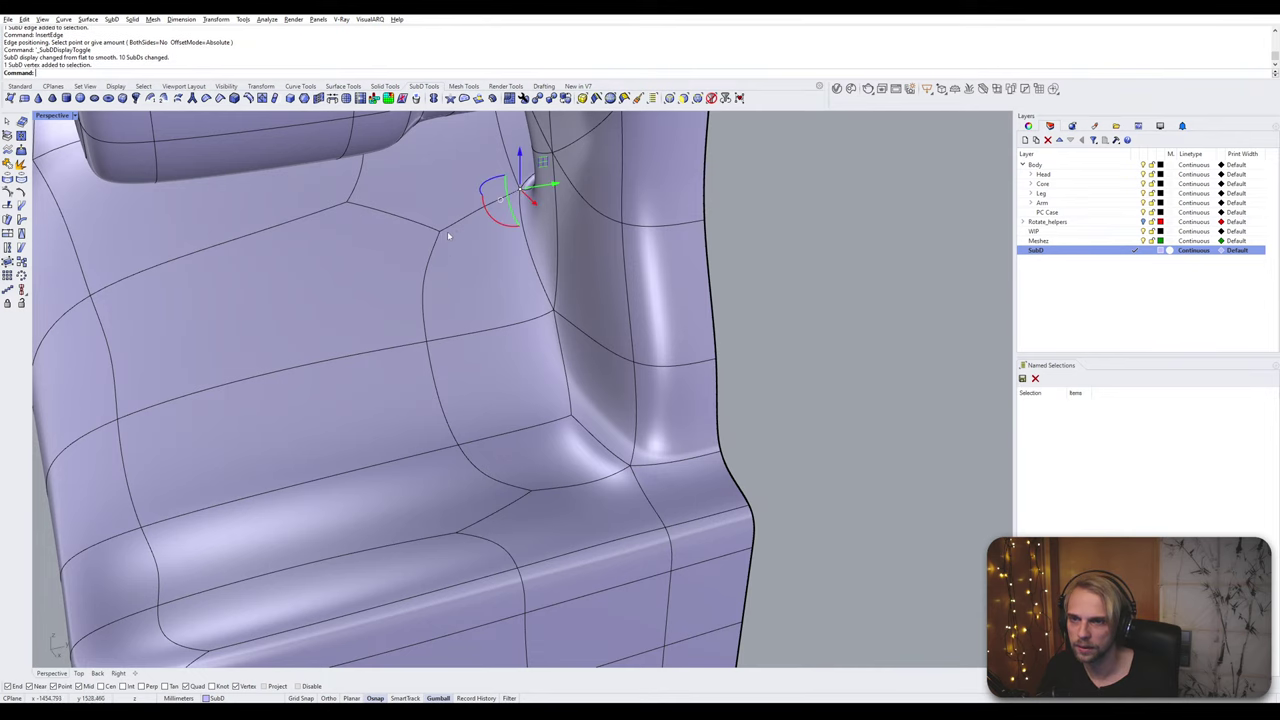
{"action": "left_click", "coordinate": [436, 232], "text": "shift"}
{"action": "key", "text": "Tab"}
{"action": "key", "text": "Tab"}
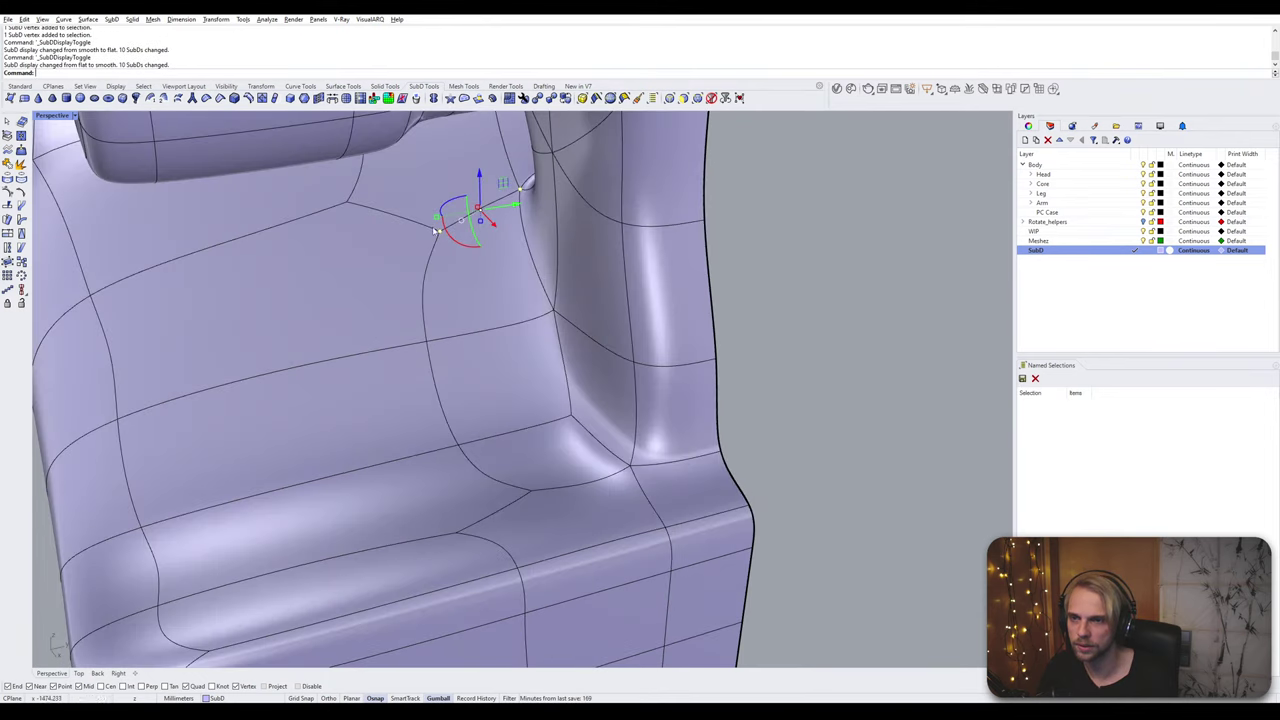
Step: Merge the vertex pair at the top end of the new edge
{"action": "left_click", "coordinate": [348, 206]}
{"action": "left_click", "coordinate": [437, 232], "text": "shift"}
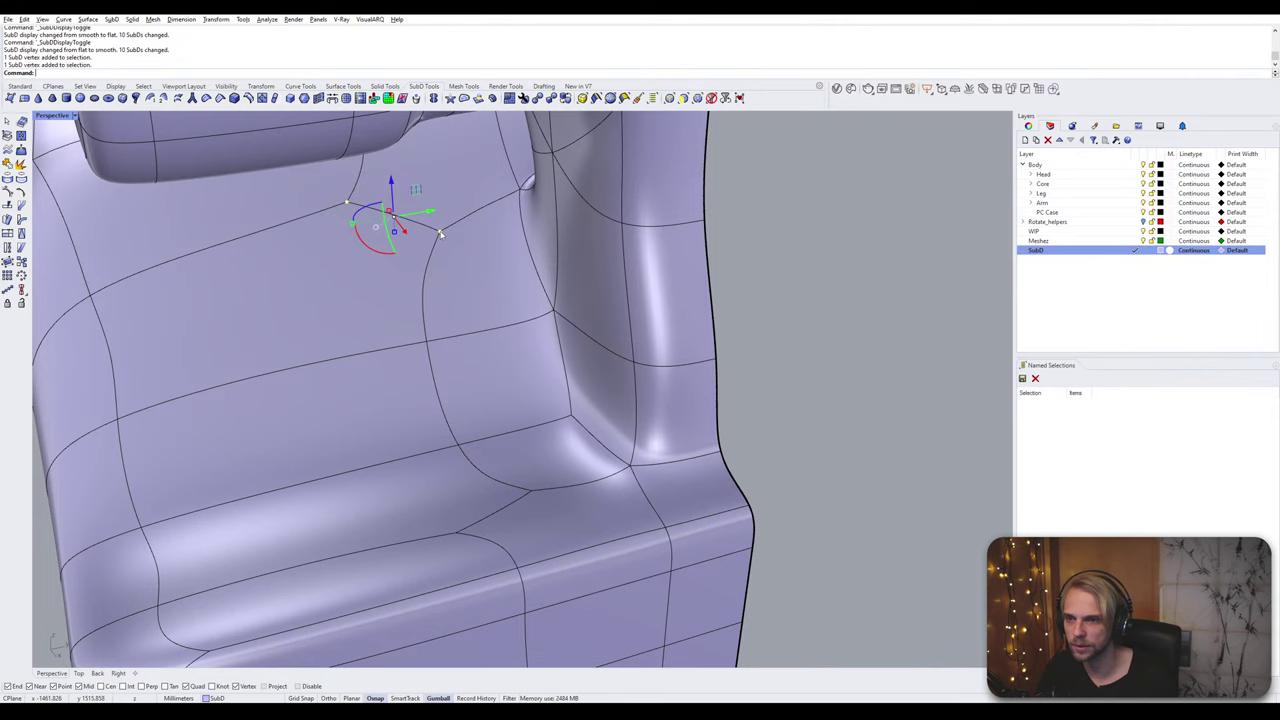
{"action": "key", "text": "Tab"}
{"action": "key", "text": "Return"}
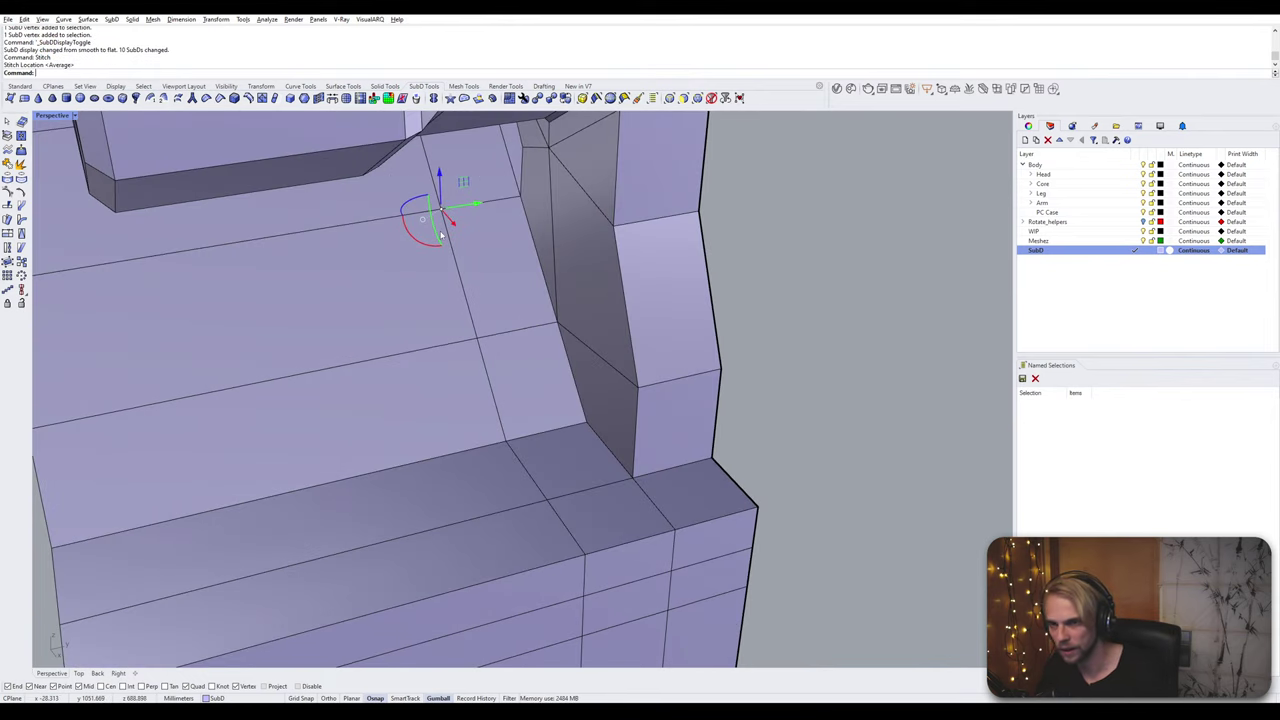
{"action": "key", "text": "Tab"}
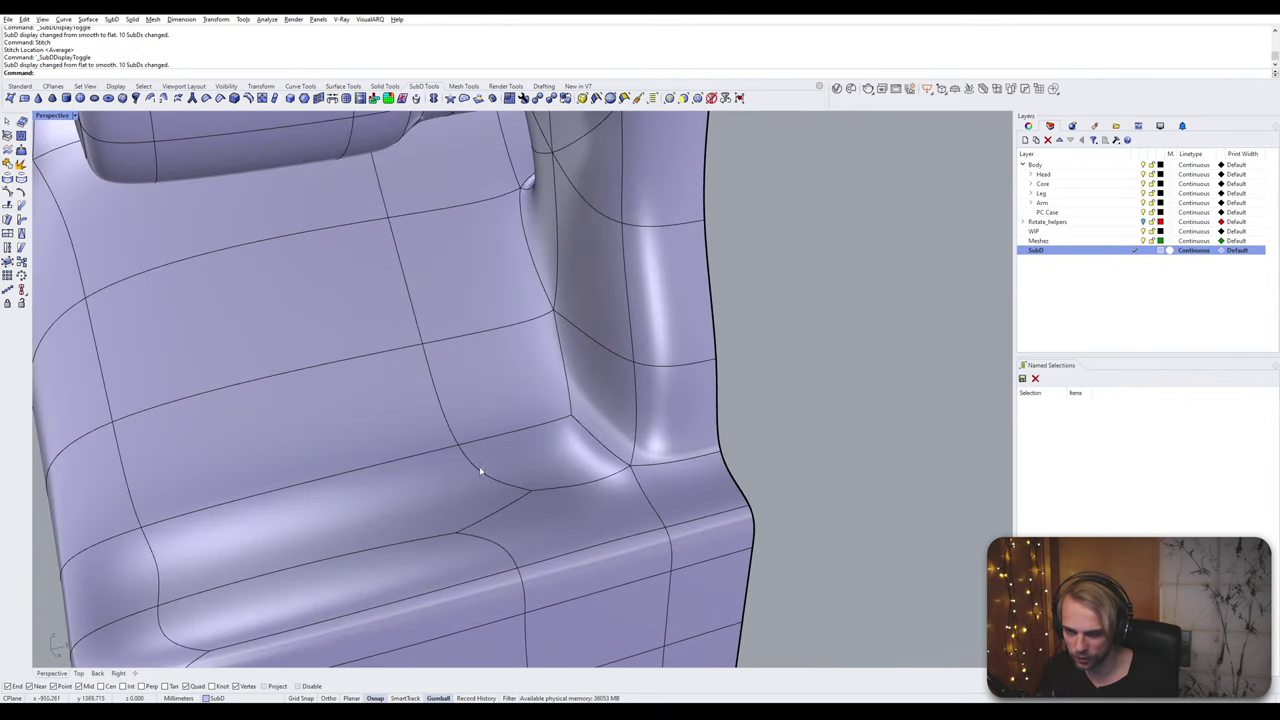
Step: Stitch the vertex pair at the lower end of the new edge at their average location
{"action": "left_click", "coordinate": [531, 492]}
{"action": "left_click", "coordinate": [454, 540], "text": "shift"}
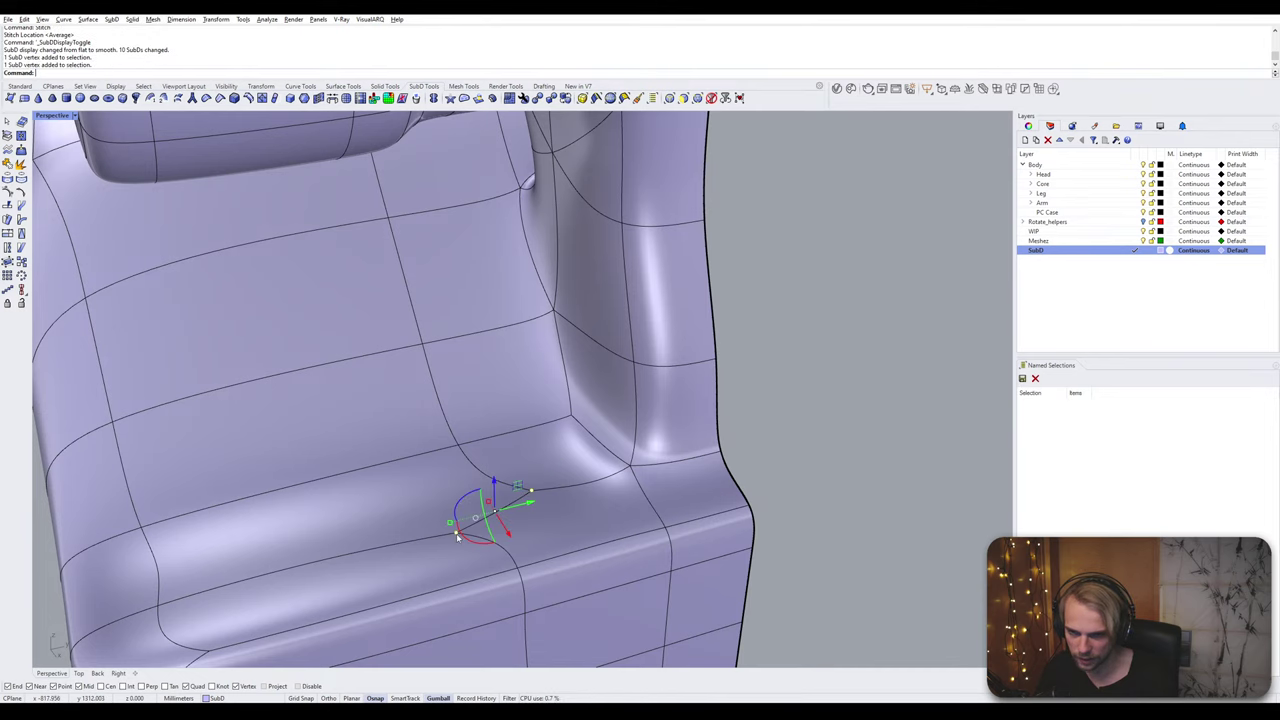
{"action": "key", "text": "Tab"}
{"action": "type", "text": "Stitch"}
{"action": "key", "text": "Return"}
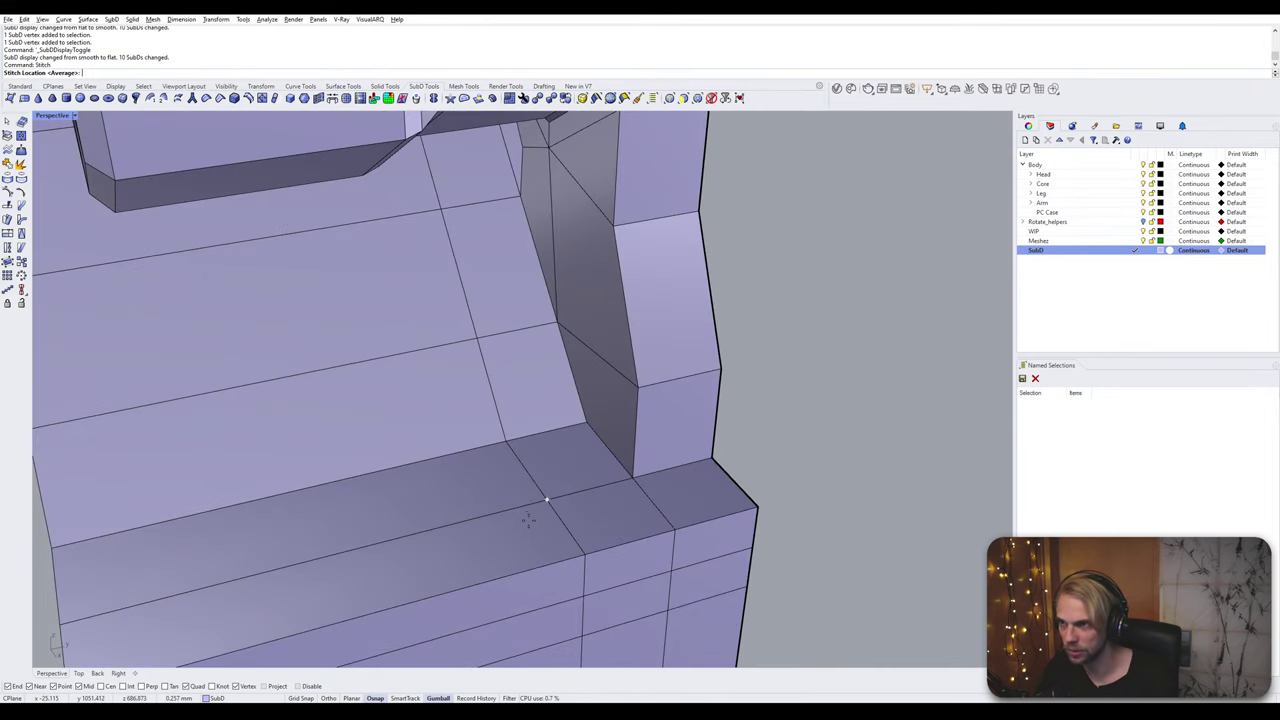
{"action": "key", "text": "Return"}
{"action": "key", "text": "Tab"}
{"action": "key", "text": "Tab"}
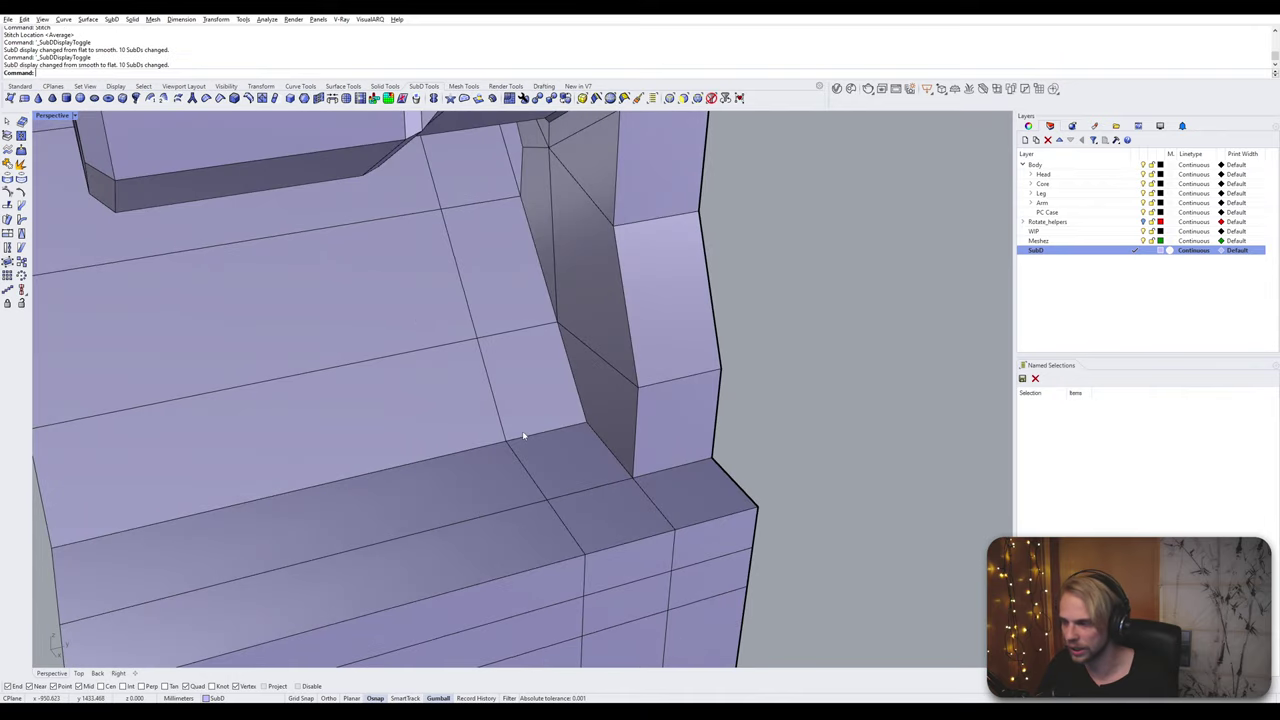
Step: Check the merged palm cage in smooth and flat display from several angles around the hinge
{"action": "scroll", "coordinate": [424, 358], "scroll_direction": "down", "scroll_amount": 5}
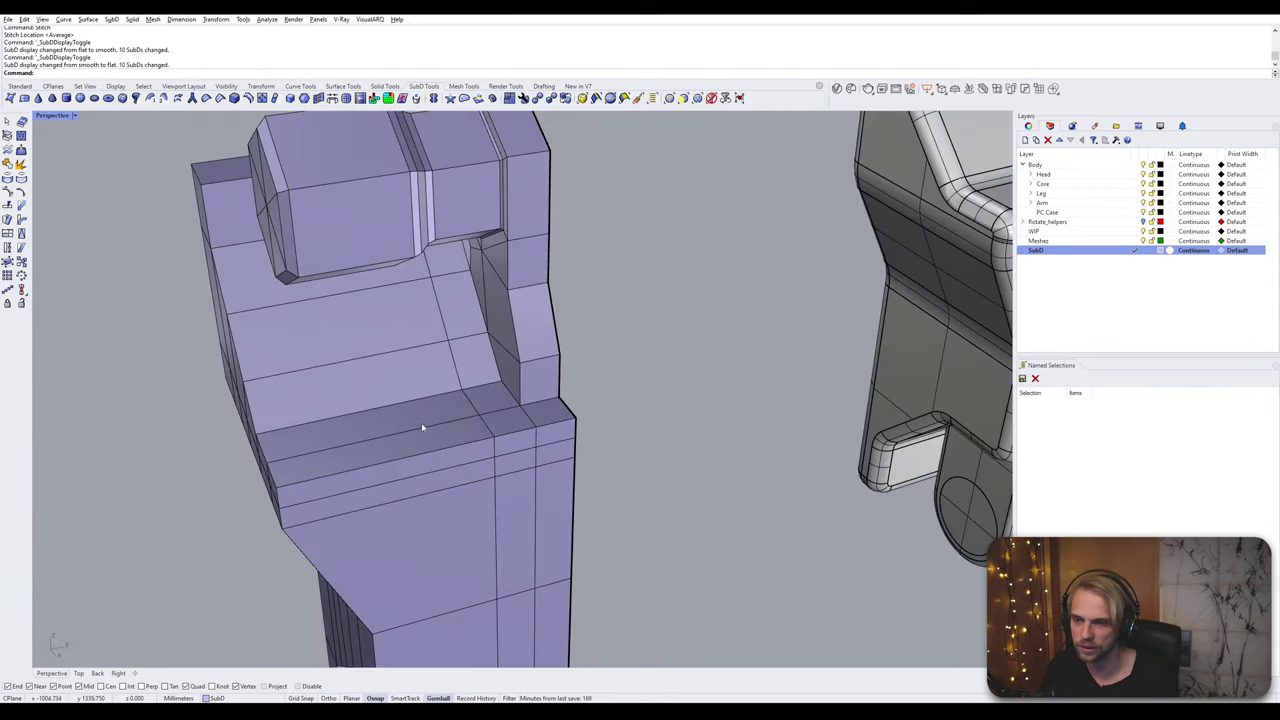
{"action": "right_click_drag", "start_coordinate": [422, 427], "coordinate": [531, 210]}
{"action": "key", "text": "Tab"}
{"action": "scroll", "coordinate": [500, 455], "scroll_direction": "down", "scroll_amount": 2}
{"action": "key", "text": "Tab"}
{"action": "mouse_move", "coordinate": [524, 264]}
{"action": "right_mouse_down"}
{"action": "mouse_move", "coordinate": [530, 195]}
{"action": "mouse_move", "coordinate": [517, 274]}
{"action": "right_mouse_up"}
{"action": "right_click_drag", "start_coordinate": [530, 405], "coordinate": [566, 246], "text": "shift"}
{"action": "right_click_drag", "start_coordinate": [530, 480], "coordinate": [512, 364]}
{"action": "scroll", "coordinate": [512, 365], "scroll_direction": "up", "scroll_amount": 6}
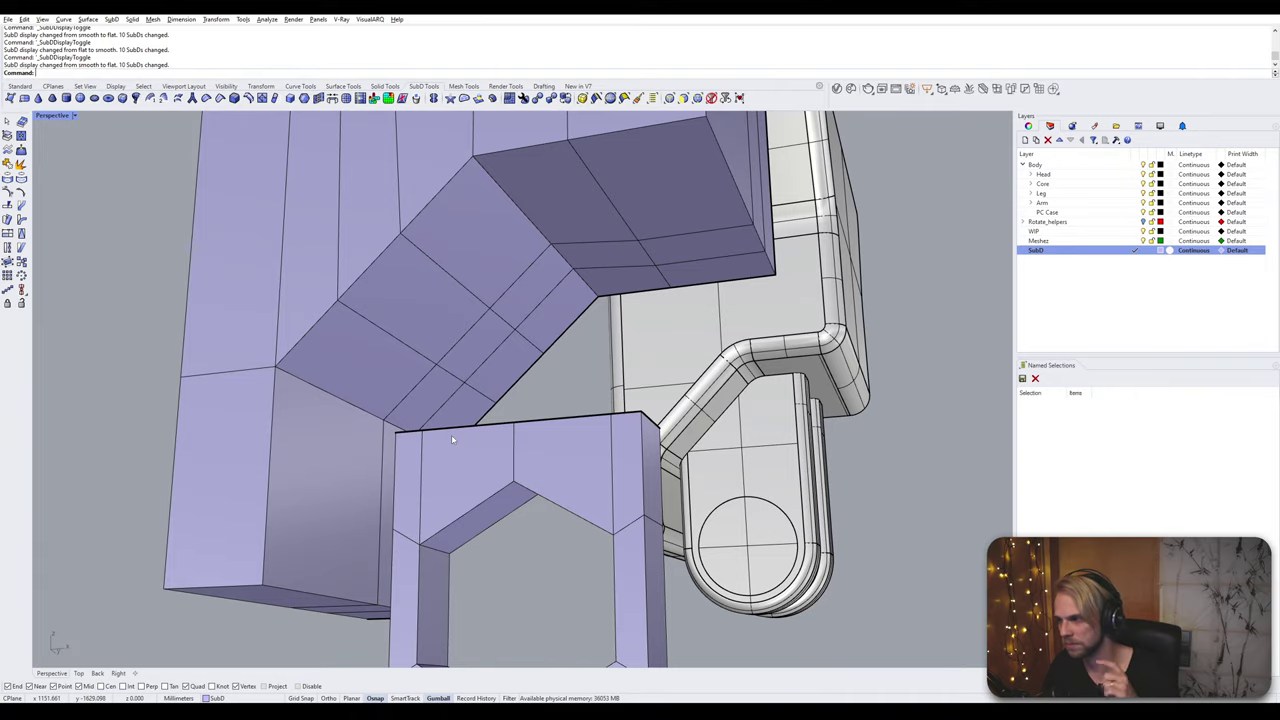
{"action": "right_click_drag", "start_coordinate": [547, 400], "coordinate": [577, 398]}
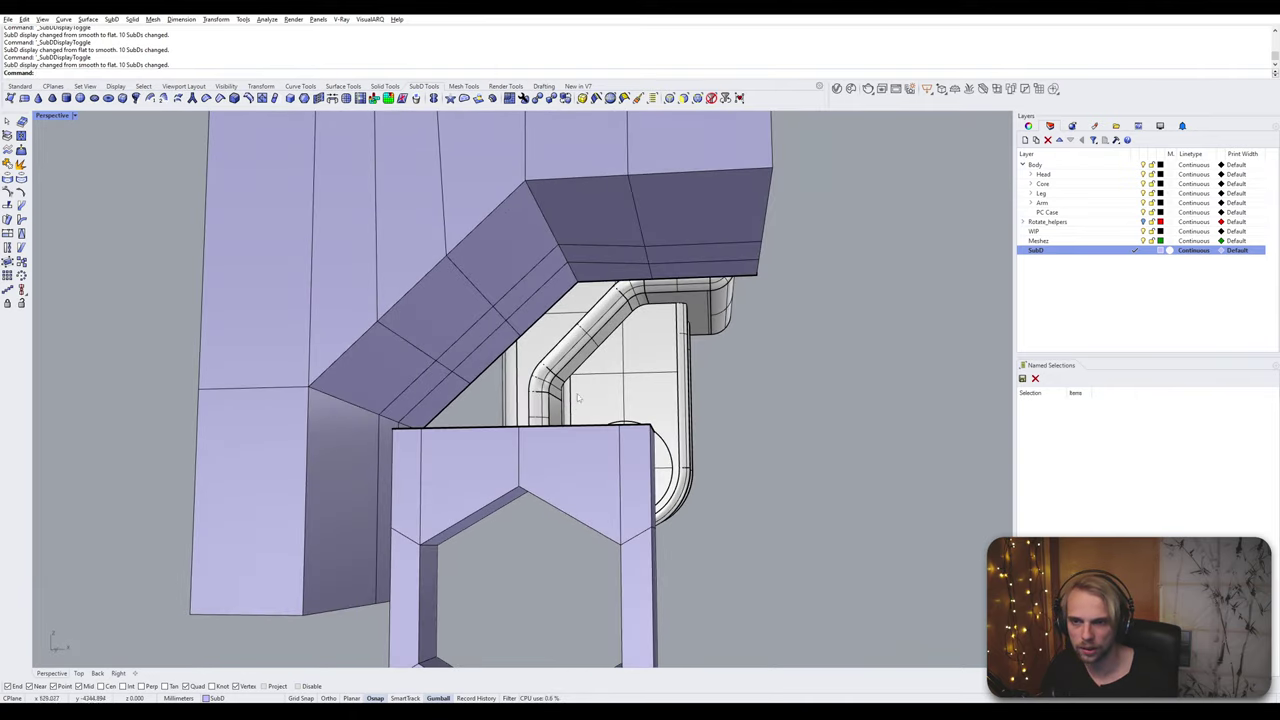
Step: Insert a new edge loop along the diagonal band with OffsetMode=Proportional
{"action": "left_click", "coordinate": [601, 258], "text": "ctrl+shift"}
{"action": "left_click", "coordinate": [530, 286], "text": "ctrl+shift"}
{"action": "left_click", "coordinate": [476, 343], "text": "ctrl+shift"}
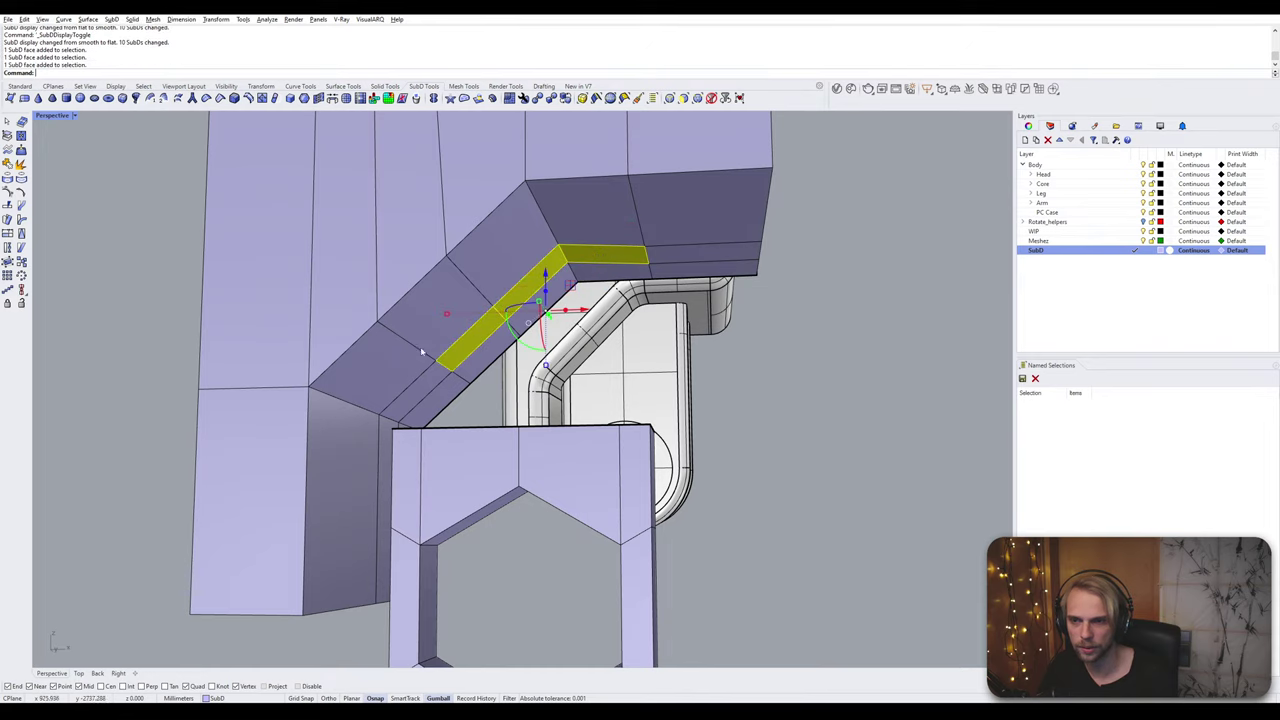
{"action": "key", "text": "Escape"}
{"action": "double_click", "coordinate": [405, 341], "text": "ctrl+shift"}
{"action": "right_click_drag", "start_coordinate": [405, 343], "coordinate": [440, 357]}
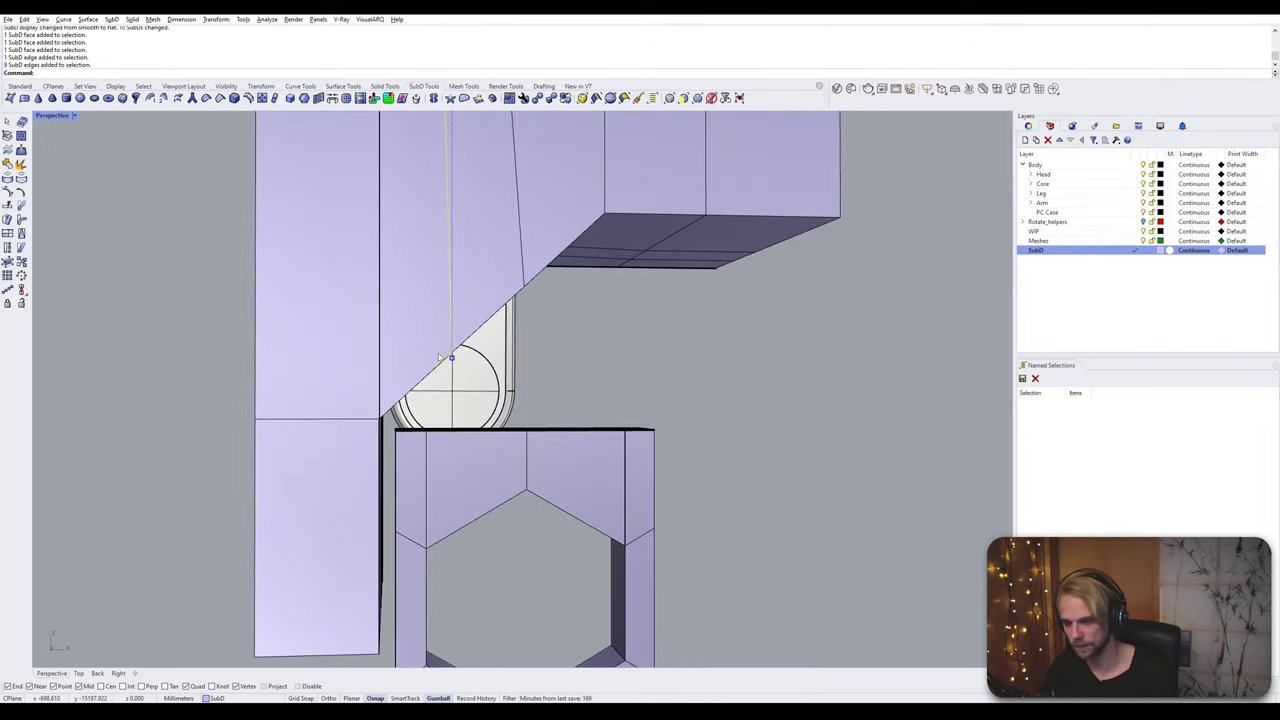
{"action": "type", "text": "InsertEdge"}
{"action": "key", "text": "Return"}
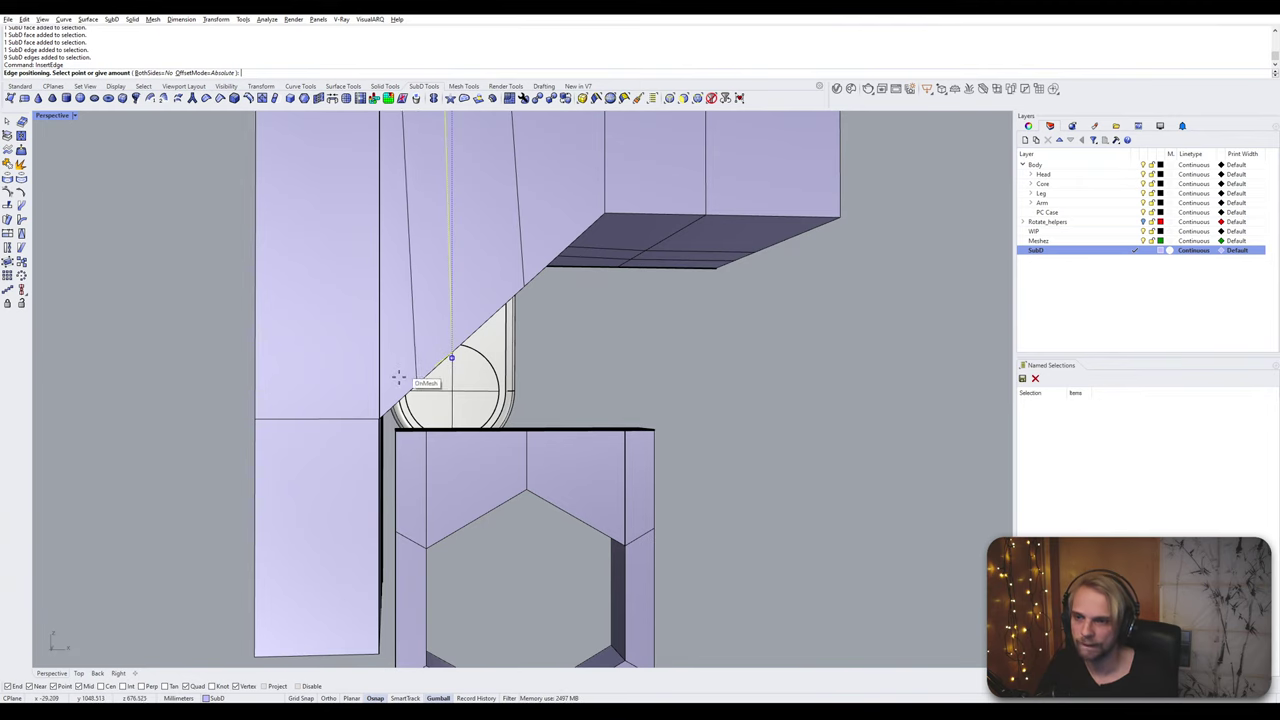
{"action": "left_click", "coordinate": [222, 74]}
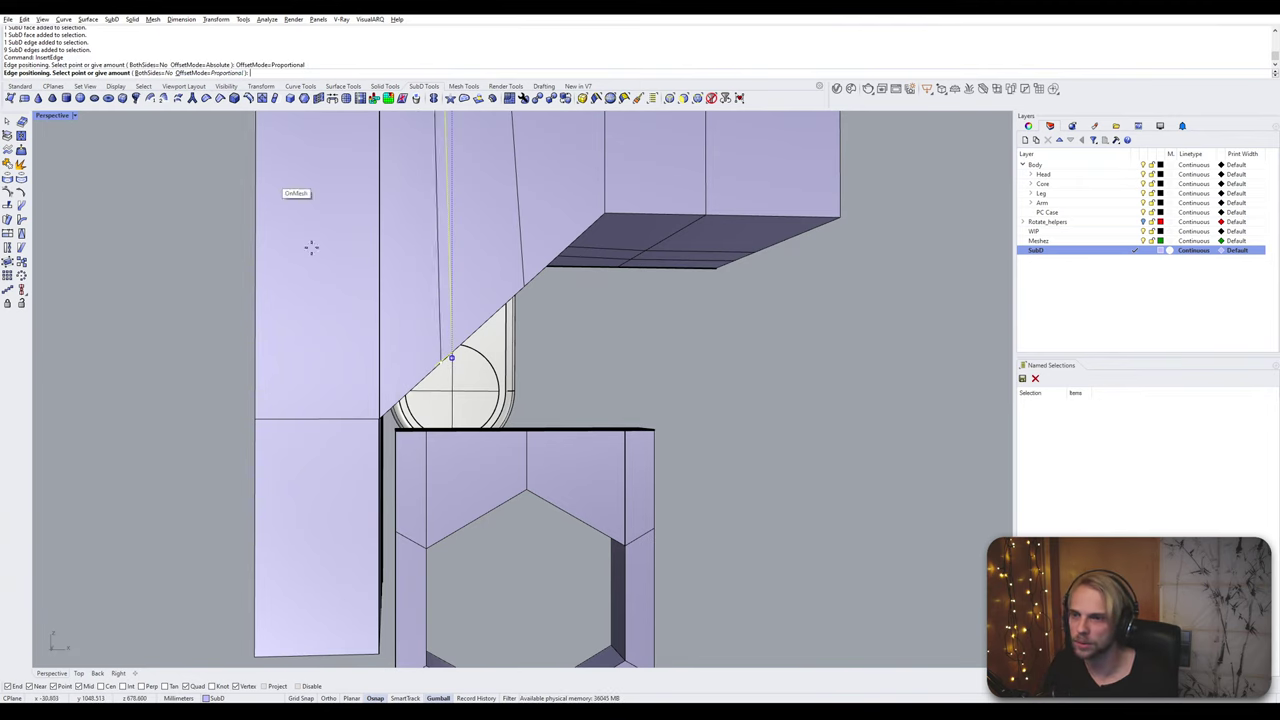
{"action": "left_click", "coordinate": [395, 406]}
Step: Delete the diagonal strip of faces from the palm cage
{"action": "right_click_drag", "start_coordinate": [510, 470], "coordinate": [446, 412]}
{"action": "scroll", "coordinate": [428, 408], "scroll_direction": "up", "scroll_amount": 4}
{"action": "left_click", "coordinate": [424, 388], "text": "ctrl+shift"}
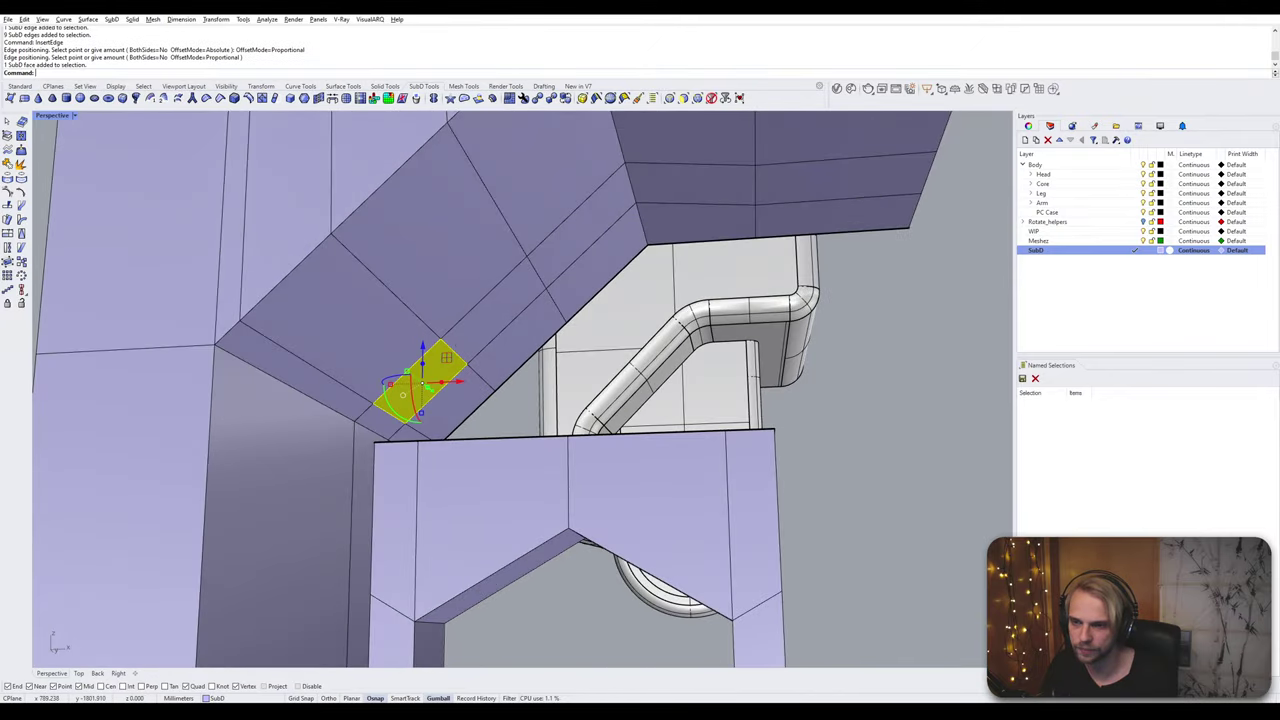
{"action": "left_click", "coordinate": [507, 300], "text": "ctrl+shift"}
{"action": "left_click", "coordinate": [612, 205], "text": "ctrl+shift"}
{"action": "key", "text": "Delete"}
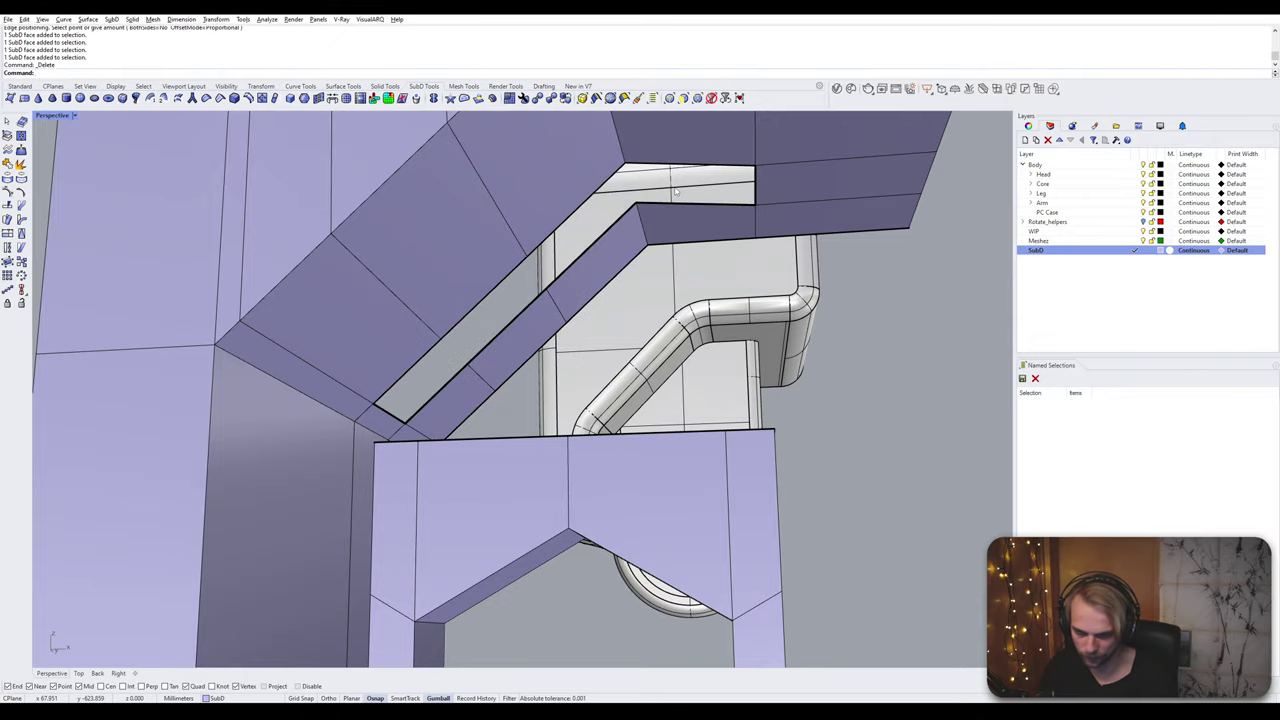
Step: Slide the opening's edges into place and snap one onto the corner vertex
{"action": "right_click_drag", "start_coordinate": [674, 186], "coordinate": [655, 226]}
{"action": "left_click", "coordinate": [655, 226], "text": "ctrl+shift"}
{"action": "left_click_drag", "start_coordinate": [692, 227], "coordinate": [669, 476]}
{"action": "right_click_drag", "start_coordinate": [280, 462], "coordinate": [400, 368], "text": "shift"}
{"action": "scroll", "coordinate": [400, 367], "scroll_direction": "up", "scroll_amount": 6}
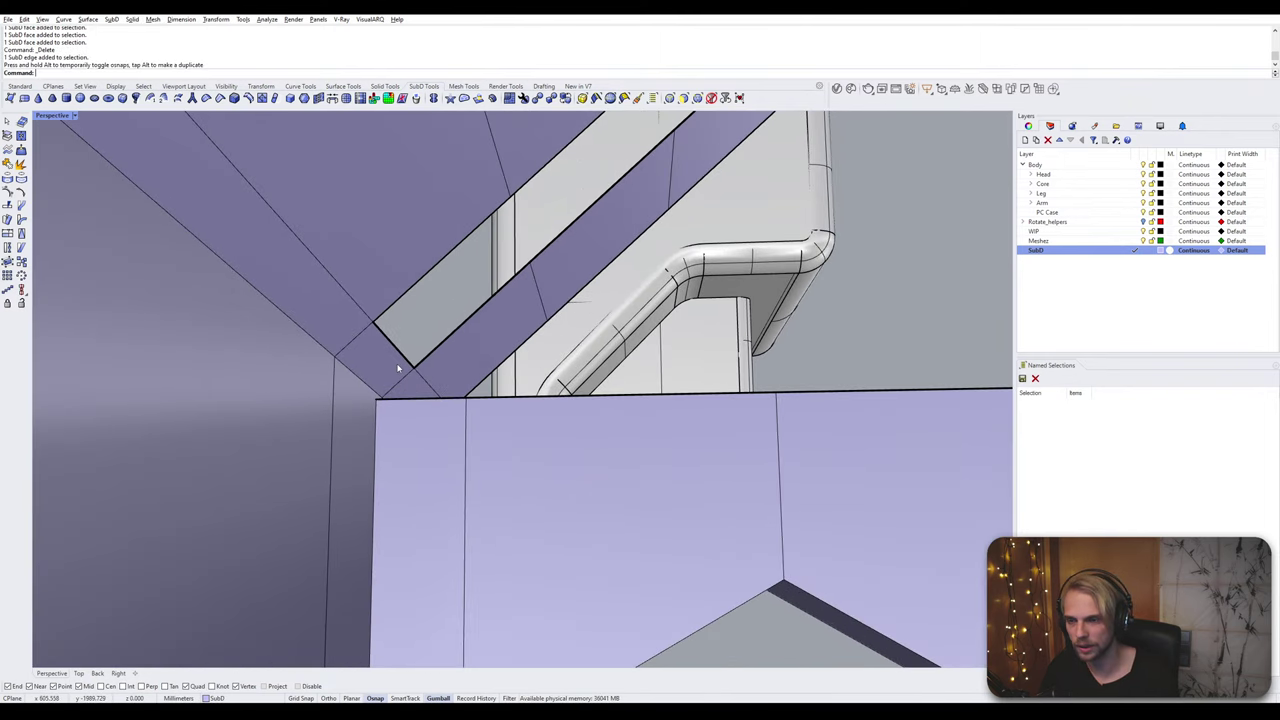
{"action": "left_click", "coordinate": [400, 352], "text": "ctrl+shift"}
{"action": "left_click_drag", "start_coordinate": [430, 350], "coordinate": [376, 401]}
{"action": "right_click_drag", "start_coordinate": [390, 375], "coordinate": [432, 342]}
Step: Bridge the diagonal opening's edge loop to the knuckle box's top rim and view it smoothed
{"action": "double_click", "coordinate": [432, 338], "text": "ctrl+shift"}
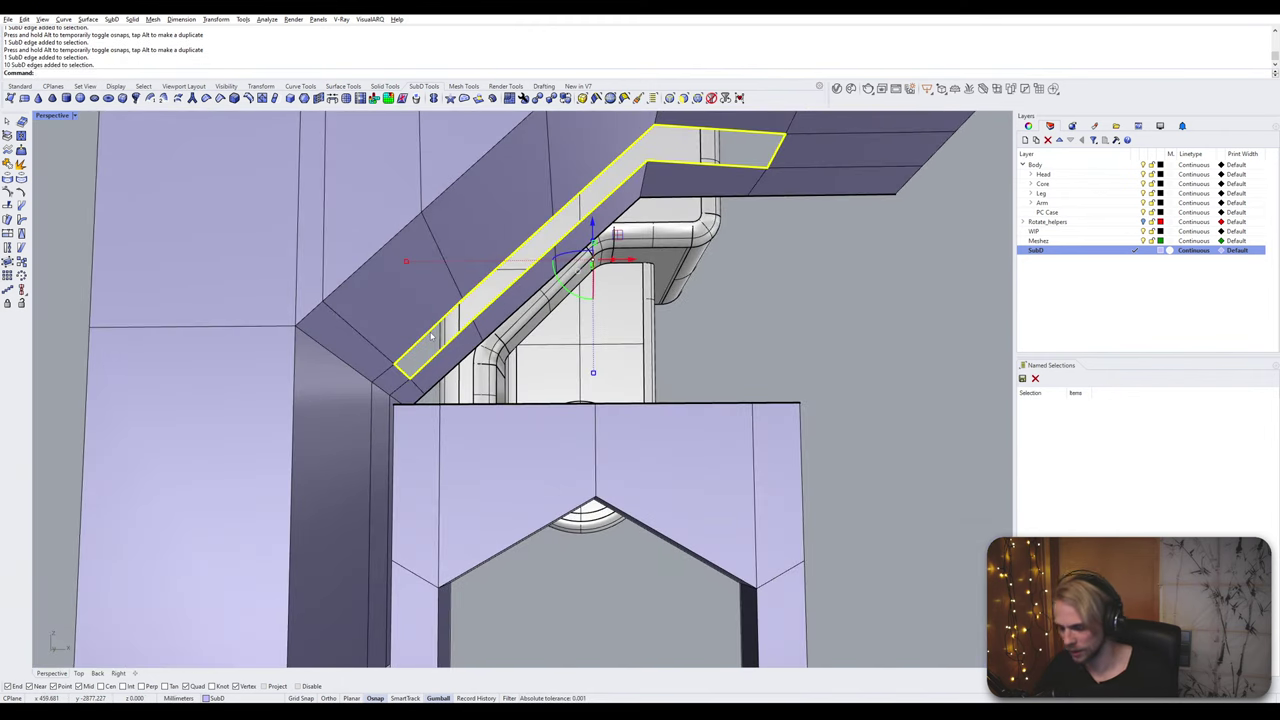
{"action": "right_click_drag", "start_coordinate": [432, 338], "coordinate": [509, 423]}
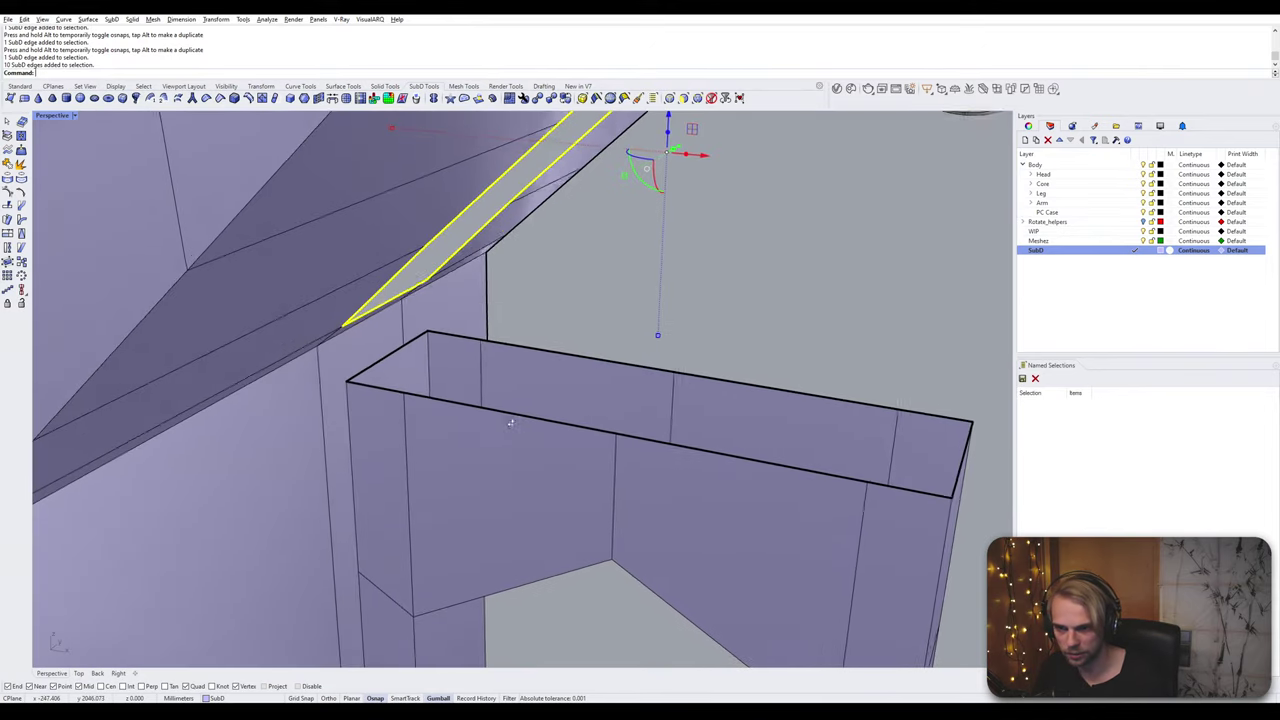
{"action": "double_click", "coordinate": [519, 416], "text": "ctrl+shift"}
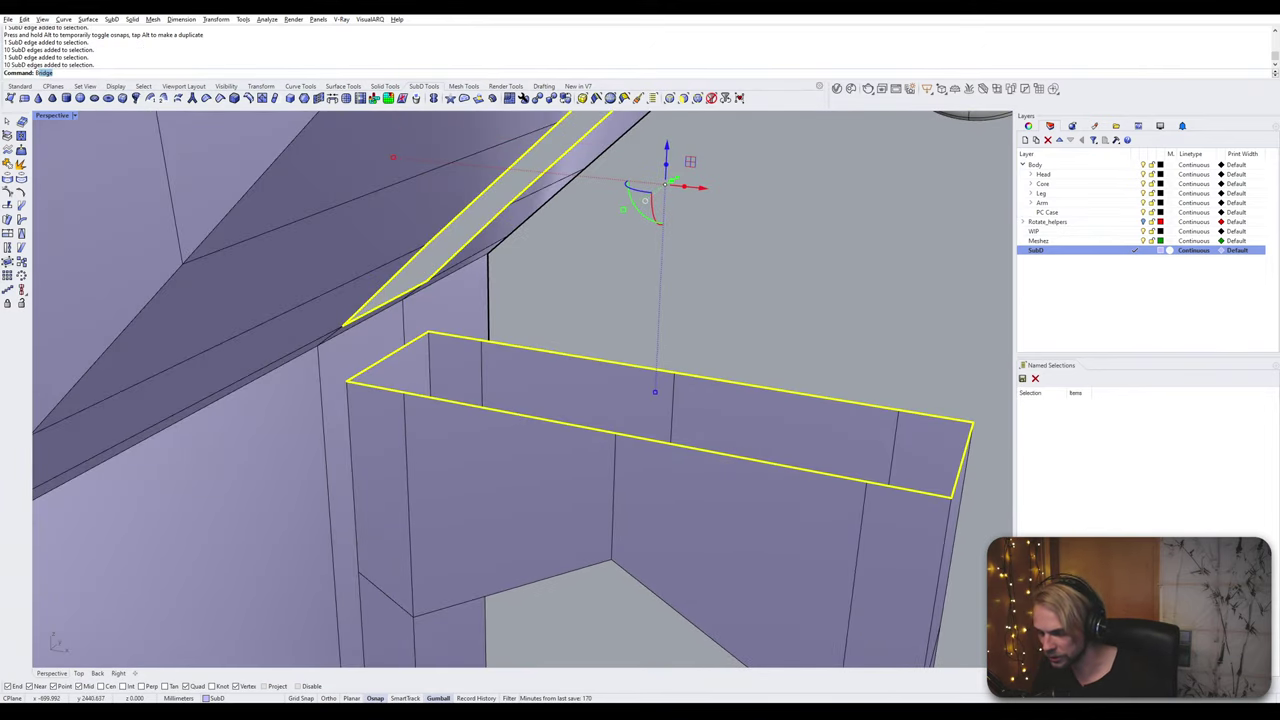
{"action": "key", "text": "Return"}
{"action": "key", "text": "Return"}
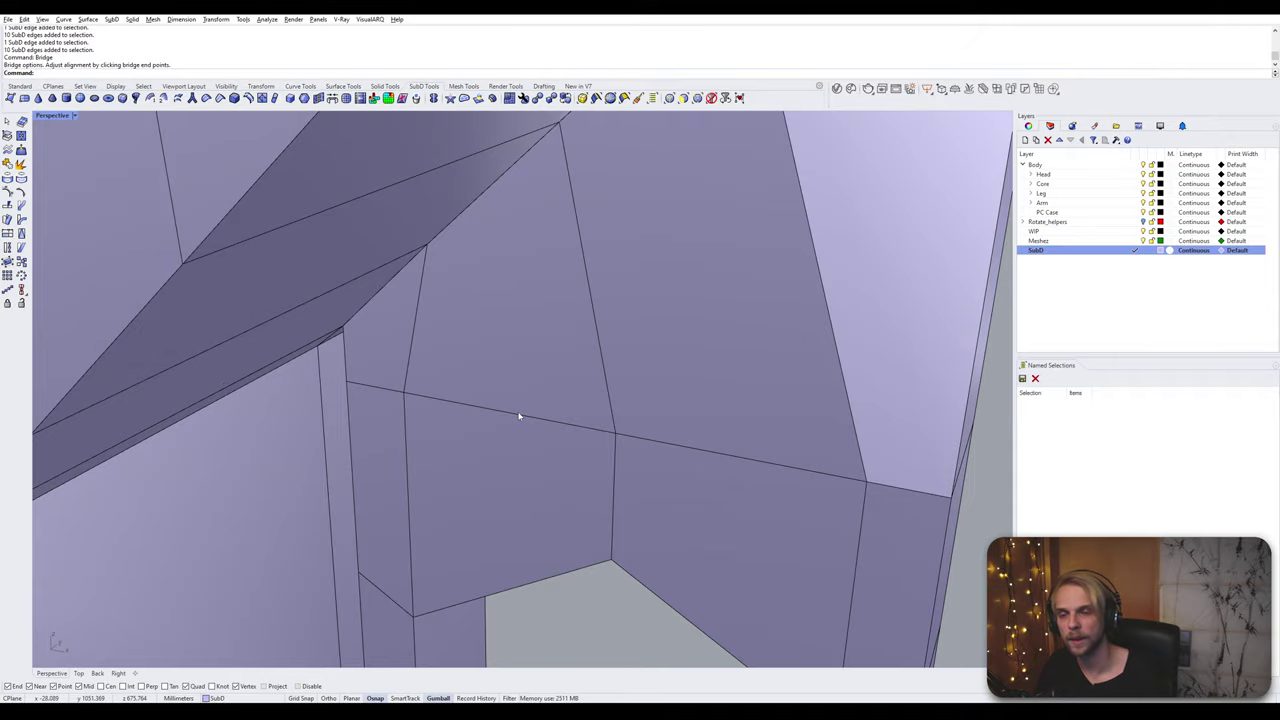
{"action": "key", "text": "Tab"}
{"action": "right_click_drag", "start_coordinate": [553, 357], "coordinate": [431, 340]}
{"action": "scroll", "coordinate": [431, 340], "scroll_direction": "down", "scroll_amount": 4}
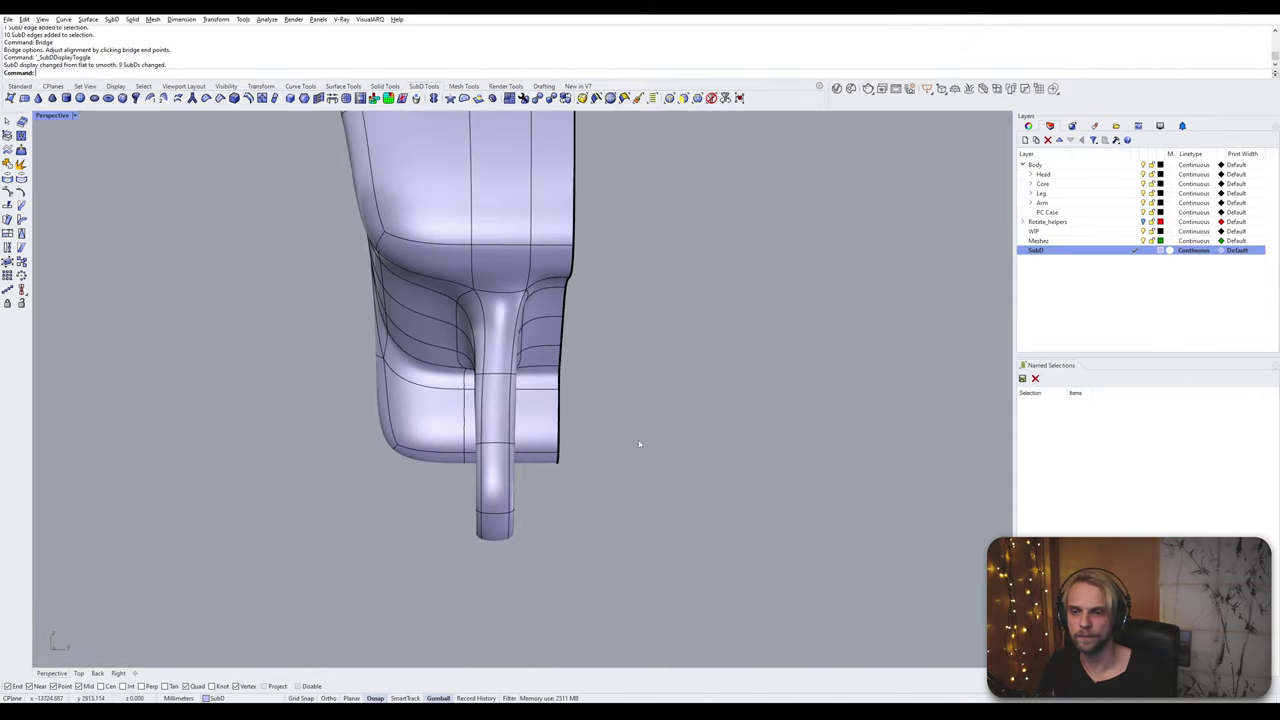
{"action": "right_click_drag", "start_coordinate": [649, 444], "coordinate": [523, 409], "text": "shift"}
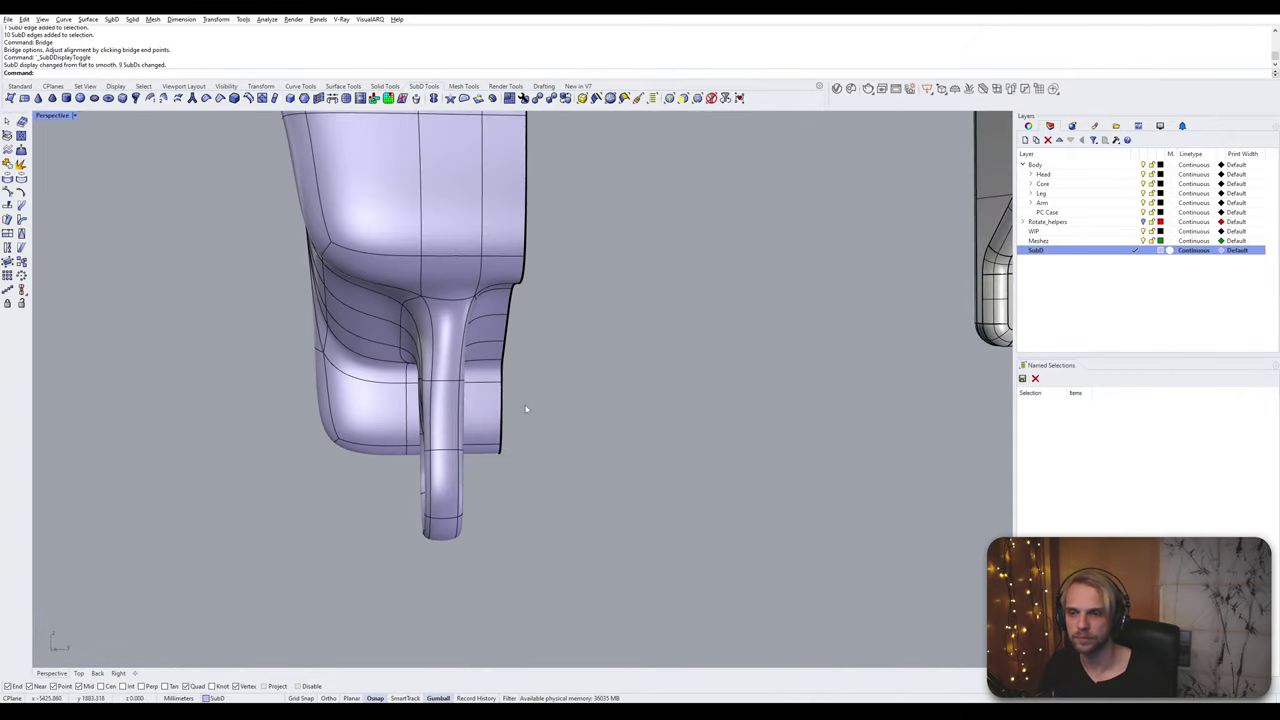
{"action": "scroll", "coordinate": [401, 412], "scroll_direction": "up", "scroll_amount": 3}
{"action": "right_click_drag", "start_coordinate": [401, 412], "coordinate": [686, 413]}
Step: Reveal the hidden knuckle hinge SubD with ShowSelected, picking it among overlapping objects
{"action": "key", "text": "Return"}
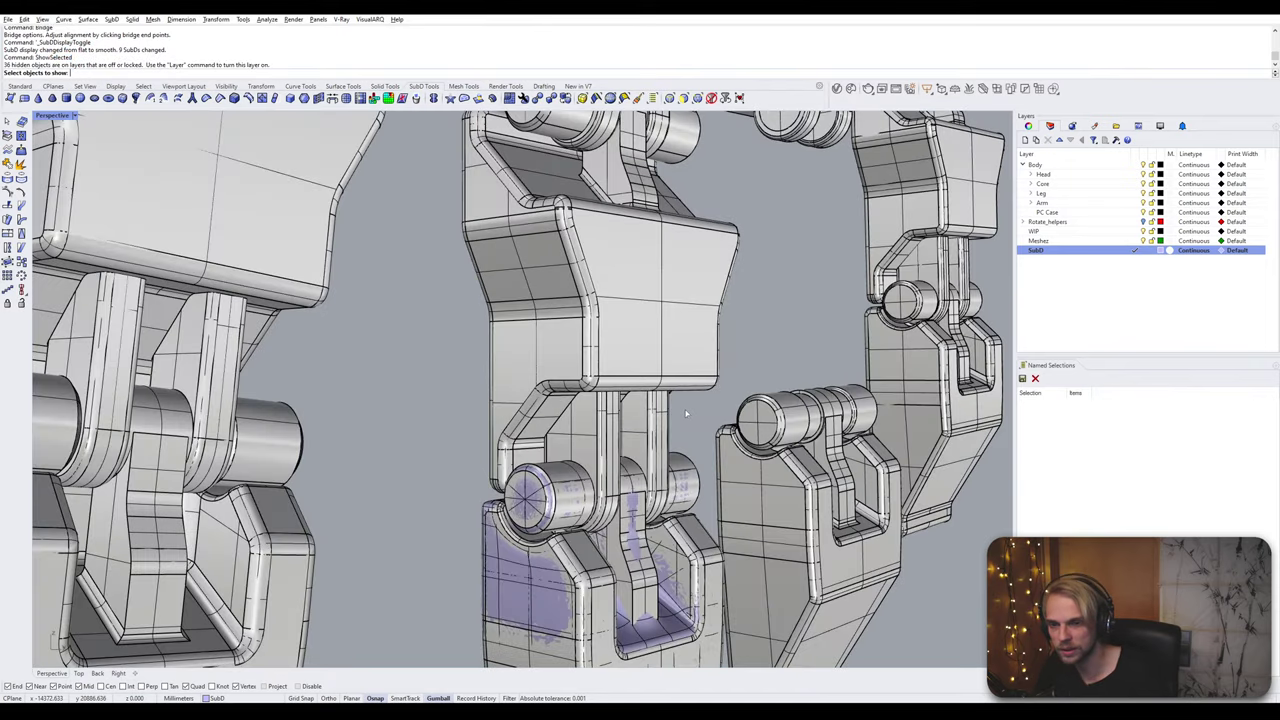
{"action": "left_click", "coordinate": [530, 573]}
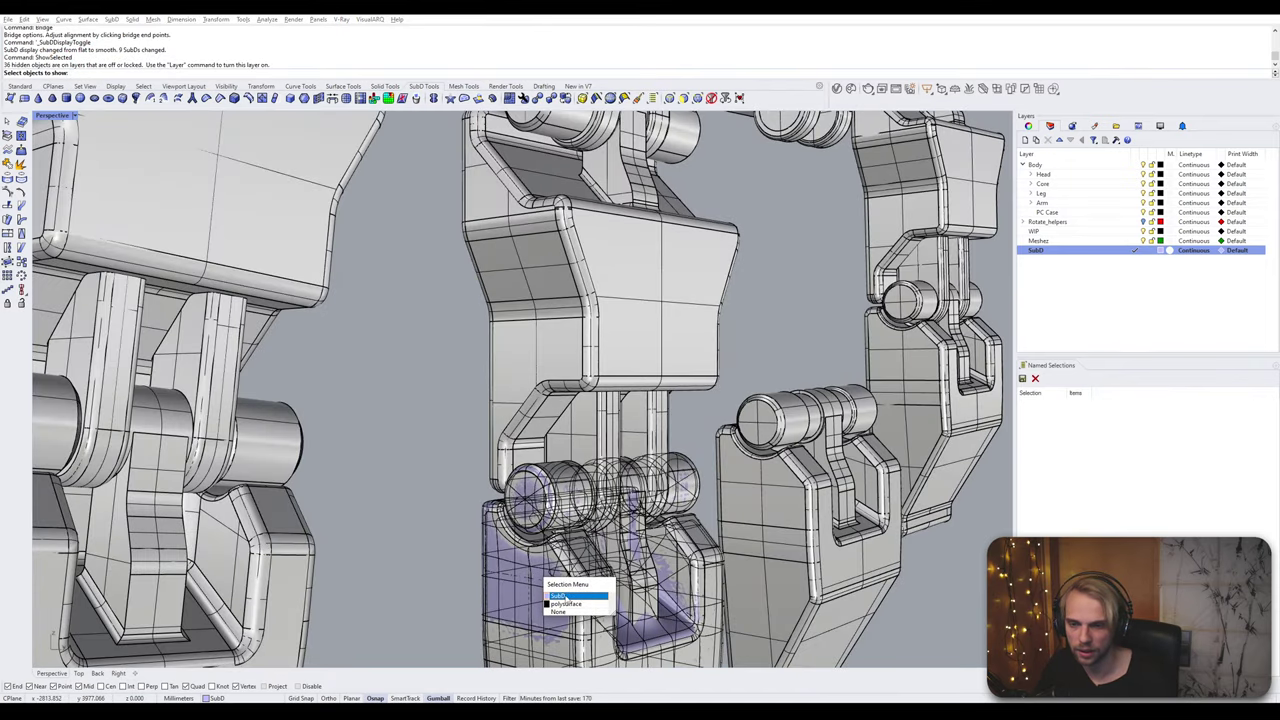
{"action": "left_click", "coordinate": [566, 599]}
{"action": "key", "text": "Return"}
Step: Zoom in on the knuckle joint and switch the SubD to flat cage display
{"action": "right_click_drag", "start_coordinate": [421, 523], "coordinate": [470, 430]}
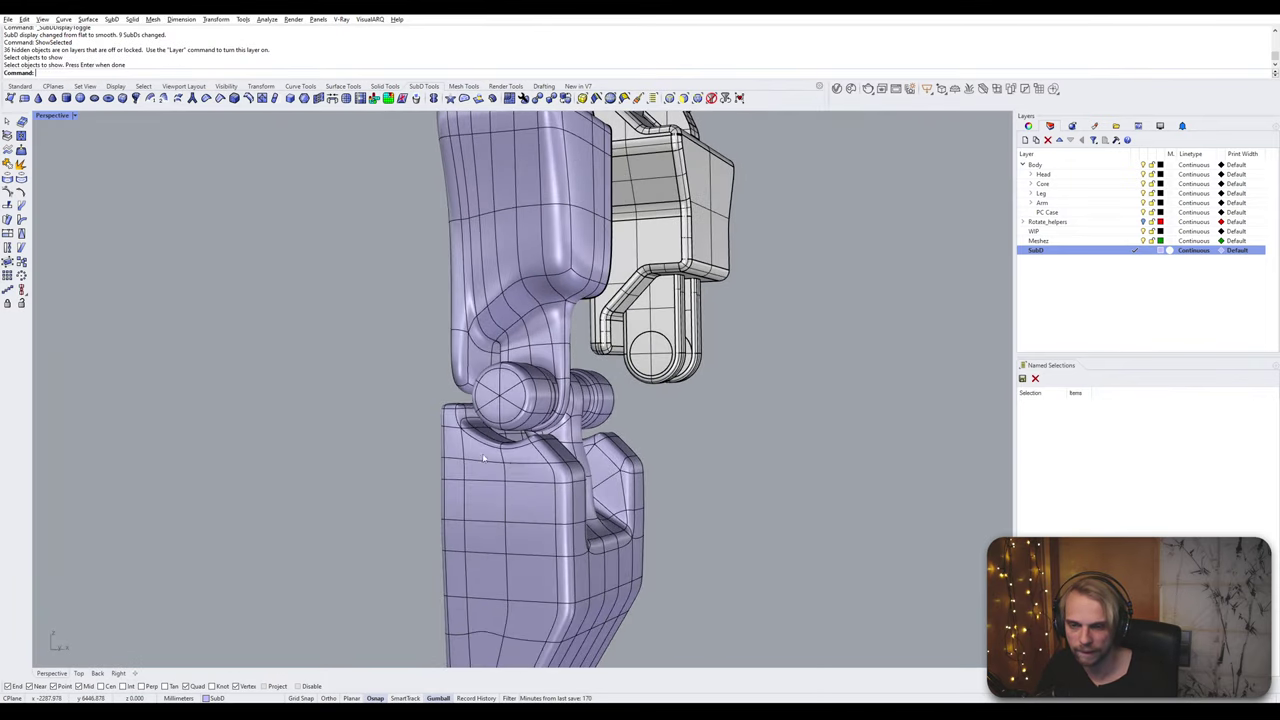
{"action": "right_click_drag", "start_coordinate": [560, 455], "coordinate": [397, 471]}
{"action": "scroll", "coordinate": [515, 420], "scroll_direction": "up", "scroll_amount": 6}
{"action": "right_click_drag", "start_coordinate": [515, 421], "coordinate": [502, 388]}
{"action": "scroll", "coordinate": [502, 388], "scroll_direction": "up", "scroll_amount": 2}
{"action": "key", "text": "Tab"}
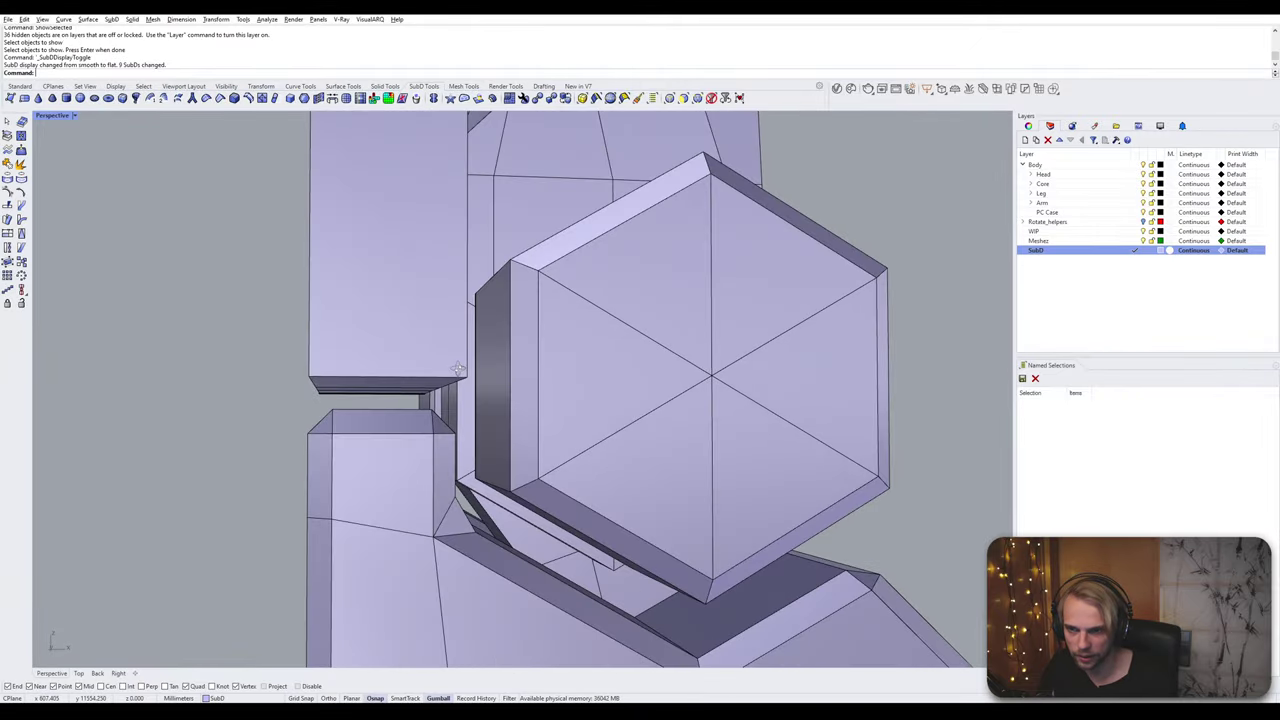
{"action": "scroll", "coordinate": [434, 357], "scroll_direction": "up", "scroll_amount": 3}
{"action": "right_click_drag", "start_coordinate": [434, 357], "coordinate": [497, 348]}
Step: Test-move a cage face downward, undo it, and select the upper palm part
{"action": "left_click", "coordinate": [528, 401], "text": "ctrl+shift"}
{"action": "left_click_drag", "start_coordinate": [497, 345], "coordinate": [495, 422]}
{"action": "scroll", "coordinate": [496, 423], "scroll_direction": "down", "scroll_amount": 5}
{"action": "key", "text": "Tab"}
{"action": "right_click_drag", "start_coordinate": [497, 425], "coordinate": [553, 446]}
{"action": "key", "text": "ctrl+z"}
{"action": "right_click_drag", "start_coordinate": [222, 350], "coordinate": [430, 200]}
{"action": "left_click", "coordinate": [422, 176]}
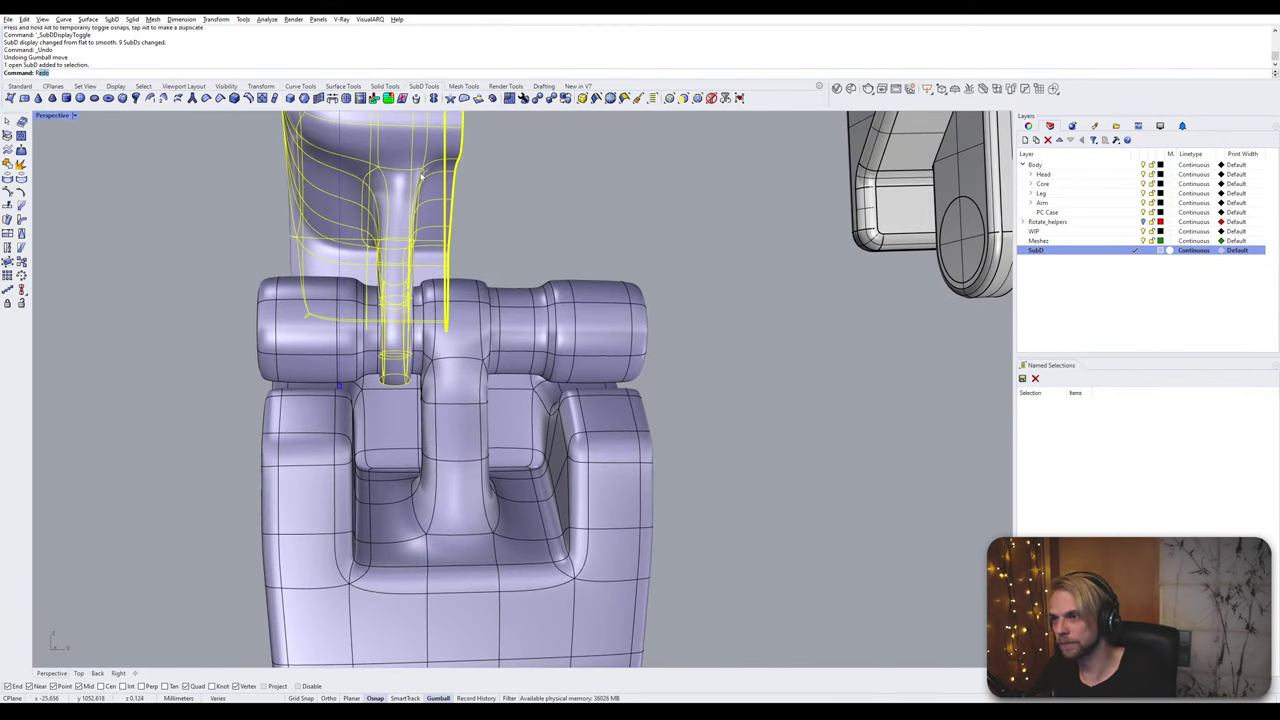
Step: Apply Reflect symmetry to the palm with a mirror plane running down from the centre vertex
{"action": "type", "text": "rec"}
{"action": "key", "text": "BackSpace"}
{"action": "key", "text": "BackSpace"}
{"action": "type", "text": "flect"}
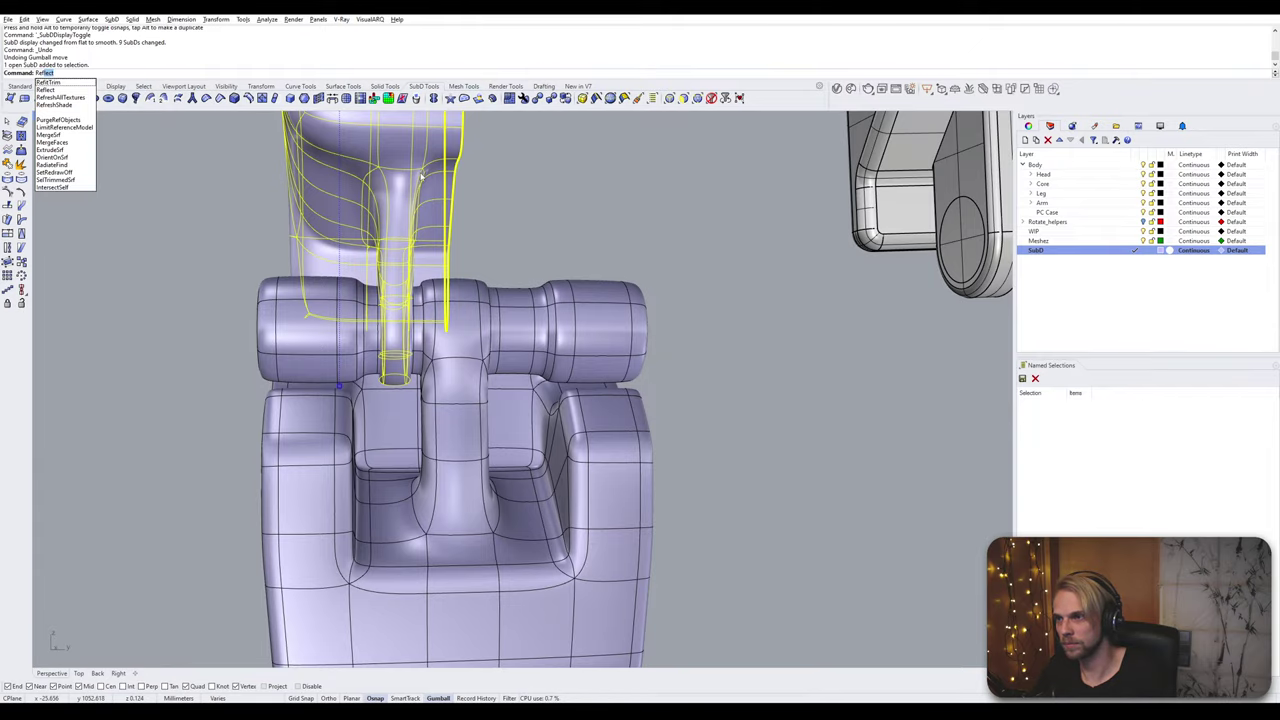
{"action": "key", "text": "Return"}
{"action": "mouse_move", "coordinate": [468, 222]}
{"action": "right_mouse_down"}
{"action": "mouse_move", "coordinate": [494, 286]}
{"action": "mouse_move", "coordinate": [491, 376]}
{"action": "mouse_move", "coordinate": [513, 441]}
{"action": "mouse_move", "coordinate": [490, 230]}
{"action": "right_mouse_up"}
{"action": "scroll", "coordinate": [491, 376], "scroll_direction": "down", "scroll_amount": 5}
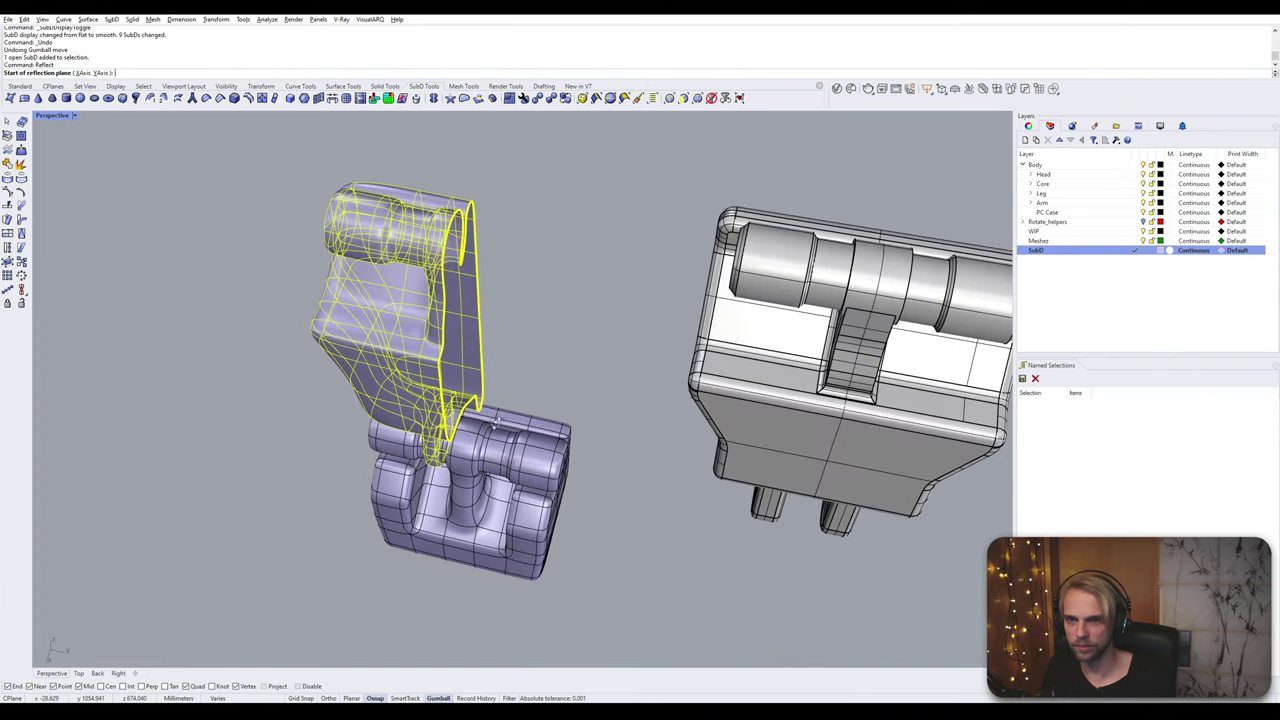
{"action": "scroll", "coordinate": [487, 191], "scroll_direction": "up", "scroll_amount": 3}
{"action": "left_click", "coordinate": [443, 219]}
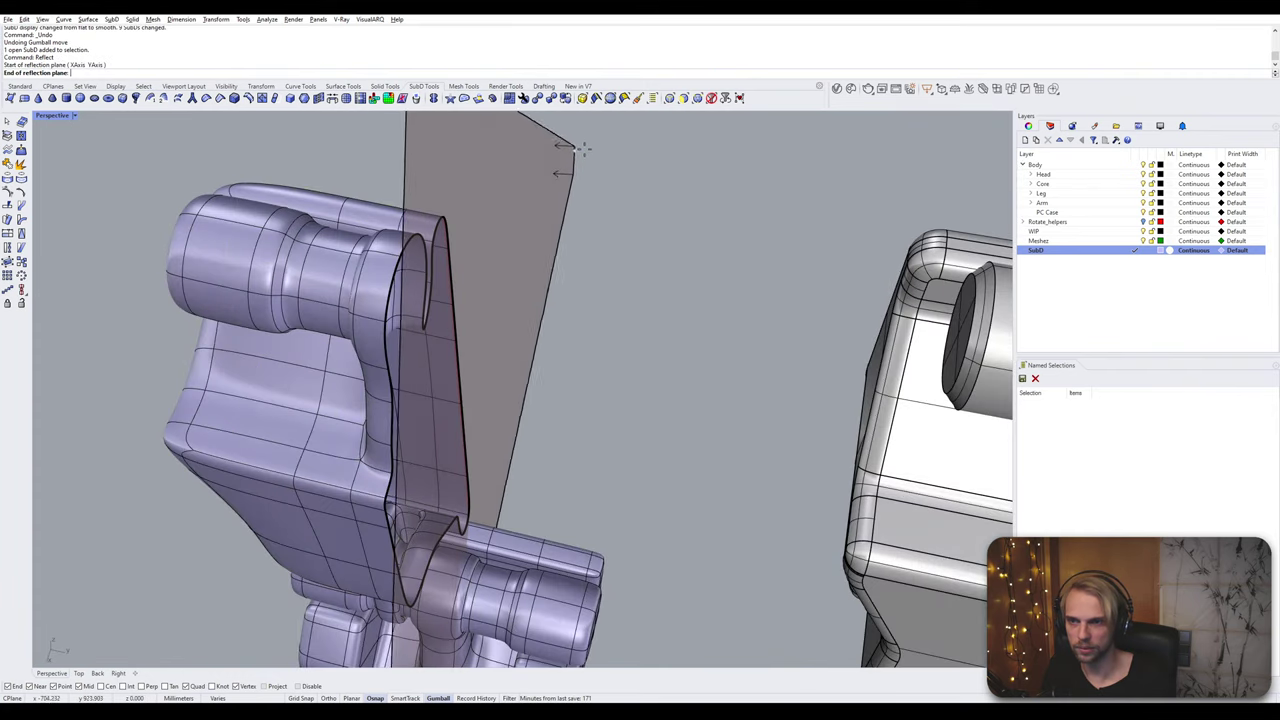
{"action": "scroll", "coordinate": [477, 330], "scroll_direction": "down", "scroll_amount": 5}
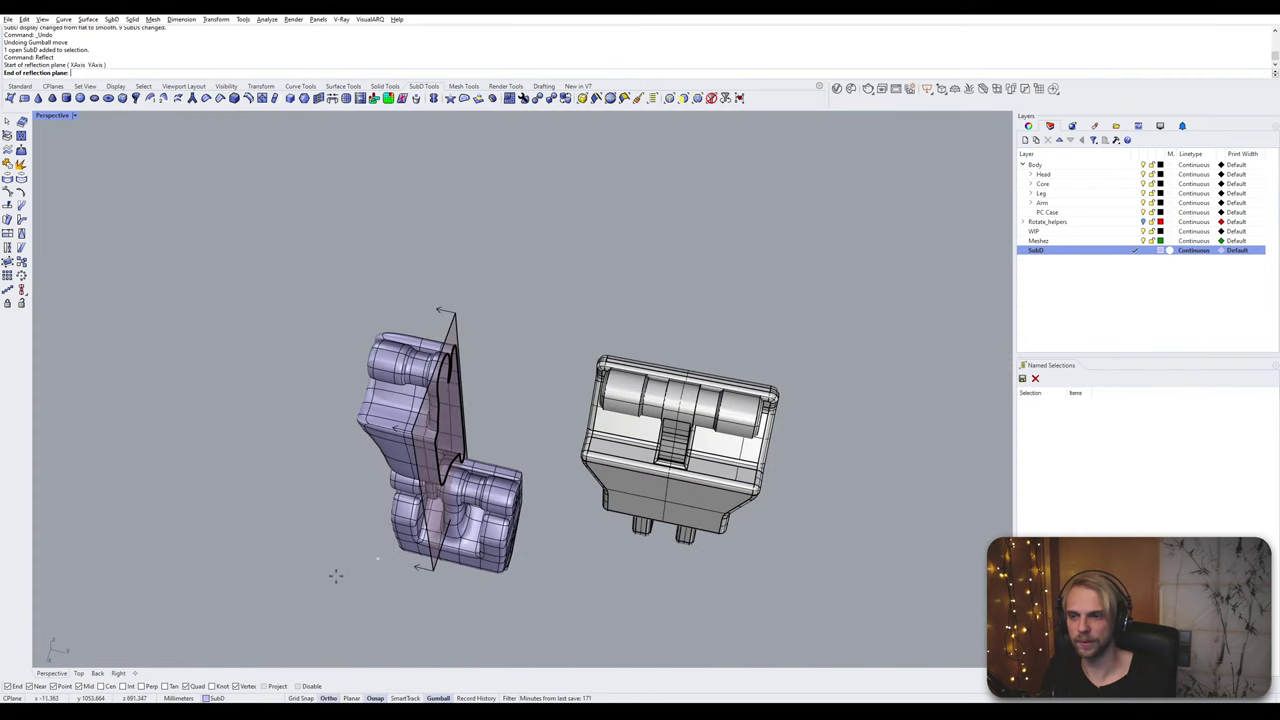
{"action": "left_click", "coordinate": [363, 588]}
{"action": "key", "text": "Return"}
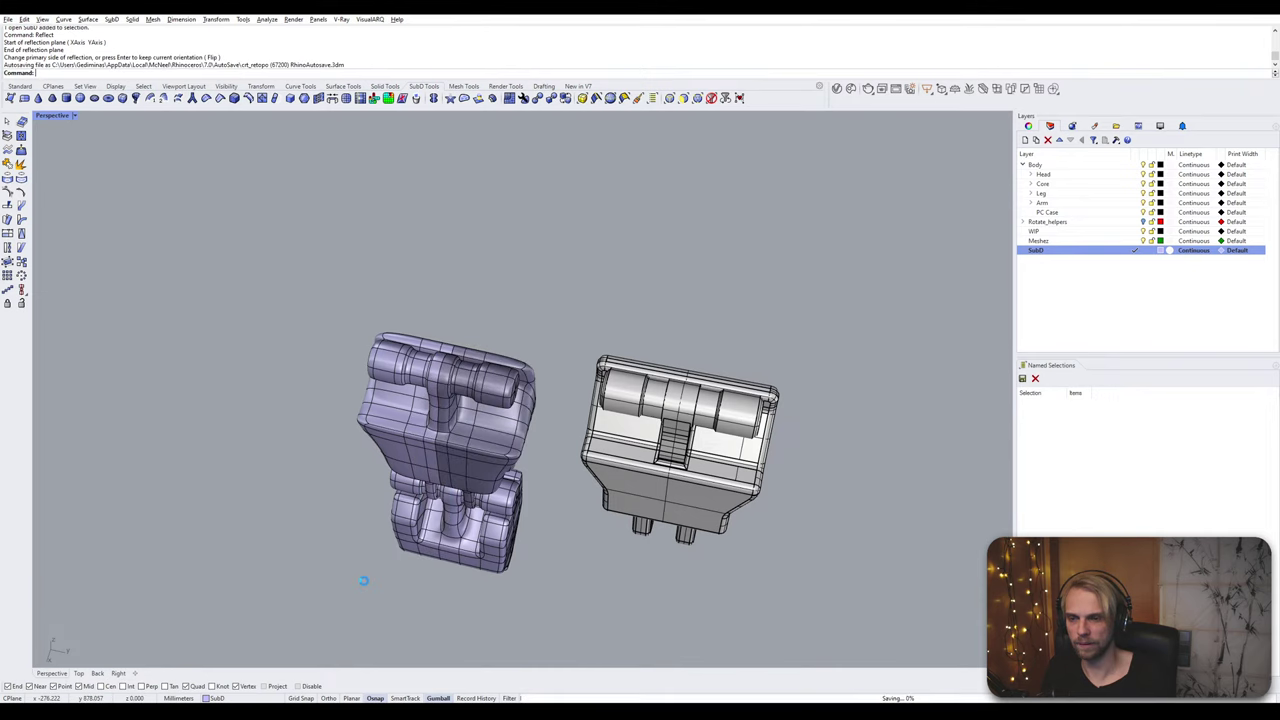
Step: Select the mirrored palm and start a second reflection, then cancel it
{"action": "right_click_drag", "start_coordinate": [371, 549], "coordinate": [380, 555]}
{"action": "left_click", "coordinate": [437, 384]}
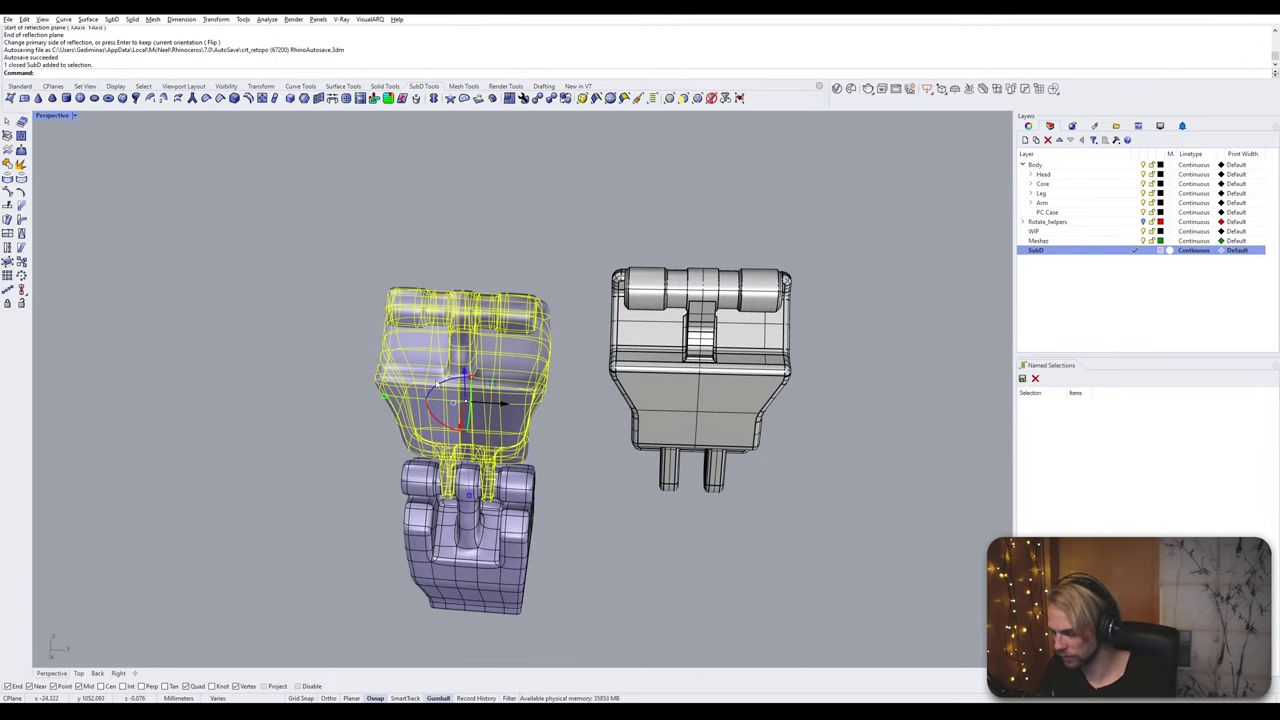
{"action": "key", "text": "Return"}
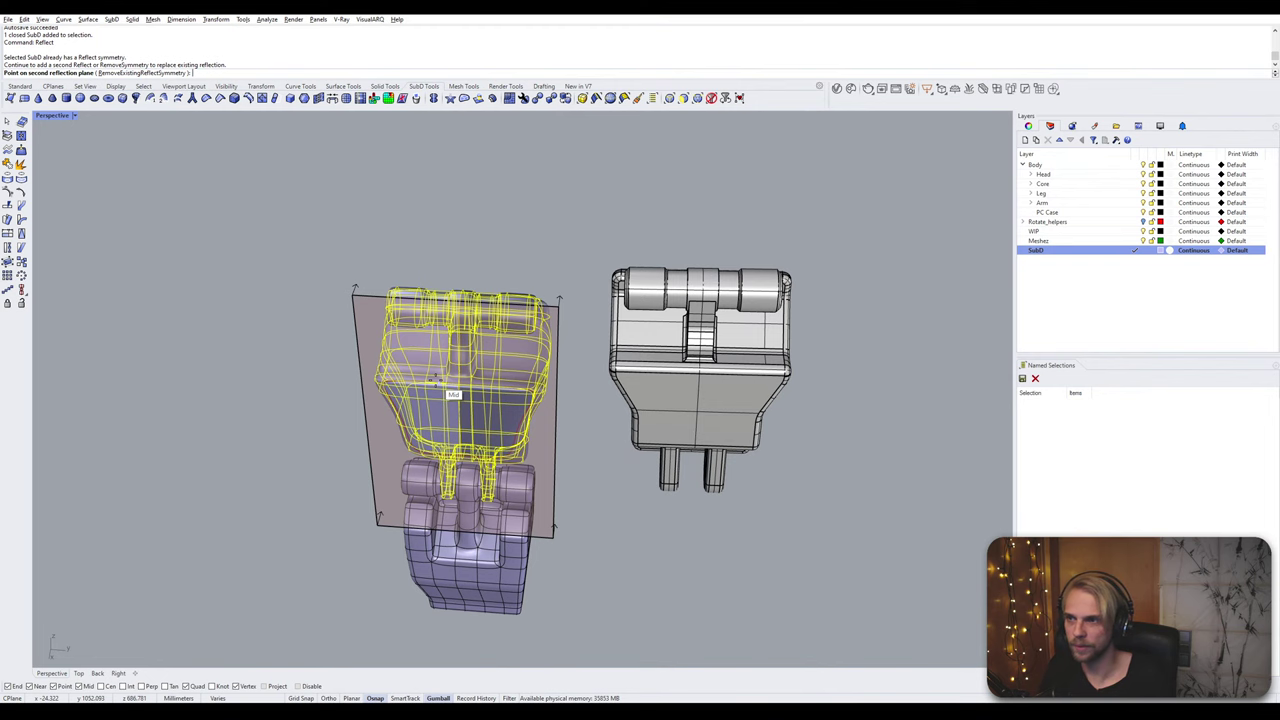
{"action": "left_click", "coordinate": [145, 73]}
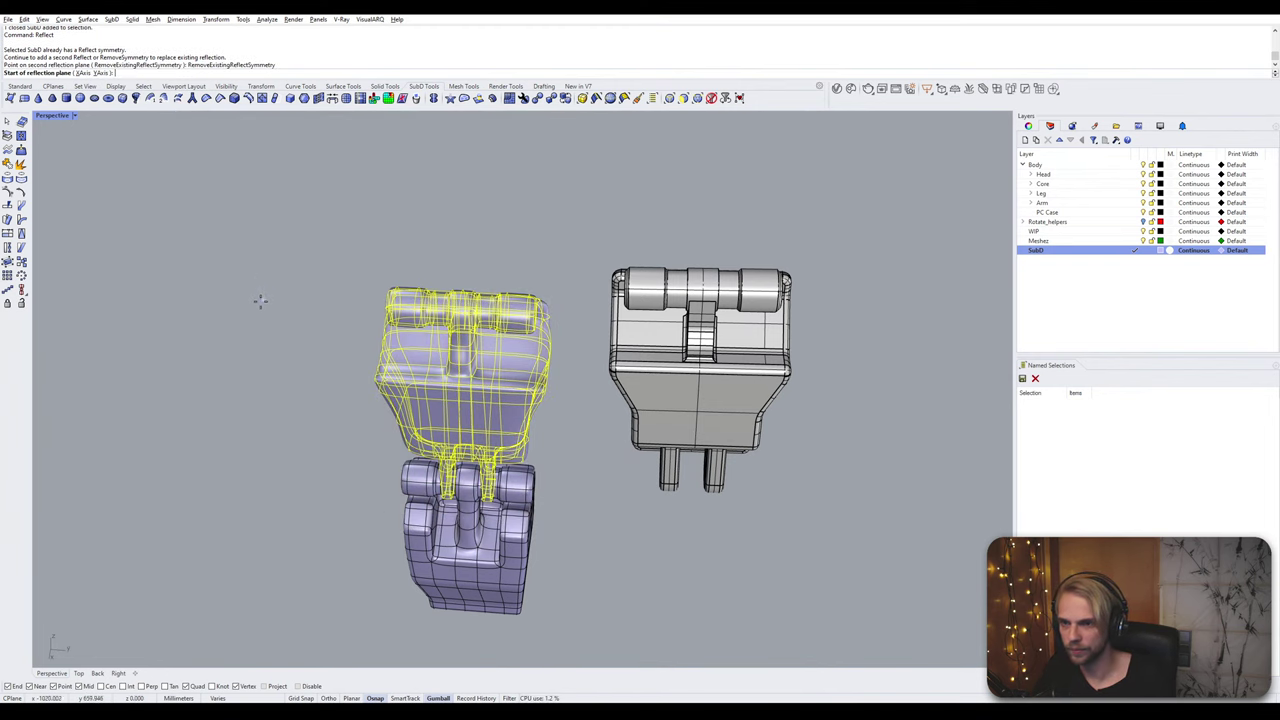
{"action": "key", "text": "Escape"}
{"action": "key", "text": "Escape"}
{"action": "scroll", "coordinate": [487, 452], "scroll_direction": "up", "scroll_amount": 5}
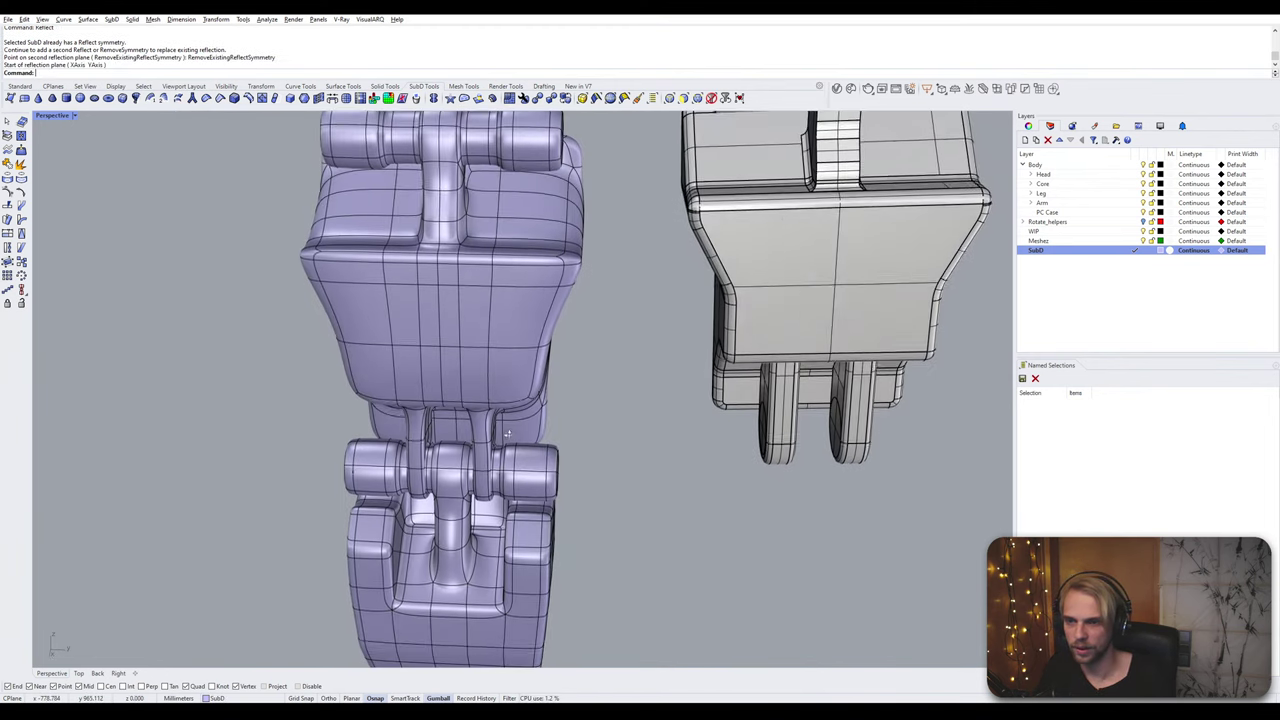
Step: Delete the vertical centre edge loop and check the result in flat and smooth display
{"action": "double_click", "coordinate": [445, 298]}
{"action": "right_click_drag", "start_coordinate": [445, 298], "coordinate": [510, 238]}
{"action": "key", "text": "Delete"}
{"action": "key", "text": "Tab"}
{"action": "key", "text": "Tab"}
{"action": "key", "text": "Tab"}
{"action": "scroll", "coordinate": [480, 313], "scroll_direction": "up", "scroll_amount": 4}
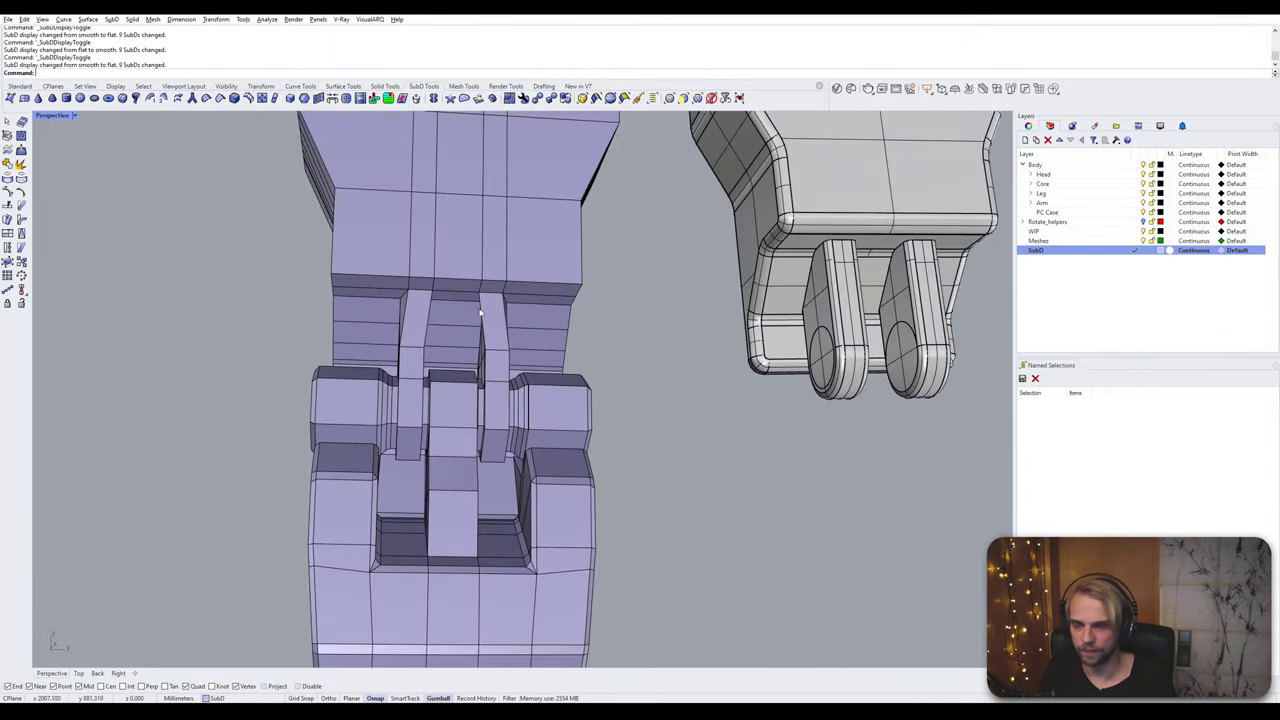
{"action": "right_click_drag", "start_coordinate": [476, 287], "coordinate": [338, 255]}
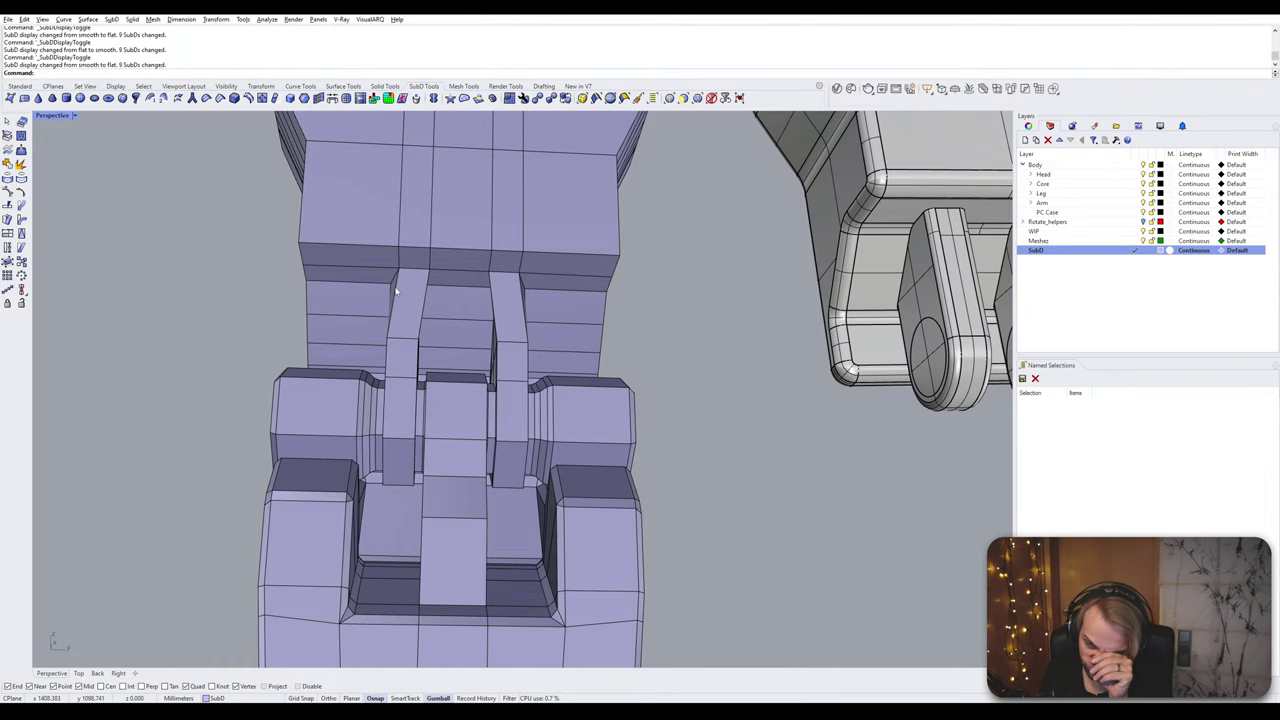
{"action": "key", "text": "Tab"}
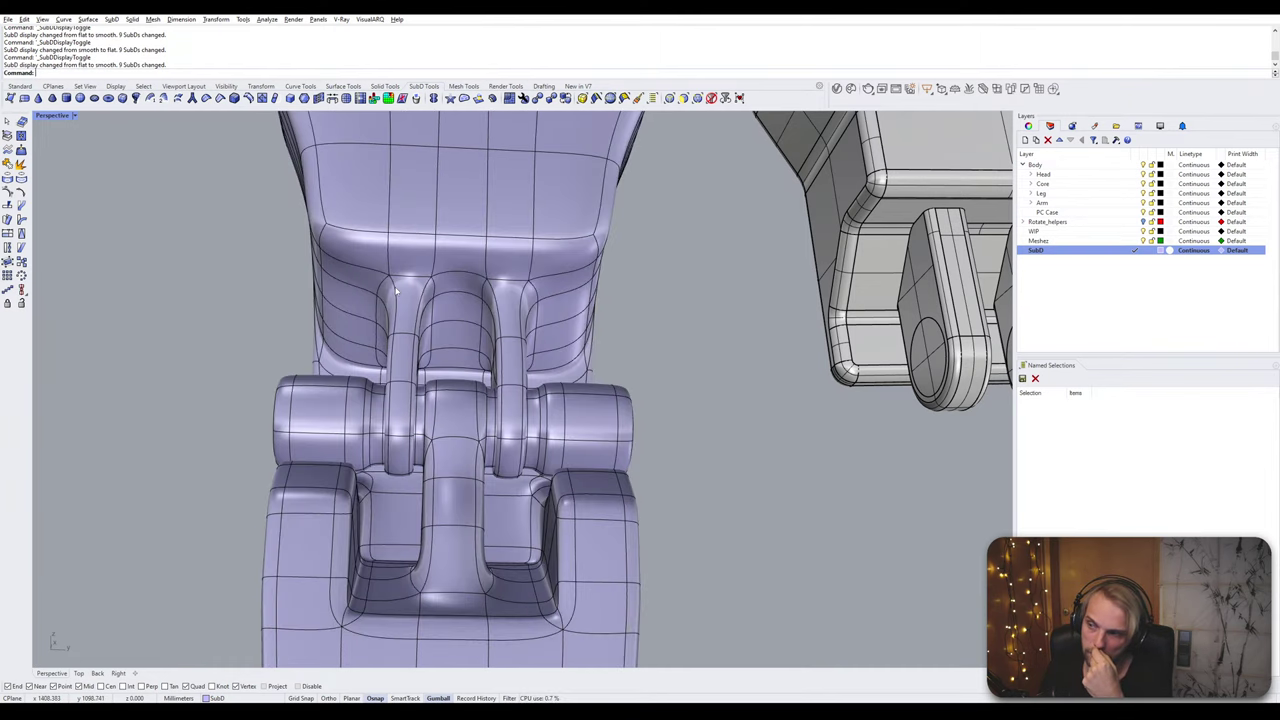
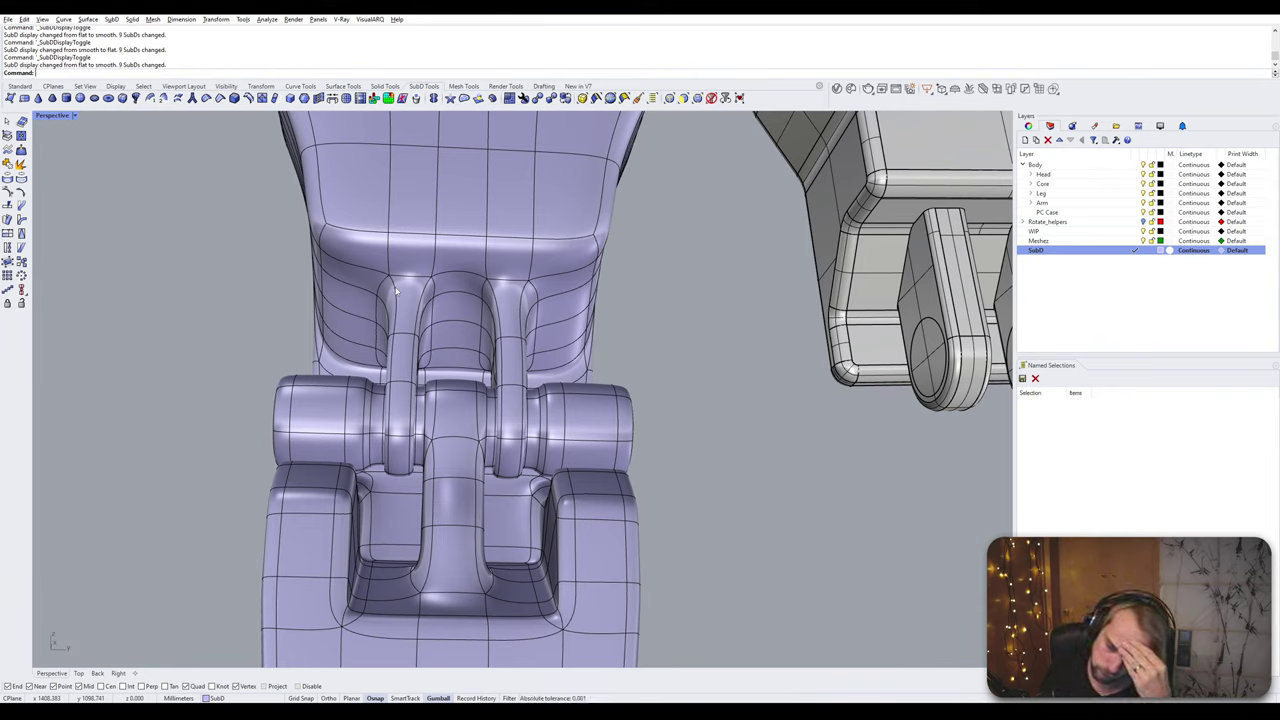
Step: In flat display, undo the centre-loop delete and the Reflect on the lavender arm
{"action": "key", "text": "Tab"}
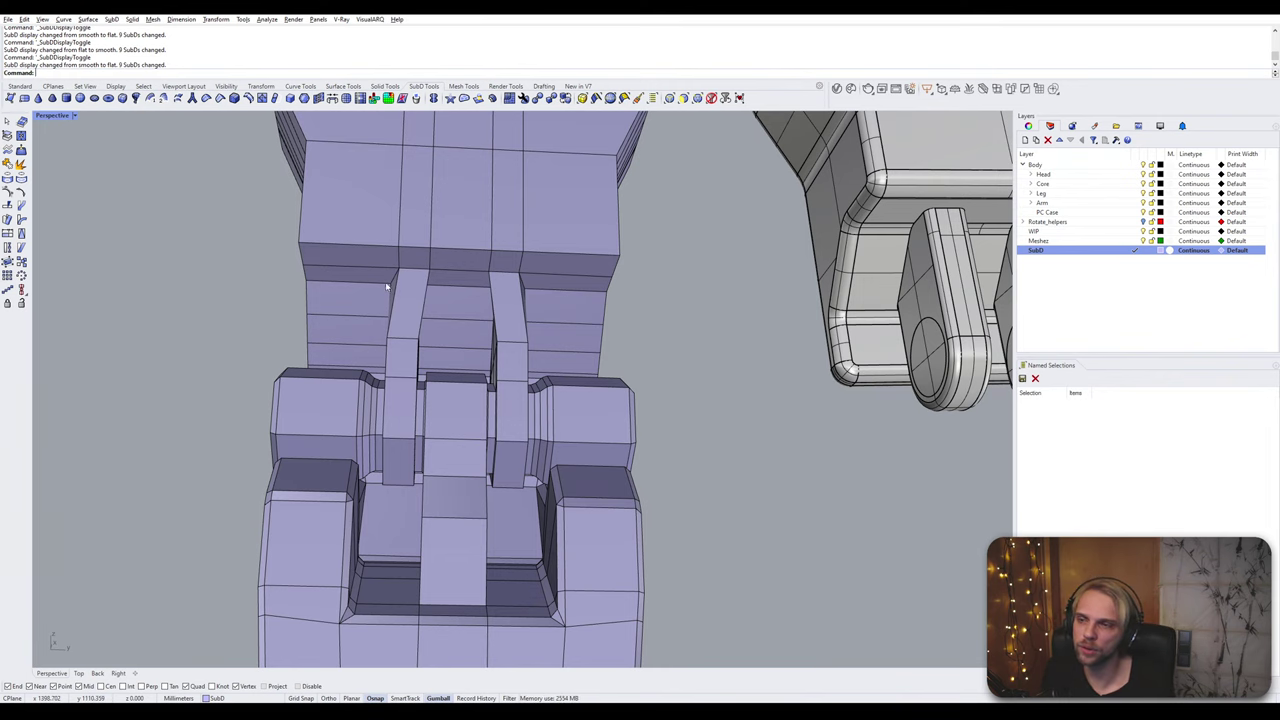
{"action": "scroll", "coordinate": [252, 293], "scroll_direction": "down", "scroll_amount": 5}
{"action": "right_click_drag", "start_coordinate": [252, 293], "coordinate": [326, 306]}
{"action": "key", "text": "ctrl+z"}
{"action": "key", "text": "ctrl+z"}
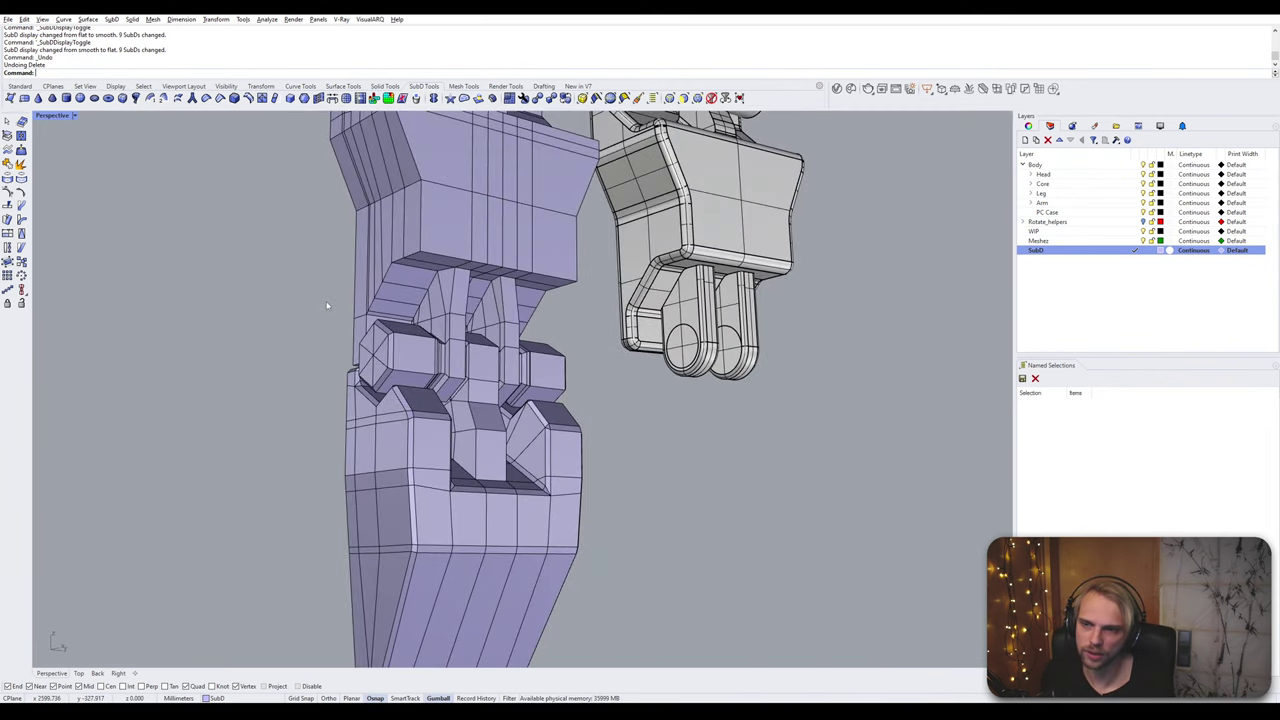
{"action": "key", "text": "ctrl+z"}
Step: Slide the connector strip's top edge sideways with the gumball
{"action": "scroll", "coordinate": [286, 293], "scroll_direction": "up", "scroll_amount": 10}
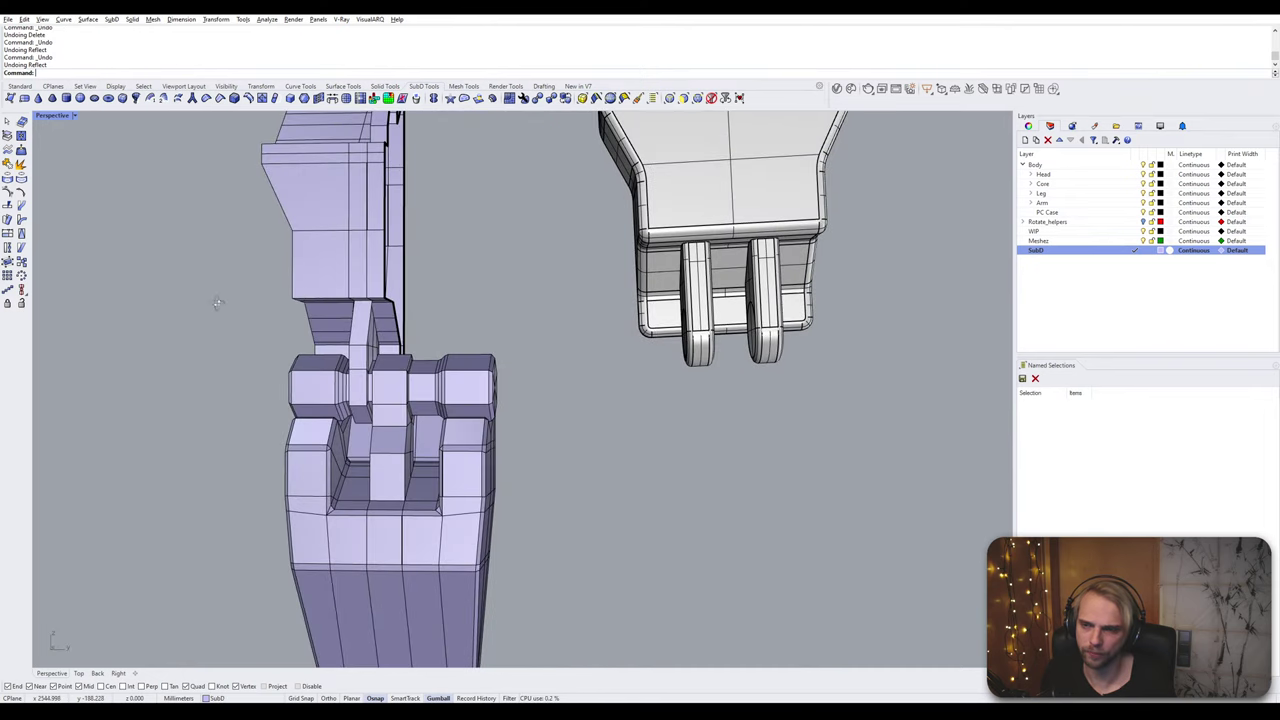
{"action": "left_click", "coordinate": [405, 287], "text": "ctrl+shift"}
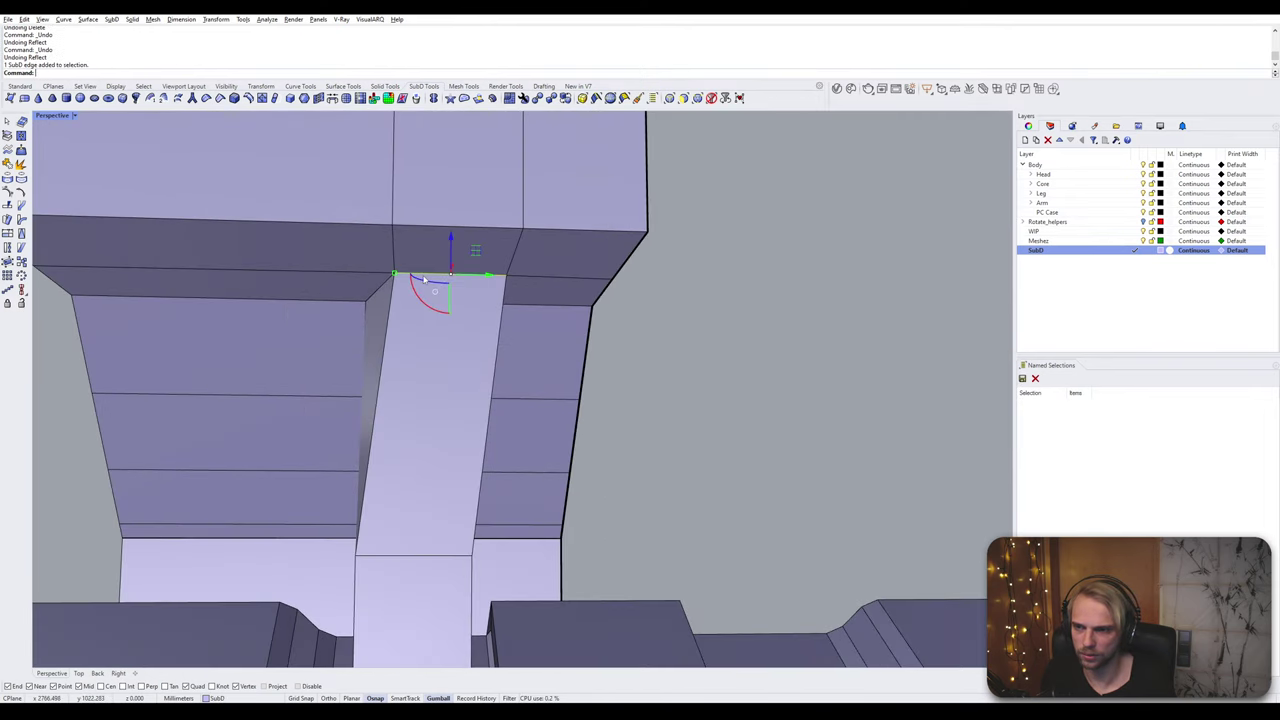
{"action": "scroll", "coordinate": [430, 283], "scroll_direction": "down", "scroll_amount": 5}
{"action": "left_click_drag", "start_coordinate": [474, 277], "coordinate": [418, 290]}
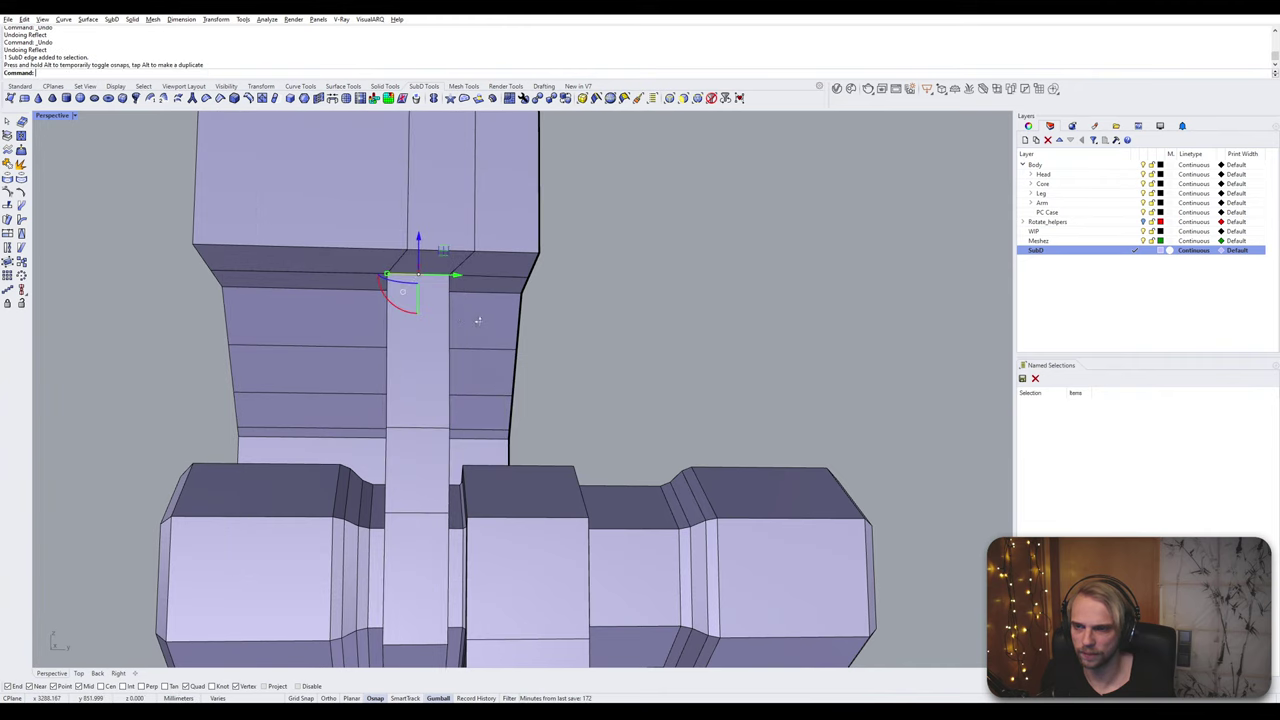
{"action": "right_click_drag", "start_coordinate": [418, 290], "coordinate": [346, 296]}
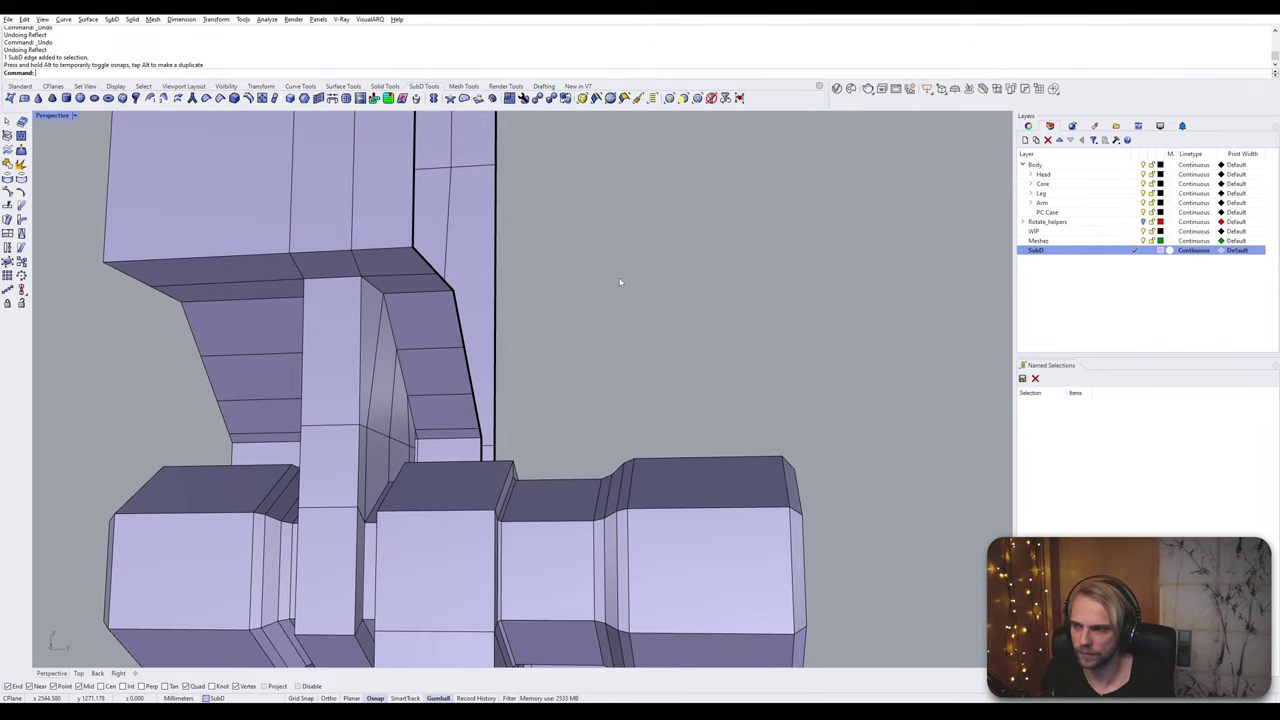
{"action": "right_click_drag", "start_coordinate": [619, 283], "coordinate": [487, 296]}
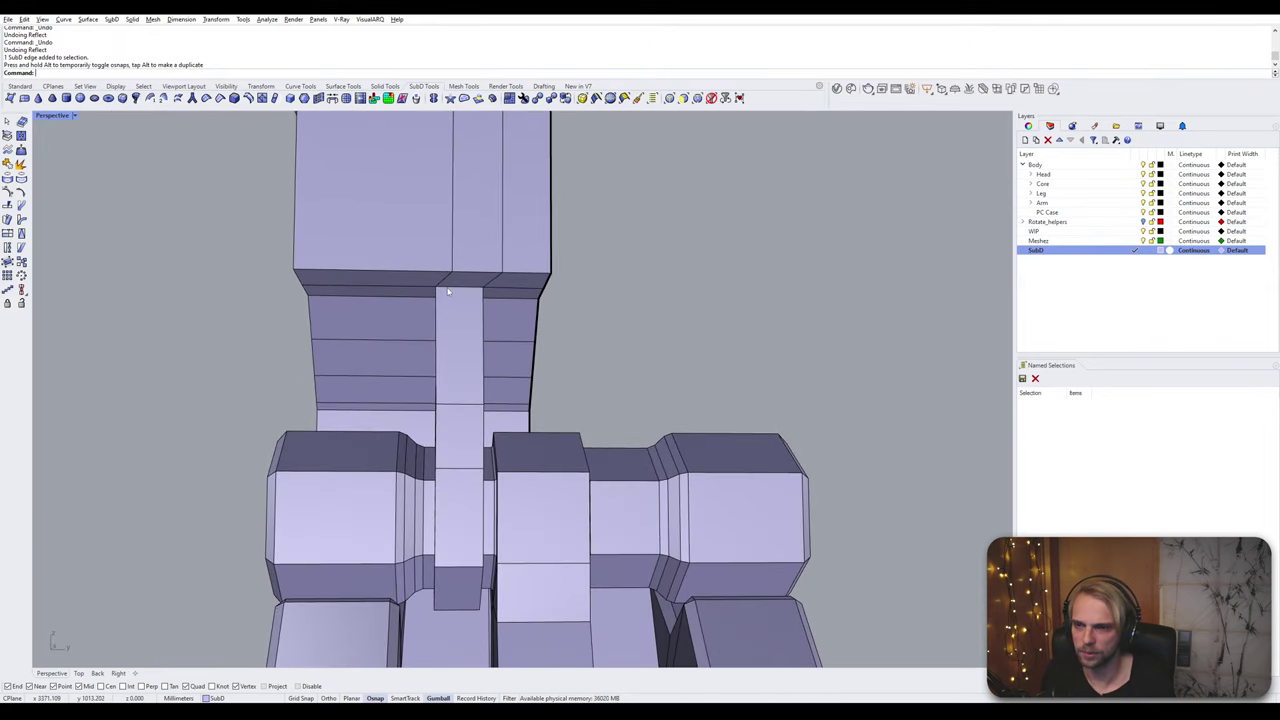
Step: Move the top edge of the connector column along one axis, then review the arm
{"action": "left_click", "coordinate": [448, 291]}
{"action": "scroll", "coordinate": [491, 277], "scroll_direction": "up", "scroll_amount": 2}
{"action": "left_click_drag", "start_coordinate": [471, 287], "coordinate": [427, 362]}
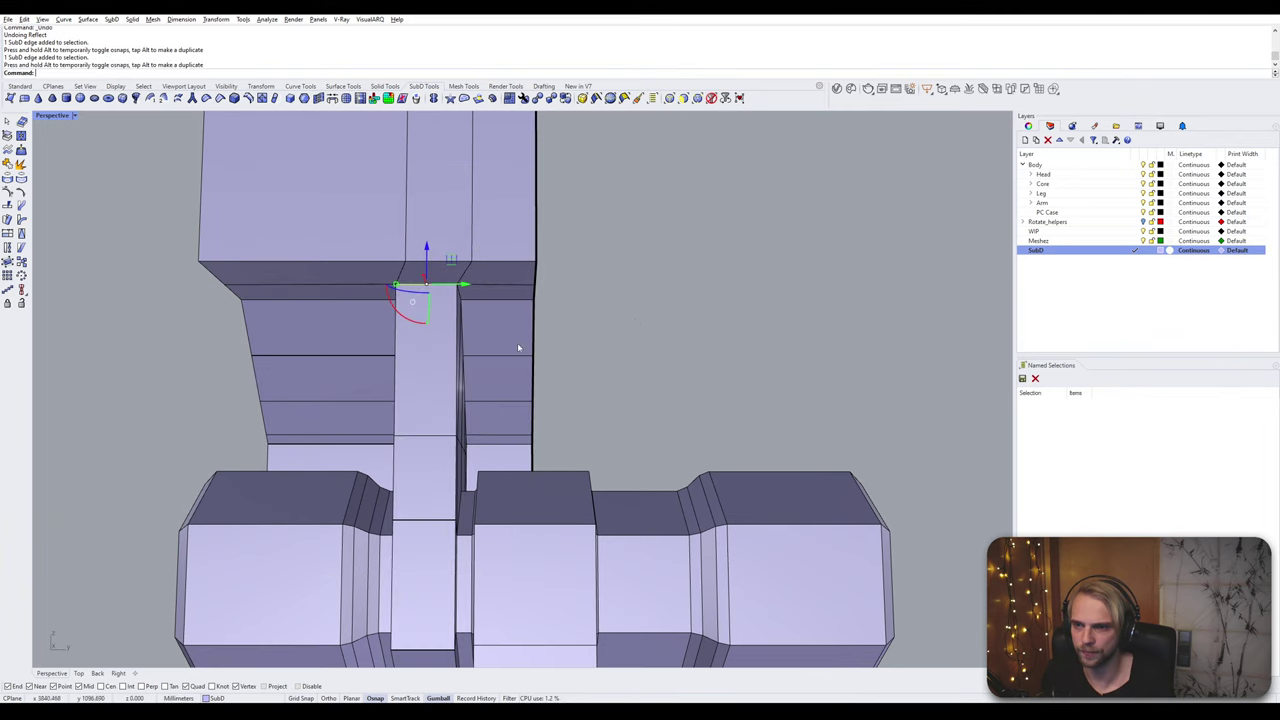
{"action": "left_click", "coordinate": [660, 328]}
{"action": "scroll", "coordinate": [669, 326], "scroll_direction": "down", "scroll_amount": 5}
{"action": "right_click_drag", "start_coordinate": [669, 326], "coordinate": [506, 446]}
{"action": "scroll", "coordinate": [673, 380], "scroll_direction": "down", "scroll_amount": 5}
{"action": "scroll", "coordinate": [517, 340], "scroll_direction": "up", "scroll_amount": 2}
{"action": "scroll", "coordinate": [523, 346], "scroll_direction": "down", "scroll_amount": 3}
Step: Isolate the lavender arm SubD and show the grey arm case alongside it
{"action": "left_click", "coordinate": [506, 446]}
{"action": "key", "text": "Return"}
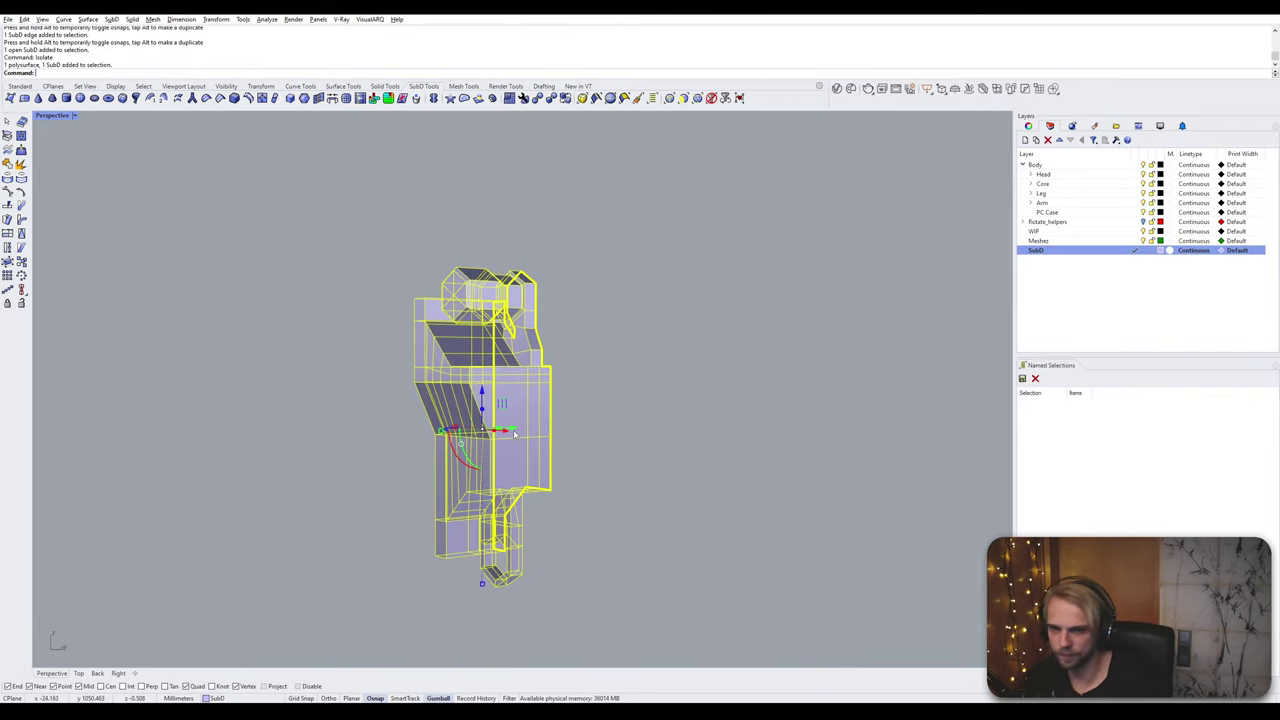
{"action": "key", "text": "Return"}
{"action": "key", "text": "Escape"}
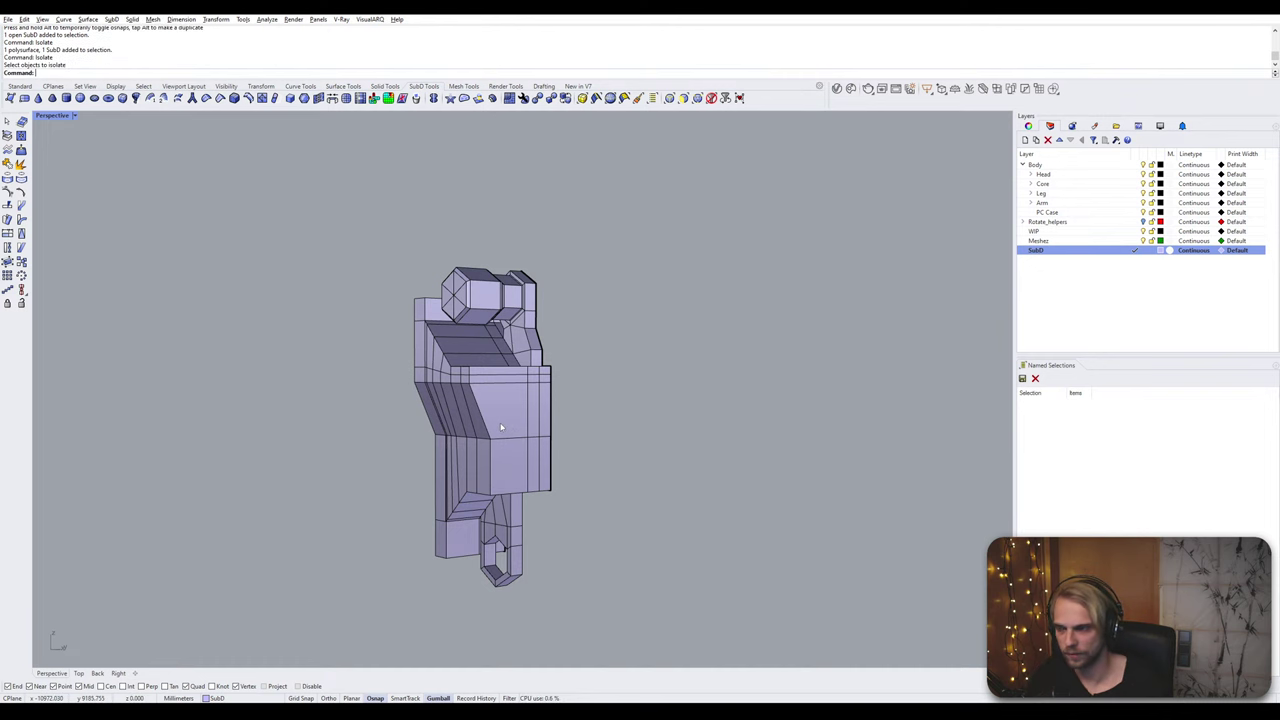
{"action": "type", "text": "Show"}
{"action": "key", "text": "Return"}
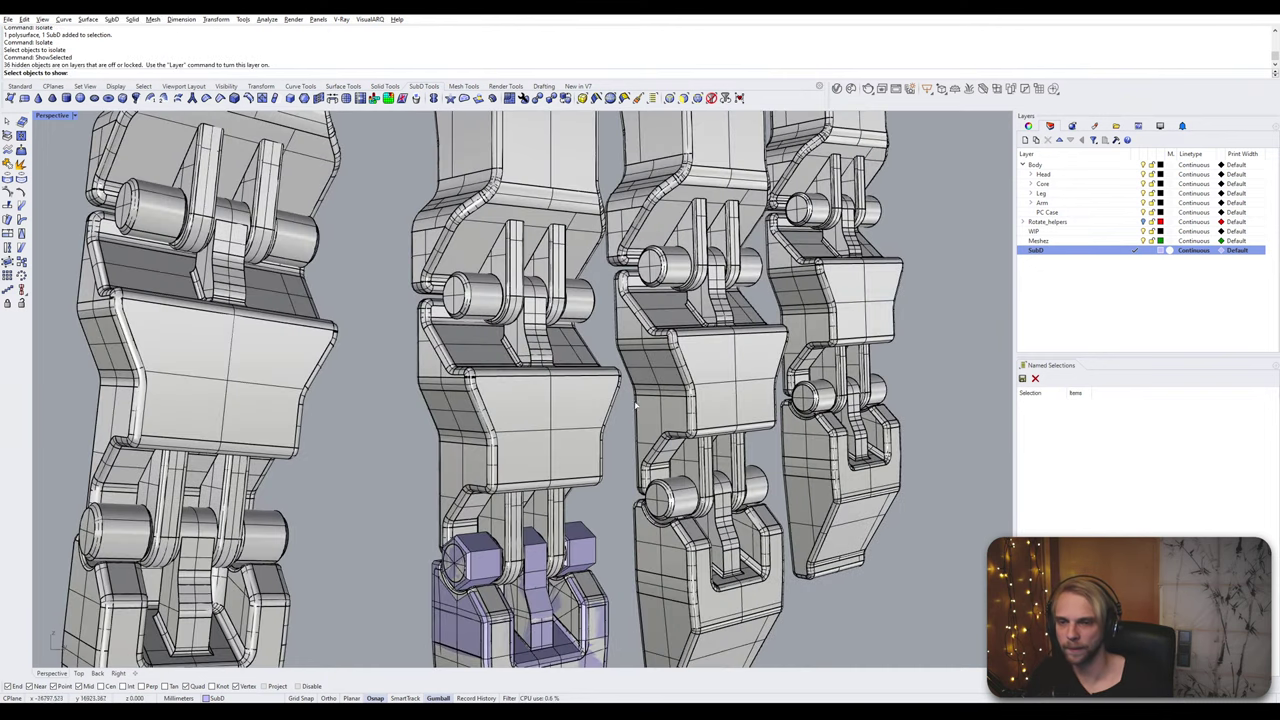
{"action": "left_click", "coordinate": [714, 381]}
{"action": "right_click", "coordinate": [714, 381]}
Step: Compare the arm against the grey case in smooth and flat display from several angles
{"action": "mouse_move", "coordinate": [500, 300]}
{"action": "right_mouse_down"}
{"action": "mouse_move", "coordinate": [455, 335]}
{"action": "mouse_move", "coordinate": [511, 300]}
{"action": "right_mouse_up"}
{"action": "scroll", "coordinate": [446, 337], "scroll_direction": "up", "scroll_amount": 2}
{"action": "key", "text": "Tab"}
{"action": "scroll", "coordinate": [510, 298], "scroll_direction": "up", "scroll_amount": 5}
{"action": "scroll", "coordinate": [571, 280], "scroll_direction": "down", "scroll_amount": 3}
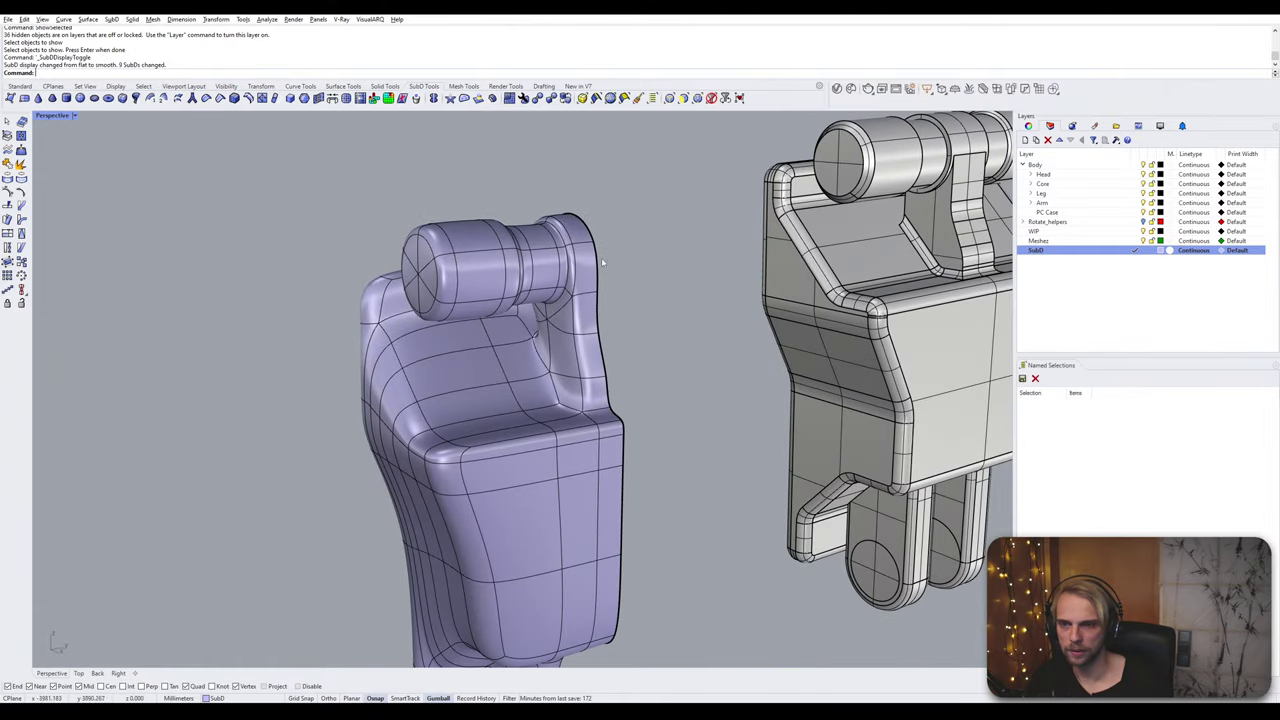
{"action": "right_click_drag", "start_coordinate": [549, 378], "coordinate": [498, 327]}
{"action": "scroll", "coordinate": [498, 327], "scroll_direction": "up", "scroll_amount": 5}
{"action": "key", "text": "Tab"}
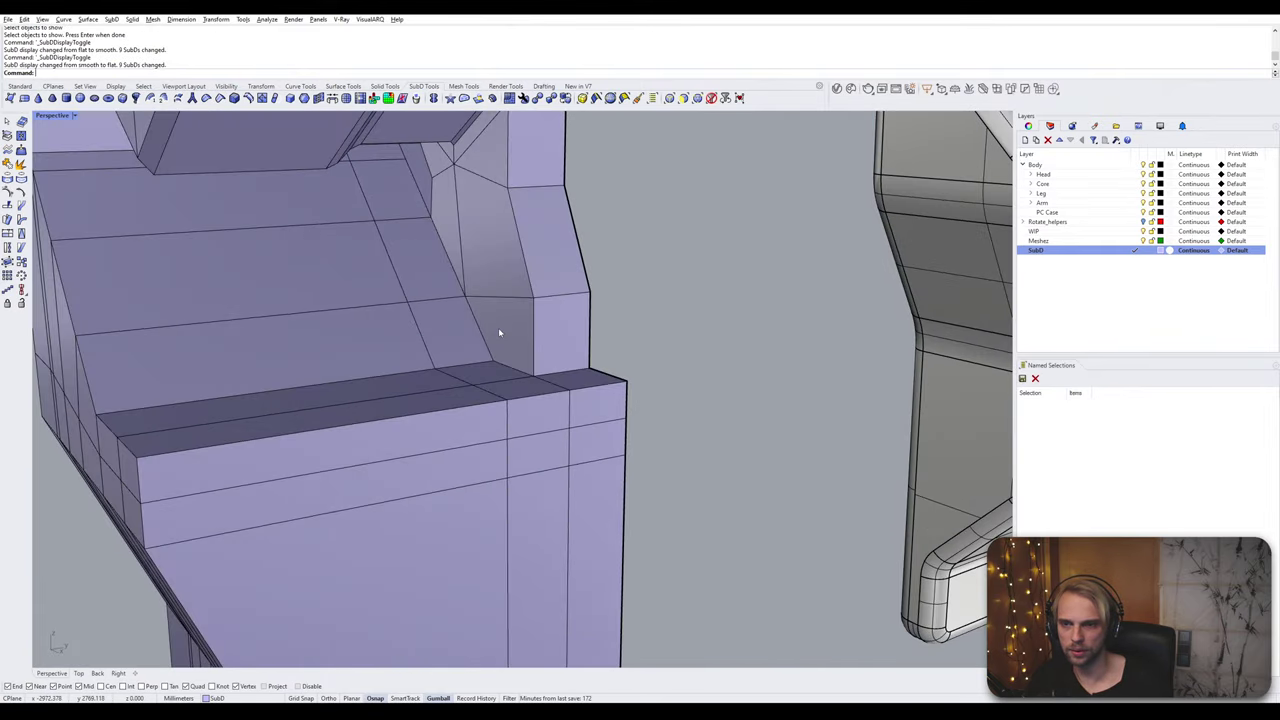
{"action": "key", "text": "Tab"}
{"action": "key", "text": "Tab"}
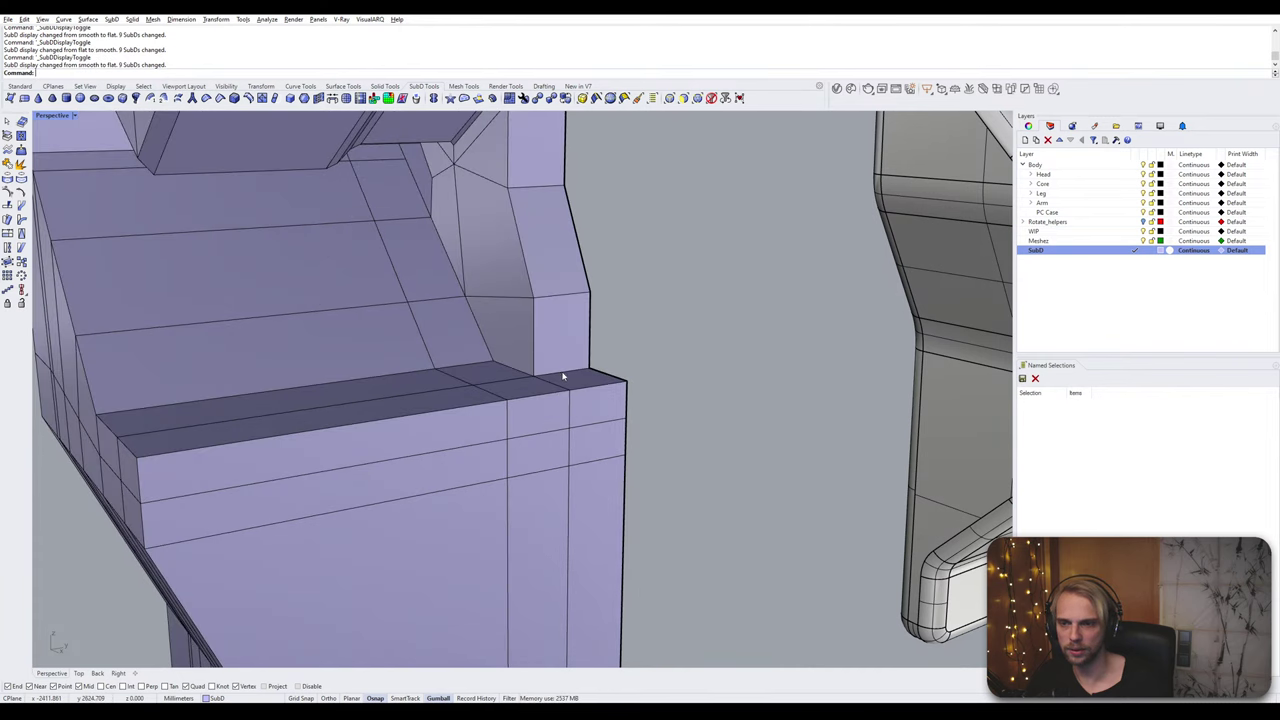
{"action": "scroll", "coordinate": [563, 376], "scroll_direction": "down", "scroll_amount": 5}
{"action": "key", "text": "Tab"}
{"action": "right_click_drag", "start_coordinate": [608, 357], "coordinate": [630, 311]}
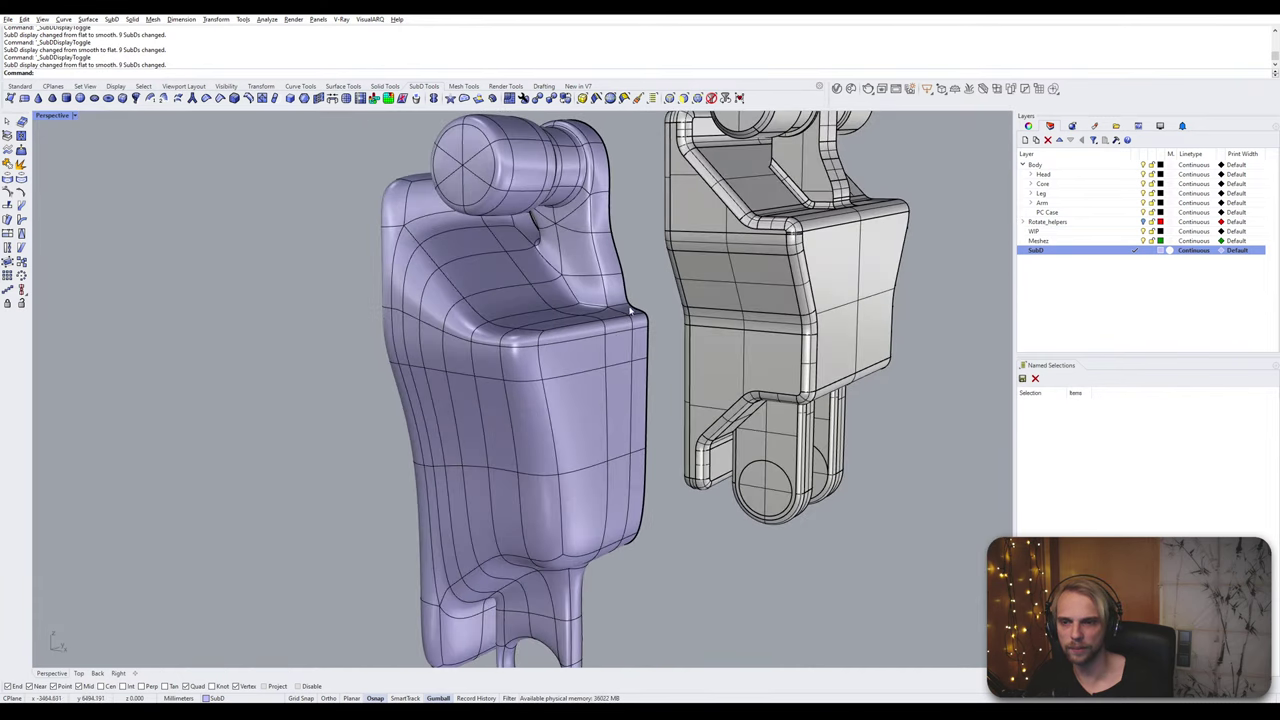
{"action": "right_click_drag", "start_coordinate": [526, 388], "coordinate": [510, 369]}
{"action": "key", "text": "Tab"}
{"action": "right_click_drag", "start_coordinate": [432, 396], "coordinate": [539, 338]}
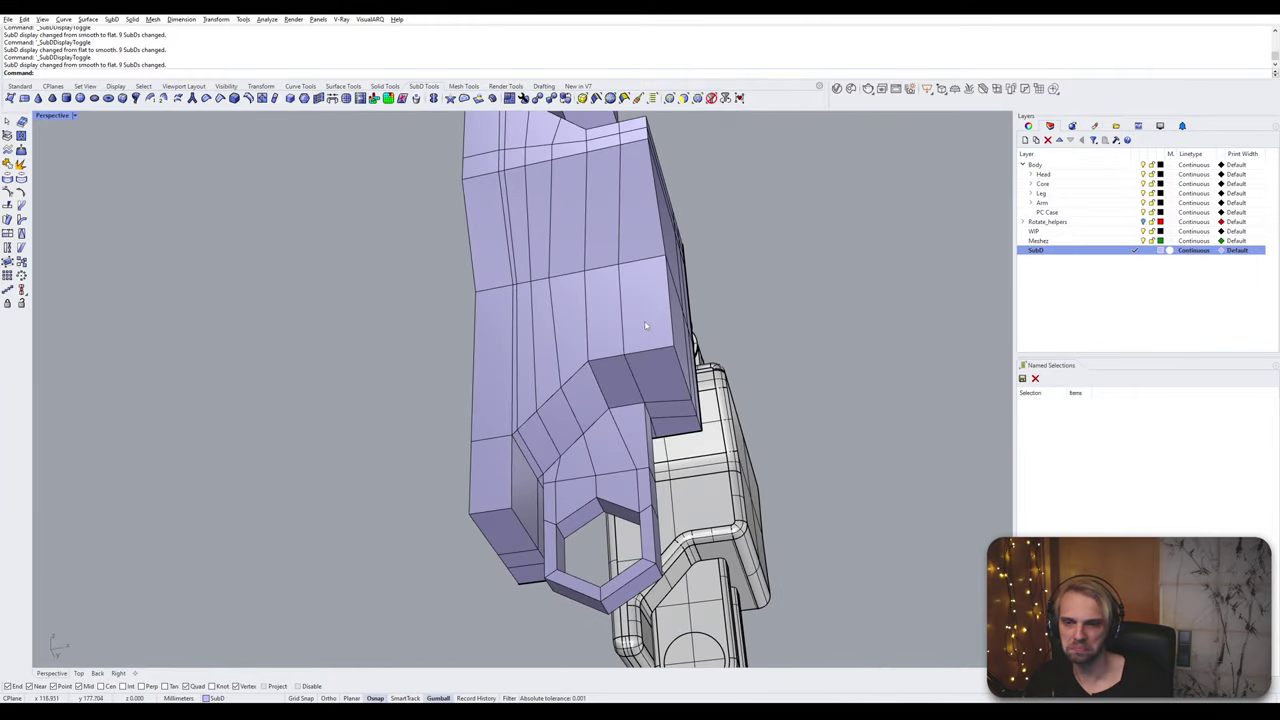
{"action": "right_click_drag", "start_coordinate": [646, 326], "coordinate": [654, 386]}
{"action": "key", "text": "Tab"}
{"action": "key", "text": "Tab"}
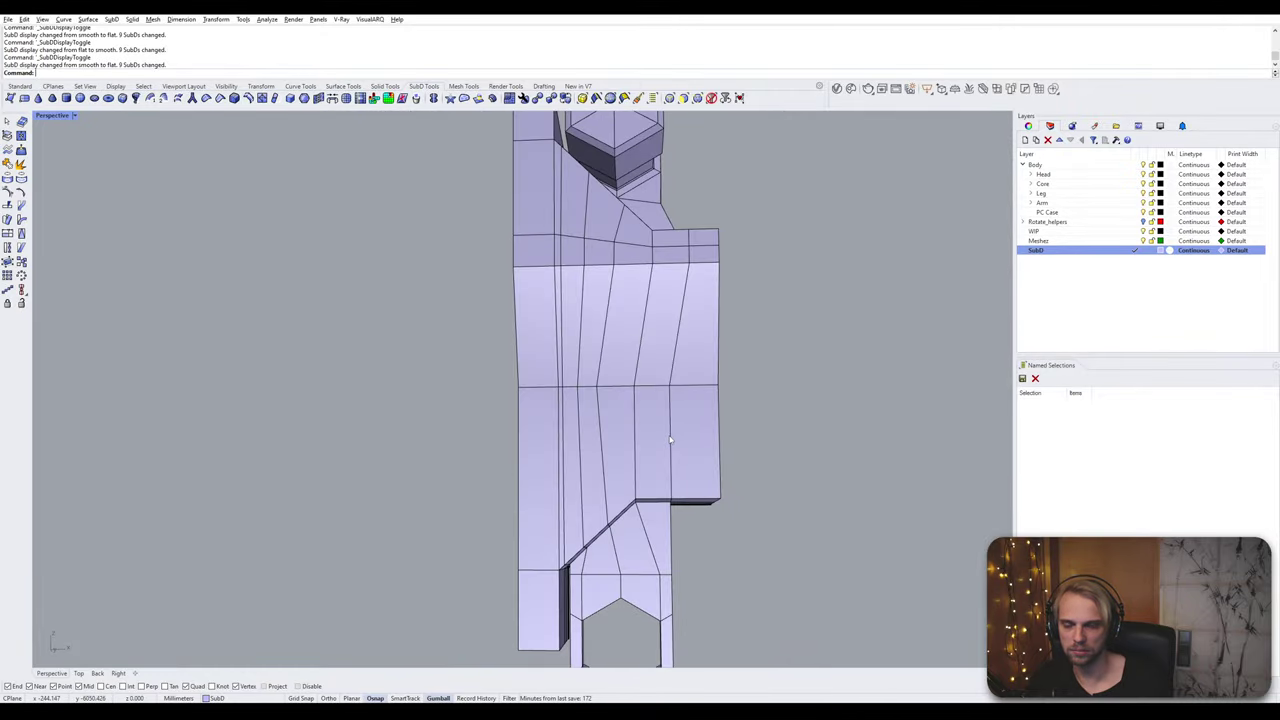
Step: Slide a side ledge edge outward to the midpoint snap
{"action": "left_click", "coordinate": [670, 440], "text": "ctrl+shift"}
{"action": "mouse_move", "coordinate": [707, 440]}
{"action": "left_mouse_down"}
{"action": "mouse_move", "coordinate": [718, 447]}
{"action": "mouse_move", "coordinate": [702, 441]}
{"action": "left_mouse_up"}
{"action": "left_click", "coordinate": [791, 416]}
{"action": "right_click_drag", "start_coordinate": [791, 416], "coordinate": [766, 446]}
{"action": "scroll", "coordinate": [653, 424], "scroll_direction": "up", "scroll_amount": 6}
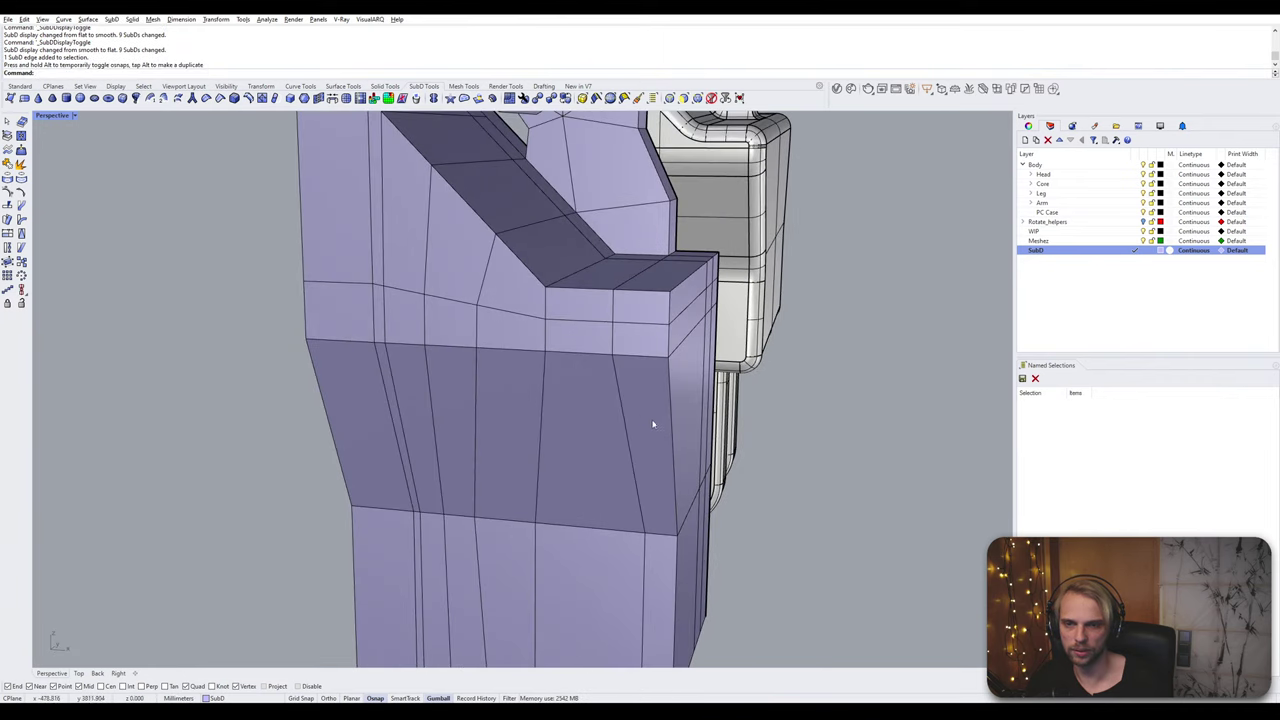
Step: Slide two ledge-top edges right to line up with the grey part
{"action": "left_click", "coordinate": [613, 342], "text": "ctrl+shift"}
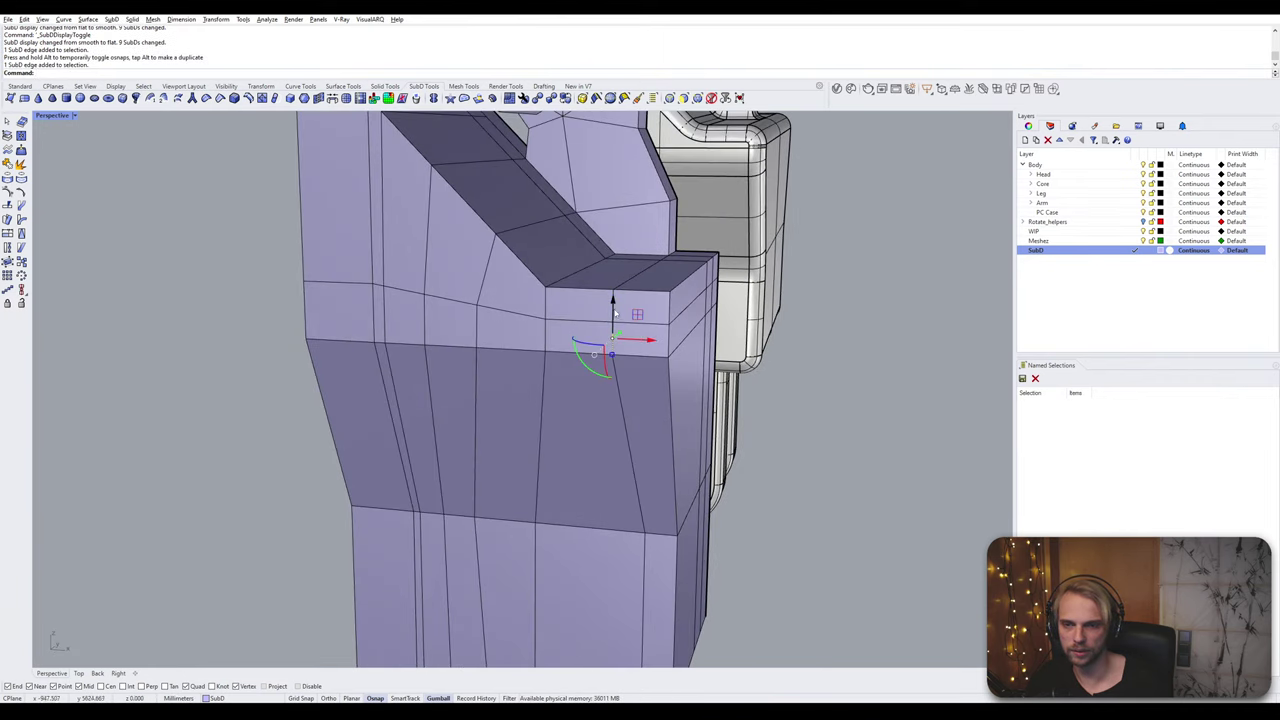
{"action": "right_click_drag", "start_coordinate": [616, 298], "coordinate": [608, 326]}
{"action": "scroll", "coordinate": [606, 340], "scroll_direction": "up", "scroll_amount": 3}
{"action": "left_click", "coordinate": [587, 428], "text": "ctrl+shift"}
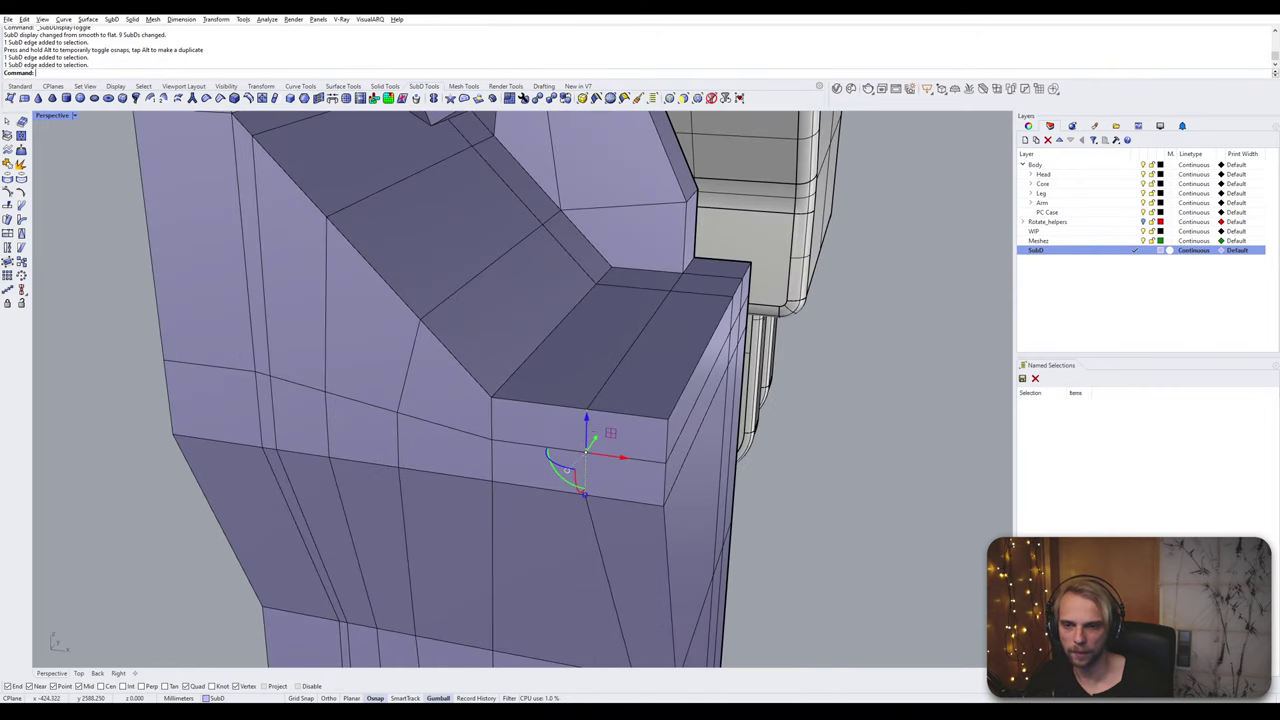
{"action": "mouse_move", "coordinate": [617, 456]}
{"action": "left_mouse_down"}
{"action": "mouse_move", "coordinate": [671, 463]}
{"action": "mouse_move", "coordinate": [626, 468]}
{"action": "left_mouse_up"}
{"action": "left_click", "coordinate": [905, 494]}
Step: Check the ledge alignment against the grey case in smooth and flat display
{"action": "key", "text": "Tab"}
{"action": "scroll", "coordinate": [905, 494], "scroll_direction": "down", "scroll_amount": 5}
{"action": "right_click_drag", "start_coordinate": [905, 494], "coordinate": [712, 393]}
{"action": "scroll", "coordinate": [900, 470], "scroll_direction": "down", "scroll_amount": 5}
{"action": "right_click_drag", "start_coordinate": [594, 441], "coordinate": [541, 460]}
{"action": "key", "text": "Tab"}
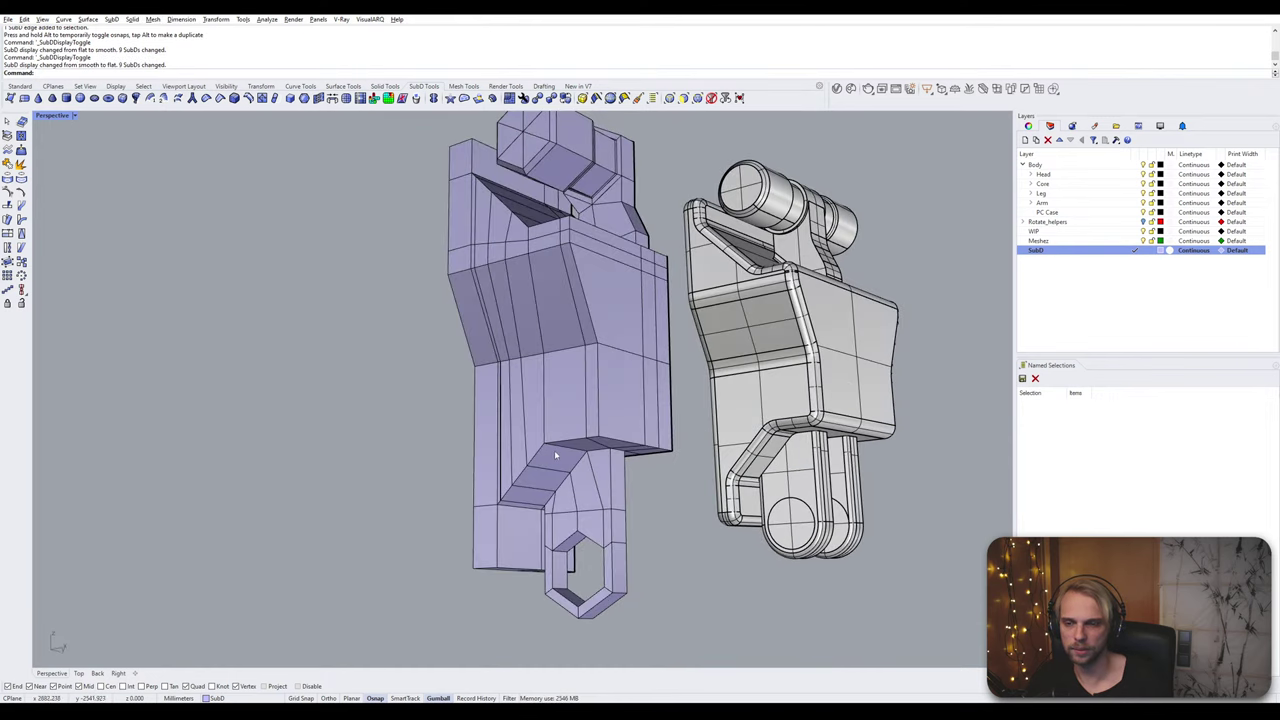
{"action": "scroll", "coordinate": [629, 386], "scroll_direction": "up", "scroll_amount": 2}
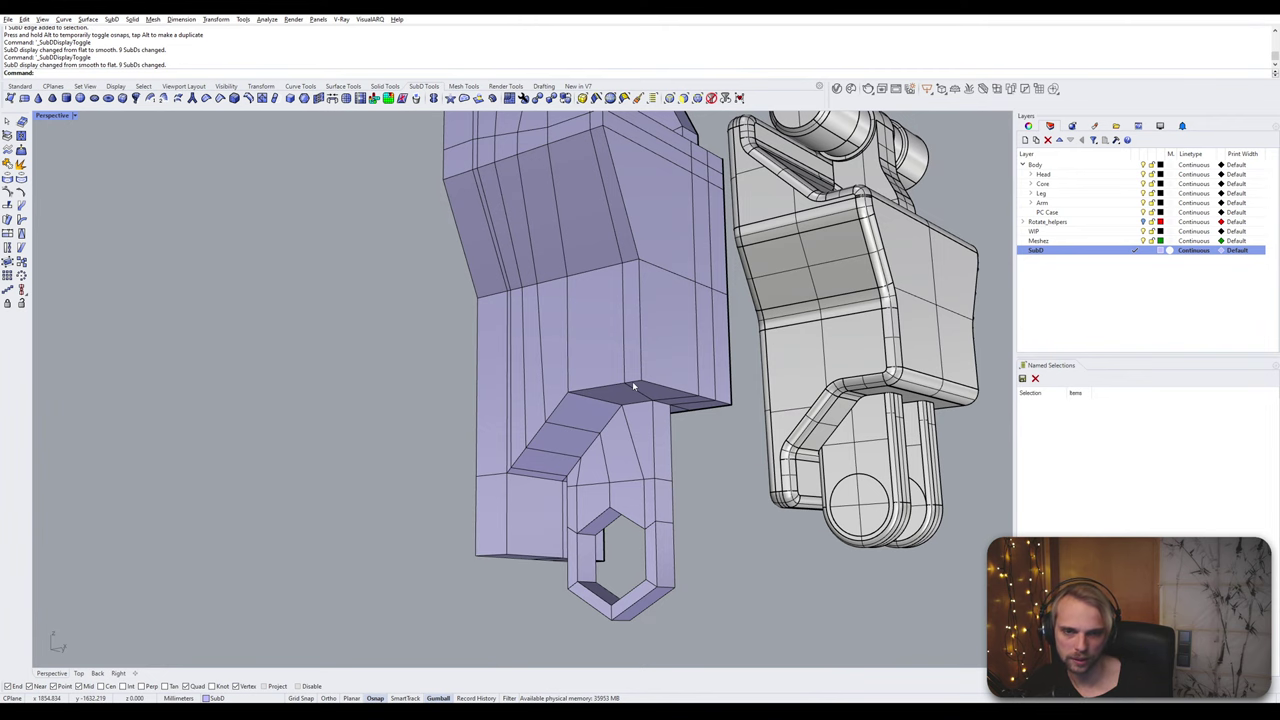
{"action": "right_click_drag", "start_coordinate": [632, 381], "coordinate": [761, 406]}
{"action": "key", "text": "Tab"}
{"action": "key", "text": "Tab"}
{"action": "scroll", "coordinate": [761, 406], "scroll_direction": "up", "scroll_amount": 2}
{"action": "left_click", "coordinate": [758, 402], "text": "ctrl+shift"}
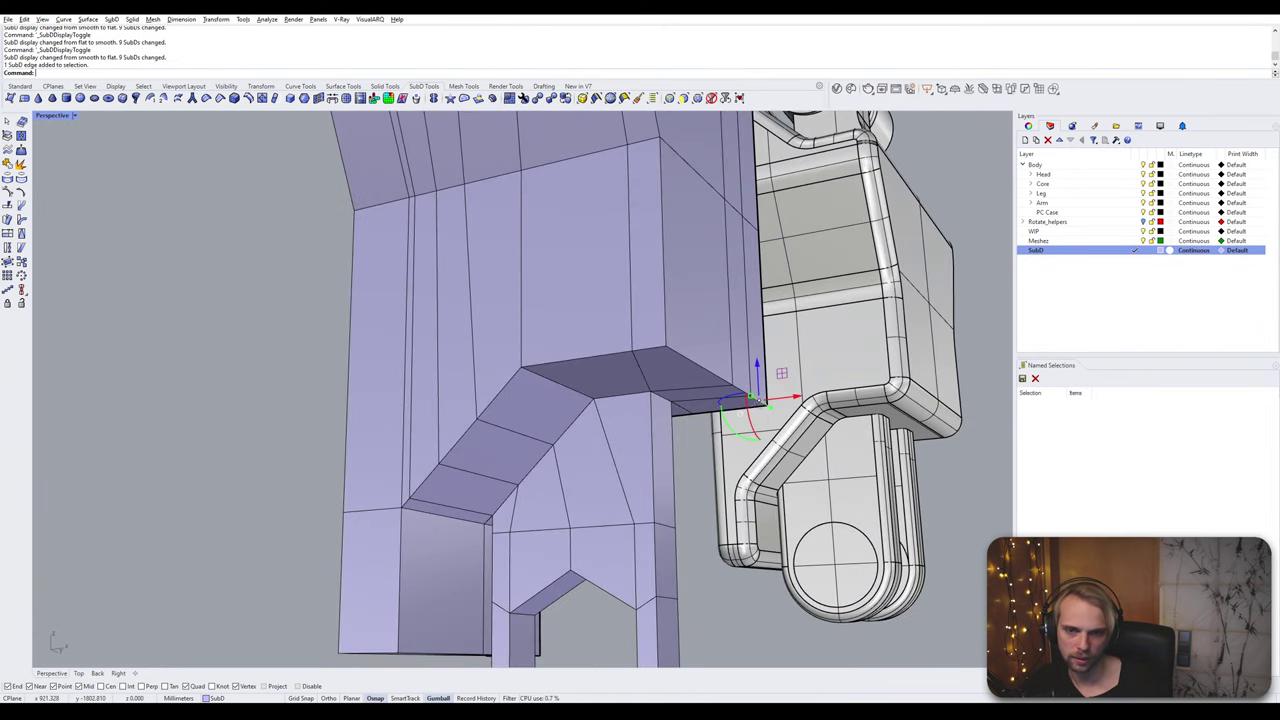
{"action": "scroll", "coordinate": [734, 389], "scroll_direction": "up", "scroll_amount": 8}
{"action": "left_click", "coordinate": [736, 386], "text": "ctrl+shift"}
{"action": "left_click", "coordinate": [637, 333], "text": "ctrl+shift"}
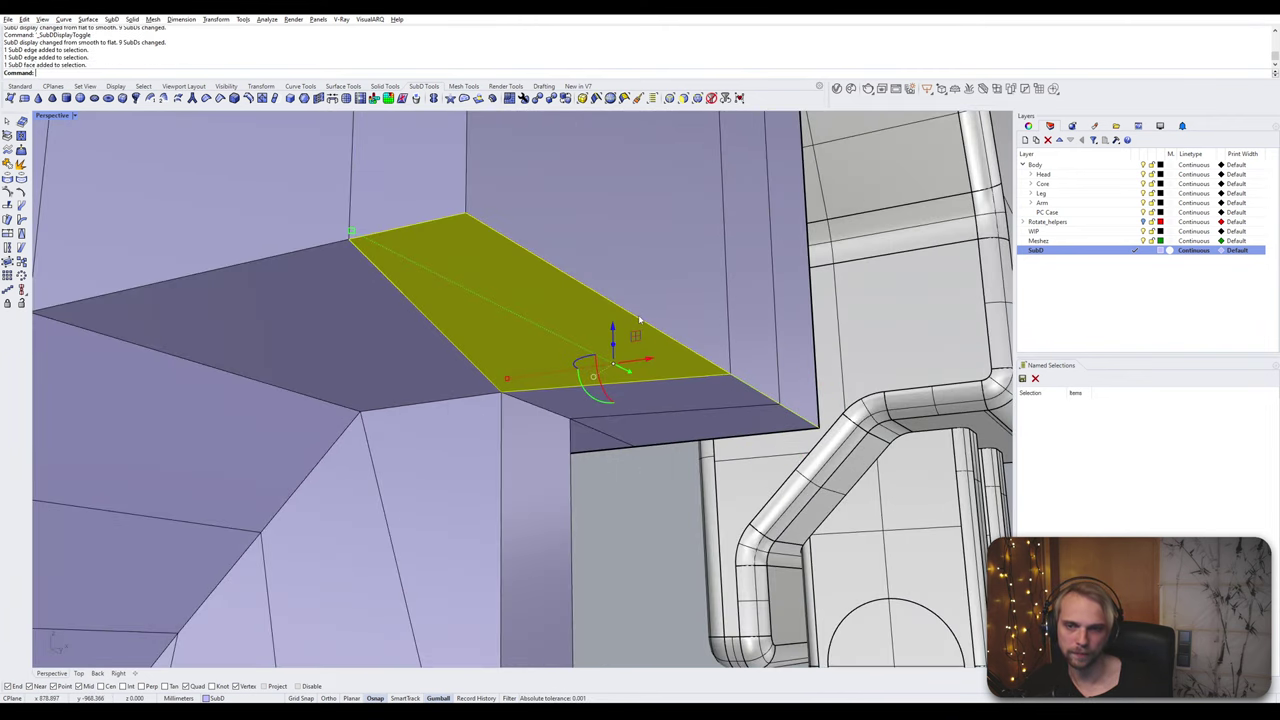
{"action": "left_click", "coordinate": [555, 297], "text": "ctrl+shift"}
{"action": "left_click", "coordinate": [405, 223], "text": "ctrl+shift"}
{"action": "right_click_drag", "start_coordinate": [405, 223], "coordinate": [559, 233]}
{"action": "left_click", "coordinate": [563, 238], "text": "ctrl+shift"}
{"action": "left_click", "coordinate": [501, 261], "text": "ctrl+shift"}
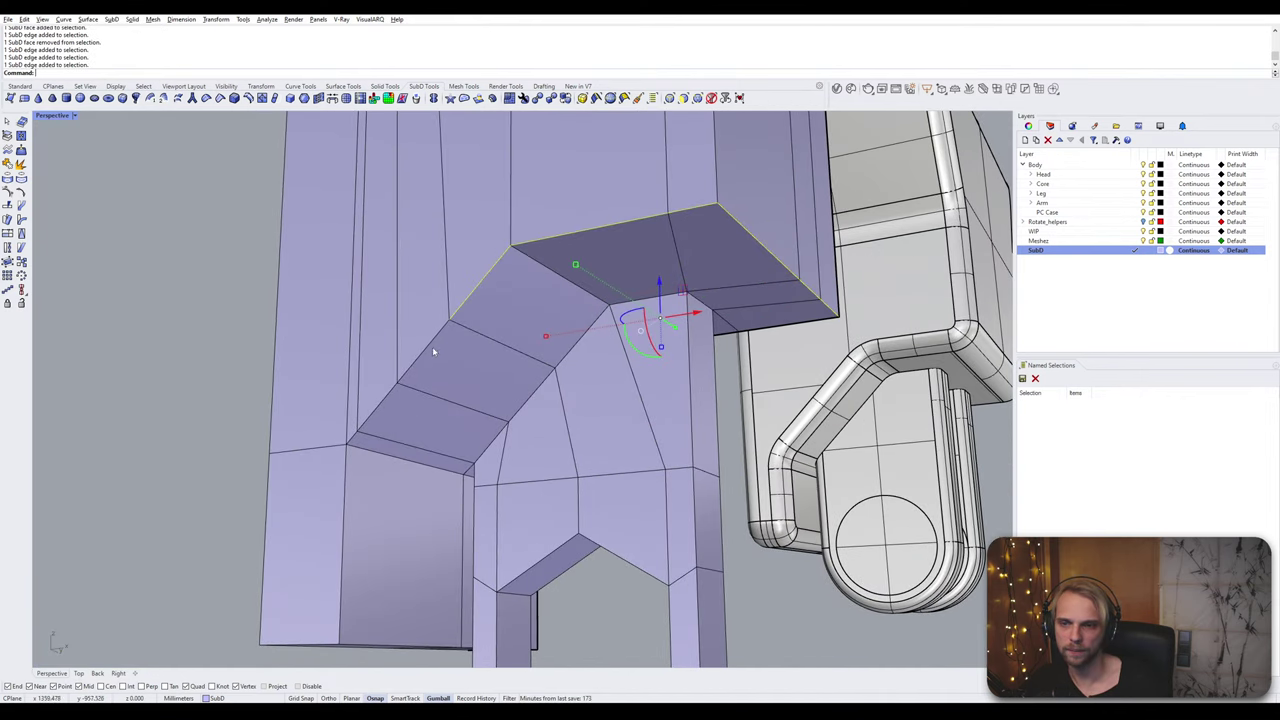
{"action": "left_click", "coordinate": [426, 349], "text": "ctrl+shift"}
{"action": "left_click", "coordinate": [387, 397], "text": "ctrl+shift"}
{"action": "scroll", "coordinate": [352, 443], "scroll_direction": "down", "scroll_amount": 4}
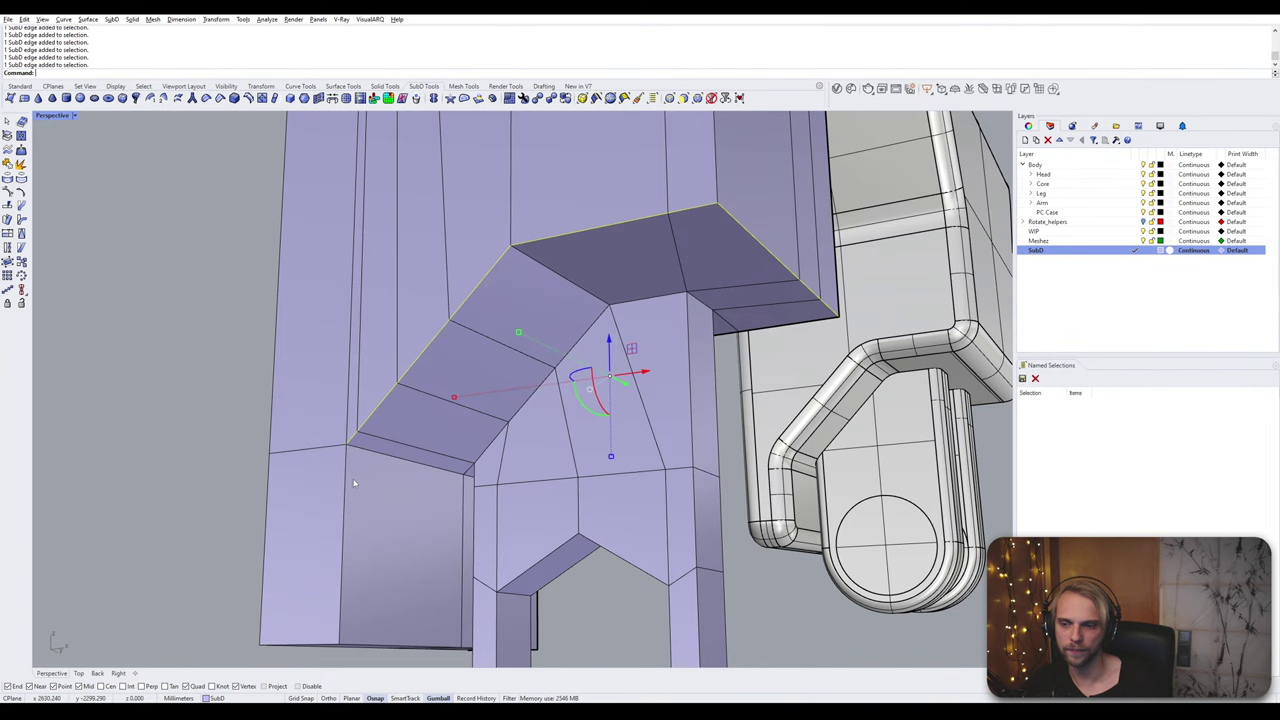
{"action": "right_click_drag", "start_coordinate": [419, 427], "coordinate": [415, 428]}
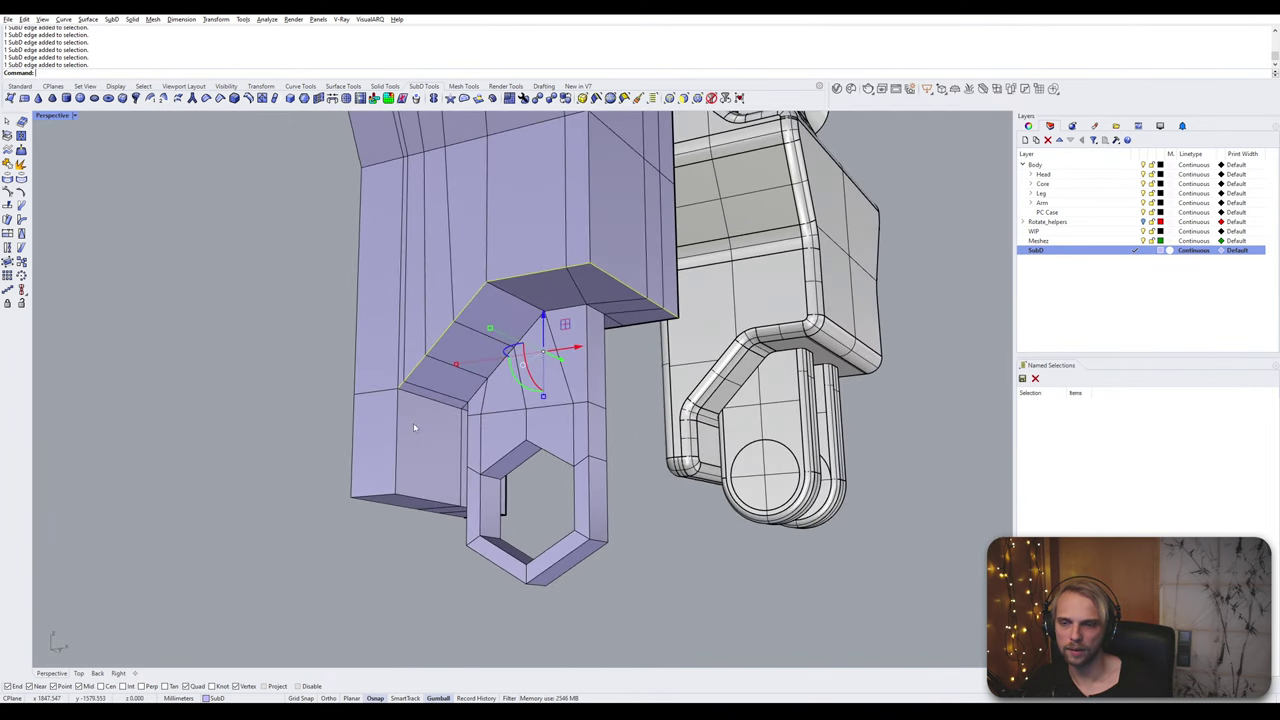
{"action": "left_click", "coordinate": [398, 433], "text": "shift"}
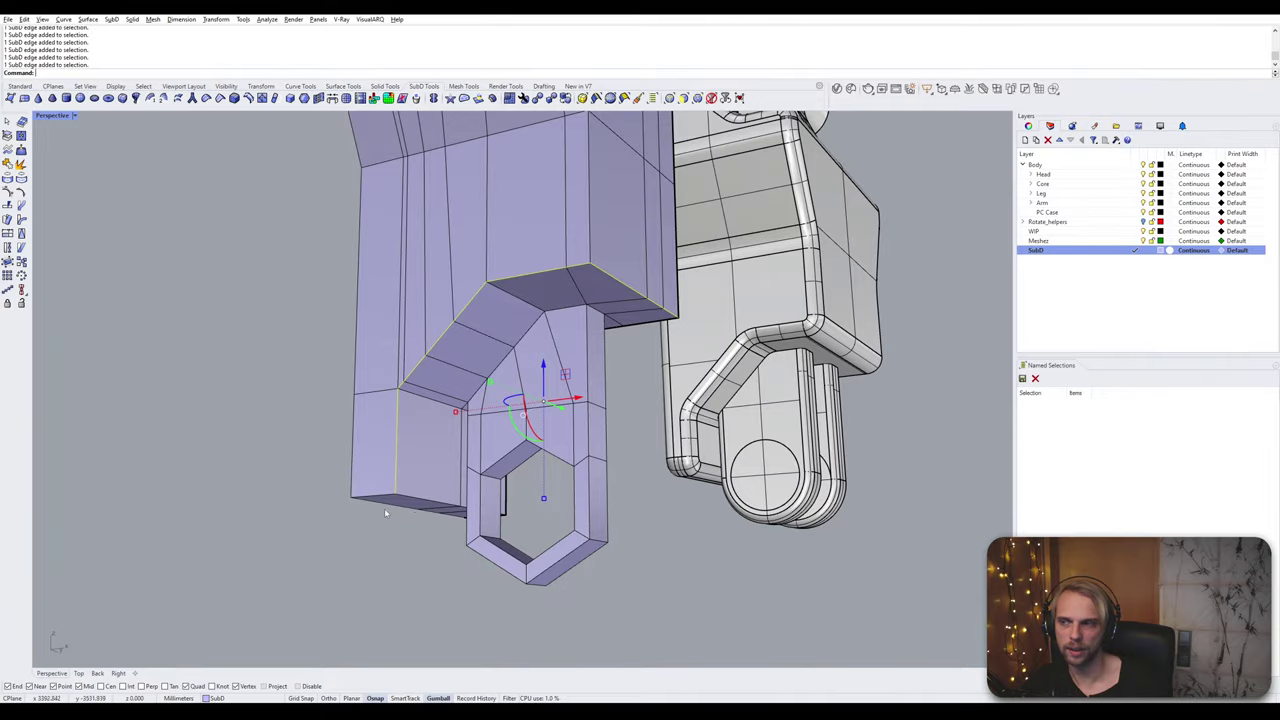
{"action": "right_click_drag", "start_coordinate": [387, 534], "coordinate": [378, 280]}
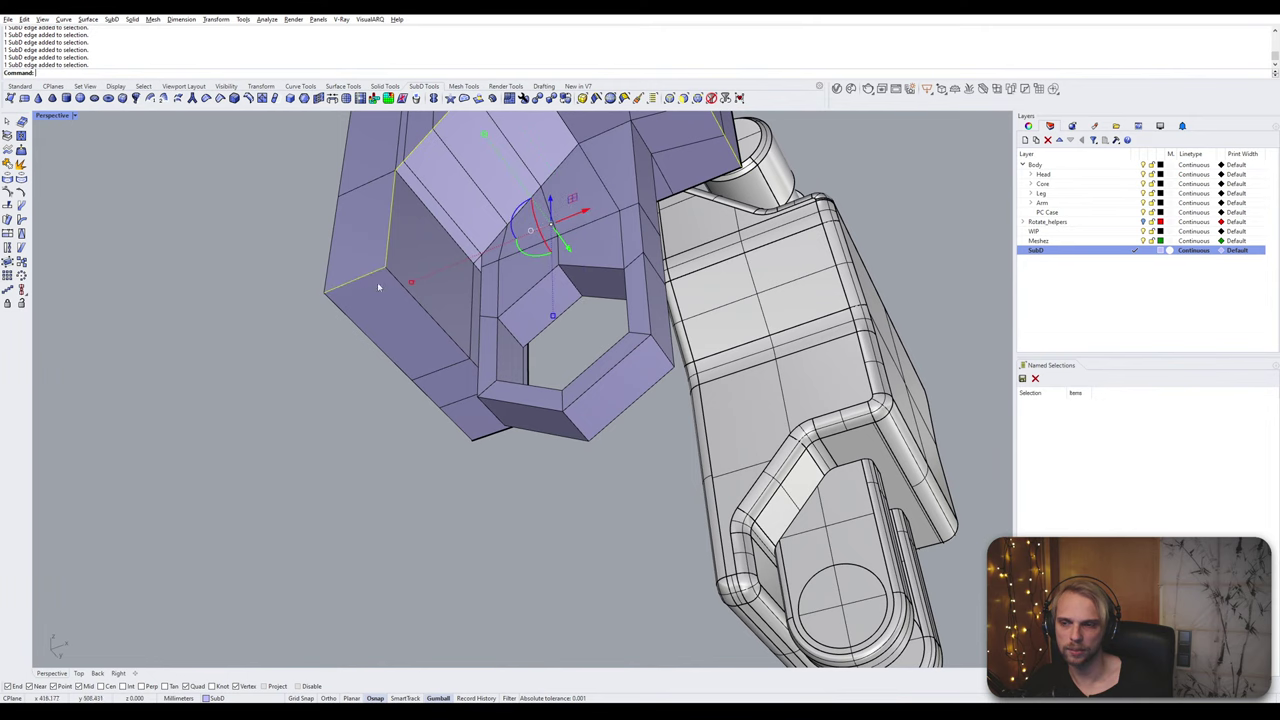
{"action": "right_click_drag", "start_coordinate": [473, 380], "coordinate": [520, 344]}
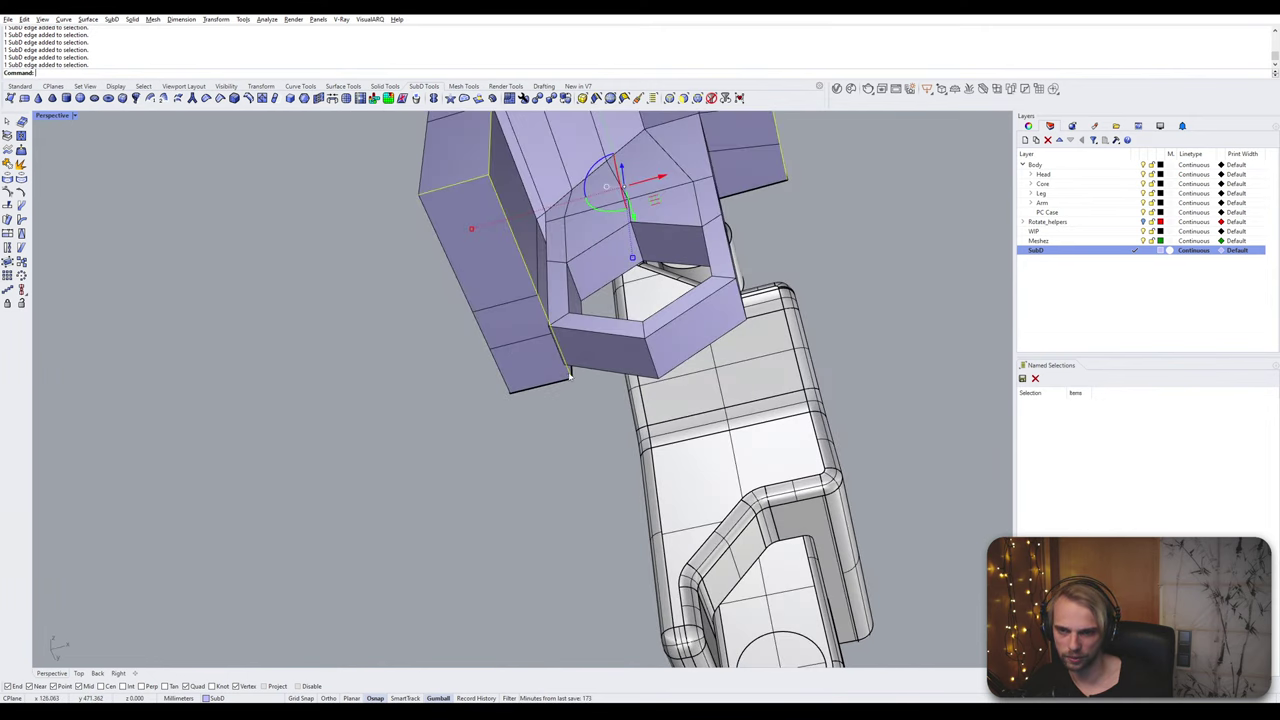
{"action": "right_click_drag", "start_coordinate": [480, 338], "coordinate": [625, 497]}
{"action": "right_click_drag", "start_coordinate": [653, 599], "coordinate": [615, 568]}
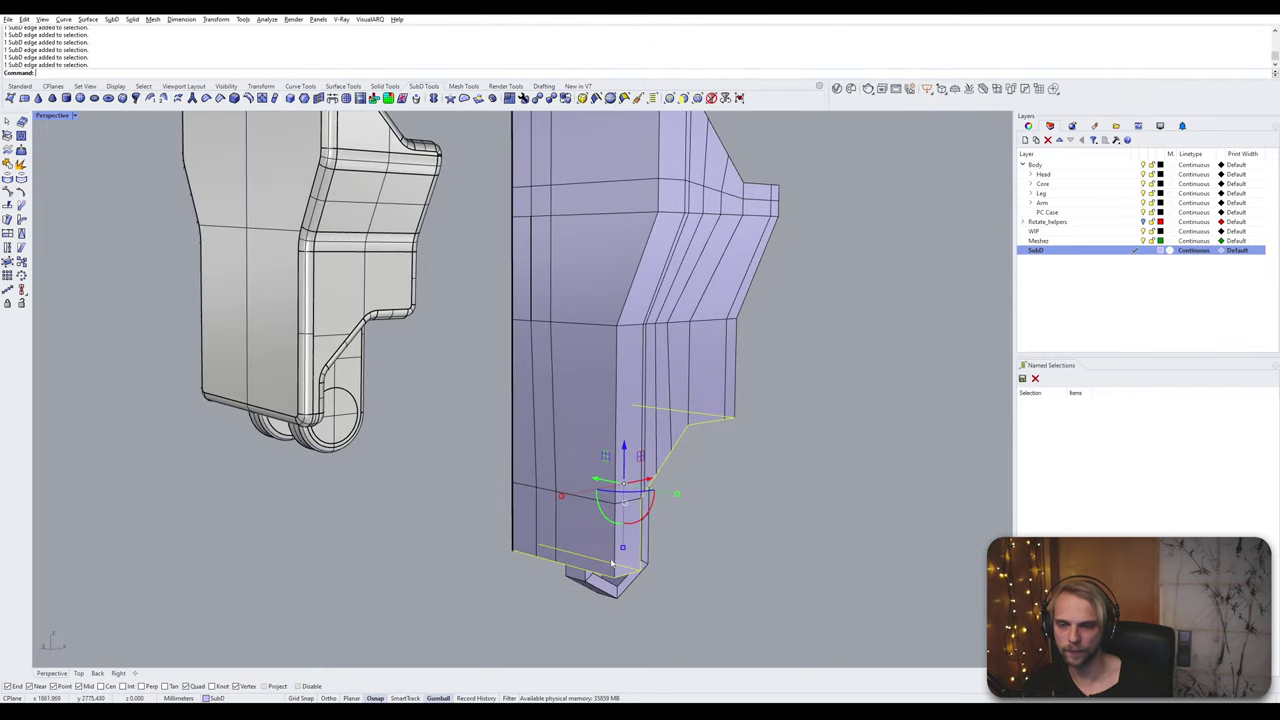
Step: Select the bottom edge loop and the edges along the shell's top
{"action": "double_click", "coordinate": [617, 405], "text": "ctrl+shift"}
{"action": "scroll", "coordinate": [623, 391], "scroll_direction": "down", "scroll_amount": 5}
{"action": "scroll", "coordinate": [631, 320], "scroll_direction": "up", "scroll_amount": 5}
{"action": "right_click_drag", "start_coordinate": [634, 275], "coordinate": [605, 343]}
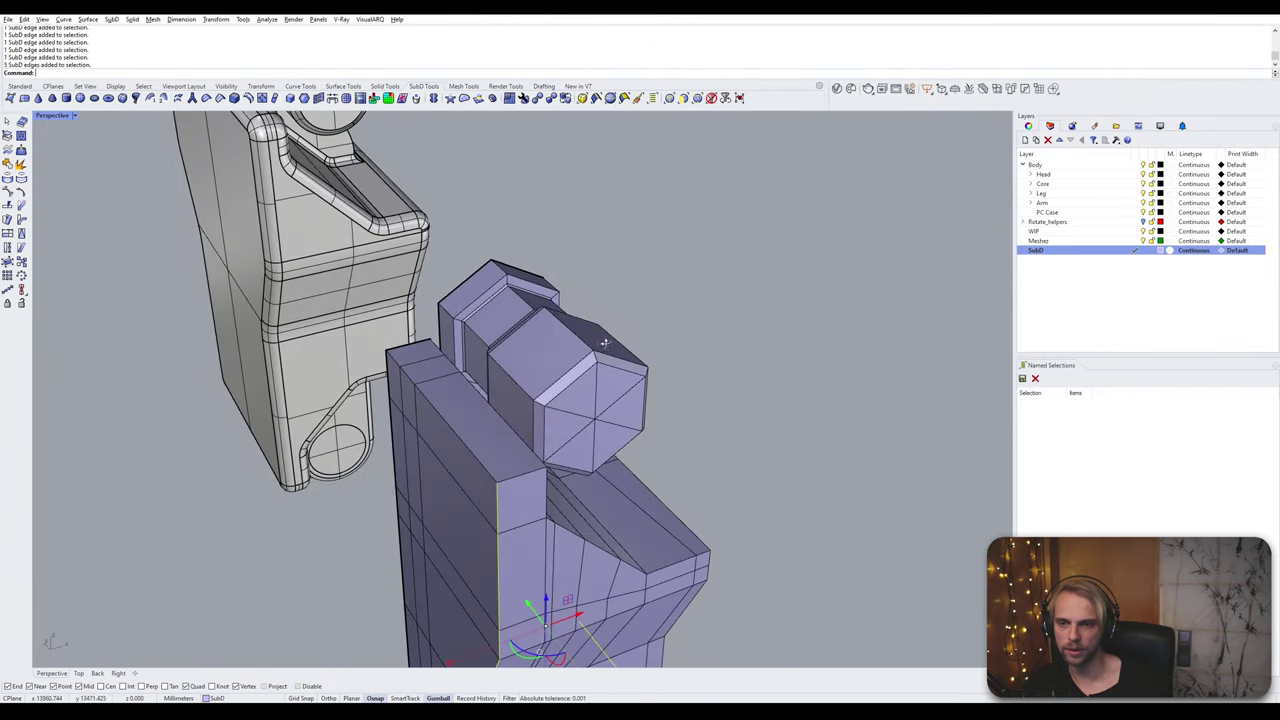
{"action": "left_click", "coordinate": [462, 441], "text": "ctrl+shift"}
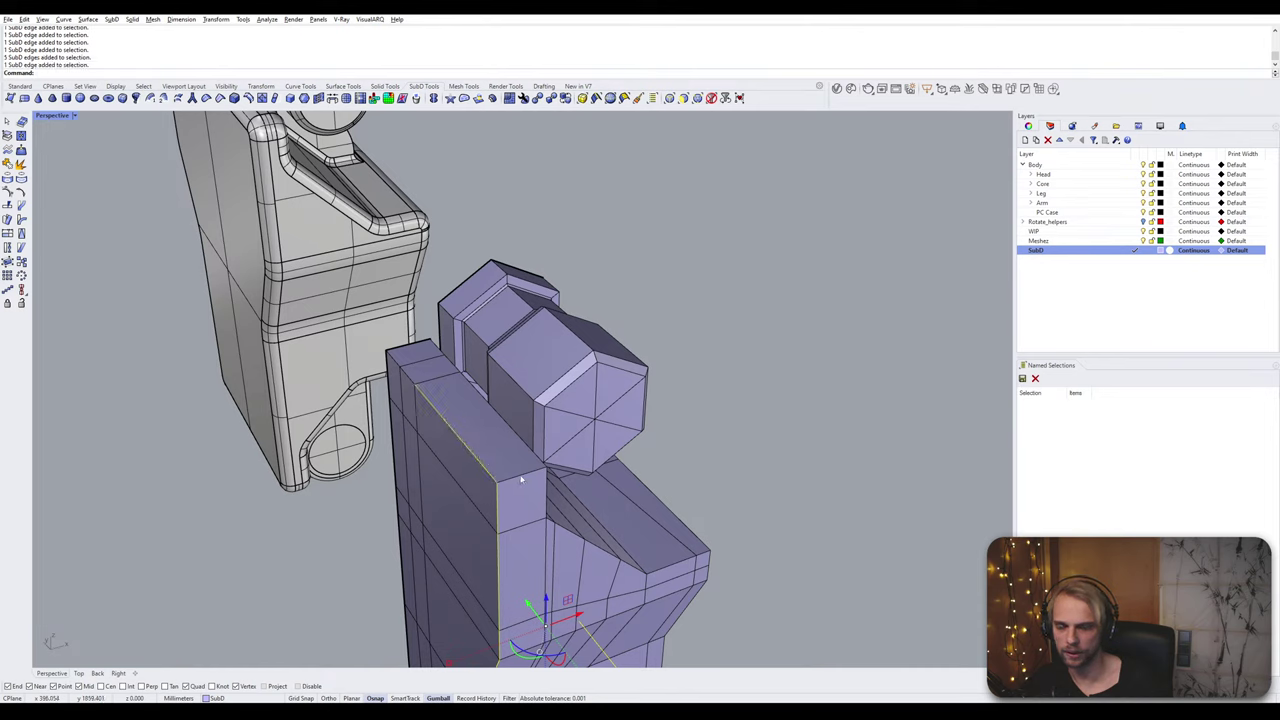
{"action": "left_click", "coordinate": [523, 475], "text": "ctrl+shift"}
{"action": "left_click", "coordinate": [518, 436], "text": "ctrl+shift"}
{"action": "left_click", "coordinate": [472, 376], "text": "ctrl"}
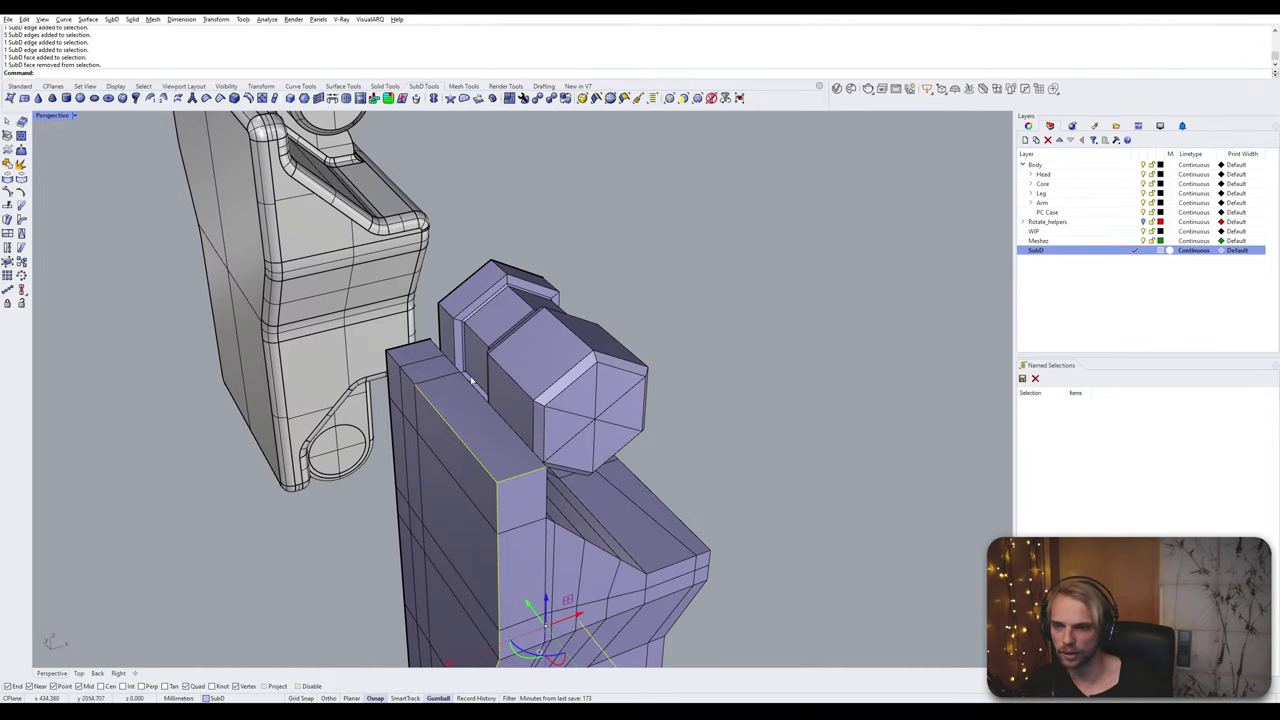
{"action": "left_click", "coordinate": [401, 372], "text": "ctrl+shift"}
{"action": "left_click", "coordinate": [394, 360], "text": "ctrl+shift"}
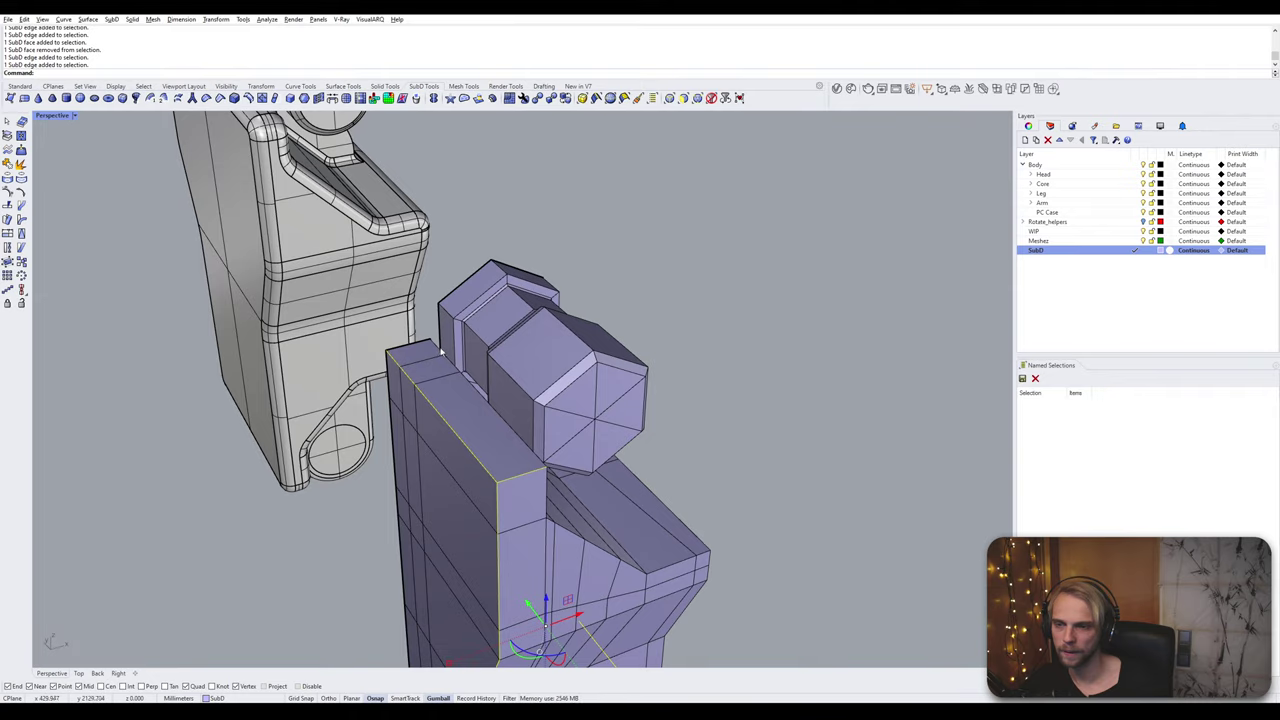
{"action": "left_click", "coordinate": [438, 349], "text": "ctrl+shift"}
{"action": "left_click", "coordinate": [450, 361], "text": "ctrl+shift"}
{"action": "left_click", "coordinate": [483, 400], "text": "ctrl+shift"}
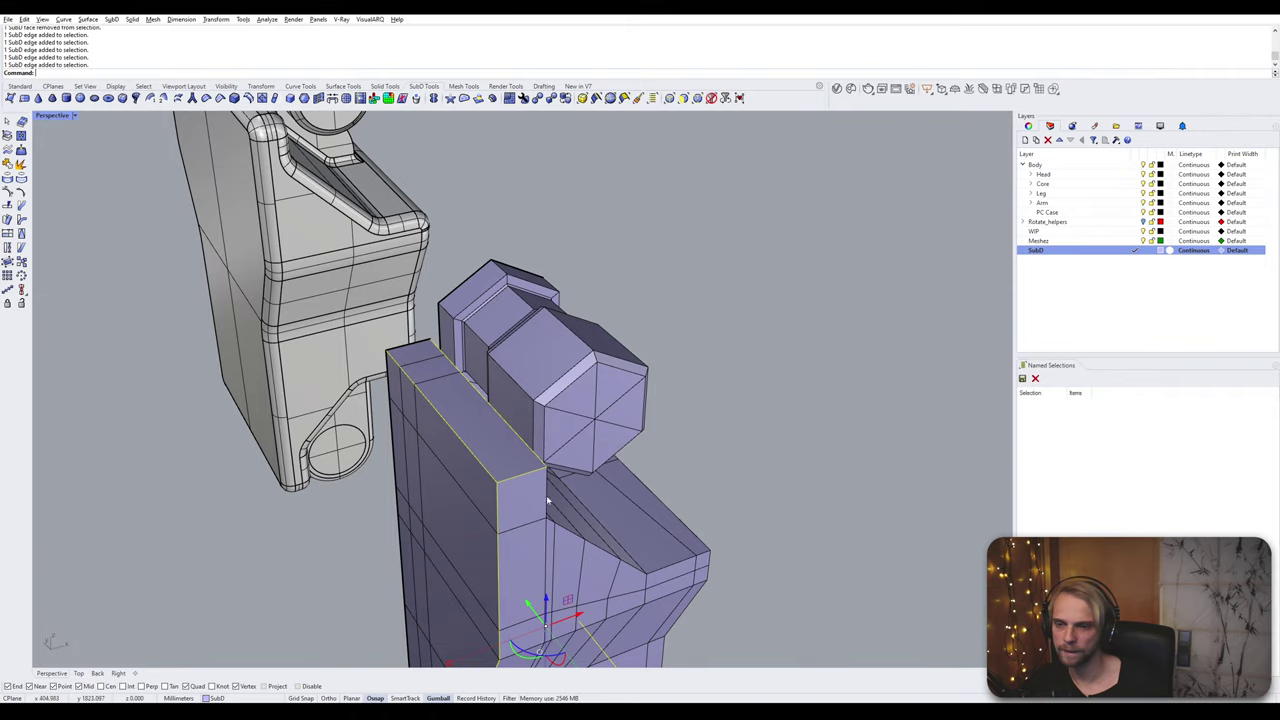
Step: Add the three sloped-side edges and preview the shell smoothed
{"action": "right_click_drag", "start_coordinate": [483, 400], "coordinate": [341, 449]}
{"action": "scroll", "coordinate": [355, 400], "scroll_direction": "up", "scroll_amount": 4}
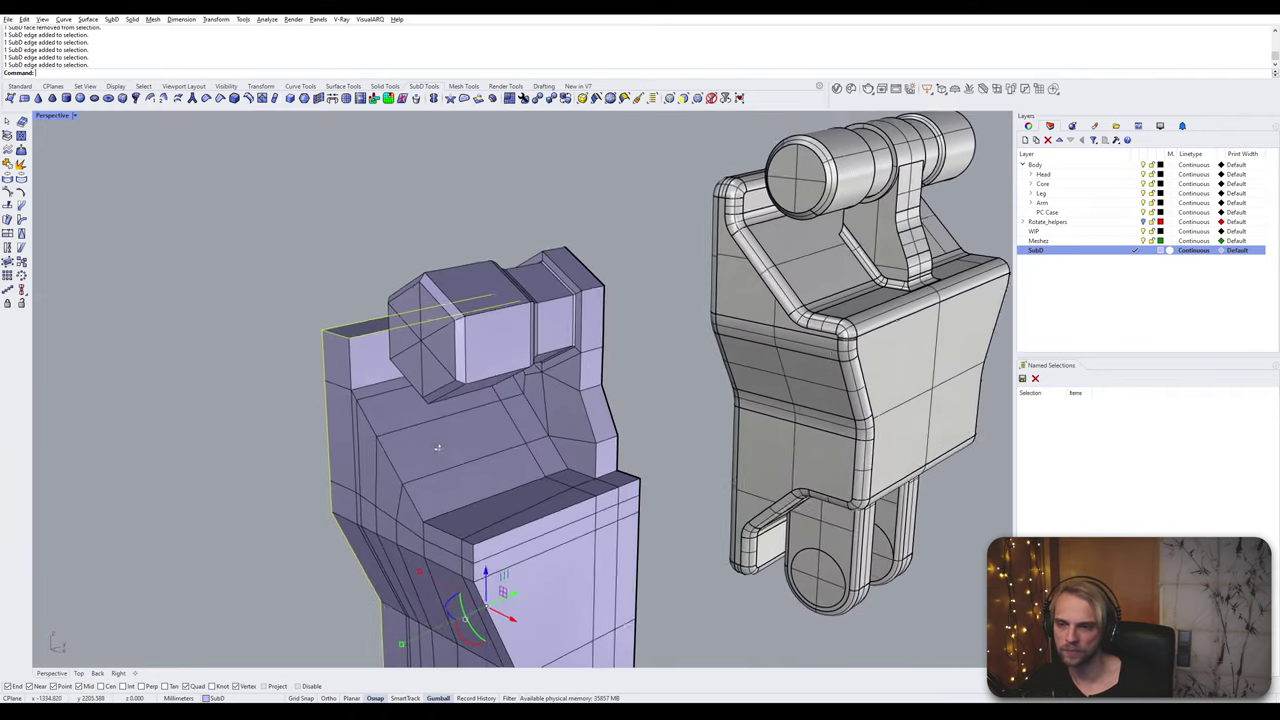
{"action": "scroll", "coordinate": [330, 404], "scroll_direction": "up", "scroll_amount": 3}
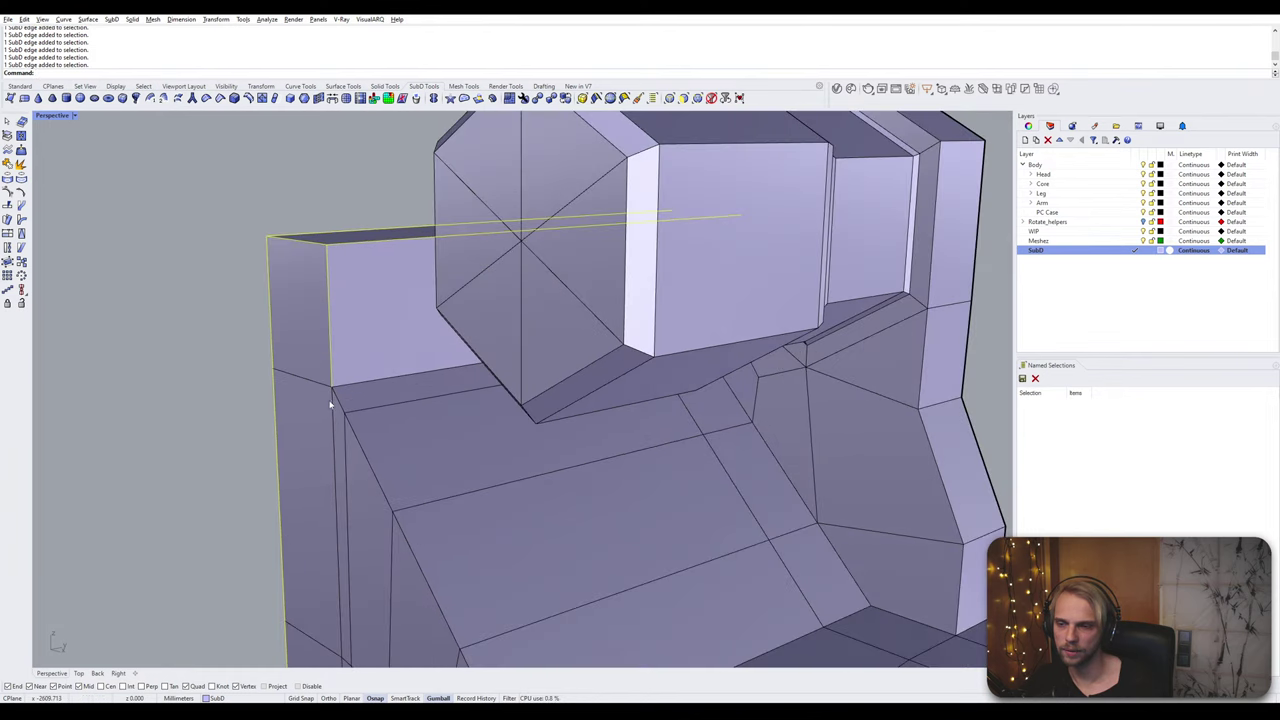
{"action": "scroll", "coordinate": [340, 400], "scroll_direction": "down", "scroll_amount": 5}
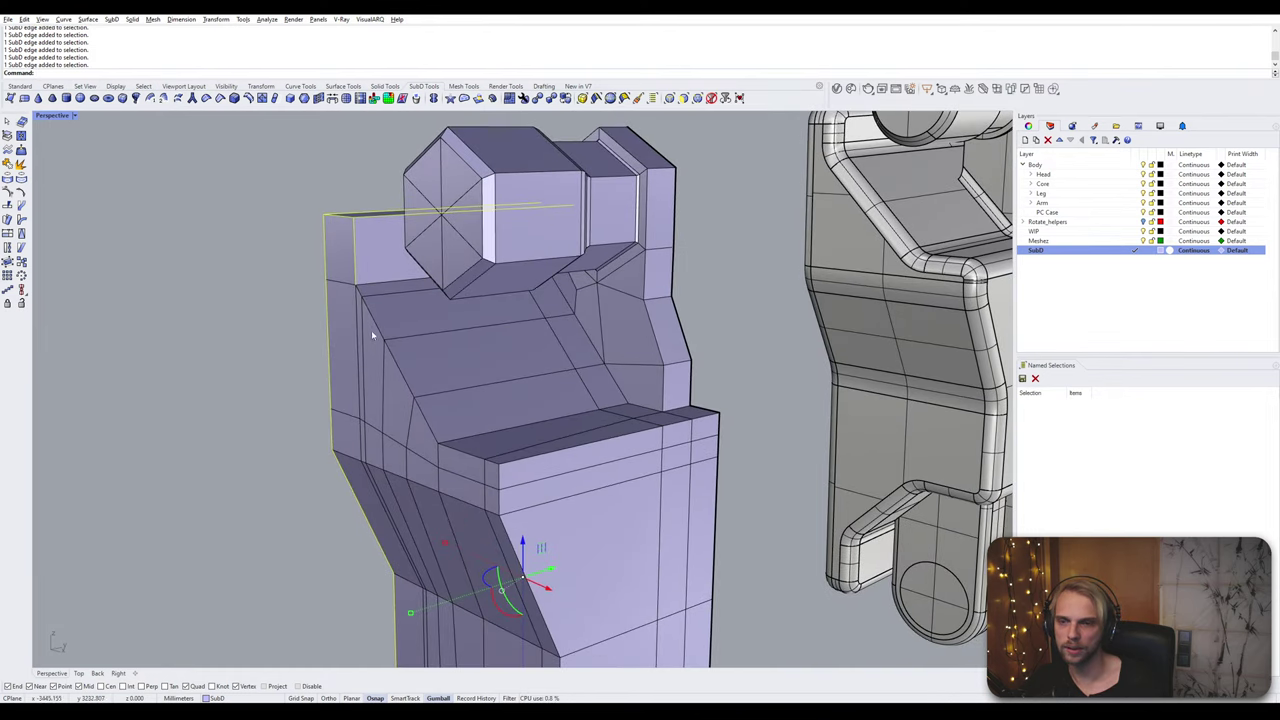
{"action": "scroll", "coordinate": [371, 335], "scroll_direction": "up", "scroll_amount": 2}
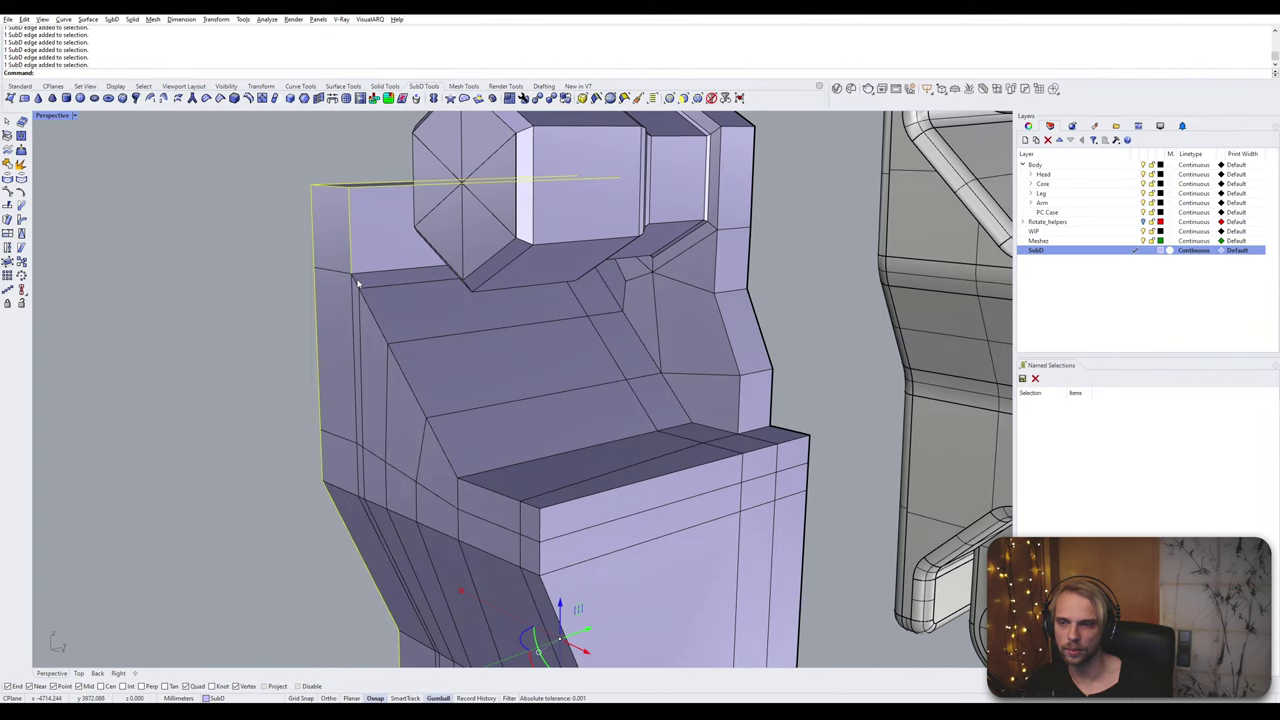
{"action": "left_click", "coordinate": [401, 368], "text": "ctrl+shift"}
{"action": "left_click", "coordinate": [441, 450], "text": "ctrl+shift"}
{"action": "left_click", "coordinate": [485, 489], "text": "ctrl+shift"}
{"action": "key", "text": "Tab"}
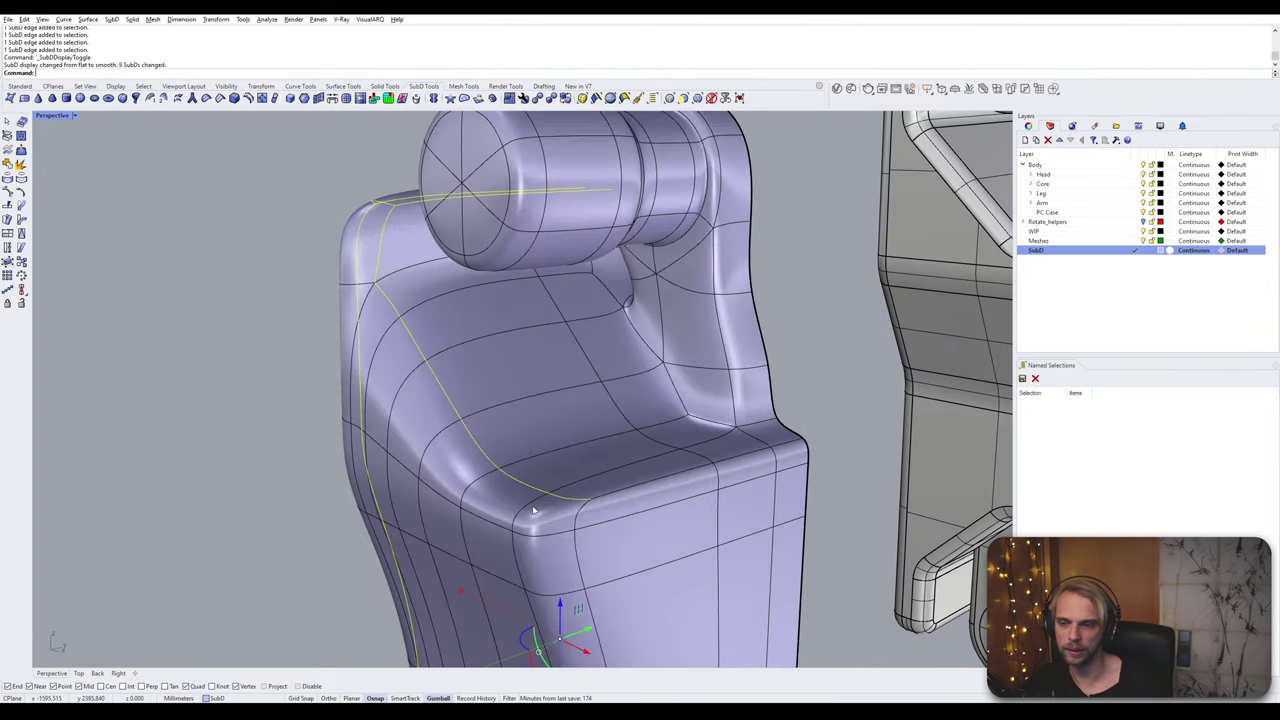
{"action": "right_click_drag", "start_coordinate": [536, 507], "coordinate": [513, 487]}
{"action": "key", "text": "Tab"}
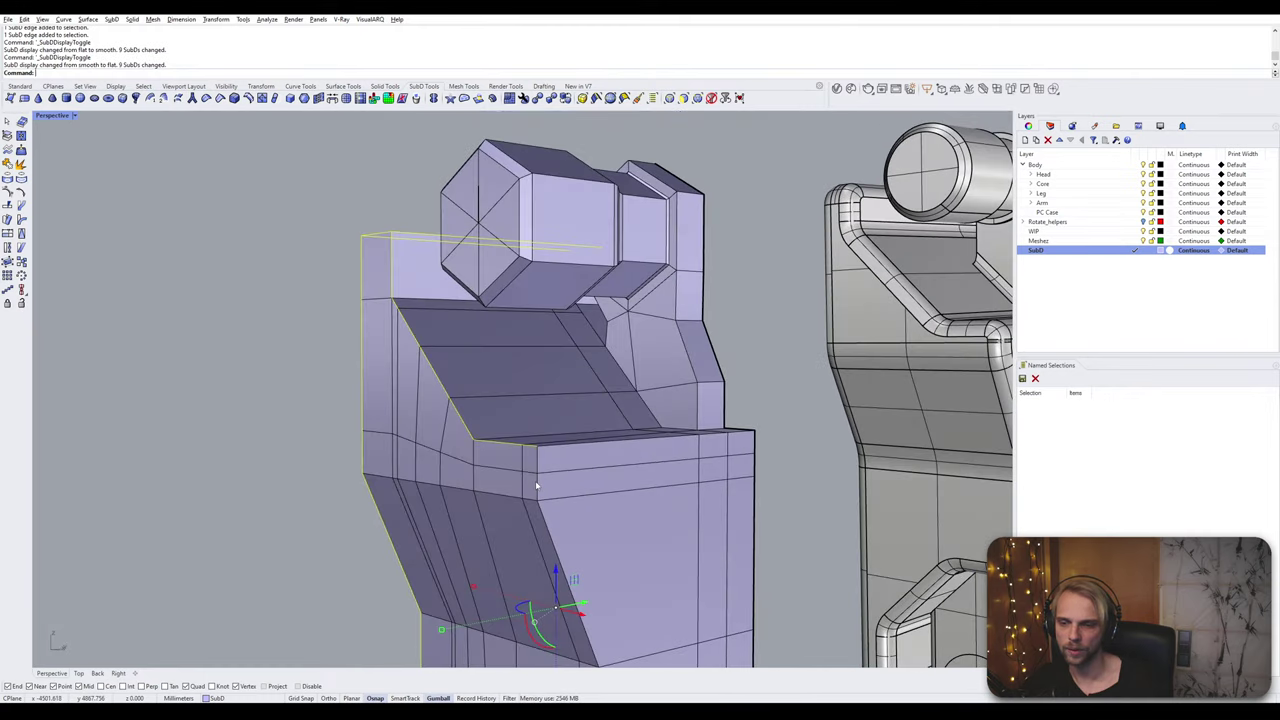
{"action": "key", "text": "Tab"}
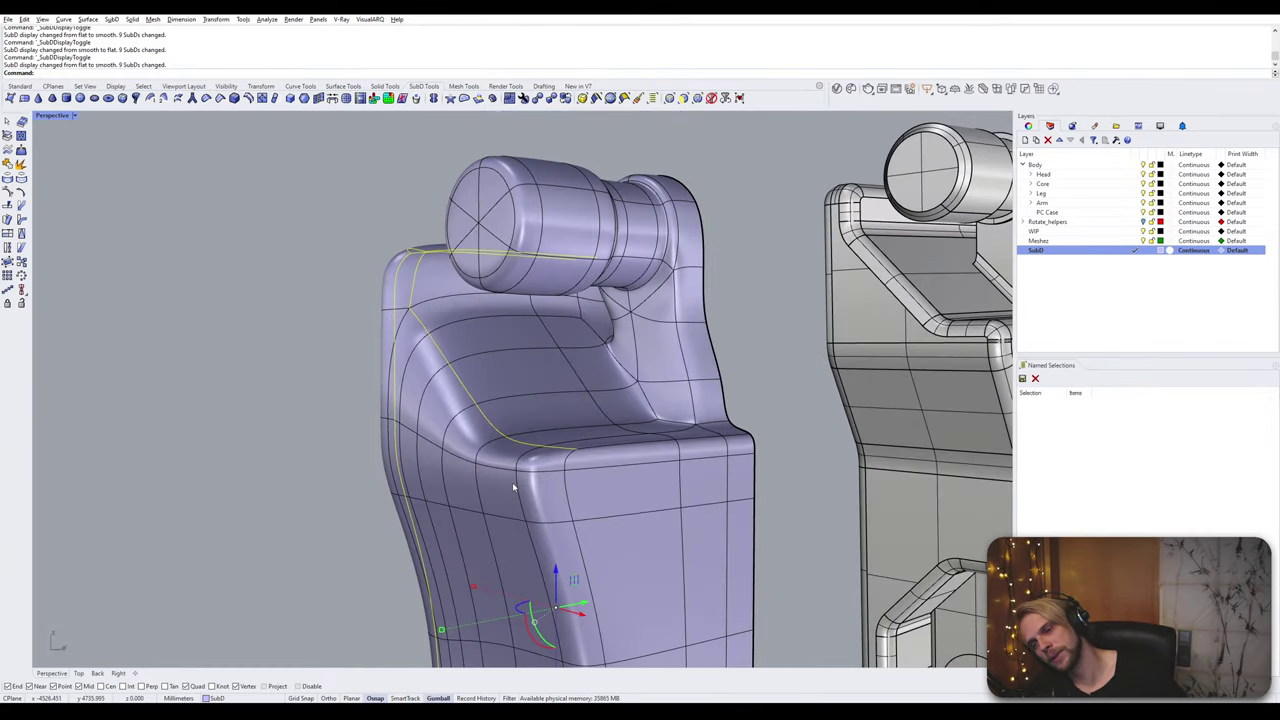
{"action": "key", "text": "Tab"}
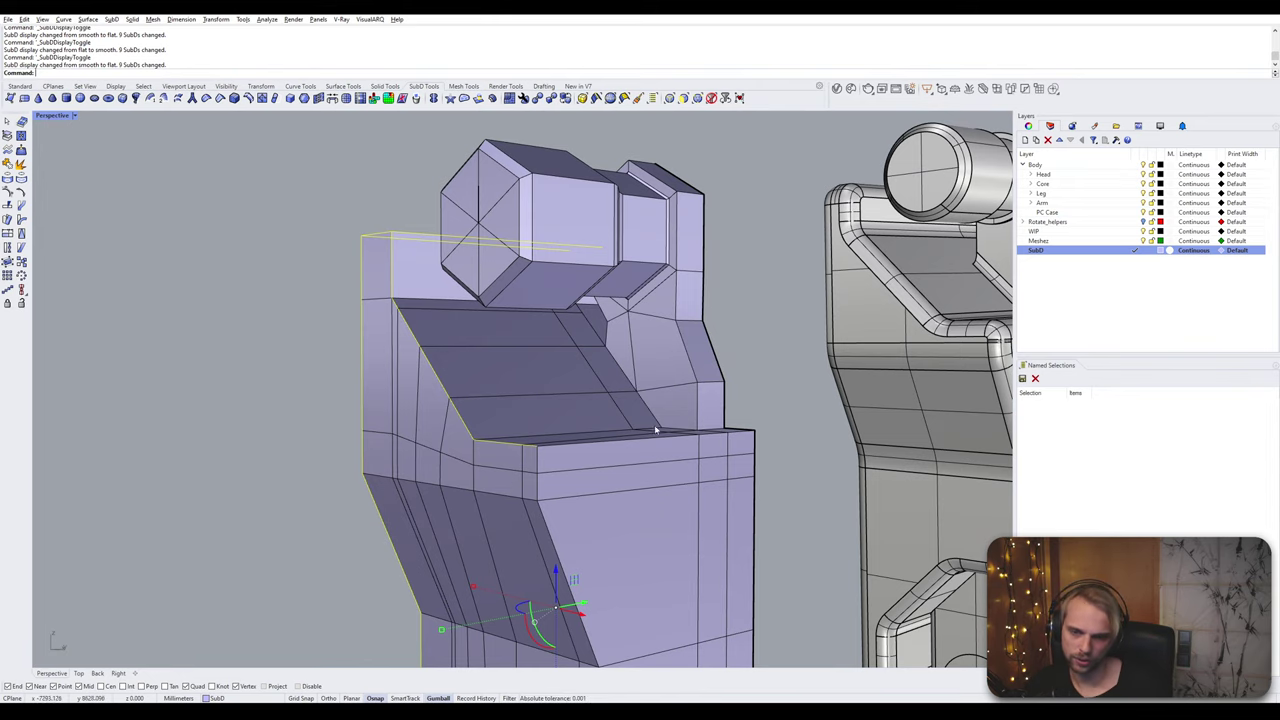
Step: Add the three front top edges of the shell to the selection
{"action": "right_click_drag", "start_coordinate": [514, 487], "coordinate": [622, 504]}
{"action": "left_click", "coordinate": [645, 490], "text": "ctrl+shift"}
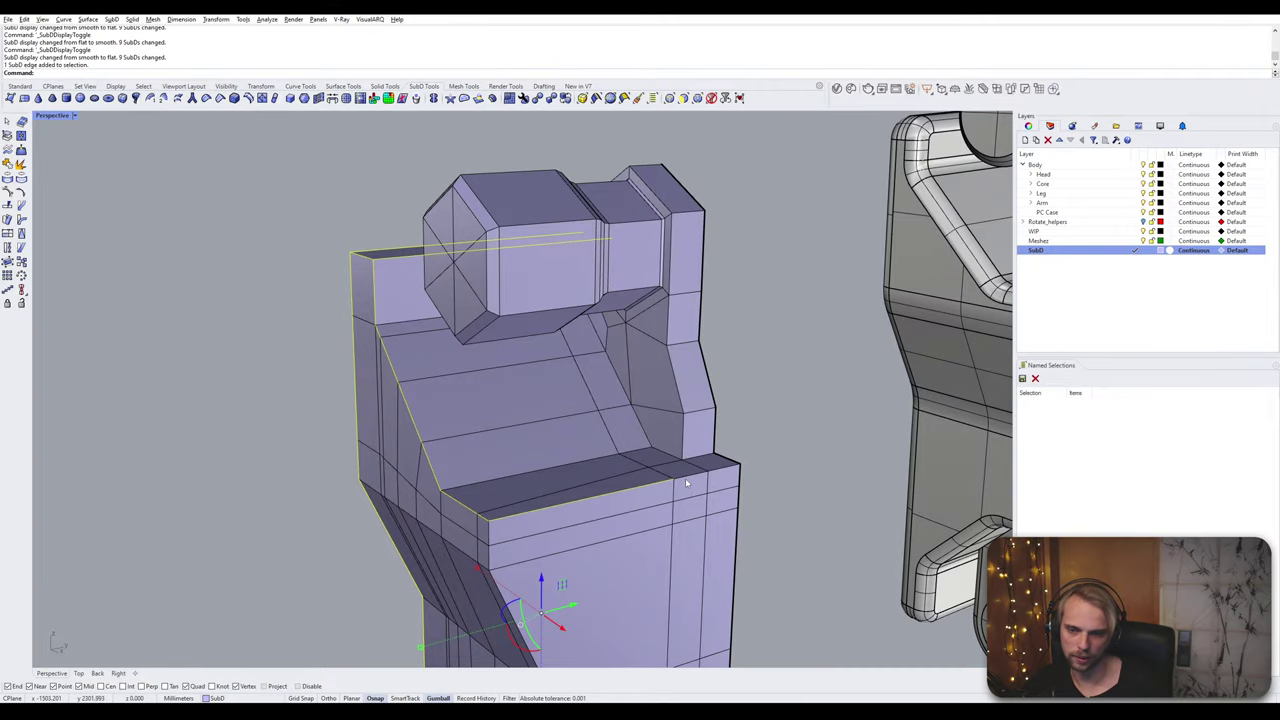
{"action": "left_click", "coordinate": [686, 483], "text": "ctrl+shift"}
{"action": "left_click", "coordinate": [715, 474], "text": "ctrl+shift"}
{"action": "right_click_drag", "start_coordinate": [730, 475], "coordinate": [662, 409]}
{"action": "key", "text": "Tab"}
{"action": "key", "text": "Tab"}
{"action": "scroll", "coordinate": [667, 422], "scroll_direction": "down", "scroll_amount": 4}
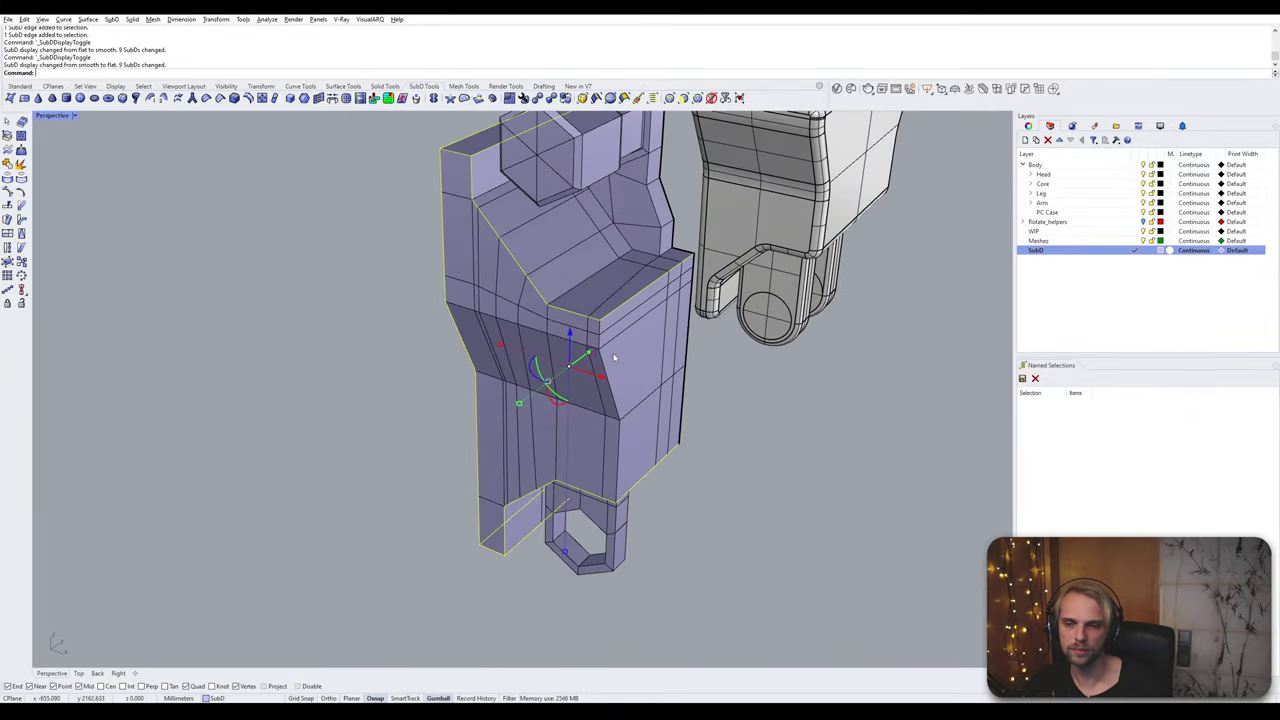
{"action": "right_click_drag", "start_coordinate": [614, 357], "coordinate": [639, 341]}
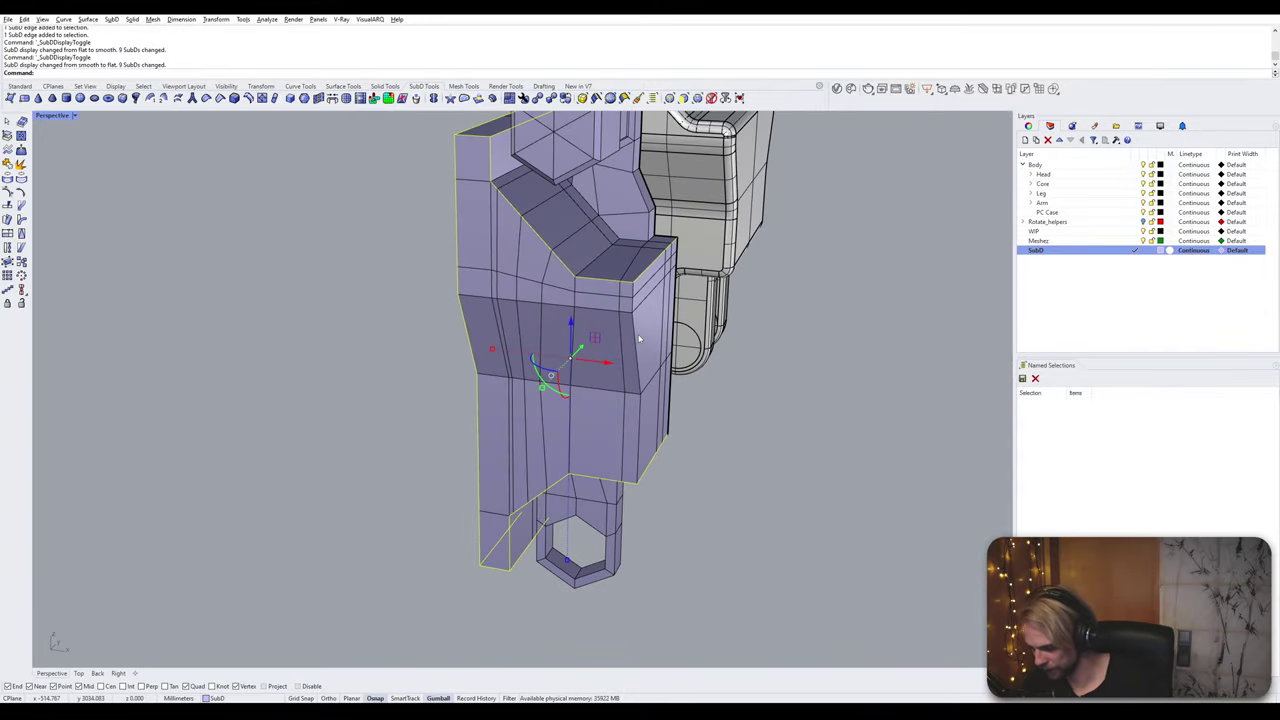
Step: Bevel the selected edges by 0.2 and preview the smoothed result
{"action": "type", "text": "el"}
{"action": "key", "text": "Return"}
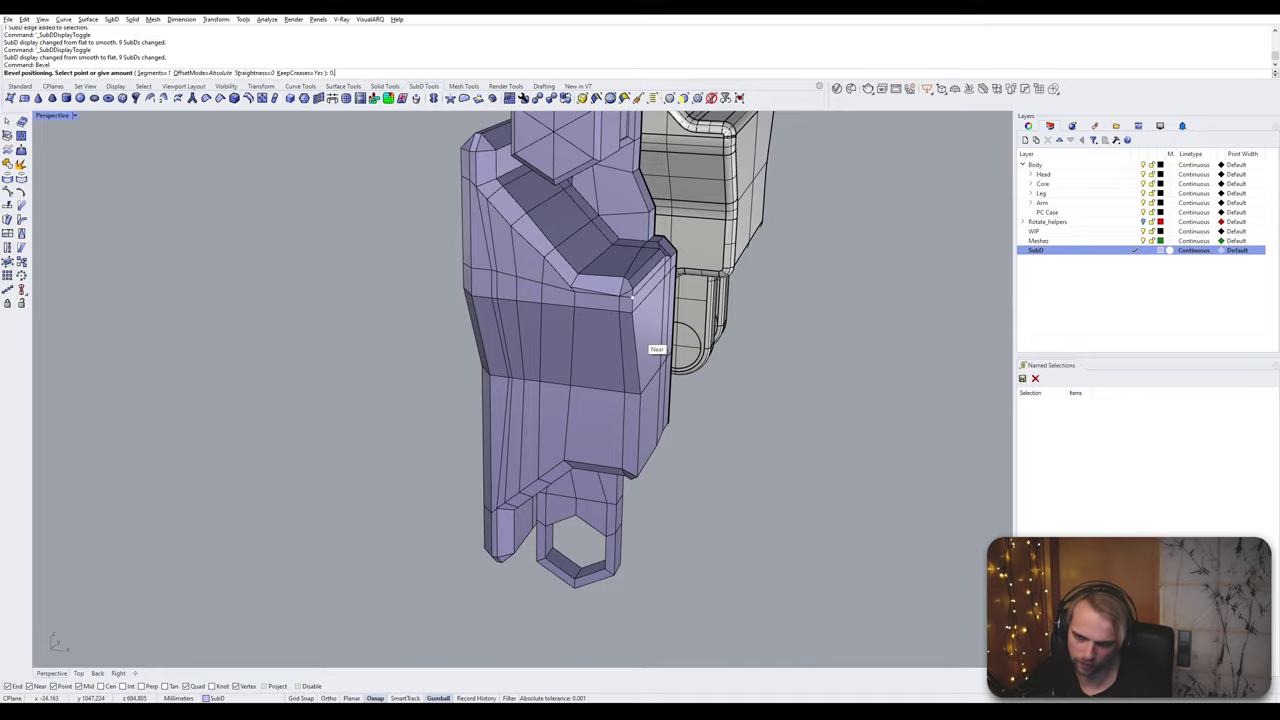
{"action": "type", "text": "0.2"}
{"action": "key", "text": "Return"}
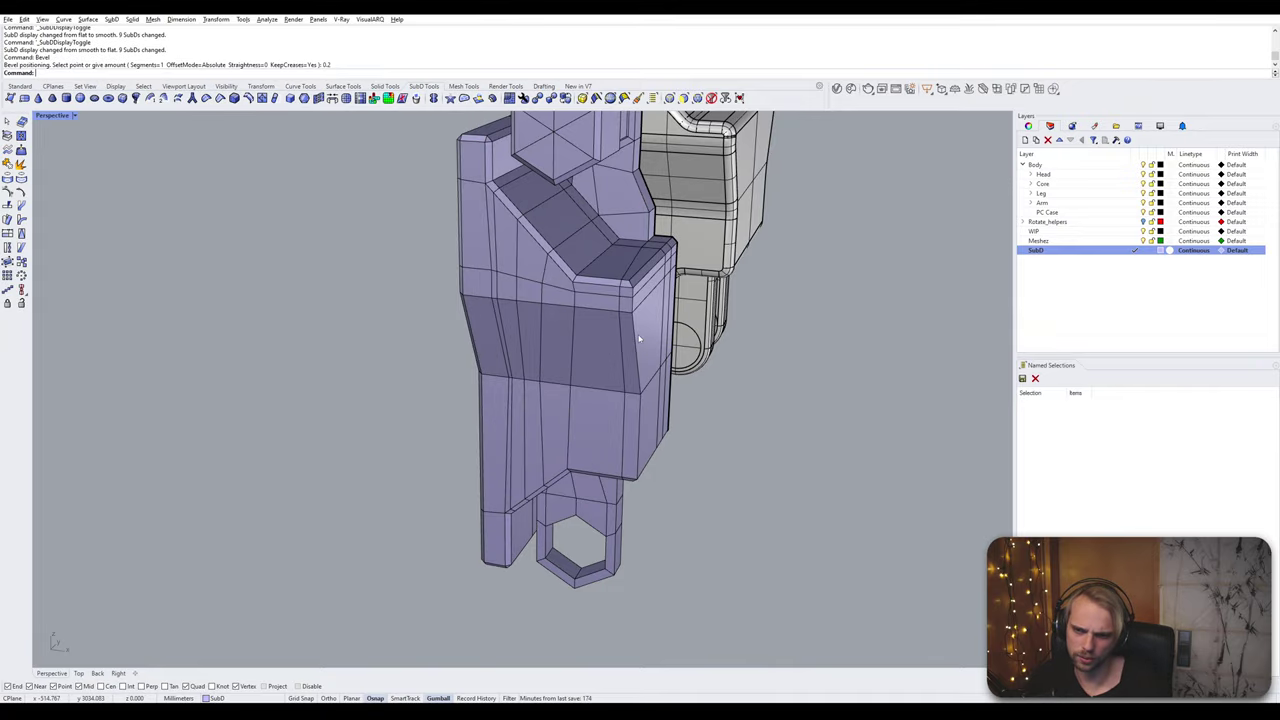
{"action": "key", "text": "Tab"}
{"action": "right_click_drag", "start_coordinate": [640, 338], "coordinate": [635, 291]}
Step: Select the front and back rim edge loops around the hexagonal opening
{"action": "scroll", "coordinate": [467, 450], "scroll_direction": "up", "scroll_amount": 10}
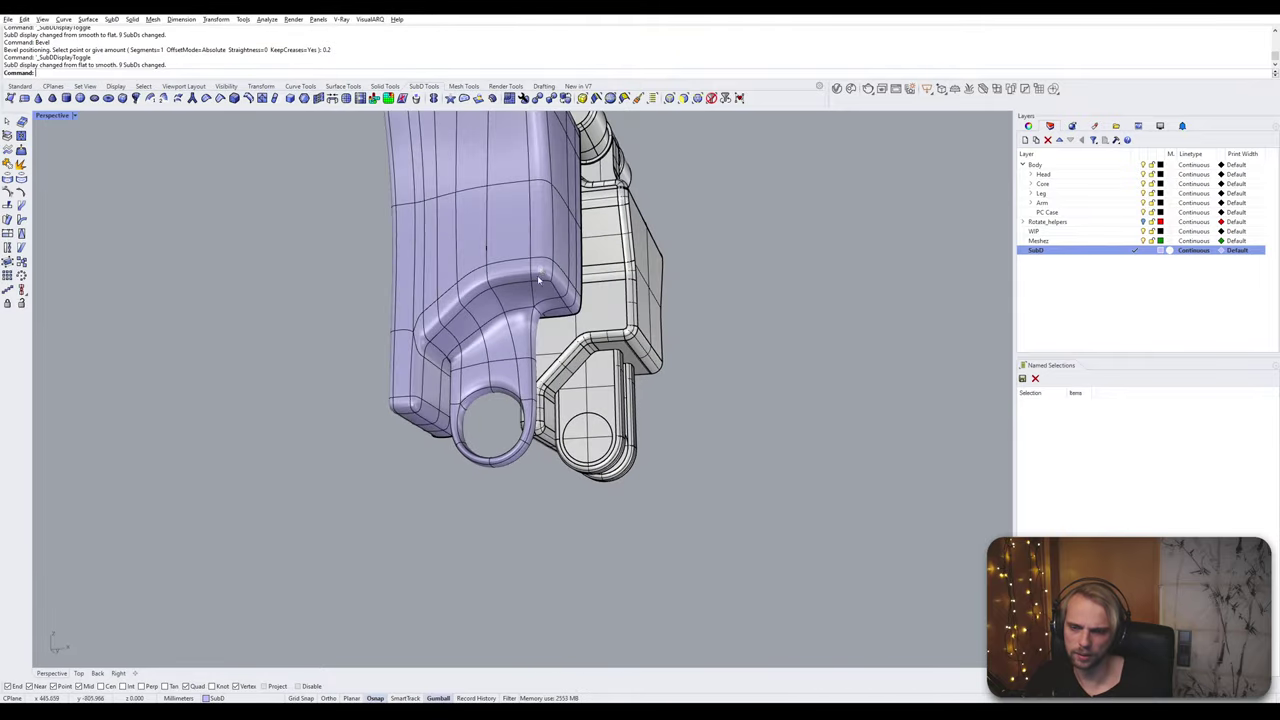
{"action": "key", "text": "Tab"}
{"action": "double_click", "coordinate": [448, 337]}
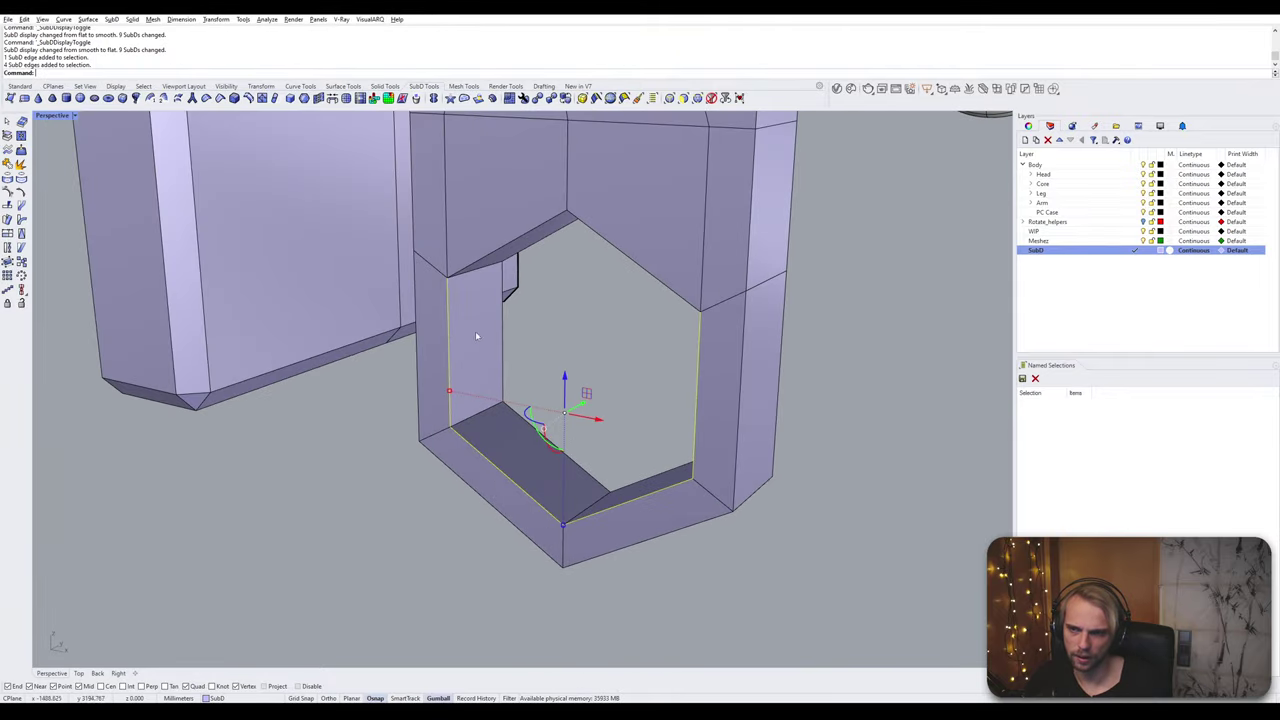
{"action": "double_click", "coordinate": [476, 270]}
{"action": "double_click", "coordinate": [521, 262]}
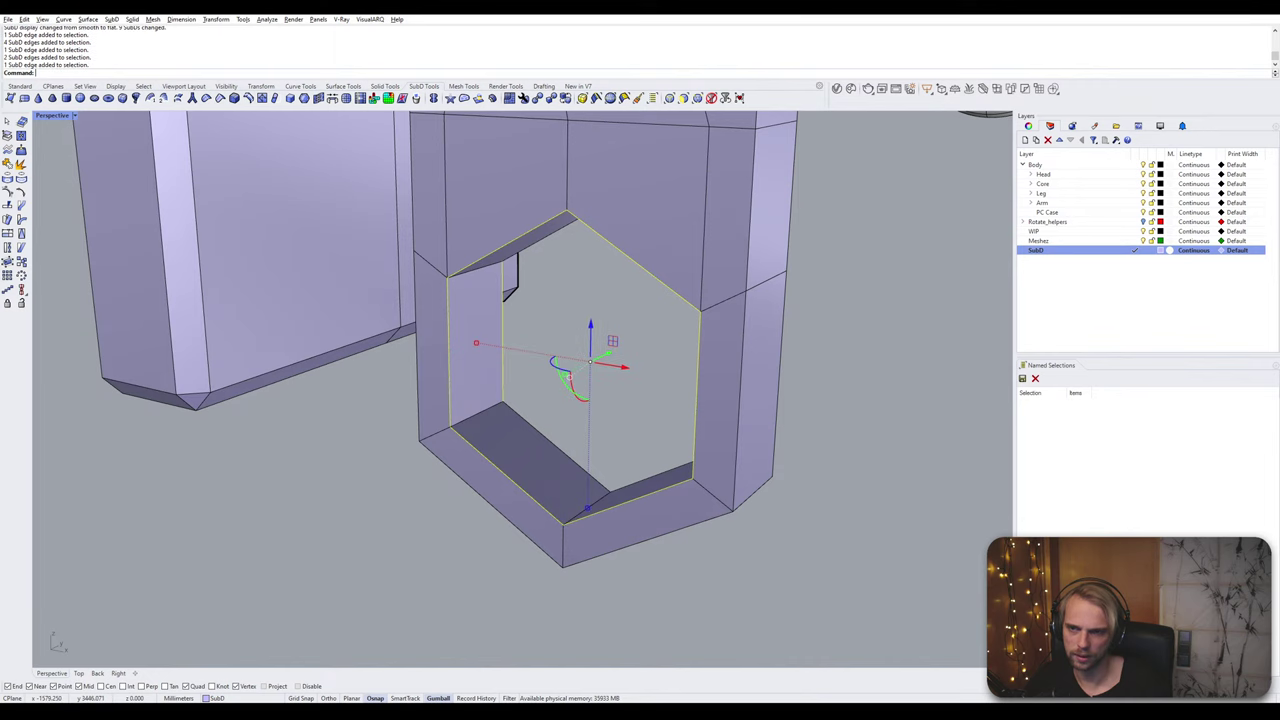
{"action": "right_click_drag", "start_coordinate": [523, 262], "coordinate": [550, 245]}
{"action": "double_click", "coordinate": [551, 254], "text": "ctrl+shift"}
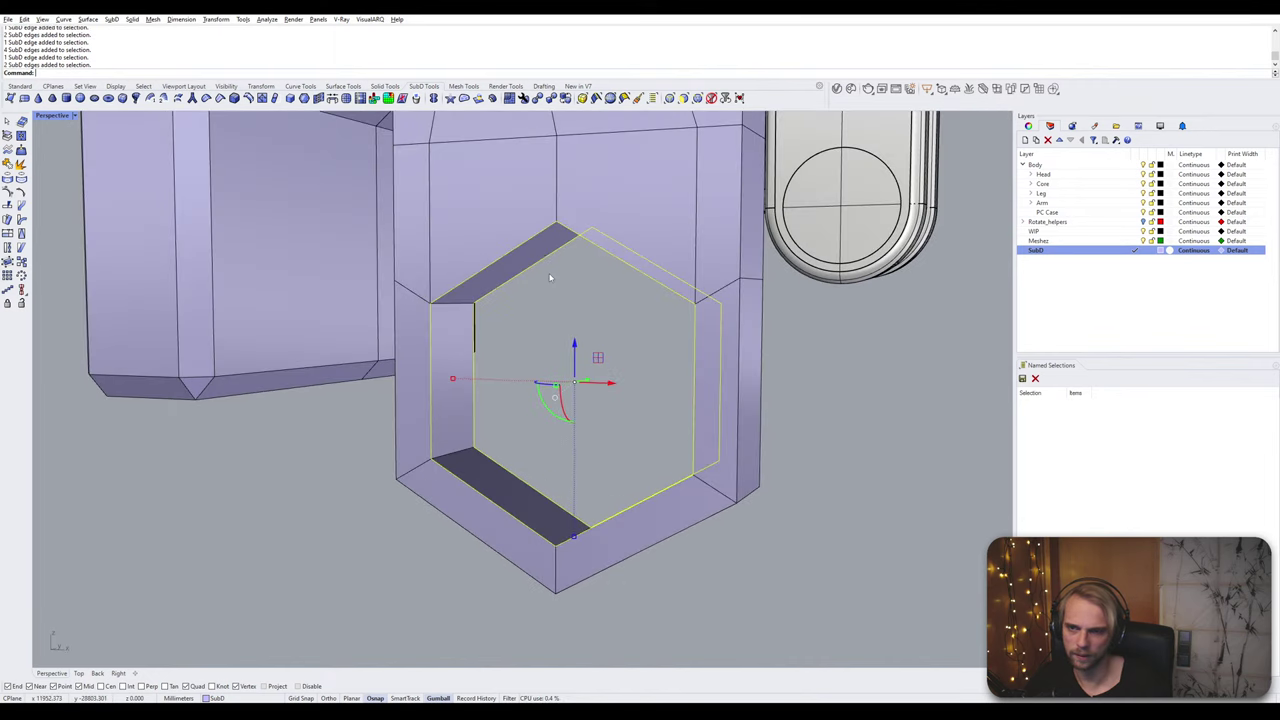
Step: Bevel the rim edges by 0.1 and check the opening in smooth display
{"action": "type", "text": "Bevel"}
{"action": "key", "text": "Return"}
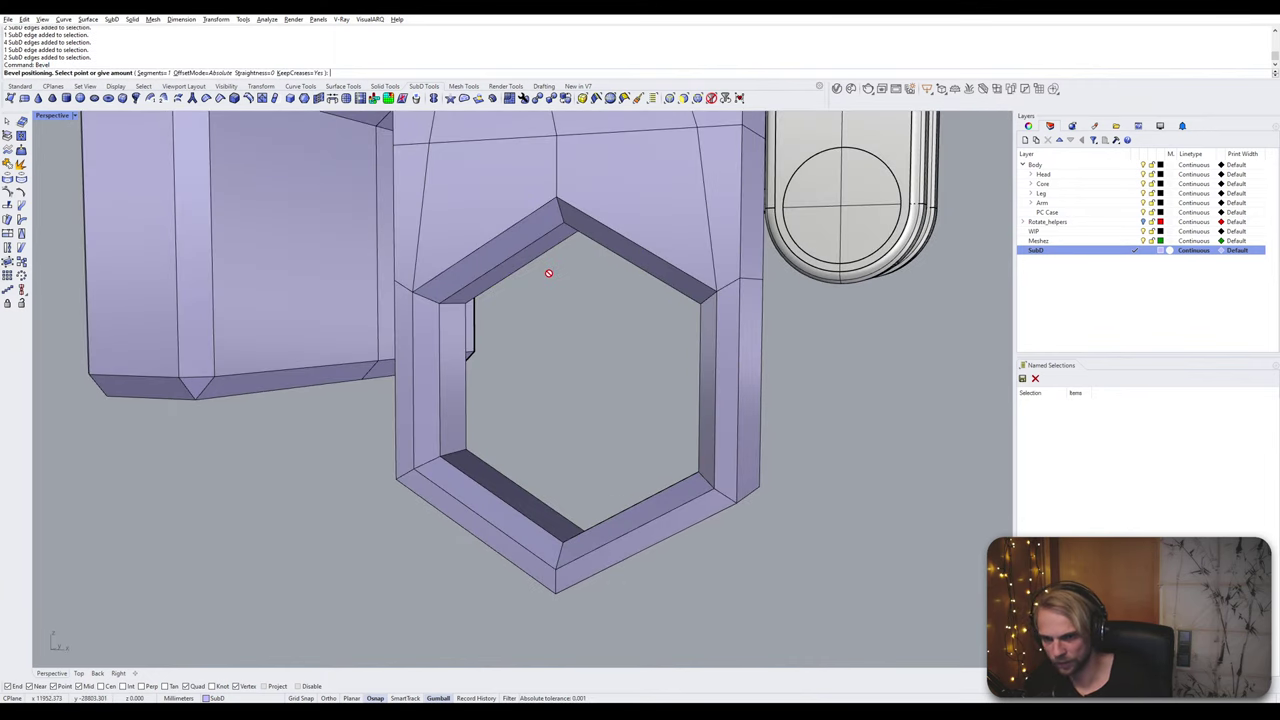
{"action": "type", "text": "0."}
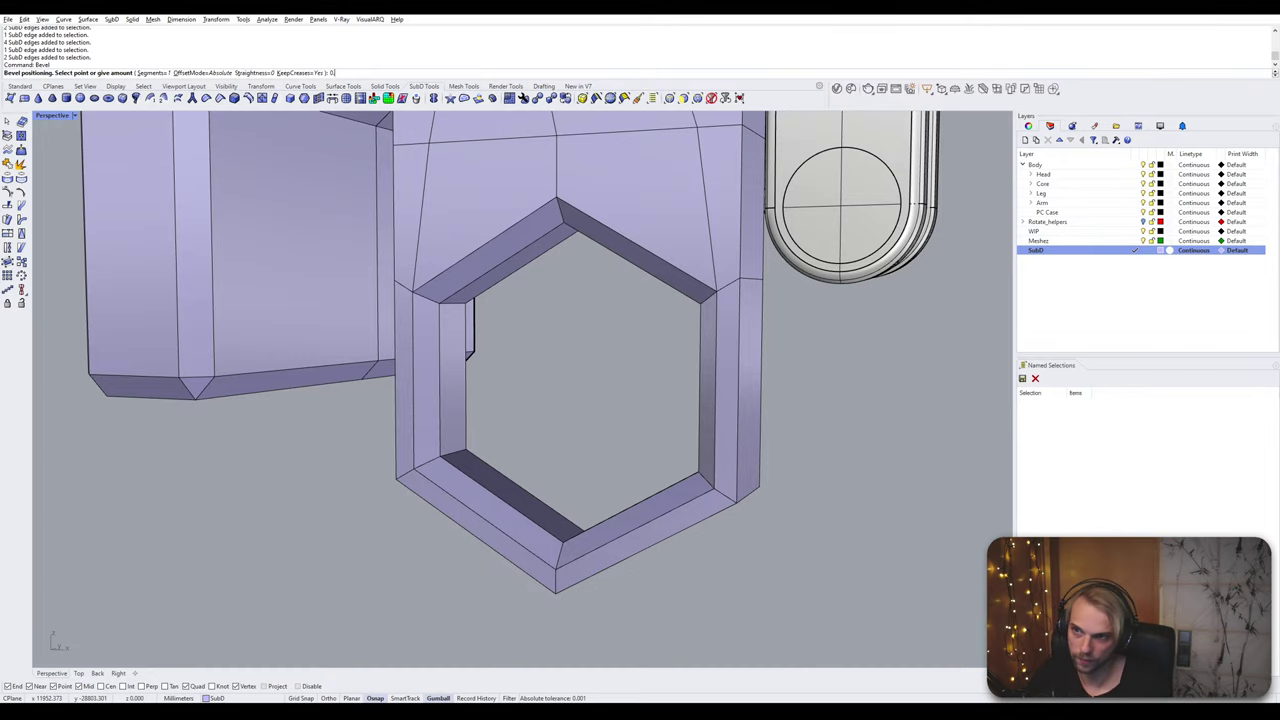
{"action": "type", "text": "1"}
{"action": "key", "text": "Return"}
{"action": "right_click_drag", "start_coordinate": [404, 341], "coordinate": [440, 351]}
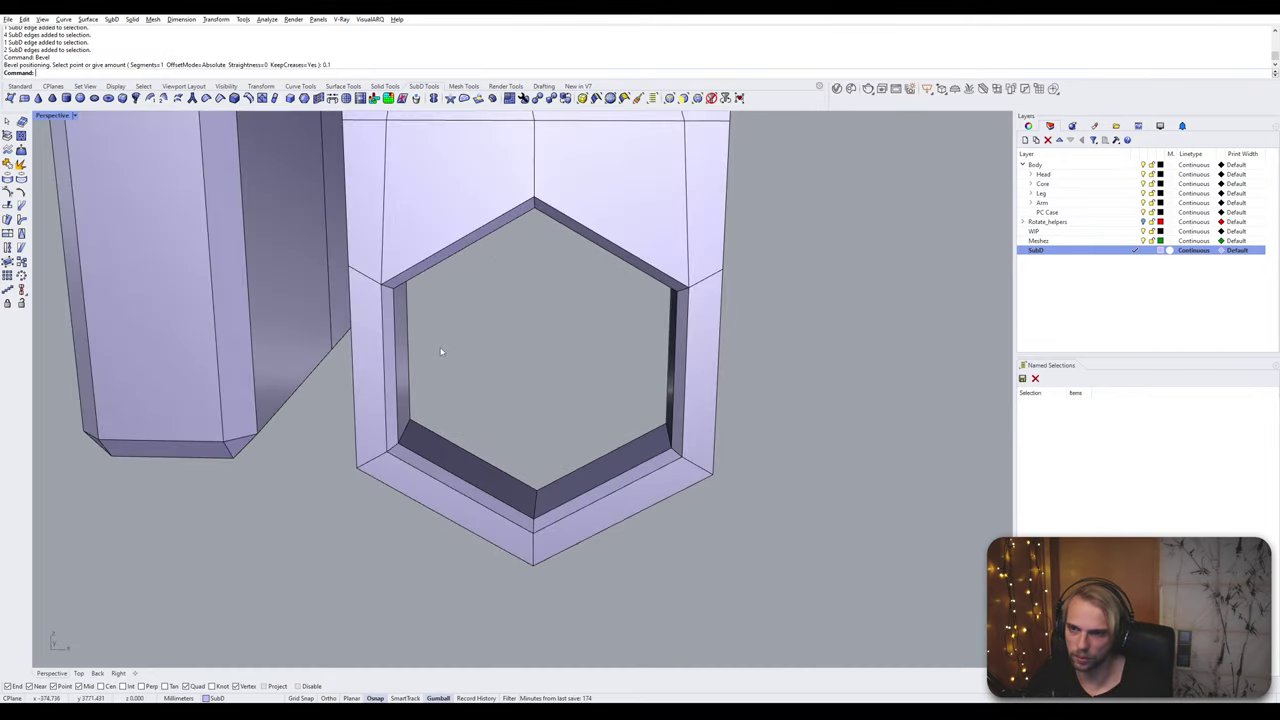
{"action": "scroll", "coordinate": [537, 374], "scroll_direction": "down", "scroll_amount": 8}
{"action": "key", "text": "Tab"}
{"action": "right_click_drag", "start_coordinate": [537, 374], "coordinate": [448, 350]}
{"action": "key", "text": "Tab"}
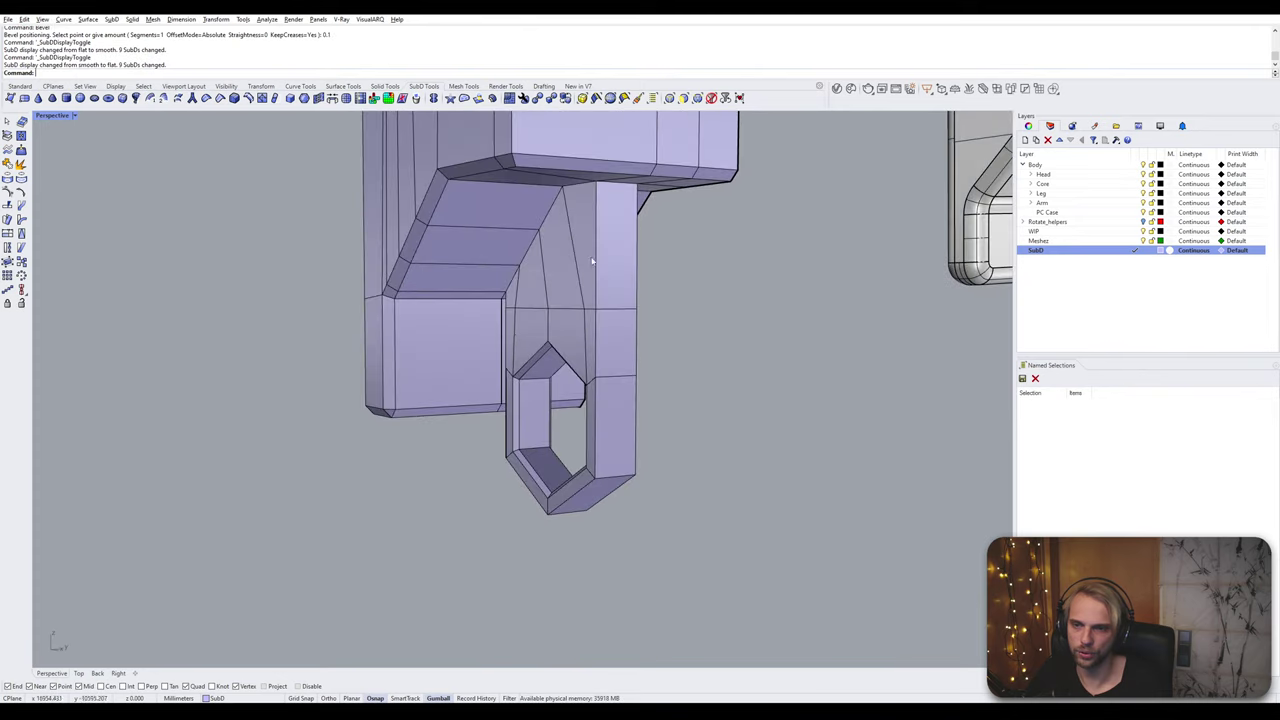
{"action": "scroll", "coordinate": [592, 262], "scroll_direction": "up", "scroll_amount": 2}
{"action": "left_click", "coordinate": [597, 212], "text": "ctrl+shift"}
Step: Select the side edge loop and the upper slope and top edges of the purple SubD part
{"action": "double_click", "coordinate": [597, 387], "text": "ctrl+shift"}
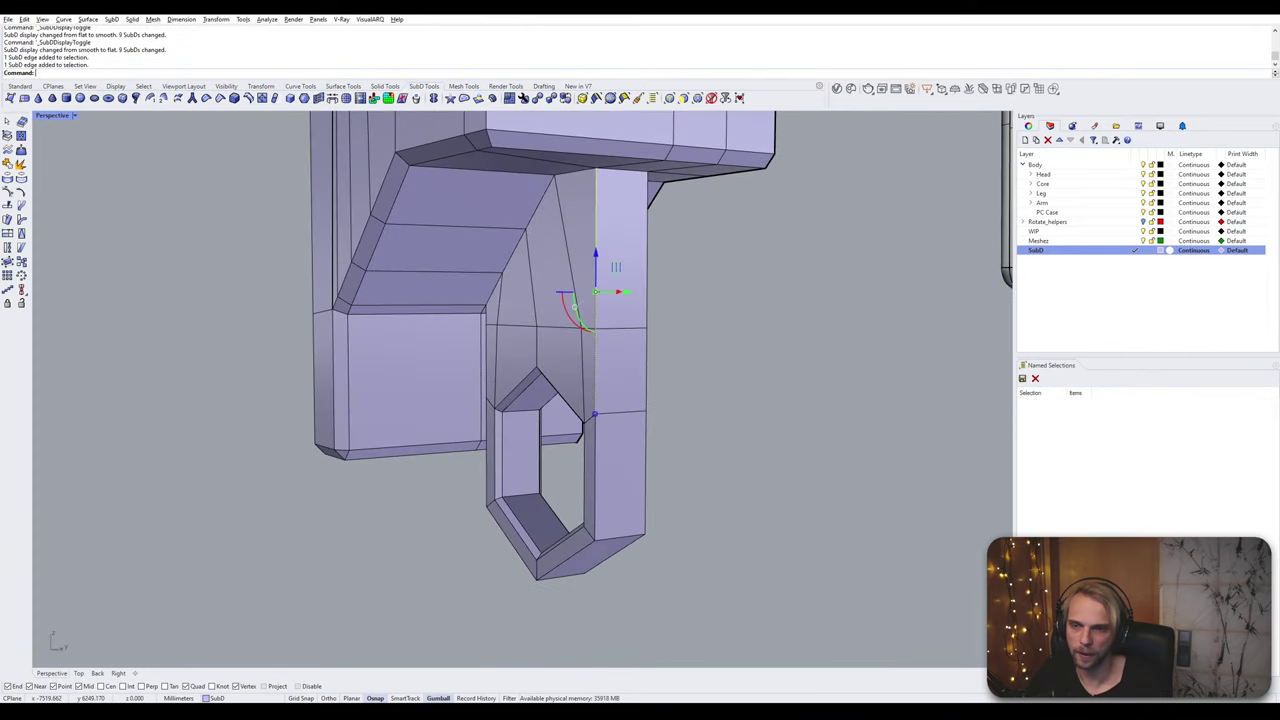
{"action": "right_click_drag", "start_coordinate": [660, 240], "coordinate": [483, 231]}
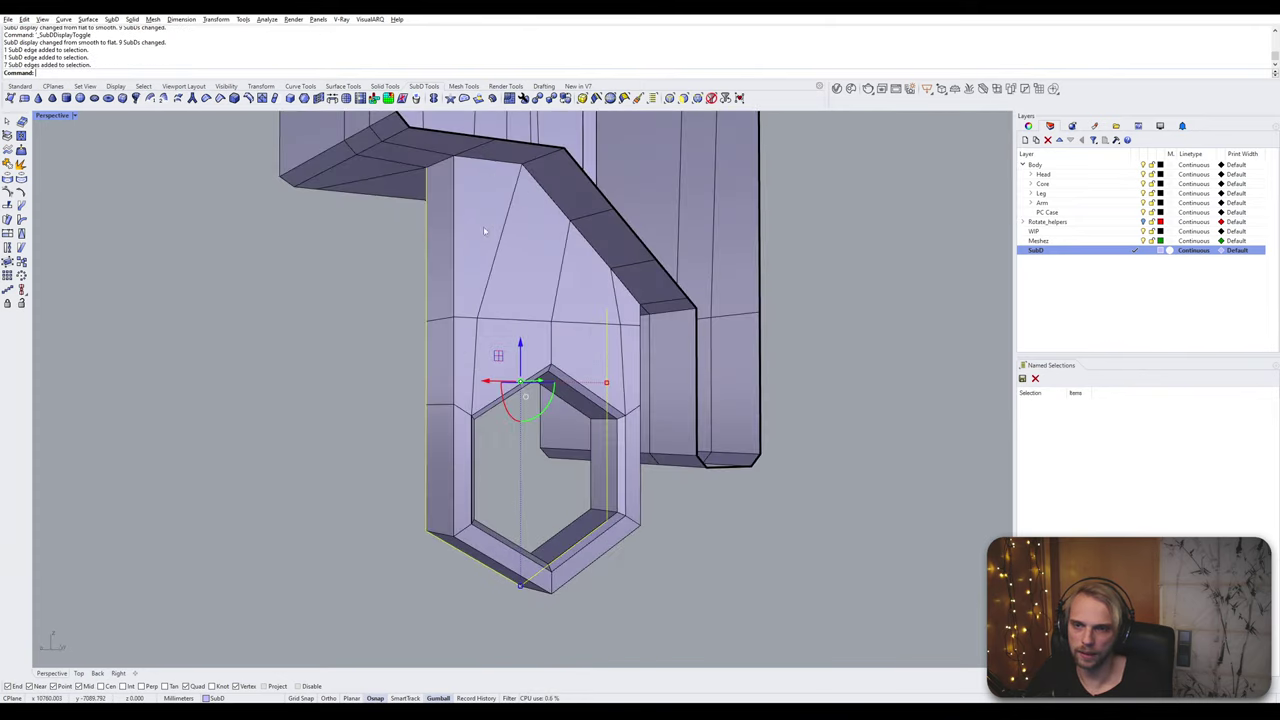
{"action": "double_click", "coordinate": [453, 203], "text": "shift"}
{"action": "right_click_drag", "start_coordinate": [584, 244], "coordinate": [633, 273]}
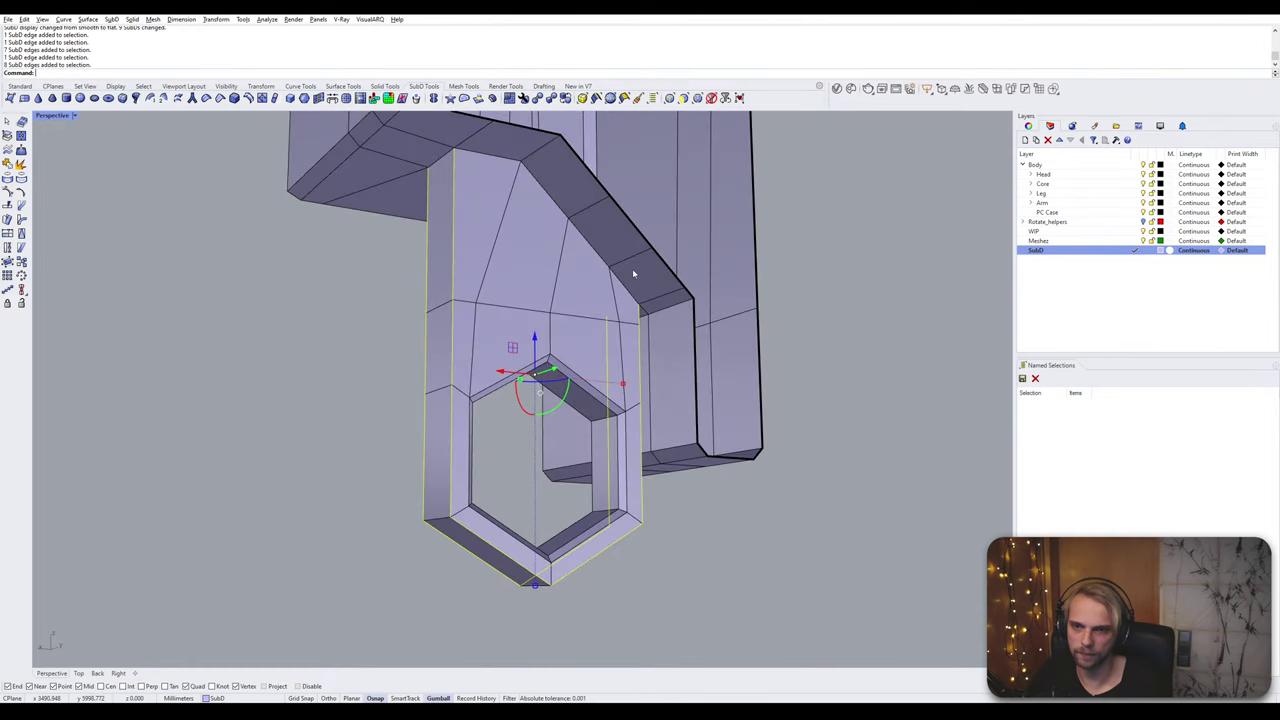
{"action": "left_click", "coordinate": [621, 290], "text": "shift"}
{"action": "left_click", "coordinate": [590, 244], "text": "shift"}
{"action": "left_click", "coordinate": [546, 190], "text": "shift"}
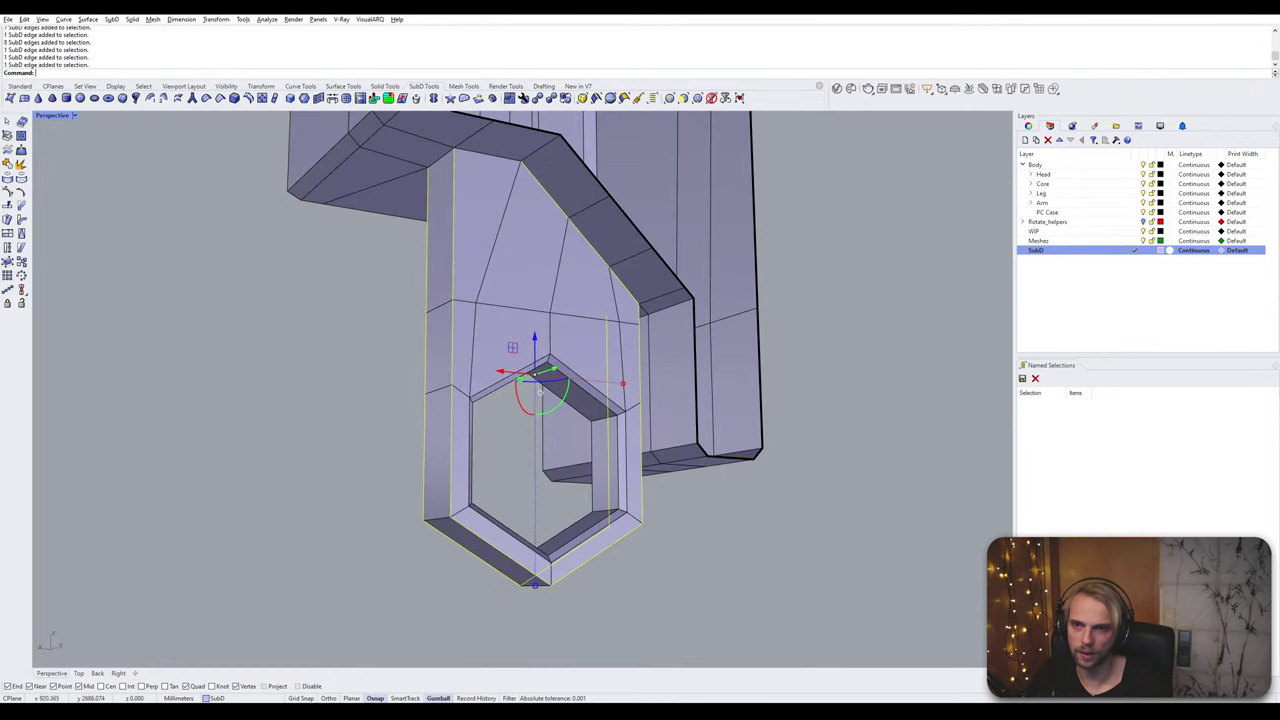
{"action": "left_click", "coordinate": [489, 156], "text": "shift"}
Step: Add the slope and diagonal edges on the other side, dropping the wrongly picked ones
{"action": "right_click_drag", "start_coordinate": [489, 180], "coordinate": [790, 225]}
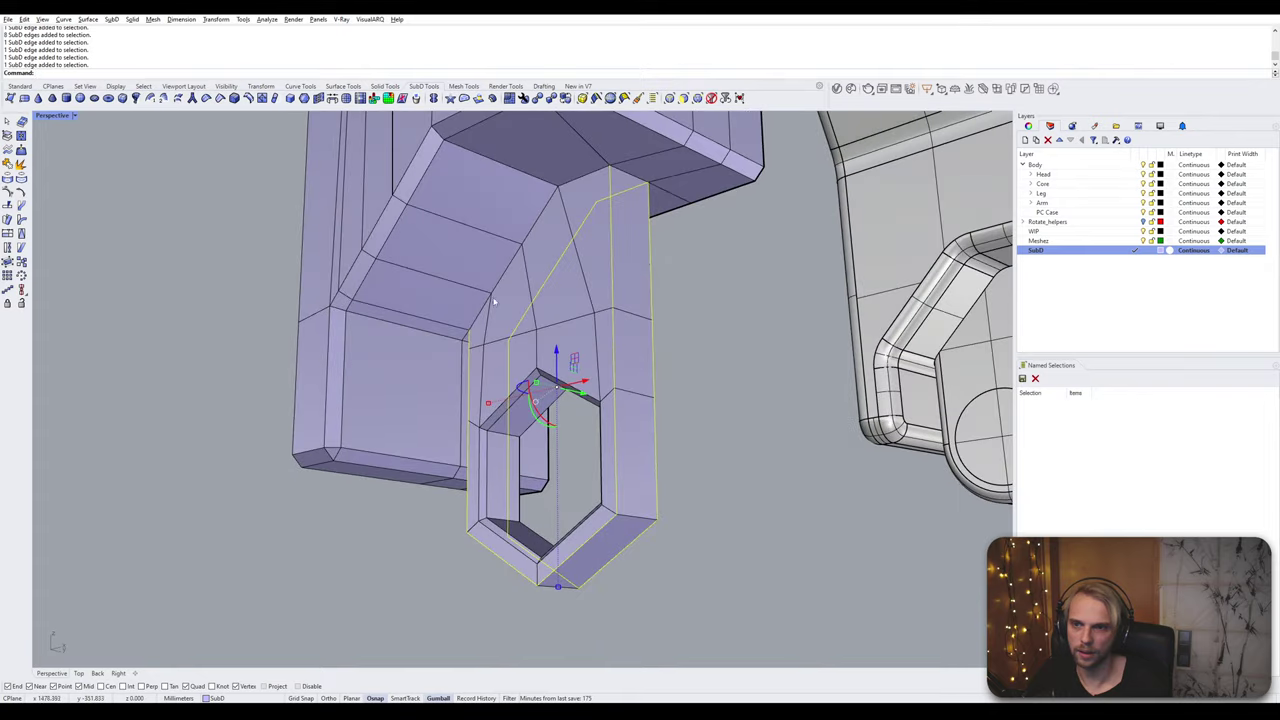
{"action": "left_click", "coordinate": [482, 308], "text": "shift"}
{"action": "left_click", "coordinate": [490, 200], "text": "shift"}
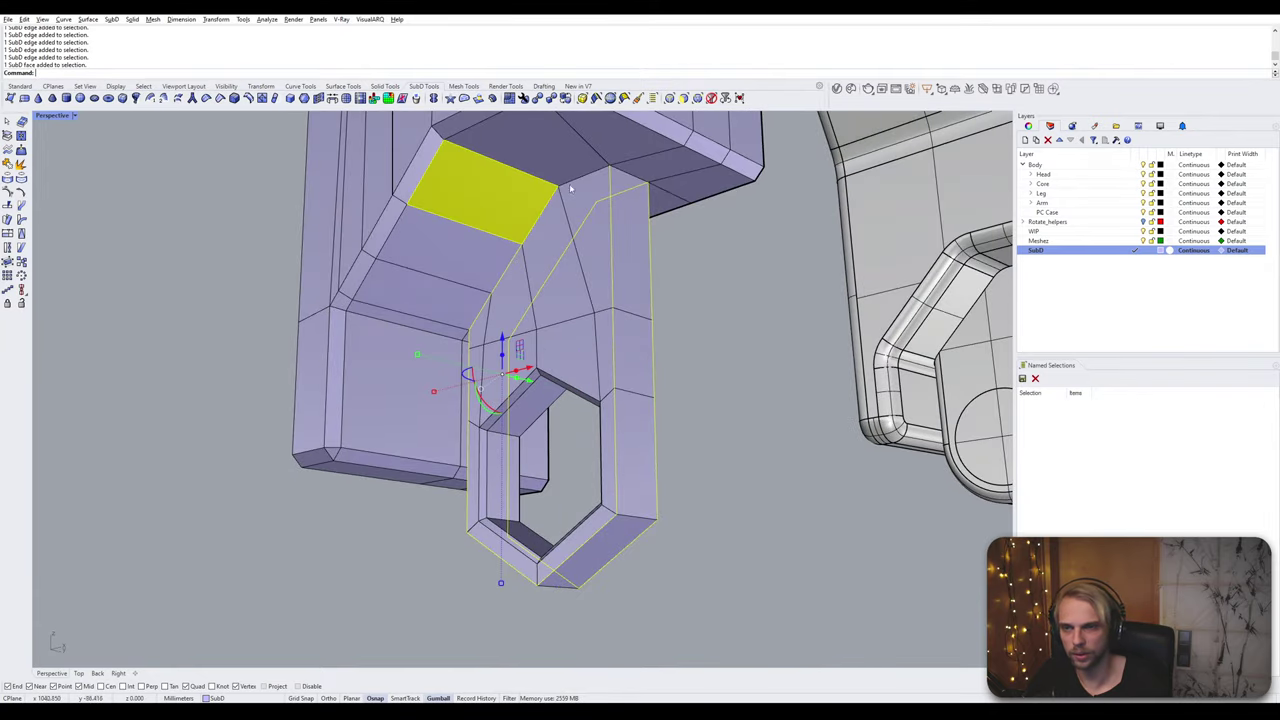
{"action": "left_click", "coordinate": [495, 200], "text": "ctrl"}
{"action": "left_click", "coordinate": [542, 216], "text": "shift"}
{"action": "left_click", "coordinate": [570, 186], "text": "shift"}
{"action": "right_click_drag", "start_coordinate": [570, 186], "coordinate": [583, 262]}
{"action": "left_click", "coordinate": [549, 227], "text": "shift"}
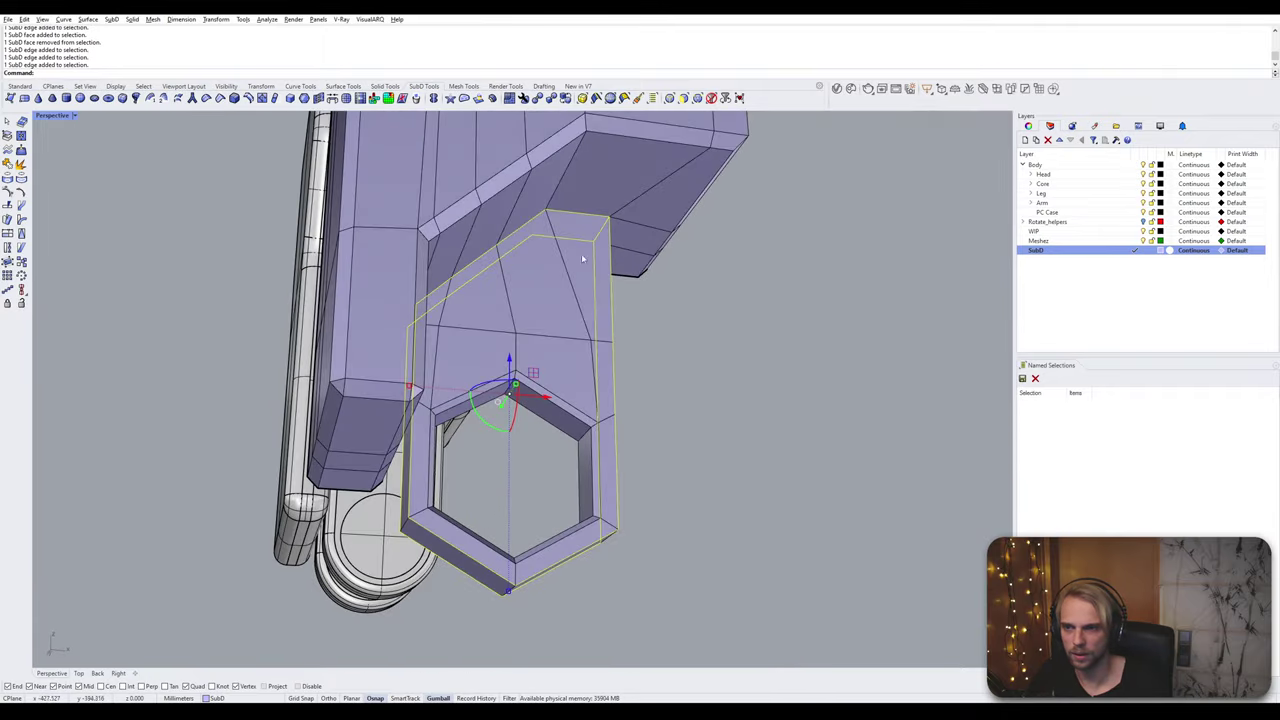
{"action": "scroll", "coordinate": [402, 313], "scroll_direction": "up", "scroll_amount": 6}
{"action": "right_click_drag", "start_coordinate": [401, 314], "coordinate": [572, 287]}
{"action": "scroll", "coordinate": [366, 316], "scroll_direction": "down", "scroll_amount": 6}
{"action": "scroll", "coordinate": [610, 100], "scroll_direction": "up", "scroll_amount": 1}
{"action": "left_click", "coordinate": [619, 133], "text": "ctrl"}
{"action": "scroll", "coordinate": [618, 134], "scroll_direction": "down", "scroll_amount": 4}
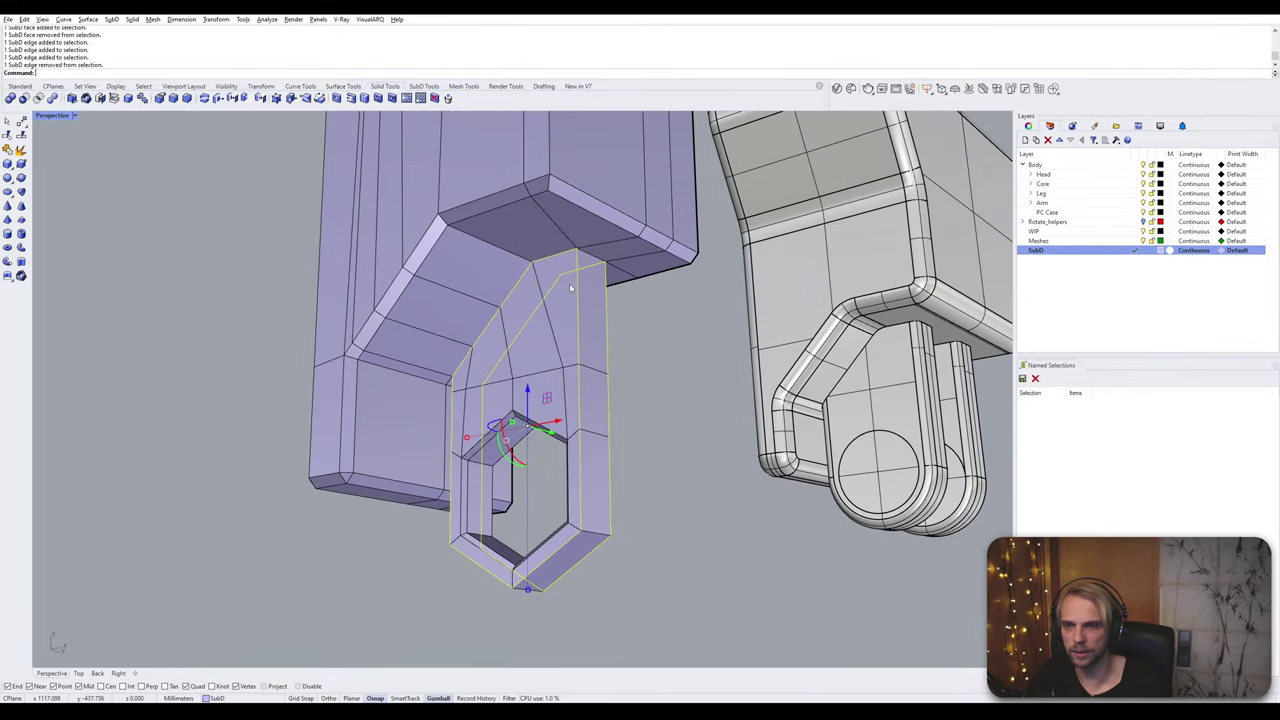
Step: Bevel the selected edges, inspect the smoothed part, then undo the bevel
{"action": "type", "text": "Bevel"}
{"action": "key", "text": "Return"}
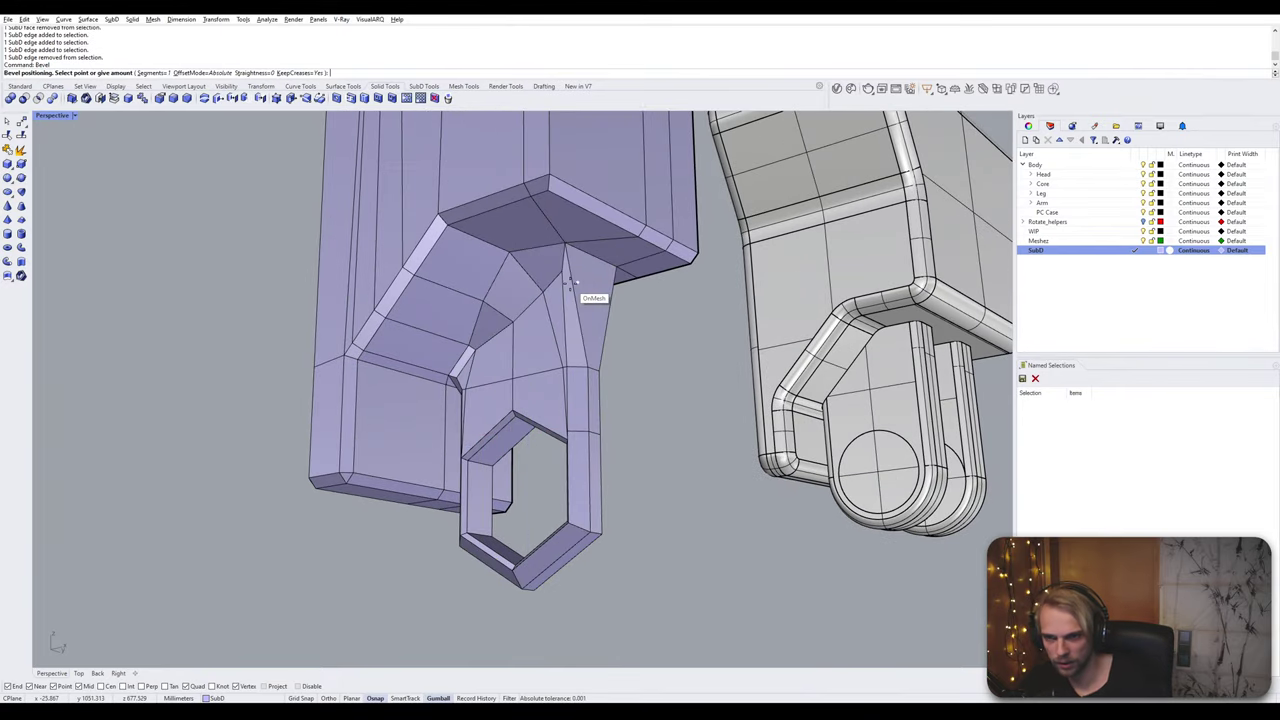
{"action": "scroll", "coordinate": [571, 288], "scroll_direction": "up", "scroll_amount": 6}
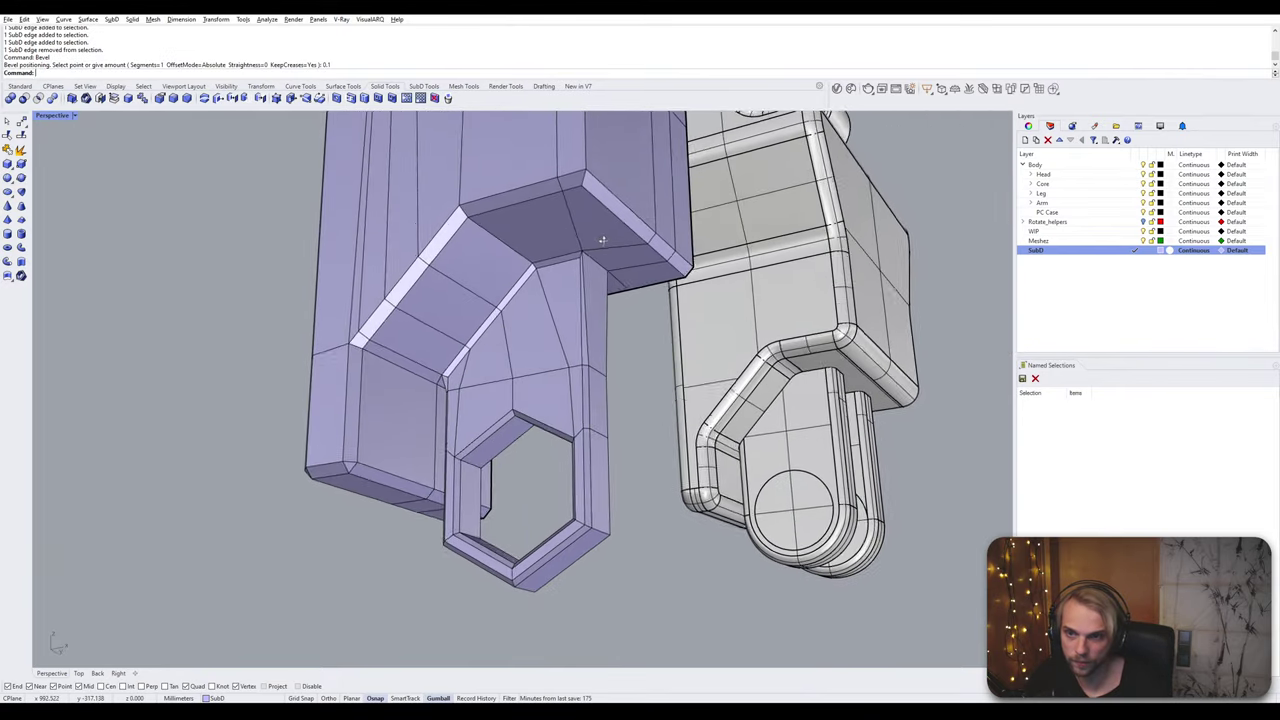
{"action": "key", "text": "Tab"}
{"action": "right_click_drag", "start_coordinate": [510, 303], "coordinate": [337, 314]}
{"action": "scroll", "coordinate": [457, 366], "scroll_direction": "down", "scroll_amount": 6}
{"action": "right_click_drag", "start_coordinate": [457, 366], "coordinate": [569, 303], "text": "shift"}
{"action": "scroll", "coordinate": [580, 250], "scroll_direction": "up", "scroll_amount": 5}
{"action": "scroll", "coordinate": [289, 334], "scroll_direction": "up", "scroll_amount": 2}
{"action": "right_click_drag", "start_coordinate": [289, 334], "coordinate": [288, 248]}
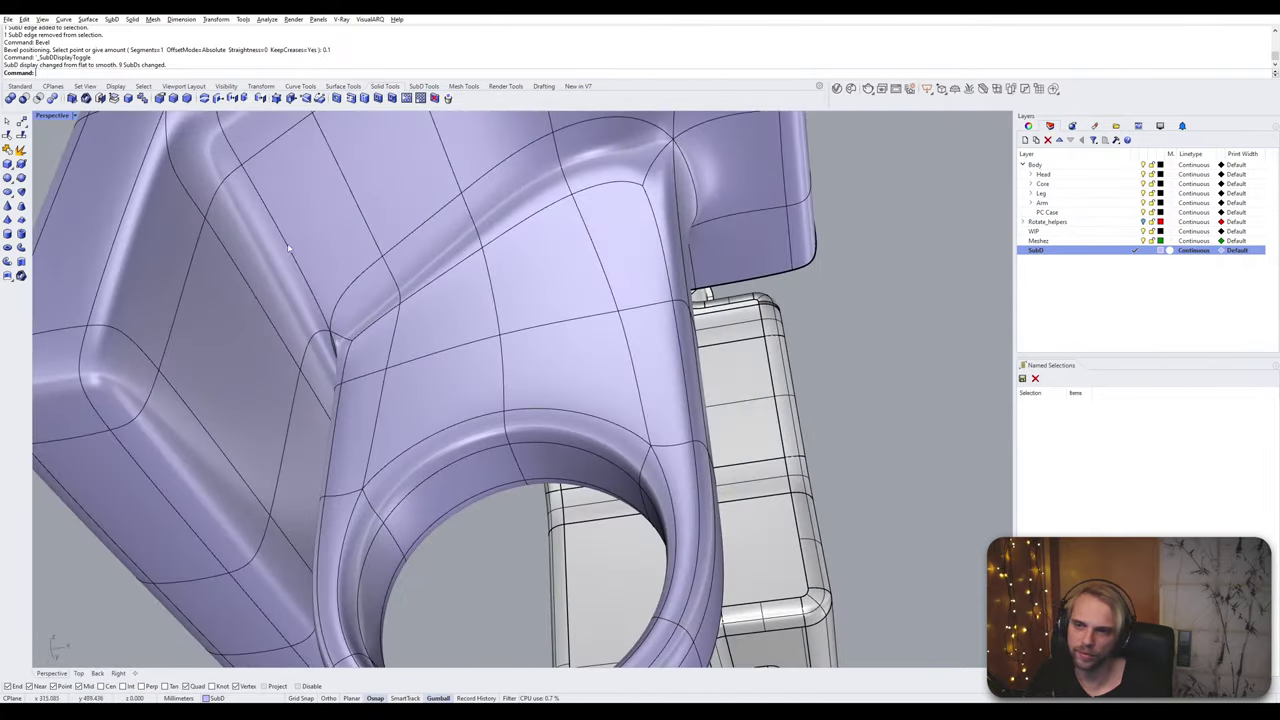
{"action": "right_click_drag", "start_coordinate": [445, 240], "coordinate": [415, 288]}
{"action": "key", "text": "ctrl+z"}
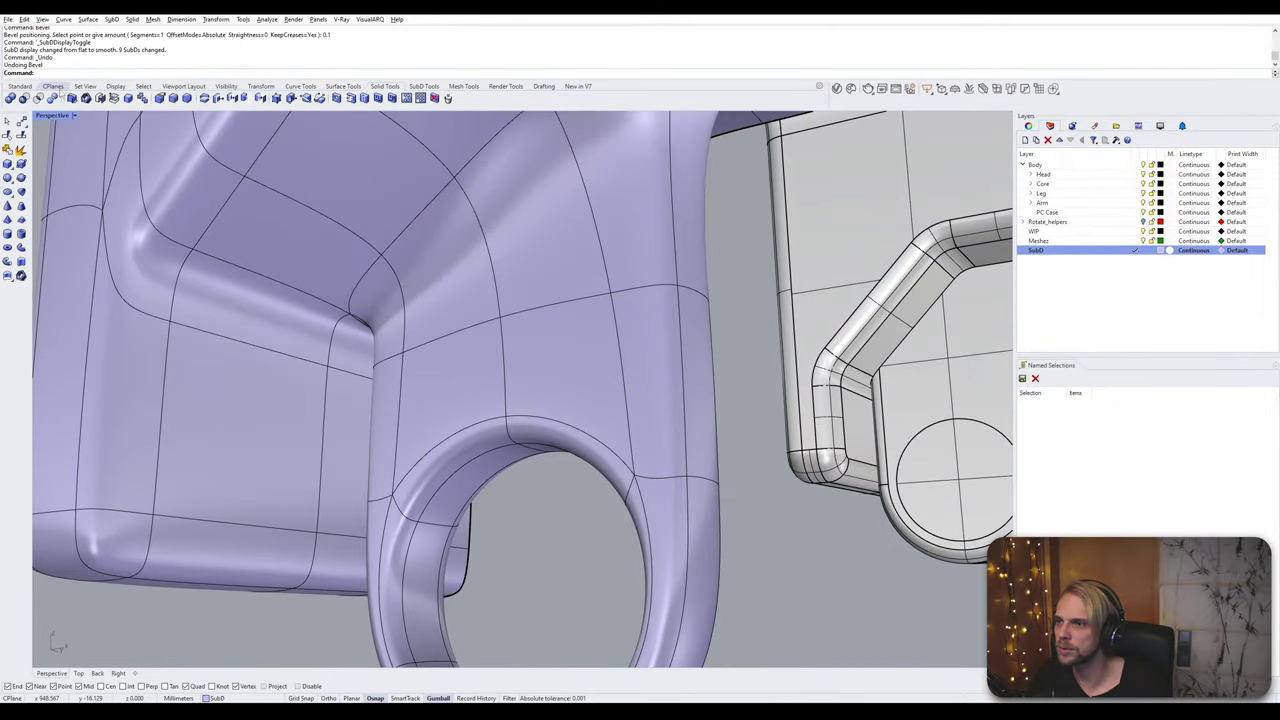
{"action": "left_click", "coordinate": [143, 86]}
Step: Reselect the previous 24 edges with SelPrev and add two extra top edges
{"action": "left_click", "coordinate": [95, 98]}
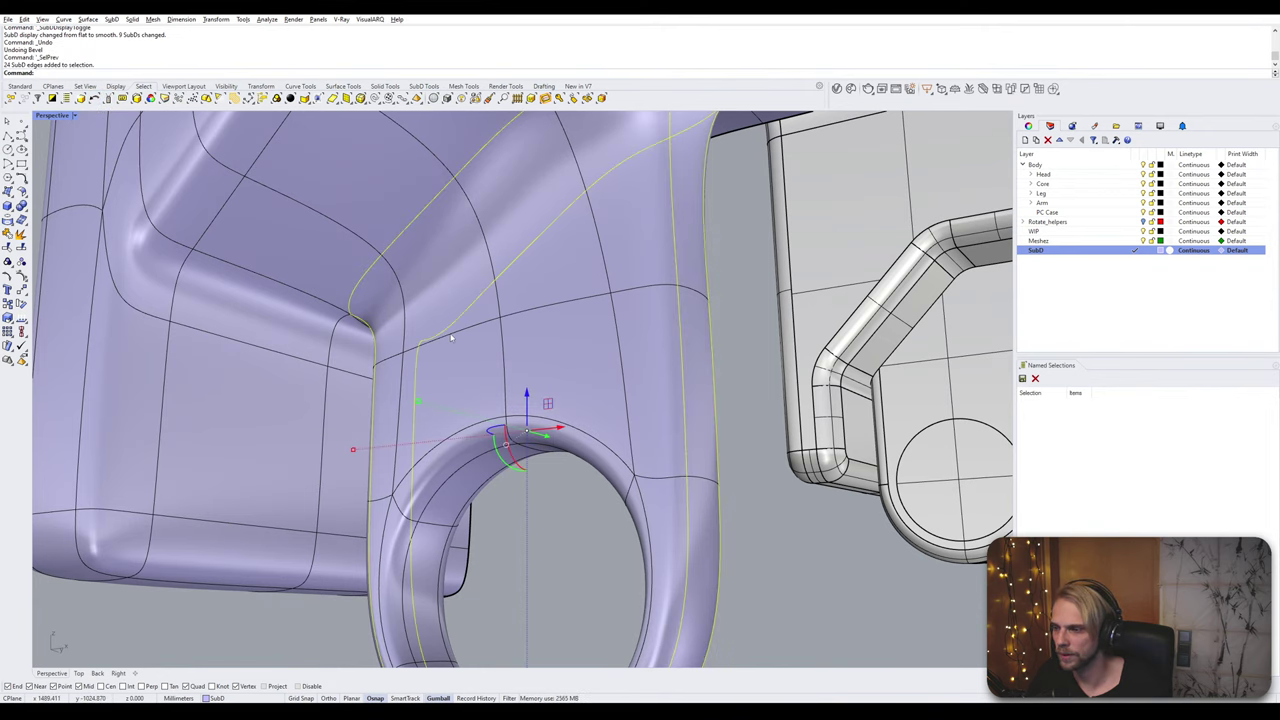
{"action": "right_click_drag", "start_coordinate": [450, 338], "coordinate": [520, 168]}
{"action": "key", "text": "Tab"}
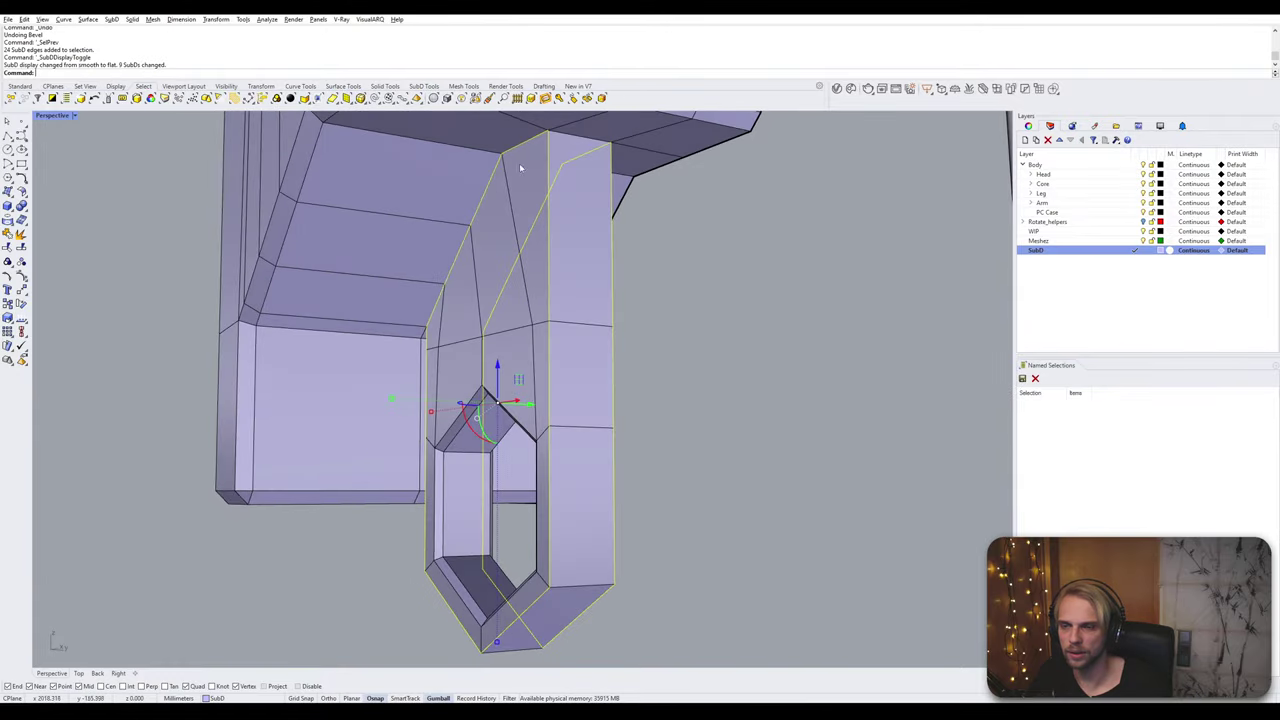
{"action": "left_click", "coordinate": [587, 142], "text": "ctrl+shift"}
{"action": "right_click_drag", "start_coordinate": [587, 142], "coordinate": [580, 220]}
{"action": "scroll", "coordinate": [331, 337], "scroll_direction": "up", "scroll_amount": 5}
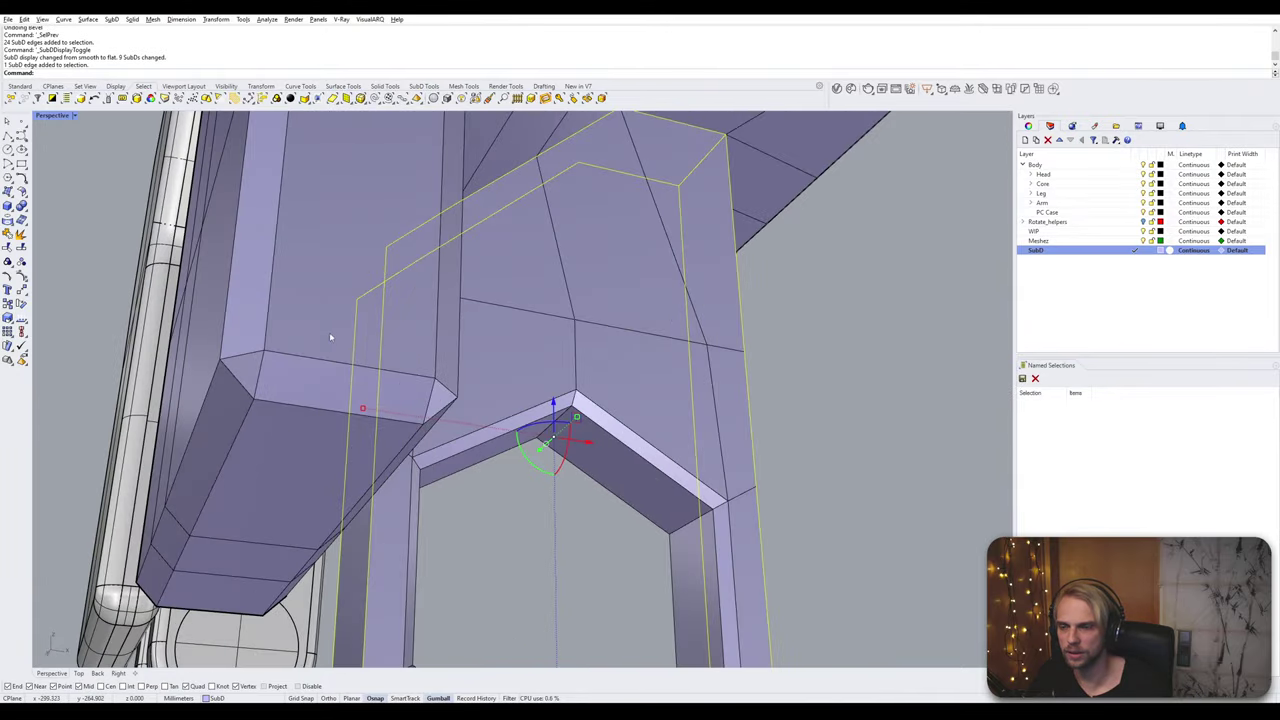
{"action": "right_click_drag", "start_coordinate": [331, 337], "coordinate": [666, 308]}
{"action": "left_click", "coordinate": [505, 221], "text": "shift"}
{"action": "scroll", "coordinate": [656, 378], "scroll_direction": "down", "scroll_amount": 5}
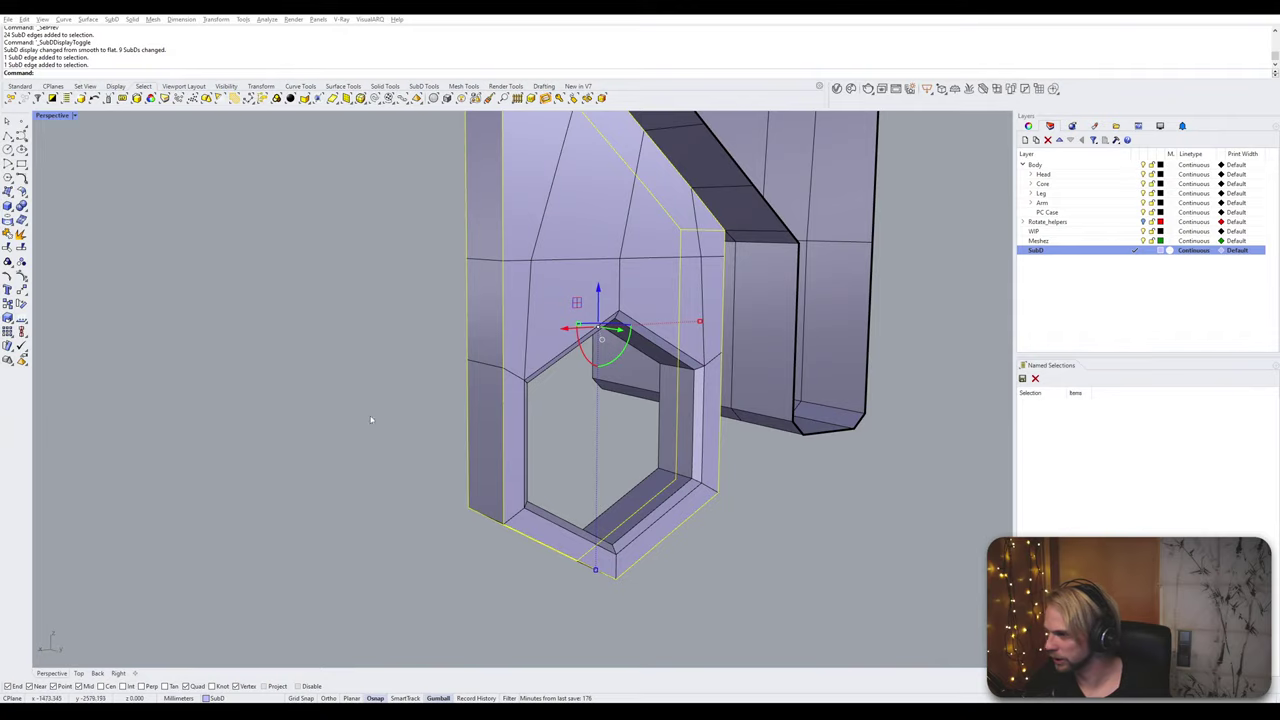
{"action": "right_click_drag", "start_coordinate": [376, 407], "coordinate": [599, 423]}
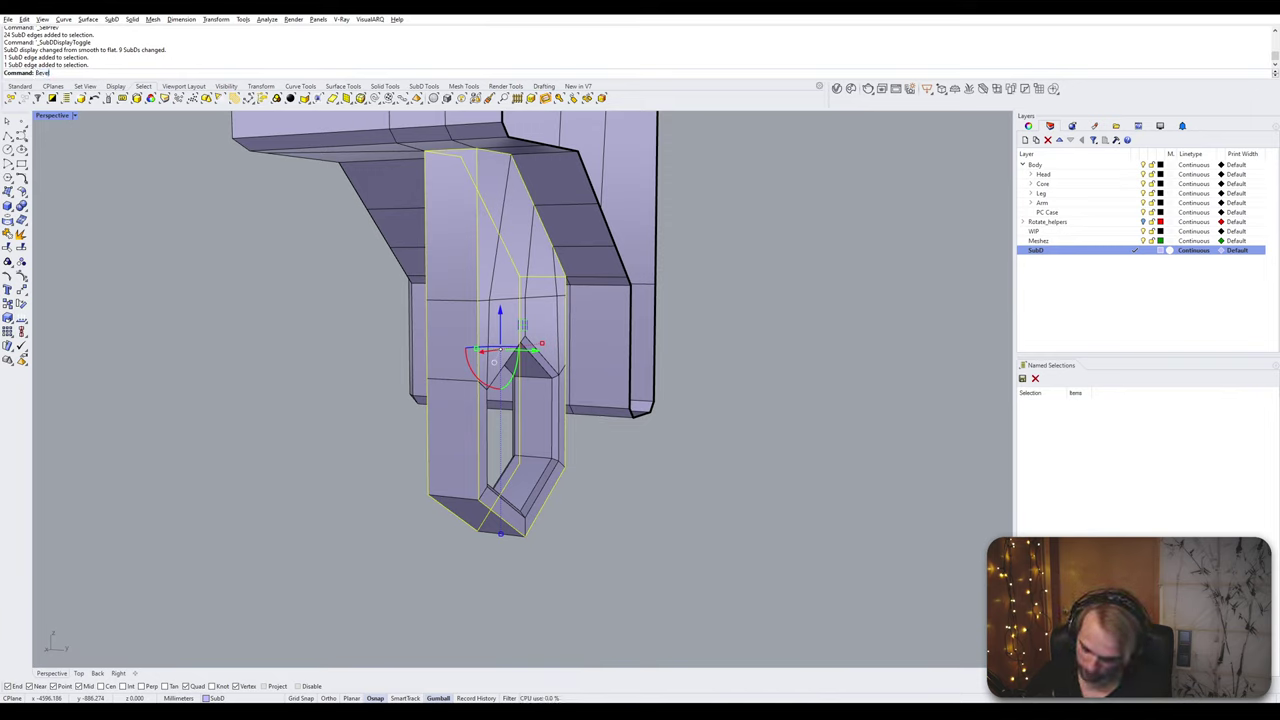
Step: Bevel the selected edges by 0.1 and check the result in smooth display
{"action": "type", "text": "l"}
{"action": "key", "text": "Return"}
{"action": "type", "text": "0."}
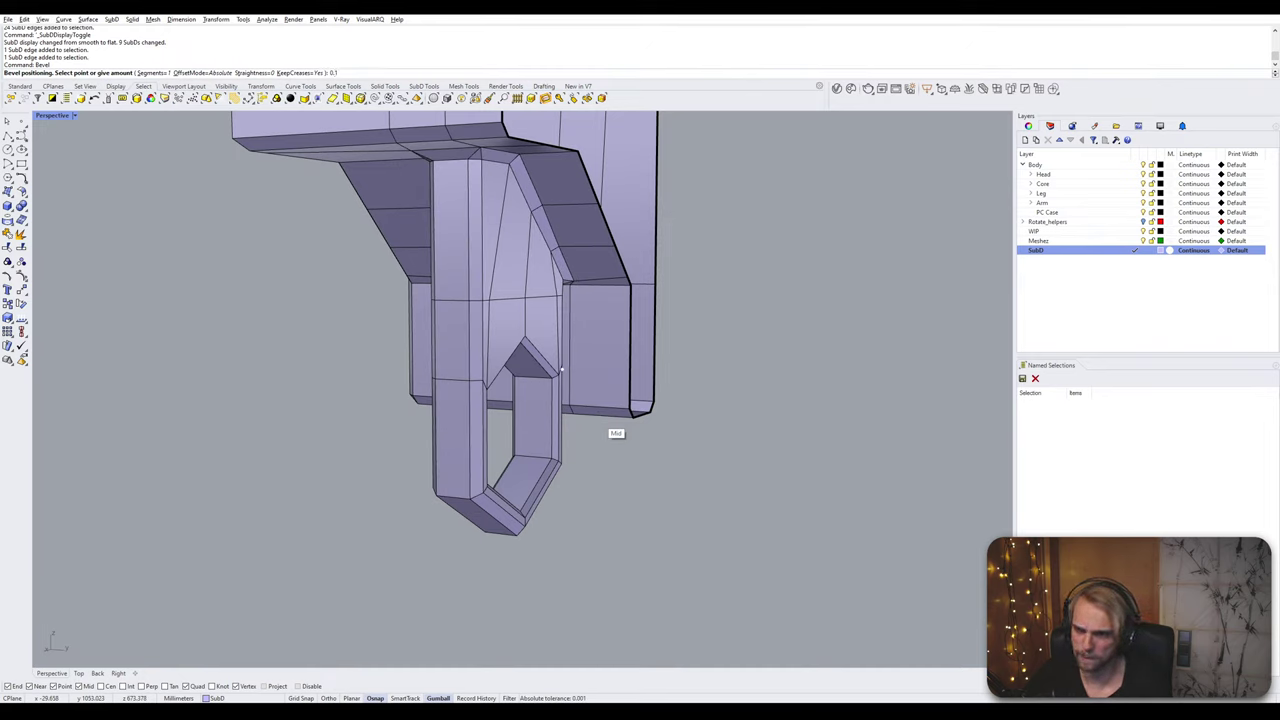
{"action": "type", "text": "1"}
{"action": "key", "text": "Return"}
{"action": "right_click_drag", "start_coordinate": [598, 406], "coordinate": [422, 176]}
{"action": "key", "text": "Tab"}
{"action": "right_click_drag", "start_coordinate": [469, 230], "coordinate": [480, 395]}
{"action": "key", "text": "Tab"}
{"action": "key", "text": "Tab"}
{"action": "key", "text": "Tab"}
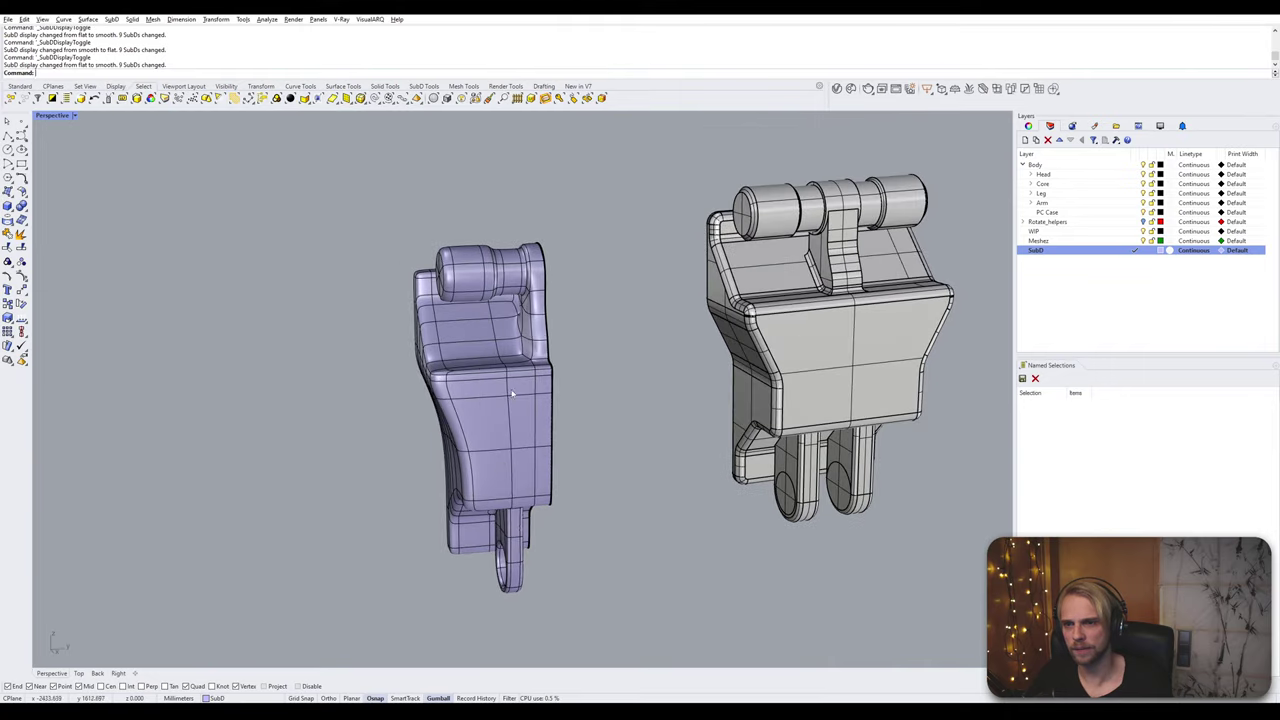
Step: Select the five edges running along the SubD half's inner crease
{"action": "scroll", "coordinate": [586, 391], "scroll_direction": "up", "scroll_amount": 6}
{"action": "left_click", "coordinate": [585, 395], "text": "ctrl+shift"}
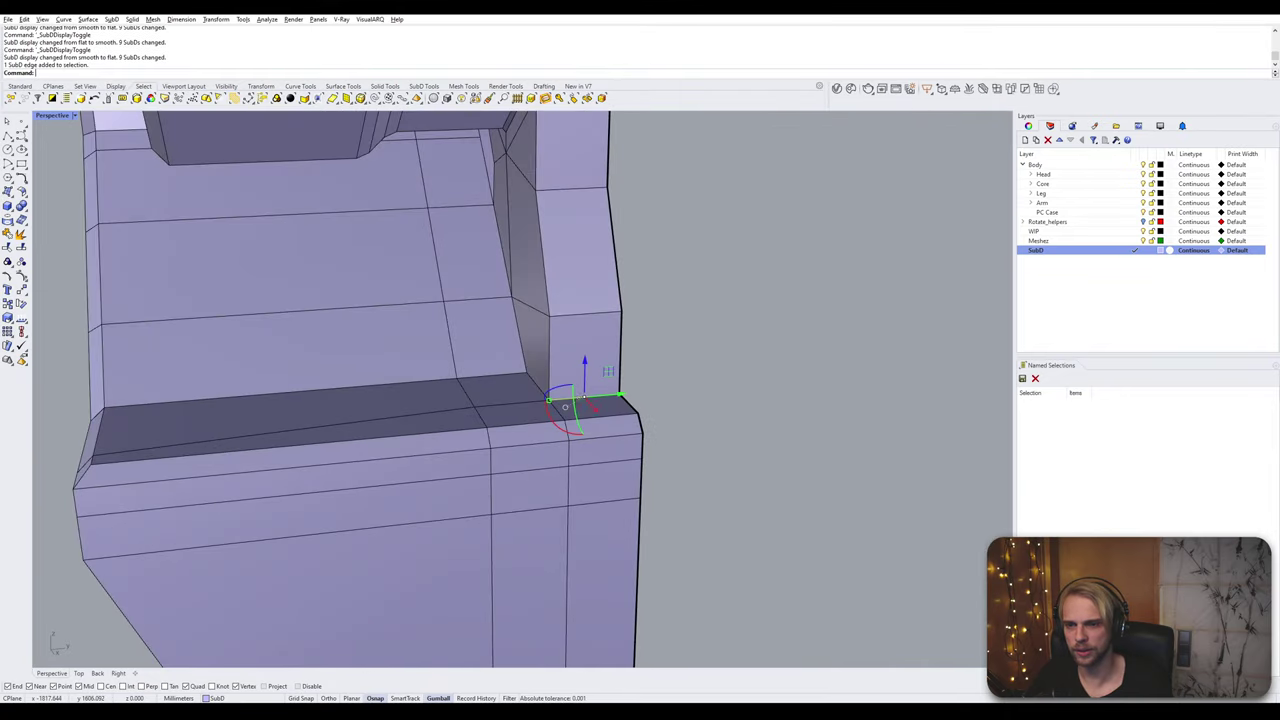
{"action": "left_click", "coordinate": [535, 383], "text": "ctrl+shift"}
{"action": "left_click", "coordinate": [517, 324], "text": "ctrl+shift"}
{"action": "right_click_drag", "start_coordinate": [517, 322], "coordinate": [440, 335]}
{"action": "left_click", "coordinate": [521, 238], "text": "ctrl+shift"}
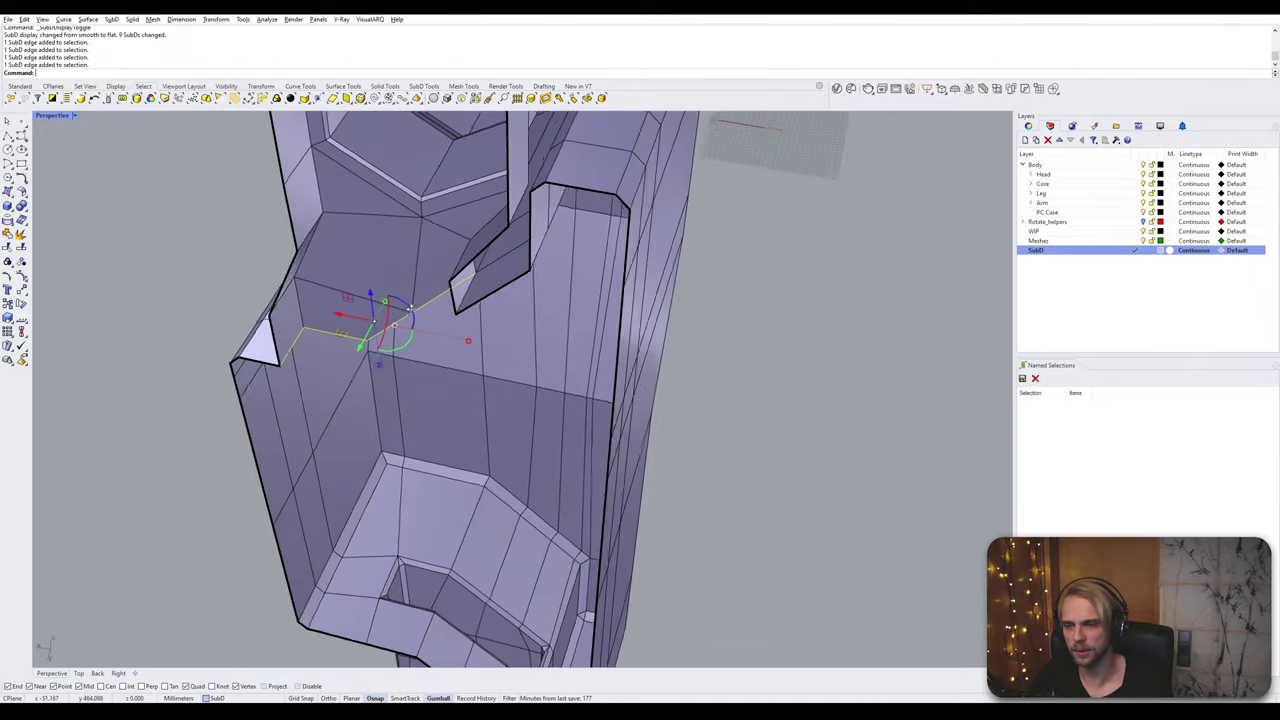
{"action": "scroll", "coordinate": [430, 335], "scroll_direction": "down", "scroll_amount": 8}
{"action": "right_click_drag", "start_coordinate": [294, 416], "coordinate": [597, 320]}
{"action": "right_click_drag", "start_coordinate": [430, 275], "coordinate": [447, 397]}
{"action": "scroll", "coordinate": [430, 290], "scroll_direction": "up", "scroll_amount": 6}
{"action": "scroll", "coordinate": [447, 397], "scroll_direction": "up", "scroll_amount": 8}
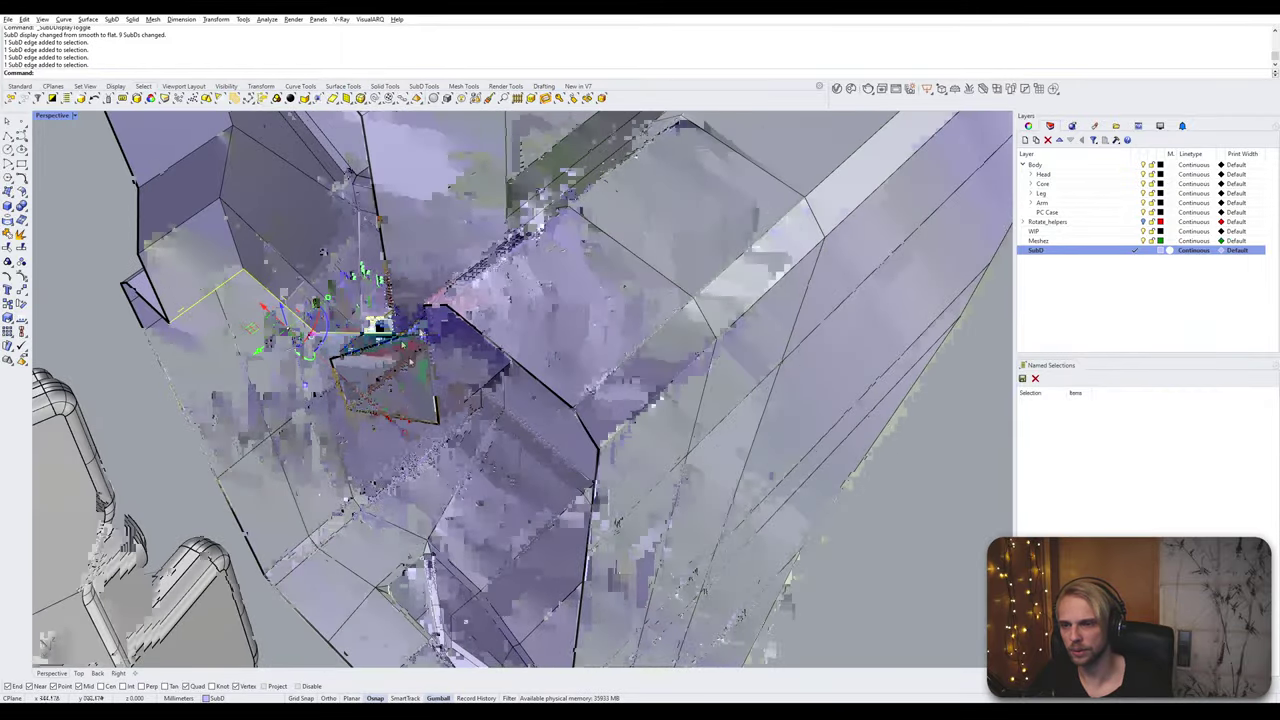
{"action": "scroll", "coordinate": [432, 370], "scroll_direction": "up", "scroll_amount": 3}
{"action": "left_click", "coordinate": [410, 367], "text": "shift"}
{"action": "right_click_drag", "start_coordinate": [432, 370], "coordinate": [758, 362]}
{"action": "scroll", "coordinate": [612, 334], "scroll_direction": "down", "scroll_amount": 5}
{"action": "right_click_drag", "start_coordinate": [609, 334], "coordinate": [636, 338]}
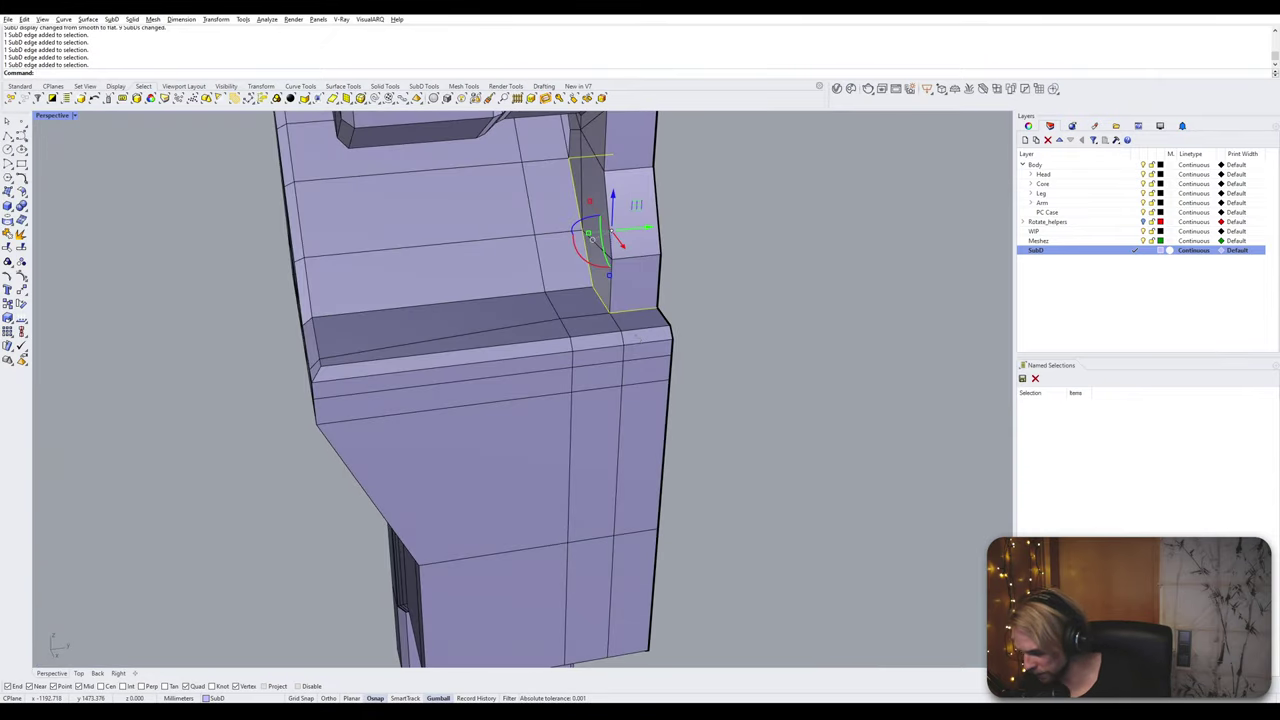
Step: Bevel the crease edges by 0.2, view the part smoothed, and select the half
{"action": "type", "text": "Bevel"}
{"action": "key", "text": "Return"}
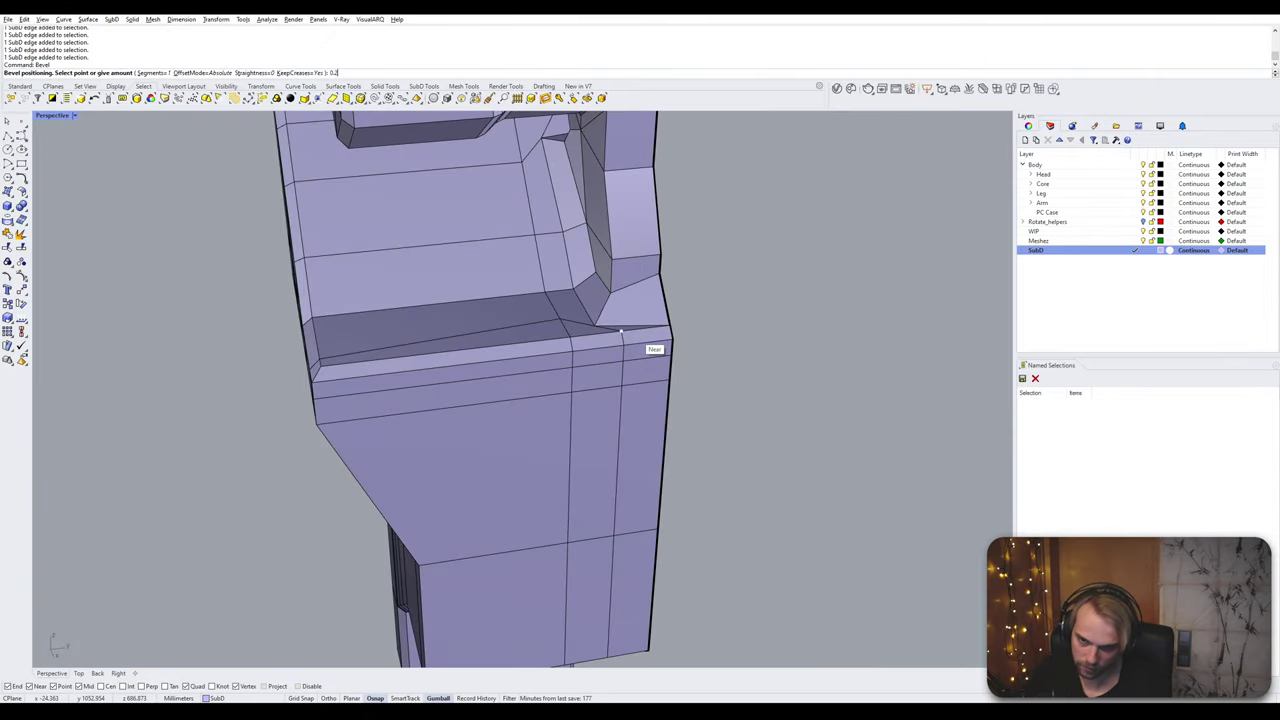
{"action": "key", "text": "Tab"}
{"action": "scroll", "coordinate": [600, 338], "scroll_direction": "down", "scroll_amount": 6}
{"action": "right_click_drag", "start_coordinate": [600, 340], "coordinate": [557, 283], "text": "shift"}
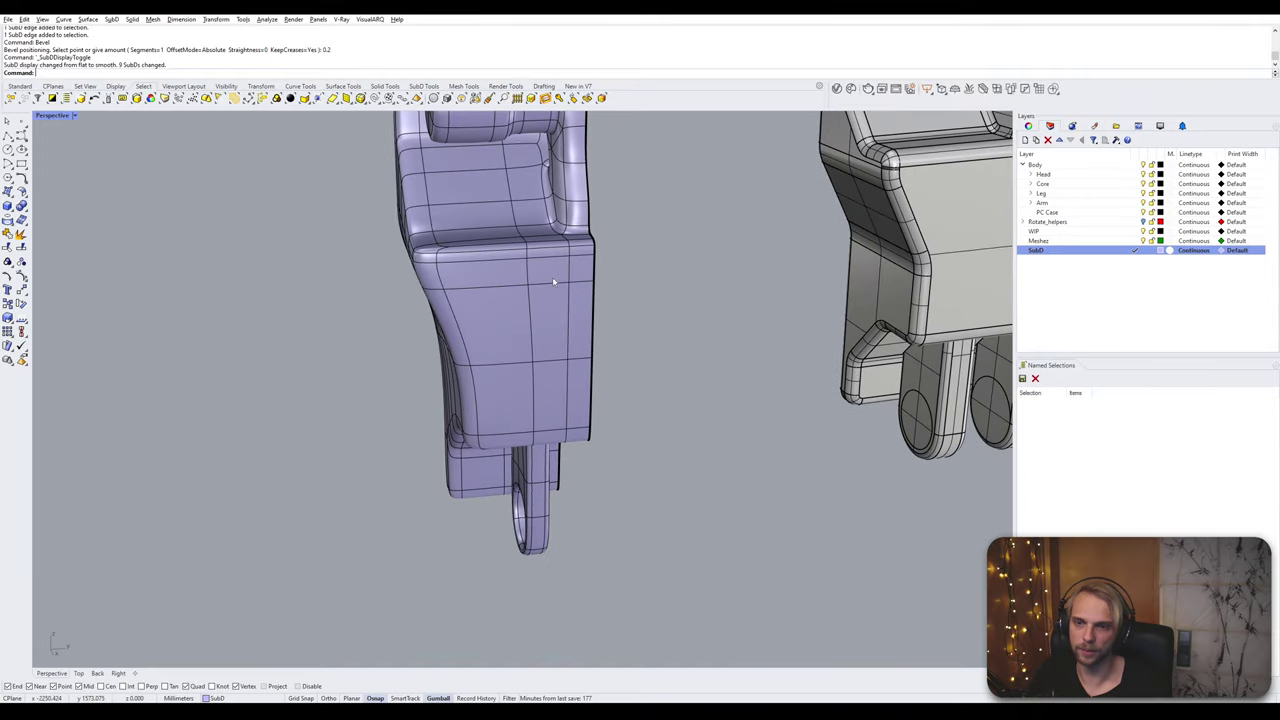
{"action": "left_click", "coordinate": [540, 310]}
Step: Mirror the SubD half across a plane through its open side to close the part
{"action": "key", "text": "Return"}
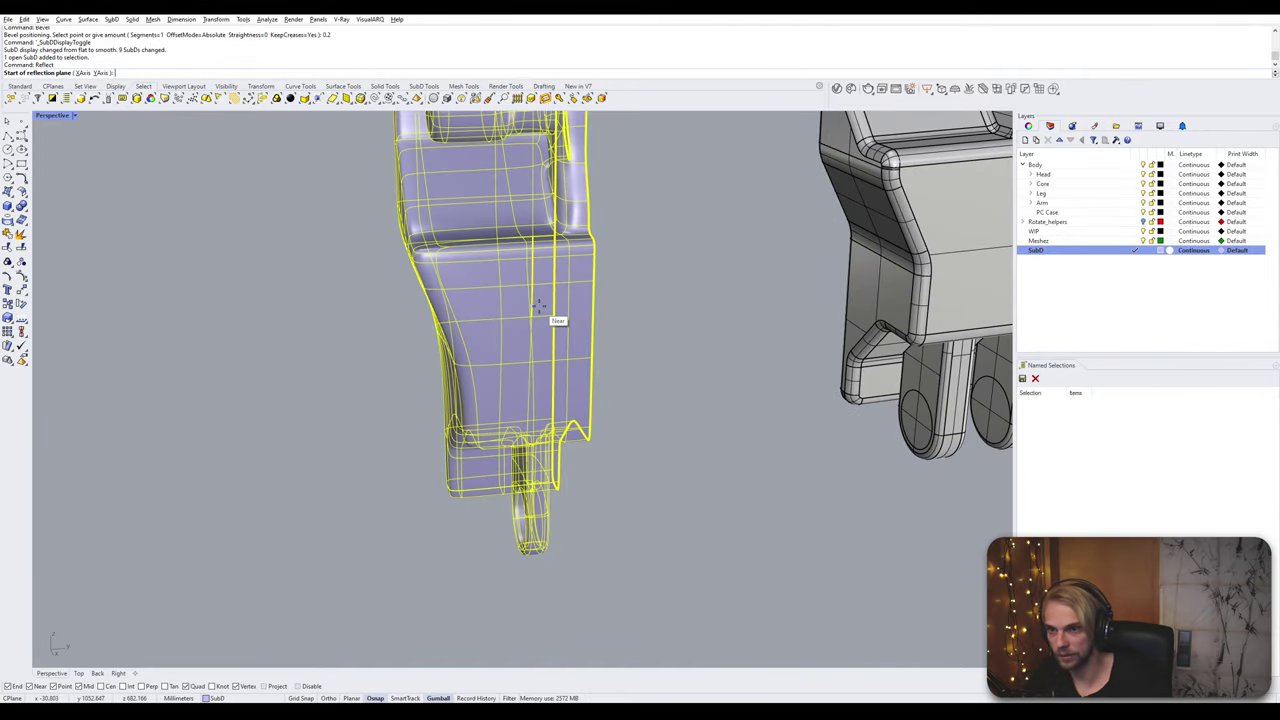
{"action": "right_click_drag", "start_coordinate": [537, 306], "coordinate": [668, 352]}
{"action": "left_click", "coordinate": [665, 318]}
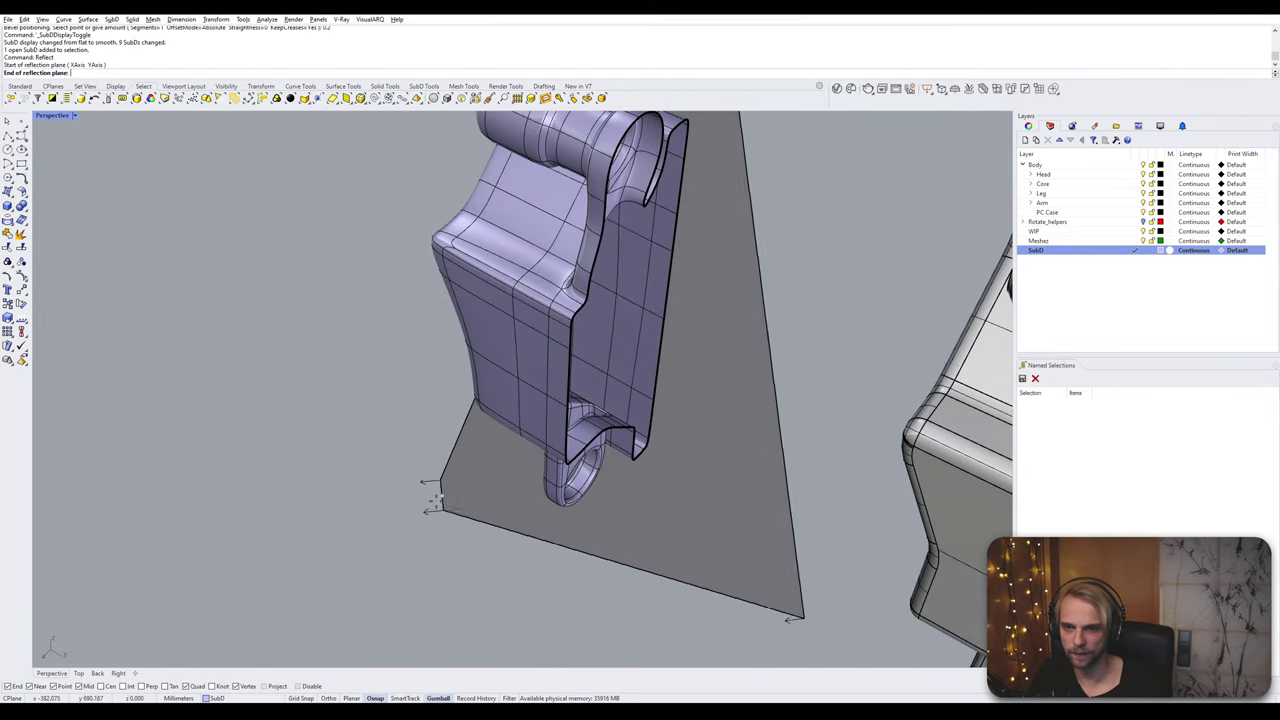
{"action": "left_click", "coordinate": [367, 566]}
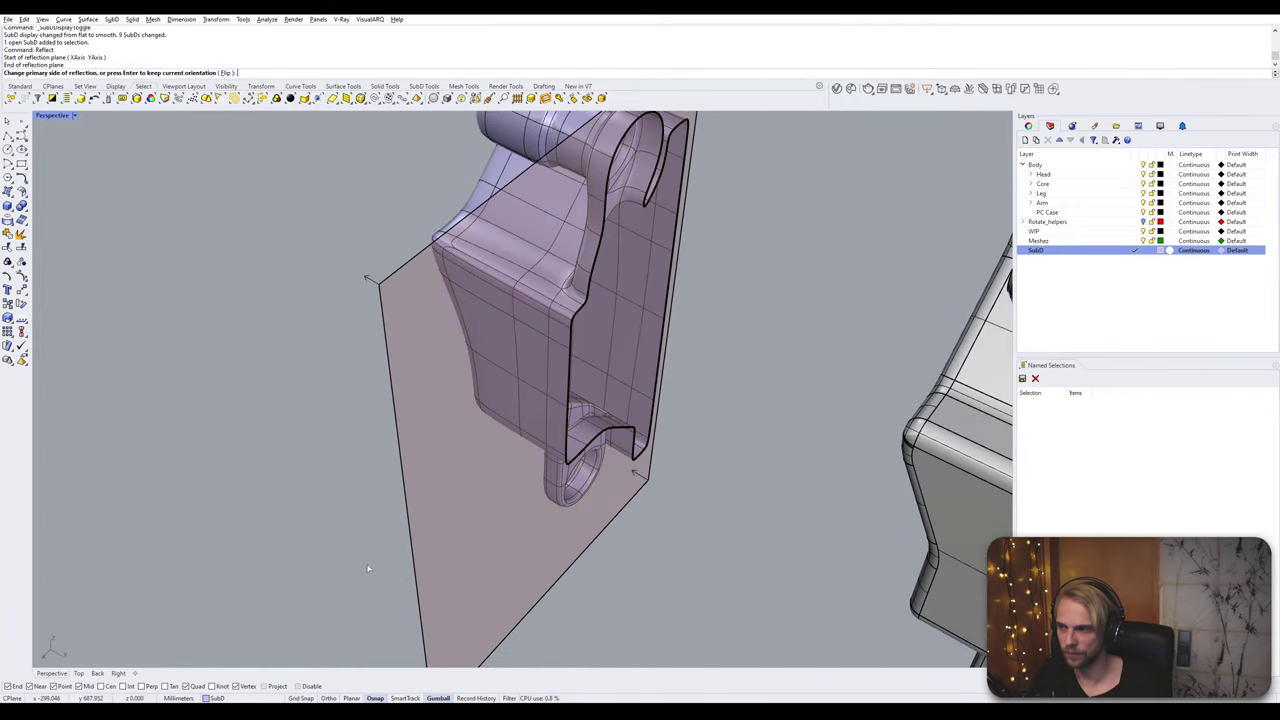
{"action": "key", "text": "Return"}
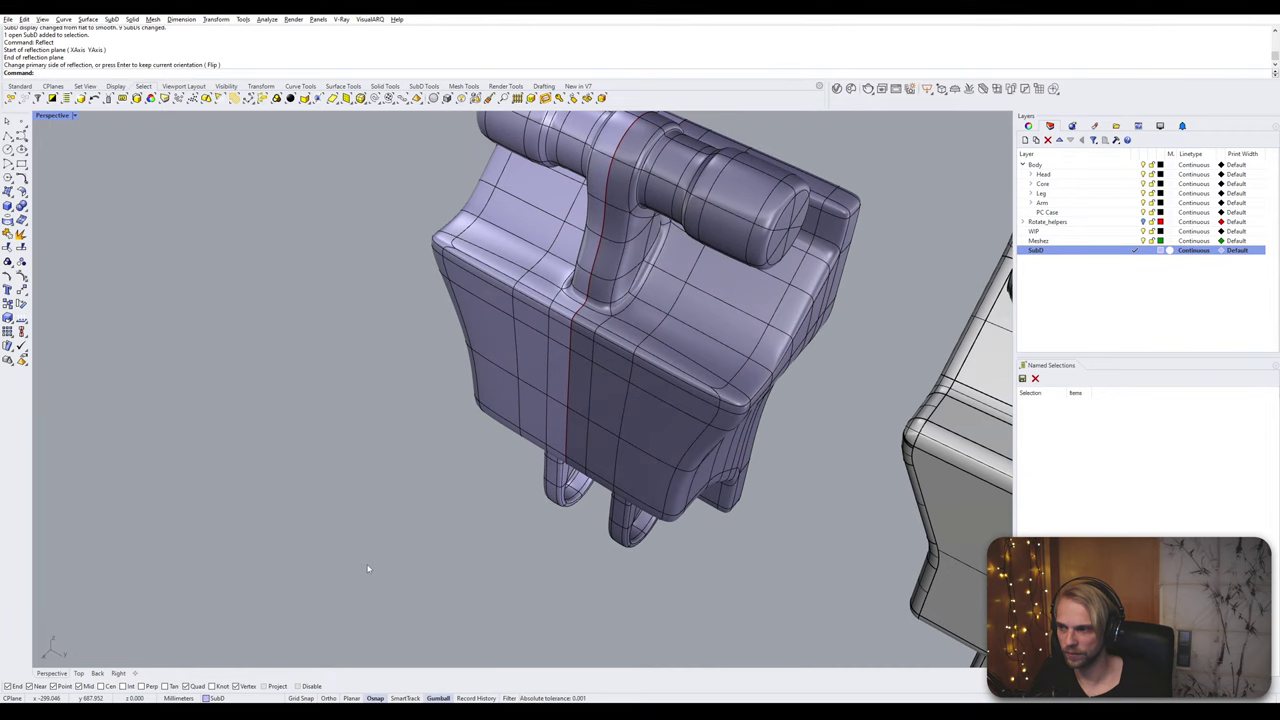
{"action": "right_click_drag", "start_coordinate": [367, 568], "coordinate": [412, 527]}
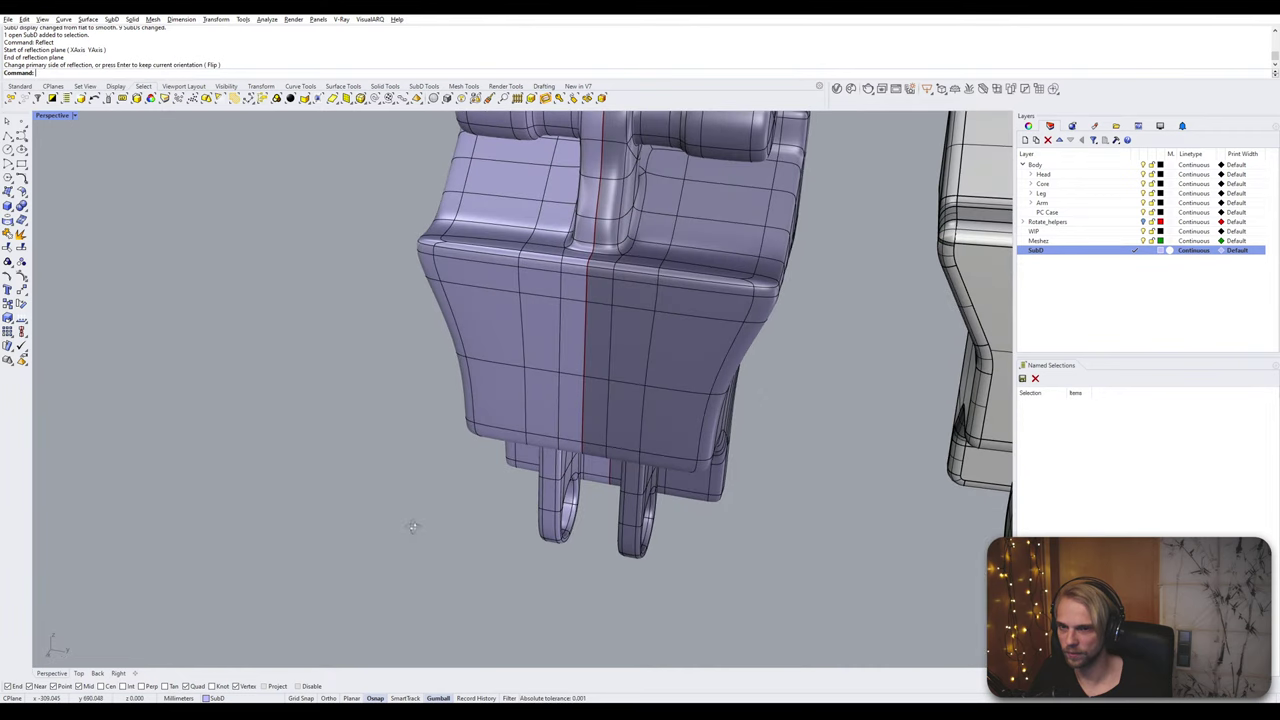
{"action": "left_click", "coordinate": [530, 364]}
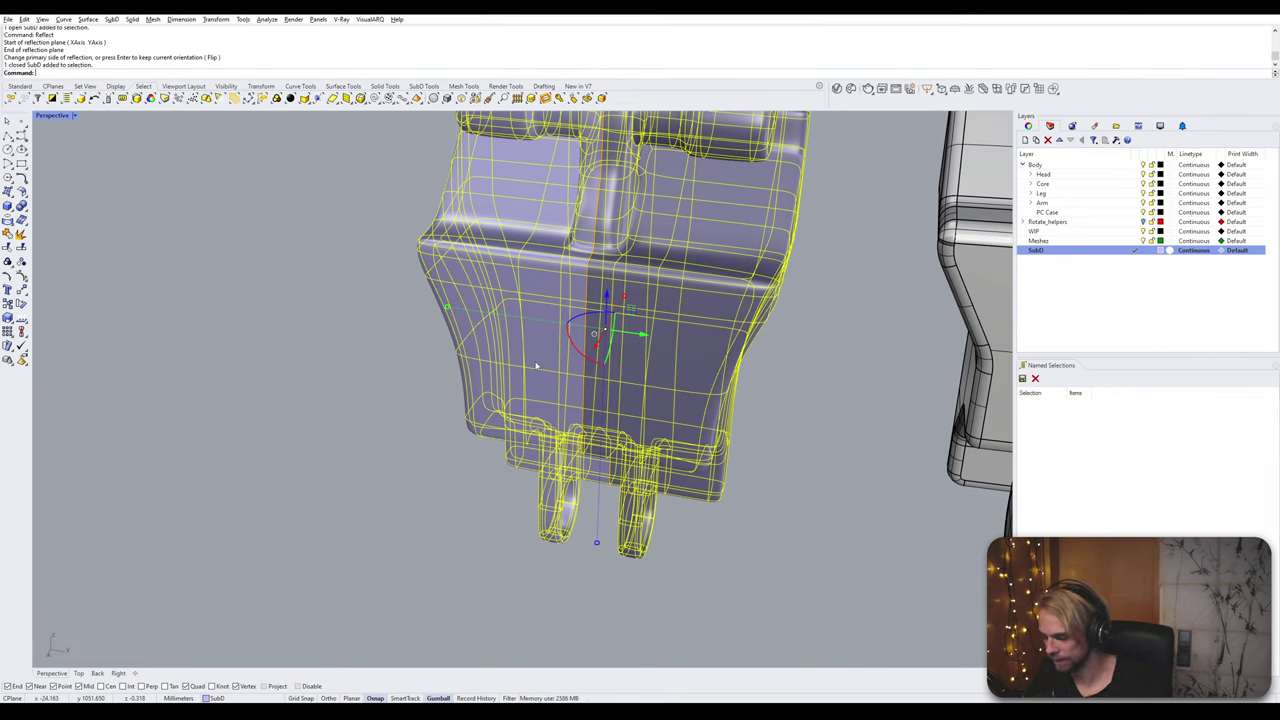
Step: Strip the existing reflect symmetry from the SubD with RemoveExistingReflectSymmetry
{"action": "key", "text": "Up"}
{"action": "key", "text": "Return"}
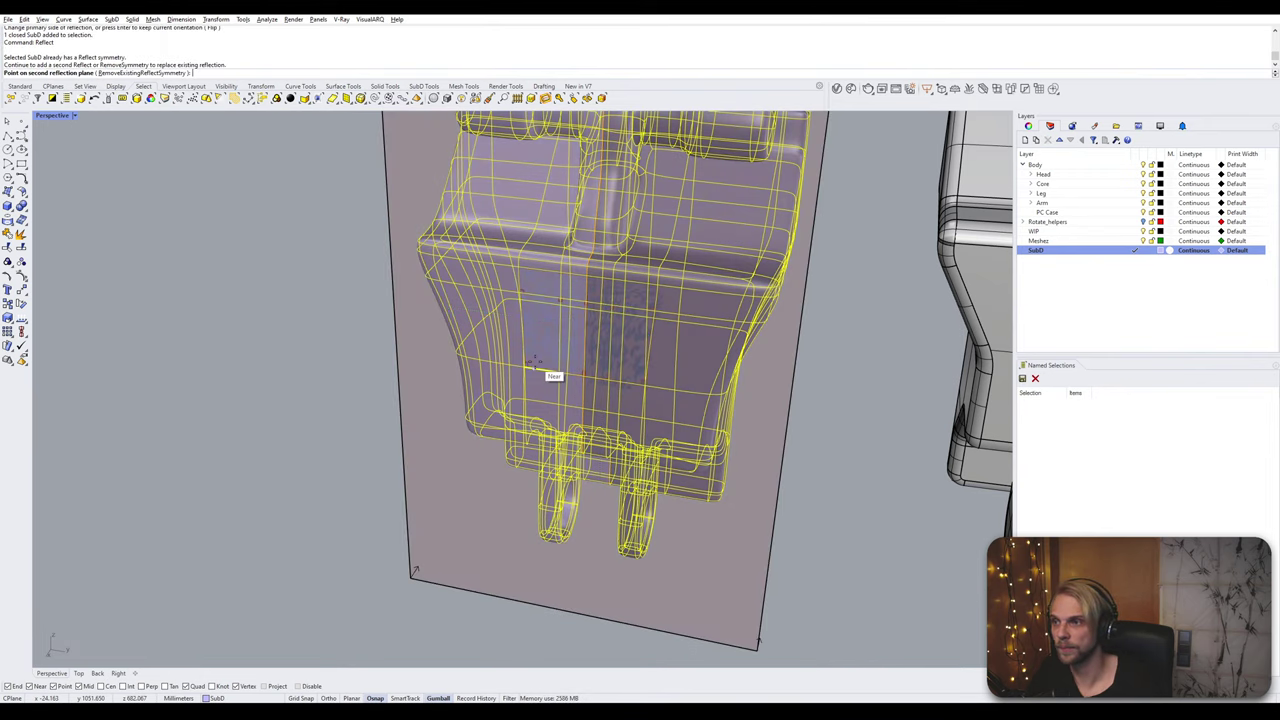
{"action": "left_click", "coordinate": [142, 73]}
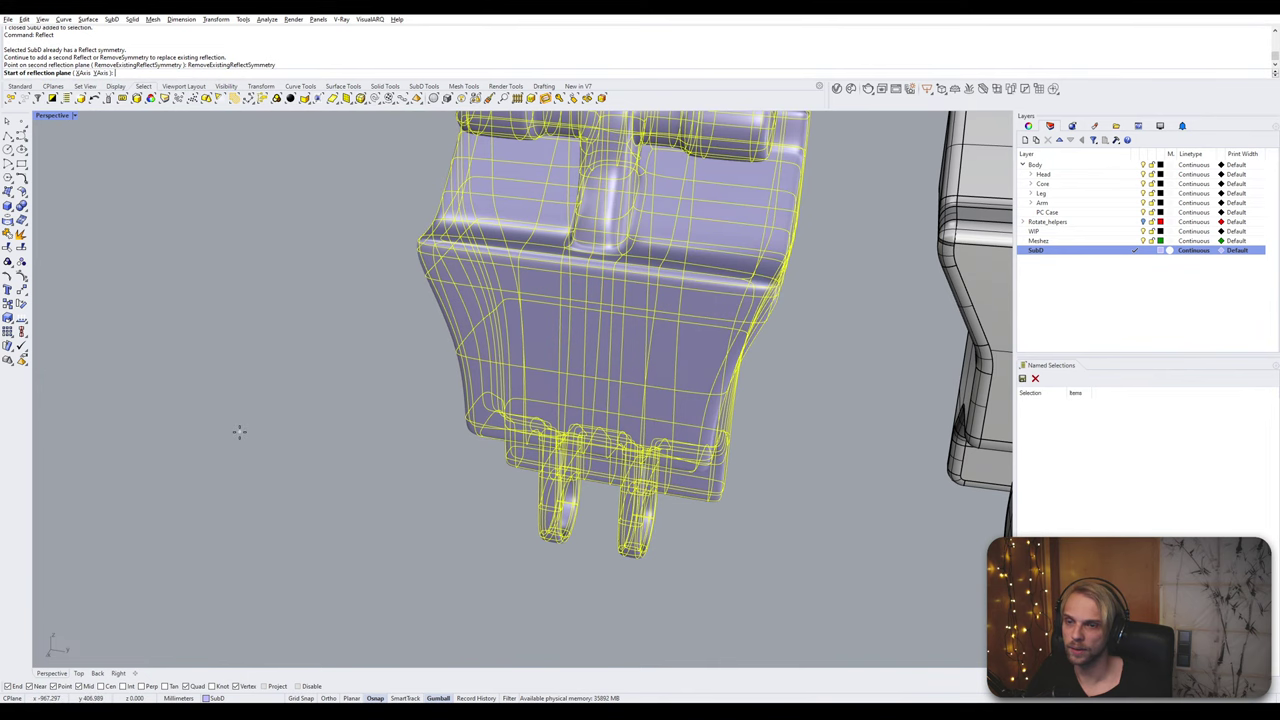
{"action": "scroll", "coordinate": [239, 432], "scroll_direction": "down", "scroll_amount": 5}
{"action": "key", "text": "Escape"}
{"action": "key", "text": "Escape"}
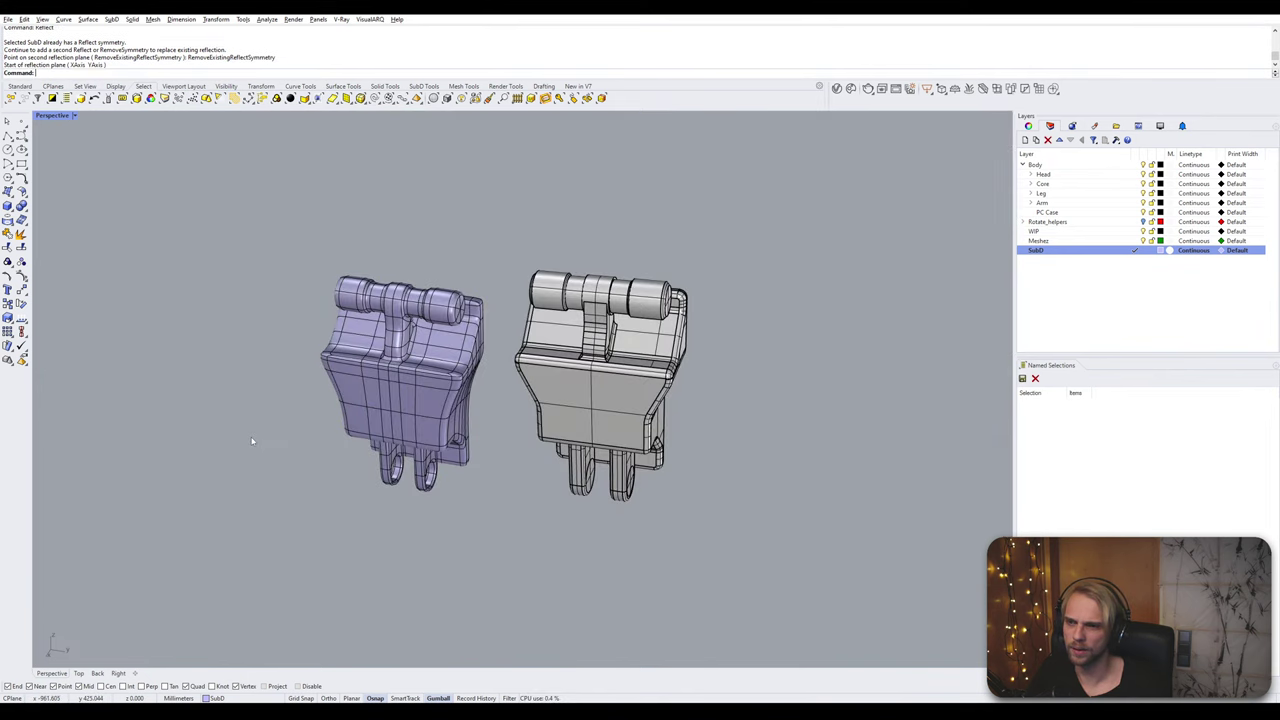
Step: Delete the long edge loop running across the hinge part and compare flat and smooth display
{"action": "left_click", "coordinate": [386, 396]}
{"action": "left_click", "coordinate": [285, 434]}
{"action": "scroll", "coordinate": [284, 432], "scroll_direction": "up", "scroll_amount": 5}
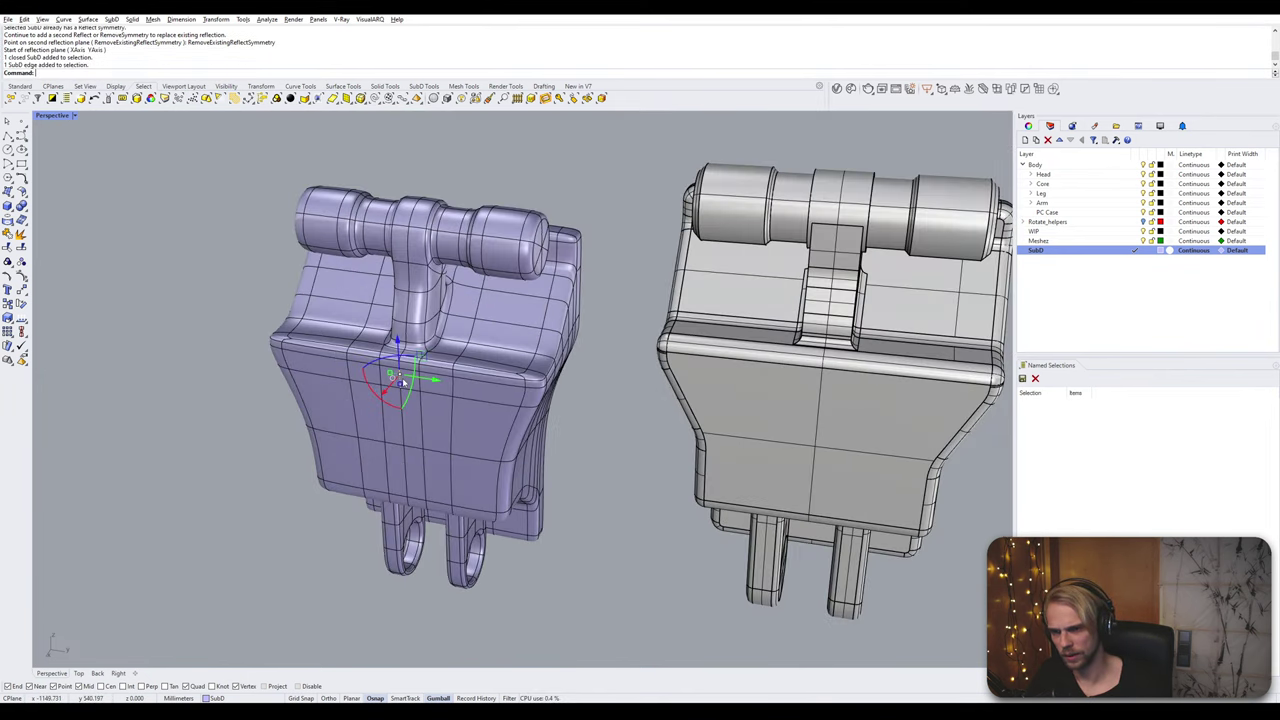
{"action": "double_click", "coordinate": [403, 381]}
{"action": "key", "text": "Delete"}
{"action": "scroll", "coordinate": [403, 382], "scroll_direction": "down", "scroll_amount": 4}
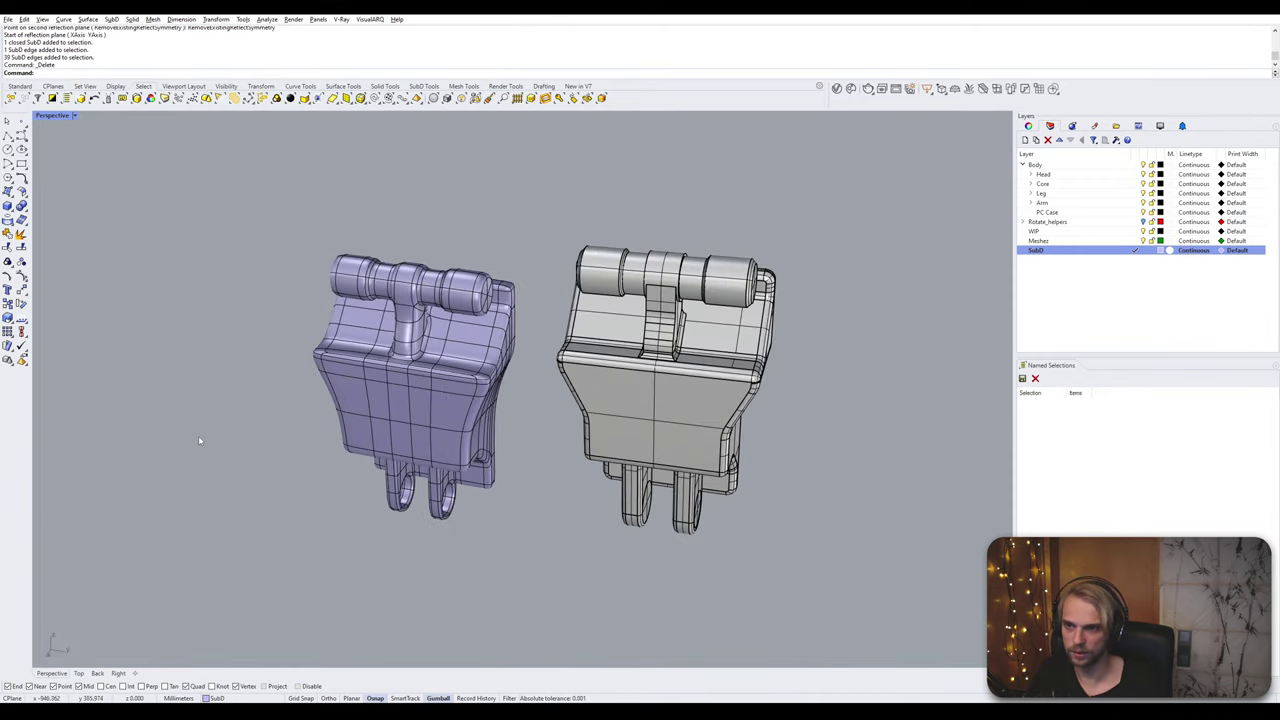
{"action": "key", "text": "Tab"}
{"action": "key", "text": "Tab"}
{"action": "right_click_drag", "start_coordinate": [229, 457], "coordinate": [334, 413]}
{"action": "key", "text": "Tab"}
{"action": "key", "text": "Tab"}
Step: Run Show to reveal hidden objects and switch the SubD to flat display
{"action": "type", "text": "Sh"}
{"action": "key", "text": "Return"}
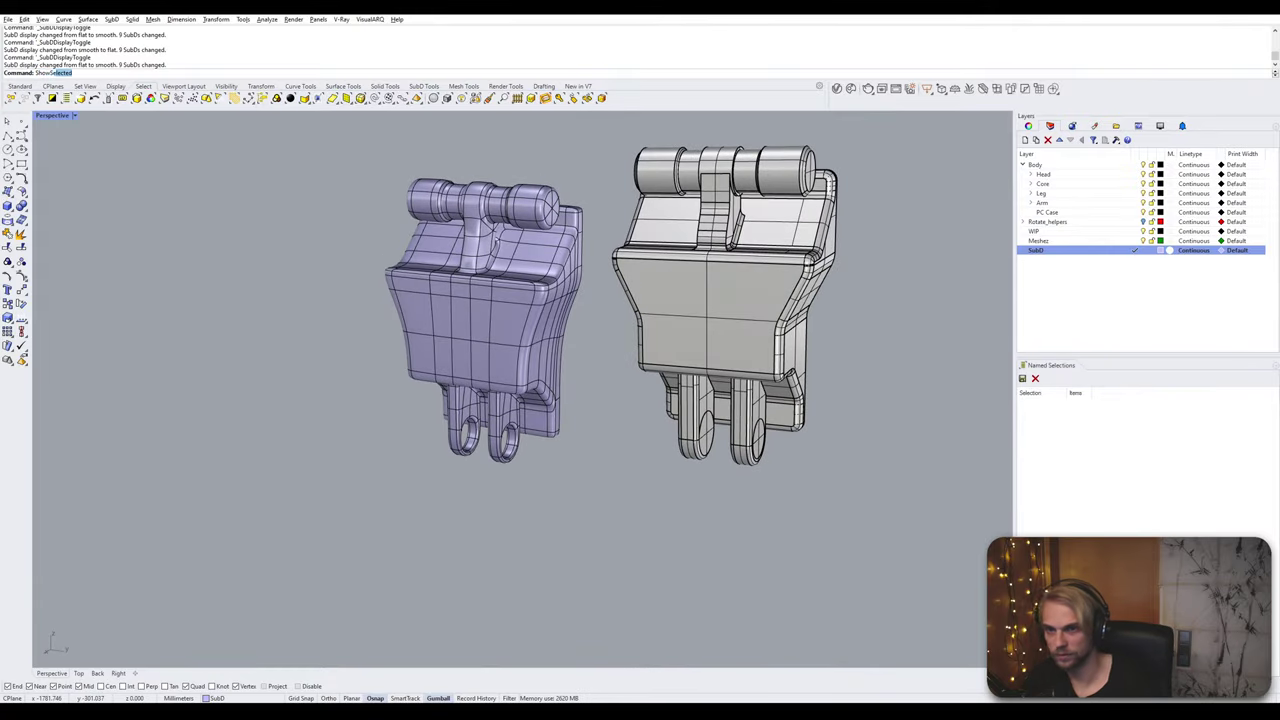
{"action": "key", "text": "Escape"}
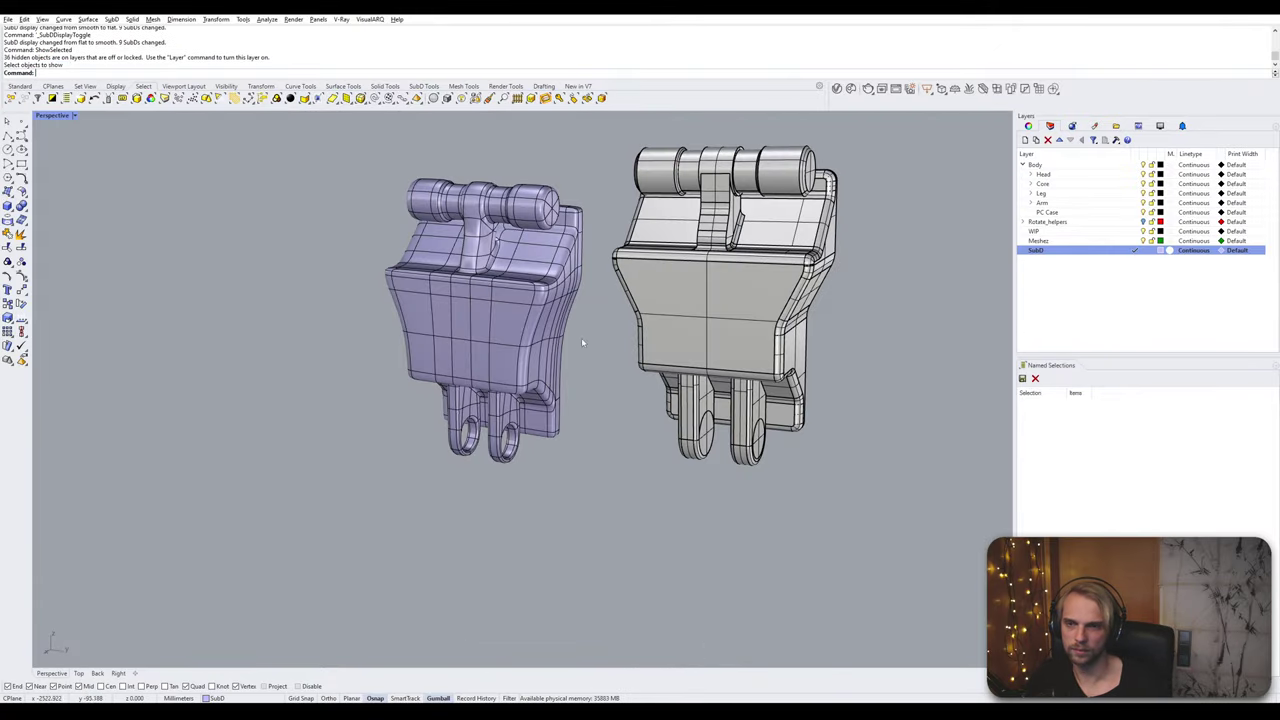
{"action": "key", "text": "Tab"}
{"action": "scroll", "coordinate": [530, 168], "scroll_direction": "up", "scroll_amount": 8}
{"action": "right_click_drag", "start_coordinate": [530, 169], "coordinate": [490, 245]}
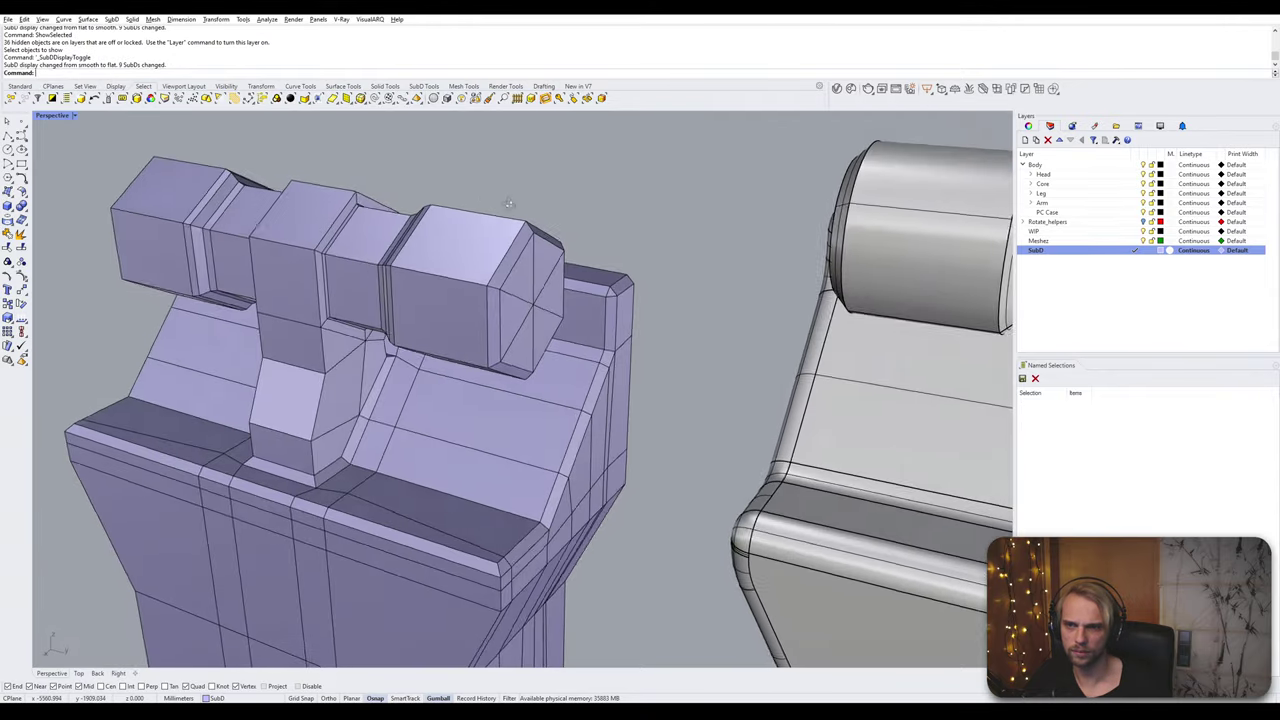
{"action": "scroll", "coordinate": [490, 250], "scroll_direction": "down", "scroll_amount": 5}
{"action": "right_click_drag", "start_coordinate": [430, 520], "coordinate": [497, 382]}
Step: Reveal the hidden SubD hinge part with ShowSelected and check it smoothed
{"action": "type", "text": "ShowSelected"}
{"action": "key", "text": "Return"}
{"action": "left_click", "coordinate": [392, 309]}
{"action": "key", "text": "Return"}
{"action": "right_click_drag", "start_coordinate": [392, 309], "coordinate": [590, 452]}
{"action": "key", "text": "Tab"}
{"action": "scroll", "coordinate": [414, 432], "scroll_direction": "up", "scroll_amount": 7}
{"action": "key", "text": "Tab"}
{"action": "scroll", "coordinate": [409, 407], "scroll_direction": "up", "scroll_amount": 3}
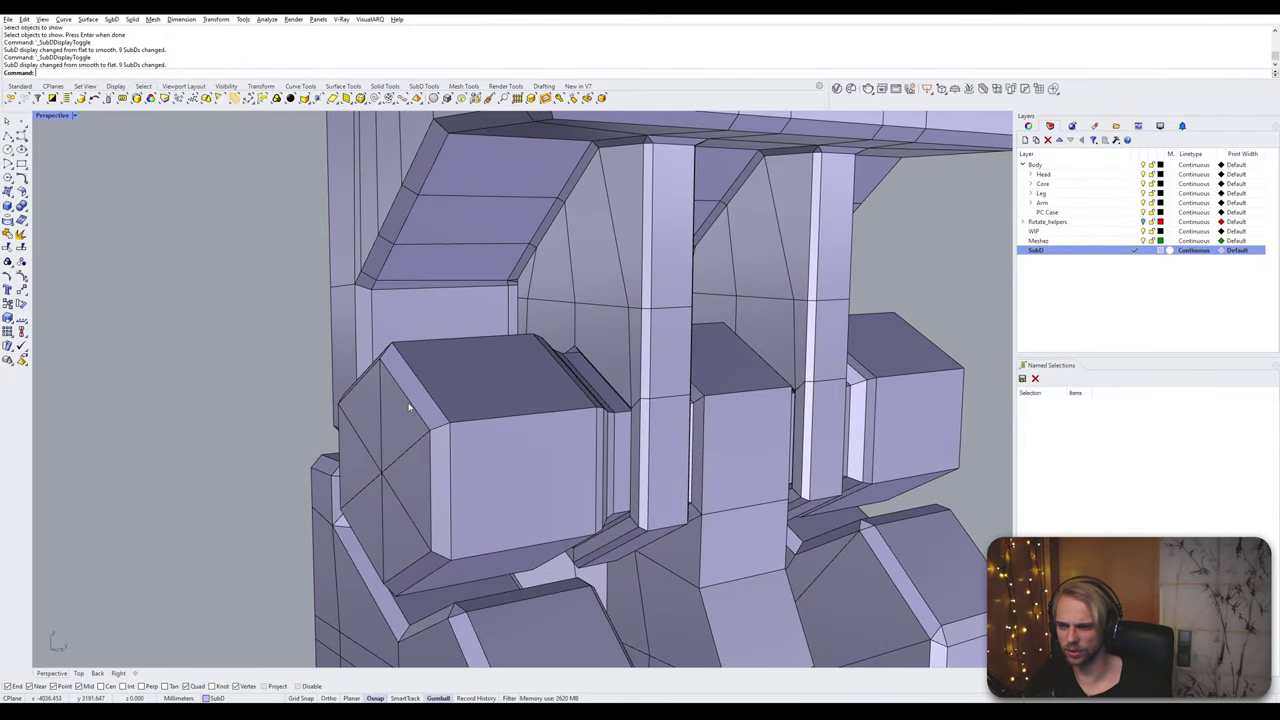
Step: Select the six-edge loops on both the left and right hexagonal ends of the hinge barrel
{"action": "double_click", "coordinate": [412, 404], "text": "ctrl+shift"}
{"action": "double_click", "coordinate": [437, 404], "text": "ctrl+shift"}
{"action": "right_click_drag", "start_coordinate": [663, 431], "coordinate": [557, 447]}
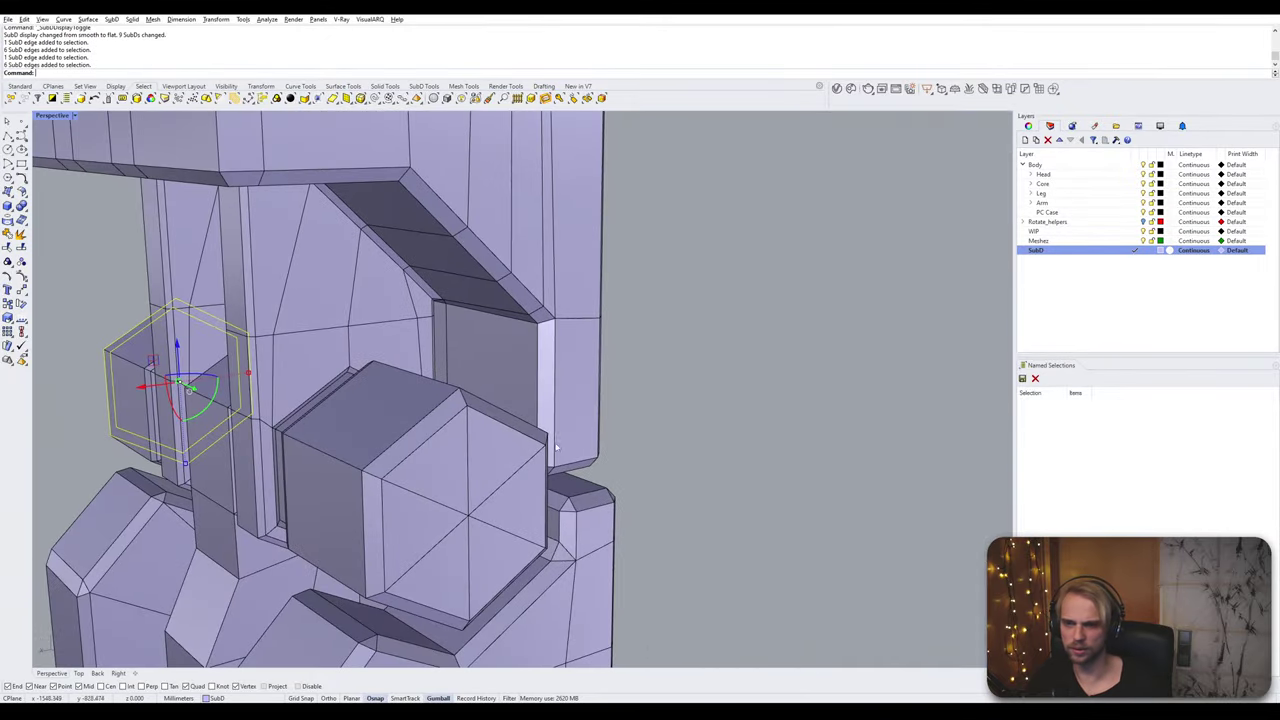
{"action": "double_click", "coordinate": [446, 405], "text": "ctrl+shift"}
{"action": "double_click", "coordinate": [449, 422], "text": "ctrl+shift"}
{"action": "scroll", "coordinate": [451, 410], "scroll_direction": "down", "scroll_amount": 8}
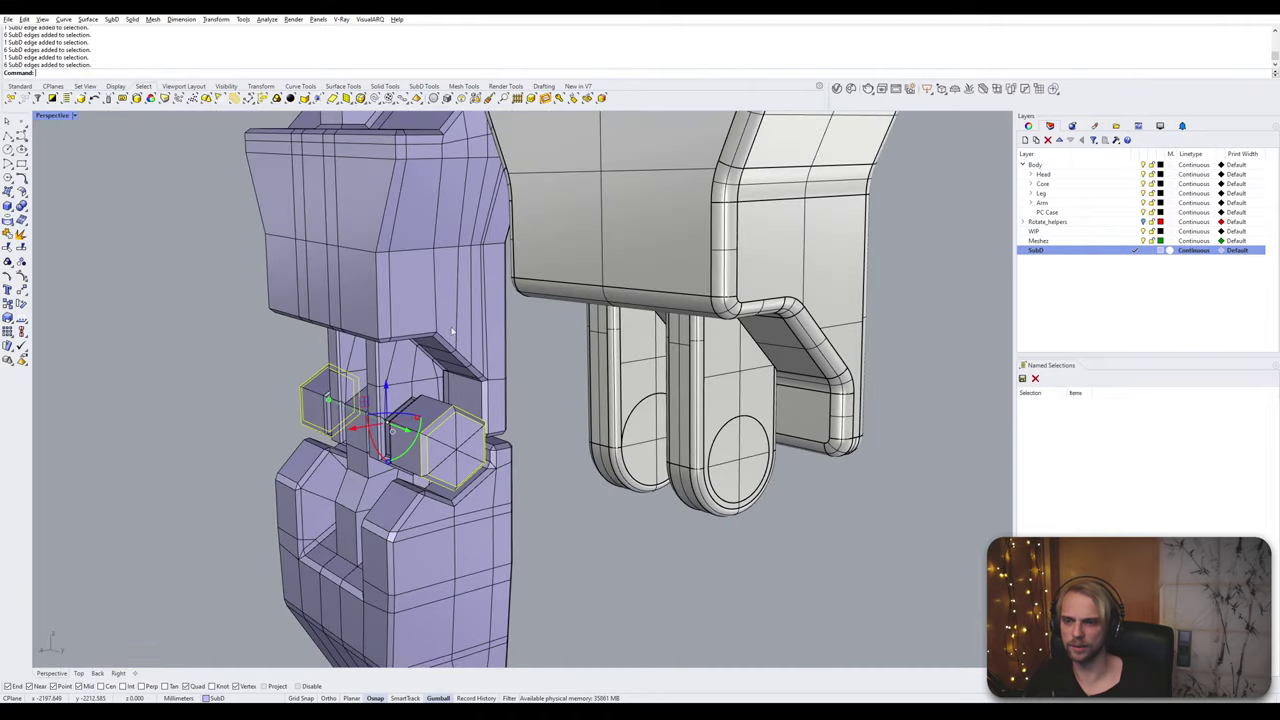
{"action": "right_click_drag", "start_coordinate": [438, 150], "coordinate": [456, 299], "text": "shift"}
{"action": "scroll", "coordinate": [455, 298], "scroll_direction": "up", "scroll_amount": 3}
{"action": "double_click", "coordinate": [457, 255], "text": "shift"}
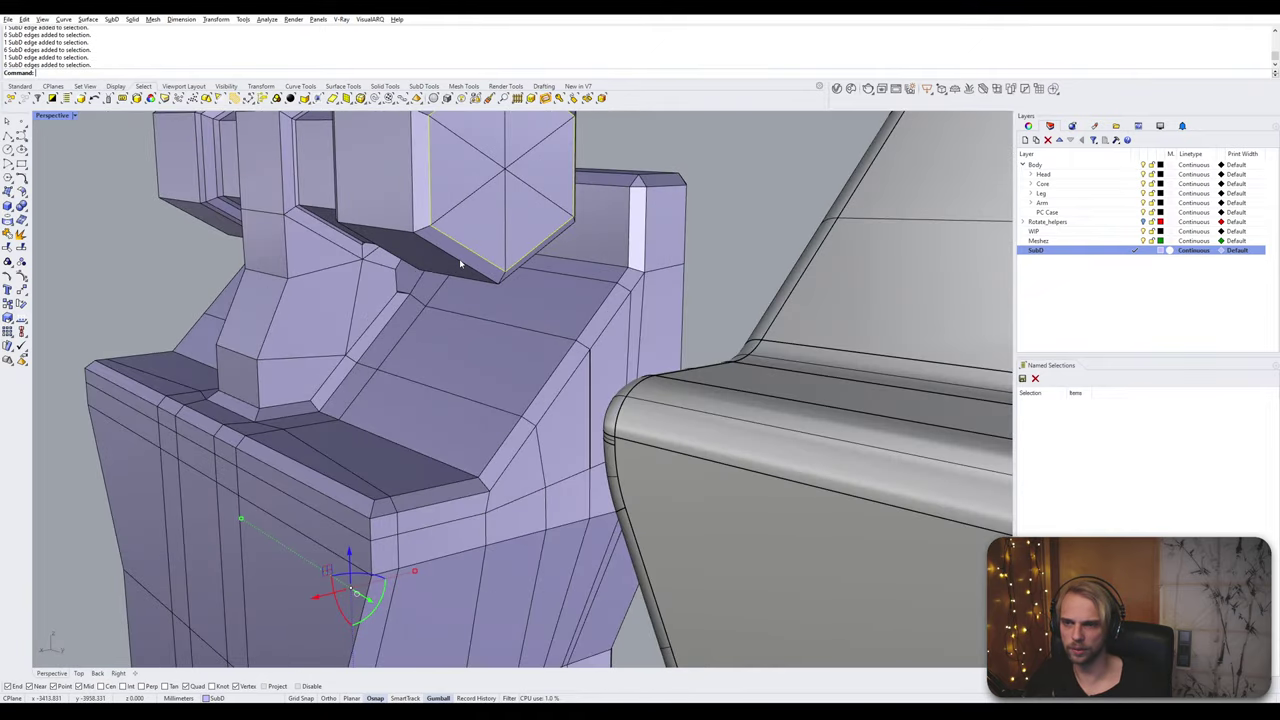
{"action": "right_click_drag", "start_coordinate": [352, 244], "coordinate": [389, 297]}
{"action": "scroll", "coordinate": [418, 292], "scroll_direction": "up", "scroll_amount": 5}
{"action": "double_click", "coordinate": [415, 293], "text": "ctrl+shift"}
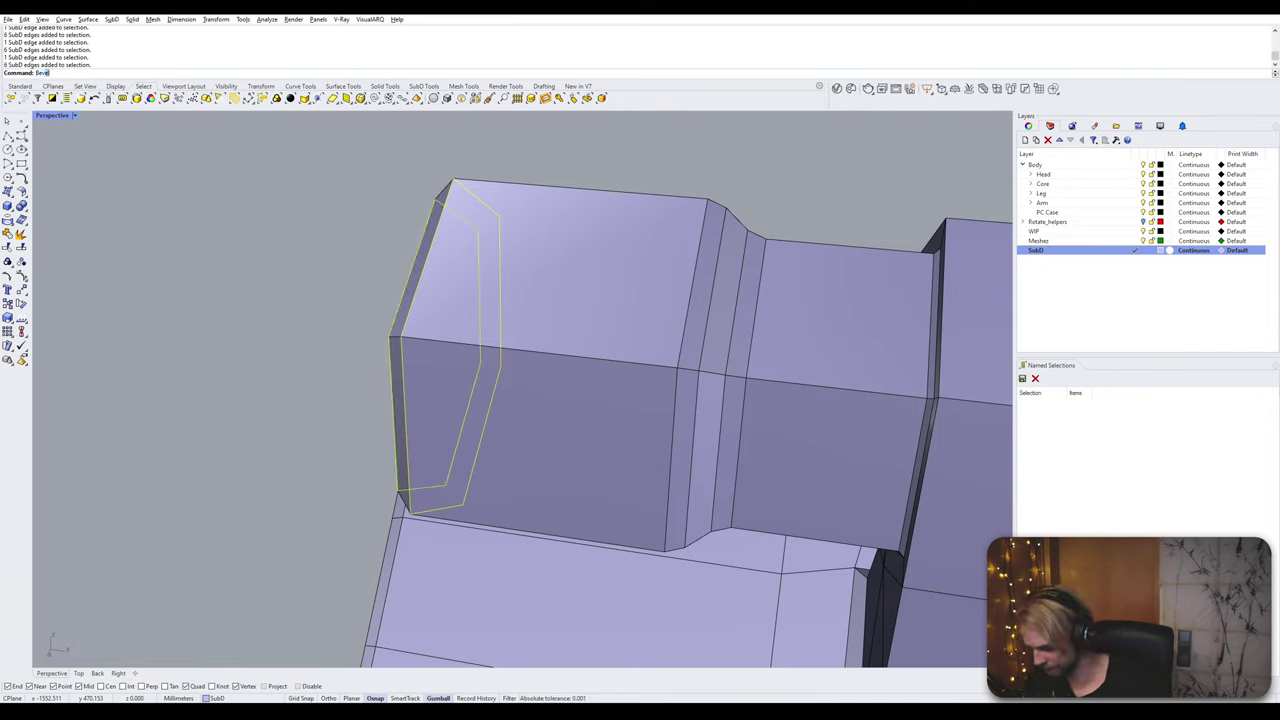
{"action": "key", "text": "Return"}
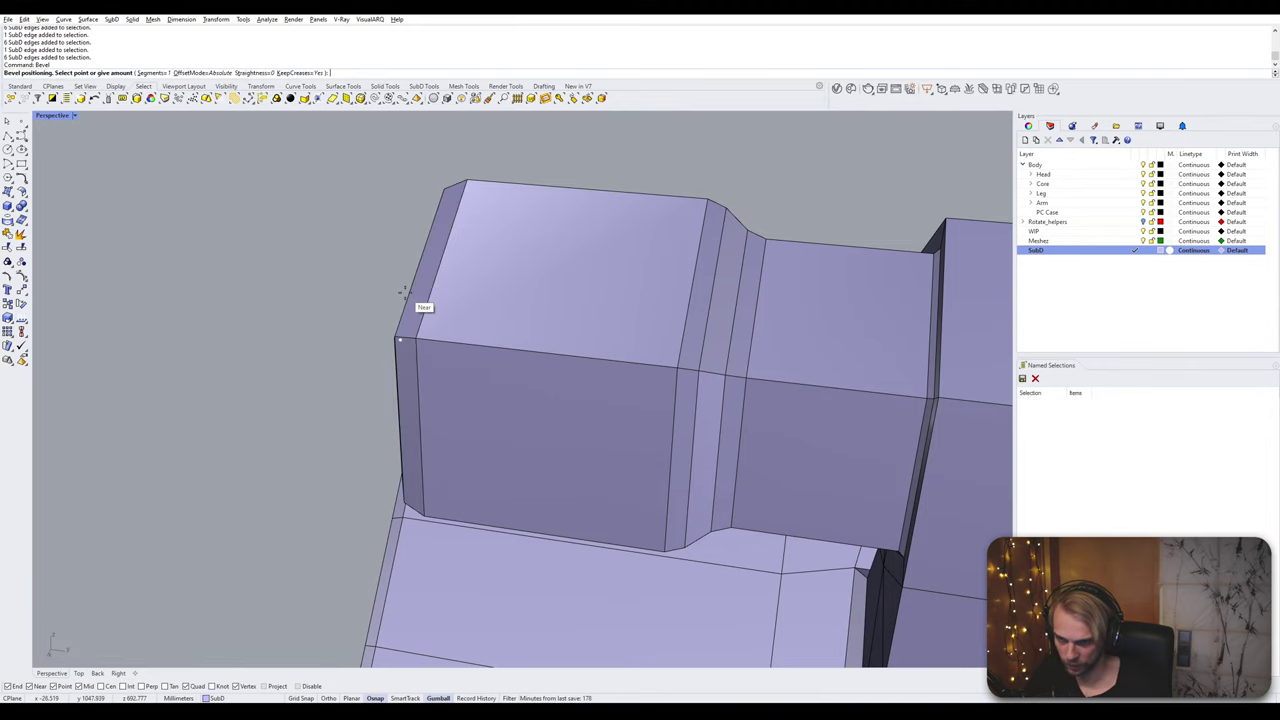
{"action": "type", "text": "0.1"}
{"action": "key", "text": "Return"}
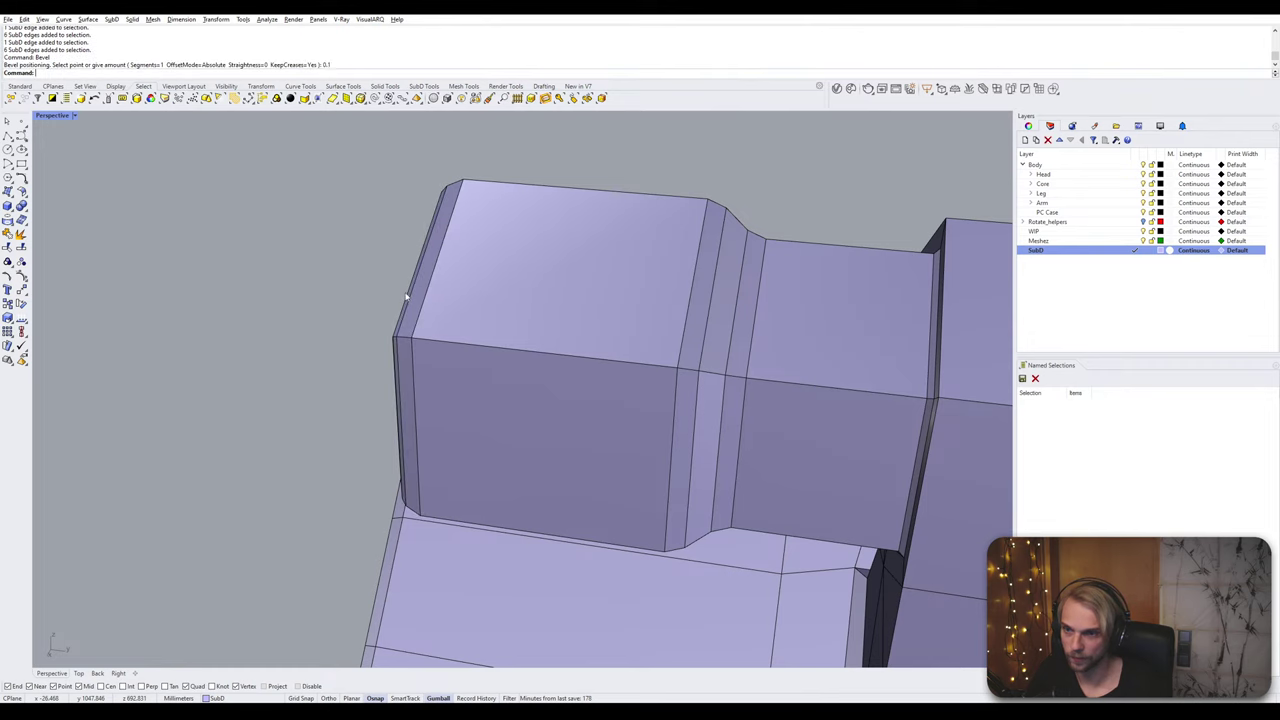
{"action": "scroll", "coordinate": [406, 296], "scroll_direction": "down", "scroll_amount": 3}
{"action": "right_click_drag", "start_coordinate": [406, 296], "coordinate": [488, 294]}
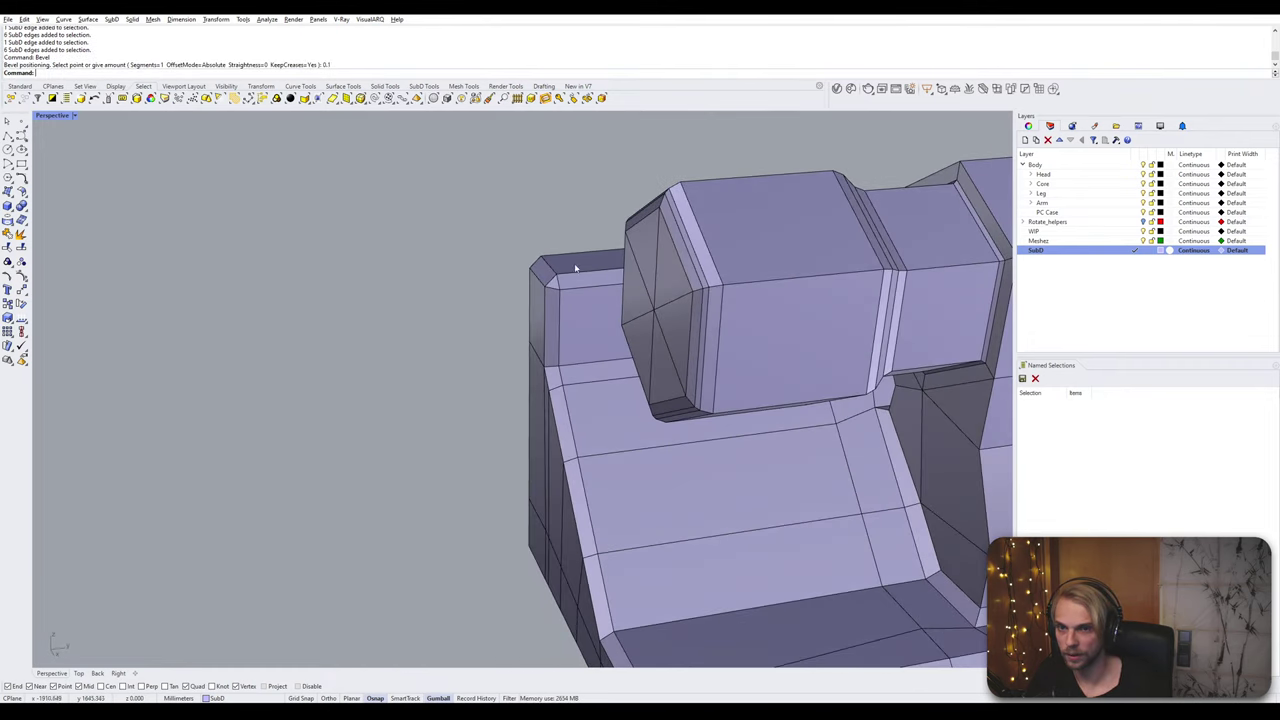
{"action": "scroll", "coordinate": [776, 217], "scroll_direction": "up", "scroll_amount": 3}
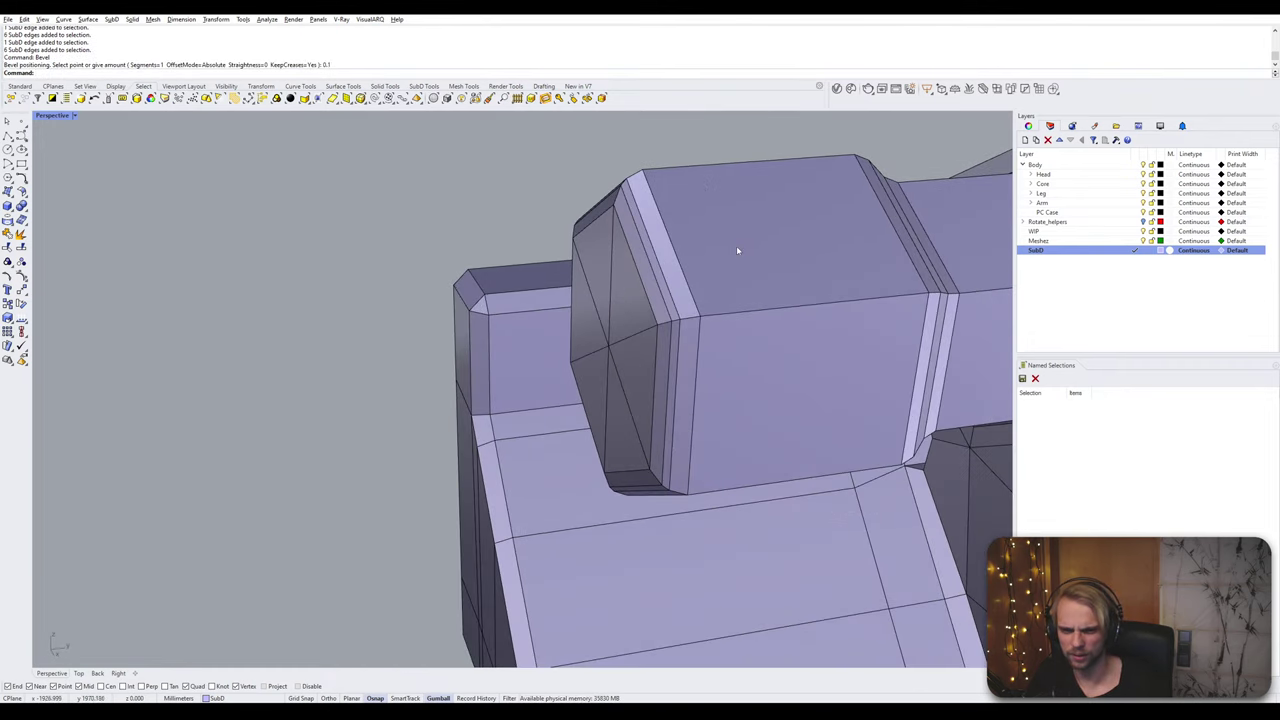
{"action": "key", "text": "Tab"}
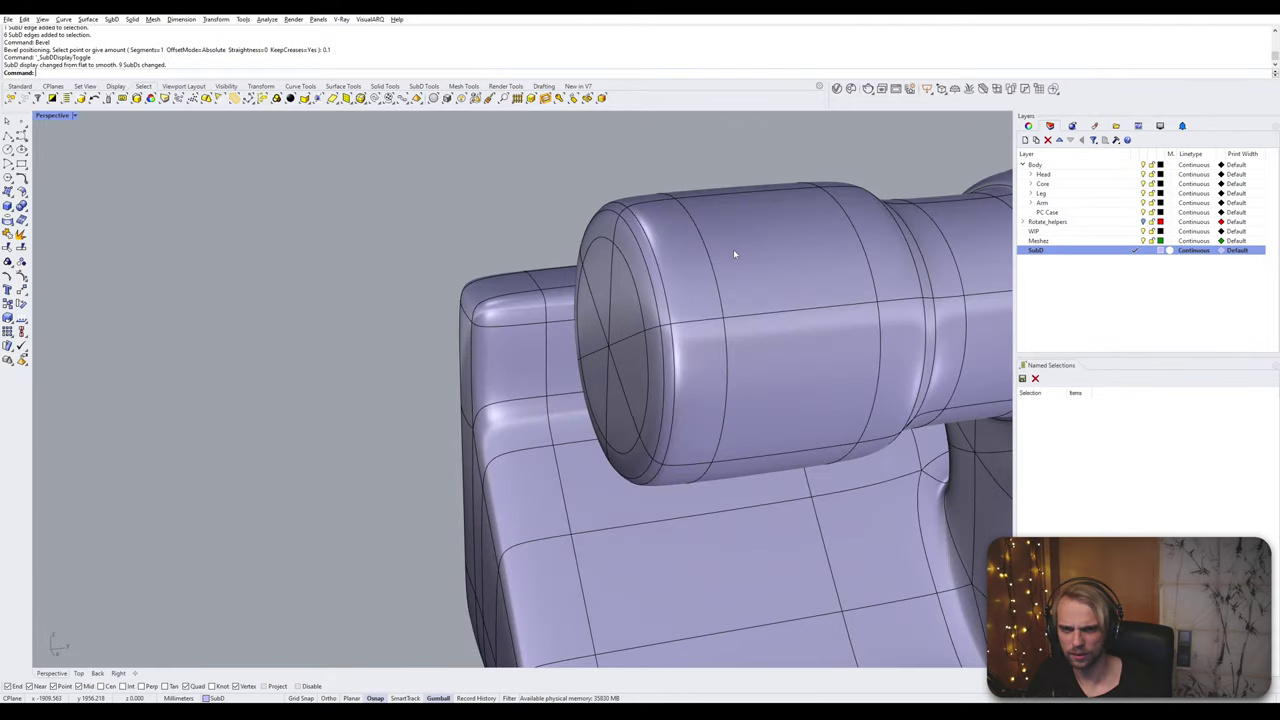
{"action": "mouse_move", "coordinate": [733, 249]}
{"action": "right_mouse_down"}
{"action": "mouse_move", "coordinate": [686, 240]}
{"action": "mouse_move", "coordinate": [714, 260]}
{"action": "right_mouse_up"}
{"action": "key", "text": "Tab"}
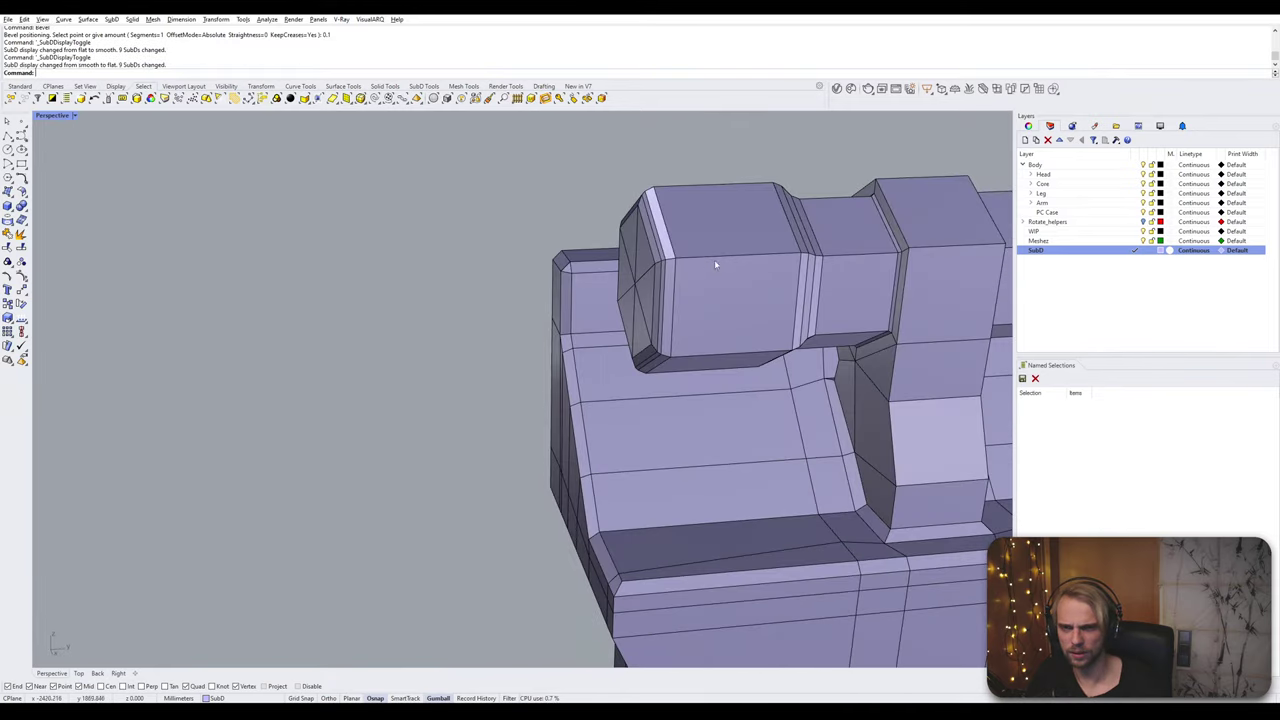
{"action": "key", "text": "ctrl+z"}
{"action": "right_click_drag", "start_coordinate": [446, 331], "coordinate": [418, 275]}
{"action": "scroll", "coordinate": [432, 276], "scroll_direction": "down", "scroll_amount": 2}
{"action": "scroll", "coordinate": [668, 251], "scroll_direction": "up", "scroll_amount": 6}
Step: Select the end edge loops of both hinge boxes, then clear that selection
{"action": "right_click_drag", "start_coordinate": [666, 229], "coordinate": [682, 228]}
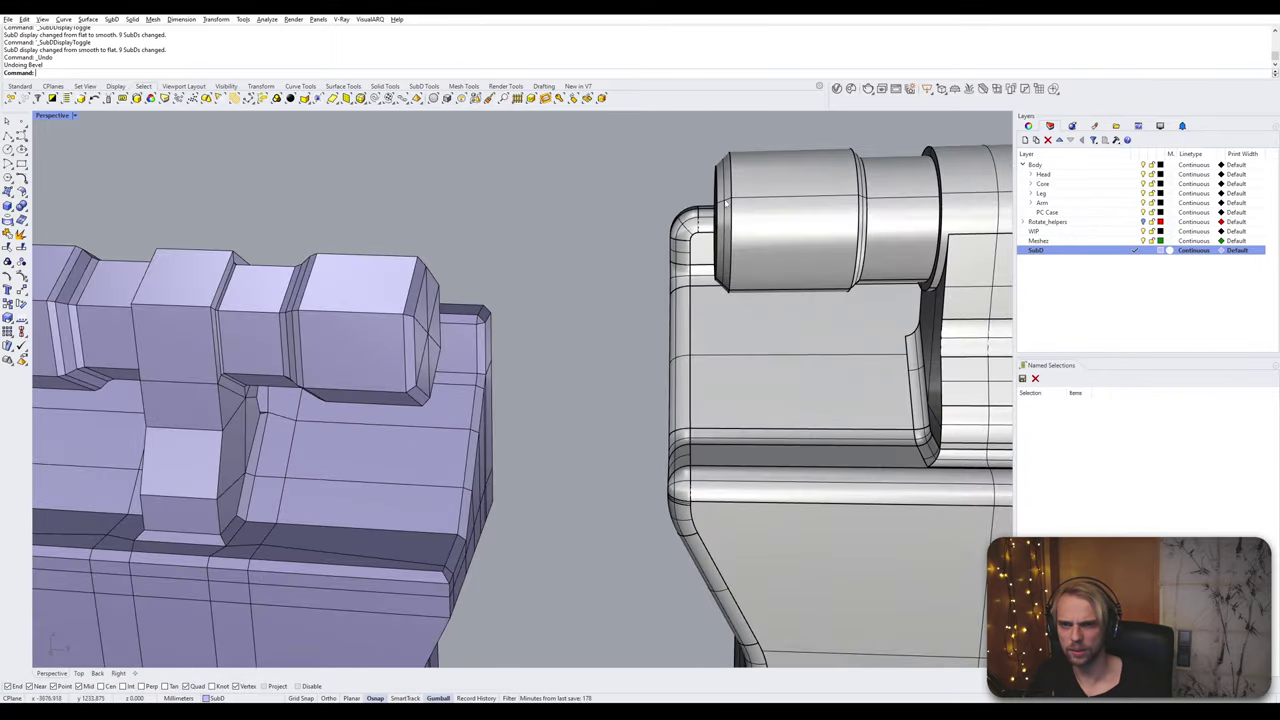
{"action": "double_click", "coordinate": [440, 288]}
{"action": "right_click_drag", "start_coordinate": [440, 288], "coordinate": [228, 316]}
{"action": "double_click", "coordinate": [206, 318], "text": "shift"}
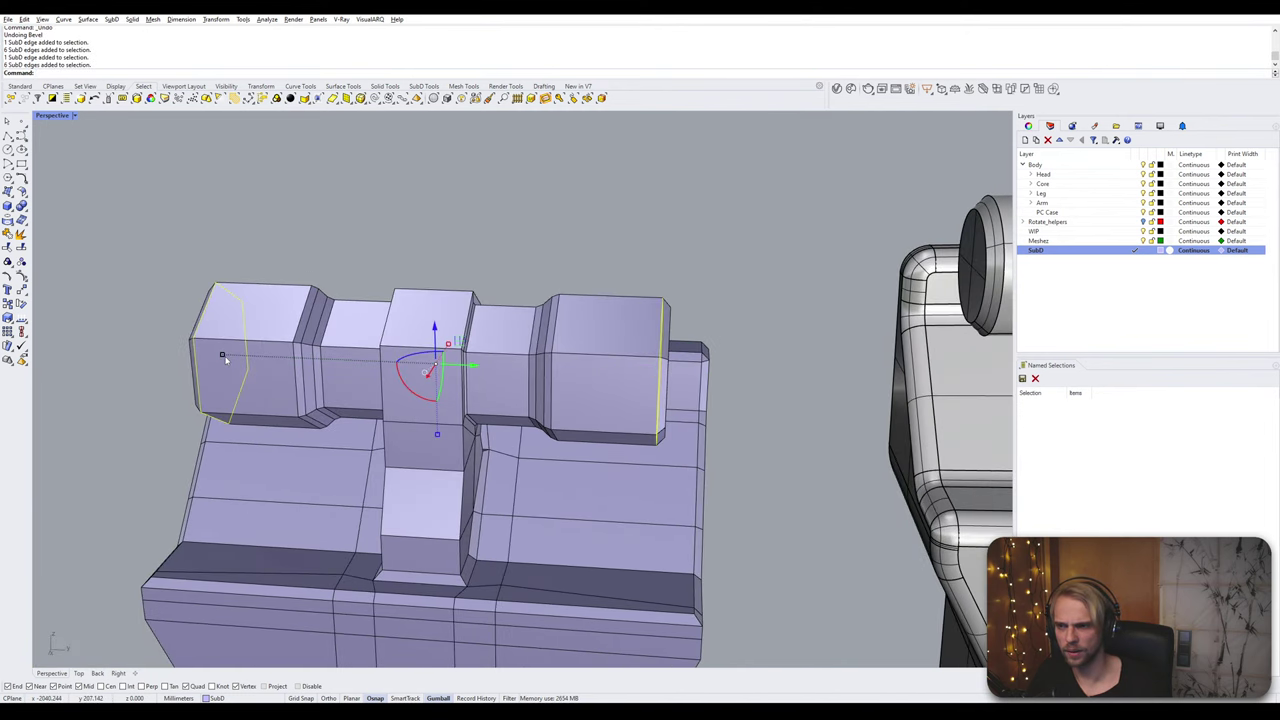
{"action": "left_click_drag", "start_coordinate": [228, 359], "coordinate": [234, 362]}
{"action": "left_click", "coordinate": [474, 250]}
Step: Scale the left and right box end loops inward to narrow the hinge ends
{"action": "scroll", "coordinate": [474, 250], "scroll_direction": "down", "scroll_amount": 6}
{"action": "right_click_drag", "start_coordinate": [474, 430], "coordinate": [552, 197], "text": "shift"}
{"action": "scroll", "coordinate": [469, 352], "scroll_direction": "up", "scroll_amount": 8}
{"action": "double_click", "coordinate": [427, 366]}
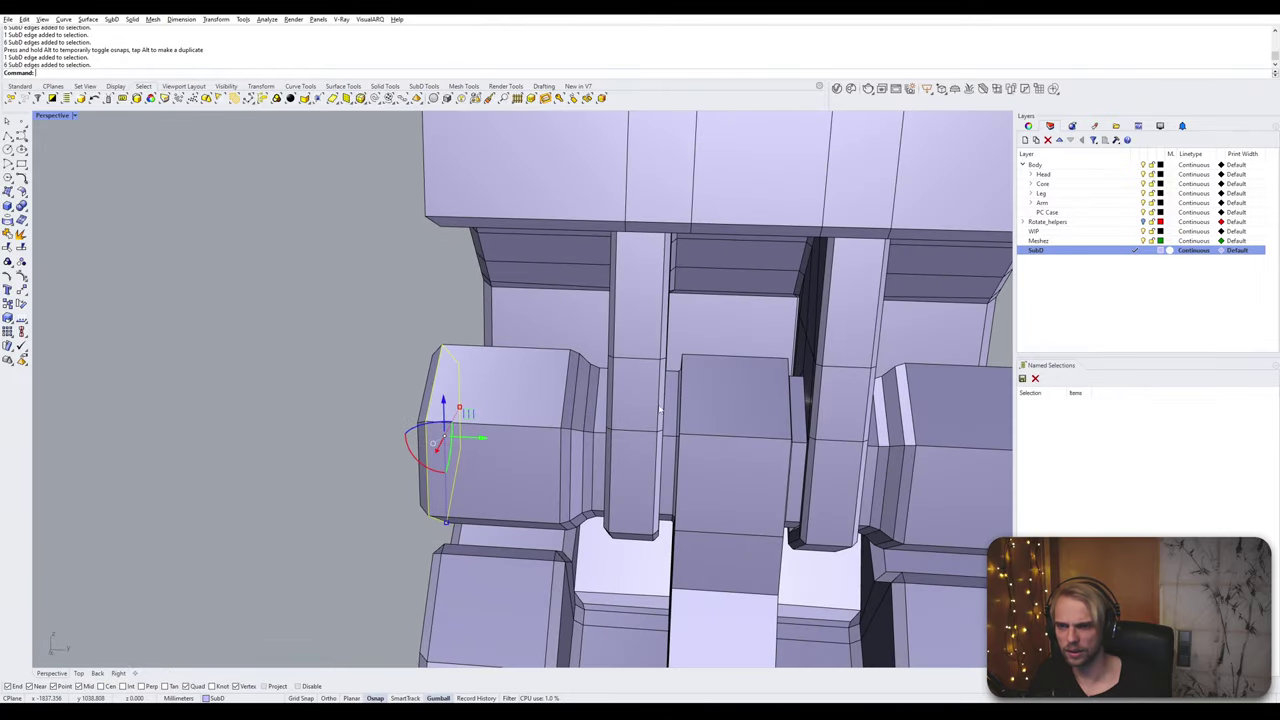
{"action": "right_click_drag", "start_coordinate": [427, 366], "coordinate": [722, 417]}
{"action": "double_click", "coordinate": [746, 409], "text": "shift"}
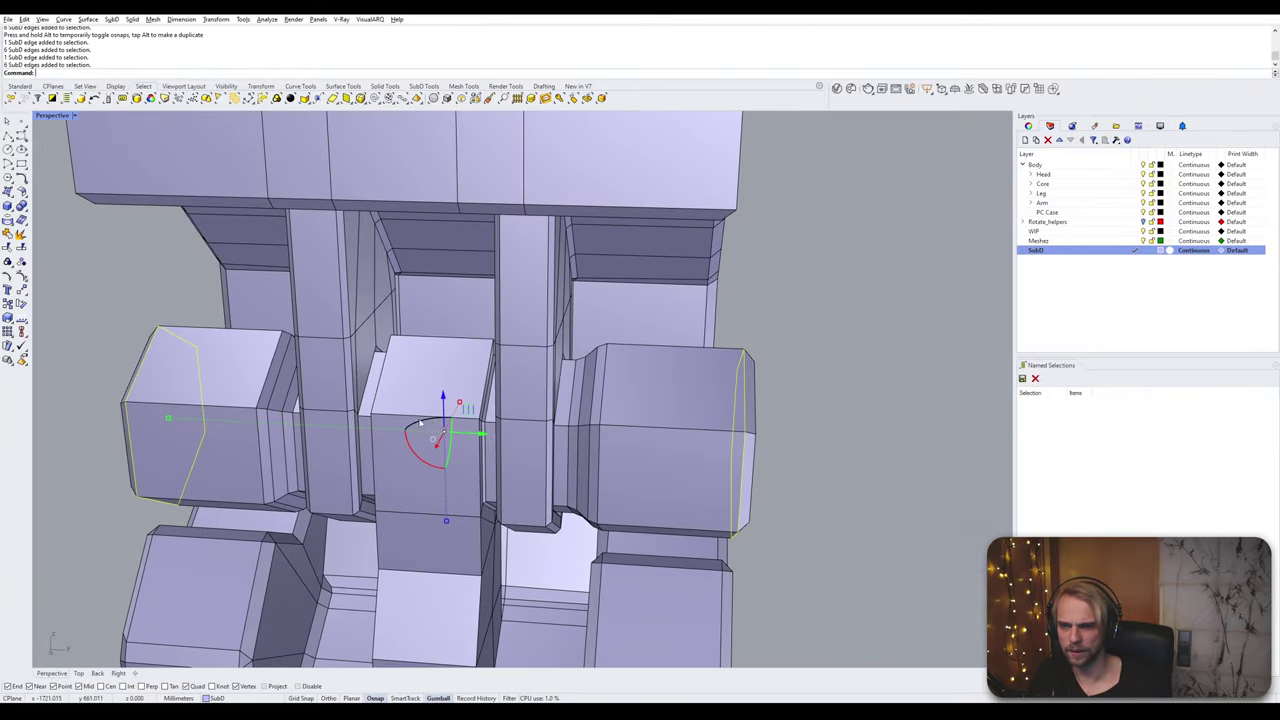
{"action": "left_click_drag", "start_coordinate": [169, 418], "coordinate": [180, 419]}
{"action": "left_click", "coordinate": [103, 389]}
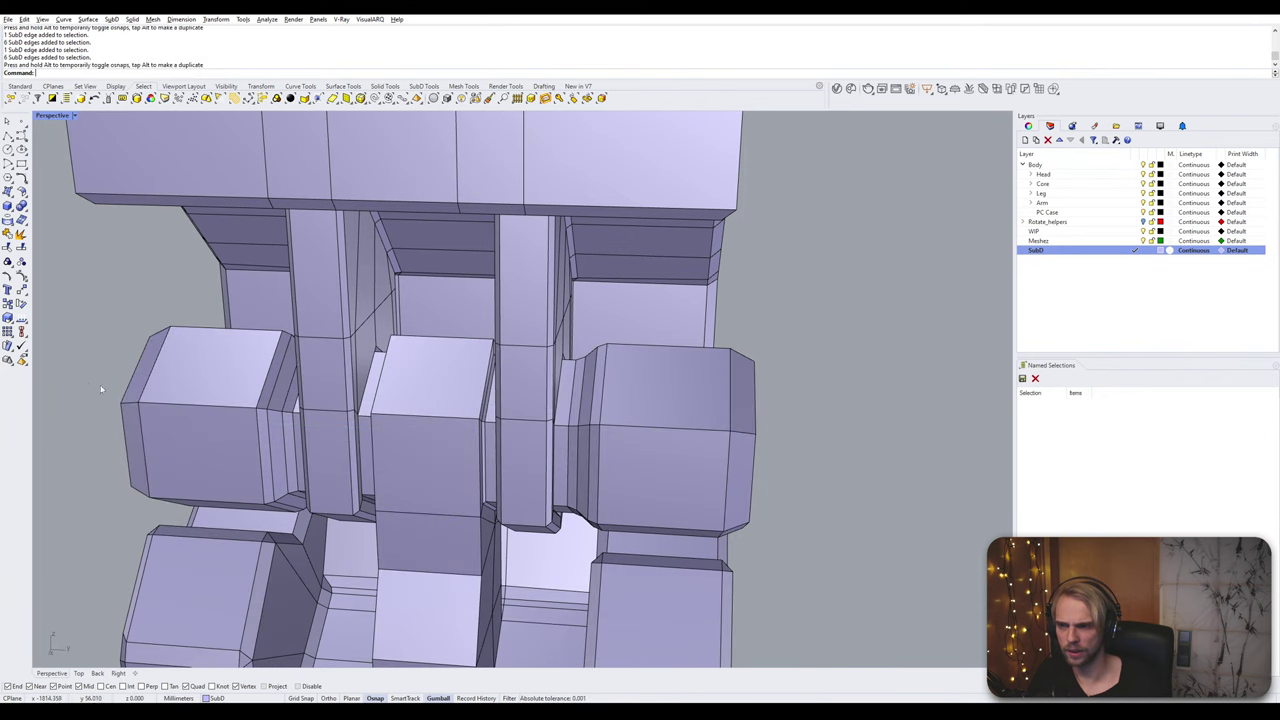
Step: Bevel the left and right box end edge loops by 0.05
{"action": "right_click_drag", "start_coordinate": [103, 389], "coordinate": [167, 398]}
{"action": "double_click", "coordinate": [193, 399]}
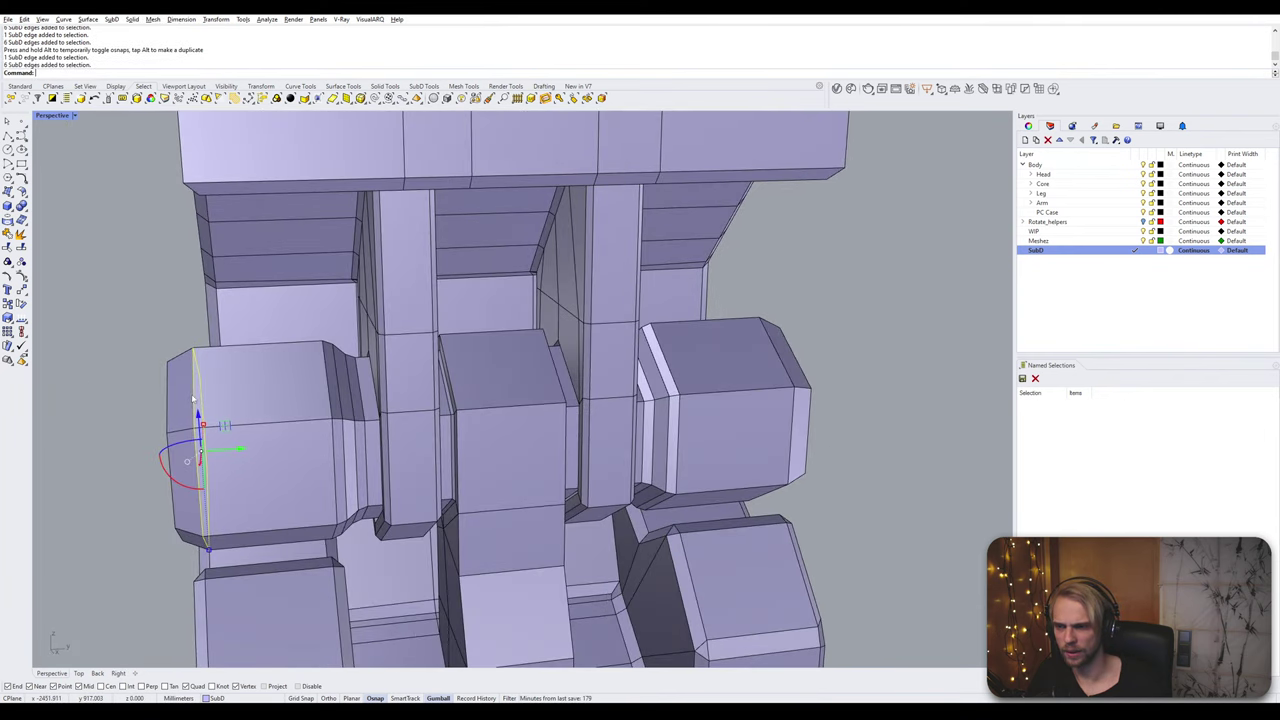
{"action": "double_click", "coordinate": [789, 378], "text": "shift"}
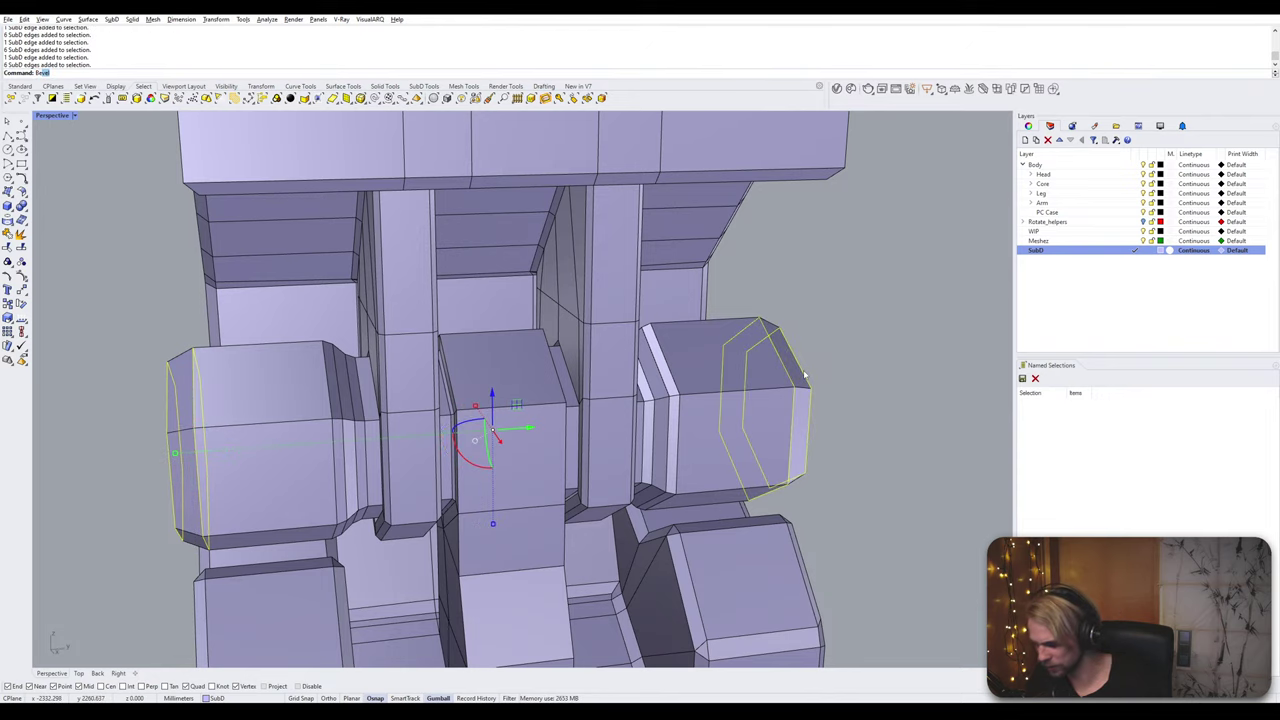
{"action": "key", "text": "Return"}
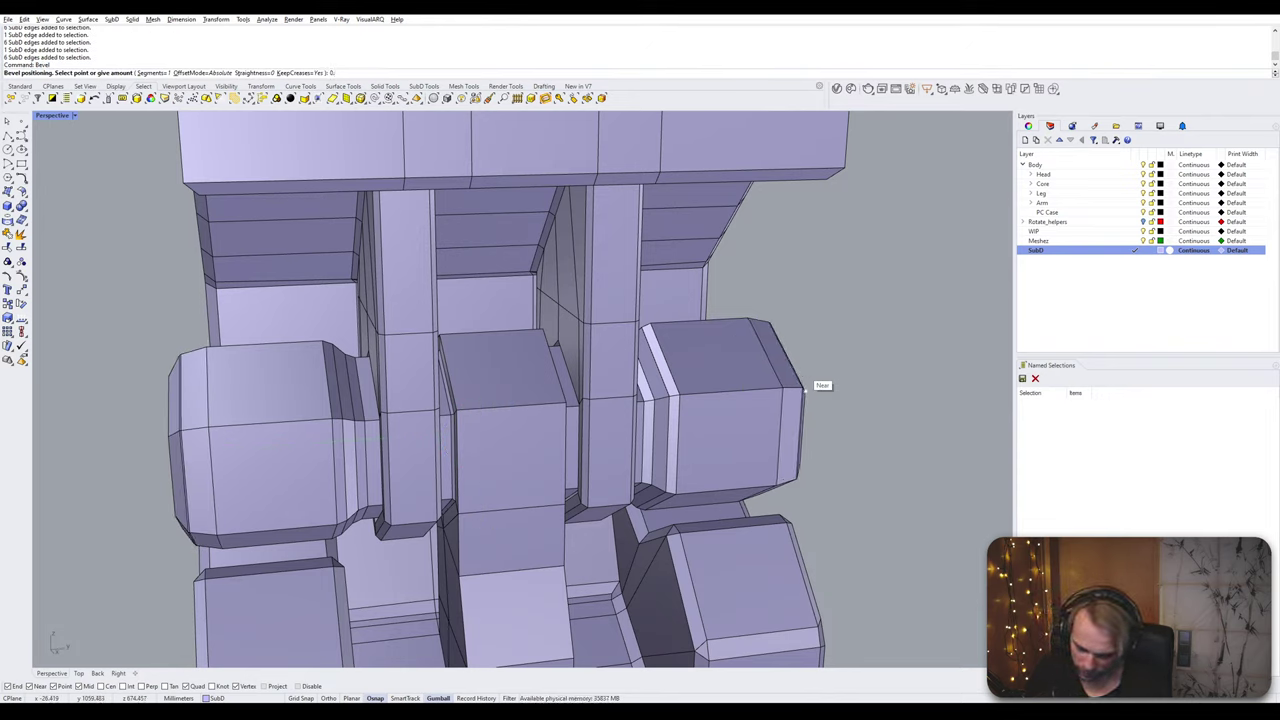
{"action": "key", "text": "Return"}
Step: Switch between smooth and flat SubD display to check the bevelled hinge shape
{"action": "key", "text": "Tab"}
{"action": "scroll", "coordinate": [800, 370], "scroll_direction": "down", "scroll_amount": 6}
{"action": "right_click_drag", "start_coordinate": [796, 368], "coordinate": [600, 392]}
{"action": "scroll", "coordinate": [664, 330], "scroll_direction": "down", "scroll_amount": 6}
{"action": "key", "text": "Tab"}
{"action": "scroll", "coordinate": [590, 392], "scroll_direction": "up", "scroll_amount": 6}
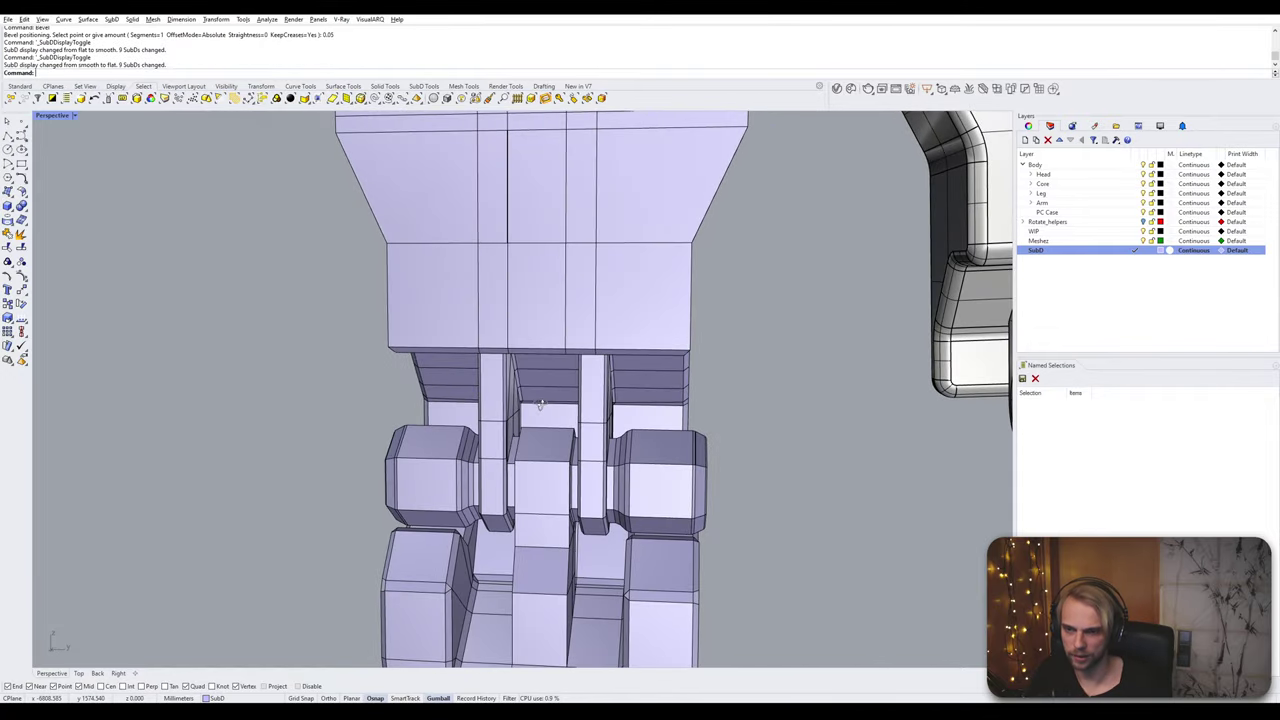
{"action": "scroll", "coordinate": [537, 390], "scroll_direction": "down", "scroll_amount": 8}
{"action": "scroll", "coordinate": [449, 360], "scroll_direction": "up", "scroll_amount": 5}
{"action": "key", "text": "Tab"}
{"action": "key", "text": "Tab"}
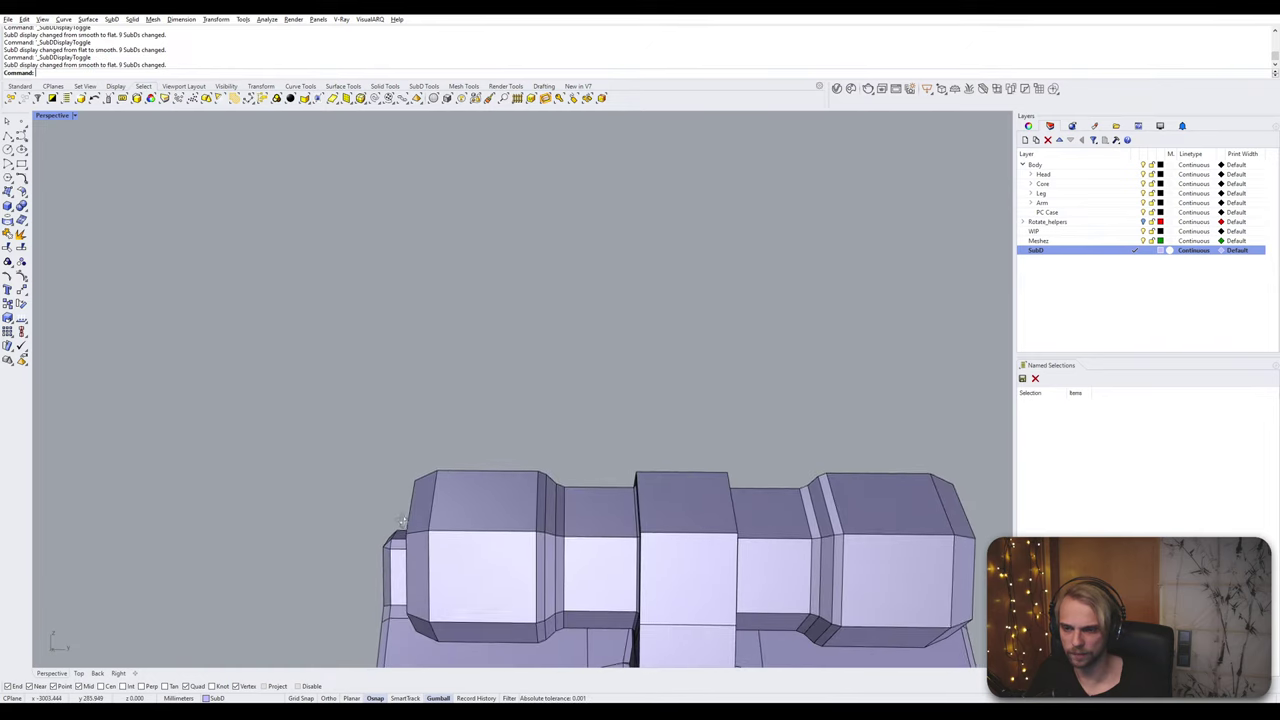
{"action": "scroll", "coordinate": [444, 476], "scroll_direction": "up", "scroll_amount": 1}
Step: Bevel the left cube's end loop and the right knuckle's two edge loops by 0.05
{"action": "double_click", "coordinate": [447, 476]}
{"action": "scroll", "coordinate": [428, 425], "scroll_direction": "up", "scroll_amount": 3}
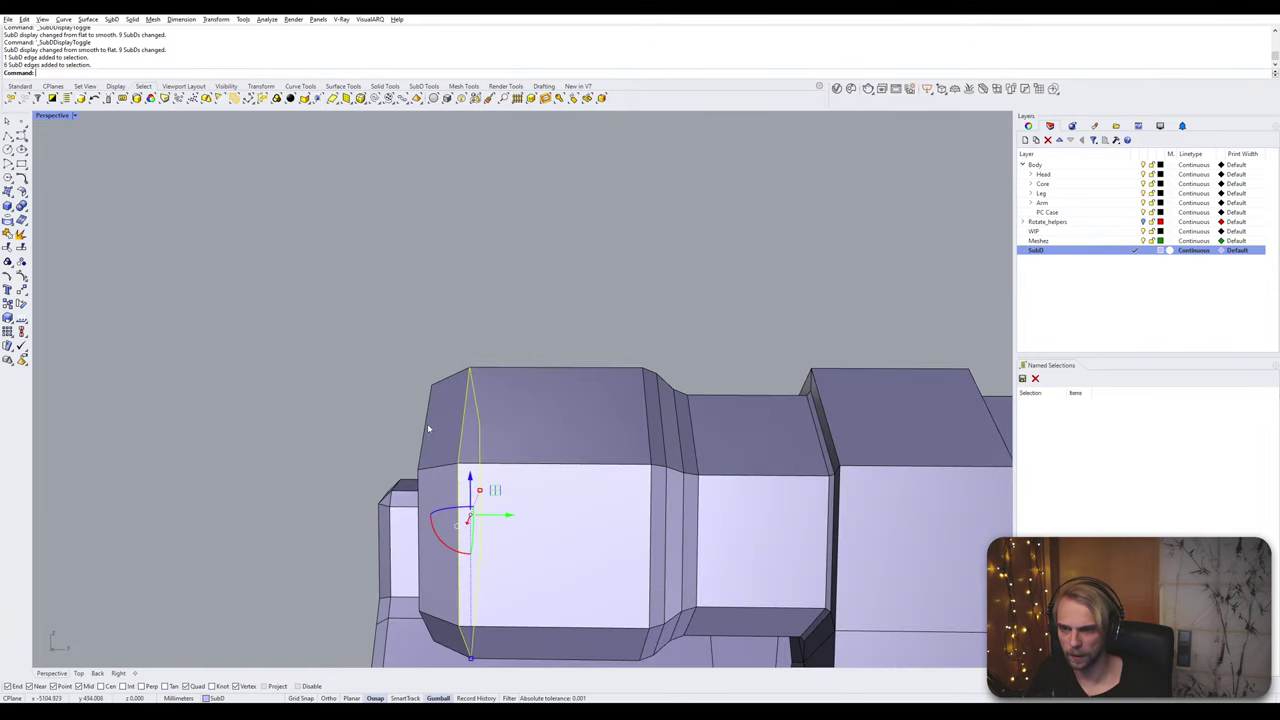
{"action": "scroll", "coordinate": [428, 425], "scroll_direction": "down", "scroll_amount": 3}
{"action": "scroll", "coordinate": [829, 425], "scroll_direction": "up", "scroll_amount": 4}
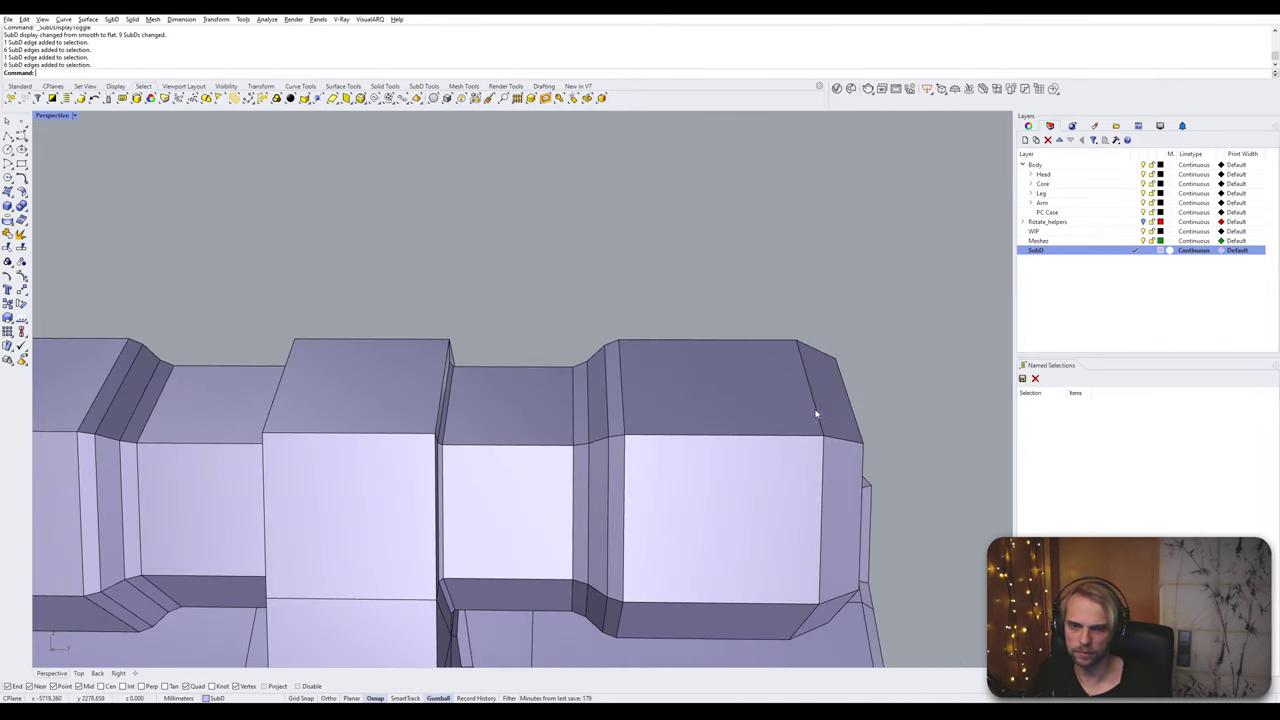
{"action": "double_click", "coordinate": [816, 413]}
{"action": "double_click", "coordinate": [855, 414], "text": "shift"}
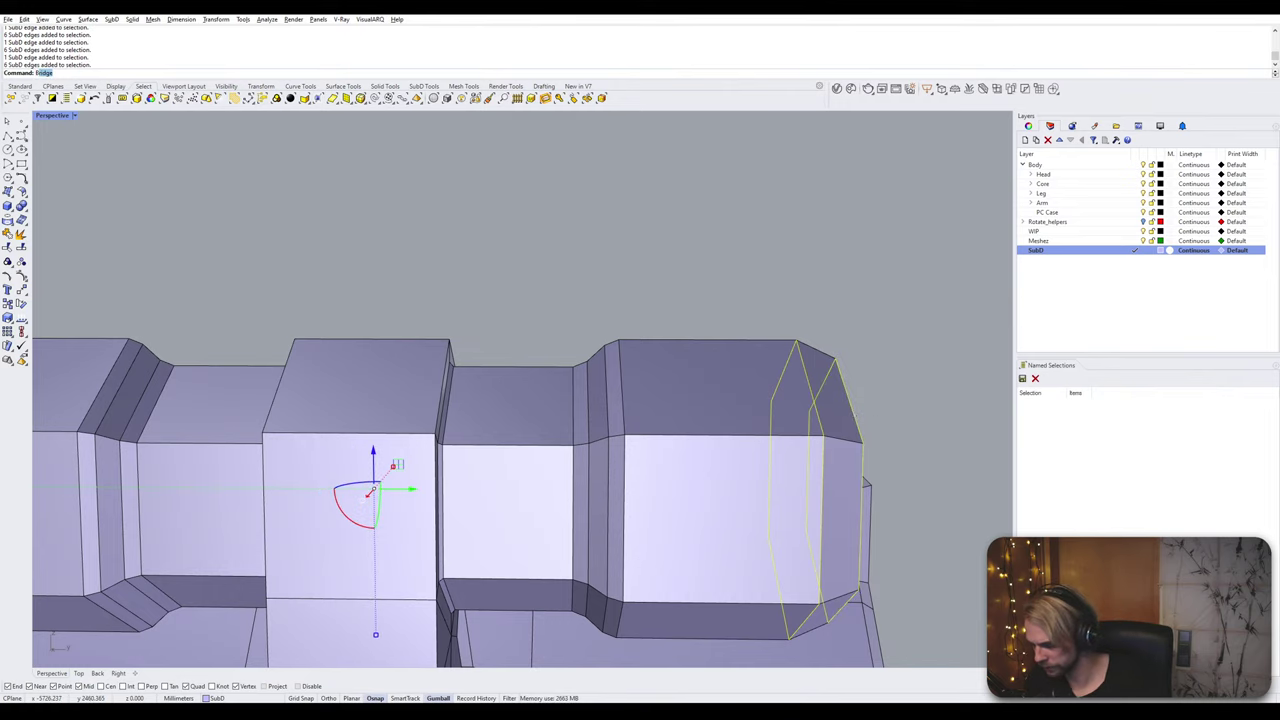
{"action": "type", "text": "Bevel"}
{"action": "key", "text": "Return"}
{"action": "type", "text": "0.05"}
{"action": "key", "text": "Return"}
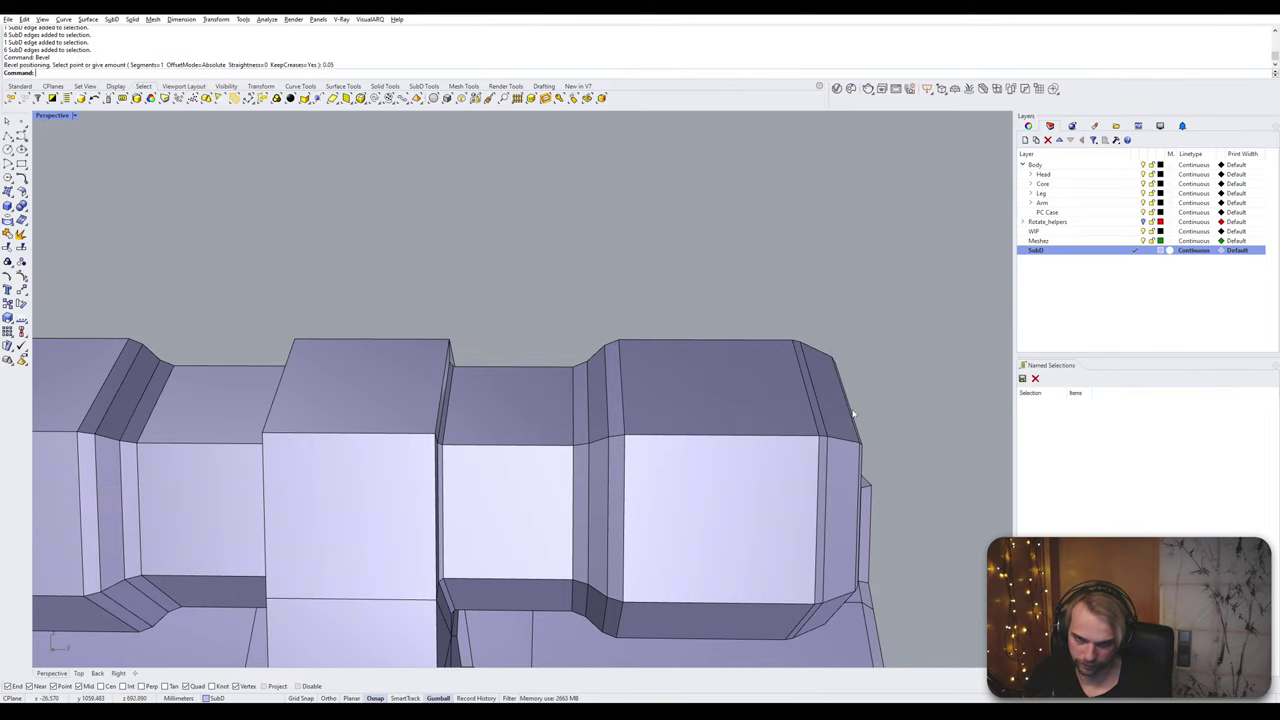
Step: Preview all the hand parts in smooth display, then return to flat display
{"action": "scroll", "coordinate": [745, 385], "scroll_direction": "down", "scroll_amount": 8}
{"action": "right_click_drag", "start_coordinate": [660, 390], "coordinate": [598, 301]}
{"action": "key", "text": "Tab"}
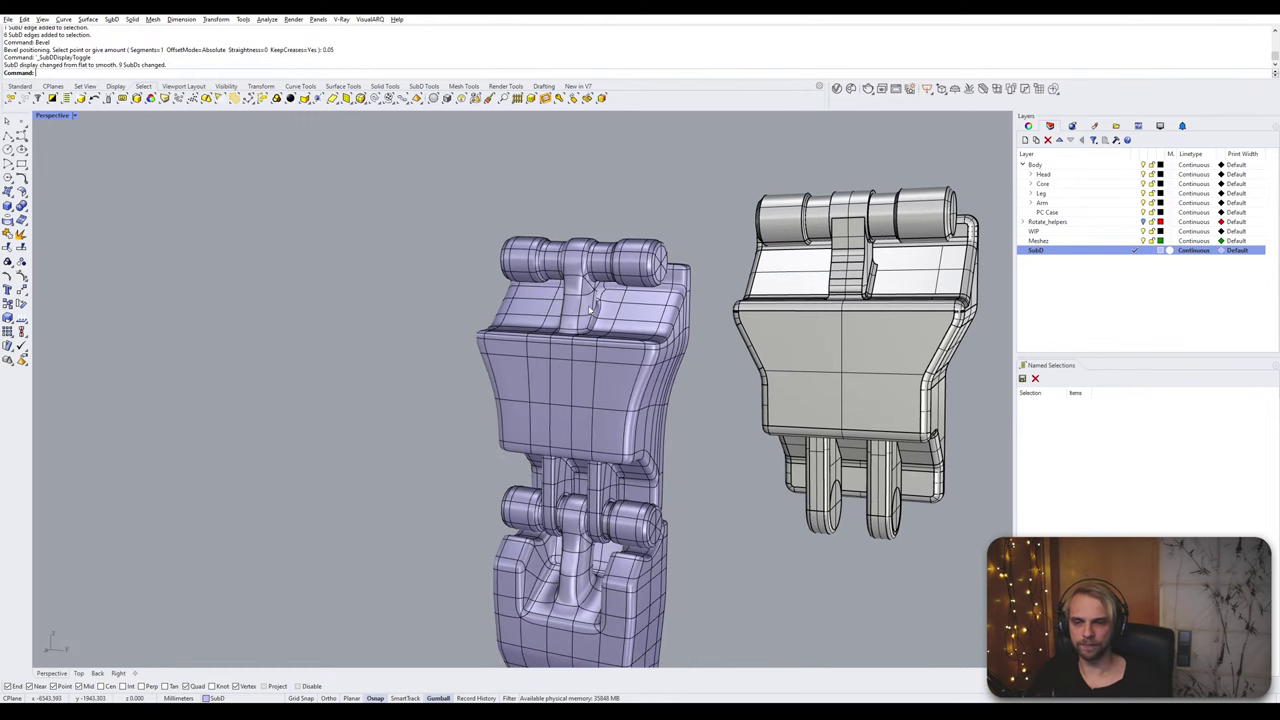
{"action": "key", "text": "Tab"}
{"action": "key", "text": "Tab"}
{"action": "key", "text": "Tab"}
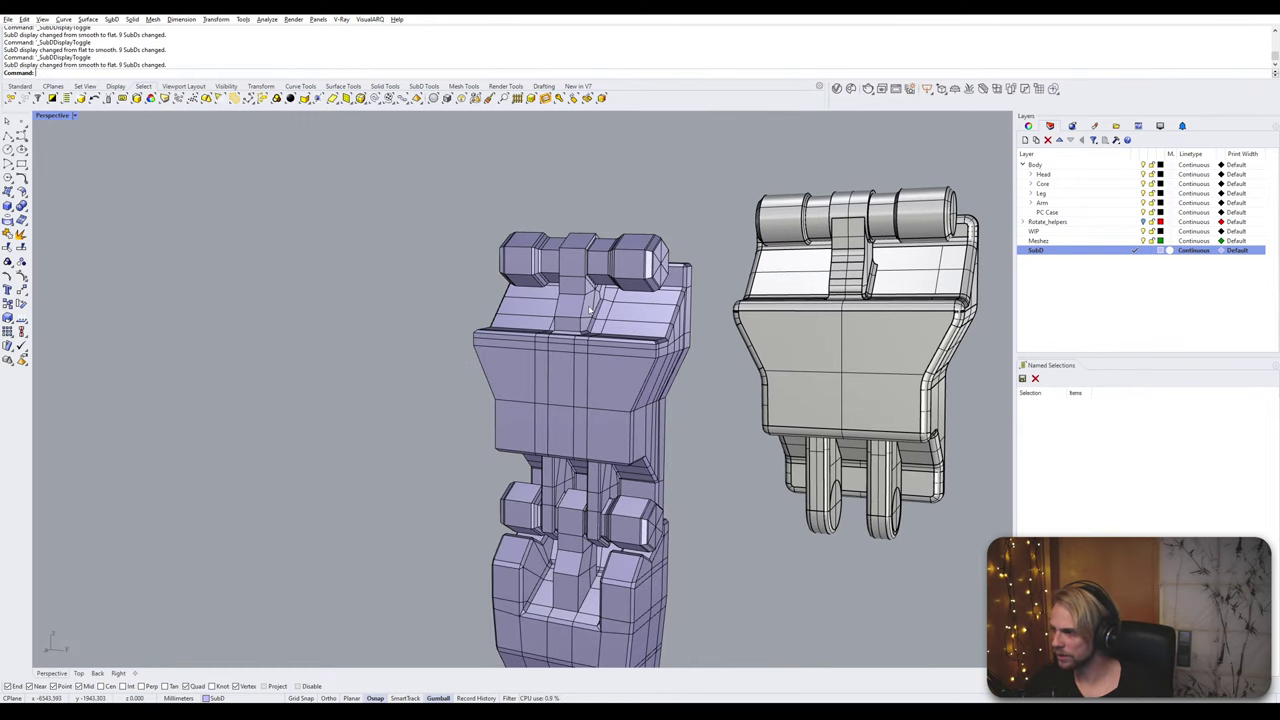
{"action": "scroll", "coordinate": [551, 225], "scroll_direction": "down", "scroll_amount": 3}
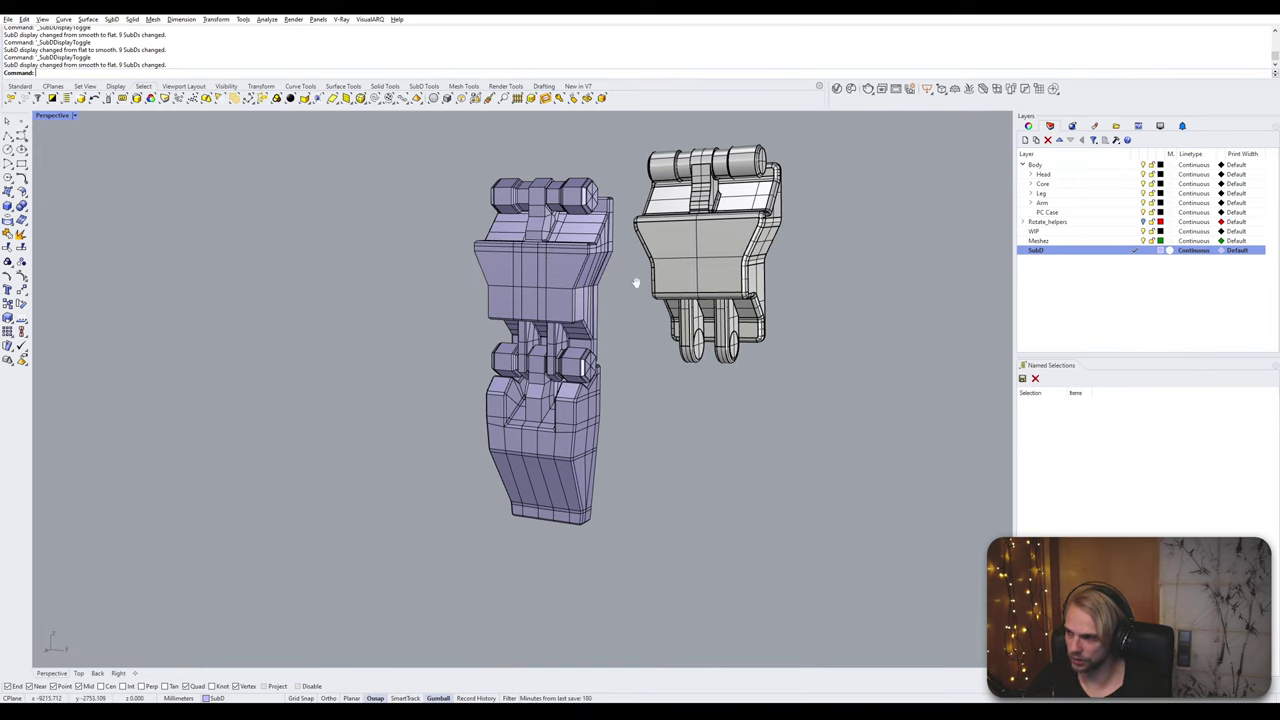
Step: Reveal the grey upper arm segment with ShowSelected
{"action": "right_click_drag", "start_coordinate": [635, 283], "coordinate": [630, 426], "text": "shift"}
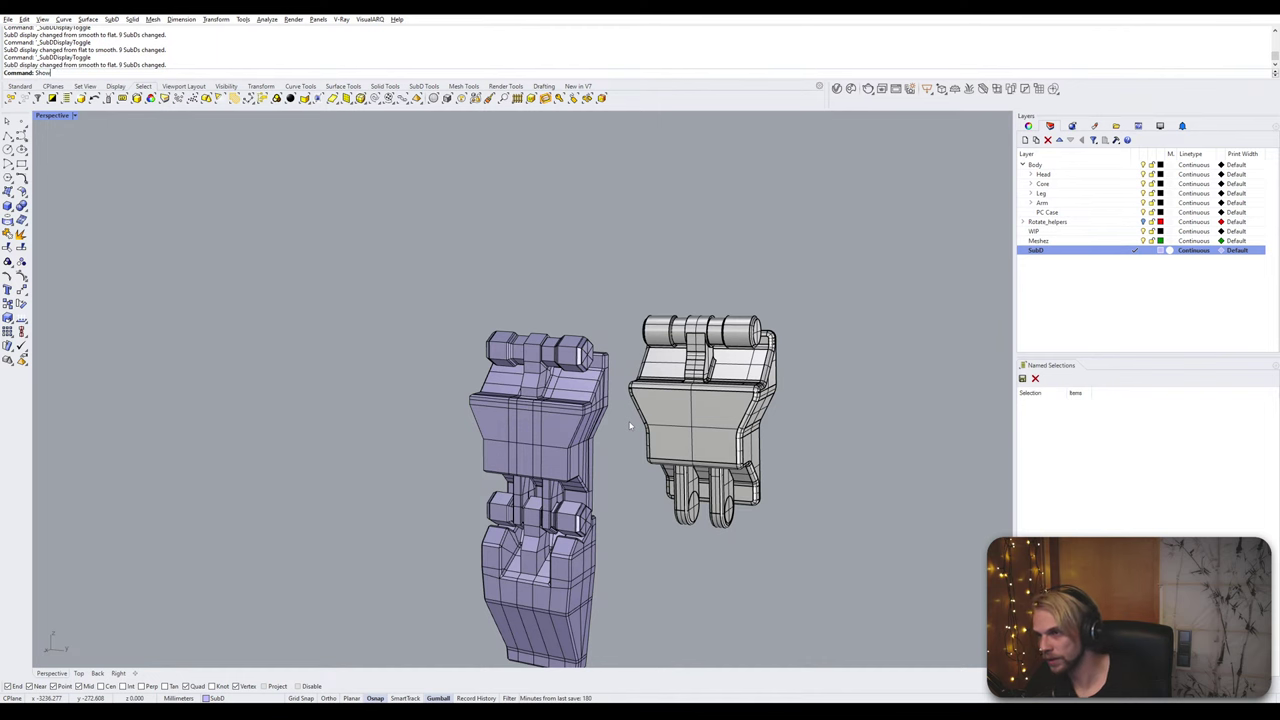
{"action": "key", "text": "Return"}
{"action": "left_click", "coordinate": [571, 252]}
{"action": "key", "text": "Return"}
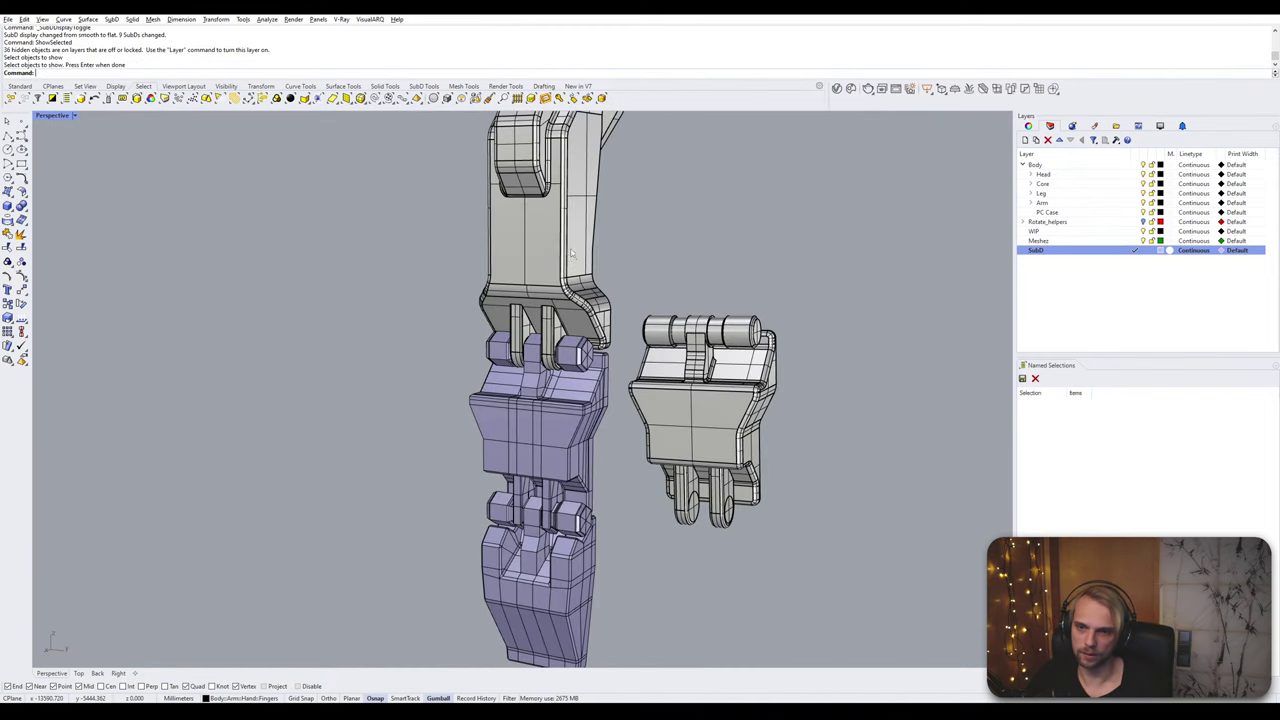
Step: Hide the spare grey hinge part
{"action": "scroll", "coordinate": [645, 380], "scroll_direction": "down", "scroll_amount": 2}
{"action": "left_click", "coordinate": [699, 392]}
{"action": "type", "text": "Hide"}
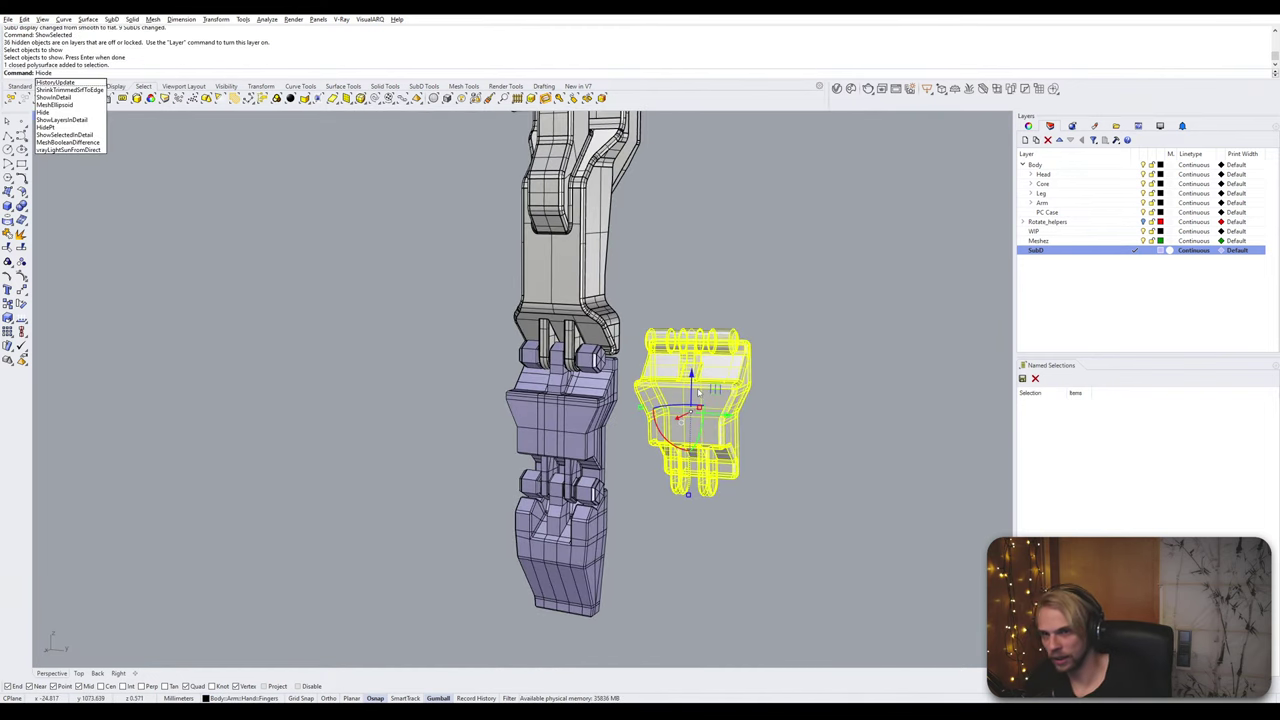
{"action": "key", "text": "BackSpace"}
{"action": "key", "text": "BackSpace"}
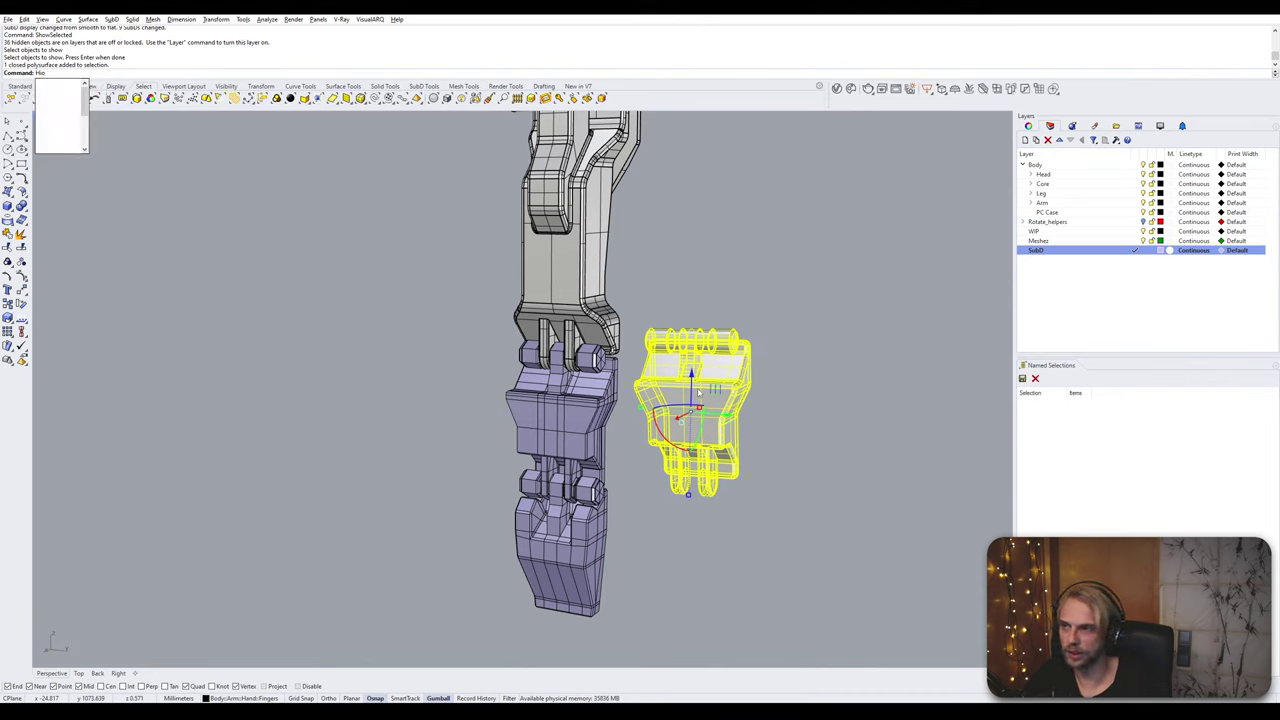
{"action": "type", "text": "de"}
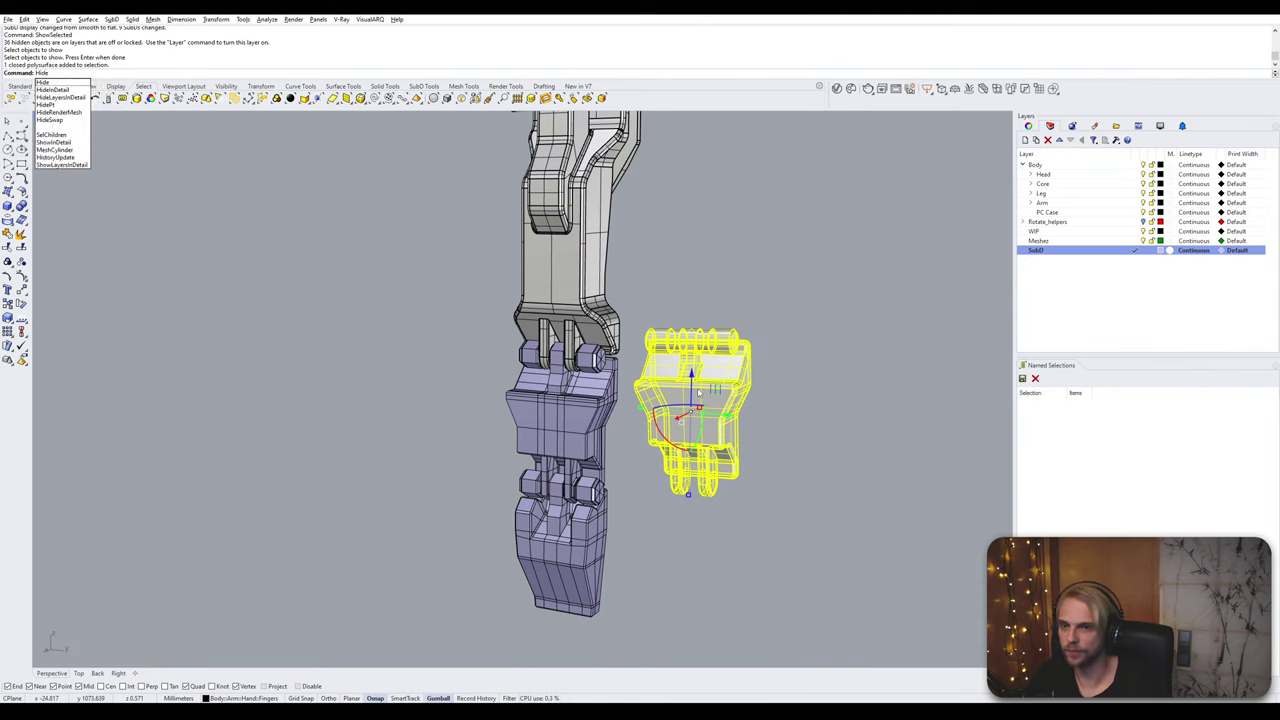
{"action": "key", "text": "Return"}
Step: Move the middle lavender SubD block left, away from the arm
{"action": "right_click_drag", "start_coordinate": [682, 428], "coordinate": [717, 503], "text": "shift"}
{"action": "scroll", "coordinate": [660, 425], "scroll_direction": "down", "scroll_amount": 5}
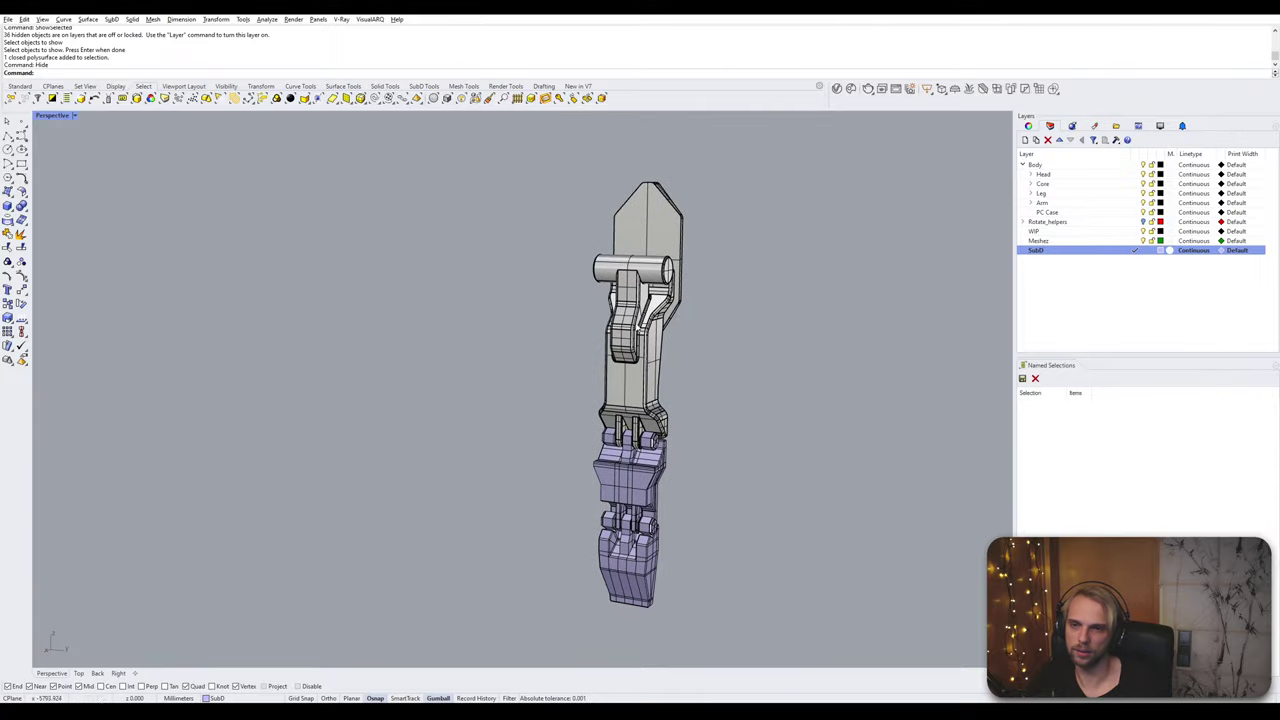
{"action": "scroll", "coordinate": [648, 304], "scroll_direction": "up", "scroll_amount": 7}
{"action": "right_click_drag", "start_coordinate": [648, 304], "coordinate": [711, 283]}
{"action": "scroll", "coordinate": [590, 275], "scroll_direction": "up", "scroll_amount": 3}
{"action": "scroll", "coordinate": [645, 304], "scroll_direction": "down", "scroll_amount": 5}
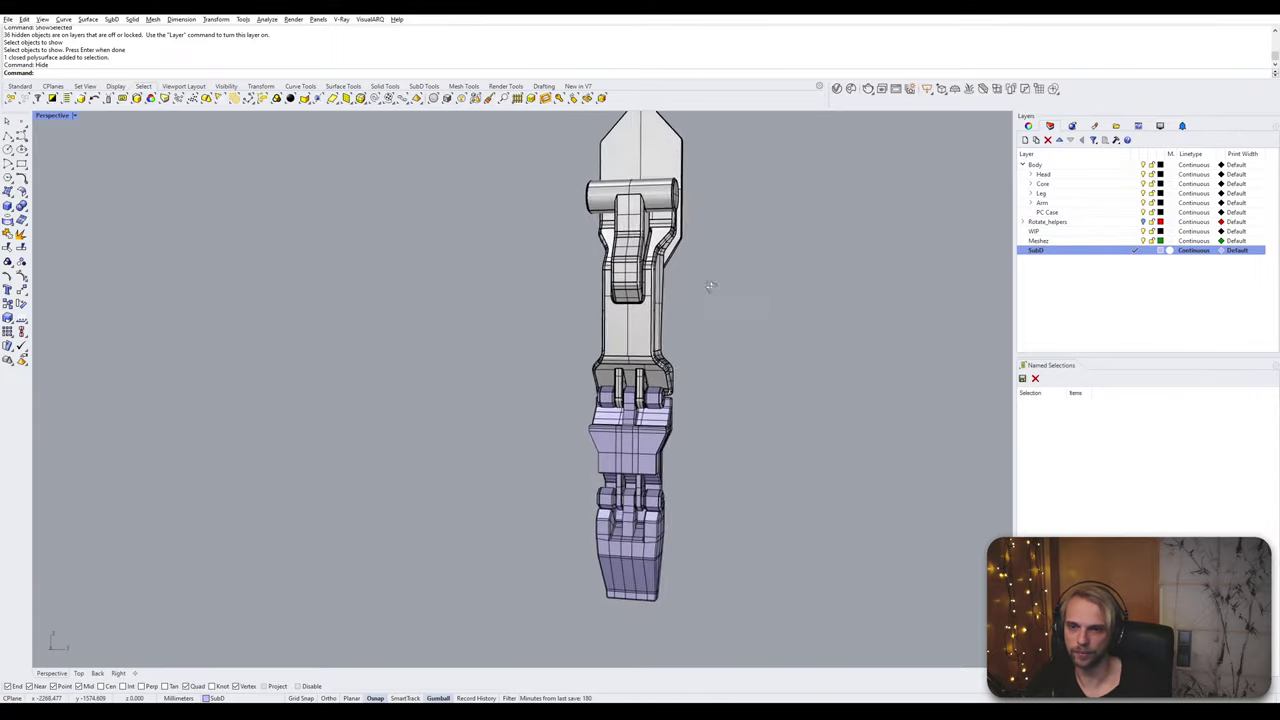
{"action": "scroll", "coordinate": [674, 331], "scroll_direction": "up", "scroll_amount": 5}
{"action": "right_click_drag", "start_coordinate": [648, 384], "coordinate": [608, 394]}
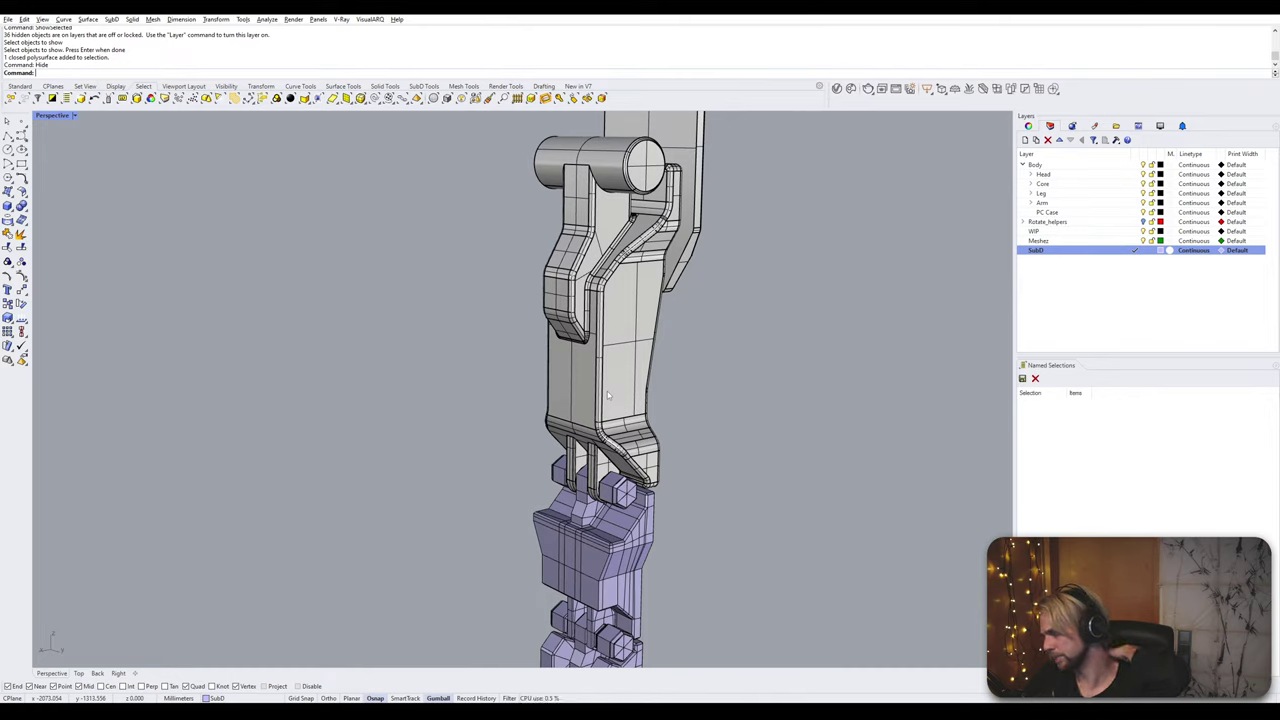
{"action": "right_click_drag", "start_coordinate": [607, 395], "coordinate": [556, 520]}
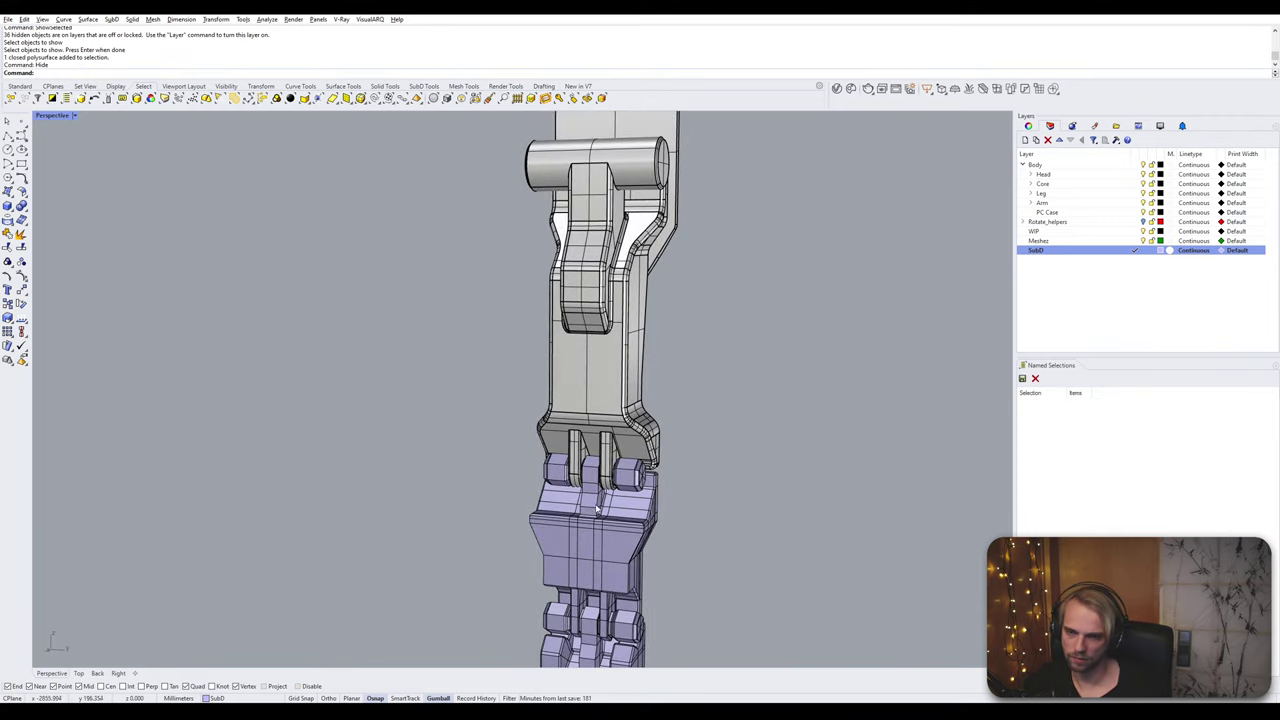
{"action": "right_click_drag", "start_coordinate": [597, 509], "coordinate": [566, 466], "text": "shift"}
{"action": "scroll", "coordinate": [600, 430], "scroll_direction": "up", "scroll_amount": 2}
{"action": "left_click", "coordinate": [604, 436]}
{"action": "scroll", "coordinate": [606, 441], "scroll_direction": "down", "scroll_amount": 4}
{"action": "left_click_drag", "start_coordinate": [575, 475], "coordinate": [399, 243]}
{"action": "left_click", "coordinate": [443, 423]}
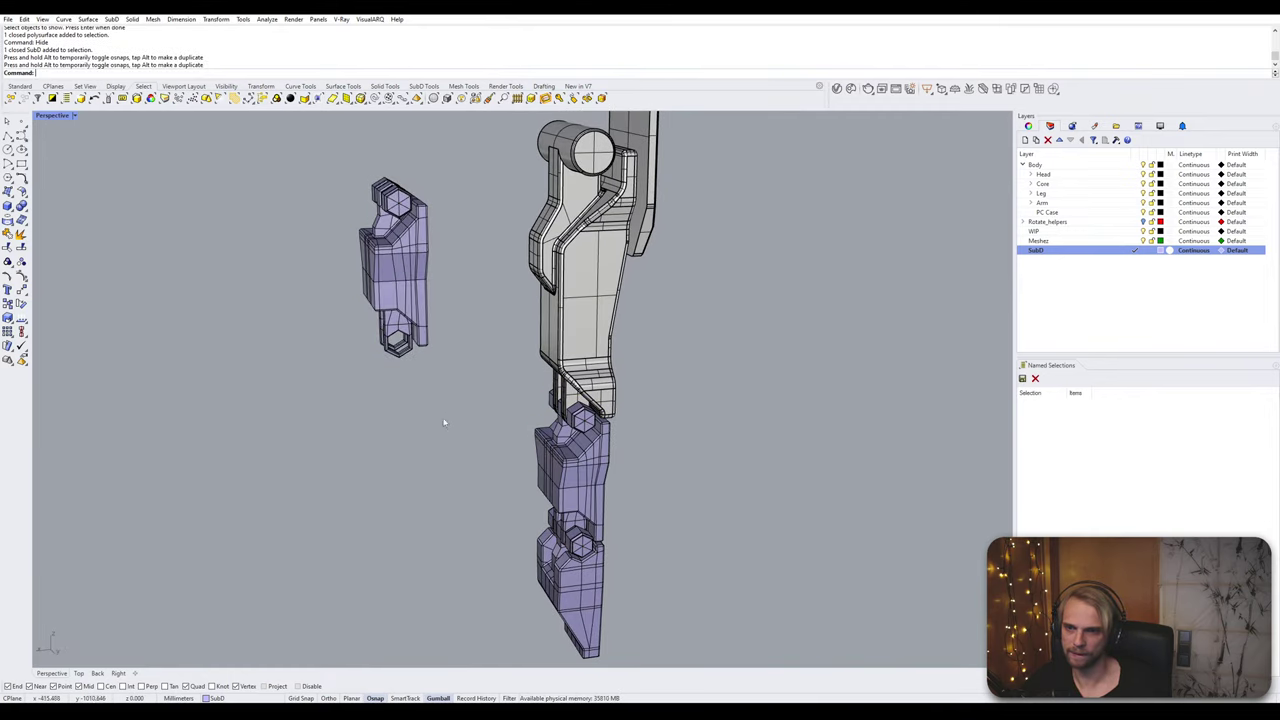
Step: Inspect the hinge knuckles from the front and below in smooth SubD display
{"action": "right_click_drag", "start_coordinate": [443, 423], "coordinate": [500, 404]}
{"action": "scroll", "coordinate": [477, 288], "scroll_direction": "up", "scroll_amount": 5}
{"action": "scroll", "coordinate": [477, 287], "scroll_direction": "up", "scroll_amount": 2}
{"action": "key", "text": "Tab"}
{"action": "key", "text": "Tab"}
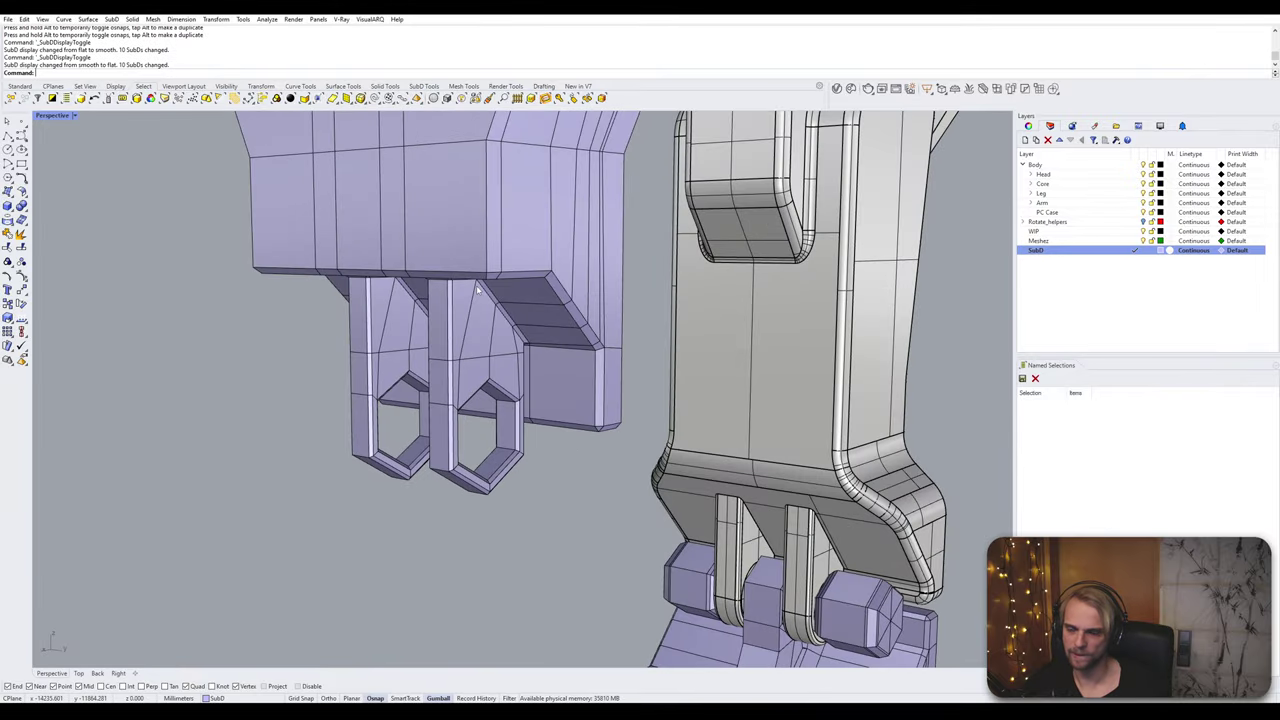
{"action": "right_click_drag", "start_coordinate": [479, 291], "coordinate": [449, 398]}
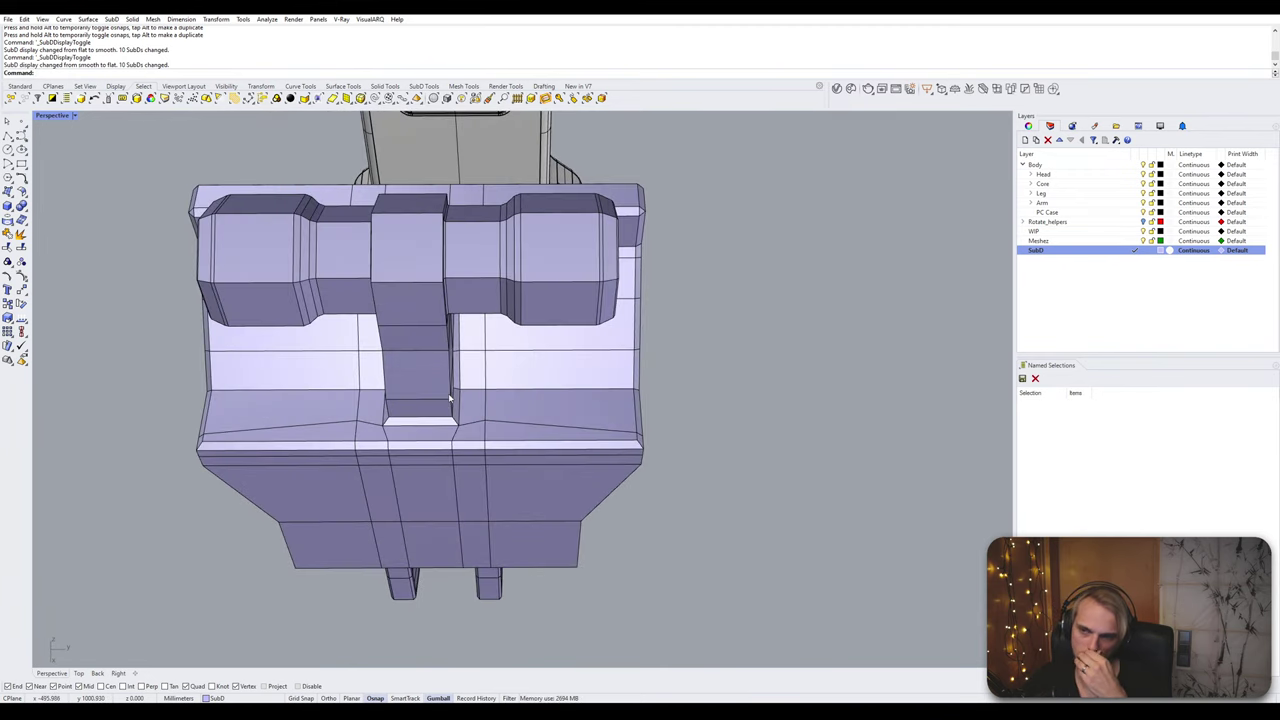
{"action": "right_click_drag", "start_coordinate": [449, 398], "coordinate": [448, 462]}
Step: In the Top view, window-select and delete the upper half of the lavender block
{"action": "left_click_drag", "start_coordinate": [638, 656], "coordinate": [638, 652], "text": "ctrl+shift"}
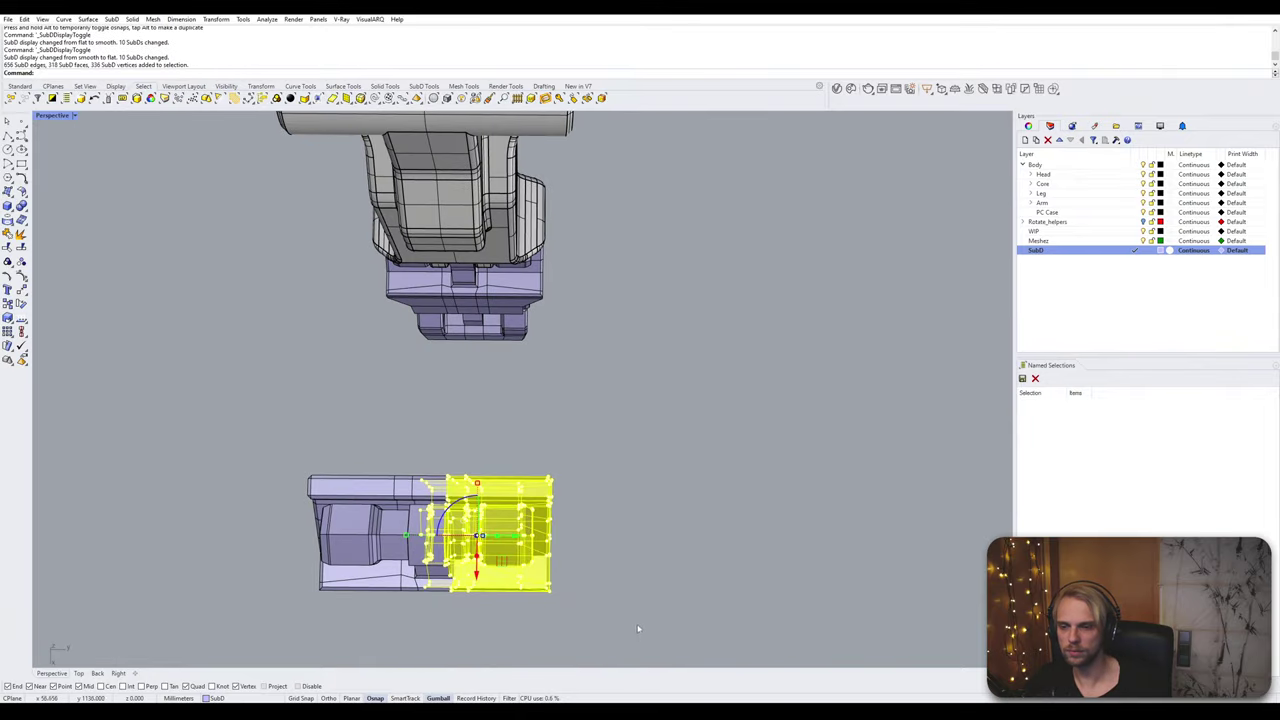
{"action": "mouse_move", "coordinate": [638, 626]}
{"action": "right_mouse_down"}
{"action": "mouse_move", "coordinate": [632, 556]}
{"action": "mouse_move", "coordinate": [636, 603]}
{"action": "right_mouse_up"}
{"action": "key", "text": "Escape"}
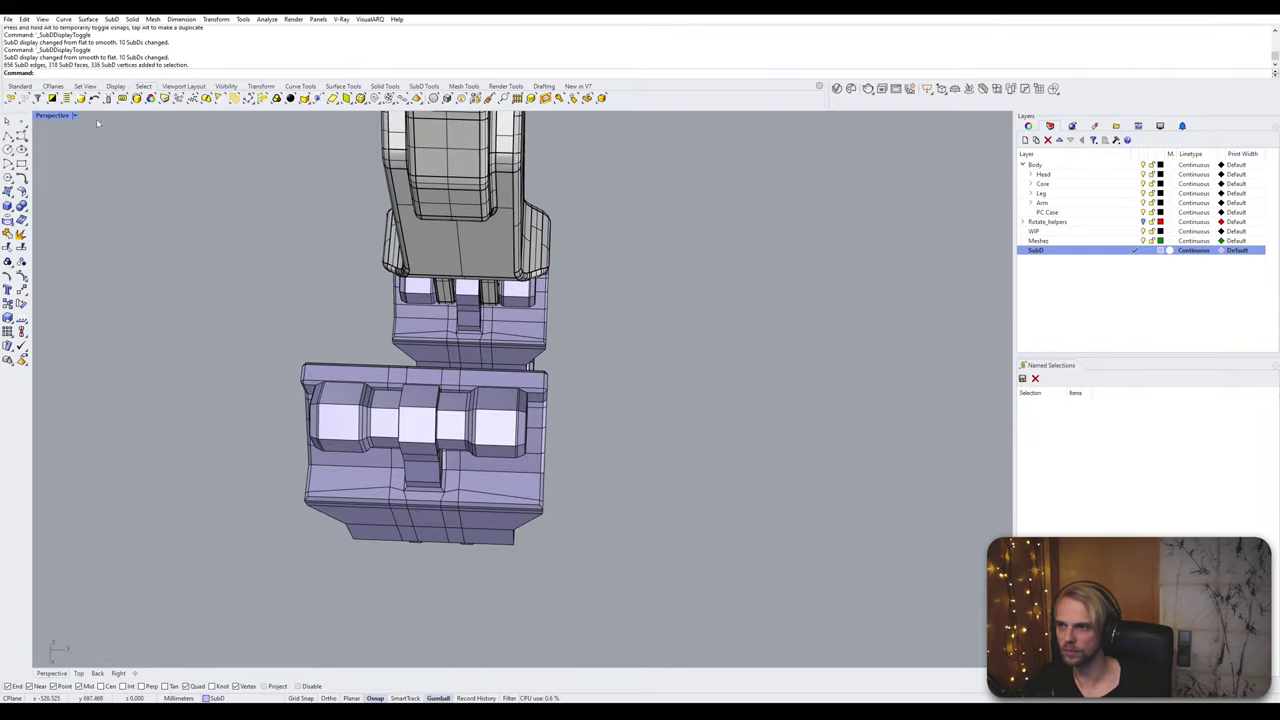
{"action": "double_click", "coordinate": [44, 116]}
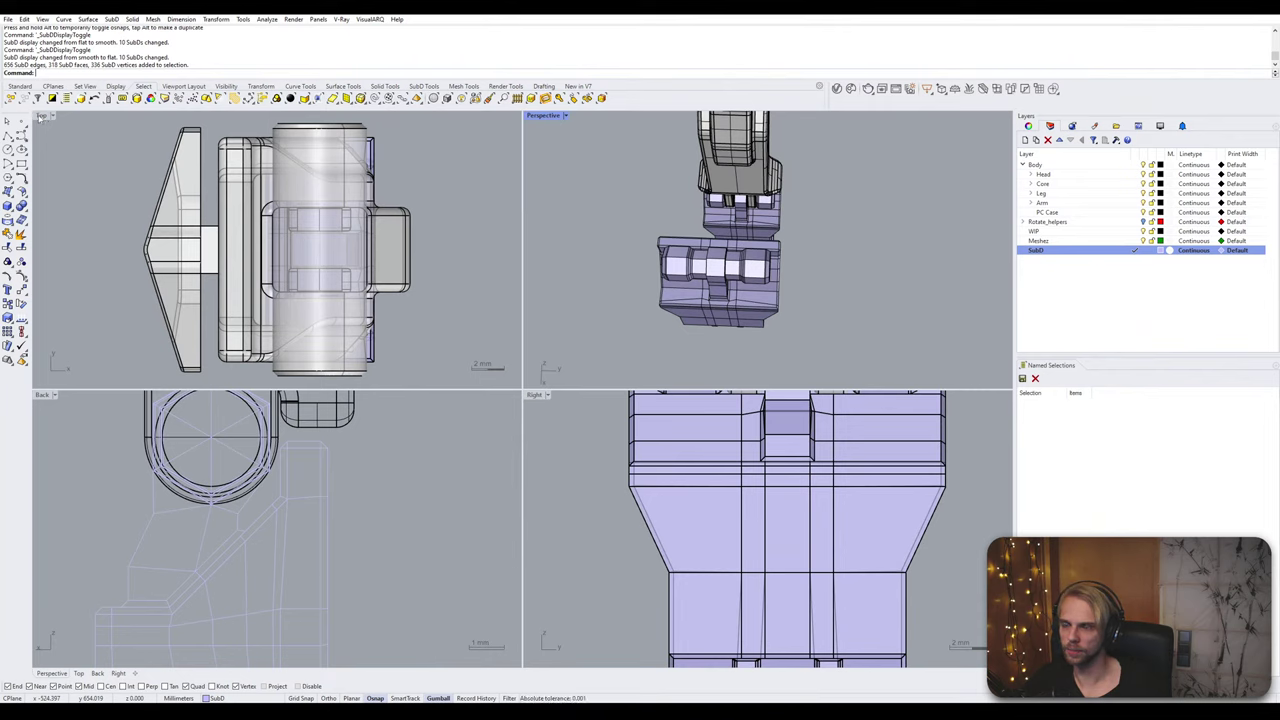
{"action": "left_click", "coordinate": [704, 274]}
{"action": "scroll", "coordinate": [211, 196], "scroll_direction": "down", "scroll_amount": 12}
{"action": "scroll", "coordinate": [308, 200], "scroll_direction": "up", "scroll_amount": 6}
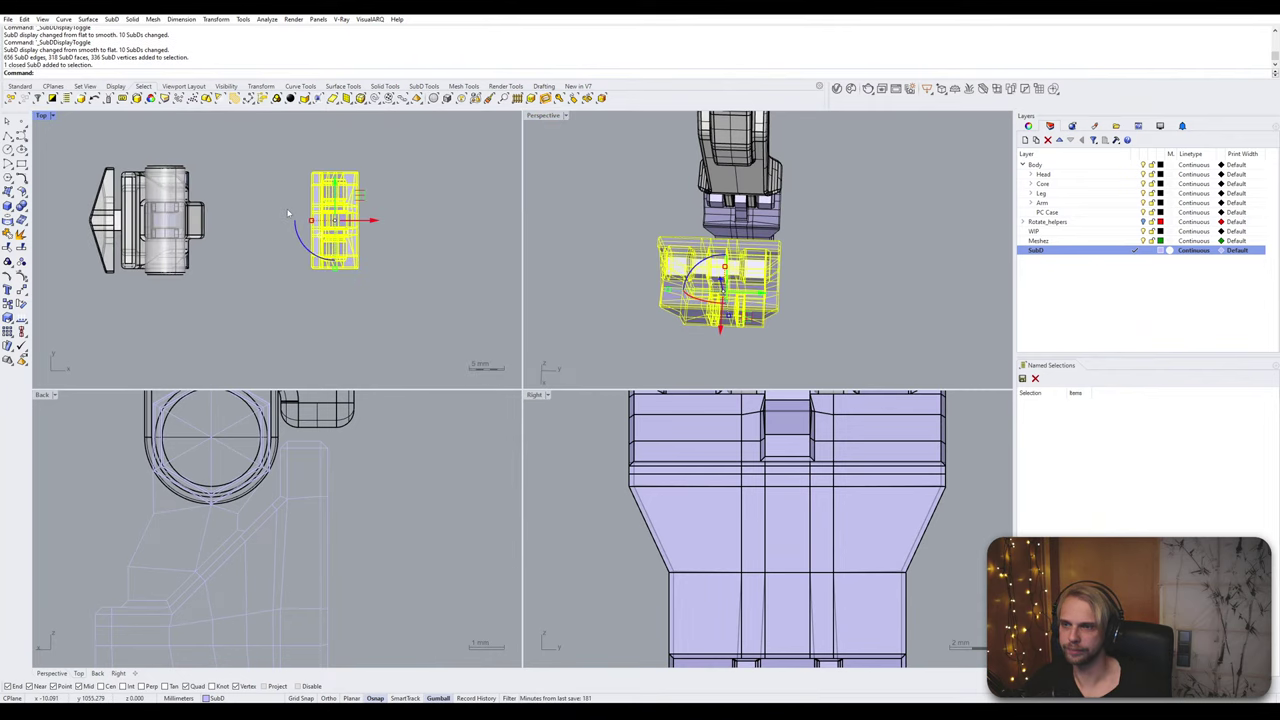
{"action": "key", "text": "Escape"}
{"action": "right_click_drag", "start_coordinate": [308, 201], "coordinate": [249, 239]}
{"action": "left_click_drag", "start_coordinate": [394, 265], "coordinate": [394, 262]}
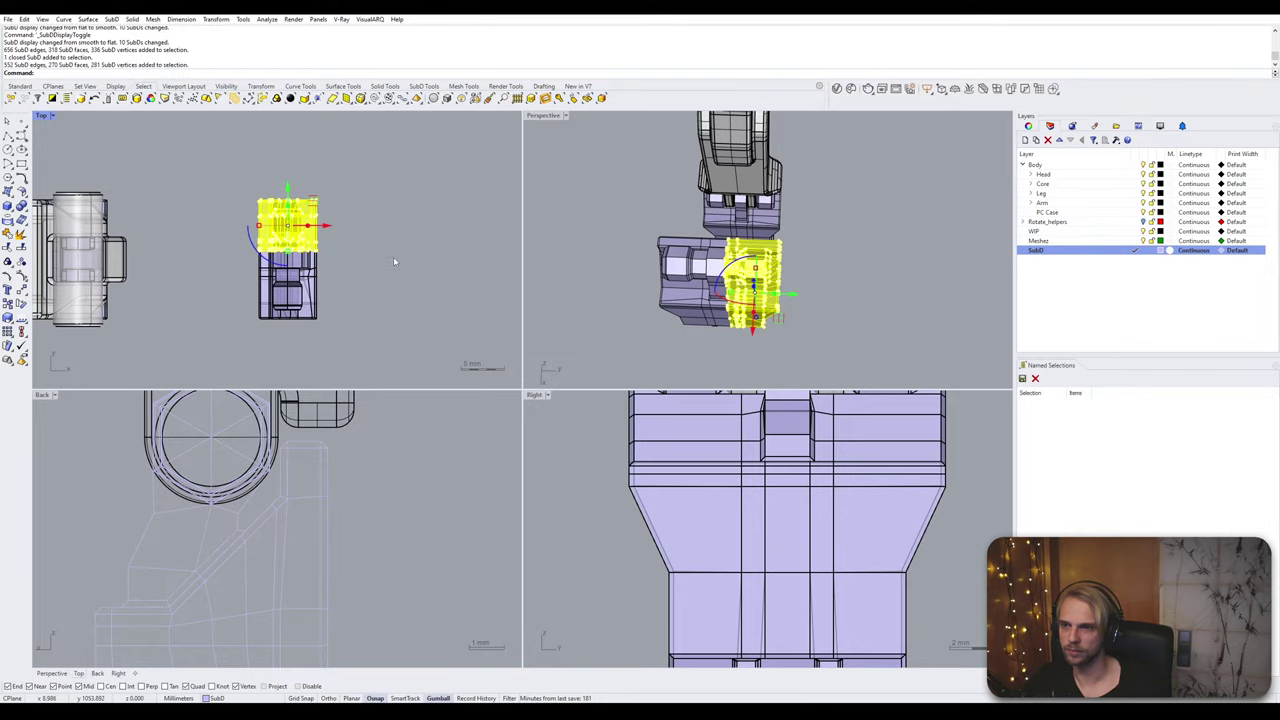
{"action": "key", "text": "Delete"}
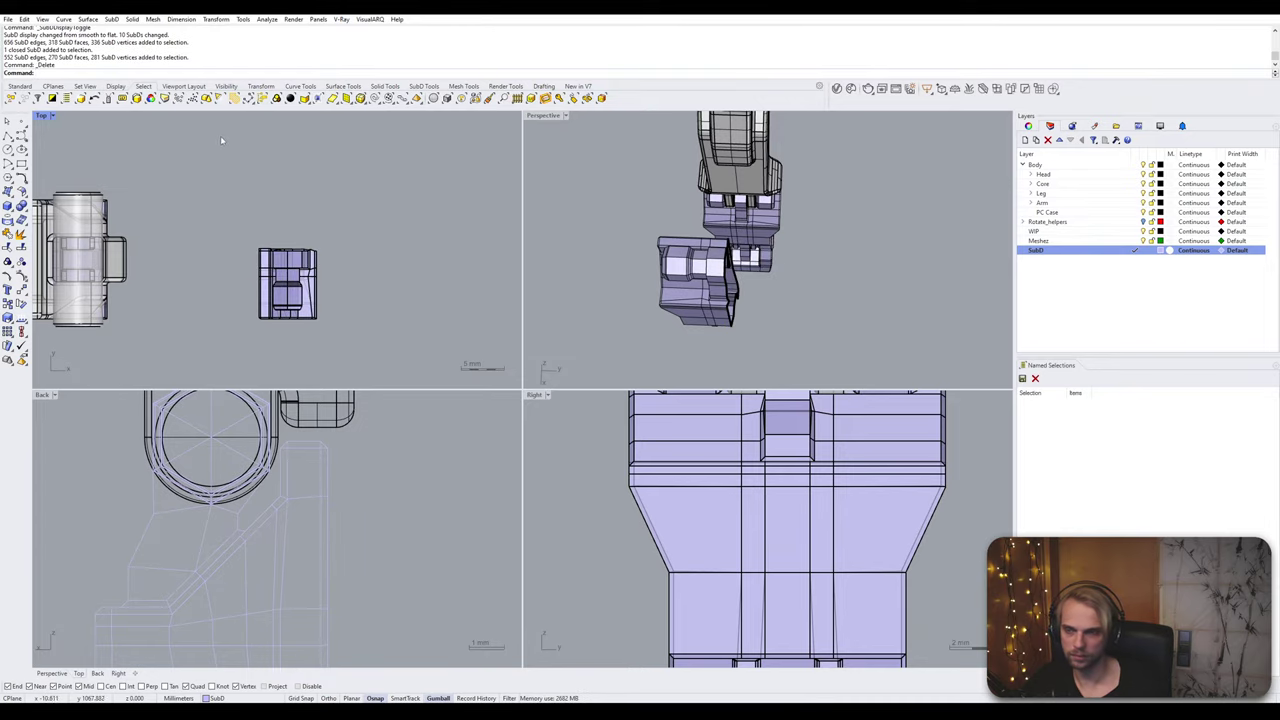
Step: Insert a new edge loop beside the open border with InsertEdge
{"action": "double_click", "coordinate": [538, 117]}
{"action": "right_click_drag", "start_coordinate": [538, 325], "coordinate": [317, 338]}
{"action": "scroll", "coordinate": [362, 376], "scroll_direction": "up", "scroll_amount": 4}
{"action": "double_click", "coordinate": [371, 394]}
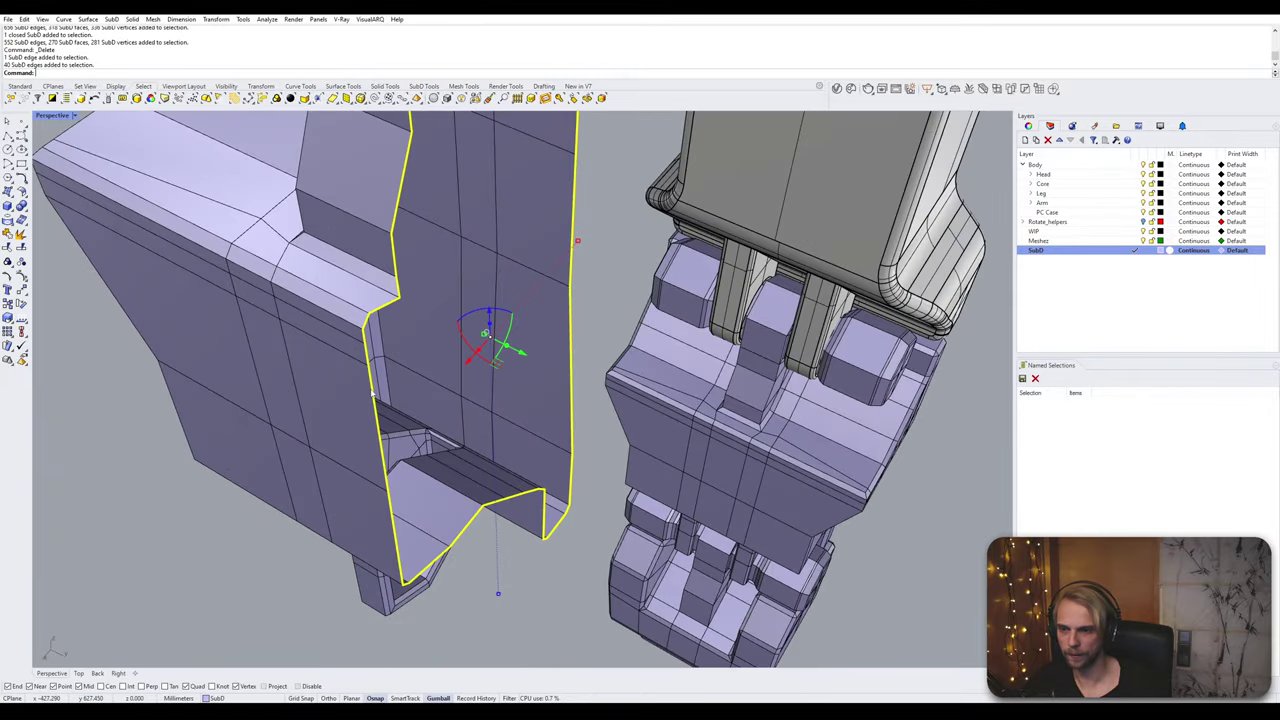
{"action": "type", "text": "InsertEdge"}
{"action": "key", "text": "Return"}
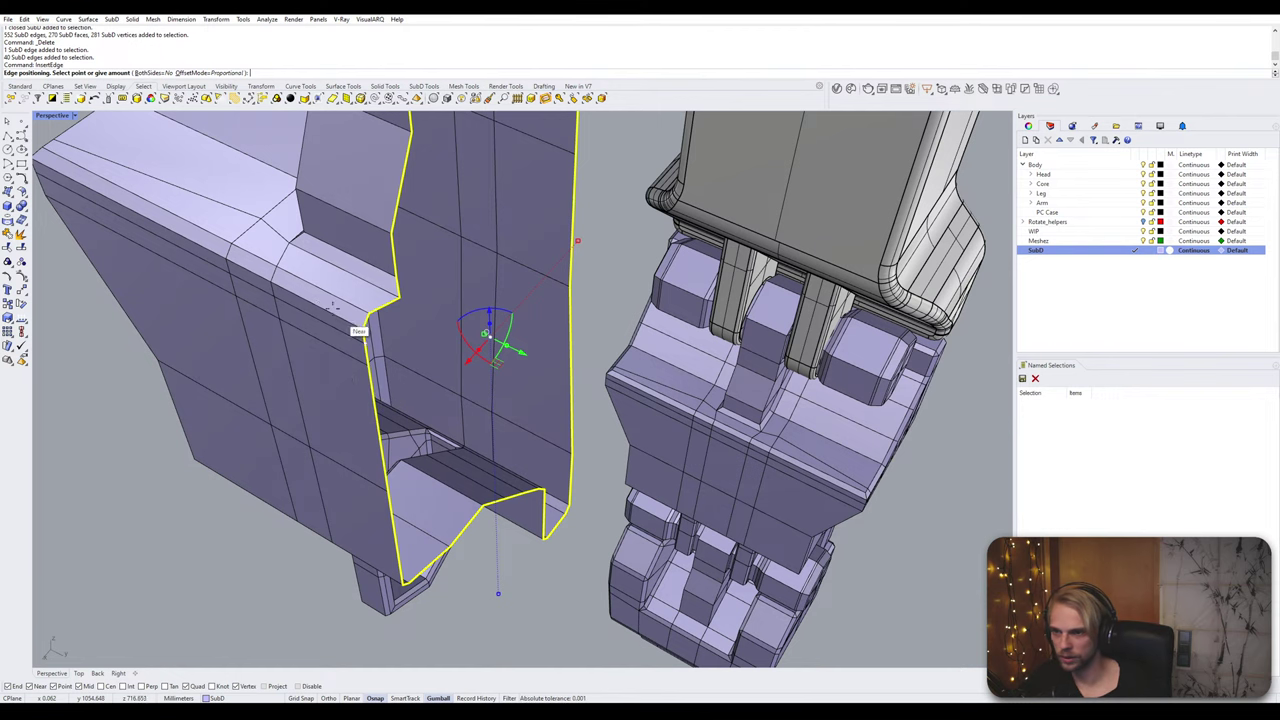
{"action": "left_click", "coordinate": [312, 305]}
Step: Delete the vertical face loop from the cut part, leaving a half shell bracket
{"action": "scroll", "coordinate": [347, 336], "scroll_direction": "down", "scroll_amount": 3}
{"action": "right_click_drag", "start_coordinate": [375, 355], "coordinate": [418, 369]}
{"action": "scroll", "coordinate": [420, 371], "scroll_direction": "up", "scroll_amount": 4}
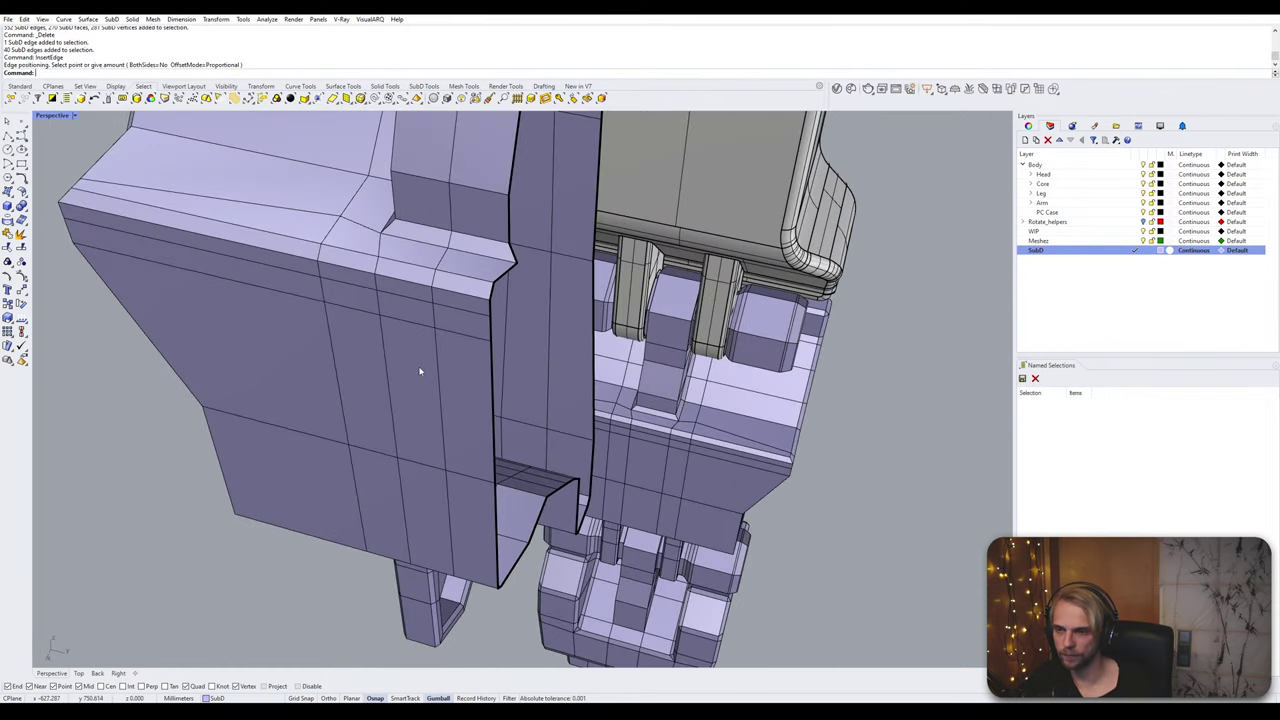
{"action": "left_click", "coordinate": [462, 373]}
{"action": "double_click", "coordinate": [470, 332]}
{"action": "key", "text": "Delete"}
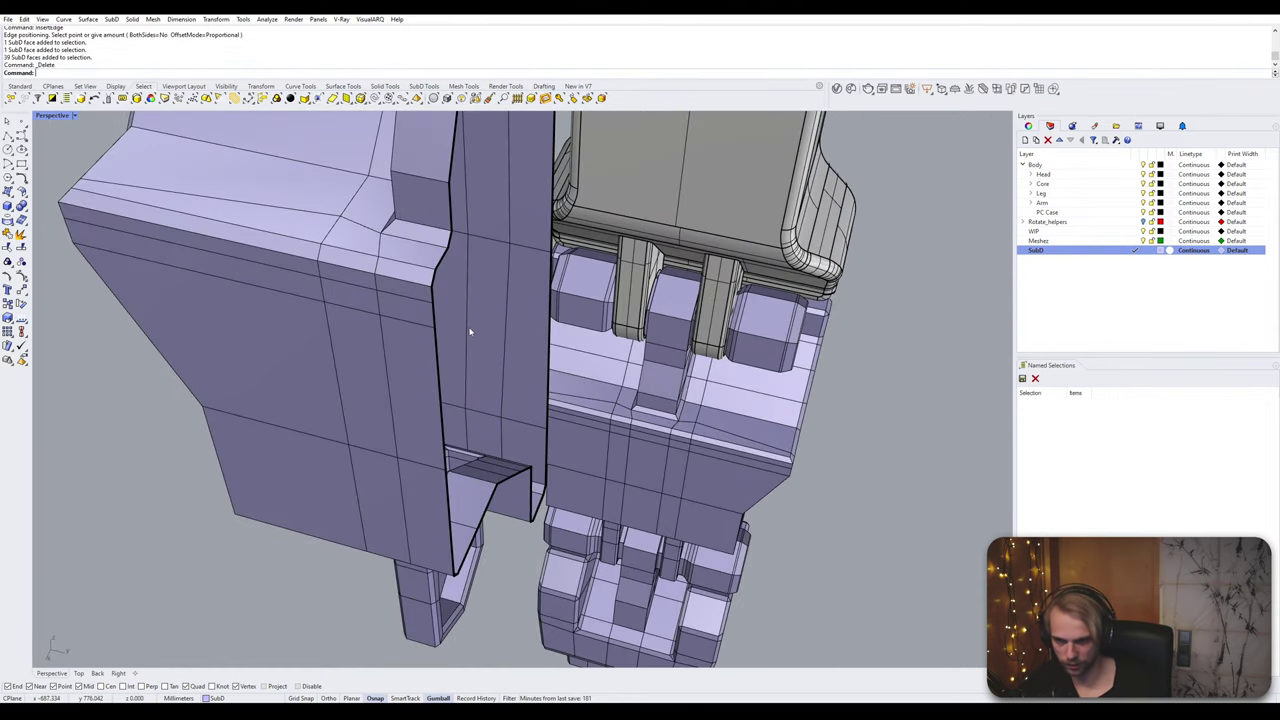
{"action": "scroll", "coordinate": [472, 331], "scroll_direction": "down", "scroll_amount": 5}
{"action": "right_click_drag", "start_coordinate": [474, 330], "coordinate": [540, 320]}
{"action": "scroll", "coordinate": [645, 320], "scroll_direction": "up", "scroll_amount": 2}
{"action": "right_click_drag", "start_coordinate": [735, 295], "coordinate": [513, 378]}
{"action": "scroll", "coordinate": [660, 265], "scroll_direction": "up", "scroll_amount": 2}
{"action": "scroll", "coordinate": [660, 265], "scroll_direction": "up", "scroll_amount": 2}
{"action": "scroll", "coordinate": [572, 240], "scroll_direction": "up", "scroll_amount": 6}
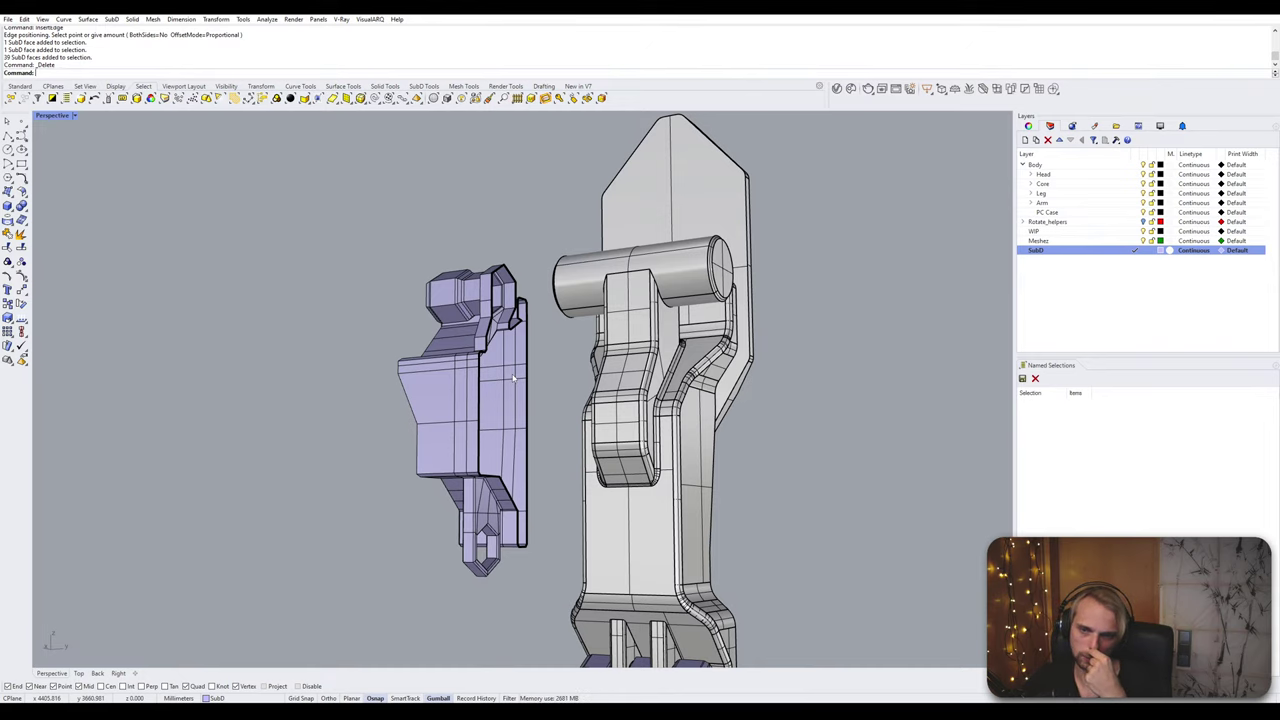
Step: Delete one face loop from the purple SubD arm part
{"action": "right_click_drag", "start_coordinate": [513, 377], "coordinate": [621, 519]}
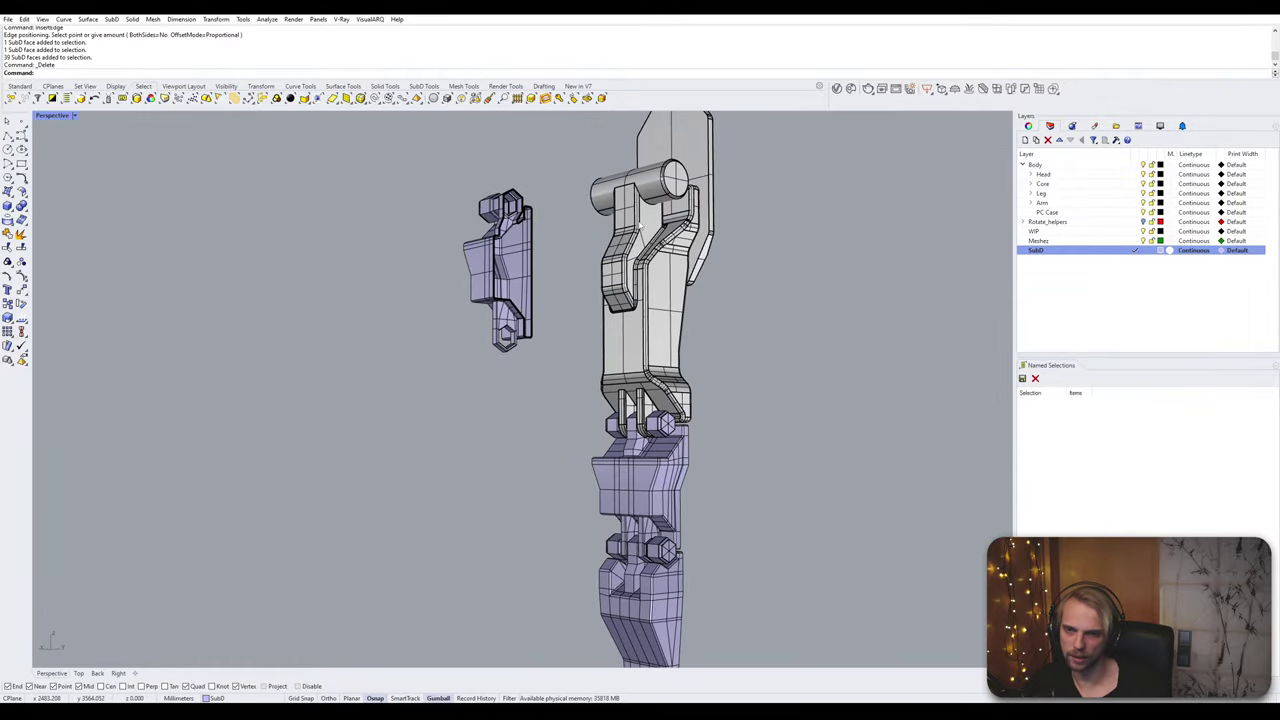
{"action": "scroll", "coordinate": [572, 206], "scroll_direction": "up", "scroll_amount": 5}
{"action": "right_click_drag", "start_coordinate": [551, 326], "coordinate": [591, 377]}
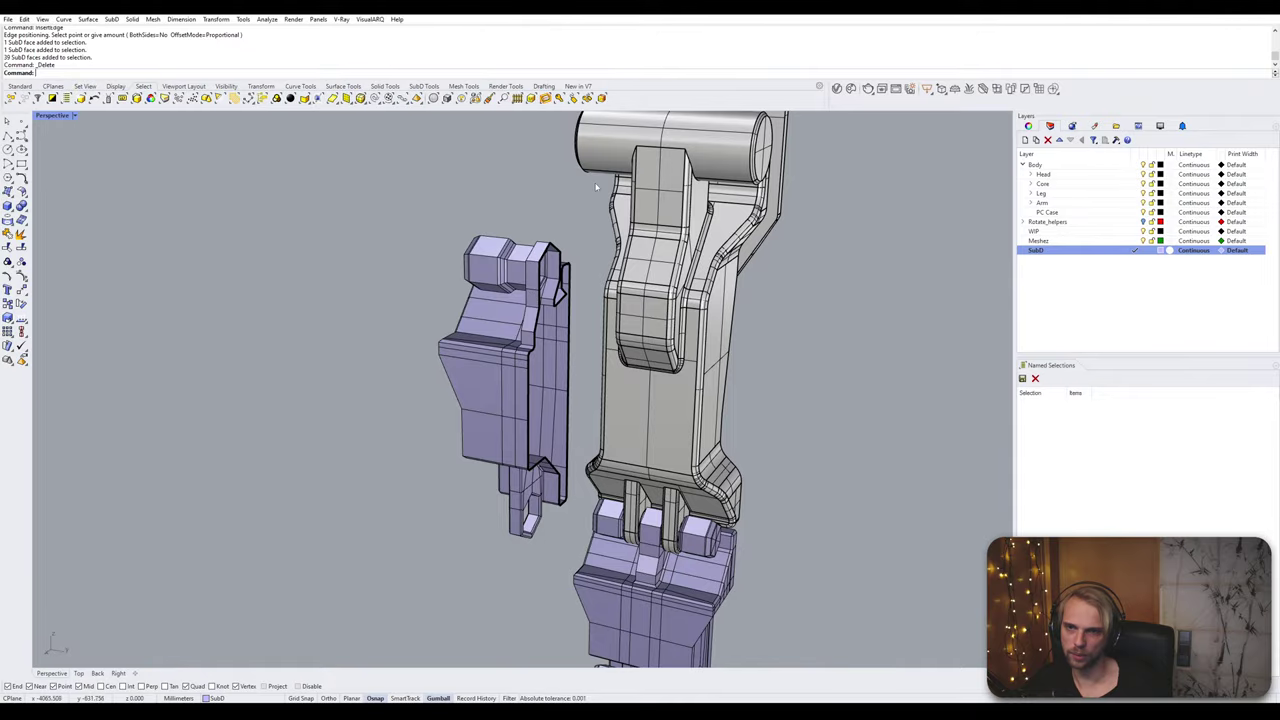
{"action": "right_click_drag", "start_coordinate": [514, 376], "coordinate": [600, 340]}
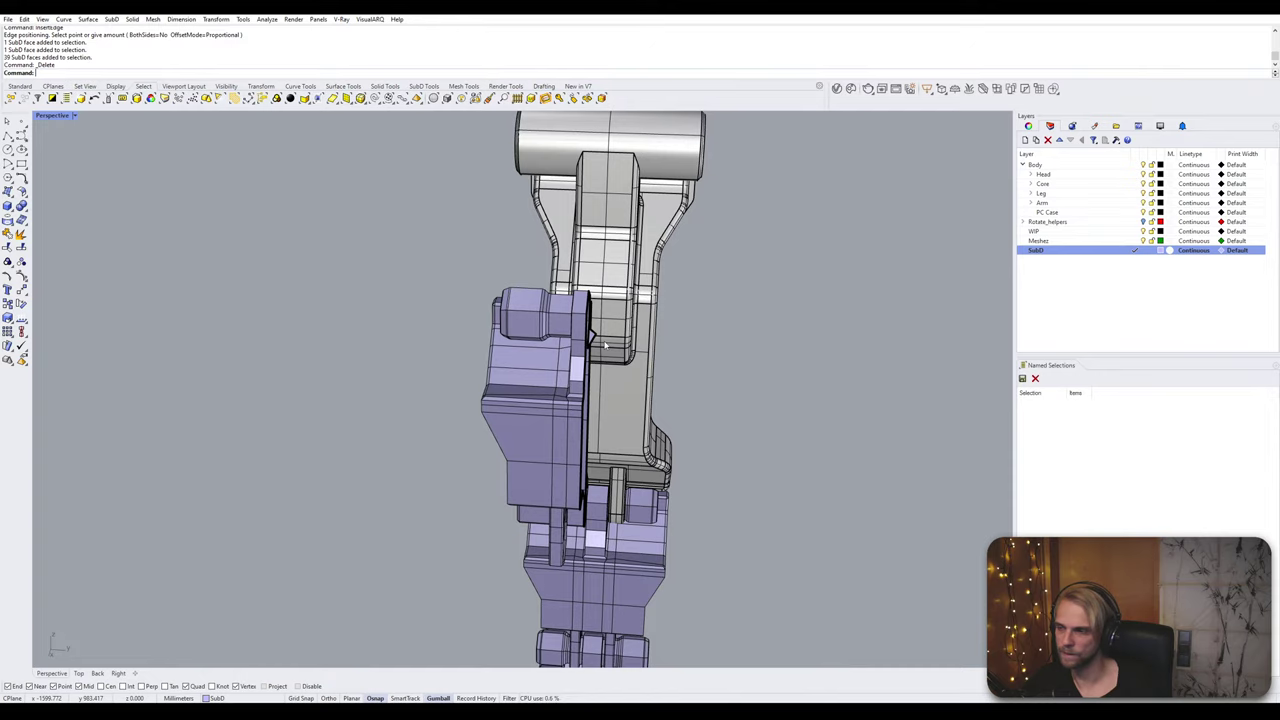
{"action": "right_click_drag", "start_coordinate": [605, 345], "coordinate": [400, 290]}
{"action": "scroll", "coordinate": [406, 378], "scroll_direction": "up", "scroll_amount": 6}
{"action": "scroll", "coordinate": [560, 395], "scroll_direction": "up", "scroll_amount": 3}
{"action": "left_click", "coordinate": [562, 392], "text": "ctrl+shift"}
{"action": "double_click", "coordinate": [487, 393], "text": "ctrl+shift"}
{"action": "scroll", "coordinate": [482, 392], "scroll_direction": "down", "scroll_amount": 5}
{"action": "key", "text": "Delete"}
Step: Select the narrow strip of faces along the purple part's lower edge
{"action": "scroll", "coordinate": [466, 431], "scroll_direction": "down", "scroll_amount": 5}
{"action": "scroll", "coordinate": [400, 392], "scroll_direction": "down", "scroll_amount": 2}
{"action": "scroll", "coordinate": [419, 523], "scroll_direction": "up", "scroll_amount": 5}
{"action": "right_click_drag", "start_coordinate": [419, 523], "coordinate": [500, 396]}
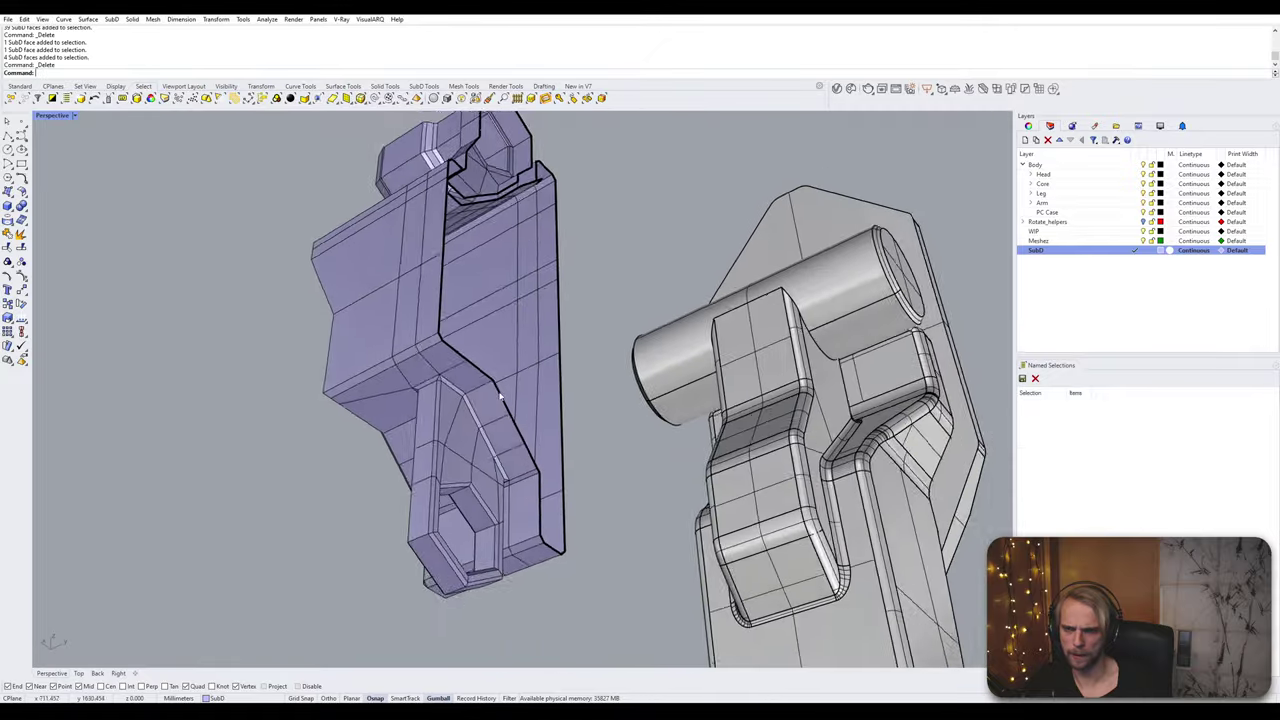
{"action": "scroll", "coordinate": [500, 397], "scroll_direction": "up", "scroll_amount": 6}
{"action": "left_click", "coordinate": [434, 397], "text": "ctrl+shift"}
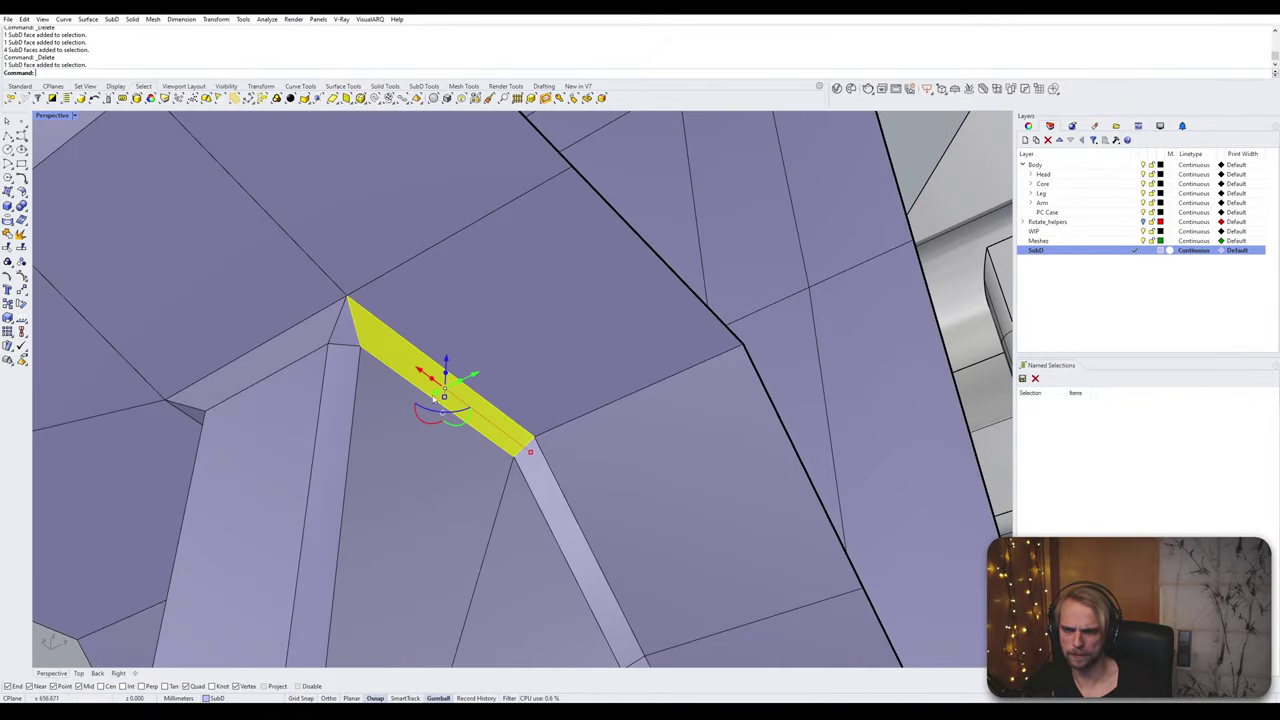
{"action": "double_click", "coordinate": [543, 487], "text": "ctrl+shift"}
{"action": "scroll", "coordinate": [543, 487], "scroll_direction": "down", "scroll_amount": 8}
{"action": "right_click_drag", "start_coordinate": [543, 487], "coordinate": [483, 374], "text": "shift"}
{"action": "scroll", "coordinate": [590, 578], "scroll_direction": "up", "scroll_amount": 4}
{"action": "right_click_drag", "start_coordinate": [600, 591], "coordinate": [780, 520]}
{"action": "right_click_drag", "start_coordinate": [520, 375], "coordinate": [566, 371], "text": "shift"}
{"action": "scroll", "coordinate": [560, 412], "scroll_direction": "down", "scroll_amount": 4}
{"action": "scroll", "coordinate": [530, 350], "scroll_direction": "down", "scroll_amount": 5}
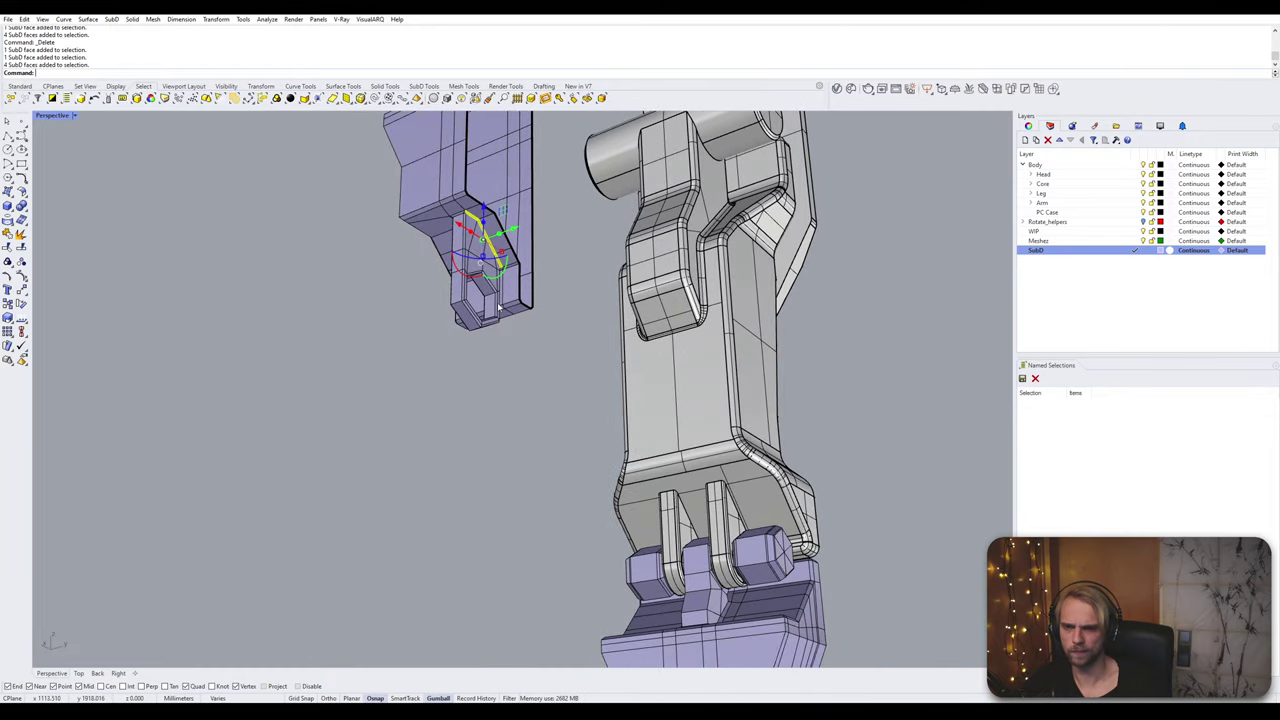
{"action": "right_click_drag", "start_coordinate": [516, 425], "coordinate": [531, 404]}
{"action": "scroll", "coordinate": [525, 390], "scroll_direction": "up", "scroll_amount": 10}
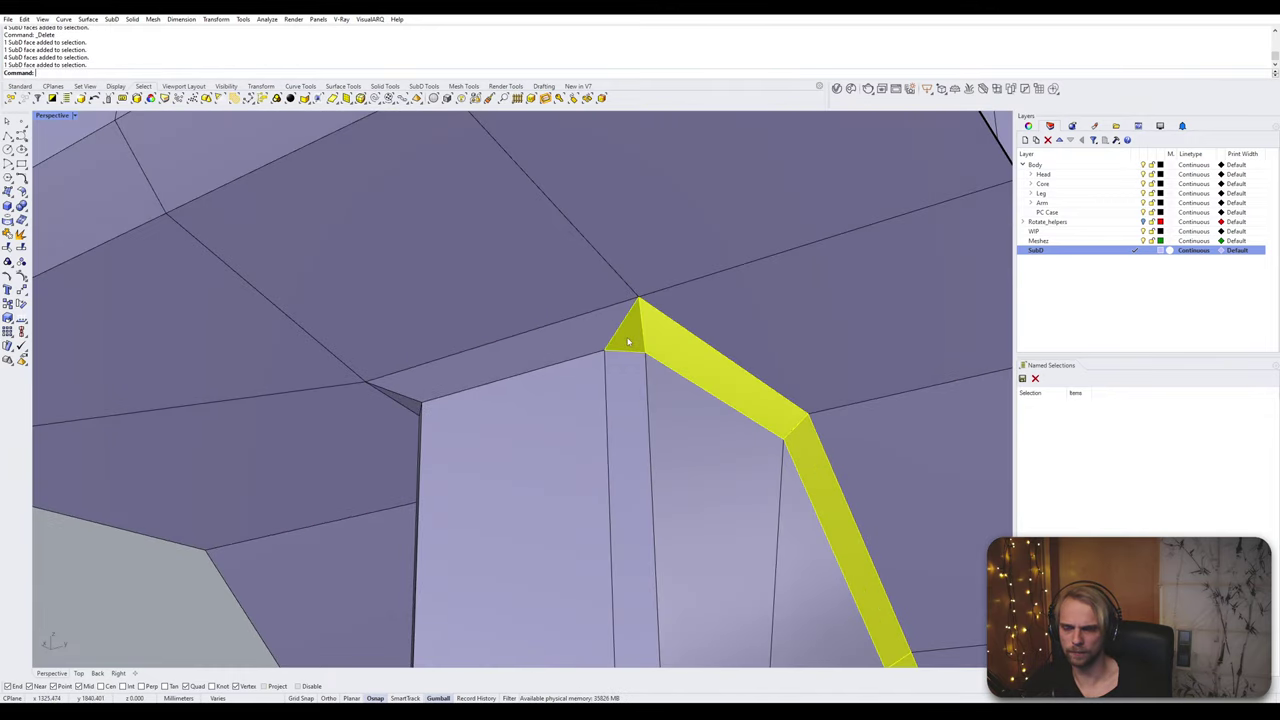
Step: Add two rim face loops and a corner face, delete them, then select the part
{"action": "double_click", "coordinate": [546, 338], "text": "ctrl+shift"}
{"action": "right_click_drag", "start_coordinate": [375, 375], "coordinate": [640, 432]}
{"action": "double_click", "coordinate": [740, 444], "text": "ctrl+shift"}
{"action": "right_click_drag", "start_coordinate": [741, 444], "coordinate": [631, 387]}
{"action": "scroll", "coordinate": [631, 387], "scroll_direction": "down", "scroll_amount": 7}
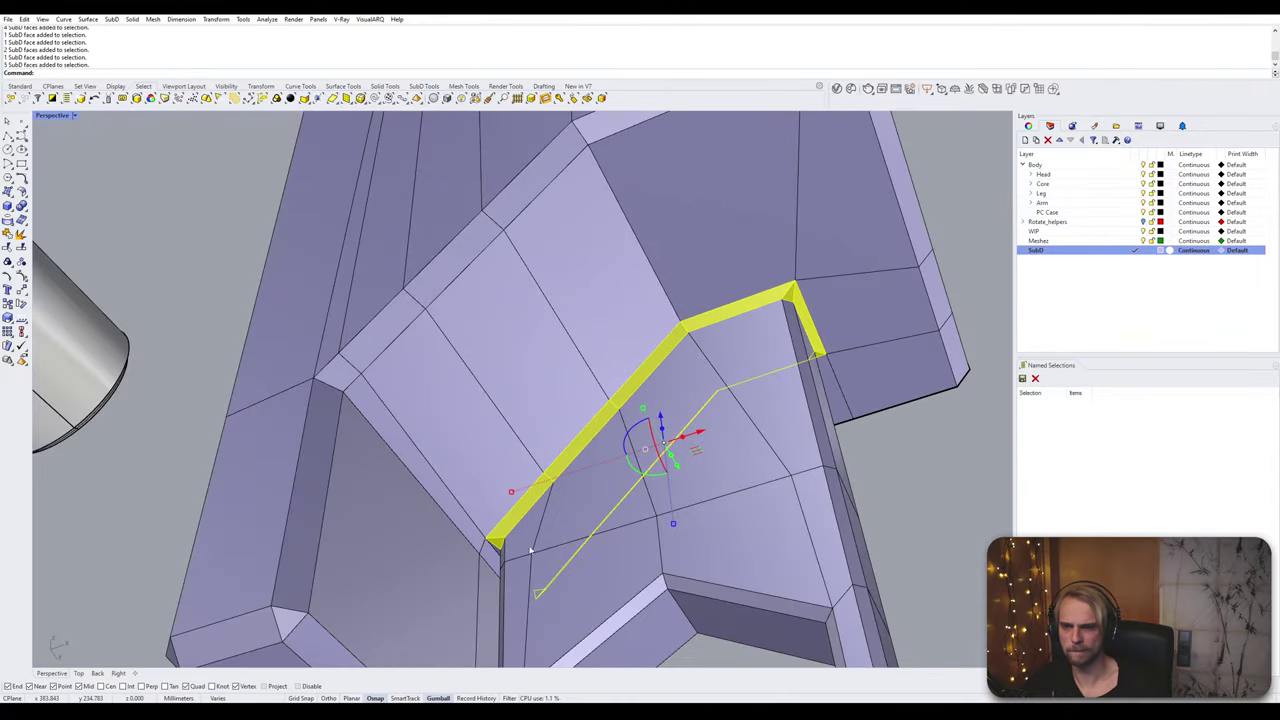
{"action": "scroll", "coordinate": [515, 546], "scroll_direction": "up", "scroll_amount": 7}
{"action": "right_click_drag", "start_coordinate": [509, 543], "coordinate": [467, 511]}
{"action": "left_click", "coordinate": [565, 452], "text": "ctrl+shift"}
{"action": "scroll", "coordinate": [565, 452], "scroll_direction": "down", "scroll_amount": 6}
{"action": "scroll", "coordinate": [554, 494], "scroll_direction": "down", "scroll_amount": 4}
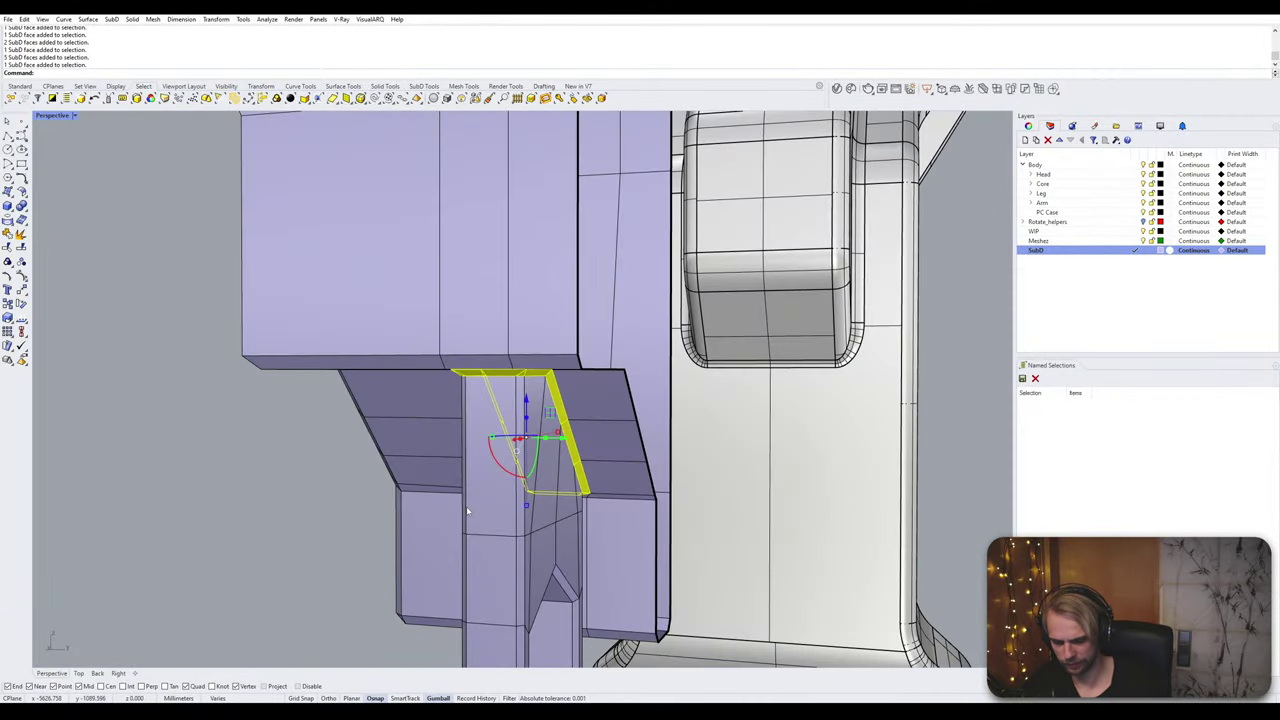
{"action": "key", "text": "Delete"}
{"action": "right_click_drag", "start_coordinate": [544, 366], "coordinate": [543, 291]}
{"action": "left_click", "coordinate": [543, 291]}
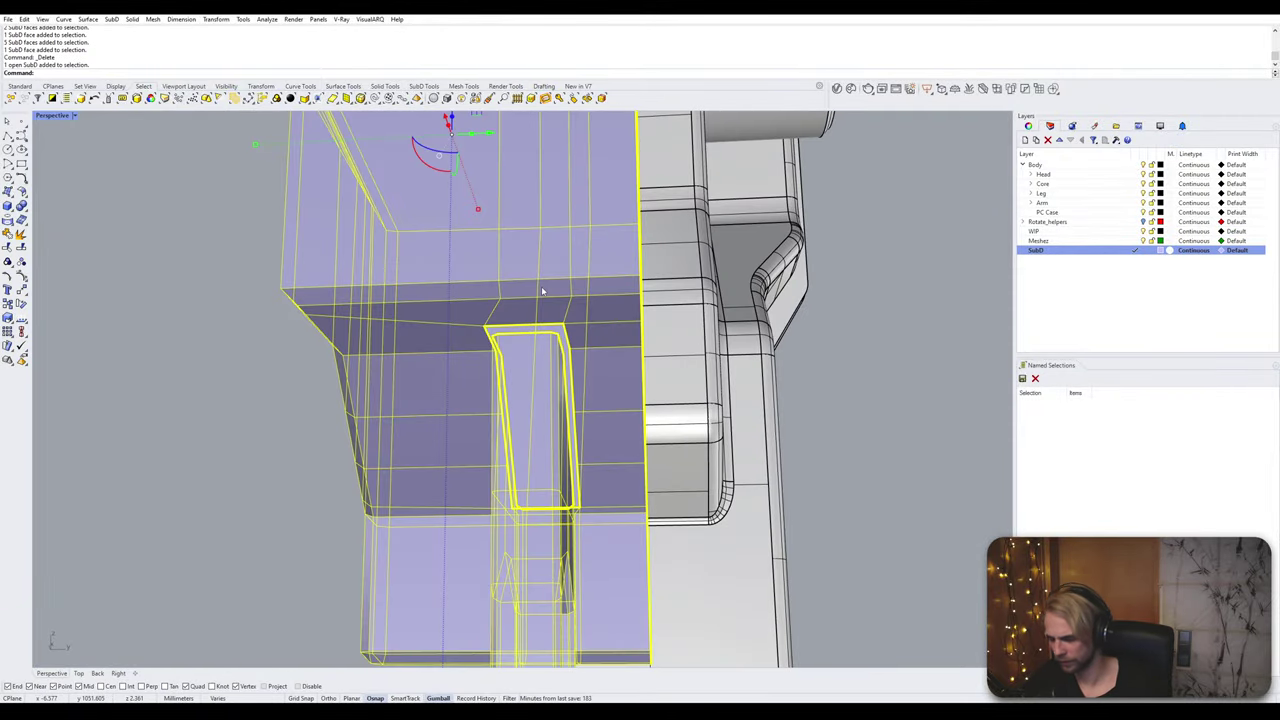
Step: Explode the cut SubD and delete the large leftover piece
{"action": "type", "text": "Ex[p;"}
{"action": "type", "text": "lode"}
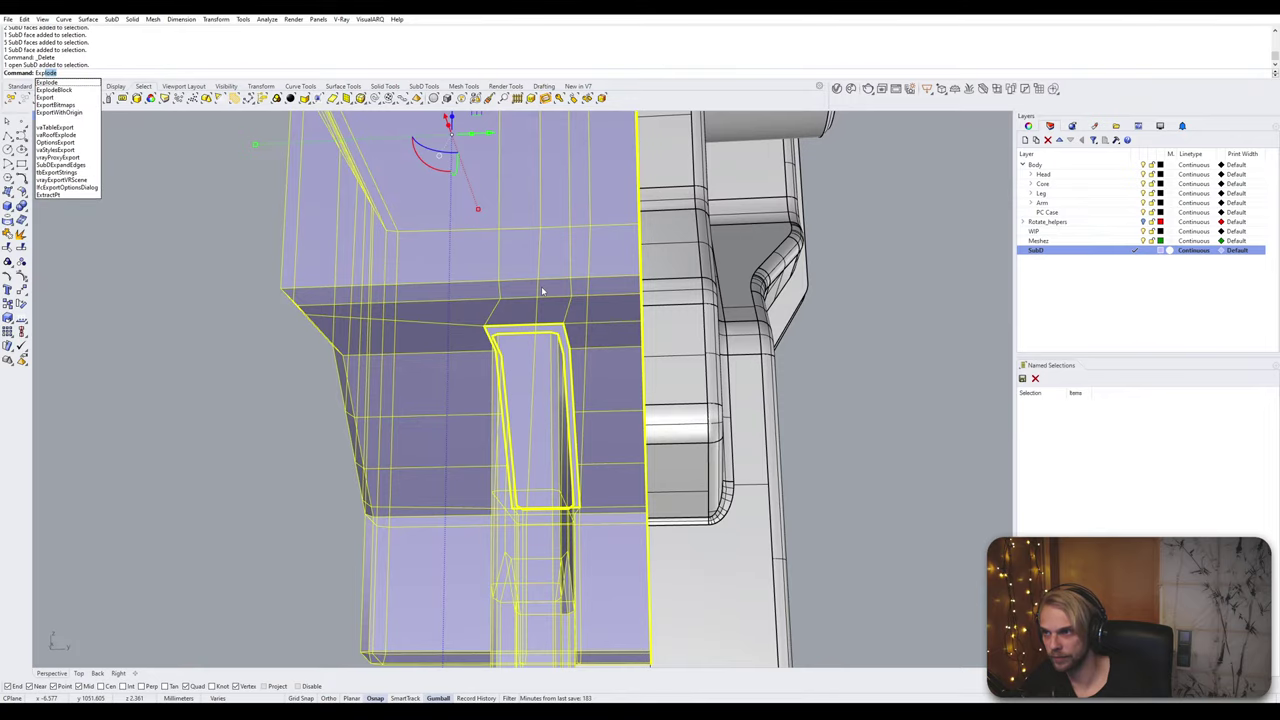
{"action": "key", "text": "Return"}
{"action": "left_click", "coordinate": [542, 288]}
{"action": "scroll", "coordinate": [542, 287], "scroll_direction": "down", "scroll_amount": 9}
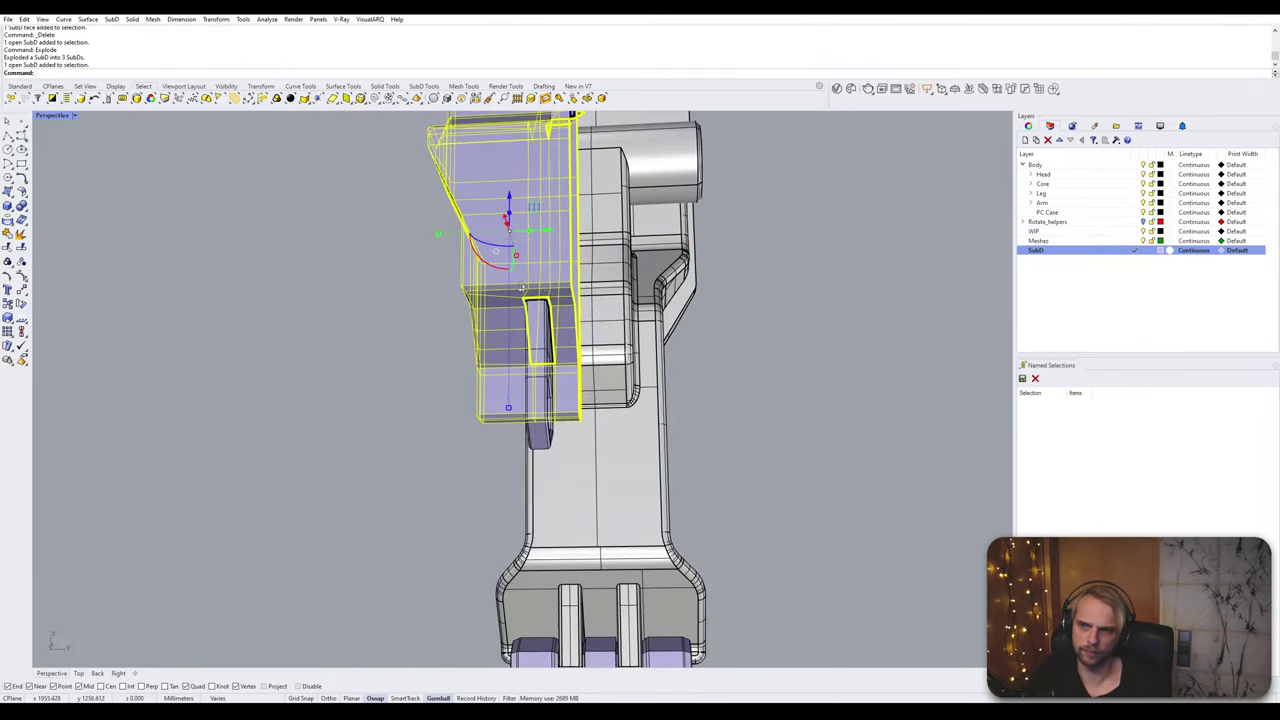
{"action": "right_click_drag", "start_coordinate": [542, 287], "coordinate": [504, 262]}
{"action": "scroll", "coordinate": [530, 381], "scroll_direction": "up", "scroll_amount": 6}
{"action": "key", "text": "Delete"}
Step: Slide the two small SubD pieces to the right
{"action": "left_click", "coordinate": [492, 452]}
{"action": "left_click", "coordinate": [484, 211], "text": "shift"}
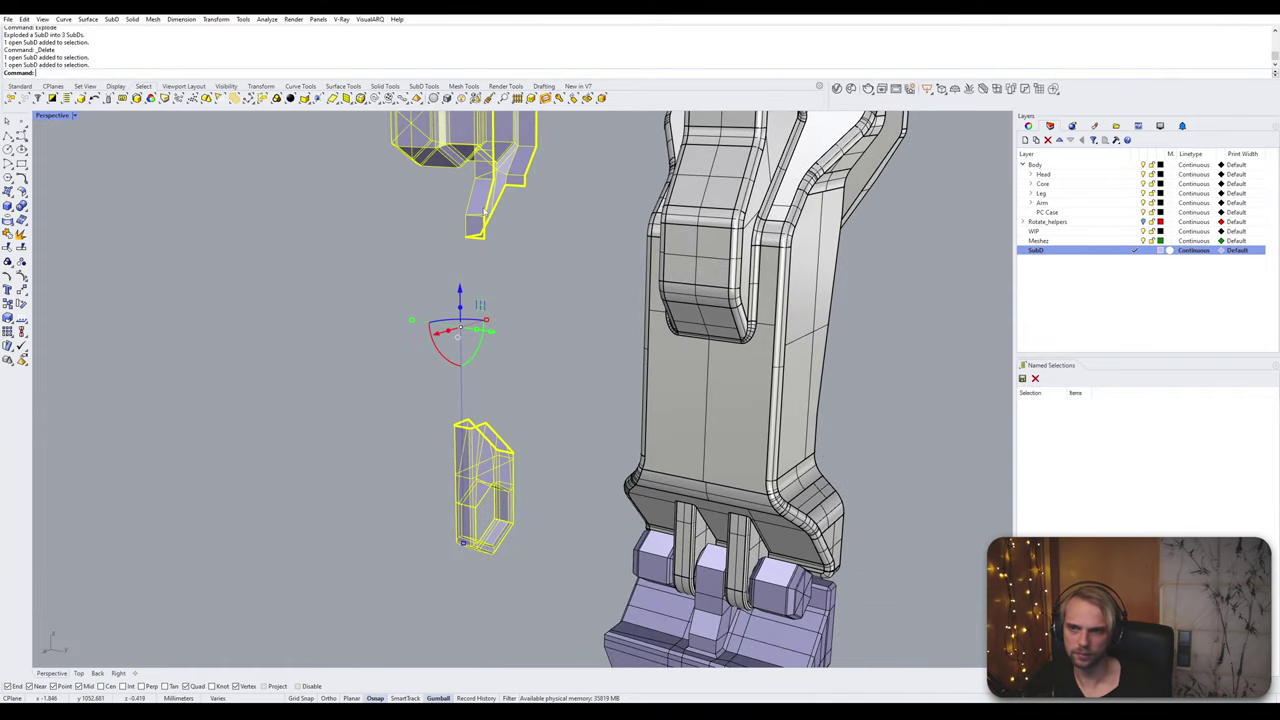
{"action": "right_click_drag", "start_coordinate": [484, 212], "coordinate": [425, 320]}
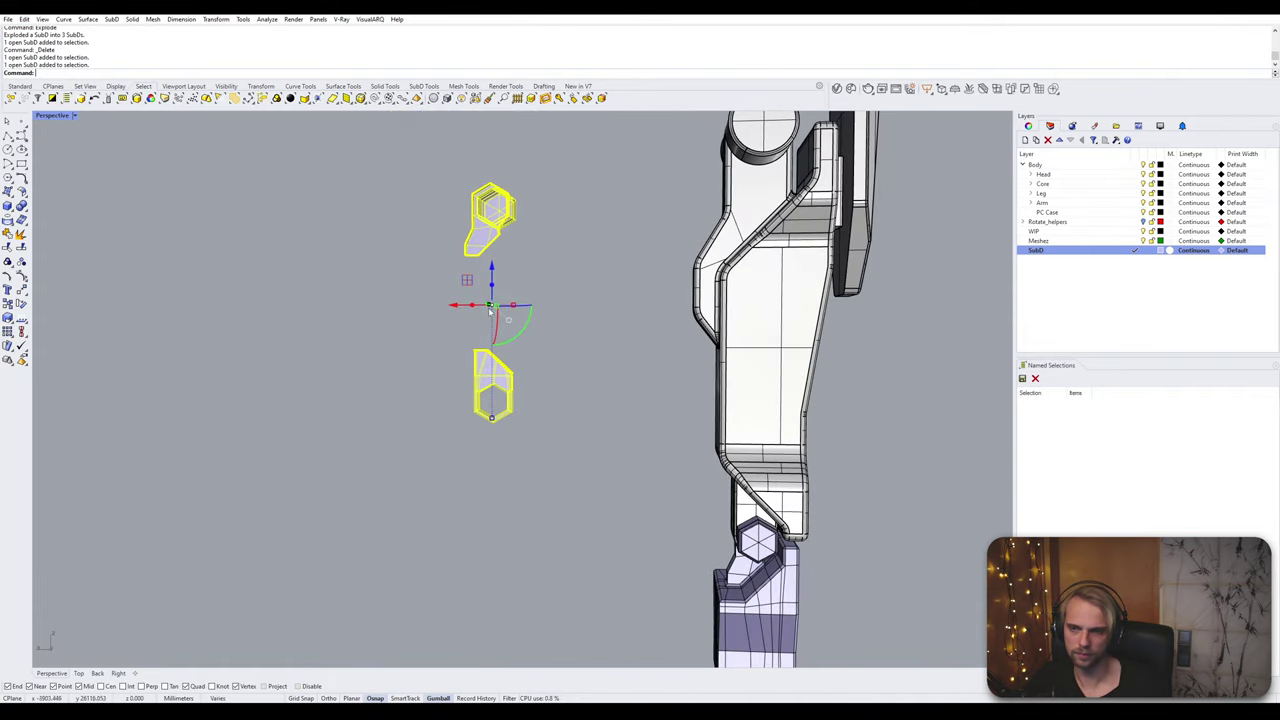
{"action": "left_click_drag", "start_coordinate": [458, 306], "coordinate": [589, 307]}
{"action": "left_click", "coordinate": [572, 343]}
{"action": "right_click_drag", "start_coordinate": [545, 350], "coordinate": [569, 421]}
Step: Hide the upper arm shell
{"action": "left_click", "coordinate": [620, 357]}
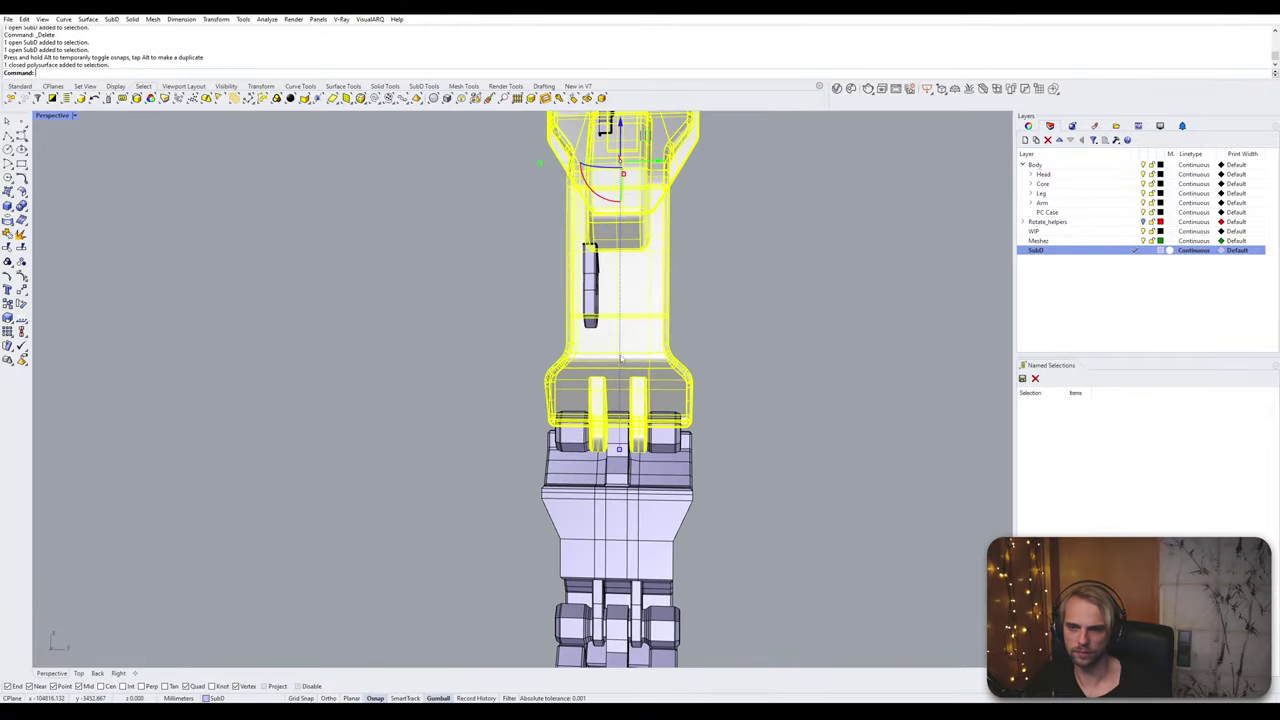
{"action": "right_click_drag", "start_coordinate": [434, 467], "coordinate": [569, 466]}
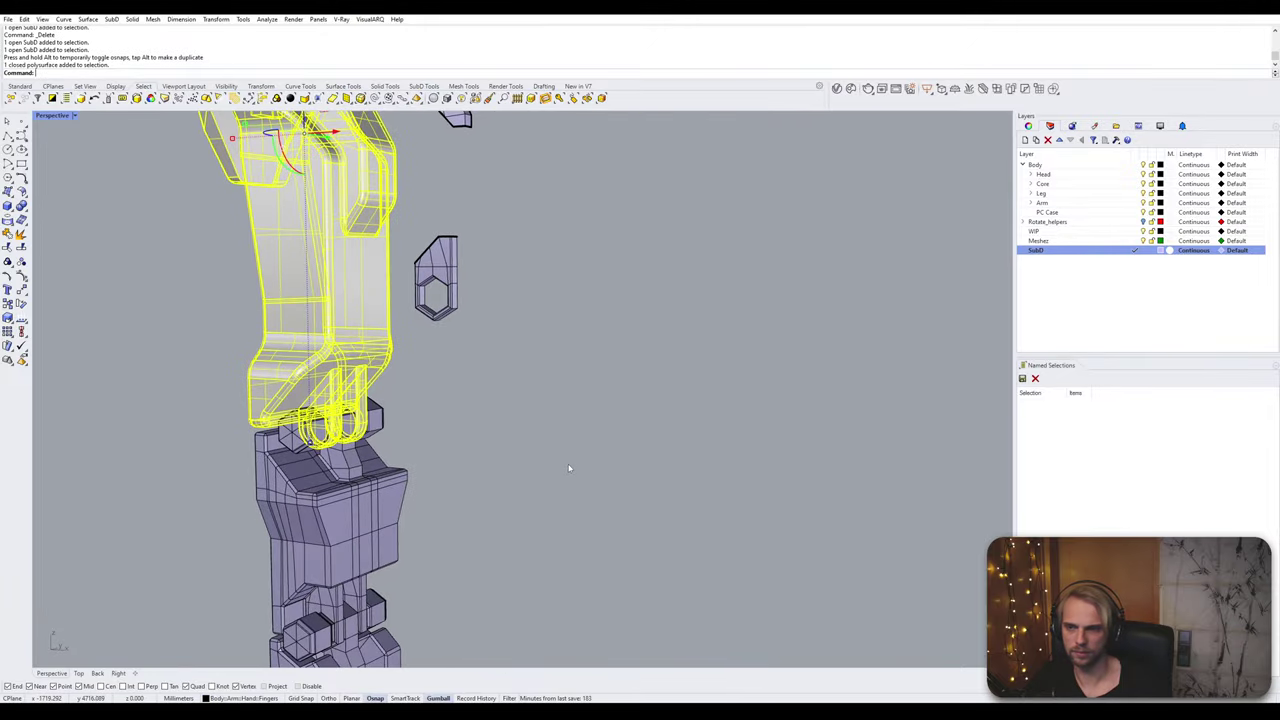
{"action": "left_click", "coordinate": [514, 450]}
{"action": "left_click", "coordinate": [362, 340]}
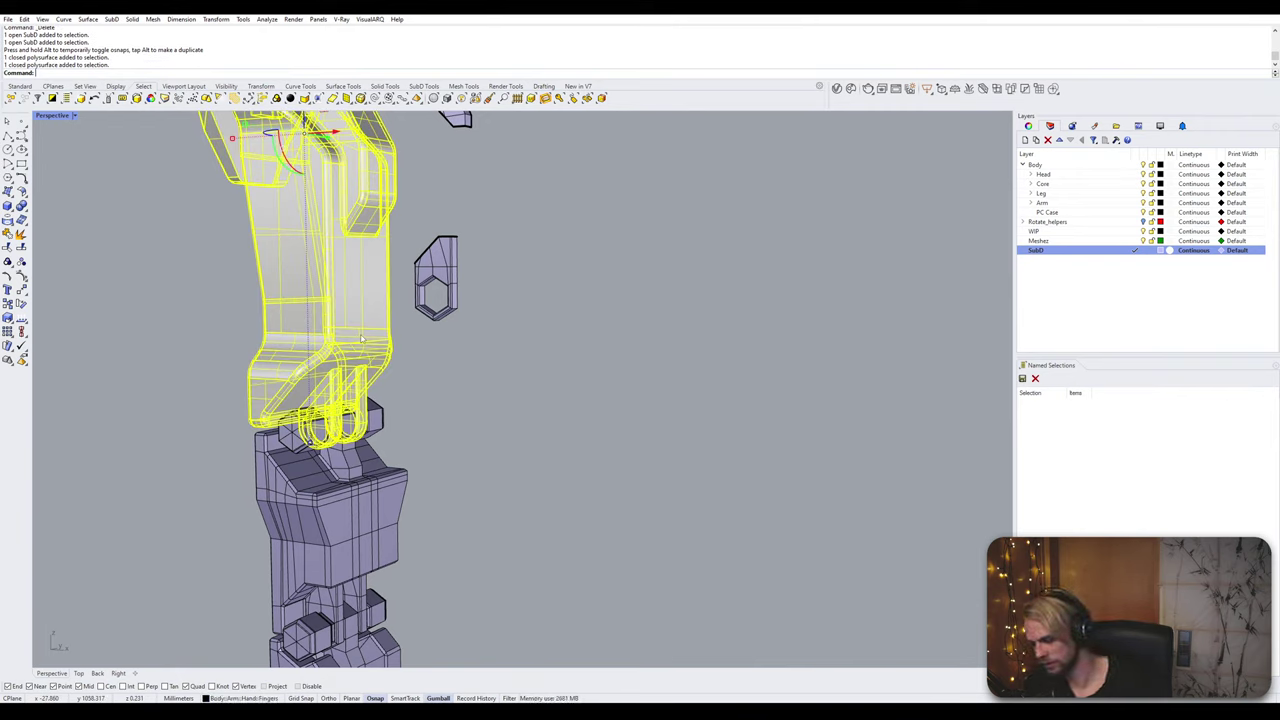
{"action": "key", "text": "ctrl+h"}
Step: Move the hexagonal piece from its vertex onto a vertex of the purple block
{"action": "left_click", "coordinate": [452, 262]}
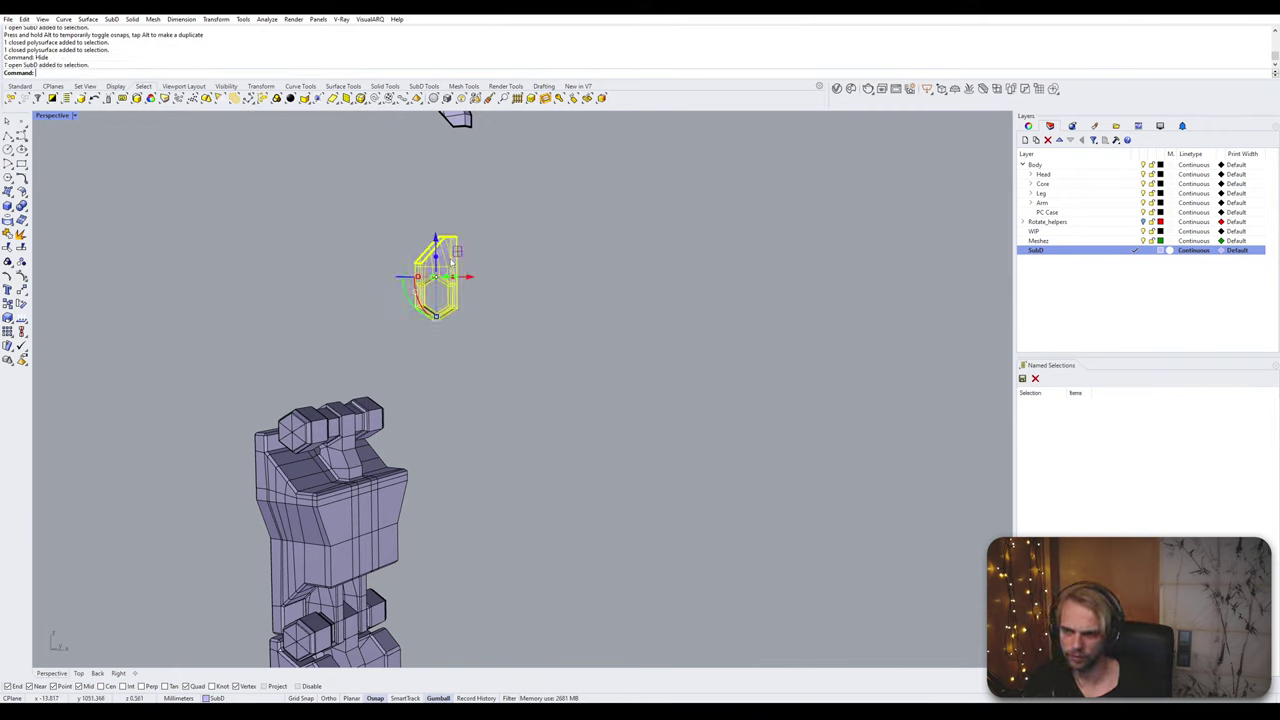
{"action": "right_click_drag", "start_coordinate": [403, 303], "coordinate": [426, 281]}
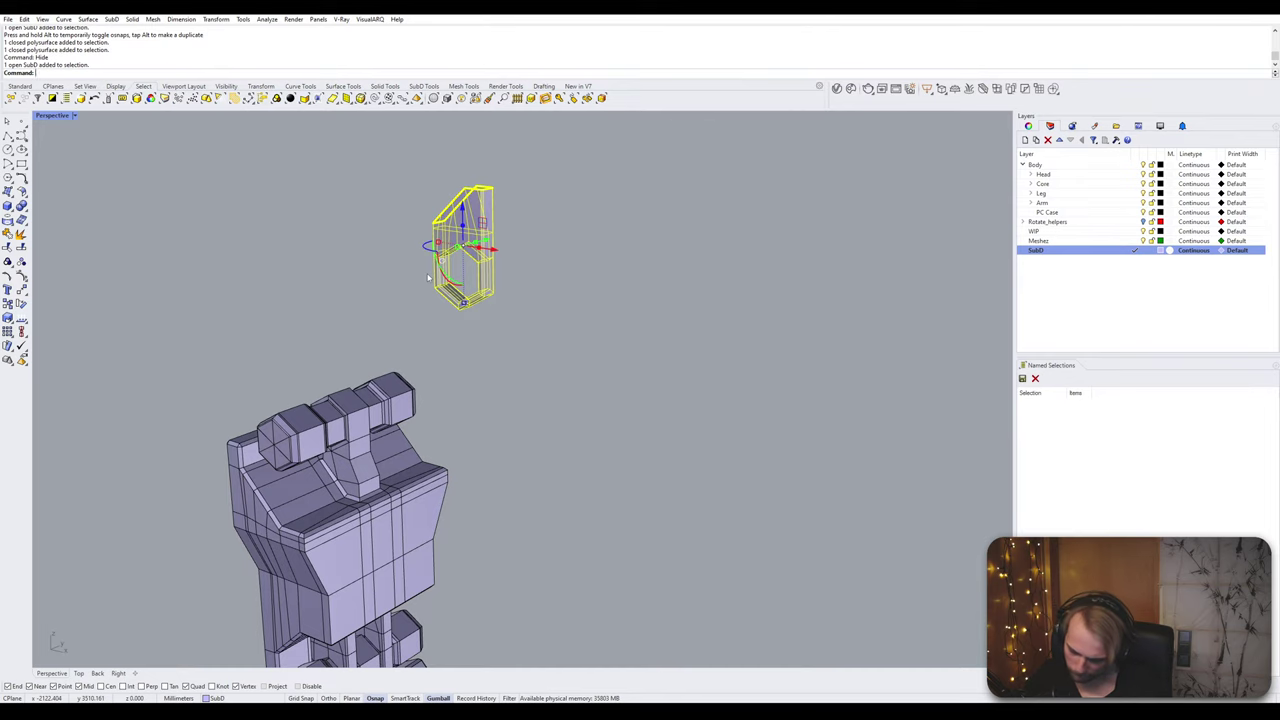
{"action": "type", "text": "M"}
{"action": "key", "text": "Return"}
{"action": "scroll", "coordinate": [427, 272], "scroll_direction": "up", "scroll_amount": 6}
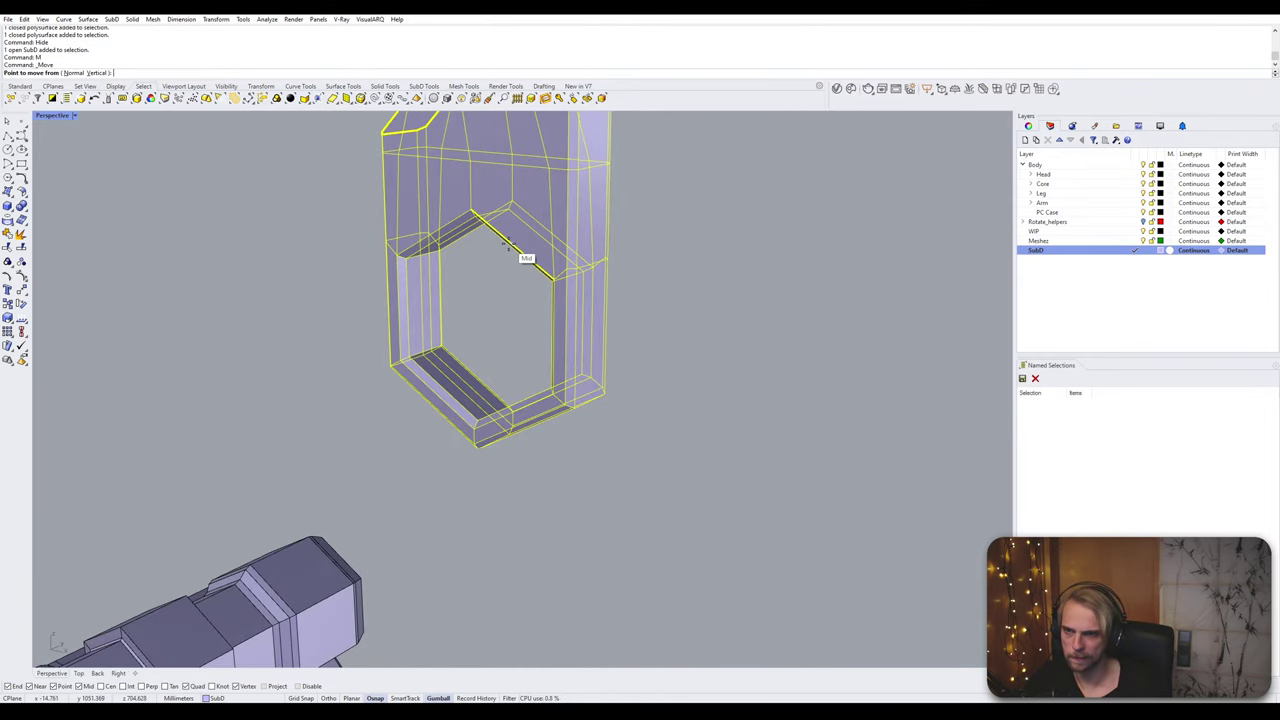
{"action": "left_click", "coordinate": [484, 227]}
{"action": "scroll", "coordinate": [280, 455], "scroll_direction": "up", "scroll_amount": 6}
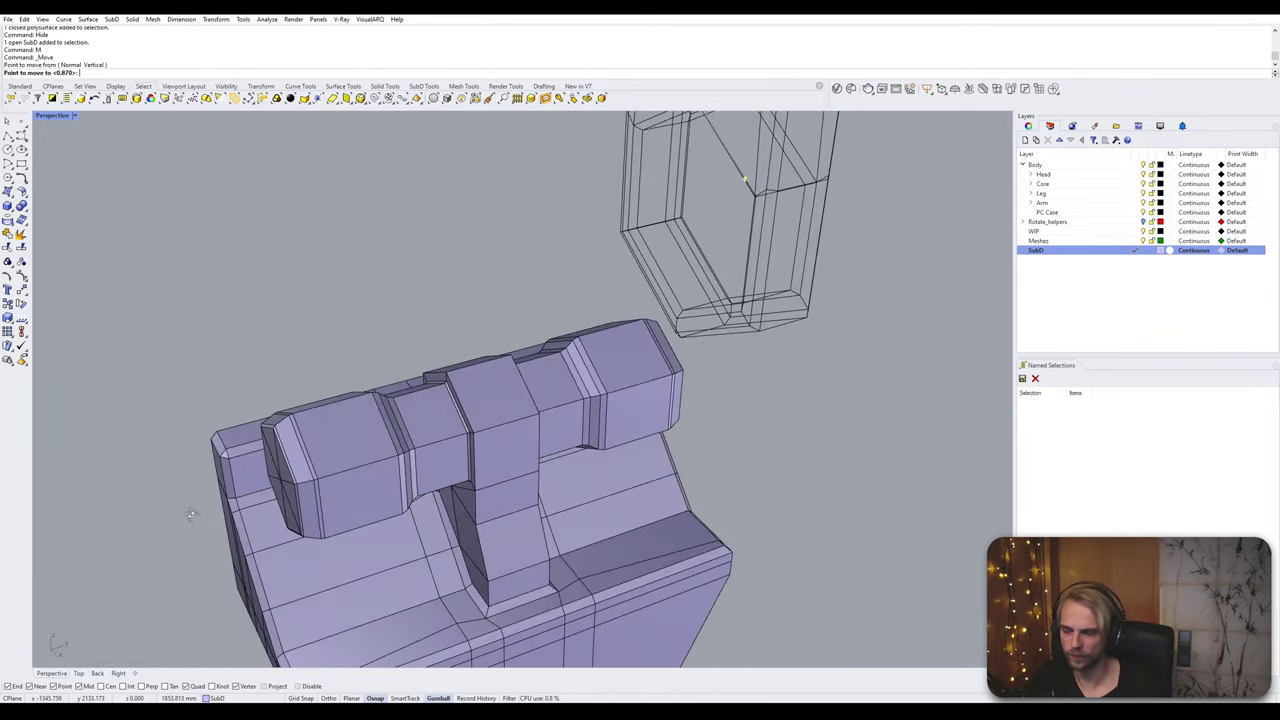
{"action": "right_click_drag", "start_coordinate": [282, 465], "coordinate": [364, 400]}
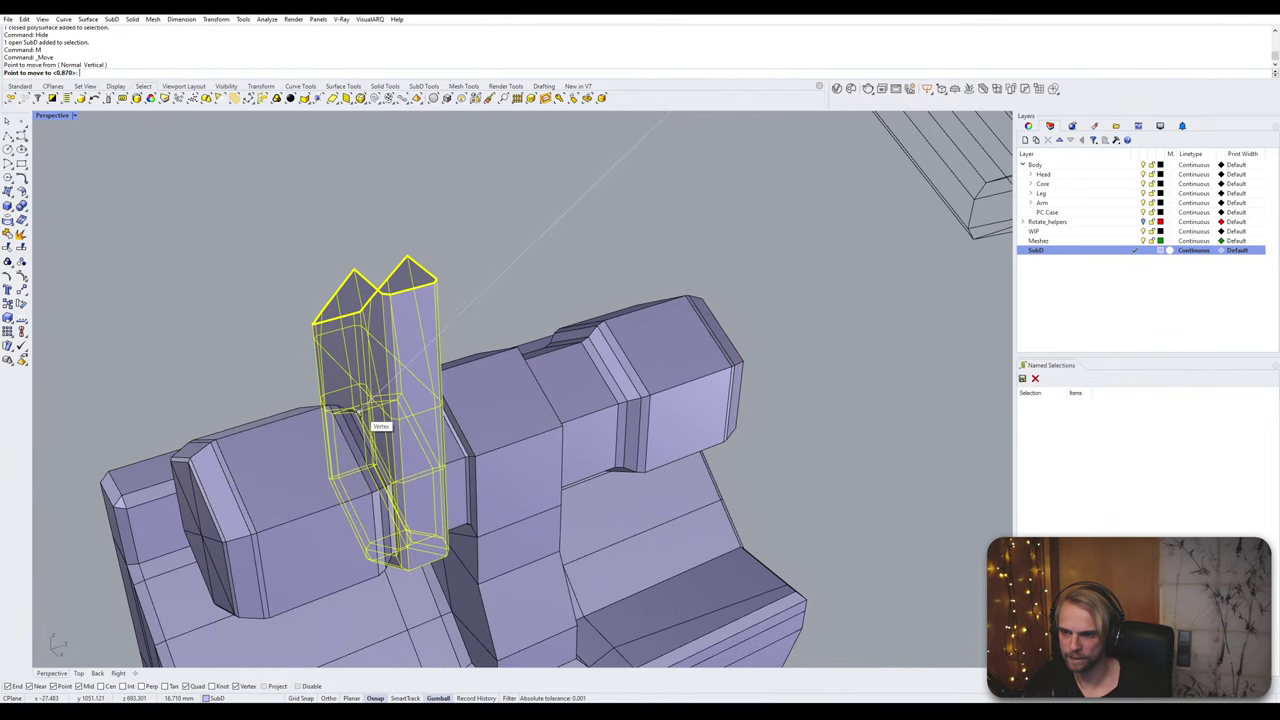
{"action": "left_click", "coordinate": [384, 425]}
{"action": "scroll", "coordinate": [384, 425], "scroll_direction": "down", "scroll_amount": 8}
{"action": "key", "text": "Escape"}
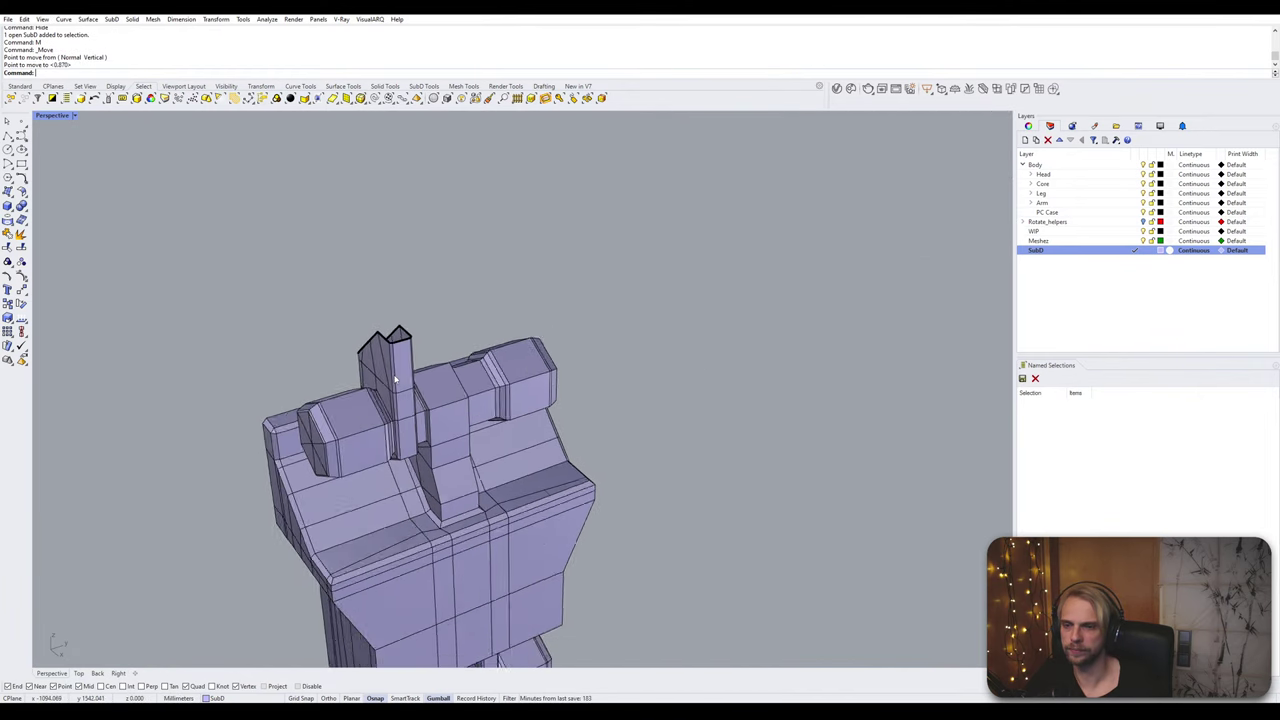
{"action": "right_click_drag", "start_coordinate": [397, 389], "coordinate": [438, 334]}
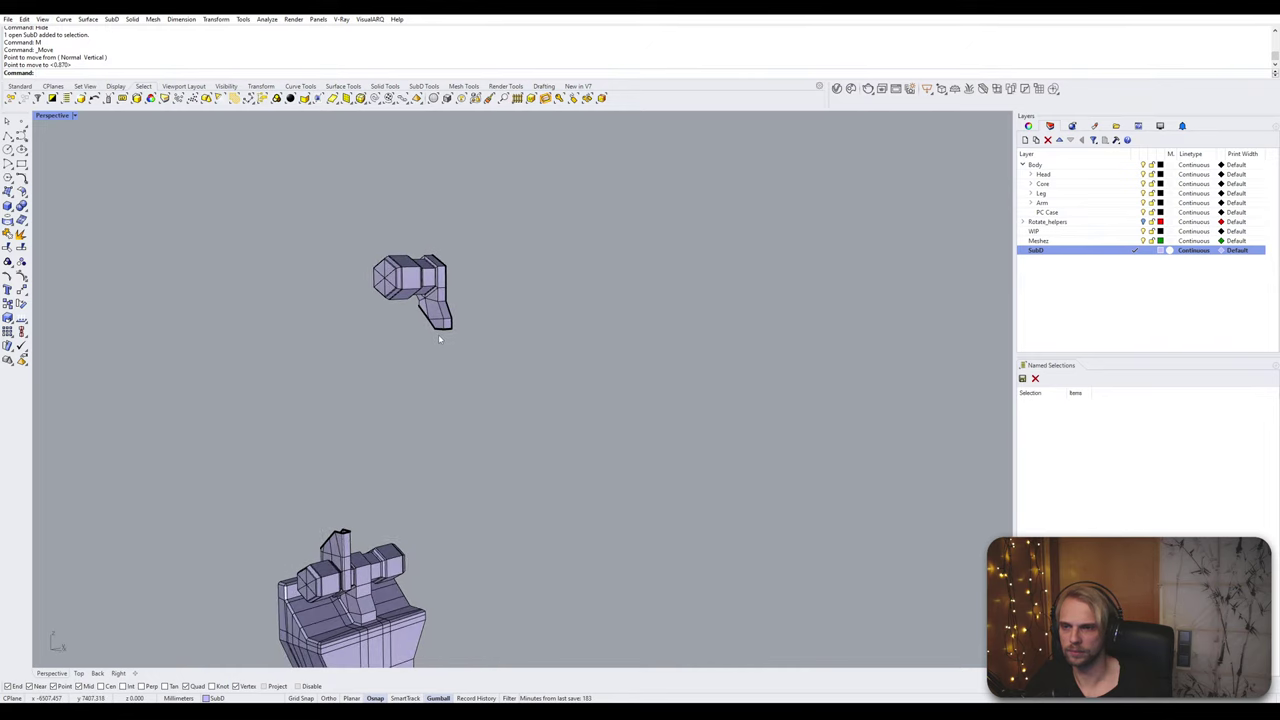
{"action": "scroll", "coordinate": [435, 308], "scroll_direction": "up", "scroll_amount": 2}
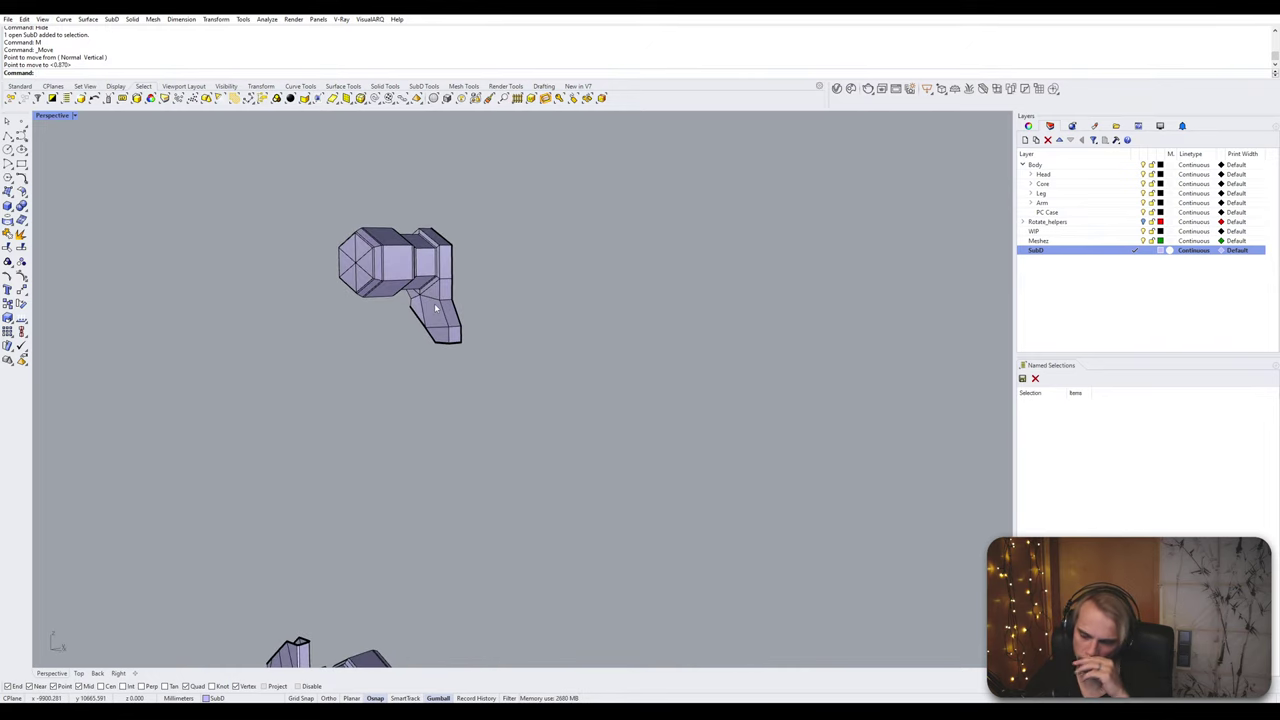
Step: Unhide one grey part with ShowSelected
{"action": "type", "text": "ShowSelected"}
{"action": "key", "text": "Return"}
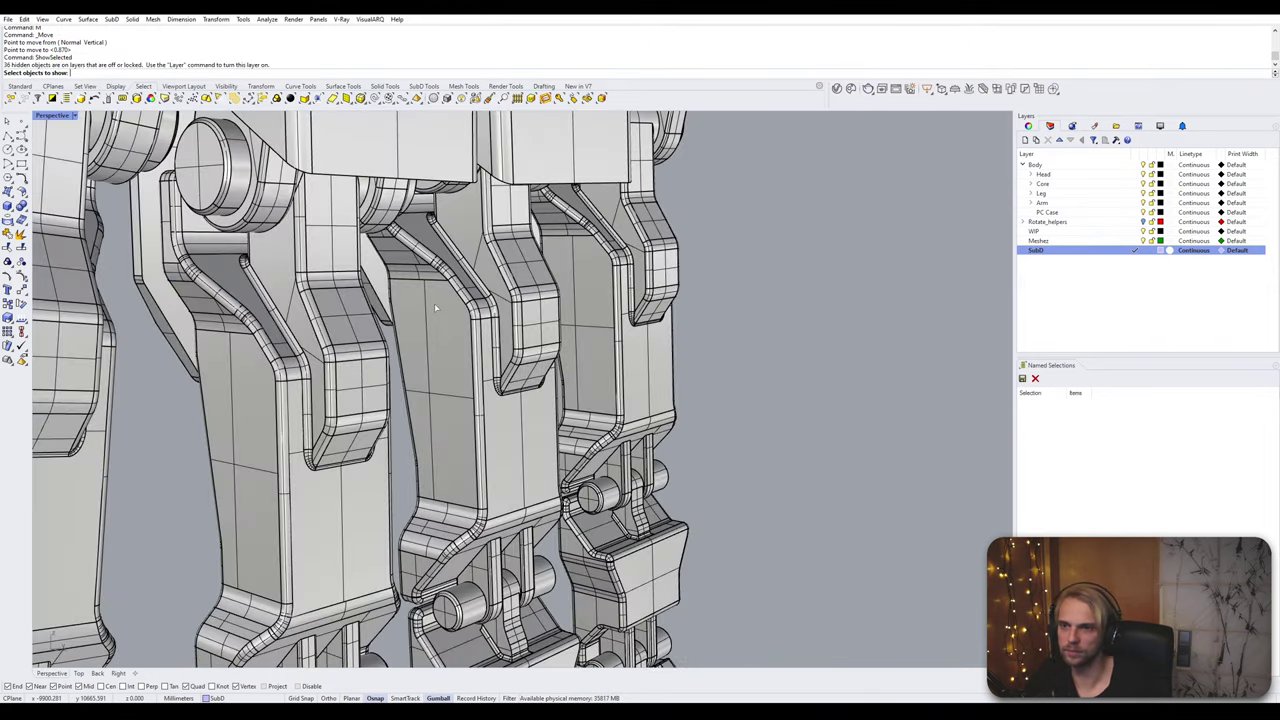
{"action": "right_click_drag", "start_coordinate": [442, 300], "coordinate": [520, 297]}
{"action": "left_click", "coordinate": [354, 323]}
{"action": "key", "text": "Return"}
{"action": "scroll", "coordinate": [430, 268], "scroll_direction": "up", "scroll_amount": 5}
{"action": "scroll", "coordinate": [368, 281], "scroll_direction": "up", "scroll_amount": 5}
{"action": "scroll", "coordinate": [500, 335], "scroll_direction": "down", "scroll_amount": 6}
{"action": "scroll", "coordinate": [517, 355], "scroll_direction": "up", "scroll_amount": 2}
{"action": "scroll", "coordinate": [517, 355], "scroll_direction": "up", "scroll_amount": 3}
{"action": "right_click_drag", "start_coordinate": [517, 355], "coordinate": [530, 318]}
{"action": "scroll", "coordinate": [535, 316], "scroll_direction": "up", "scroll_amount": 4}
Step: Delete two face loops from the purple hexagonal piece and select the remaining SubD
{"action": "left_click", "coordinate": [541, 314], "text": "ctrl+shift"}
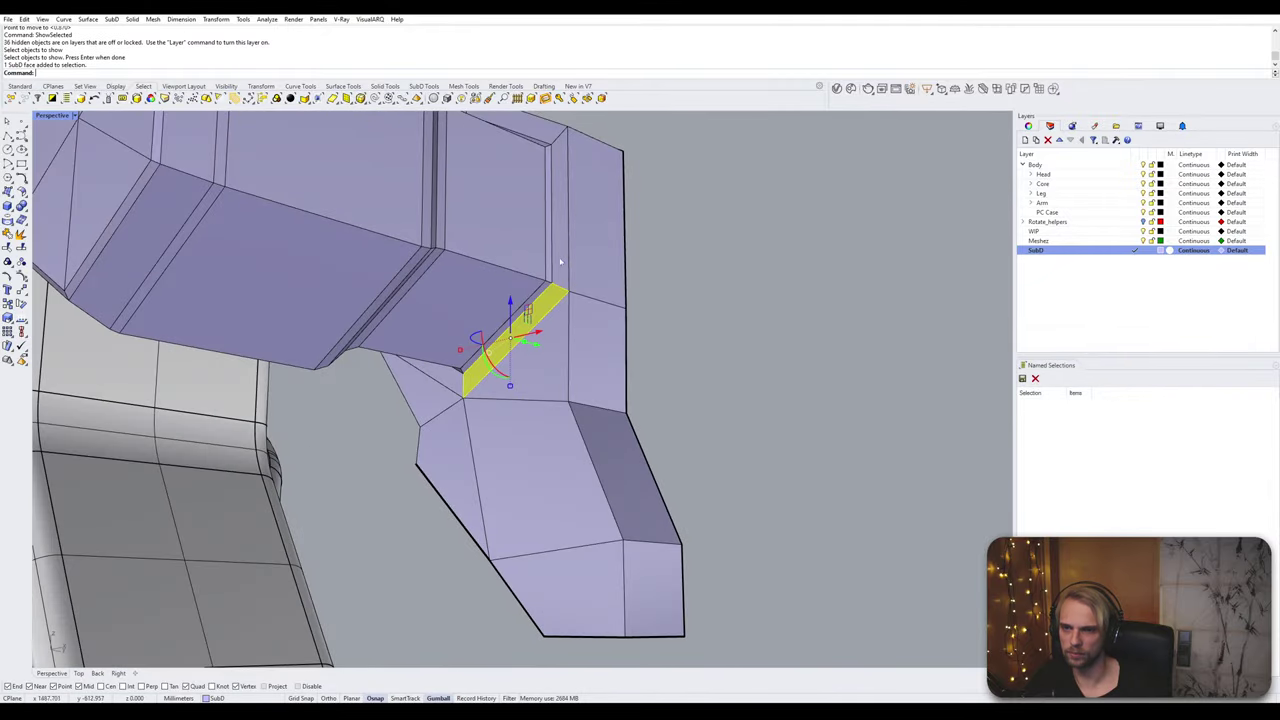
{"action": "double_click", "coordinate": [563, 255], "text": "ctrl+shift"}
{"action": "right_click_drag", "start_coordinate": [564, 255], "coordinate": [320, 318]}
{"action": "scroll", "coordinate": [257, 302], "scroll_direction": "up", "scroll_amount": 4}
{"action": "left_click", "coordinate": [250, 318], "text": "ctrl+shift"}
{"action": "double_click", "coordinate": [234, 273], "text": "ctrl+shift"}
{"action": "key", "text": "Delete"}
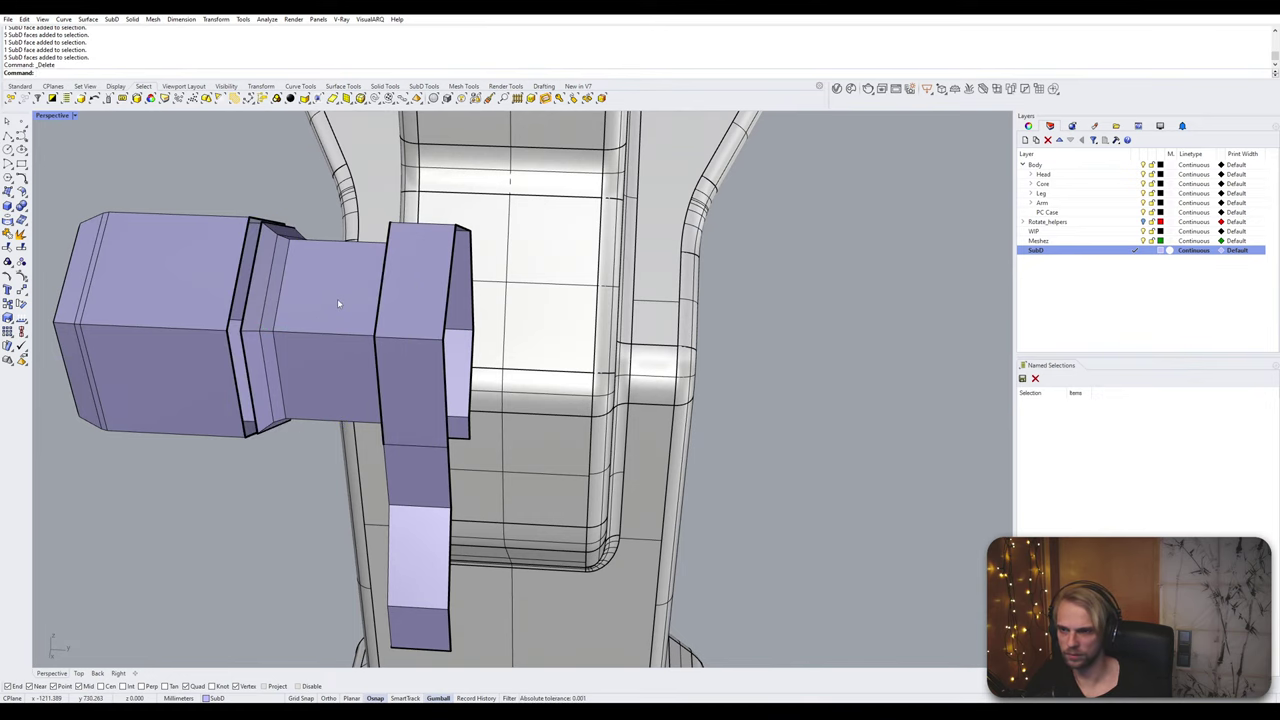
{"action": "left_click", "coordinate": [338, 302]}
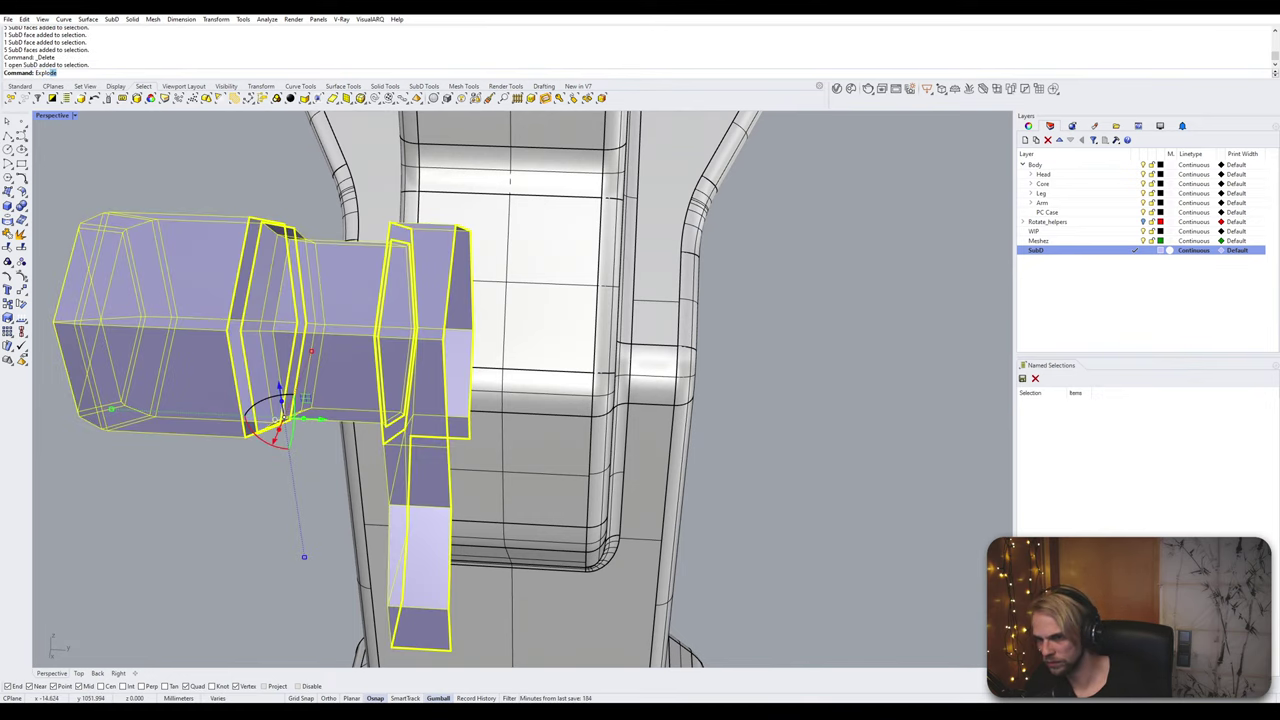
Step: Explode the SubD and delete the middle piece
{"action": "key", "text": "Return"}
{"action": "left_click", "coordinate": [337, 298]}
{"action": "key", "text": "Delete"}
{"action": "right_click_drag", "start_coordinate": [337, 298], "coordinate": [243, 316]}
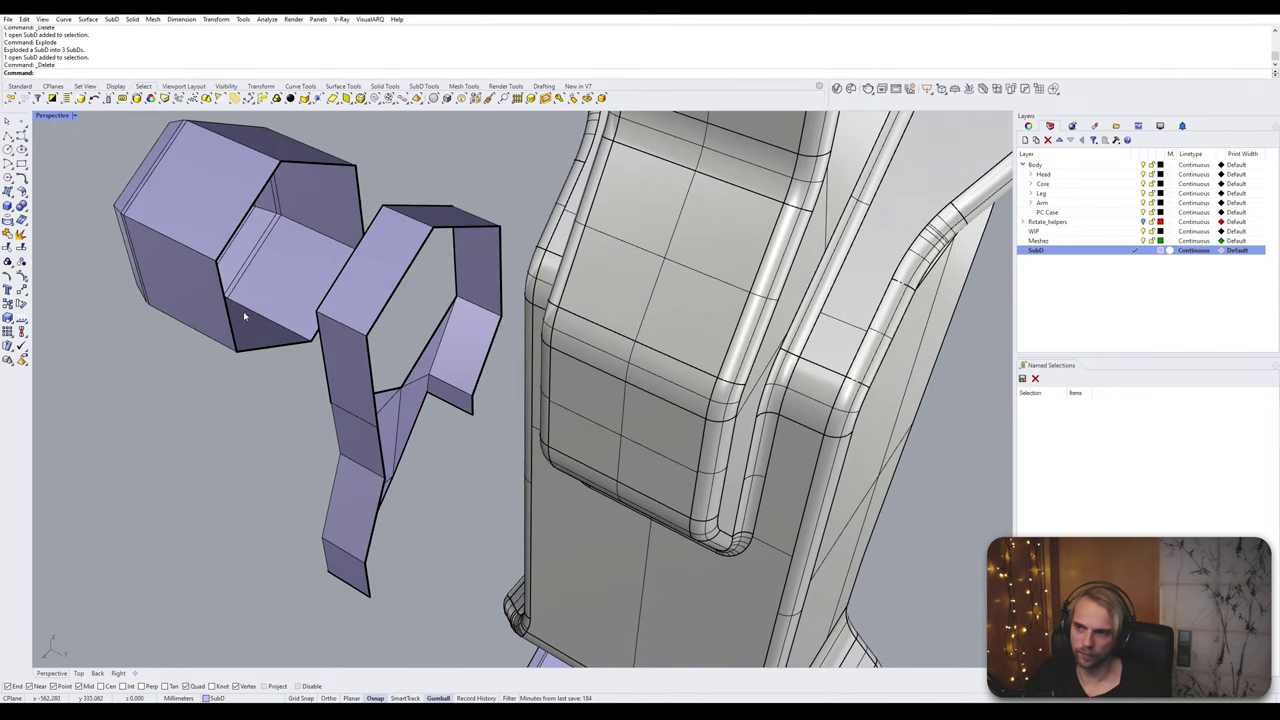
Step: Bridge the left and right pieces' hexagonal edge loops
{"action": "double_click", "coordinate": [286, 347]}
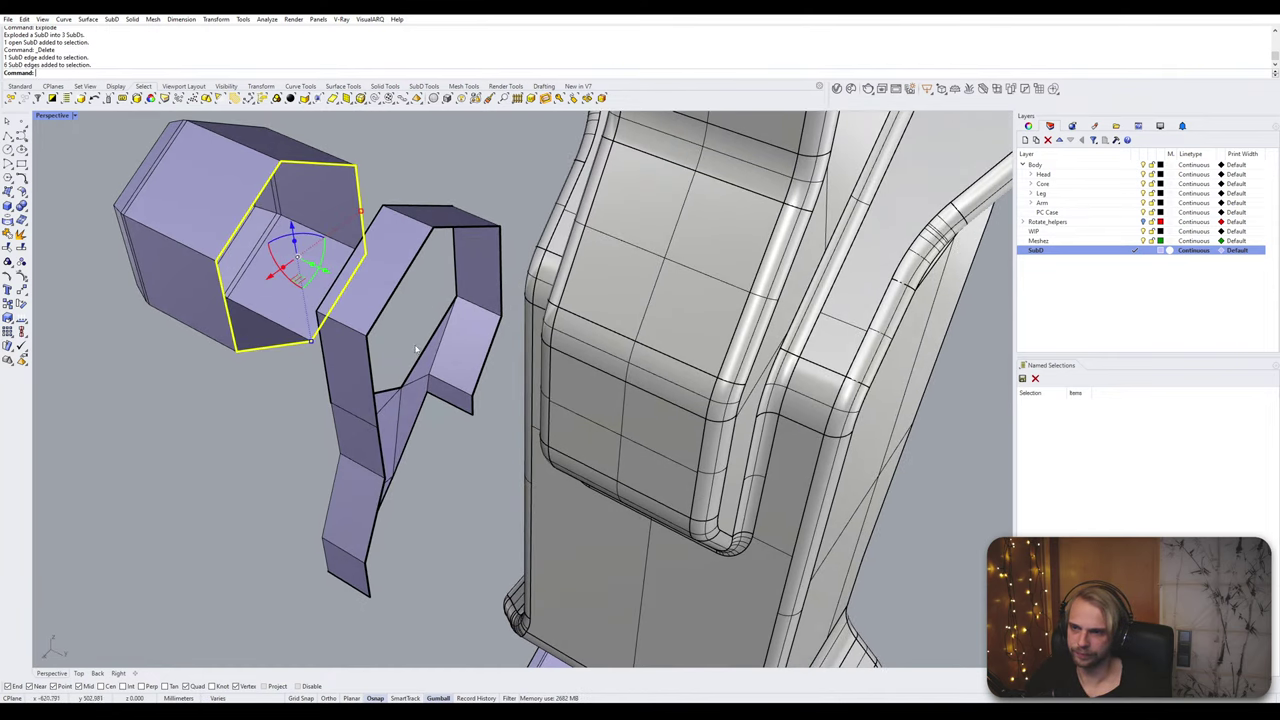
{"action": "double_click", "coordinate": [424, 355], "text": "shift"}
{"action": "type", "text": "Briod"}
{"action": "key", "text": "Return"}
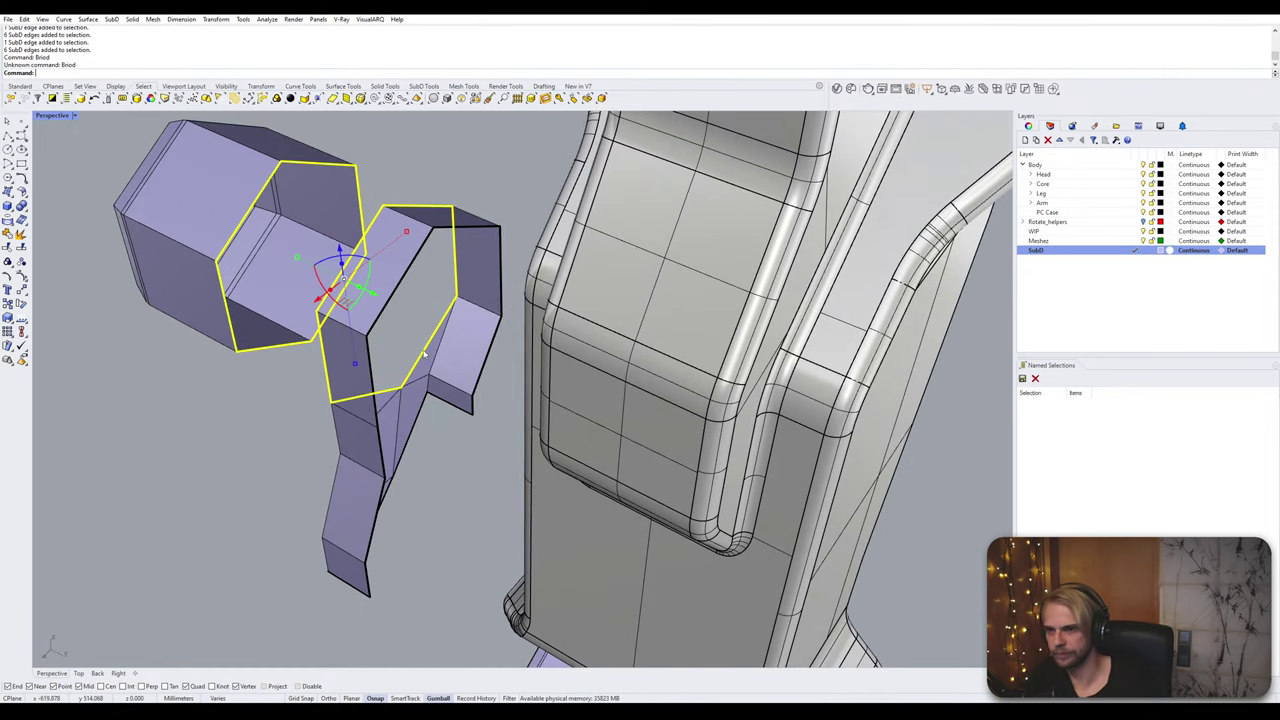
{"action": "key", "text": "Return"}
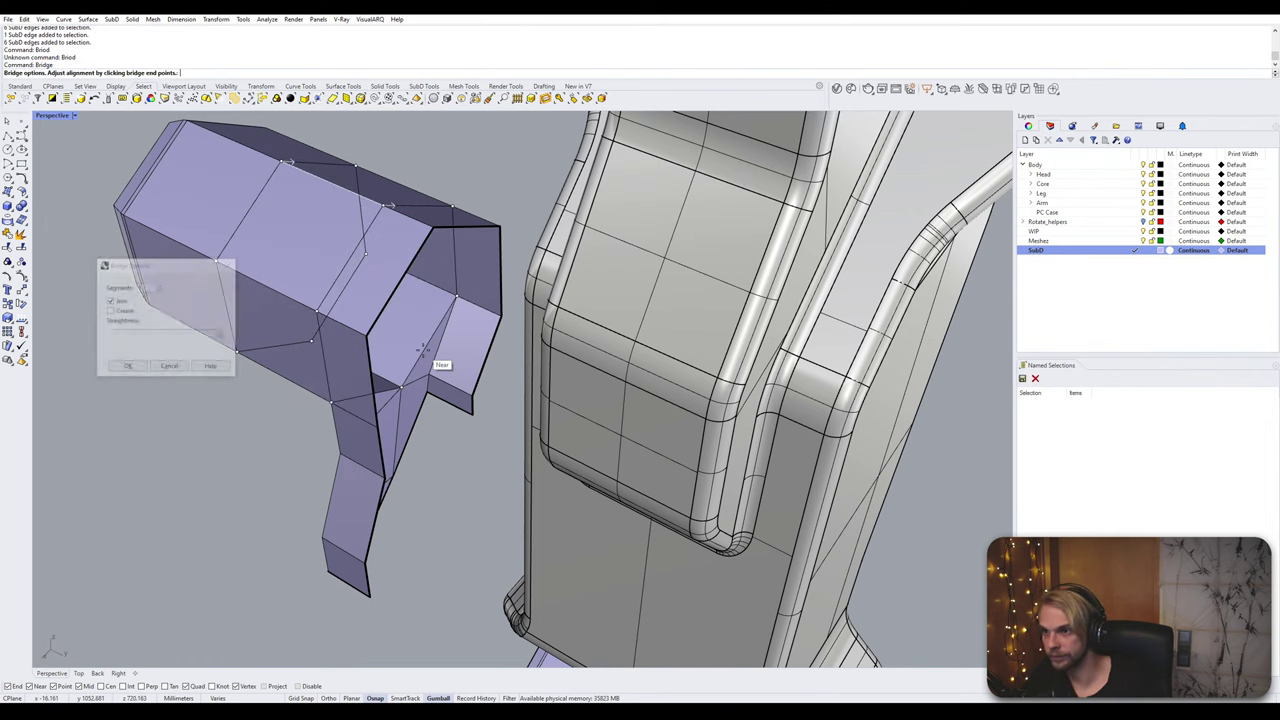
{"action": "key", "text": "Return"}
Step: Delete one edge loop from the lavender piece
{"action": "left_click", "coordinate": [302, 260], "text": "ctrl+shift"}
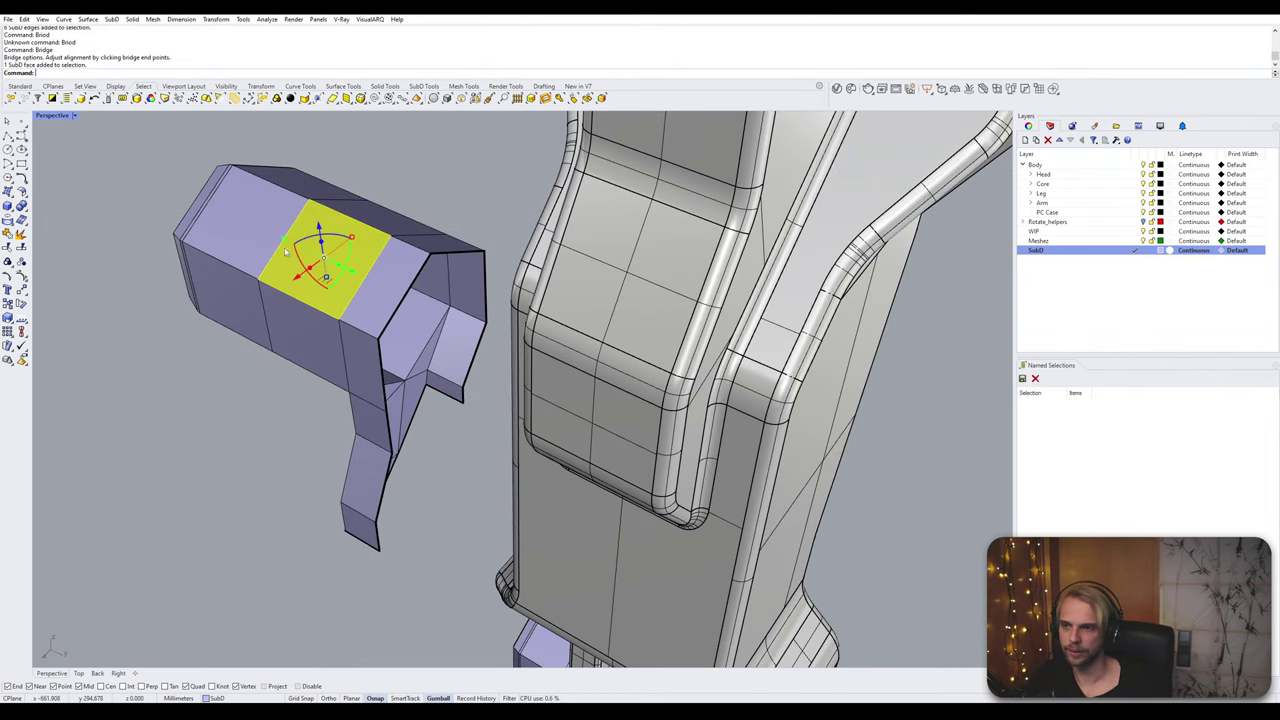
{"action": "right_click_drag", "start_coordinate": [250, 285], "coordinate": [570, 358]}
{"action": "key", "text": "Escape"}
{"action": "scroll", "coordinate": [287, 317], "scroll_direction": "up", "scroll_amount": 2}
{"action": "double_click", "coordinate": [286, 317], "text": "ctrl+shift"}
{"action": "scroll", "coordinate": [287, 316], "scroll_direction": "down", "scroll_amount": 7}
{"action": "key", "text": "Delete"}
Step: Move the lavender piece from its vertex to the cylinder end's centre
{"action": "left_click", "coordinate": [571, 365]}
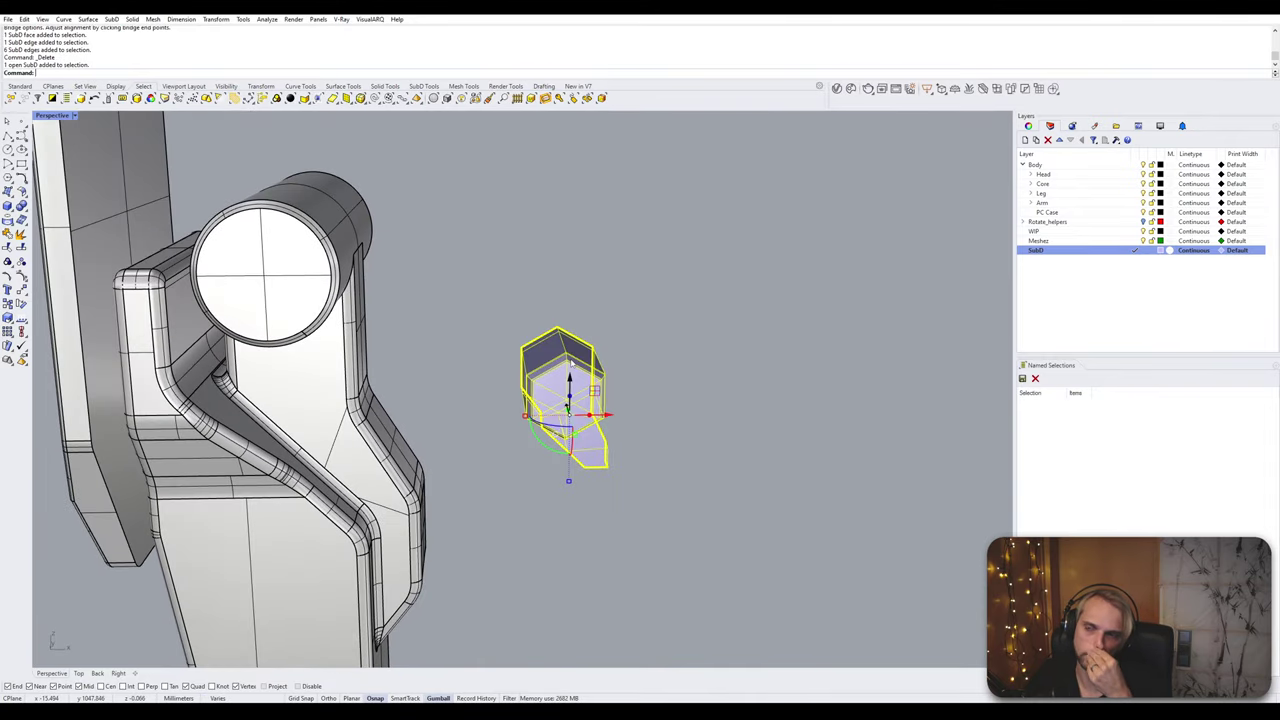
{"action": "key", "text": "Return"}
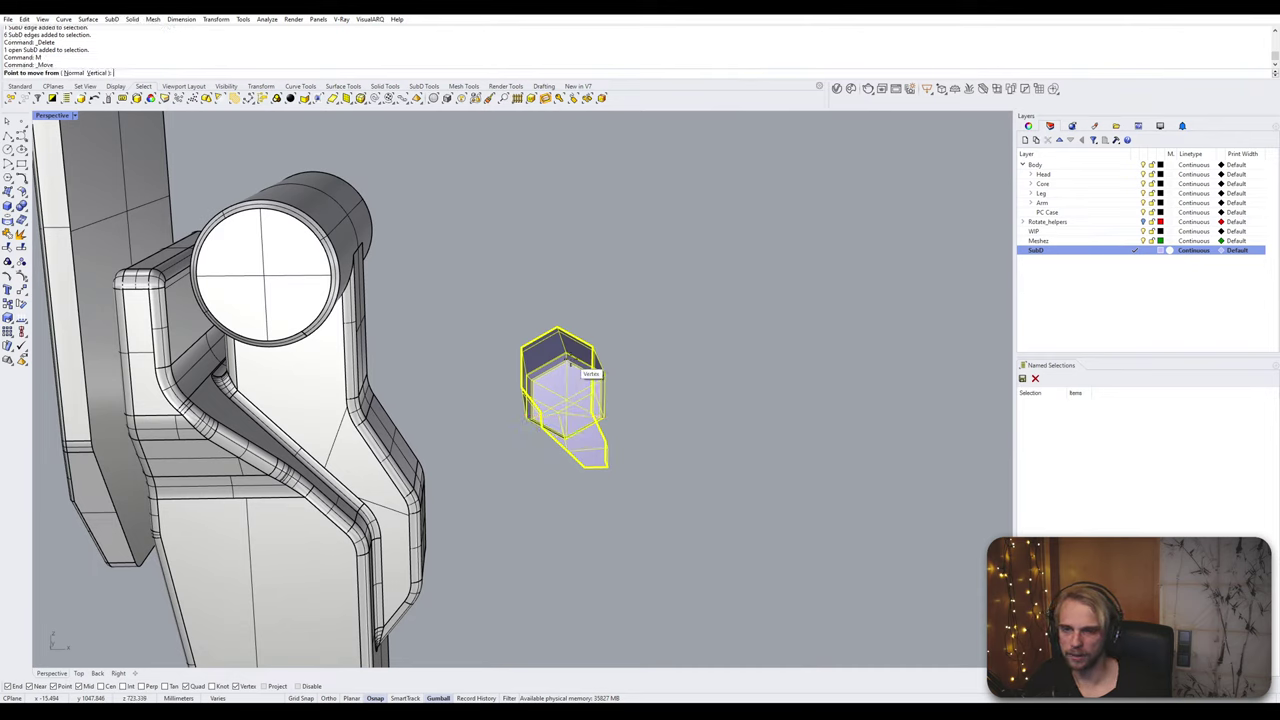
{"action": "left_click", "coordinate": [567, 399]}
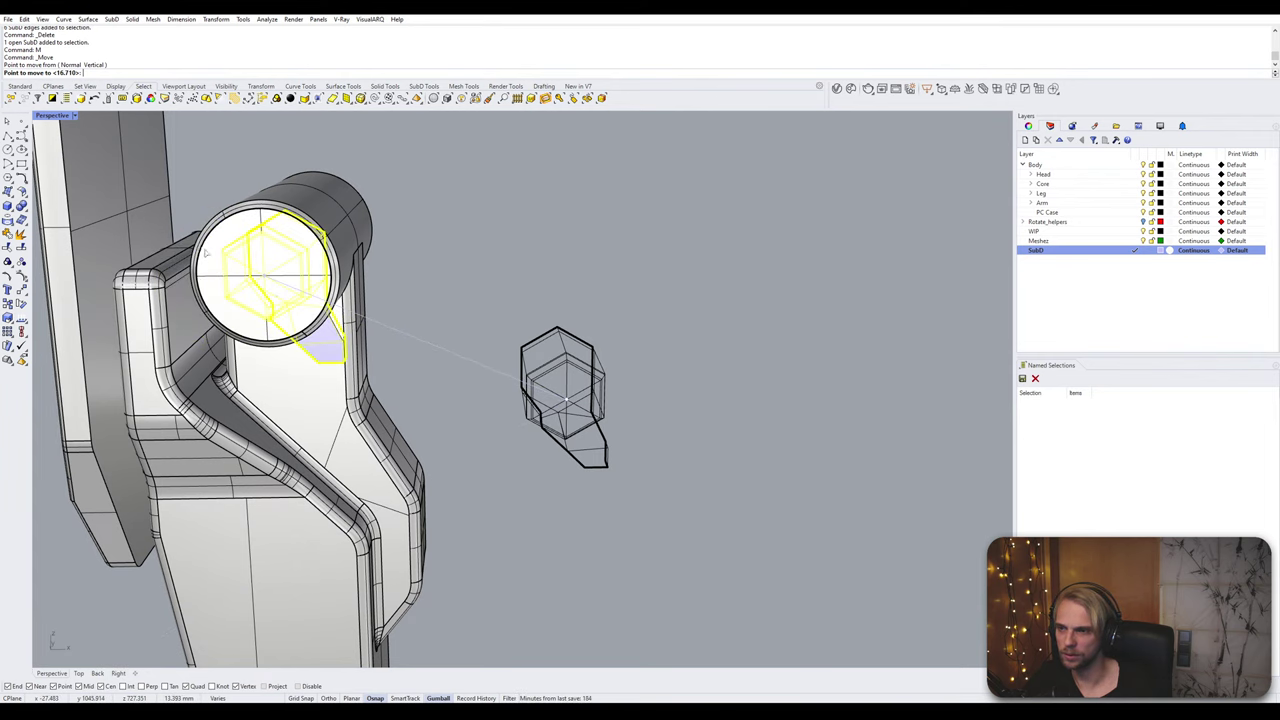
{"action": "left_click", "coordinate": [205, 253]}
Step: Check the placed piece from above, toggling between smooth and flat display
{"action": "right_click_drag", "start_coordinate": [442, 280], "coordinate": [456, 355]}
{"action": "scroll", "coordinate": [248, 354], "scroll_direction": "up", "scroll_amount": 8}
{"action": "scroll", "coordinate": [256, 360], "scroll_direction": "down", "scroll_amount": 4}
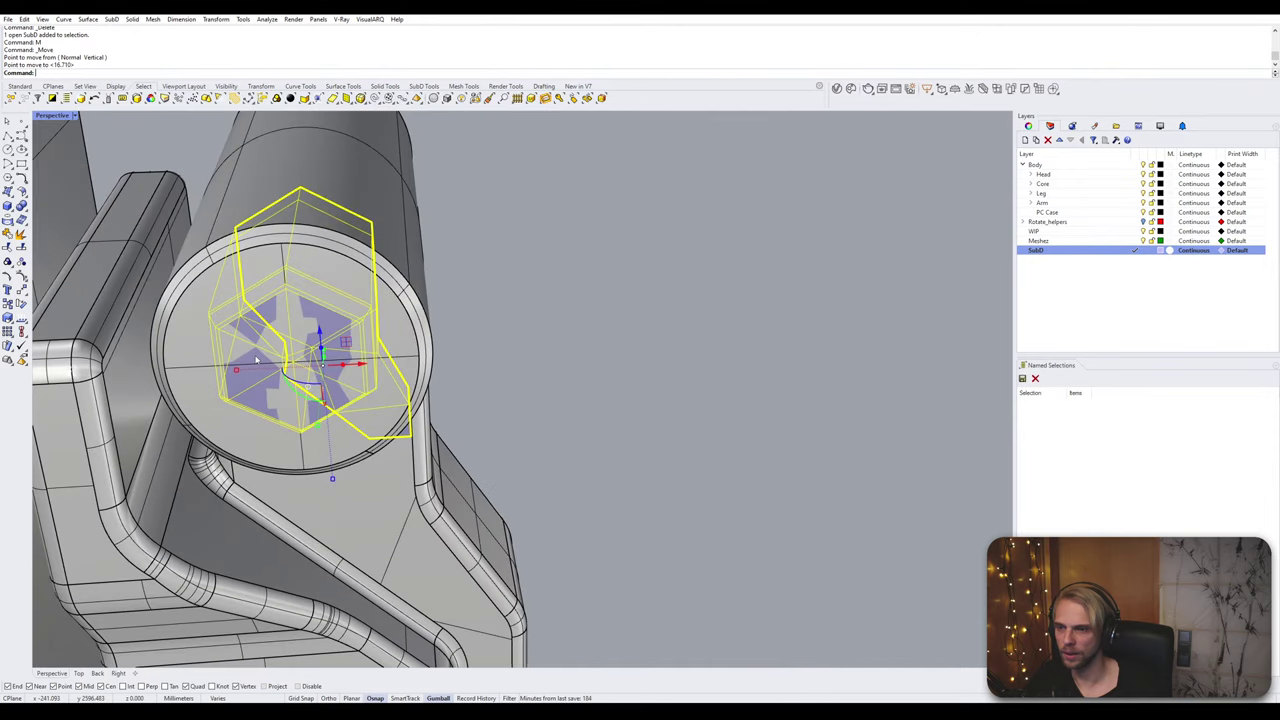
{"action": "key", "text": "Tab"}
{"action": "scroll", "coordinate": [335, 375], "scroll_direction": "up", "scroll_amount": 4}
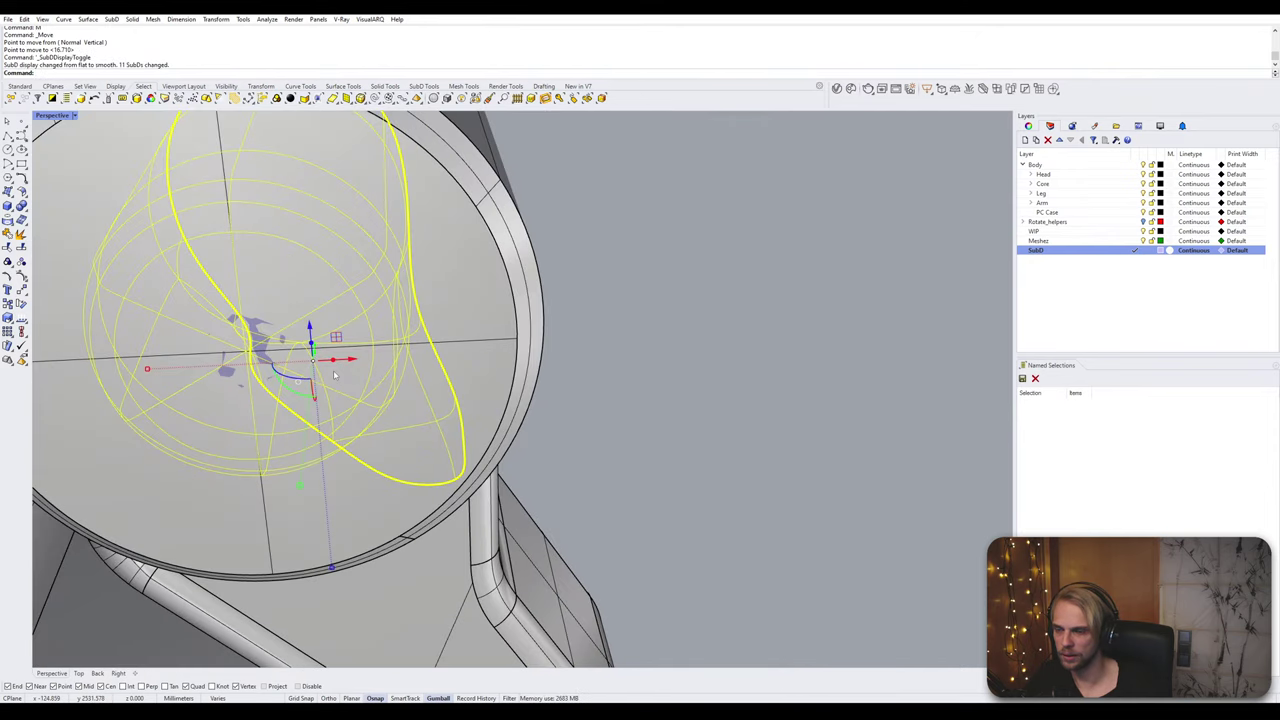
{"action": "scroll", "coordinate": [335, 375], "scroll_direction": "down", "scroll_amount": 7}
{"action": "key", "text": "Tab"}
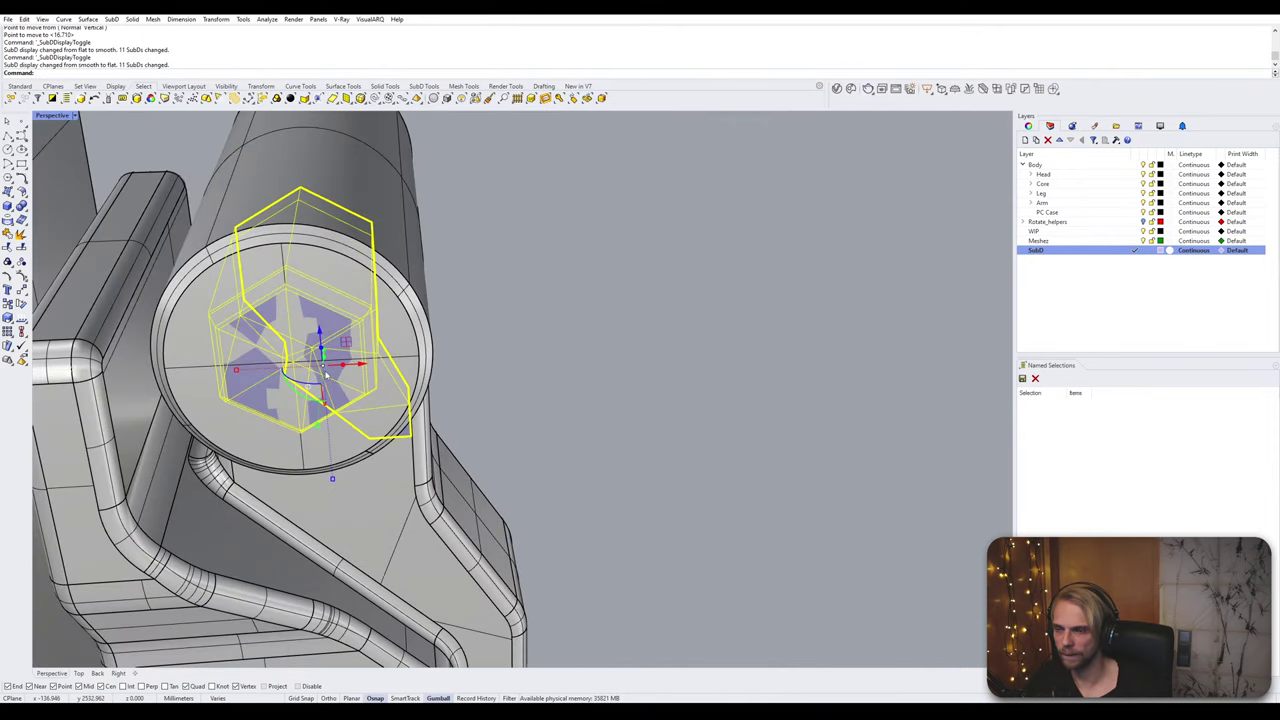
{"action": "key", "text": "Tab"}
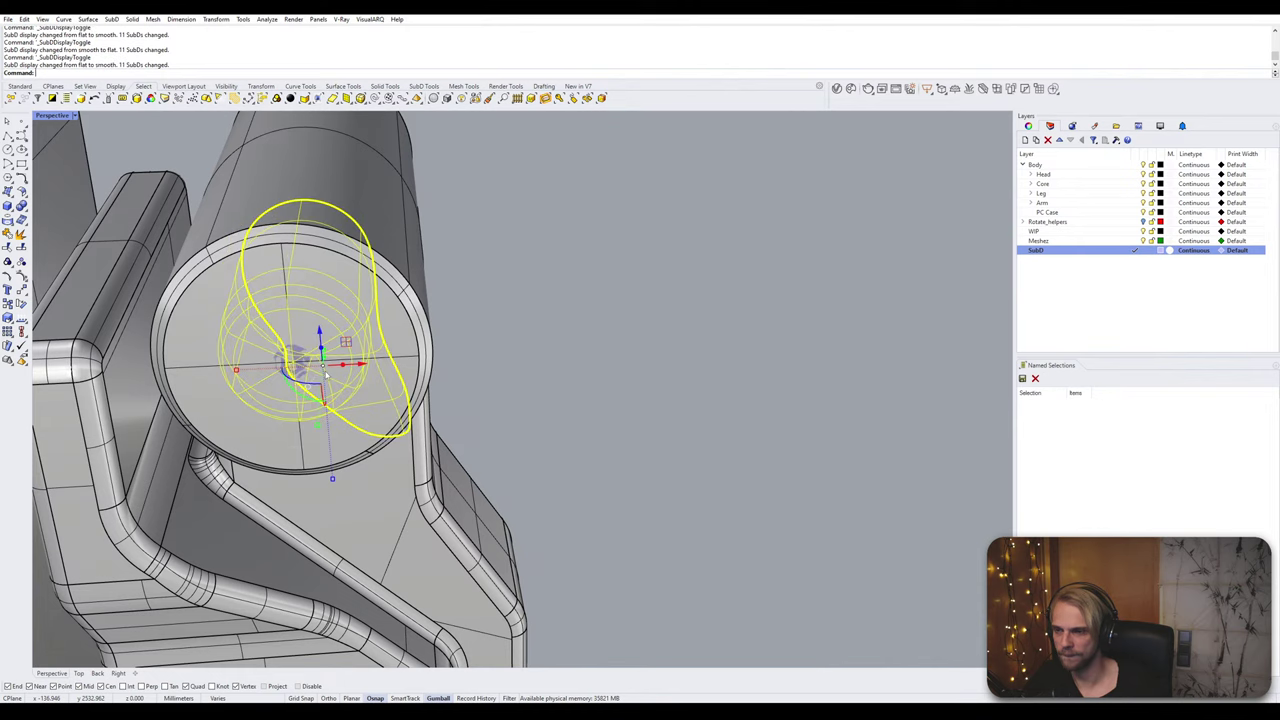
{"action": "key", "text": "Tab"}
{"action": "key", "text": "Tab"}
{"action": "key", "text": "Tab"}
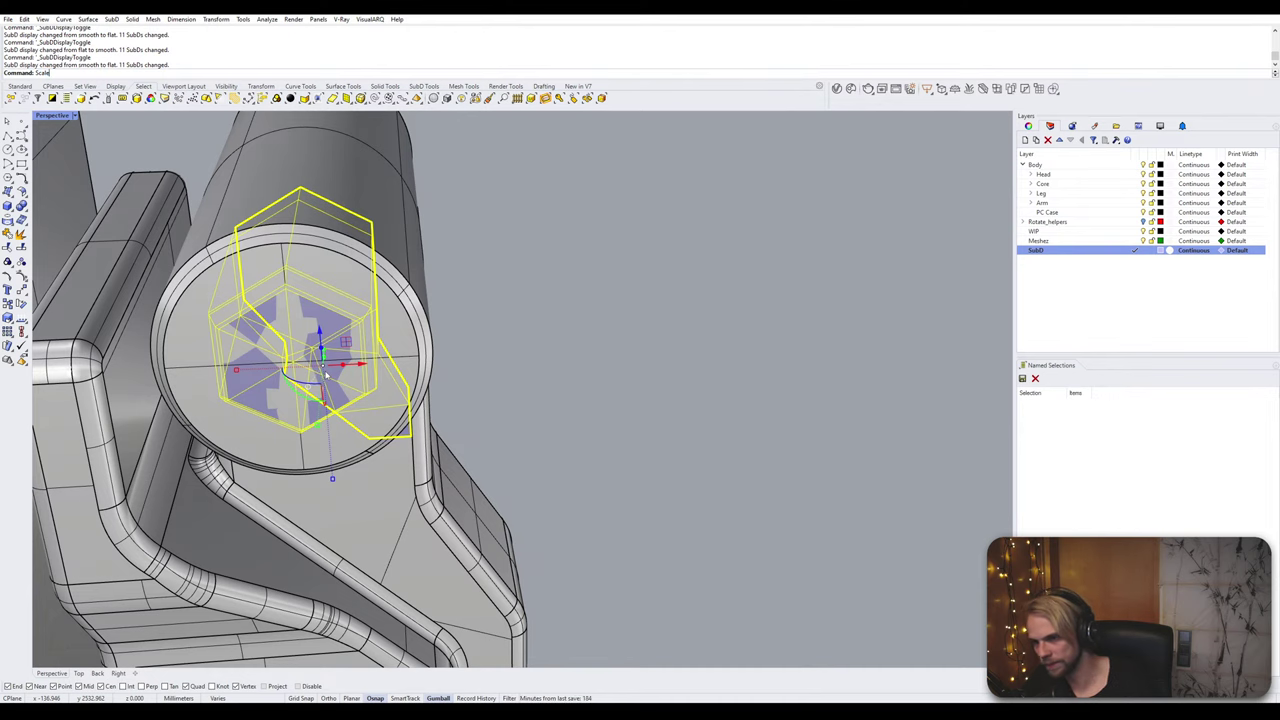
Step: Scale the piece by reference points from its centre to the cylinder's quad point
{"action": "type", "text": "scale"}
{"action": "key", "text": "Return"}
{"action": "left_click", "coordinate": [306, 368]}
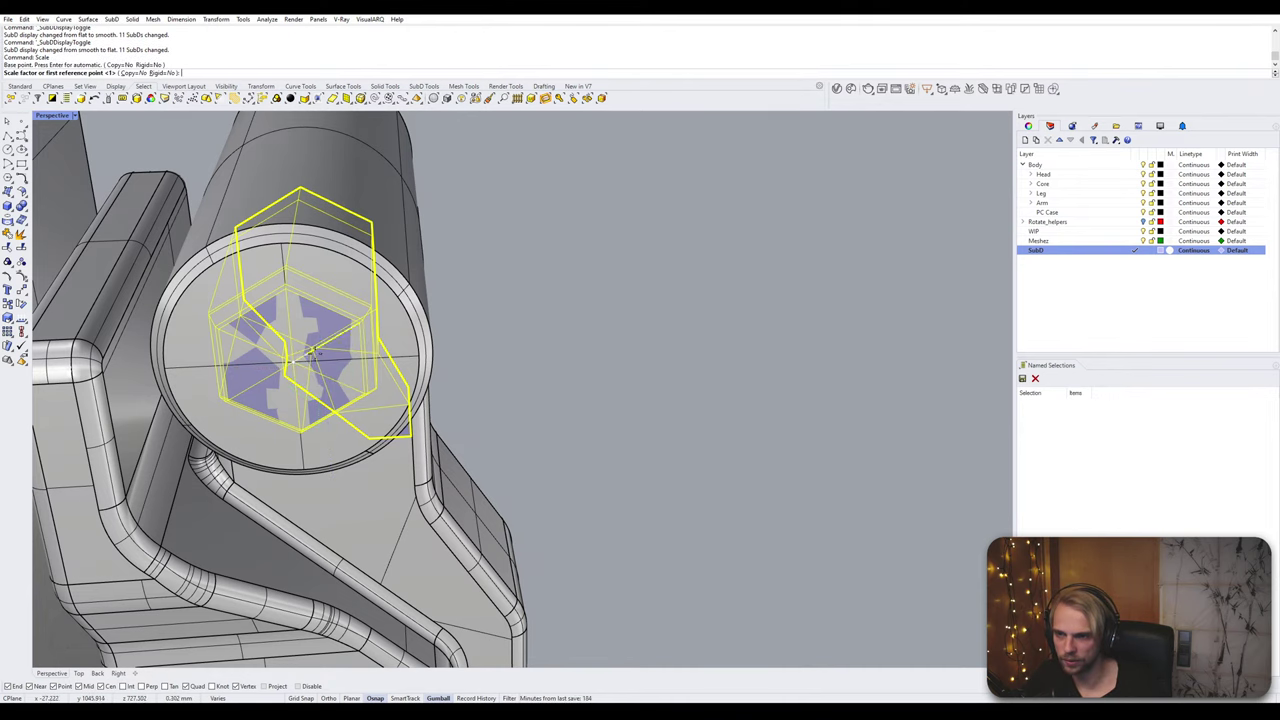
{"action": "scroll", "coordinate": [372, 362], "scroll_direction": "up", "scroll_amount": 5}
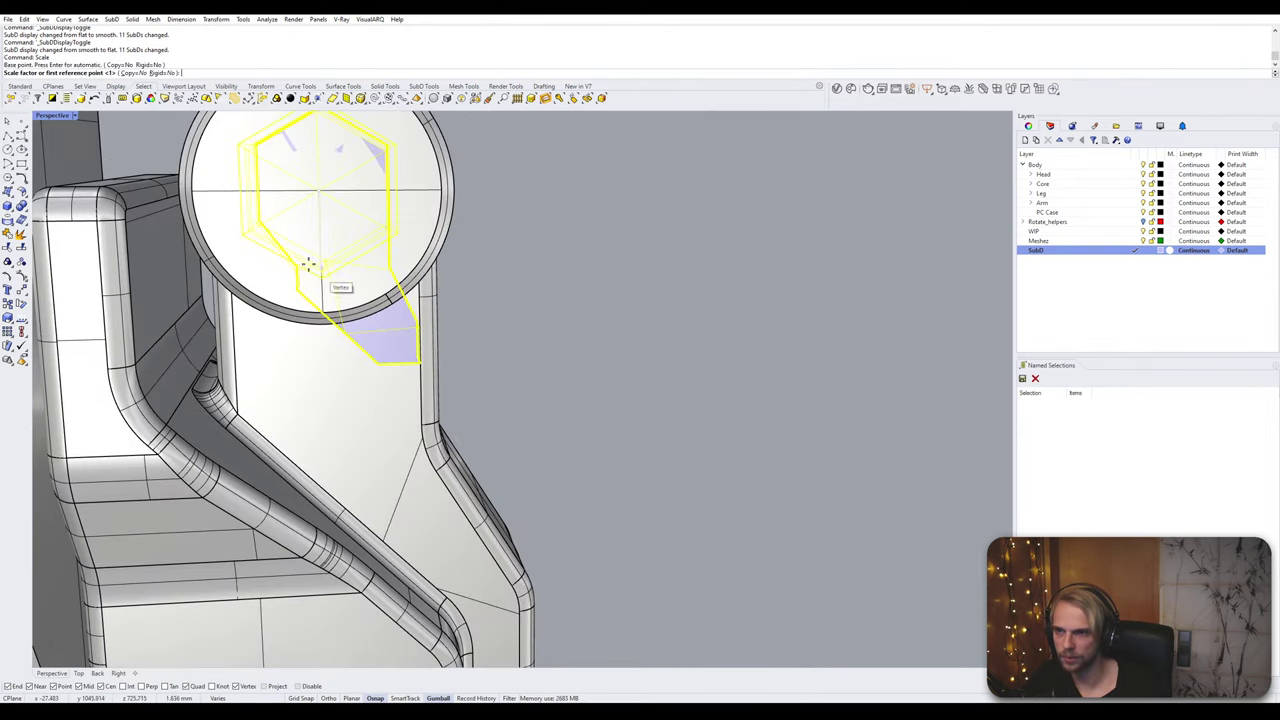
{"action": "right_click_drag", "start_coordinate": [335, 302], "coordinate": [193, 373]}
{"action": "scroll", "coordinate": [193, 373], "scroll_direction": "up", "scroll_amount": 2}
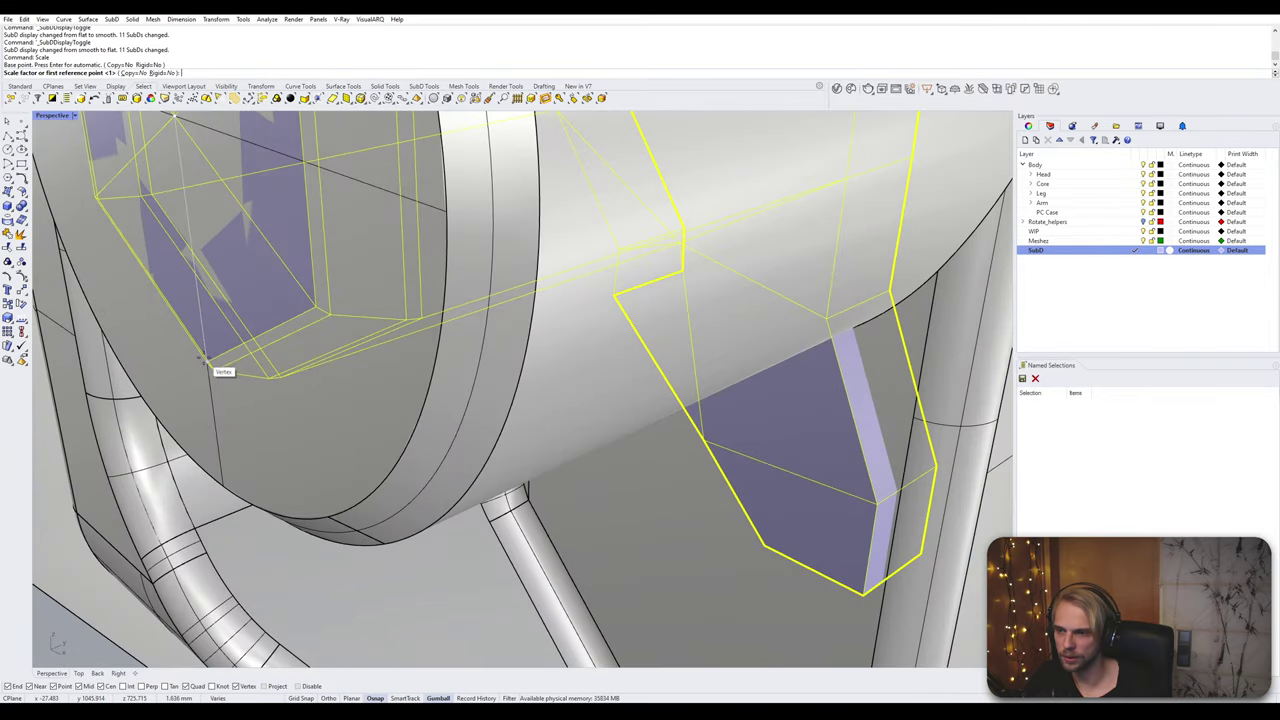
{"action": "left_click", "coordinate": [205, 362]}
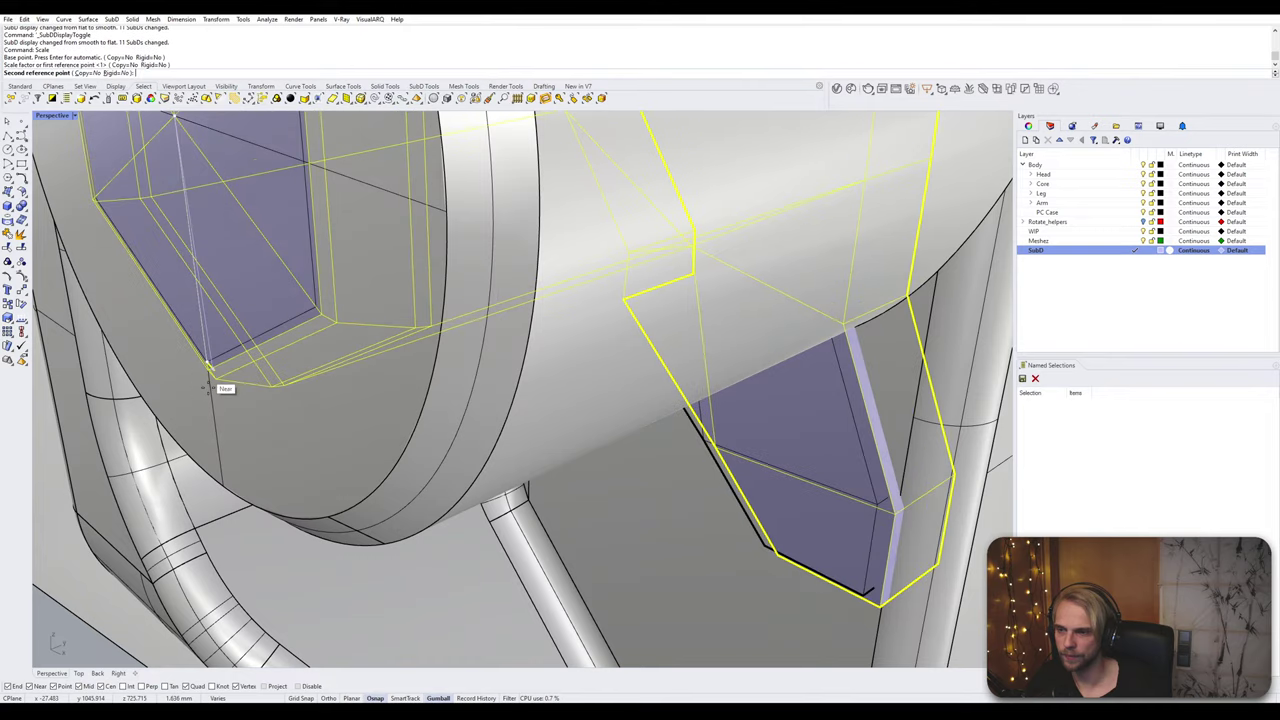
{"action": "scroll", "coordinate": [228, 484], "scroll_direction": "down", "scroll_amount": 3}
{"action": "right_click_drag", "start_coordinate": [228, 484], "coordinate": [246, 260]}
{"action": "scroll", "coordinate": [281, 180], "scroll_direction": "down", "scroll_amount": 3}
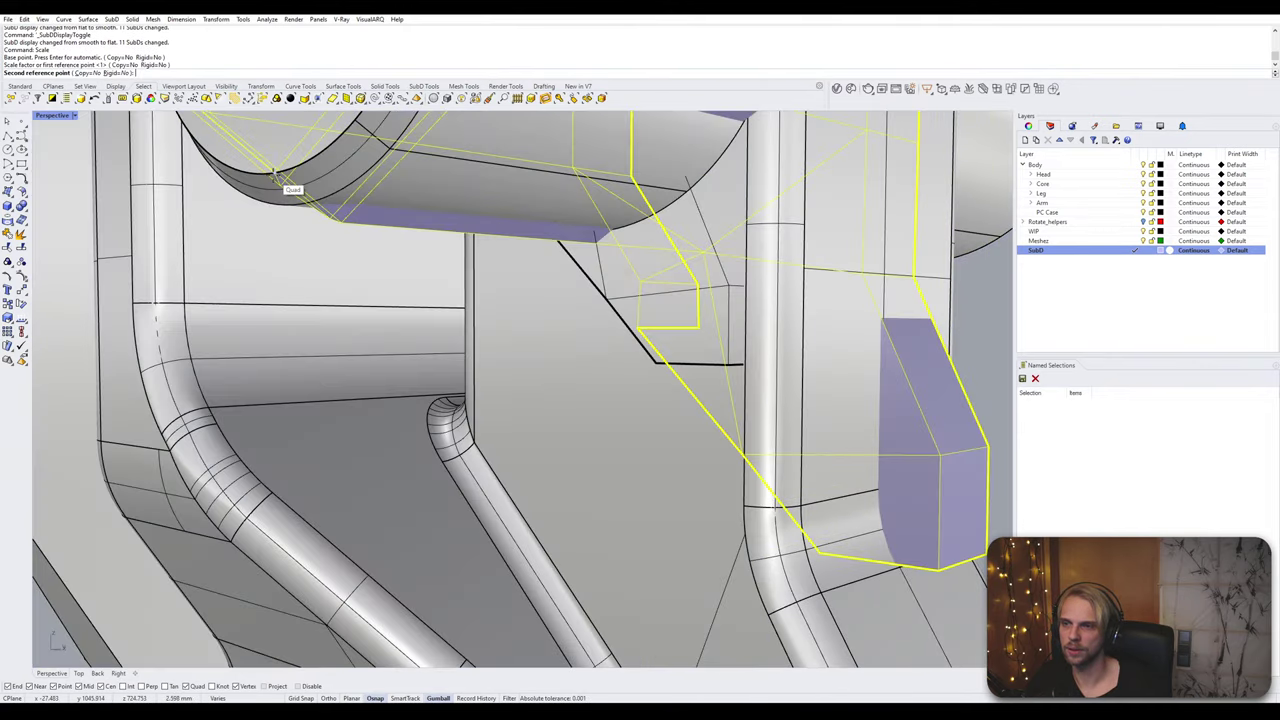
{"action": "left_click", "coordinate": [281, 180]}
{"action": "right_click_drag", "start_coordinate": [281, 180], "coordinate": [265, 331]}
{"action": "key", "text": "Tab"}
{"action": "scroll", "coordinate": [265, 331], "scroll_direction": "down", "scroll_amount": 3}
Step: Lock the grey arm polysurface so it can no longer be selected
{"action": "left_click", "coordinate": [225, 380]}
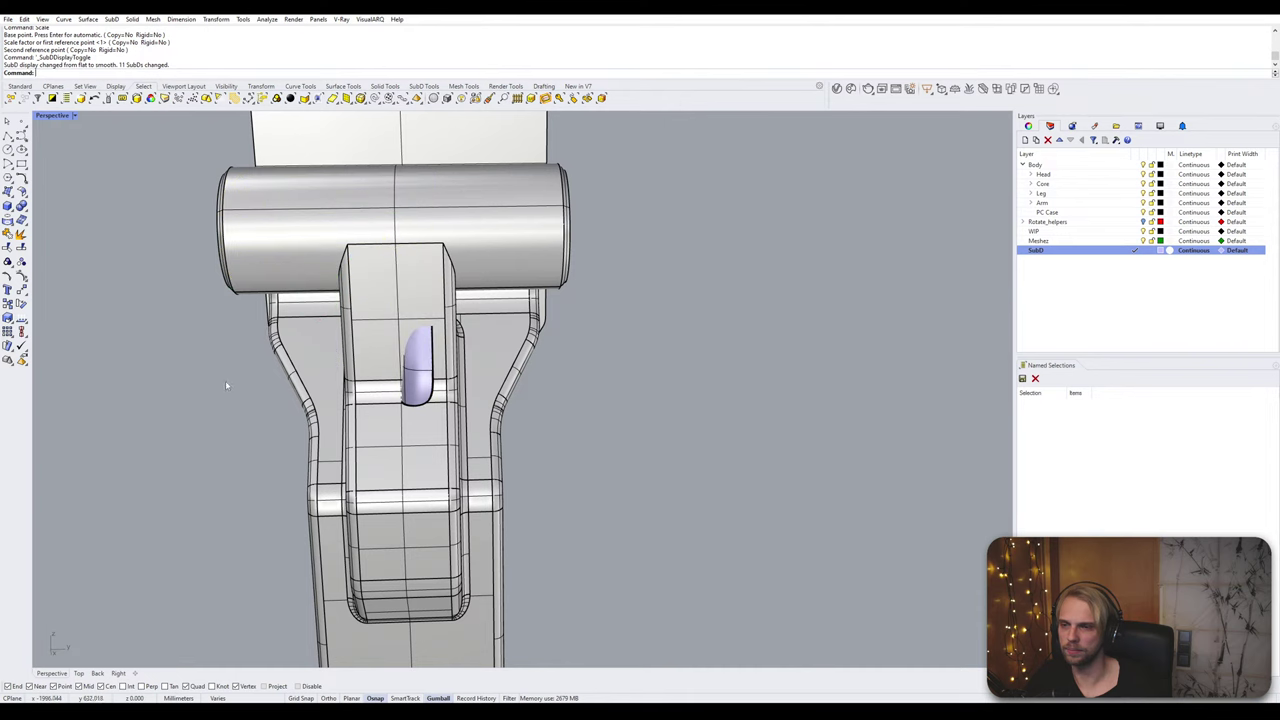
{"action": "right_click_drag", "start_coordinate": [225, 380], "coordinate": [271, 353]}
{"action": "left_click", "coordinate": [380, 293]}
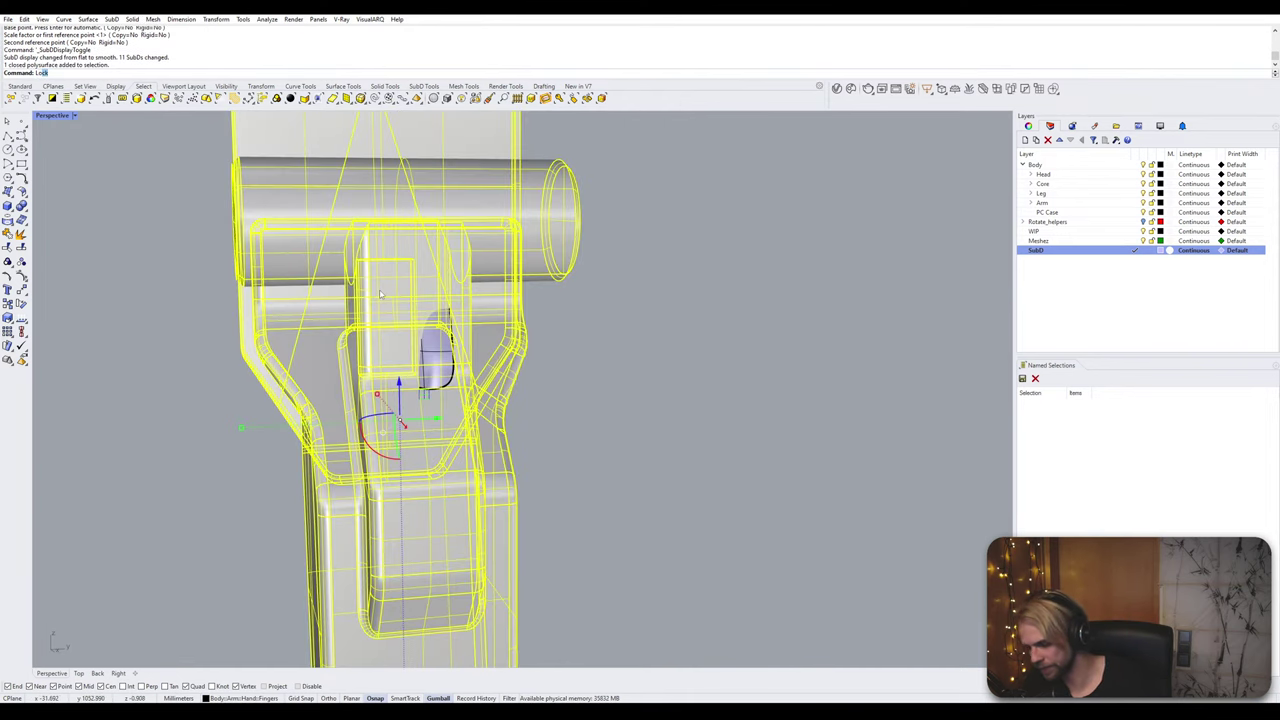
{"action": "type", "text": "Lokc"}
{"action": "key", "text": "Return"}
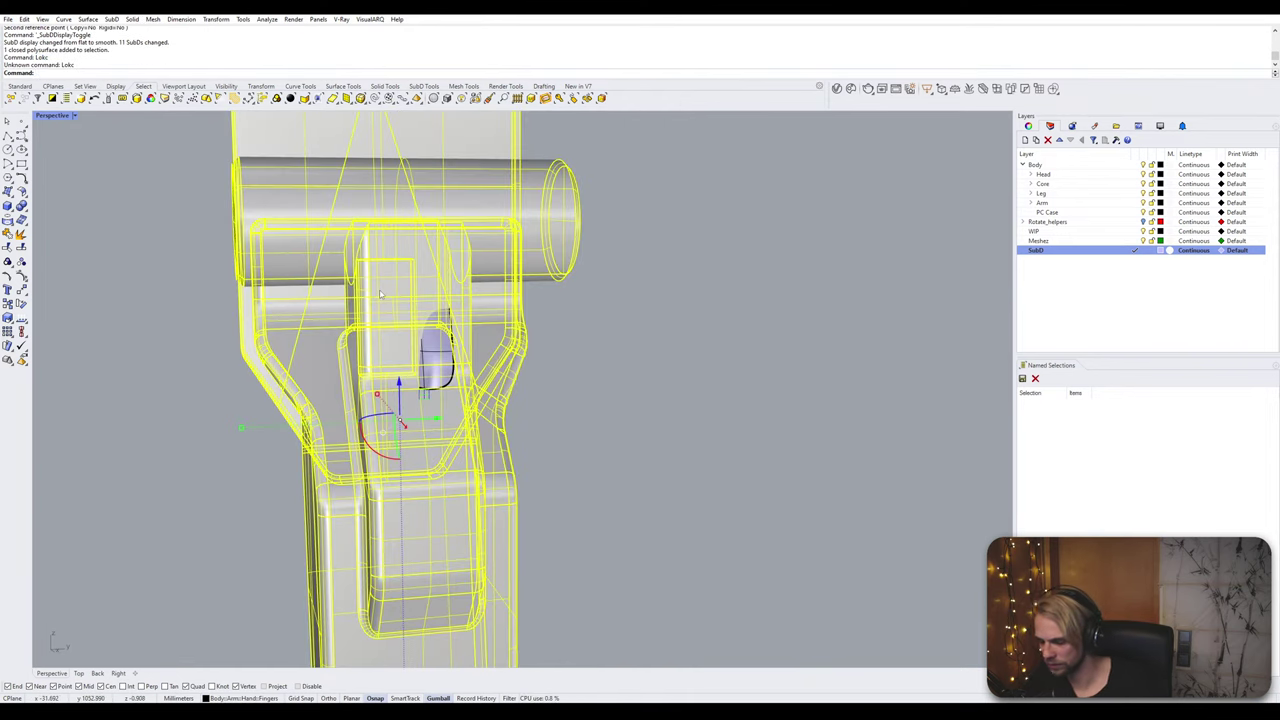
{"action": "type", "text": "Lock"}
{"action": "key", "text": "Return"}
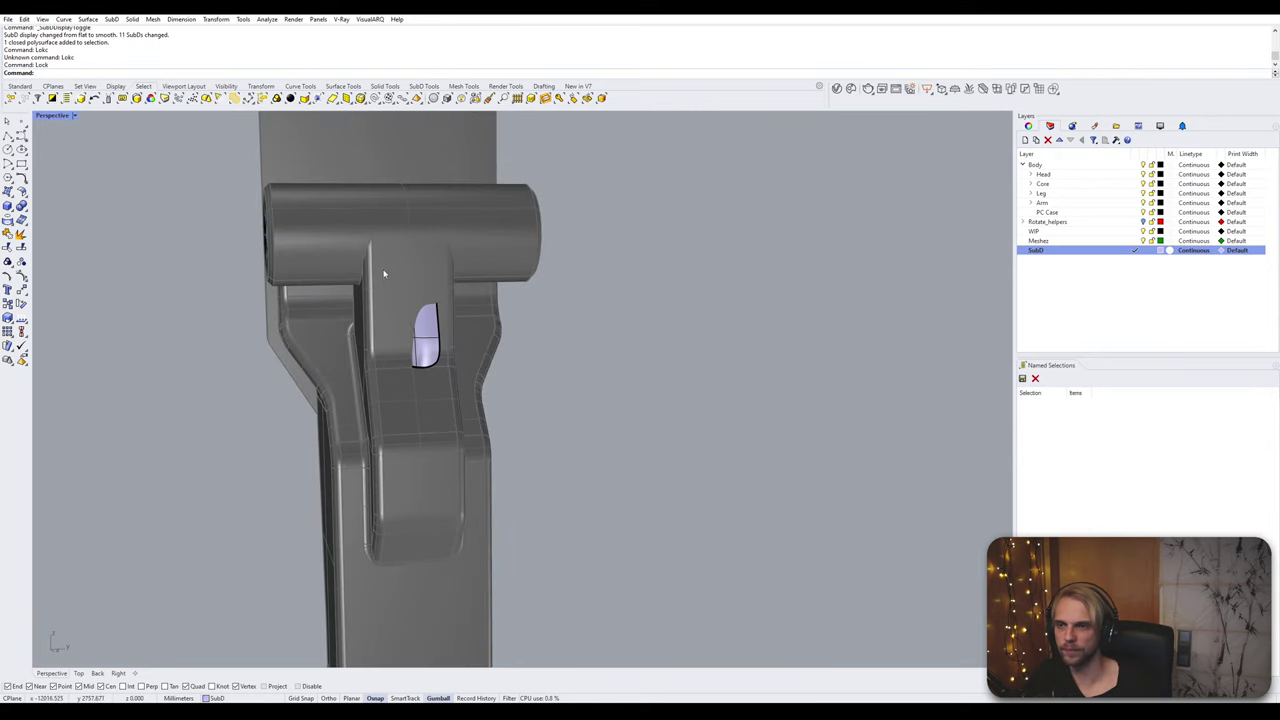
Step: Scale the outer lavender SubD shell by 1.05 from the cap's centre vertex
{"action": "right_click_drag", "start_coordinate": [396, 291], "coordinate": [380, 249]}
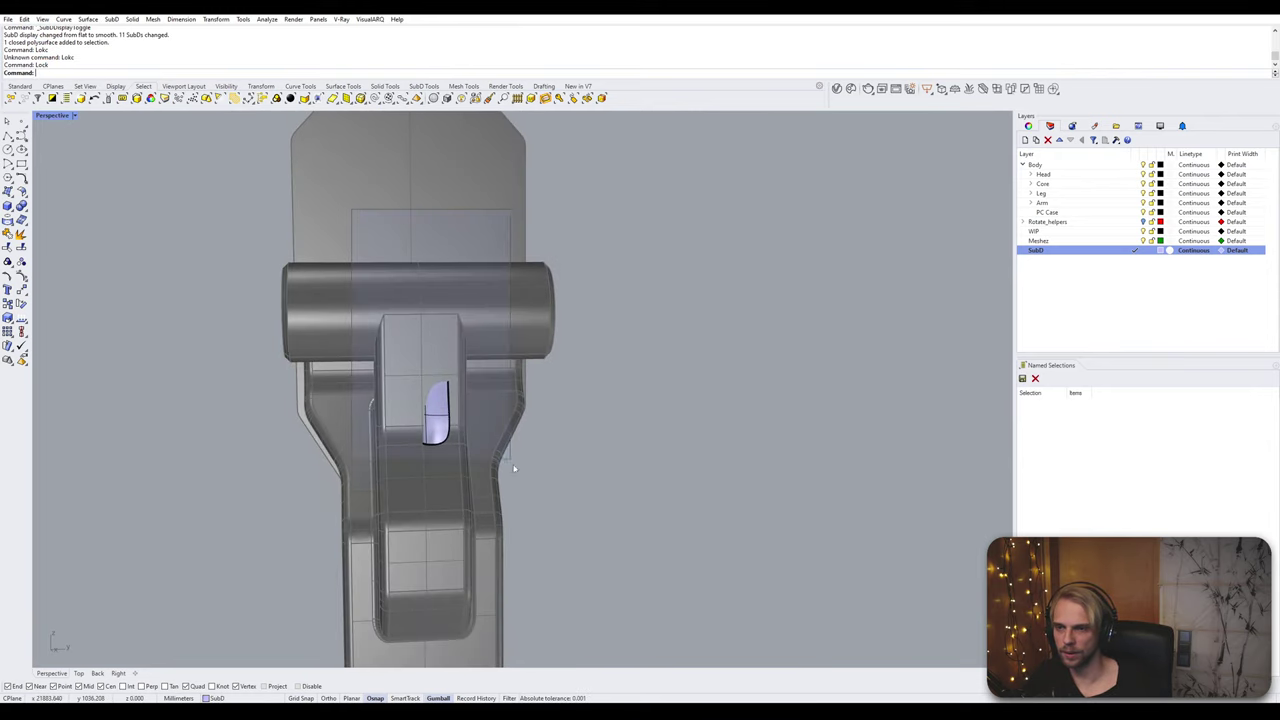
{"action": "left_click_drag", "start_coordinate": [514, 468], "coordinate": [532, 493], "text": "ctrl+shift"}
{"action": "scroll", "coordinate": [398, 380], "scroll_direction": "up", "scroll_amount": 2}
{"action": "key", "text": "Escape"}
{"action": "key", "text": "Tab"}
{"action": "right_click_drag", "start_coordinate": [287, 410], "coordinate": [381, 365]}
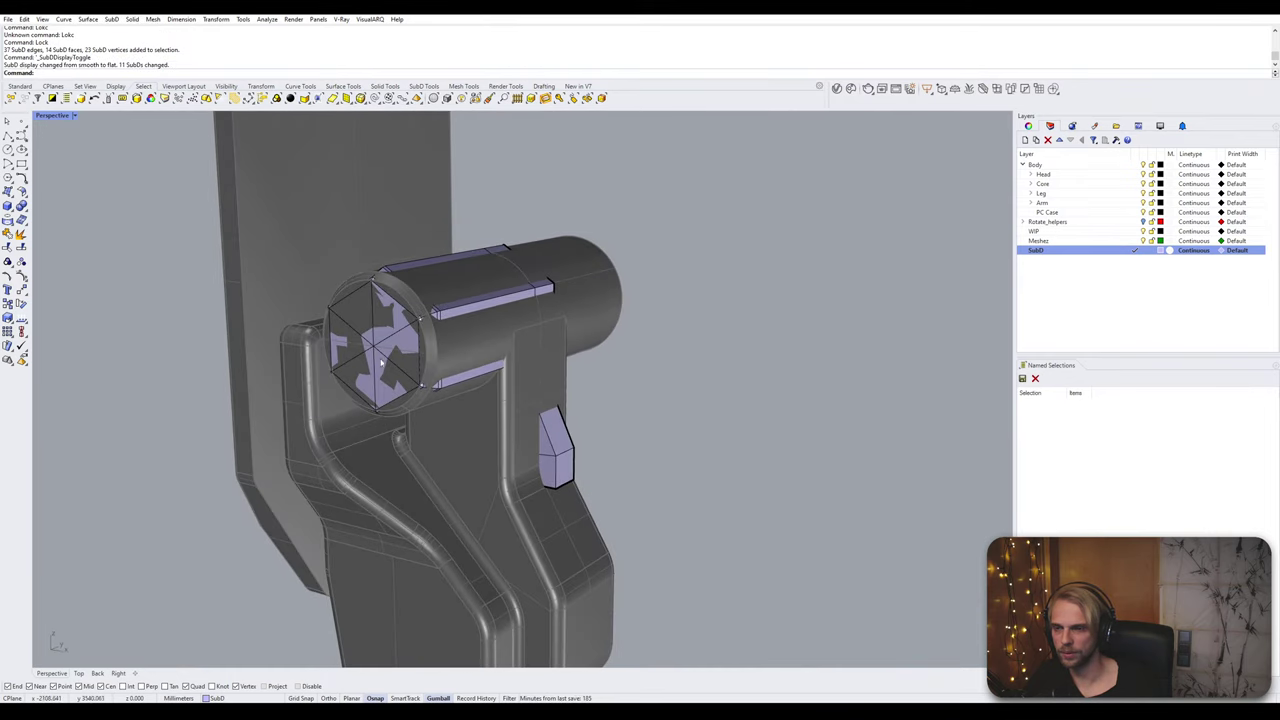
{"action": "left_click", "coordinate": [378, 340]}
{"action": "type", "text": "Scale"}
{"action": "key", "text": "Return"}
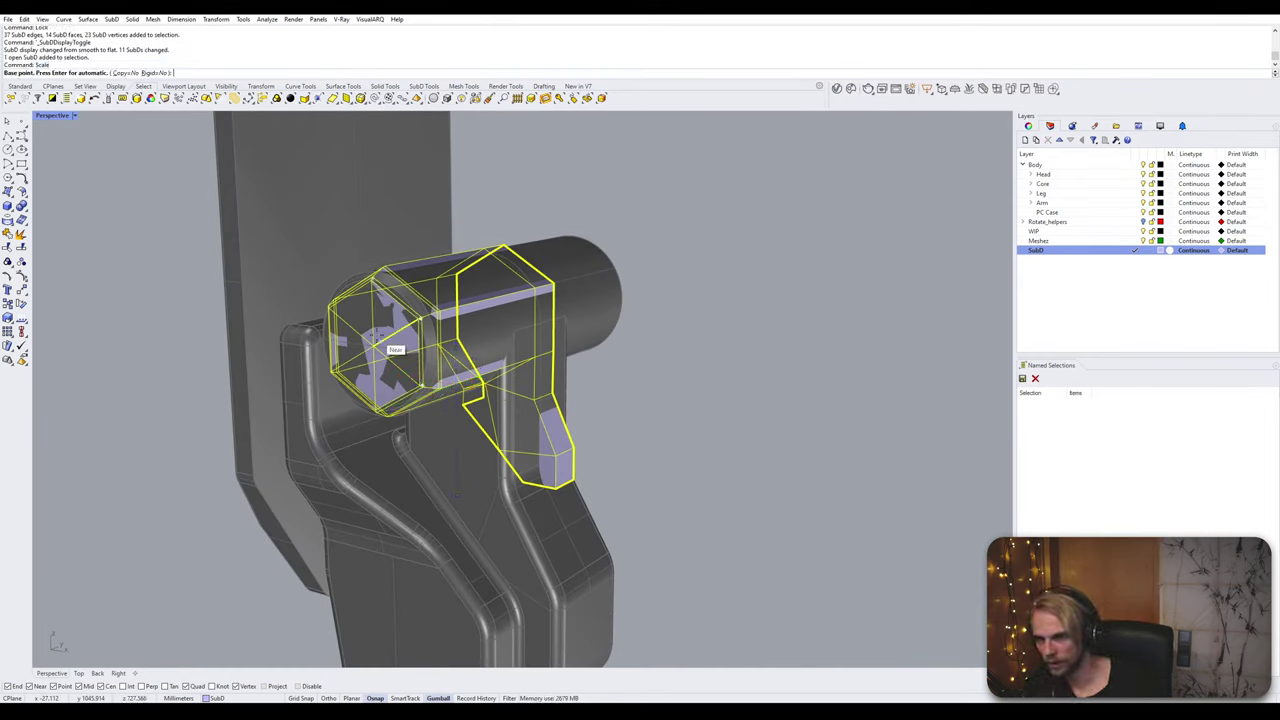
{"action": "left_click", "coordinate": [374, 344]}
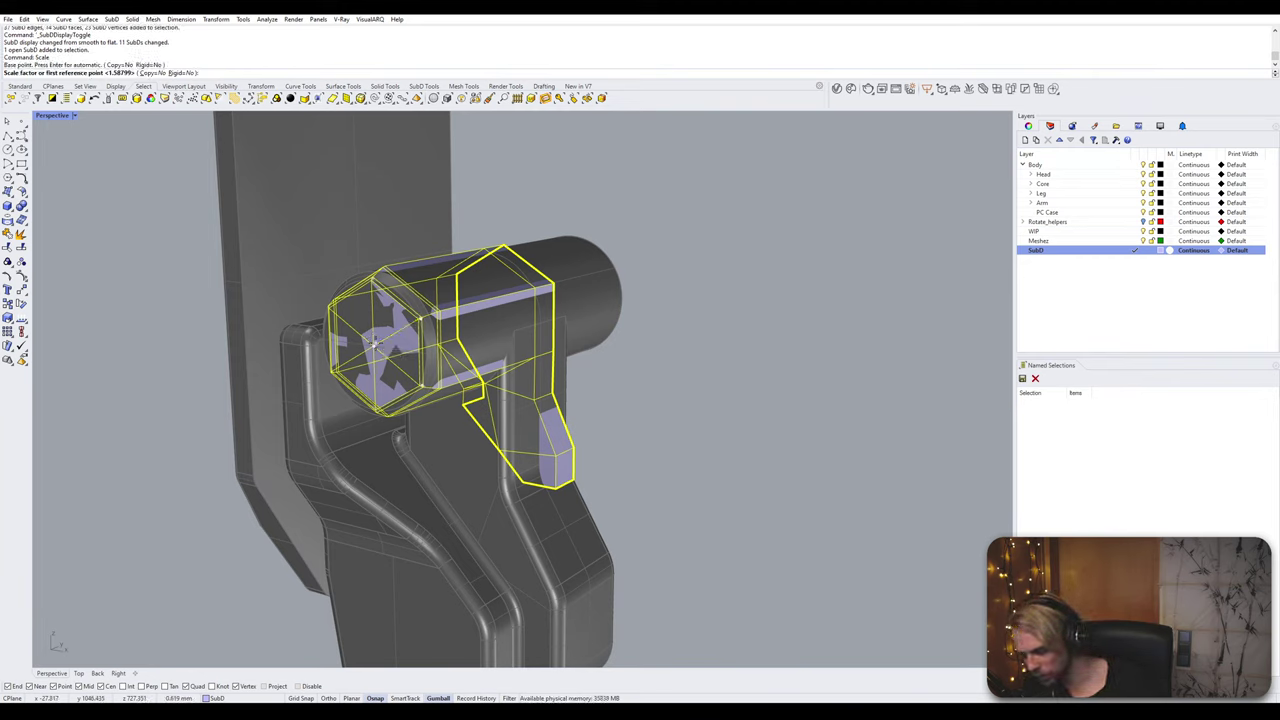
{"action": "key", "text": "Return"}
{"action": "key", "text": "Escape"}
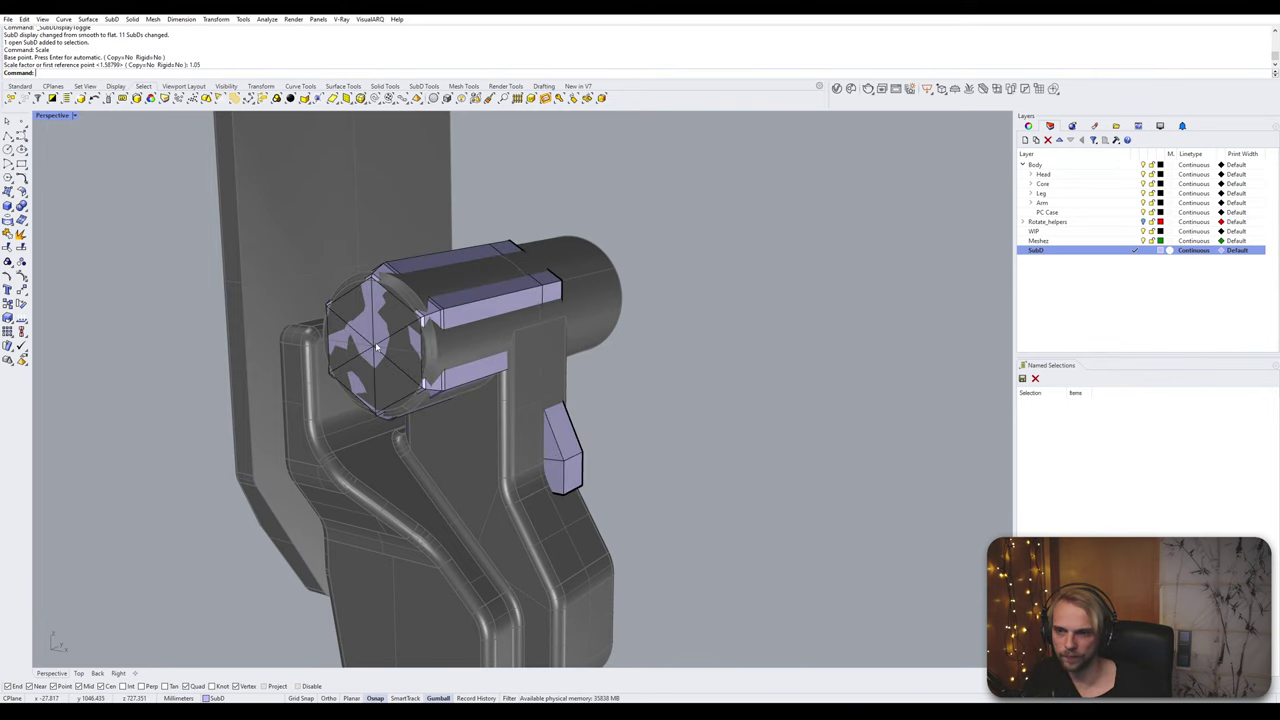
{"action": "key", "text": "Tab"}
Step: Scale the inner lavender SubD by the same 1.05 factor from the cap vertex
{"action": "key", "text": "Tab"}
{"action": "right_click_drag", "start_coordinate": [357, 344], "coordinate": [349, 349]}
{"action": "left_click", "coordinate": [348, 349]}
{"action": "key", "text": "Return"}
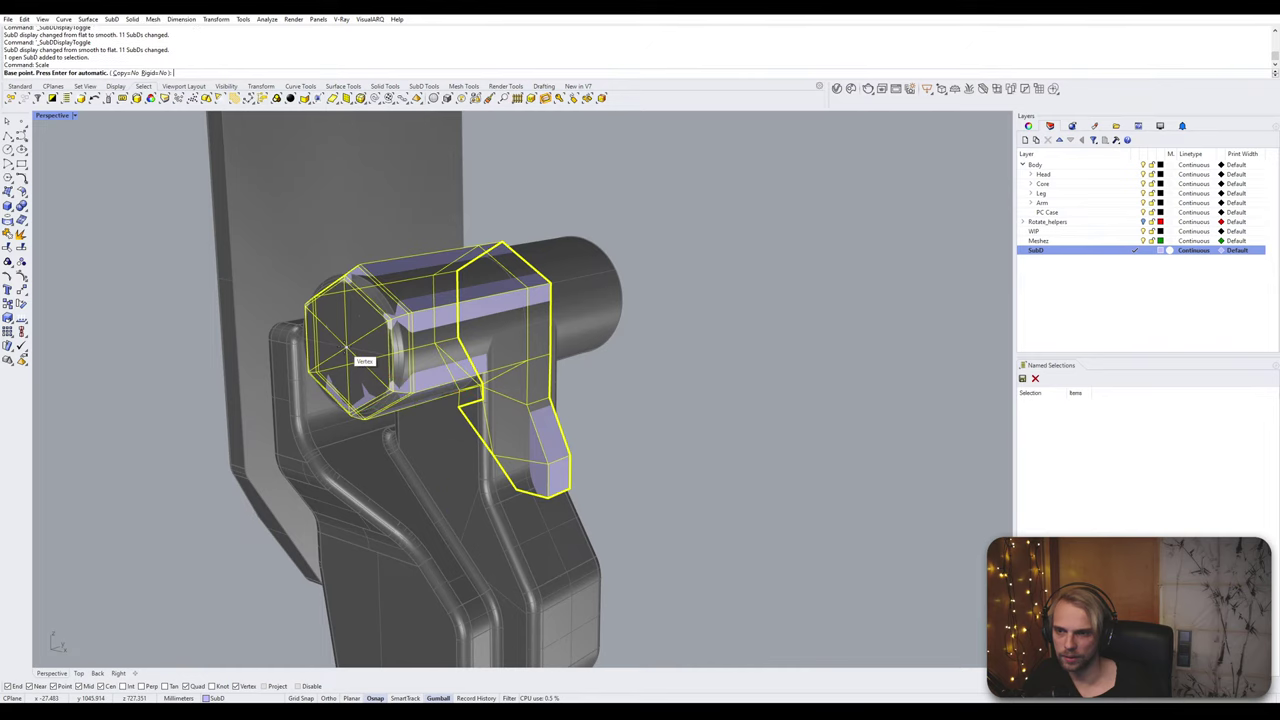
{"action": "left_click", "coordinate": [346, 349]}
{"action": "key", "text": "Return"}
{"action": "key", "text": "Tab"}
{"action": "key", "text": "Escape"}
{"action": "mouse_move", "coordinate": [245, 368]}
{"action": "right_mouse_down"}
{"action": "mouse_move", "coordinate": [208, 366]}
{"action": "mouse_move", "coordinate": [257, 364]}
{"action": "mouse_move", "coordinate": [253, 376]}
{"action": "right_mouse_up"}
{"action": "key", "text": "Tab"}
{"action": "key", "text": "Tab"}
{"action": "key", "text": "Tab"}
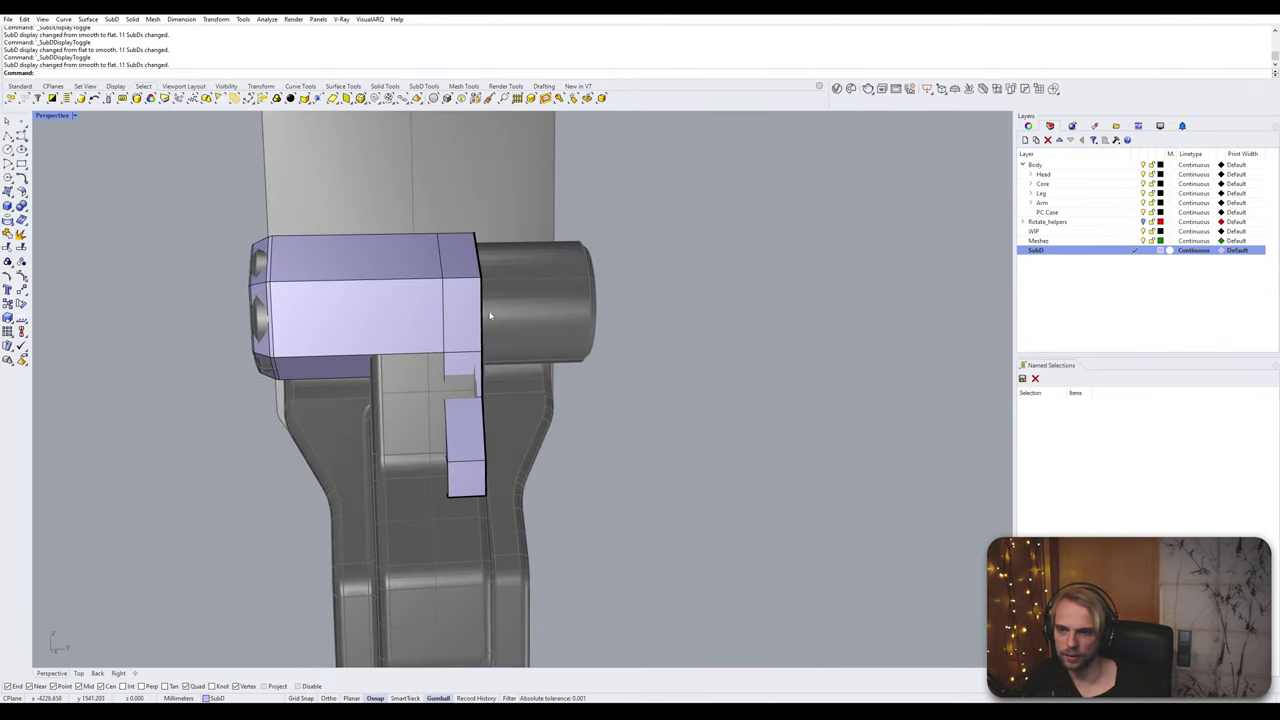
Step: Window-select the SubD's right-hand face strip and drag it sideways with the gumball
{"action": "left_click_drag", "start_coordinate": [393, 187], "coordinate": [550, 590], "text": "ctrl+shift"}
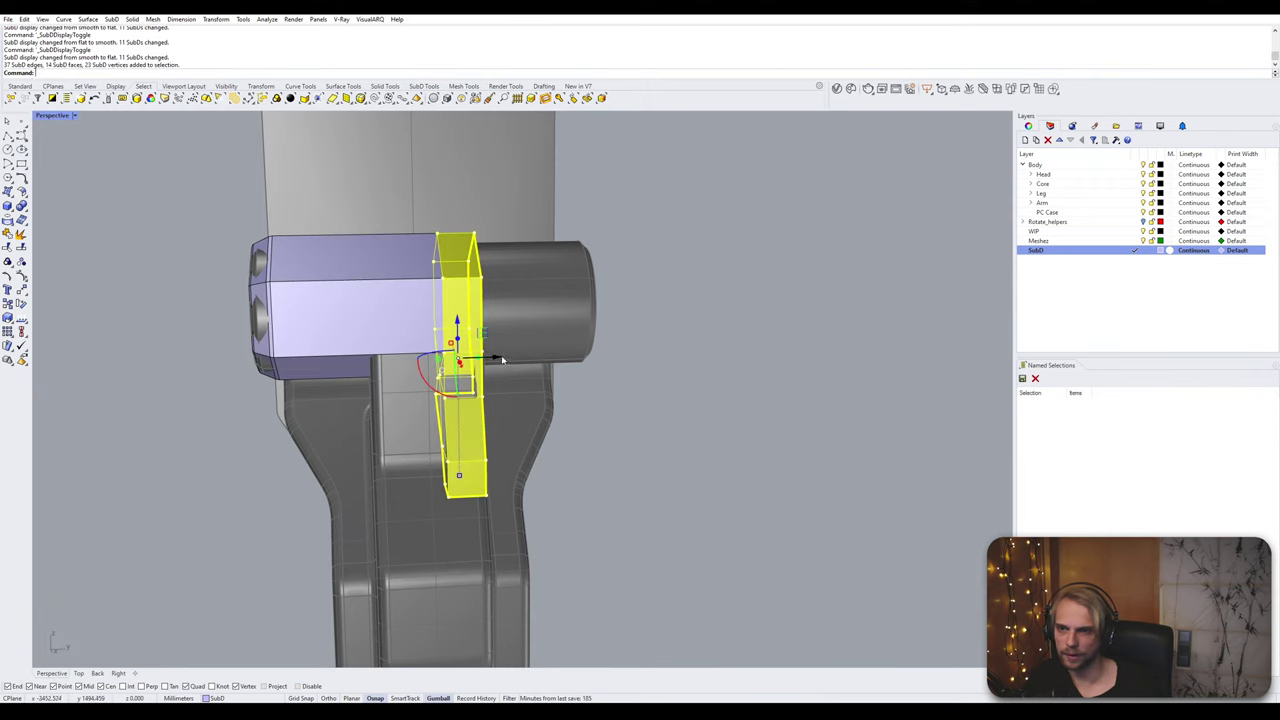
{"action": "left_click_drag", "start_coordinate": [503, 360], "coordinate": [410, 478]}
{"action": "right_click_drag", "start_coordinate": [410, 478], "coordinate": [355, 521]}
{"action": "scroll", "coordinate": [430, 475], "scroll_direction": "up", "scroll_amount": 6}
{"action": "scroll", "coordinate": [354, 515], "scroll_direction": "up", "scroll_amount": 2}
Step: Select the 14-edge loop on the lavender block, excluding its bottom, horizontal and diagonal edges
{"action": "left_click", "coordinate": [429, 523]}
{"action": "double_click", "coordinate": [362, 514]}
{"action": "left_click", "coordinate": [291, 548], "text": "ctrl"}
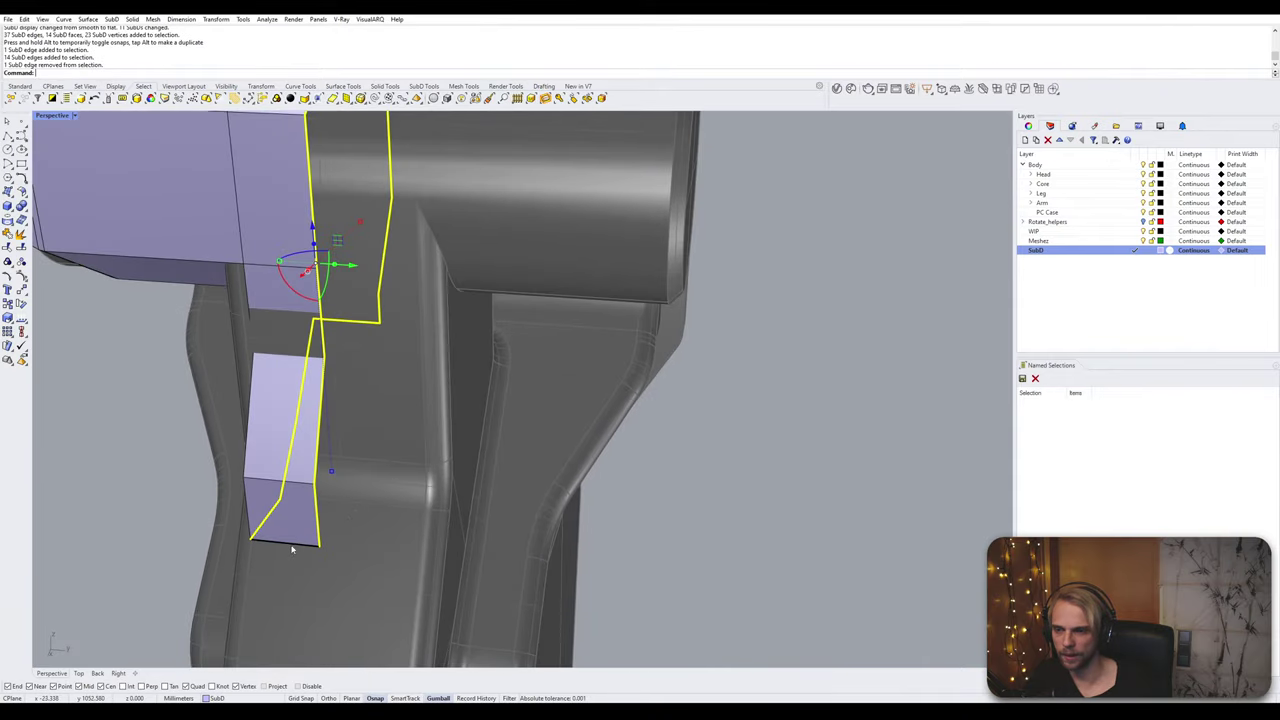
{"action": "right_click_drag", "start_coordinate": [292, 547], "coordinate": [325, 490]}
{"action": "left_click", "coordinate": [356, 319], "text": "ctrl"}
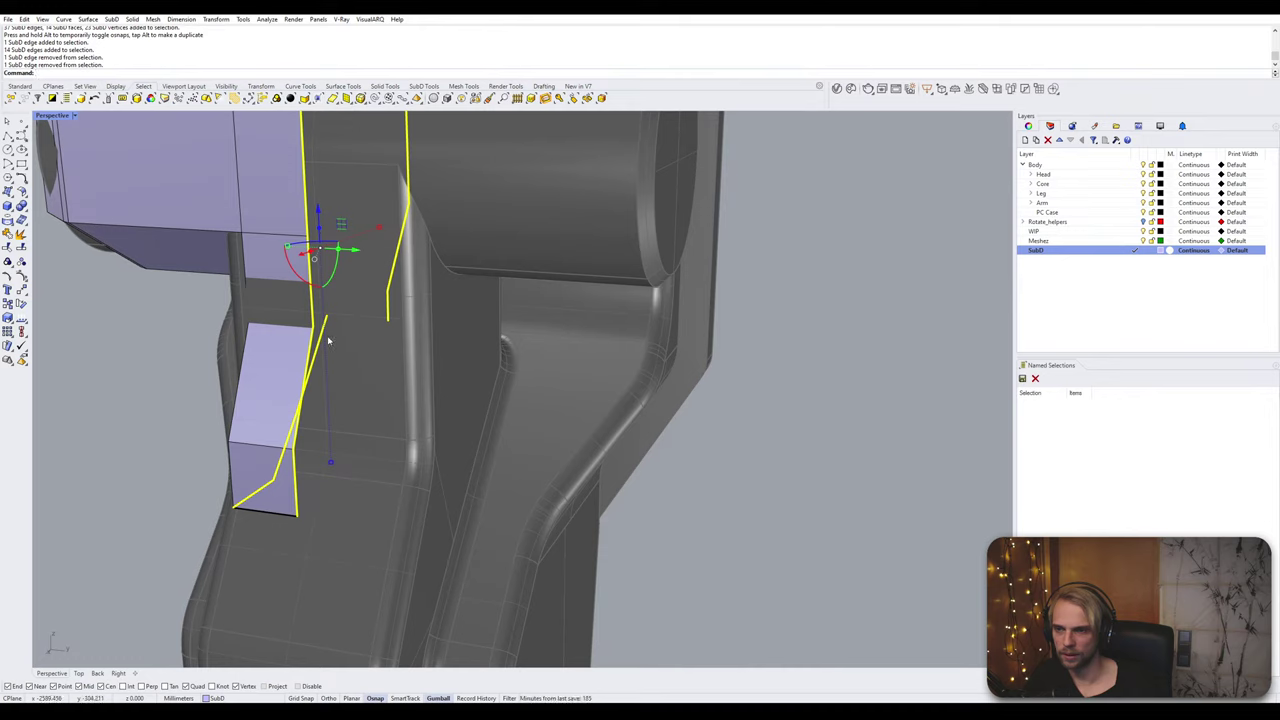
{"action": "double_click", "coordinate": [322, 341], "text": "ctrl"}
{"action": "double_click", "coordinate": [295, 480]}
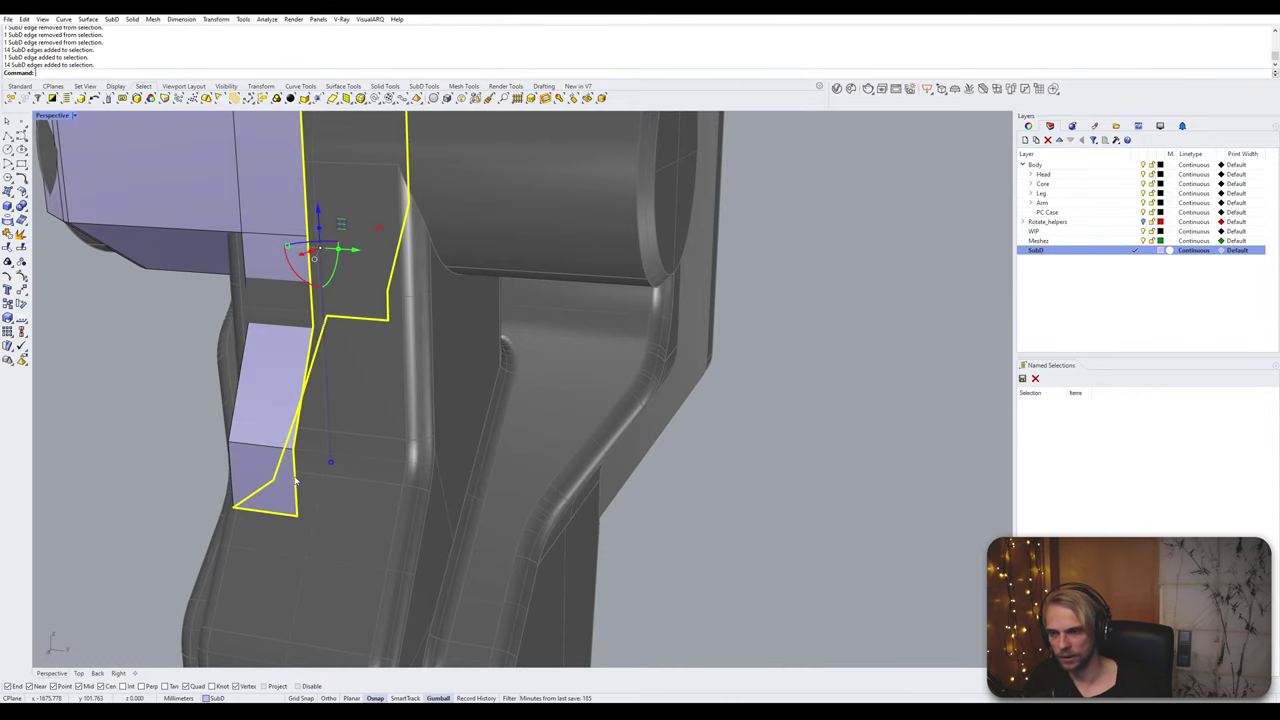
{"action": "left_click", "coordinate": [276, 512], "text": "ctrl"}
{"action": "left_click", "coordinate": [353, 320], "text": "ctrl"}
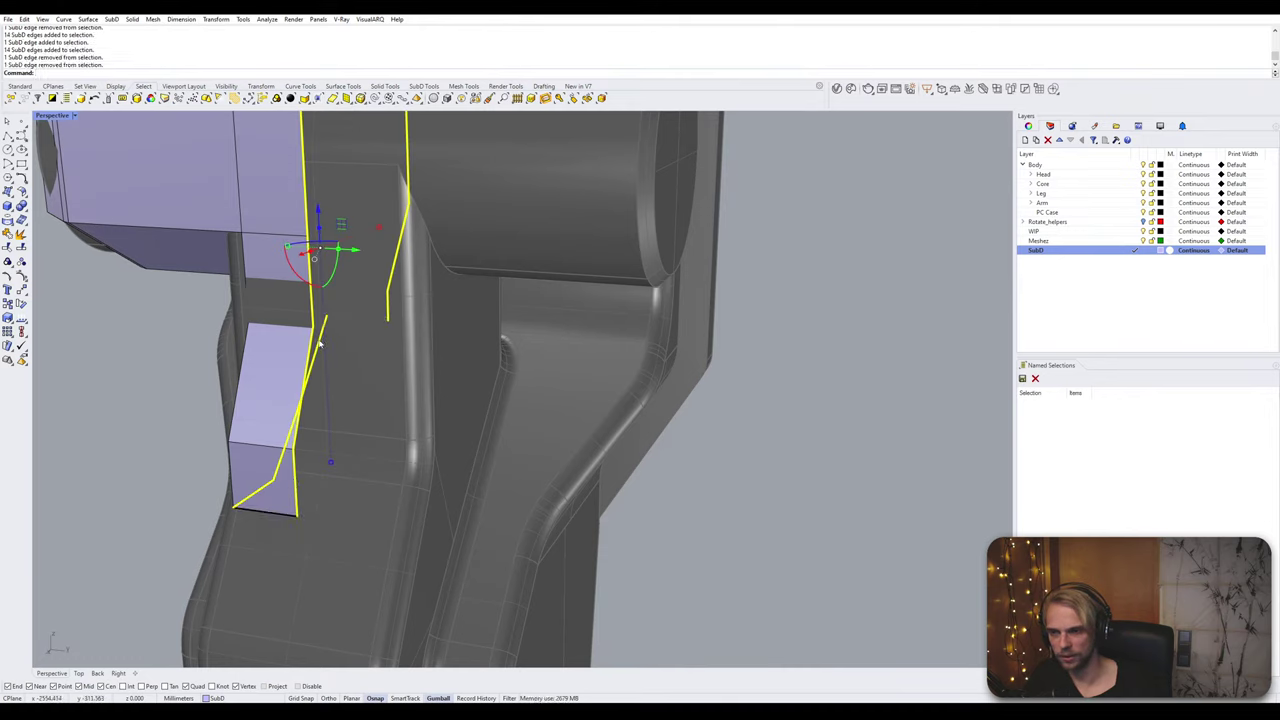
{"action": "left_click", "coordinate": [316, 355], "text": "ctrl"}
{"action": "left_click", "coordinate": [262, 498], "text": "ctrl+shift"}
{"action": "left_click", "coordinate": [262, 498], "text": "ctrl"}
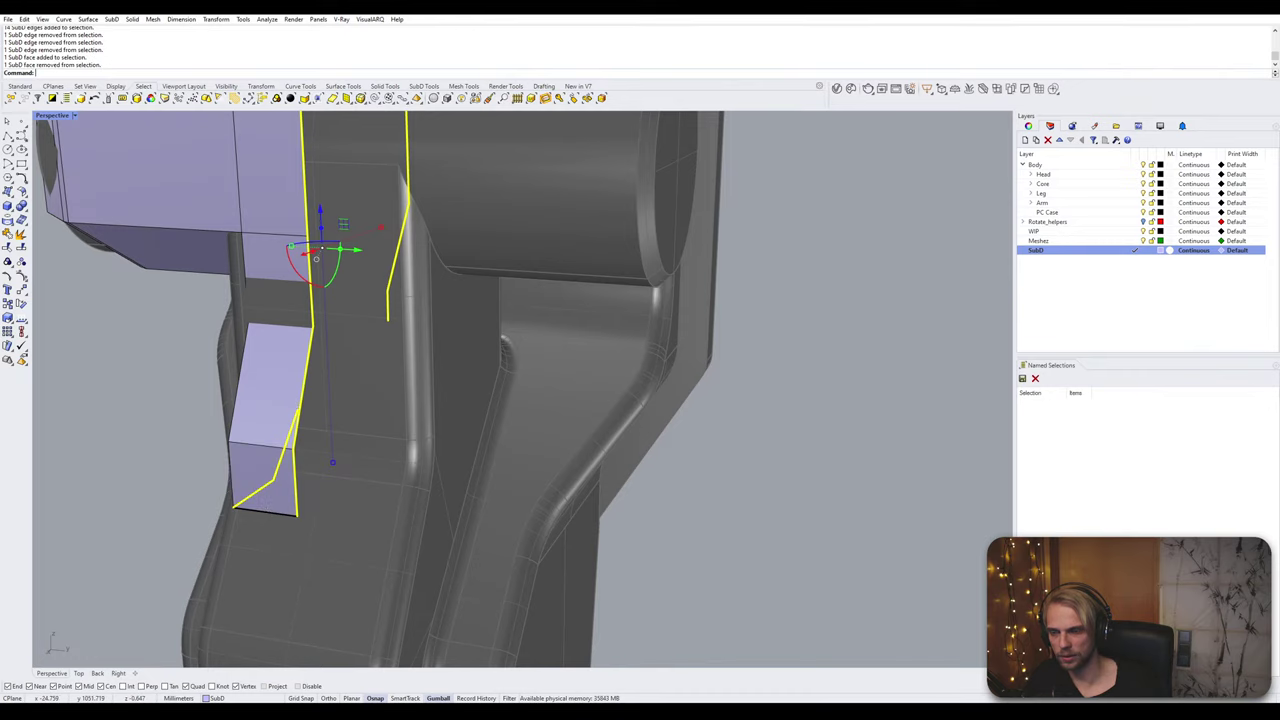
Step: Drop the lower-left edges and nudge the remaining SubD edges slightly right
{"action": "right_click_drag", "start_coordinate": [262, 498], "coordinate": [291, 446]}
{"action": "left_click", "coordinate": [264, 351], "text": "ctrl"}
{"action": "left_click", "coordinate": [283, 366], "text": "ctrl"}
{"action": "scroll", "coordinate": [401, 270], "scroll_direction": "down", "scroll_amount": 6}
{"action": "right_click_drag", "start_coordinate": [400, 304], "coordinate": [416, 246]}
{"action": "scroll", "coordinate": [400, 318], "scroll_direction": "down", "scroll_amount": 2}
{"action": "left_click_drag", "start_coordinate": [430, 193], "coordinate": [359, 401]}
Step: Select the block's left vertical edge chain and an edge loop on the lavender head box
{"action": "left_click", "coordinate": [270, 384]}
{"action": "right_click_drag", "start_coordinate": [270, 384], "coordinate": [408, 364]}
{"action": "scroll", "coordinate": [440, 280], "scroll_direction": "up", "scroll_amount": 4}
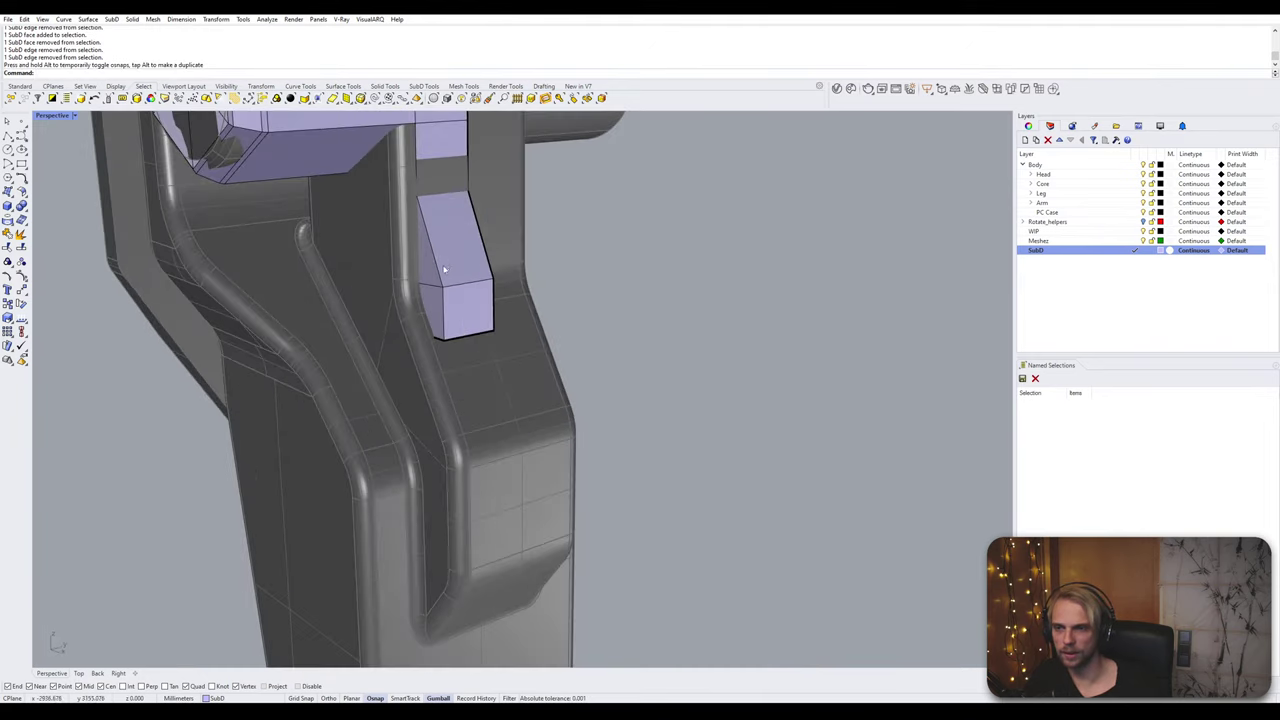
{"action": "right_click_drag", "start_coordinate": [443, 271], "coordinate": [460, 438], "text": "shift"}
{"action": "double_click", "coordinate": [451, 435], "text": "ctrl+shift"}
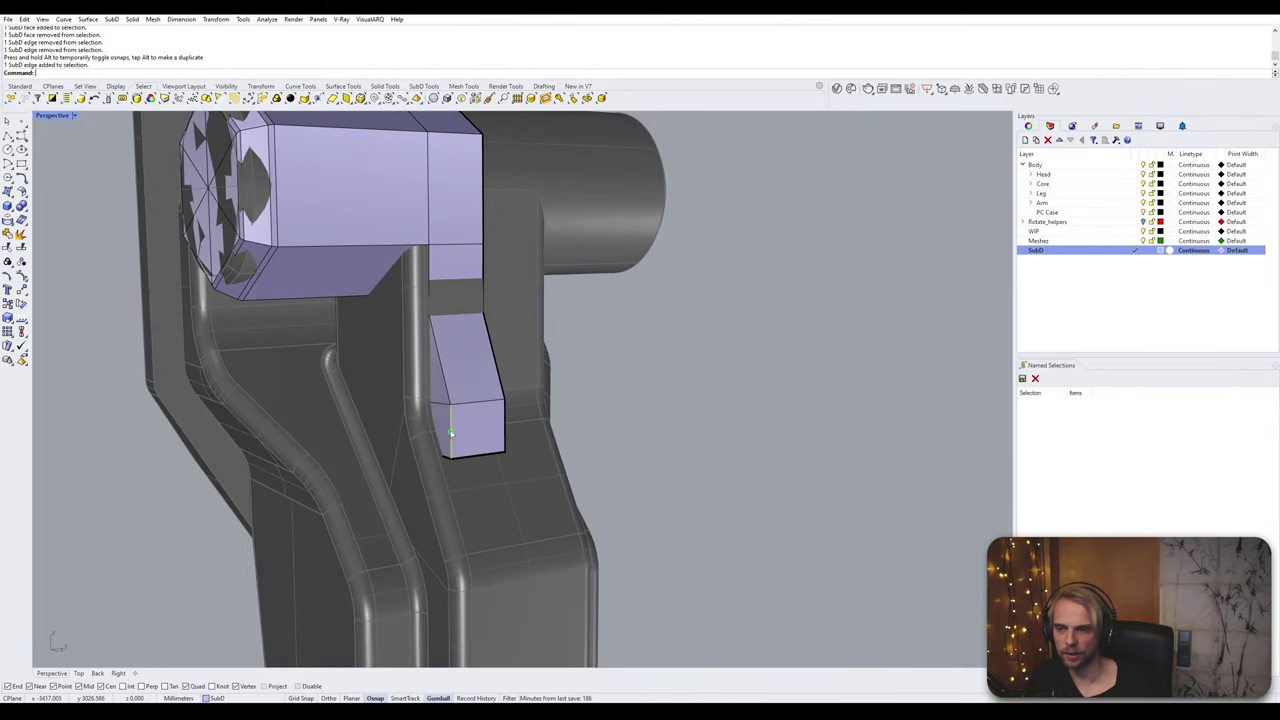
{"action": "left_click", "coordinate": [446, 391], "text": "ctrl+shift"}
{"action": "double_click", "coordinate": [446, 385]}
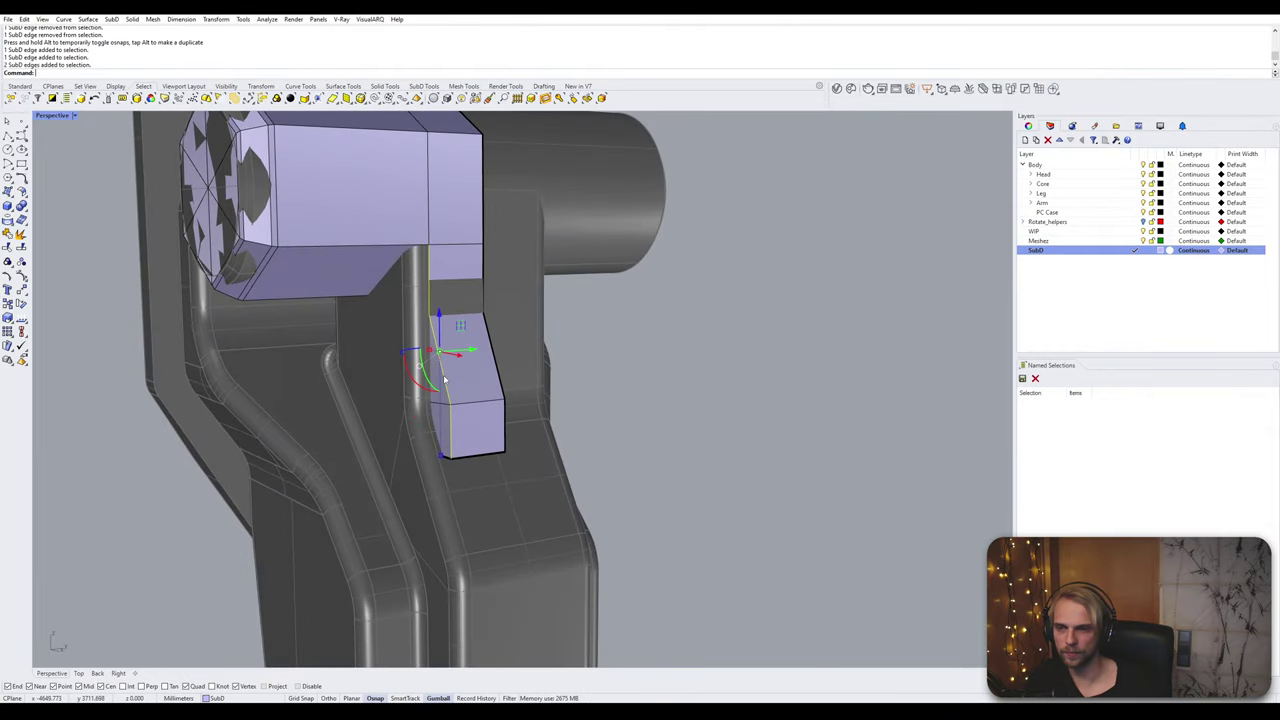
{"action": "double_click", "coordinate": [428, 198]}
{"action": "right_click_drag", "start_coordinate": [428, 198], "coordinate": [516, 311]}
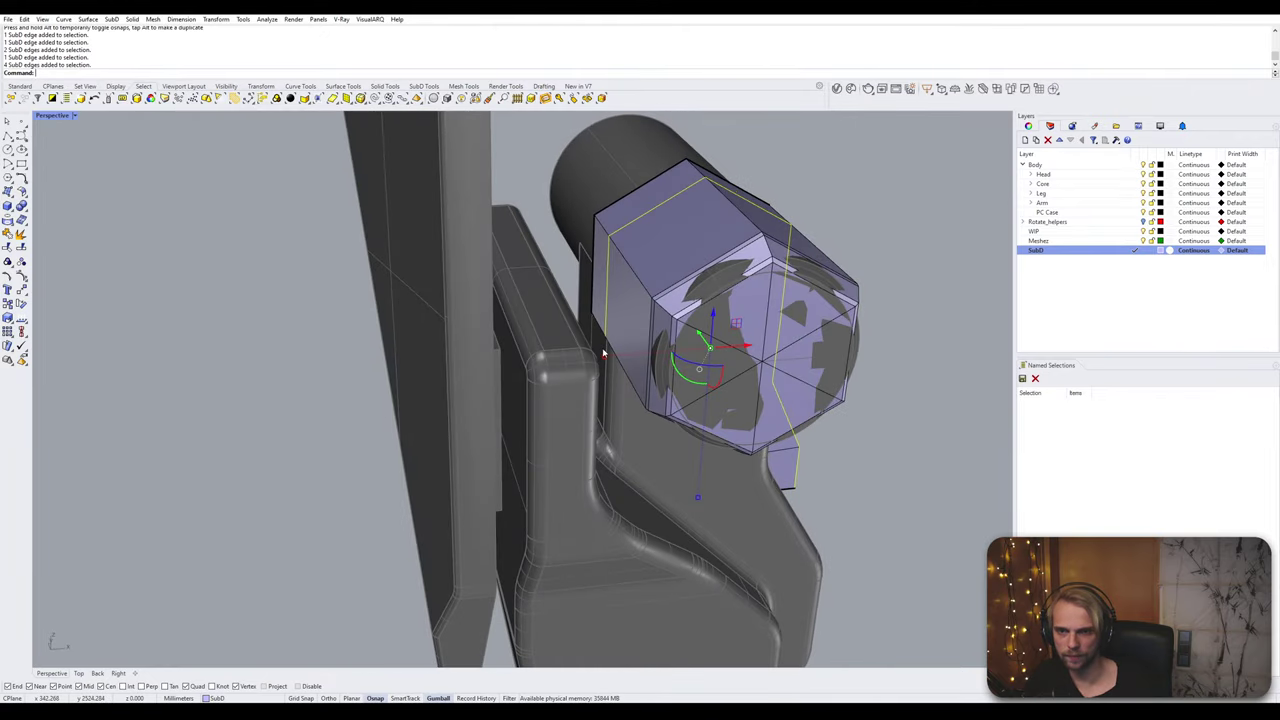
Step: In Wireframe display, select an edge loop and the tab's diagonal edges
{"action": "left_click", "coordinate": [68, 118]}
{"action": "left_click", "coordinate": [66, 153]}
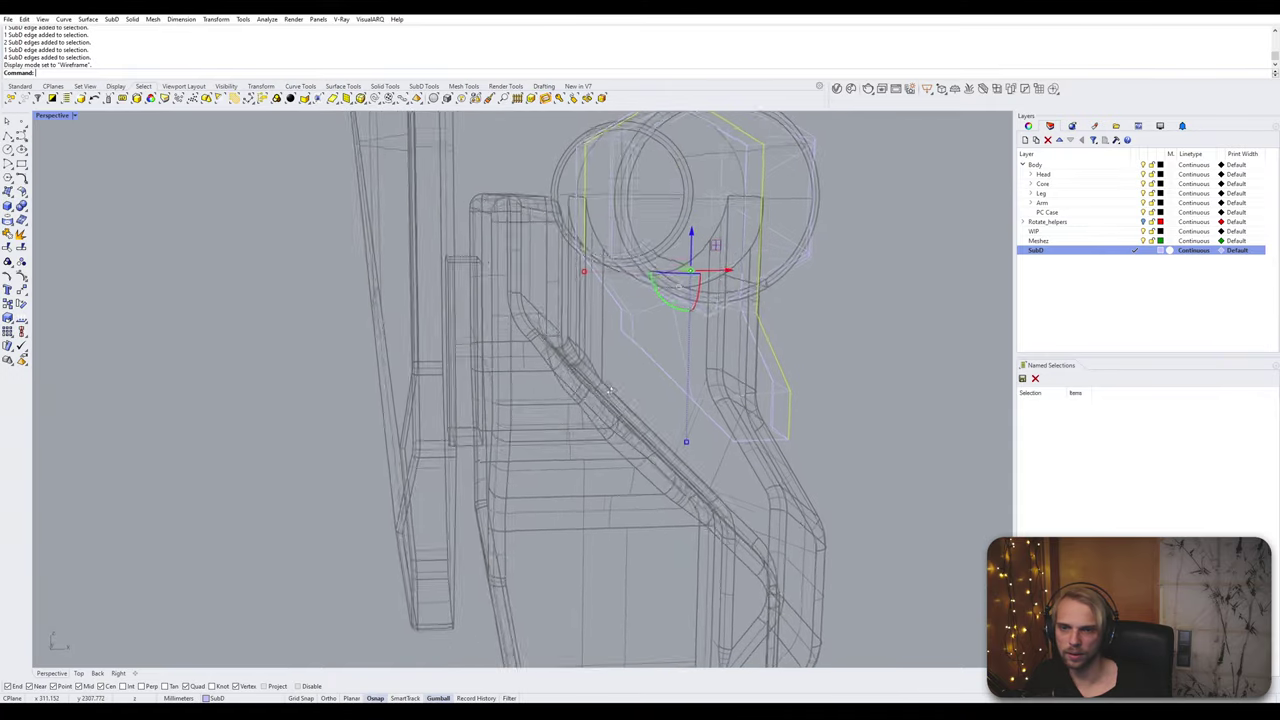
{"action": "right_click_drag", "start_coordinate": [611, 391], "coordinate": [553, 352]}
{"action": "scroll", "coordinate": [422, 222], "scroll_direction": "up", "scroll_amount": 5}
{"action": "double_click", "coordinate": [418, 221], "text": "ctrl+shift"}
{"action": "scroll", "coordinate": [491, 320], "scroll_direction": "down", "scroll_amount": 7}
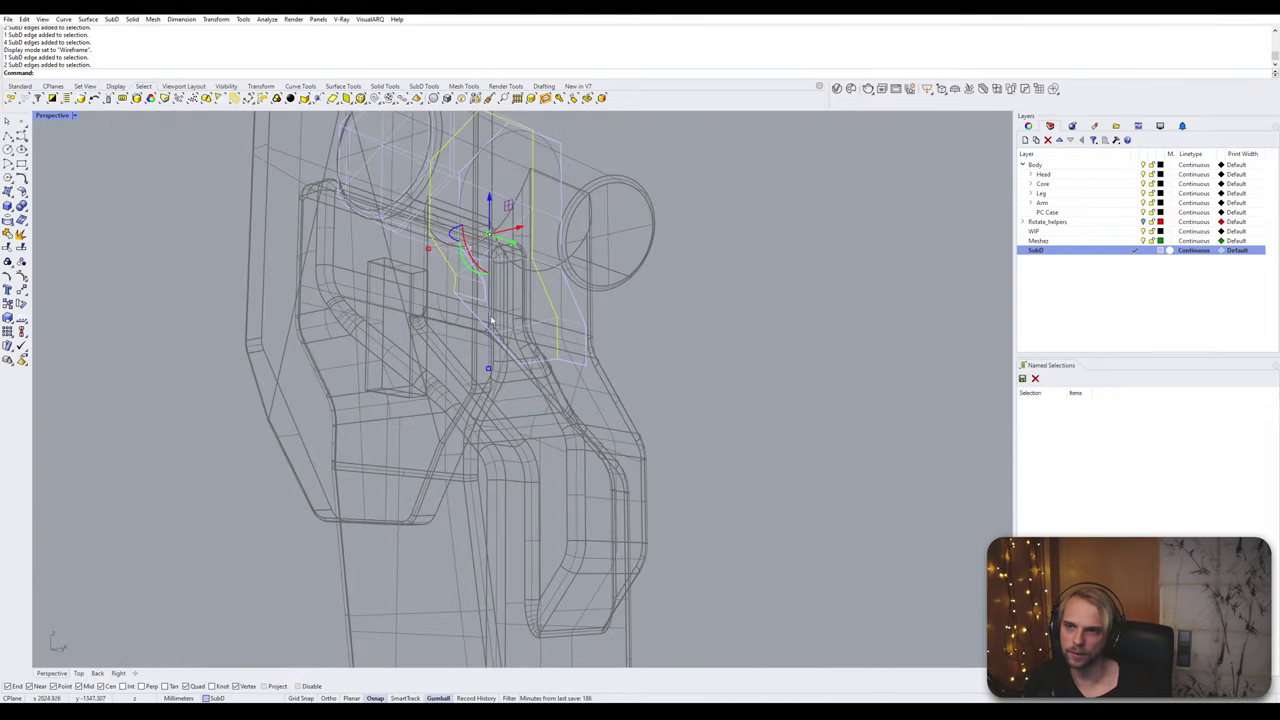
{"action": "right_click_drag", "start_coordinate": [491, 320], "coordinate": [540, 350]}
{"action": "left_click", "coordinate": [541, 352], "text": "shift"}
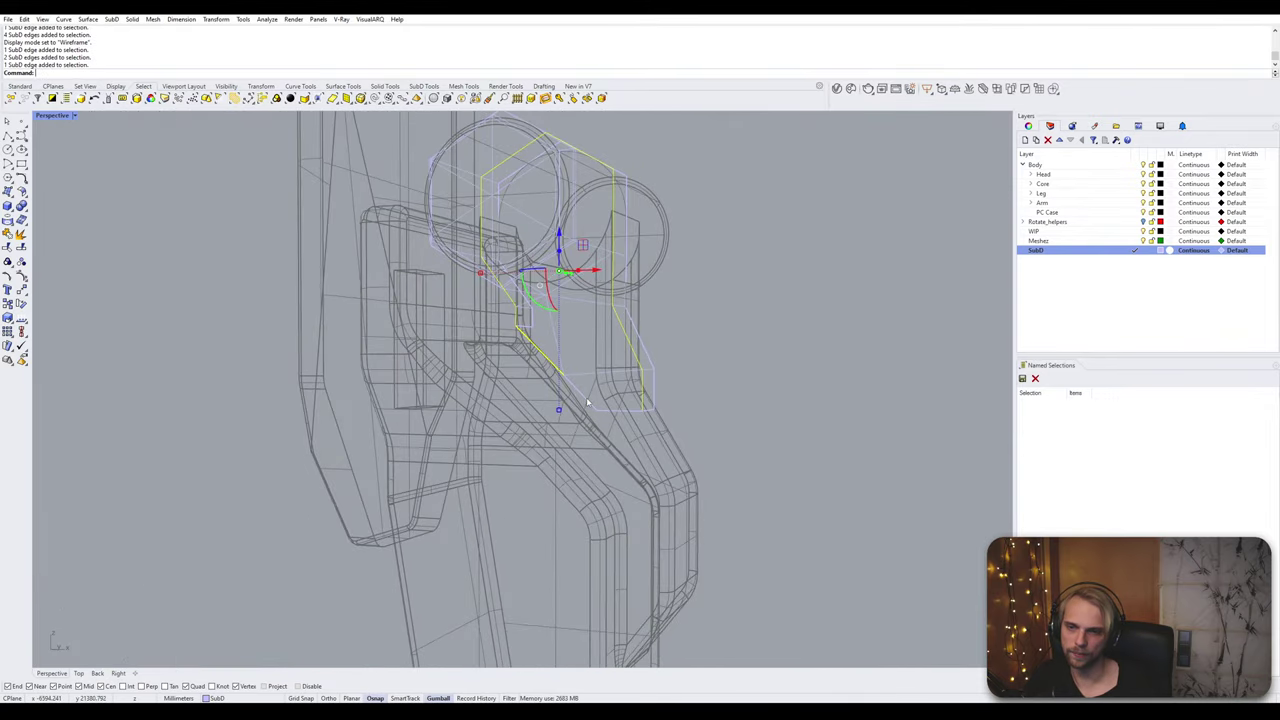
{"action": "left_click", "coordinate": [588, 402], "text": "shift"}
{"action": "left_click", "coordinate": [616, 413], "text": "shift"}
{"action": "right_click_drag", "start_coordinate": [616, 413], "coordinate": [400, 396]}
Step: Back in Shaded display, shift the selected edges flush along the arm and check the fit
{"action": "left_click", "coordinate": [36, 116]}
{"action": "left_click", "coordinate": [70, 166]}
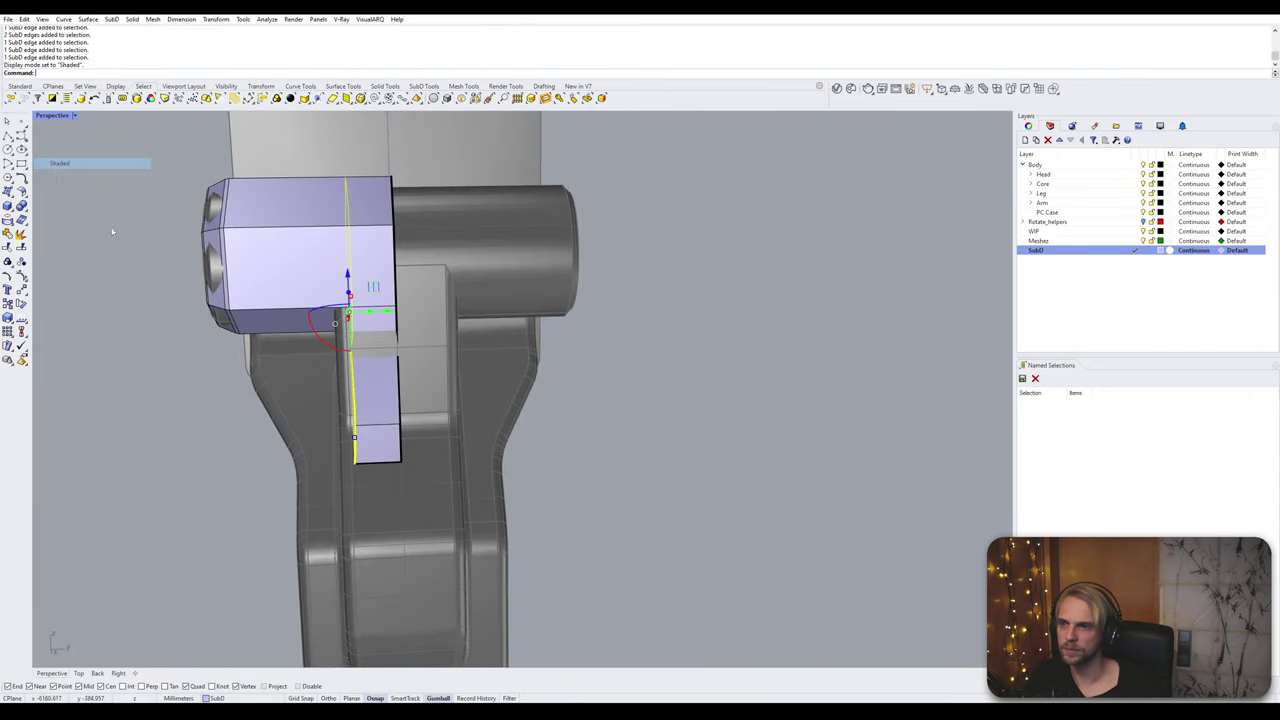
{"action": "right_click_drag", "start_coordinate": [380, 320], "coordinate": [460, 315]}
{"action": "left_click_drag", "start_coordinate": [504, 229], "coordinate": [480, 580]}
{"action": "scroll", "coordinate": [452, 579], "scroll_direction": "up", "scroll_amount": 9}
{"action": "scroll", "coordinate": [307, 520], "scroll_direction": "down", "scroll_amount": 5}
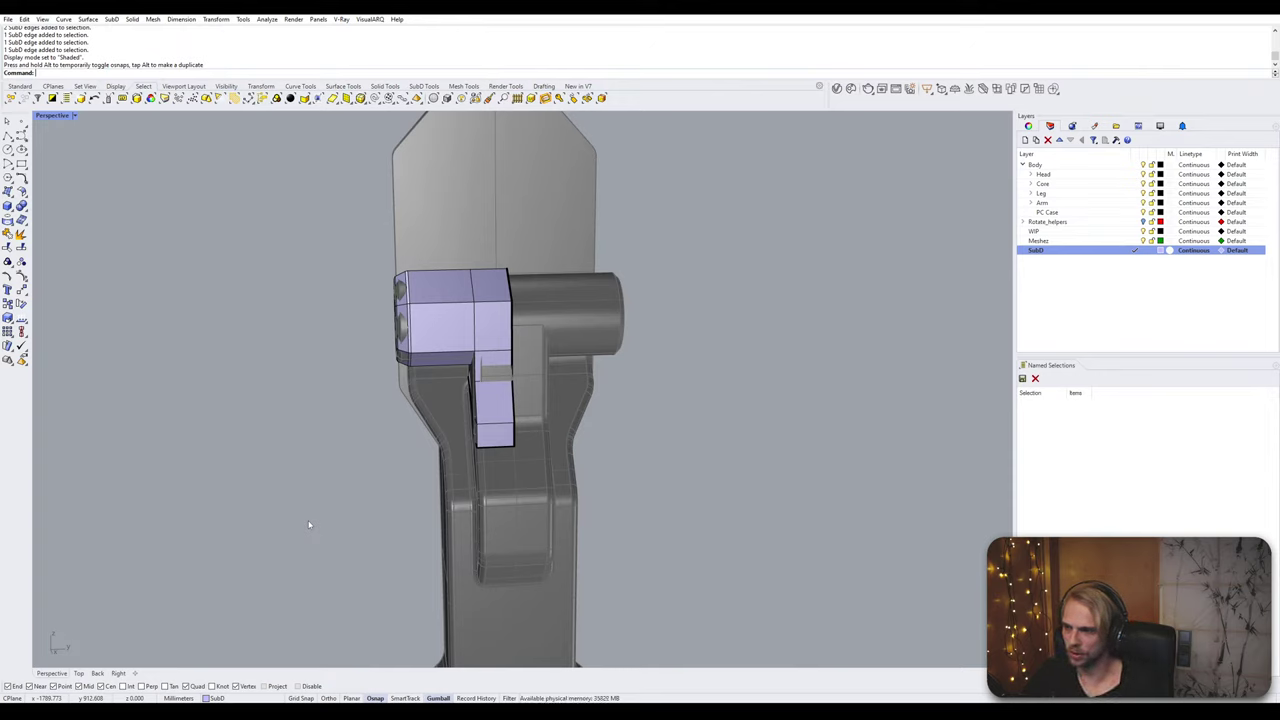
{"action": "right_click_drag", "start_coordinate": [430, 450], "coordinate": [531, 418]}
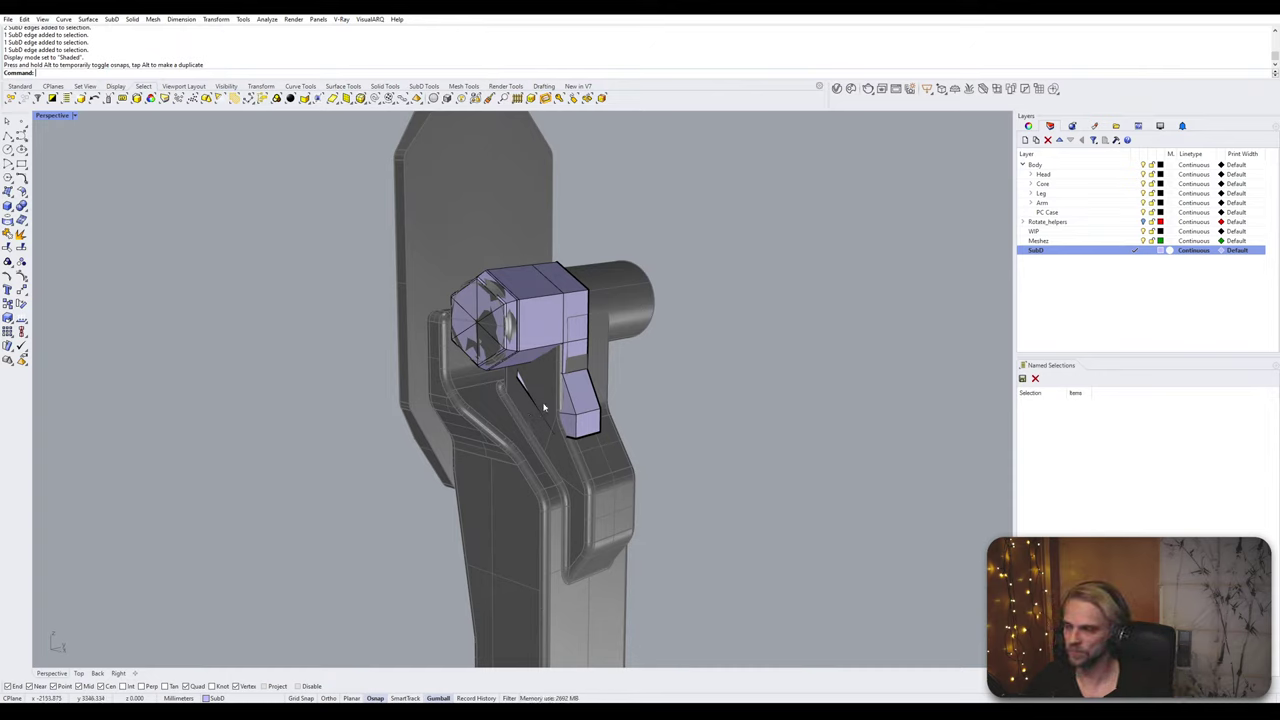
{"action": "right_click_drag", "start_coordinate": [548, 402], "coordinate": [620, 350]}
{"action": "scroll", "coordinate": [632, 356], "scroll_direction": "up", "scroll_amount": 4}
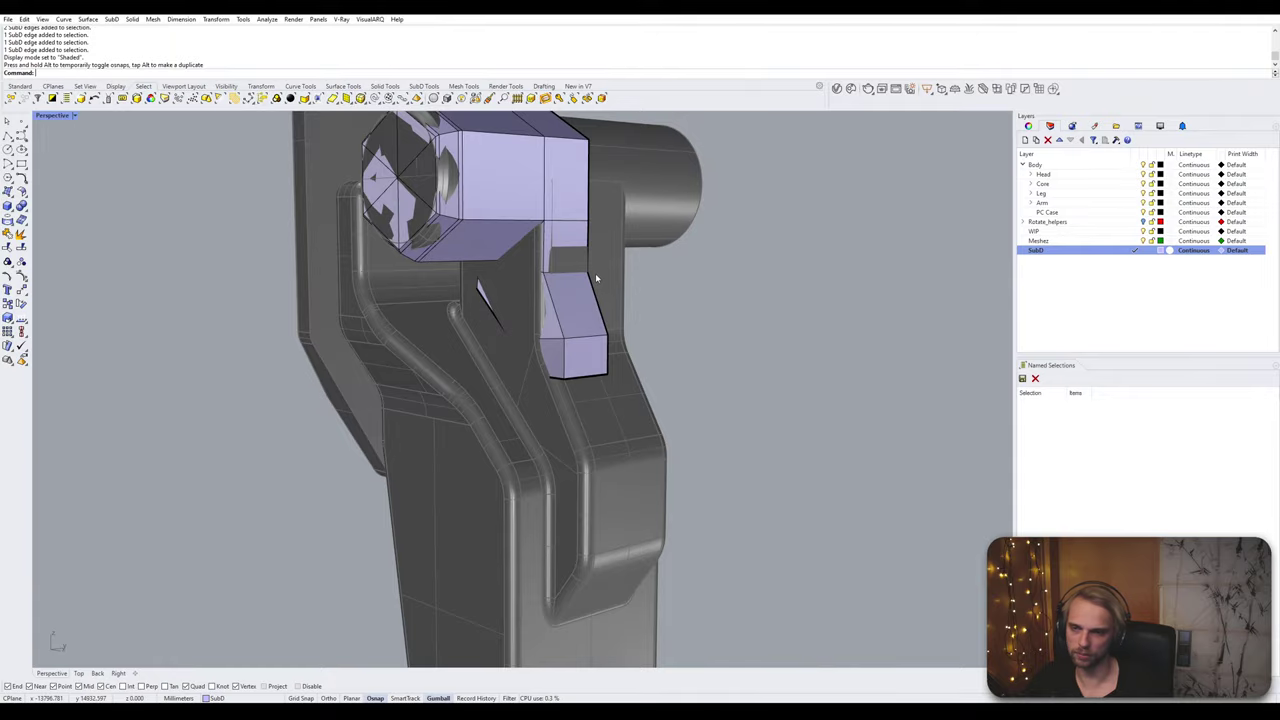
{"action": "right_click_drag", "start_coordinate": [559, 299], "coordinate": [604, 428]}
{"action": "key", "text": "Tab"}
{"action": "key", "text": "Tab"}
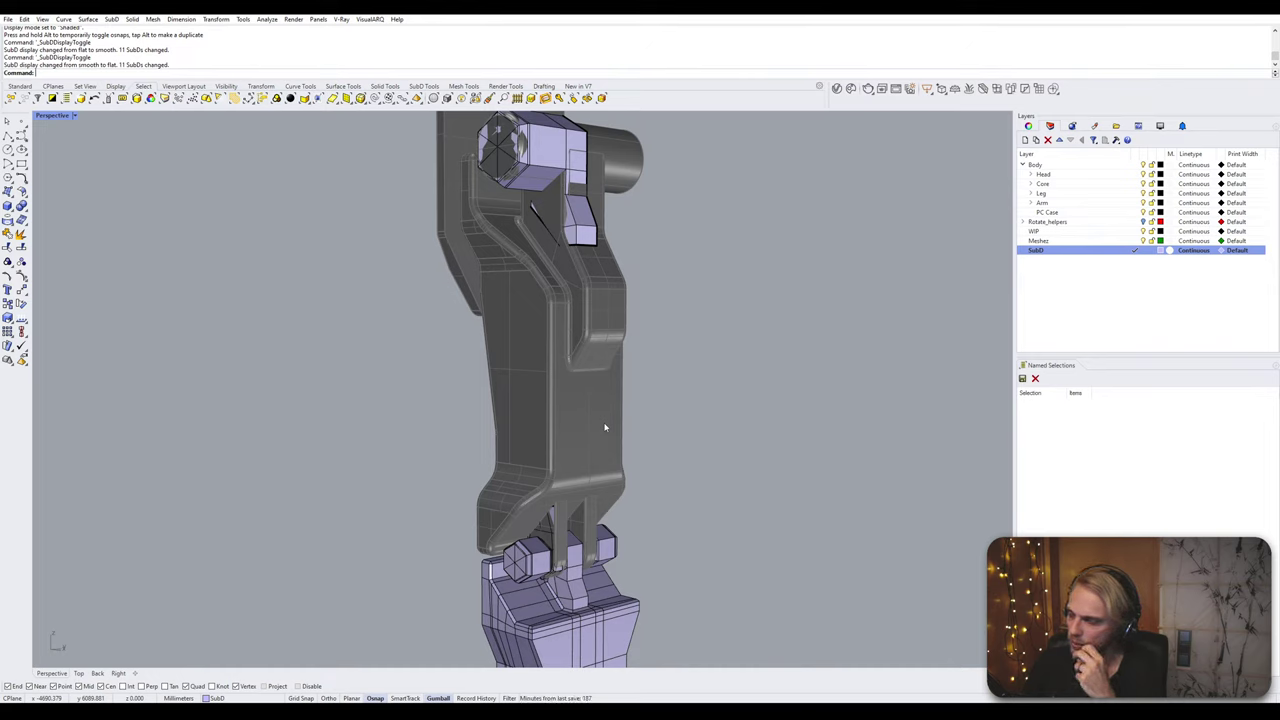
{"action": "right_click_drag", "start_coordinate": [604, 427], "coordinate": [735, 325], "text": "shift"}
{"action": "scroll", "coordinate": [729, 274], "scroll_direction": "up", "scroll_amount": 6}
{"action": "right_click_drag", "start_coordinate": [729, 274], "coordinate": [676, 280]}
{"action": "scroll", "coordinate": [578, 270], "scroll_direction": "up", "scroll_amount": 4}
{"action": "left_click", "coordinate": [598, 318], "text": "ctrl+shift"}
{"action": "left_click", "coordinate": [560, 337], "text": "ctrl+shift"}
{"action": "key", "text": "Escape"}
{"action": "scroll", "coordinate": [580, 340], "scroll_direction": "down", "scroll_amount": 6}
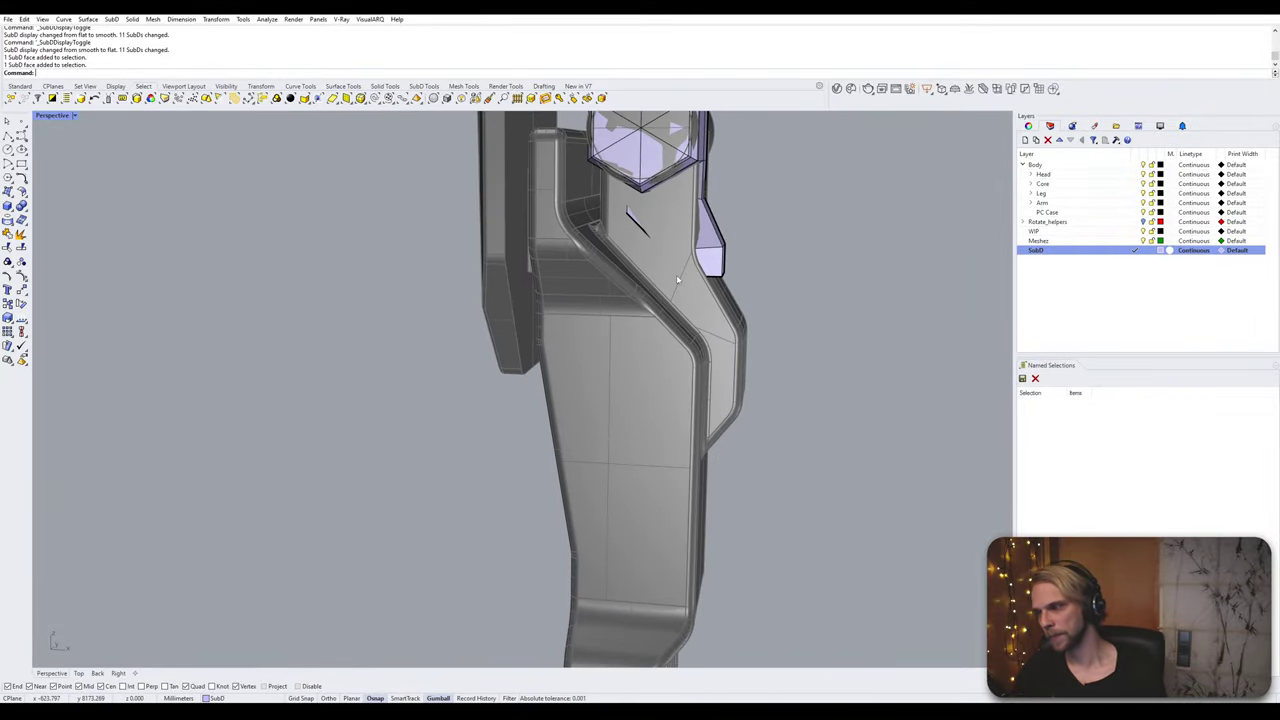
{"action": "right_click_drag", "start_coordinate": [676, 274], "coordinate": [530, 324]}
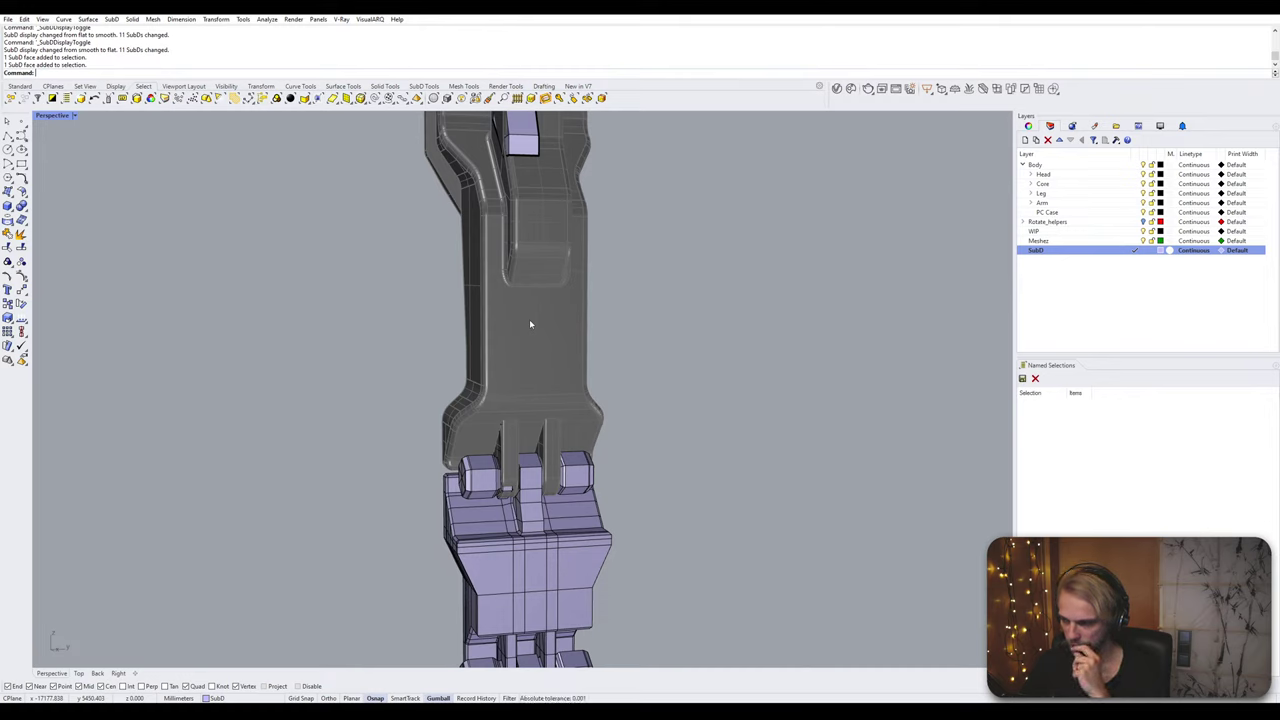
{"action": "mouse_move", "coordinate": [530, 324]}
{"action": "right_mouse_down"}
{"action": "mouse_move", "coordinate": [599, 316]}
{"action": "mouse_move", "coordinate": [663, 376]}
{"action": "mouse_move", "coordinate": [529, 380]}
{"action": "mouse_move", "coordinate": [548, 320]}
{"action": "right_mouse_up"}
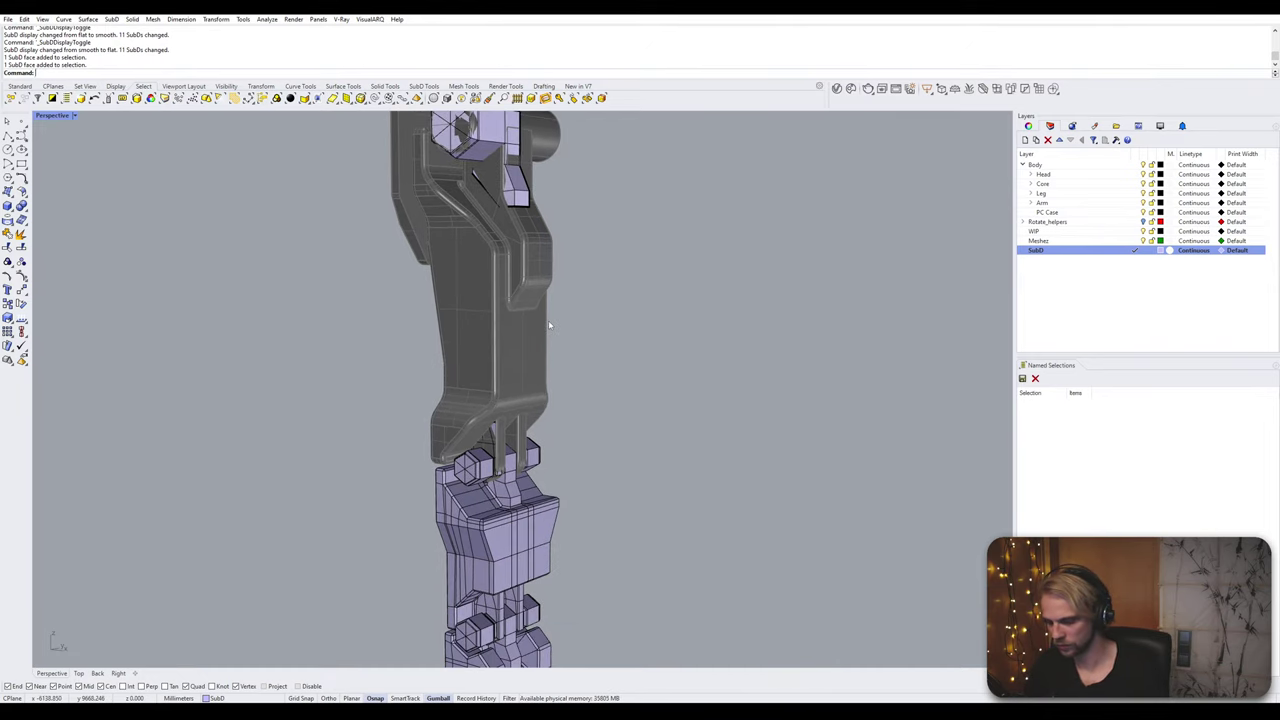
Step: Unlock the grey arm part with UnlockSelected
{"action": "type", "text": "UnlockSelected"}
{"action": "key", "text": "Return"}
{"action": "left_click", "coordinate": [513, 334]}
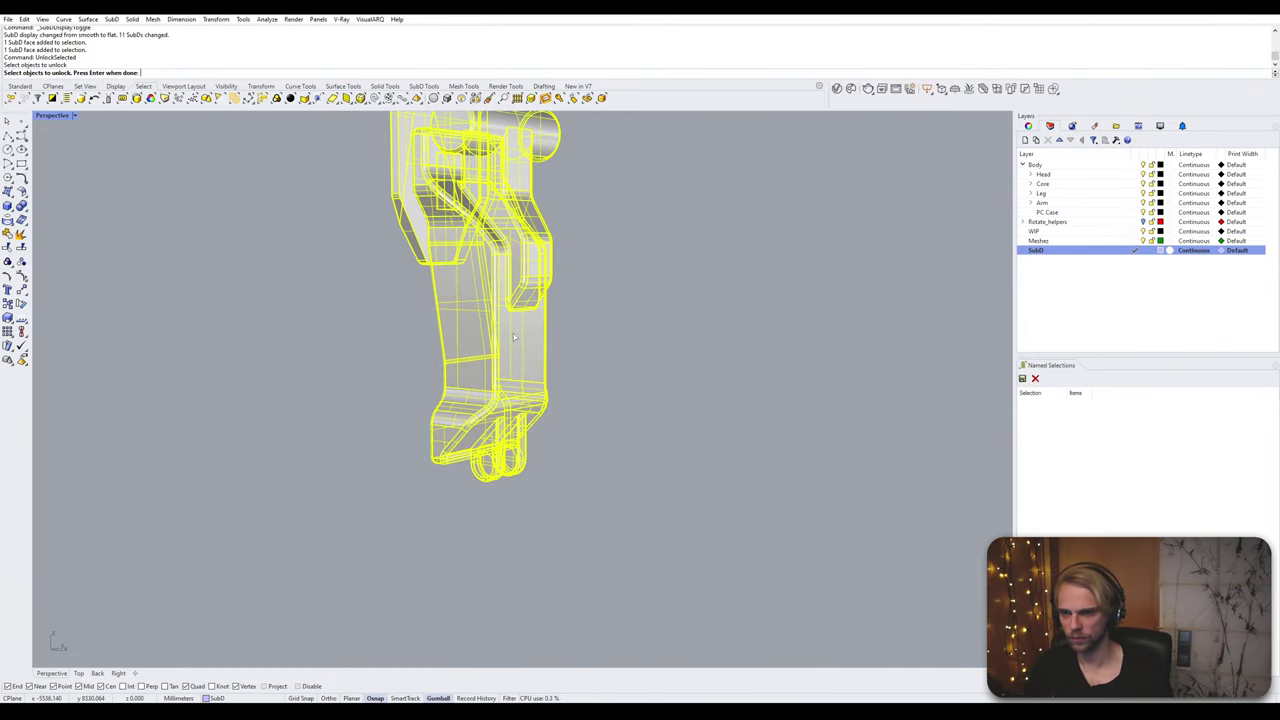
{"action": "key", "text": "Return"}
Step: Create a BoundingBox around the arm part, measuring 16.353 × 15.501 × 55.200 mm
{"action": "right_click_drag", "start_coordinate": [513, 336], "coordinate": [579, 342]}
{"action": "left_click", "coordinate": [453, 349]}
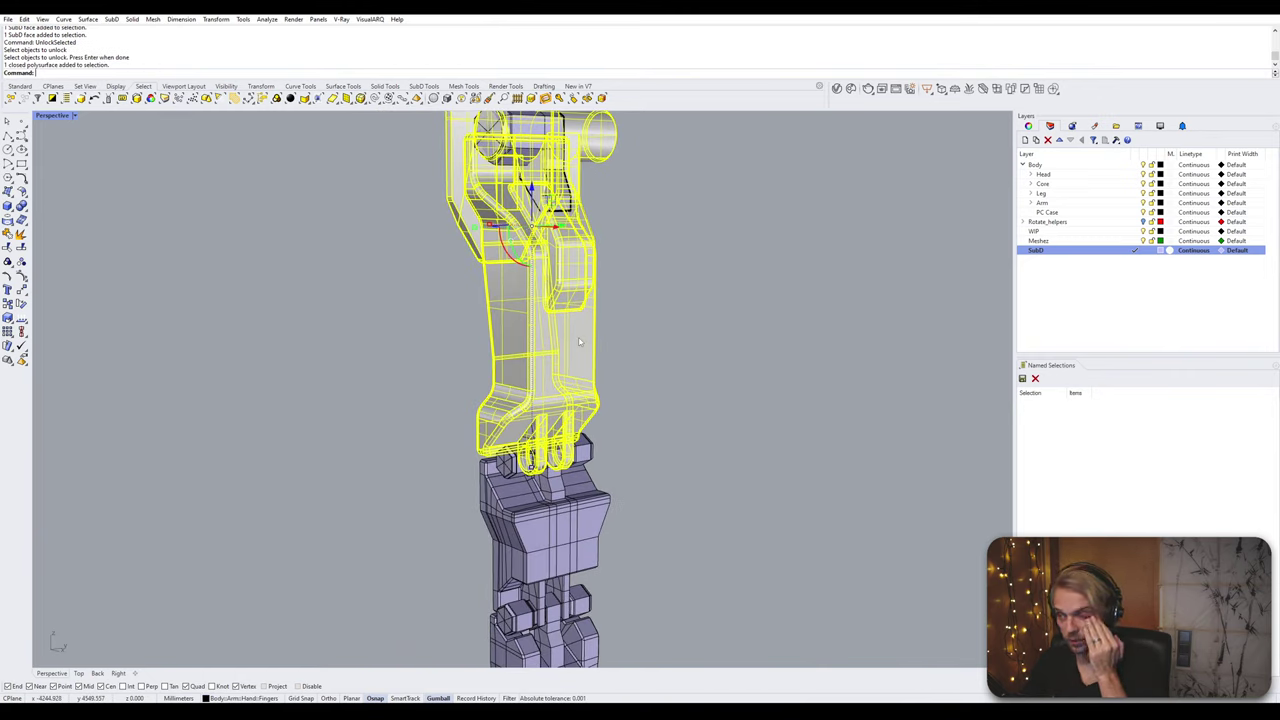
{"action": "type", "text": "BoundingBox"}
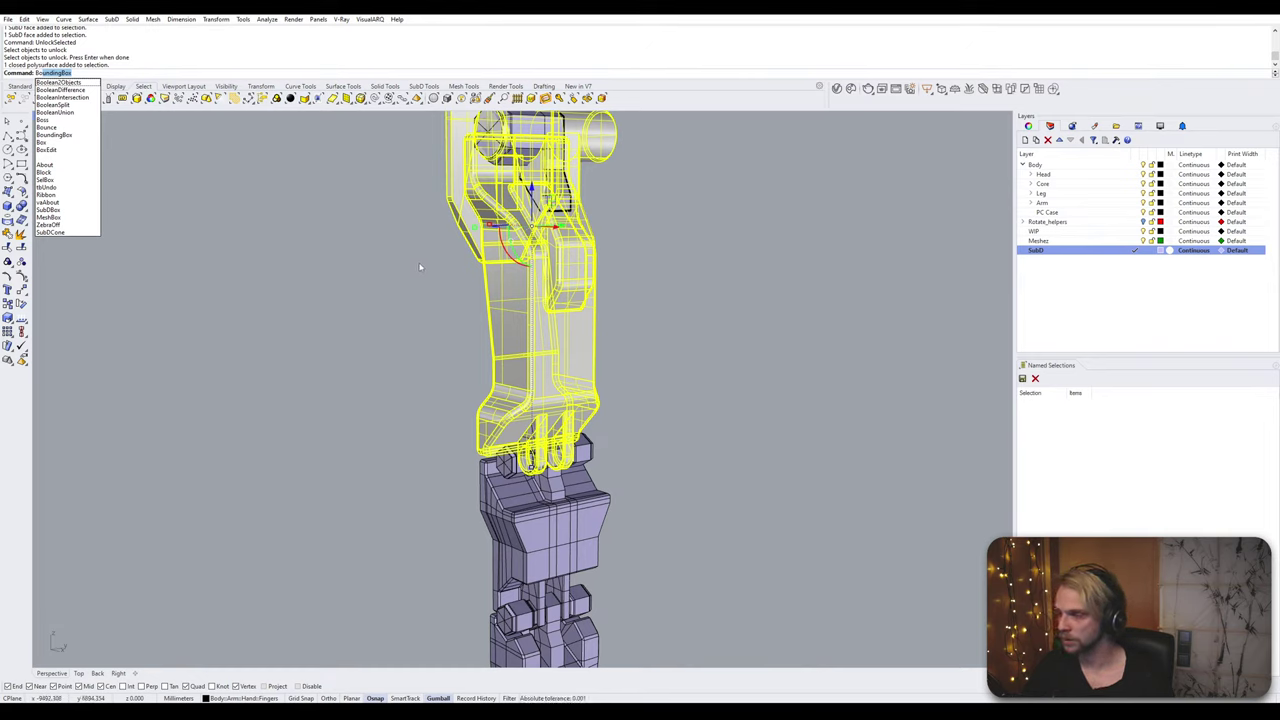
{"action": "key", "text": "Up"}
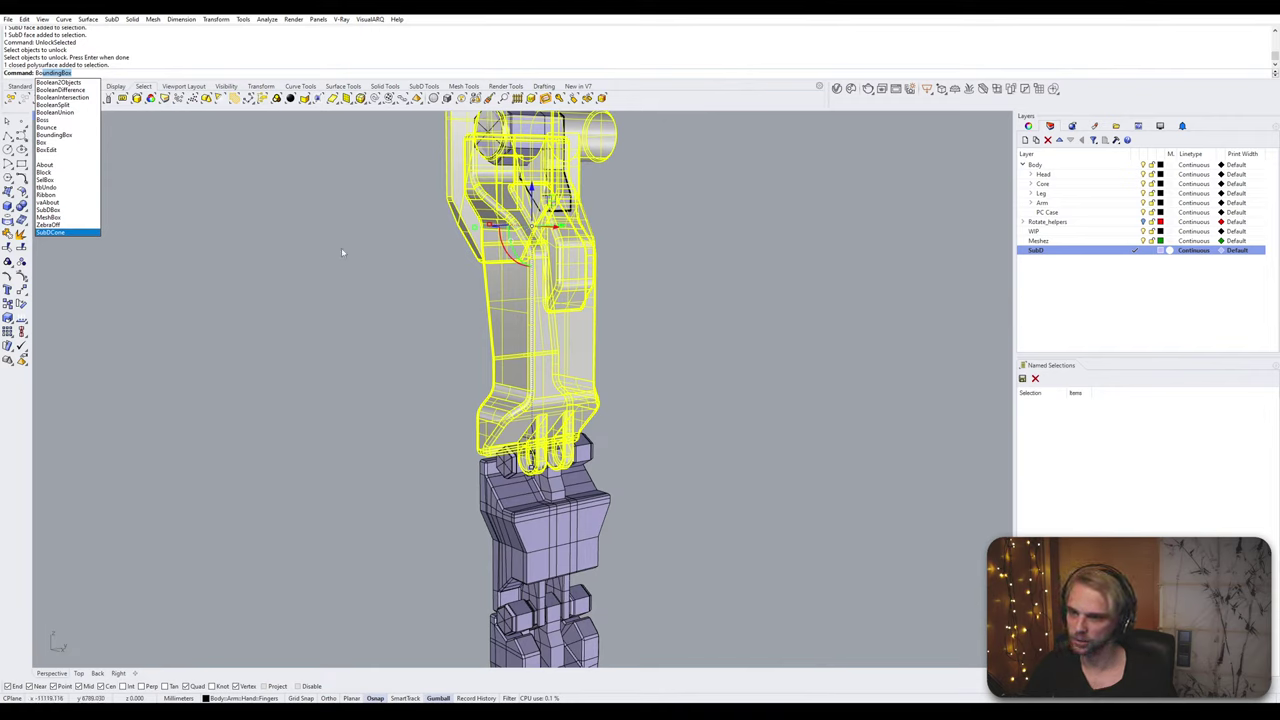
{"action": "key", "text": "Return"}
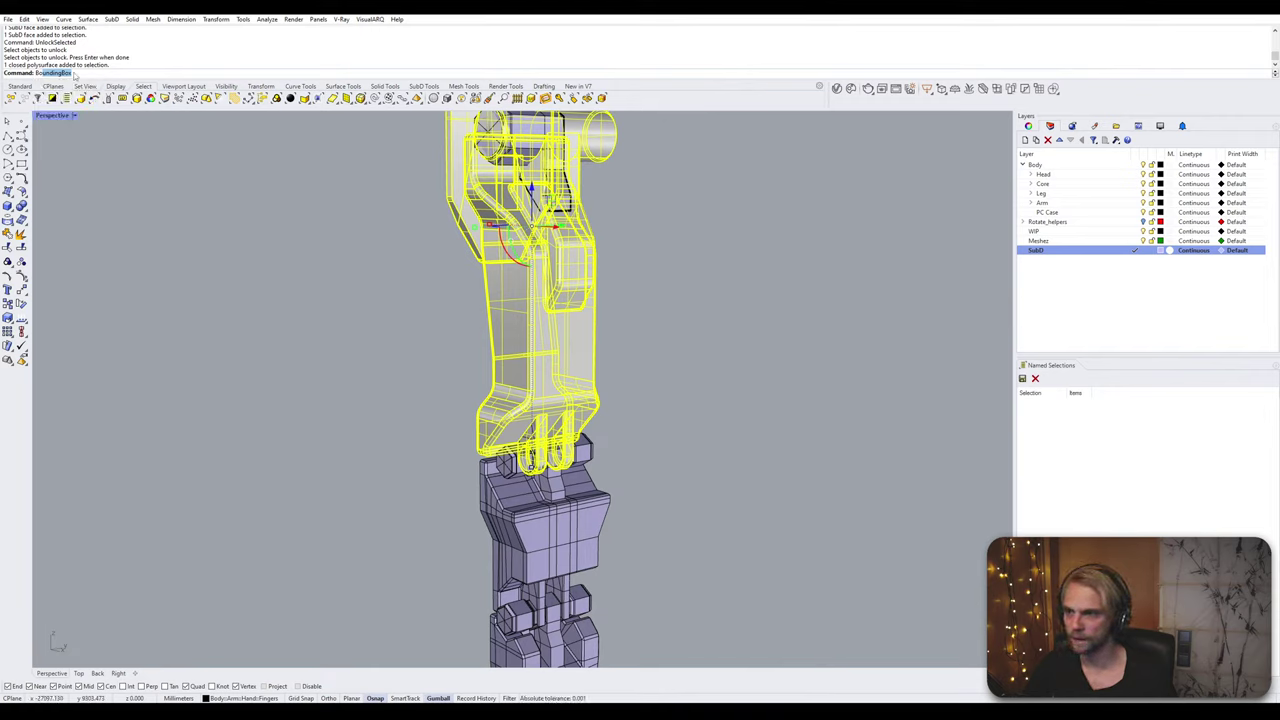
{"action": "key", "text": "Return"}
Step: Draw a SubDBox snapped to the bounding box's base corners and top
{"action": "left_click", "coordinate": [456, 287]}
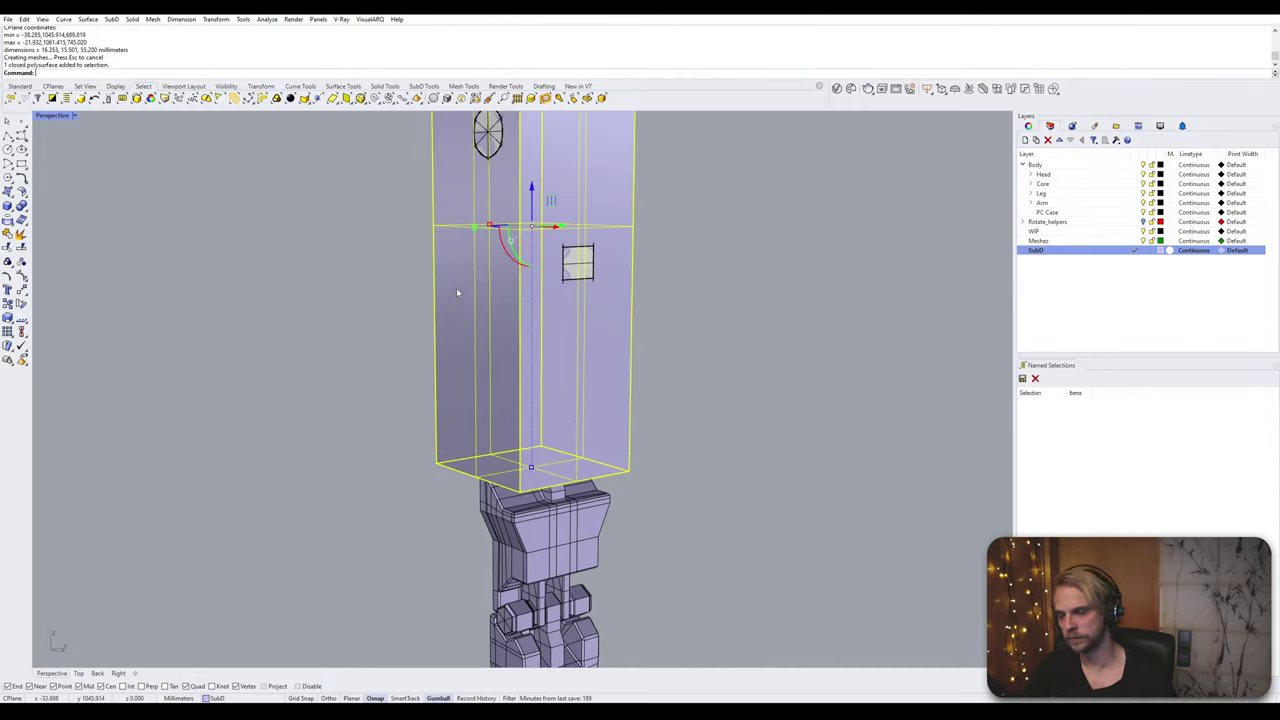
{"action": "left_click", "coordinate": [361, 301]}
{"action": "type", "text": "SubDBox"}
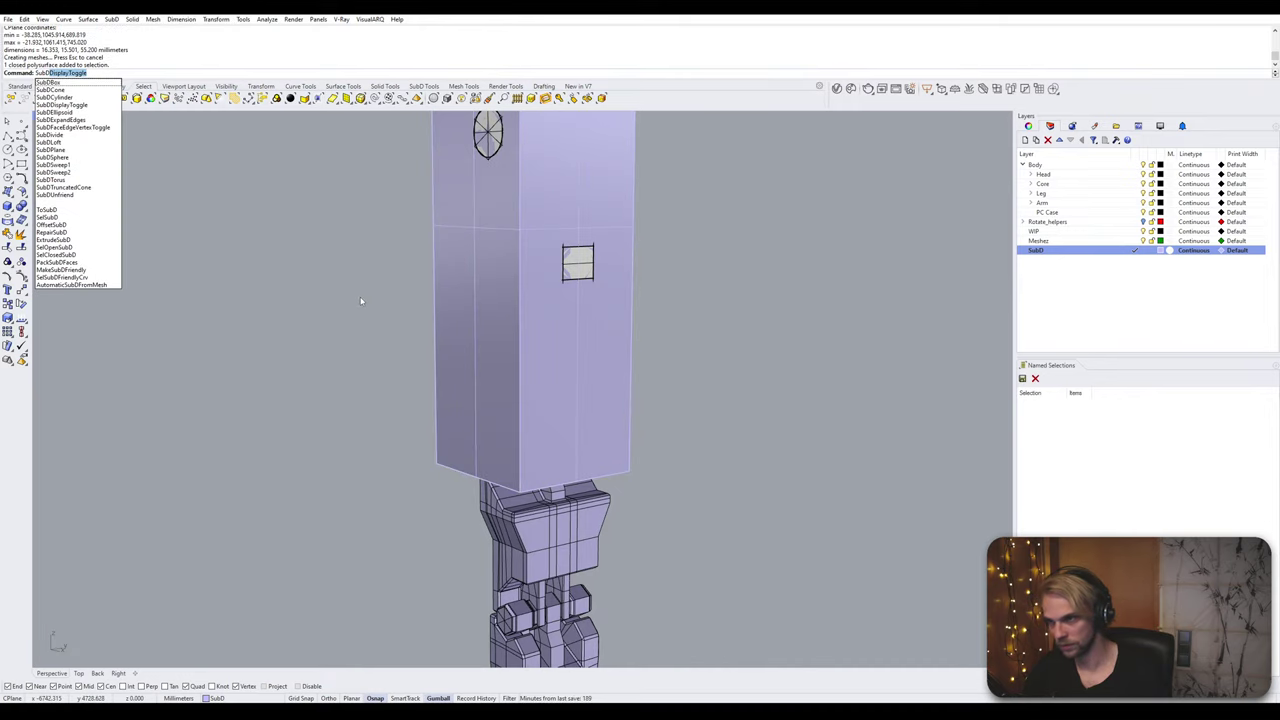
{"action": "key", "text": "Return"}
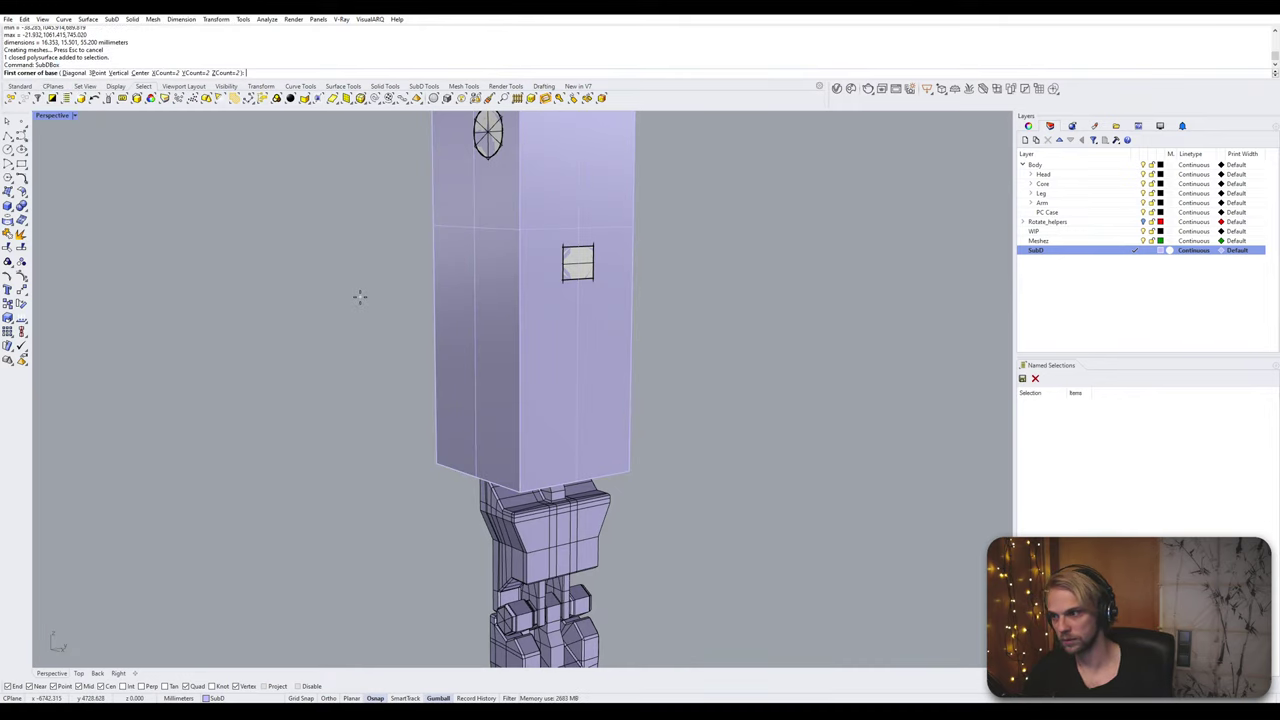
{"action": "left_click", "coordinate": [436, 464]}
{"action": "left_click", "coordinate": [631, 472]}
{"action": "scroll", "coordinate": [640, 434], "scroll_direction": "down", "scroll_amount": 6}
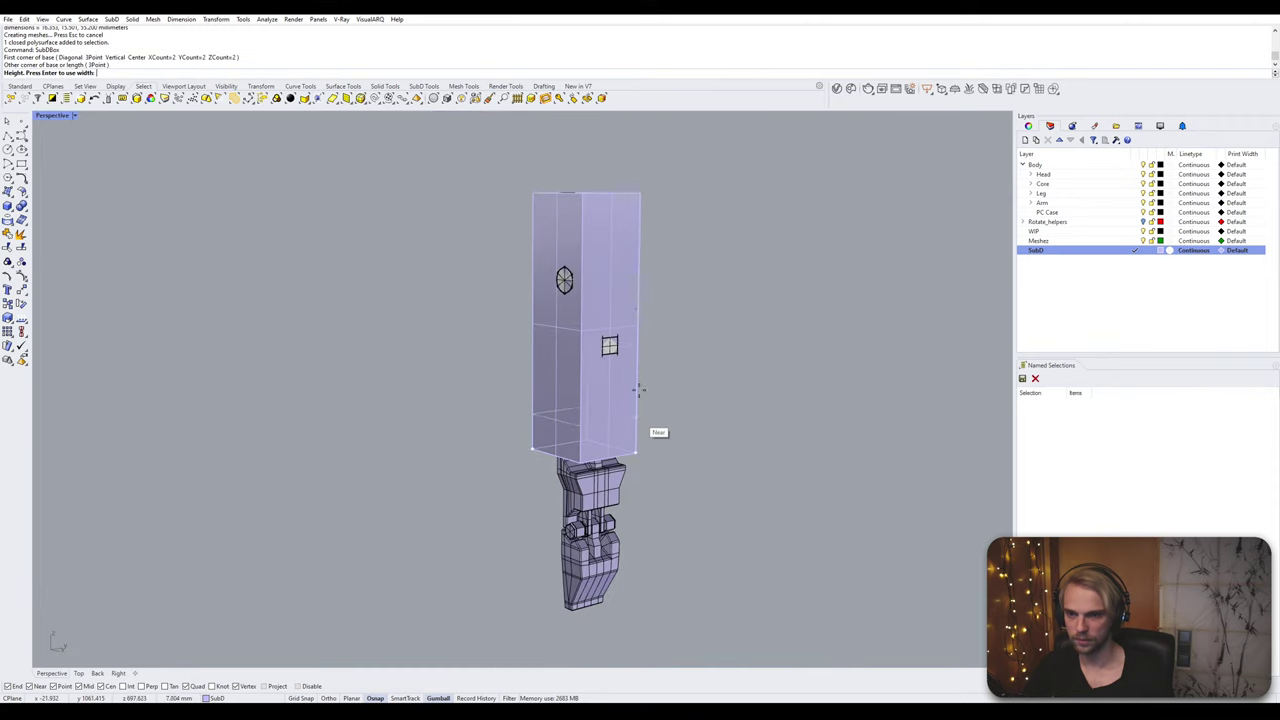
{"action": "left_click", "coordinate": [643, 197]}
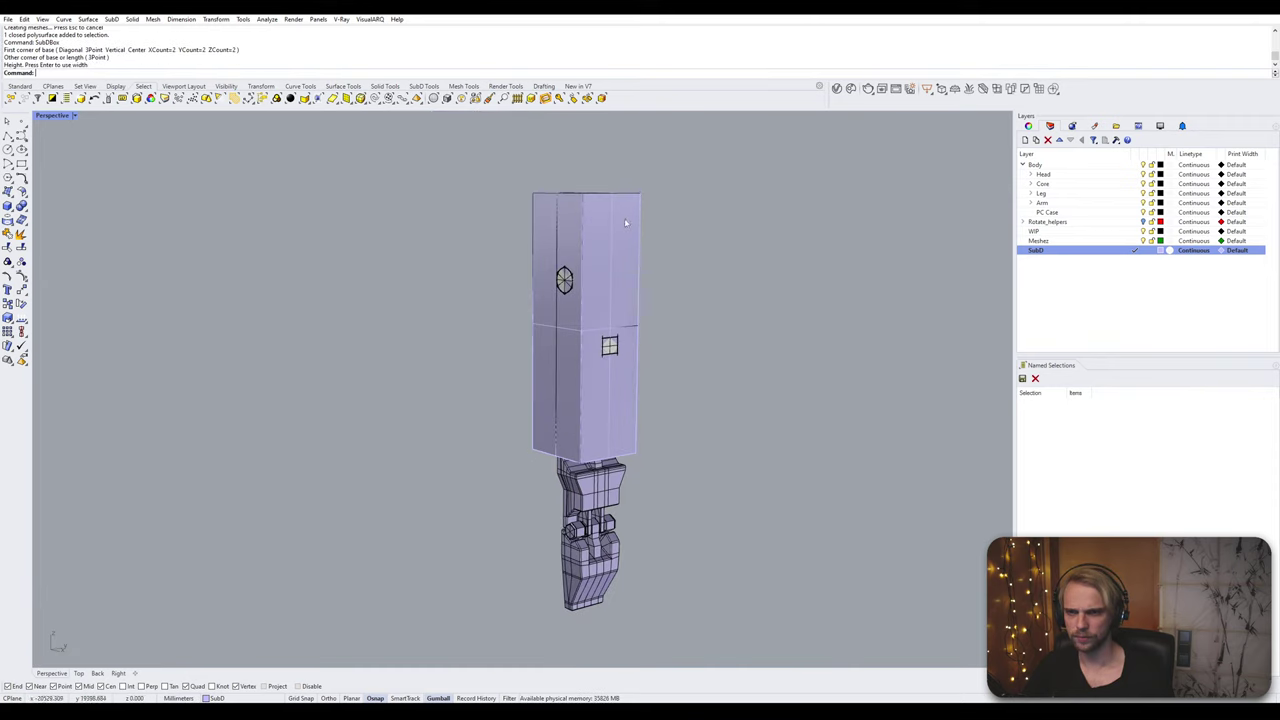
Step: Delete the polysurface bounding box, keeping only the new SubD box
{"action": "left_click", "coordinate": [636, 225]}
{"action": "left_click", "coordinate": [652, 255]}
{"action": "key", "text": "Delete"}
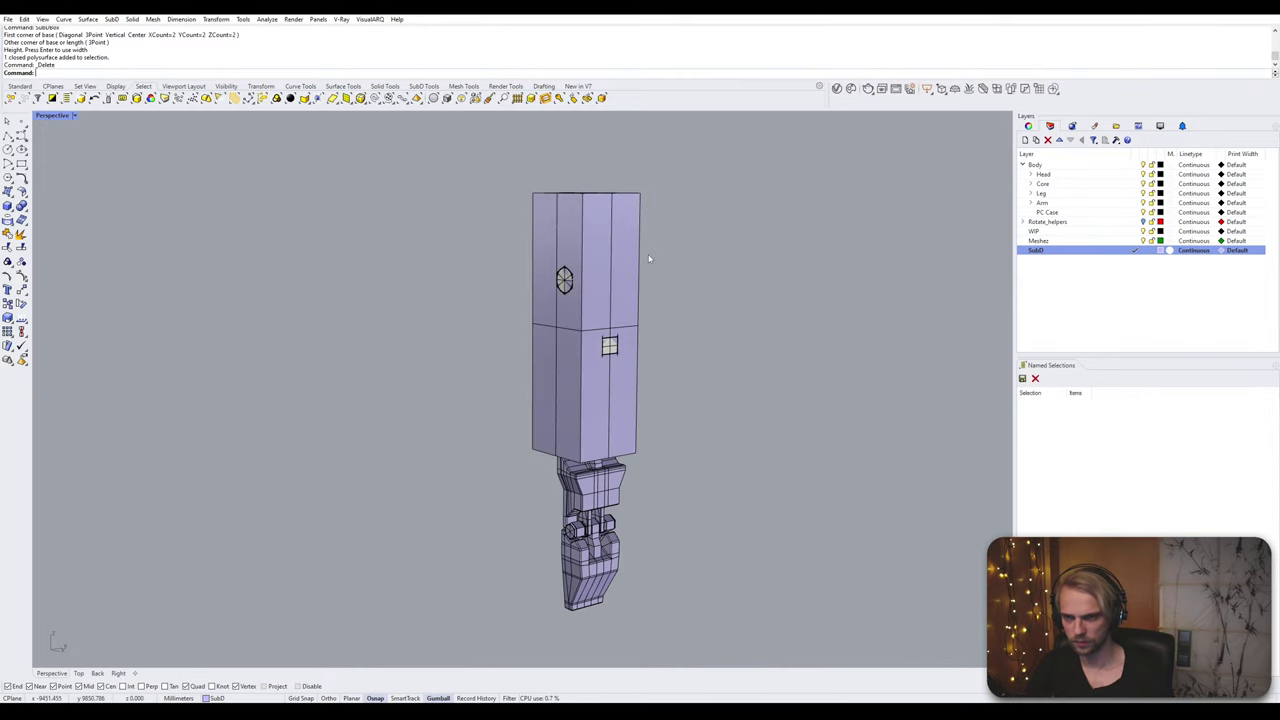
{"action": "right_click_drag", "start_coordinate": [651, 257], "coordinate": [624, 275]}
{"action": "left_click", "coordinate": [619, 277]}
{"action": "scroll", "coordinate": [665, 184], "scroll_direction": "up", "scroll_amount": 2}
{"action": "left_click", "coordinate": [666, 185]}
{"action": "right_click_drag", "start_coordinate": [660, 190], "coordinate": [566, 165]}
Step: Select the SubD box's top faces and a corner vertex, then lower them
{"action": "left_click", "coordinate": [531, 251], "text": "ctrl+shift"}
{"action": "left_click", "coordinate": [540, 284], "text": "ctrl+shift"}
{"action": "left_click", "coordinate": [604, 286], "text": "ctrl+shift"}
{"action": "left_click", "coordinate": [601, 233], "text": "ctrl+shift"}
{"action": "left_click", "coordinate": [590, 243], "text": "ctrl+shift"}
{"action": "left_click_drag", "start_coordinate": [566, 163], "coordinate": [377, 391]}
Step: Adjust the top faces' height until they sit just beneath the hinge barrel
{"action": "right_click_drag", "start_coordinate": [502, 438], "coordinate": [411, 431], "text": "shift"}
{"action": "scroll", "coordinate": [380, 415], "scroll_direction": "up", "scroll_amount": 6}
{"action": "right_click_drag", "start_coordinate": [437, 370], "coordinate": [409, 435], "text": "shift"}
{"action": "left_click_drag", "start_coordinate": [466, 393], "coordinate": [338, 251]}
{"action": "right_click_drag", "start_coordinate": [325, 246], "coordinate": [360, 297]}
{"action": "scroll", "coordinate": [526, 306], "scroll_direction": "up", "scroll_amount": 5}
{"action": "left_click_drag", "start_coordinate": [549, 372], "coordinate": [553, 400]}
{"action": "left_click_drag", "start_coordinate": [430, 452], "coordinate": [162, 462]}
{"action": "key", "text": "Escape"}
{"action": "scroll", "coordinate": [254, 480], "scroll_direction": "down", "scroll_amount": 4}
{"action": "right_click_drag", "start_coordinate": [330, 410], "coordinate": [358, 299]}
{"action": "scroll", "coordinate": [358, 297], "scroll_direction": "up", "scroll_amount": 5}
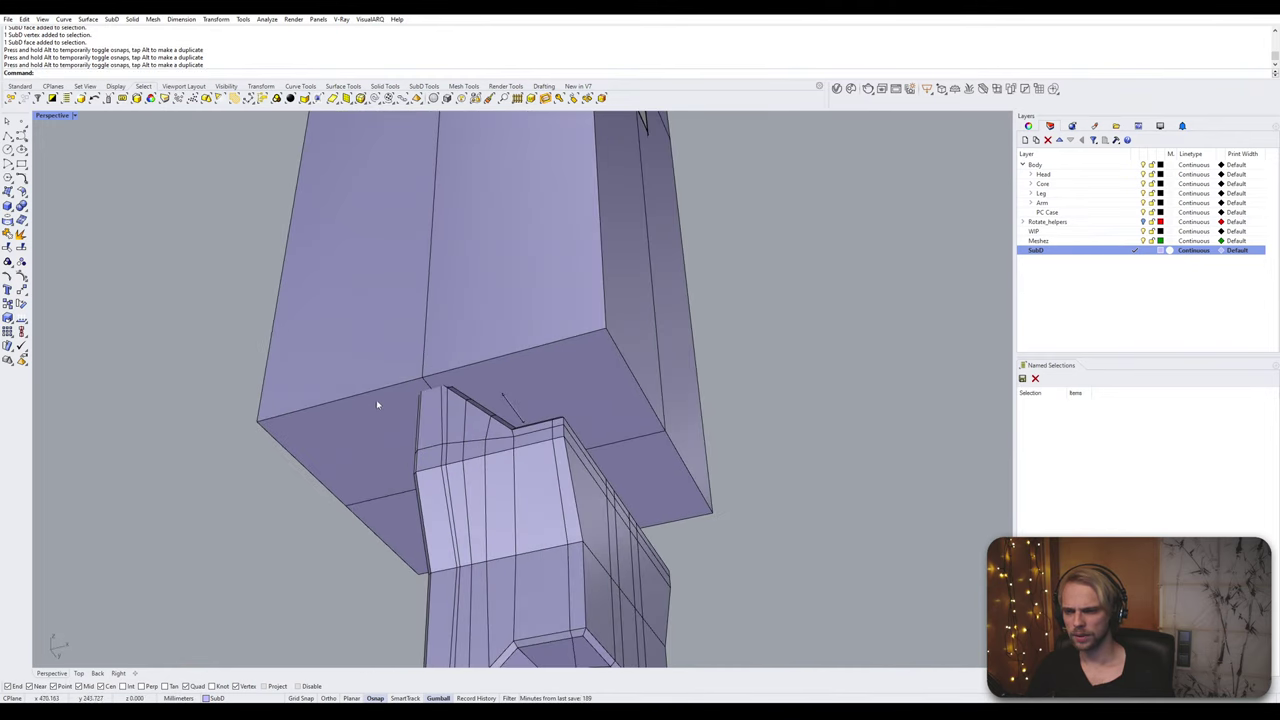
{"action": "left_click", "coordinate": [340, 445], "text": "ctrl+shift"}
{"action": "left_click", "coordinate": [530, 380], "text": "ctrl+shift"}
{"action": "left_click", "coordinate": [650, 480], "text": "ctrl+shift"}
{"action": "left_click", "coordinate": [400, 521], "text": "ctrl+shift"}
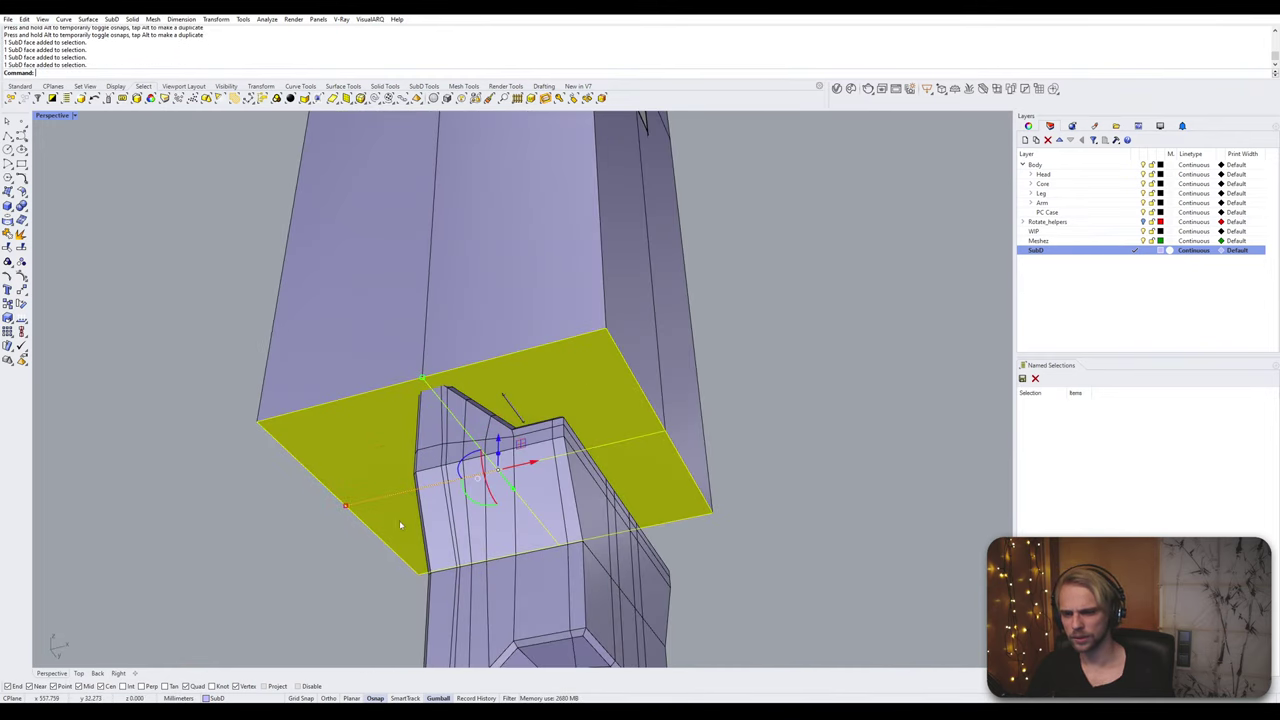
{"action": "right_click_drag", "start_coordinate": [400, 520], "coordinate": [486, 568]}
{"action": "left_click_drag", "start_coordinate": [557, 507], "coordinate": [424, 435]}
{"action": "right_click_drag", "start_coordinate": [423, 434], "coordinate": [246, 473]}
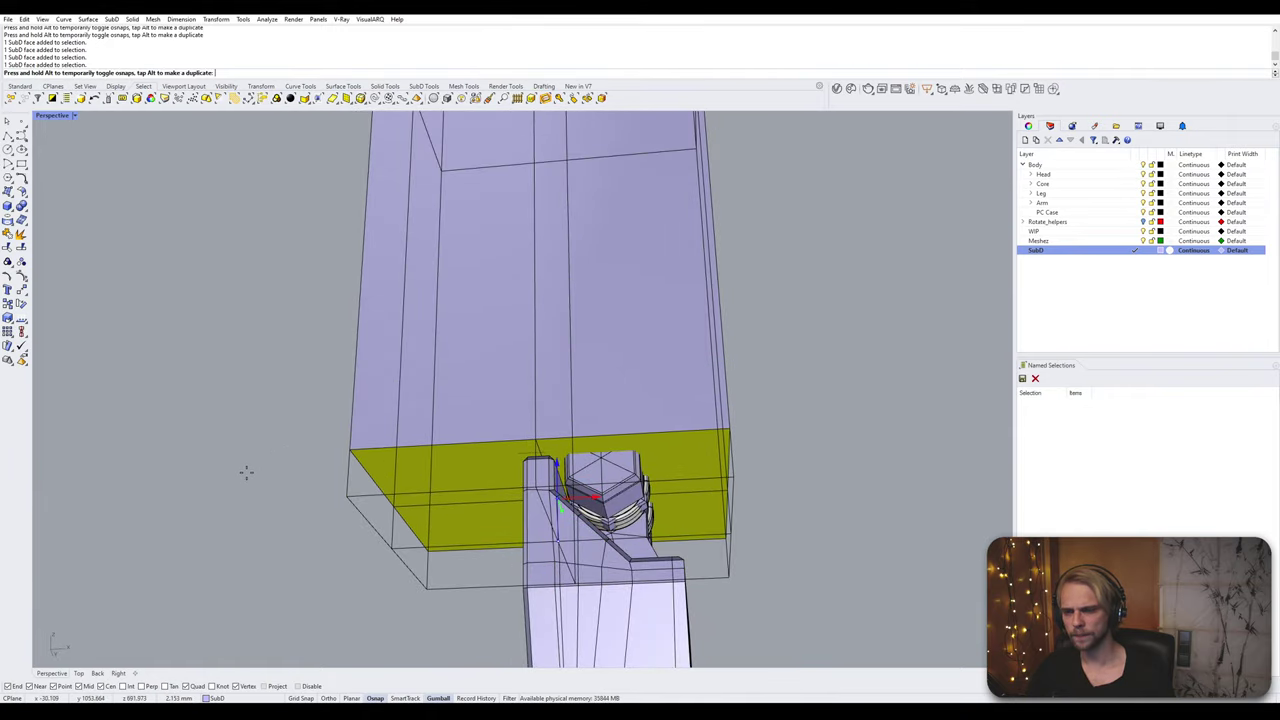
{"action": "left_click", "coordinate": [246, 473]}
{"action": "right_click_drag", "start_coordinate": [326, 446], "coordinate": [294, 520]}
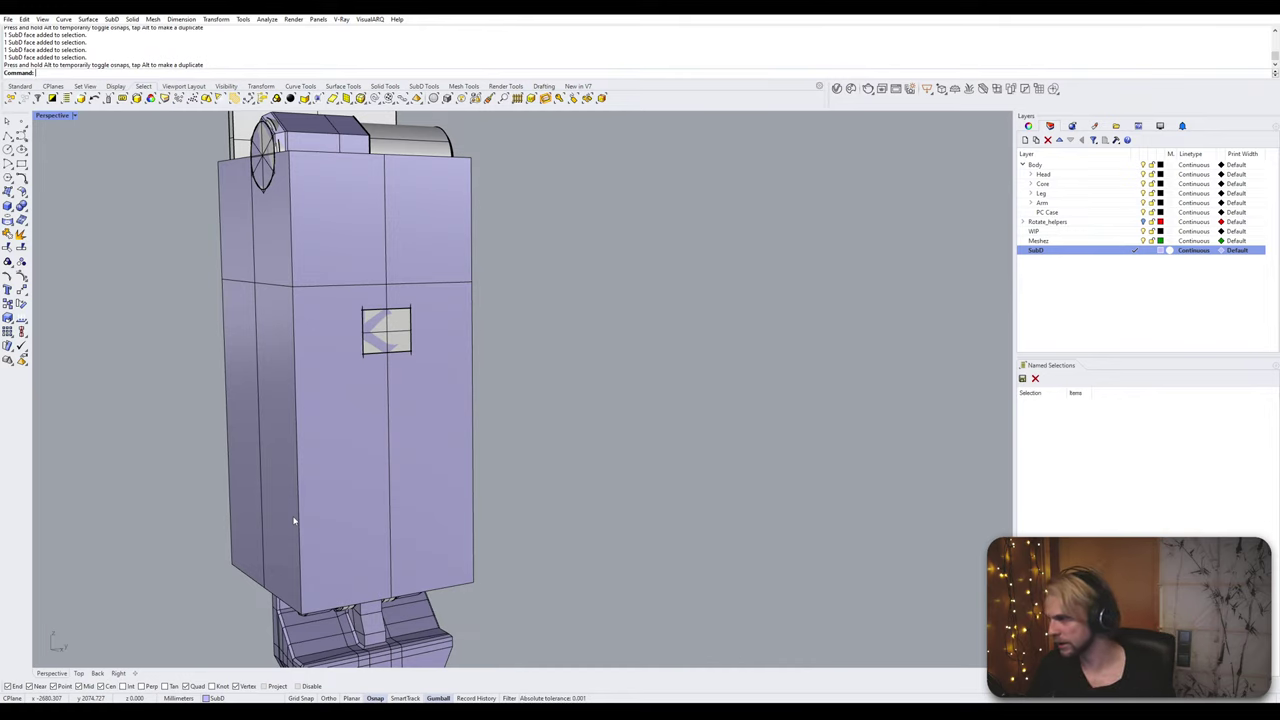
{"action": "right_click_drag", "start_coordinate": [309, 514], "coordinate": [468, 436]}
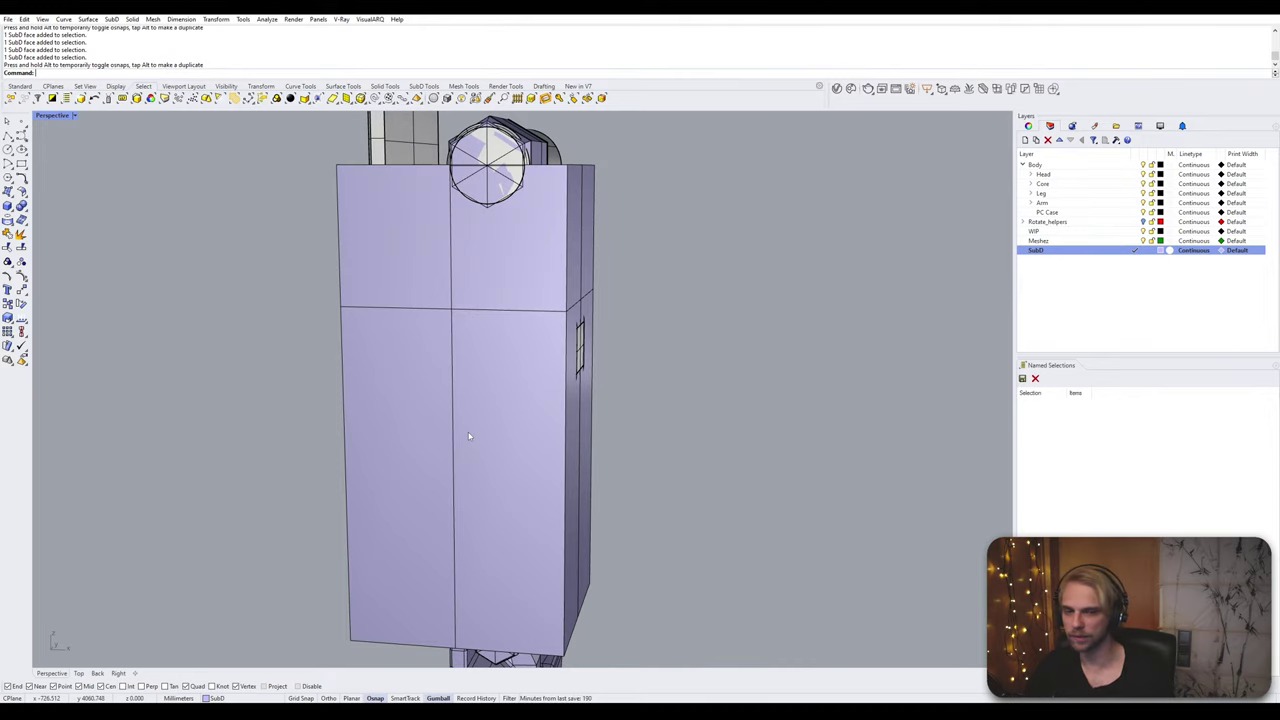
{"action": "right_click_drag", "start_coordinate": [469, 436], "coordinate": [528, 372]}
Step: Switch the view to Wireframe display and maximize the Back viewport, panned onto the arm
{"action": "double_click", "coordinate": [528, 372]}
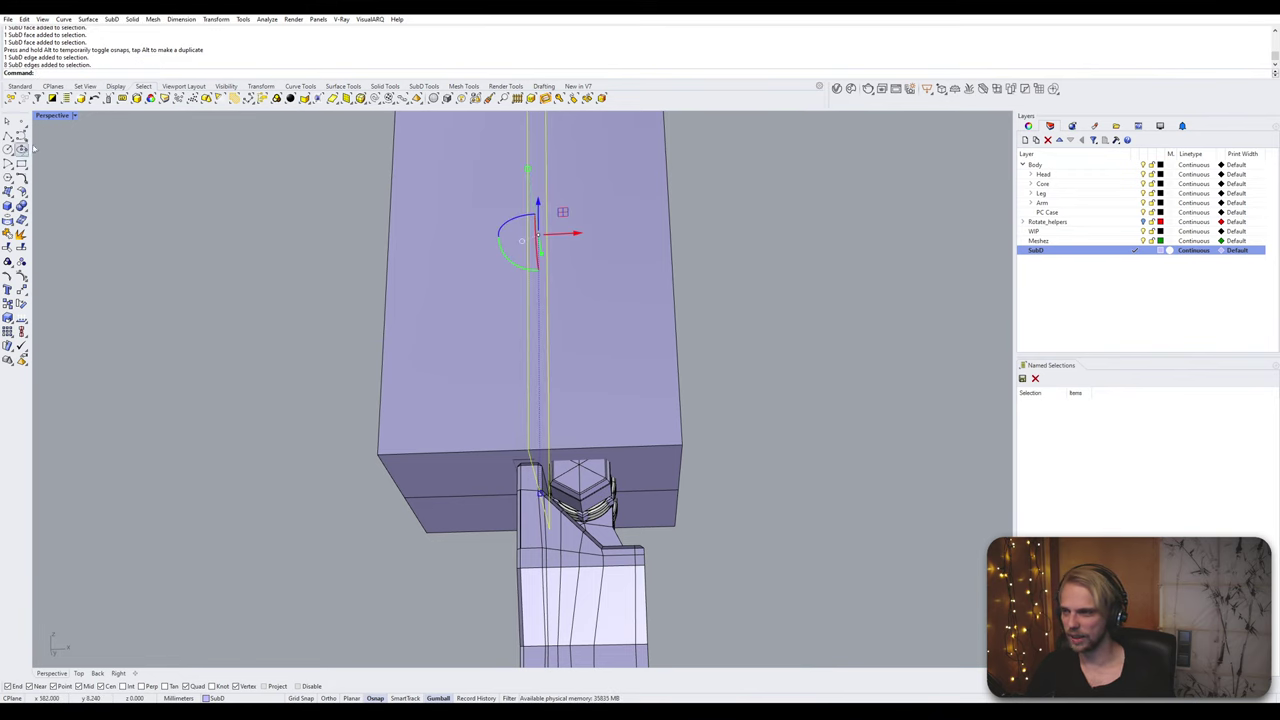
{"action": "left_click", "coordinate": [58, 116]}
{"action": "left_click", "coordinate": [63, 152]}
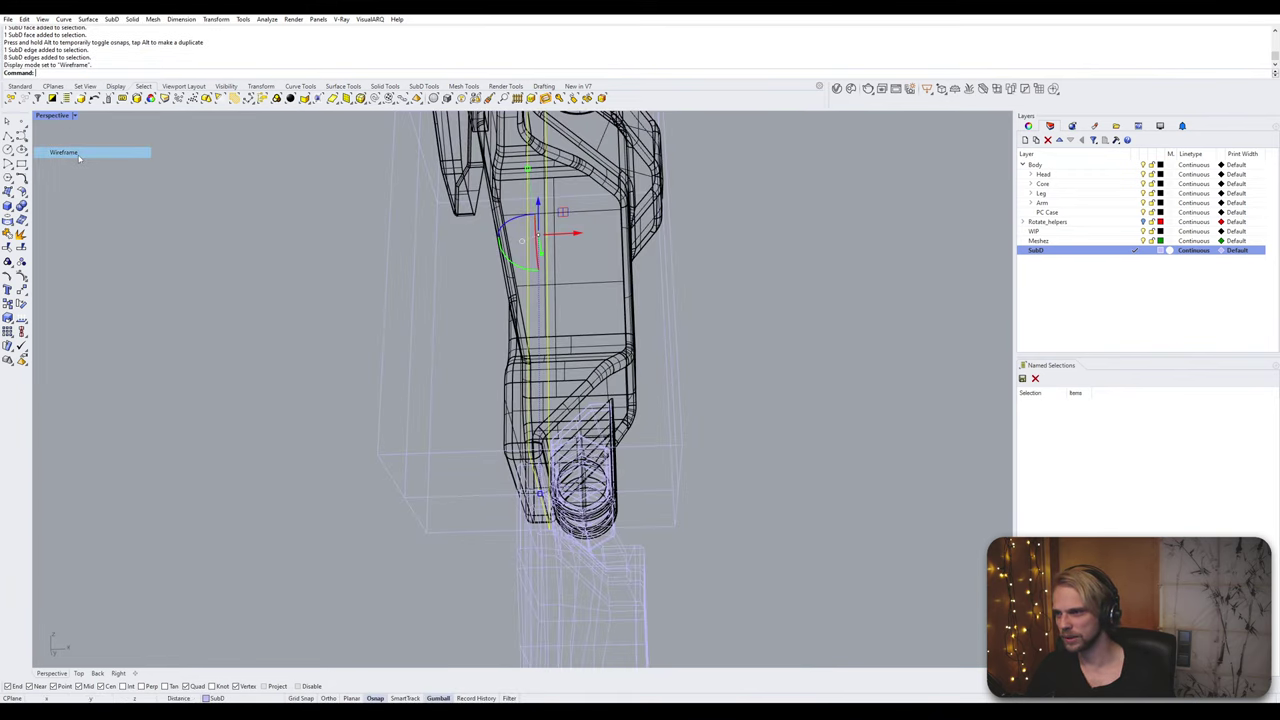
{"action": "double_click", "coordinate": [53, 116]}
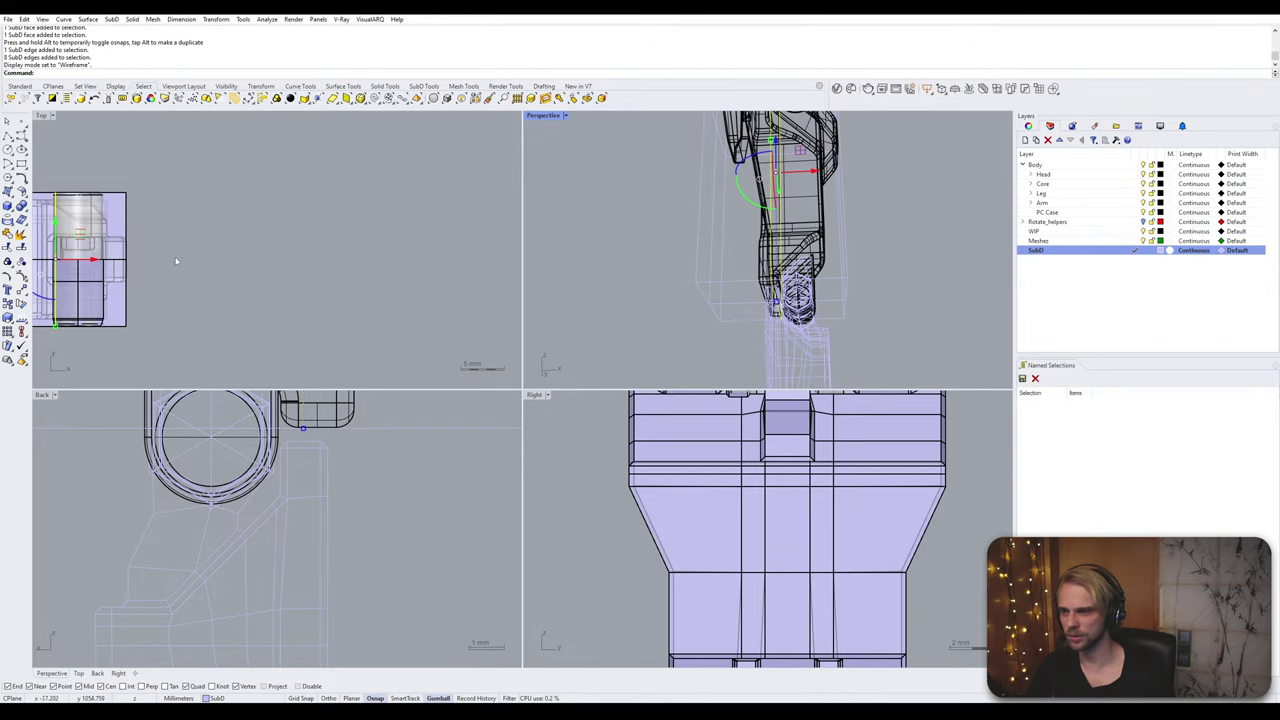
{"action": "scroll", "coordinate": [391, 495], "scroll_direction": "down", "scroll_amount": 5}
{"action": "scroll", "coordinate": [306, 471], "scroll_direction": "up", "scroll_amount": 3}
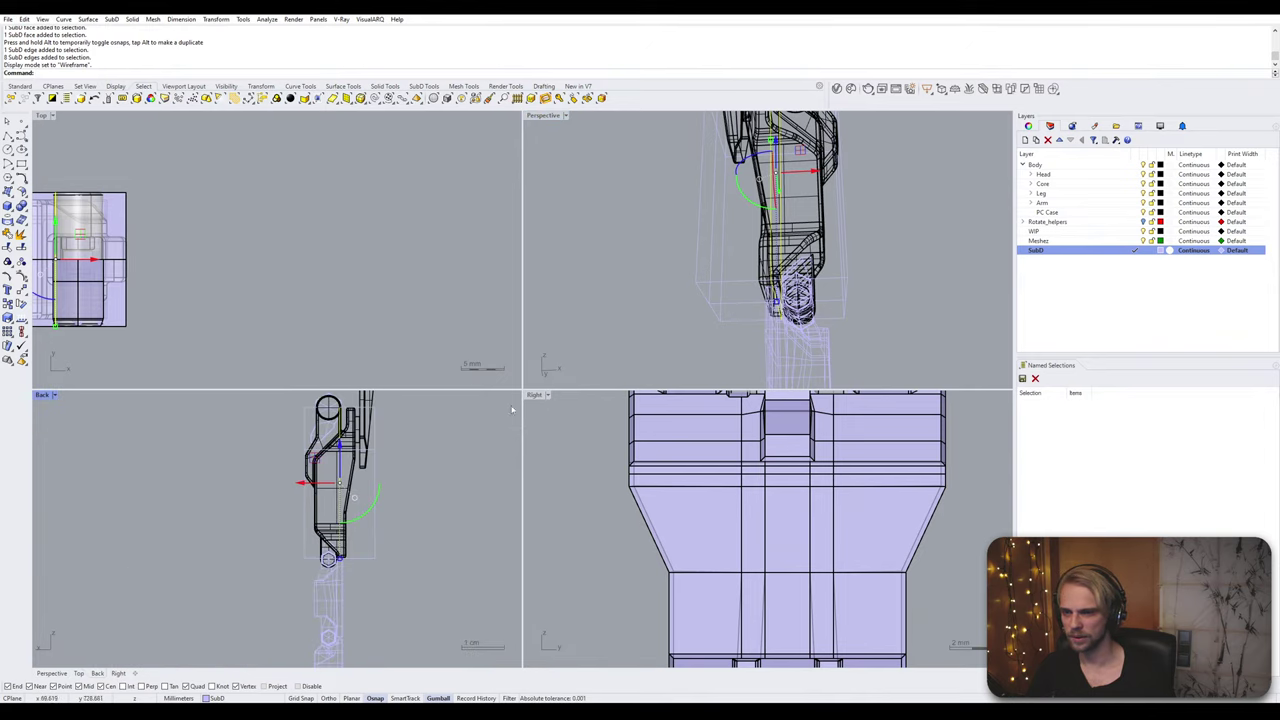
{"action": "double_click", "coordinate": [42, 395]}
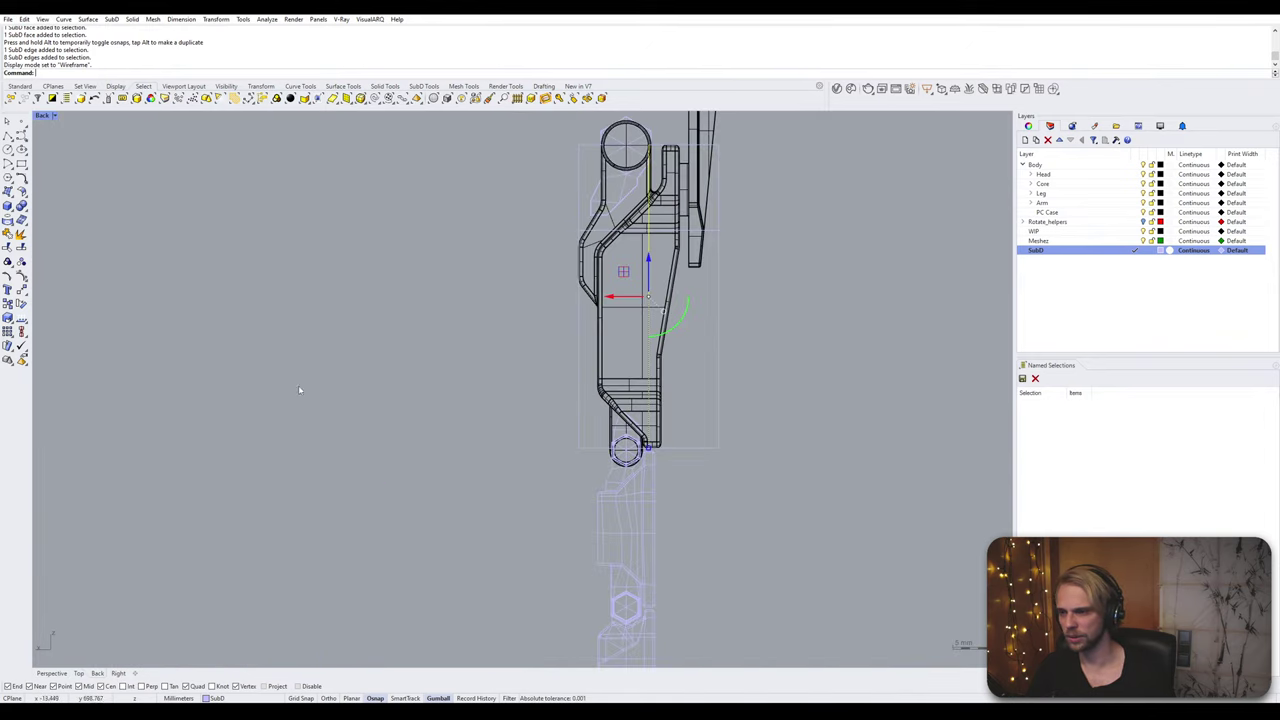
{"action": "scroll", "coordinate": [520, 350], "scroll_direction": "up", "scroll_amount": 4}
{"action": "right_click_drag", "start_coordinate": [555, 403], "coordinate": [527, 291]}
Step: Lock the arm polysurface plus the SubD piece near the arm circle, the forearm SubD and the elbow SubD
{"action": "left_click", "coordinate": [672, 404]}
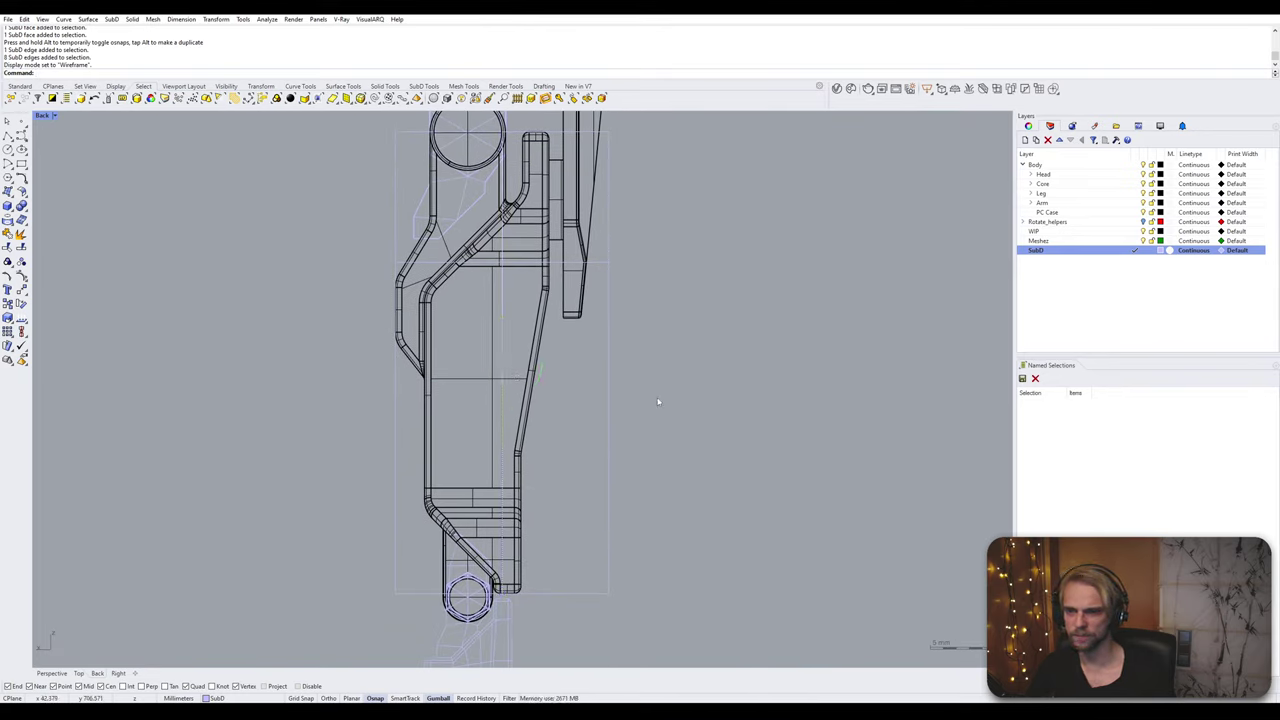
{"action": "scroll", "coordinate": [561, 349], "scroll_direction": "up", "scroll_amount": 2}
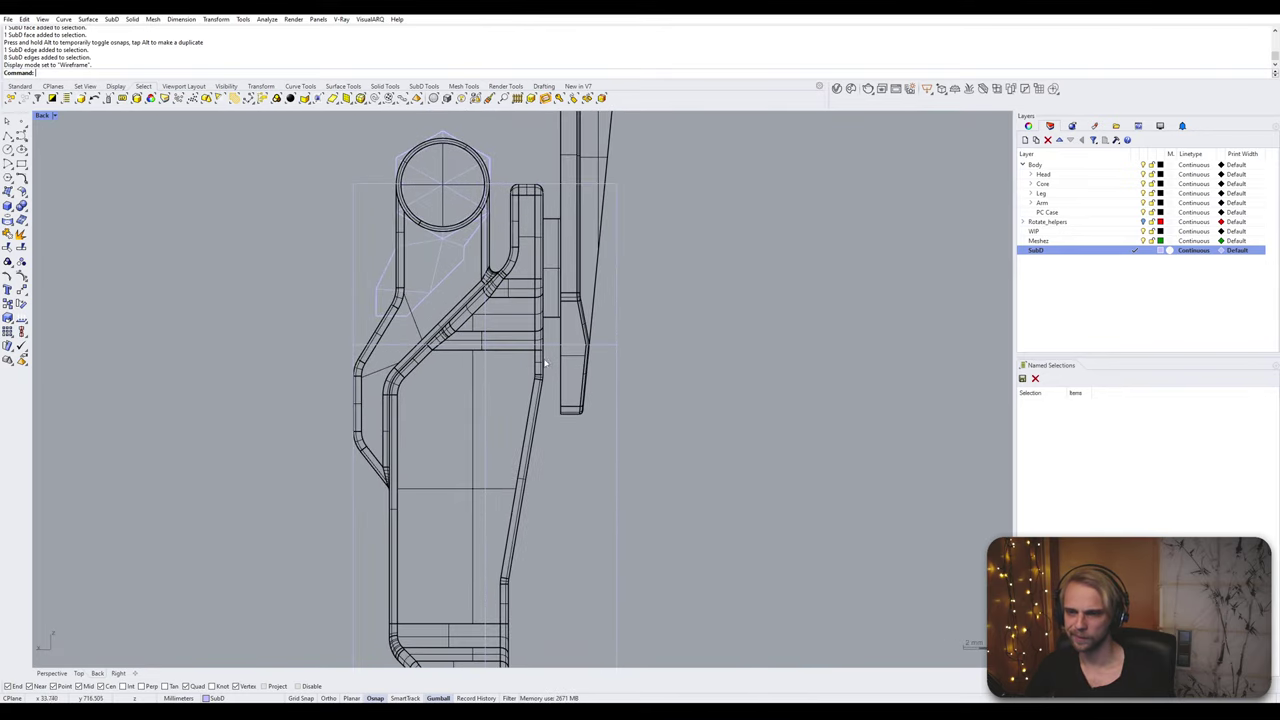
{"action": "left_click", "coordinate": [563, 285]}
{"action": "key", "text": "ctrl+l"}
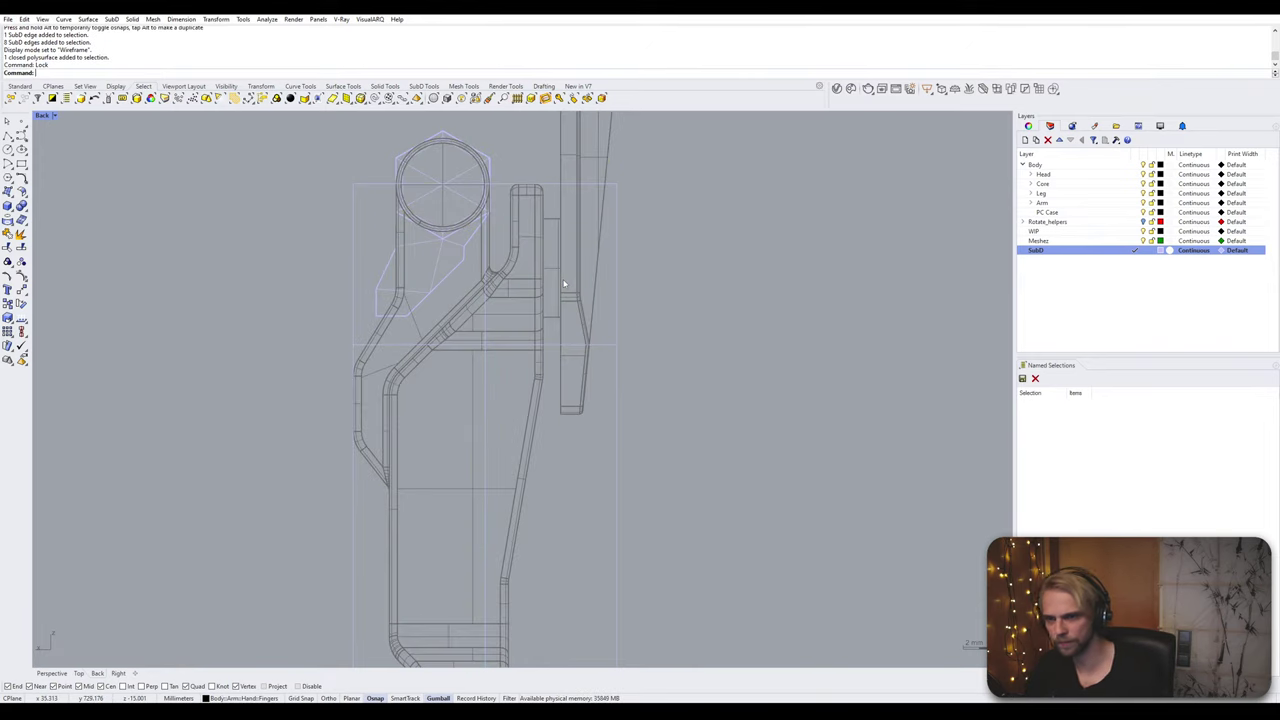
{"action": "left_click", "coordinate": [433, 278]}
{"action": "key", "text": "ctrl+l"}
{"action": "scroll", "coordinate": [433, 278], "scroll_direction": "down", "scroll_amount": 3}
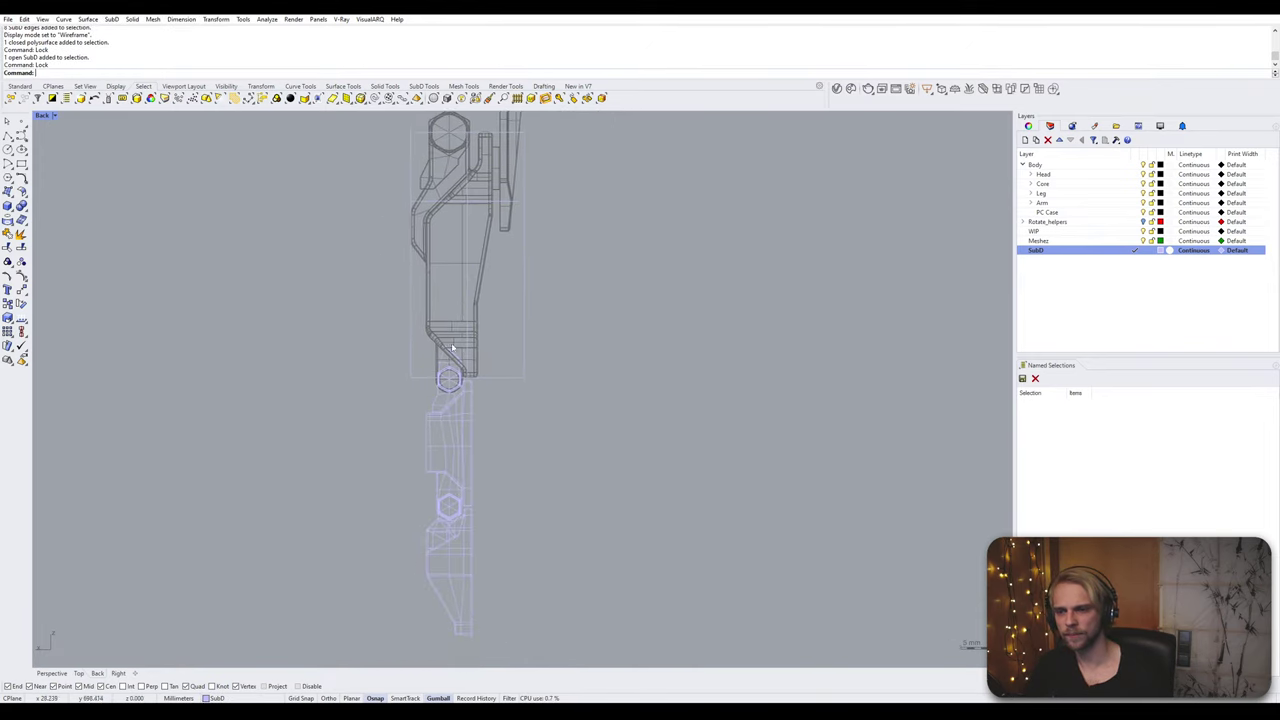
{"action": "scroll", "coordinate": [446, 364], "scroll_direction": "up", "scroll_amount": 6}
{"action": "left_click", "coordinate": [444, 464]}
{"action": "key", "text": "ctrl+l"}
{"action": "left_click", "coordinate": [444, 385]}
{"action": "key", "text": "ctrl+l"}
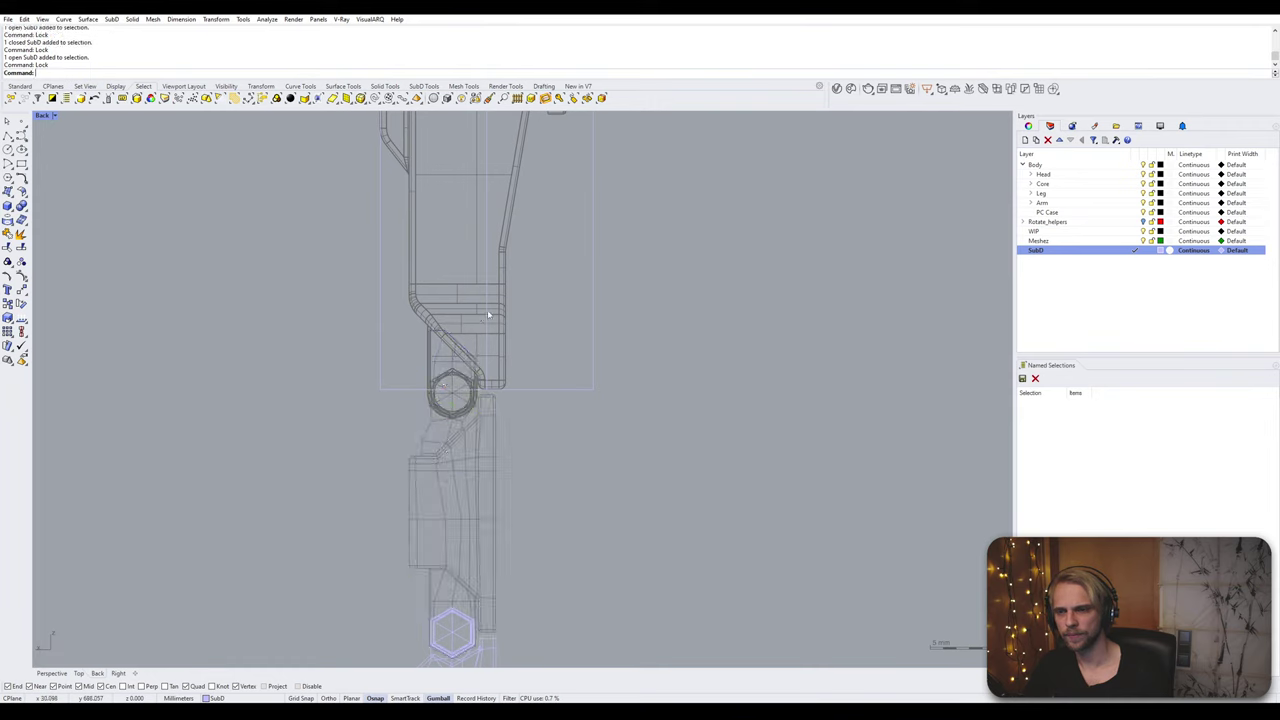
Step: Select the shell's side elements and move them left toward the arm
{"action": "right_click_drag", "start_coordinate": [549, 371], "coordinate": [535, 525]}
{"action": "right_click_drag", "start_coordinate": [568, 185], "coordinate": [542, 320]}
{"action": "left_click_drag", "start_coordinate": [536, 208], "coordinate": [637, 604], "text": "ctrl+shift"}
{"action": "scroll", "coordinate": [629, 476], "scroll_direction": "down", "scroll_amount": 4}
{"action": "right_click_drag", "start_coordinate": [629, 476], "coordinate": [593, 306]}
{"action": "left_click_drag", "start_coordinate": [515, 510], "coordinate": [599, 287], "text": "ctrl+shift"}
{"action": "scroll", "coordinate": [590, 341], "scroll_direction": "up", "scroll_amount": 3}
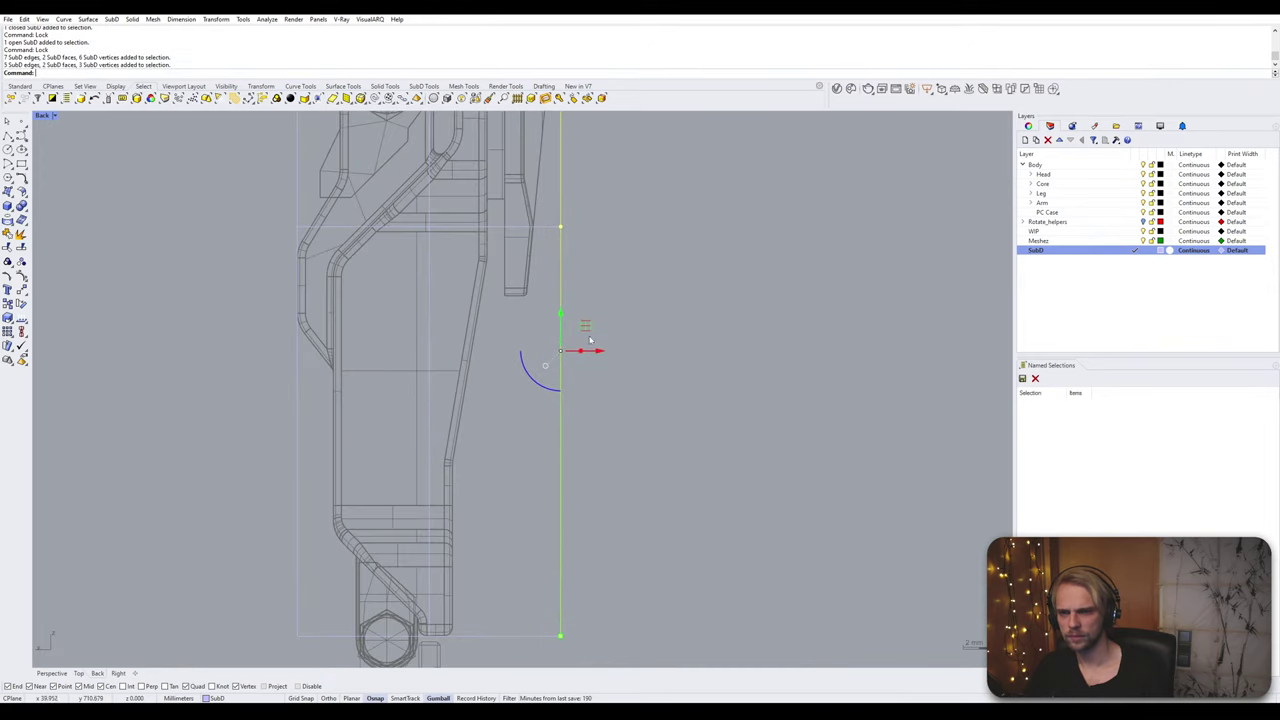
{"action": "left_click_drag", "start_coordinate": [598, 358], "coordinate": [489, 411]}
{"action": "left_click", "coordinate": [583, 340]}
Step: Move a horizontal edge loop of the shell lower
{"action": "right_click_drag", "start_coordinate": [480, 260], "coordinate": [455, 278]}
{"action": "scroll", "coordinate": [480, 337], "scroll_direction": "up", "scroll_amount": 4}
{"action": "double_click", "coordinate": [328, 304]}
{"action": "left_click_drag", "start_coordinate": [409, 187], "coordinate": [406, 274]}
{"action": "left_click", "coordinate": [433, 248]}
Step: Shift the shell's lower and upper vertical edges right onto the arm outline
{"action": "scroll", "coordinate": [433, 249], "scroll_direction": "down", "scroll_amount": 4}
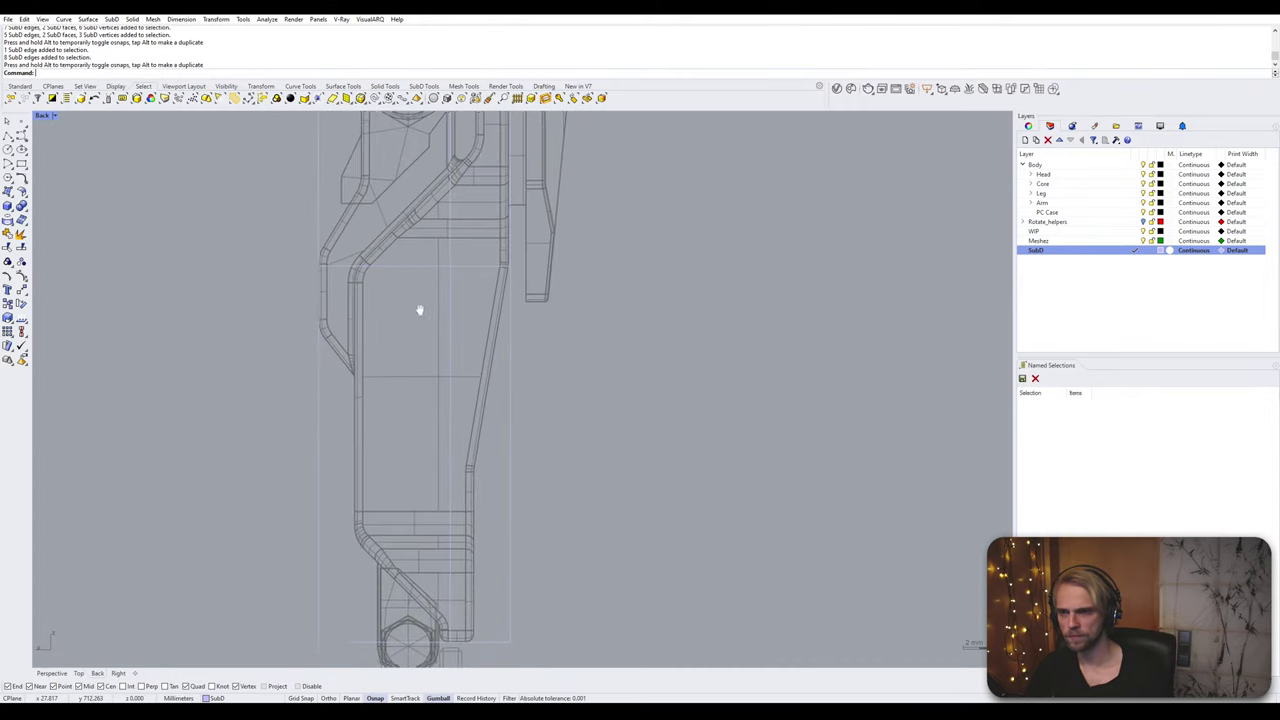
{"action": "right_click_drag", "start_coordinate": [417, 309], "coordinate": [418, 257]}
{"action": "left_click_drag", "start_coordinate": [290, 632], "coordinate": [340, 180]}
{"action": "right_click_drag", "start_coordinate": [347, 217], "coordinate": [380, 465]}
{"action": "scroll", "coordinate": [380, 465], "scroll_direction": "down", "scroll_amount": 4}
{"action": "left_click_drag", "start_coordinate": [323, 289], "coordinate": [391, 488], "text": "ctrl+shift"}
{"action": "scroll", "coordinate": [381, 488], "scroll_direction": "up", "scroll_amount": 4}
{"action": "right_click_drag", "start_coordinate": [380, 453], "coordinate": [370, 355]}
{"action": "scroll", "coordinate": [380, 445], "scroll_direction": "up", "scroll_amount": 4}
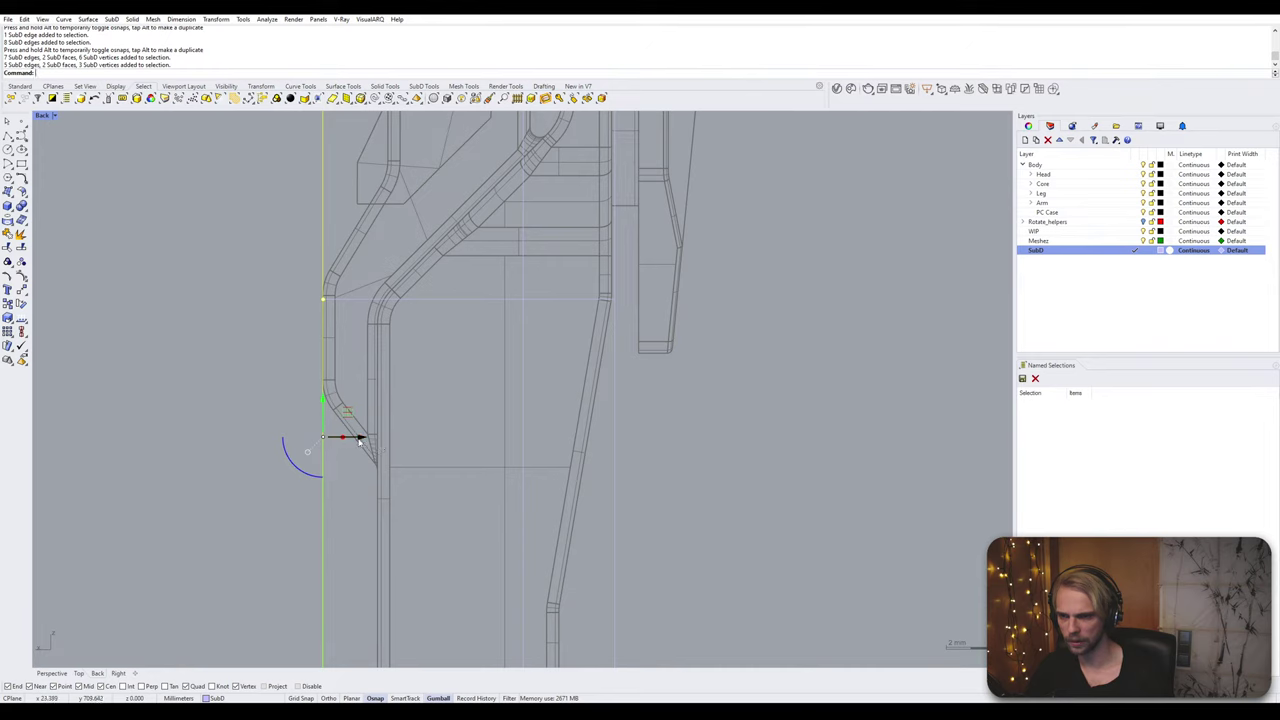
{"action": "left_click_drag", "start_coordinate": [360, 440], "coordinate": [385, 555]}
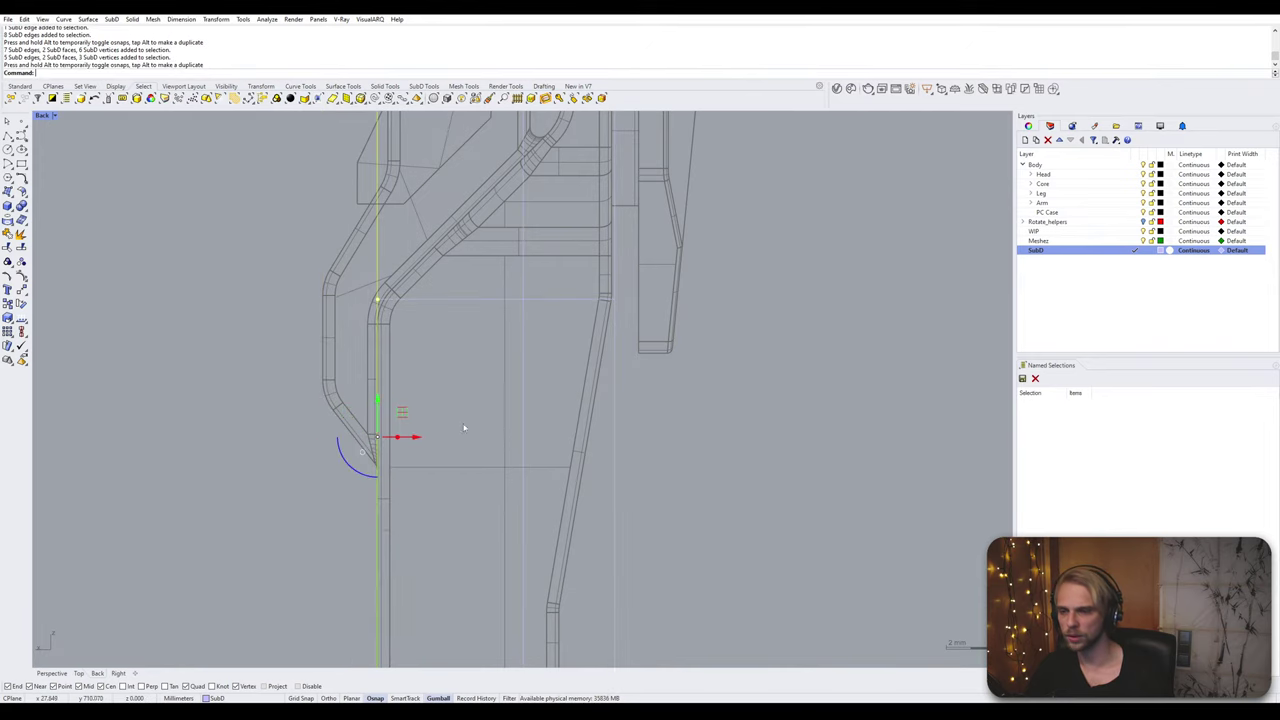
{"action": "left_click", "coordinate": [464, 427]}
Step: Select the horizontal edge loop near the top of the shell
{"action": "scroll", "coordinate": [465, 430], "scroll_direction": "down", "scroll_amount": 2}
{"action": "right_click_drag", "start_coordinate": [468, 460], "coordinate": [455, 281]}
{"action": "right_click_drag", "start_coordinate": [442, 494], "coordinate": [414, 540]}
{"action": "double_click", "coordinate": [431, 196]}
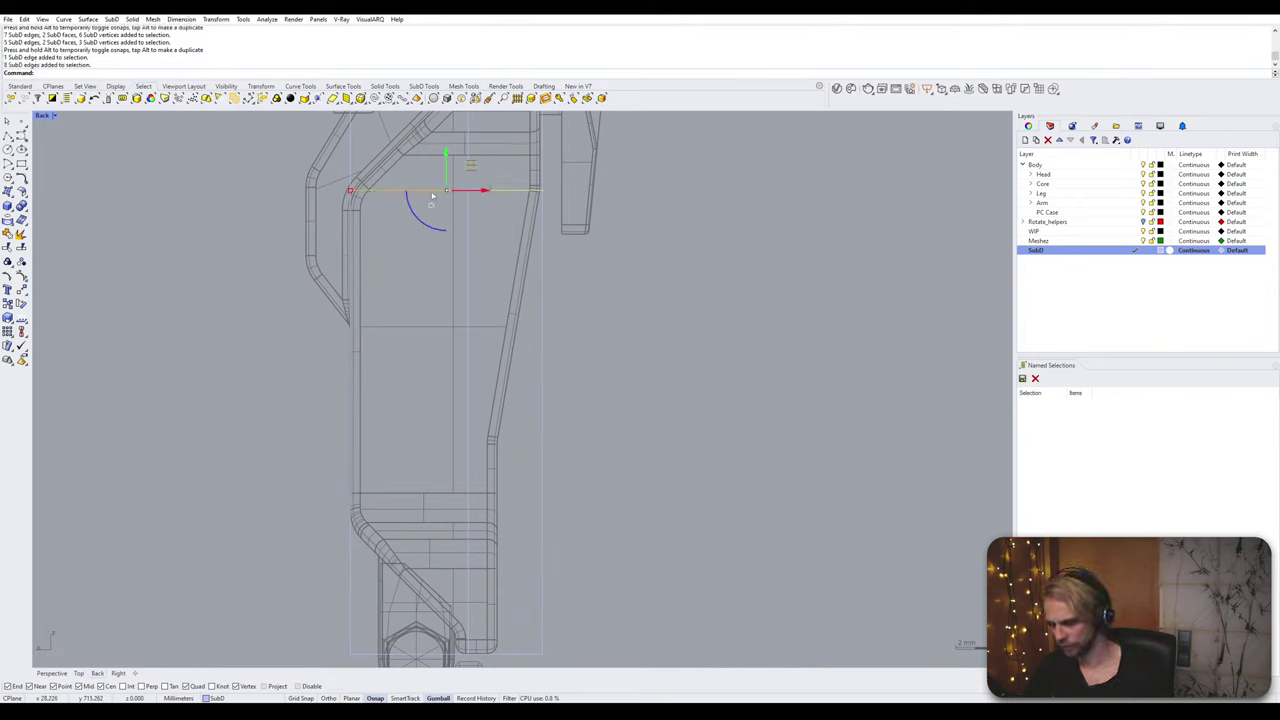
Step: Insert a new edge loop into the box shell with InsertEdge
{"action": "type", "text": "InsertEdge"}
{"action": "key", "text": "Return"}
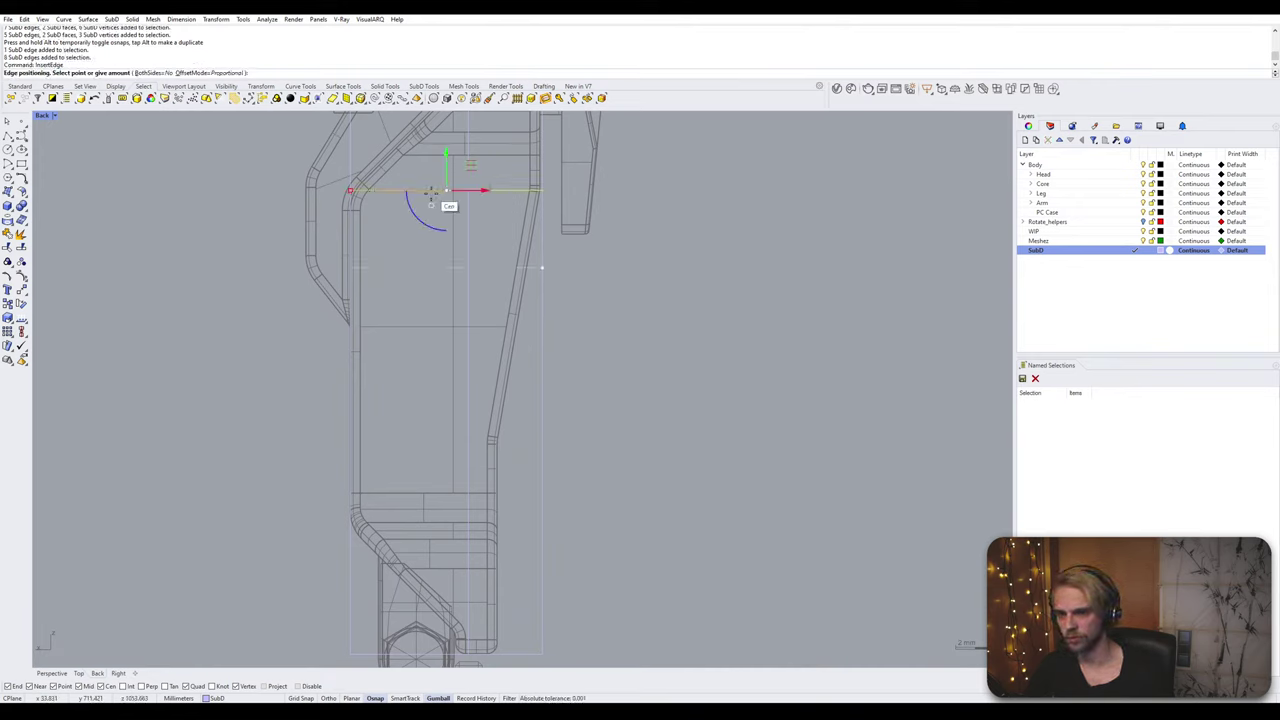
{"action": "left_click", "coordinate": [537, 449]}
Step: Slide the new edge left to the arm, then select the shell elements around the hex joint
{"action": "right_click_drag", "start_coordinate": [614, 490], "coordinate": [590, 348]}
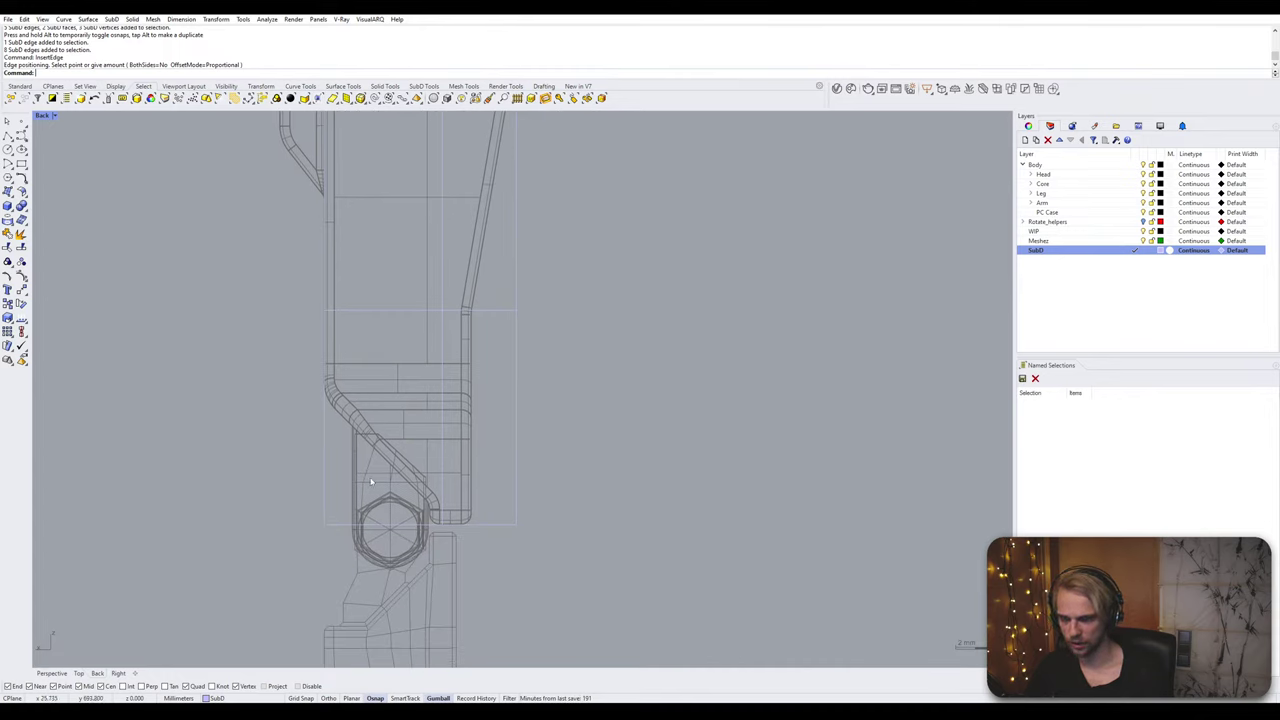
{"action": "left_click_drag", "start_coordinate": [490, 286], "coordinate": [578, 588]}
{"action": "scroll", "coordinate": [531, 429], "scroll_direction": "up", "scroll_amount": 2}
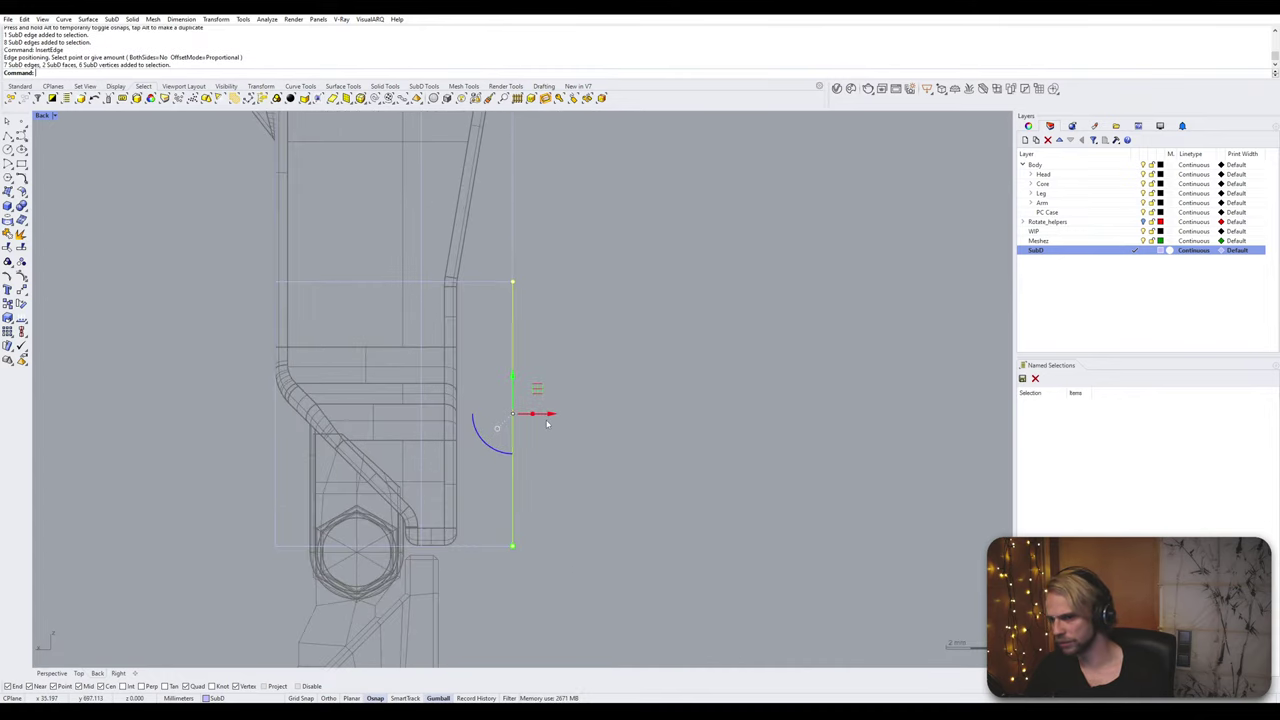
{"action": "left_click_drag", "start_coordinate": [508, 437], "coordinate": [457, 465]}
{"action": "left_click", "coordinate": [528, 441]}
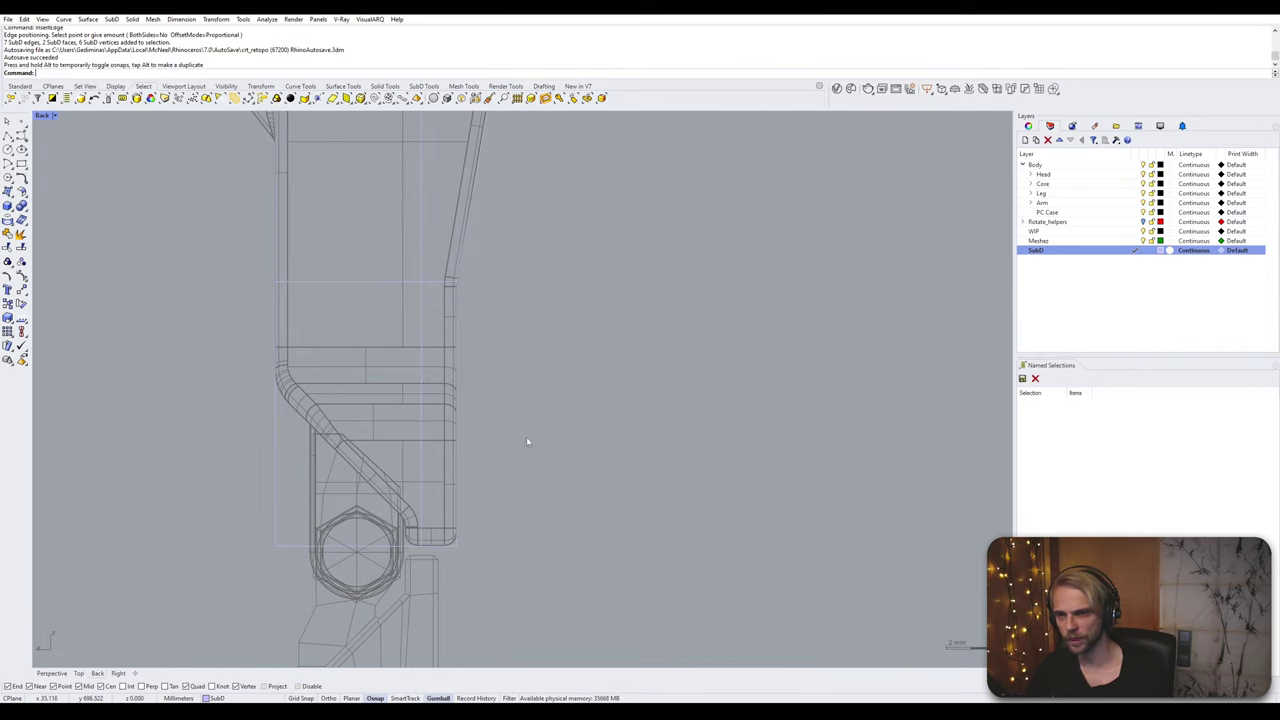
{"action": "right_click_drag", "start_coordinate": [310, 567], "coordinate": [354, 500]}
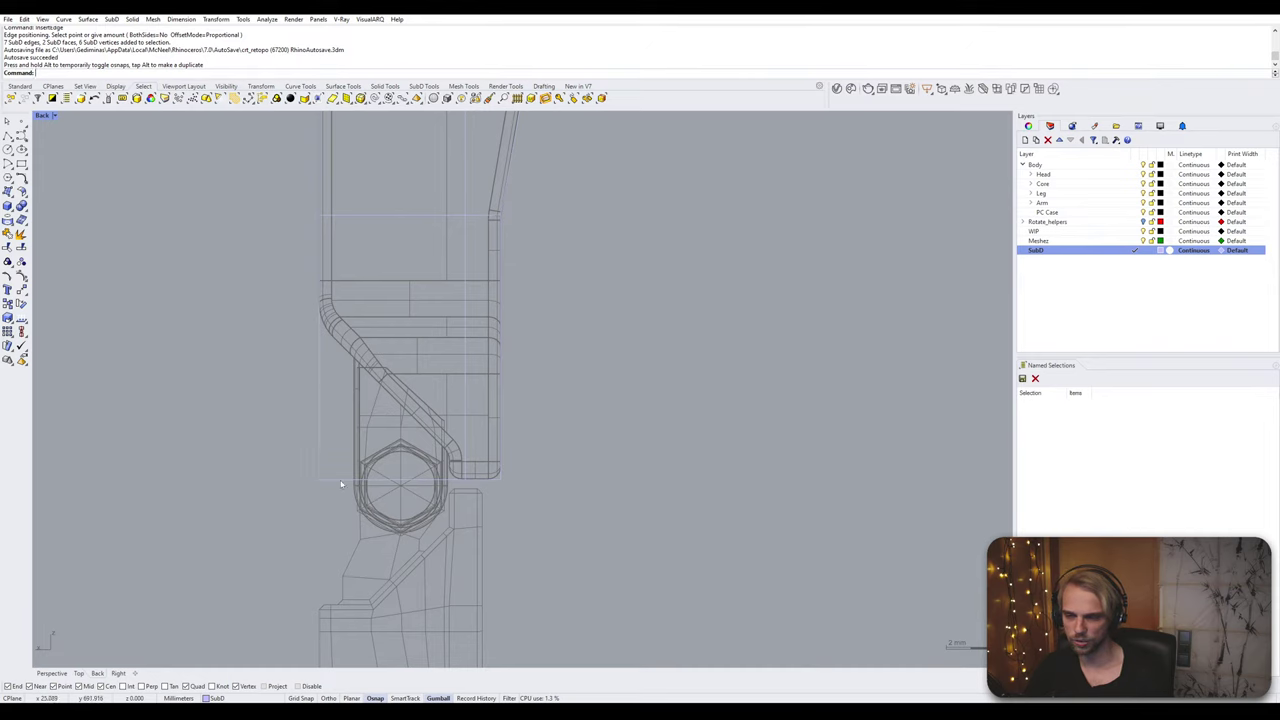
{"action": "left_click_drag", "start_coordinate": [288, 470], "coordinate": [586, 510]}
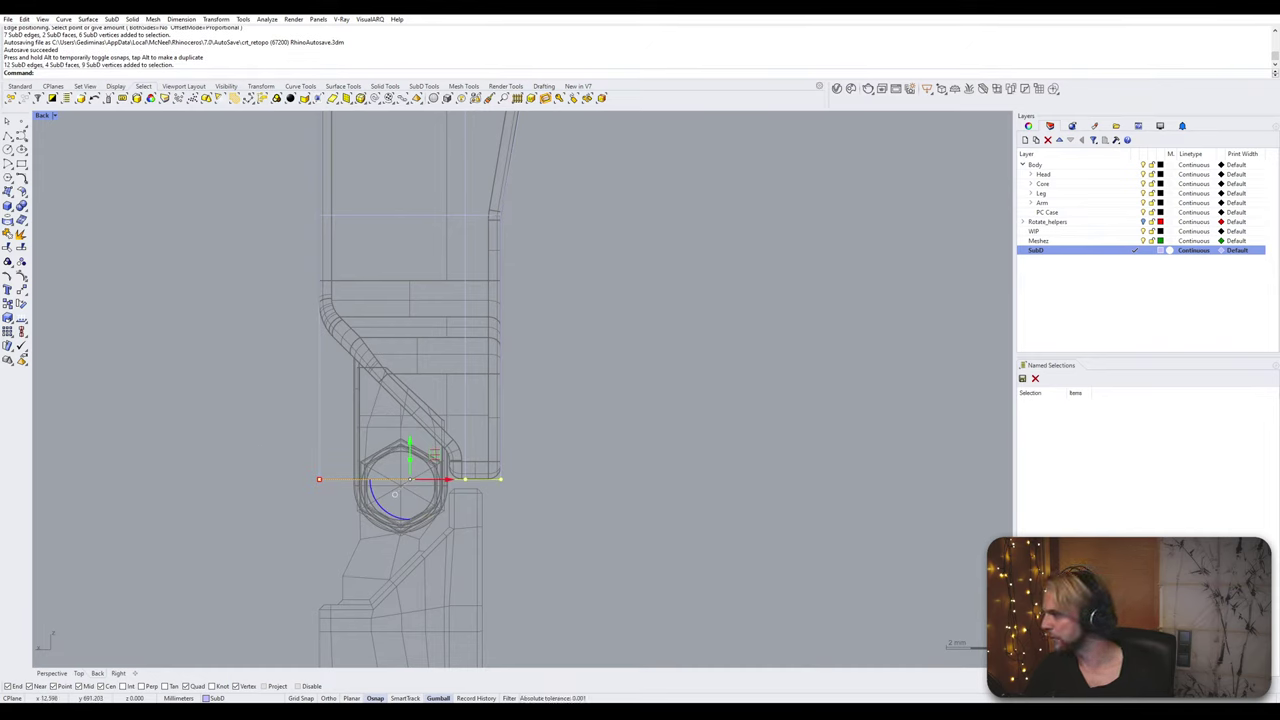
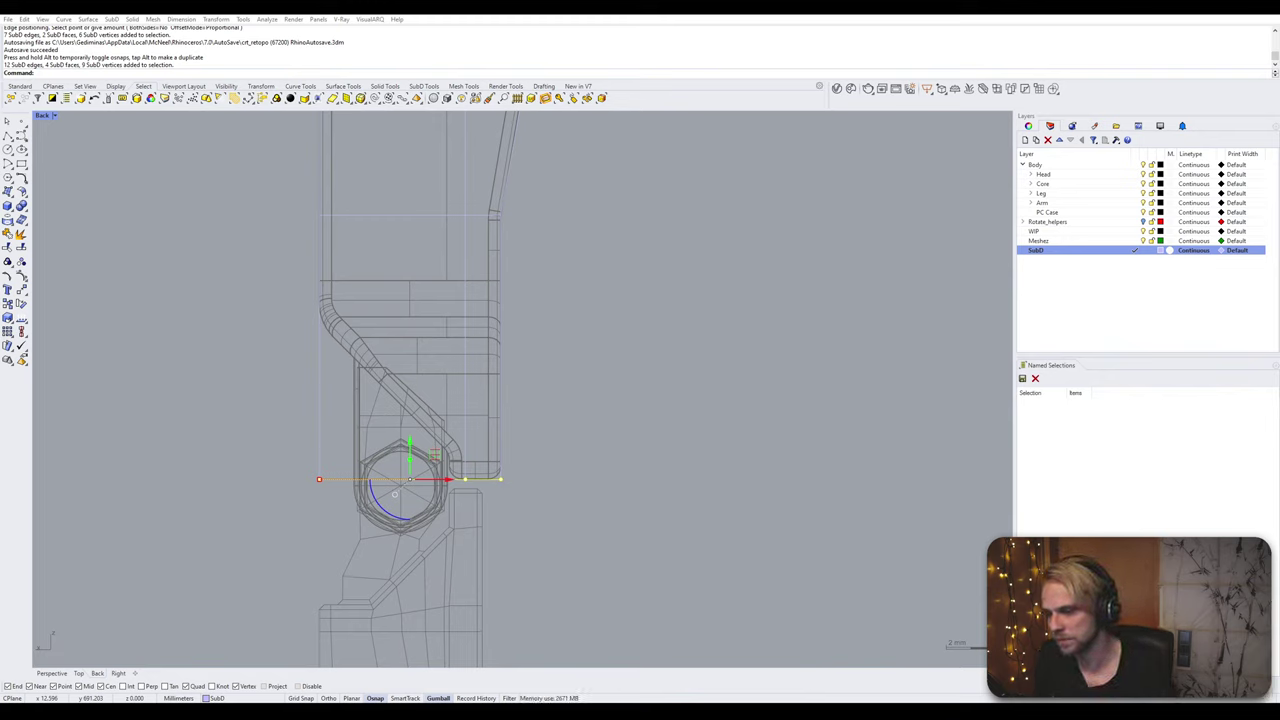
Step: Slide the tab's vertical edge column left so it snaps onto the end point
{"action": "right_click_drag", "start_coordinate": [394, 425], "coordinate": [294, 337]}
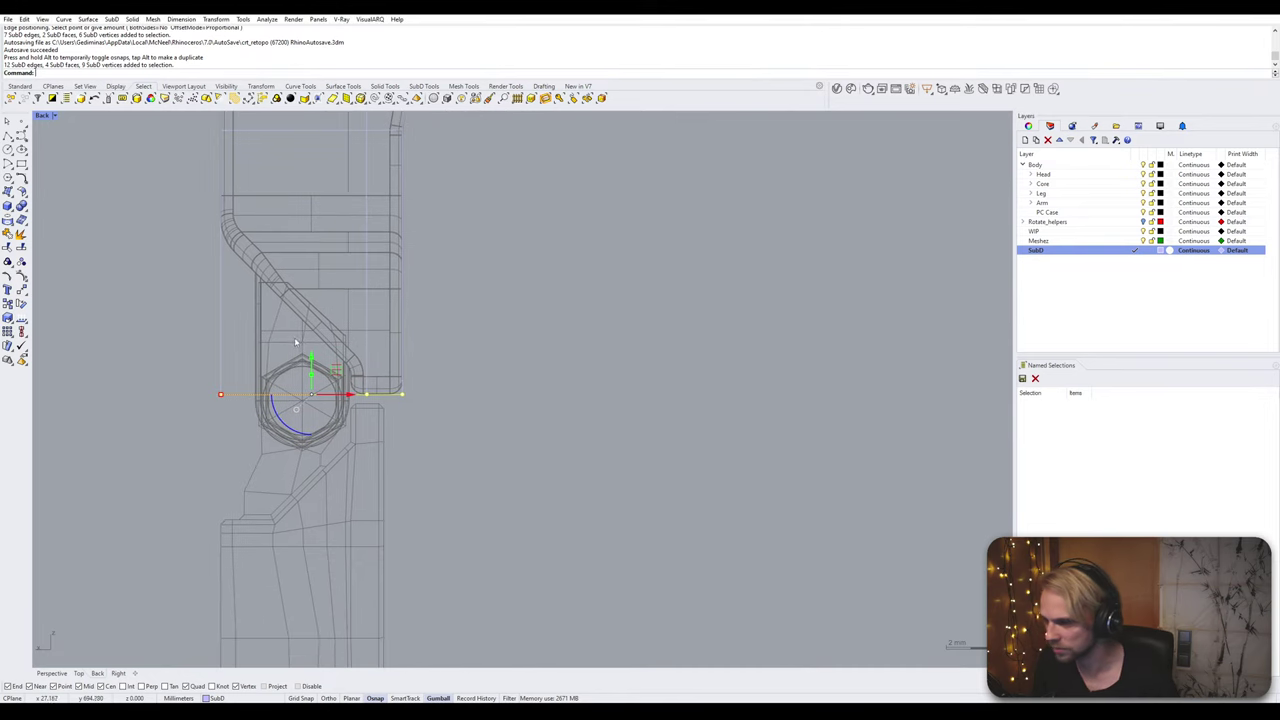
{"action": "left_click", "coordinate": [491, 448]}
{"action": "right_click_drag", "start_coordinate": [414, 349], "coordinate": [470, 462]}
{"action": "scroll", "coordinate": [423, 356], "scroll_direction": "up", "scroll_amount": 2}
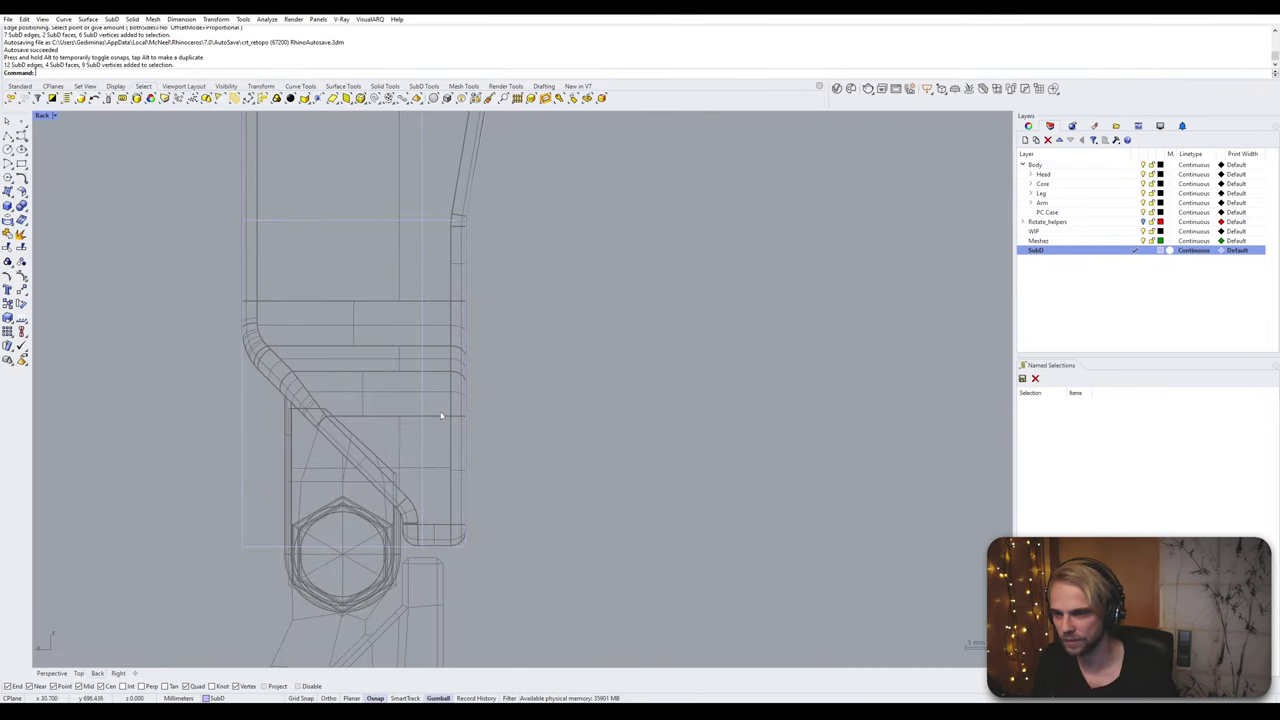
{"action": "left_click_drag", "start_coordinate": [441, 415], "coordinate": [402, 376], "text": "ctrl+shift"}
{"action": "scroll", "coordinate": [401, 372], "scroll_direction": "down", "scroll_amount": 4}
{"action": "right_click_drag", "start_coordinate": [401, 372], "coordinate": [430, 365]}
{"action": "left_click", "coordinate": [407, 231]}
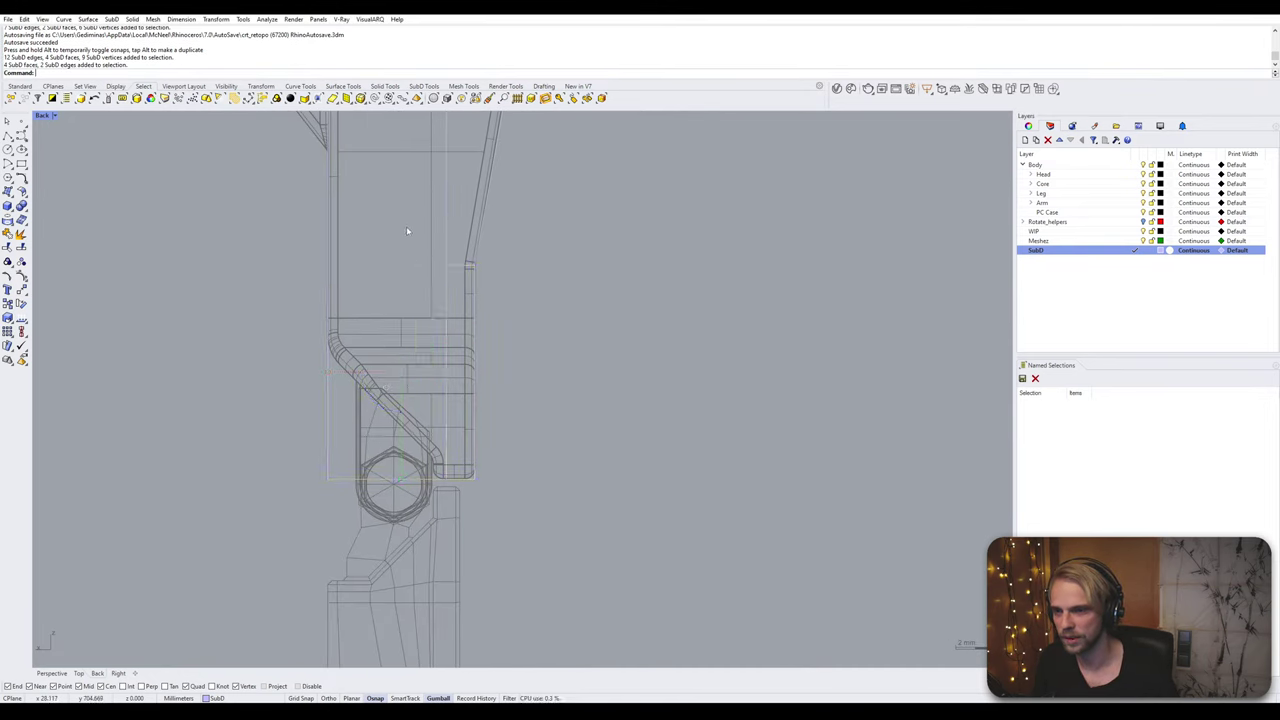
{"action": "left_click_drag", "start_coordinate": [408, 230], "coordinate": [455, 560], "text": "ctrl+shift"}
{"action": "scroll", "coordinate": [452, 367], "scroll_direction": "up", "scroll_amount": 4}
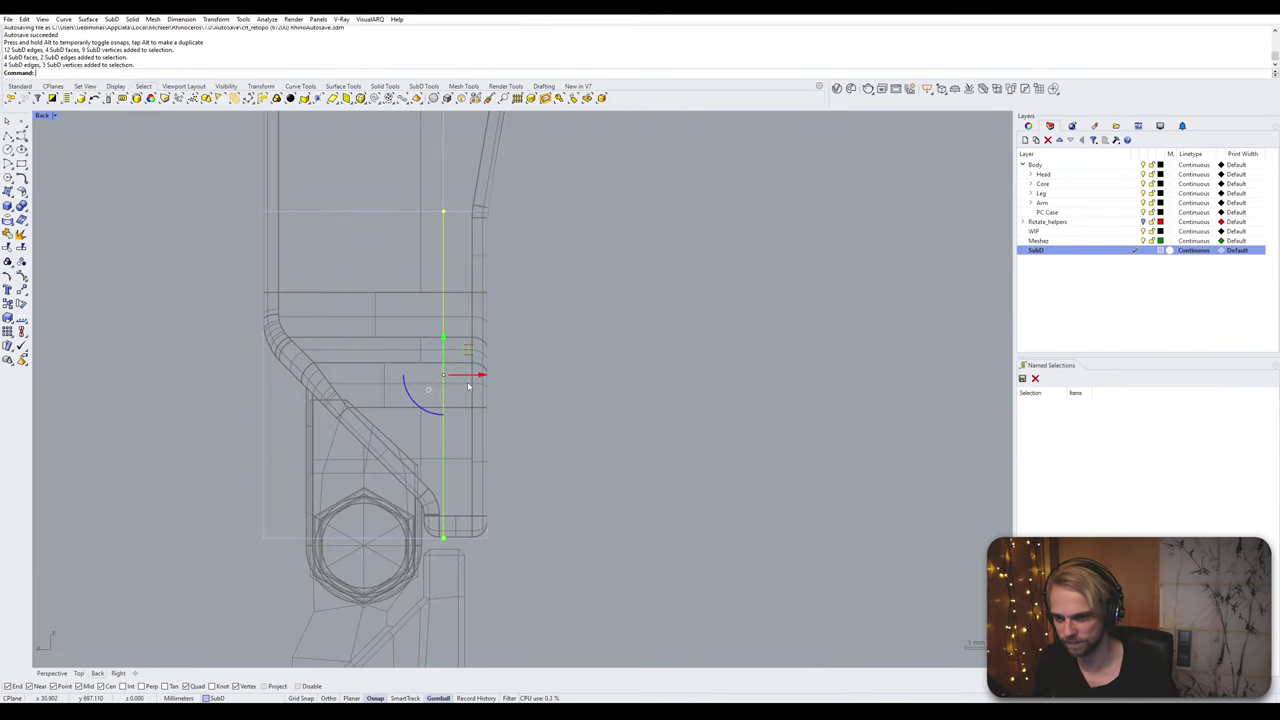
{"action": "left_click_drag", "start_coordinate": [470, 376], "coordinate": [425, 548]}
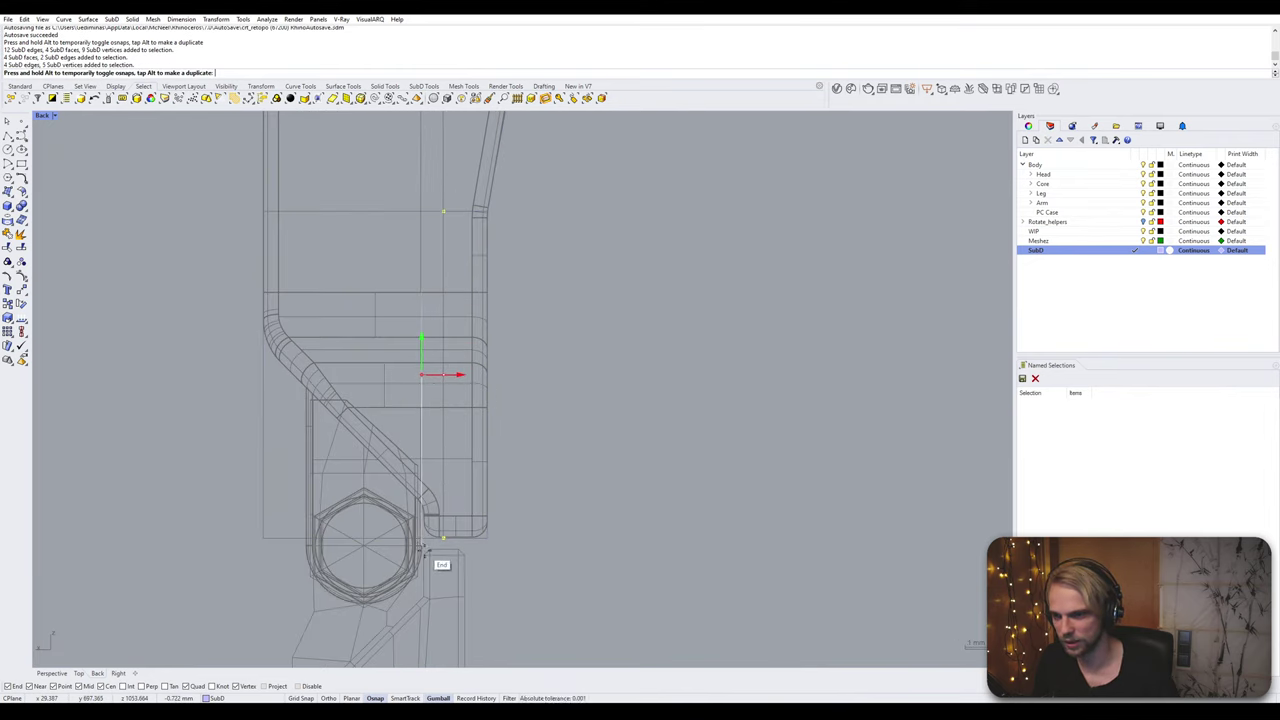
{"action": "left_click", "coordinate": [249, 559]}
Step: Raise the edge row along the tab's bottom slightly
{"action": "left_click_drag", "start_coordinate": [227, 526], "coordinate": [547, 586]}
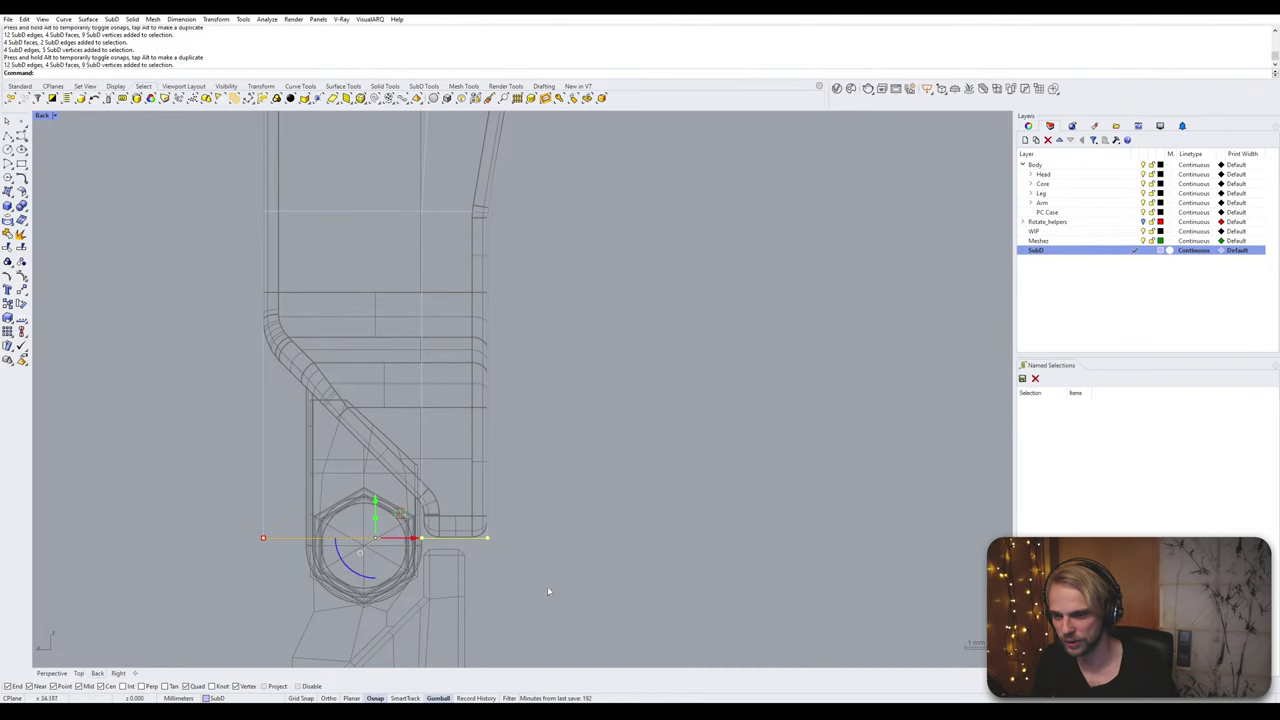
{"action": "scroll", "coordinate": [416, 543], "scroll_direction": "up", "scroll_amount": 1}
{"action": "left_click_drag", "start_coordinate": [351, 503], "coordinate": [747, 484]}
{"action": "left_click", "coordinate": [747, 487]}
{"action": "scroll", "coordinate": [260, 431], "scroll_direction": "down", "scroll_amount": 6}
Step: Move the edges at the tab's lower-left corner upward
{"action": "right_click_drag", "start_coordinate": [240, 424], "coordinate": [316, 411]}
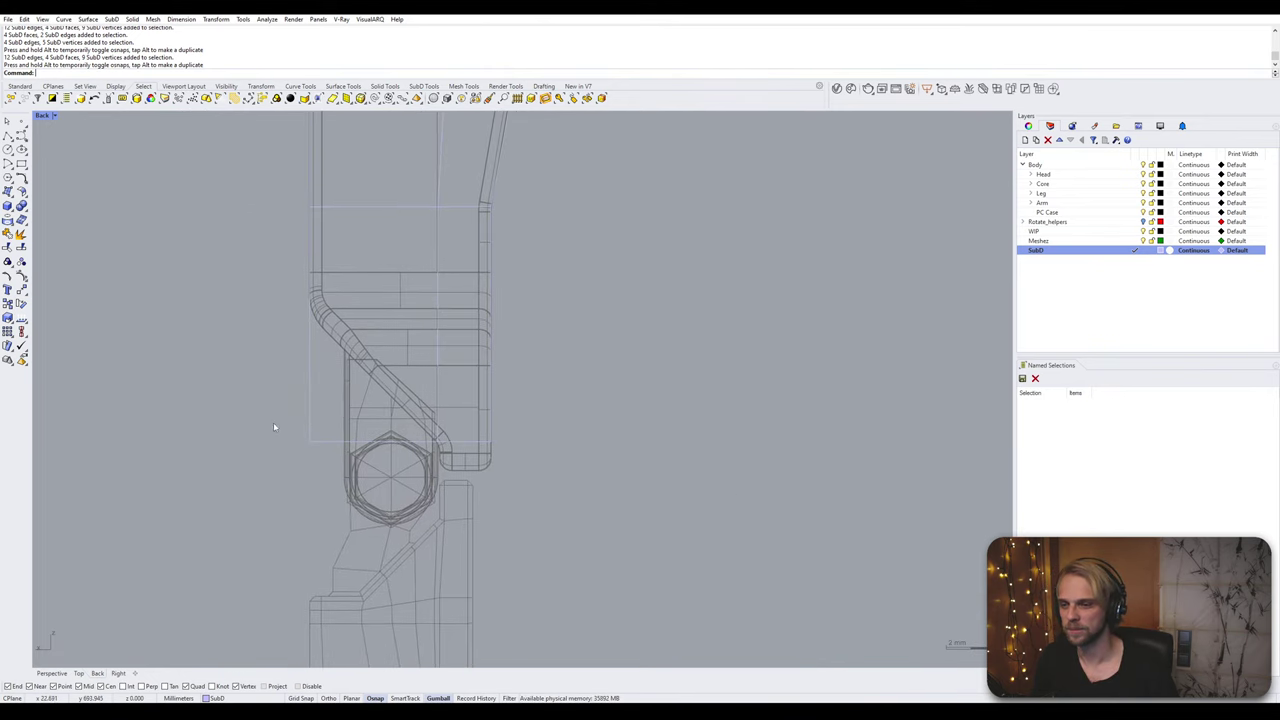
{"action": "left_click_drag", "start_coordinate": [273, 422], "coordinate": [347, 491]}
{"action": "scroll", "coordinate": [307, 431], "scroll_direction": "up", "scroll_amount": 2}
{"action": "scroll", "coordinate": [308, 432], "scroll_direction": "up", "scroll_amount": 2}
{"action": "right_click_drag", "start_coordinate": [323, 392], "coordinate": [322, 480]}
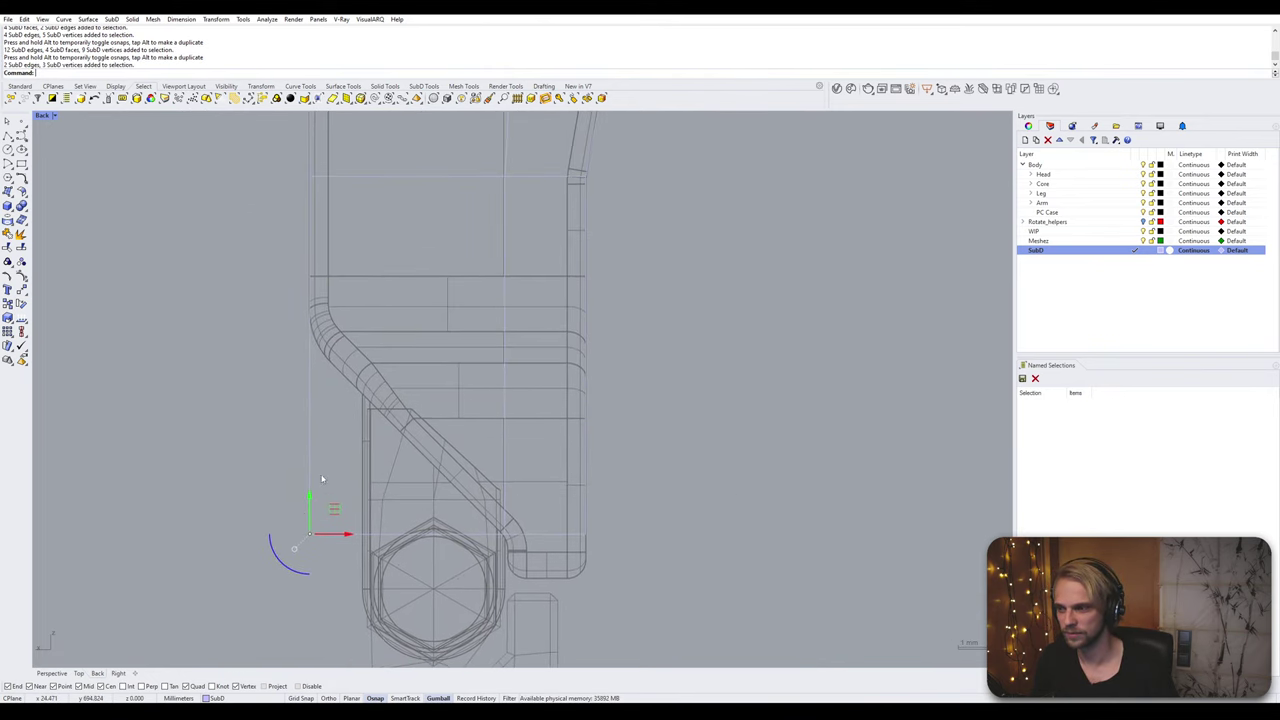
{"action": "left_click_drag", "start_coordinate": [313, 511], "coordinate": [223, 342]}
{"action": "left_click", "coordinate": [223, 341]}
{"action": "scroll", "coordinate": [255, 336], "scroll_direction": "down", "scroll_amount": 2}
{"action": "scroll", "coordinate": [470, 480], "scroll_direction": "up", "scroll_amount": 2}
{"action": "scroll", "coordinate": [374, 421], "scroll_direction": "down", "scroll_amount": 8}
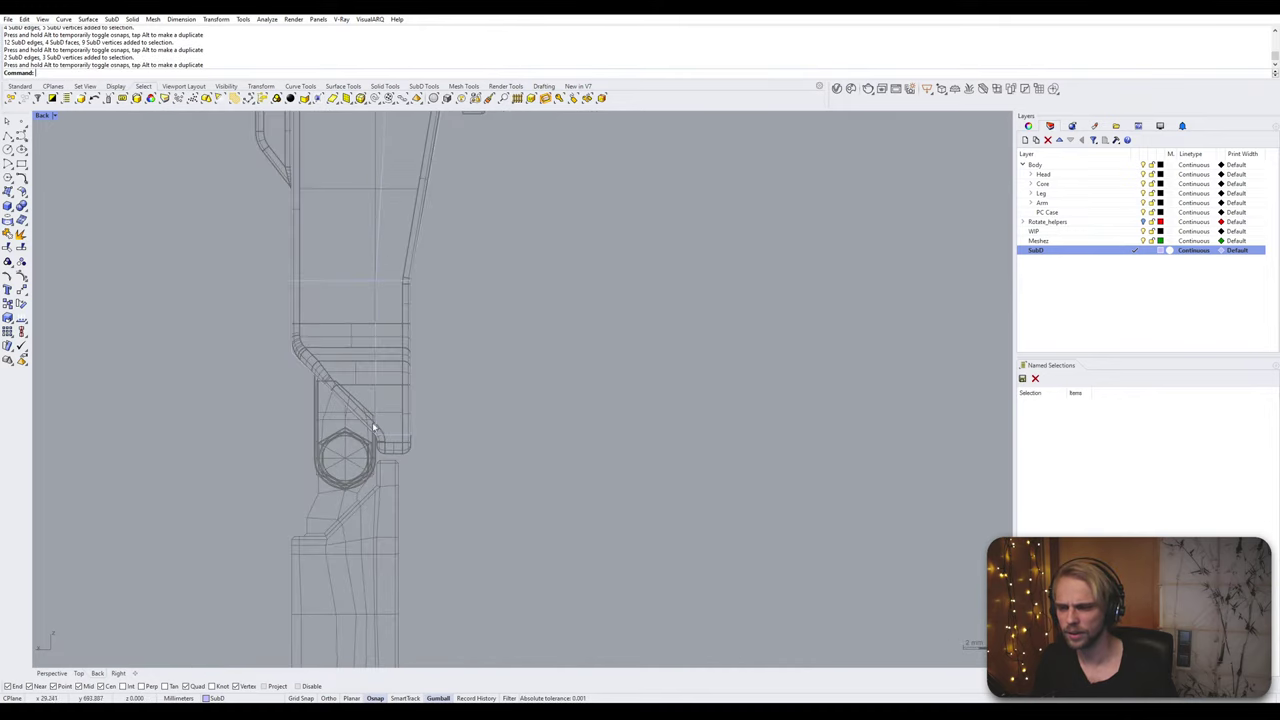
Step: Shift the edge chain beside the tab at the forearm's upper joint to the right
{"action": "right_click_drag", "start_coordinate": [348, 361], "coordinate": [361, 543]}
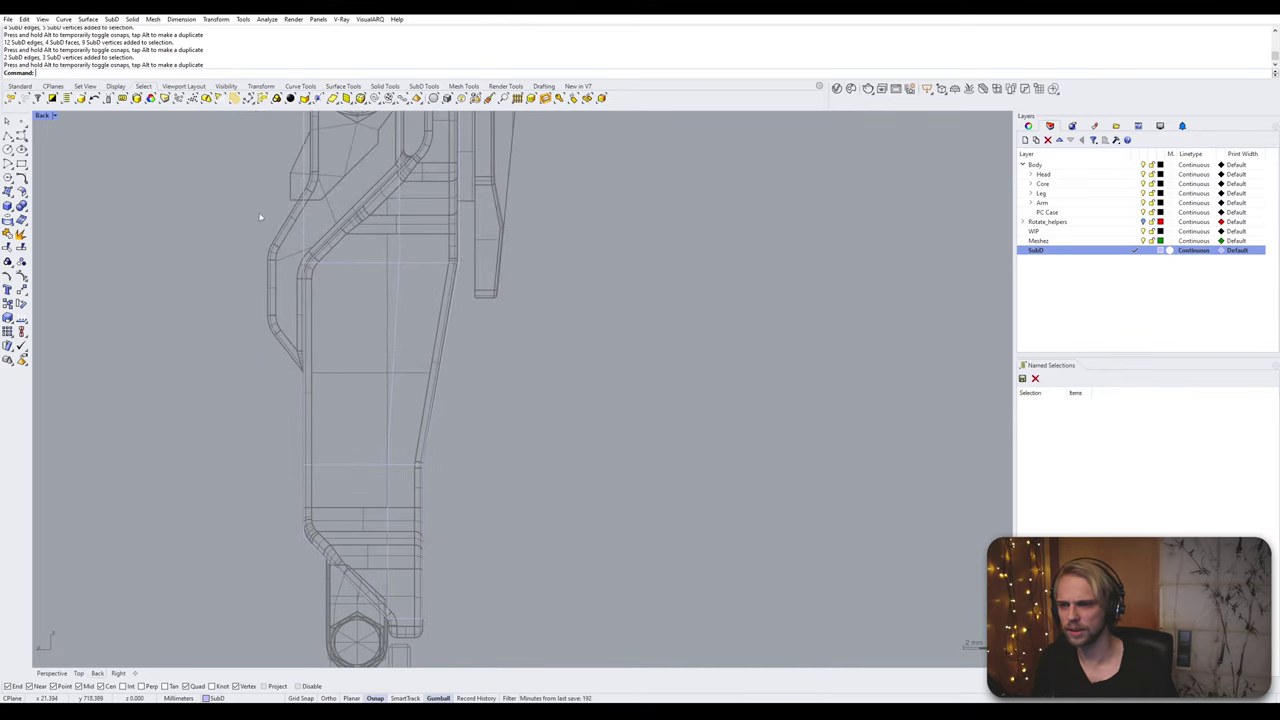
{"action": "right_click_drag", "start_coordinate": [264, 221], "coordinate": [270, 412]}
{"action": "scroll", "coordinate": [300, 279], "scroll_direction": "up", "scroll_amount": 2}
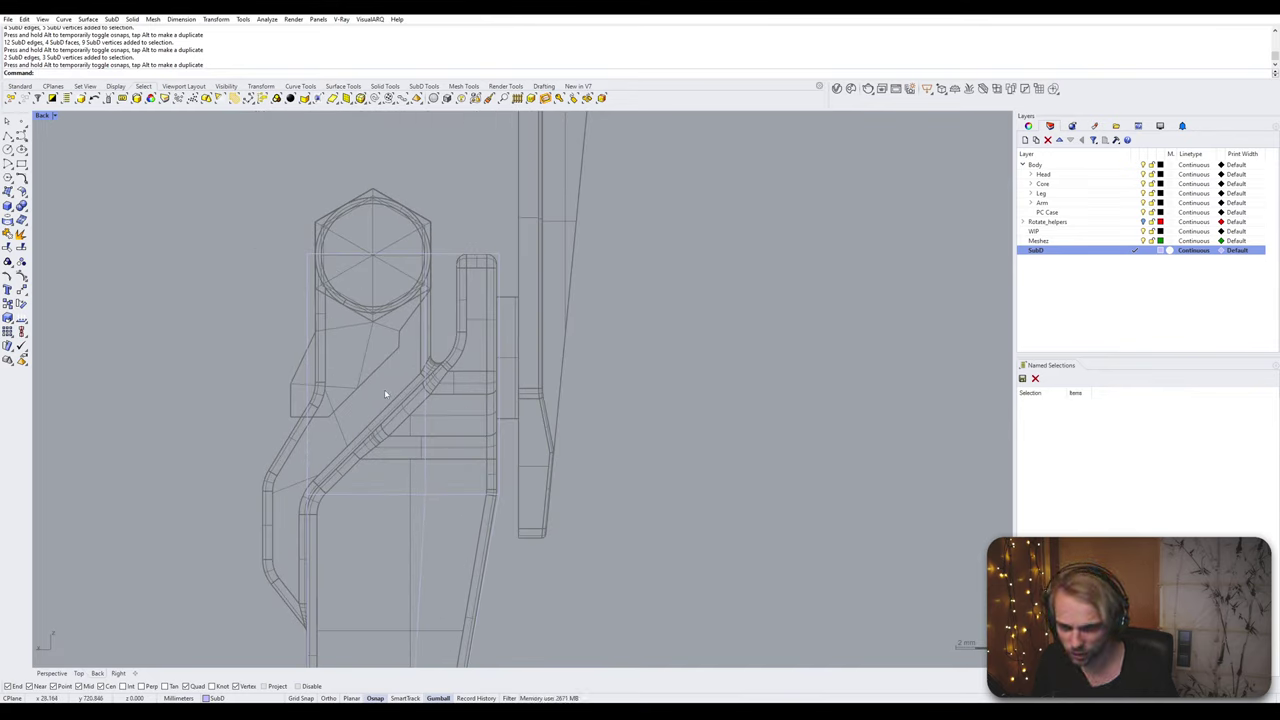
{"action": "right_click_drag", "start_coordinate": [385, 390], "coordinate": [369, 328]}
{"action": "left_click_drag", "start_coordinate": [369, 145], "coordinate": [438, 474], "text": "ctrl+shift"}
{"action": "scroll", "coordinate": [450, 352], "scroll_direction": "up", "scroll_amount": 4}
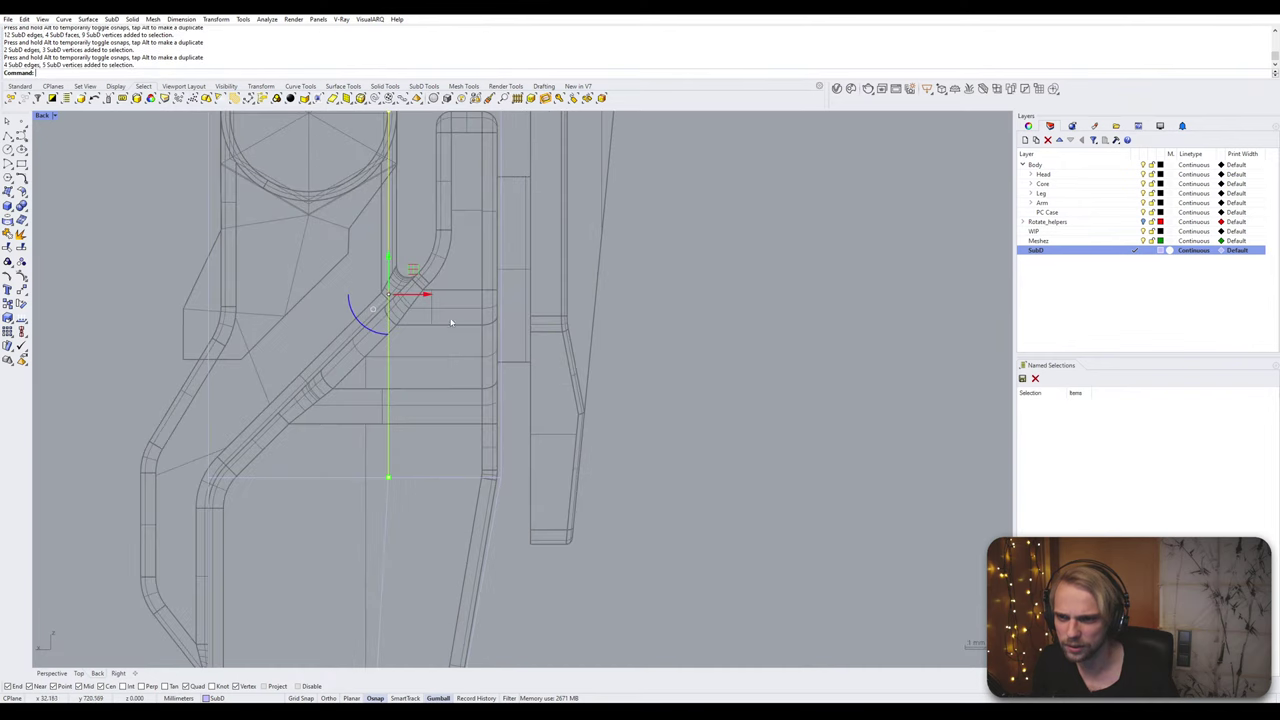
{"action": "left_click_drag", "start_coordinate": [423, 292], "coordinate": [432, 444]}
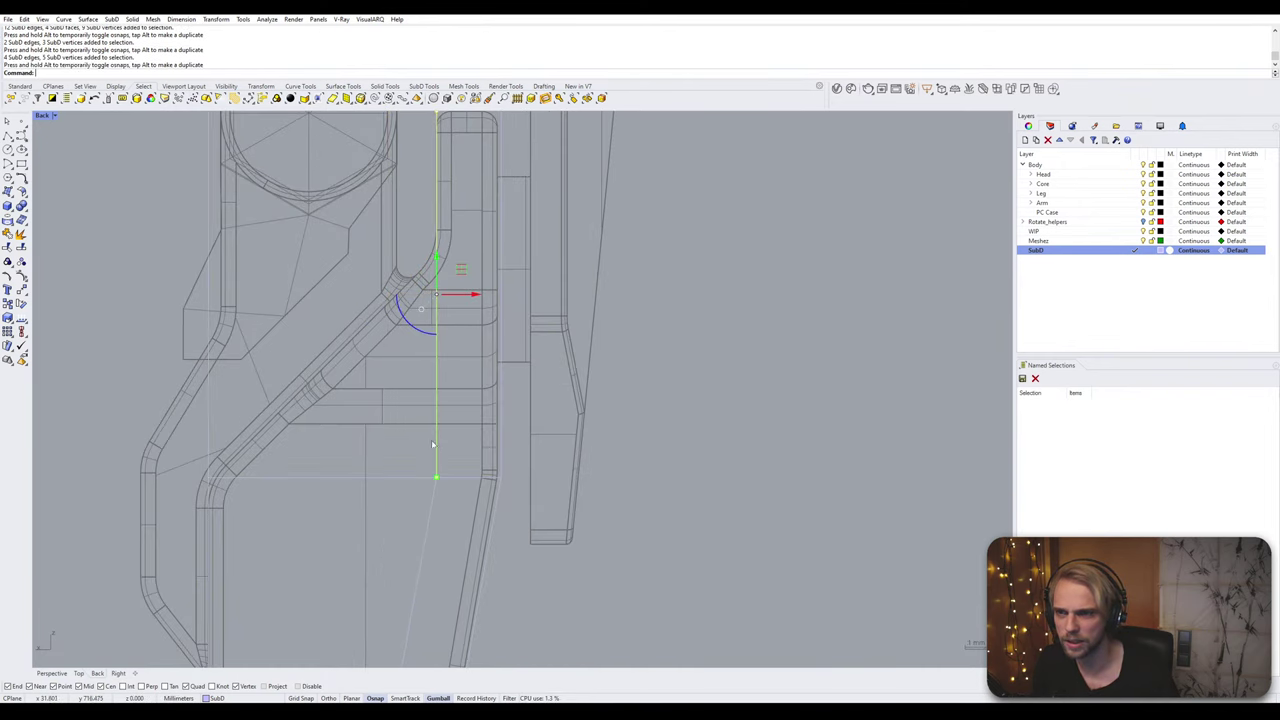
{"action": "key", "text": "Escape"}
{"action": "scroll", "coordinate": [391, 366], "scroll_direction": "down", "scroll_amount": 2}
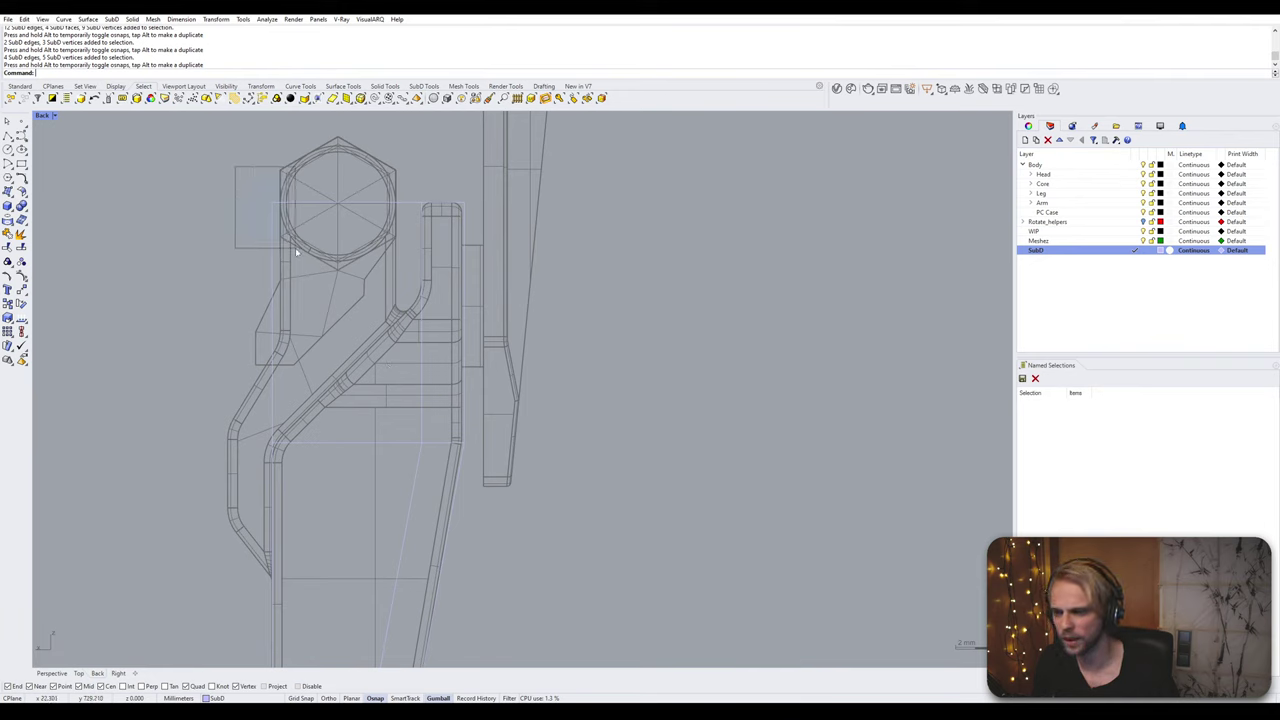
Step: Snap the tab's top faces down onto the vertex below
{"action": "left_click_drag", "start_coordinate": [290, 248], "coordinate": [508, 166]}
{"action": "left_click_drag", "start_coordinate": [369, 168], "coordinate": [362, 288]}
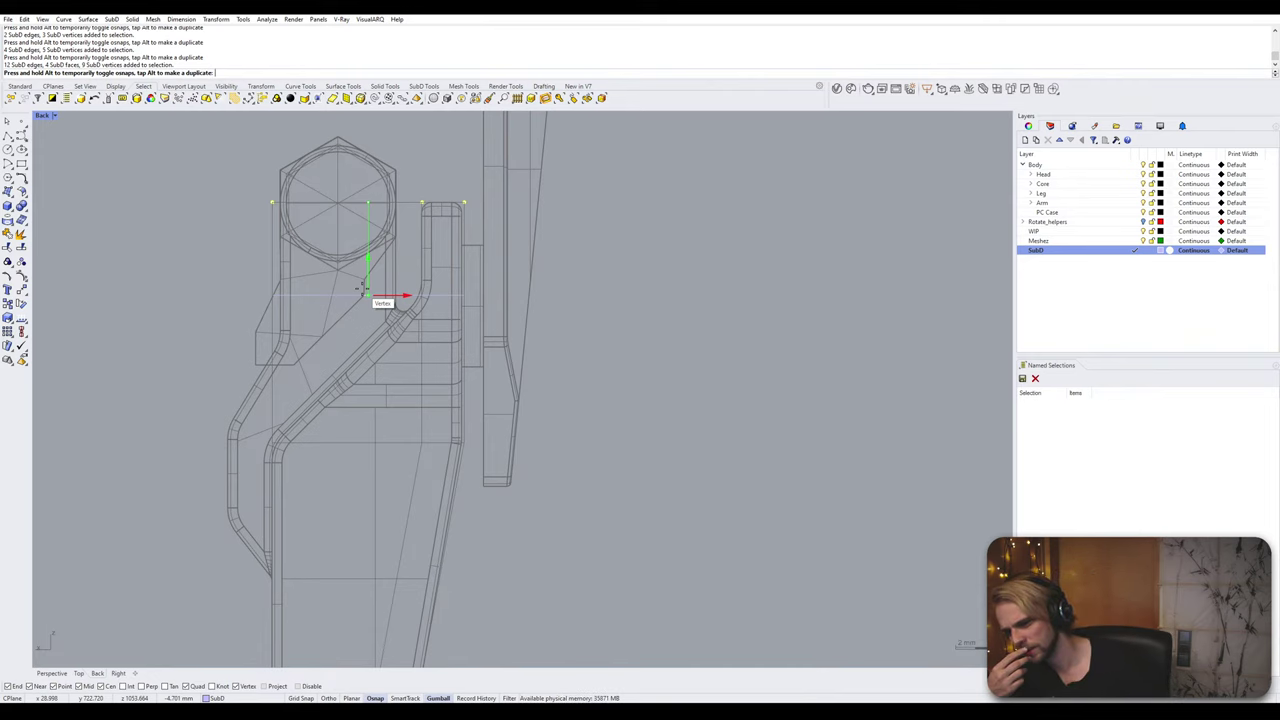
{"action": "left_click_drag", "start_coordinate": [362, 289], "coordinate": [362, 289]}
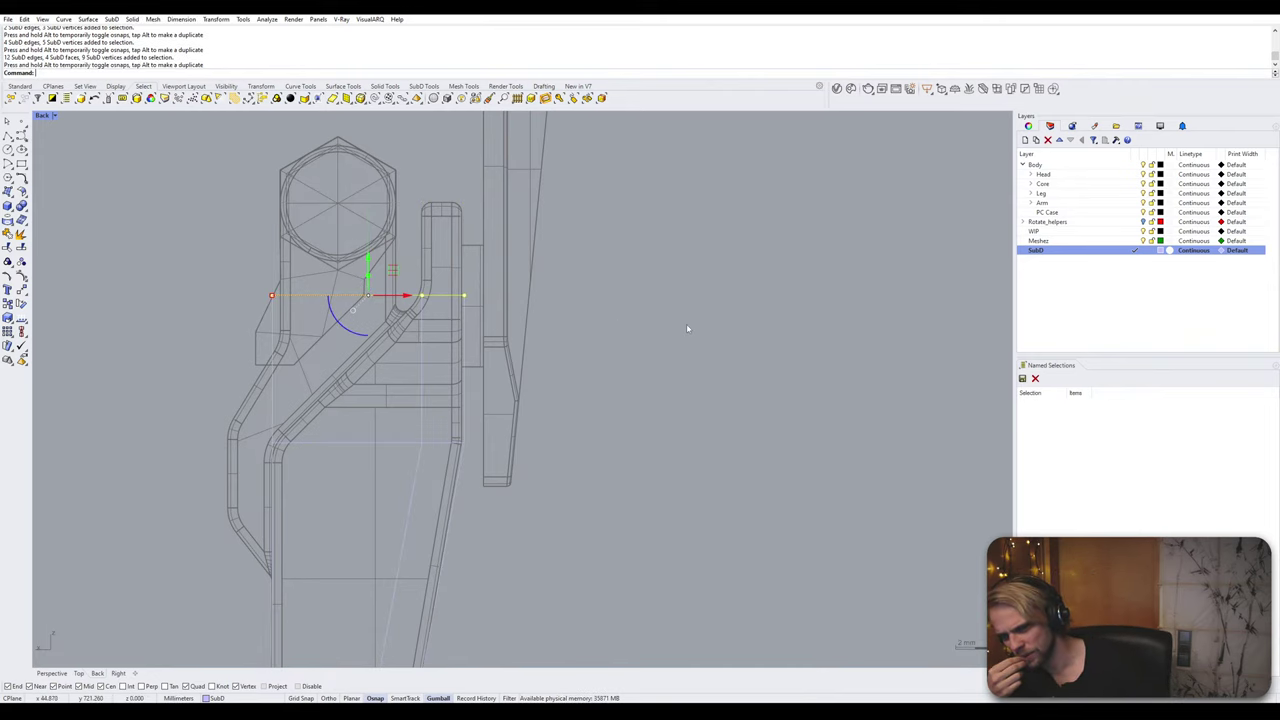
{"action": "left_click", "coordinate": [686, 325]}
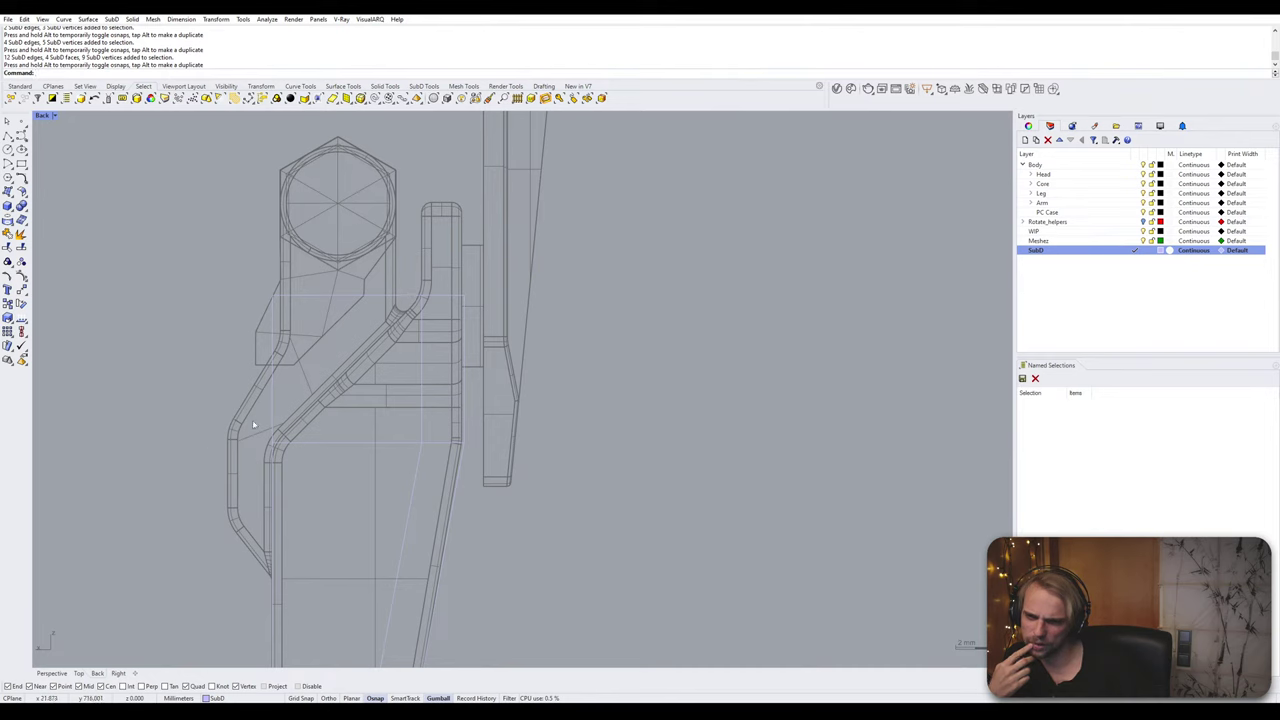
Step: Move the edge on the forearm's left side down along the forearm
{"action": "right_click_drag", "start_coordinate": [340, 429], "coordinate": [340, 348]}
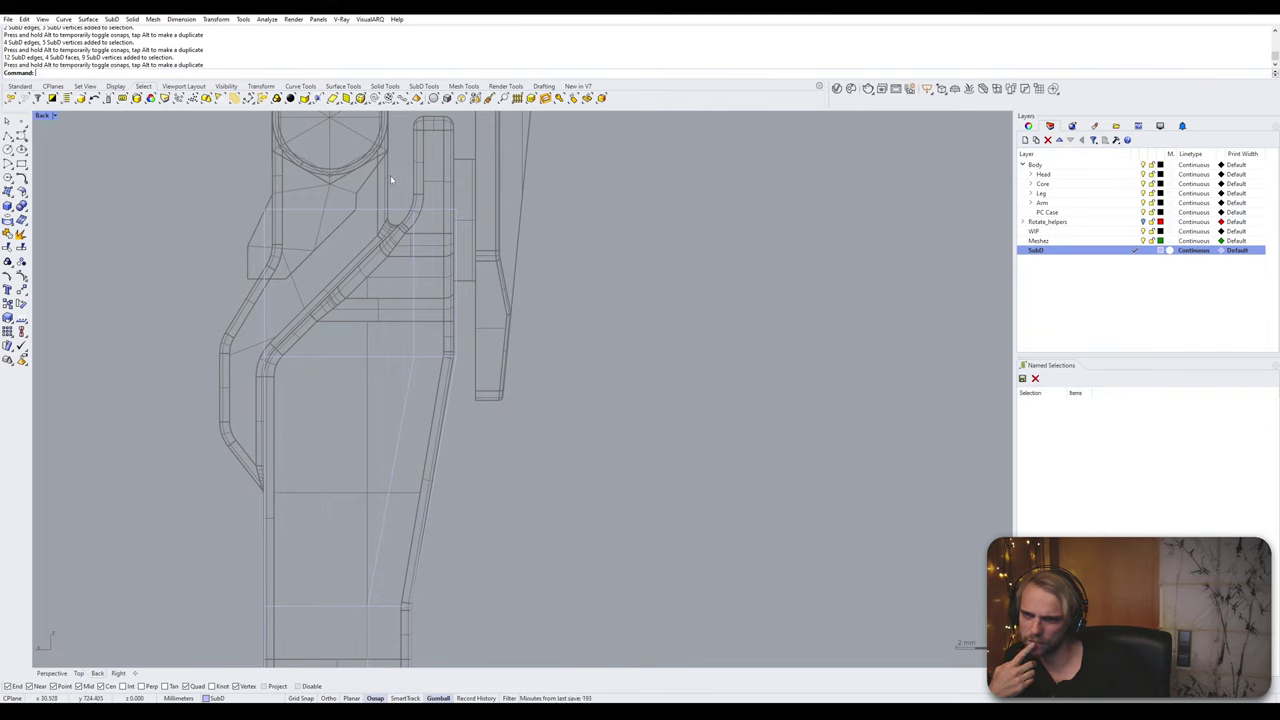
{"action": "right_click_drag", "start_coordinate": [392, 347], "coordinate": [406, 202]}
{"action": "scroll", "coordinate": [406, 202], "scroll_direction": "down", "scroll_amount": 6}
{"action": "scroll", "coordinate": [403, 424], "scroll_direction": "up", "scroll_amount": 2}
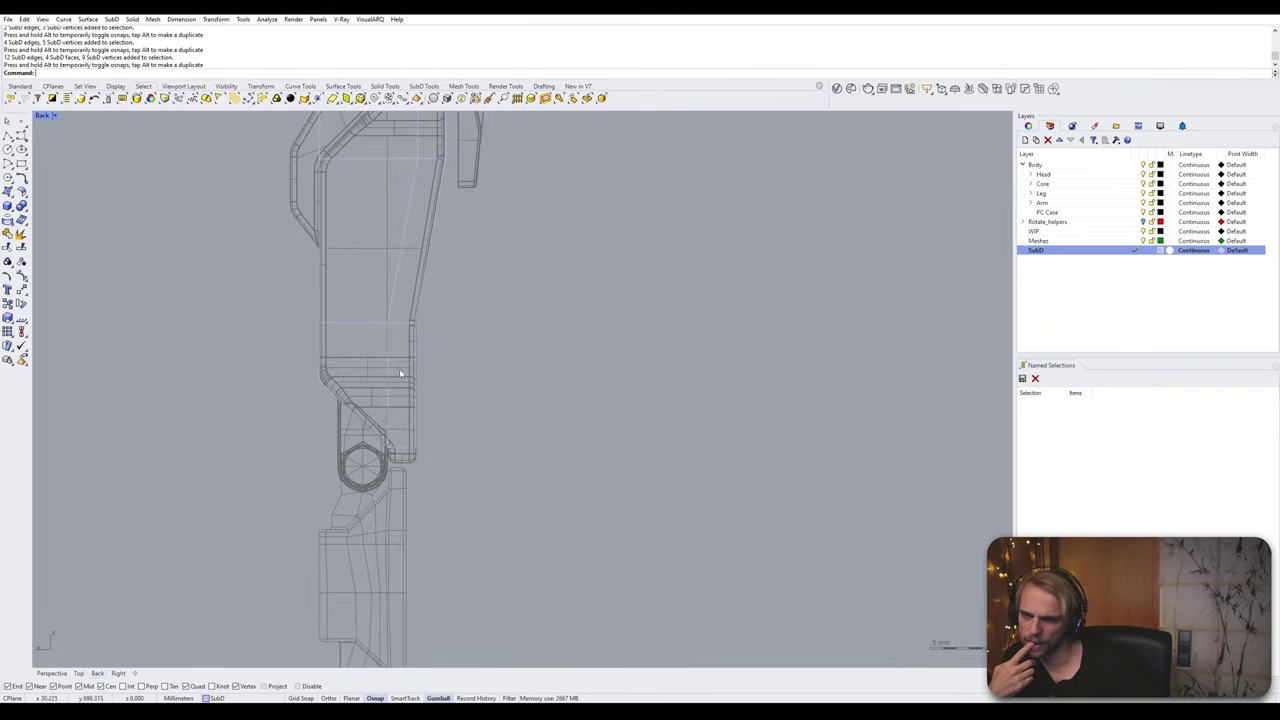
{"action": "right_click_drag", "start_coordinate": [410, 298], "coordinate": [370, 458]}
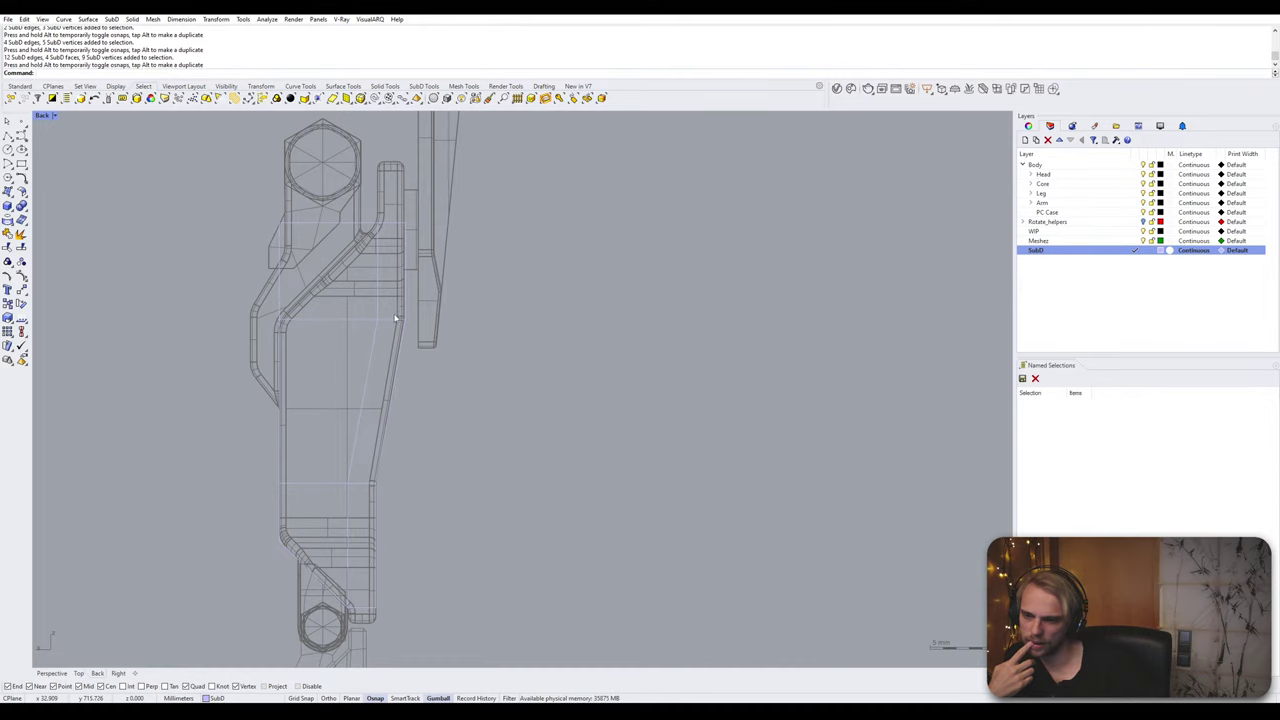
{"action": "scroll", "coordinate": [393, 312], "scroll_direction": "up", "scroll_amount": 2}
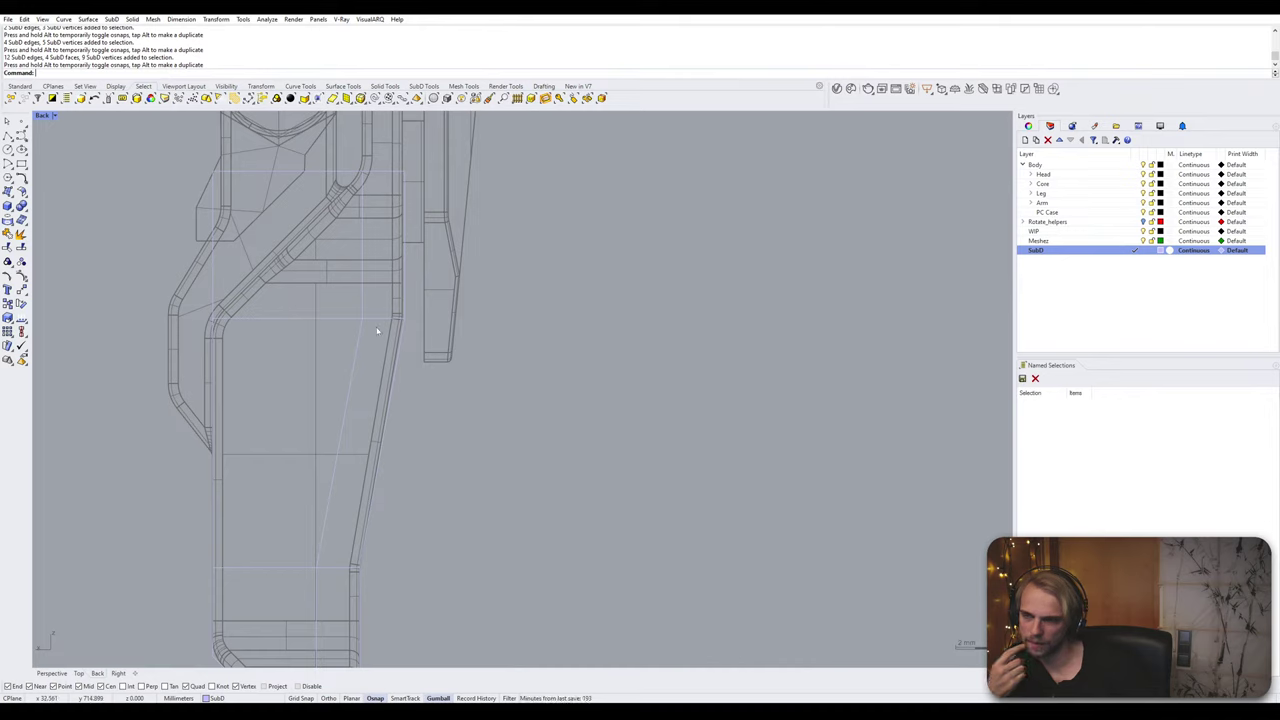
{"action": "left_click_drag", "start_coordinate": [148, 147], "coordinate": [237, 405]}
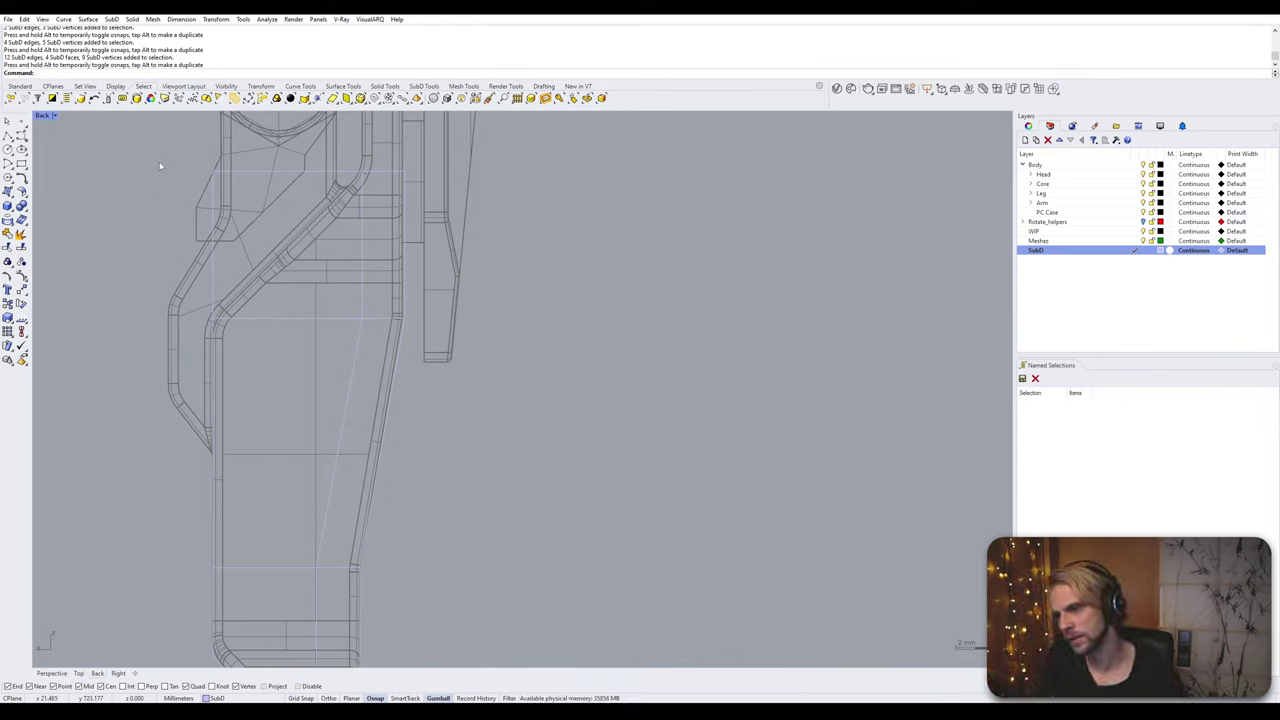
{"action": "left_click_drag", "start_coordinate": [170, 157], "coordinate": [267, 406]}
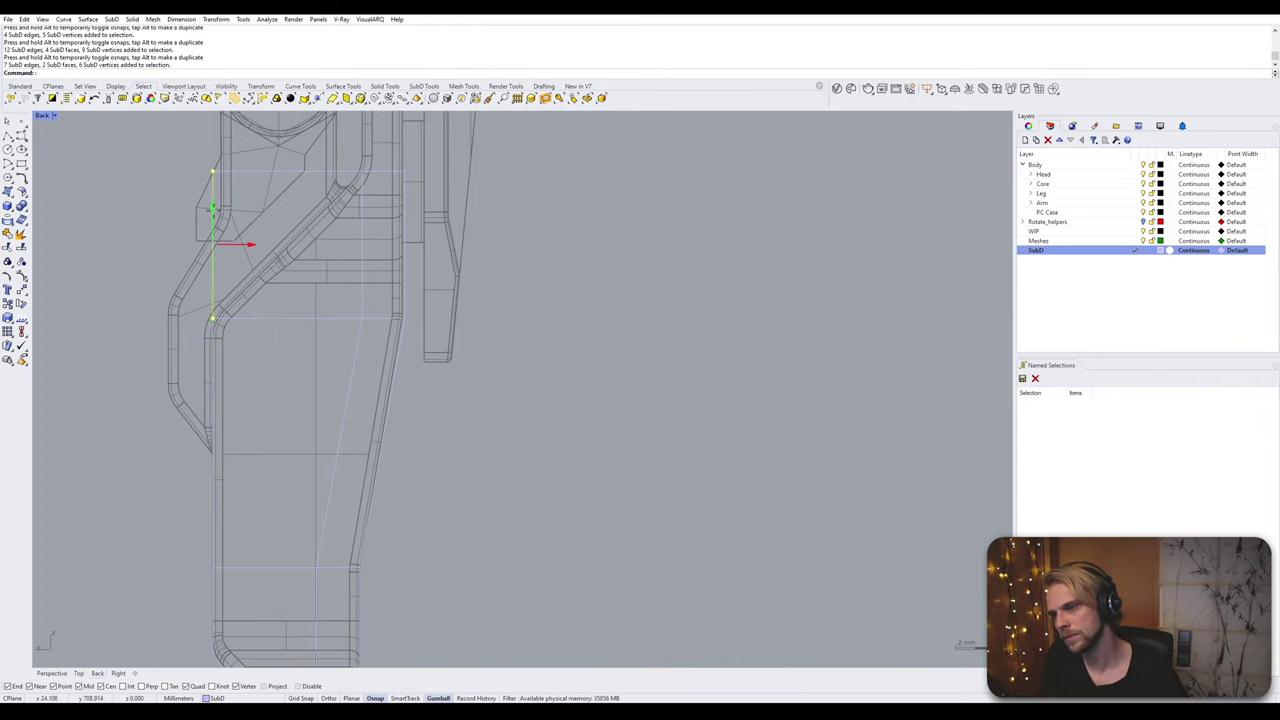
{"action": "left_click_drag", "start_coordinate": [213, 215], "coordinate": [225, 397]}
{"action": "key", "text": "Escape"}
Step: Raise the vertex on the forearm's left side
{"action": "scroll", "coordinate": [223, 392], "scroll_direction": "down", "scroll_amount": 2}
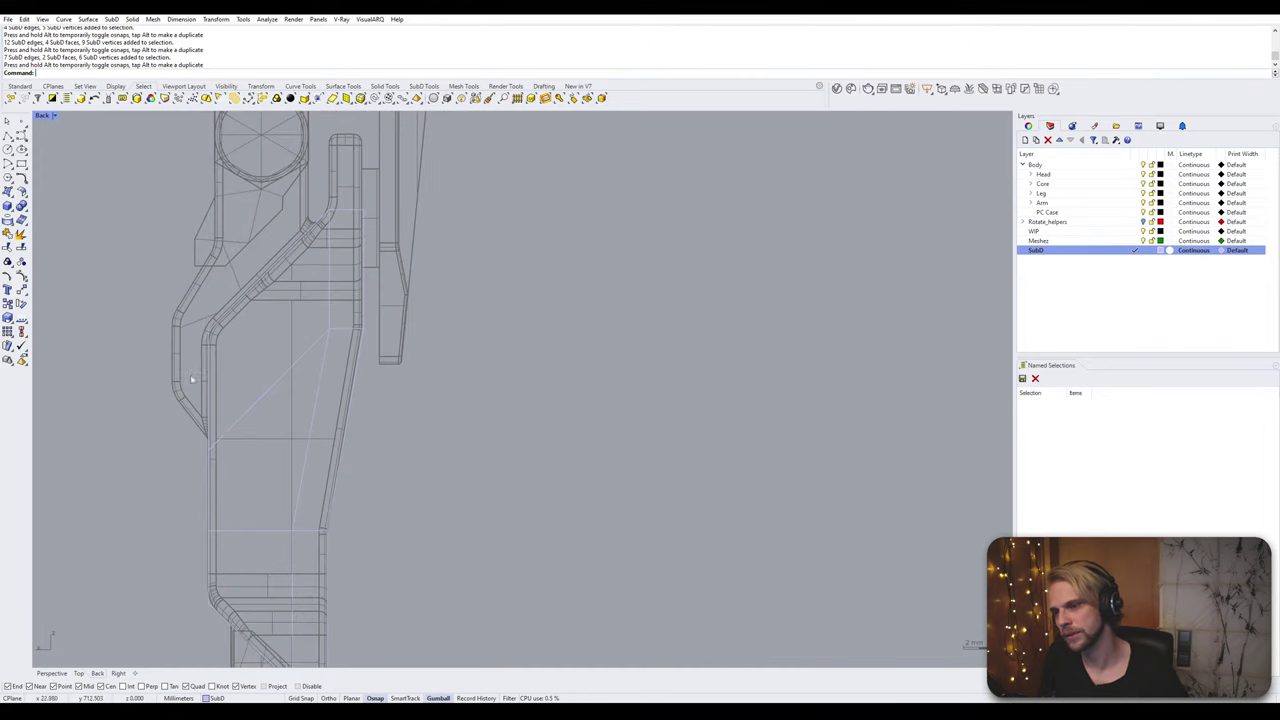
{"action": "right_click_drag", "start_coordinate": [235, 404], "coordinate": [309, 354]}
{"action": "scroll", "coordinate": [373, 322], "scroll_direction": "up", "scroll_amount": 2}
{"action": "left_click_drag", "start_coordinate": [243, 401], "coordinate": [279, 430], "text": "ctrl+shift"}
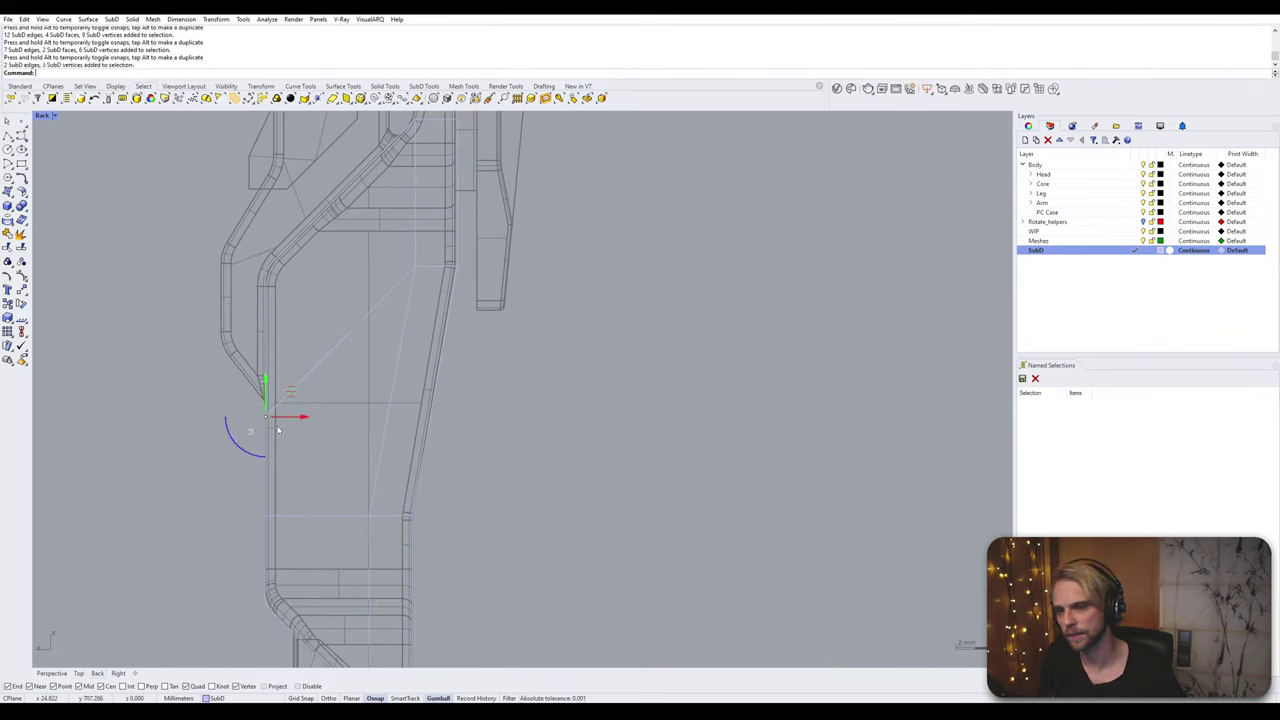
{"action": "left_click_drag", "start_coordinate": [267, 384], "coordinate": [267, 271]}
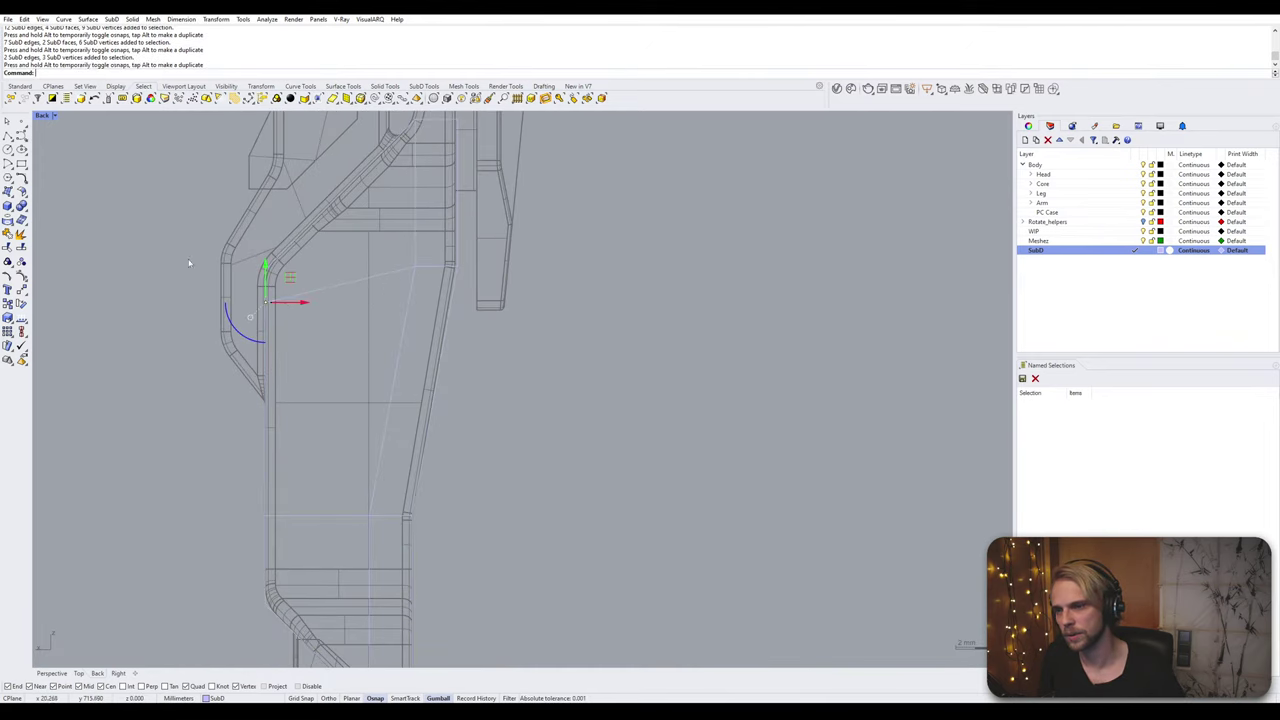
{"action": "left_click", "coordinate": [189, 263]}
{"action": "scroll", "coordinate": [189, 263], "scroll_direction": "down", "scroll_amount": 4}
Step: Snap two interior vertices onto the vertex below, then switch SubDs to flat display
{"action": "right_click_drag", "start_coordinate": [246, 372], "coordinate": [262, 443]}
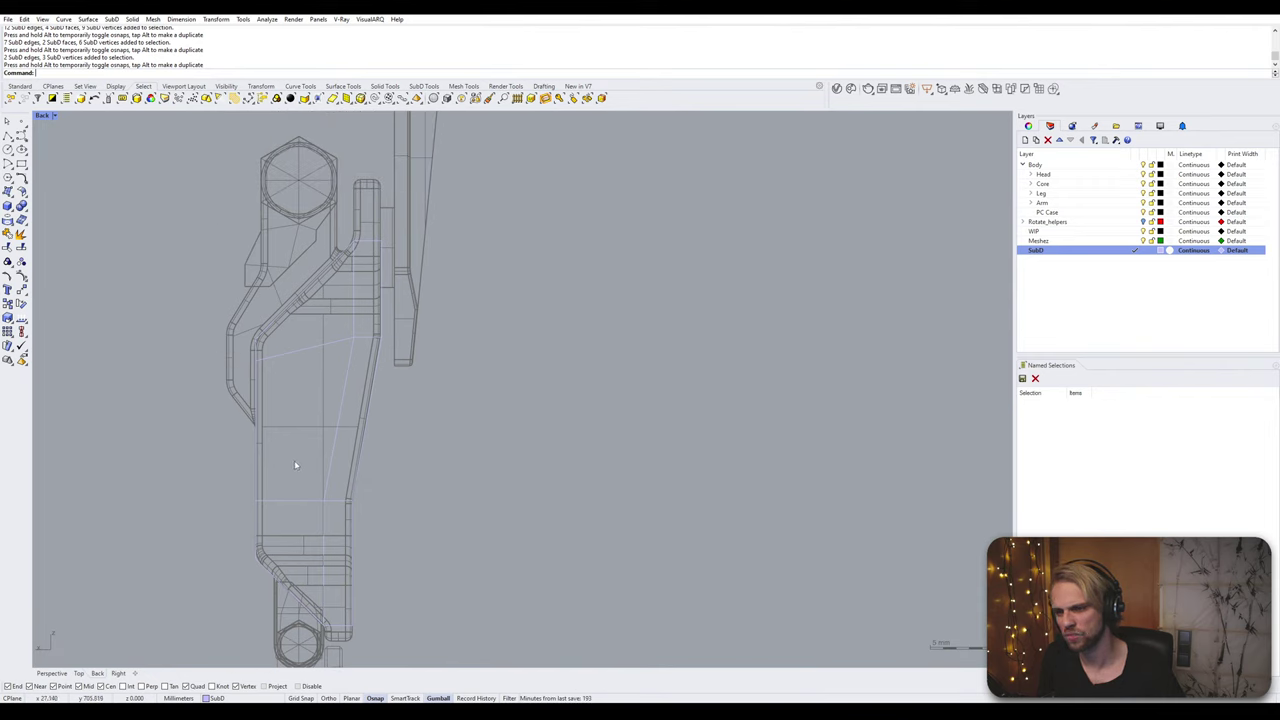
{"action": "scroll", "coordinate": [341, 337], "scroll_direction": "up", "scroll_amount": 3}
{"action": "left_click_drag", "start_coordinate": [381, 351], "coordinate": [369, 329], "text": "ctrl+shift"}
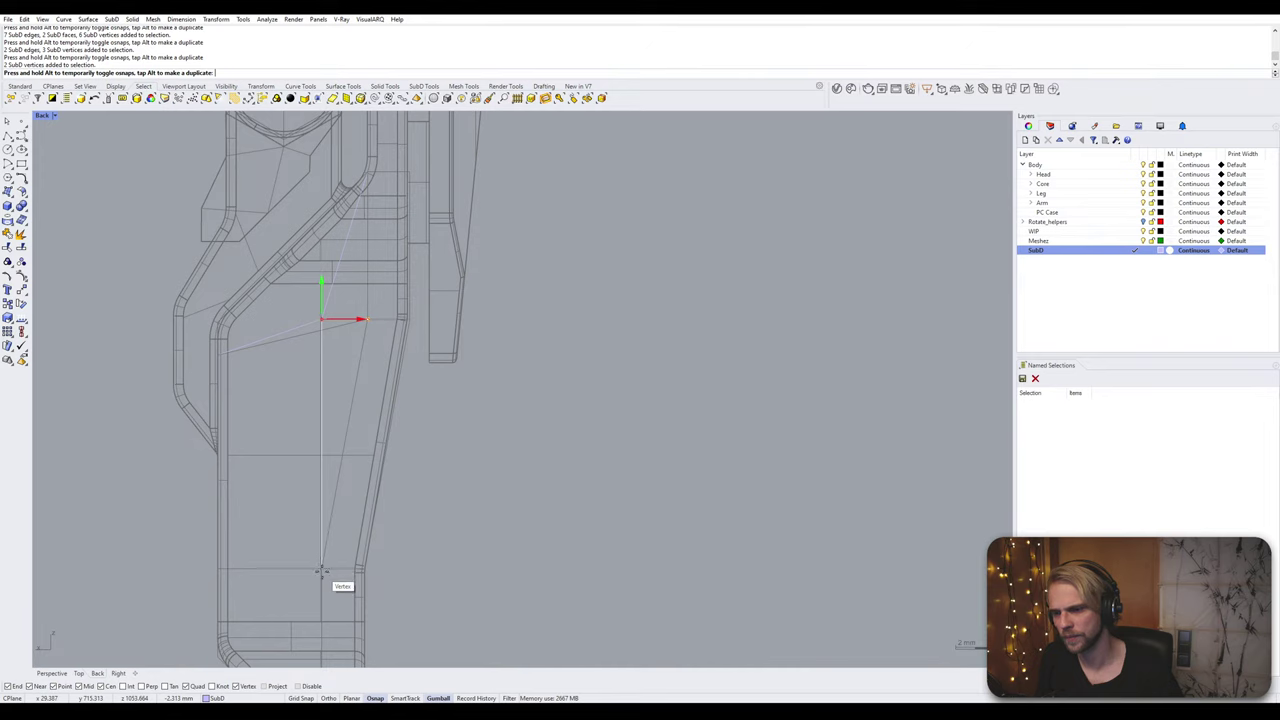
{"action": "left_click_drag", "start_coordinate": [323, 572], "coordinate": [323, 572]}
{"action": "key", "text": "Escape"}
{"action": "scroll", "coordinate": [483, 514], "scroll_direction": "down", "scroll_amount": 4}
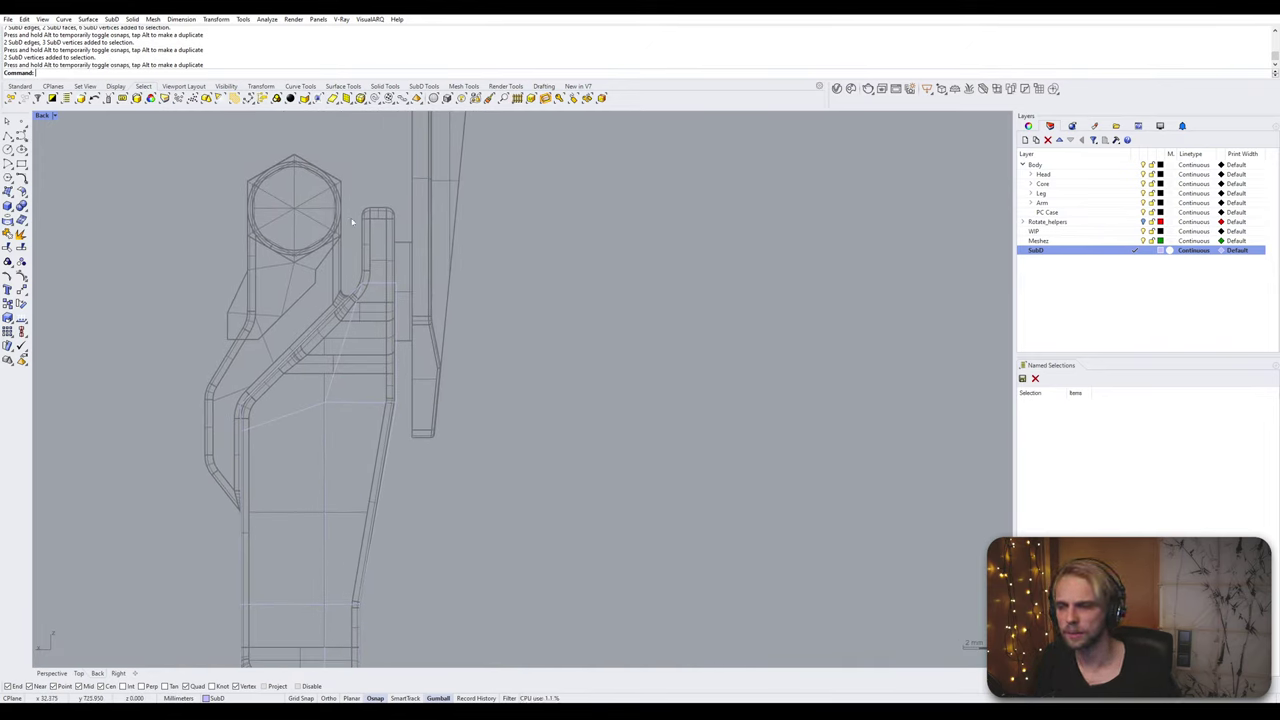
{"action": "key", "text": "Tab"}
{"action": "key", "text": "Tab"}
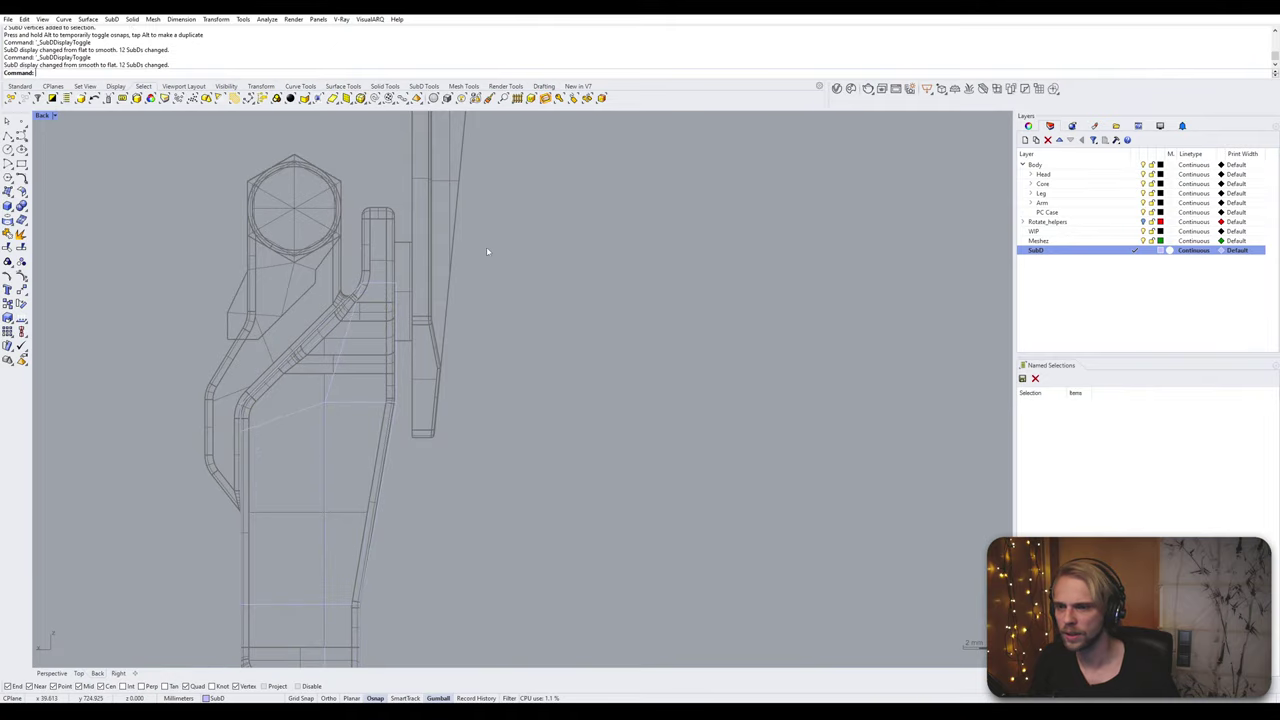
Step: Maximize the Perspective view and set its display mode to Ghosted
{"action": "double_click", "coordinate": [41, 115]}
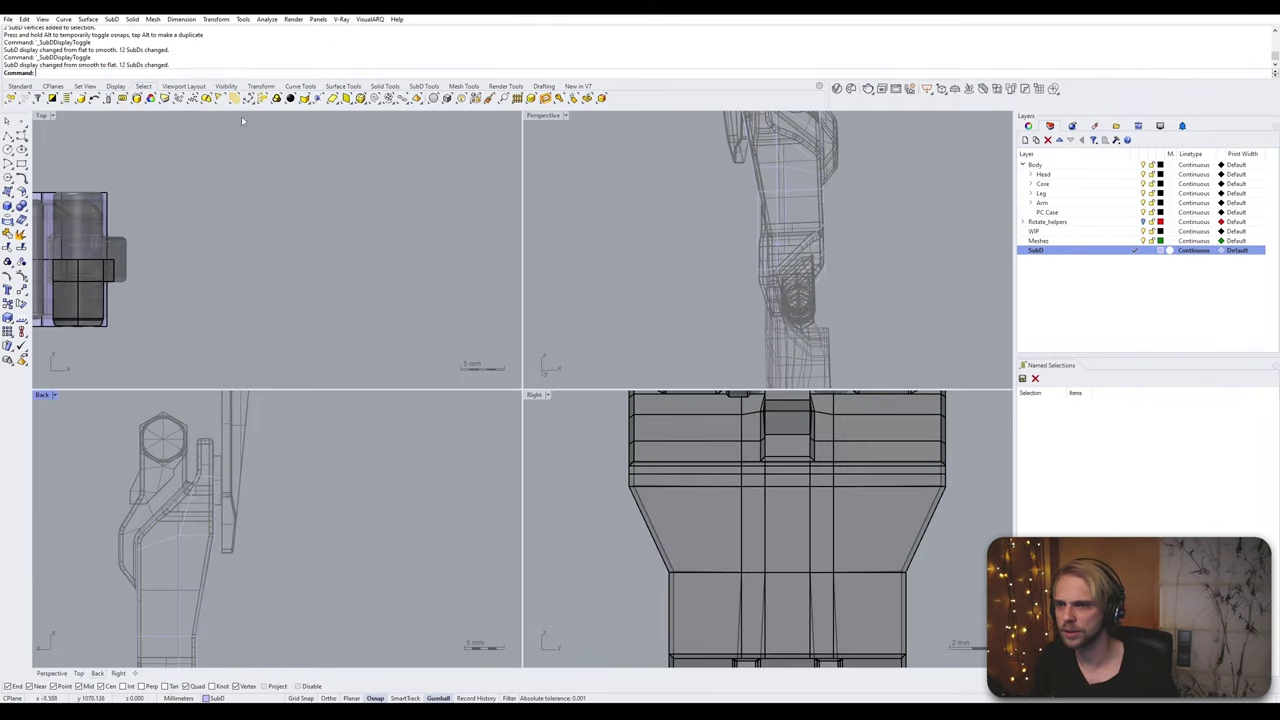
{"action": "double_click", "coordinate": [541, 116]}
{"action": "right_click_drag", "start_coordinate": [477, 173], "coordinate": [509, 256]}
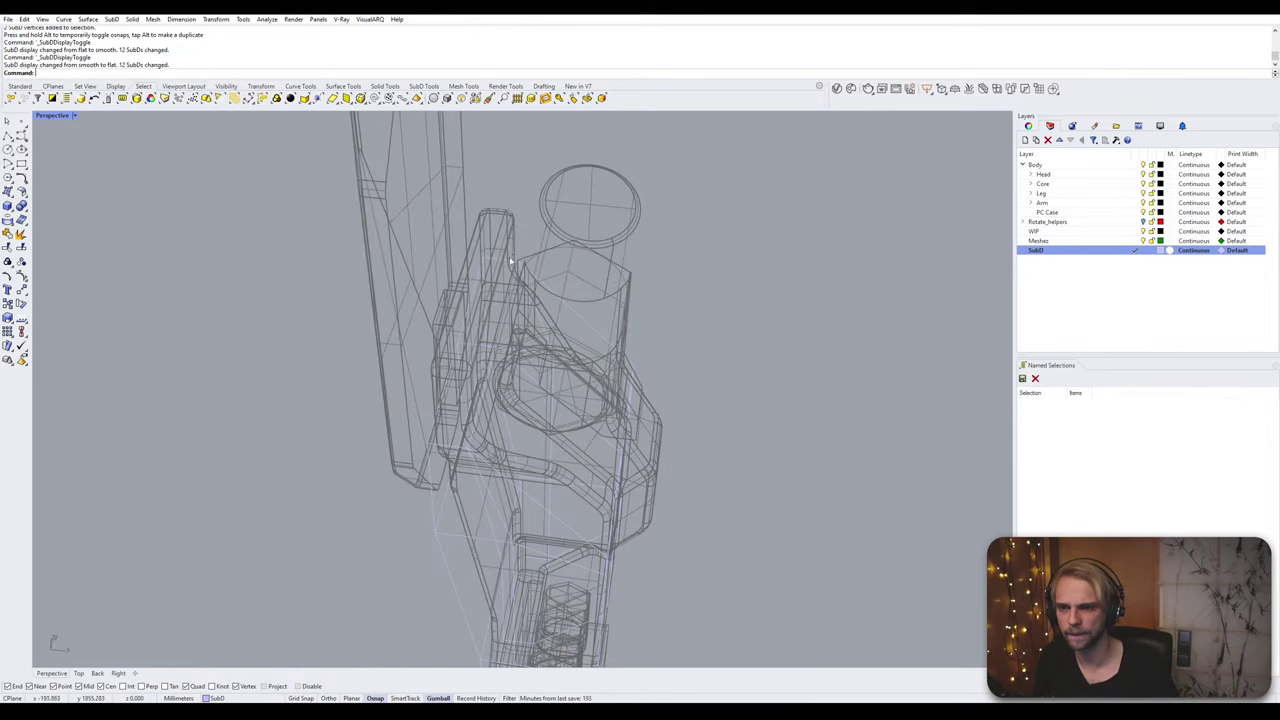
{"action": "left_click", "coordinate": [68, 115]}
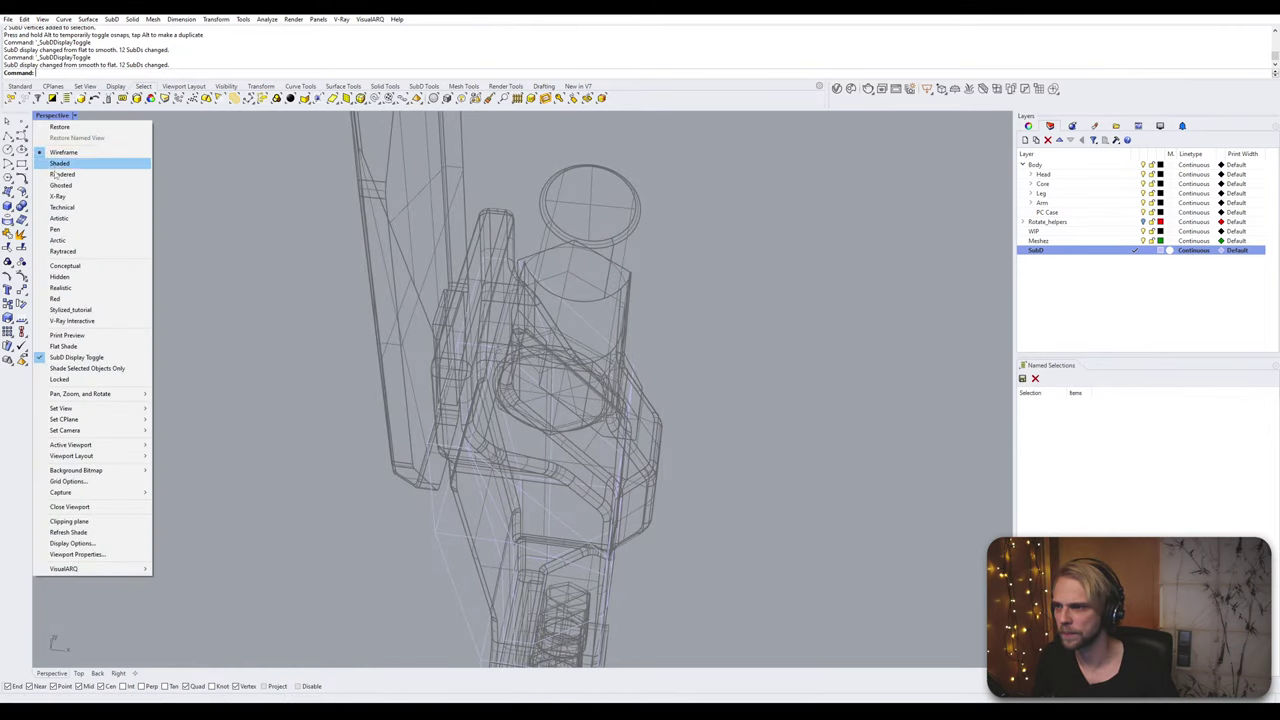
{"action": "left_click", "coordinate": [90, 185]}
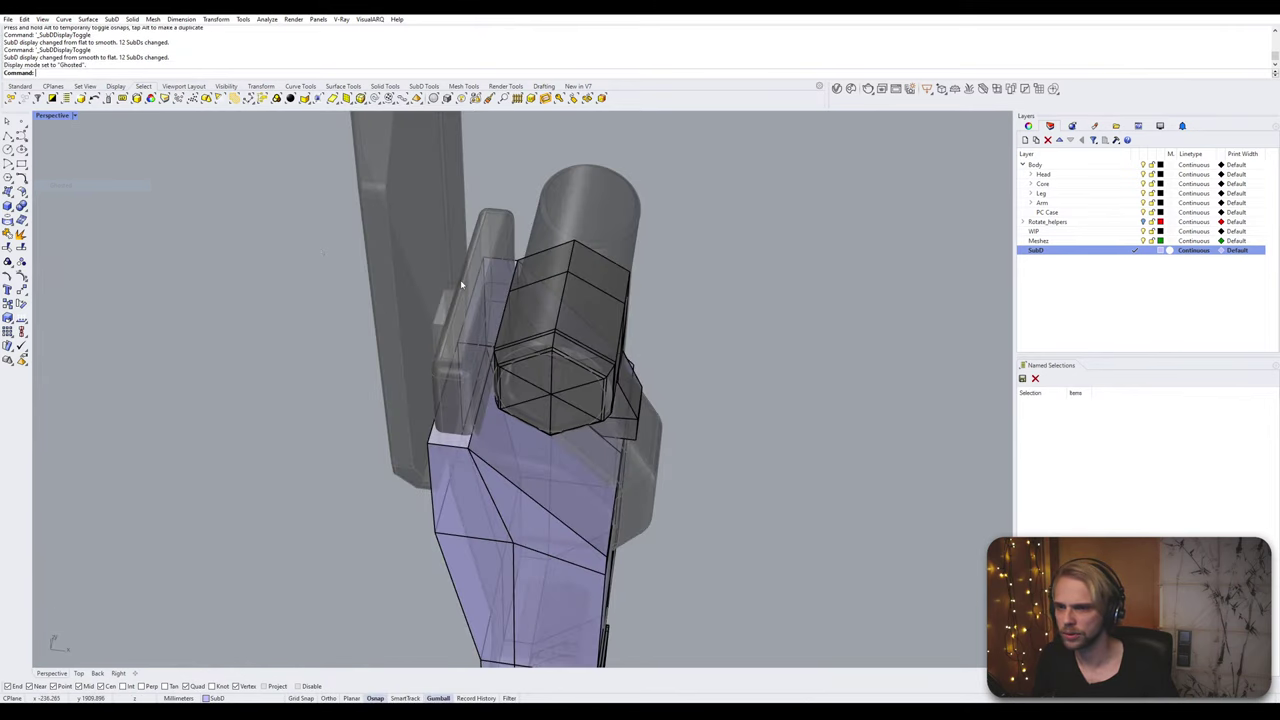
Step: Extrude the shell's two top faces upward
{"action": "left_click", "coordinate": [486, 301], "text": "ctrl+shift"}
{"action": "left_click", "coordinate": [466, 391], "text": "ctrl+shift"}
{"action": "right_click_drag", "start_coordinate": [466, 391], "coordinate": [487, 361]}
{"action": "left_click_drag", "start_coordinate": [491, 360], "coordinate": [460, 302]}
{"action": "left_click", "coordinate": [234, 412]}
Step: Extrude the shell's two bottom faces down toward the wrist joint
{"action": "scroll", "coordinate": [234, 412], "scroll_direction": "down", "scroll_amount": 8}
{"action": "right_click_drag", "start_coordinate": [234, 412], "coordinate": [350, 268], "text": "shift"}
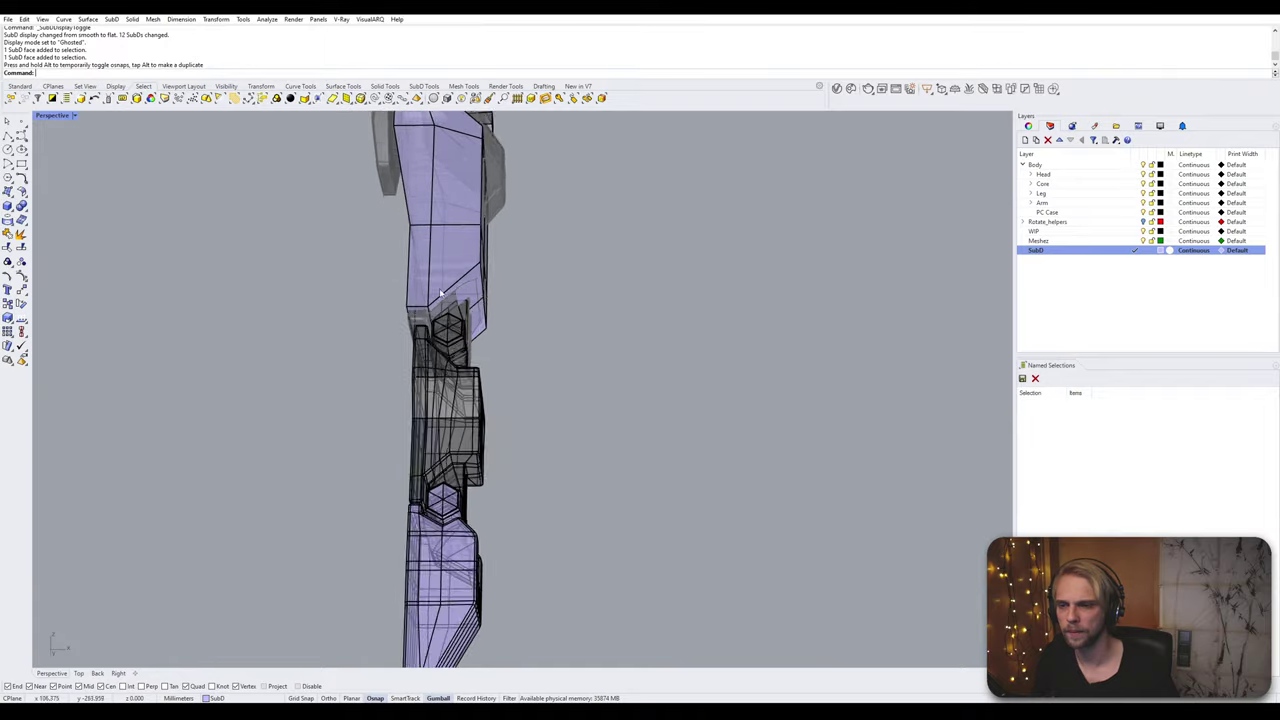
{"action": "scroll", "coordinate": [438, 308], "scroll_direction": "up", "scroll_amount": 9}
{"action": "left_click", "coordinate": [400, 363], "text": "ctrl+shift"}
{"action": "right_click_drag", "start_coordinate": [400, 363], "coordinate": [592, 406]}
{"action": "left_click", "coordinate": [592, 376], "text": "ctrl+shift"}
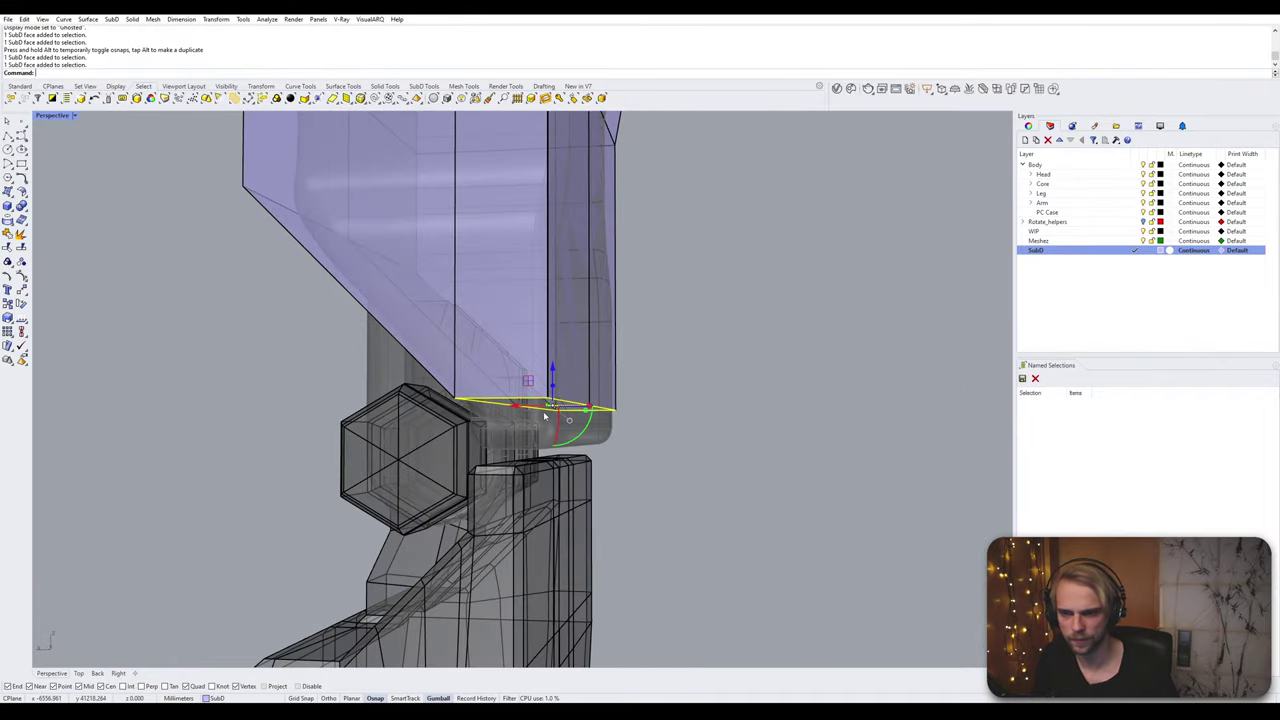
{"action": "scroll", "coordinate": [545, 416], "scroll_direction": "up", "scroll_amount": 2}
{"action": "left_click_drag", "start_coordinate": [554, 387], "coordinate": [549, 454]}
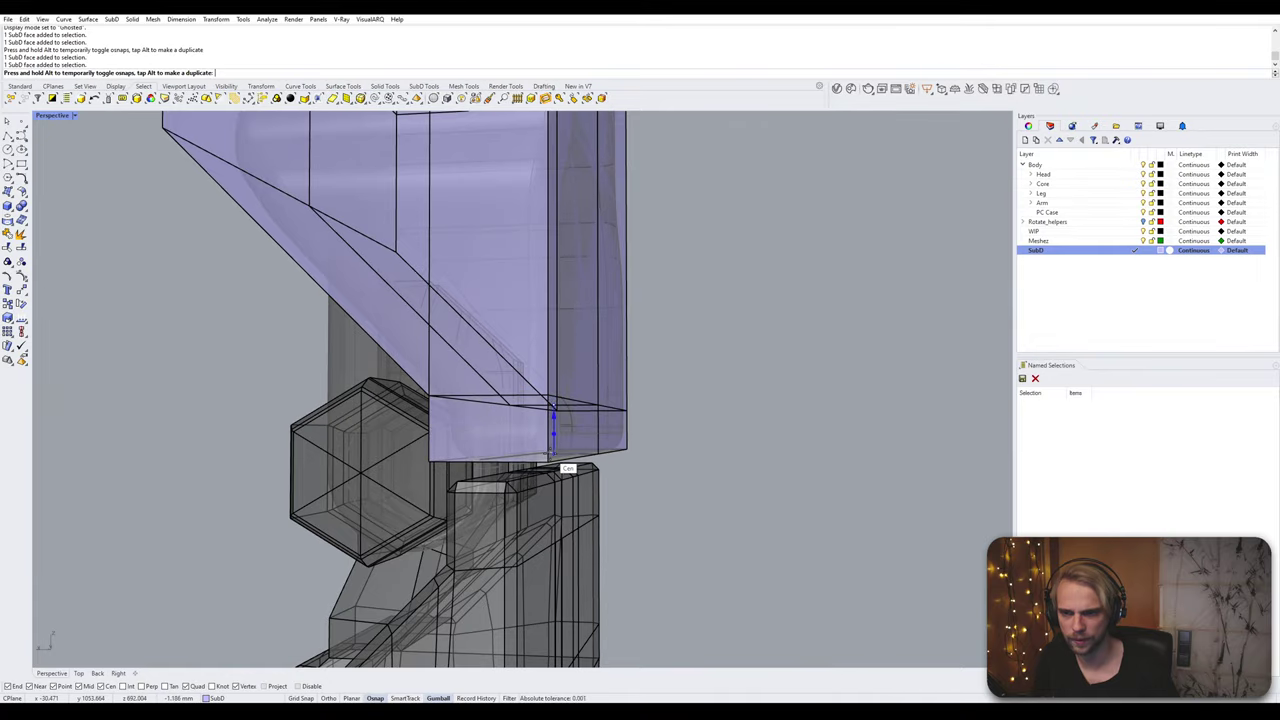
{"action": "right_click_drag", "start_coordinate": [729, 440], "coordinate": [584, 311]}
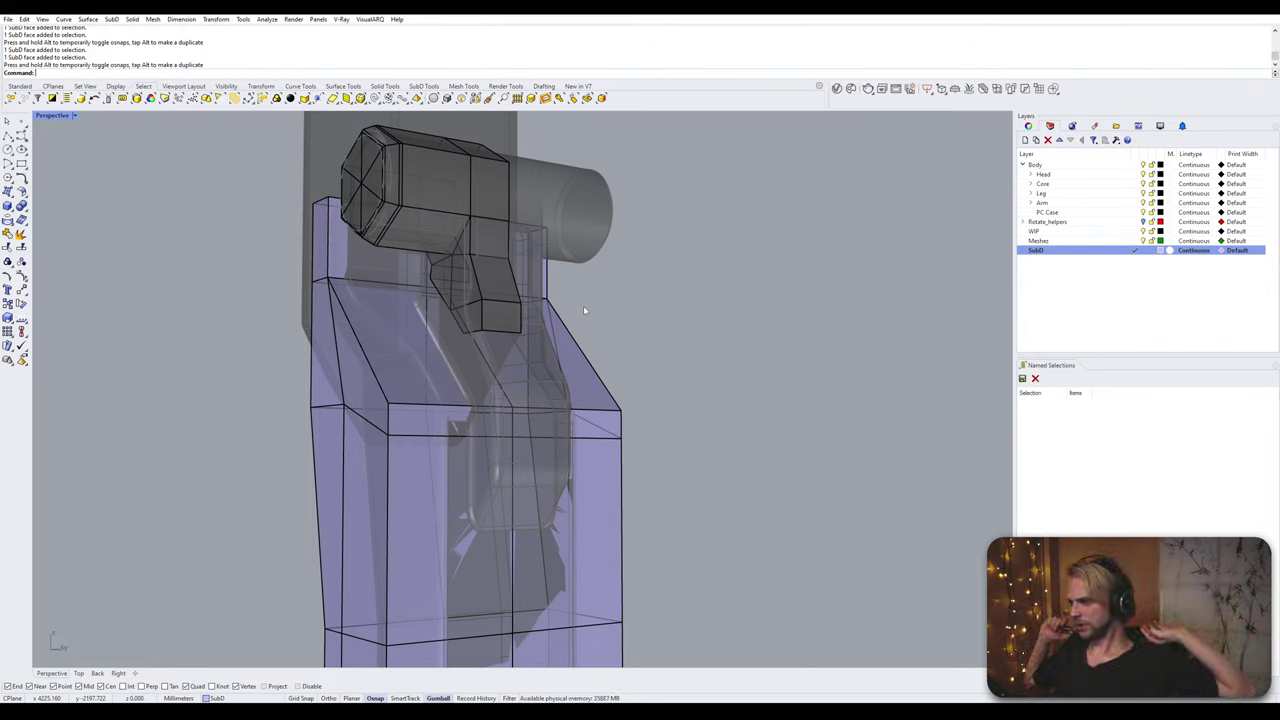
{"action": "right_click_drag", "start_coordinate": [585, 310], "coordinate": [468, 368]}
{"action": "scroll", "coordinate": [466, 374], "scroll_direction": "down", "scroll_amount": 2}
{"action": "right_click_drag", "start_coordinate": [448, 425], "coordinate": [349, 317], "text": "shift"}
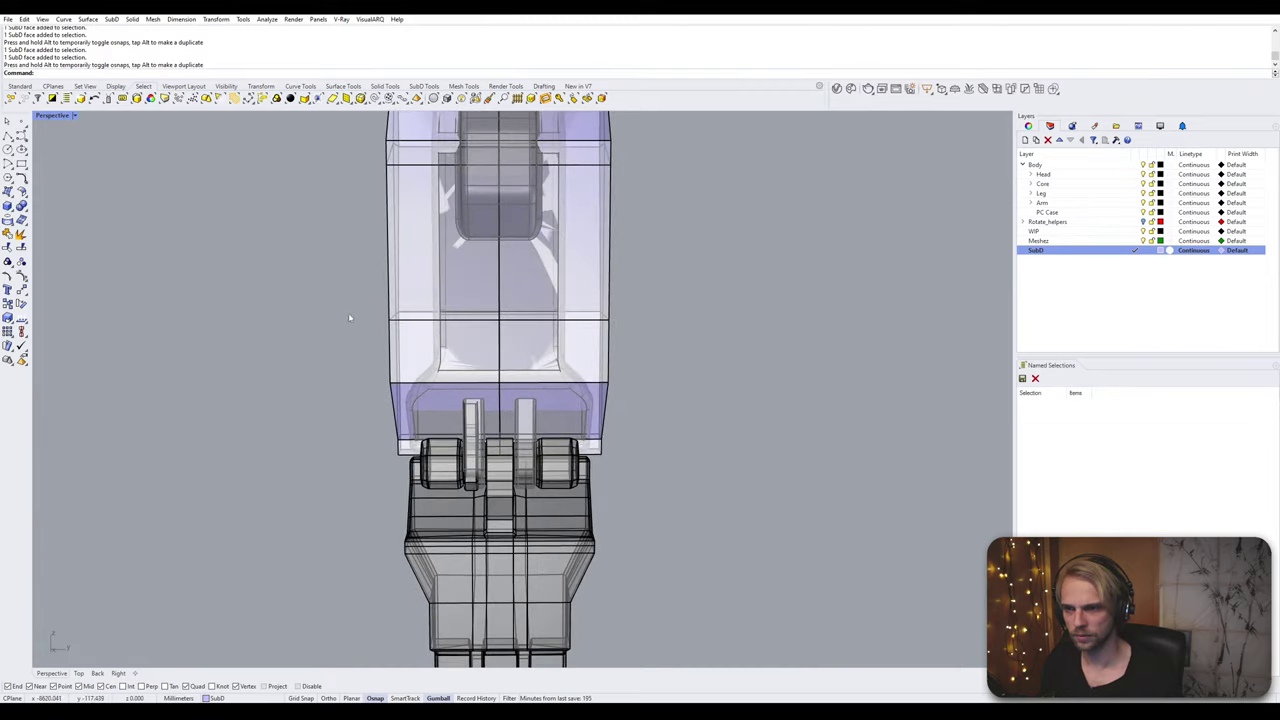
Step: Try moving the horizontal edge loop down the shell, then undo the move
{"action": "left_click_drag", "start_coordinate": [705, 344], "coordinate": [705, 344]}
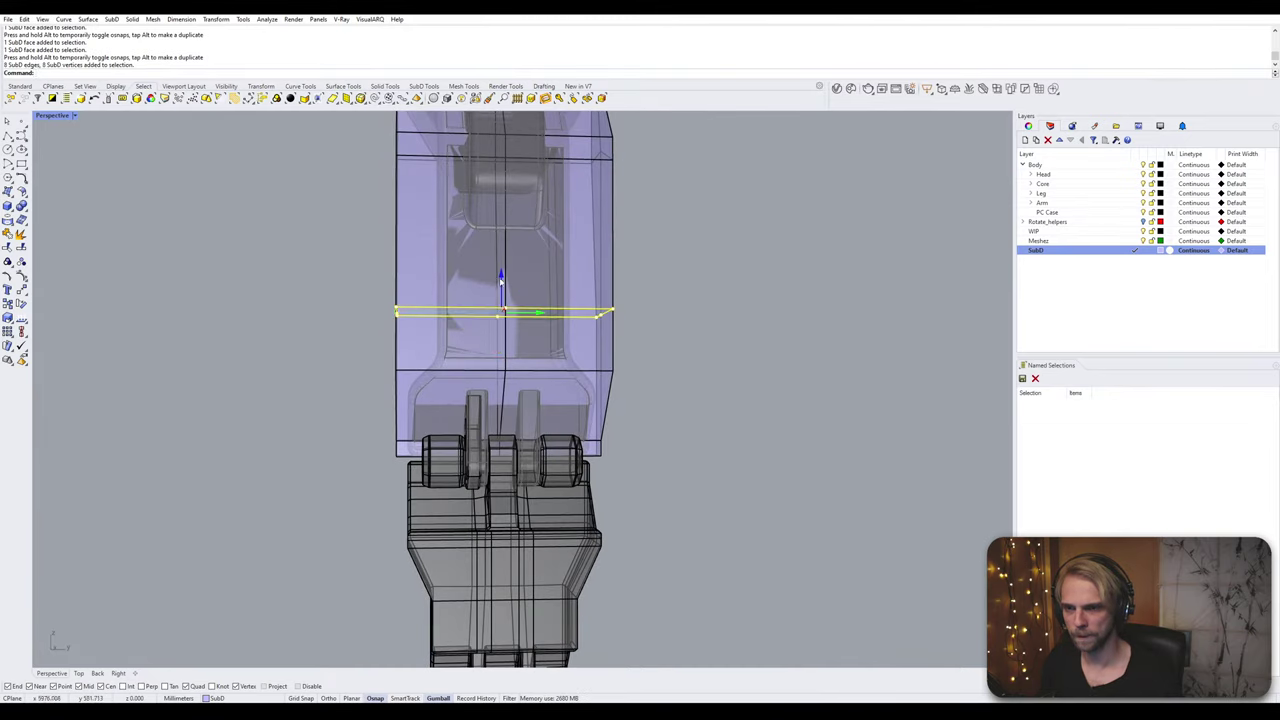
{"action": "left_click_drag", "start_coordinate": [501, 281], "coordinate": [499, 360]}
{"action": "mouse_move", "coordinate": [499, 360]}
{"action": "right_mouse_down"}
{"action": "mouse_move", "coordinate": [466, 366]}
{"action": "mouse_move", "coordinate": [475, 351]}
{"action": "mouse_move", "coordinate": [600, 356]}
{"action": "mouse_move", "coordinate": [522, 410]}
{"action": "mouse_move", "coordinate": [334, 423]}
{"action": "mouse_move", "coordinate": [486, 366]}
{"action": "right_mouse_up"}
{"action": "scroll", "coordinate": [600, 356], "scroll_direction": "down", "scroll_amount": 3}
{"action": "scroll", "coordinate": [520, 406], "scroll_direction": "up", "scroll_amount": 1}
{"action": "key", "text": "ctrl+z"}
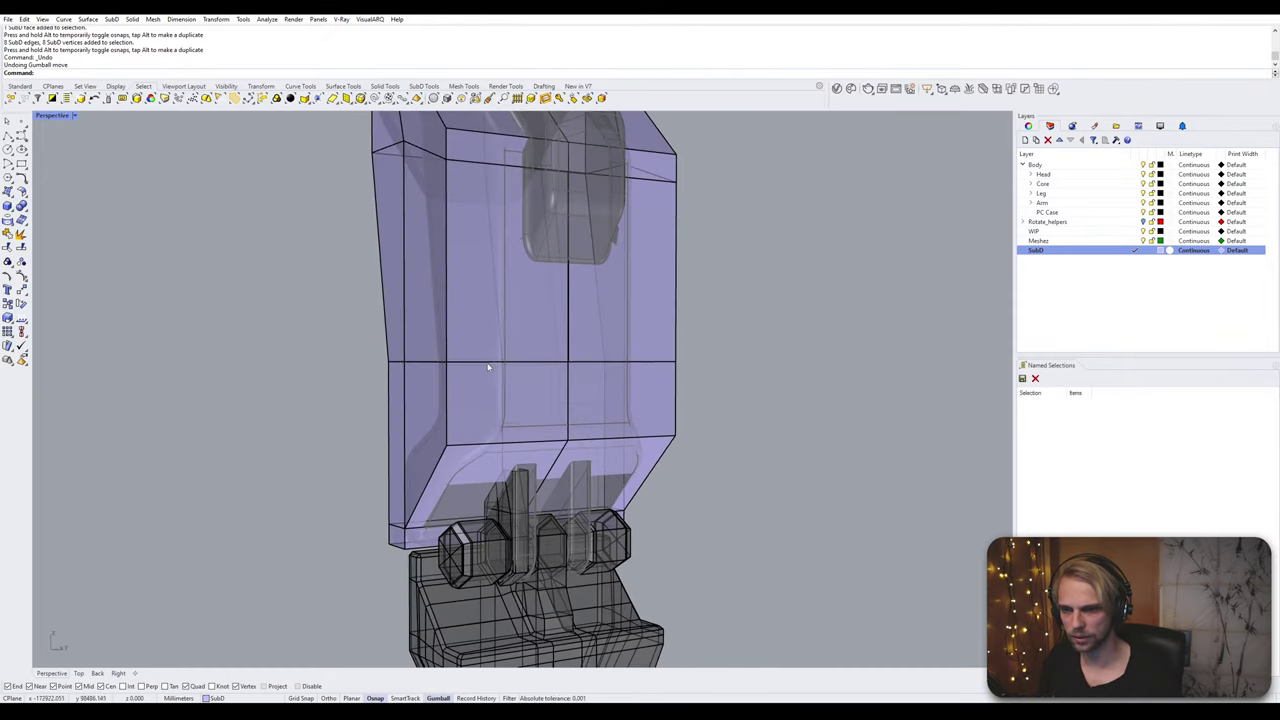
Step: Insert an edge loop beside the front horizontal loop with InsertEdge using an absolute offset
{"action": "double_click", "coordinate": [486, 364]}
{"action": "type", "text": "InsertEdge"}
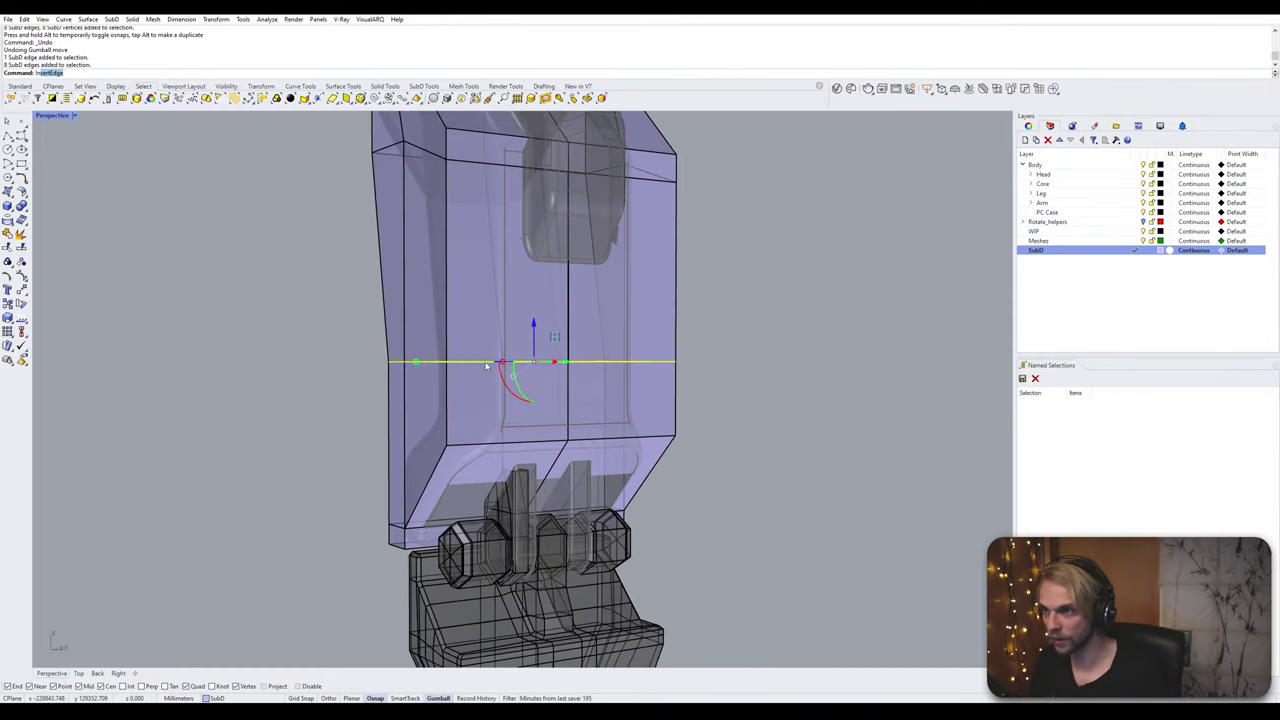
{"action": "key", "text": "Return"}
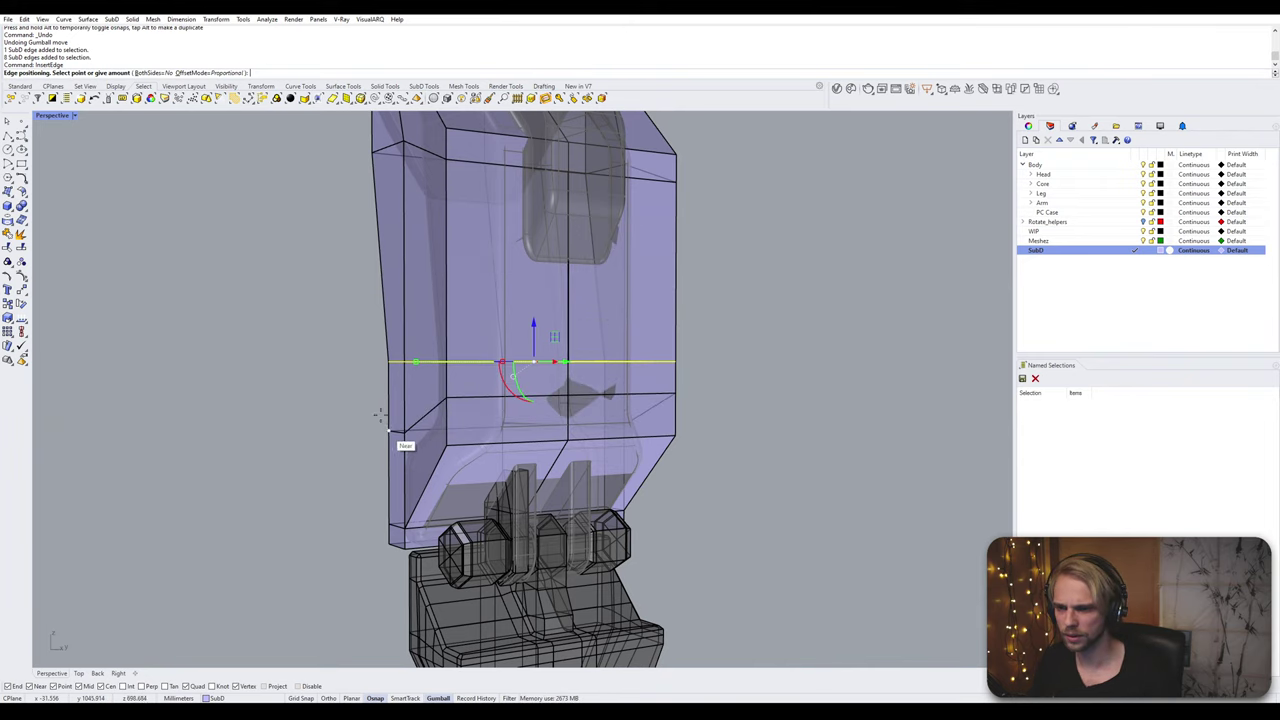
{"action": "left_click", "coordinate": [216, 74]}
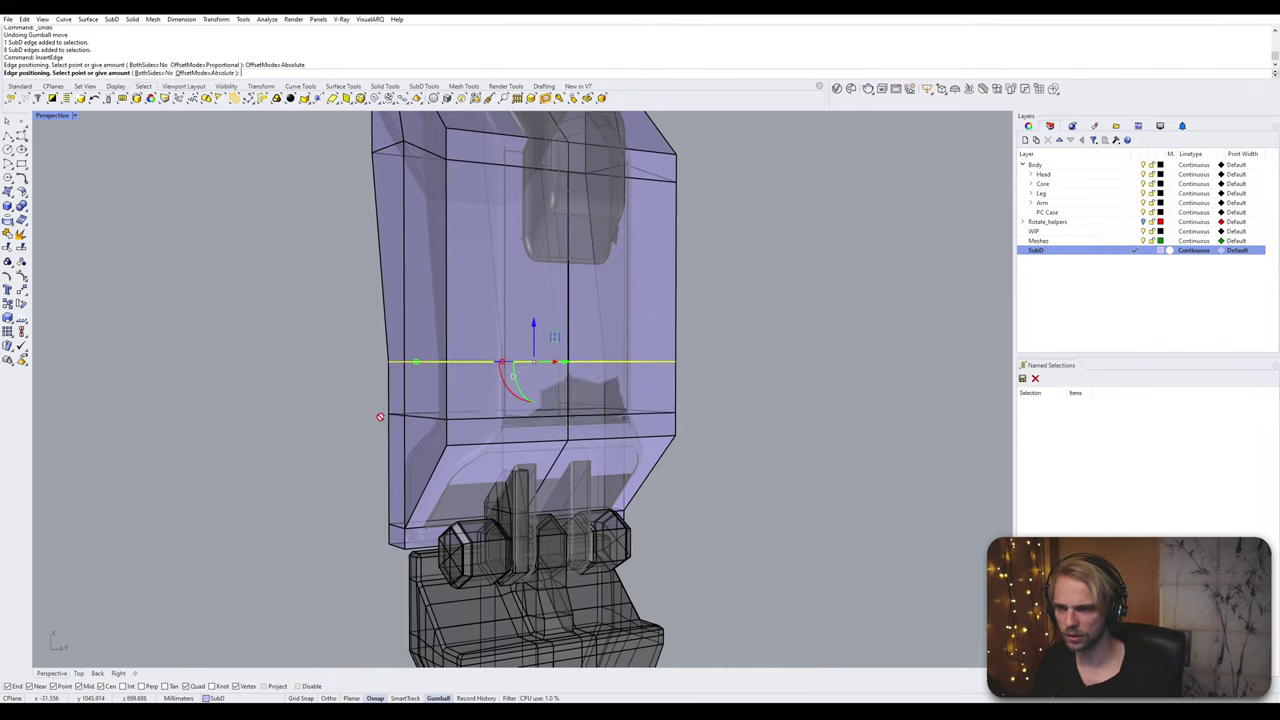
{"action": "left_click", "coordinate": [385, 413]}
{"action": "right_click_drag", "start_coordinate": [313, 387], "coordinate": [428, 278]}
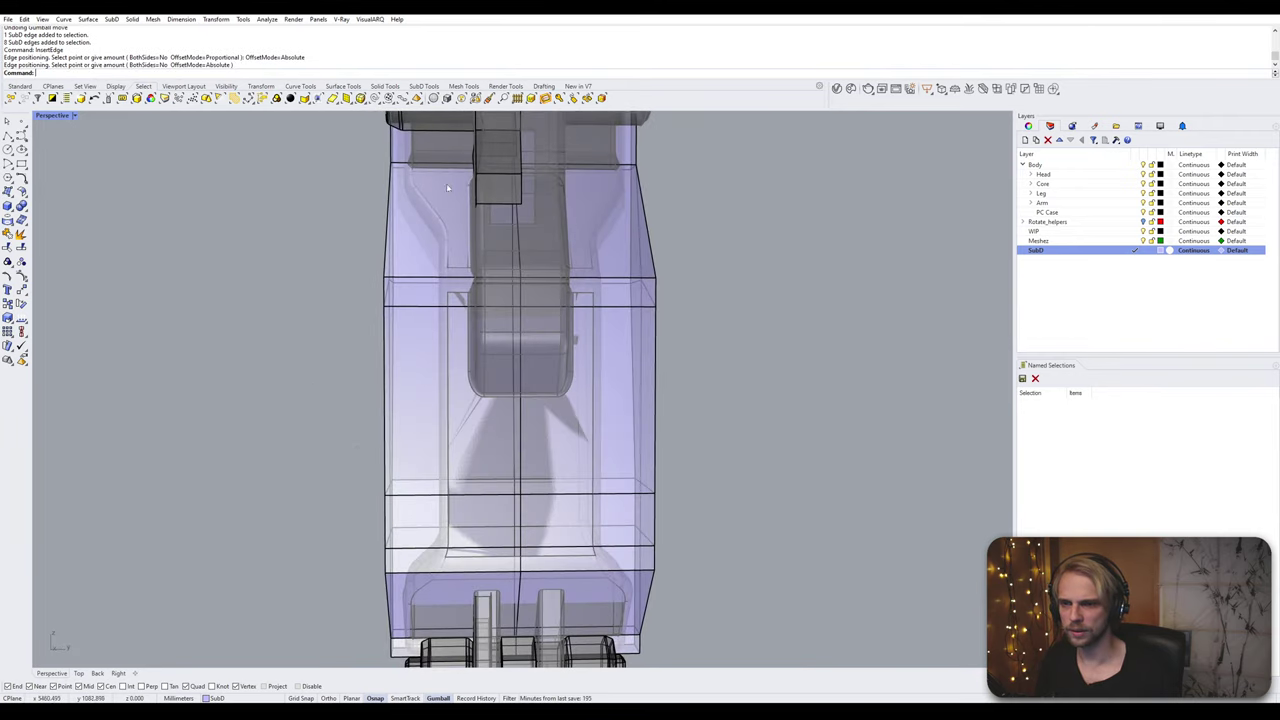
{"action": "right_click_drag", "start_coordinate": [397, 181], "coordinate": [404, 291]}
Step: Insert a second edge loop beside the loop beneath the sloped top
{"action": "double_click", "coordinate": [402, 293], "text": "ctrl+shift"}
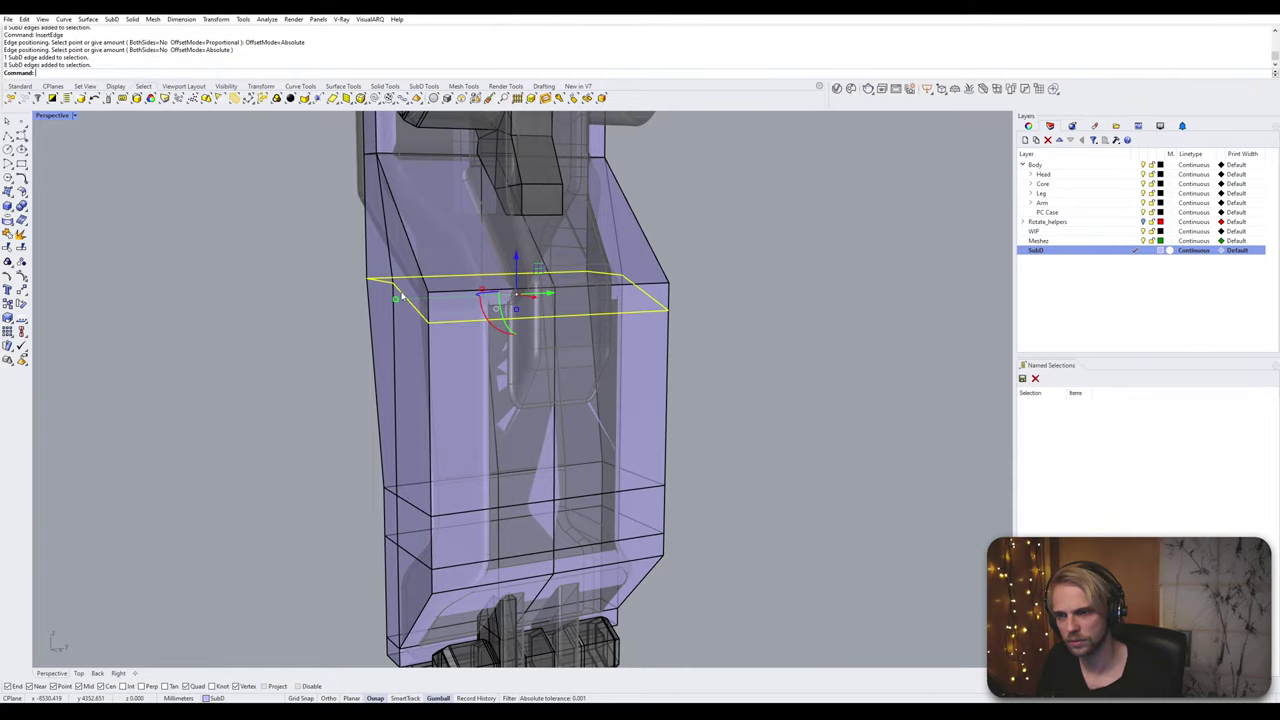
{"action": "right_click", "coordinate": [402, 293]}
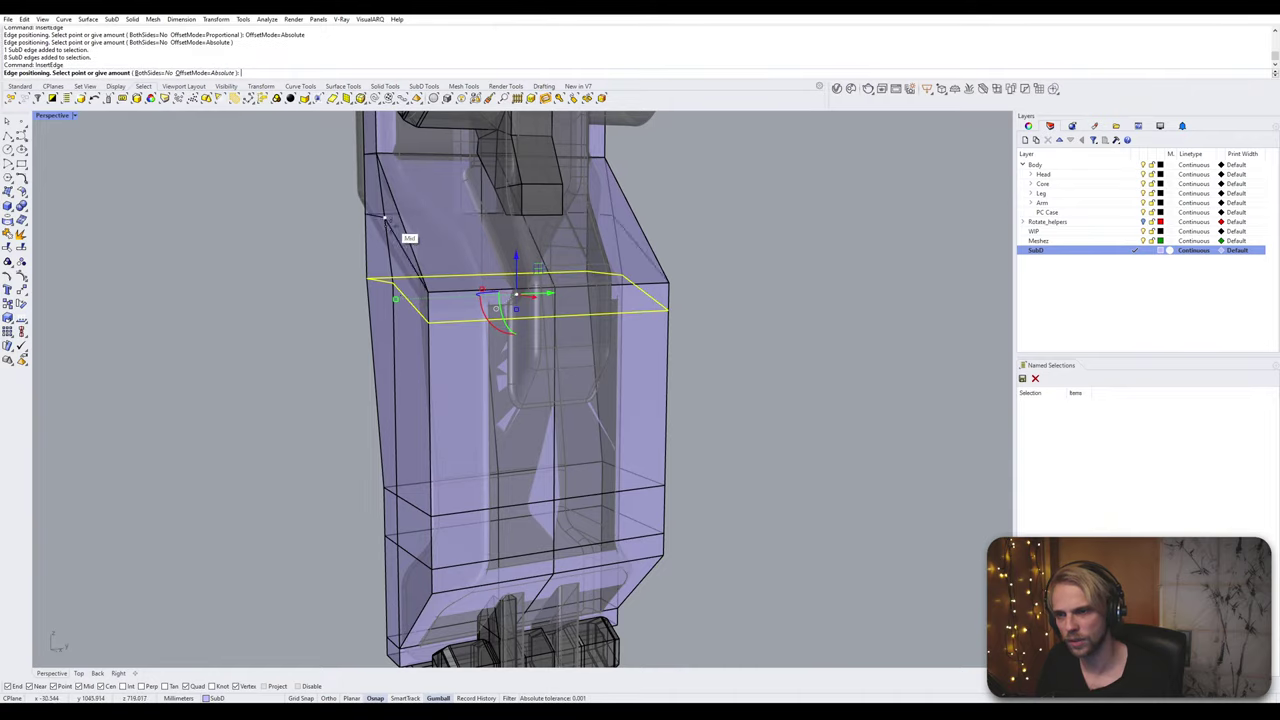
{"action": "left_click", "coordinate": [388, 247]}
{"action": "right_click_drag", "start_coordinate": [388, 247], "coordinate": [413, 232]}
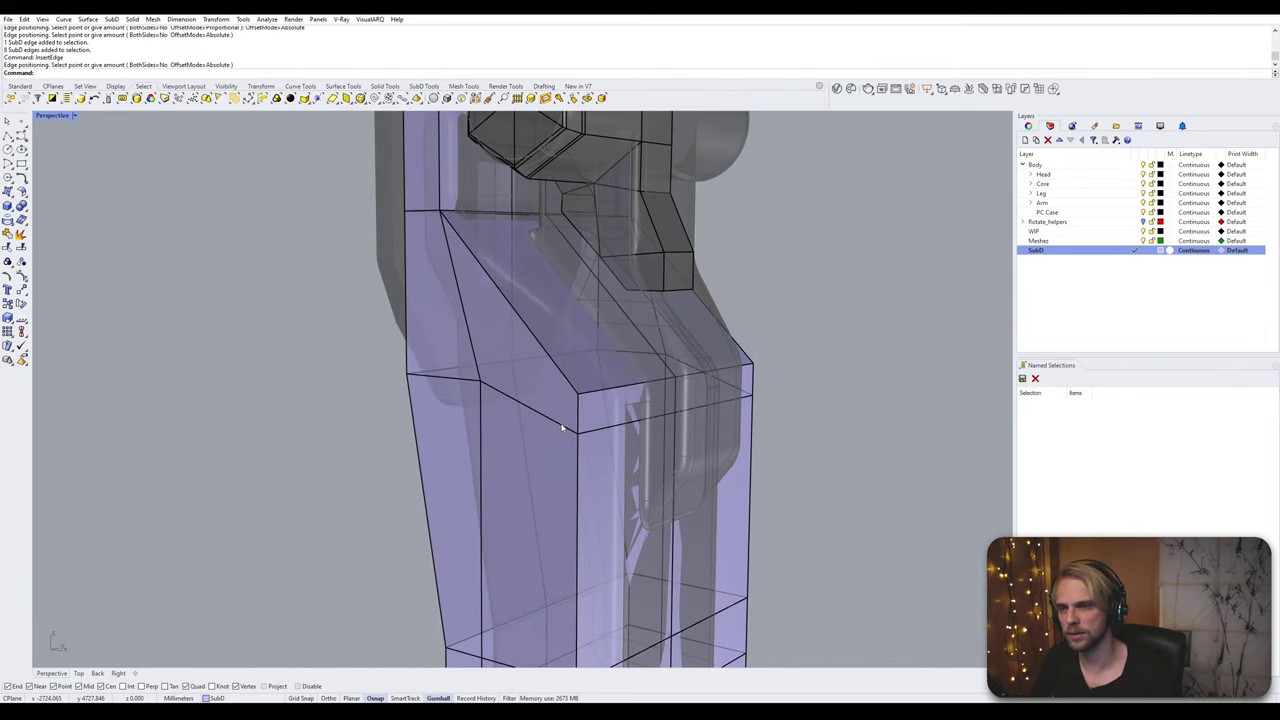
{"action": "right_click_drag", "start_coordinate": [562, 428], "coordinate": [513, 419]}
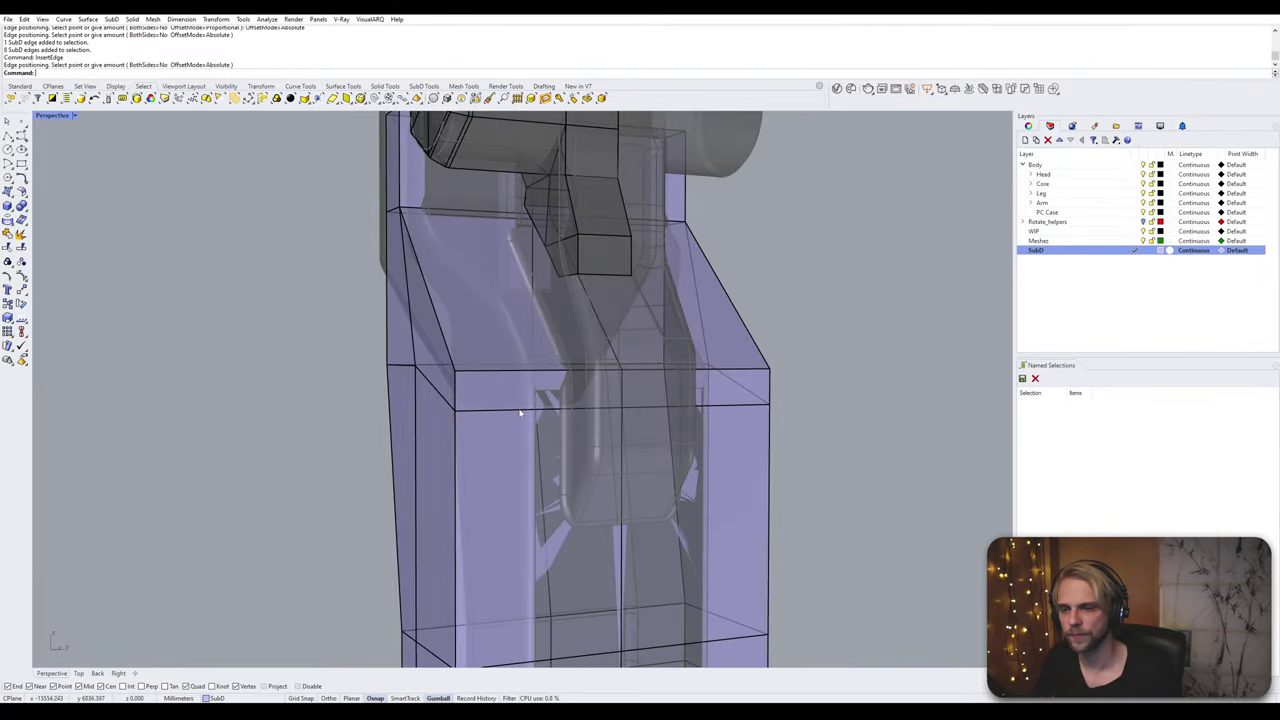
{"action": "left_click", "coordinate": [519, 409]}
{"action": "left_click", "coordinate": [500, 369], "text": "shift"}
{"action": "key", "text": "Escape"}
{"action": "right_click_drag", "start_coordinate": [497, 371], "coordinate": [504, 327]}
{"action": "scroll", "coordinate": [511, 351], "scroll_direction": "down", "scroll_amount": 4}
Step: Crossing-select the right half of the forearm shell and delete it
{"action": "left_click", "coordinate": [515, 497]}
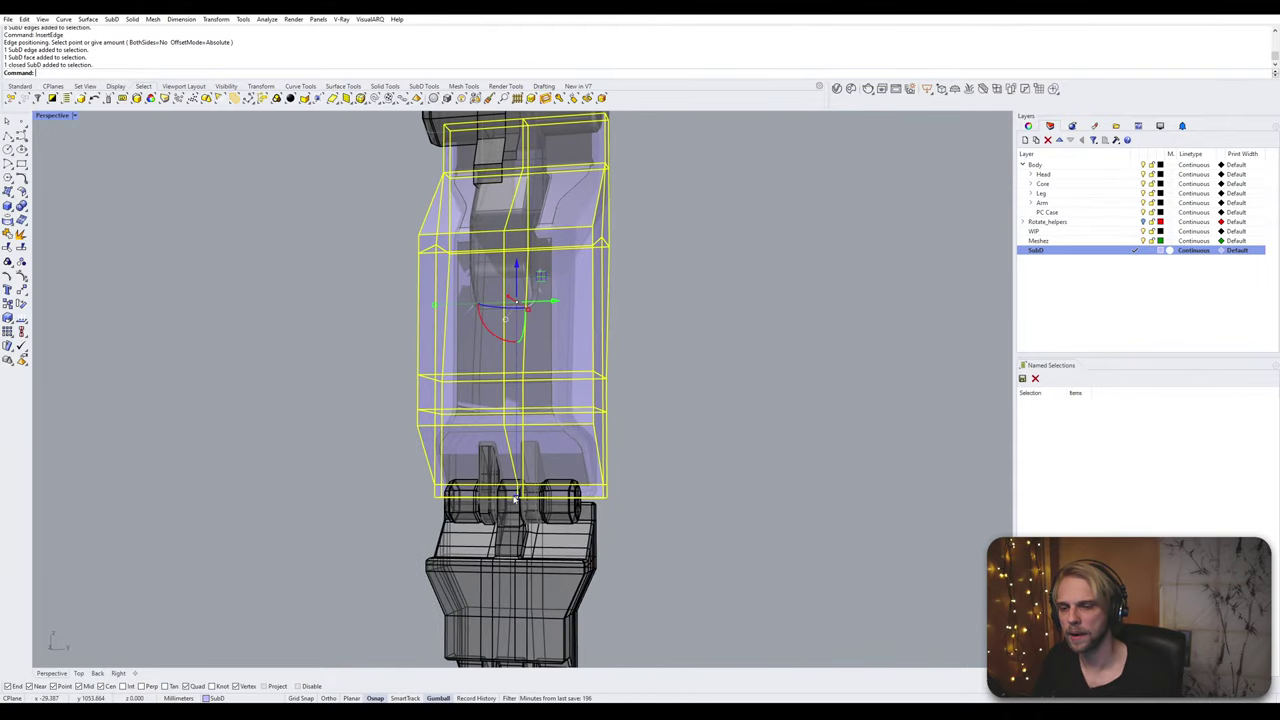
{"action": "left_click", "coordinate": [697, 557]}
{"action": "right_click_drag", "start_coordinate": [697, 557], "coordinate": [712, 562]}
{"action": "left_click_drag", "start_coordinate": [713, 572], "coordinate": [689, 500]}
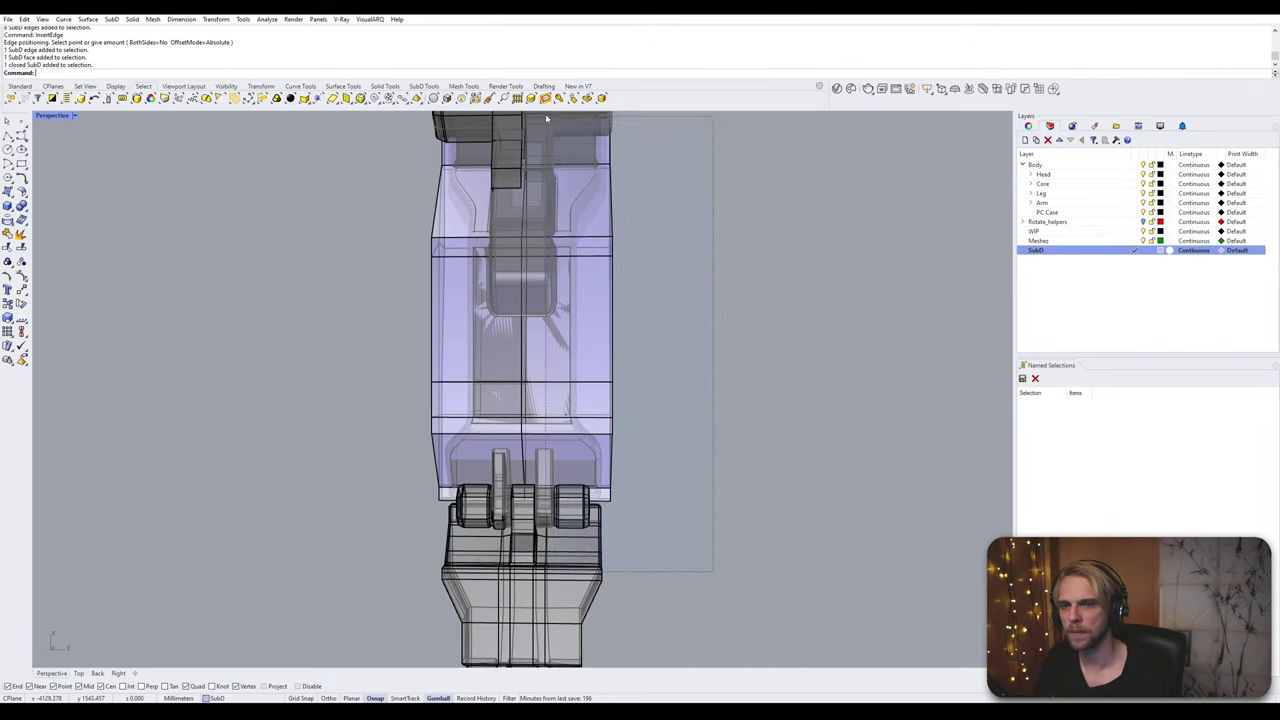
{"action": "left_click_drag", "start_coordinate": [546, 118], "coordinate": [546, 120]}
{"action": "right_click_drag", "start_coordinate": [580, 300], "coordinate": [623, 350]}
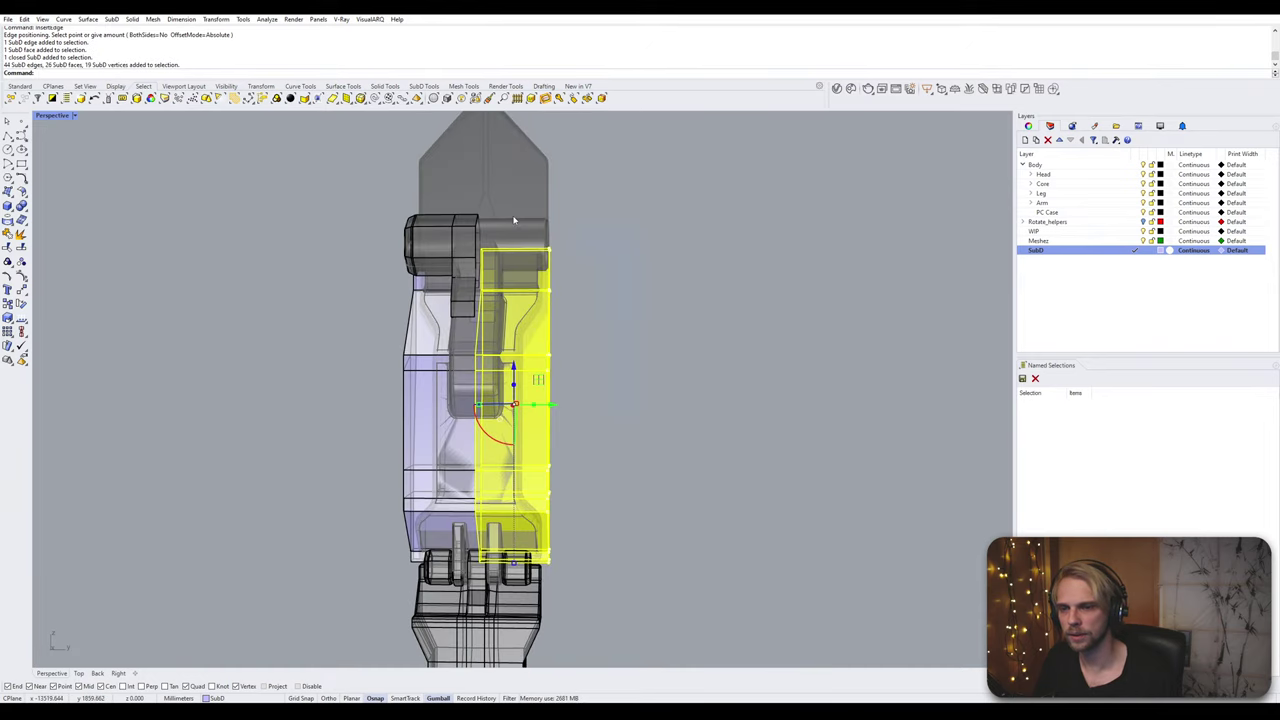
{"action": "key", "text": "Delete"}
Step: Stitch the narrow strip's two close edges together at their average location
{"action": "right_click_drag", "start_coordinate": [514, 217], "coordinate": [492, 356]}
{"action": "scroll", "coordinate": [515, 353], "scroll_direction": "up", "scroll_amount": 3}
{"action": "left_click", "coordinate": [543, 362], "text": "ctrl+shift"}
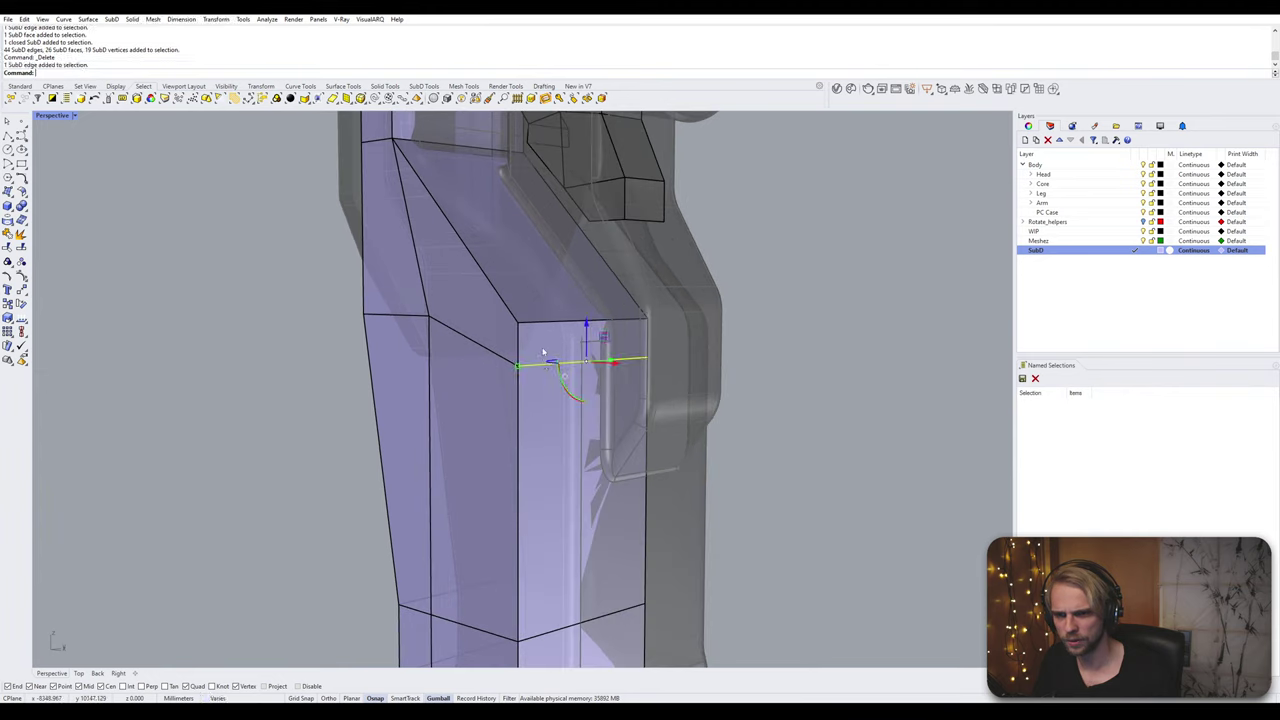
{"action": "left_click", "coordinate": [543, 324], "text": "ctrl+shift"}
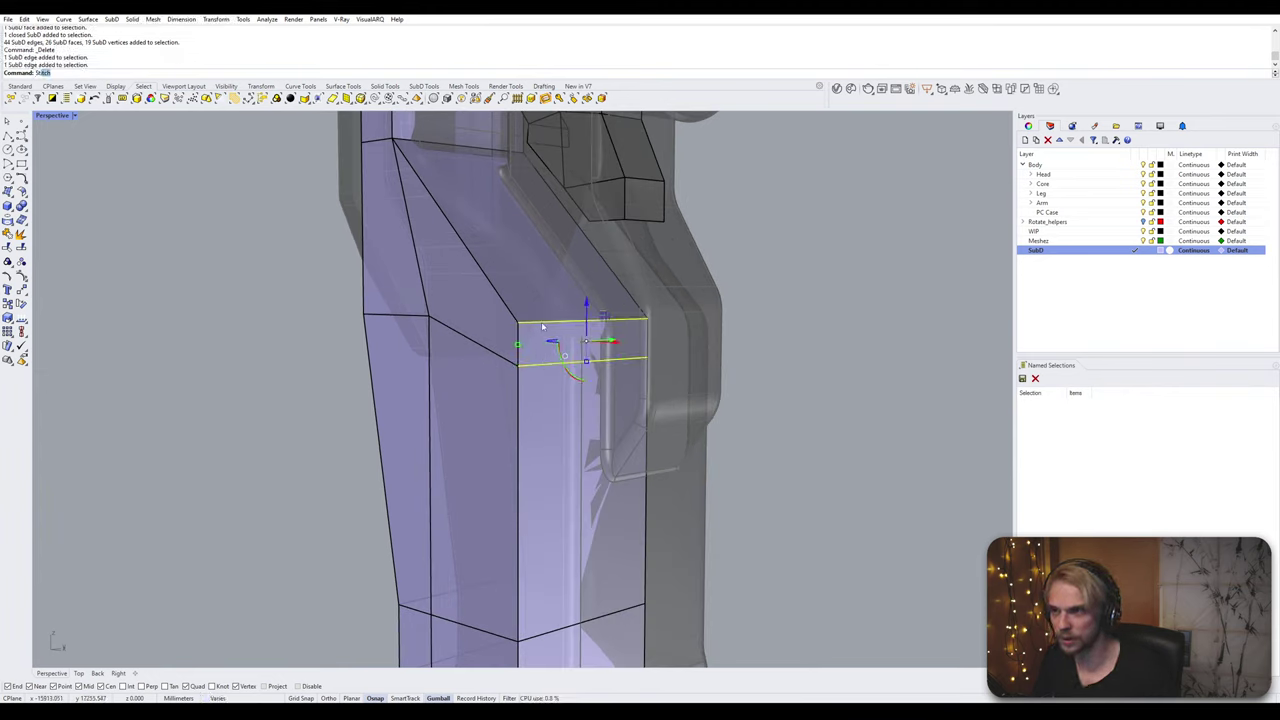
{"action": "key", "text": "Return"}
{"action": "left_click", "coordinate": [544, 321]}
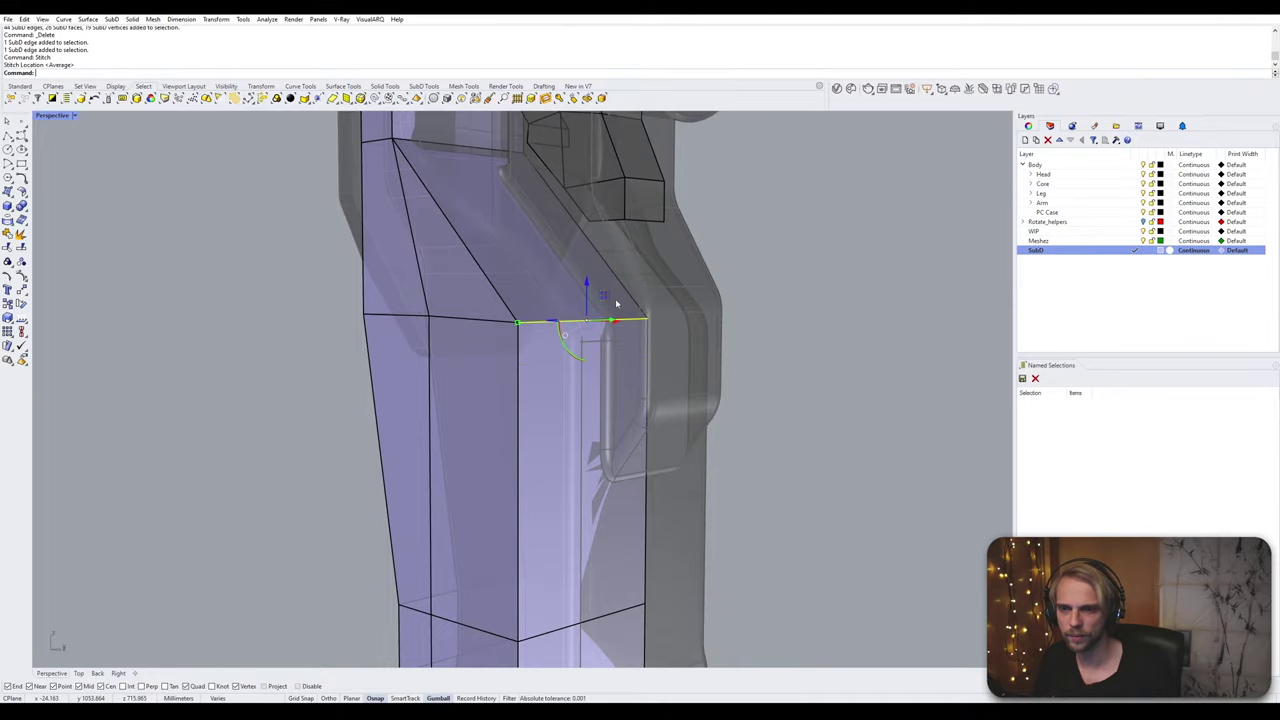
{"action": "right_click_drag", "start_coordinate": [530, 303], "coordinate": [367, 312]}
Step: Select the edges running along the half shell's left side
{"action": "left_click", "coordinate": [551, 285]}
{"action": "left_click", "coordinate": [491, 285], "text": "shift"}
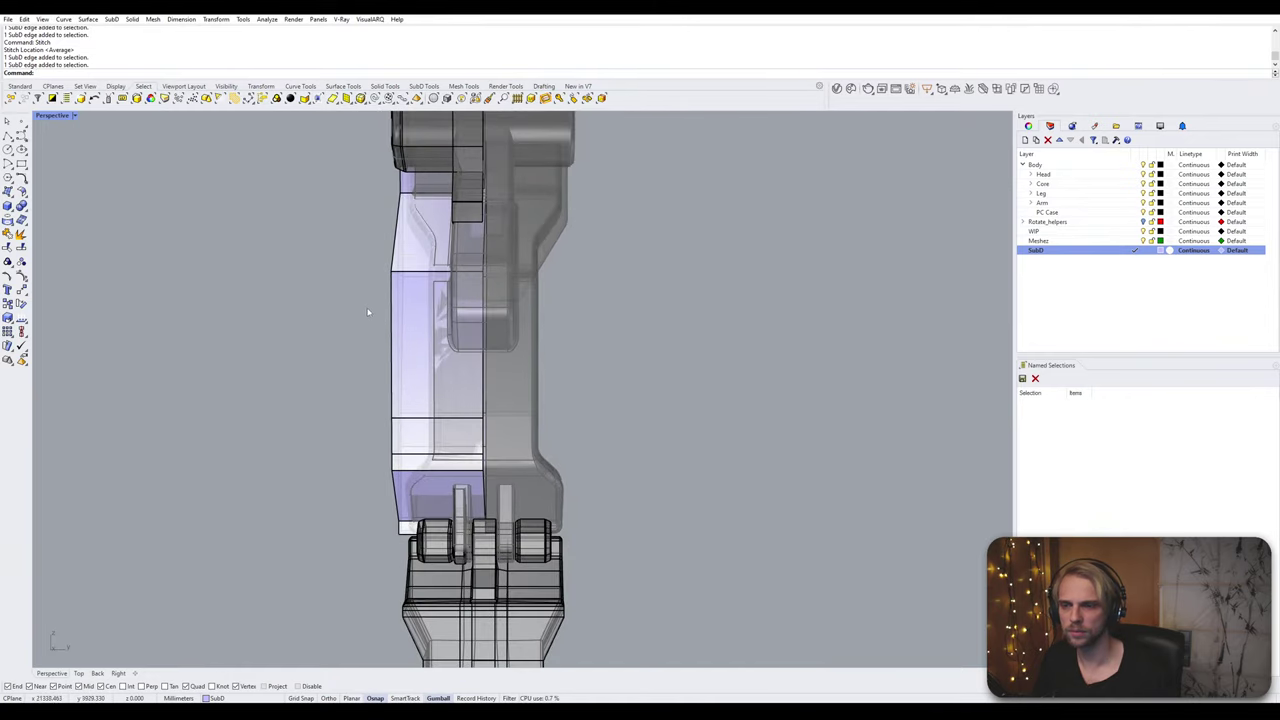
{"action": "left_click", "coordinate": [408, 534]}
{"action": "left_click", "coordinate": [353, 376]}
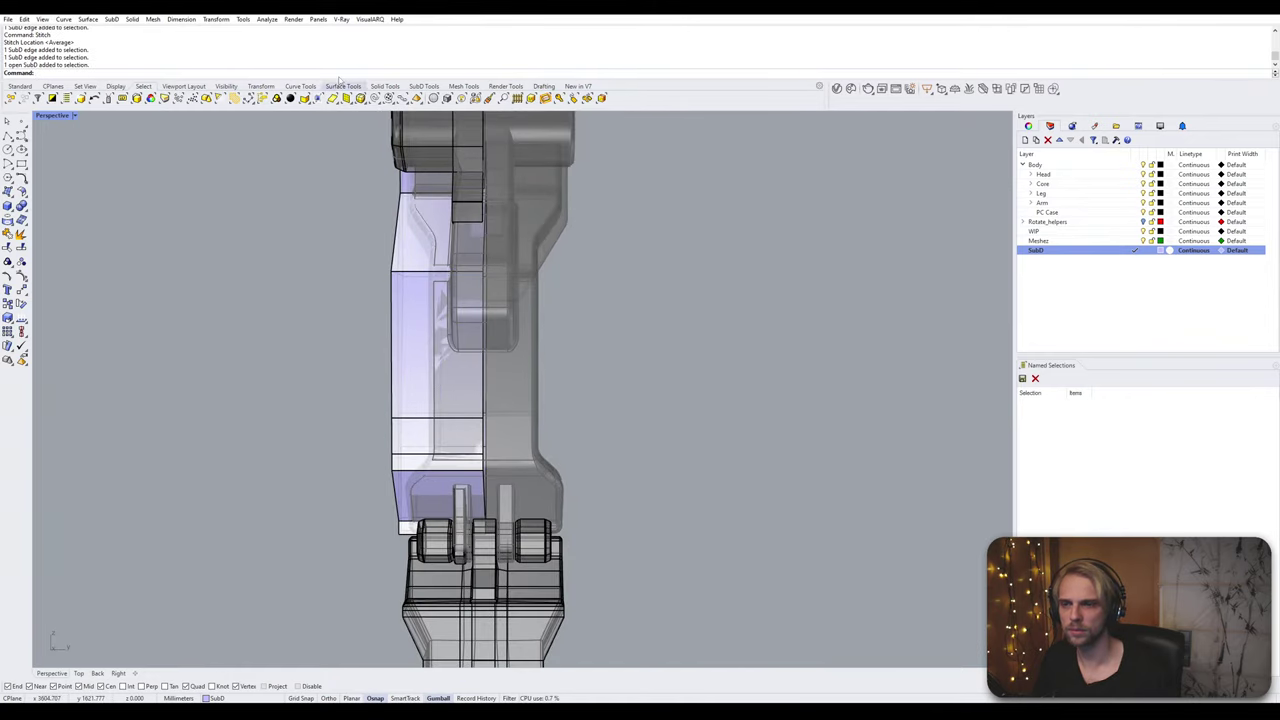
{"action": "left_click_drag", "start_coordinate": [316, 129], "coordinate": [422, 568]}
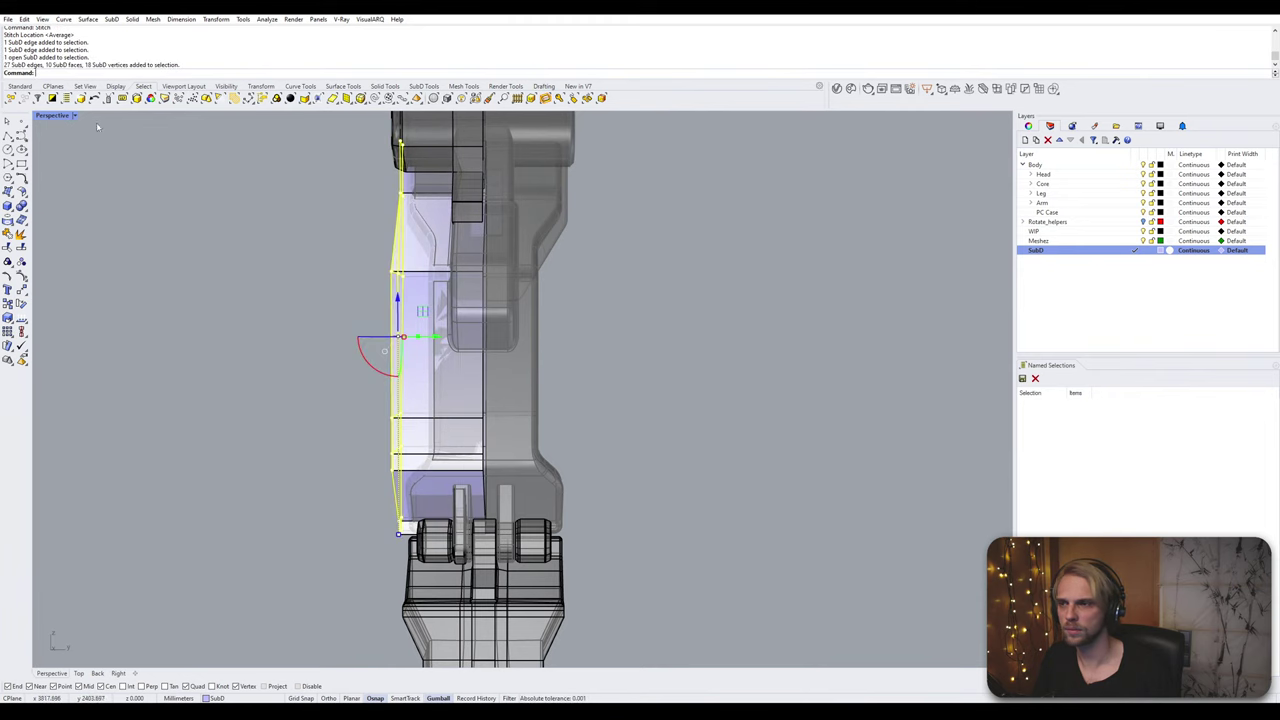
Step: Maximize the Right view and drag the selected SubD edge to the left
{"action": "double_click", "coordinate": [50, 116]}
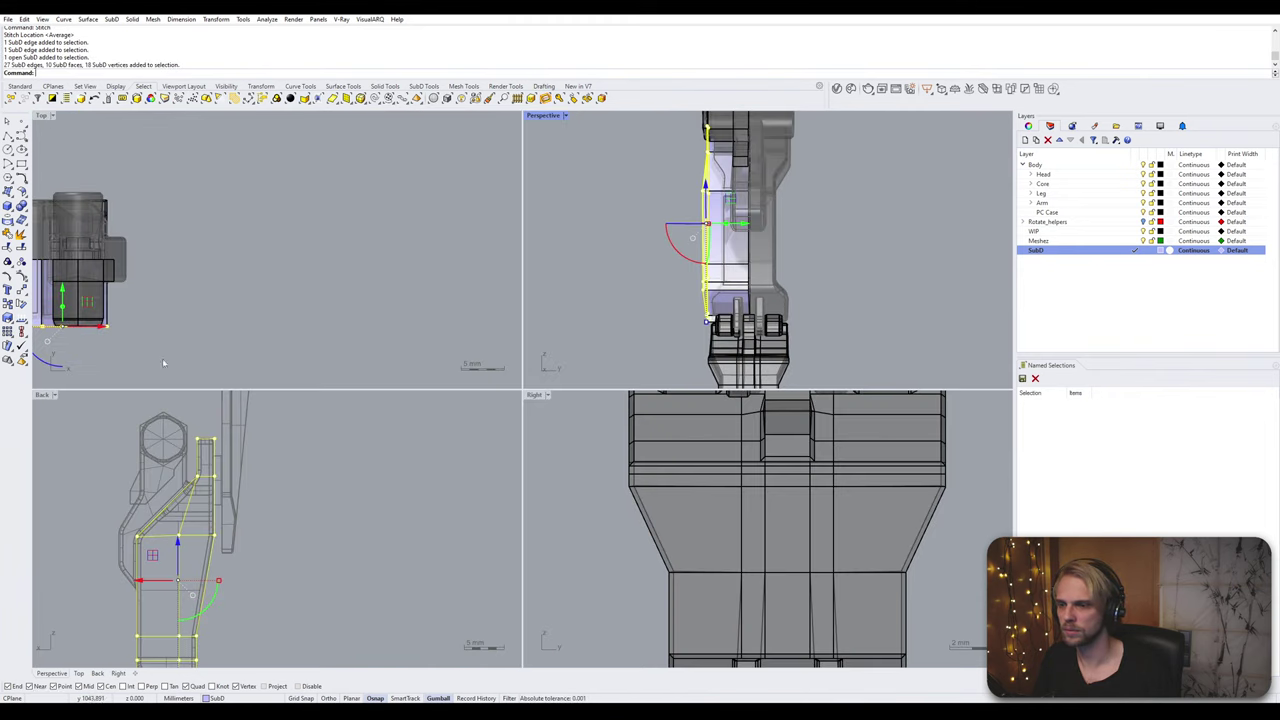
{"action": "double_click", "coordinate": [537, 396]}
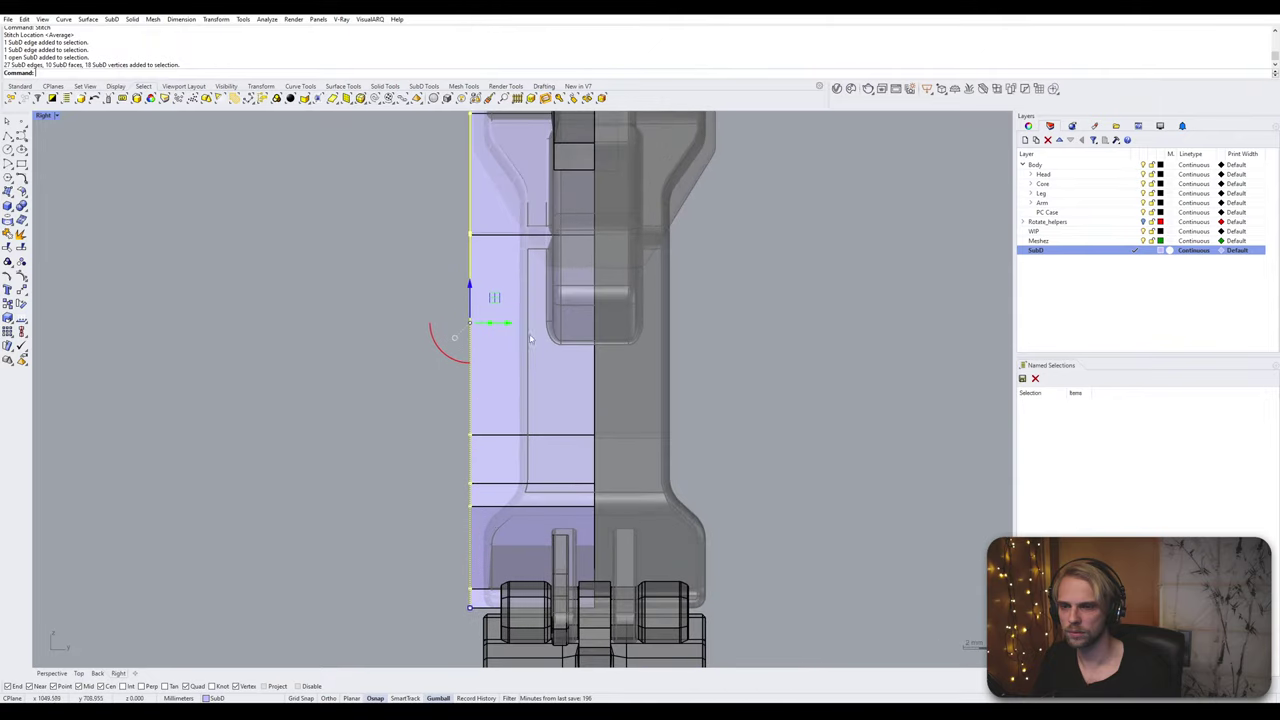
{"action": "scroll", "coordinate": [531, 339], "scroll_direction": "up", "scroll_amount": 2}
{"action": "left_click_drag", "start_coordinate": [493, 321], "coordinate": [471, 590]}
{"action": "left_click", "coordinate": [345, 411]}
Step: Window-select the edges along the shell's side and shift them slightly left
{"action": "scroll", "coordinate": [407, 316], "scroll_direction": "down", "scroll_amount": 4}
{"action": "right_click_drag", "start_coordinate": [407, 316], "coordinate": [420, 502]}
{"action": "scroll", "coordinate": [446, 327], "scroll_direction": "up", "scroll_amount": 4}
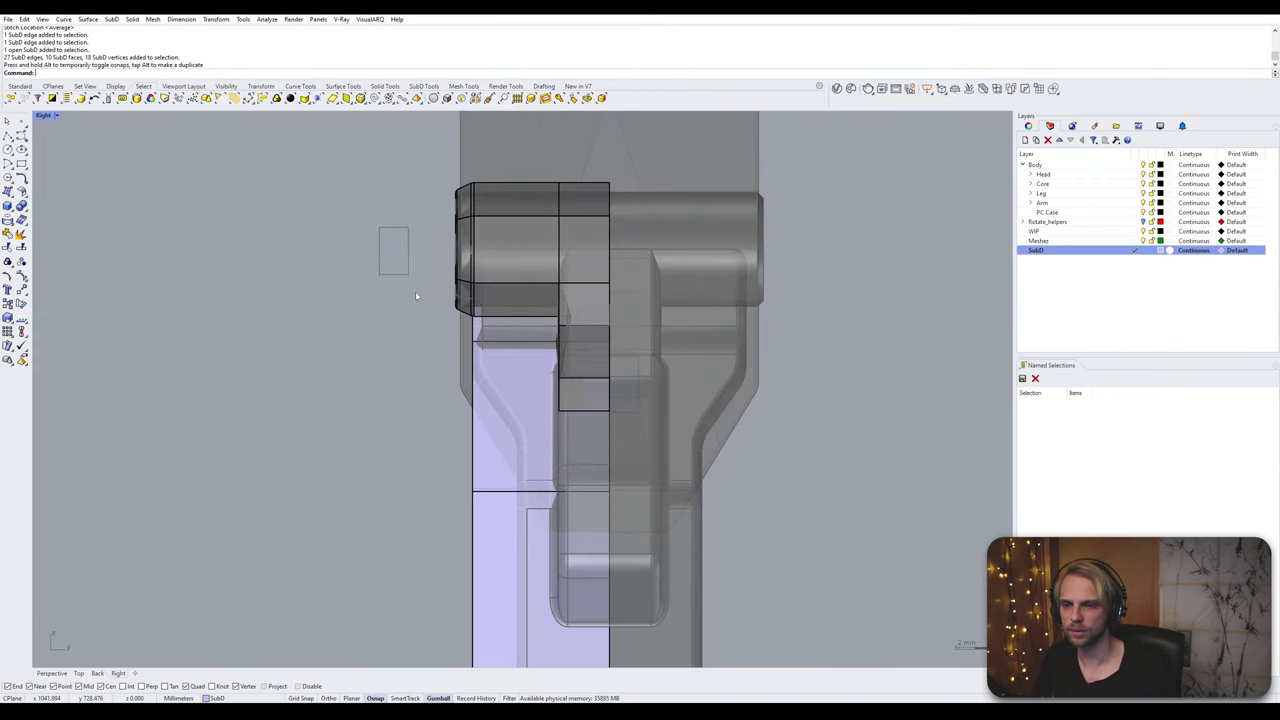
{"action": "left_click_drag", "start_coordinate": [416, 293], "coordinate": [490, 517], "text": "ctrl+shift"}
{"action": "scroll", "coordinate": [481, 383], "scroll_direction": "up", "scroll_amount": 4}
{"action": "left_click_drag", "start_coordinate": [506, 380], "coordinate": [447, 393]}
Step: Lower down the shell, select its left side edge and nudge it slightly right with the gumball
{"action": "scroll", "coordinate": [443, 392], "scroll_direction": "down", "scroll_amount": 4}
{"action": "right_click_drag", "start_coordinate": [413, 518], "coordinate": [447, 254]}
{"action": "scroll", "coordinate": [466, 491], "scroll_direction": "up", "scroll_amount": 2}
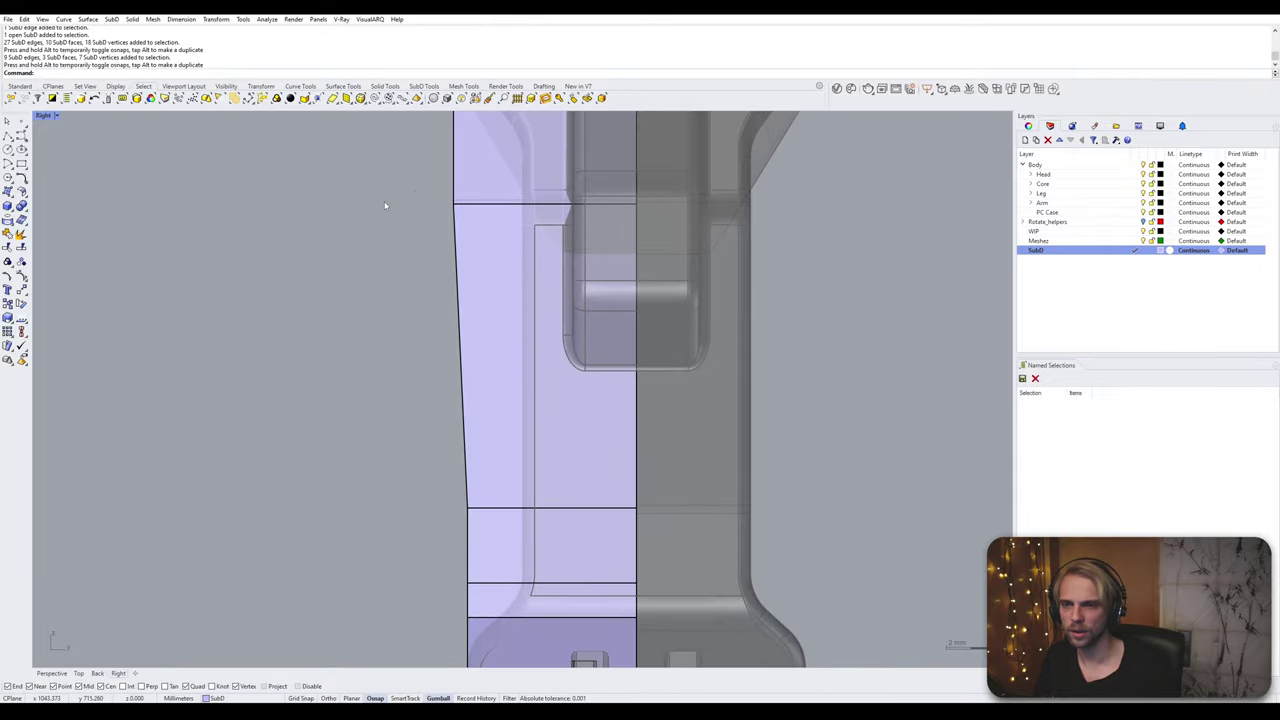
{"action": "right_click_drag", "start_coordinate": [561, 202], "coordinate": [570, 310]}
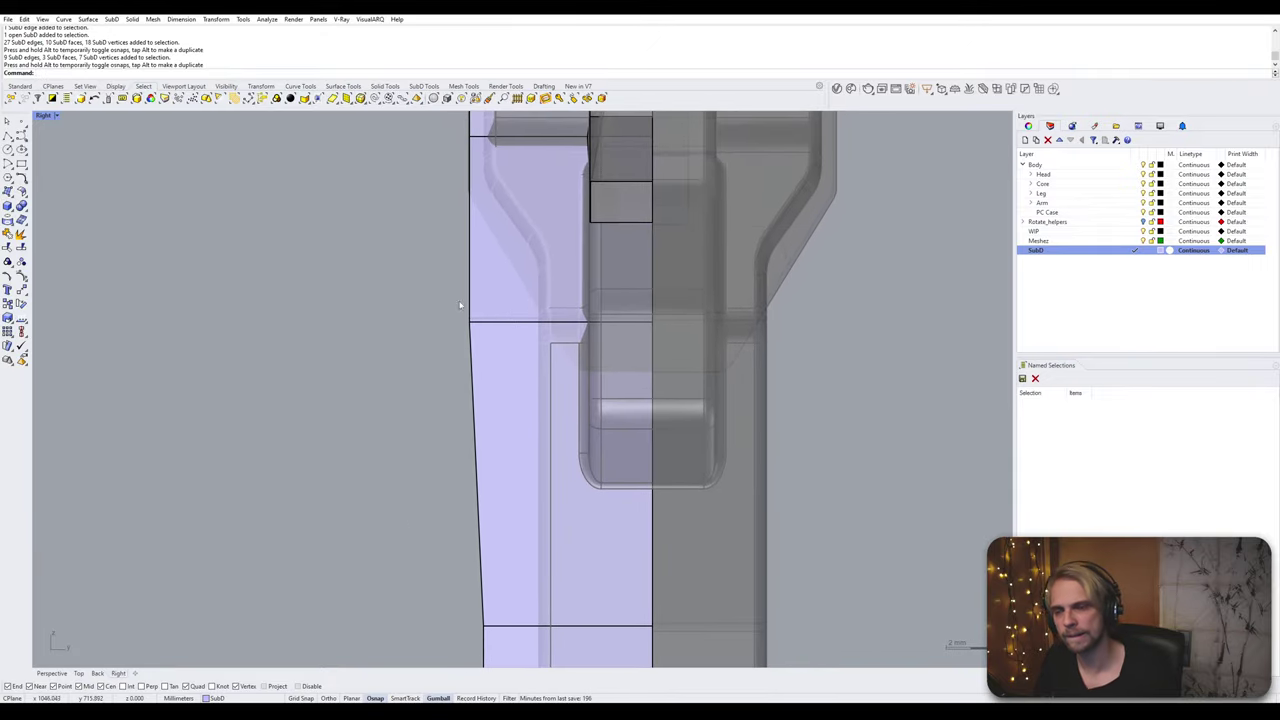
{"action": "left_click_drag", "start_coordinate": [444, 368], "coordinate": [546, 653]}
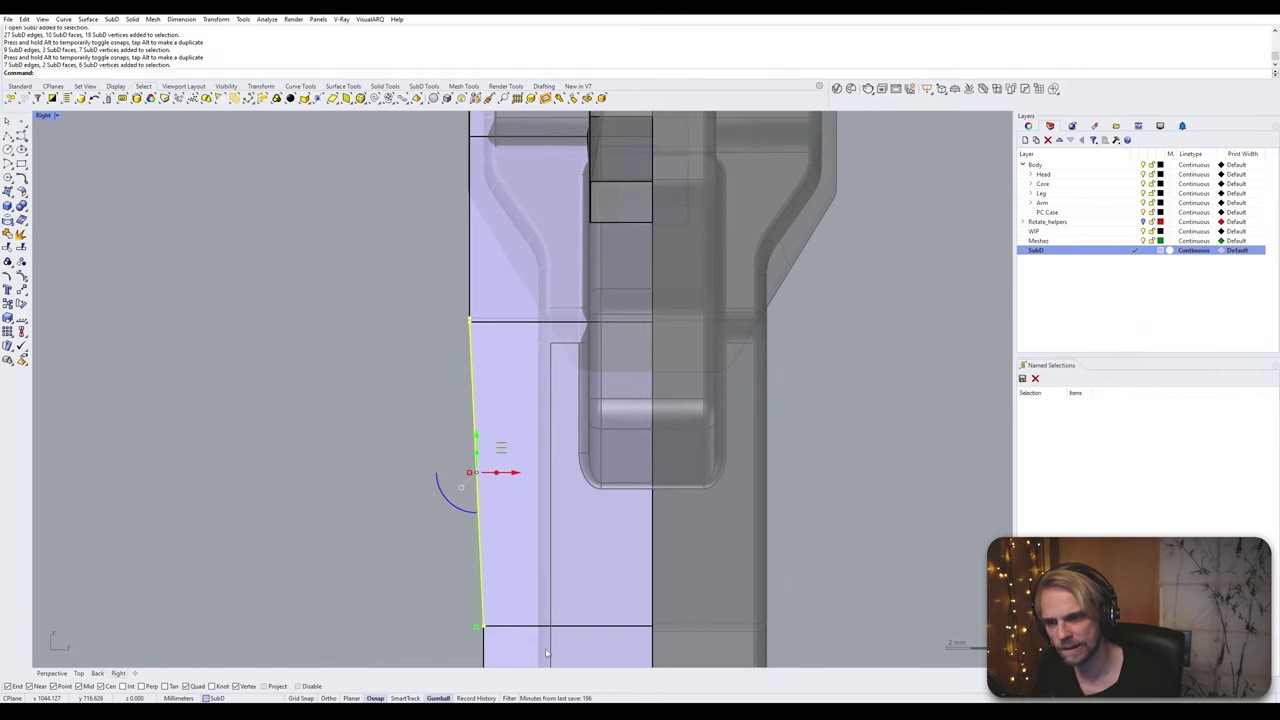
{"action": "left_click", "coordinate": [511, 472]}
{"action": "key", "text": "Escape"}
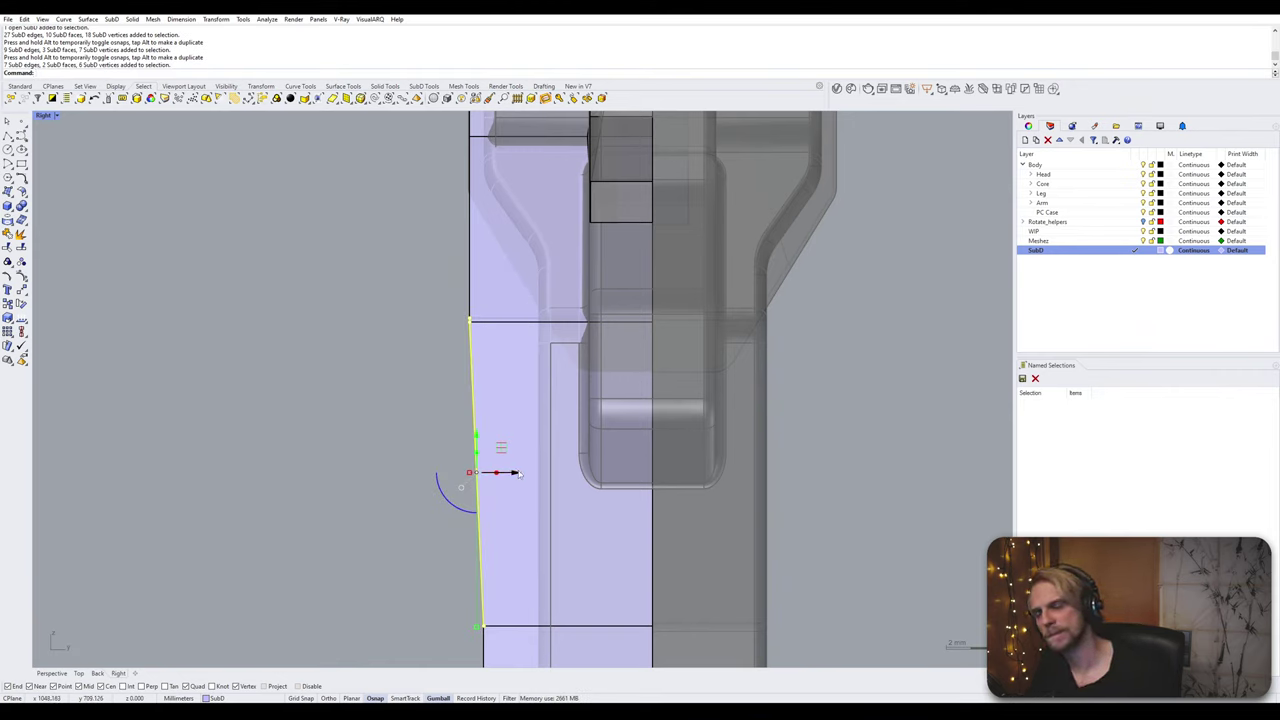
{"action": "scroll", "coordinate": [517, 473], "scroll_direction": "down", "scroll_amount": 5}
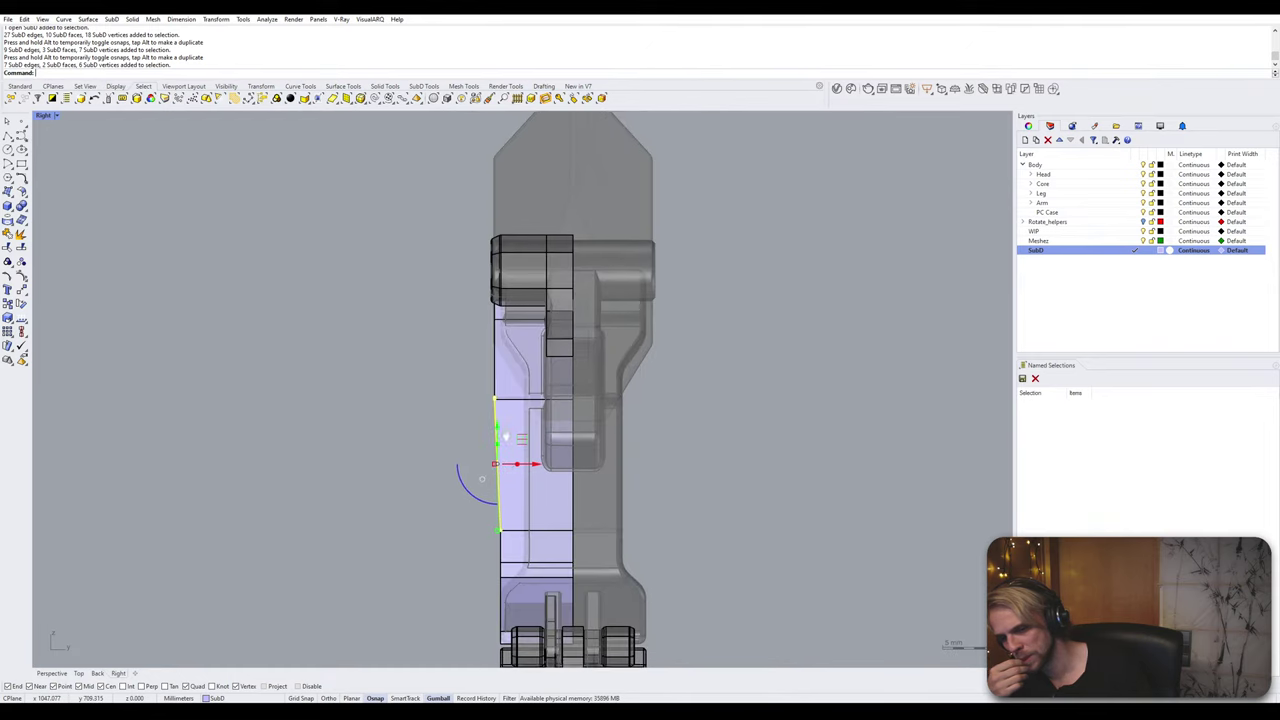
{"action": "scroll", "coordinate": [443, 443], "scroll_direction": "up", "scroll_amount": 5}
{"action": "scroll", "coordinate": [467, 402], "scroll_direction": "up", "scroll_amount": 1}
{"action": "scroll", "coordinate": [467, 402], "scroll_direction": "up", "scroll_amount": 1}
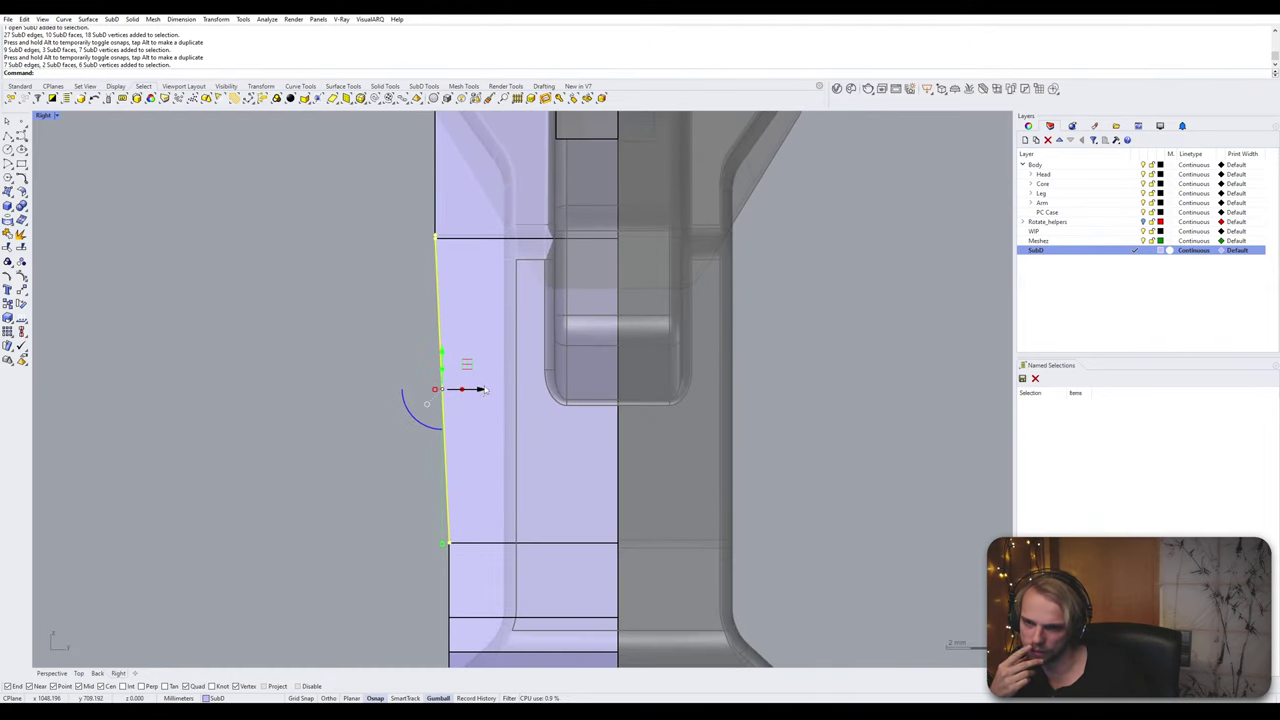
{"action": "left_click_drag", "start_coordinate": [470, 390], "coordinate": [509, 398]}
Step: Clear the edge selection and restore the four-view layout
{"action": "scroll", "coordinate": [312, 265], "scroll_direction": "down", "scroll_amount": 6}
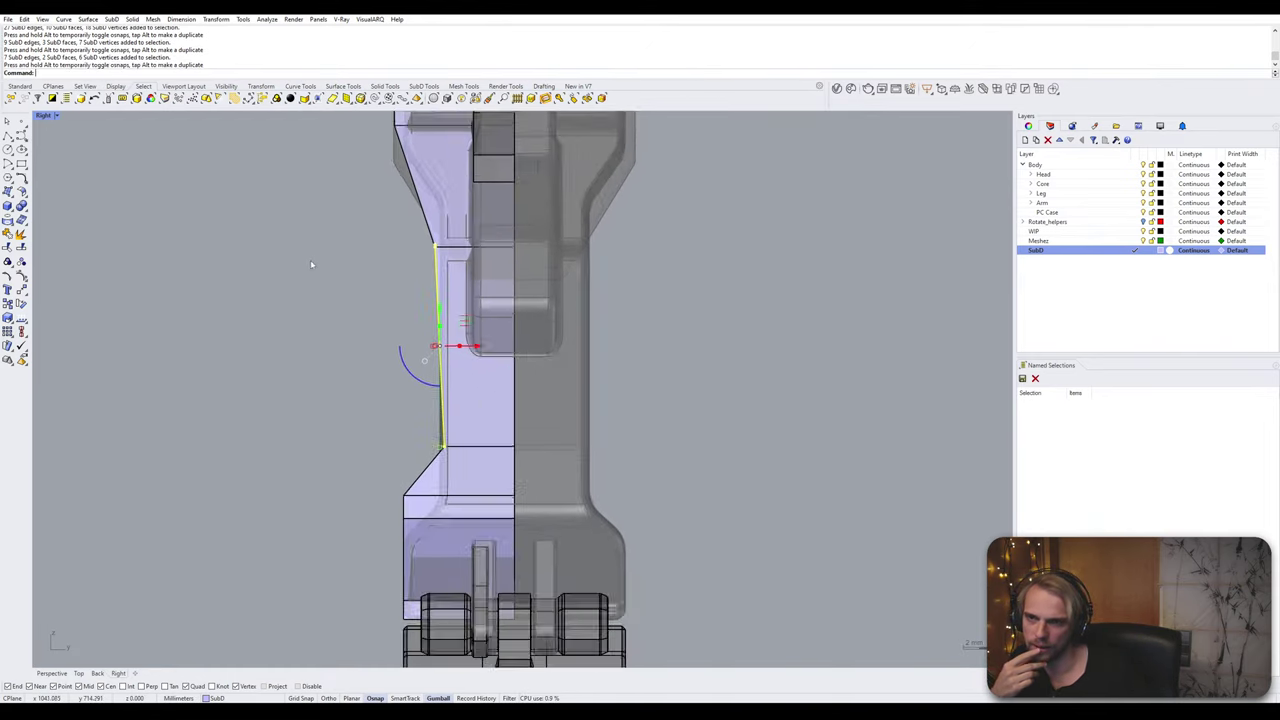
{"action": "left_click", "coordinate": [318, 280]}
{"action": "right_click_drag", "start_coordinate": [378, 374], "coordinate": [437, 337]}
{"action": "scroll", "coordinate": [425, 440], "scroll_direction": "up", "scroll_amount": 2}
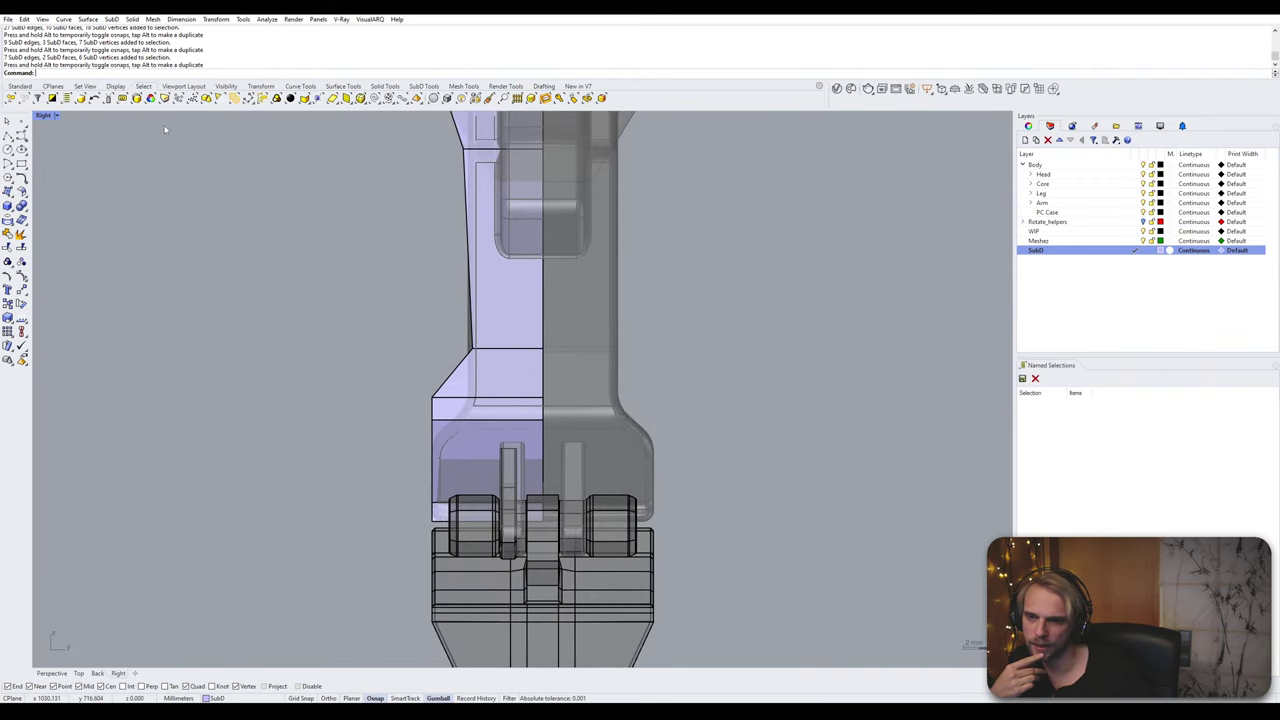
{"action": "double_click", "coordinate": [58, 116]}
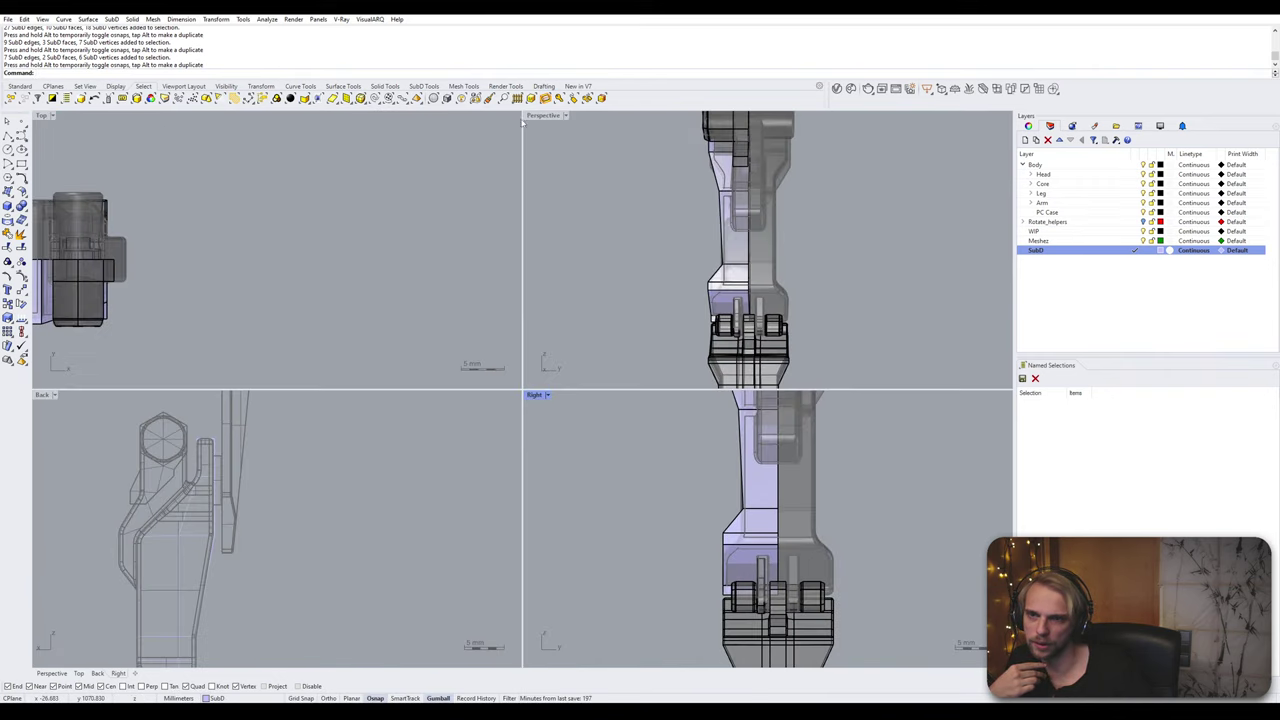
Step: Maximize Perspective, orbit around the lavender forearm shell, and toggle it smooth then back to flat
{"action": "double_click", "coordinate": [543, 115]}
{"action": "right_click_drag", "start_coordinate": [500, 177], "coordinate": [479, 259]}
{"action": "scroll", "coordinate": [433, 228], "scroll_direction": "up", "scroll_amount": 3}
{"action": "right_click_drag", "start_coordinate": [594, 296], "coordinate": [474, 558]}
{"action": "key", "text": "Tab"}
{"action": "key", "text": "Tab"}
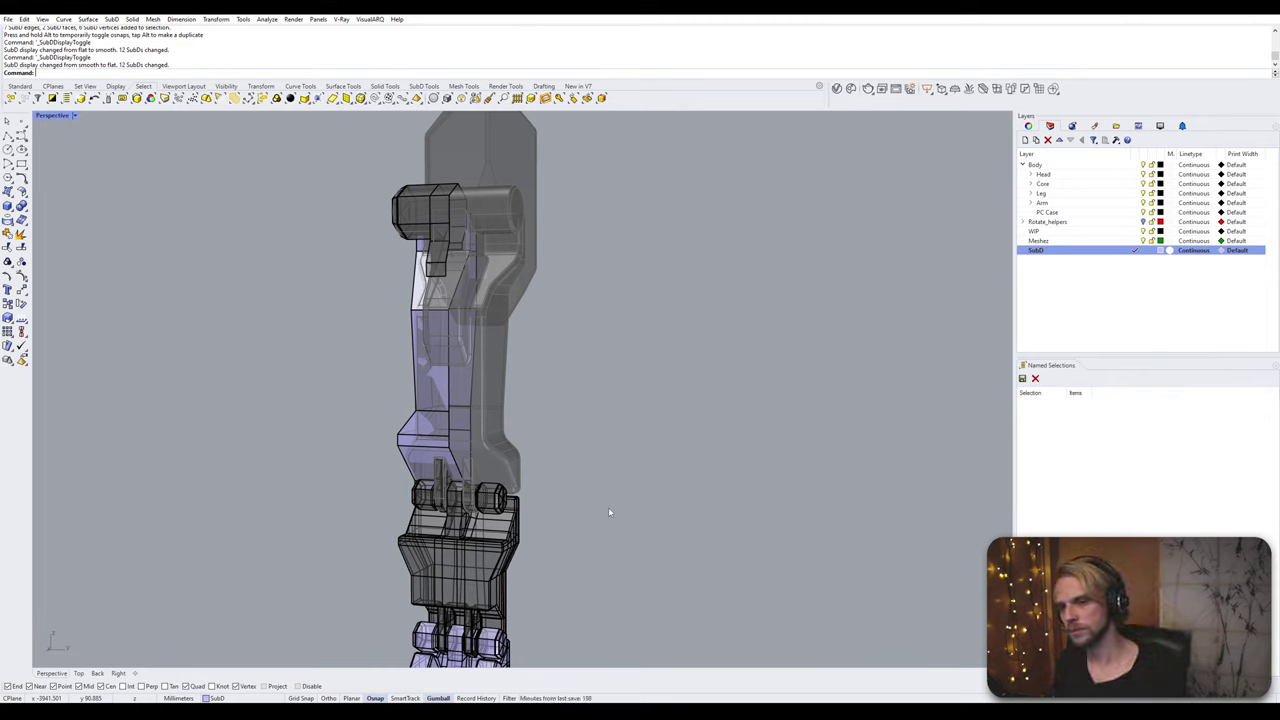
Step: Select the lavender forearm shell and zoom to it with ZS
{"action": "right_click_drag", "start_coordinate": [608, 511], "coordinate": [372, 408]}
{"action": "left_click", "coordinate": [372, 408]}
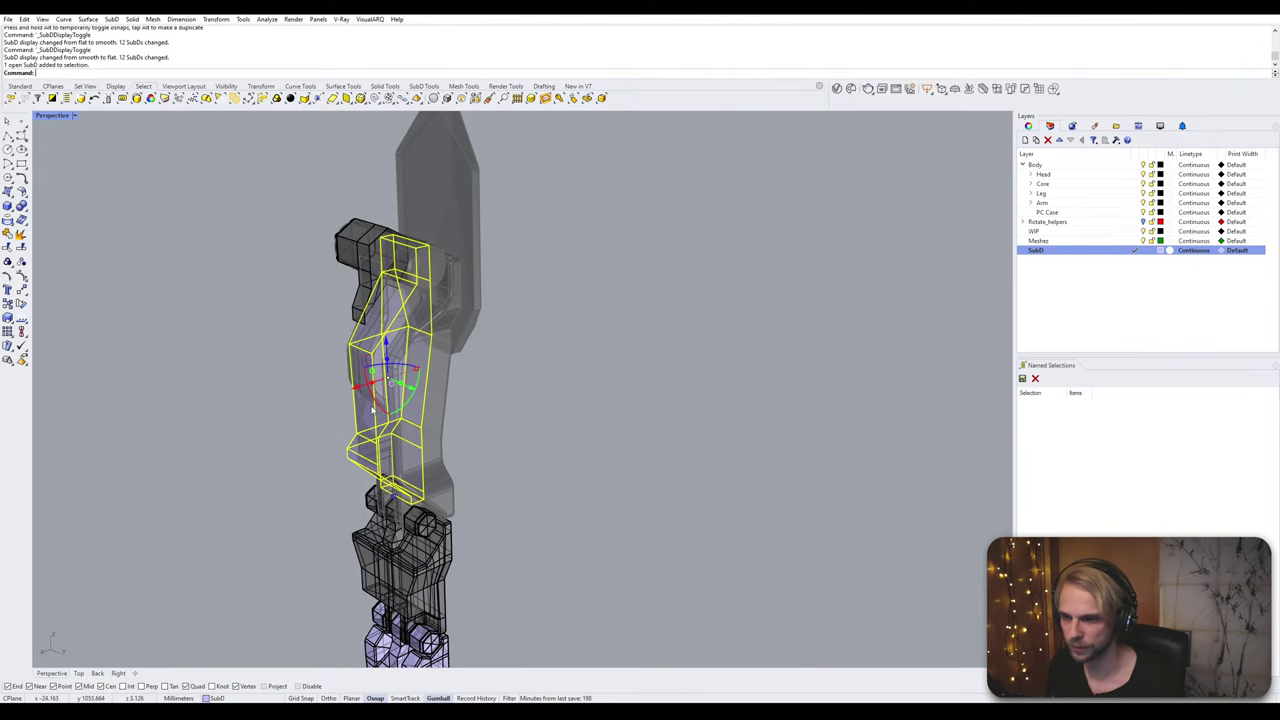
{"action": "type", "text": "zs"}
{"action": "key", "text": "Return"}
{"action": "key", "text": "Escape"}
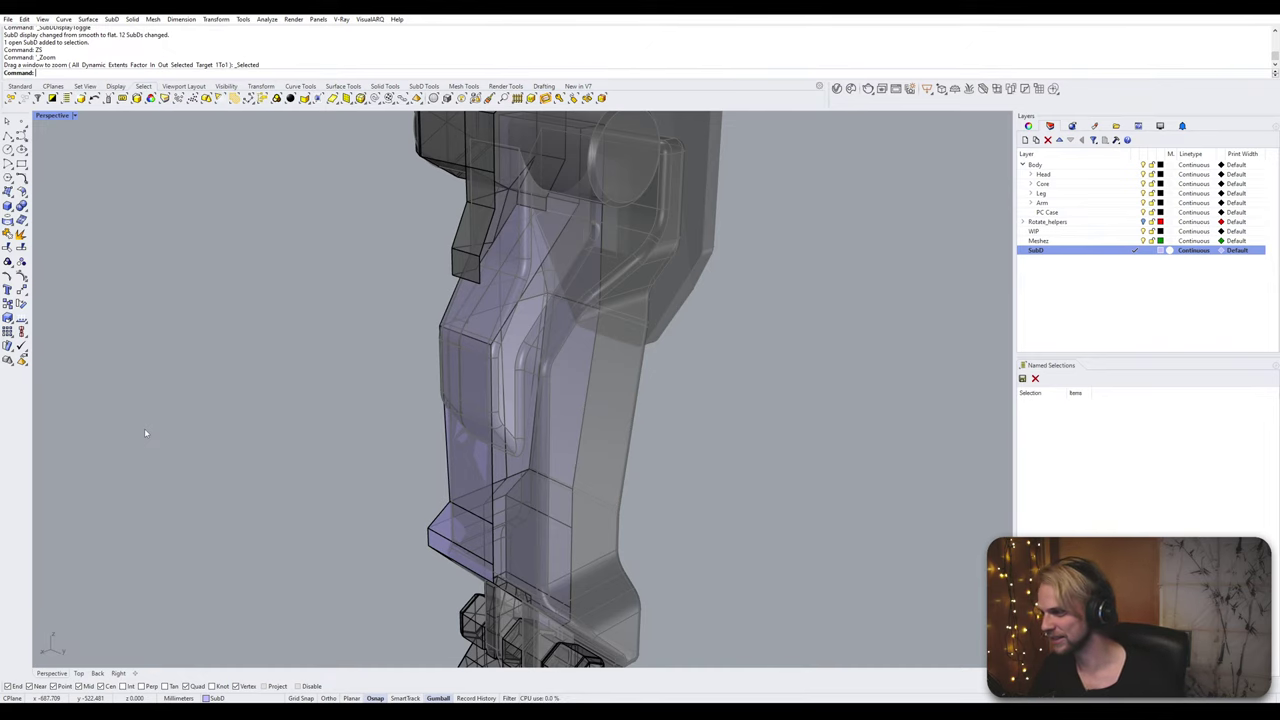
Step: Orbit around the shell's lower part and select the vertical edge loop along its side
{"action": "right_click_drag", "start_coordinate": [144, 433], "coordinate": [537, 366]}
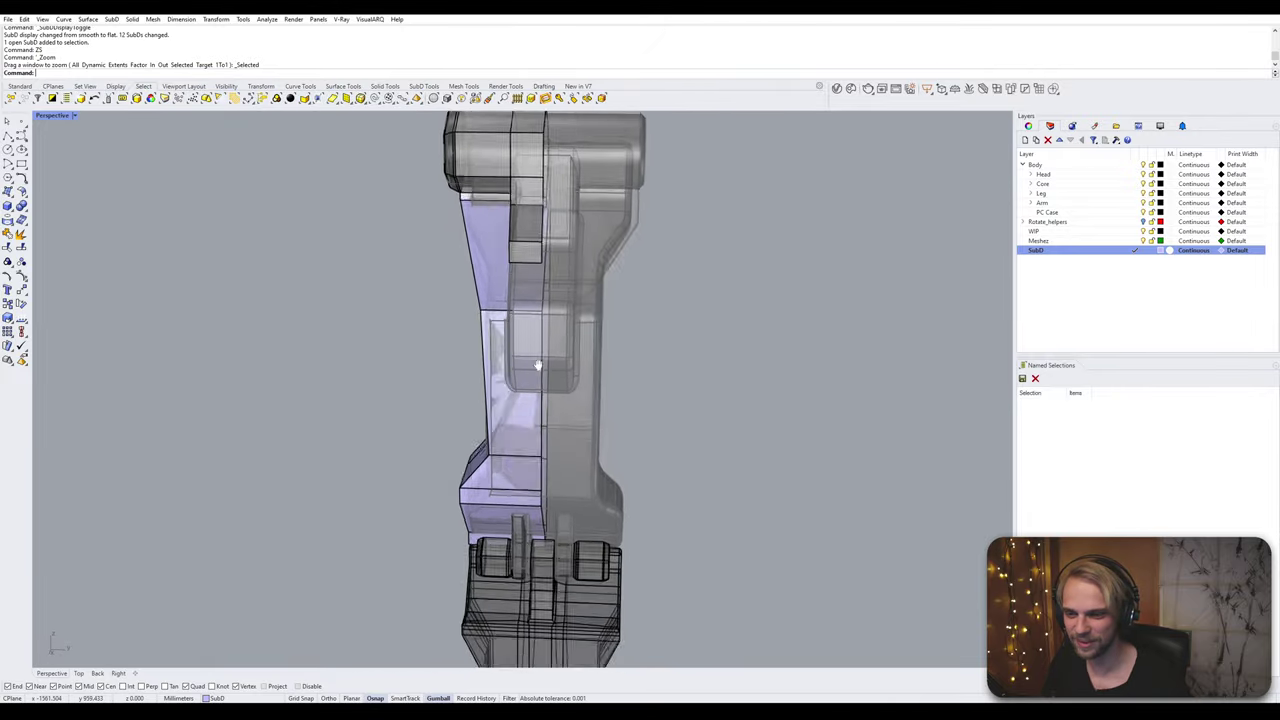
{"action": "scroll", "coordinate": [575, 565], "scroll_direction": "up", "scroll_amount": 4}
{"action": "right_click_drag", "start_coordinate": [570, 545], "coordinate": [537, 443]}
{"action": "right_click_drag", "start_coordinate": [534, 391], "coordinate": [520, 415], "text": "shift"}
{"action": "double_click", "coordinate": [520, 415]}
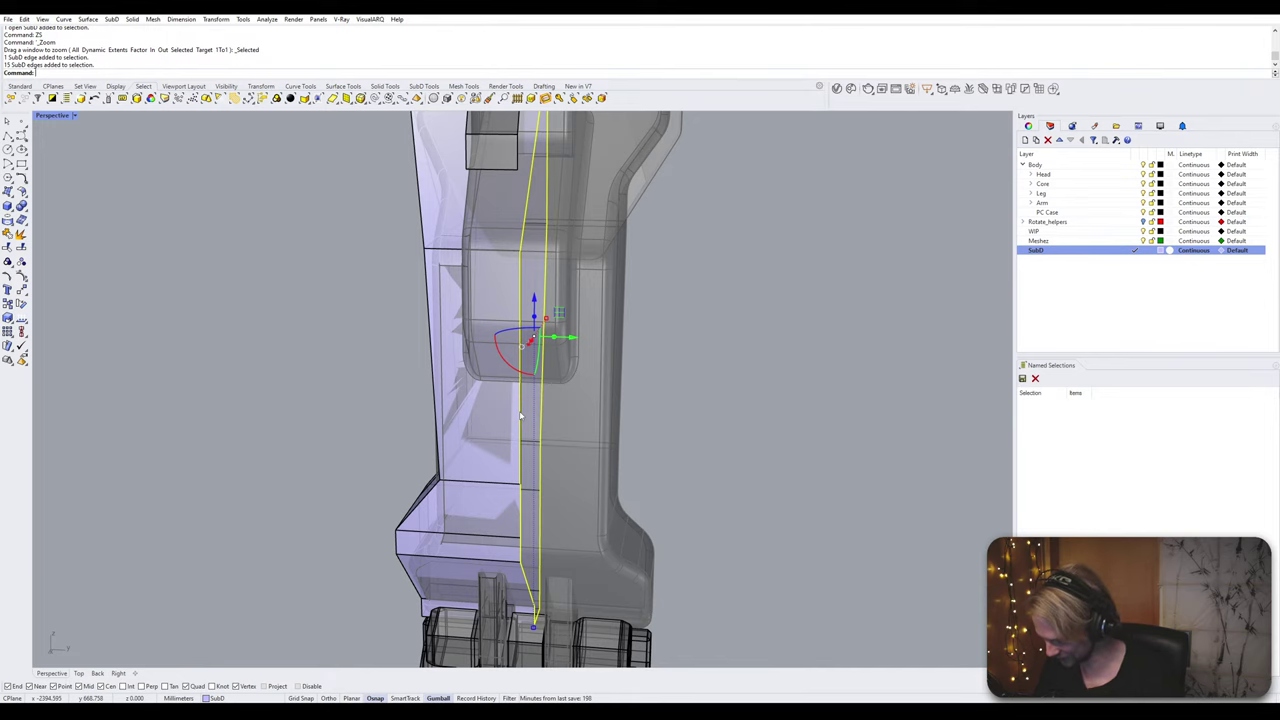
Step: Insert a new vertical edge loop beside the selected loop
{"action": "key", "text": "Return"}
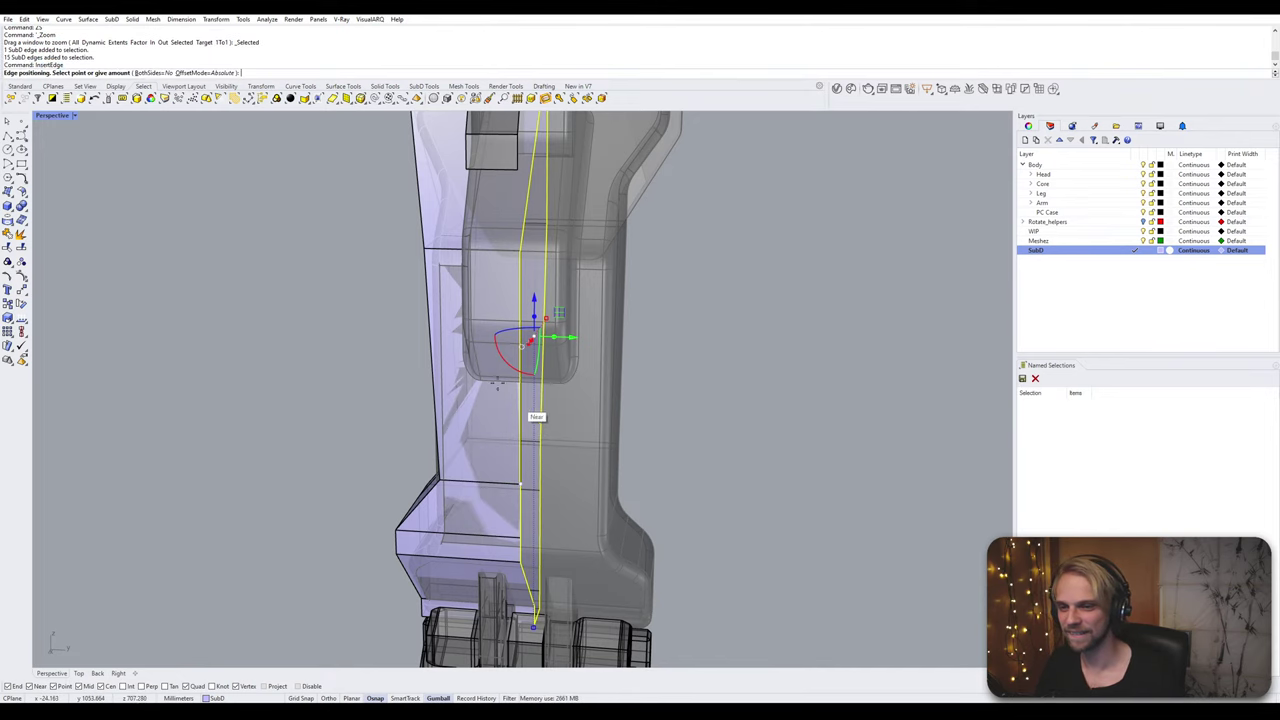
{"action": "right_click_drag", "start_coordinate": [482, 274], "coordinate": [519, 222]}
{"action": "scroll", "coordinate": [519, 208], "scroll_direction": "up", "scroll_amount": 5}
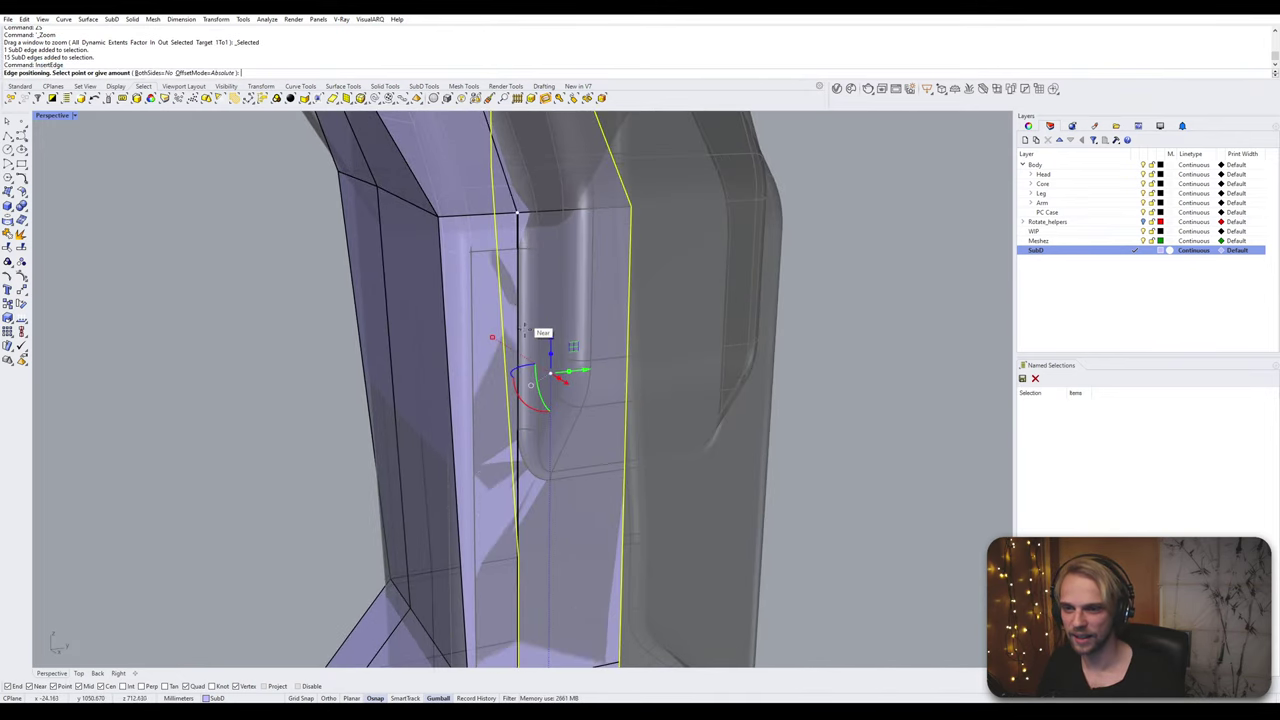
{"action": "right_click_drag", "start_coordinate": [525, 331], "coordinate": [490, 300]}
{"action": "scroll", "coordinate": [514, 287], "scroll_direction": "up", "scroll_amount": 4}
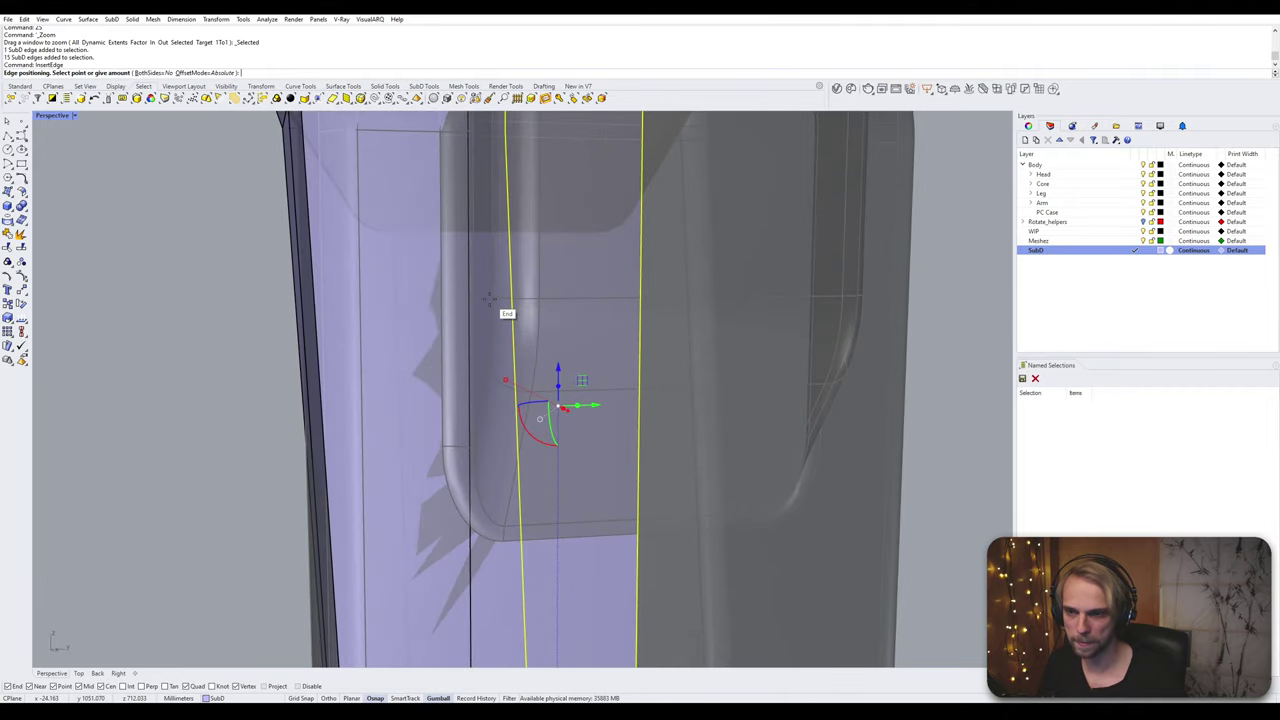
{"action": "scroll", "coordinate": [468, 478], "scroll_direction": "down", "scroll_amount": 4}
{"action": "right_click_drag", "start_coordinate": [468, 478], "coordinate": [514, 312]}
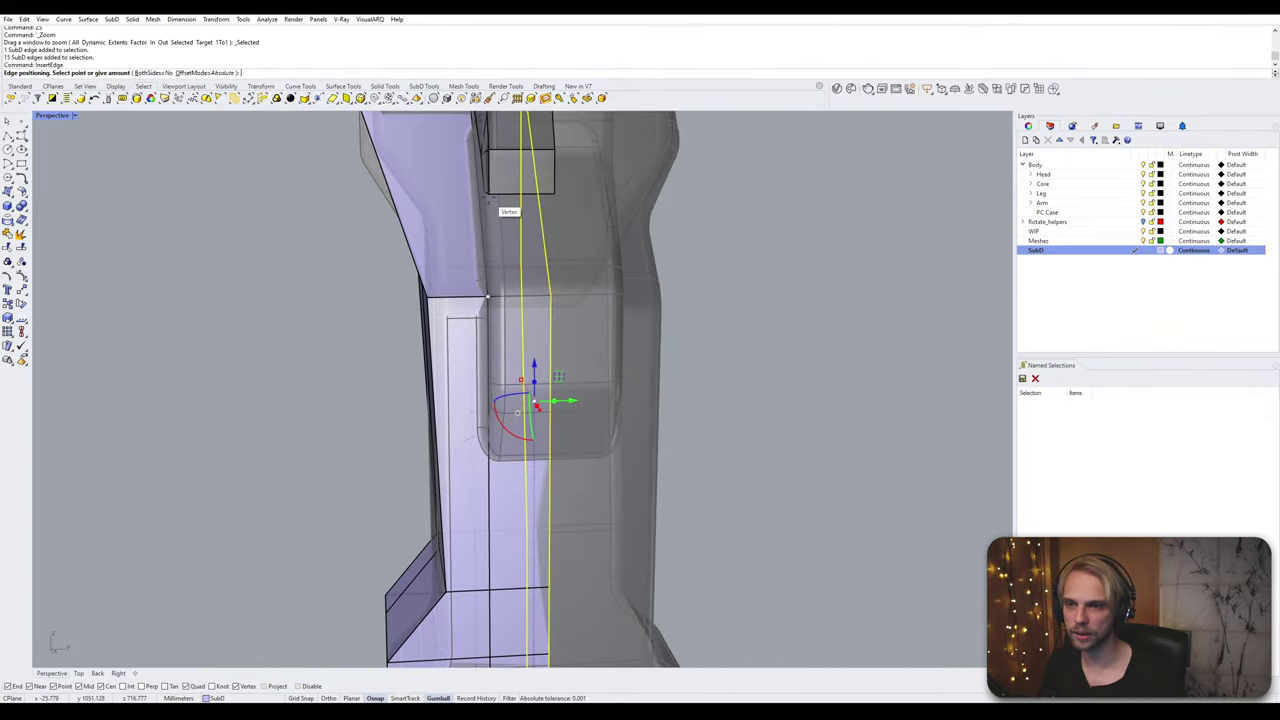
{"action": "left_click", "coordinate": [489, 190]}
Step: Select the horizontal edge loop around the shell and insert another horizontal loop next to it
{"action": "right_click_drag", "start_coordinate": [489, 190], "coordinate": [796, 360]}
{"action": "scroll", "coordinate": [592, 454], "scroll_direction": "up", "scroll_amount": 4}
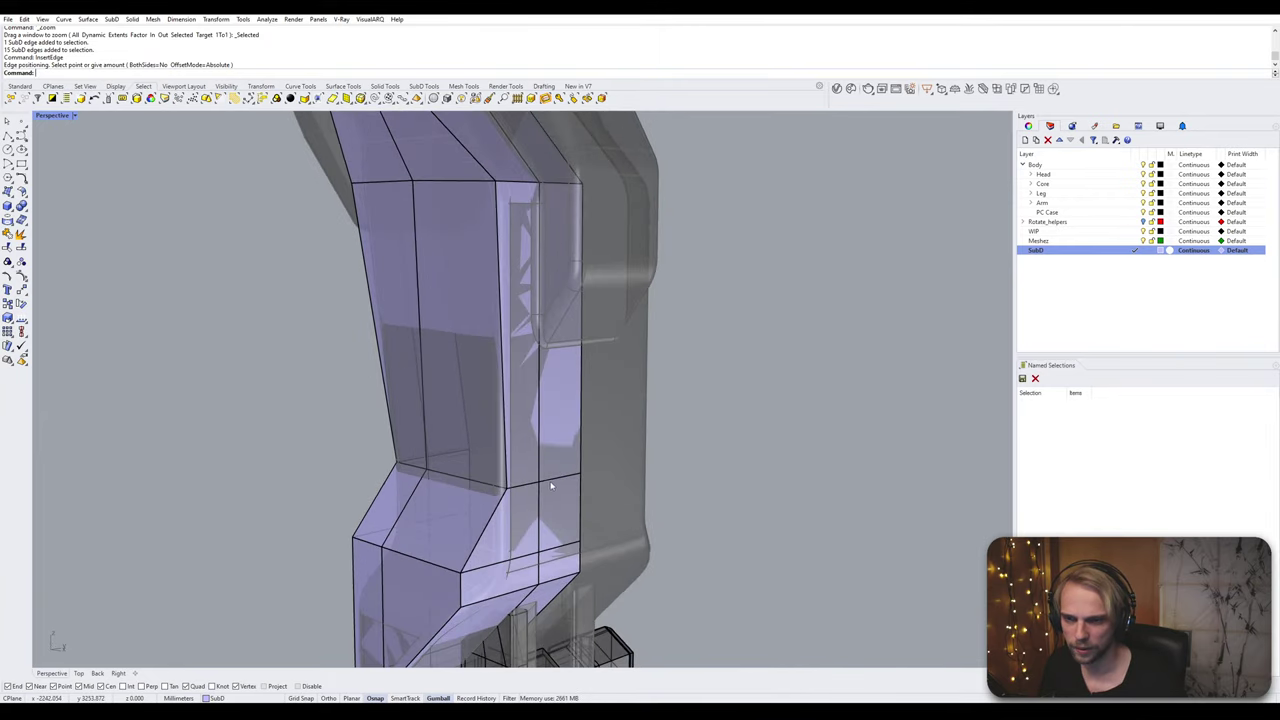
{"action": "double_click", "coordinate": [553, 482]}
{"action": "key", "text": "Return"}
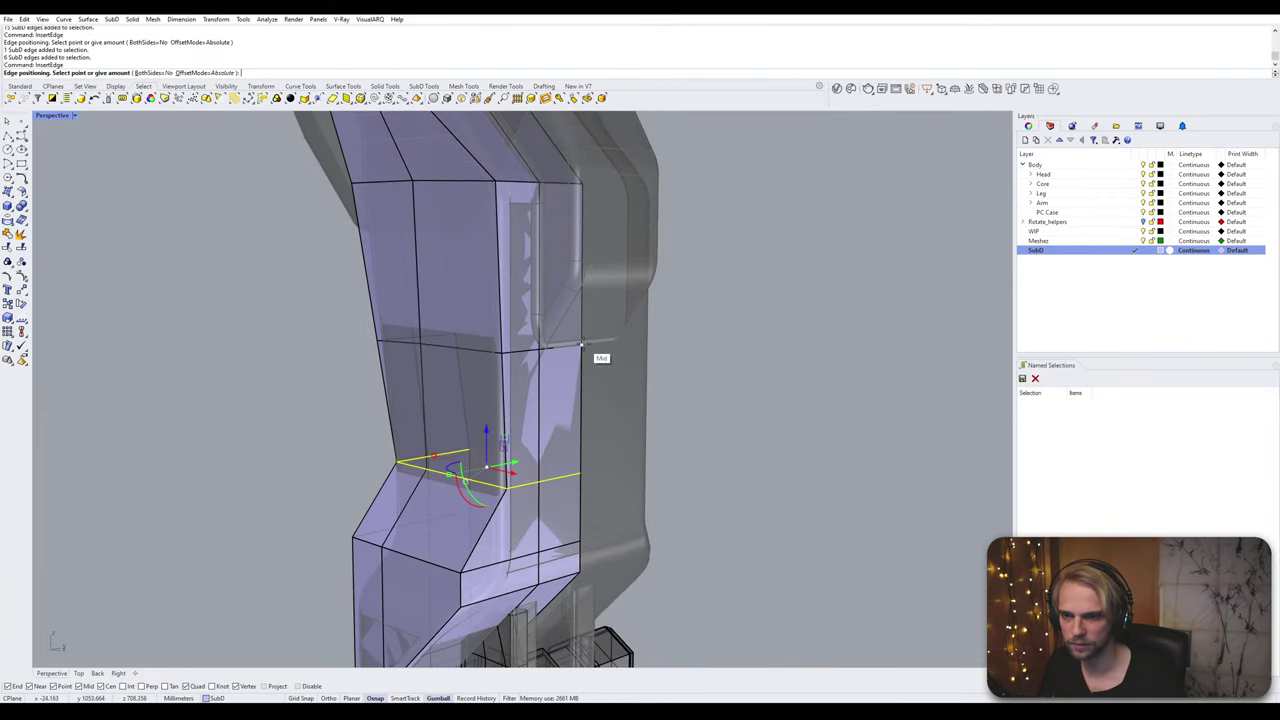
{"action": "scroll", "coordinate": [594, 360], "scroll_direction": "up", "scroll_amount": 3}
{"action": "left_click", "coordinate": [539, 341]}
Step: Select two adjacent faces on the shell's side to inspect, then clear the selection
{"action": "scroll", "coordinate": [539, 341], "scroll_direction": "down", "scroll_amount": 5}
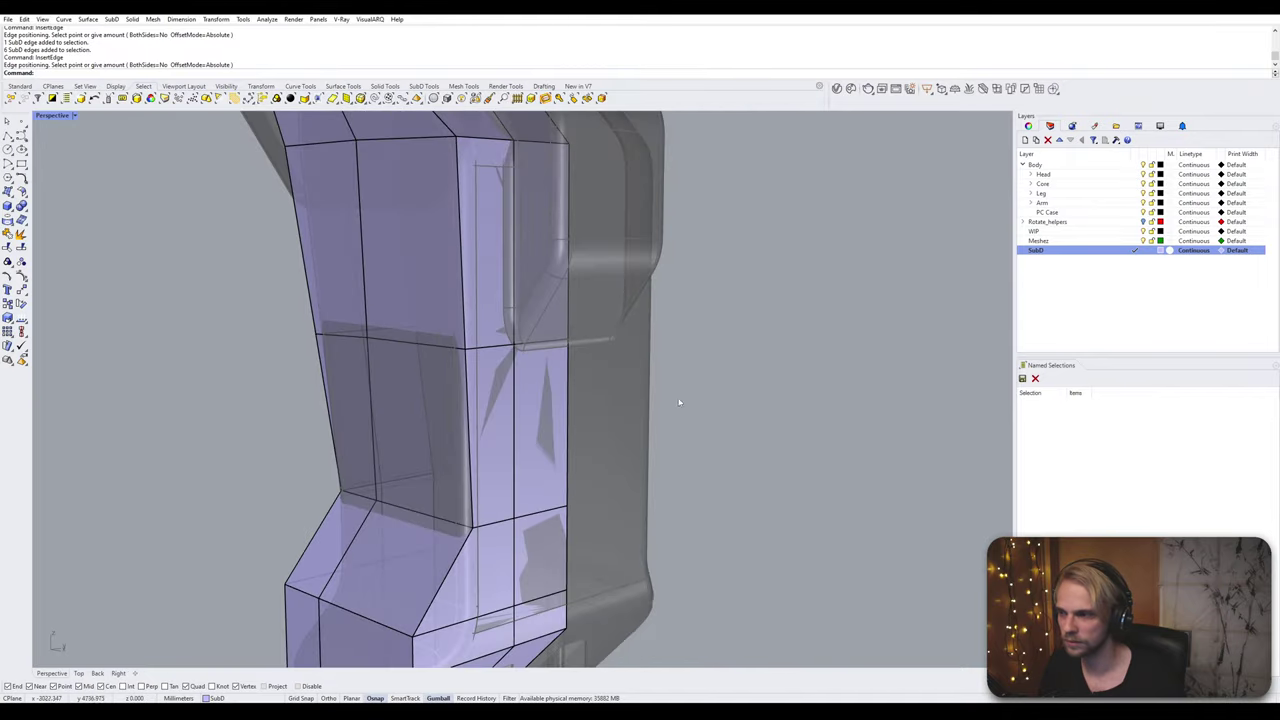
{"action": "right_click_drag", "start_coordinate": [677, 397], "coordinate": [578, 428]}
{"action": "left_click", "coordinate": [611, 394], "text": "ctrl+shift"}
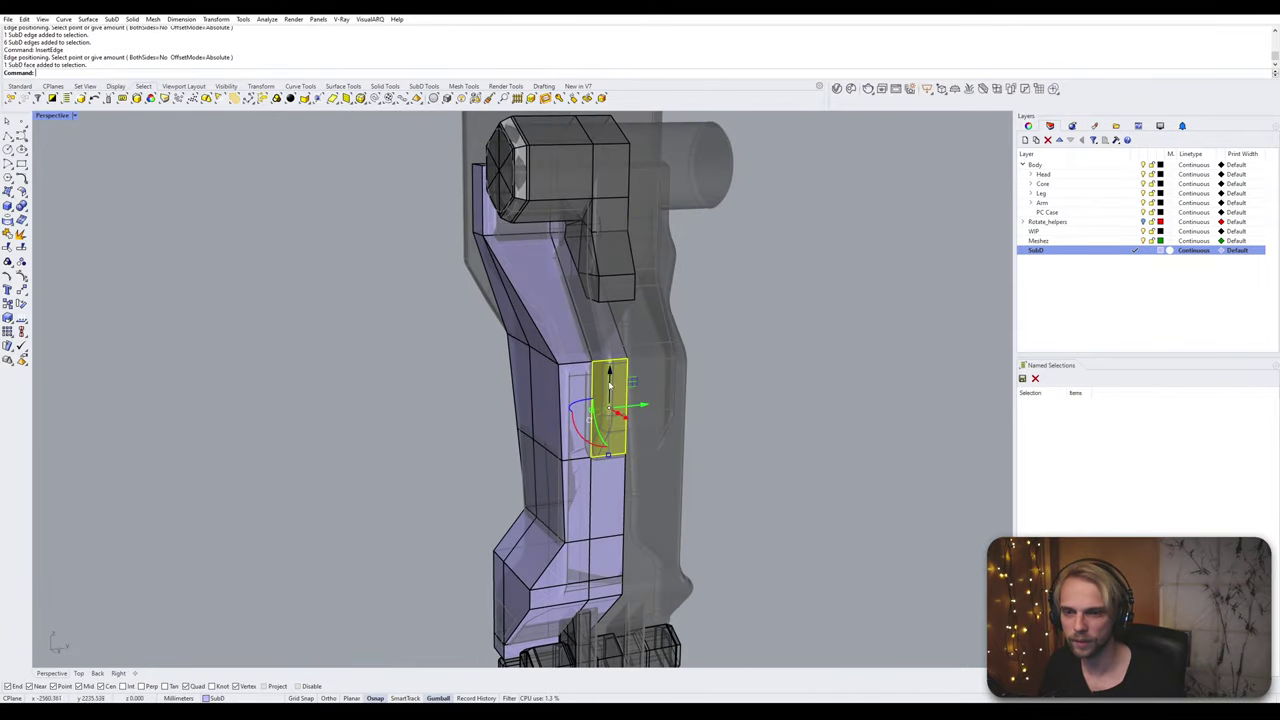
{"action": "left_click", "coordinate": [595, 306], "text": "ctrl+shift"}
{"action": "right_click_drag", "start_coordinate": [593, 318], "coordinate": [480, 246]}
{"action": "scroll", "coordinate": [521, 260], "scroll_direction": "up", "scroll_amount": 4}
{"action": "key", "text": "Escape"}
Step: Insert an edge loop at the midpoint of the horizontal loop using Proportional offset
{"action": "left_click", "coordinate": [664, 437]}
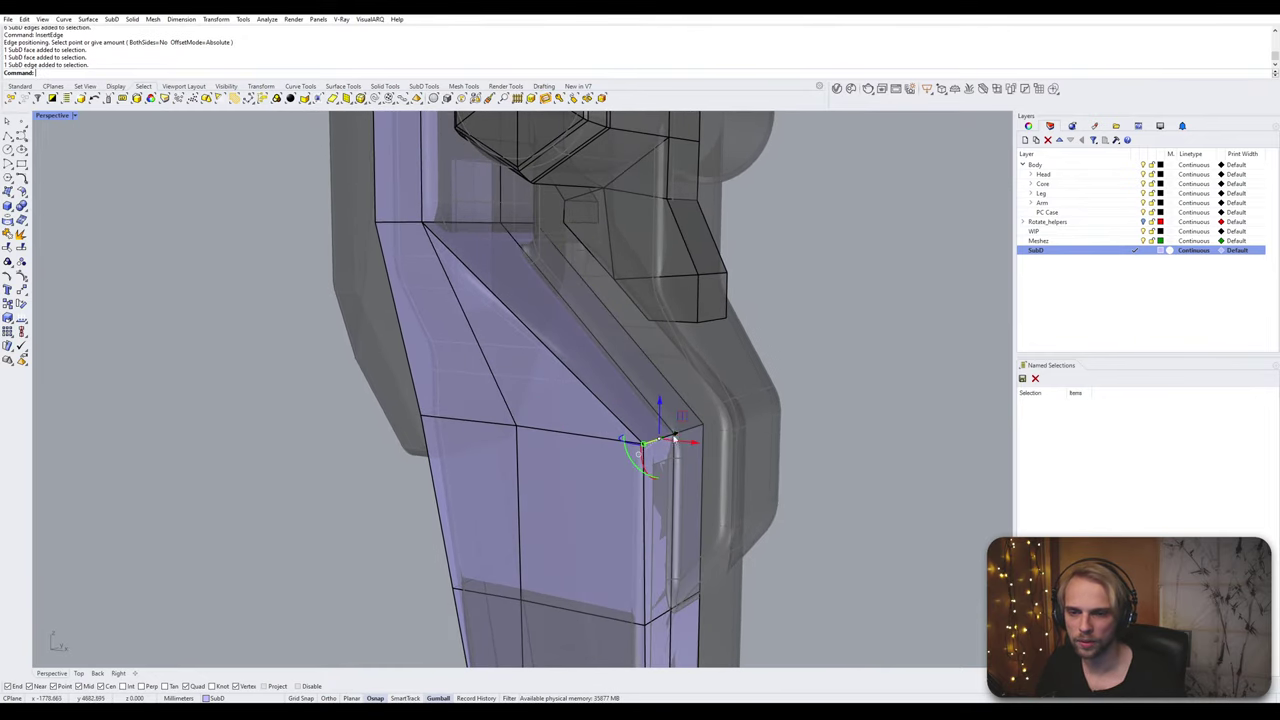
{"action": "left_click", "coordinate": [688, 431]}
{"action": "double_click", "coordinate": [611, 440], "text": "ctrl+shift"}
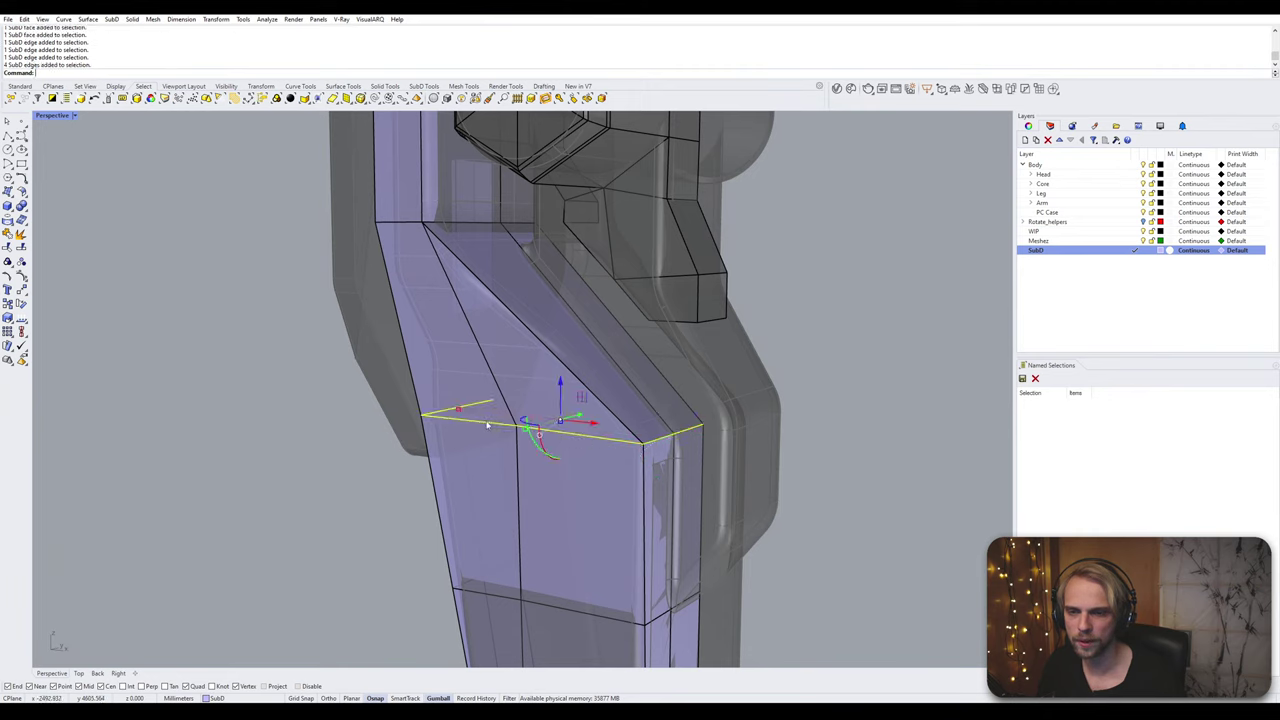
{"action": "right_click", "coordinate": [486, 423]}
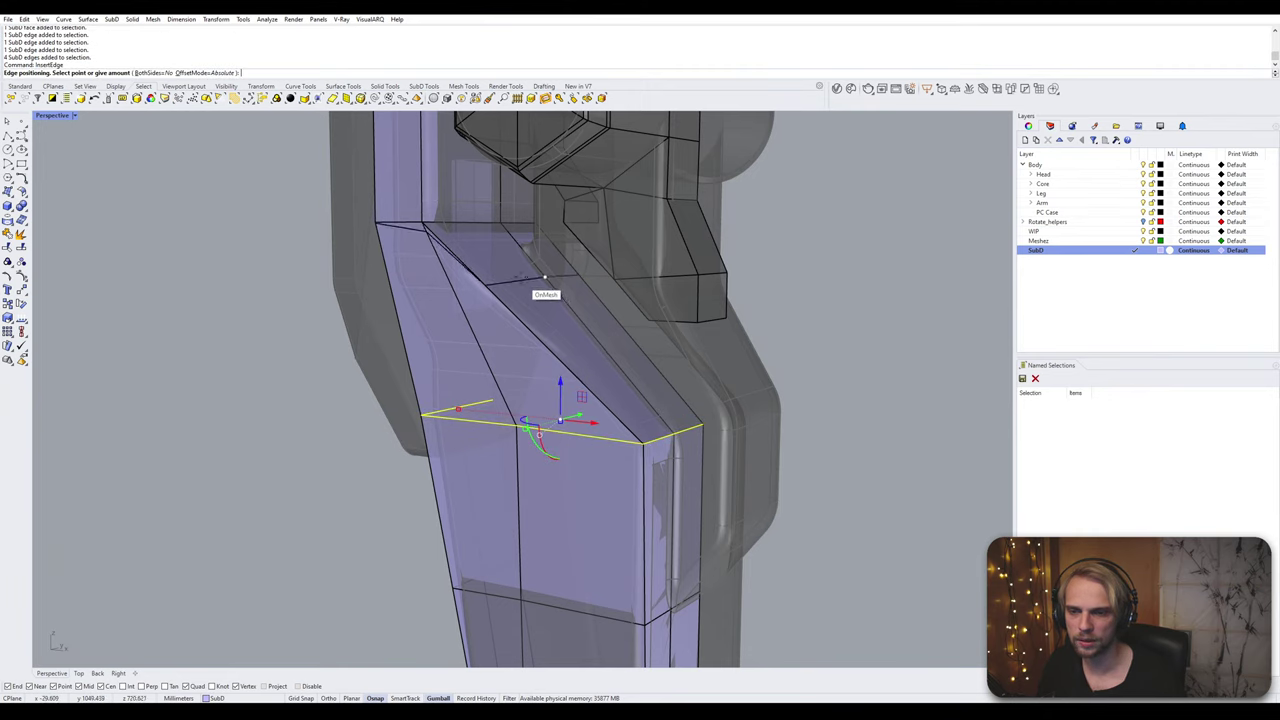
{"action": "left_click", "coordinate": [212, 73]}
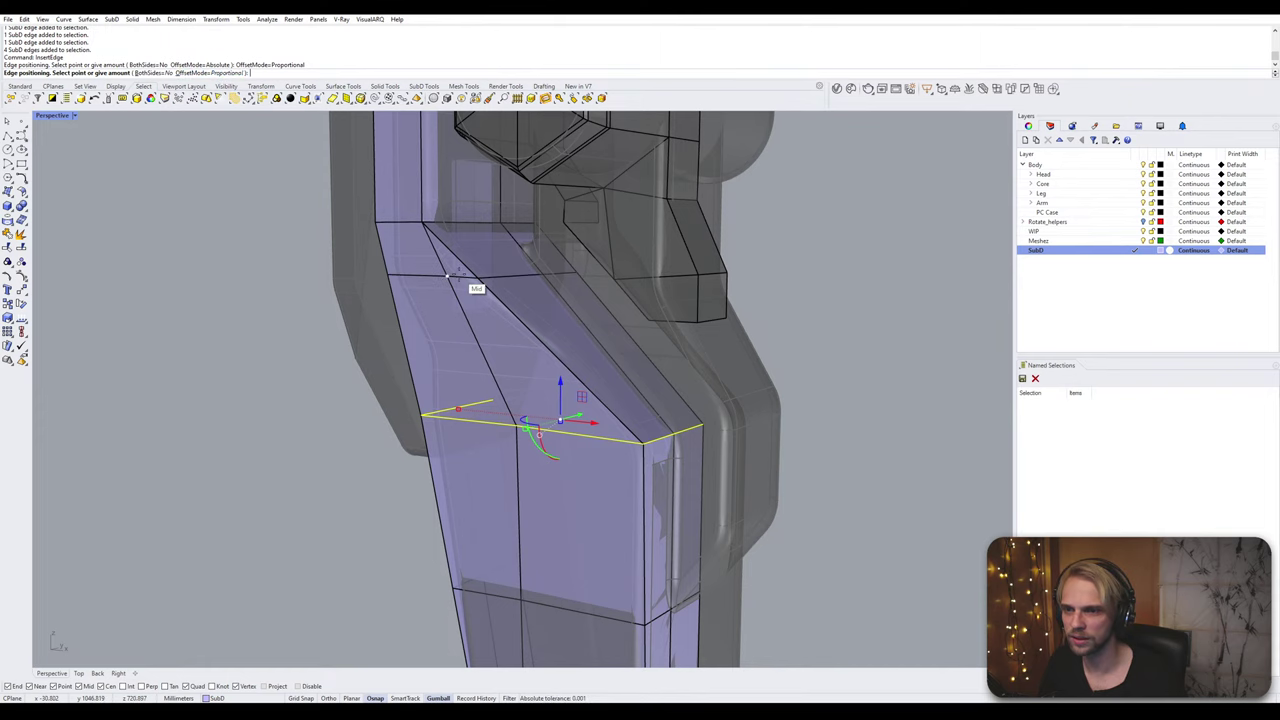
{"action": "right_click_drag", "start_coordinate": [481, 270], "coordinate": [560, 299]}
{"action": "left_click", "coordinate": [458, 248]}
Step: Select two faces on the shell and delete them to open a gap
{"action": "left_click", "coordinate": [569, 299]}
{"action": "left_click", "coordinate": [685, 513], "text": "ctrl+shift"}
{"action": "right_click_drag", "start_coordinate": [685, 513], "coordinate": [561, 374]}
{"action": "key", "text": "Delete"}
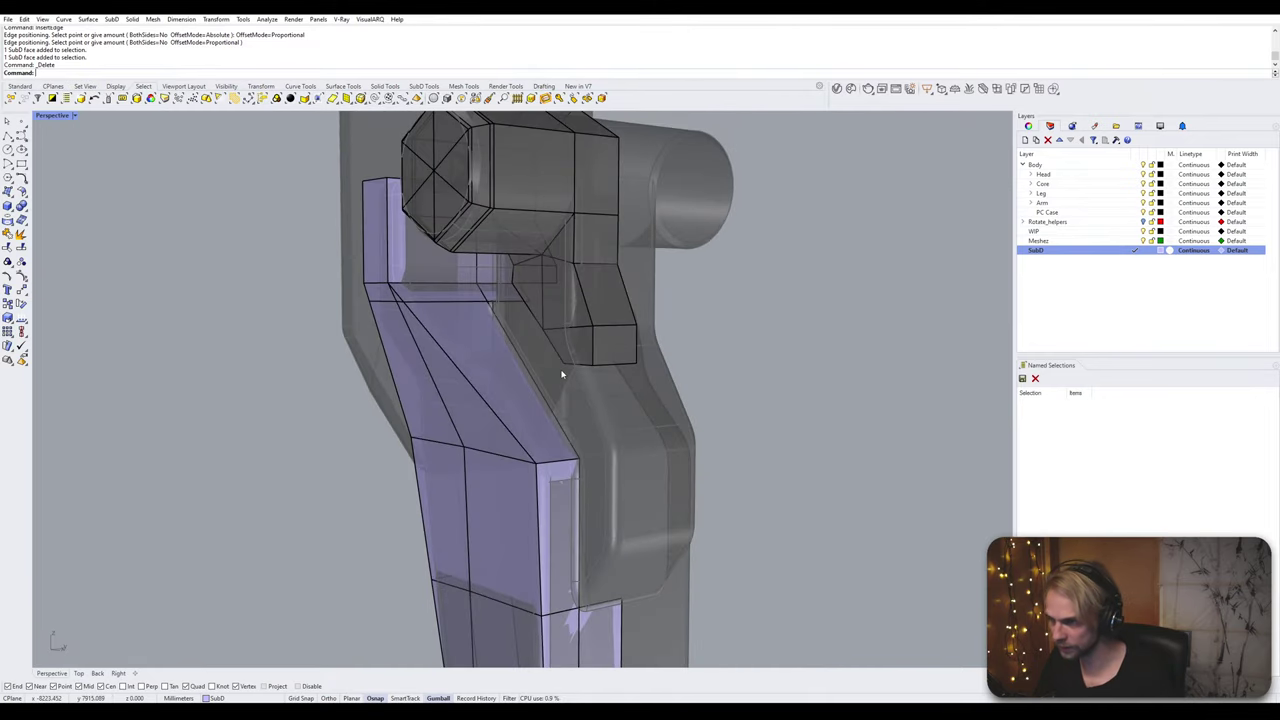
Step: Unlock the lavender SubD shell
{"action": "key", "text": "Return"}
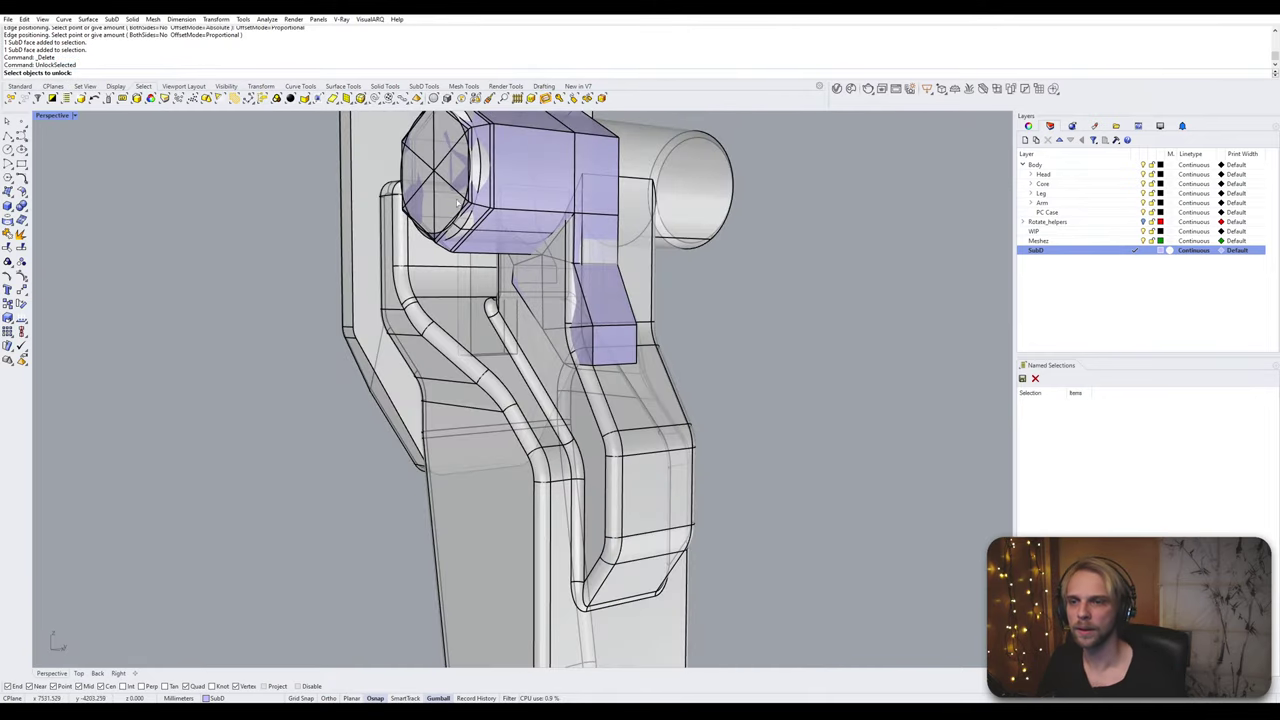
{"action": "key", "text": "ctrl+a"}
{"action": "left_click", "coordinate": [351, 205], "text": "ctrl"}
{"action": "left_click", "coordinate": [406, 205]}
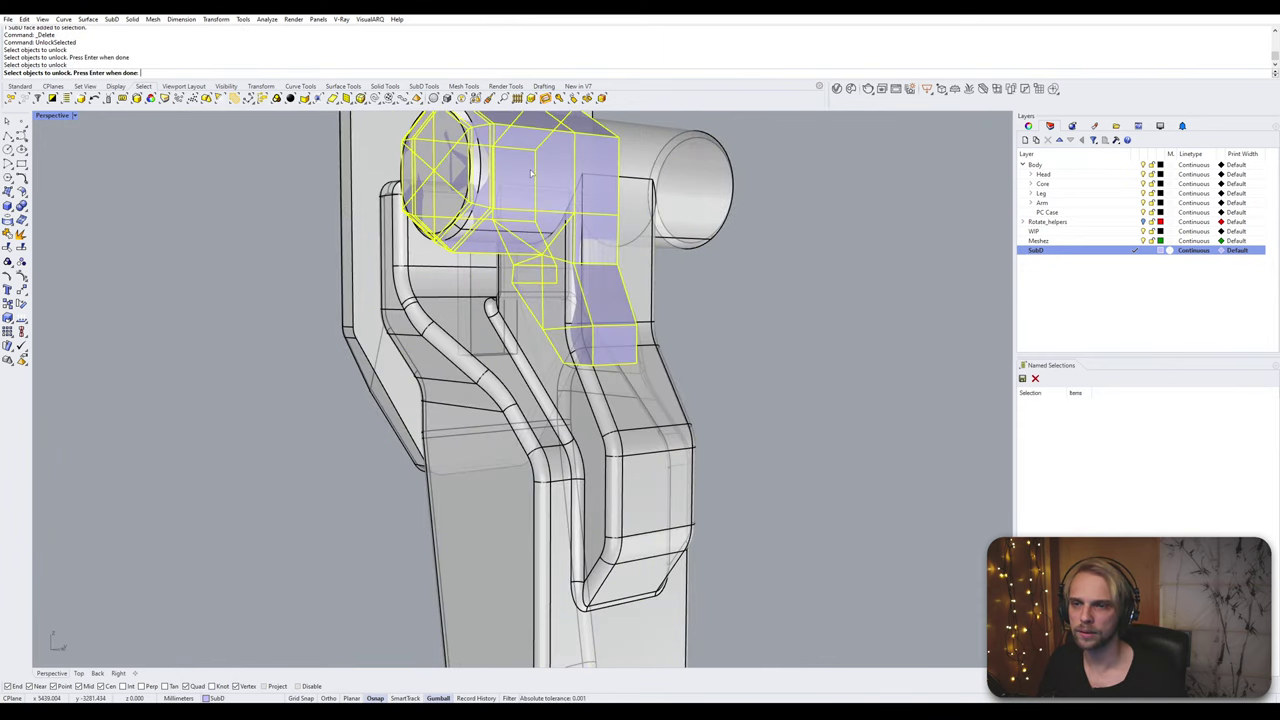
{"action": "key", "text": "Return"}
Step: Select the two wrist tab faces and pull them downward
{"action": "right_click_drag", "start_coordinate": [374, 278], "coordinate": [390, 305]}
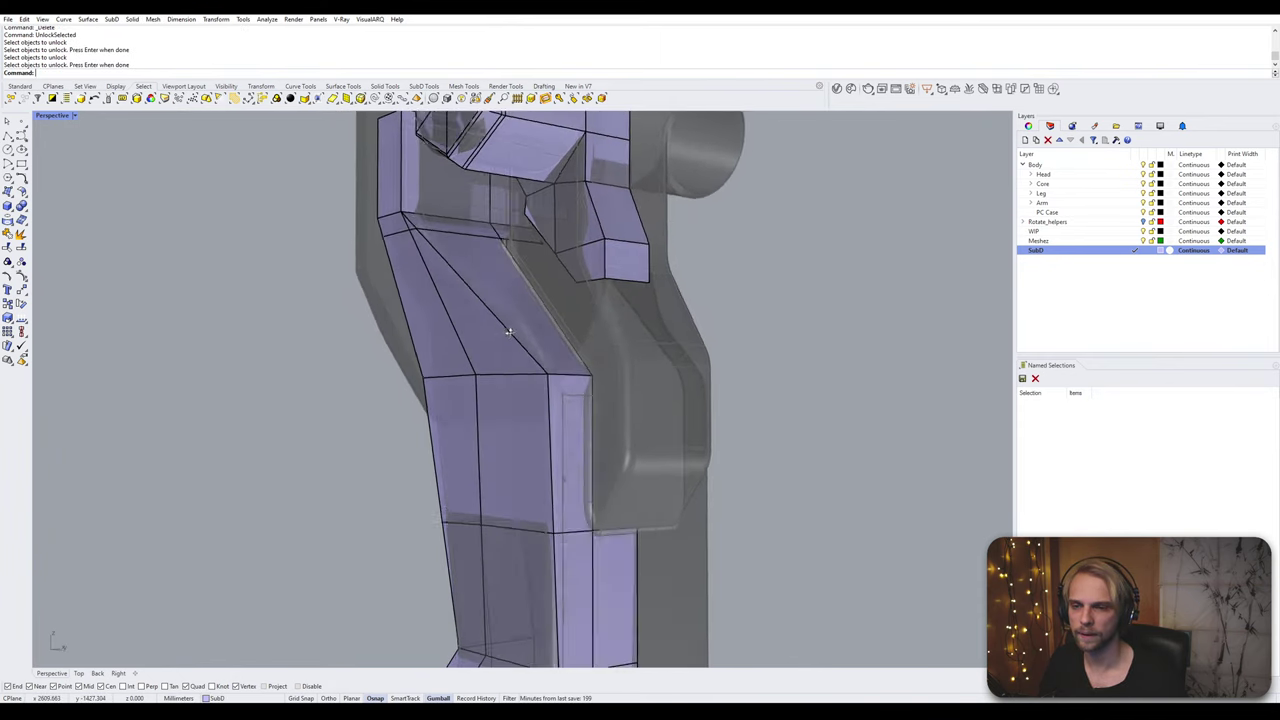
{"action": "right_click_drag", "start_coordinate": [509, 329], "coordinate": [555, 153]}
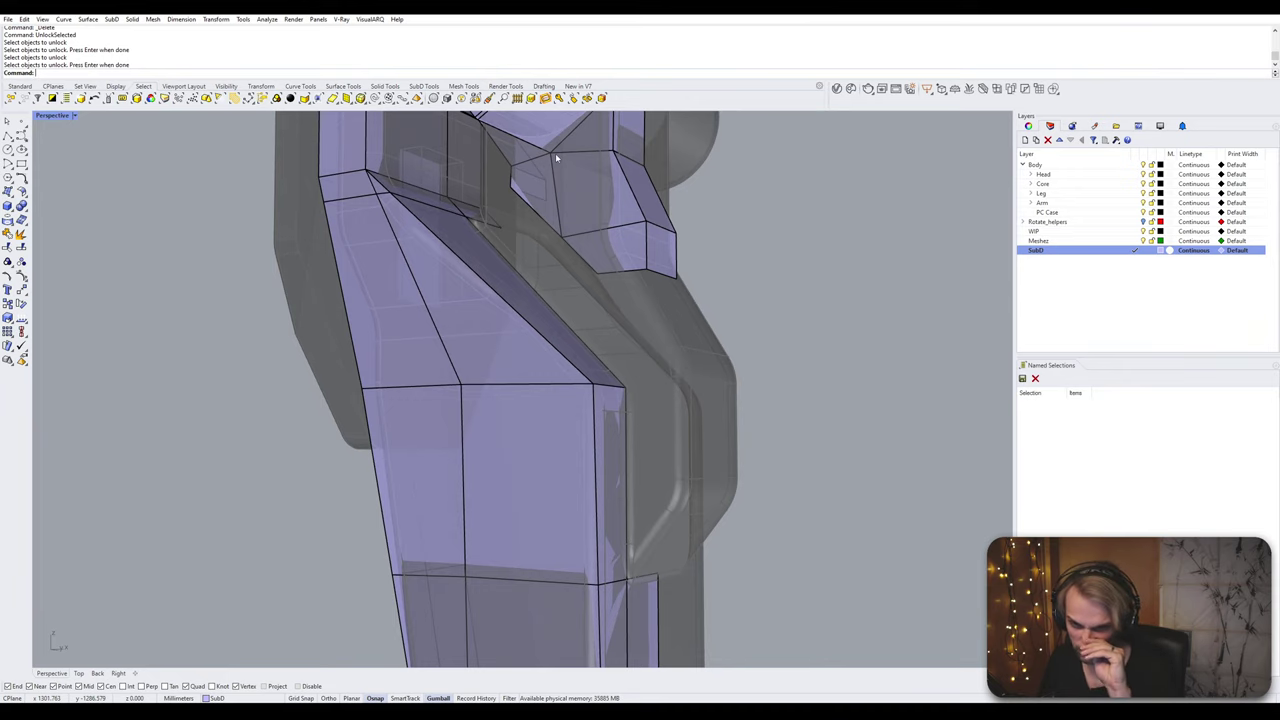
{"action": "right_click_drag", "start_coordinate": [555, 153], "coordinate": [592, 228]}
{"action": "left_click", "coordinate": [647, 254], "text": "ctrl+shift"}
{"action": "left_click", "coordinate": [665, 257], "text": "ctrl+shift"}
{"action": "left_click_drag", "start_coordinate": [634, 232], "coordinate": [657, 344]}
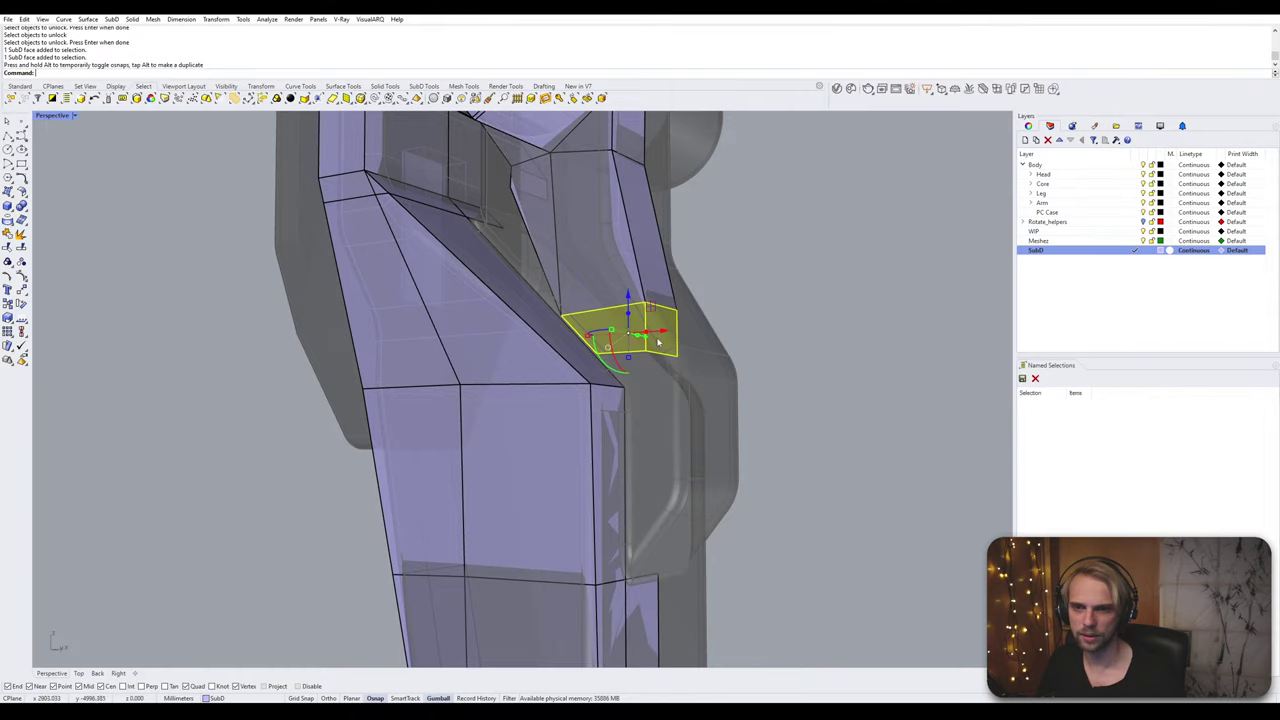
Step: Push the small wrist tab face outward with the gumball
{"action": "left_click", "coordinate": [783, 348]}
{"action": "right_click_drag", "start_coordinate": [783, 348], "coordinate": [694, 323]}
{"action": "left_click", "coordinate": [632, 327], "text": "ctrl+shift"}
{"action": "left_click_drag", "start_coordinate": [694, 323], "coordinate": [717, 422]}
Step: Pick a pair of matching vertices at the top of the shell, then clear the selection
{"action": "left_click", "coordinate": [788, 391]}
{"action": "scroll", "coordinate": [788, 391], "scroll_direction": "down", "scroll_amount": 2}
{"action": "right_click_drag", "start_coordinate": [755, 400], "coordinate": [704, 320], "text": "shift"}
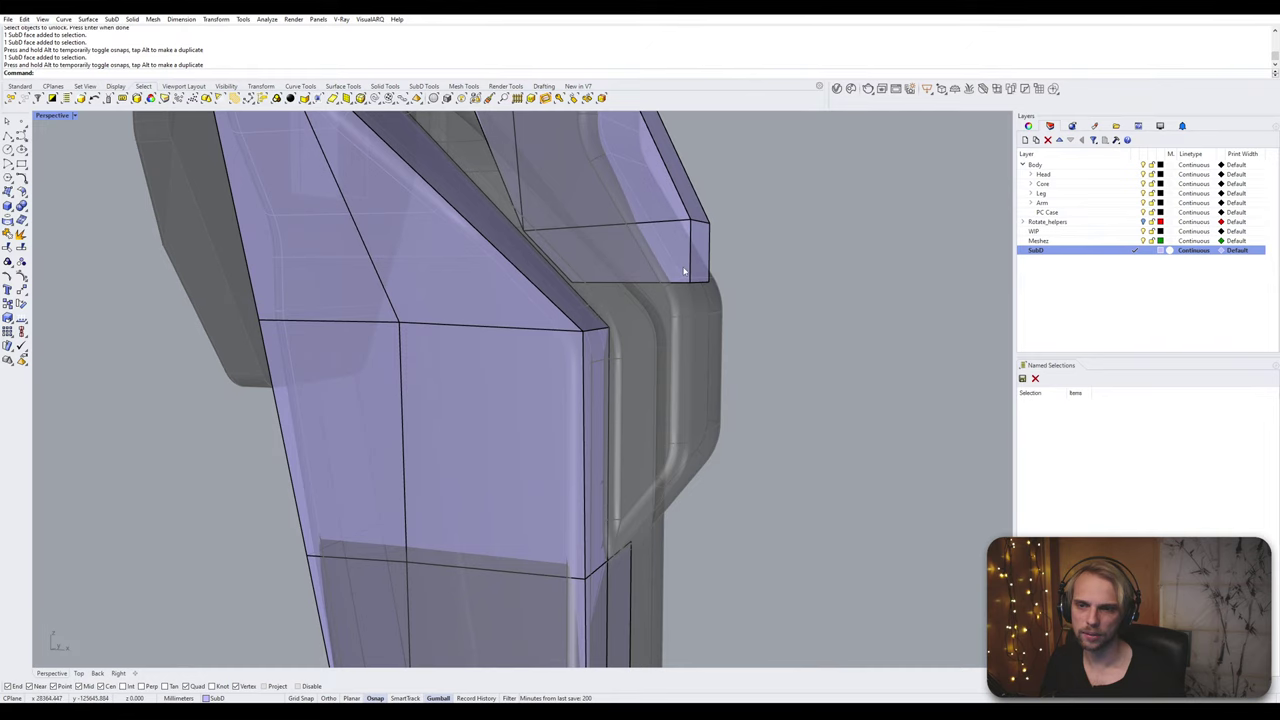
{"action": "right_click_drag", "start_coordinate": [608, 259], "coordinate": [598, 365]}
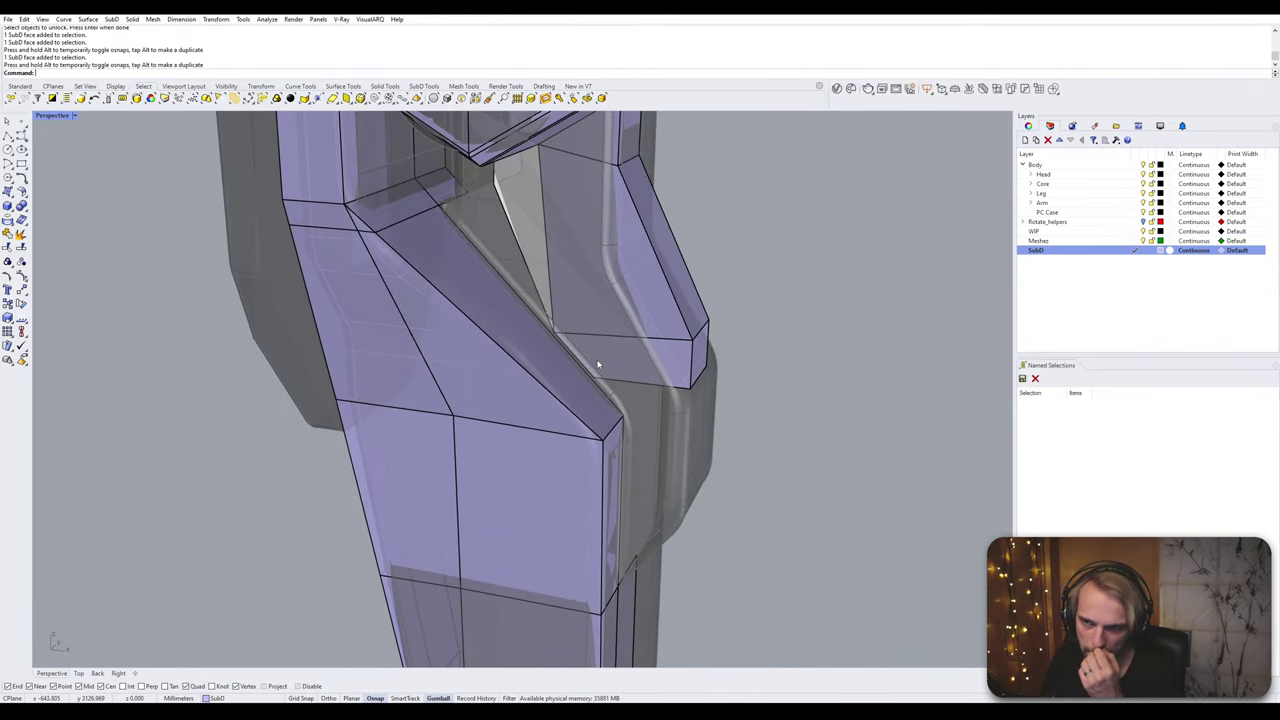
{"action": "left_click", "coordinate": [495, 186]}
{"action": "left_click", "coordinate": [447, 204], "text": "ctrl+shift"}
{"action": "mouse_move", "coordinate": [450, 206]}
{"action": "right_mouse_down"}
{"action": "mouse_move", "coordinate": [520, 228]}
{"action": "mouse_move", "coordinate": [521, 210]}
{"action": "mouse_move", "coordinate": [498, 204]}
{"action": "mouse_move", "coordinate": [533, 168]}
{"action": "mouse_move", "coordinate": [452, 224]}
{"action": "right_mouse_up"}
{"action": "key", "text": "Escape"}
{"action": "scroll", "coordinate": [484, 199], "scroll_direction": "up", "scroll_amount": 4}
Step: Stitch the wrist tab edge to the matching shell edge at the averaged location
{"action": "left_click", "coordinate": [547, 178], "text": "ctrl+shift"}
{"action": "left_click", "coordinate": [435, 222], "text": "shift"}
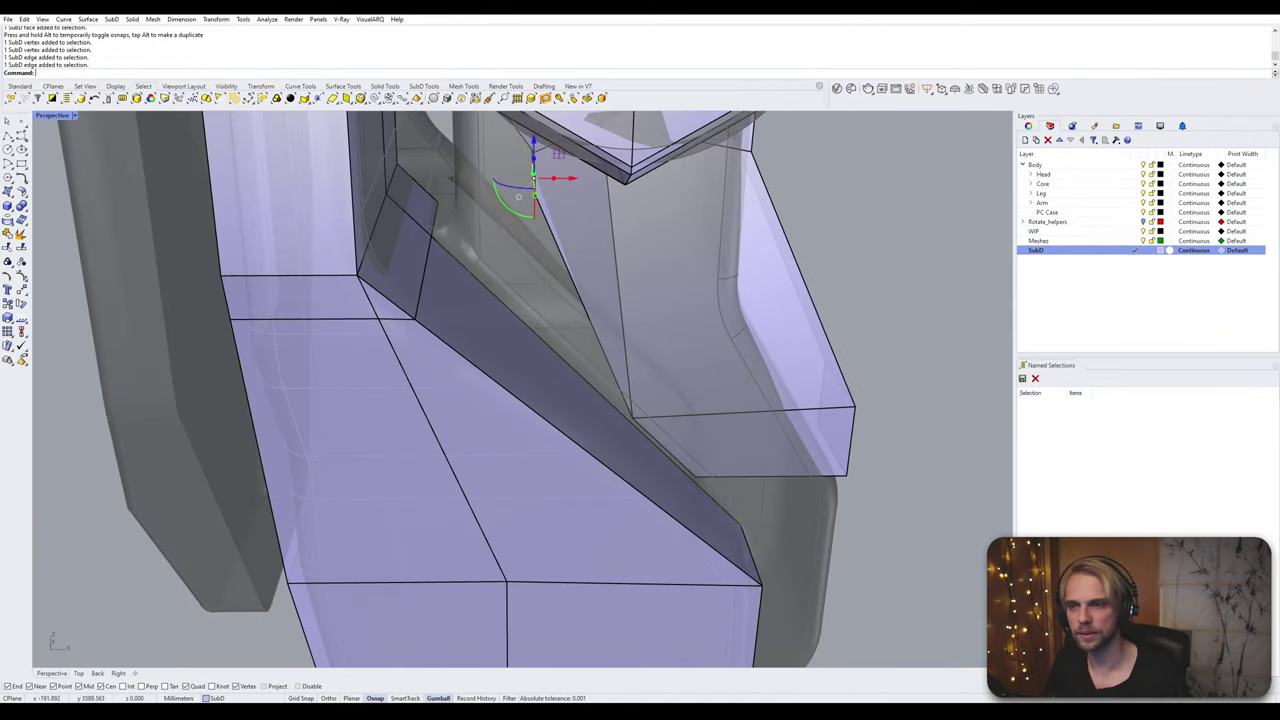
{"action": "key", "text": "Return"}
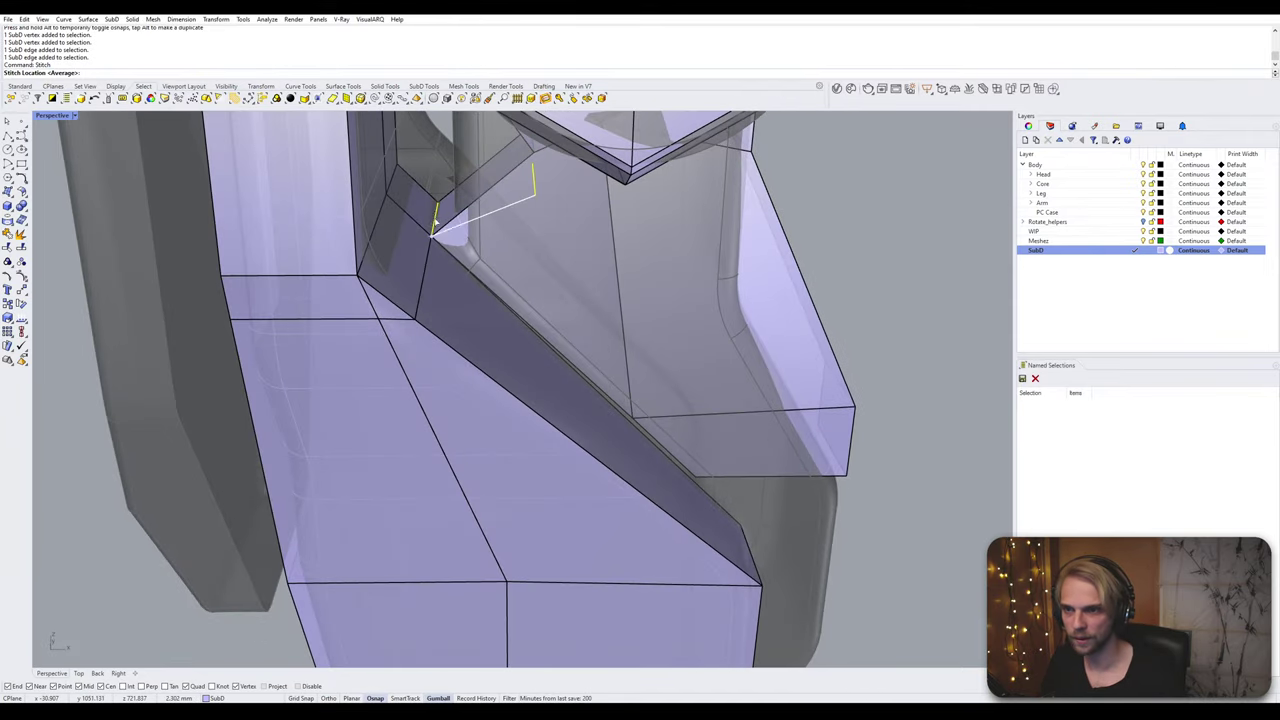
{"action": "key", "text": "Return"}
{"action": "right_click_drag", "start_coordinate": [435, 222], "coordinate": [547, 284]}
{"action": "scroll", "coordinate": [527, 280], "scroll_direction": "up", "scroll_amount": 5}
{"action": "scroll", "coordinate": [522, 275], "scroll_direction": "down", "scroll_amount": 5}
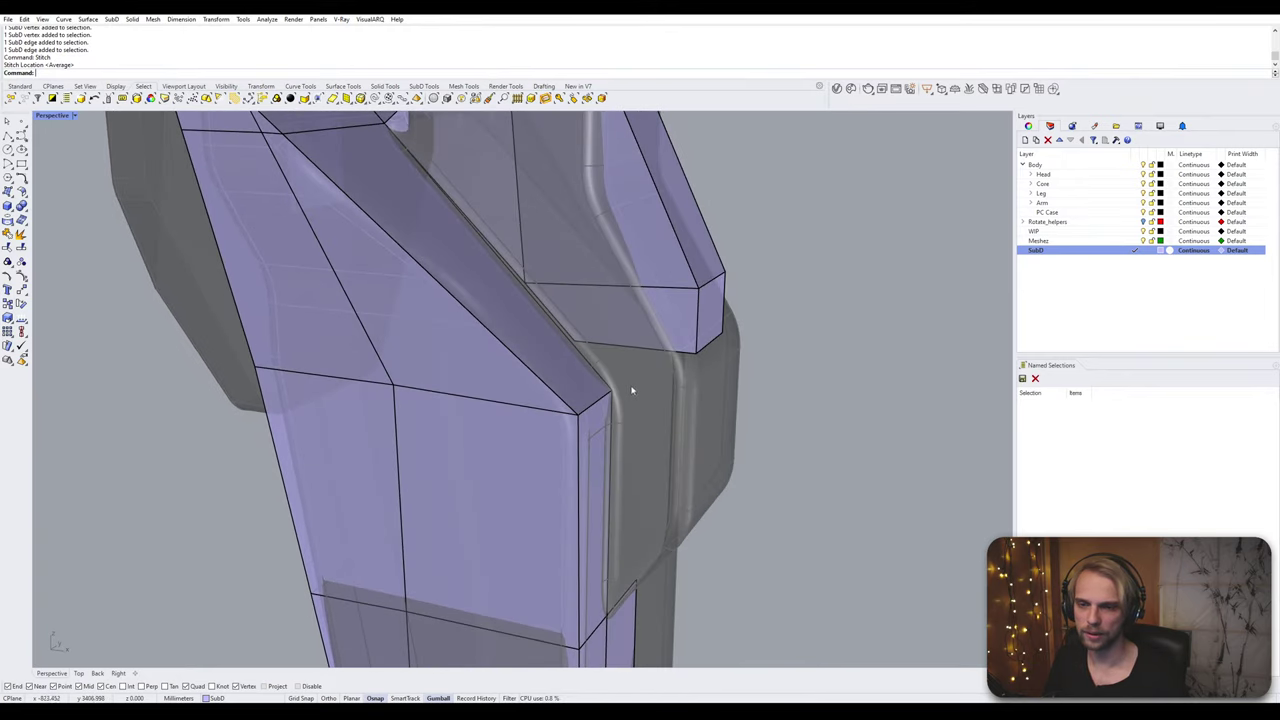
Step: Insert a new edge loop across the shell with InsertEdge
{"action": "right_click_drag", "start_coordinate": [631, 390], "coordinate": [580, 343]}
{"action": "left_click", "coordinate": [553, 328]}
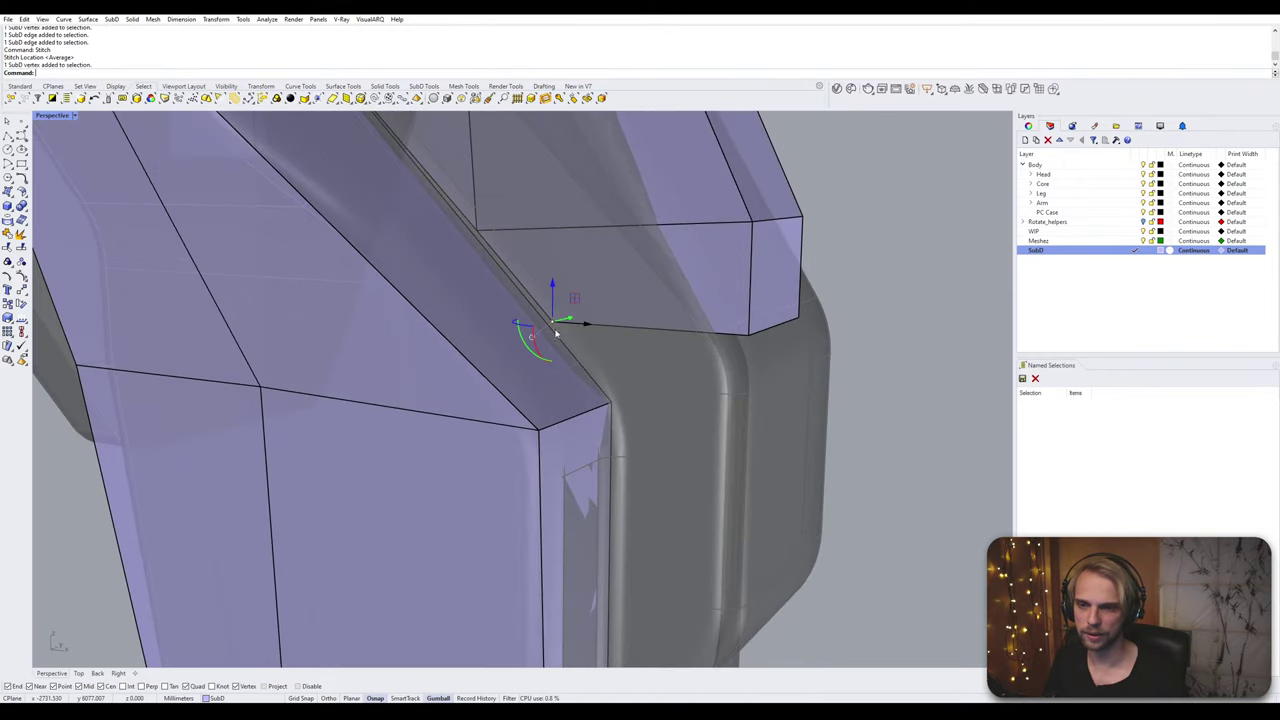
{"action": "left_click", "coordinate": [609, 403], "text": "shift"}
{"action": "double_click", "coordinate": [513, 425]}
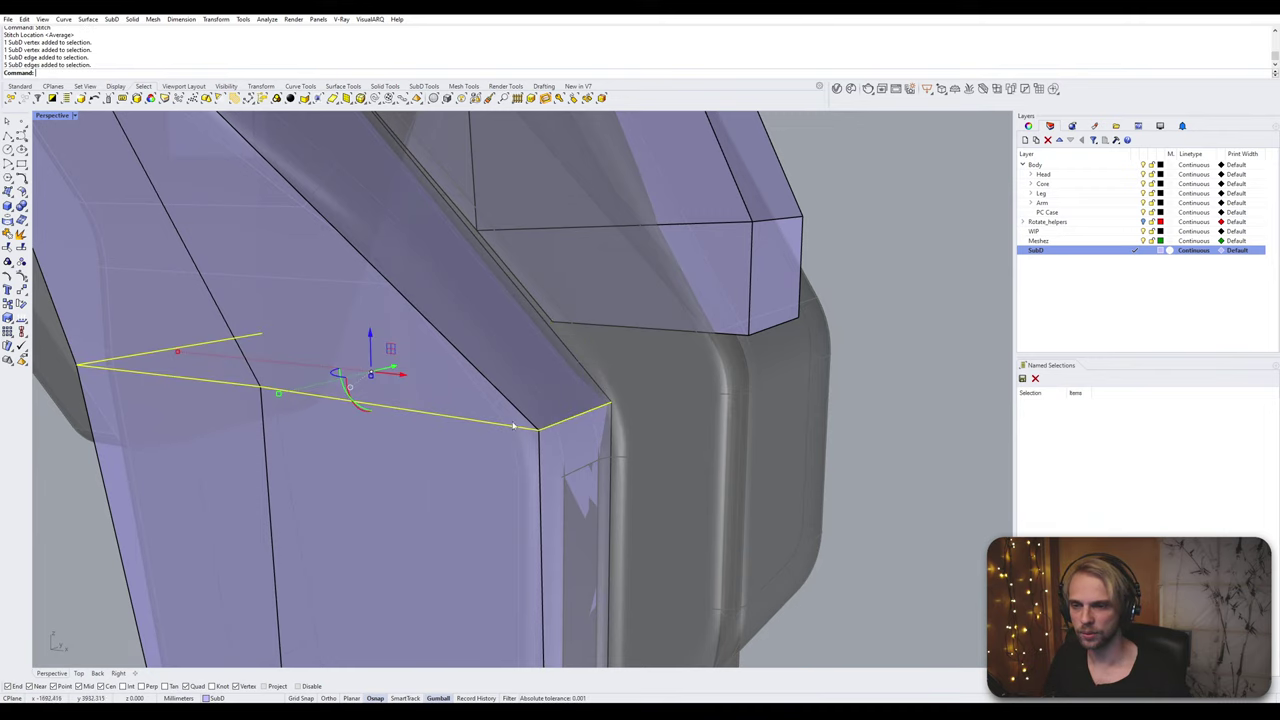
{"action": "type", "text": "InsertEdge"}
{"action": "key", "text": "Return"}
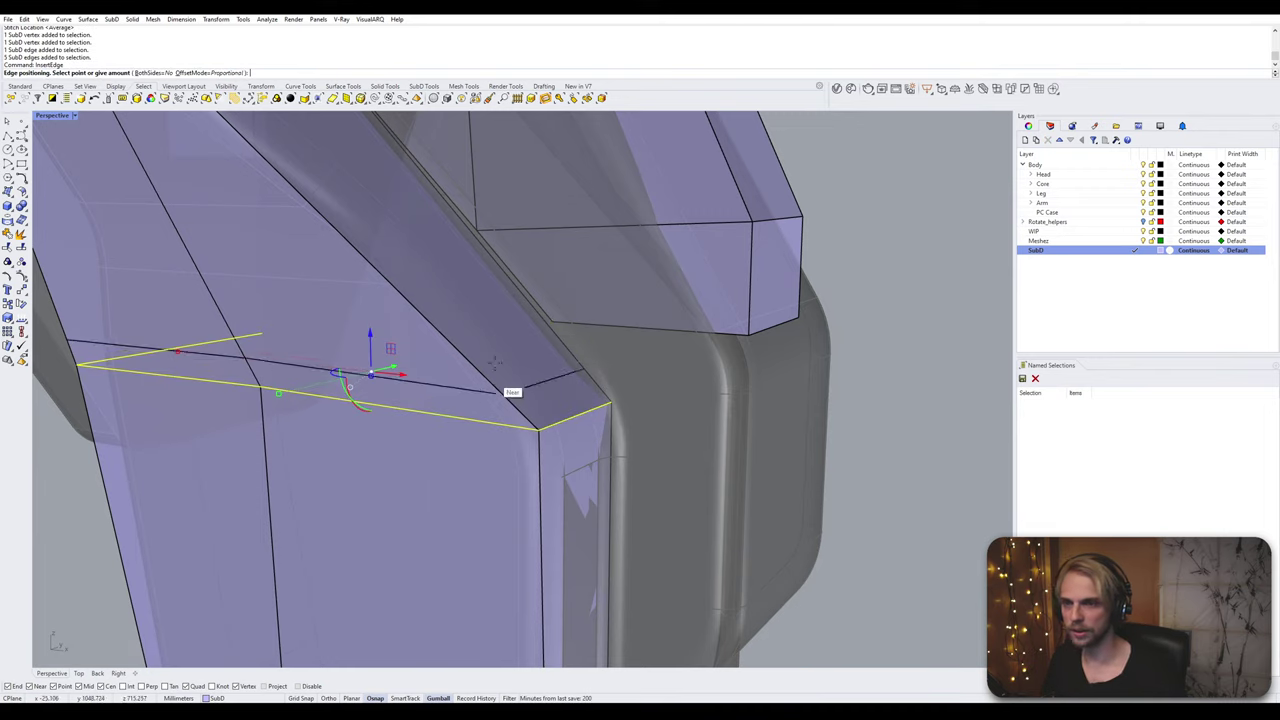
{"action": "left_click", "coordinate": [466, 234]}
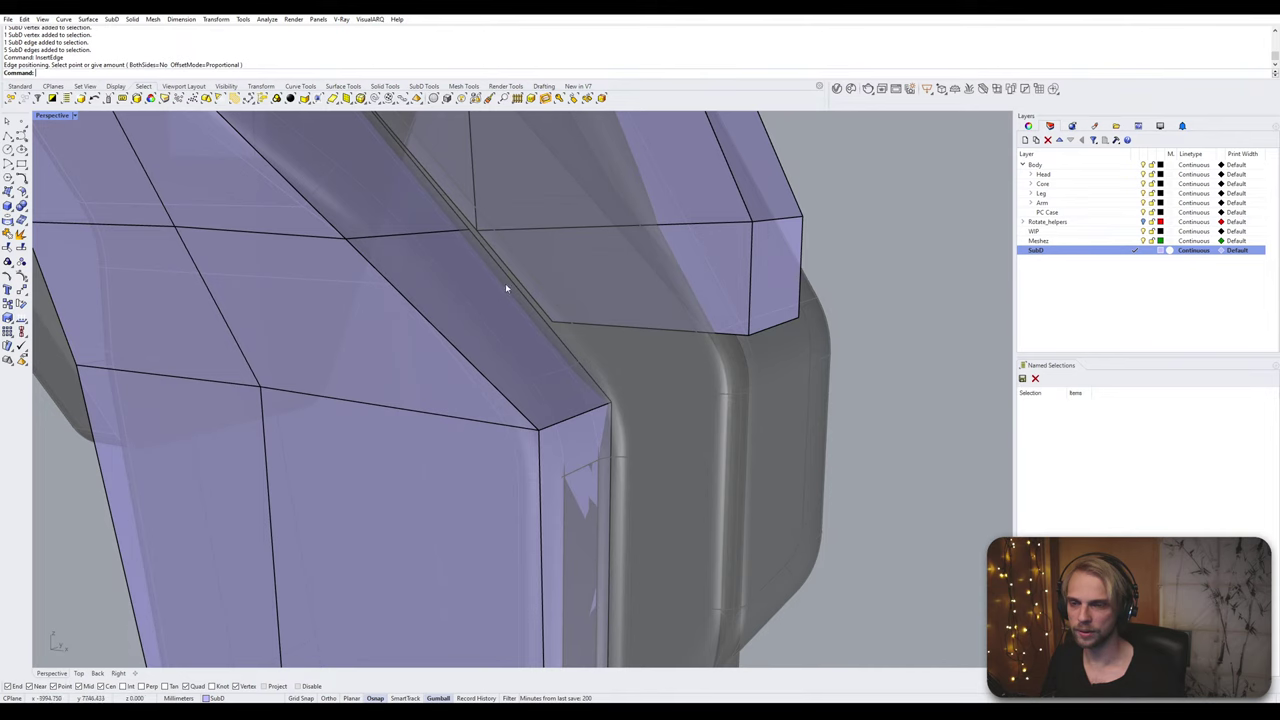
Step: Stitch the selected vertices on the new loop together
{"action": "right_click_drag", "start_coordinate": [506, 287], "coordinate": [516, 295]}
{"action": "left_click", "coordinate": [487, 247], "text": "ctrl+shift"}
{"action": "left_click", "coordinate": [477, 245], "text": "ctrl+shift"}
{"action": "right_click", "coordinate": [477, 245]}
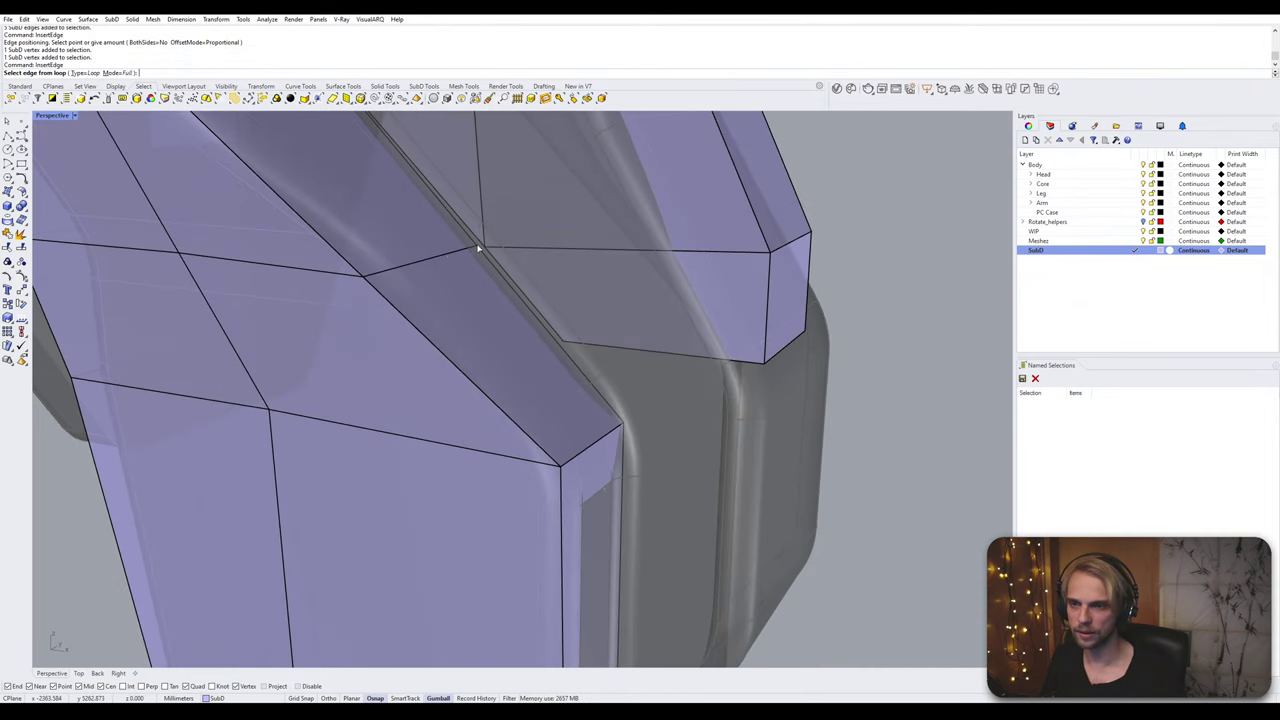
{"action": "key", "text": "Escape"}
{"action": "left_click", "coordinate": [479, 249]}
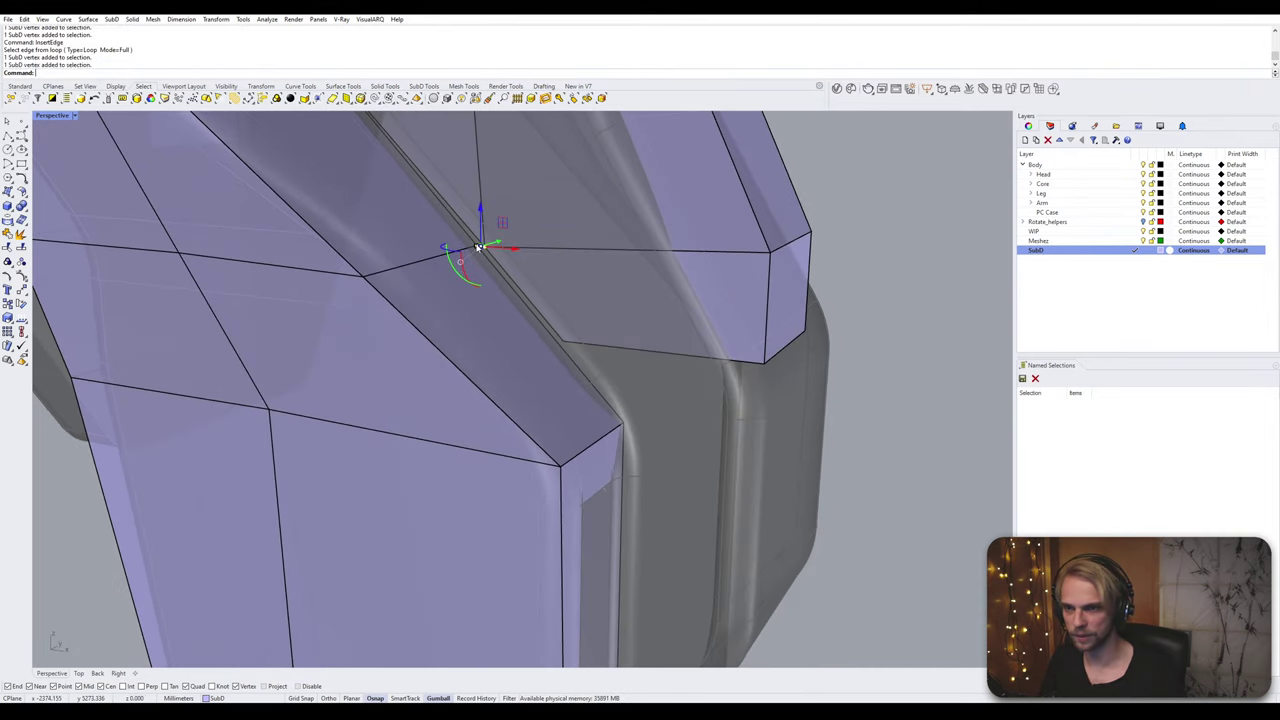
{"action": "type", "text": "Stitch"}
{"action": "key", "text": "Return"}
{"action": "key", "text": "Return"}
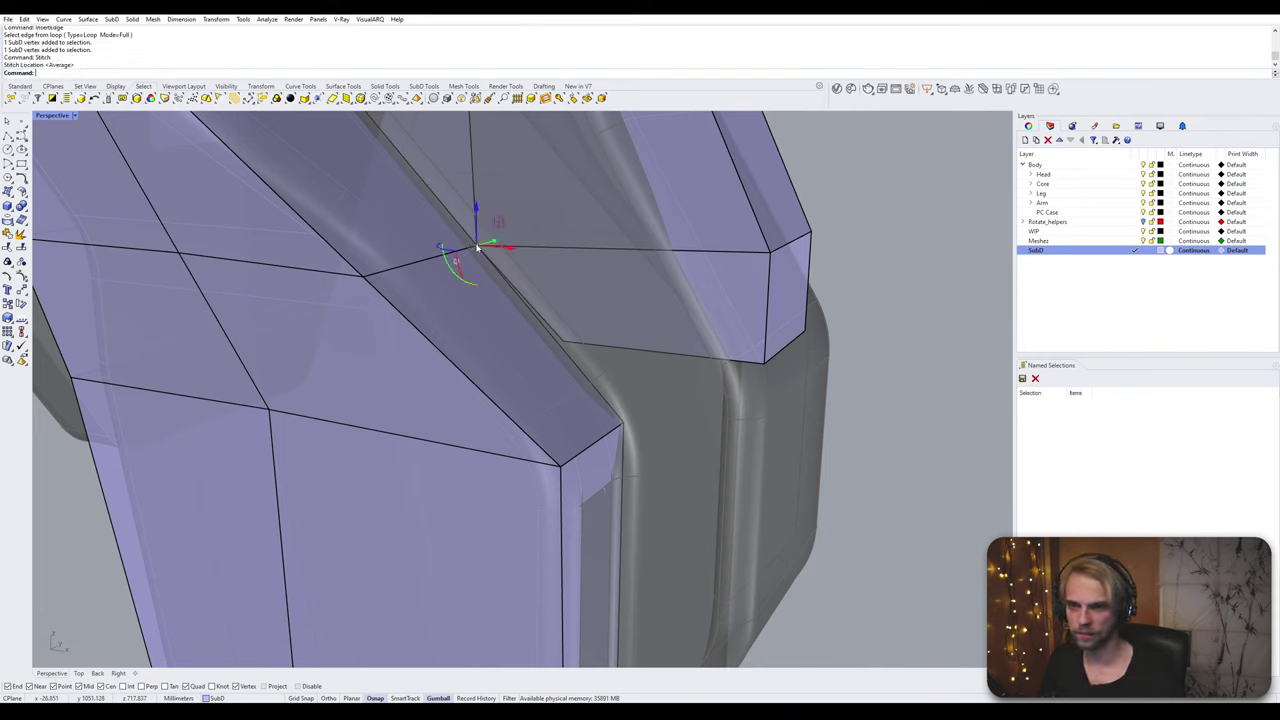
Step: Stitch the tab corner vertex to its matching vertex at the averaged location
{"action": "left_click", "coordinate": [566, 343]}
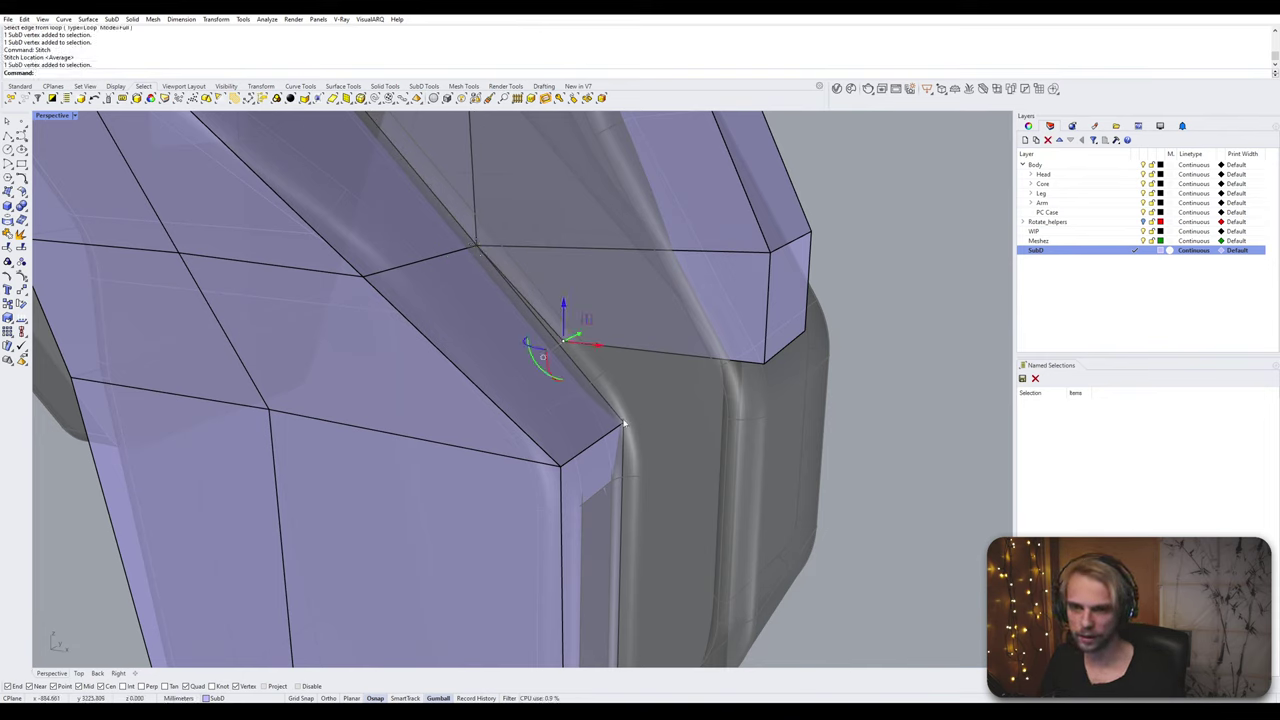
{"action": "left_click", "coordinate": [624, 425], "text": "shift"}
{"action": "key", "text": "Return"}
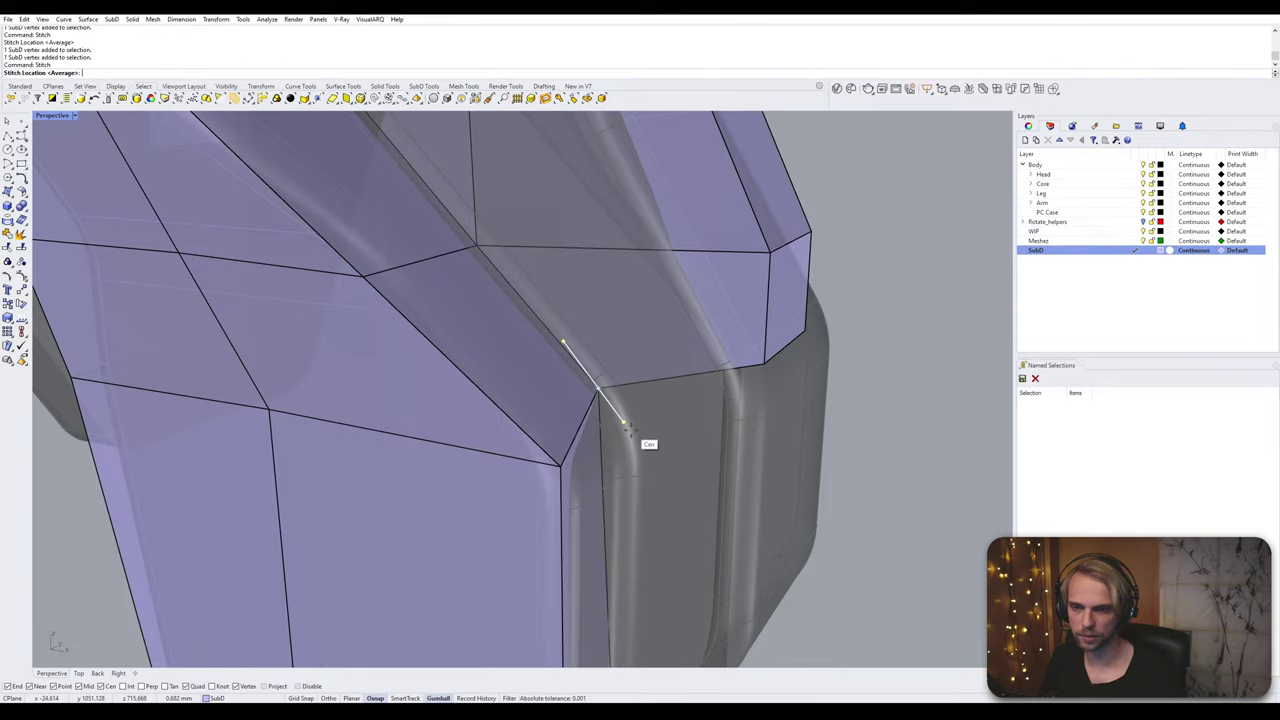
{"action": "key", "text": "Return"}
{"action": "right_click_drag", "start_coordinate": [622, 425], "coordinate": [629, 336]}
{"action": "scroll", "coordinate": [633, 281], "scroll_direction": "up", "scroll_amount": 4}
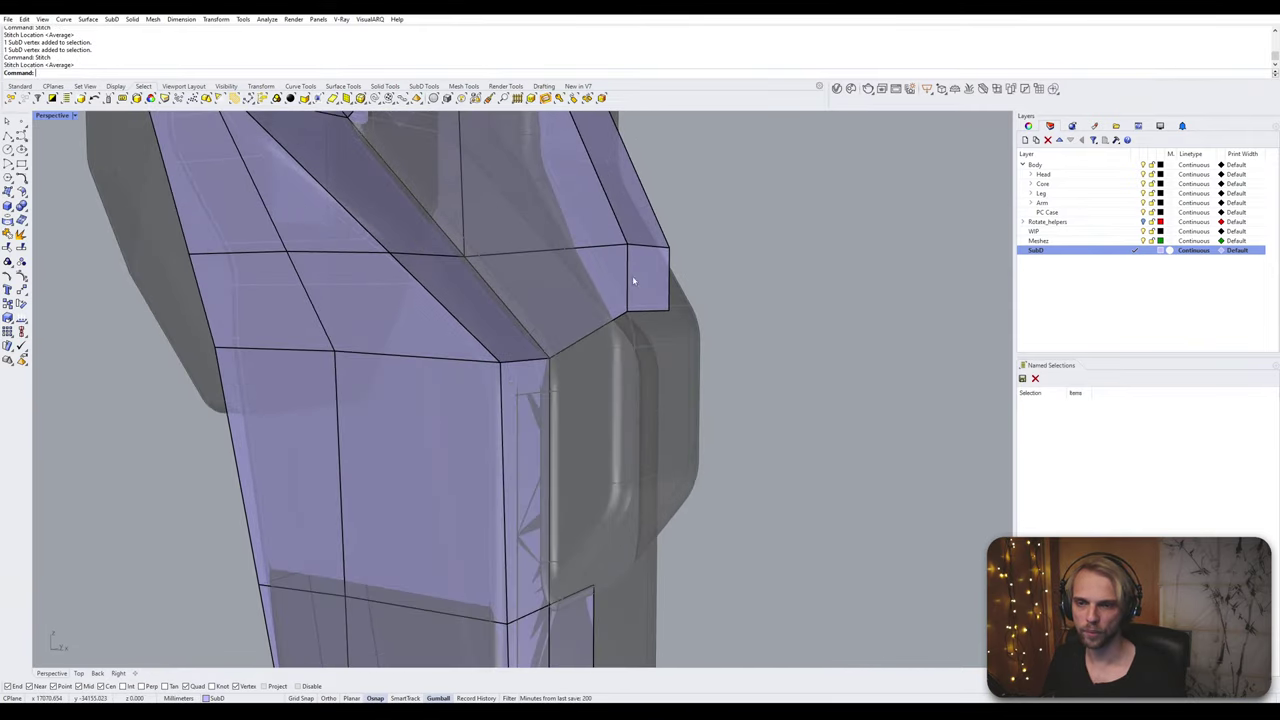
Step: Extrude the small tab face downward
{"action": "left_click", "coordinate": [652, 288]}
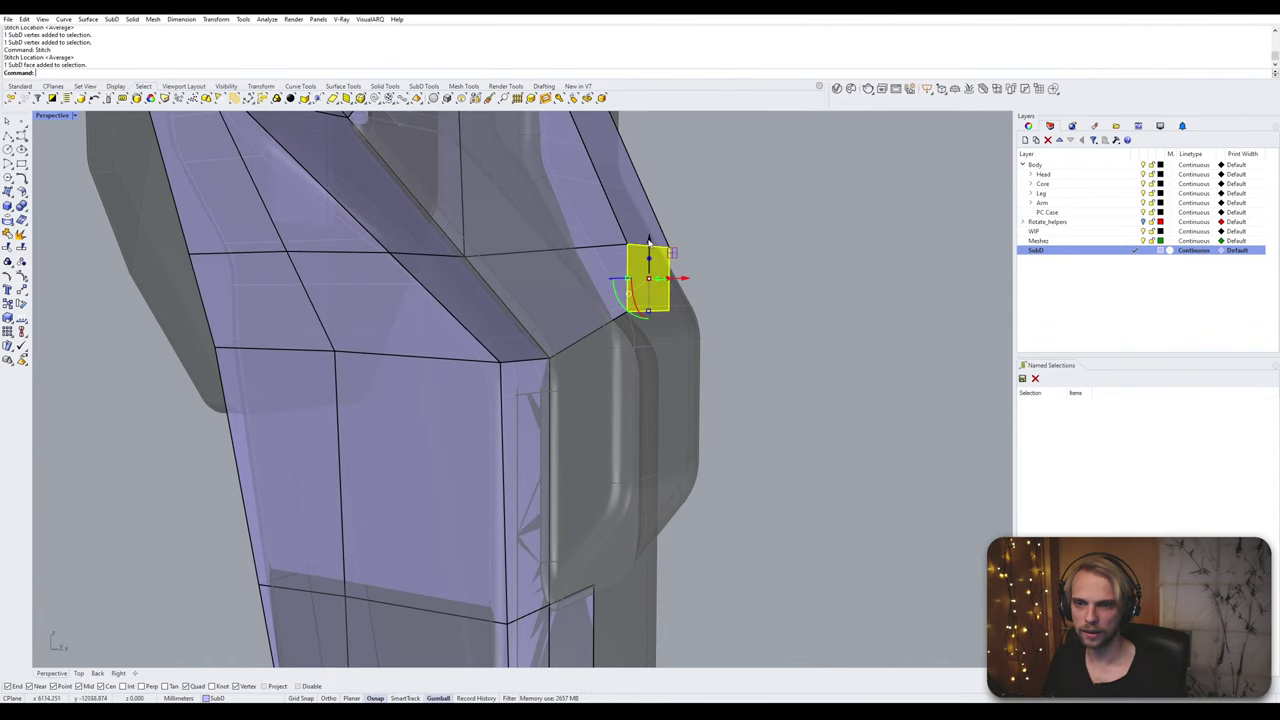
{"action": "left_click_drag", "start_coordinate": [648, 242], "coordinate": [752, 341], "text": "ctrl"}
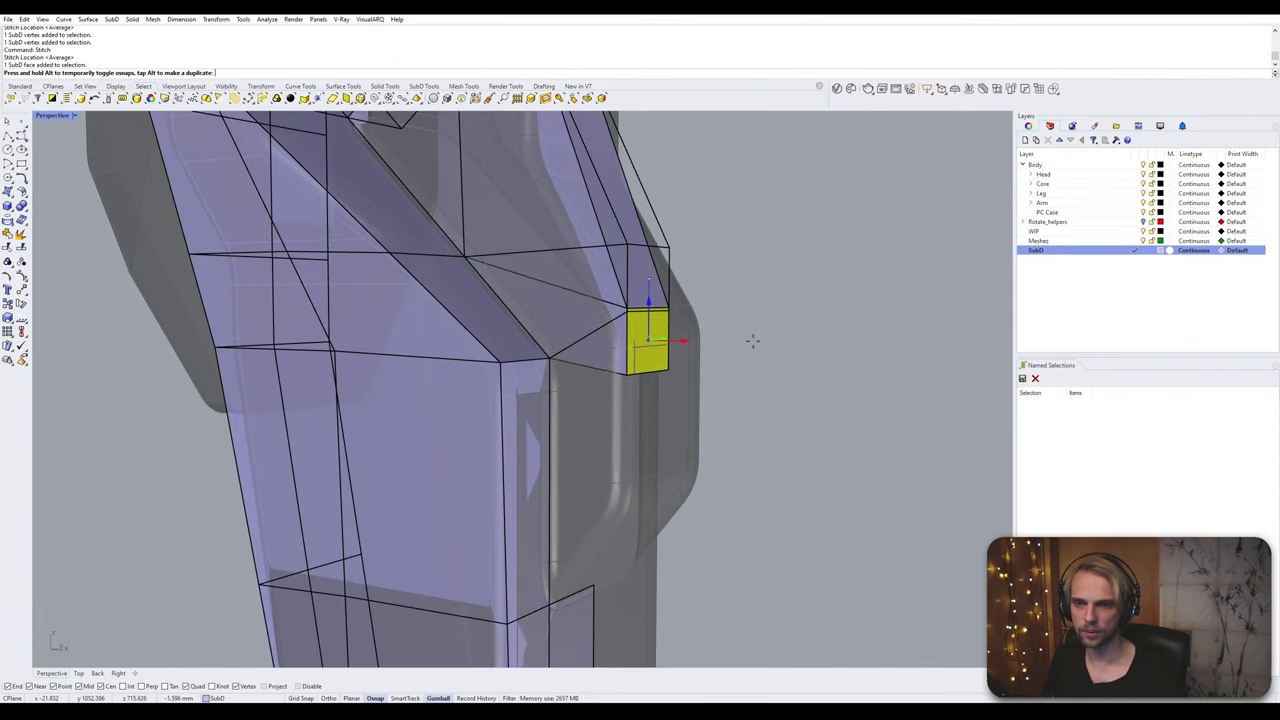
{"action": "left_click", "coordinate": [772, 341]}
{"action": "right_click_drag", "start_coordinate": [788, 341], "coordinate": [728, 401]}
{"action": "scroll", "coordinate": [815, 338], "scroll_direction": "down", "scroll_amount": 5}
{"action": "scroll", "coordinate": [631, 271], "scroll_direction": "up", "scroll_amount": 5}
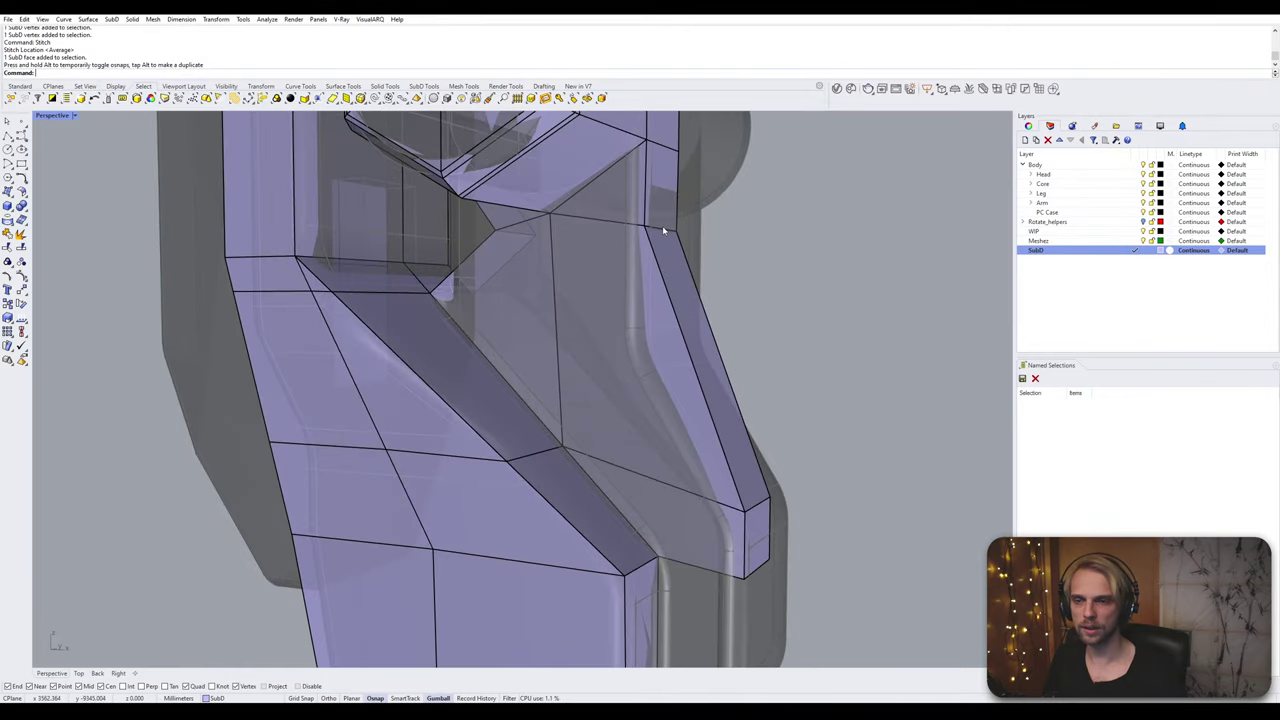
{"action": "mouse_move", "coordinate": [665, 230]}
{"action": "right_mouse_down"}
{"action": "mouse_move", "coordinate": [640, 235]}
{"action": "mouse_move", "coordinate": [695, 255]}
{"action": "mouse_move", "coordinate": [657, 230]}
{"action": "right_mouse_up"}
Step: Pull the tab's vertical edge down to reshape it, then display the SubD smooth
{"action": "left_click", "coordinate": [657, 205], "text": "ctrl+shift"}
{"action": "left_click_drag", "start_coordinate": [657, 205], "coordinate": [676, 333]}
{"action": "left_click", "coordinate": [807, 316]}
{"action": "right_click_drag", "start_coordinate": [754, 332], "coordinate": [697, 278]}
{"action": "key", "text": "Tab"}
{"action": "key", "text": "Tab"}
Step: Select the wrist tab's end face, cancel the distance entry, and orbit around the tab
{"action": "left_click", "coordinate": [660, 275], "text": "ctrl+shift"}
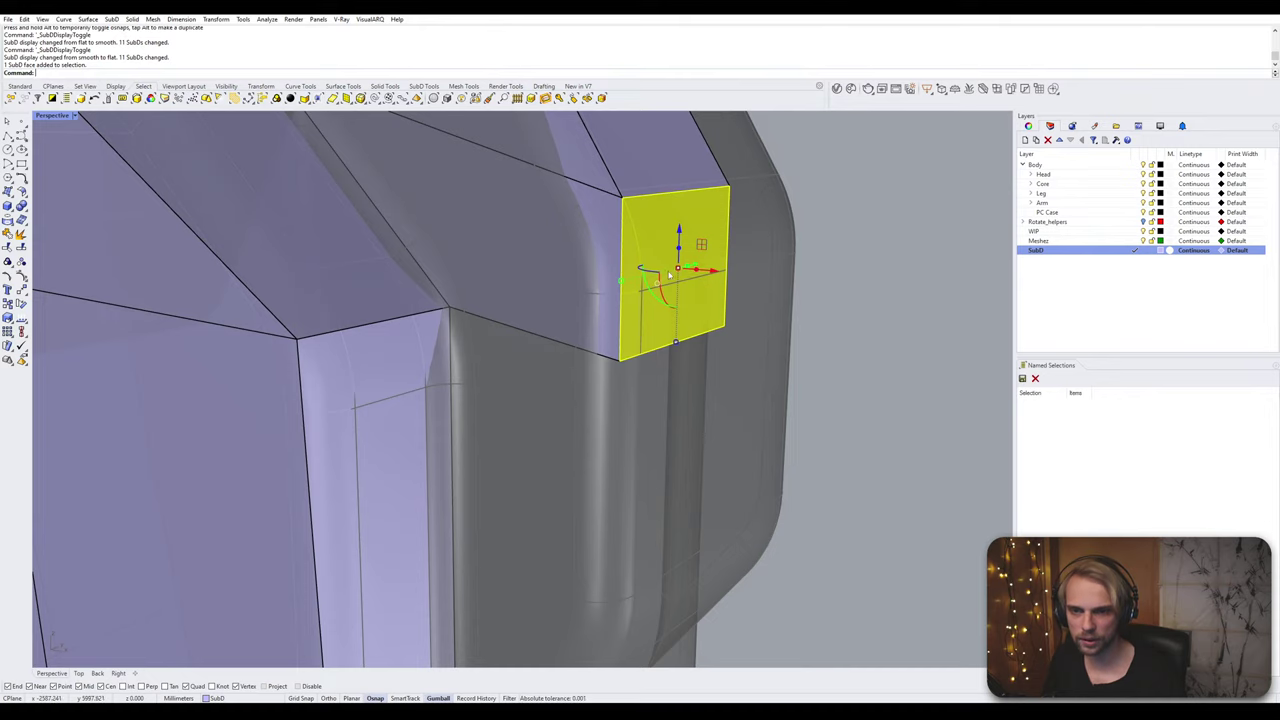
{"action": "left_click", "coordinate": [680, 271]}
{"action": "key", "text": "Escape"}
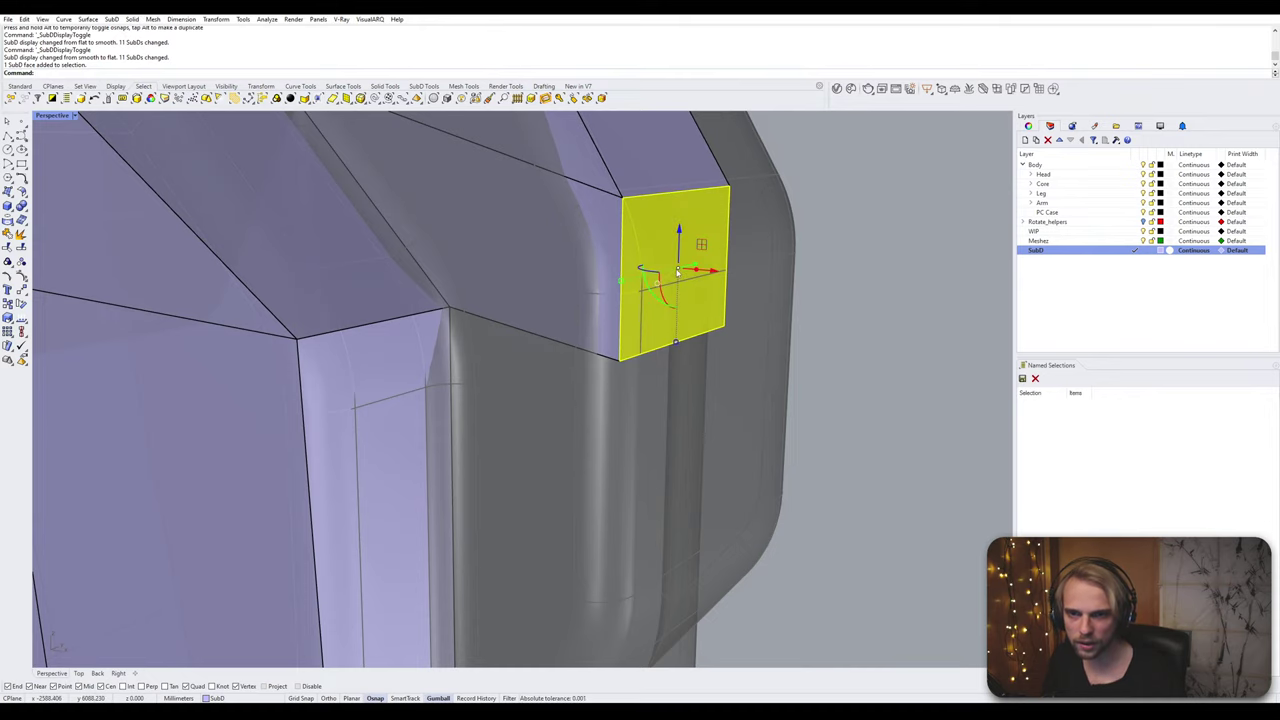
{"action": "scroll", "coordinate": [678, 272], "scroll_direction": "down", "scroll_amount": 7}
{"action": "right_click_drag", "start_coordinate": [690, 272], "coordinate": [752, 327]}
{"action": "left_click", "coordinate": [786, 296]}
{"action": "scroll", "coordinate": [709, 277], "scroll_direction": "up", "scroll_amount": 5}
Step: Move the wrist tab's bottom edge vertically upward
{"action": "left_click", "coordinate": [709, 278], "text": "ctrl+shift"}
{"action": "type", "text": "M"}
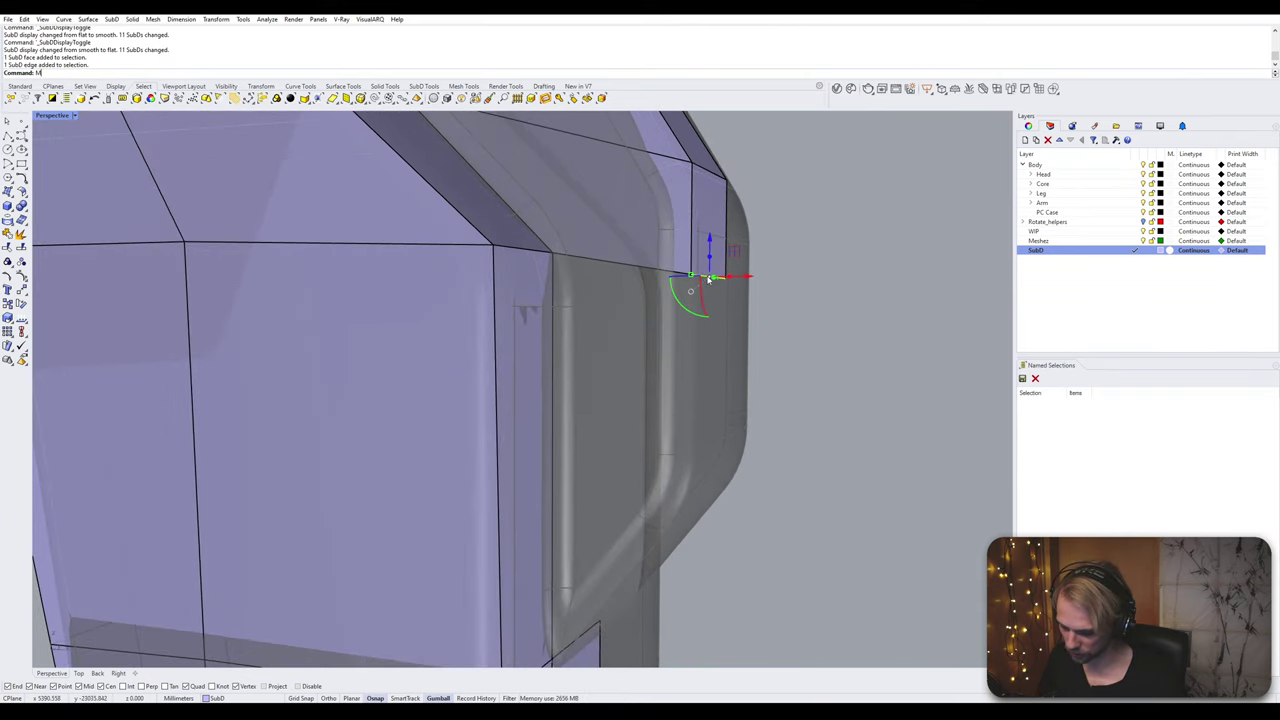
{"action": "key", "text": "Return"}
{"action": "type", "text": "V"}
{"action": "key", "text": "Return"}
{"action": "left_click", "coordinate": [692, 272]}
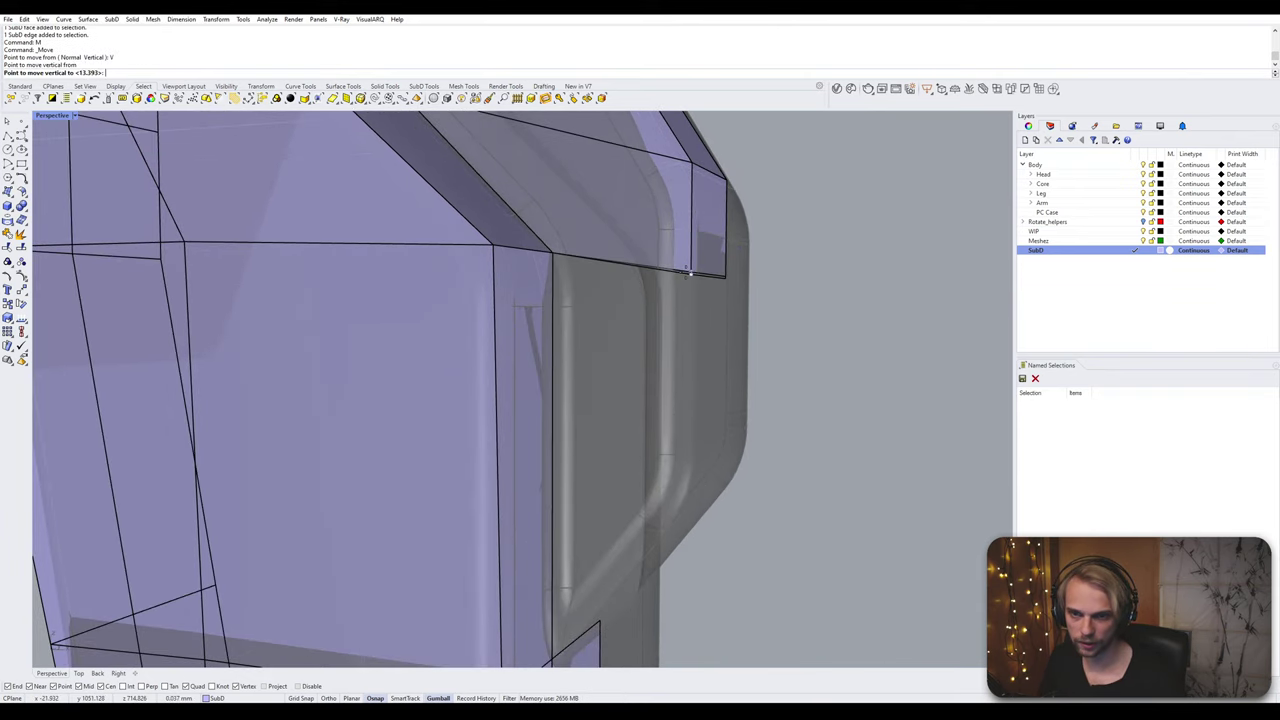
{"action": "left_click", "coordinate": [554, 256]}
{"action": "scroll", "coordinate": [651, 281], "scroll_direction": "down", "scroll_amount": 4}
{"action": "left_click", "coordinate": [679, 335]}
{"action": "right_click_drag", "start_coordinate": [679, 335], "coordinate": [594, 308]}
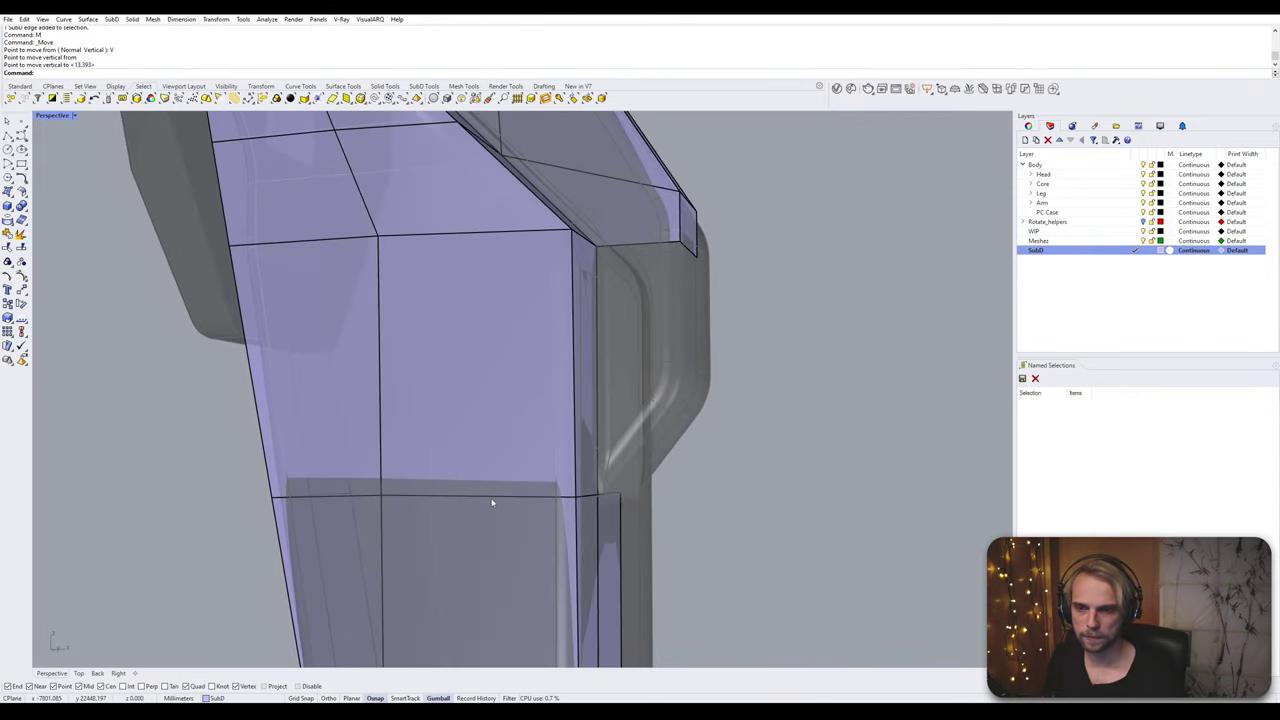
Step: Select the forearm edge chain and insert a new edge loop across it with InsertEdge
{"action": "double_click", "coordinate": [581, 500]}
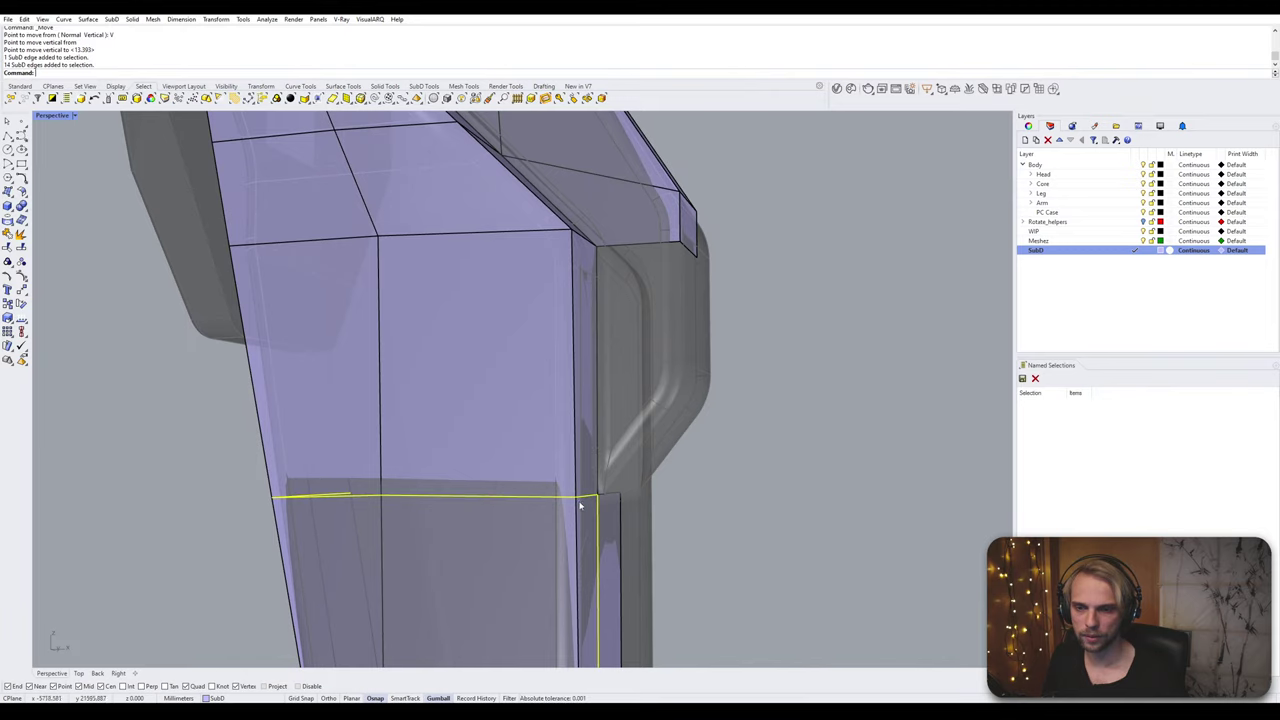
{"action": "left_click", "coordinate": [643, 507]}
{"action": "right_click_drag", "start_coordinate": [643, 507], "coordinate": [590, 505]}
{"action": "left_click", "coordinate": [508, 503]}
{"action": "right_click_drag", "start_coordinate": [508, 503], "coordinate": [406, 518]}
{"action": "left_click", "coordinate": [474, 512], "text": "shift"}
{"action": "double_click", "coordinate": [545, 518], "text": "shift"}
{"action": "type", "text": "InsertEdge"}
{"action": "key", "text": "Return"}
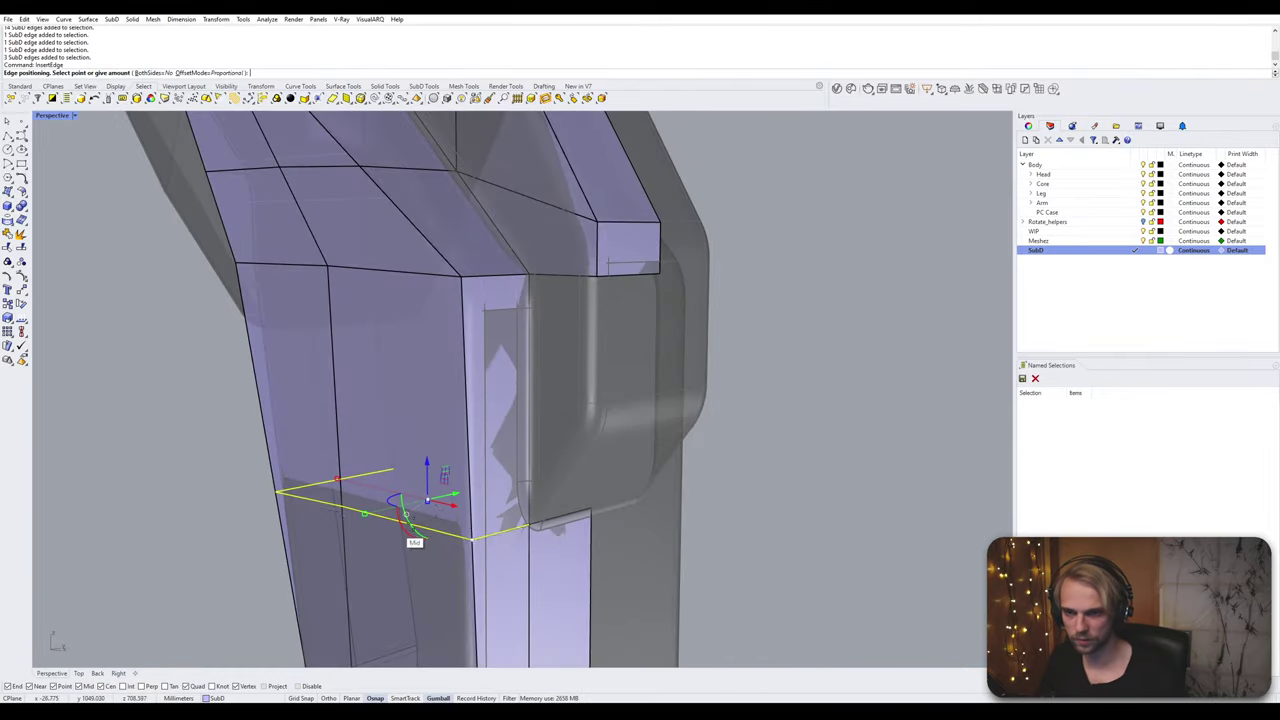
{"action": "left_click", "coordinate": [543, 437]}
Step: Drag the two edges at the tab top downward and window-select the wrist tab strip faces
{"action": "right_click_drag", "start_coordinate": [543, 437], "coordinate": [591, 236]}
{"action": "left_click", "coordinate": [596, 238]}
{"action": "left_click", "coordinate": [655, 241], "text": "shift"}
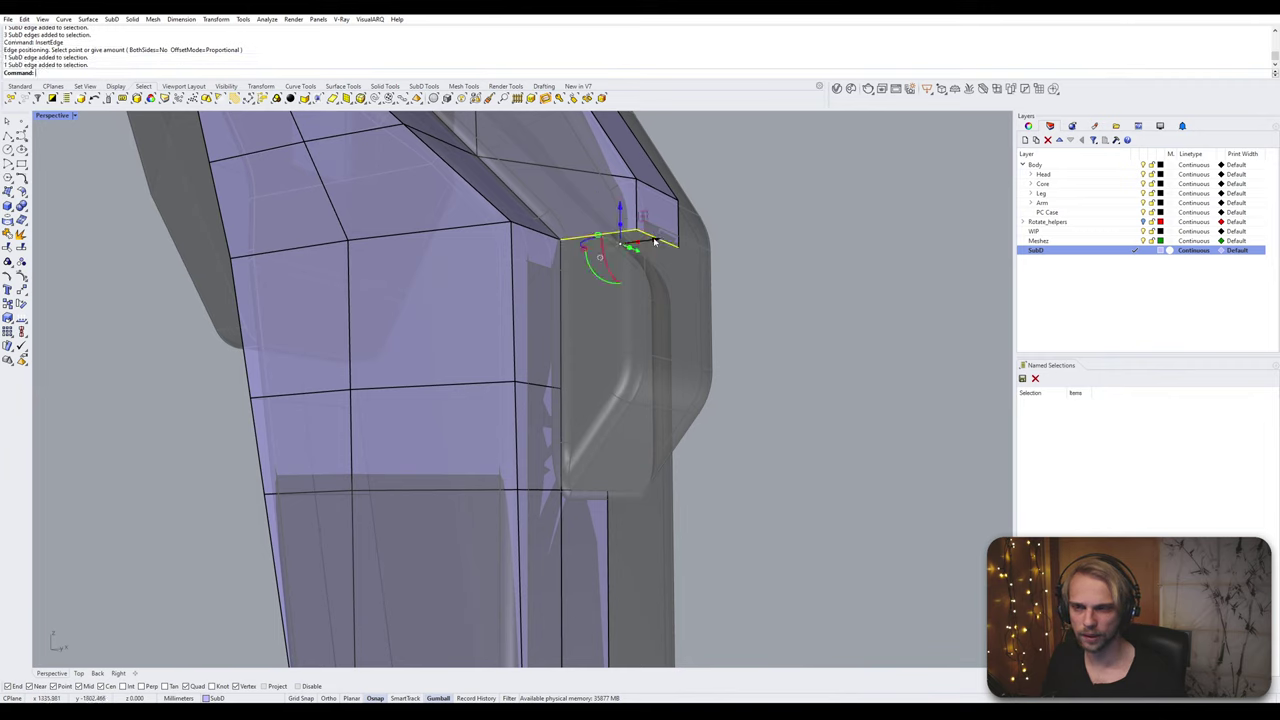
{"action": "left_click_drag", "start_coordinate": [620, 228], "coordinate": [563, 395]}
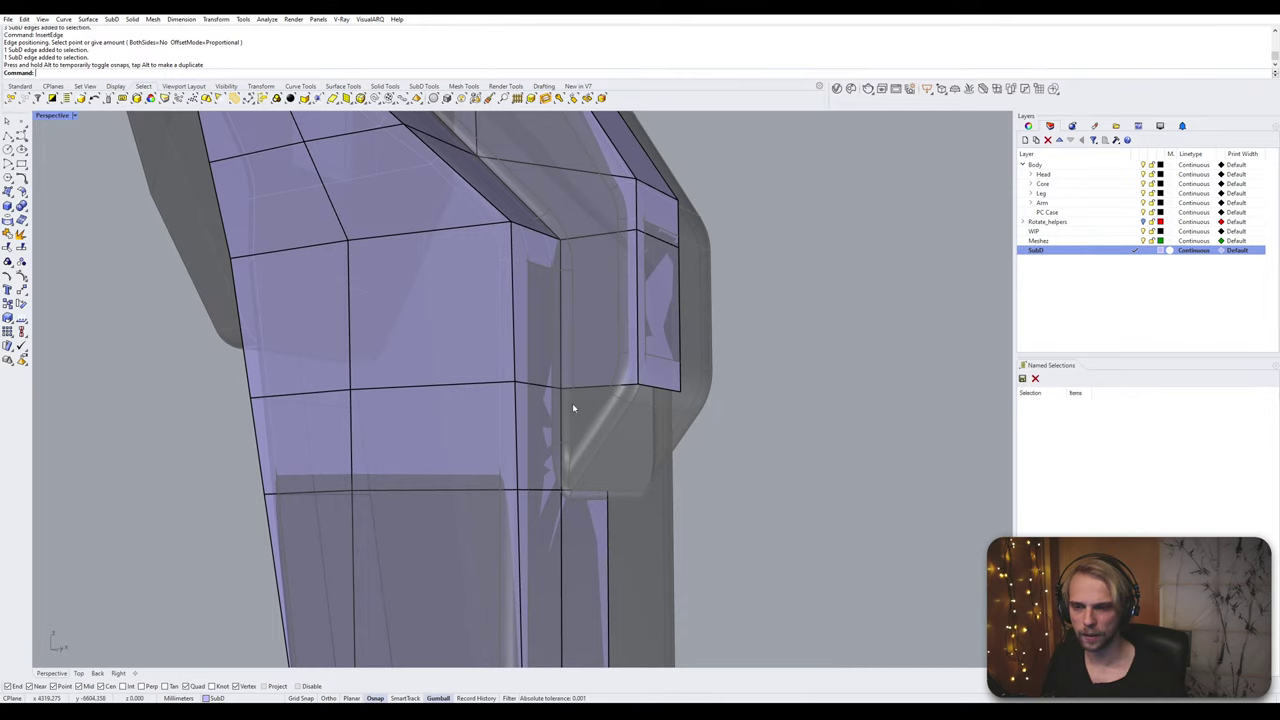
{"action": "left_click_drag", "start_coordinate": [562, 393], "coordinate": [560, 384], "text": "ctrl+shift"}
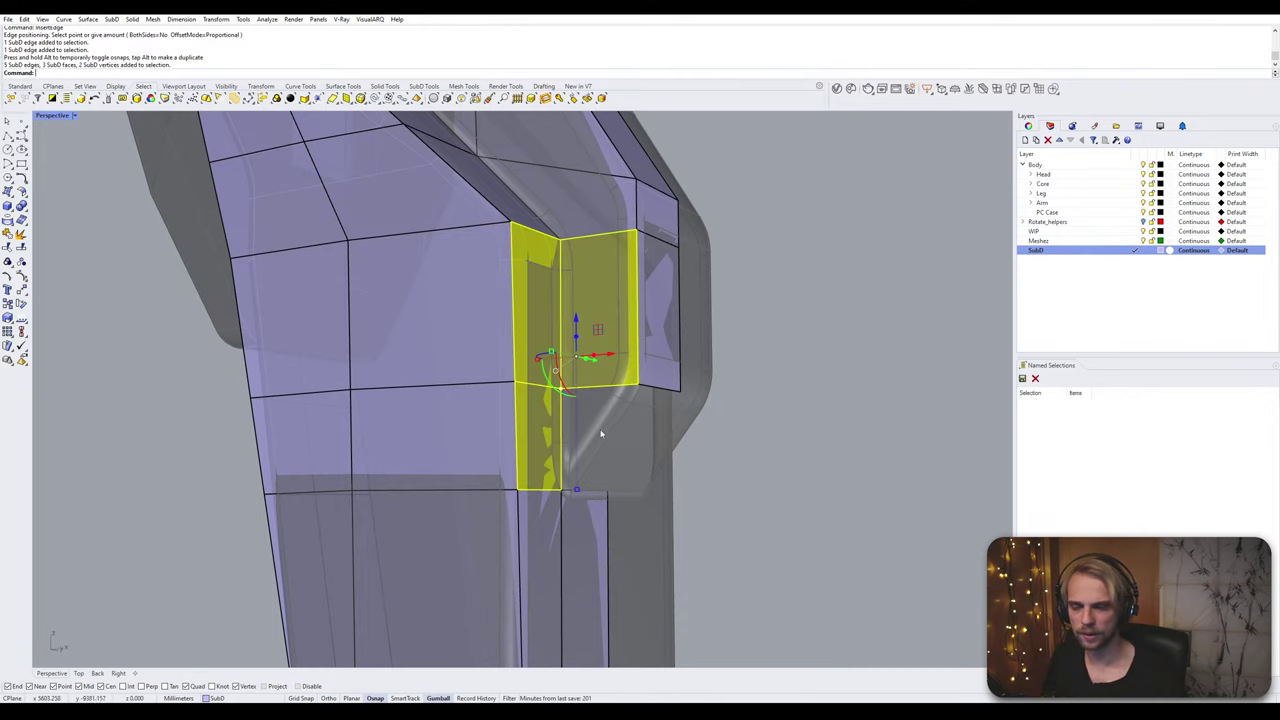
Step: Pick the wrist tab's loose vertices in Wireframe view and Stitch them together
{"action": "key", "text": "Escape"}
{"action": "right_click_drag", "start_coordinate": [601, 433], "coordinate": [540, 448]}
{"action": "left_click", "coordinate": [65, 116]}
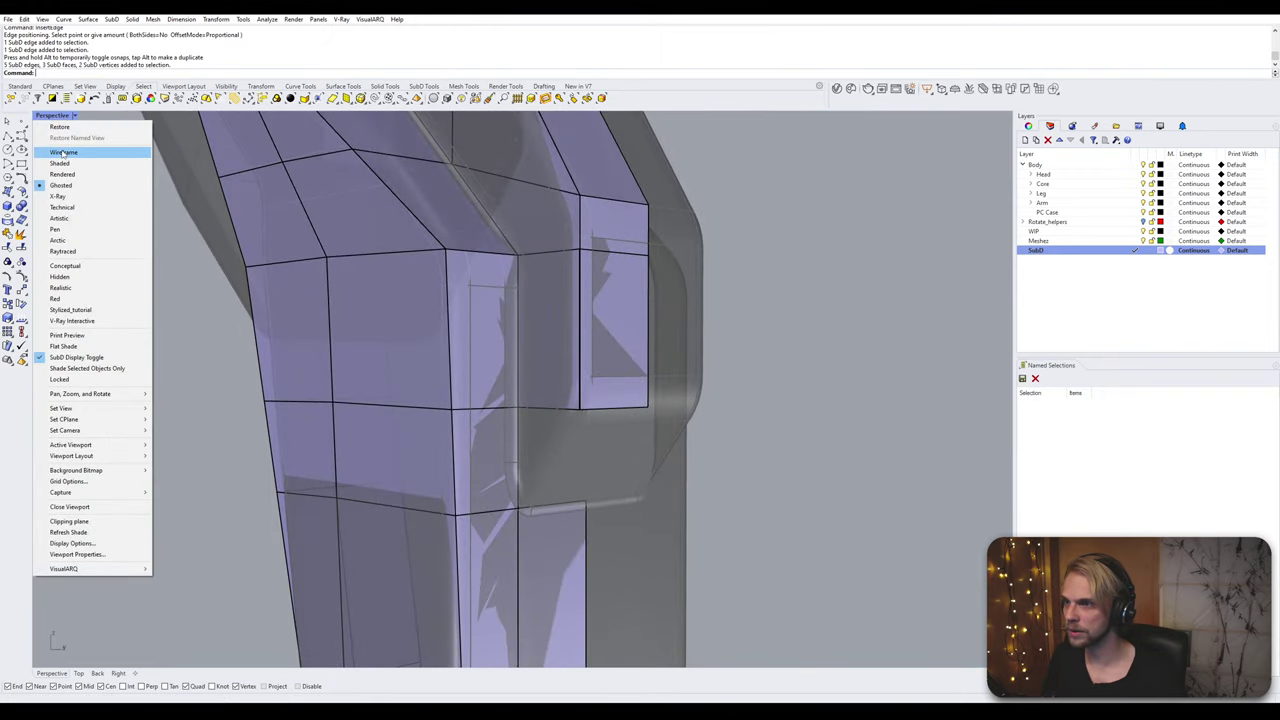
{"action": "left_click", "coordinate": [62, 152]}
{"action": "left_click", "coordinate": [520, 408]}
{"action": "left_click", "coordinate": [65, 116]}
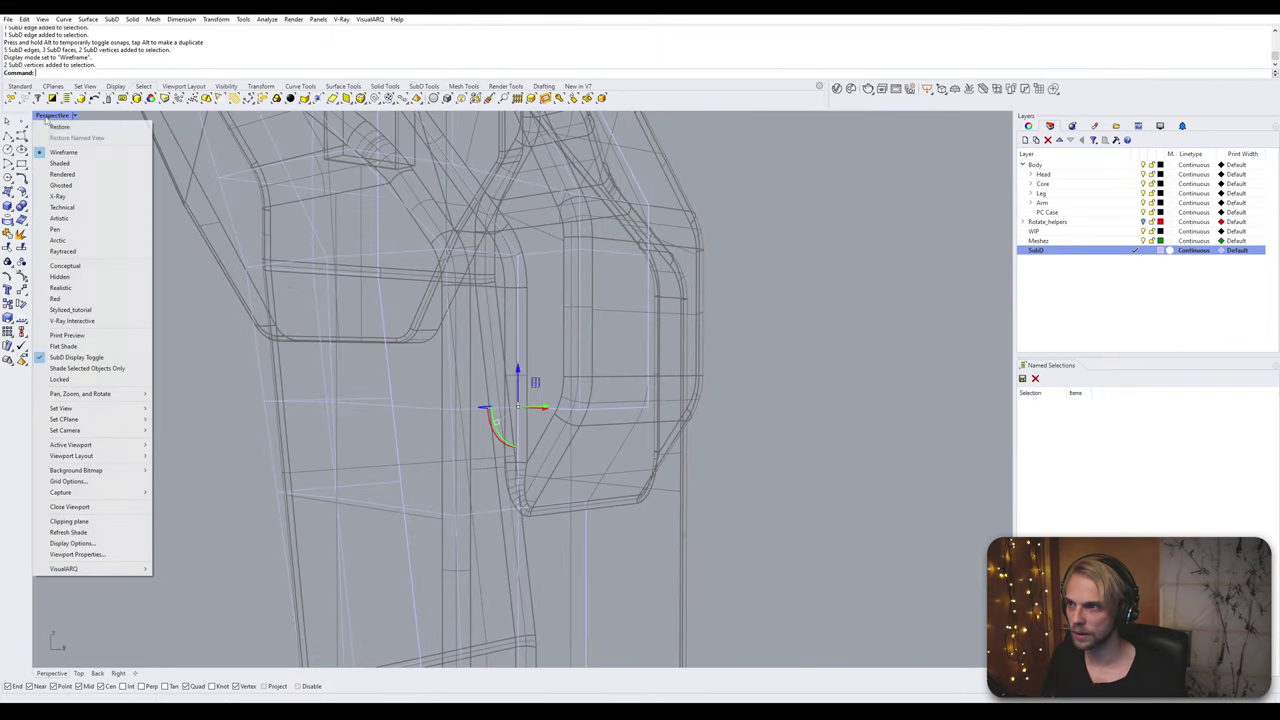
{"action": "left_click", "coordinate": [62, 163]}
{"action": "type", "text": "Stitch"}
{"action": "key", "text": "Return"}
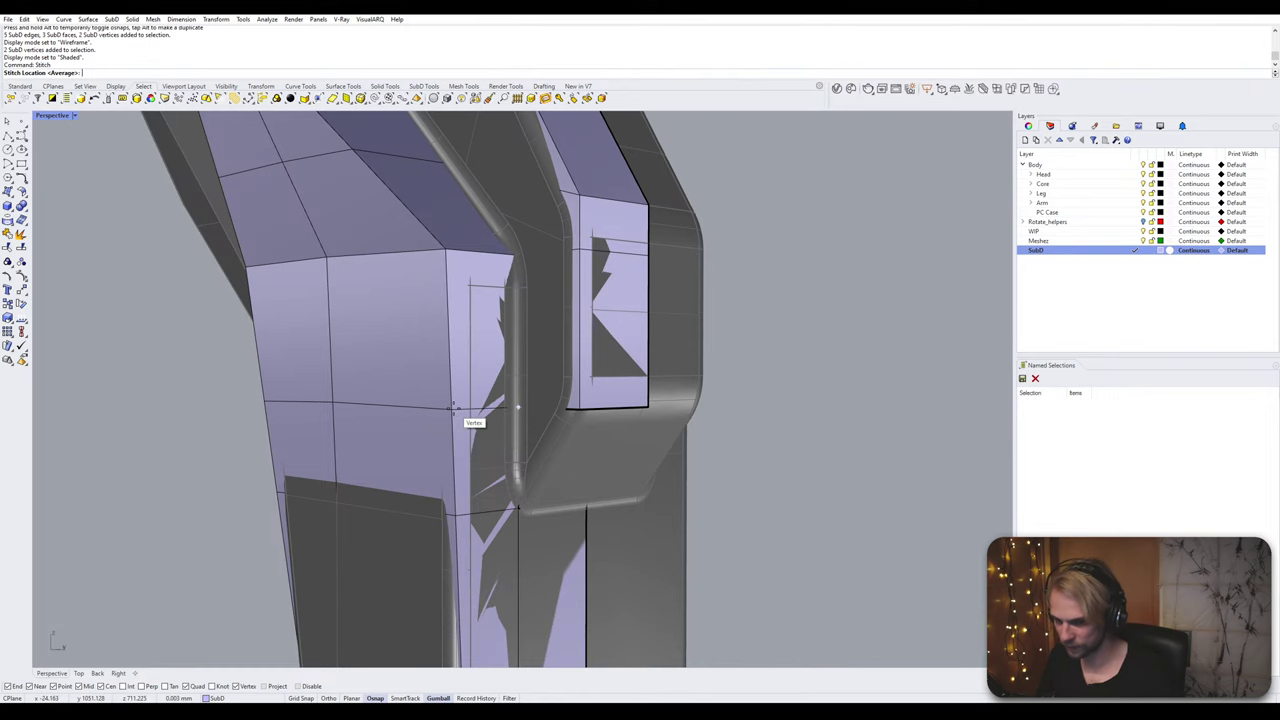
Step: Switch to Ghosted display and bridge the two open edges of the wrist gap
{"action": "left_click", "coordinate": [62, 116]}
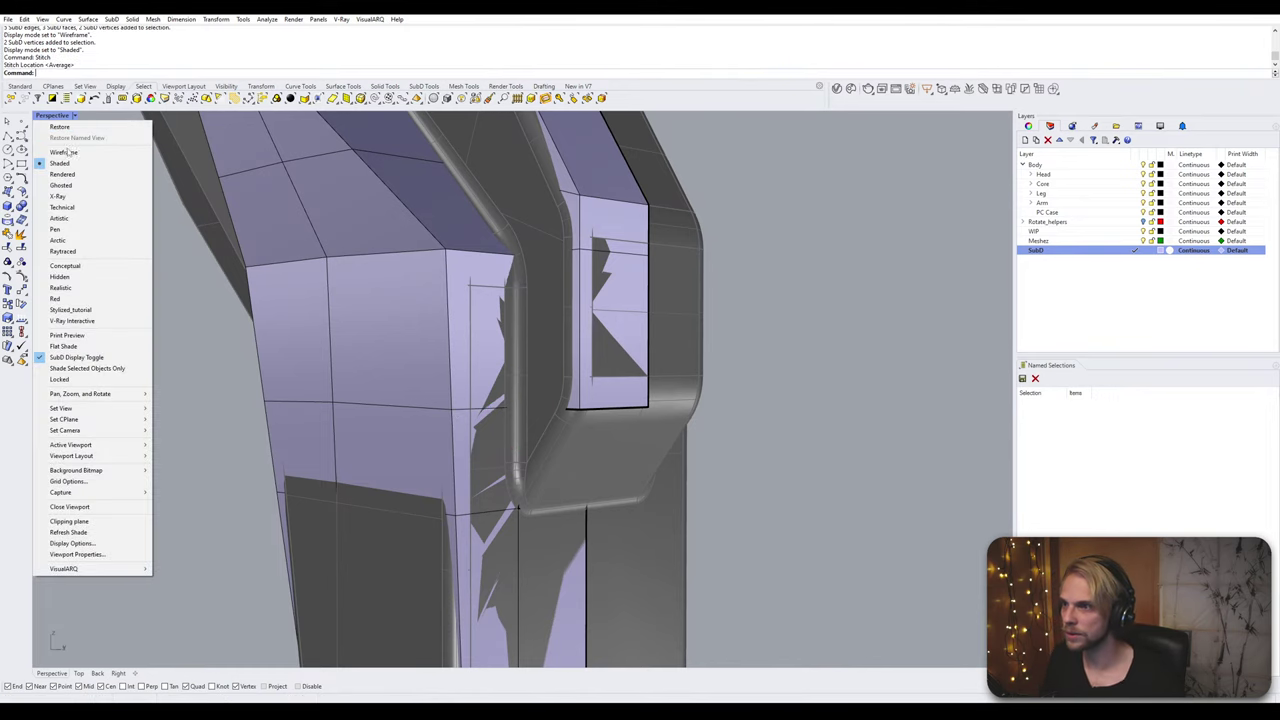
{"action": "left_click", "coordinate": [75, 186]}
{"action": "right_click_drag", "start_coordinate": [300, 360], "coordinate": [552, 337]}
{"action": "left_click", "coordinate": [552, 335]}
{"action": "left_click", "coordinate": [507, 437], "text": "shift"}
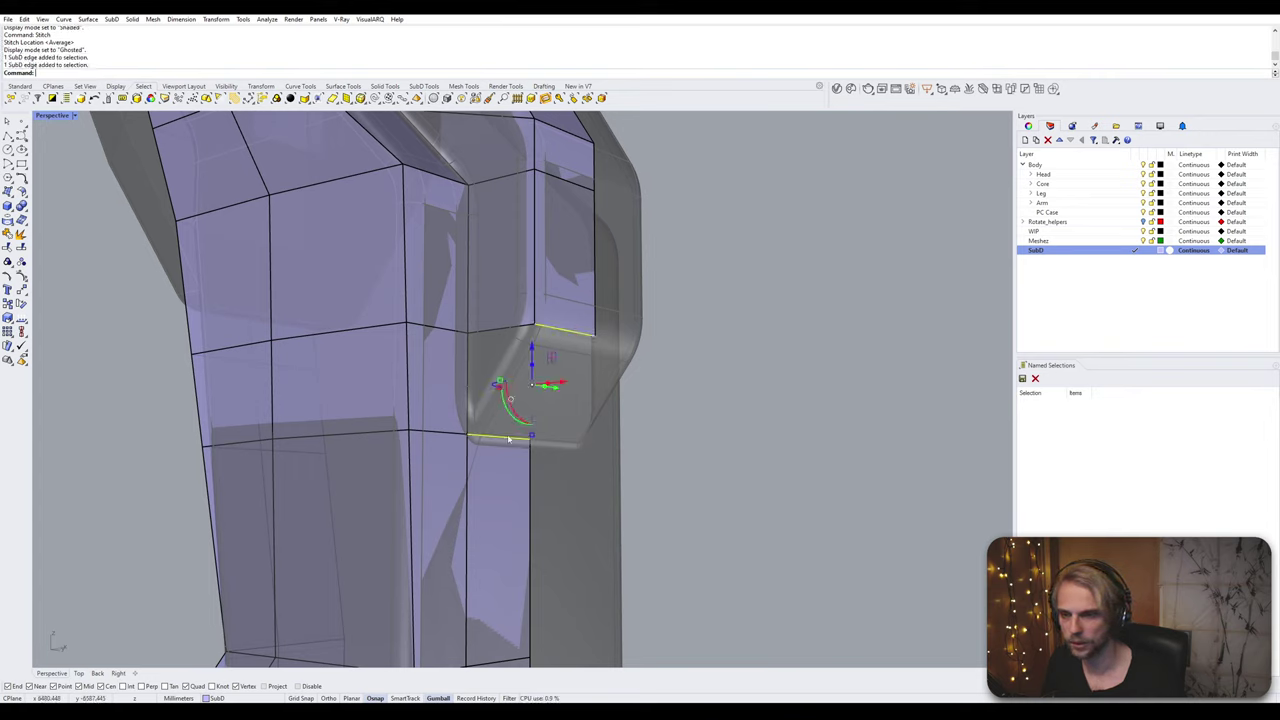
{"action": "key", "text": "Return"}
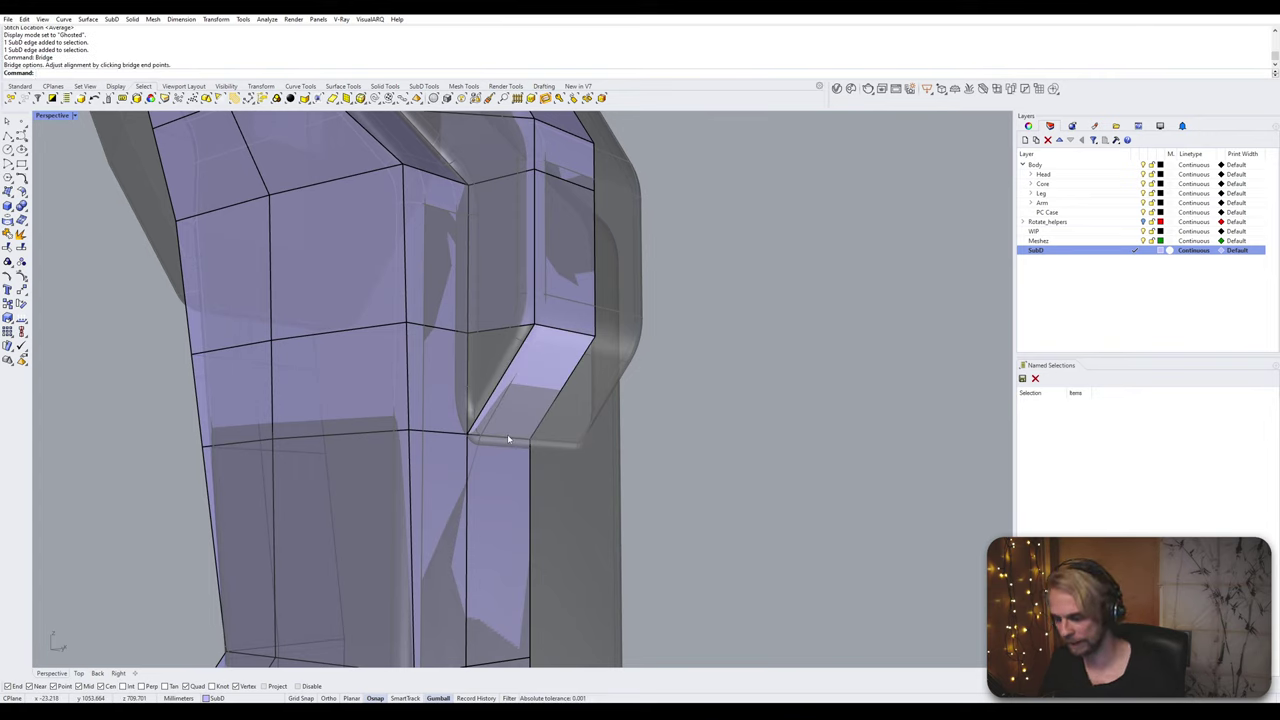
Step: Fill the remaining open hole by picking its boundary edge
{"action": "type", "text": "Fill"}
{"action": "key", "text": "Return"}
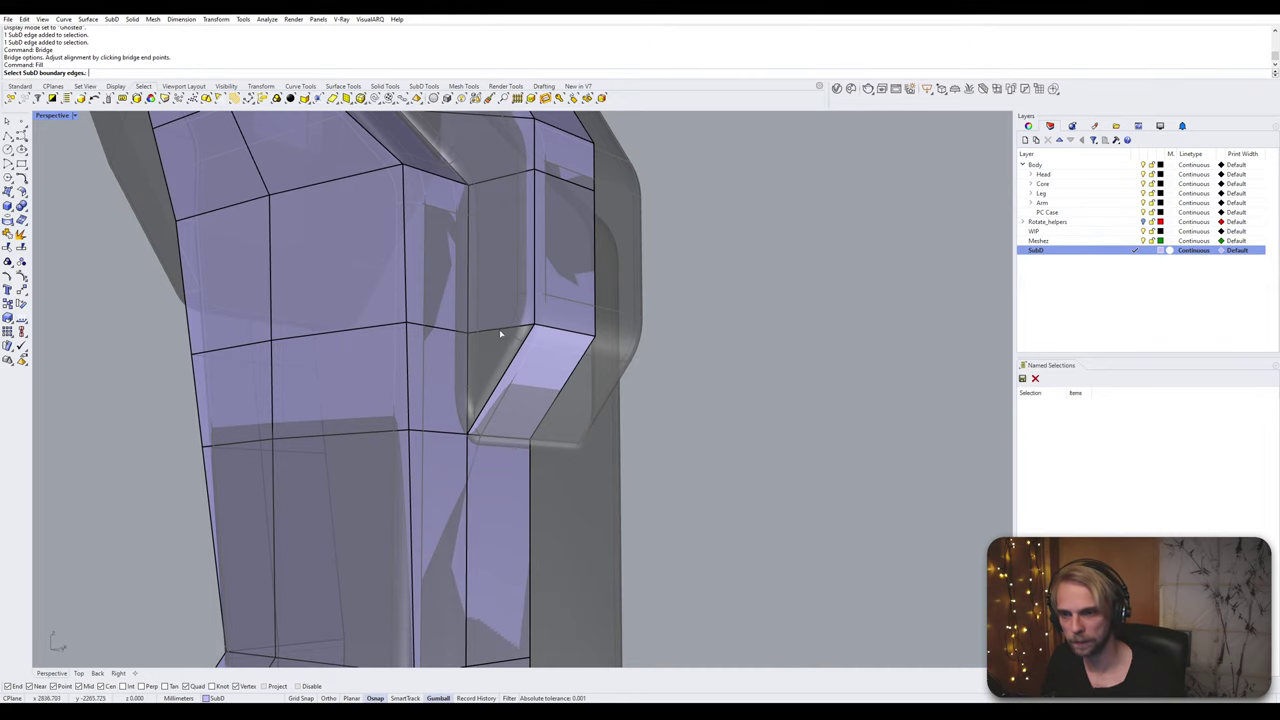
{"action": "left_click", "coordinate": [498, 334]}
{"action": "key", "text": "Return"}
{"action": "key", "text": "Return"}
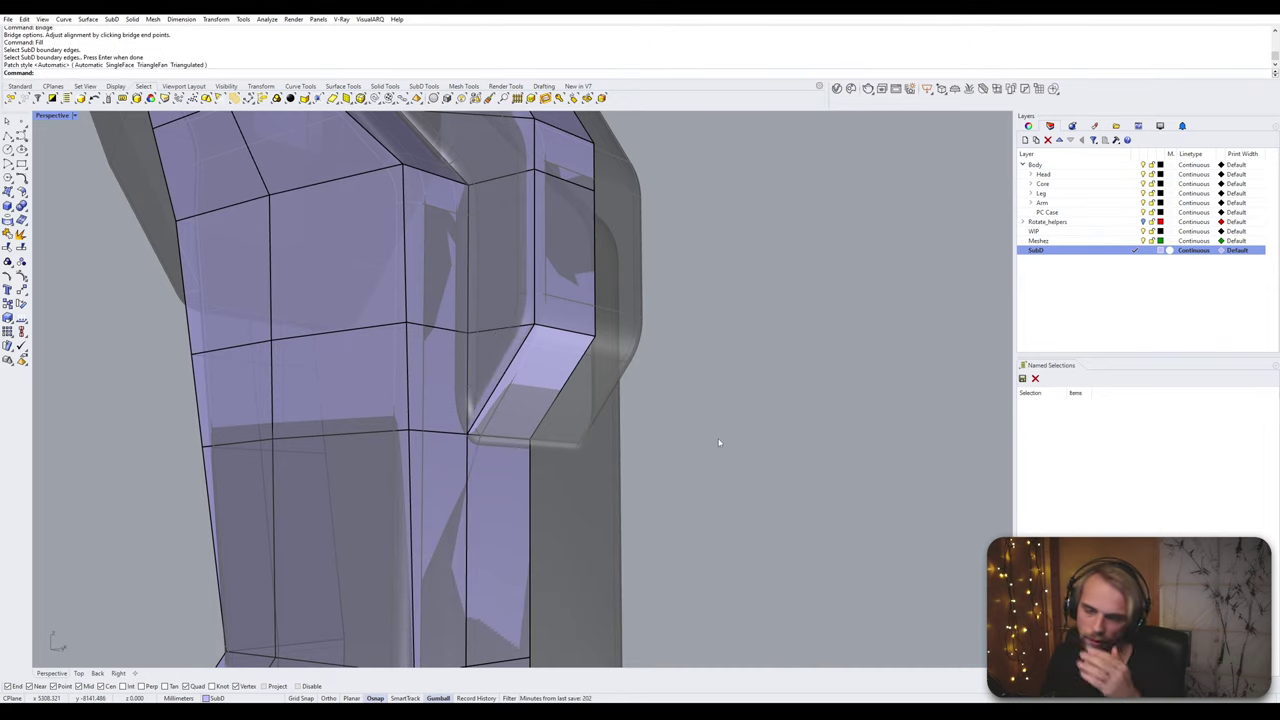
Step: Preview the shell smoothed, inspect the joint from several angles, then return to flat display
{"action": "key", "text": "Tab"}
{"action": "right_click_drag", "start_coordinate": [718, 442], "coordinate": [532, 484]}
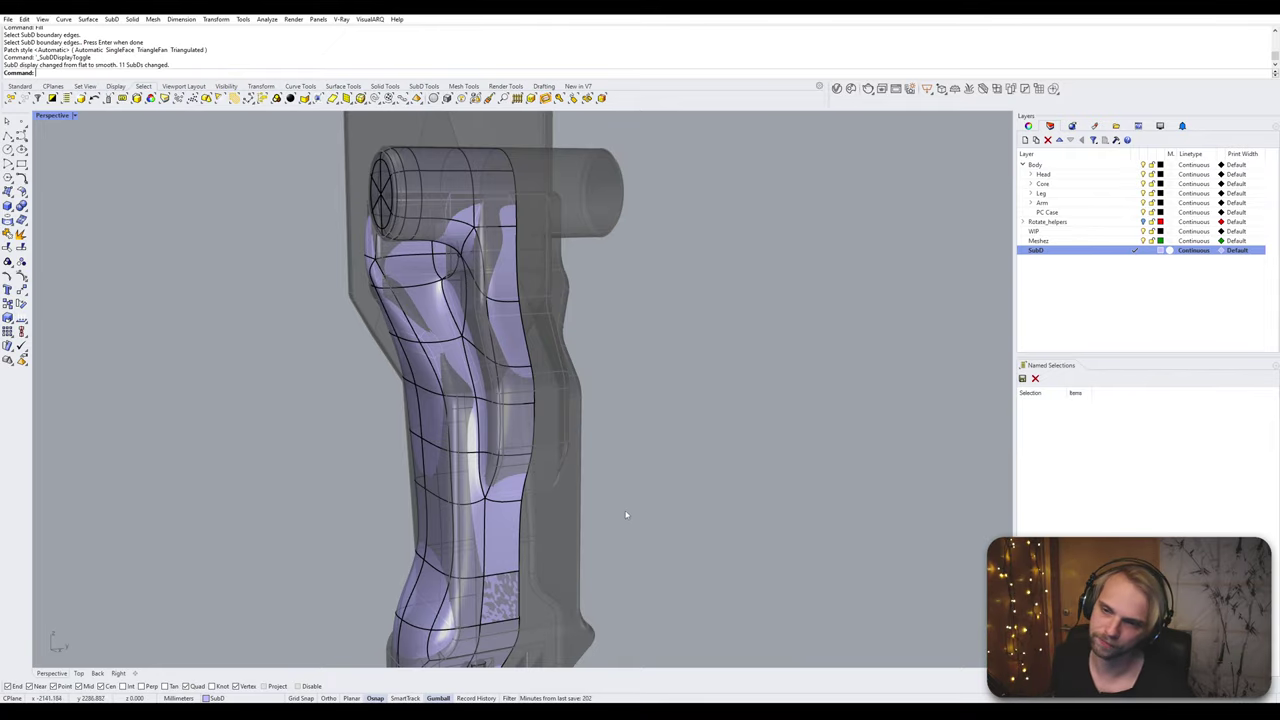
{"action": "right_click_drag", "start_coordinate": [626, 515], "coordinate": [606, 420]}
{"action": "scroll", "coordinate": [557, 237], "scroll_direction": "up", "scroll_amount": 7}
{"action": "scroll", "coordinate": [546, 386], "scroll_direction": "up", "scroll_amount": 4}
{"action": "right_click_drag", "start_coordinate": [546, 386], "coordinate": [532, 362]}
{"action": "key", "text": "Tab"}
{"action": "scroll", "coordinate": [527, 348], "scroll_direction": "up", "scroll_amount": 5}
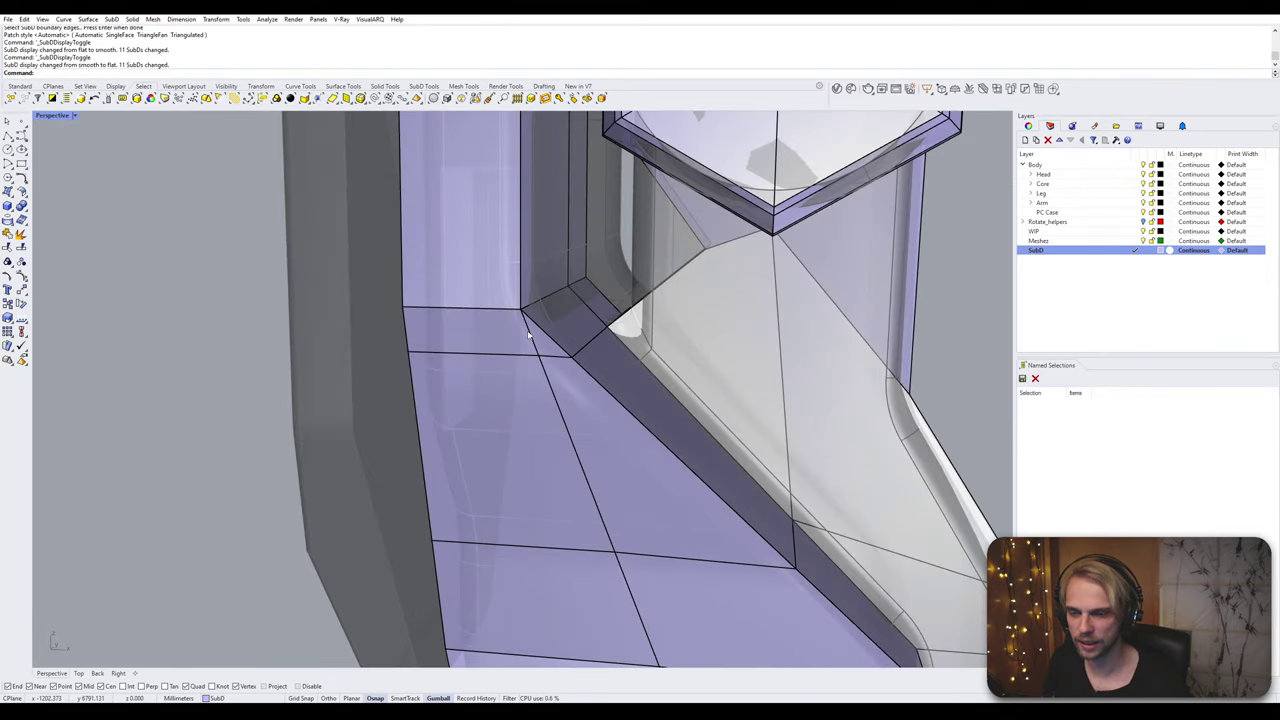
Step: Delete the stray edge at the joint corner and try an edge loop on the tab box, then cancel
{"action": "left_click", "coordinate": [529, 336]}
{"action": "key", "text": "Delete"}
{"action": "scroll", "coordinate": [528, 334], "scroll_direction": "down", "scroll_amount": 6}
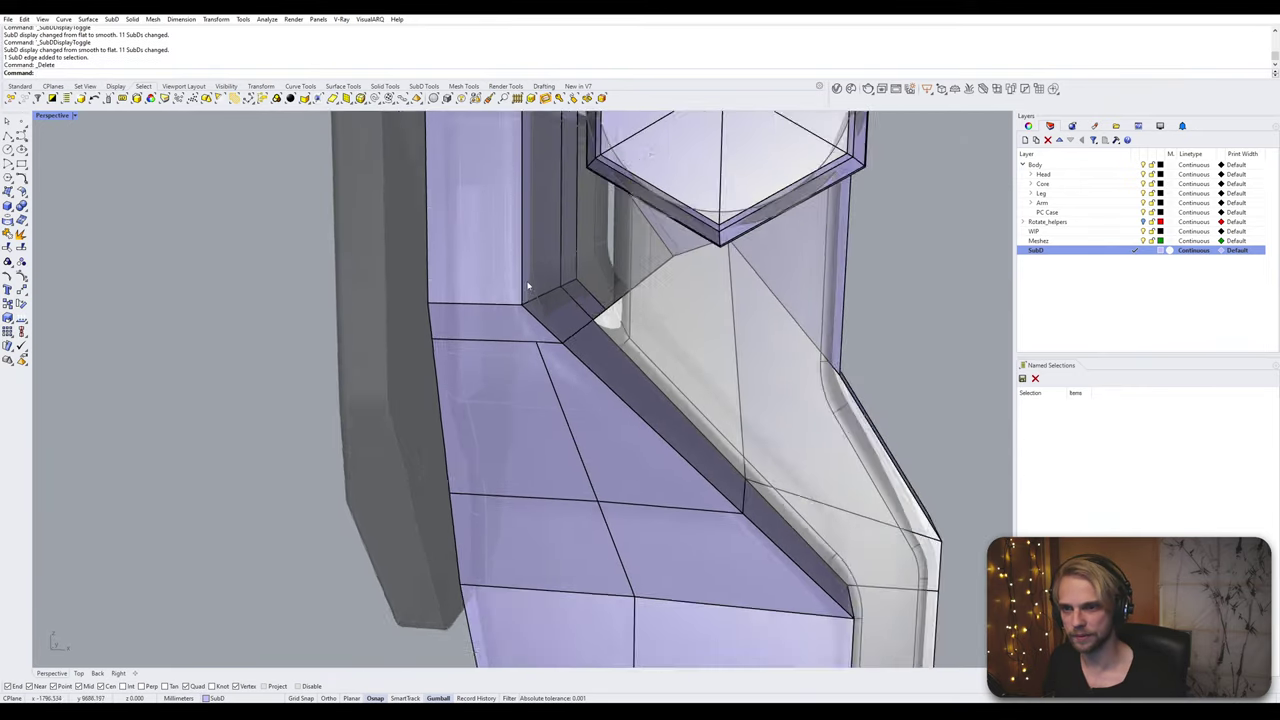
{"action": "left_click", "coordinate": [563, 345], "text": "ctrl+shift"}
{"action": "left_click", "coordinate": [574, 305], "text": "ctrl+shift"}
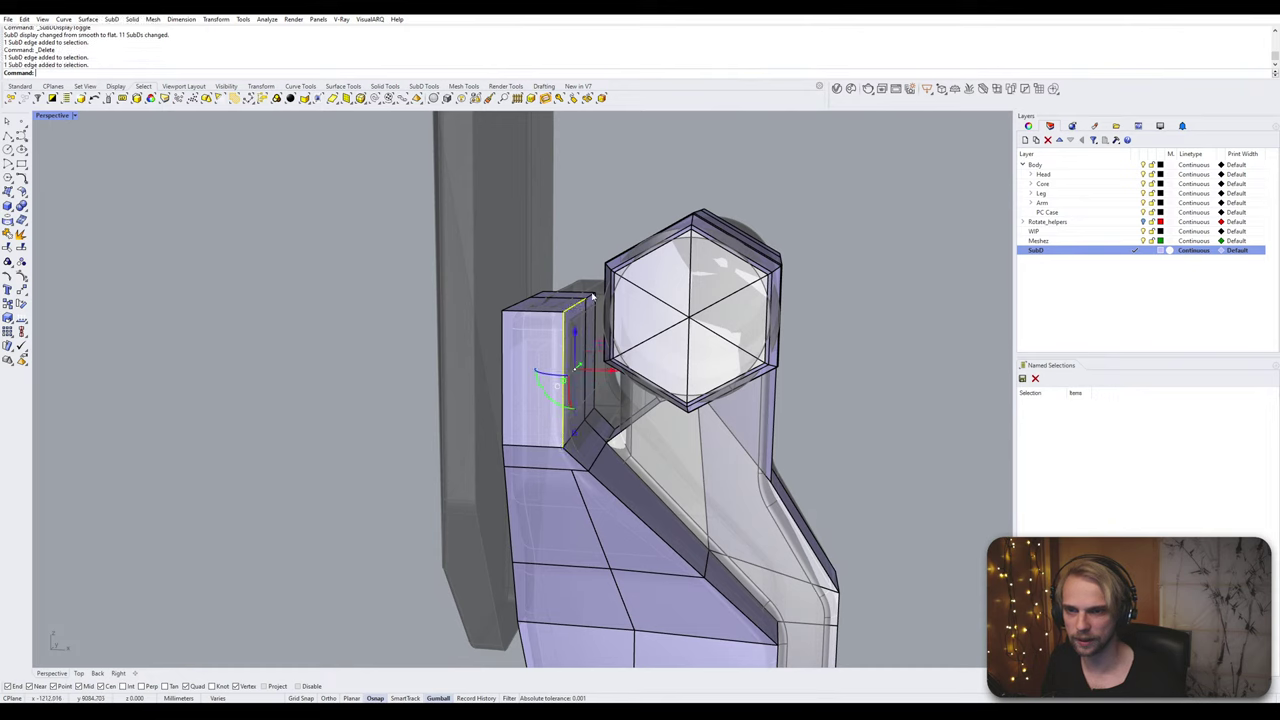
{"action": "left_click", "coordinate": [590, 294], "text": "ctrl+shift"}
{"action": "left_click", "coordinate": [589, 293], "text": "ctrl"}
{"action": "left_click", "coordinate": [592, 297], "text": "ctrl+shift"}
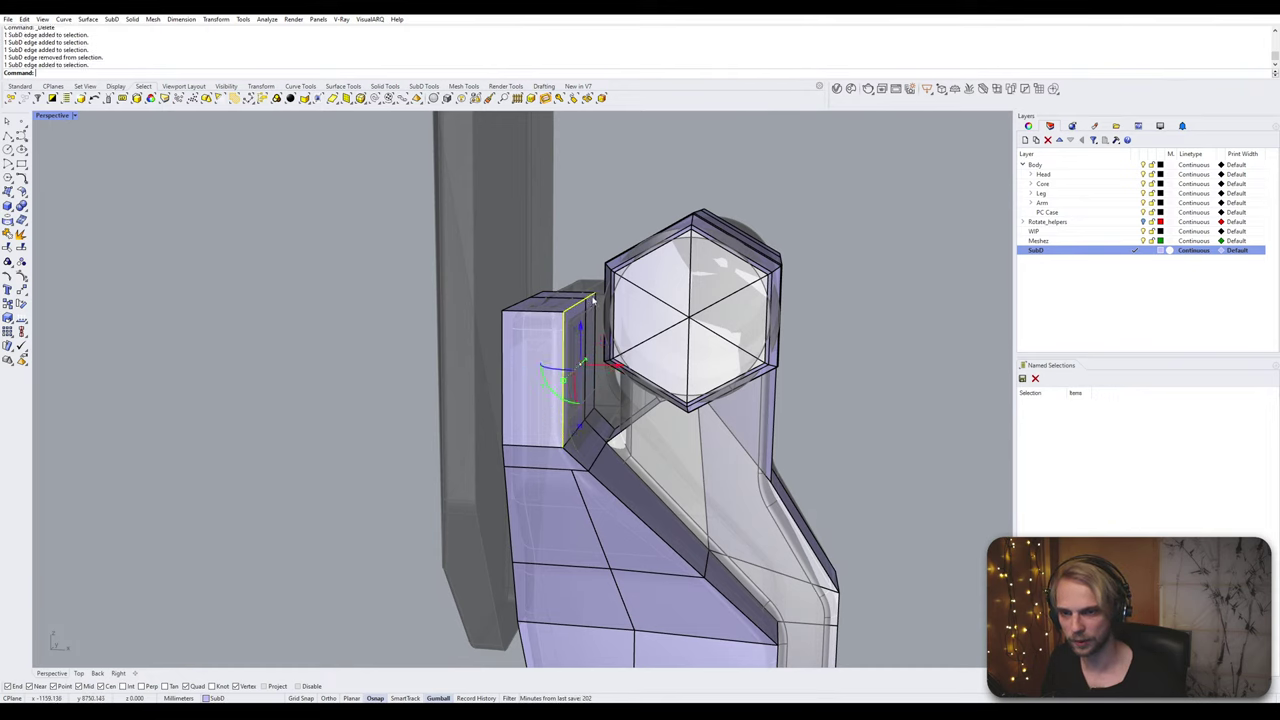
{"action": "key", "text": "Return"}
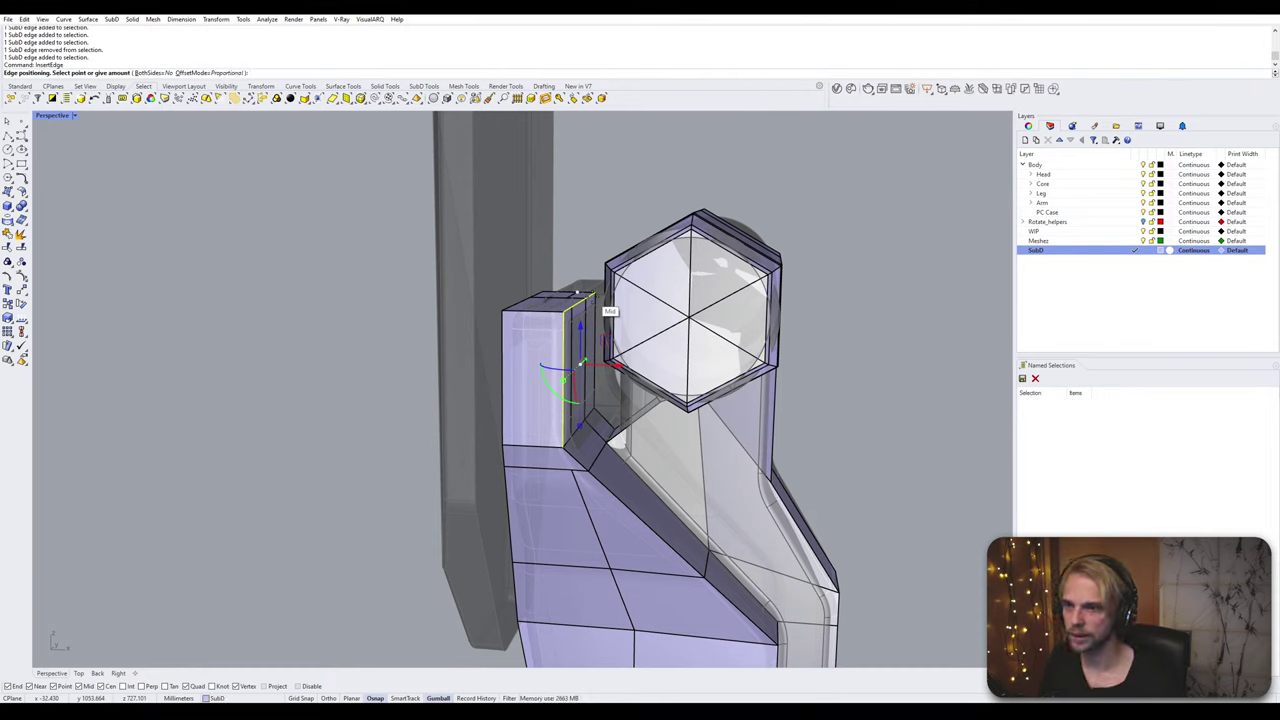
{"action": "key", "text": "Escape"}
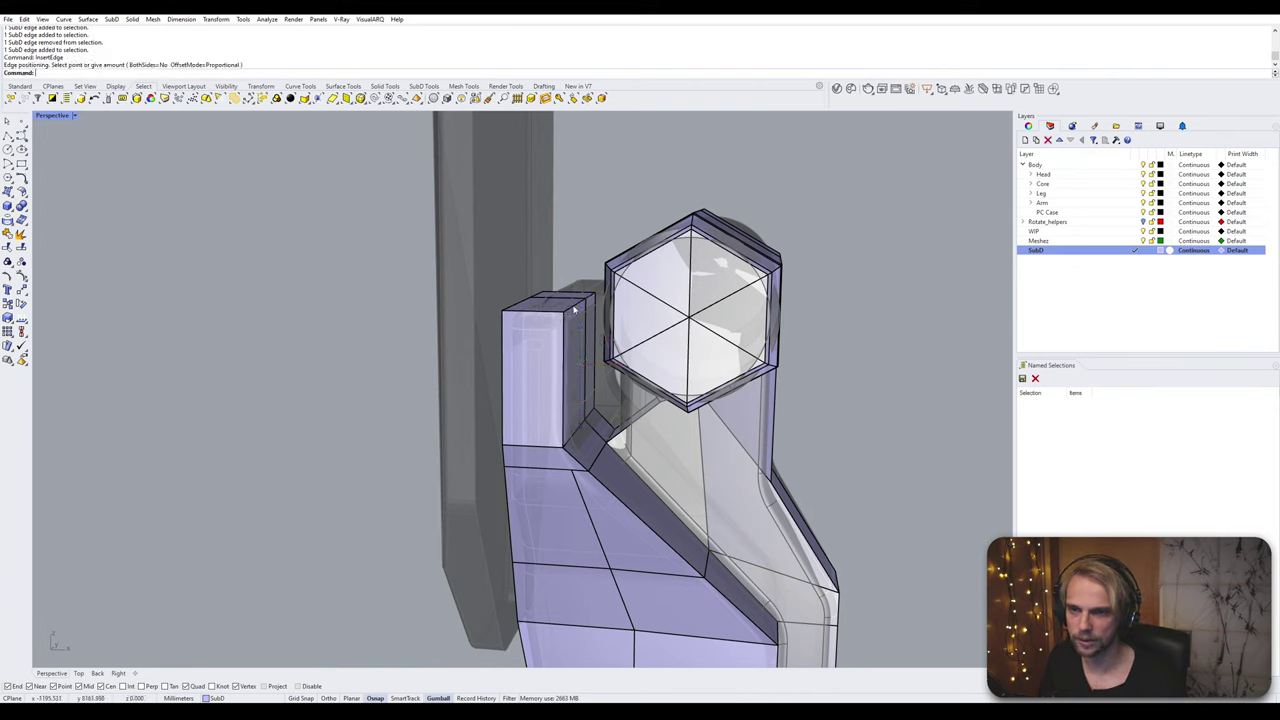
Step: Insert two edge loops on the tab box, the second at an absolute offset at the corner
{"action": "left_click", "coordinate": [575, 305], "text": "ctrl+shift"}
{"action": "left_click", "coordinate": [589, 297], "text": "ctrl+shift"}
{"action": "key", "text": "Return"}
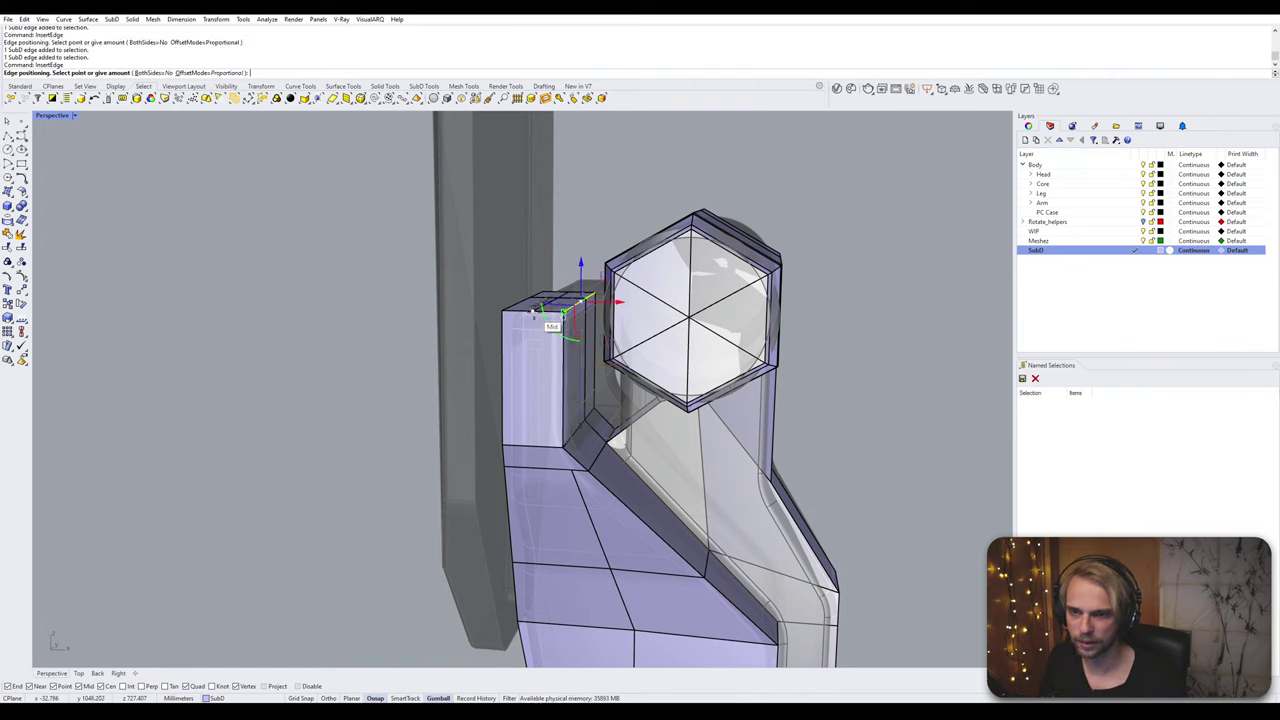
{"action": "left_click", "coordinate": [537, 312]}
{"action": "left_click", "coordinate": [563, 327], "text": "ctrl+shift"}
{"action": "key", "text": "Return"}
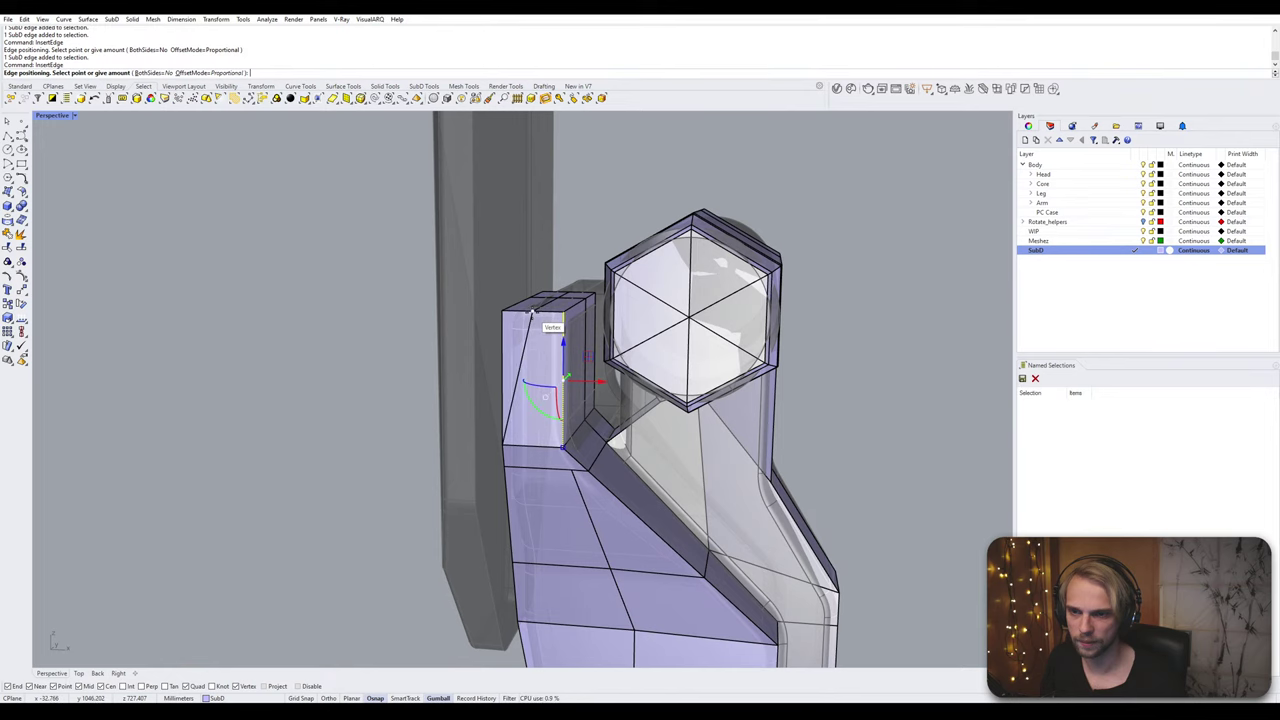
{"action": "left_click", "coordinate": [222, 73]}
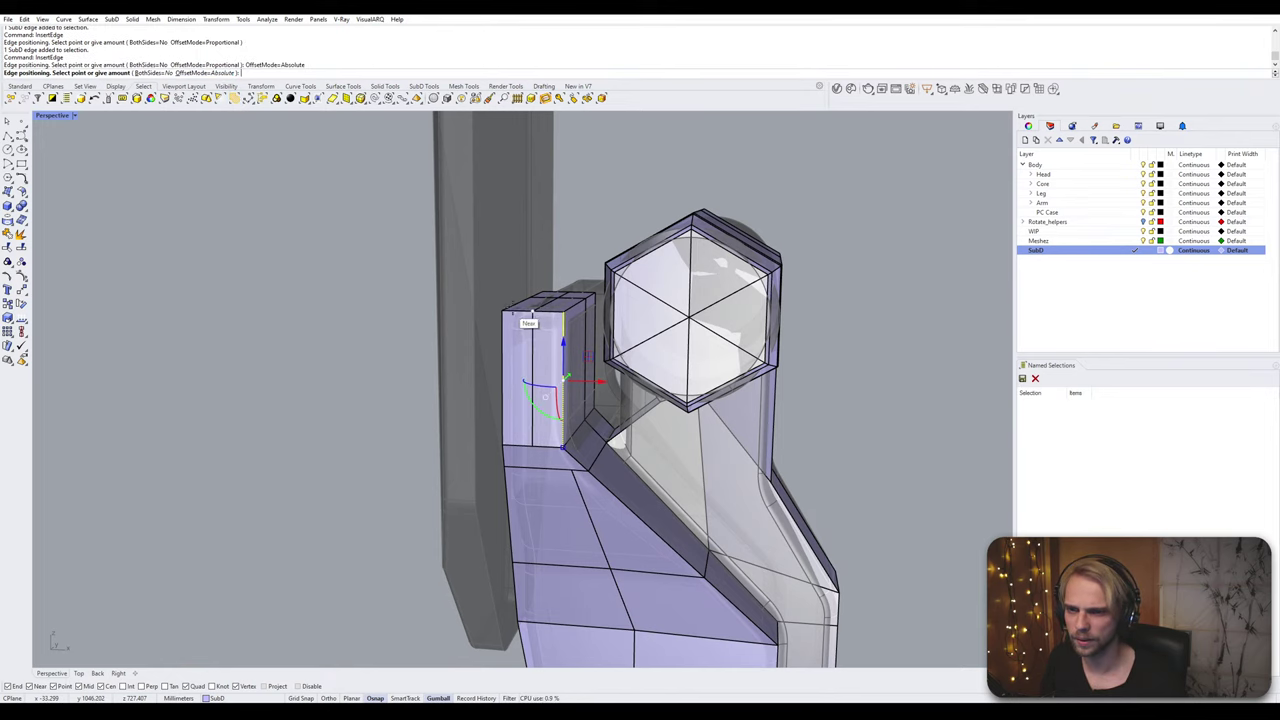
{"action": "left_click", "coordinate": [531, 314]}
Step: Delete the face strip under the box and bridge the opening between box and shell
{"action": "scroll", "coordinate": [569, 487], "scroll_direction": "up", "scroll_amount": 5}
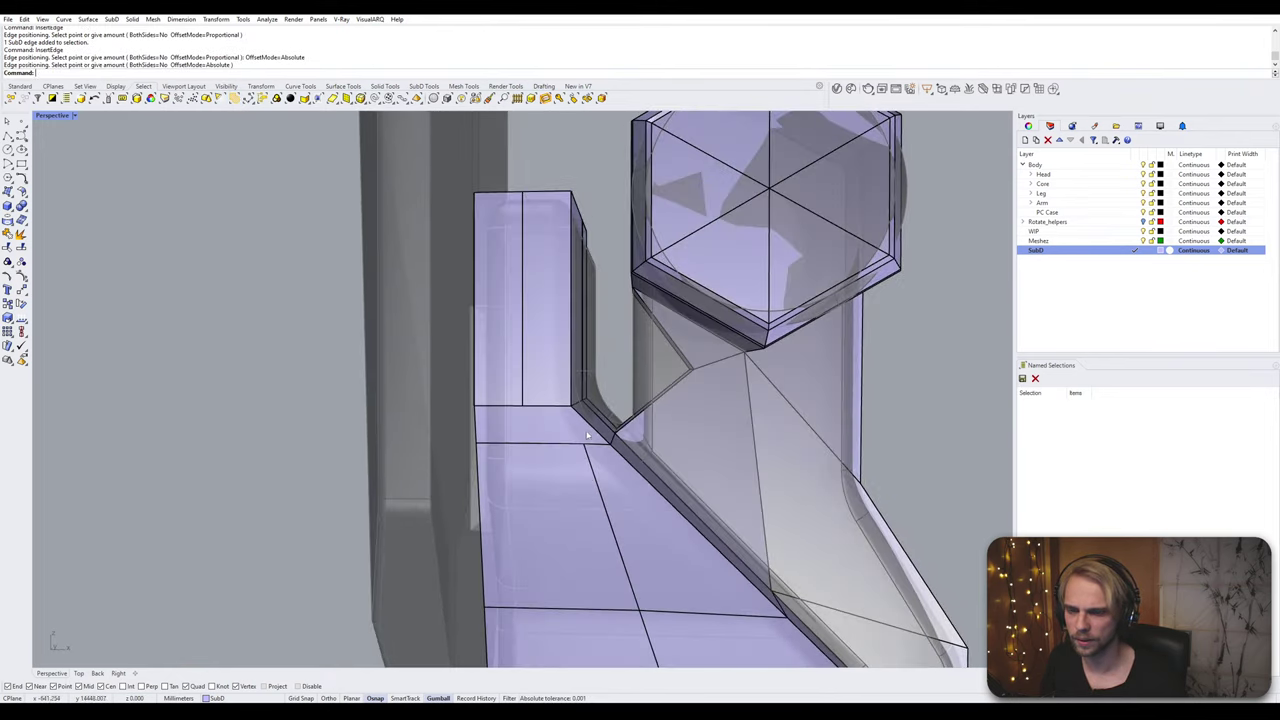
{"action": "left_click", "coordinate": [557, 425], "text": "ctrl+shift"}
{"action": "key", "text": "Delete"}
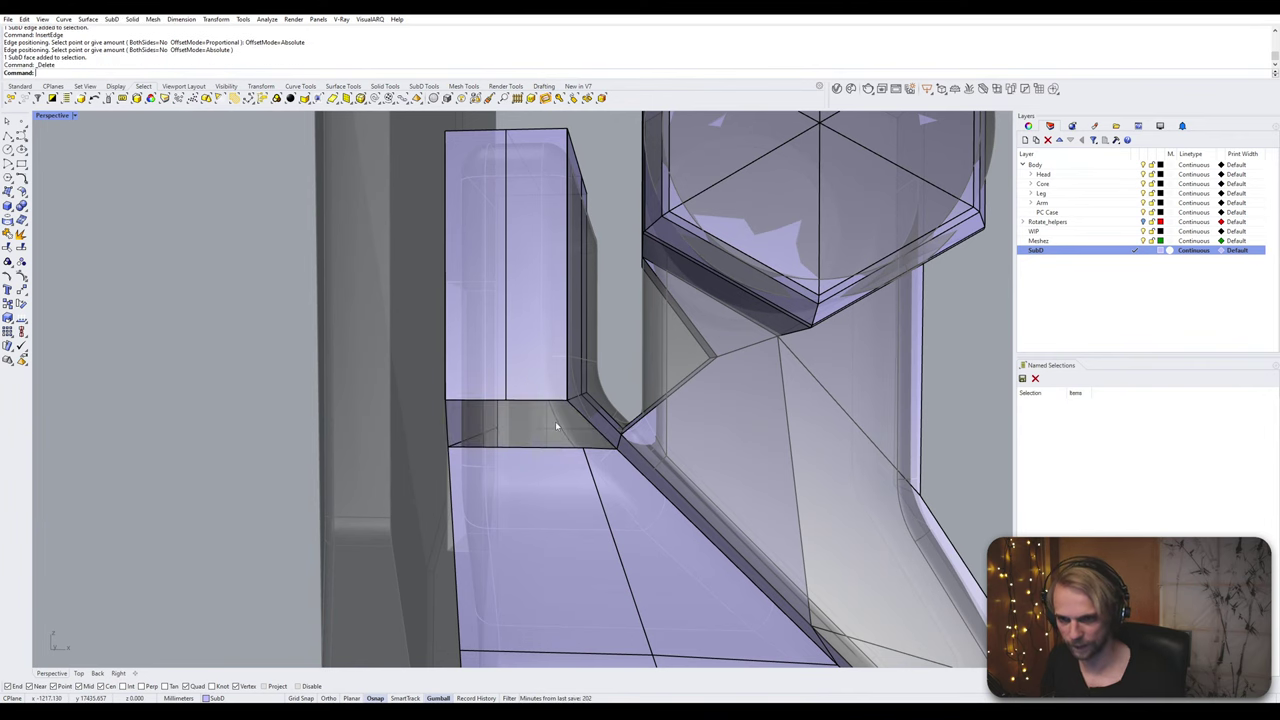
{"action": "right_click_drag", "start_coordinate": [555, 421], "coordinate": [527, 459]}
{"action": "left_click", "coordinate": [516, 398], "text": "ctrl+shift"}
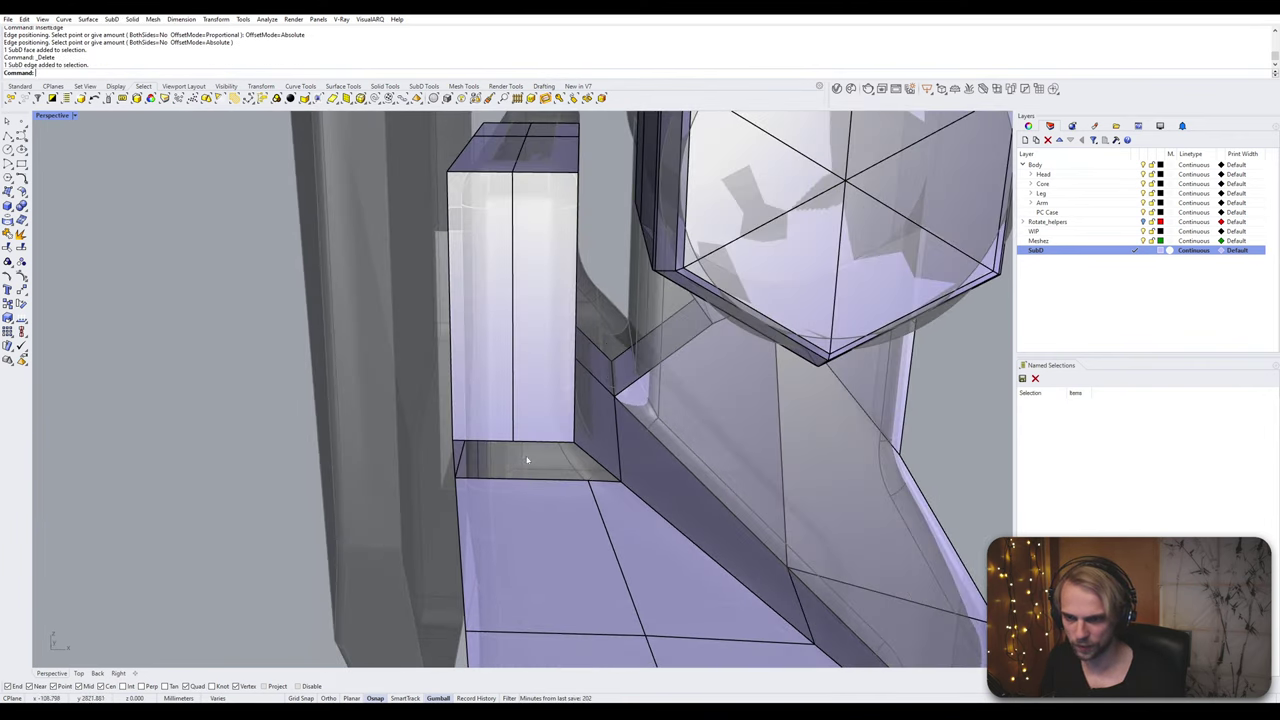
{"action": "left_click", "coordinate": [495, 441], "text": "ctrl+shift"}
{"action": "left_click", "coordinate": [538, 445], "text": "ctrl+shift"}
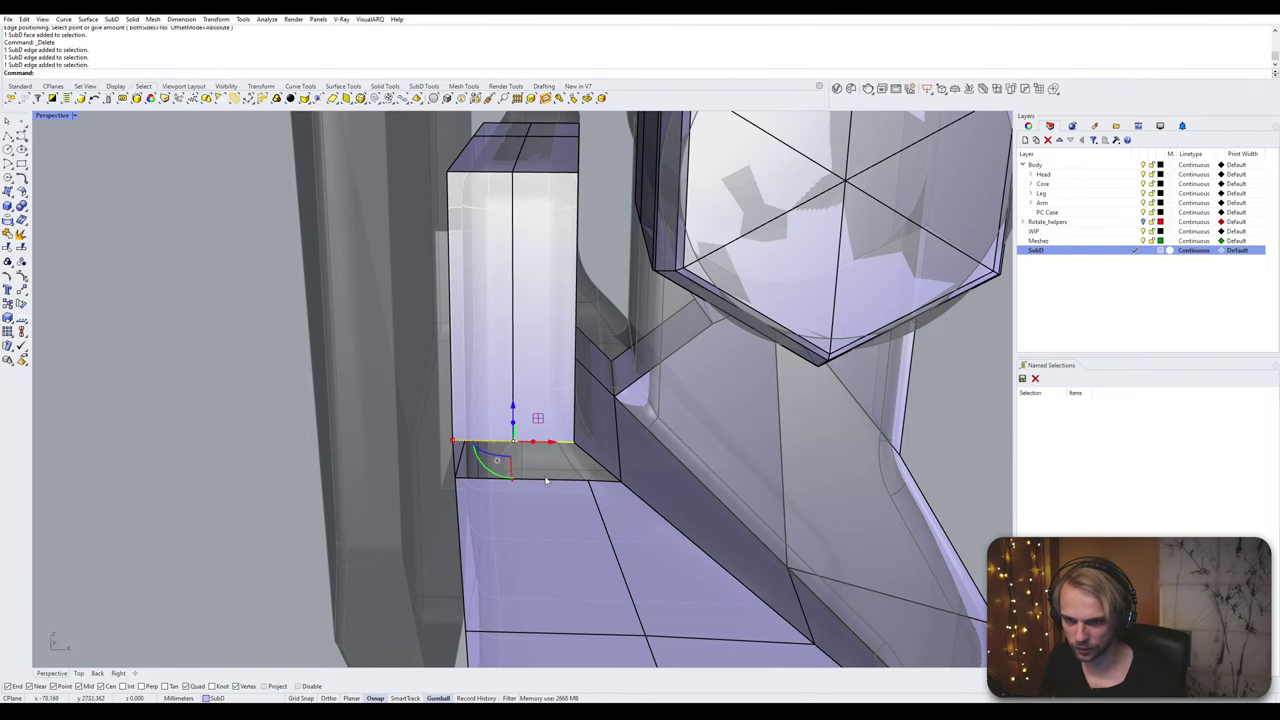
{"action": "left_click", "coordinate": [546, 481], "text": "ctrl+shift"}
{"action": "left_click", "coordinate": [600, 479], "text": "ctrl+shift"}
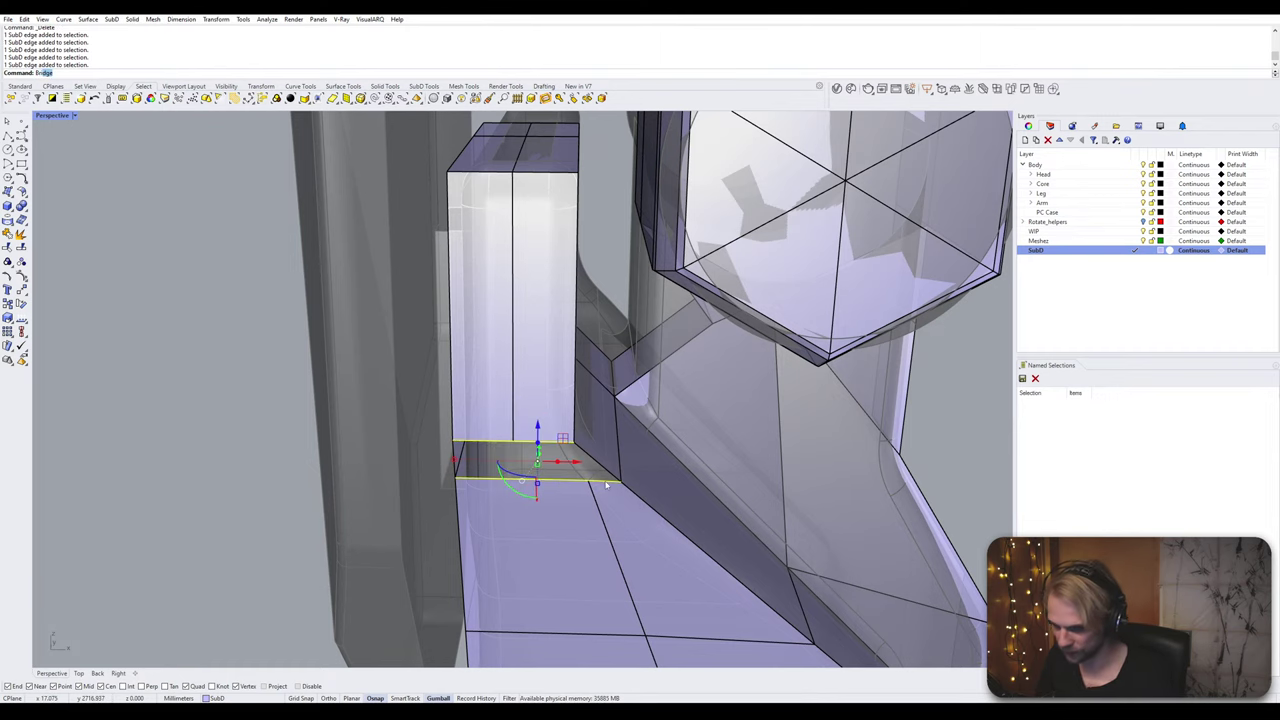
{"action": "key", "text": "Return"}
{"action": "key", "text": "Return"}
Step: Toggle the smoothed preview while orbiting toward the hand end of the shell
{"action": "key", "text": "Tab"}
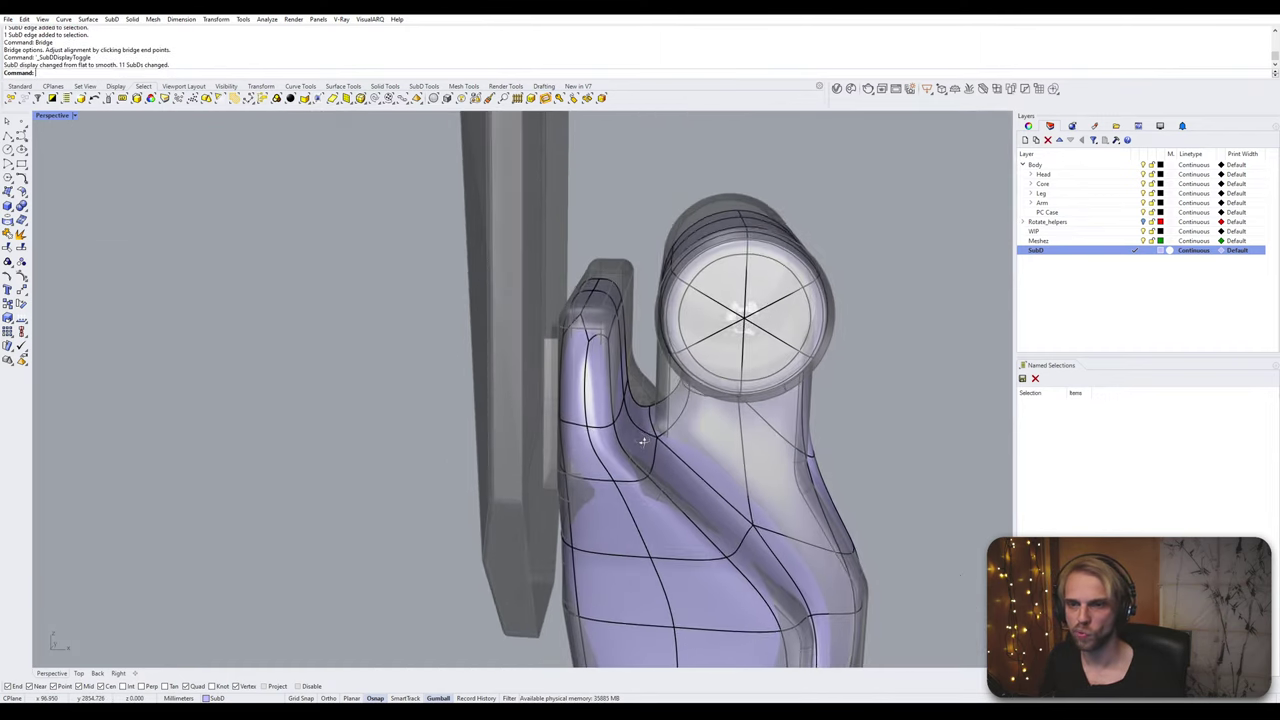
{"action": "right_click_drag", "start_coordinate": [643, 441], "coordinate": [580, 391]}
{"action": "scroll", "coordinate": [578, 383], "scroll_direction": "up", "scroll_amount": 9}
{"action": "key", "text": "Tab"}
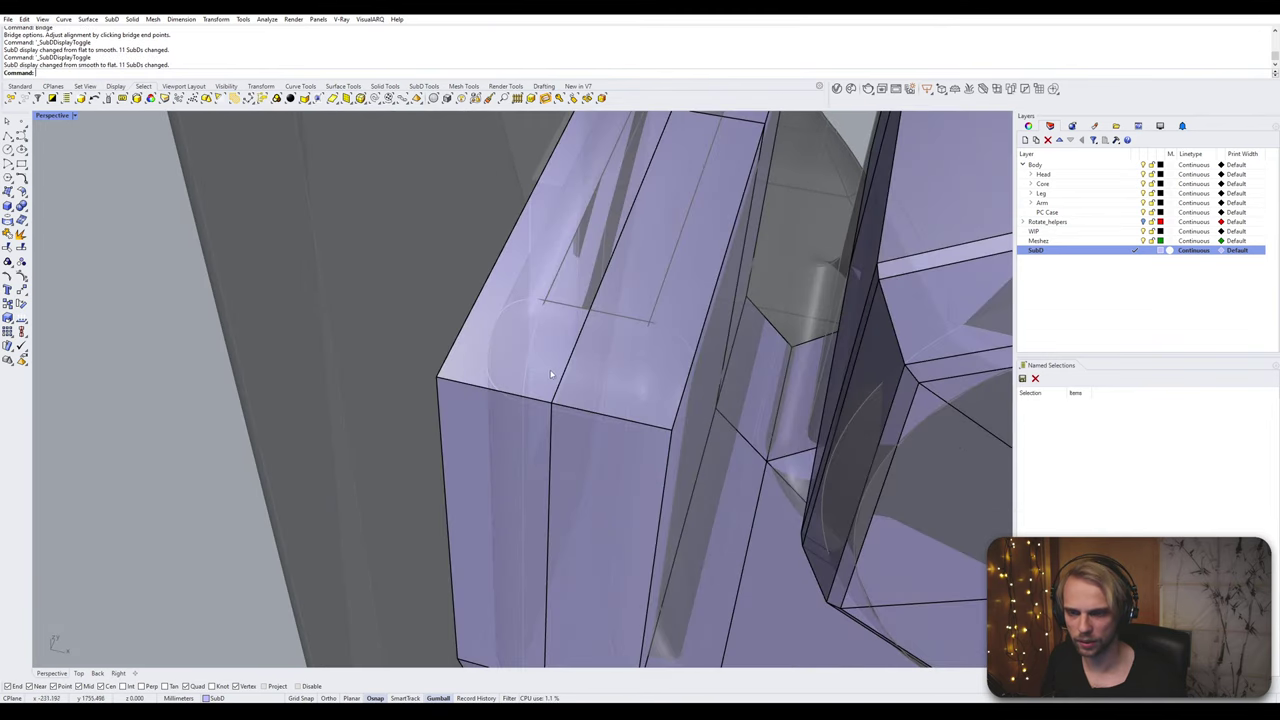
{"action": "key", "text": "Tab"}
Step: Stitch two vertices at their average location and leave the shell in flat display
{"action": "left_click", "coordinate": [566, 338], "text": "ctrl+shift"}
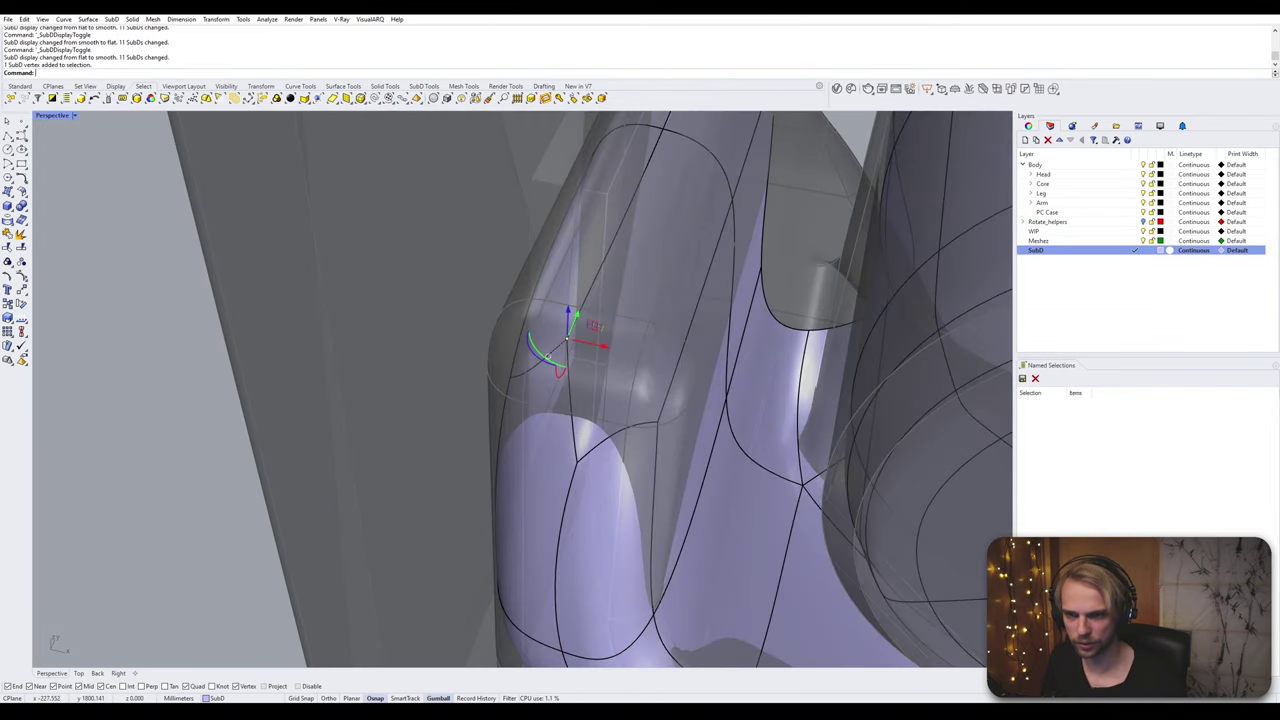
{"action": "left_click", "coordinate": [578, 463], "text": "ctrl+shift"}
{"action": "type", "text": "Stitch"}
{"action": "key", "text": "Return"}
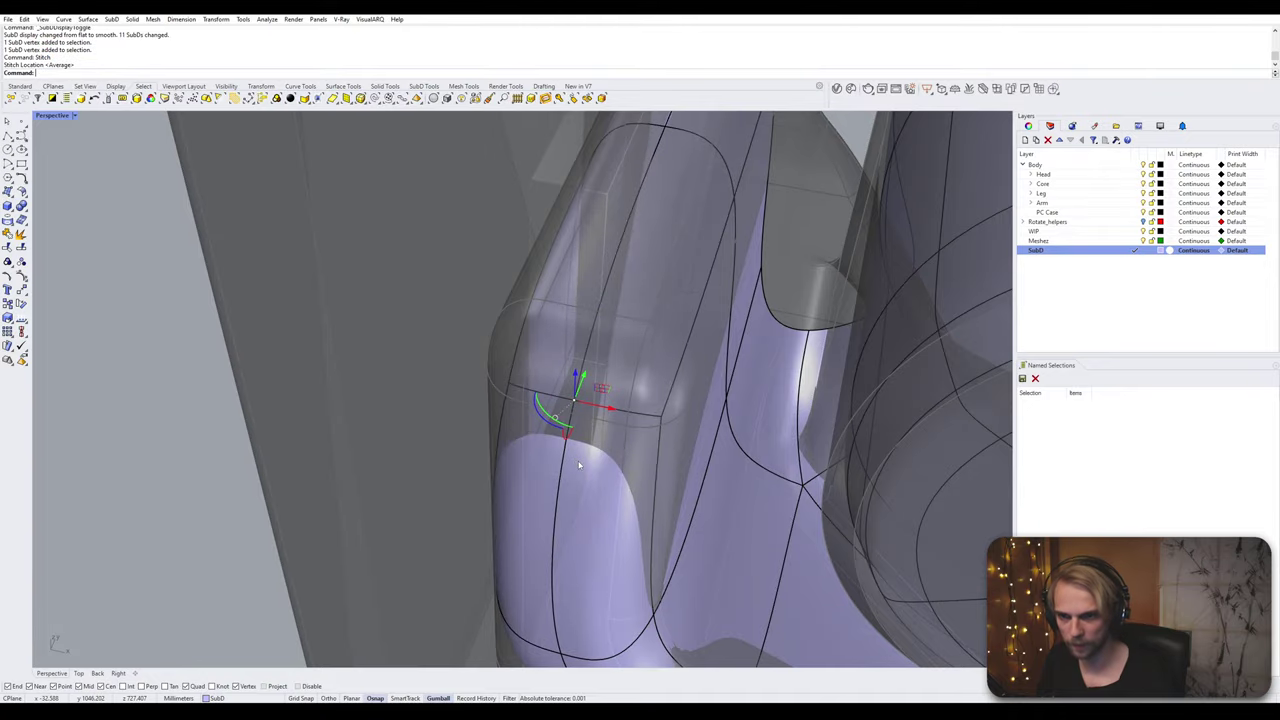
{"action": "key", "text": "Tab"}
{"action": "scroll", "coordinate": [579, 372], "scroll_direction": "down", "scroll_amount": 6}
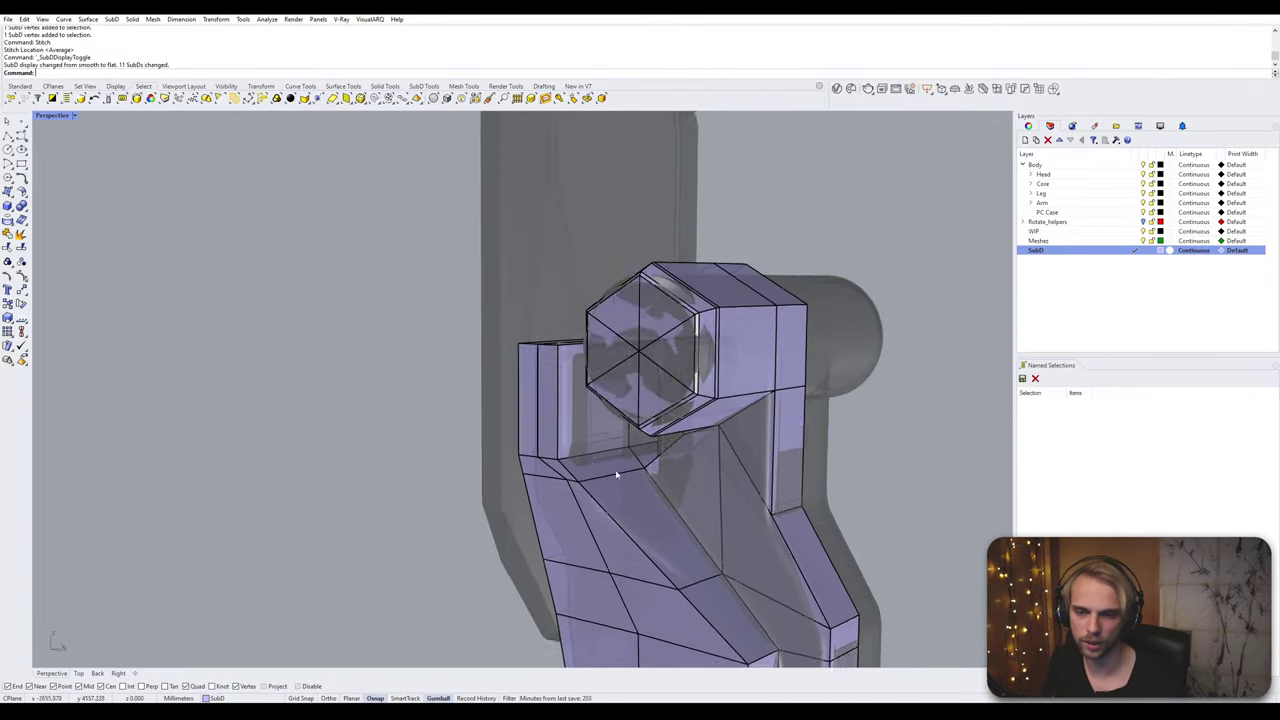
{"action": "right_click_drag", "start_coordinate": [579, 372], "coordinate": [648, 320]}
{"action": "key", "text": "Tab"}
{"action": "key", "text": "Tab"}
{"action": "key", "text": "Tab"}
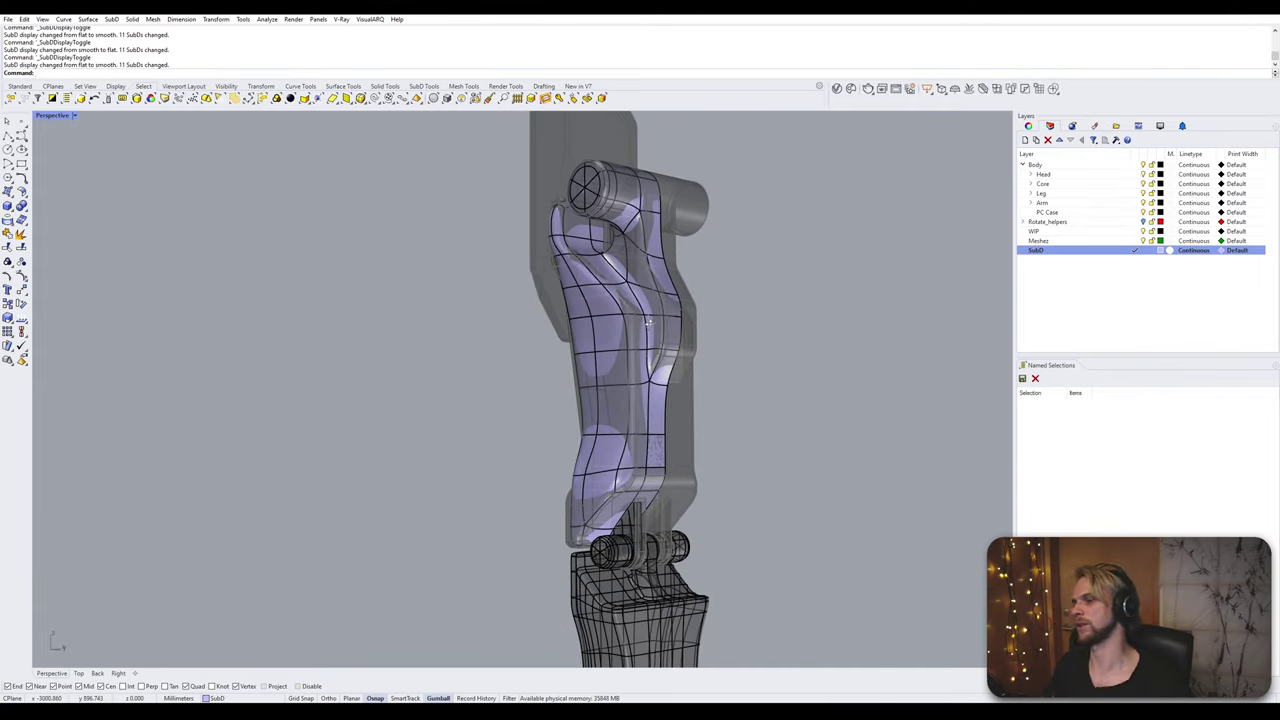
{"action": "key", "text": "Tab"}
Step: Zoom toward the wrist joint and reveal chosen hidden objects with ShowSelected
{"action": "right_click_drag", "start_coordinate": [670, 472], "coordinate": [573, 437], "text": "shift"}
{"action": "scroll", "coordinate": [660, 420], "scroll_direction": "up", "scroll_amount": 3}
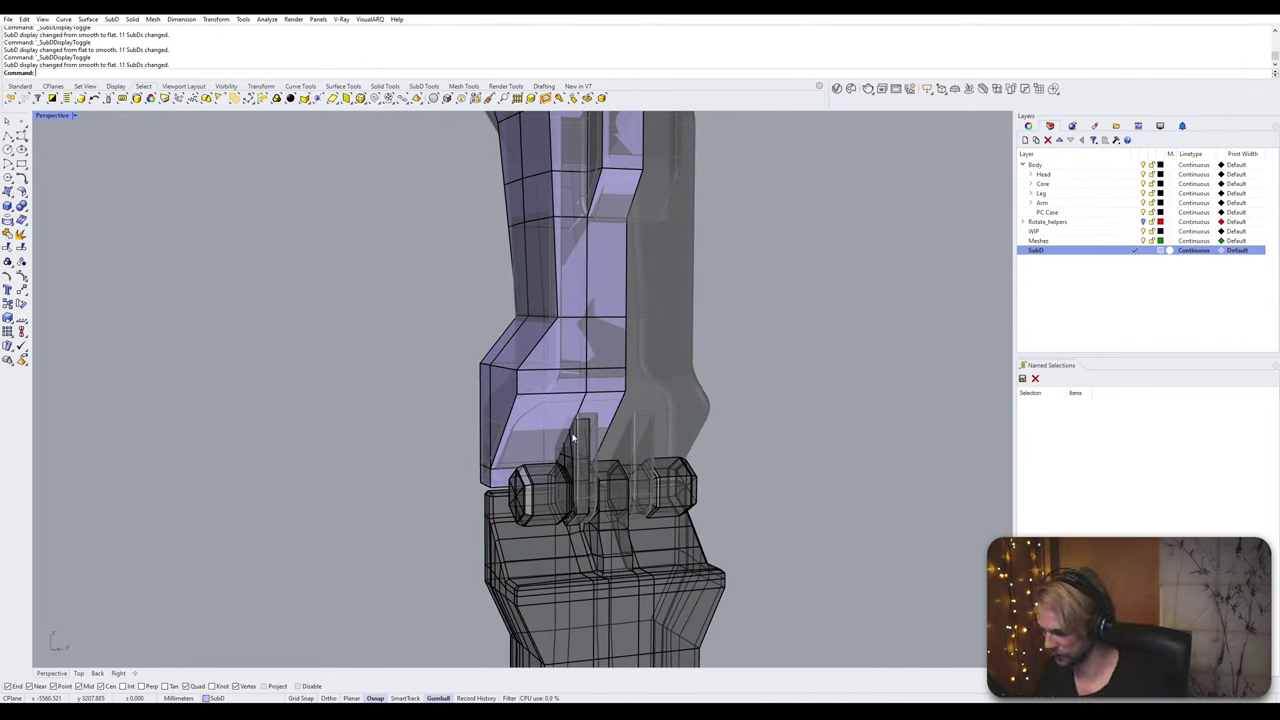
{"action": "type", "text": "howSelected"}
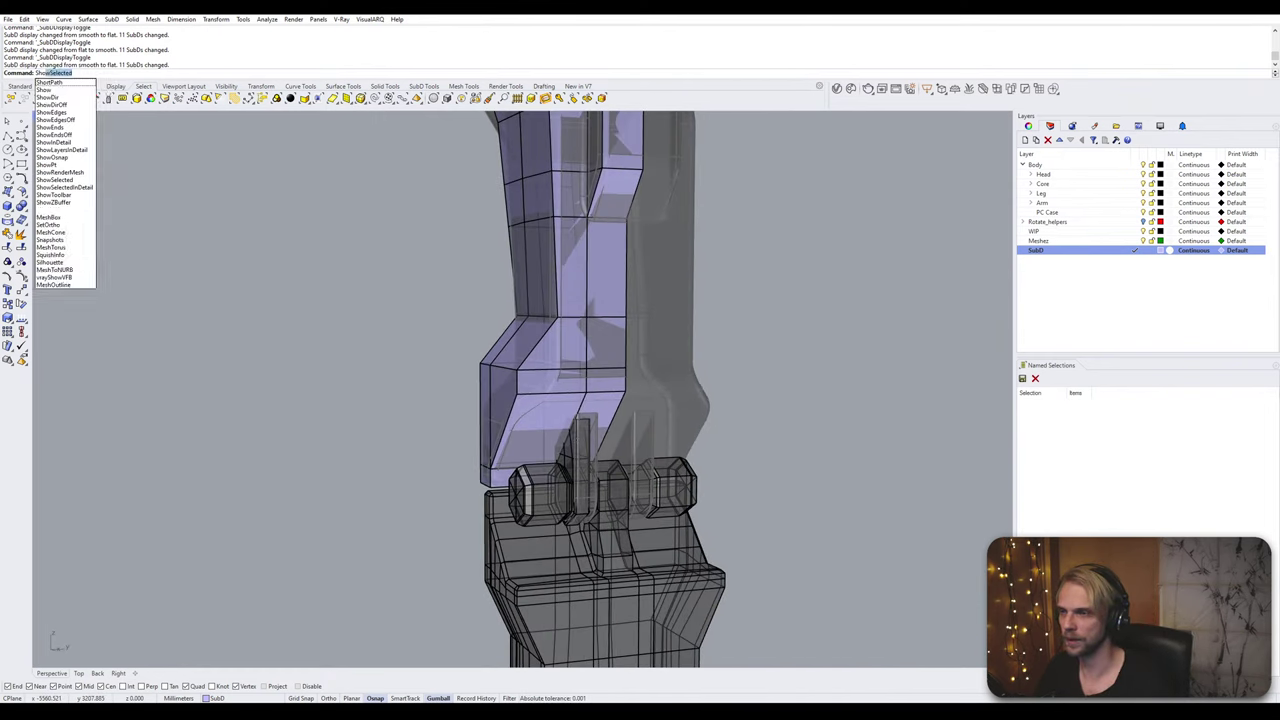
{"action": "key", "text": "Return"}
{"action": "key", "text": "Return"}
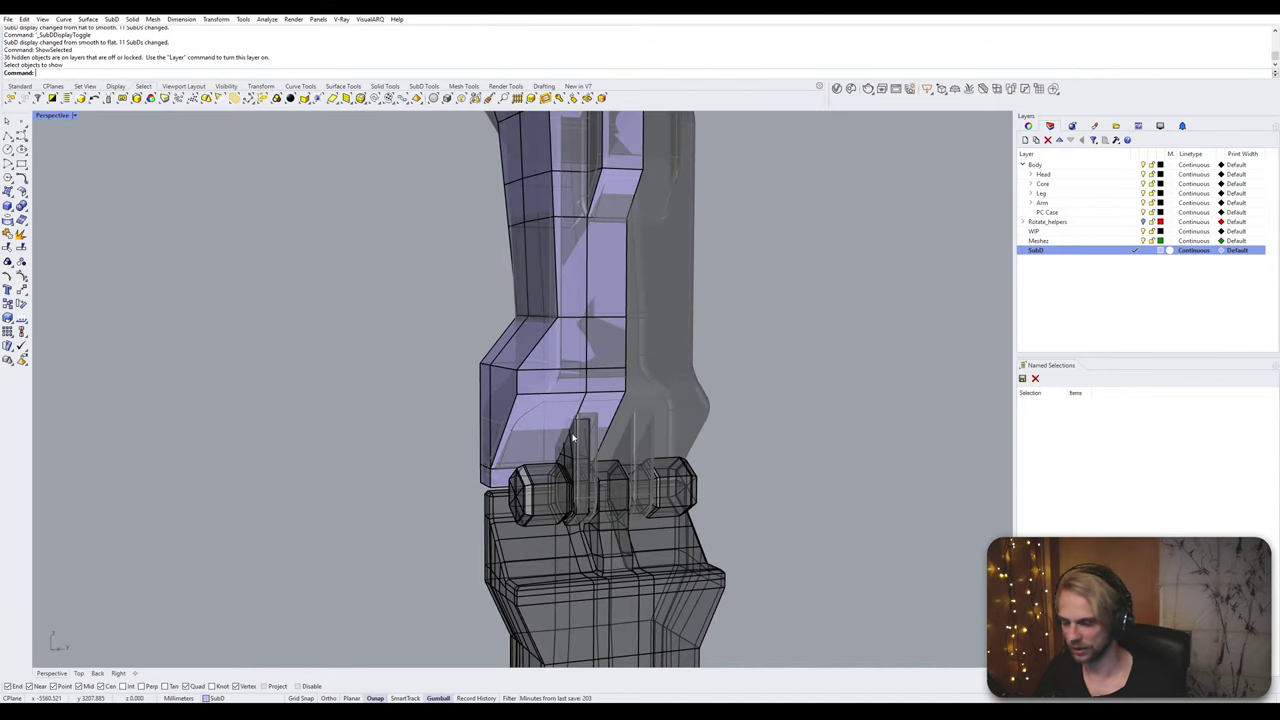
Step: Unlock the locked part at the wrist hinge
{"action": "type", "text": "UnlockSelected"}
{"action": "key", "text": "Return"}
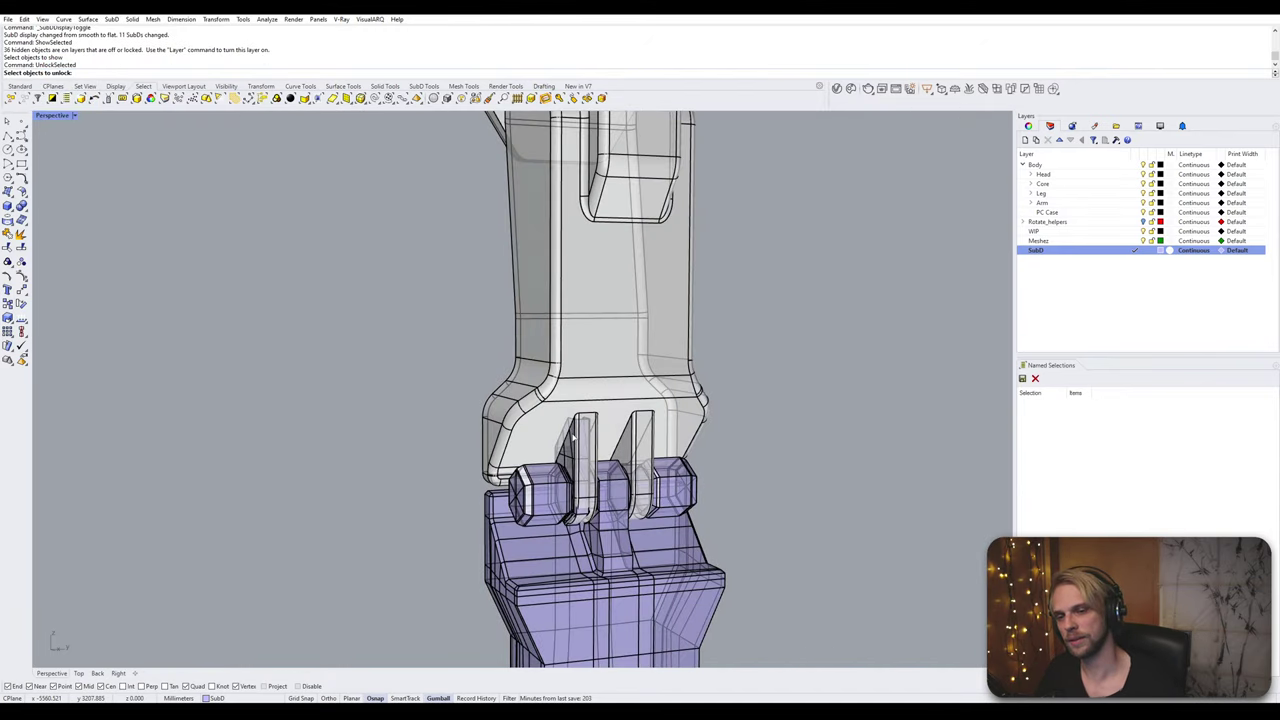
{"action": "scroll", "coordinate": [573, 433], "scroll_direction": "up", "scroll_amount": 3}
{"action": "right_click_drag", "start_coordinate": [568, 436], "coordinate": [576, 432]}
{"action": "scroll", "coordinate": [592, 345], "scroll_direction": "up", "scroll_amount": 5}
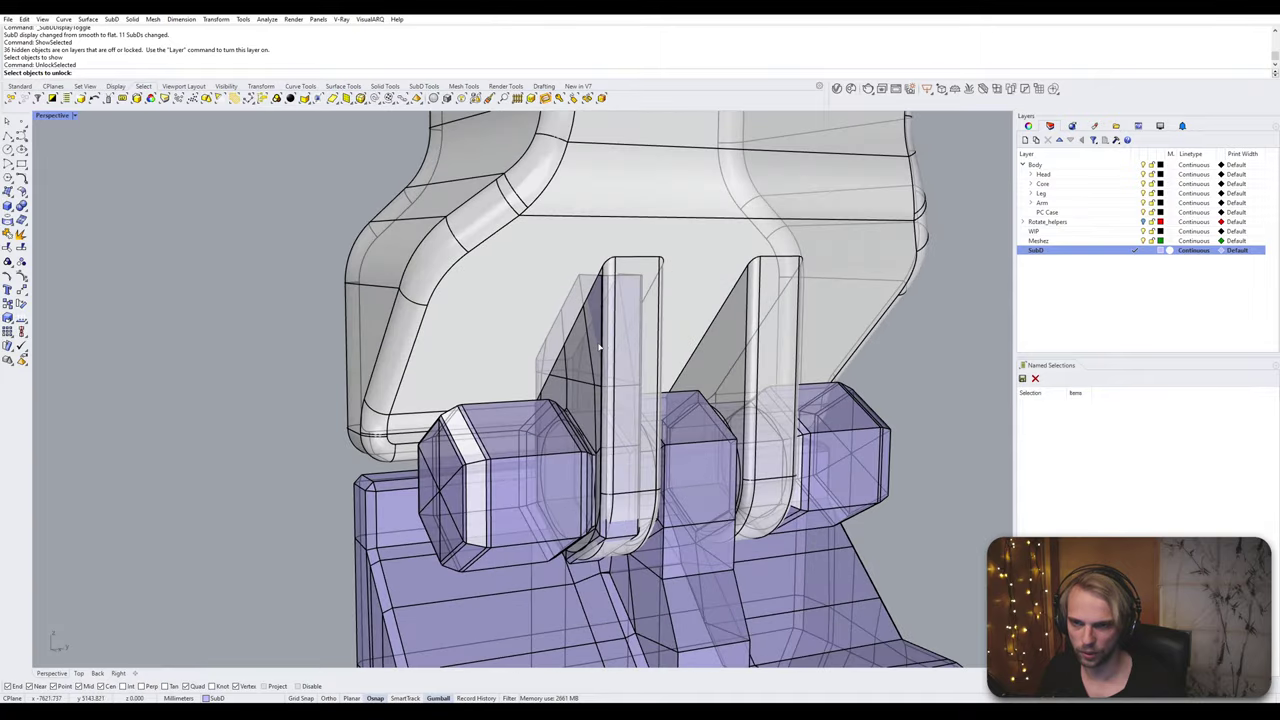
{"action": "left_click", "coordinate": [598, 349]}
{"action": "right_click_drag", "start_coordinate": [588, 349], "coordinate": [526, 384]}
{"action": "right_click", "coordinate": [595, 348]}
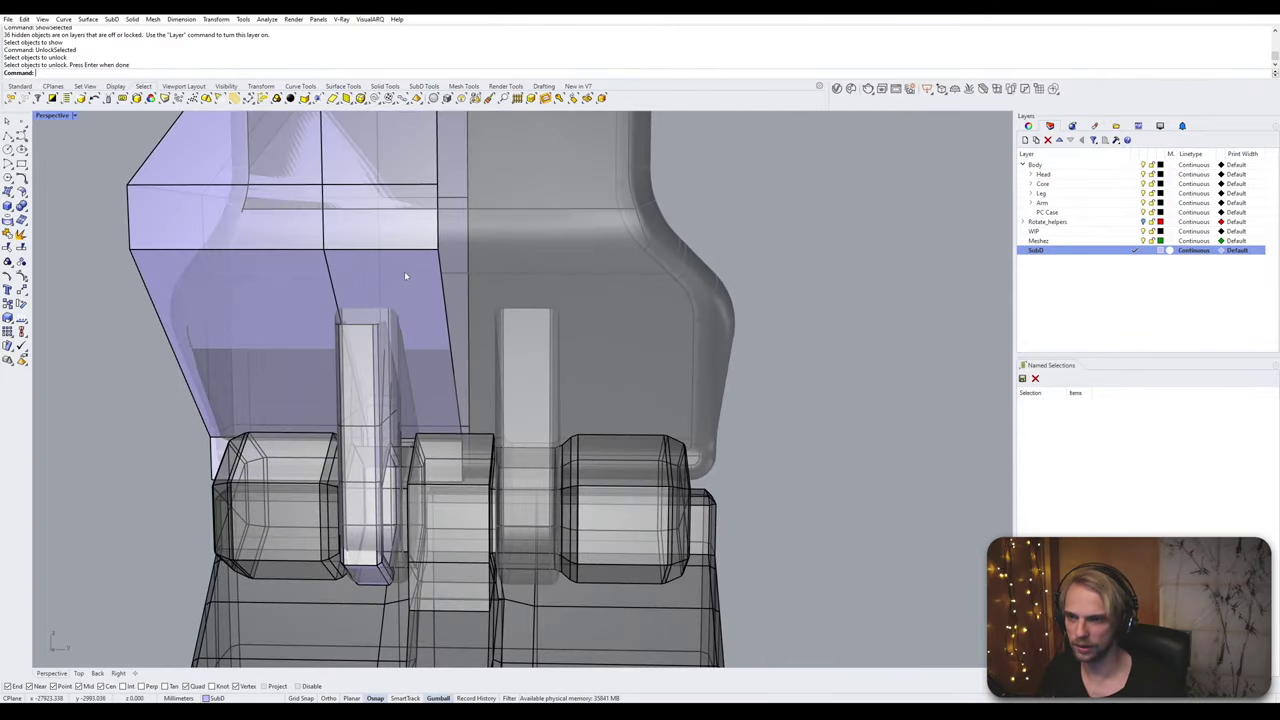
Step: Isolate the lavender shell and wrist tab, then clear the selection
{"action": "left_click", "coordinate": [404, 273]}
{"action": "left_click", "coordinate": [368, 385], "text": "shift"}
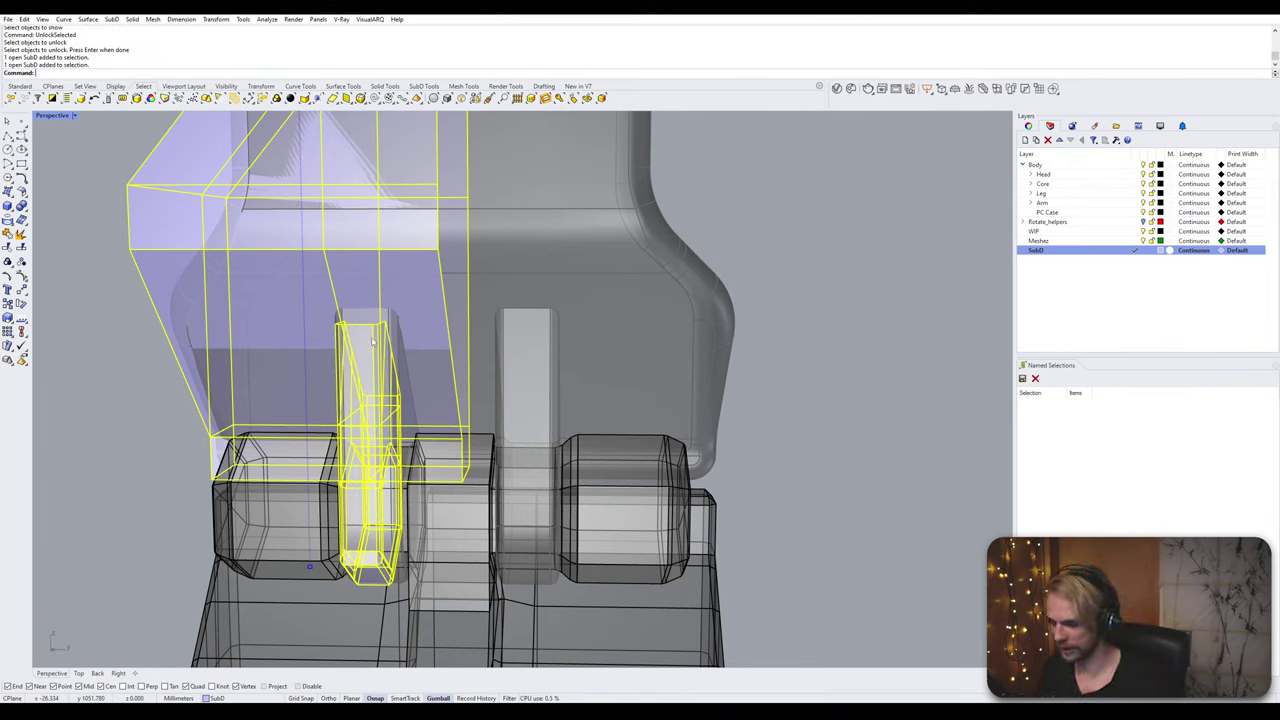
{"action": "type", "text": "Isolate"}
{"action": "key", "text": "Return"}
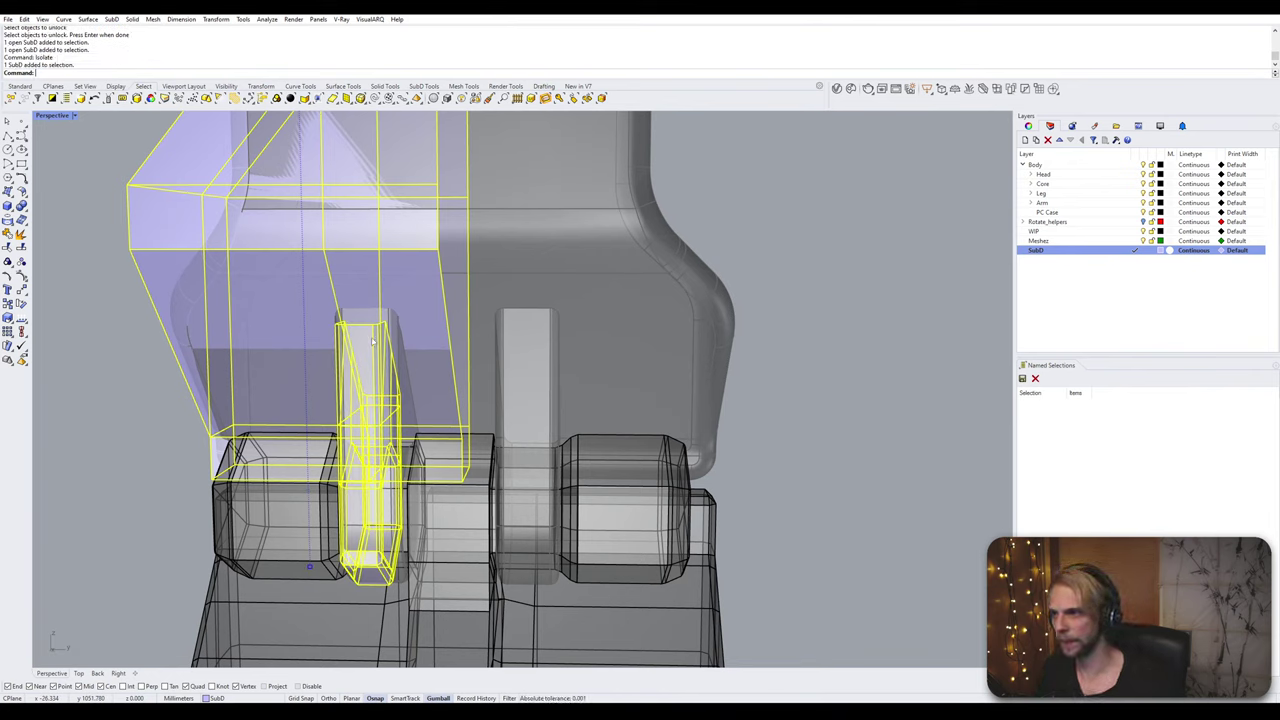
{"action": "key", "text": "Escape"}
Step: Unlock the arm casing and lower hand parts with UnlockSelected
{"action": "type", "text": "UBN"}
{"action": "key", "text": "BackSpace"}
{"action": "key", "text": "BackSpace"}
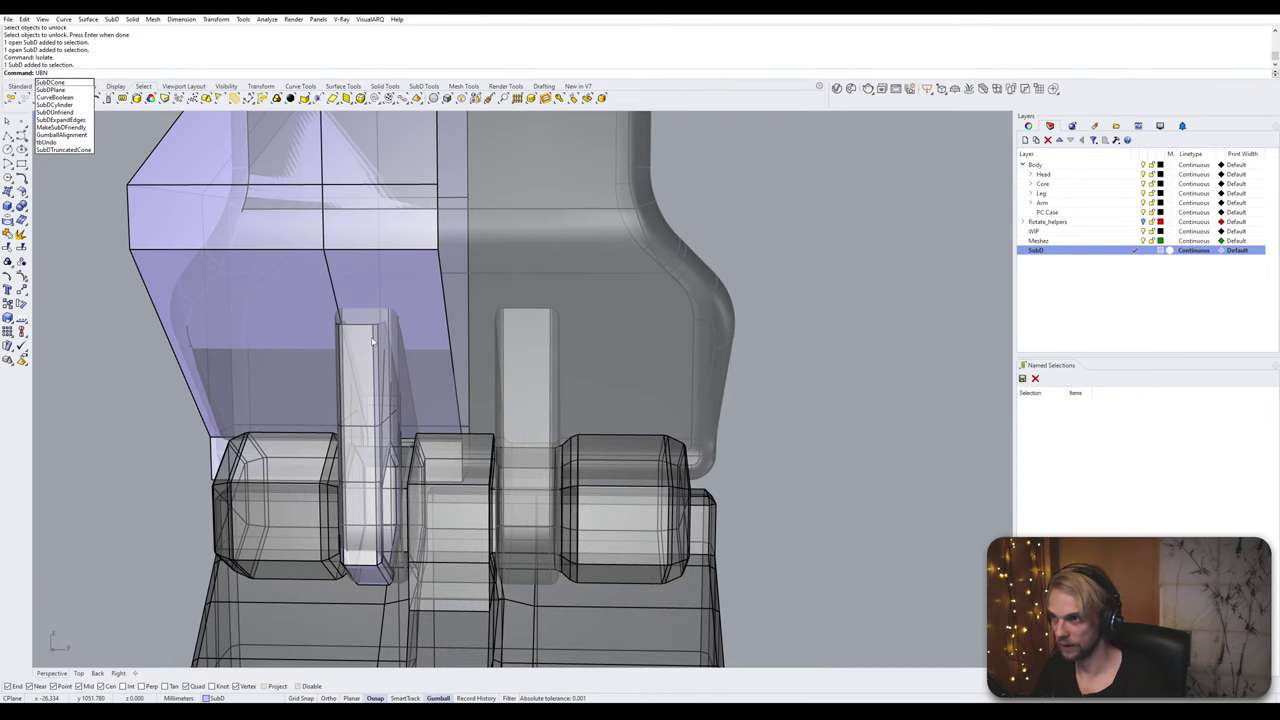
{"action": "type", "text": "nlockSelected"}
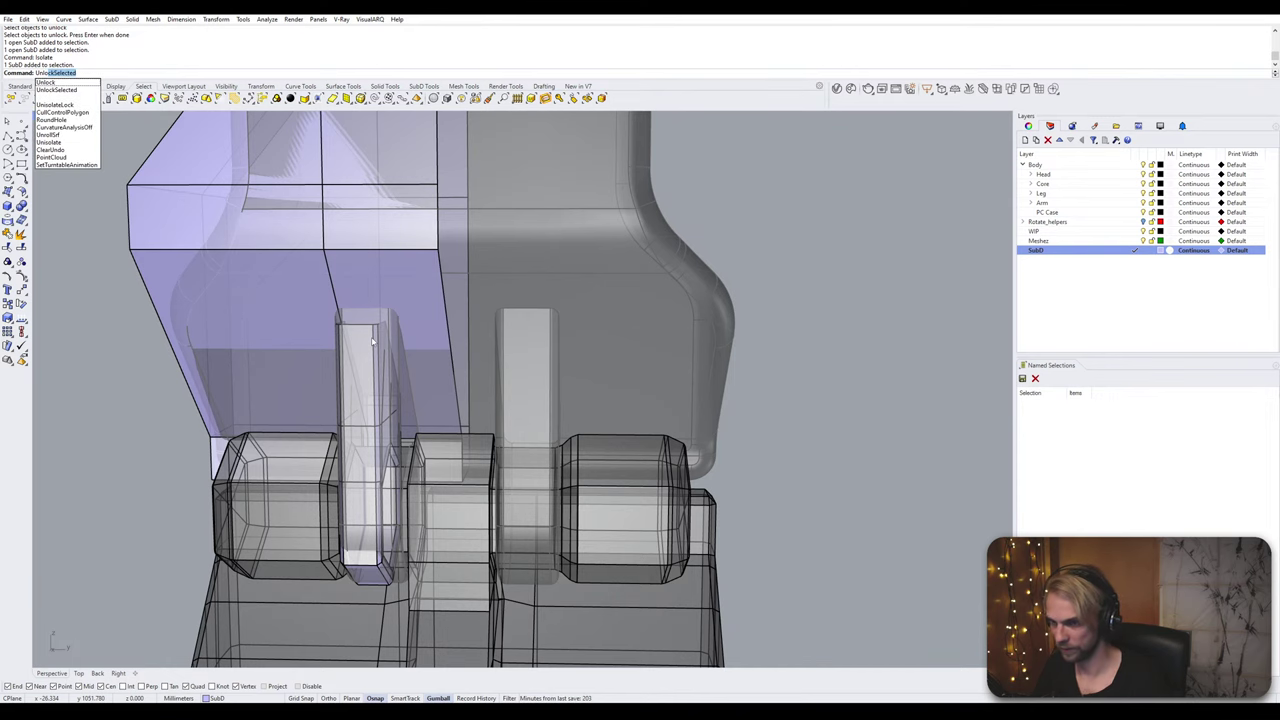
{"action": "key", "text": "Return"}
{"action": "left_click", "coordinate": [372, 342]}
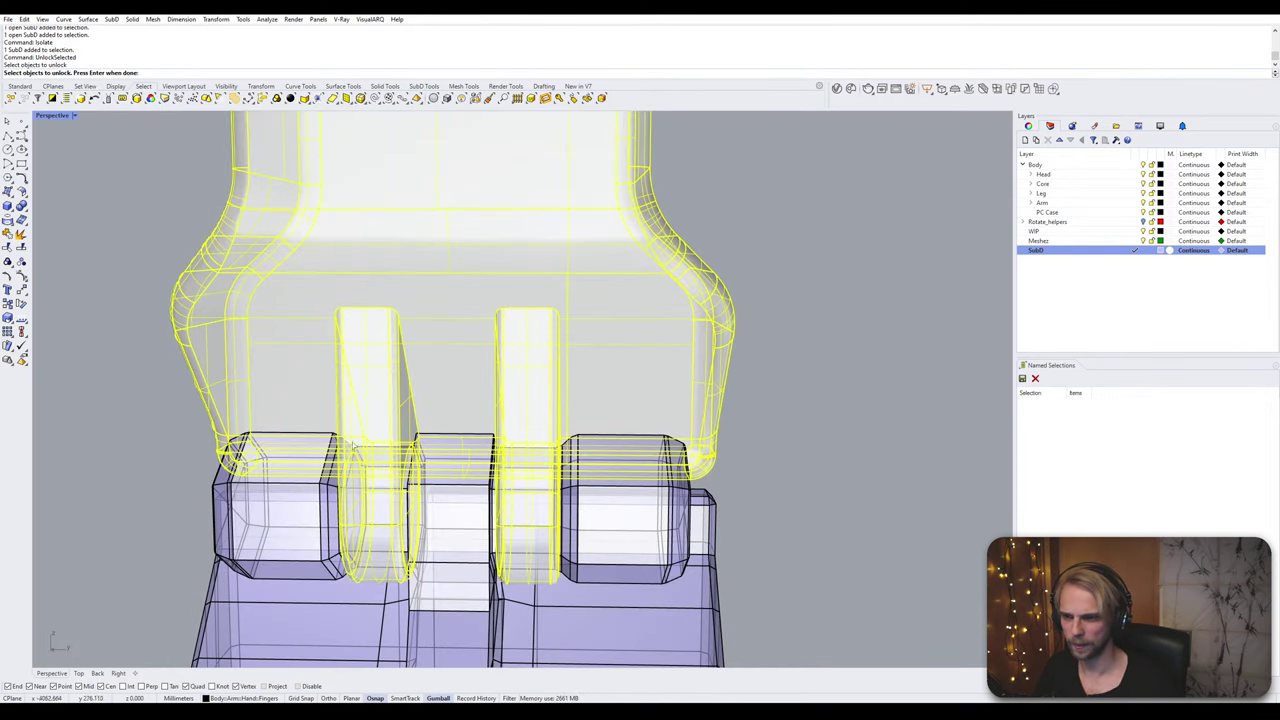
{"action": "left_click", "coordinate": [286, 517]}
{"action": "key", "text": "Return"}
Step: Hide the arm casing and lower hand parts with Ctrl+H
{"action": "left_click", "coordinate": [466, 549]}
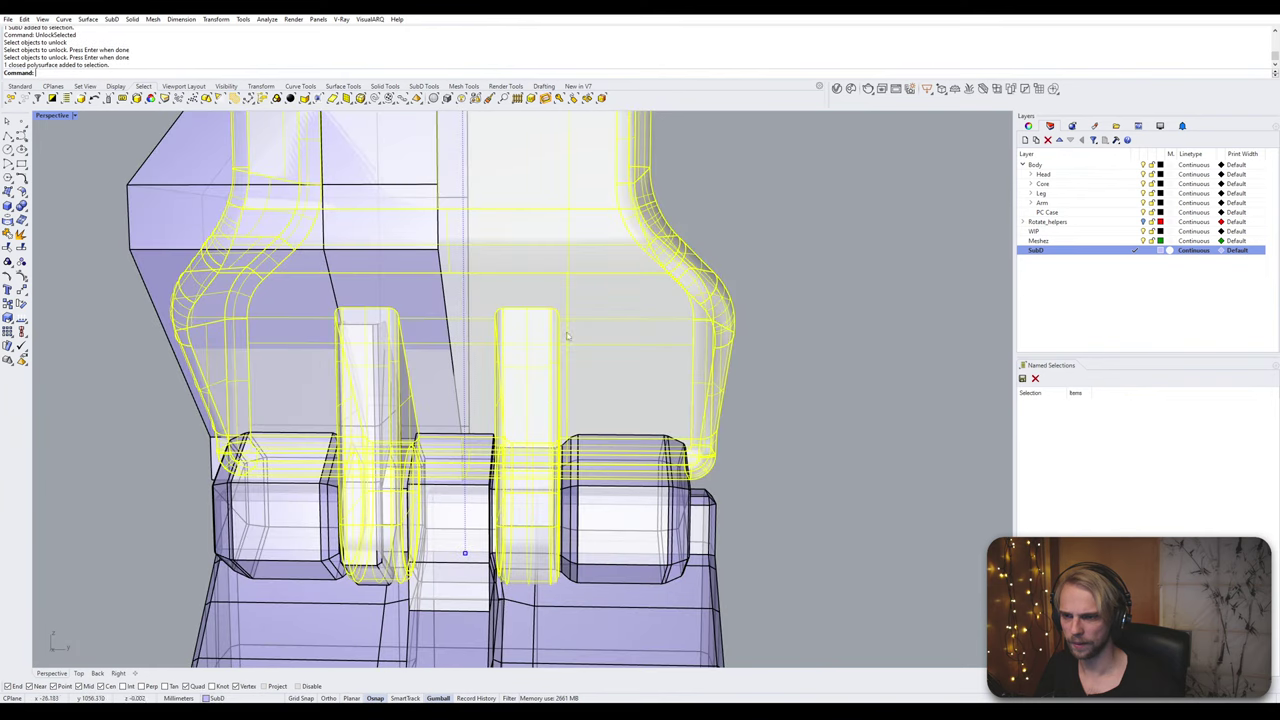
{"action": "left_click", "coordinate": [642, 572]}
{"action": "key", "text": "ctrl+h"}
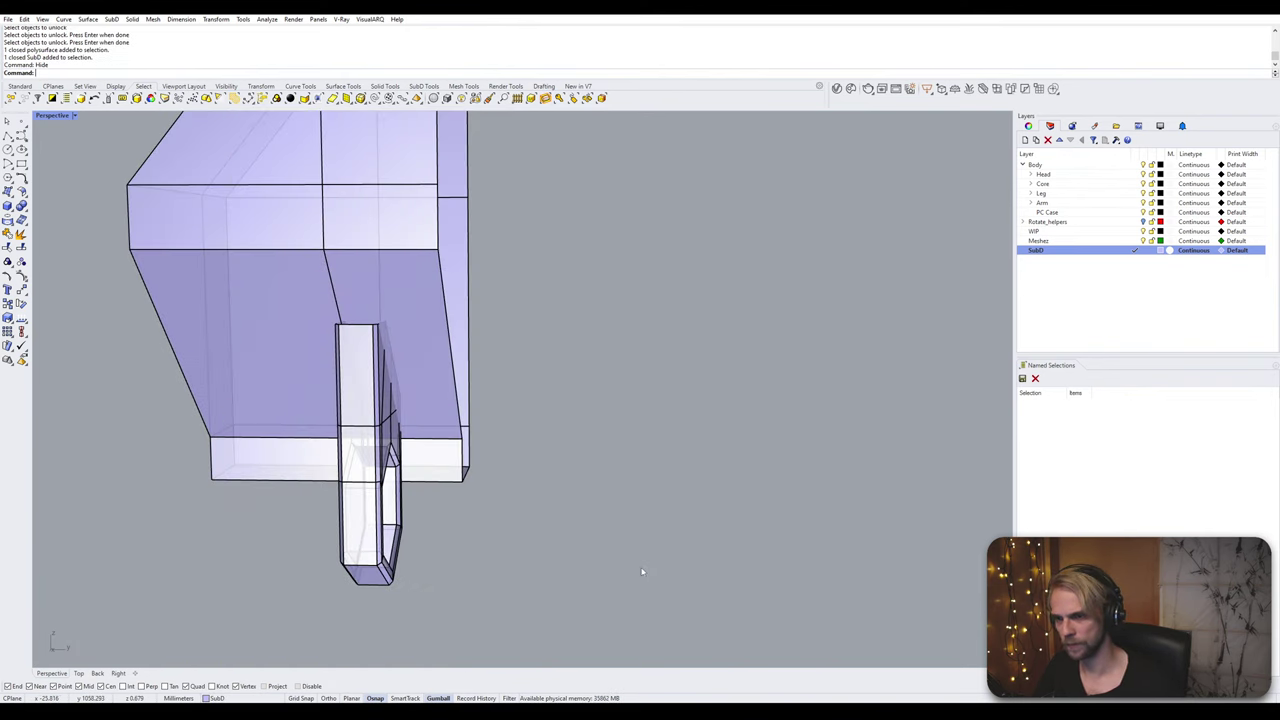
Step: Turn the lavender shell side-on and try selecting an edge loop around it
{"action": "right_click_drag", "start_coordinate": [642, 572], "coordinate": [424, 458]}
{"action": "right_click_drag", "start_coordinate": [424, 458], "coordinate": [637, 450], "text": "shift"}
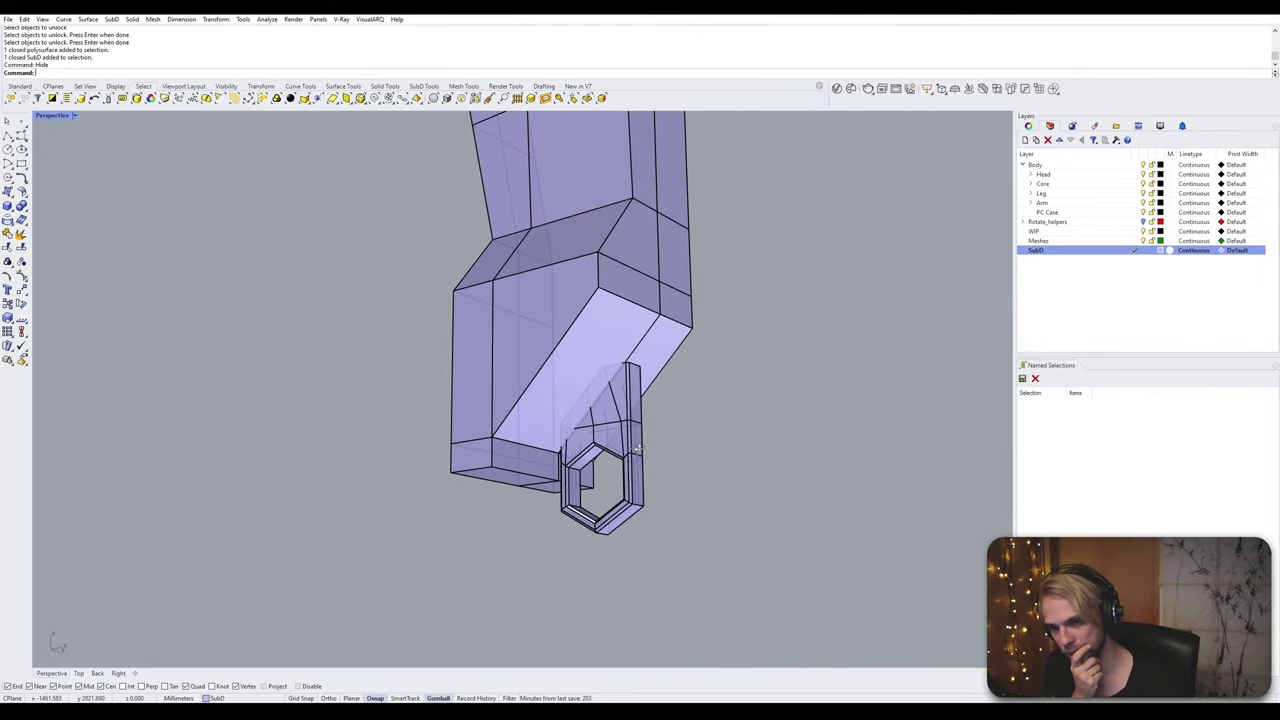
{"action": "scroll", "coordinate": [637, 450], "scroll_direction": "up", "scroll_amount": 4}
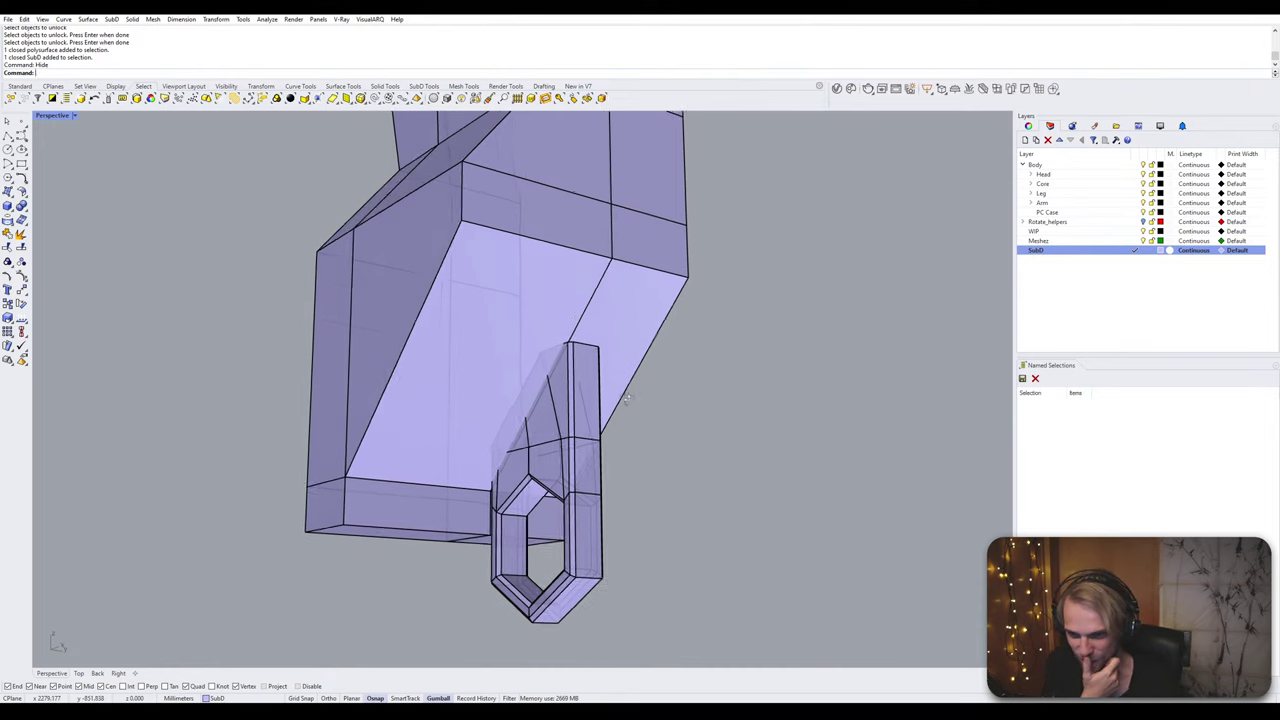
{"action": "right_click_drag", "start_coordinate": [627, 397], "coordinate": [619, 420]}
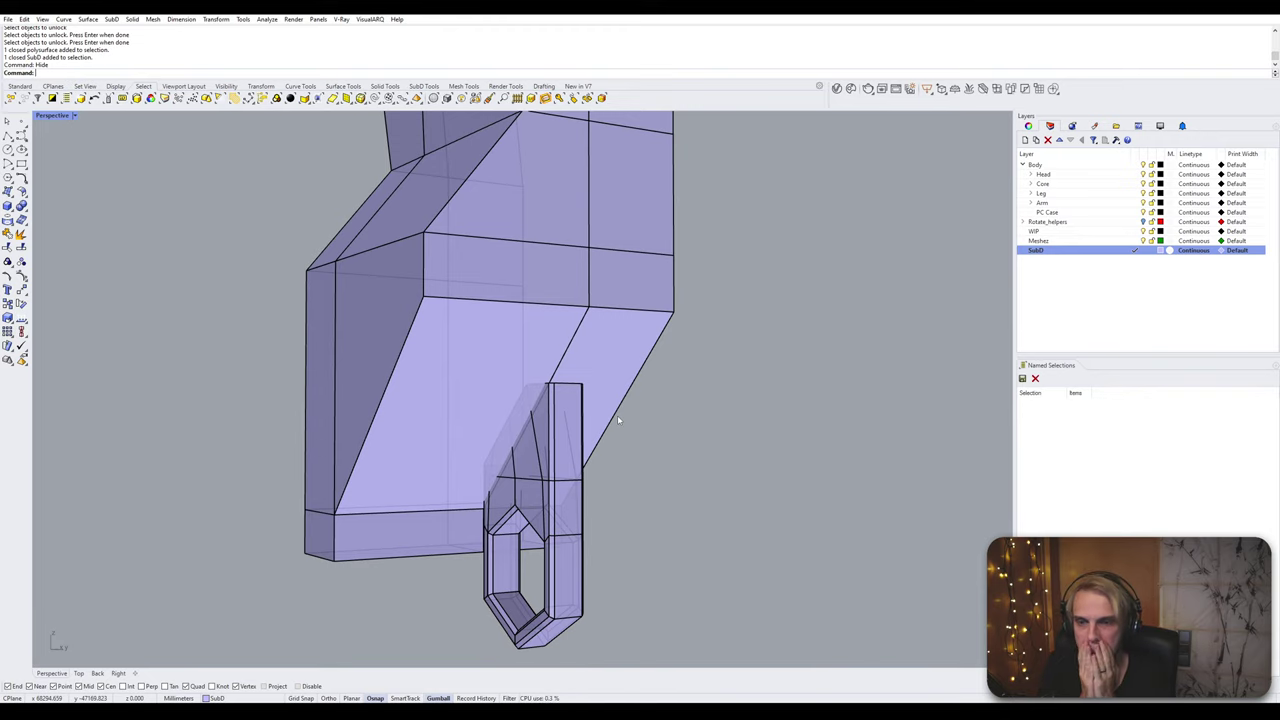
{"action": "right_click_drag", "start_coordinate": [617, 420], "coordinate": [467, 344]}
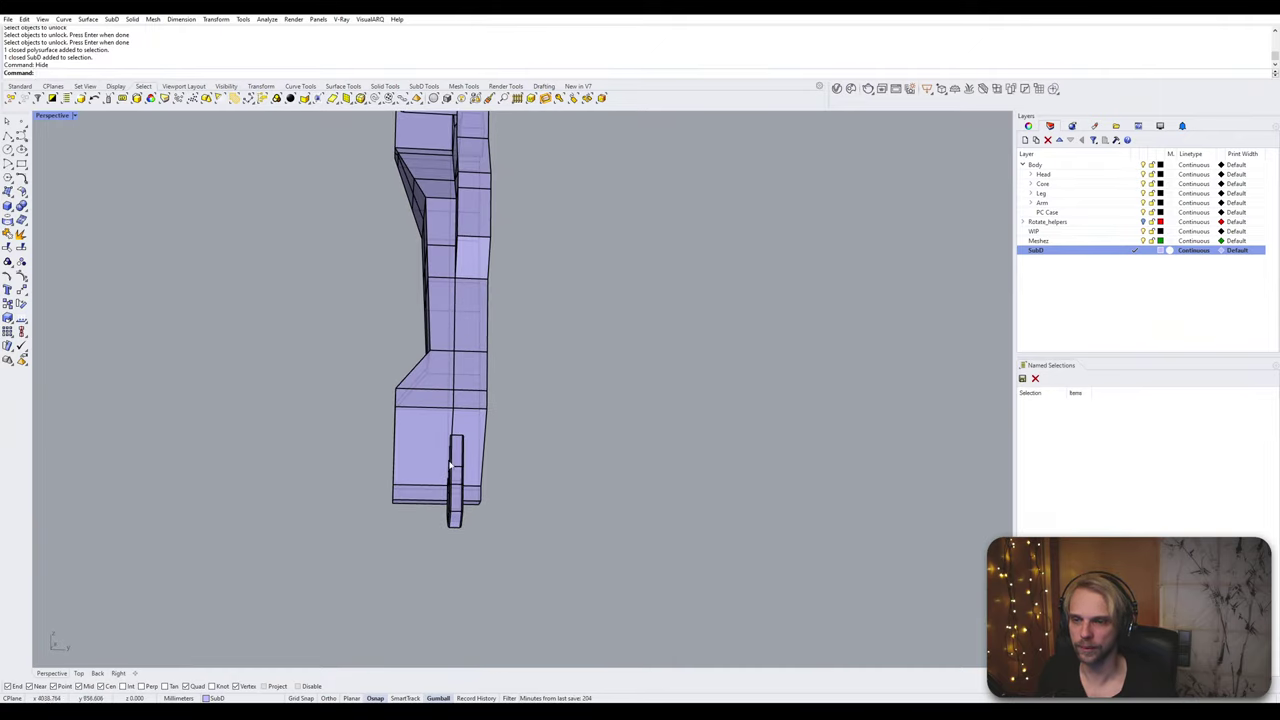
{"action": "right_click_drag", "start_coordinate": [450, 464], "coordinate": [461, 288]}
{"action": "left_click", "coordinate": [459, 325], "text": "ctrl+shift"}
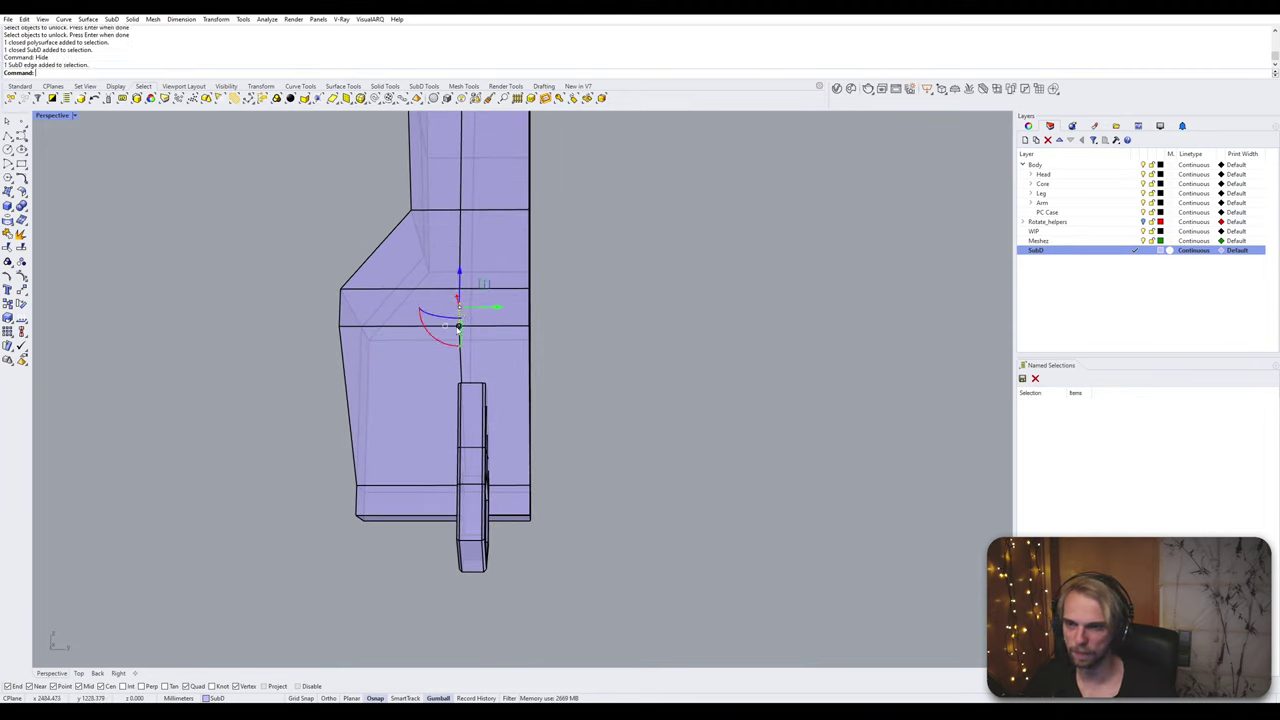
{"action": "double_click", "coordinate": [462, 372], "text": "ctrl+shift"}
{"action": "right_click_drag", "start_coordinate": [462, 372], "coordinate": [459, 541]}
{"action": "left_click", "coordinate": [414, 455]}
{"action": "right_click_drag", "start_coordinate": [414, 456], "coordinate": [558, 412]}
Step: Select the edge loop running past the wrist tab and InsertEdge a new loop at the tab's corner
{"action": "left_click", "coordinate": [561, 452]}
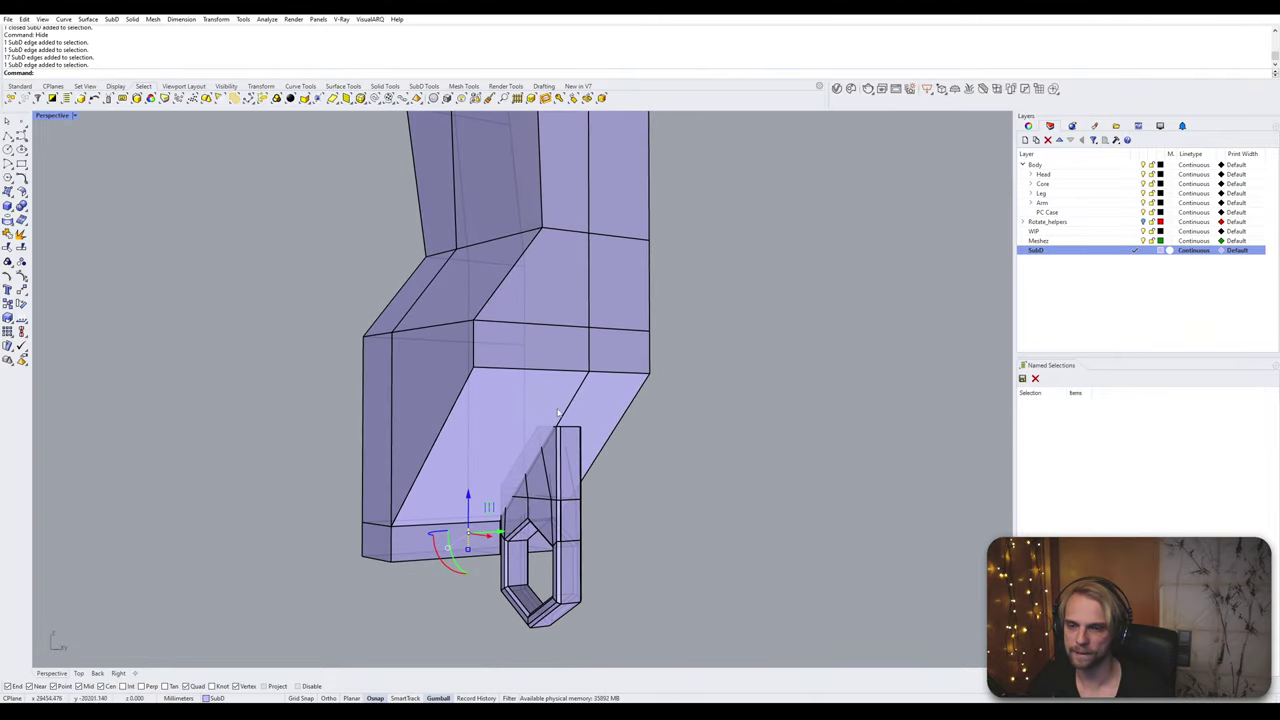
{"action": "left_click", "coordinate": [589, 357], "text": "ctrl+shift"}
{"action": "double_click", "coordinate": [574, 400], "text": "ctrl+shift"}
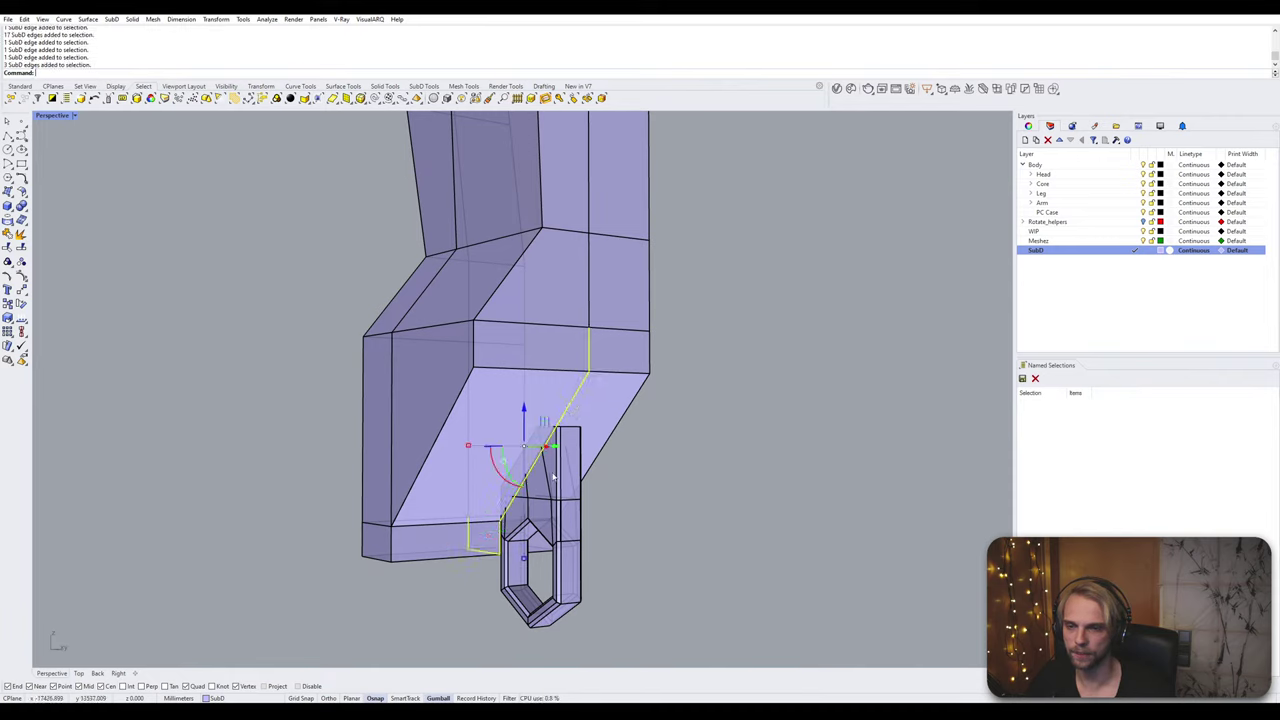
{"action": "type", "text": "InsertEdge"}
{"action": "key", "text": "Return"}
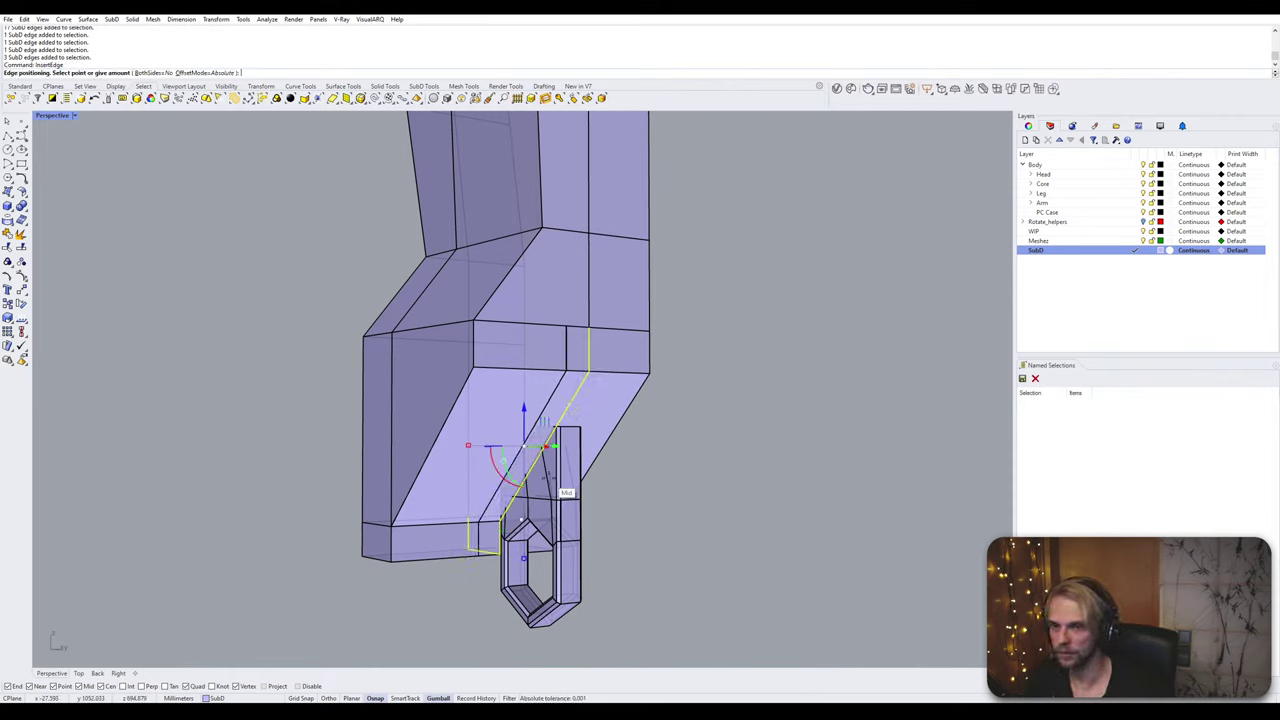
{"action": "scroll", "coordinate": [560, 487], "scroll_direction": "up", "scroll_amount": 8}
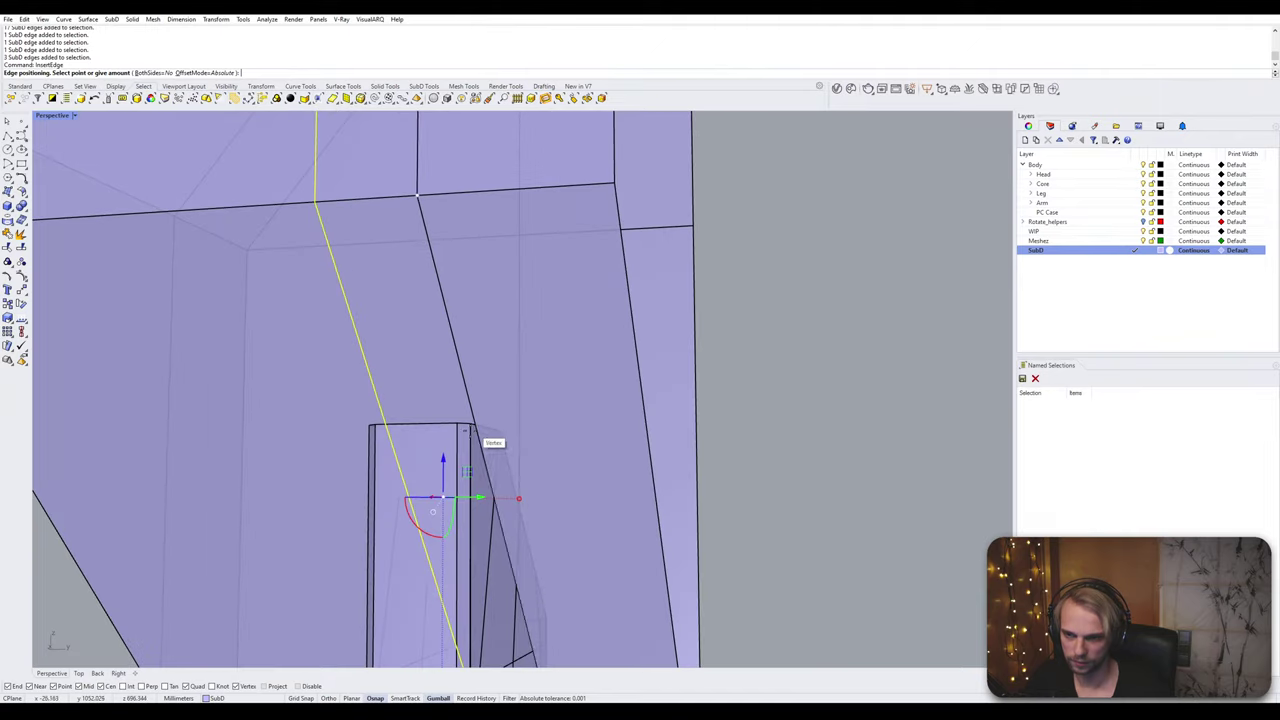
{"action": "left_click", "coordinate": [471, 426]}
{"action": "scroll", "coordinate": [494, 425], "scroll_direction": "down", "scroll_amount": 8}
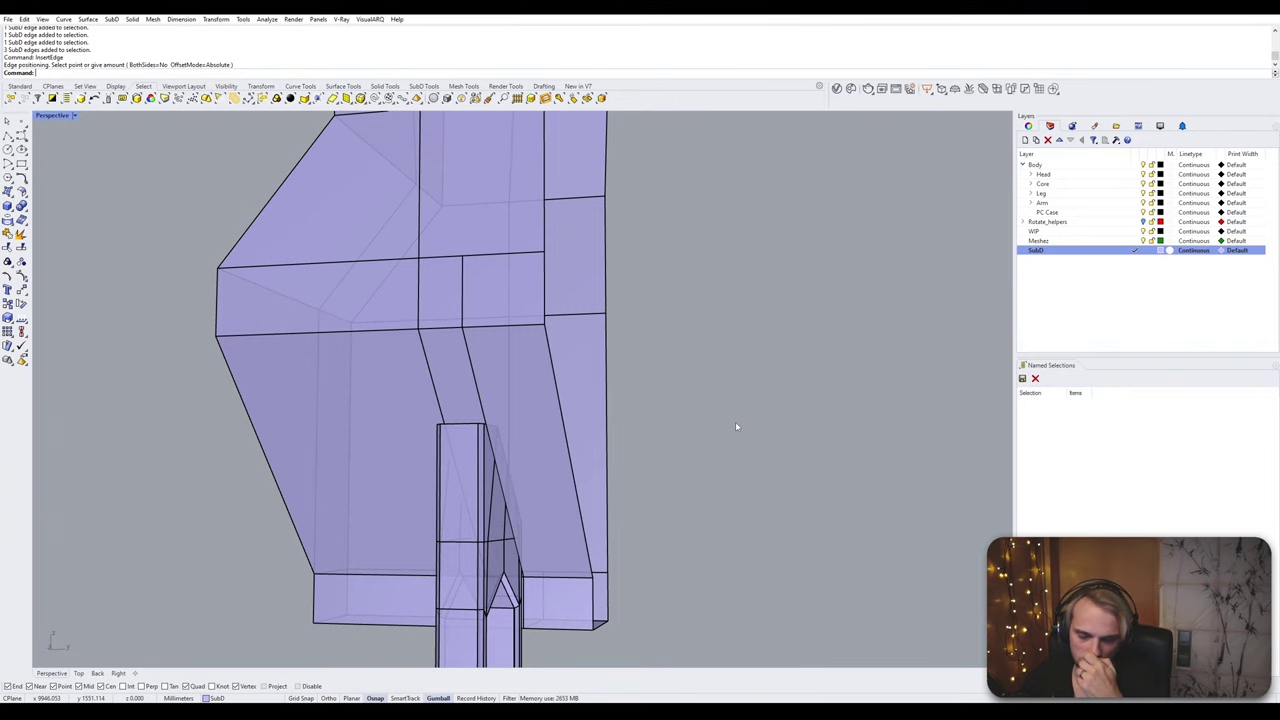
Step: Inspect the new edge loop around the wrist tab from below and above
{"action": "right_click_drag", "start_coordinate": [740, 417], "coordinate": [614, 334]}
{"action": "right_click_drag", "start_coordinate": [556, 520], "coordinate": [553, 548]}
{"action": "scroll", "coordinate": [520, 446], "scroll_direction": "up", "scroll_amount": 5}
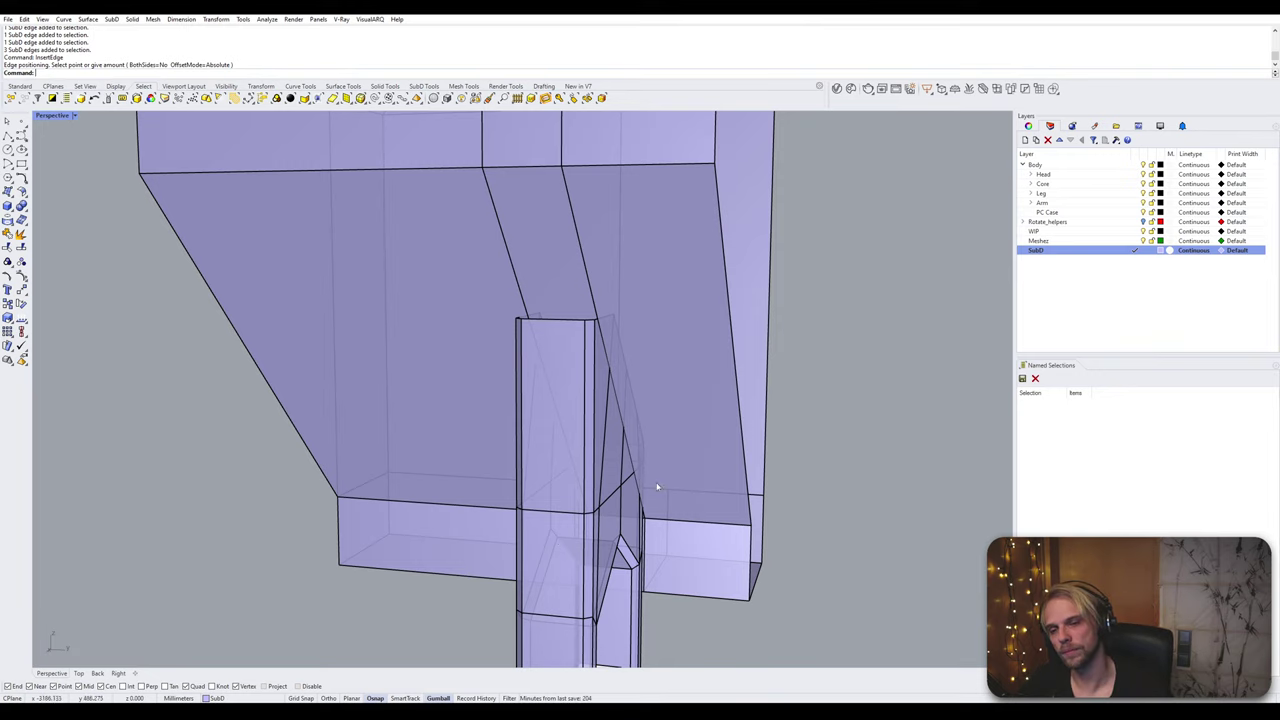
{"action": "right_click_drag", "start_coordinate": [584, 547], "coordinate": [722, 440]}
{"action": "scroll", "coordinate": [722, 440], "scroll_direction": "up", "scroll_amount": 3}
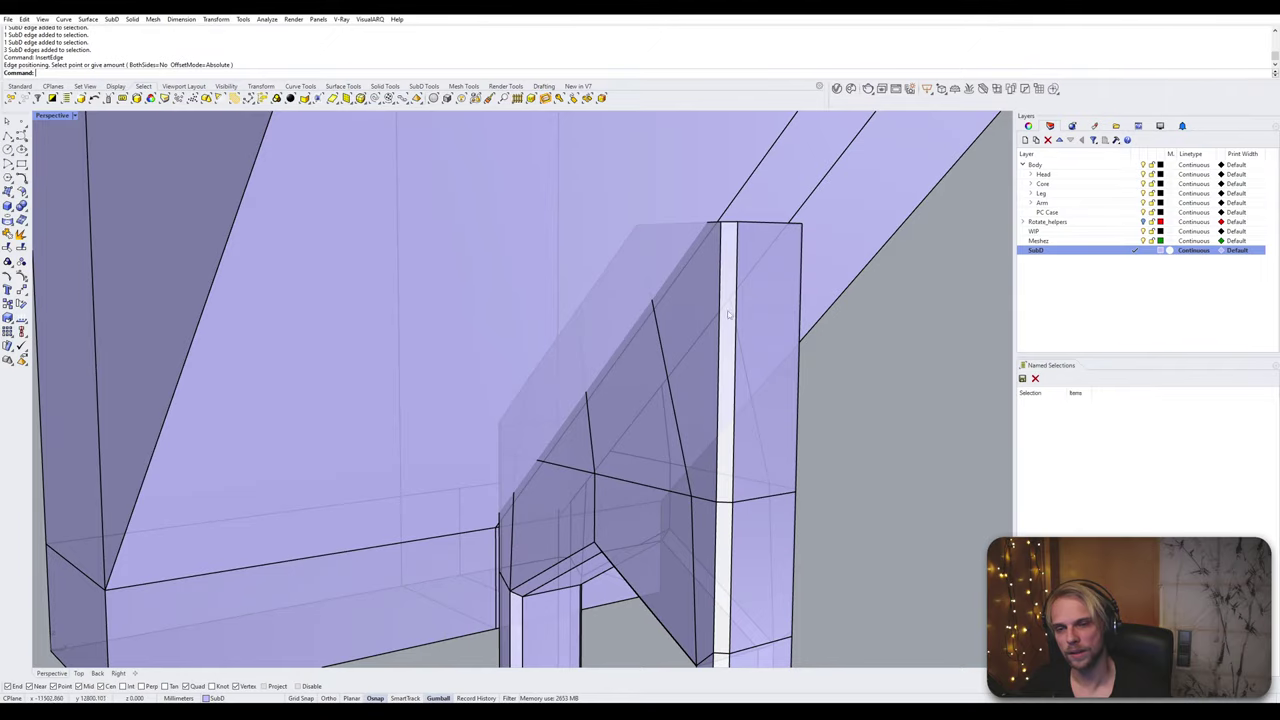
{"action": "left_click", "coordinate": [722, 312]}
{"action": "left_click", "coordinate": [722, 302], "text": "ctrl"}
{"action": "scroll", "coordinate": [721, 304], "scroll_direction": "down", "scroll_amount": 6}
Step: View the tab and hexagonal ring from underneath and select the long diagonal edge
{"action": "right_click_drag", "start_coordinate": [622, 622], "coordinate": [692, 358]}
{"action": "scroll", "coordinate": [721, 558], "scroll_direction": "up", "scroll_amount": 2}
{"action": "scroll", "coordinate": [721, 311], "scroll_direction": "up", "scroll_amount": 3}
{"action": "scroll", "coordinate": [692, 358], "scroll_direction": "down", "scroll_amount": 4}
{"action": "right_click_drag", "start_coordinate": [742, 406], "coordinate": [674, 290]}
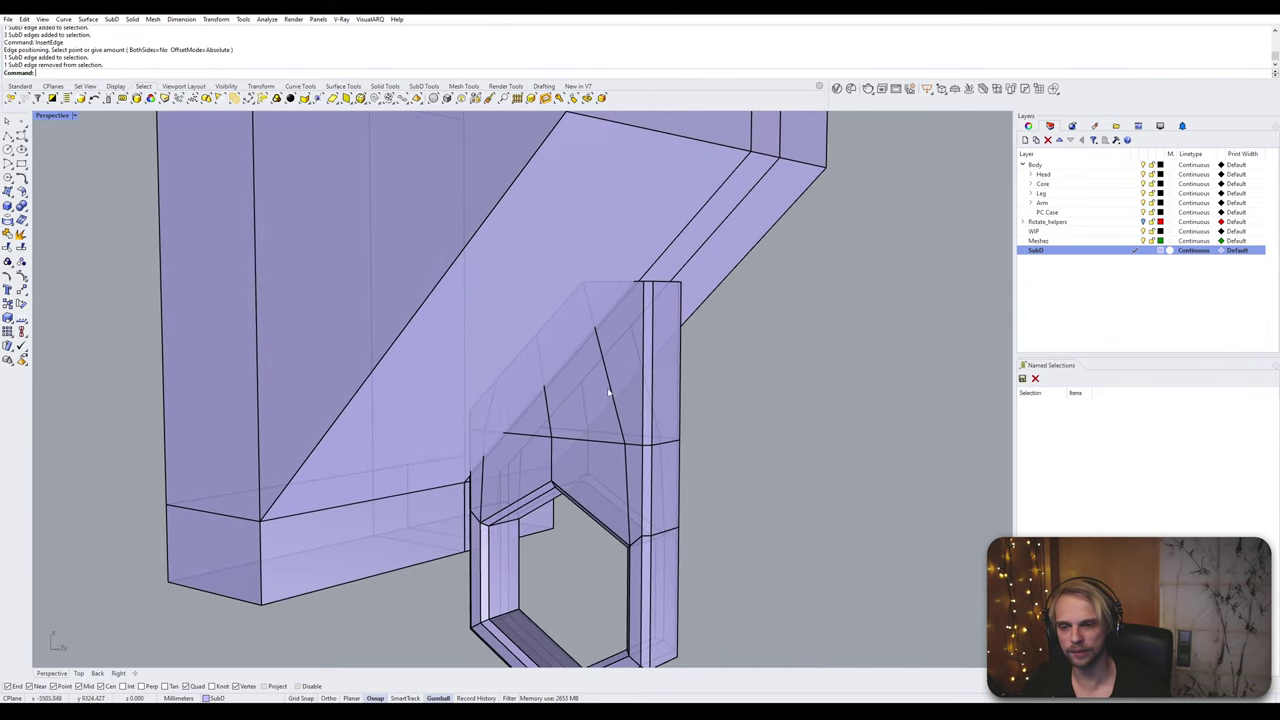
{"action": "left_click", "coordinate": [676, 276]}
Step: Select the narrow face loop around the wrist tab from both sides
{"action": "key", "text": "Escape"}
{"action": "scroll", "coordinate": [650, 464], "scroll_direction": "up", "scroll_amount": 5}
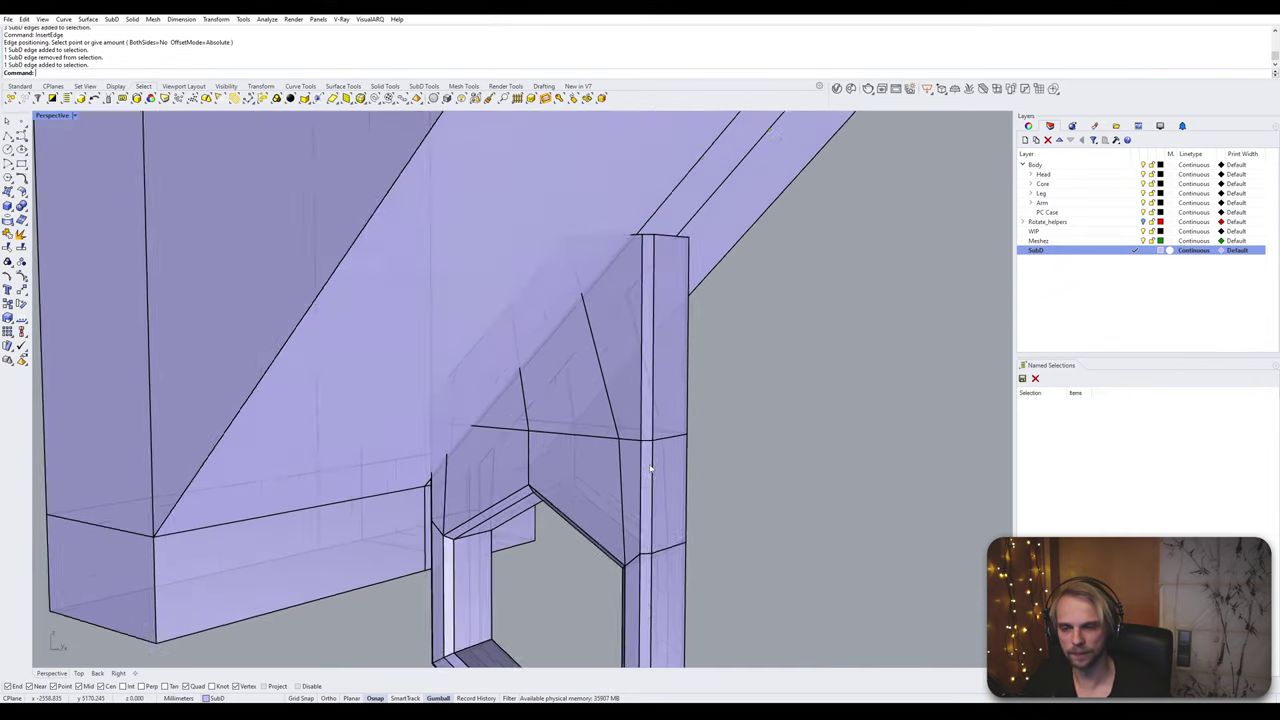
{"action": "left_click", "coordinate": [643, 388], "text": "ctrl+shift"}
{"action": "double_click", "coordinate": [642, 484], "text": "ctrl+shift"}
{"action": "scroll", "coordinate": [641, 450], "scroll_direction": "down", "scroll_amount": 6}
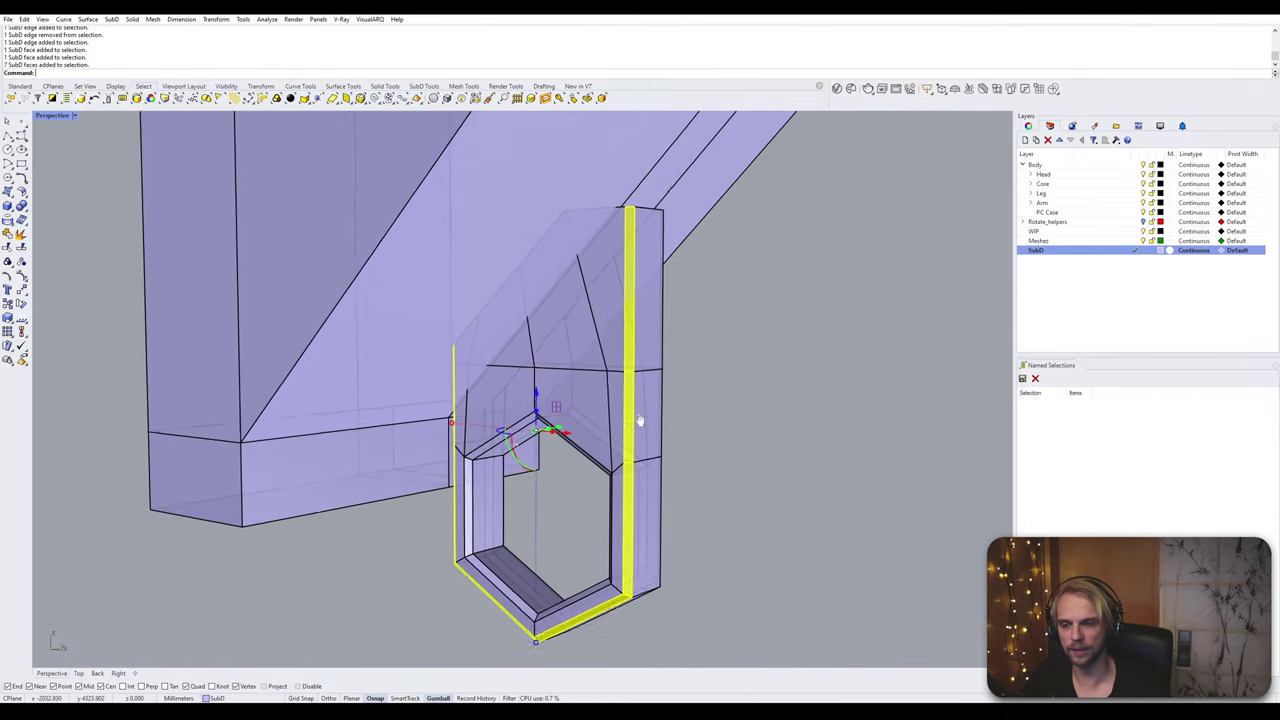
{"action": "right_click_drag", "start_coordinate": [640, 421], "coordinate": [450, 300]}
{"action": "scroll", "coordinate": [447, 276], "scroll_direction": "up", "scroll_amount": 5}
{"action": "left_click", "coordinate": [449, 276], "text": "ctrl+shift"}
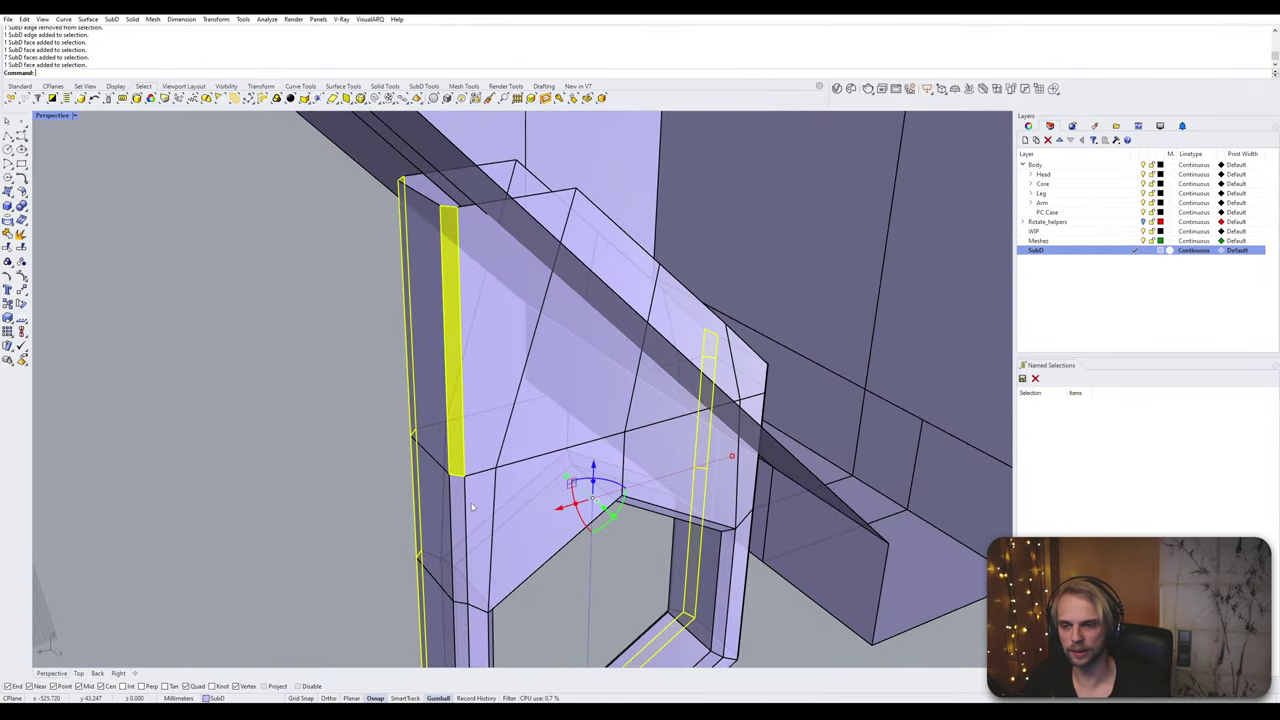
{"action": "right_click_drag", "start_coordinate": [461, 513], "coordinate": [496, 447]}
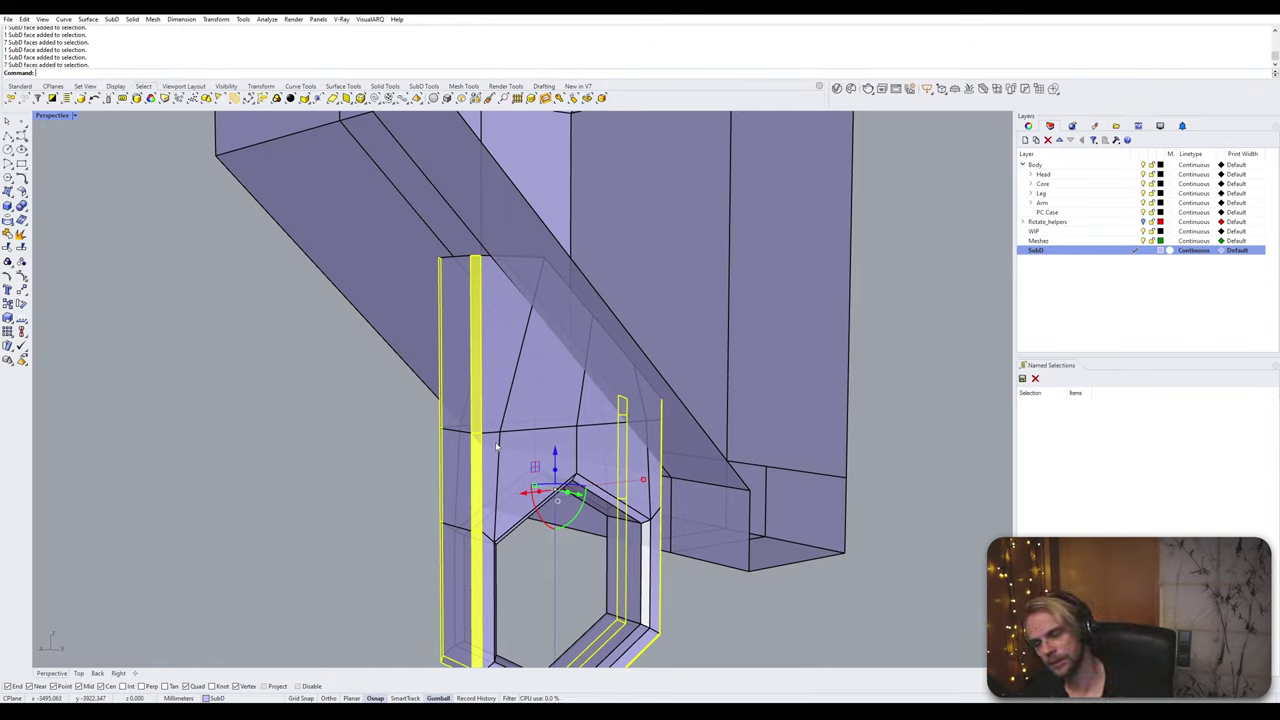
Step: Cancel a stray InsertEdge, then select the narrow vertical face strips beside the tab and delete them
{"action": "type", "text": "InsertEdge"}
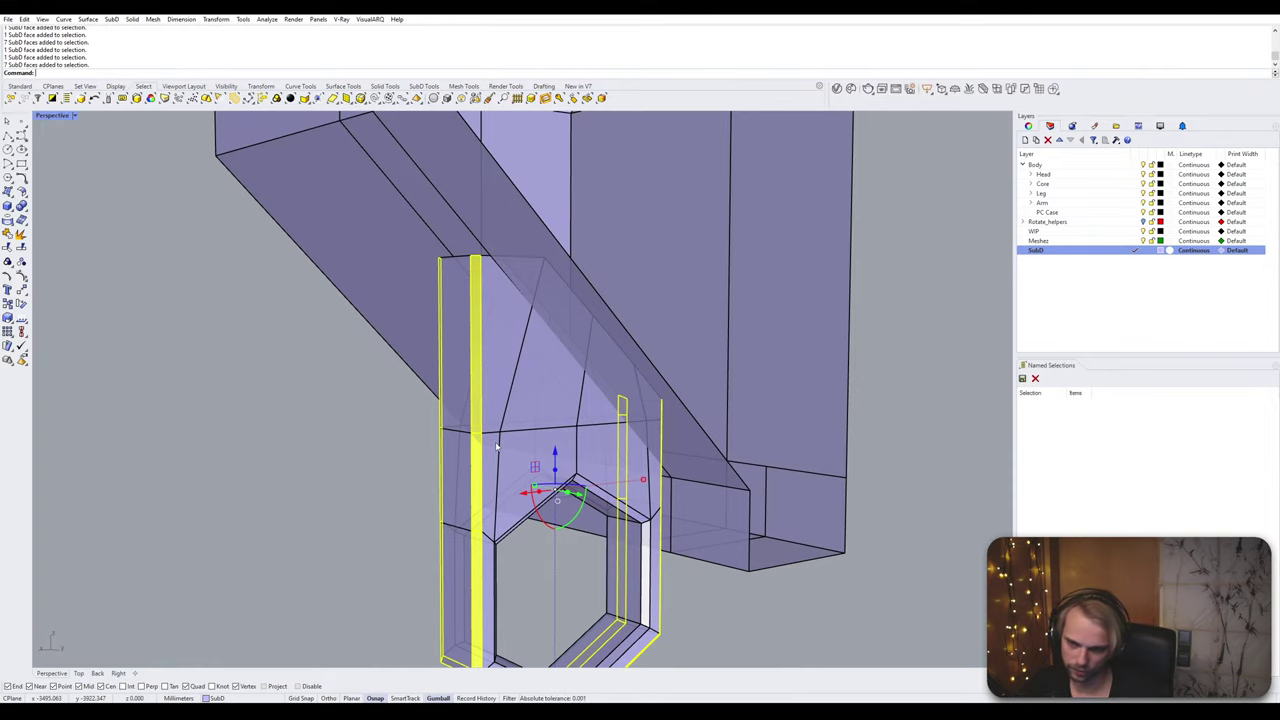
{"action": "key", "text": "Return"}
{"action": "scroll", "coordinate": [490, 452], "scroll_direction": "up", "scroll_amount": 2}
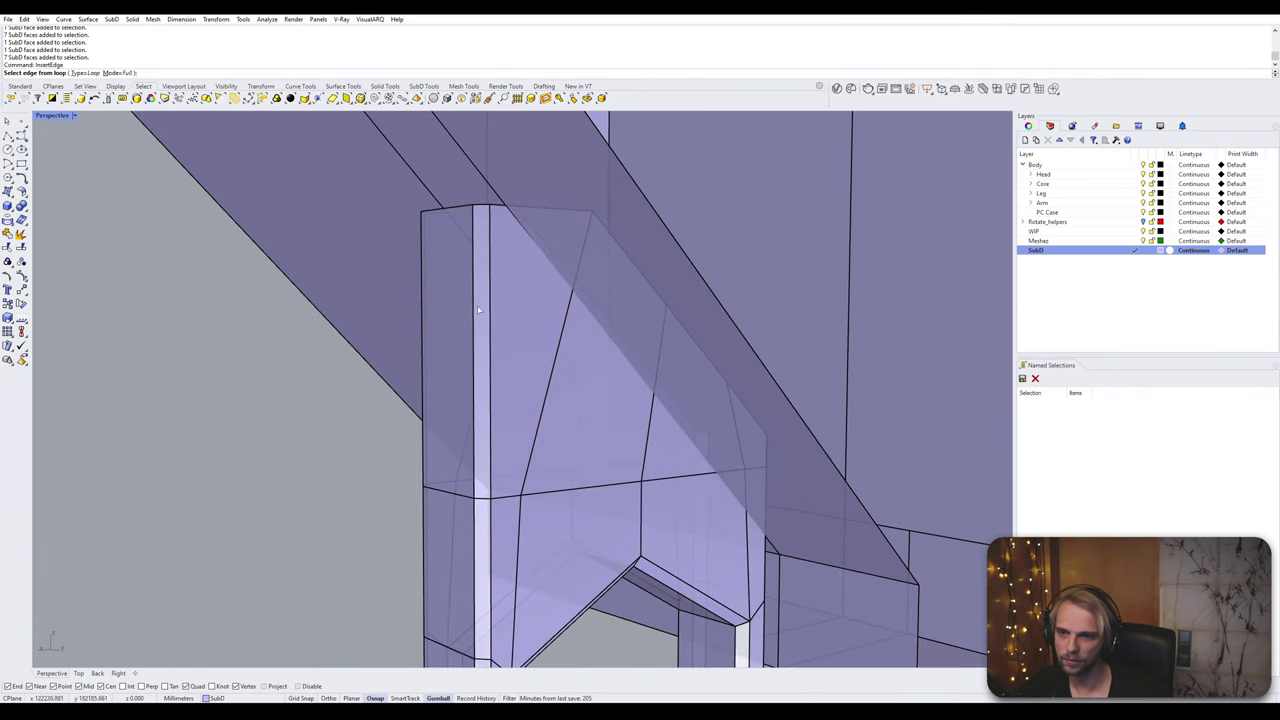
{"action": "key", "text": "Escape"}
{"action": "left_click", "coordinate": [486, 468], "text": "ctrl+shift"}
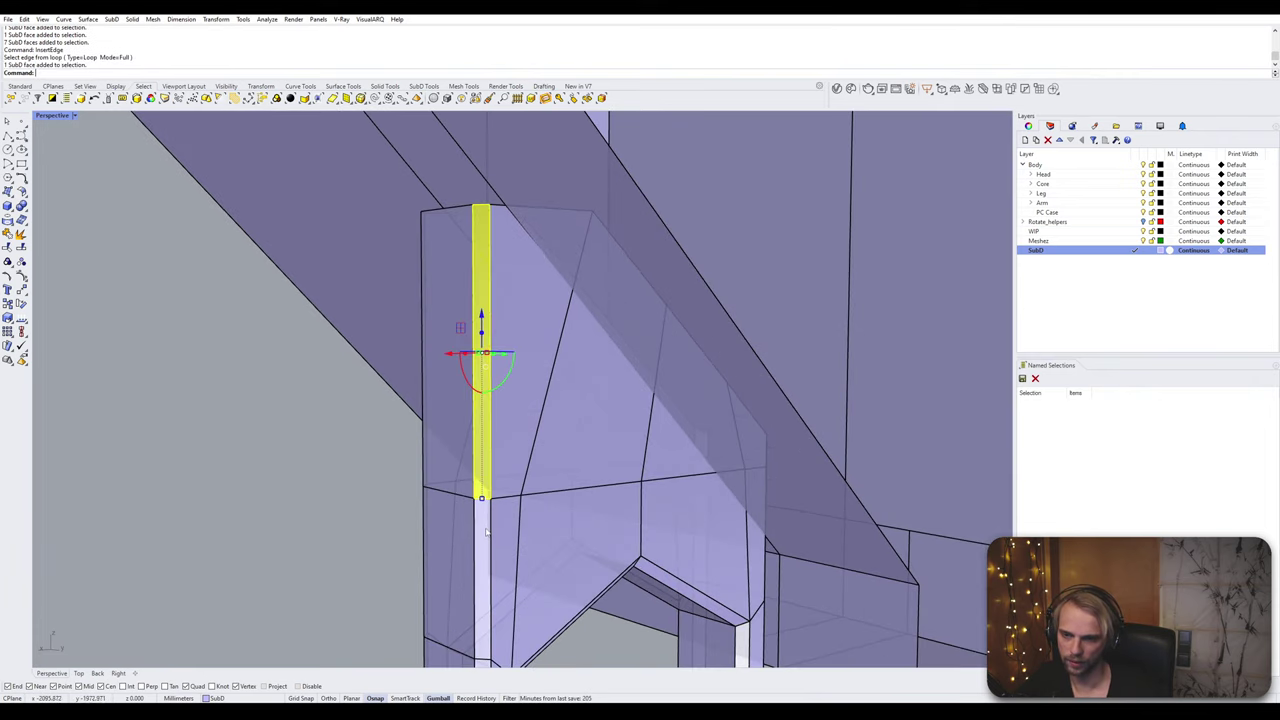
{"action": "left_click", "coordinate": [486, 532], "text": "ctrl+shift"}
{"action": "key", "text": "Escape"}
{"action": "left_click", "coordinate": [489, 478]}
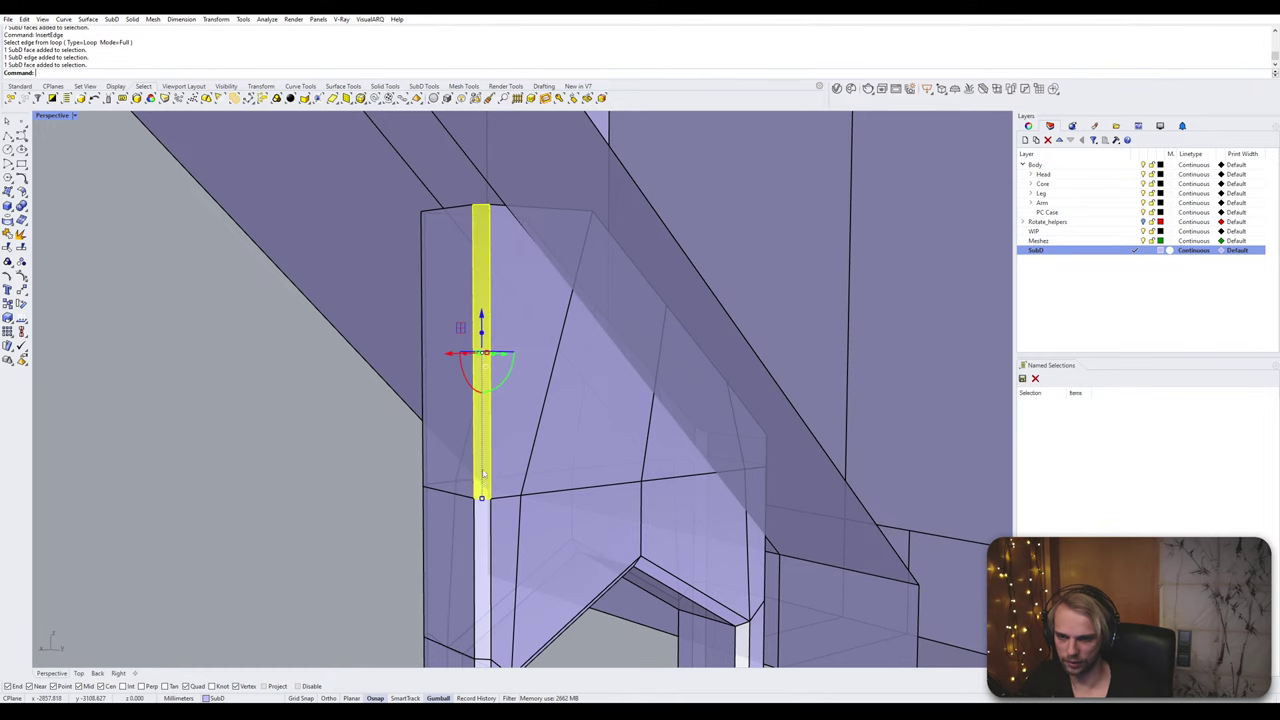
{"action": "left_click", "coordinate": [481, 537], "text": "shift"}
{"action": "double_click", "coordinate": [481, 537], "text": "ctrl+shift"}
{"action": "key", "text": "Delete"}
Step: Select another vertical face strip's whole loop and delete it
{"action": "right_click_drag", "start_coordinate": [480, 531], "coordinate": [694, 282]}
{"action": "scroll", "coordinate": [692, 280], "scroll_direction": "up", "scroll_amount": 4}
{"action": "left_click", "coordinate": [683, 450], "text": "ctrl+shift"}
{"action": "right_click_drag", "start_coordinate": [683, 480], "coordinate": [683, 312], "text": "shift"}
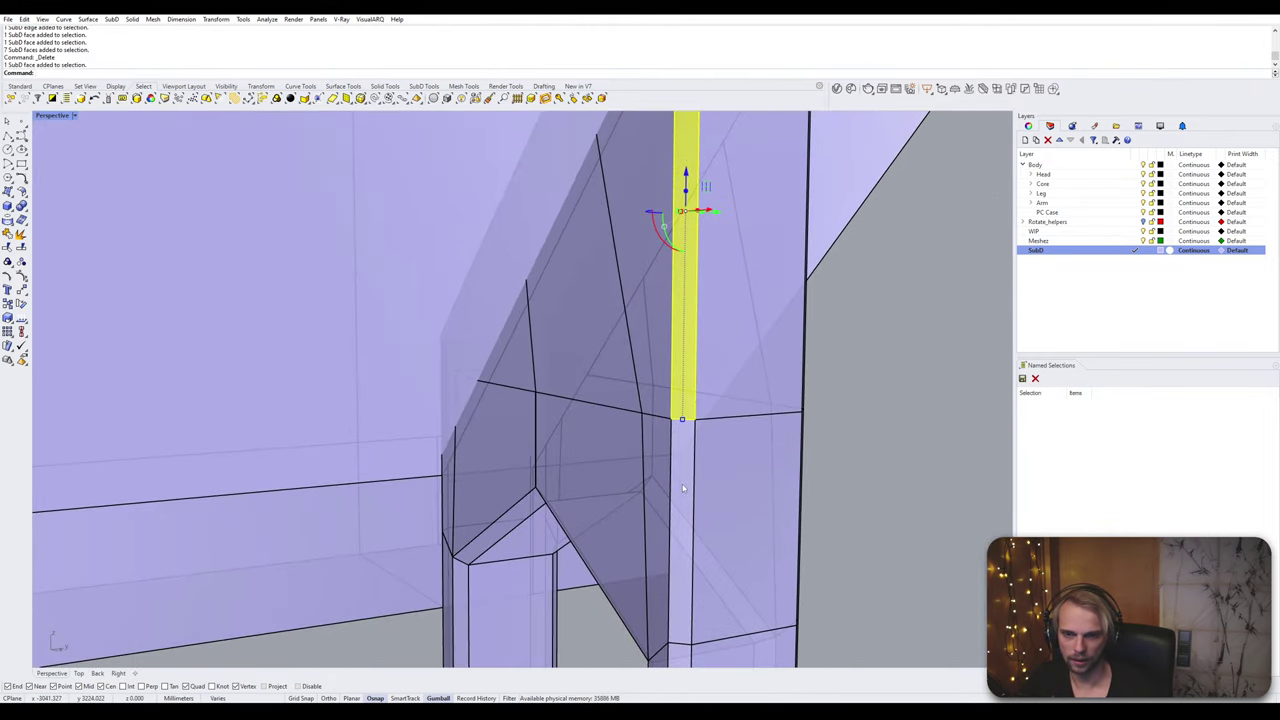
{"action": "double_click", "coordinate": [684, 488], "text": "ctrl+shift"}
{"action": "key", "text": "Escape"}
{"action": "left_click", "coordinate": [689, 388]}
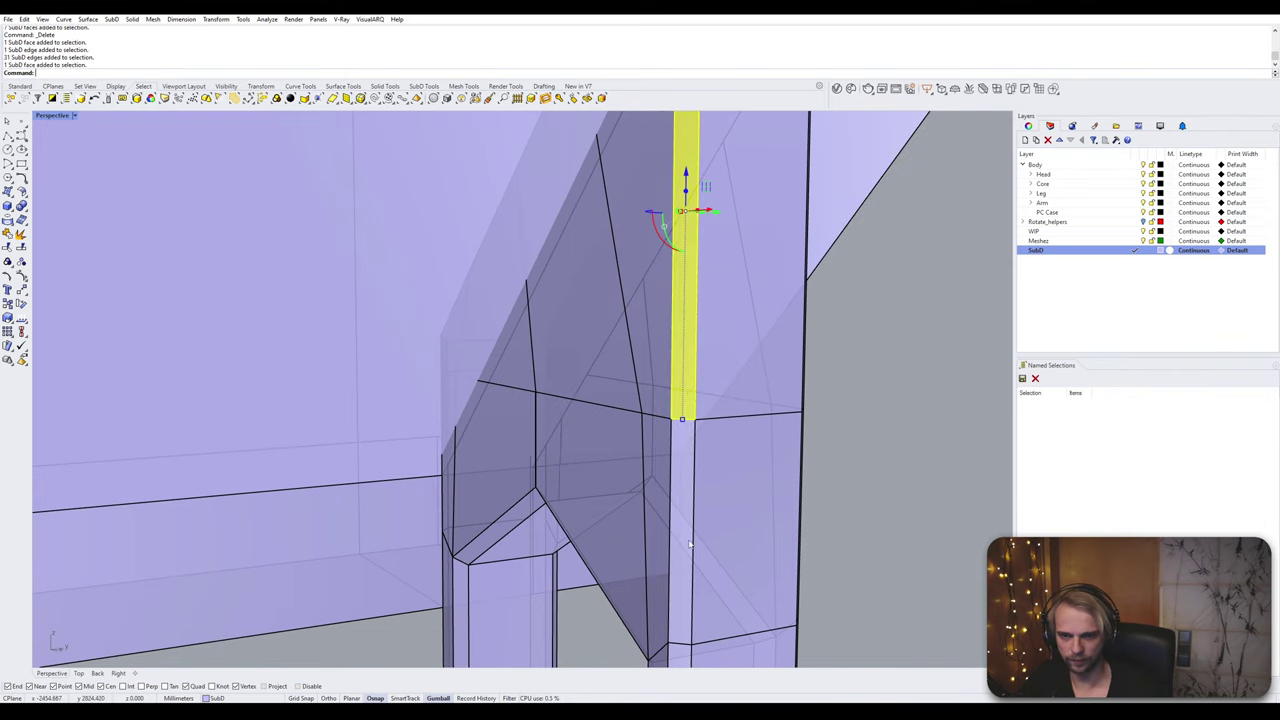
{"action": "double_click", "coordinate": [685, 472], "text": "ctrl+shift"}
{"action": "scroll", "coordinate": [692, 470], "scroll_direction": "down", "scroll_amount": 3}
{"action": "right_click_drag", "start_coordinate": [698, 470], "coordinate": [699, 390], "text": "shift"}
{"action": "key", "text": "Delete"}
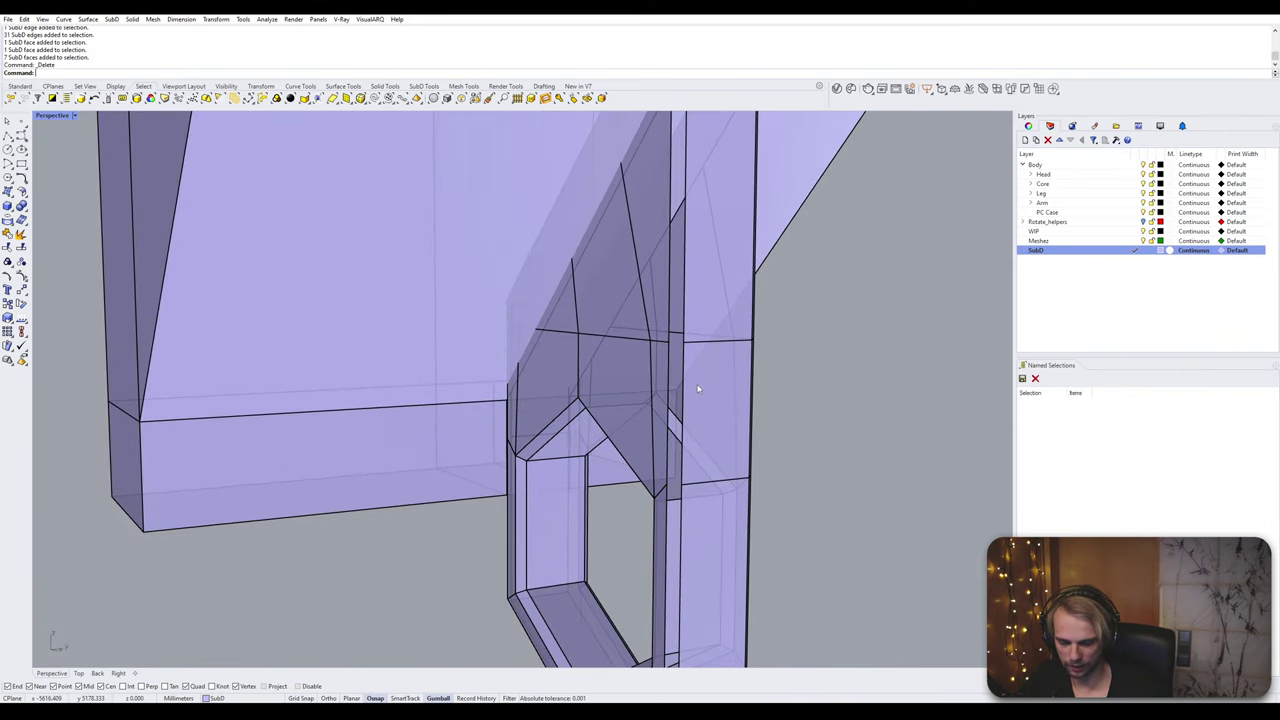
Step: Select the next vertical strip's face loop, starting from its top face
{"action": "left_click", "coordinate": [696, 225]}
{"action": "double_click", "coordinate": [704, 418], "text": "shift"}
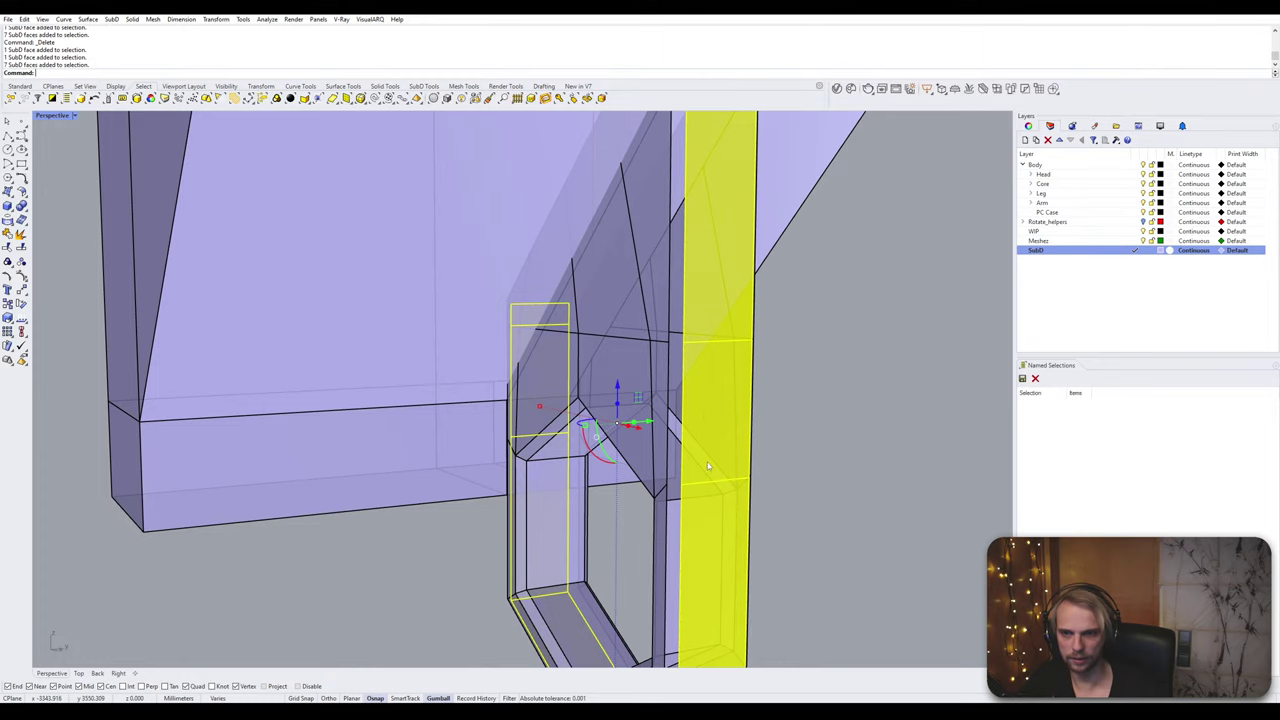
{"action": "right_click_drag", "start_coordinate": [707, 462], "coordinate": [560, 394]}
Step: Lock the large surrounding box so it can no longer be picked
{"action": "scroll", "coordinate": [612, 353], "scroll_direction": "down", "scroll_amount": 5}
{"action": "left_click", "coordinate": [518, 317]}
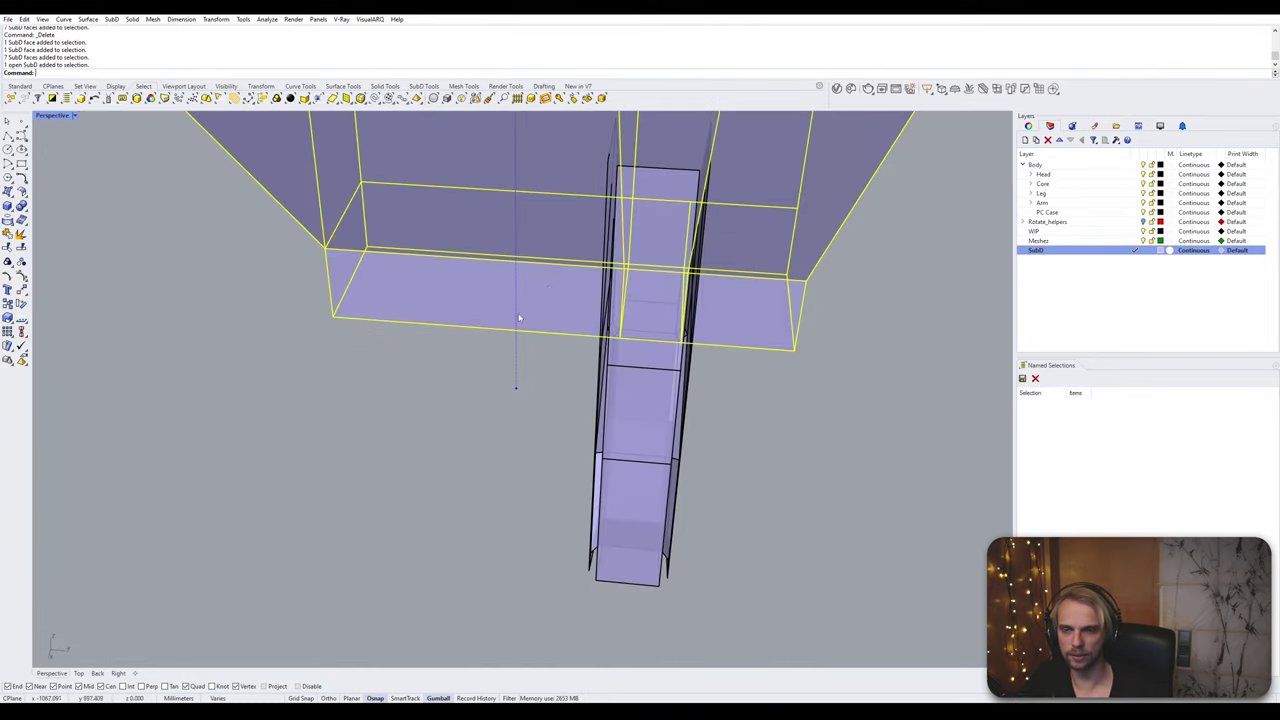
{"action": "scroll", "coordinate": [620, 188], "scroll_direction": "up", "scroll_amount": 3}
{"action": "key", "text": "Escape"}
{"action": "double_click", "coordinate": [620, 162], "text": "ctrl+shift"}
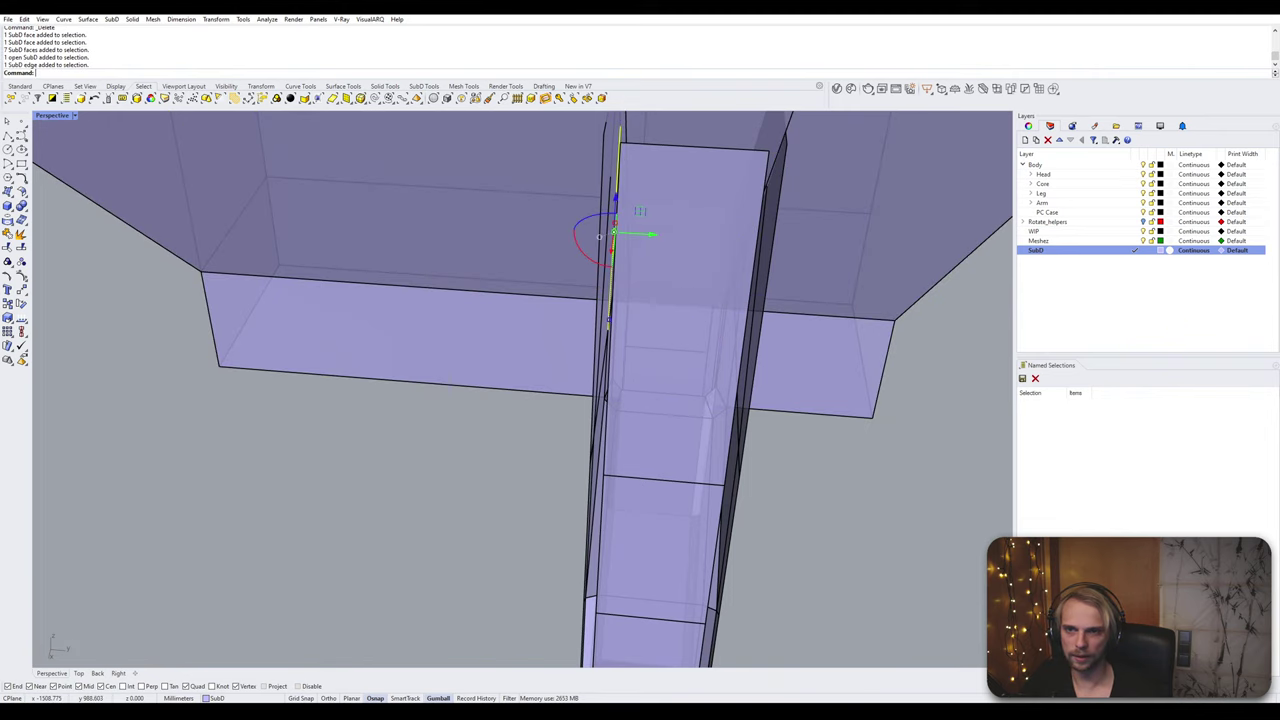
{"action": "key", "text": "Escape"}
{"action": "right_click_drag", "start_coordinate": [620, 162], "coordinate": [597, 183]}
{"action": "left_click", "coordinate": [521, 175]}
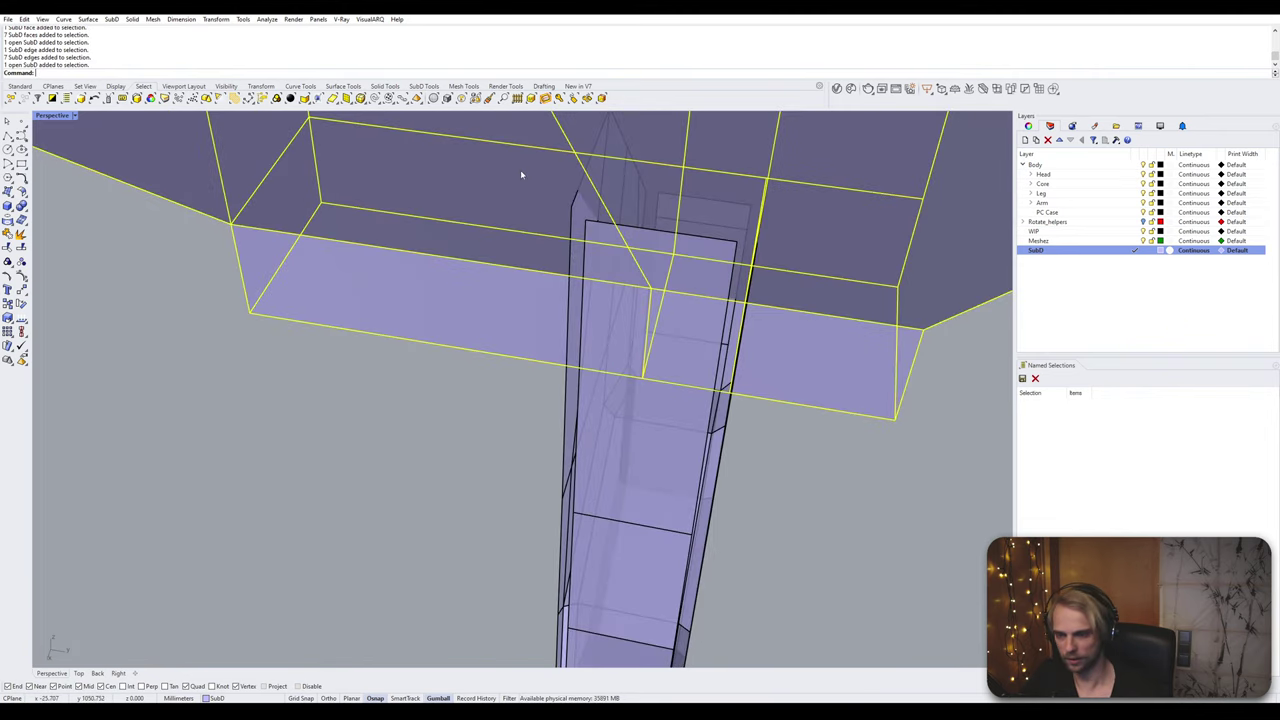
{"action": "key", "text": "Return"}
{"action": "right_click_drag", "start_coordinate": [521, 175], "coordinate": [592, 258]}
Step: Try selecting the column's edge loop, trimming edges from it, then clear the selection
{"action": "left_click", "coordinate": [588, 237], "text": "ctrl+shift"}
{"action": "double_click", "coordinate": [588, 237], "text": "ctrl+shift"}
{"action": "left_click", "coordinate": [666, 243], "text": "ctrl"}
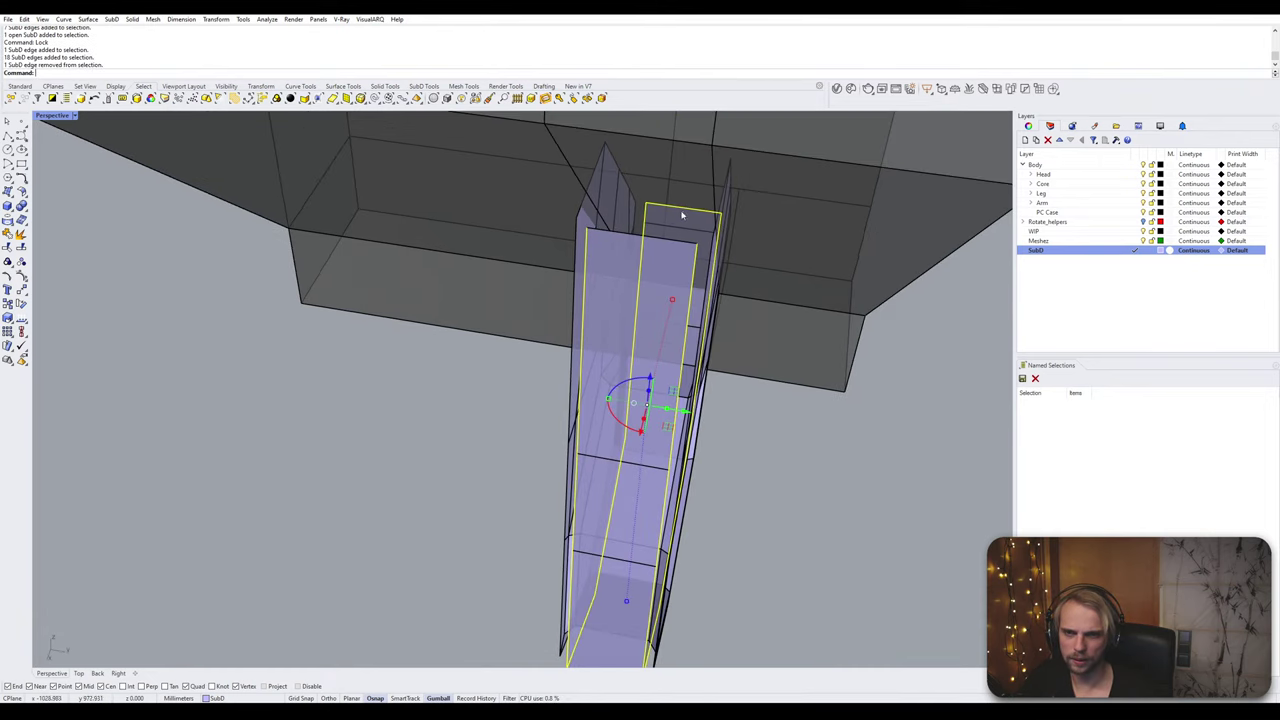
{"action": "left_click", "coordinate": [692, 210], "text": "ctrl"}
{"action": "left_click", "coordinate": [699, 262], "text": "ctrl"}
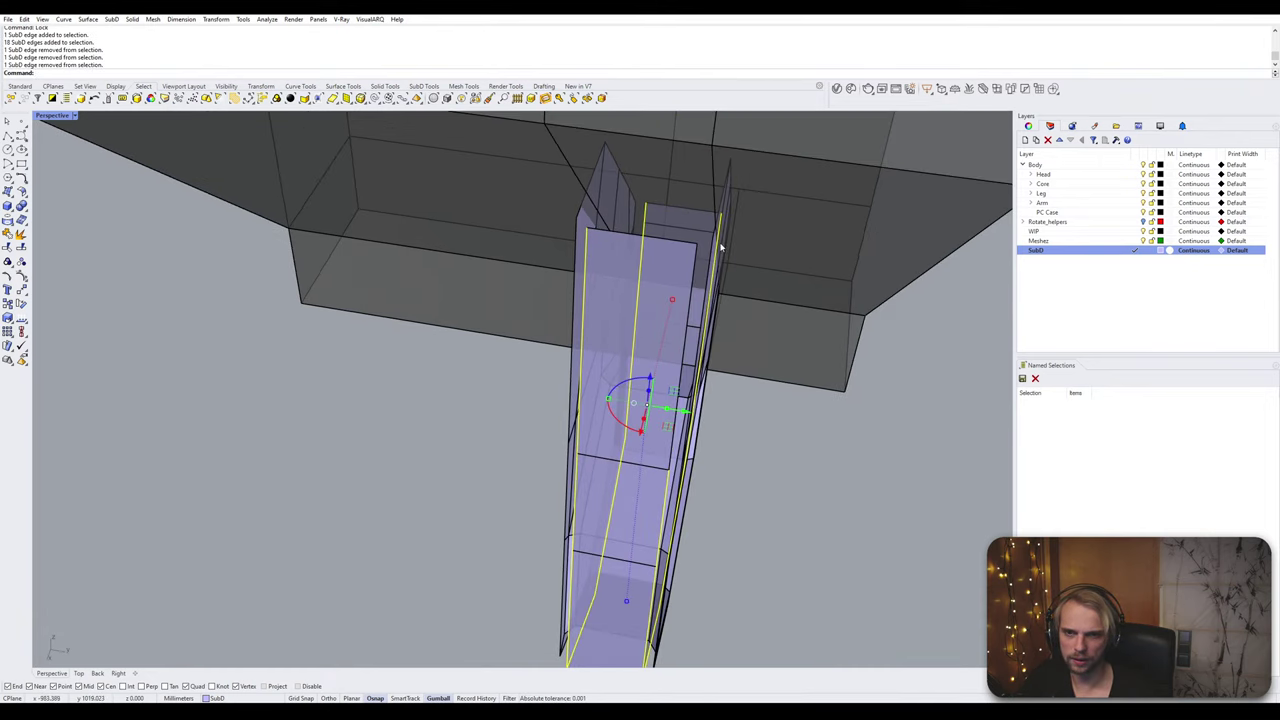
{"action": "left_click", "coordinate": [721, 246], "text": "ctrl+shift"}
{"action": "left_click", "coordinate": [800, 343]}
{"action": "right_click_drag", "start_coordinate": [800, 343], "coordinate": [749, 317]}
{"action": "scroll", "coordinate": [596, 250], "scroll_direction": "up", "scroll_amount": 2}
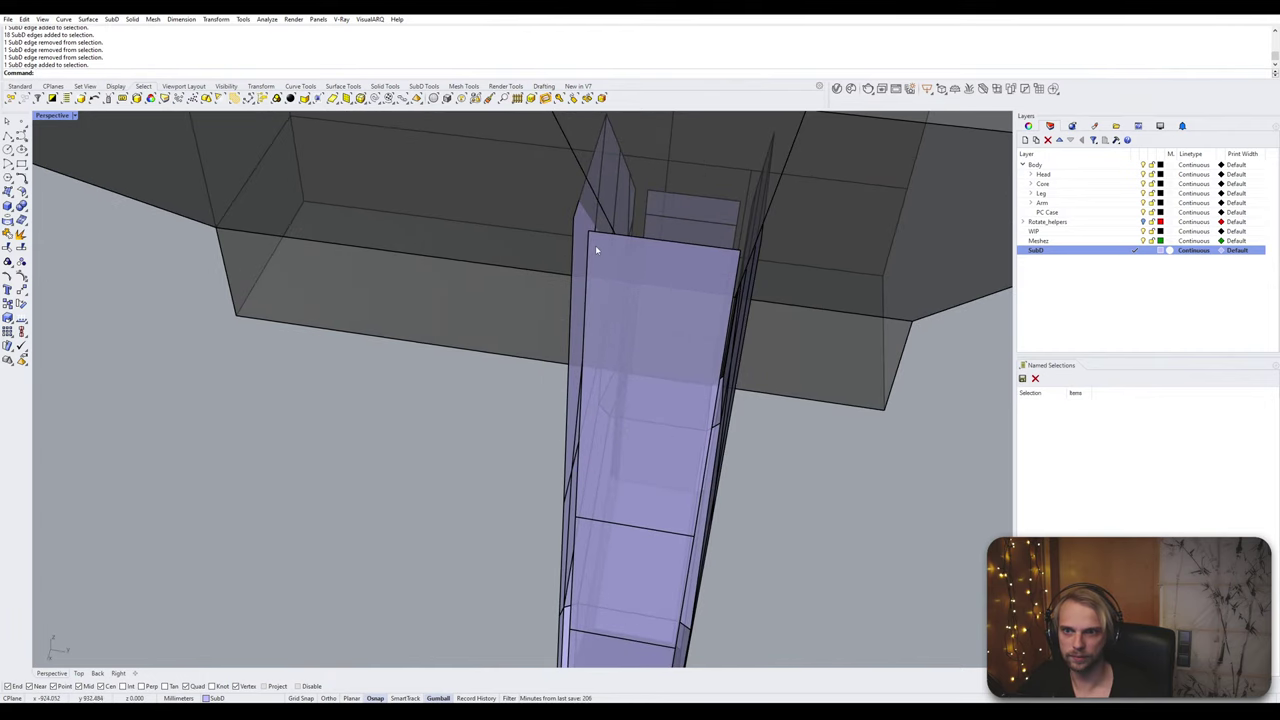
Step: Select the column's left edge, top edge and edge loop, and slide them onto the neighbouring vertex
{"action": "left_click", "coordinate": [588, 257], "text": "ctrl+shift"}
{"action": "left_click", "coordinate": [649, 211], "text": "ctrl+shift"}
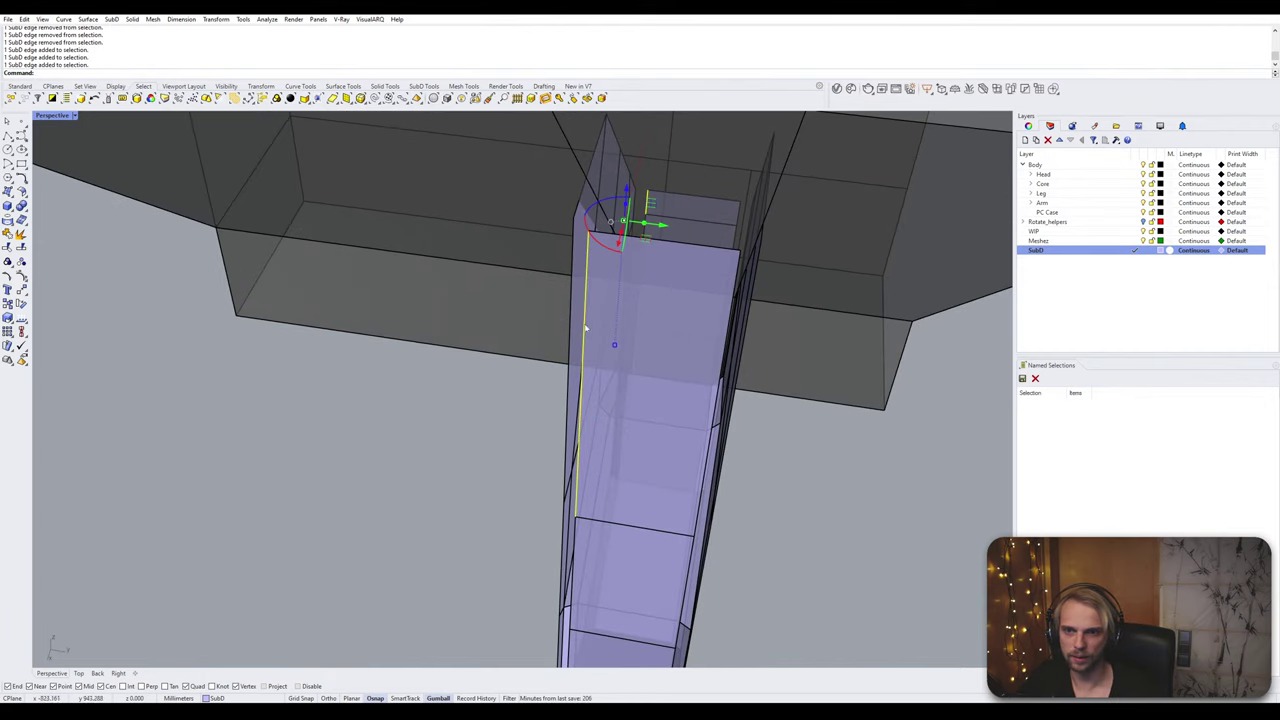
{"action": "double_click", "coordinate": [572, 622], "text": "ctrl+shift"}
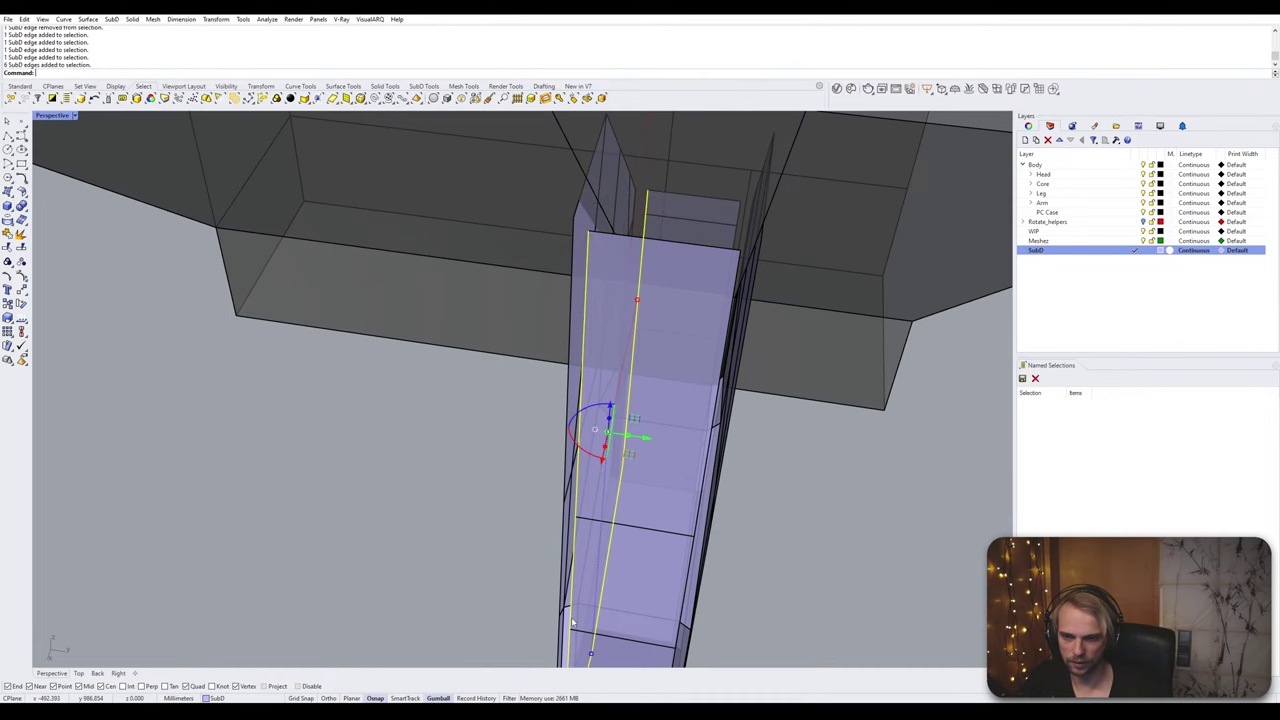
{"action": "right_click_drag", "start_coordinate": [582, 545], "coordinate": [598, 477]}
{"action": "right_click_drag", "start_coordinate": [588, 413], "coordinate": [579, 430]}
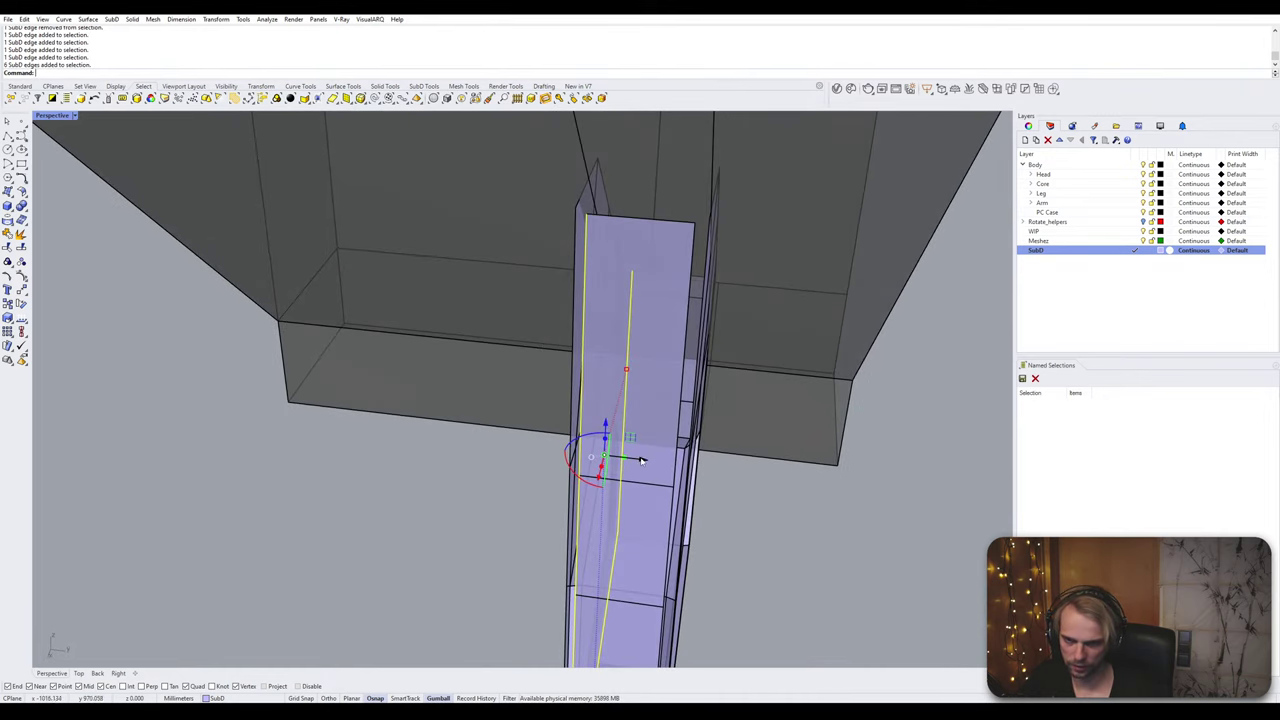
{"action": "left_click_drag", "start_coordinate": [642, 460], "coordinate": [578, 215]}
Step: Select the panel's right edge, a second inner edge and the adjoining edge loop
{"action": "key", "text": "ctrl+l"}
{"action": "key", "text": "Return"}
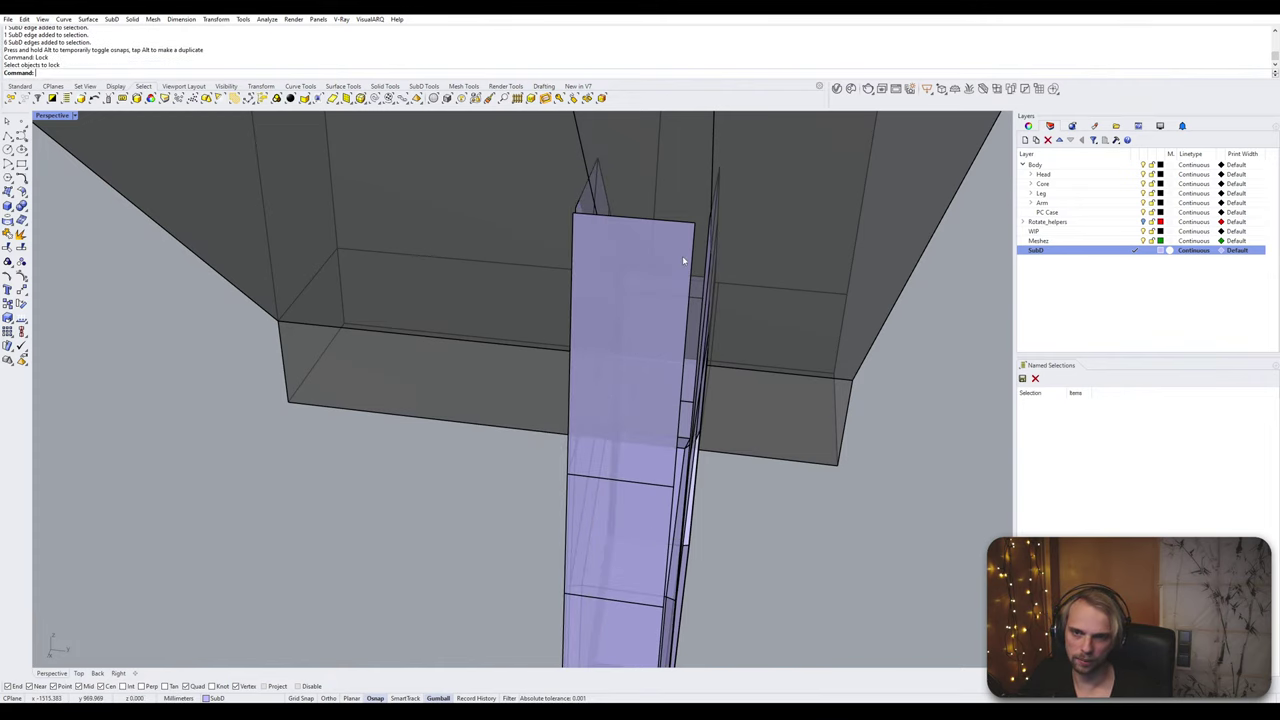
{"action": "right_click_drag", "start_coordinate": [683, 260], "coordinate": [689, 298]}
{"action": "scroll", "coordinate": [660, 295], "scroll_direction": "up", "scroll_amount": 1}
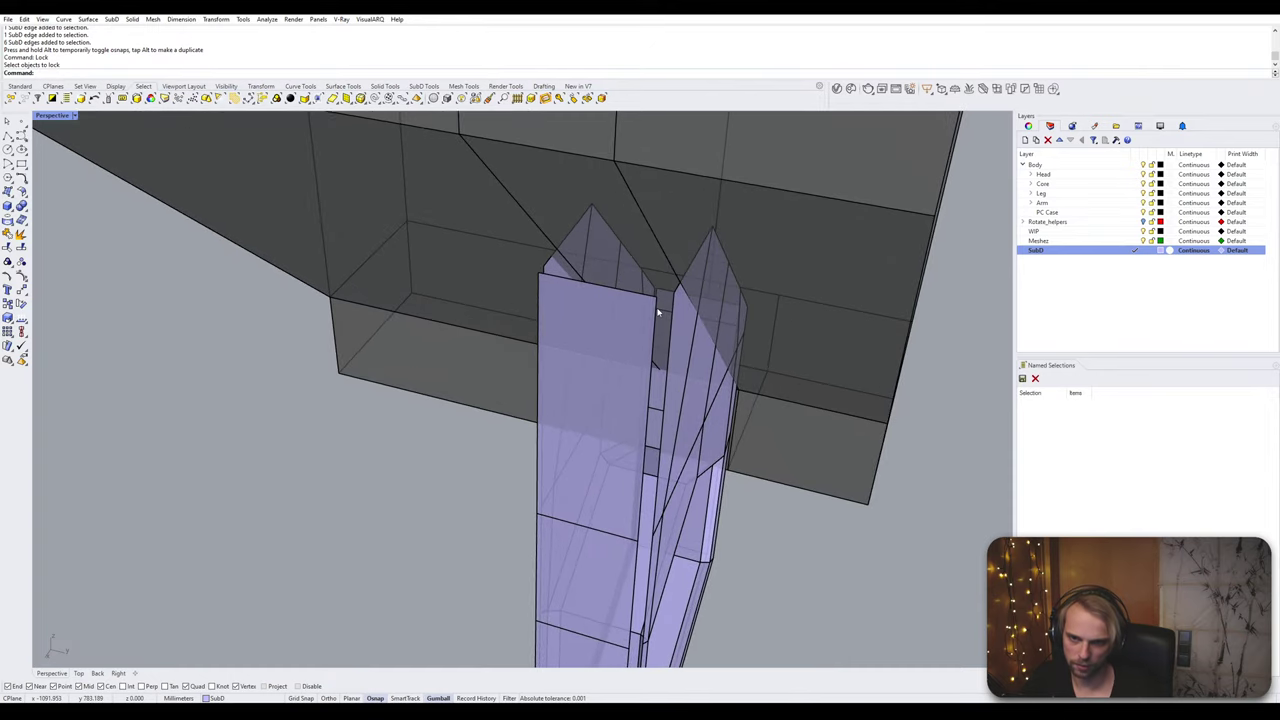
{"action": "left_click", "coordinate": [660, 297], "text": "ctrl+shift"}
{"action": "scroll", "coordinate": [670, 310], "scroll_direction": "up", "scroll_amount": 3}
{"action": "left_click", "coordinate": [684, 329], "text": "ctrl+shift"}
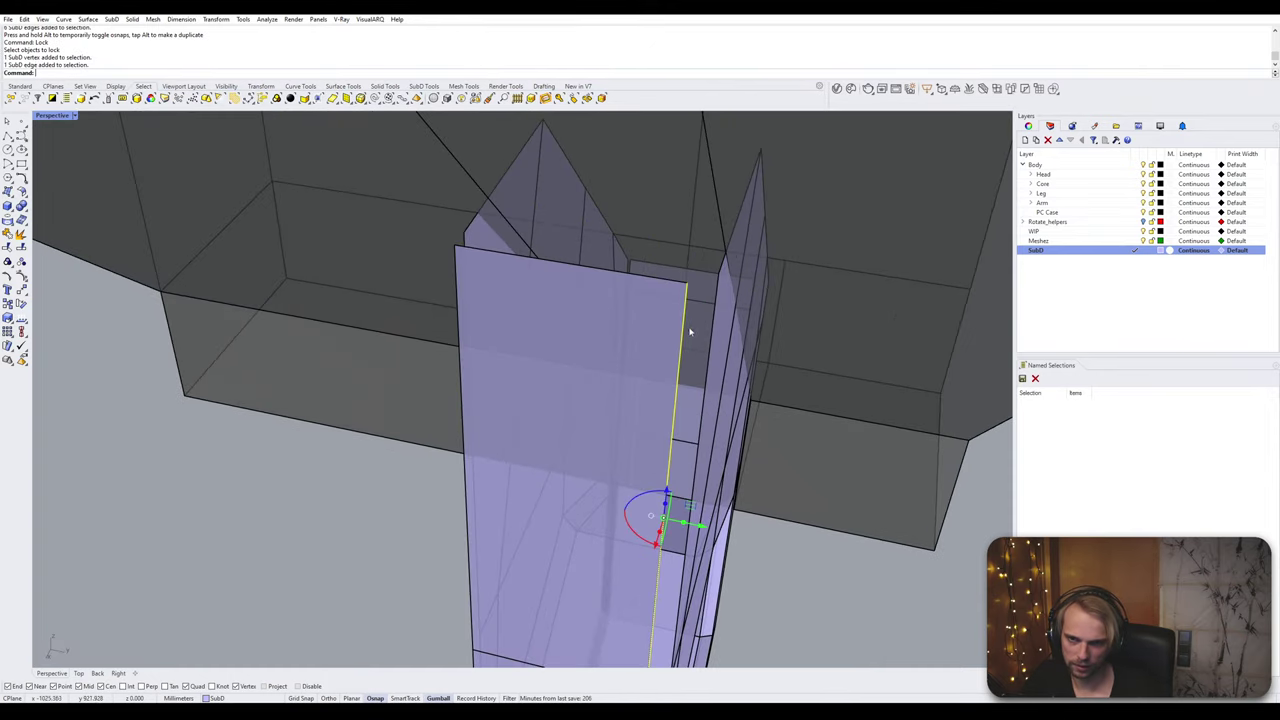
{"action": "right_click_drag", "start_coordinate": [689, 331], "coordinate": [669, 418]}
{"action": "left_click", "coordinate": [743, 288], "text": "ctrl+shift"}
{"action": "double_click", "coordinate": [665, 397], "text": "ctrl+shift"}
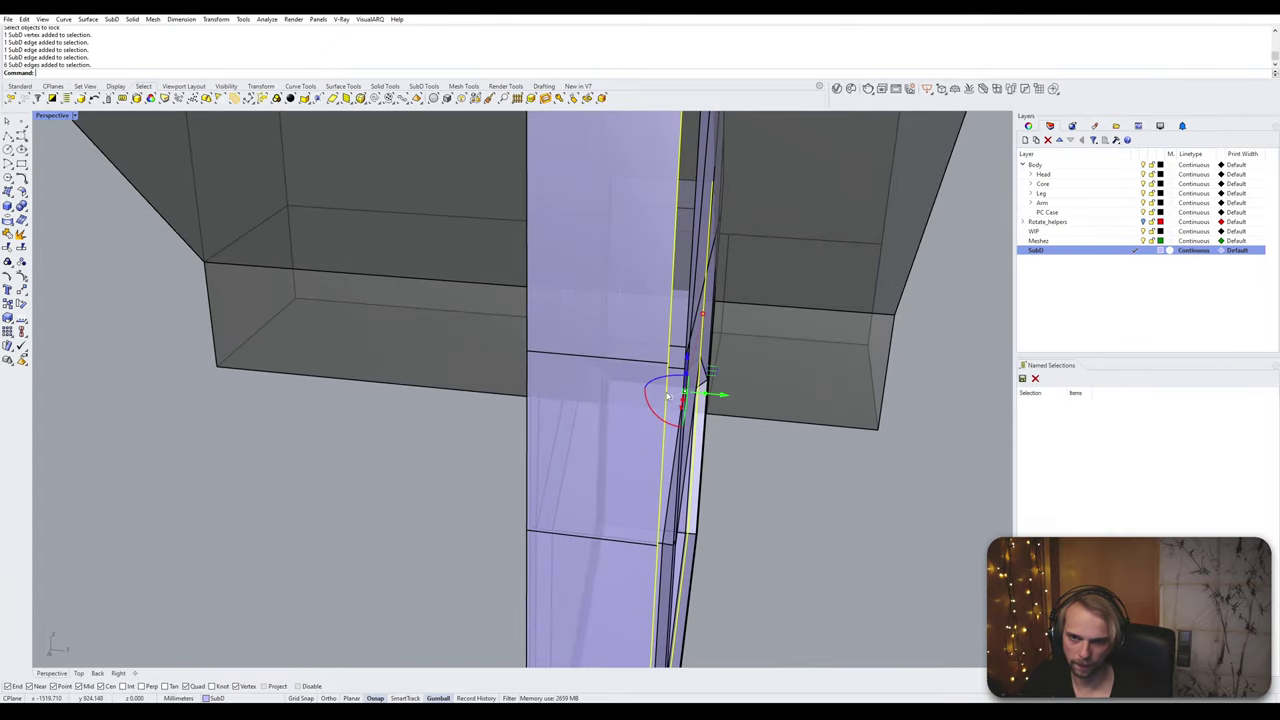
{"action": "scroll", "coordinate": [680, 398], "scroll_direction": "down", "scroll_amount": 4}
Step: Snap the selected edges onto the neighbouring panel's vertex, then select the two vertical edges across the gap
{"action": "right_click_drag", "start_coordinate": [721, 393], "coordinate": [698, 408]}
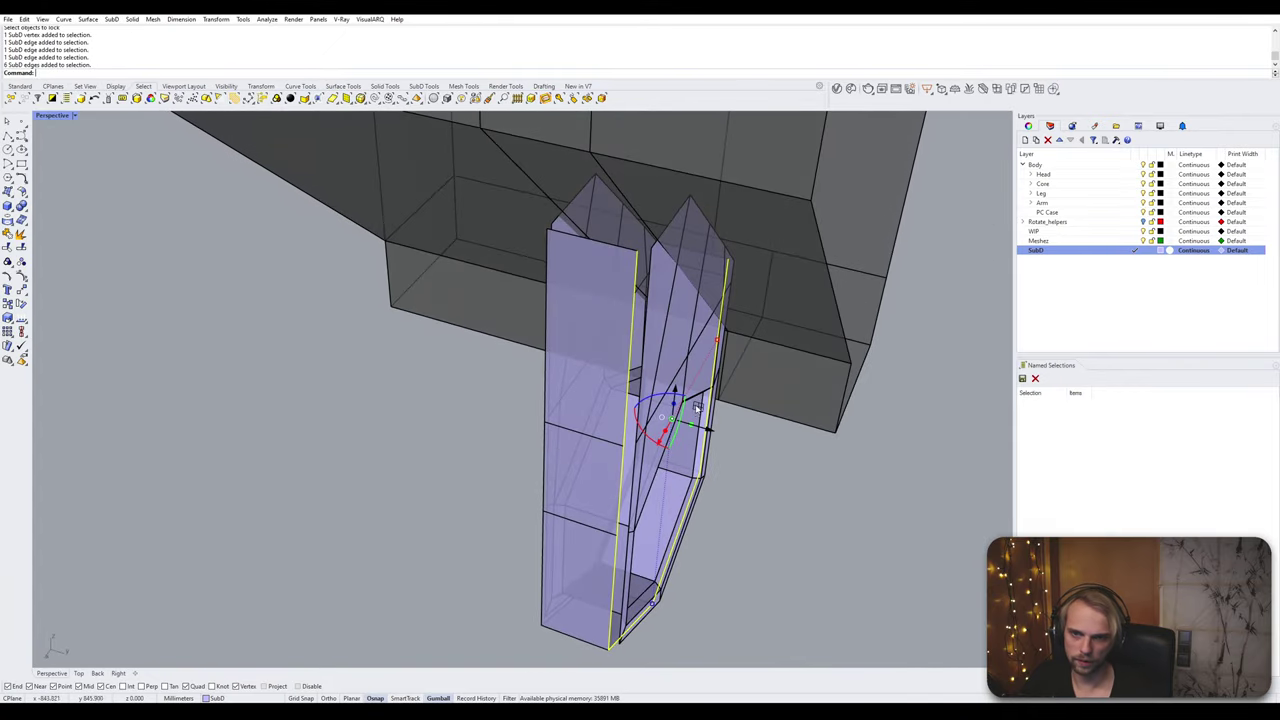
{"action": "left_click_drag", "start_coordinate": [709, 429], "coordinate": [730, 377]}
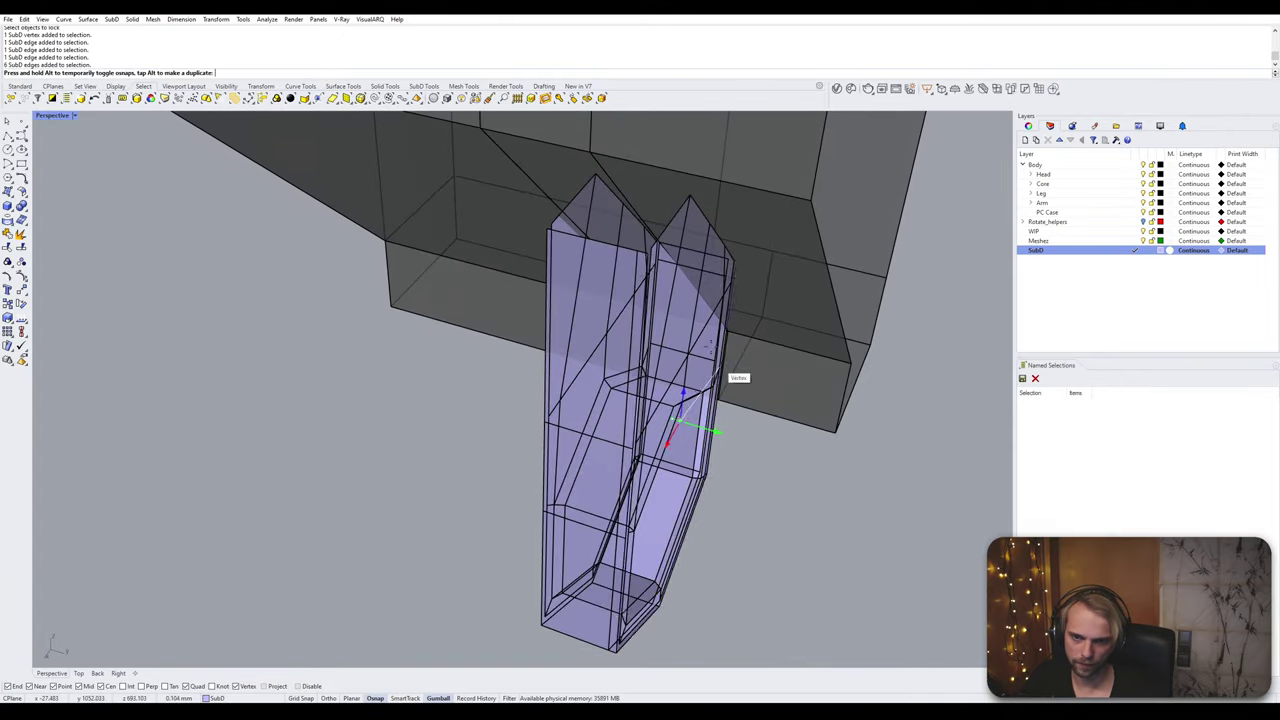
{"action": "left_click_drag", "start_coordinate": [654, 257], "coordinate": [655, 254]}
{"action": "left_click", "coordinate": [820, 474]}
{"action": "right_click_drag", "start_coordinate": [820, 474], "coordinate": [640, 263]}
{"action": "left_click", "coordinate": [643, 263]}
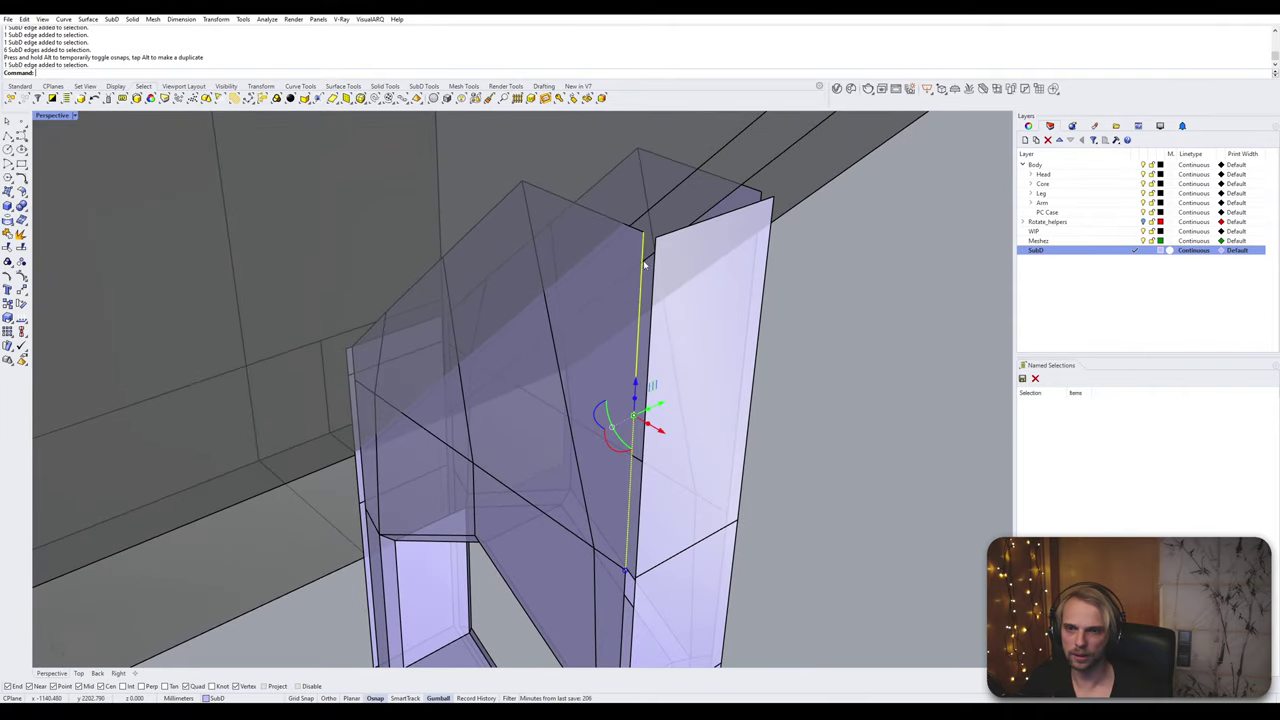
{"action": "left_click", "coordinate": [656, 270], "text": "shift"}
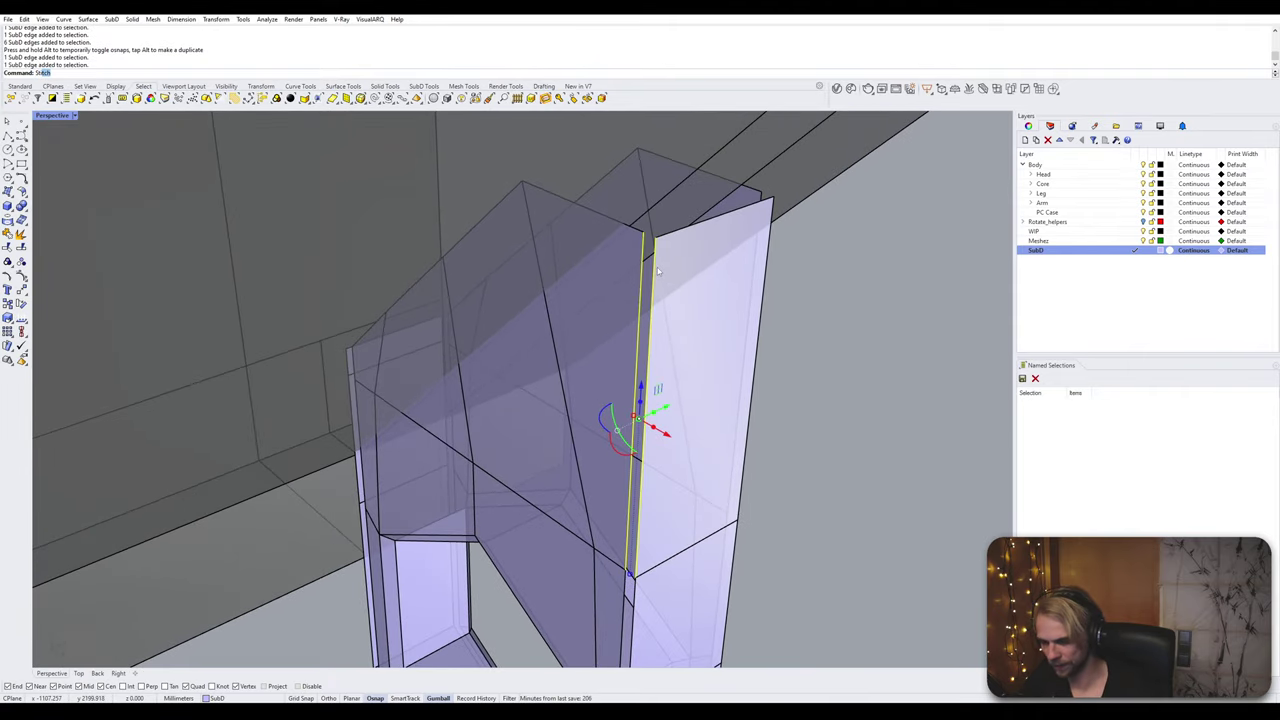
Step: Stitch the first pair of vertical gap edges at their average location
{"action": "key", "text": "Return"}
{"action": "key", "text": "Return"}
{"action": "key", "text": "Escape"}
{"action": "scroll", "coordinate": [661, 280], "scroll_direction": "down", "scroll_amount": 5}
{"action": "right_click_drag", "start_coordinate": [666, 386], "coordinate": [369, 262]}
{"action": "scroll", "coordinate": [404, 274], "scroll_direction": "up", "scroll_amount": 4}
{"action": "left_click", "coordinate": [397, 258], "text": "ctrl+shift"}
{"action": "left_click", "coordinate": [380, 228], "text": "ctrl+shift"}
{"action": "key", "text": "Return"}
{"action": "key", "text": "Return"}
Step: Stitch the two edges beside the hexagonal opening at the bottom vertex
{"action": "right_click_drag", "start_coordinate": [232, 432], "coordinate": [425, 423]}
{"action": "left_click", "coordinate": [421, 422]}
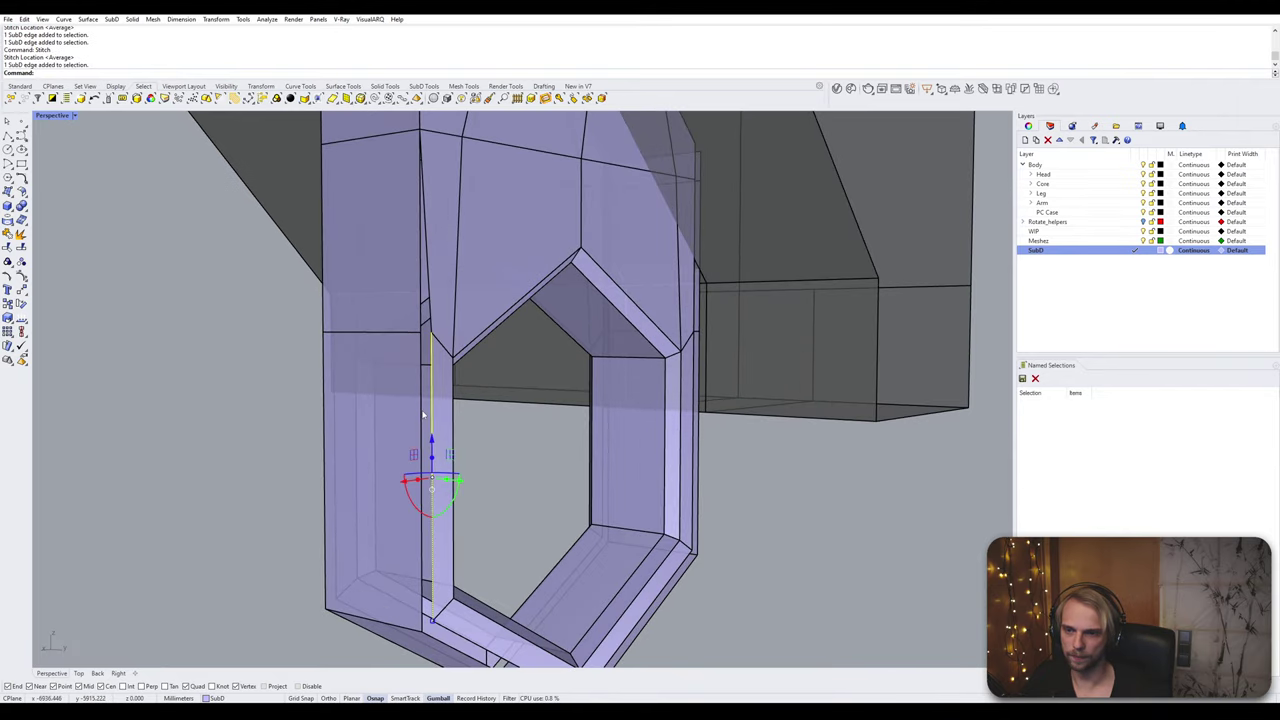
{"action": "left_click", "coordinate": [421, 412], "text": "shift"}
{"action": "key", "text": "Return"}
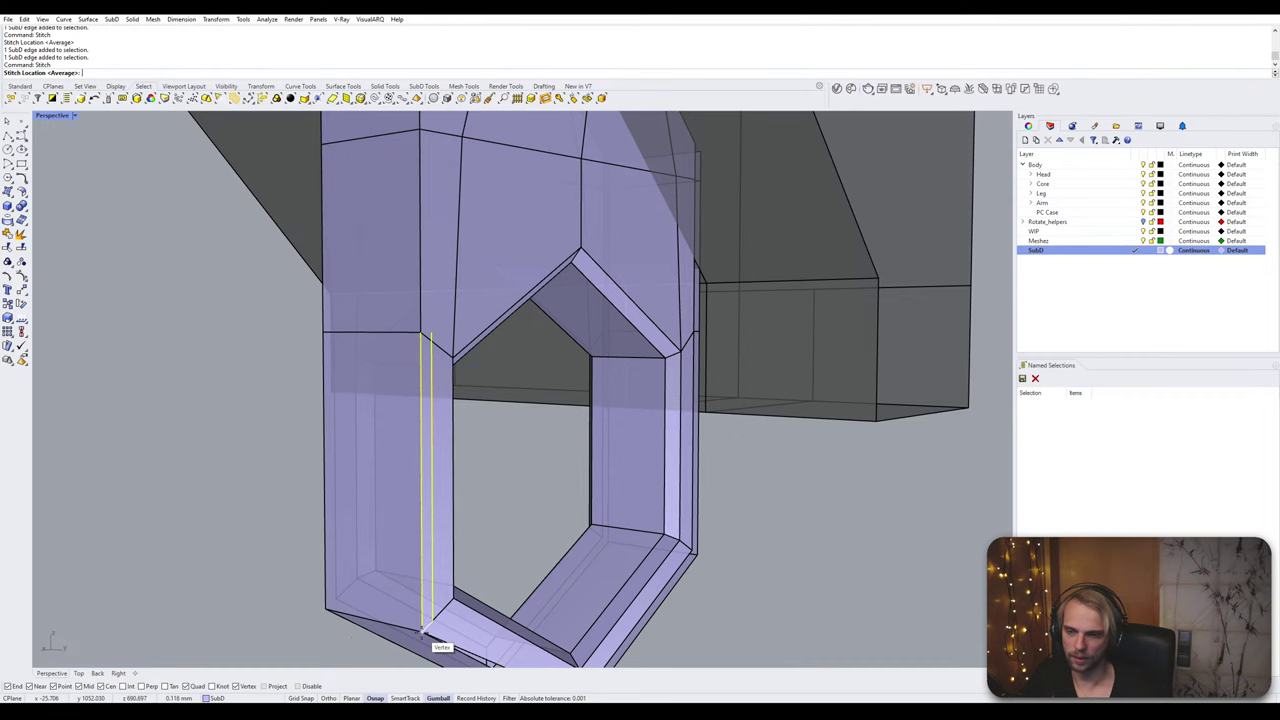
{"action": "left_click", "coordinate": [421, 632]}
Step: Stitch another pair of vertical gap edges at their average location
{"action": "right_click_drag", "start_coordinate": [268, 538], "coordinate": [601, 340]}
{"action": "left_click", "coordinate": [601, 340]}
{"action": "left_click", "coordinate": [614, 340], "text": "shift"}
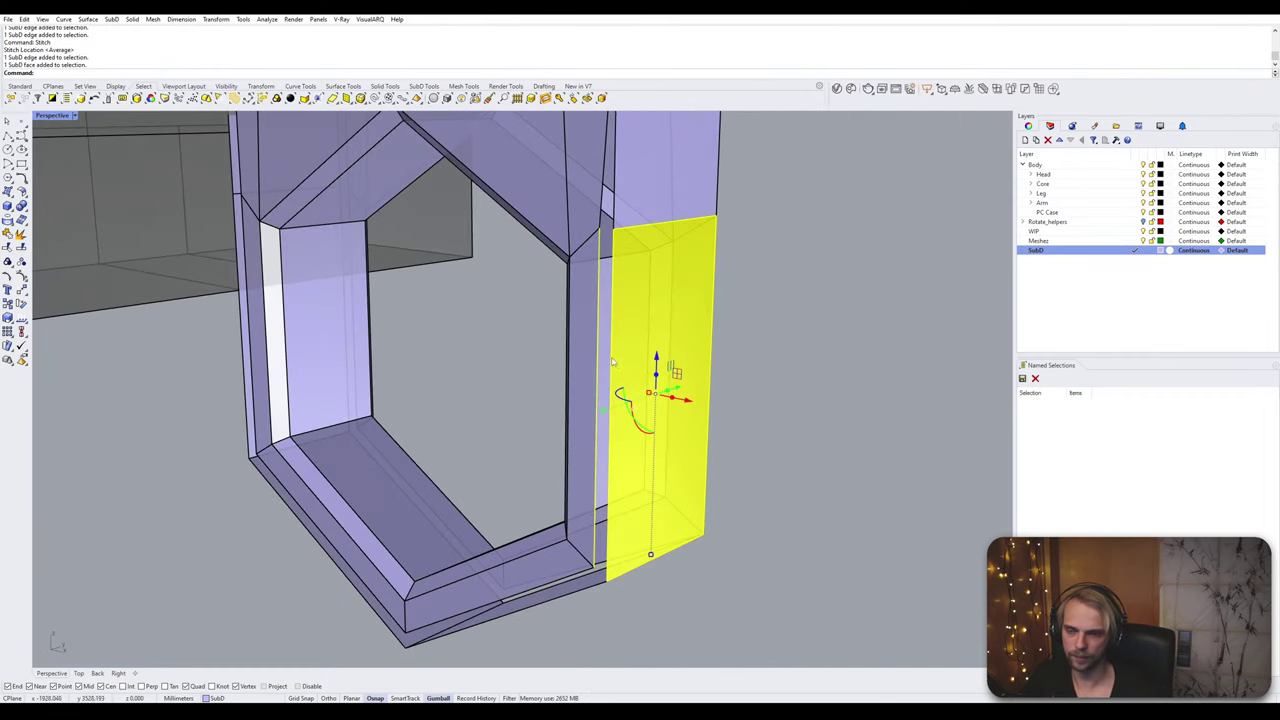
{"action": "key", "text": "Escape"}
{"action": "left_click", "coordinate": [599, 348], "text": "ctrl+shift"}
{"action": "left_click", "coordinate": [611, 347], "text": "ctrl+shift"}
{"action": "right_click", "coordinate": [611, 352]}
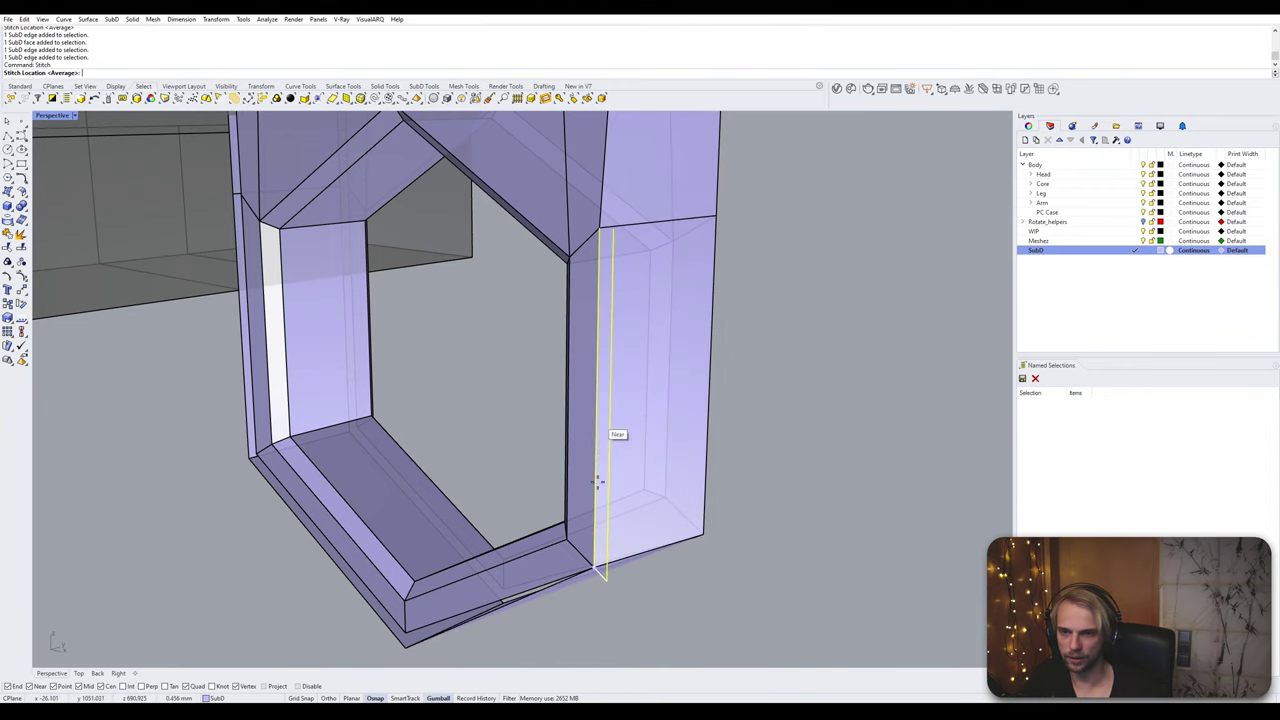
{"action": "key", "text": "Return"}
Step: Stitch two edges at the frame's lower corner at their average position
{"action": "right_click_drag", "start_coordinate": [583, 631], "coordinate": [517, 469]}
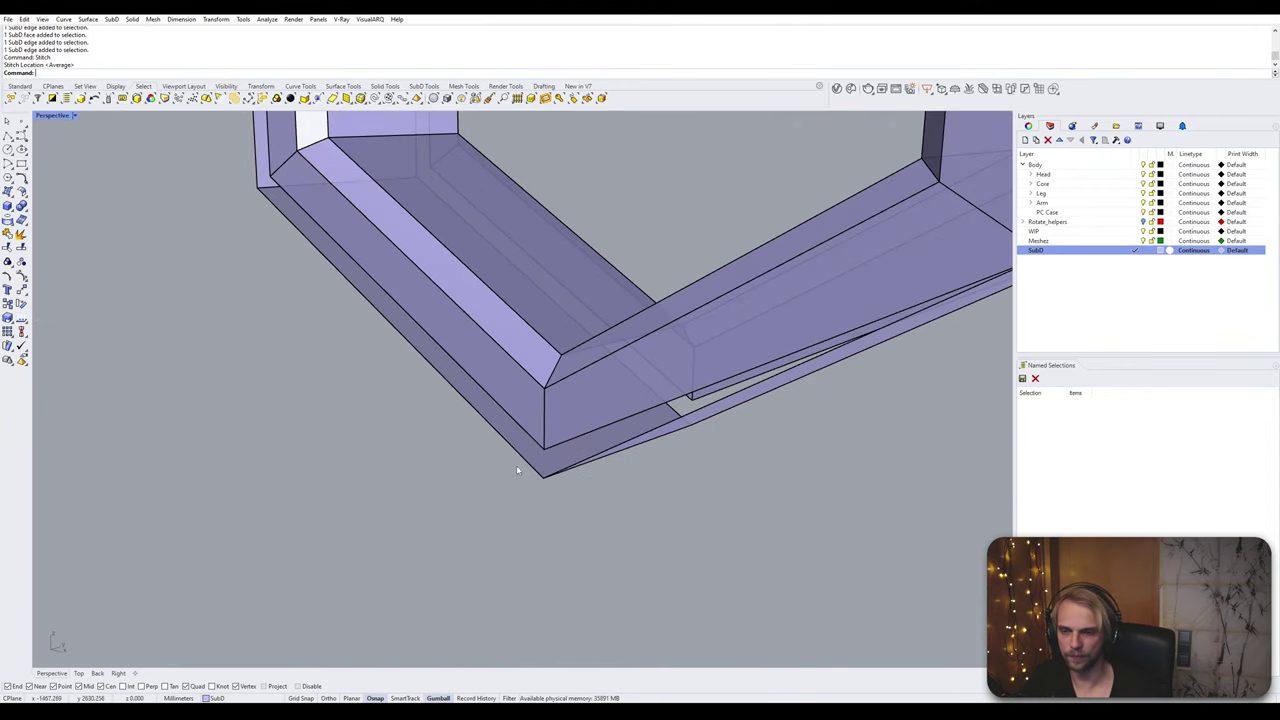
{"action": "left_click", "coordinate": [523, 432]}
{"action": "left_click", "coordinate": [520, 456], "text": "shift"}
{"action": "key", "text": "Return"}
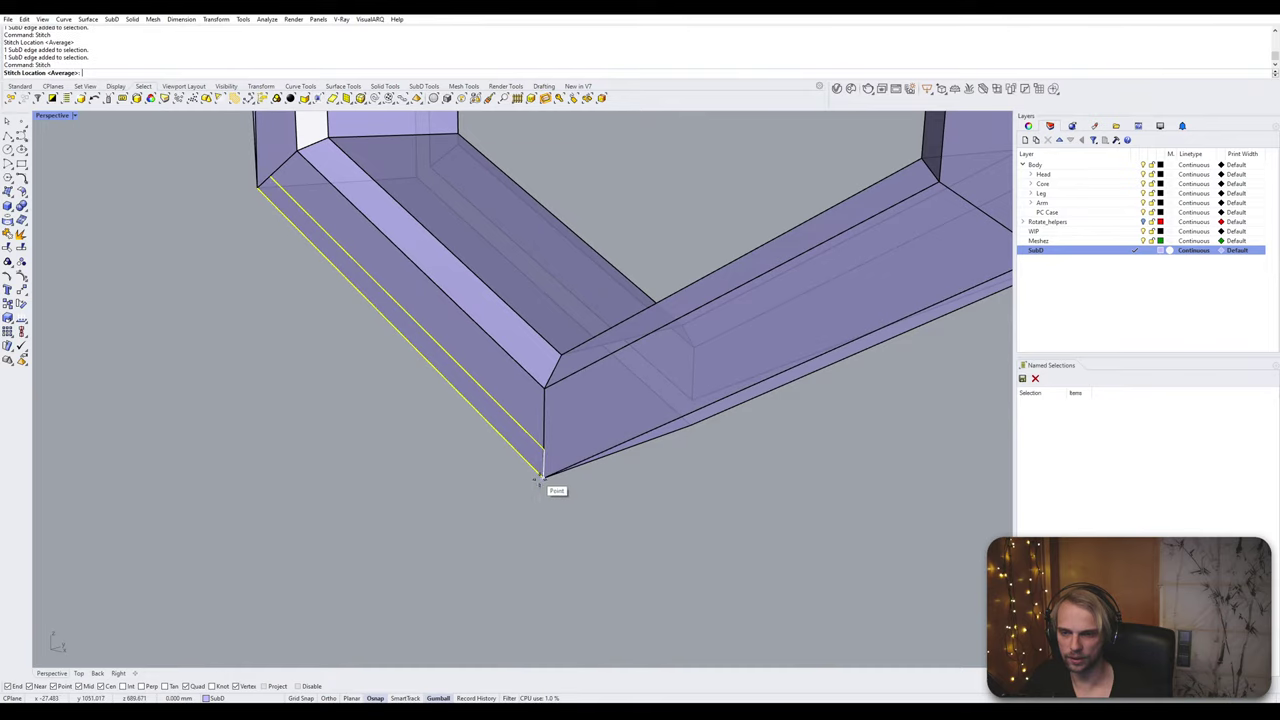
{"action": "key", "text": "Return"}
Step: Stitch the two vertical edges at the left junction onto the left edge's vertex
{"action": "scroll", "coordinate": [505, 499], "scroll_direction": "down", "scroll_amount": 5}
{"action": "right_click_drag", "start_coordinate": [503, 497], "coordinate": [588, 503]}
{"action": "scroll", "coordinate": [560, 450], "scroll_direction": "up", "scroll_amount": 4}
{"action": "right_click_drag", "start_coordinate": [560, 450], "coordinate": [543, 334]}
{"action": "scroll", "coordinate": [545, 355], "scroll_direction": "up", "scroll_amount": 5}
{"action": "left_click", "coordinate": [546, 365]}
{"action": "key", "text": "Escape"}
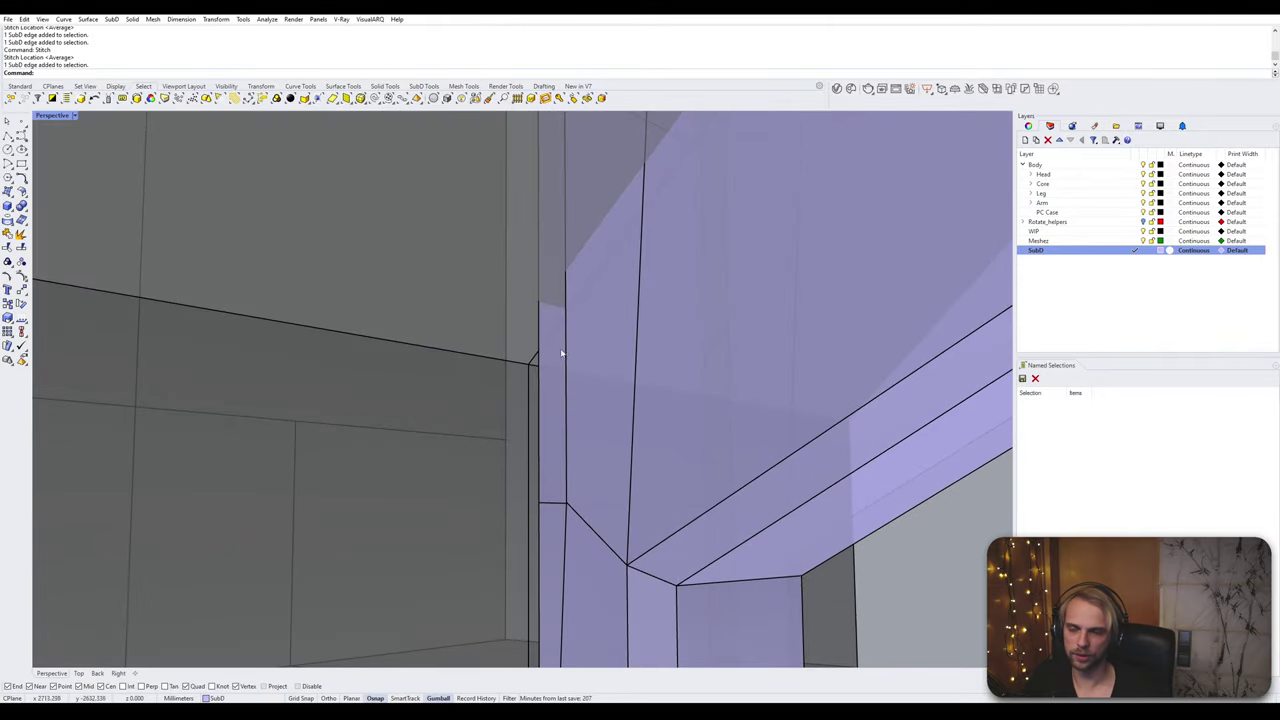
{"action": "left_click", "coordinate": [566, 347]}
{"action": "left_click", "coordinate": [540, 370], "text": "shift"}
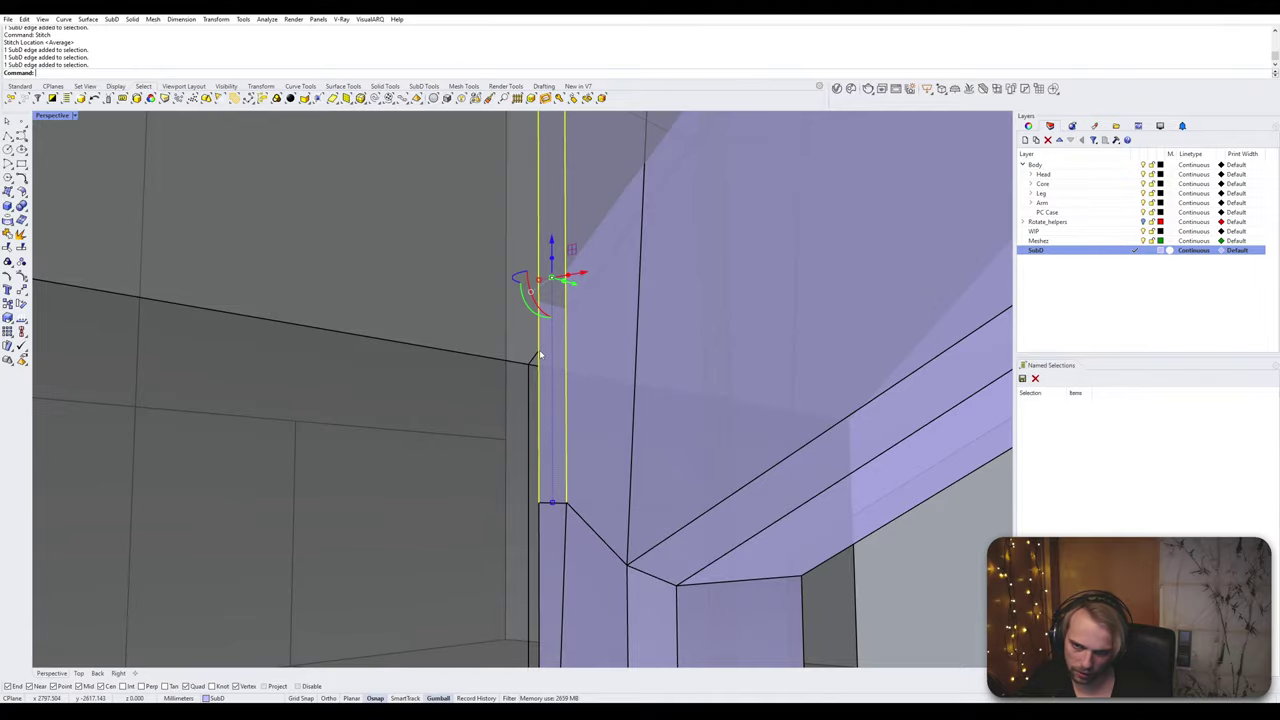
{"action": "key", "text": "Return"}
{"action": "left_click", "coordinate": [538, 367]}
{"action": "key", "text": "Escape"}
Step: Stitch the next corner's two vertical edges onto the right edge
{"action": "scroll", "coordinate": [534, 366], "scroll_direction": "down", "scroll_amount": 6}
{"action": "right_click_drag", "start_coordinate": [623, 431], "coordinate": [522, 379]}
{"action": "scroll", "coordinate": [522, 379], "scroll_direction": "up", "scroll_amount": 2}
{"action": "left_click", "coordinate": [533, 358]}
{"action": "left_click", "coordinate": [542, 358], "text": "shift"}
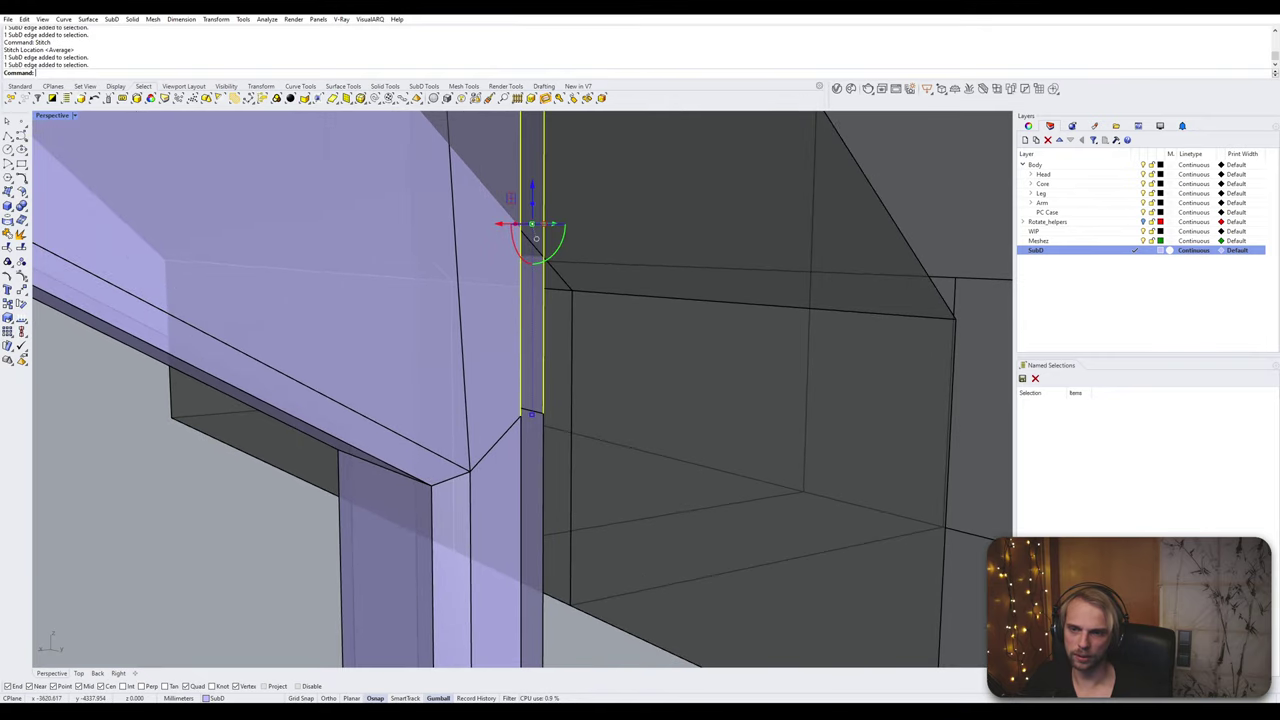
{"action": "key", "text": "Return"}
{"action": "left_click", "coordinate": [545, 358]}
{"action": "scroll", "coordinate": [551, 364], "scroll_direction": "down", "scroll_amount": 8}
{"action": "right_click_drag", "start_coordinate": [552, 366], "coordinate": [584, 420]}
{"action": "key", "text": "Escape"}
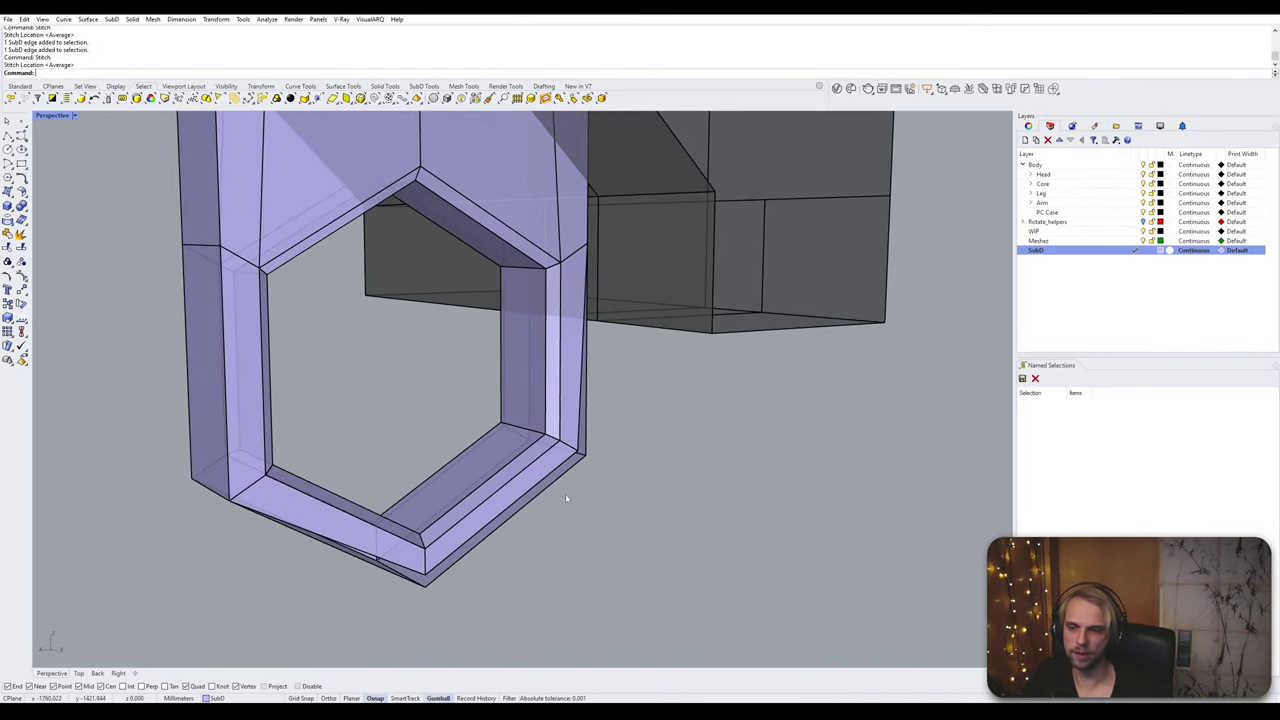
Step: Stitch the two parallel lower edges into a single edge
{"action": "scroll", "coordinate": [551, 492], "scroll_direction": "up", "scroll_amount": 4}
{"action": "left_click", "coordinate": [519, 481]}
{"action": "left_click", "coordinate": [530, 488], "text": "shift"}
{"action": "key", "text": "Return"}
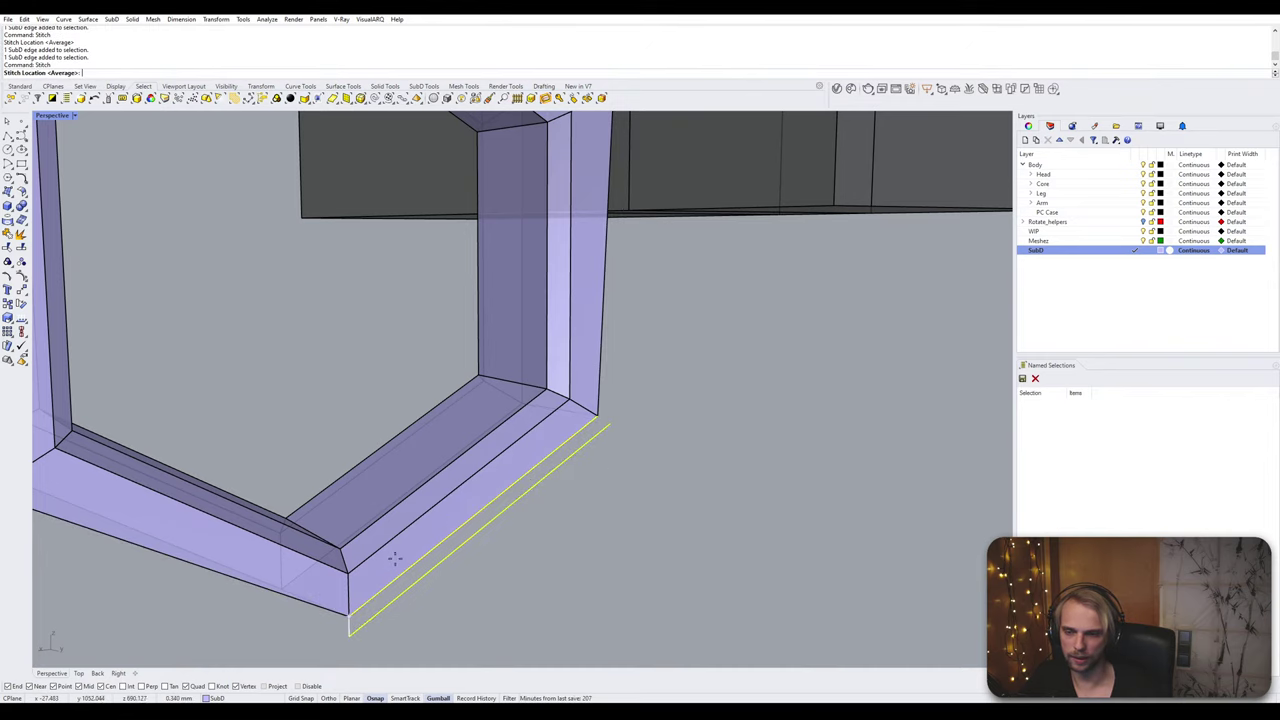
{"action": "left_click", "coordinate": [353, 639]}
Step: Stitch two corner vertices together after previewing the frame in smooth display
{"action": "scroll", "coordinate": [615, 521], "scroll_direction": "down", "scroll_amount": 7}
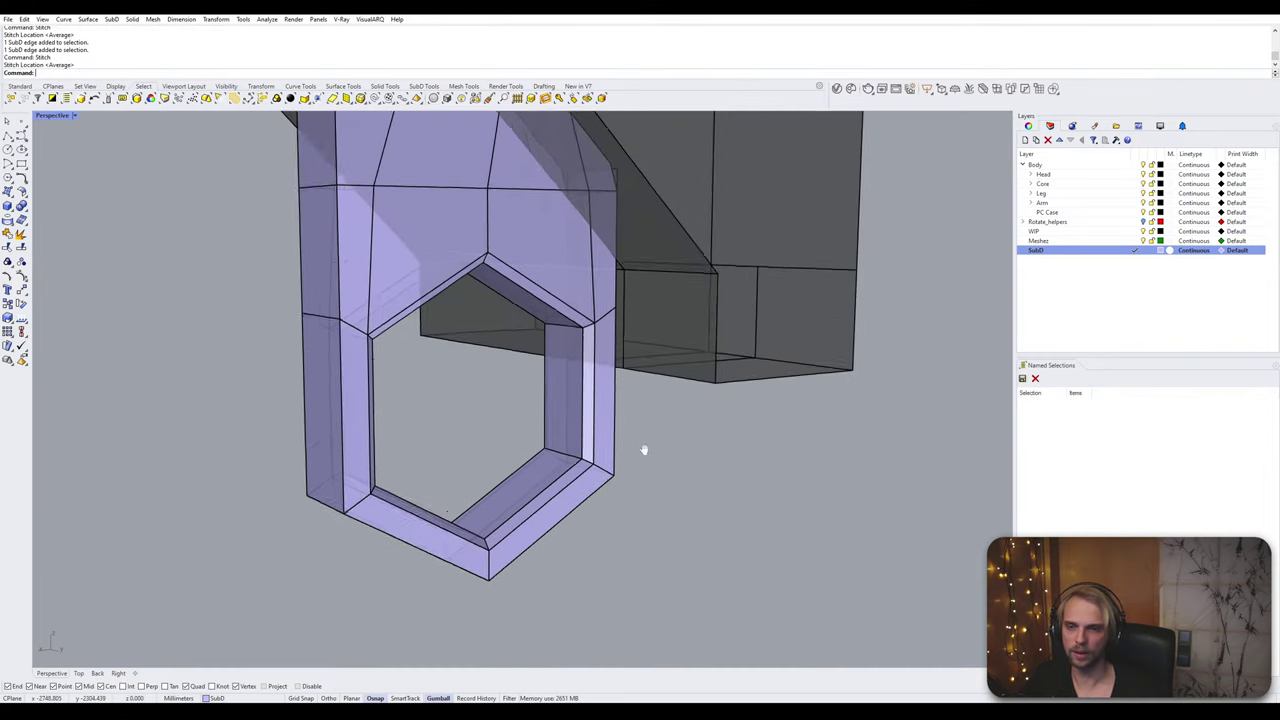
{"action": "right_click_drag", "start_coordinate": [645, 448], "coordinate": [607, 456]}
{"action": "key", "text": "Tab"}
{"action": "key", "text": "Tab"}
{"action": "scroll", "coordinate": [455, 345], "scroll_direction": "up", "scroll_amount": 3}
{"action": "scroll", "coordinate": [560, 272], "scroll_direction": "up", "scroll_amount": 3}
{"action": "scroll", "coordinate": [514, 271], "scroll_direction": "up", "scroll_amount": 3}
{"action": "left_click", "coordinate": [500, 271], "text": "ctrl+shift"}
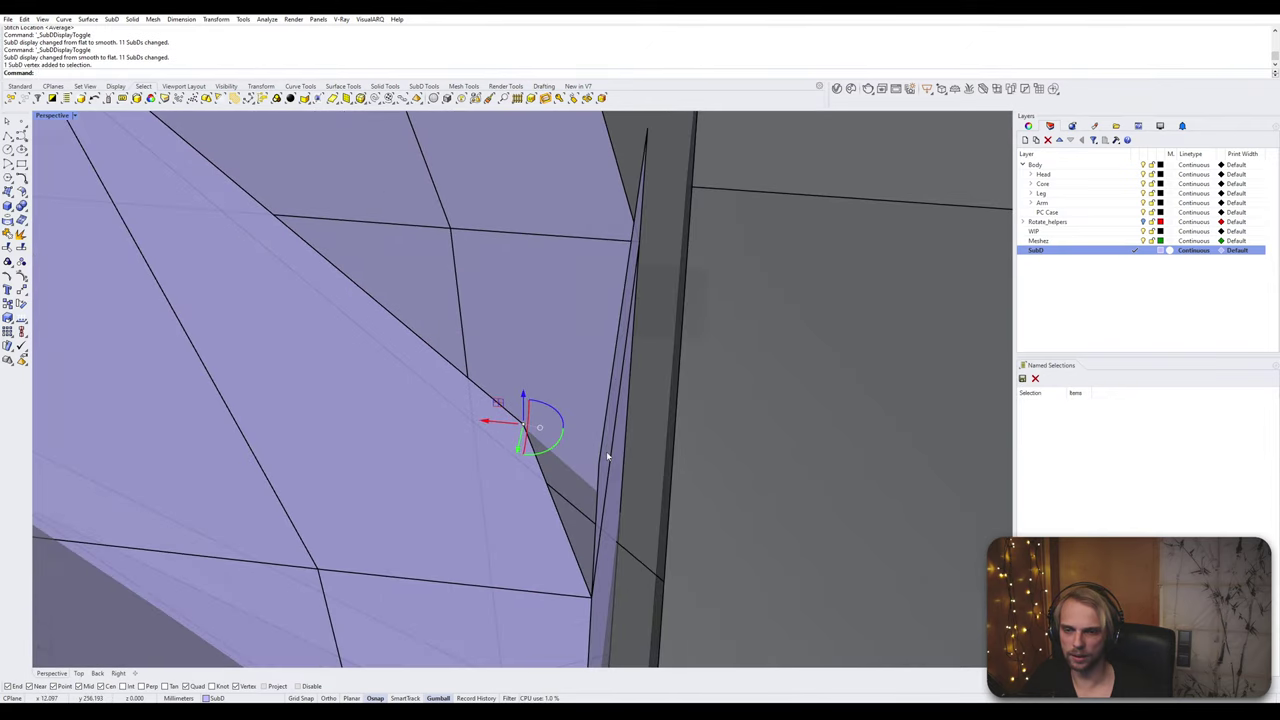
{"action": "left_click", "coordinate": [598, 469], "text": "ctrl+shift"}
{"action": "right_click", "coordinate": [600, 467]}
{"action": "left_click", "coordinate": [600, 466]}
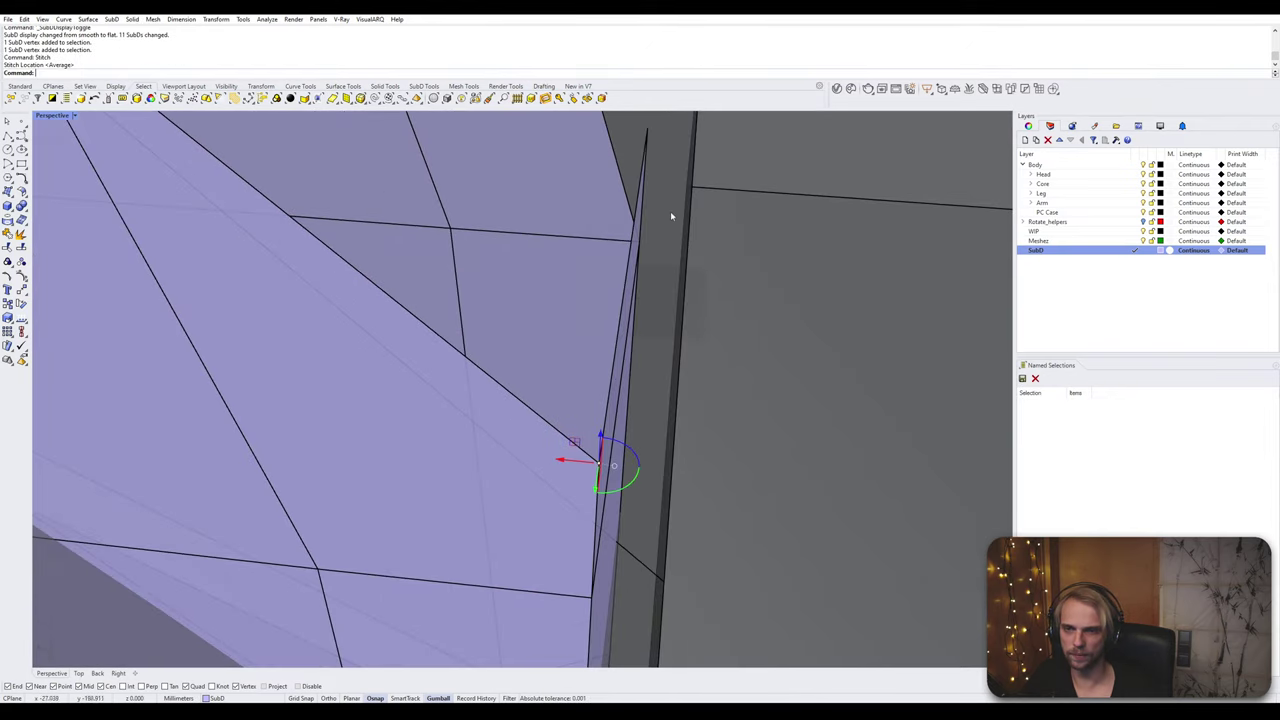
Step: Stitch the remaining corner gap's vertices at the right vertex and check the smooth result
{"action": "right_click_drag", "start_coordinate": [658, 189], "coordinate": [619, 304]}
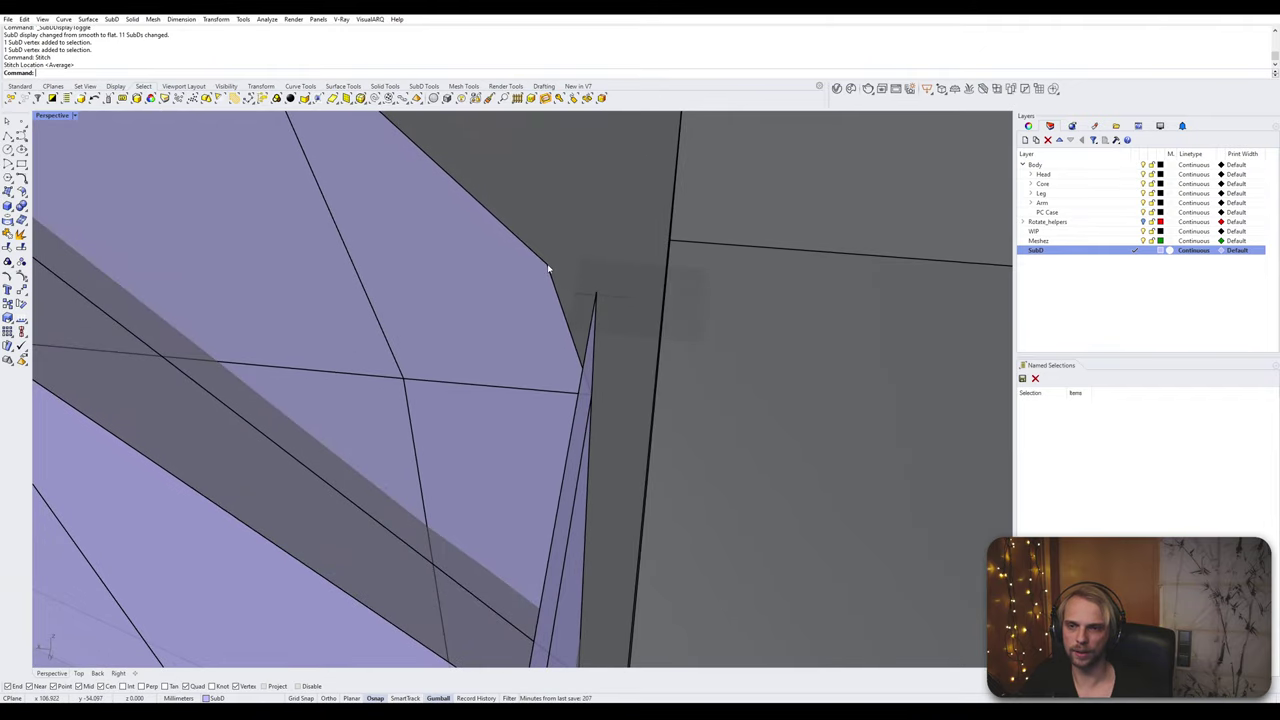
{"action": "left_click", "coordinate": [548, 267], "text": "ctrl+shift"}
{"action": "left_click", "coordinate": [597, 295], "text": "ctrl+shift"}
{"action": "right_click", "coordinate": [597, 294]}
{"action": "left_click", "coordinate": [597, 293]}
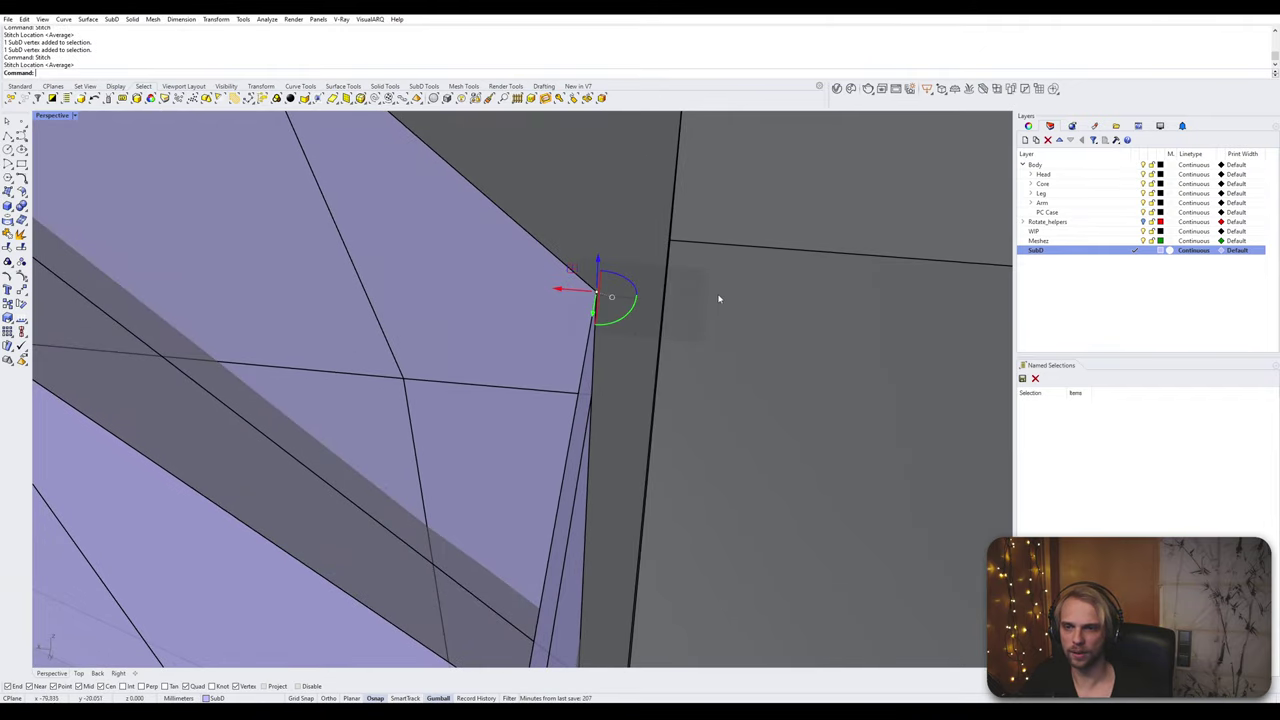
{"action": "key", "text": "Escape"}
{"action": "scroll", "coordinate": [719, 299], "scroll_direction": "down", "scroll_amount": 8}
{"action": "right_click_drag", "start_coordinate": [654, 361], "coordinate": [645, 426]}
{"action": "scroll", "coordinate": [588, 332], "scroll_direction": "down", "scroll_amount": 6}
{"action": "scroll", "coordinate": [666, 287], "scroll_direction": "down", "scroll_amount": 4}
{"action": "key", "text": "Tab"}
{"action": "key", "text": "Tab"}
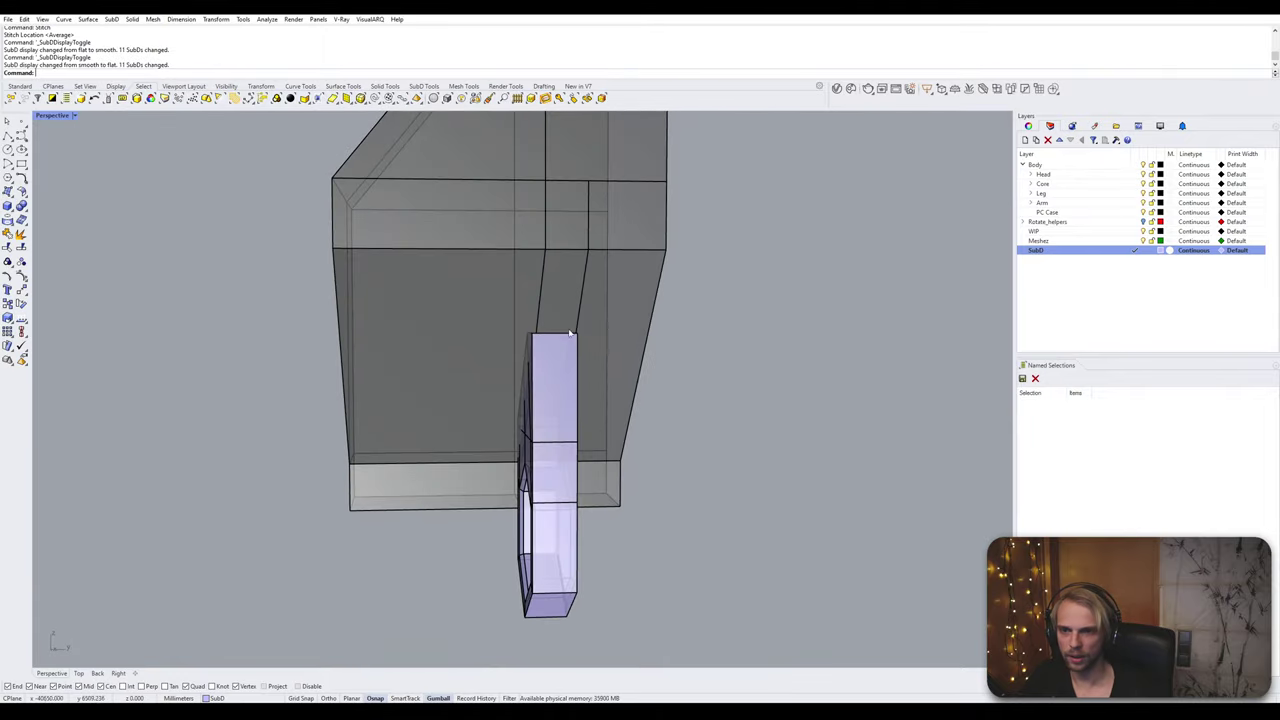
Step: Unlock the grey forearm box
{"action": "right_click_drag", "start_coordinate": [570, 333], "coordinate": [531, 345]}
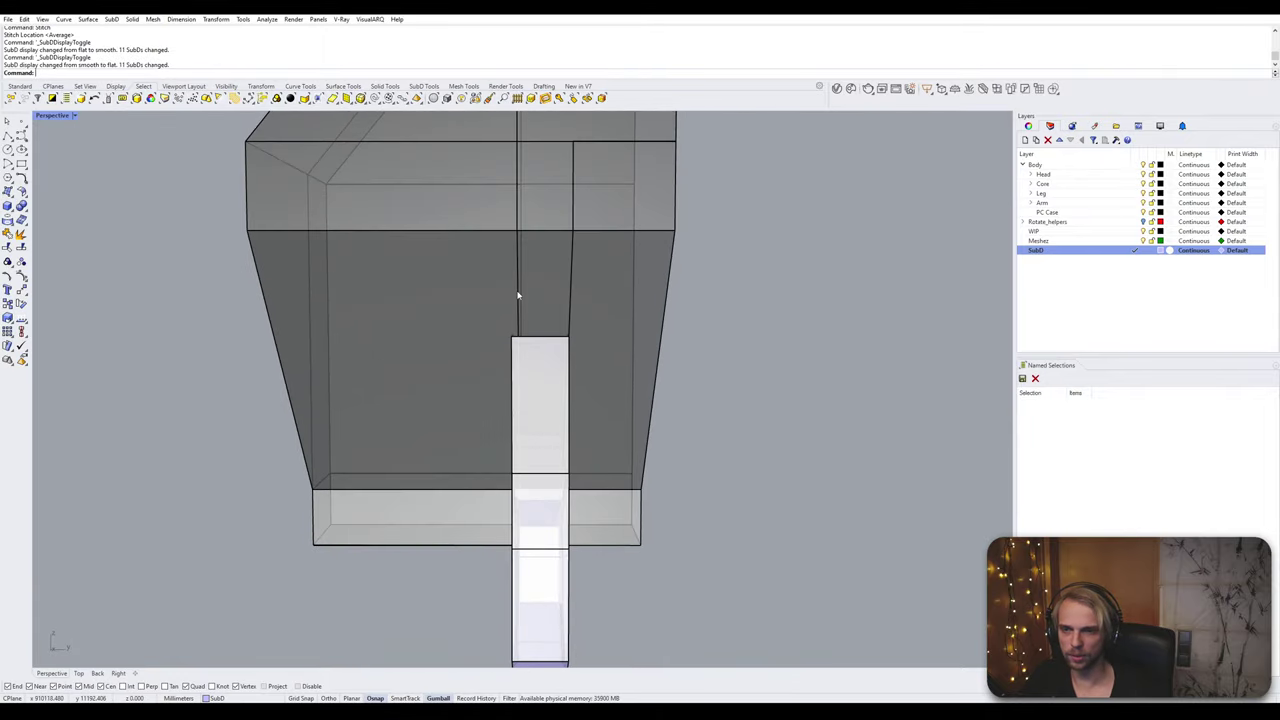
{"action": "right_click_drag", "start_coordinate": [518, 295], "coordinate": [546, 389]}
{"action": "scroll", "coordinate": [521, 304], "scroll_direction": "down", "scroll_amount": 4}
{"action": "scroll", "coordinate": [516, 446], "scroll_direction": "down", "scroll_amount": 4}
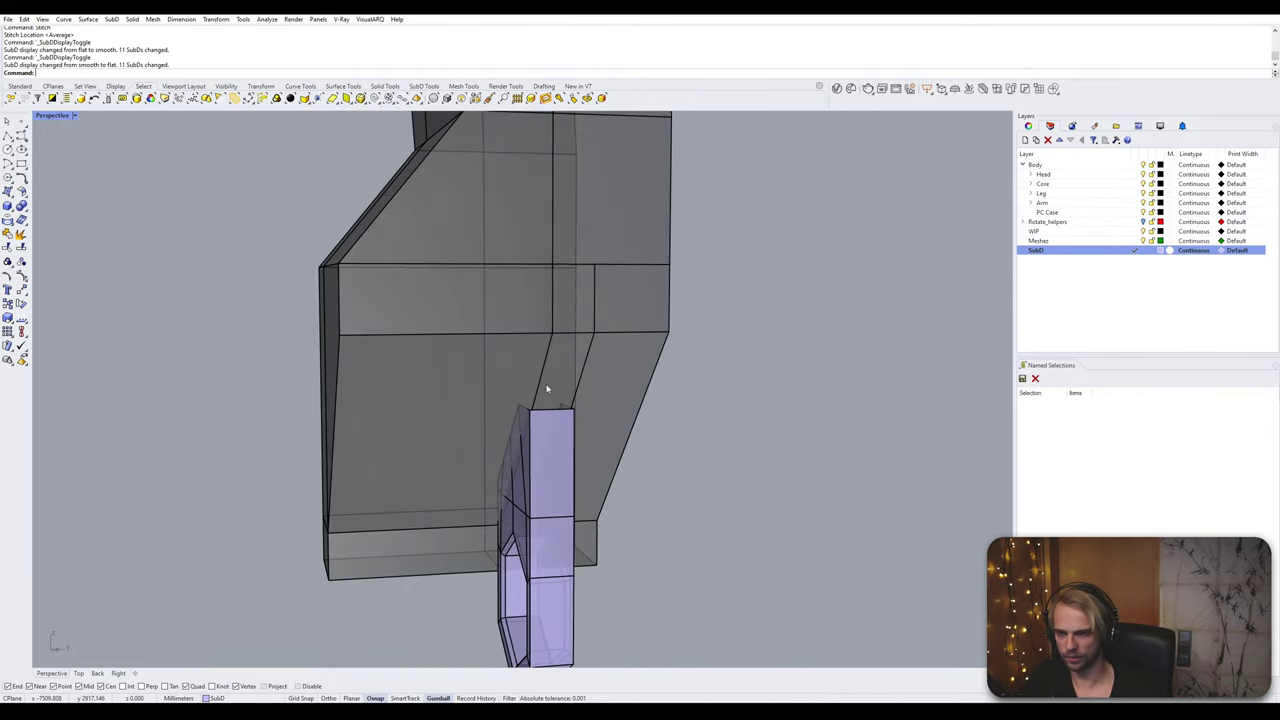
{"action": "key", "text": "Return"}
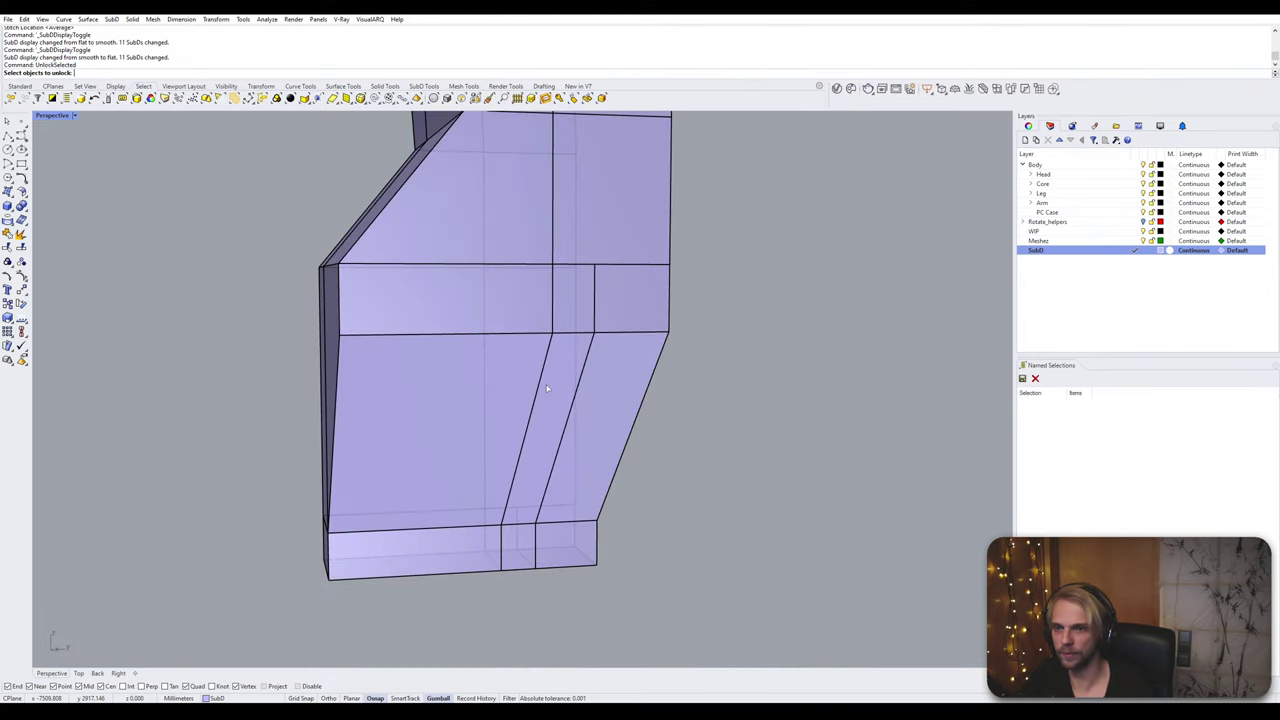
{"action": "left_click", "coordinate": [547, 388]}
{"action": "key", "text": "Return"}
Step: Select the box's vertical edge loop, minus one edge, and inspect it from several angles
{"action": "double_click", "coordinate": [553, 355], "text": "ctrl+shift"}
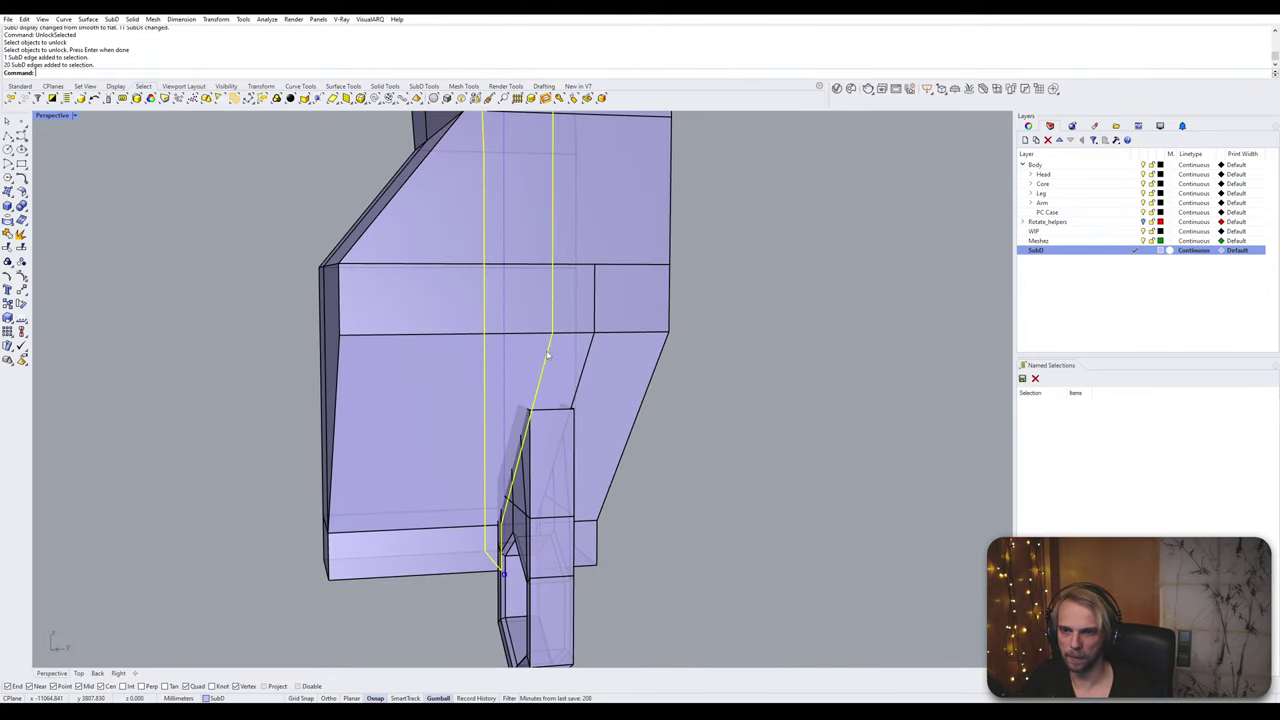
{"action": "scroll", "coordinate": [553, 355], "scroll_direction": "down", "scroll_amount": 2}
{"action": "scroll", "coordinate": [572, 500], "scroll_direction": "down", "scroll_amount": 6}
{"action": "right_click_drag", "start_coordinate": [562, 424], "coordinate": [565, 378]}
{"action": "left_click", "coordinate": [565, 377], "text": "ctrl"}
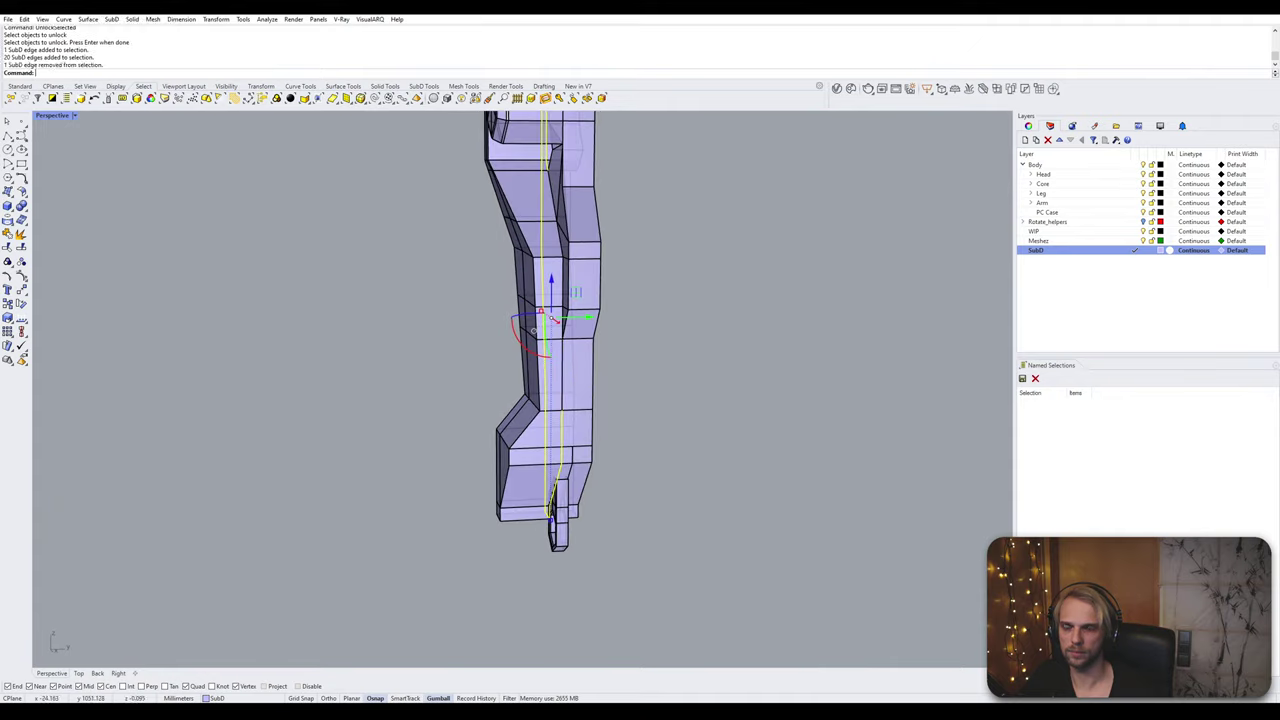
{"action": "right_click_drag", "start_coordinate": [562, 439], "coordinate": [750, 460]}
{"action": "right_click_drag", "start_coordinate": [538, 299], "coordinate": [482, 516]}
{"action": "scroll", "coordinate": [477, 516], "scroll_direction": "up", "scroll_amount": 5}
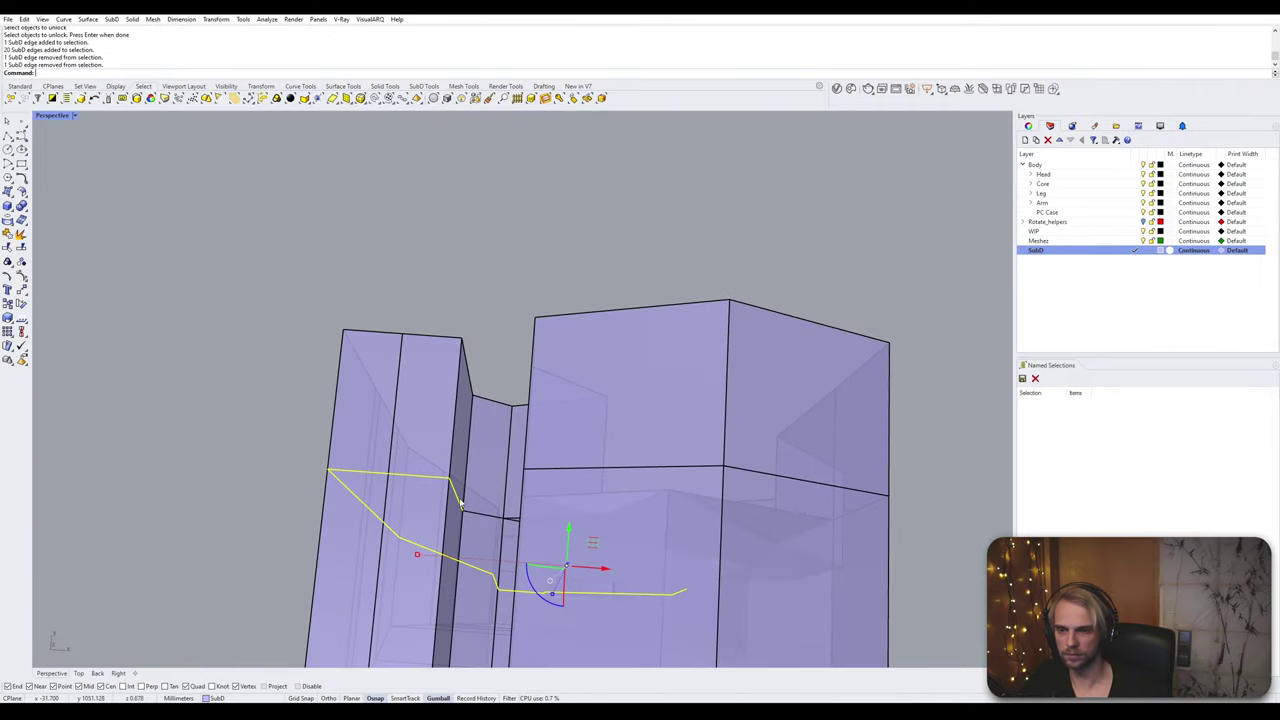
{"action": "right_click_drag", "start_coordinate": [328, 488], "coordinate": [461, 395]}
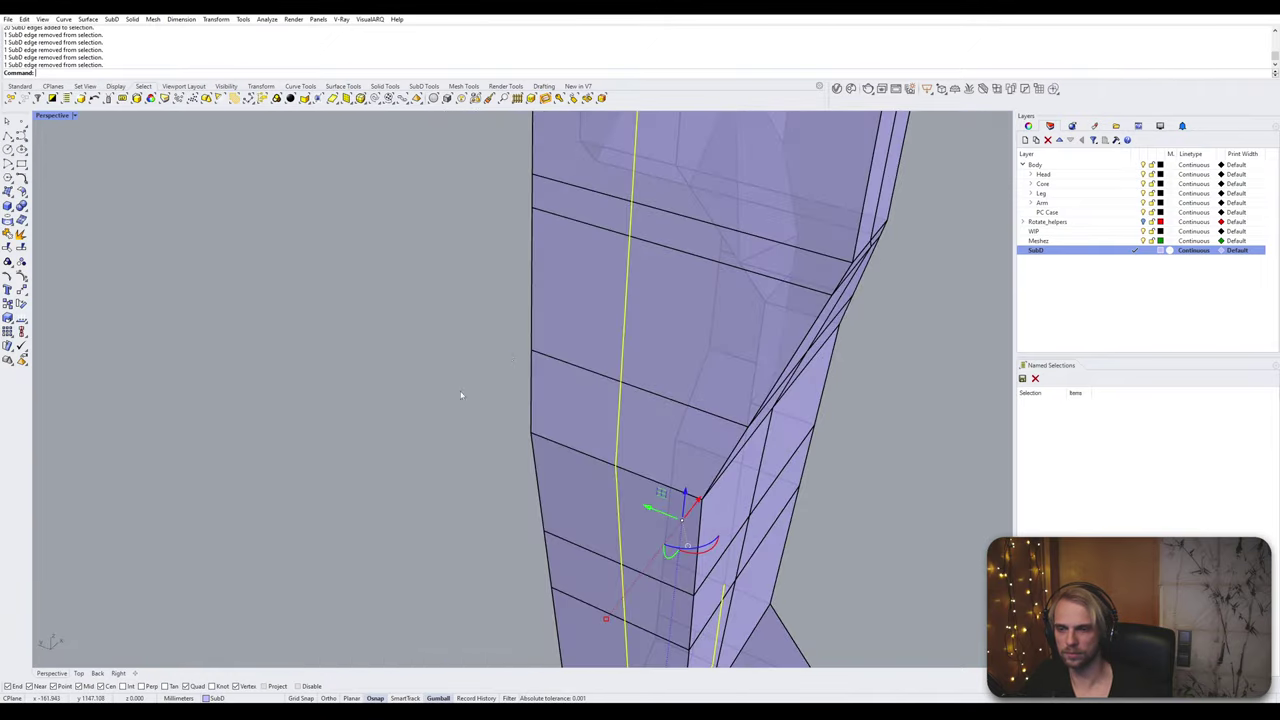
{"action": "right_click_drag", "start_coordinate": [635, 232], "coordinate": [613, 285]}
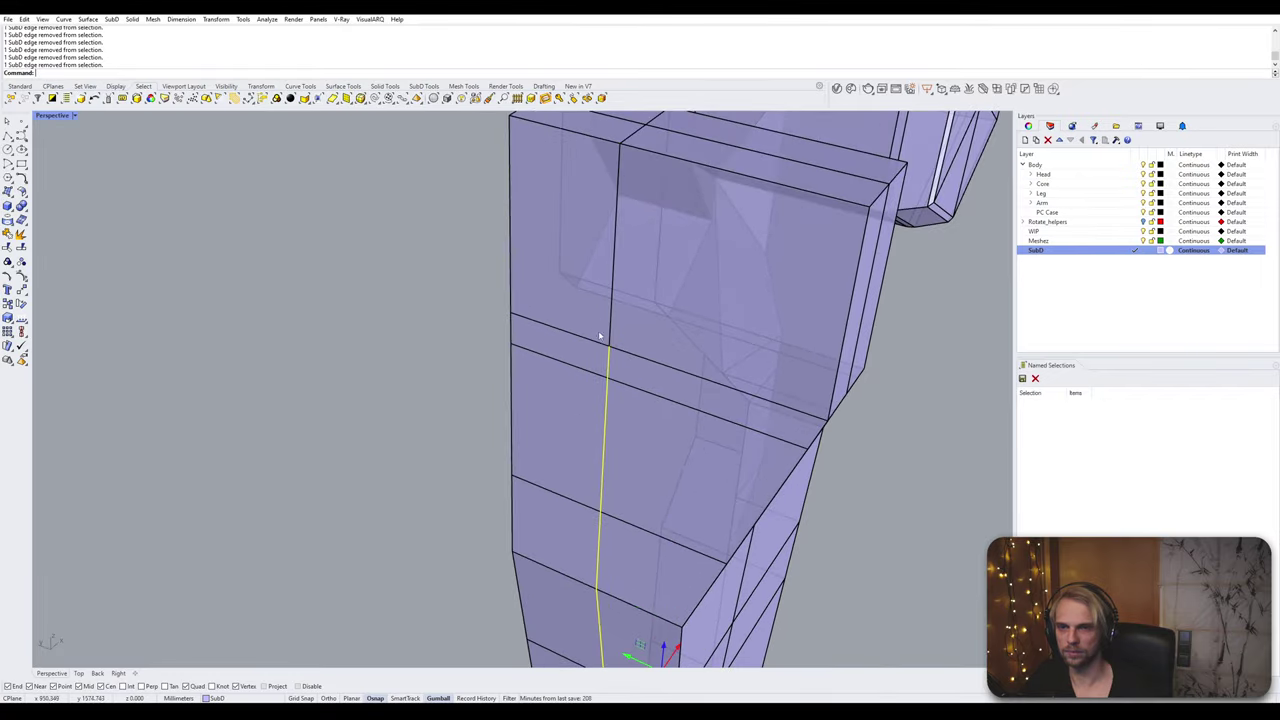
{"action": "scroll", "coordinate": [600, 336], "scroll_direction": "down", "scroll_amount": 8}
{"action": "right_click_drag", "start_coordinate": [600, 336], "coordinate": [447, 270]}
{"action": "scroll", "coordinate": [455, 480], "scroll_direction": "up", "scroll_amount": 7}
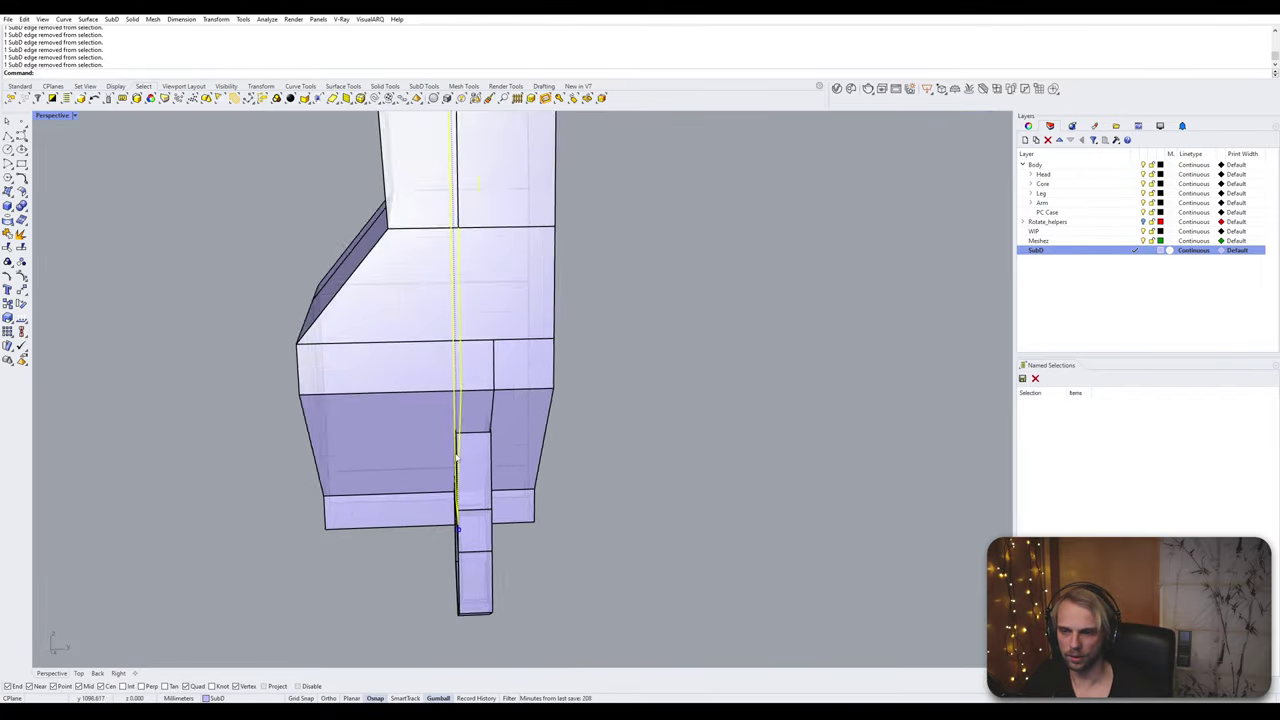
{"action": "scroll", "coordinate": [457, 458], "scroll_direction": "up", "scroll_amount": 4}
{"action": "right_click_drag", "start_coordinate": [457, 500], "coordinate": [440, 476]}
{"action": "scroll", "coordinate": [440, 476], "scroll_direction": "down", "scroll_amount": 8}
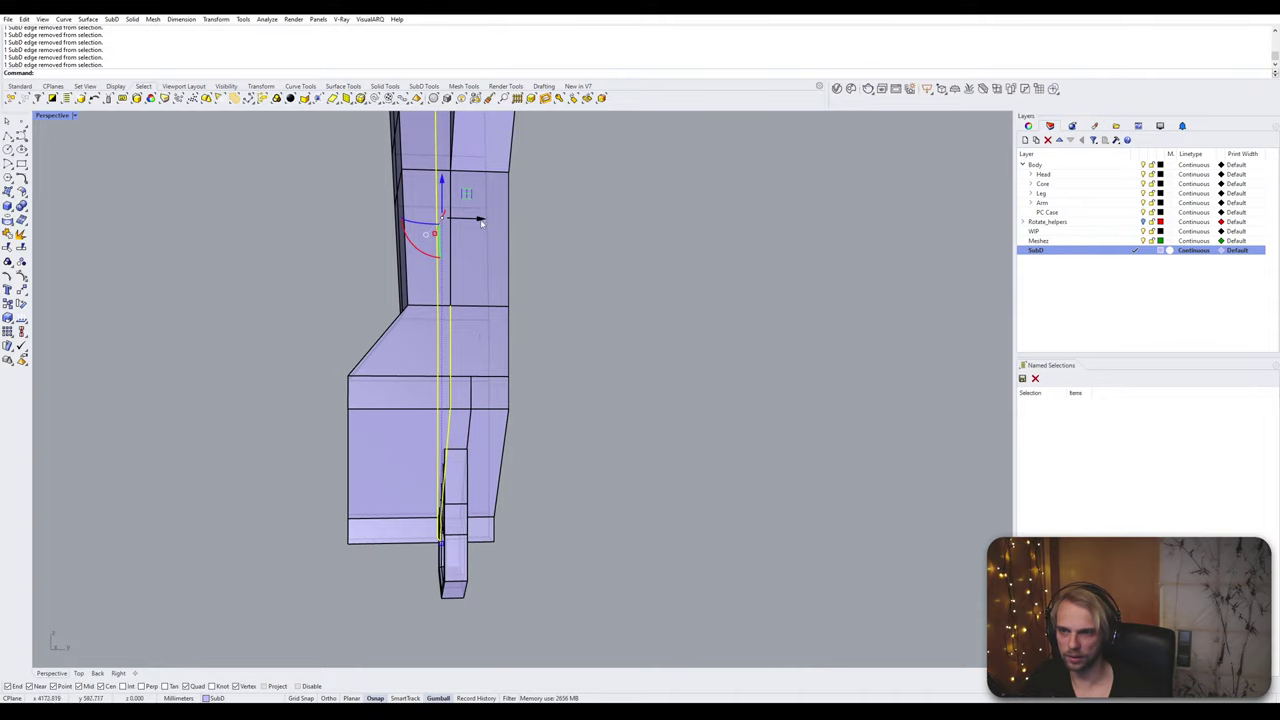
Step: Slide the edge loop sideways so it snaps onto the wrist tab vertex
{"action": "left_click_drag", "start_coordinate": [482, 220], "coordinate": [408, 413]}
{"action": "scroll", "coordinate": [454, 460], "scroll_direction": "up", "scroll_amount": 12}
{"action": "left_click", "coordinate": [731, 447]}
{"action": "scroll", "coordinate": [729, 447], "scroll_direction": "down", "scroll_amount": 9}
{"action": "right_click_drag", "start_coordinate": [661, 446], "coordinate": [451, 351]}
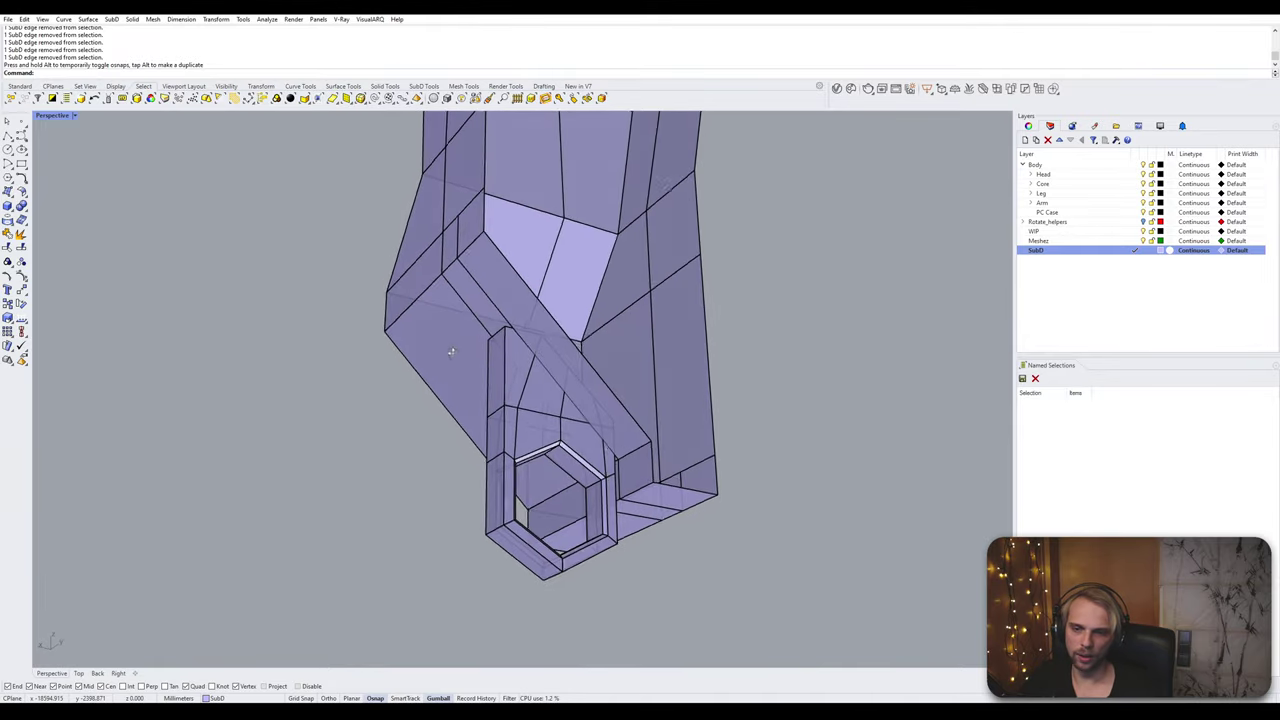
{"action": "scroll", "coordinate": [610, 480], "scroll_direction": "up", "scroll_amount": 7}
{"action": "right_click_drag", "start_coordinate": [637, 449], "coordinate": [567, 378]}
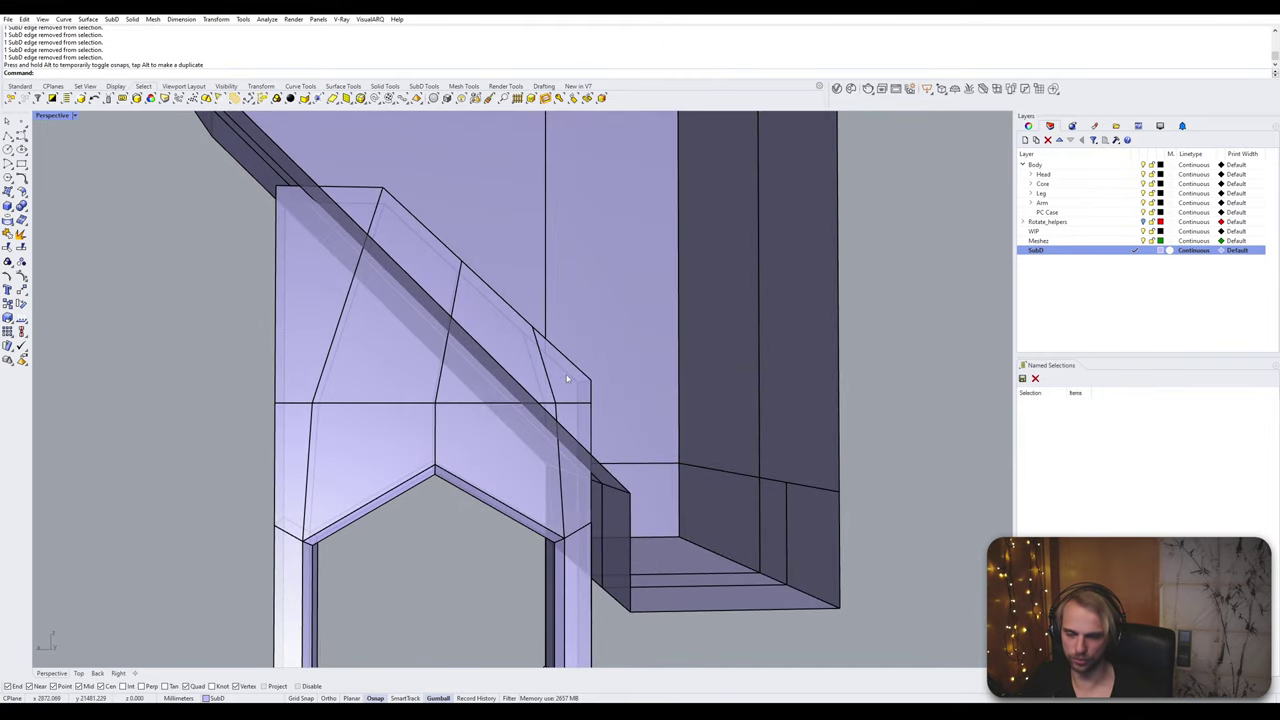
Step: Select the four slanted wrist-tab panel faces, check them from the side, then deselect
{"action": "left_click", "coordinate": [566, 378], "text": "ctrl+shift"}
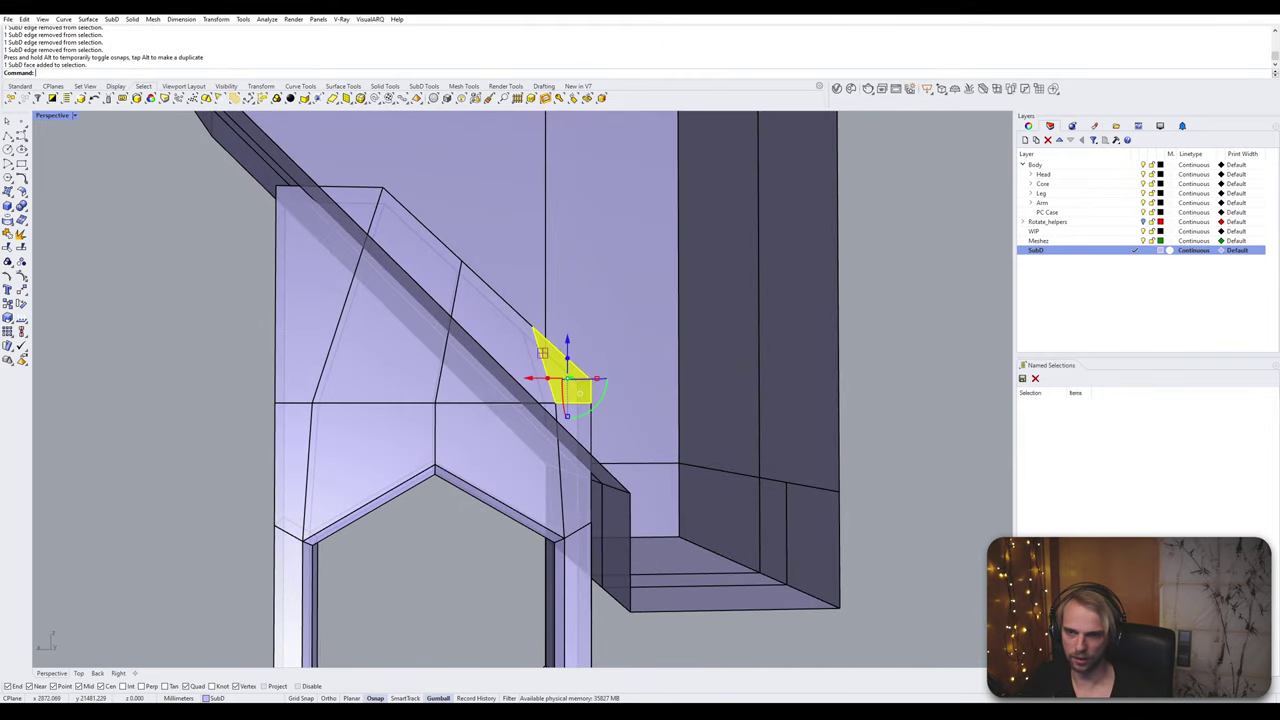
{"action": "left_click", "coordinate": [500, 332], "text": "ctrl+shift"}
{"action": "left_click", "coordinate": [390, 285], "text": "ctrl+shift"}
{"action": "left_click", "coordinate": [345, 200], "text": "ctrl+shift"}
{"action": "right_click_drag", "start_coordinate": [345, 200], "coordinate": [466, 233]}
{"action": "right_click_drag", "start_coordinate": [477, 280], "coordinate": [345, 307]}
{"action": "key", "text": "Escape"}
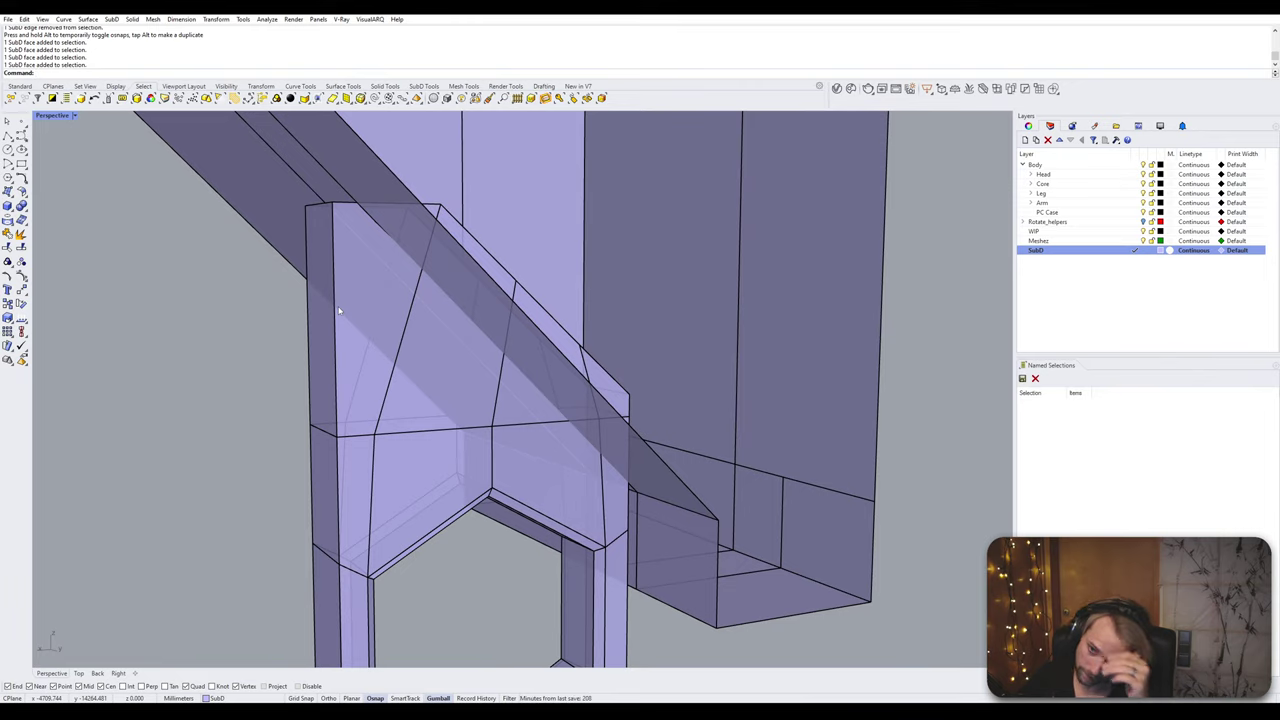
Step: Delete the upper face loop above the hexagon and select the frame's top edge loop
{"action": "right_click_drag", "start_coordinate": [472, 432], "coordinate": [410, 383]}
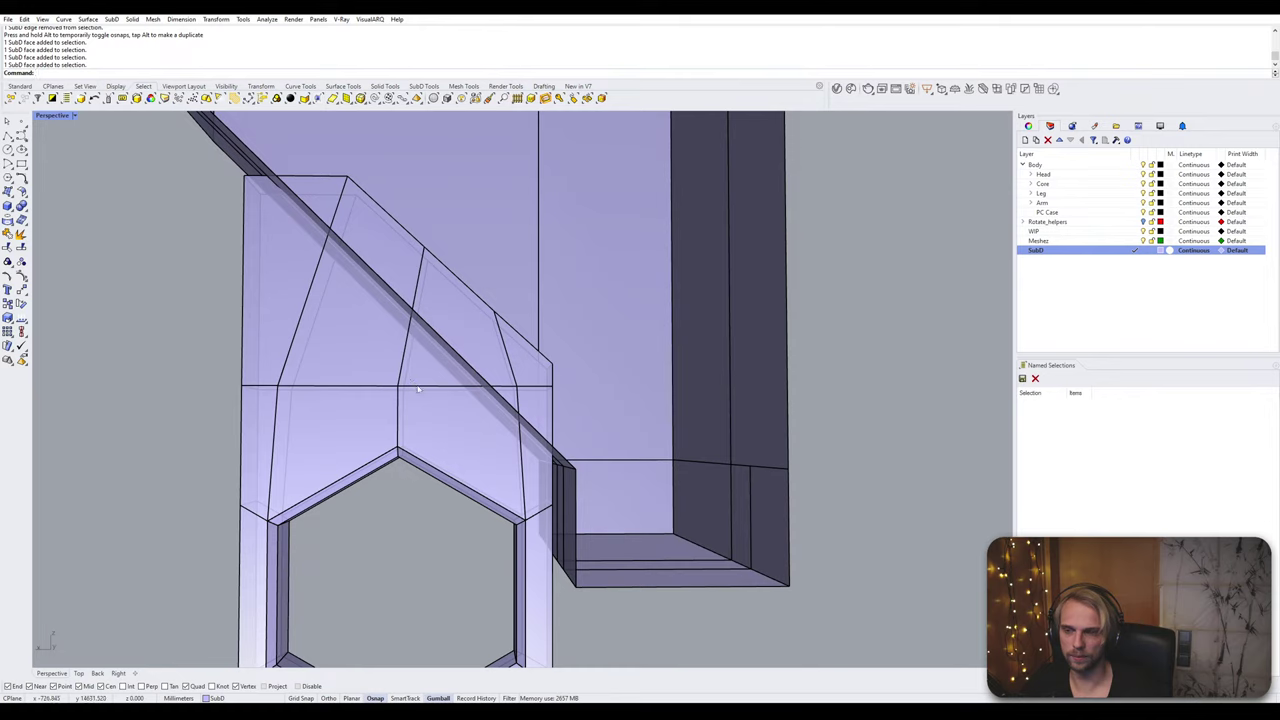
{"action": "left_click", "coordinate": [541, 370], "text": "ctrl+shift"}
{"action": "left_click", "coordinate": [462, 322], "text": "ctrl+shift"}
{"action": "left_click", "coordinate": [382, 258], "text": "ctrl+shift"}
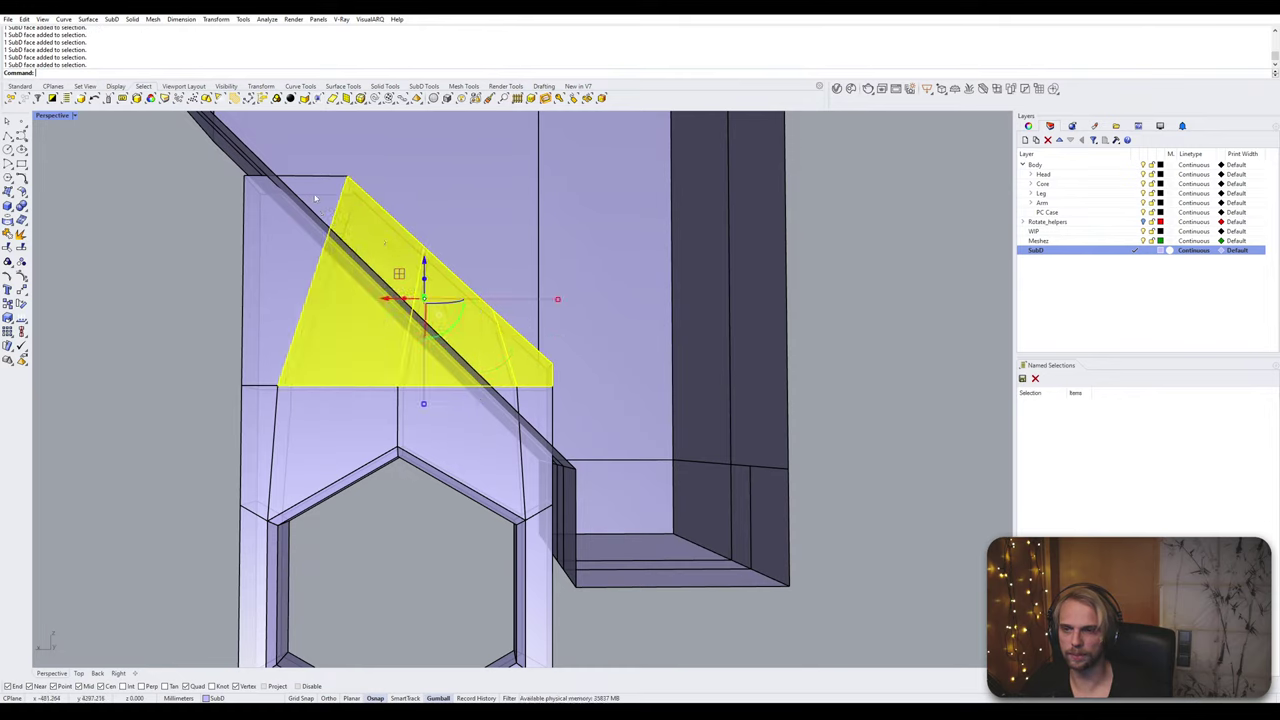
{"action": "double_click", "coordinate": [318, 198], "text": "ctrl+shift"}
{"action": "key", "text": "Delete"}
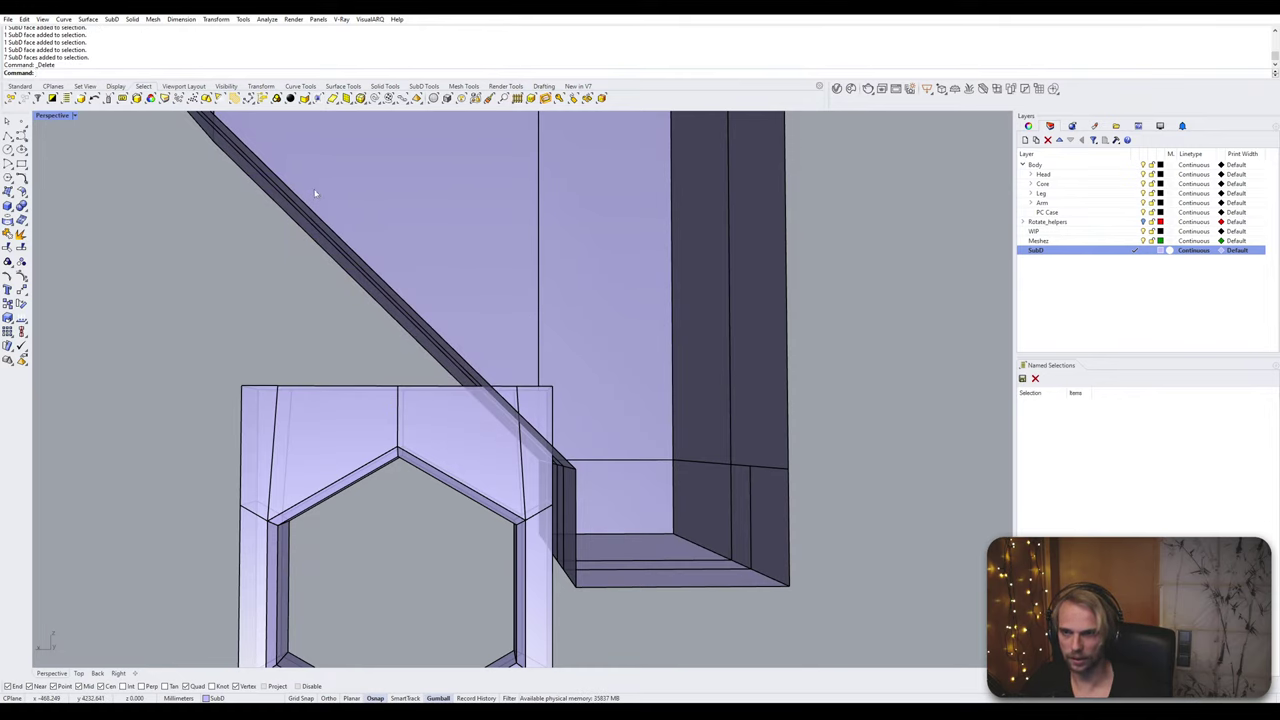
{"action": "double_click", "coordinate": [324, 390], "text": "ctrl+shift"}
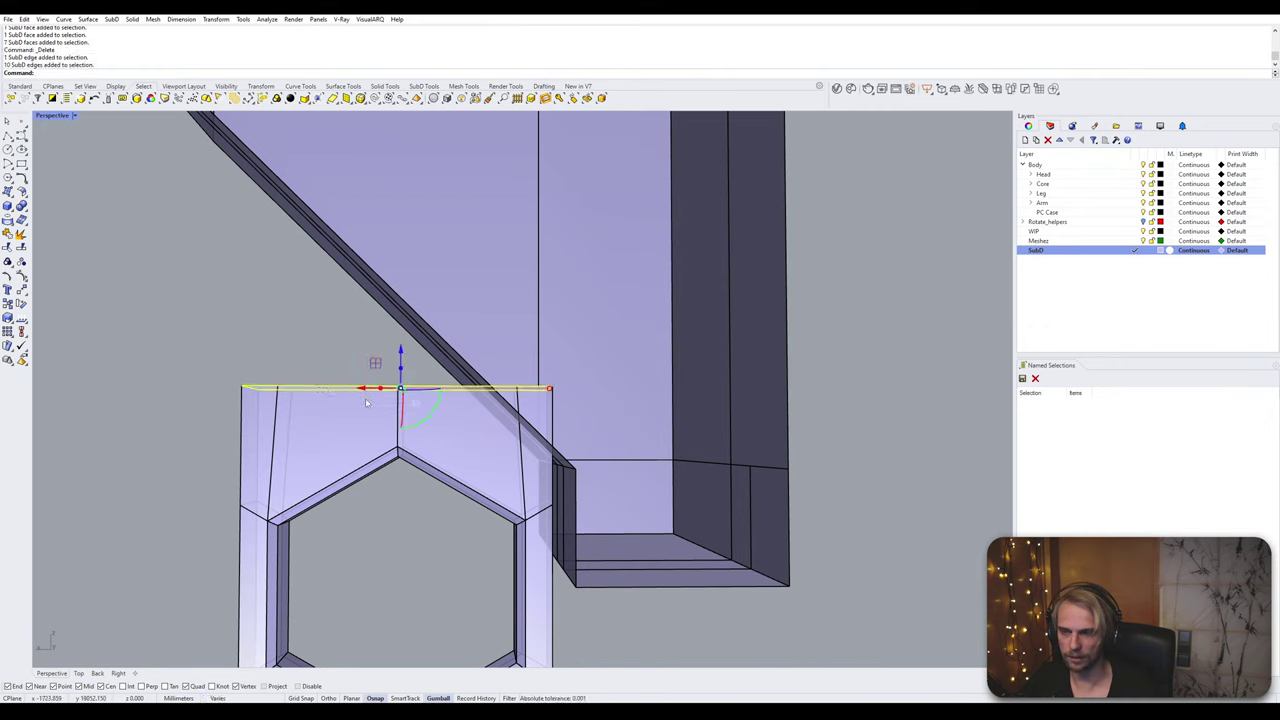
Step: Raise the wrist tab's upper corner vertices with the gumball Z arrow into a wedge
{"action": "key", "text": "Escape"}
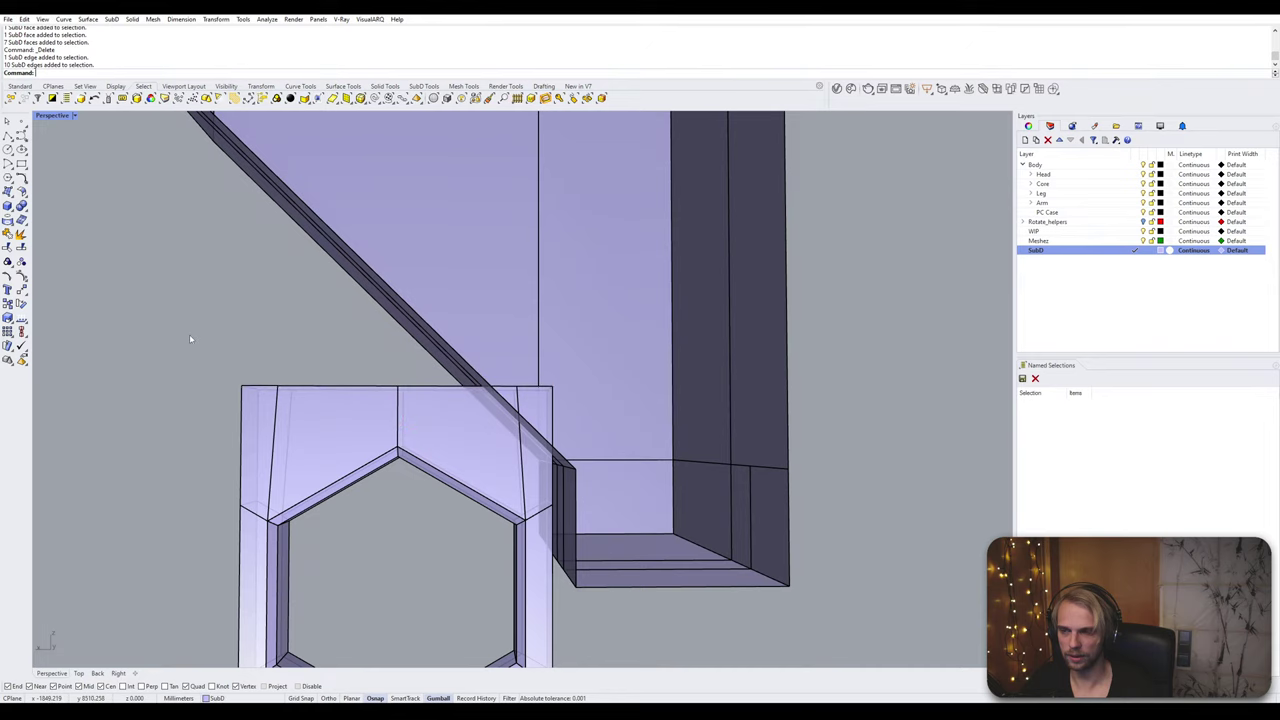
{"action": "left_click_drag", "start_coordinate": [265, 405], "coordinate": [267, 407], "text": "ctrl+shift"}
{"action": "right_click_drag", "start_coordinate": [267, 407], "coordinate": [262, 397]}
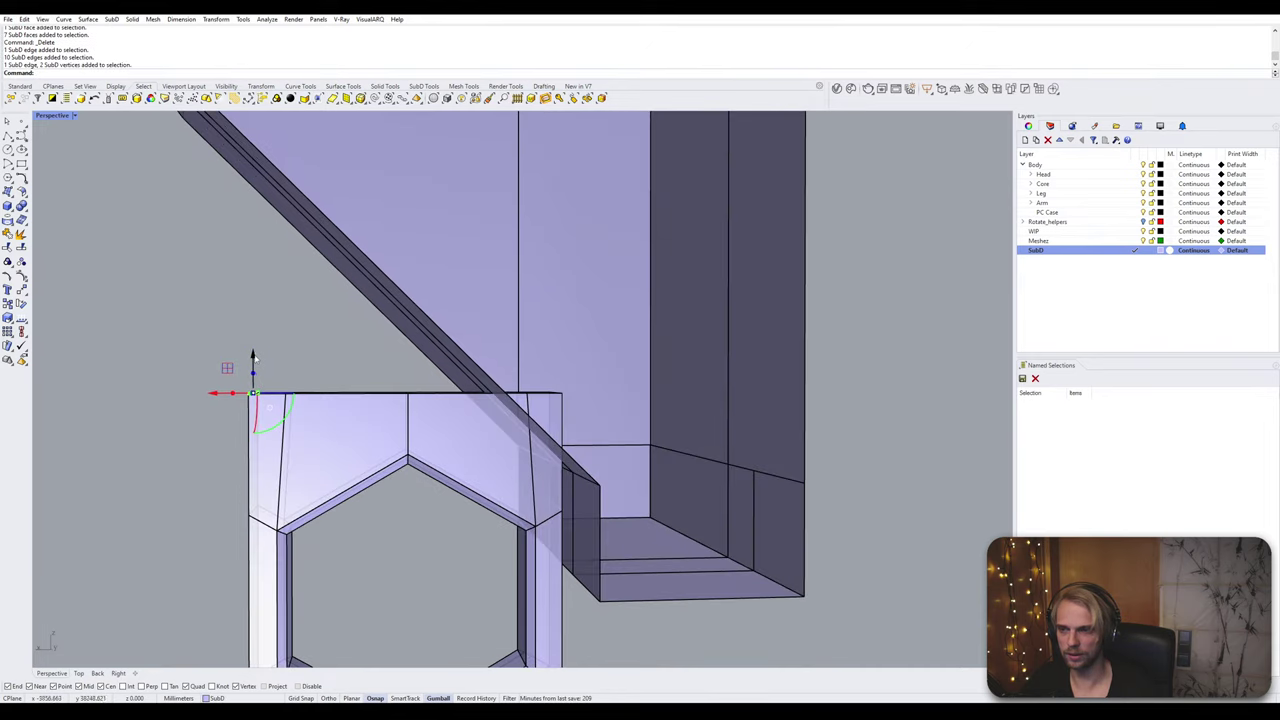
{"action": "left_click_drag", "start_coordinate": [254, 358], "coordinate": [254, 171]}
{"action": "left_click_drag", "start_coordinate": [251, 217], "coordinate": [249, 207]}
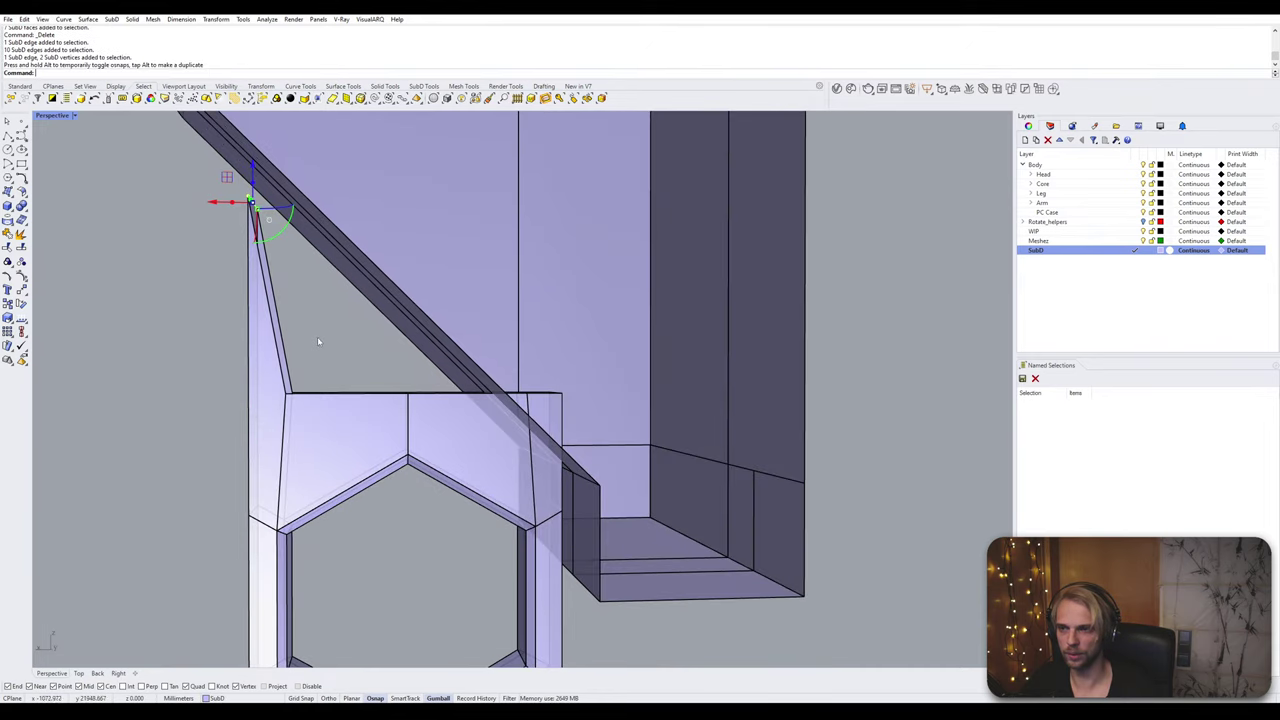
{"action": "left_click_drag", "start_coordinate": [315, 410], "coordinate": [315, 410]}
{"action": "left_click_drag", "start_coordinate": [288, 360], "coordinate": [296, 246]}
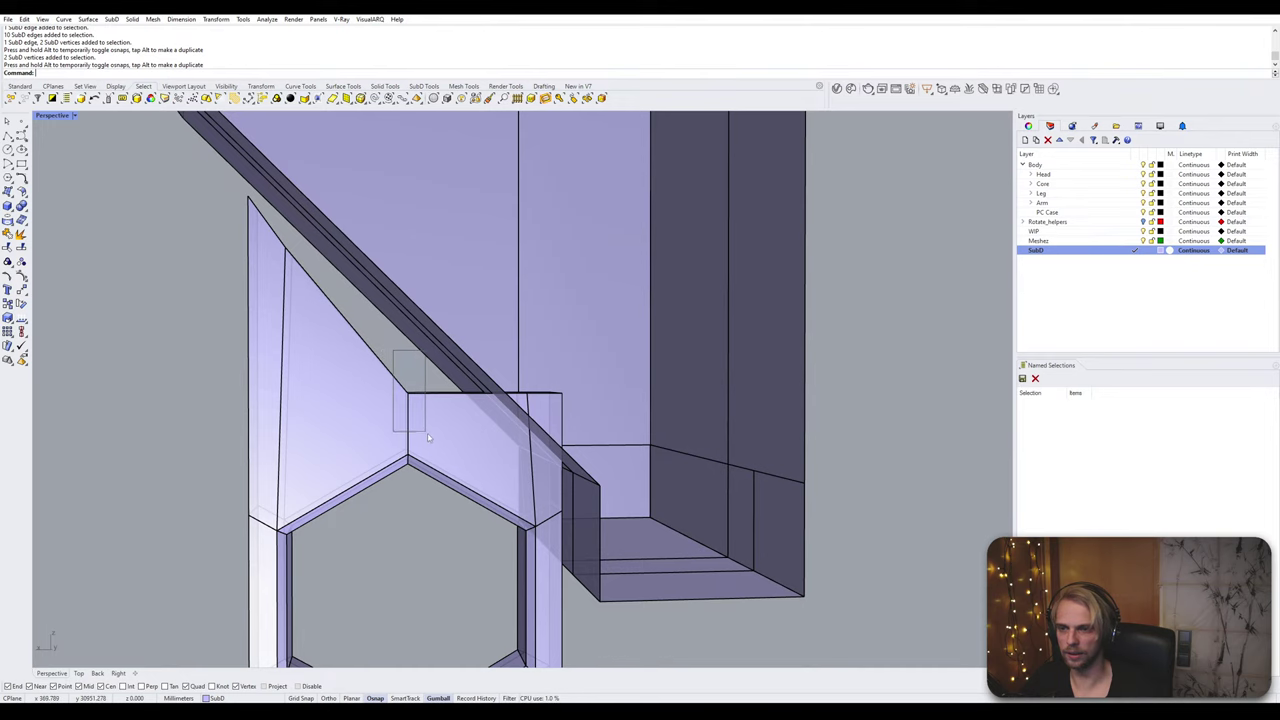
{"action": "left_click_drag", "start_coordinate": [428, 437], "coordinate": [428, 437]}
{"action": "left_click_drag", "start_coordinate": [407, 392], "coordinate": [388, 347]}
Step: In Wireframe display, lower the two wedge-tip vertices onto the forearm's slanted edge
{"action": "left_click", "coordinate": [121, 418]}
{"action": "right_click_drag", "start_coordinate": [440, 400], "coordinate": [388, 405]}
{"action": "scroll", "coordinate": [386, 400], "scroll_direction": "up", "scroll_amount": 4}
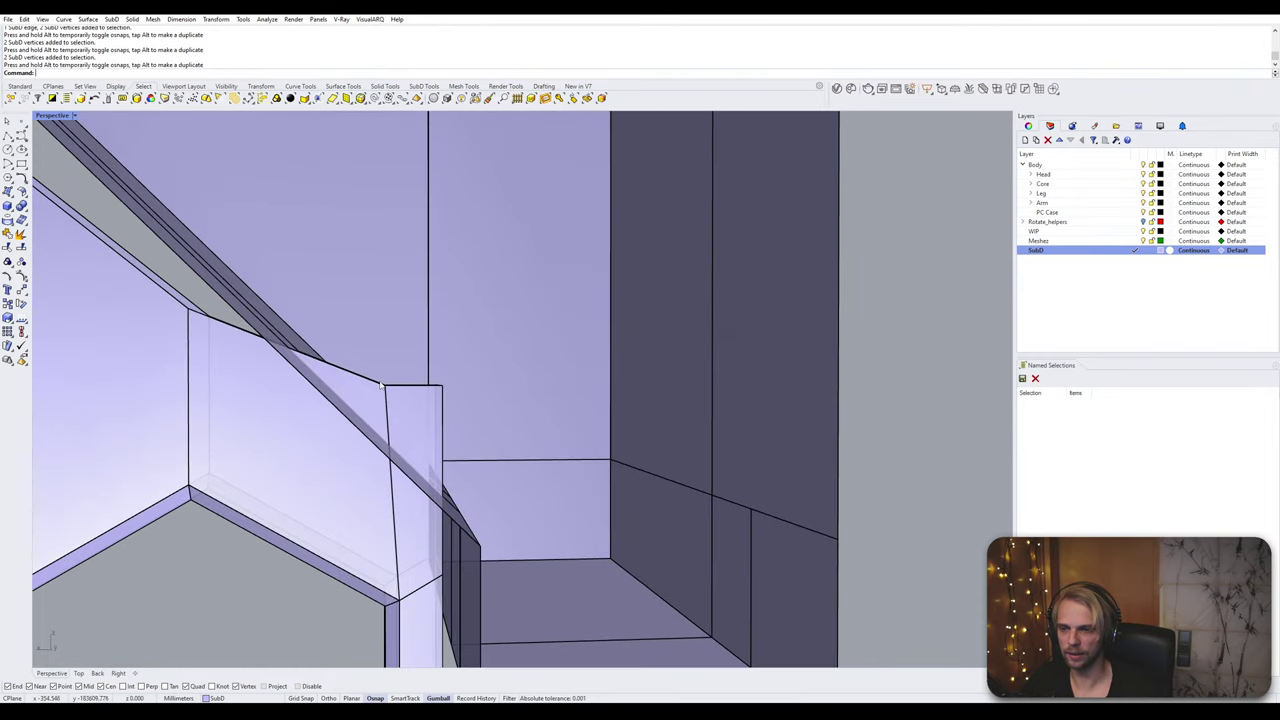
{"action": "left_click", "coordinate": [52, 115]}
{"action": "left_click", "coordinate": [62, 153]}
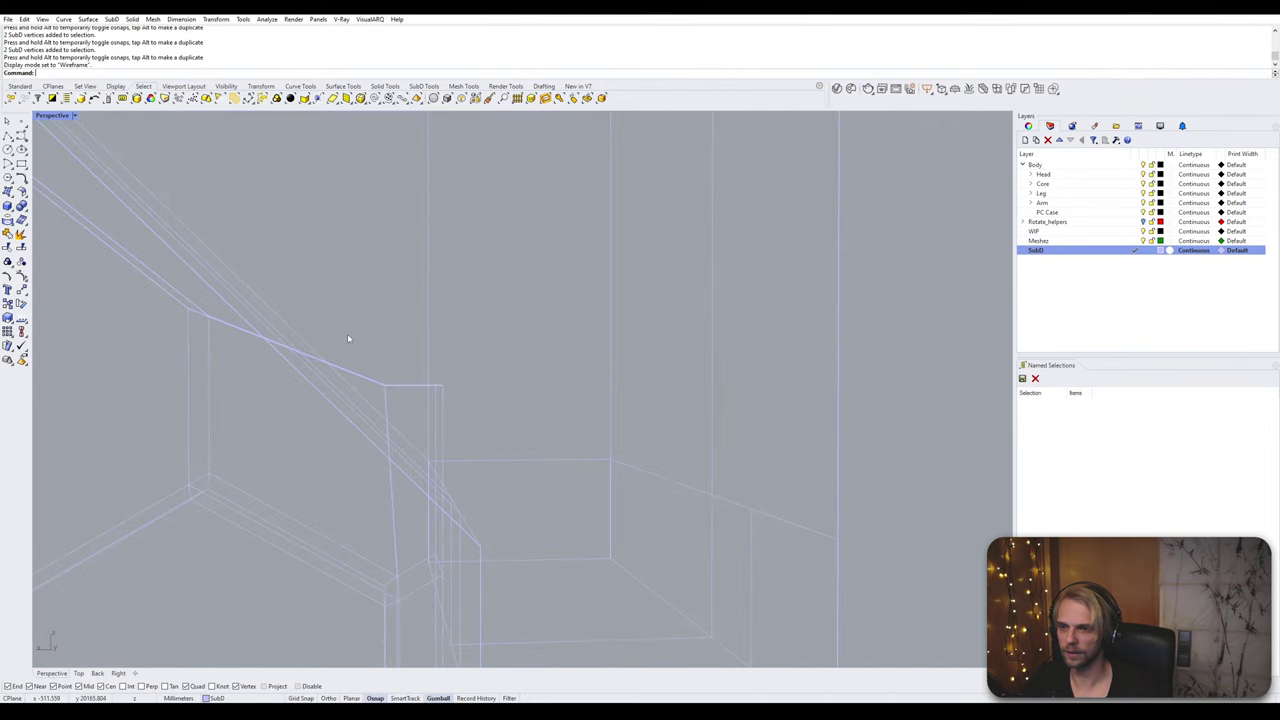
{"action": "left_click_drag", "start_coordinate": [403, 399], "coordinate": [405, 401]}
{"action": "mouse_move", "coordinate": [405, 401]}
{"action": "right_mouse_down"}
{"action": "mouse_move", "coordinate": [422, 394]}
{"action": "mouse_move", "coordinate": [388, 385]}
{"action": "right_mouse_up"}
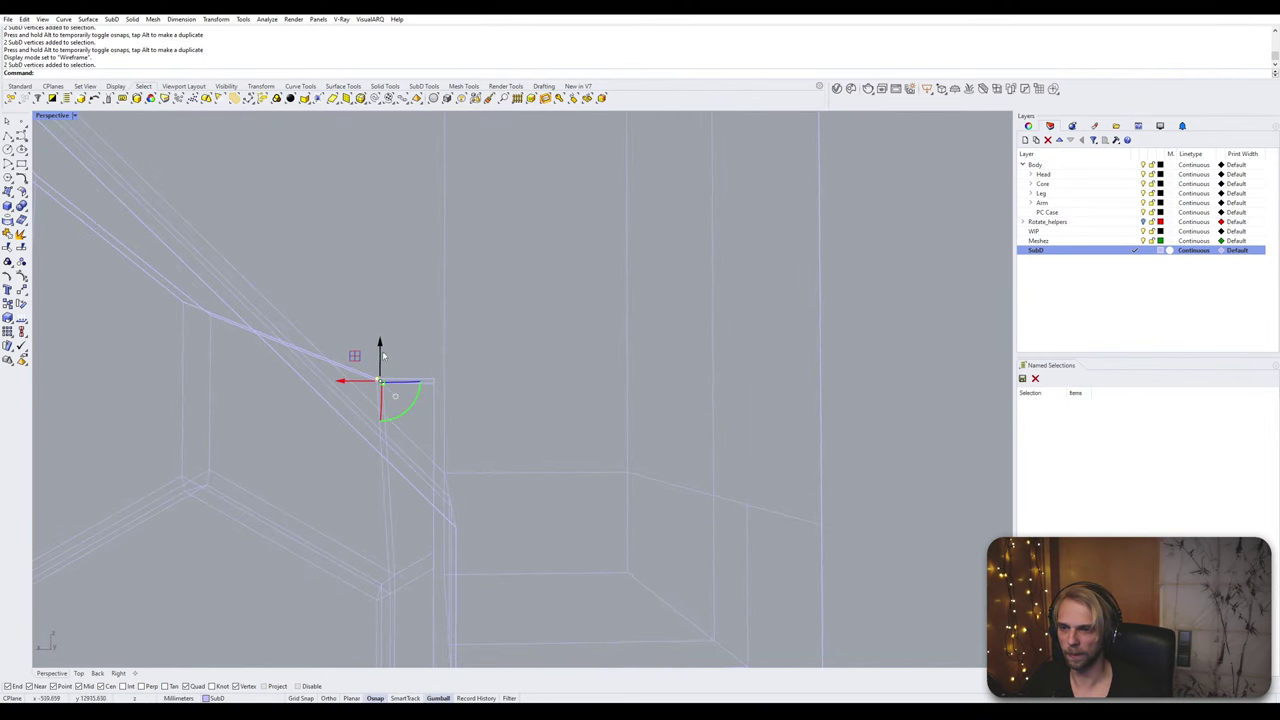
{"action": "left_click_drag", "start_coordinate": [381, 350], "coordinate": [380, 467]}
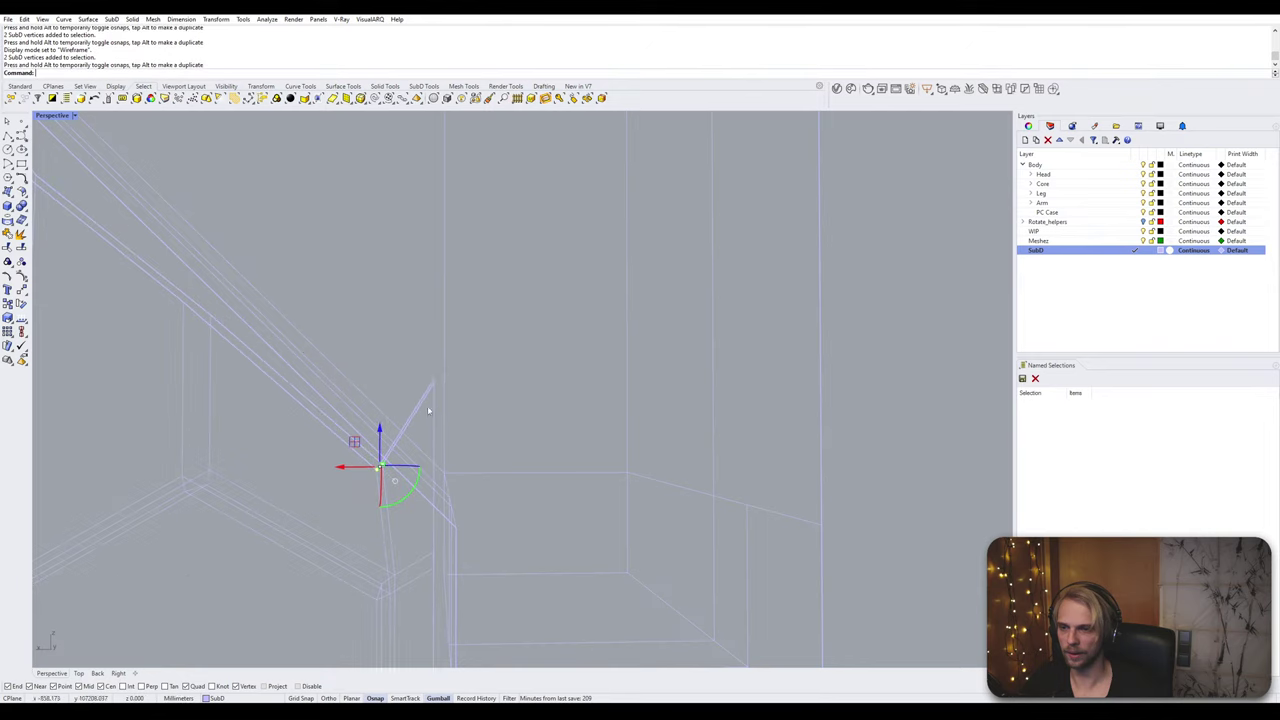
Step: Lower the wedge's top edge until it meets the forearm's slanted underside
{"action": "left_click_drag", "start_coordinate": [407, 346], "coordinate": [458, 430]}
{"action": "right_click_drag", "start_coordinate": [459, 439], "coordinate": [467, 365]}
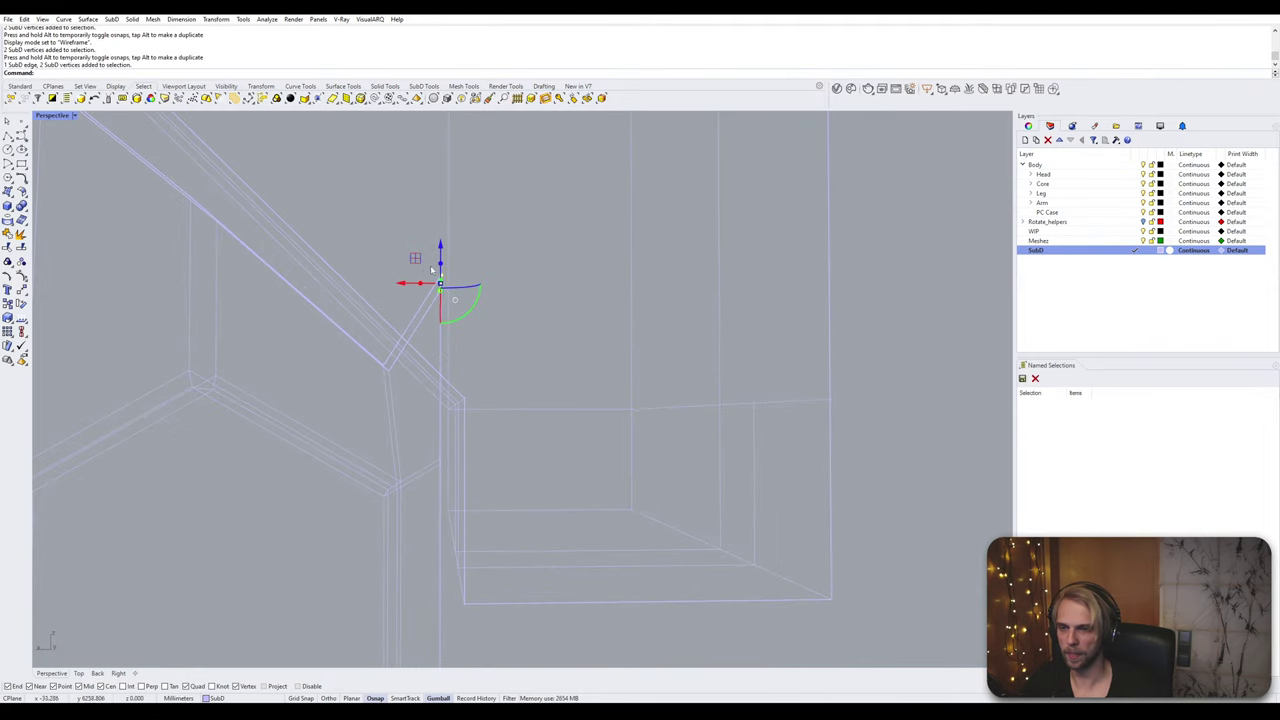
{"action": "left_click_drag", "start_coordinate": [441, 247], "coordinate": [430, 344]}
{"action": "left_click_drag", "start_coordinate": [505, 427], "coordinate": [511, 420]}
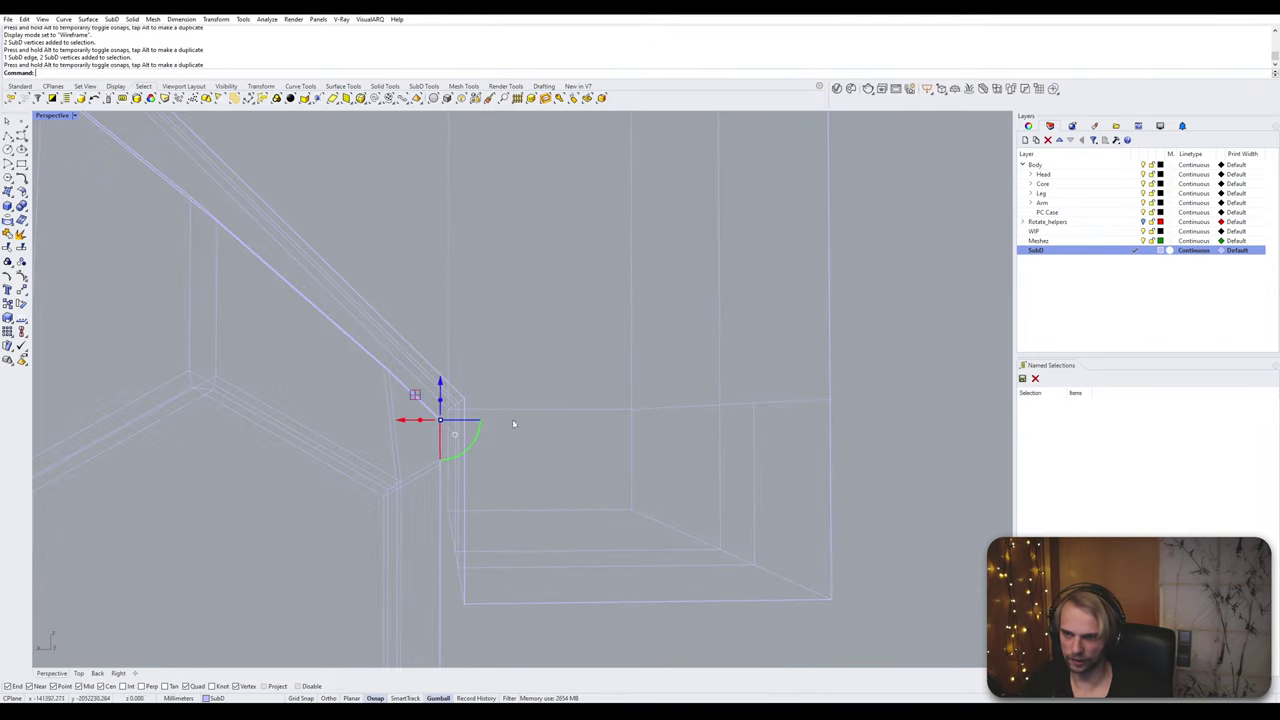
{"action": "left_click", "coordinate": [511, 408]}
{"action": "scroll", "coordinate": [493, 293], "scroll_direction": "down", "scroll_amount": 3}
{"action": "left_click", "coordinate": [53, 117]}
{"action": "left_click", "coordinate": [70, 165]}
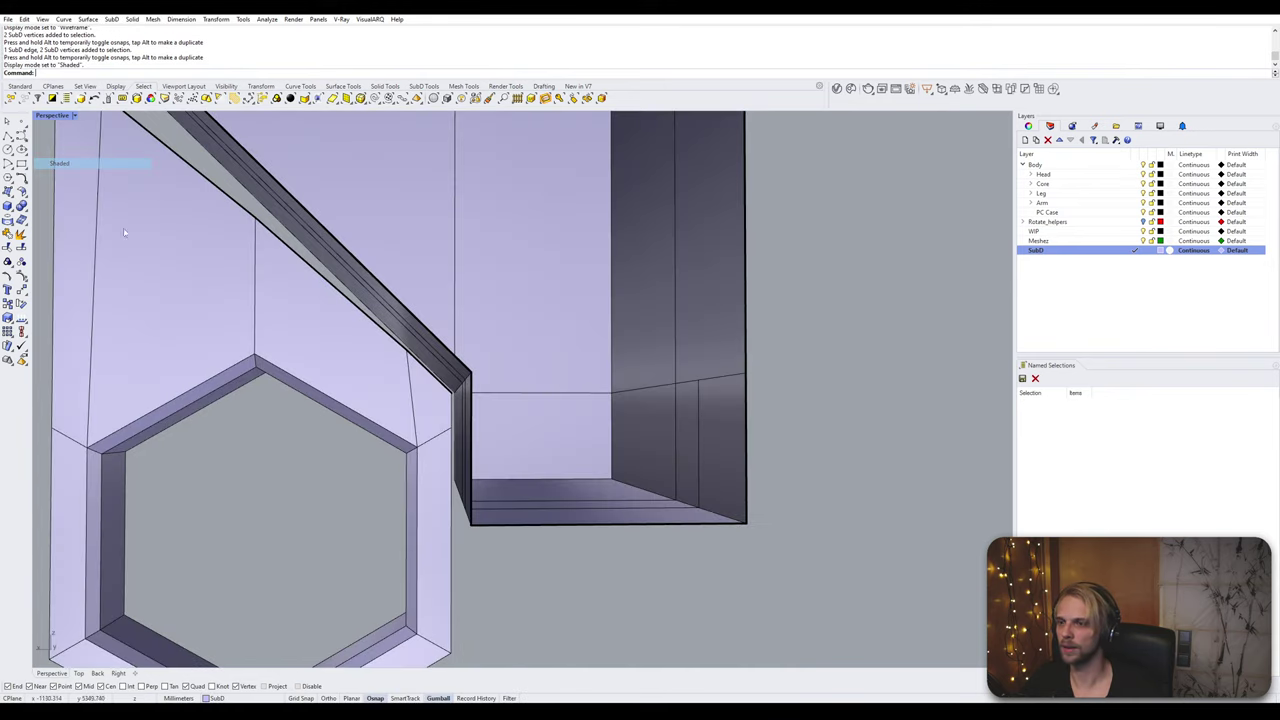
{"action": "scroll", "coordinate": [406, 377], "scroll_direction": "down", "scroll_amount": 3}
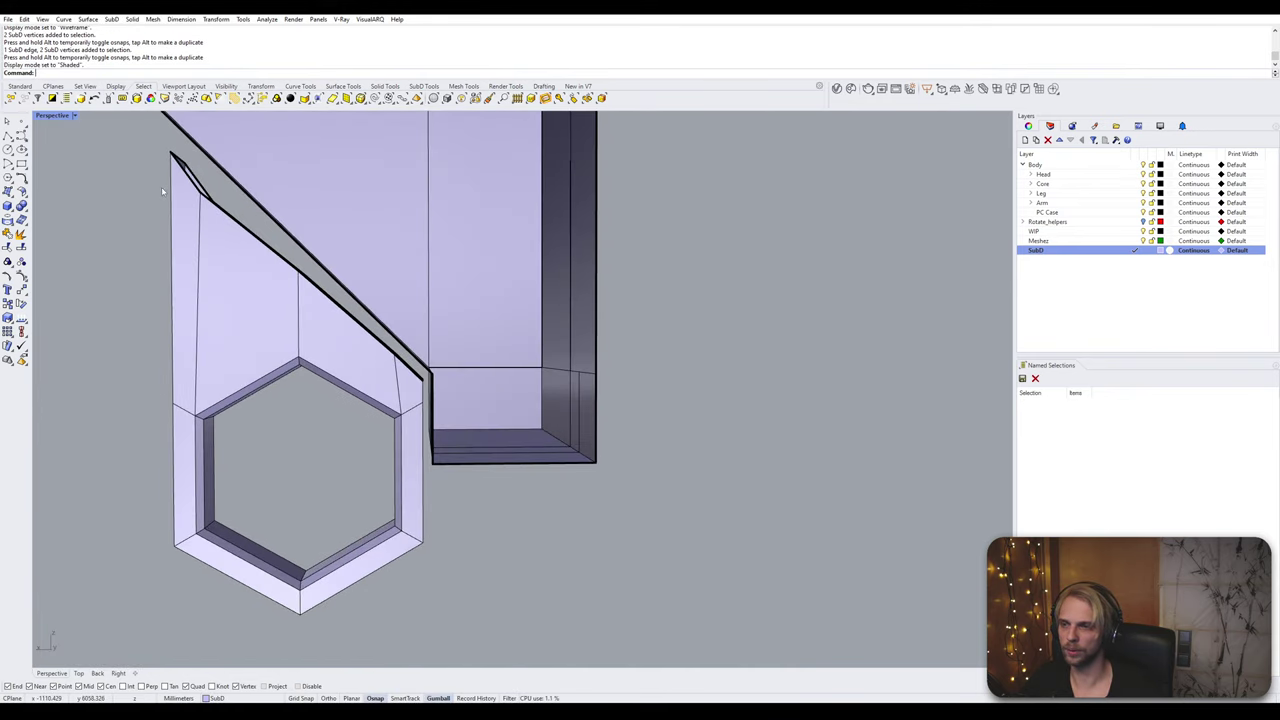
{"action": "mouse_move", "coordinate": [162, 190]}
{"action": "right_mouse_down"}
{"action": "mouse_move", "coordinate": [470, 291]}
{"action": "mouse_move", "coordinate": [517, 429]}
{"action": "mouse_move", "coordinate": [383, 233]}
{"action": "mouse_move", "coordinate": [683, 346]}
{"action": "mouse_move", "coordinate": [659, 352]}
{"action": "right_mouse_up"}
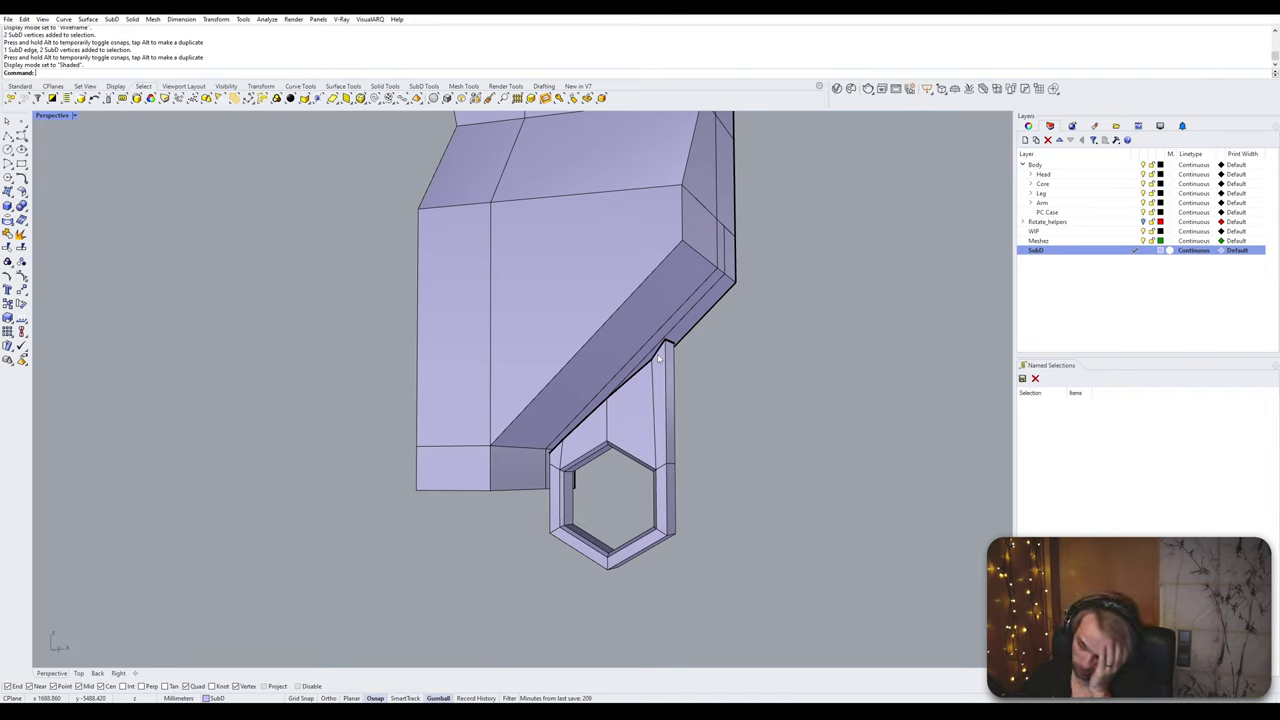
{"action": "right_click_drag", "start_coordinate": [659, 358], "coordinate": [555, 418]}
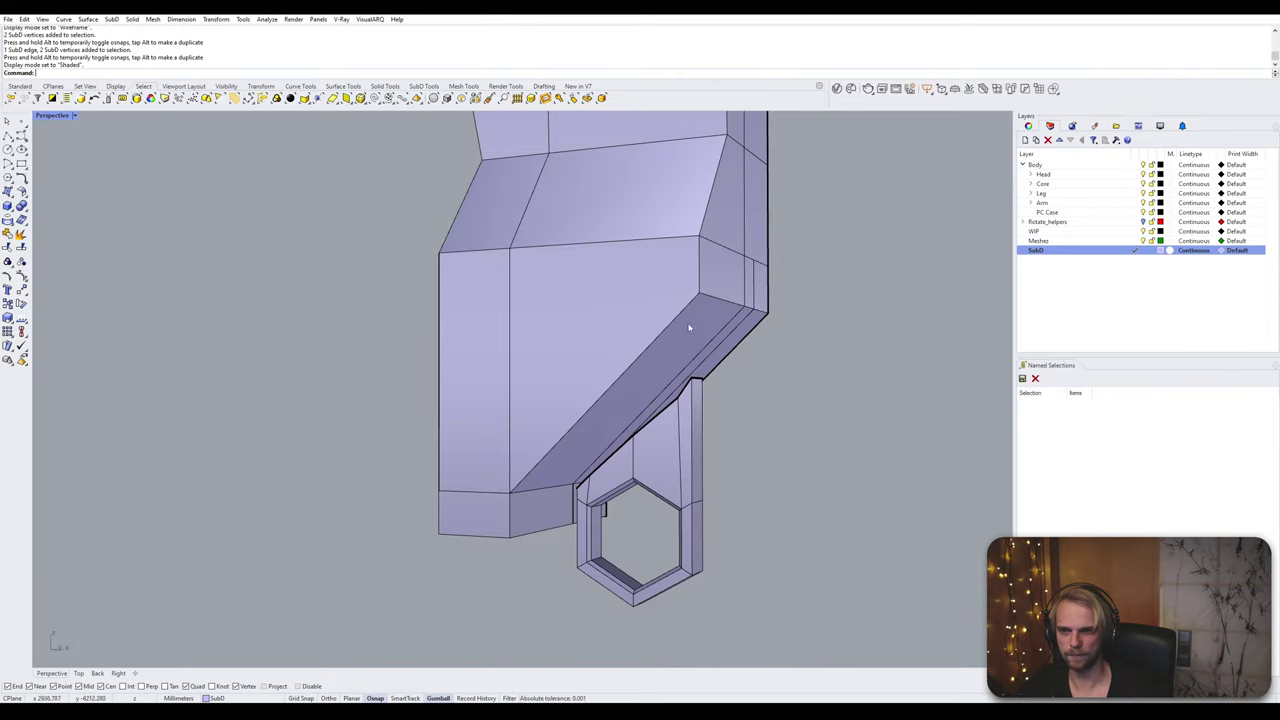
{"action": "scroll", "coordinate": [665, 334], "scroll_direction": "down", "scroll_amount": 8}
{"action": "right_click_drag", "start_coordinate": [628, 345], "coordinate": [605, 440], "text": "shift"}
{"action": "scroll", "coordinate": [604, 439], "scroll_direction": "down", "scroll_amount": 4}
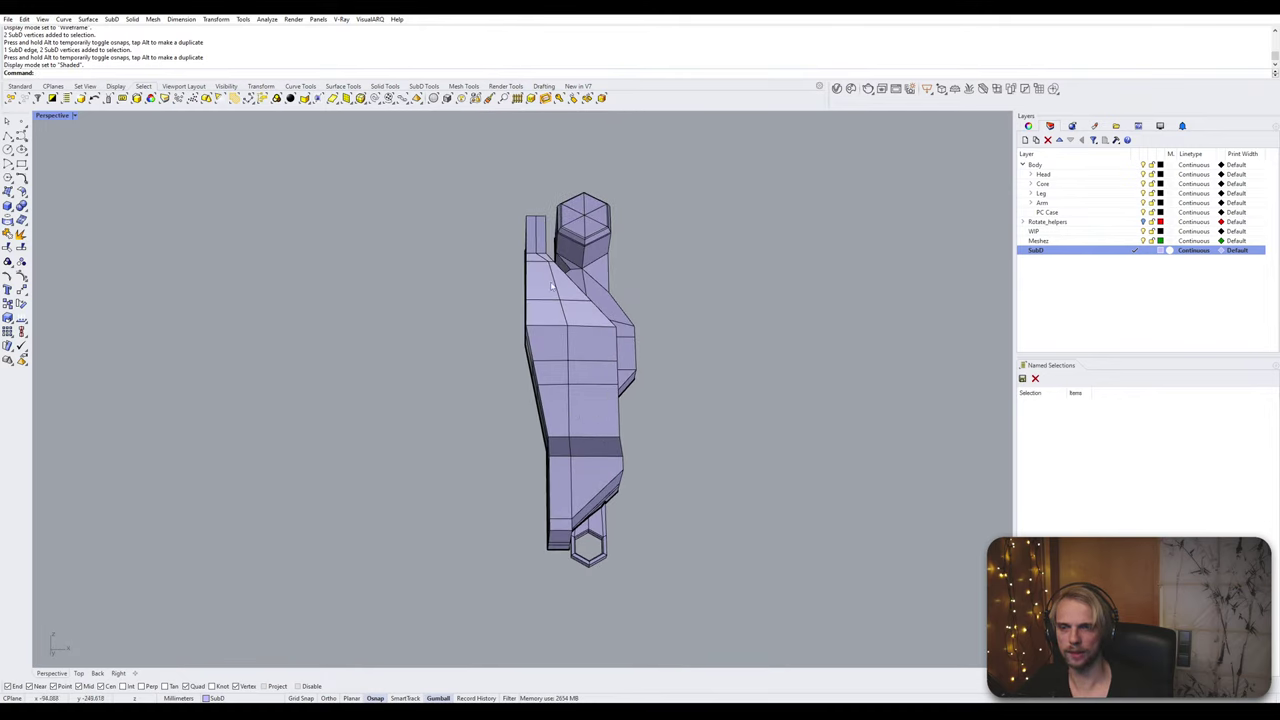
{"action": "scroll", "coordinate": [581, 493], "scroll_direction": "up", "scroll_amount": 2}
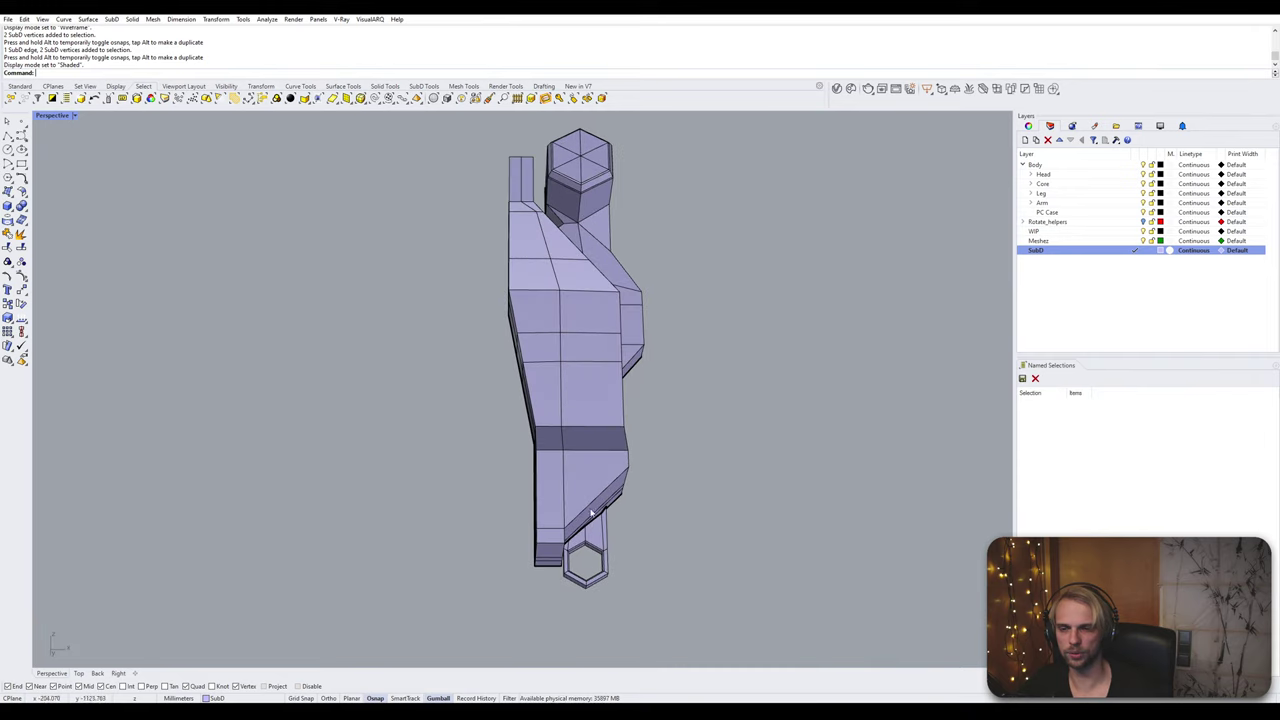
{"action": "scroll", "coordinate": [591, 512], "scroll_direction": "up", "scroll_amount": 2}
{"action": "scroll", "coordinate": [620, 423], "scroll_direction": "up", "scroll_amount": 2}
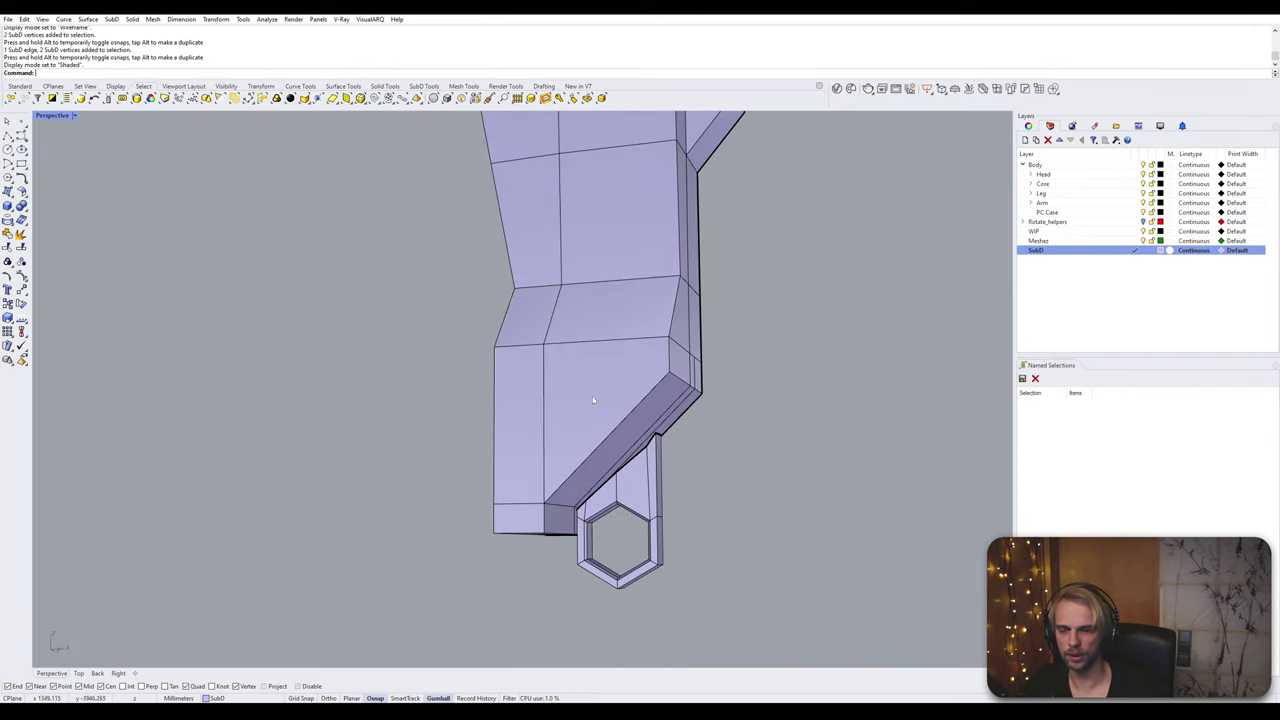
{"action": "left_click", "coordinate": [593, 400]}
{"action": "left_click", "coordinate": [381, 393]}
{"action": "right_click_drag", "start_coordinate": [519, 390], "coordinate": [433, 426]}
{"action": "double_click", "coordinate": [573, 365]}
Step: Stitch the two open vertex pairs across the tab-shell gaps into single vertices
{"action": "scroll", "coordinate": [433, 426], "scroll_direction": "up", "scroll_amount": 3}
{"action": "left_click", "coordinate": [519, 360]}
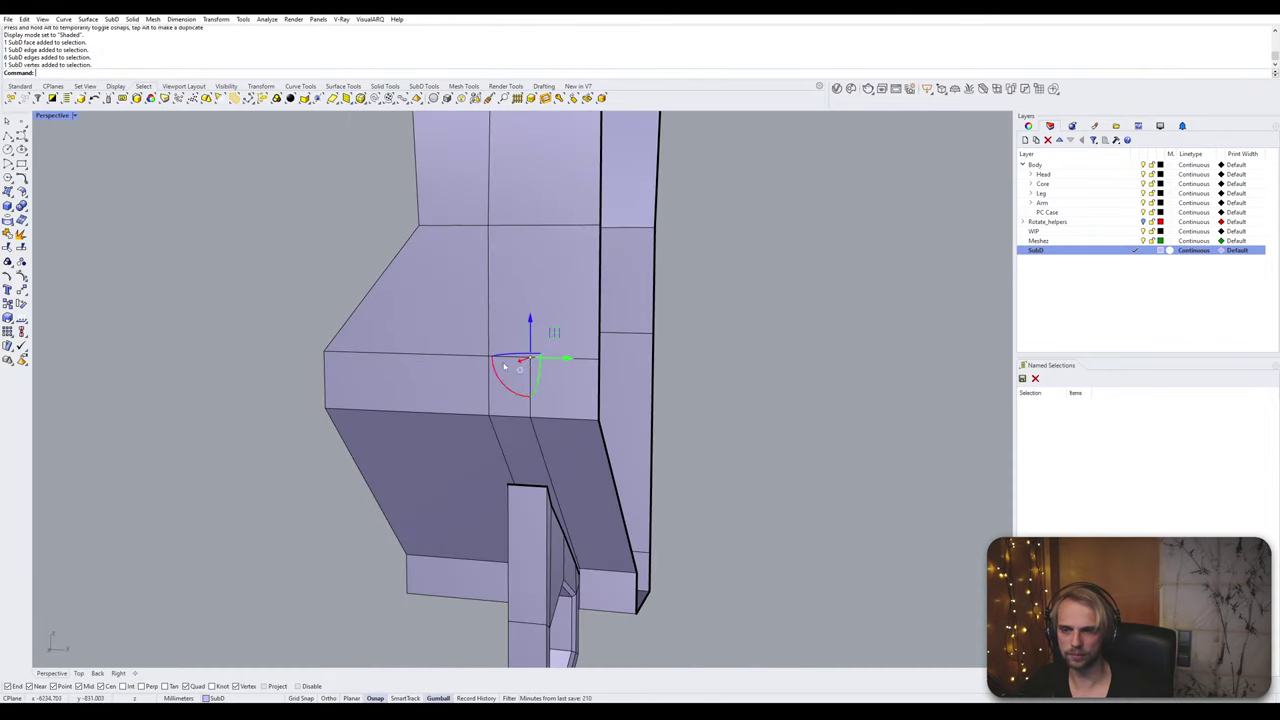
{"action": "left_click", "coordinate": [487, 360], "text": "shift"}
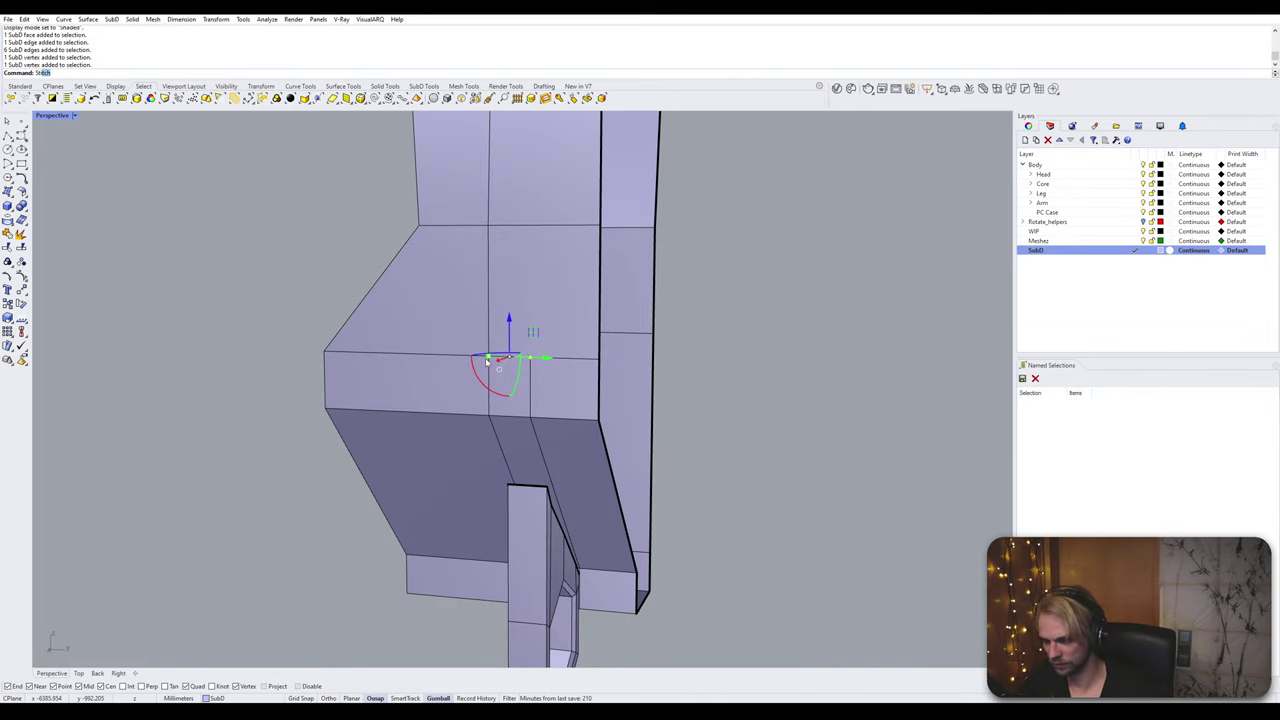
{"action": "key", "text": "Return"}
{"action": "key", "text": "Return"}
{"action": "right_click_drag", "start_coordinate": [487, 362], "coordinate": [306, 358]}
{"action": "left_click", "coordinate": [455, 561]}
{"action": "left_click", "coordinate": [309, 579]}
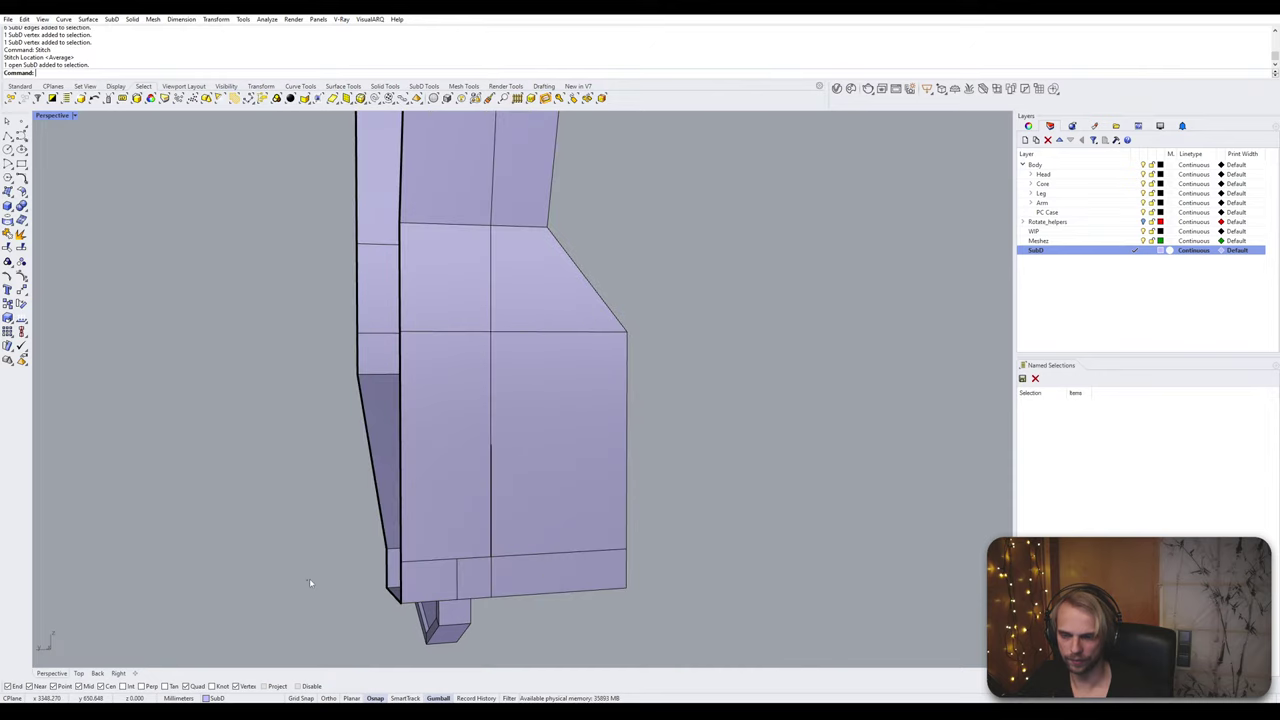
{"action": "scroll", "coordinate": [478, 573], "scroll_direction": "up", "scroll_amount": 6}
{"action": "left_click", "coordinate": [442, 545], "text": "ctrl+shift"}
{"action": "left_click", "coordinate": [505, 541], "text": "ctrl+shift"}
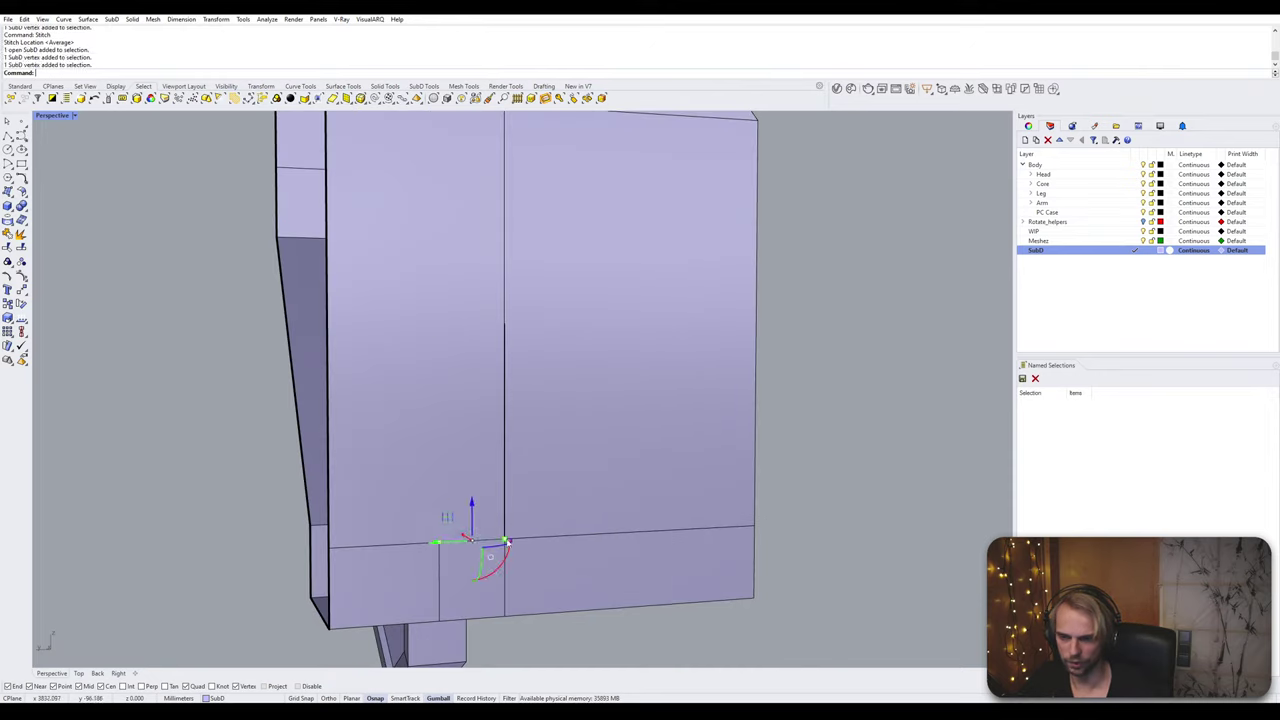
{"action": "key", "text": "Return"}
{"action": "left_click", "coordinate": [505, 541]}
Step: Select the crease edges along the lower front of the forearm shell
{"action": "scroll", "coordinate": [486, 530], "scroll_direction": "down", "scroll_amount": 8}
{"action": "right_click_drag", "start_coordinate": [307, 524], "coordinate": [659, 328]}
{"action": "scroll", "coordinate": [655, 330], "scroll_direction": "up", "scroll_amount": 3}
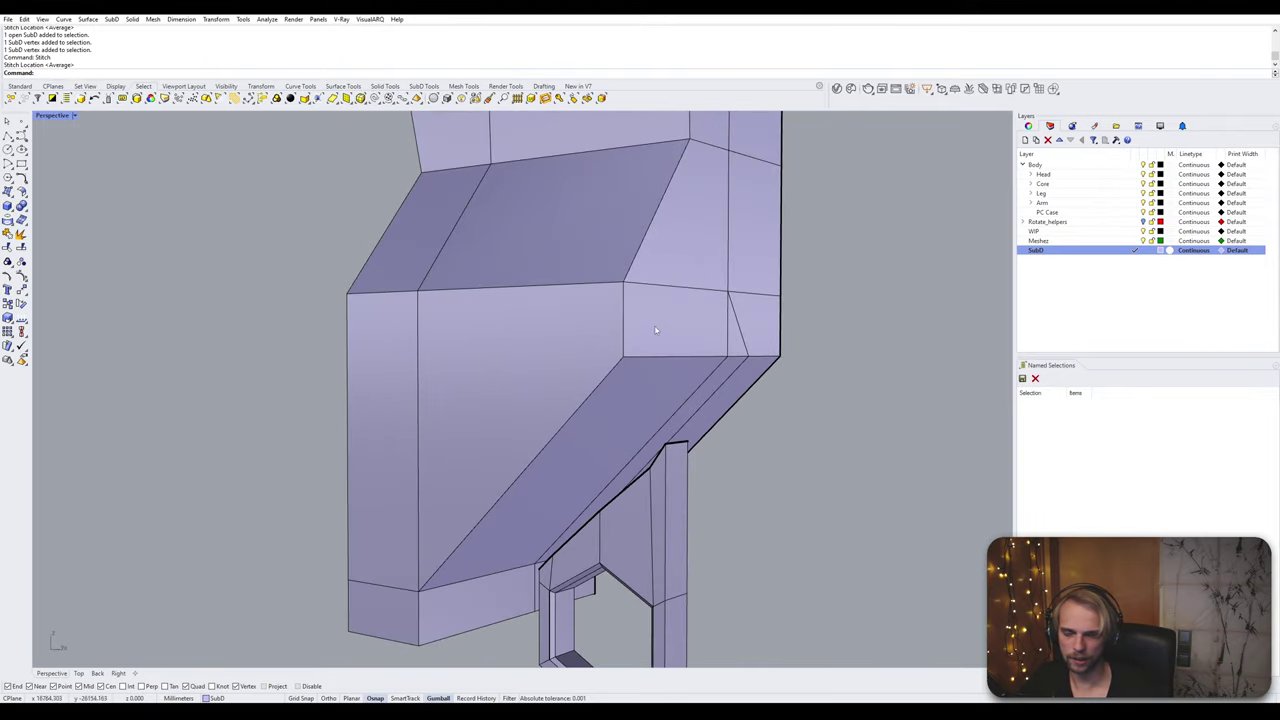
{"action": "left_click", "coordinate": [580, 288]}
{"action": "left_click", "coordinate": [370, 293], "text": "shift"}
{"action": "right_click_drag", "start_coordinate": [365, 315], "coordinate": [203, 337]}
{"action": "left_click", "coordinate": [537, 314], "text": "shift"}
{"action": "left_click", "coordinate": [483, 366], "text": "ctrl"}
Step: Insert an edge loop from the crease loop, then merge the two vertices where loops meet
{"action": "double_click", "coordinate": [486, 306], "text": "shift"}
{"action": "type", "text": "insertEdge"}
{"action": "key", "text": "Return"}
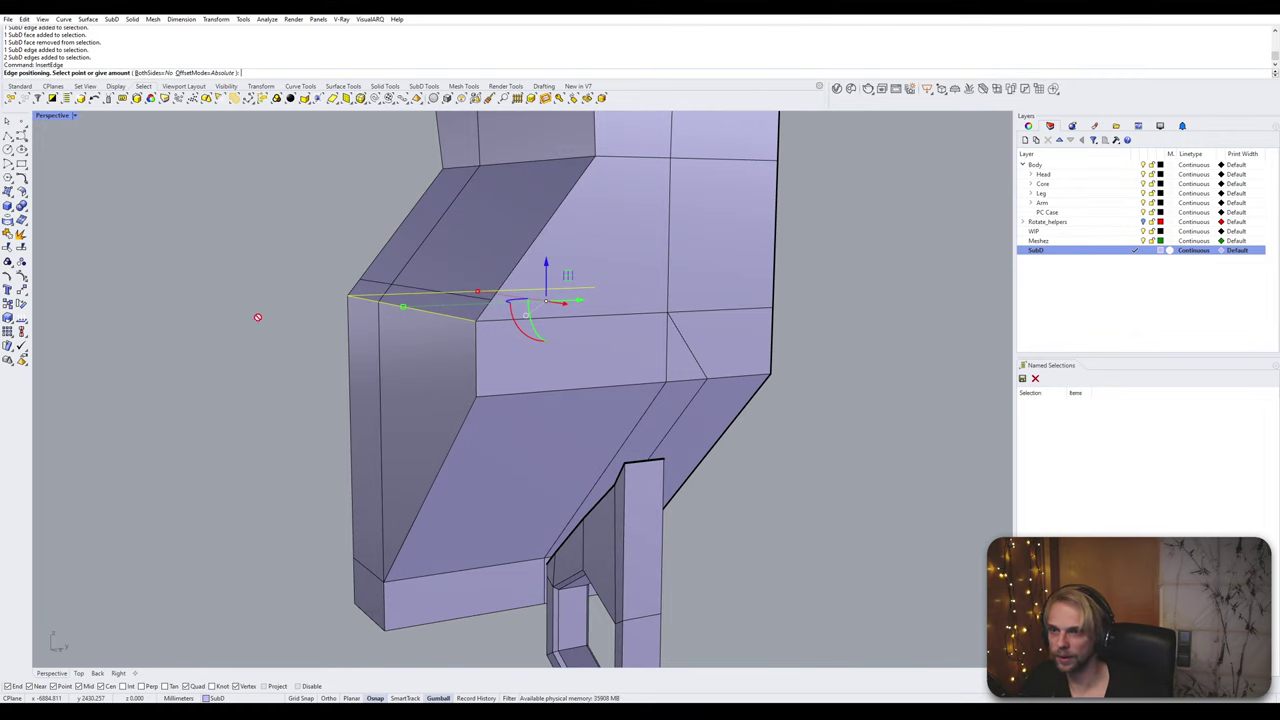
{"action": "left_click", "coordinate": [472, 396]}
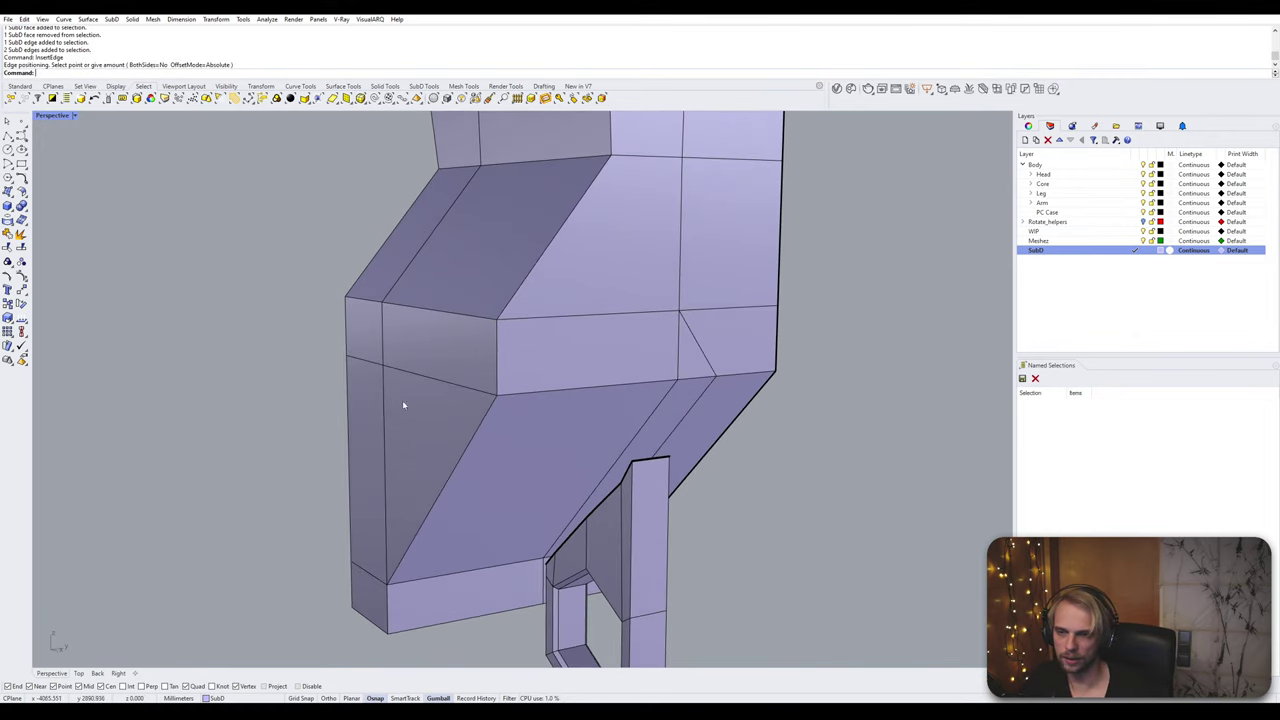
{"action": "key", "text": "Tab"}
{"action": "left_click", "coordinate": [480, 383]}
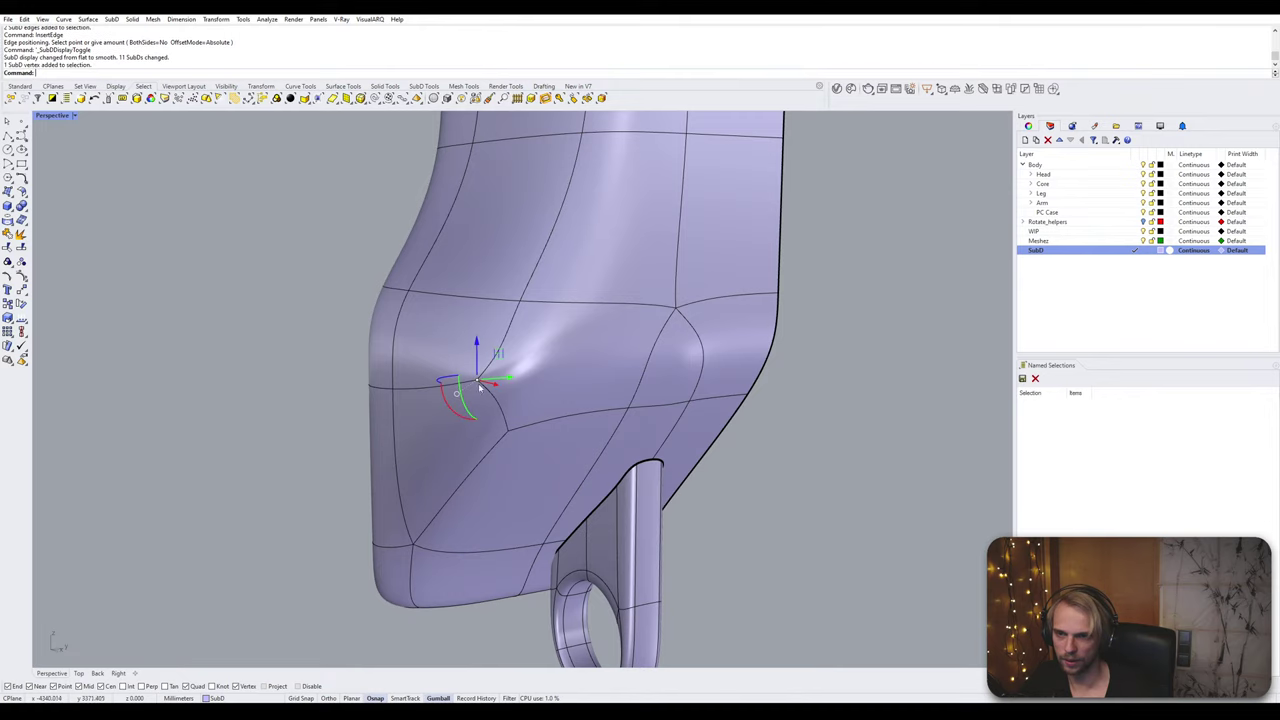
{"action": "left_click", "coordinate": [508, 430], "text": "shift"}
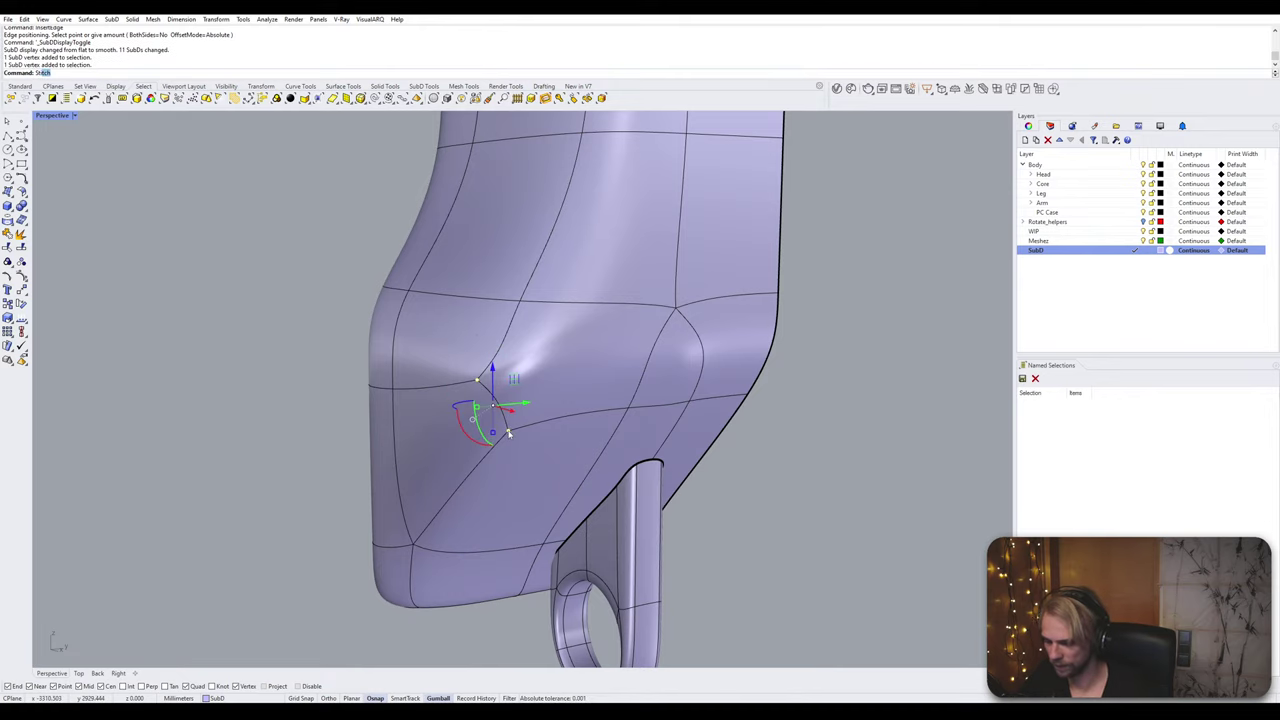
{"action": "key", "text": "Return"}
{"action": "key", "text": "Escape"}
{"action": "key", "text": "Tab"}
Step: Run InsertEdge on the horizontal loop with proportional offset and commit the new loop
{"action": "right_click_drag", "start_coordinate": [251, 428], "coordinate": [438, 409]}
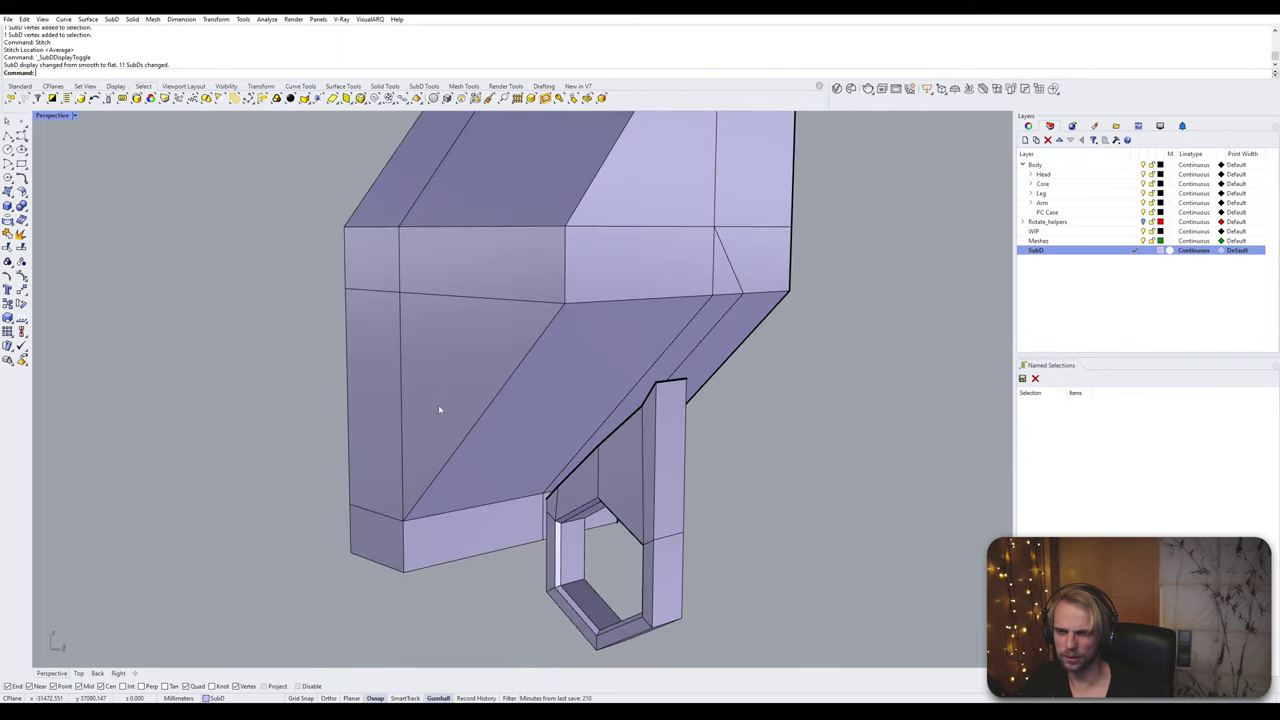
{"action": "double_click", "coordinate": [522, 299]}
{"action": "right_click_drag", "start_coordinate": [449, 348], "coordinate": [391, 347]}
{"action": "type", "text": "InsertEdge"}
{"action": "key", "text": "Return"}
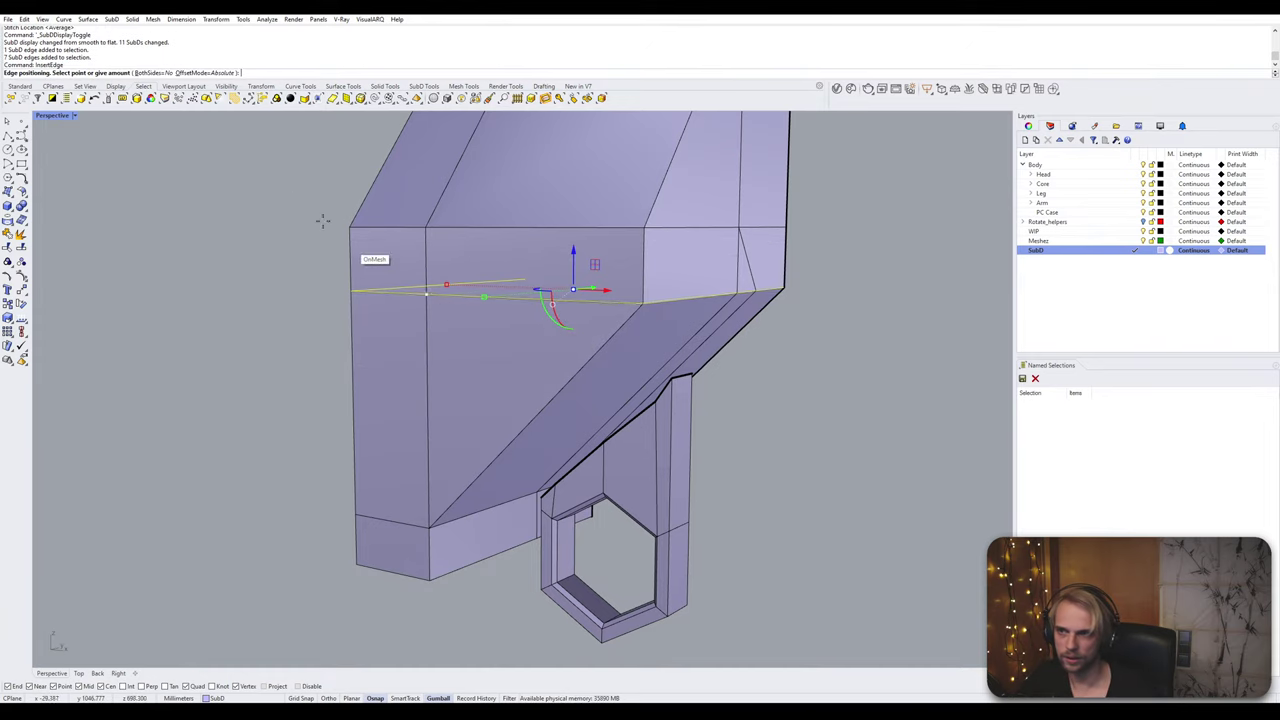
{"action": "left_click", "coordinate": [204, 74]}
{"action": "right_click_drag", "start_coordinate": [572, 350], "coordinate": [634, 336]}
{"action": "scroll", "coordinate": [663, 380], "scroll_direction": "up", "scroll_amount": 5}
{"action": "mouse_move", "coordinate": [663, 380]}
{"action": "right_mouse_down"}
{"action": "mouse_move", "coordinate": [632, 362]}
{"action": "mouse_move", "coordinate": [713, 358]}
{"action": "mouse_move", "coordinate": [677, 366]}
{"action": "right_mouse_up"}
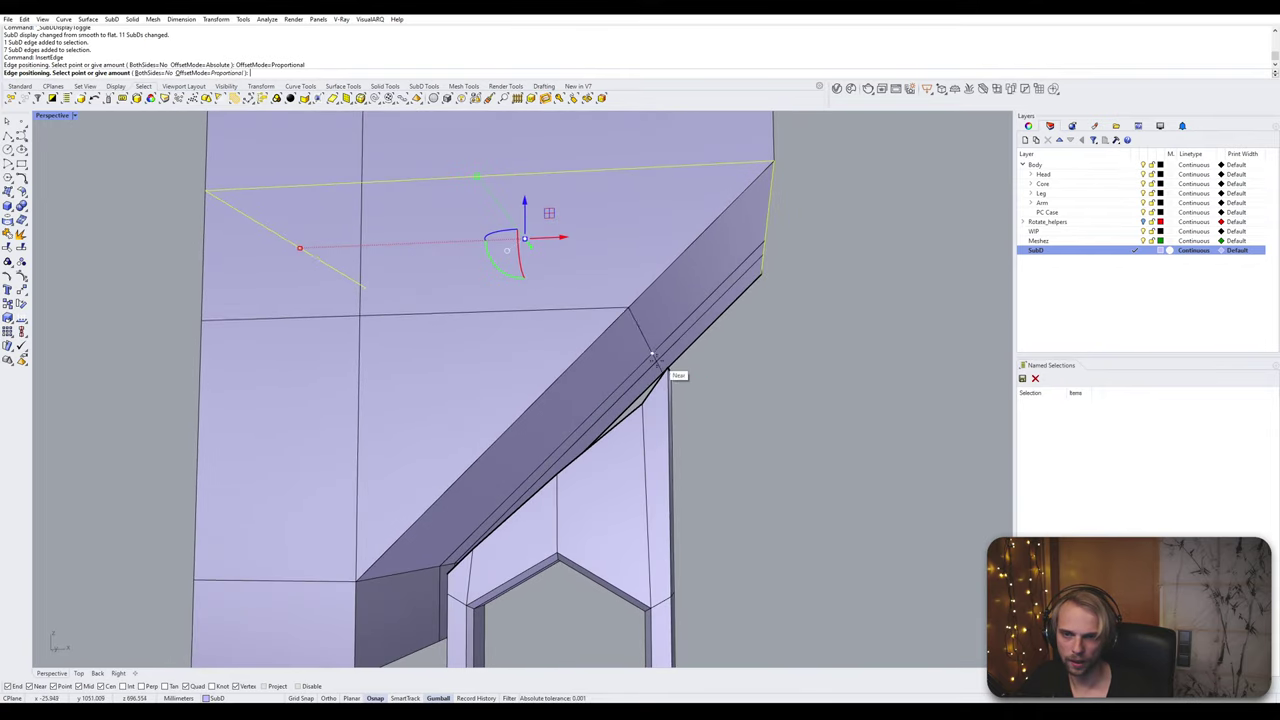
{"action": "left_click", "coordinate": [630, 299]}
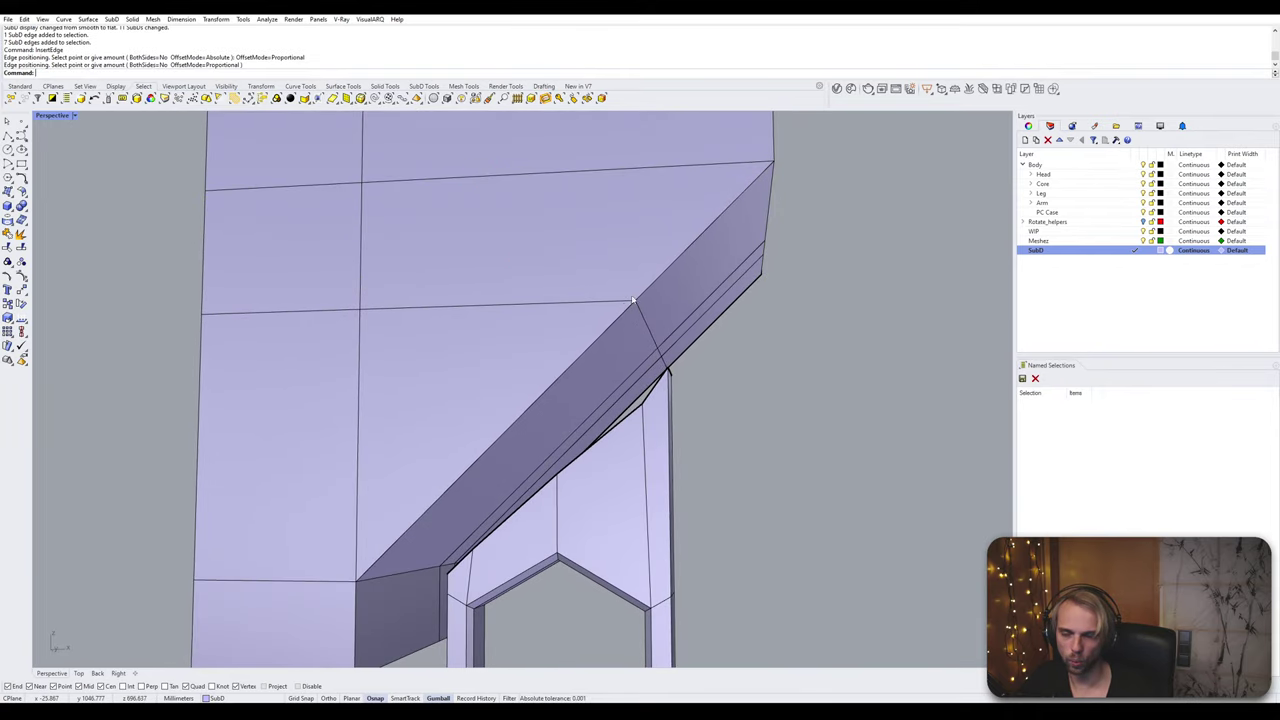
Step: Add three more horizontal edge loops near the slope and toward the wrist
{"action": "double_click", "coordinate": [583, 302]}
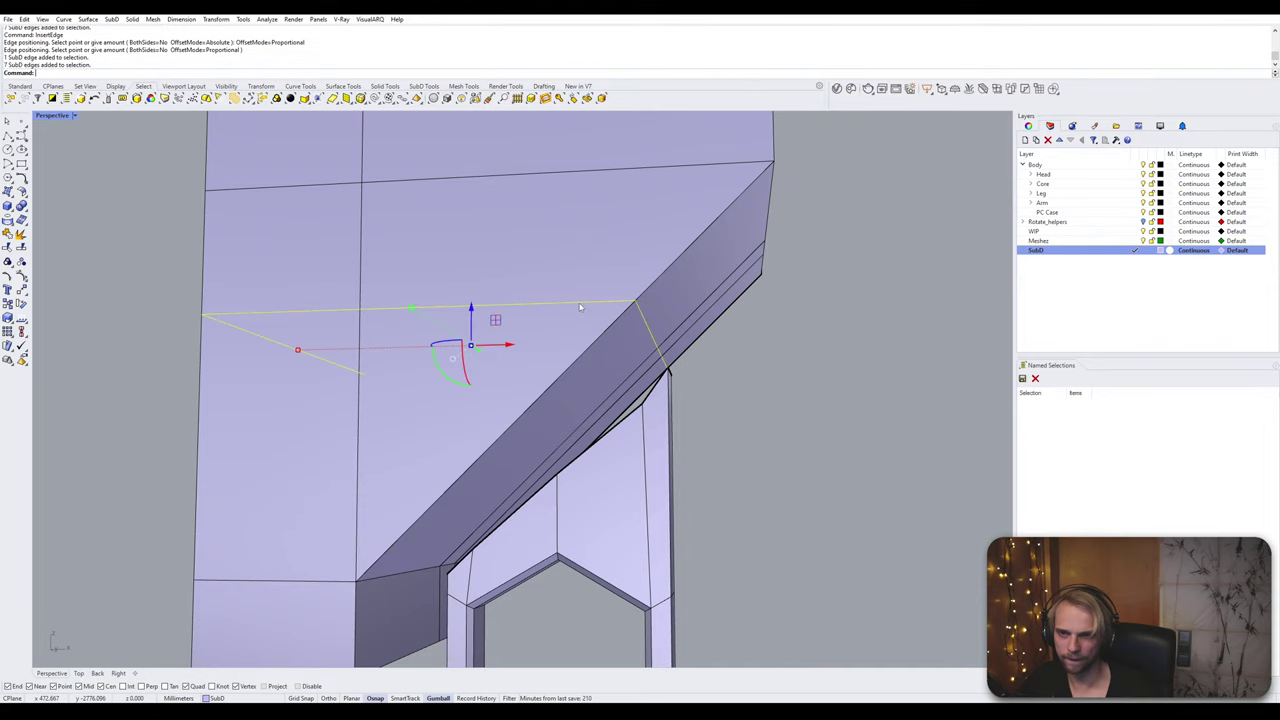
{"action": "key", "text": "Return"}
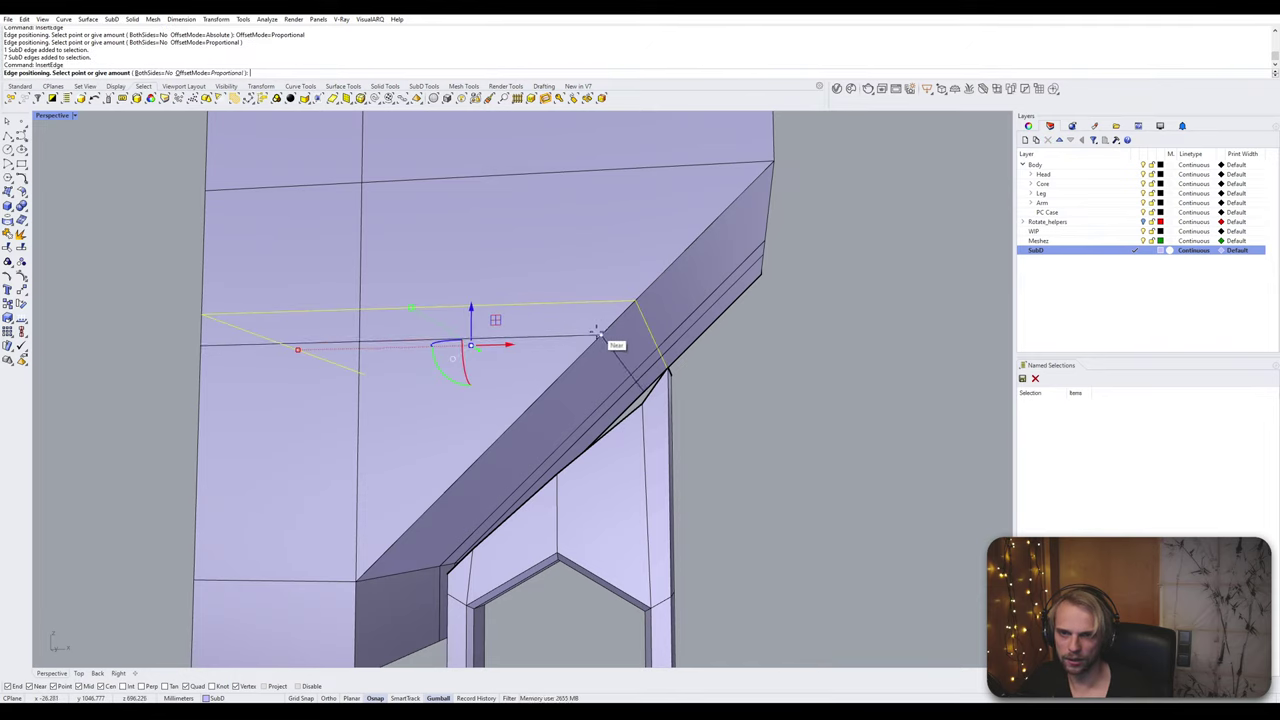
{"action": "left_click", "coordinate": [598, 338]}
{"action": "double_click", "coordinate": [573, 339]}
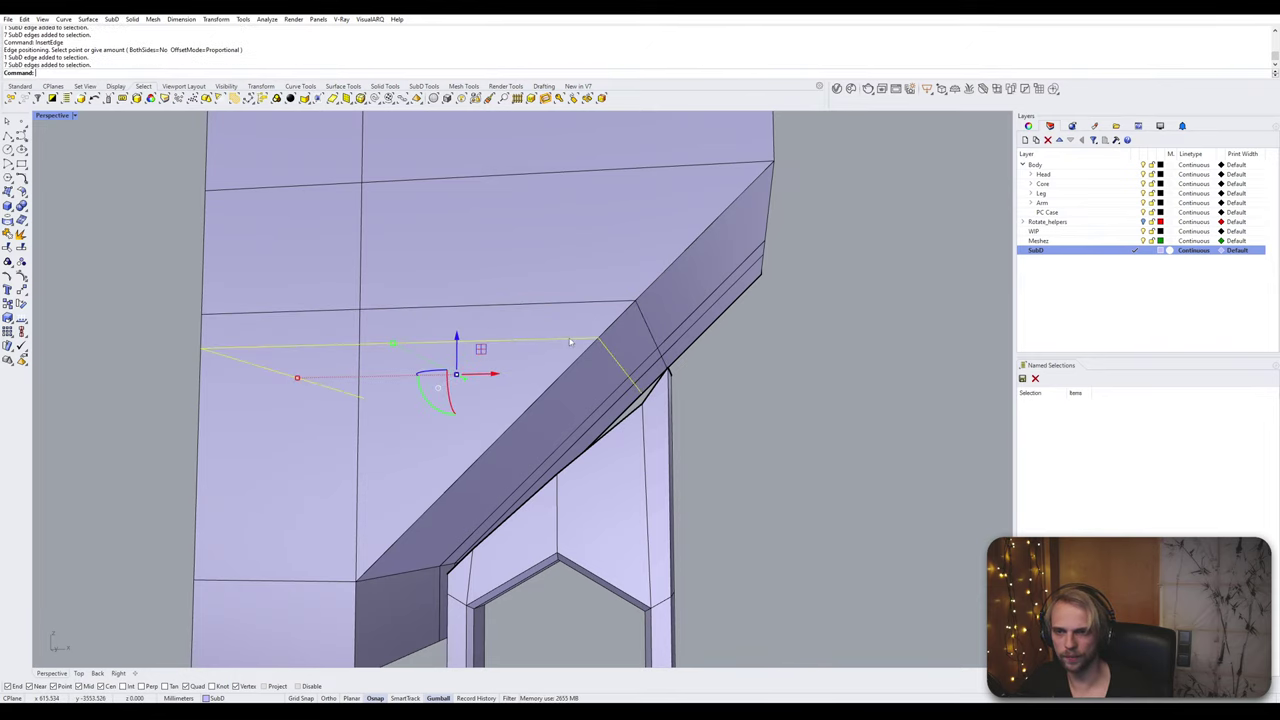
{"action": "key", "text": "Return"}
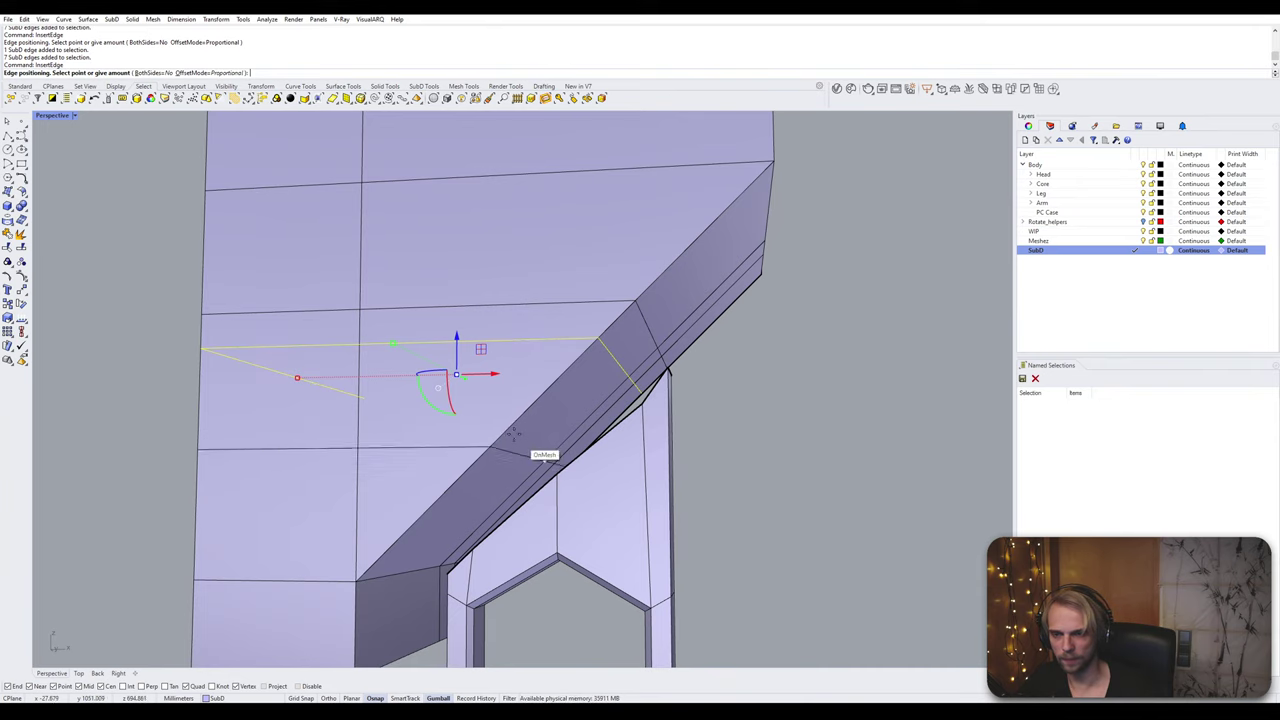
{"action": "right_click_drag", "start_coordinate": [503, 417], "coordinate": [603, 331]}
{"action": "left_click", "coordinate": [516, 431]}
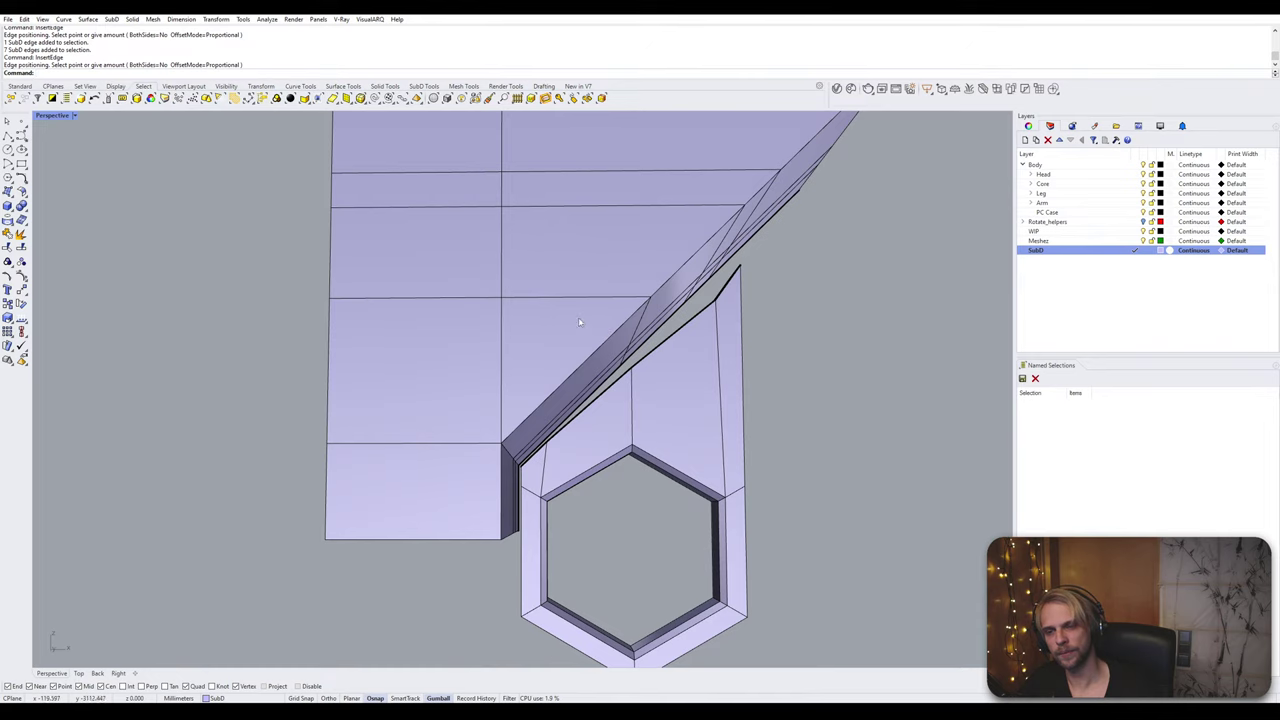
{"action": "double_click", "coordinate": [583, 297]}
{"action": "key", "text": "Return"}
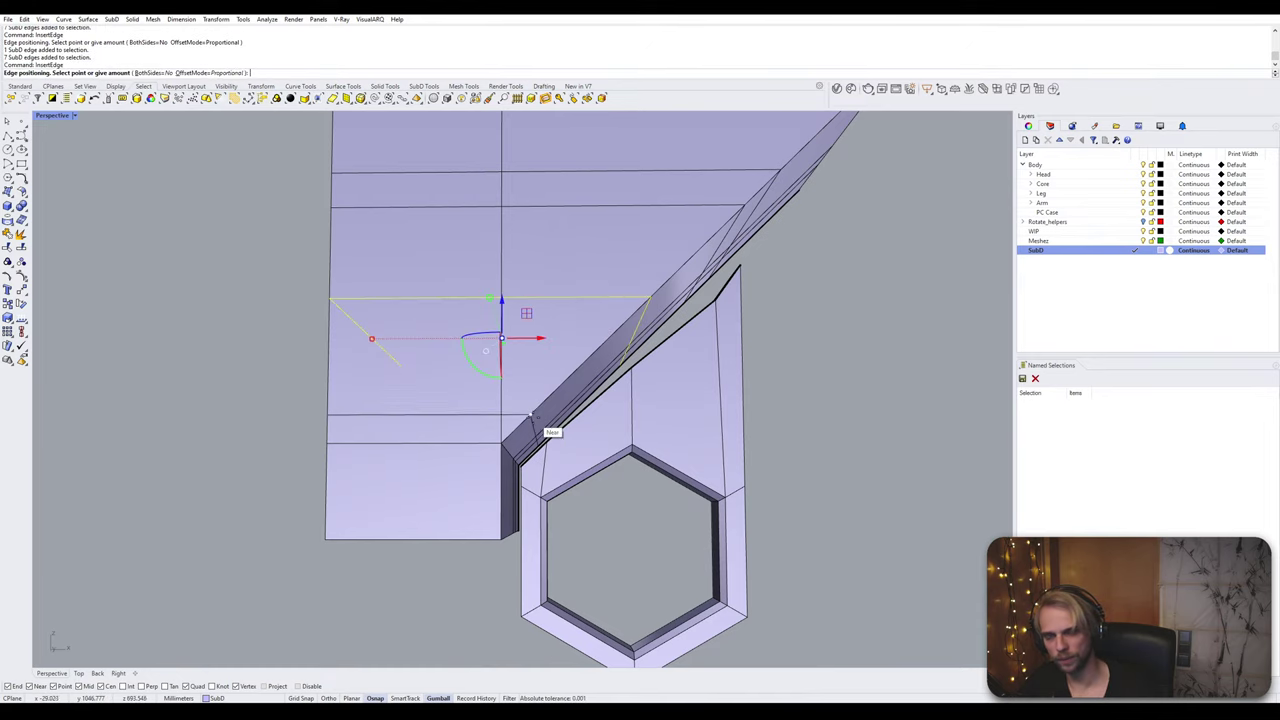
{"action": "left_click", "coordinate": [541, 405]}
Step: Insert one more horizontal edge loop at the wrist corner
{"action": "mouse_move", "coordinate": [526, 420]}
{"action": "right_mouse_down"}
{"action": "mouse_move", "coordinate": [517, 437]}
{"action": "mouse_move", "coordinate": [512, 427]}
{"action": "right_mouse_up"}
{"action": "scroll", "coordinate": [511, 427], "scroll_direction": "up", "scroll_amount": 3}
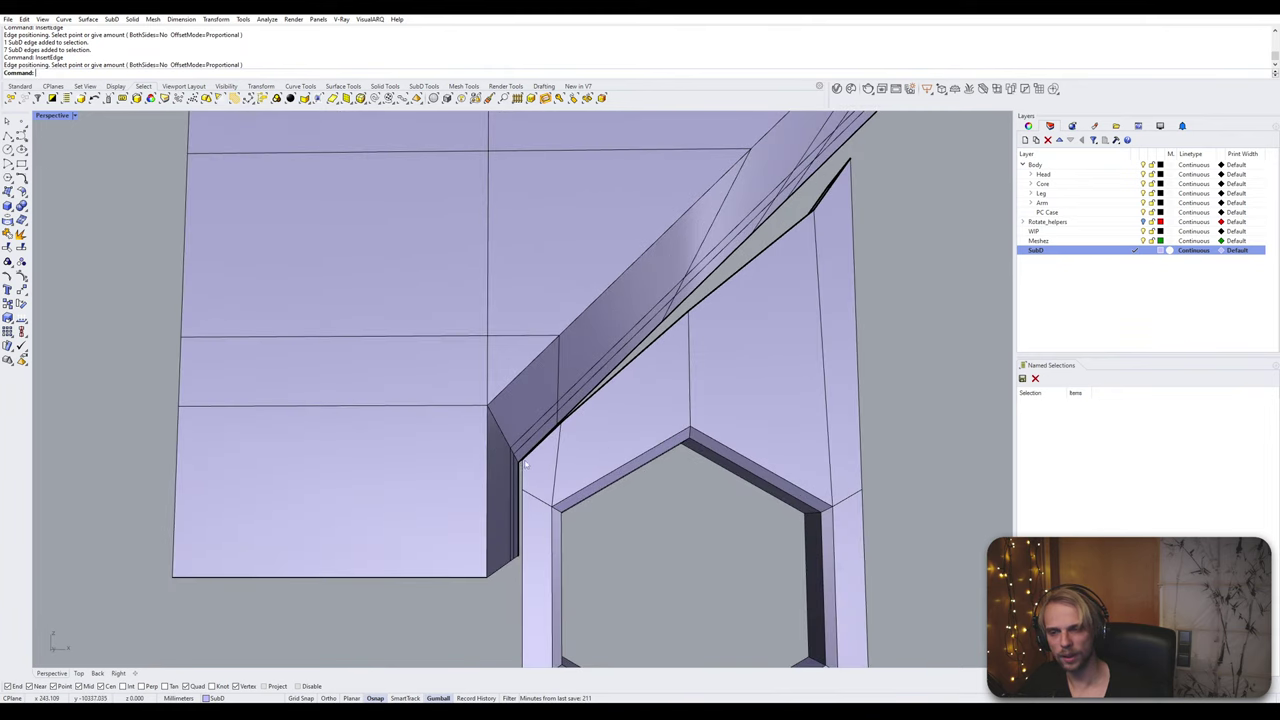
{"action": "double_click", "coordinate": [515, 338], "text": "ctrl+shift"}
{"action": "double_click", "coordinate": [511, 338], "text": "ctrl+shift"}
{"action": "right_click", "coordinate": [510, 337]}
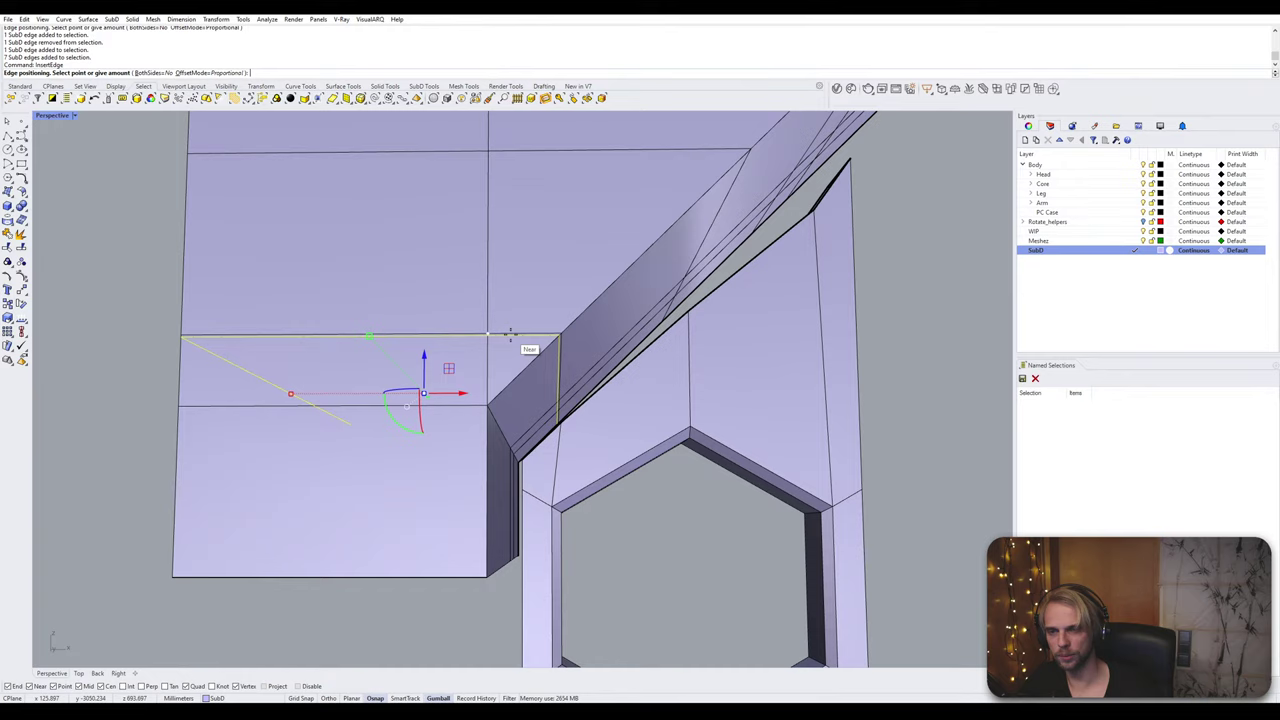
{"action": "left_click", "coordinate": [506, 404]}
{"action": "right_click_drag", "start_coordinate": [506, 404], "coordinate": [402, 420]}
Step: Delete the strip of faces running along the sloped seam
{"action": "left_click", "coordinate": [566, 422], "text": "ctrl+shift"}
{"action": "left_click", "coordinate": [638, 344], "text": "ctrl+shift"}
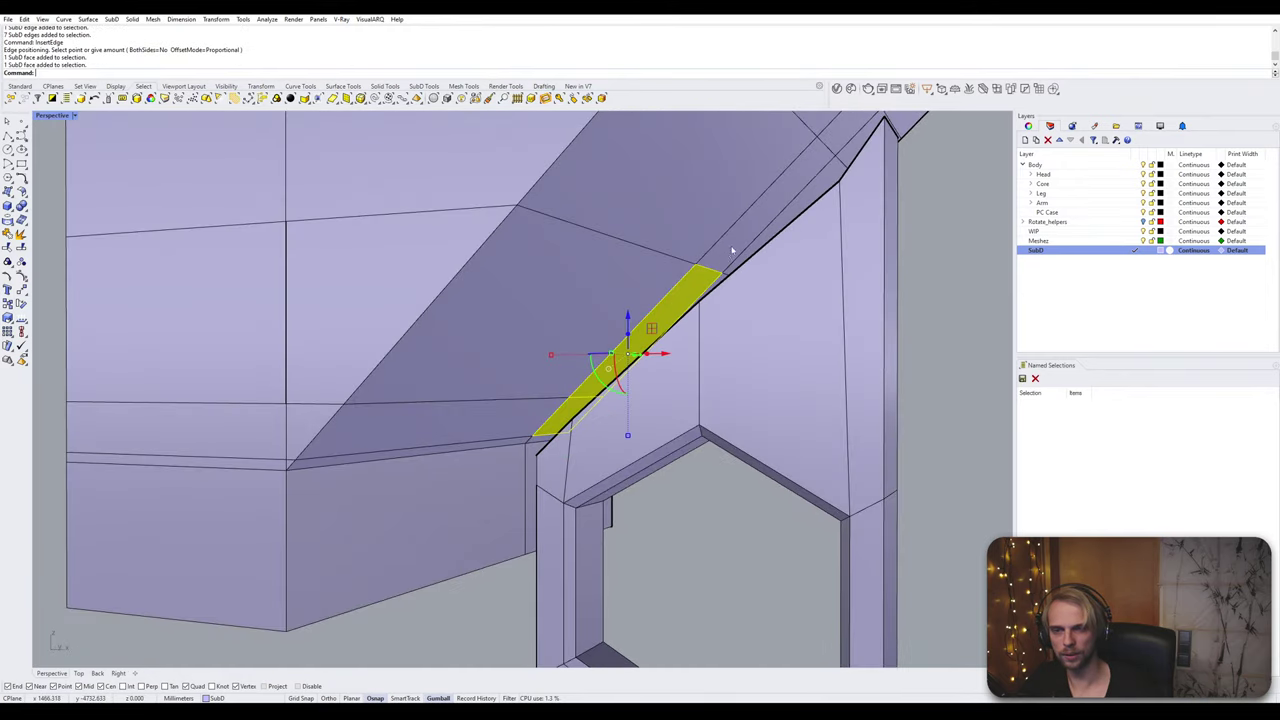
{"action": "right_click_drag", "start_coordinate": [731, 251], "coordinate": [674, 354]}
{"action": "left_click", "coordinate": [691, 352], "text": "ctrl+shift"}
{"action": "left_click", "coordinate": [757, 277], "text": "ctrl+shift"}
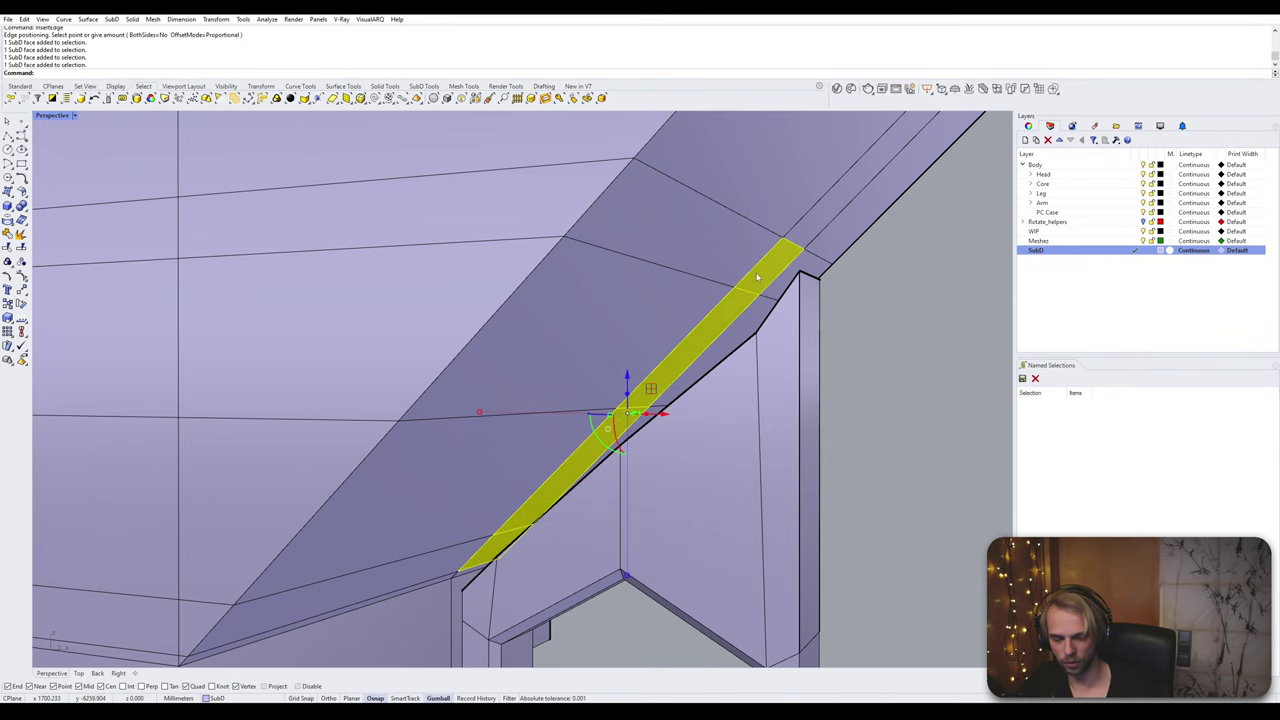
{"action": "key", "text": "Delete"}
{"action": "scroll", "coordinate": [766, 253], "scroll_direction": "down", "scroll_amount": 2}
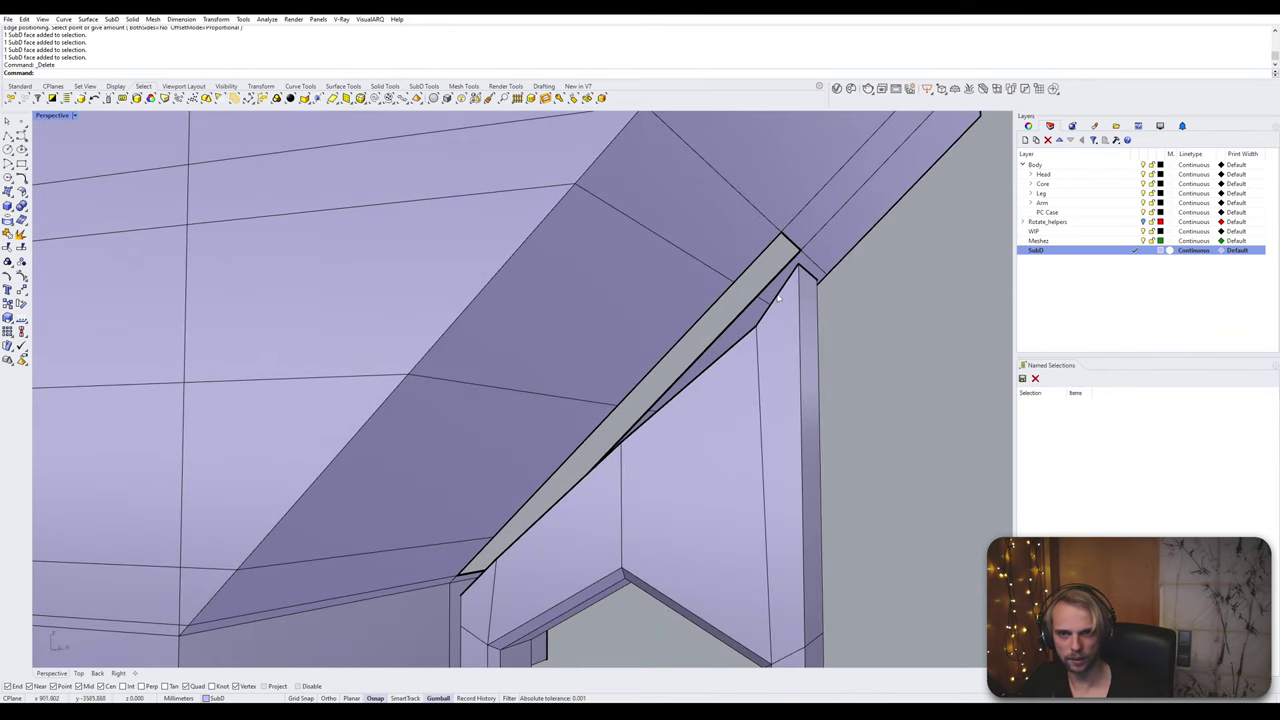
{"action": "right_click_drag", "start_coordinate": [778, 298], "coordinate": [717, 282]}
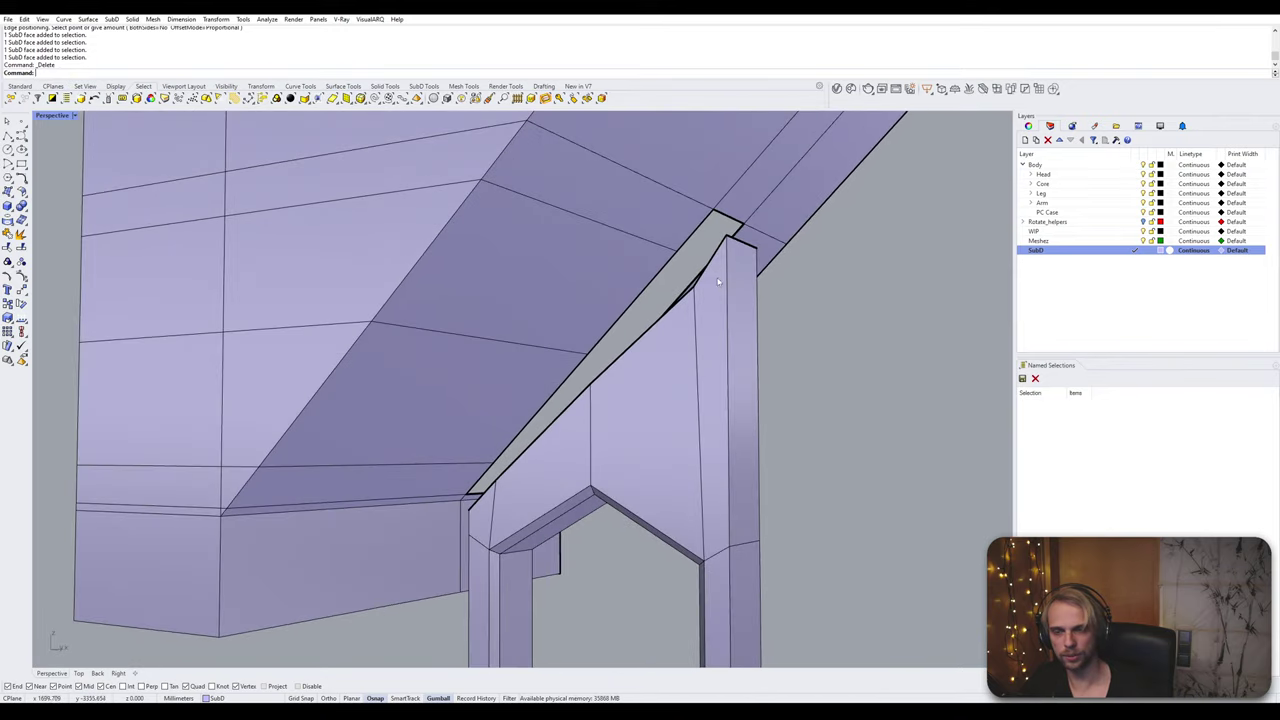
Step: Bridge the two edge loops bordering the gap and preview the shell smooth
{"action": "double_click", "coordinate": [665, 318]}
{"action": "double_click", "coordinate": [655, 285], "text": "shift"}
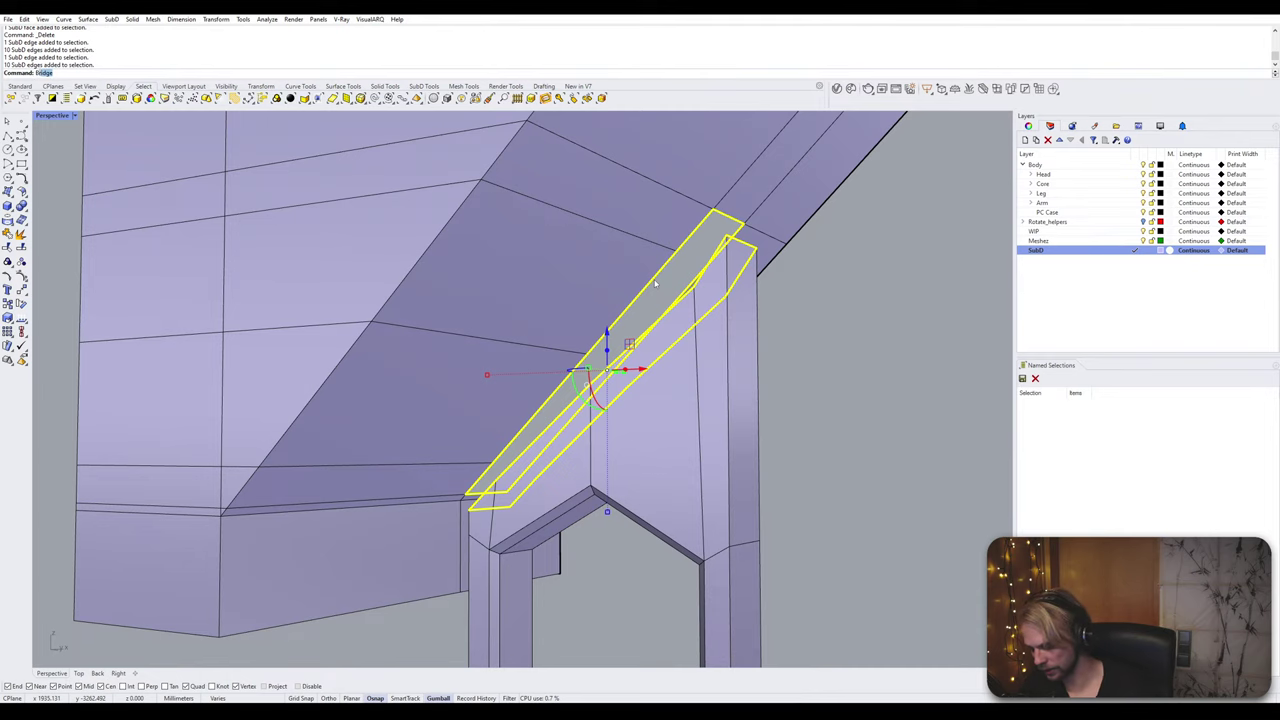
{"action": "key", "text": "Return"}
{"action": "key", "text": "Return"}
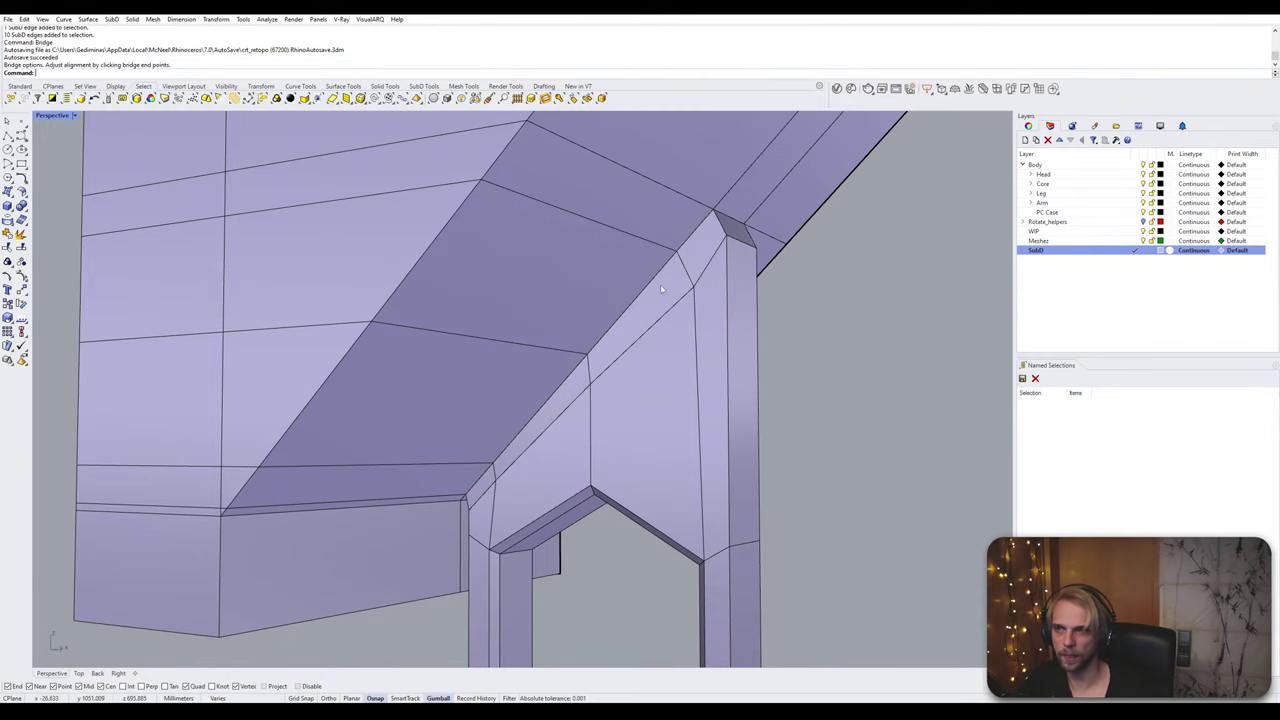
{"action": "key", "text": "Tab"}
{"action": "scroll", "coordinate": [815, 441], "scroll_direction": "down", "scroll_amount": 6}
{"action": "right_click_drag", "start_coordinate": [755, 452], "coordinate": [820, 430]}
{"action": "scroll", "coordinate": [545, 533], "scroll_direction": "up", "scroll_amount": 3}
{"action": "right_click_drag", "start_coordinate": [545, 533], "coordinate": [334, 429]}
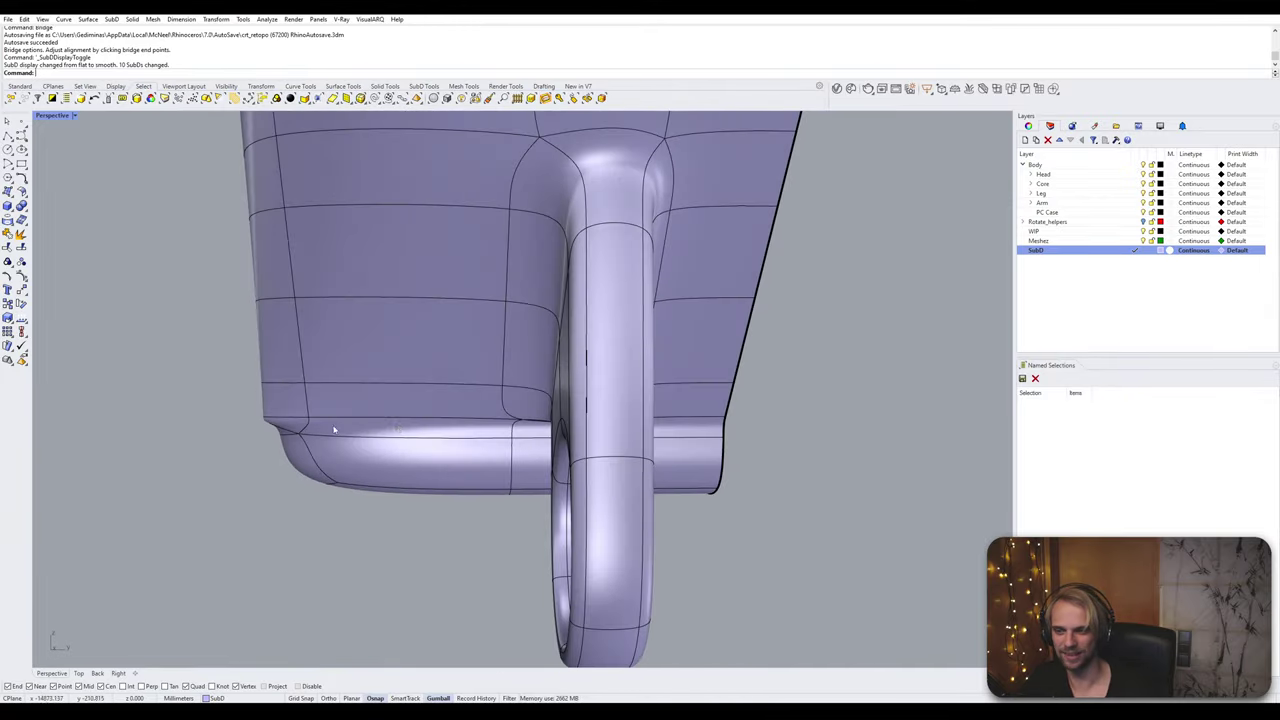
Step: Toggle between flat cage and smooth SubD display to compare the shell
{"action": "key", "text": "Tab"}
{"action": "right_click_drag", "start_coordinate": [249, 429], "coordinate": [441, 339]}
{"action": "key", "text": "Tab"}
{"action": "scroll", "coordinate": [386, 338], "scroll_direction": "down", "scroll_amount": 6}
{"action": "key", "text": "Tab"}
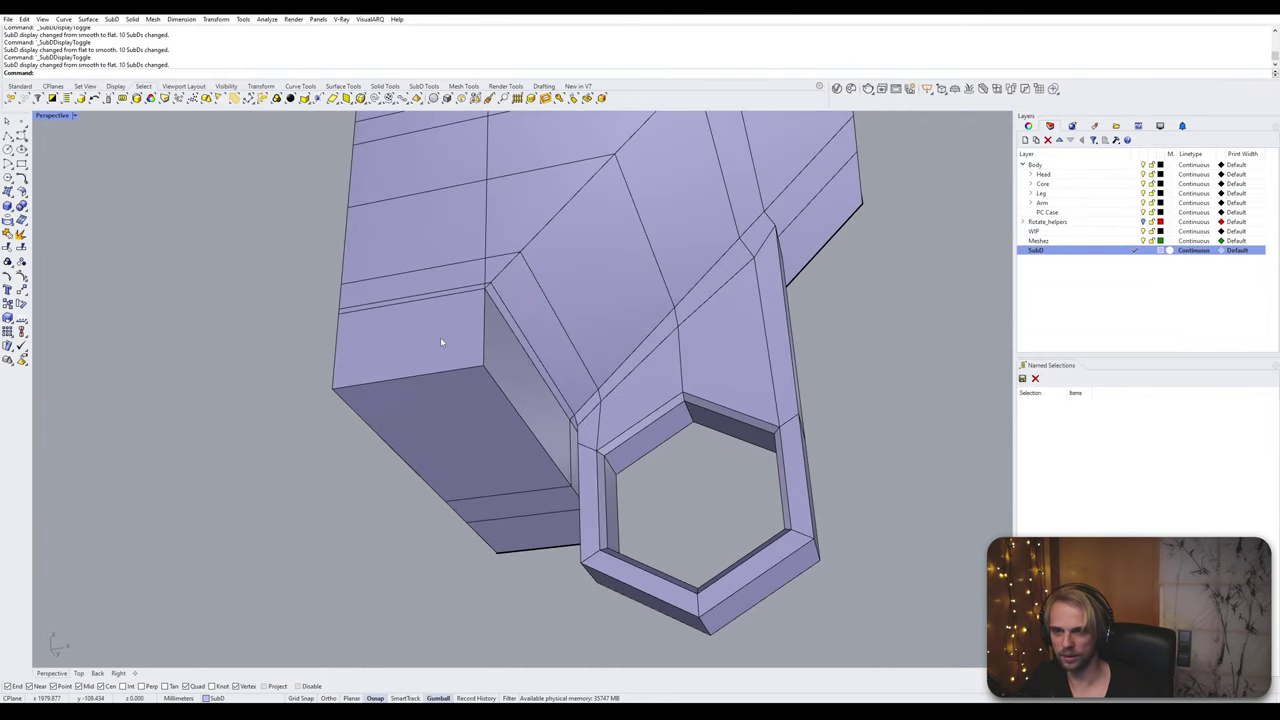
{"action": "scroll", "coordinate": [495, 283], "scroll_direction": "up", "scroll_amount": 4}
{"action": "key", "text": "Tab"}
{"action": "key", "text": "Tab"}
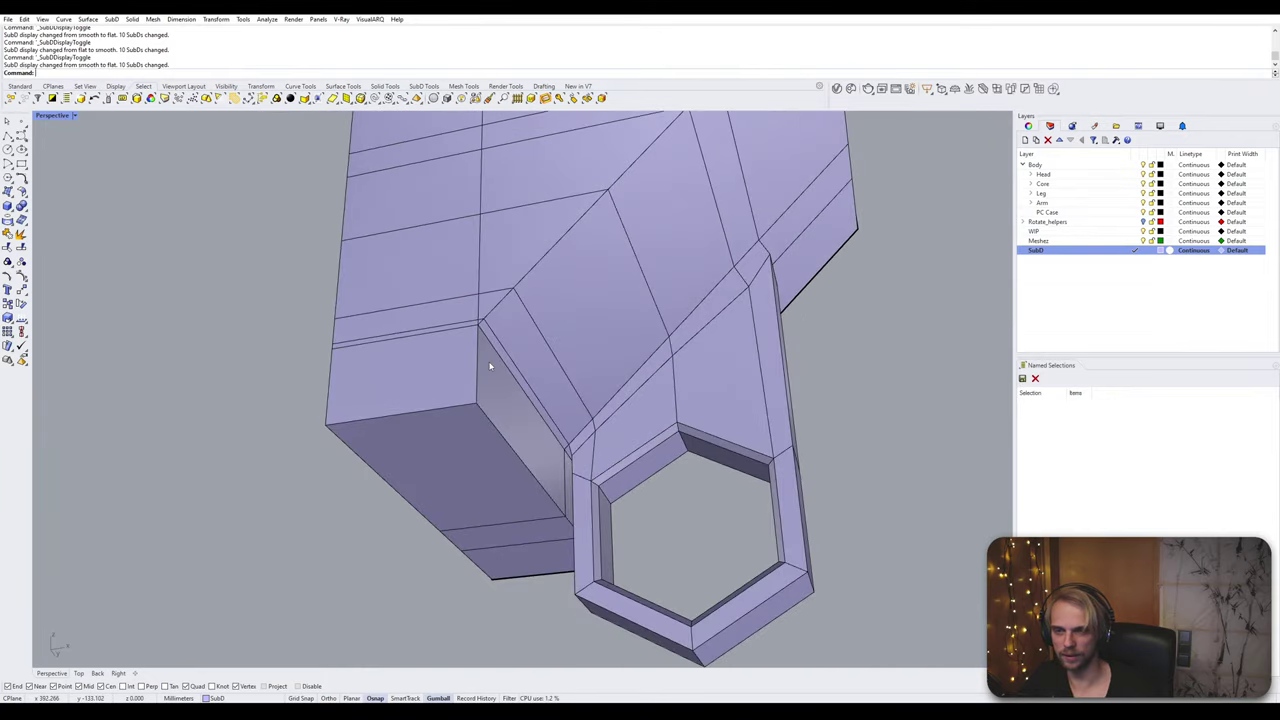
{"action": "key", "text": "Tab"}
{"action": "key", "text": "Tab"}
{"action": "key", "text": "Tab"}
{"action": "key", "text": "Tab"}
{"action": "right_click_drag", "start_coordinate": [477, 379], "coordinate": [494, 355]}
{"action": "key", "text": "Tab"}
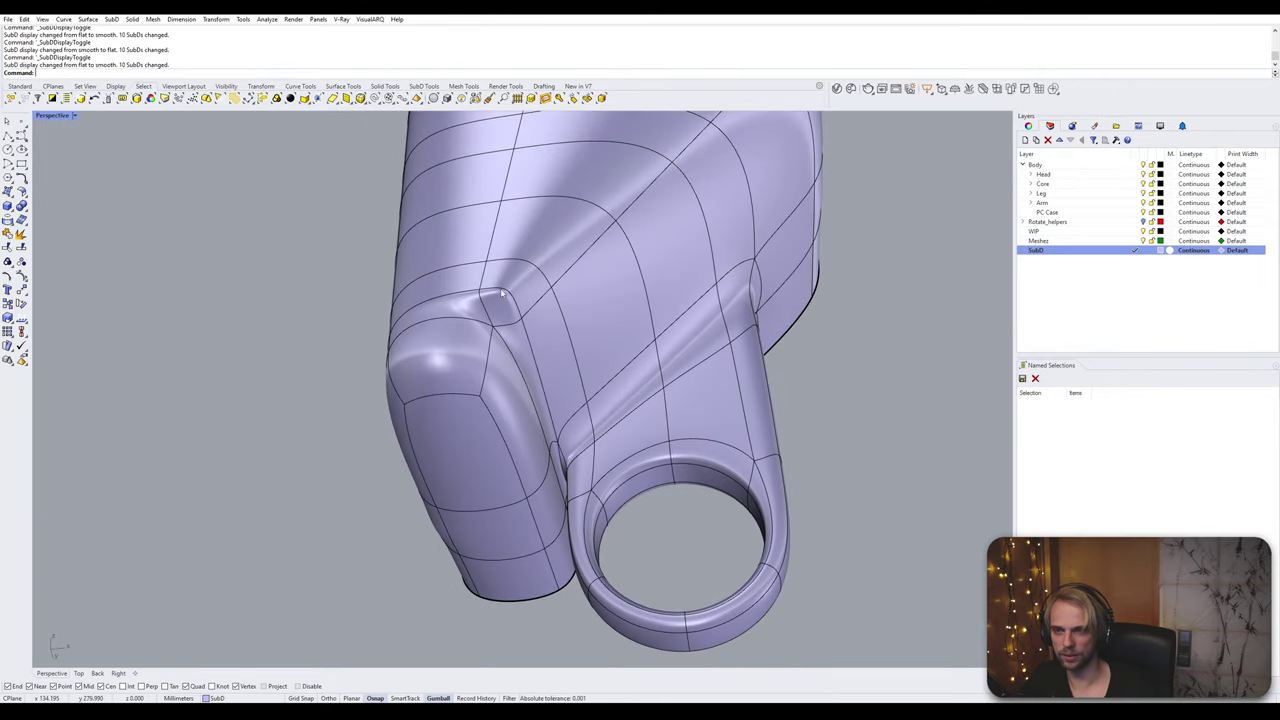
{"action": "key", "text": "Tab"}
{"action": "scroll", "coordinate": [419, 410], "scroll_direction": "up", "scroll_amount": 8}
{"action": "scroll", "coordinate": [419, 410], "scroll_direction": "down", "scroll_amount": 10}
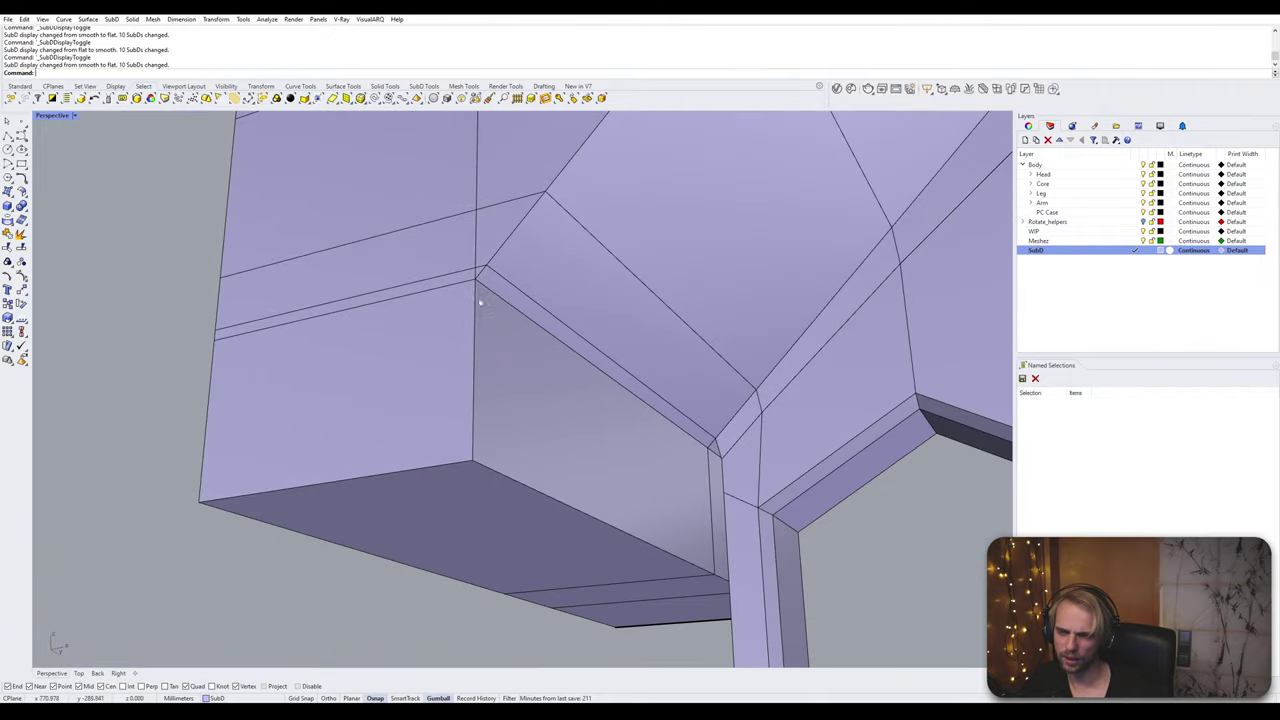
Step: Inspect the hexagonal opening and side of the smoothed part, zooming out to fit the forearm
{"action": "right_click_drag", "start_coordinate": [416, 300], "coordinate": [503, 361]}
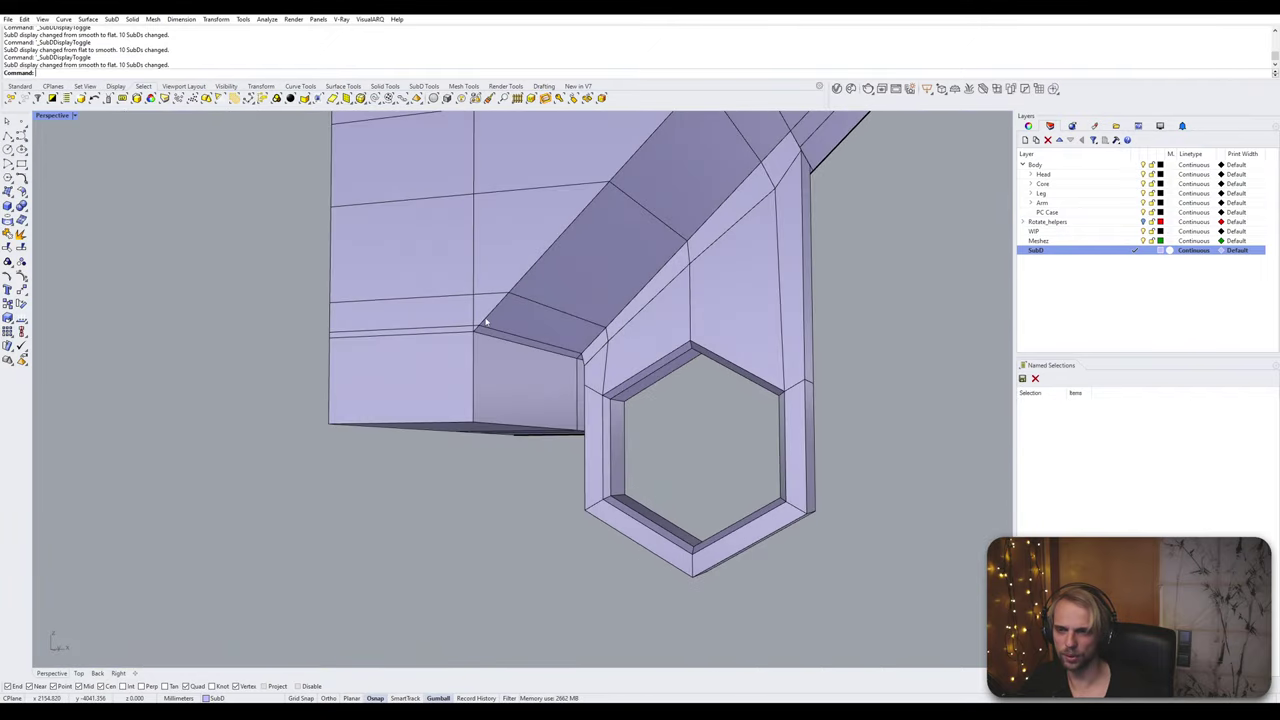
{"action": "scroll", "coordinate": [485, 322], "scroll_direction": "down", "scroll_amount": 4}
{"action": "scroll", "coordinate": [491, 334], "scroll_direction": "up", "scroll_amount": 5}
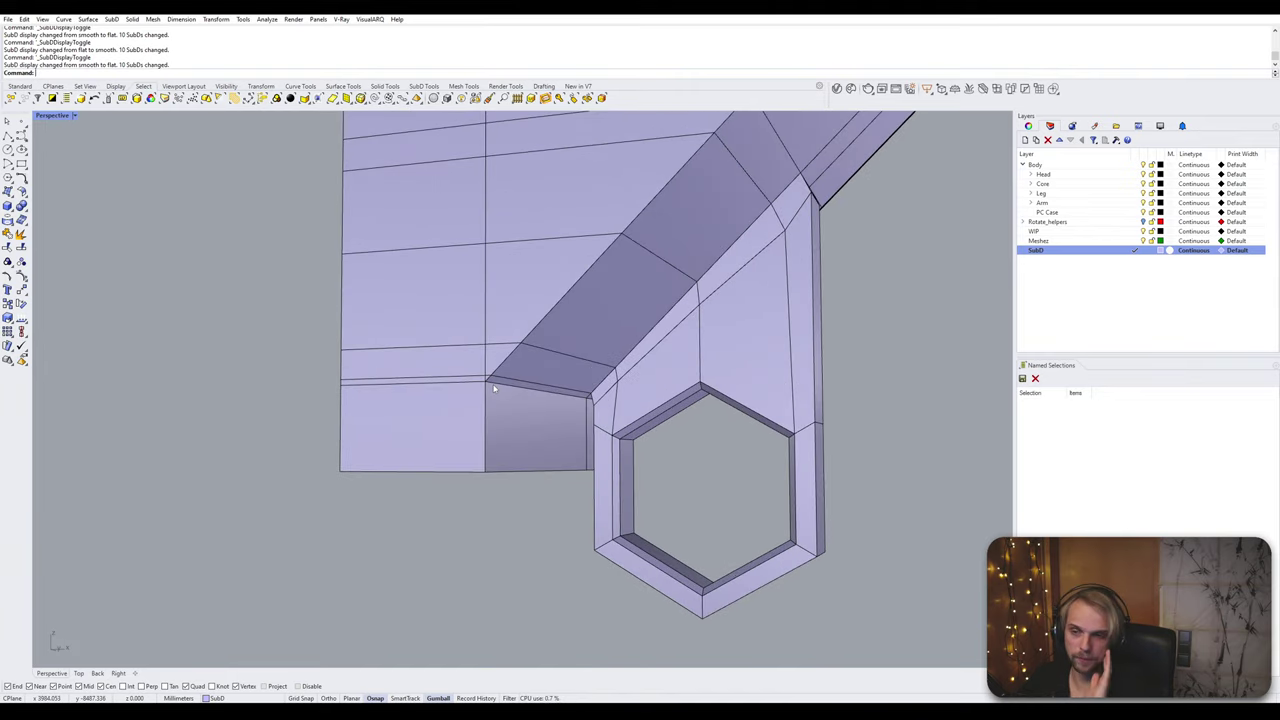
{"action": "scroll", "coordinate": [494, 388], "scroll_direction": "down", "scroll_amount": 6}
{"action": "right_click_drag", "start_coordinate": [580, 422], "coordinate": [512, 580]}
{"action": "key", "text": "Tab"}
{"action": "key", "text": "Tab"}
{"action": "scroll", "coordinate": [469, 486], "scroll_direction": "down", "scroll_amount": 7}
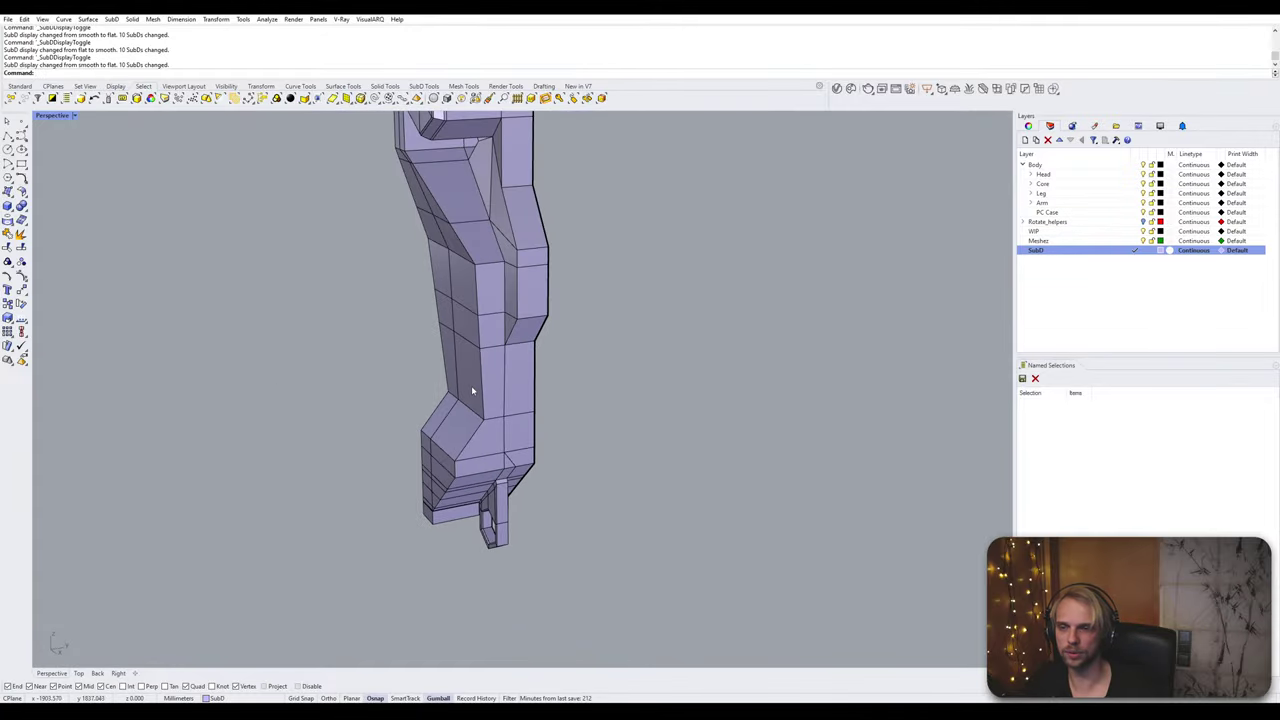
{"action": "scroll", "coordinate": [501, 480], "scroll_direction": "down", "scroll_amount": 4}
{"action": "right_click_drag", "start_coordinate": [474, 391], "coordinate": [511, 450], "text": "shift"}
Step: Use ShowSelected to reveal the hidden grey robot arm part beside the shell
{"action": "type", "text": "Show"}
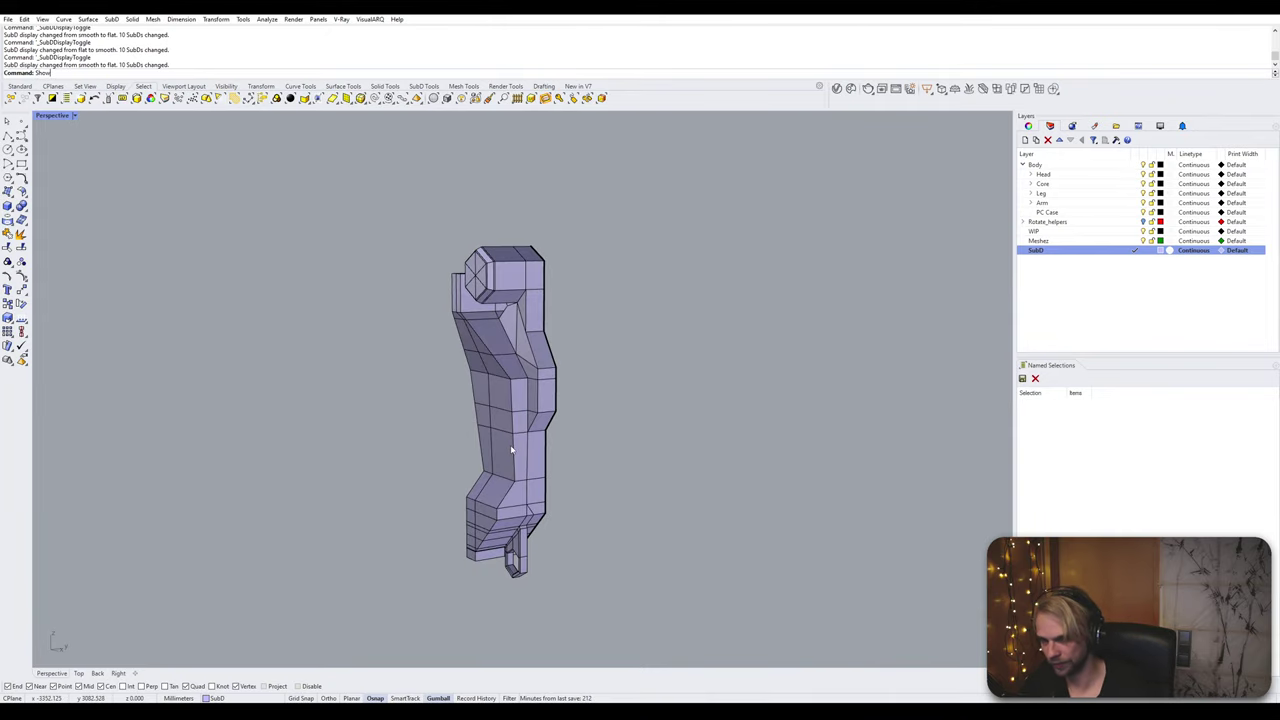
{"action": "type", "text": "Selected"}
{"action": "key", "text": "Return"}
{"action": "left_click", "coordinate": [647, 440]}
{"action": "key", "text": "Return"}
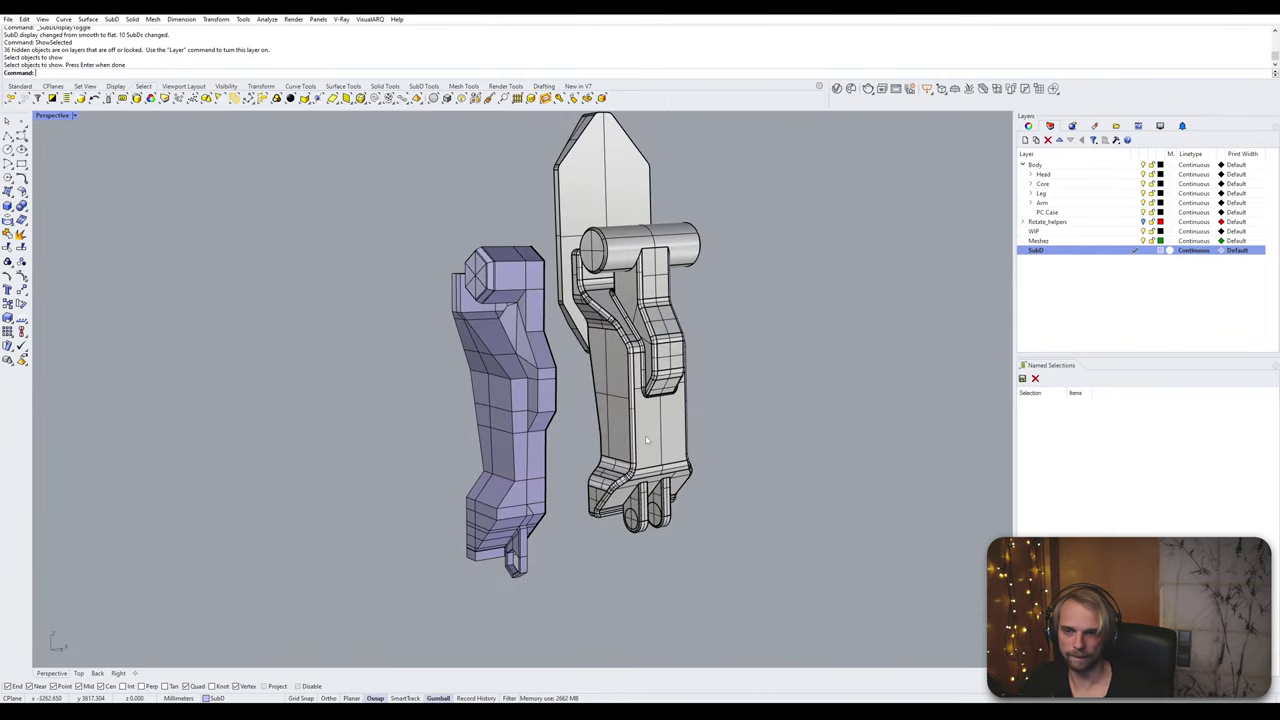
{"action": "right_click_drag", "start_coordinate": [647, 440], "coordinate": [737, 434]}
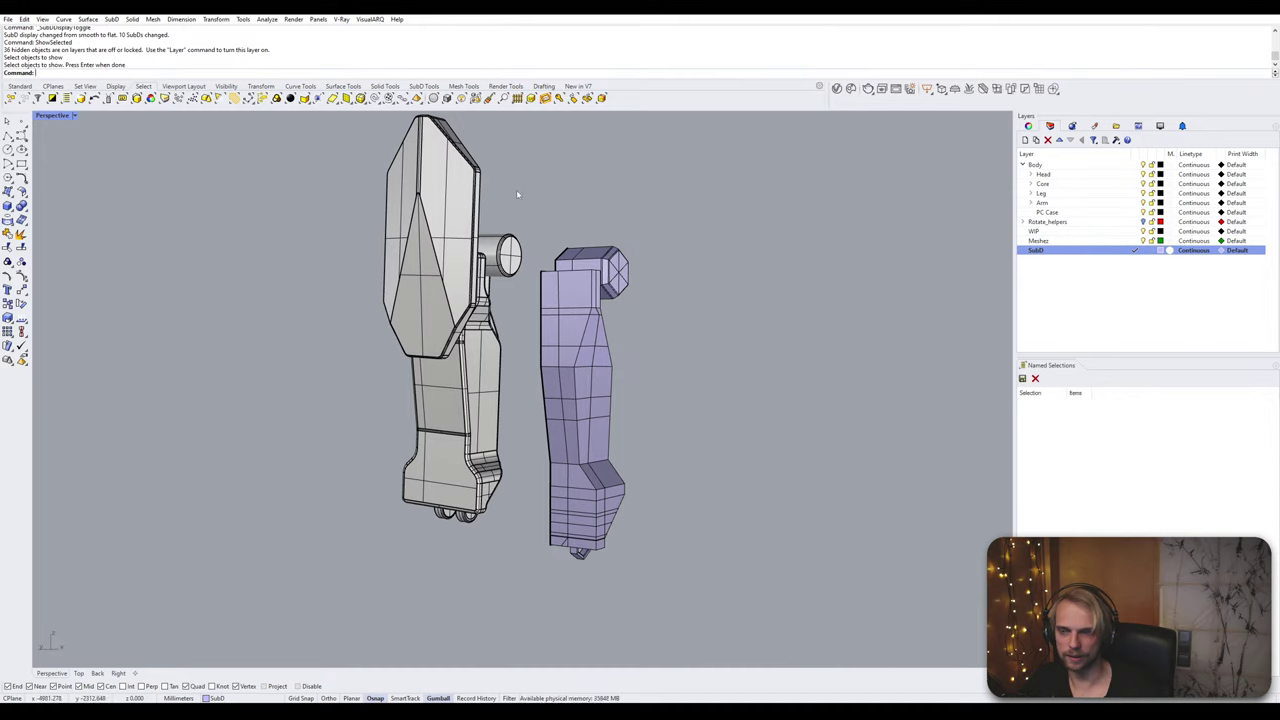
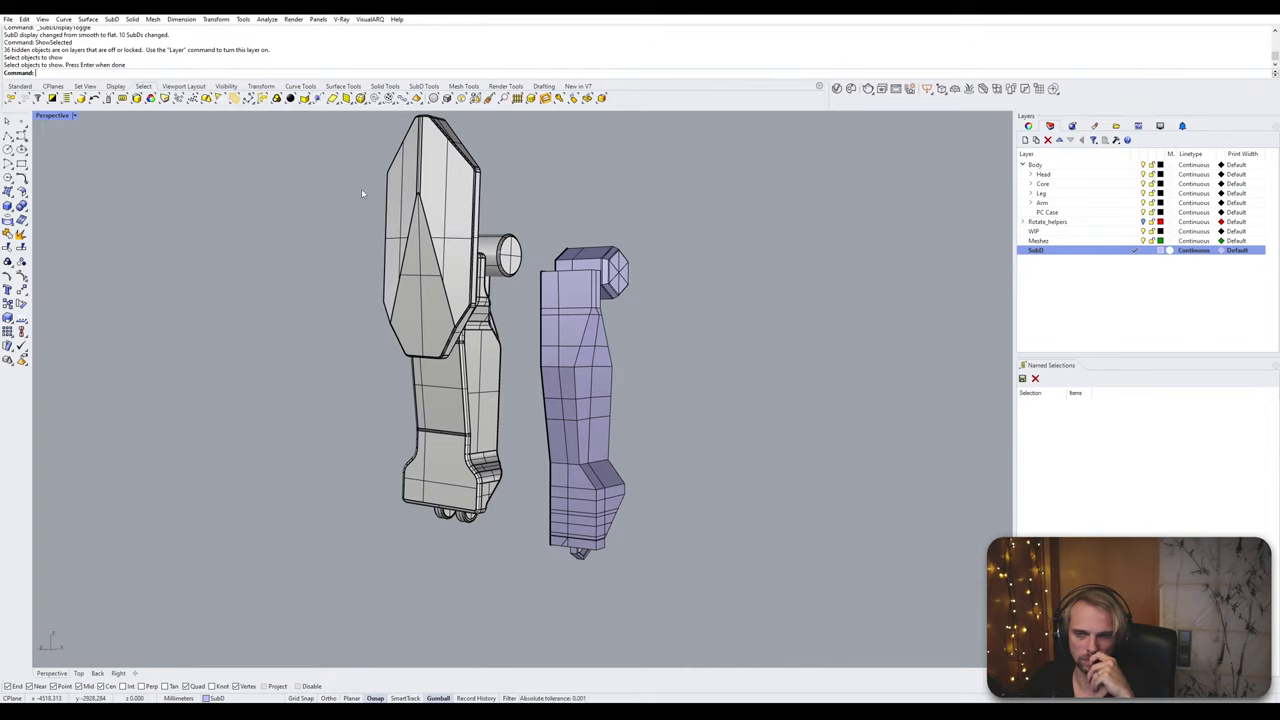
Step: Try a 0.5 Bevel on the edge loop above the wrist, preview it smooth, then undo it
{"action": "right_click_drag", "start_coordinate": [361, 188], "coordinate": [540, 355]}
{"action": "right_click_drag", "start_coordinate": [621, 366], "coordinate": [669, 396]}
{"action": "scroll", "coordinate": [516, 380], "scroll_direction": "up", "scroll_amount": 5}
{"action": "scroll", "coordinate": [663, 395], "scroll_direction": "up", "scroll_amount": 3}
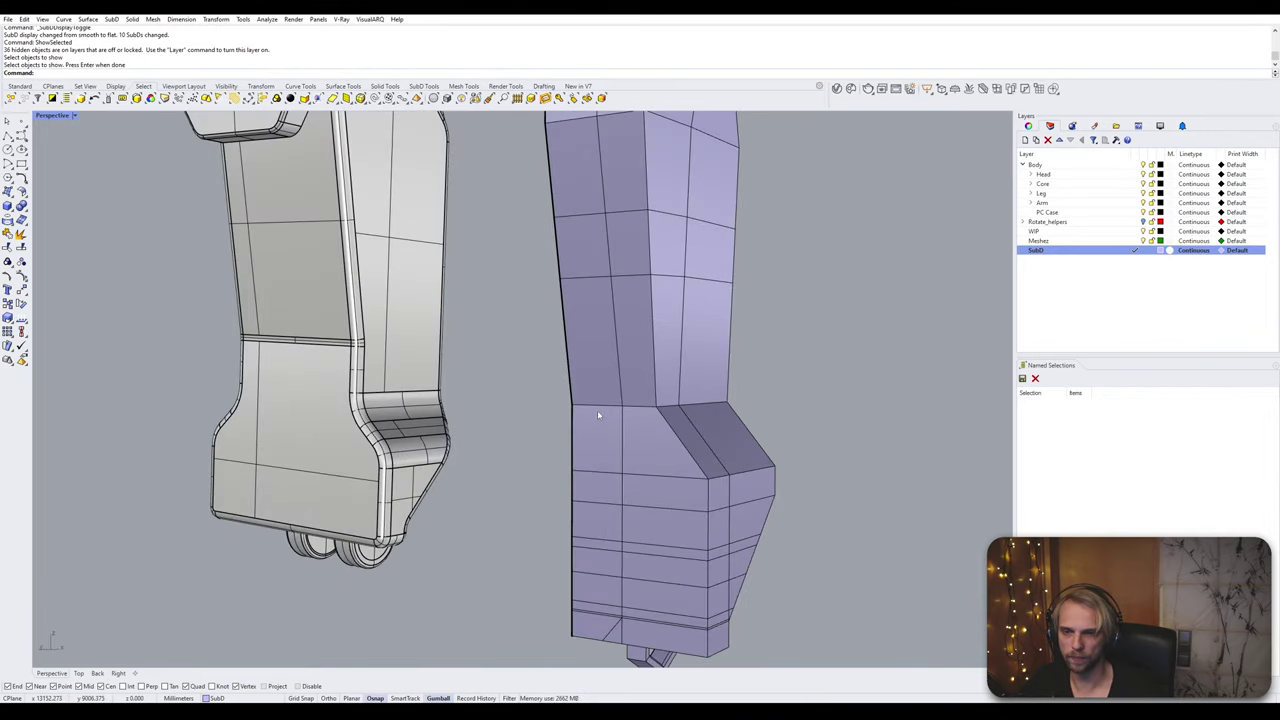
{"action": "double_click", "coordinate": [598, 407]}
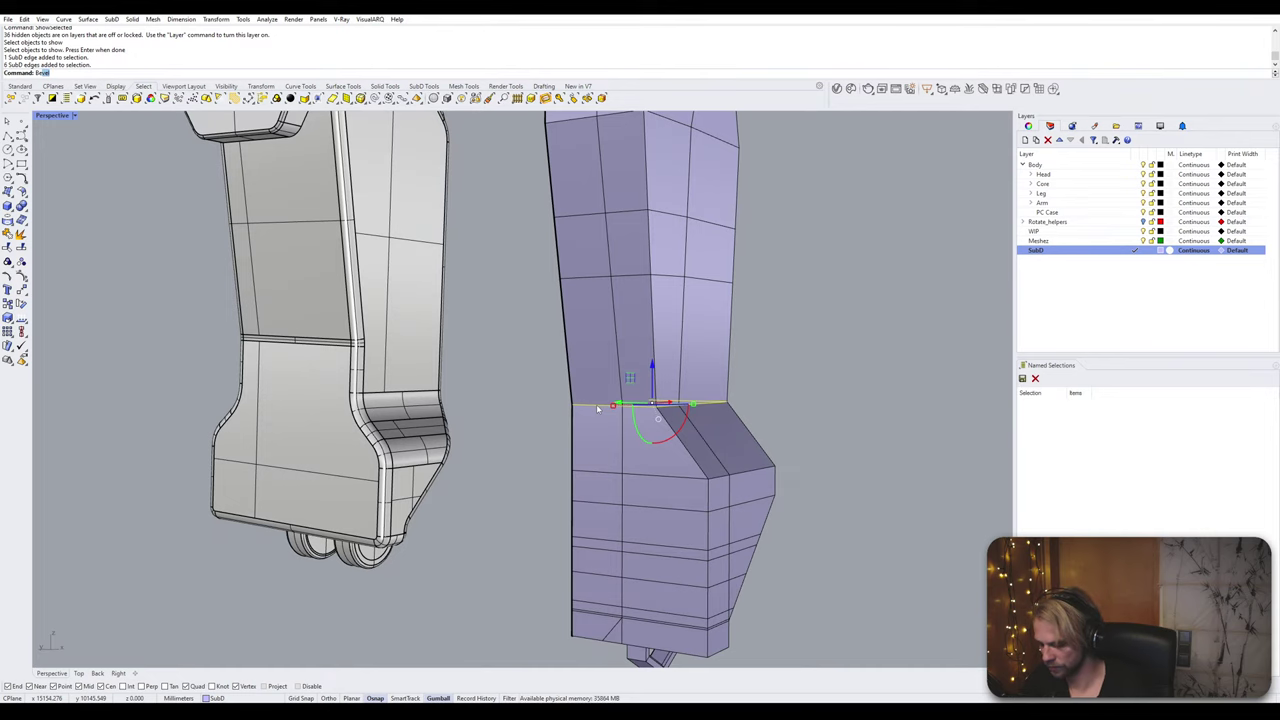
{"action": "type", "text": "Bevel"}
{"action": "key", "text": "Return"}
{"action": "key", "text": "Return"}
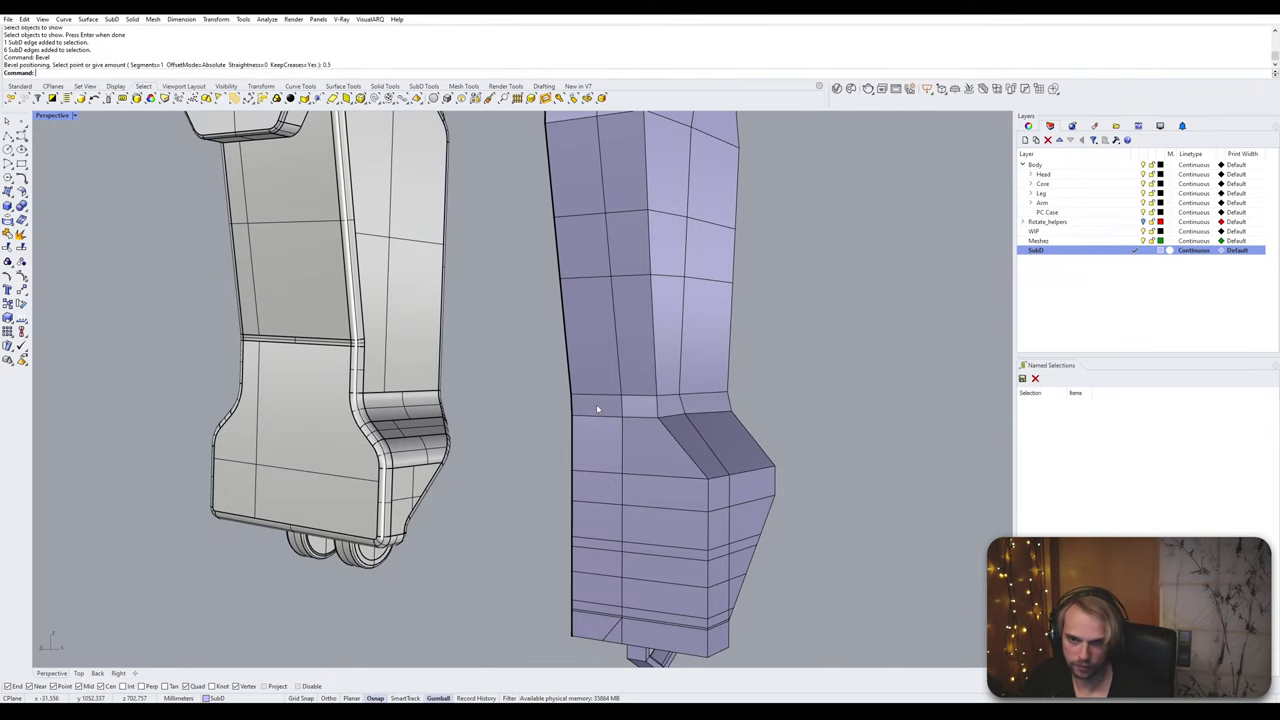
{"action": "key", "text": "Tab"}
{"action": "scroll", "coordinate": [598, 407], "scroll_direction": "down", "scroll_amount": 4}
{"action": "key", "text": "Tab"}
{"action": "right_click_drag", "start_coordinate": [666, 391], "coordinate": [611, 422]}
{"action": "scroll", "coordinate": [598, 408], "scroll_direction": "up", "scroll_amount": 3}
{"action": "key", "text": "ctrl+z"}
Step: Bevel the edge loop above the wrist with a 0.3 amount
{"action": "left_click", "coordinate": [617, 421]}
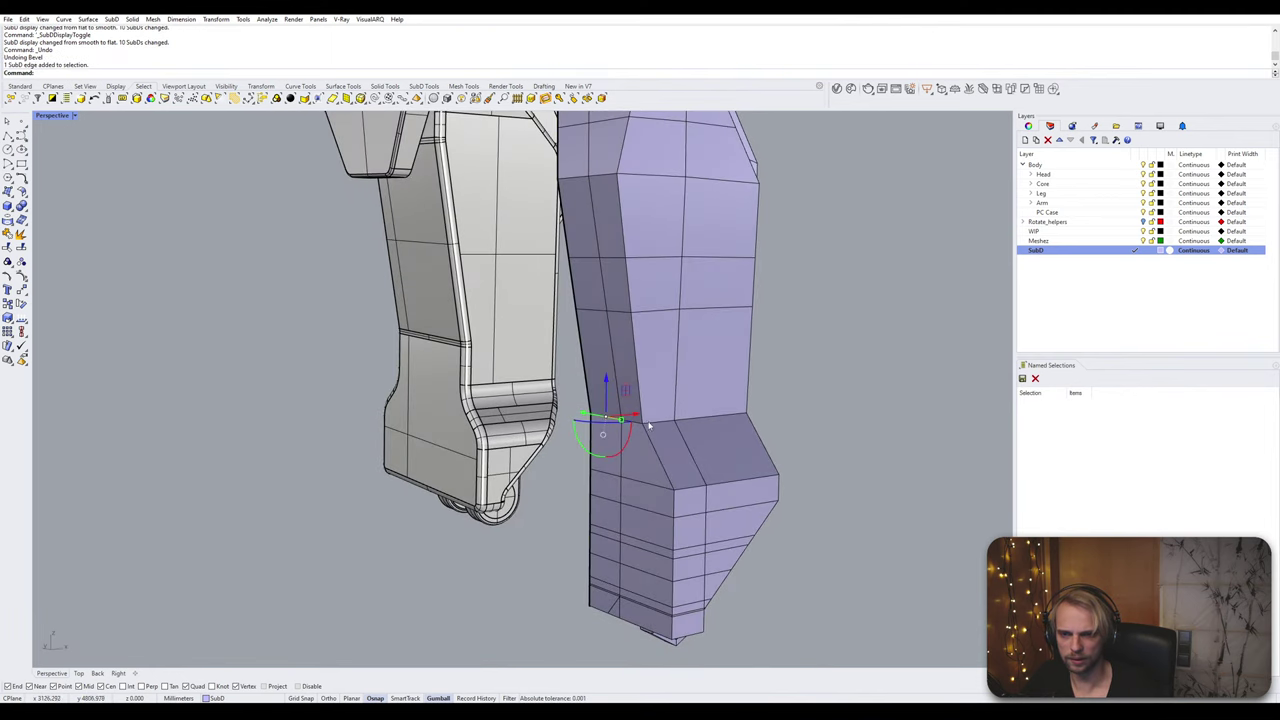
{"action": "scroll", "coordinate": [649, 426], "scroll_direction": "up", "scroll_amount": 4}
{"action": "double_click", "coordinate": [624, 427], "text": "ctrl+shift"}
{"action": "key", "text": "Return"}
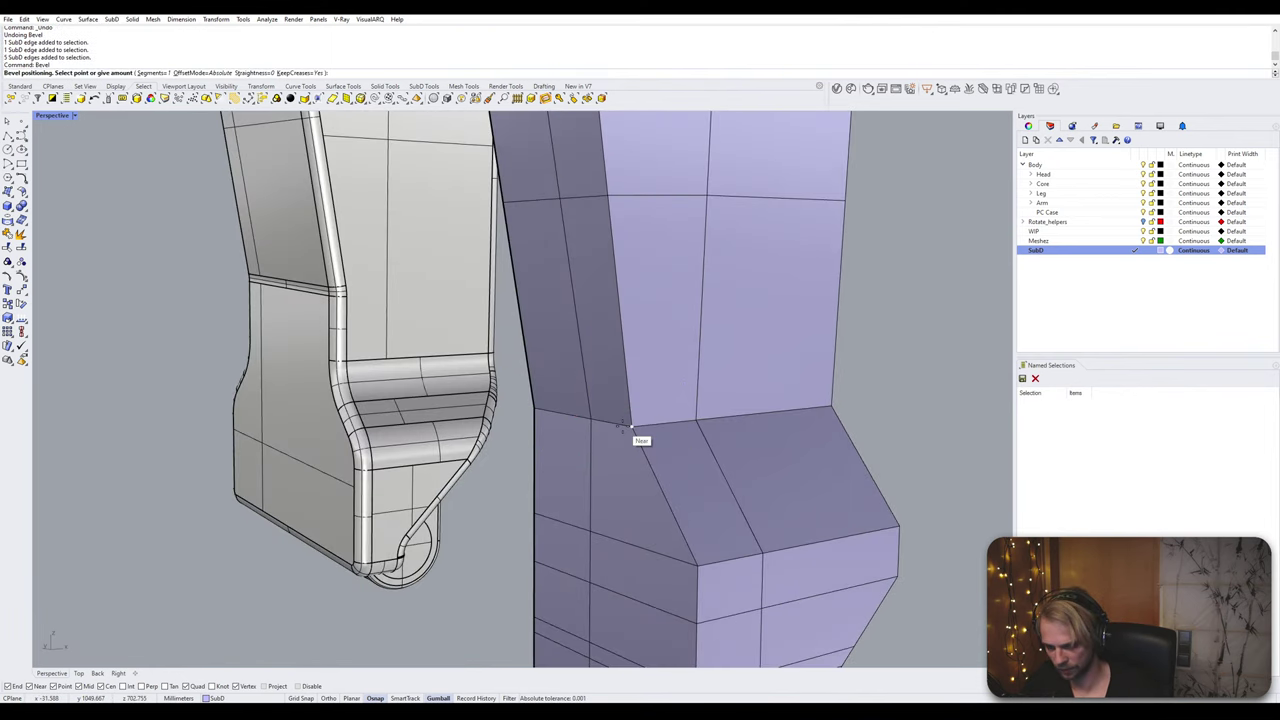
{"action": "key", "text": "Return"}
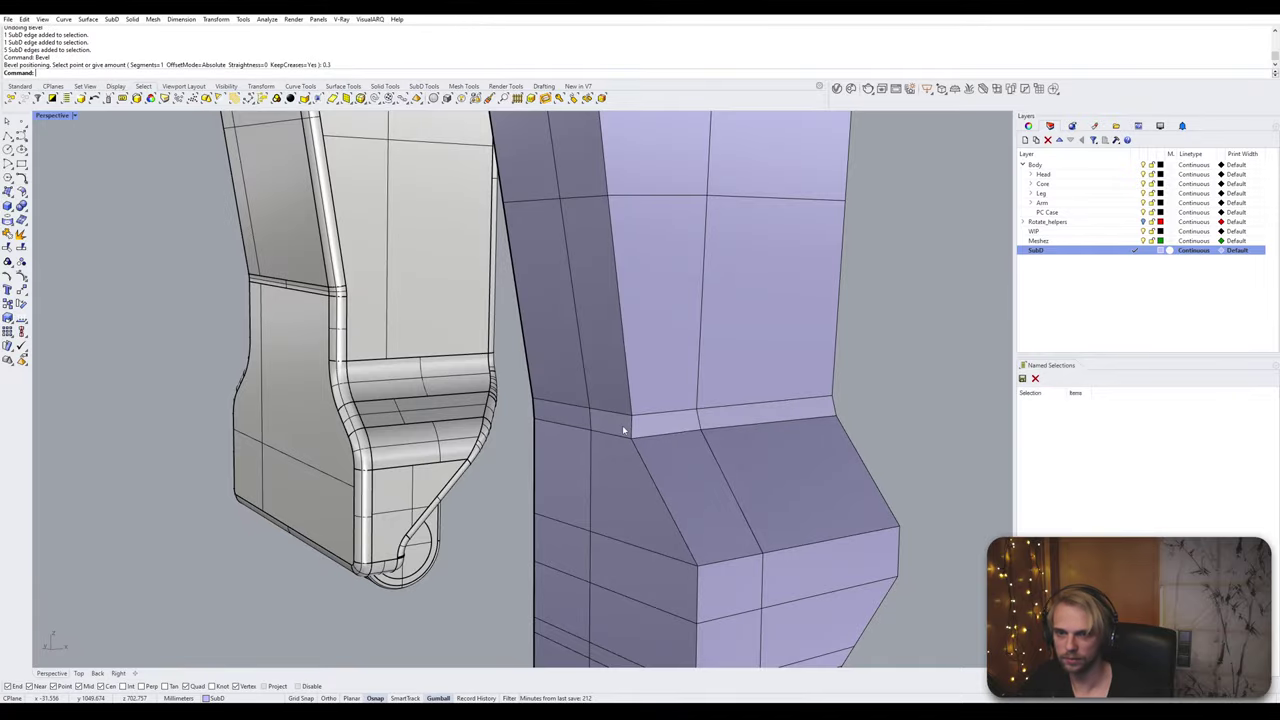
{"action": "scroll", "coordinate": [609, 355], "scroll_direction": "down", "scroll_amount": 5}
{"action": "right_click_drag", "start_coordinate": [609, 355], "coordinate": [571, 343], "text": "shift"}
{"action": "scroll", "coordinate": [588, 347], "scroll_direction": "up", "scroll_amount": 2}
Step: Bevel the upper forearm edge loop by 0.3
{"action": "left_click", "coordinate": [557, 341]}
{"action": "double_click", "coordinate": [557, 341]}
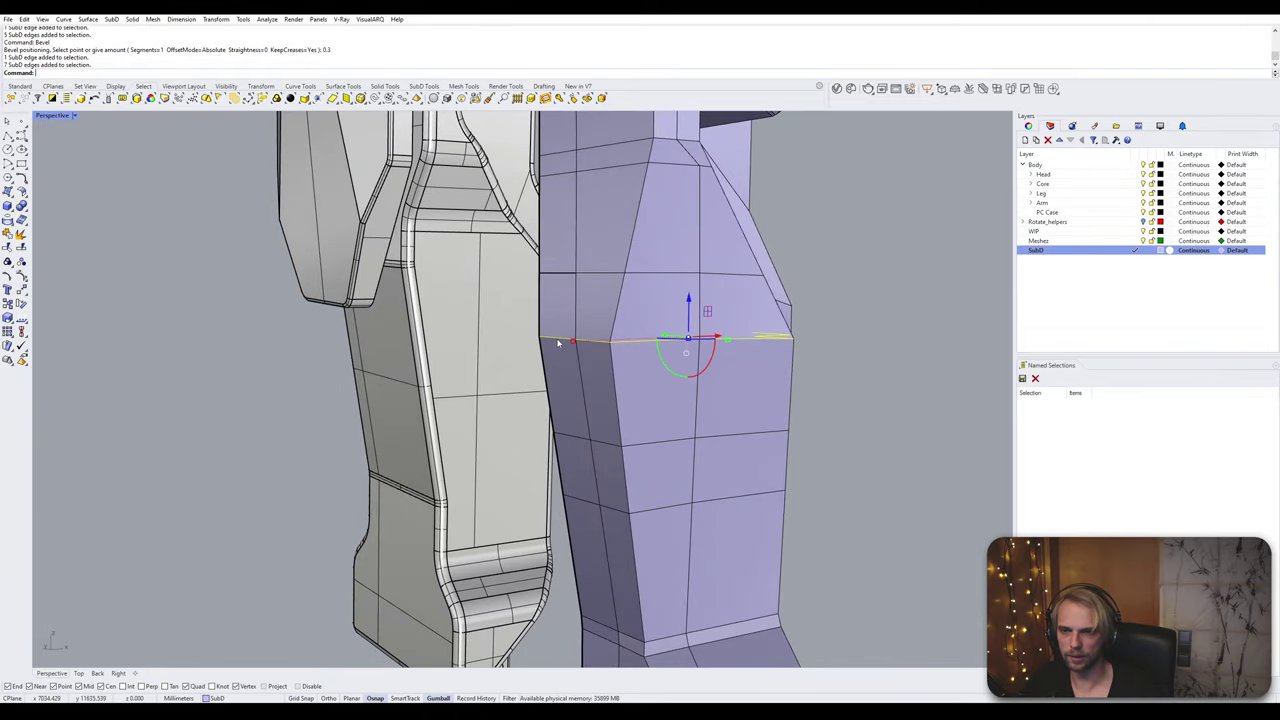
{"action": "key", "text": "Return"}
{"action": "type", "text": "0.3"}
{"action": "key", "text": "Return"}
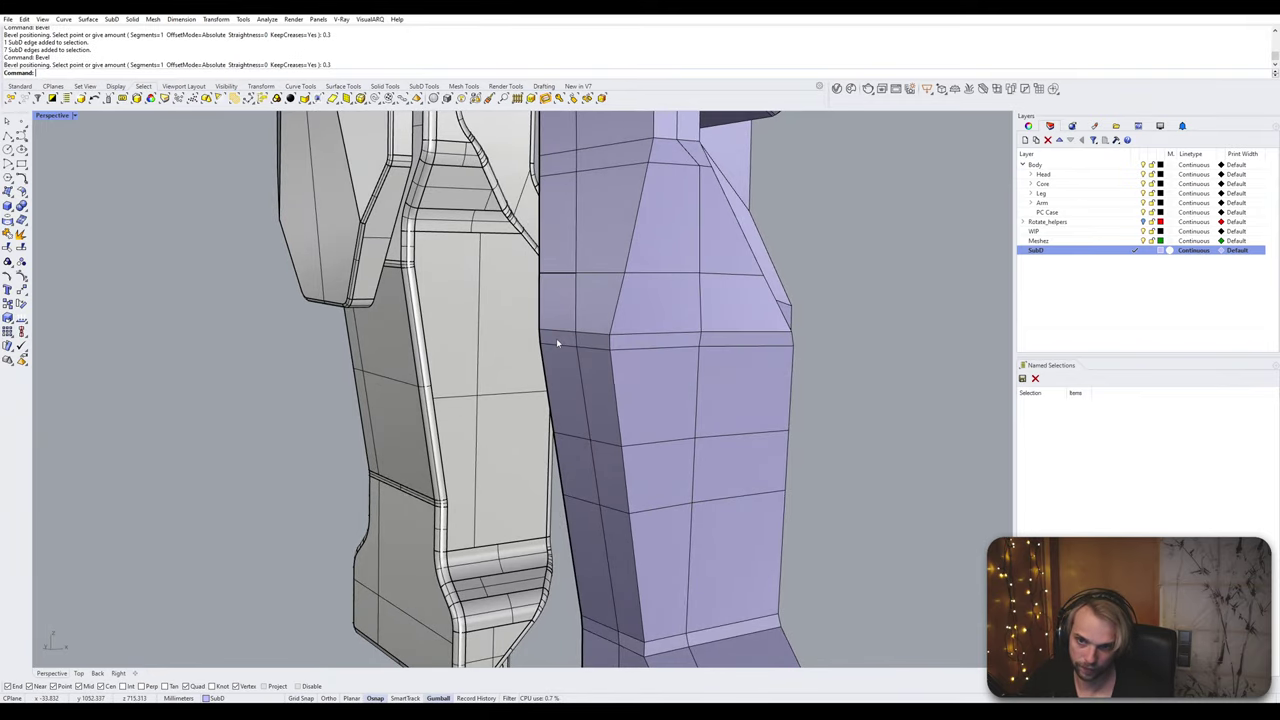
Step: Bevel the edge loop near the wrist corner by 0.3
{"action": "right_click_drag", "start_coordinate": [556, 338], "coordinate": [427, 300]}
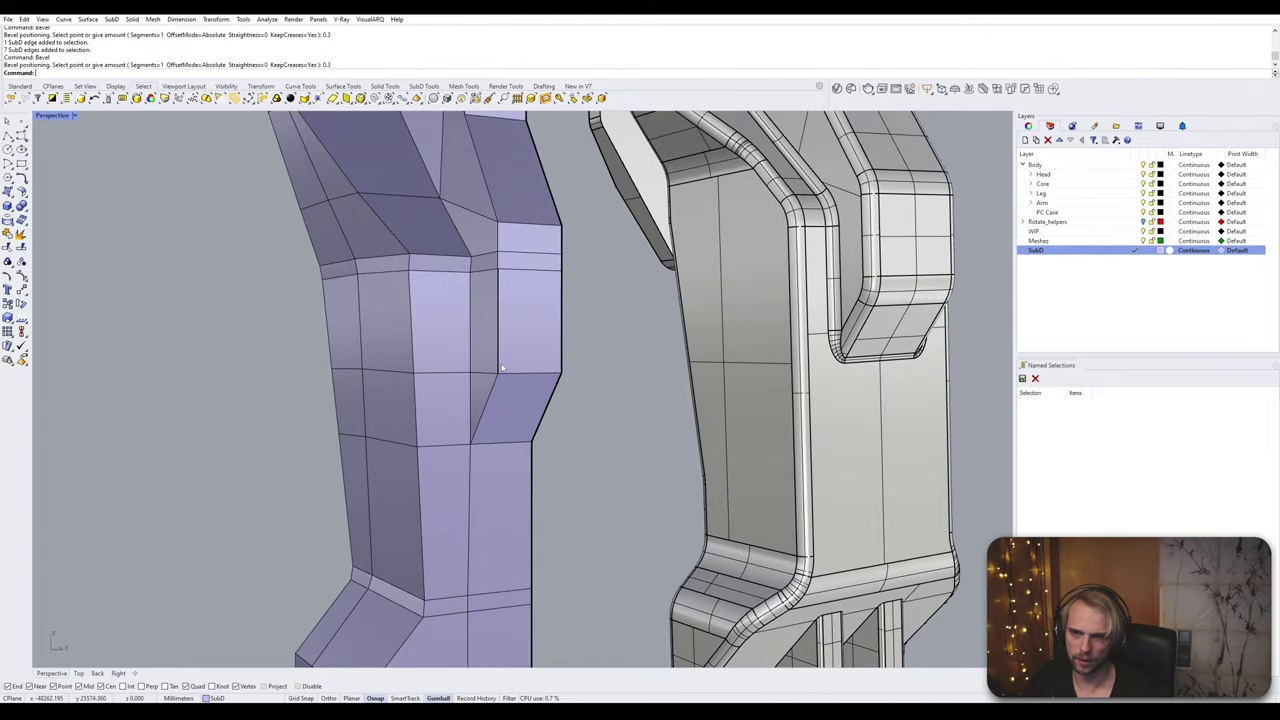
{"action": "left_click", "coordinate": [530, 371]}
{"action": "mouse_move", "coordinate": [530, 371]}
{"action": "right_mouse_down"}
{"action": "mouse_move", "coordinate": [607, 376]}
{"action": "mouse_move", "coordinate": [523, 376]}
{"action": "right_mouse_up"}
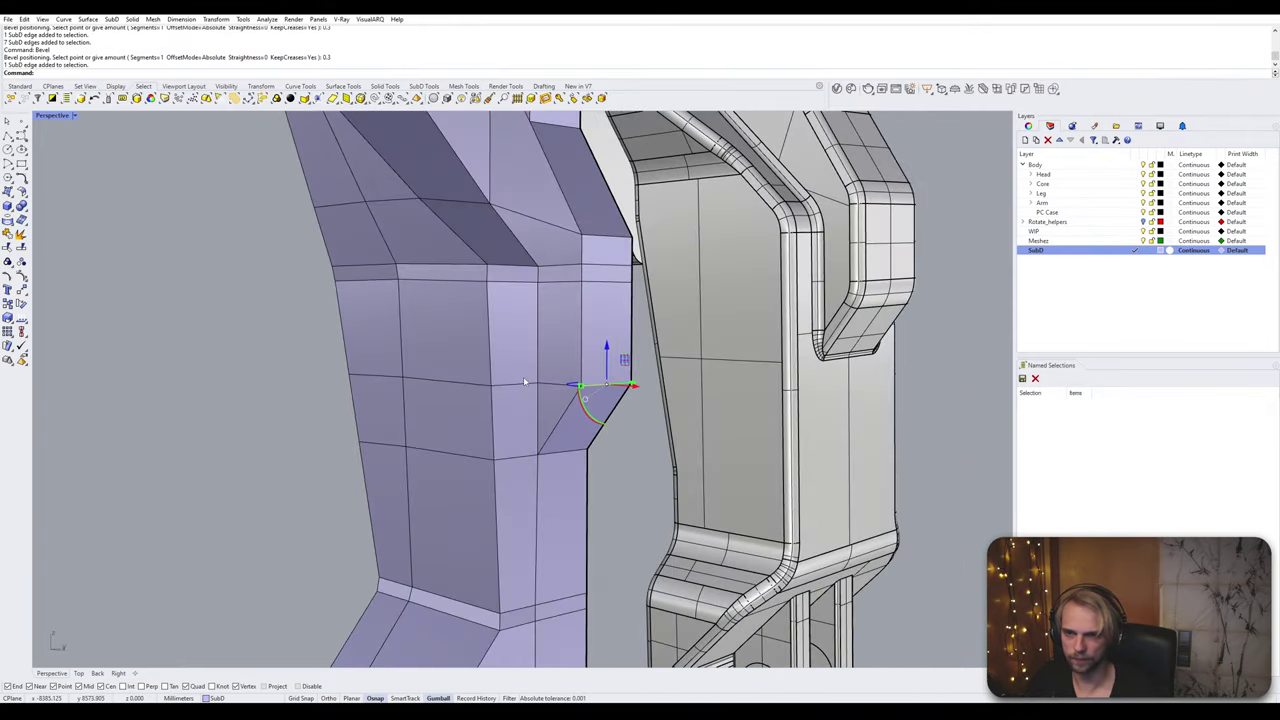
{"action": "scroll", "coordinate": [523, 376], "scroll_direction": "up", "scroll_amount": 5}
{"action": "double_click", "coordinate": [569, 386]}
{"action": "key", "text": "Return"}
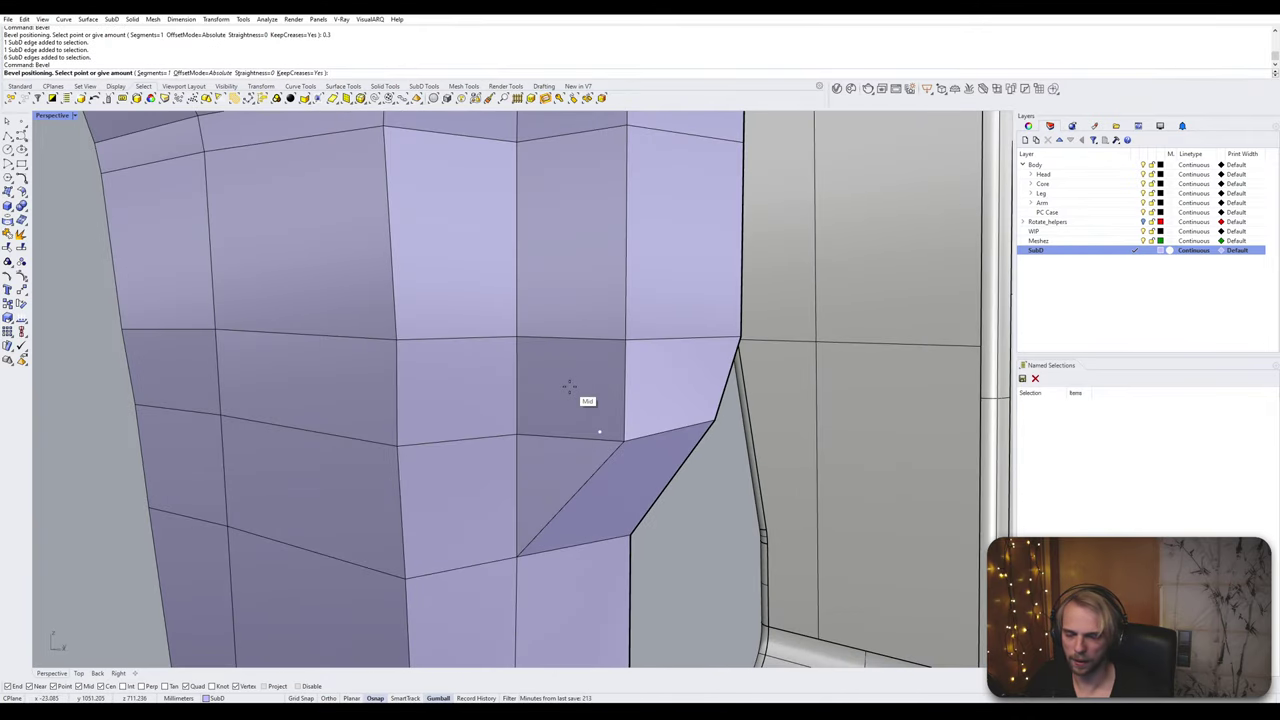
{"action": "type", "text": "0.3"}
{"action": "key", "text": "Return"}
Step: Bevel the lower forearm edge loop by 0.3 and preview the smooth result
{"action": "key", "text": "Tab"}
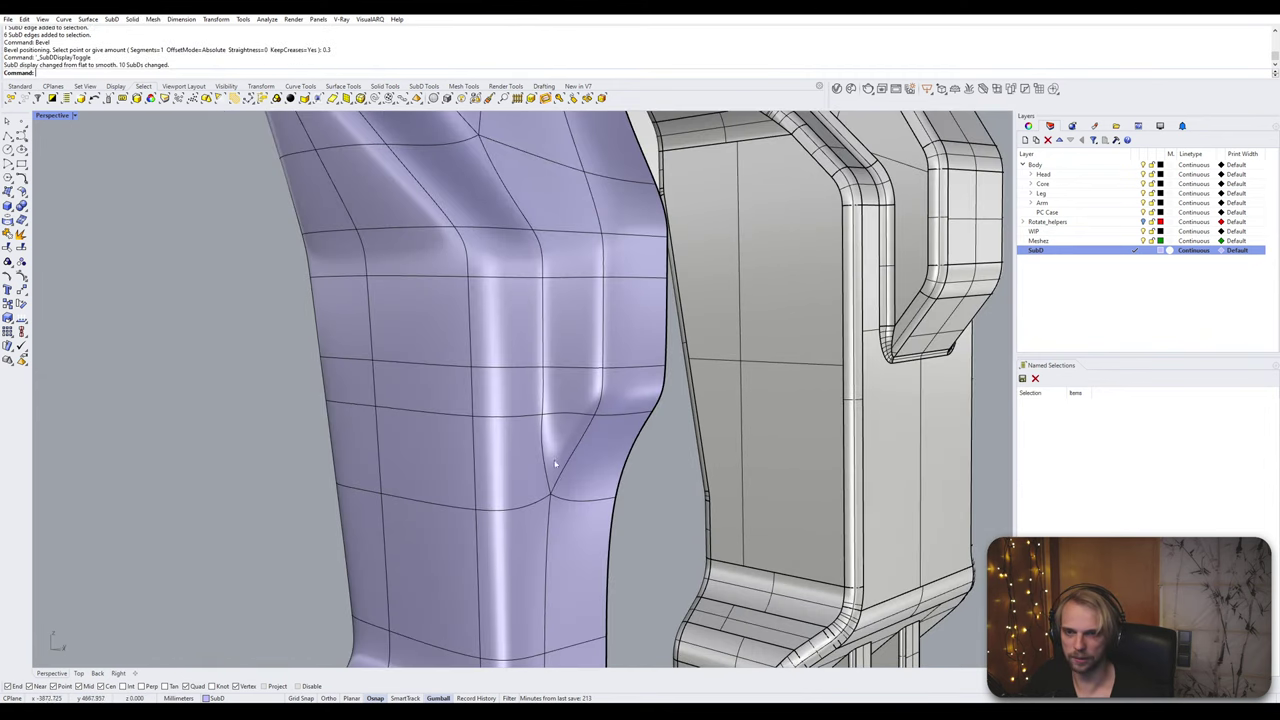
{"action": "key", "text": "Tab"}
{"action": "left_click", "coordinate": [560, 487]}
{"action": "double_click", "coordinate": [519, 493]}
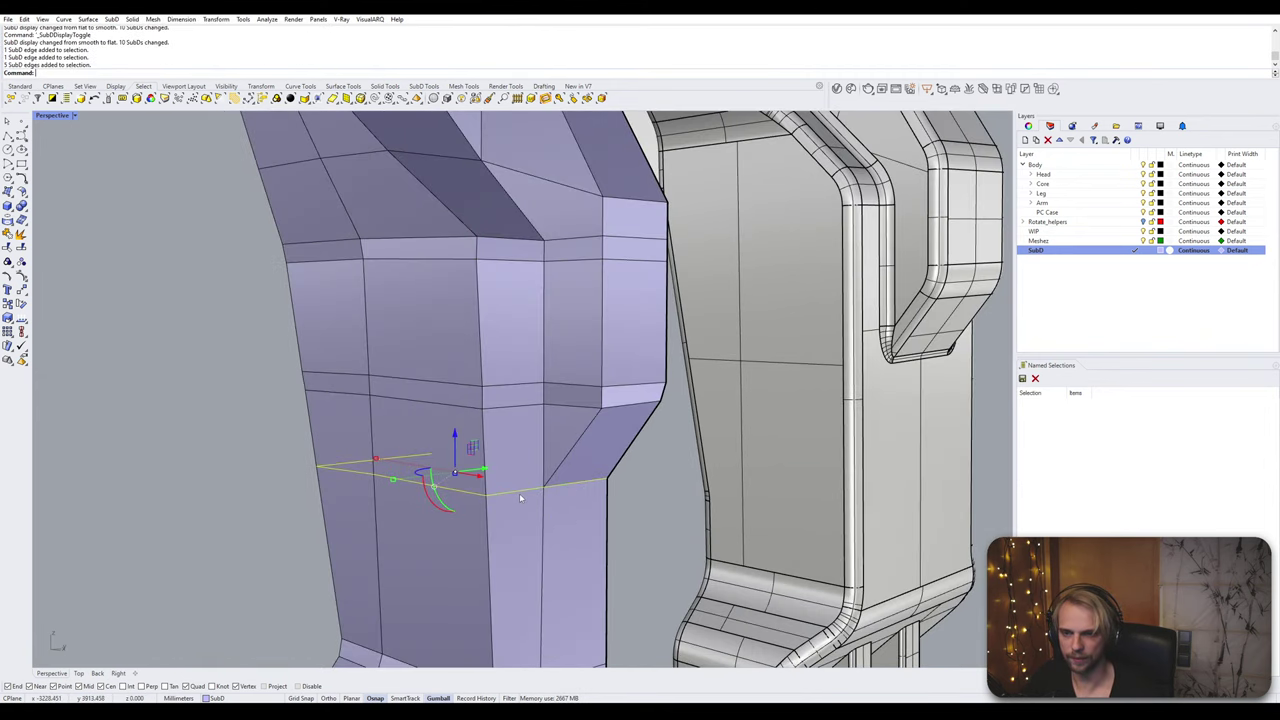
{"action": "key", "text": "Return"}
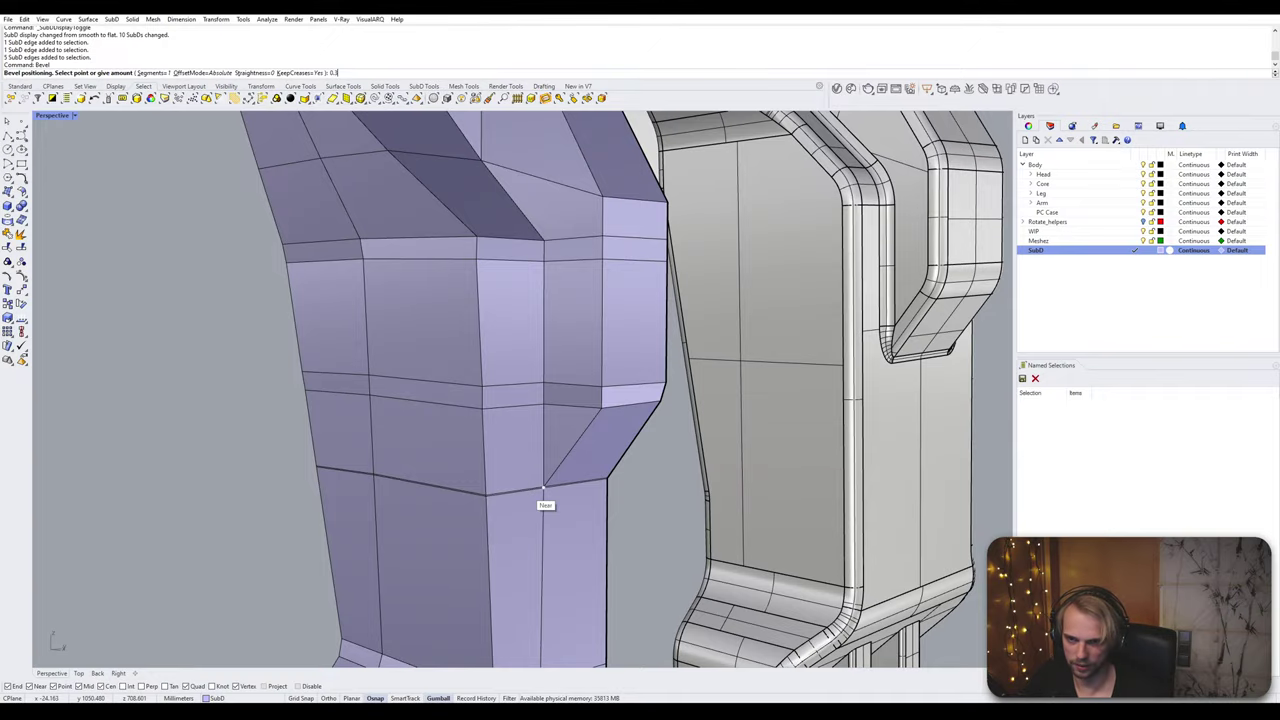
{"action": "key", "text": "Return"}
{"action": "key", "text": "Tab"}
{"action": "scroll", "coordinate": [526, 489], "scroll_direction": "down", "scroll_amount": 6}
{"action": "right_click_drag", "start_coordinate": [526, 489], "coordinate": [504, 344]}
{"action": "key", "text": "Tab"}
{"action": "right_click_drag", "start_coordinate": [475, 325], "coordinate": [444, 415]}
{"action": "scroll", "coordinate": [430, 282], "scroll_direction": "up", "scroll_amount": 2}
{"action": "mouse_move", "coordinate": [453, 518]}
{"action": "right_mouse_down", "text": "shift"}
{"action": "mouse_move", "coordinate": [493, 418]}
{"action": "mouse_move", "coordinate": [441, 535]}
{"action": "right_mouse_up", "text": "shift"}
{"action": "scroll", "coordinate": [450, 600], "scroll_direction": "up", "scroll_amount": 5}
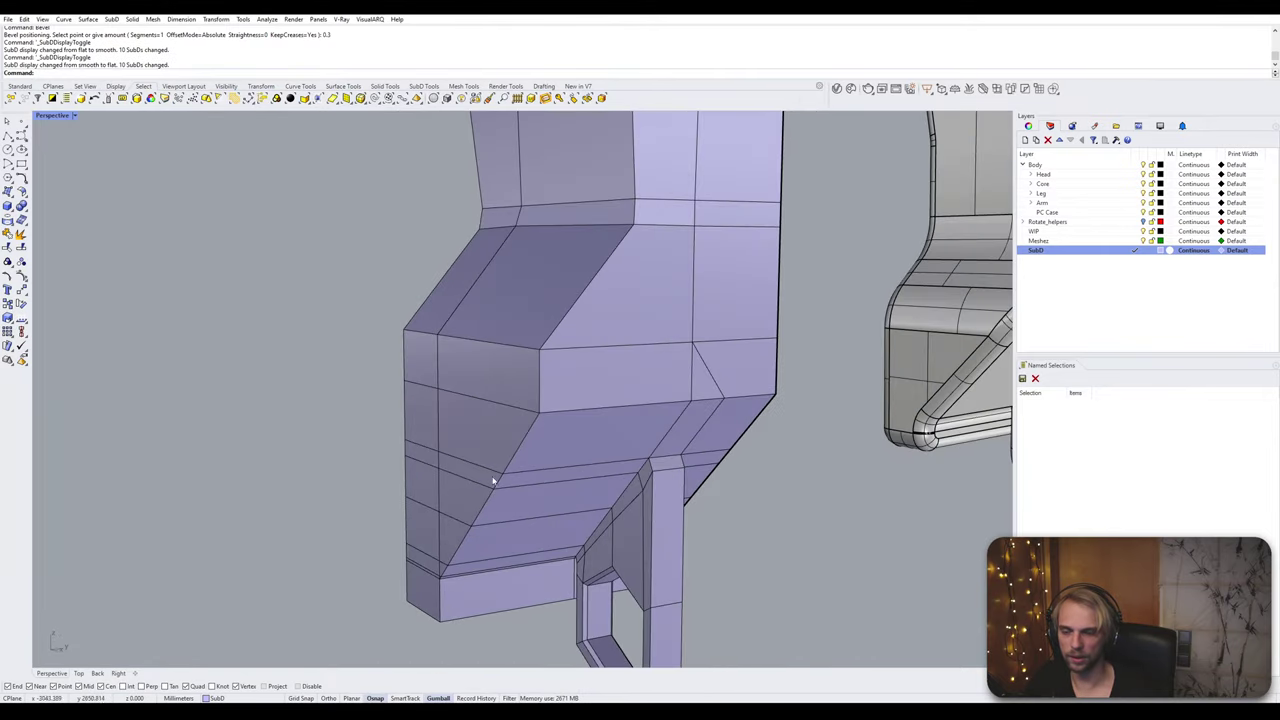
{"action": "scroll", "coordinate": [492, 482], "scroll_direction": "down", "scroll_amount": 5}
{"action": "scroll", "coordinate": [480, 510], "scroll_direction": "up", "scroll_amount": 8}
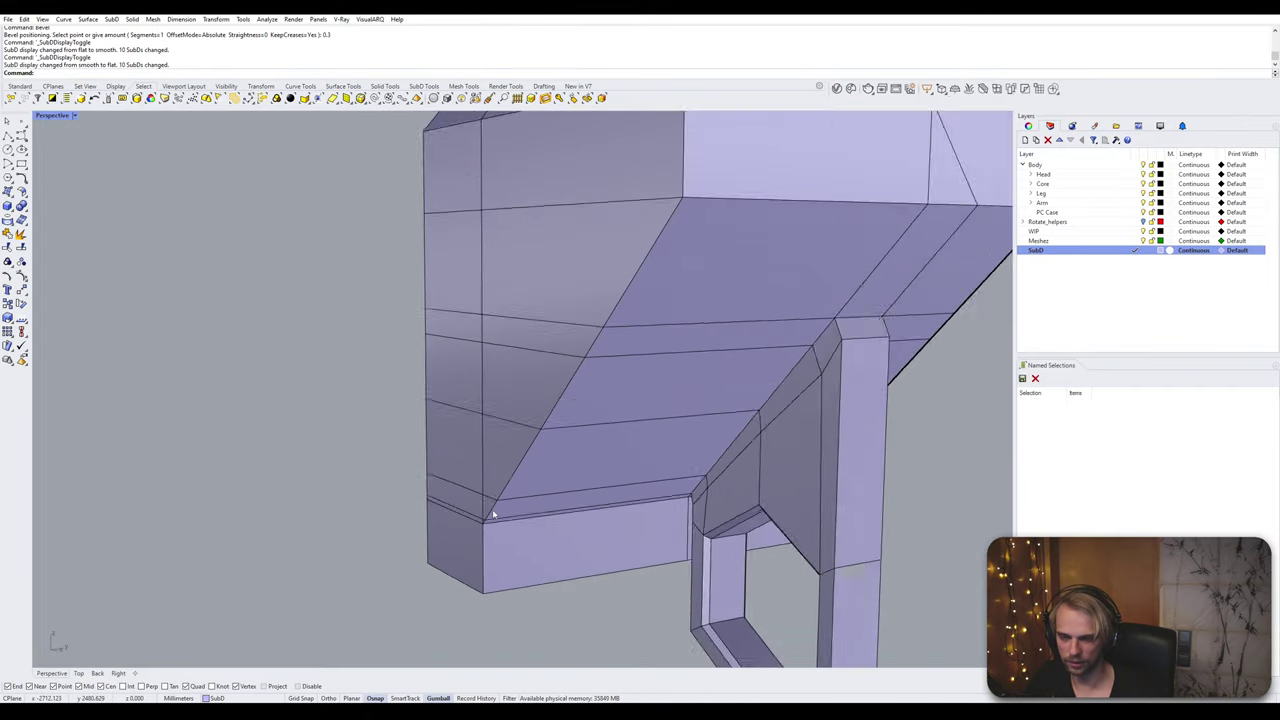
{"action": "scroll", "coordinate": [492, 515], "scroll_direction": "down", "scroll_amount": 2}
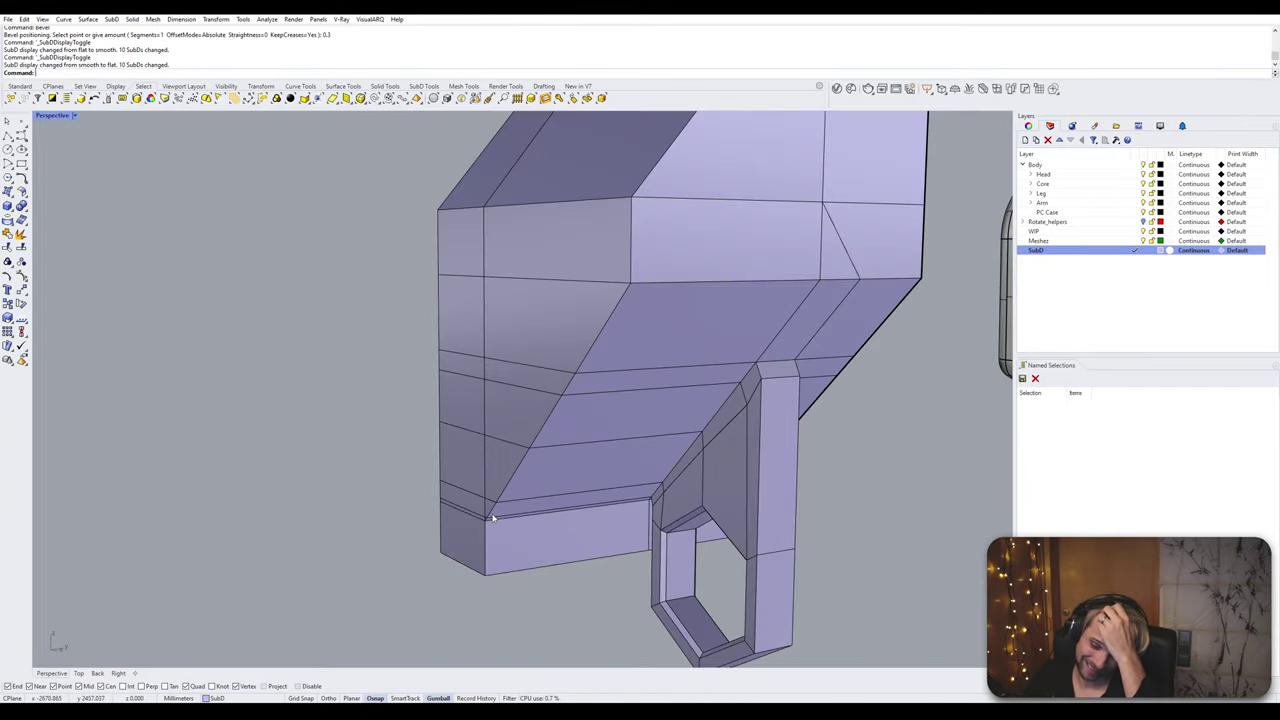
{"action": "key", "text": "Tab"}
{"action": "right_click_drag", "start_coordinate": [492, 517], "coordinate": [560, 453]}
{"action": "key", "text": "Tab"}
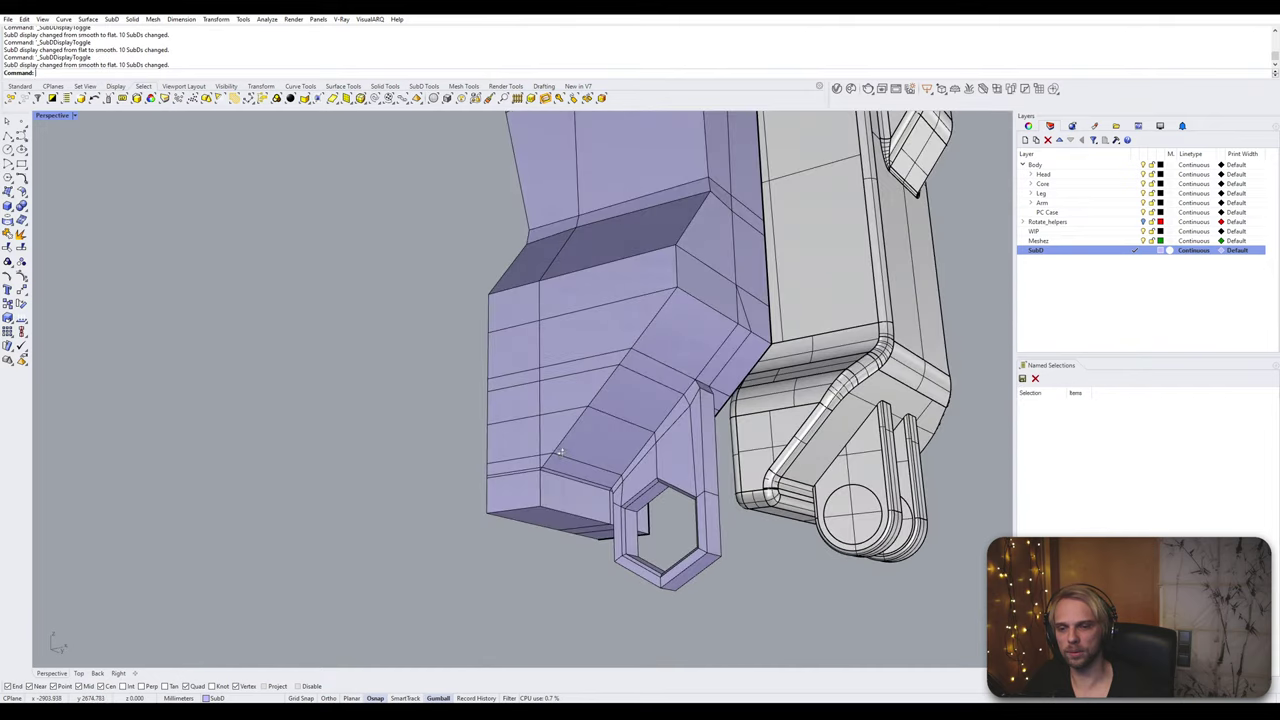
{"action": "scroll", "coordinate": [560, 453], "scroll_direction": "up", "scroll_amount": 2}
{"action": "scroll", "coordinate": [580, 425], "scroll_direction": "down", "scroll_amount": 3}
{"action": "scroll", "coordinate": [539, 528], "scroll_direction": "up", "scroll_amount": 6}
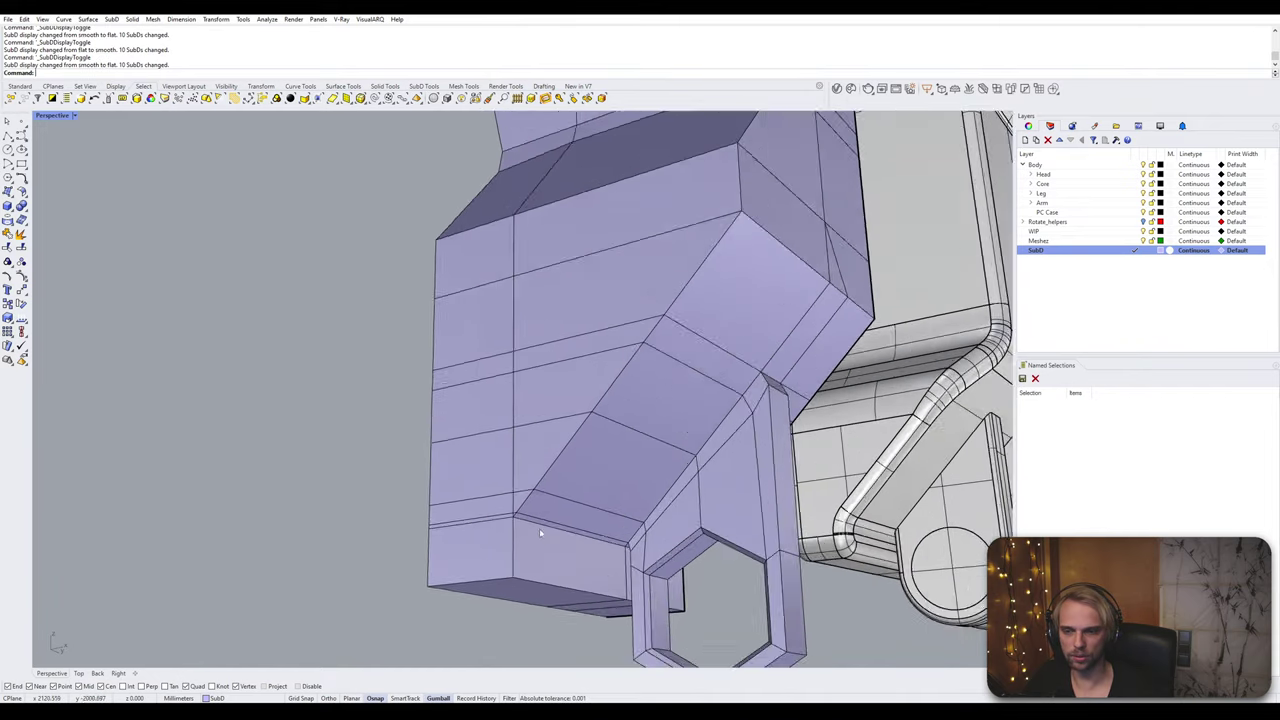
{"action": "scroll", "coordinate": [505, 517], "scroll_direction": "down", "scroll_amount": 5}
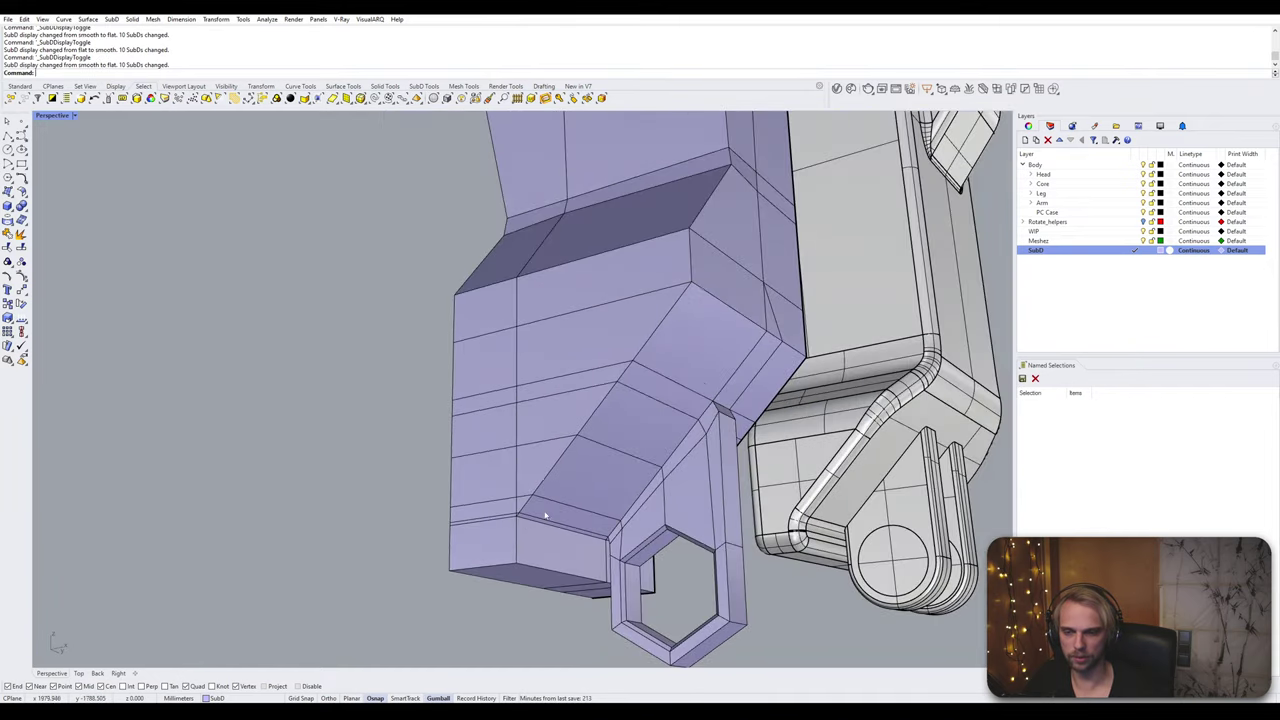
{"action": "key", "text": "Tab"}
{"action": "key", "text": "Tab"}
{"action": "scroll", "coordinate": [589, 462], "scroll_direction": "down", "scroll_amount": 2}
{"action": "scroll", "coordinate": [568, 513], "scroll_direction": "down", "scroll_amount": 2}
{"action": "right_click_drag", "start_coordinate": [572, 480], "coordinate": [566, 594], "text": "shift"}
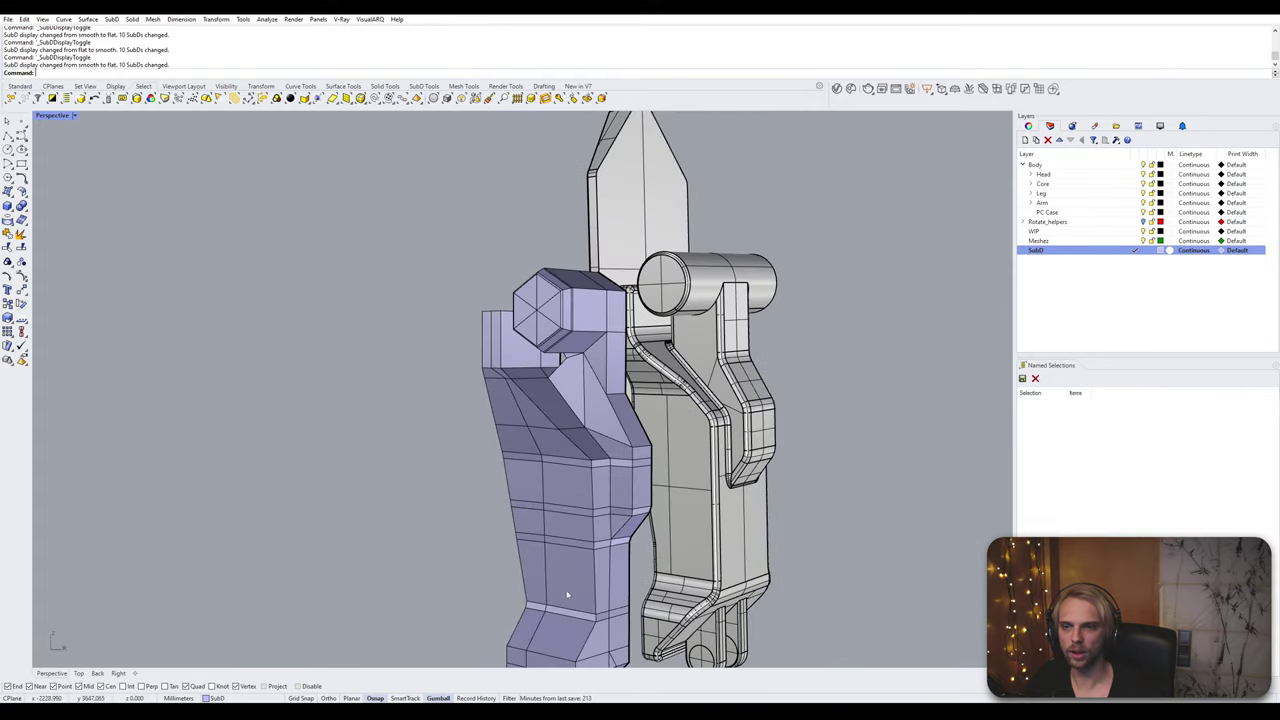
{"action": "scroll", "coordinate": [492, 390], "scroll_direction": "up", "scroll_amount": 8}
{"action": "scroll", "coordinate": [455, 350], "scroll_direction": "down", "scroll_amount": 5}
{"action": "scroll", "coordinate": [480, 467], "scroll_direction": "up", "scroll_amount": 10}
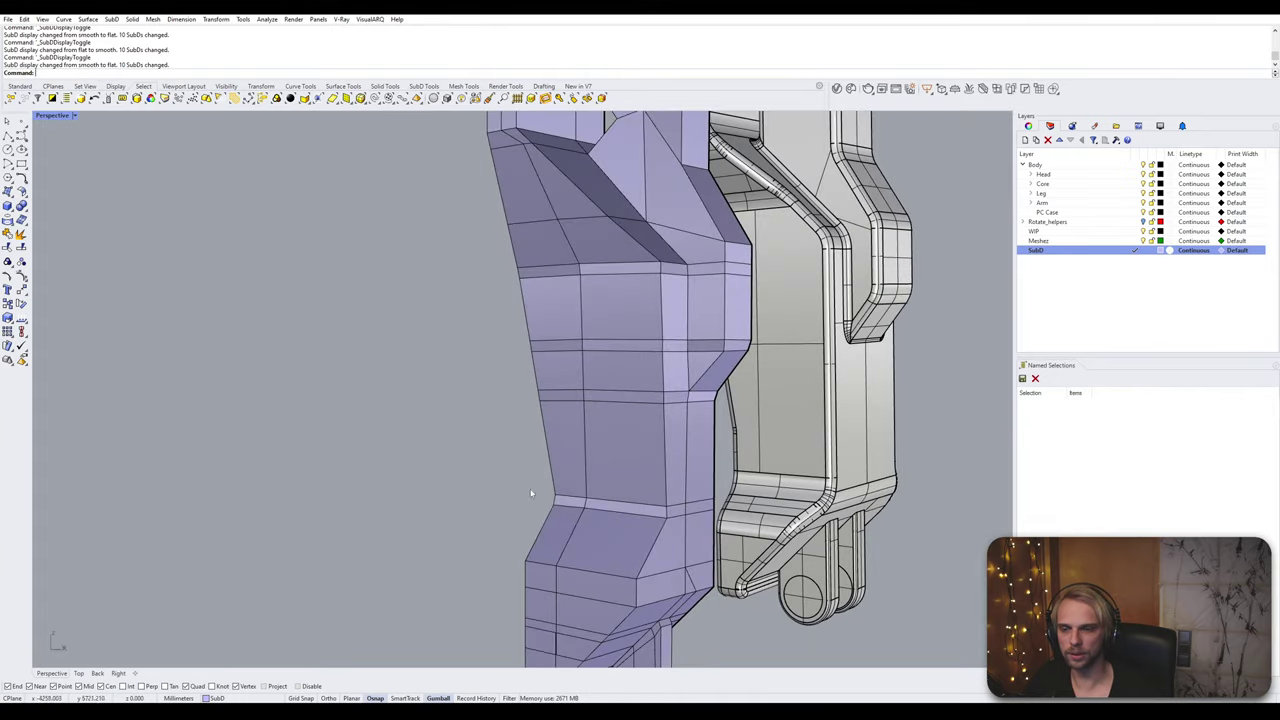
{"action": "right_click_drag", "start_coordinate": [610, 507], "coordinate": [613, 508]}
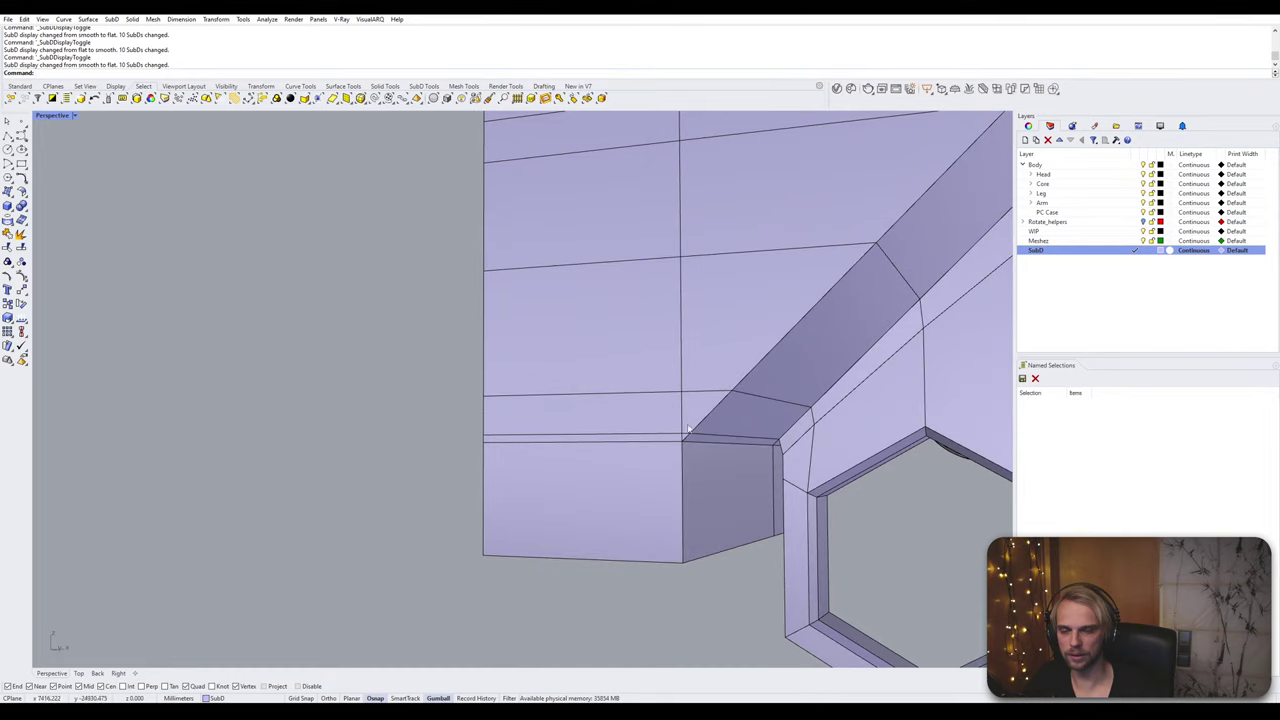
{"action": "right_click_drag", "start_coordinate": [691, 427], "coordinate": [670, 418]}
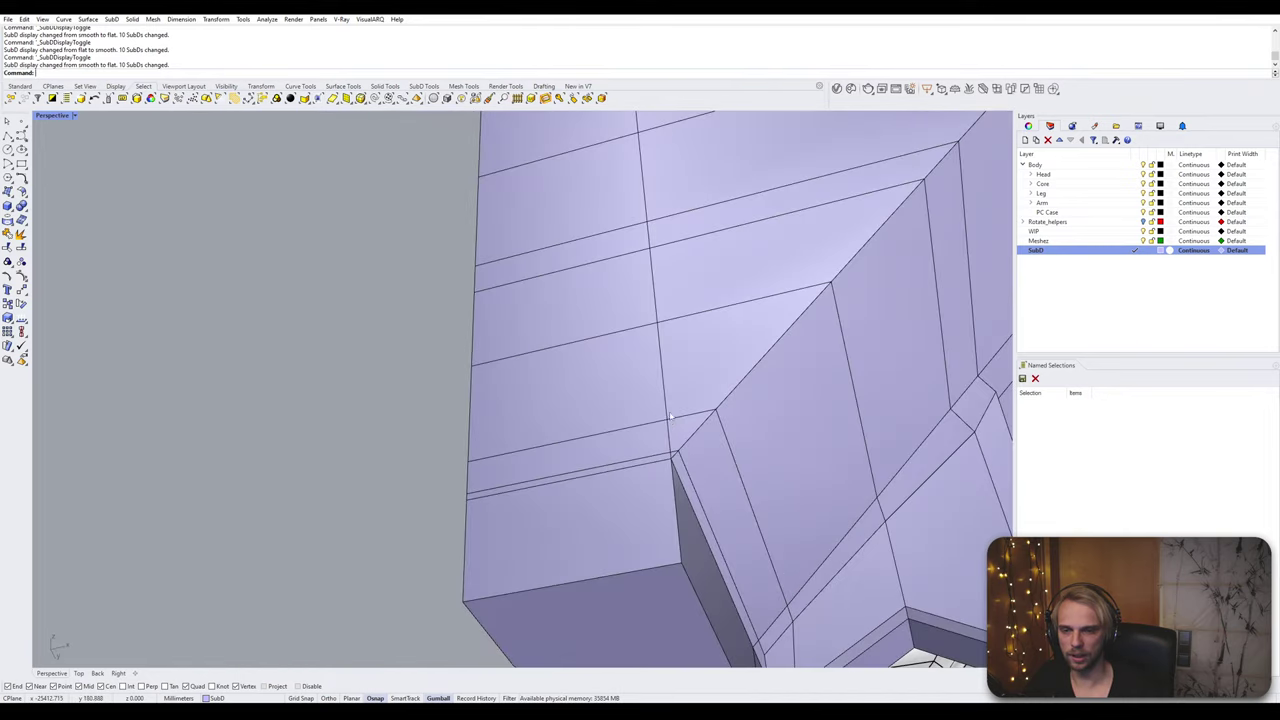
{"action": "left_click", "coordinate": [670, 524], "text": "ctrl+shift"}
{"action": "right_click_drag", "start_coordinate": [668, 526], "coordinate": [649, 462]}
Step: Insert new vertical edges across the wrist block faces with InsertEdge
{"action": "double_click", "coordinate": [663, 410], "text": "ctrl+shift"}
{"action": "type", "text": "InsertEdge"}
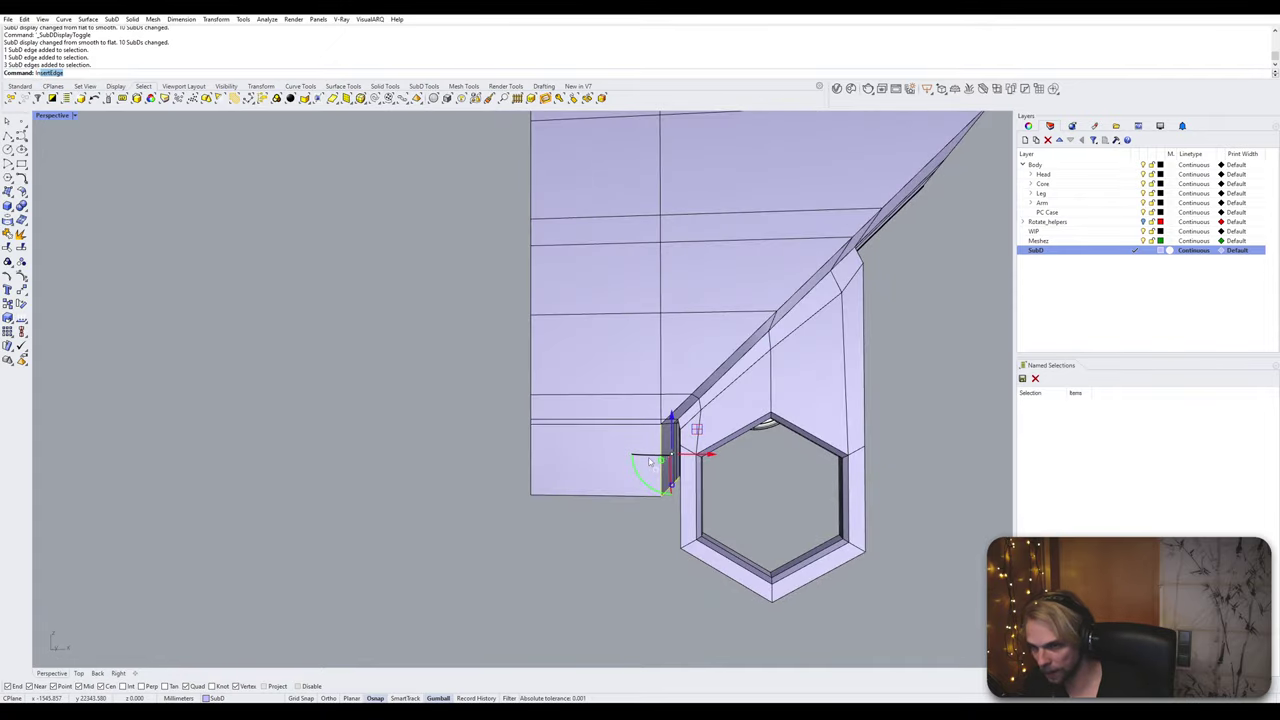
{"action": "key", "text": "Return"}
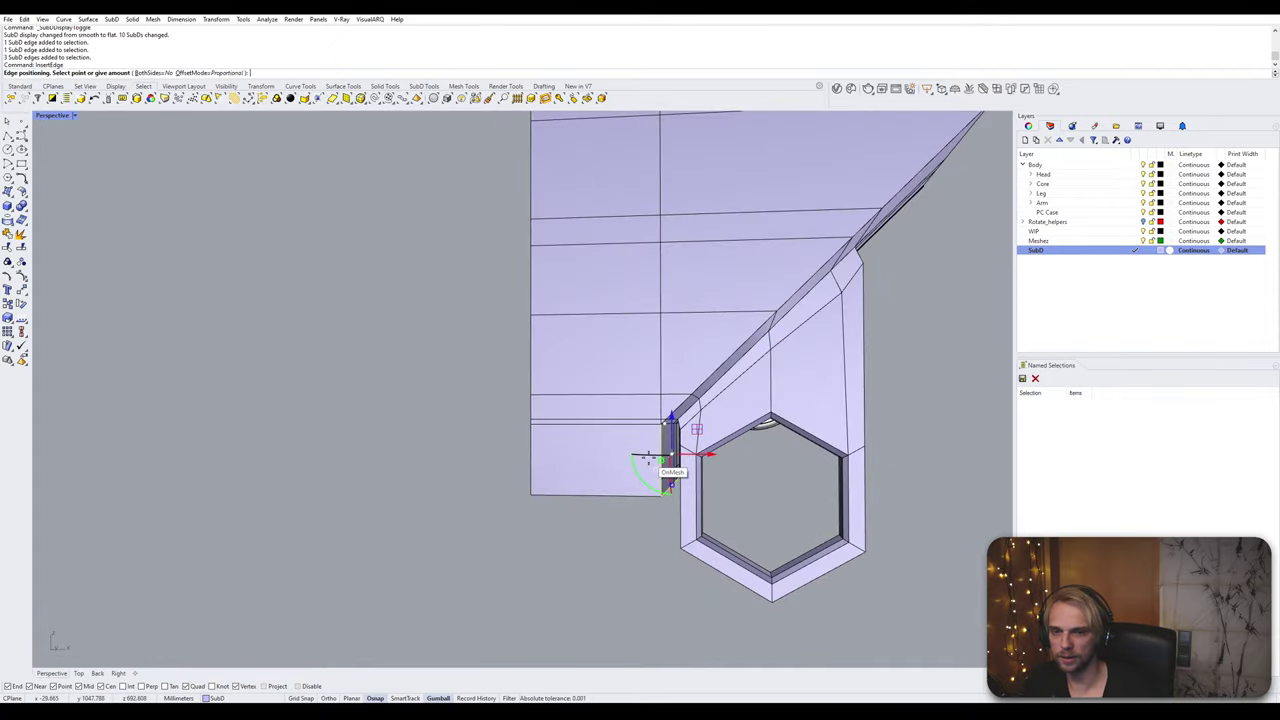
{"action": "left_click", "coordinate": [602, 430]}
{"action": "right_click_drag", "start_coordinate": [602, 430], "coordinate": [620, 402]}
{"action": "left_click", "coordinate": [623, 398], "text": "ctrl+shift"}
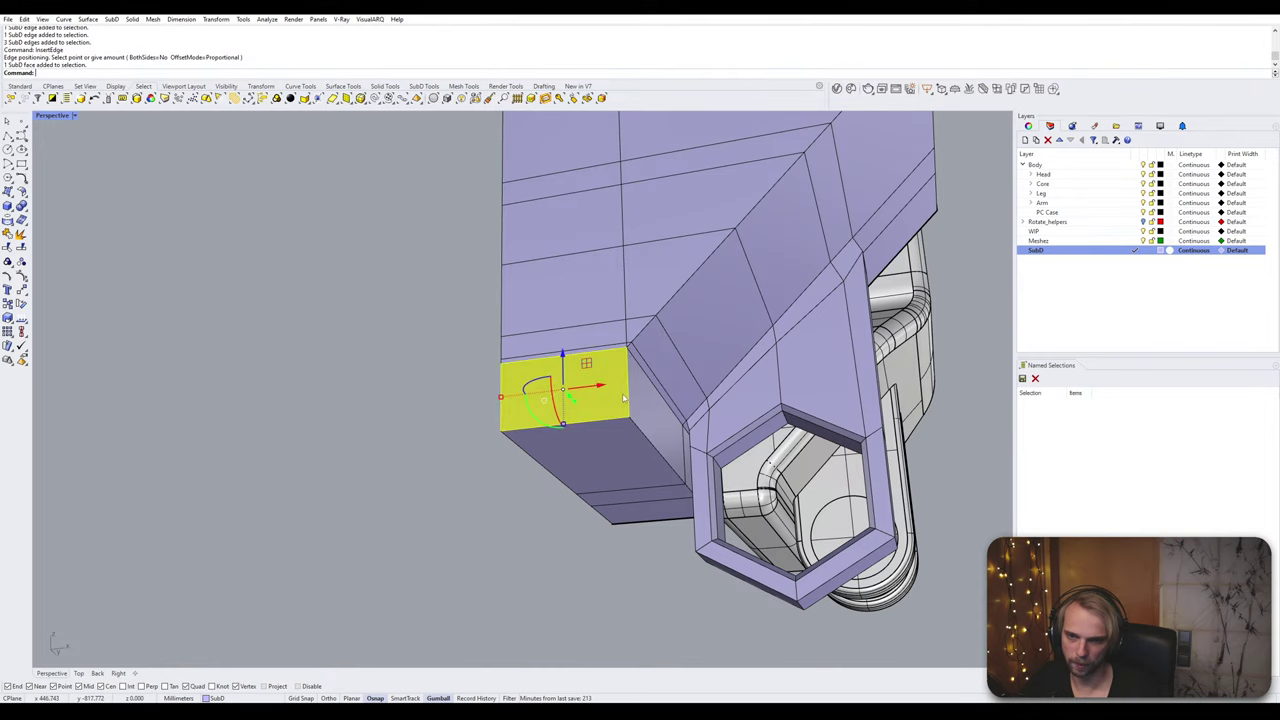
{"action": "key", "text": "Escape"}
{"action": "left_click", "coordinate": [628, 392], "text": "ctrl+shift"}
{"action": "key", "text": "space"}
{"action": "left_click", "coordinate": [563, 361]}
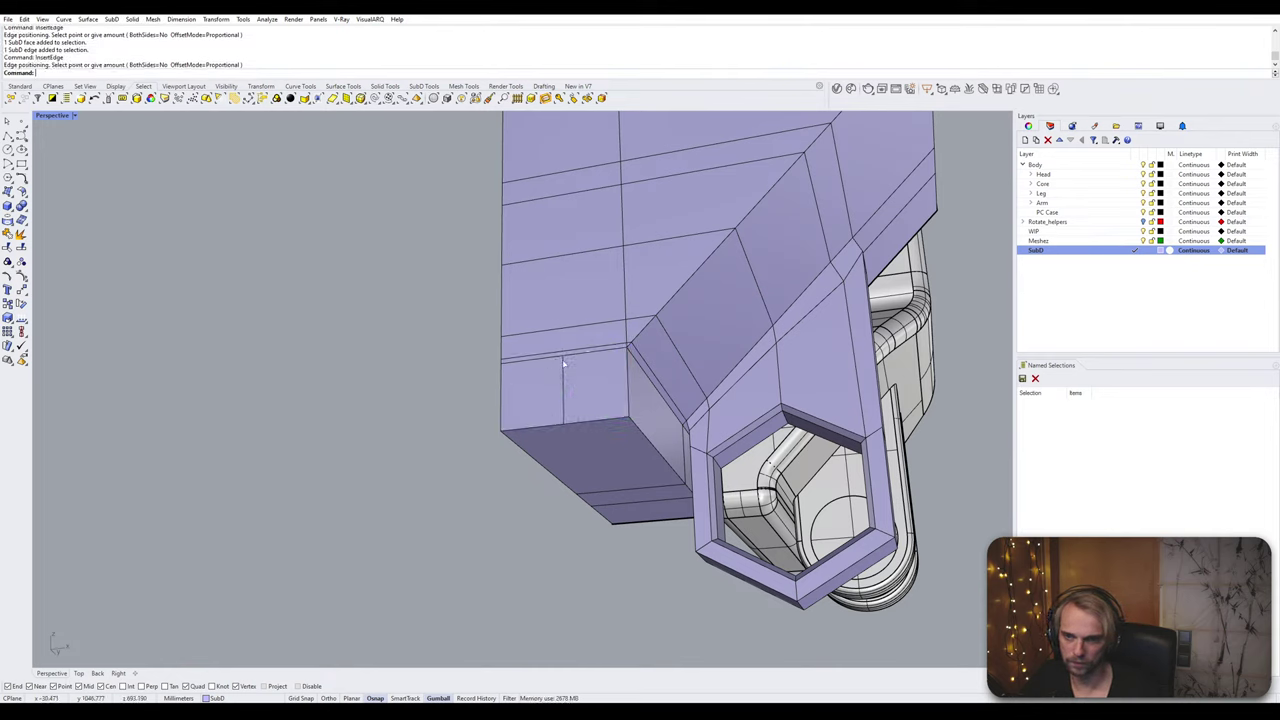
Step: Insert another edge loop close to the corner using Absolute offset mode, then select the thin corner strip
{"action": "double_click", "coordinate": [651, 441]}
{"action": "key", "text": "Return"}
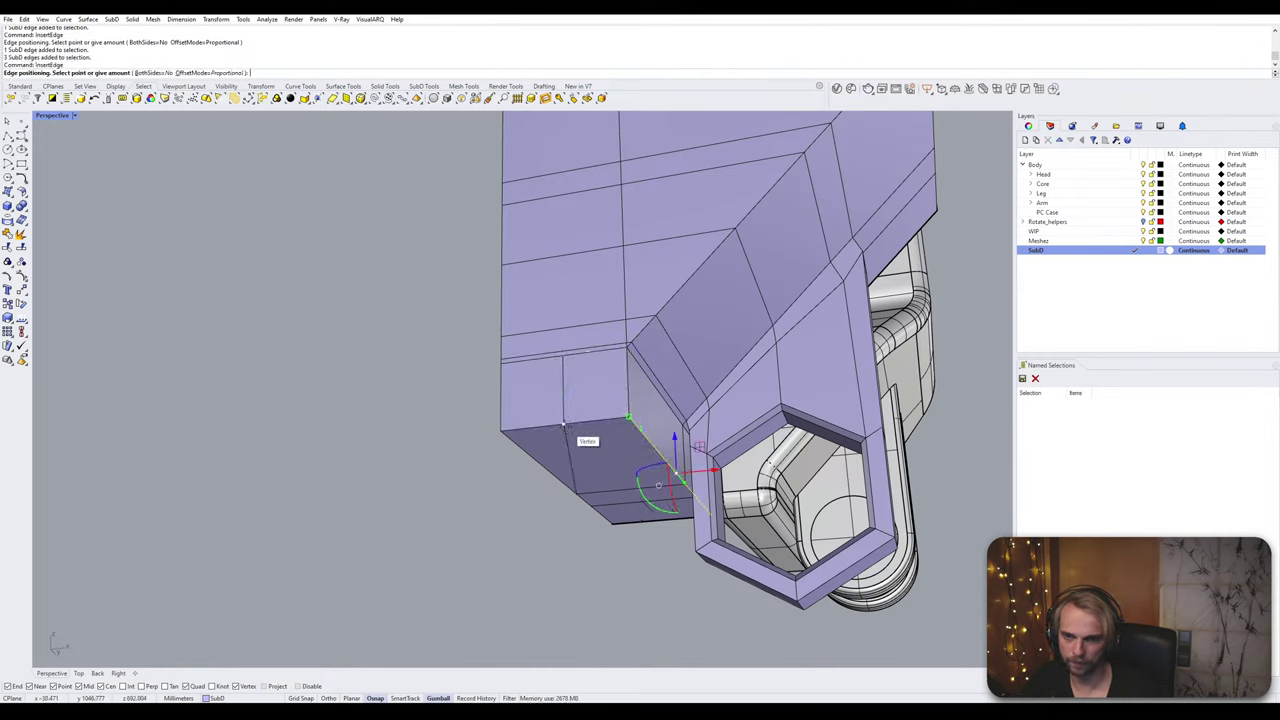
{"action": "left_click", "coordinate": [207, 75]}
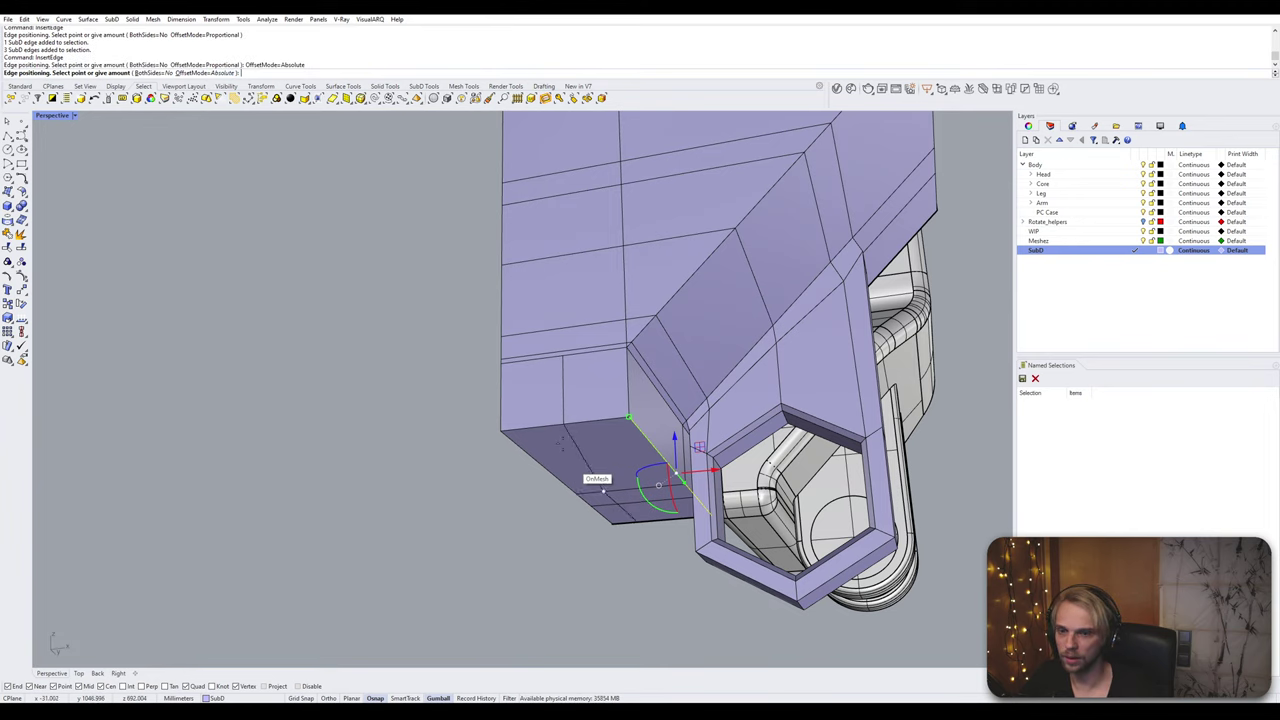
{"action": "left_click", "coordinate": [557, 418]}
{"action": "scroll", "coordinate": [633, 376], "scroll_direction": "up", "scroll_amount": 5}
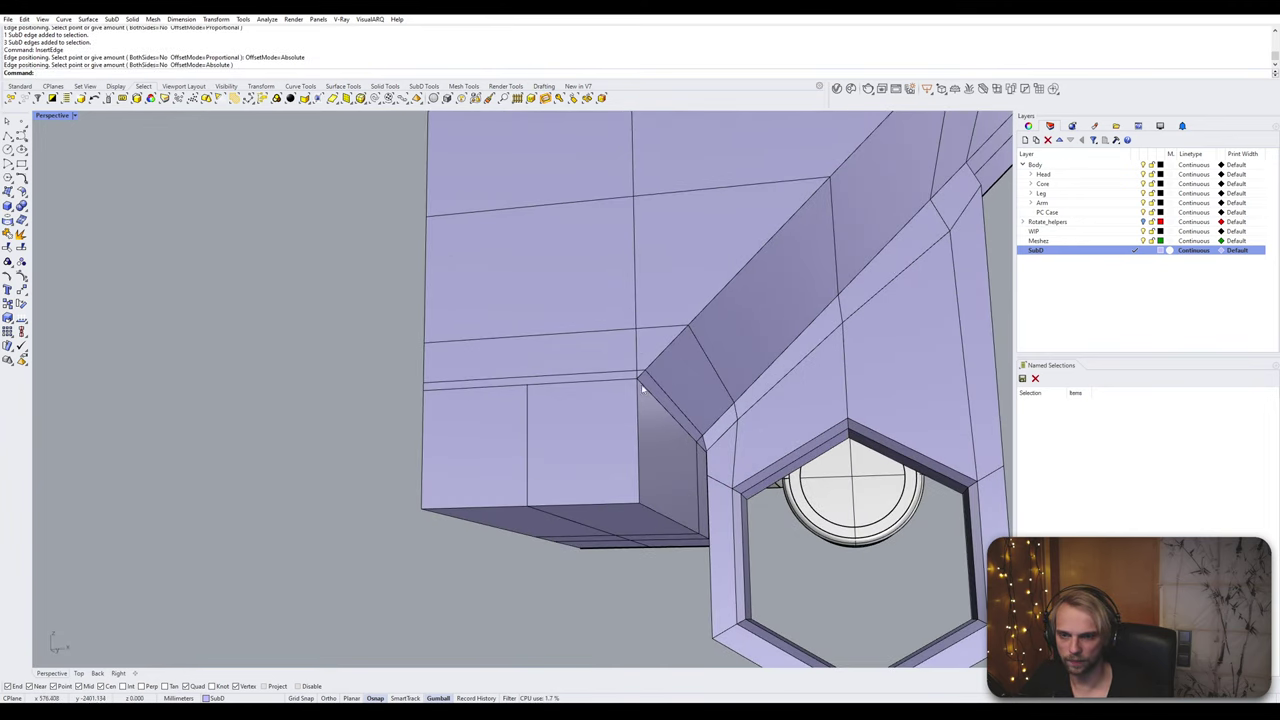
{"action": "scroll", "coordinate": [633, 376], "scroll_direction": "up", "scroll_amount": 2}
{"action": "left_click", "coordinate": [649, 373]}
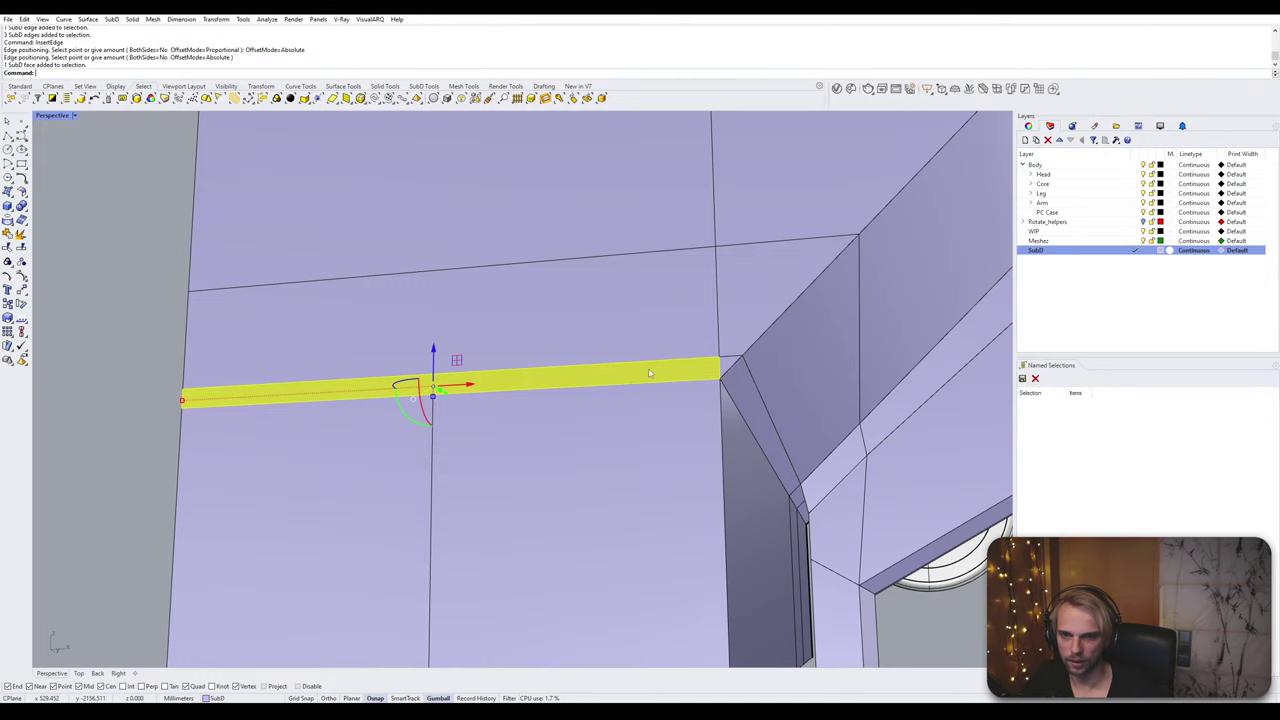
Step: Delete the thin strip and small corner face, then slide the neighbouring vertical edge left
{"action": "left_click", "coordinate": [726, 370], "text": "shift"}
{"action": "key", "text": "Delete"}
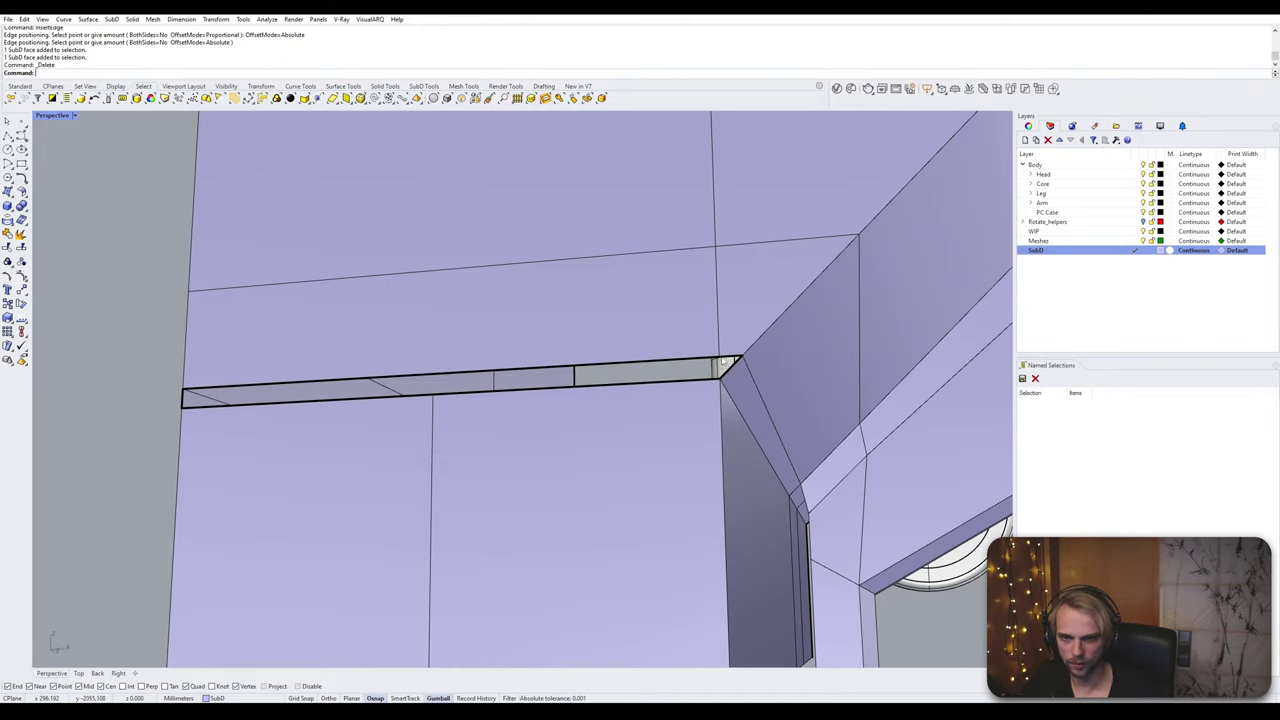
{"action": "left_click", "coordinate": [718, 303]}
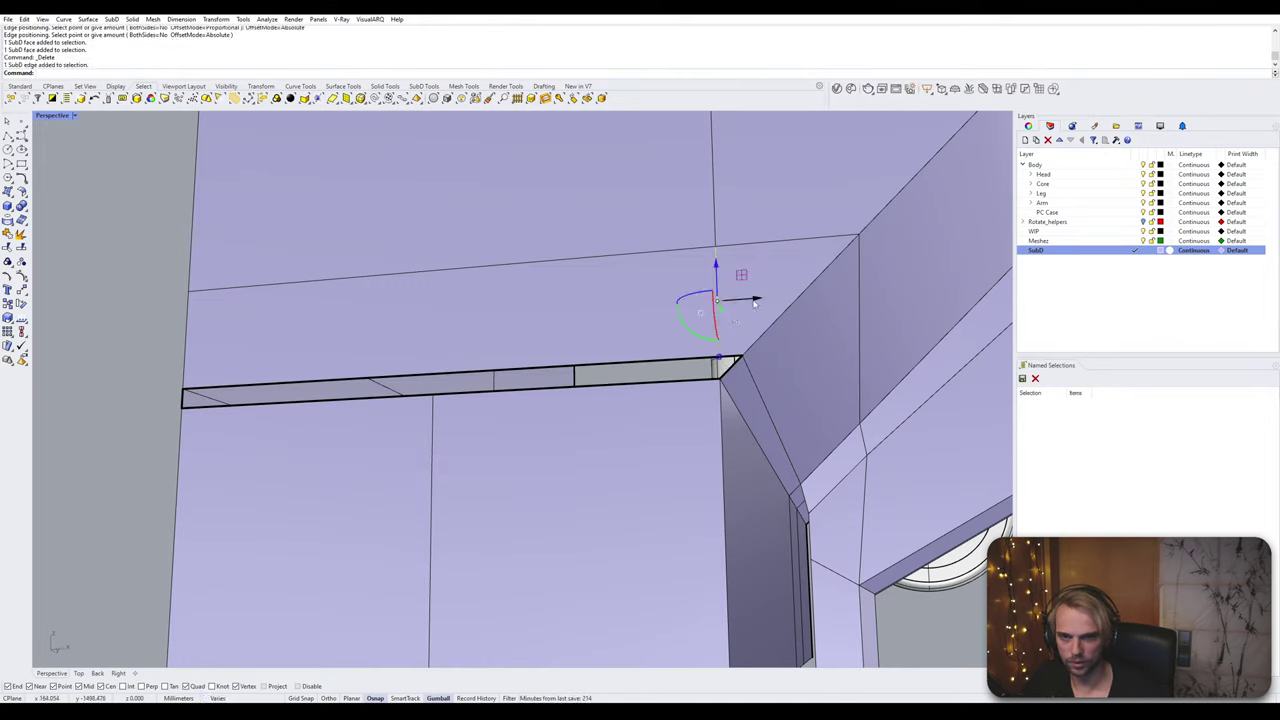
{"action": "left_click_drag", "start_coordinate": [755, 301], "coordinate": [474, 371]}
{"action": "key", "text": "Escape"}
Step: Bridge the gap between the three bottom edge segments and the opposite edge
{"action": "scroll", "coordinate": [476, 373], "scroll_direction": "down", "scroll_amount": 4}
{"action": "right_click_drag", "start_coordinate": [478, 374], "coordinate": [447, 592]}
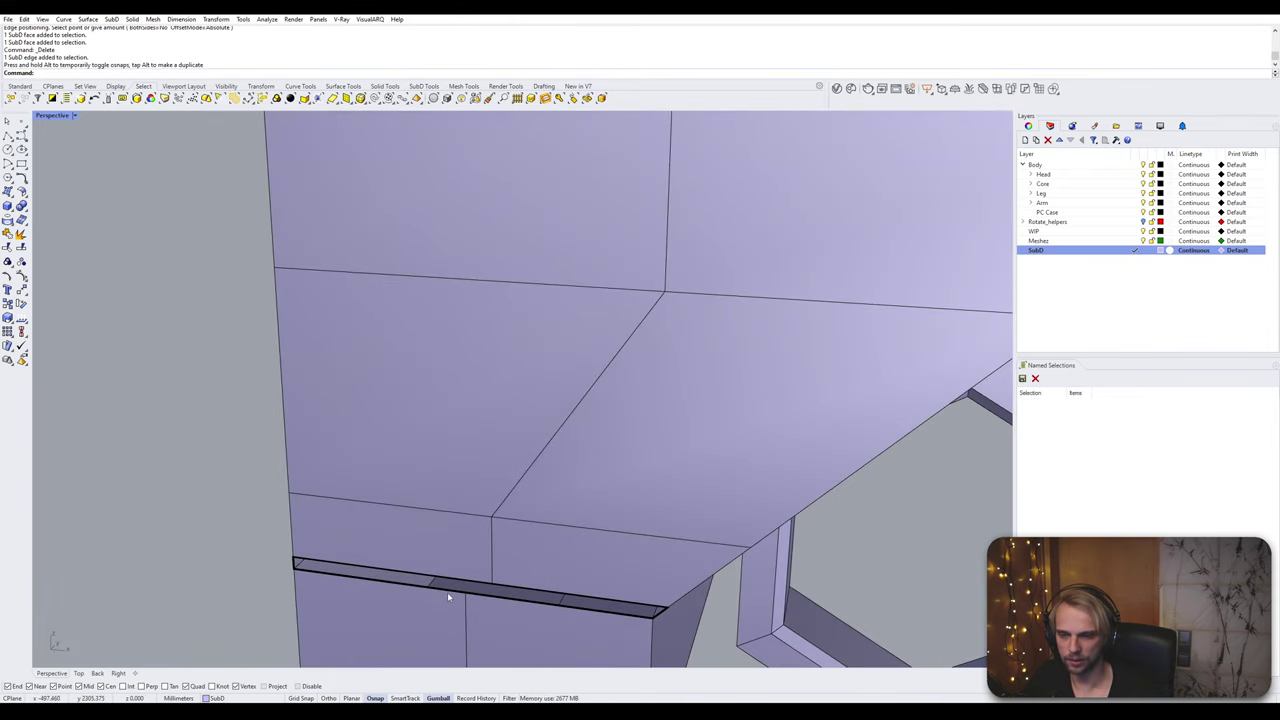
{"action": "left_click", "coordinate": [447, 592]}
{"action": "left_click", "coordinate": [495, 597], "text": "shift"}
{"action": "left_click", "coordinate": [517, 592], "text": "shift"}
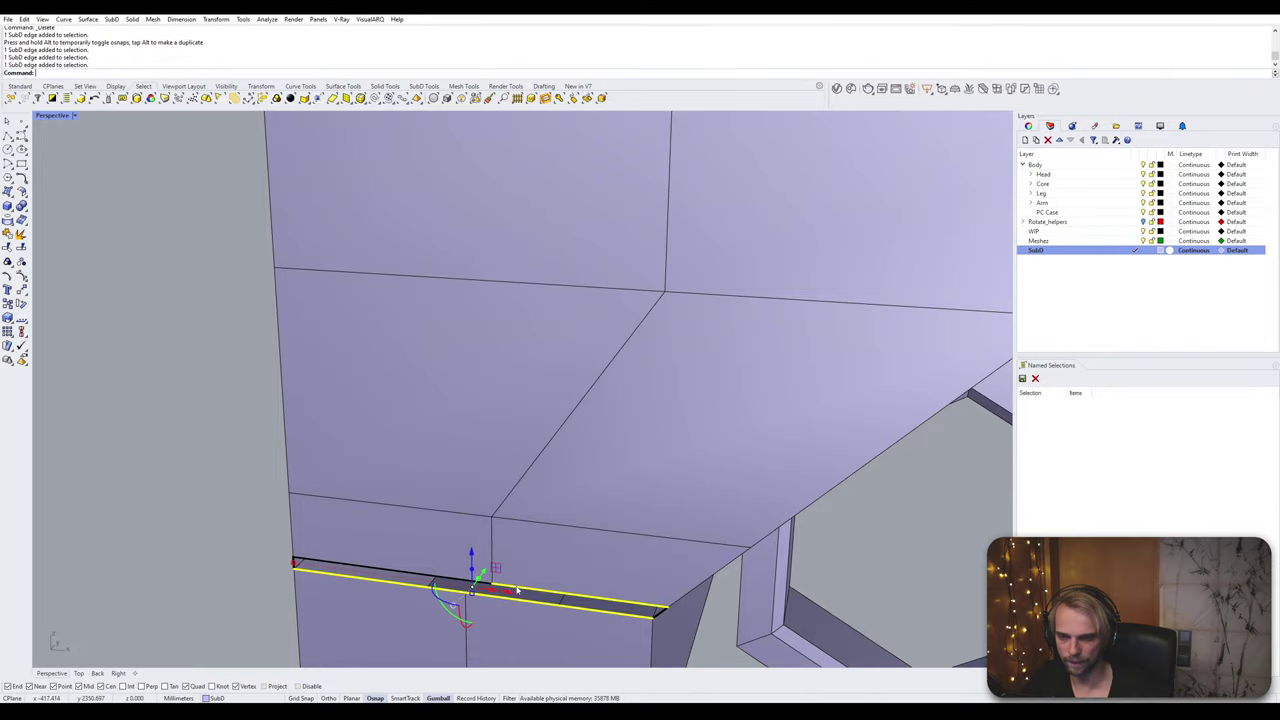
{"action": "left_click", "coordinate": [417, 578], "text": "shift"}
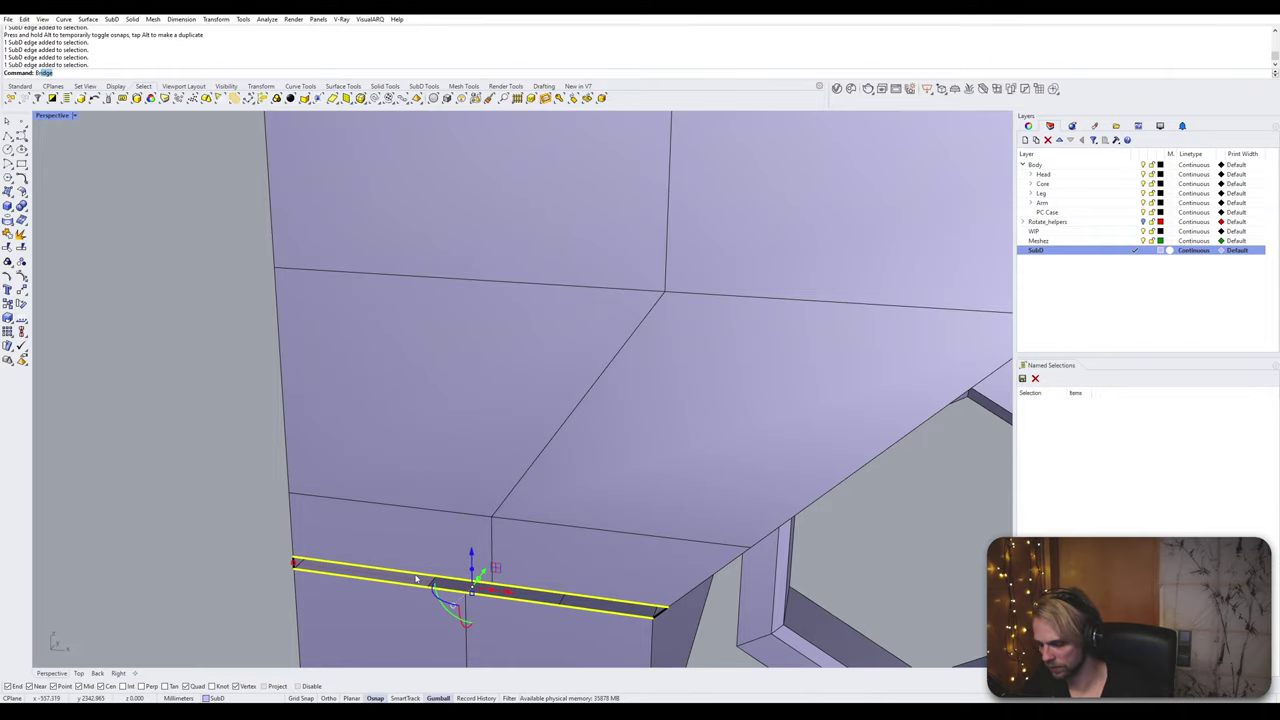
{"action": "key", "text": "Return"}
{"action": "key", "text": "Return"}
{"action": "key", "text": "Tab"}
Step: Stitch the two wrist-corner vertices at their average location and check smooth and flat views
{"action": "scroll", "coordinate": [416, 569], "scroll_direction": "down", "scroll_amount": 3}
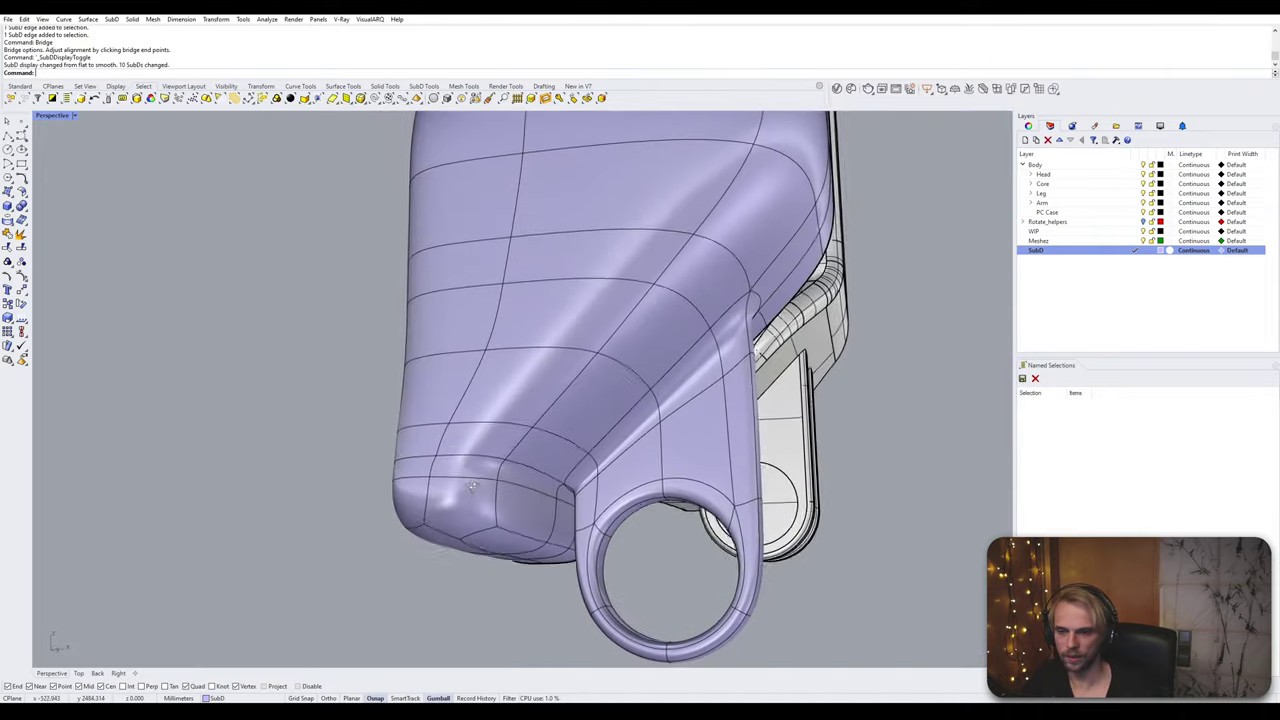
{"action": "right_click_drag", "start_coordinate": [471, 487], "coordinate": [517, 470]}
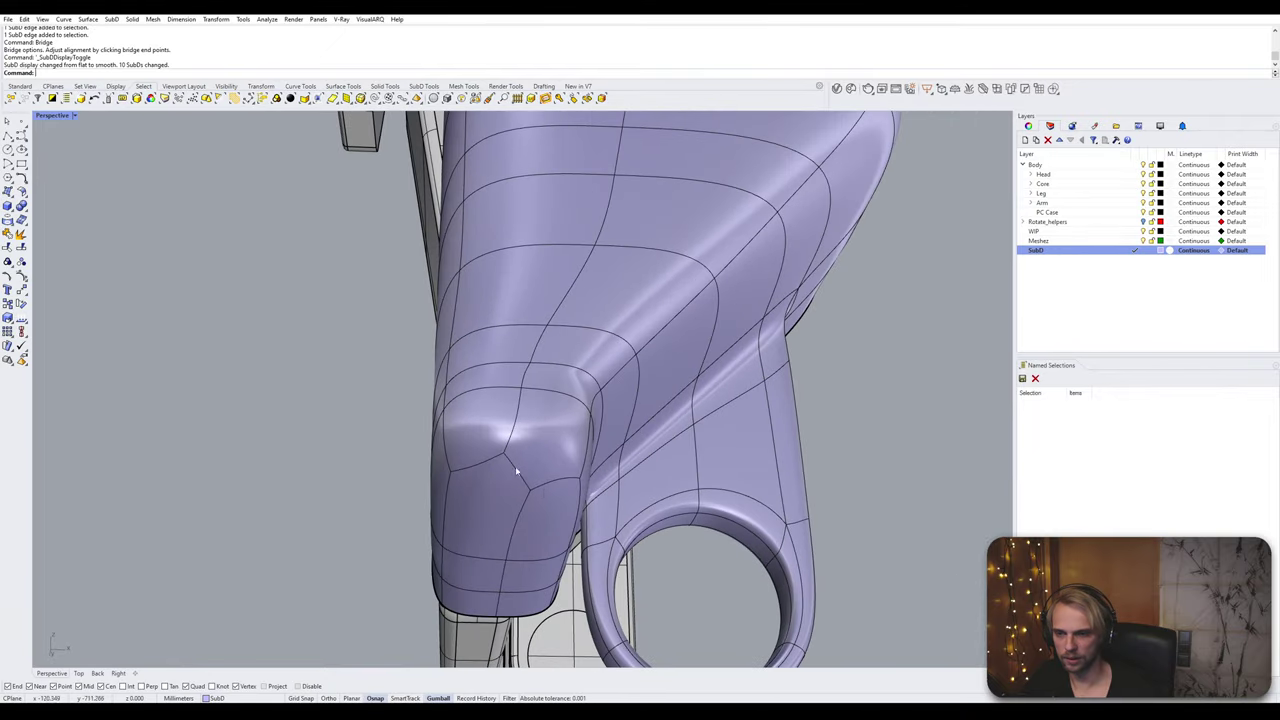
{"action": "scroll", "coordinate": [543, 490], "scroll_direction": "up", "scroll_amount": 2}
{"action": "left_click", "coordinate": [505, 456]}
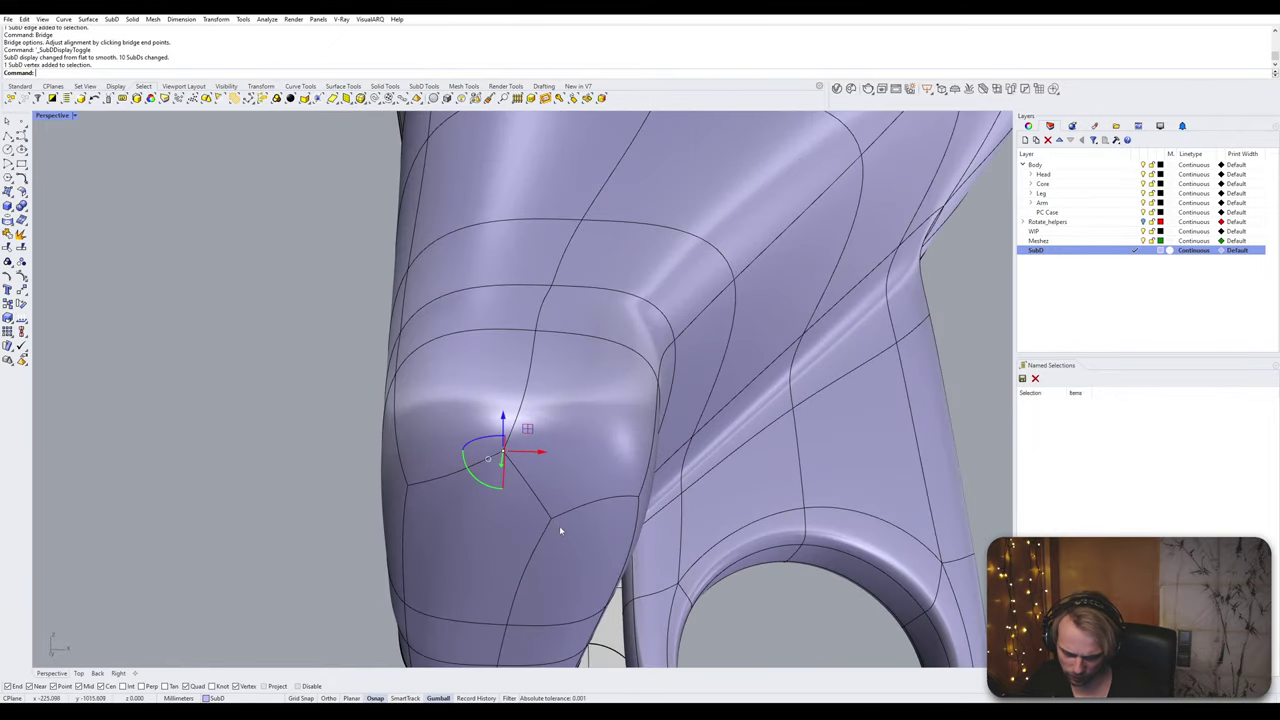
{"action": "left_click", "coordinate": [556, 522]}
{"action": "key", "text": "Tab"}
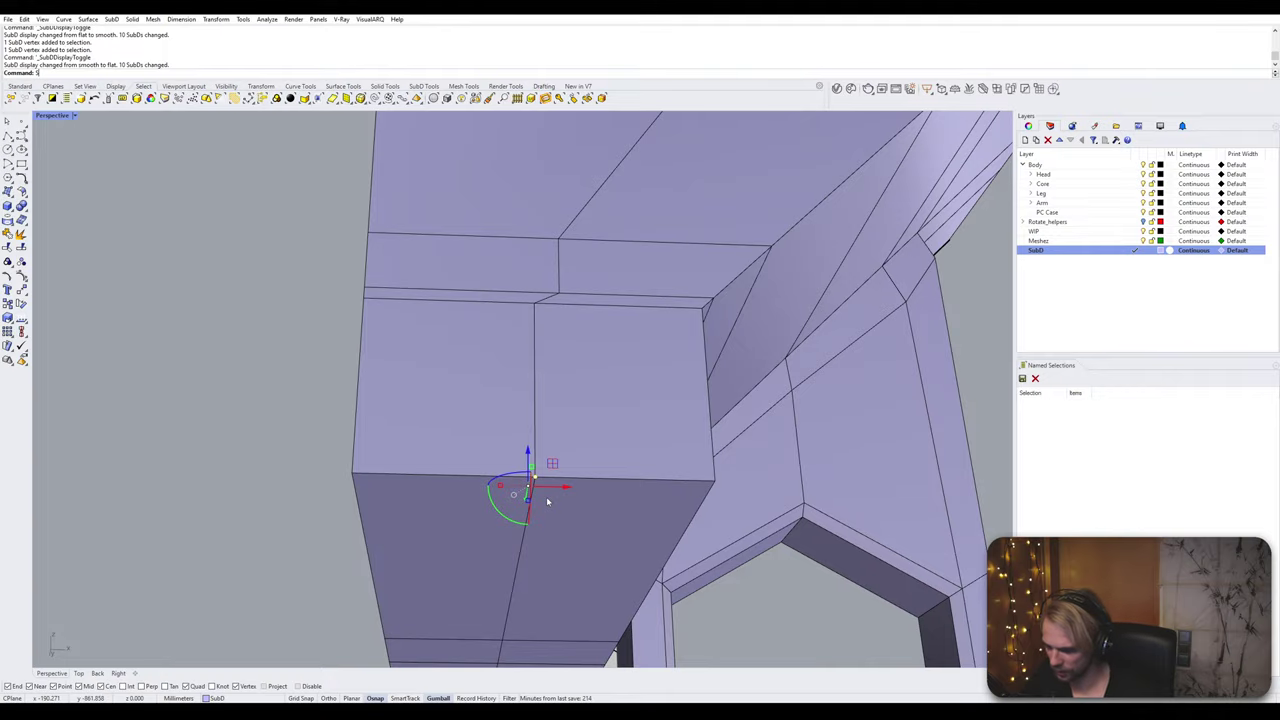
{"action": "key", "text": "Return"}
{"action": "key", "text": "Return"}
{"action": "key", "text": "Tab"}
{"action": "scroll", "coordinate": [359, 416], "scroll_direction": "down", "scroll_amount": 2}
{"action": "left_click", "coordinate": [359, 416]}
{"action": "right_click_drag", "start_coordinate": [359, 416], "coordinate": [337, 466]}
{"action": "key", "text": "Tab"}
{"action": "scroll", "coordinate": [338, 466], "scroll_direction": "down", "scroll_amount": 4}
Step: Select the forearm's vertical edge loop and the three top edges of the wrist block
{"action": "scroll", "coordinate": [385, 544], "scroll_direction": "up", "scroll_amount": 5}
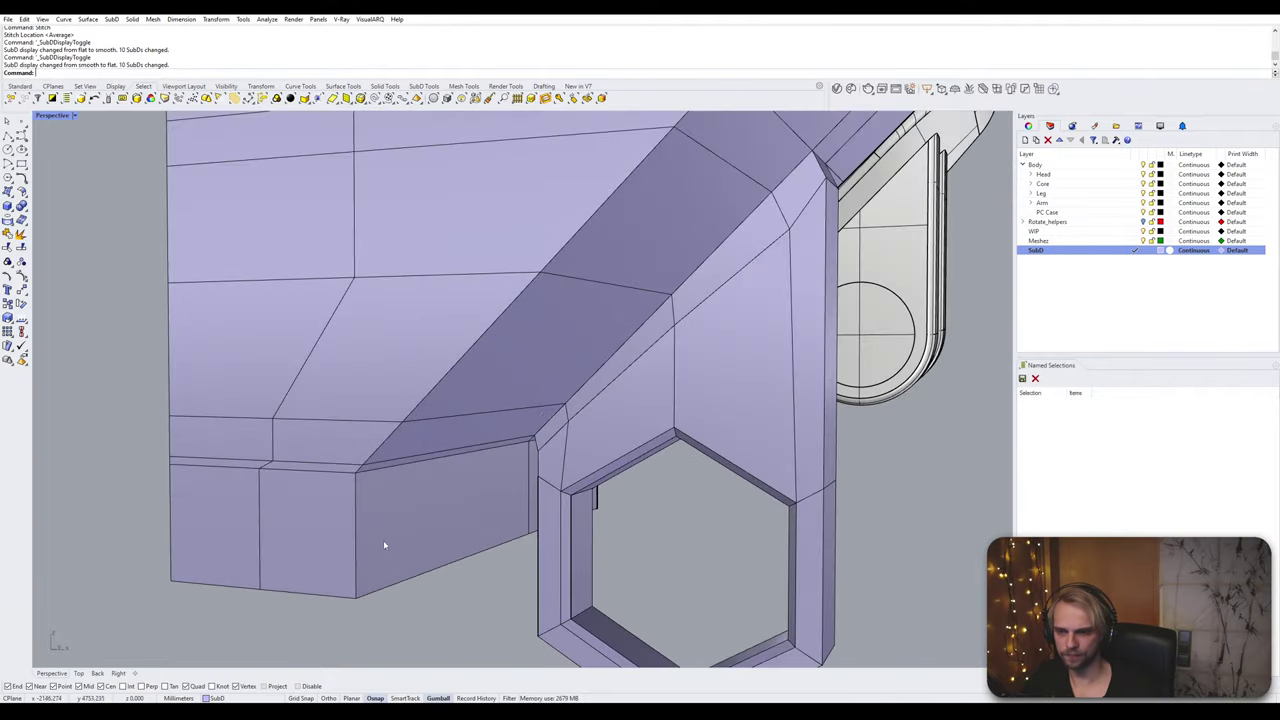
{"action": "double_click", "coordinate": [357, 525]}
{"action": "right_click_drag", "start_coordinate": [361, 525], "coordinate": [480, 348]}
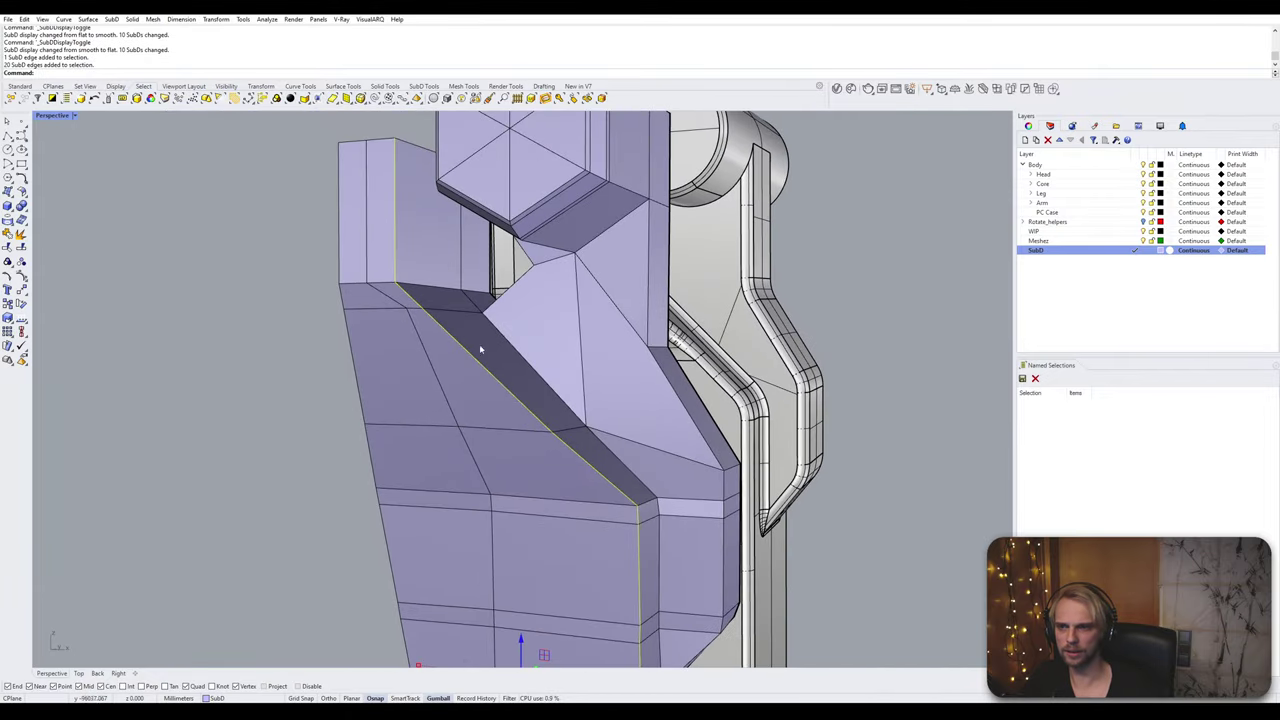
{"action": "right_click_drag", "start_coordinate": [382, 156], "coordinate": [431, 213]}
{"action": "scroll", "coordinate": [434, 207], "scroll_direction": "up", "scroll_amount": 5}
{"action": "left_click", "coordinate": [449, 197], "text": "shift"}
{"action": "left_click", "coordinate": [483, 139], "text": "shift"}
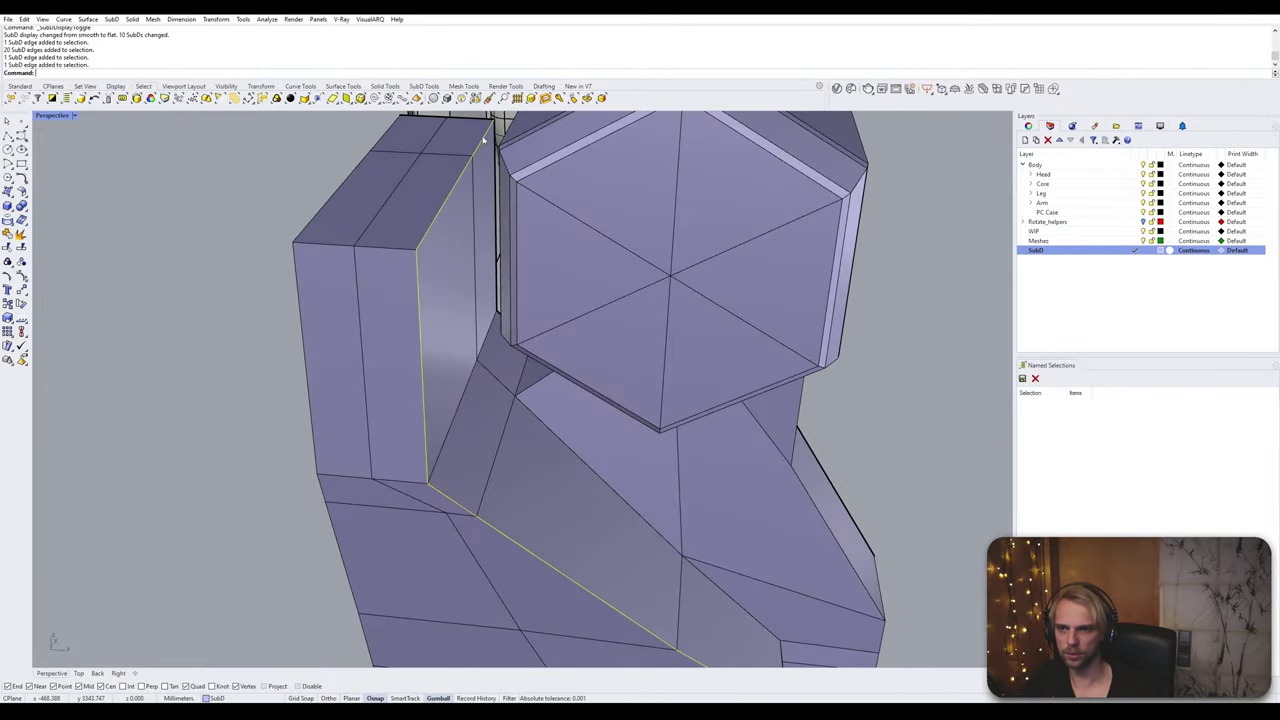
{"action": "left_click", "coordinate": [397, 249], "text": "shift"}
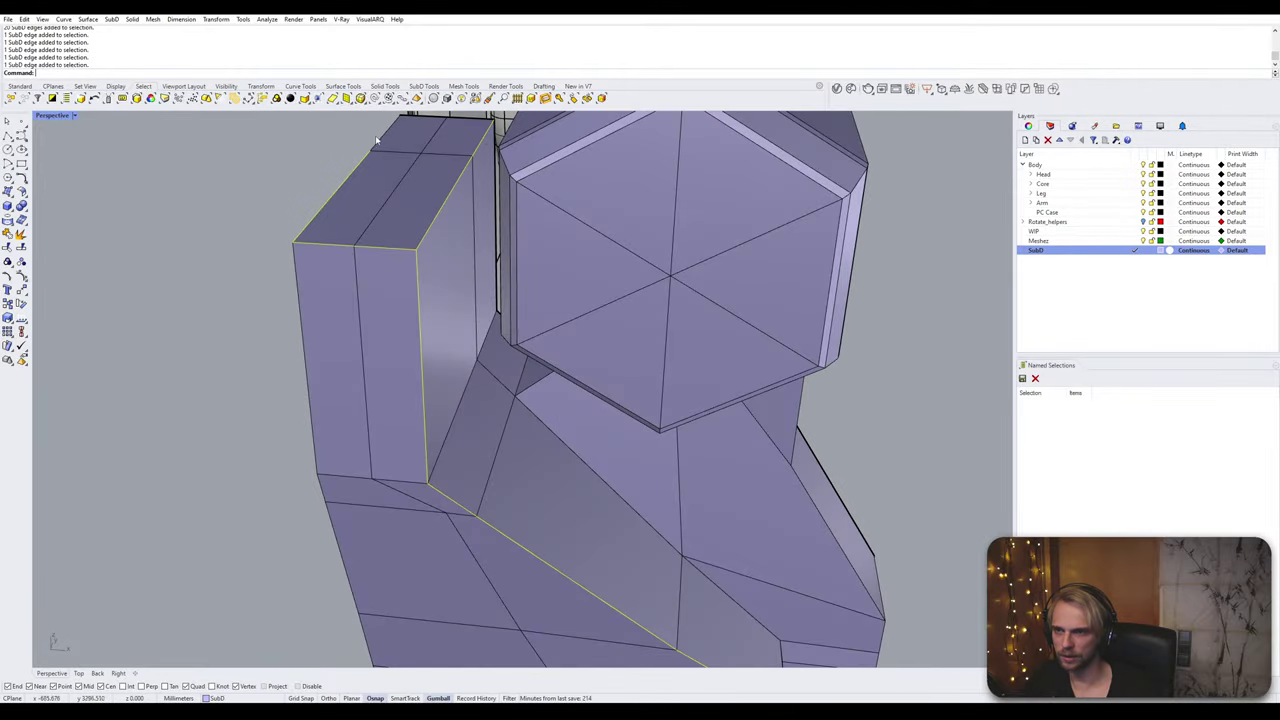
Step: Add the left vertical edge loop and the lower face's bottom edge to the selection
{"action": "double_click", "coordinate": [297, 285], "text": "shift"}
{"action": "scroll", "coordinate": [320, 300], "scroll_direction": "down", "scroll_amount": 6}
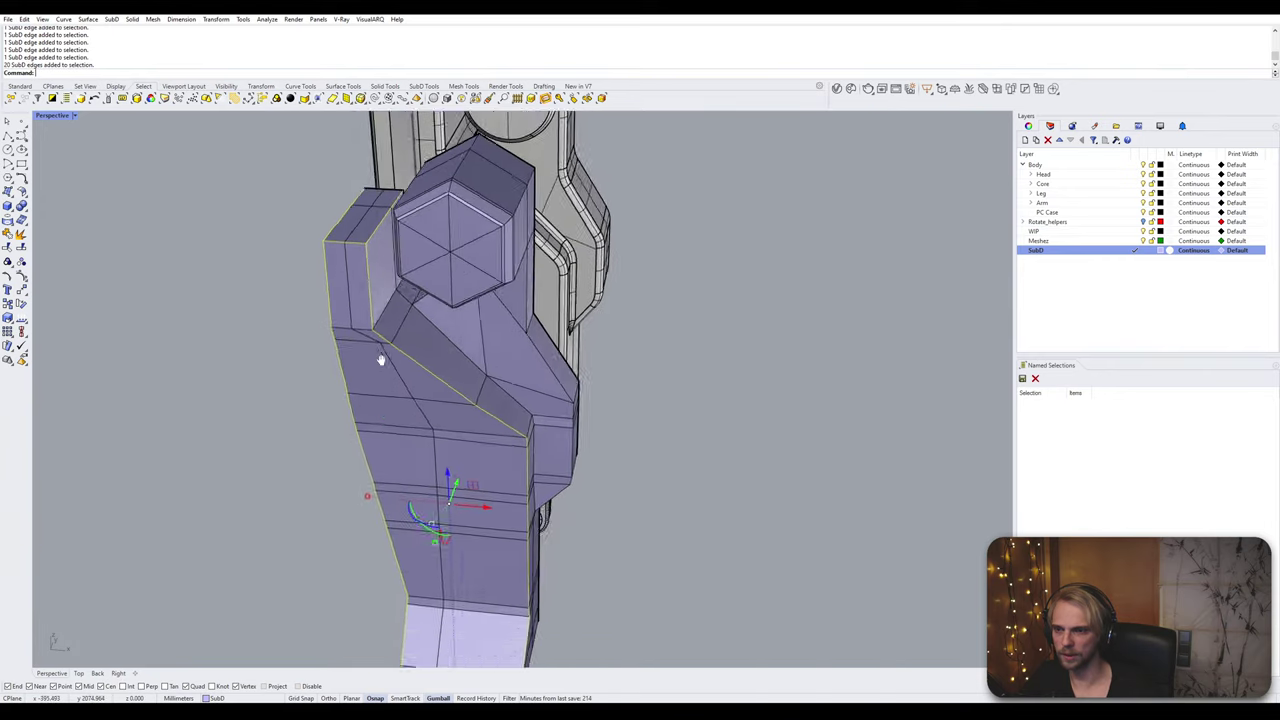
{"action": "right_click_drag", "start_coordinate": [380, 360], "coordinate": [383, 240], "text": "shift"}
{"action": "scroll", "coordinate": [383, 240], "scroll_direction": "down", "scroll_amount": 4}
{"action": "scroll", "coordinate": [403, 435], "scroll_direction": "up", "scroll_amount": 7}
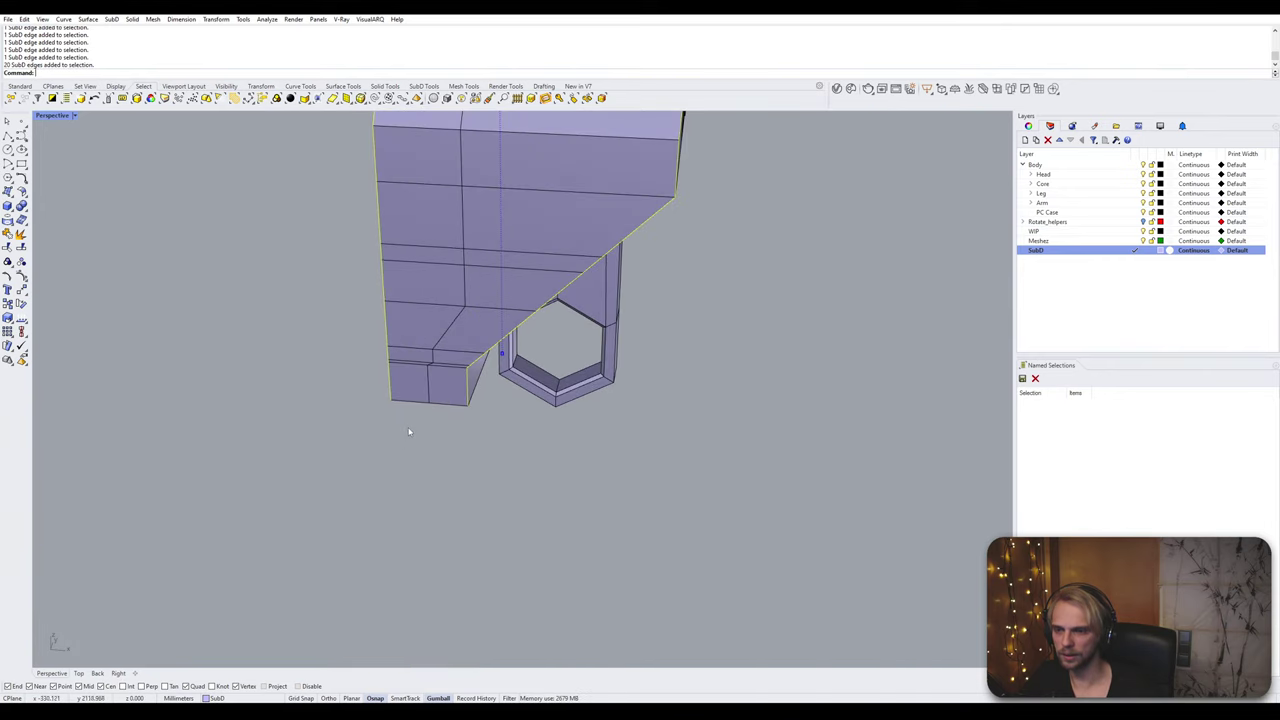
{"action": "left_click", "coordinate": [460, 402], "text": "shift"}
{"action": "left_click", "coordinate": [460, 400], "text": "ctrl"}
{"action": "left_click", "coordinate": [460, 401], "text": "shift"}
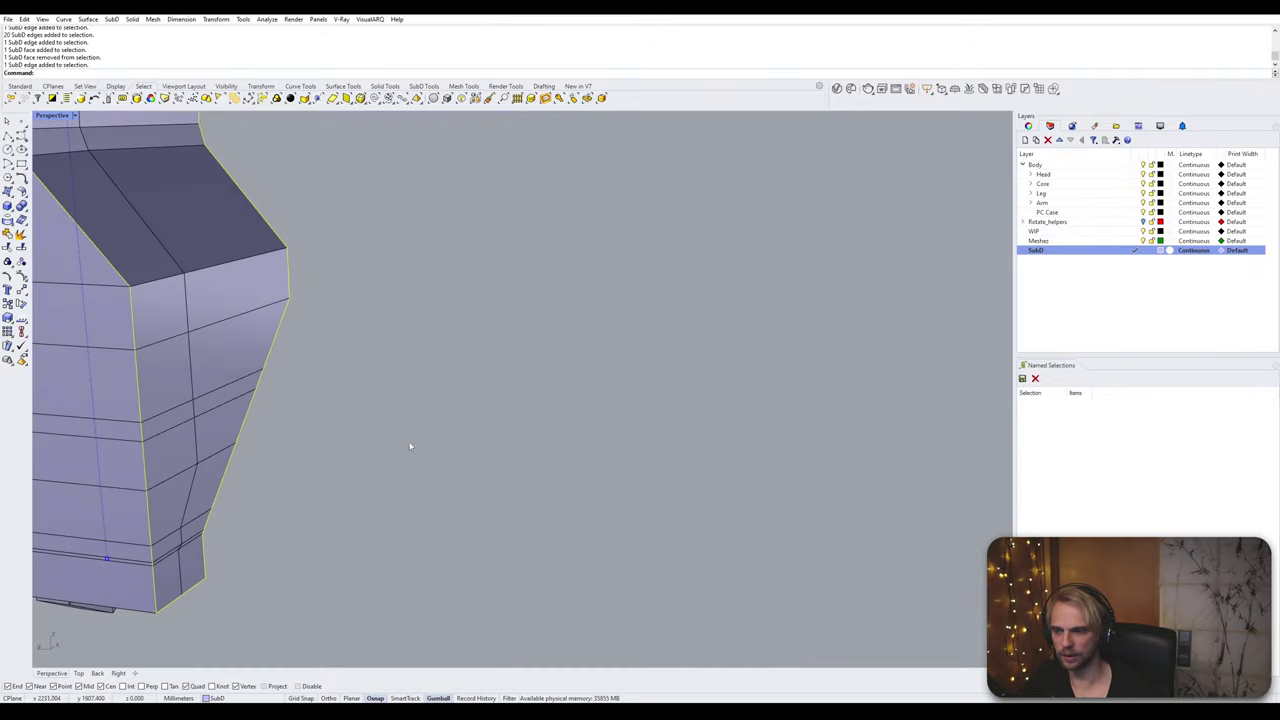